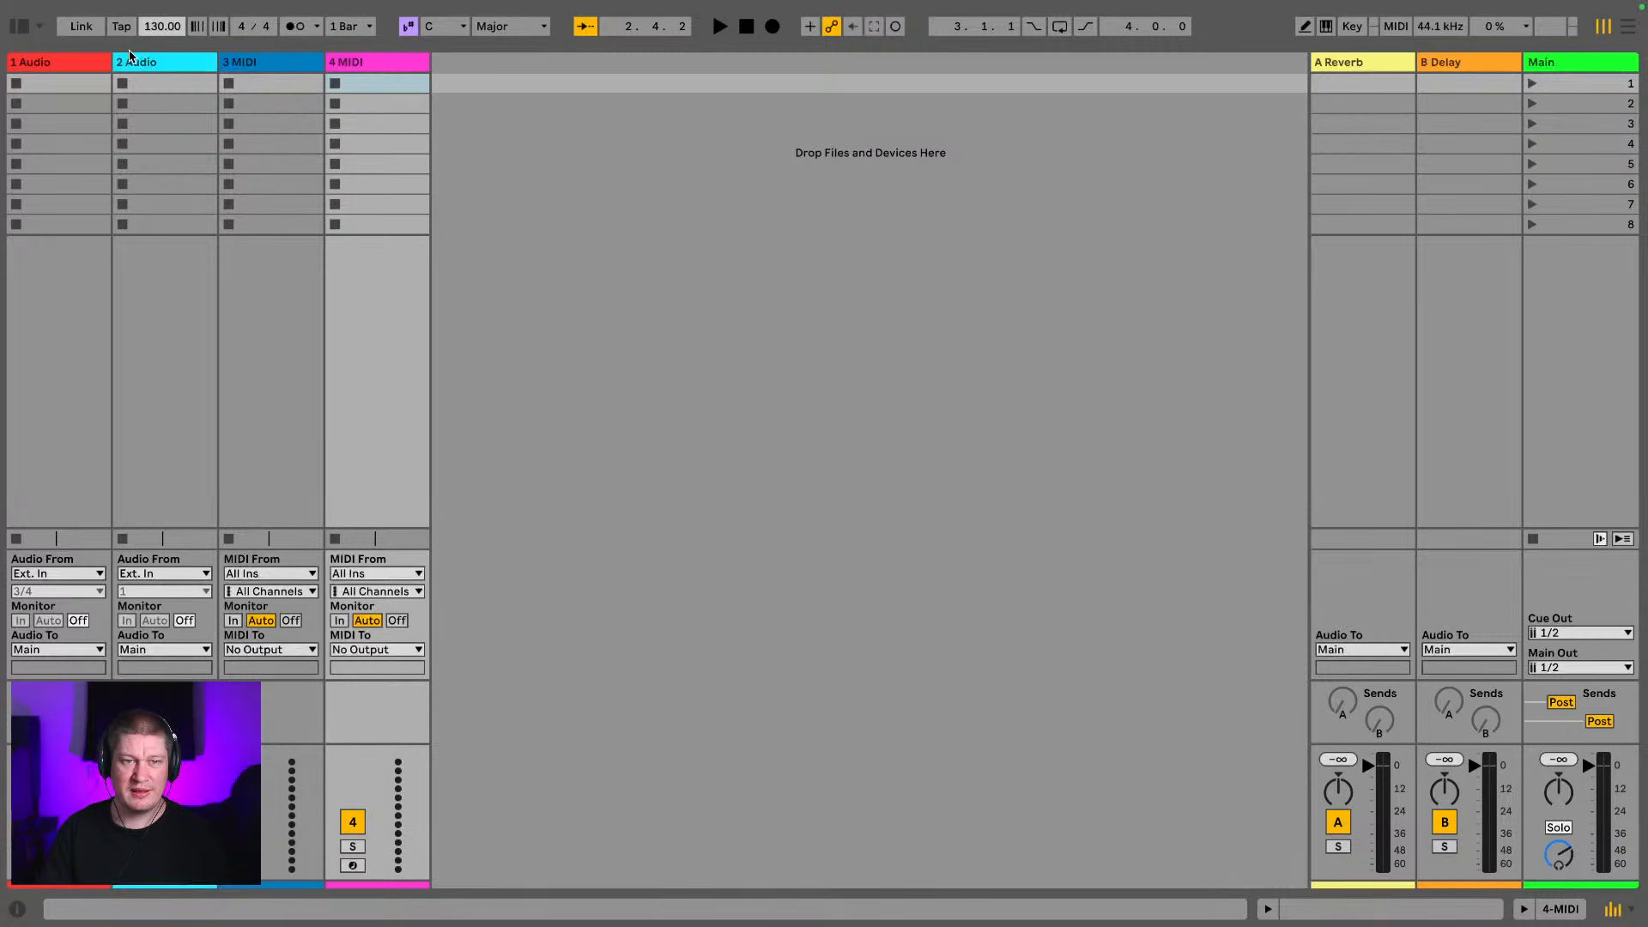
# Switch to the Arrangement View and show the browser
pyautogui.press('Tab')
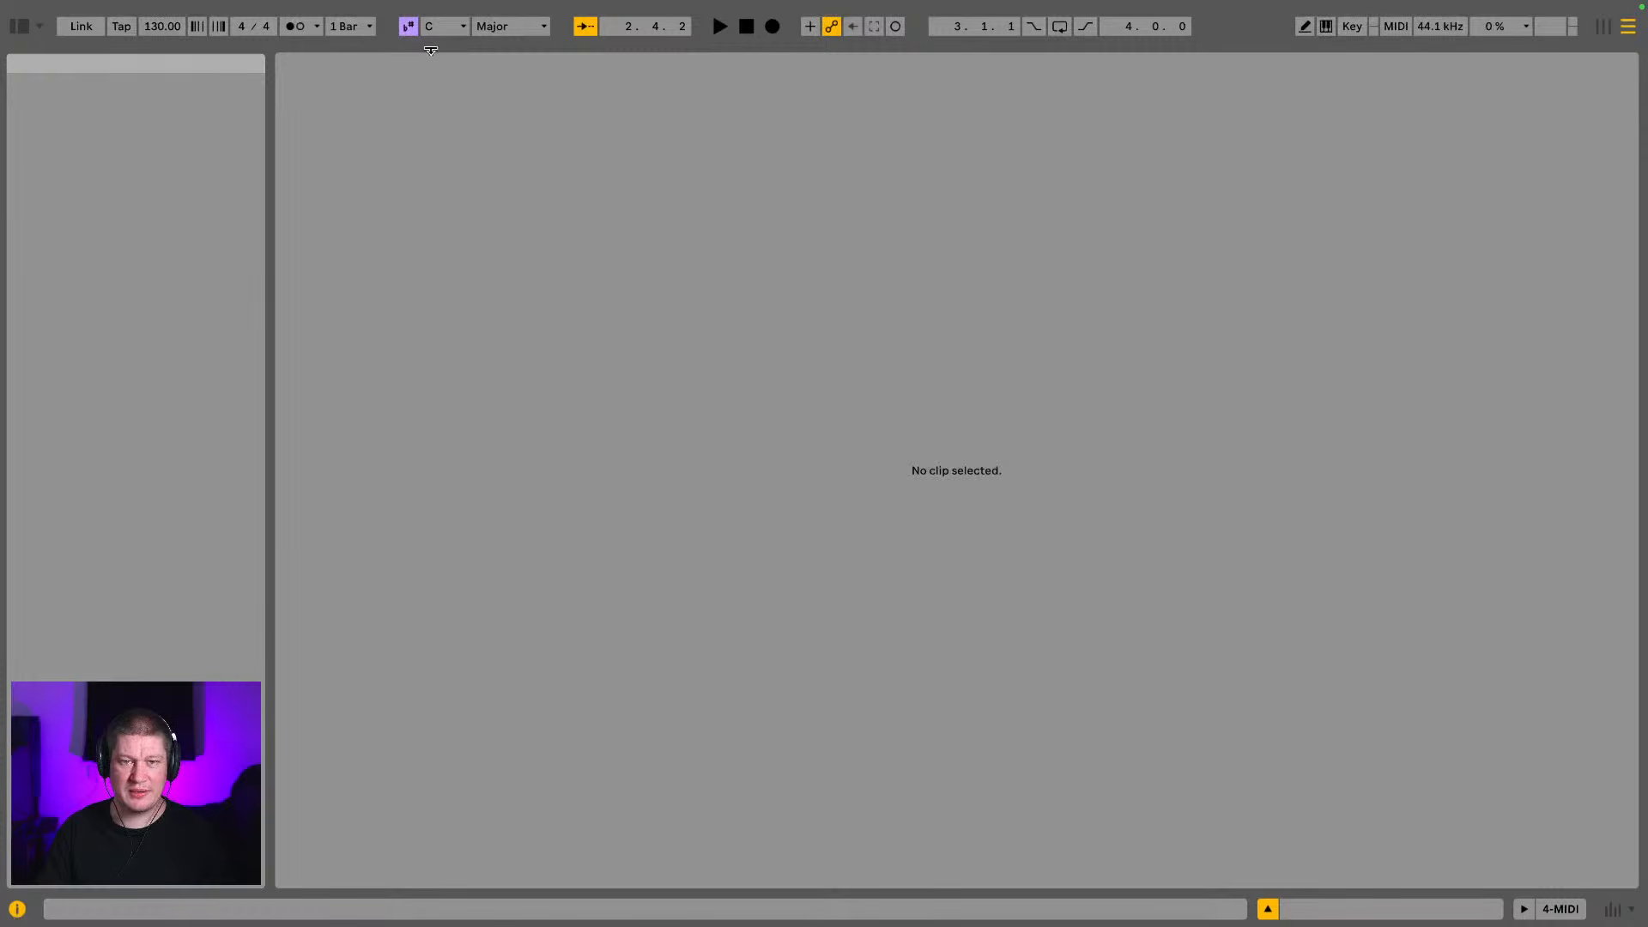
pyautogui.moveTo(431, 49); pyautogui.dragTo(571, 817)
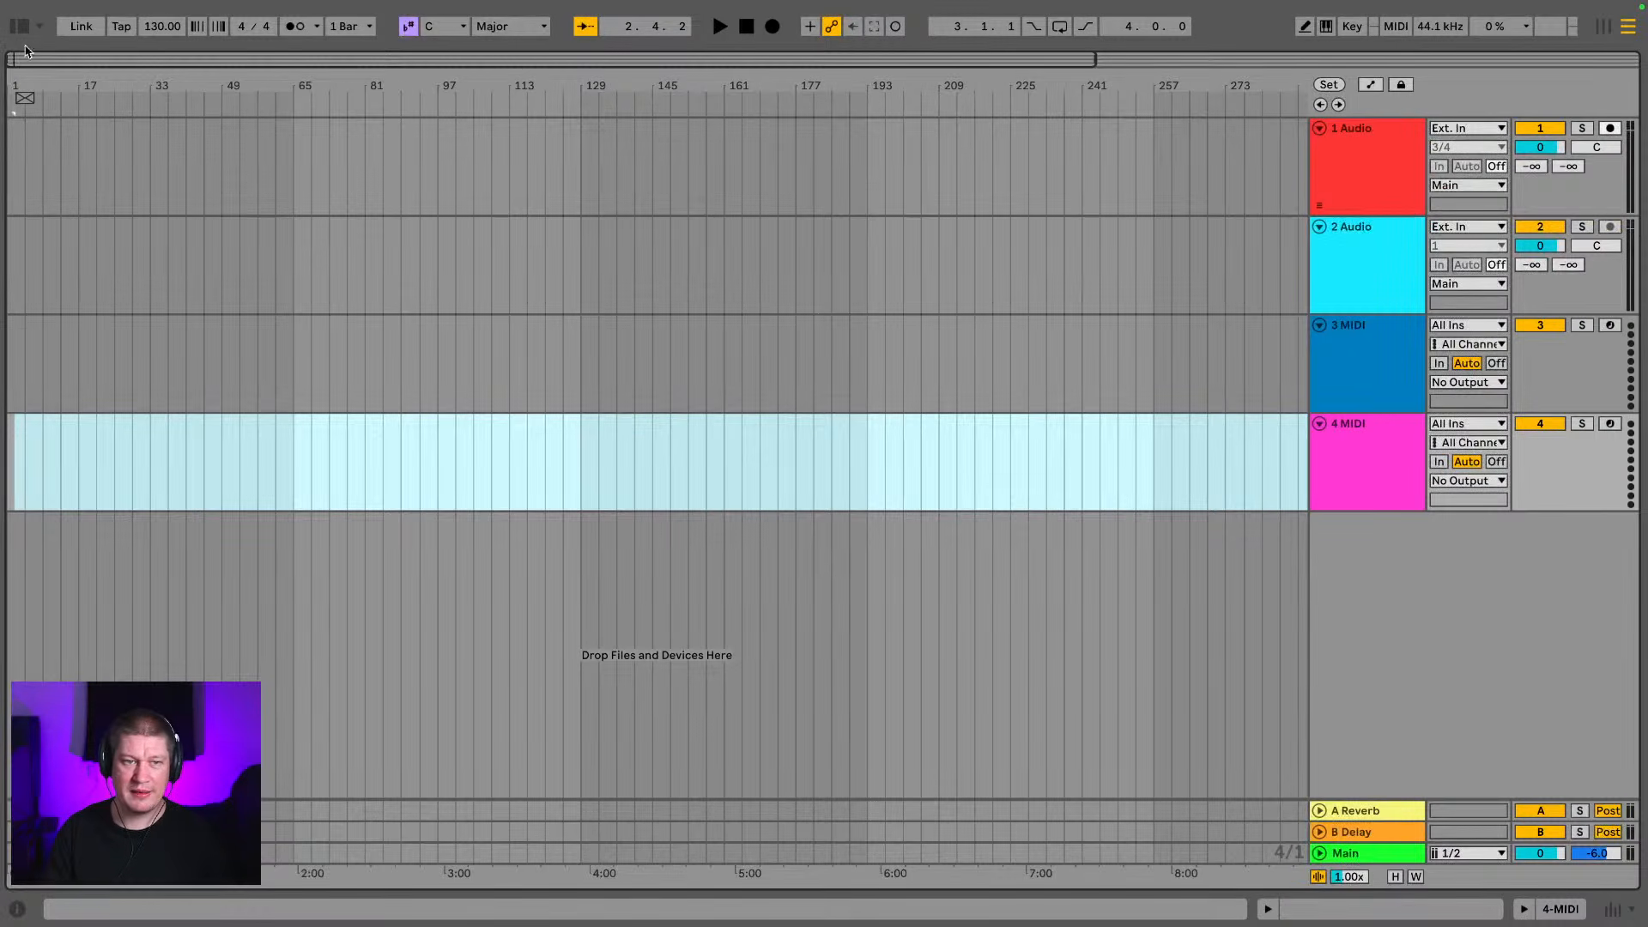
pyautogui.click(24, 27)
pyautogui.scroll(1, 135, 279)
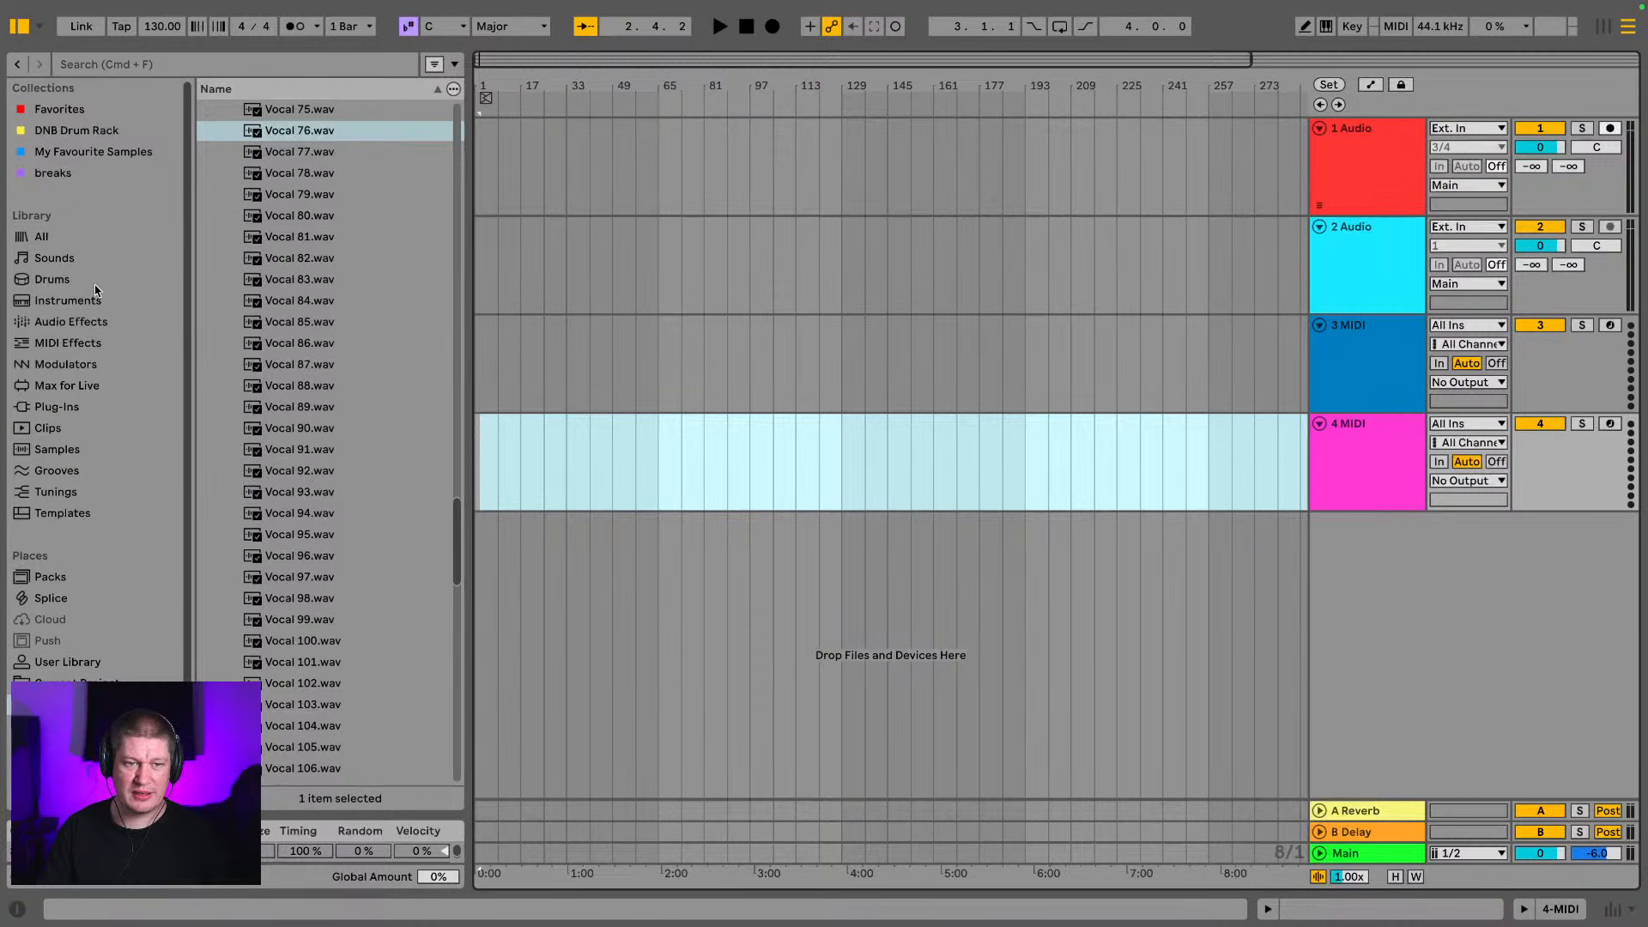
# Collapse the ZERO G - DISC 3 sample folder and expand the Jungle Breaks folder
pyautogui.scroll(-1, 77, 386)
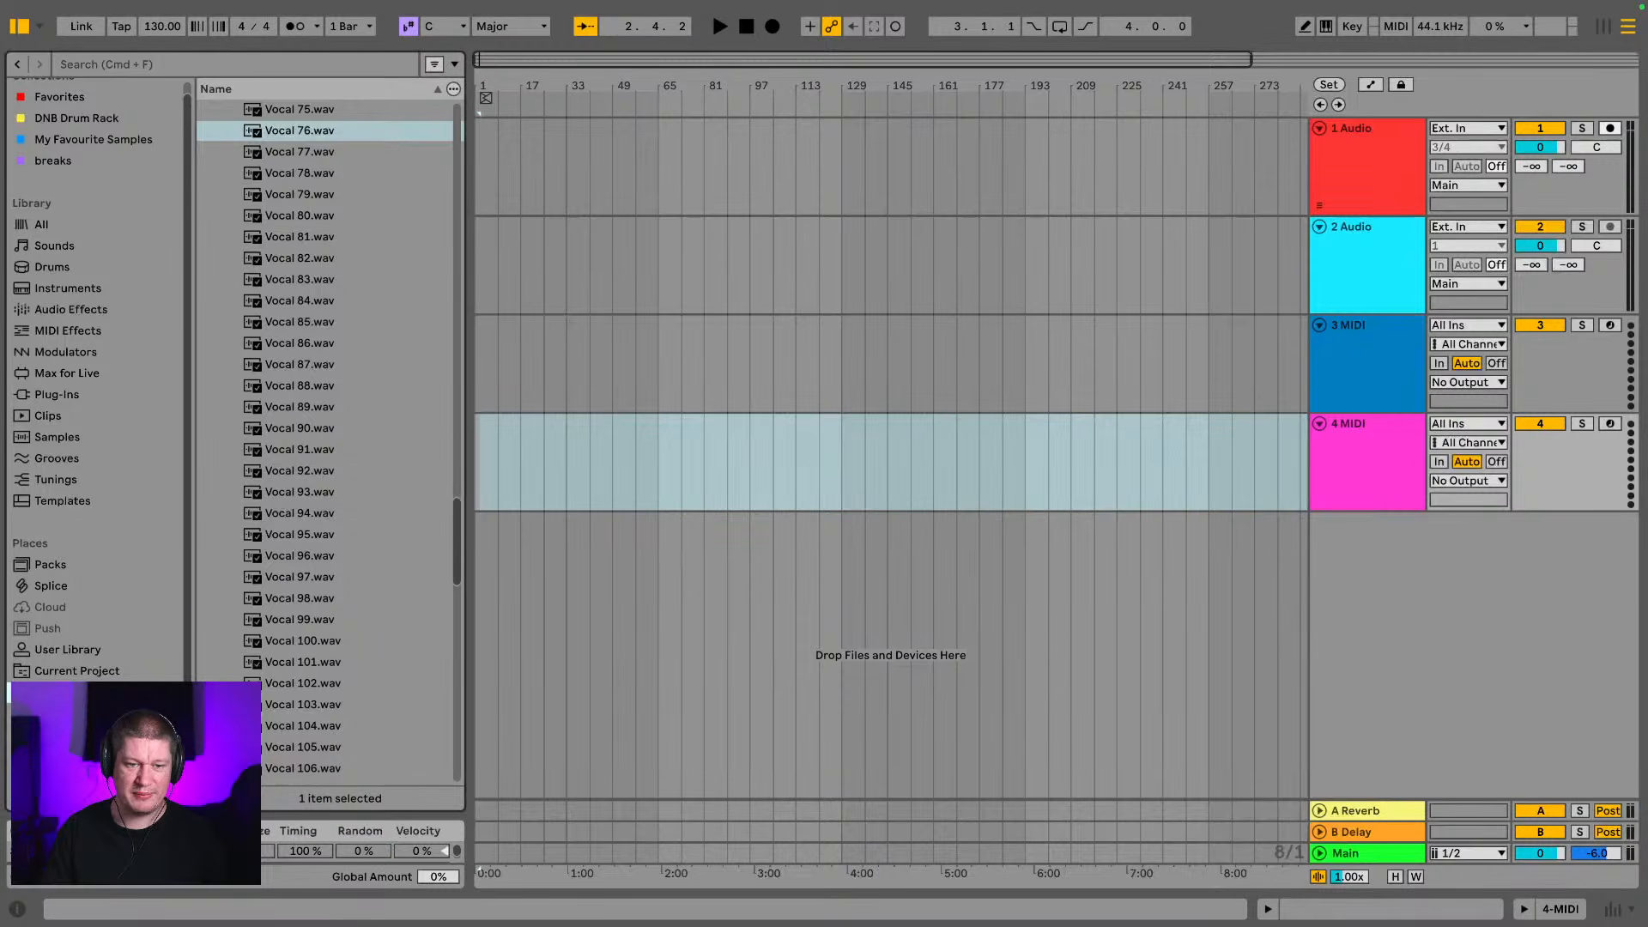
pyautogui.scroll(7, 203, 434)
pyautogui.scroll(20, 254, 162)
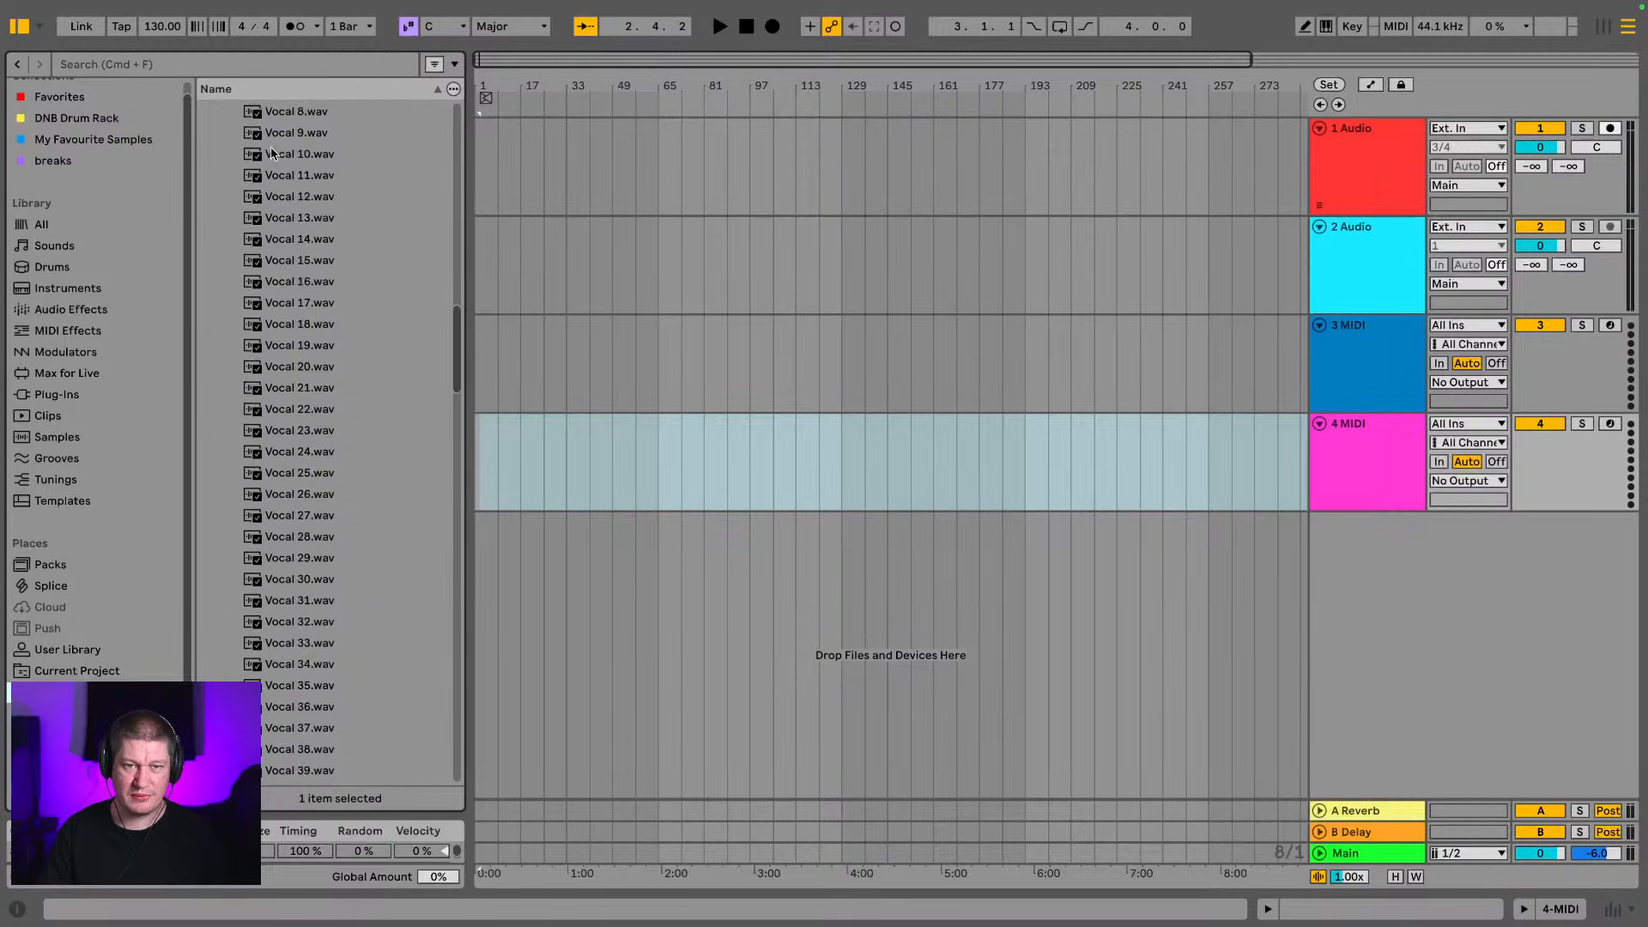
pyautogui.scroll(-5, 254, 161)
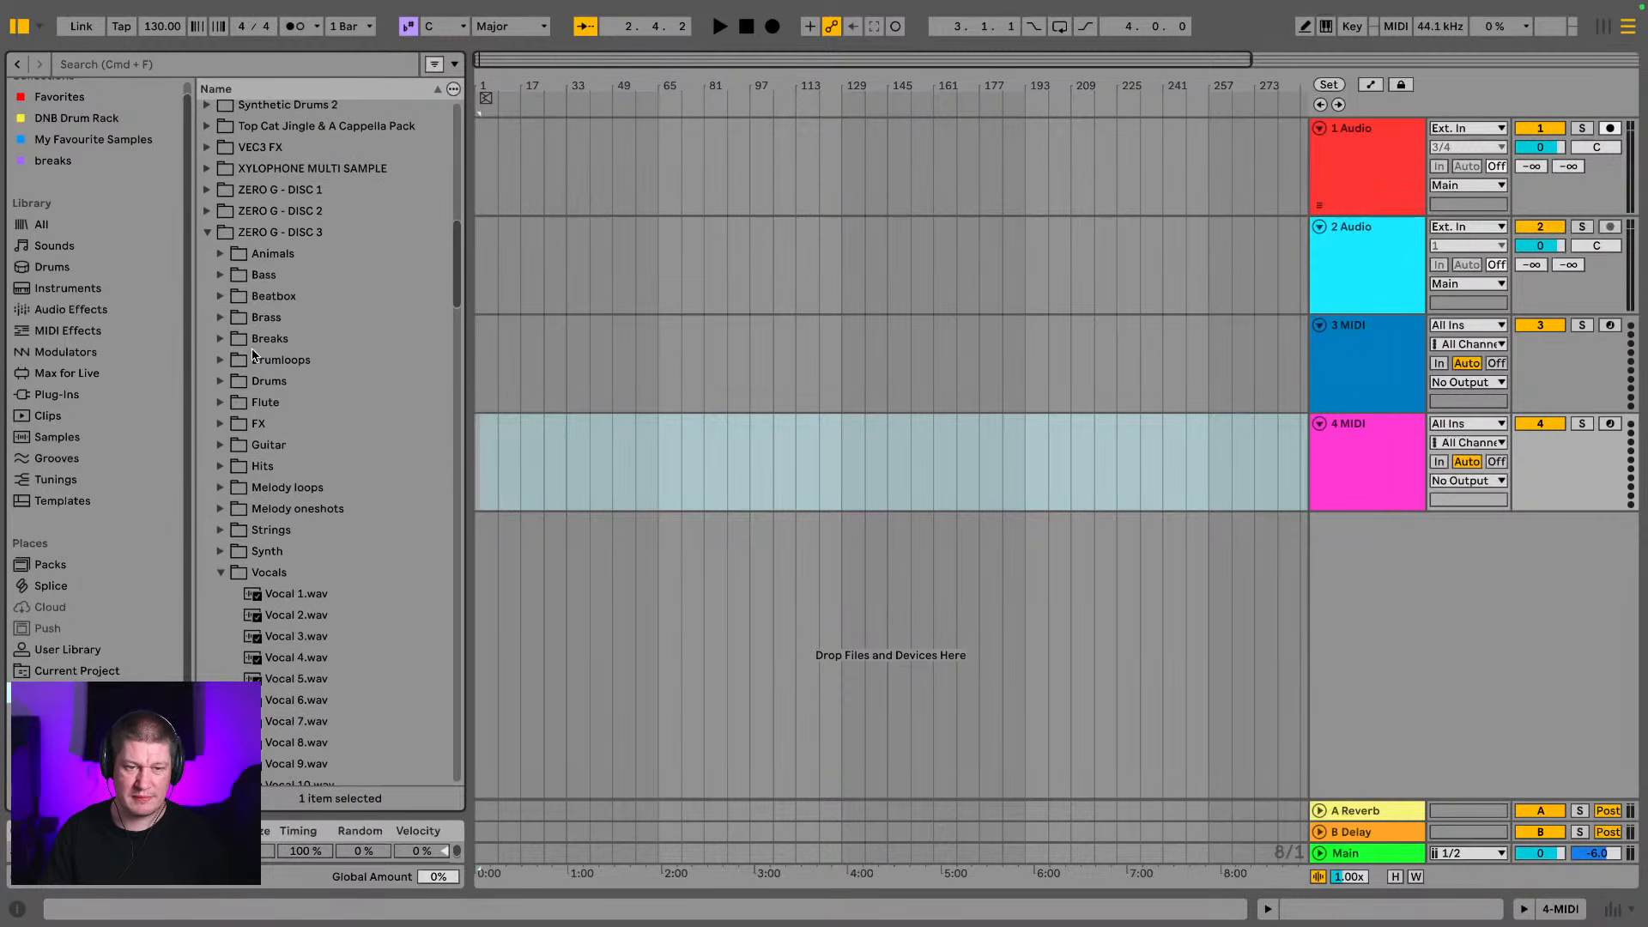
pyautogui.click(206, 242)
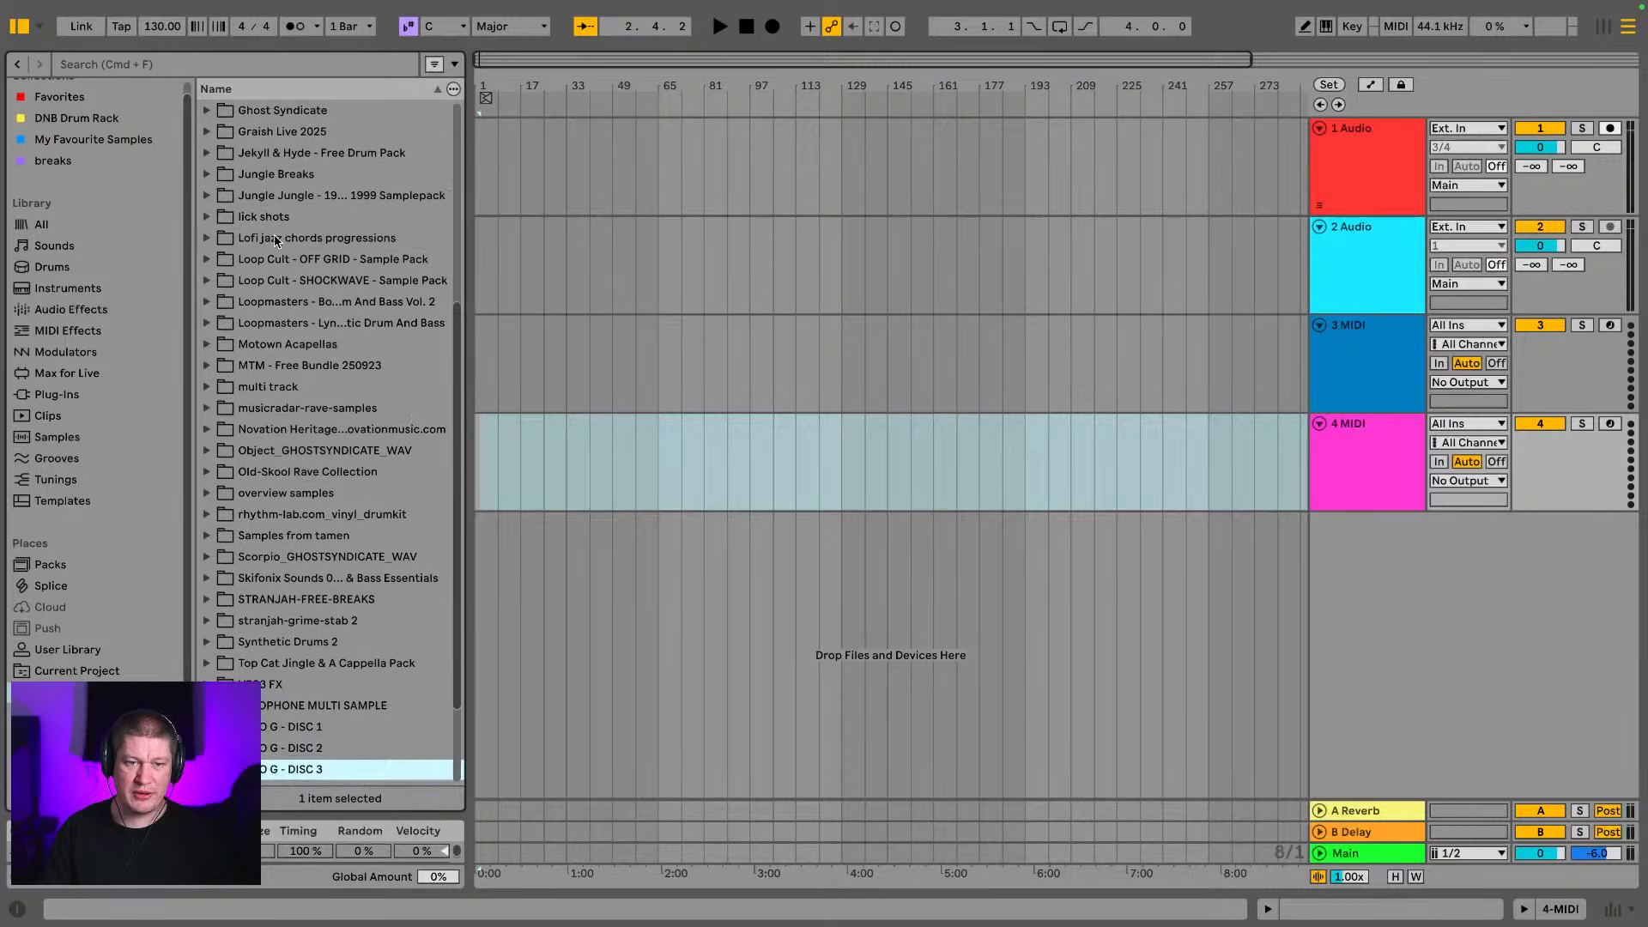
pyautogui.click(207, 174)
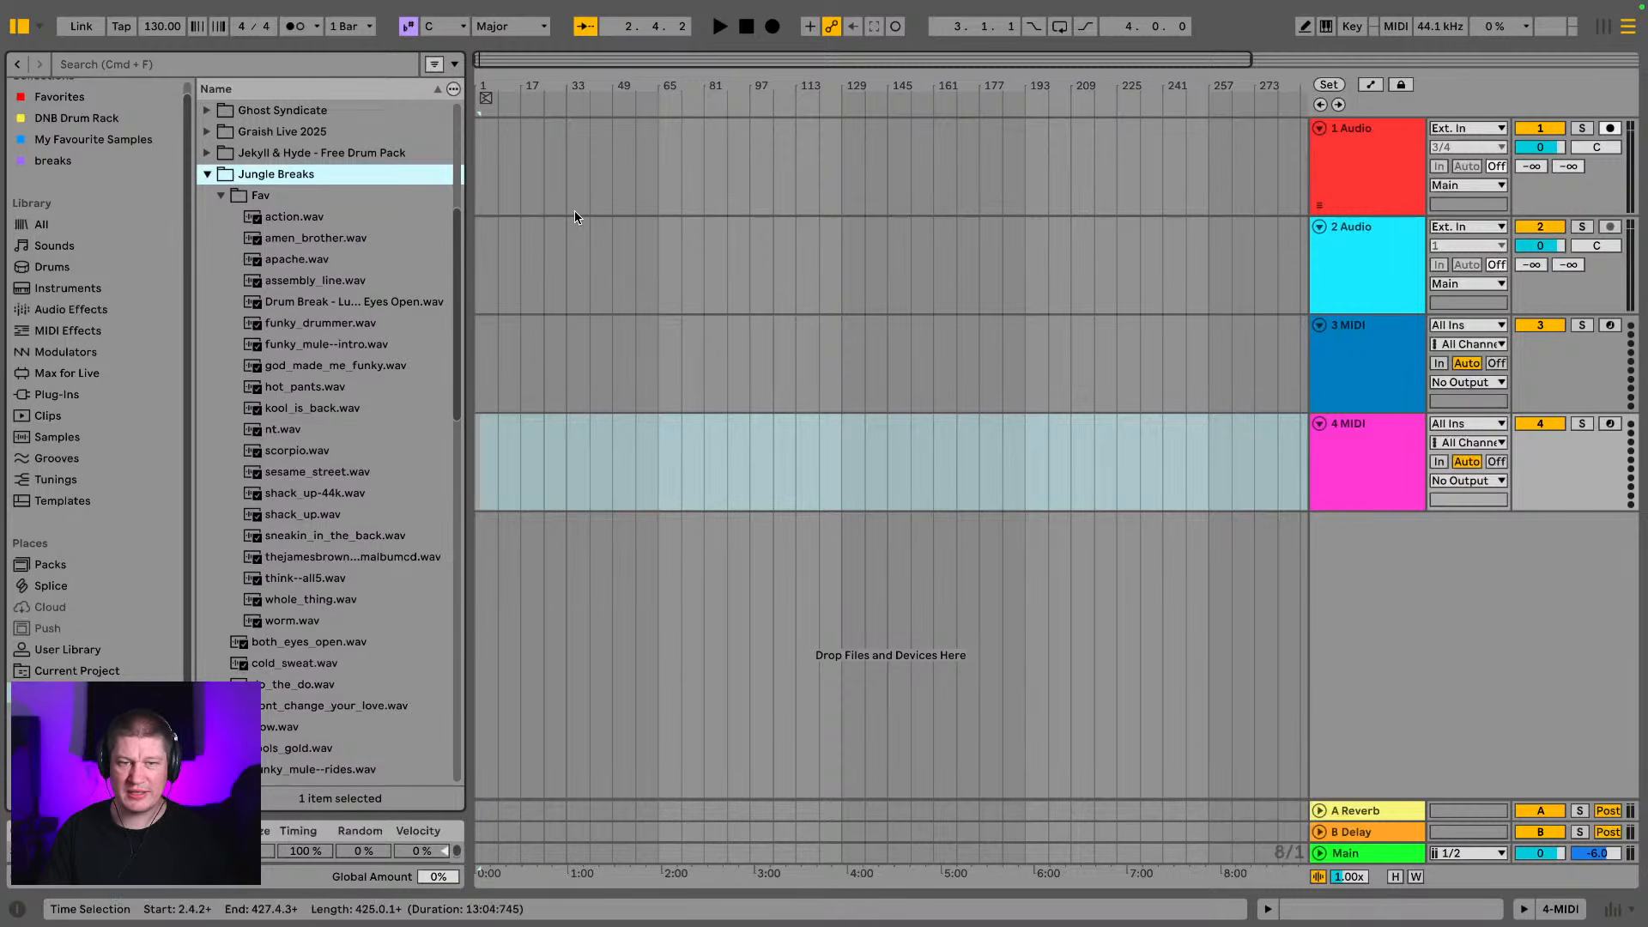
pyautogui.scroll(-1, 251, 165)
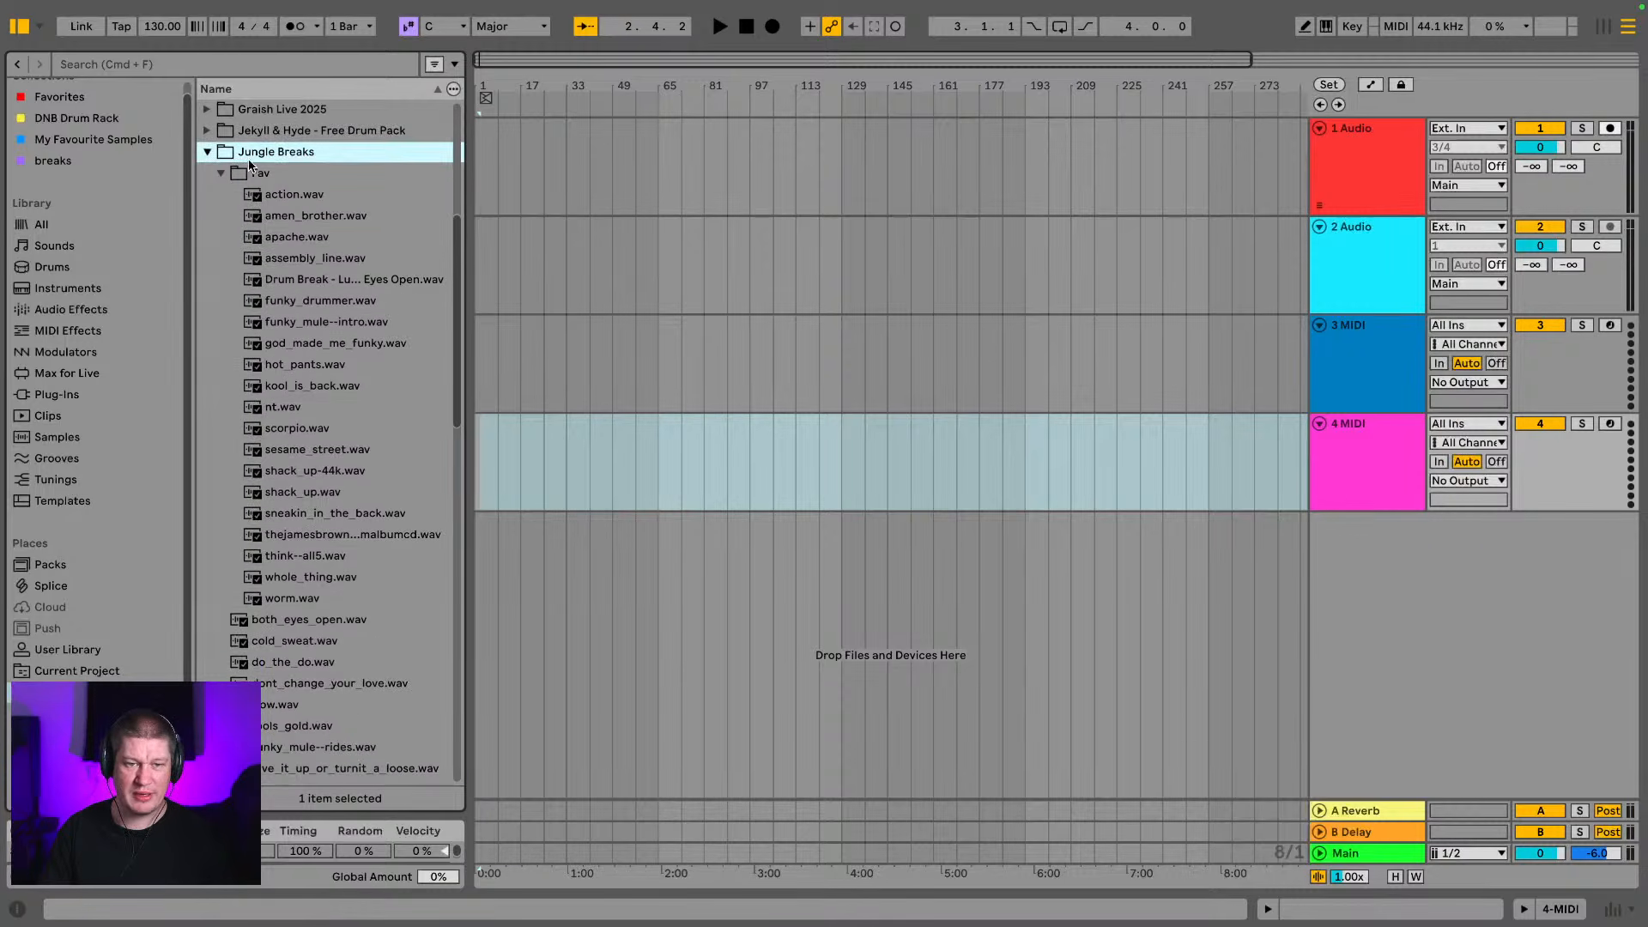
# Place action.wav from the Fav folder on the 2 Audio track at bar 65
pyautogui.click(275, 197)
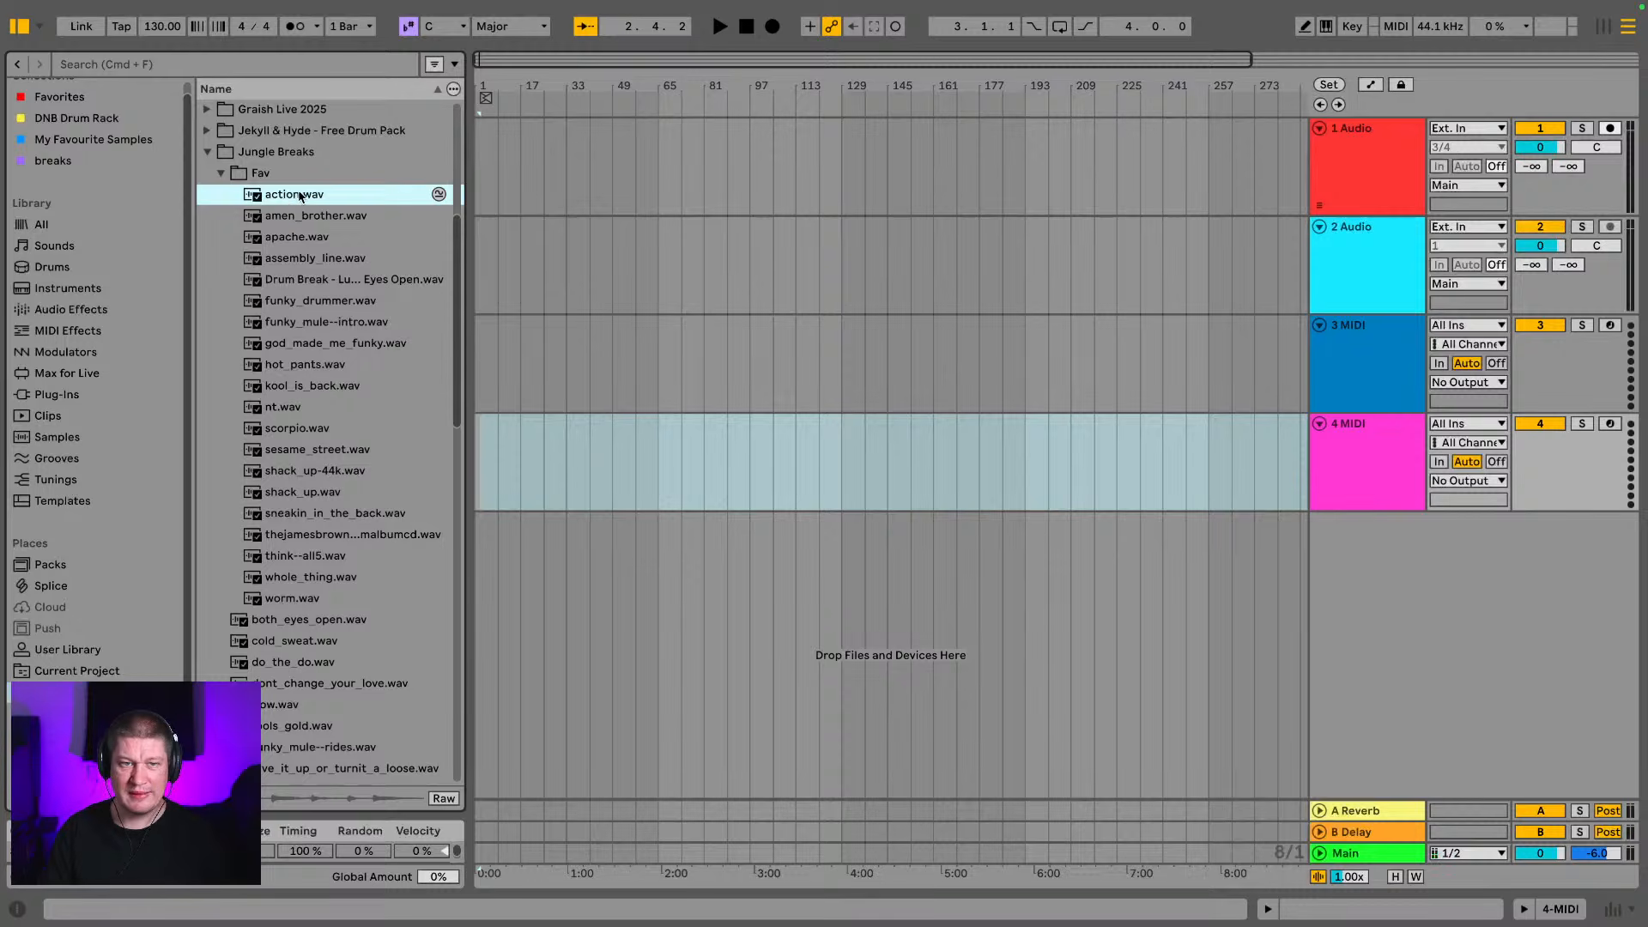
pyautogui.click(626, 249)
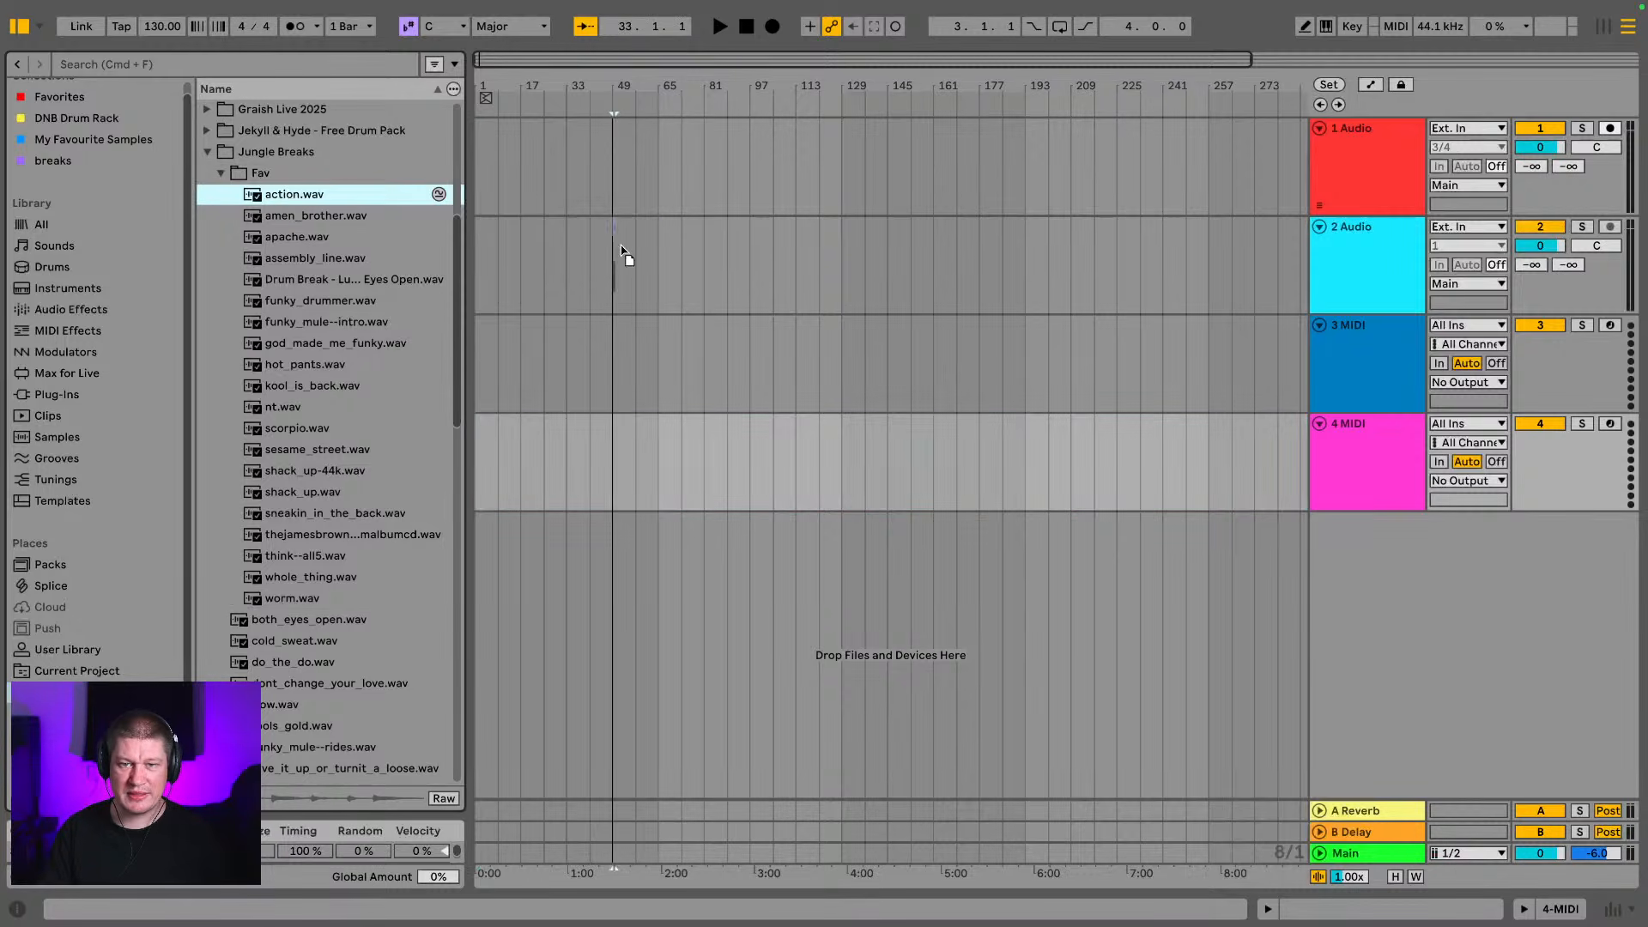
pyautogui.click(662, 258)
pyautogui.click(671, 256)
pyautogui.moveTo(671, 255); pyautogui.dragTo(671, 256)
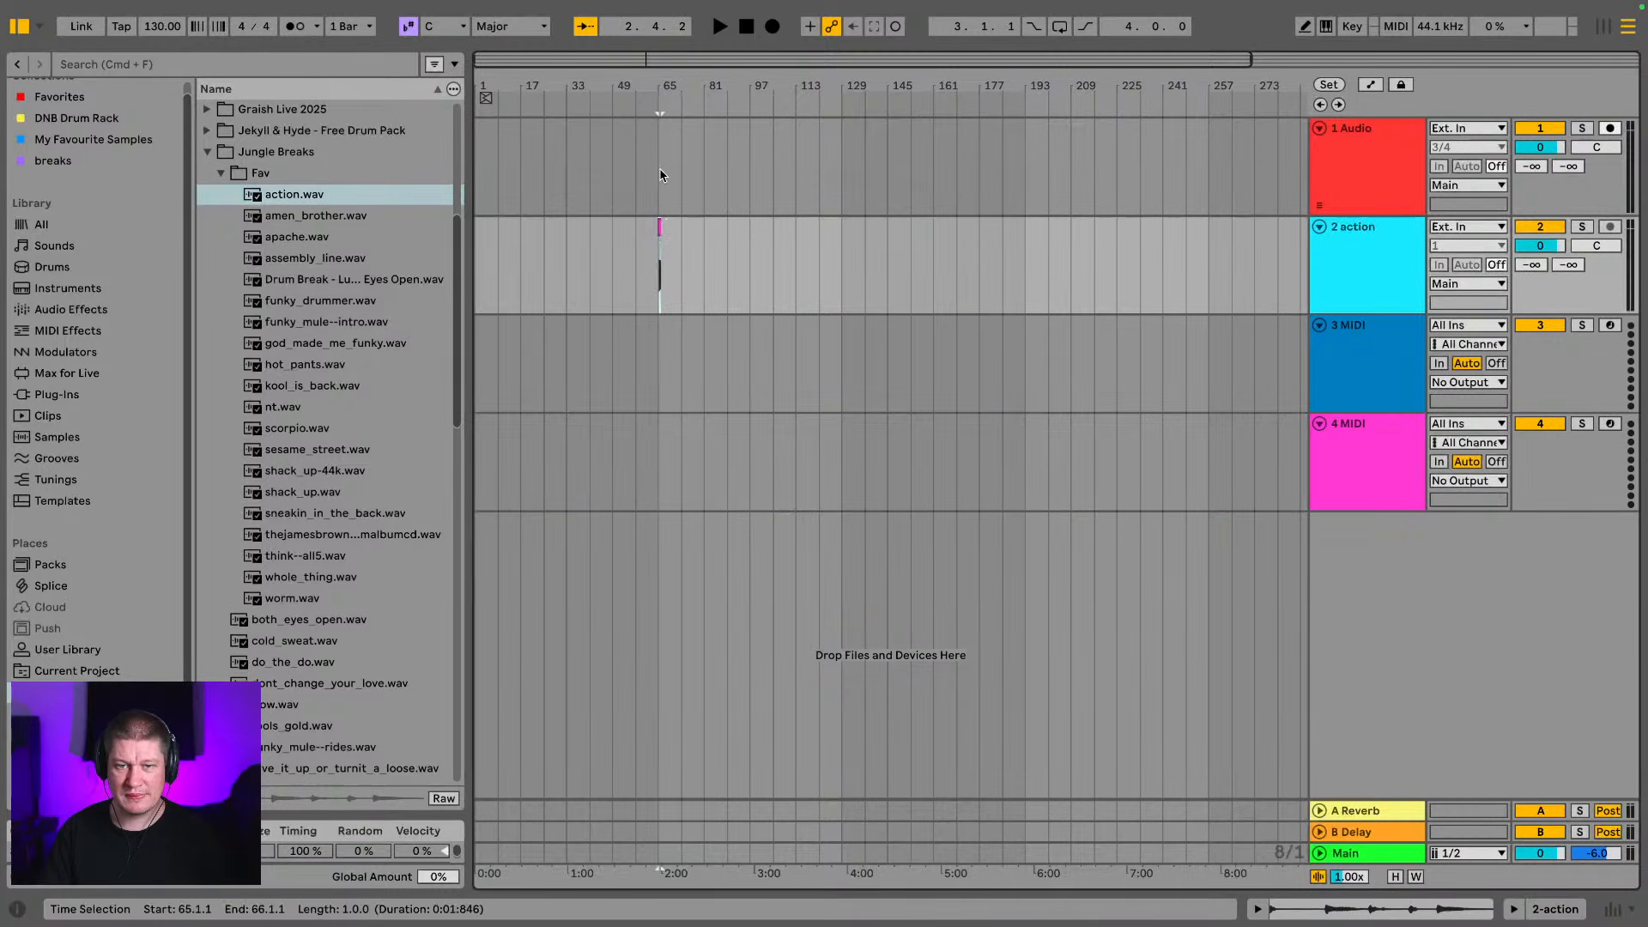
# Play back the action clip in the arrangement
pyautogui.press('z')
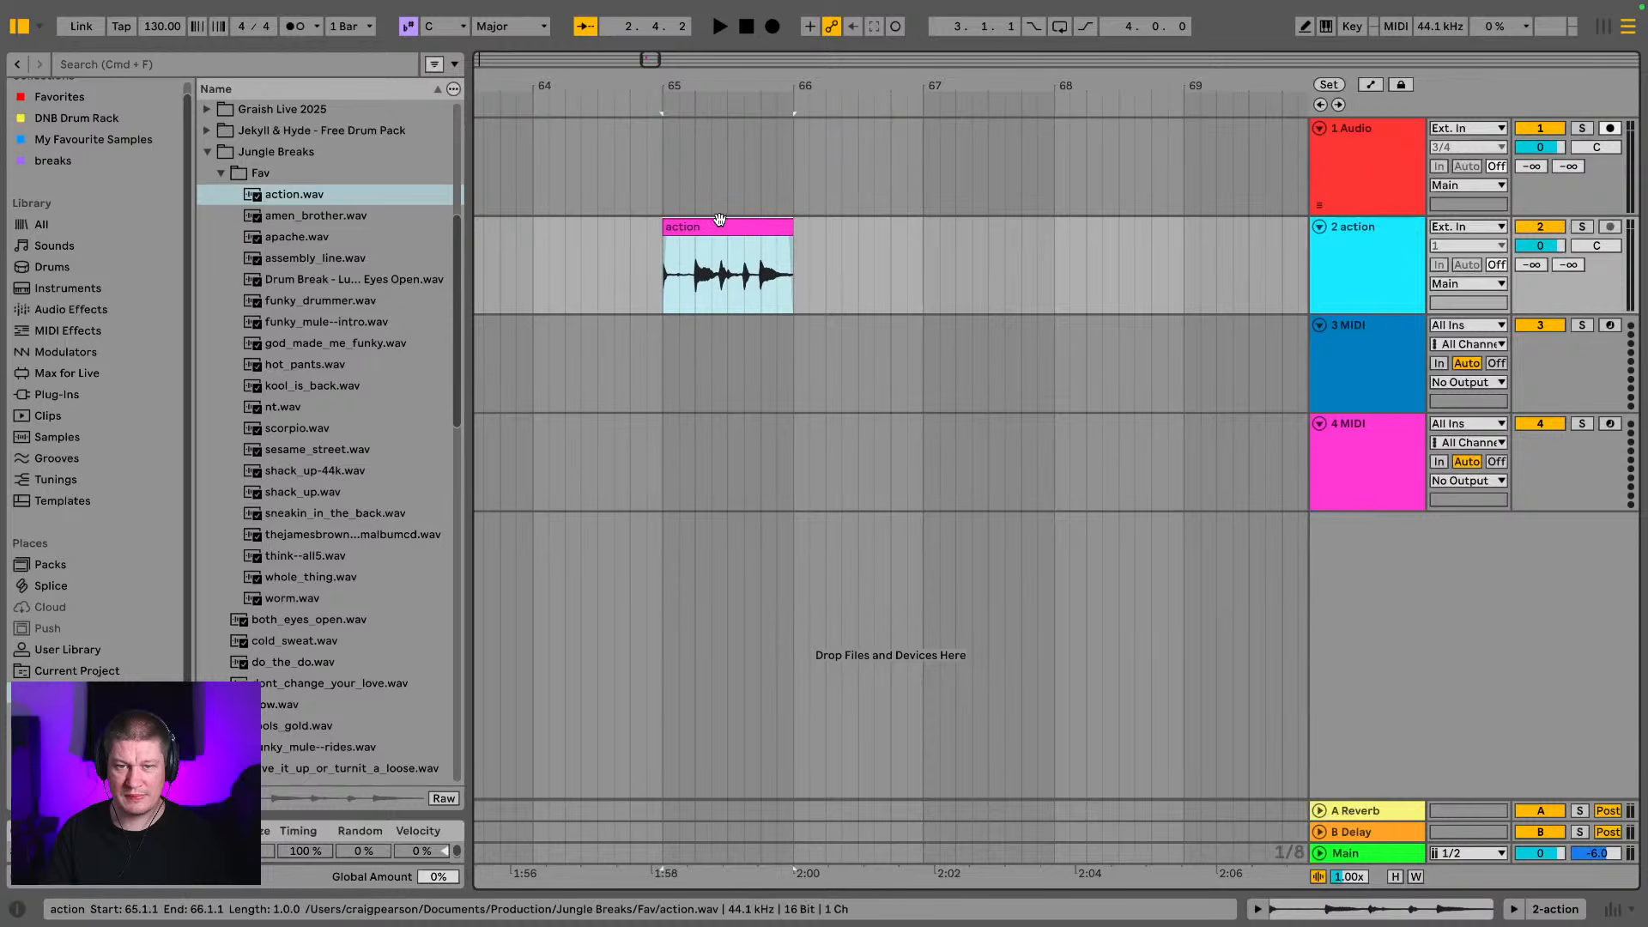
pyautogui.press('space')
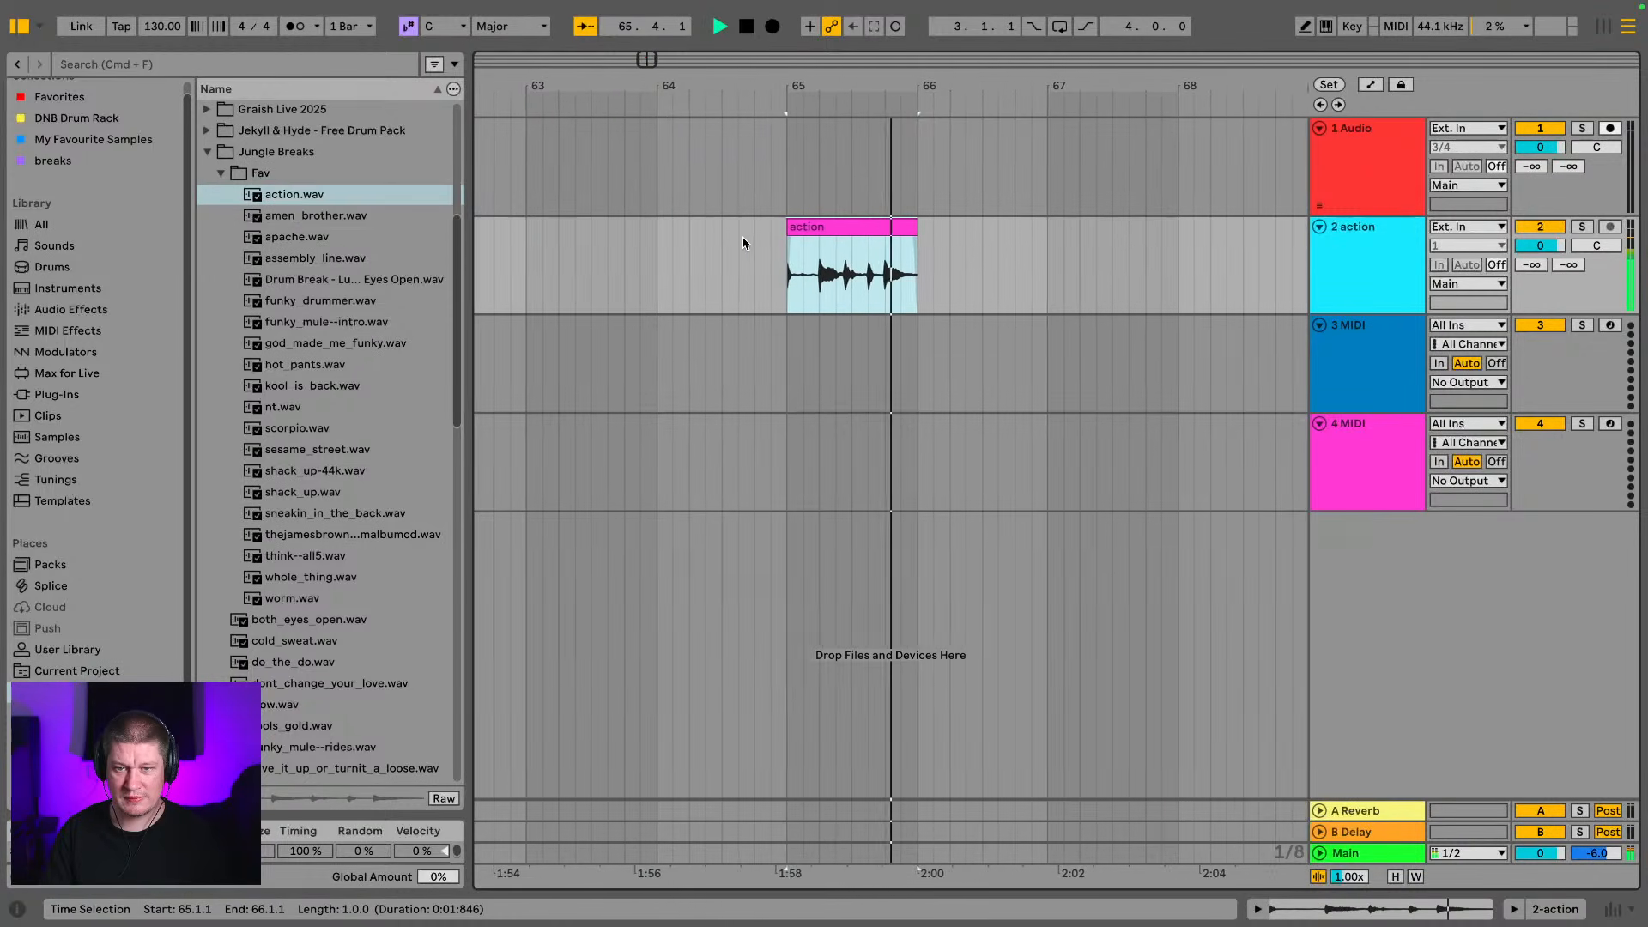
pyautogui.press('space')
pyautogui.click(748, 250)
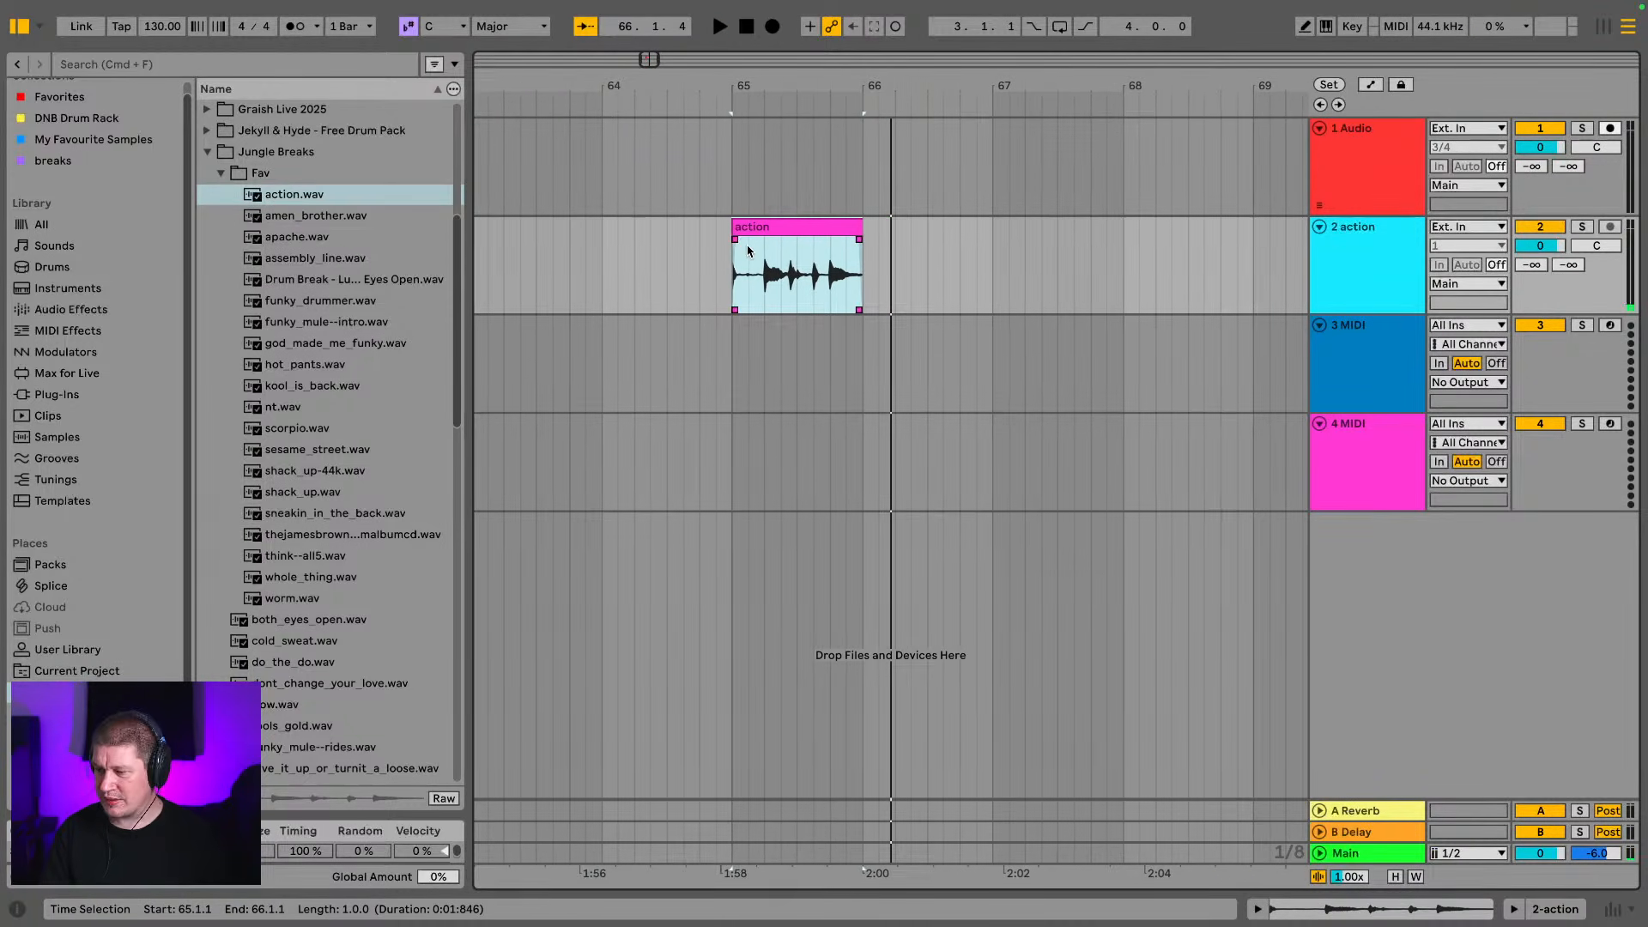
# Delete the 3 MIDI and 4 MIDI tracks
pyautogui.click(1384, 331)
pyautogui.keyDown('shift'); pyautogui.click(1344, 466); pyautogui.keyUp('shift')
pyautogui.press('Delete')
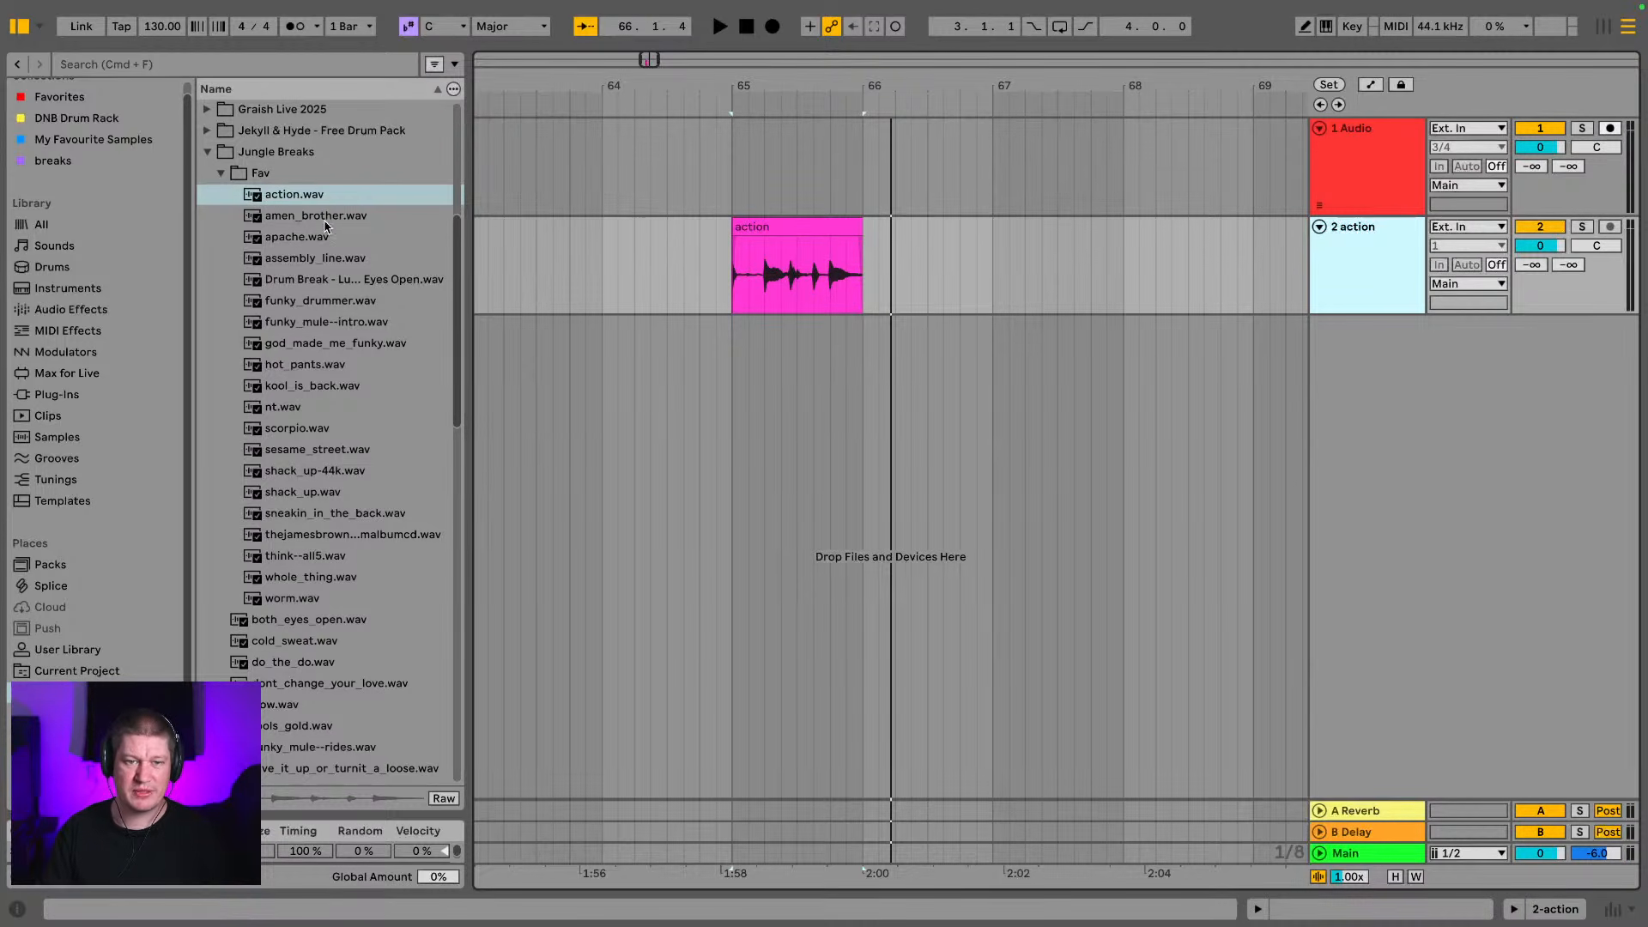
# Add amen_brother.wav on a new audio track below the action track and open its clip properties
pyautogui.scroll(-1, 320, 280)
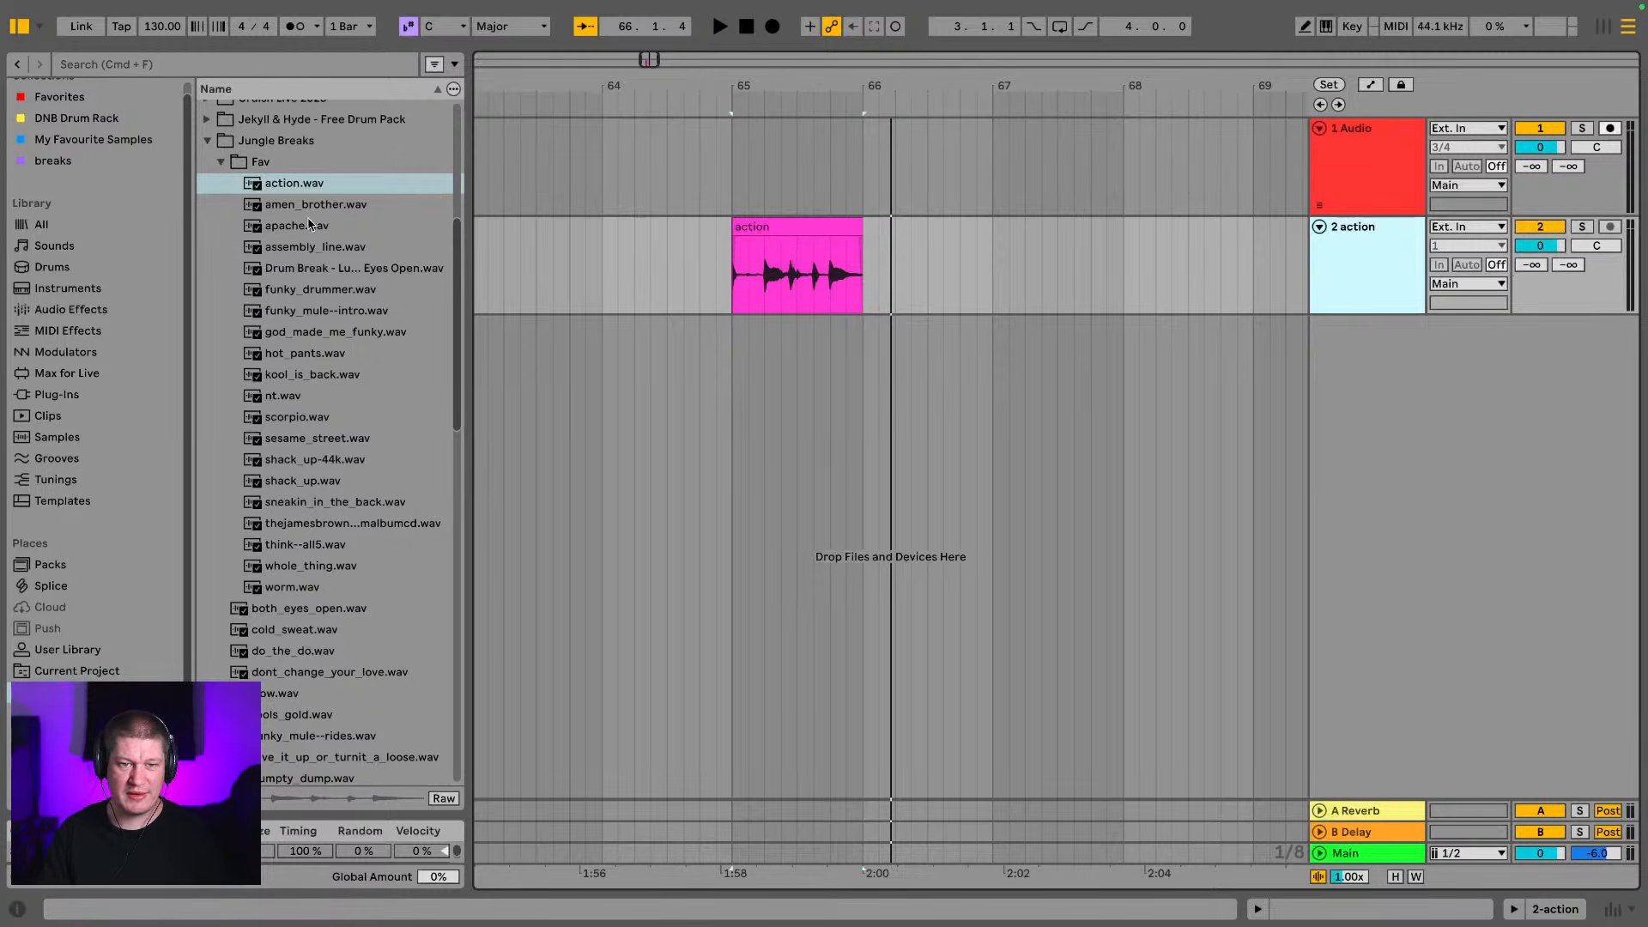
pyautogui.moveTo(307, 208); pyautogui.dragTo(849, 362)
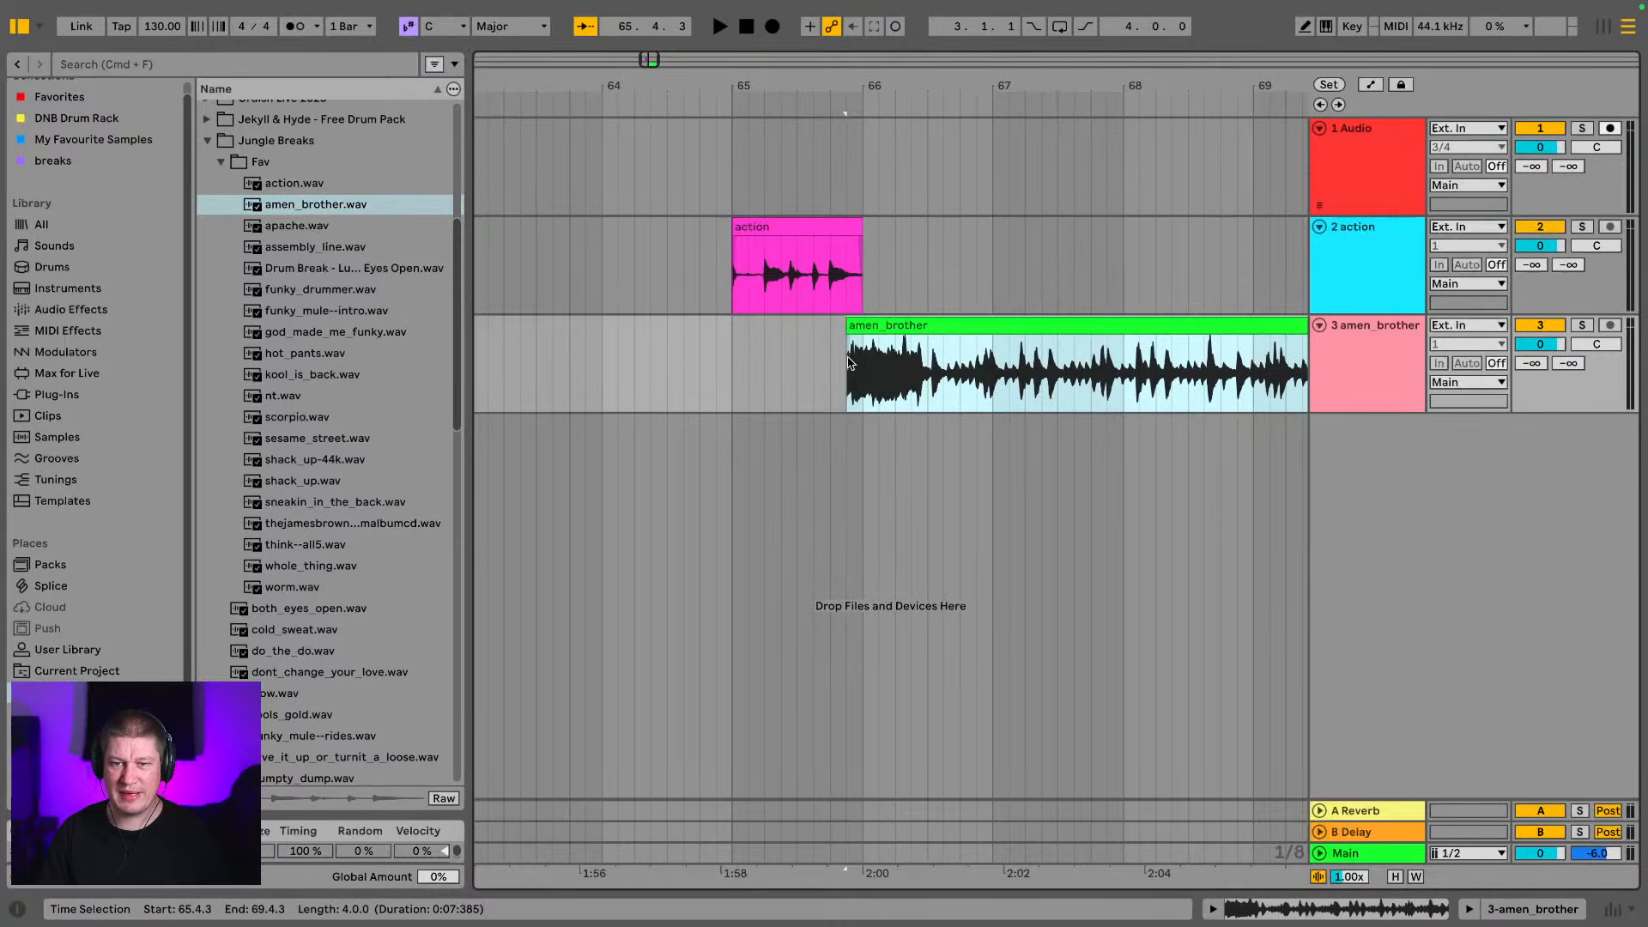
pyautogui.doubleClick(962, 364)
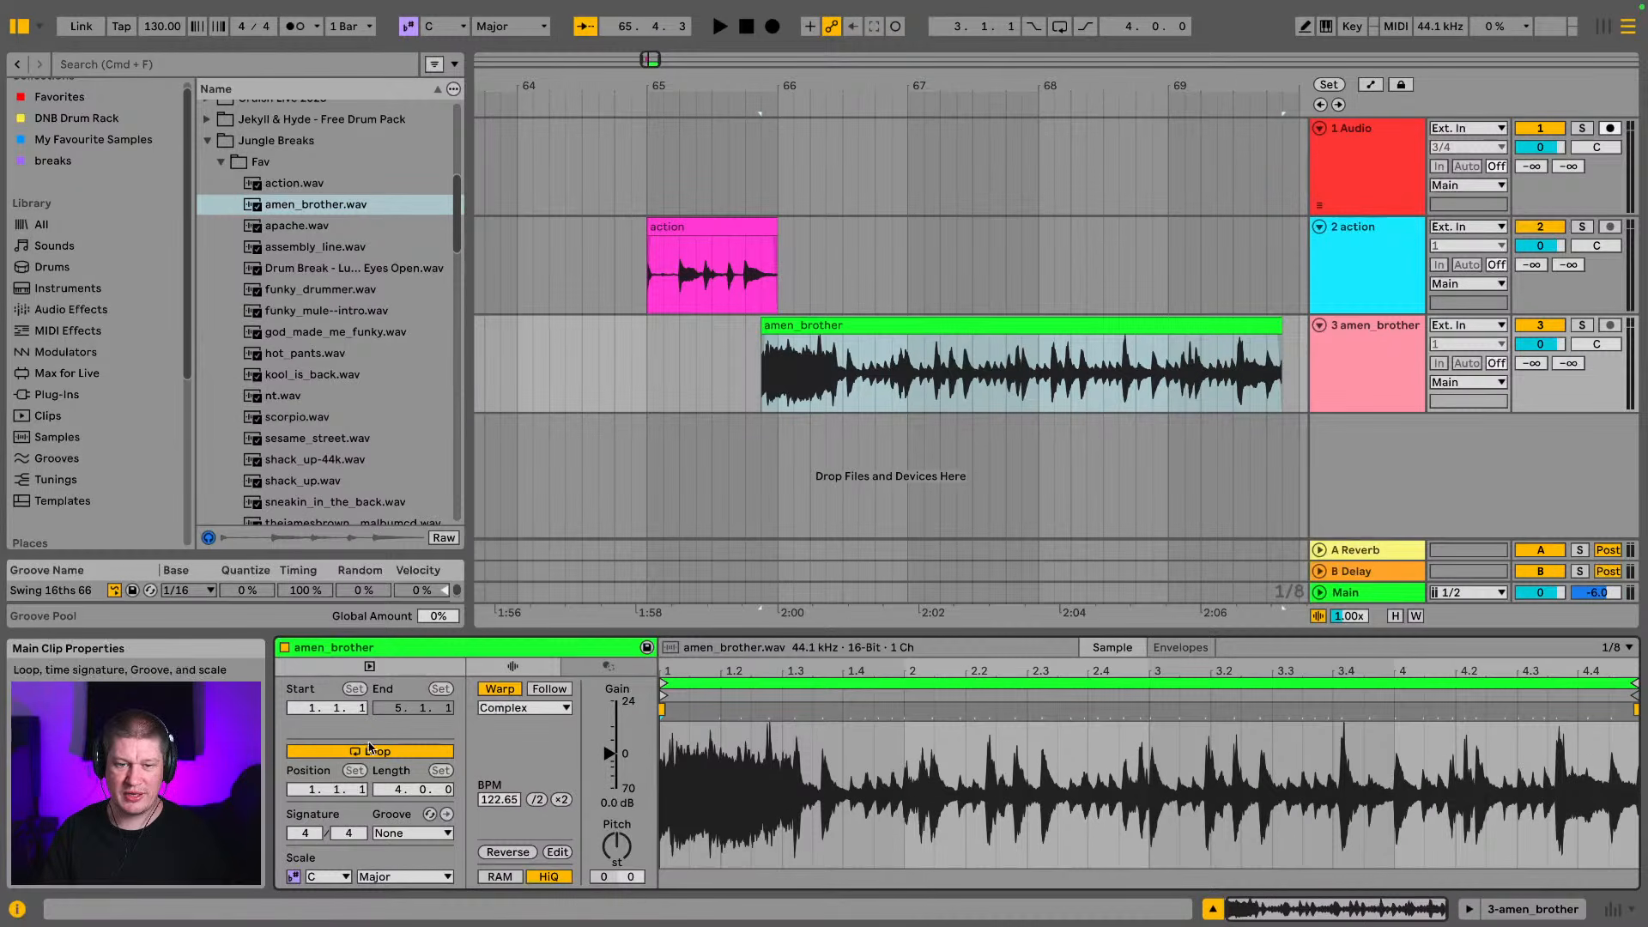
# Turn off warping and lower the gain to -6.3 dB on the amen_brother clip, auditioning the change
pyautogui.click(486, 692)
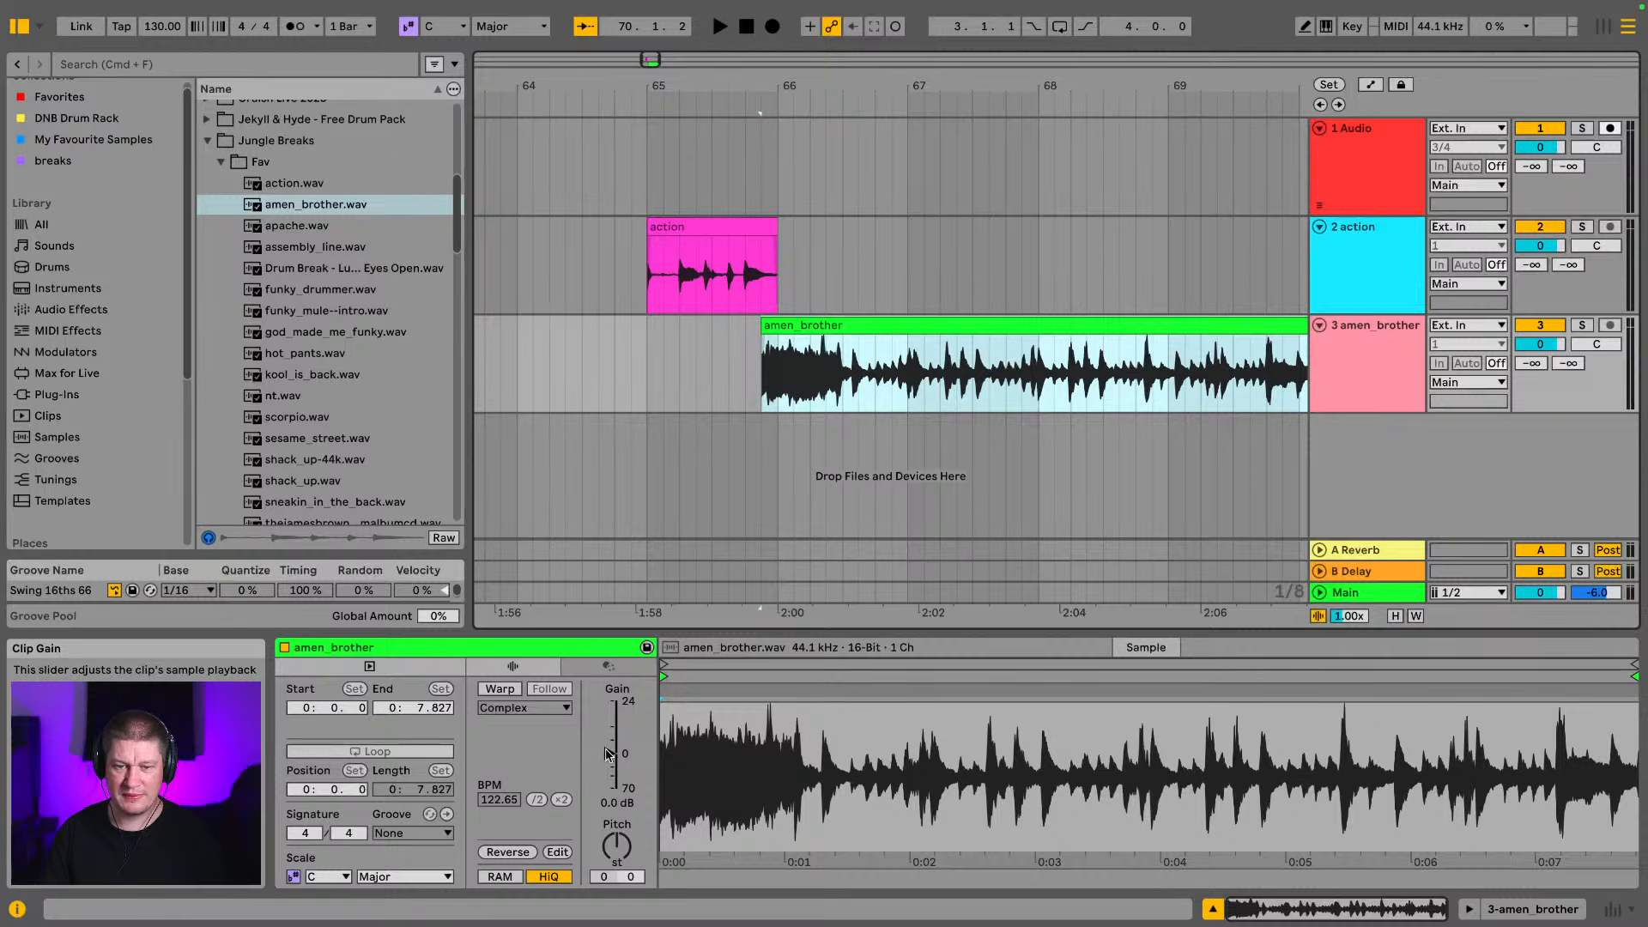
pyautogui.moveTo(609, 754); pyautogui.dragTo(611, 762)
pyautogui.press('space')
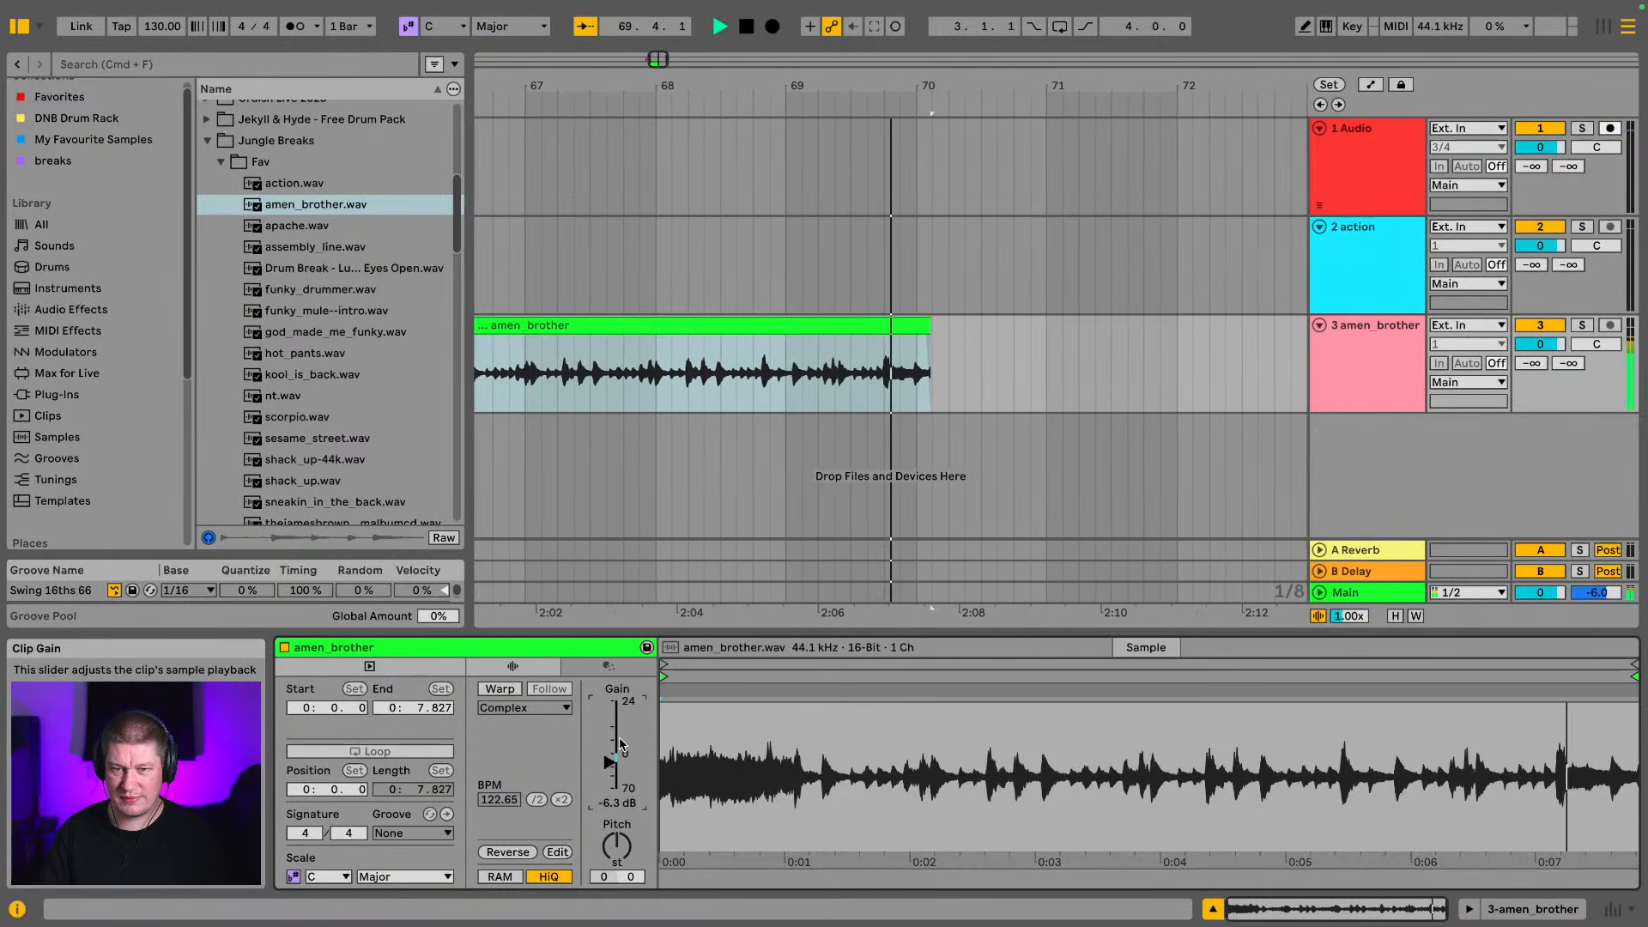
pyautogui.press('space')
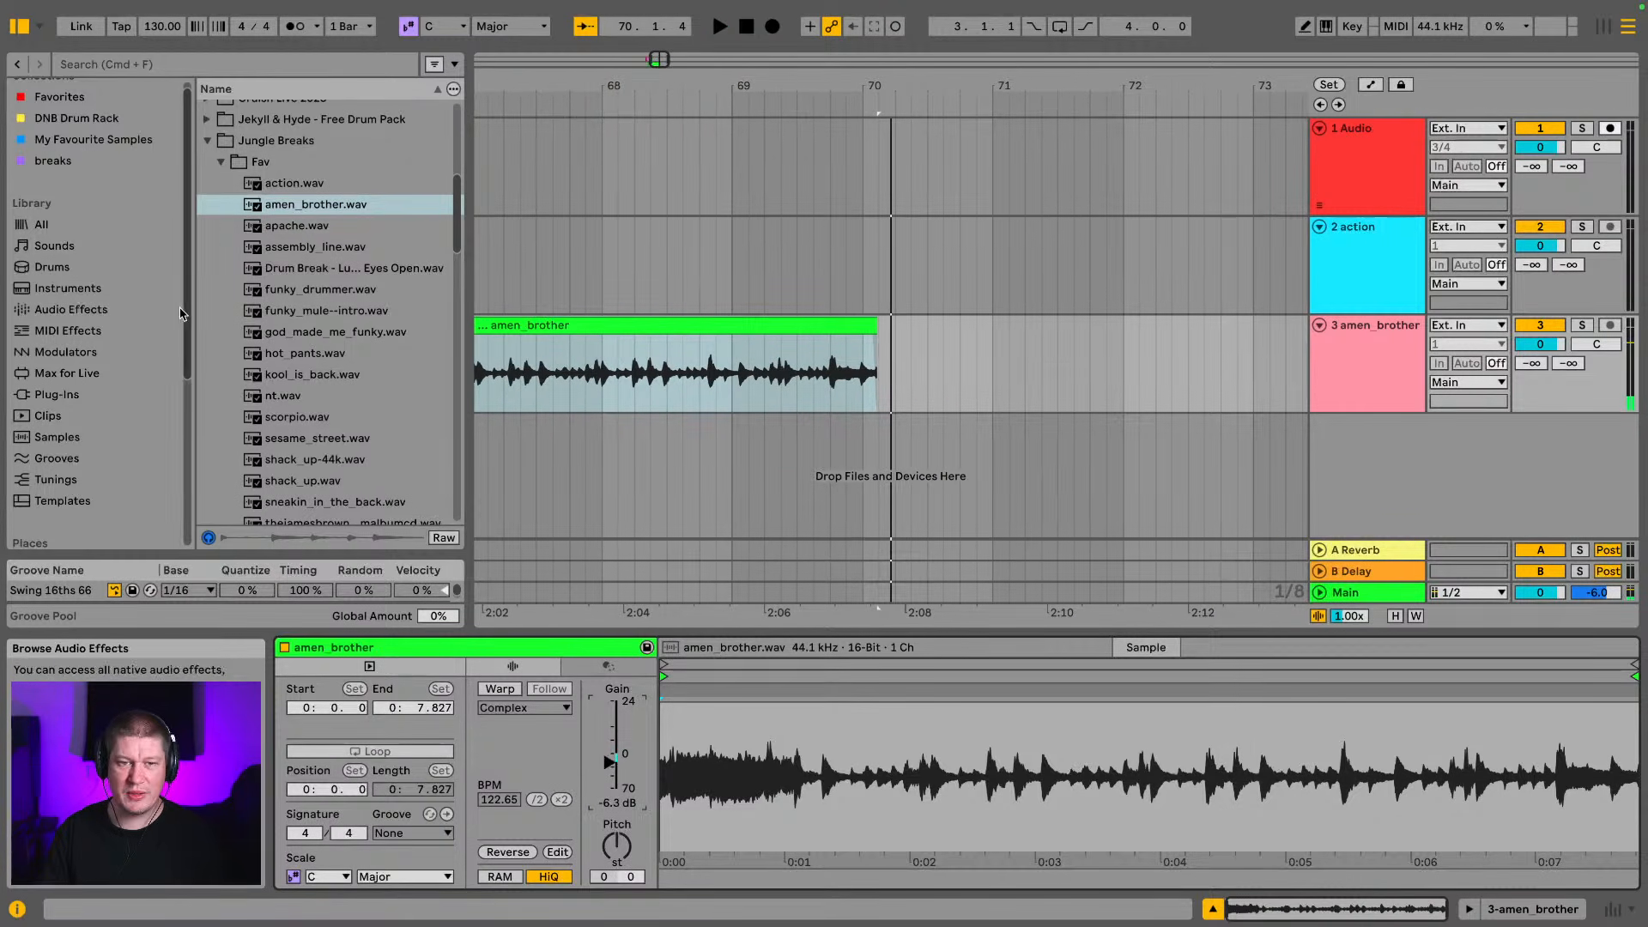
# Delete both the action and amen_brother clips from the arrangement
pyautogui.moveTo(665, 96); pyautogui.dragTo(913, 62)
pyautogui.moveTo(1045, 368); pyautogui.dragTo(719, 286)
pyautogui.press('Delete')
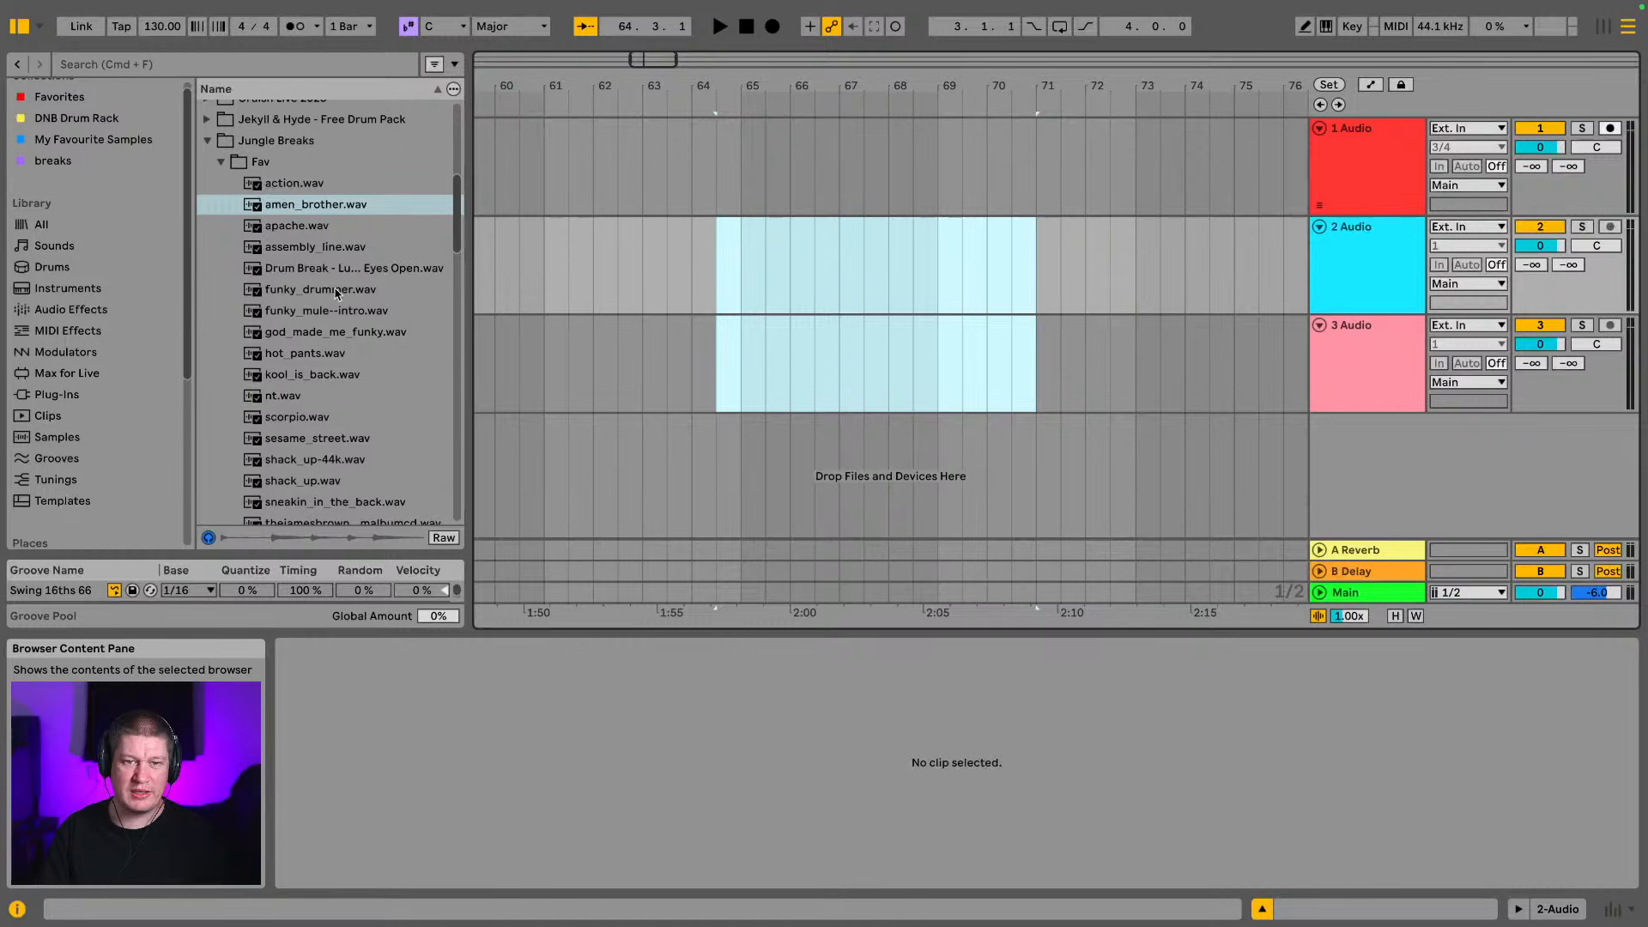
# Place funky_drummer.wav on the second audio track at bar 65 and loop the arrangement over the clip
pyautogui.moveTo(316, 290); pyautogui.dragTo(738, 255)
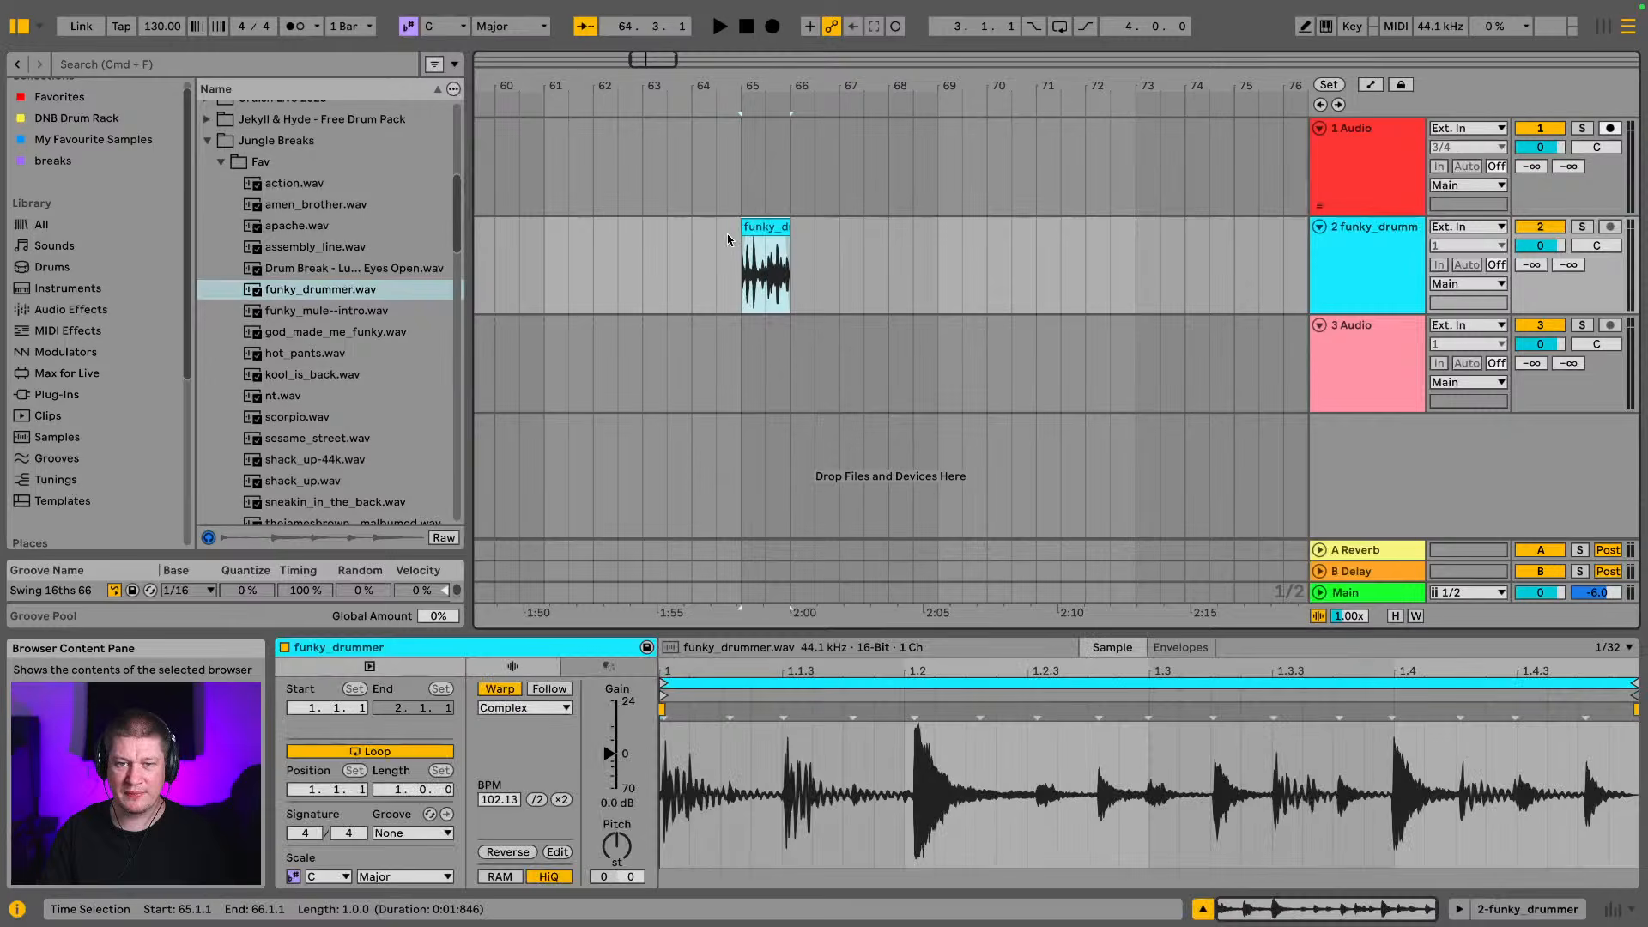
pyautogui.scroll(3, 786, 220)
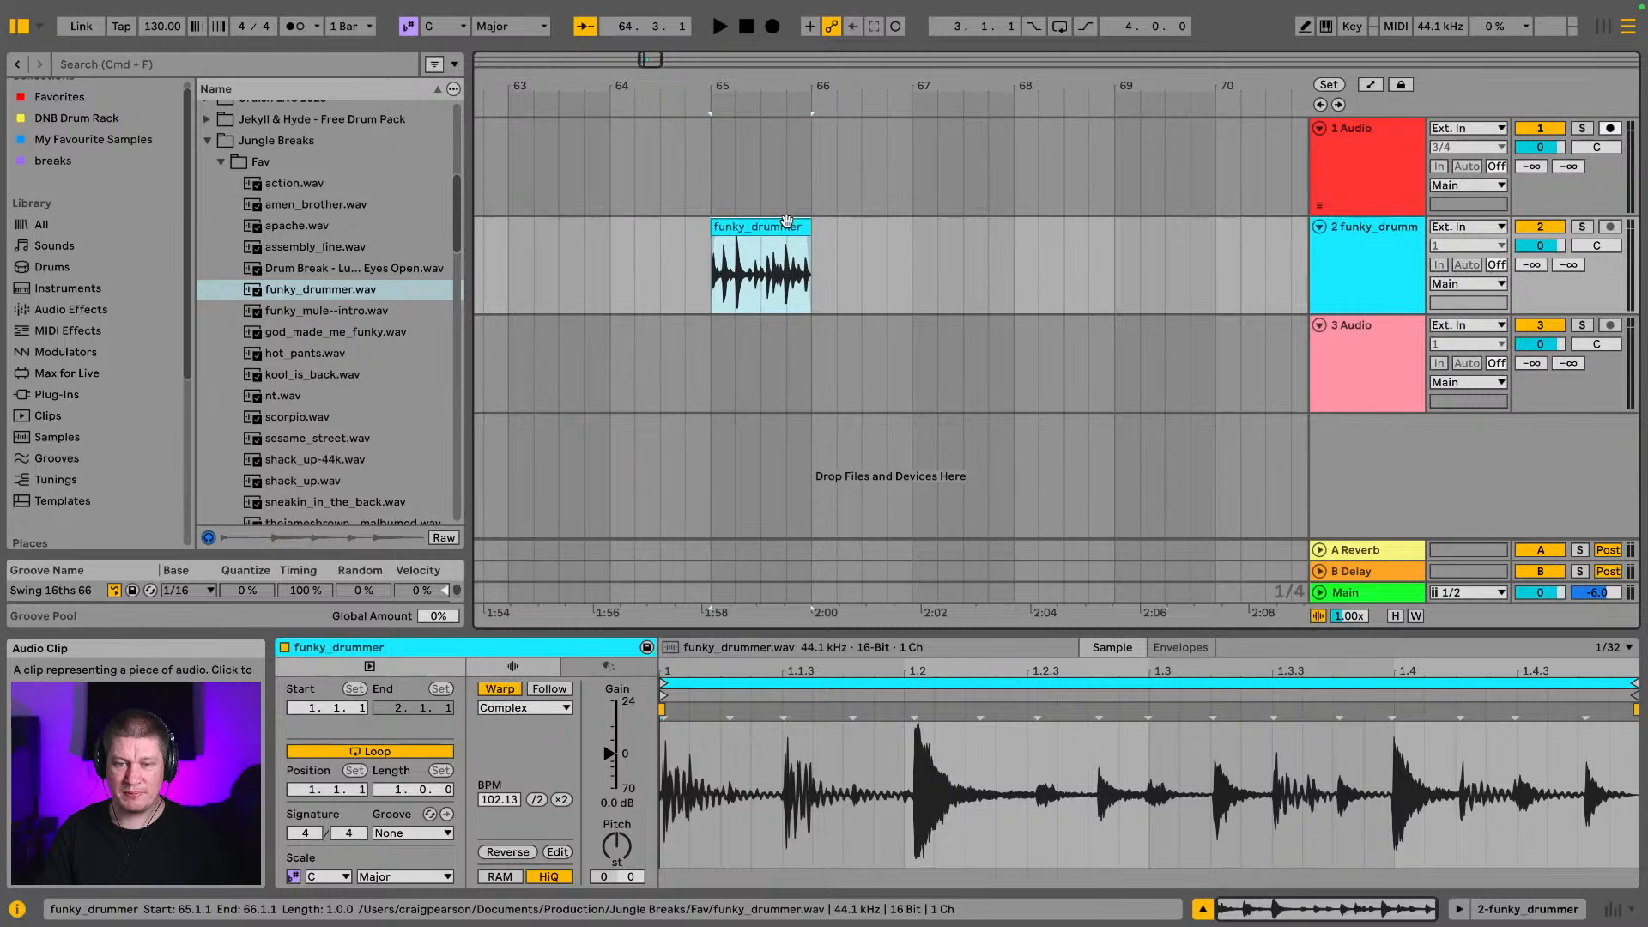
pyautogui.press('super+l')
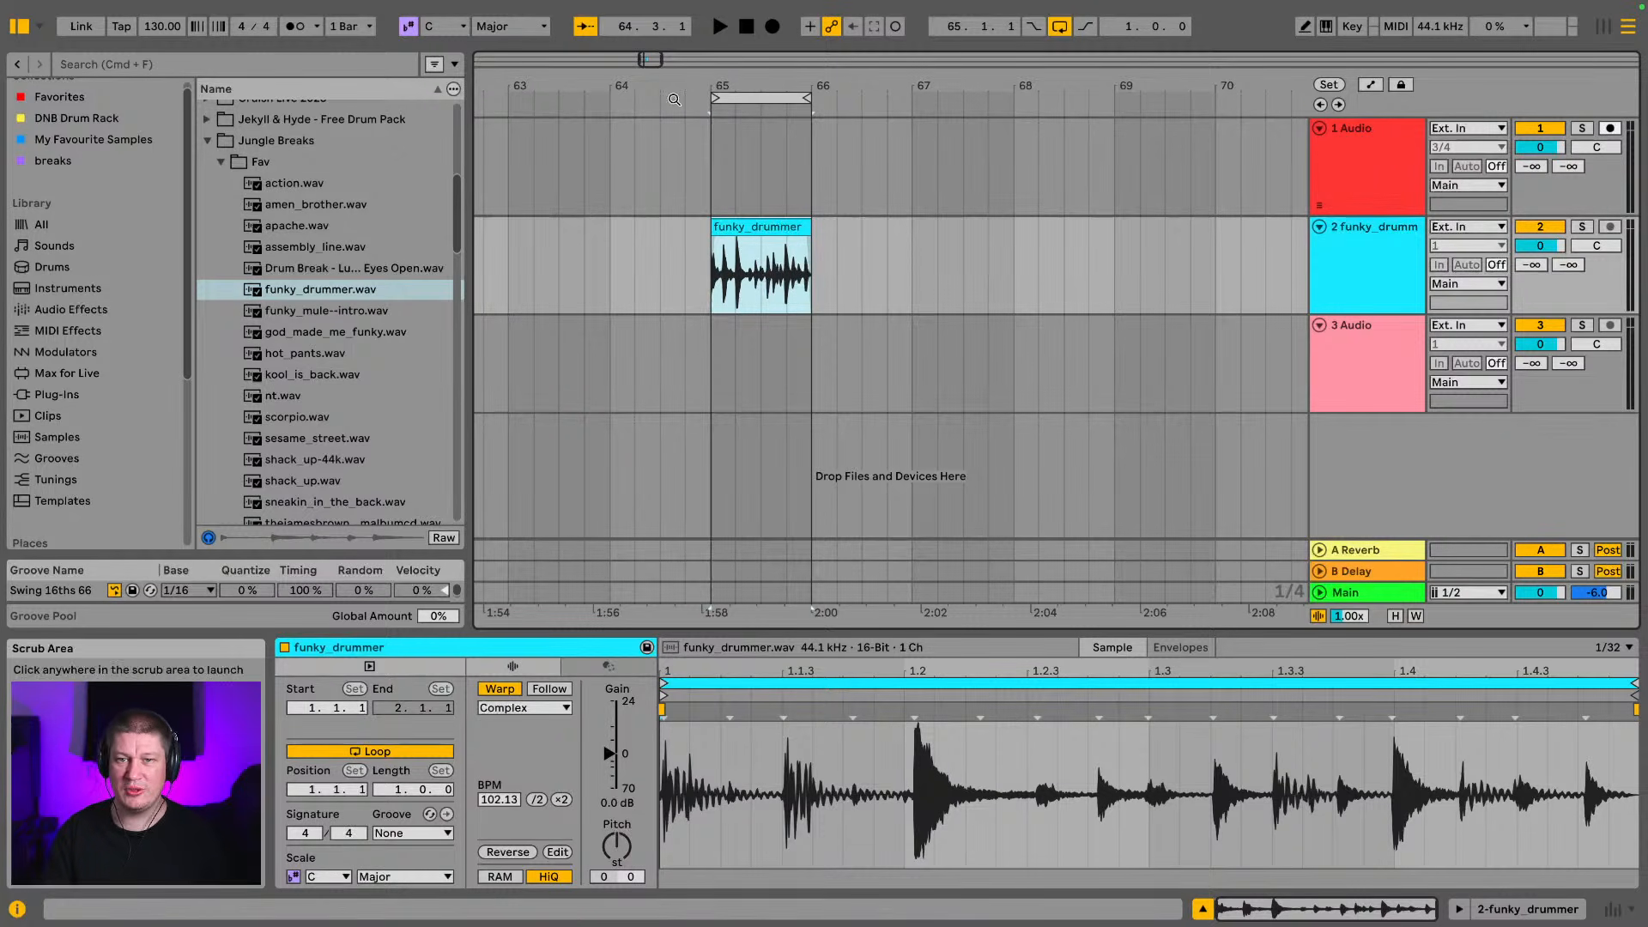
# Play back the looped funky_drummer clip with its Complex warp mode
pyautogui.moveTo(768, 85); pyautogui.dragTo(963, 168)
pyautogui.press('space')
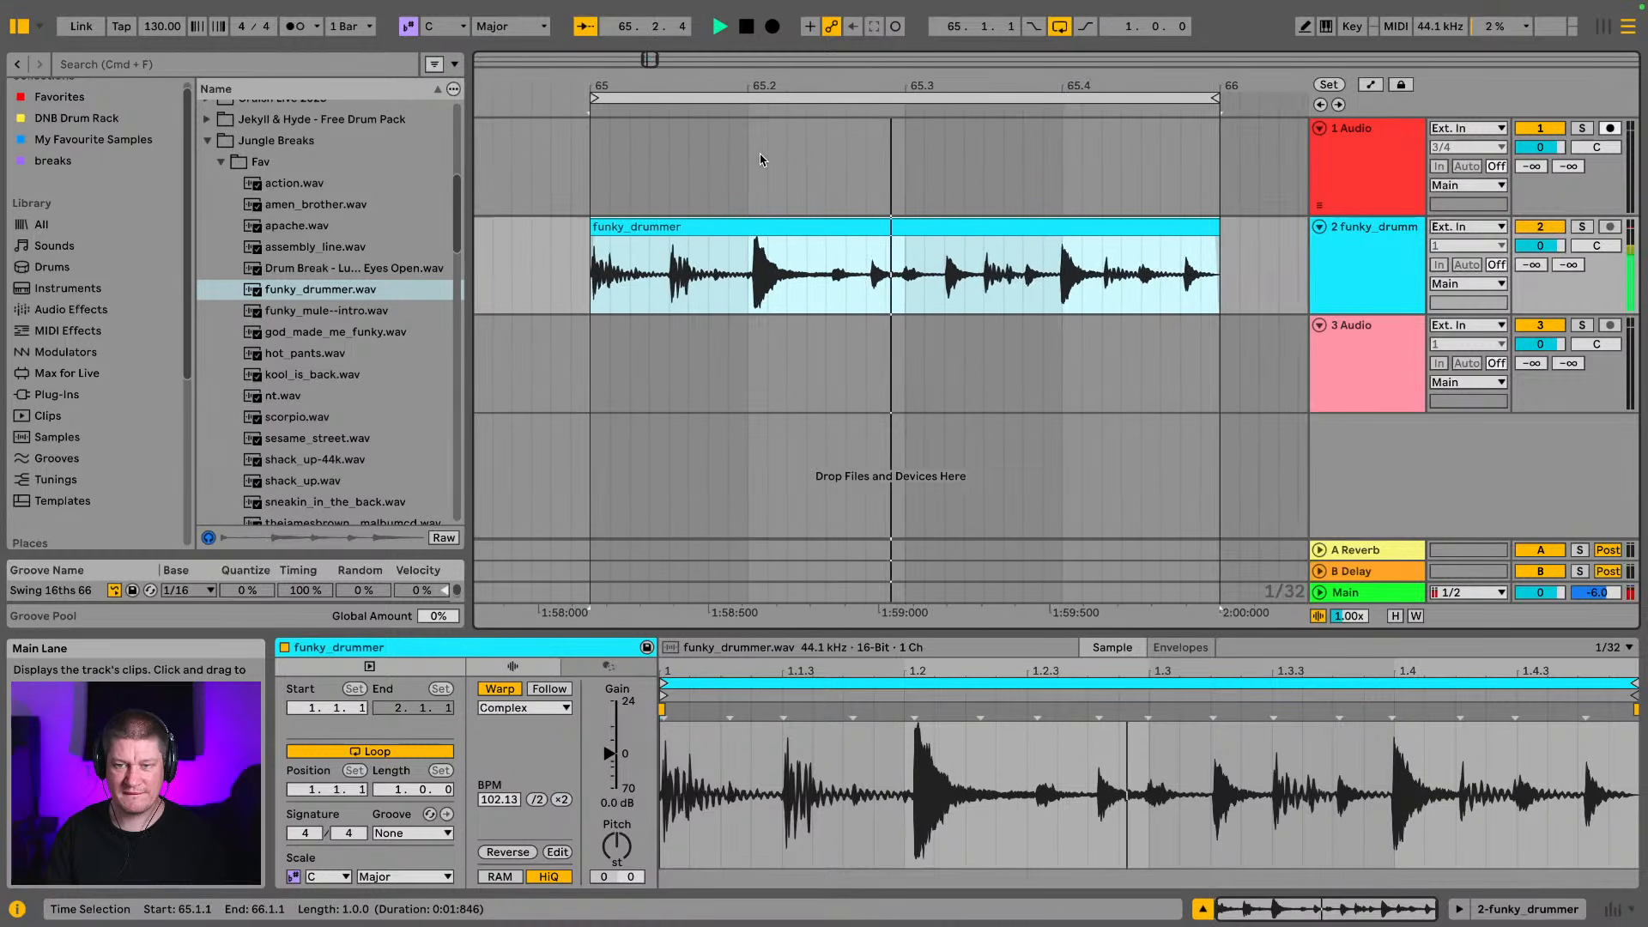
pyautogui.press('space')
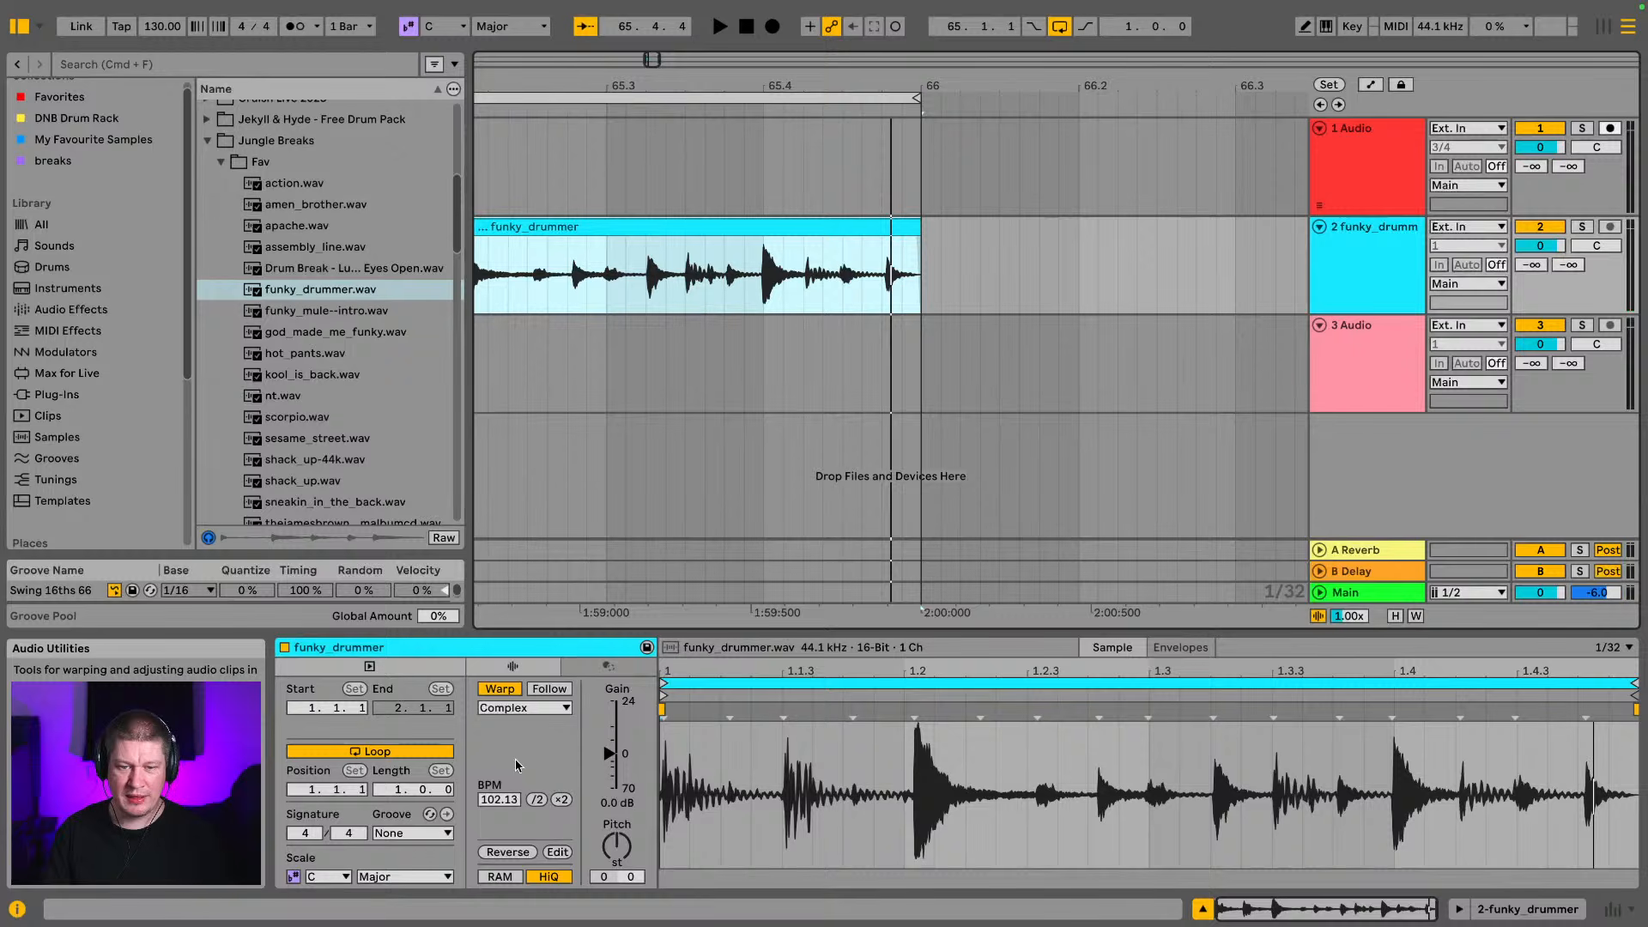
# Change the funky_drummer clip's warp mode to Re-Pitch and audition it
pyautogui.click(543, 715)
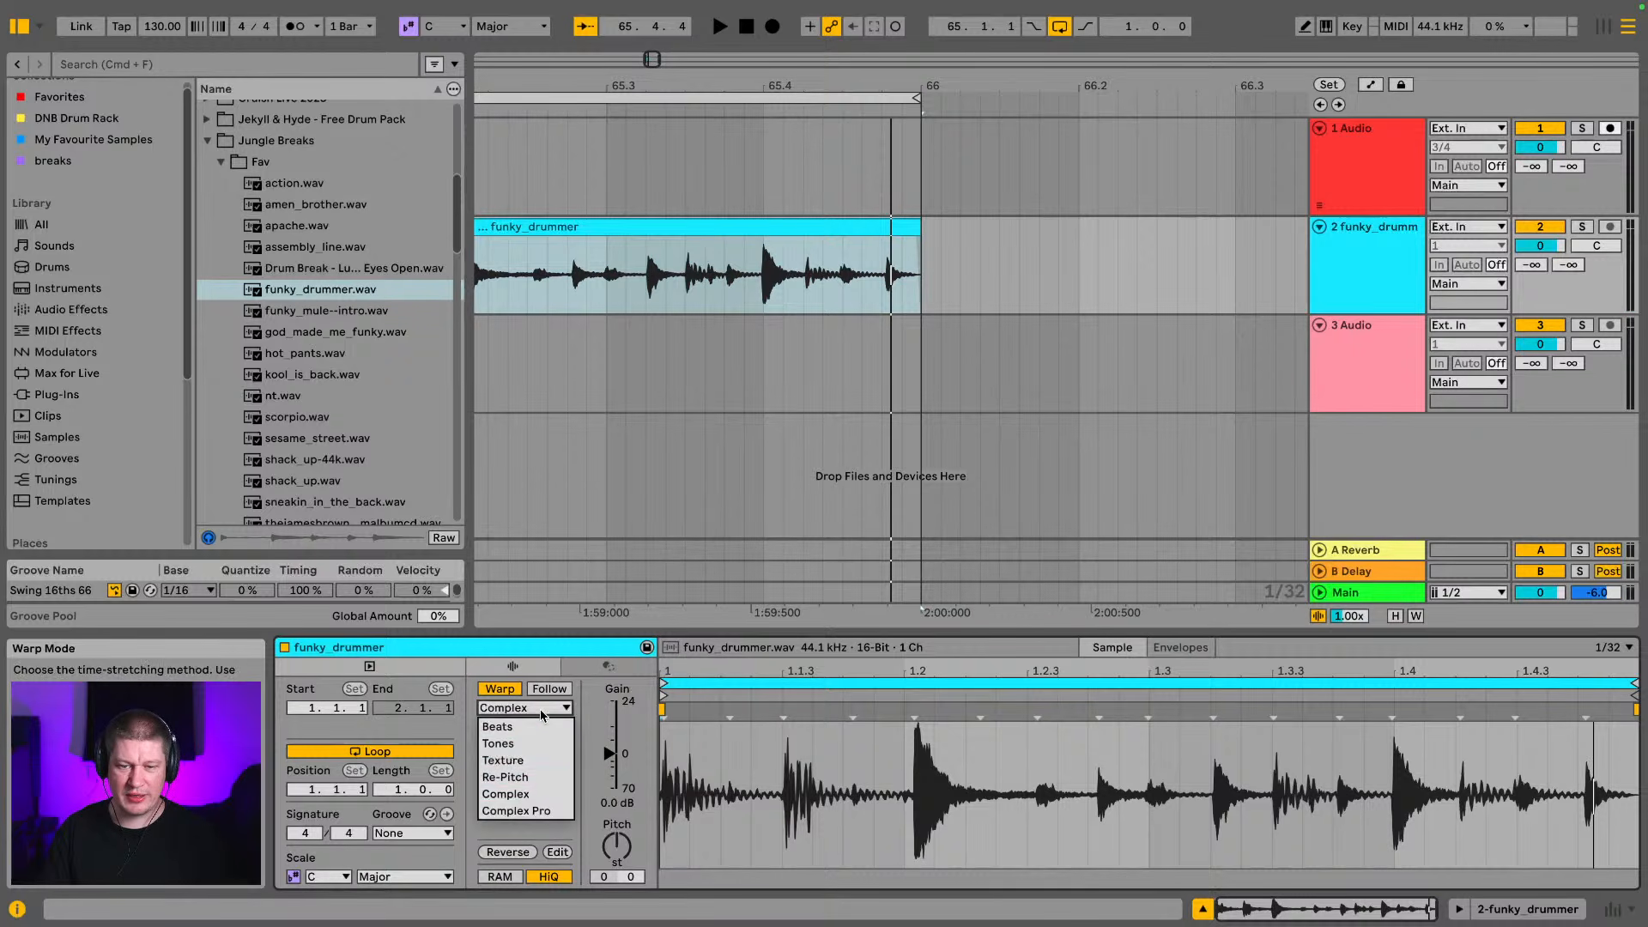
pyautogui.click(541, 778)
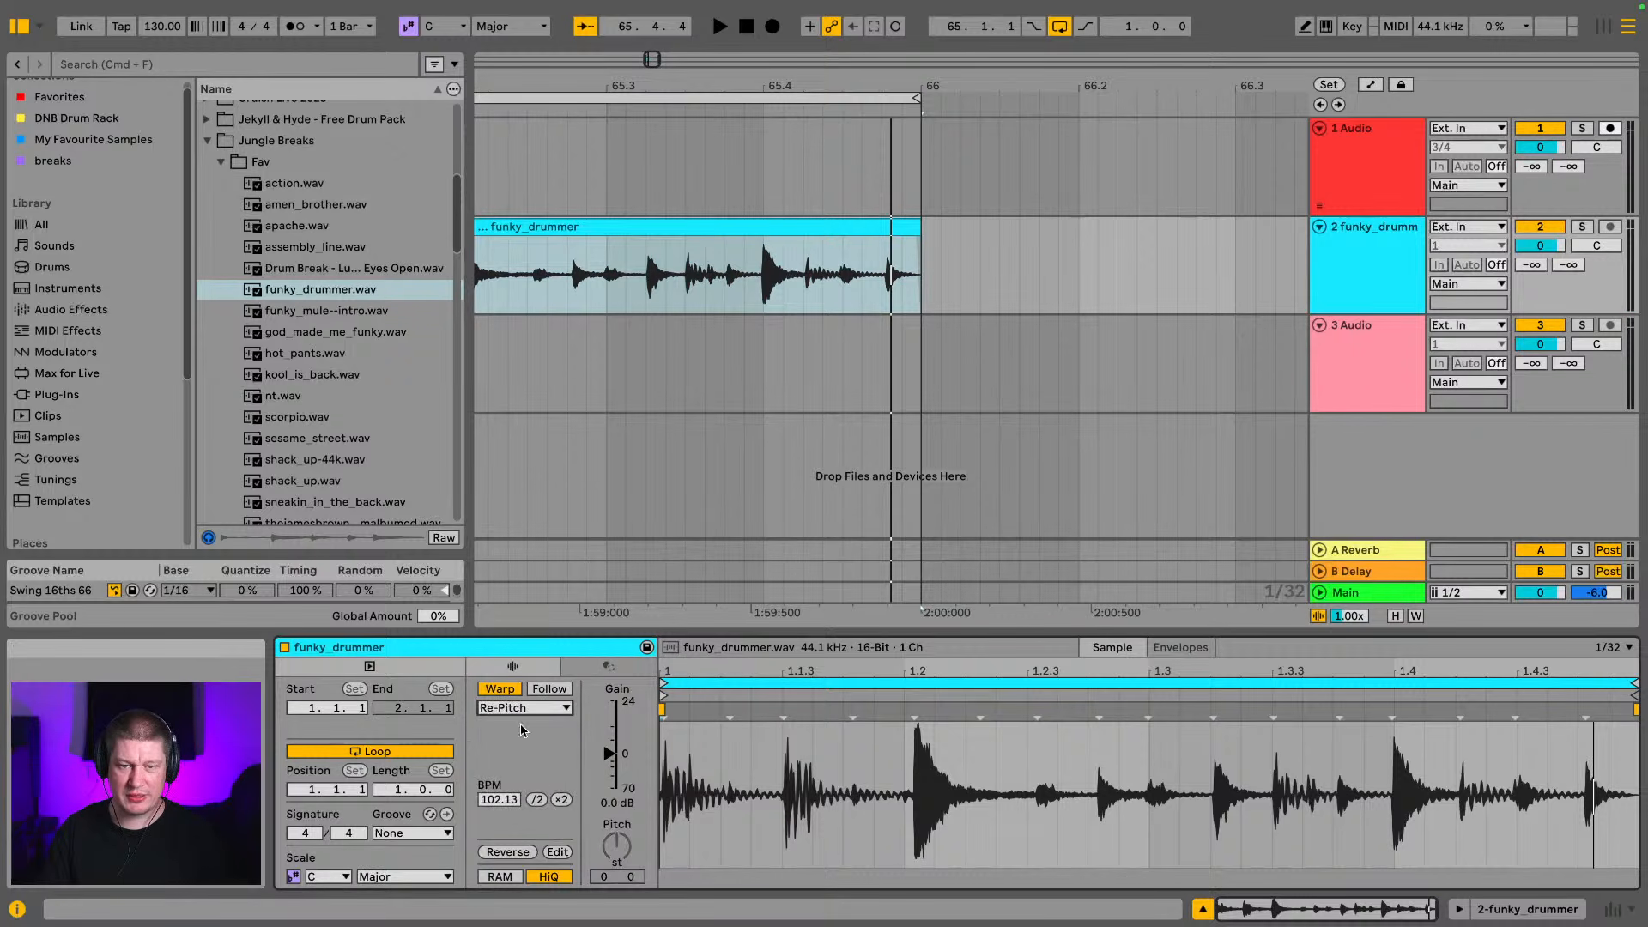
pyautogui.click(580, 253)
pyautogui.press('space')
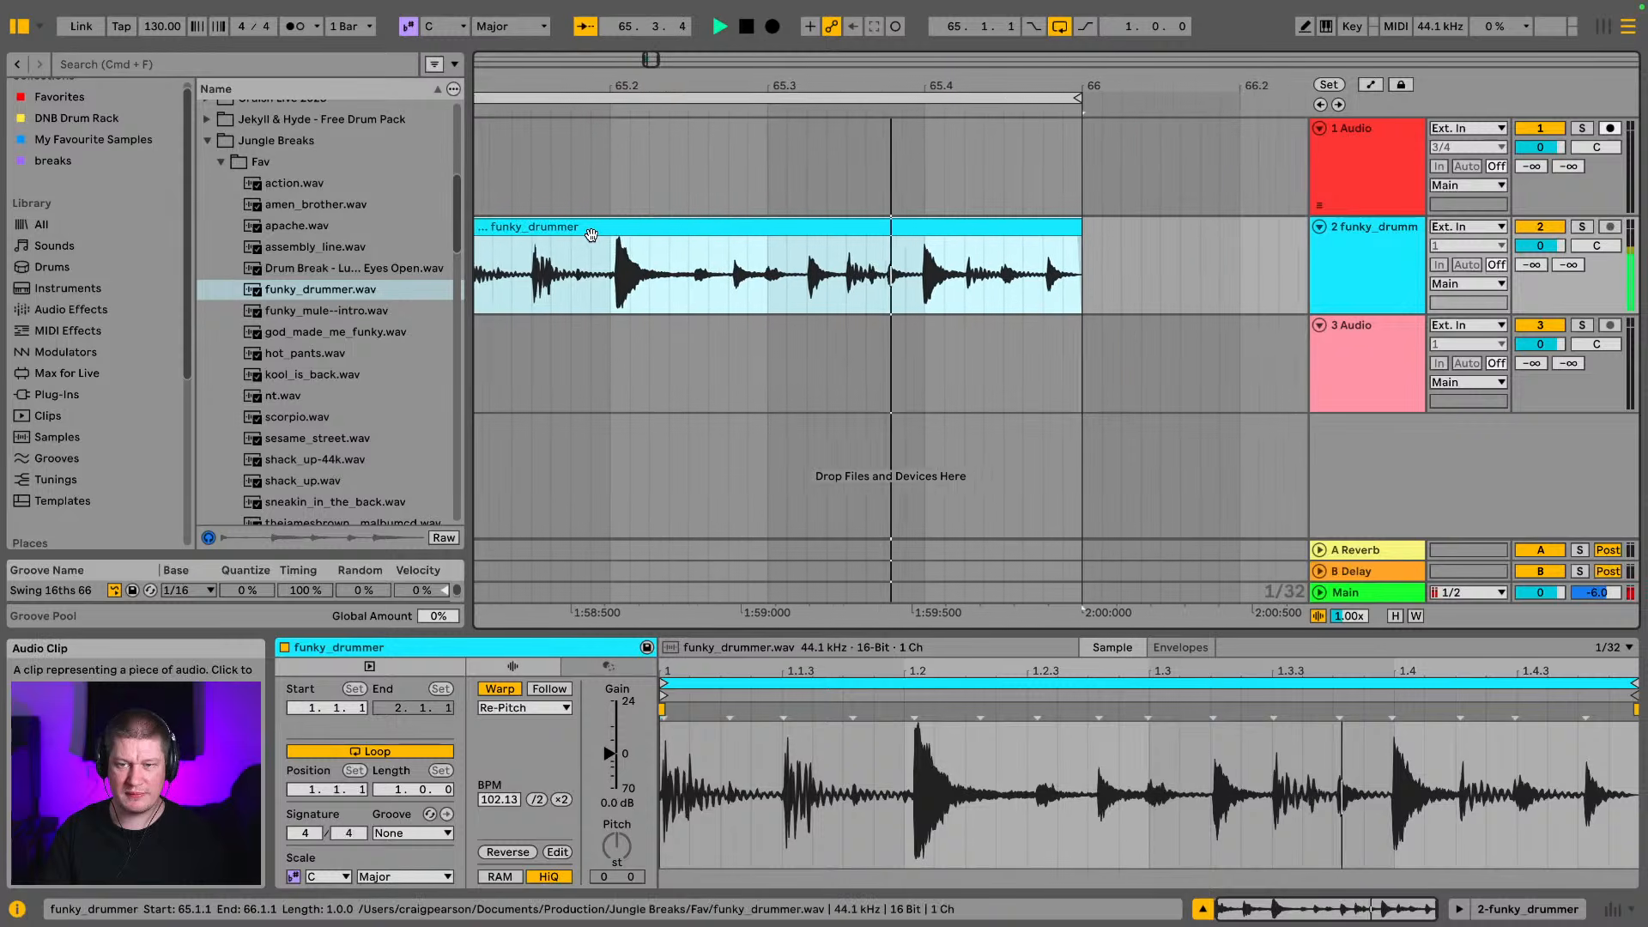
pyautogui.press('space')
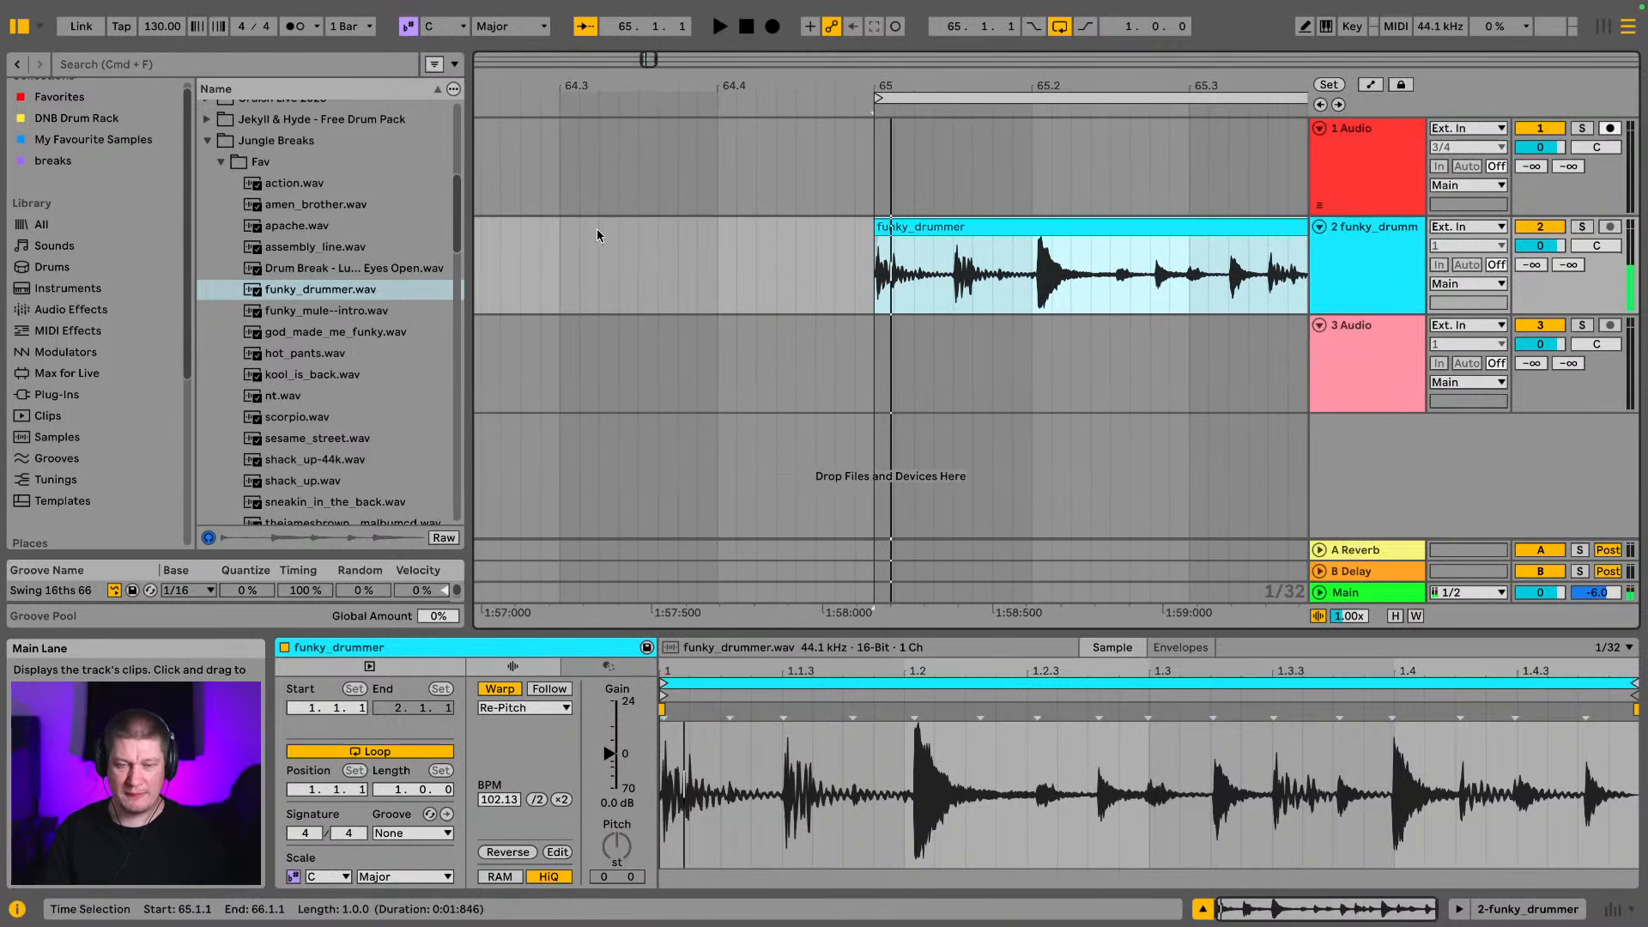
# Hide the browser and play the looped funky_drummer clip again
pyautogui.click(18, 25)
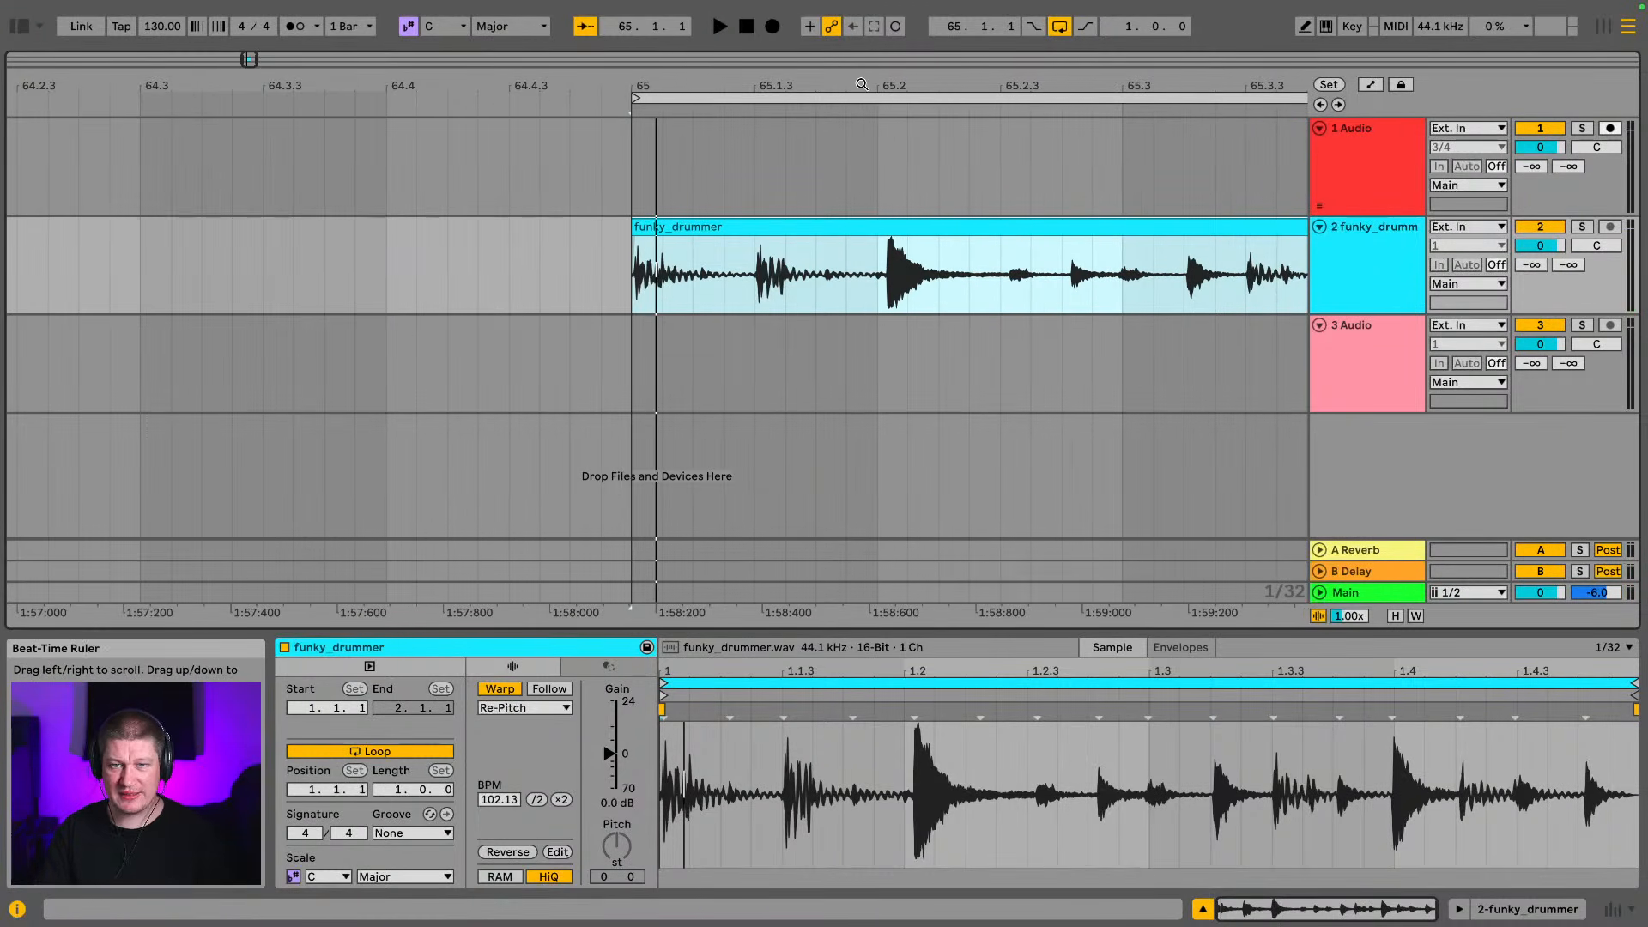
pyautogui.moveTo(863, 86); pyautogui.dragTo(482, 68)
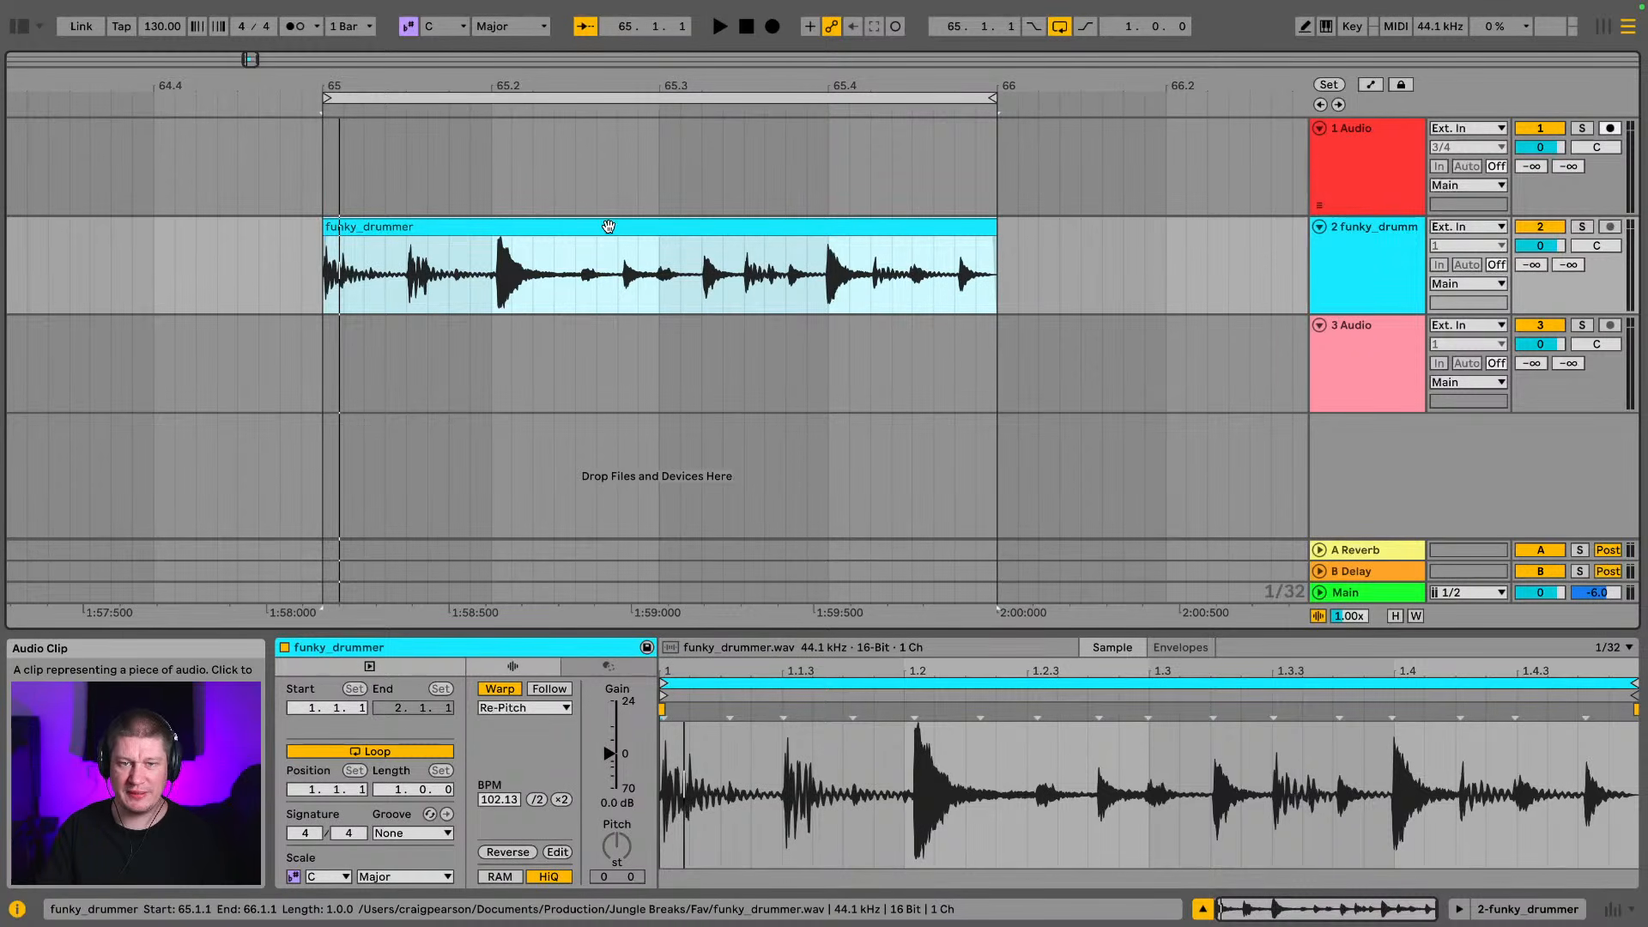
pyautogui.press('space')
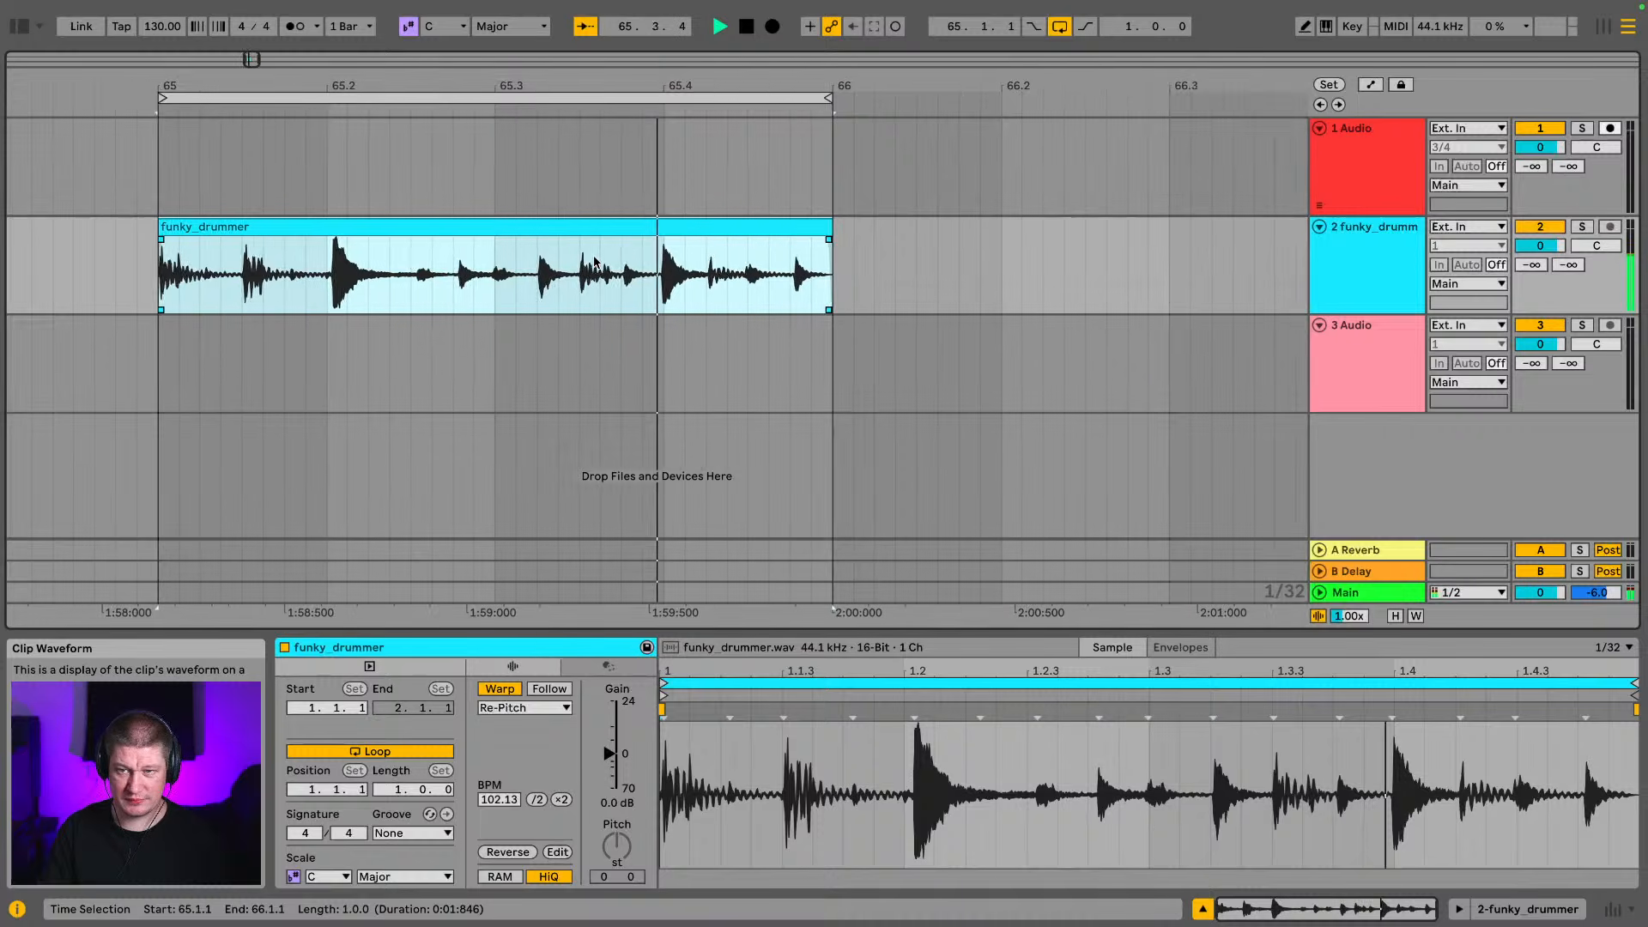
# Stop playback and examine the timing of the funky_drummer hit near beat 1.2 against the grid in the enlarged sample display
pyautogui.press('space')
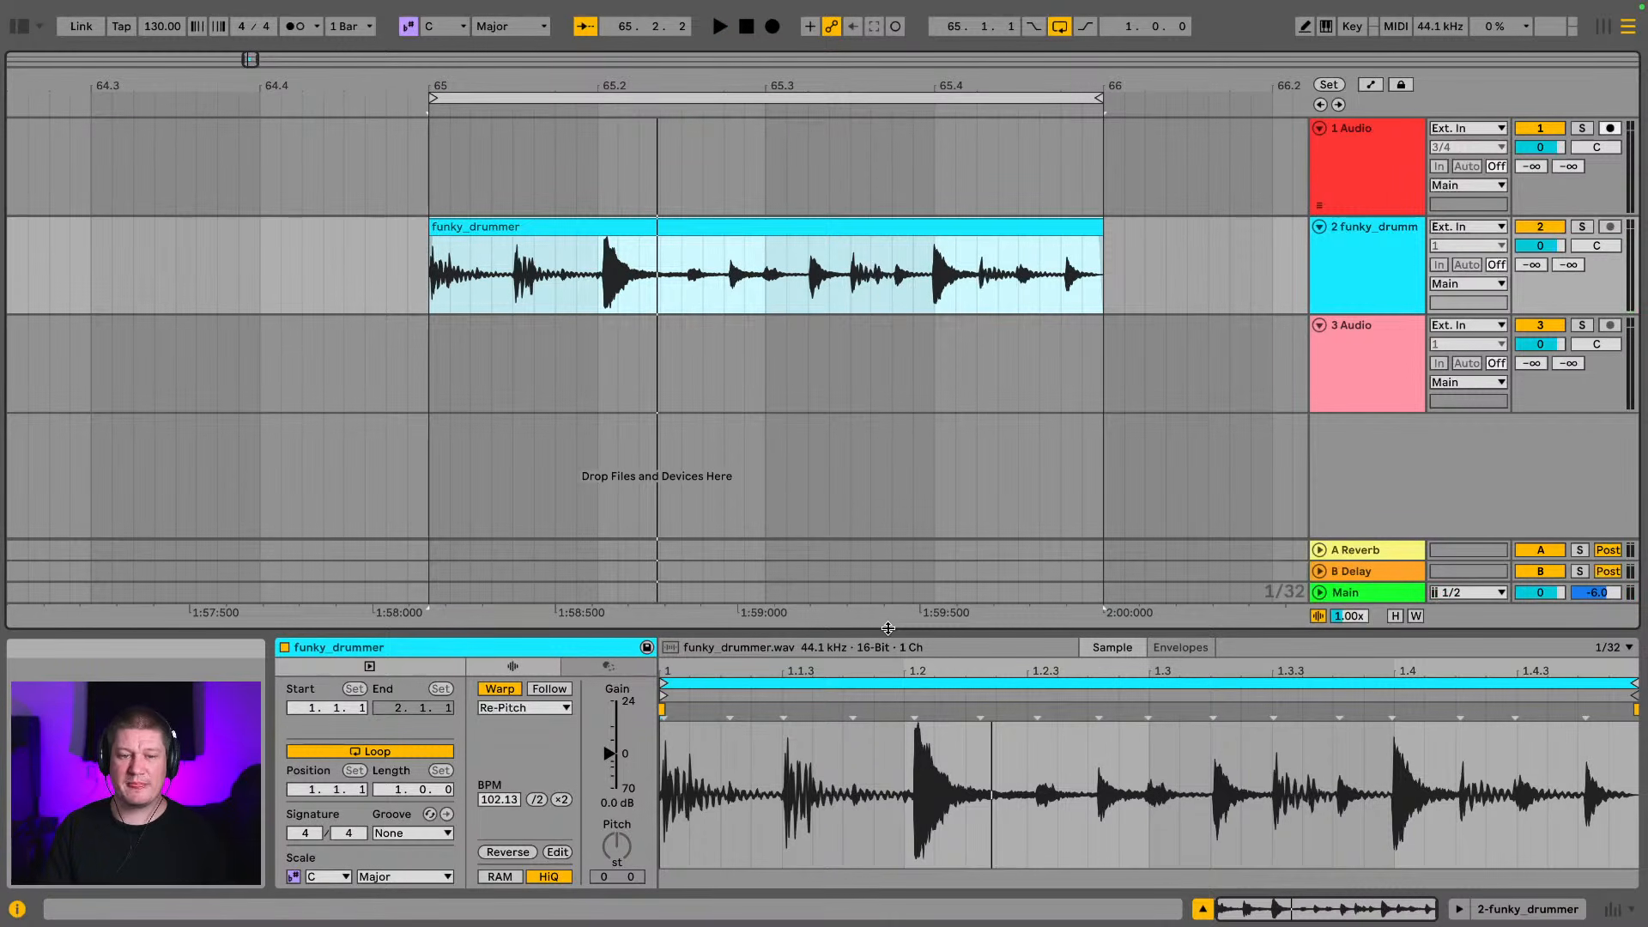
pyautogui.moveTo(887, 629); pyautogui.dragTo(881, 354)
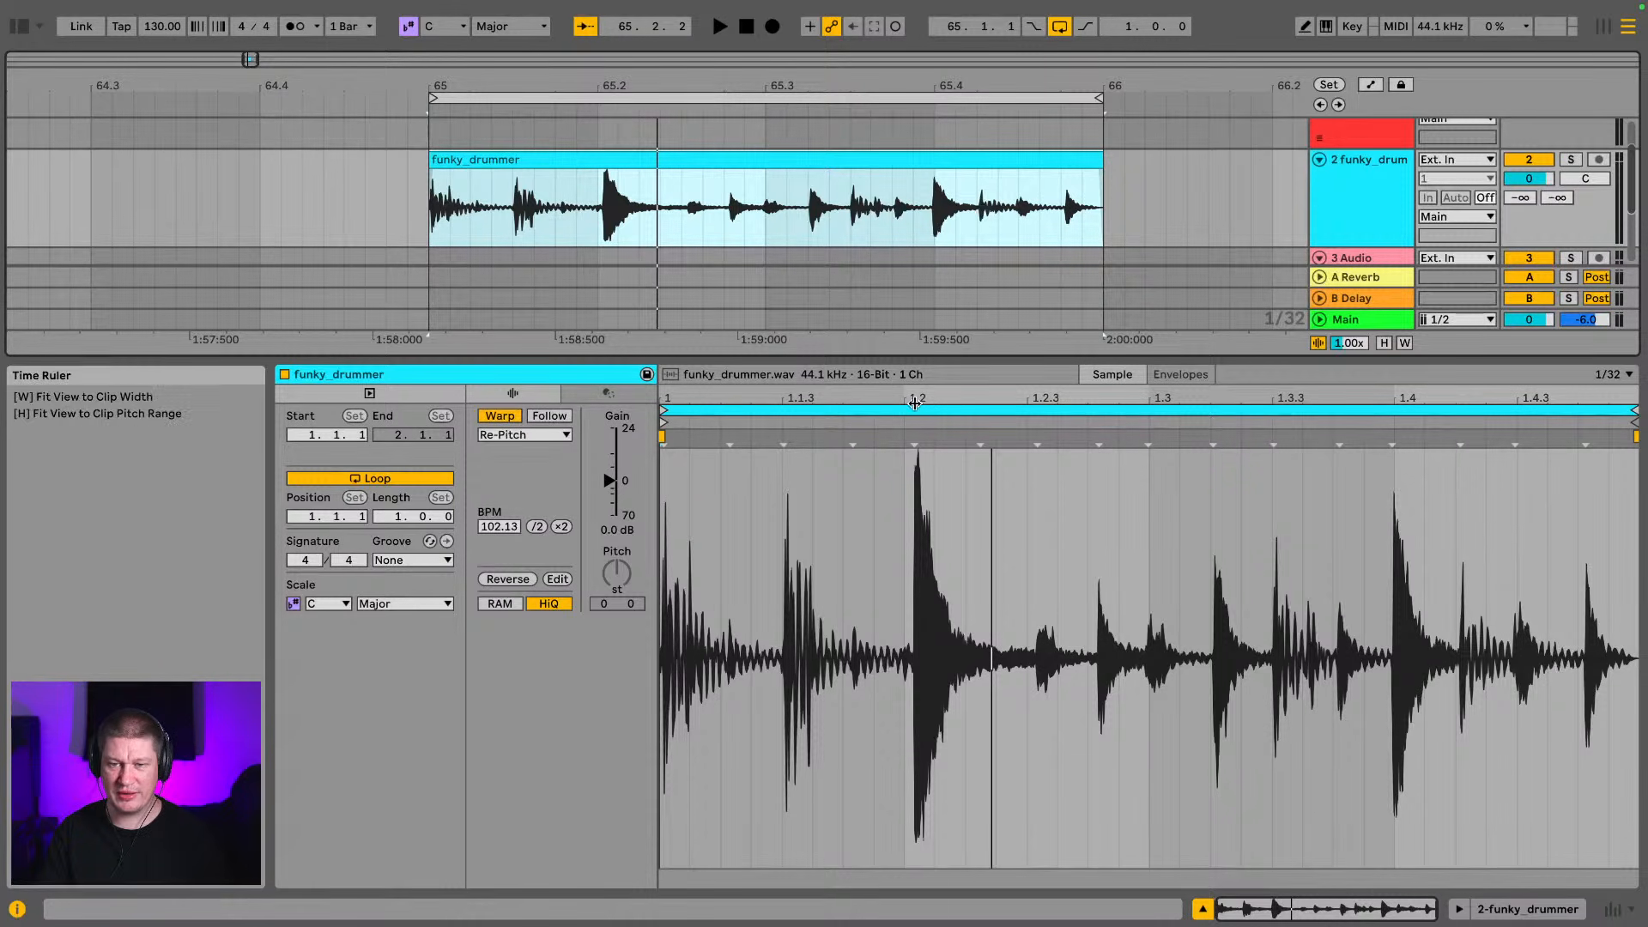
pyautogui.moveTo(918, 398); pyautogui.dragTo(1003, 424)
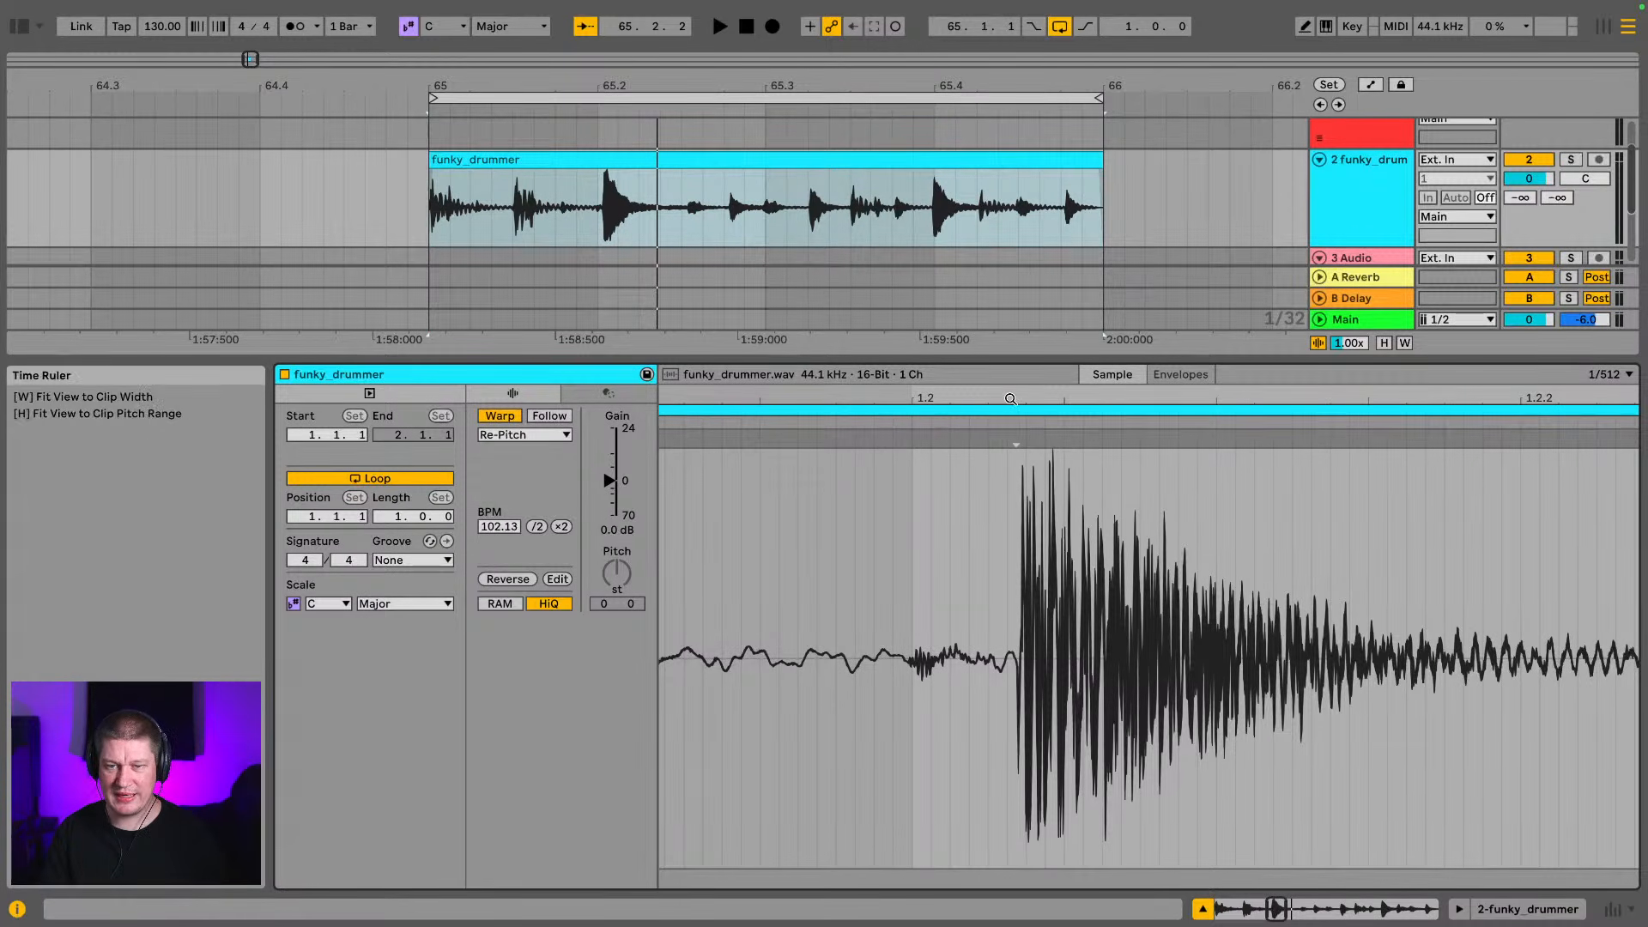
pyautogui.moveTo(1013, 395); pyautogui.dragTo(960, 398)
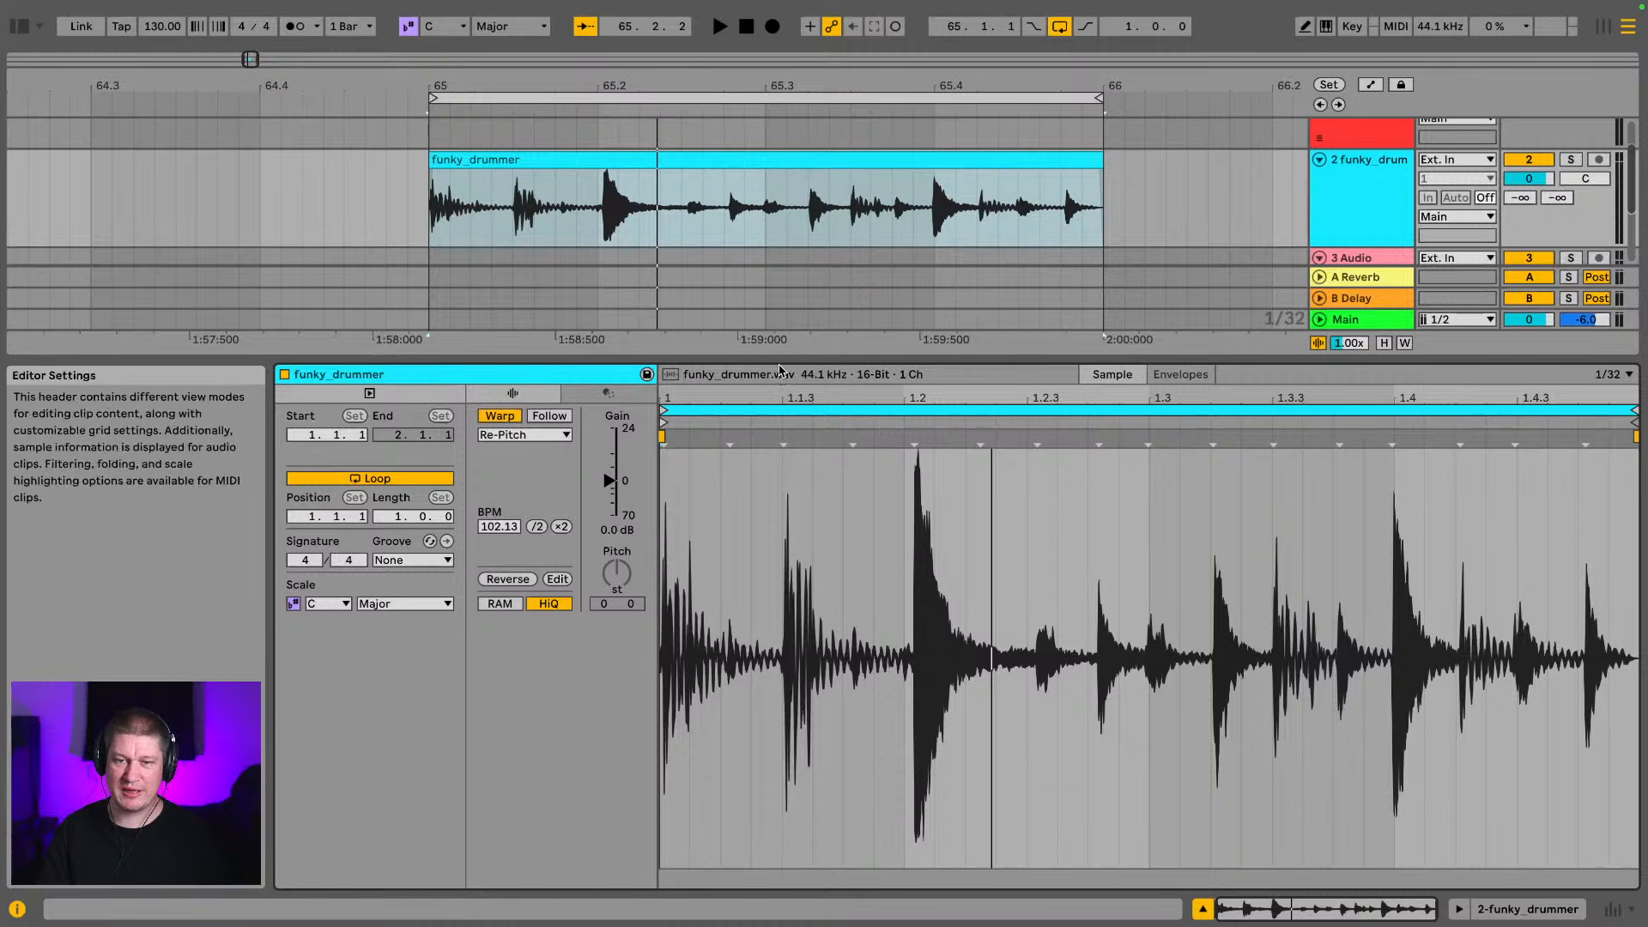
pyautogui.moveTo(780, 360); pyautogui.dragTo(803, 637)
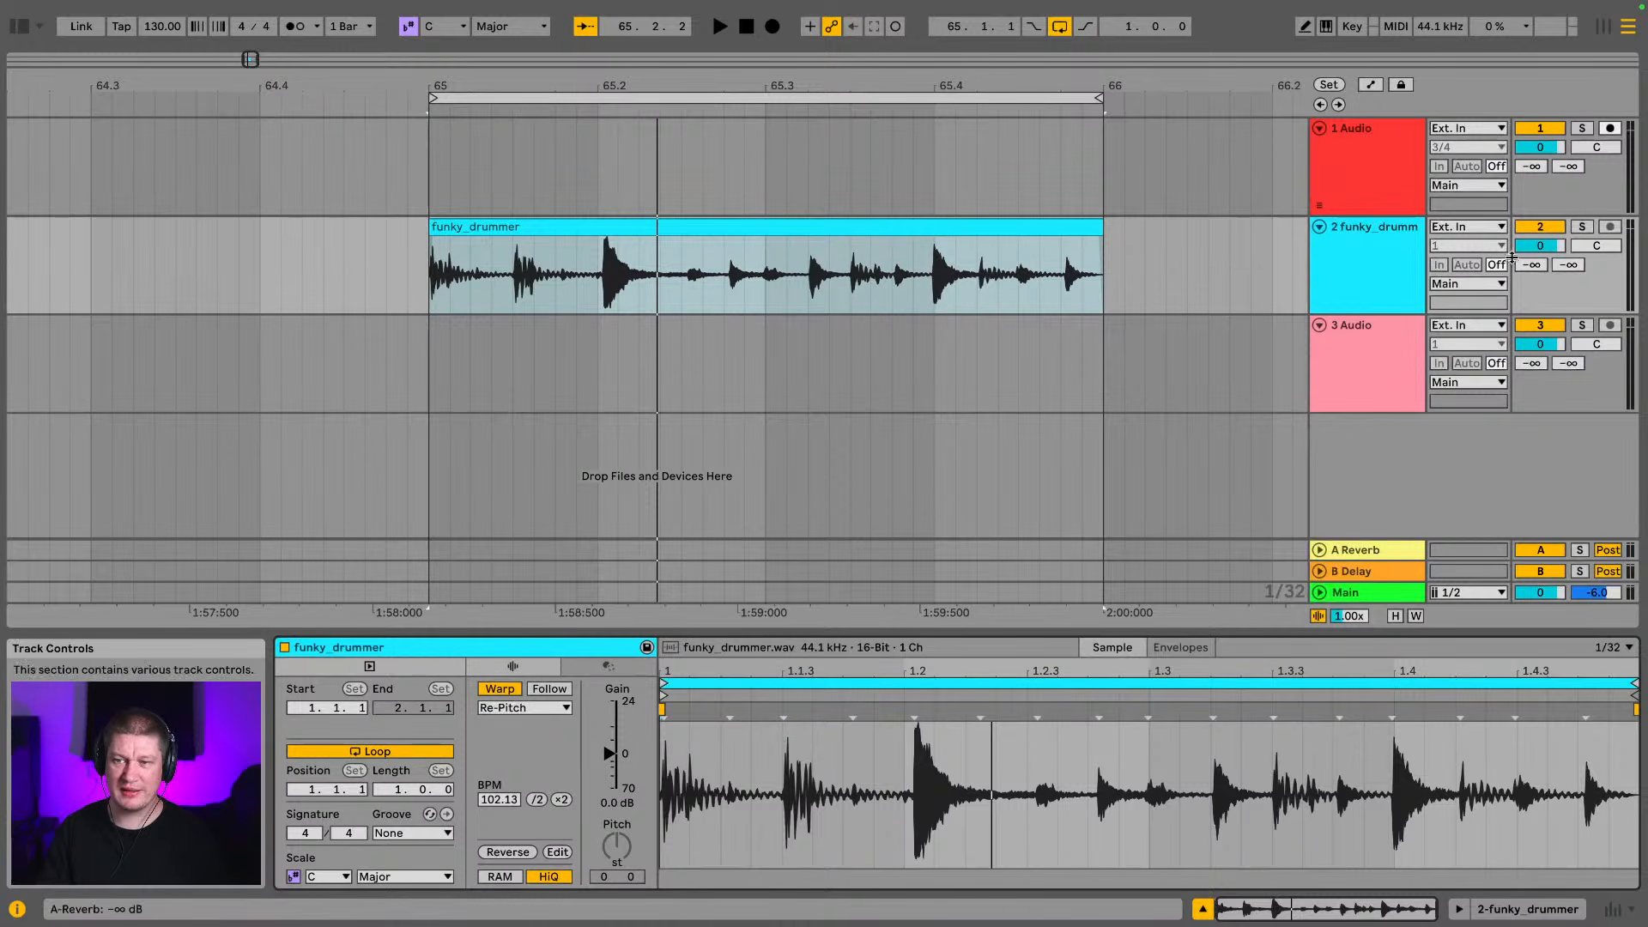
# Play the looped funky_drummer clip against the metronome to check its timing, then stop and switch the metronome off
pyautogui.click(962, 223)
pyautogui.press('space')
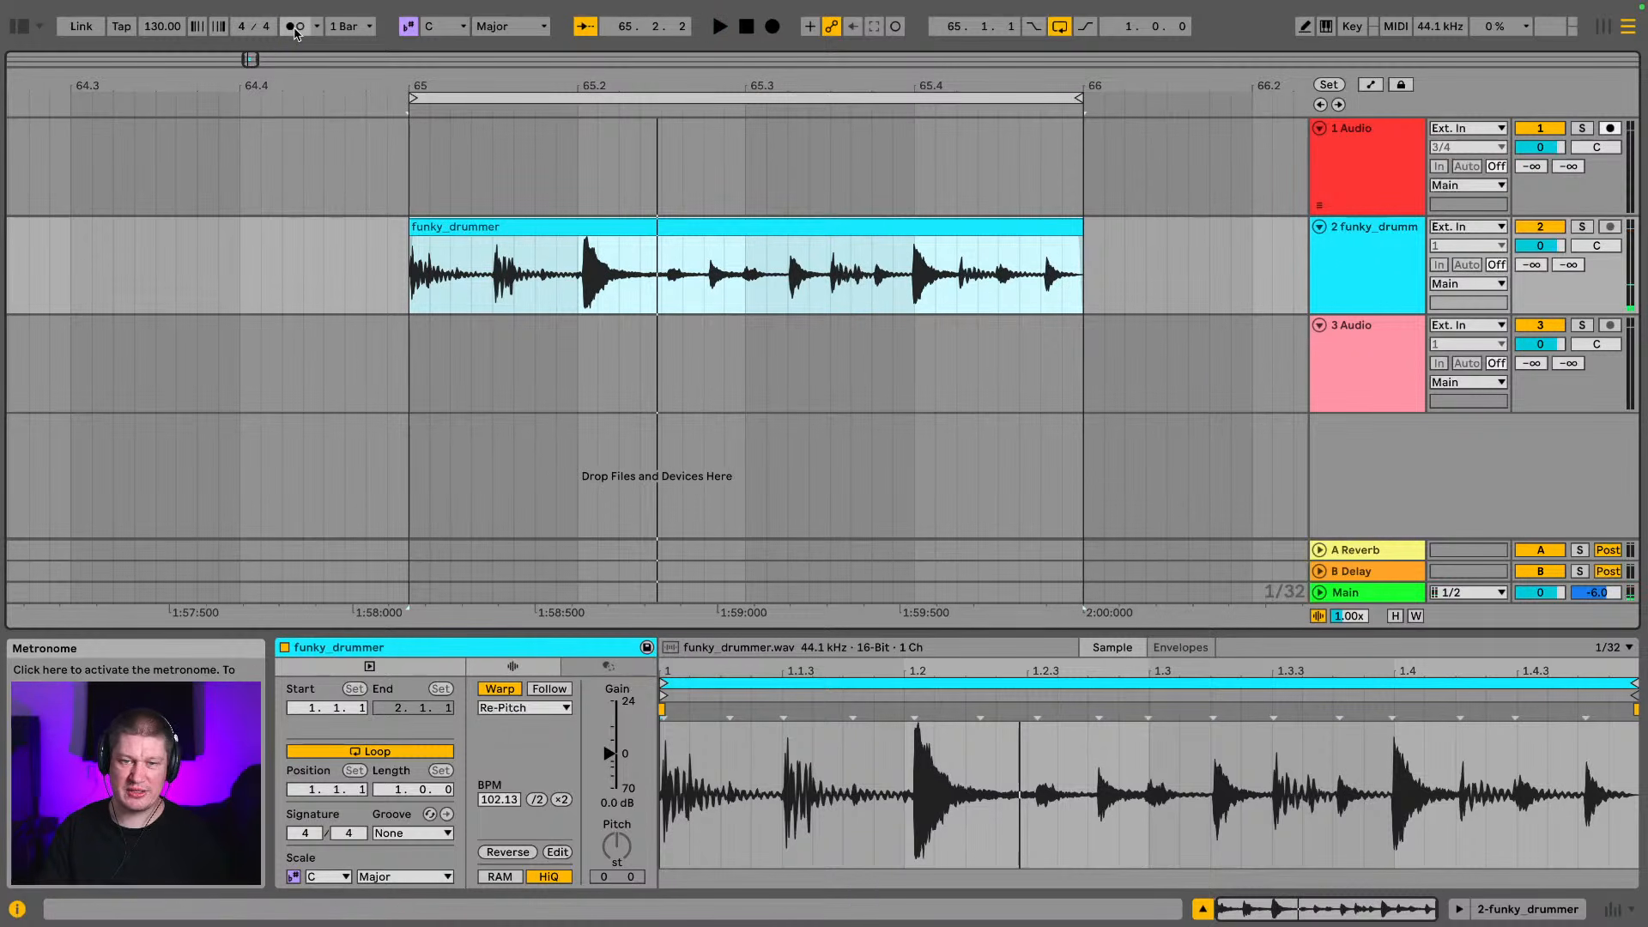
pyautogui.click(295, 32)
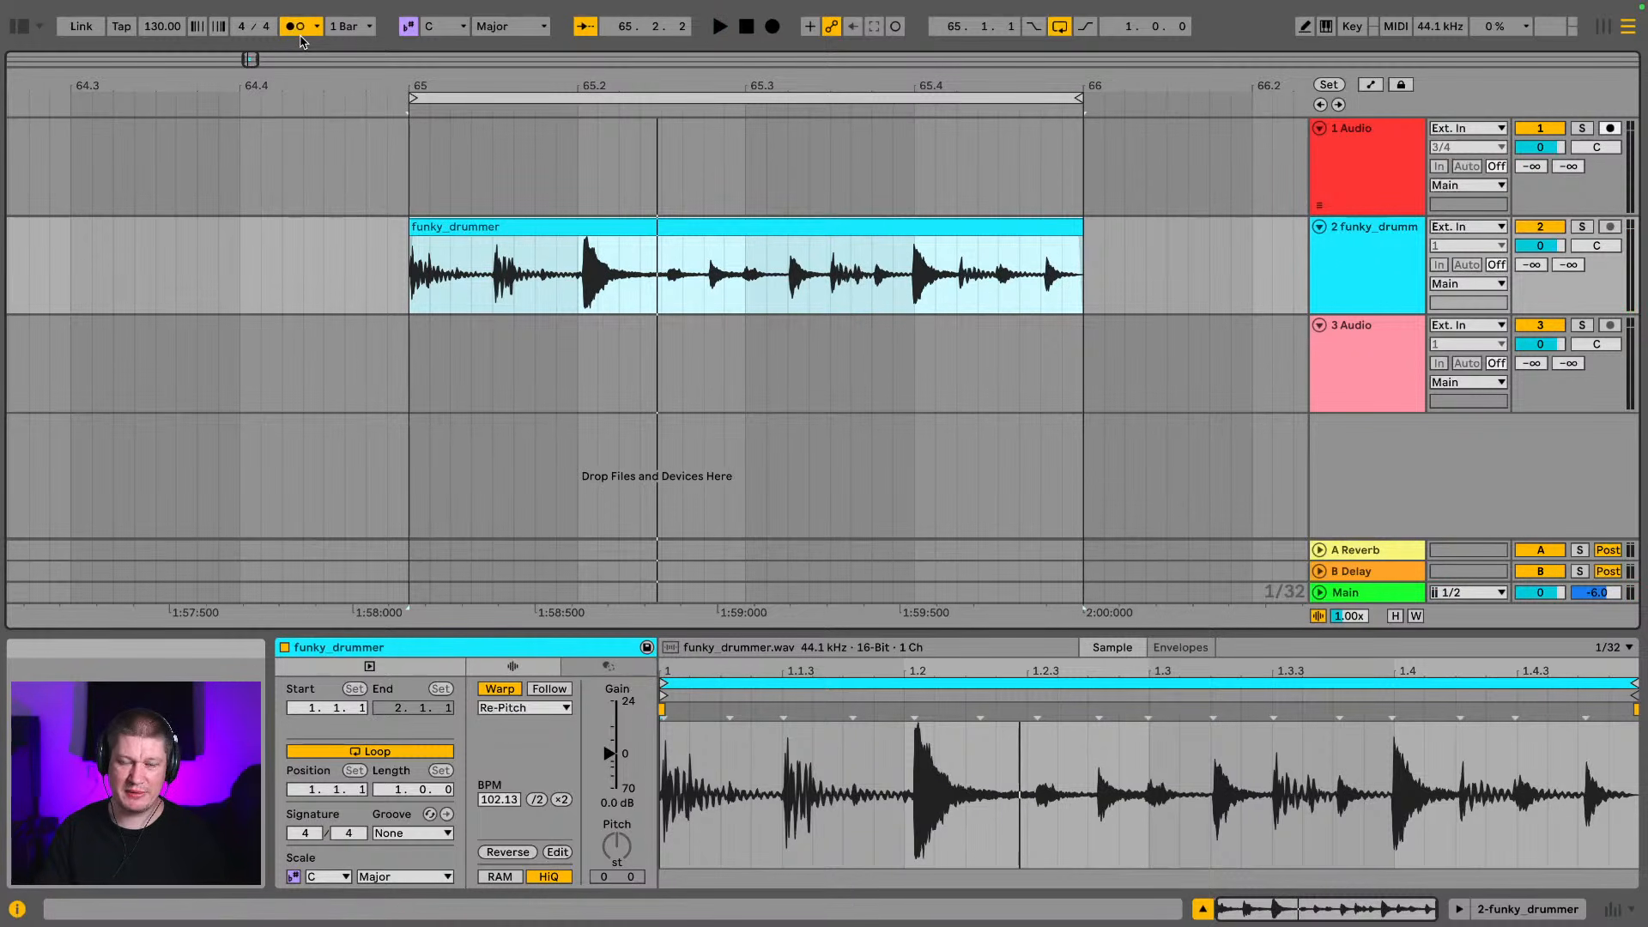
pyautogui.press('space')
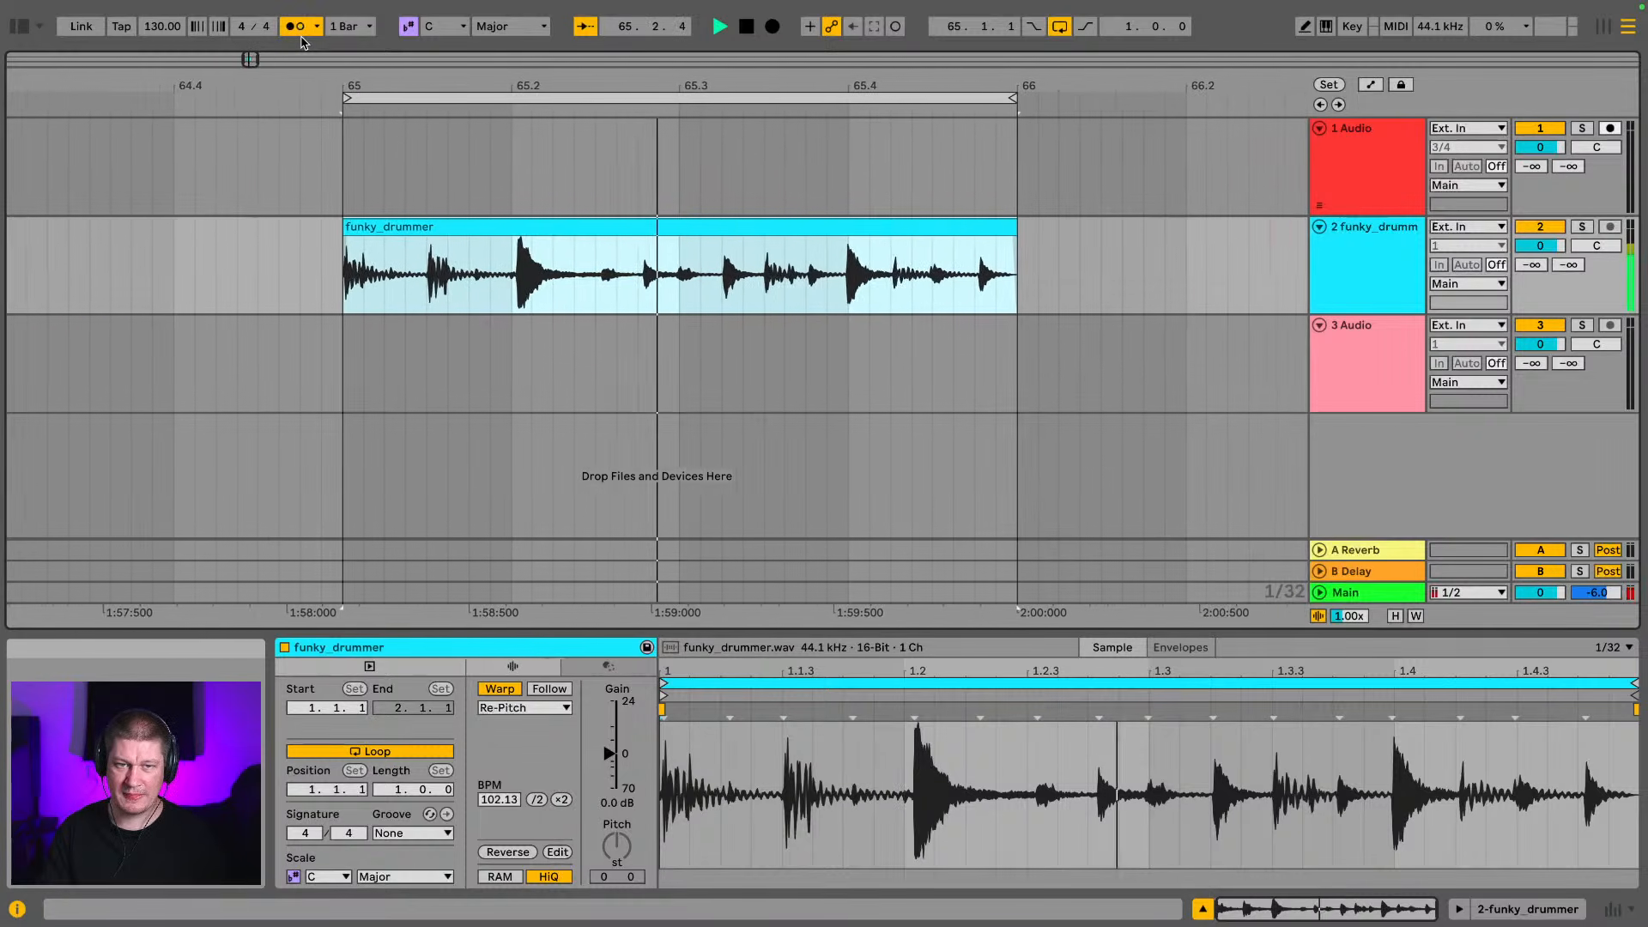
pyautogui.press('space')
pyautogui.click(296, 27)
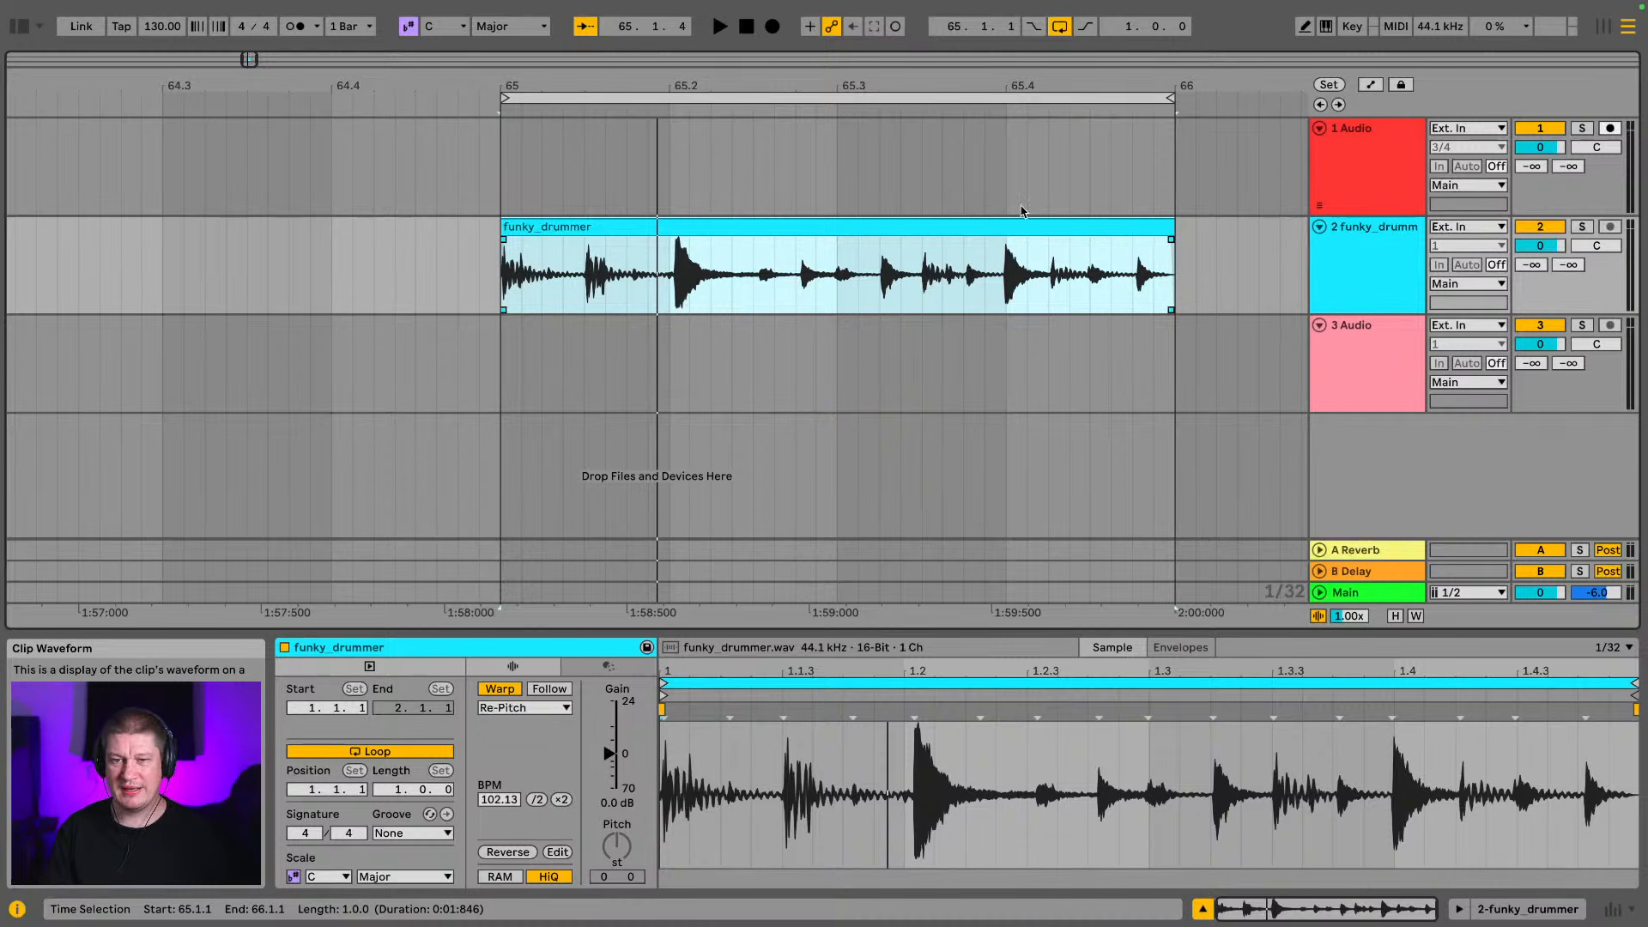
# Delete the empty audio track above the funky_drummer track
pyautogui.click(1417, 148)
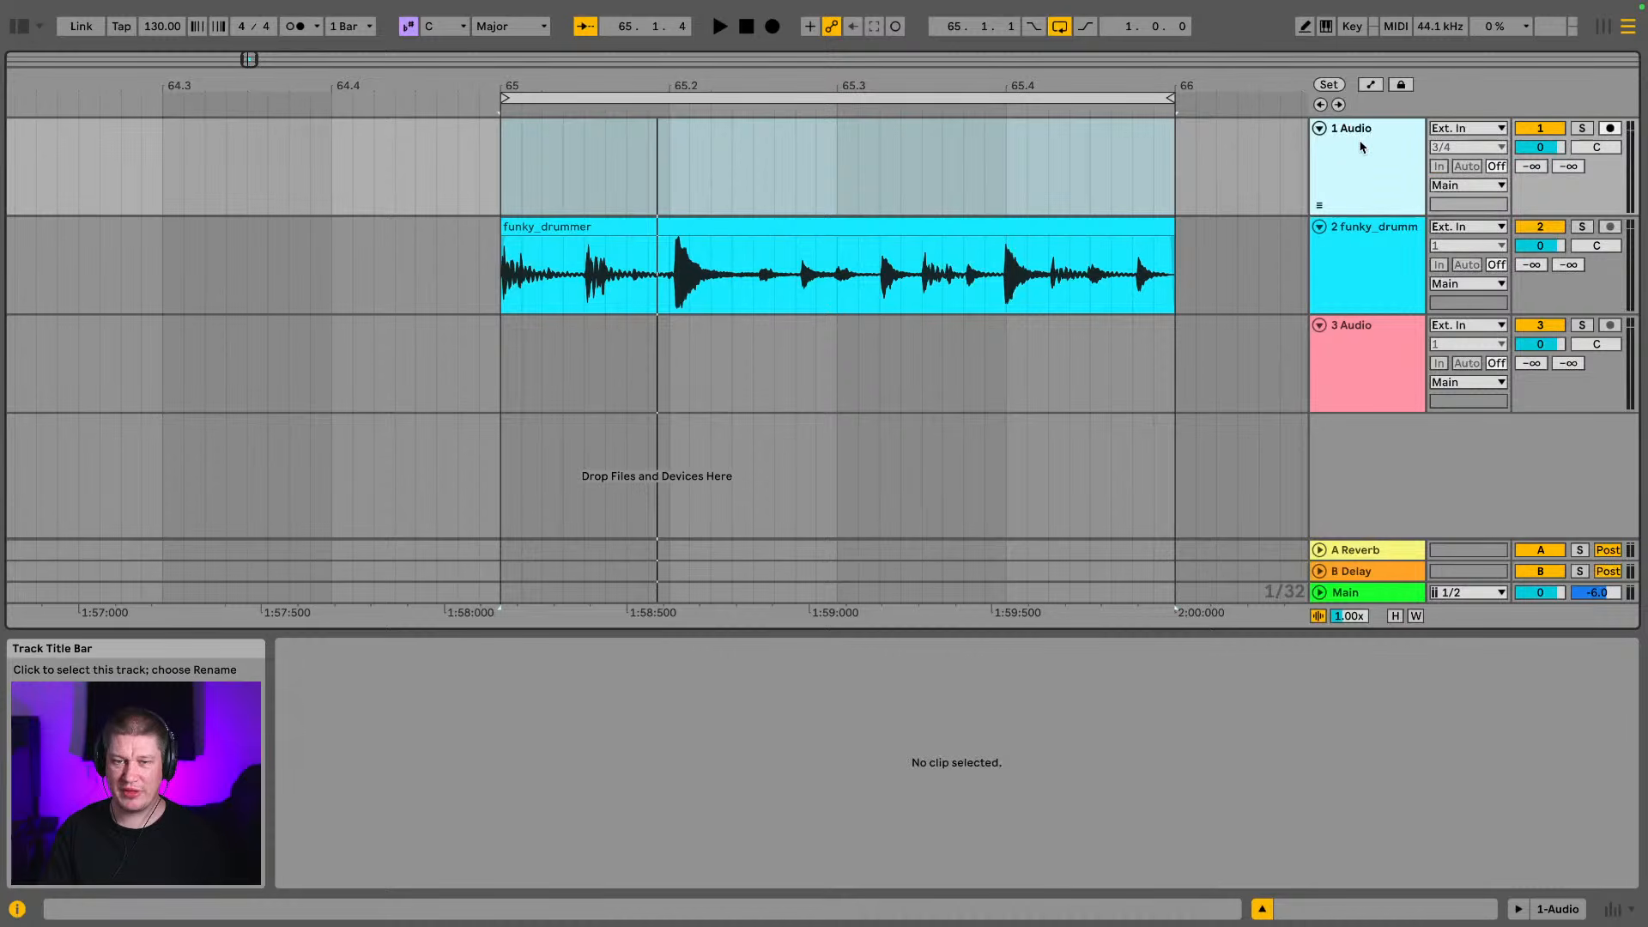
pyautogui.press('Delete')
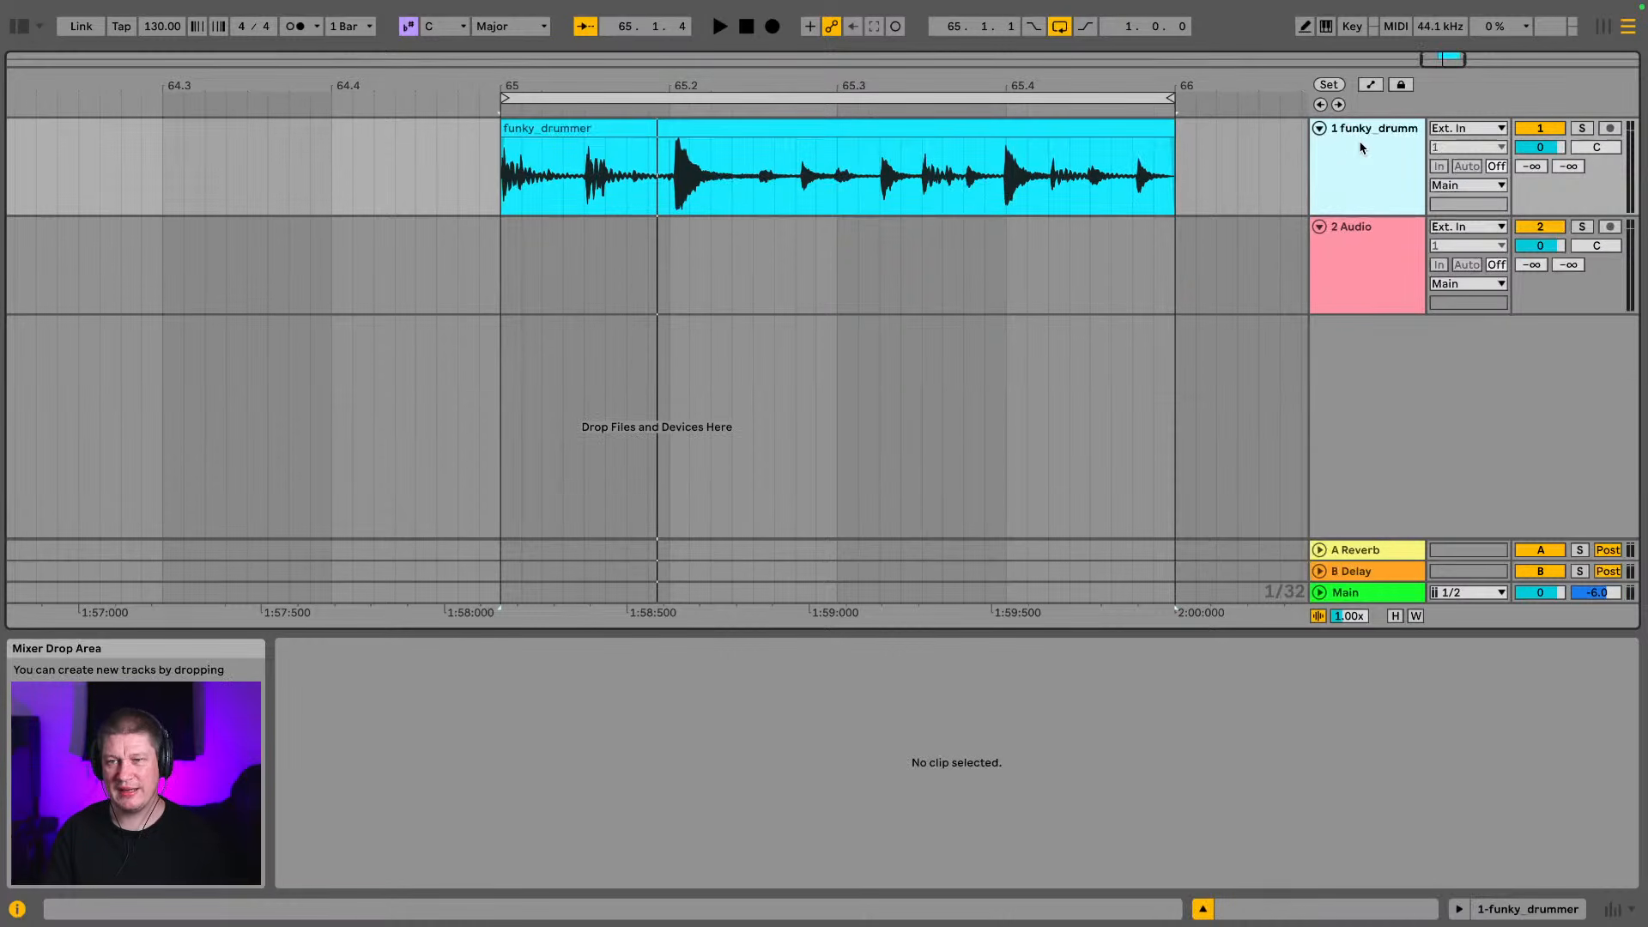
pyautogui.moveTo(518, 85); pyautogui.dragTo(306, 84)
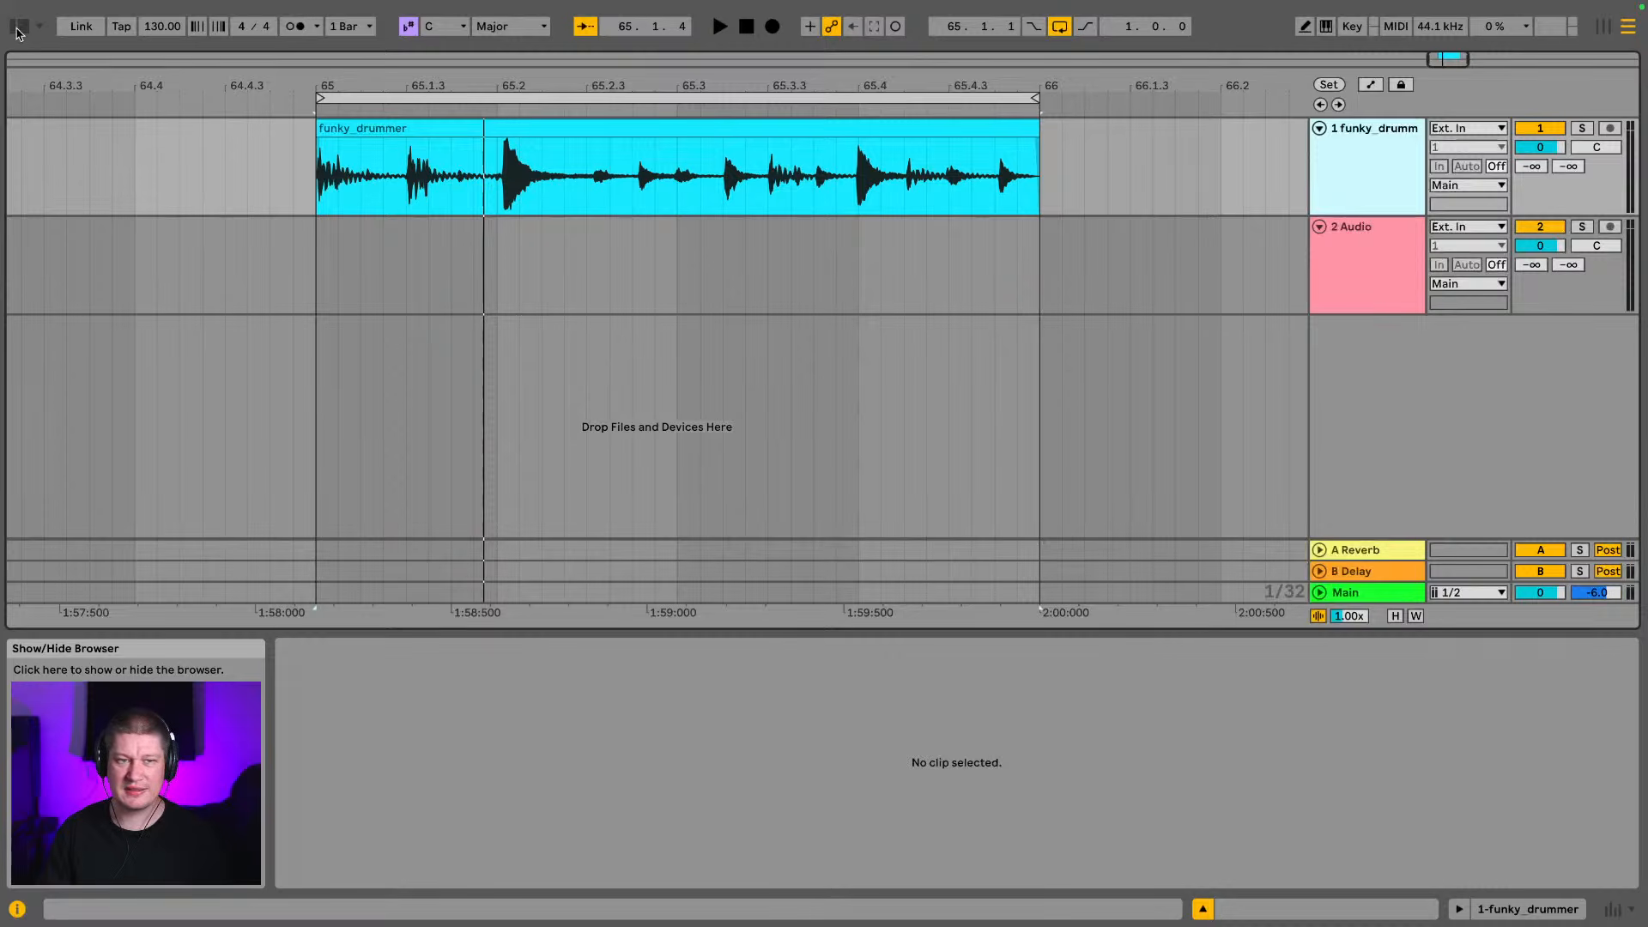
# Show the browser and expand the Calypso [Ghost Syndicate] folder inside the Ghost Syndicate sample folder
pyautogui.click(18, 33)
pyautogui.click(206, 142)
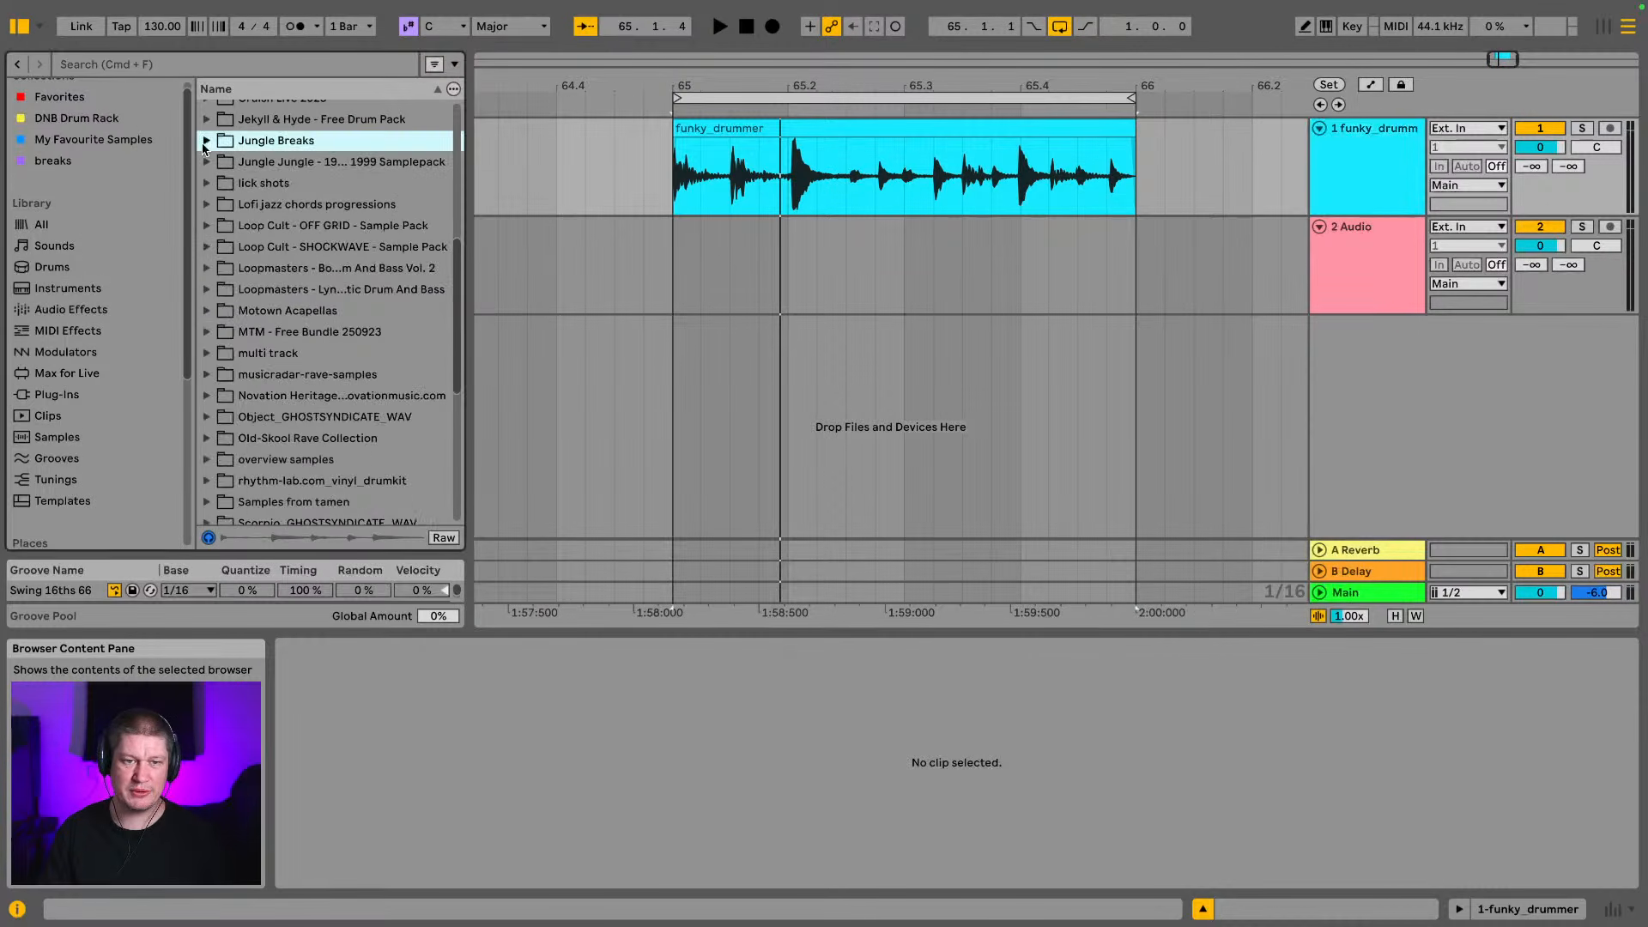
pyautogui.scroll(5, 319, 297)
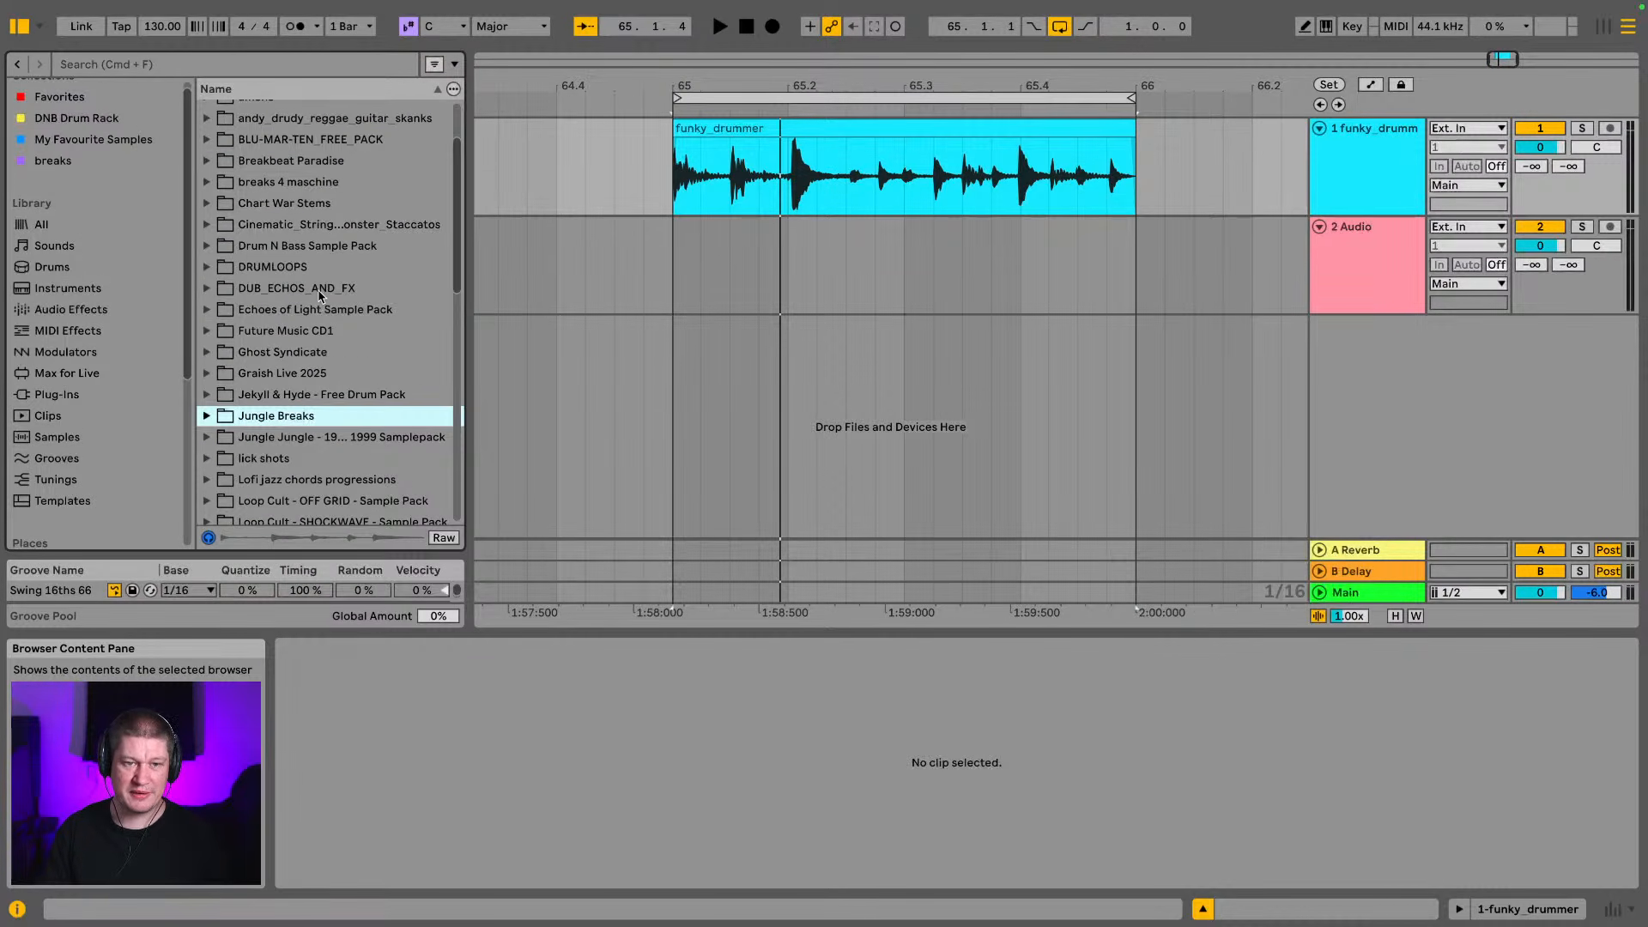
pyautogui.scroll(-1, 314, 325)
pyautogui.click(240, 348)
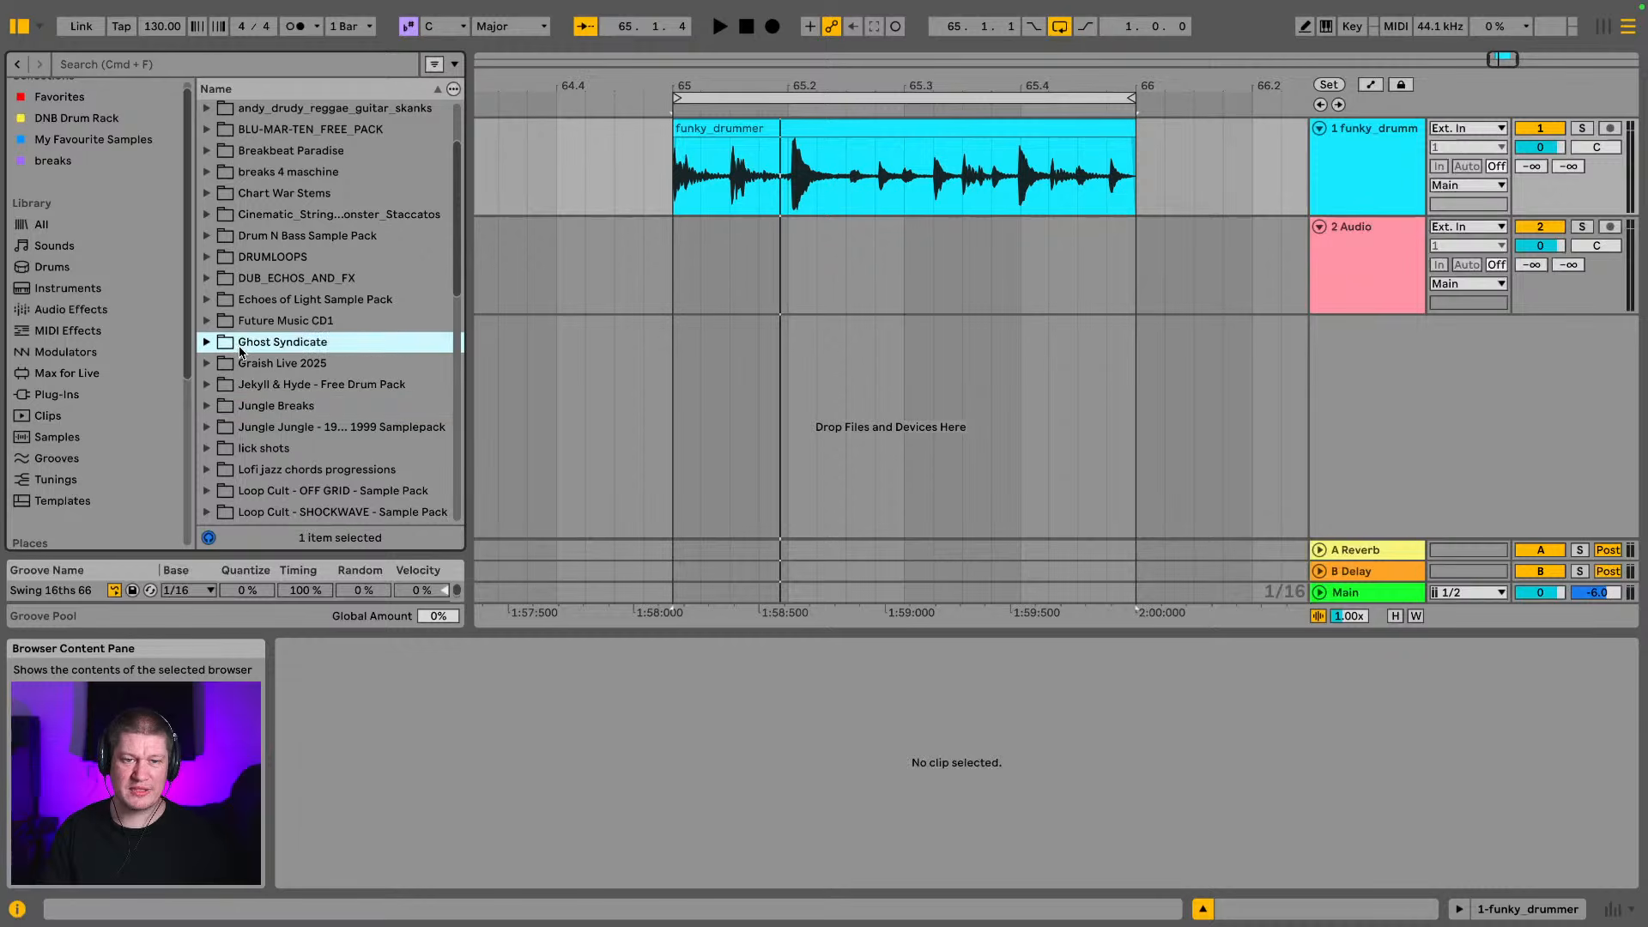
pyautogui.click(205, 342)
pyautogui.click(293, 393)
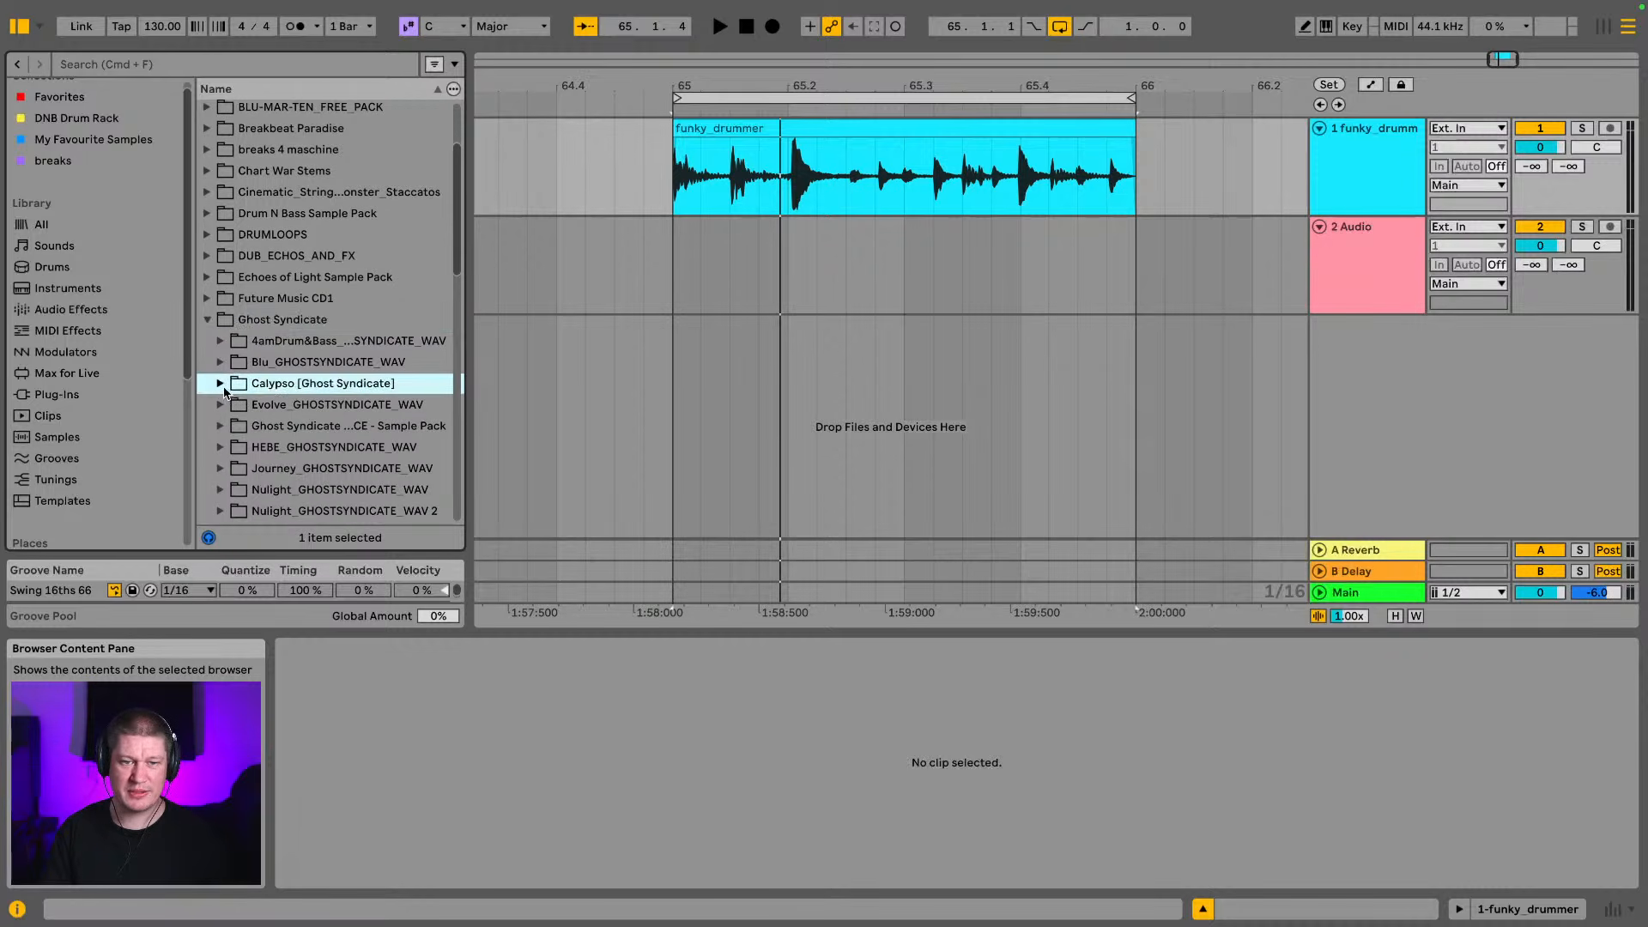
pyautogui.click(221, 384)
# Audition GS_CALY_Kick_17.wav from the GS_CALY_Kicks folder and place it on the second audio track at bar 65
pyautogui.scroll(-2, 271, 350)
pyautogui.scroll(-1, 261, 335)
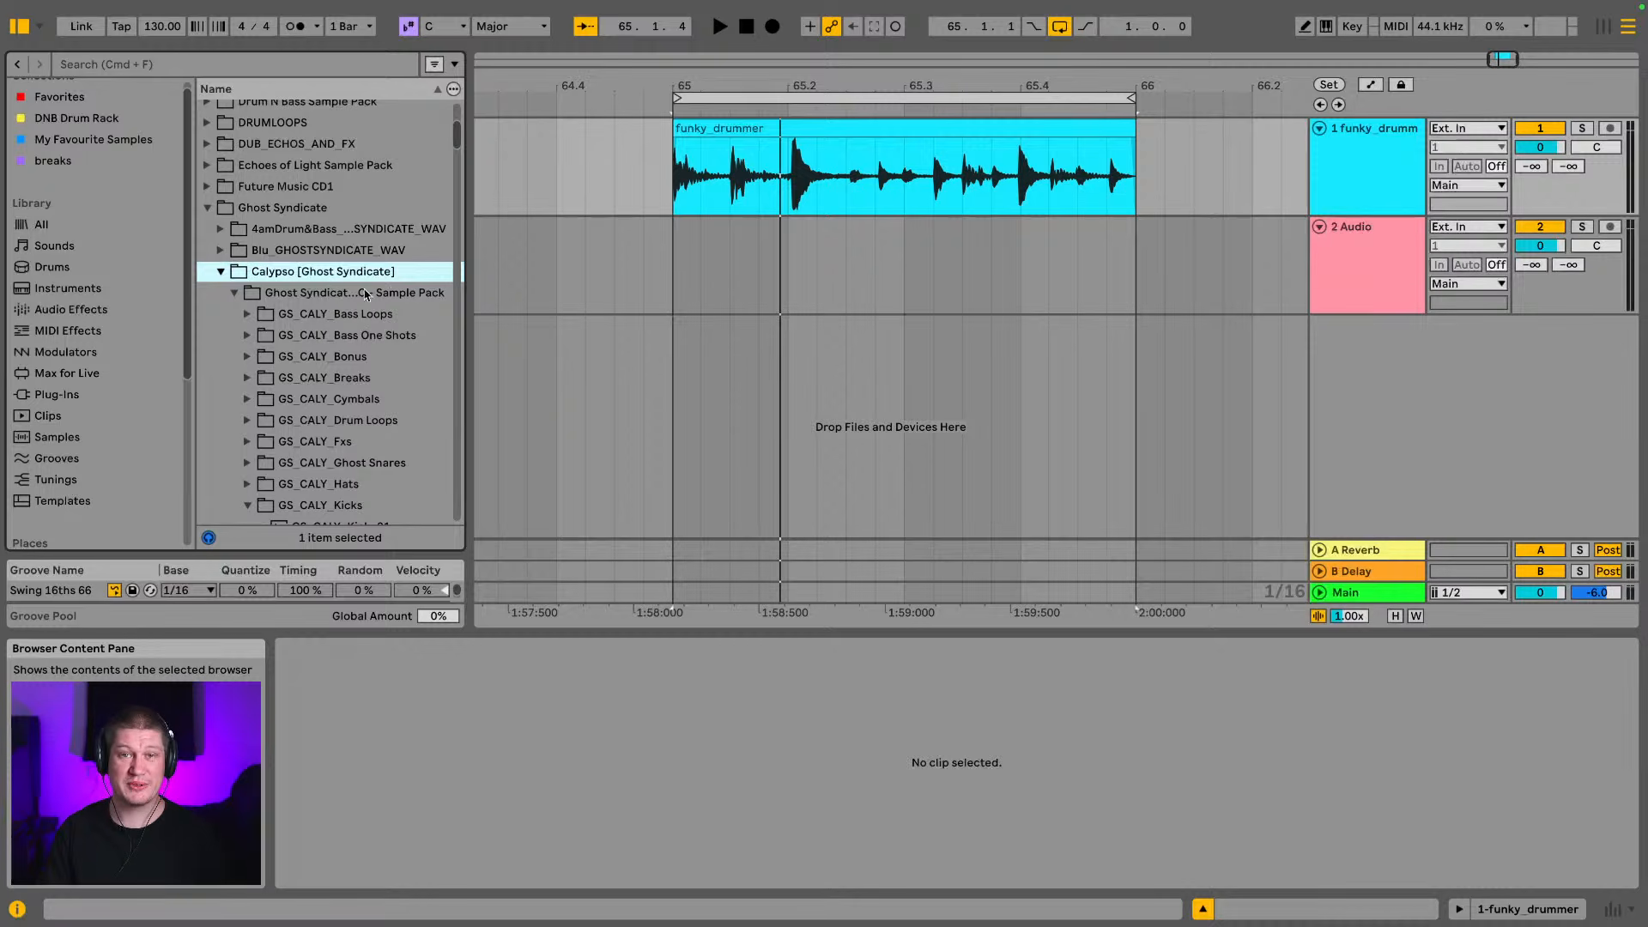
pyautogui.scroll(-4, 355, 330)
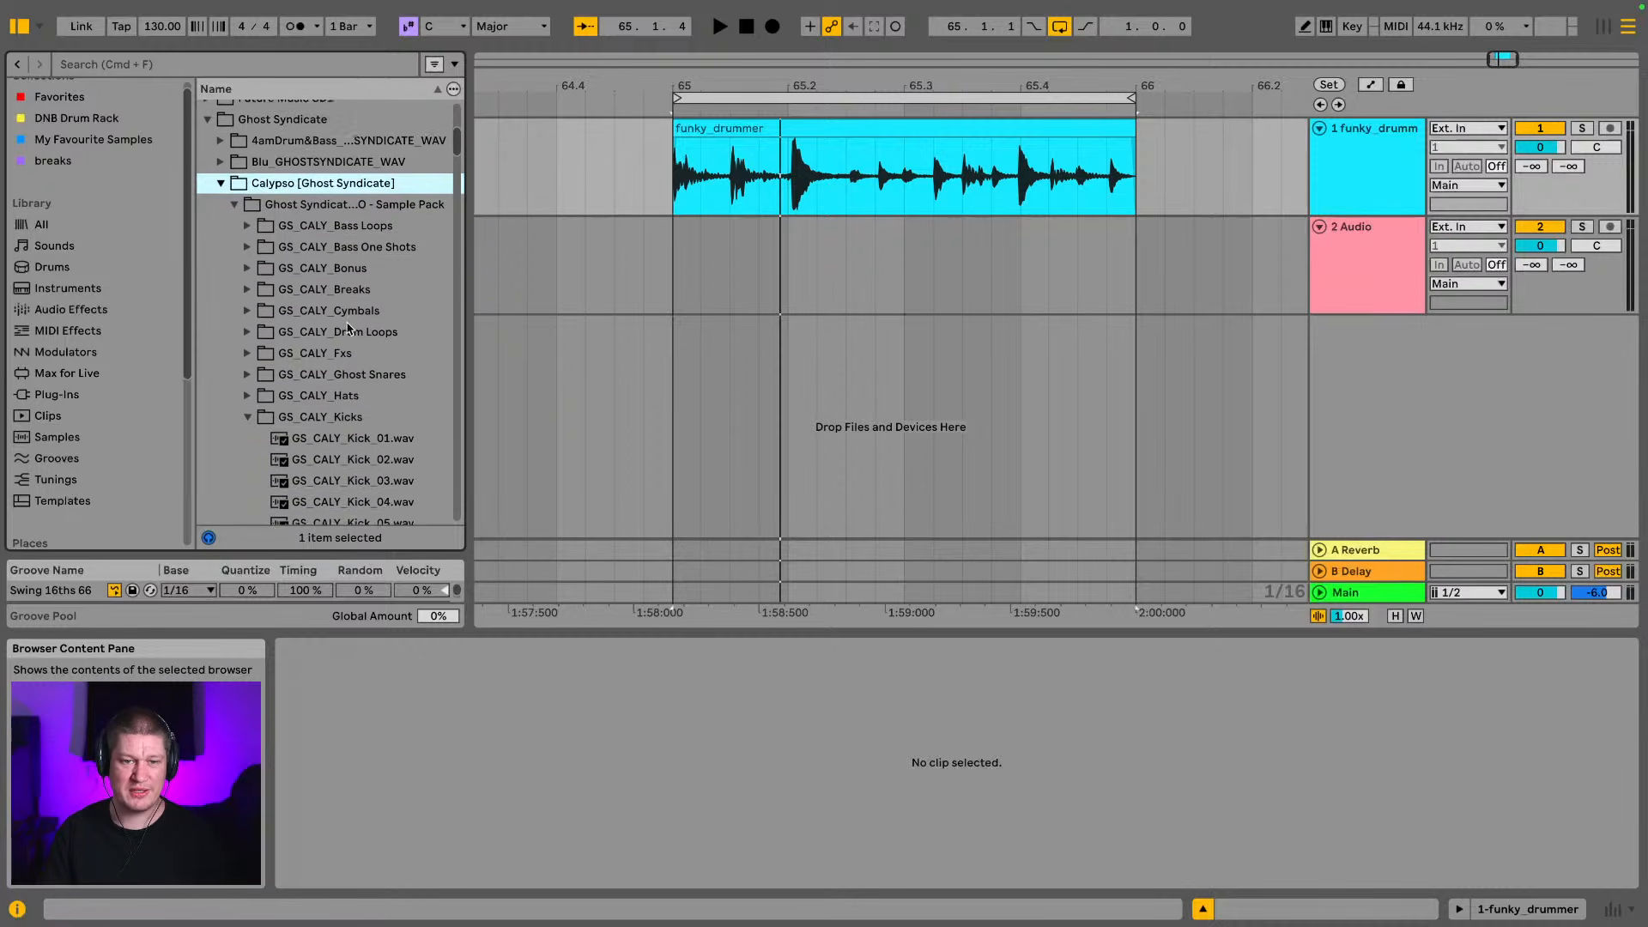
pyautogui.scroll(-3, 309, 343)
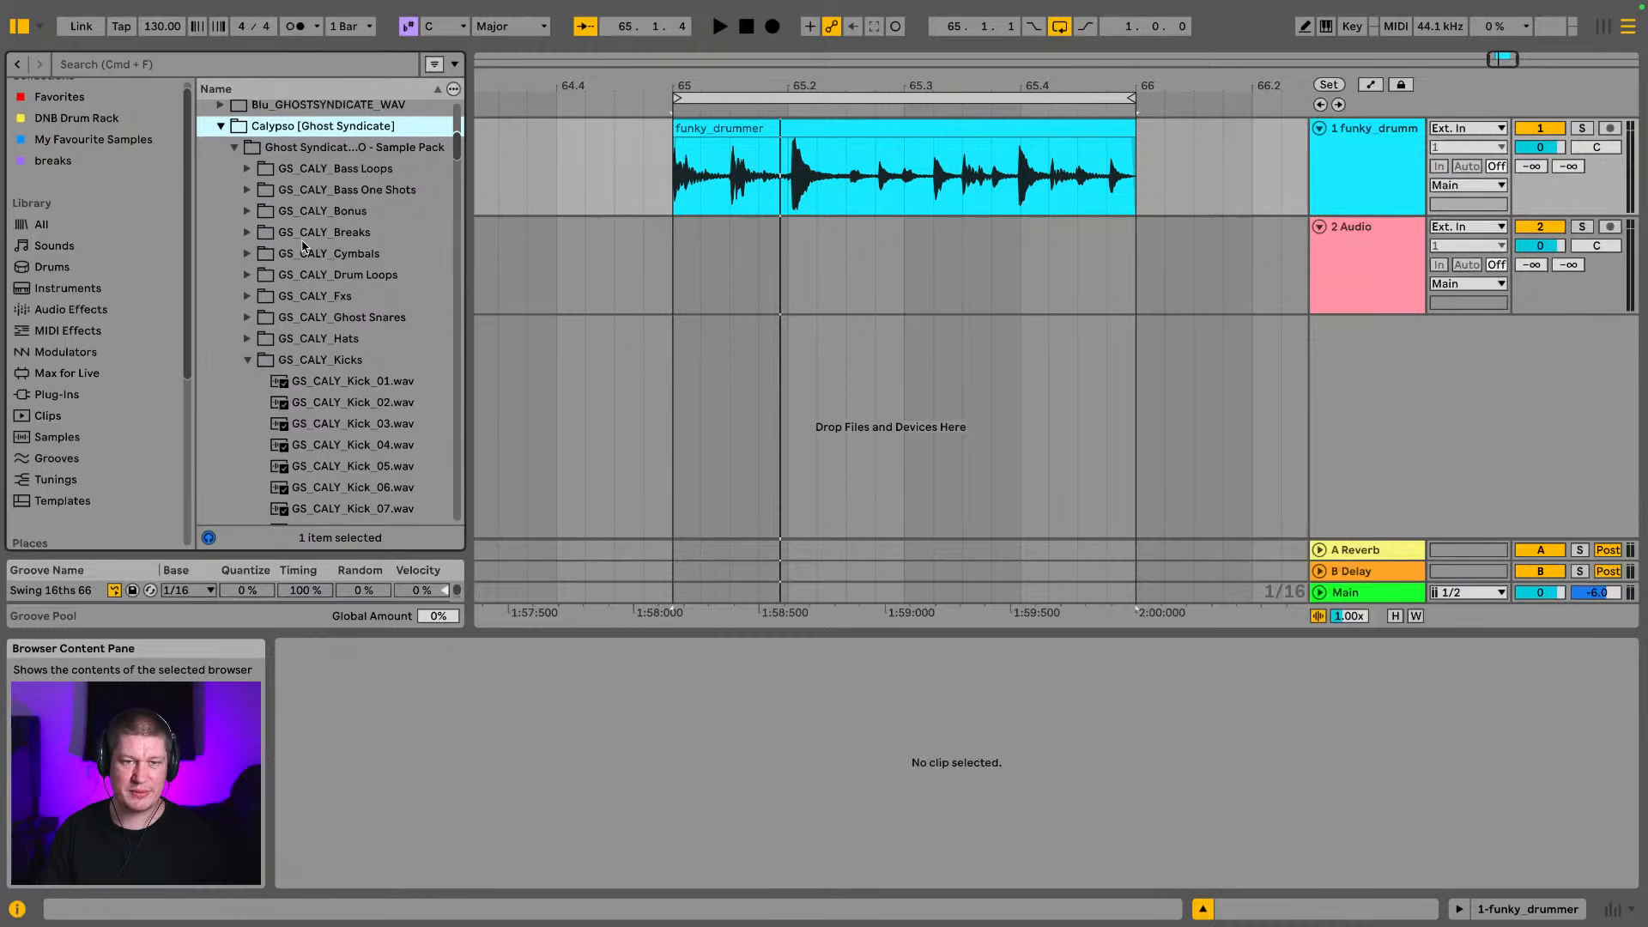
pyautogui.scroll(-10, 325, 273)
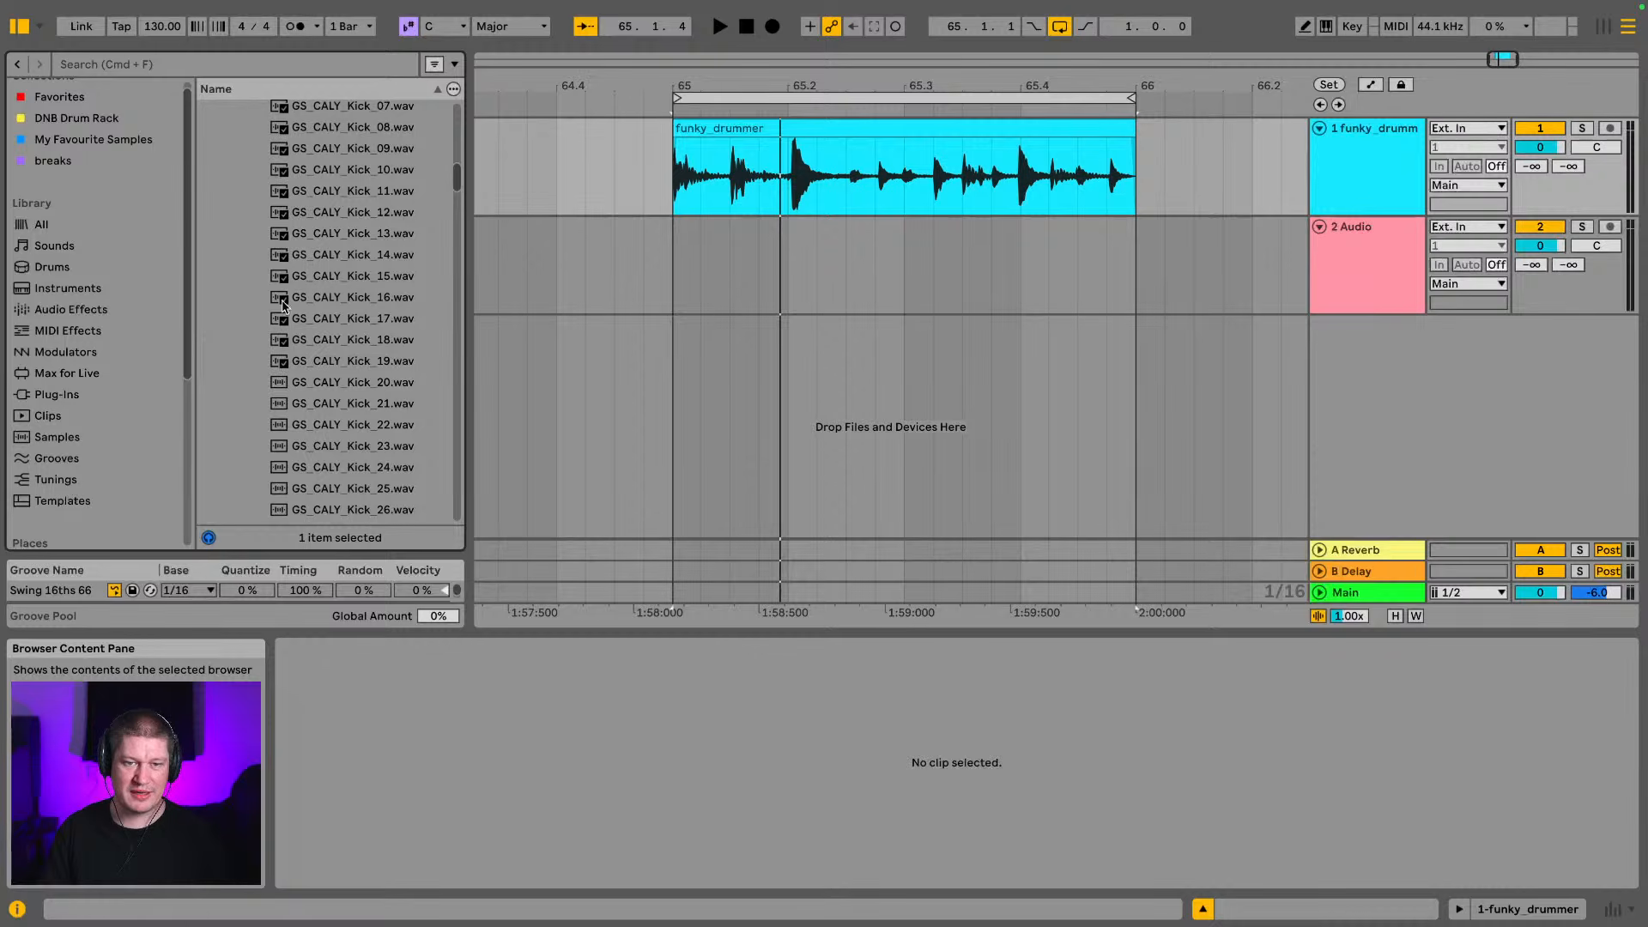
pyautogui.click(357, 320)
pyautogui.moveTo(358, 323); pyautogui.dragTo(667, 258)
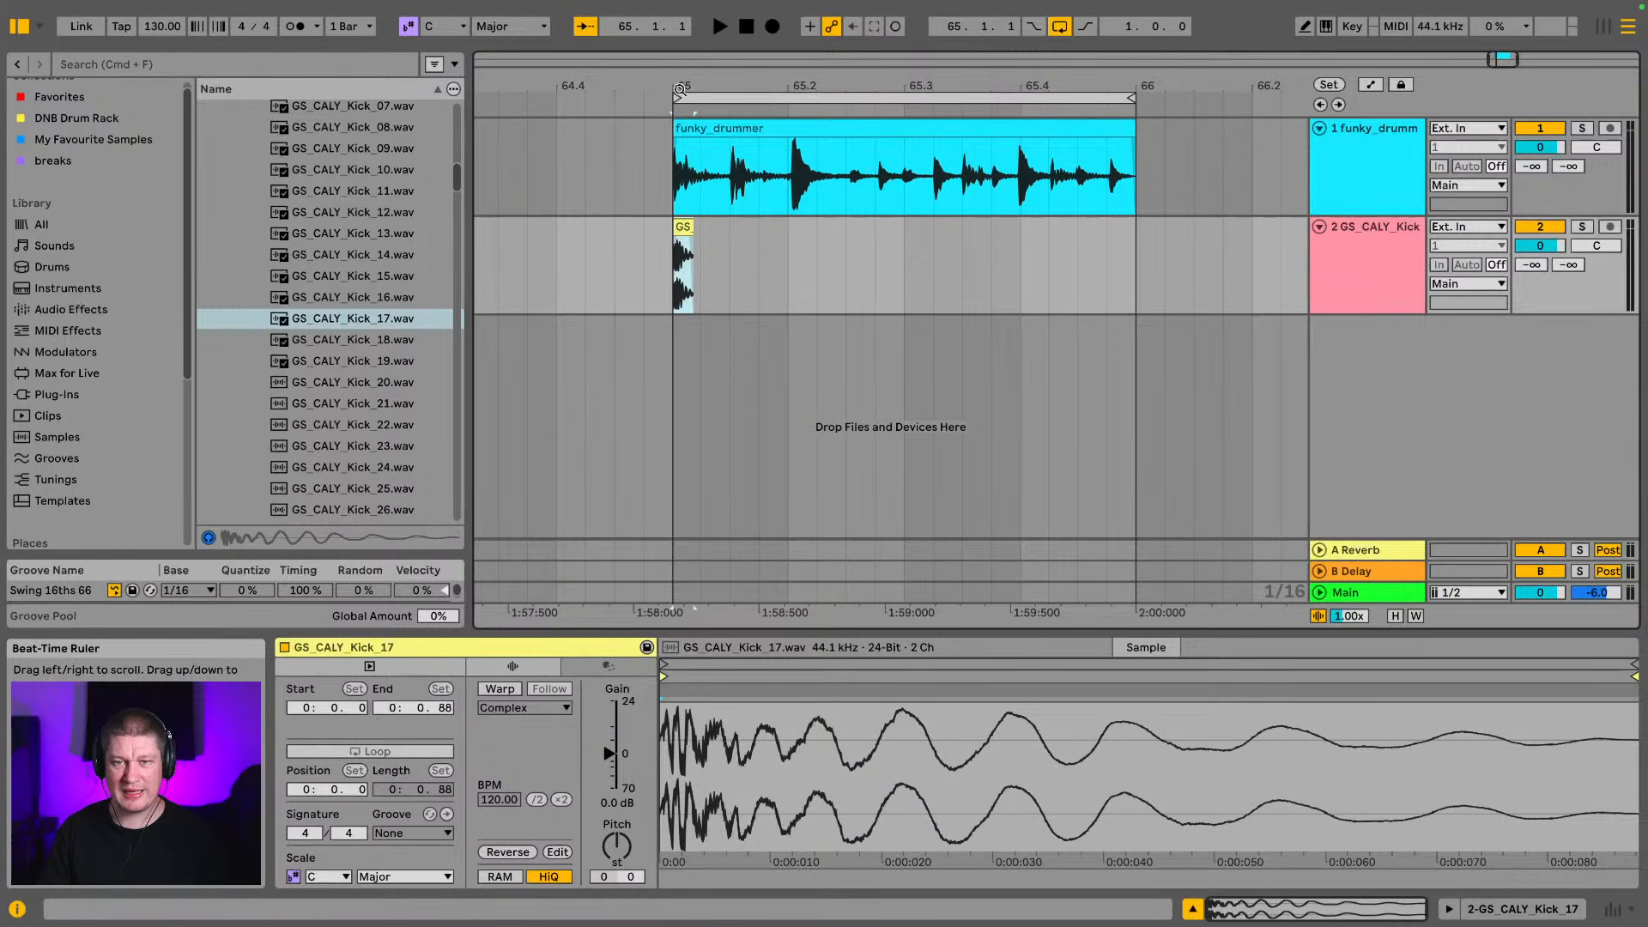
# Hide the browser and shift the GS_CALY_Kick_17 clip slightly later to line up with the break's first kick
pyautogui.moveTo(678, 90); pyautogui.dragTo(824, 262)
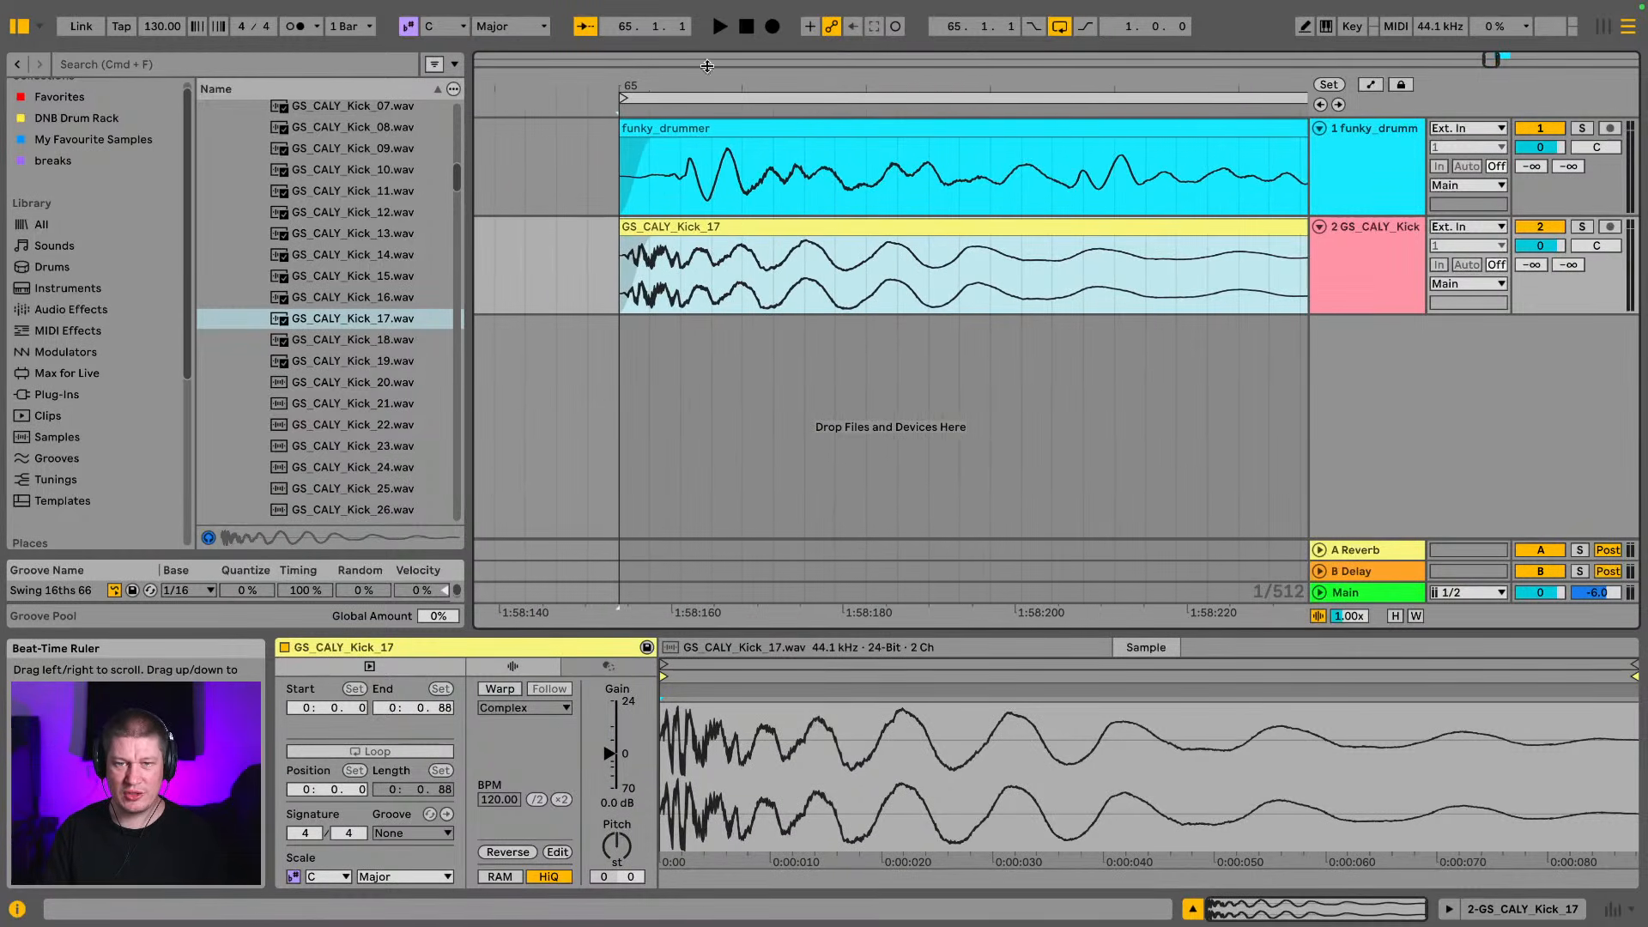
pyautogui.click(18, 25)
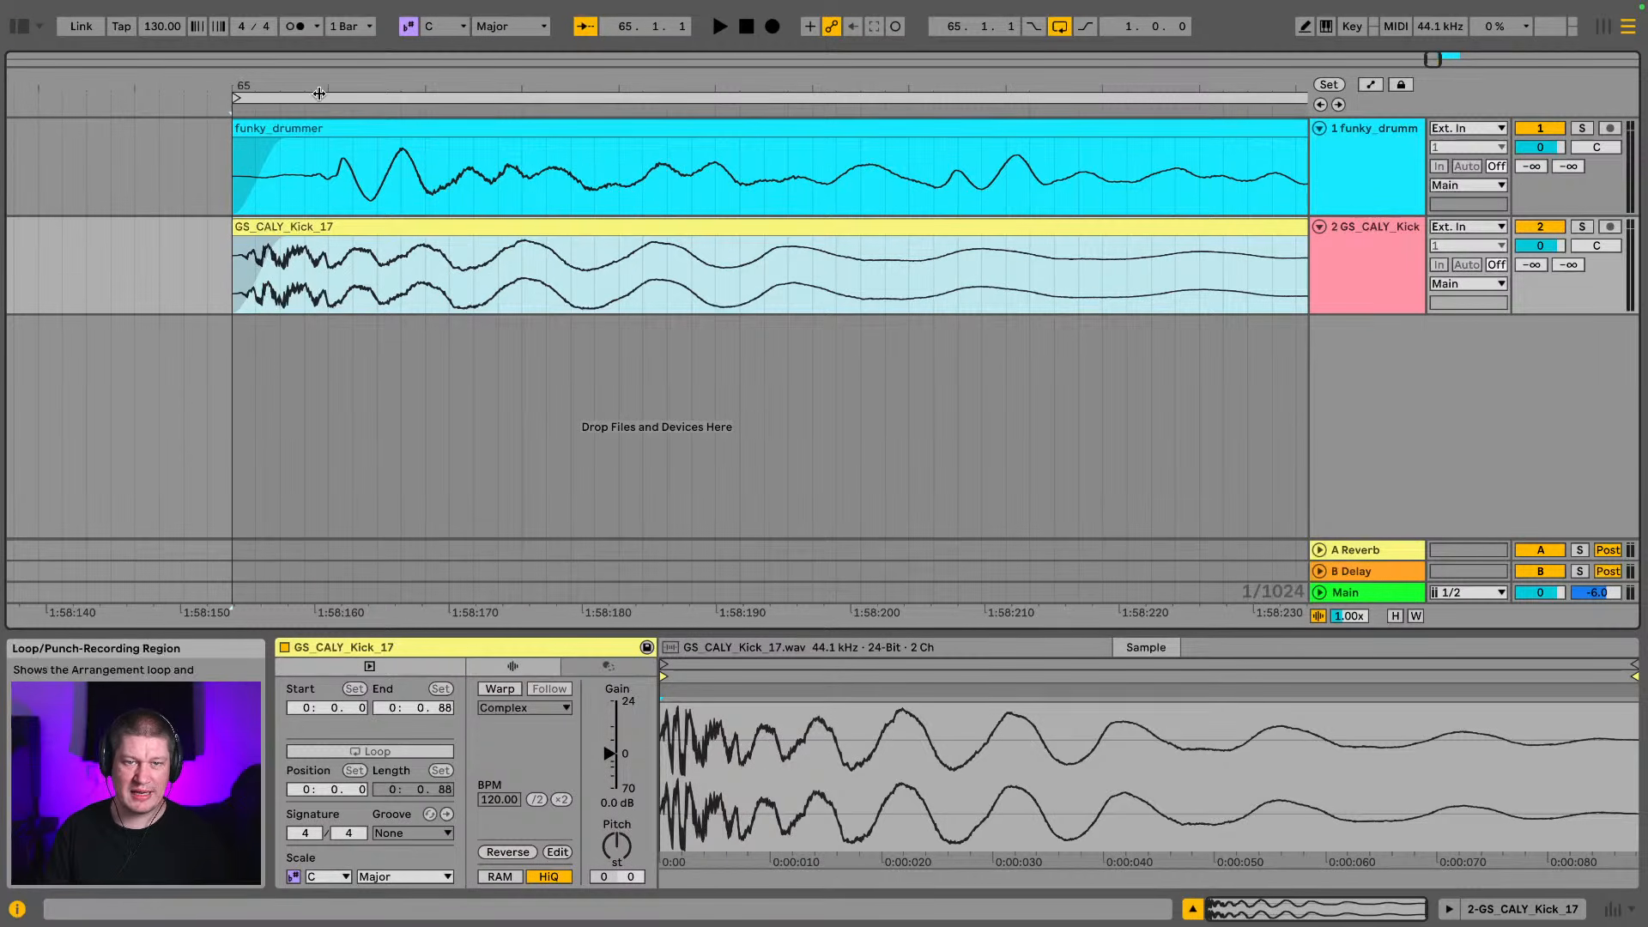
pyautogui.moveTo(319, 90); pyautogui.dragTo(314, 103)
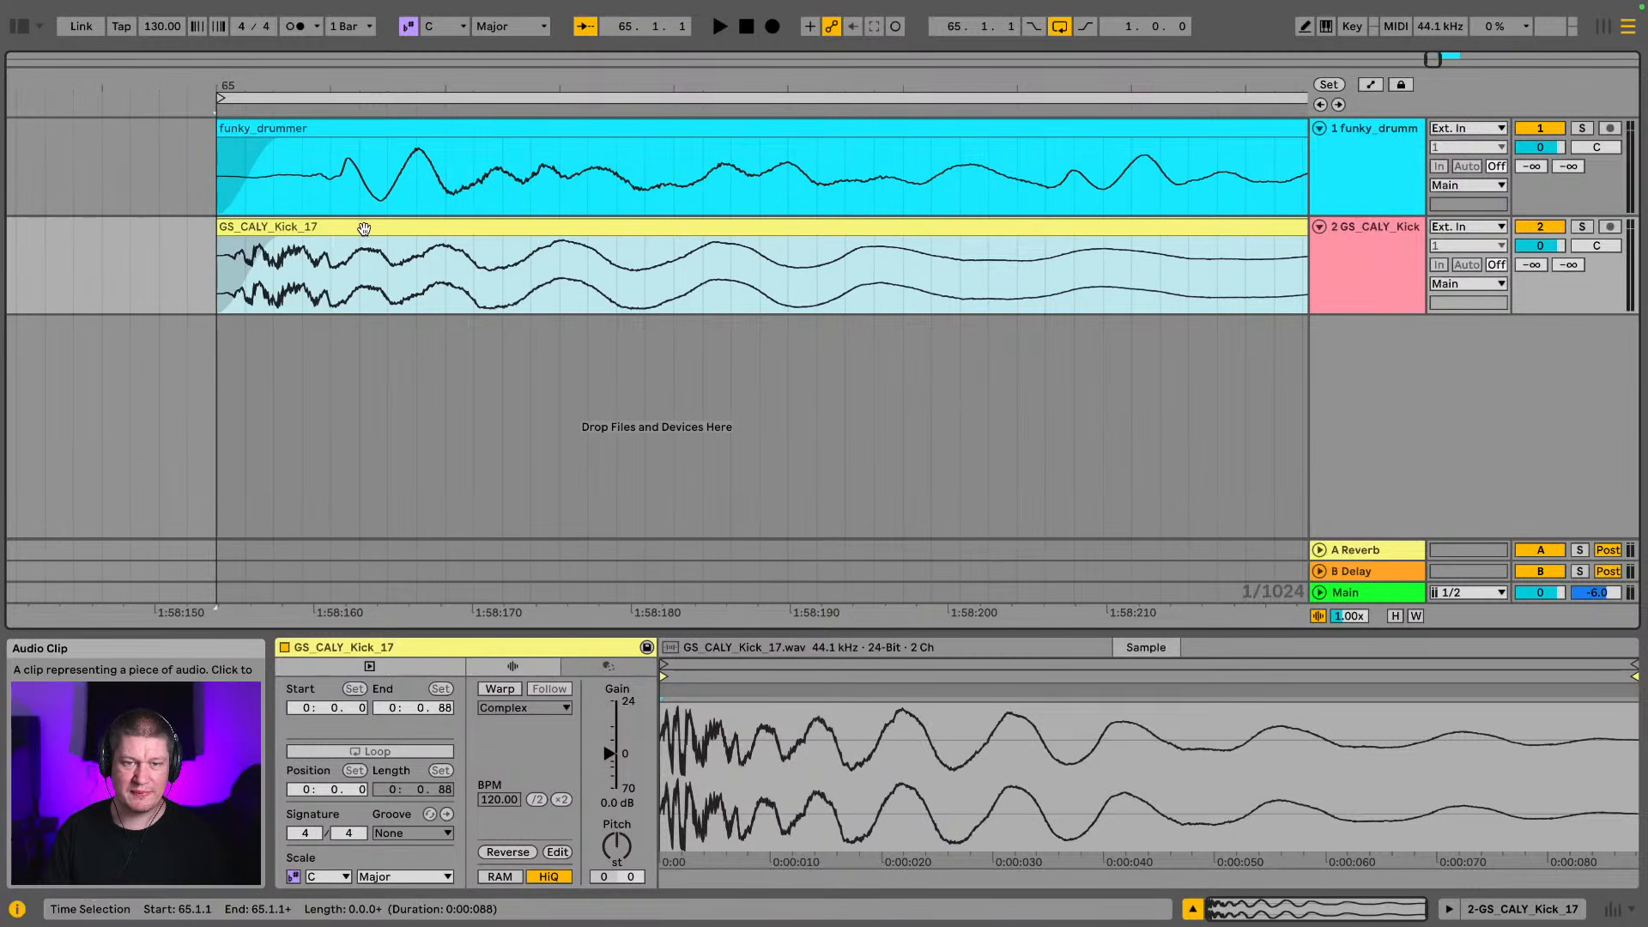
pyautogui.moveTo(359, 227); pyautogui.dragTo(454, 243)
pyautogui.moveTo(483, 90); pyautogui.dragTo(343, 3)
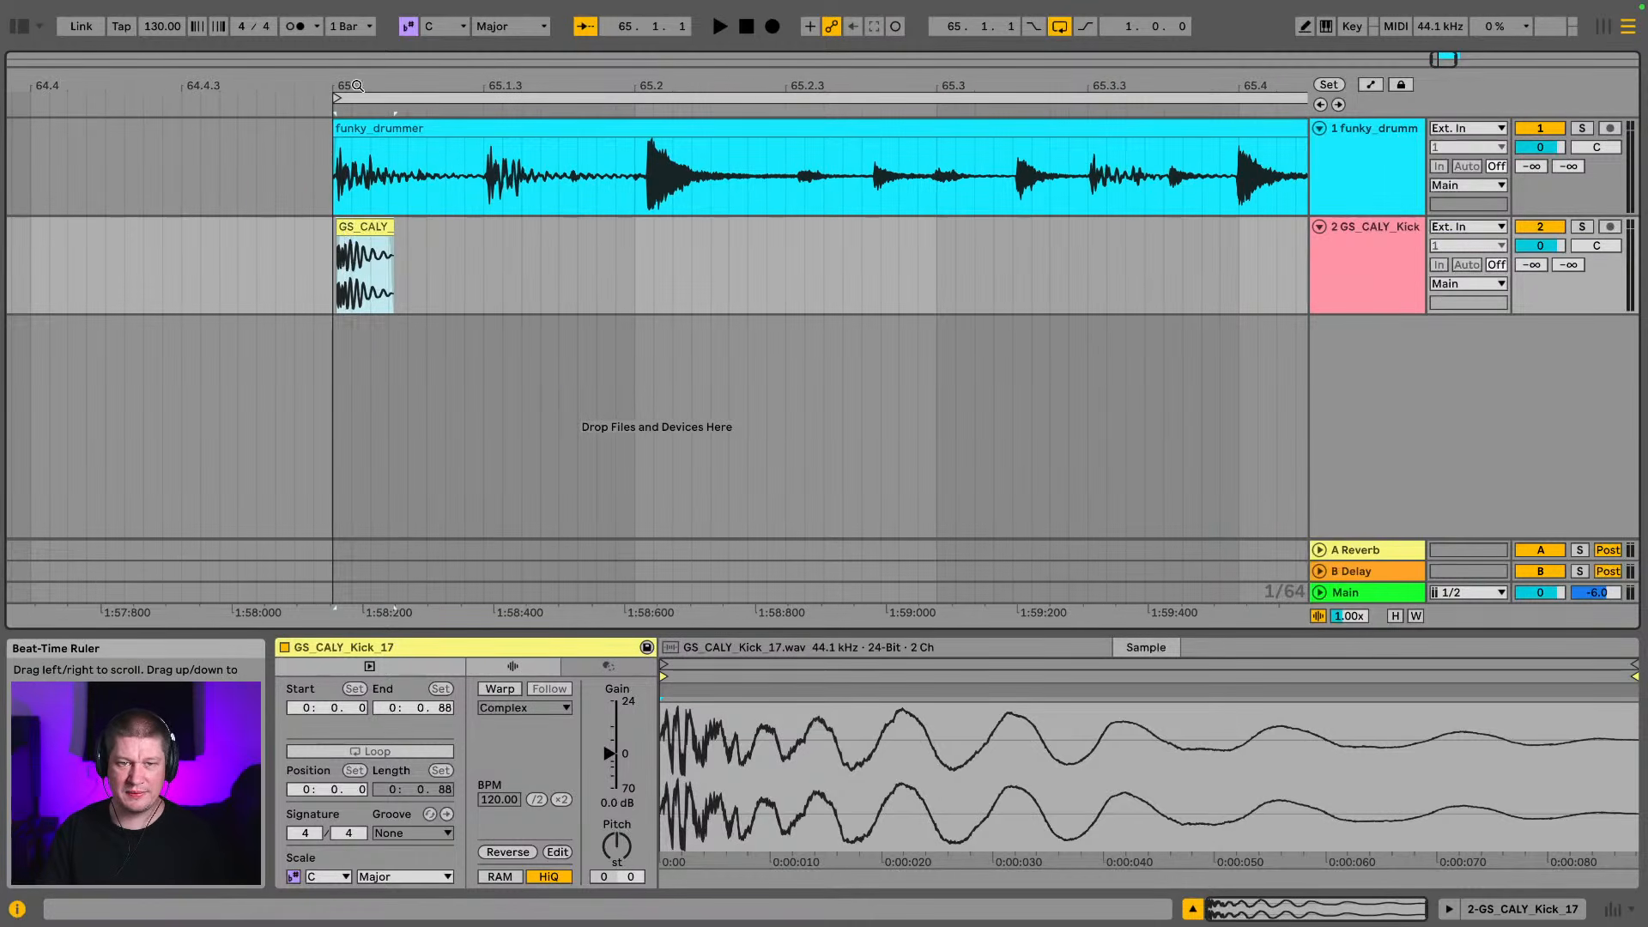
# Lower the GS_CALY_Kick track's volume to -8.0 dB in the Session View mixer while playing the loop, then return to the Arrangement
pyautogui.press('Tab')
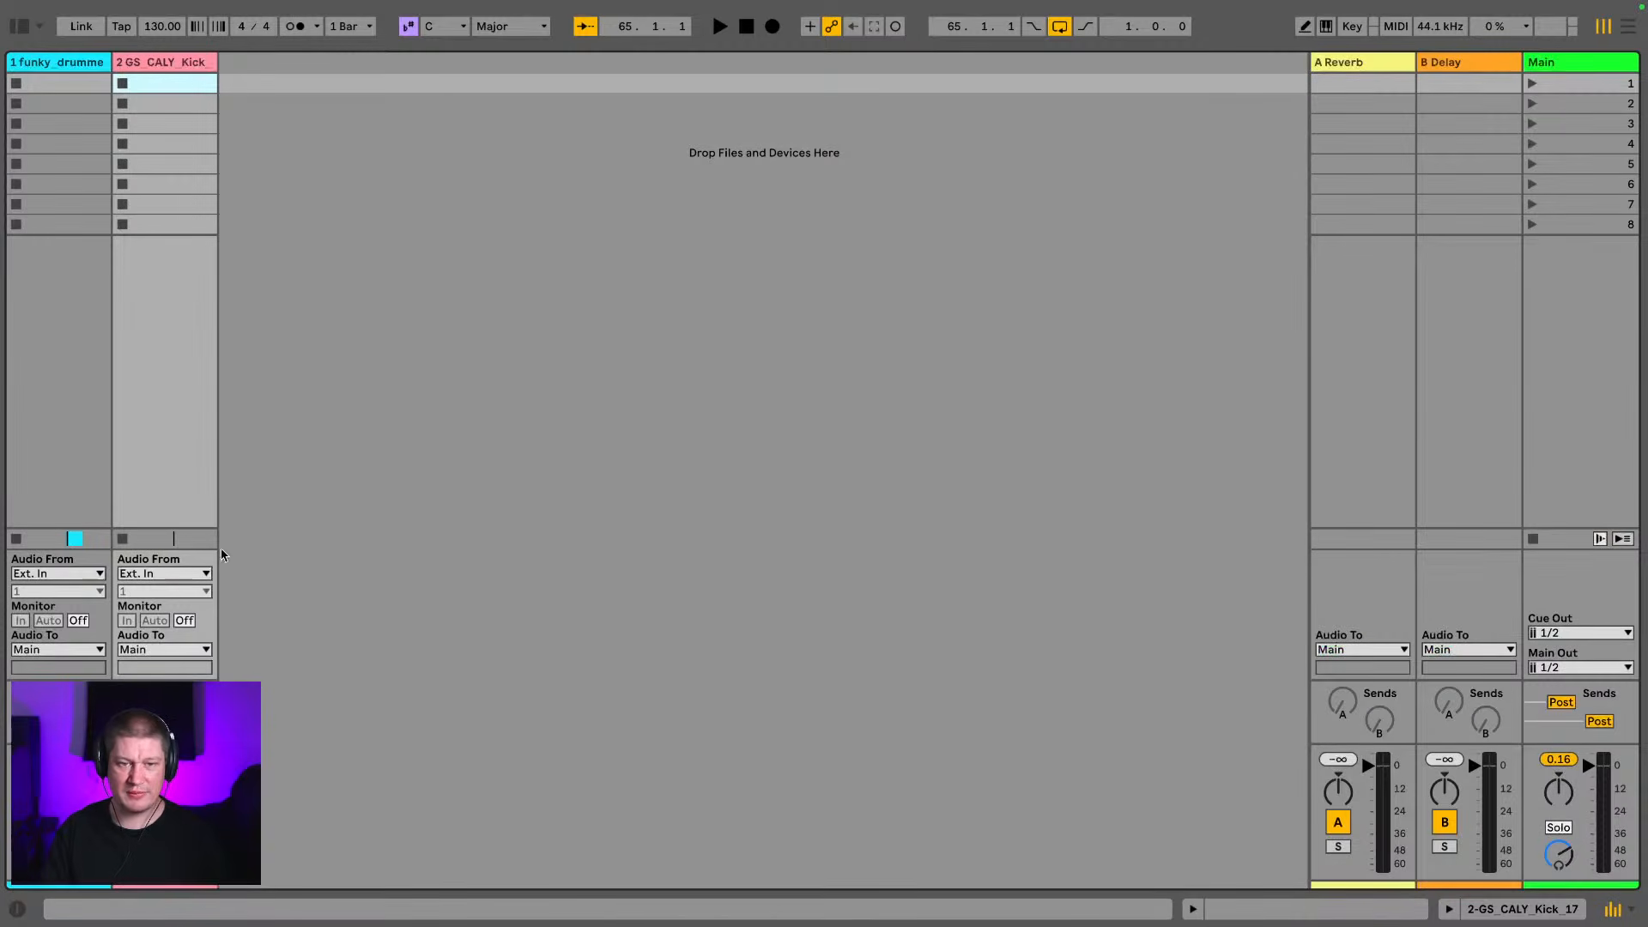
pyautogui.click(170, 765)
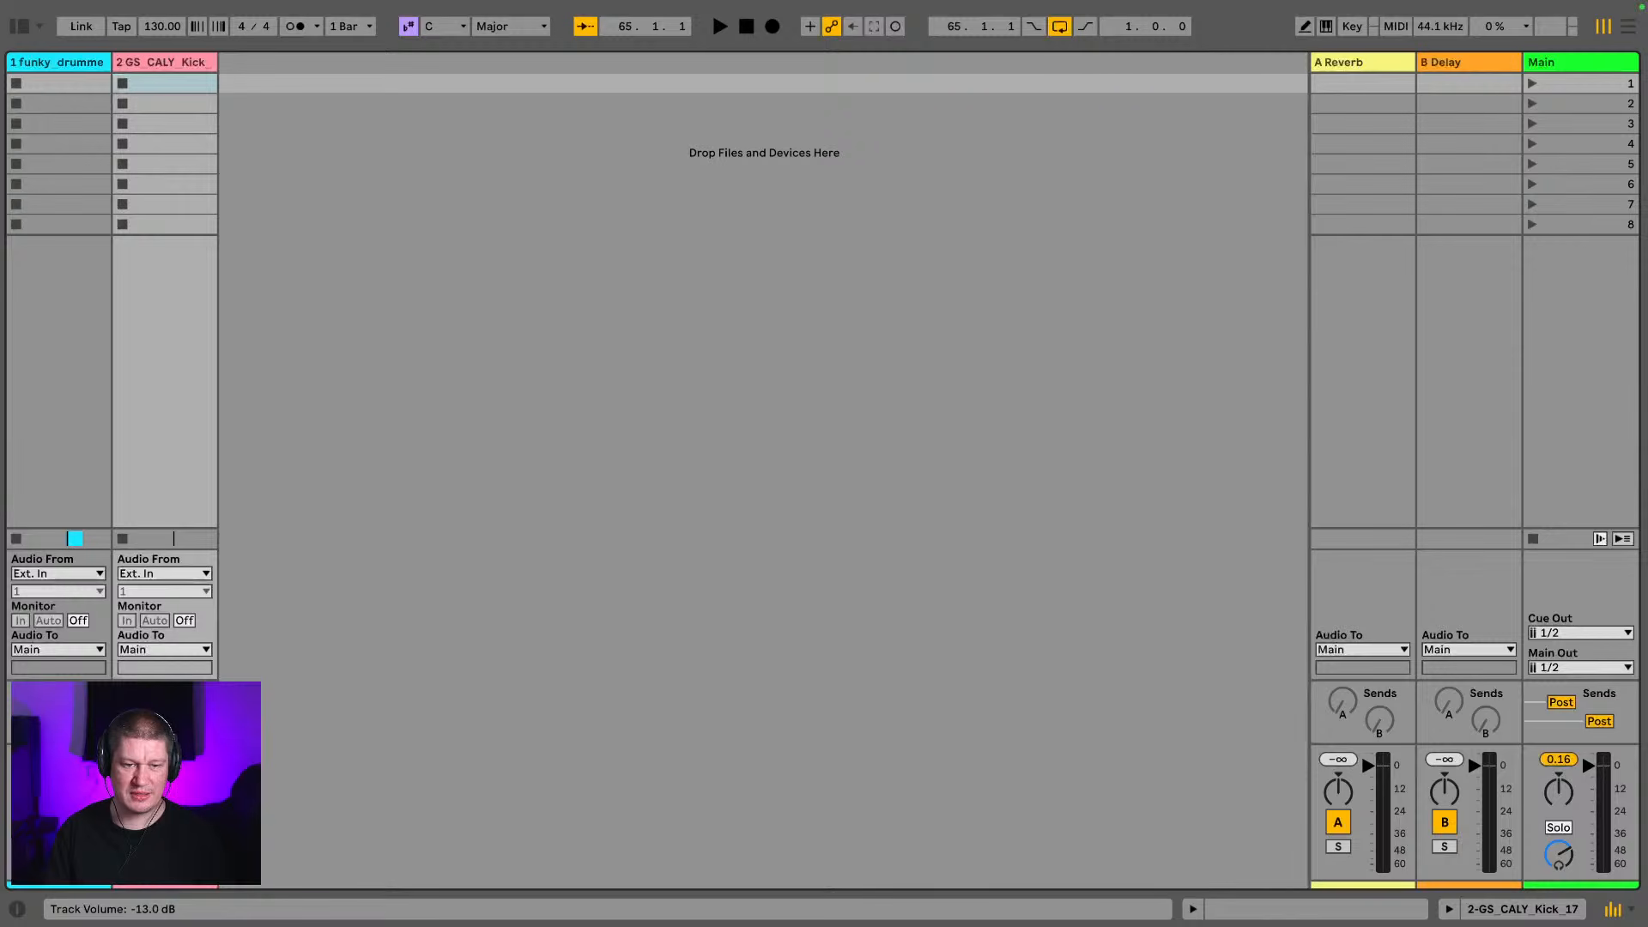
pyautogui.press('space')
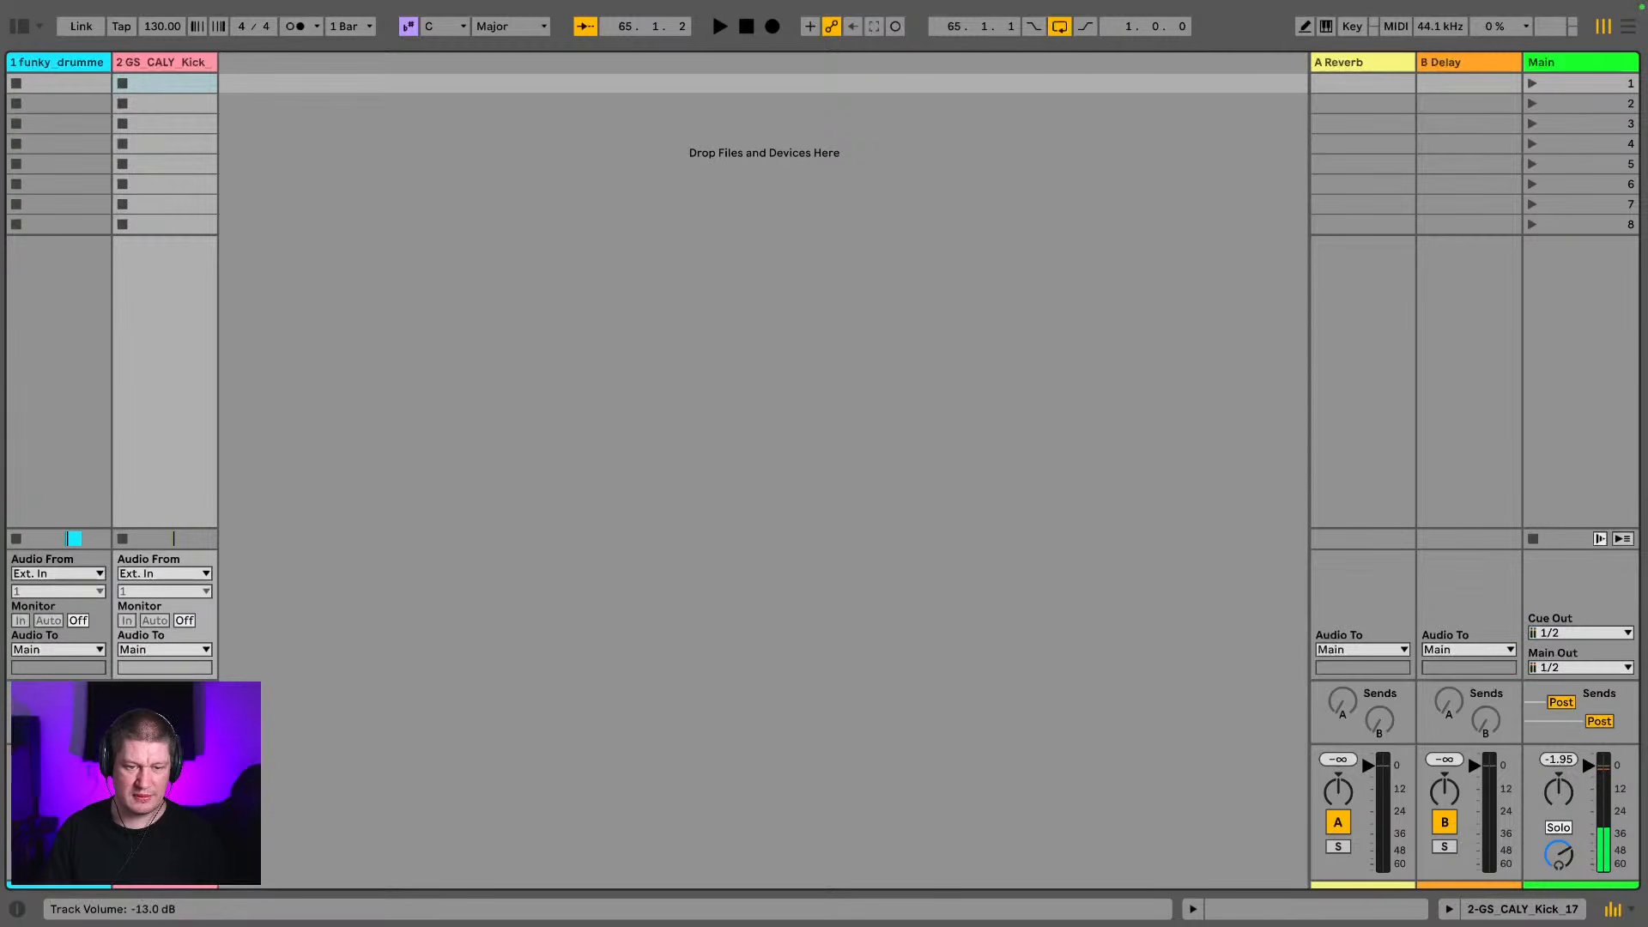
pyautogui.press('Tab')
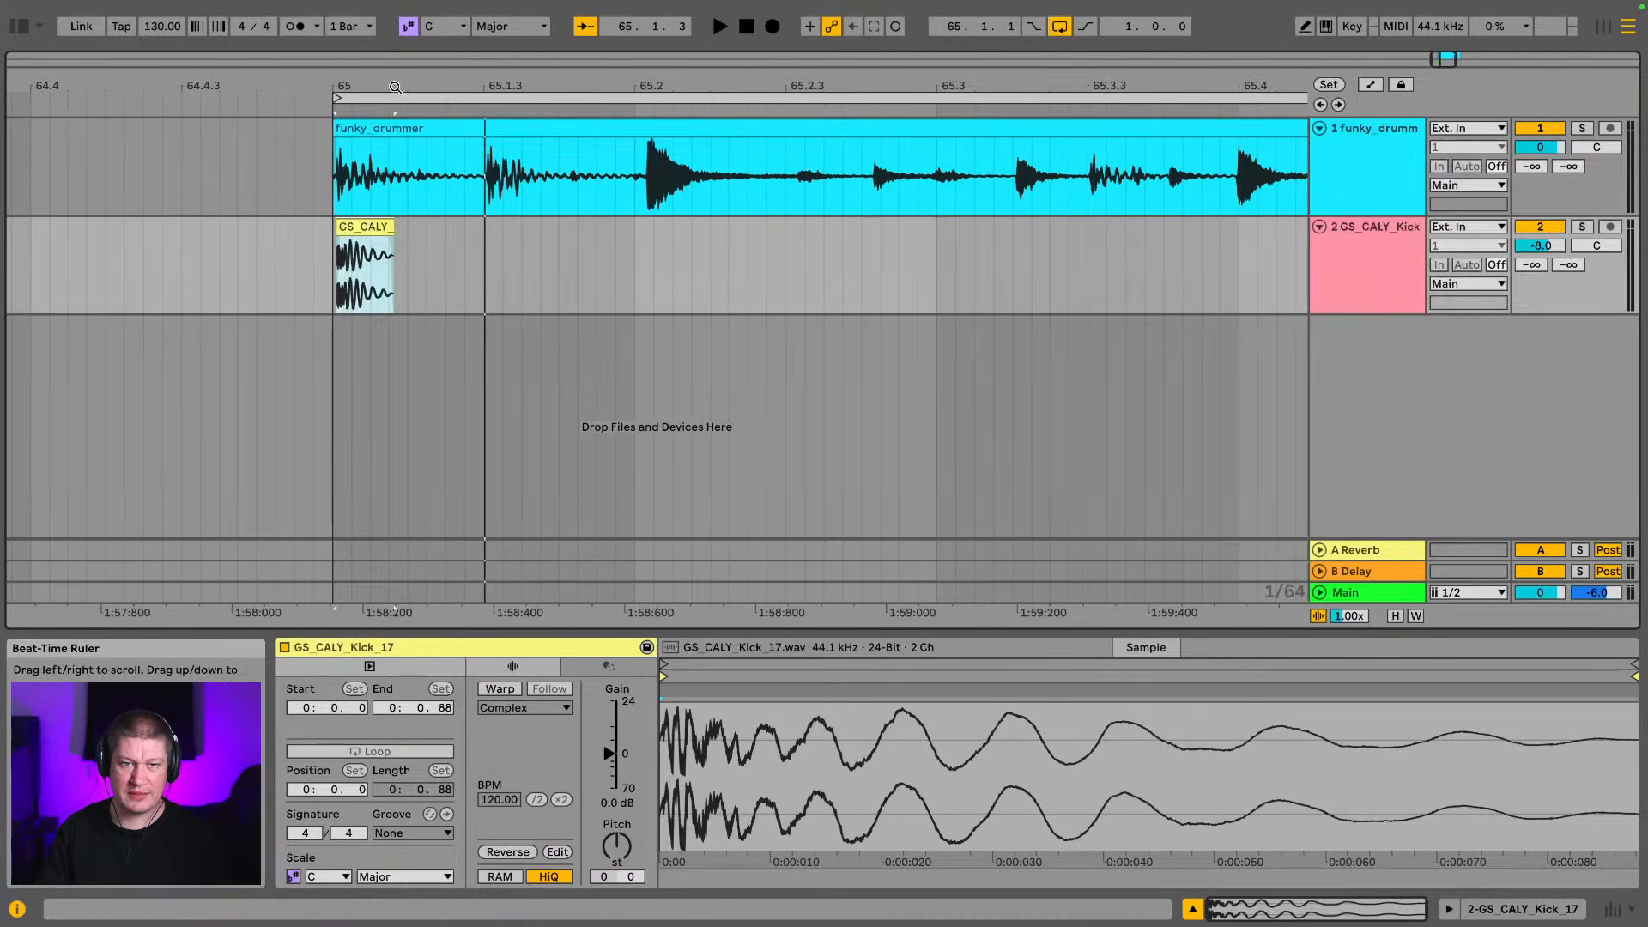
# Copy the GS_CALY_Kick_17 clip to just after 65.1.3 and align it with the break's second kick
pyautogui.moveTo(393, 93); pyautogui.dragTo(393, 144)
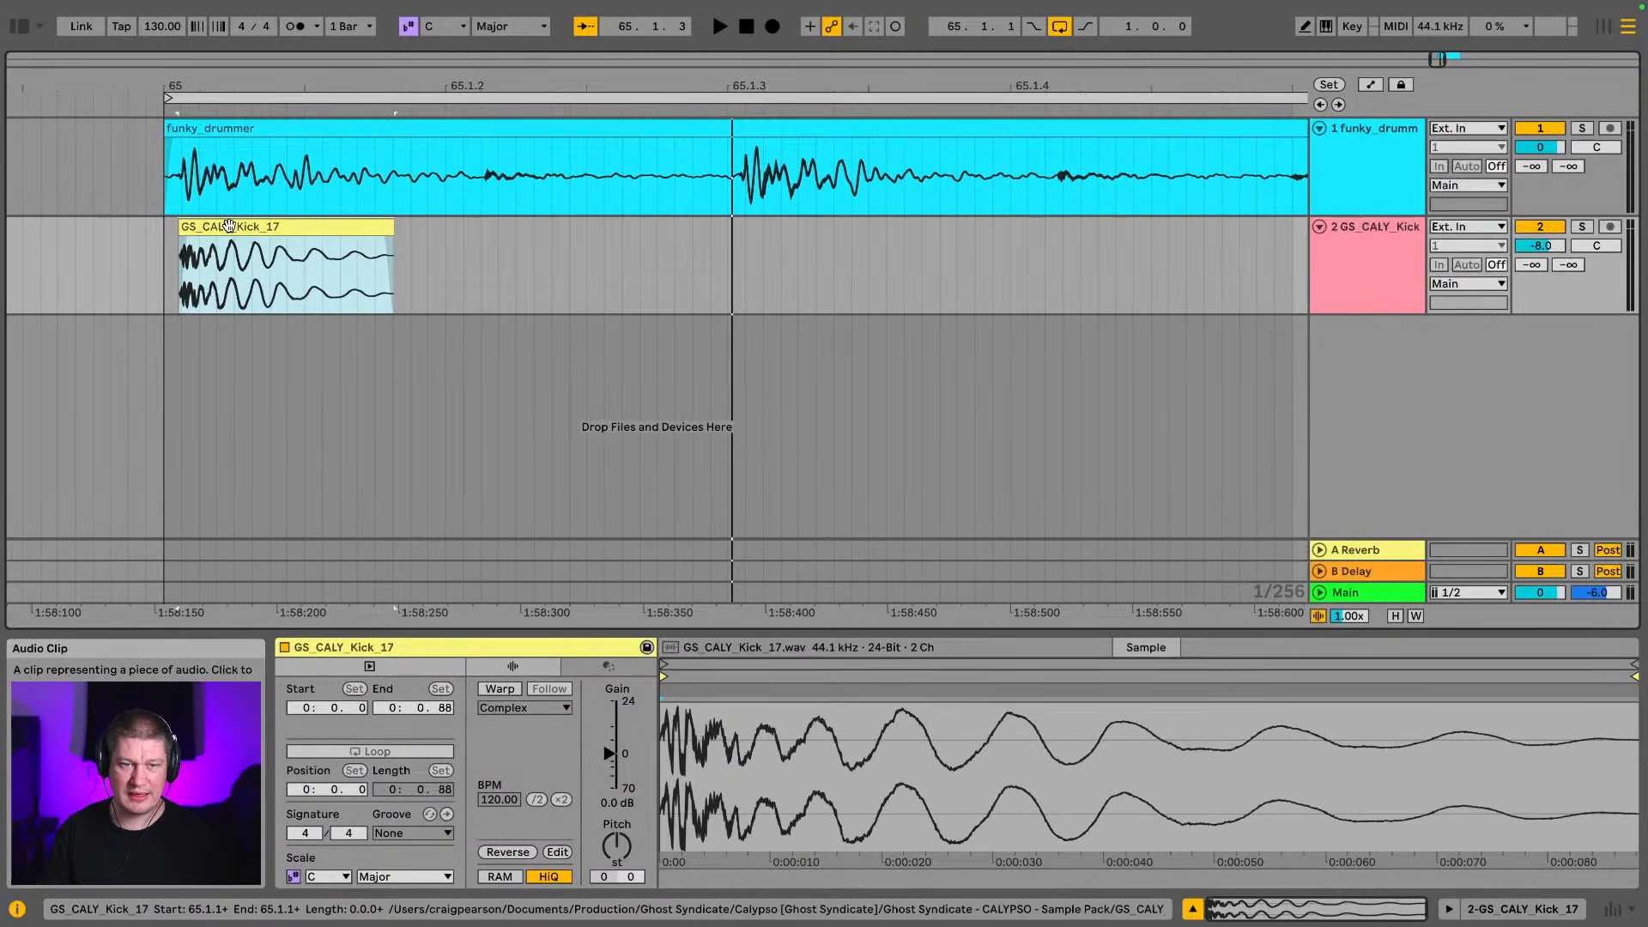
pyautogui.moveTo(229, 226); pyautogui.dragTo(788, 303)
pyautogui.moveTo(733, 86); pyautogui.dragTo(732, 95)
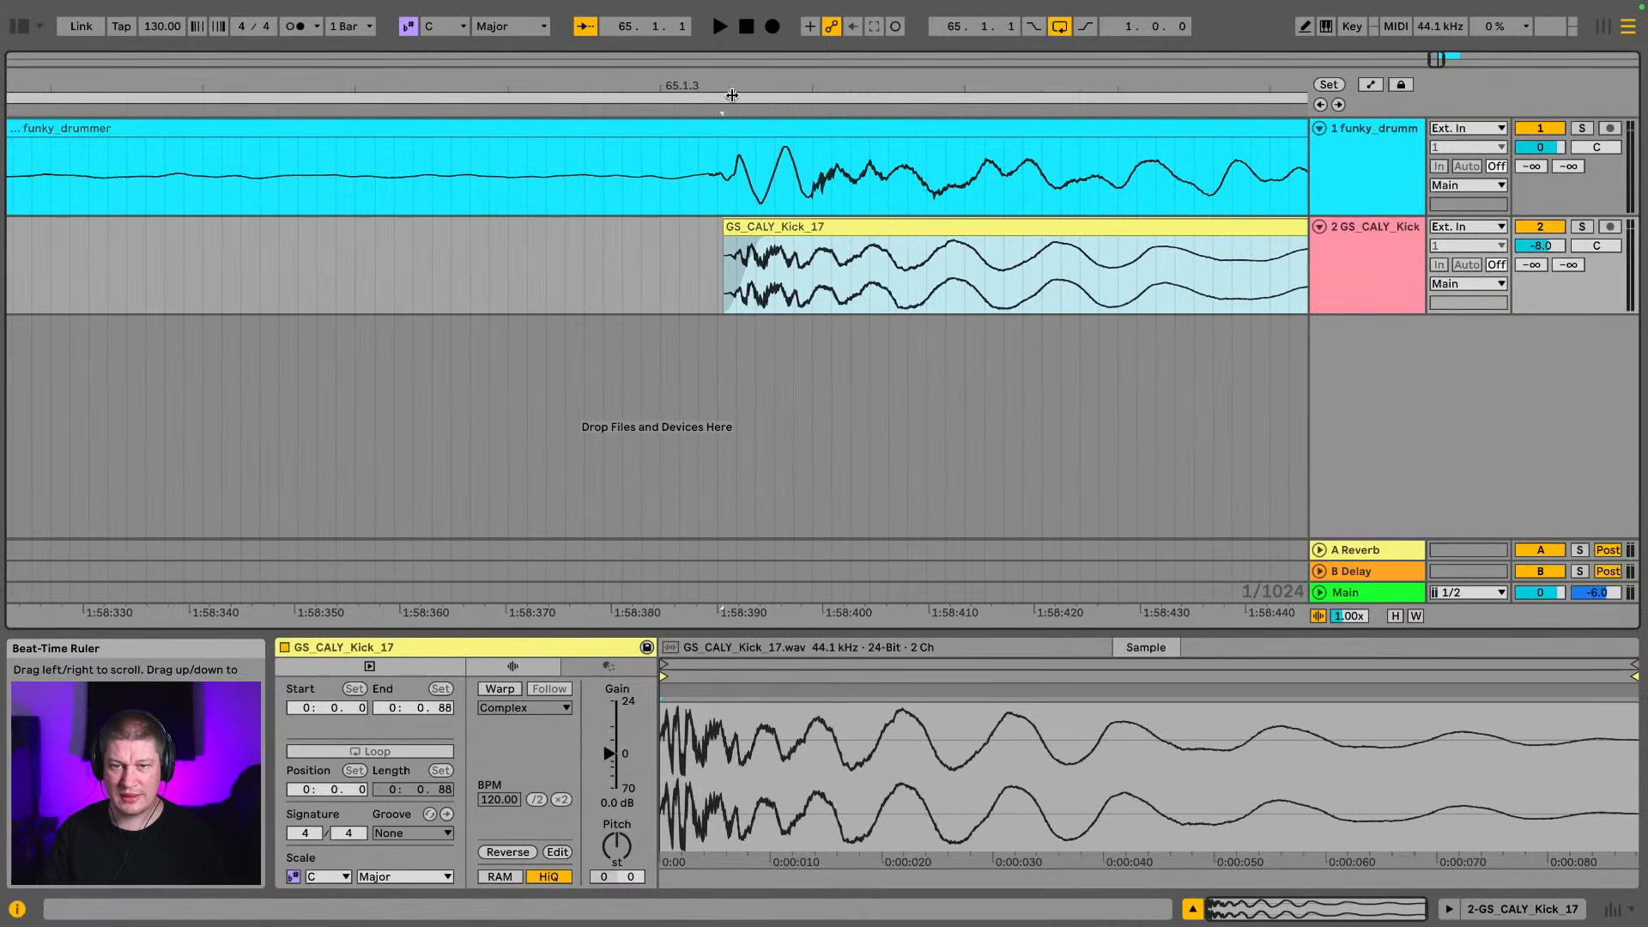
pyautogui.moveTo(779, 228); pyautogui.dragTo(773, 230)
# Play back the looped funky_drummer break together with the two layered kick samples
pyautogui.press('space')
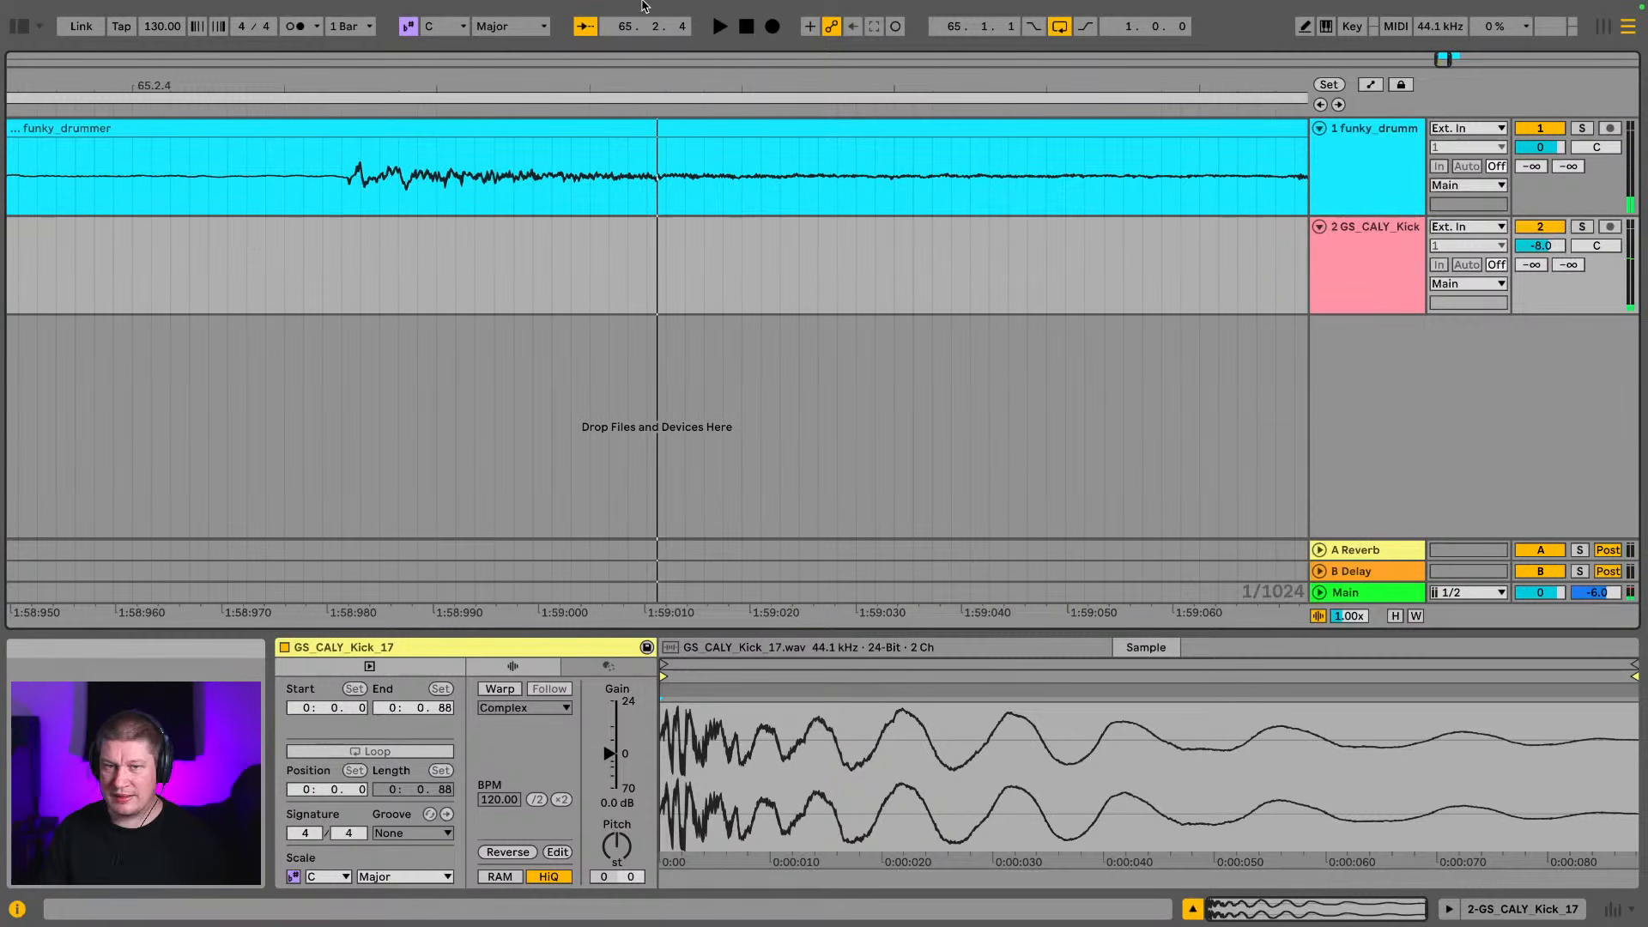
pyautogui.moveTo(635, 79); pyautogui.dragTo(599, 79)
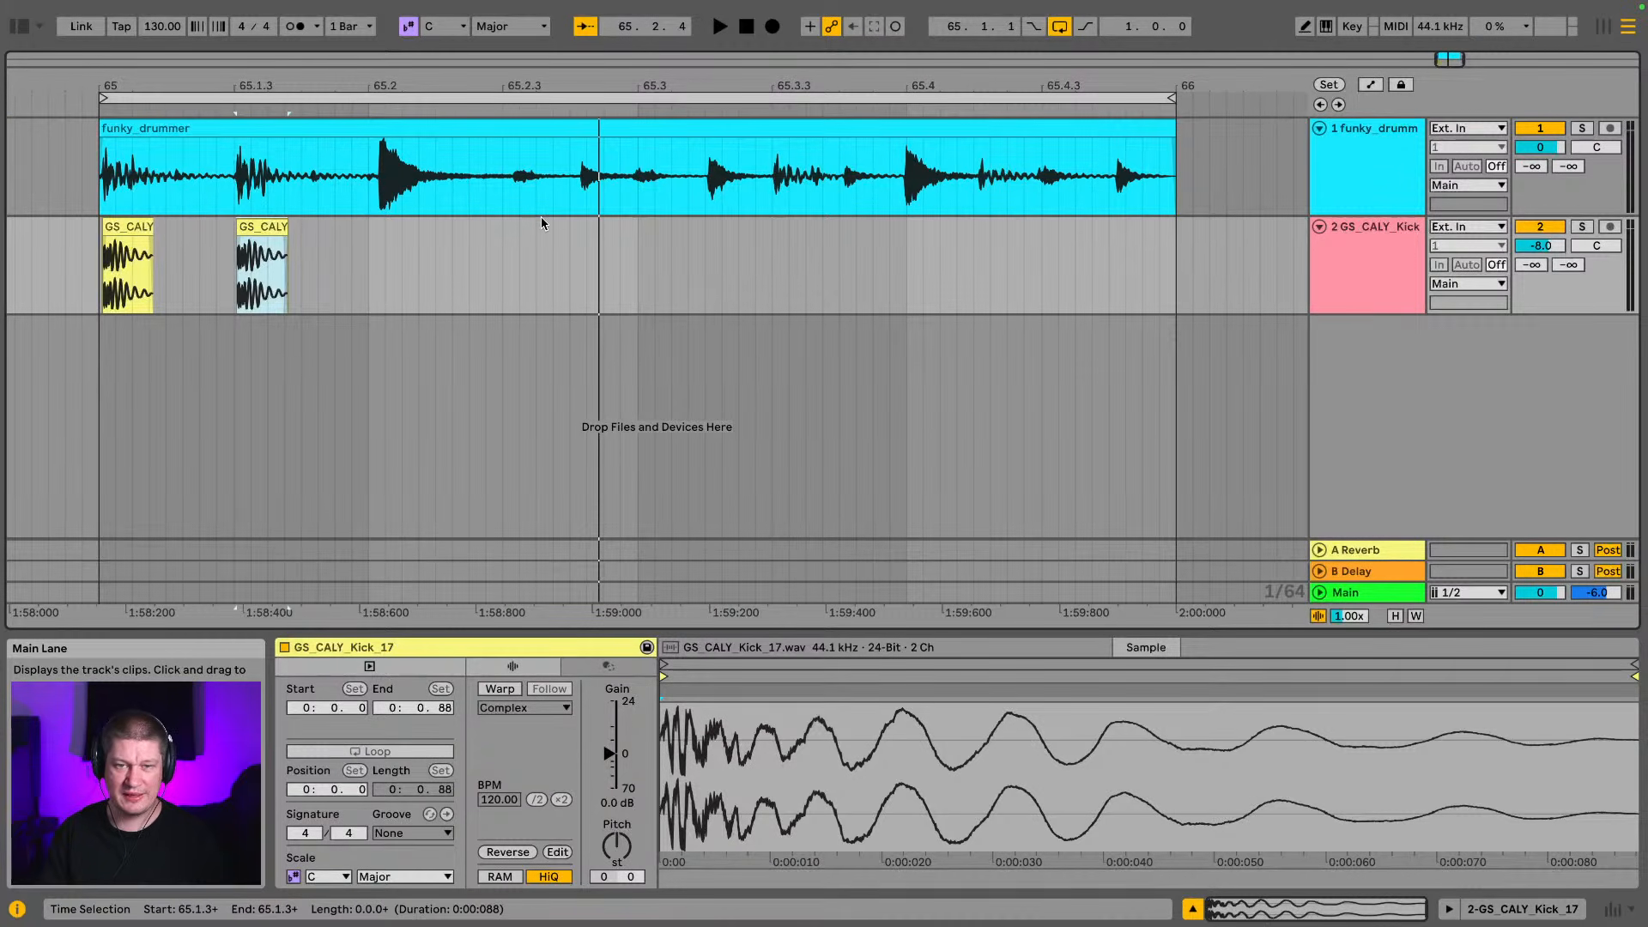
pyautogui.click(357, 127)
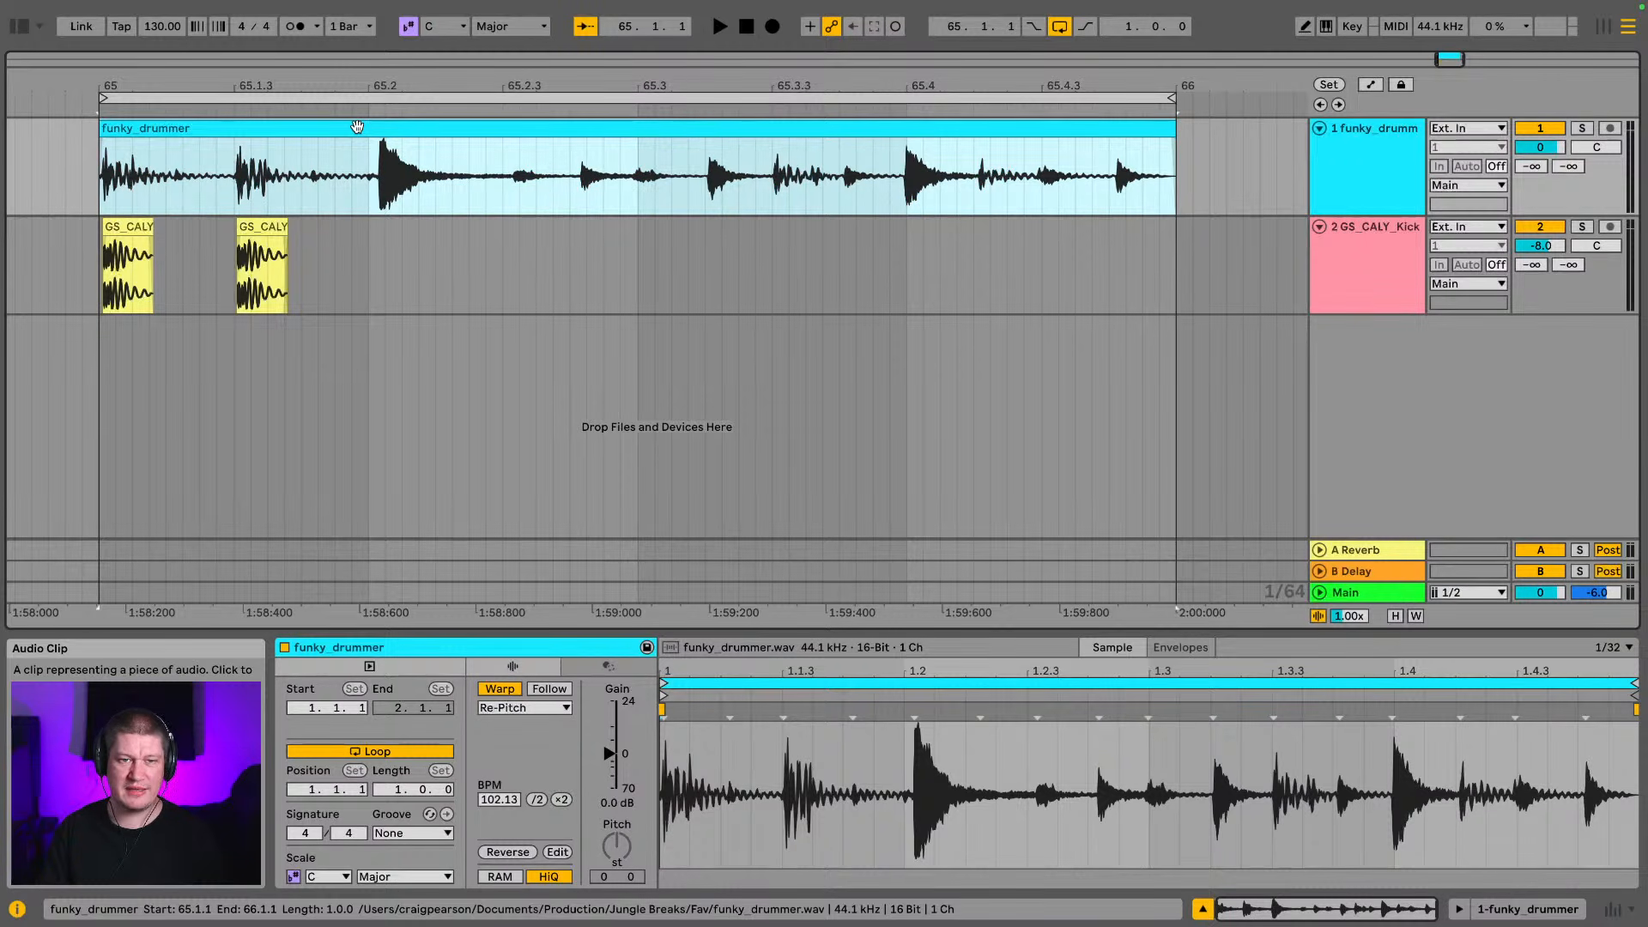
pyautogui.press('space')
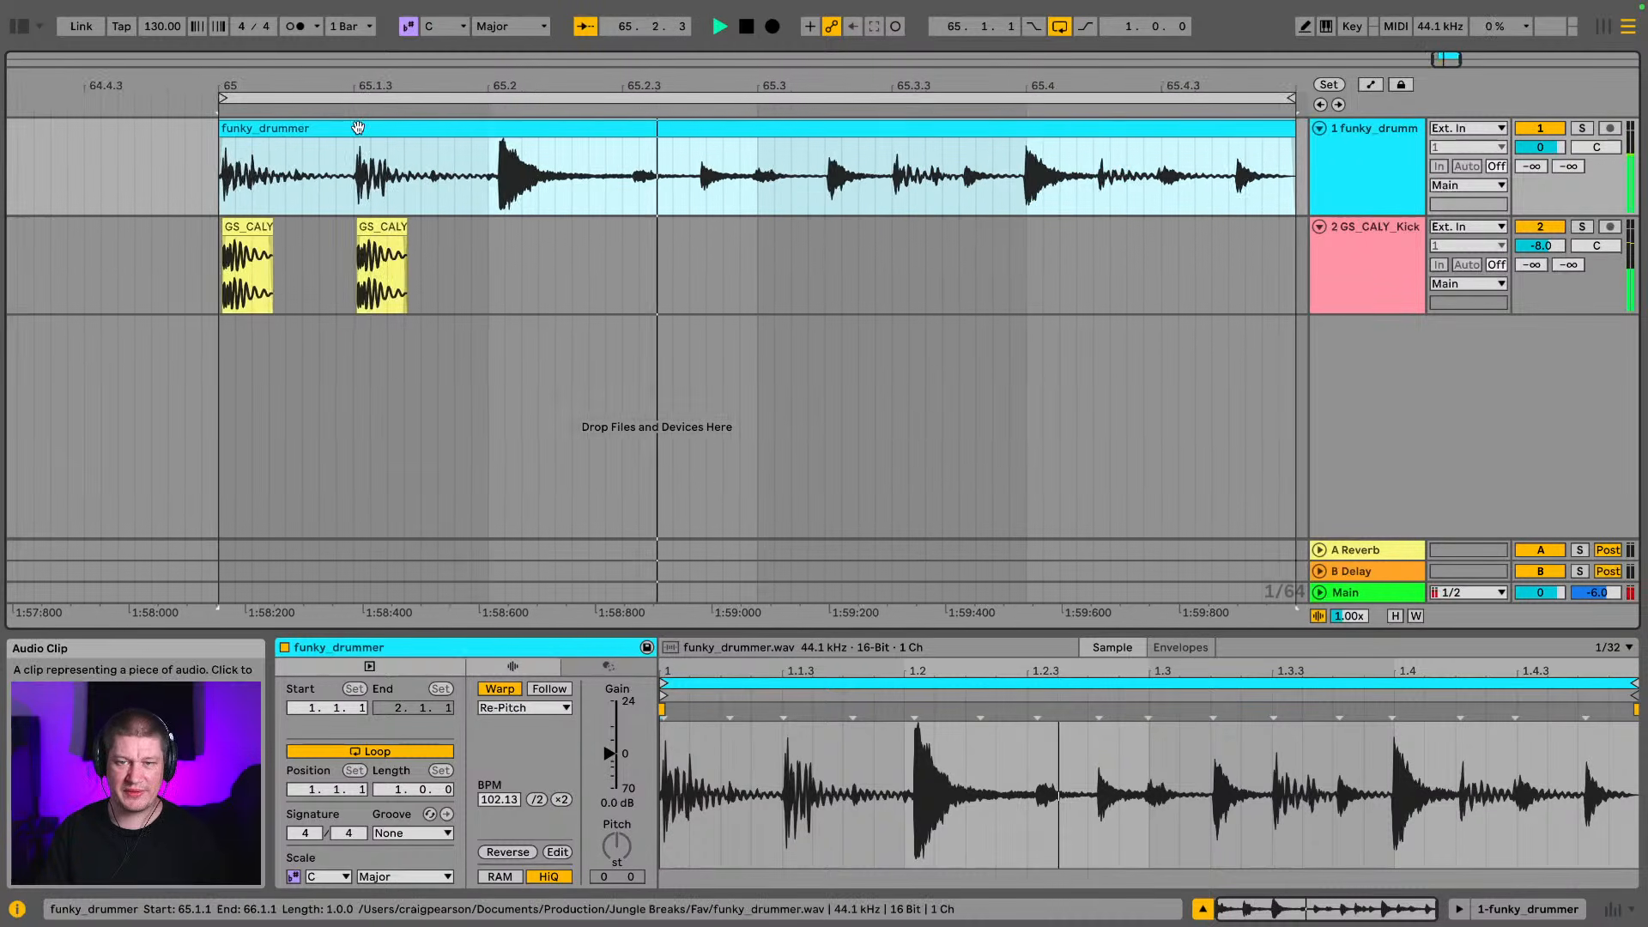
# Copy the second GS_CALY_Kick_17 clip to just after 65.3.3 and align it with the break's third kick
pyautogui.moveTo(351, 69); pyautogui.dragTo(508, 67)
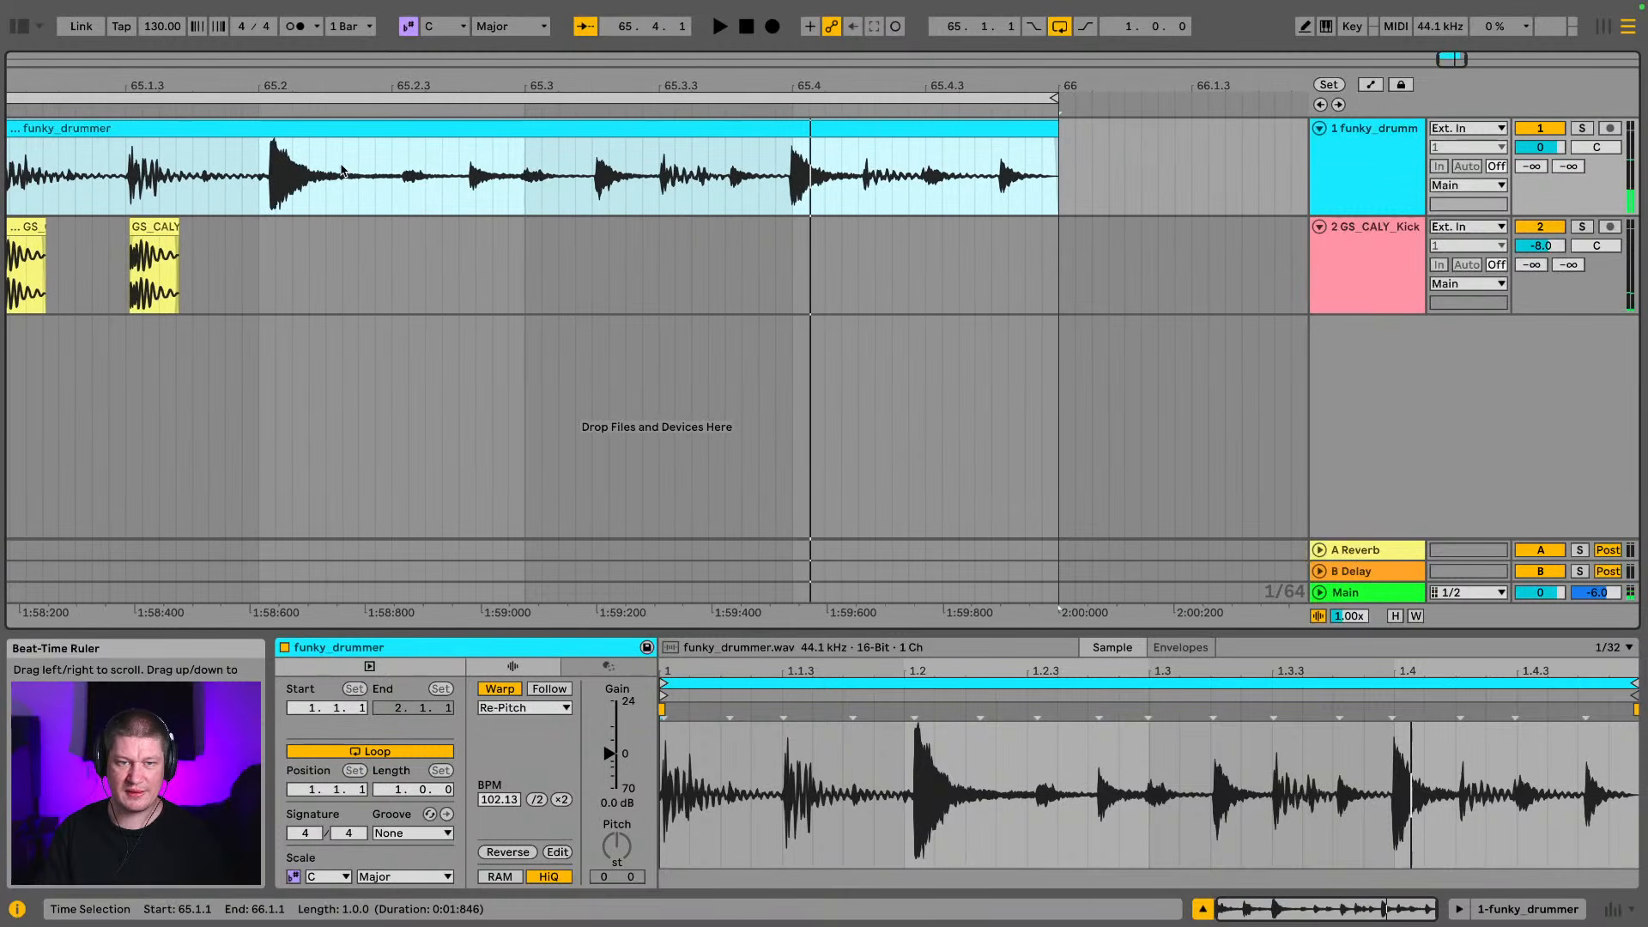
pyautogui.click(158, 227)
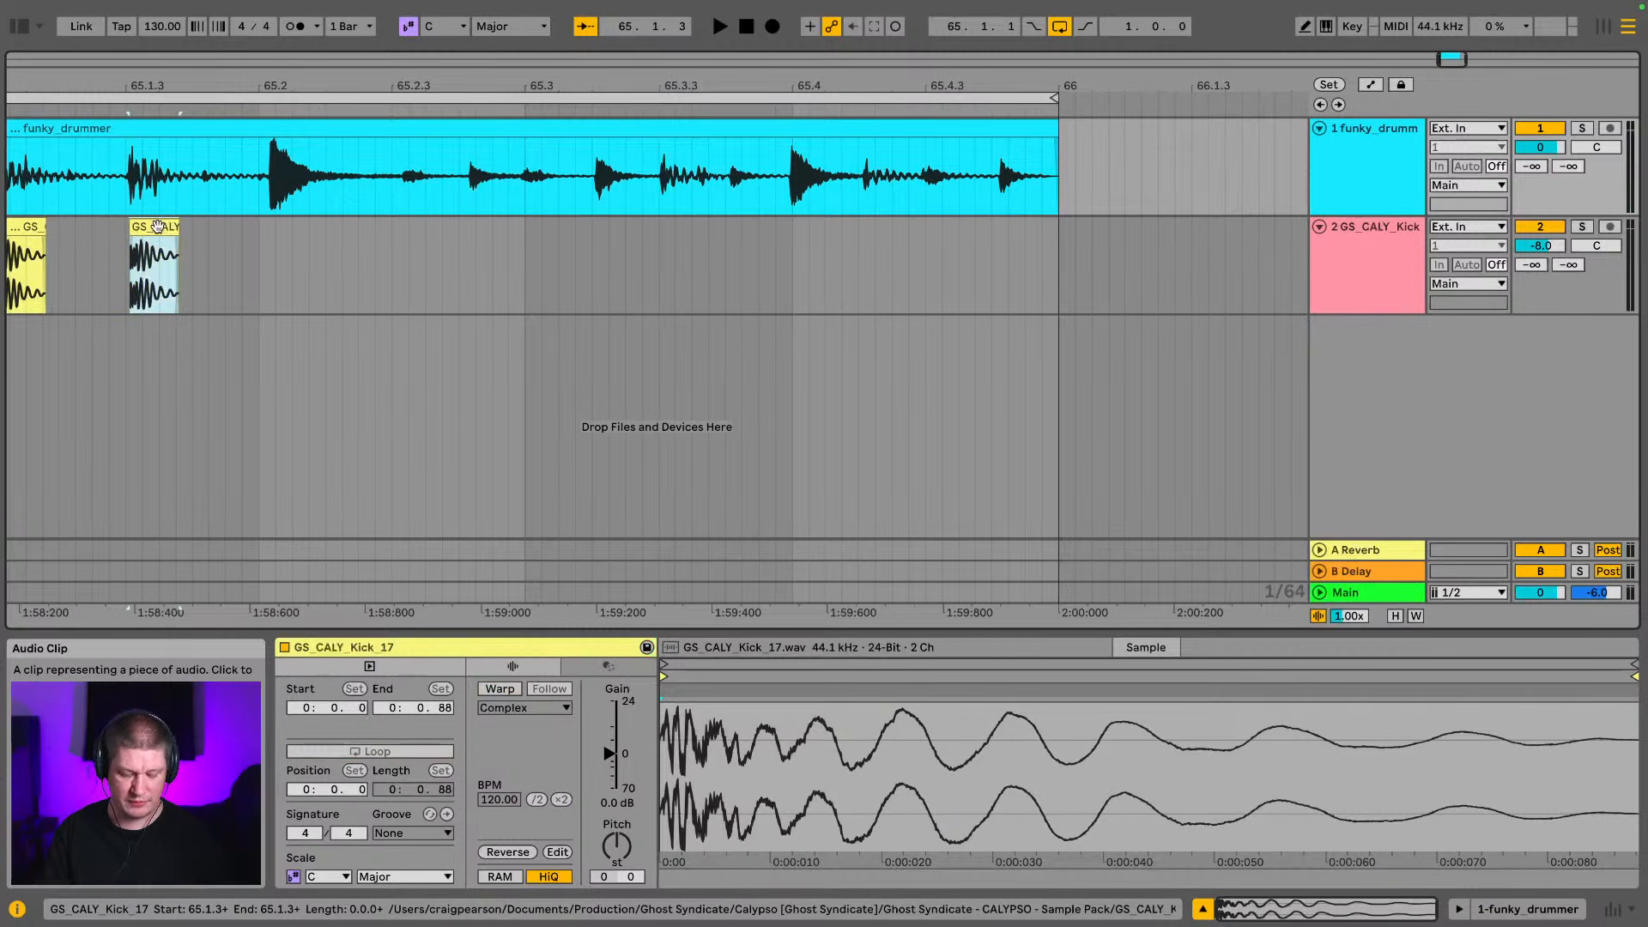
pyautogui.moveTo(158, 227); pyautogui.dragTo(690, 228)
pyautogui.press('z')
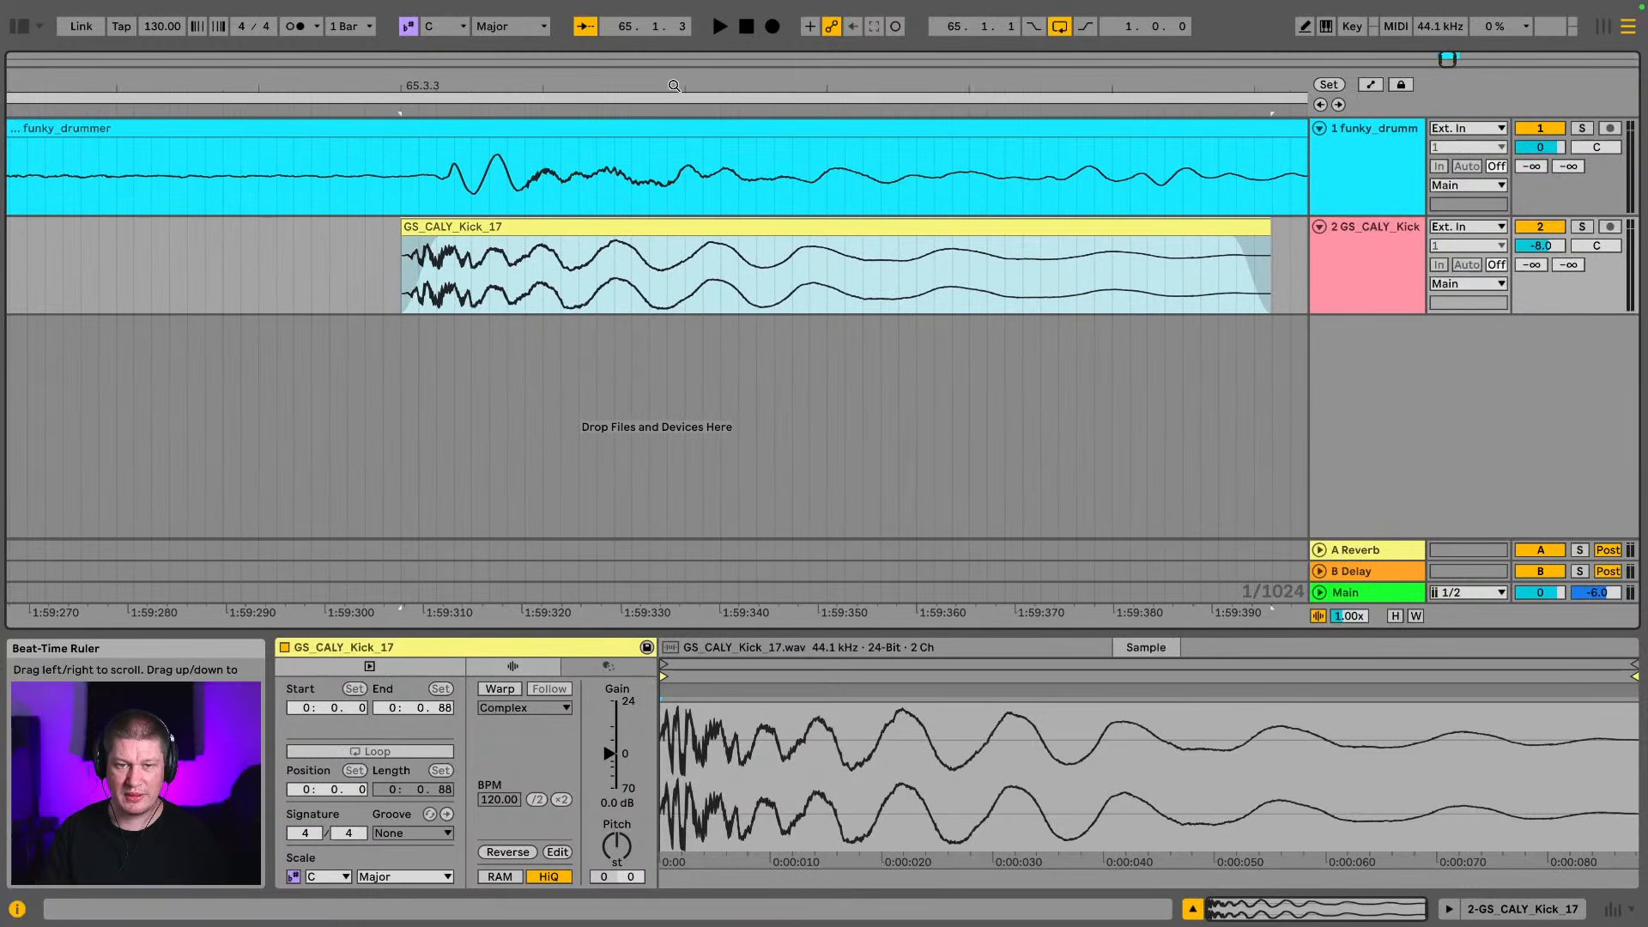
pyautogui.moveTo(426, 227); pyautogui.dragTo(476, 233)
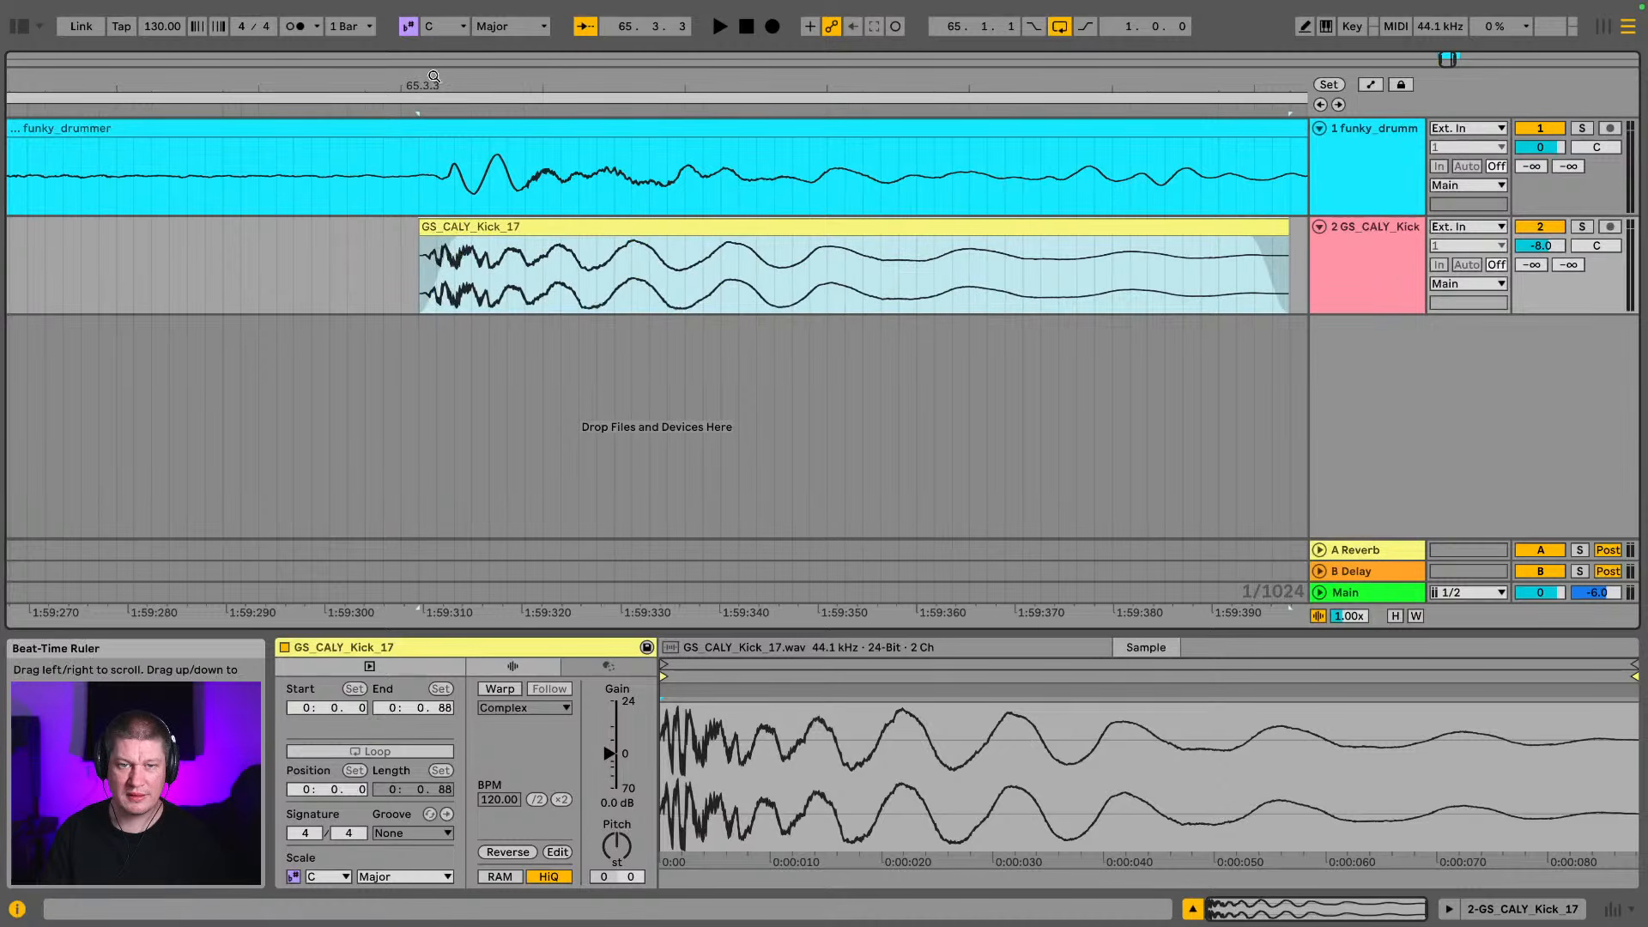
pyautogui.moveTo(435, 79); pyautogui.dragTo(436, 120)
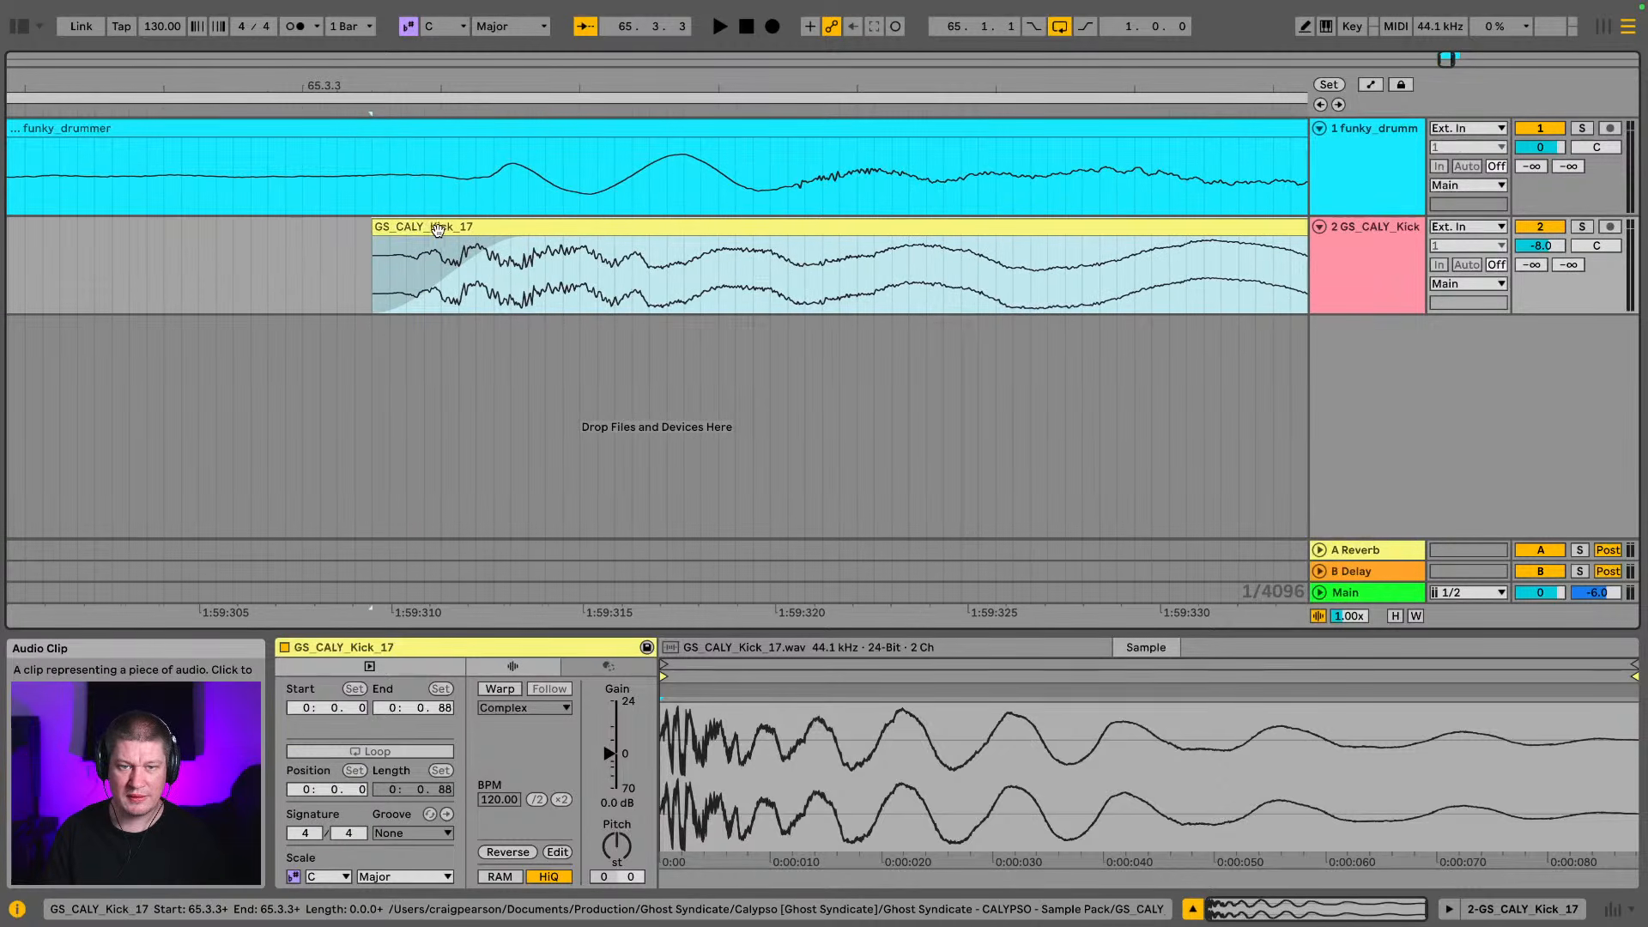
pyautogui.moveTo(437, 228); pyautogui.dragTo(498, 249)
# Play back the looped funky_drummer break with its three layered kicks, stop, and select the funky_drummer track
pyautogui.press('space')
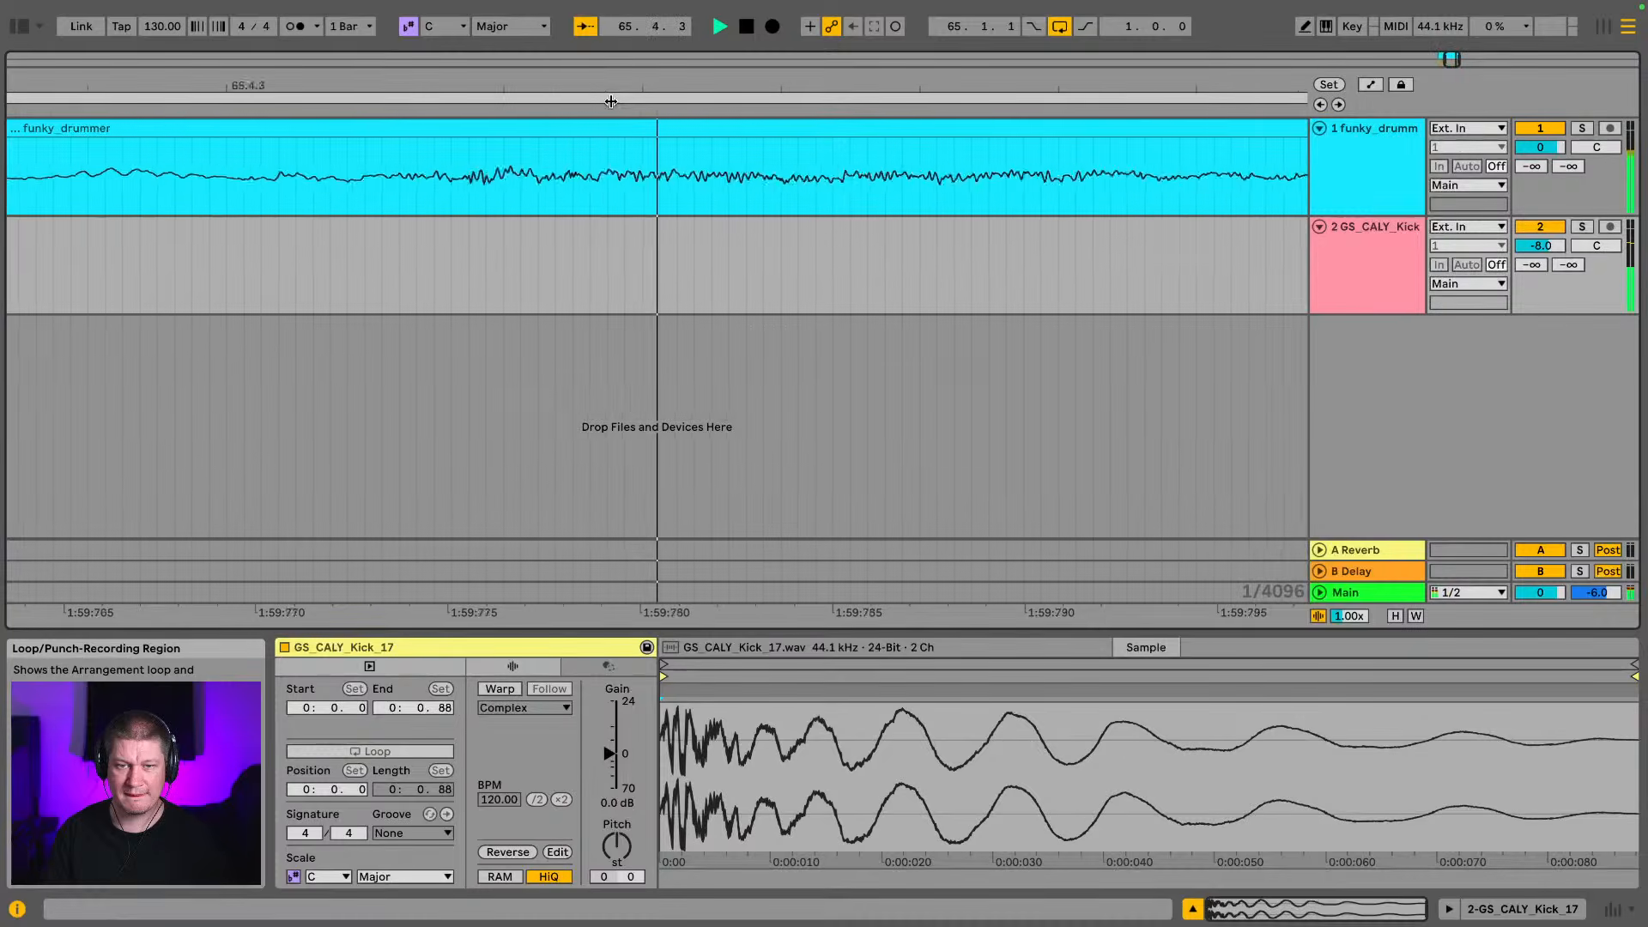
pyautogui.moveTo(596, 83); pyautogui.dragTo(555, 0)
pyautogui.press('space')
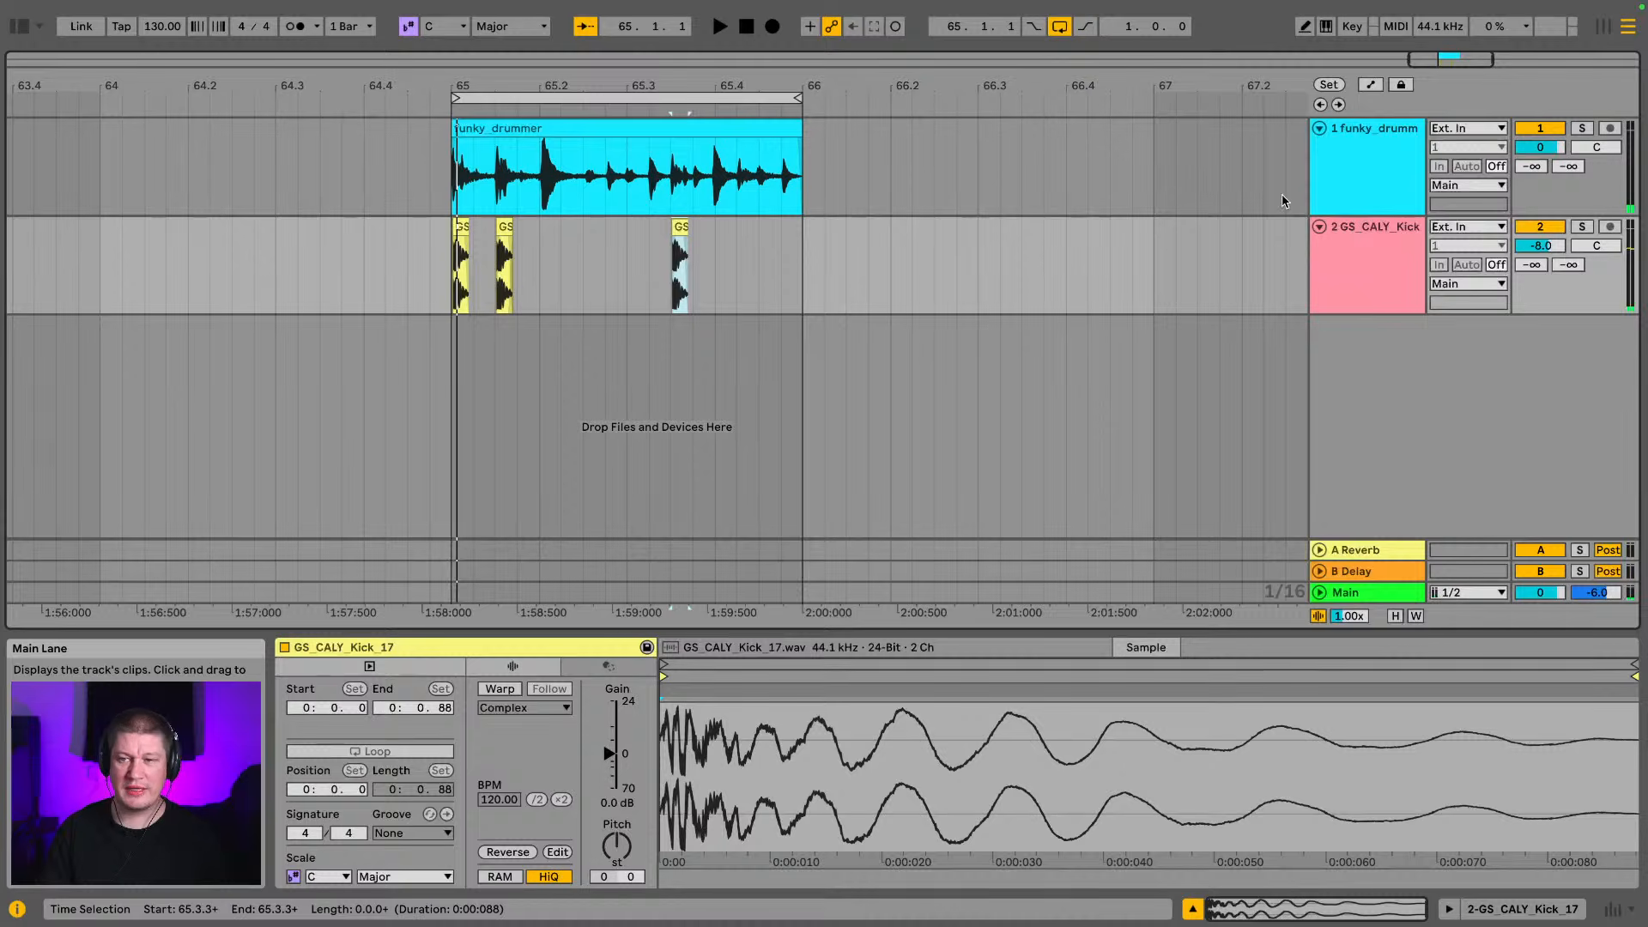
pyautogui.click(1332, 164)
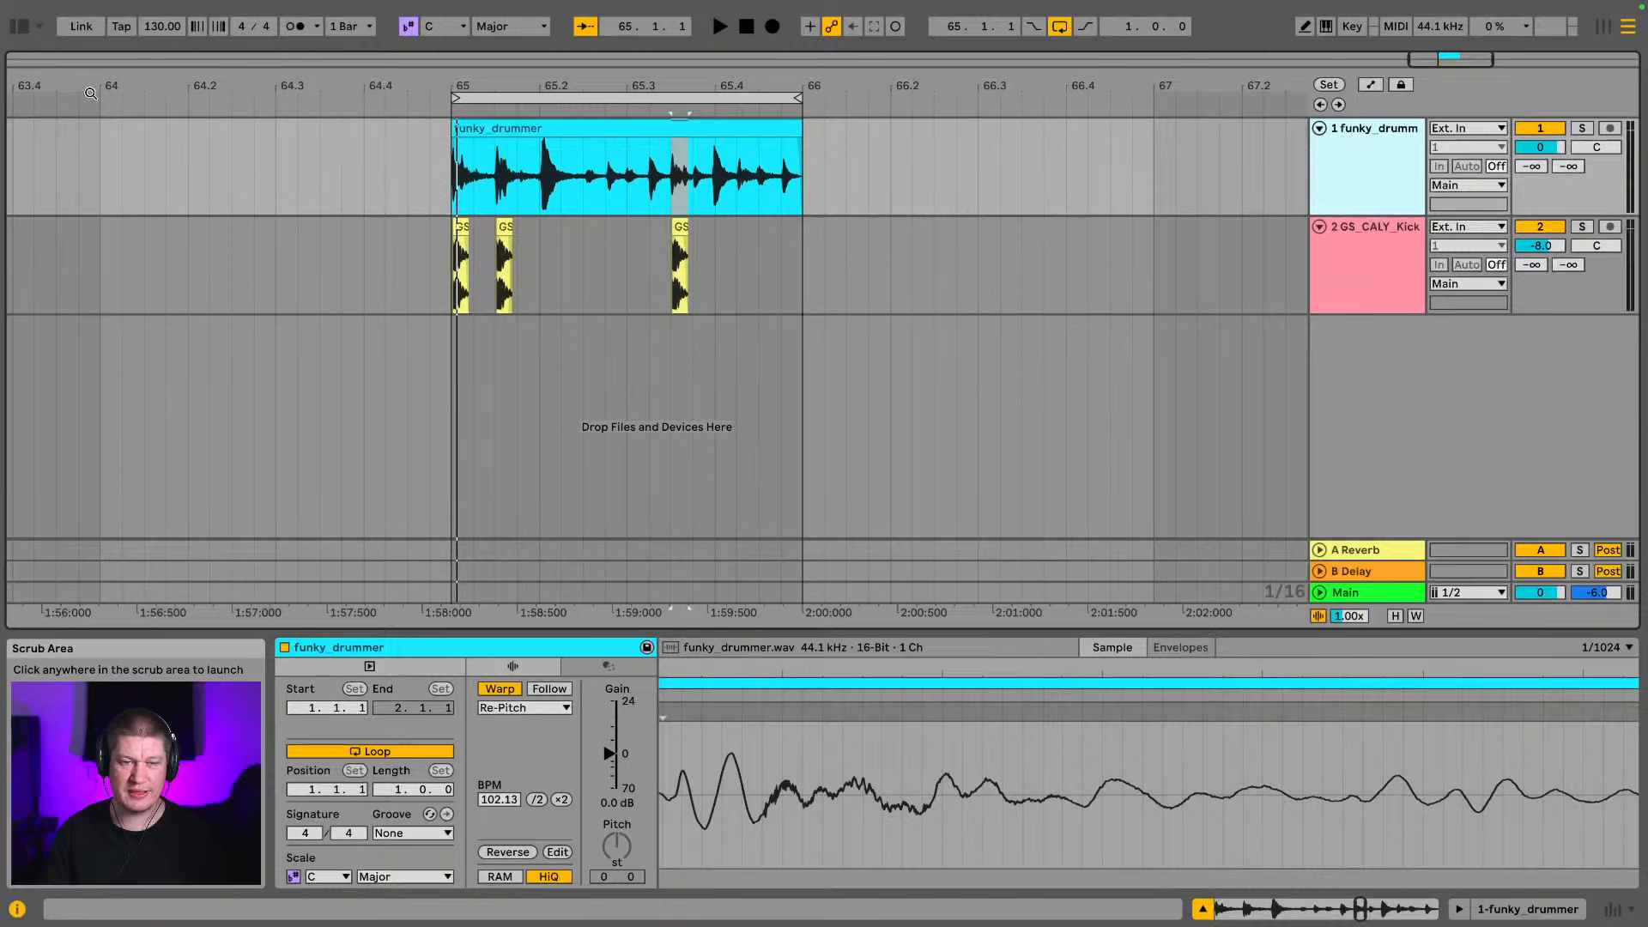
# Show the browser and collapse the GS_CALY_Kicks, GS_CALY_Snares and Calypso [Ghost Syndicate] folders
pyautogui.click(18, 28)
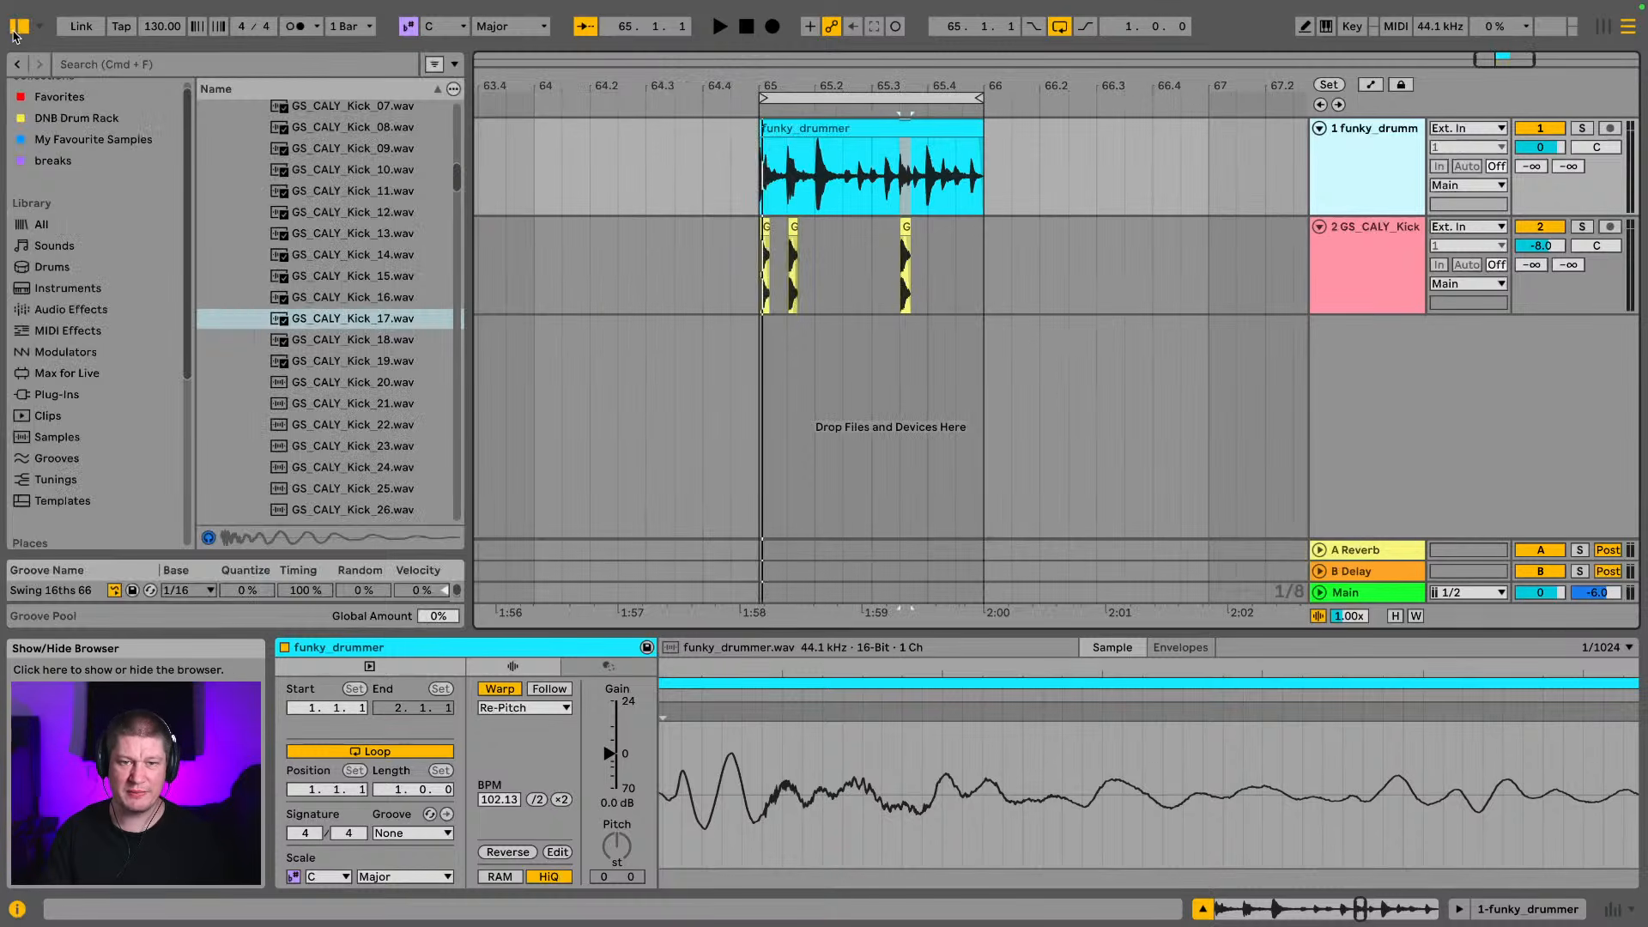
pyautogui.scroll(5, 242, 264)
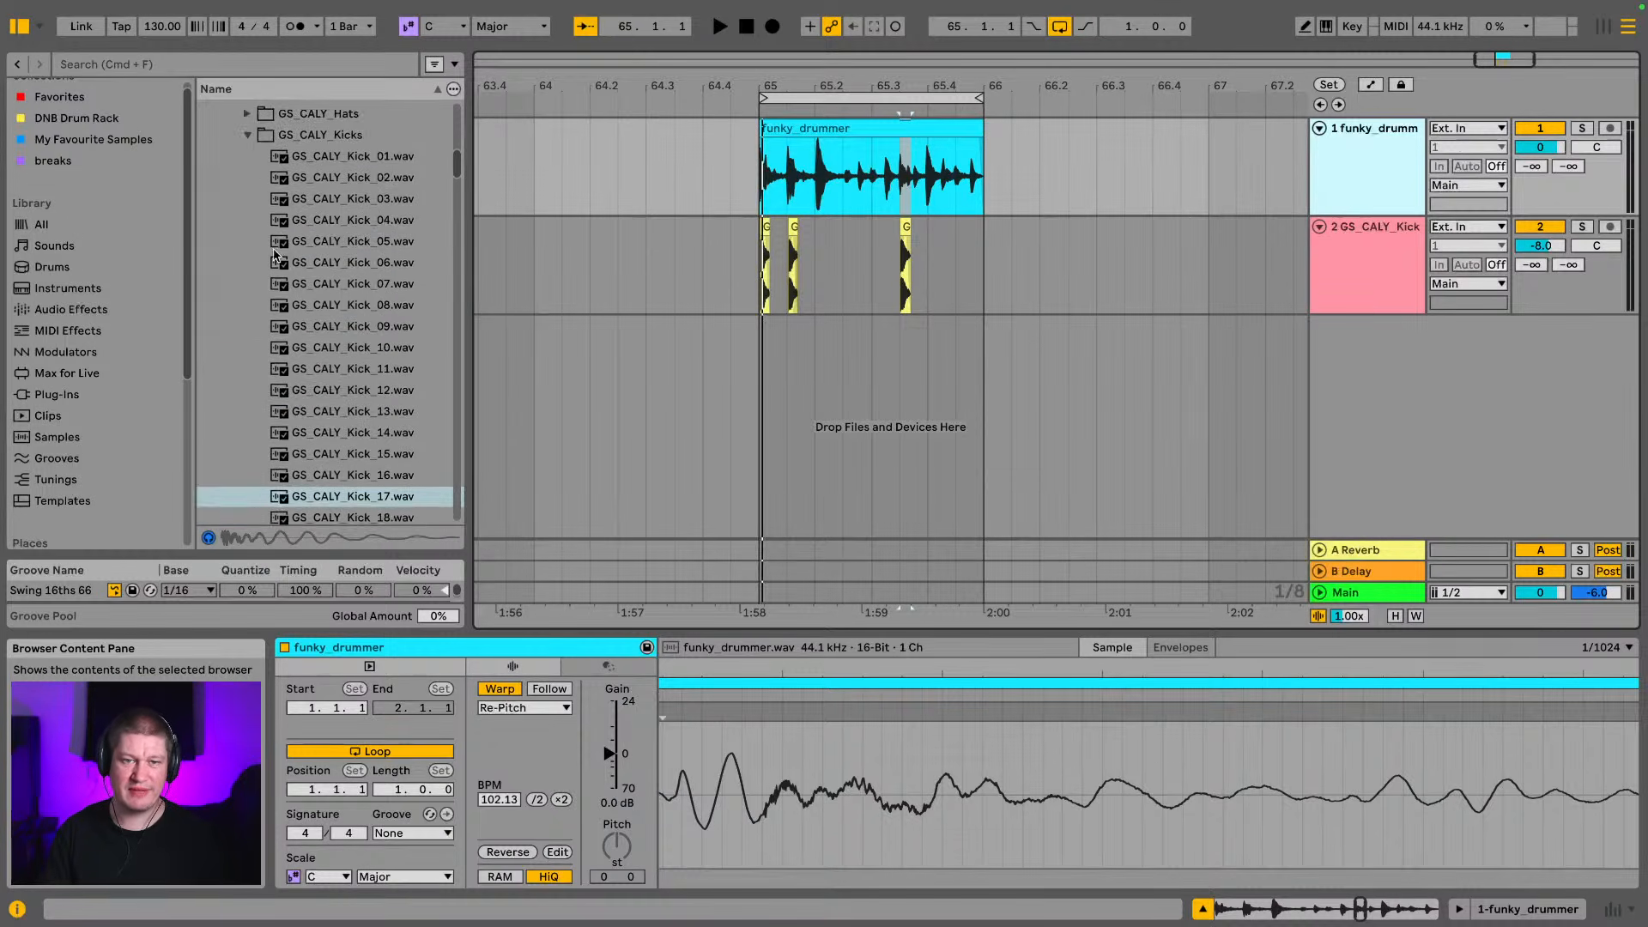
pyautogui.click(246, 157)
pyautogui.scroll(1, 319, 297)
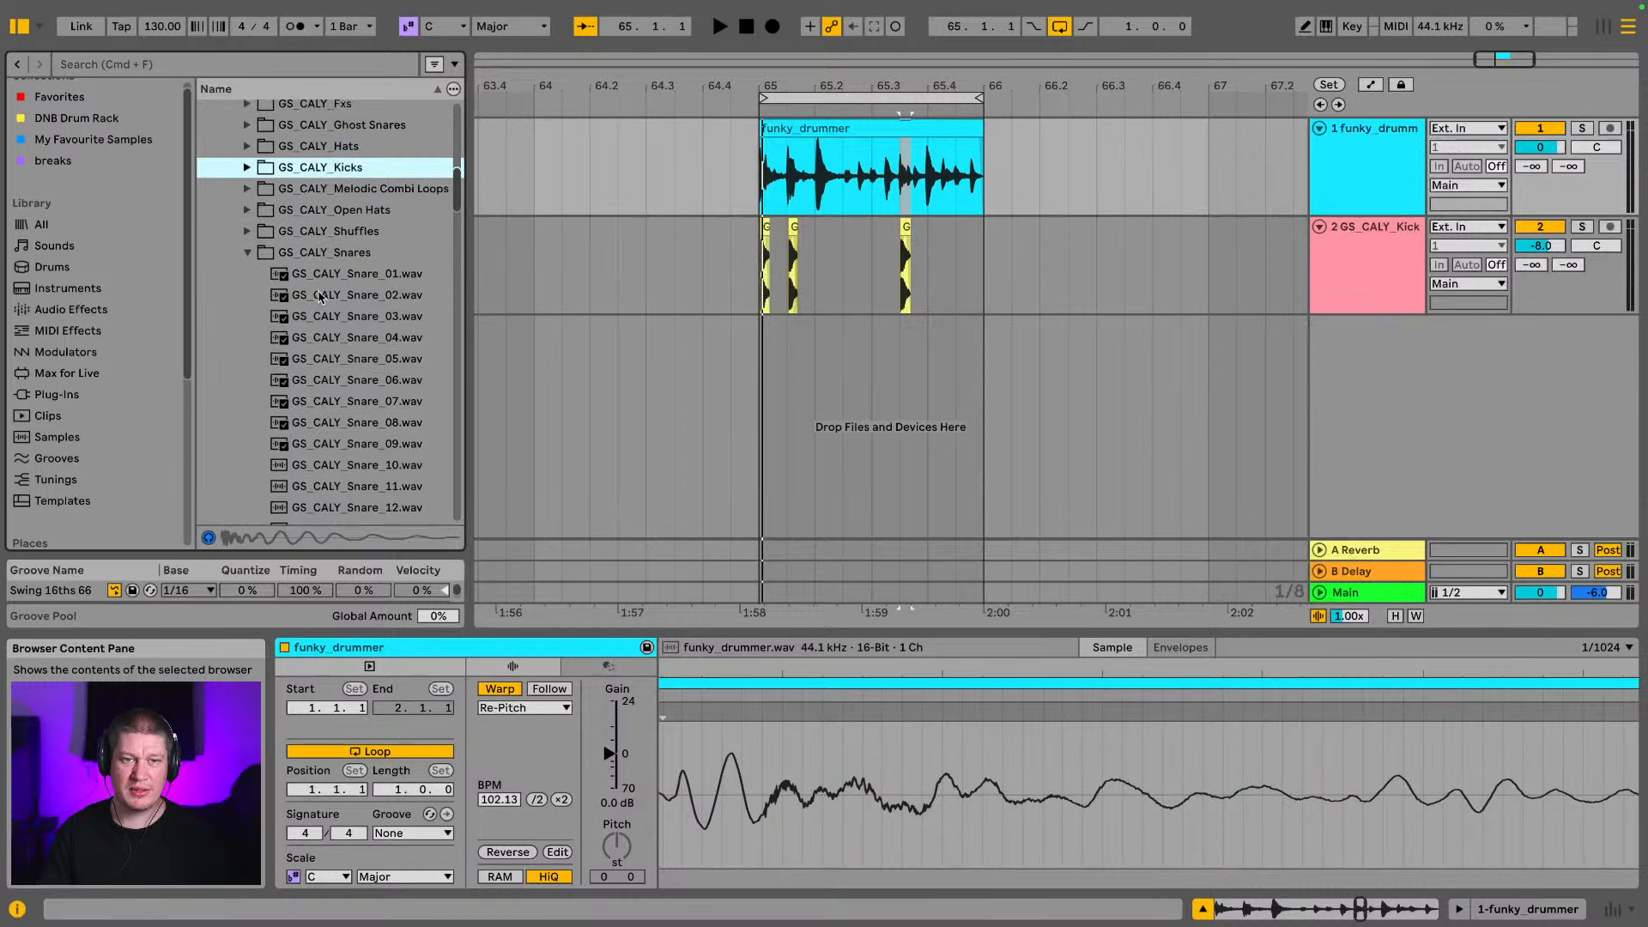
pyautogui.click(248, 253)
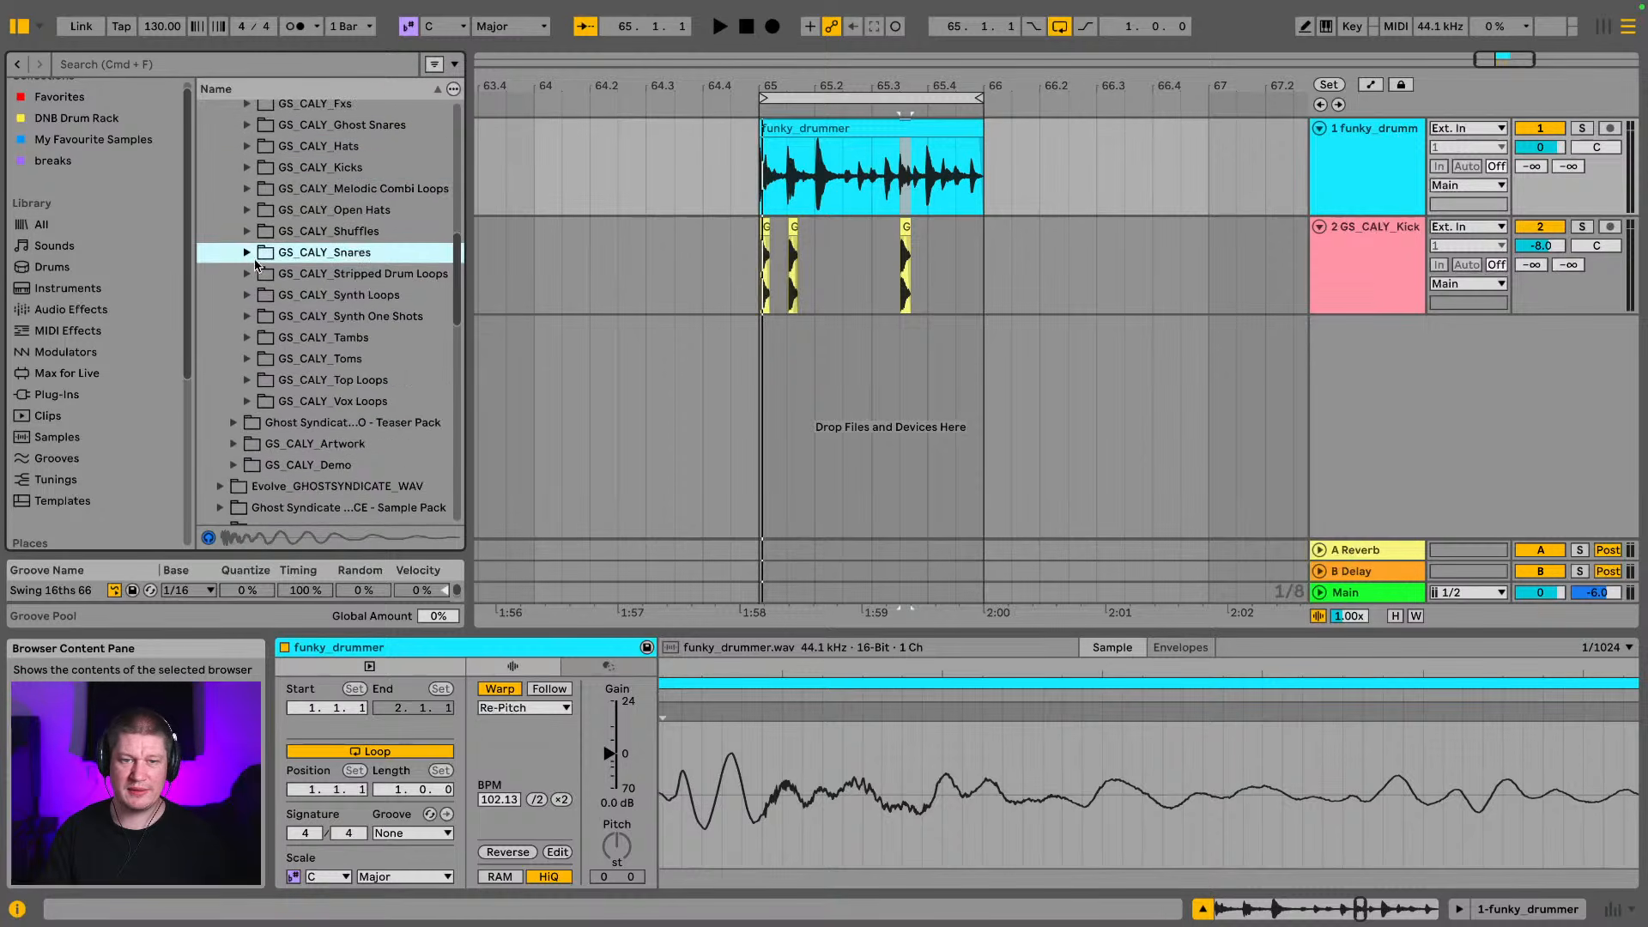
pyautogui.scroll(5, 299, 272)
pyautogui.scroll(1, 231, 295)
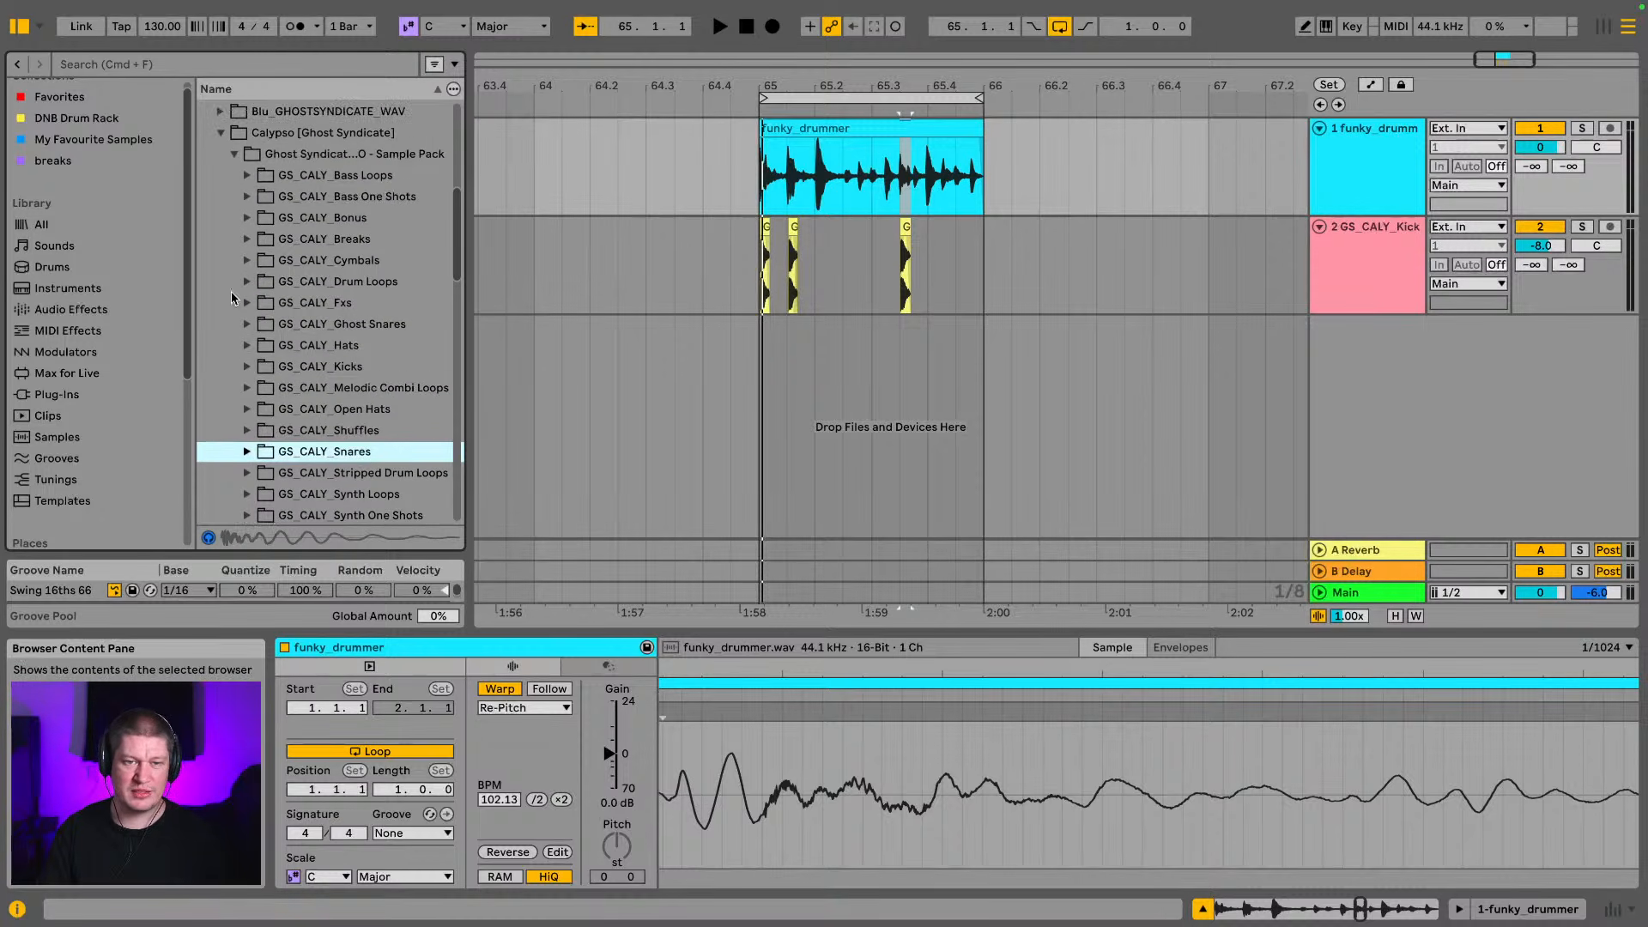
pyautogui.click(219, 133)
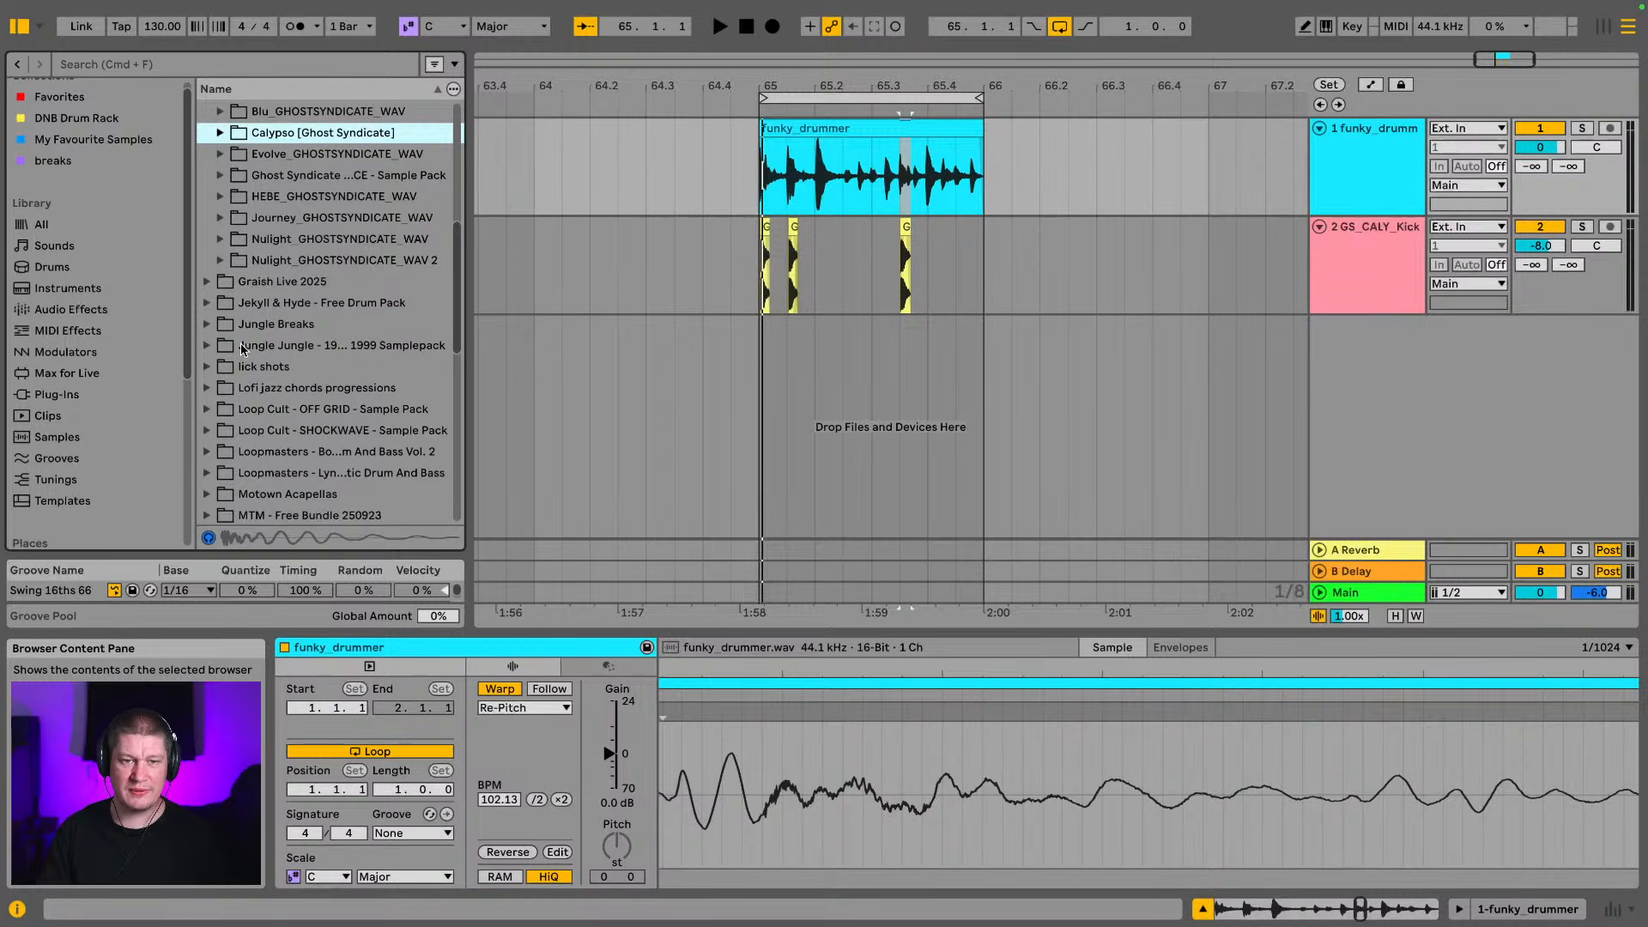
# Expand the Jekyll & Hyde - Free Drum Pack folder, collapse its Hats subfolder, and audition SNARE_4.wav
pyautogui.click(258, 324)
pyautogui.click(262, 303)
pyautogui.scroll(-3, 268, 314)
pyautogui.scroll(-1, 267, 314)
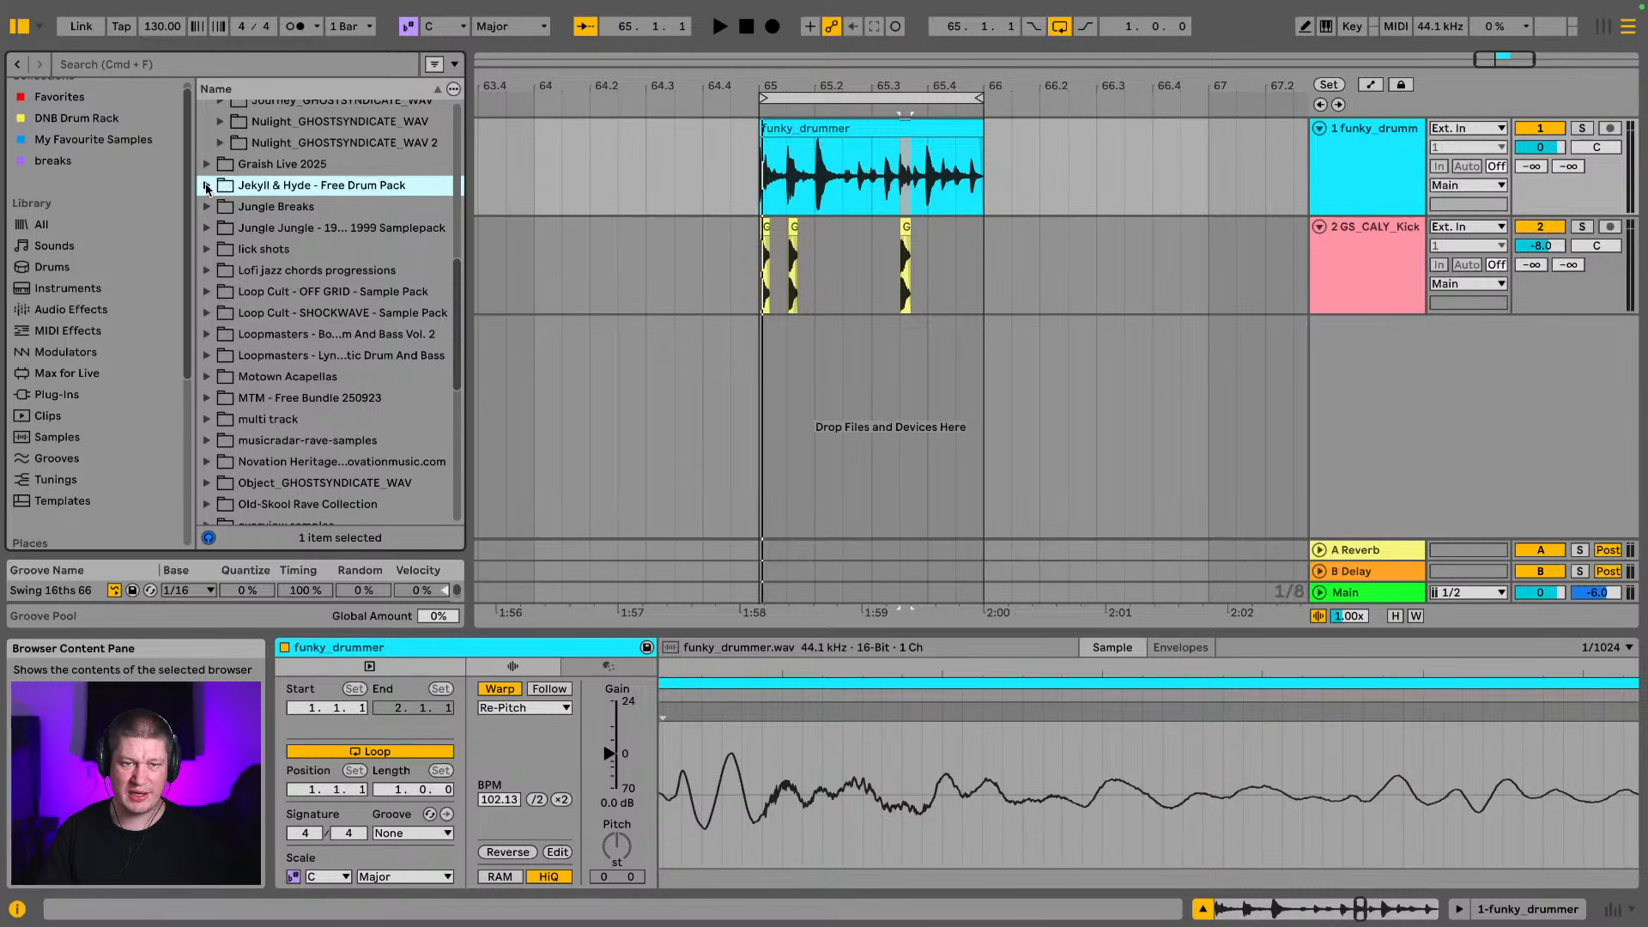
pyautogui.click(207, 186)
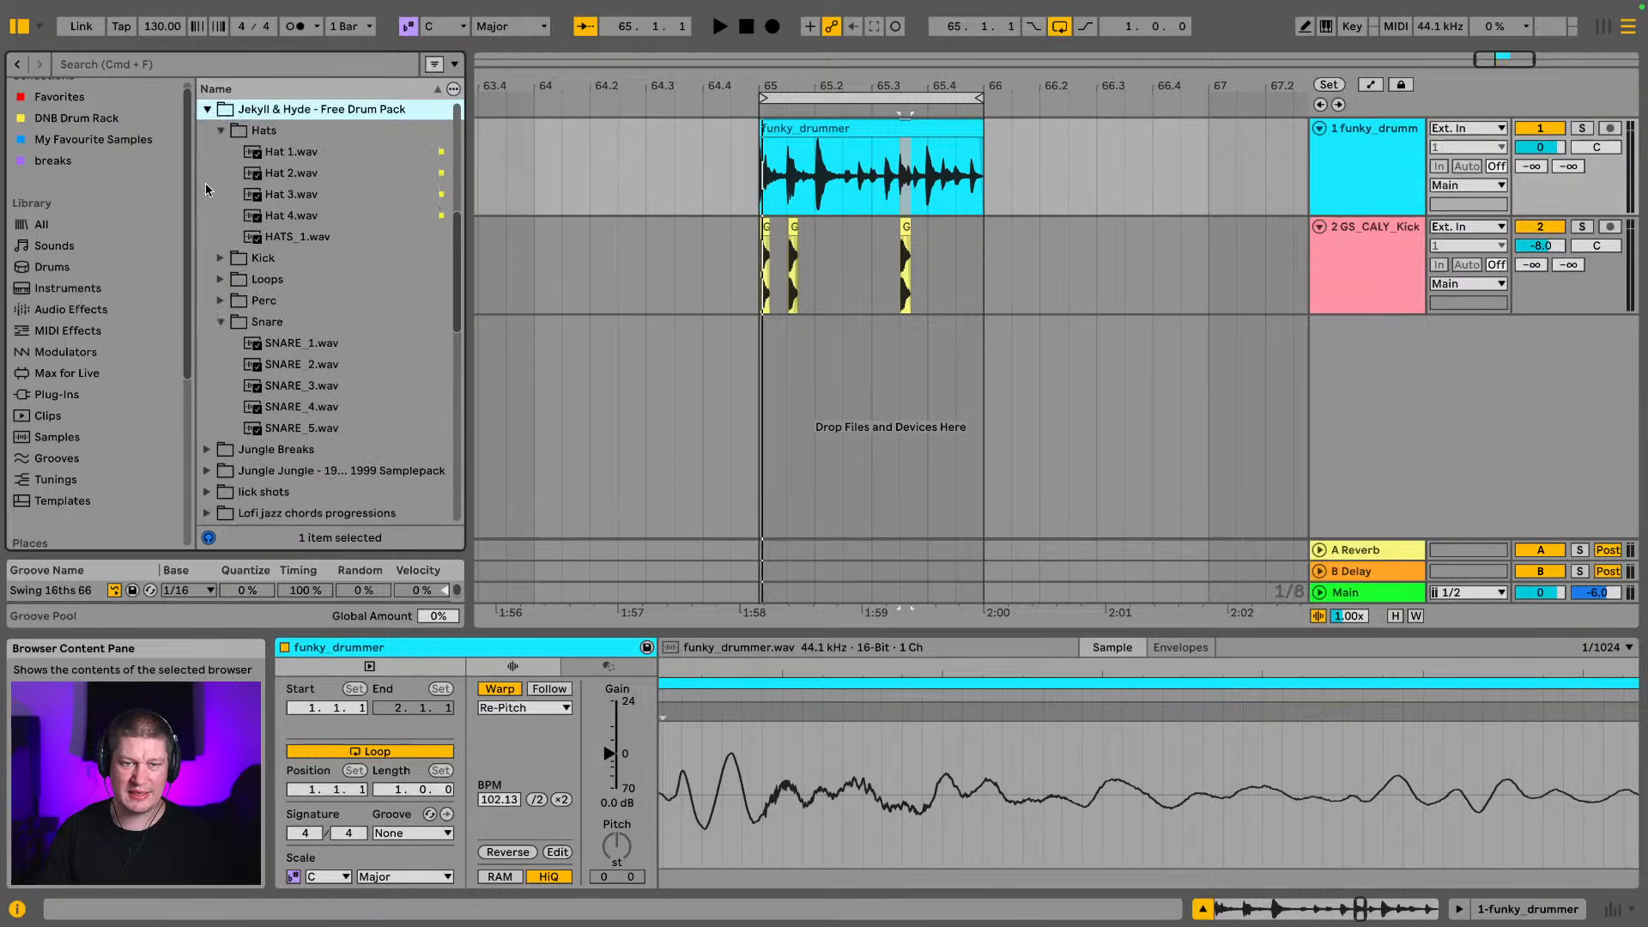
pyautogui.click(222, 132)
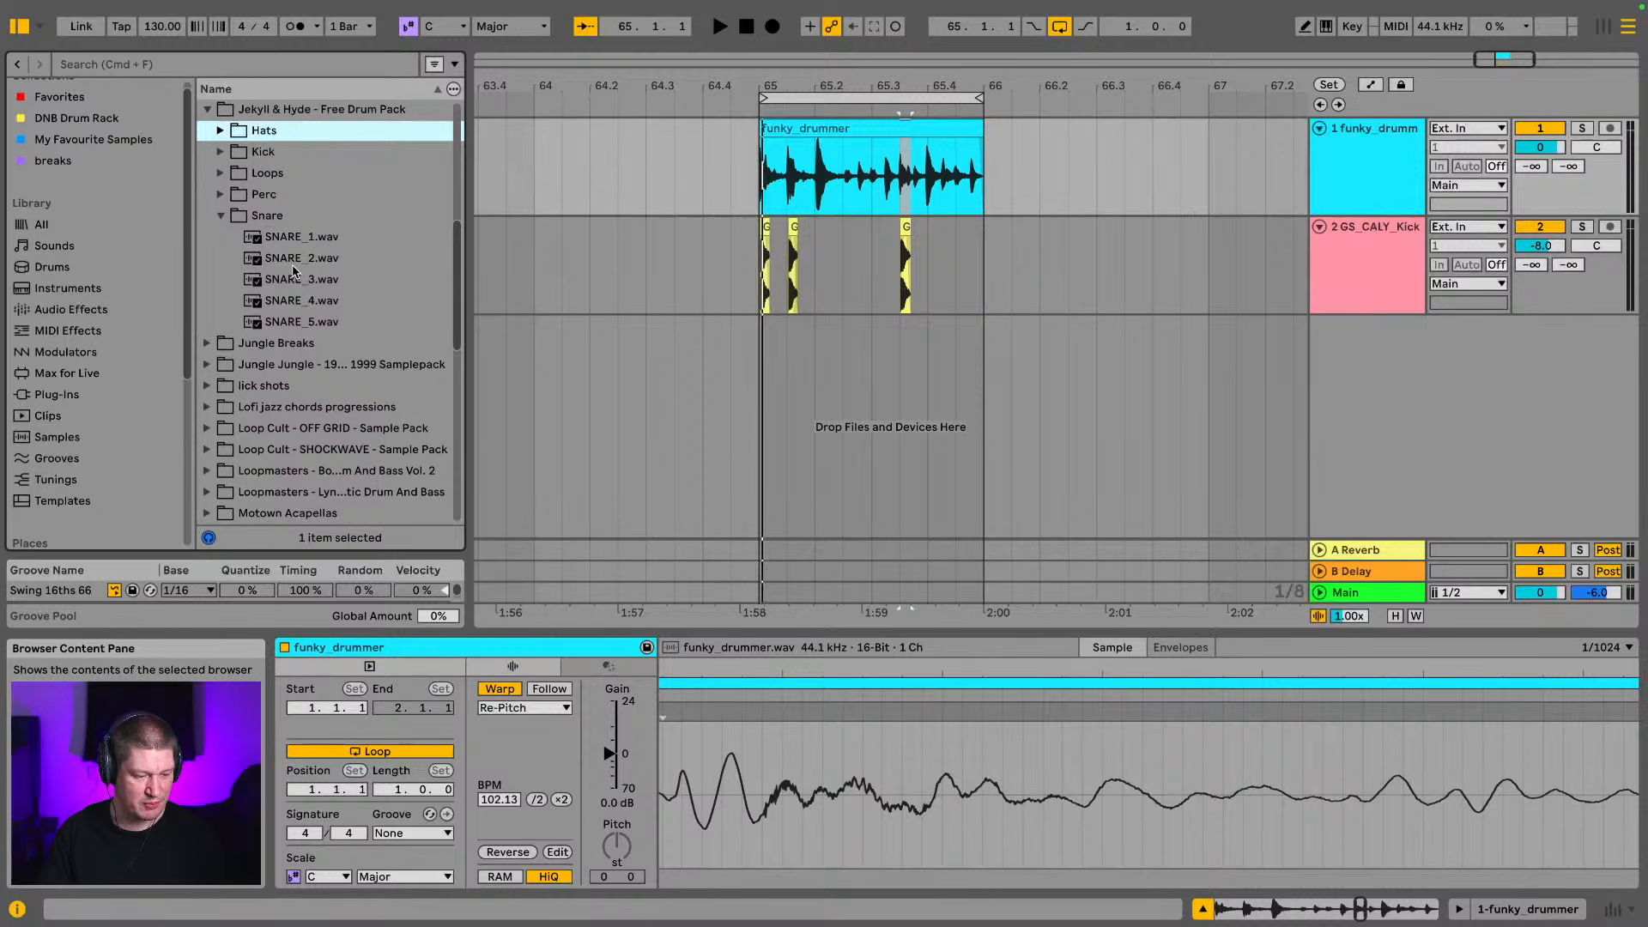
pyautogui.click(322, 301)
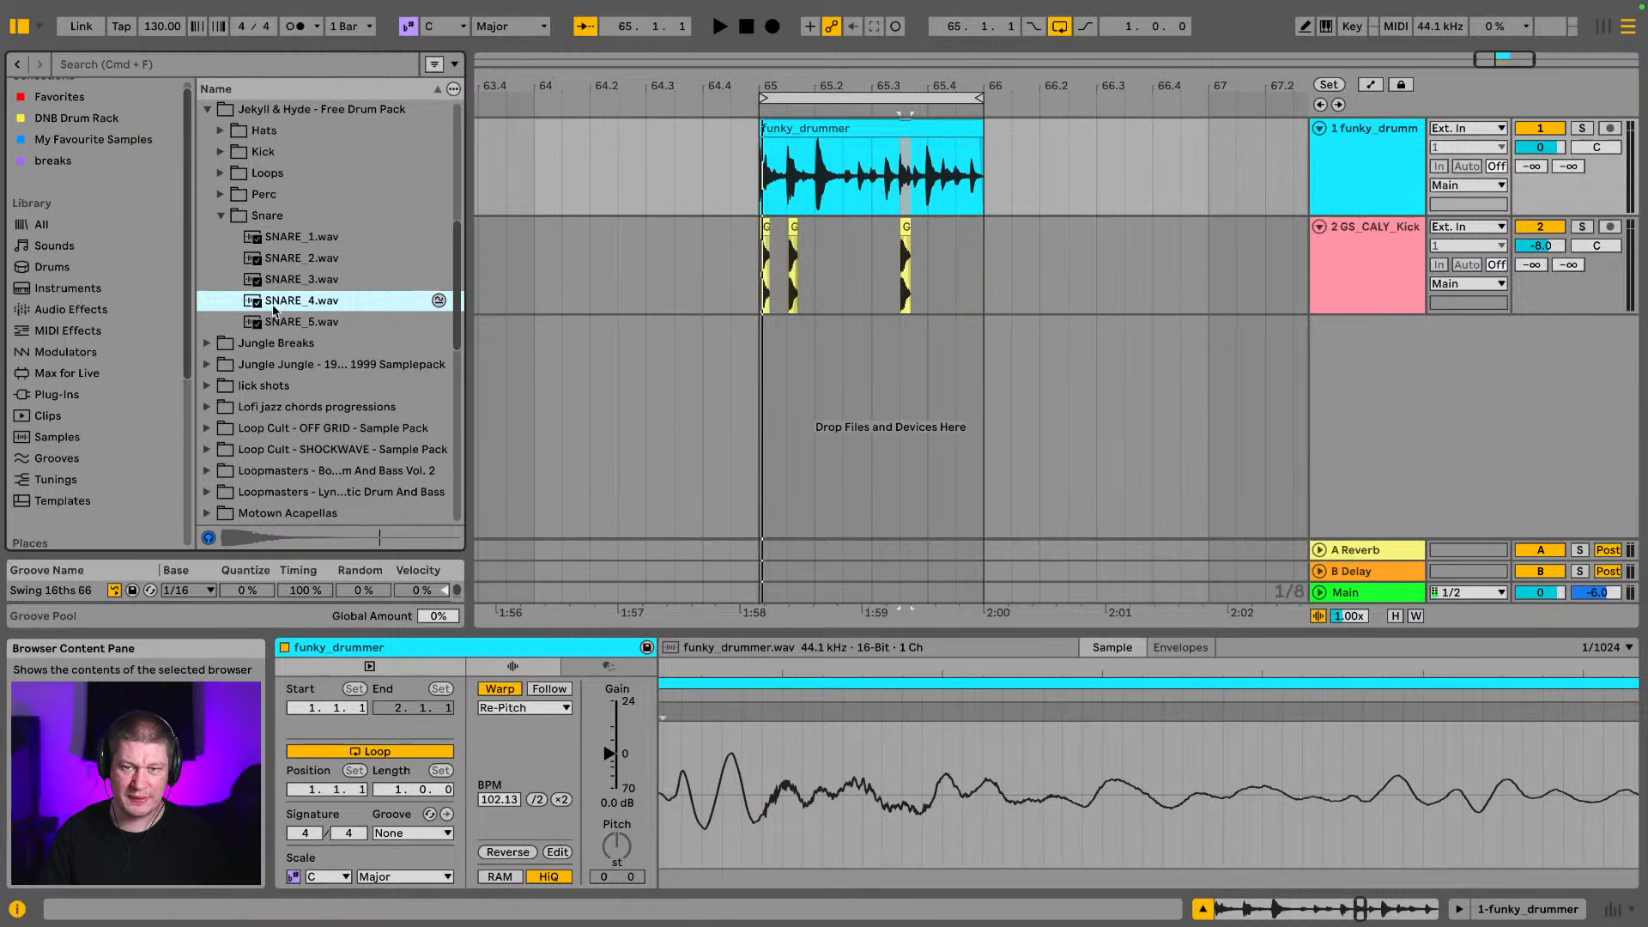
# Place SNARE_4.wav on a new track at 65.2 and shift the clip later to meet the break's first snare
pyautogui.moveTo(812, 86); pyautogui.dragTo(675, 184)
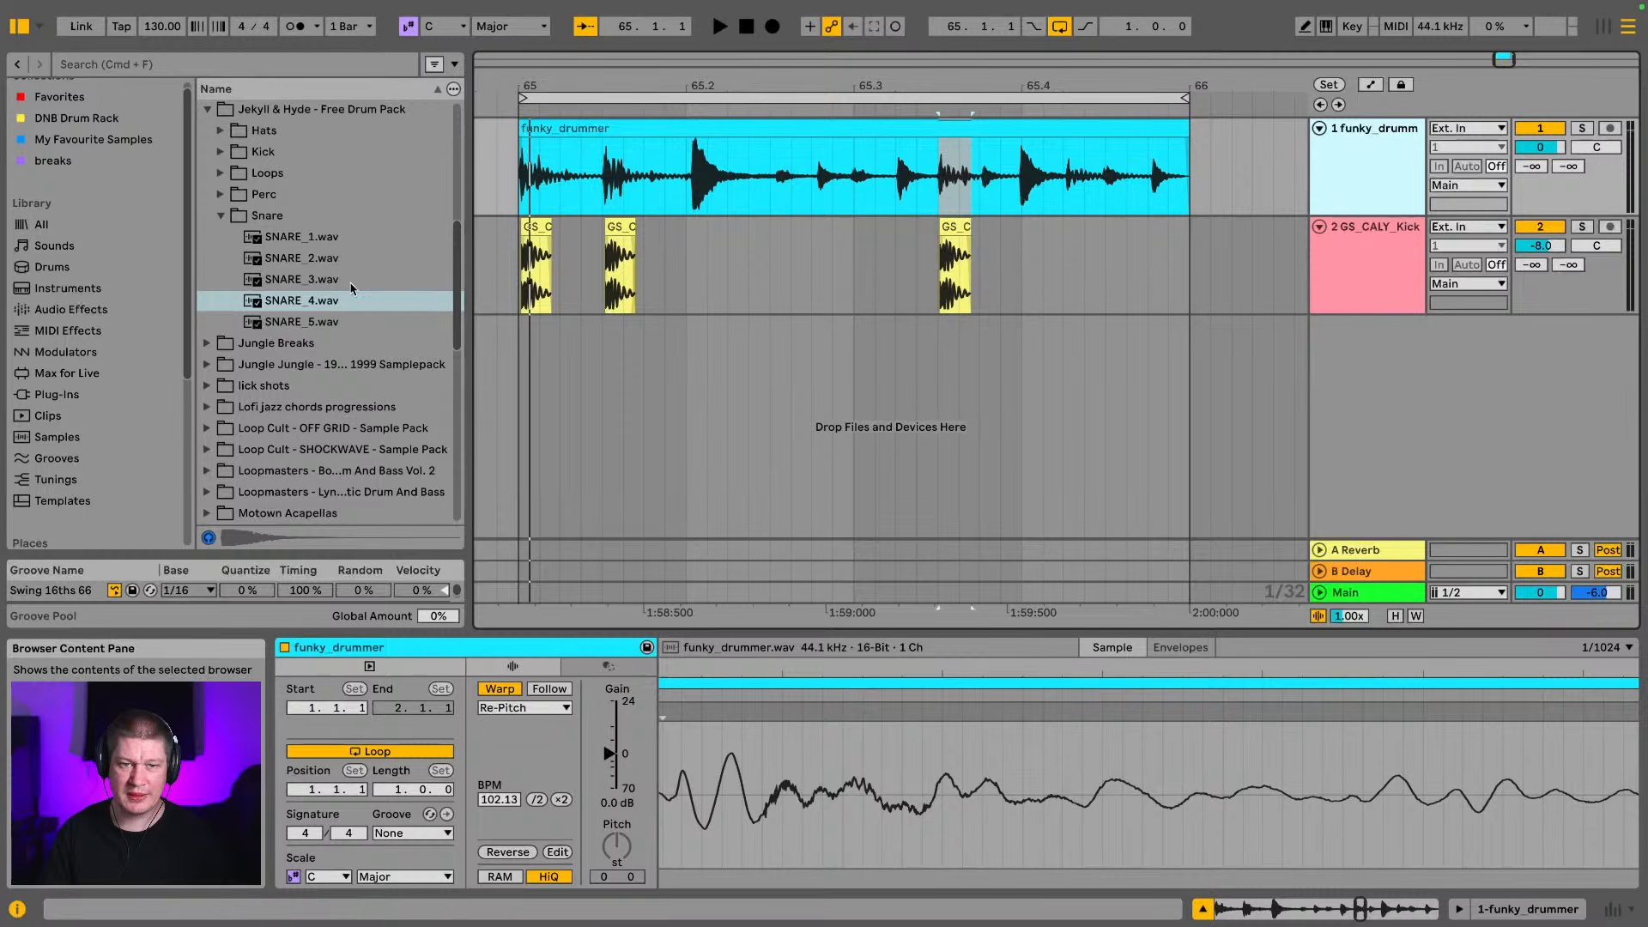
pyautogui.moveTo(311, 305); pyautogui.dragTo(685, 384)
pyautogui.moveTo(697, 90); pyautogui.dragTo(696, 146)
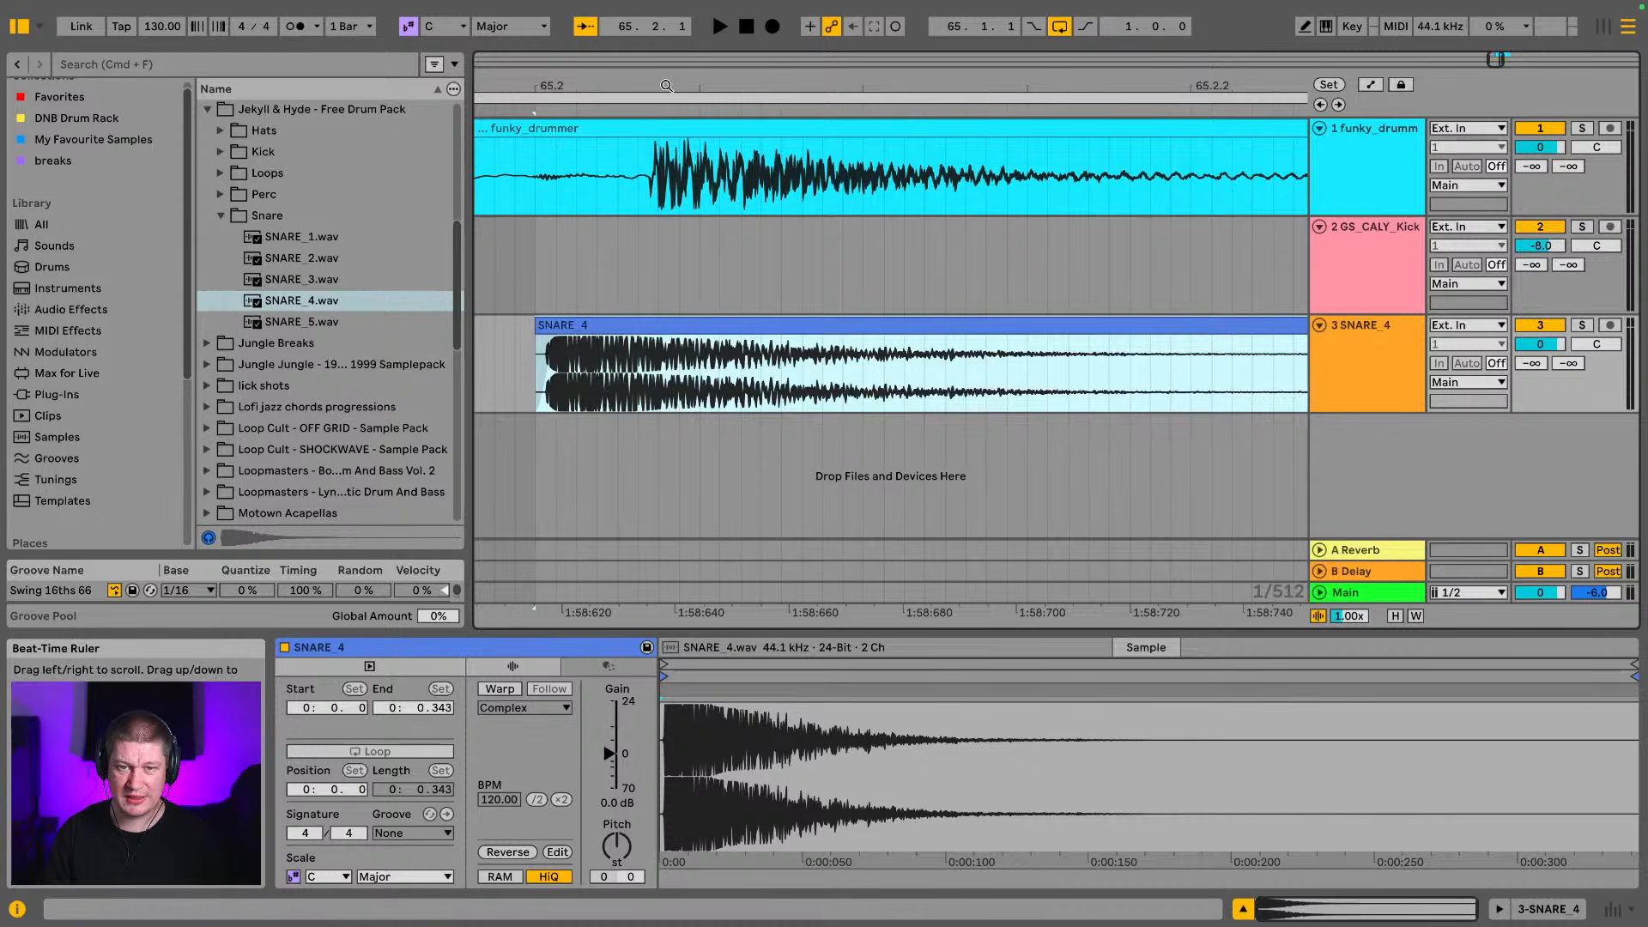
pyautogui.moveTo(667, 87); pyautogui.dragTo(664, 109)
pyautogui.moveTo(637, 348); pyautogui.dragTo(833, 355)
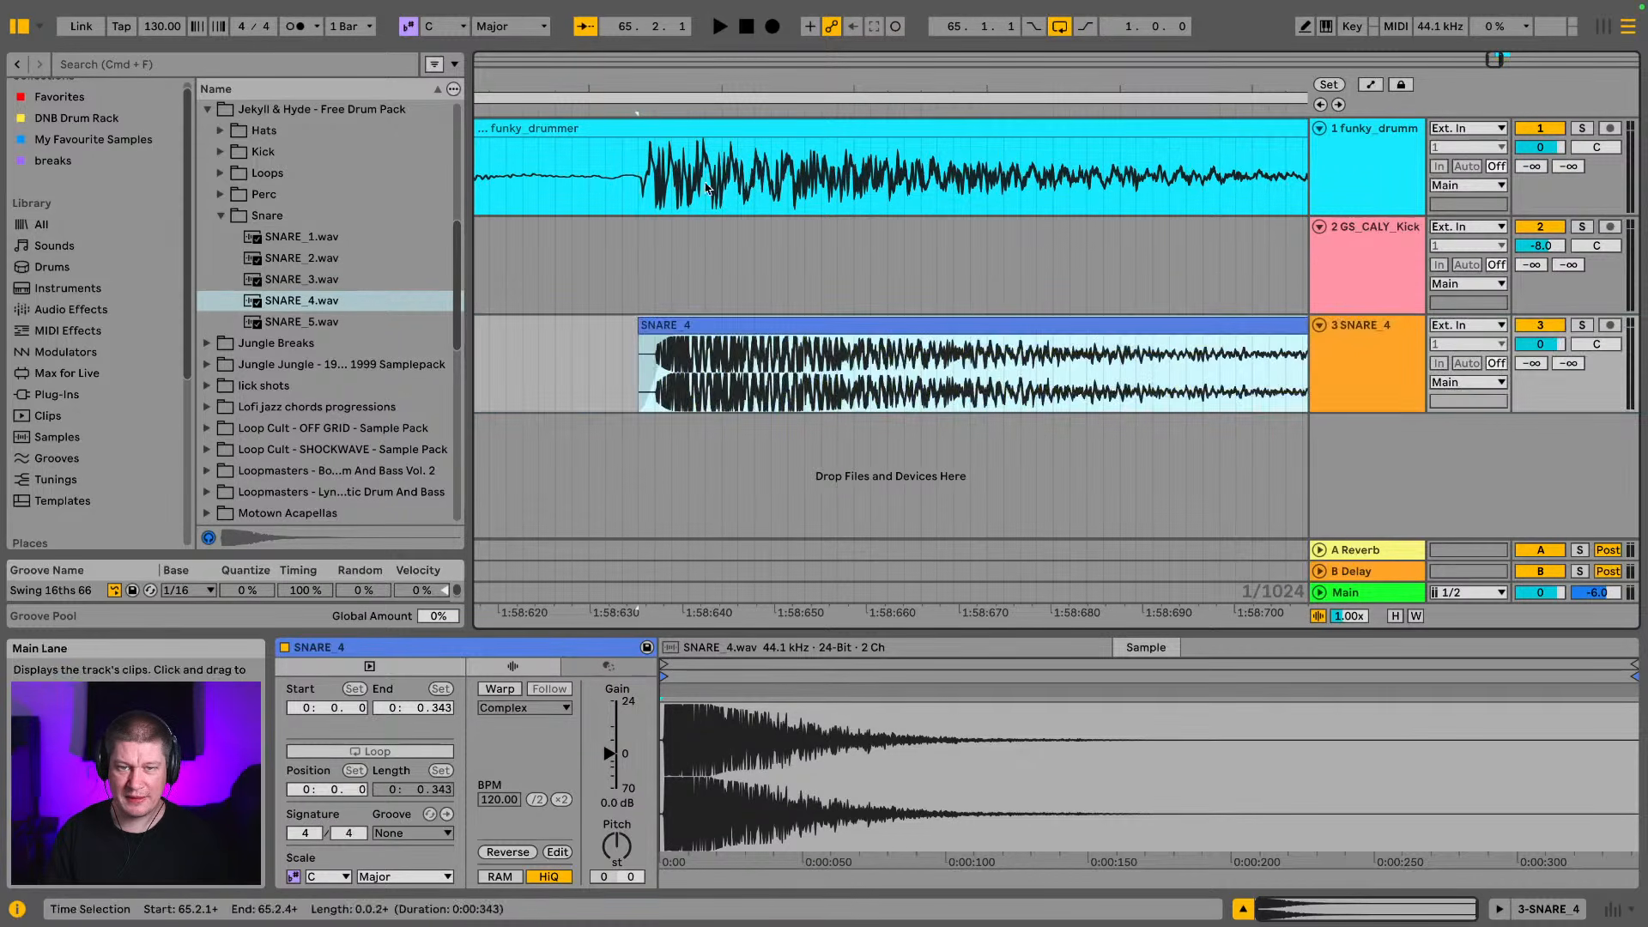
# Nudge the SNARE_4 clip slightly earlier until its transient lines up closely with the break's first snare
pyautogui.moveTo(648, 94); pyautogui.dragTo(648, 62)
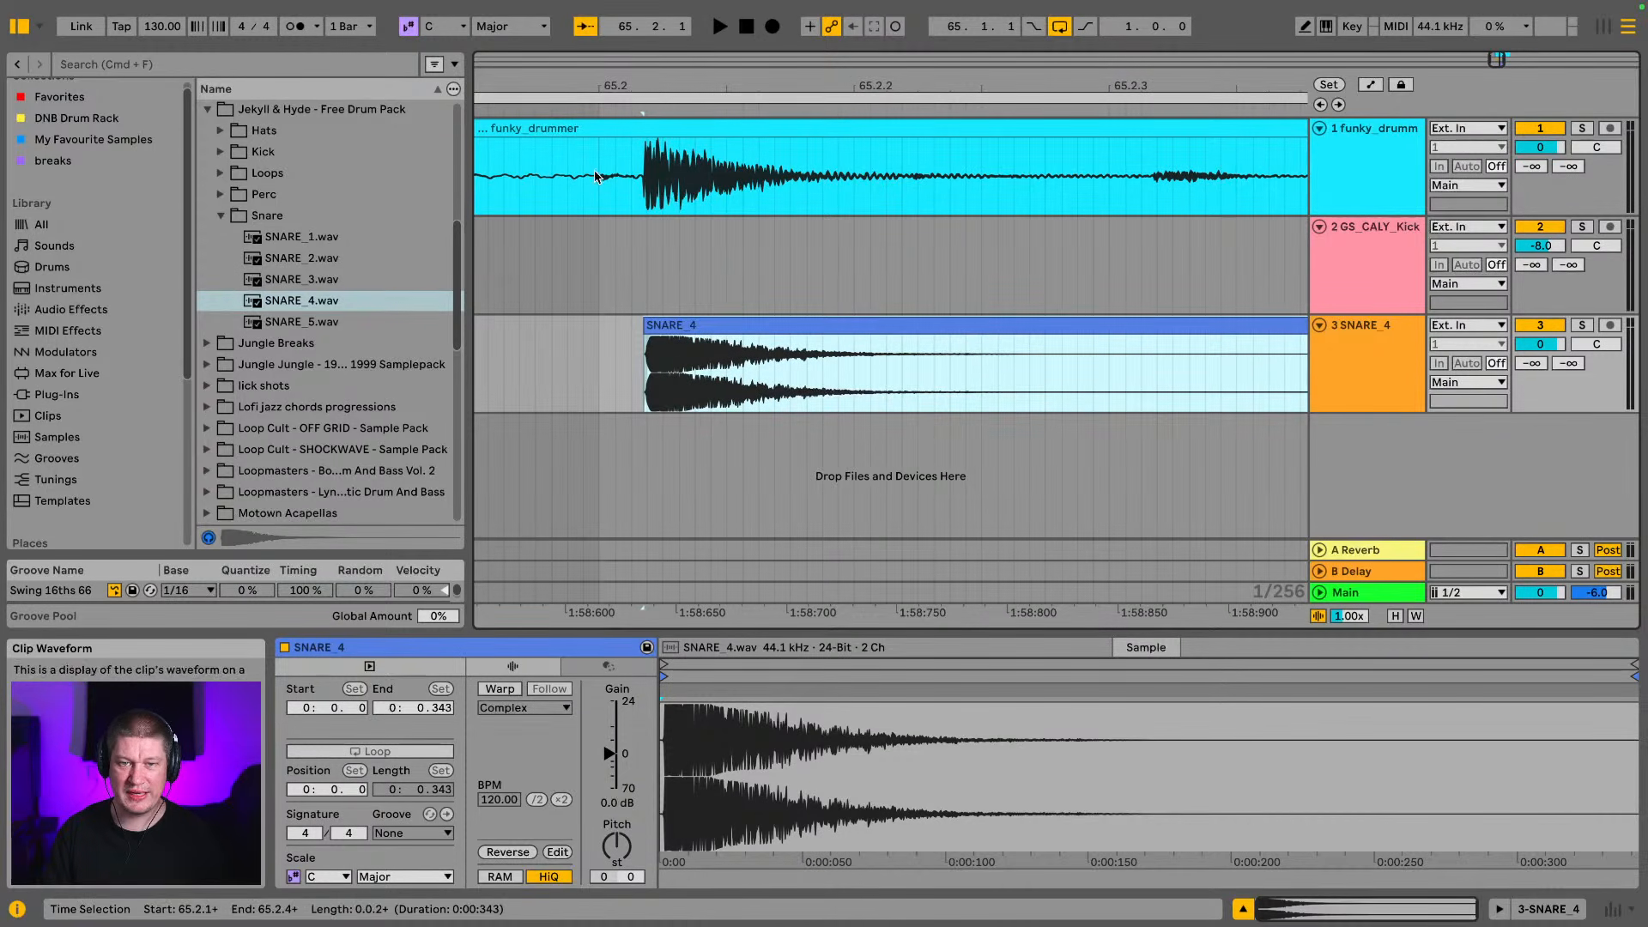
pyautogui.moveTo(658, 90); pyautogui.dragTo(690, 150)
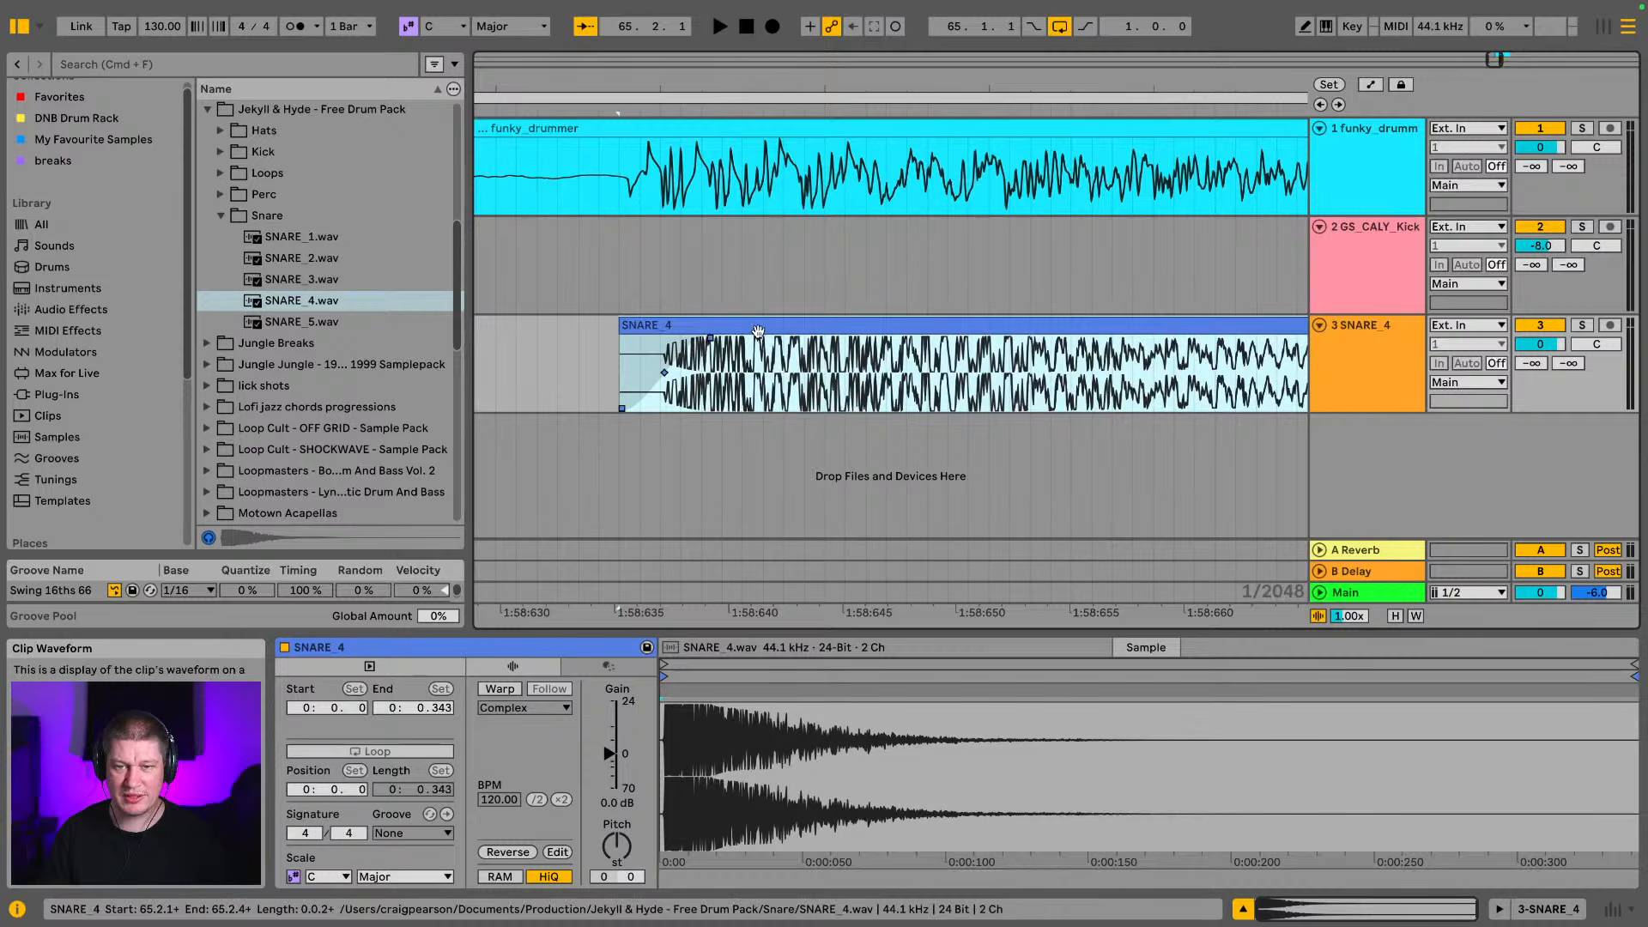
pyautogui.moveTo(760, 326); pyautogui.dragTo(737, 330)
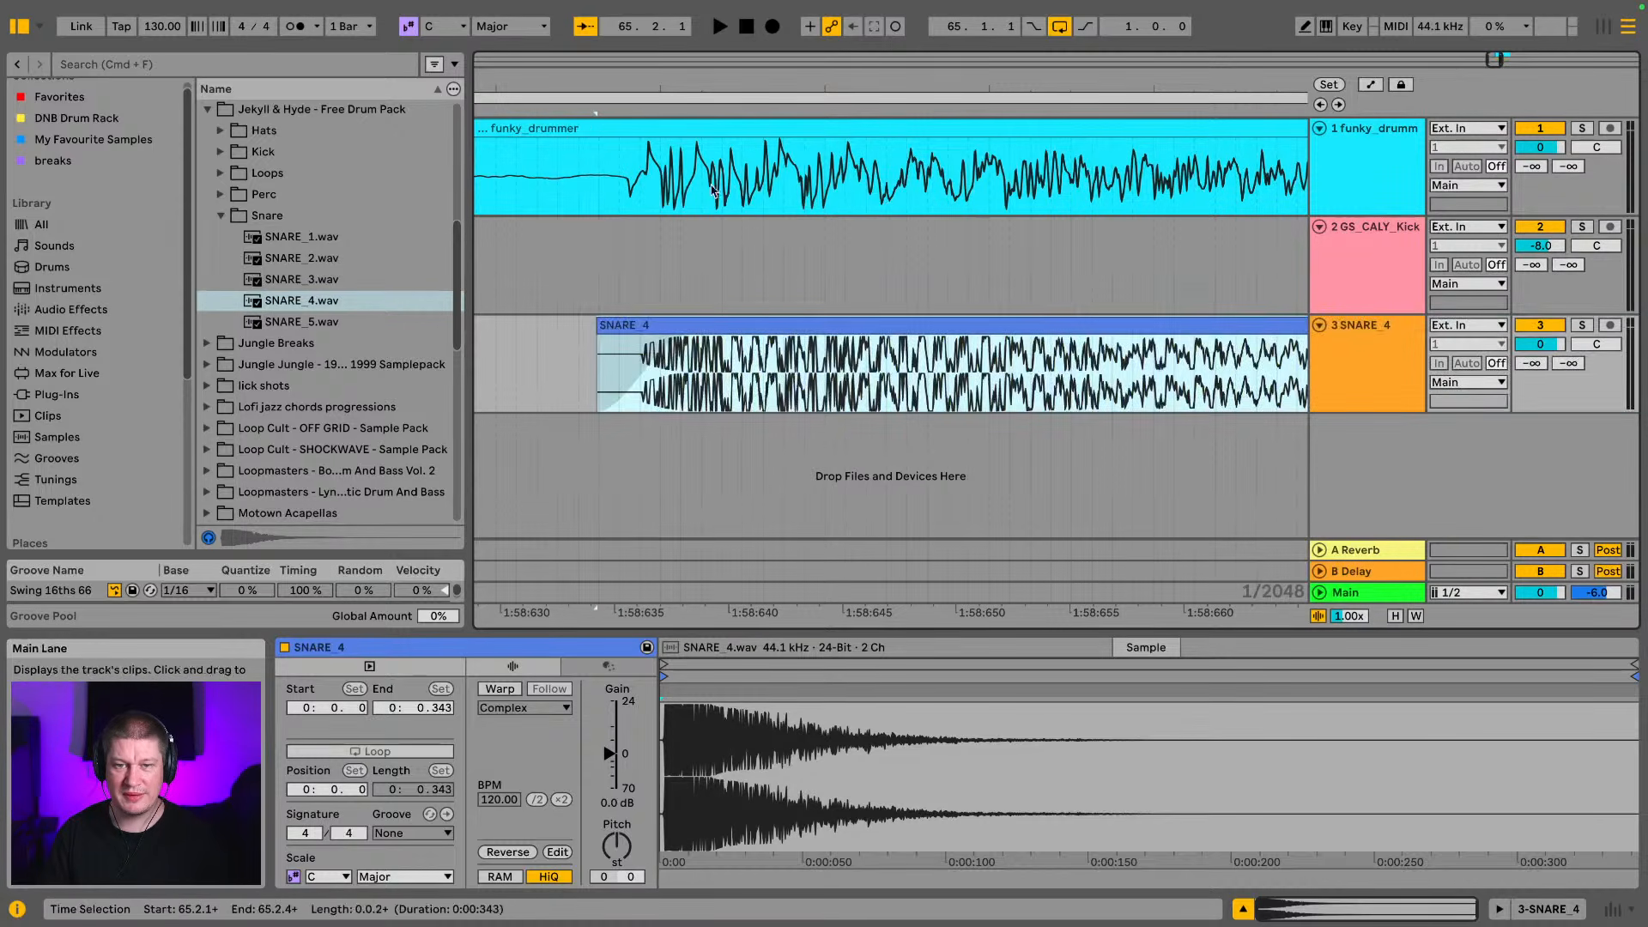
pyautogui.moveTo(624, 81); pyautogui.dragTo(688, 255)
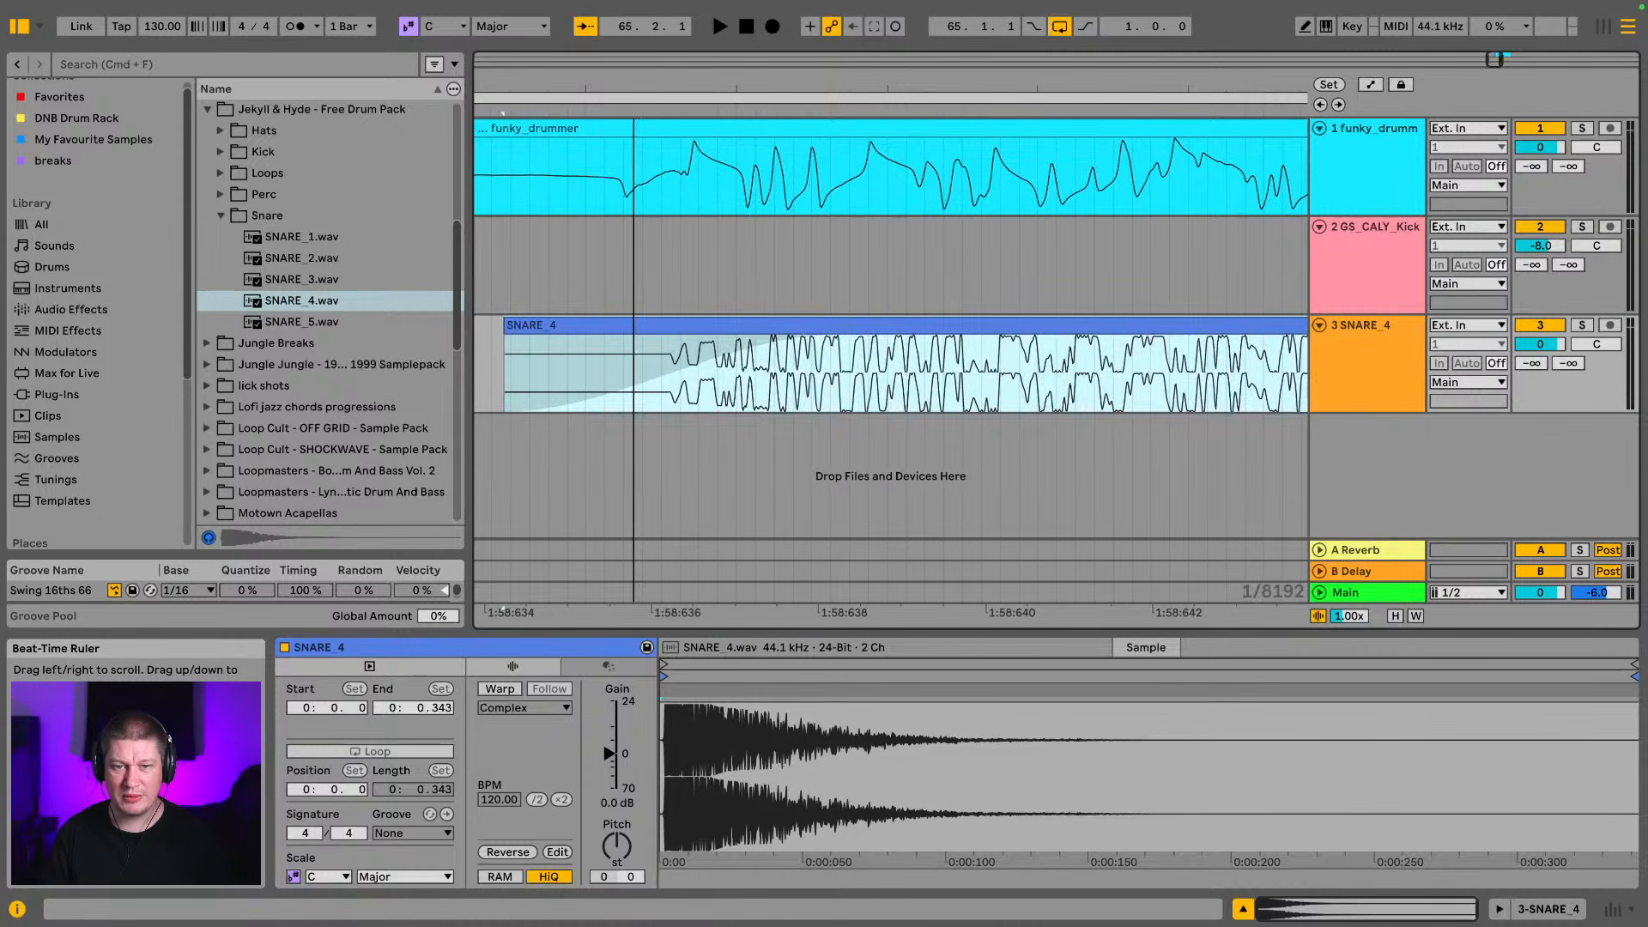
pyautogui.moveTo(721, 326); pyautogui.dragTo(676, 329)
# Trim the tail of the SNARE_4 clip so that it ends at about 0.155 s
pyautogui.moveTo(625, 84); pyautogui.dragTo(572, 4)
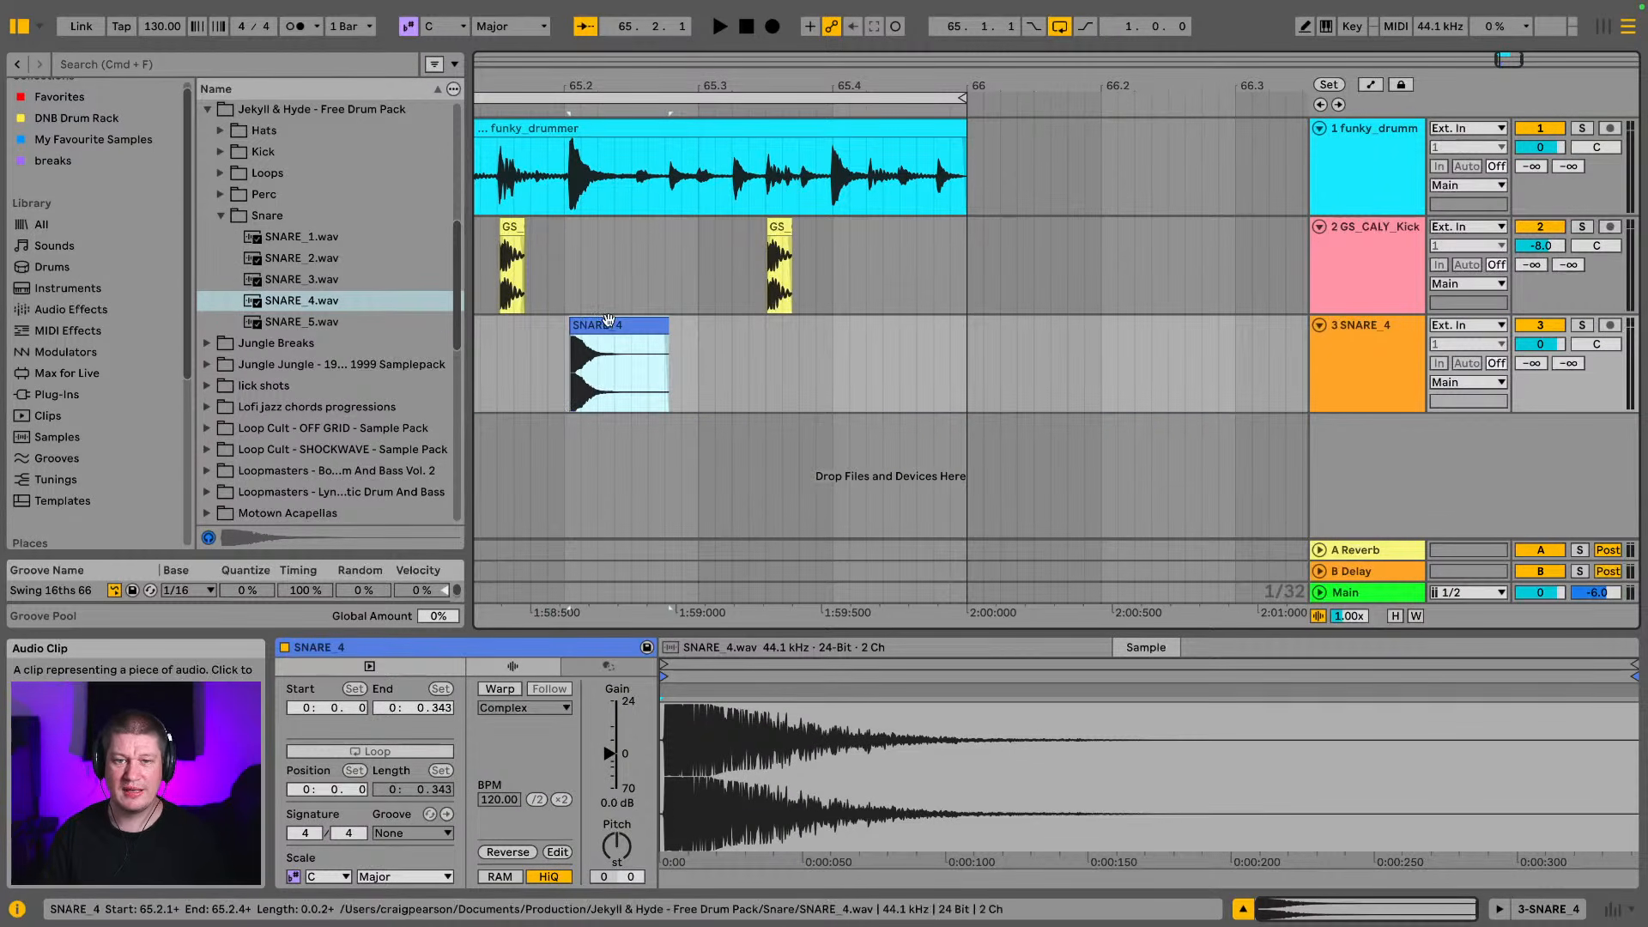
pyautogui.moveTo(584, 86); pyautogui.dragTo(667, 168)
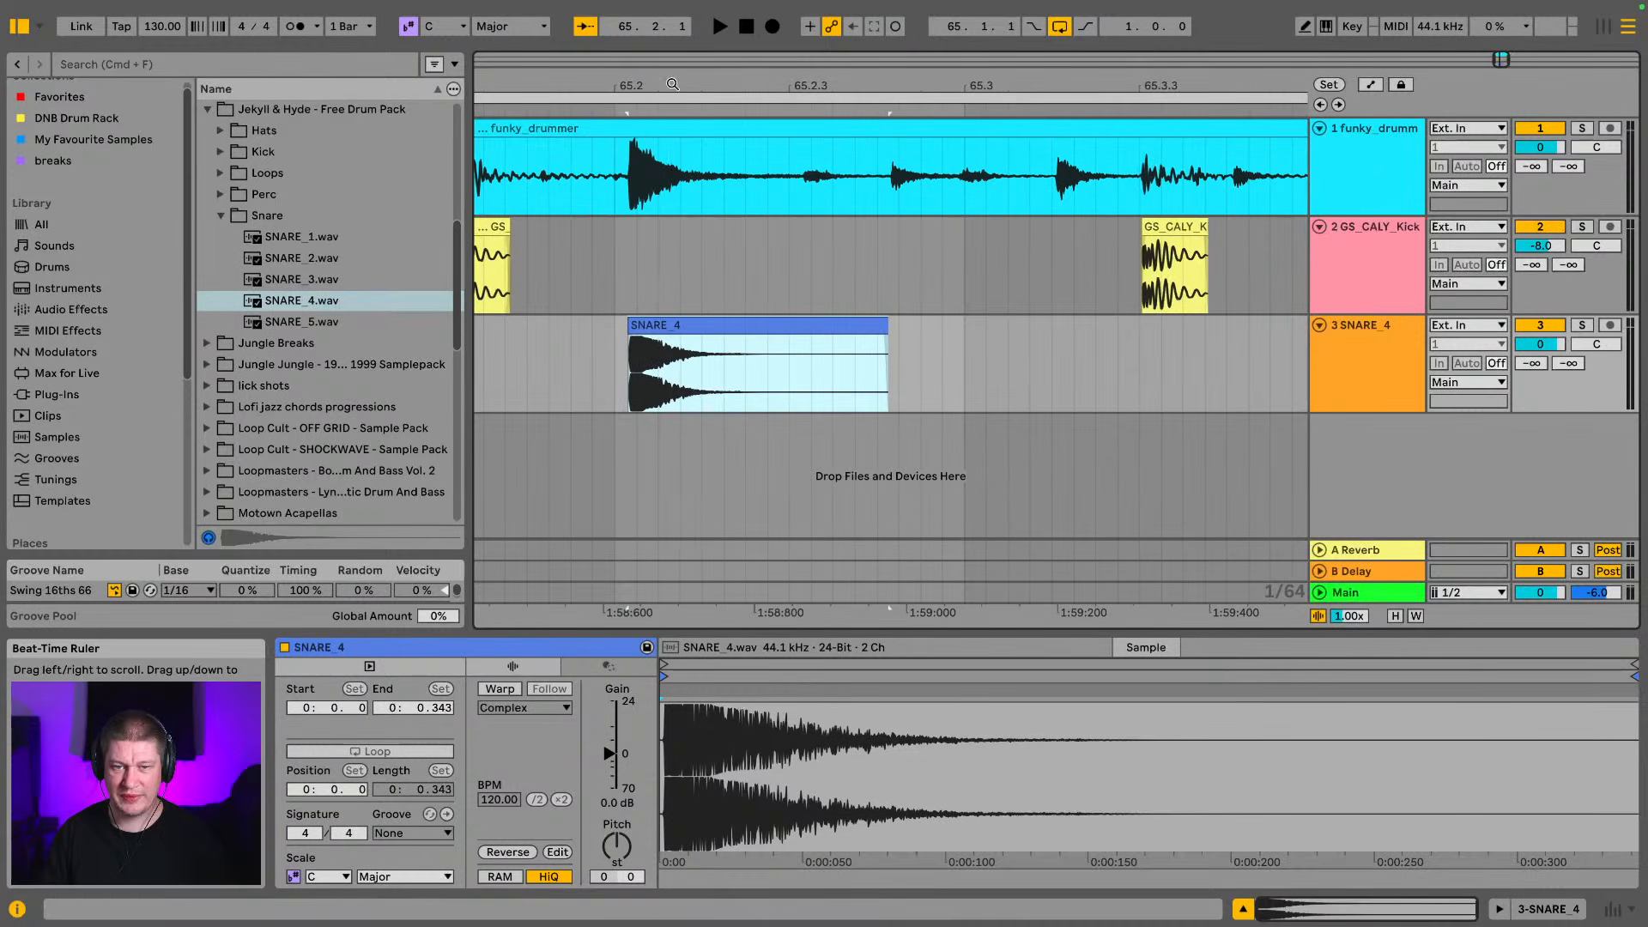
pyautogui.moveTo(888, 344); pyautogui.dragTo(659, 361)
pyautogui.click(670, 325)
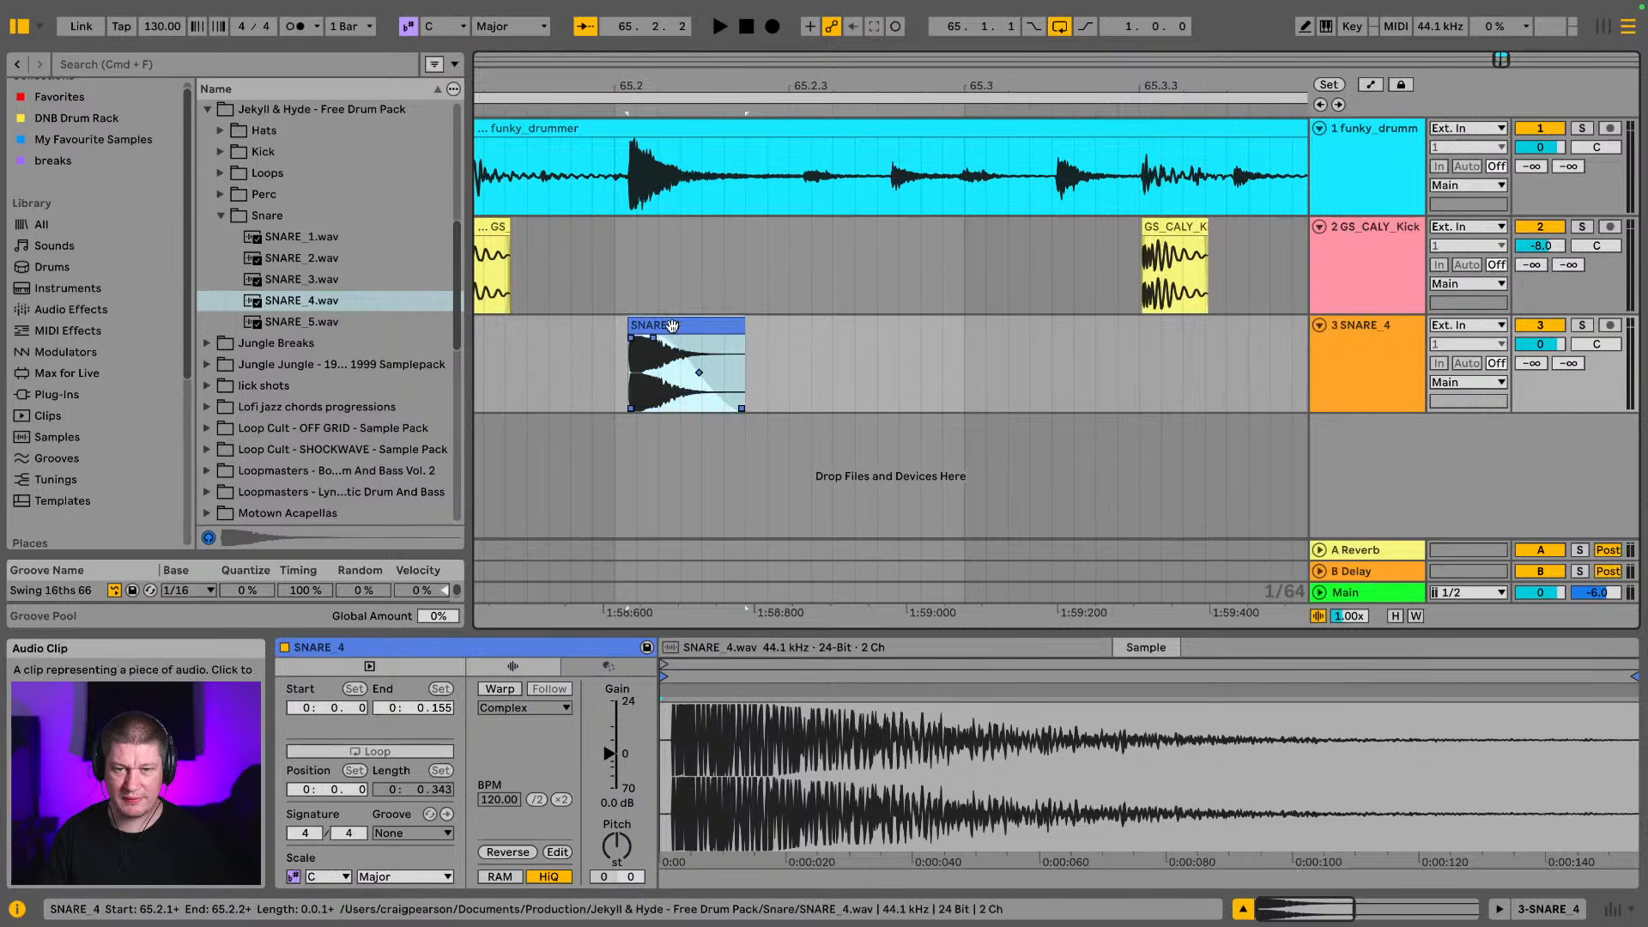
# Copy the trimmed SNARE_4 clip to the break's second snare and align it so the clip starts just before 65.4
pyautogui.moveTo(721, 93); pyautogui.dragTo(606, 60)
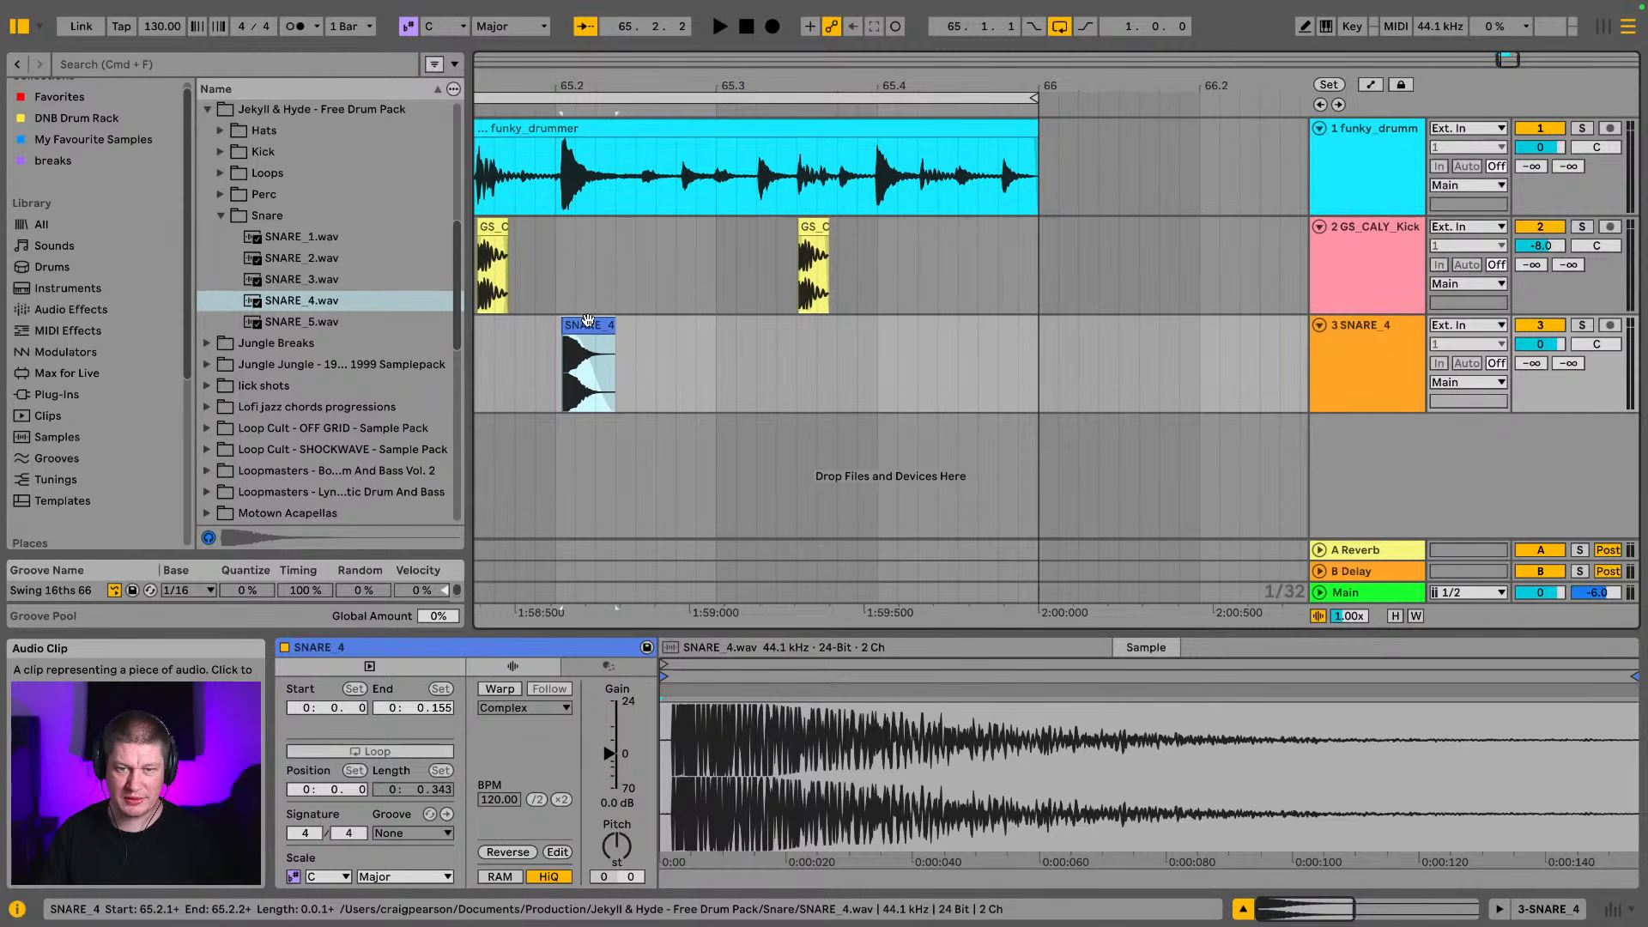
pyautogui.moveTo(588, 320); pyautogui.dragTo(910, 322)
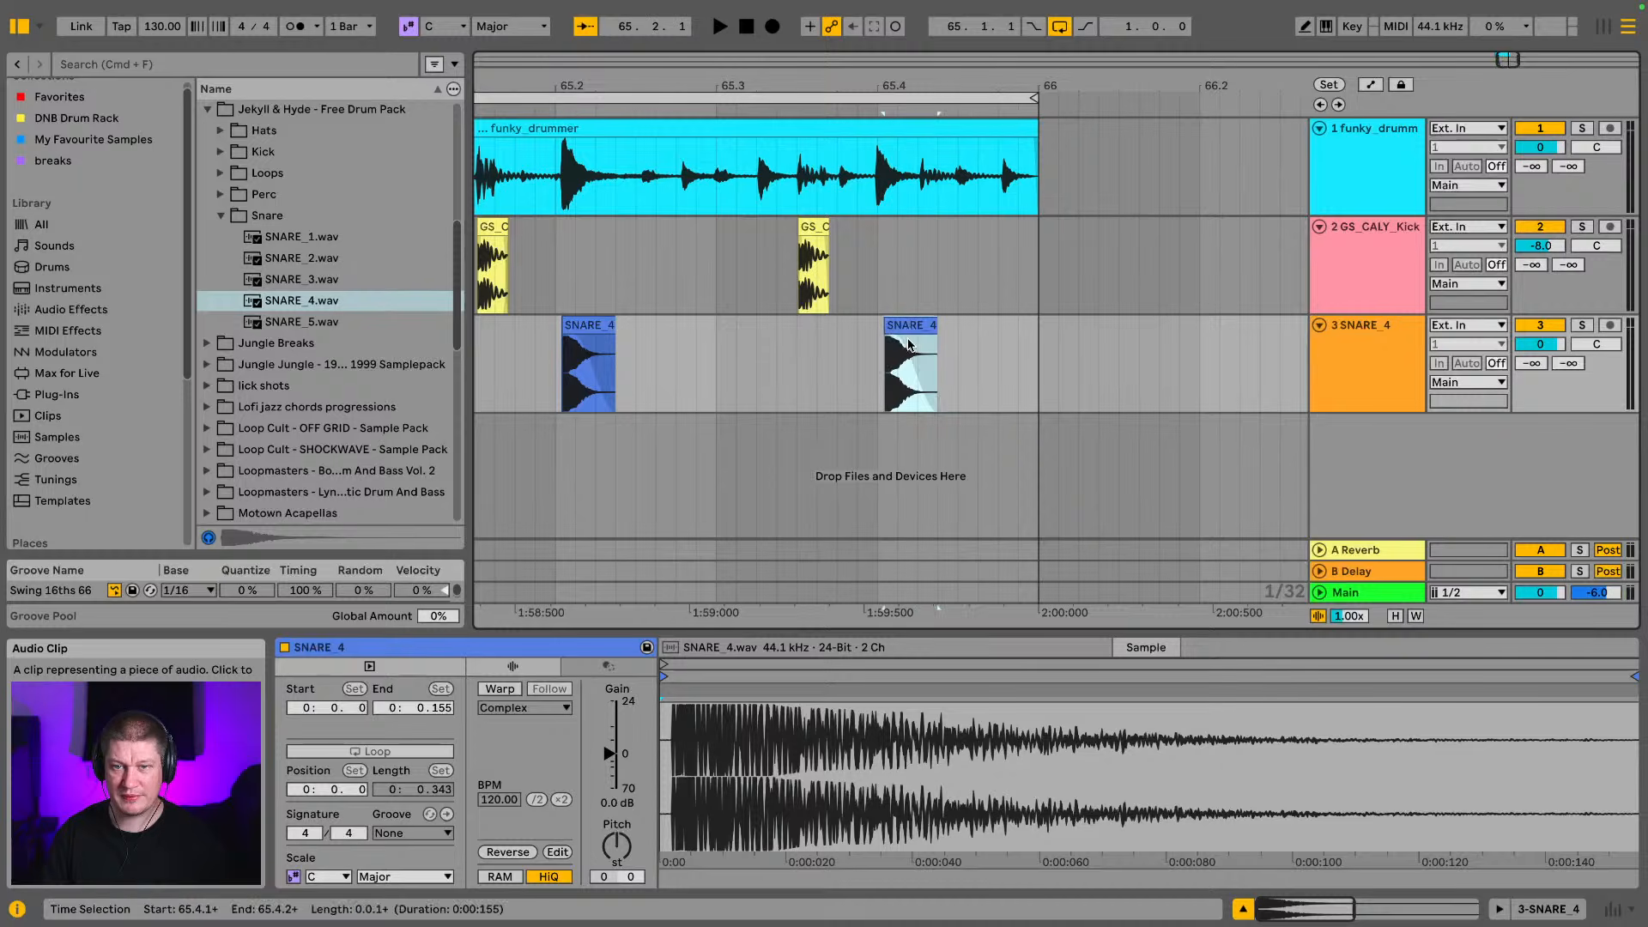
pyautogui.moveTo(883, 85); pyautogui.dragTo(886, 198)
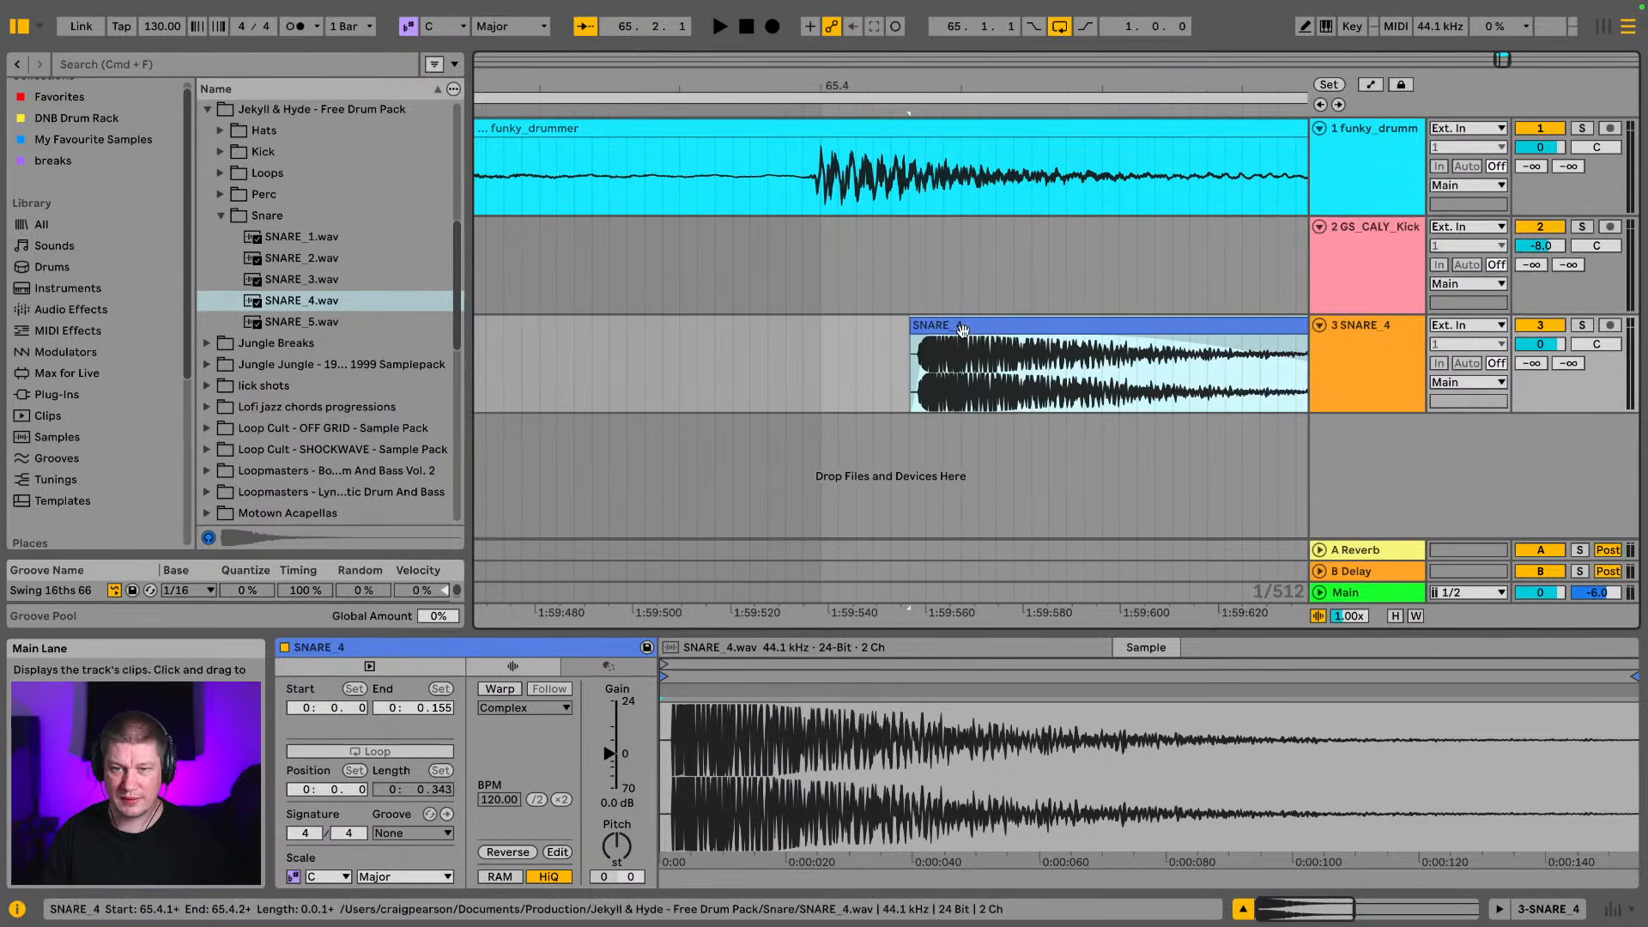
pyautogui.moveTo(962, 327); pyautogui.dragTo(874, 327)
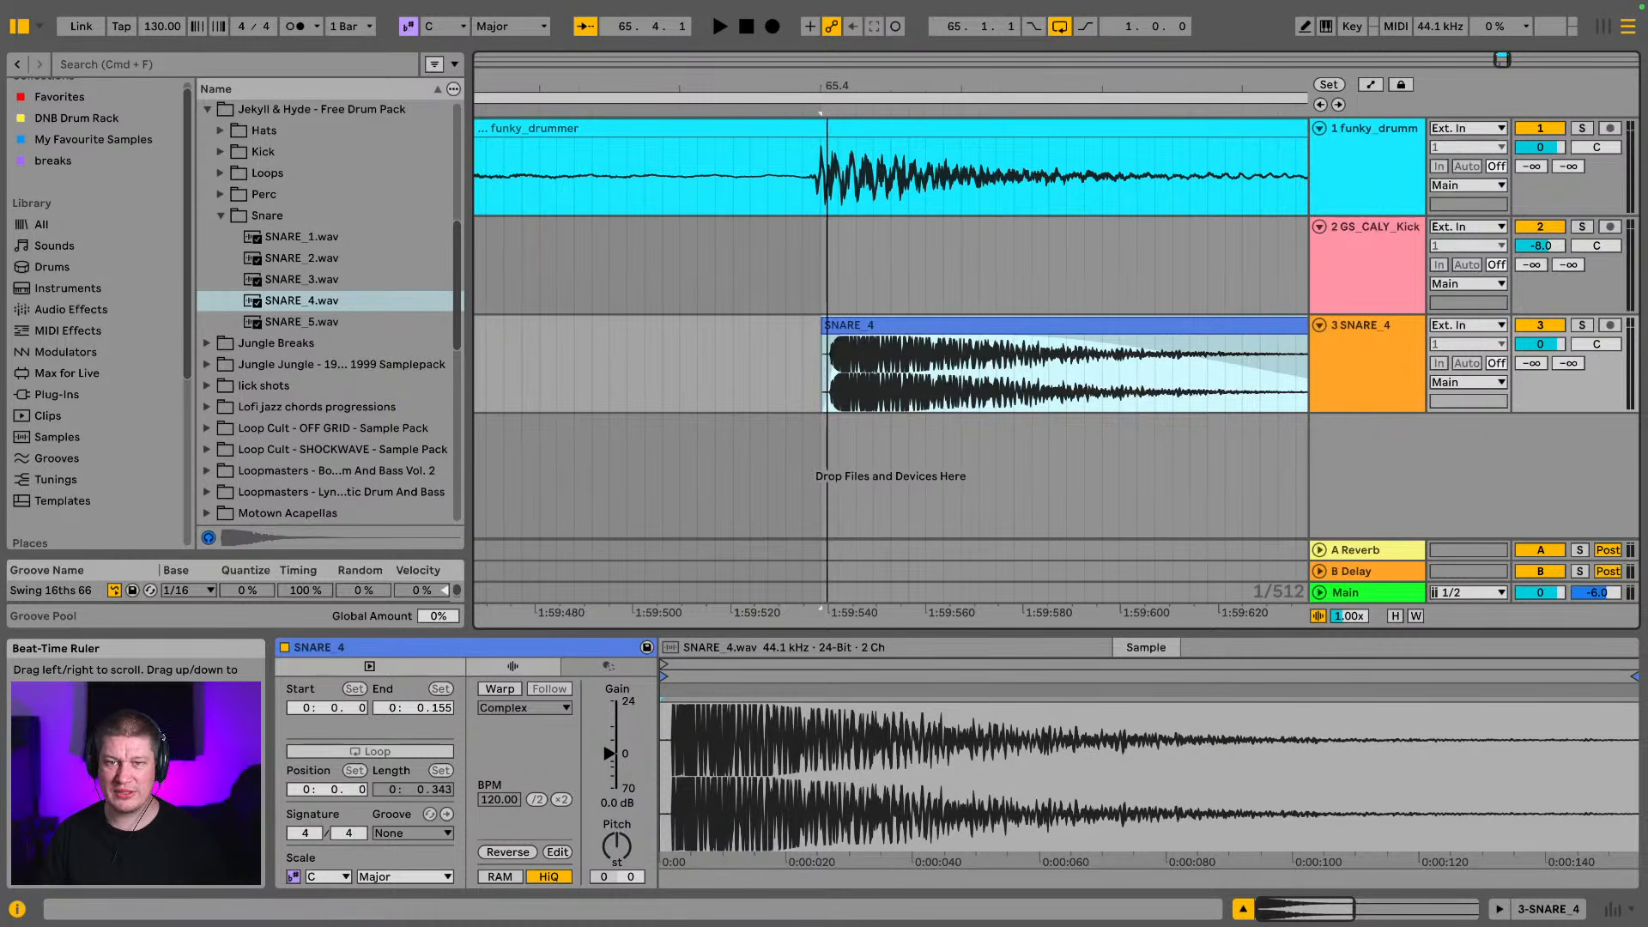
pyautogui.moveTo(829, 76); pyautogui.dragTo(838, 76)
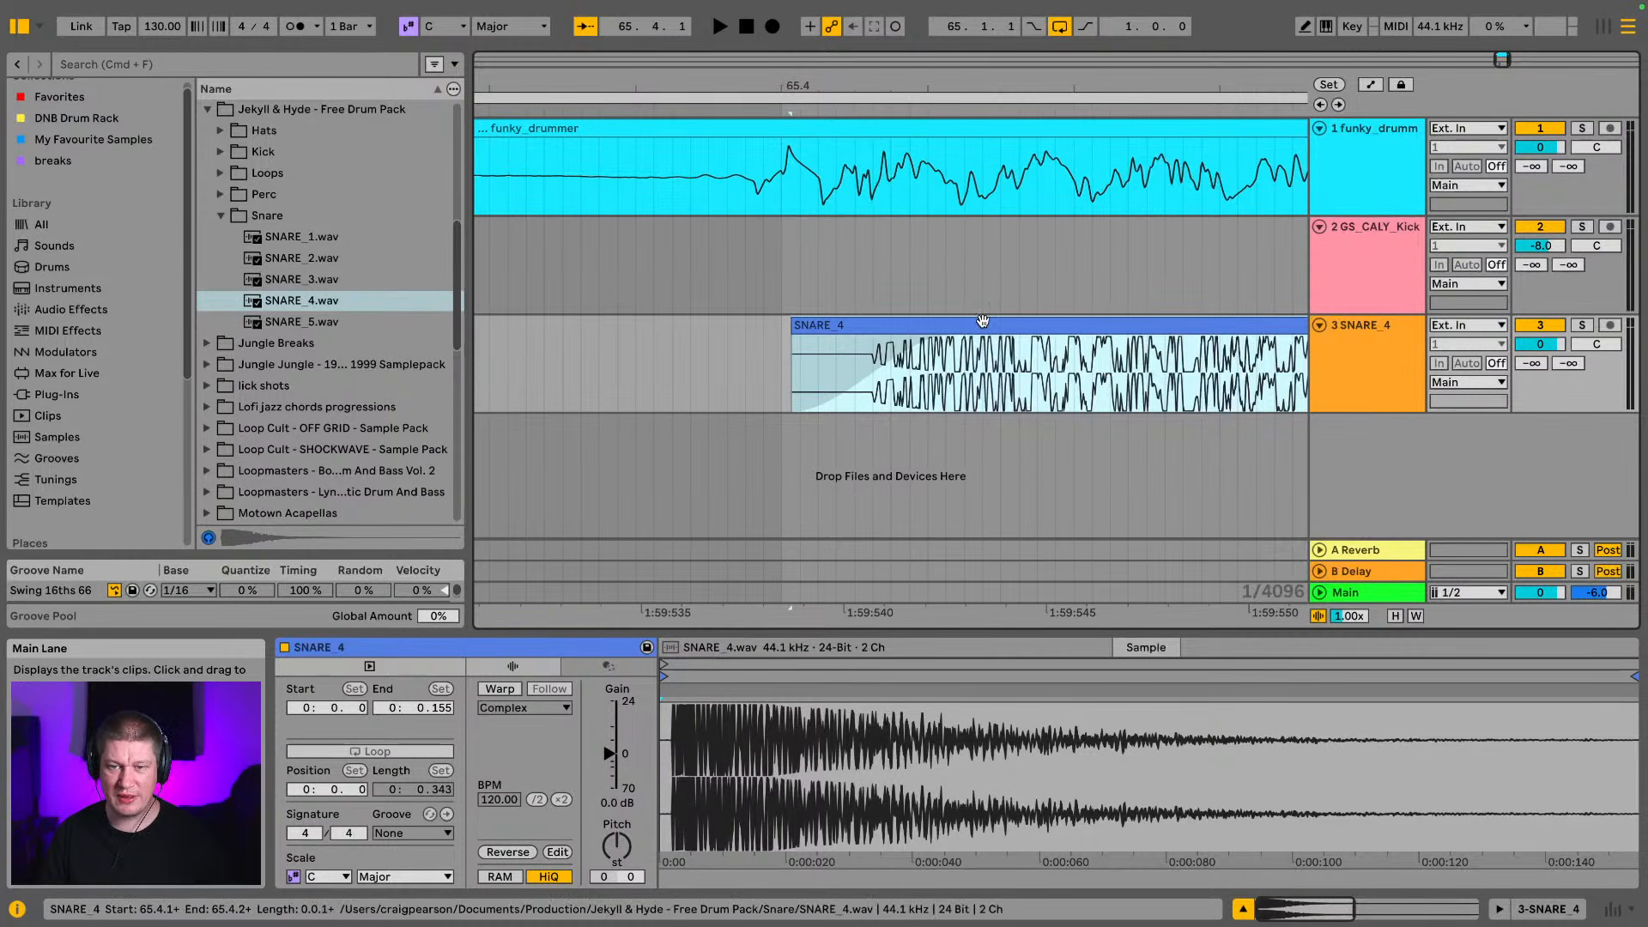
pyautogui.moveTo(984, 321); pyautogui.dragTo(895, 333)
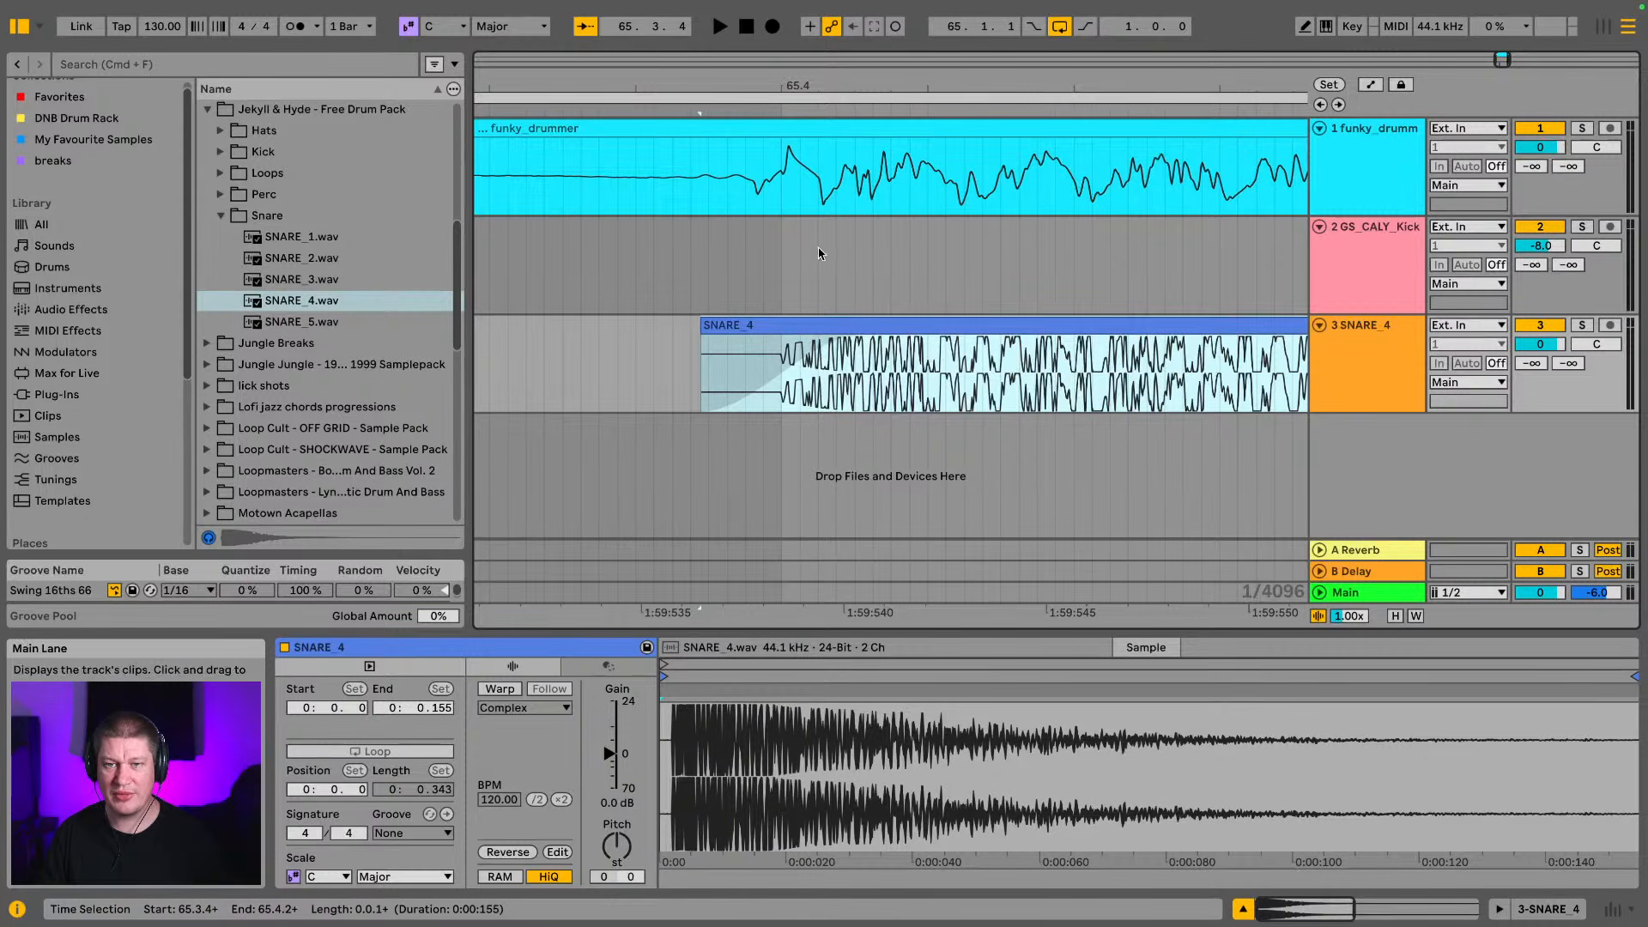
pyautogui.click(861, 320)
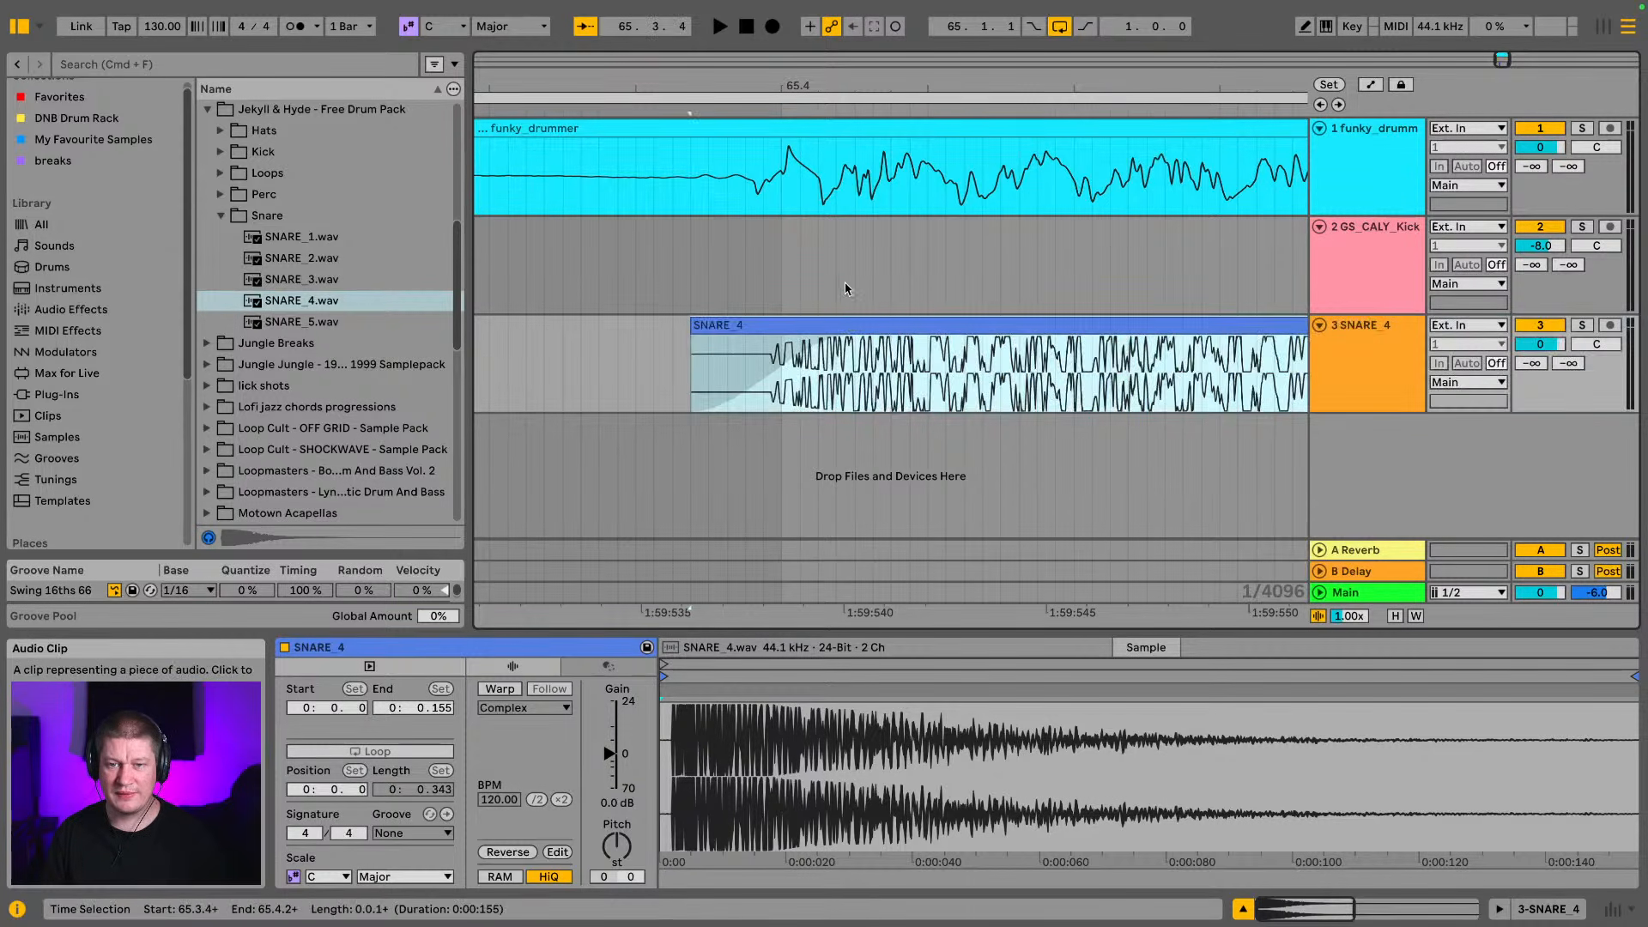
# Play the loop and lower the SNARE_4 track volume to -17.4 dB and the funky_drummer track volume to -5.0 dB
pyautogui.press('space')
pyautogui.press('space')
pyautogui.press('Tab')
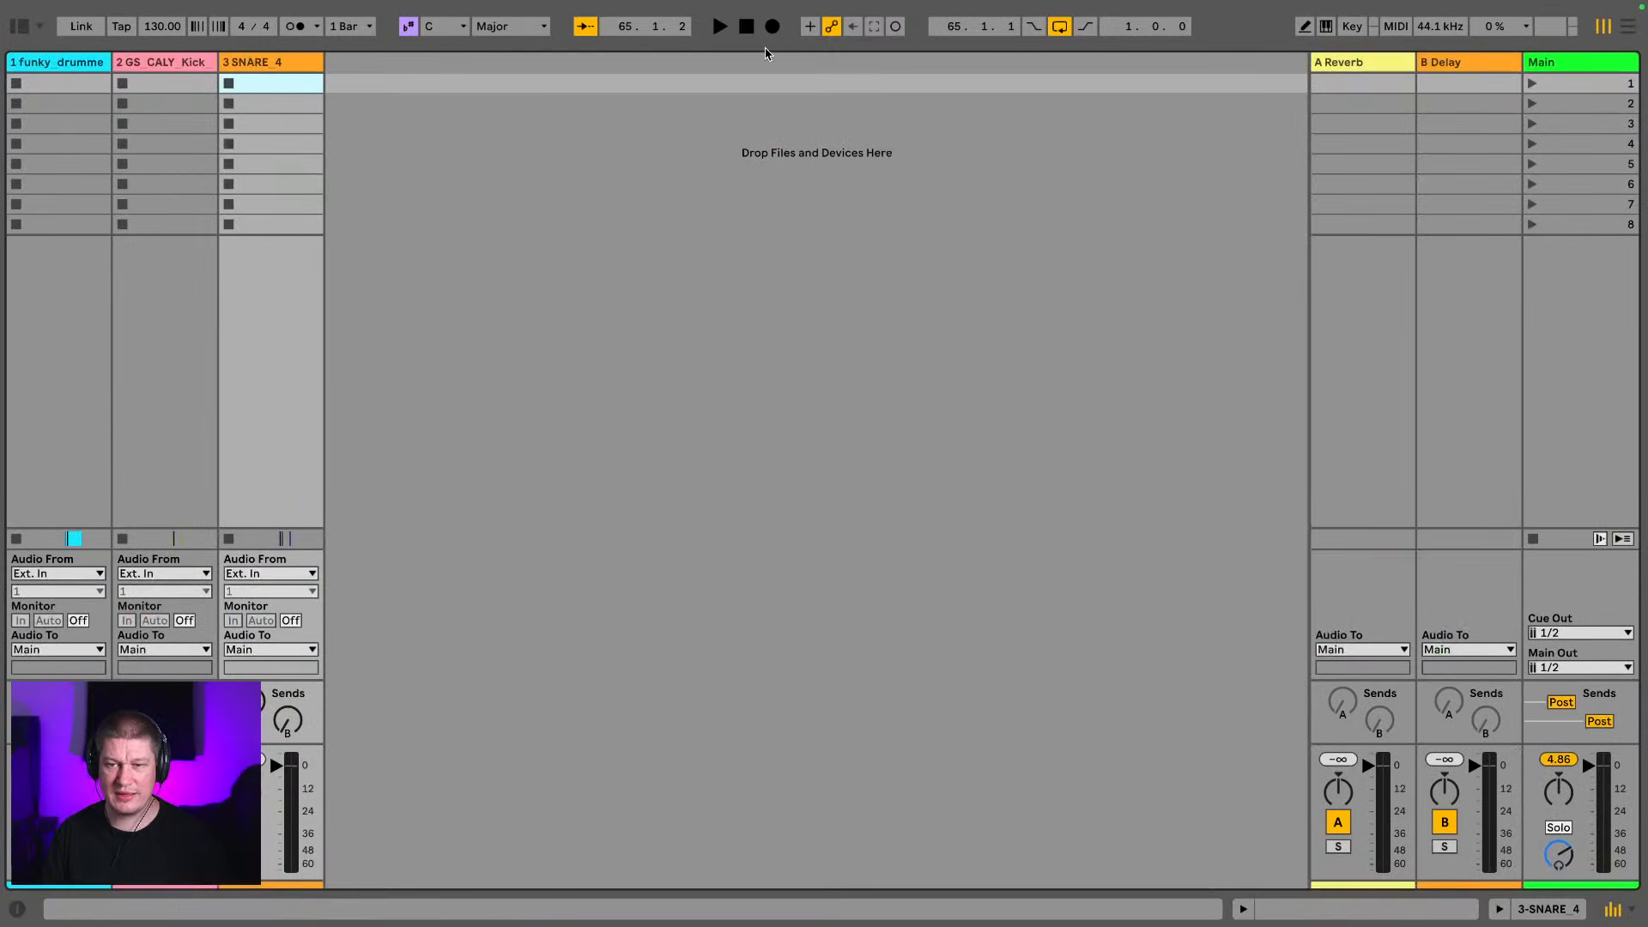
pyautogui.click(292, 774)
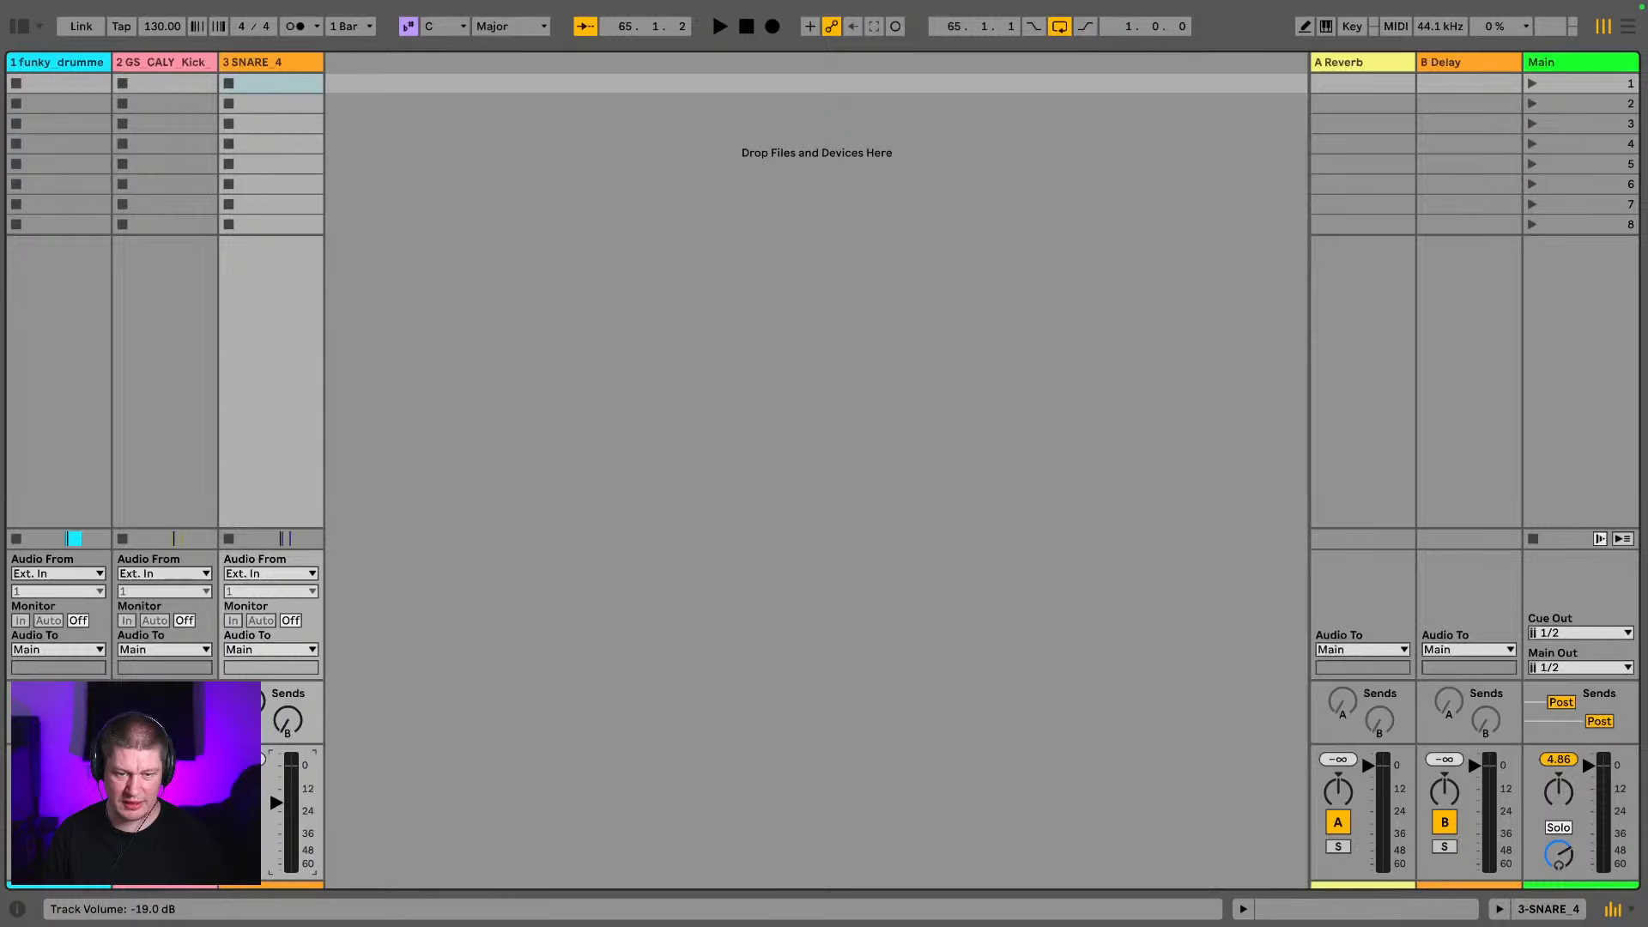
pyautogui.press('space')
pyautogui.moveTo(276, 803); pyautogui.dragTo(277, 793)
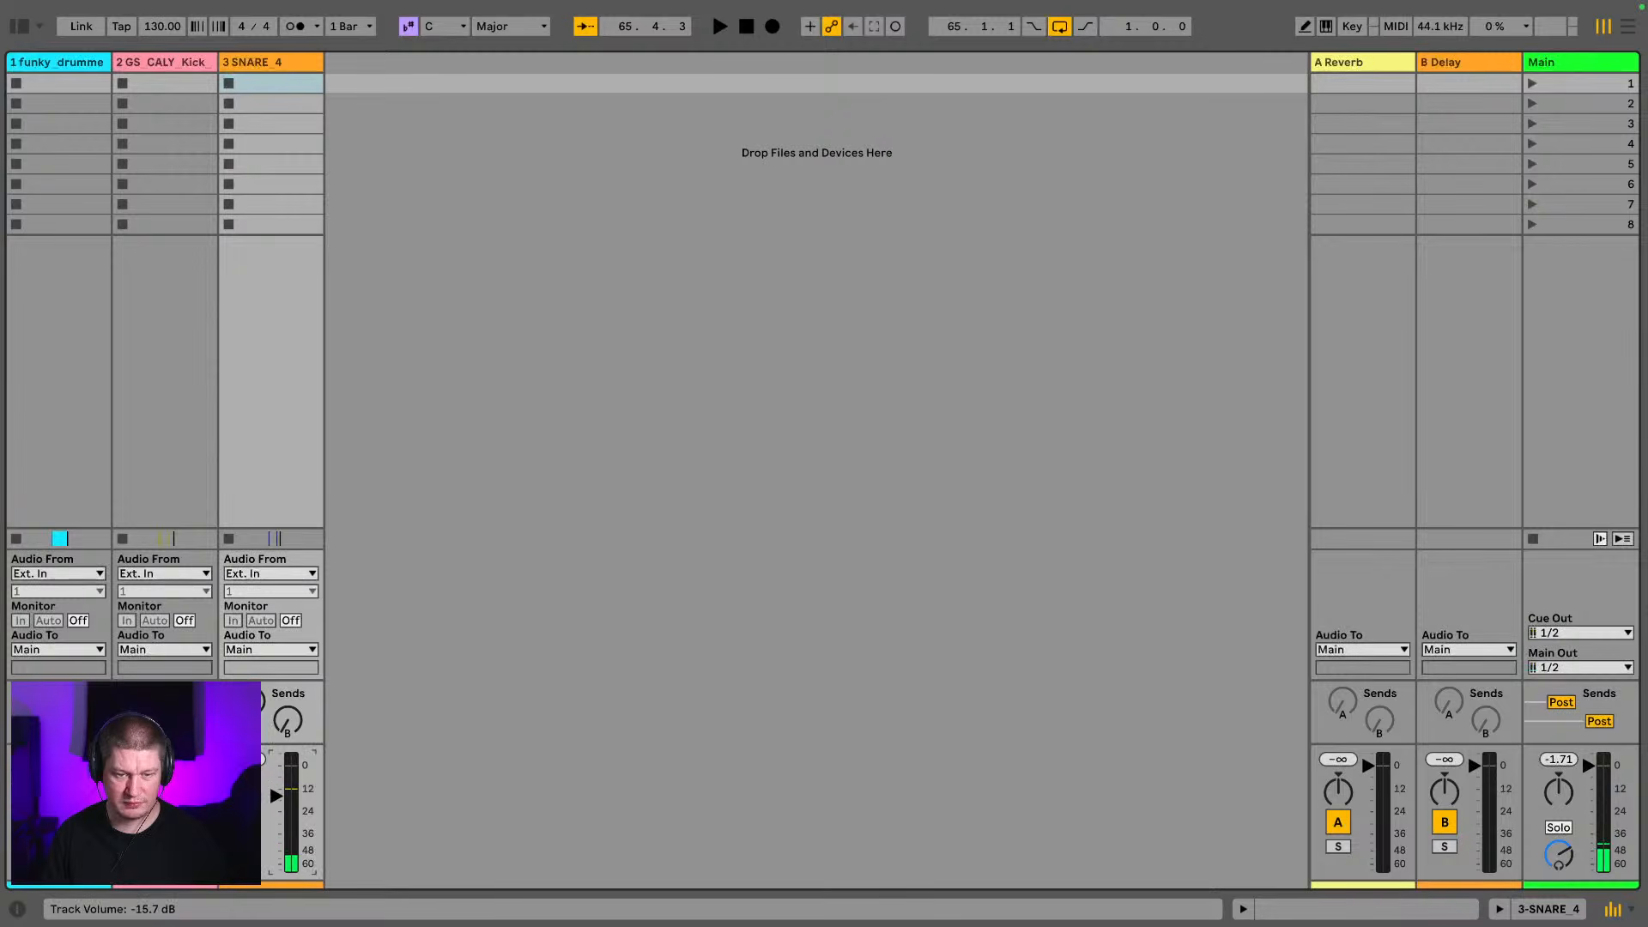
pyautogui.press('space')
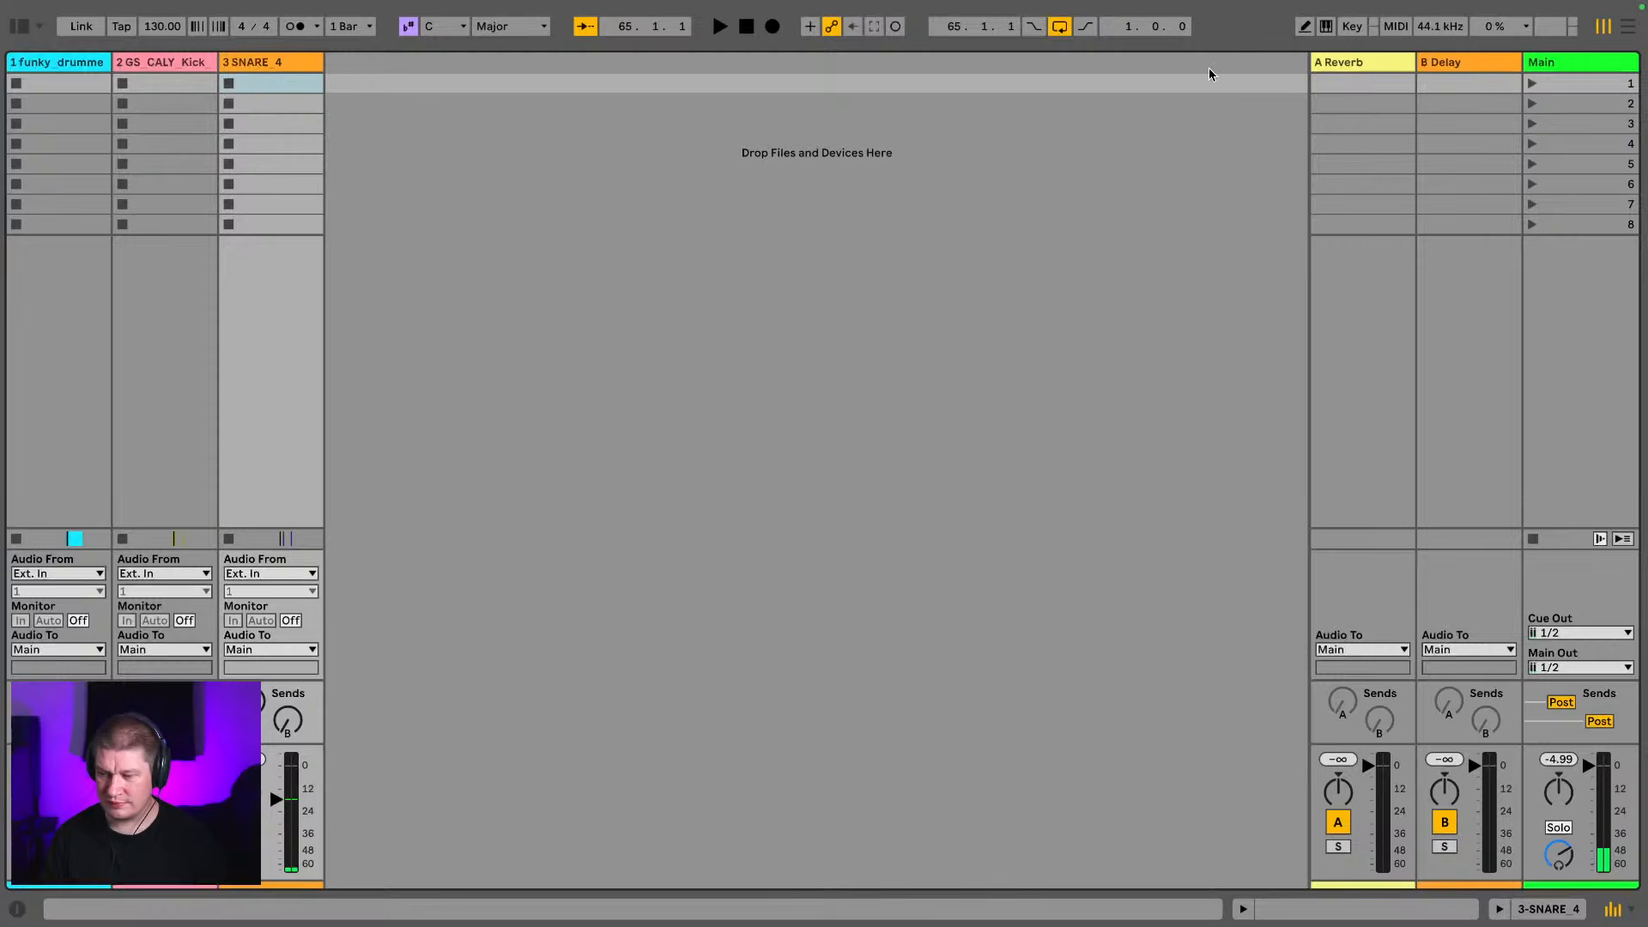
pyautogui.press('Tab')
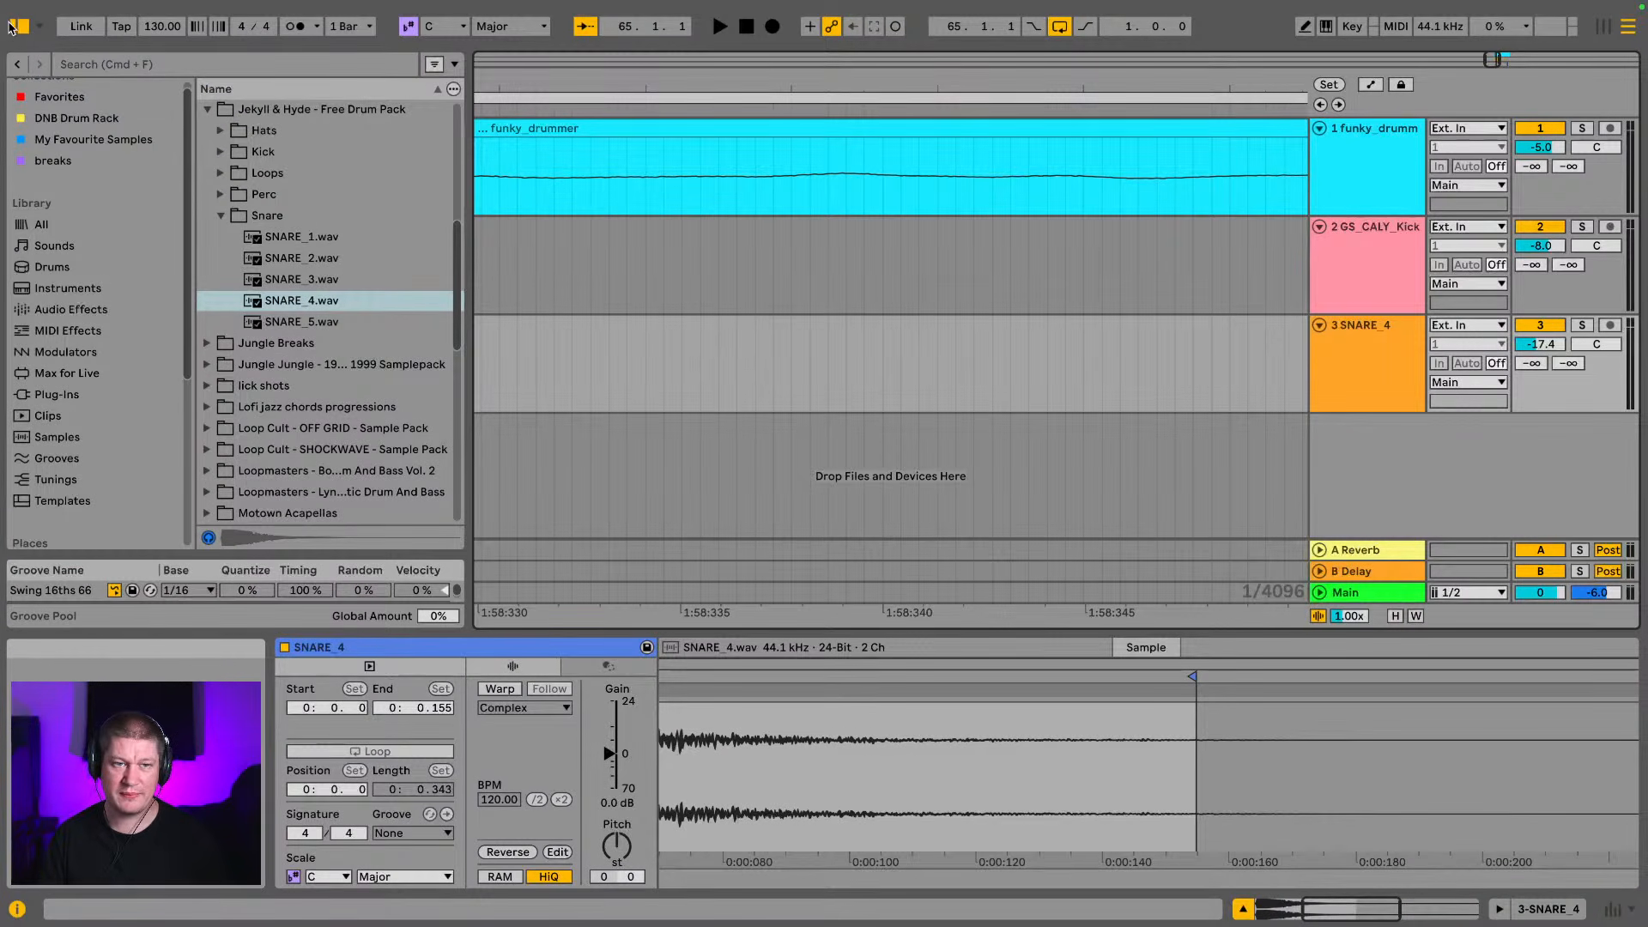
# Place Hat 1.wav from the drum pack's Hats folder on a new track at 65.1.1 and shorten the clip to end at 65.1.3
pyautogui.click(218, 214)
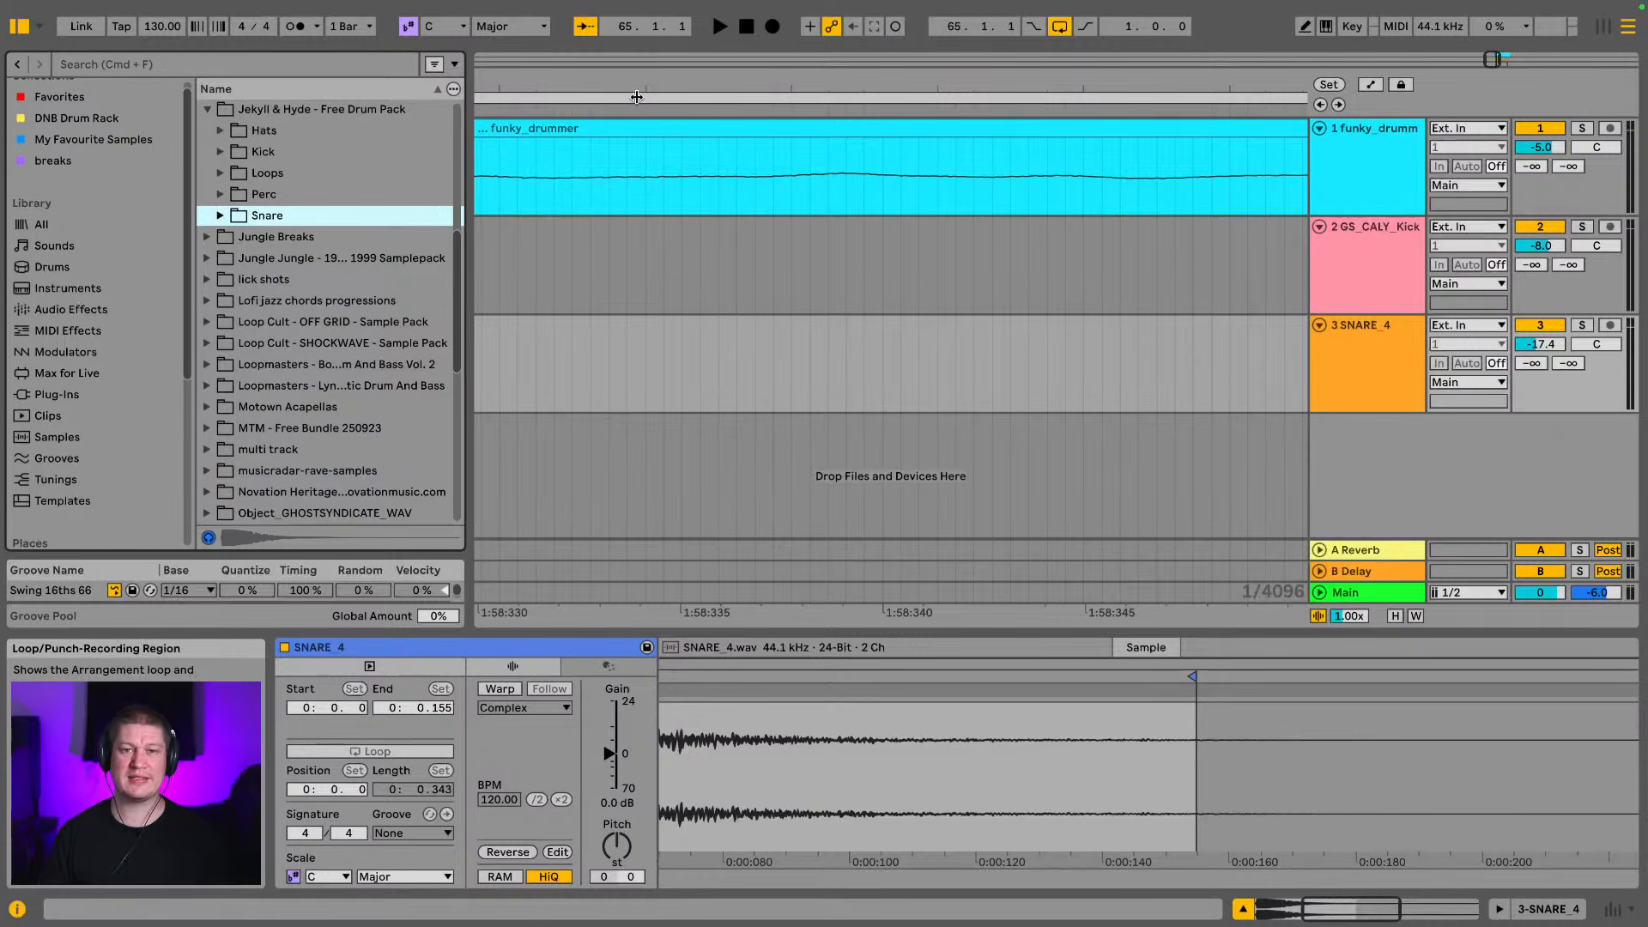
pyautogui.moveTo(642, 93); pyautogui.dragTo(640, 43)
pyautogui.moveTo(720, 93); pyautogui.dragTo(568, 82)
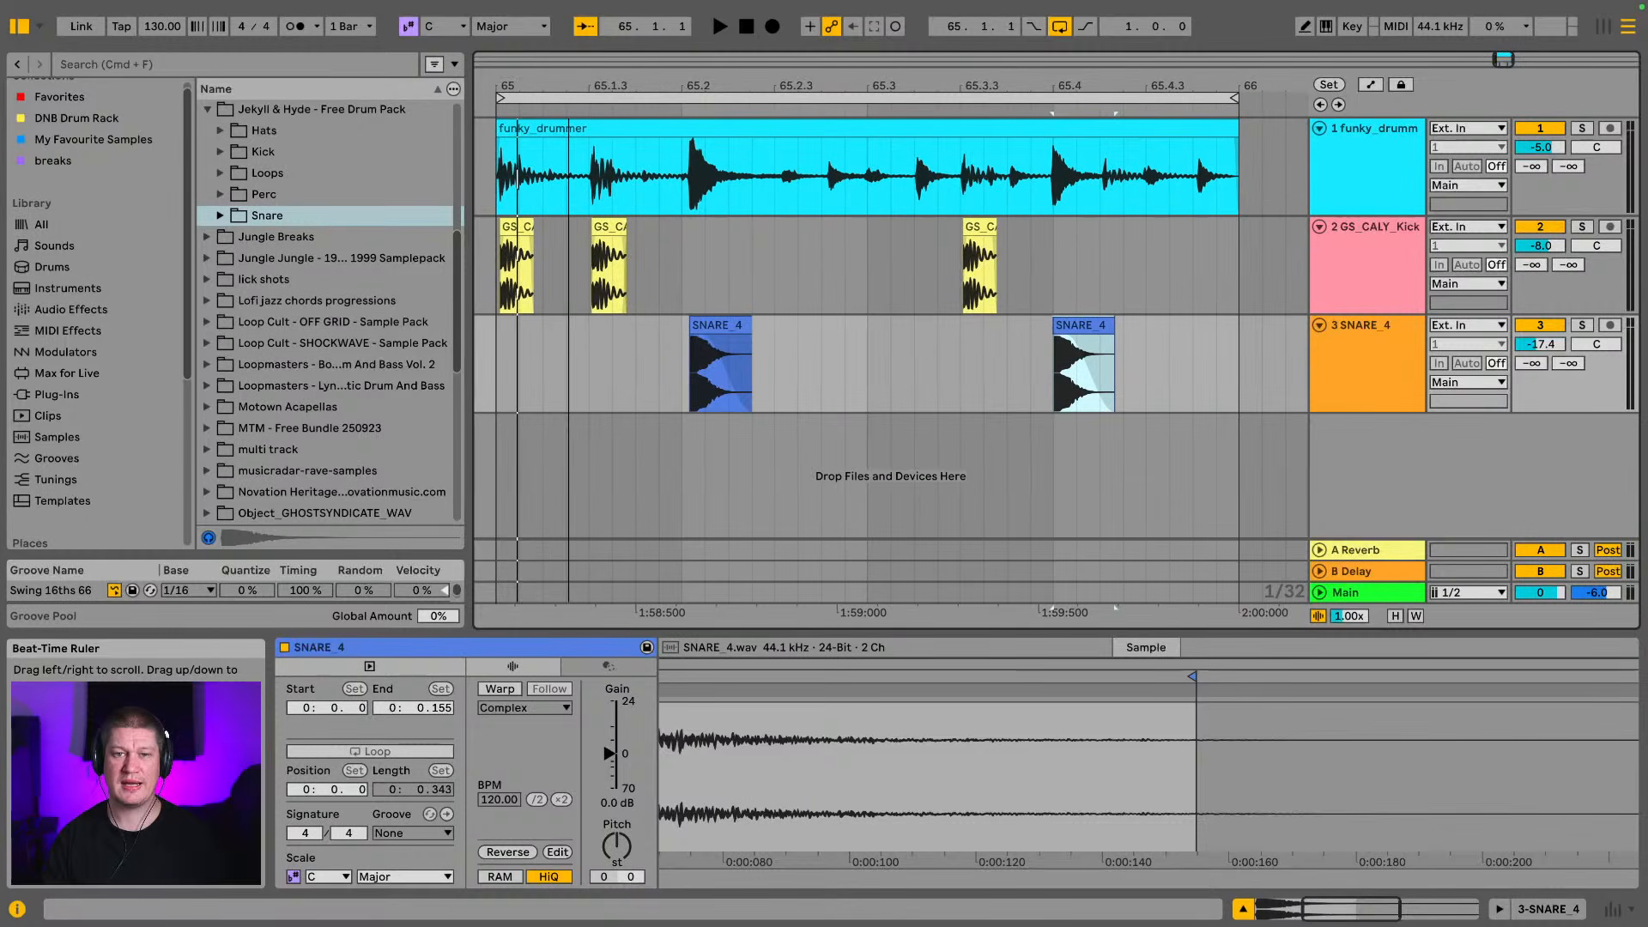
pyautogui.click(216, 132)
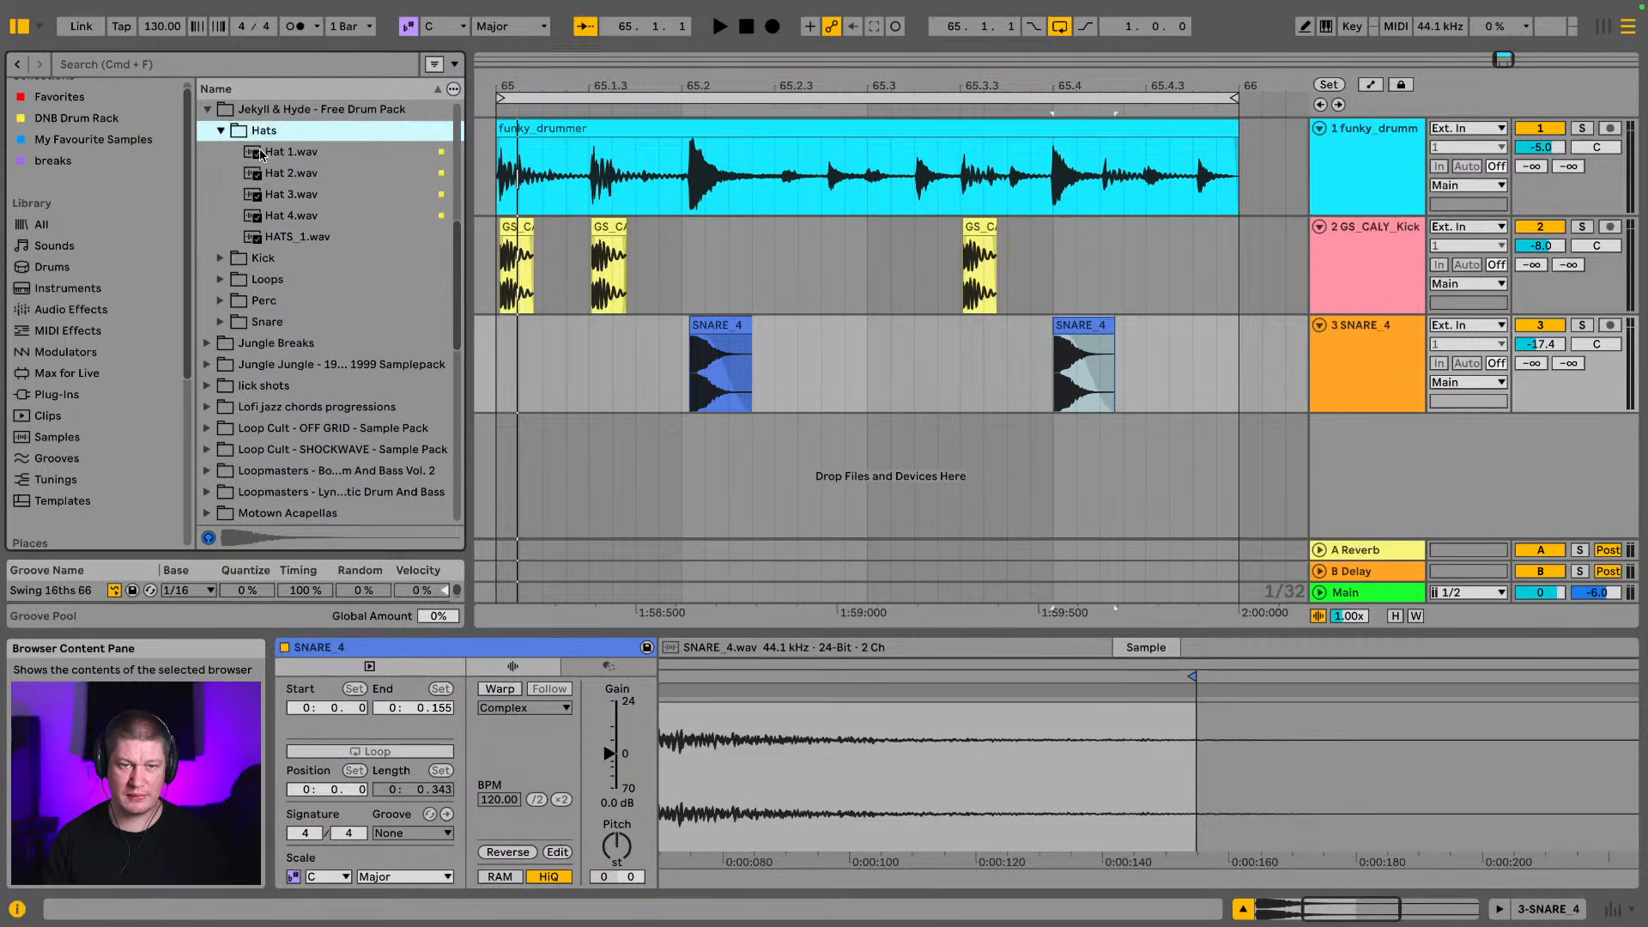
pyautogui.moveTo(479, 93); pyautogui.dragTo(476, 104)
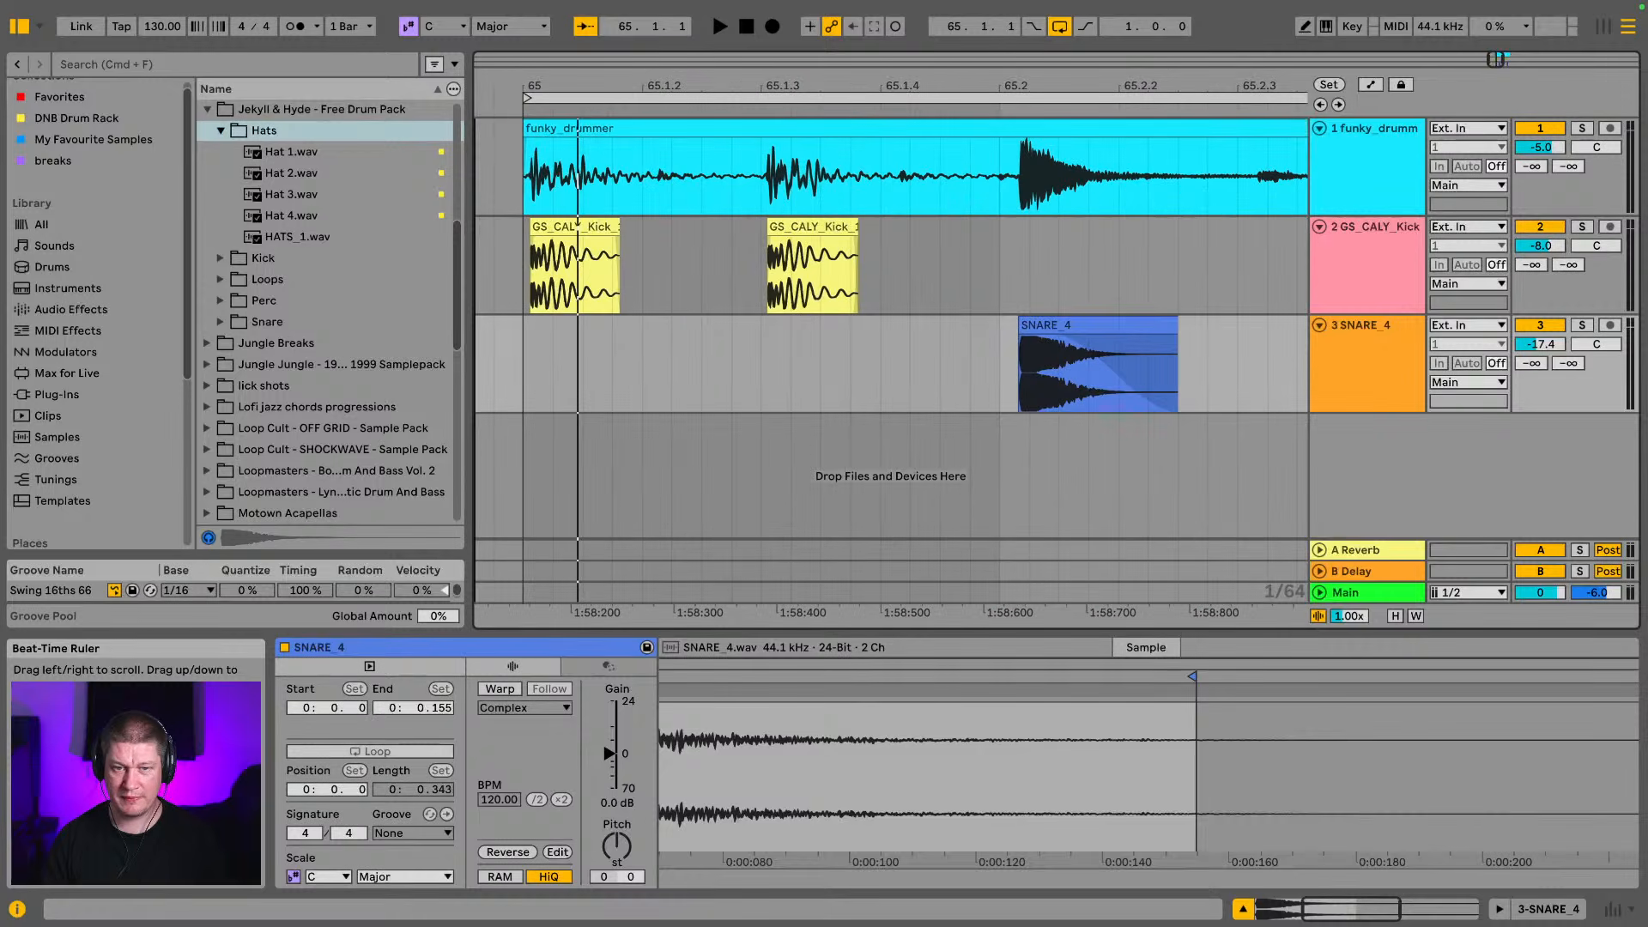
pyautogui.moveTo(303, 152); pyautogui.dragTo(549, 472)
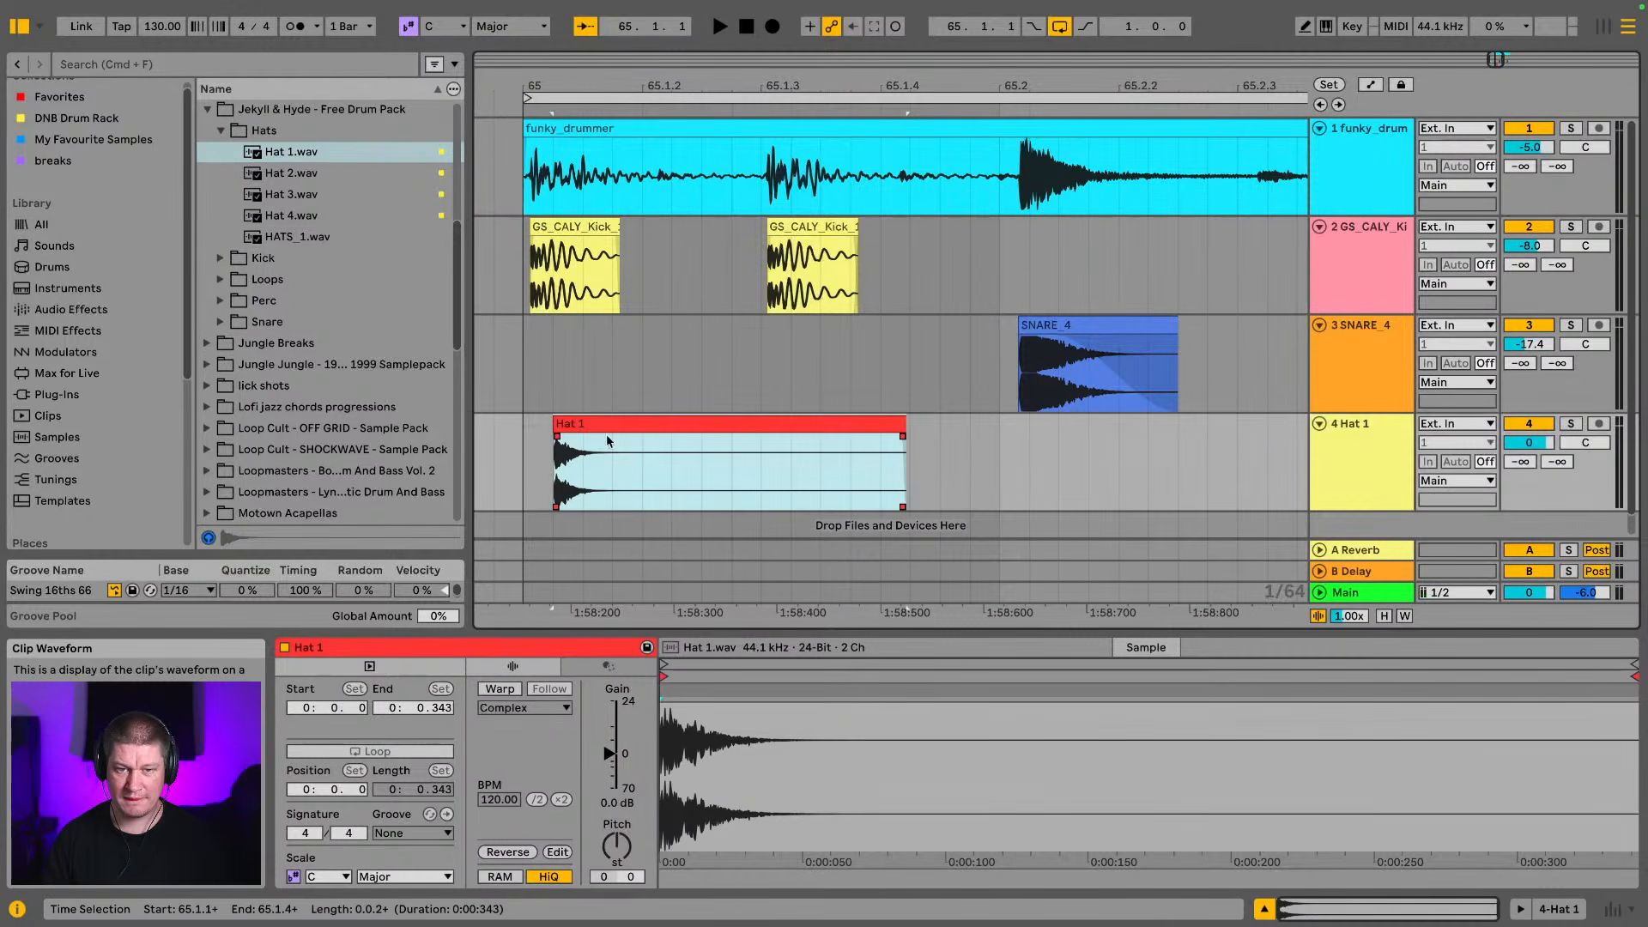
pyautogui.moveTo(627, 426); pyautogui.dragTo(597, 427)
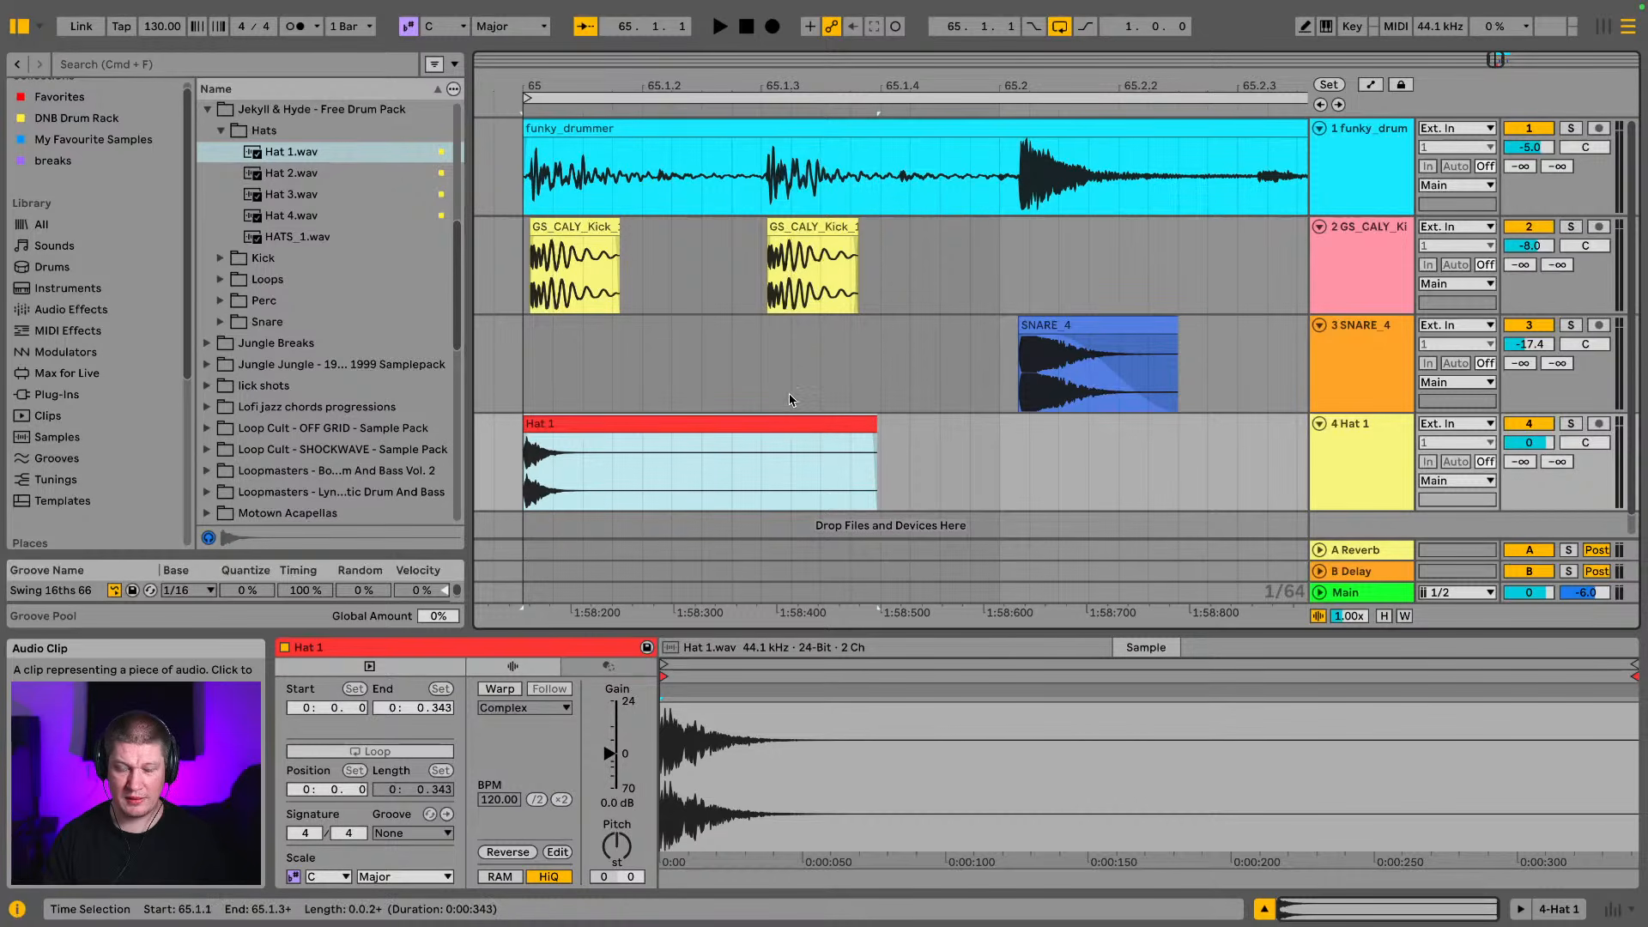
pyautogui.moveTo(875, 425); pyautogui.dragTo(759, 429)
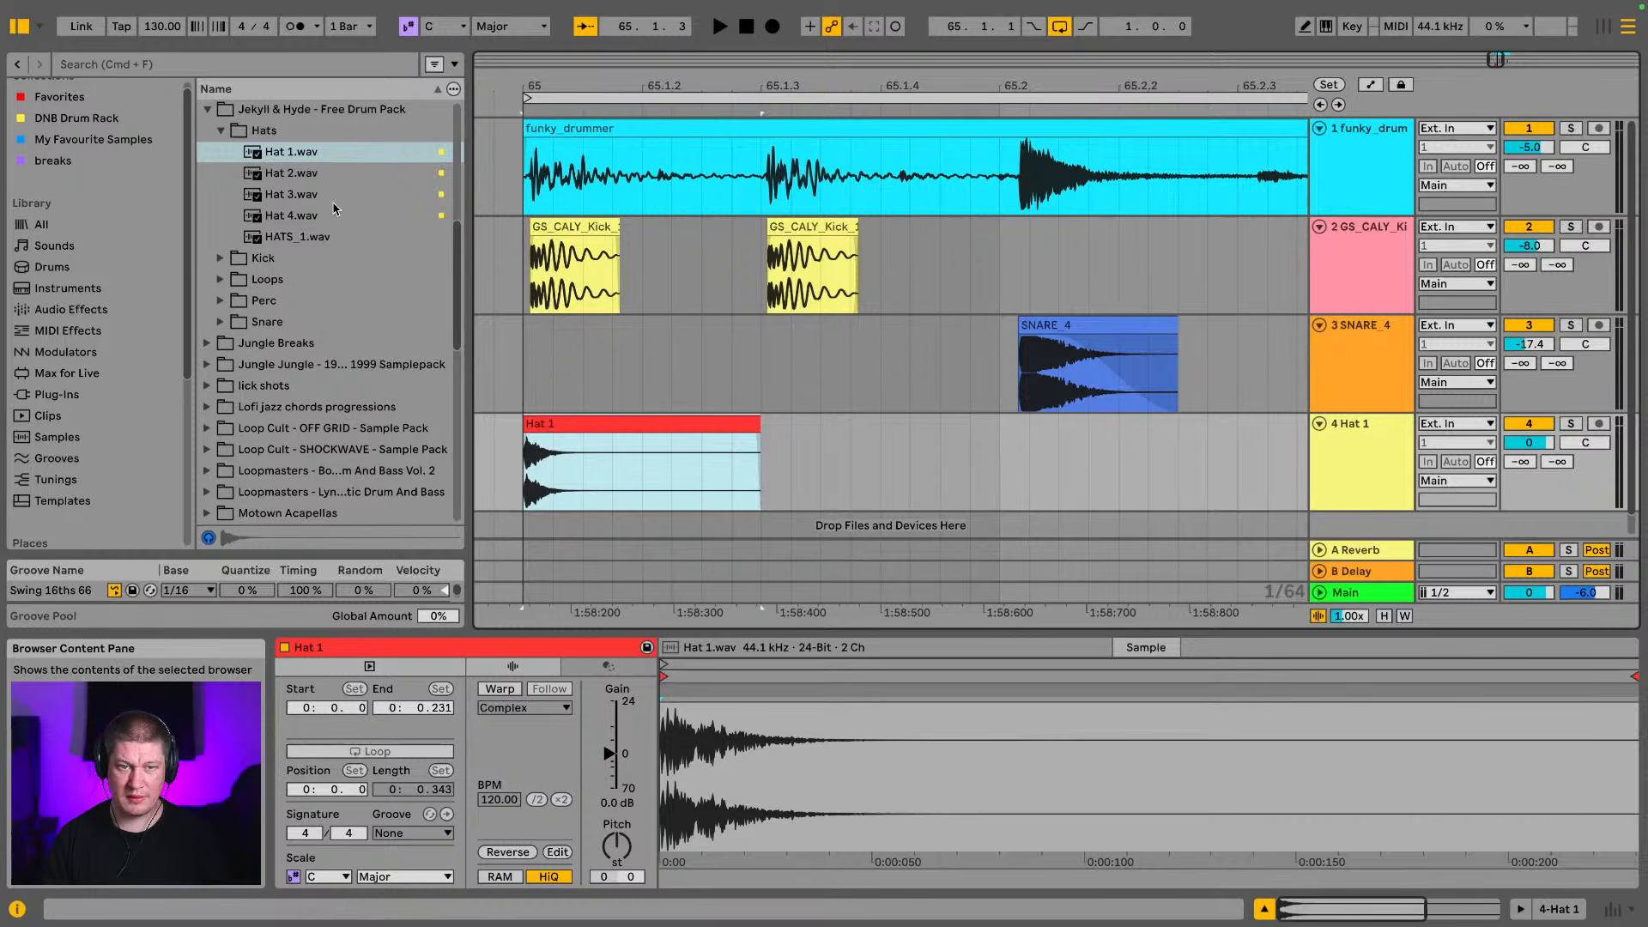
# Place Hat 2.wav on another new track at 65.1.3, split it at 65.2 and delete the remainder
pyautogui.click(296, 172)
pyautogui.scroll(-1, 637, 291)
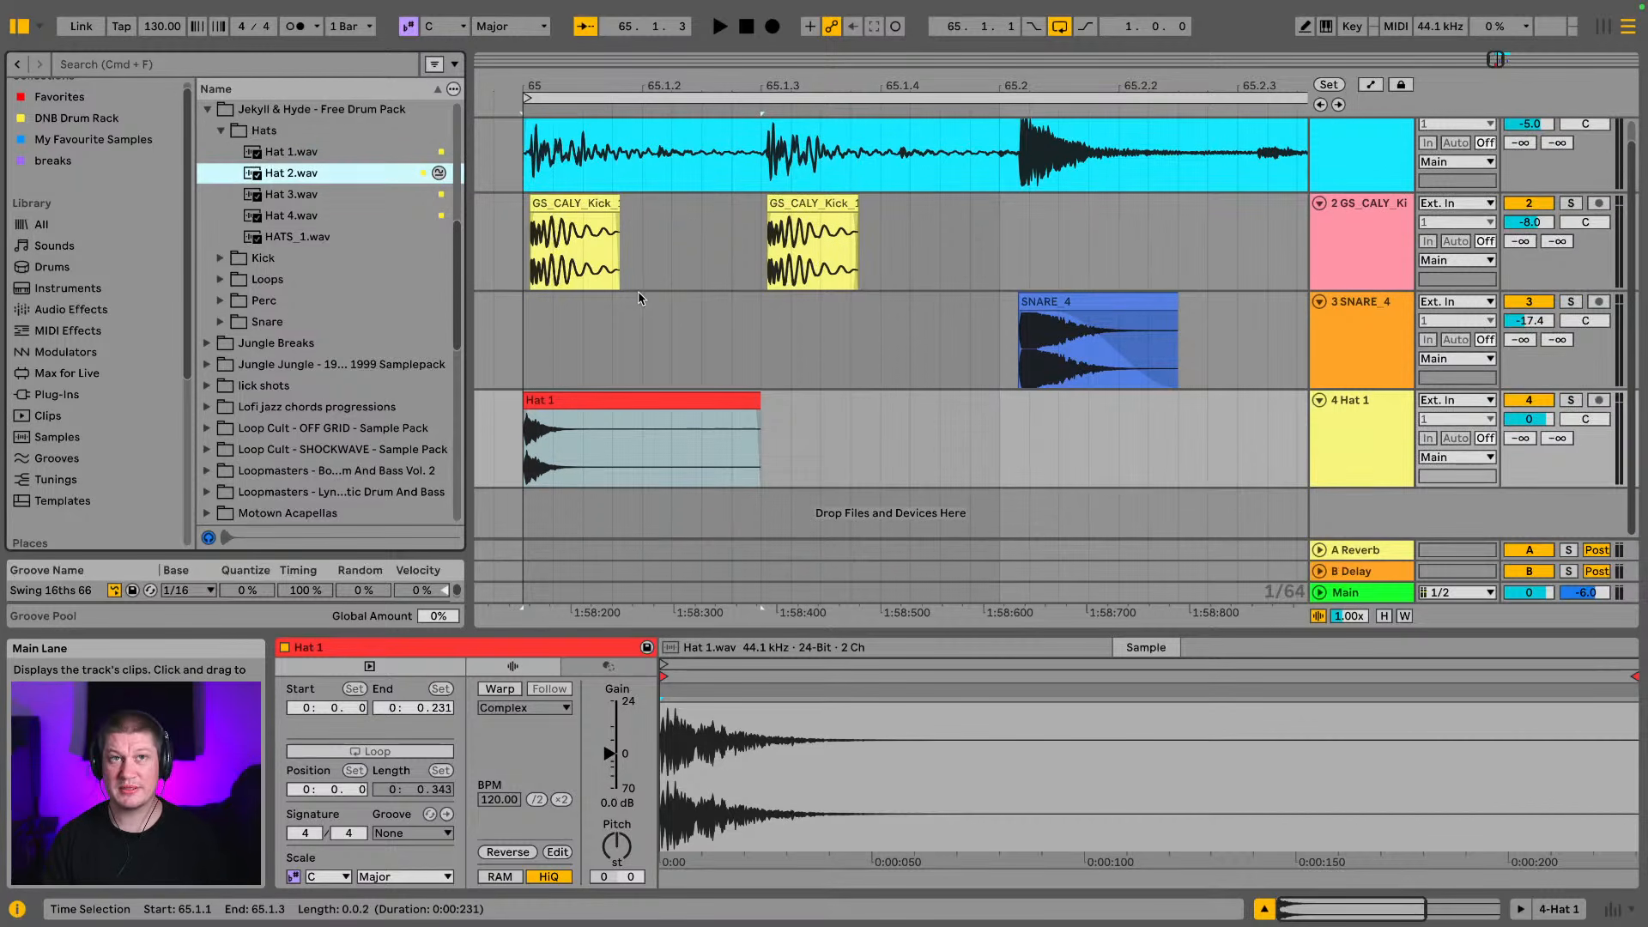
pyautogui.moveTo(293, 173); pyautogui.dragTo(773, 541)
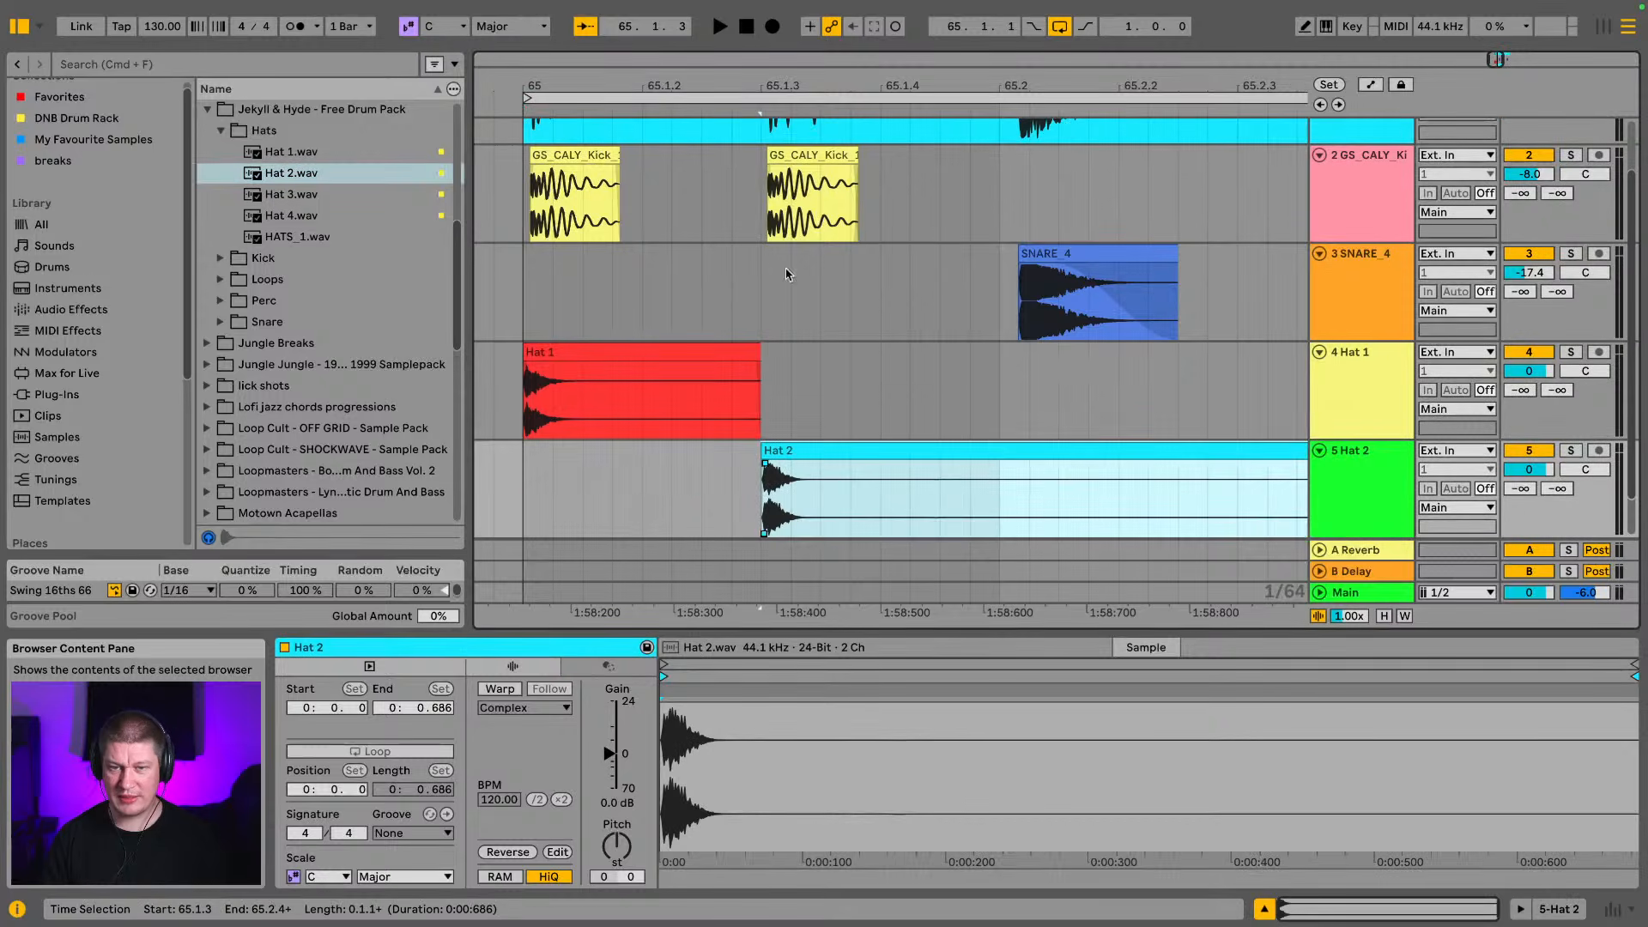
pyautogui.click(995, 485)
pyautogui.press('super+e')
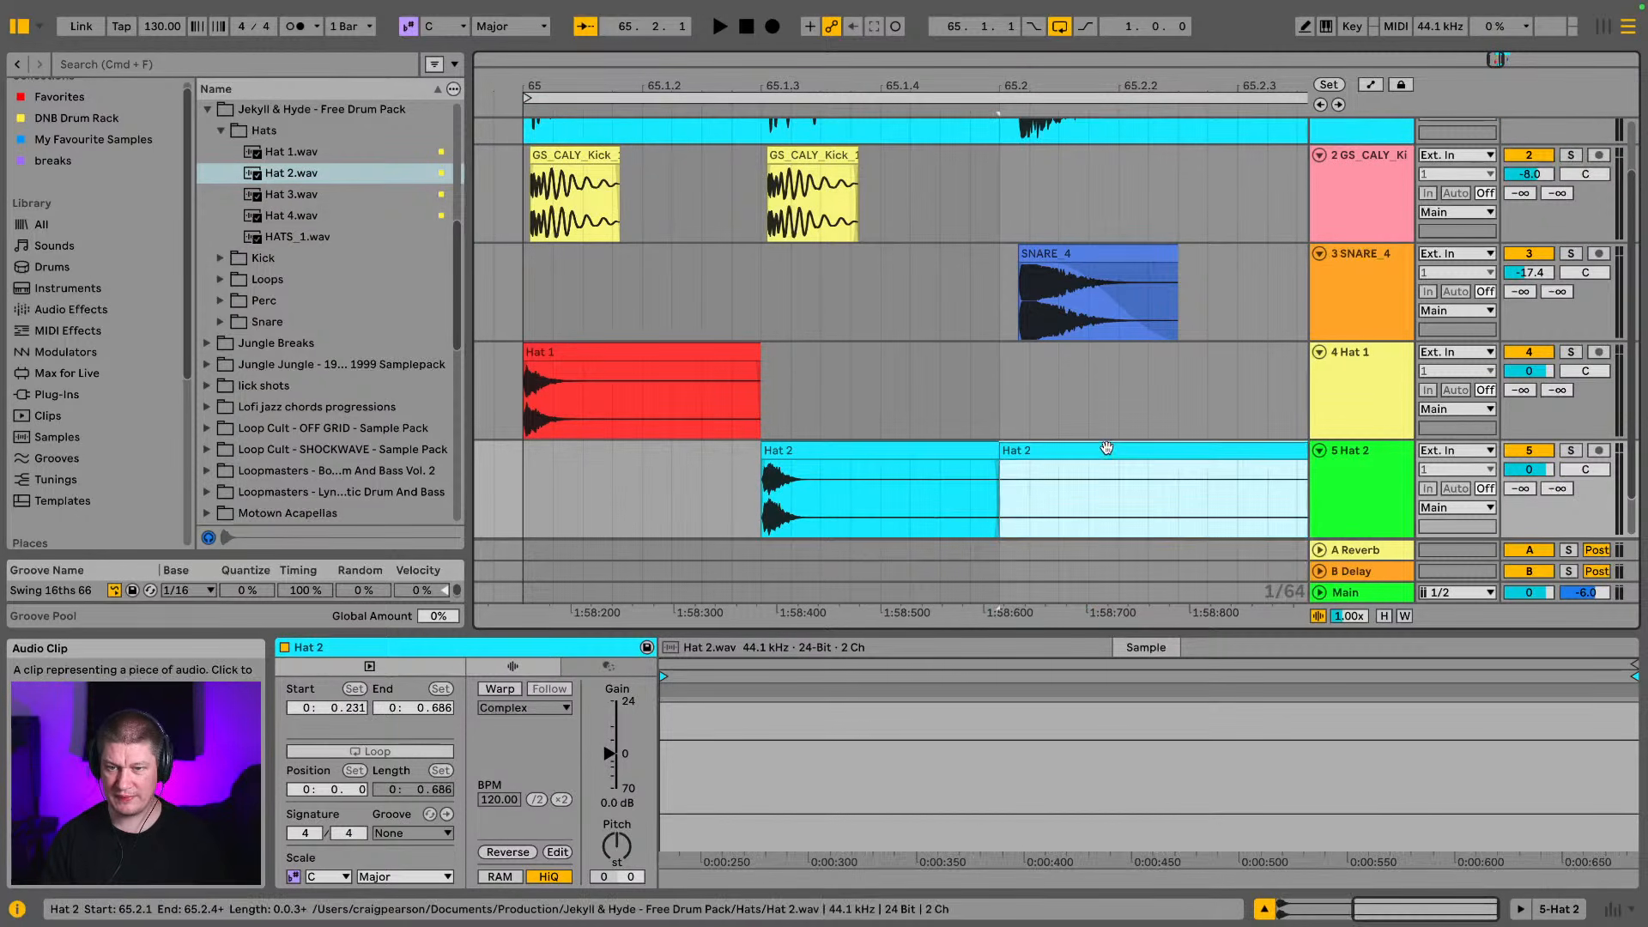
pyautogui.press('Delete')
# Audition the two hat clips together and move the Hat 2 clip earlier to start at 65.1.2
pyautogui.scroll(-2, 858, 412)
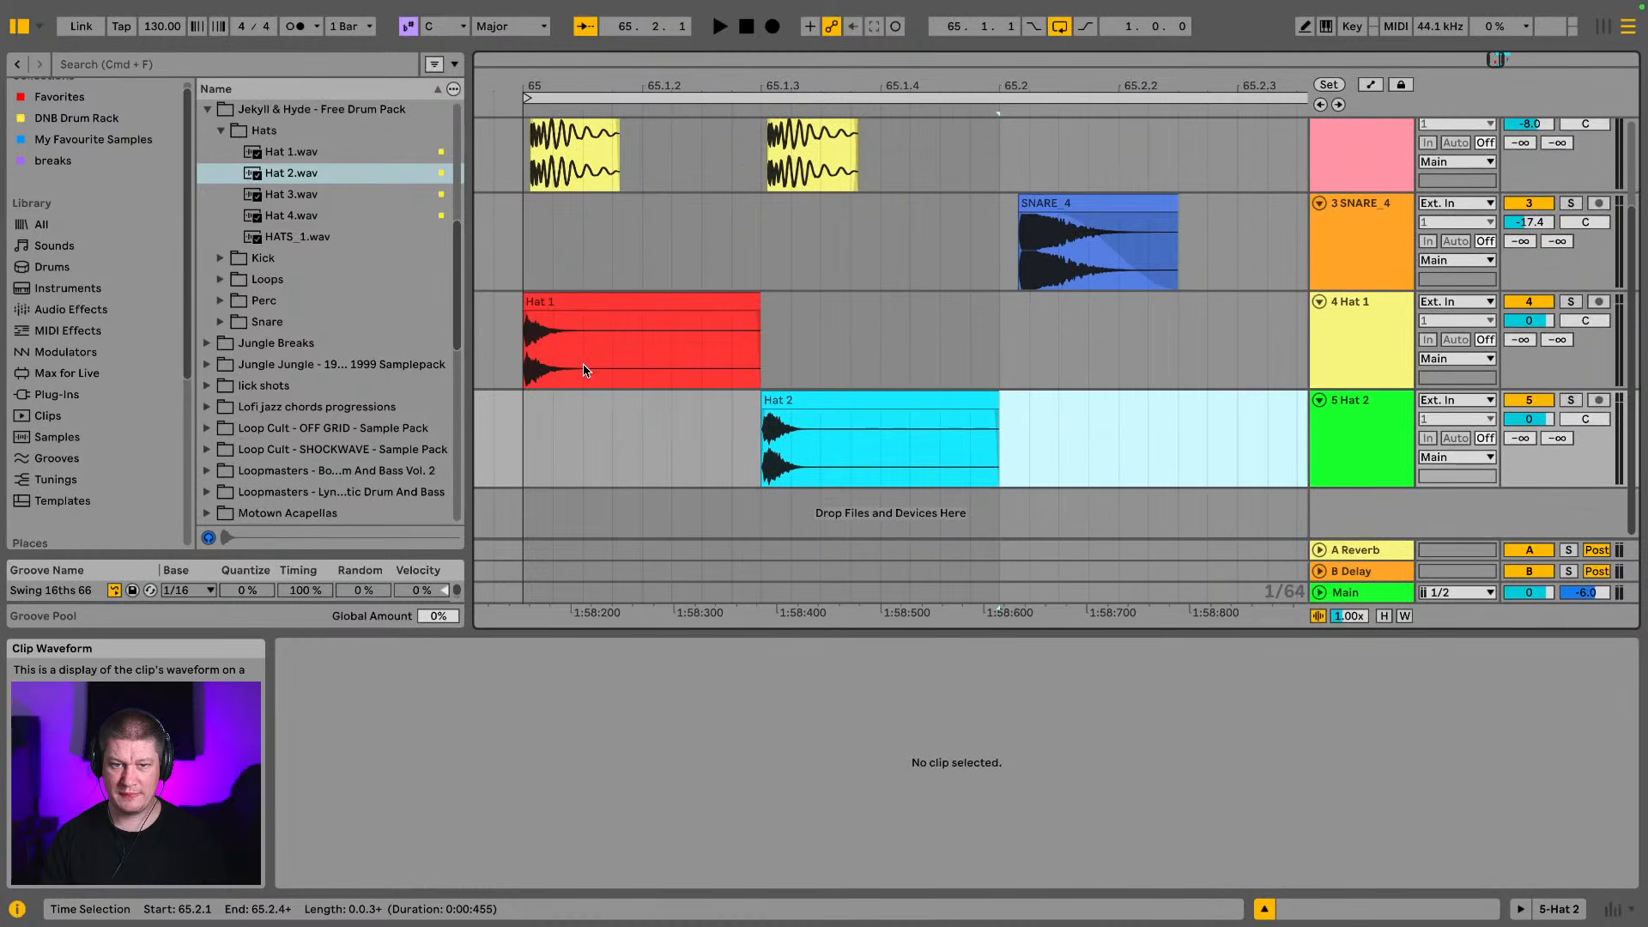
pyautogui.moveTo(539, 394); pyautogui.dragTo(979, 348)
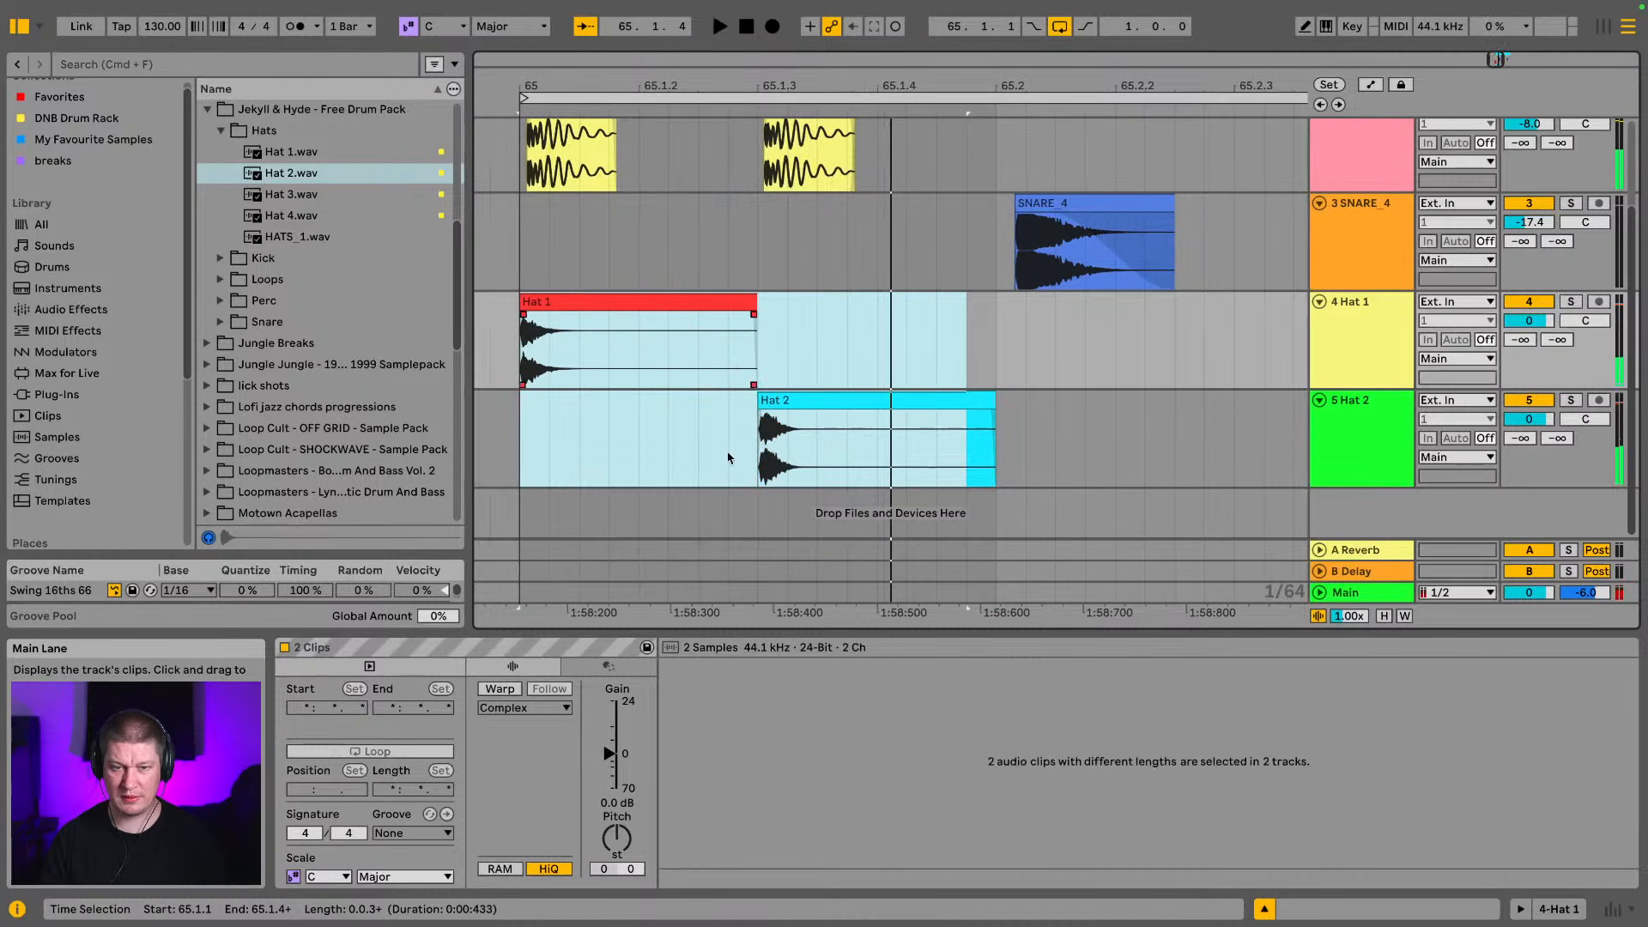
pyautogui.moveTo(829, 408); pyautogui.dragTo(748, 429)
pyautogui.press('super+z')
pyautogui.click(846, 404)
# Cut off the Hat 2 clip at 65.1.3 and shorten the Hat 1 clip to end at 65.1.2
pyautogui.click(757, 435)
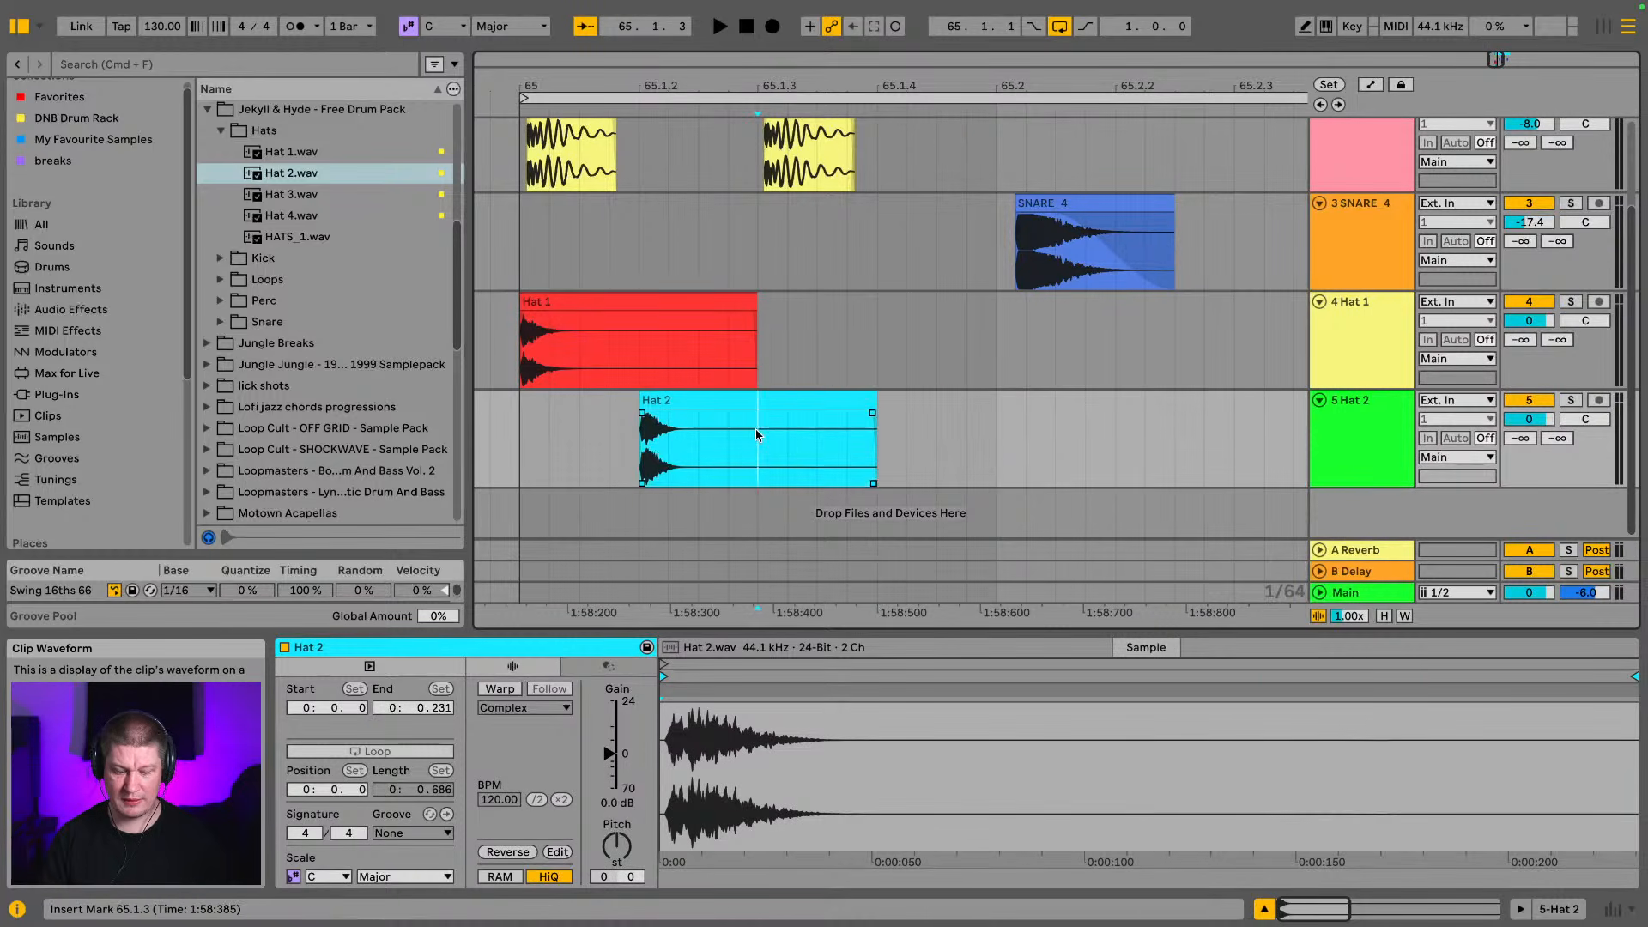
pyautogui.press('super+e')
pyautogui.click(794, 400)
pyautogui.press('Delete')
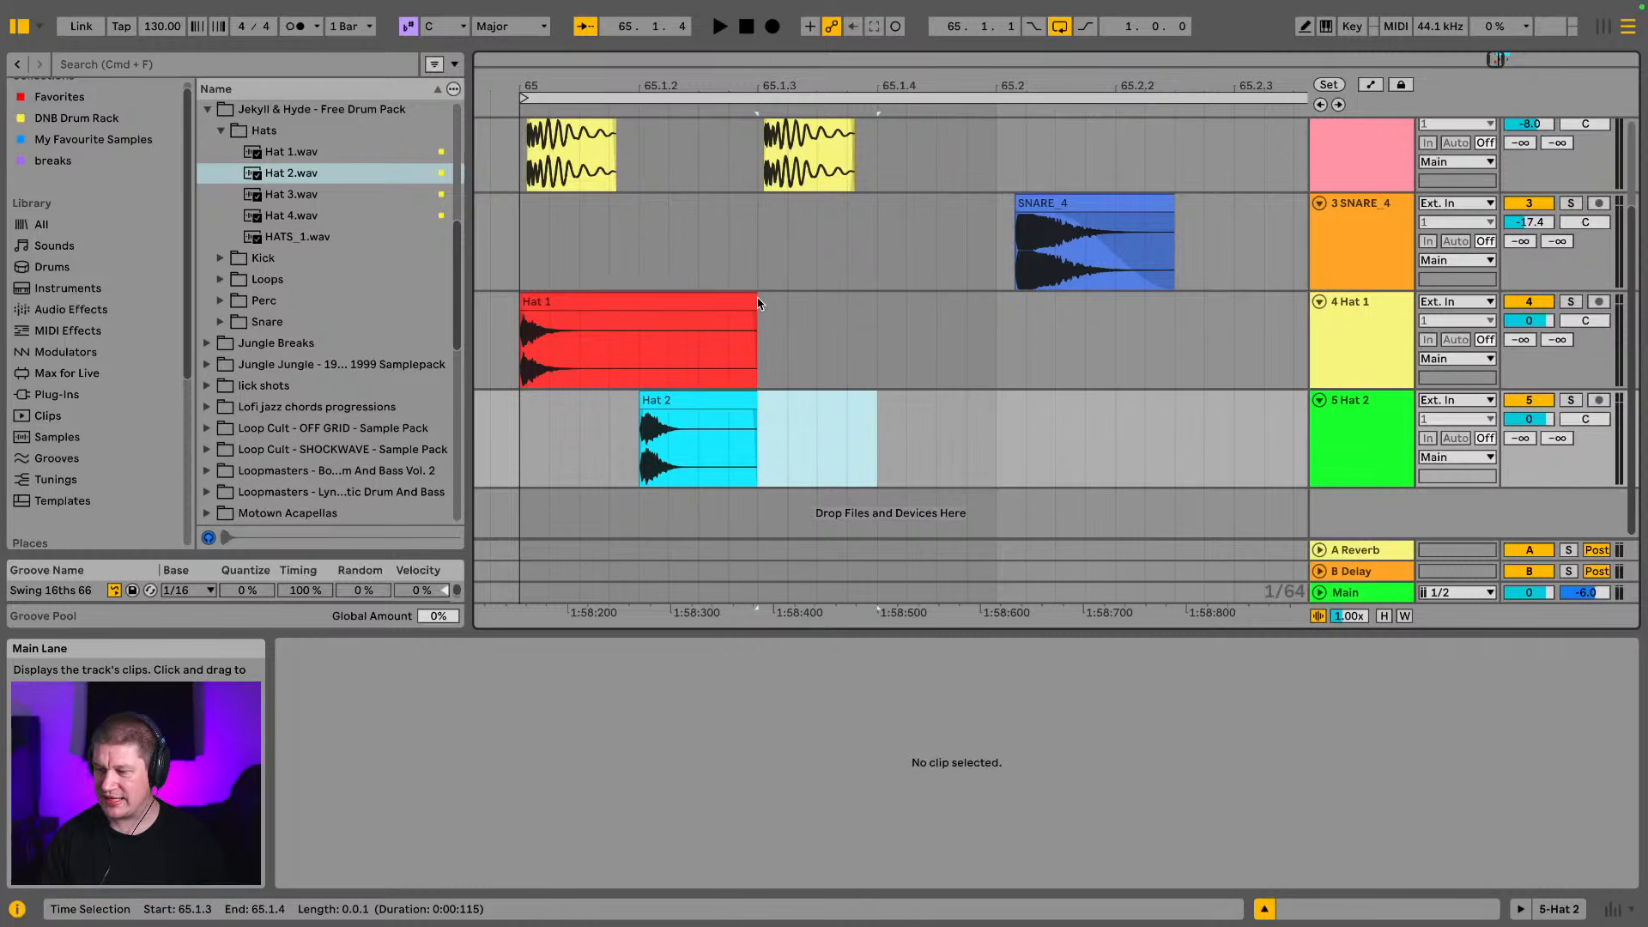
pyautogui.moveTo(758, 302); pyautogui.dragTo(647, 317)
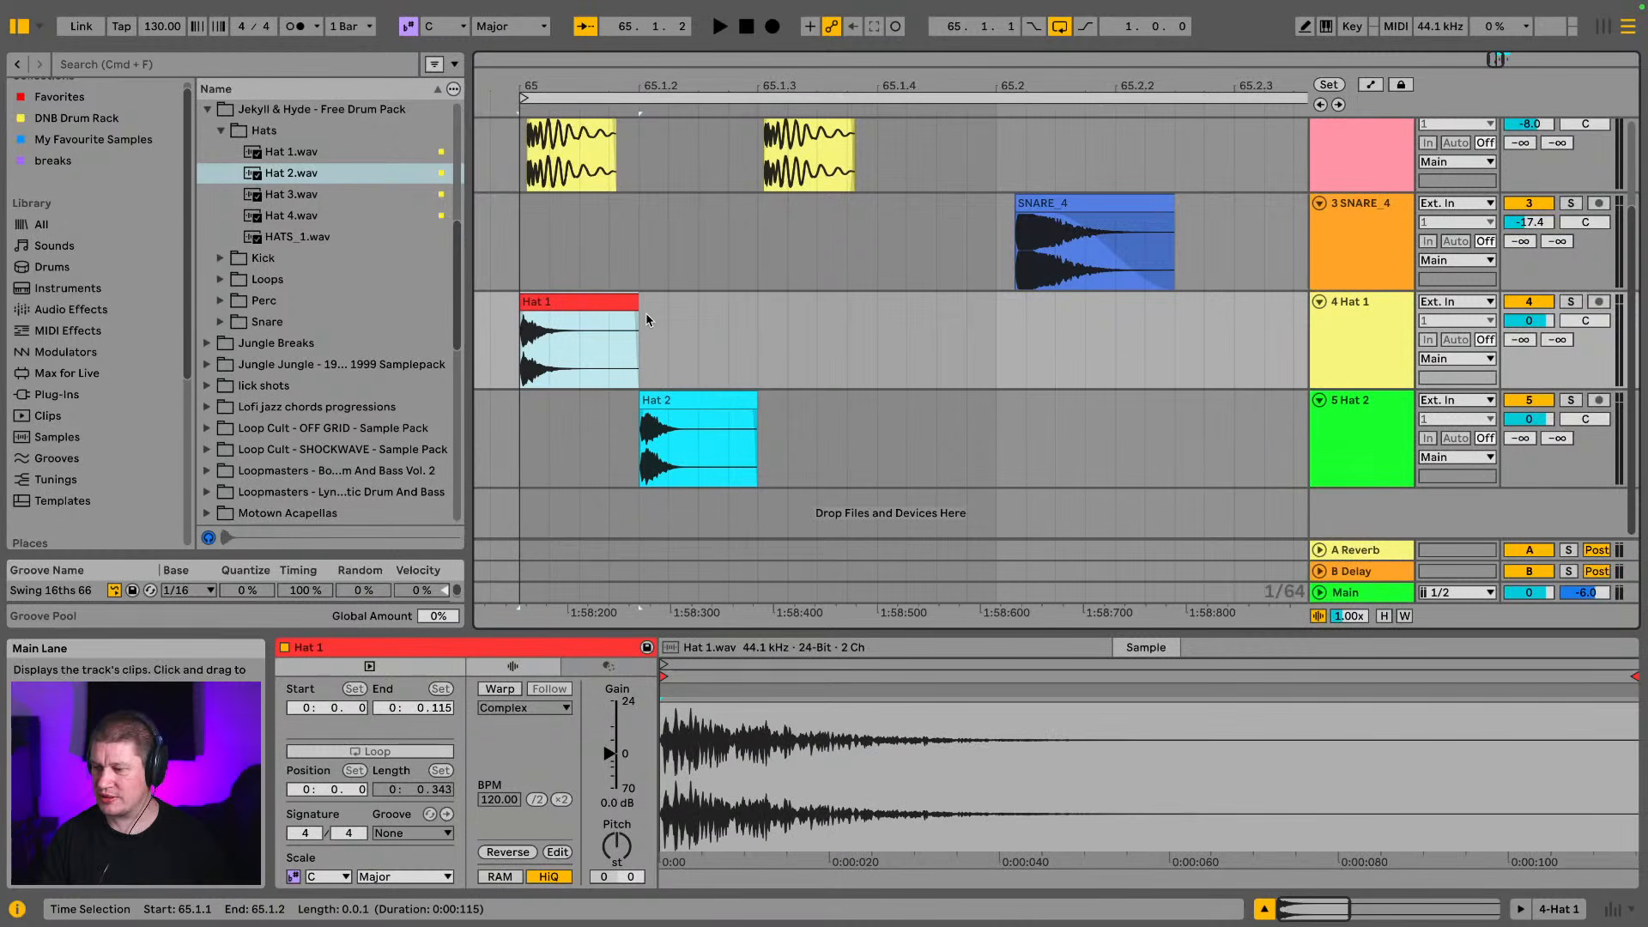
# Hide the browser and duplicate the Hat 1 and Hat 2 pair repeatedly to fill the bar up to 66
pyautogui.click(17, 28)
pyautogui.moveTo(236, 86); pyautogui.dragTo(258, 26)
pyautogui.click(215, 451)
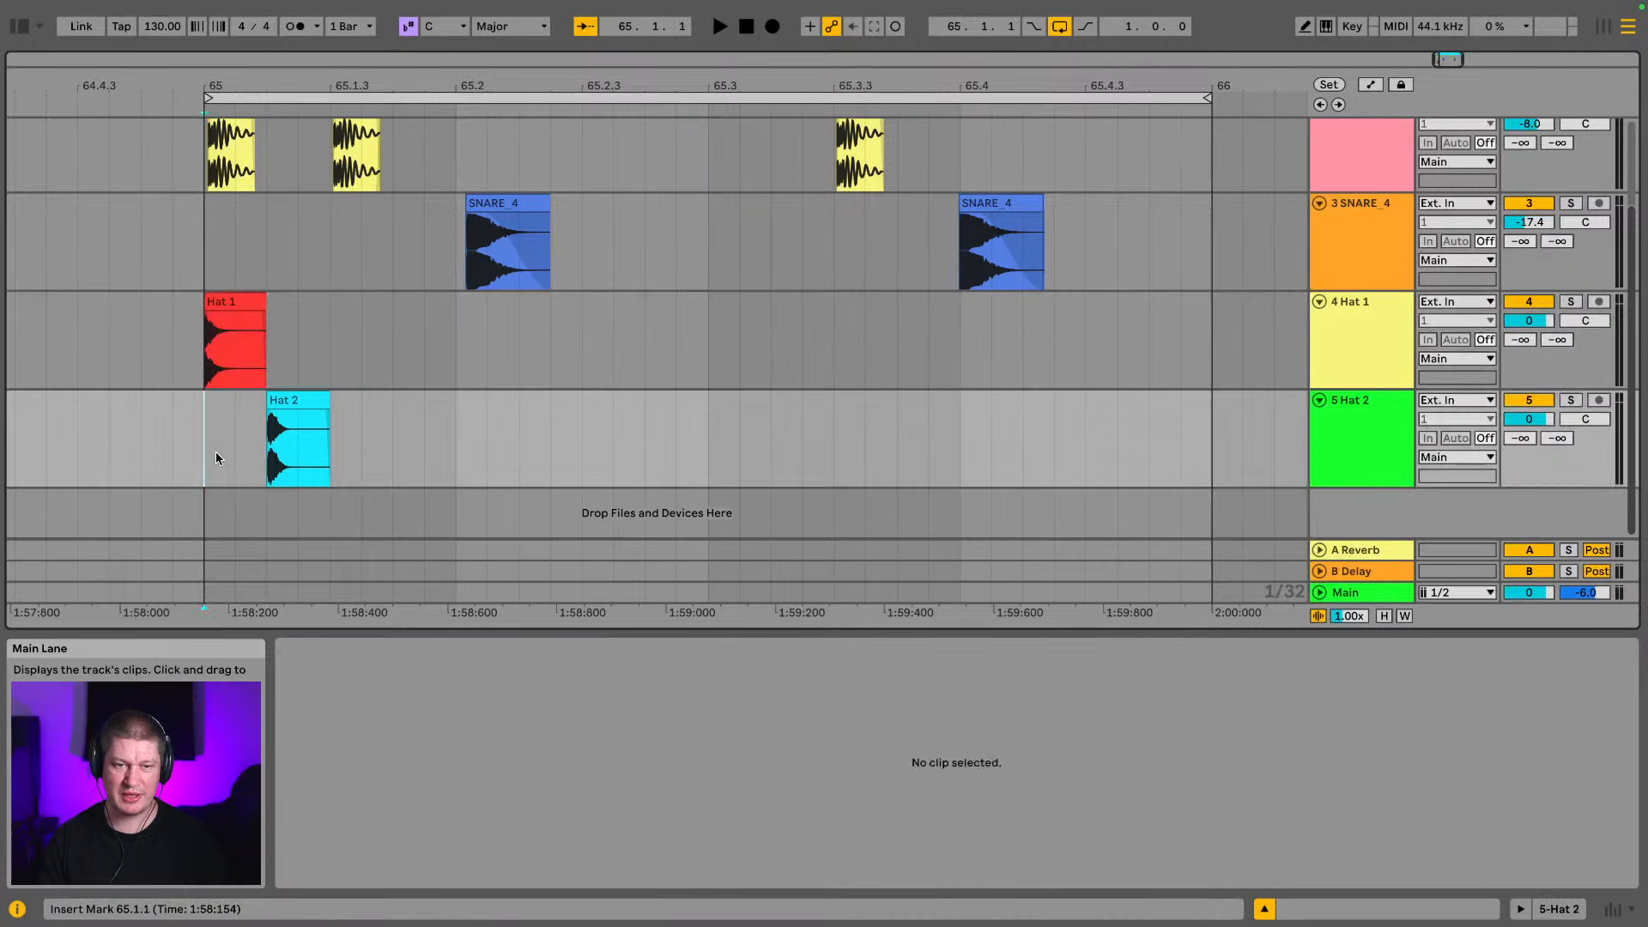
pyautogui.press('space')
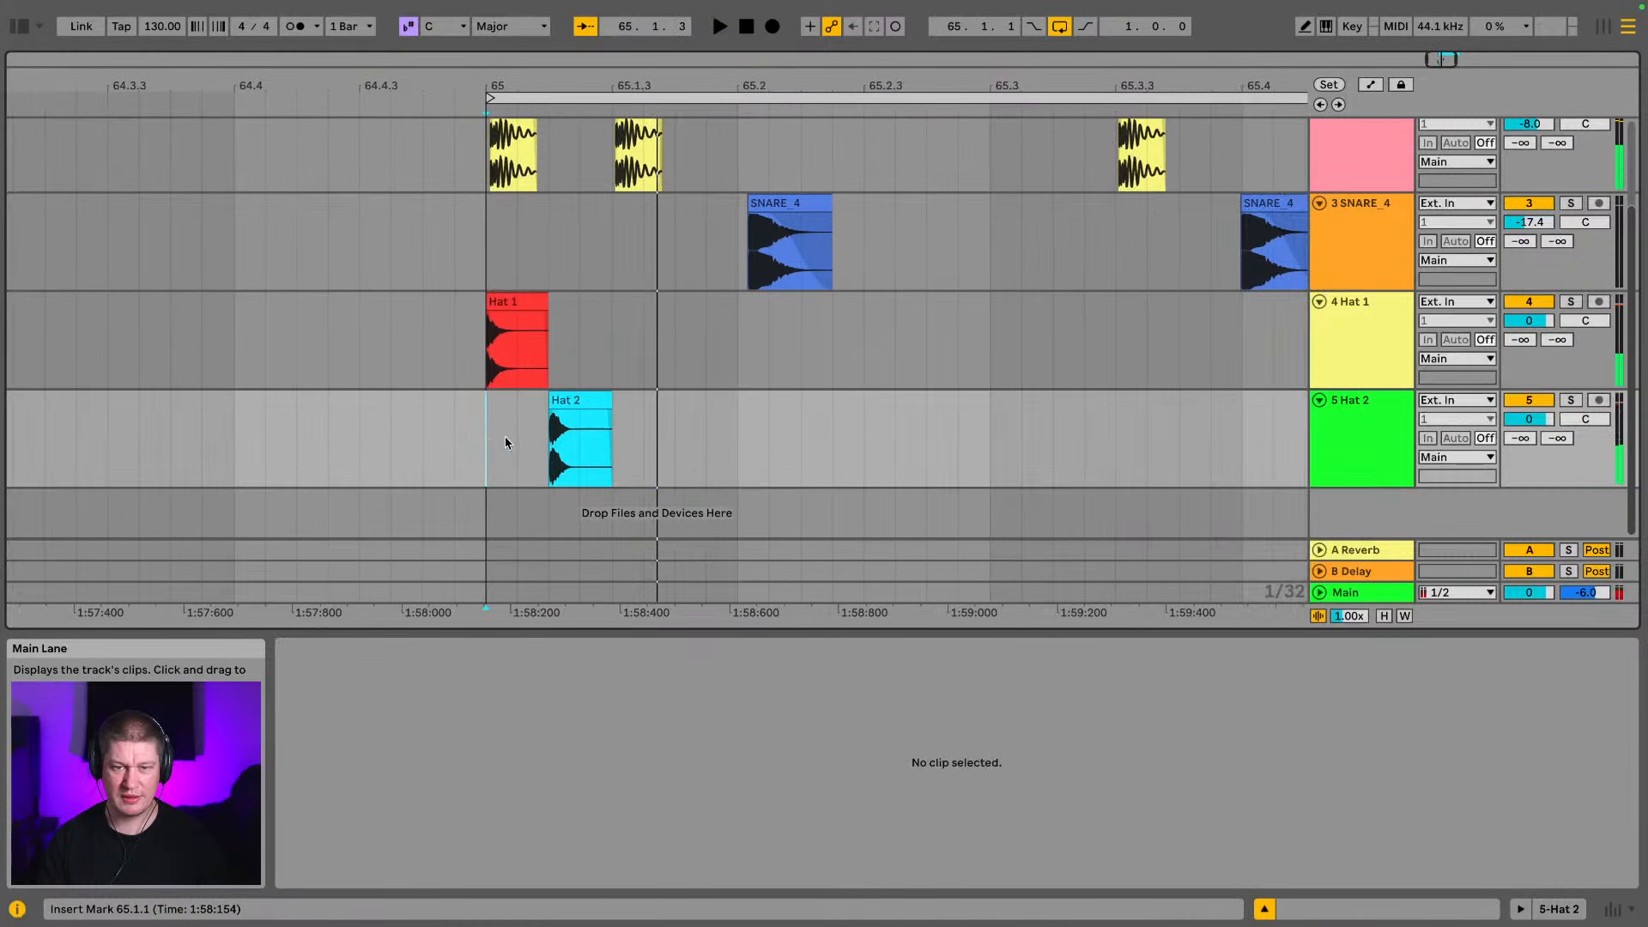
pyautogui.moveTo(616, 431); pyautogui.dragTo(491, 338)
pyautogui.hotkey('ctrl', 'd')
pyautogui.hotkey('ctrl', 'd')
pyautogui.hotkey('ctrl', 'd')
pyautogui.hotkey('ctrl', 'd')
pyautogui.hotkey('ctrl', 'd')
pyautogui.hotkey('ctrl', 'd')
pyautogui.hotkey('ctrl', 'd')
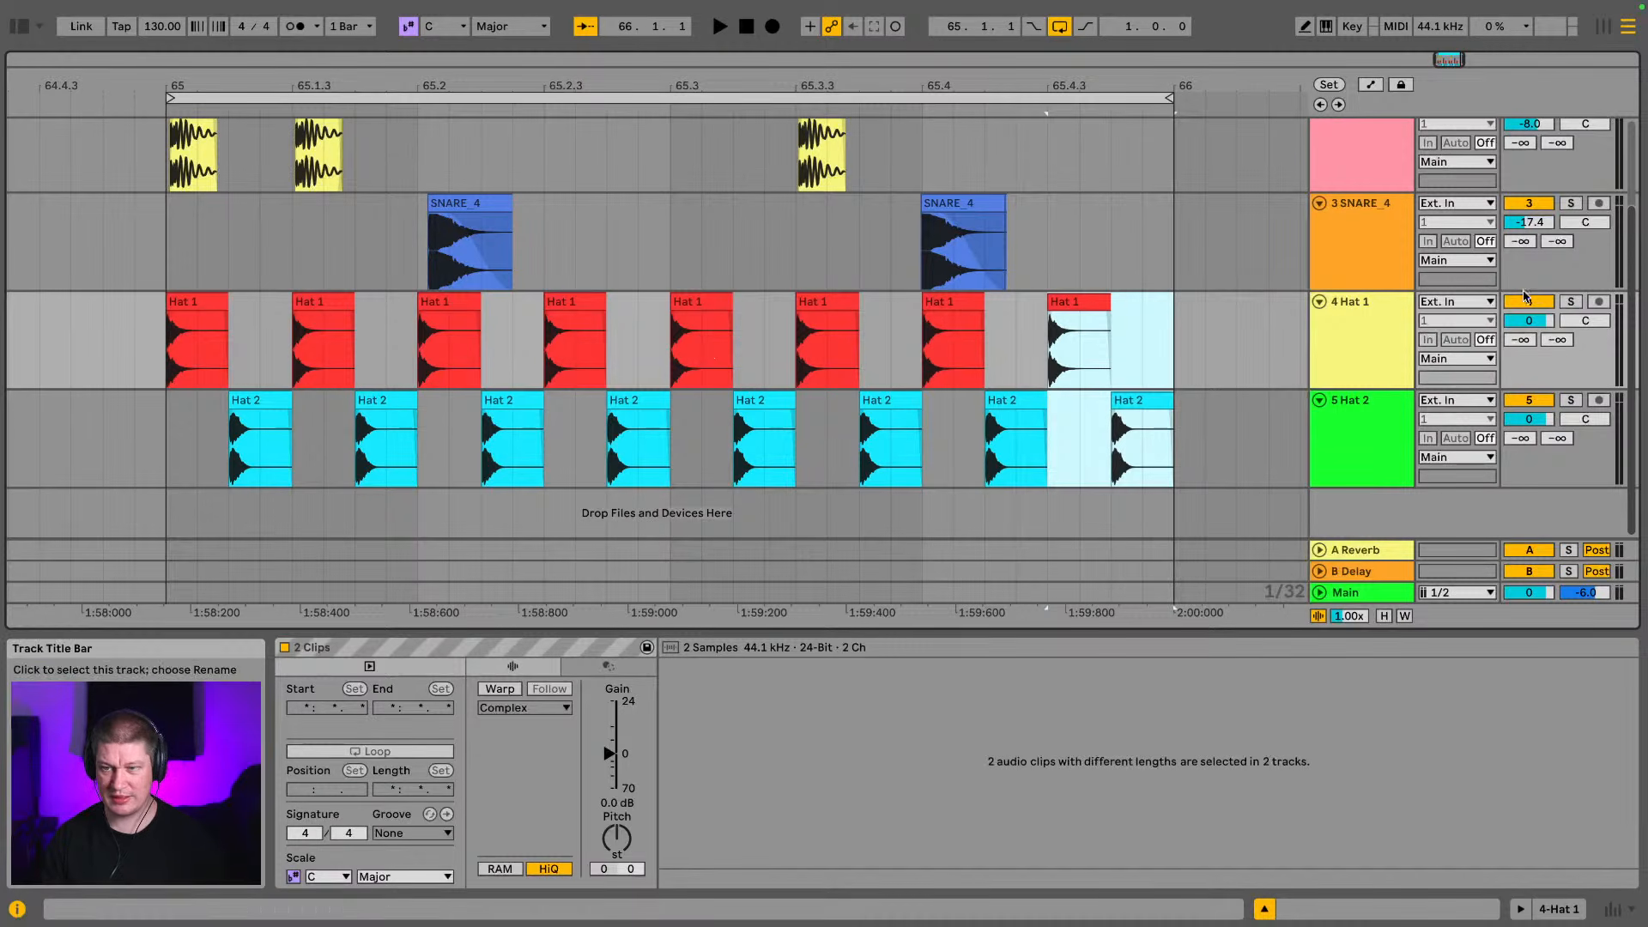
# Solo the Hat 1 and Hat 2 tracks and play the alternating hat pattern
pyautogui.click(1571, 301)
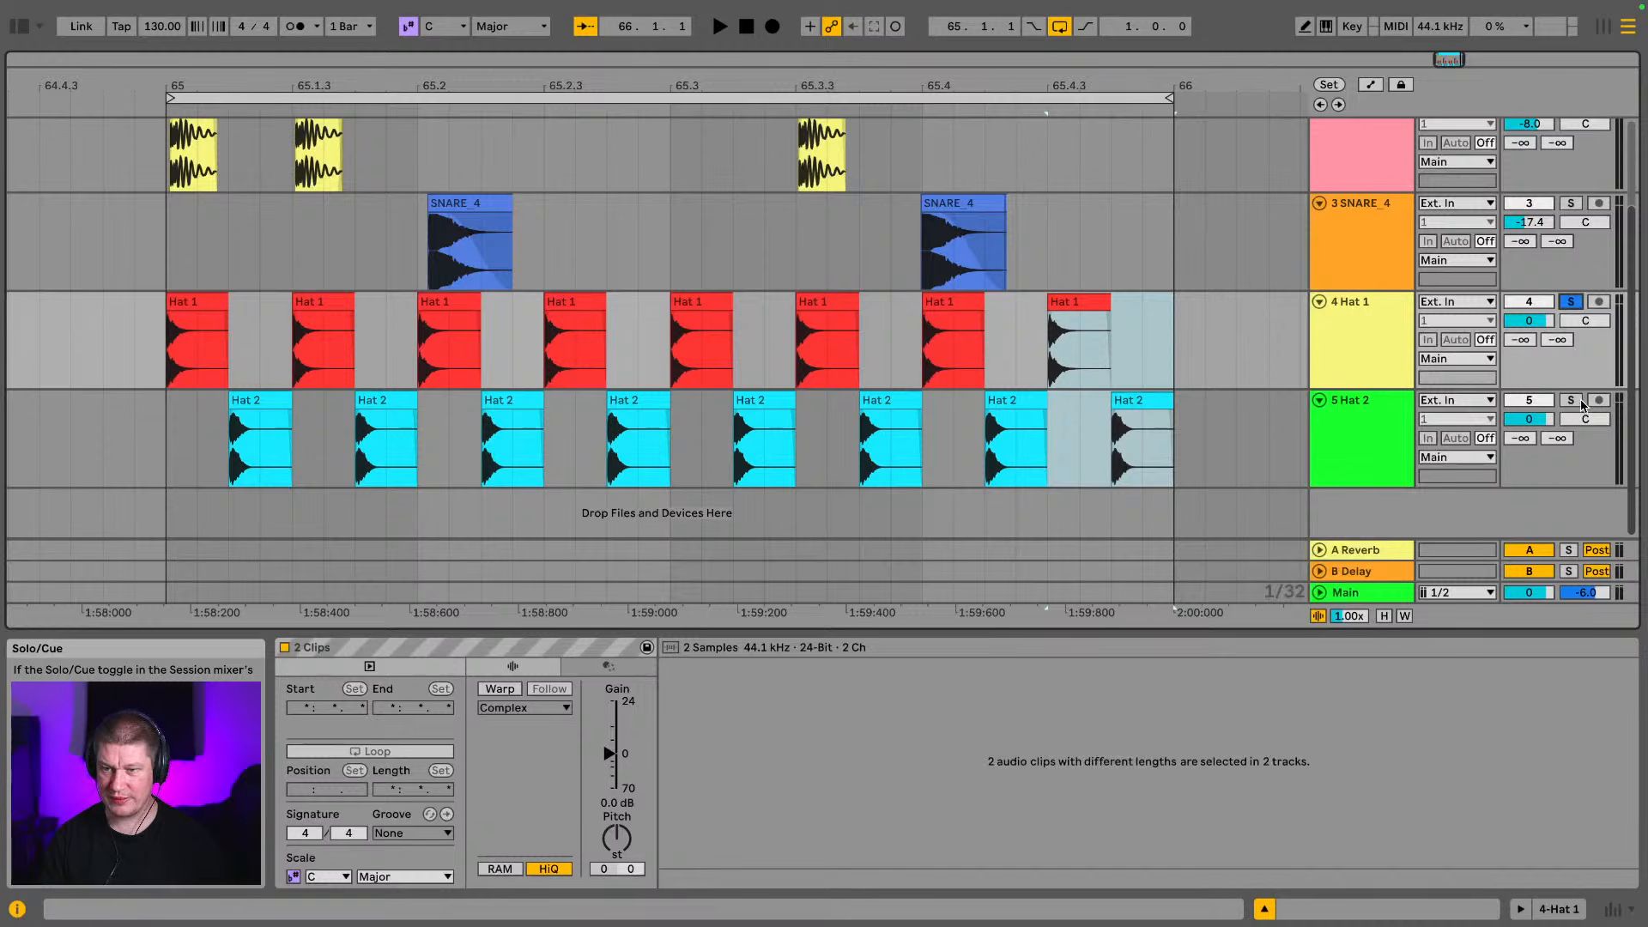
pyautogui.click(1572, 401)
pyautogui.press('space')
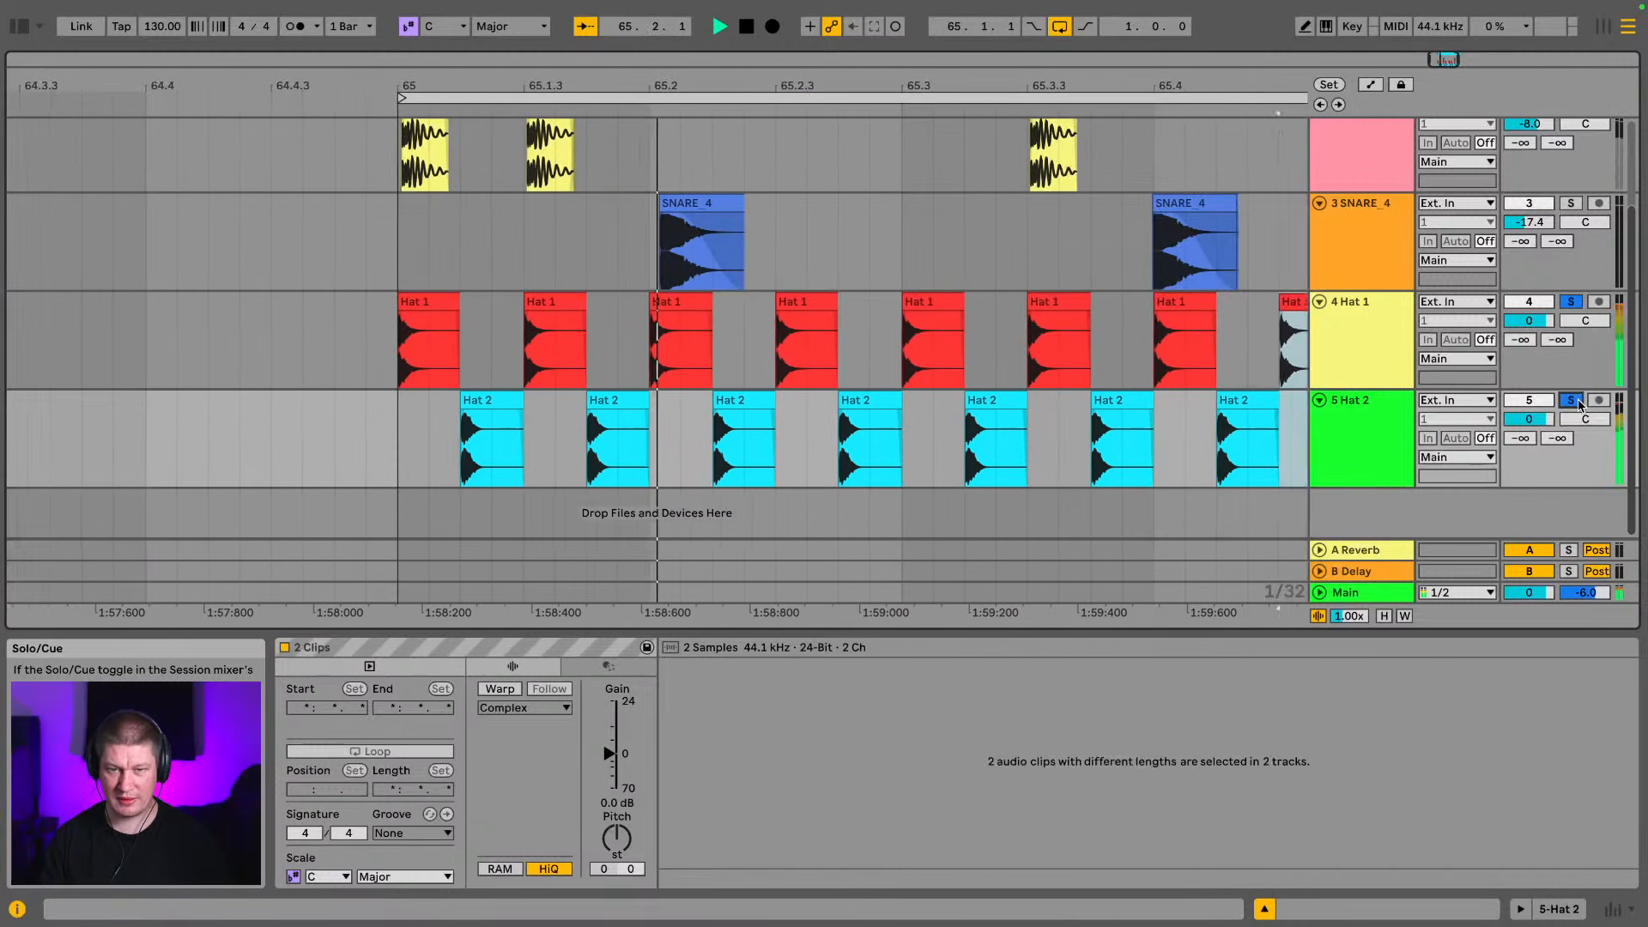
# Select both hat tracks in the mixer and lower their volumes together to -9.4 dB during playback
pyautogui.press('Tab')
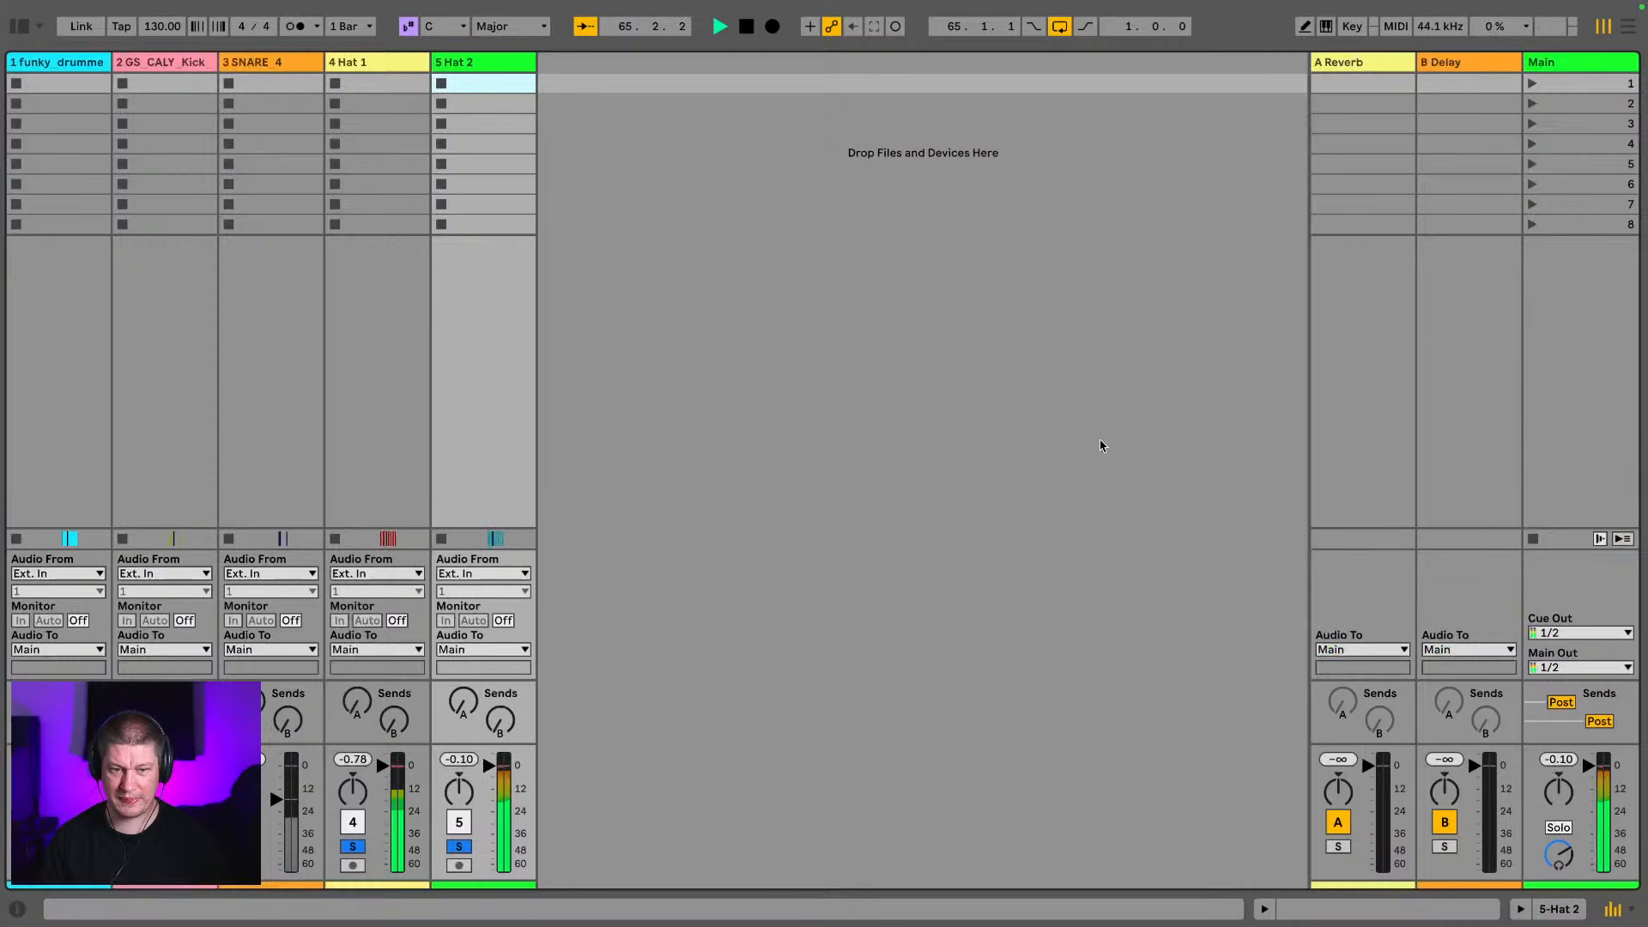
pyautogui.click(385, 65)
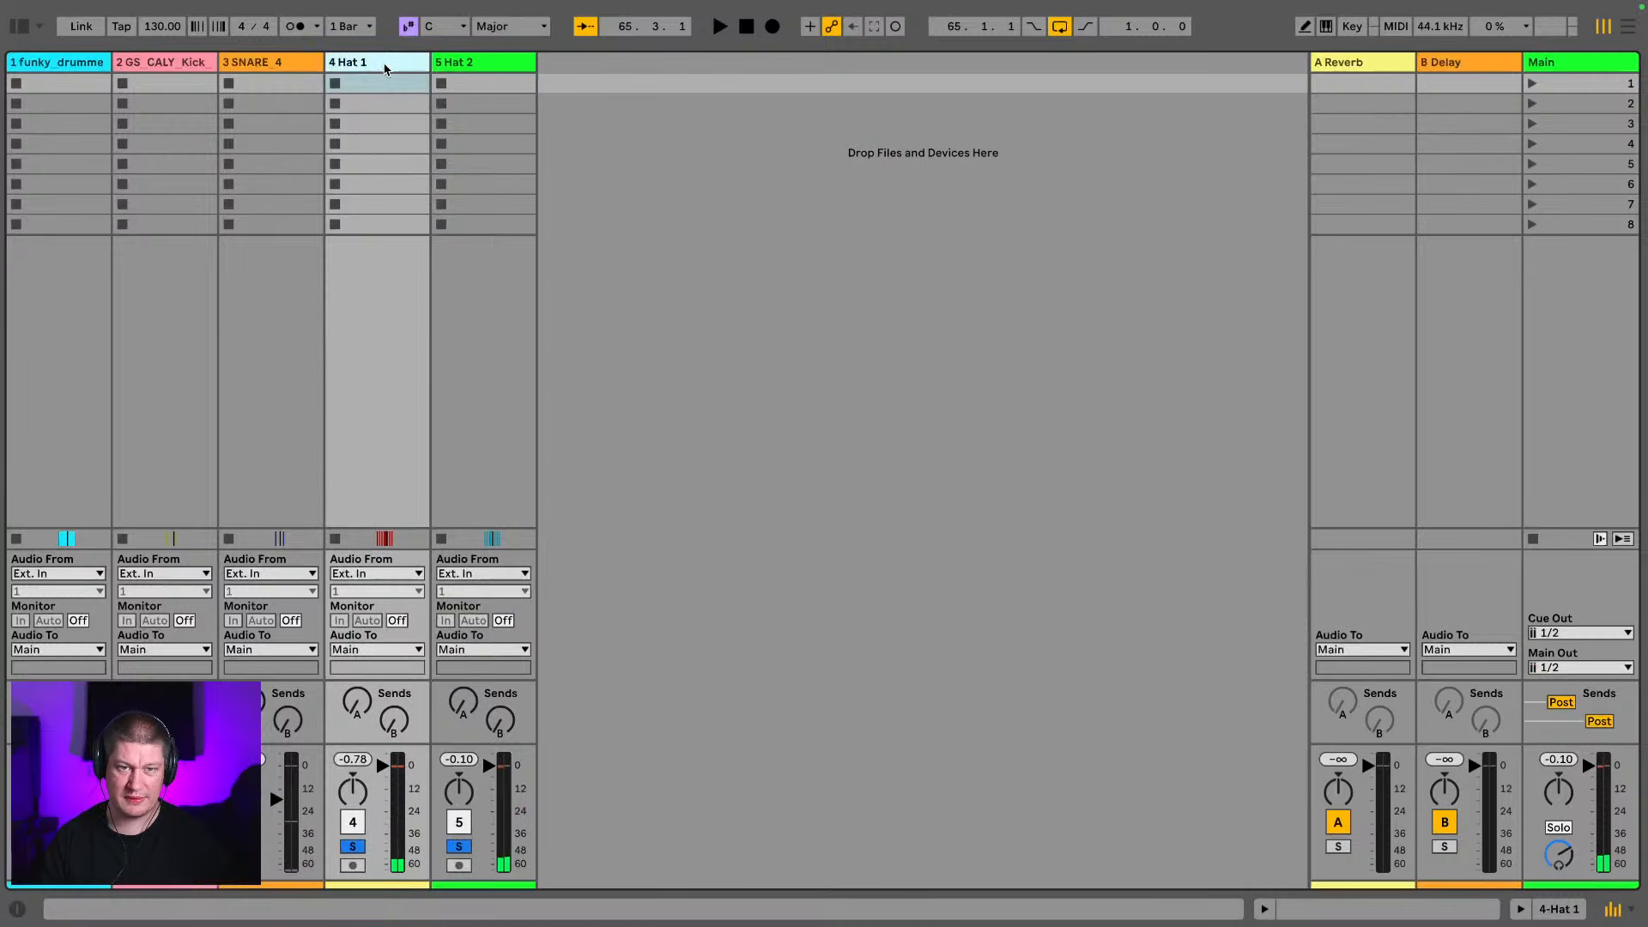
pyautogui.click(450, 65)
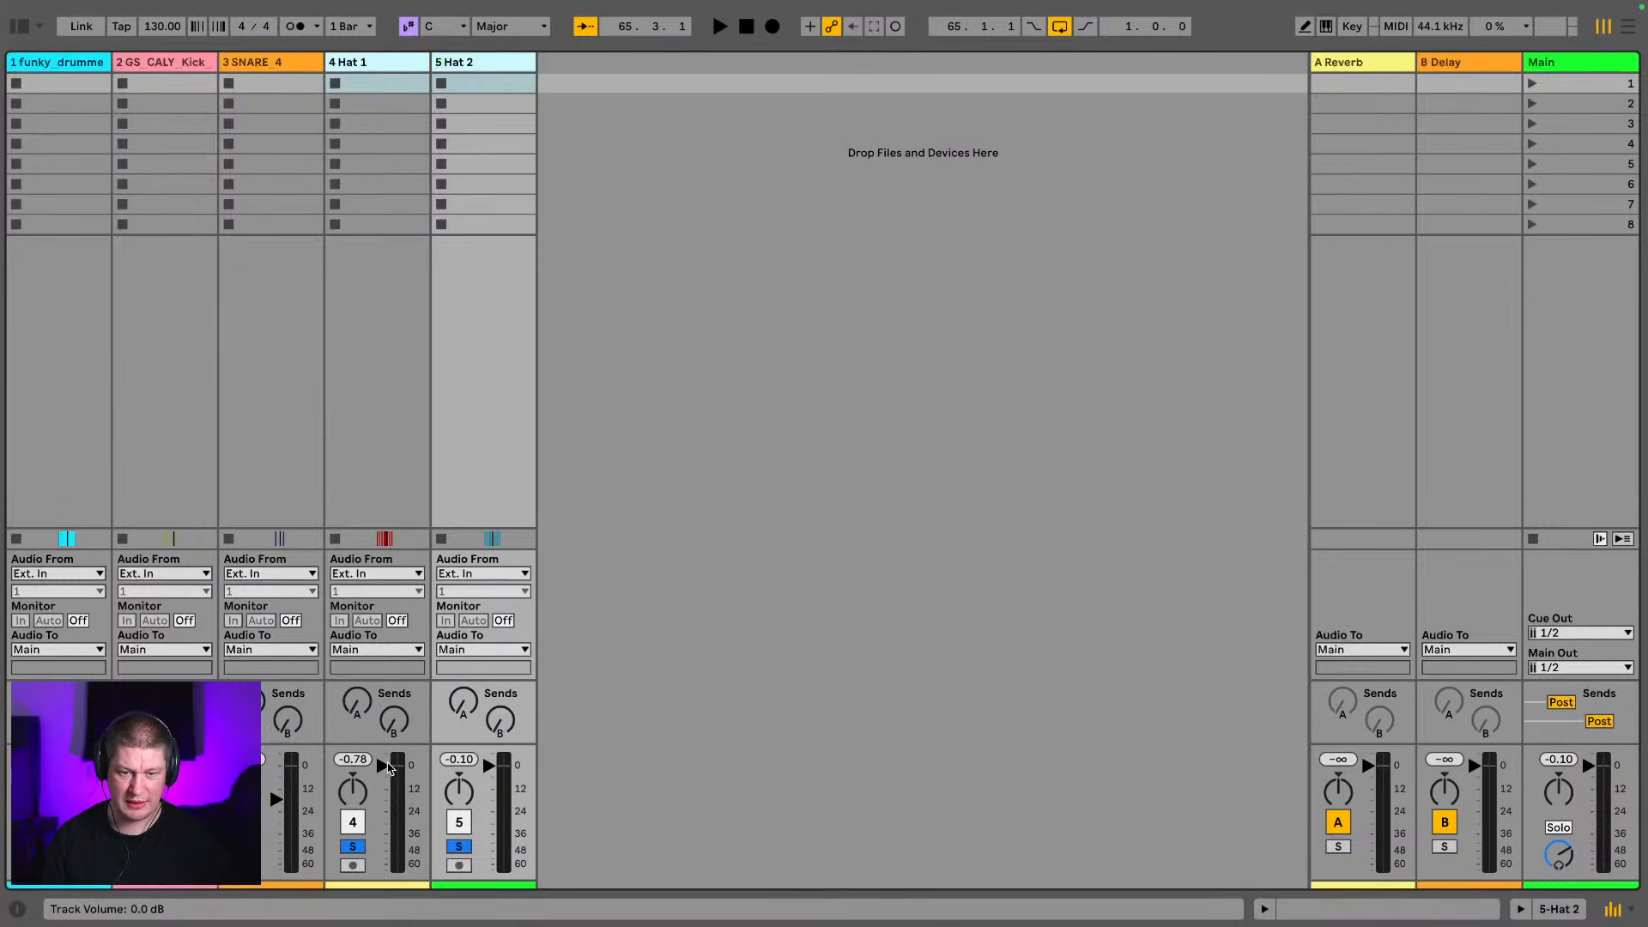
pyautogui.moveTo(384, 766); pyautogui.dragTo(384, 779)
pyautogui.press('space')
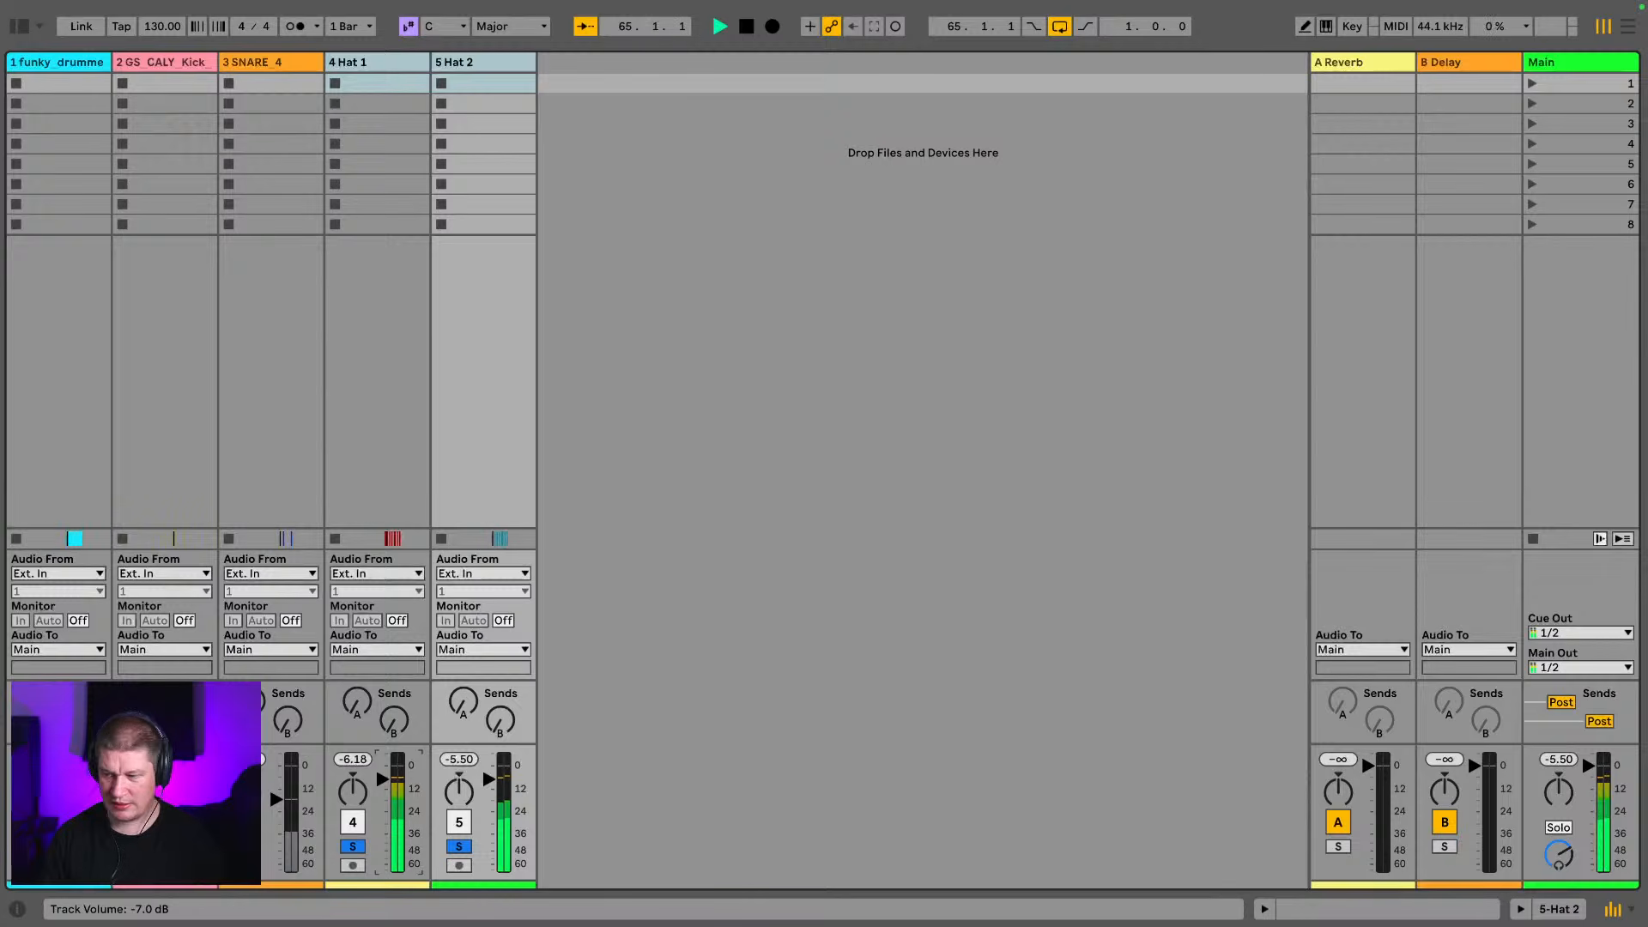
pyautogui.press('space')
pyautogui.press('Tab')
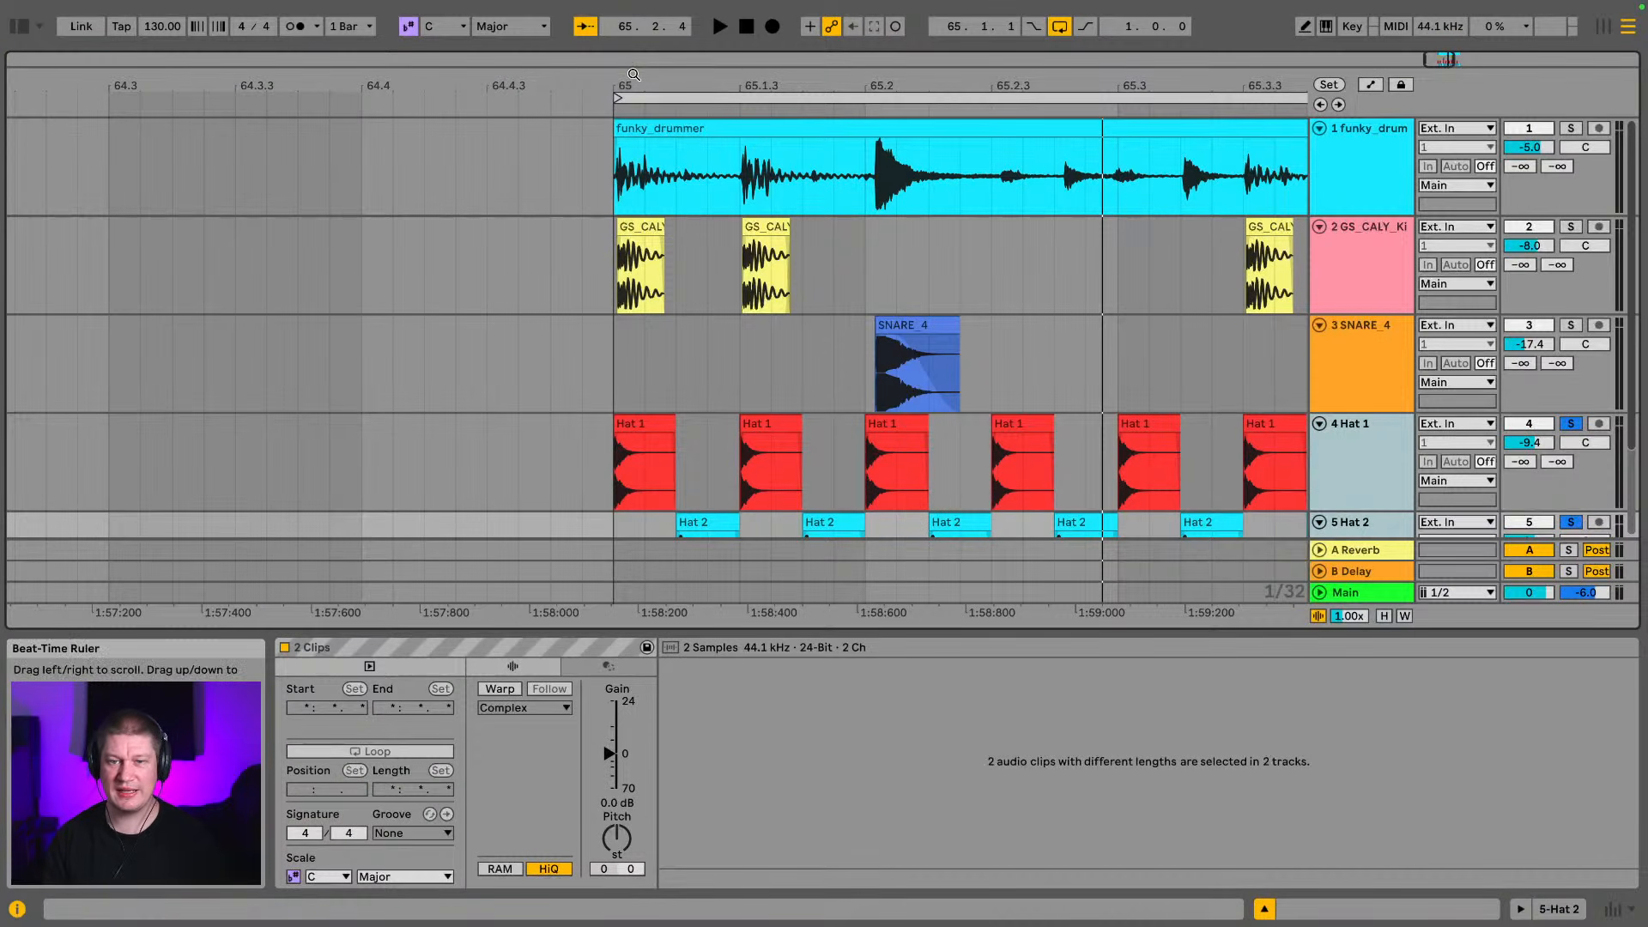
# Move the funky_drummer track directly above Hat 1 and shift the first Hat 1 clip later to match the break's first hit
pyautogui.click(1400, 168)
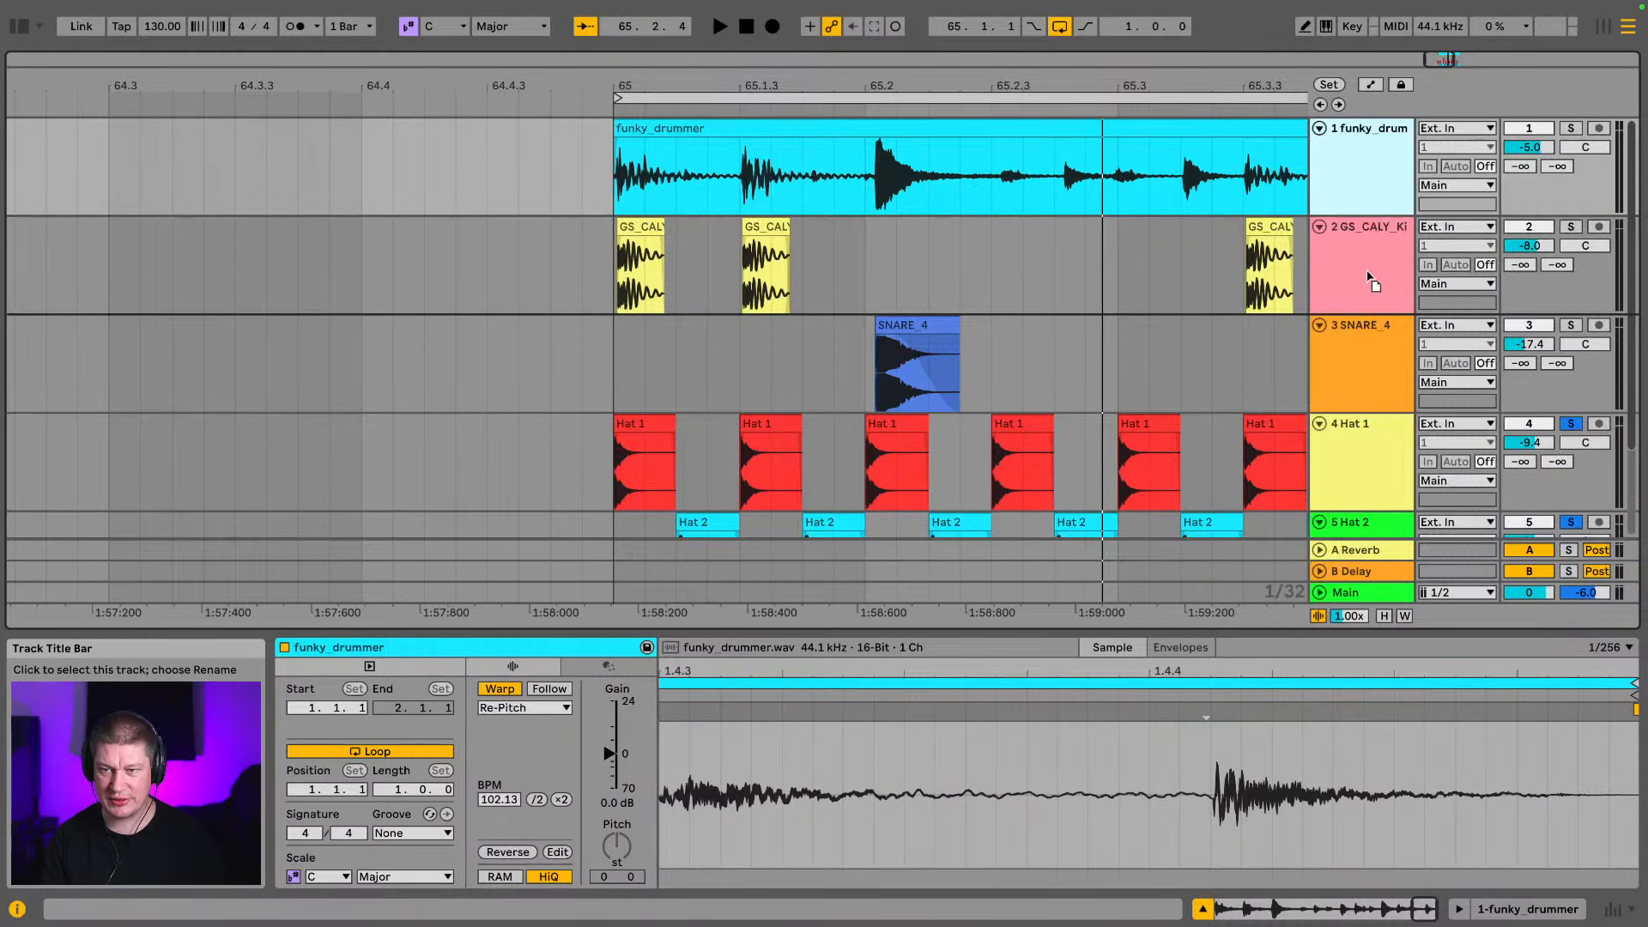
pyautogui.moveTo(1368, 367); pyautogui.dragTo(1372, 412)
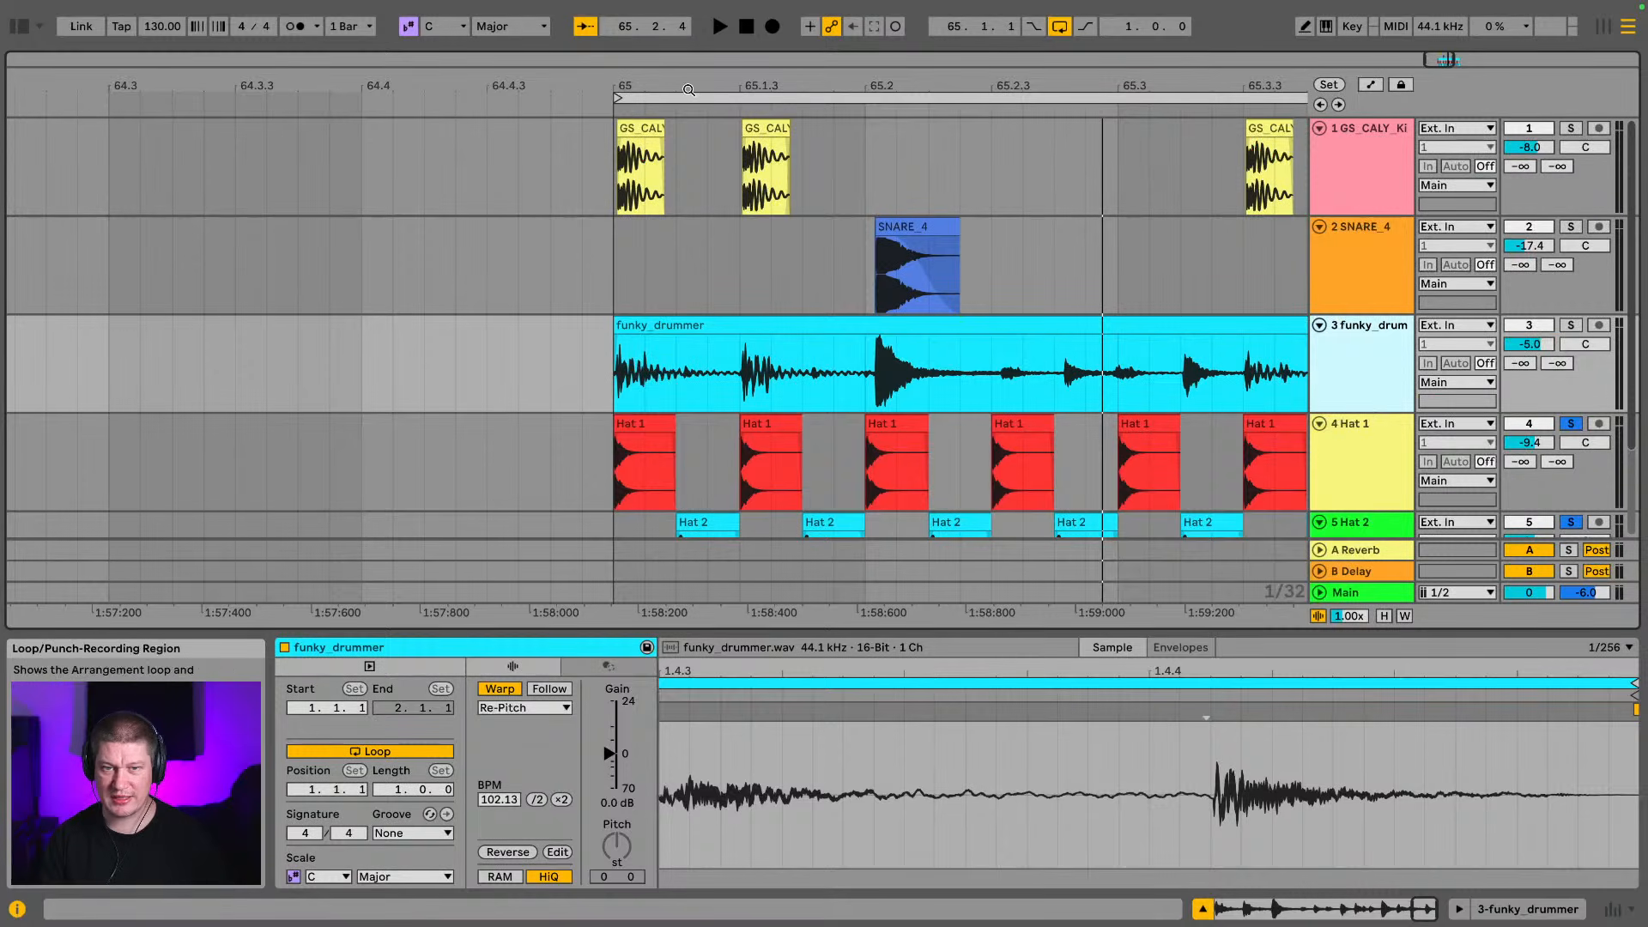
pyautogui.moveTo(661, 86); pyautogui.dragTo(793, 111)
pyautogui.moveTo(518, 86); pyautogui.dragTo(544, 99)
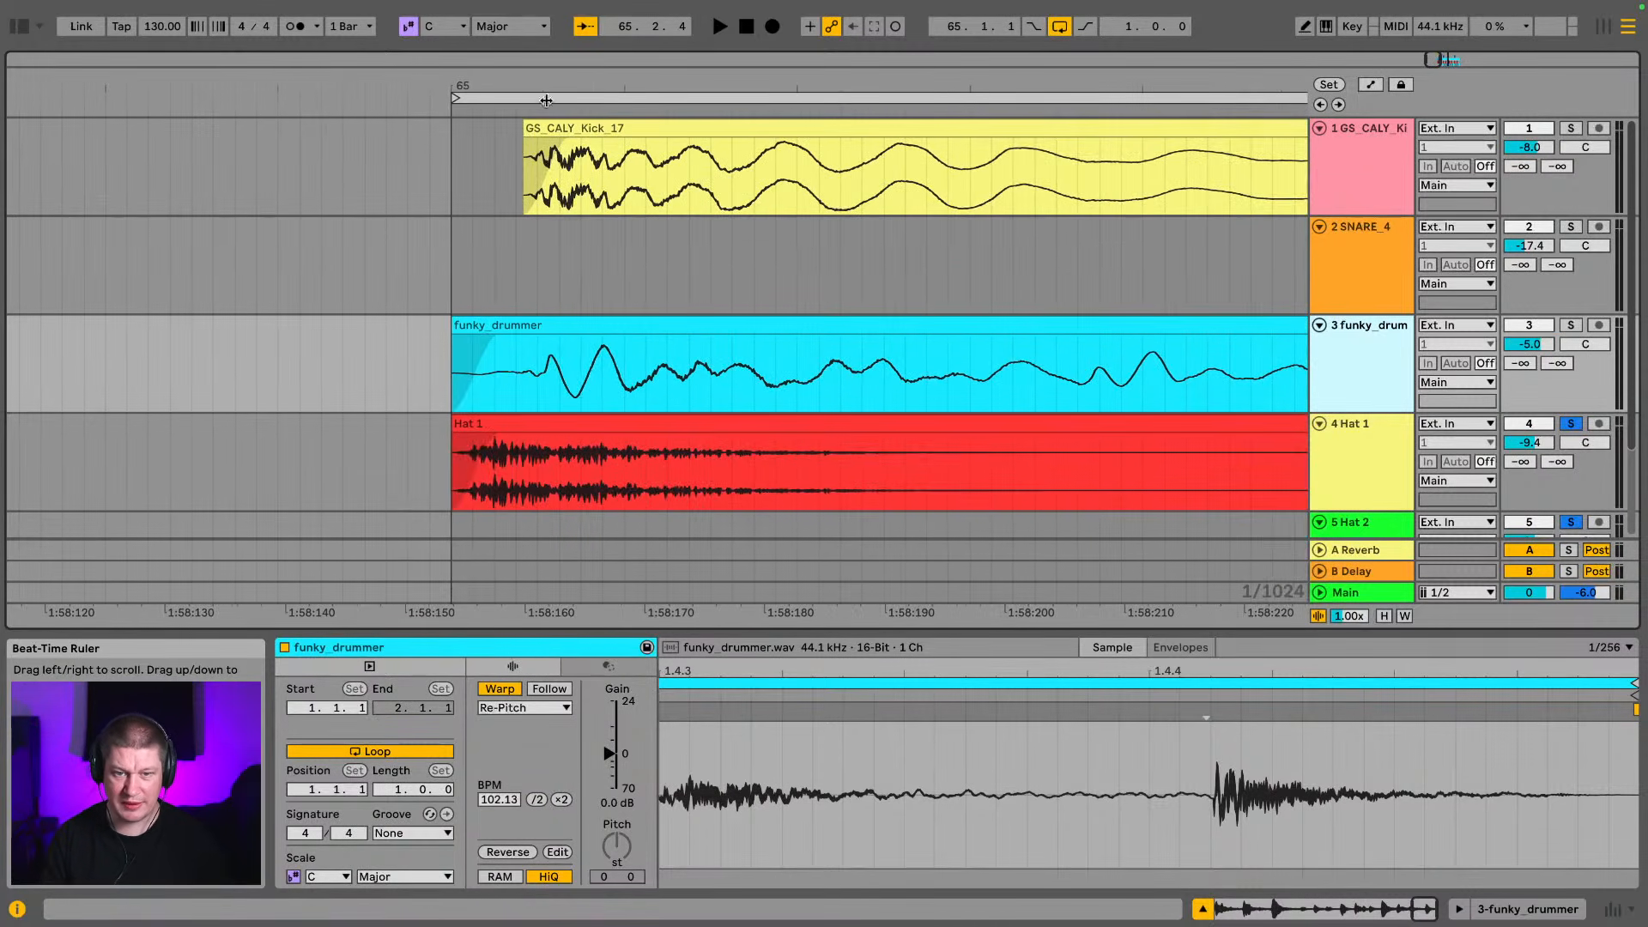
pyautogui.moveTo(516, 429); pyautogui.dragTo(591, 444)
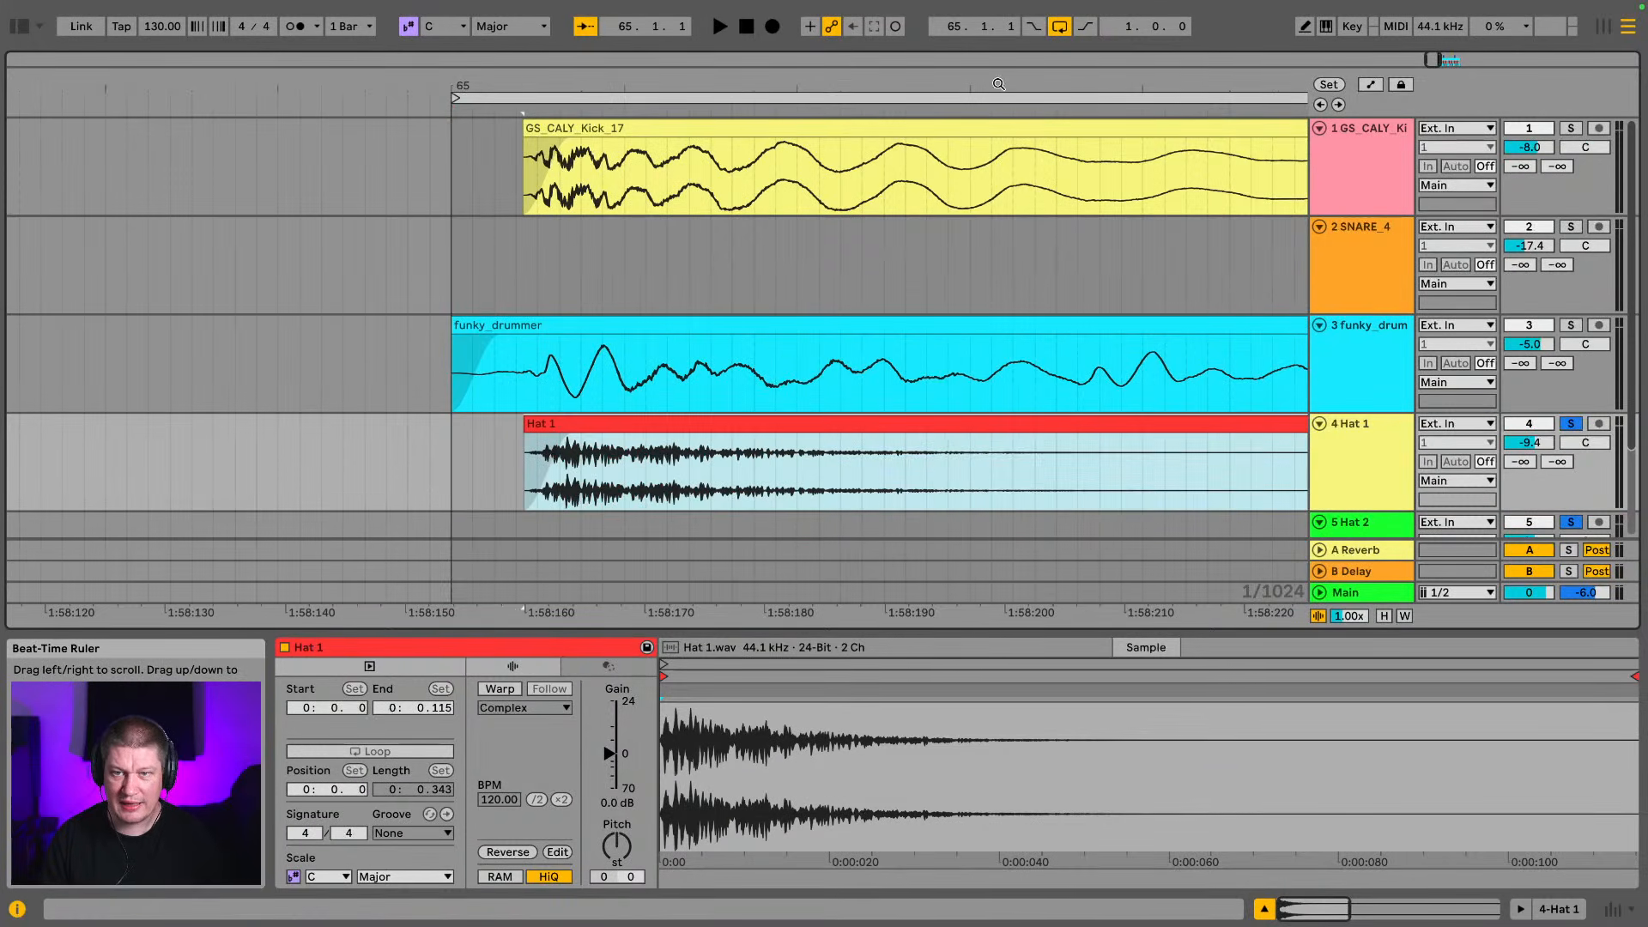
# Shift the Hat 2 clip at 65.1.2 and the Hat 1 clip at 65.1.3 later to match the break's hits
pyautogui.moveTo(996, 87); pyautogui.dragTo(208, 81)
pyautogui.scroll(-3, 1116, 393)
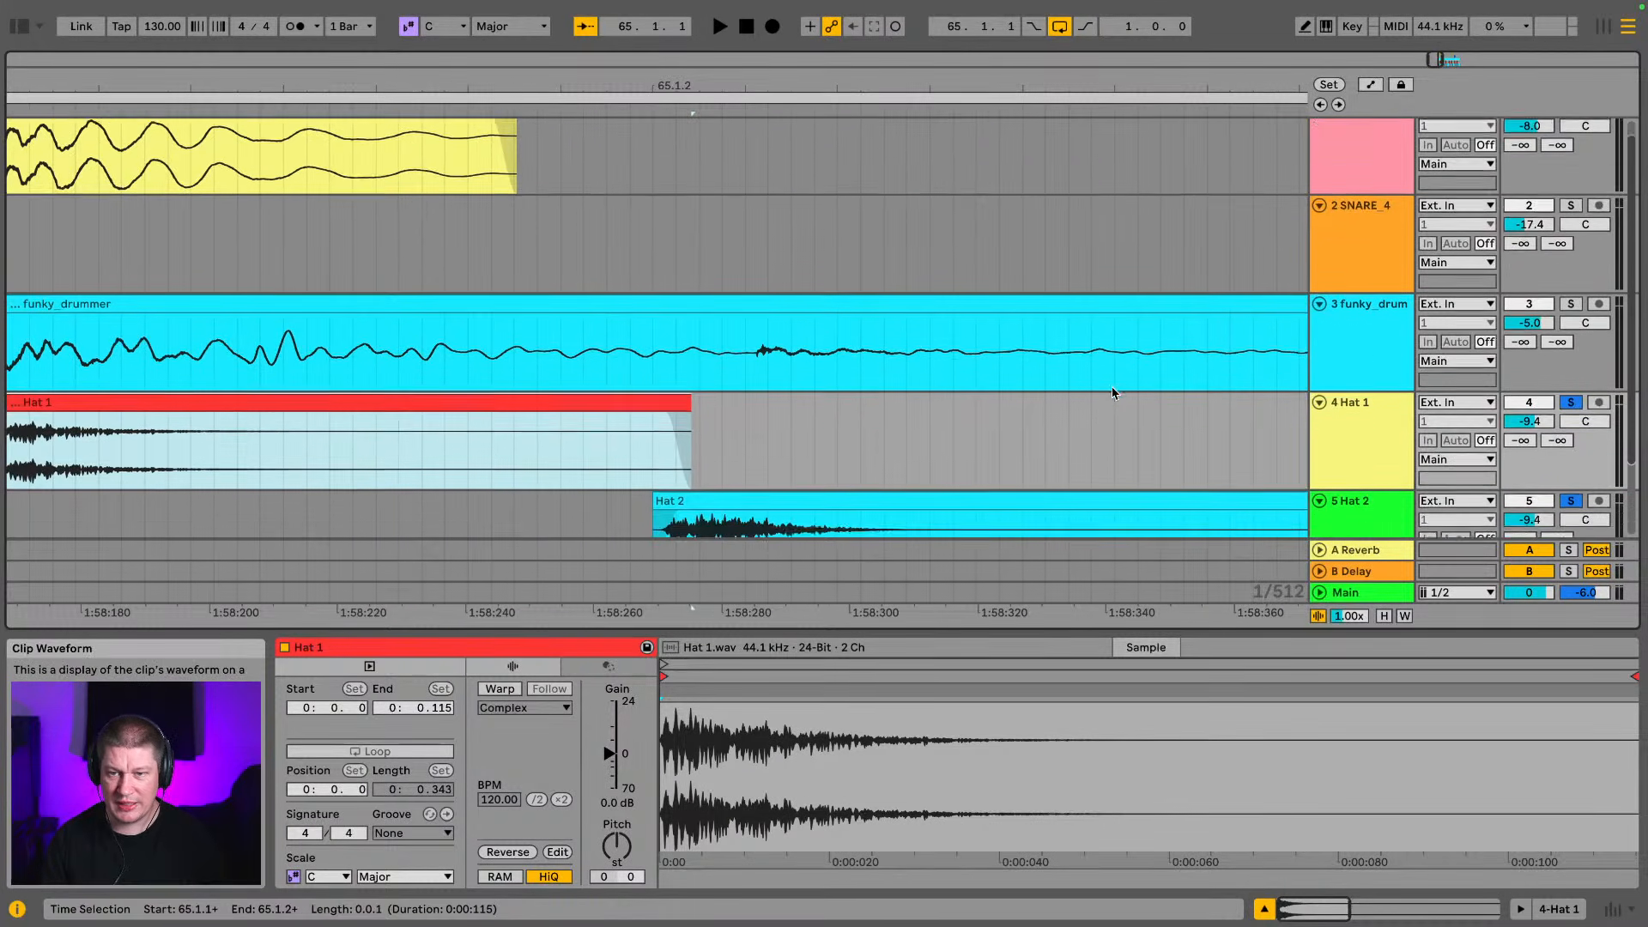
pyautogui.click(774, 399)
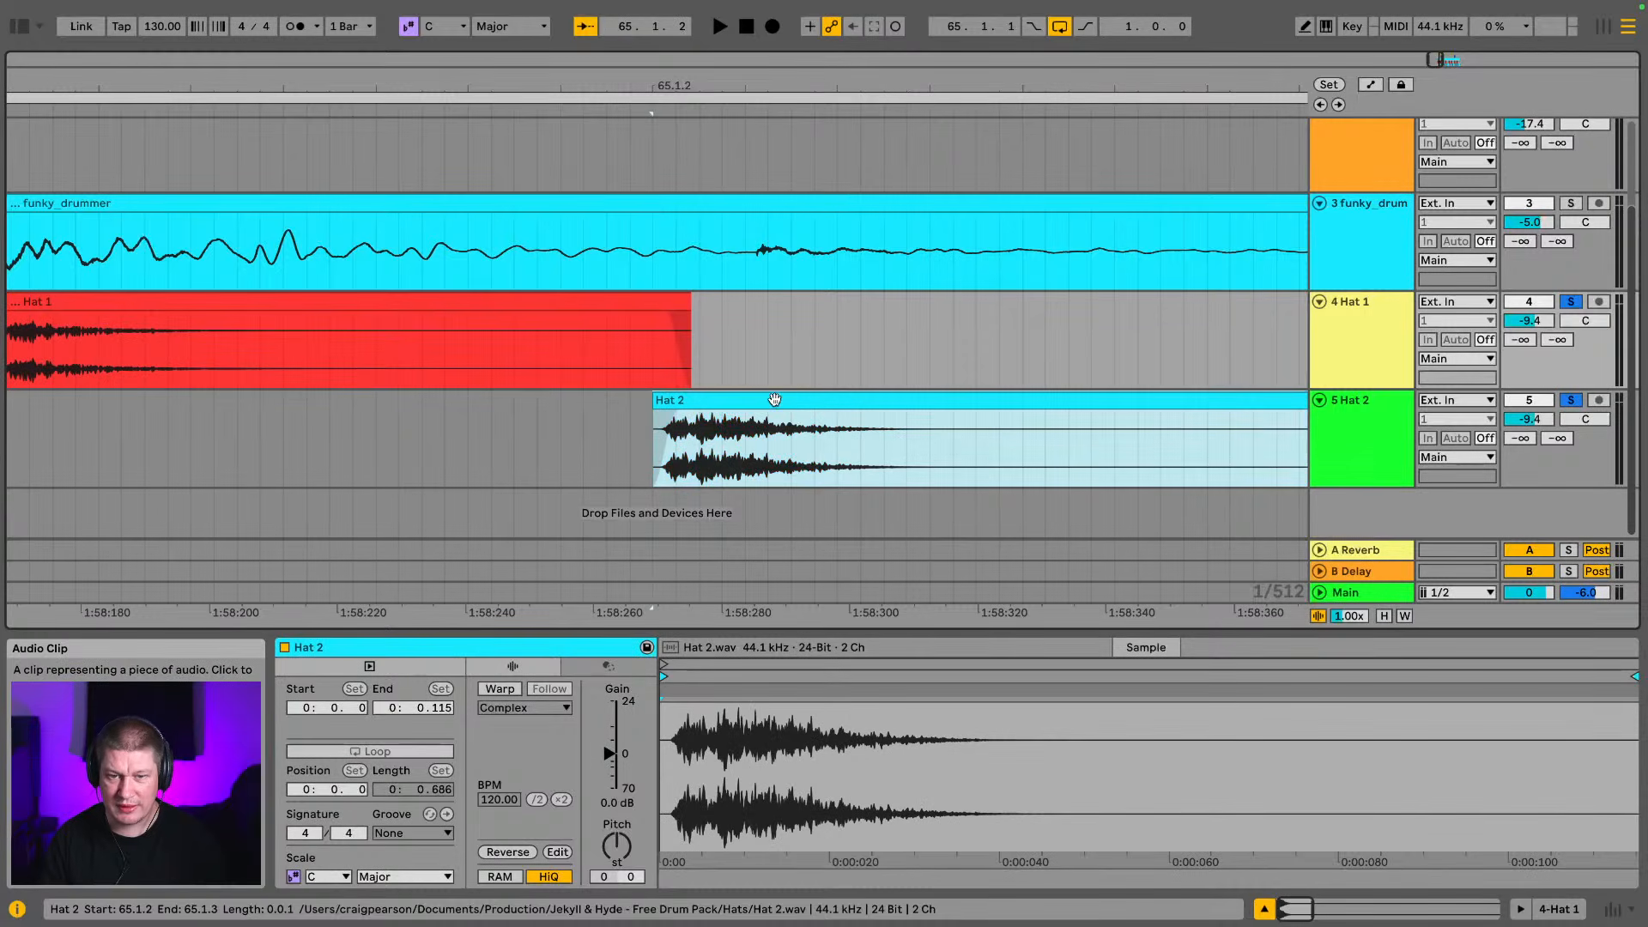
pyautogui.moveTo(775, 399); pyautogui.dragTo(872, 408)
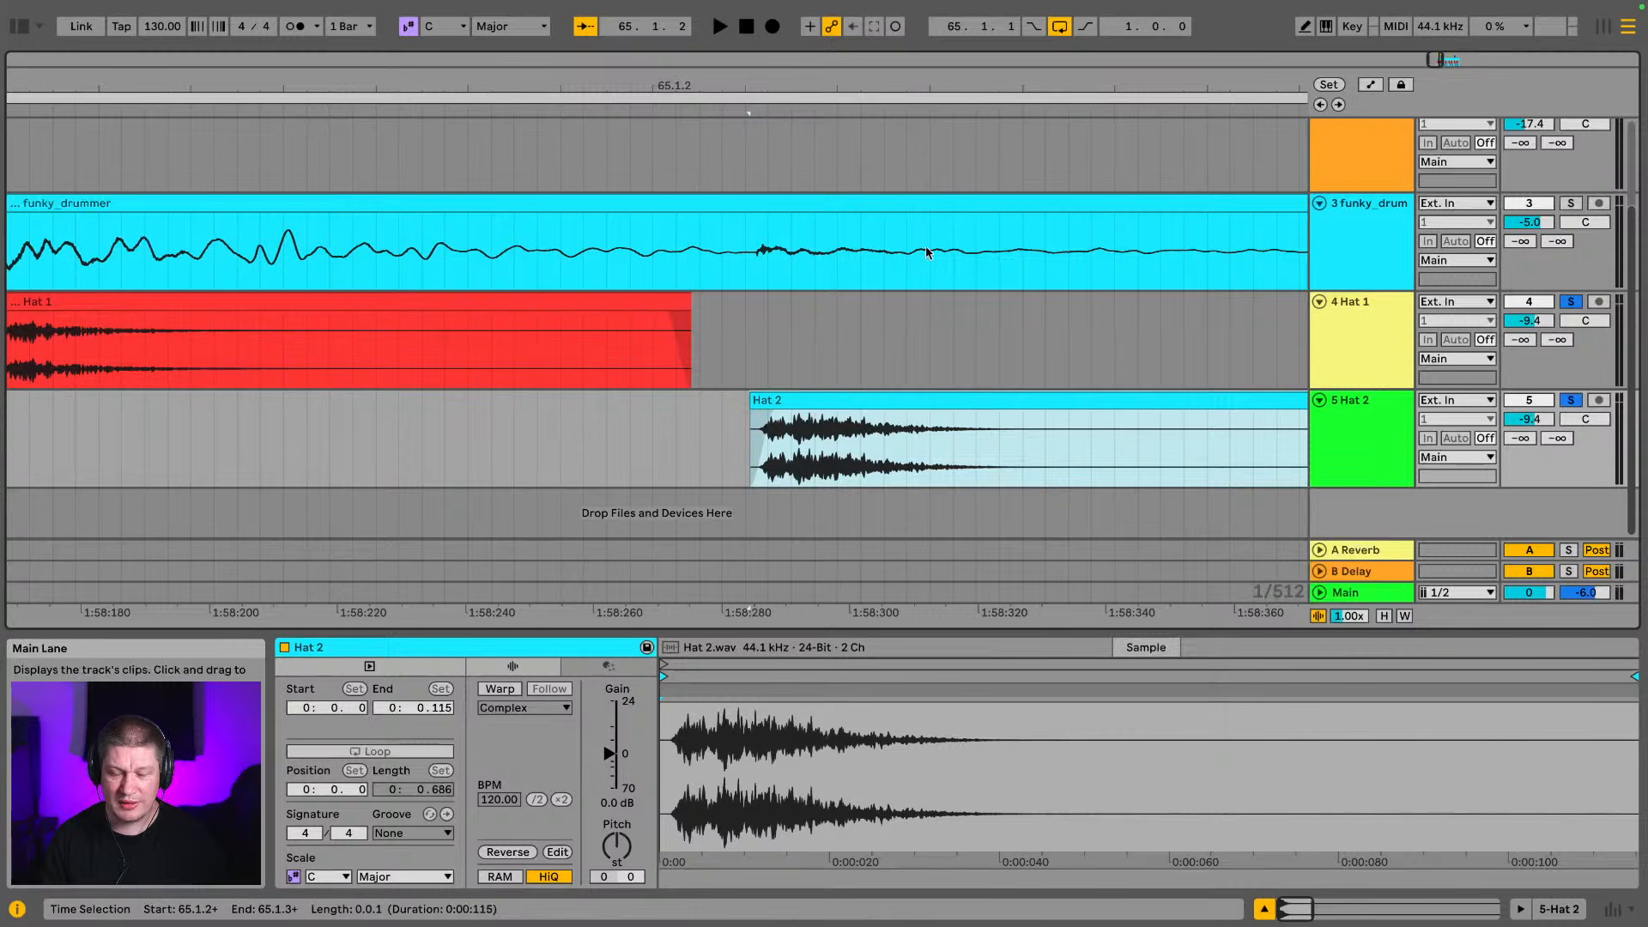
pyautogui.moveTo(989, 87); pyautogui.dragTo(488, 141)
pyautogui.moveTo(621, 91); pyautogui.dragTo(626, 139)
pyautogui.moveTo(596, 296); pyautogui.dragTo(670, 297)
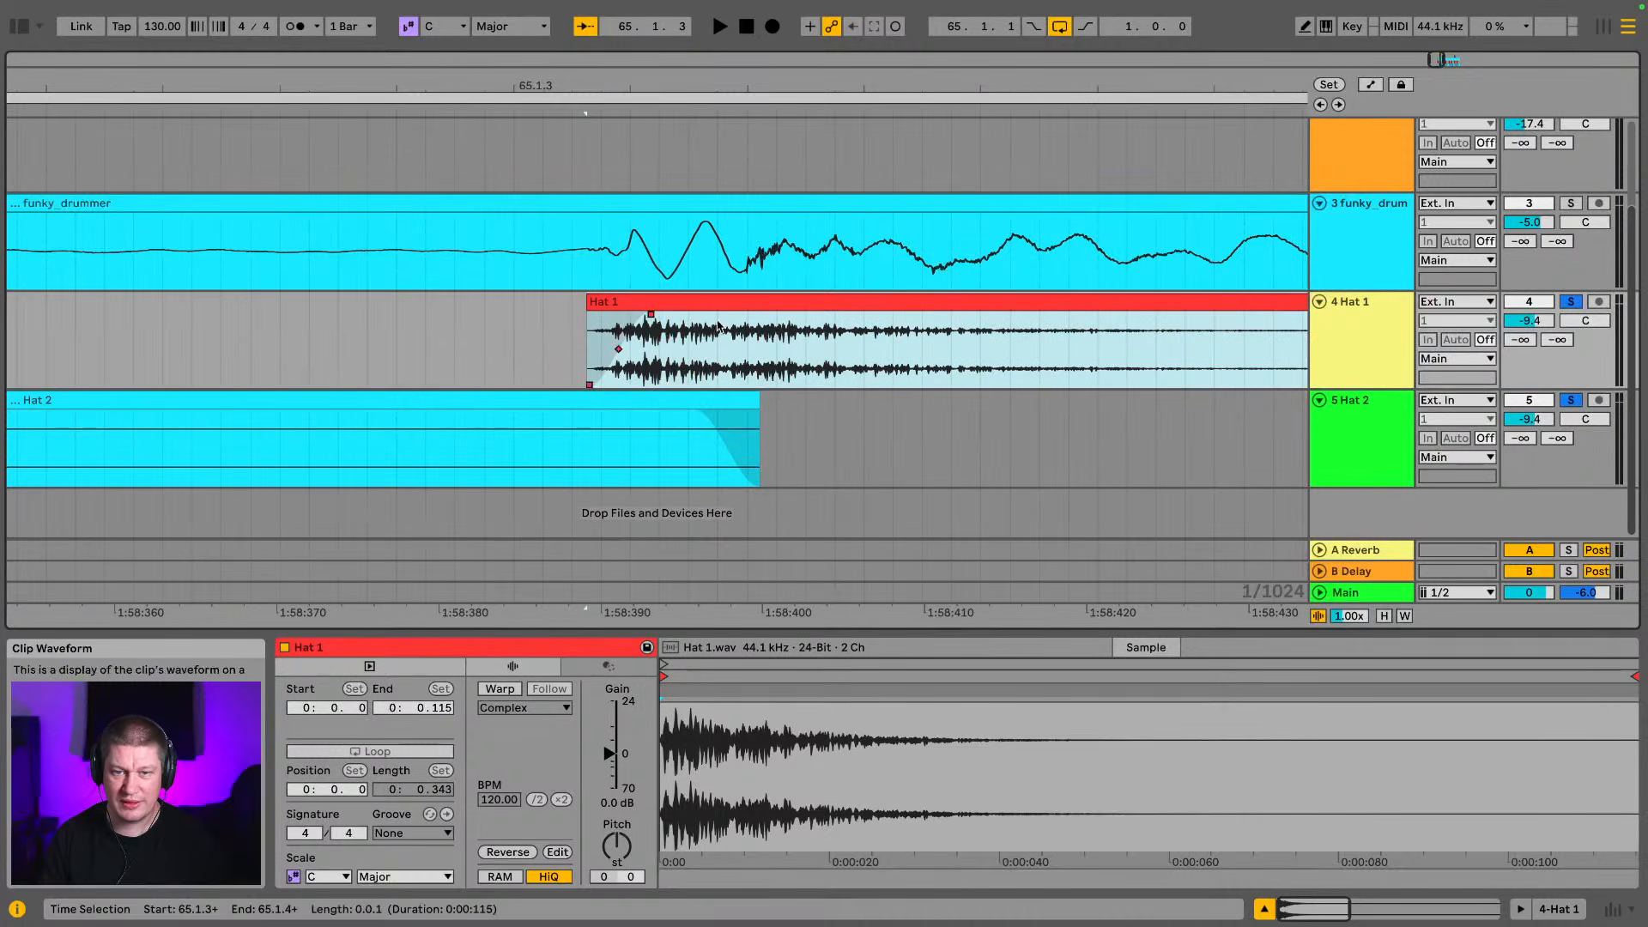
# Shift the Hat 2 clip at 65.1.4 later to the break's hit and the Hat 1 clip at 65.2 later to the snare clip's start
pyautogui.moveTo(1037, 87); pyautogui.dragTo(197, 62)
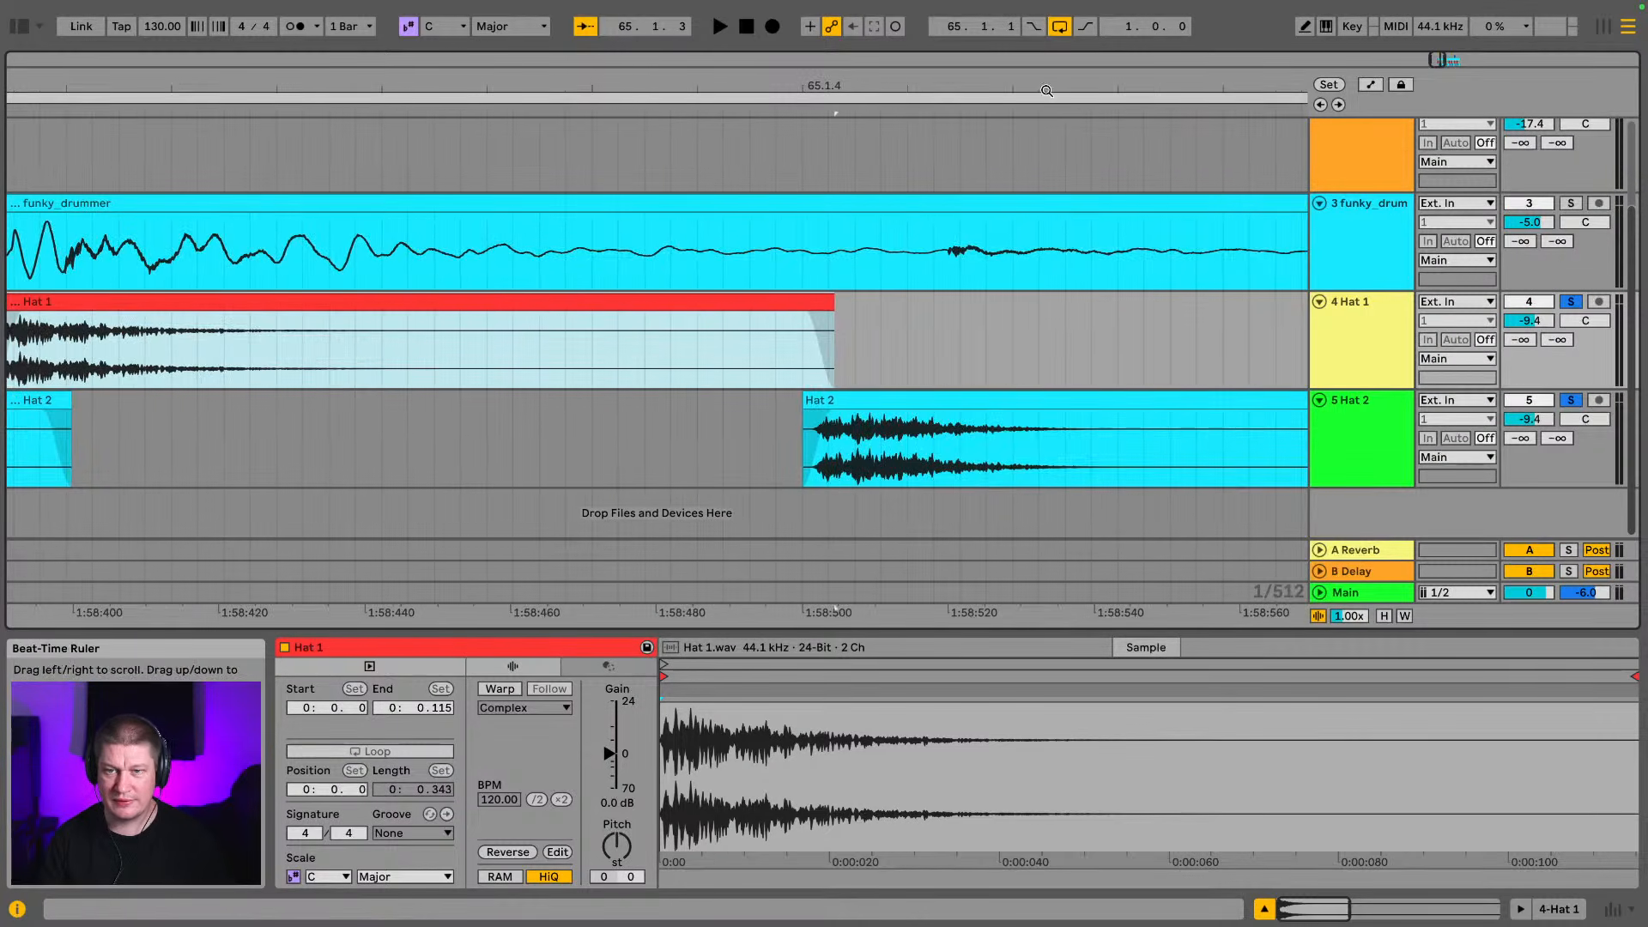
pyautogui.moveTo(1047, 87); pyautogui.dragTo(935, 130)
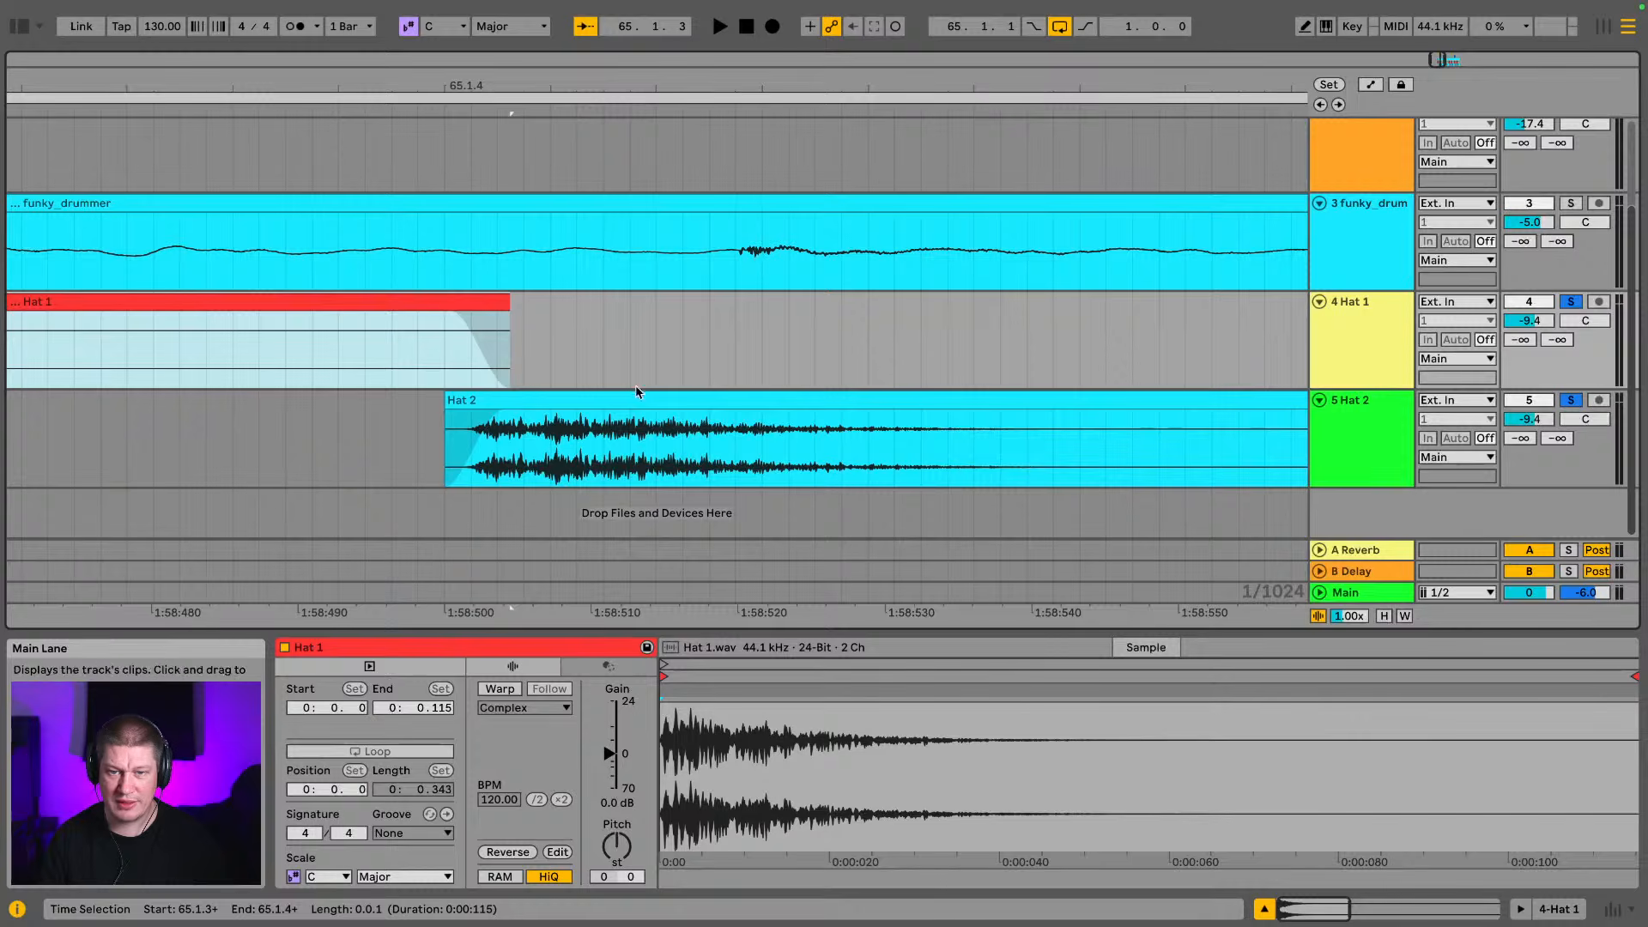
pyautogui.moveTo(636, 407); pyautogui.dragTo(905, 416)
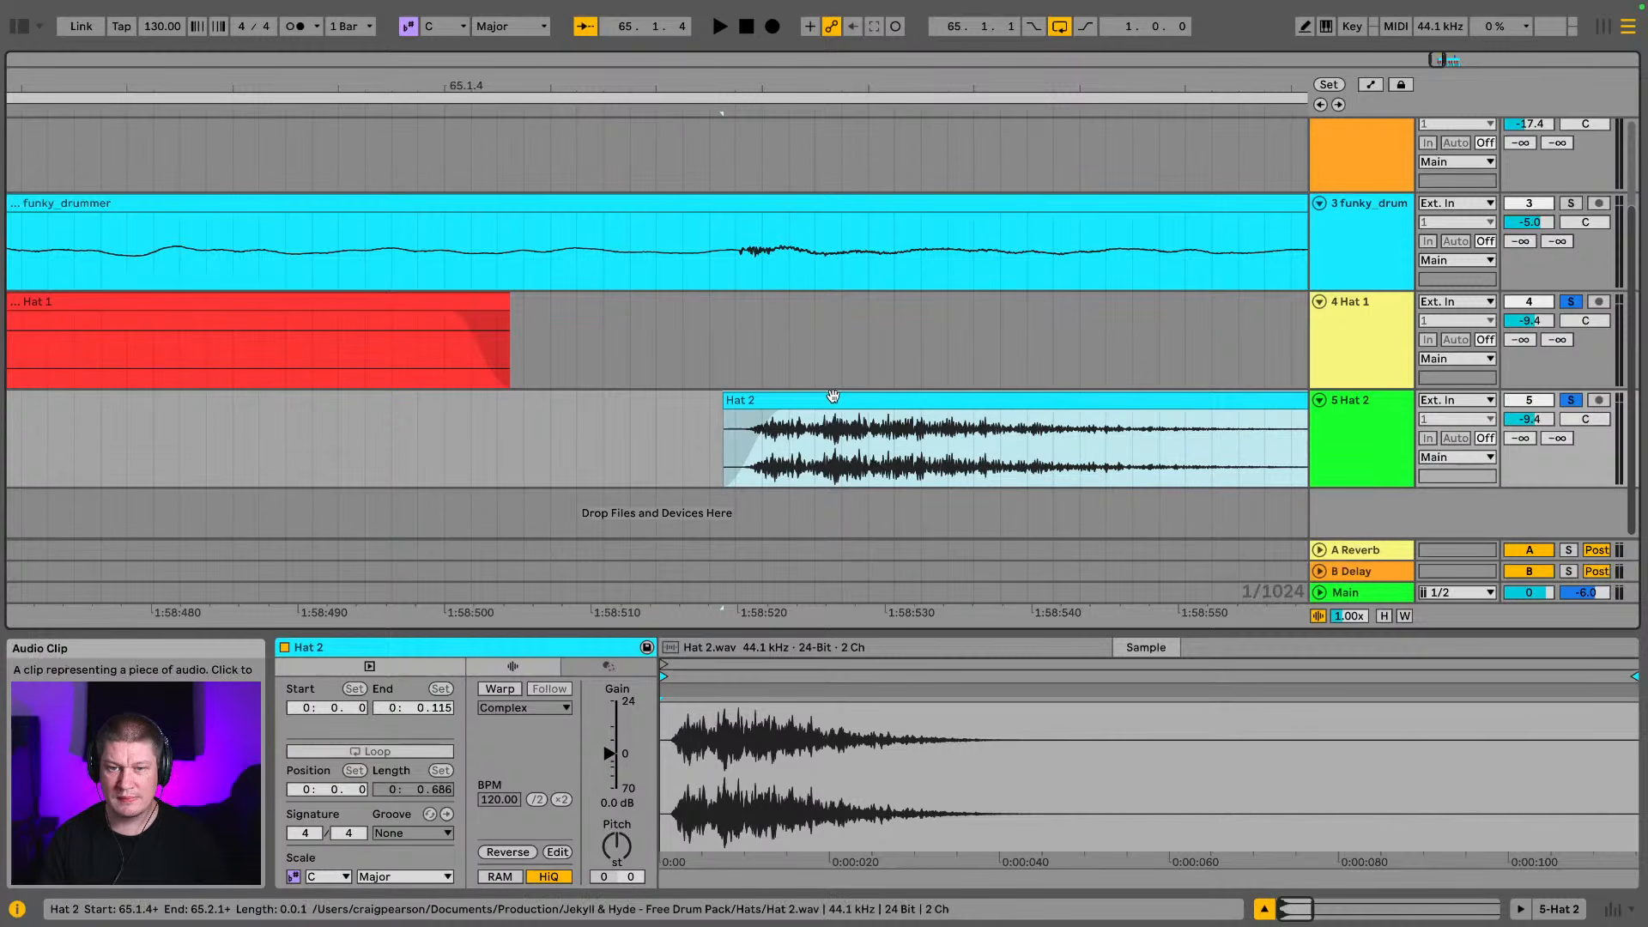
pyautogui.moveTo(832, 398); pyautogui.dragTo(821, 398)
pyautogui.moveTo(883, 80); pyautogui.dragTo(212, 65)
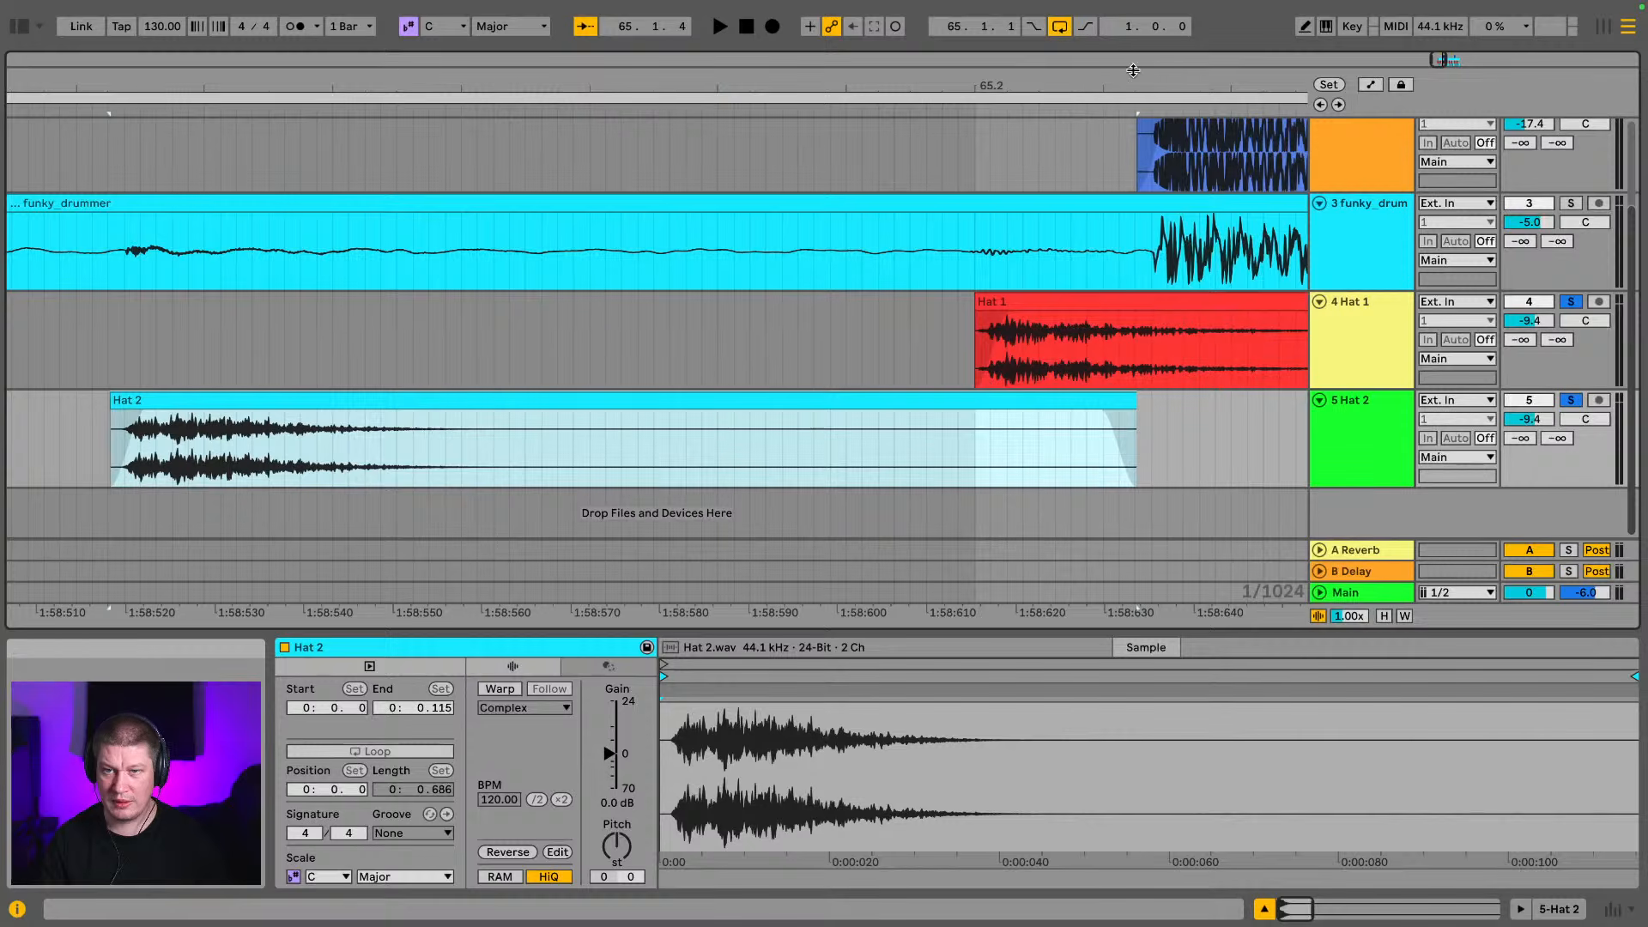
pyautogui.moveTo(1116, 82); pyautogui.dragTo(659, 84)
pyautogui.moveTo(671, 295); pyautogui.dragTo(831, 333)
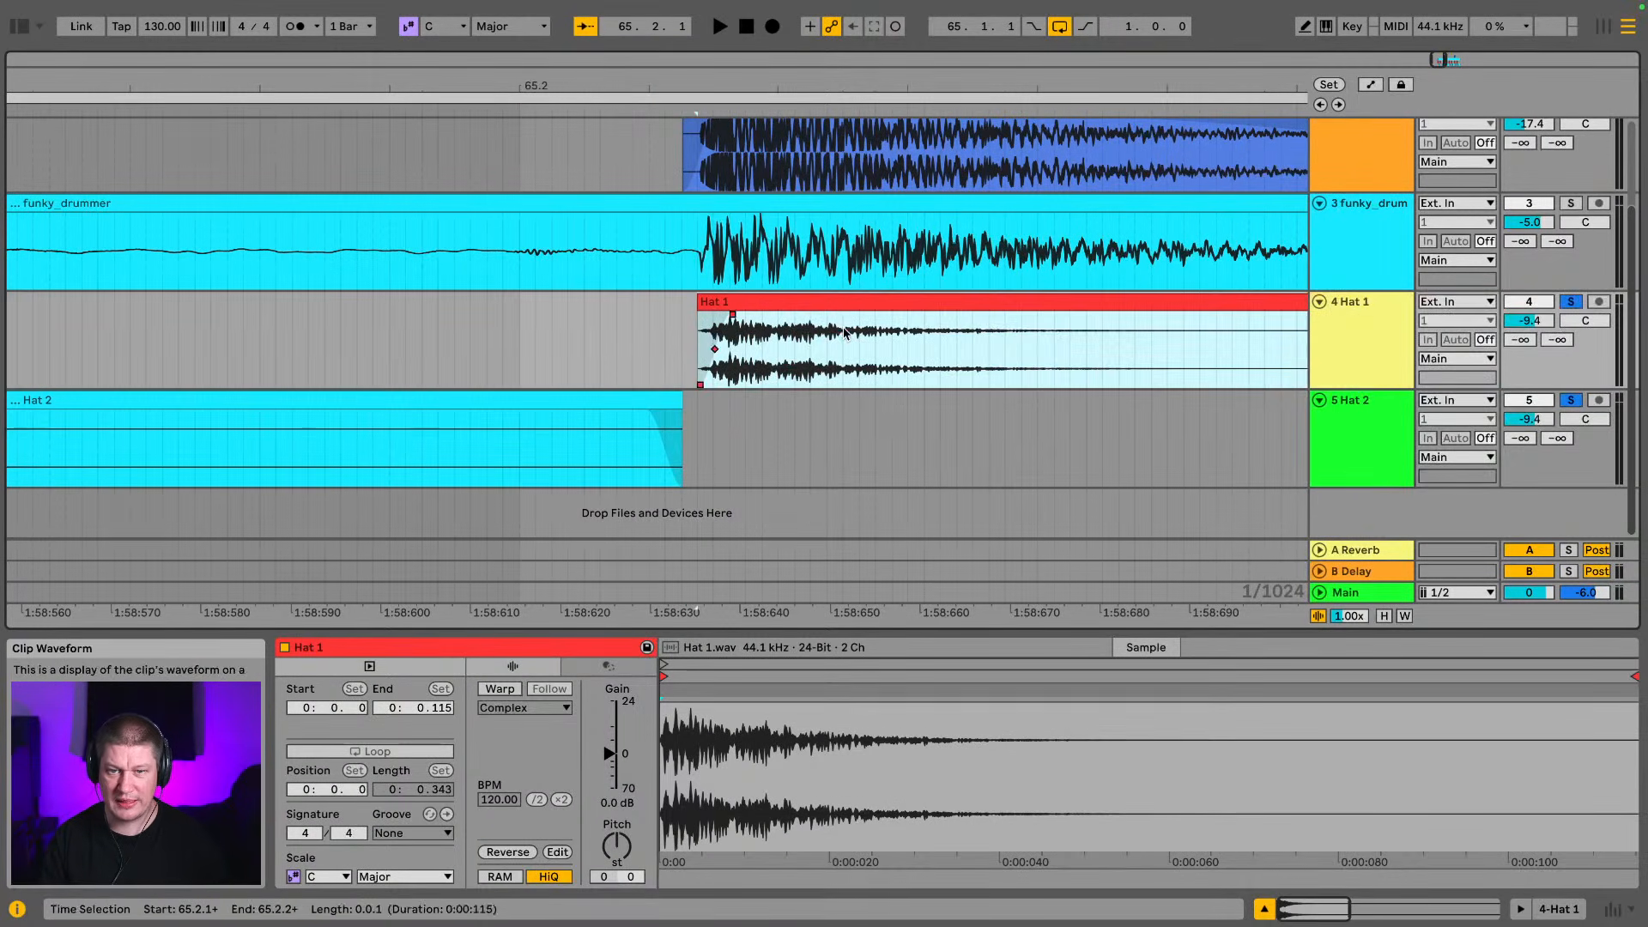
pyautogui.click(818, 311)
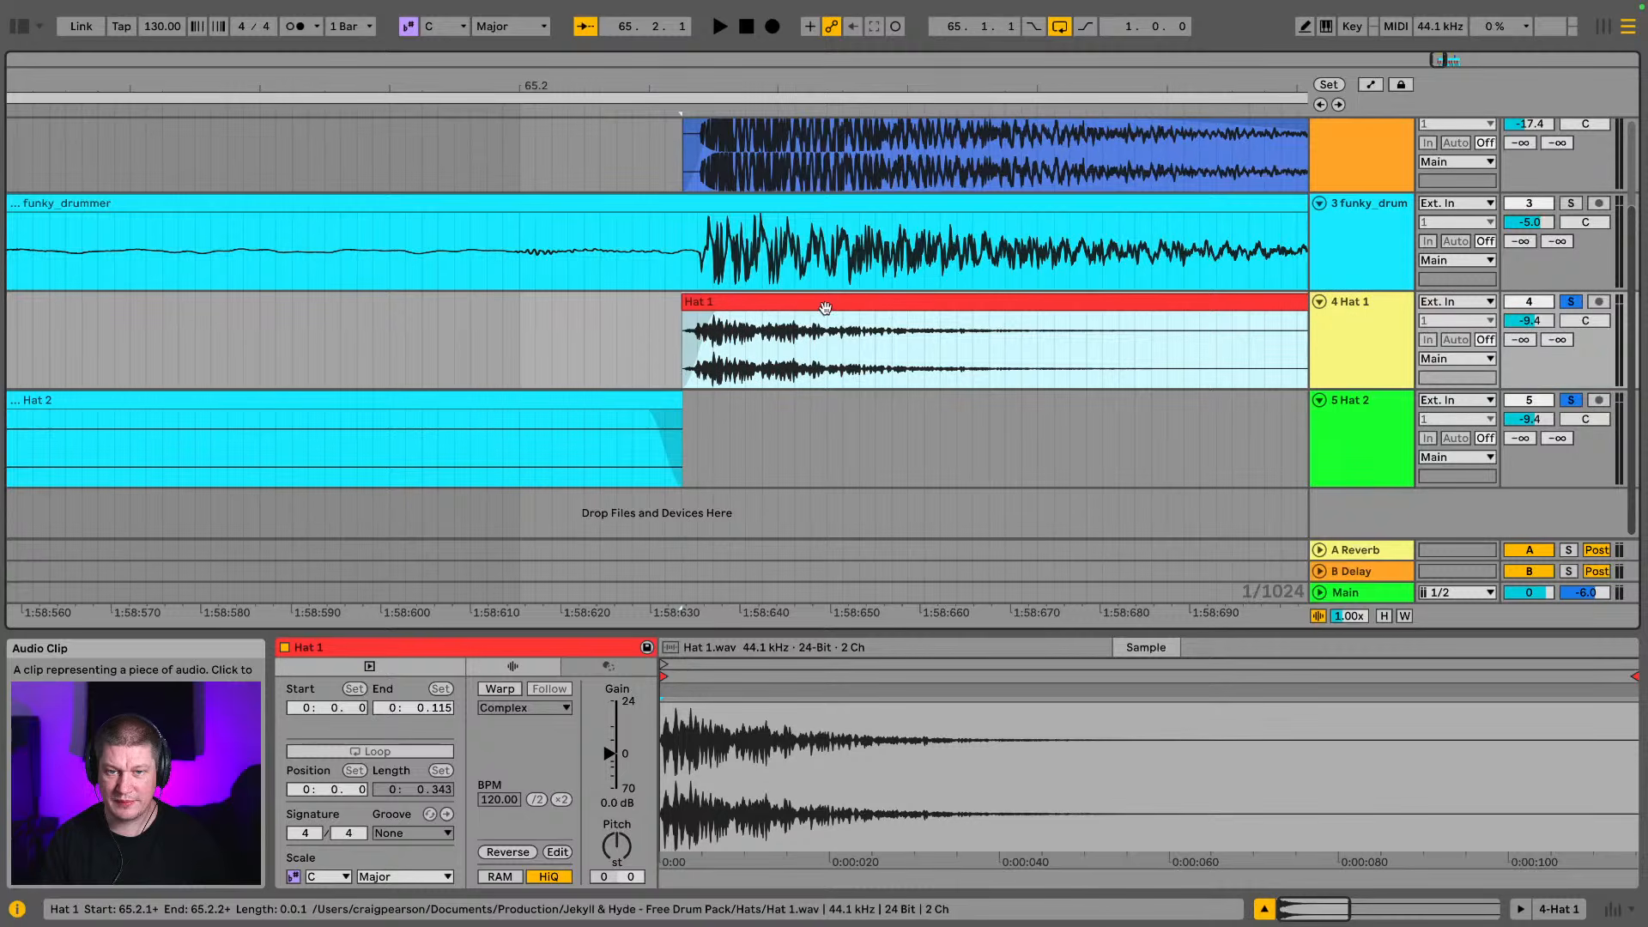
# Shift the Hat 2 clip at 65.2.2 and the Hat 1 clip at 65.2.3 later to line up with the break's hits
pyautogui.moveTo(966, 80); pyautogui.dragTo(199, 69)
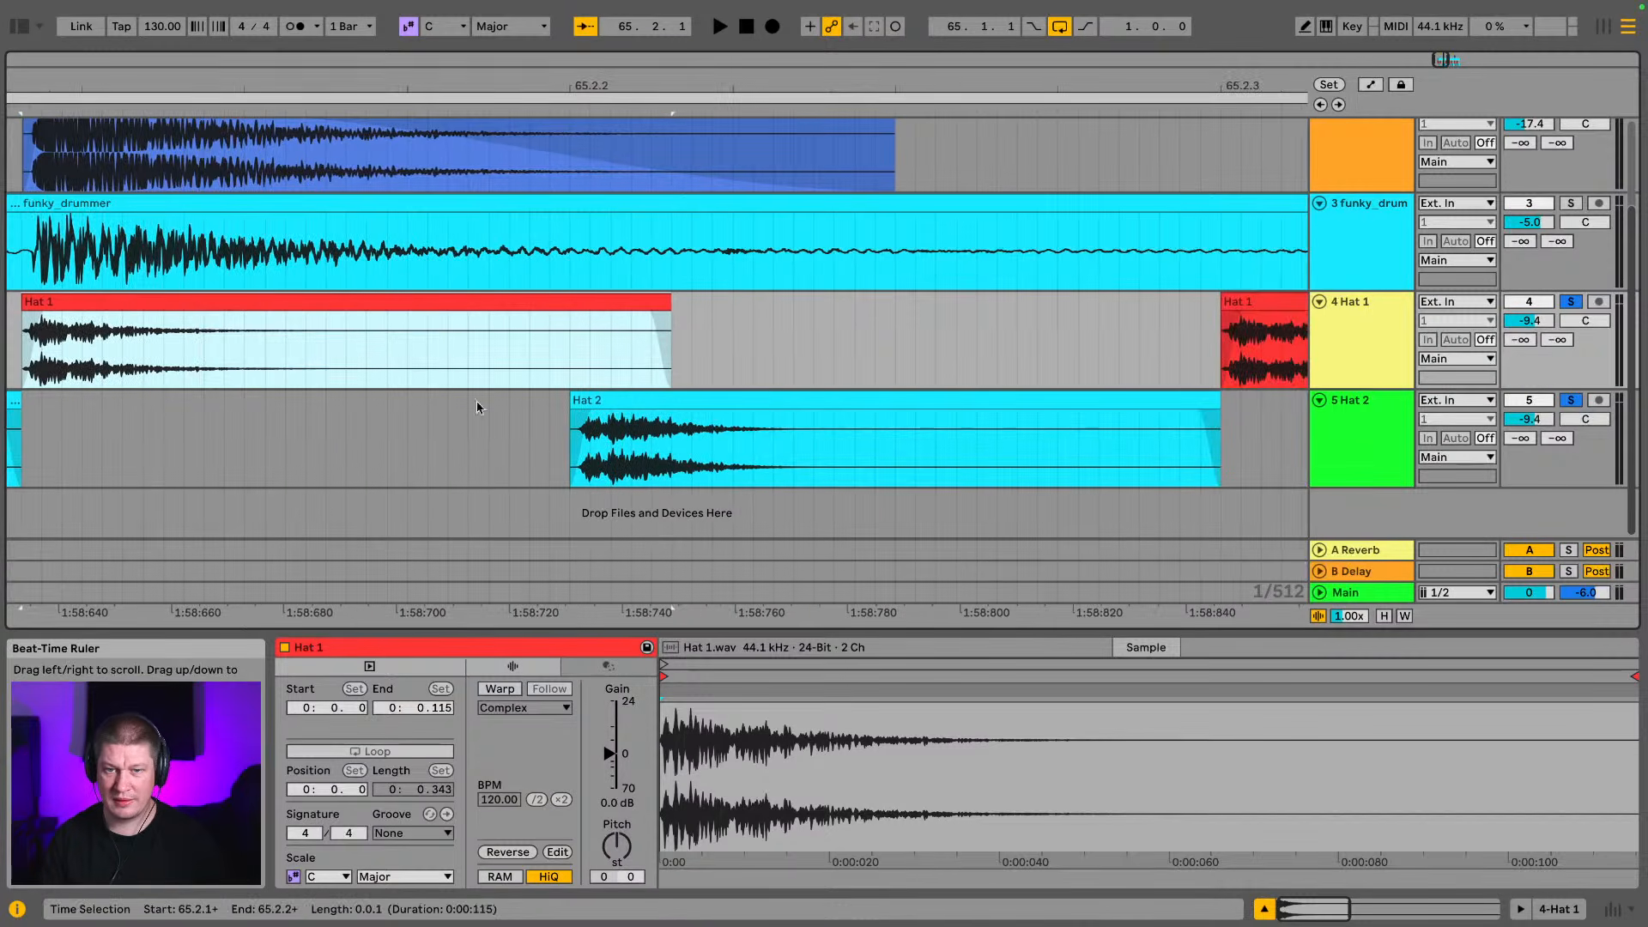
pyautogui.moveTo(810, 397); pyautogui.dragTo(927, 393)
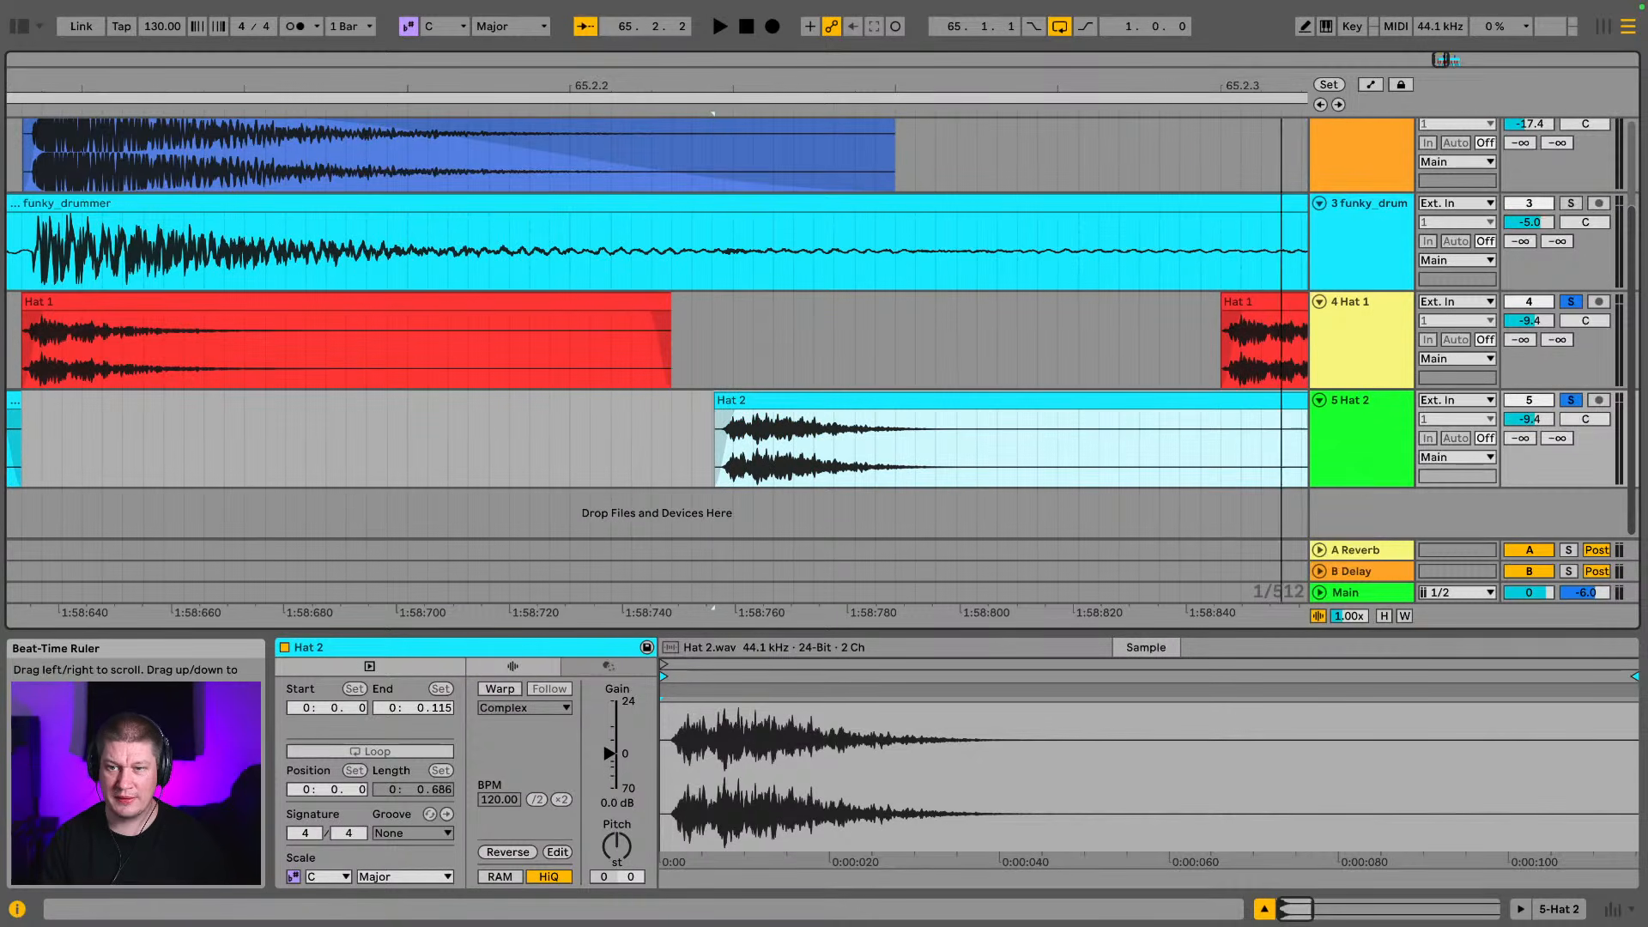
pyautogui.moveTo(1281, 86); pyautogui.dragTo(517, 86)
pyautogui.moveTo(598, 300); pyautogui.dragTo(705, 325)
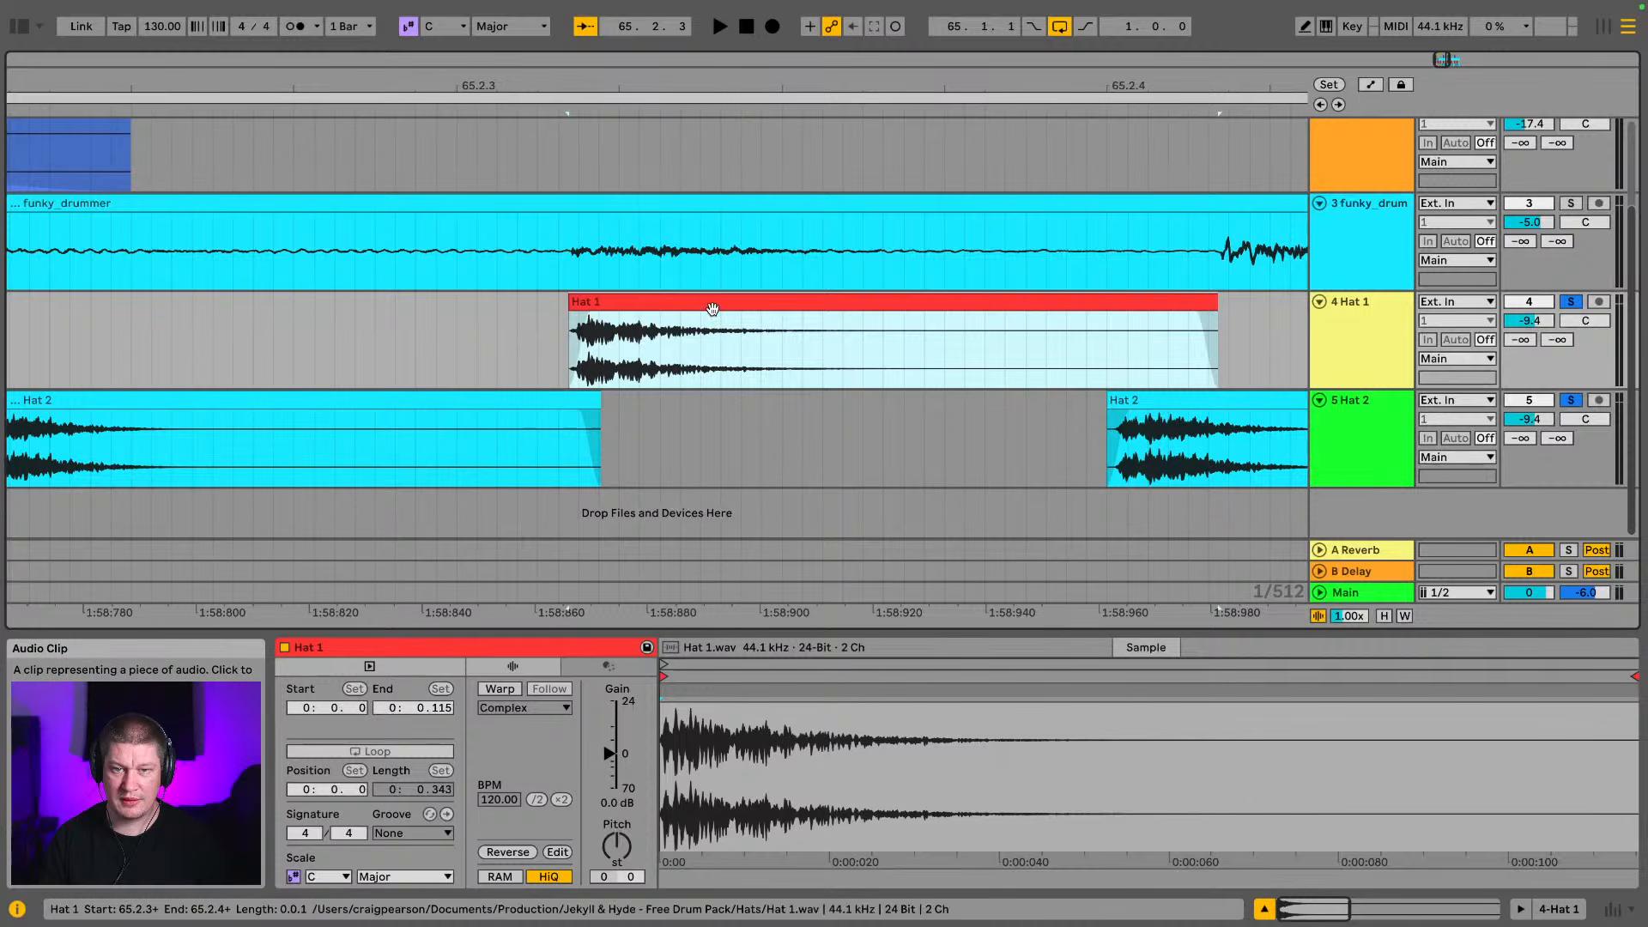
pyautogui.moveTo(712, 316); pyautogui.dragTo(703, 316)
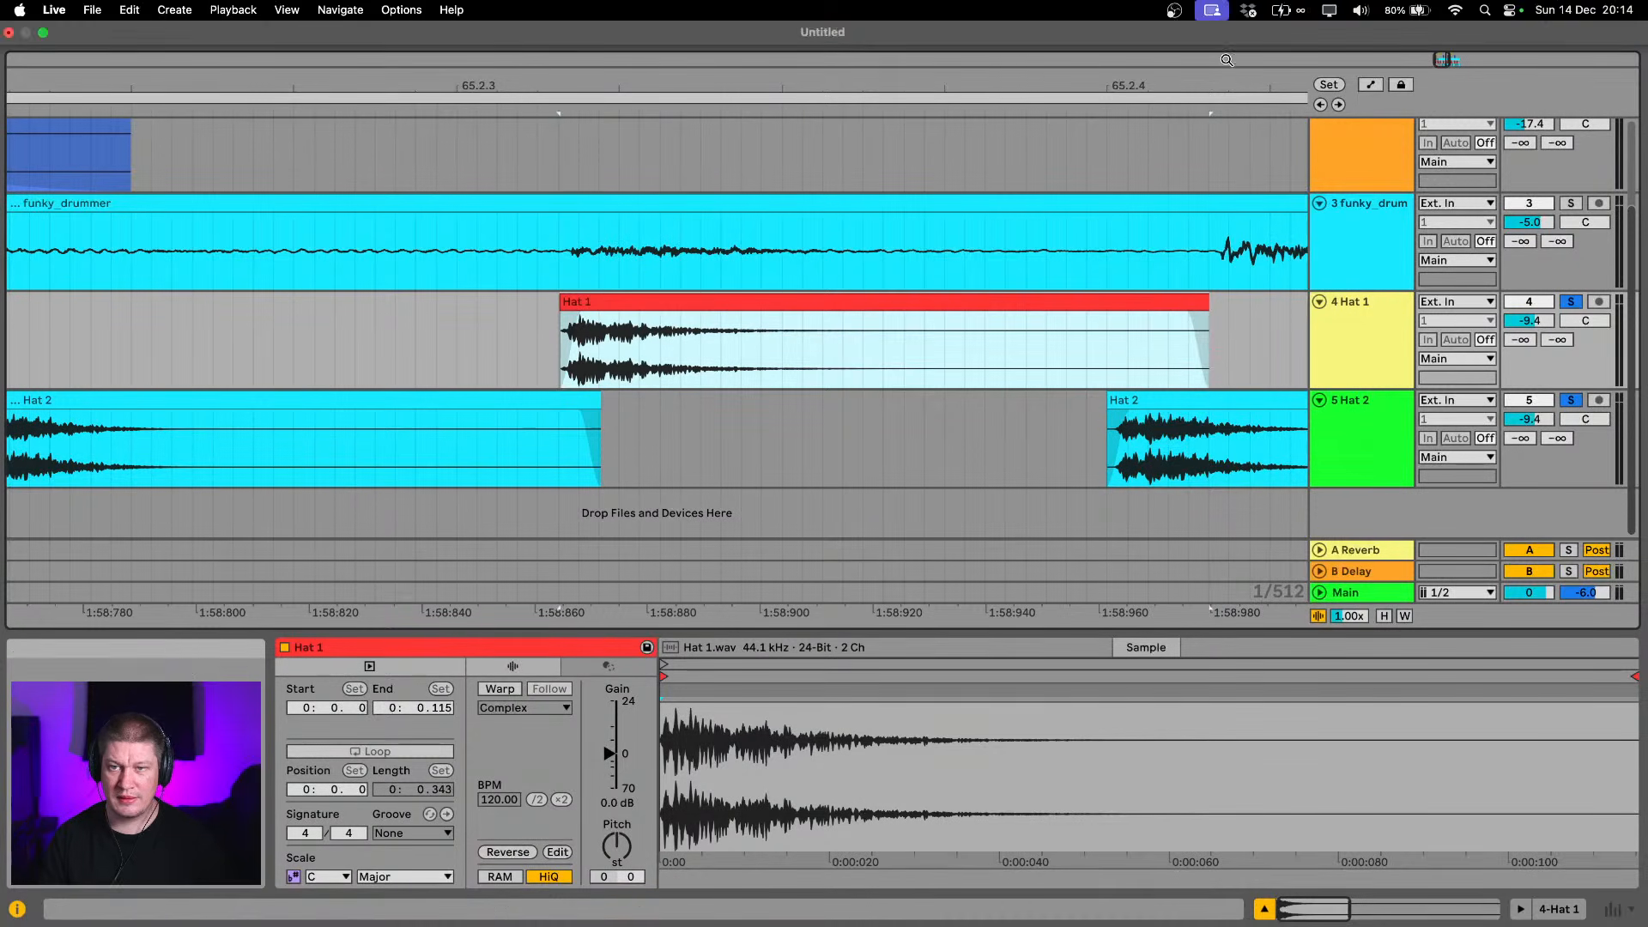
# Shift the Hat 2 clip at 65.2.4 later and the Hat 1 clip at 65.3 slightly earlier to match the break's hits
pyautogui.moveTo(1014, 85); pyautogui.dragTo(497, 89)
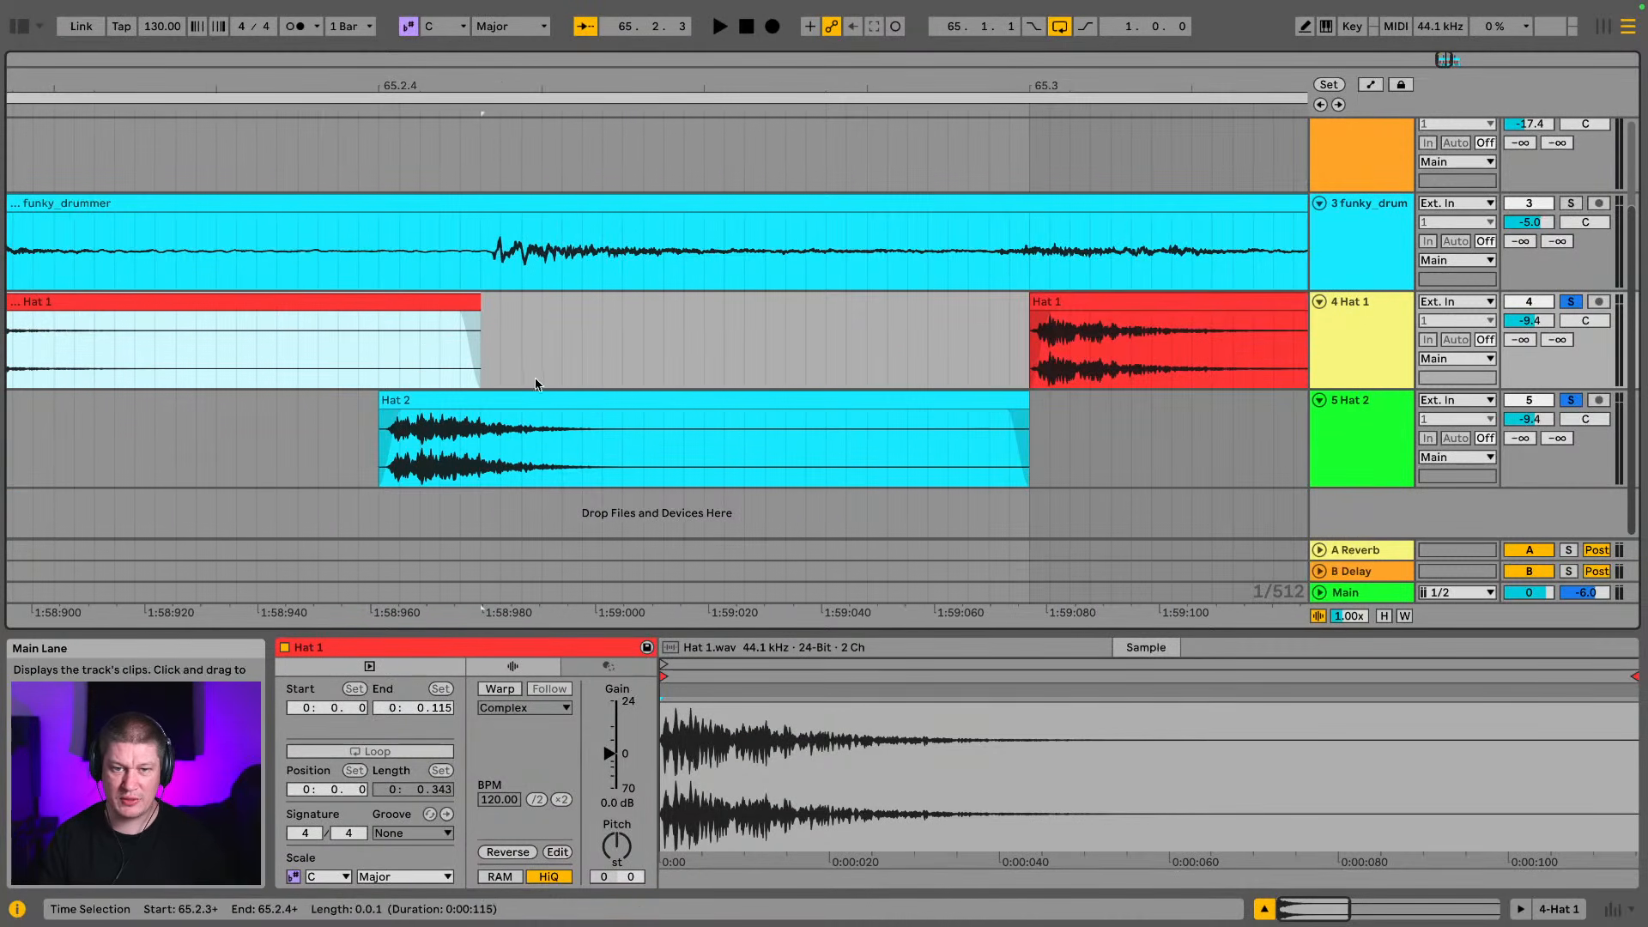
pyautogui.moveTo(541, 405); pyautogui.dragTo(636, 419)
pyautogui.moveTo(531, 88); pyautogui.dragTo(510, 309)
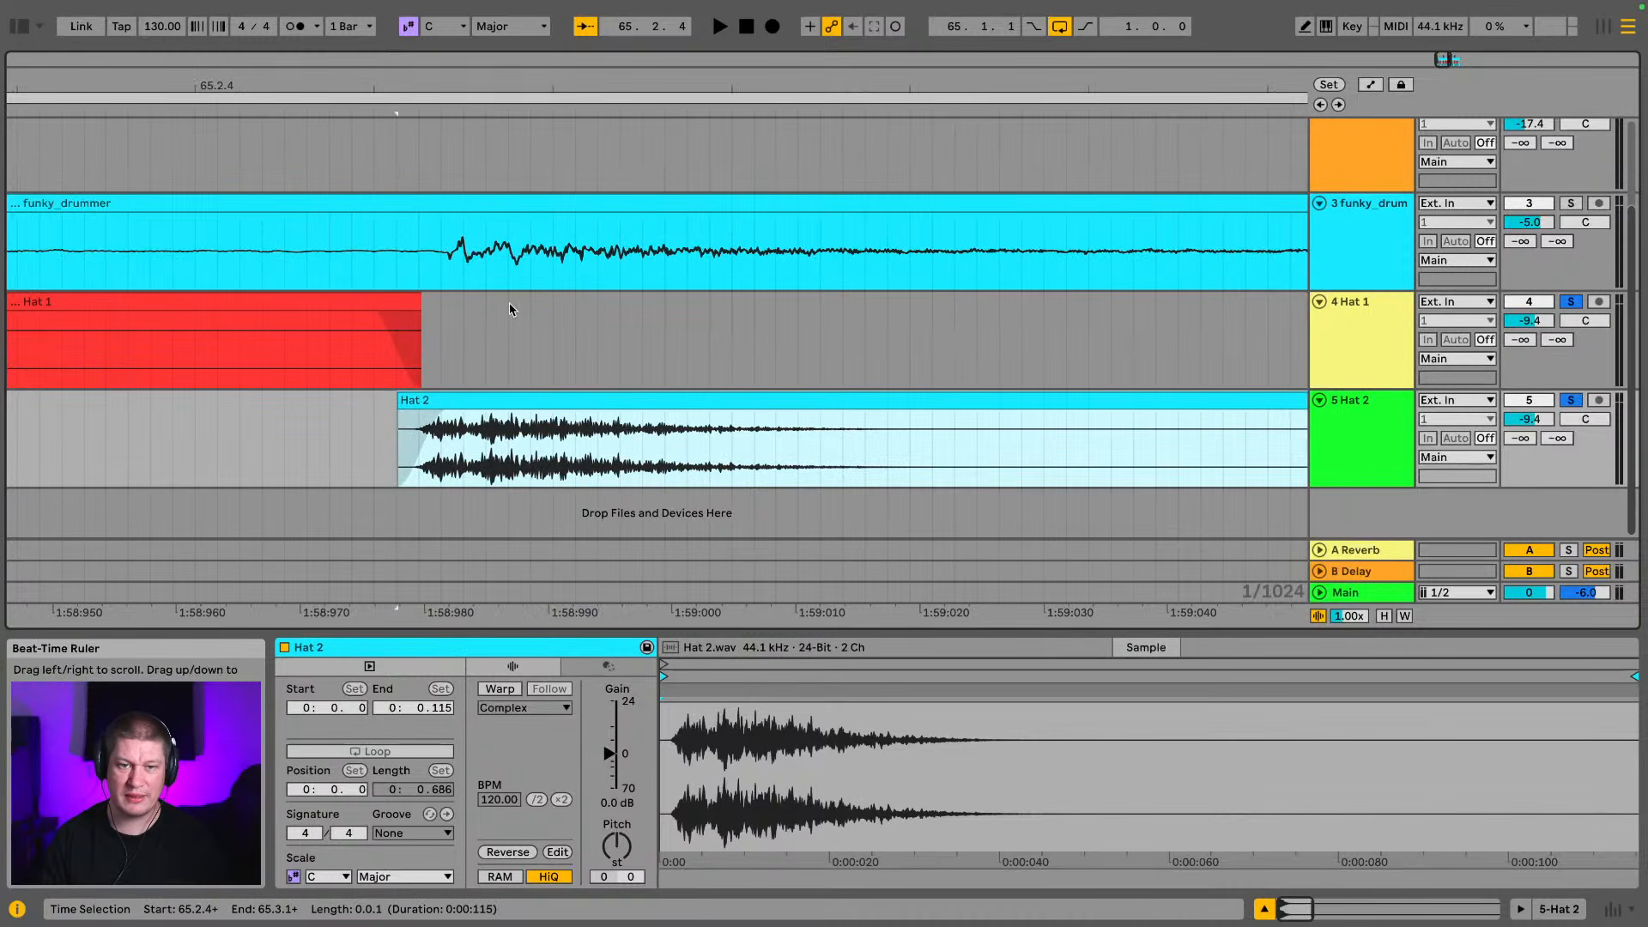
pyautogui.moveTo(506, 399); pyautogui.dragTo(525, 401)
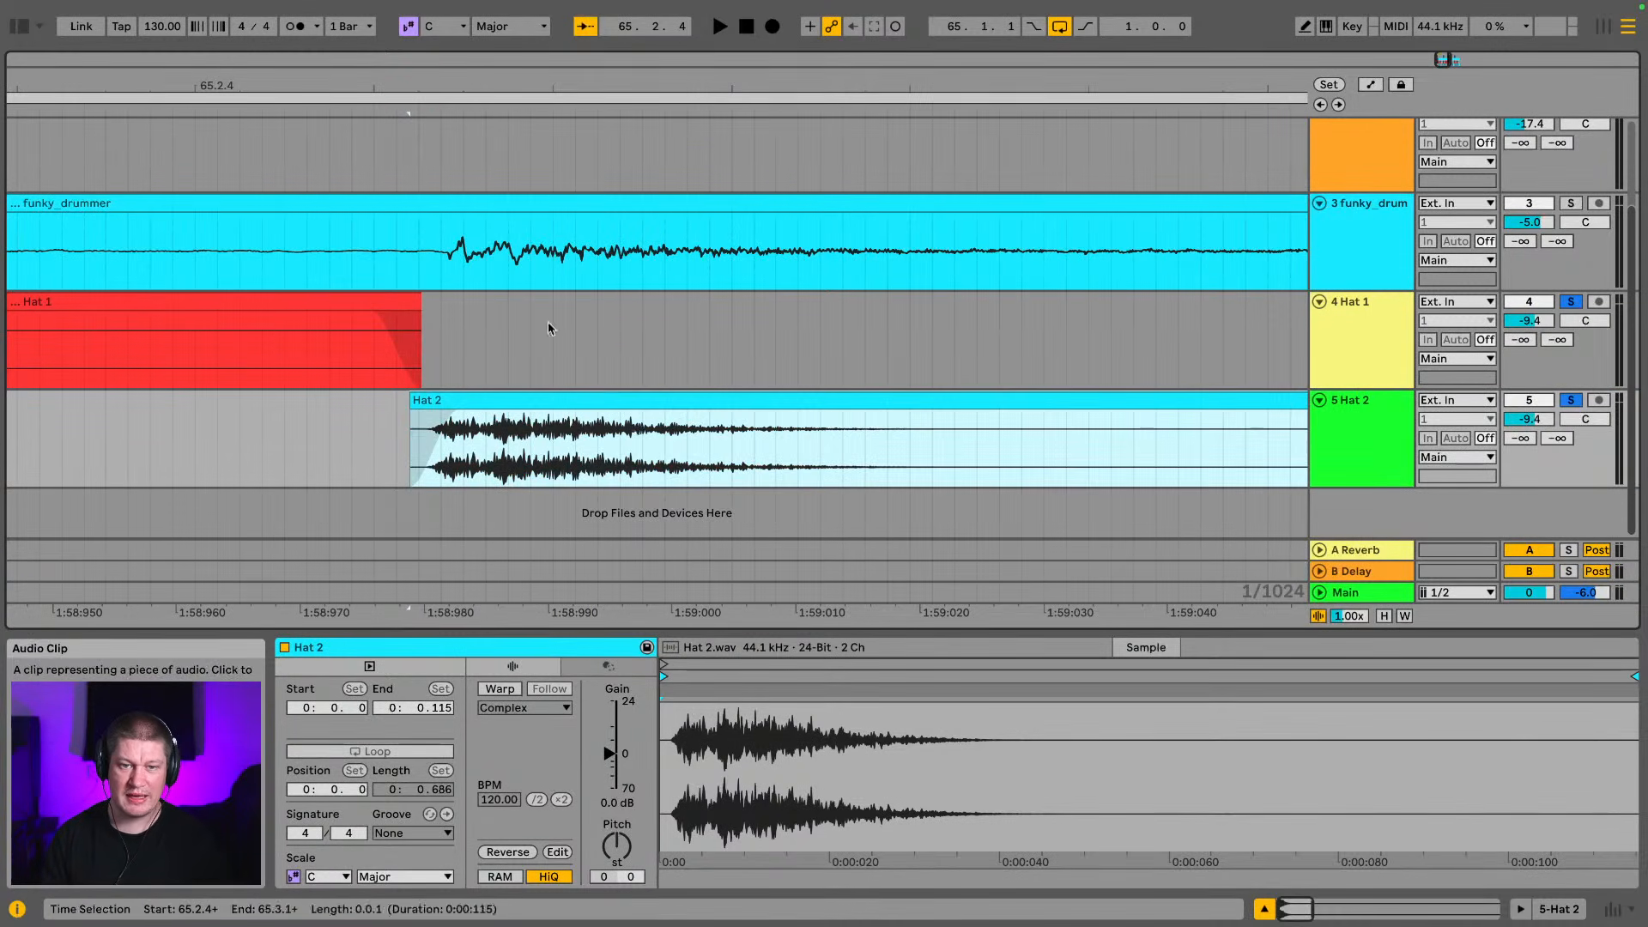
pyautogui.moveTo(814, 81); pyautogui.dragTo(272, 82)
pyautogui.moveTo(539, 86); pyautogui.dragTo(515, 292)
pyautogui.moveTo(656, 301); pyautogui.dragTo(635, 302)
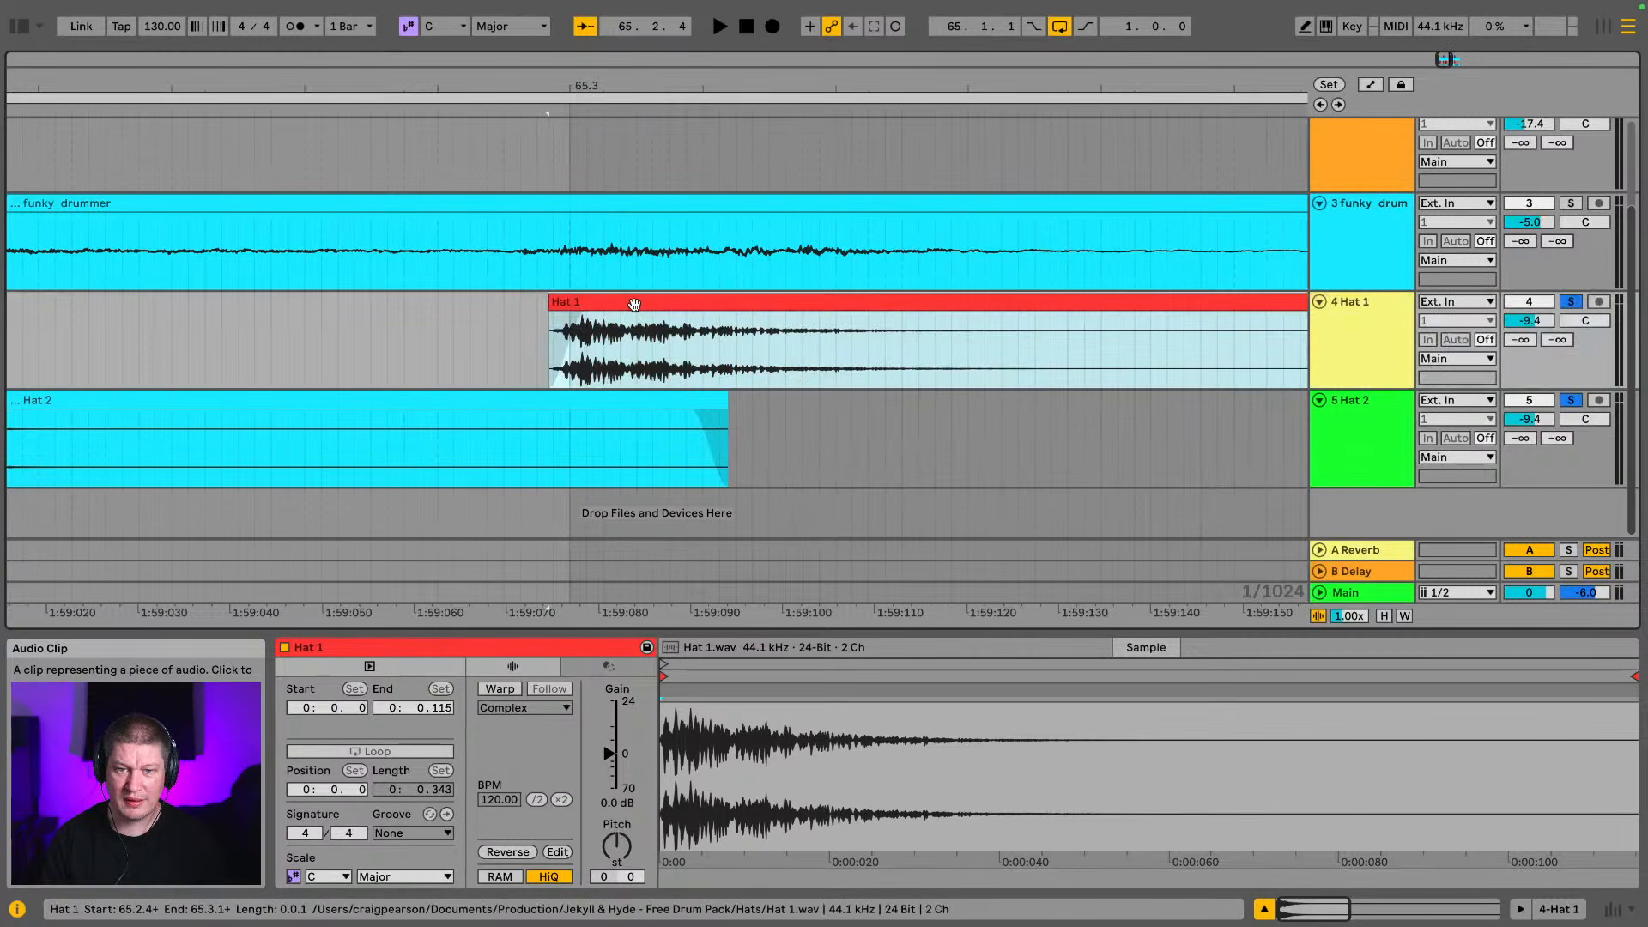
# Shift the Hat 2 clip at 65.3.2 and the Hat 1 clip at 65.3.3 later onto the break's hits
pyautogui.moveTo(839, 94); pyautogui.dragTo(6, 82)
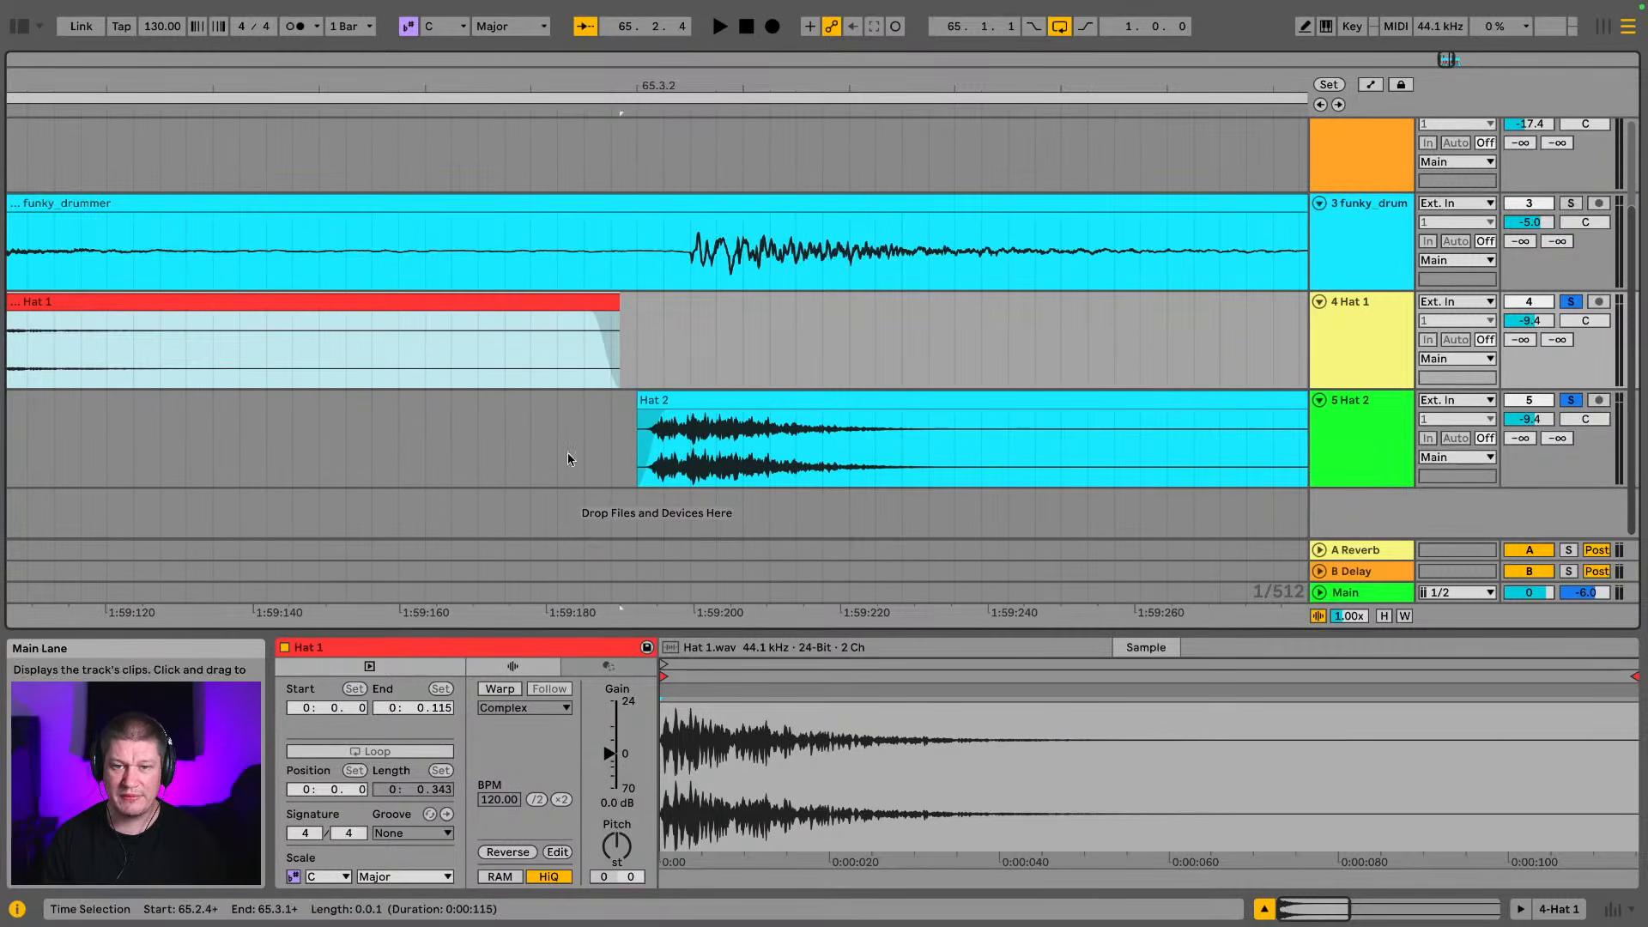
pyautogui.moveTo(720, 405); pyautogui.dragTo(773, 413)
pyautogui.moveTo(1045, 89); pyautogui.dragTo(185, 81)
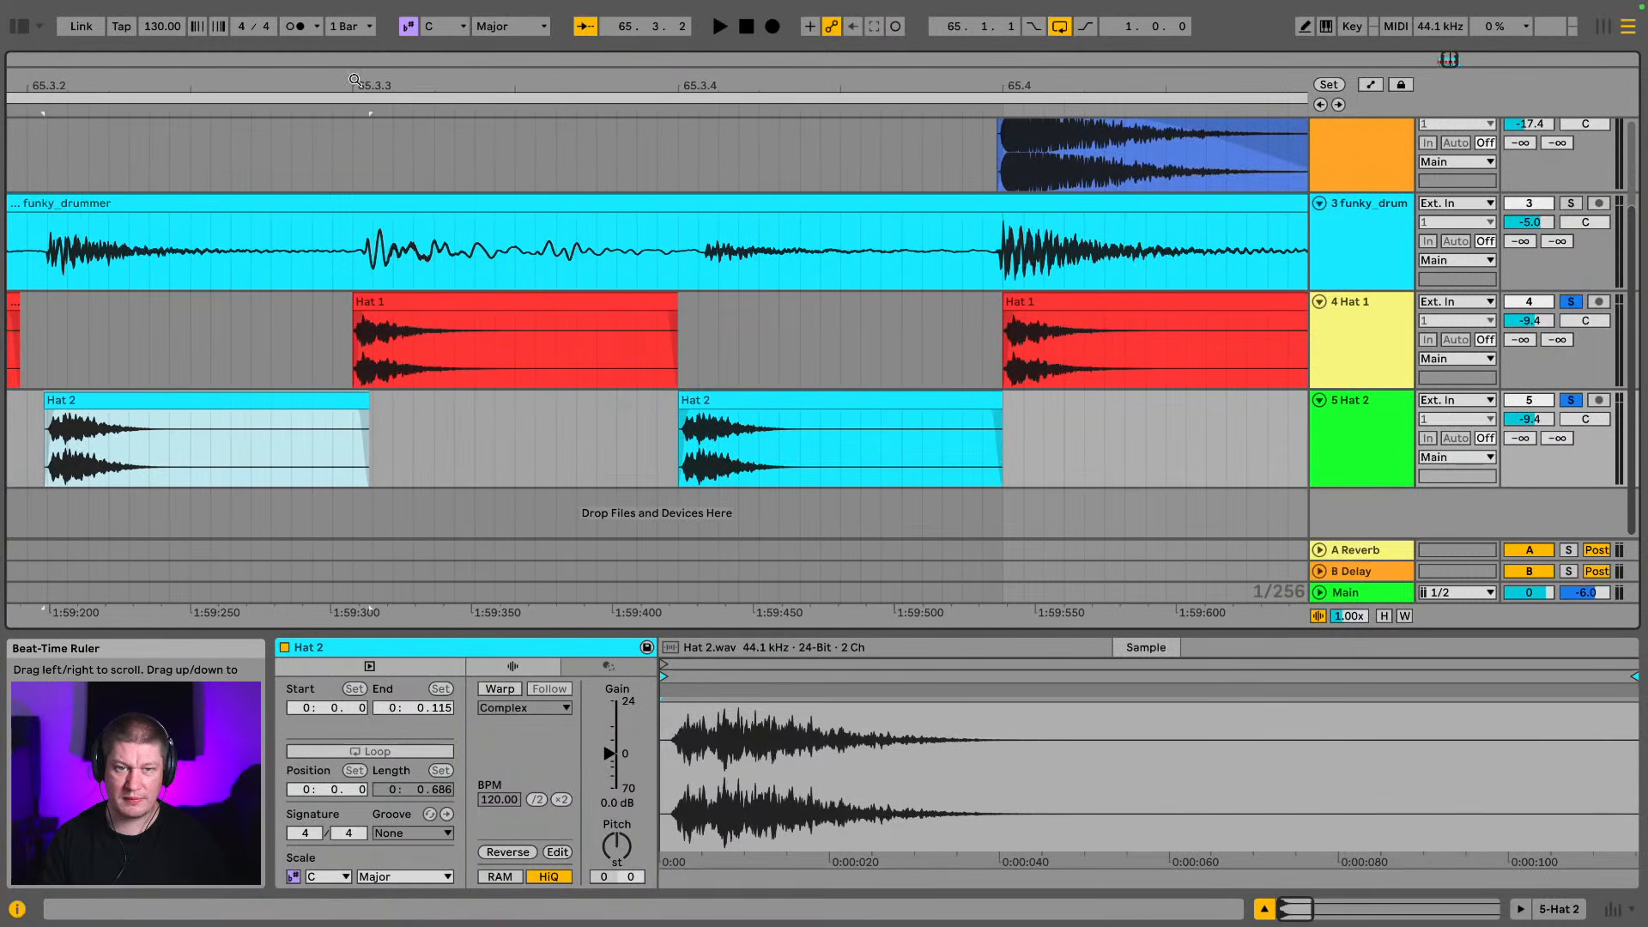
pyautogui.moveTo(354, 80); pyautogui.dragTo(369, 120)
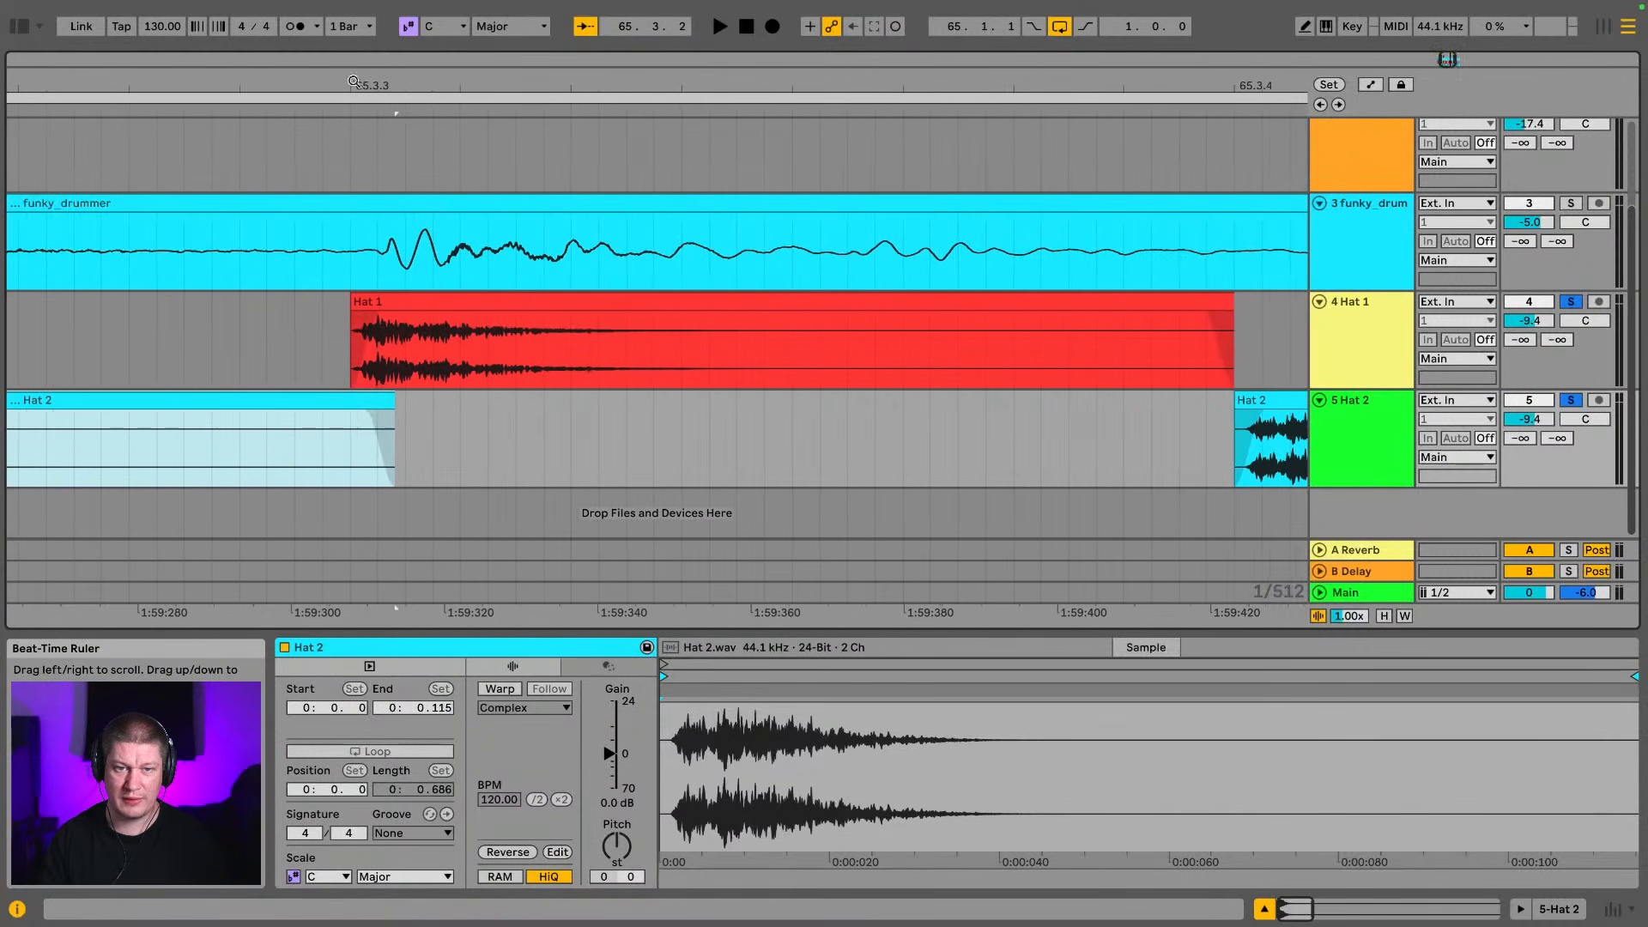
pyautogui.keyDown('shift'); pyautogui.click(404, 307); pyautogui.keyUp('shift')
pyautogui.moveTo(404, 307); pyautogui.dragTo(429, 318)
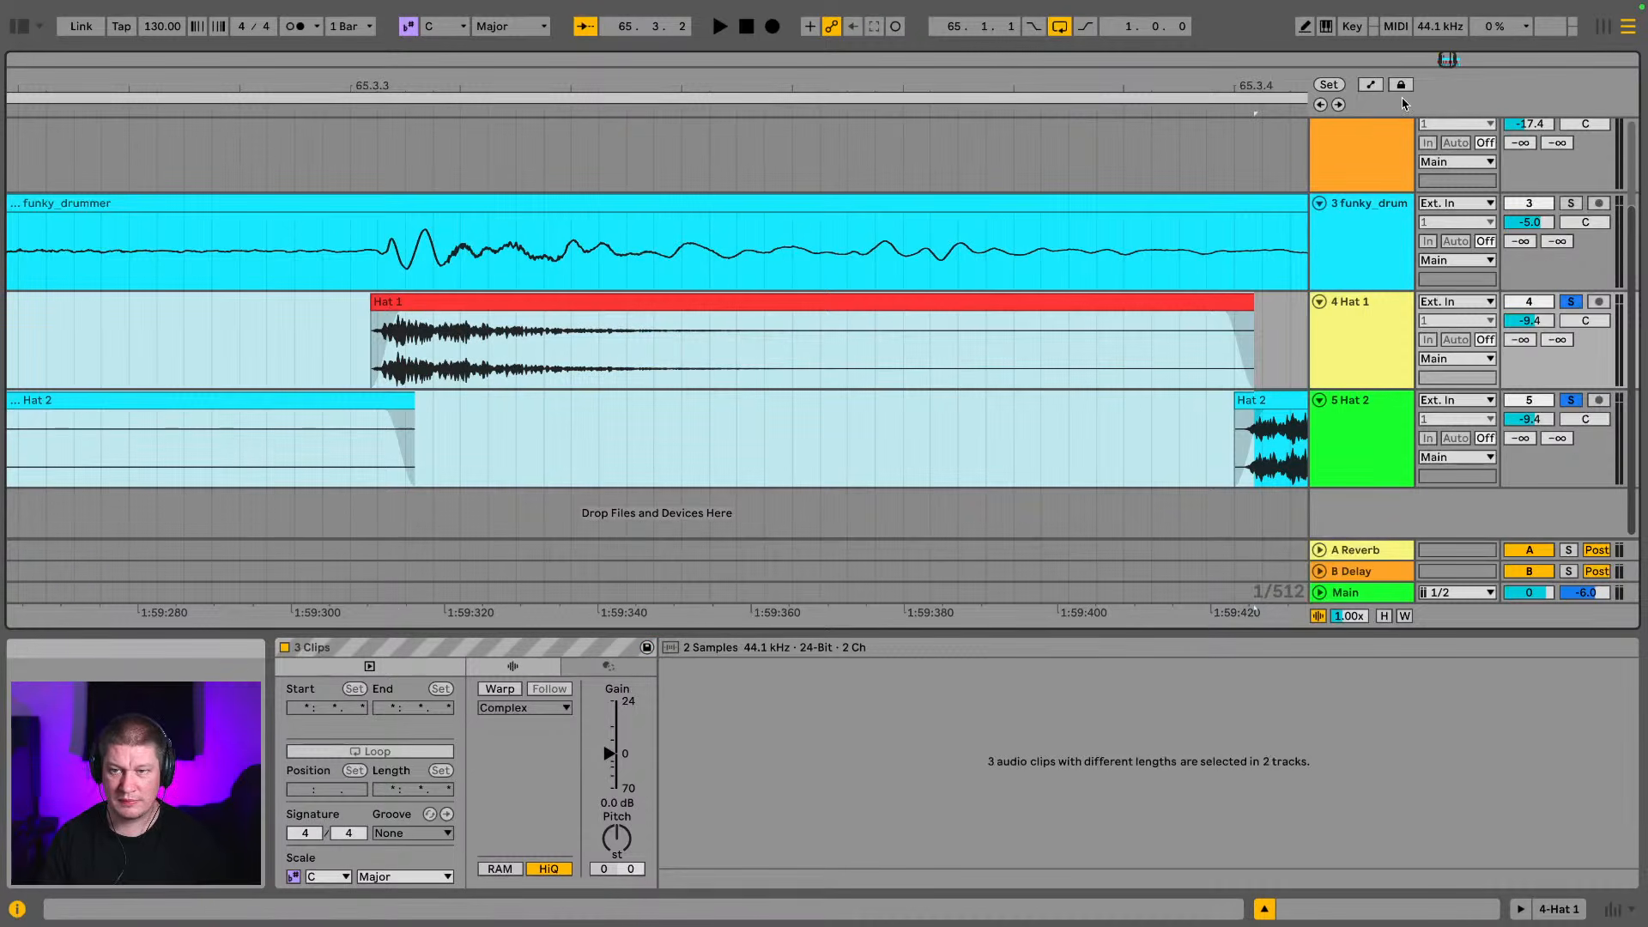
# Shift the Hat 2 clip at 65.3.4 later and the Hat 1 clip at 65.4 slightly earlier to match the break's hits
pyautogui.moveTo(1271, 80); pyautogui.dragTo(539, 82)
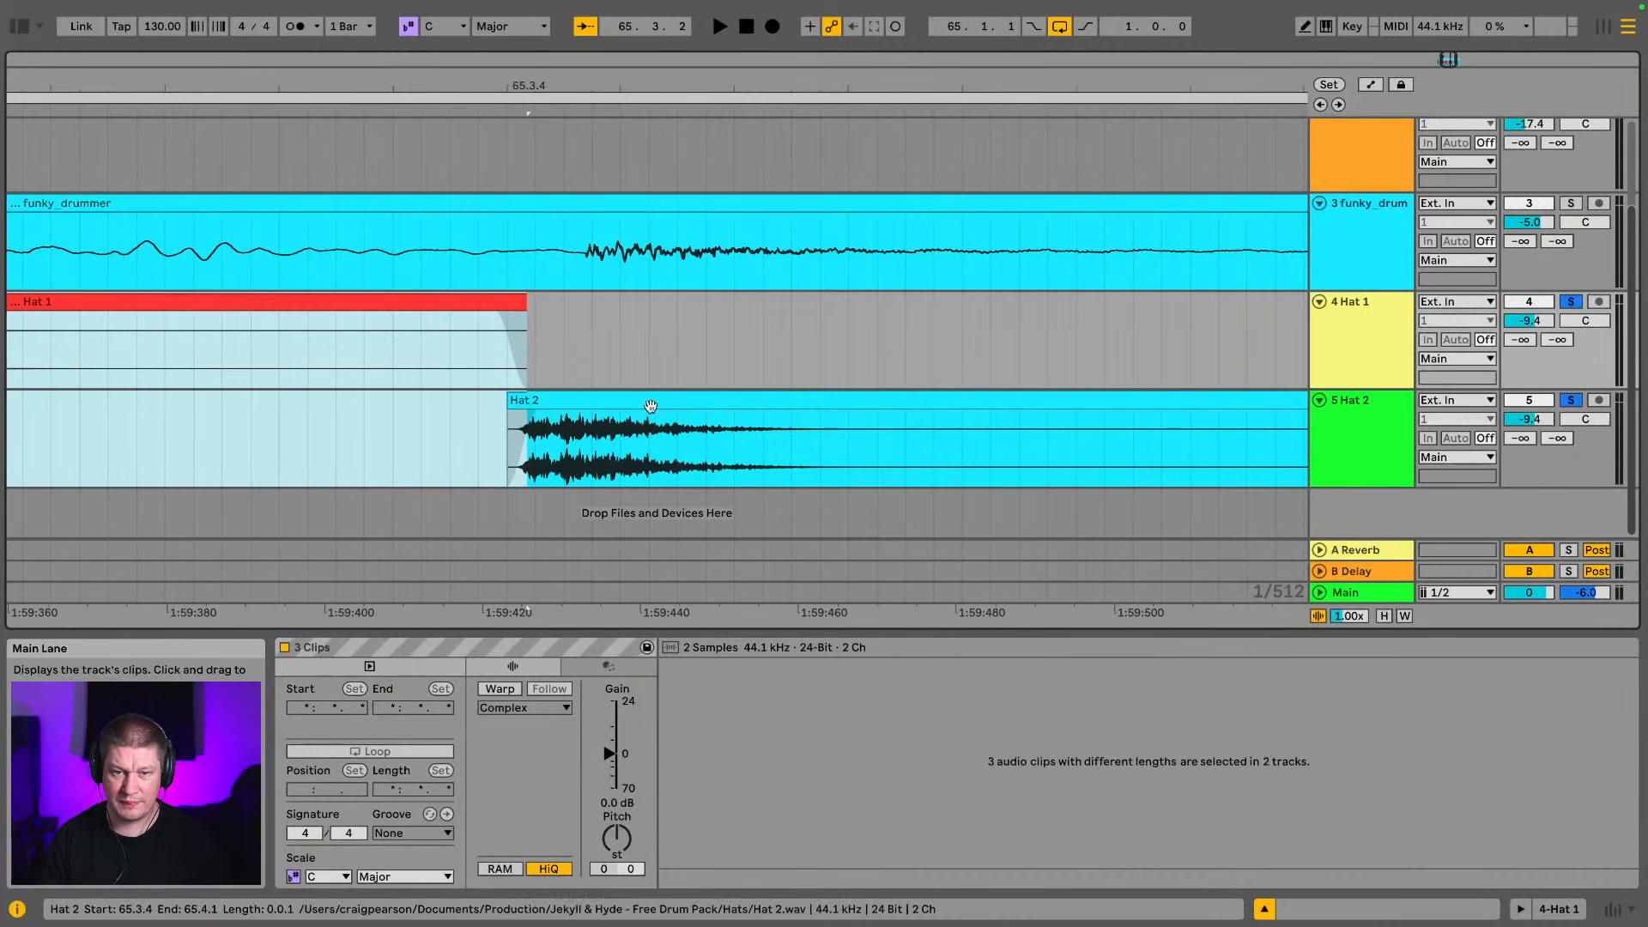
pyautogui.moveTo(665, 403); pyautogui.dragTo(699, 405)
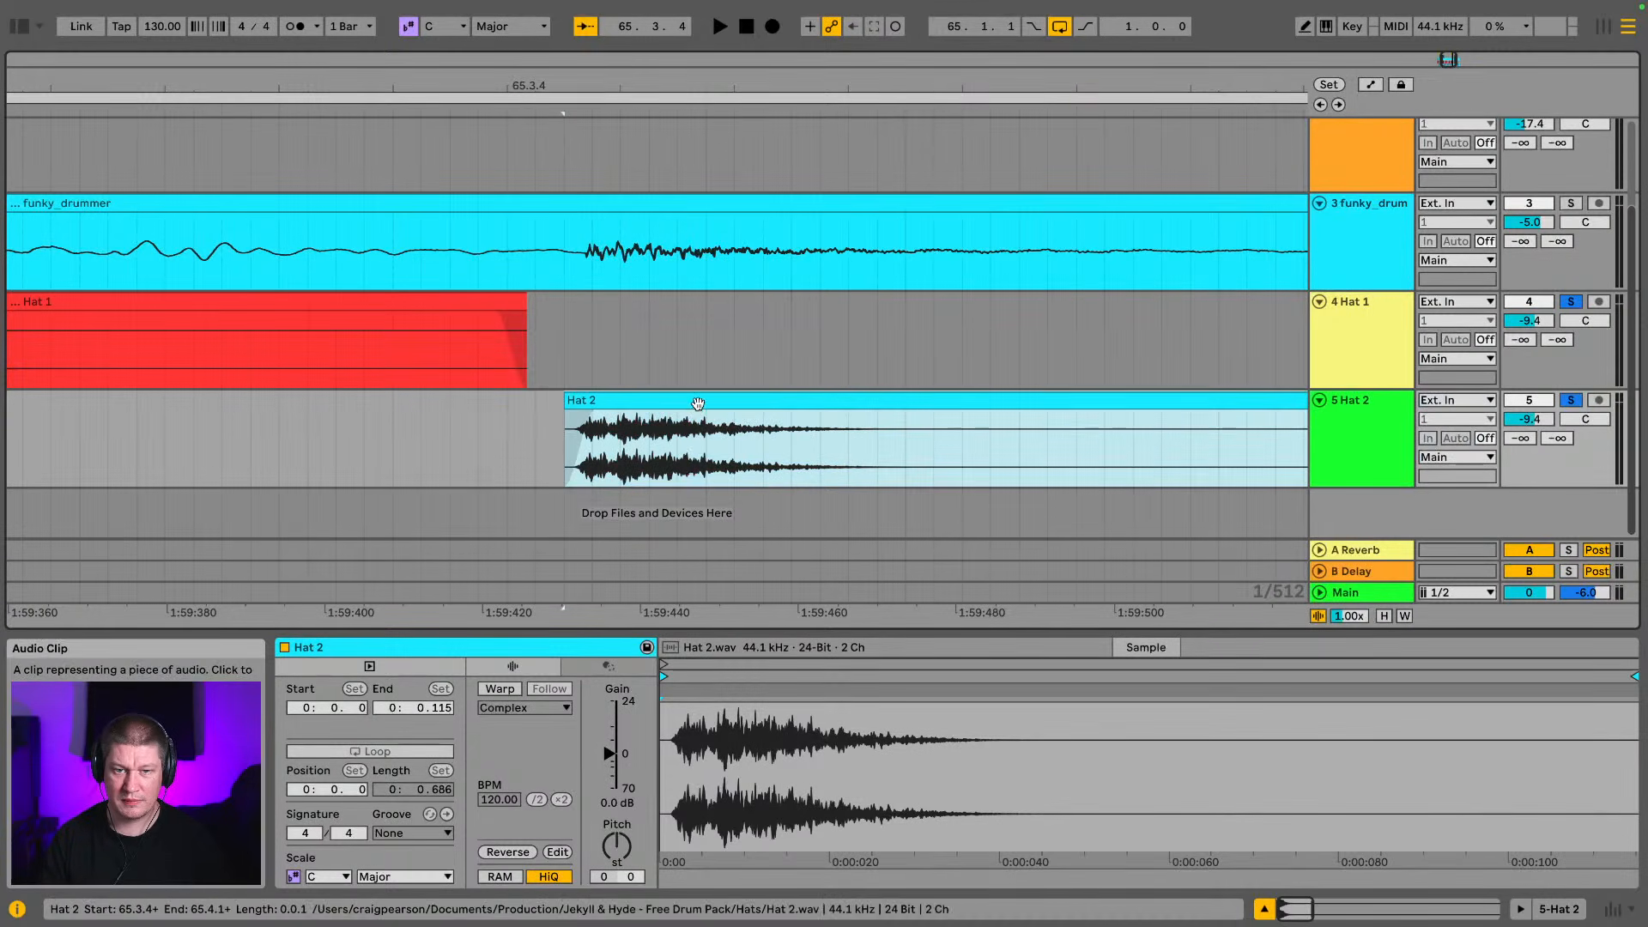
pyautogui.moveTo(1013, 85); pyautogui.dragTo(8, 123)
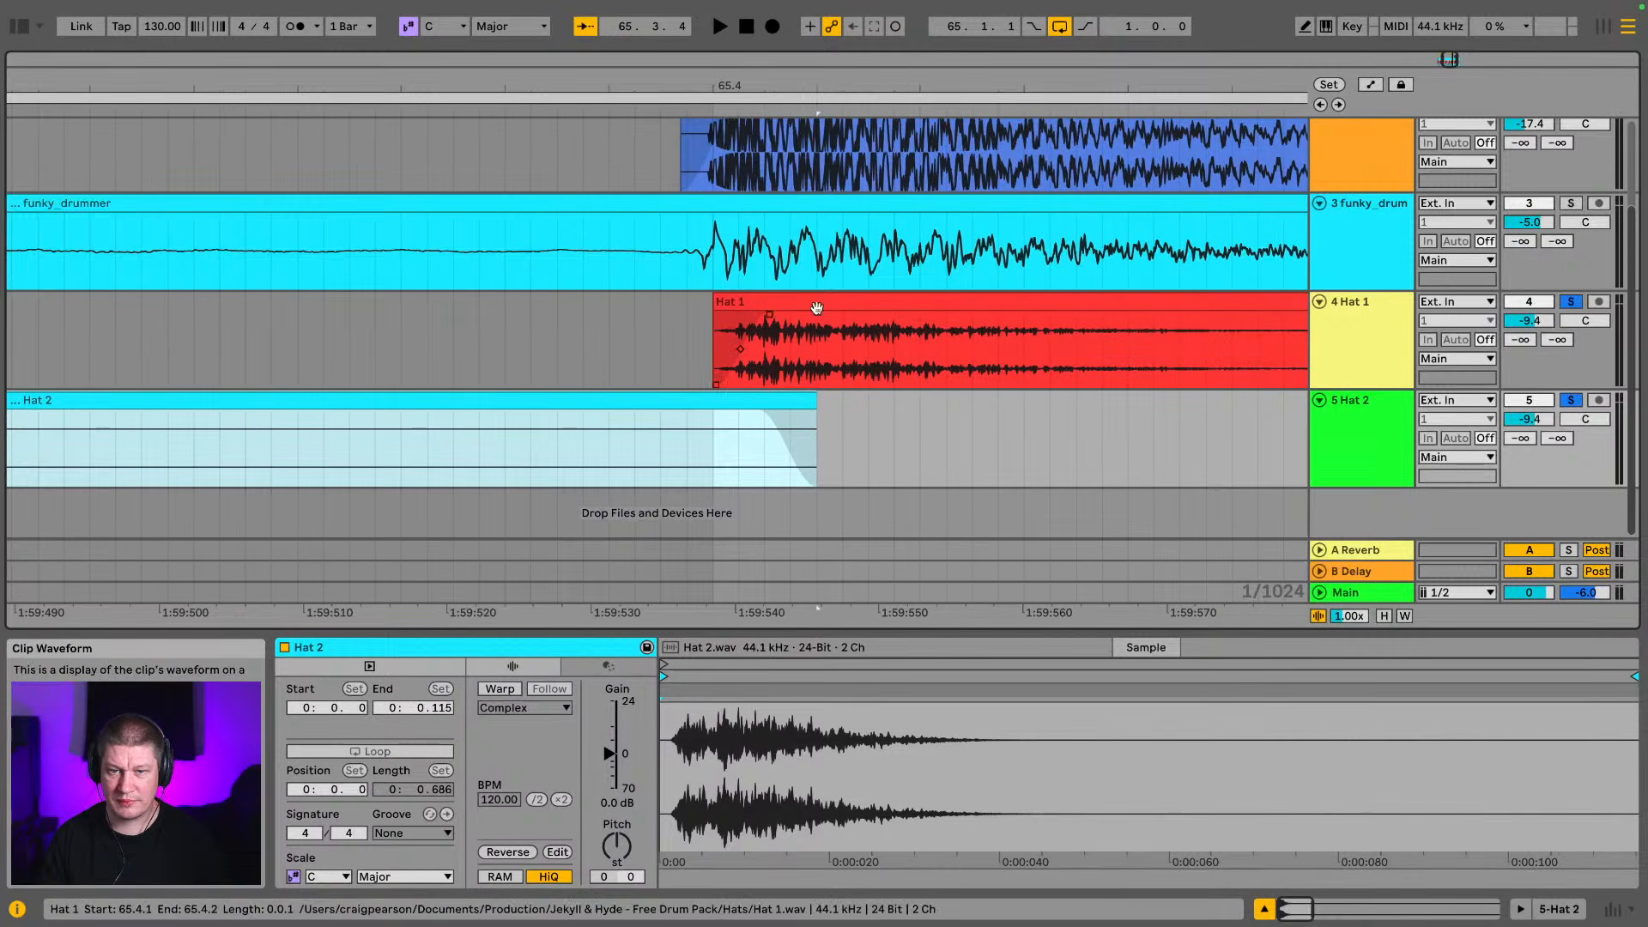
pyautogui.moveTo(815, 303)
pyautogui.mouseDown()
pyautogui.moveTo(771, 309)
pyautogui.moveTo(805, 327)
pyautogui.moveTo(804, 306)
pyautogui.mouseUp()
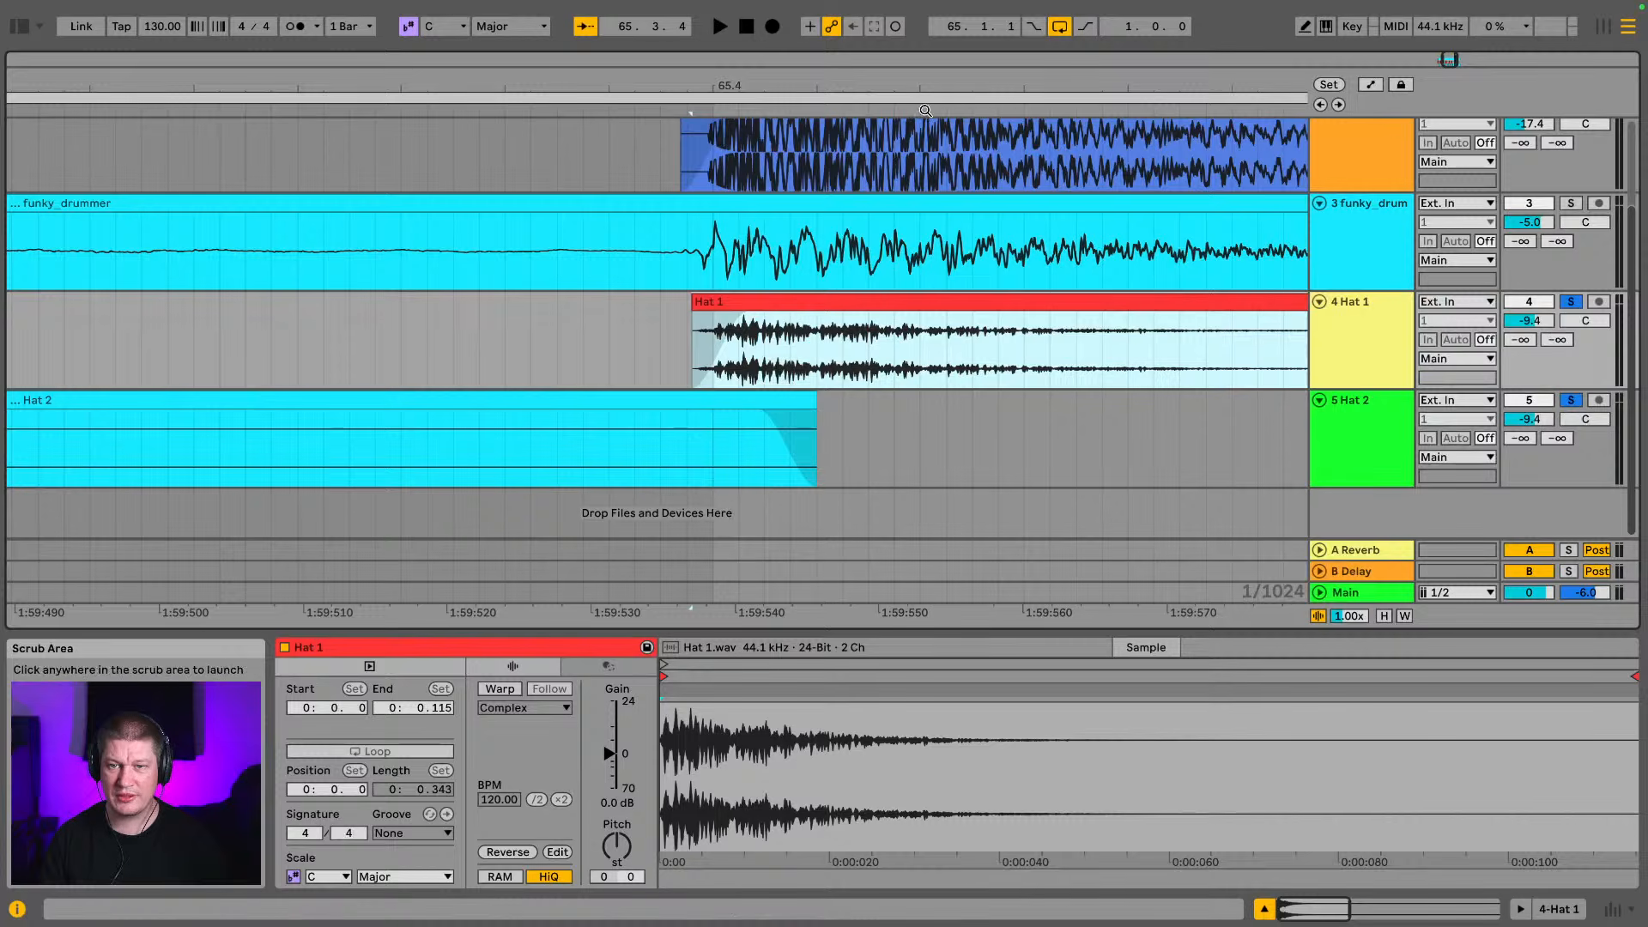
# Shift the Hat 2 clip at 65.4.2 later and the Hat 1 clip at 65.4.3 earlier to match the break's hits
pyautogui.moveTo(926, 86); pyautogui.dragTo(3, 69)
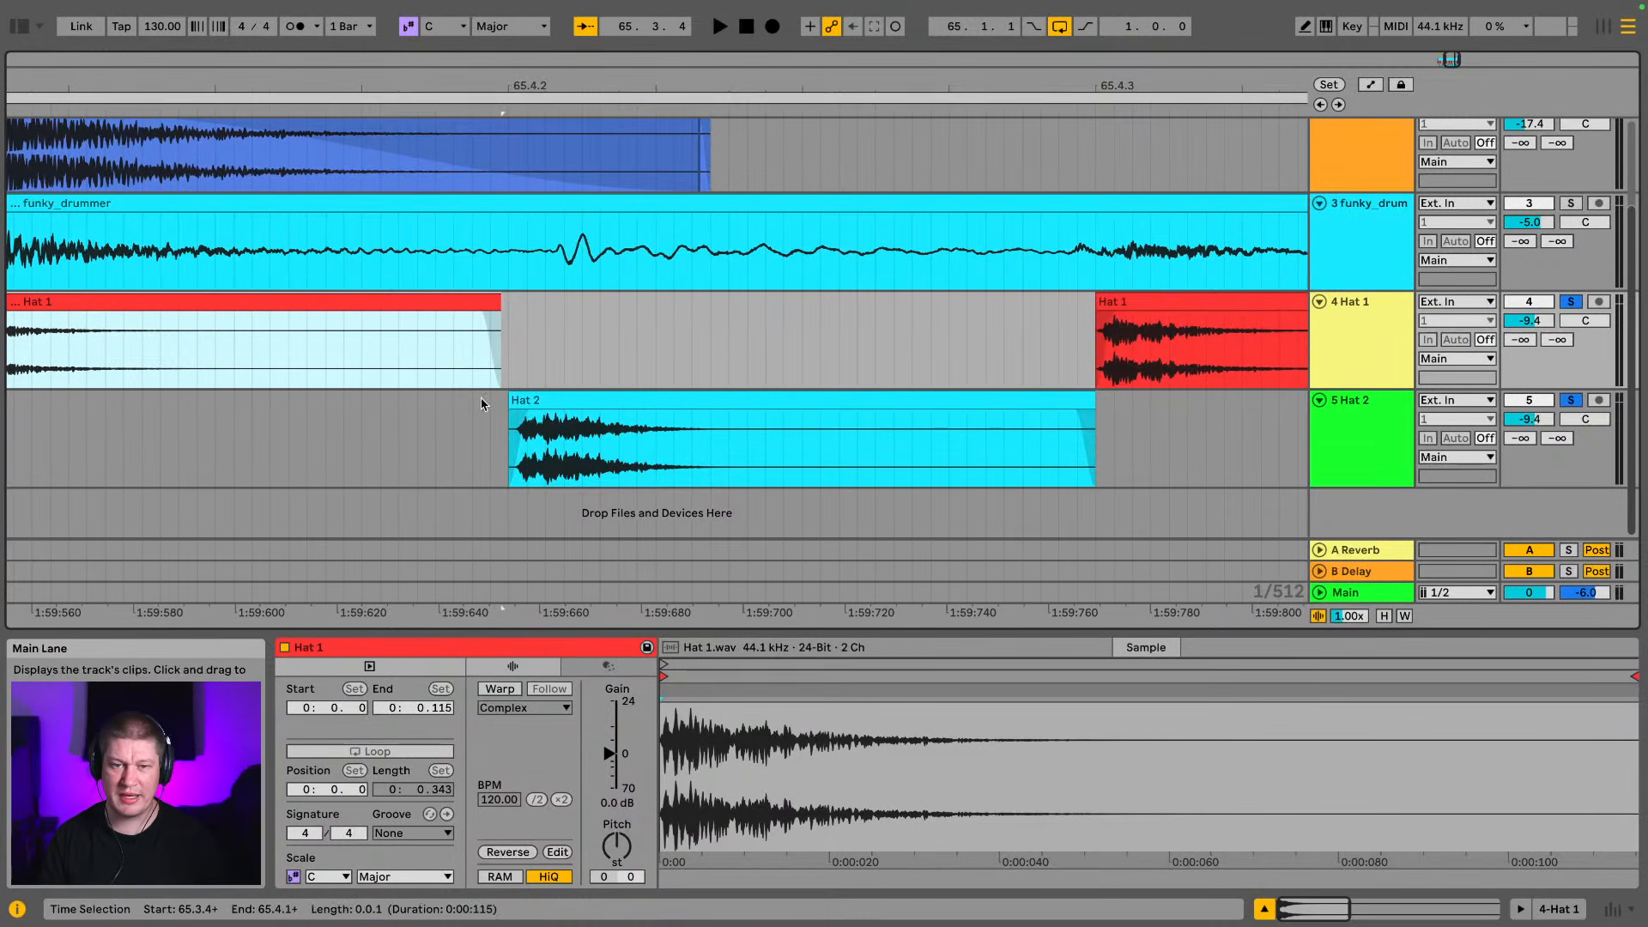
pyautogui.moveTo(574, 405); pyautogui.dragTo(592, 393)
pyautogui.moveTo(570, 89); pyautogui.dragTo(236, 78)
pyautogui.moveTo(598, 87); pyautogui.dragTo(598, 119)
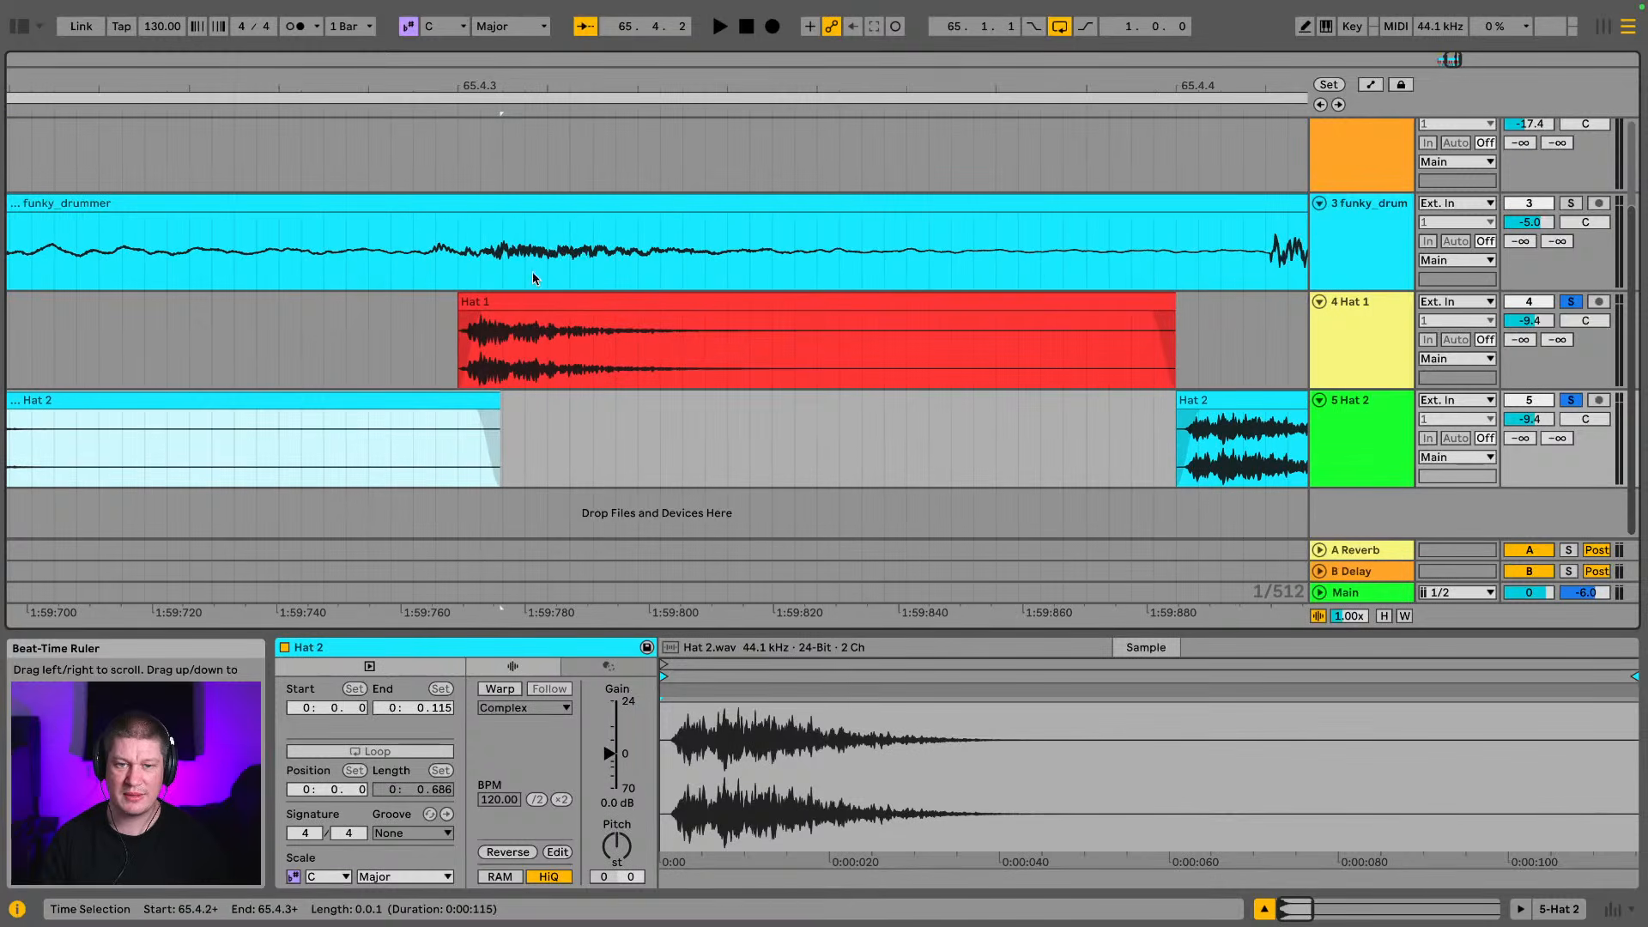
pyautogui.moveTo(550, 307); pyautogui.dragTo(527, 307)
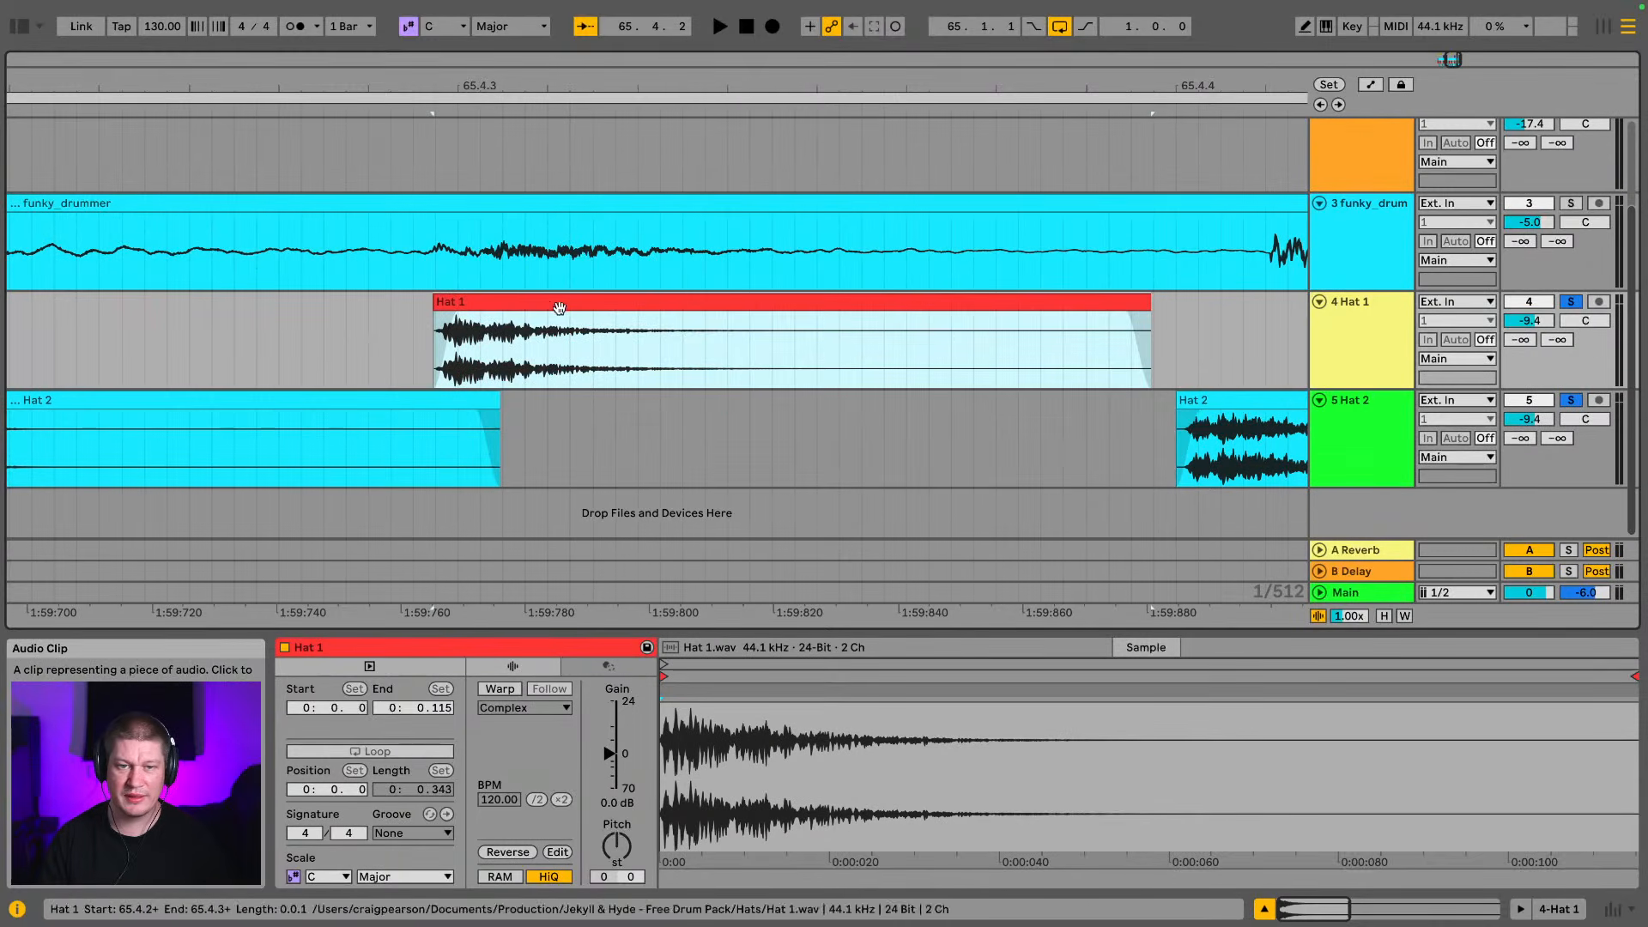
# Shift the last Hat 2 clip at 65.4.4 later onto the break's final hit and trim its end back to 66
pyautogui.moveTo(1213, 87); pyautogui.dragTo(486, 88)
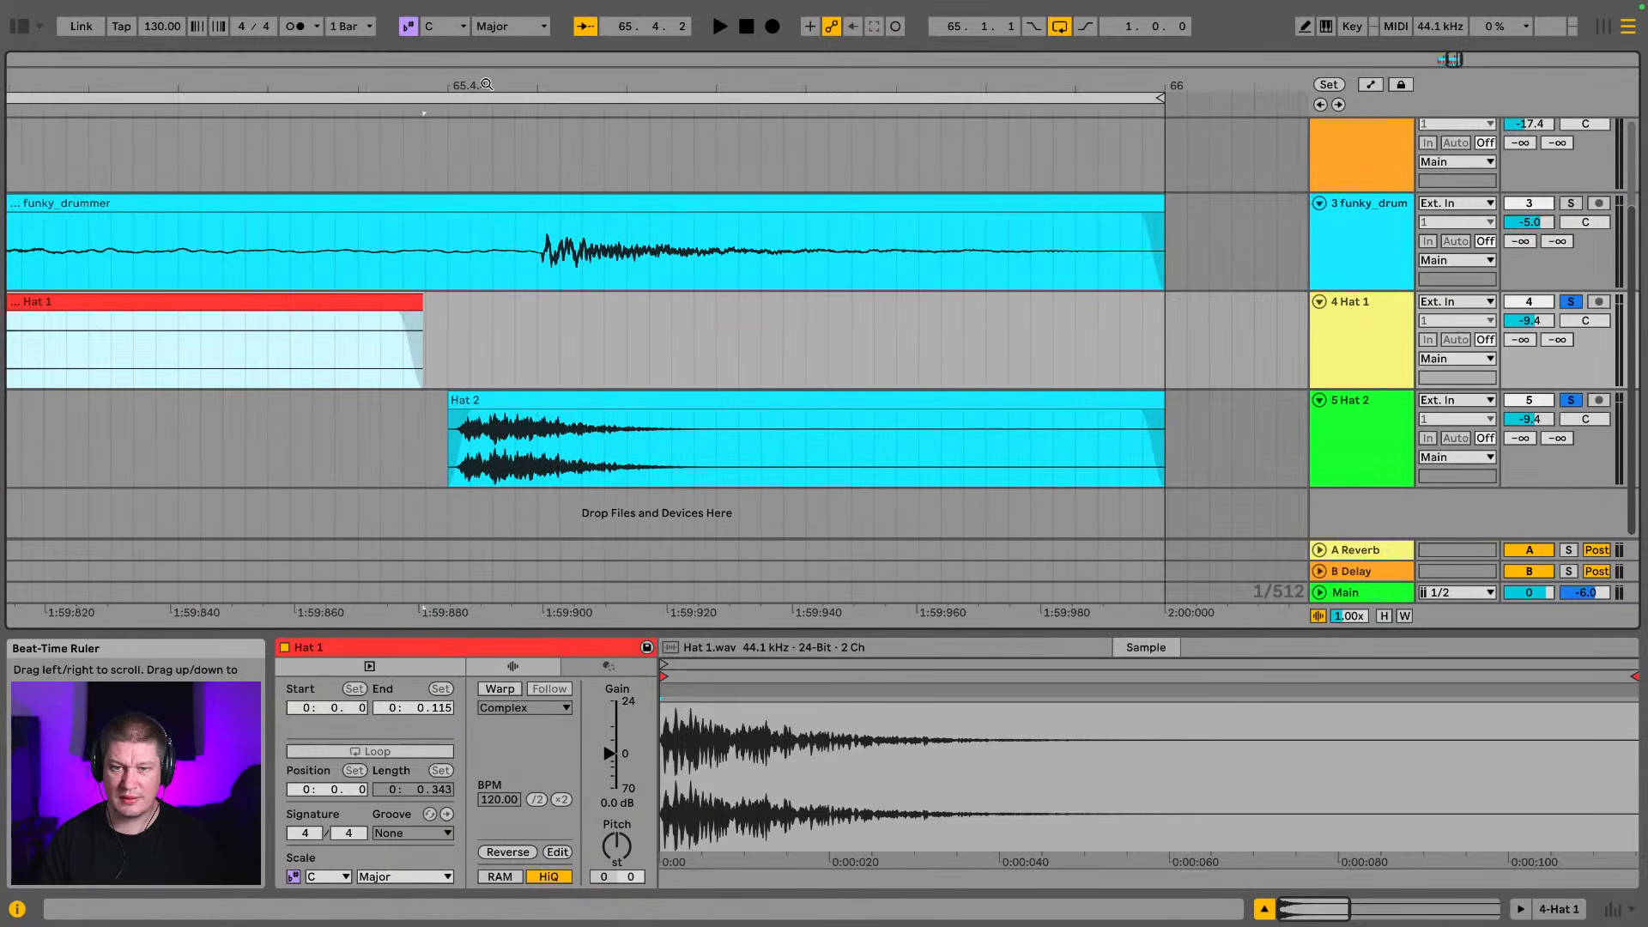
pyautogui.moveTo(521, 396); pyautogui.dragTo(607, 402)
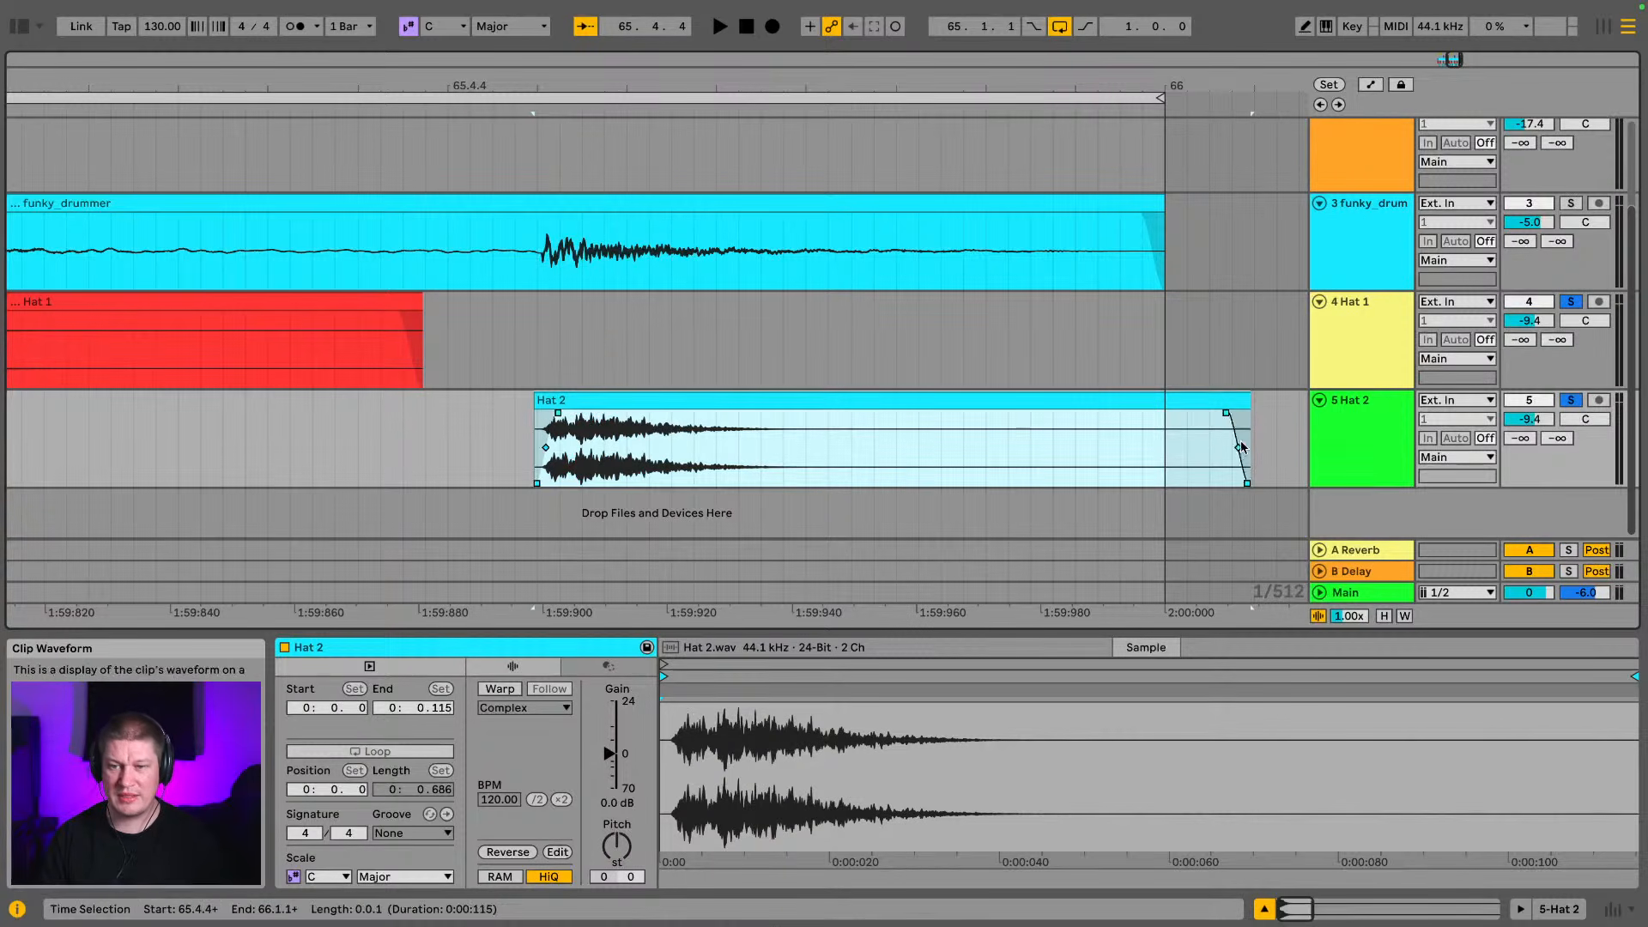
pyautogui.moveTo(1243, 401); pyautogui.dragTo(1166, 412)
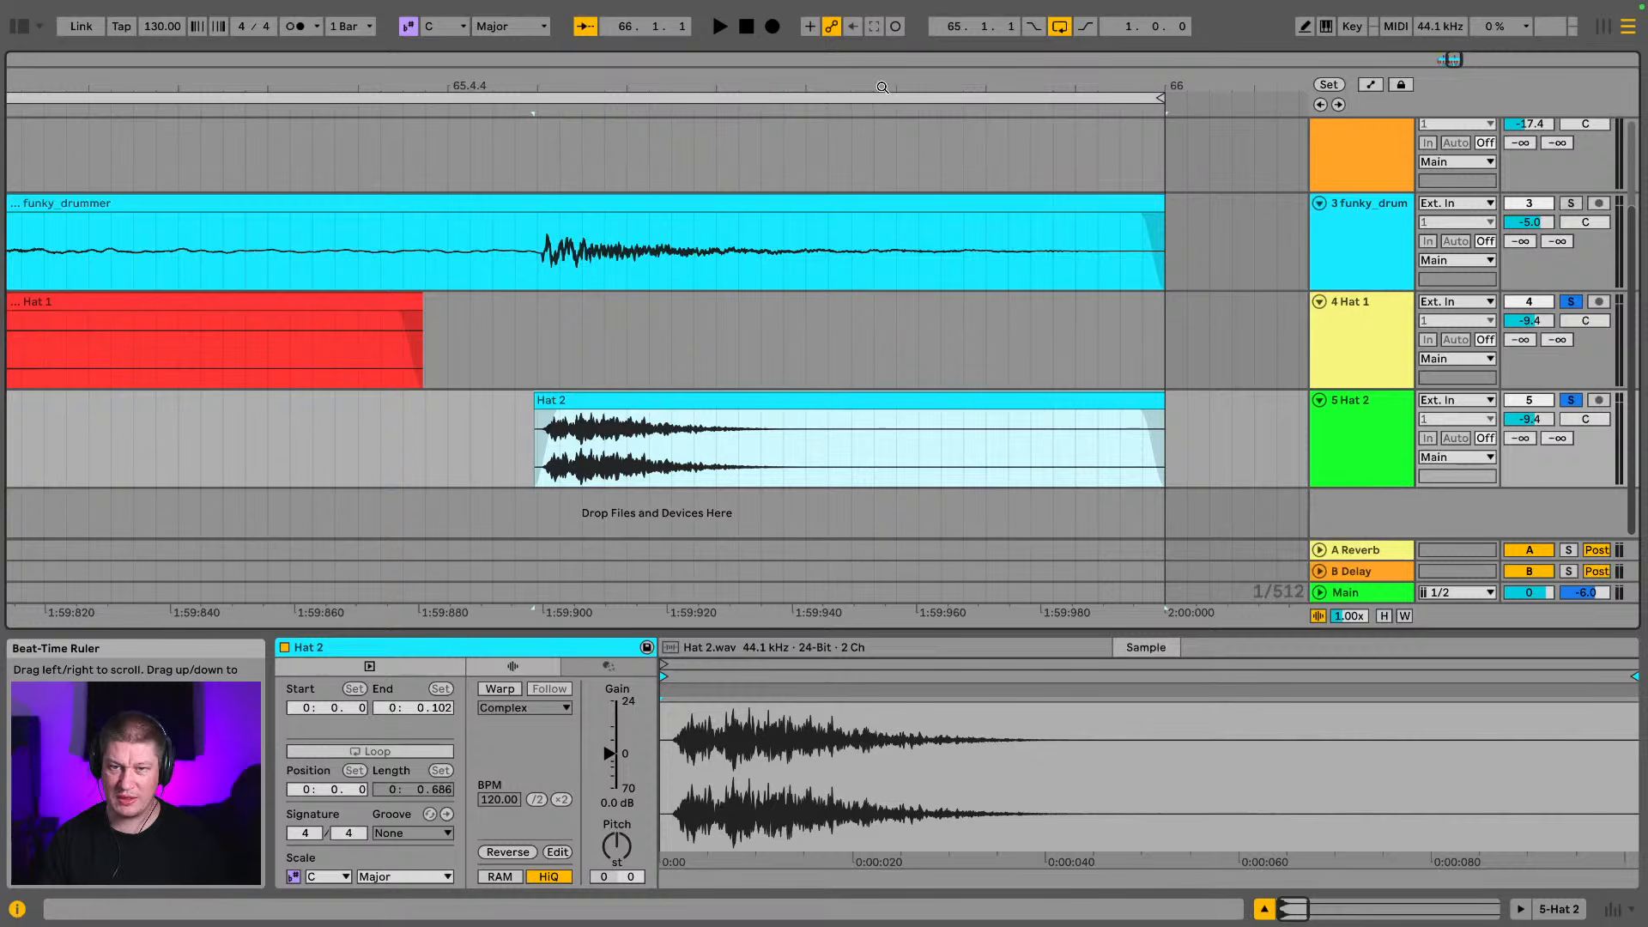
# Play the soloed hat tracks from 65 to check the realigned hat pattern
pyautogui.moveTo(883, 86)
pyautogui.mouseDown()
pyautogui.moveTo(883, 60)
pyautogui.moveTo(957, 29)
pyautogui.moveTo(1198, 34)
pyautogui.mouseUp()
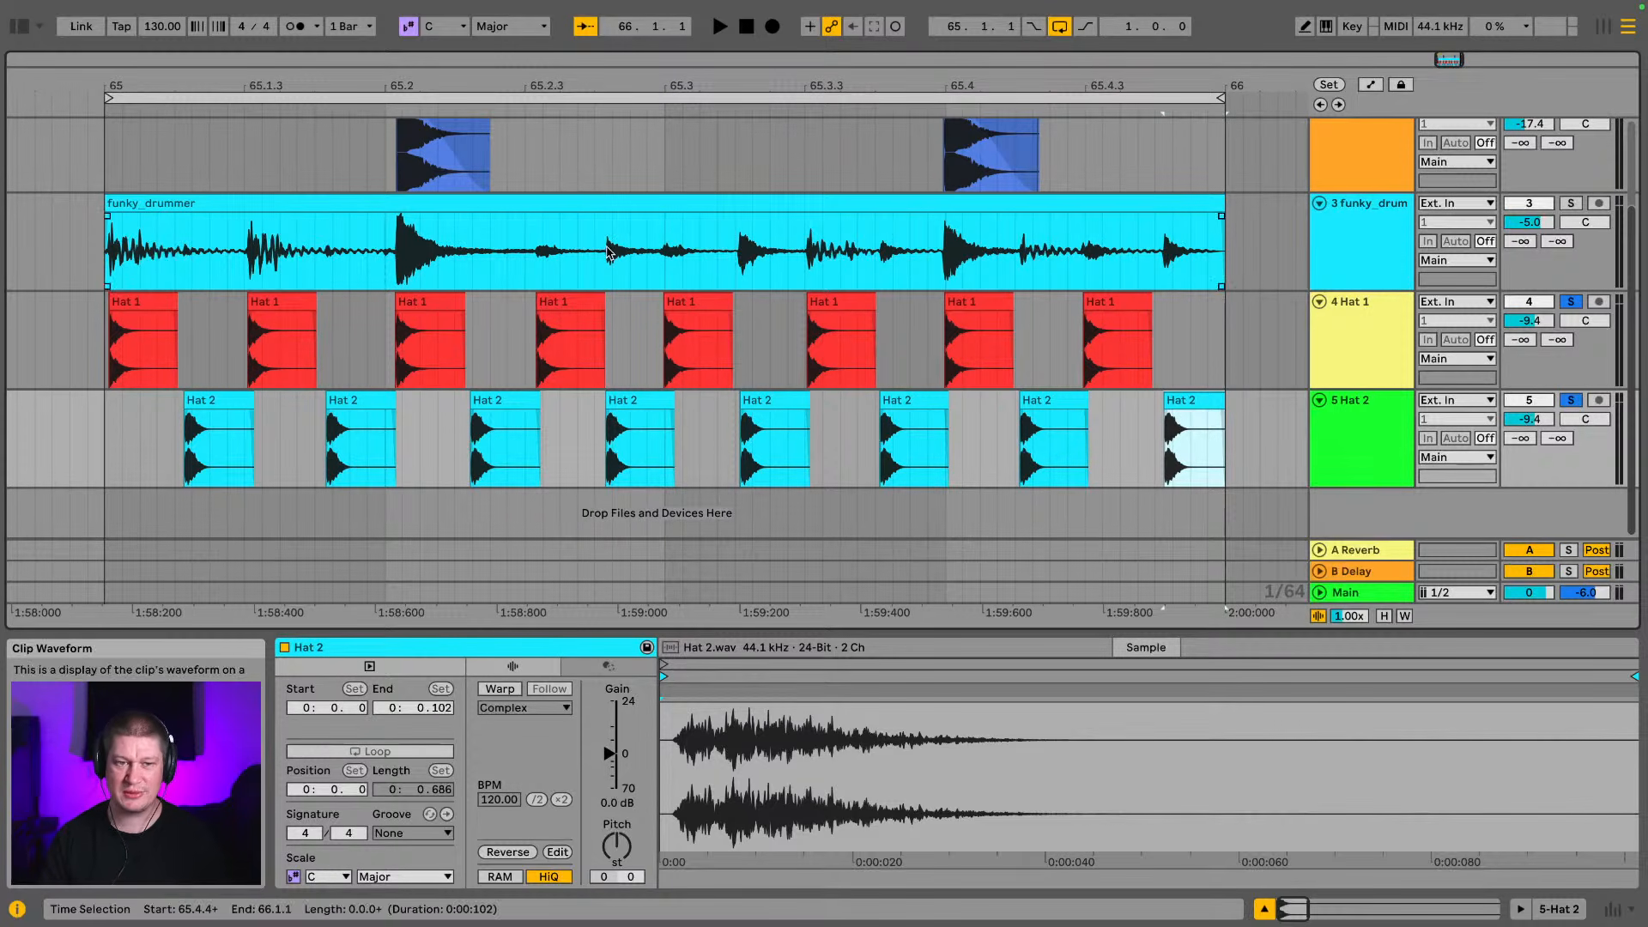
pyautogui.click(105, 338)
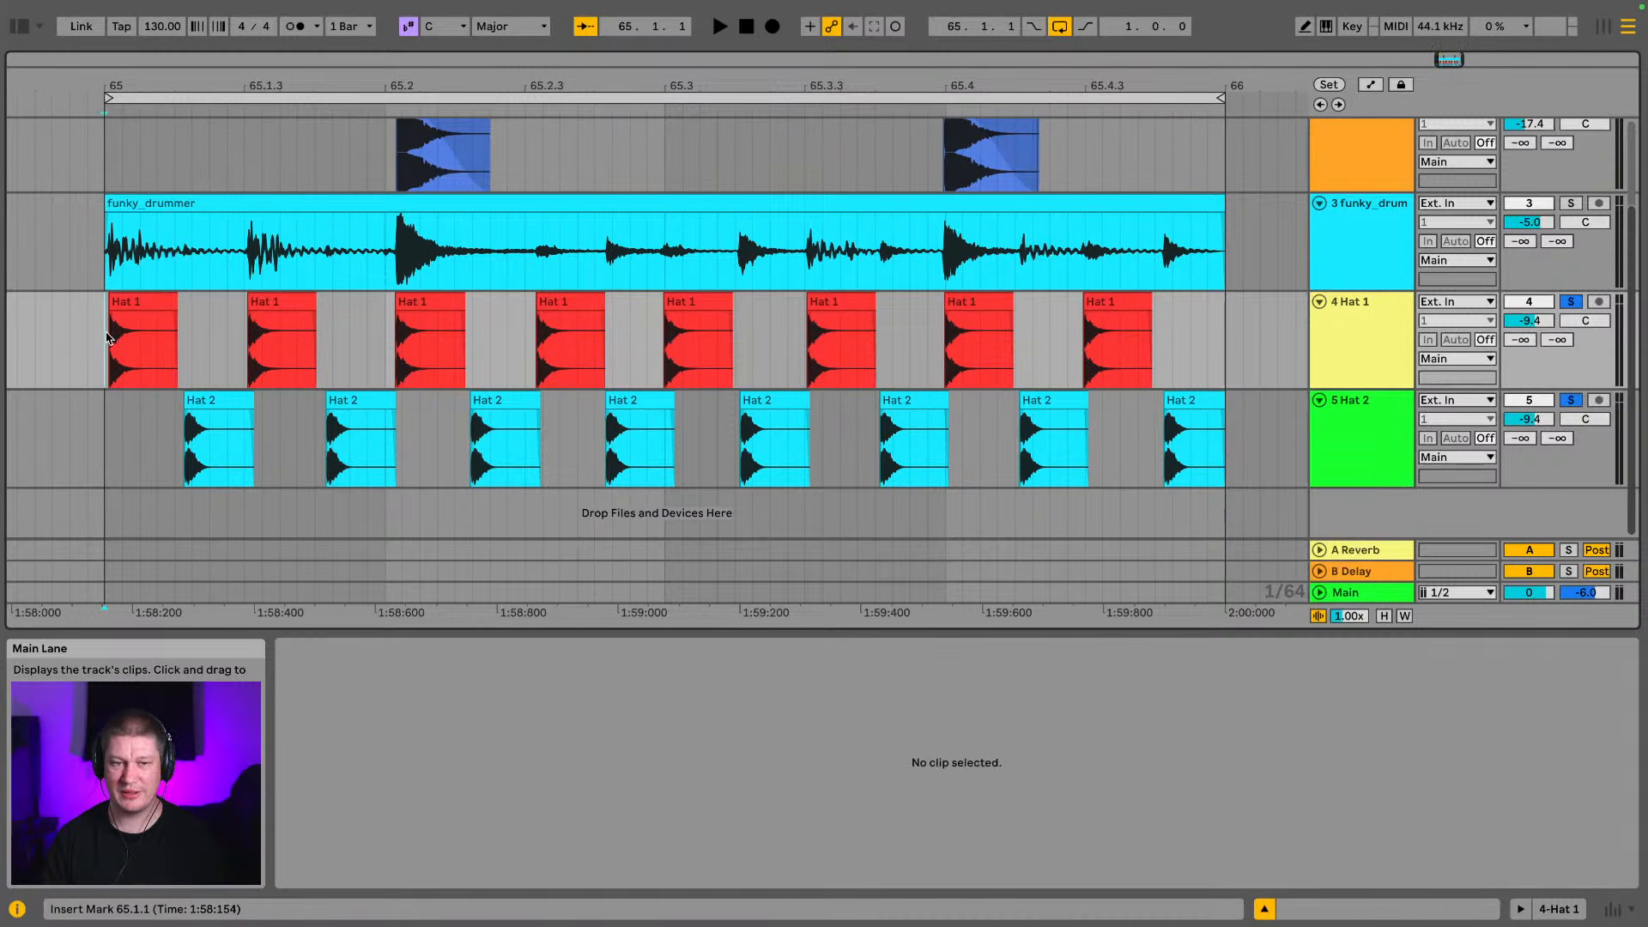
pyautogui.press('space')
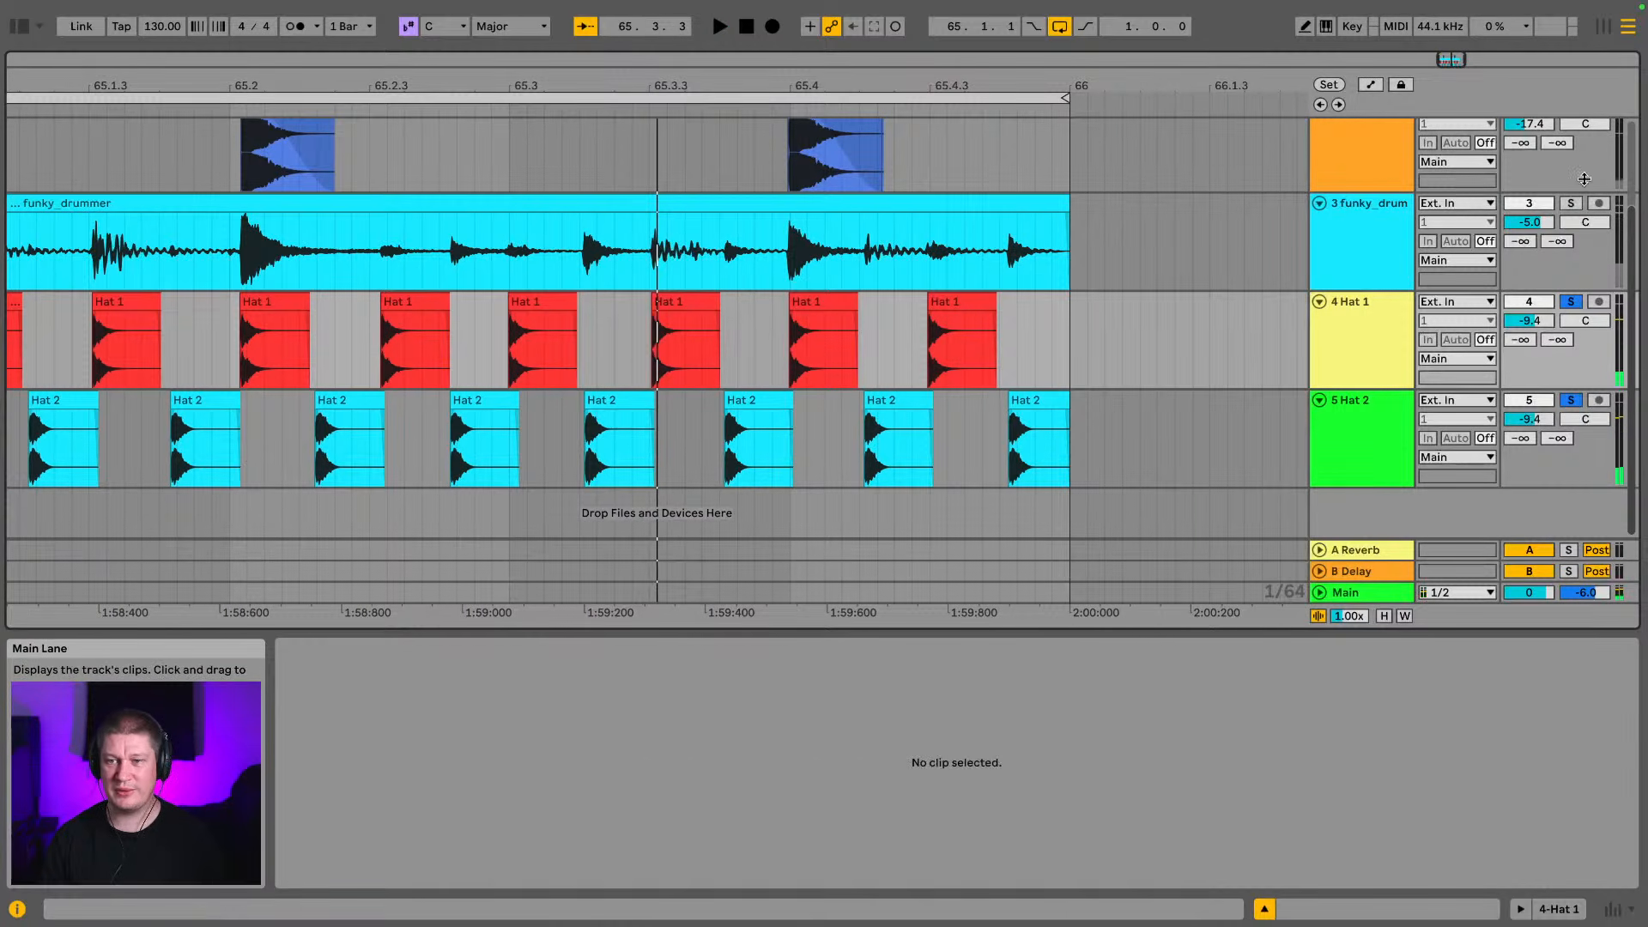
# Solo the funky_drummer break with the hats to compare them, lower both hat tracks together to -11.7 dB, and clear the solos
pyautogui.click(1569, 204)
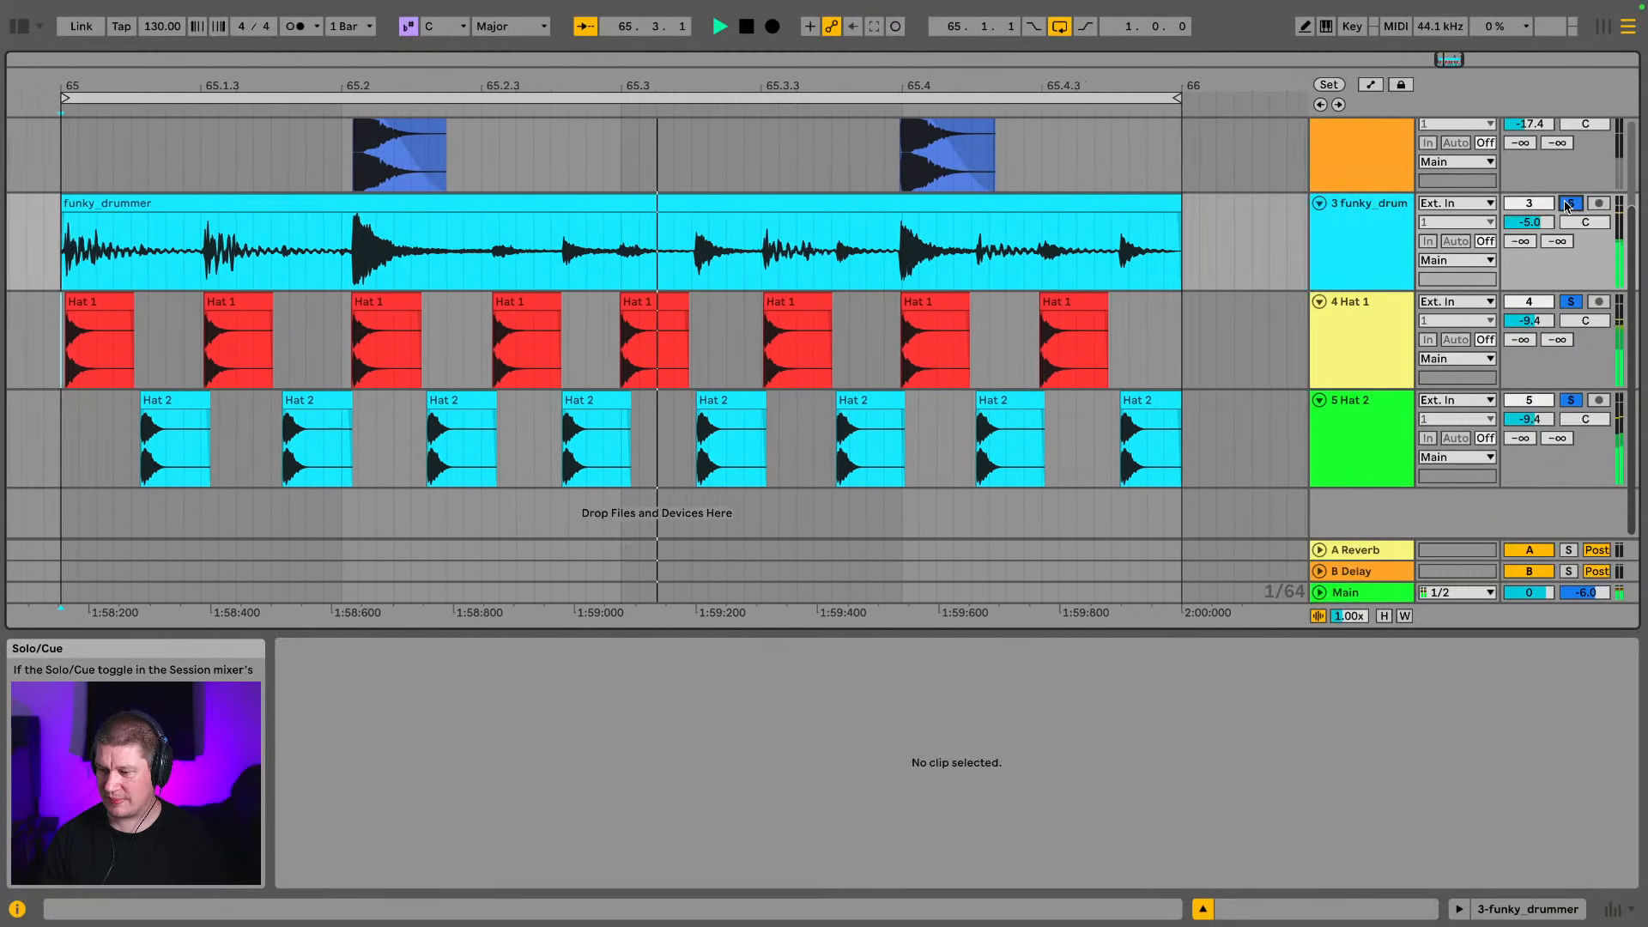
pyautogui.press('Tab')
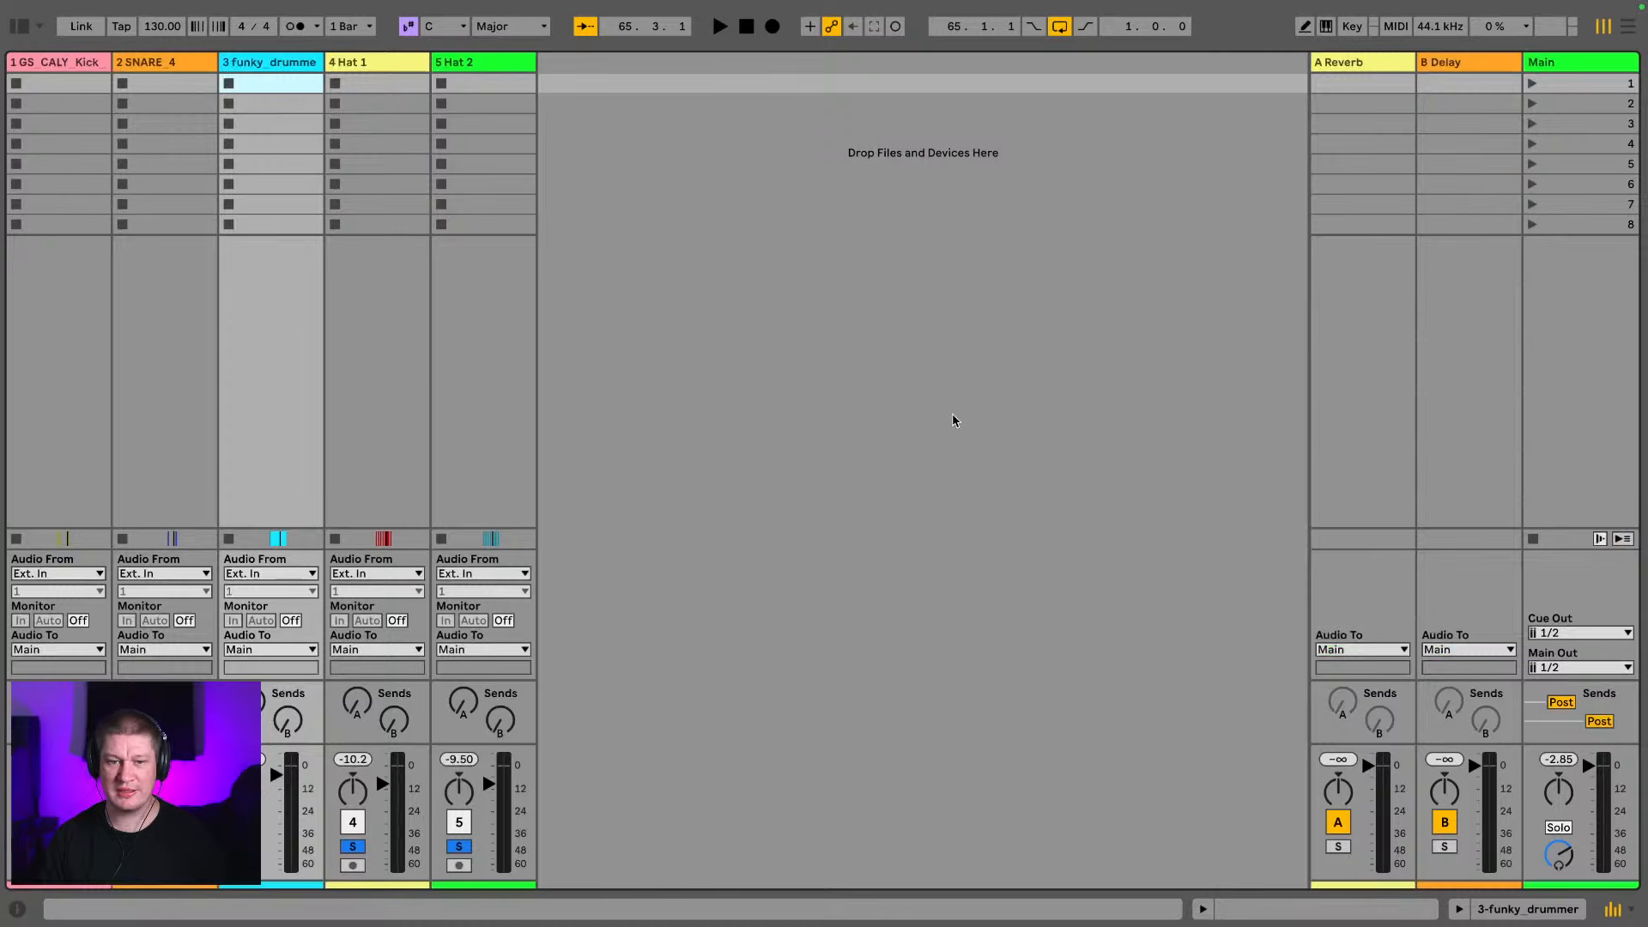
pyautogui.moveTo(486, 51)
pyautogui.click(387, 64)
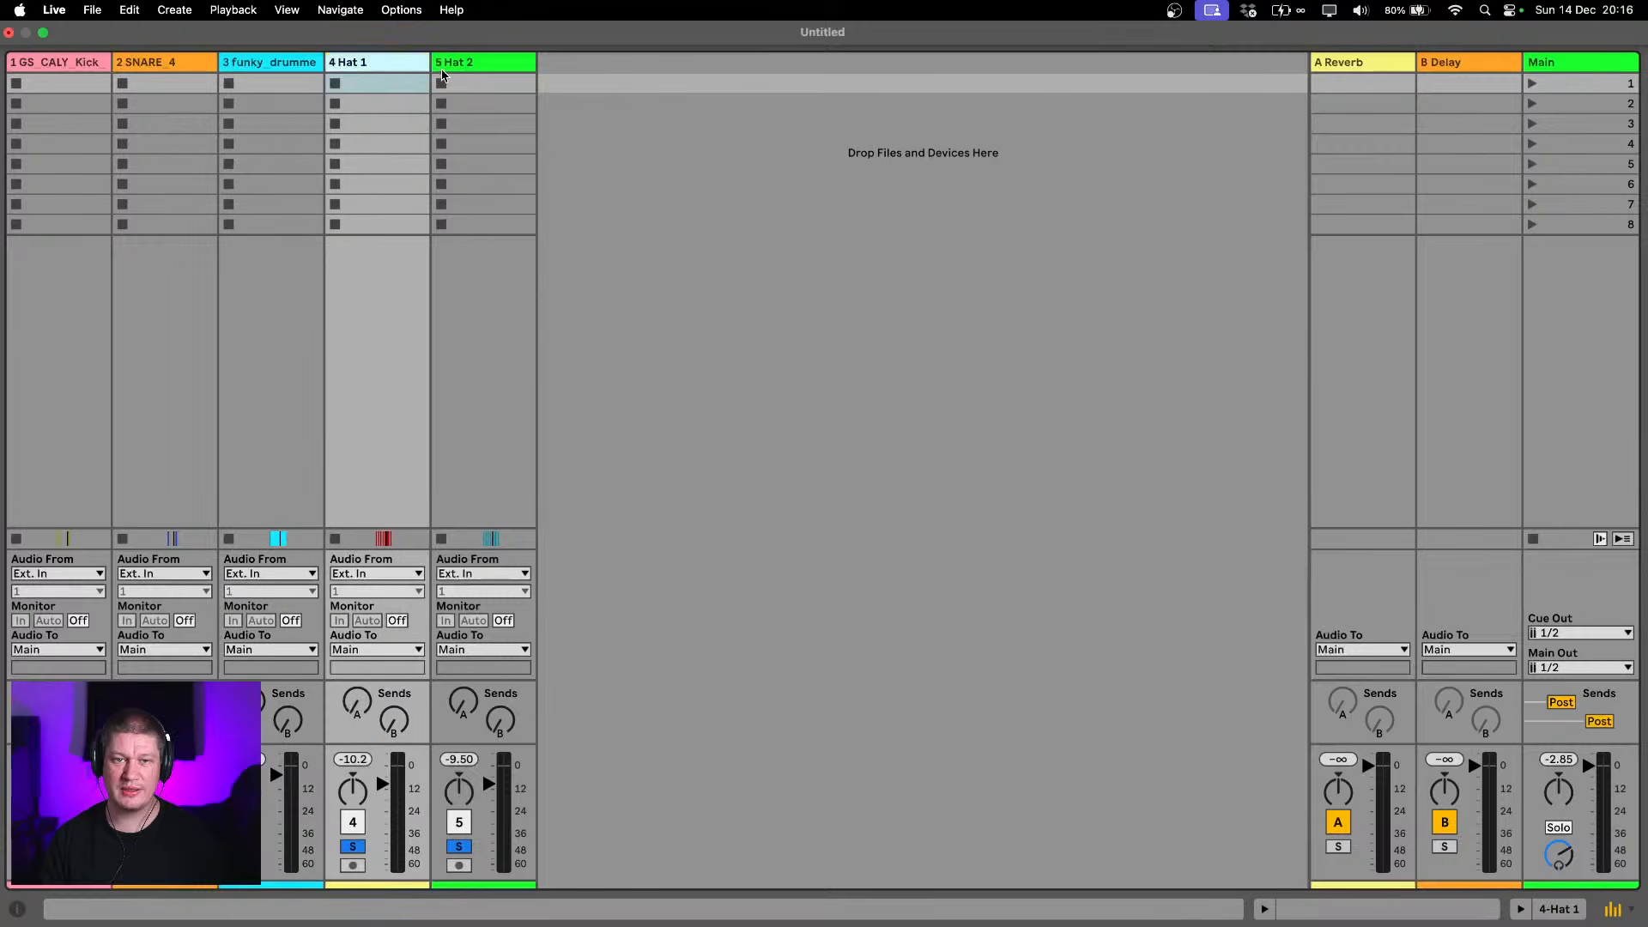
pyautogui.click(468, 65)
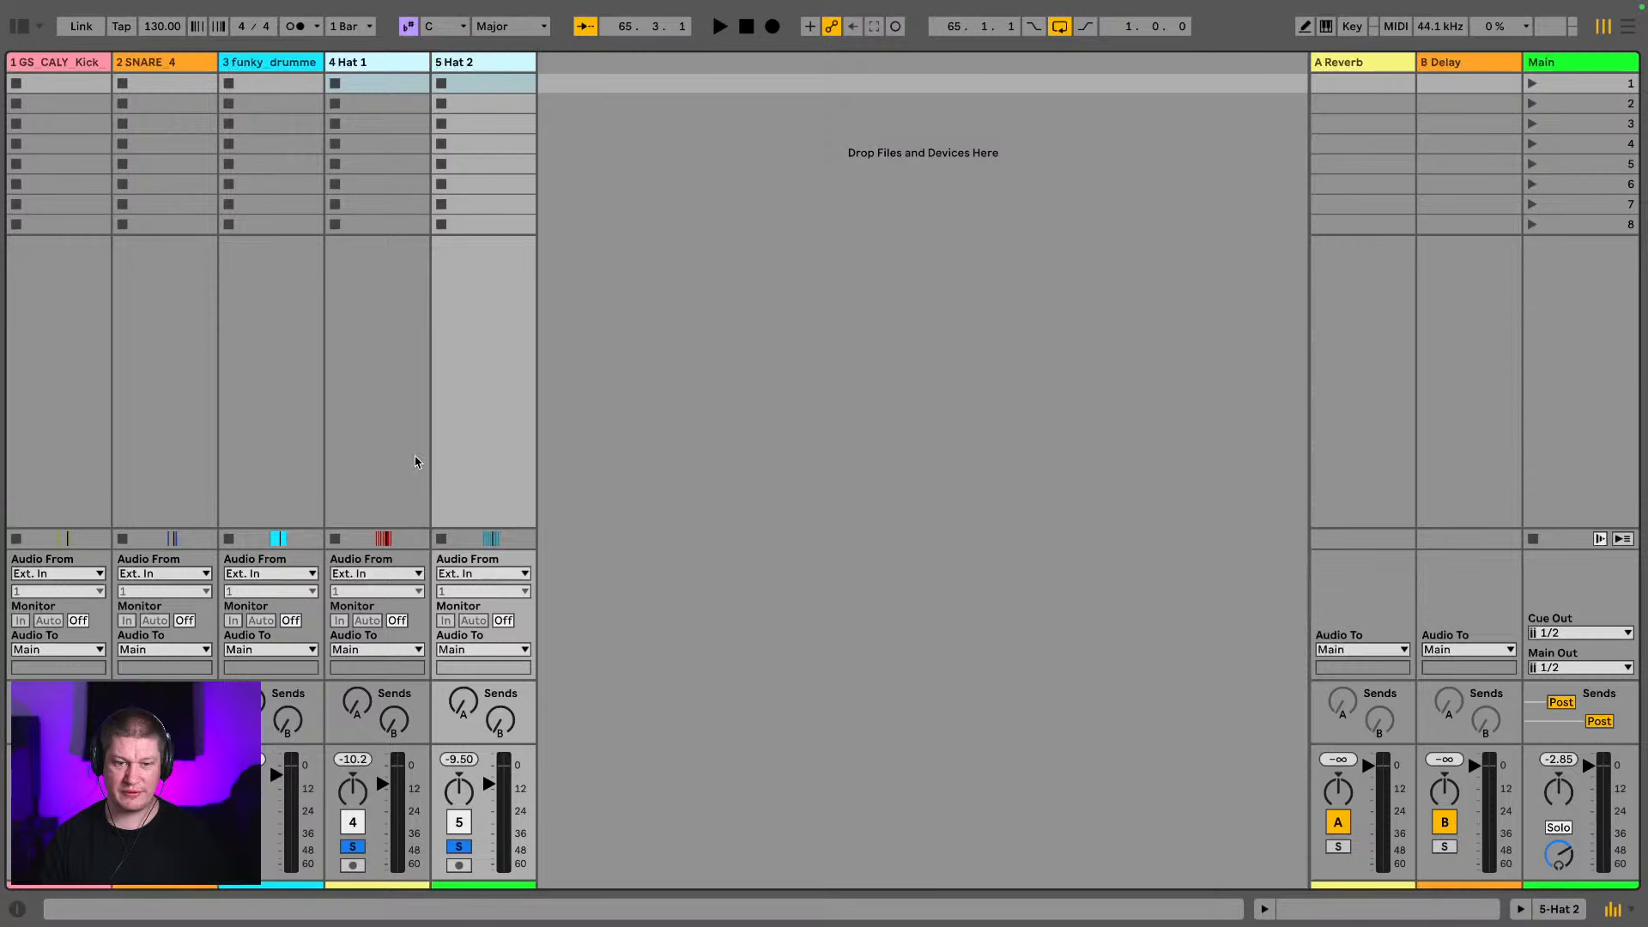
pyautogui.click(382, 797)
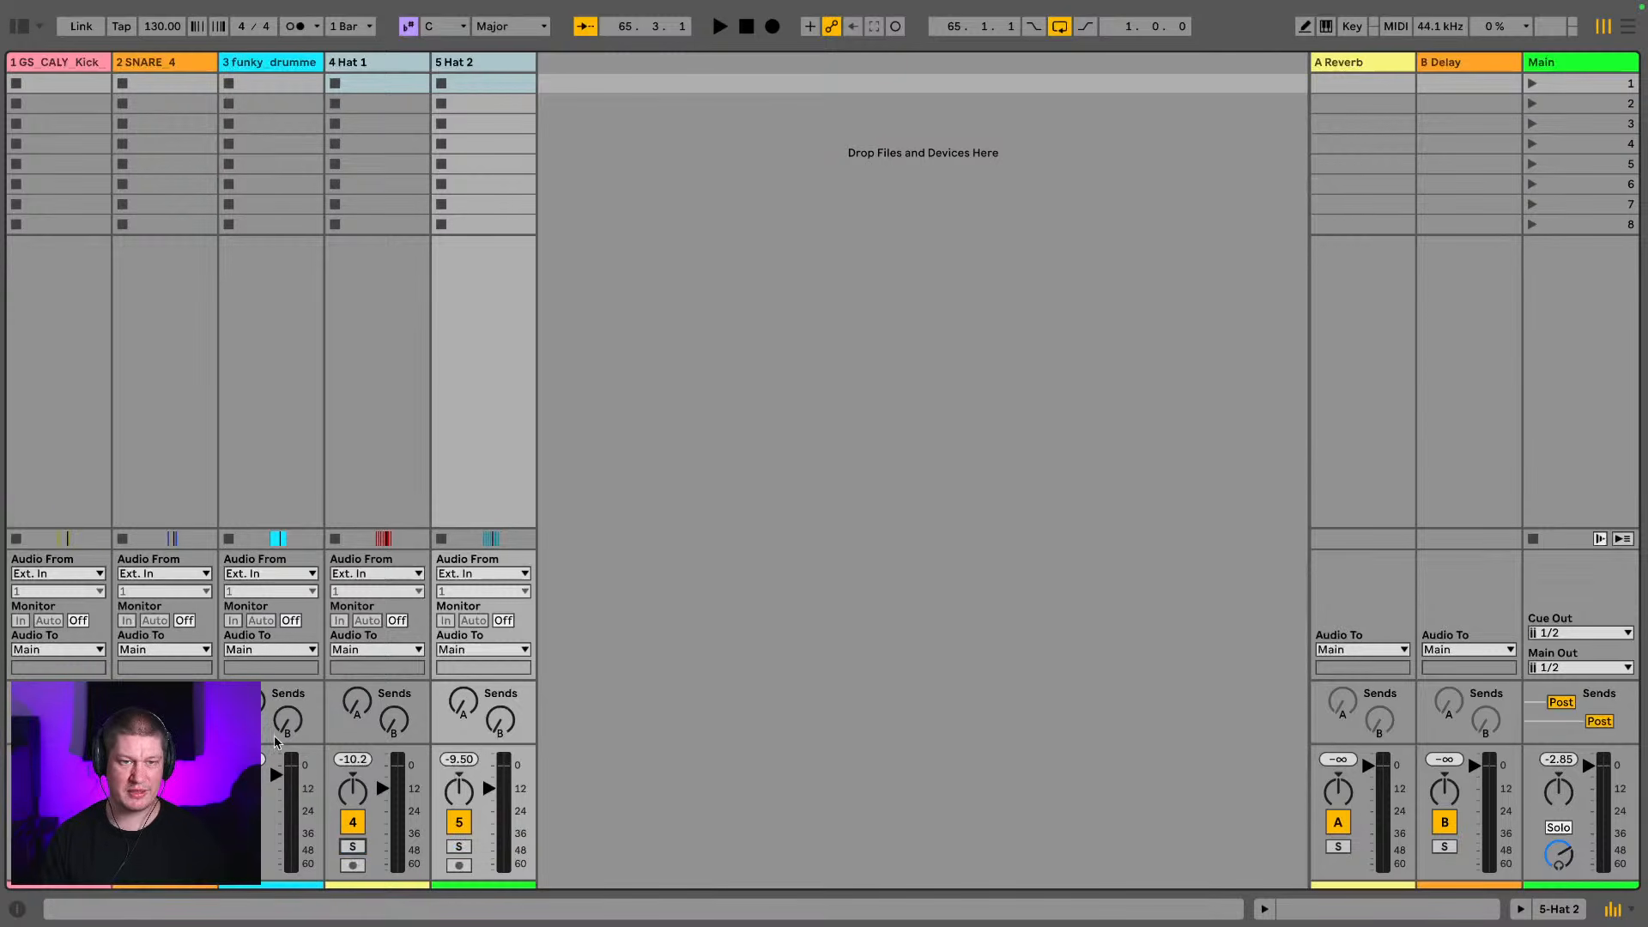
# Play all the drum tracks together and enlarge the mixer section to show detailed volume meters
pyautogui.press('space')
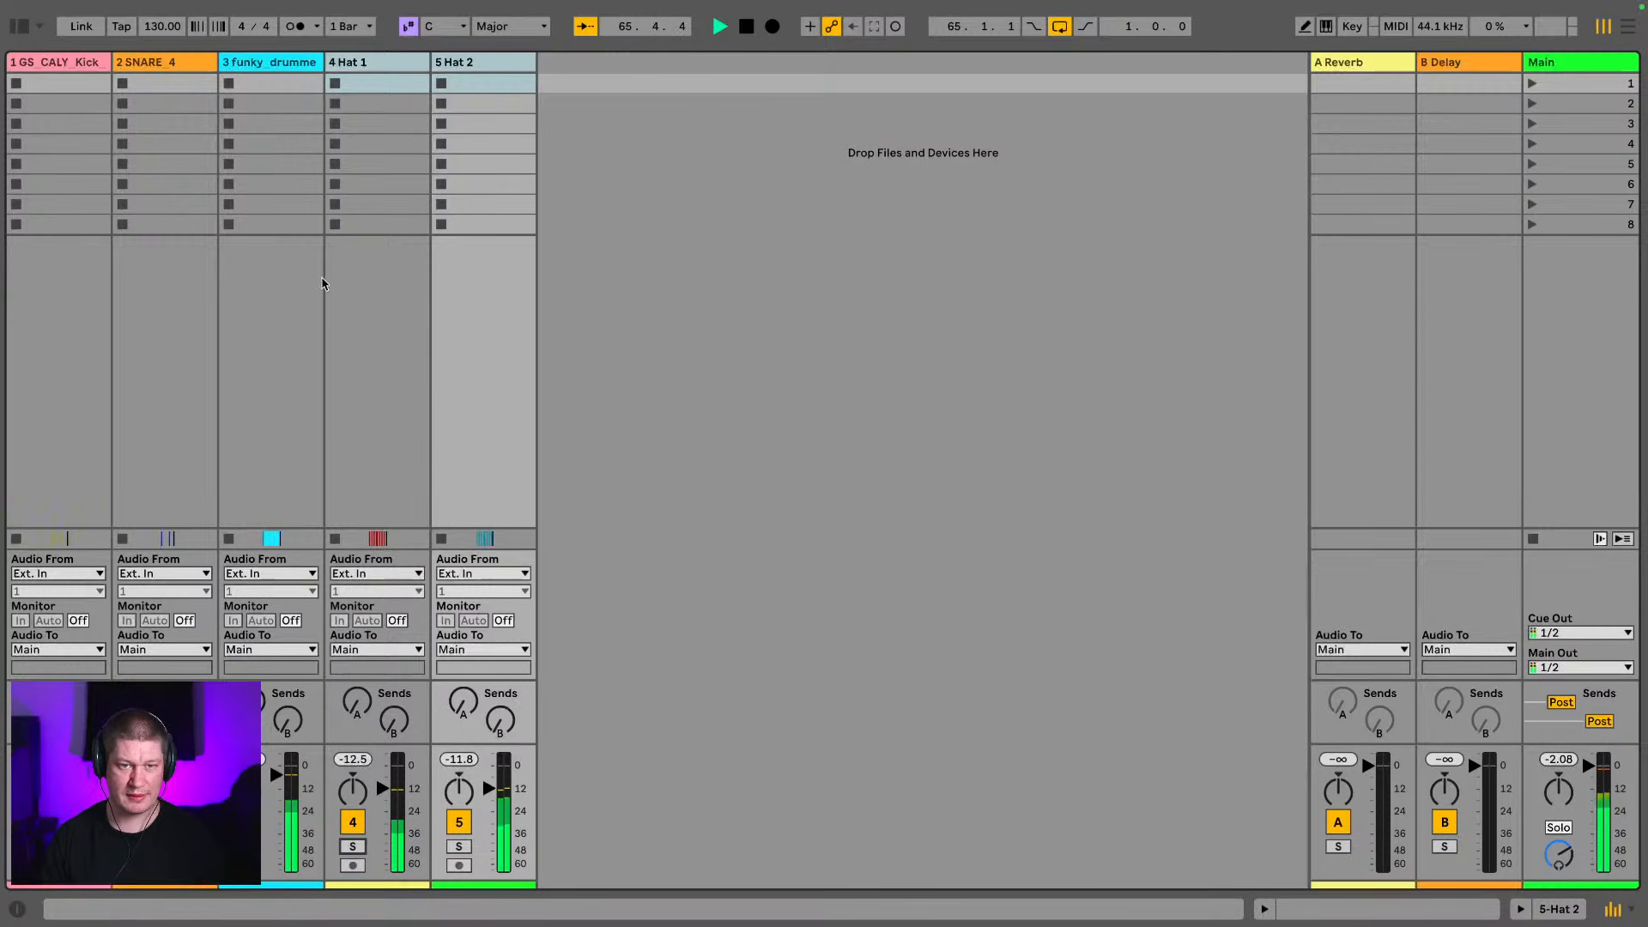
pyautogui.moveTo(318, 740); pyautogui.dragTo(375, 237)
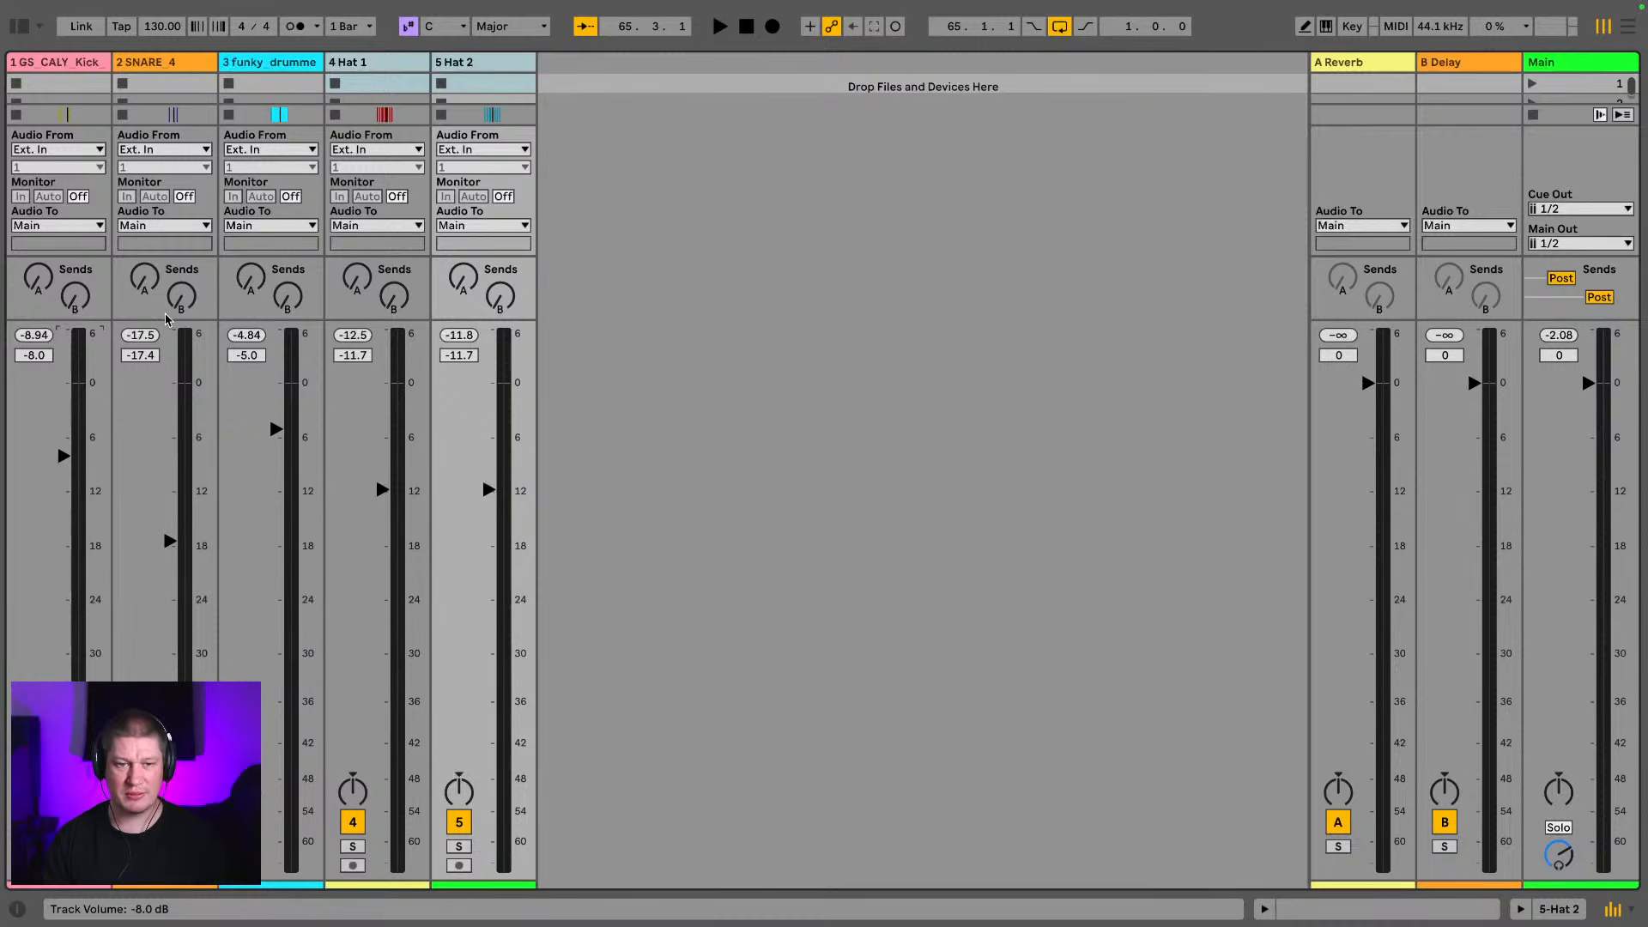
pyautogui.press('space')
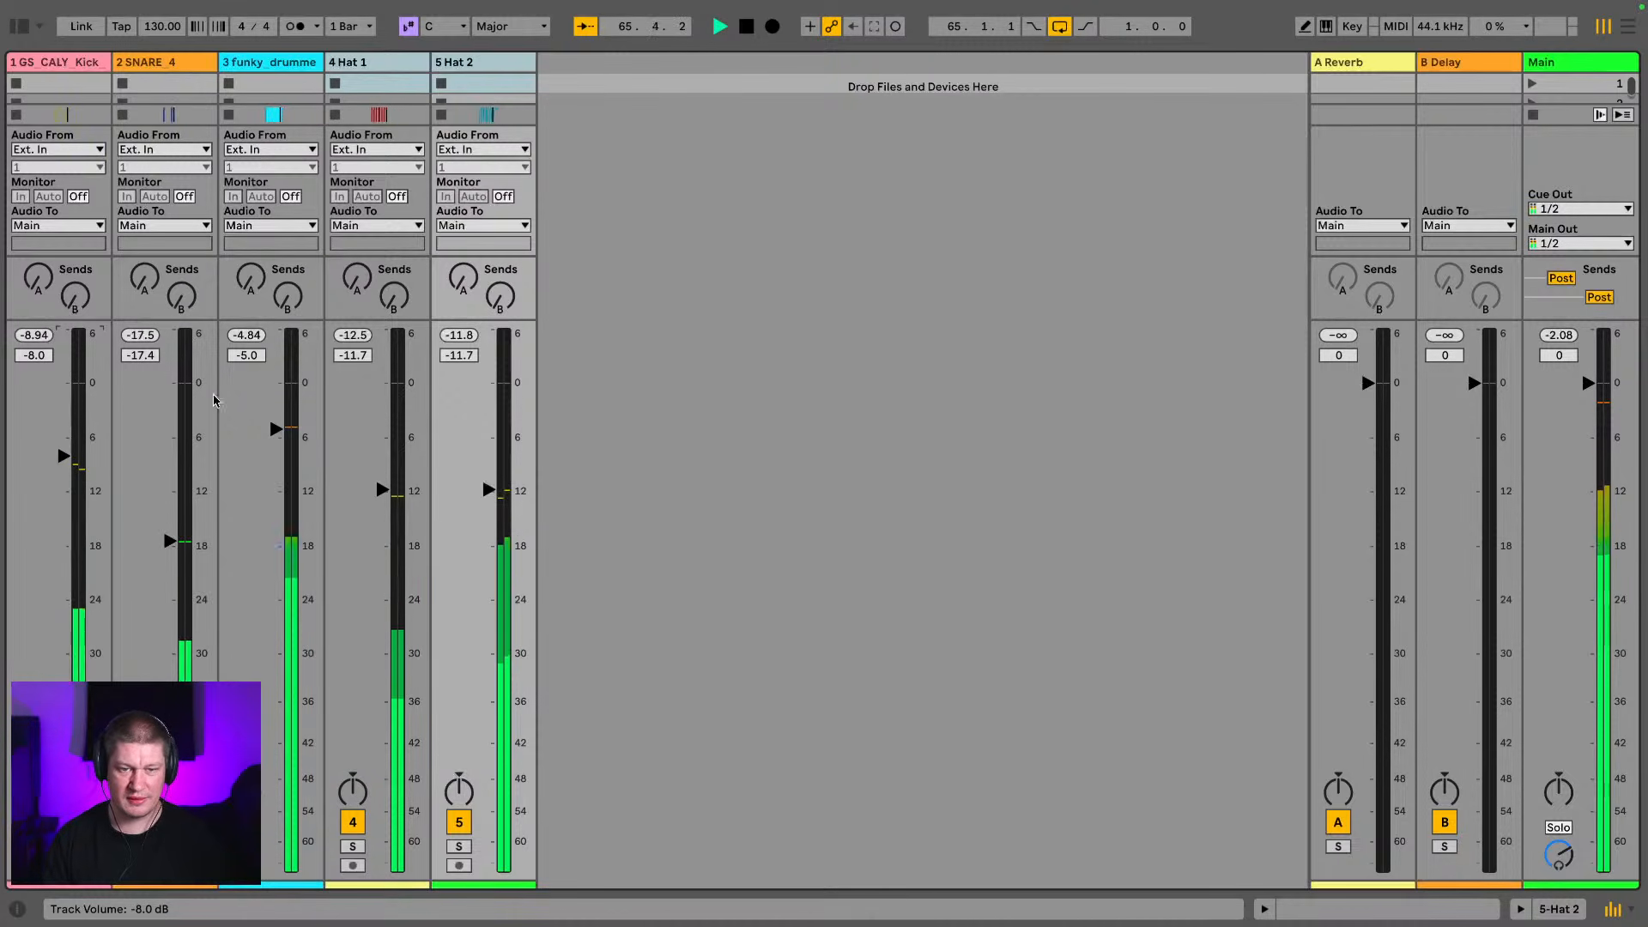
# Lower the Hat 1 and Hat 2 track volumes together to -22.0 dB while listening to the full loop
pyautogui.click(364, 406)
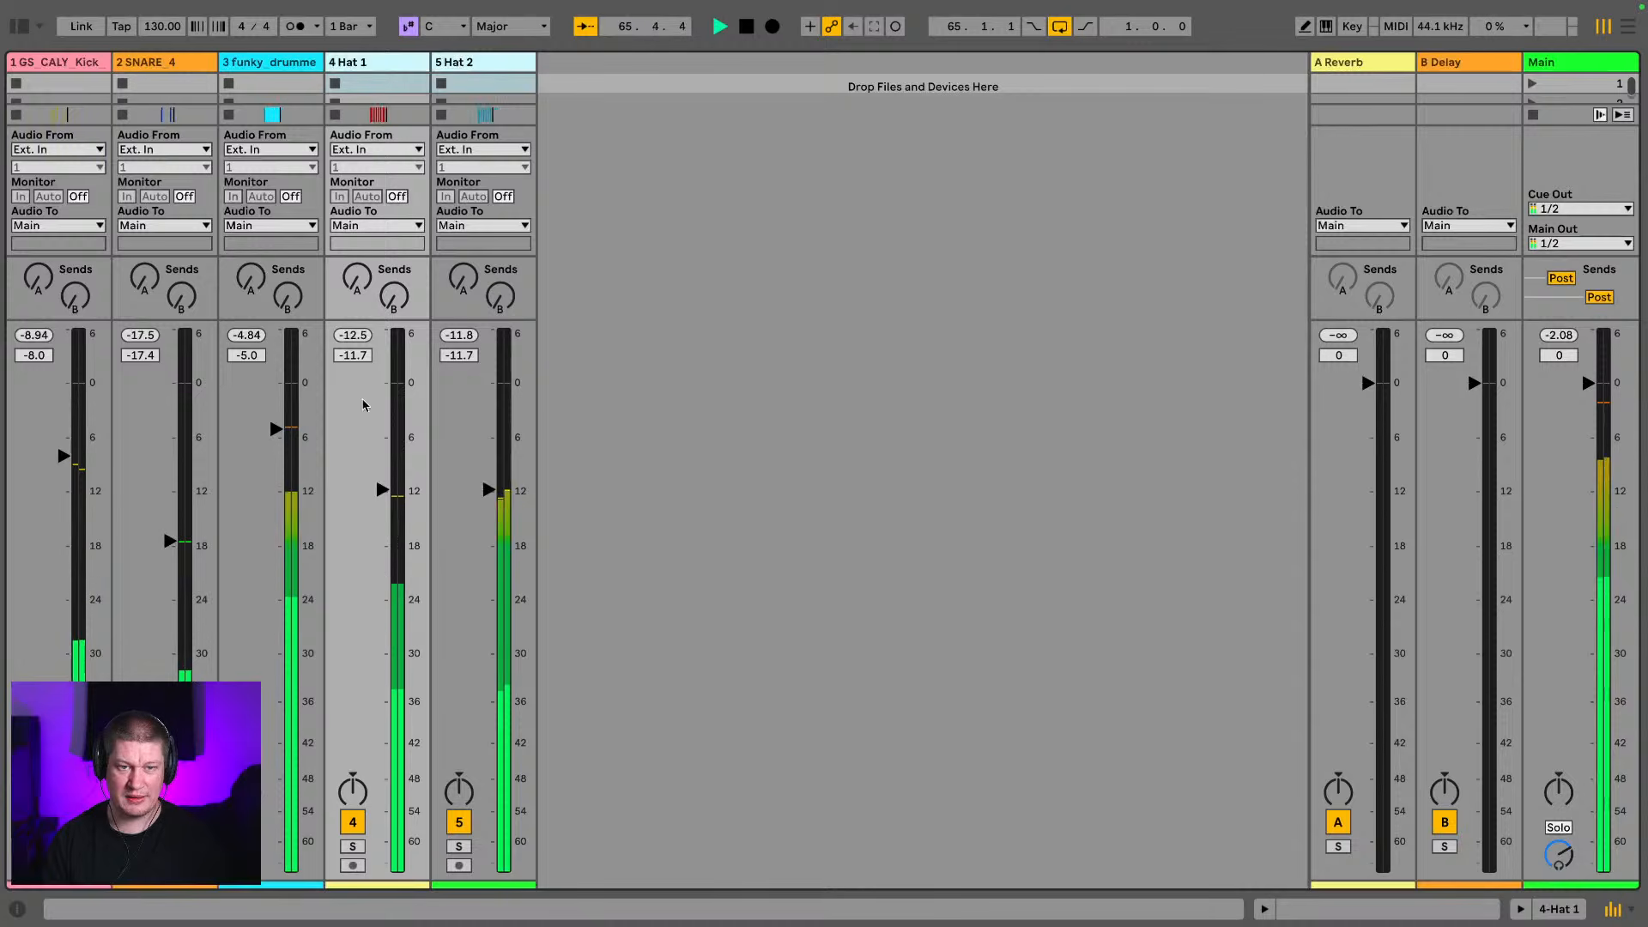
pyautogui.moveTo(379, 490); pyautogui.dragTo(380, 592)
pyautogui.press('space')
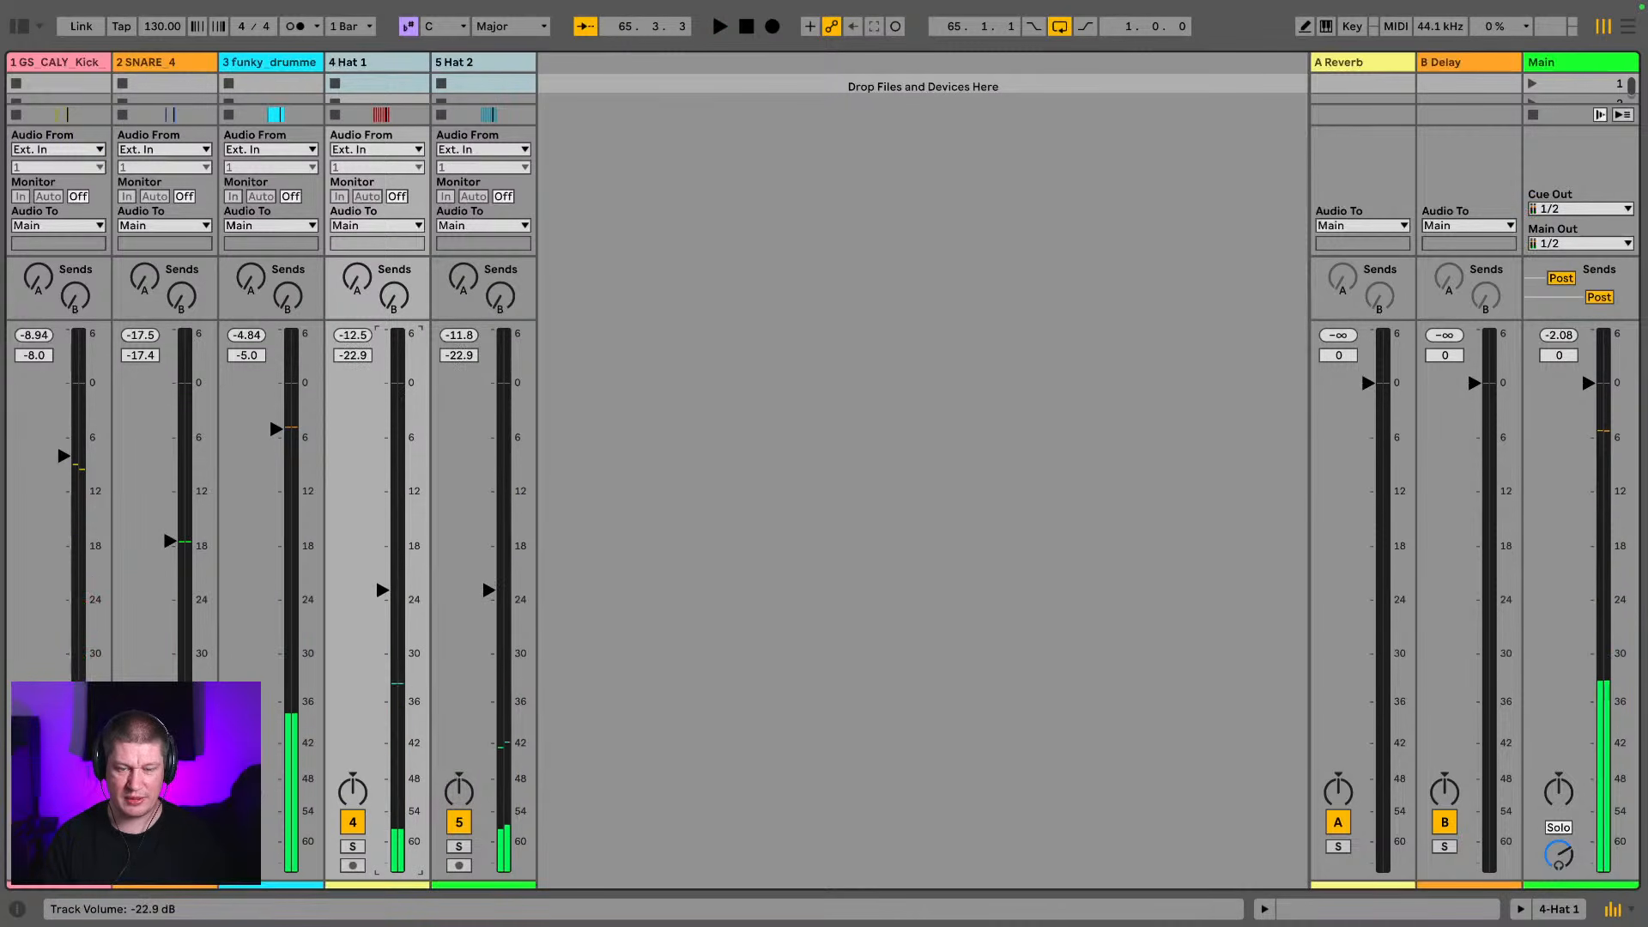
pyautogui.press('space')
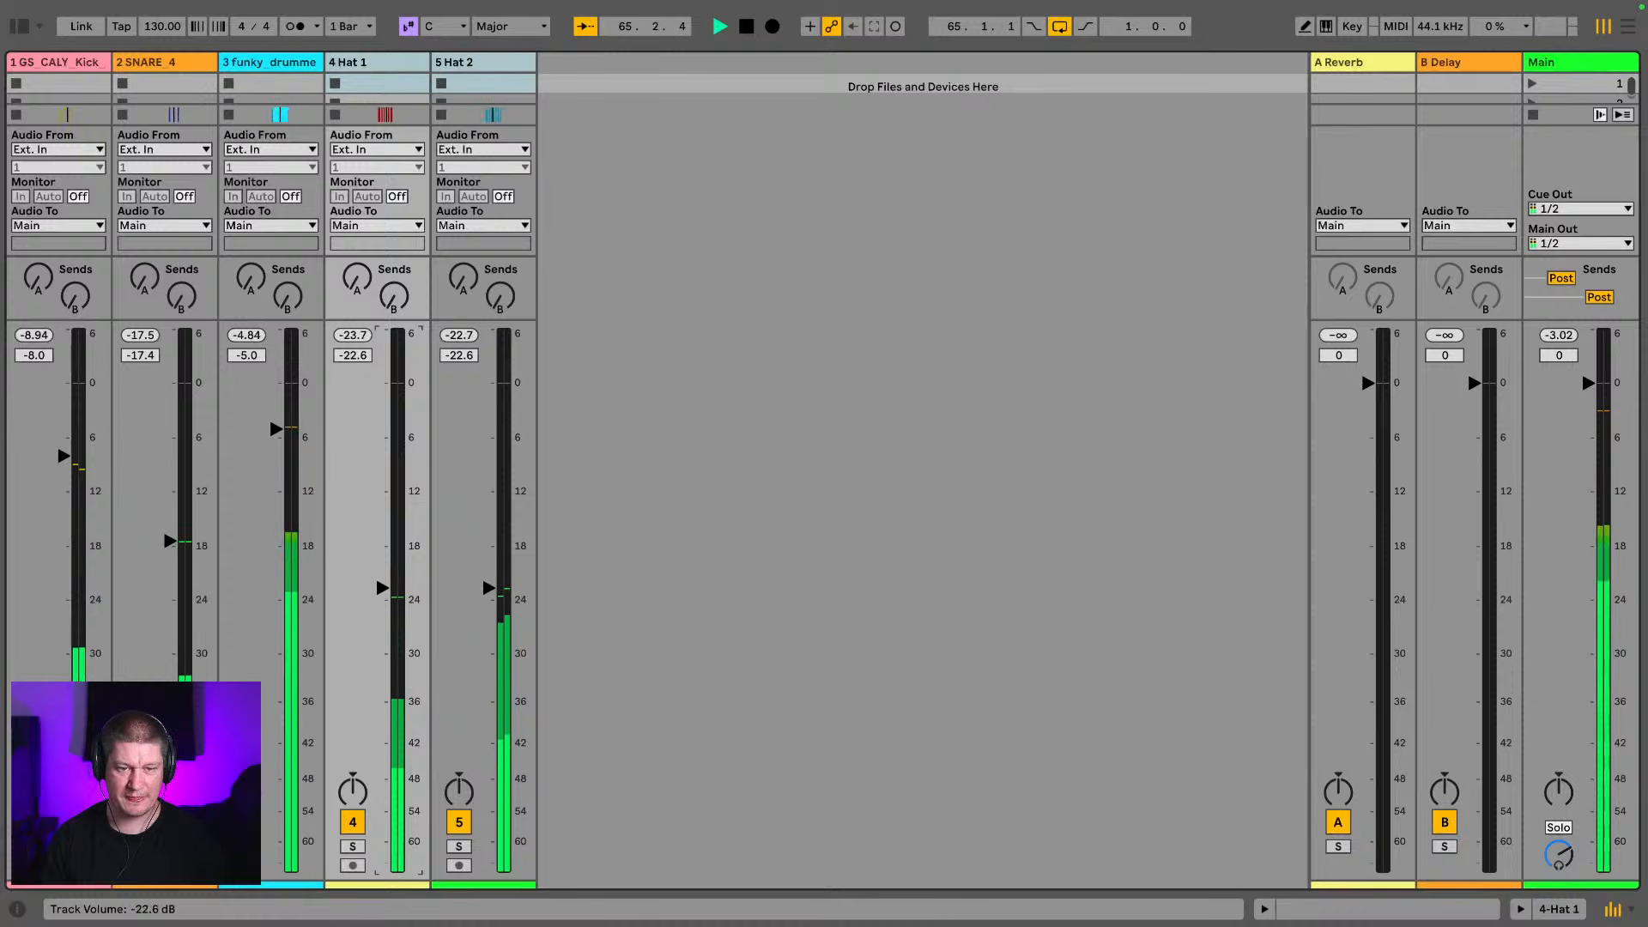
pyautogui.moveTo(380, 598); pyautogui.dragTo(379, 590)
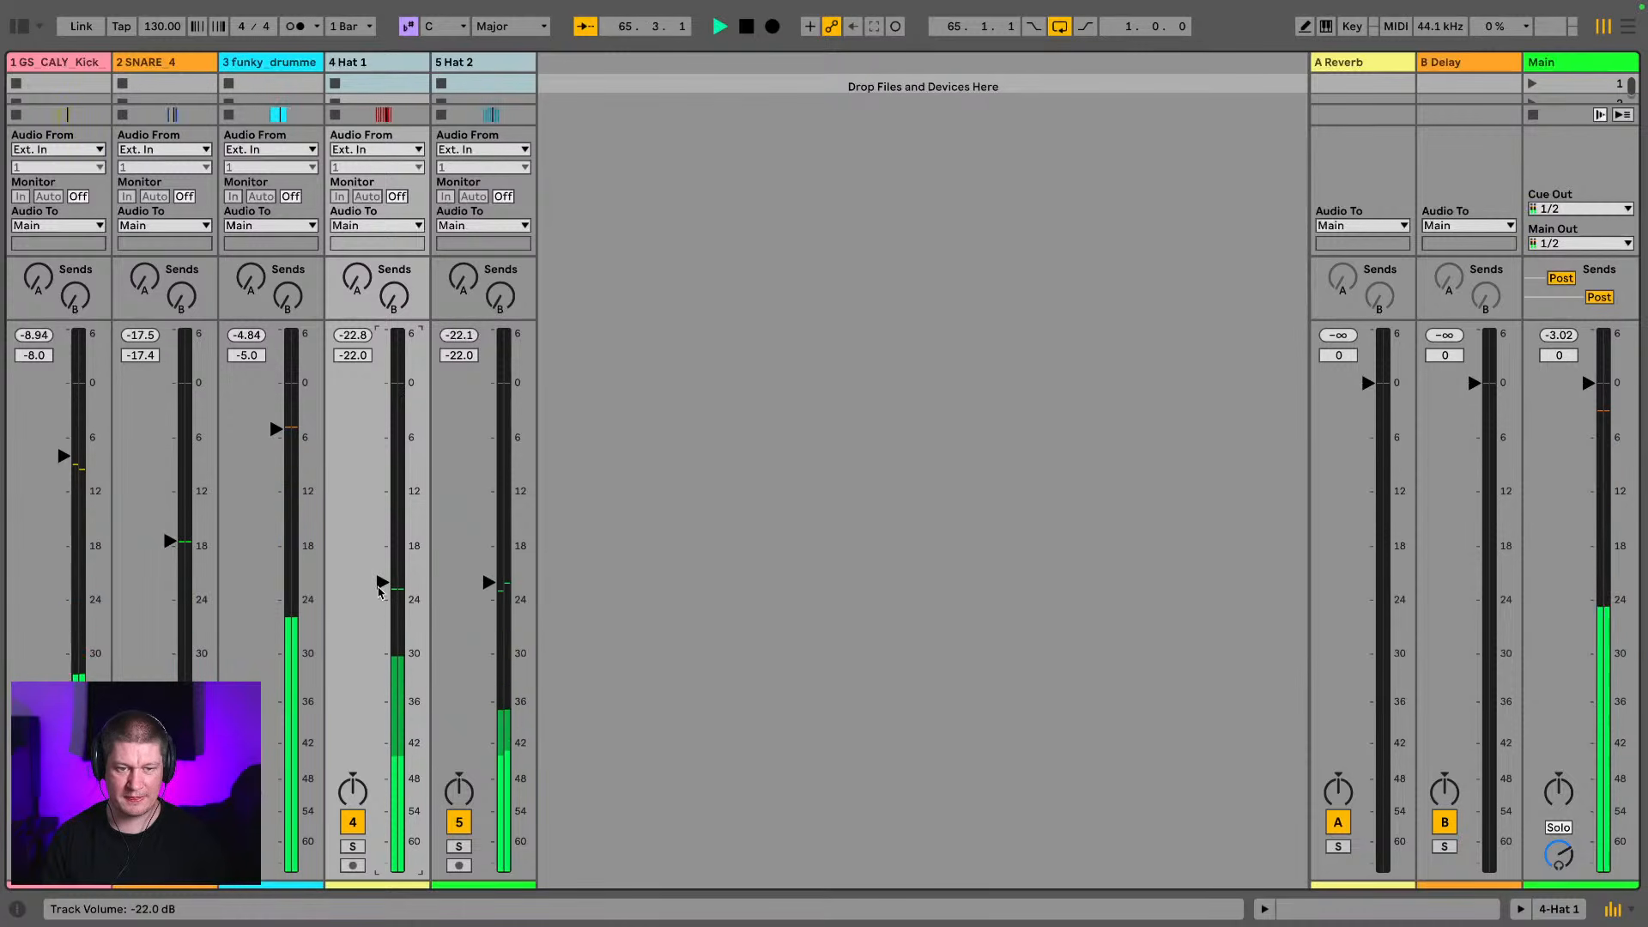
# Raise the kick track to -7.0 dB and the snare track to -17.2 dB, checking the balance in playback
pyautogui.moveTo(74, 467); pyautogui.dragTo(74, 459)
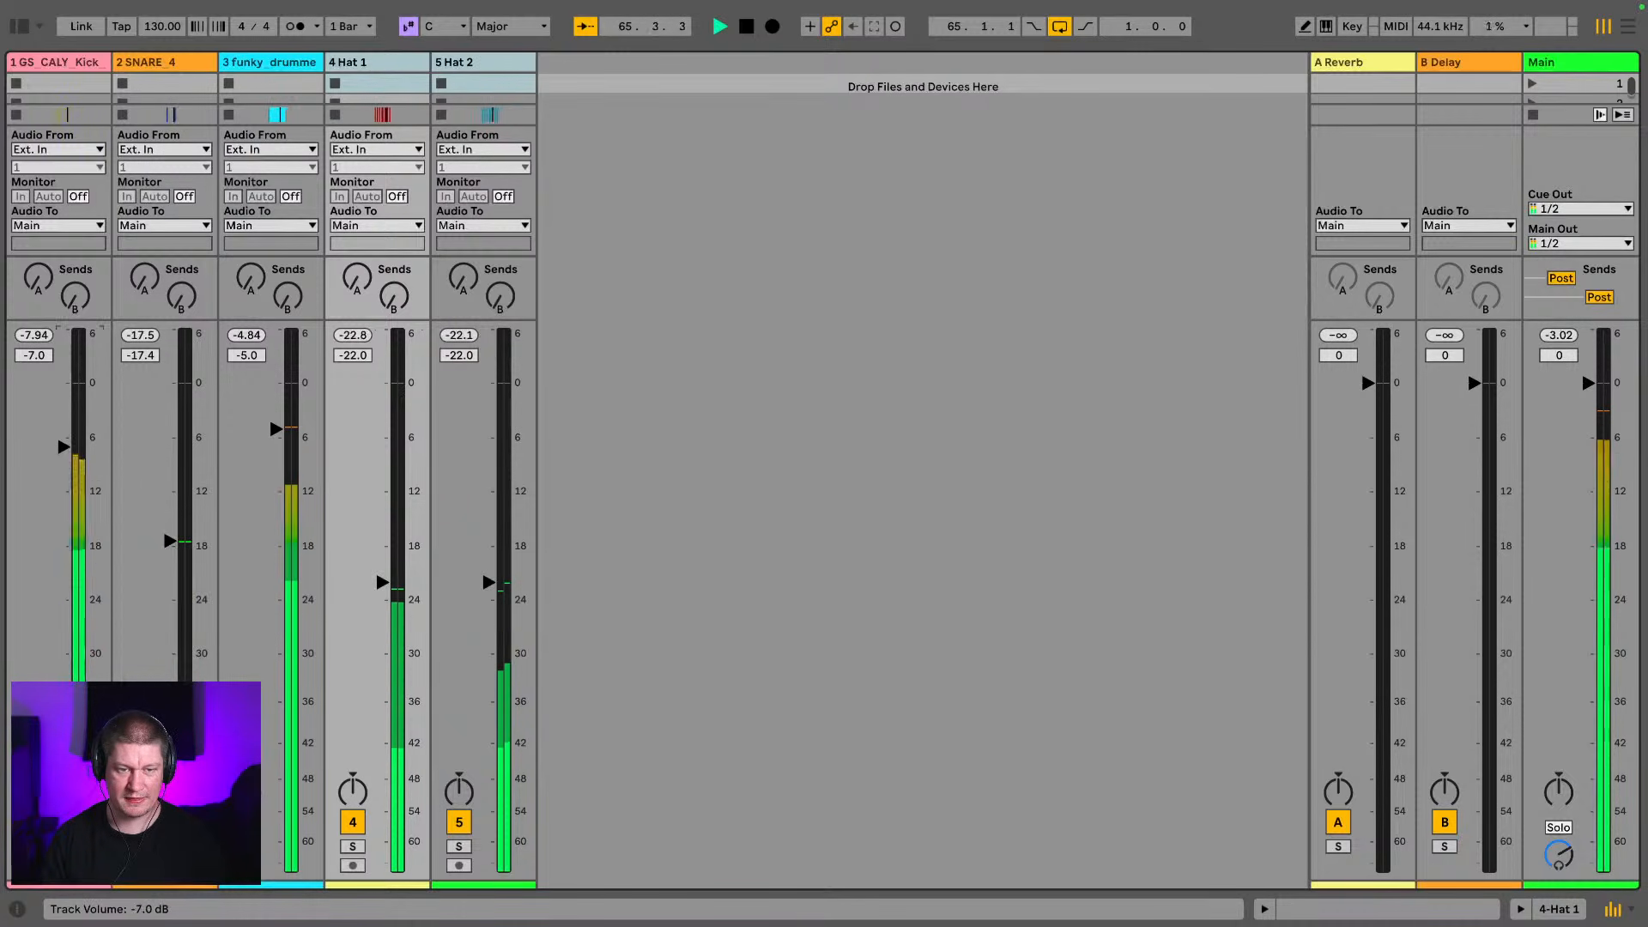
pyautogui.moveTo(168, 542); pyautogui.dragTo(169, 540)
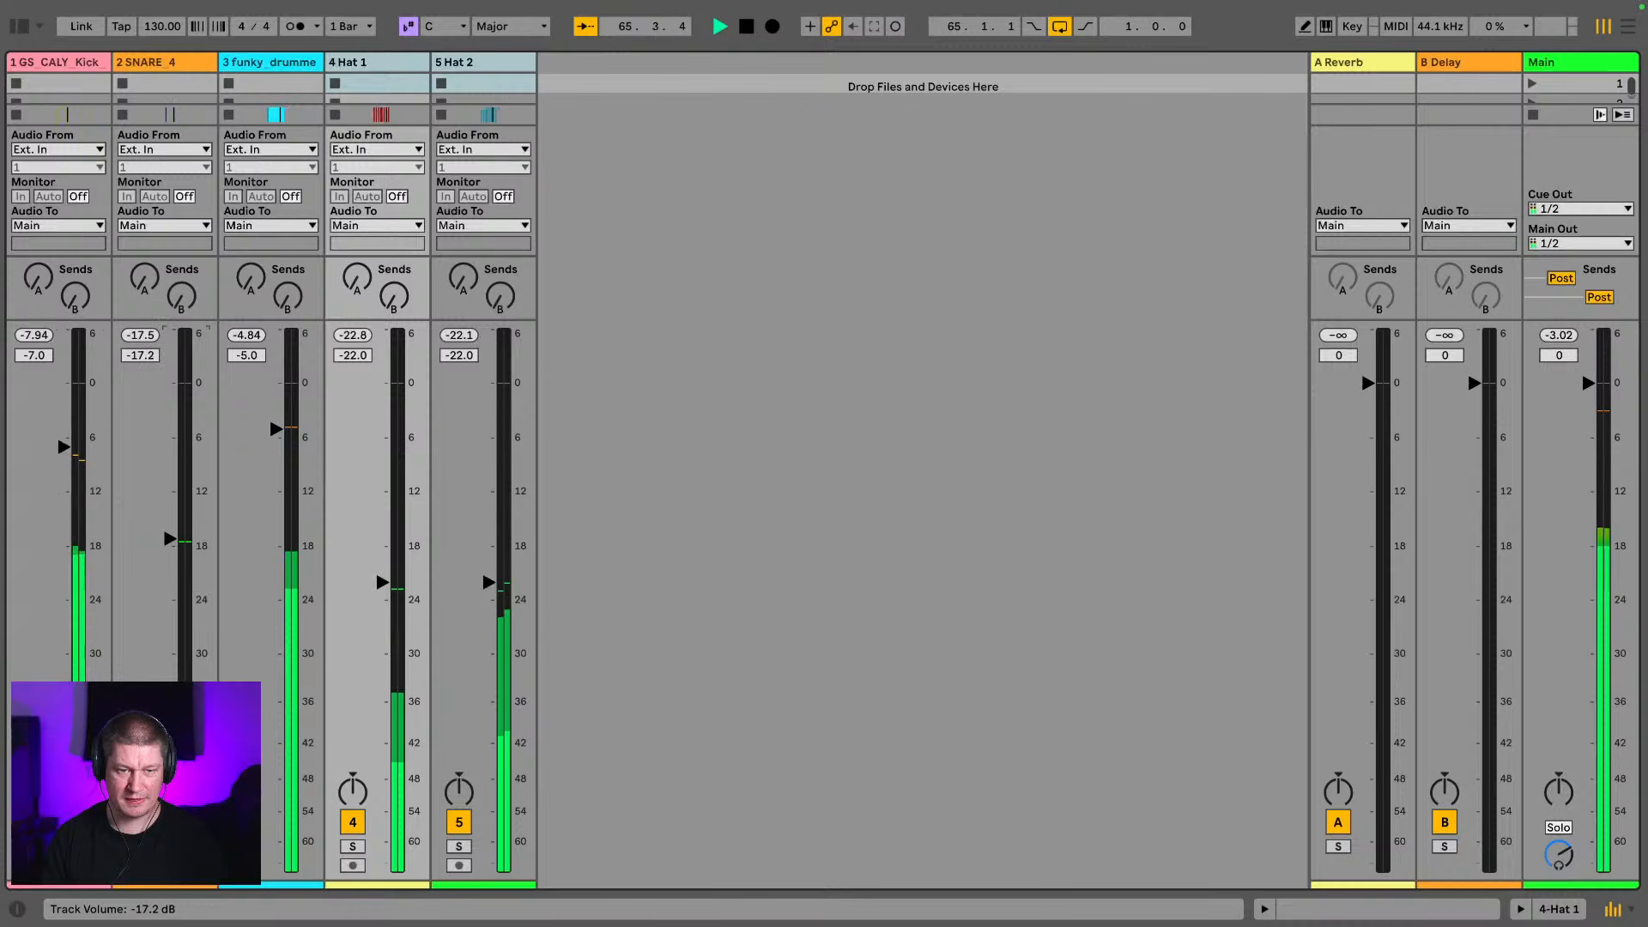
pyautogui.press('space')
pyautogui.press('space')
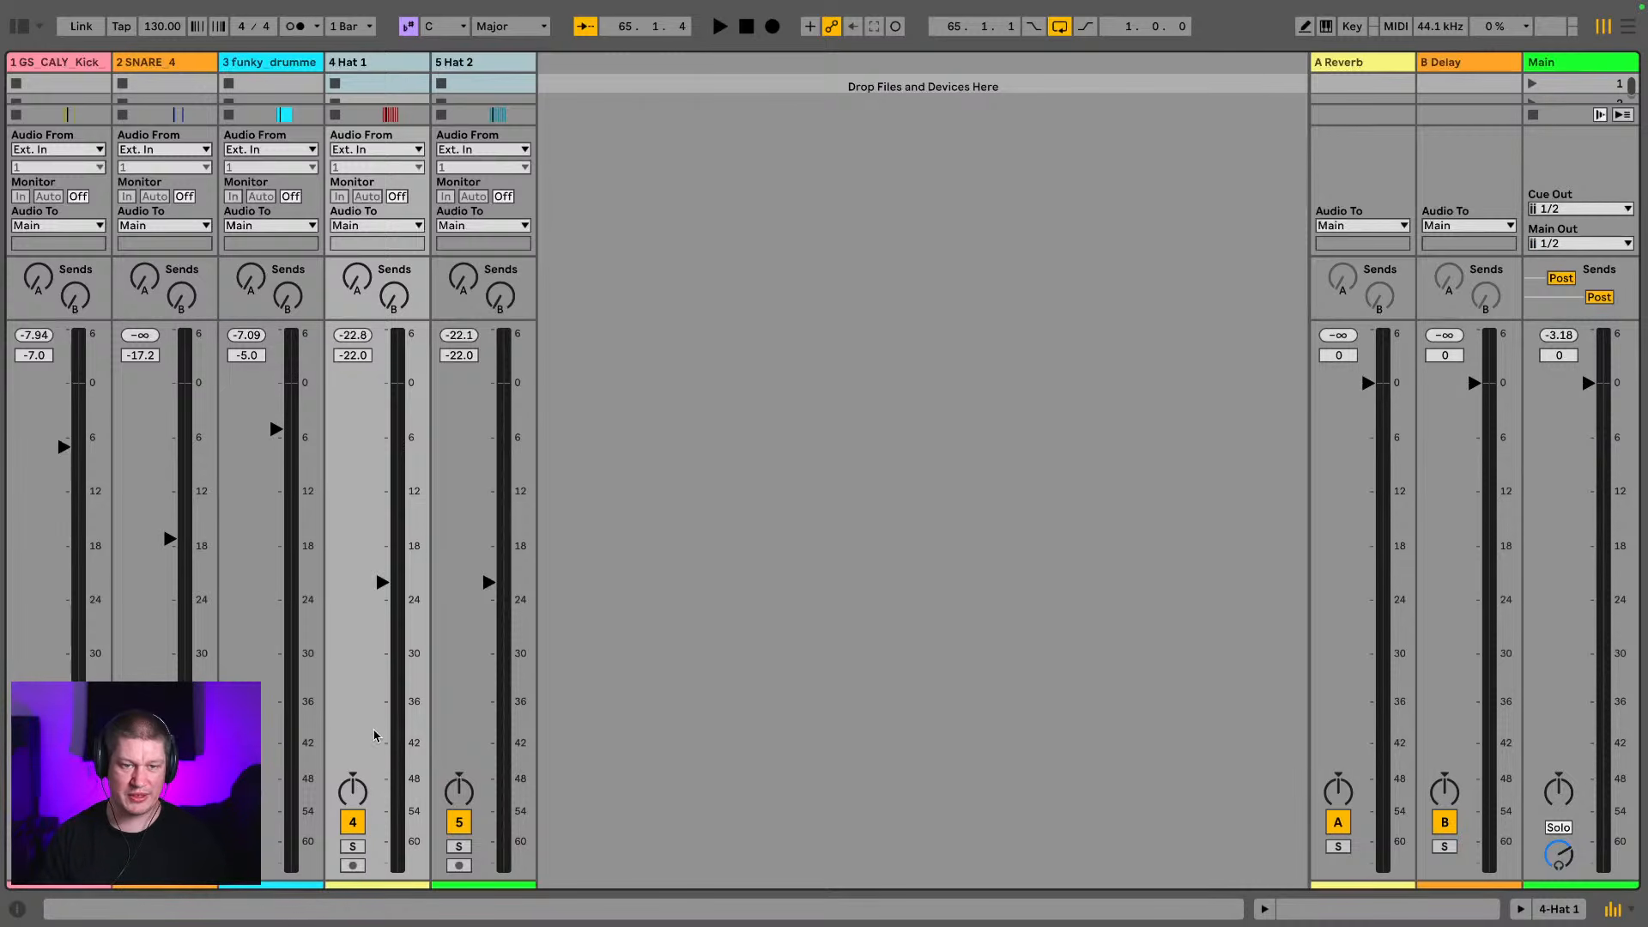
# Raise the kick track to -6.3 dB and lower the funky_drummer break to -6.3 dB during playback
pyautogui.press('space')
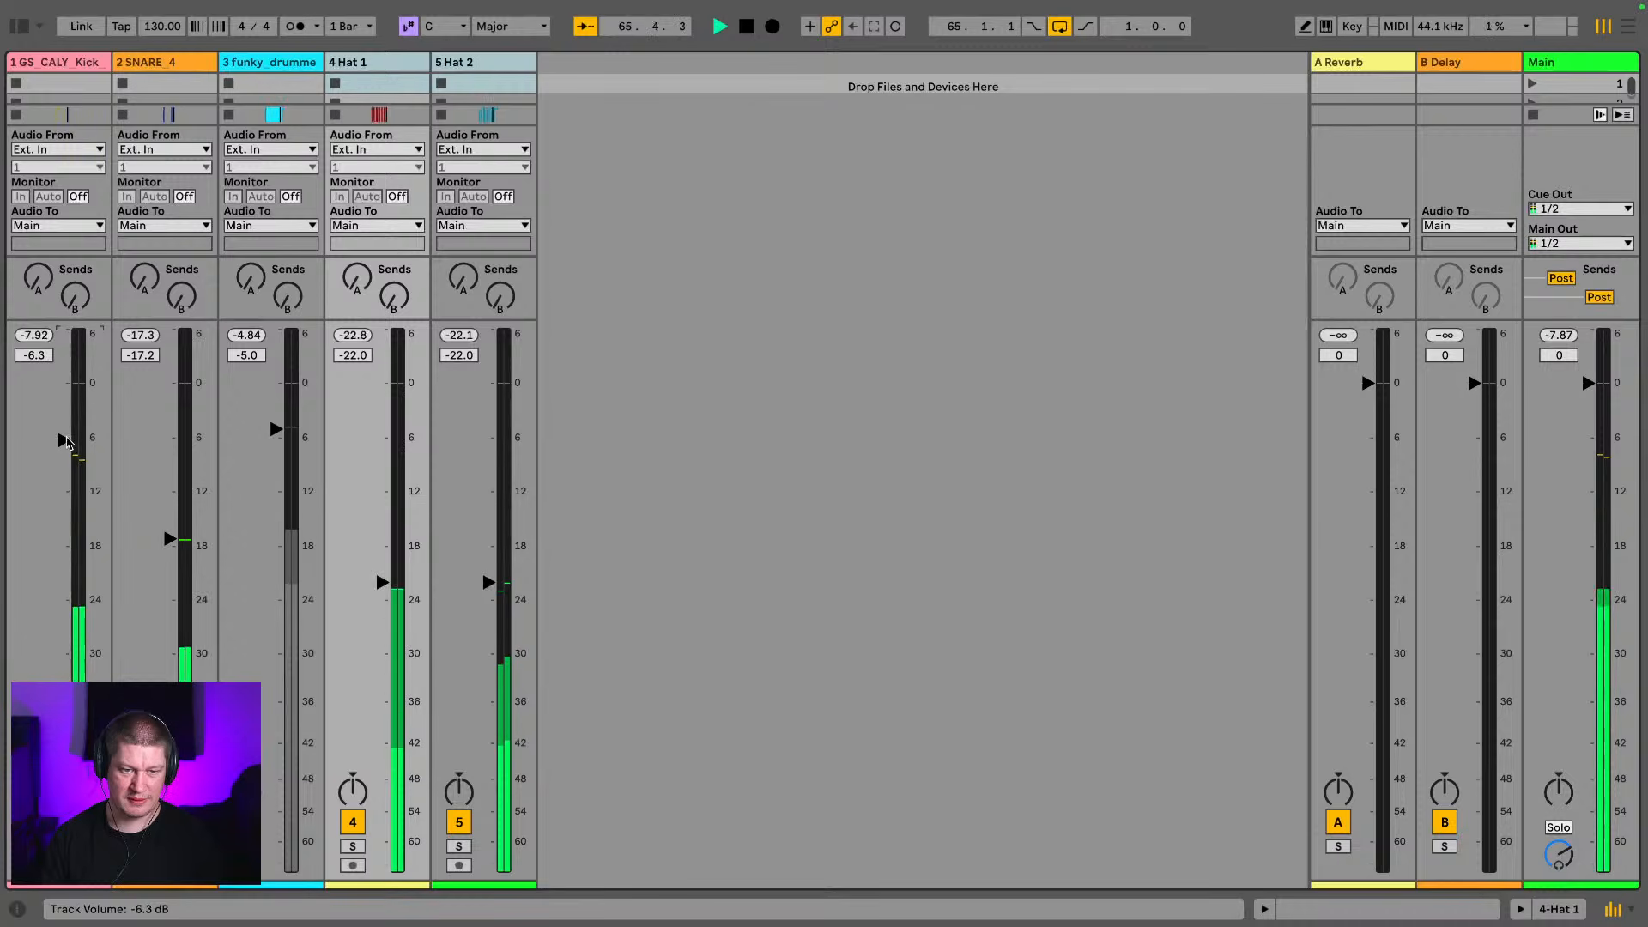
pyautogui.moveTo(83, 523); pyautogui.dragTo(84, 516)
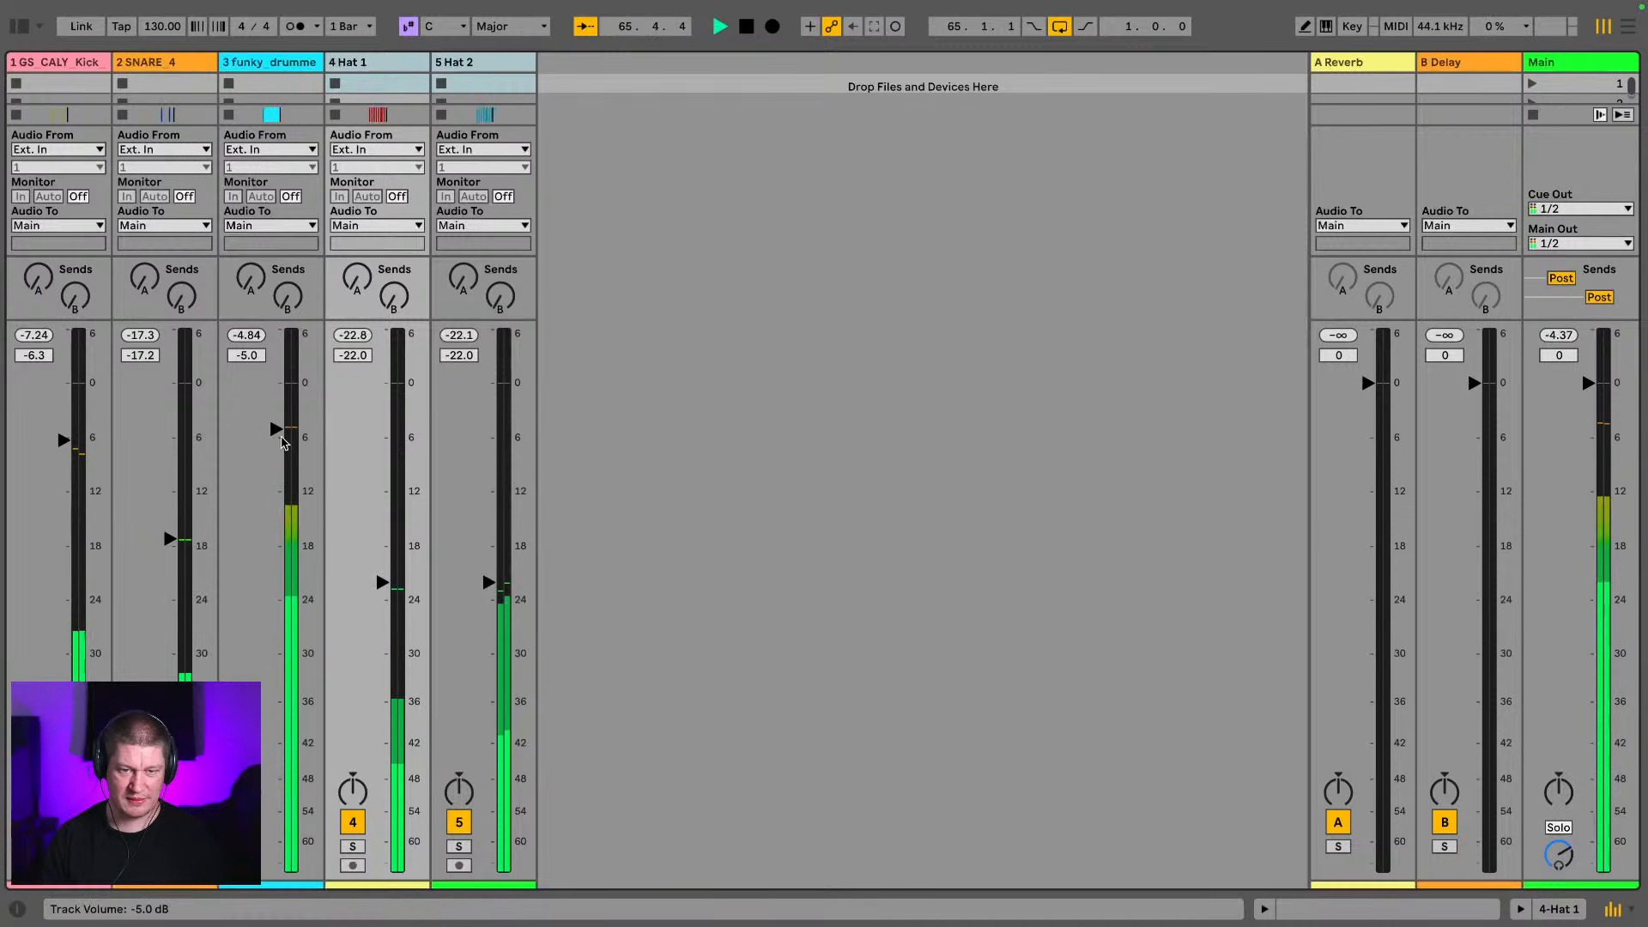
pyautogui.moveTo(279, 427); pyautogui.dragTo(279, 440)
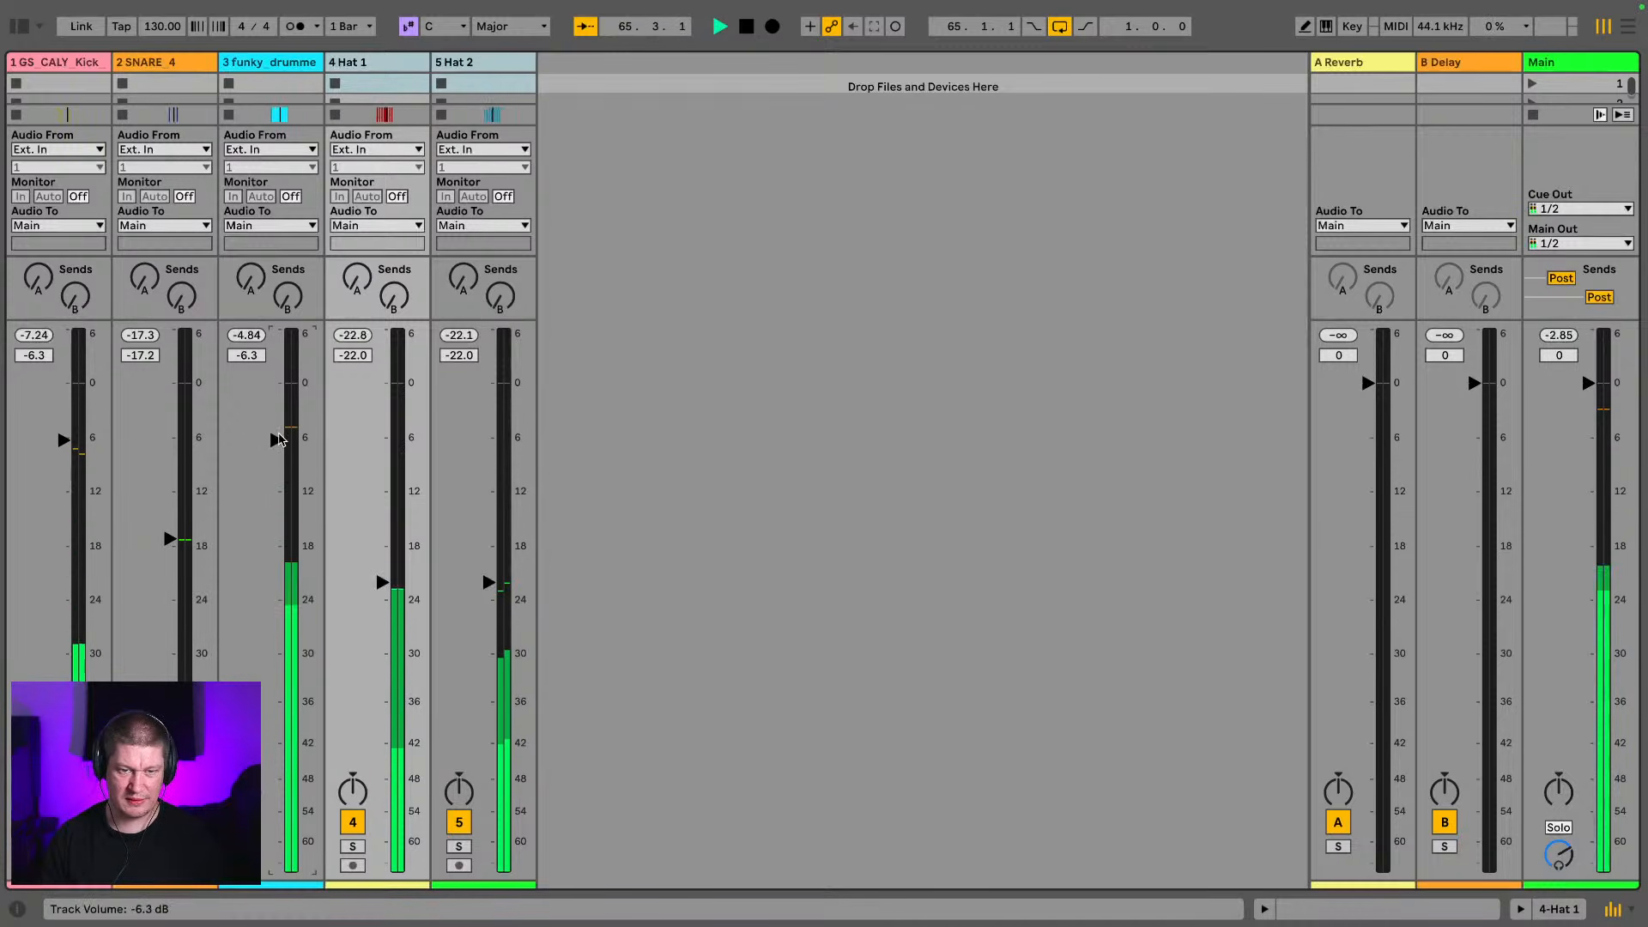
# Add an EQ Eight from the audio effects to the funky_drummer break track
pyautogui.click(265, 62)
pyautogui.press('Tab')
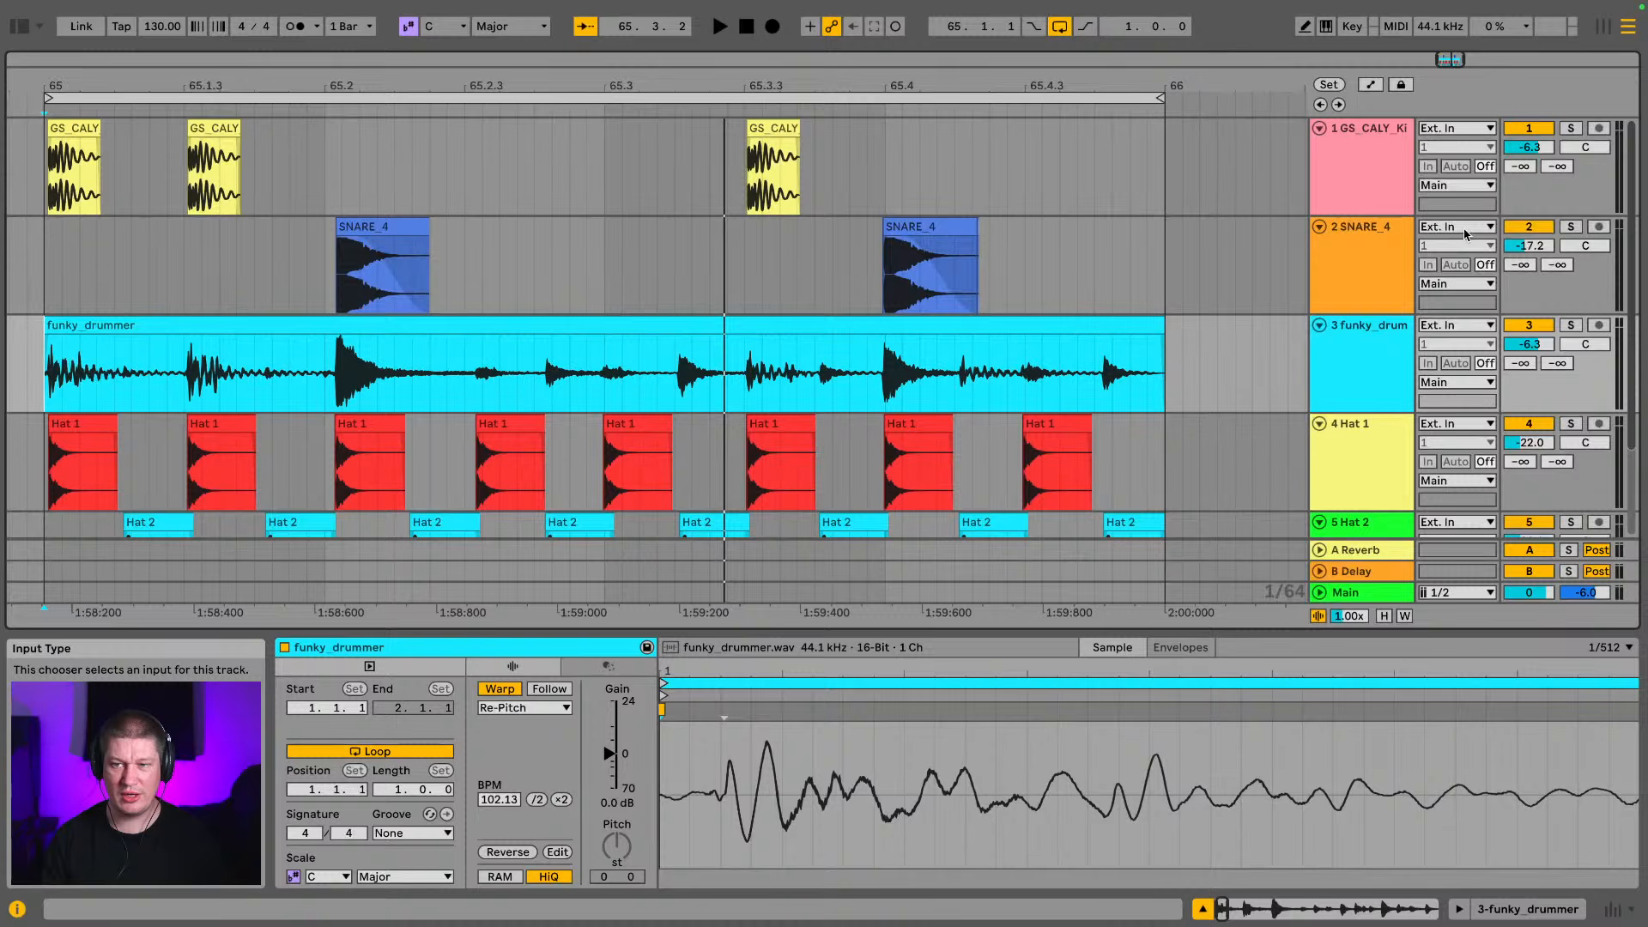
pyautogui.click(1400, 340)
pyautogui.click(18, 31)
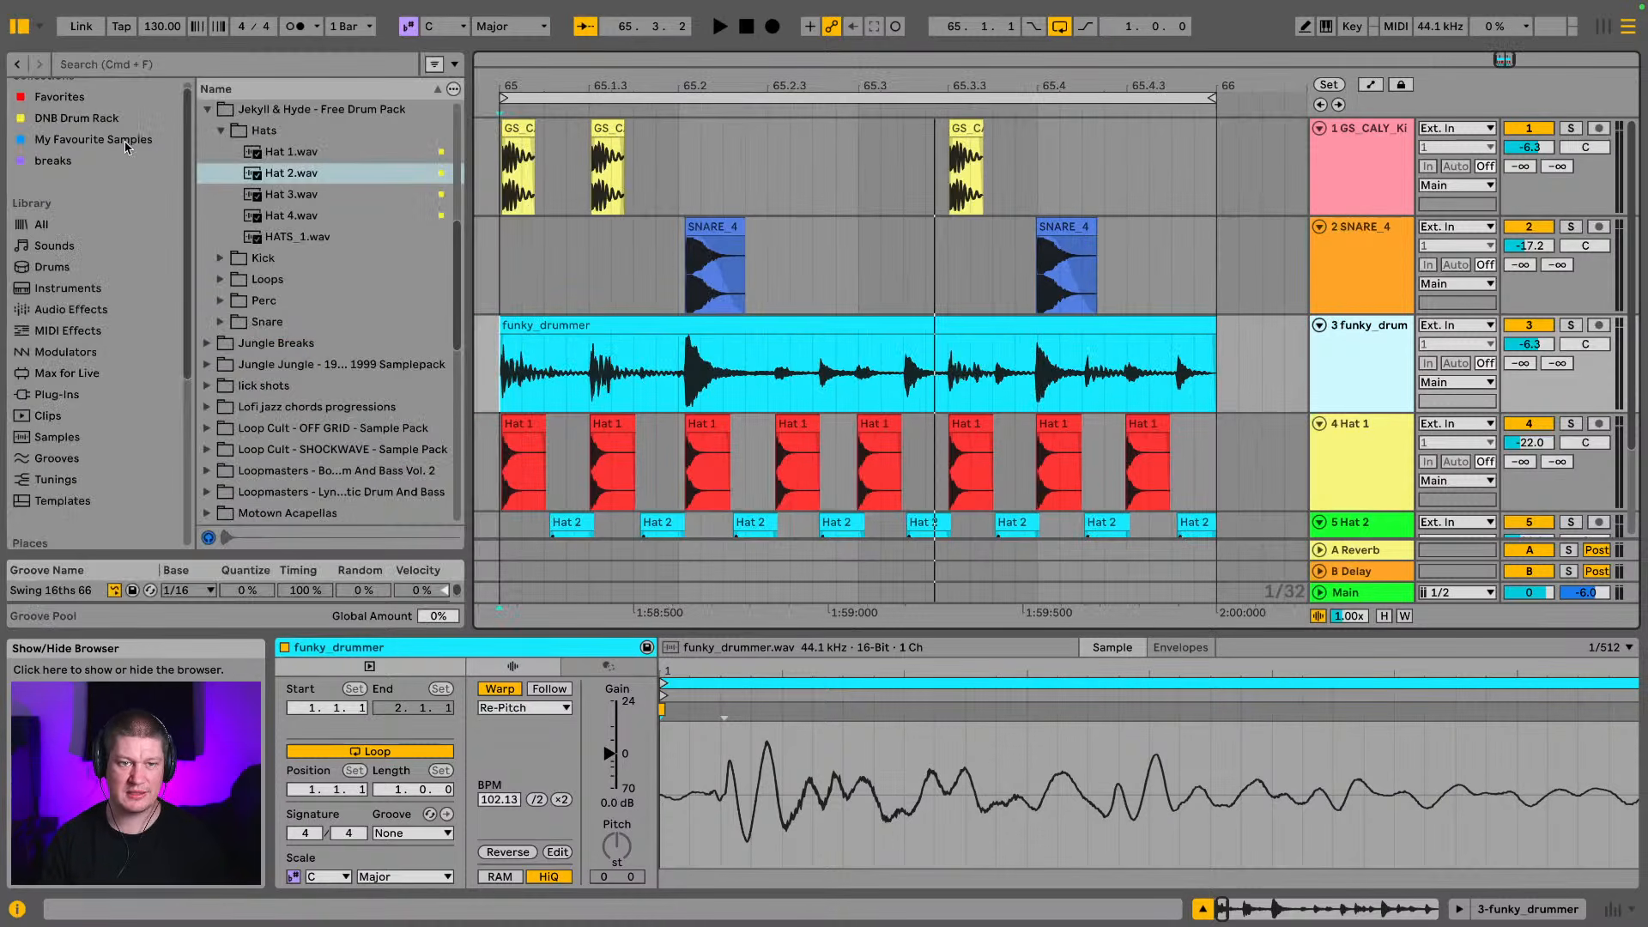
pyautogui.click(209, 112)
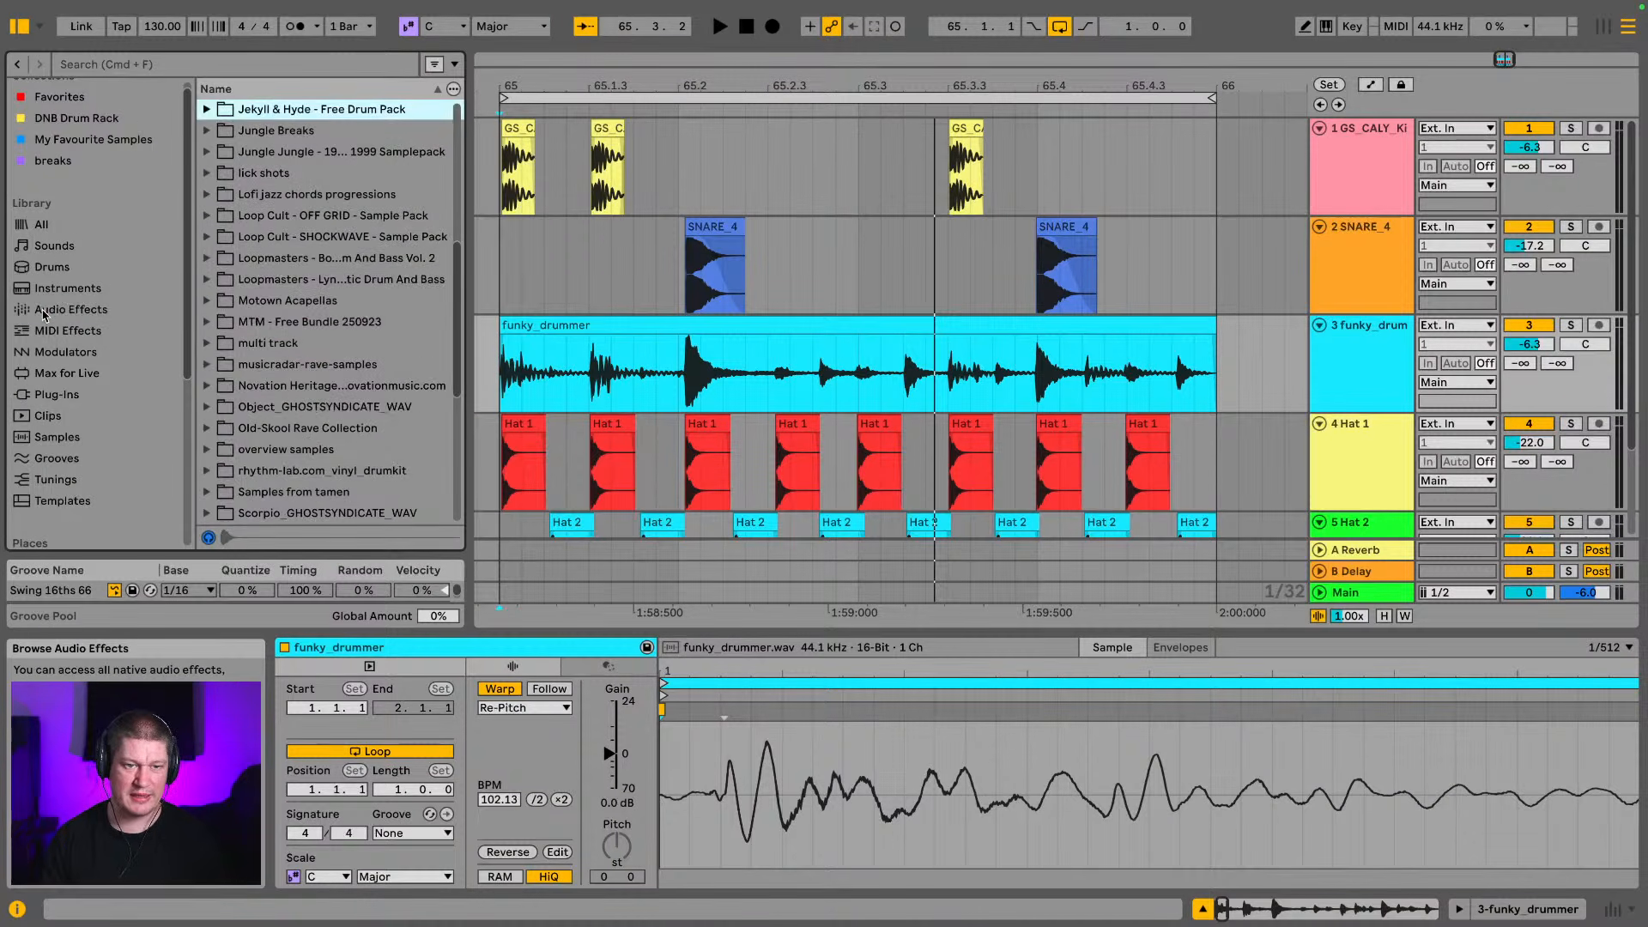
pyautogui.click(44, 313)
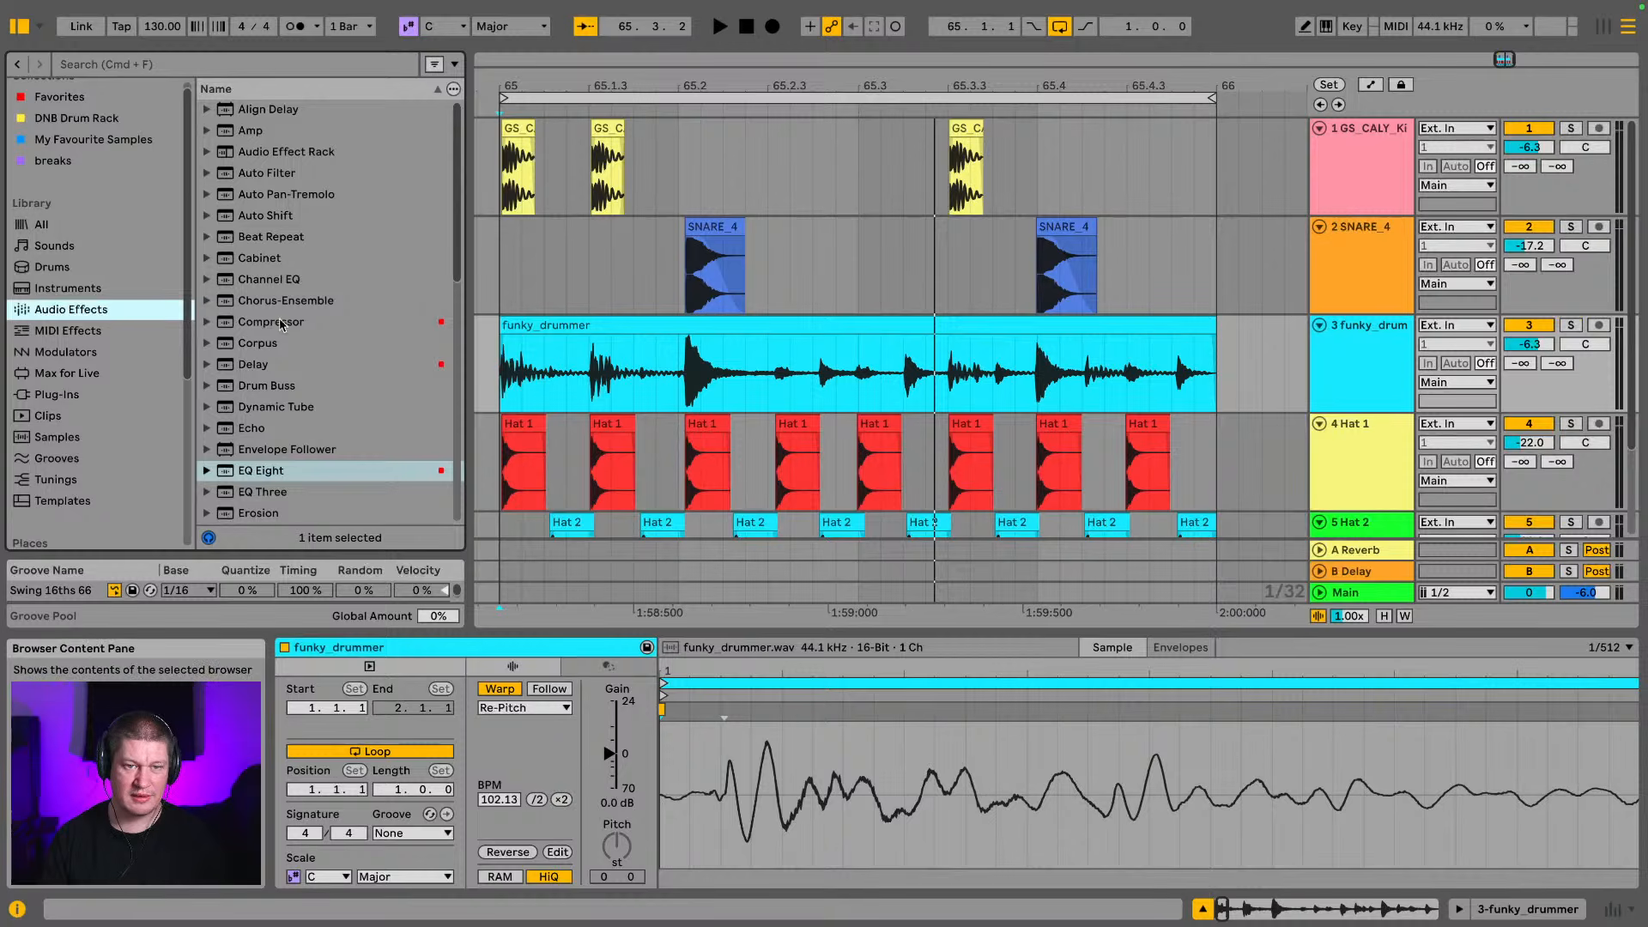
pyautogui.click(279, 482)
pyautogui.moveTo(1332, 364); pyautogui.dragTo(1334, 364)
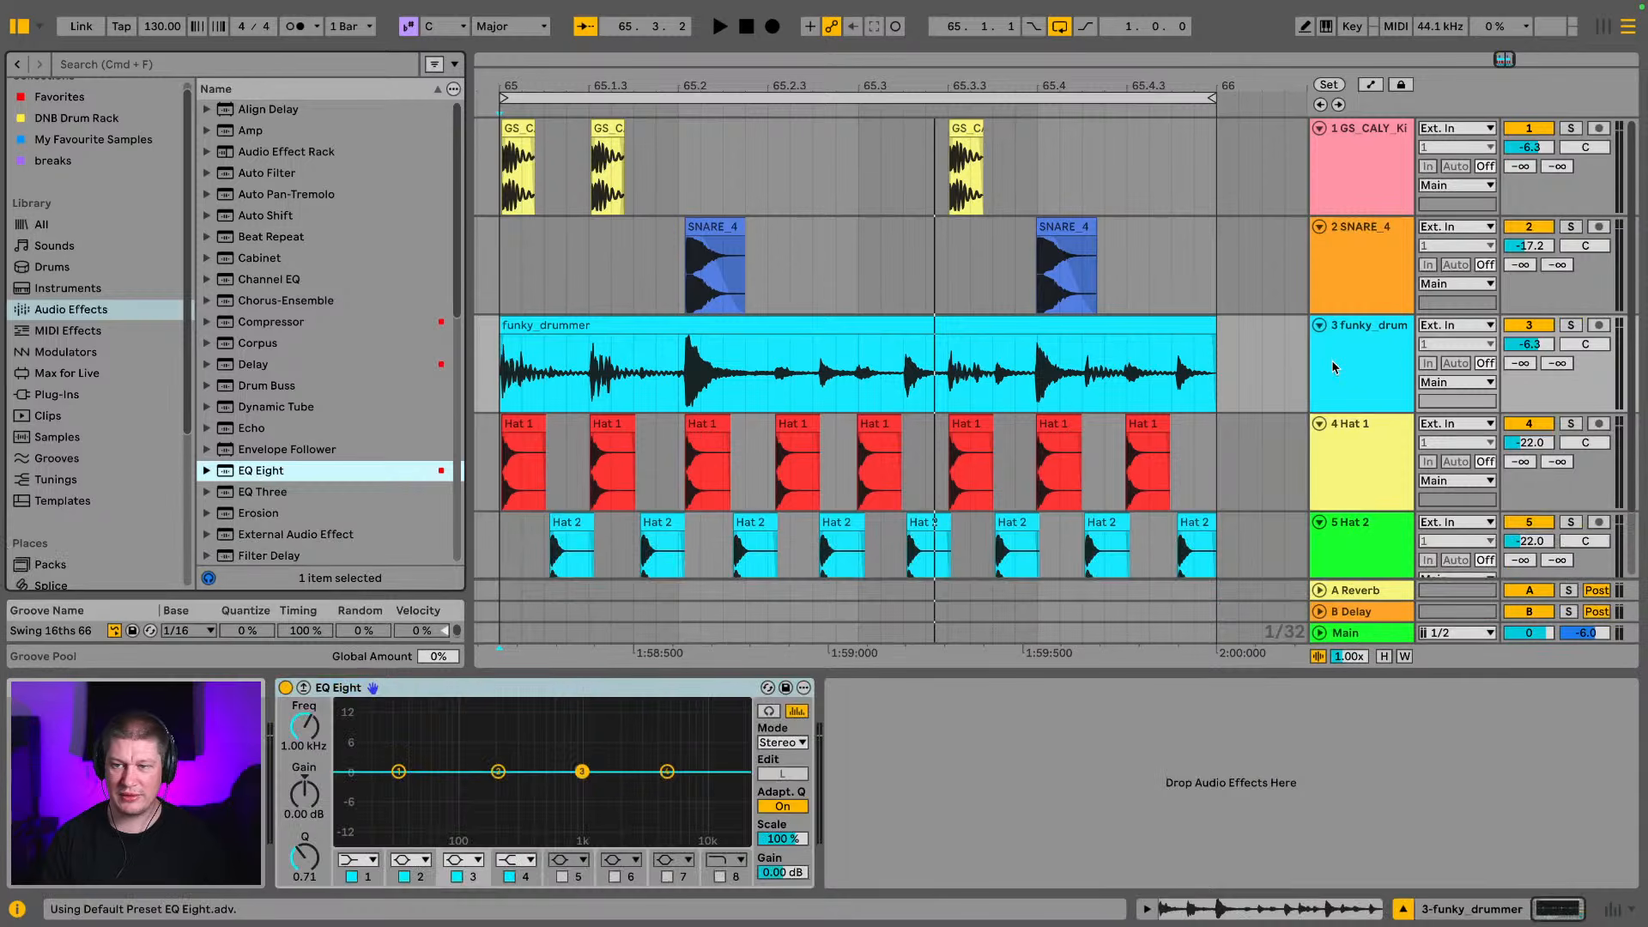
# Change EQ Eight band 2 on the break to a low-cut filter at 122 Hz while listening to the loop
pyautogui.click(426, 861)
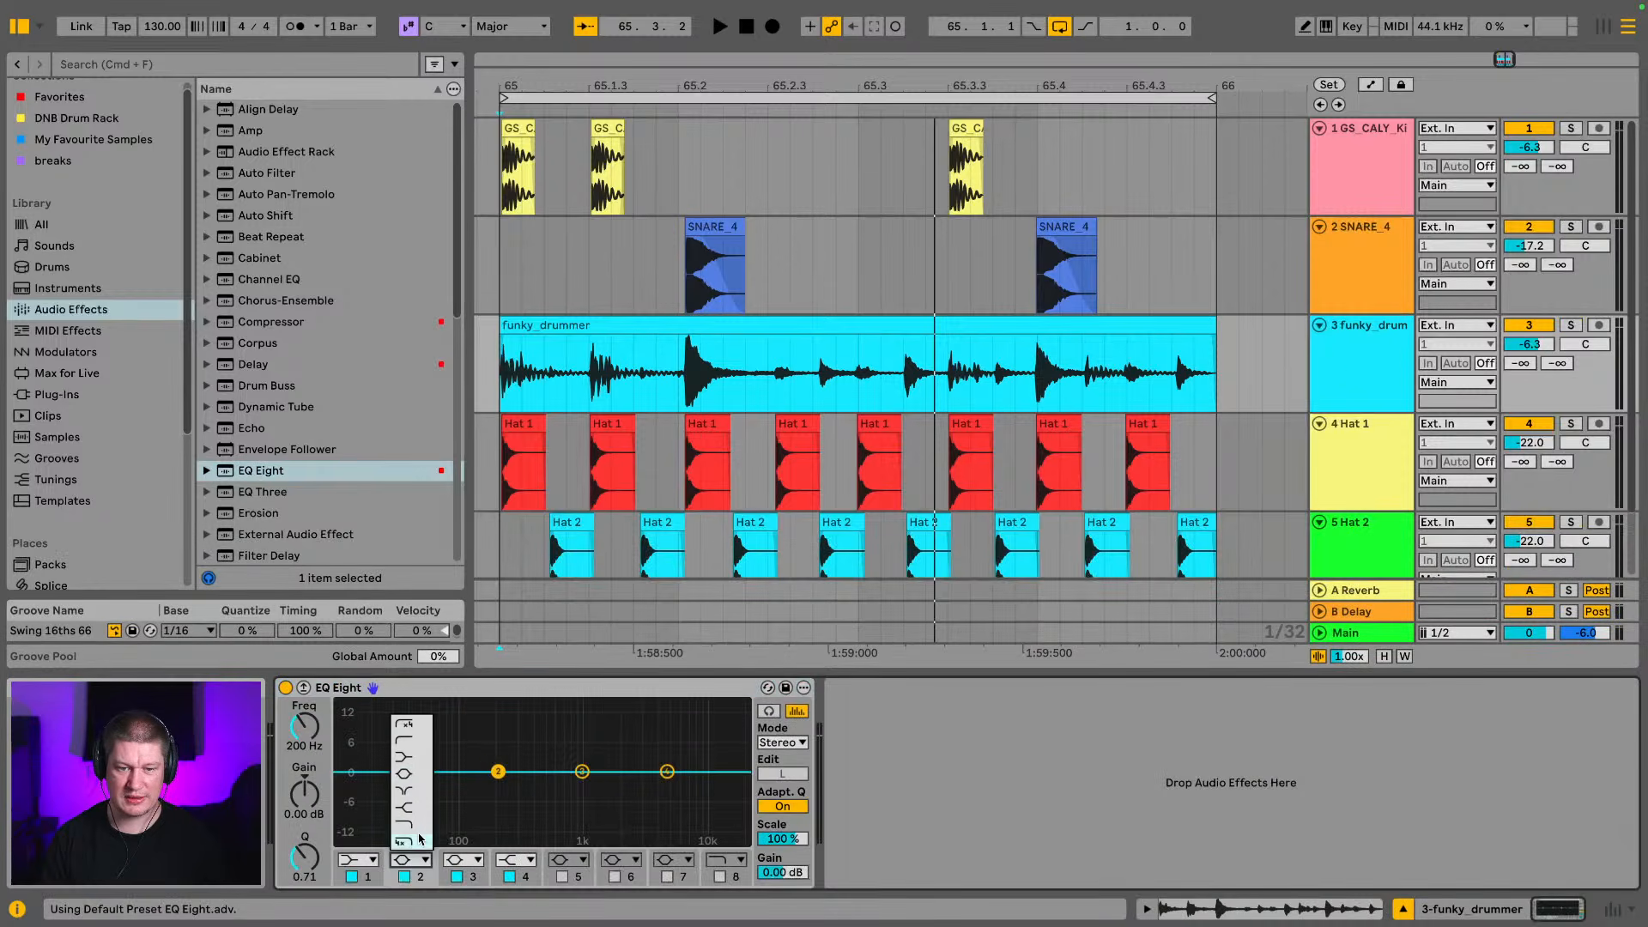
pyautogui.click(428, 741)
pyautogui.press('space')
pyautogui.moveTo(489, 788); pyautogui.dragTo(479, 788)
pyautogui.moveTo(310, 735); pyautogui.dragTo(311, 739)
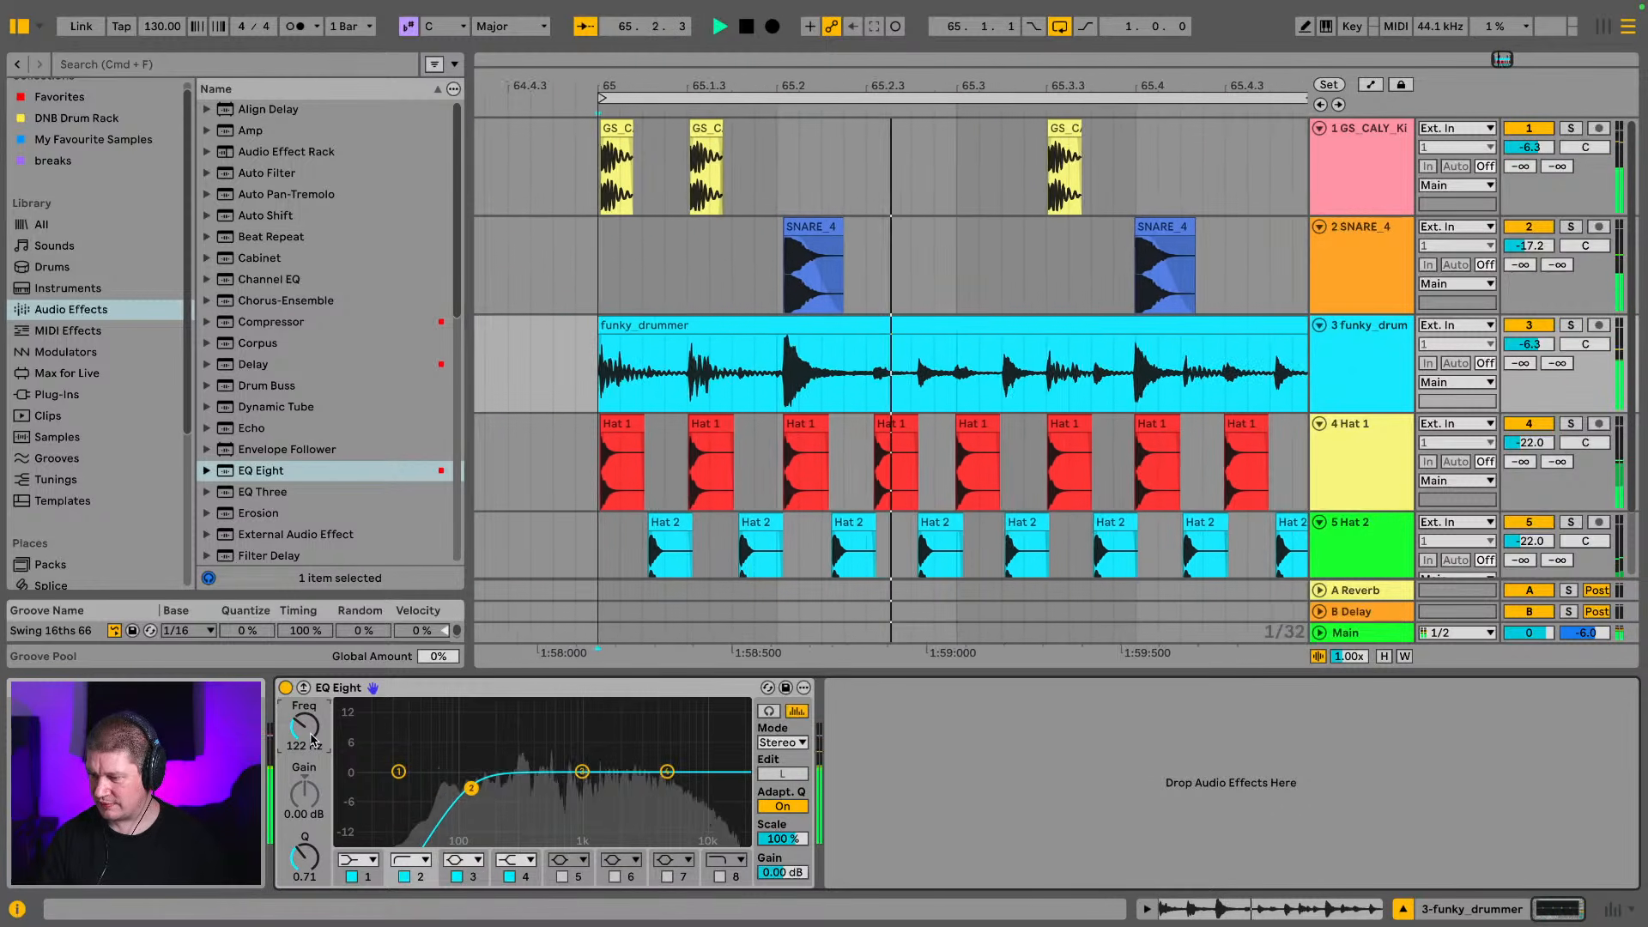
pyautogui.press('space')
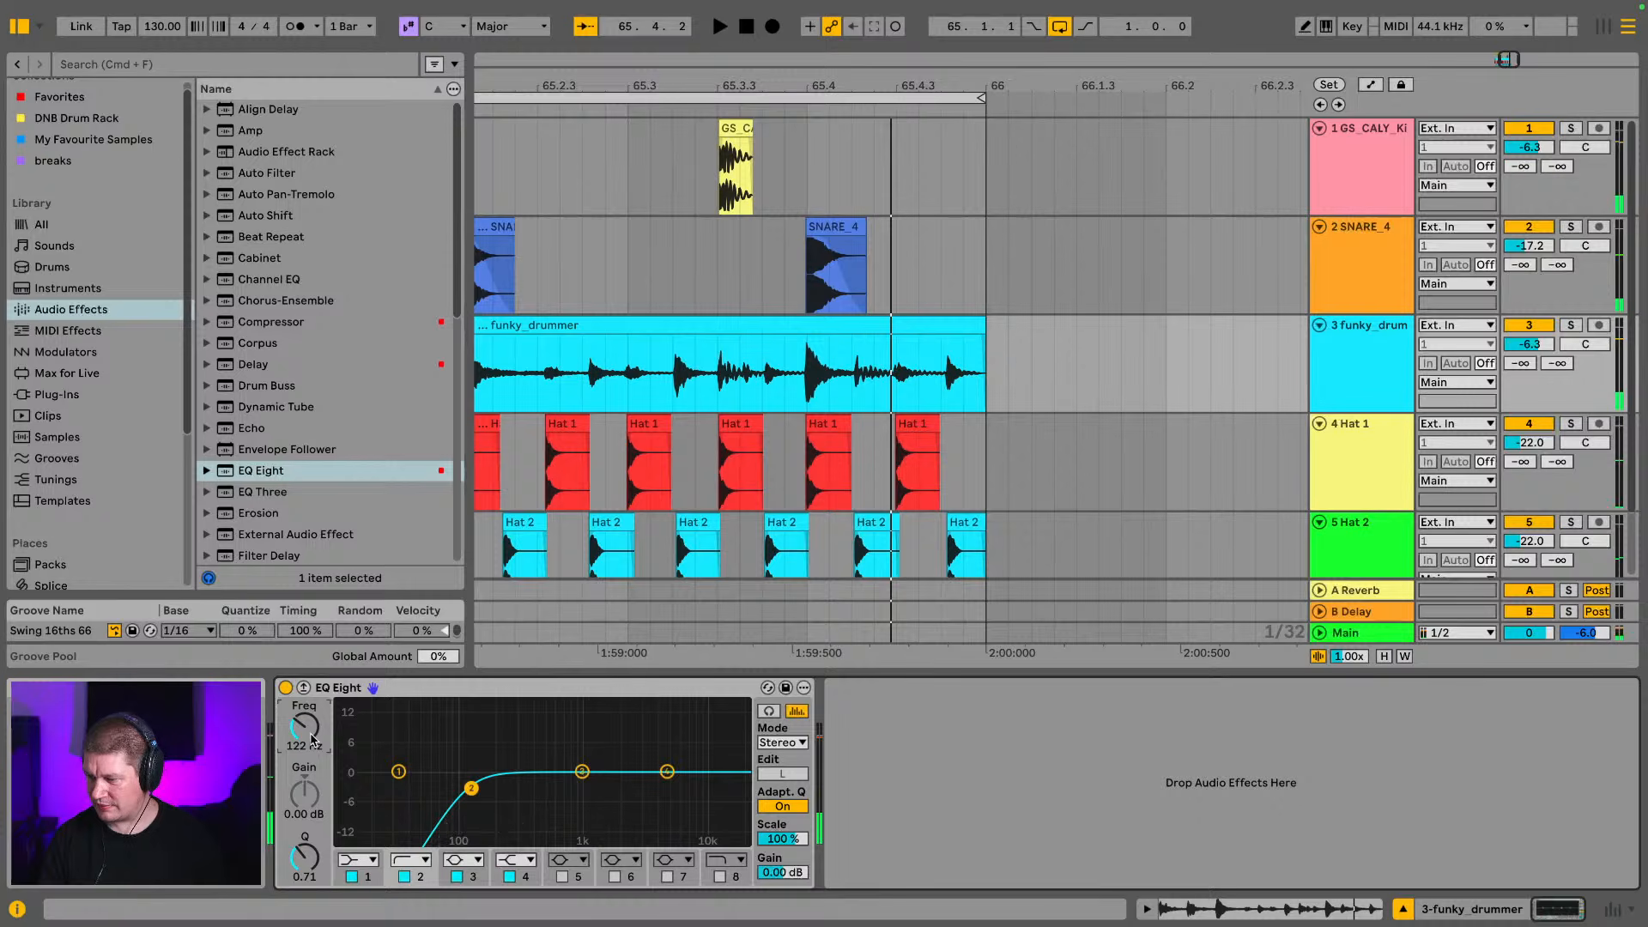
# Play the mix with the filtered break and lower the kick track to -7.6 dB
pyautogui.press('Tab')
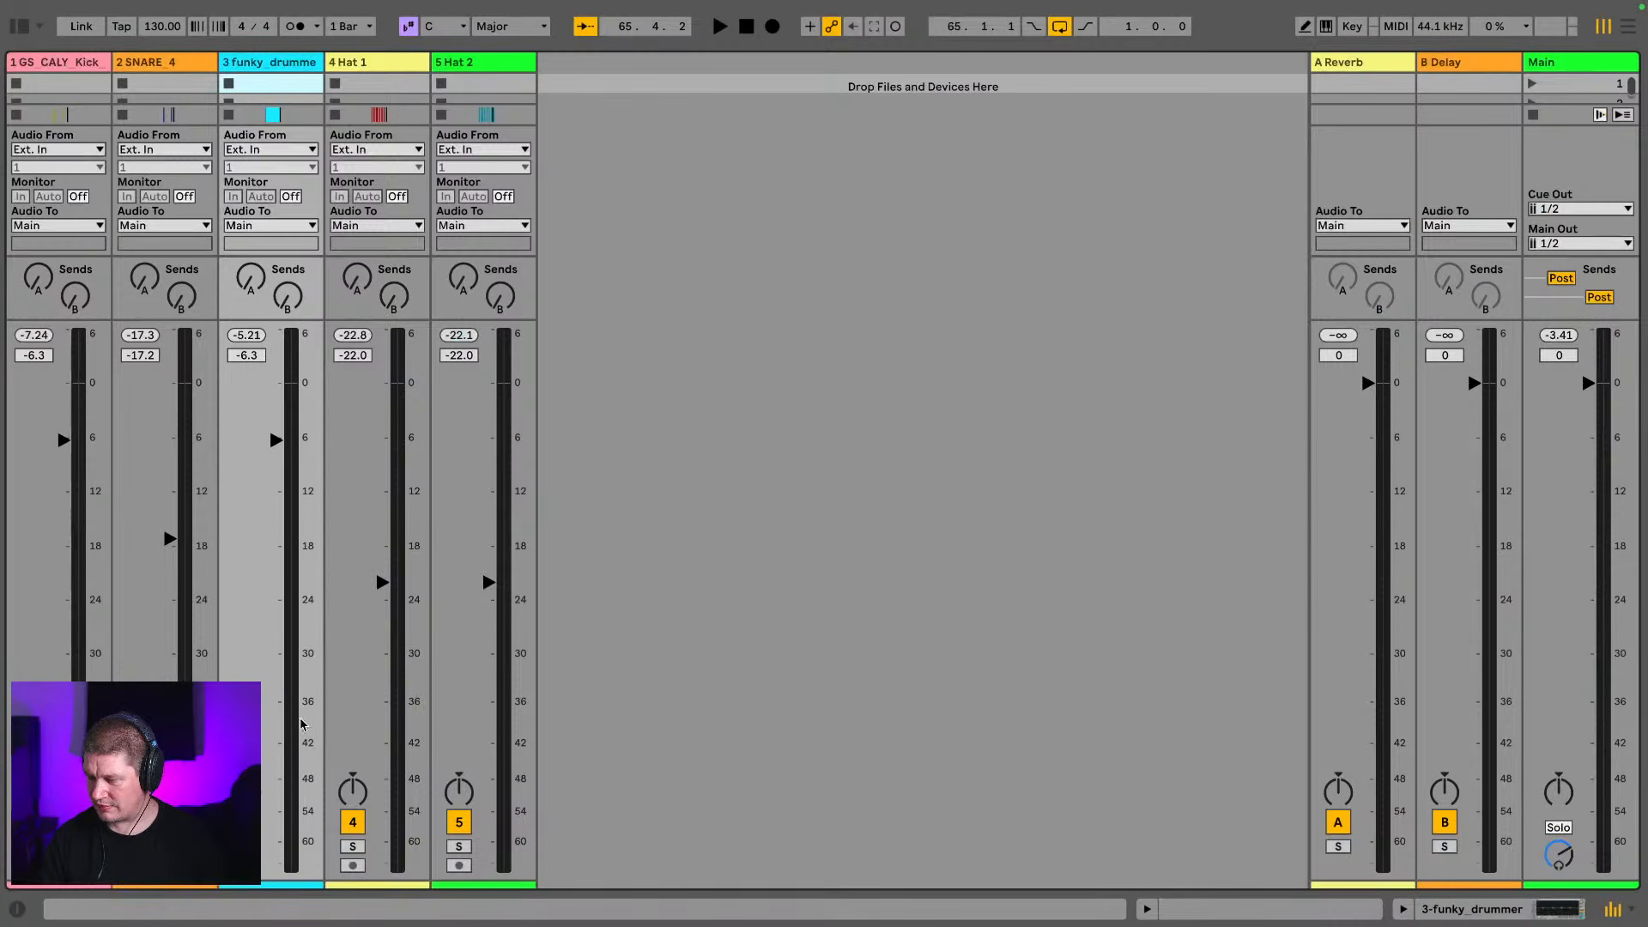
pyautogui.press('space')
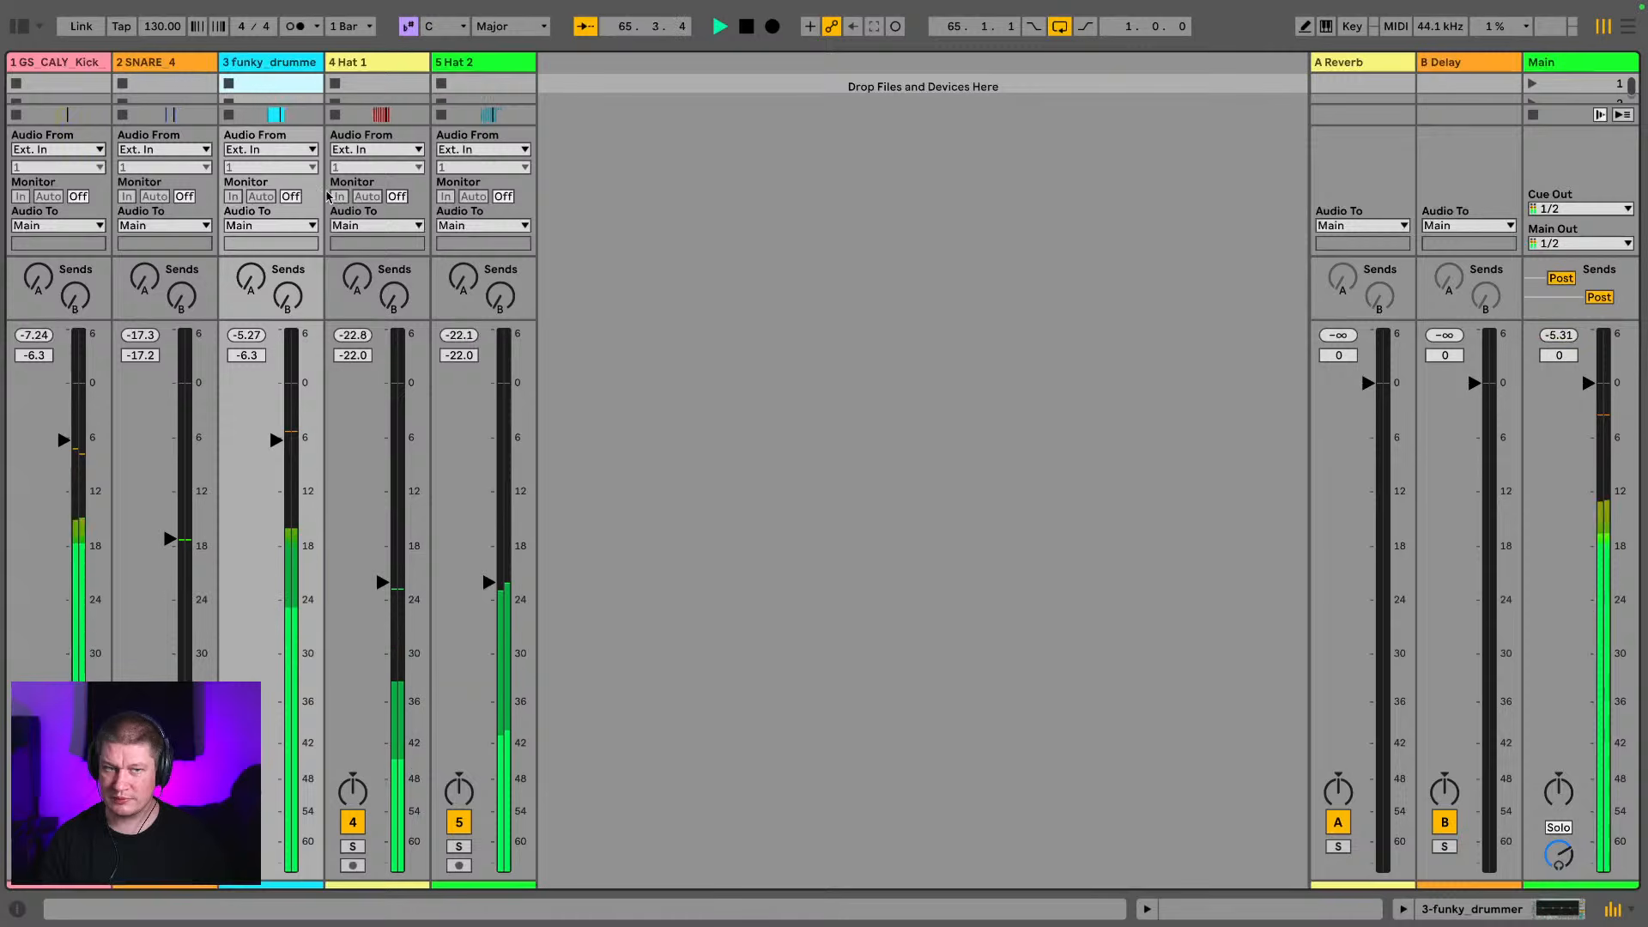
pyautogui.moveTo(63, 442); pyautogui.dragTo(64, 453)
pyautogui.press('space')
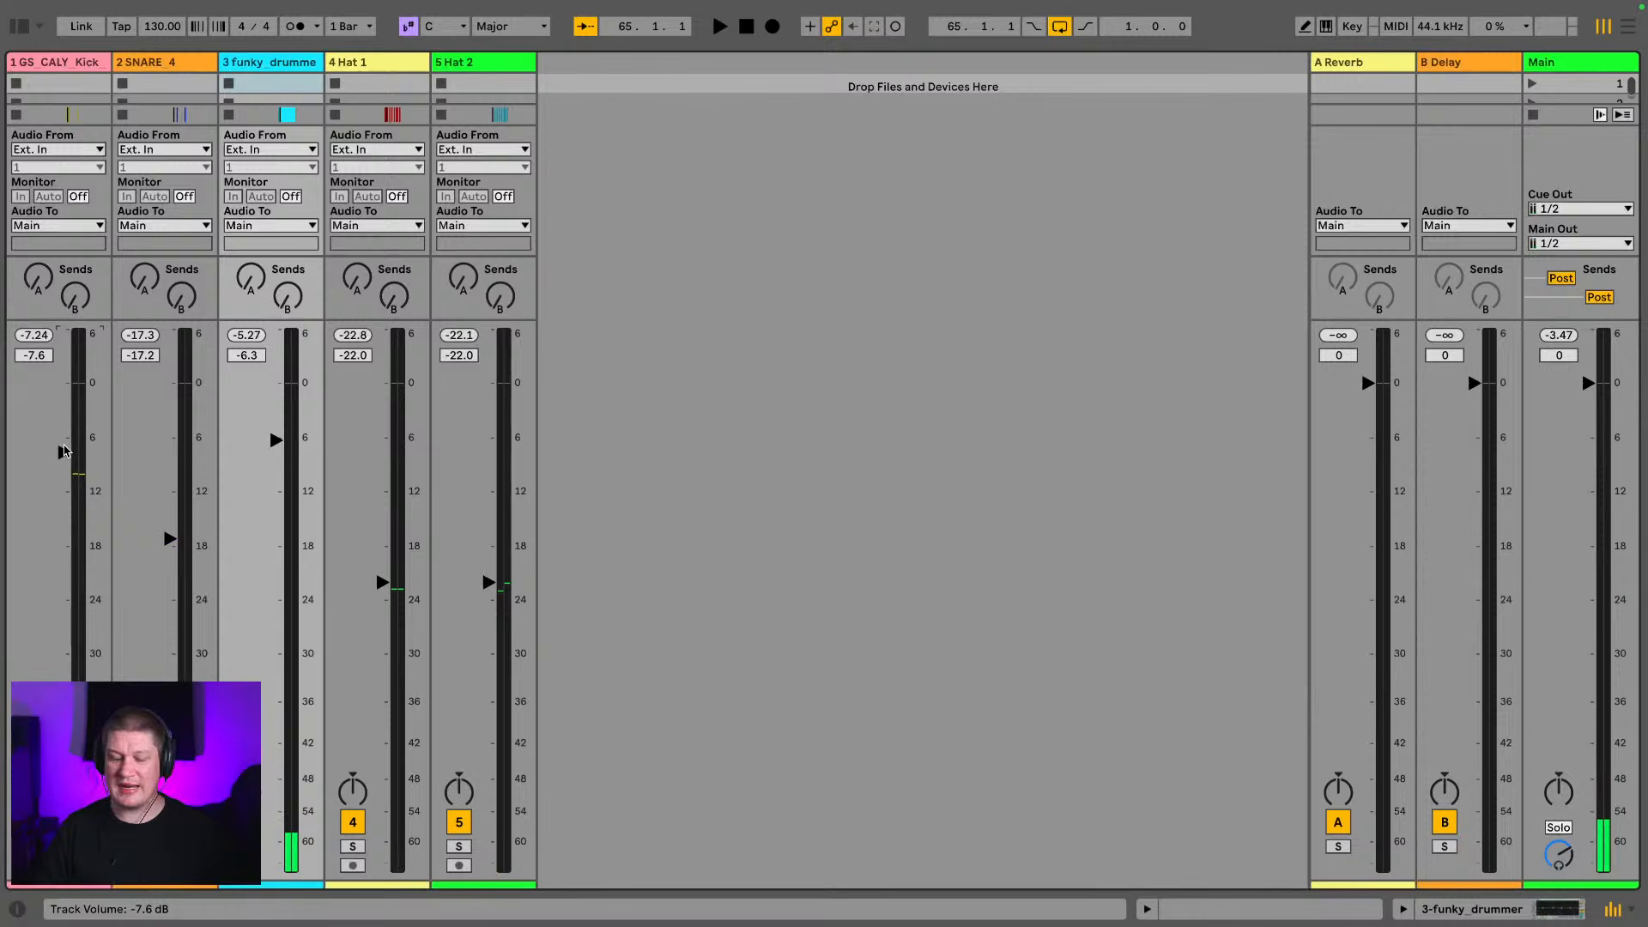
# Hide the browser, review the full one-bar arrangement, and reset the Main track's peak level indicator in the mixer
pyautogui.press('Tab')
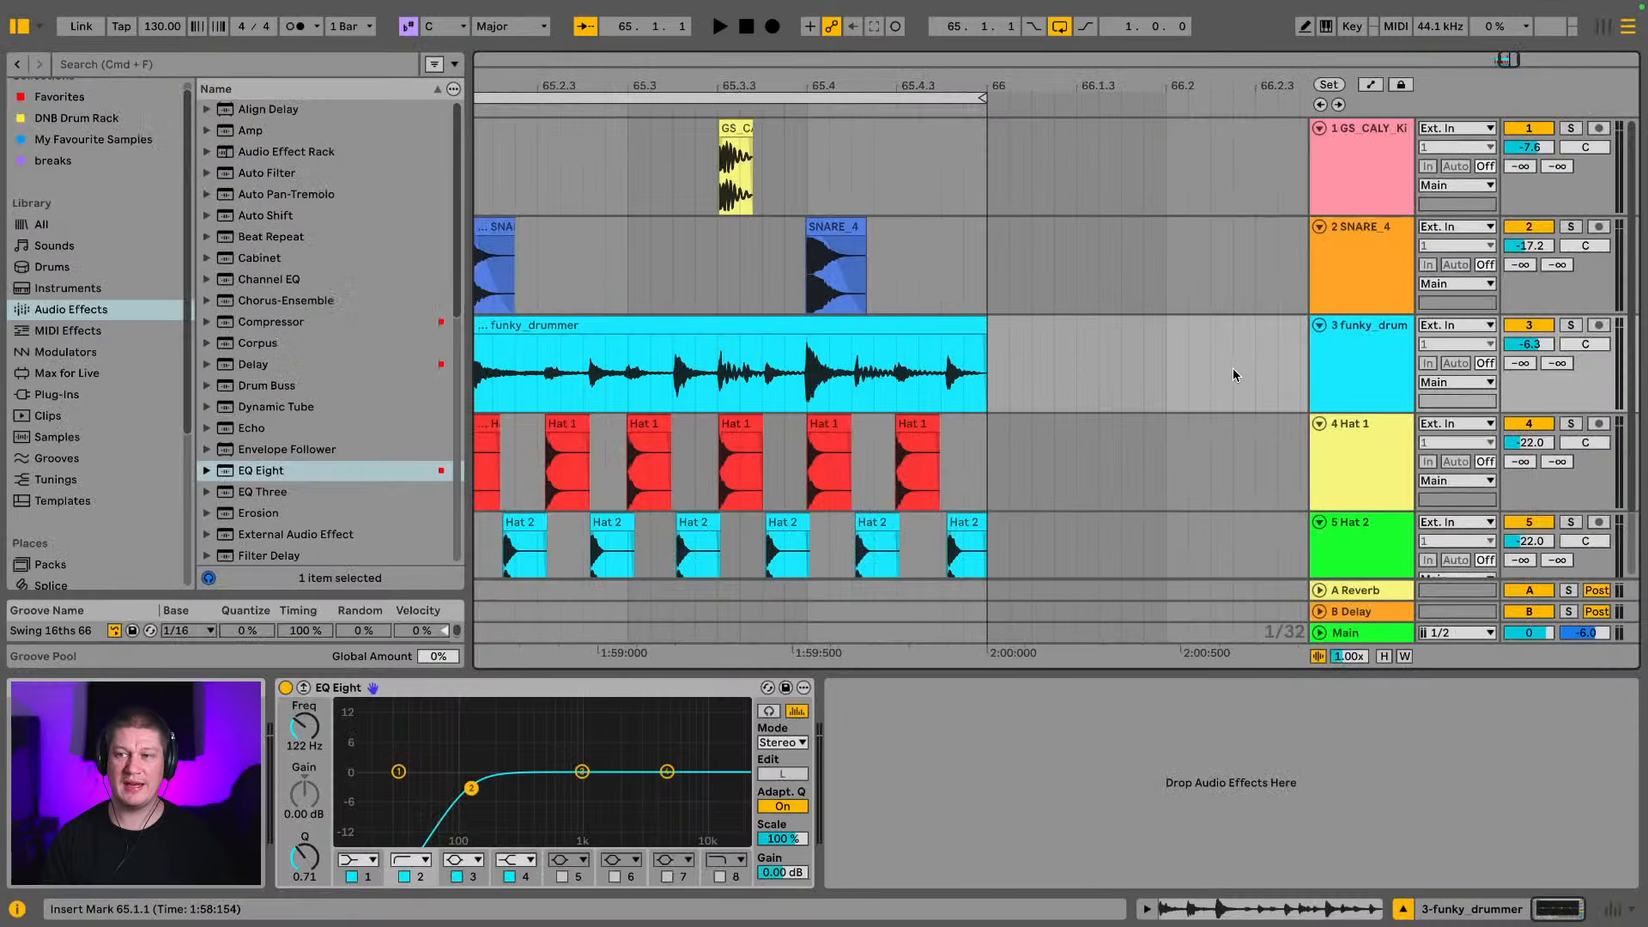
pyautogui.click(10, 26)
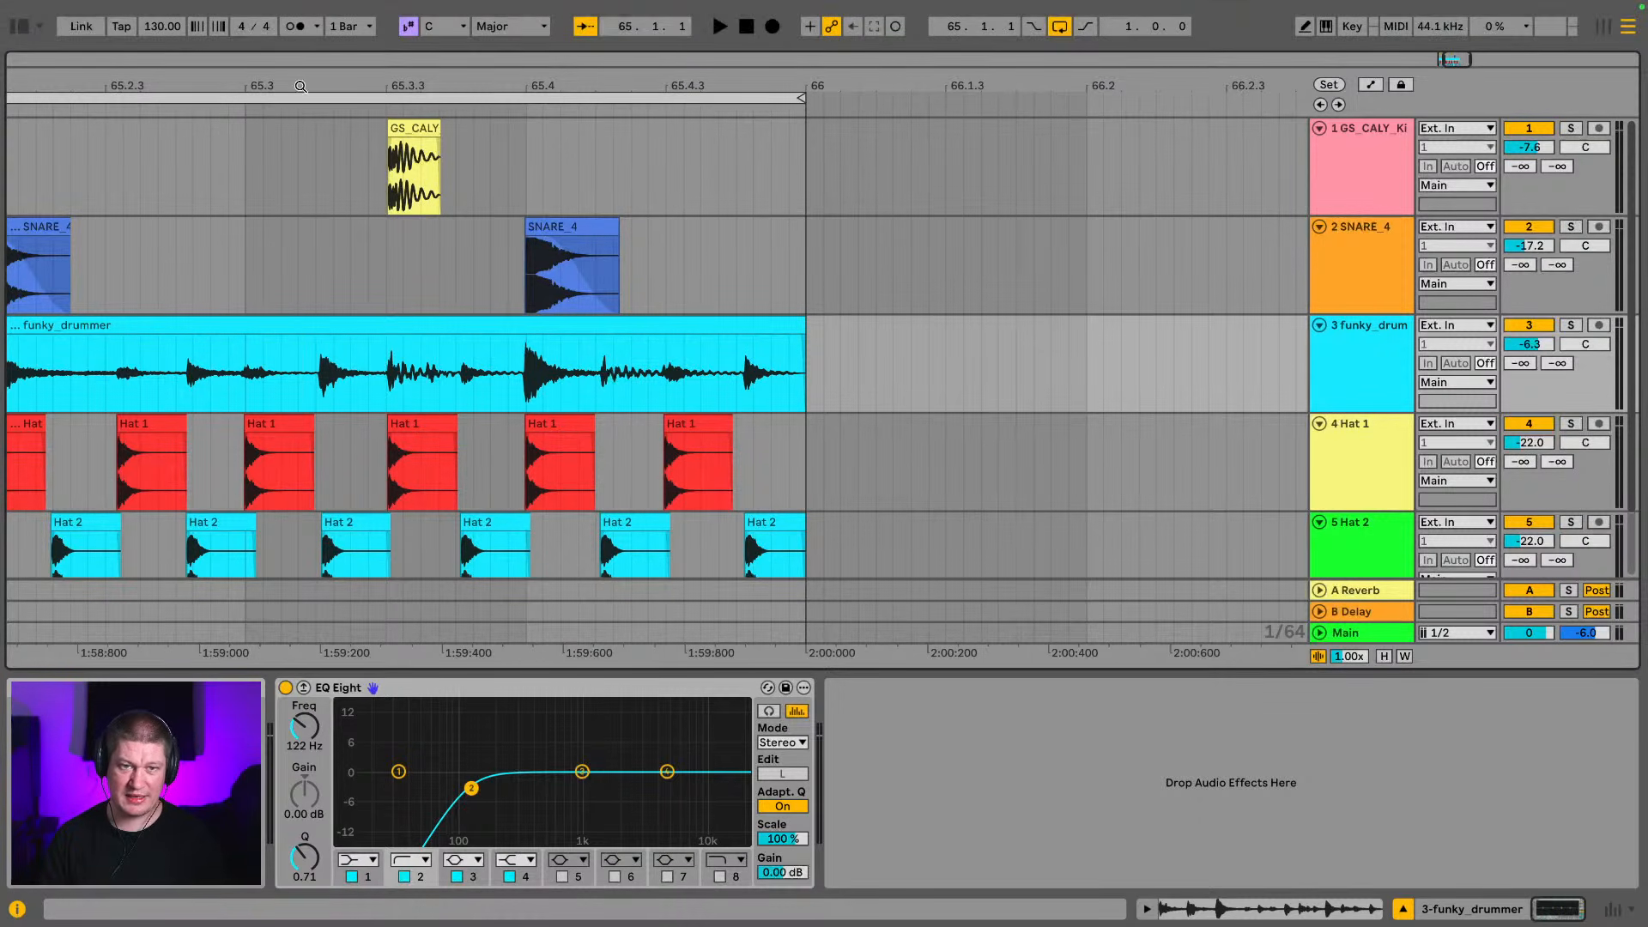
pyautogui.moveTo(302, 86); pyautogui.dragTo(706, 86)
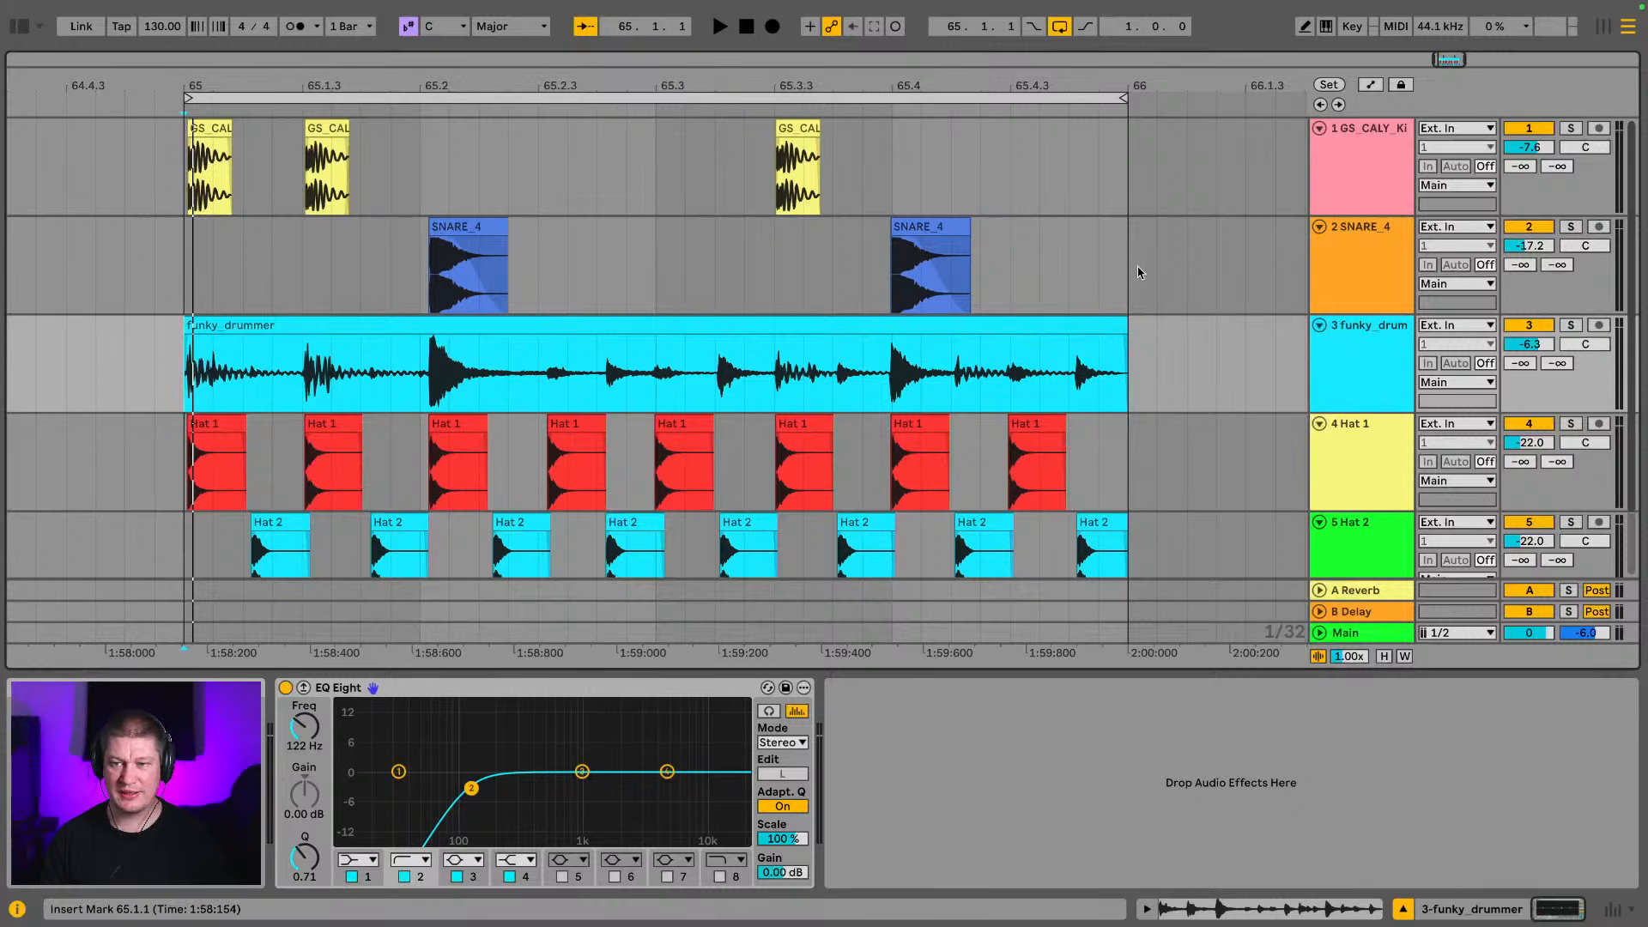
pyautogui.scroll(-3, 1067, 324)
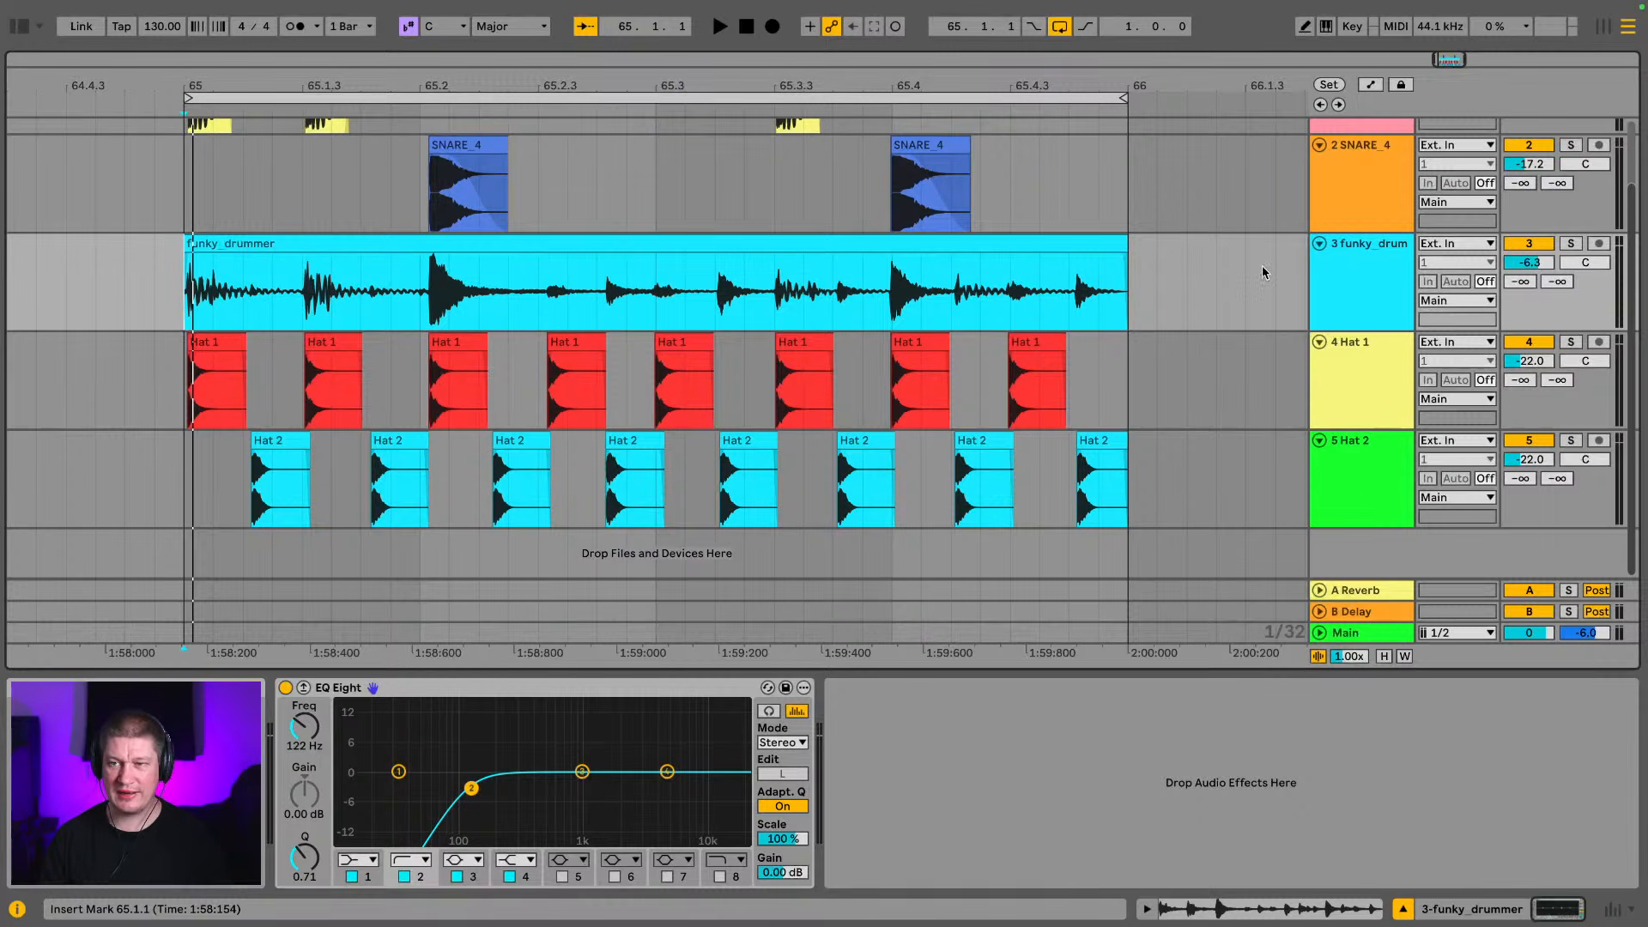
pyautogui.press('Tab')
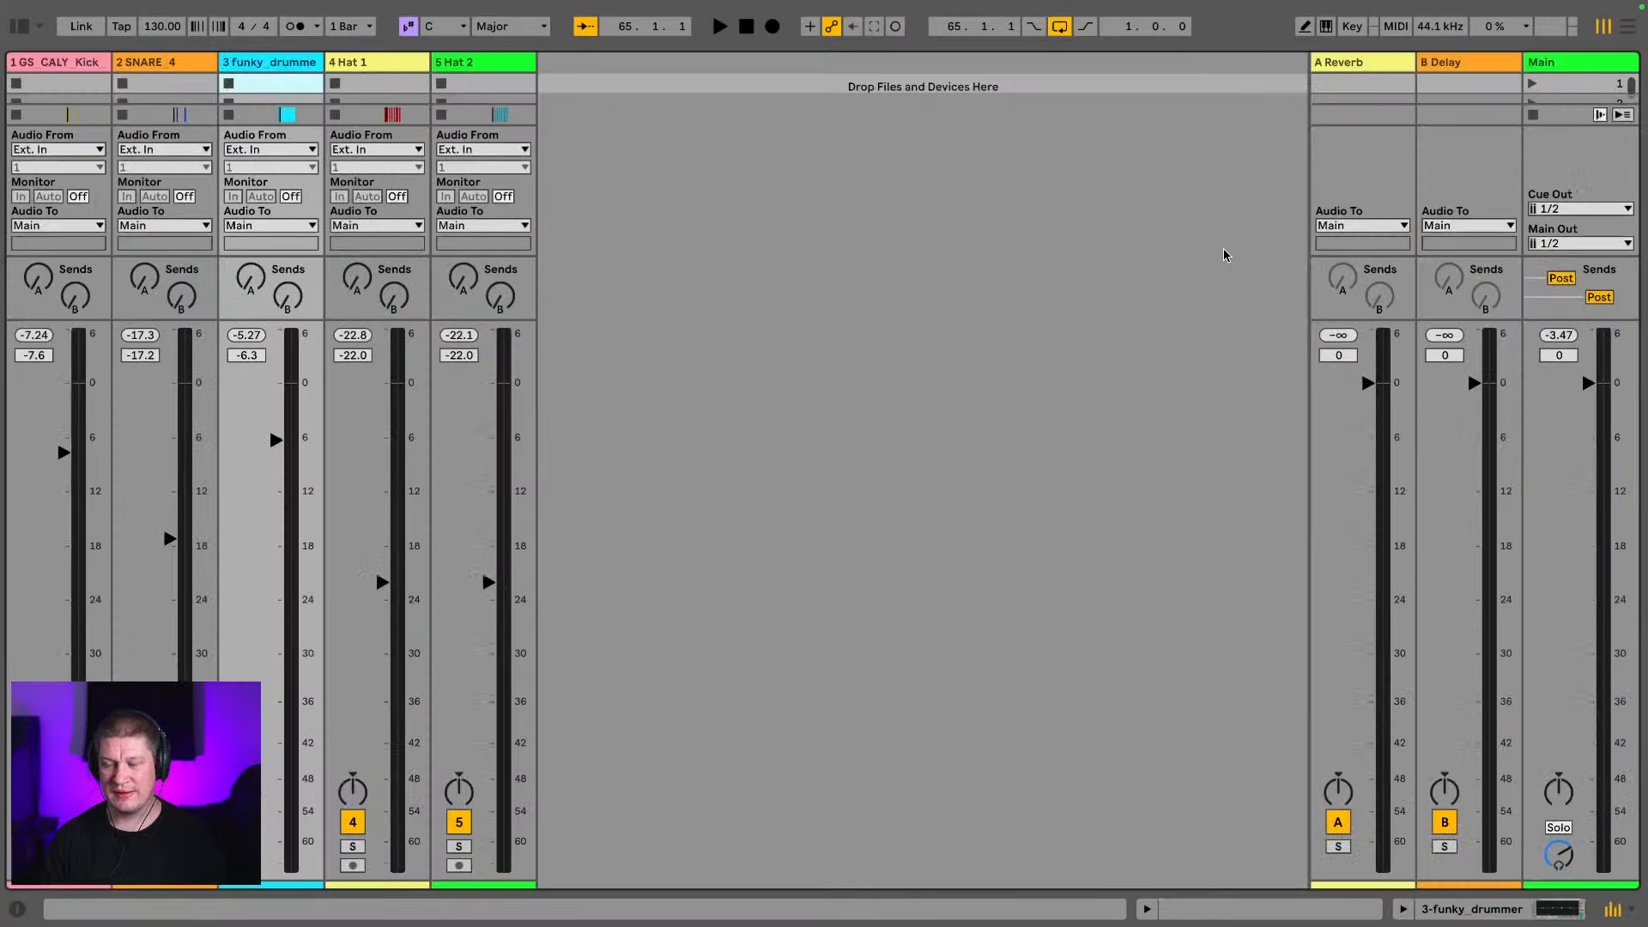
pyautogui.click(1575, 336)
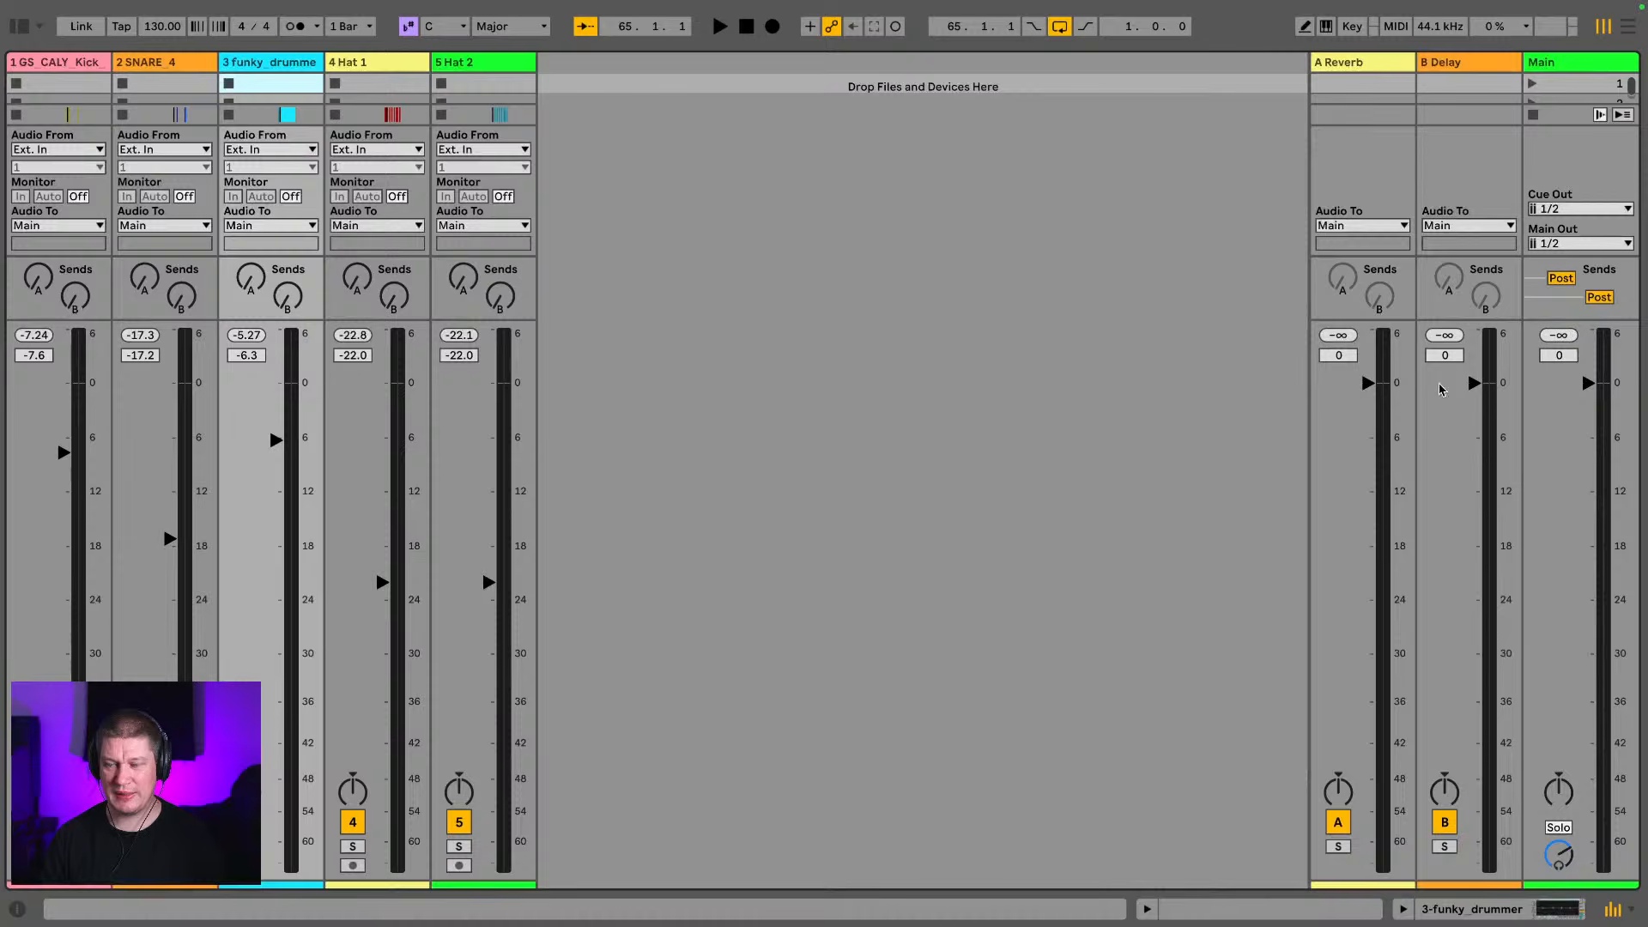
# Play the drum loop in the mixer and check the Main track's peak level
pyautogui.press('Tab')
pyautogui.press('Tab')
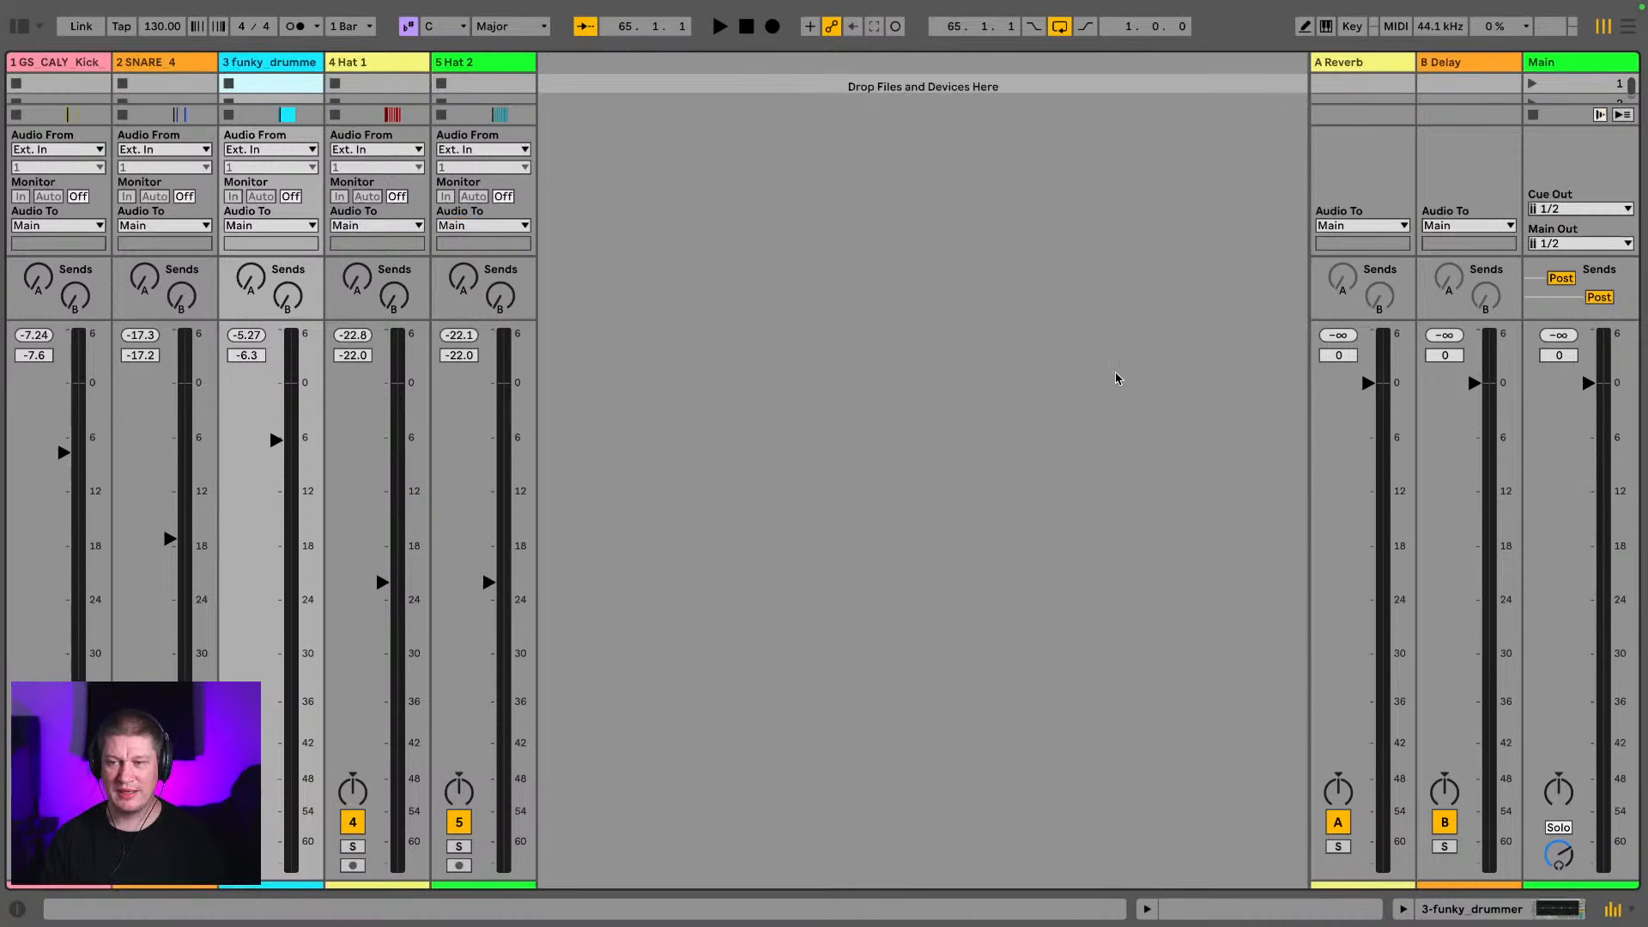
pyautogui.scroll(-1, 1099, 386)
pyautogui.scroll(-1, 1167, 407)
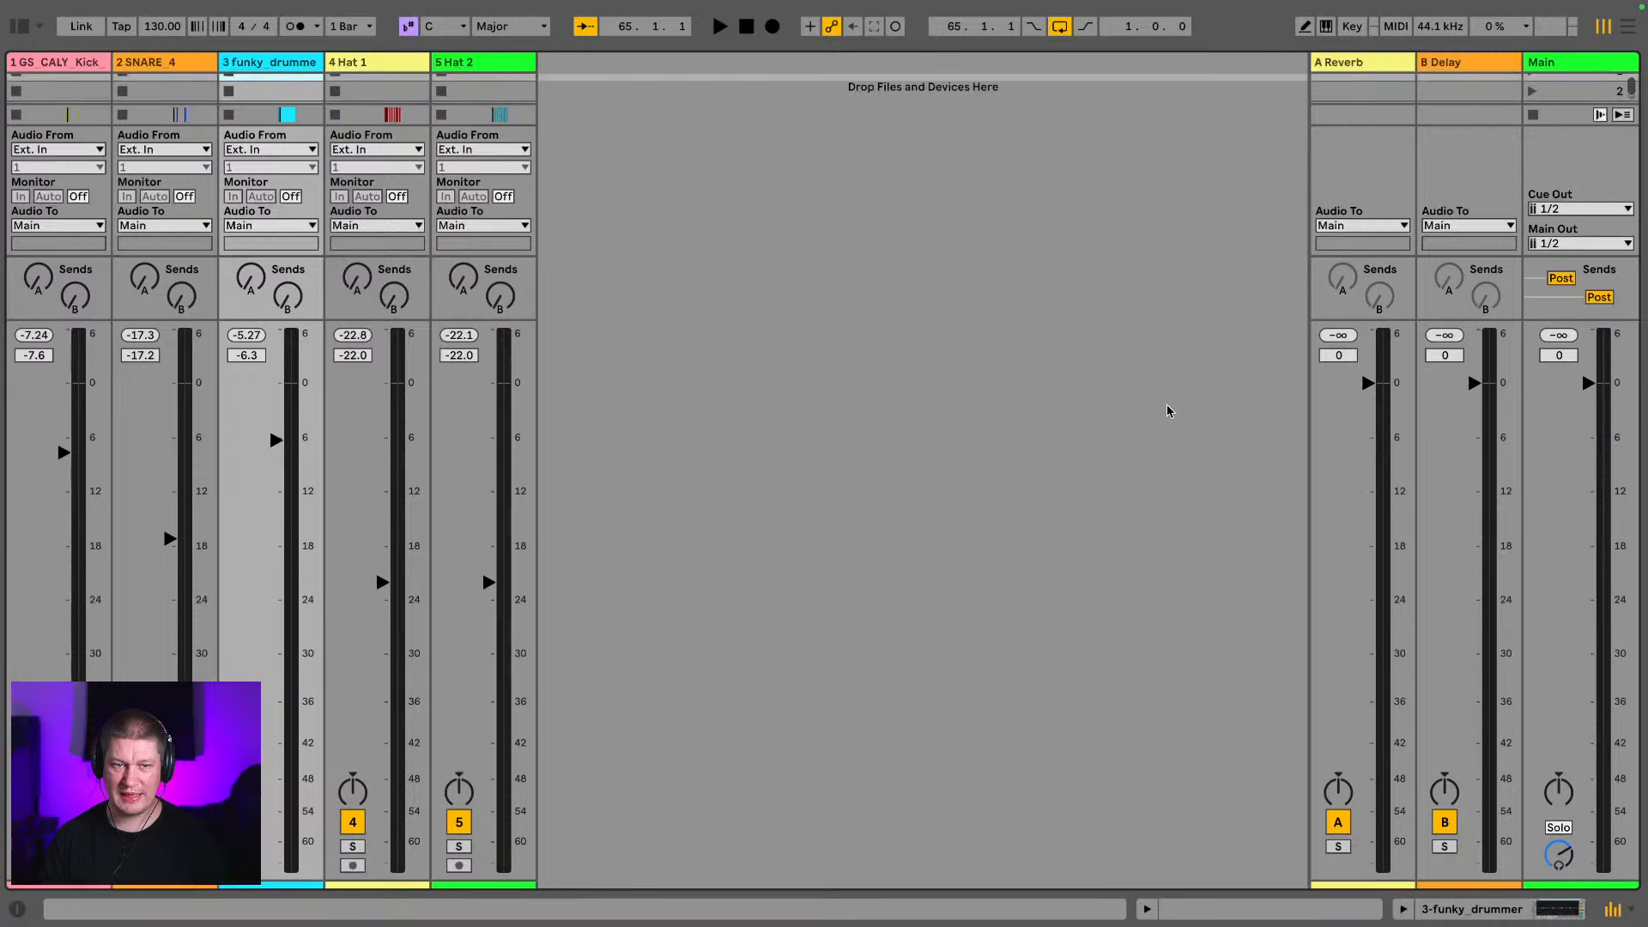
pyautogui.press('space')
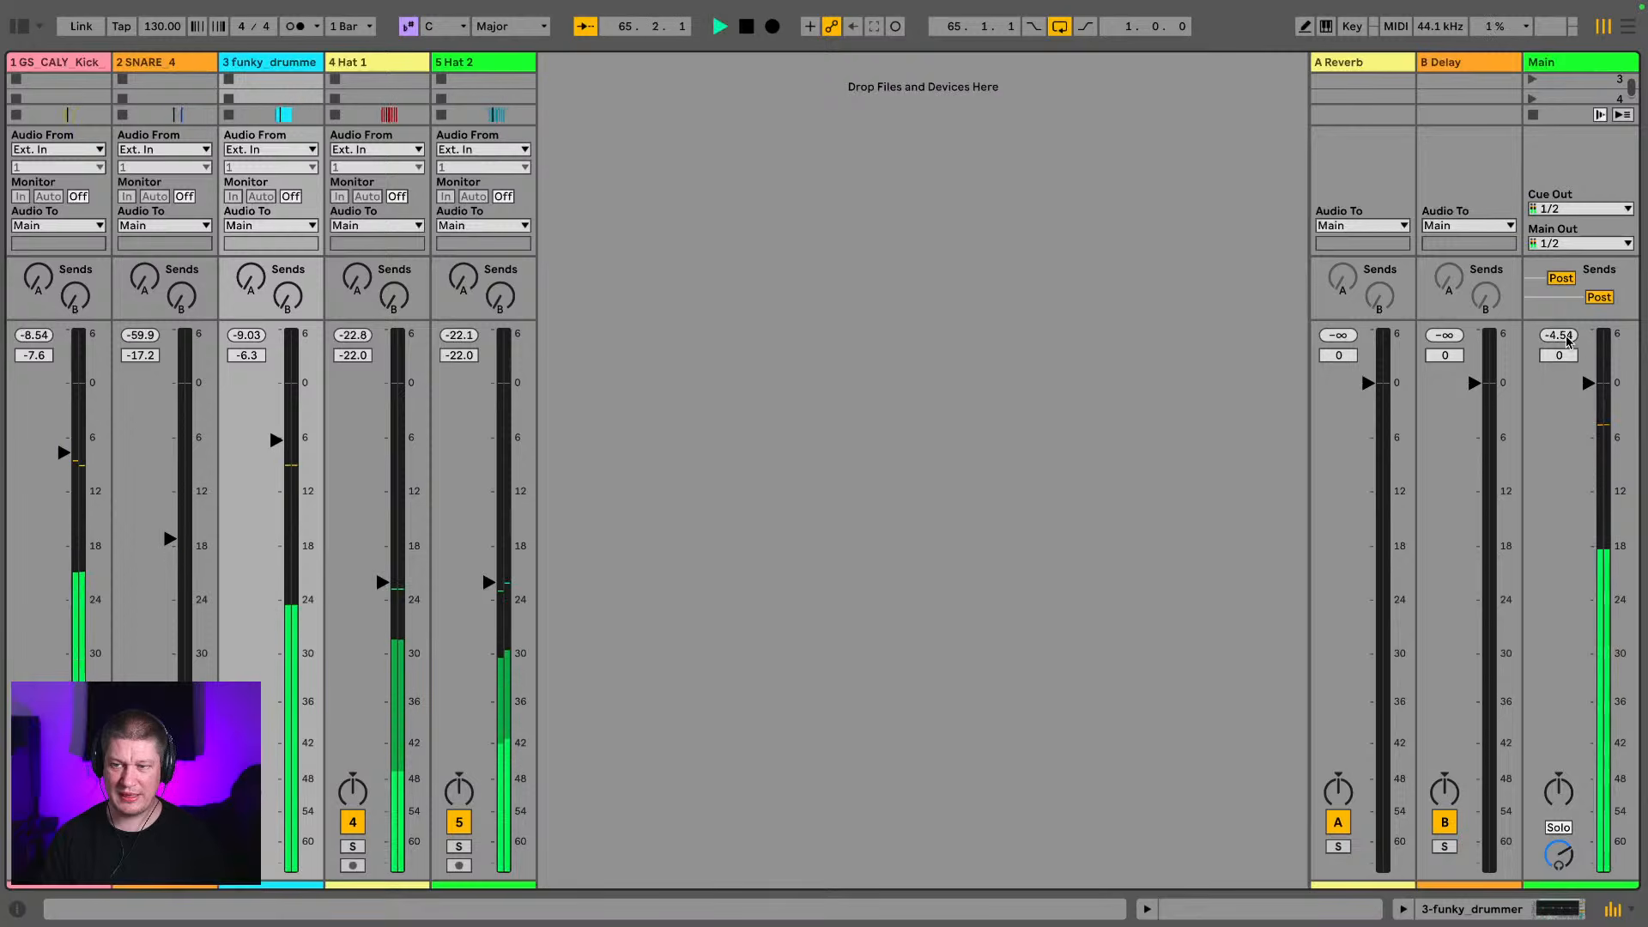
pyautogui.press('space')
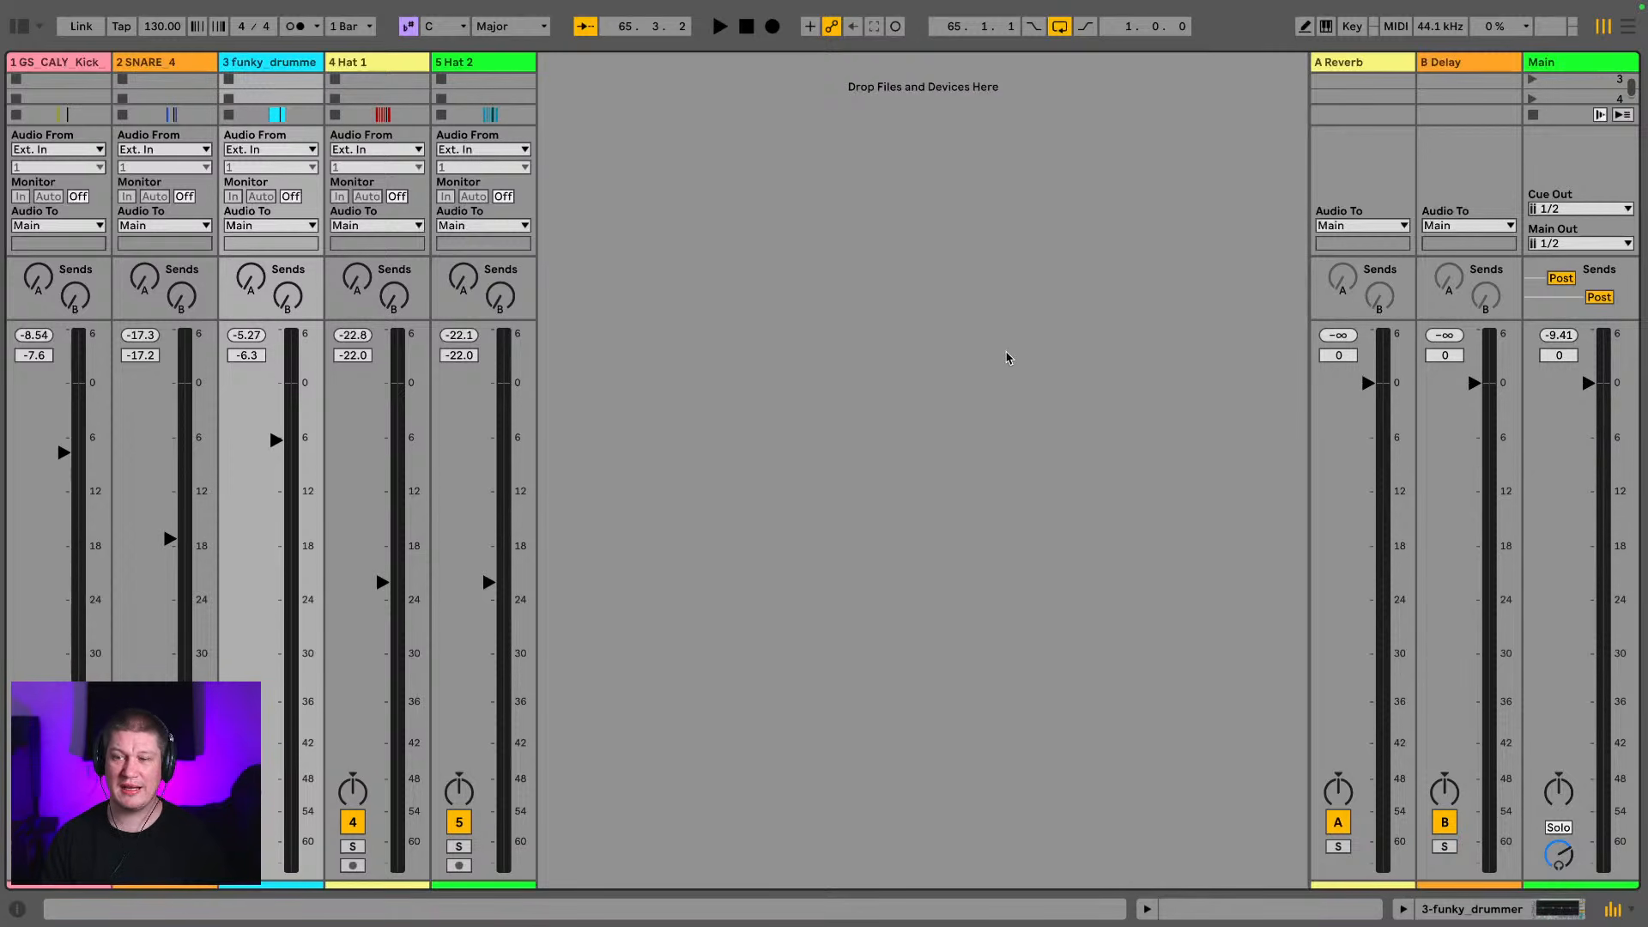
pyautogui.press('space')
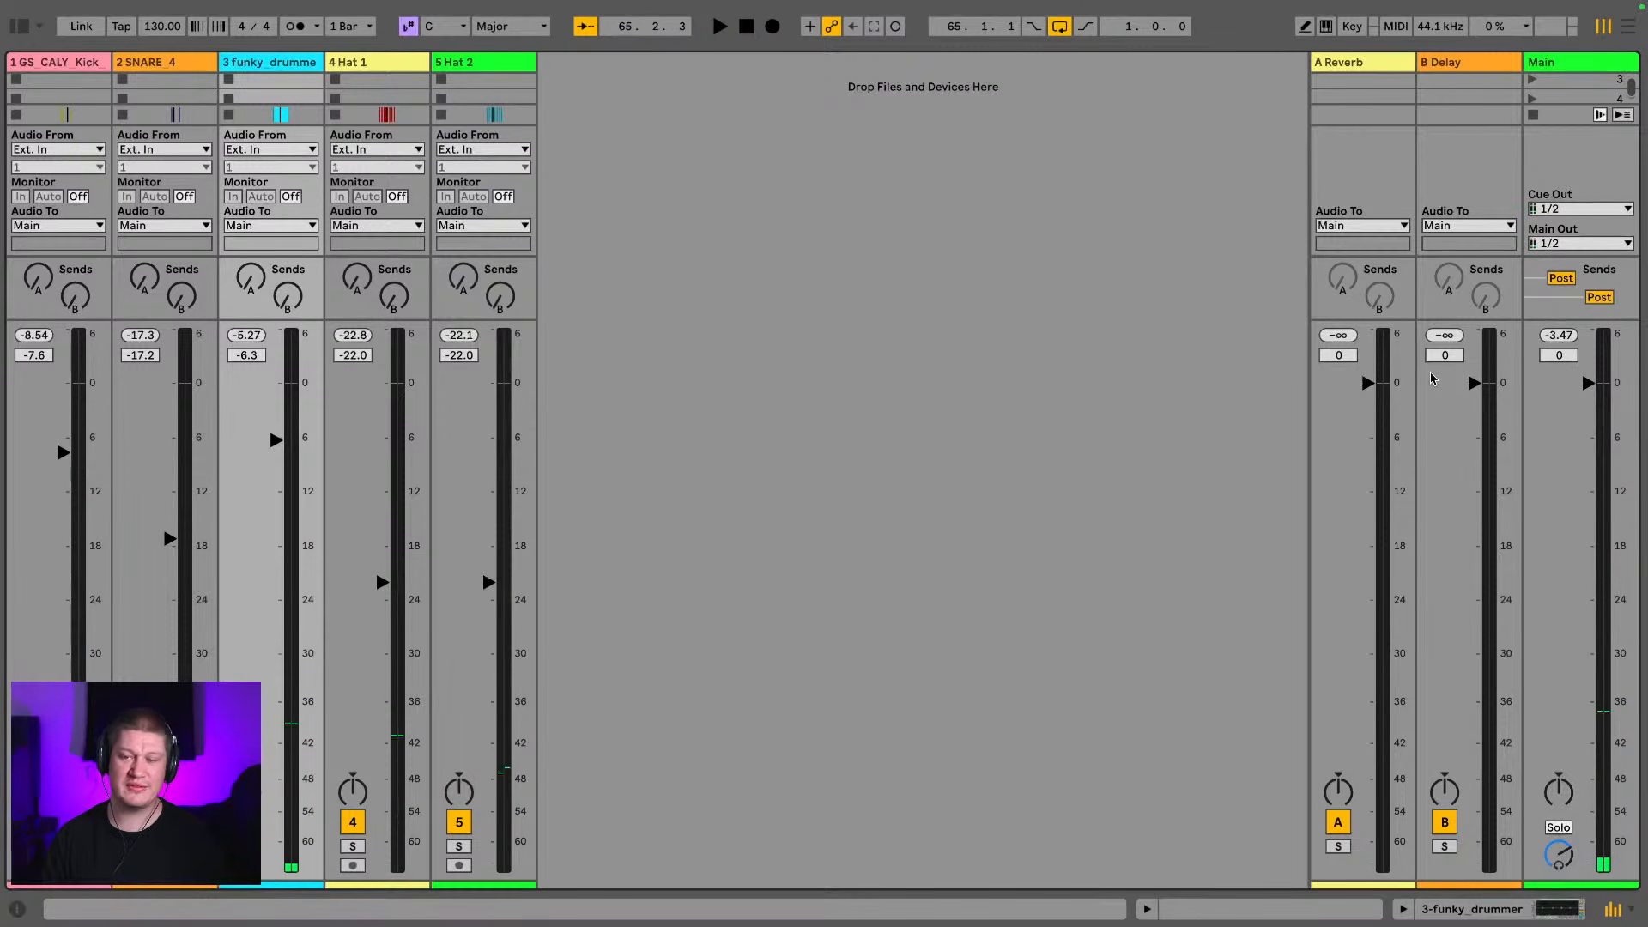
# Fold the kick, snare, funky_drummer, Hat 1 and Hat 2 tracks to minimum height in the arrangement
pyautogui.press('Tab')
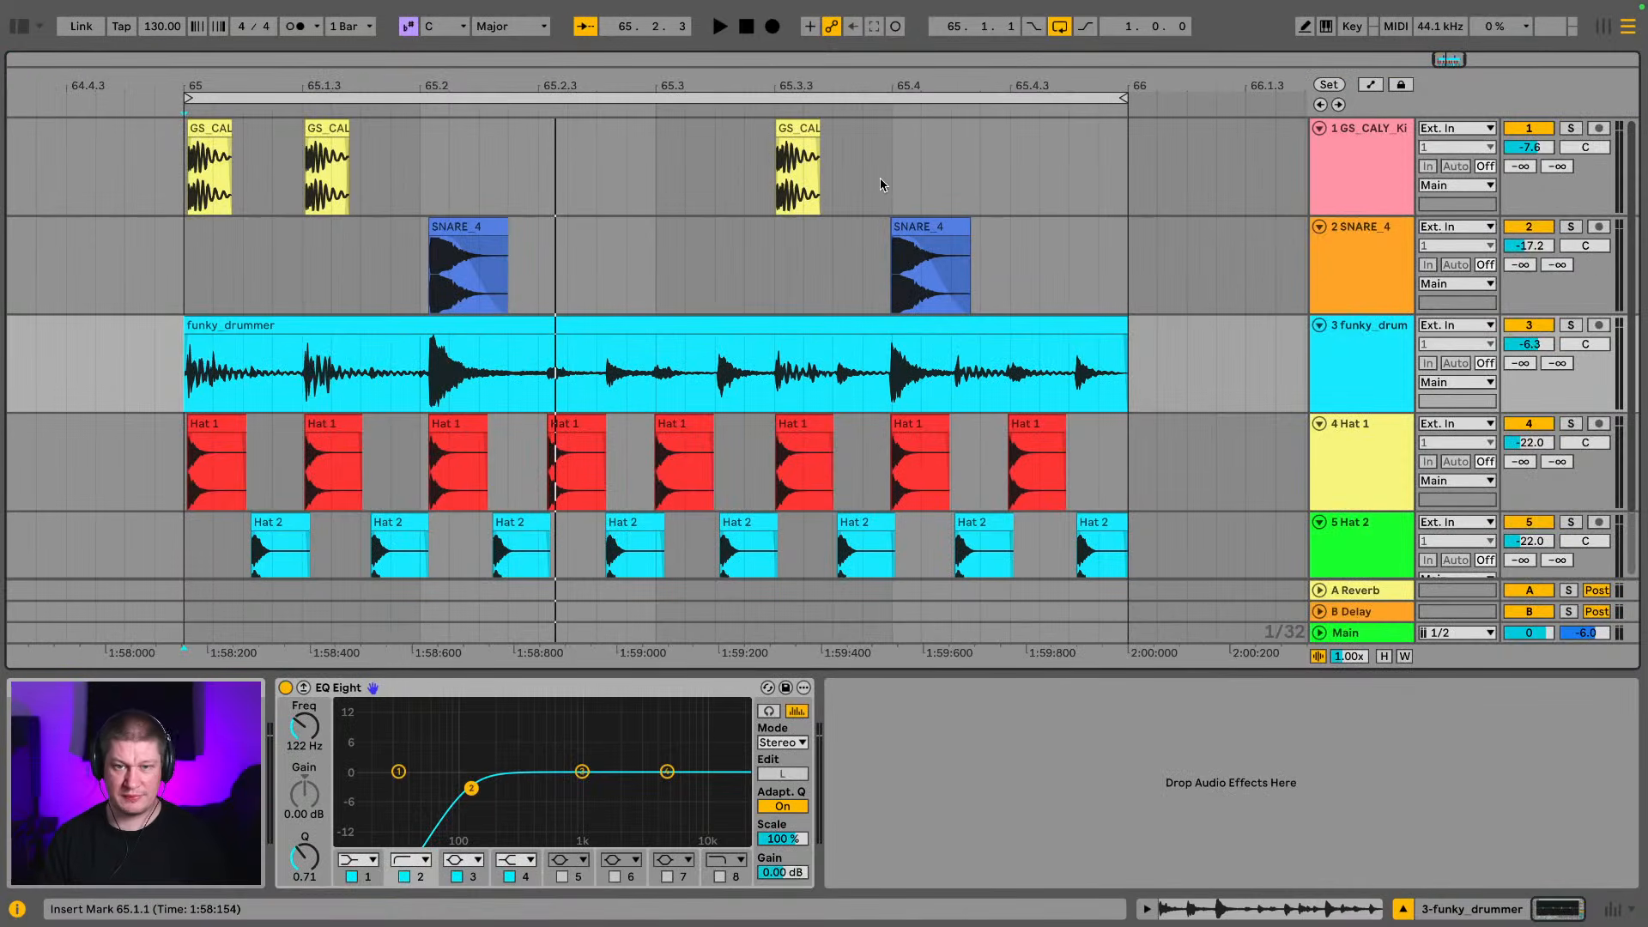
pyautogui.click(1321, 128)
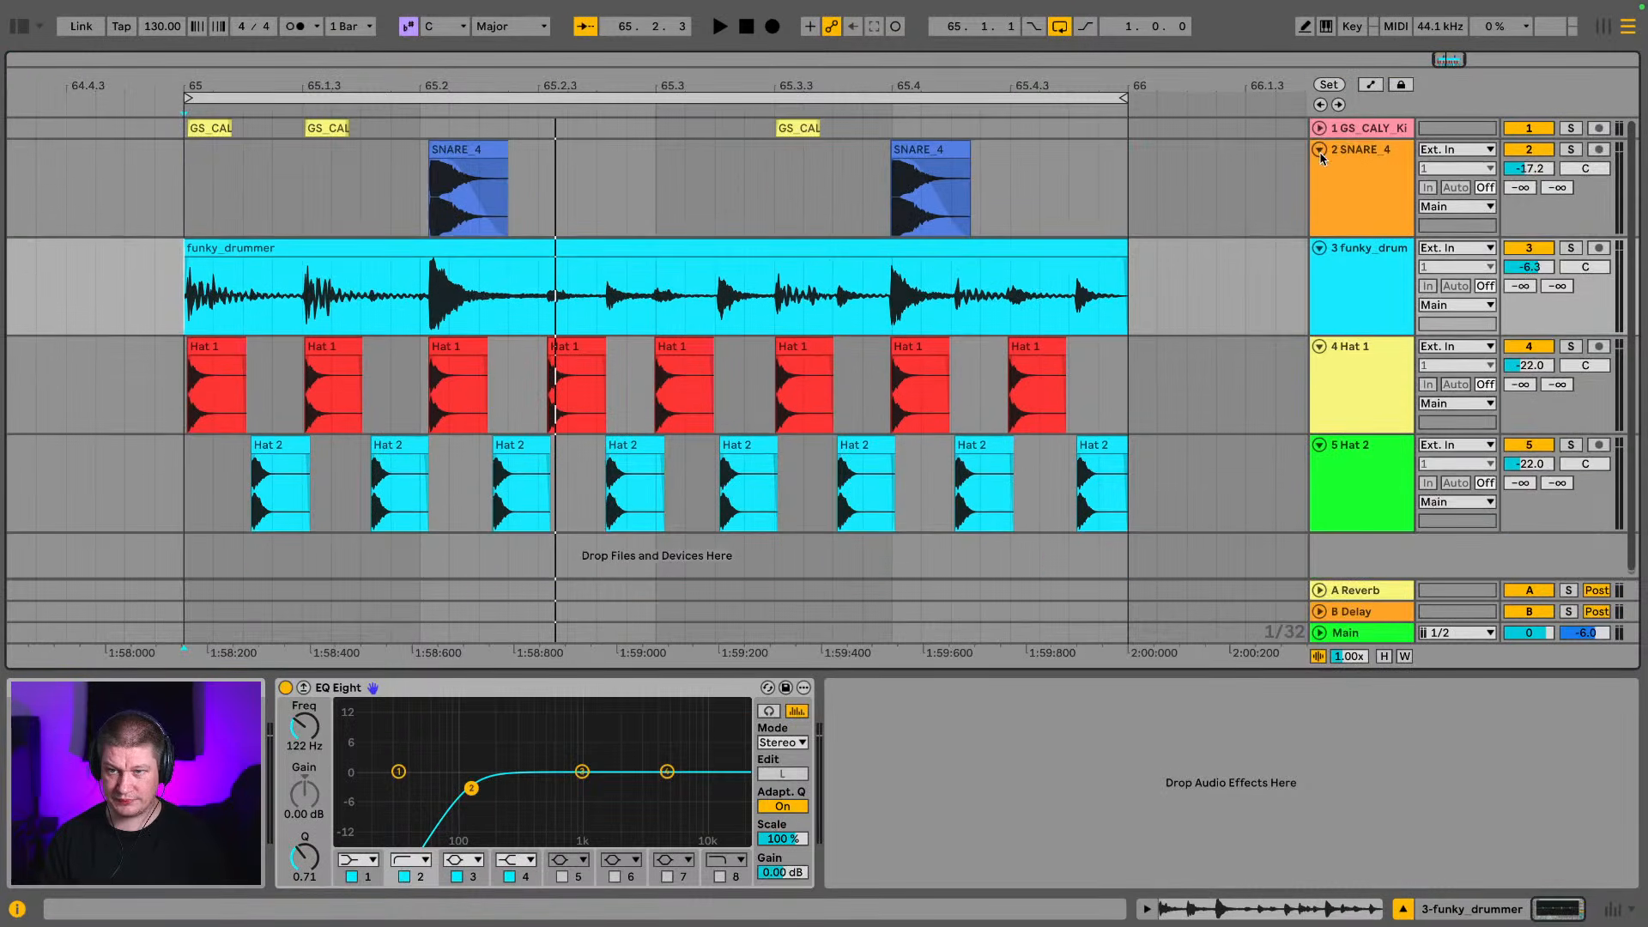
pyautogui.click(1320, 149)
pyautogui.click(1319, 171)
pyautogui.click(1319, 192)
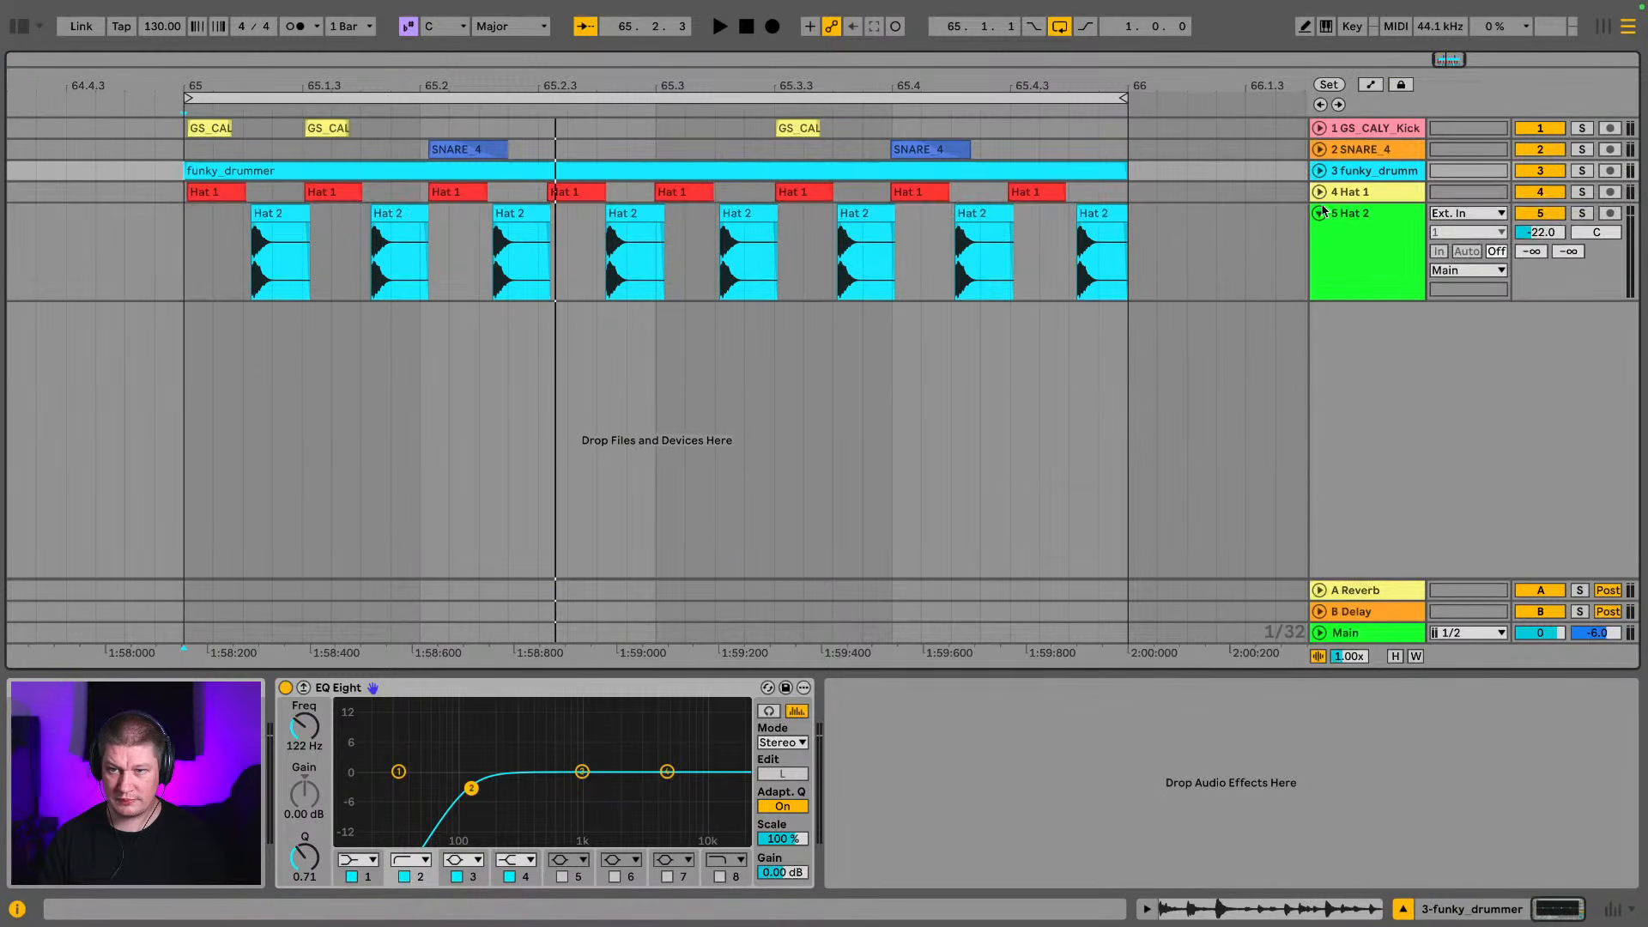
pyautogui.click(1320, 213)
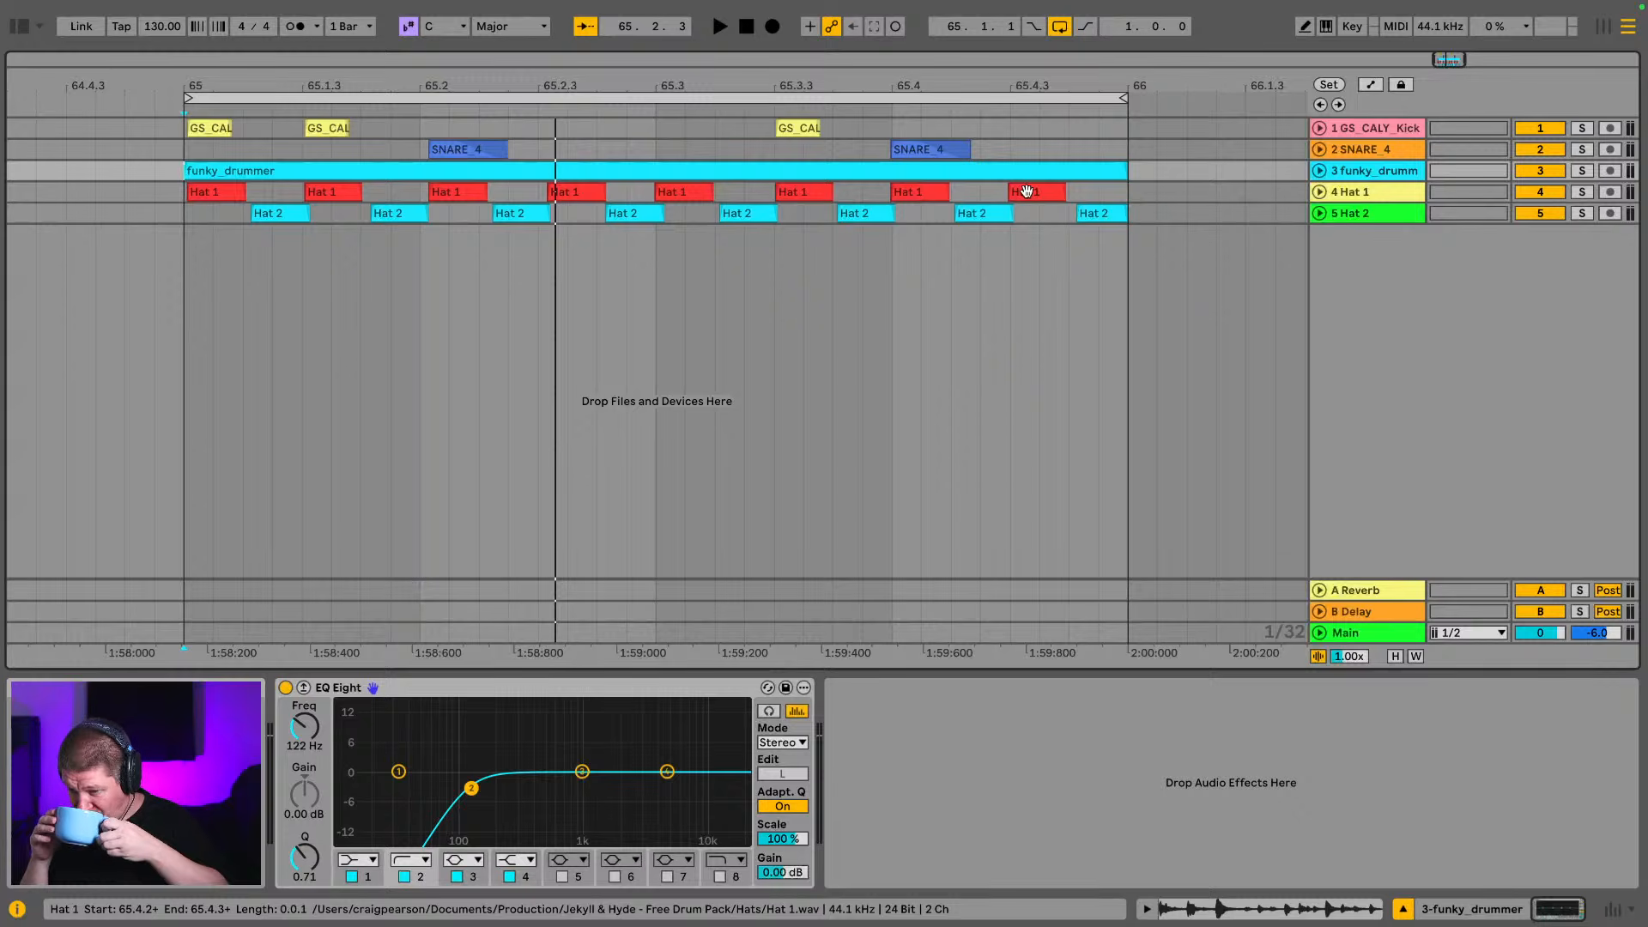
# Reset the Main track's peak level indicator in the mixer and return to the arrangement with the kick track selected
pyautogui.click(1385, 135)
pyautogui.press('Tab')
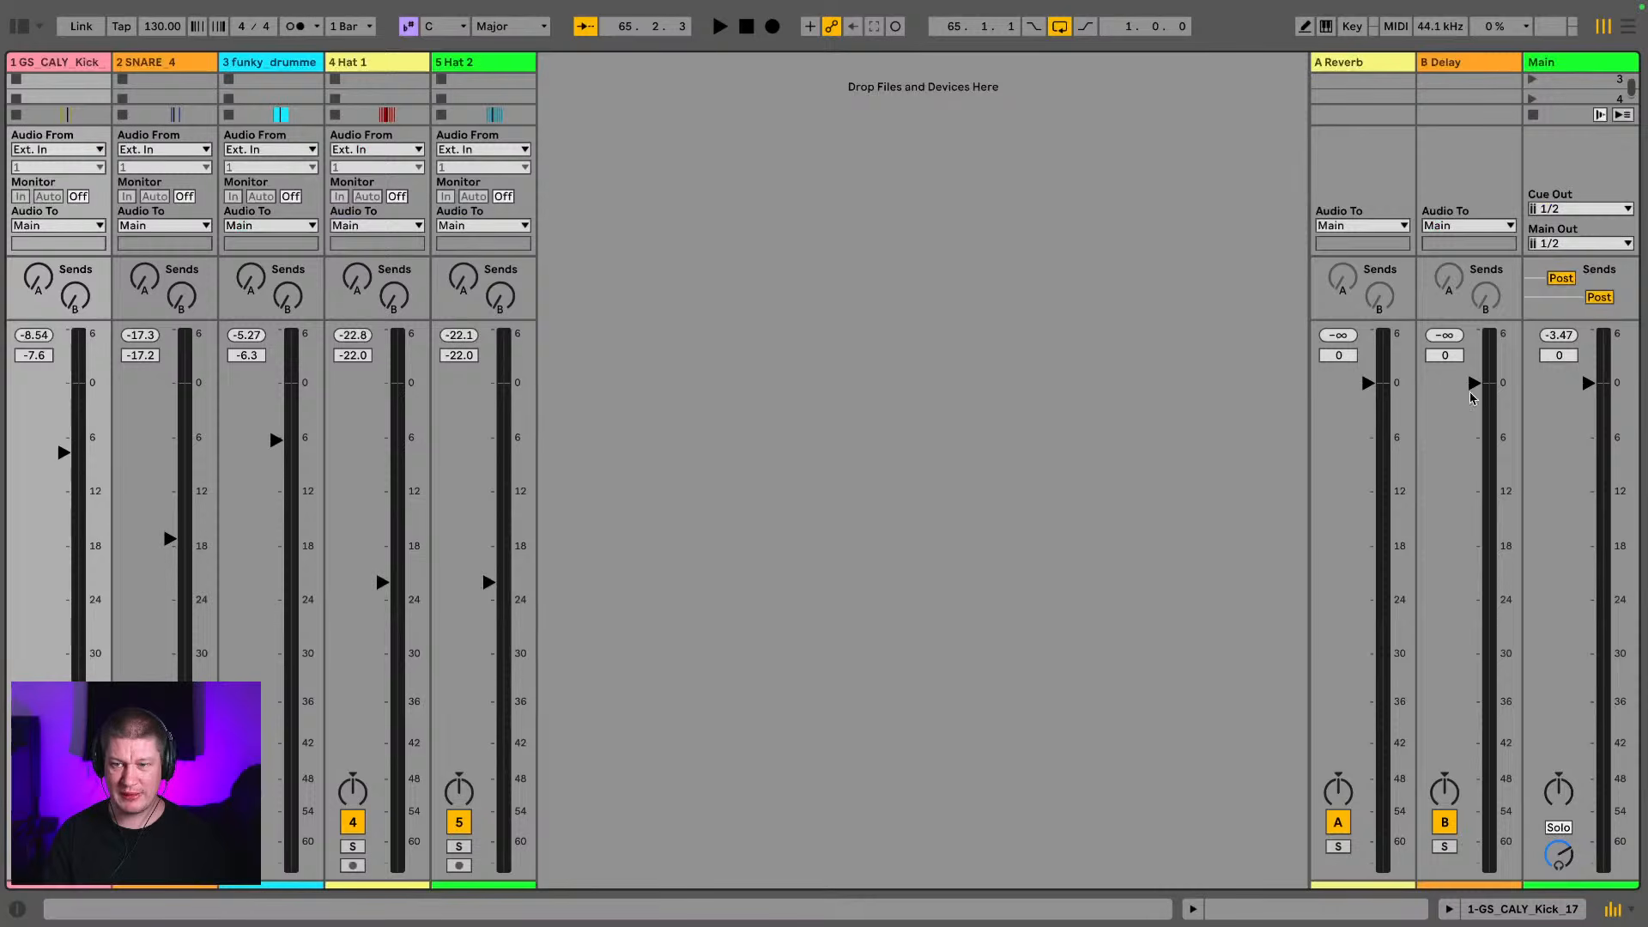
pyautogui.click(1563, 335)
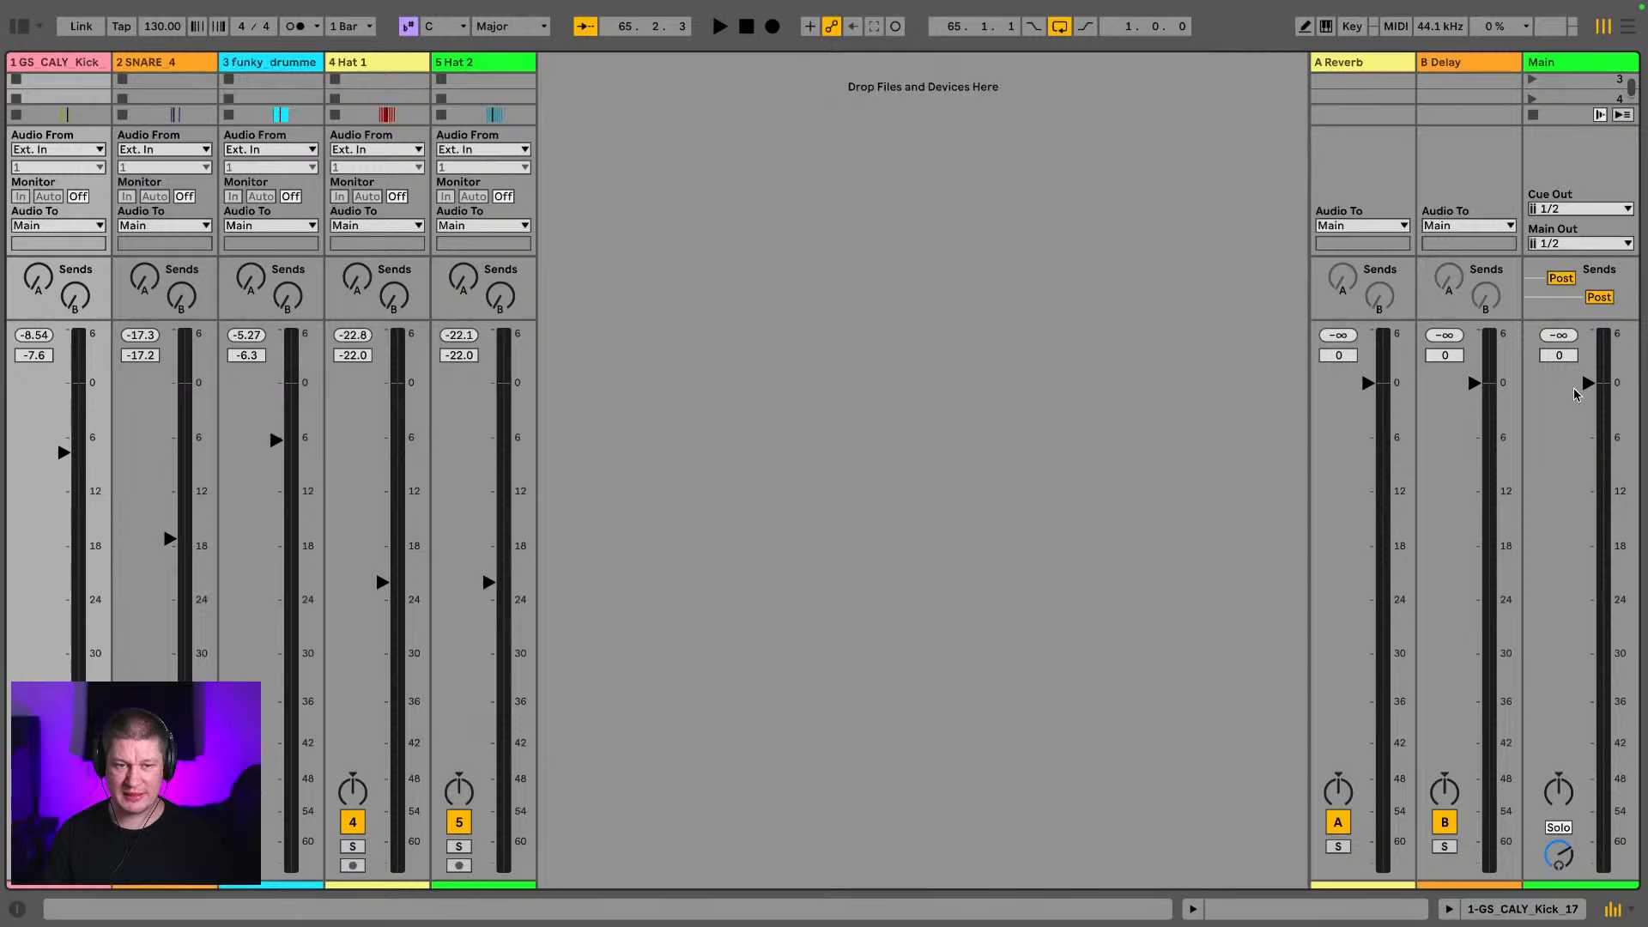
pyautogui.press('Tab')
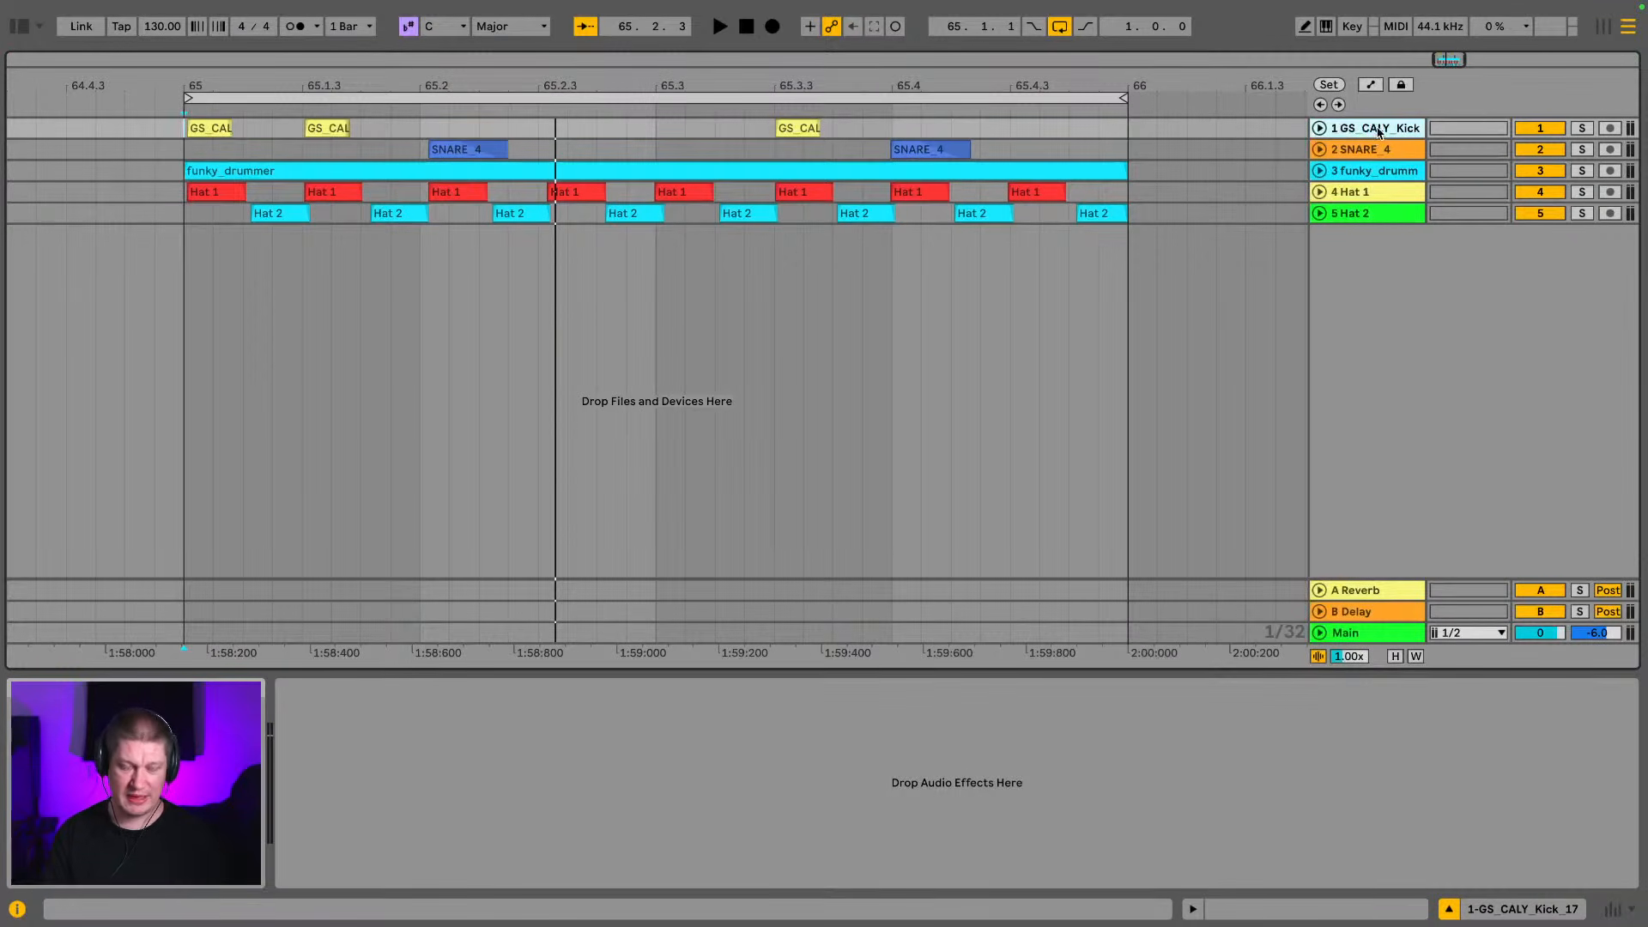
# Rename the first two tracks "kick" and "snare"
pyautogui.hotkey('ctrl', 'r')
pyautogui.write('k')
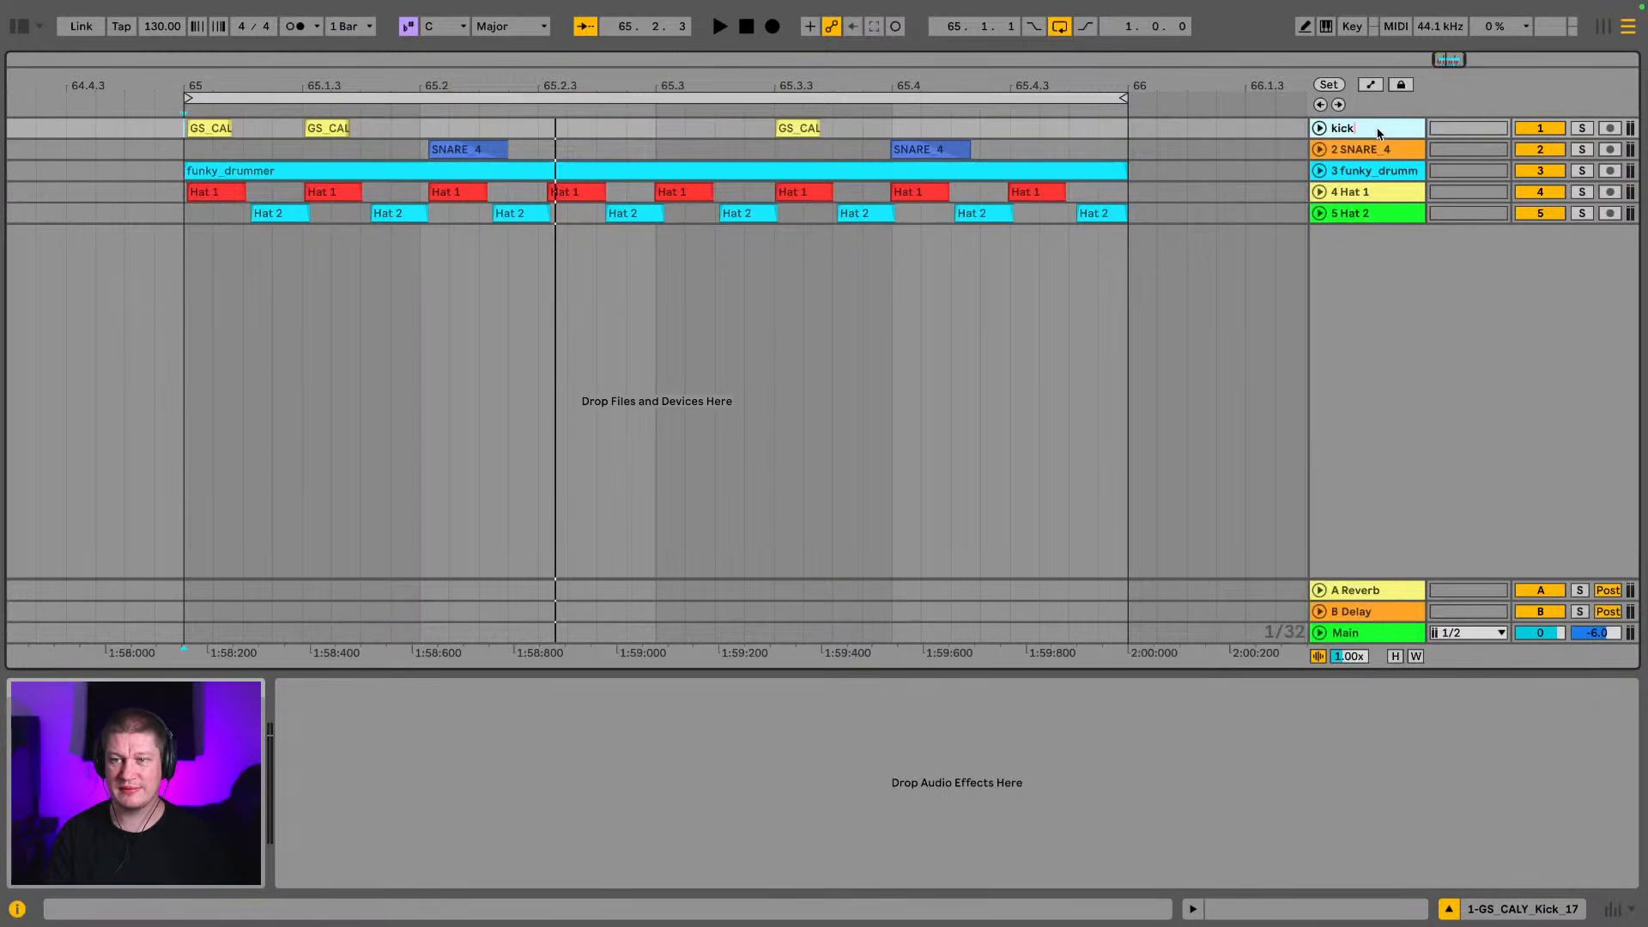
pyautogui.write('ick')
pyautogui.press('Tab')
pyautogui.write('sna')
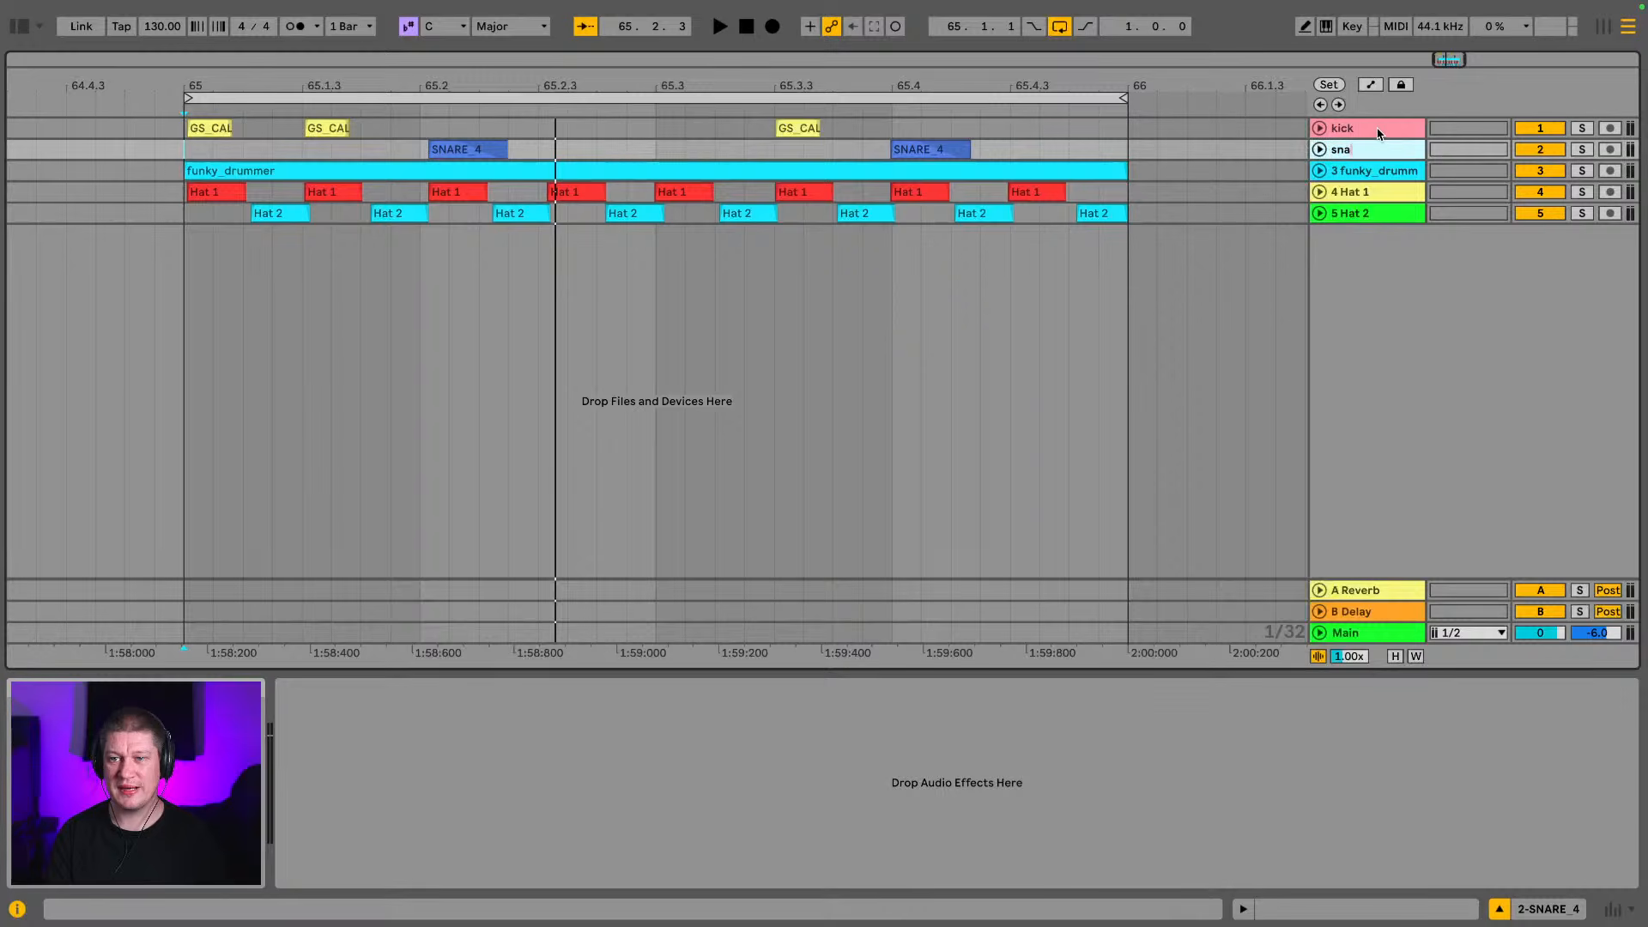
pyautogui.write('re')
pyautogui.press('Tab')
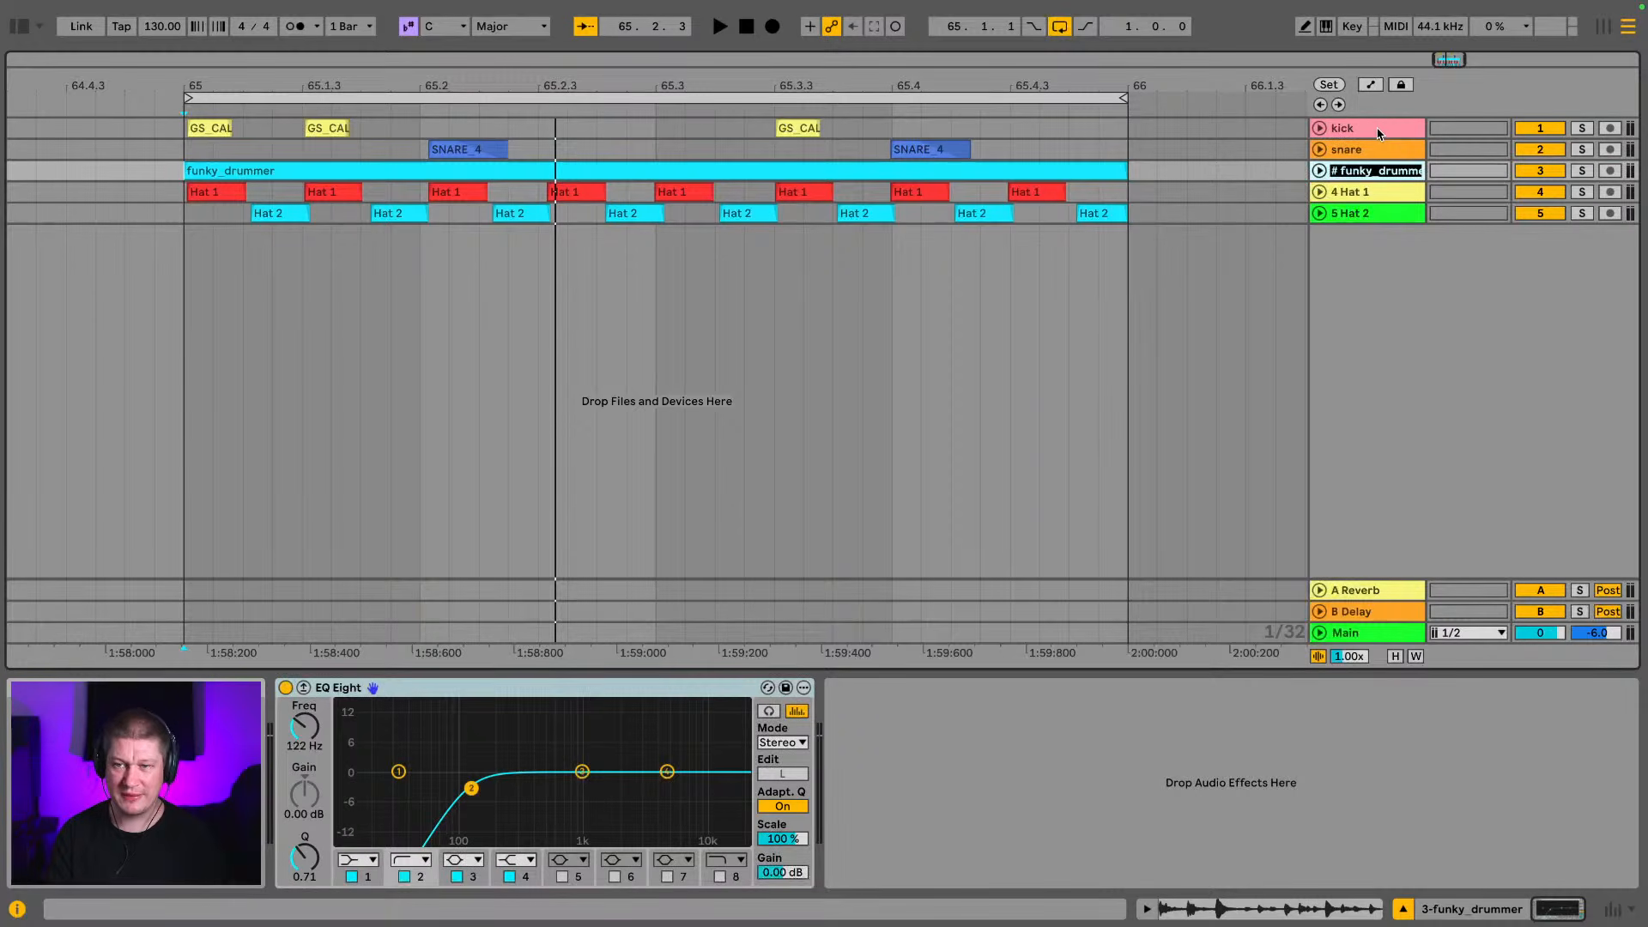
# Rename the funky_drummer track "fd break" and the two hat tracks "hat 1" and "hat 2"
pyautogui.write('fd brea')
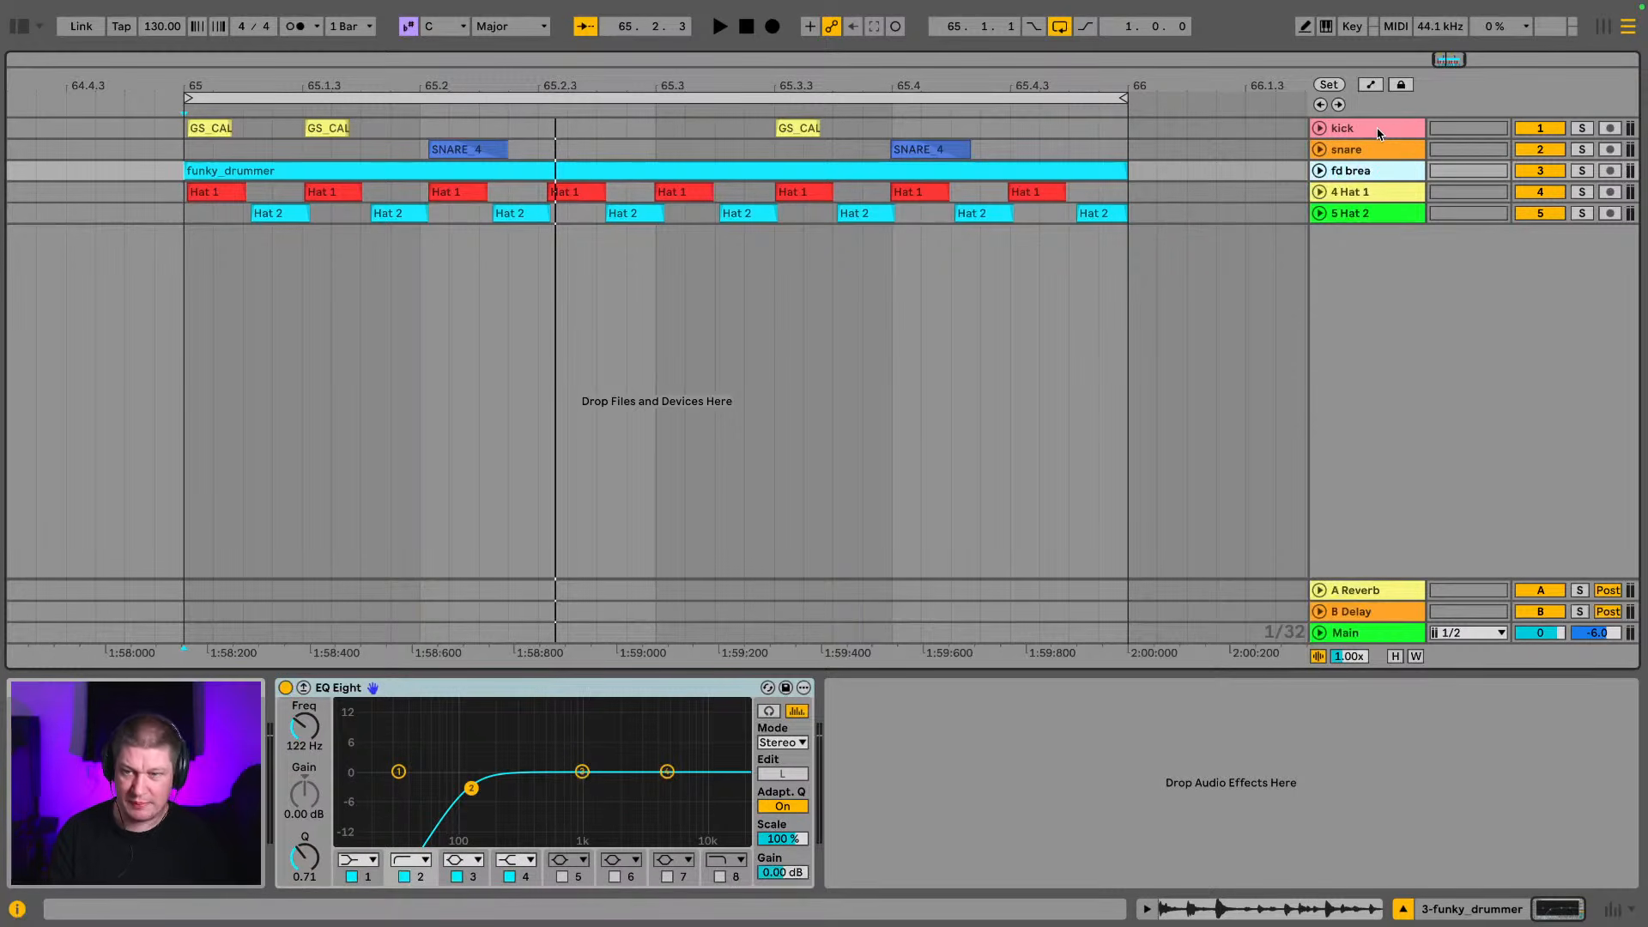
pyautogui.write('k')
pyautogui.press('Tab')
pyautogui.write('h')
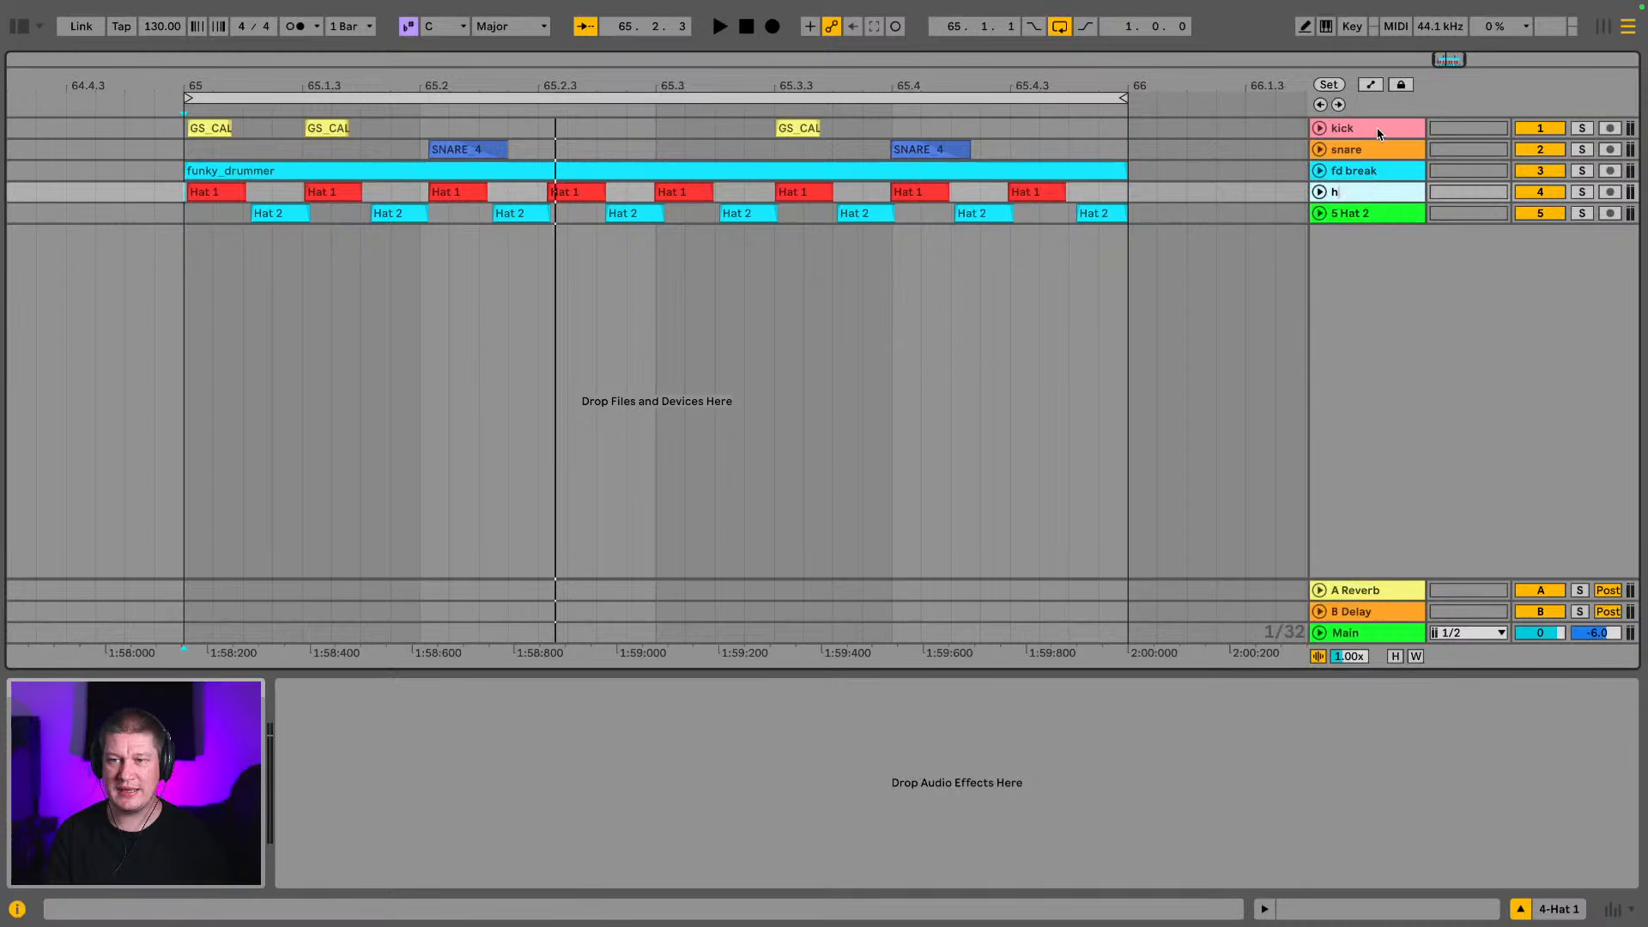
pyautogui.write('at 1')
pyautogui.press('Tab')
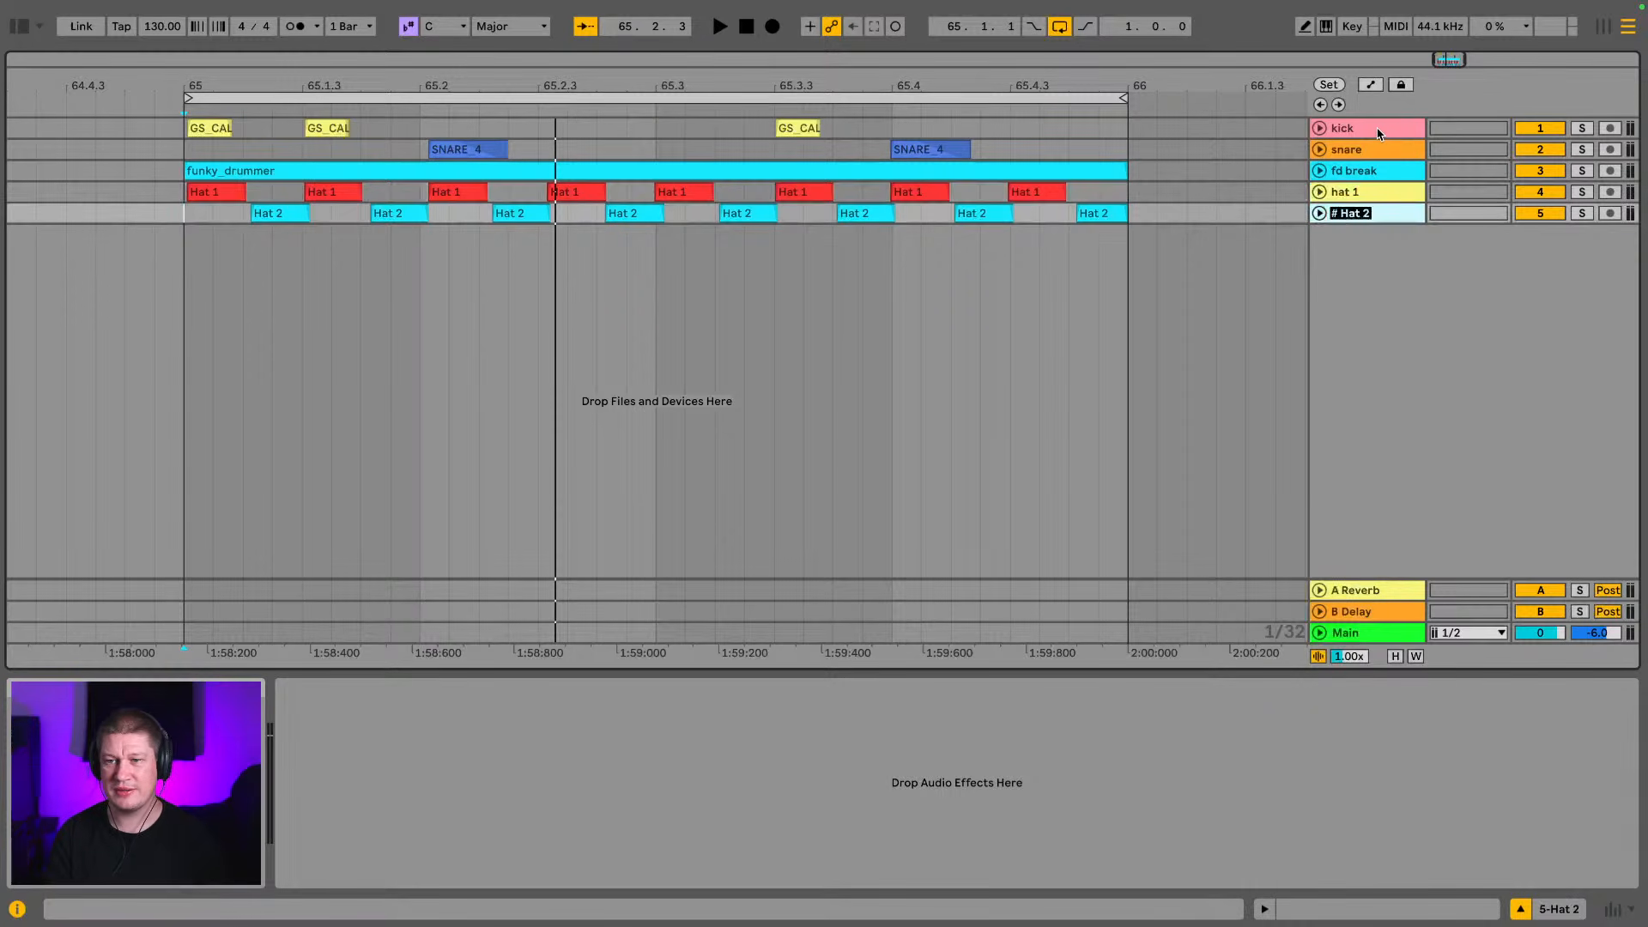
pyautogui.write('ha')
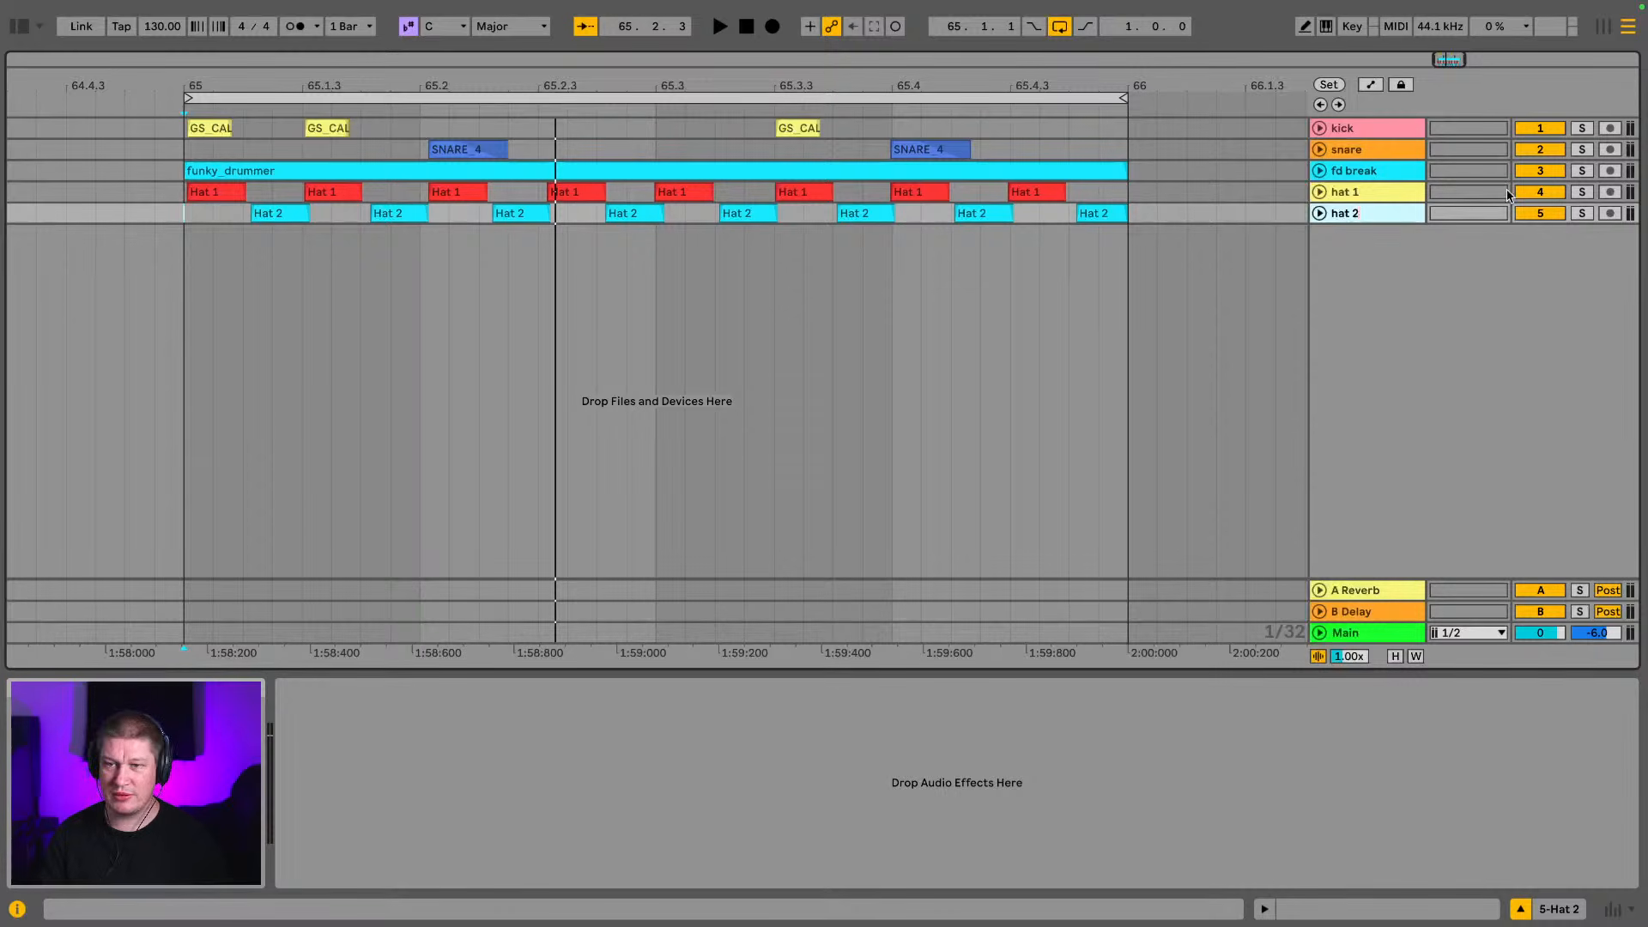
pyautogui.press('Return')
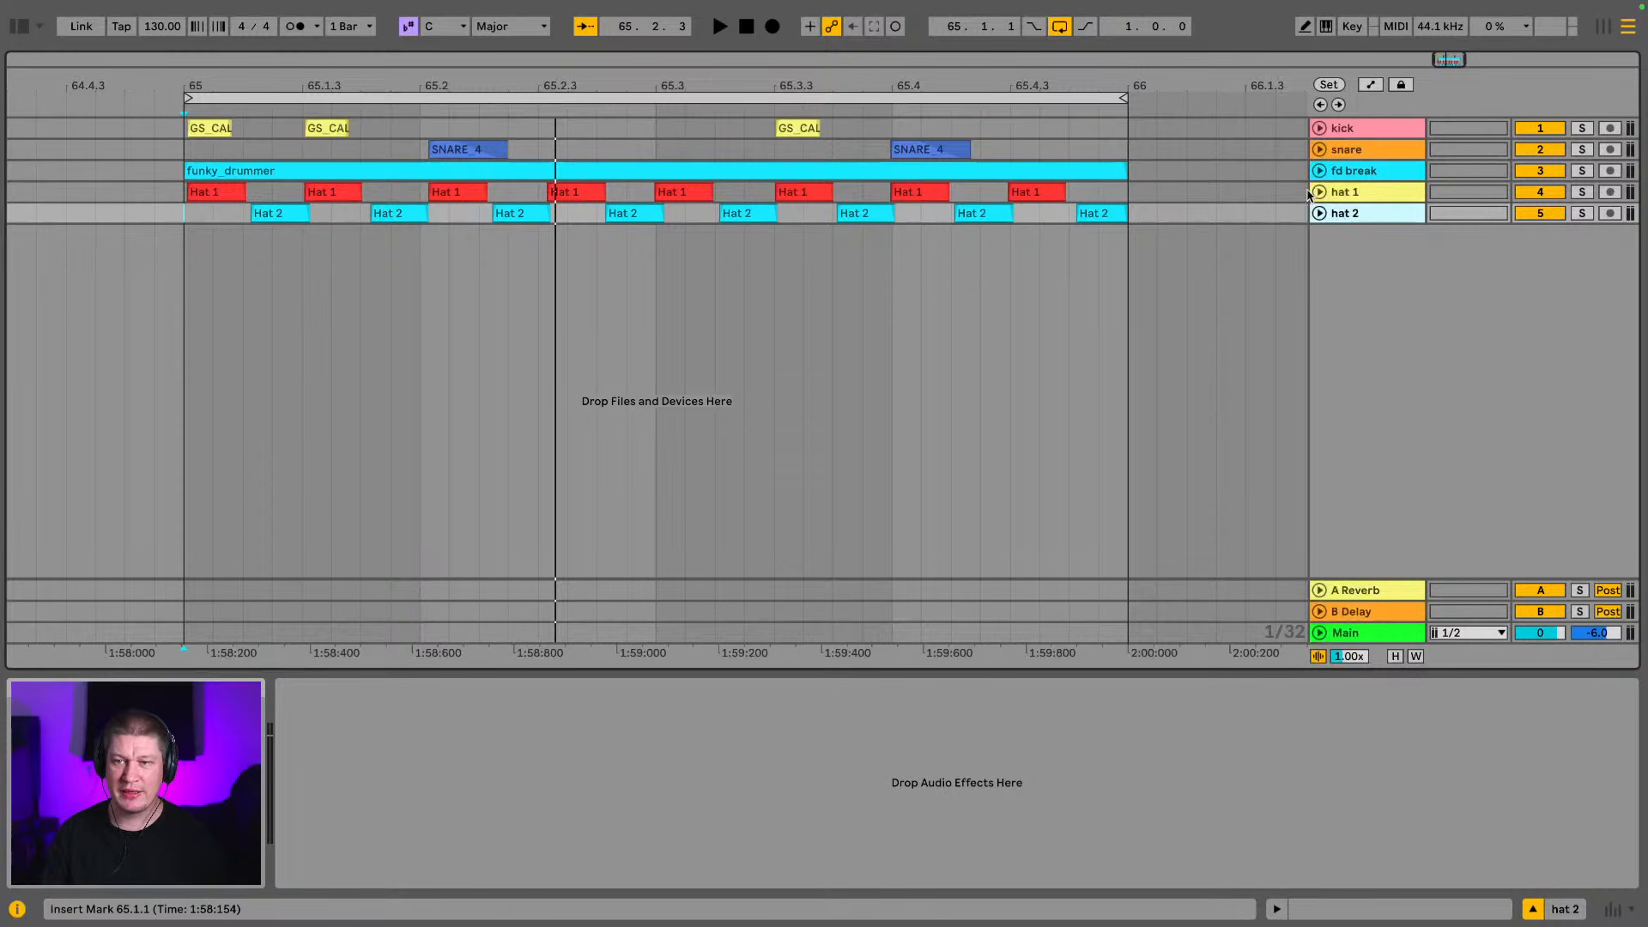
# Group the five drum tracks from kick to hat 2, name the group "DRUMS" and collapse it
pyautogui.click(1373, 133)
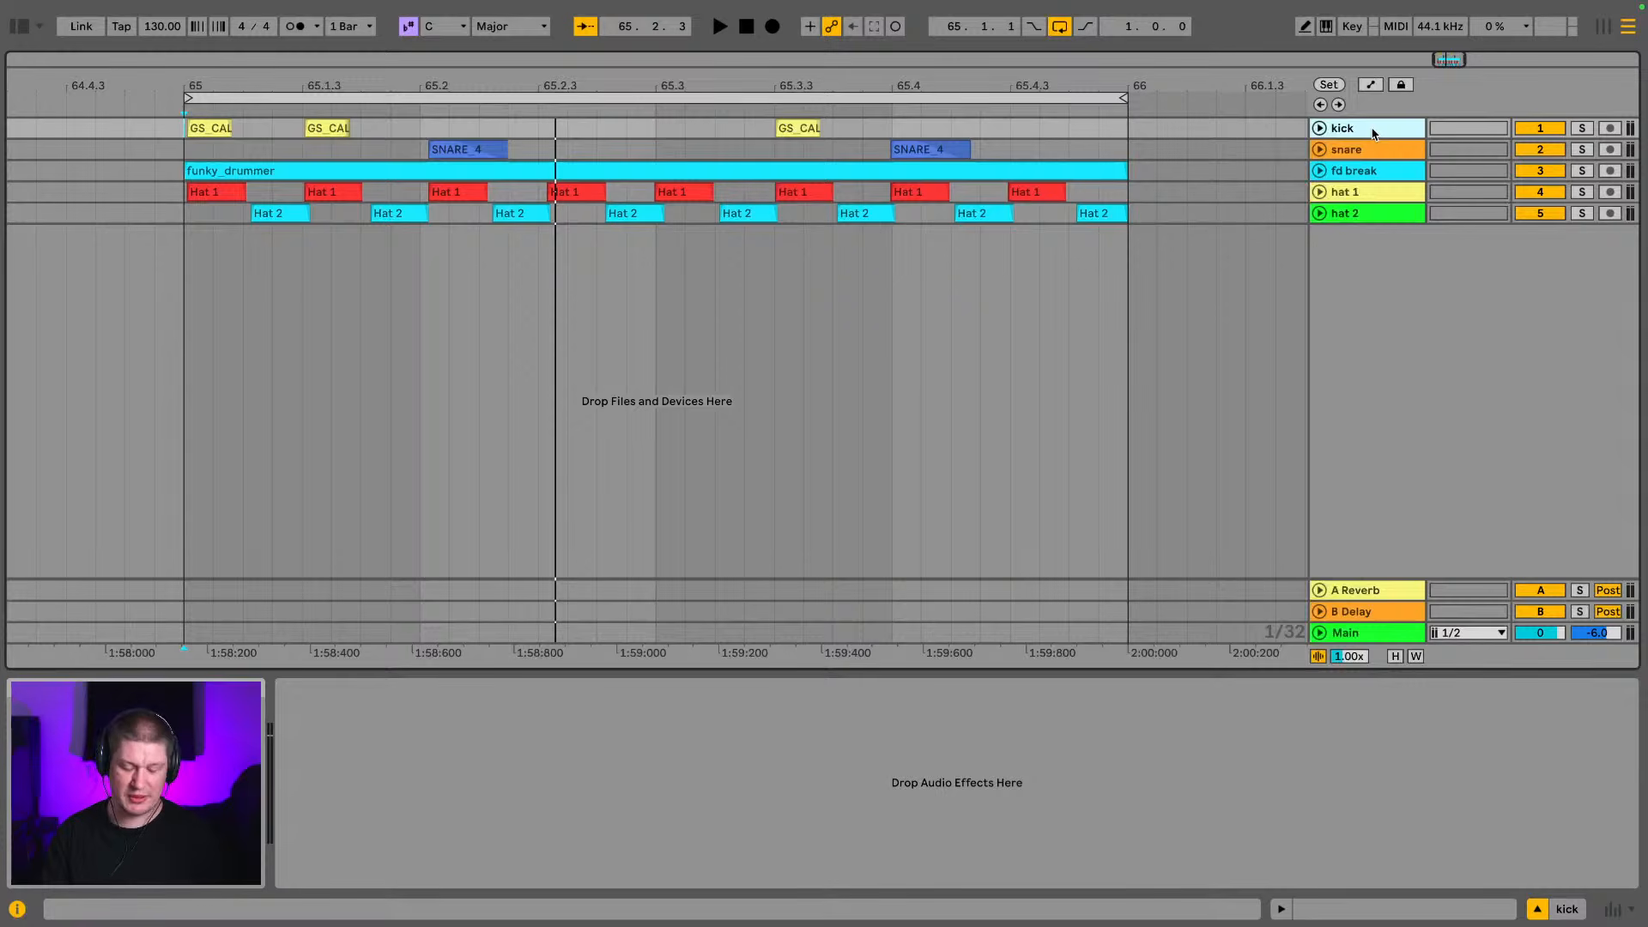
pyautogui.keyDown('shift'); pyautogui.click(1370, 216); pyautogui.keyUp('shift')
pyautogui.hotkey('ctrl', 'g')
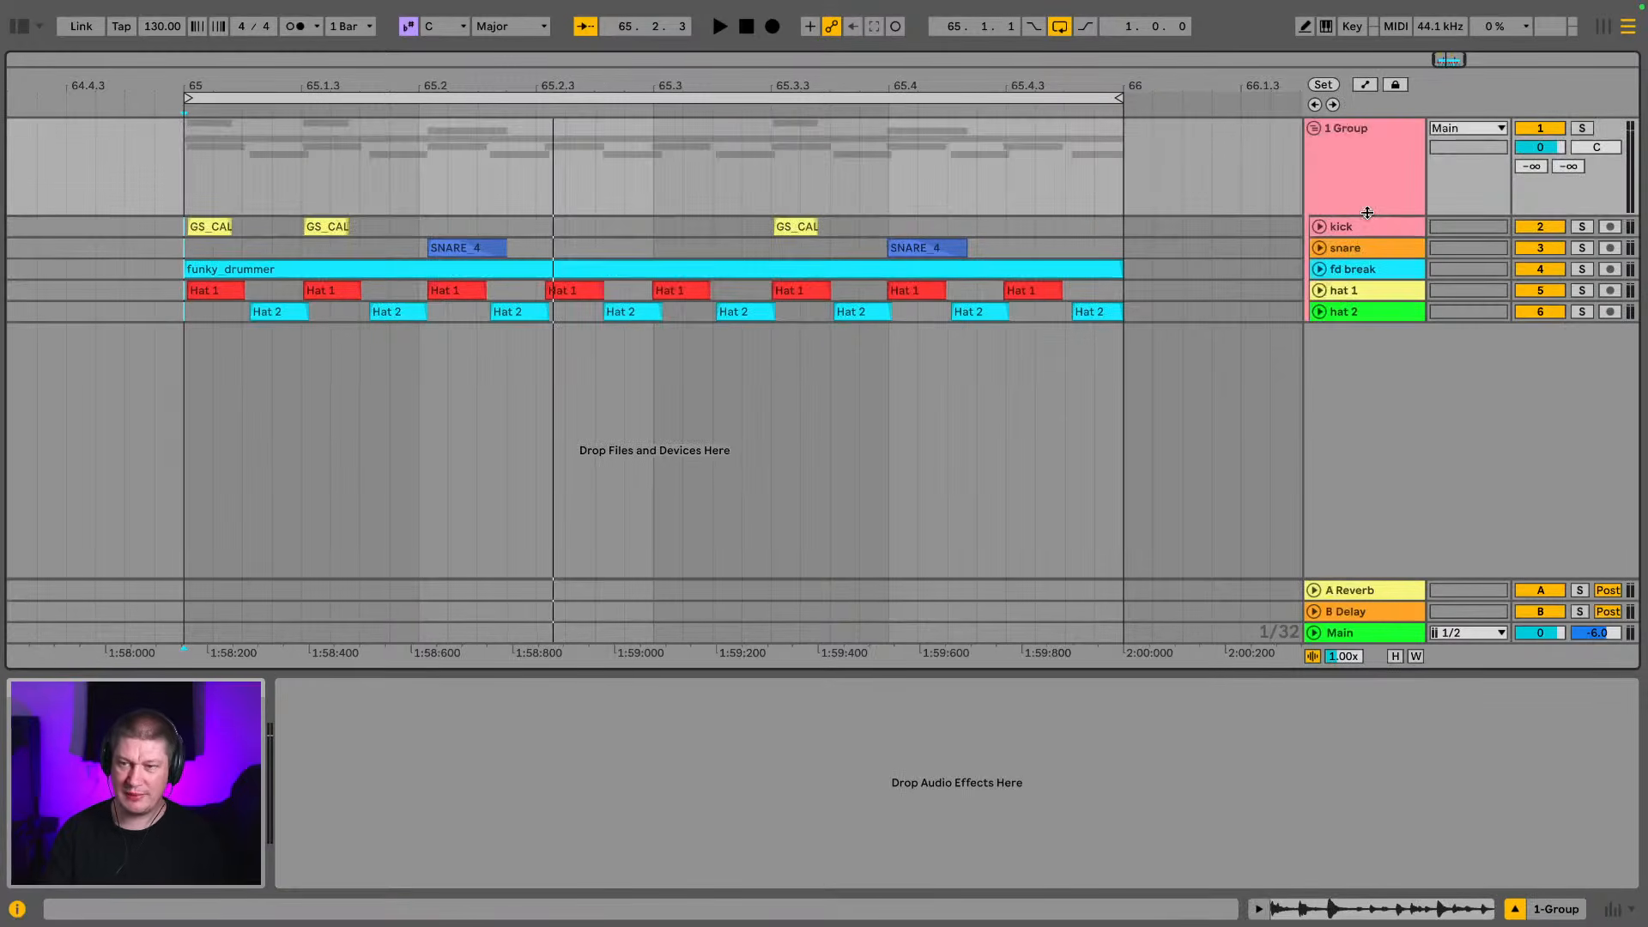
pyautogui.hotkey('ctrl', 'r')
pyautogui.write('DRUM')
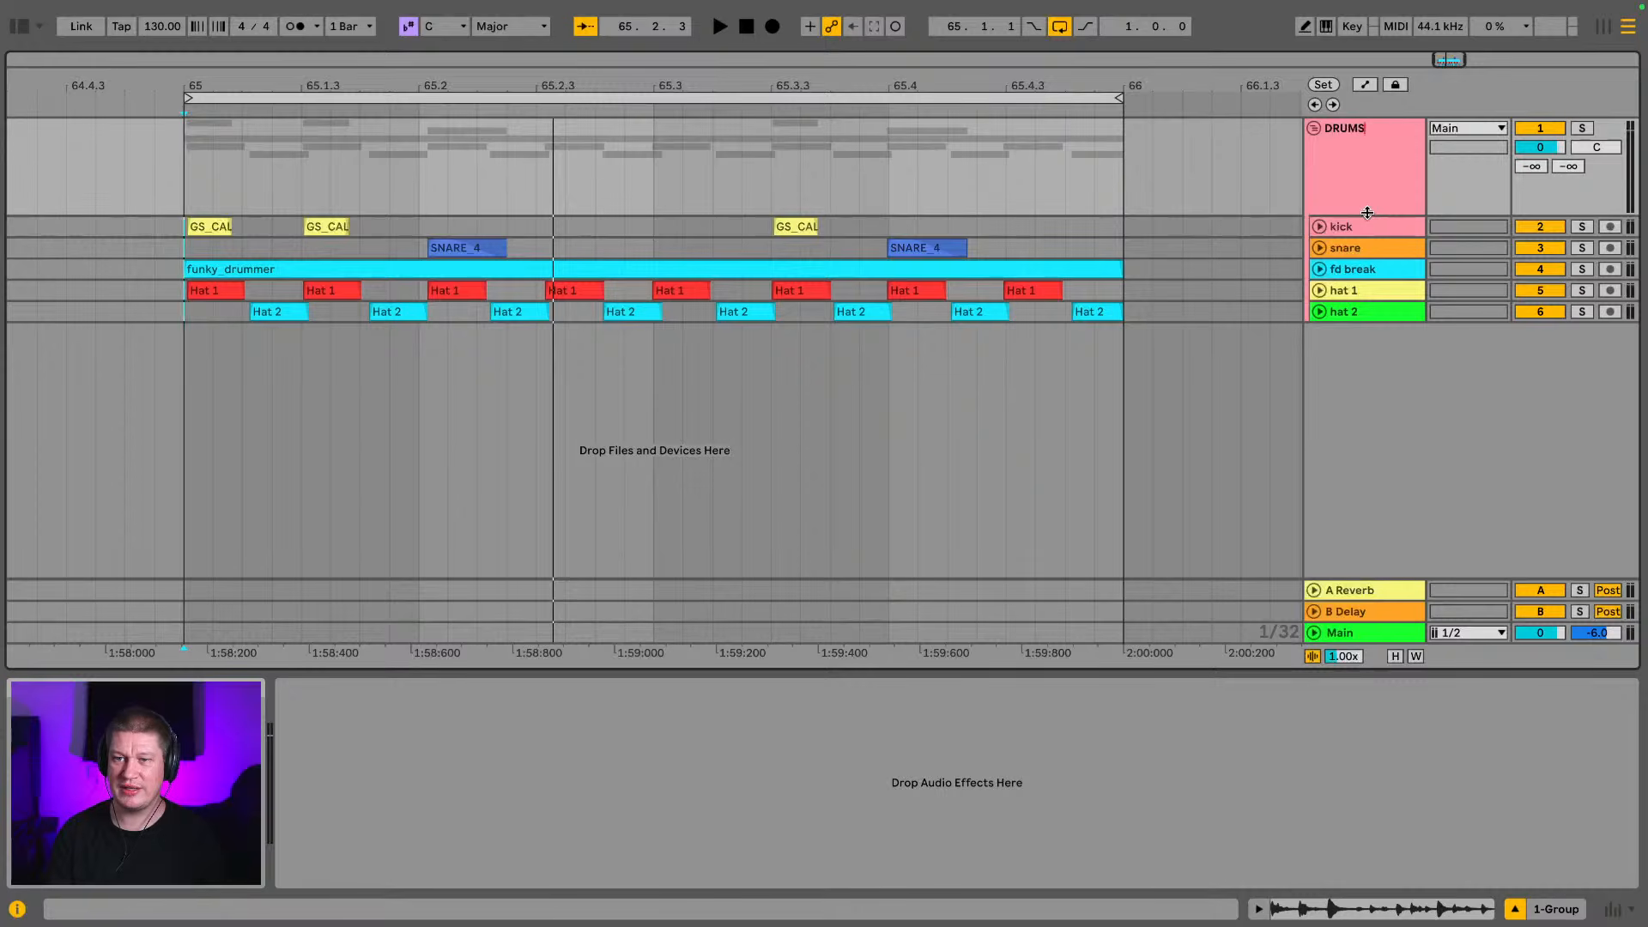
pyautogui.click(1340, 158)
pyautogui.click(1314, 129)
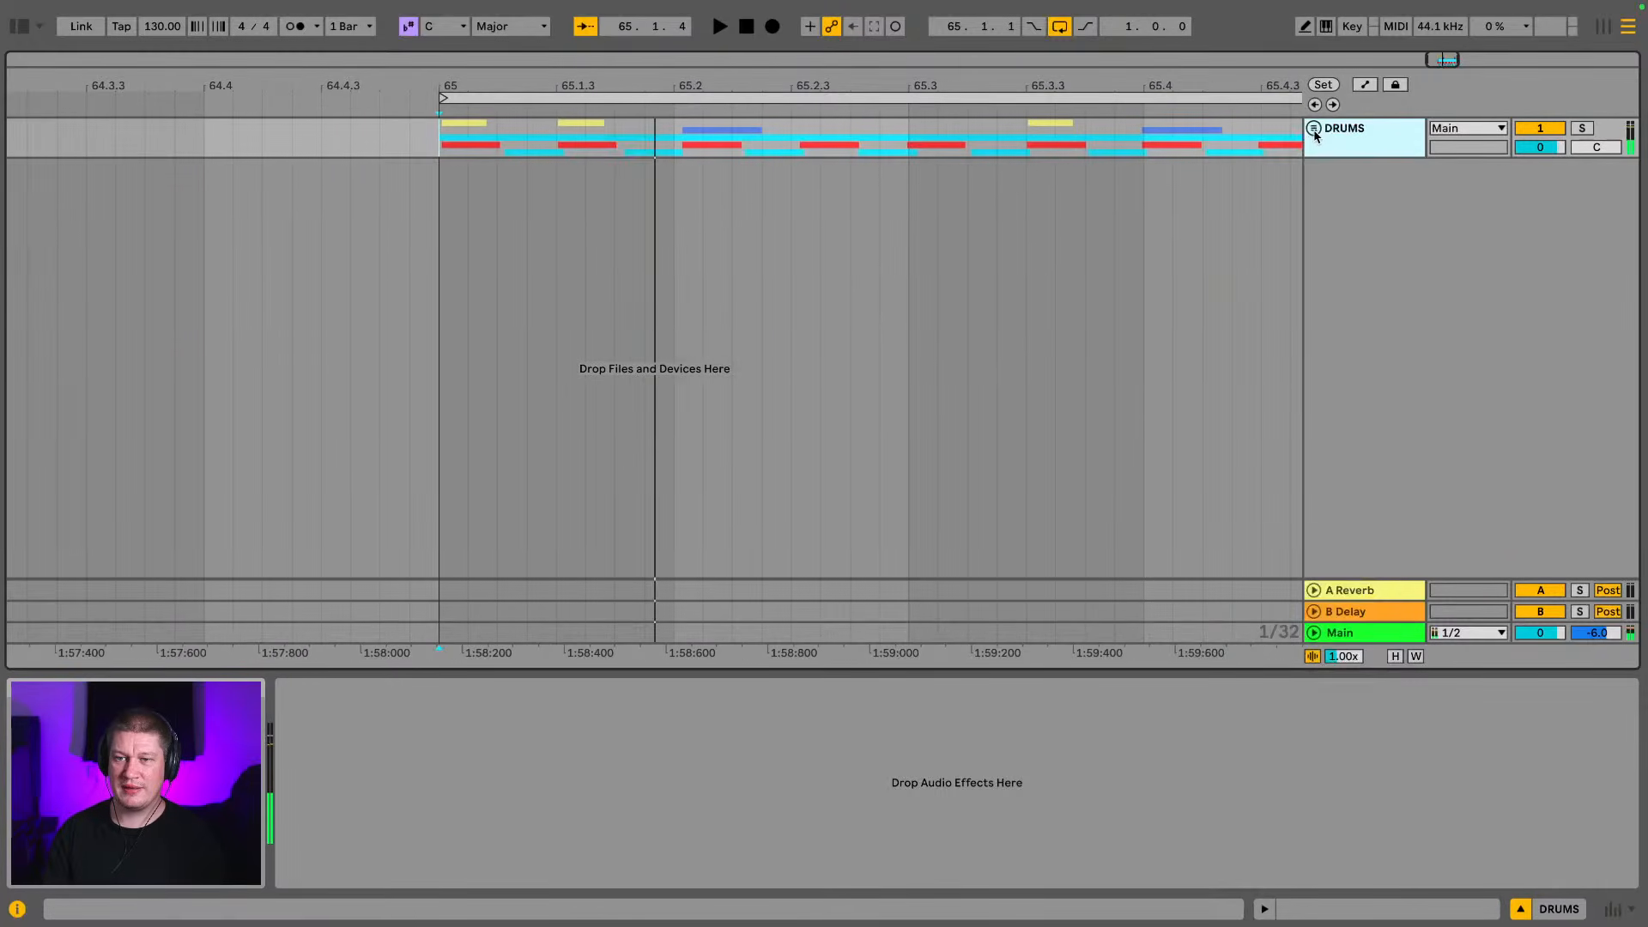
# Play the grouped drums and lower the hat 1 and hat 2 tracks together to -22.6 dB within the DRUMS group
pyautogui.press('space')
pyautogui.press('Tab')
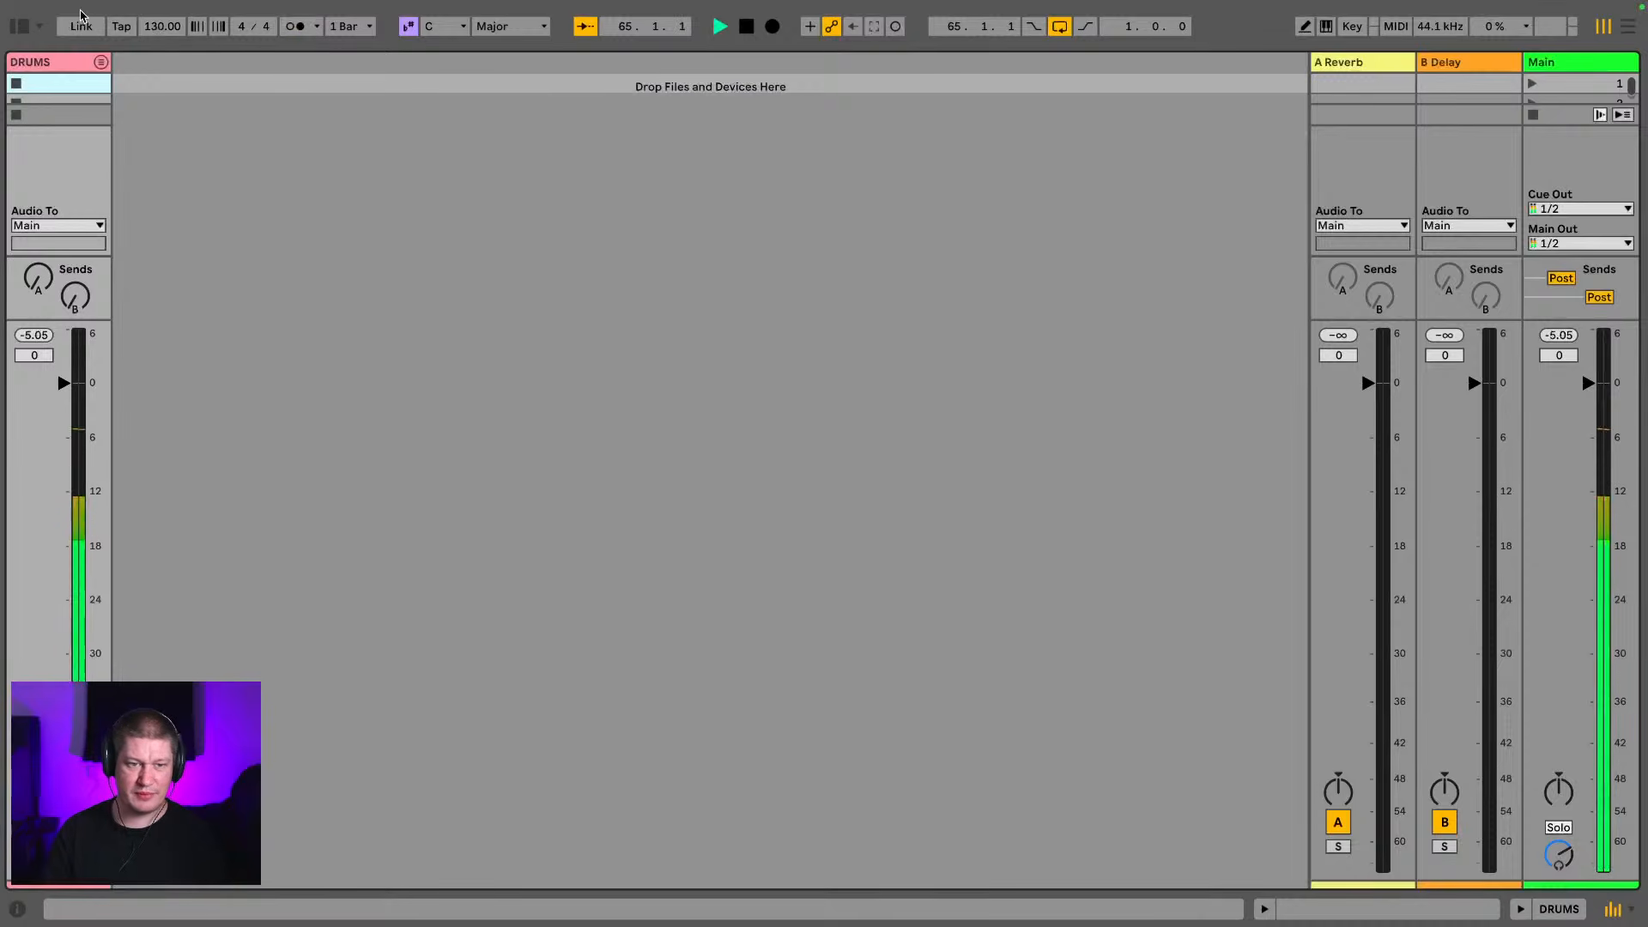
pyautogui.click(100, 61)
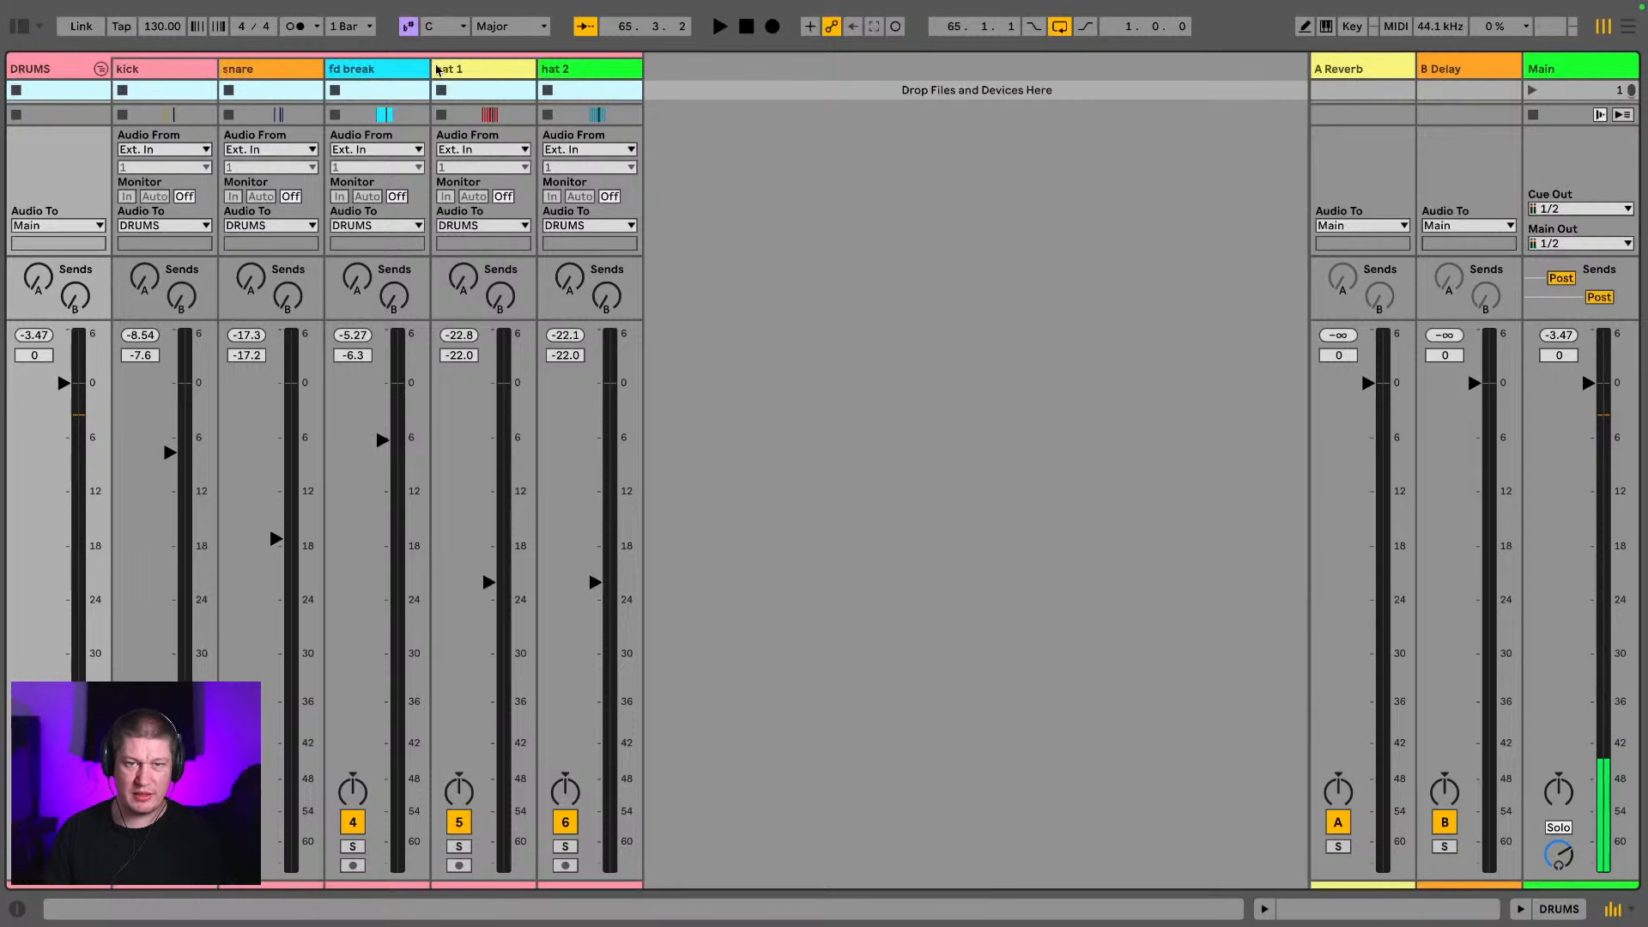
pyautogui.click(439, 70)
pyautogui.click(559, 73)
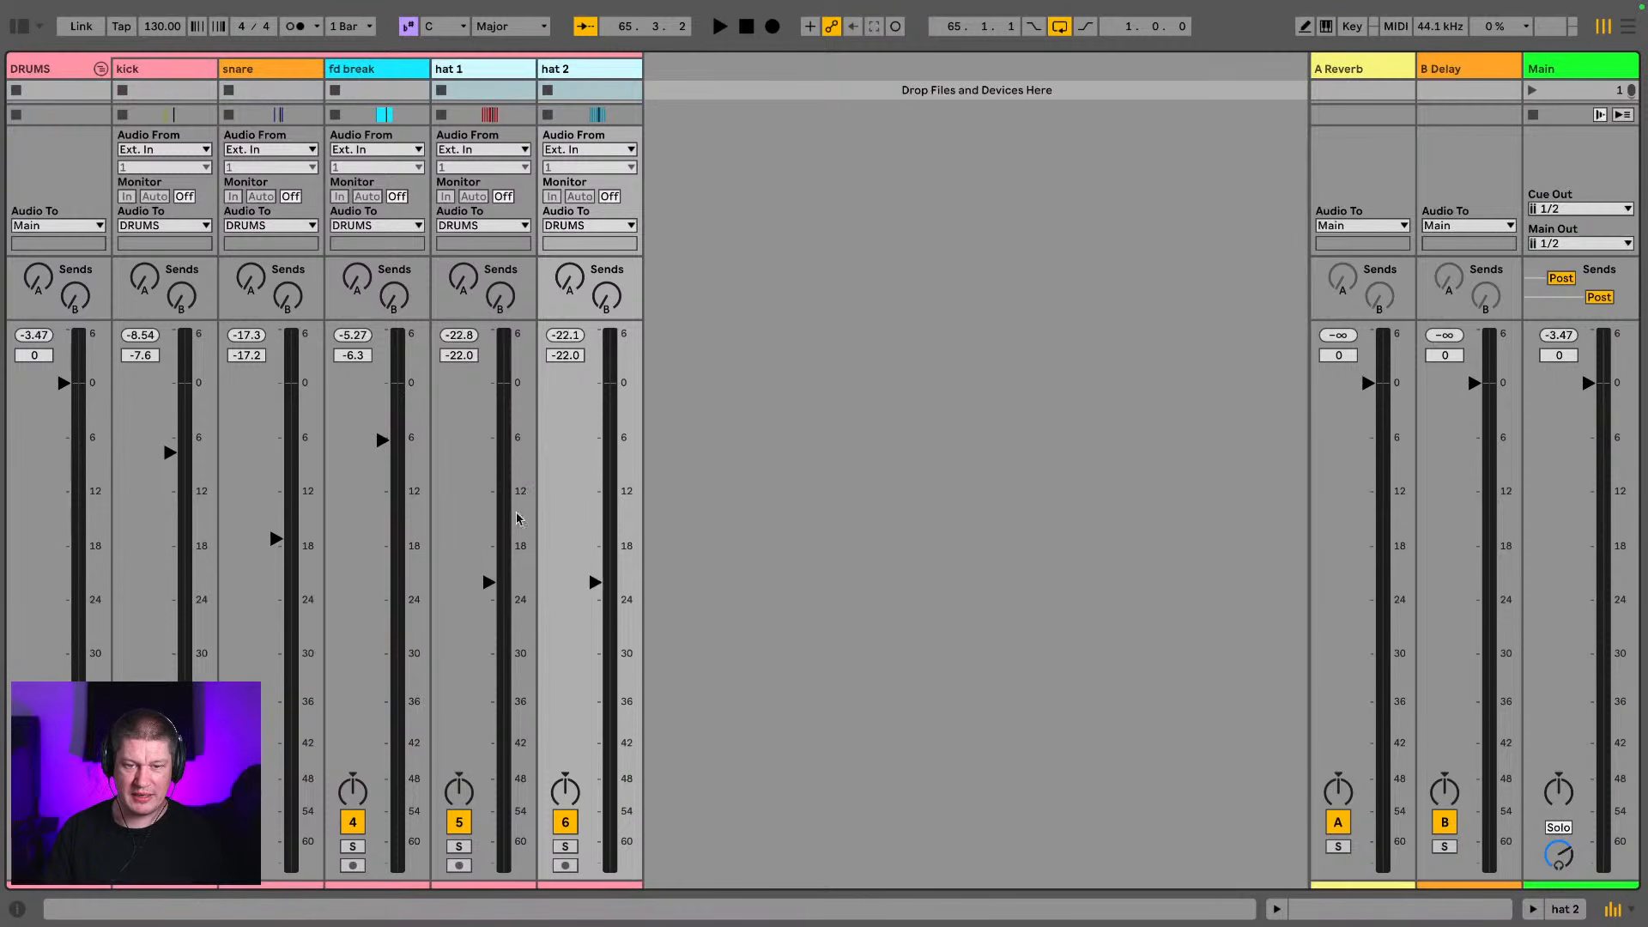
pyautogui.moveTo(488, 582); pyautogui.dragTo(490, 598)
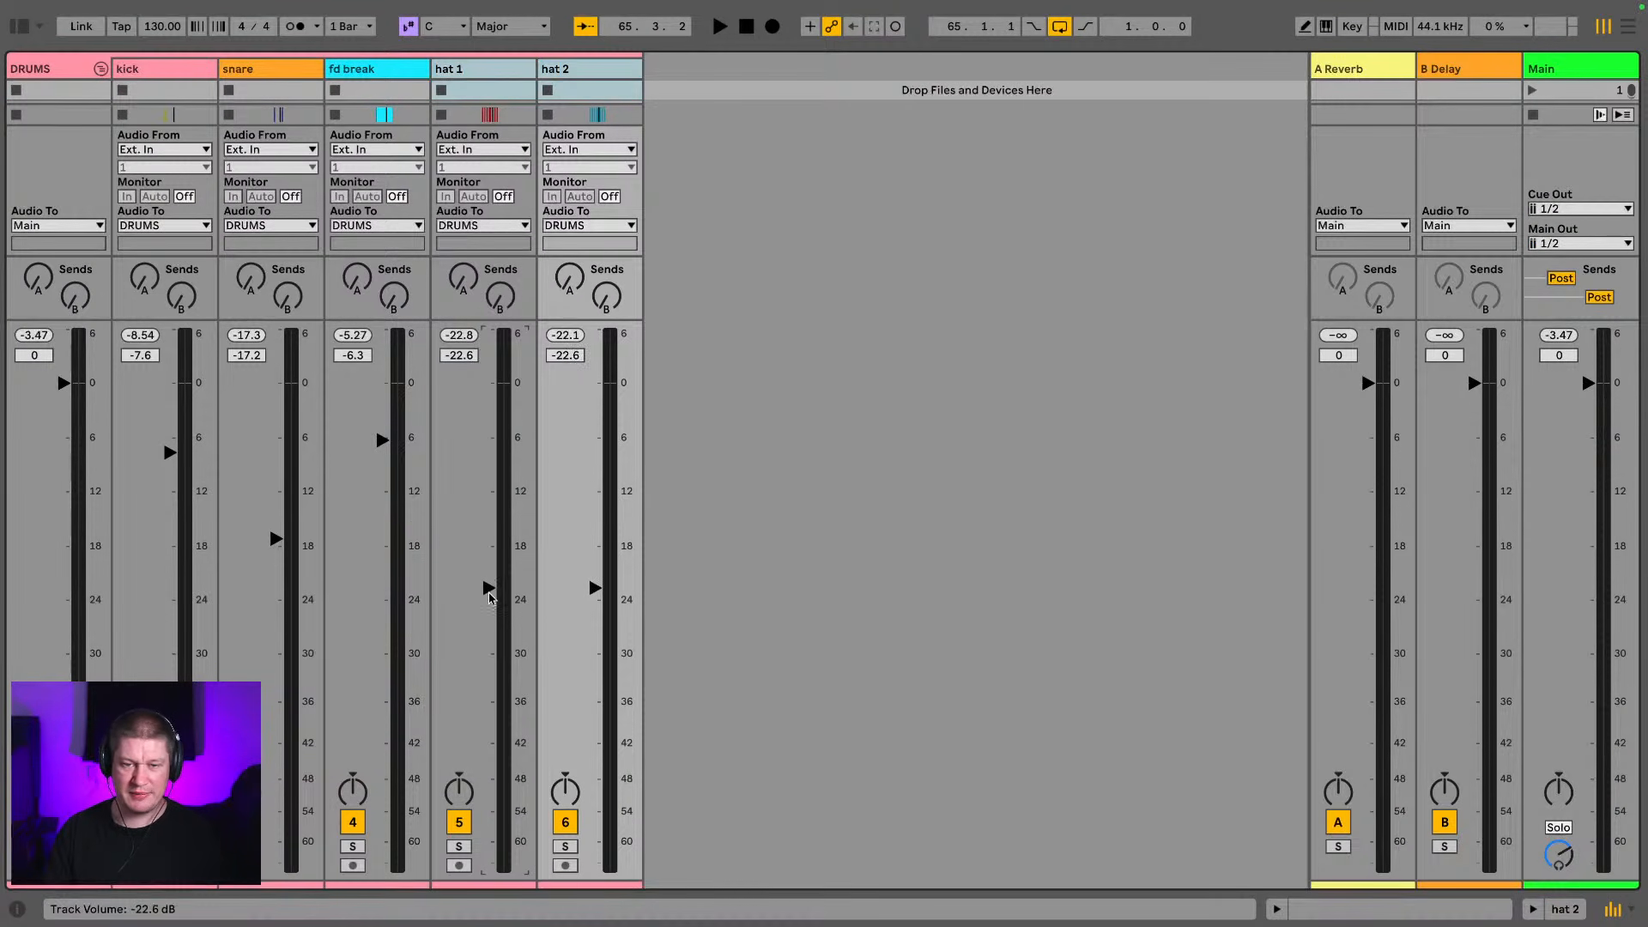
pyautogui.click(100, 68)
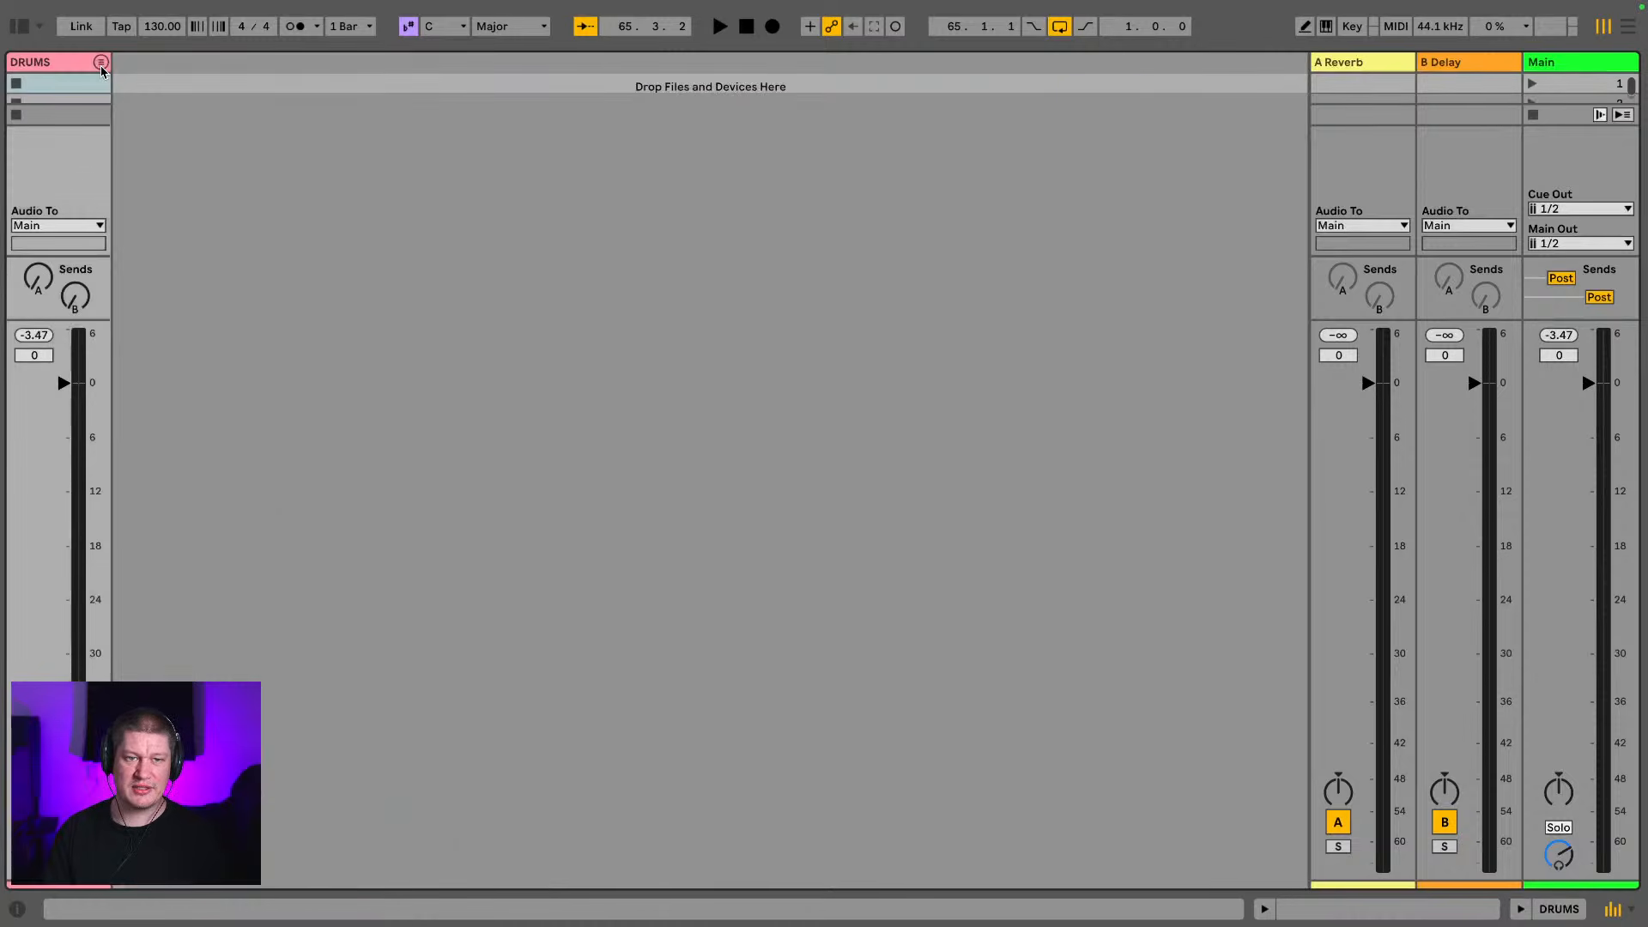
# Add a Compressor from the audio effects to the DRUMS group and set its threshold to -16.9 dB during playback
pyautogui.click(15, 27)
pyautogui.scroll(1, 183, 396)
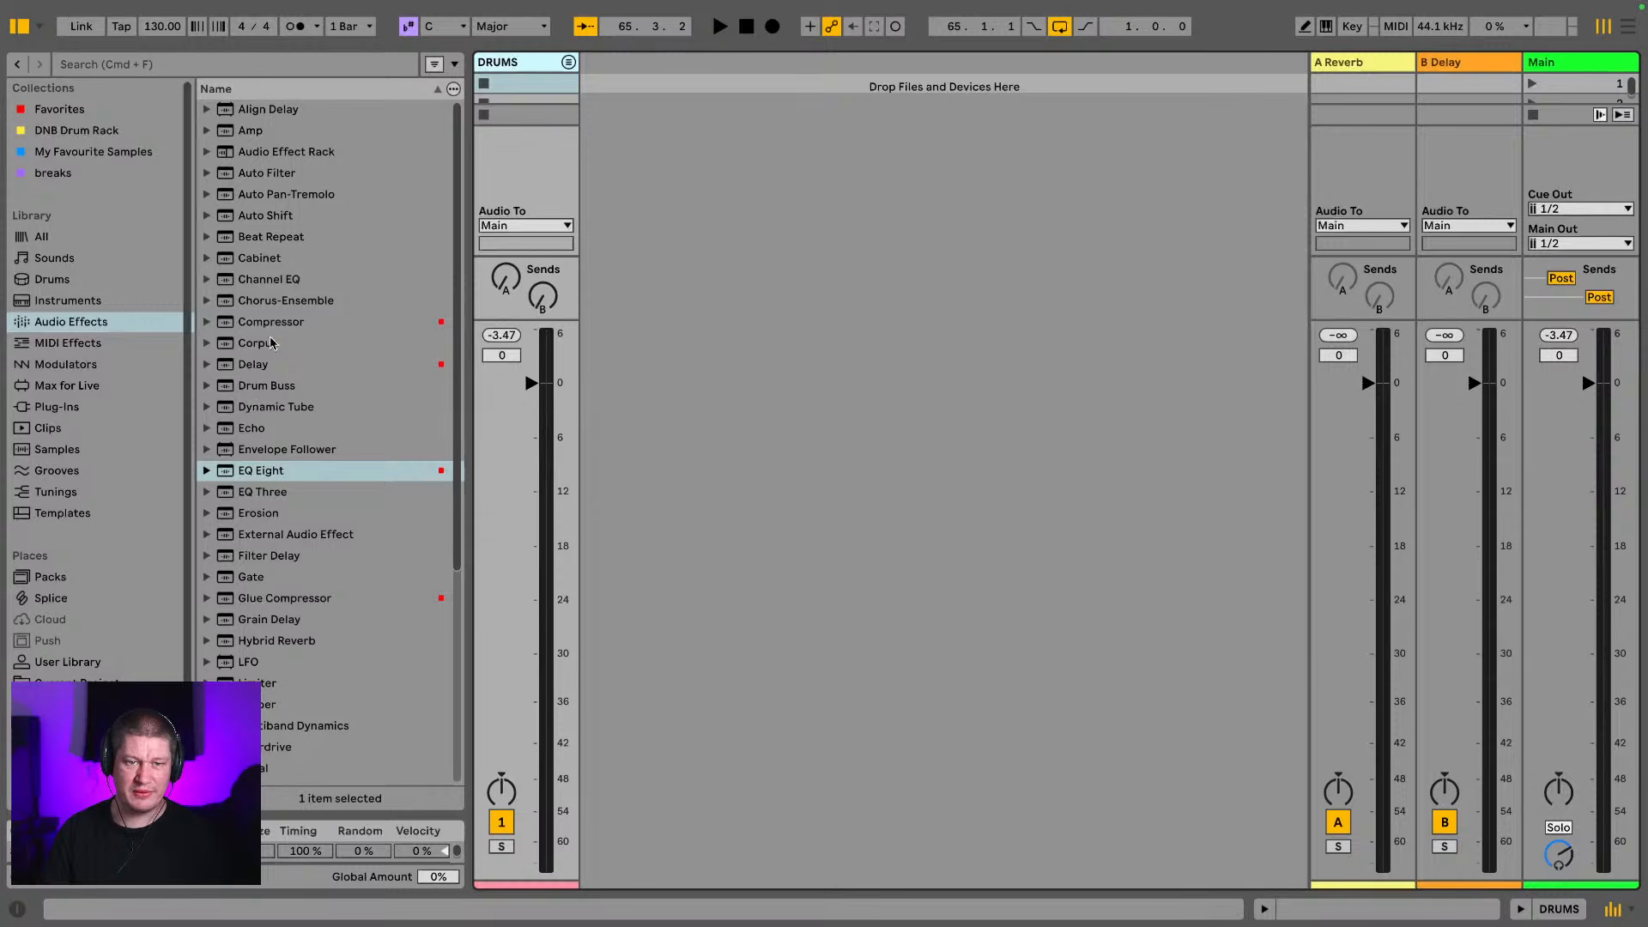
pyautogui.moveTo(263, 326); pyautogui.dragTo(513, 62)
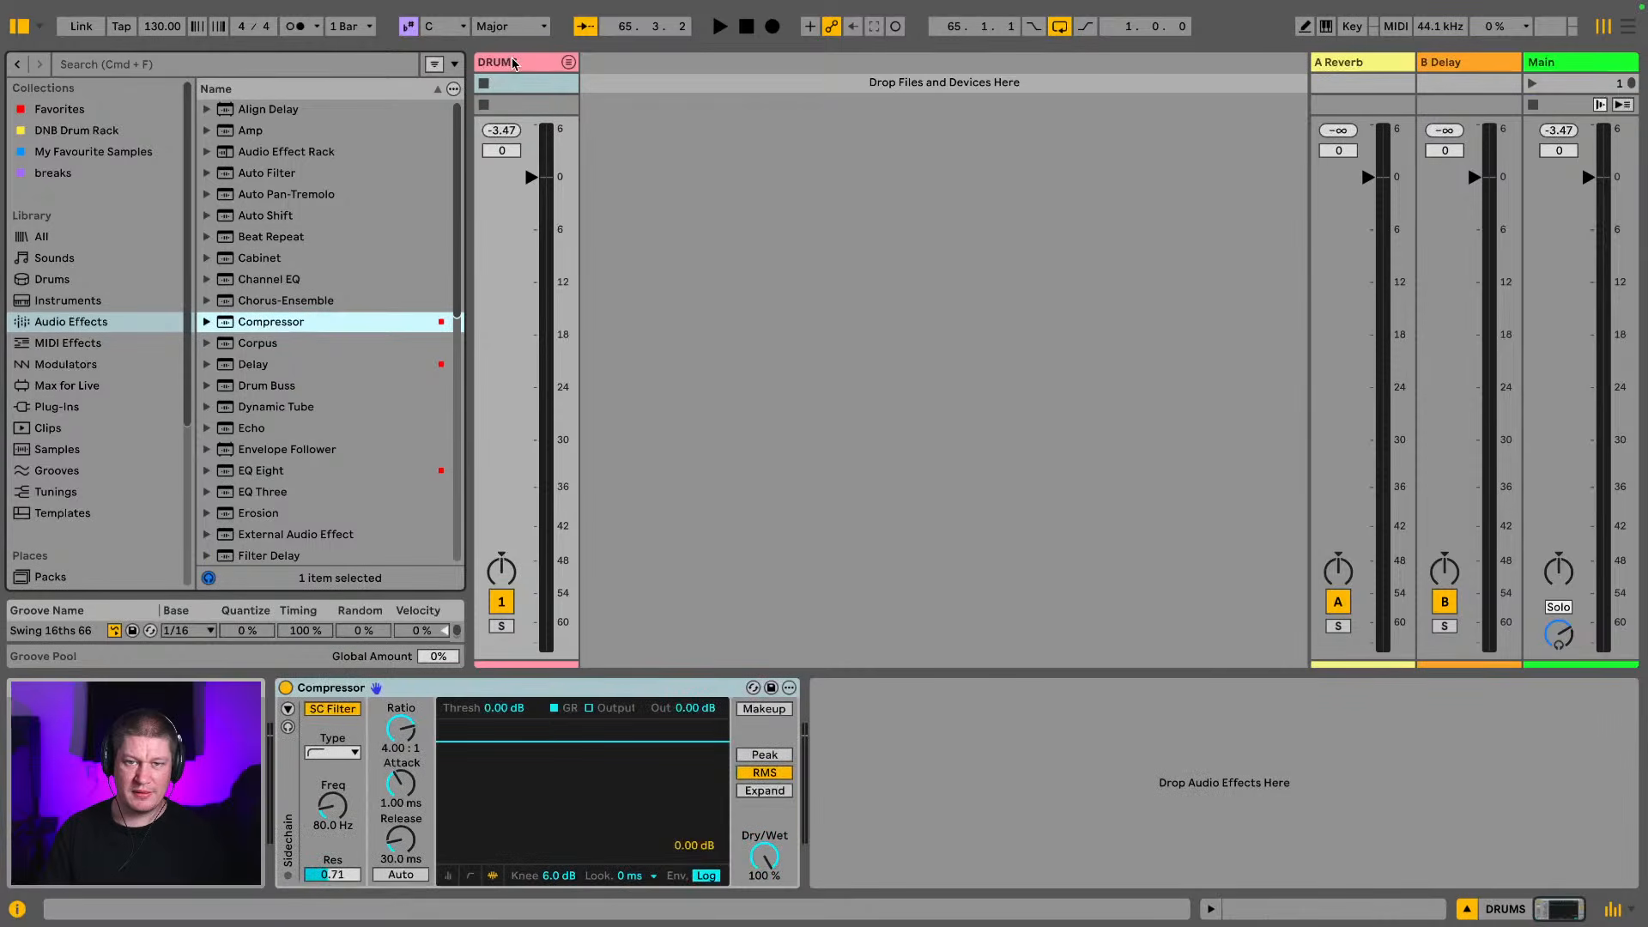
pyautogui.press('space')
pyautogui.moveTo(571, 741); pyautogui.dragTo(582, 805)
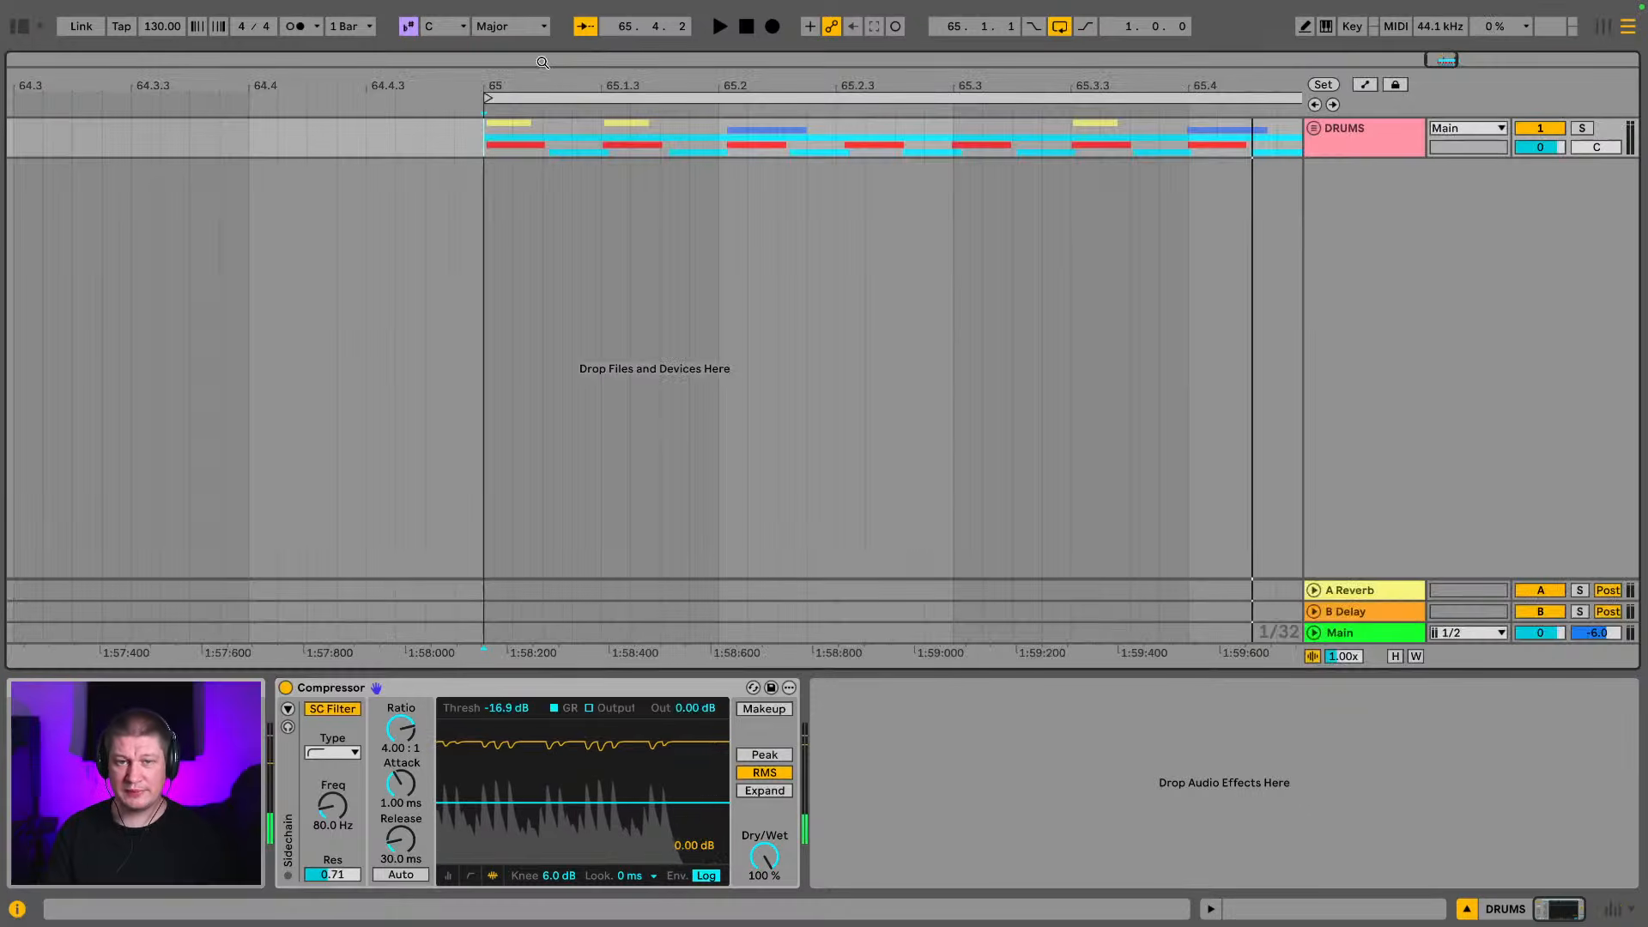
# Review the DRUMS group in the arrangement and play the compressed loop while watching its level in the mixer
pyautogui.moveTo(542, 62); pyautogui.dragTo(504, 88)
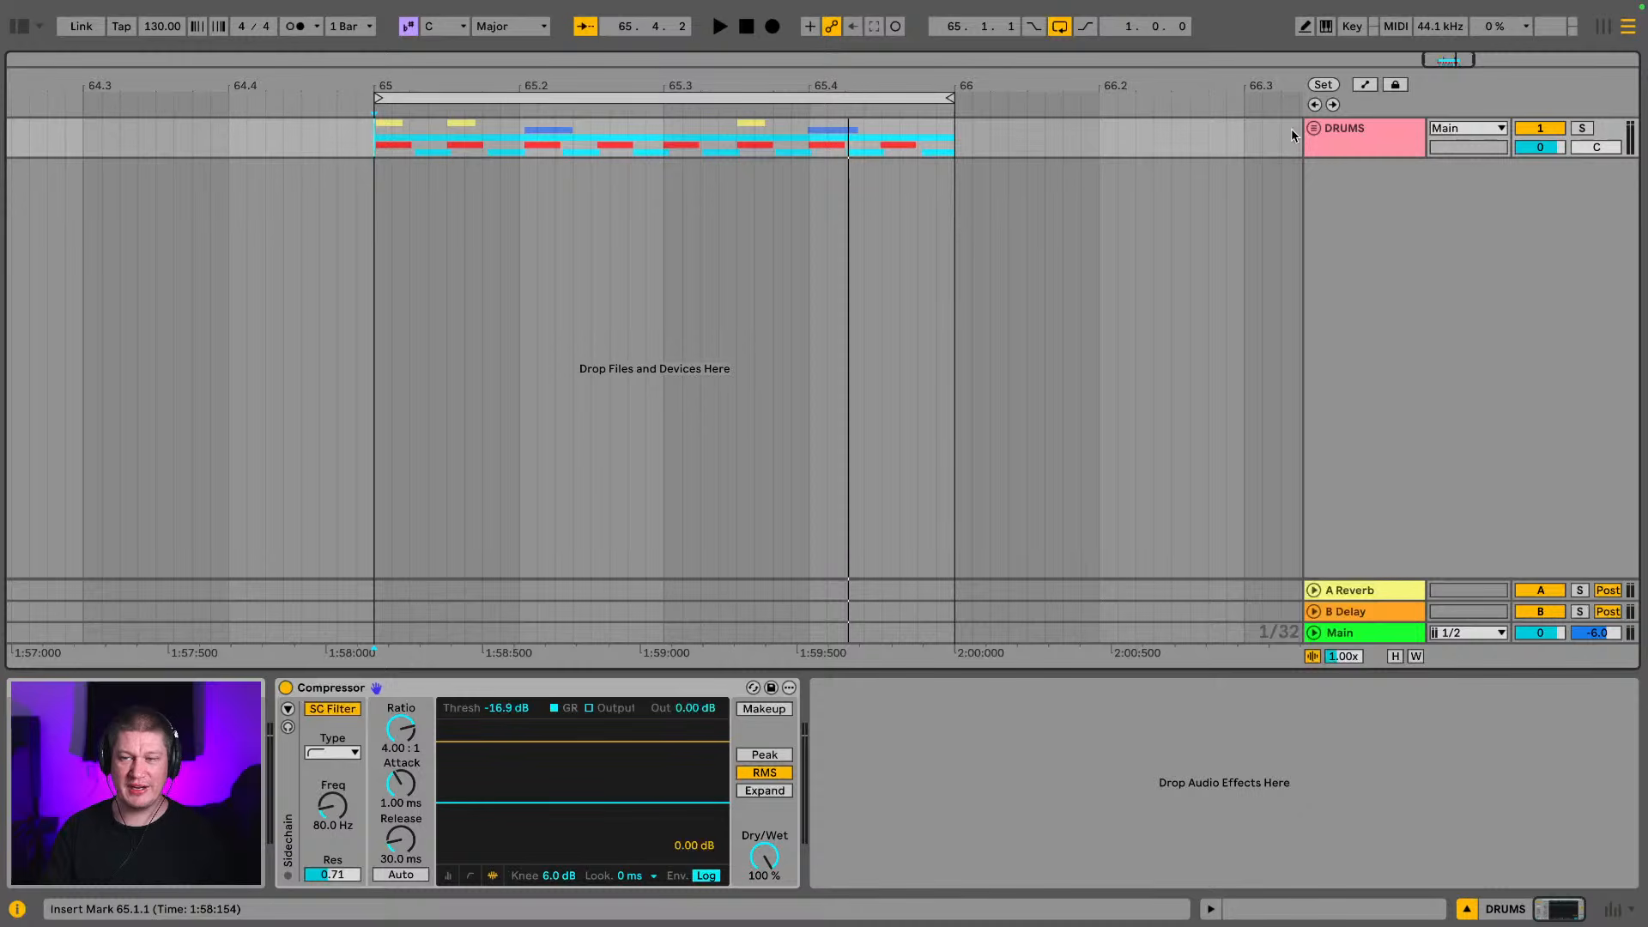
pyautogui.press('Tab')
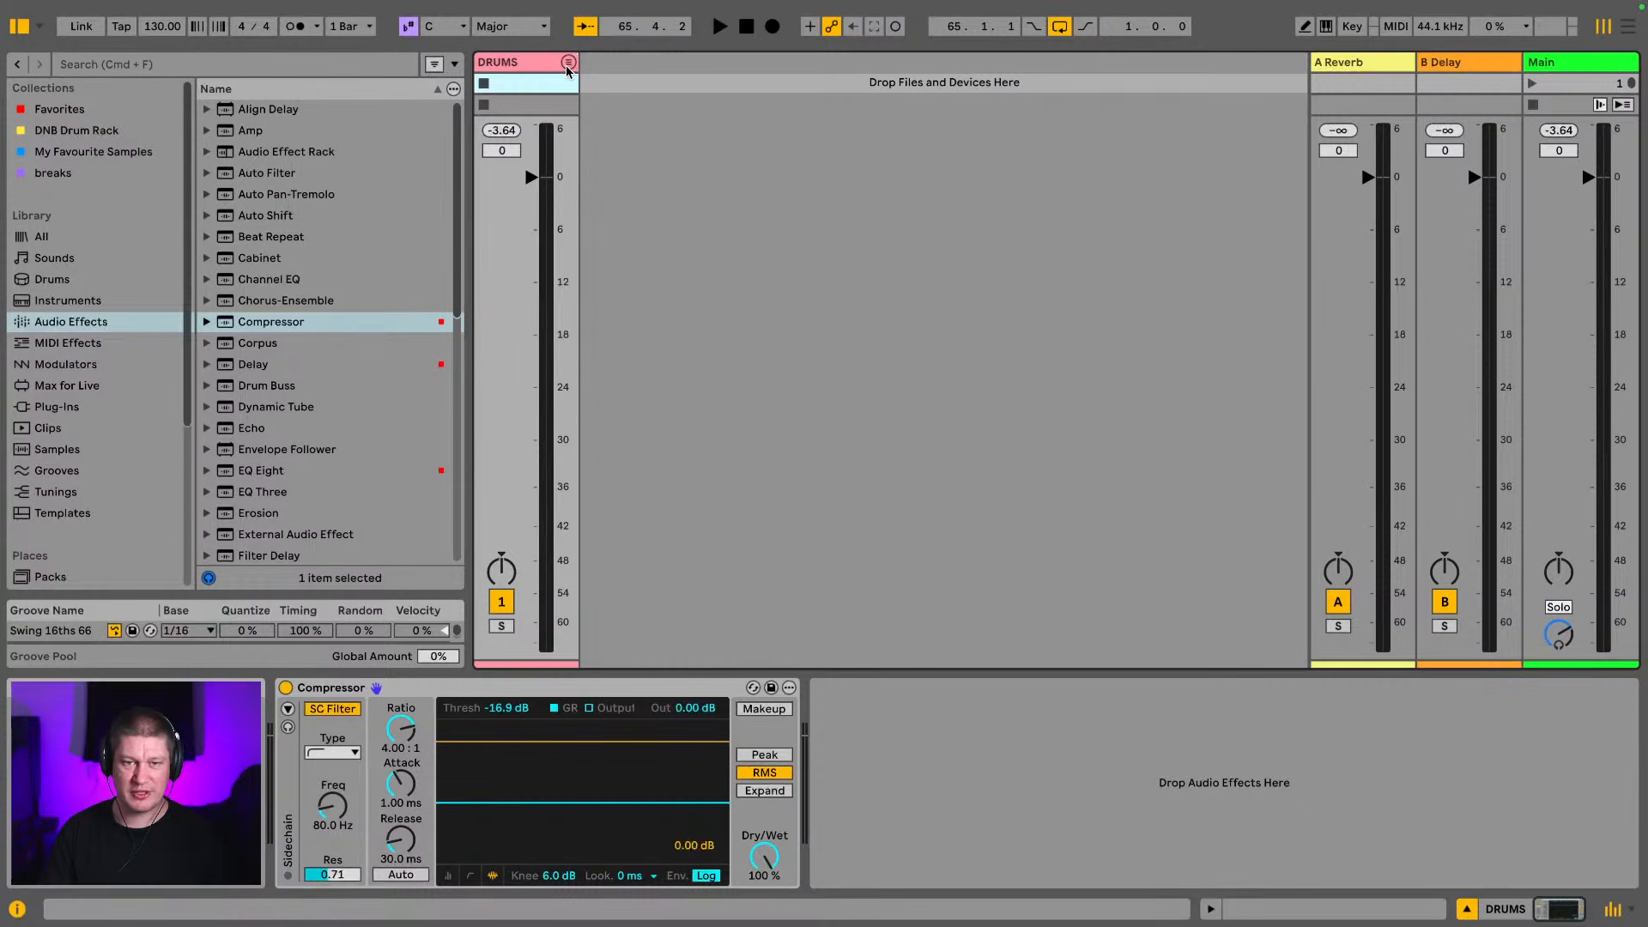
pyautogui.press('space')
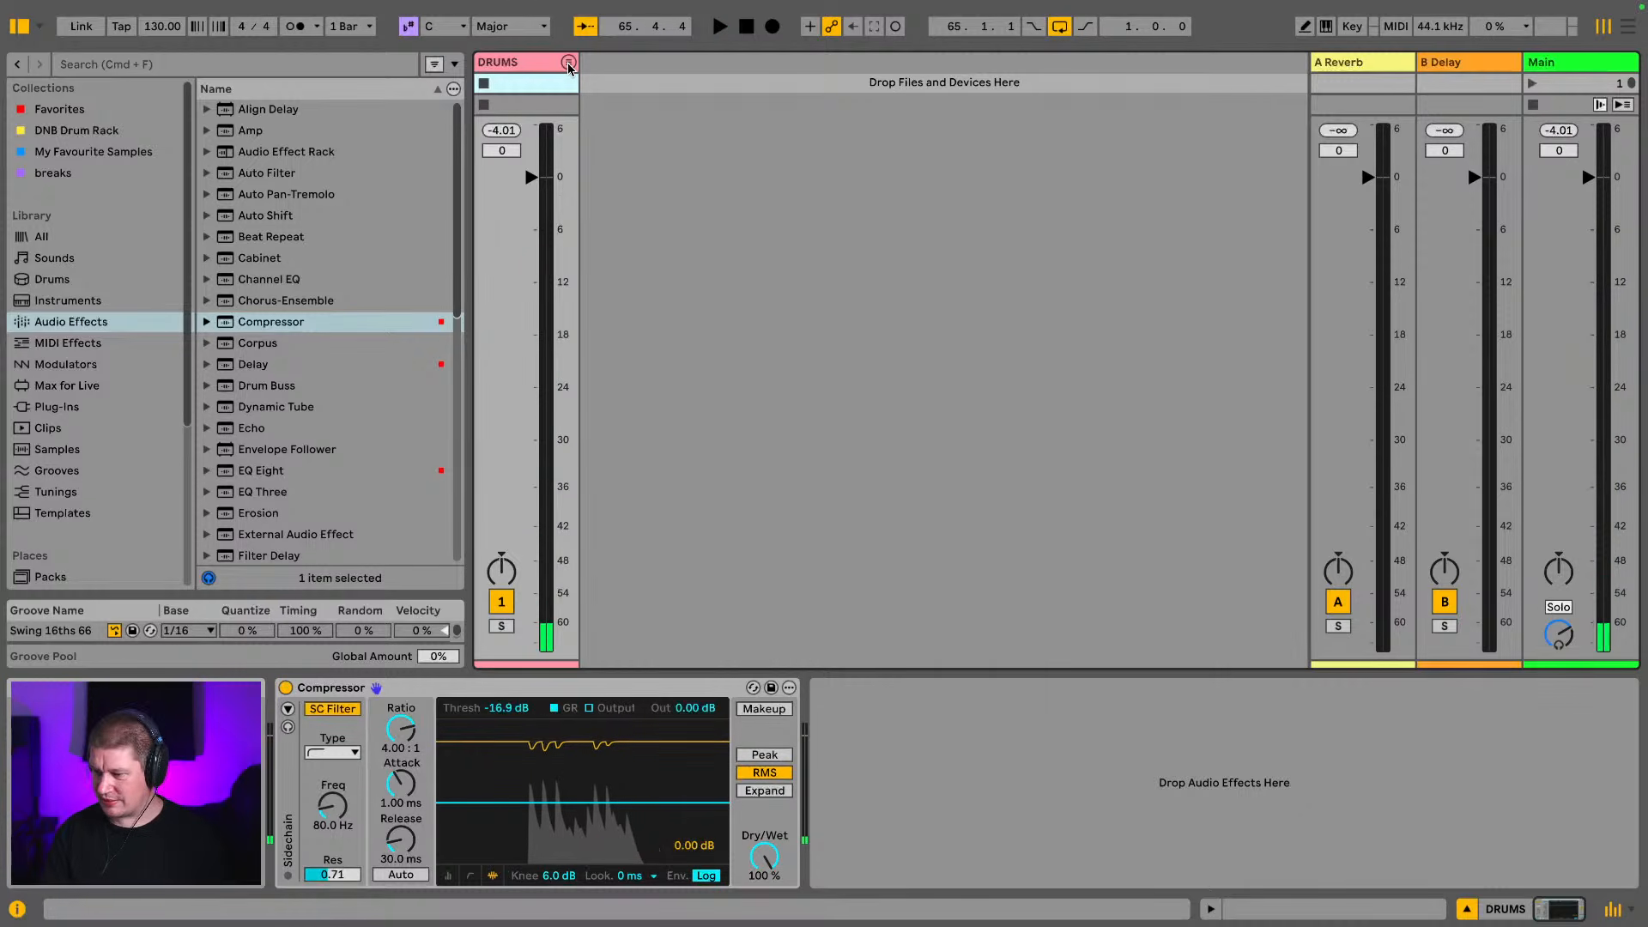
# Search the instruments for "reese" and add the Reese Classic preset on a new track below the DRUMS group
pyautogui.press('Tab')
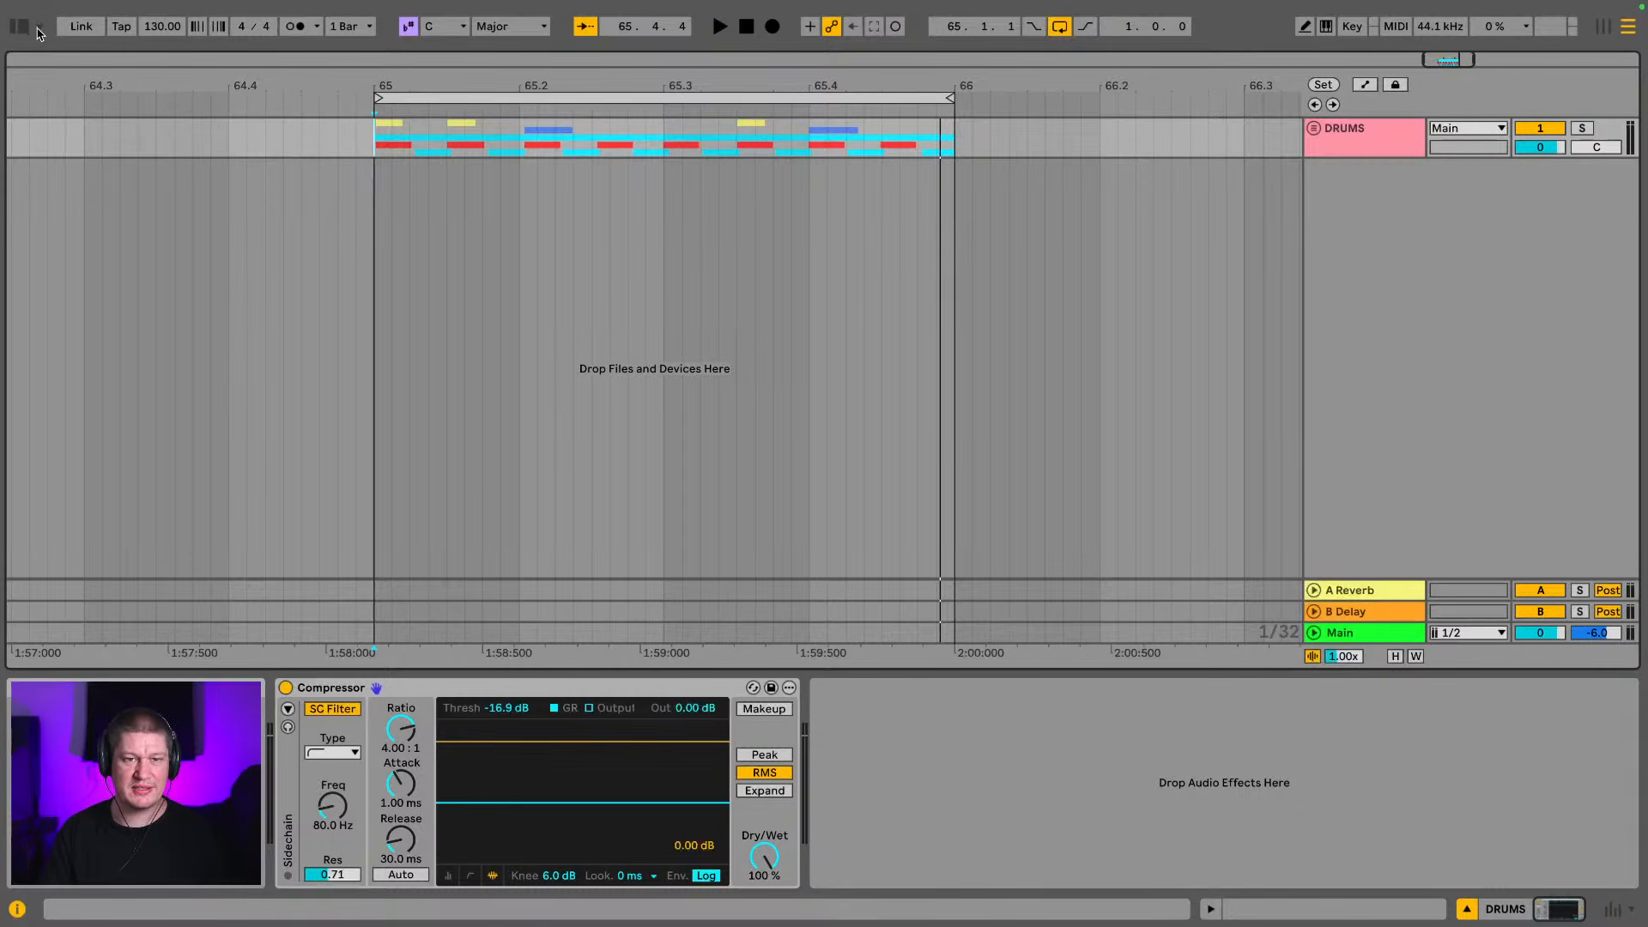
pyautogui.moveTo(141, 85); pyautogui.dragTo(63, 84)
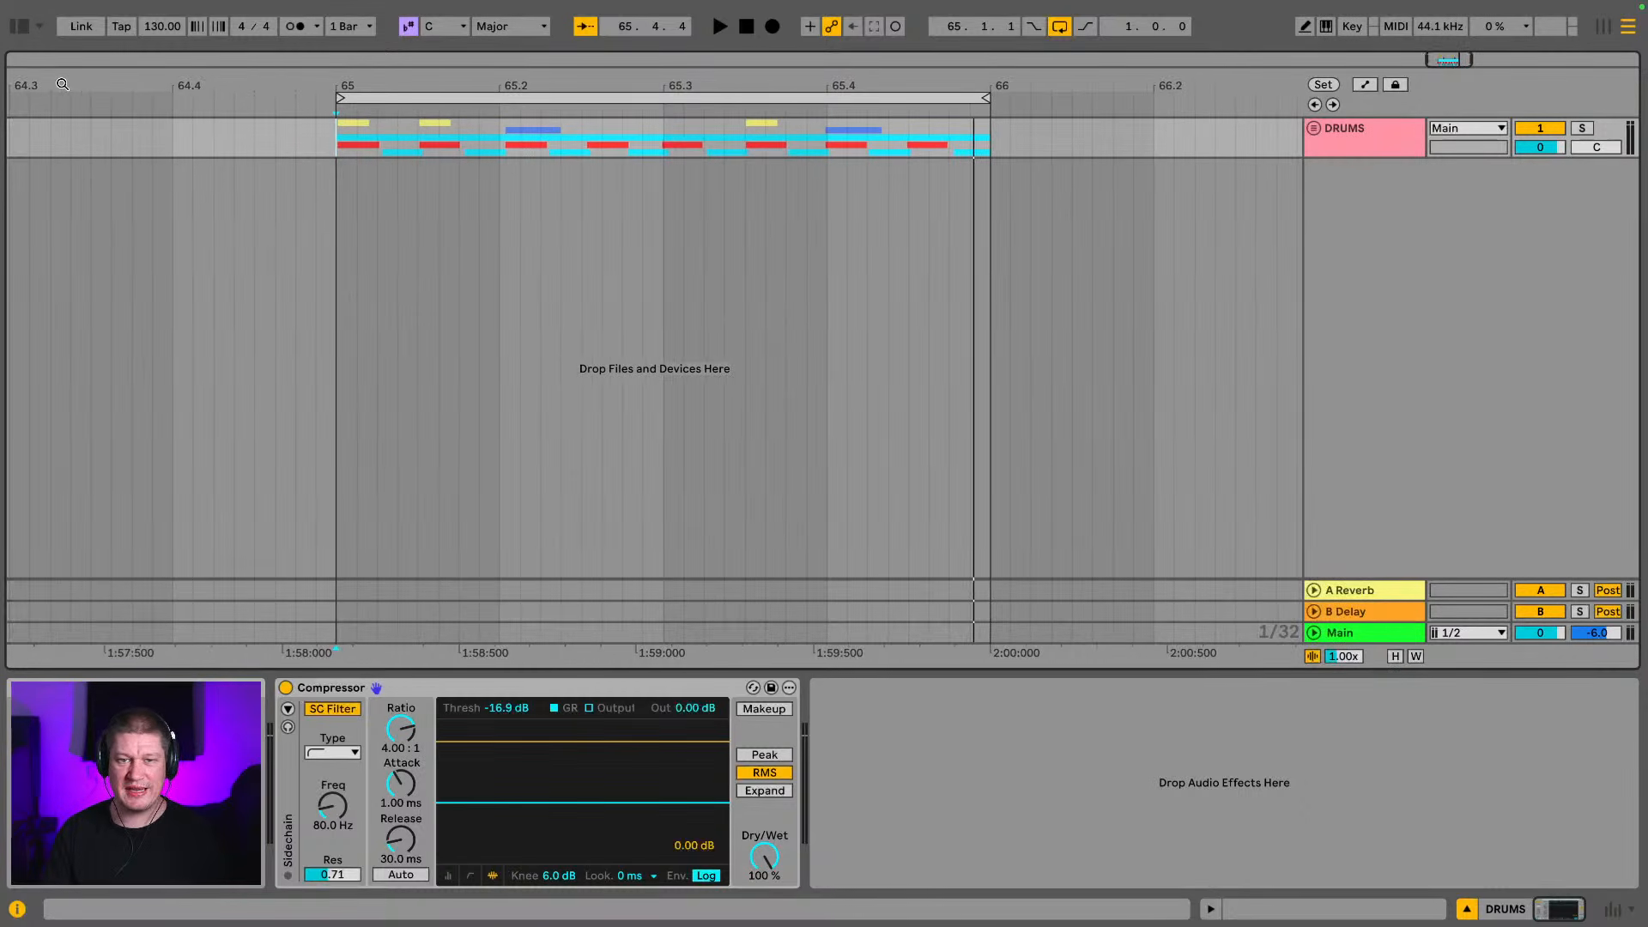
pyautogui.click(21, 30)
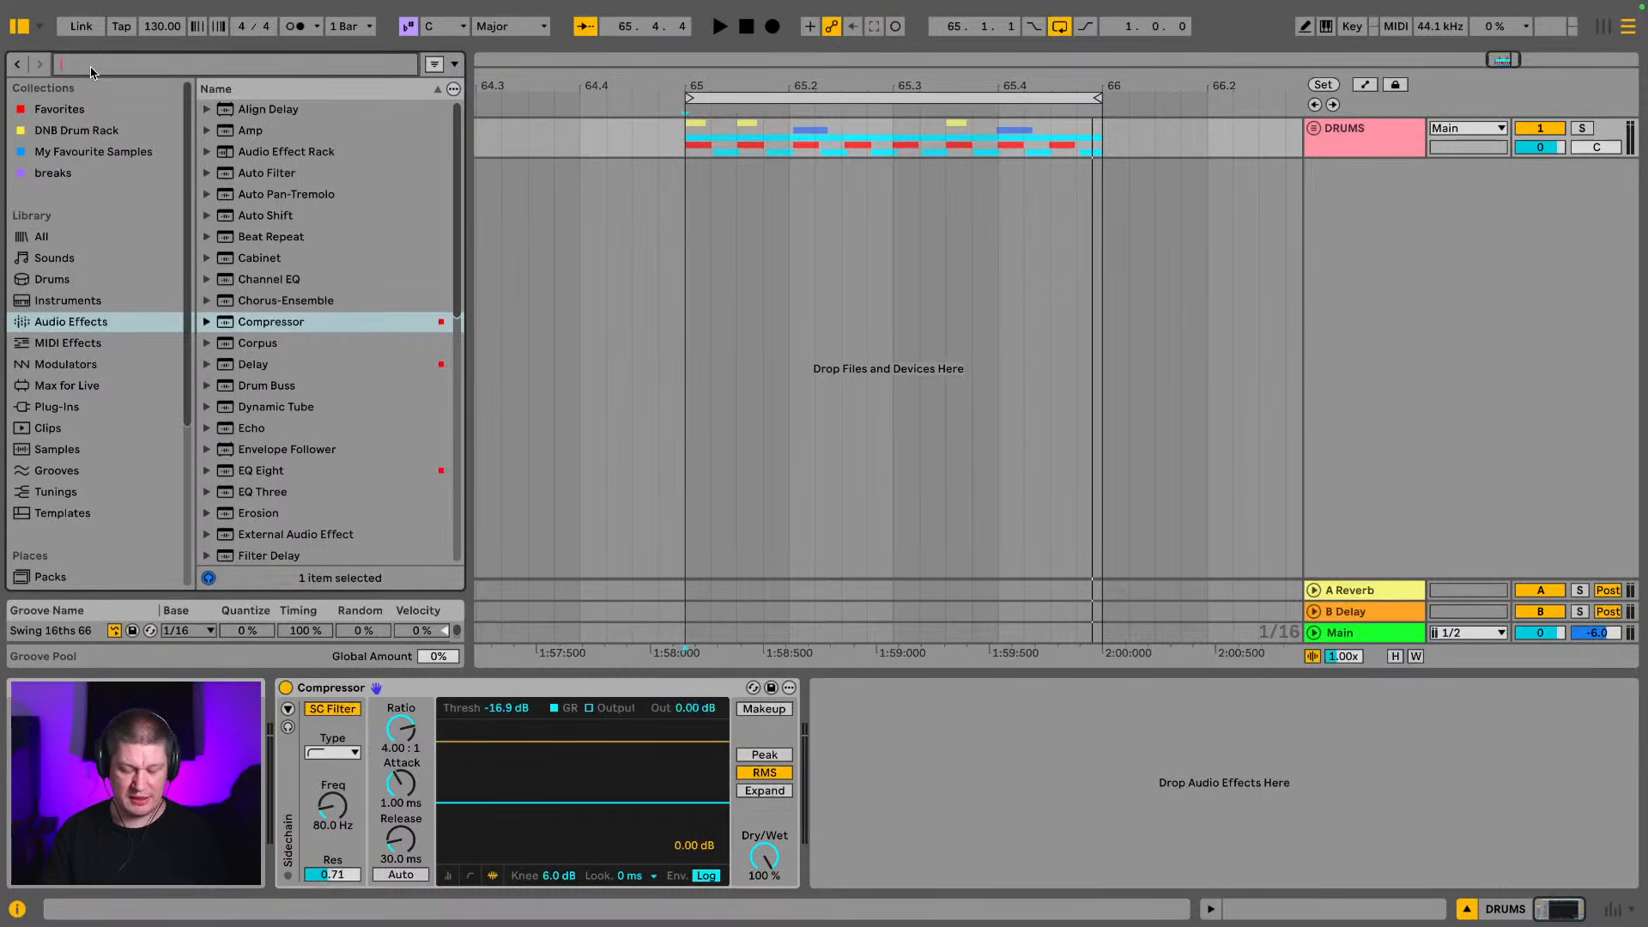
pyautogui.write('reese')
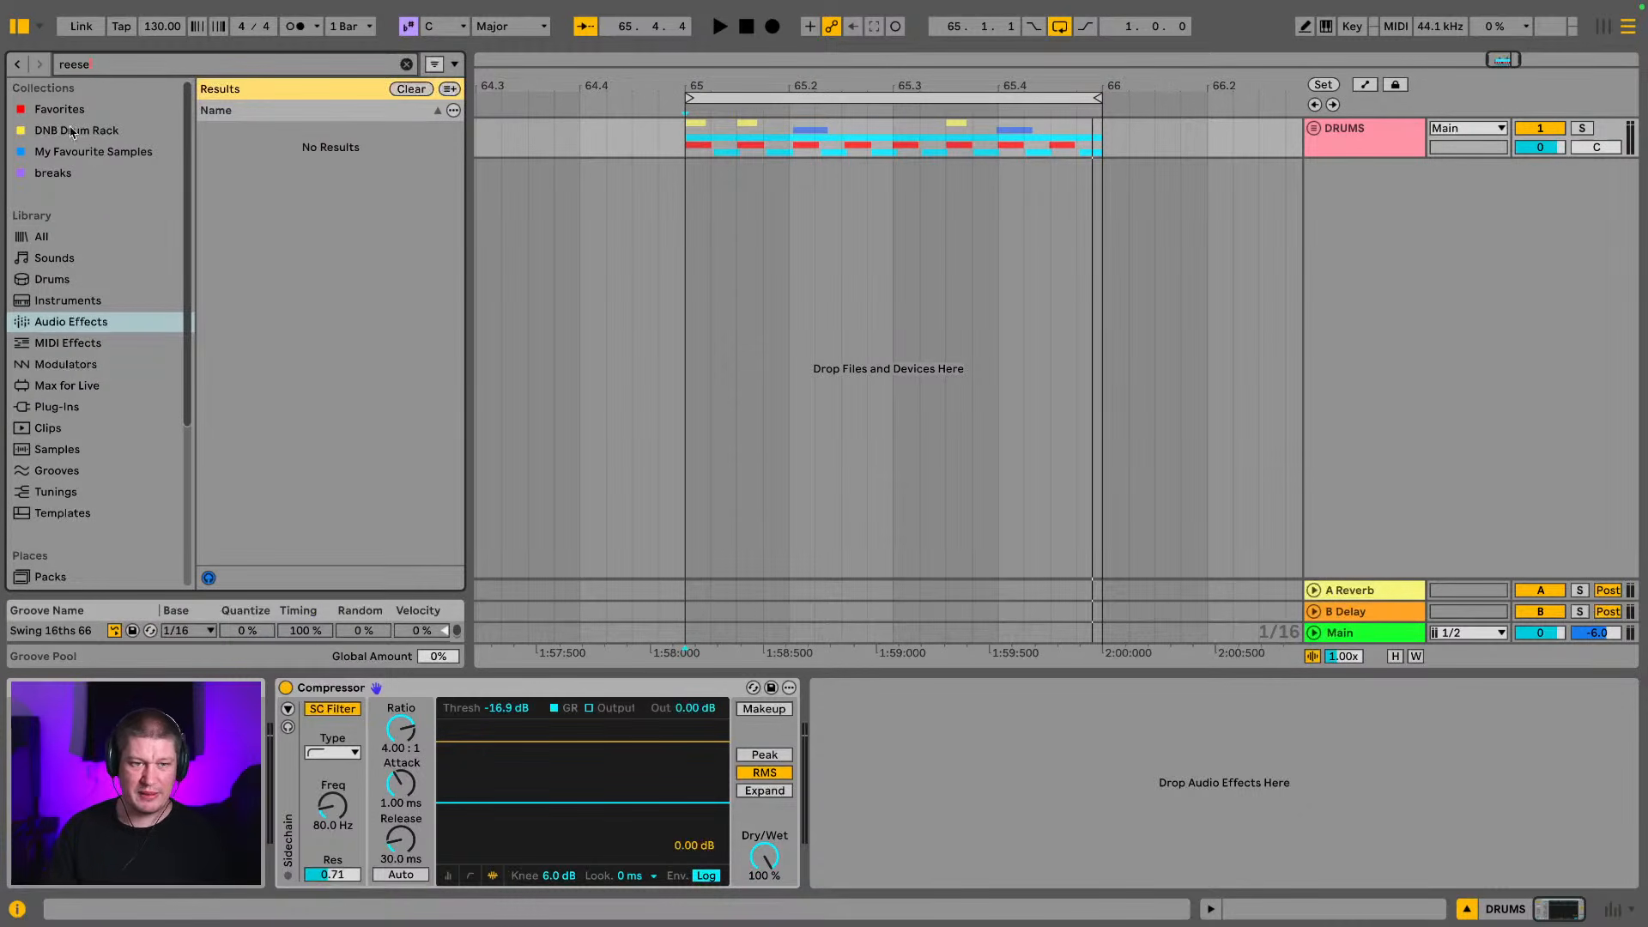
pyautogui.scroll(-5, 35, 391)
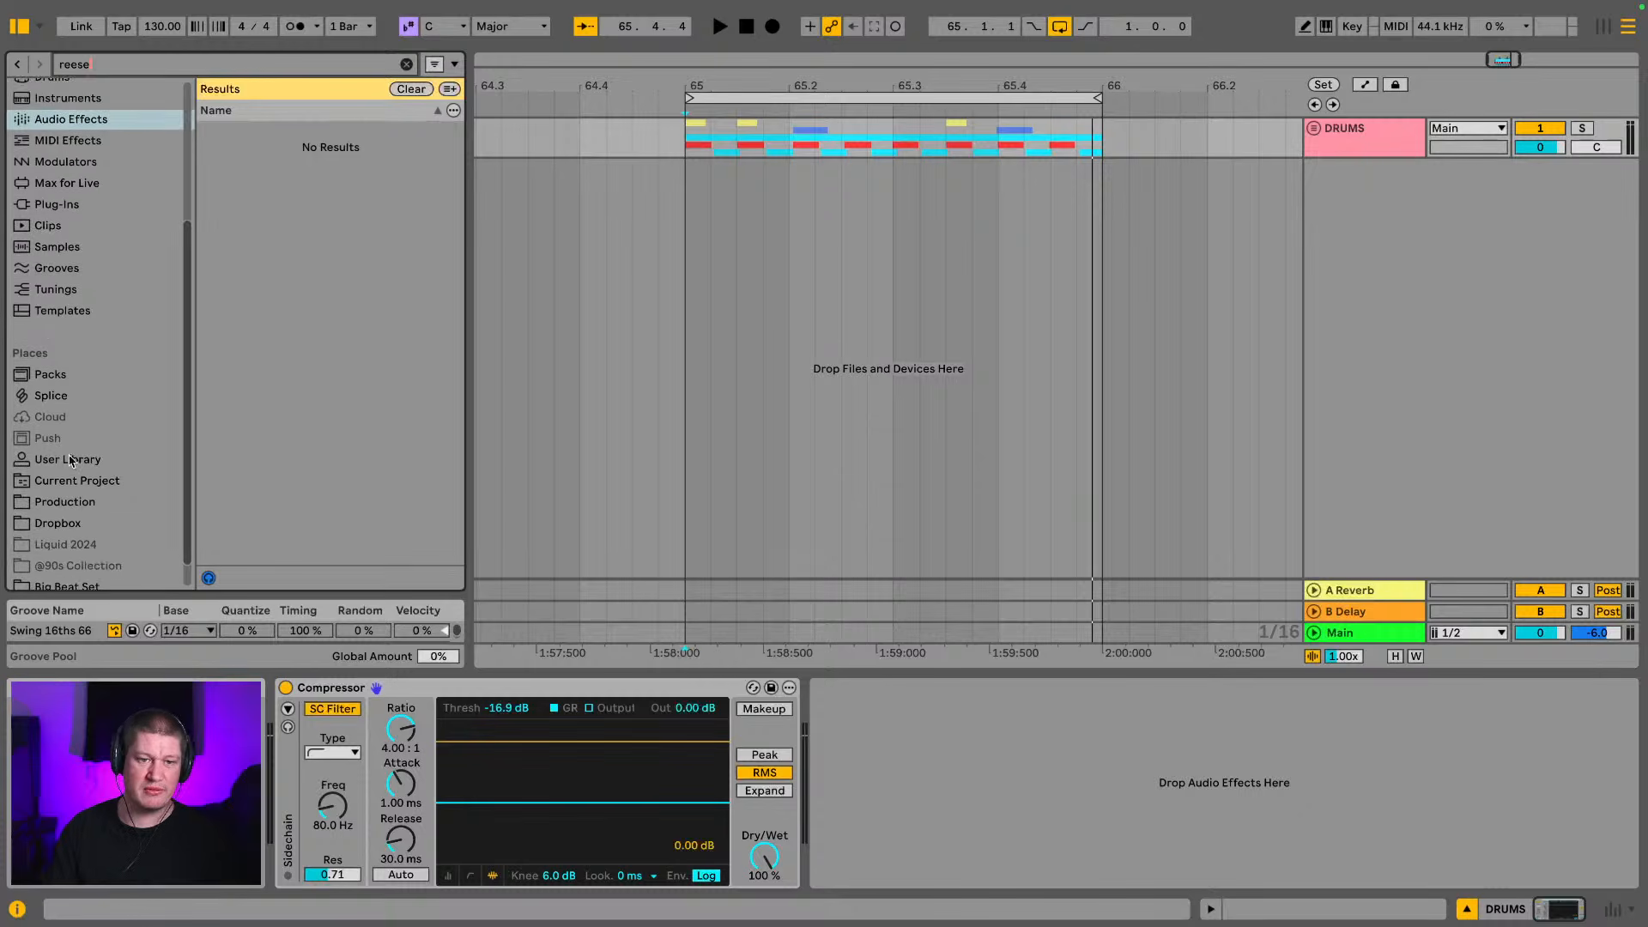
pyautogui.scroll(3, 64, 455)
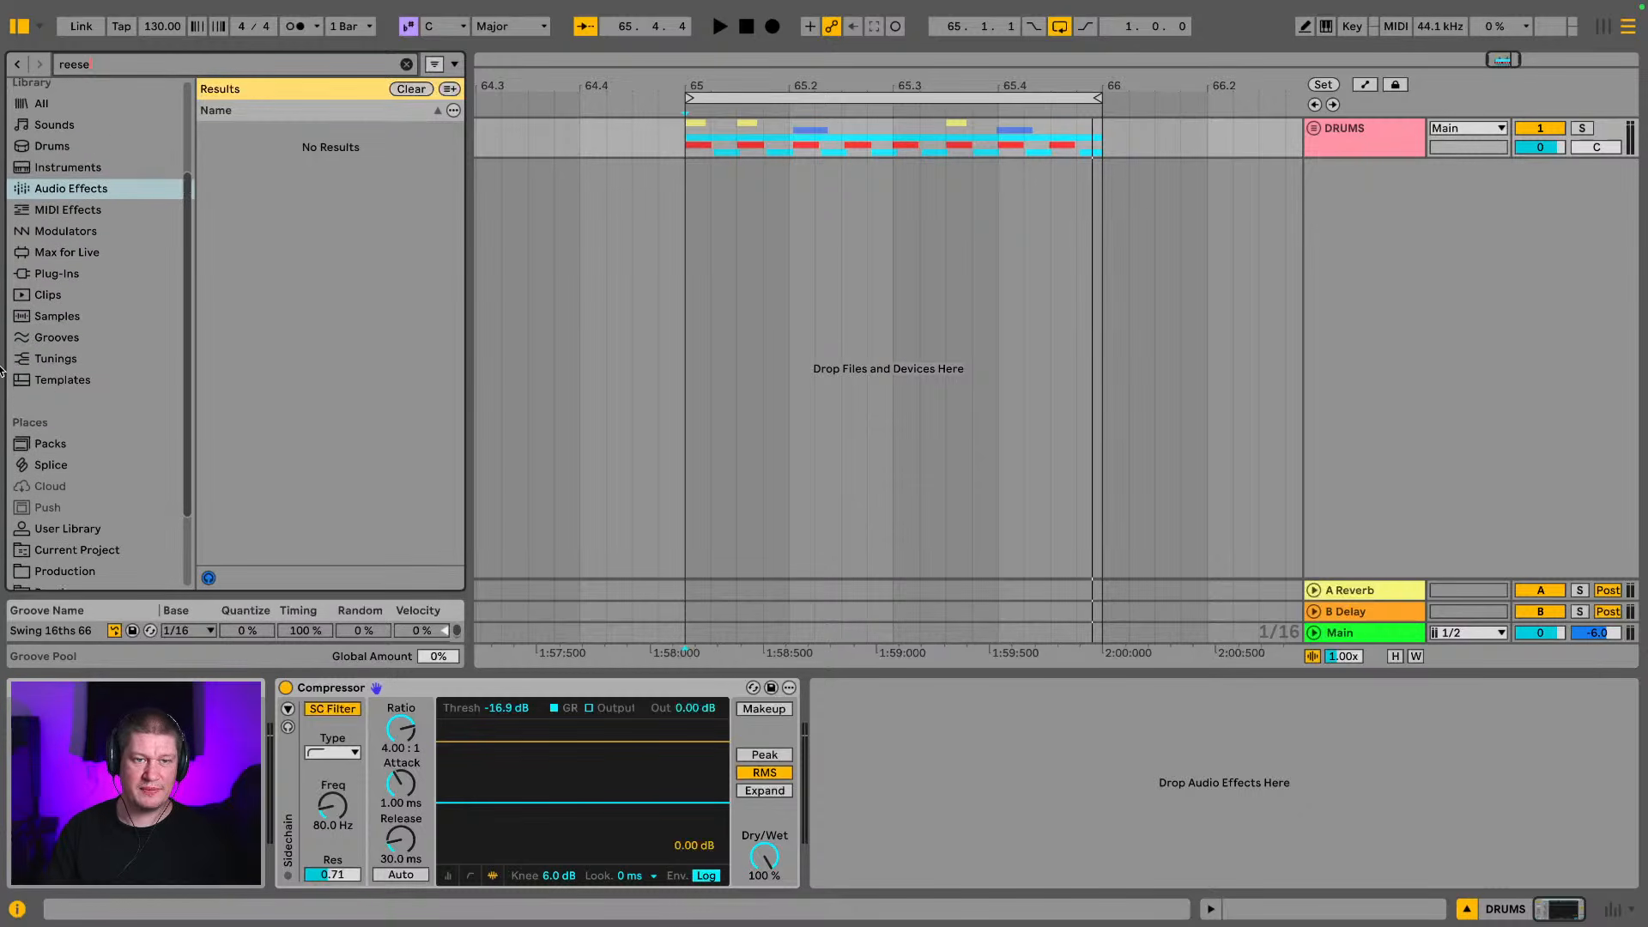
pyautogui.click(98, 182)
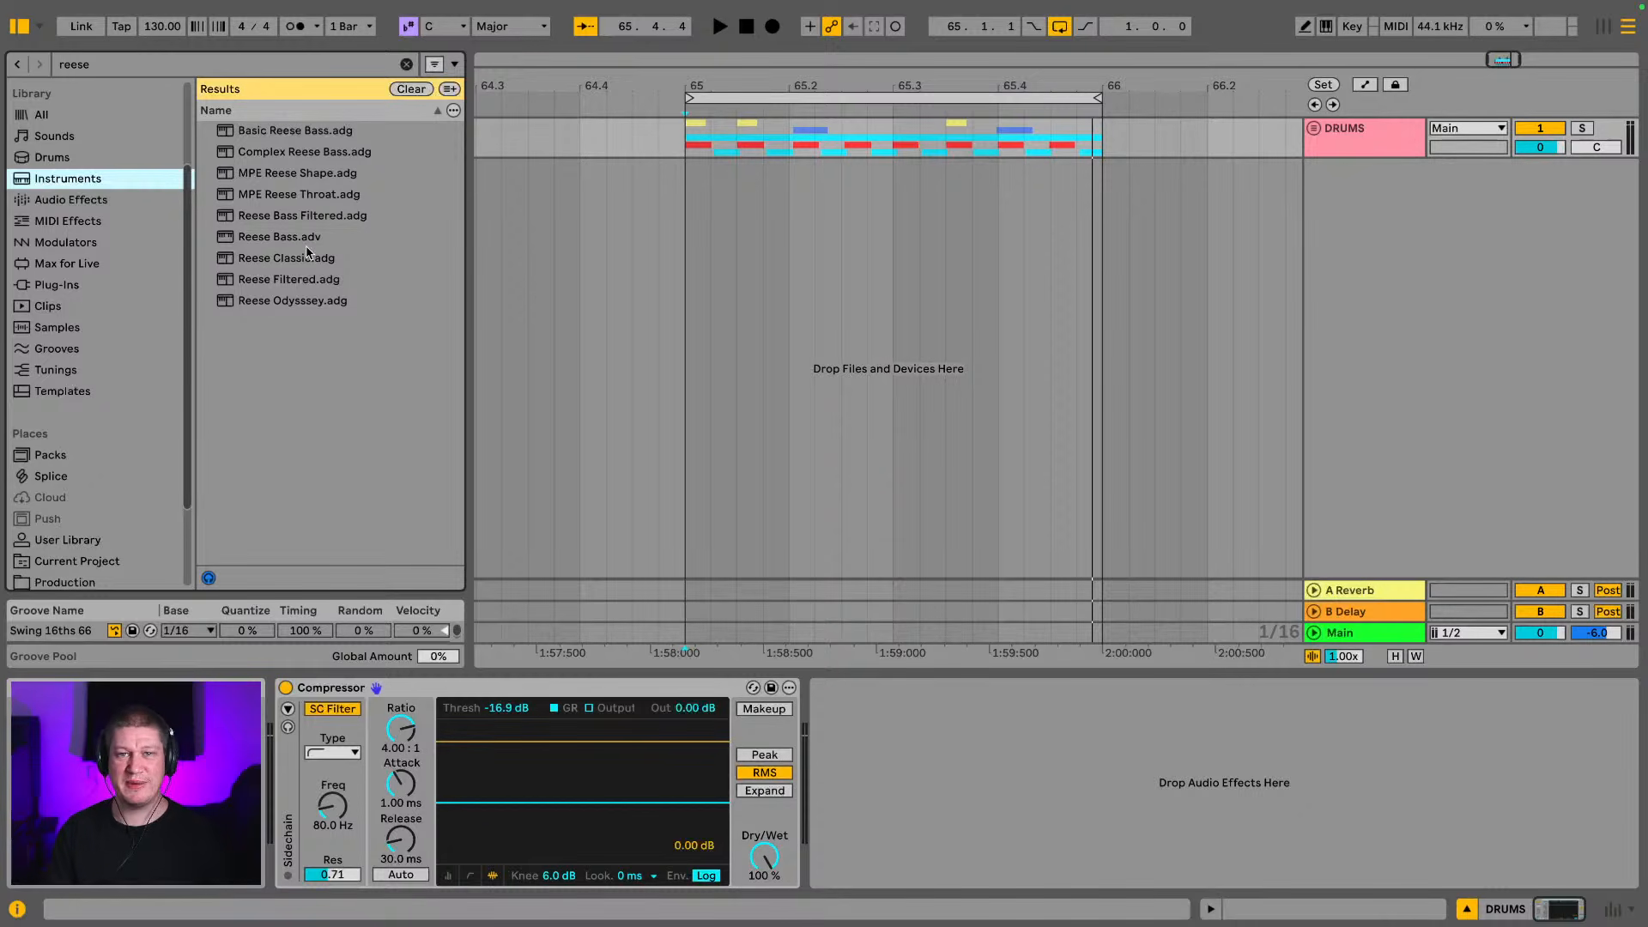
pyautogui.moveTo(282, 266); pyautogui.dragTo(661, 262)
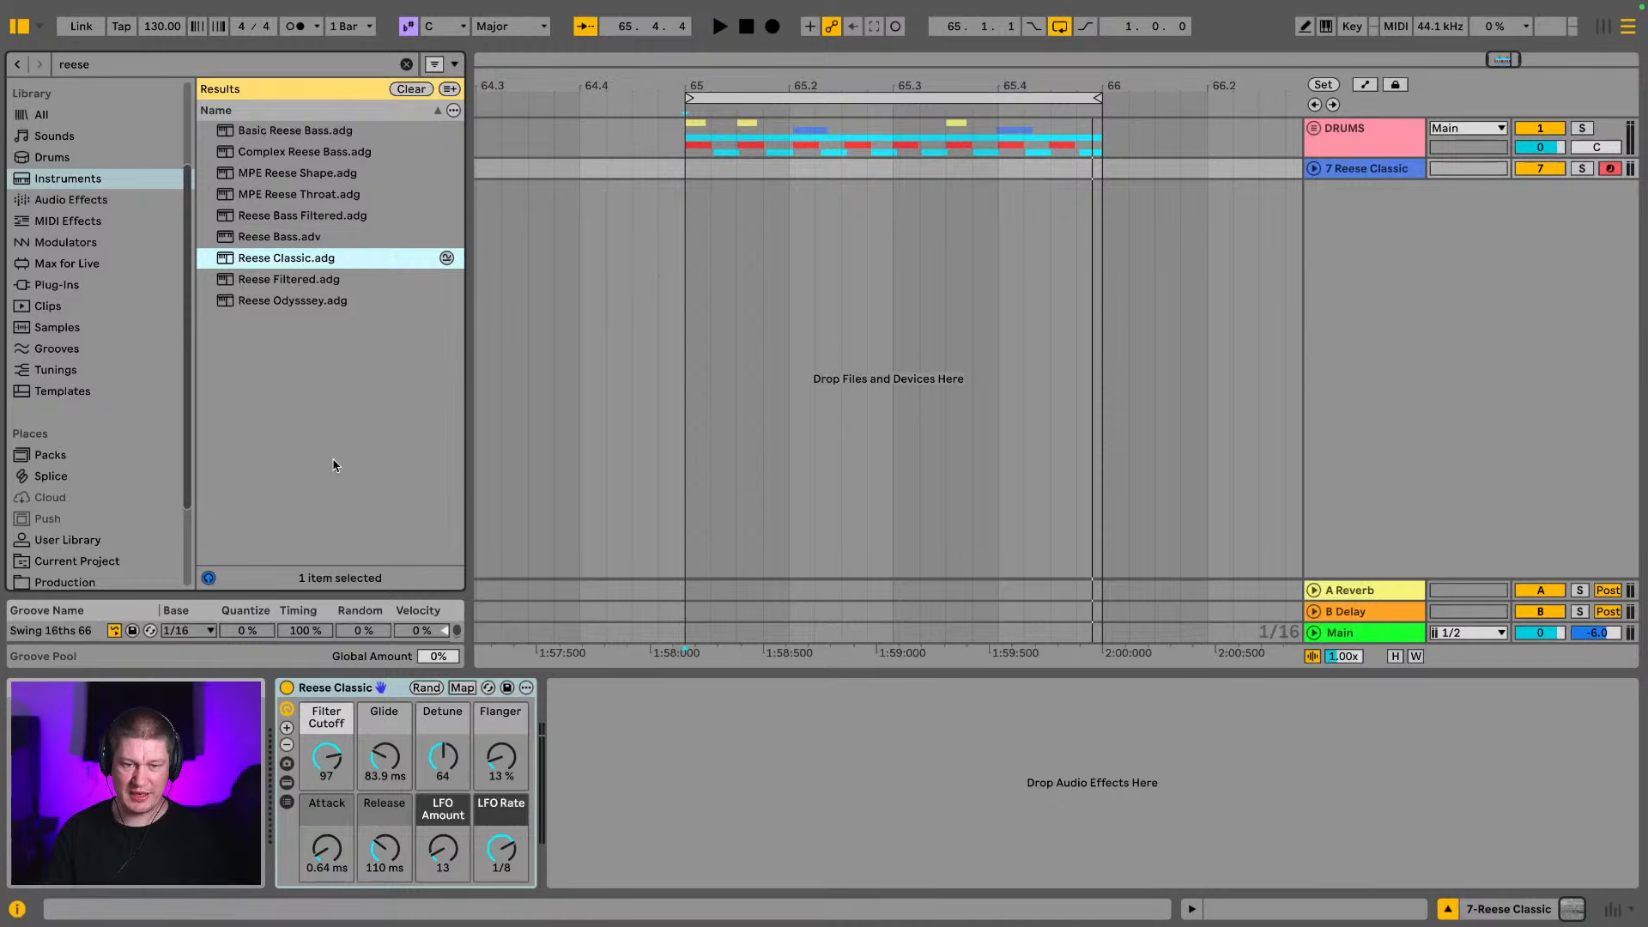
# Show the Reese Classic rack's Wetavetable device, enable the computer MIDI keyboard, audition notes and set Filter Cutoff to 77
pyautogui.click(287, 783)
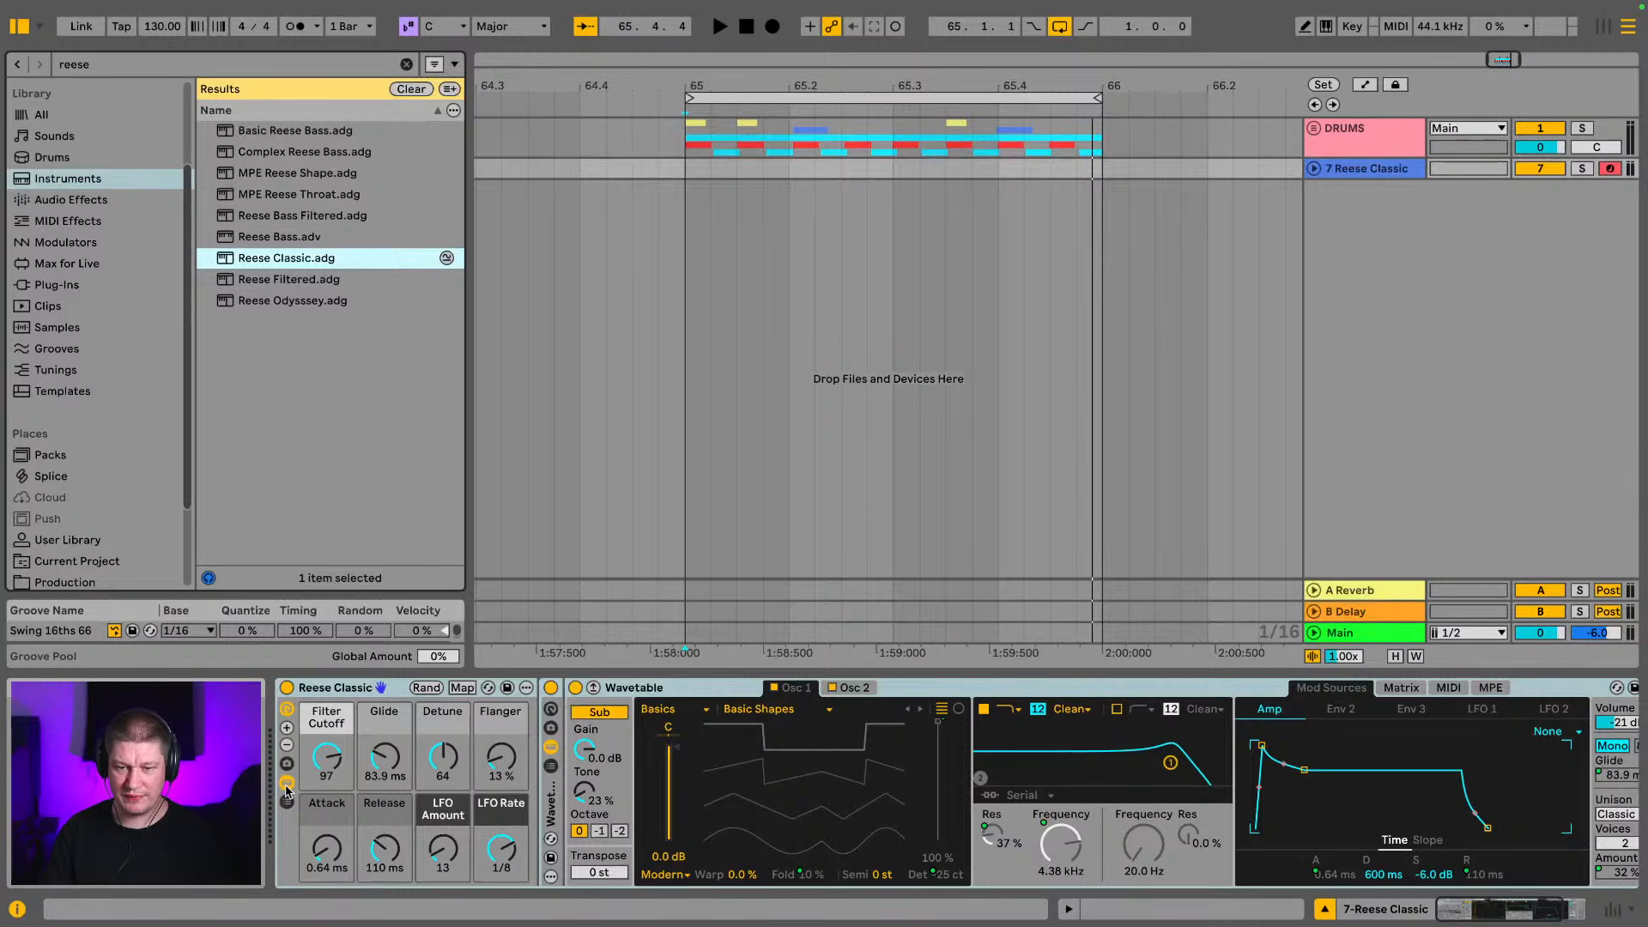
pyautogui.click(1328, 27)
pyautogui.press('a')
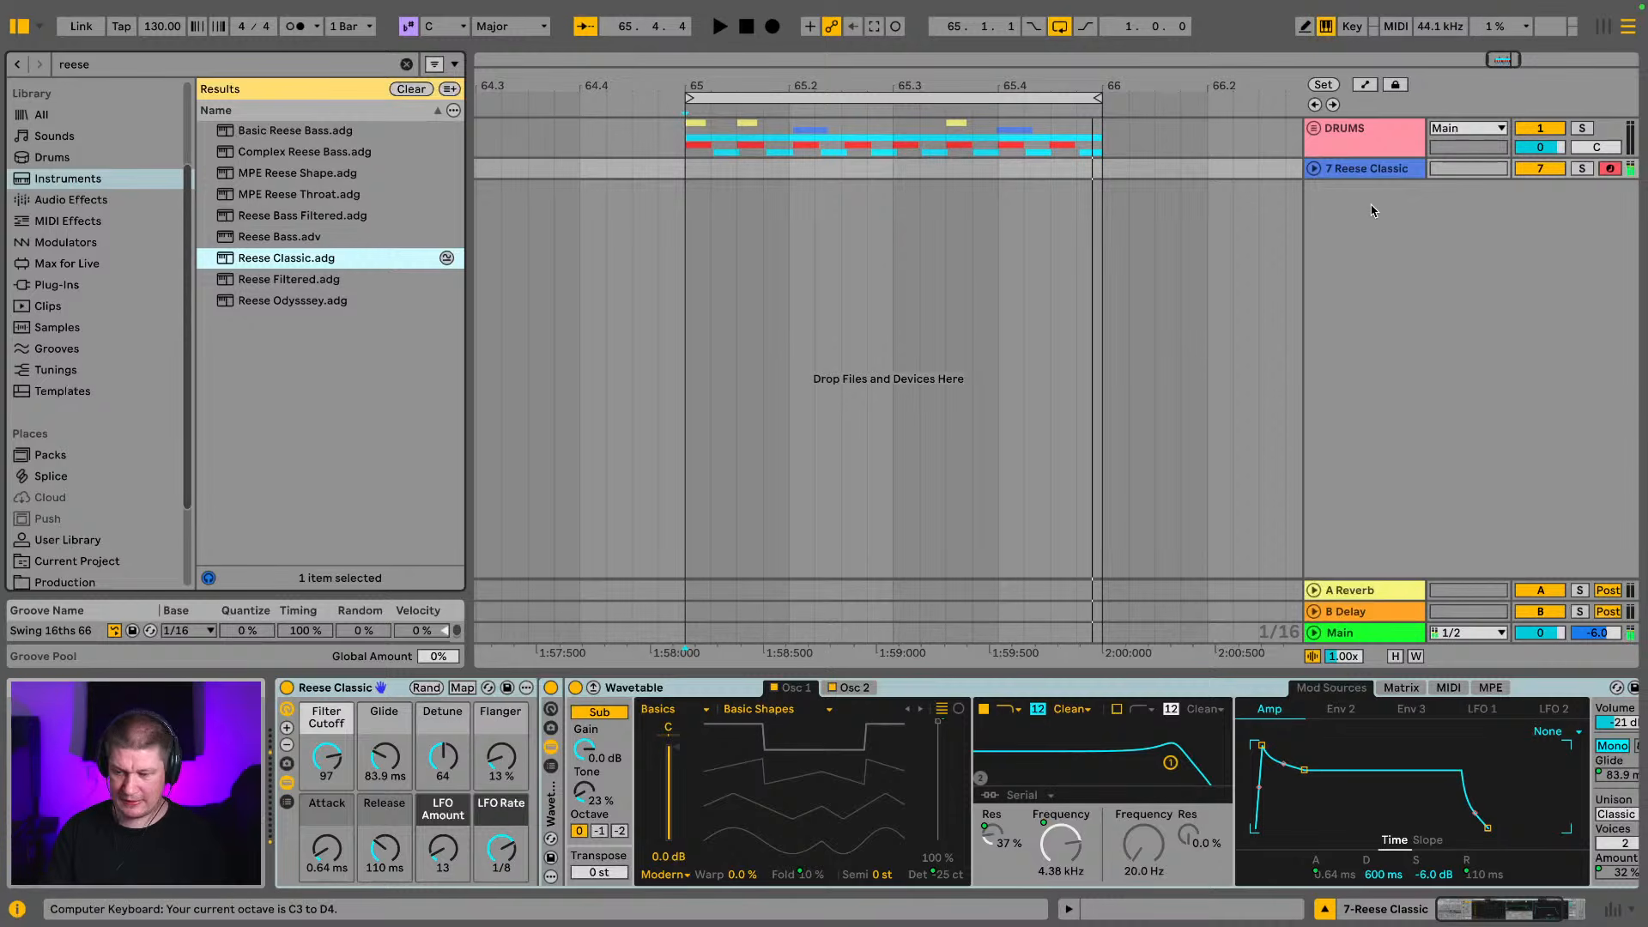
pyautogui.press('a')
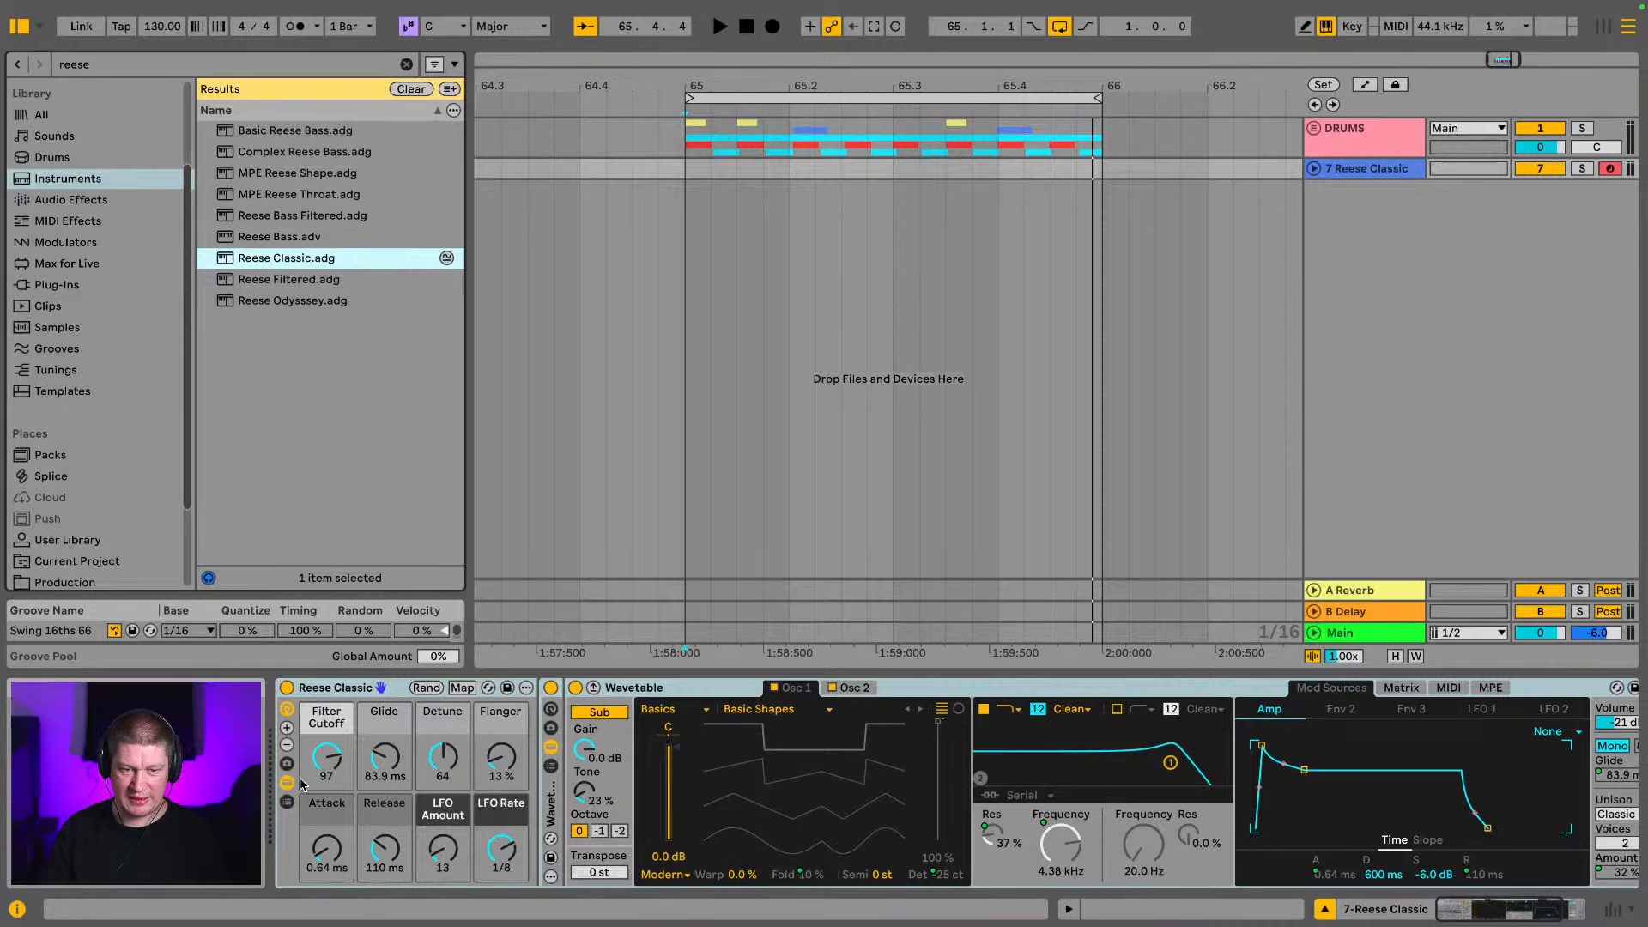
pyautogui.moveTo(320, 773)
pyautogui.mouseDown()
pyautogui.moveTo(319, 802)
pyautogui.moveTo(340, 757)
pyautogui.mouseUp()
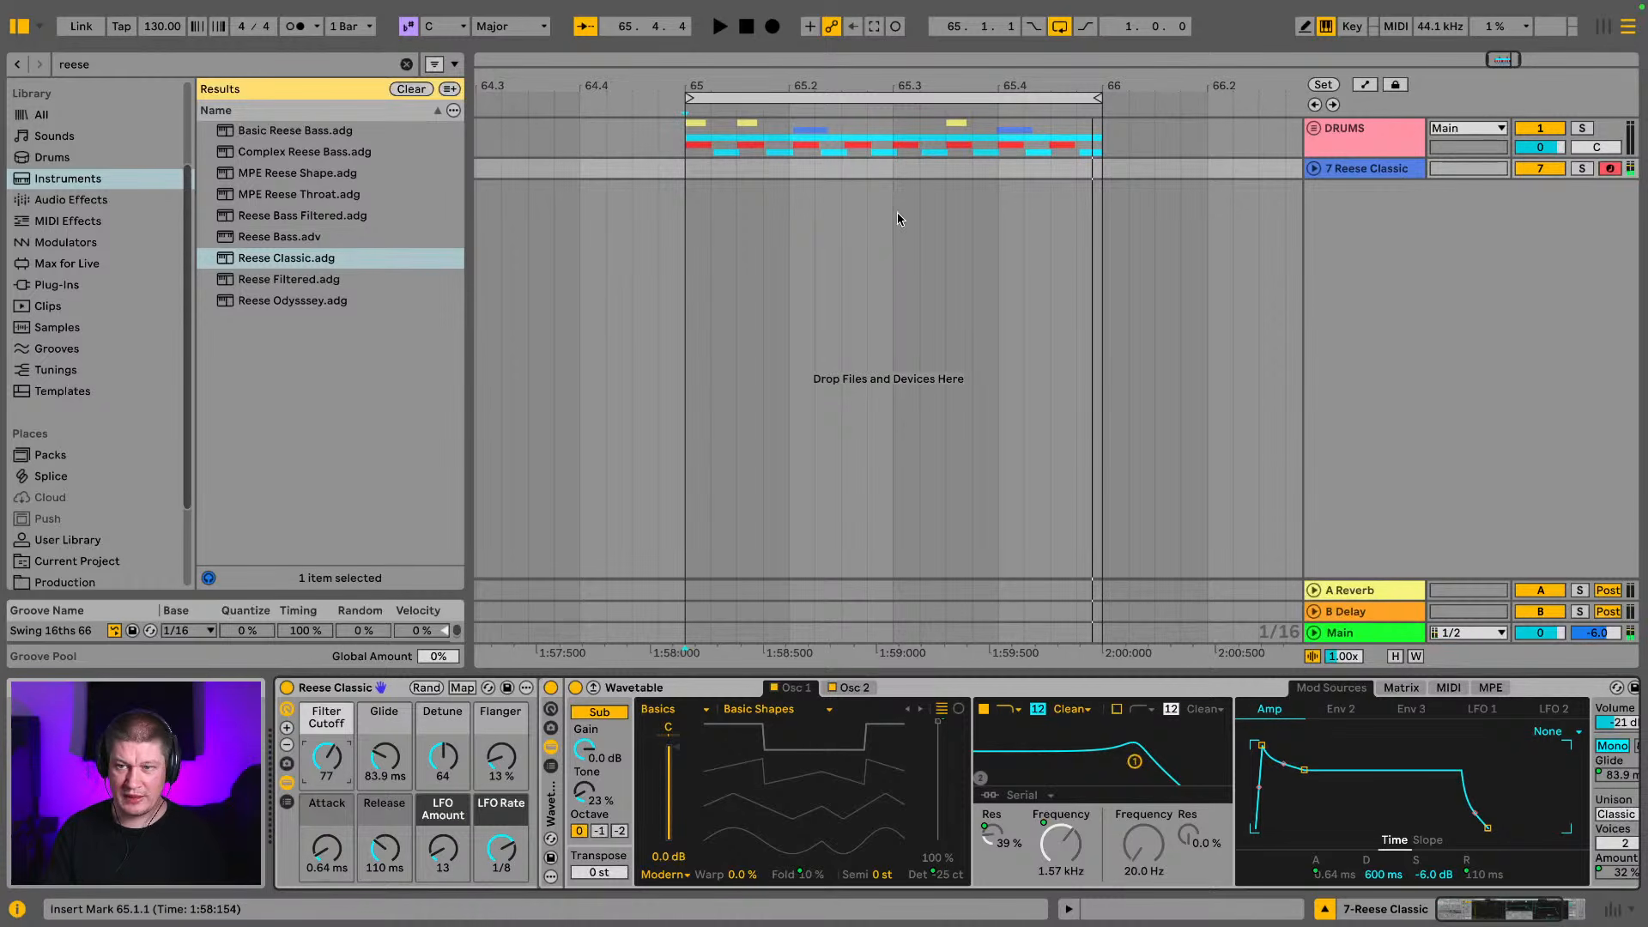
# Hide the browser and play the one-bar drum loop to audition it with the Reese Classic bass
pyautogui.click(13, 29)
pyautogui.press('space')
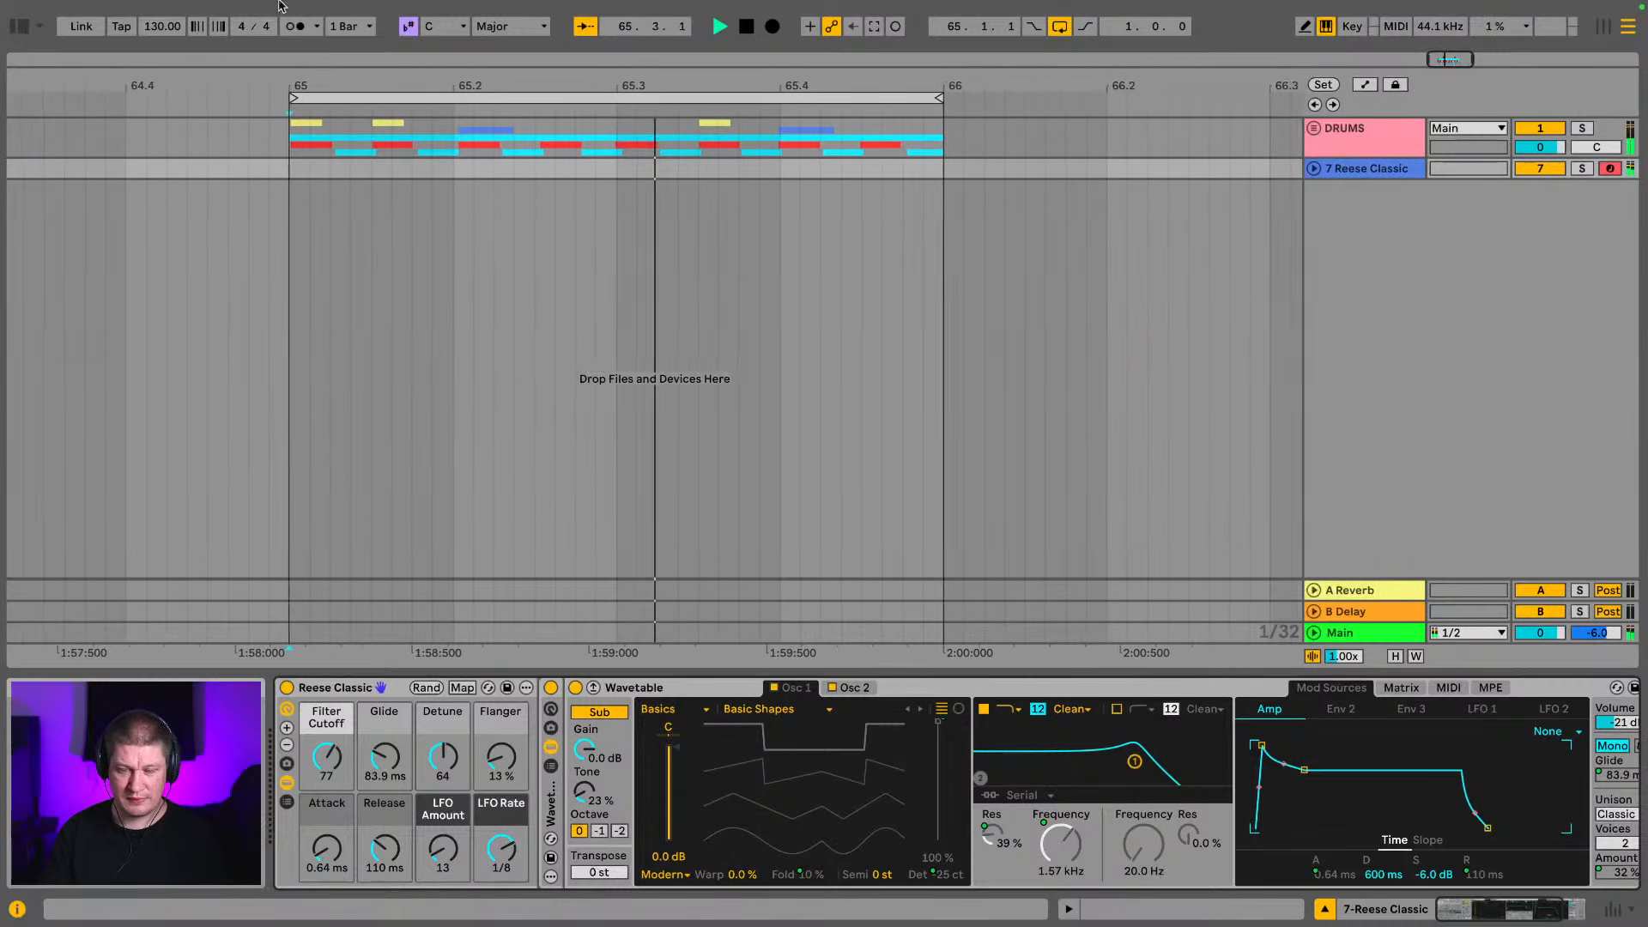
pyautogui.moveTo(526, 12)
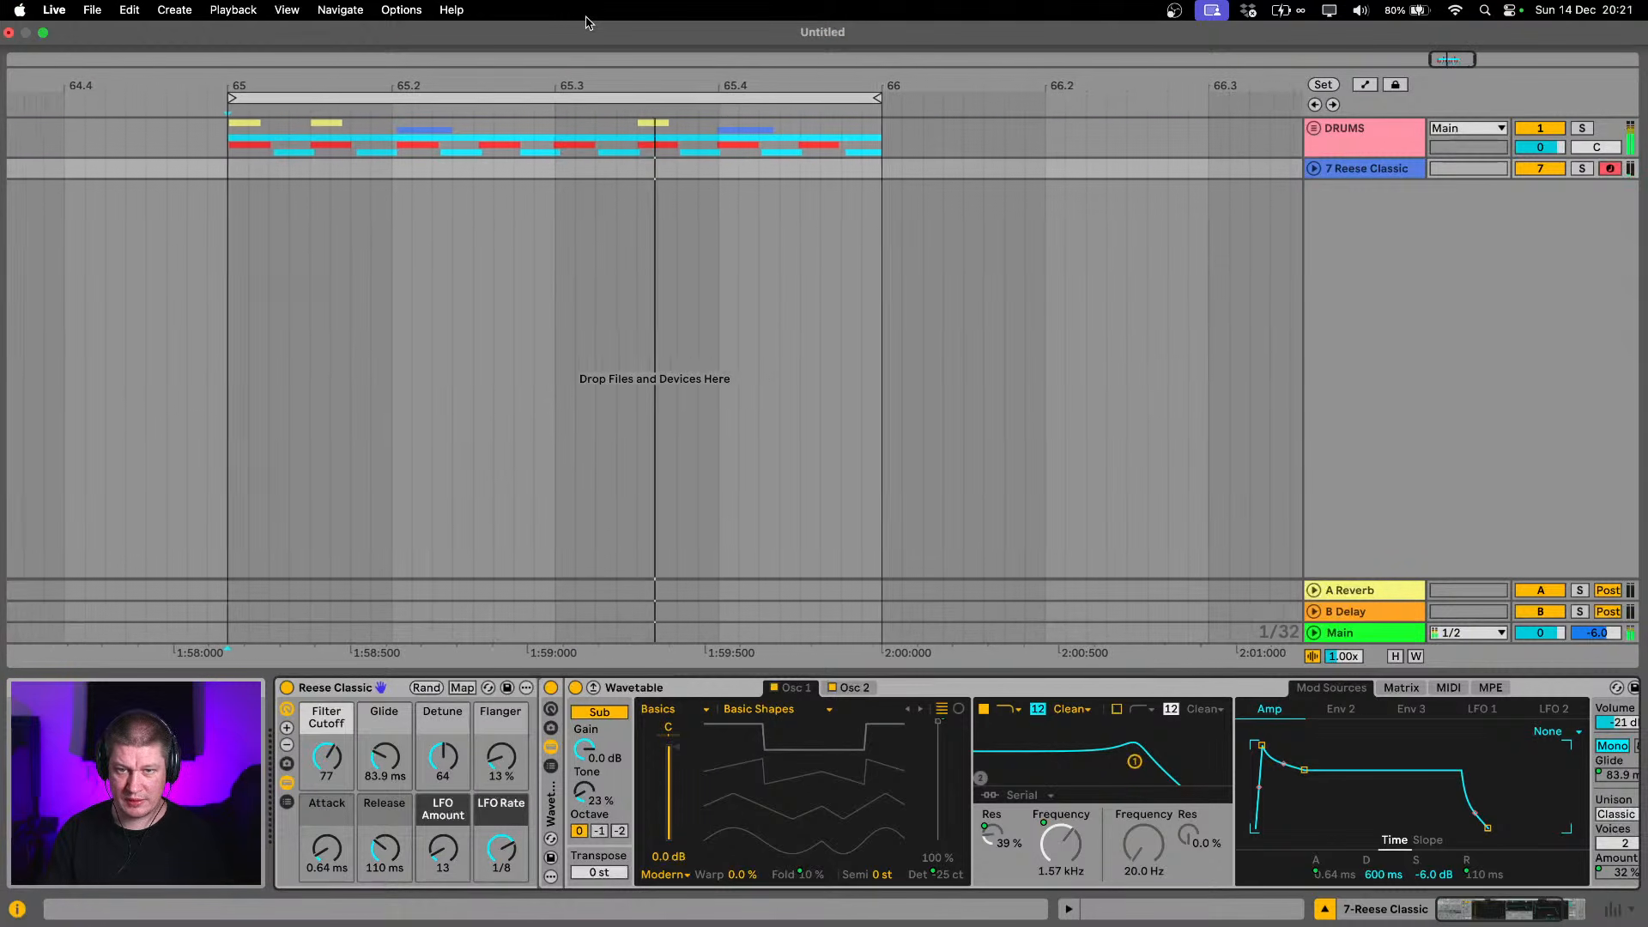
pyautogui.moveTo(691, 85); pyautogui.dragTo(635, 30)
pyautogui.press('space')
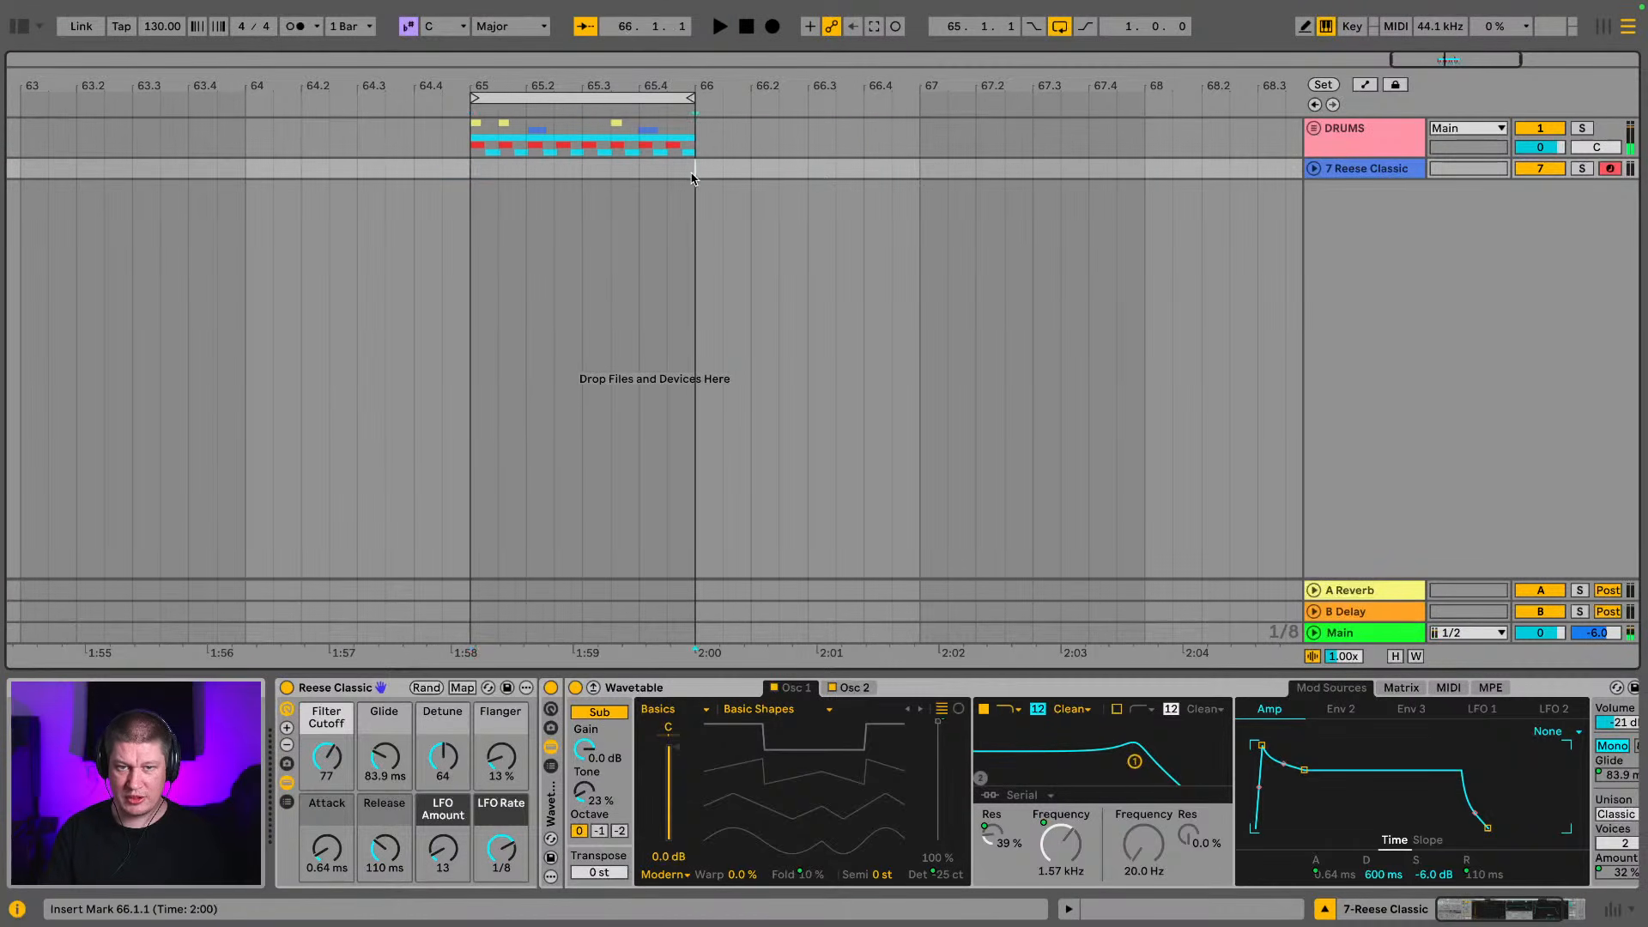
# Duplicate the drum clips from bar 65 into bar 66 and extend the arrangement loop to two bars
pyautogui.moveTo(692, 179); pyautogui.dragTo(452, 124)
pyautogui.click(468, 121)
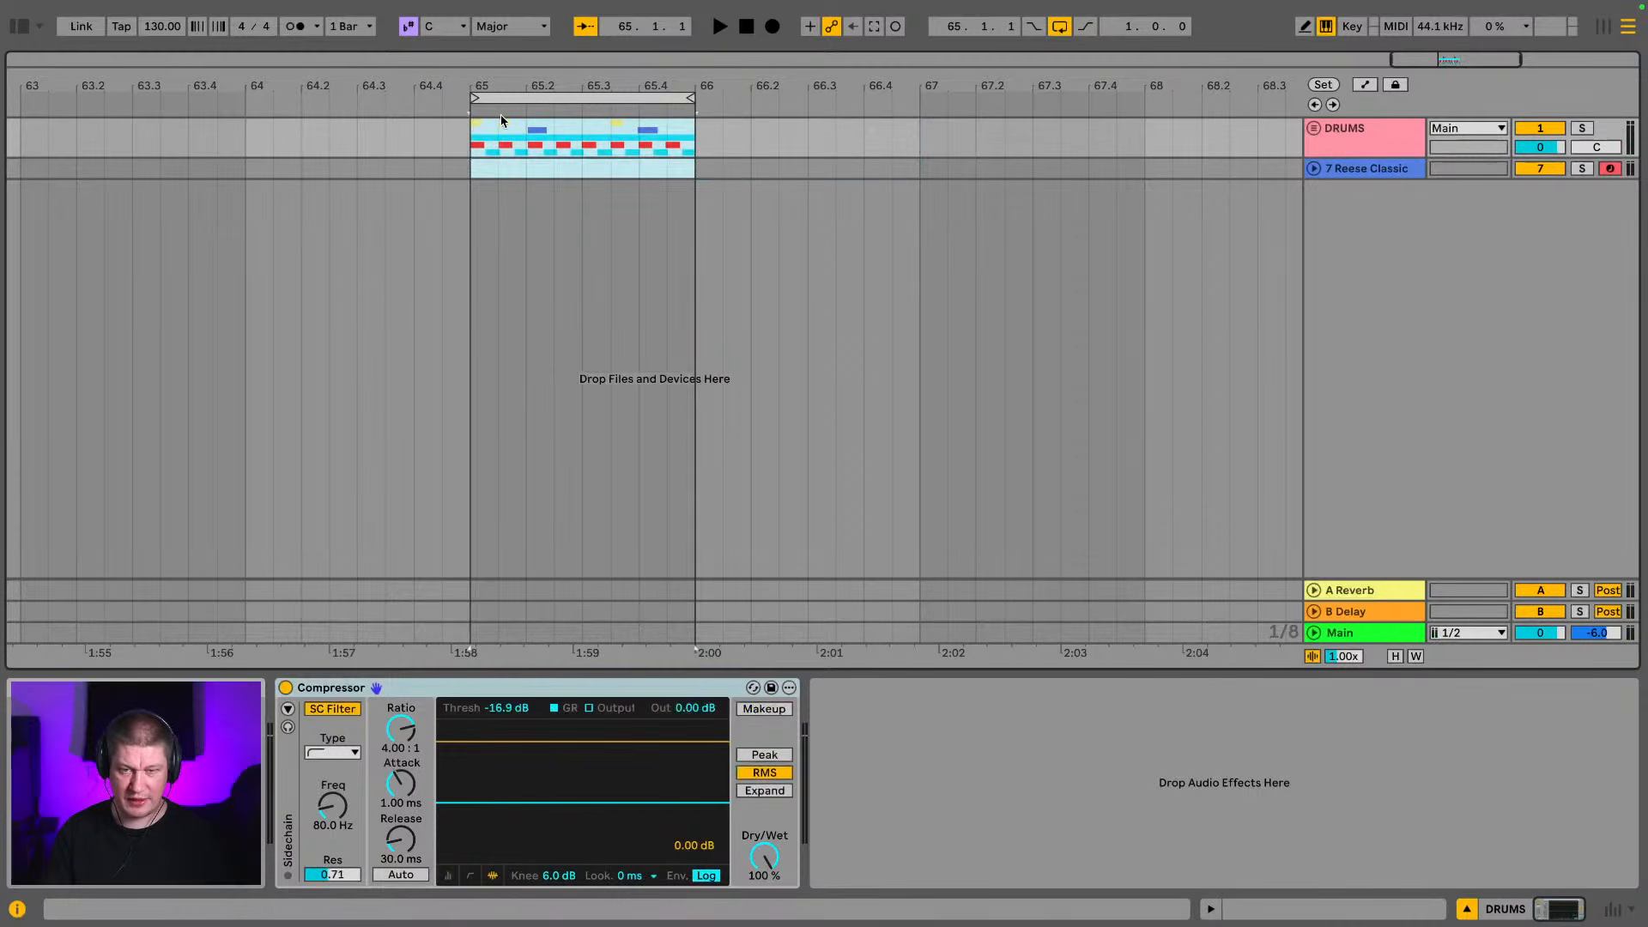
pyautogui.hotkey('ctrl', 'd')
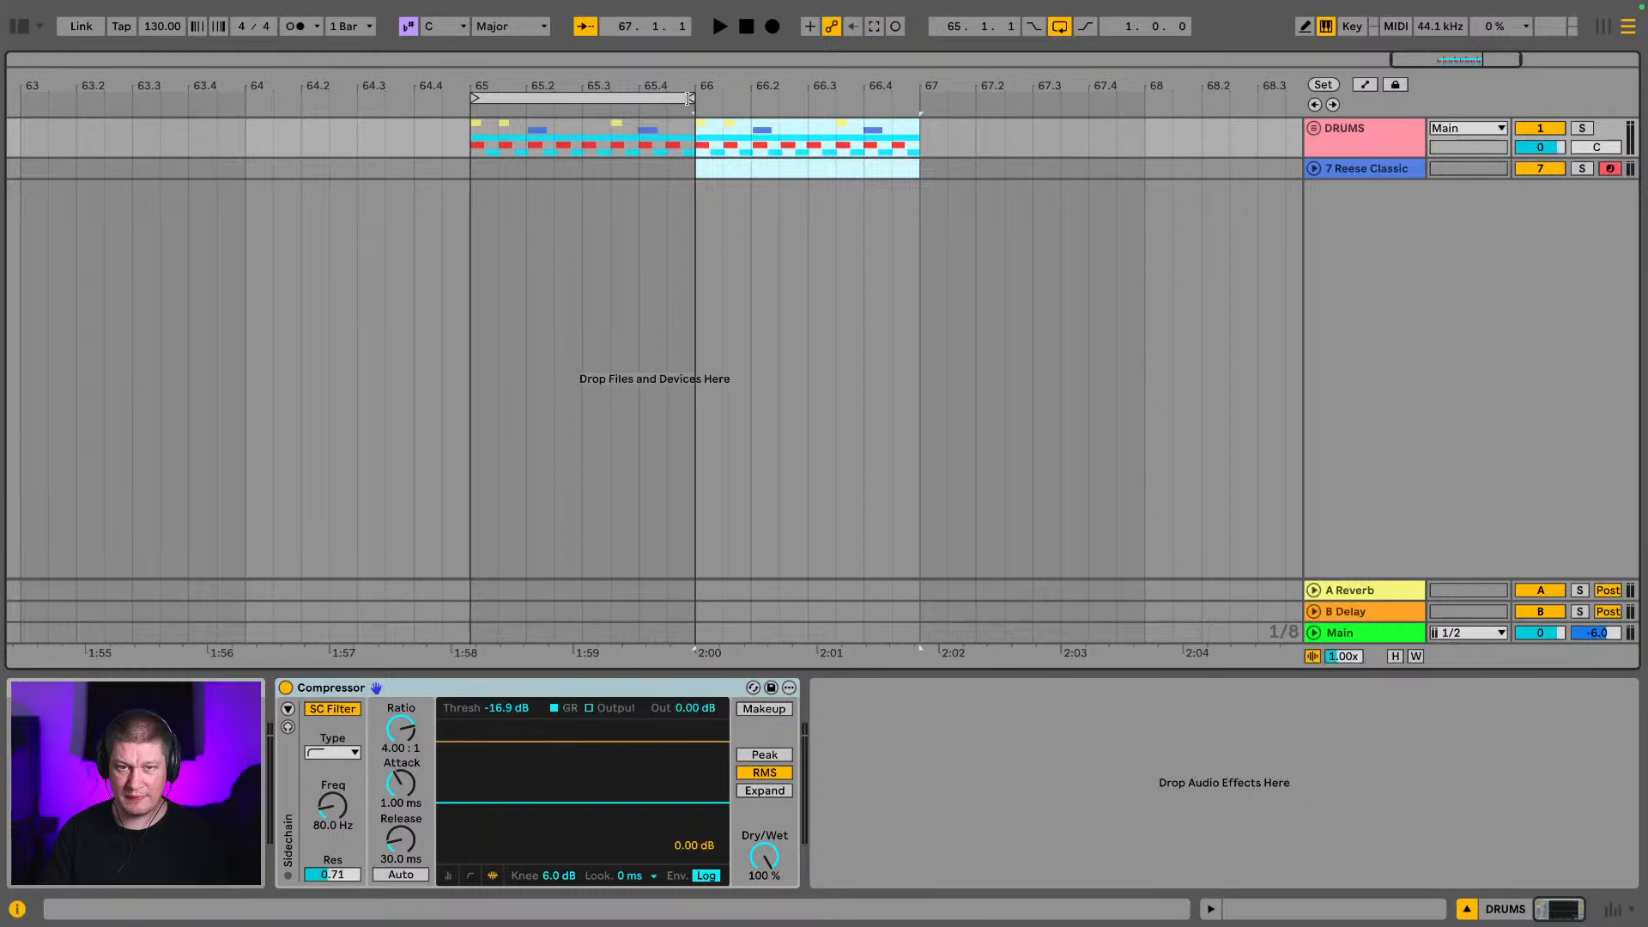
pyautogui.moveTo(690, 98); pyautogui.dragTo(856, 107)
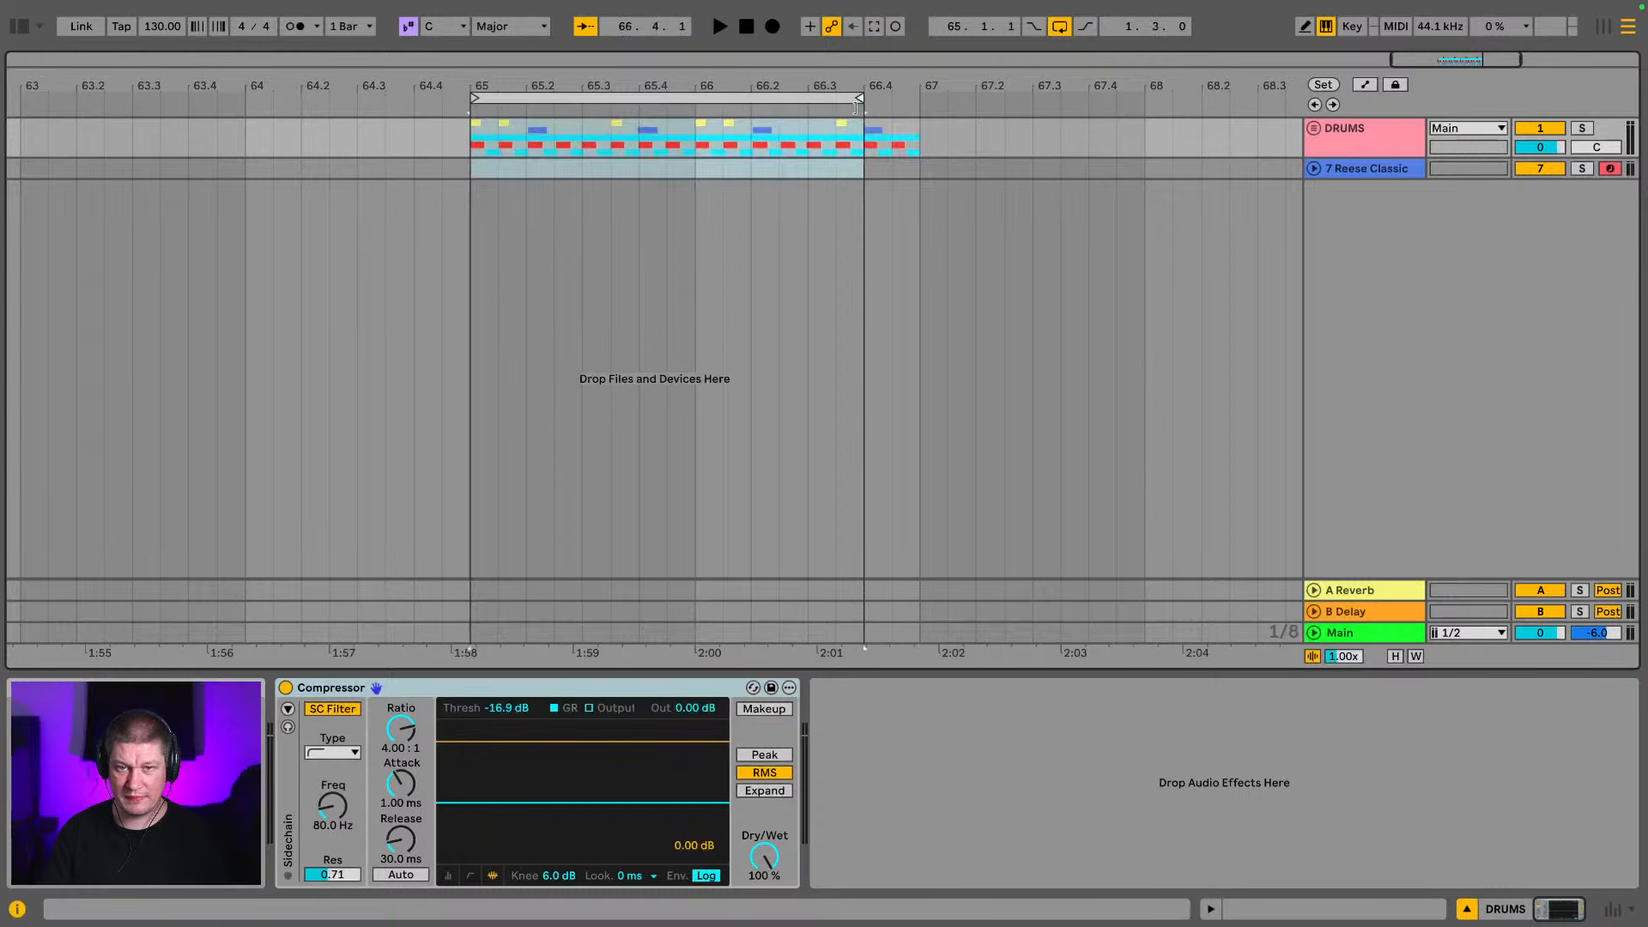
# Expand the DRUMS group and unfold the hat 1 and hat 2 tracks to check the duplicated clips
pyautogui.click(1315, 128)
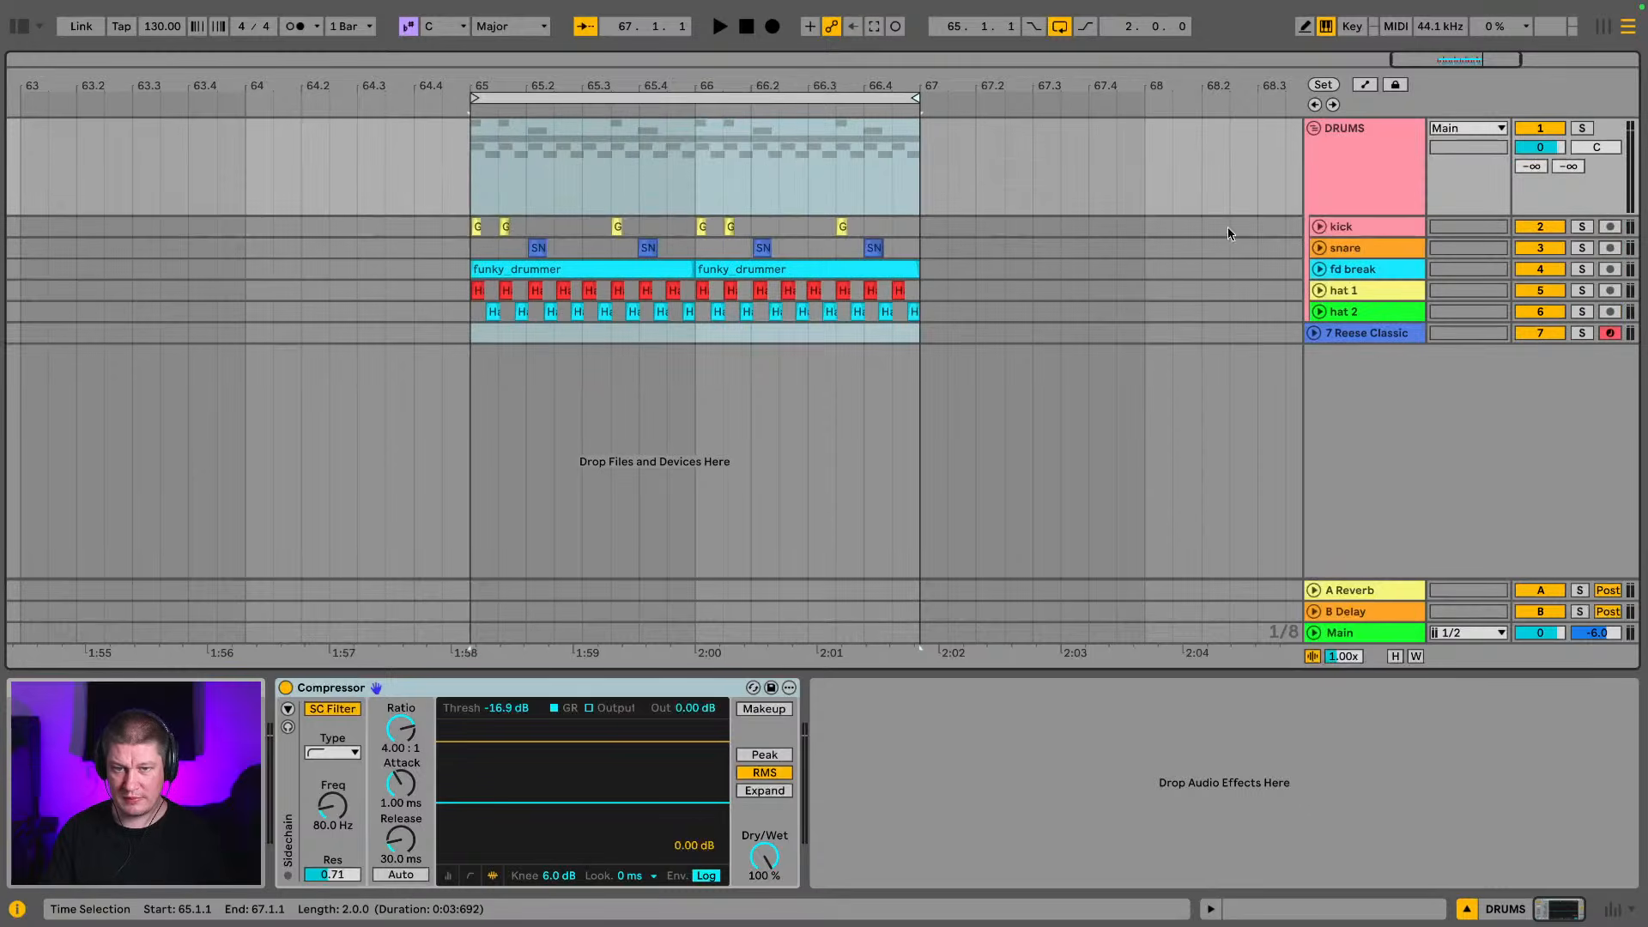
pyautogui.click(1319, 312)
pyautogui.click(1319, 291)
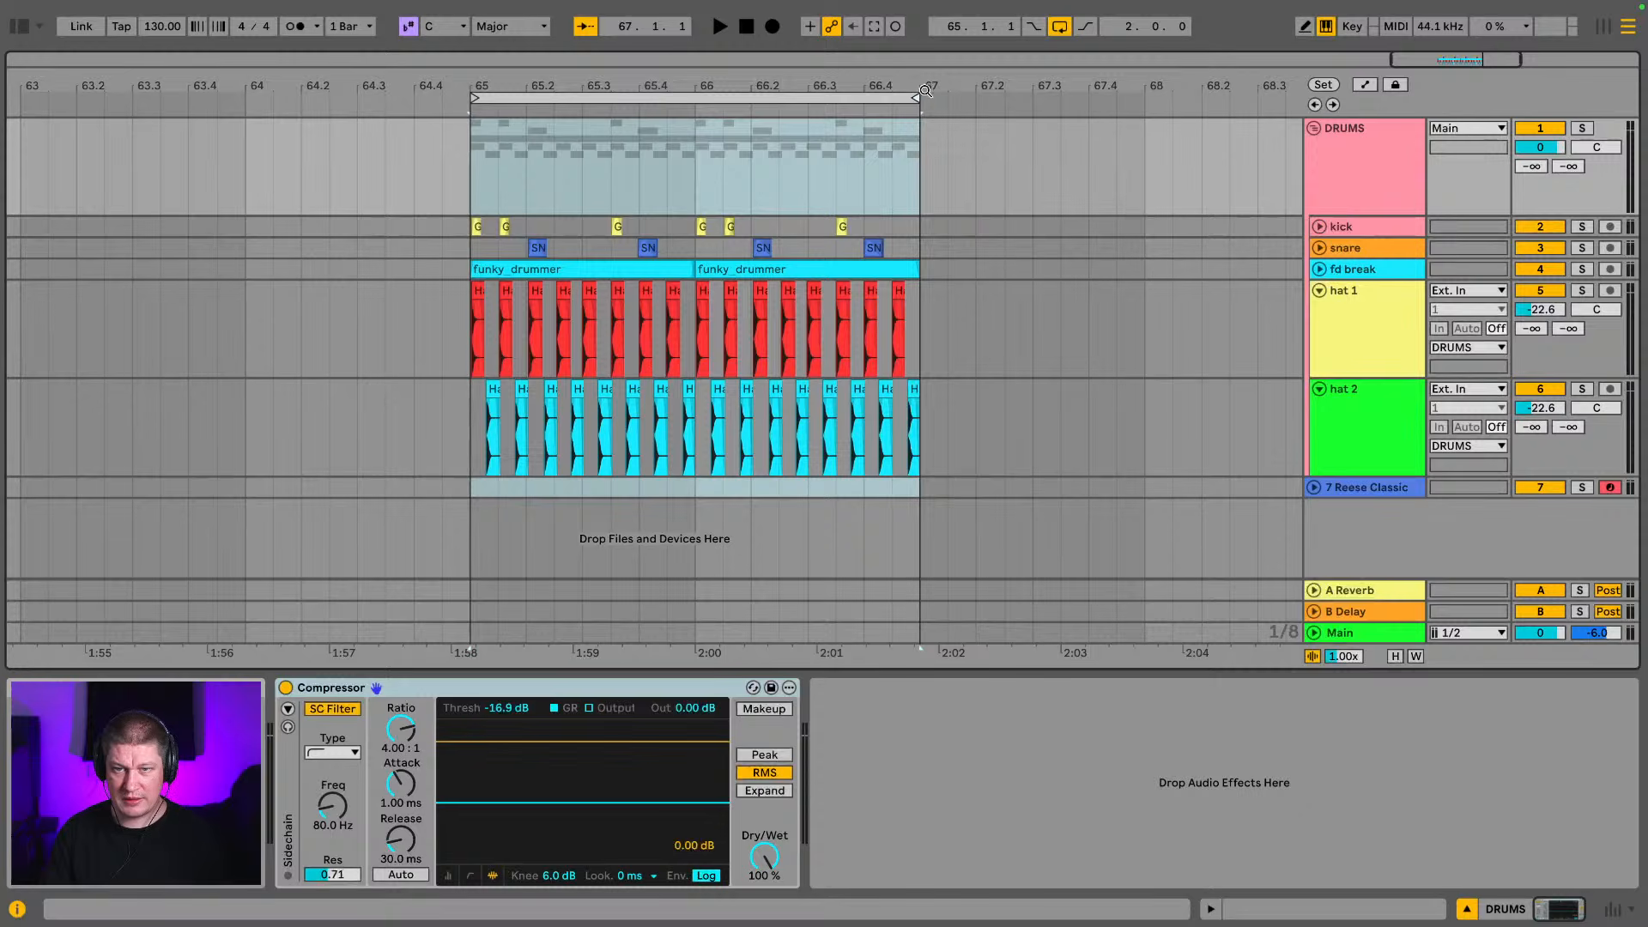
pyautogui.moveTo(926, 90); pyautogui.dragTo(1155, 137)
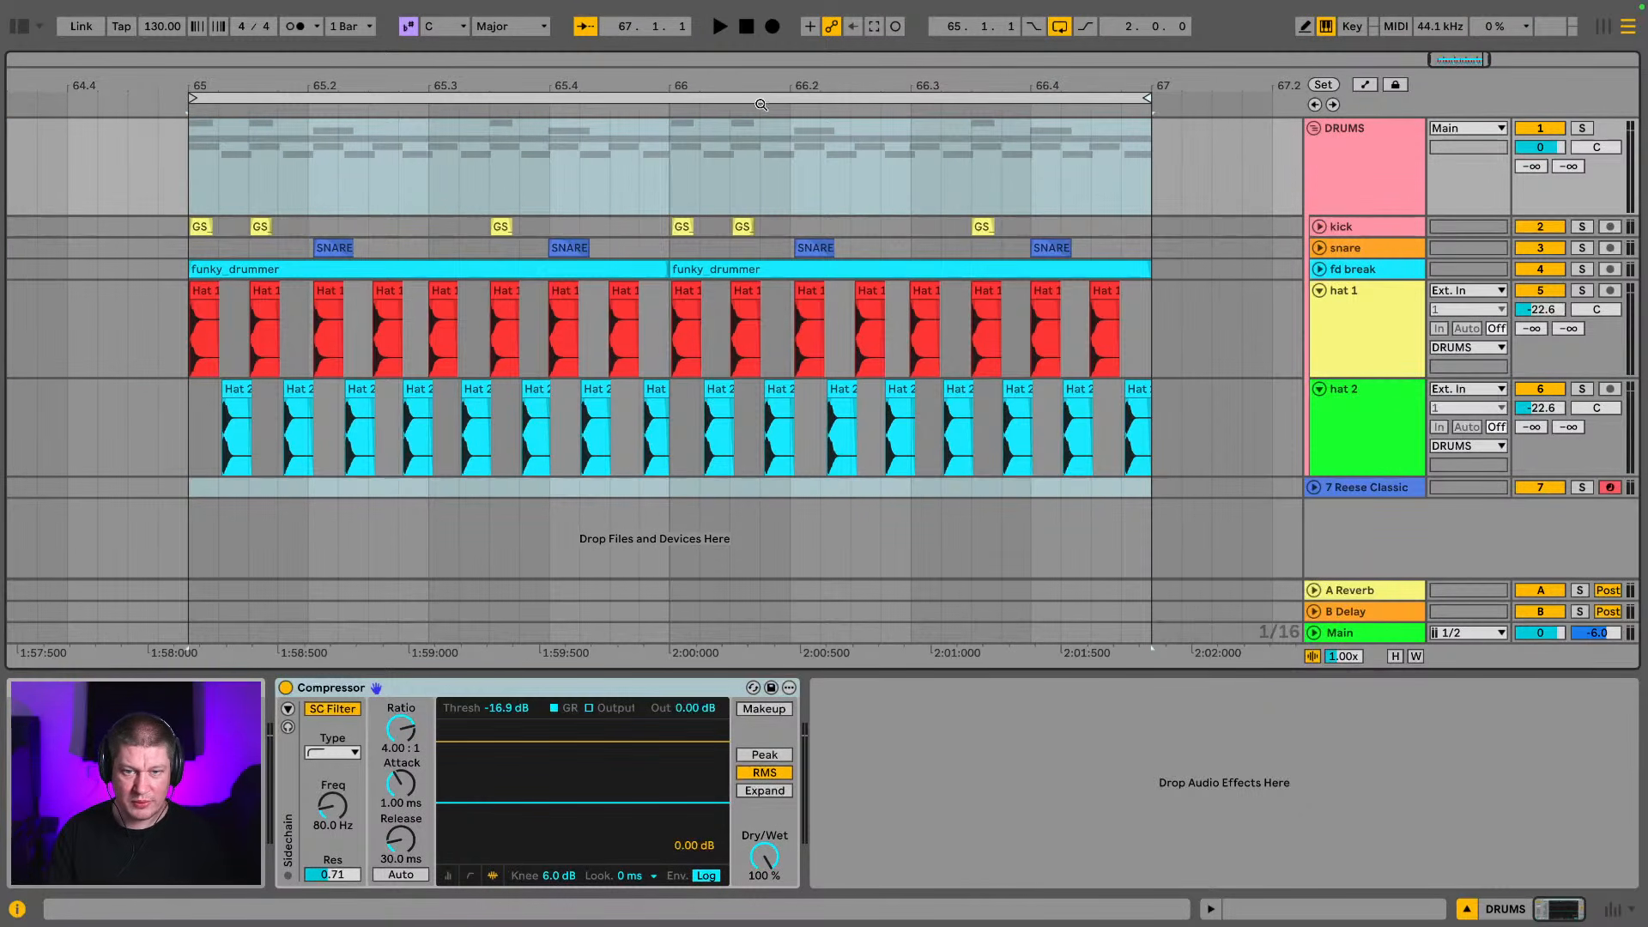
pyautogui.moveTo(675, 84)
pyautogui.mouseDown()
pyautogui.moveTo(674, 317)
pyautogui.moveTo(674, 96)
pyautogui.moveTo(494, 97)
pyautogui.mouseUp()
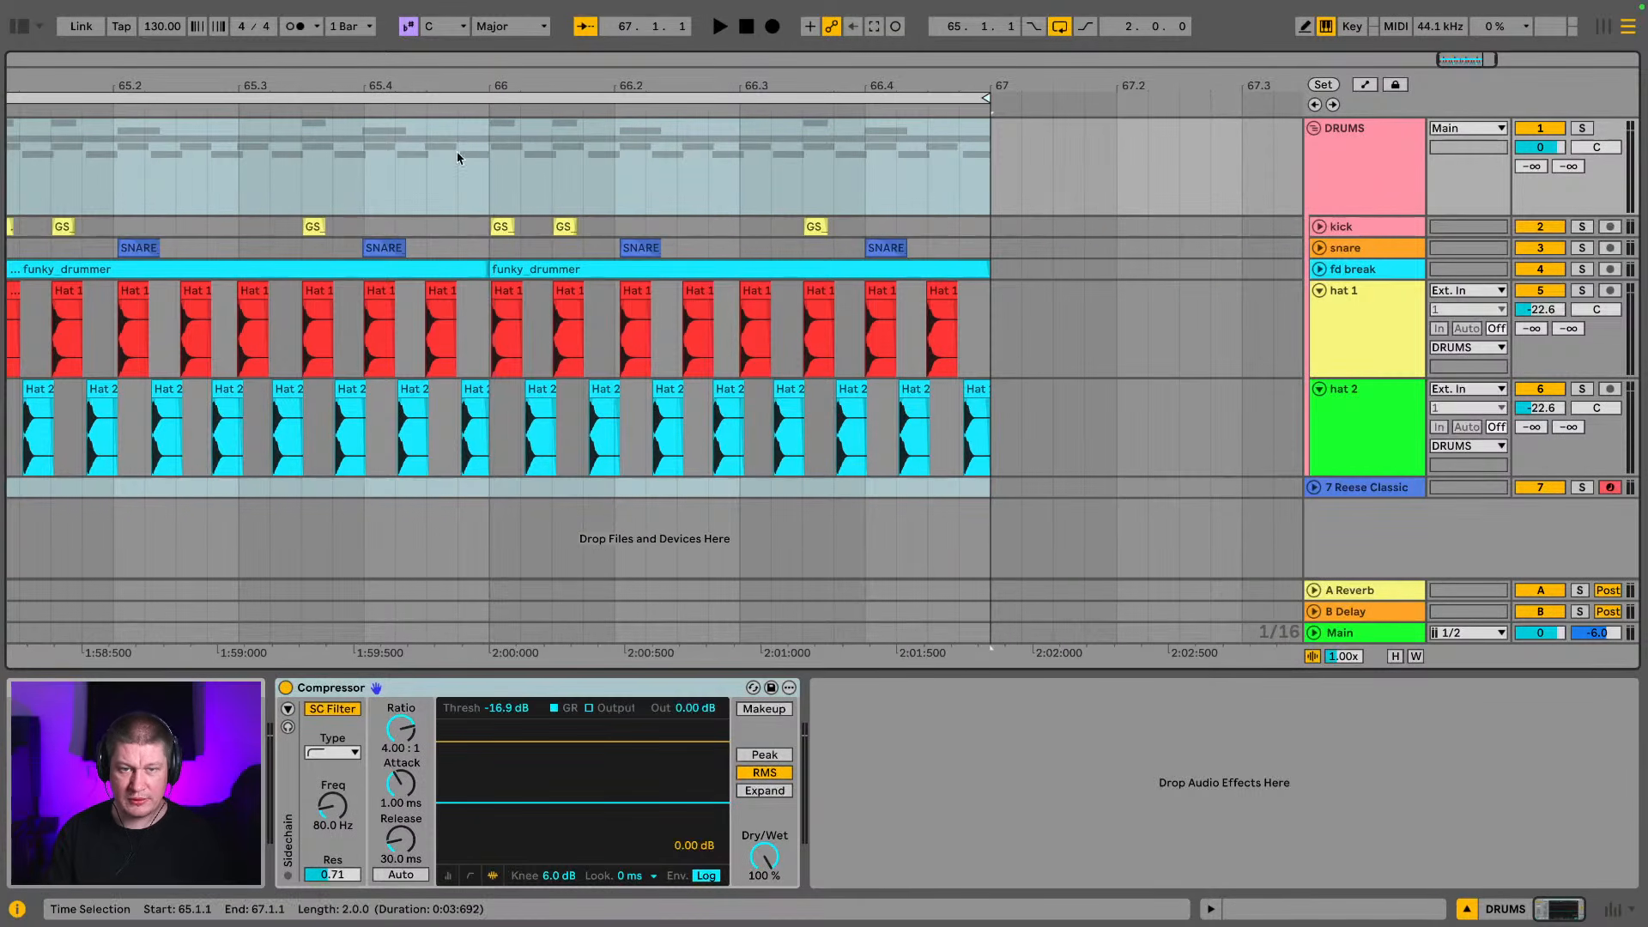
# Play the two-bar drum loop and lower the computer MIDI keyboard's octave range to C0–D1 for the bass
pyautogui.press('space')
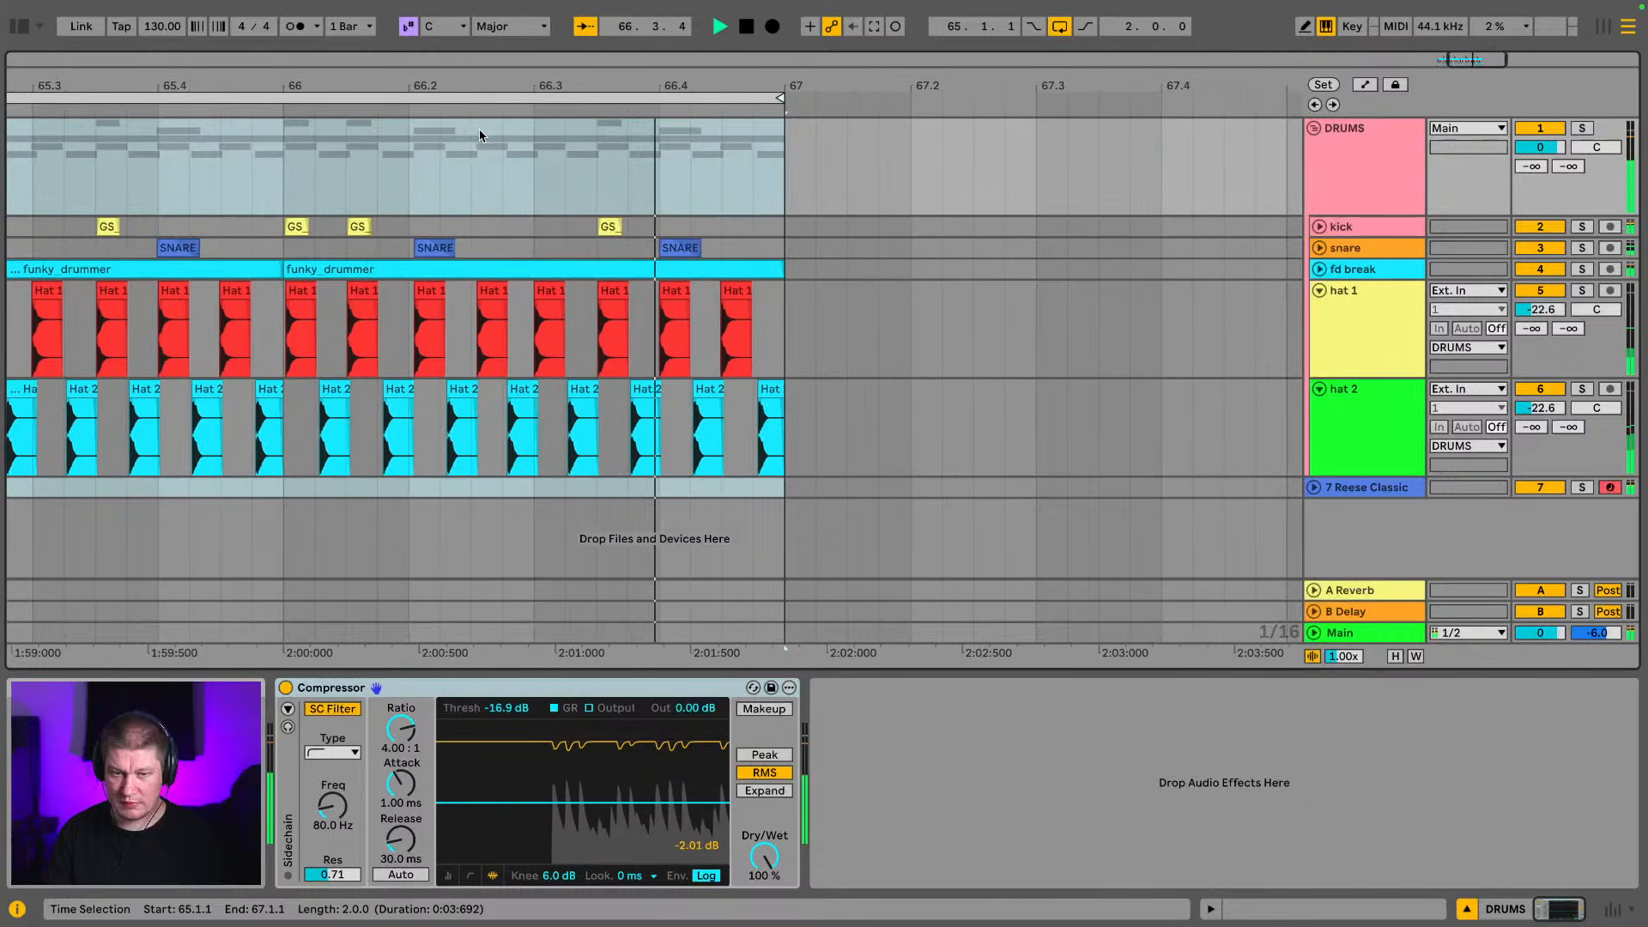
pyautogui.press('z')
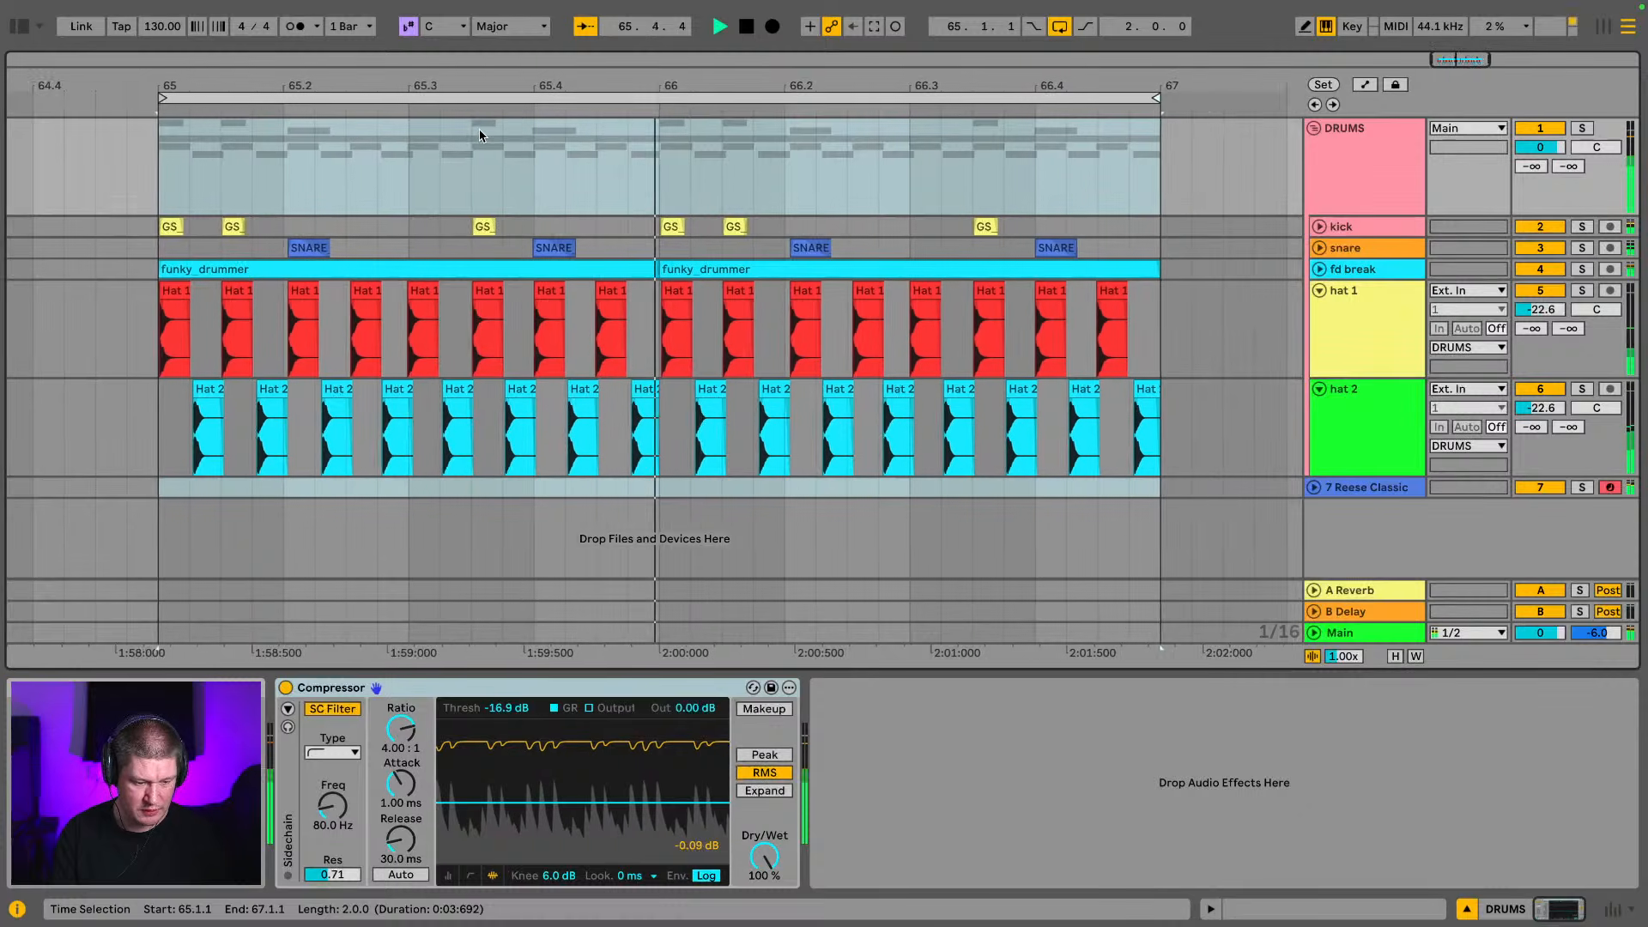
pyautogui.press('z')
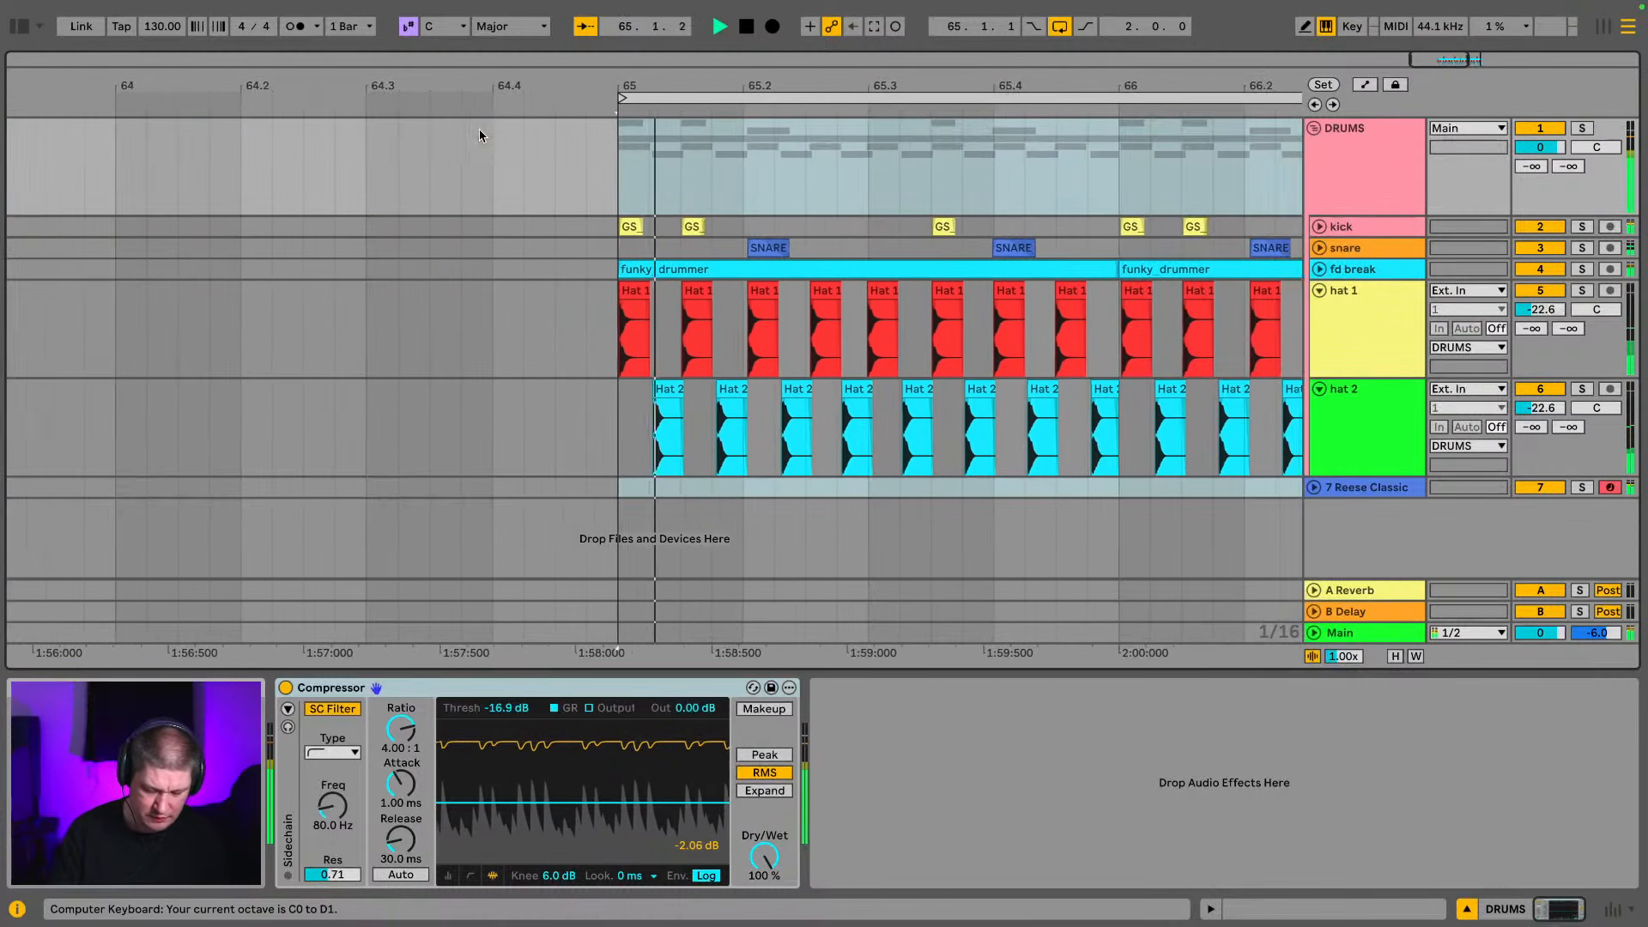
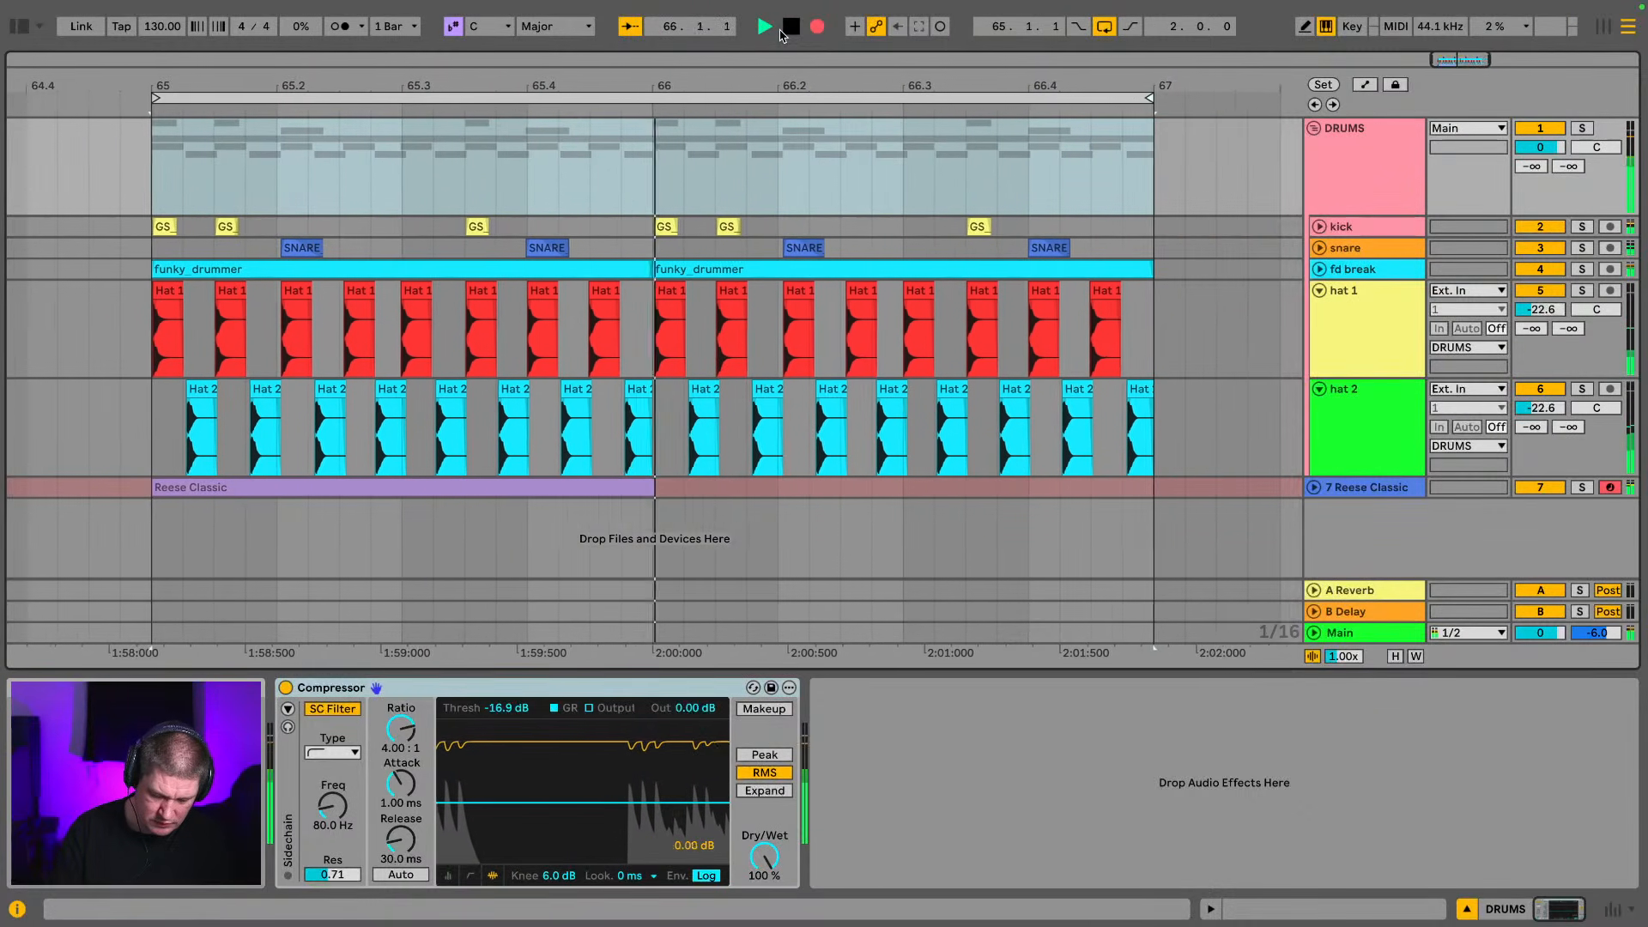
# Undo the recorded bass take and set the Reese Classic rack's Glide to 0.00 ms and Filter Cutoff to 61
pyautogui.press('space')
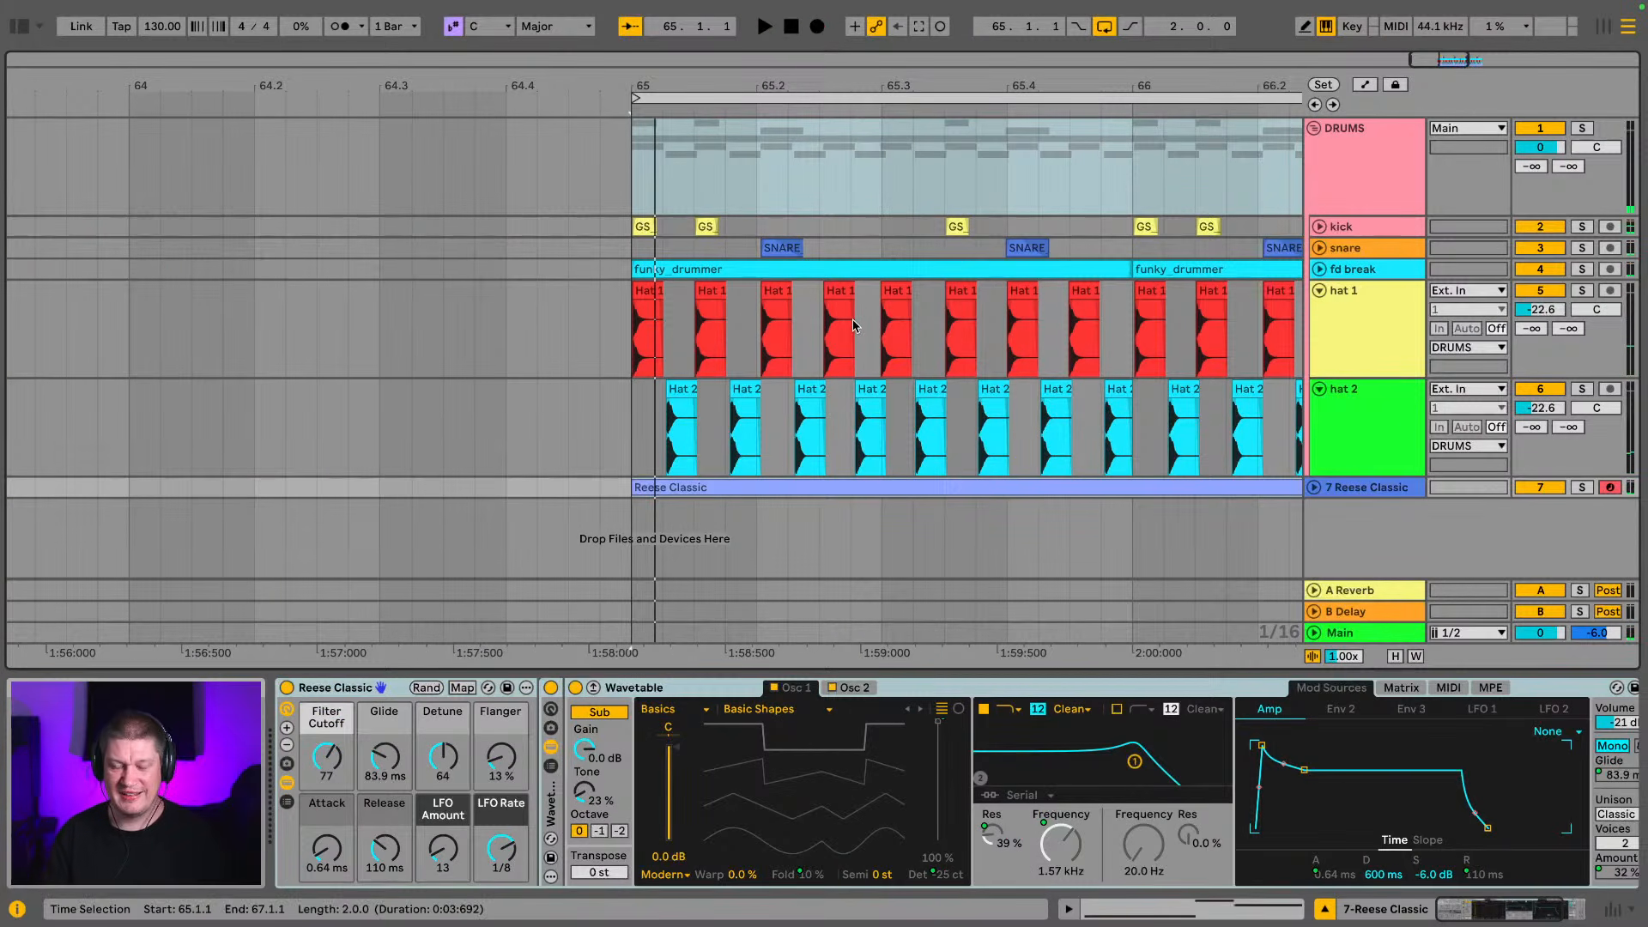
pyautogui.hotkey('ctrl', 'z')
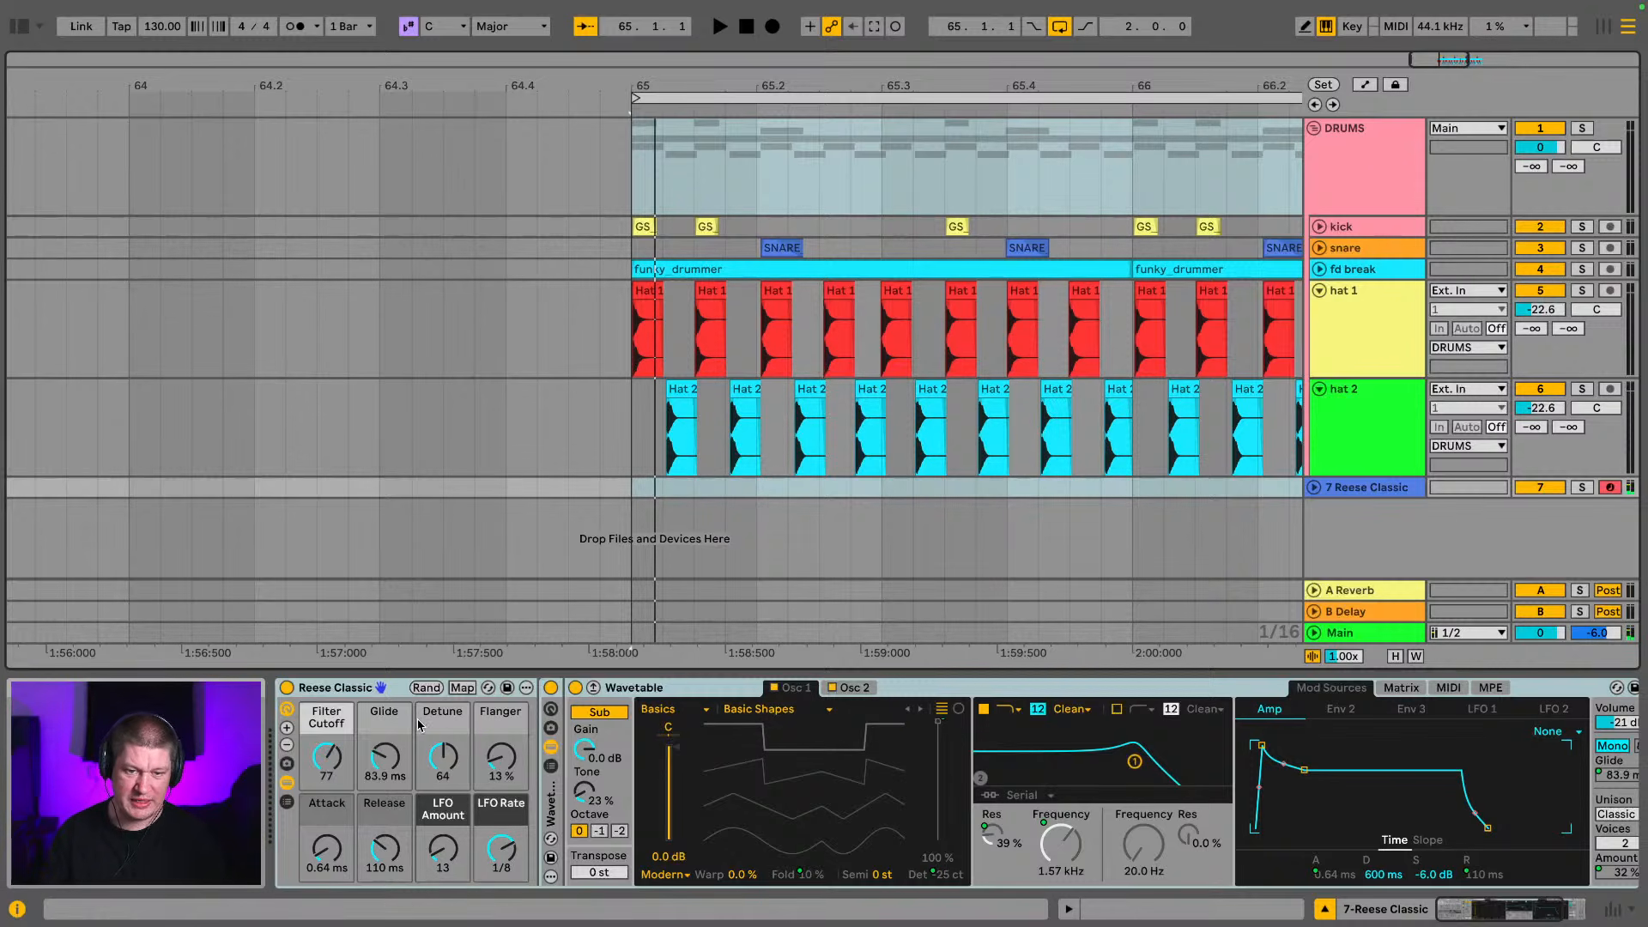
pyautogui.moveTo(379, 761); pyautogui.dragTo(379, 794)
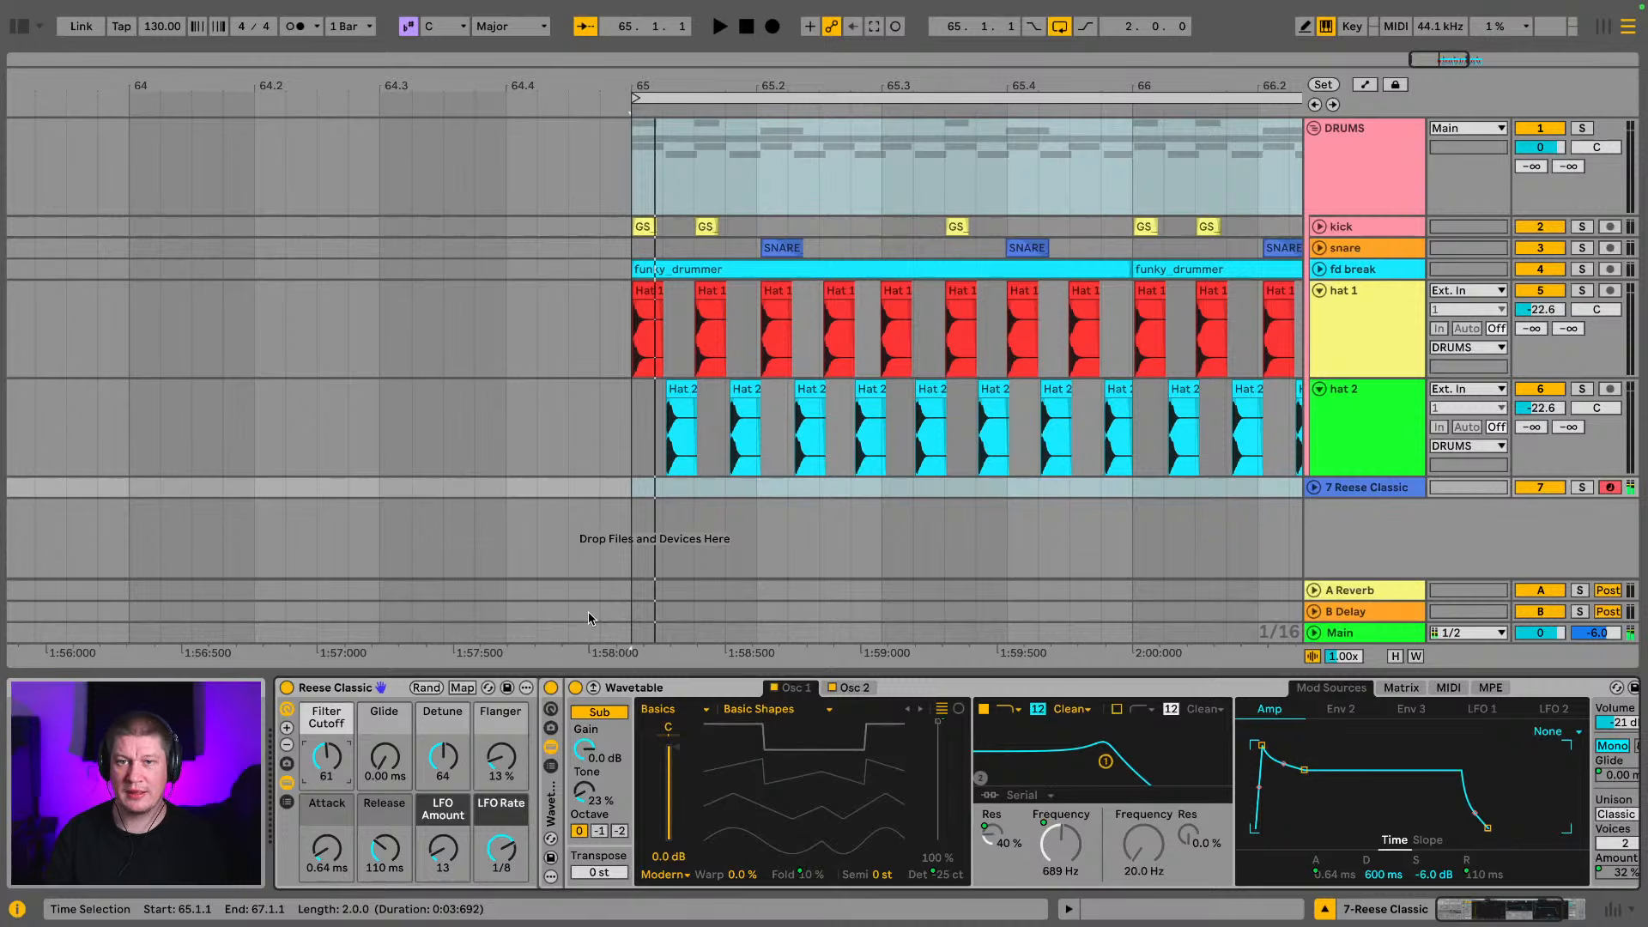
# Record a new Reese bass take over the two bars from bar 65 and play it back
pyautogui.moveTo(833, 17)
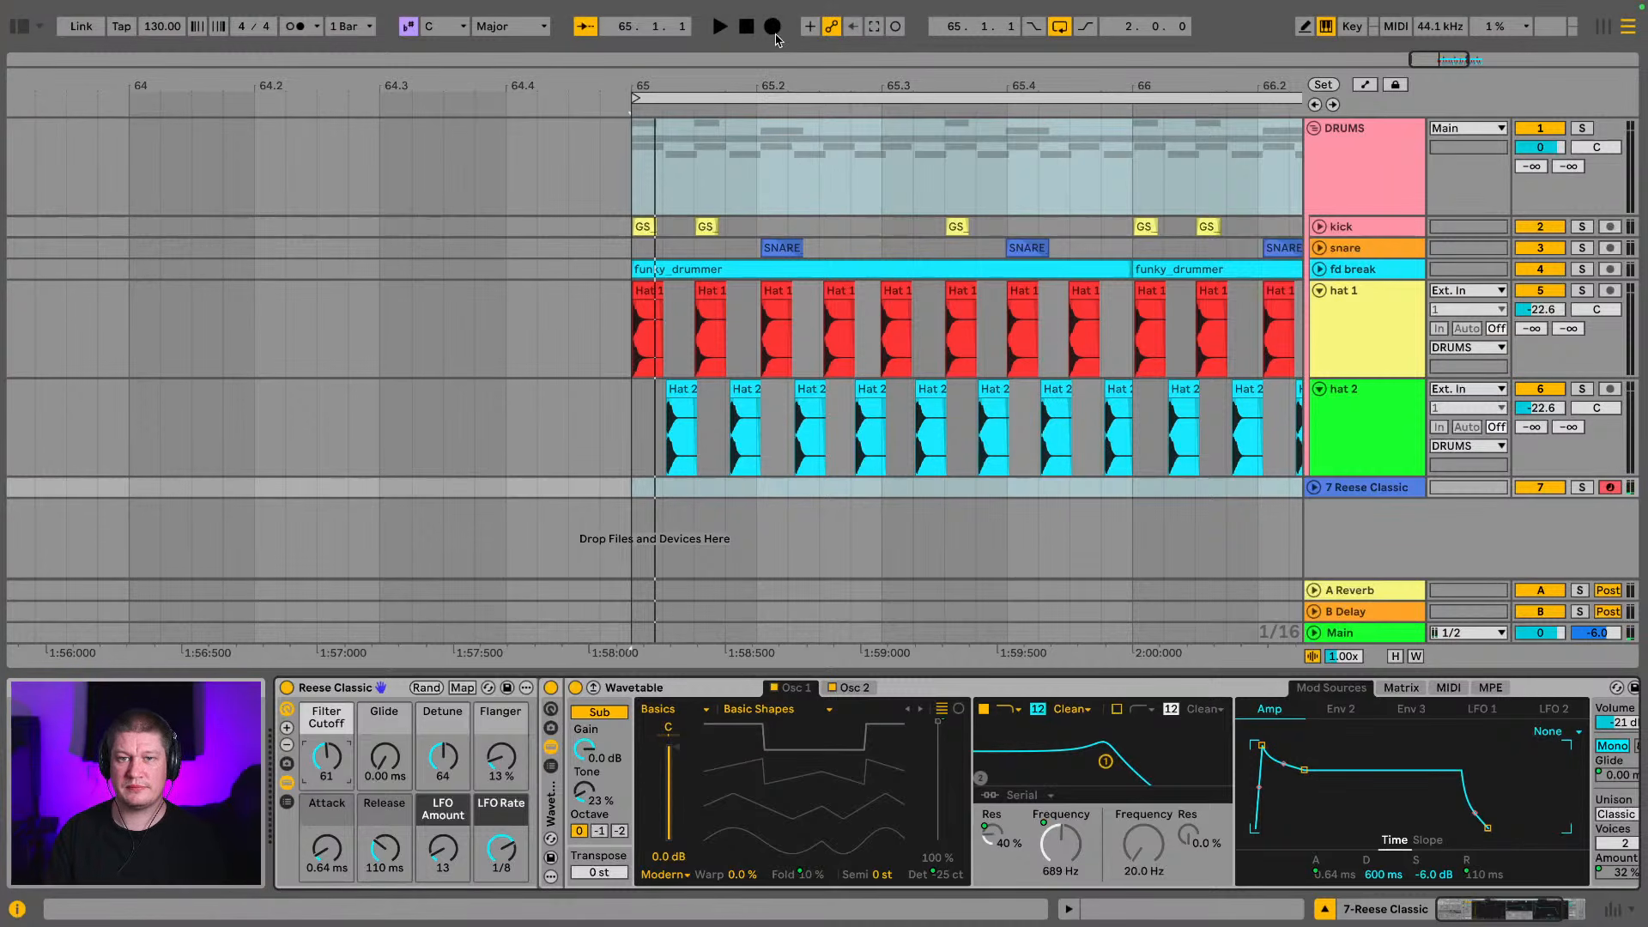
pyautogui.click(775, 31)
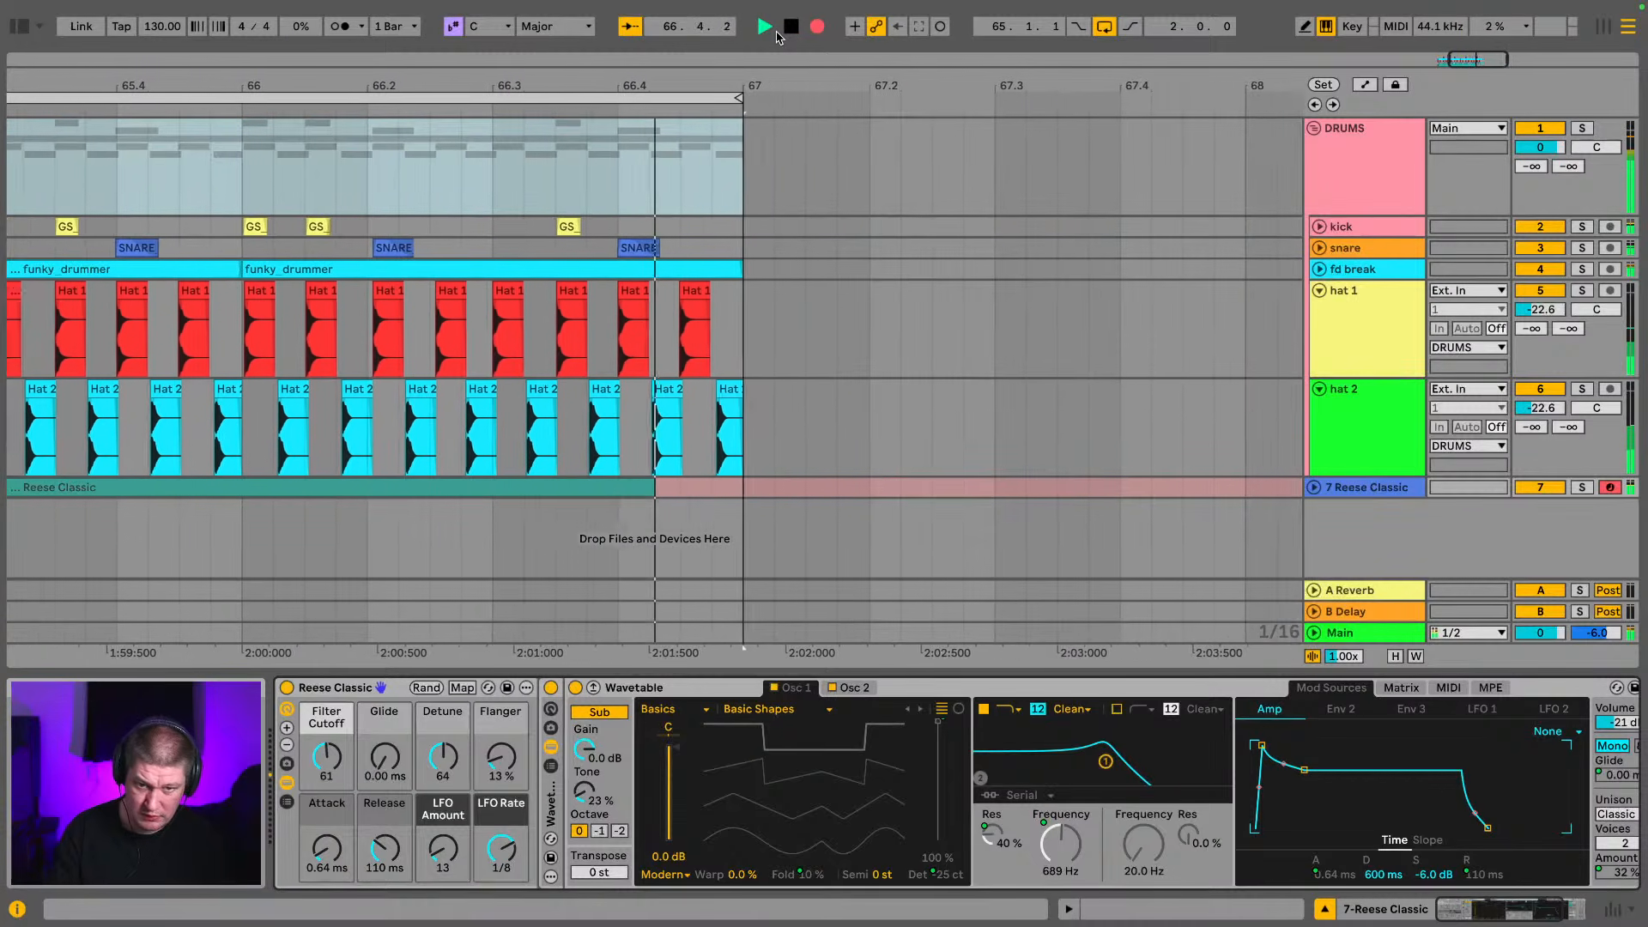
pyautogui.press('space')
pyautogui.press('space')
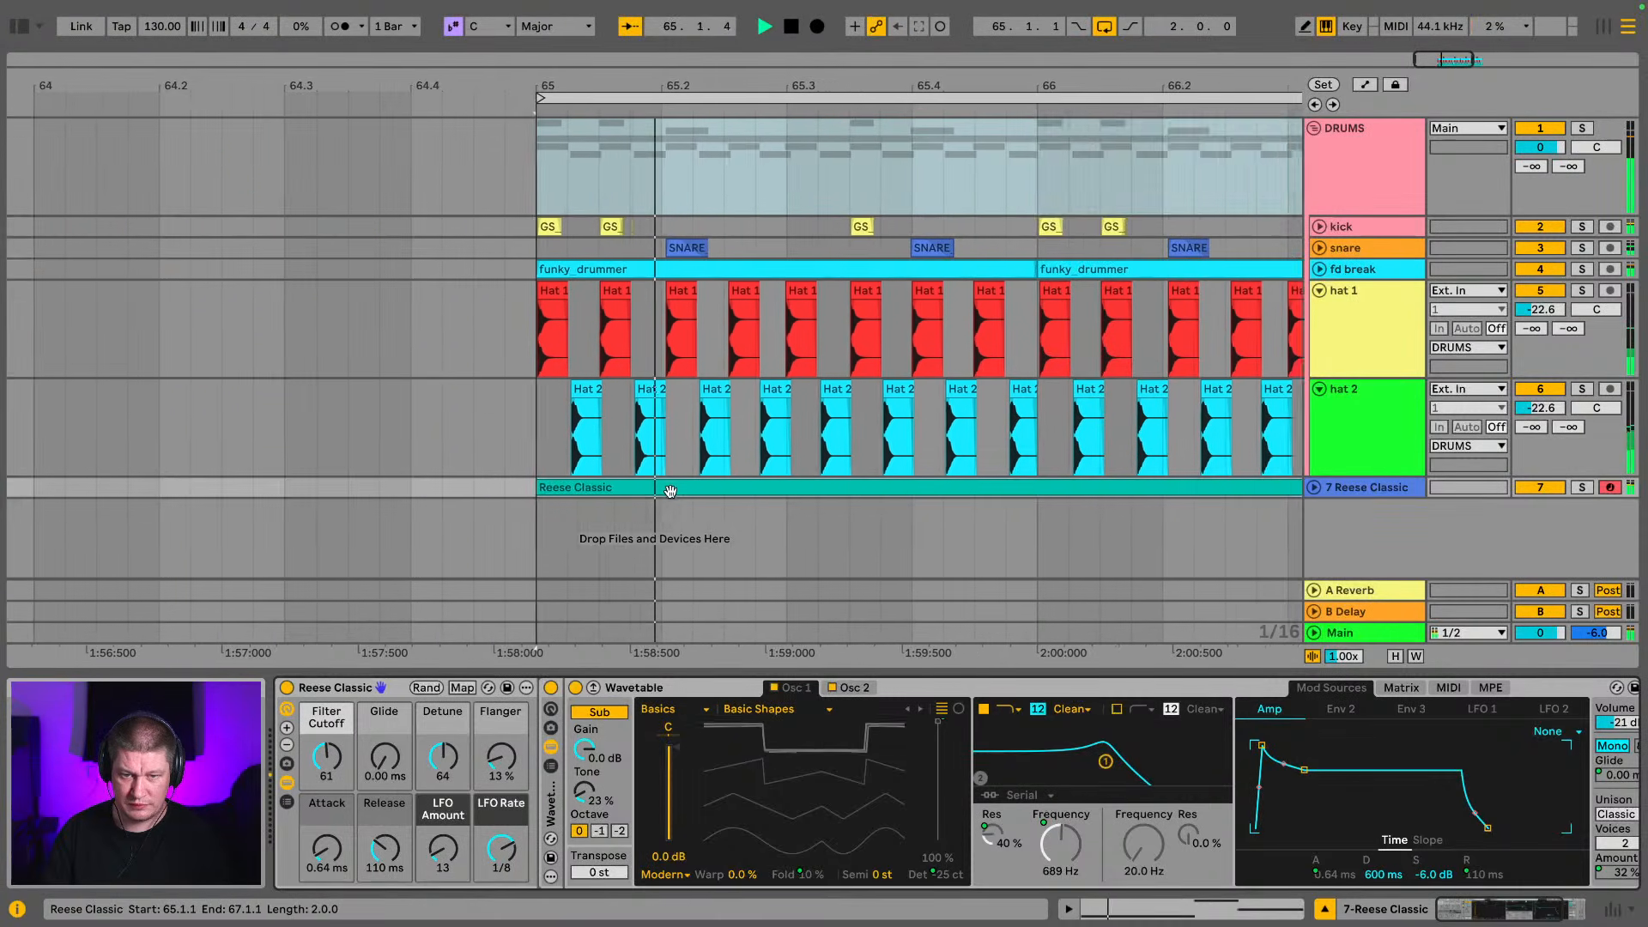
# Open the recorded Reese Classic clip, shift its first F0 note slightly later and trim its end to bar 2
pyautogui.doubleClick(669, 489)
pyautogui.press('space')
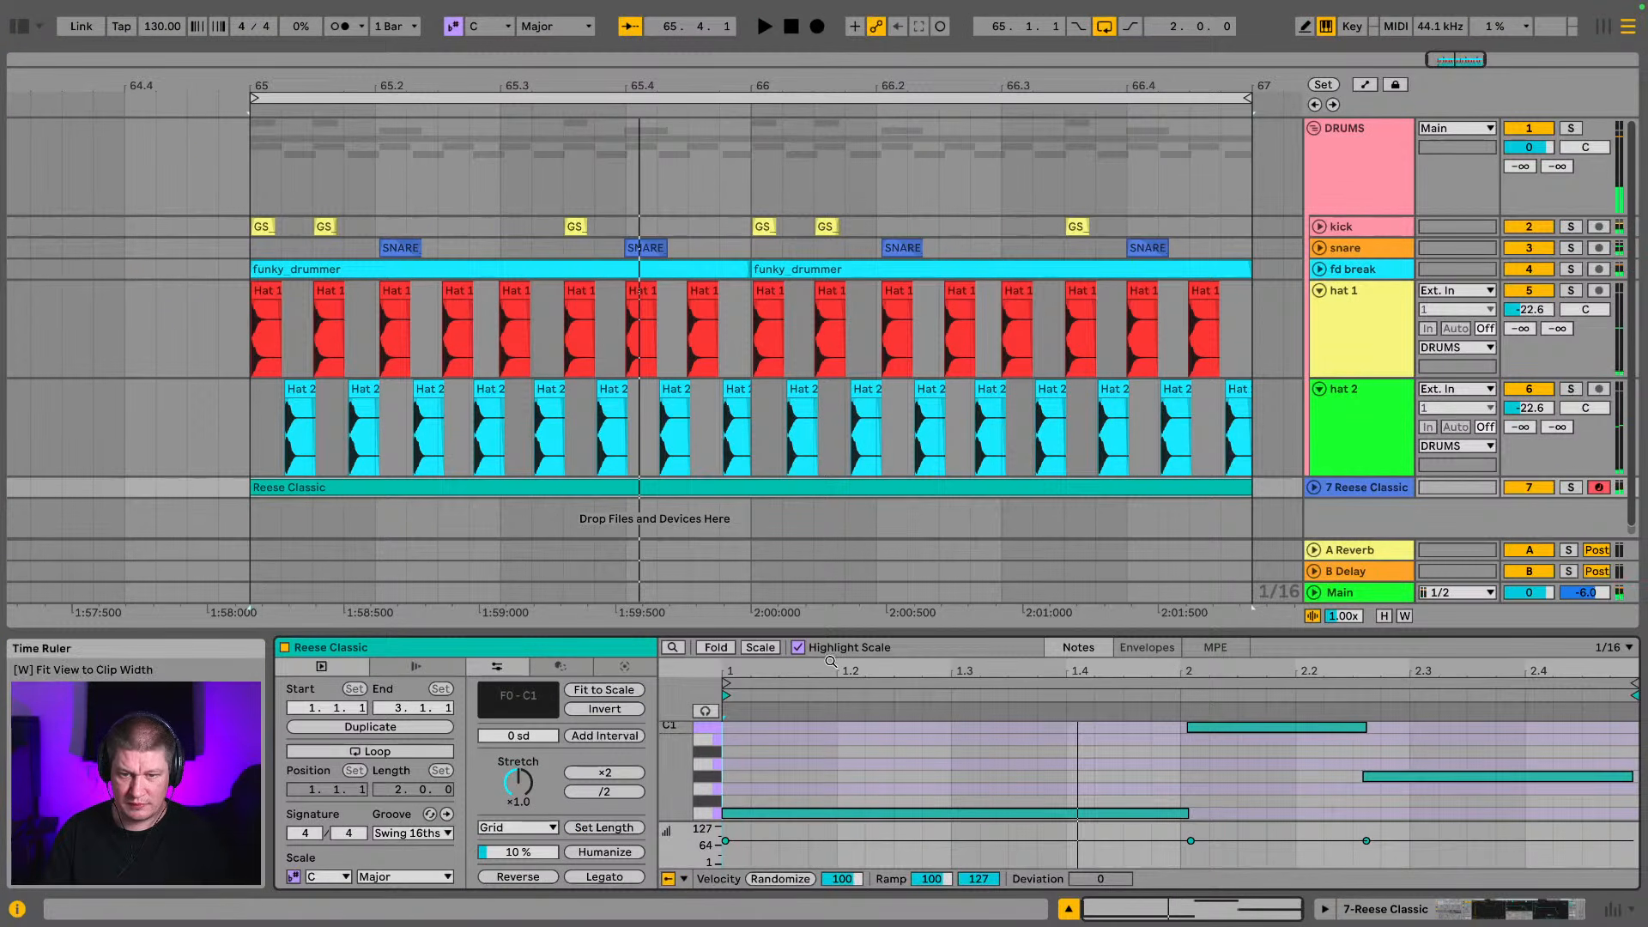
pyautogui.moveTo(850, 631); pyautogui.dragTo(846, 240)
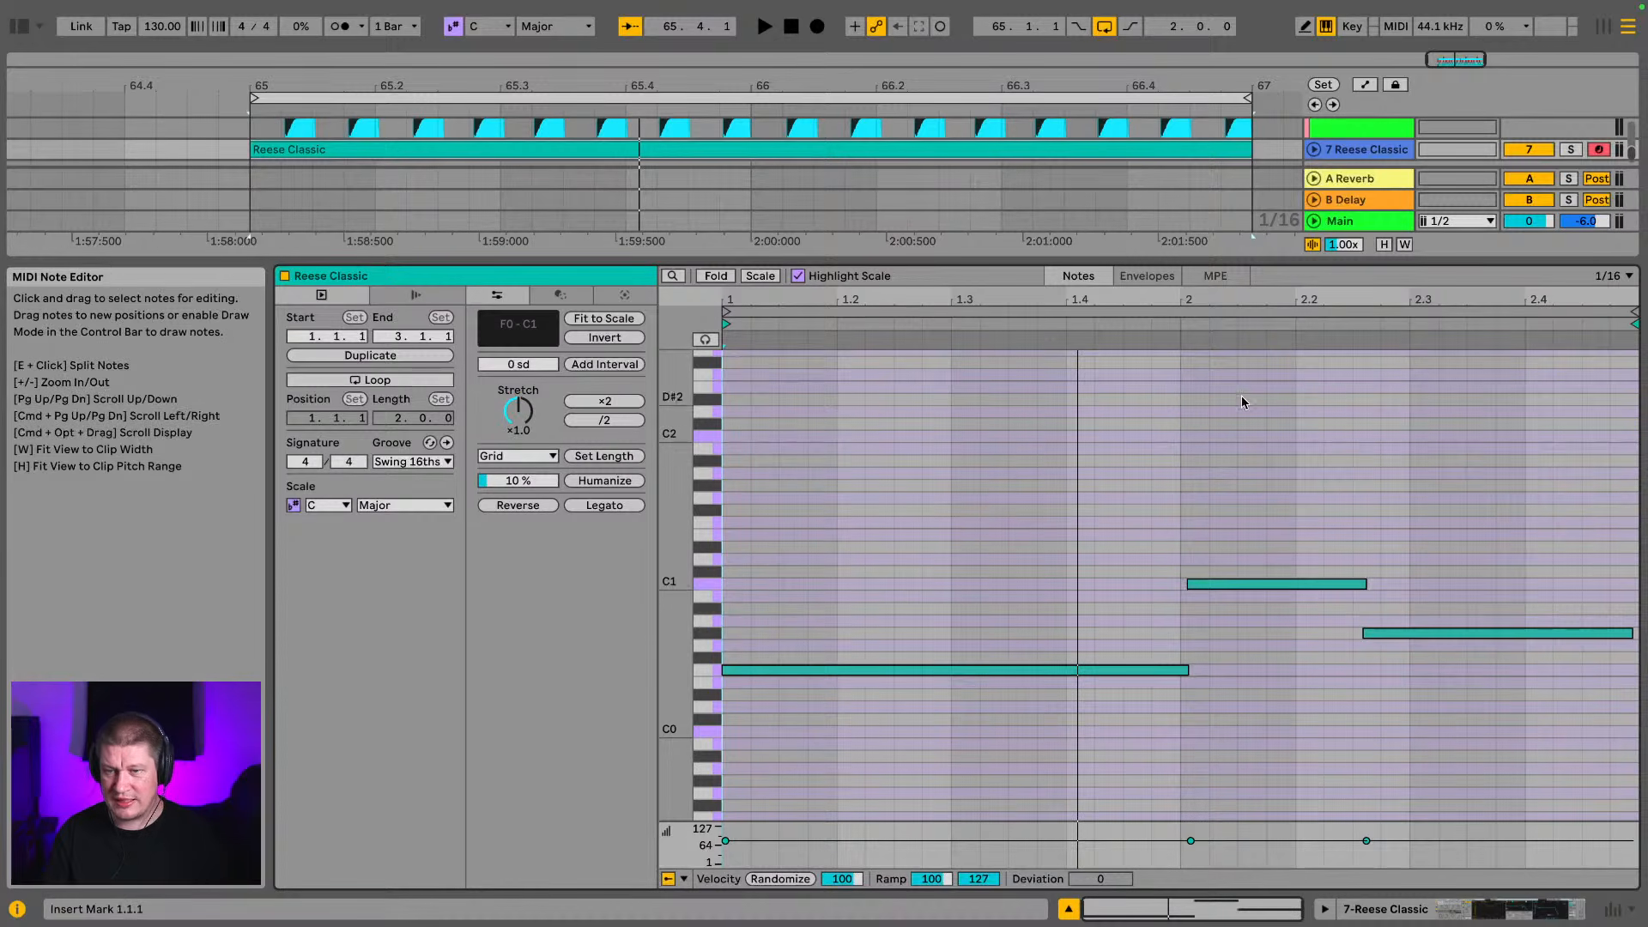
pyautogui.moveTo(1445, 299); pyautogui.dragTo(1505, 344)
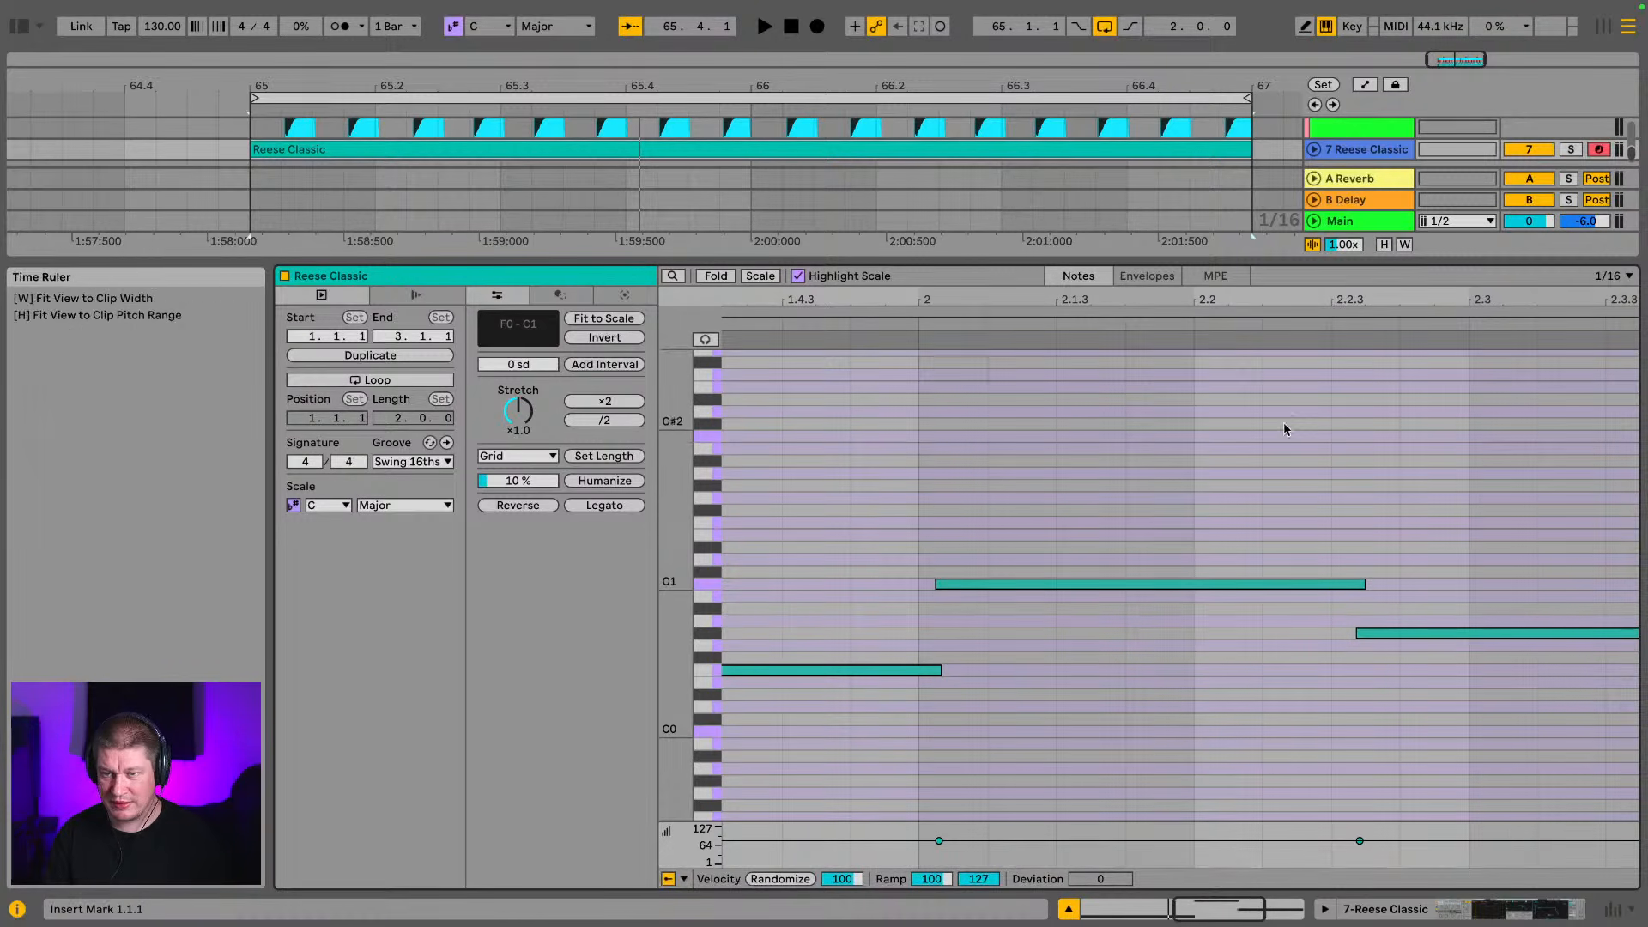
pyautogui.moveTo(784, 298); pyautogui.dragTo(783, 206)
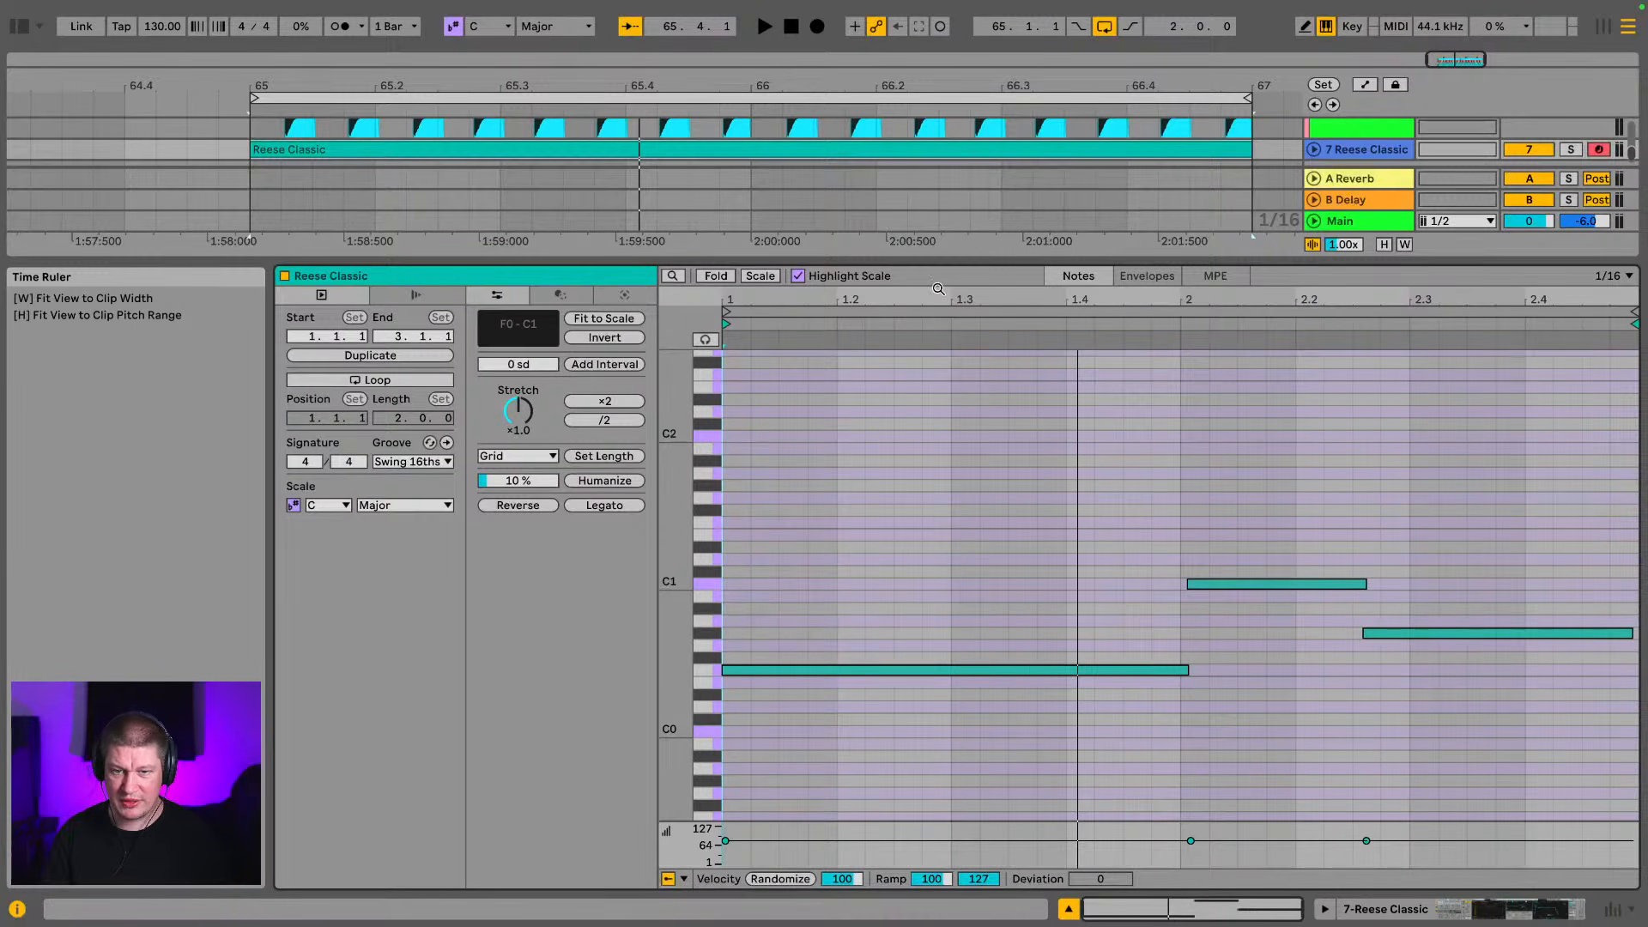
pyautogui.moveTo(740, 315); pyautogui.dragTo(863, 678)
pyautogui.click(820, 671)
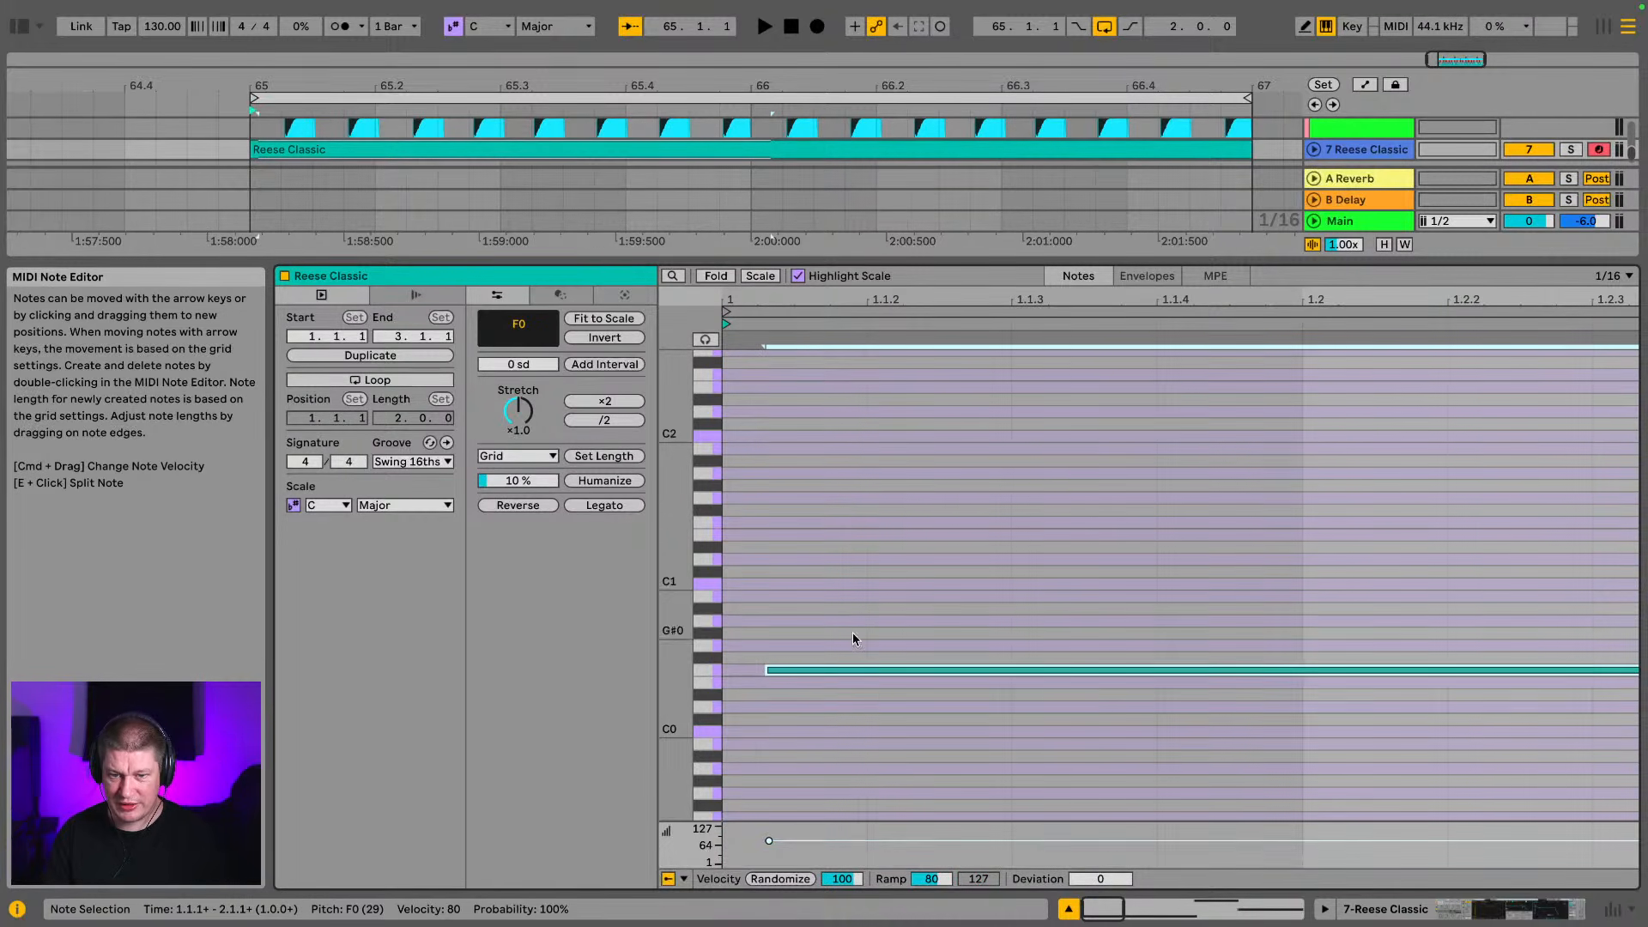
pyautogui.moveTo(807, 310); pyautogui.dragTo(747, 214)
pyautogui.moveTo(747, 307); pyautogui.dragTo(760, 302)
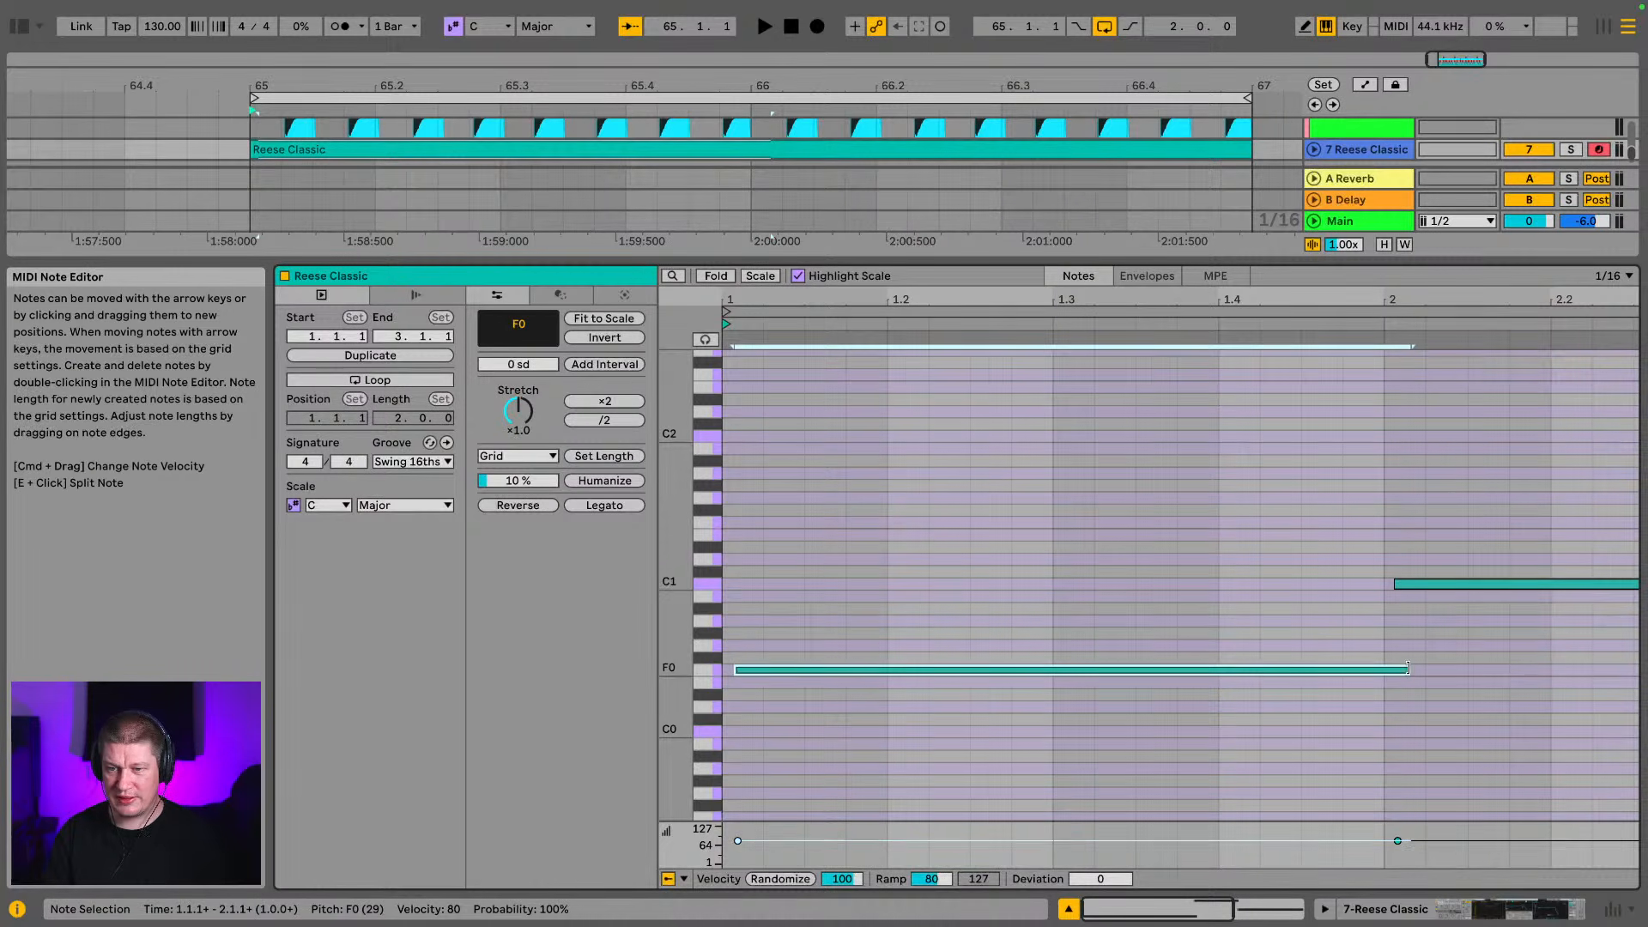
pyautogui.moveTo(1408, 669); pyautogui.dragTo(1384, 669)
pyautogui.press('space')
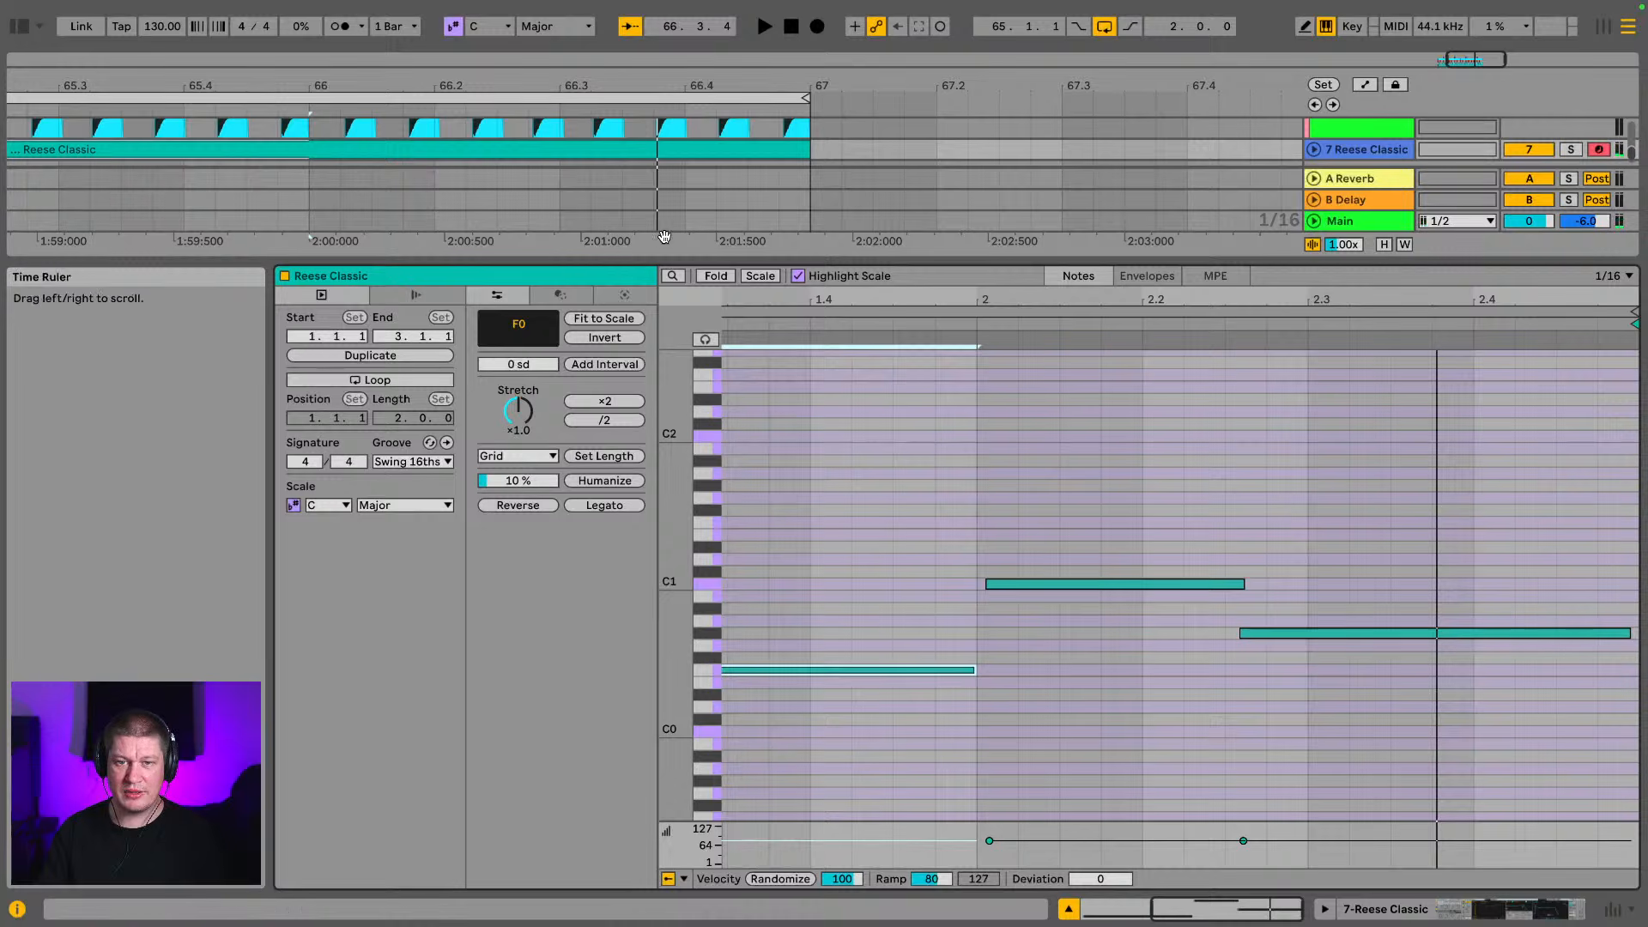
# Duplicate all drum and bass clips from bars 65–66 into bars 67–68 and extend the arrangement loop to four bars
pyautogui.moveTo(658, 260); pyautogui.dragTo(659, 859)
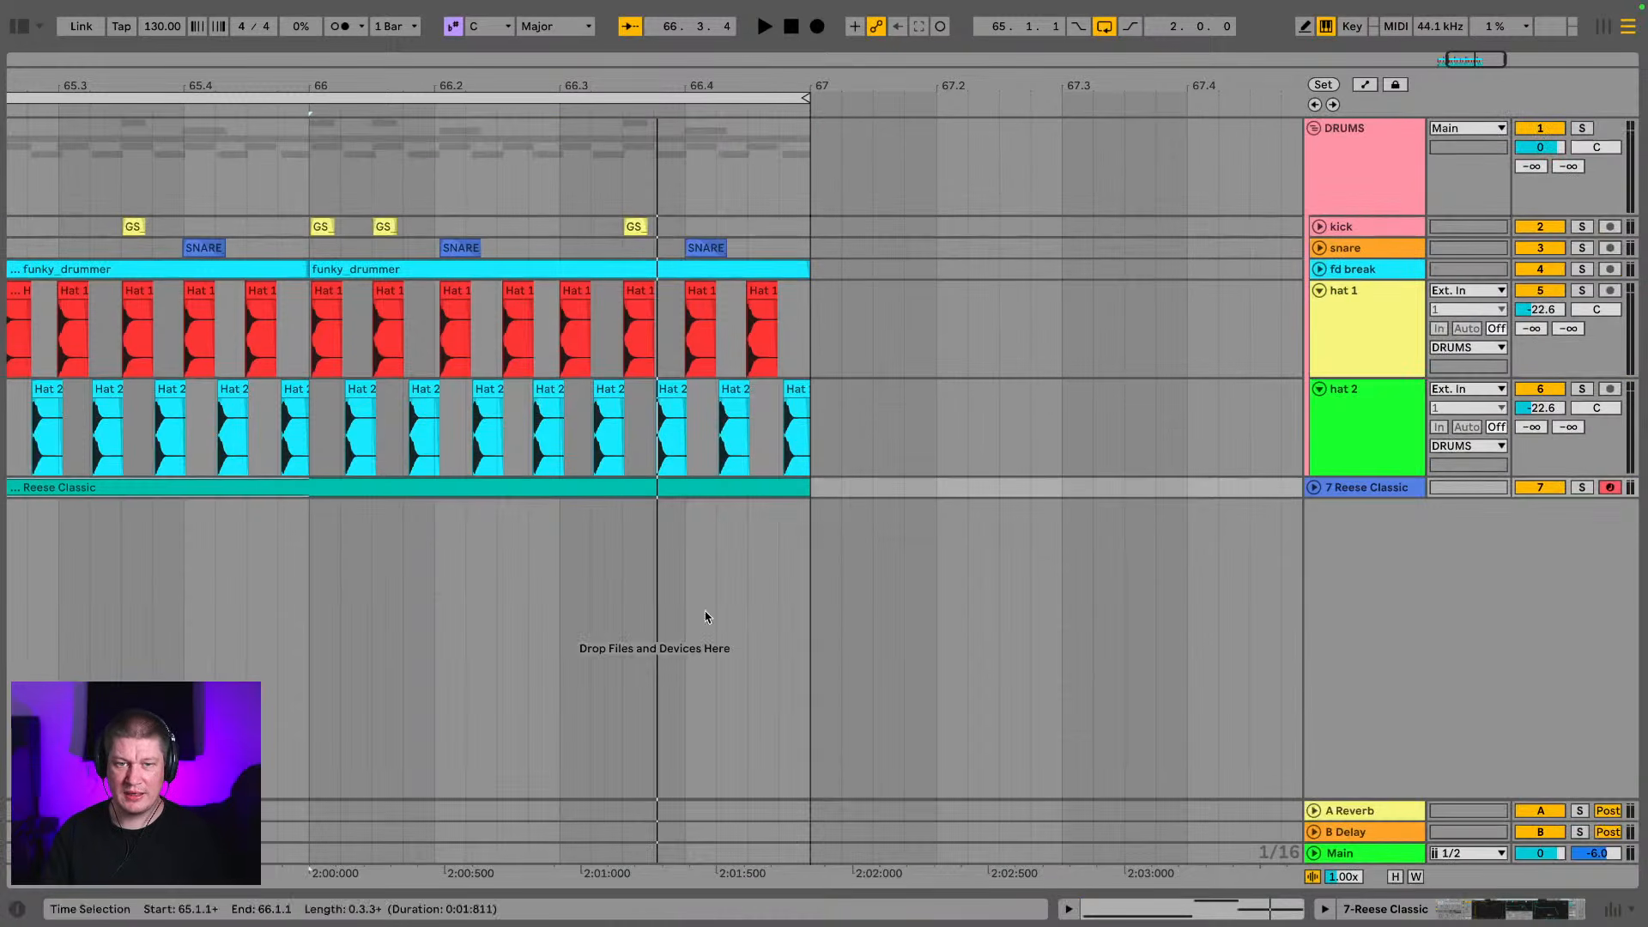
pyautogui.moveTo(520, 91)
pyautogui.mouseDown()
pyautogui.moveTo(574, 43)
pyautogui.moveTo(558, 34)
pyautogui.moveTo(593, 36)
pyautogui.moveTo(549, 97)
pyautogui.mouseUp()
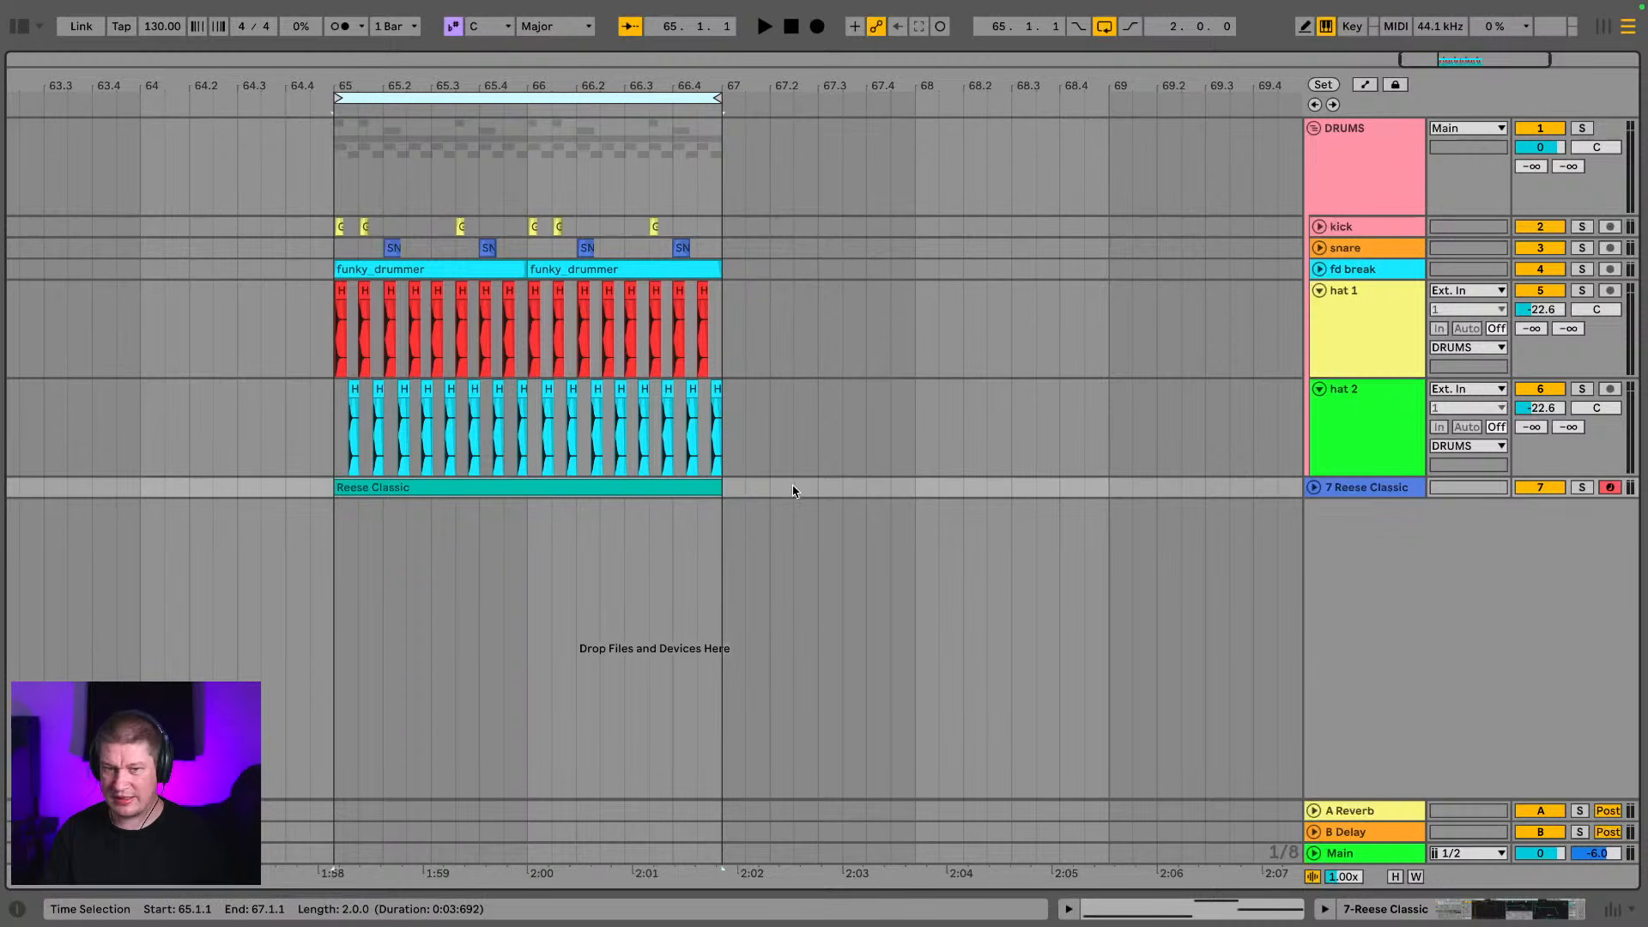
pyautogui.moveTo(728, 498)
pyautogui.mouseDown()
pyautogui.moveTo(394, 279)
pyautogui.moveTo(314, 153)
pyautogui.moveTo(335, 145)
pyautogui.moveTo(387, 254)
pyautogui.moveTo(727, 513)
pyautogui.mouseUp()
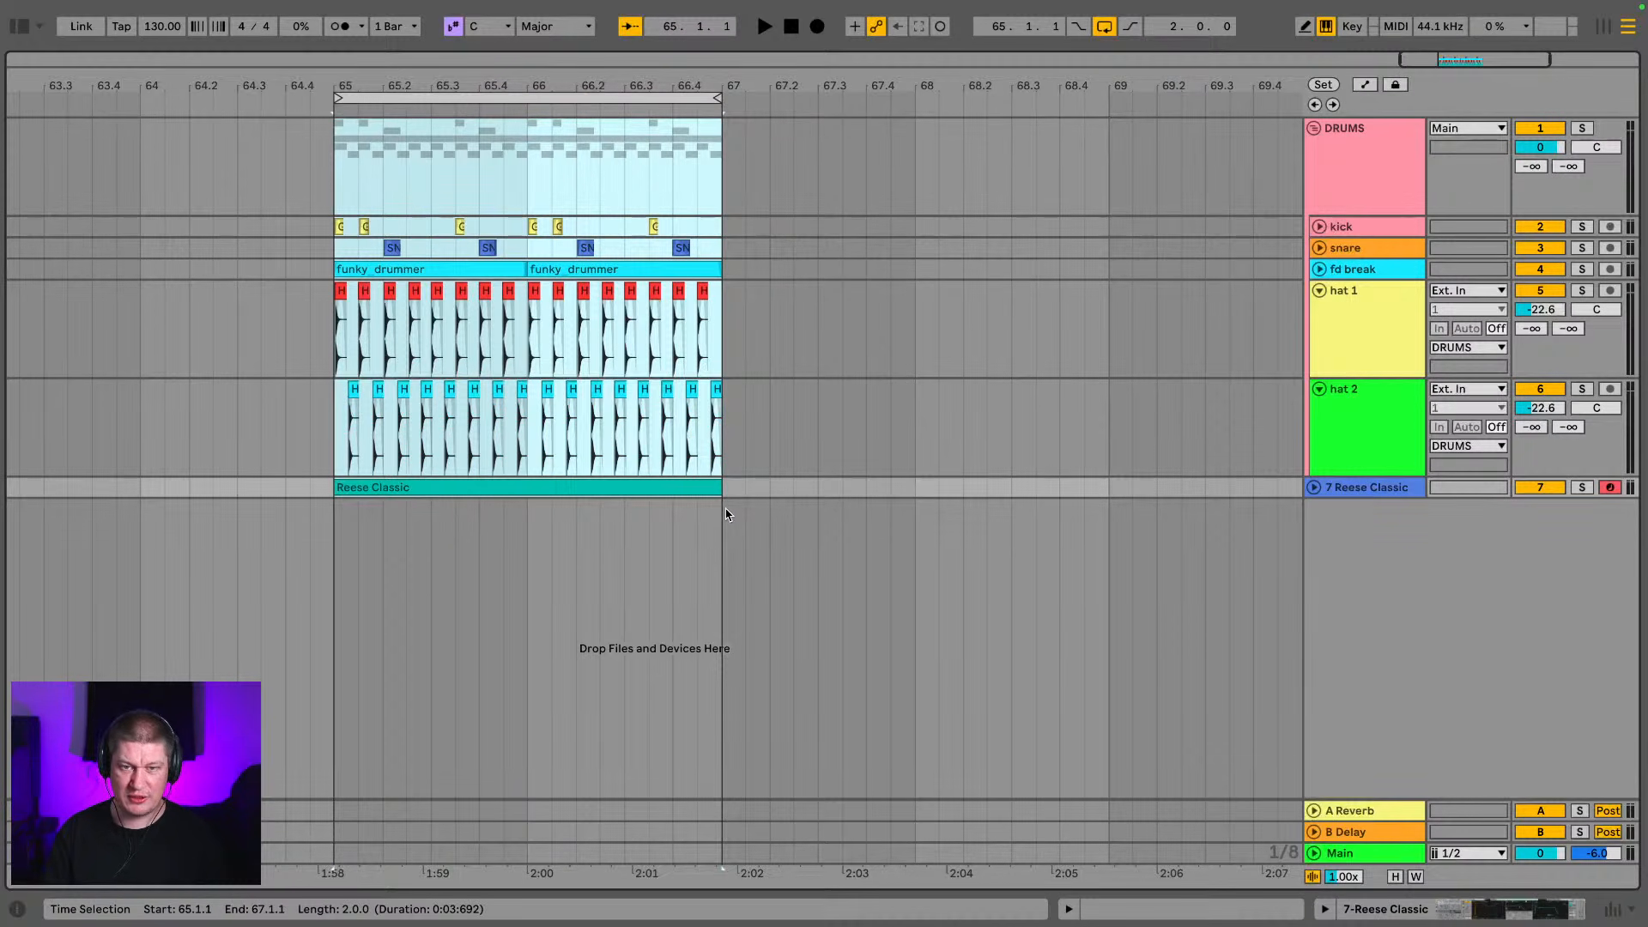
pyautogui.hotkey('ctrl', 'd')
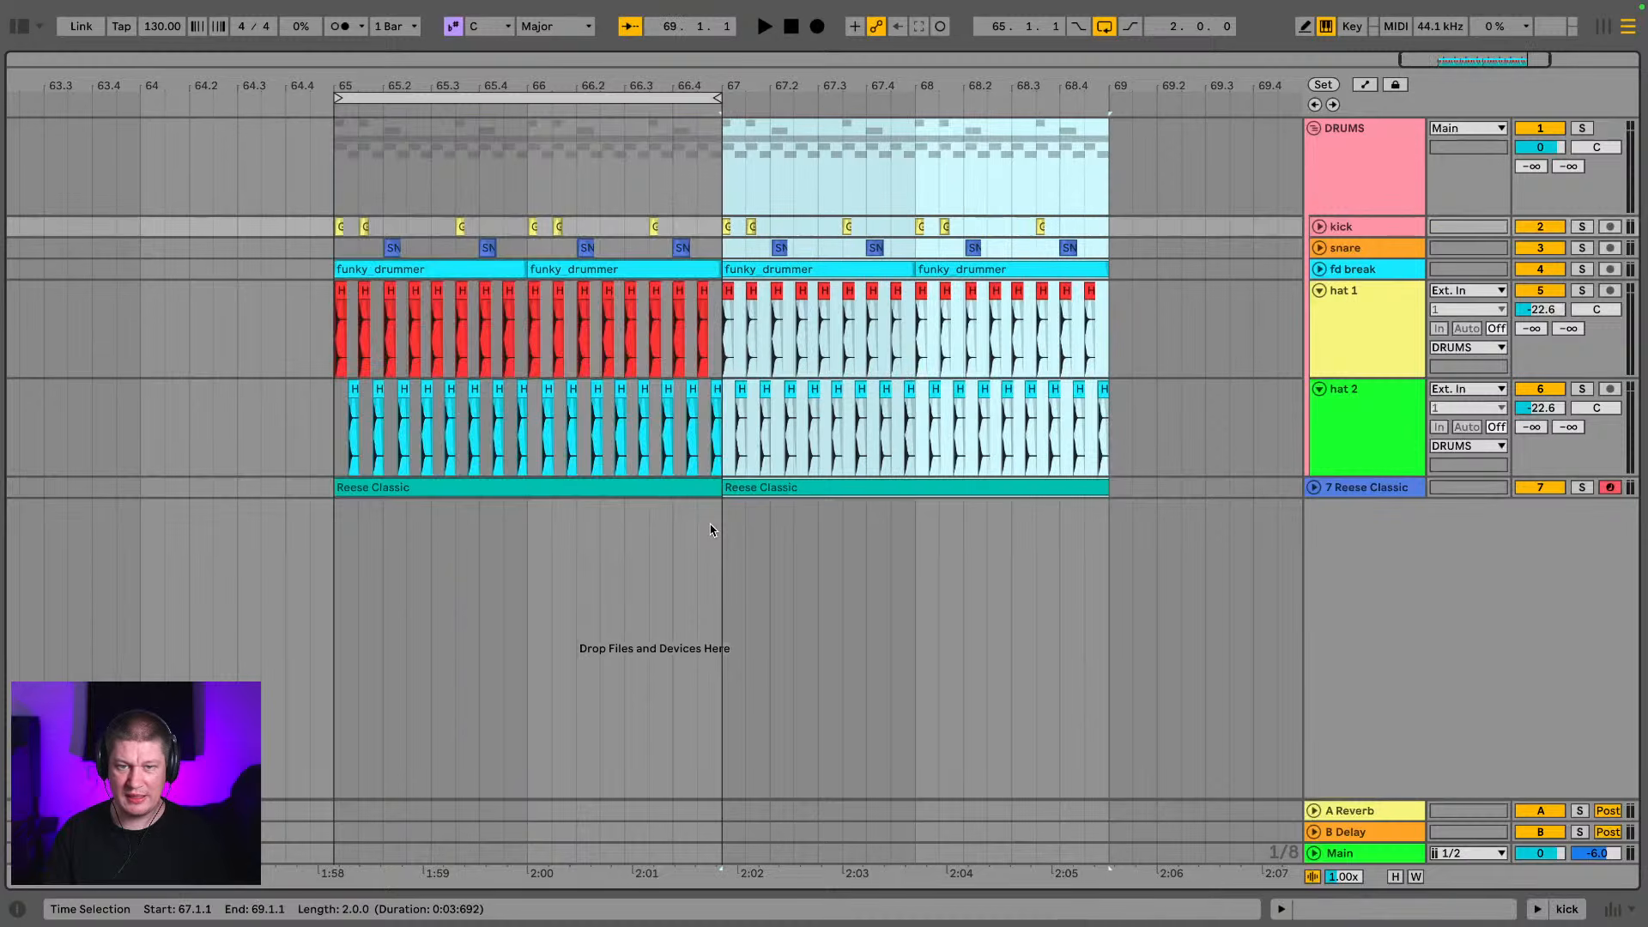
pyautogui.moveTo(717, 92); pyautogui.dragTo(1096, 115)
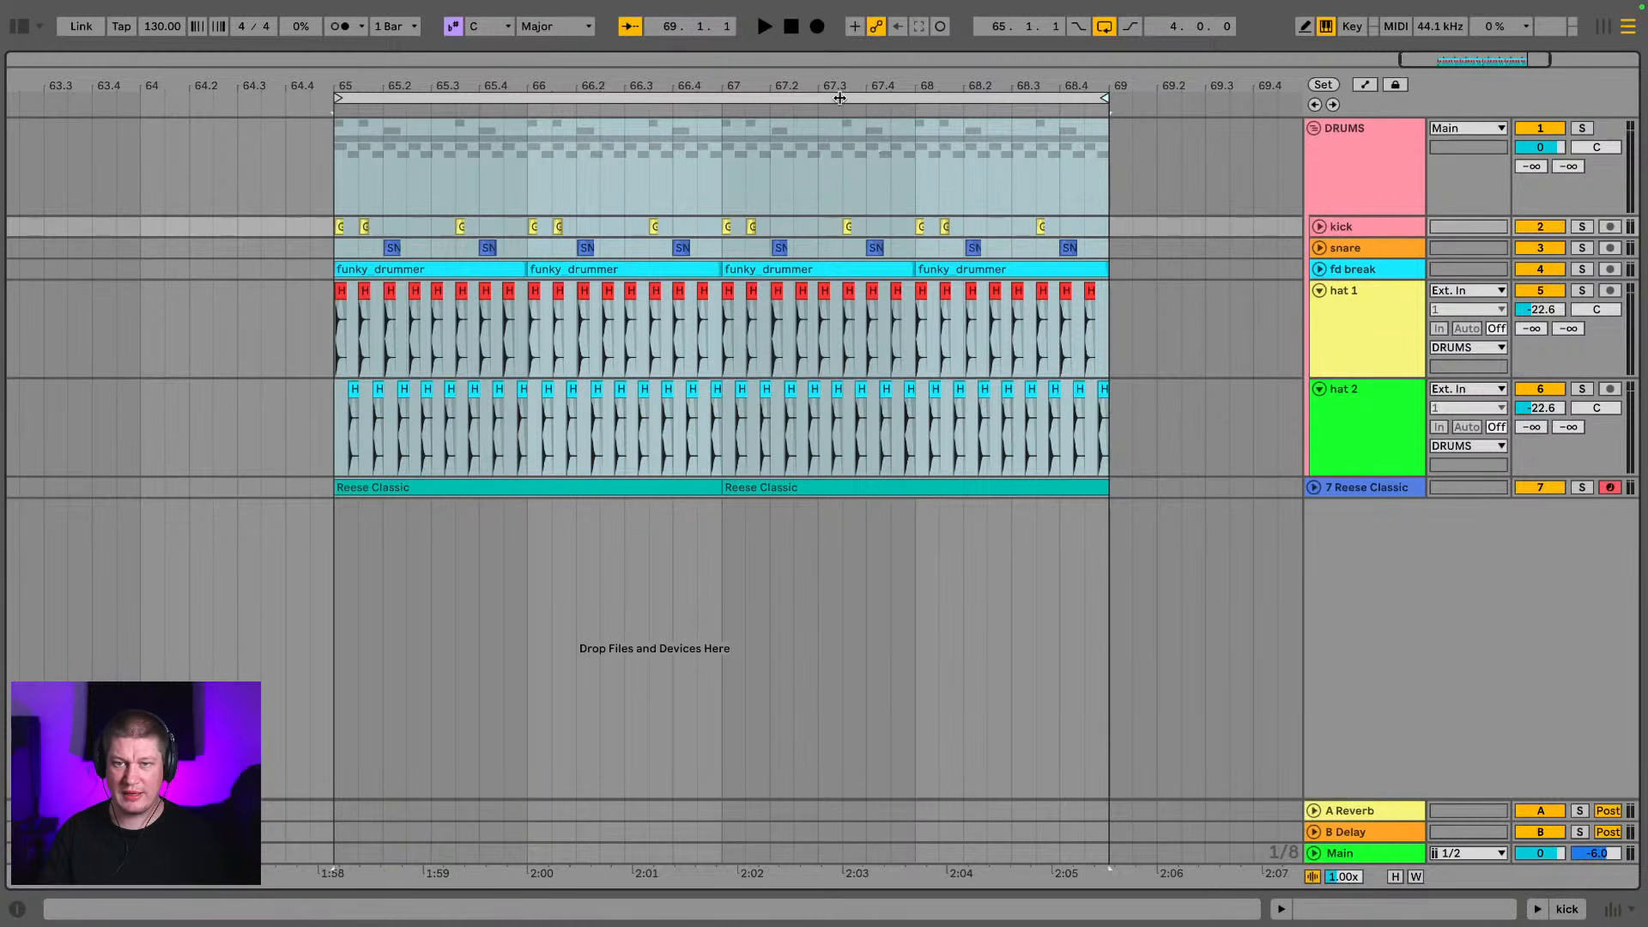
# Consolidate the two Reese Classic clips into one four-bar clip and open it in an enlarged note editor
pyautogui.moveTo(837, 84)
pyautogui.mouseDown()
pyautogui.moveTo(839, 34)
pyautogui.moveTo(751, 48)
pyautogui.moveTo(821, 66)
pyautogui.mouseUp()
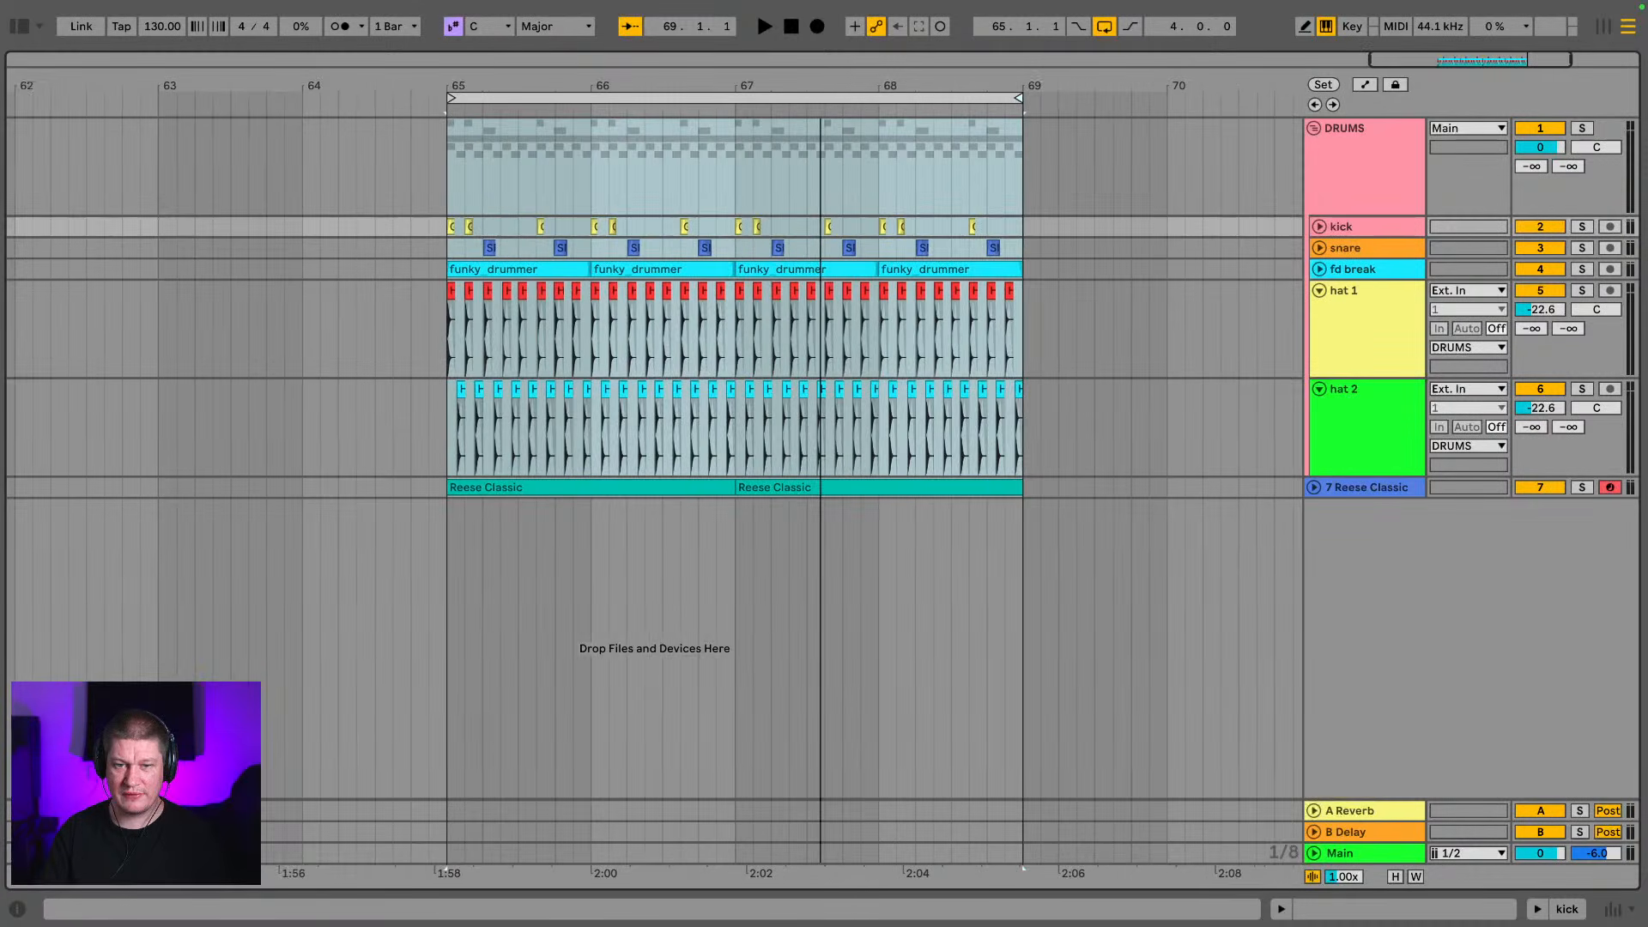
pyautogui.click(778, 490)
pyautogui.click(695, 492)
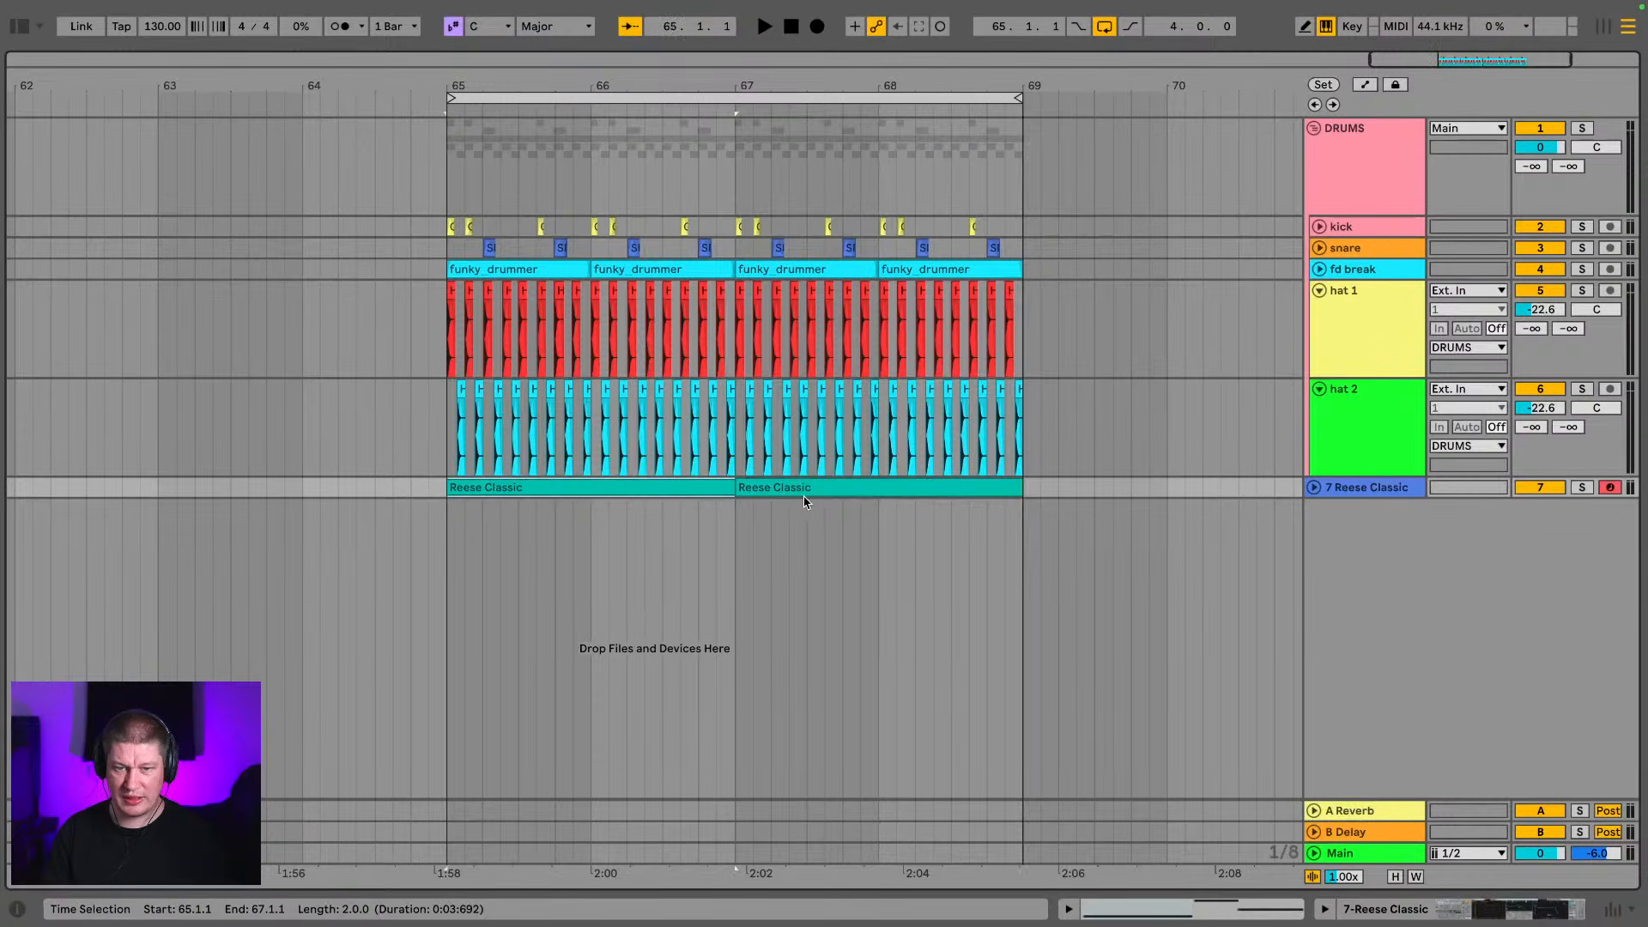
pyautogui.keyDown('shift'); pyautogui.click(810, 491); pyautogui.keyUp('shift')
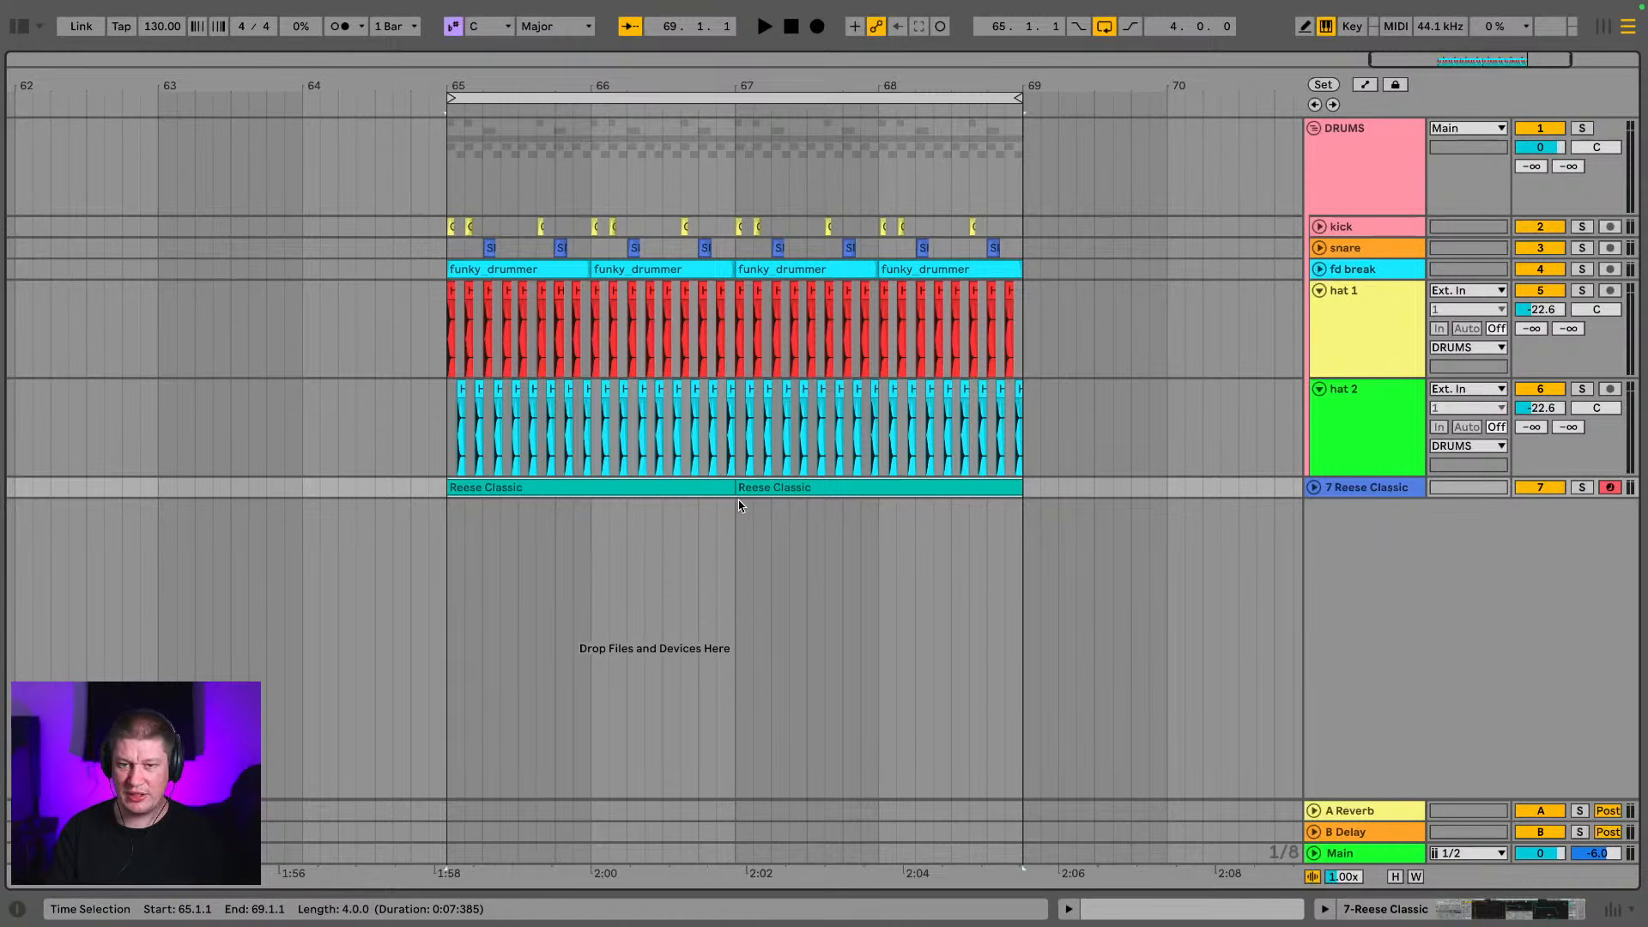
pyautogui.doubleClick(877, 488)
pyautogui.moveTo(900, 633); pyautogui.dragTo(899, 280)
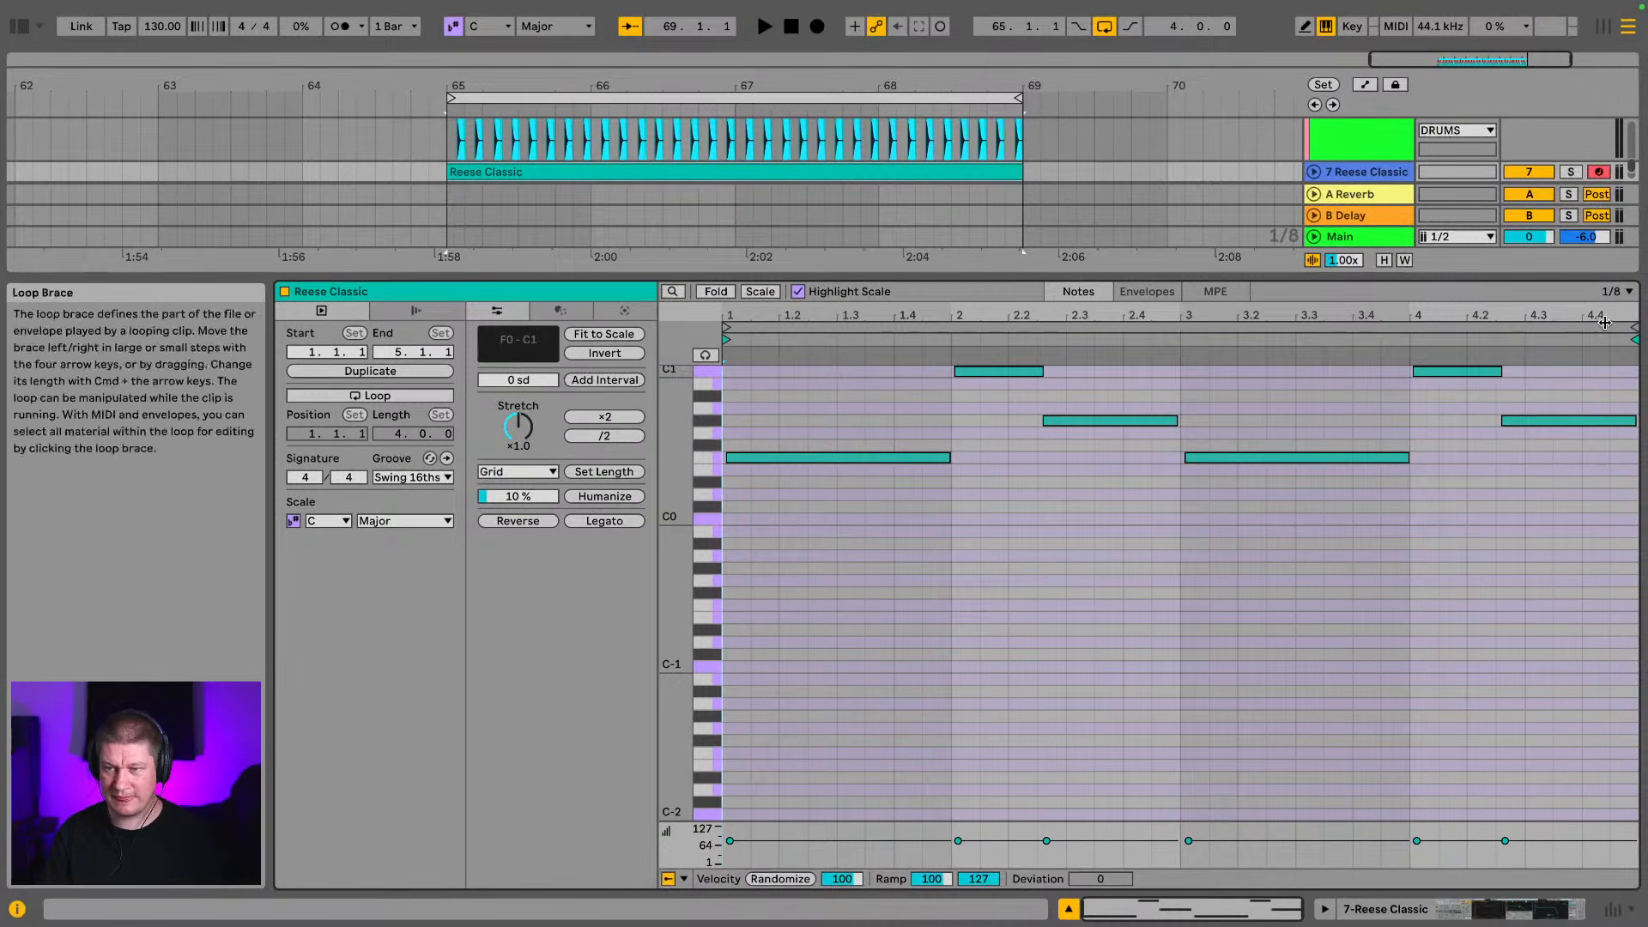
# Shorten the final G#0 note to end at 4.4 and turn on note preview in the editor
pyautogui.moveTo(1607, 317); pyautogui.dragTo(1523, 388)
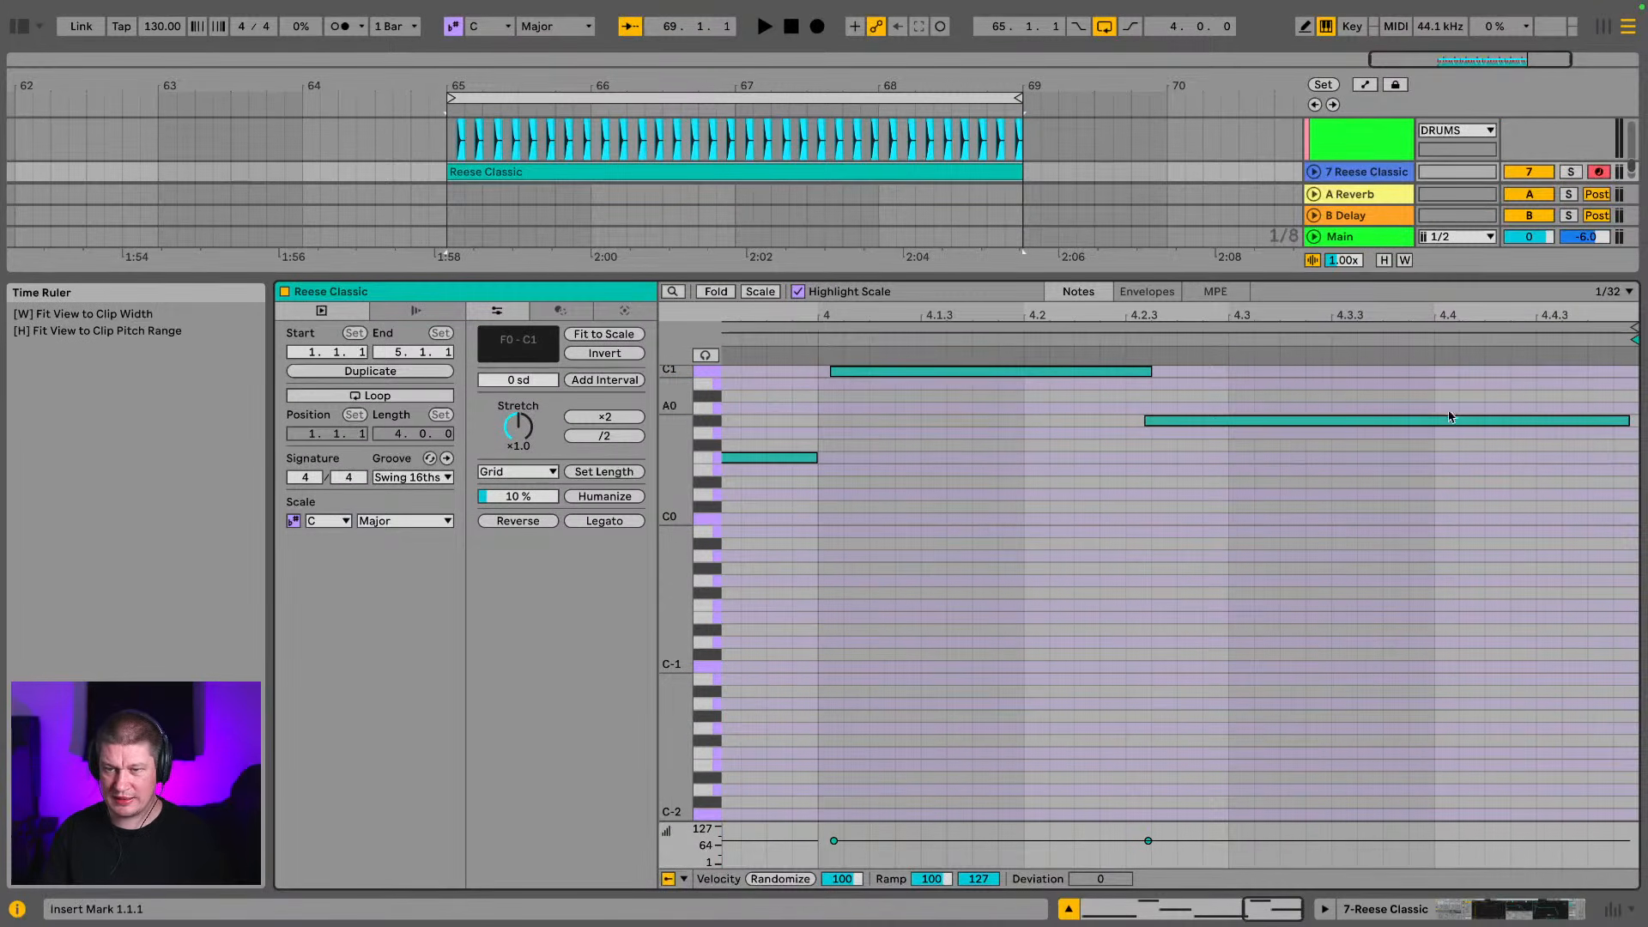
pyautogui.moveTo(1628, 420); pyautogui.dragTo(1425, 425)
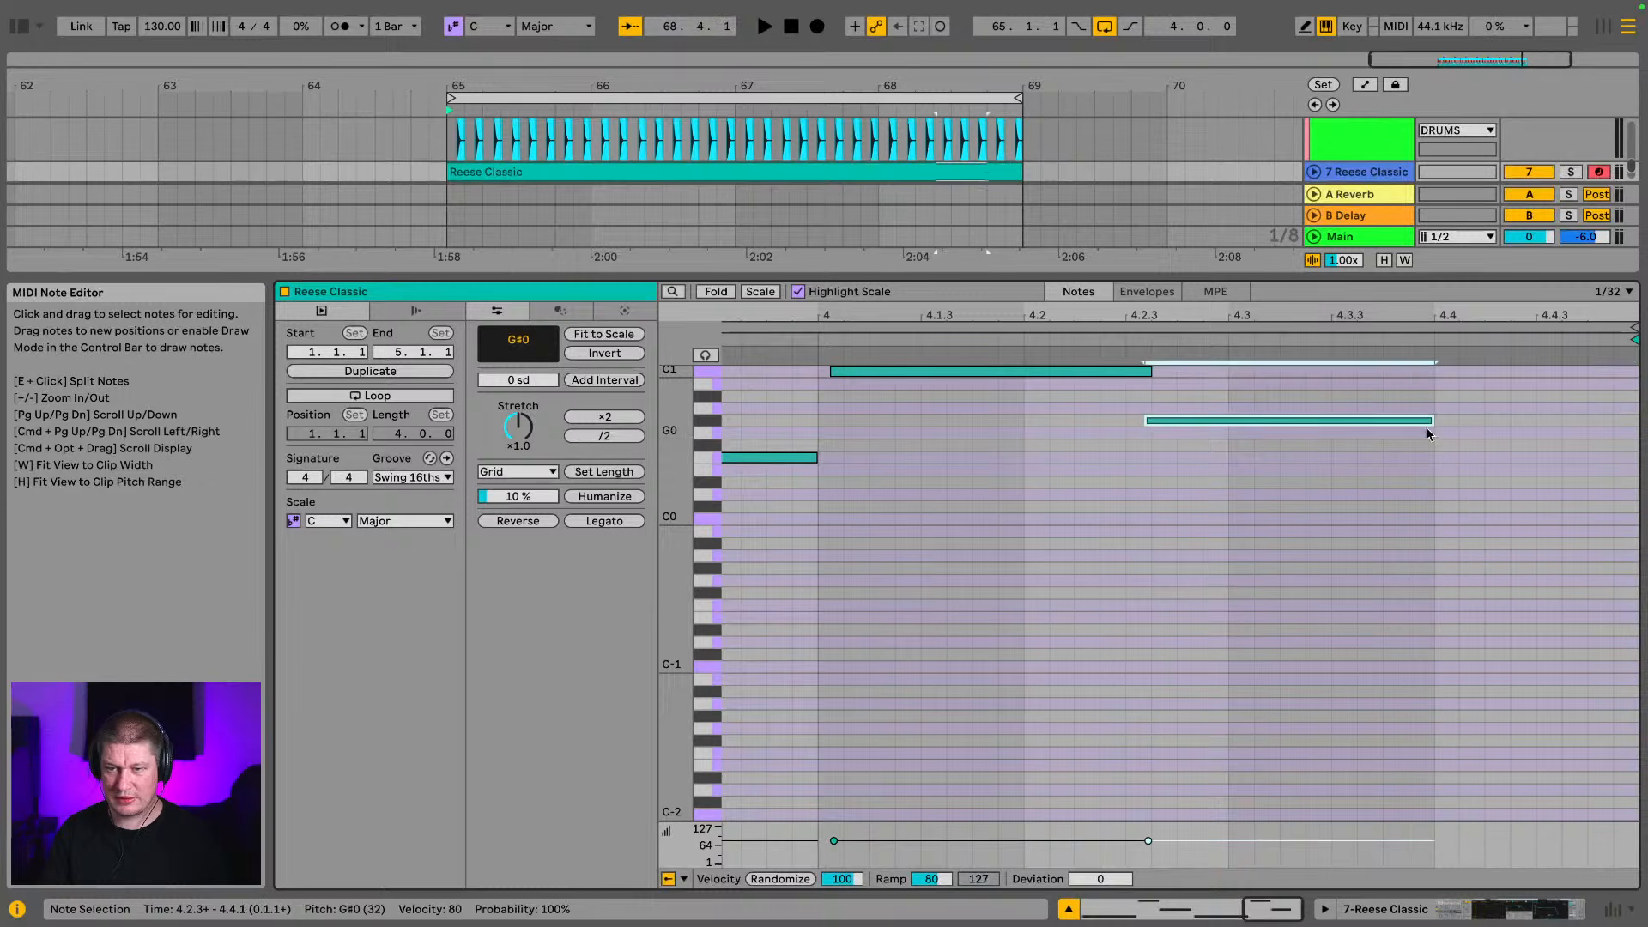
pyautogui.click(705, 355)
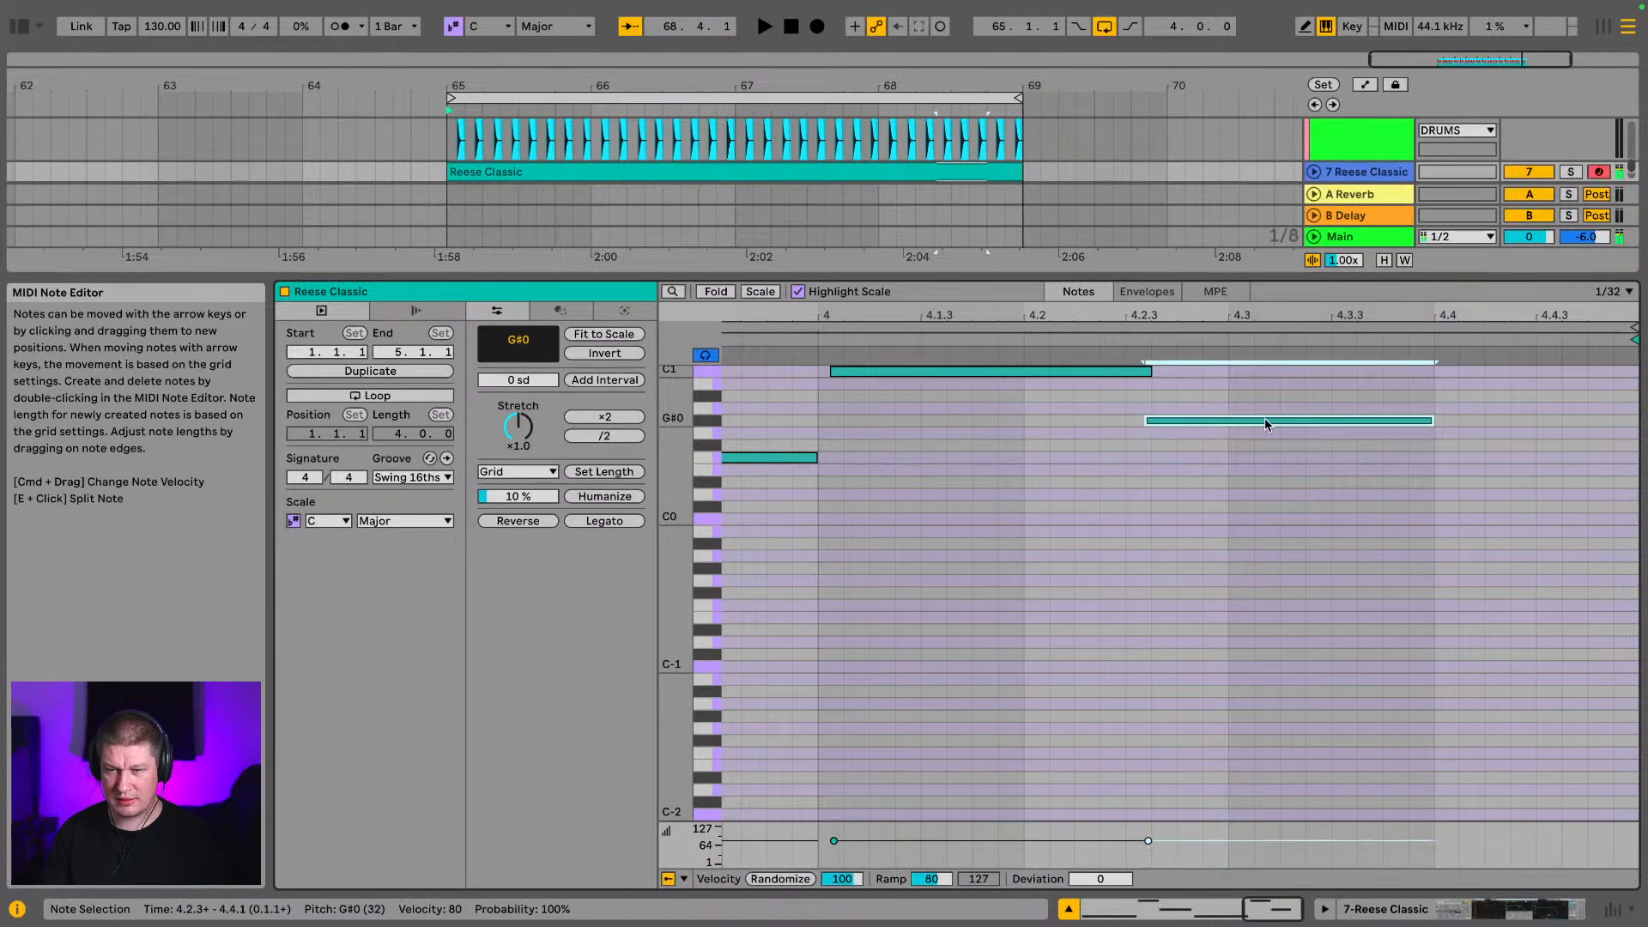
# Duplicate the shortened G#0 note to 4.4, transpose the copy up to F1 and play the loop
pyautogui.press('super+d')
pyautogui.press('Up')
pyautogui.press('Up')
pyautogui.press('Up')
pyautogui.press('Up')
pyautogui.press('Up')
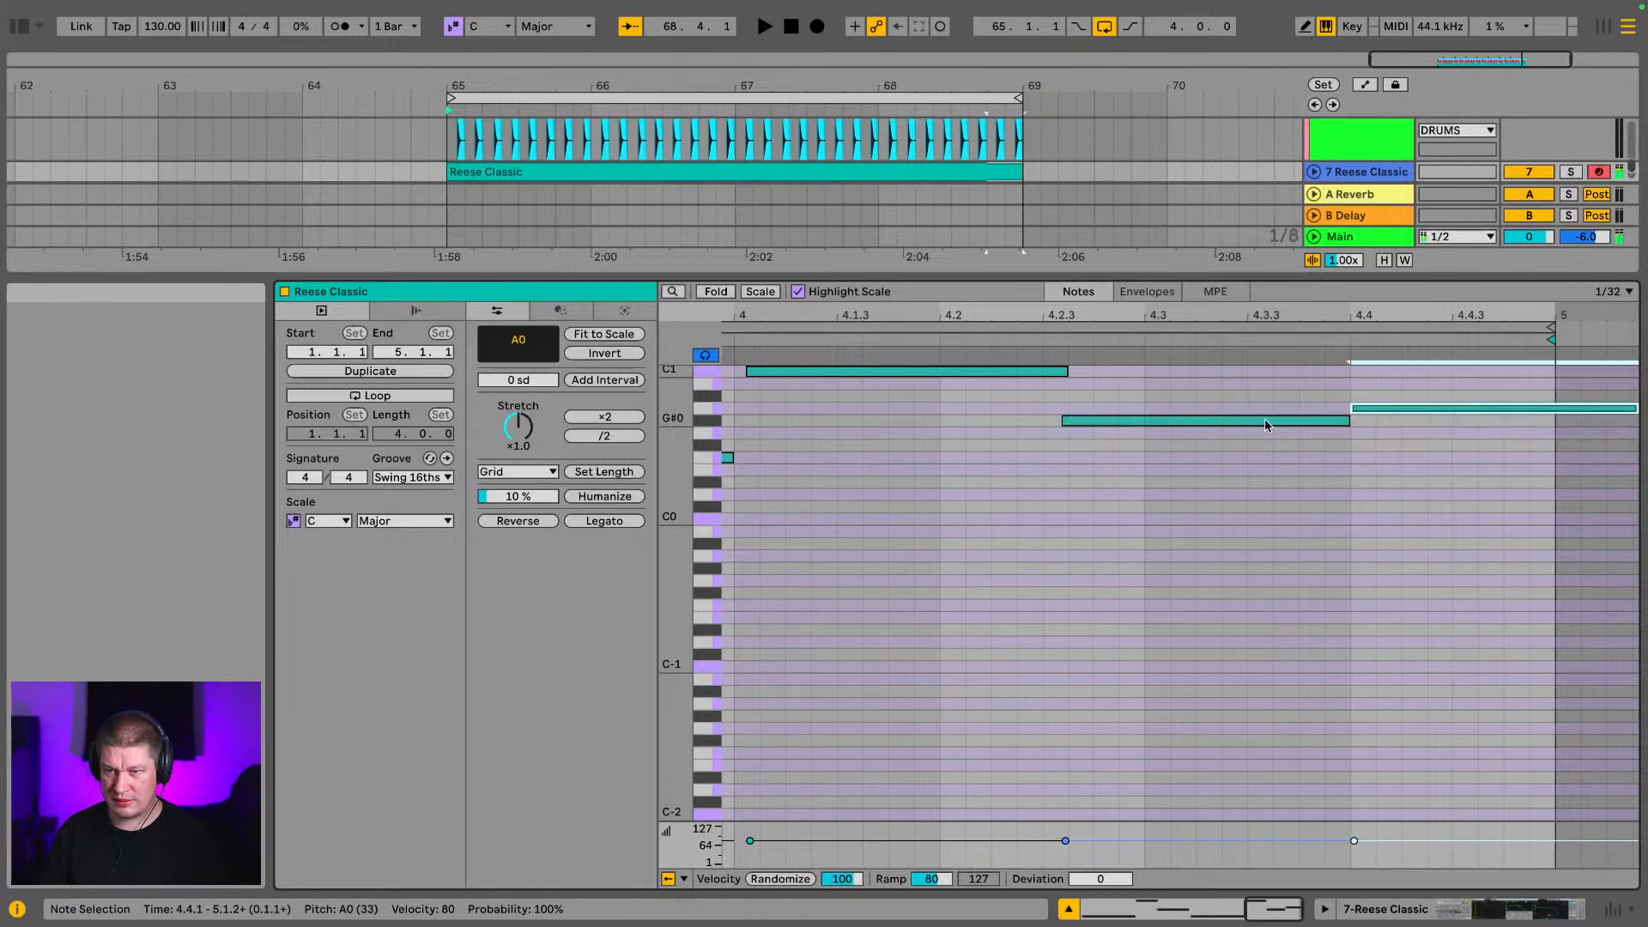
pyautogui.press('Up')
pyautogui.press('Up')
pyautogui.press('Up')
pyautogui.press('Up')
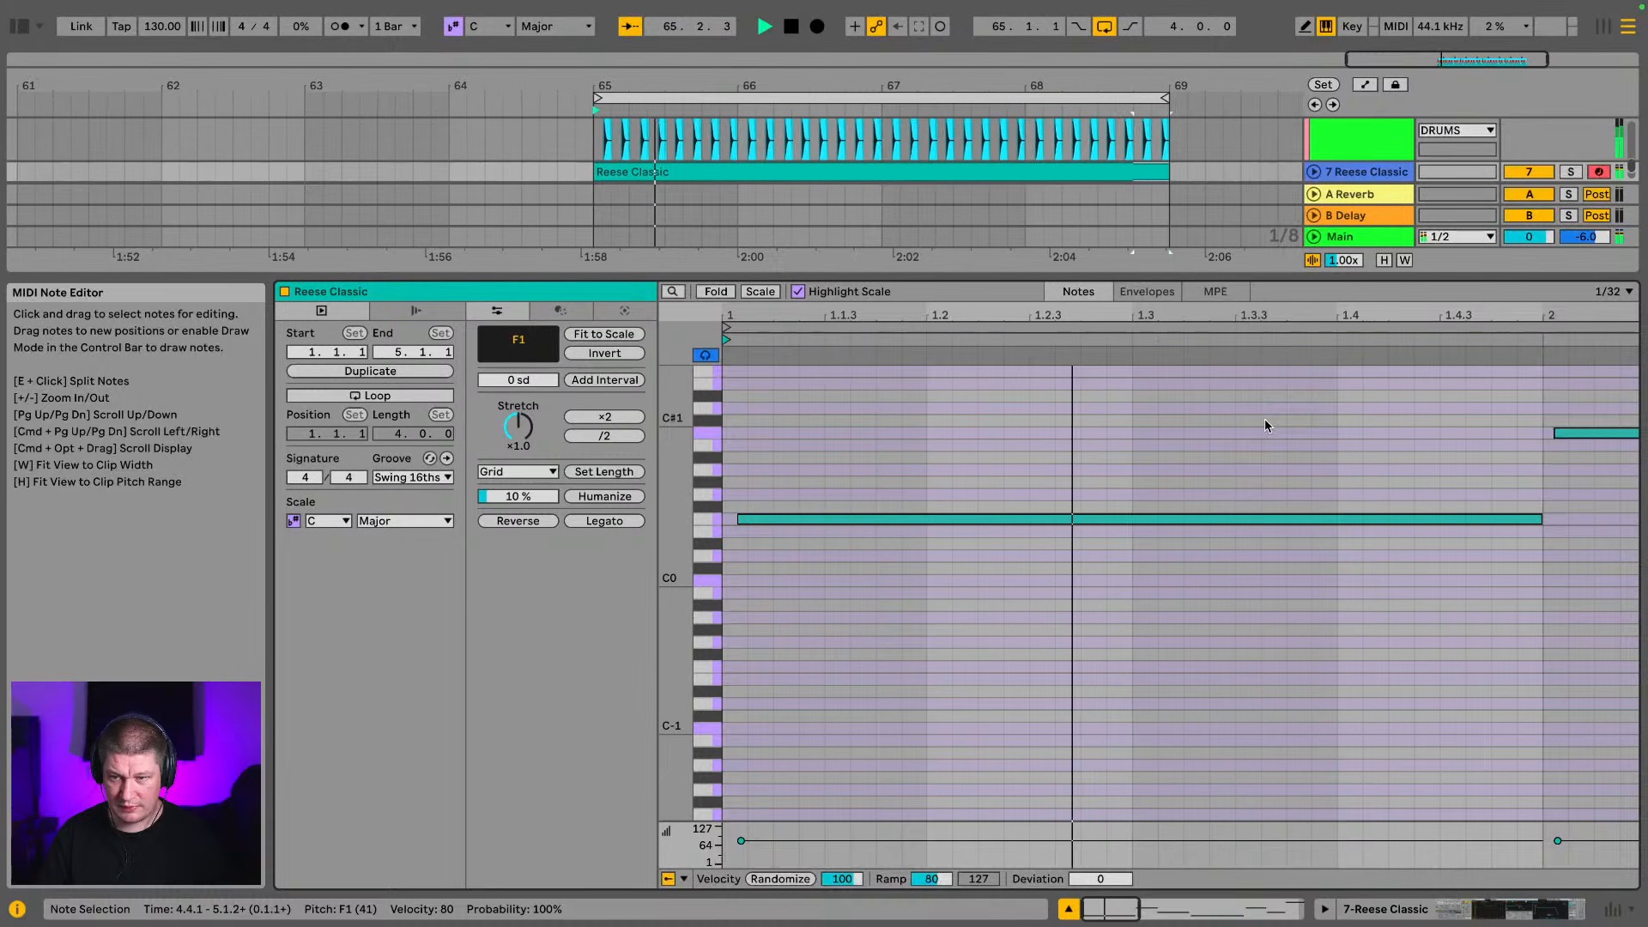
pyautogui.moveTo(1279, 315)
pyautogui.mouseDown()
pyautogui.moveTo(1279, 211)
pyautogui.moveTo(1279, 313)
pyautogui.mouseUp()
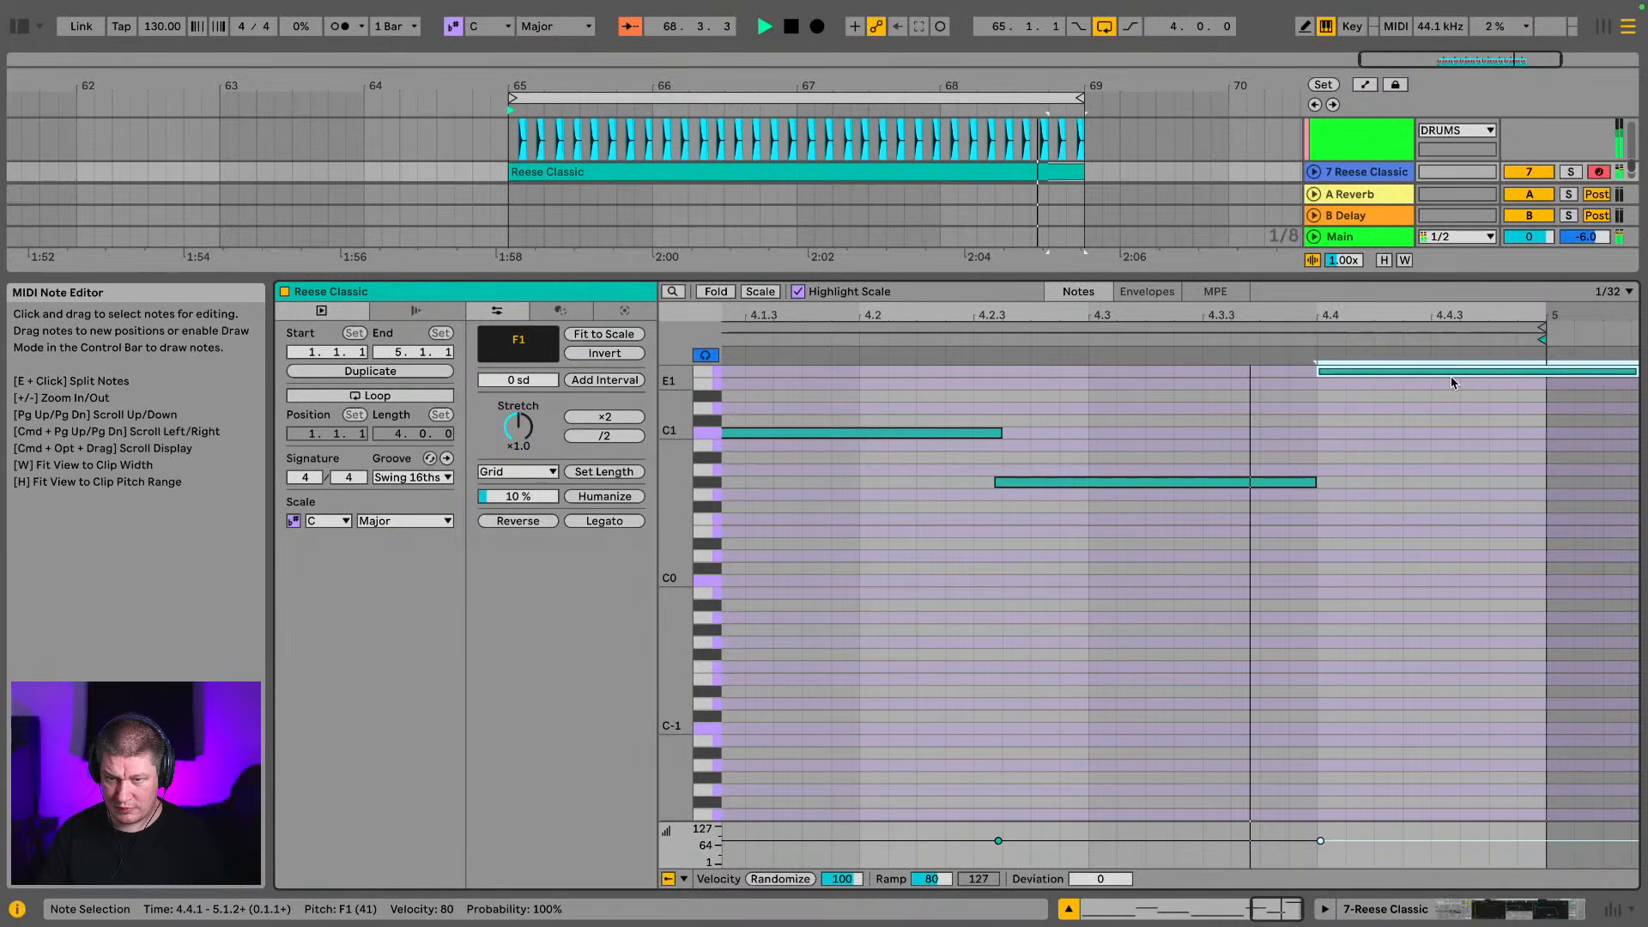
# Lower the last bass note to D#1 and nudge it earlier to start within 4.3.4
pyautogui.press('Down')
pyautogui.press('Down')
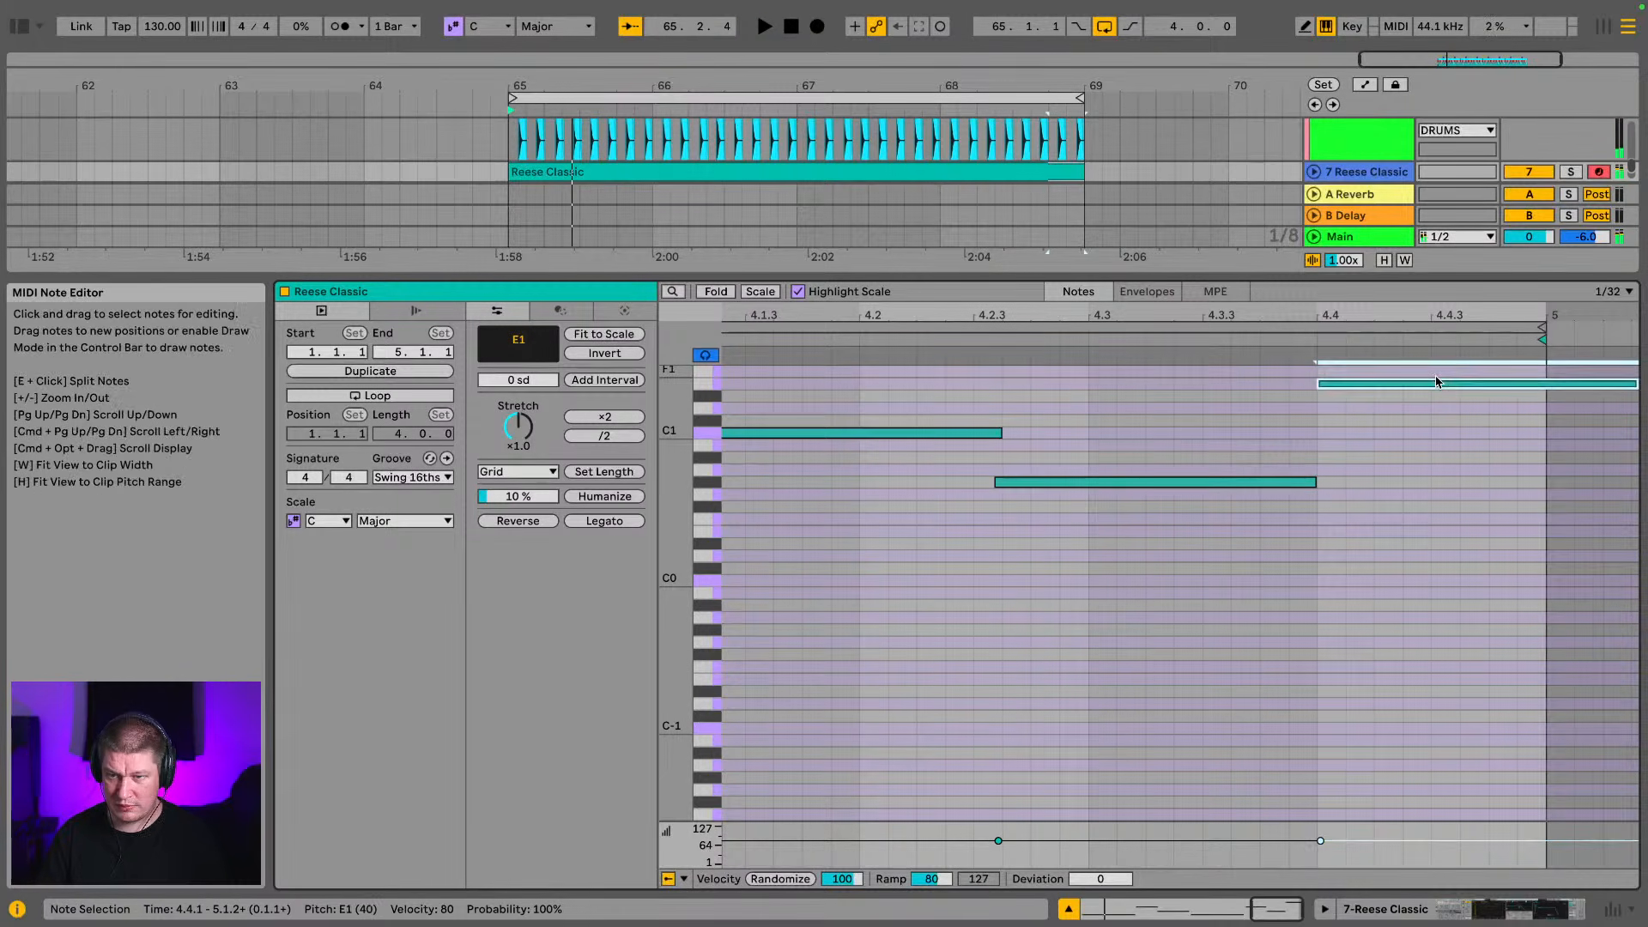
pyautogui.press('Left')
pyautogui.press('Left')
pyautogui.press('Left')
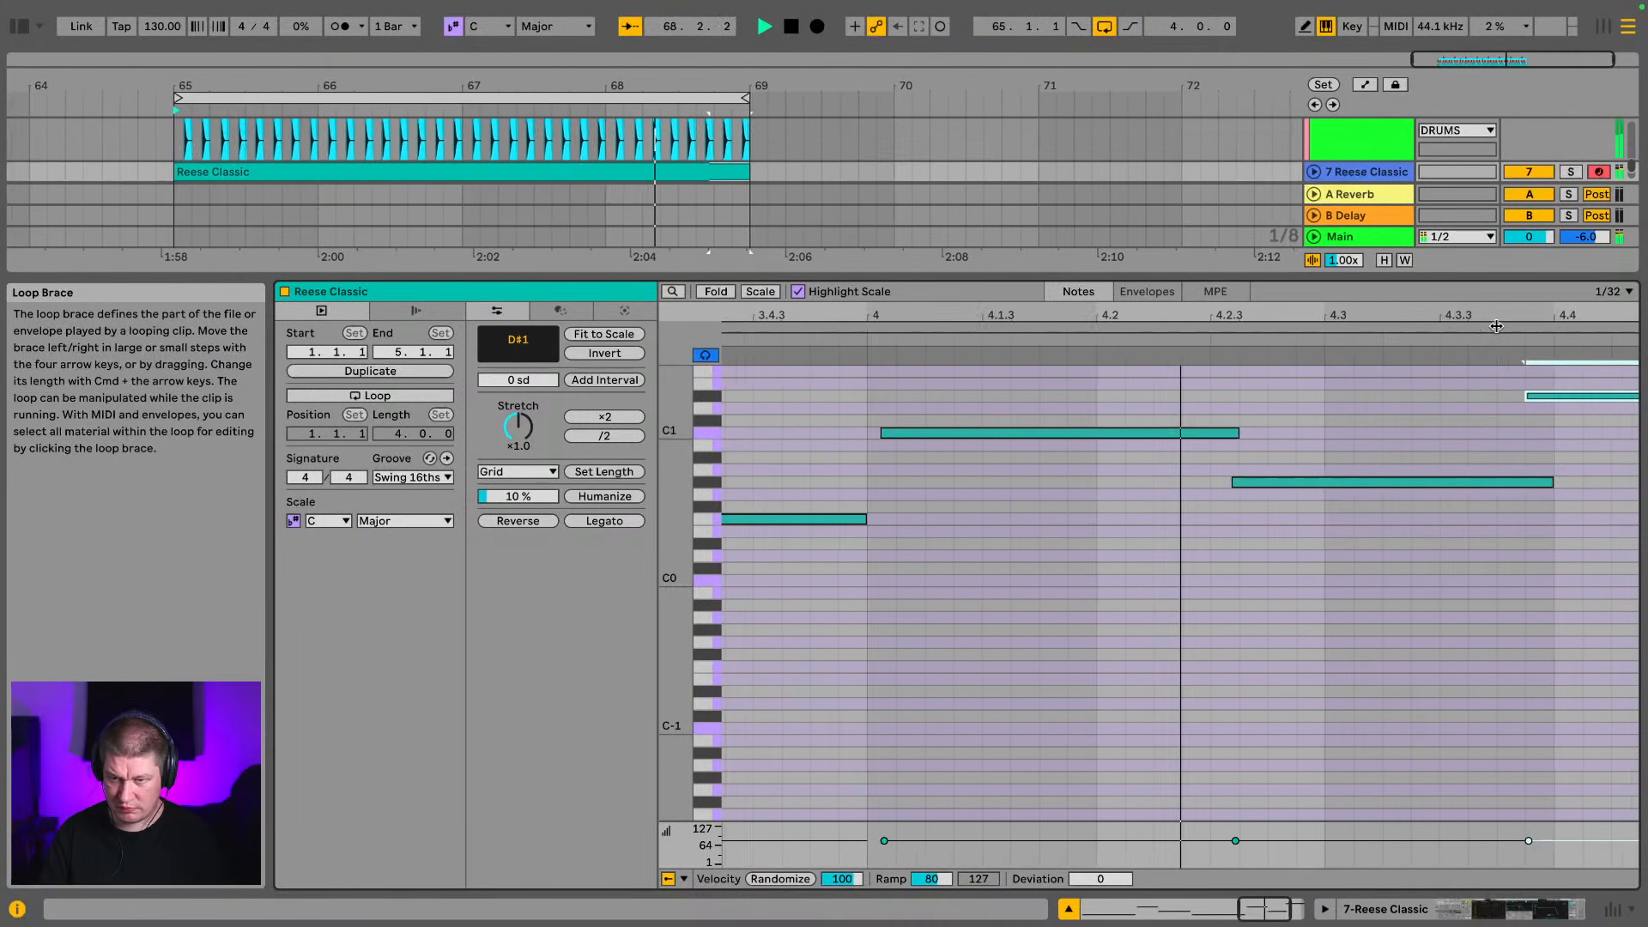
# Move the D#1 note later to start just after 4.4 and play the loop again
pyautogui.click(1442, 400)
pyautogui.press('space')
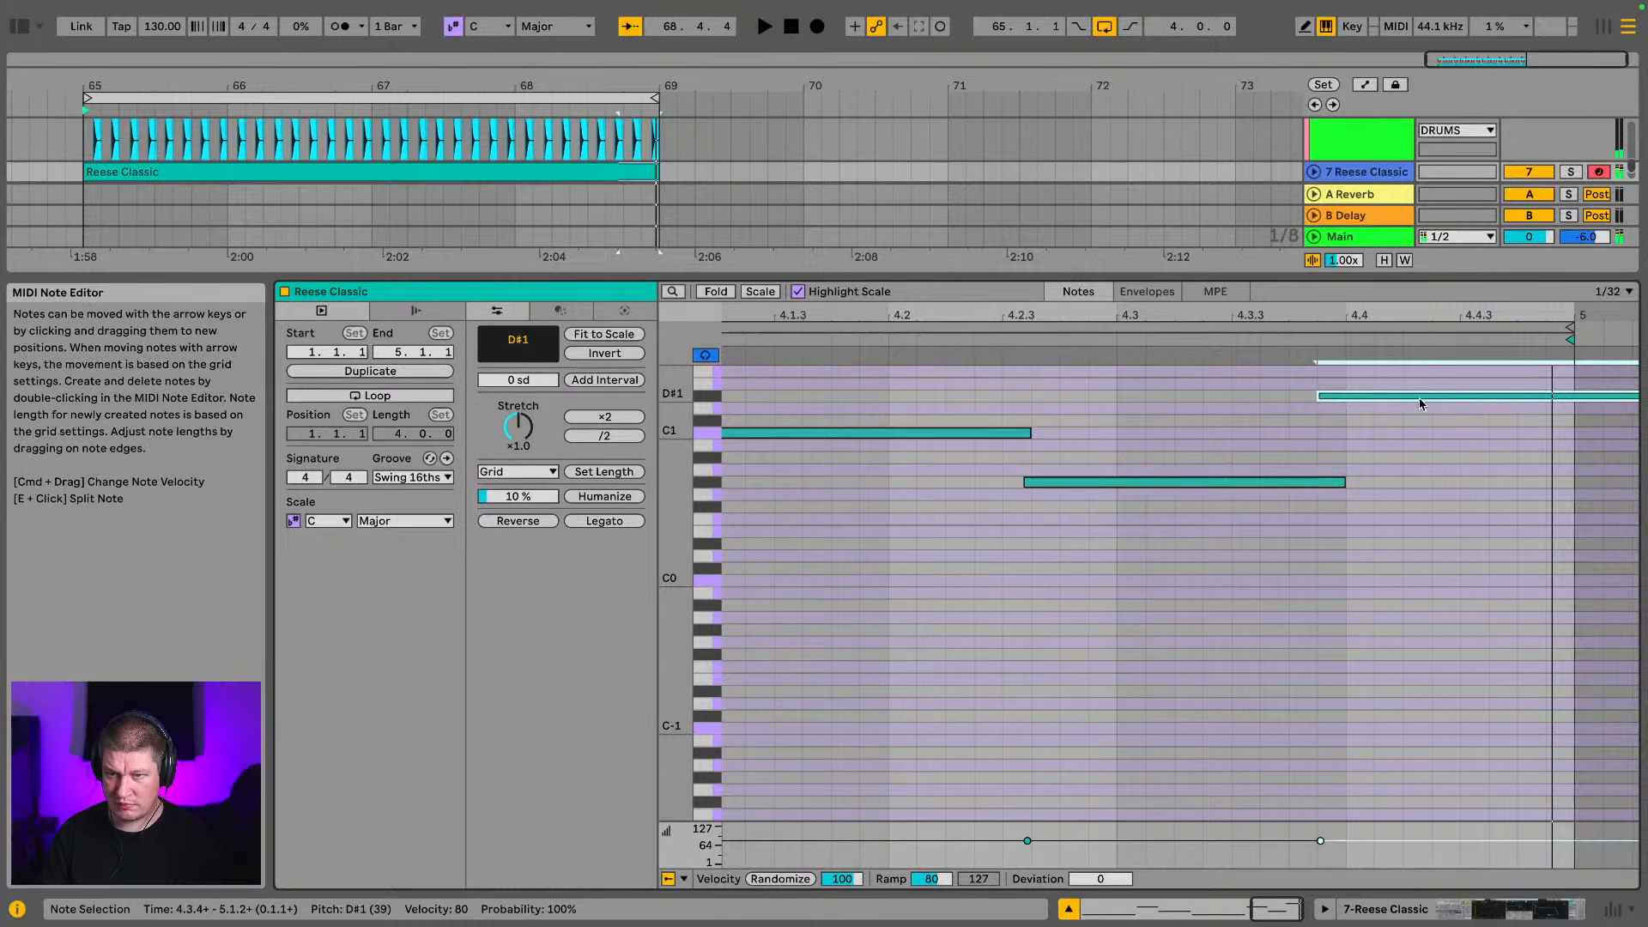
pyautogui.moveTo(1442, 400); pyautogui.dragTo(1464, 405)
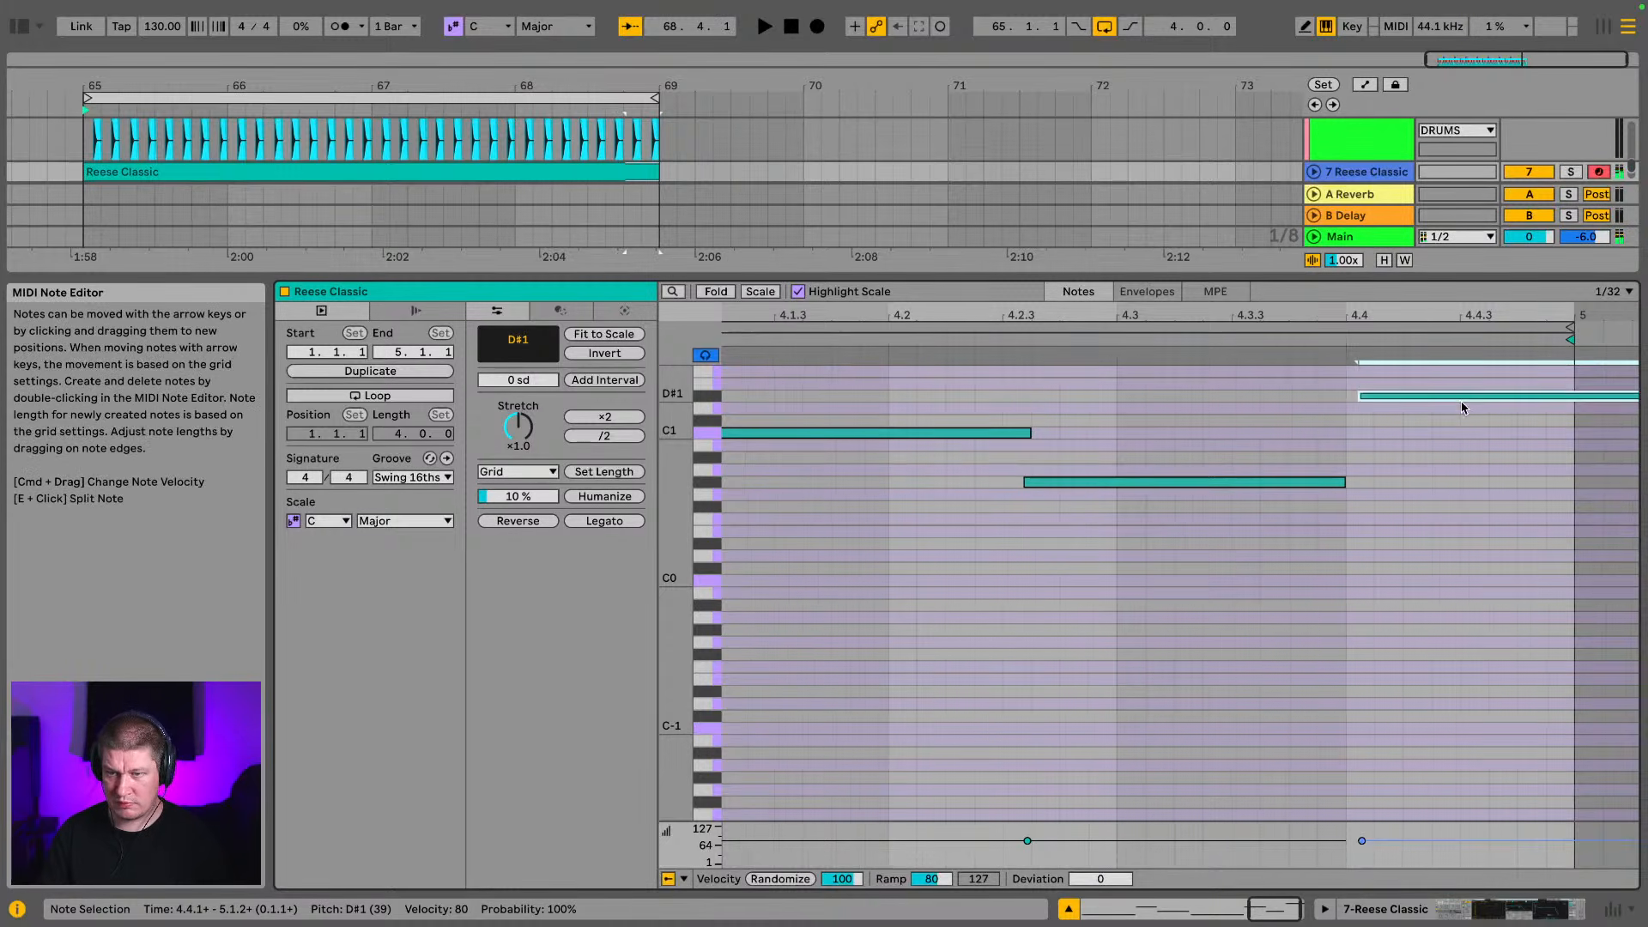
pyautogui.press('space')
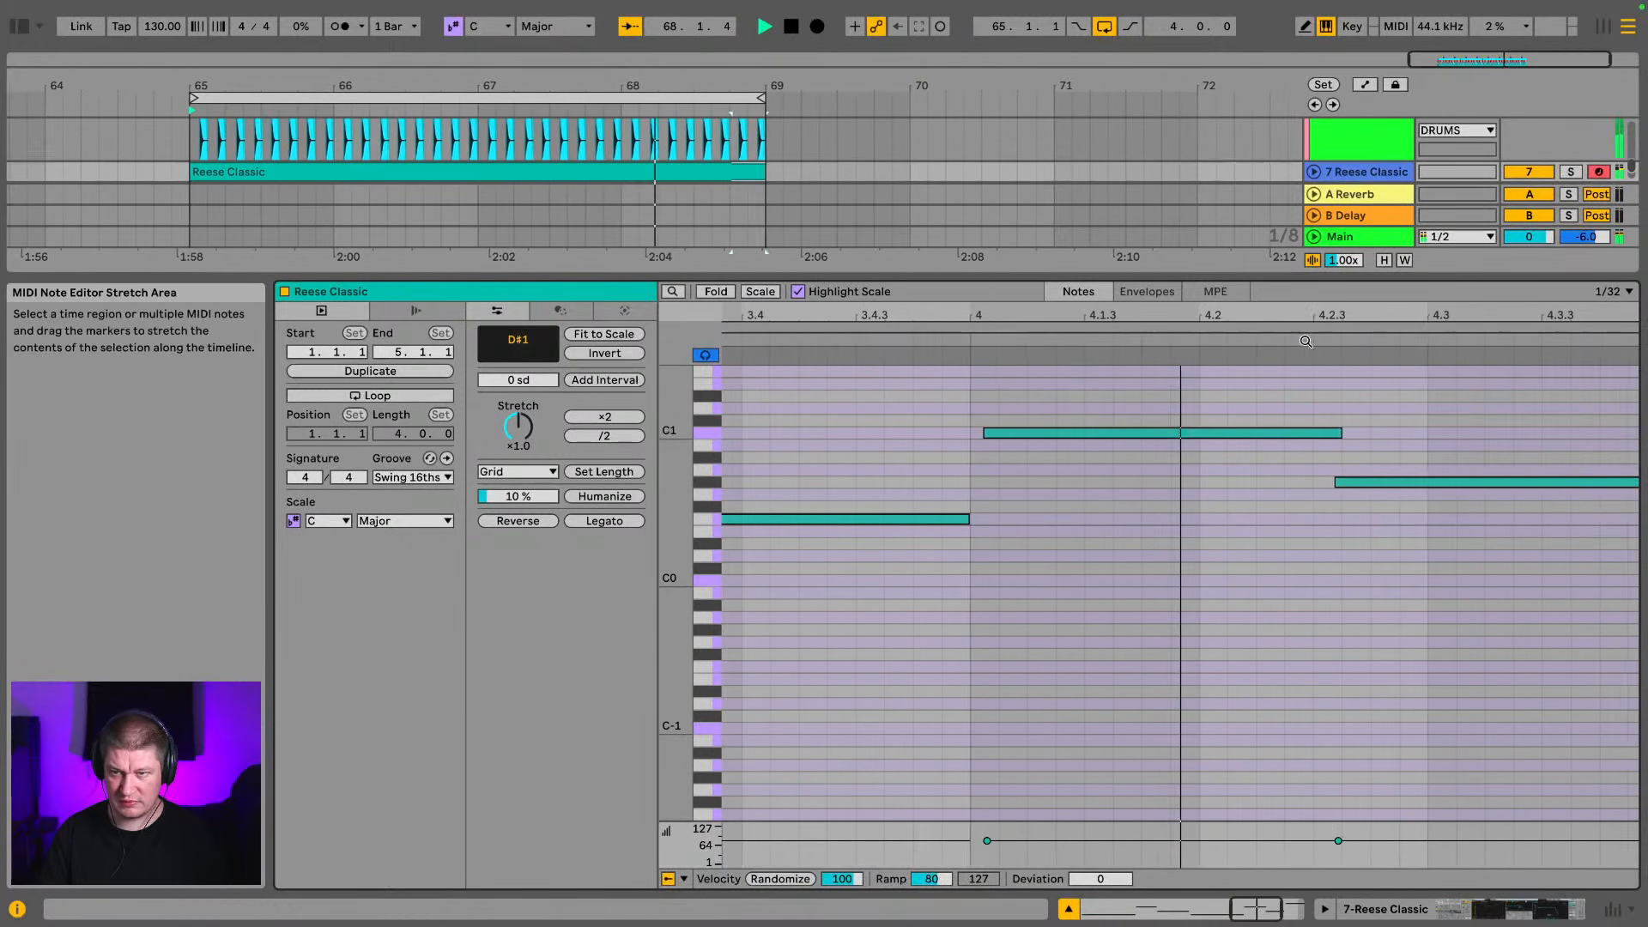
# Clear the browser's reese search, find Spectrum among the audio effects and add it to the Main track
pyautogui.click(1369, 240)
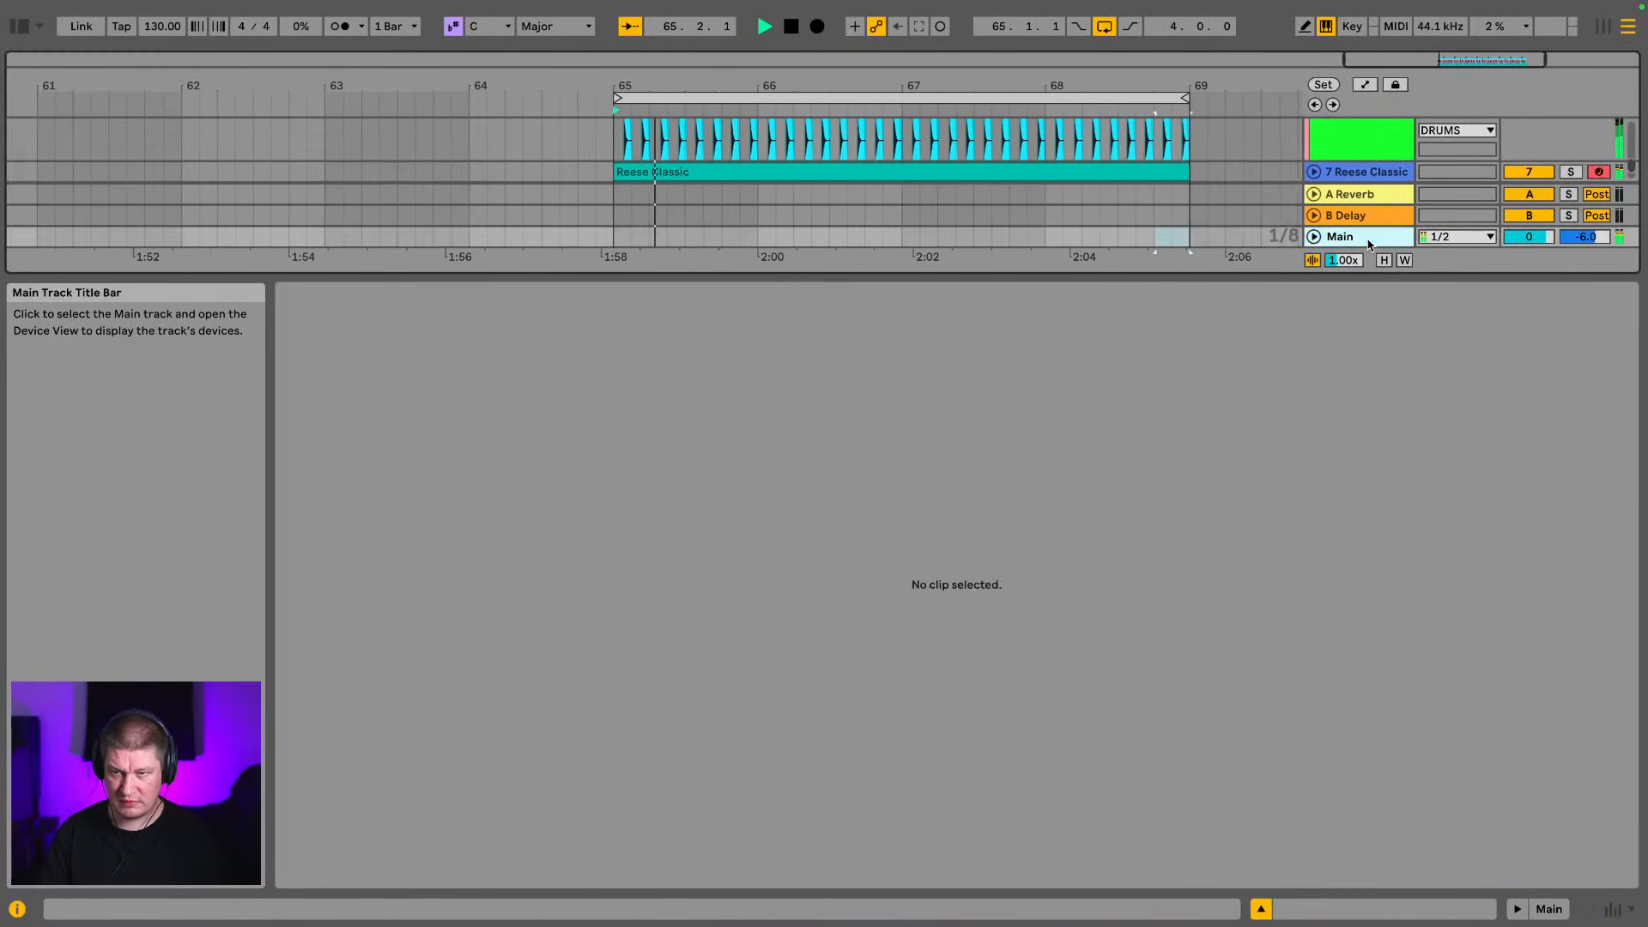
pyautogui.click(19, 28)
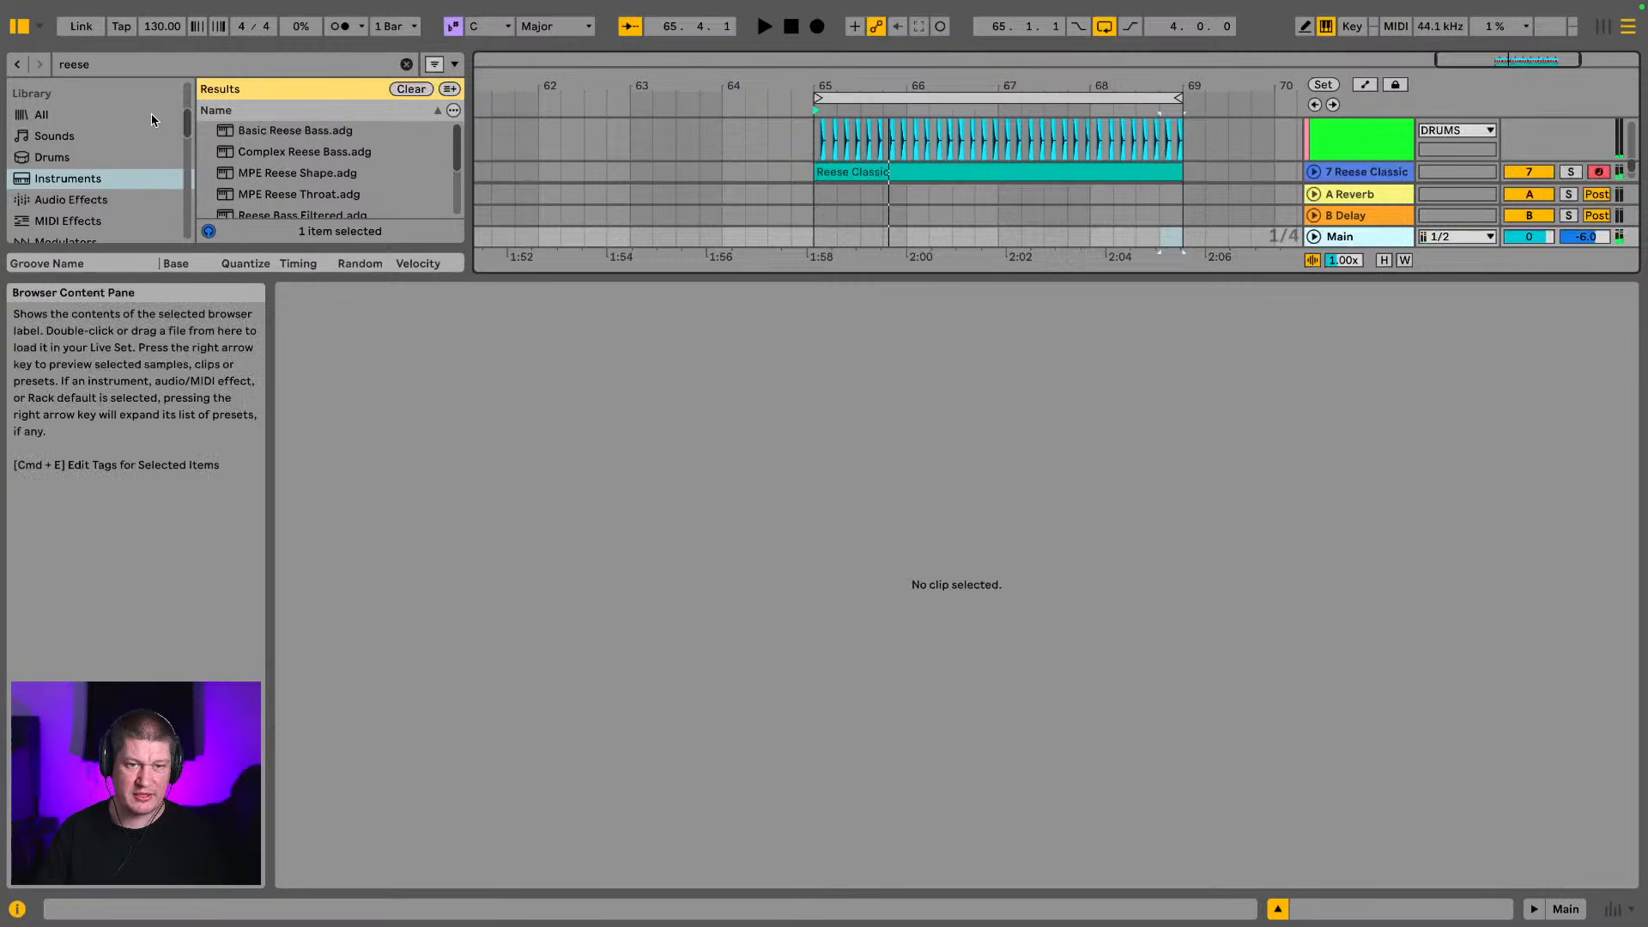
pyautogui.moveTo(234, 273); pyautogui.dragTo(244, 614)
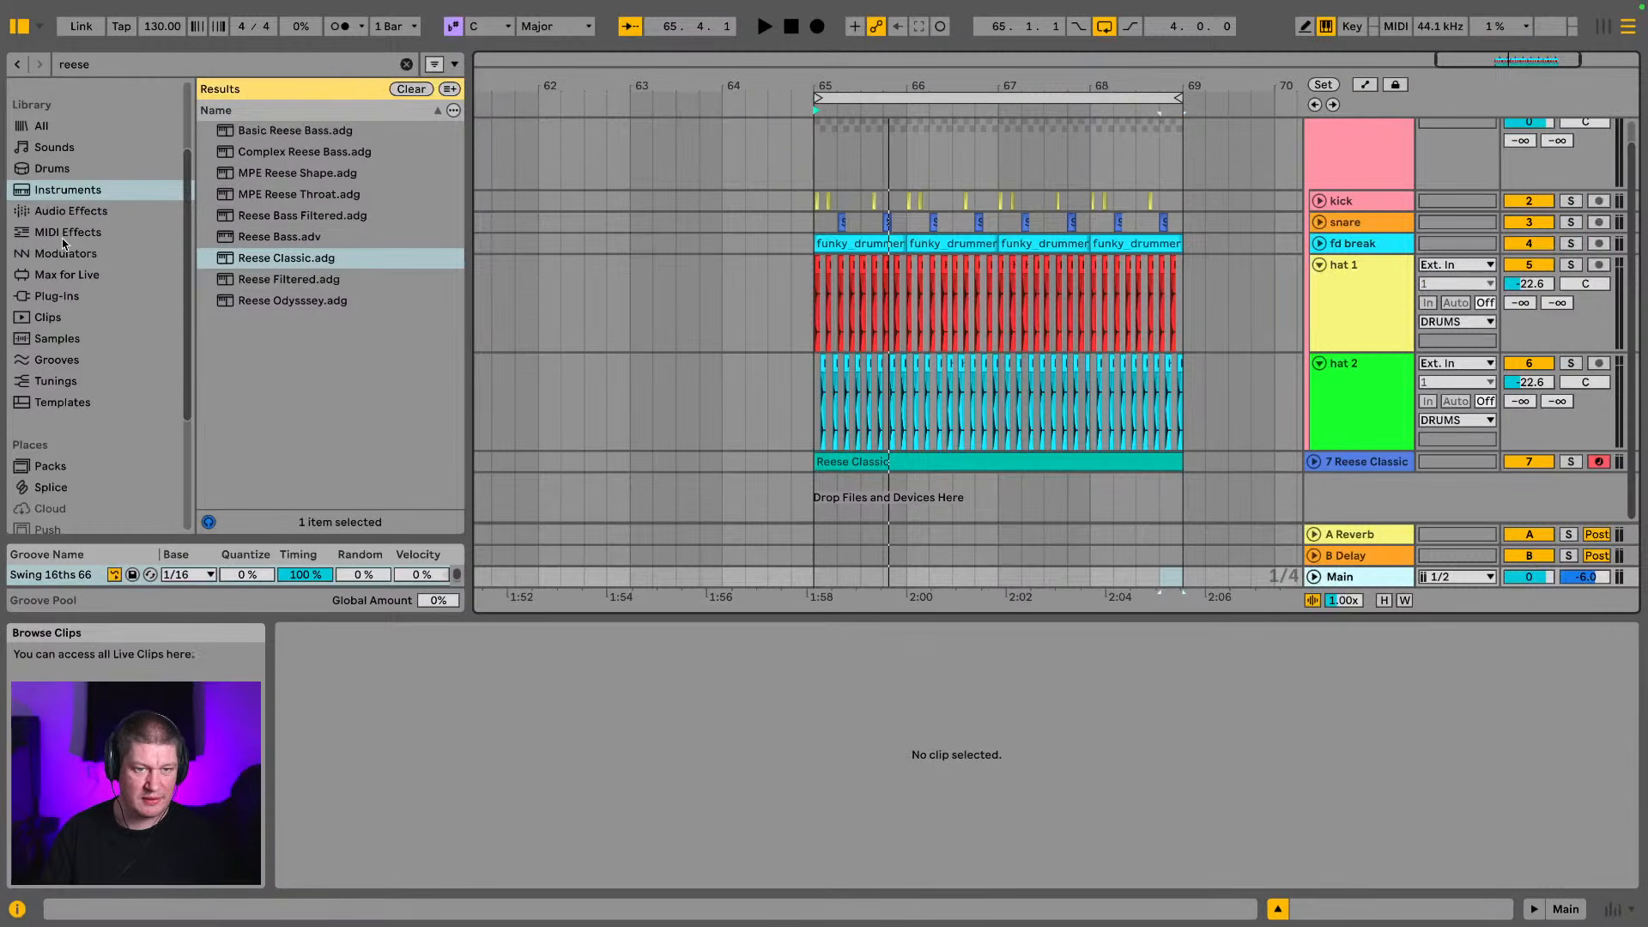
pyautogui.click(406, 65)
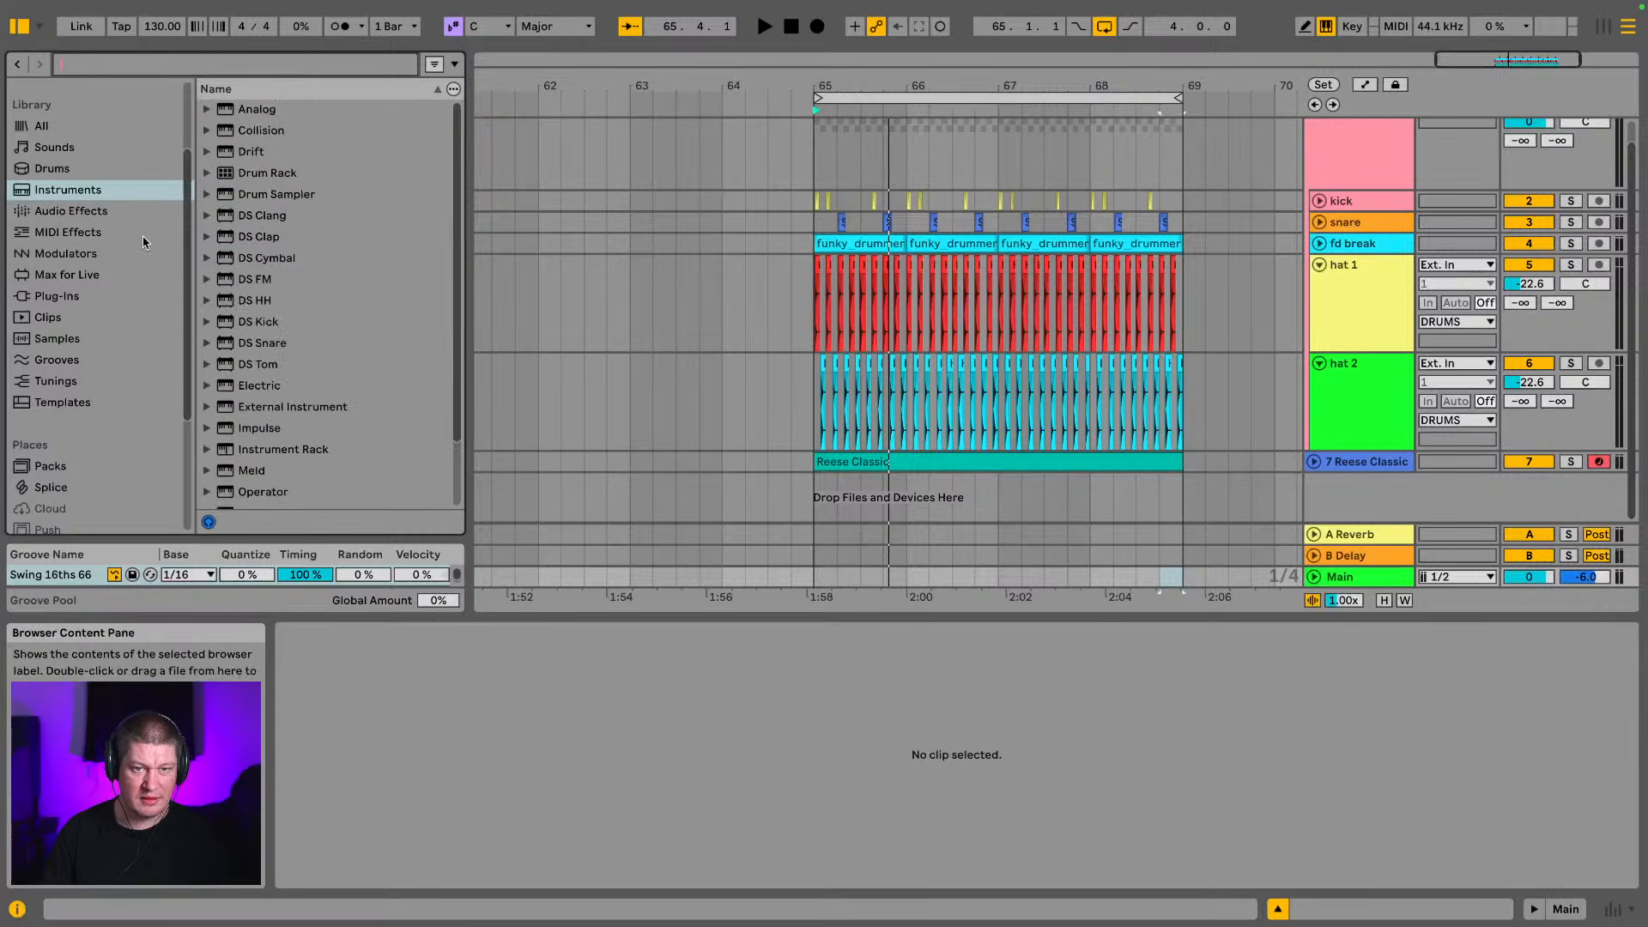
pyautogui.click(112, 215)
pyautogui.scroll(-10, 262, 307)
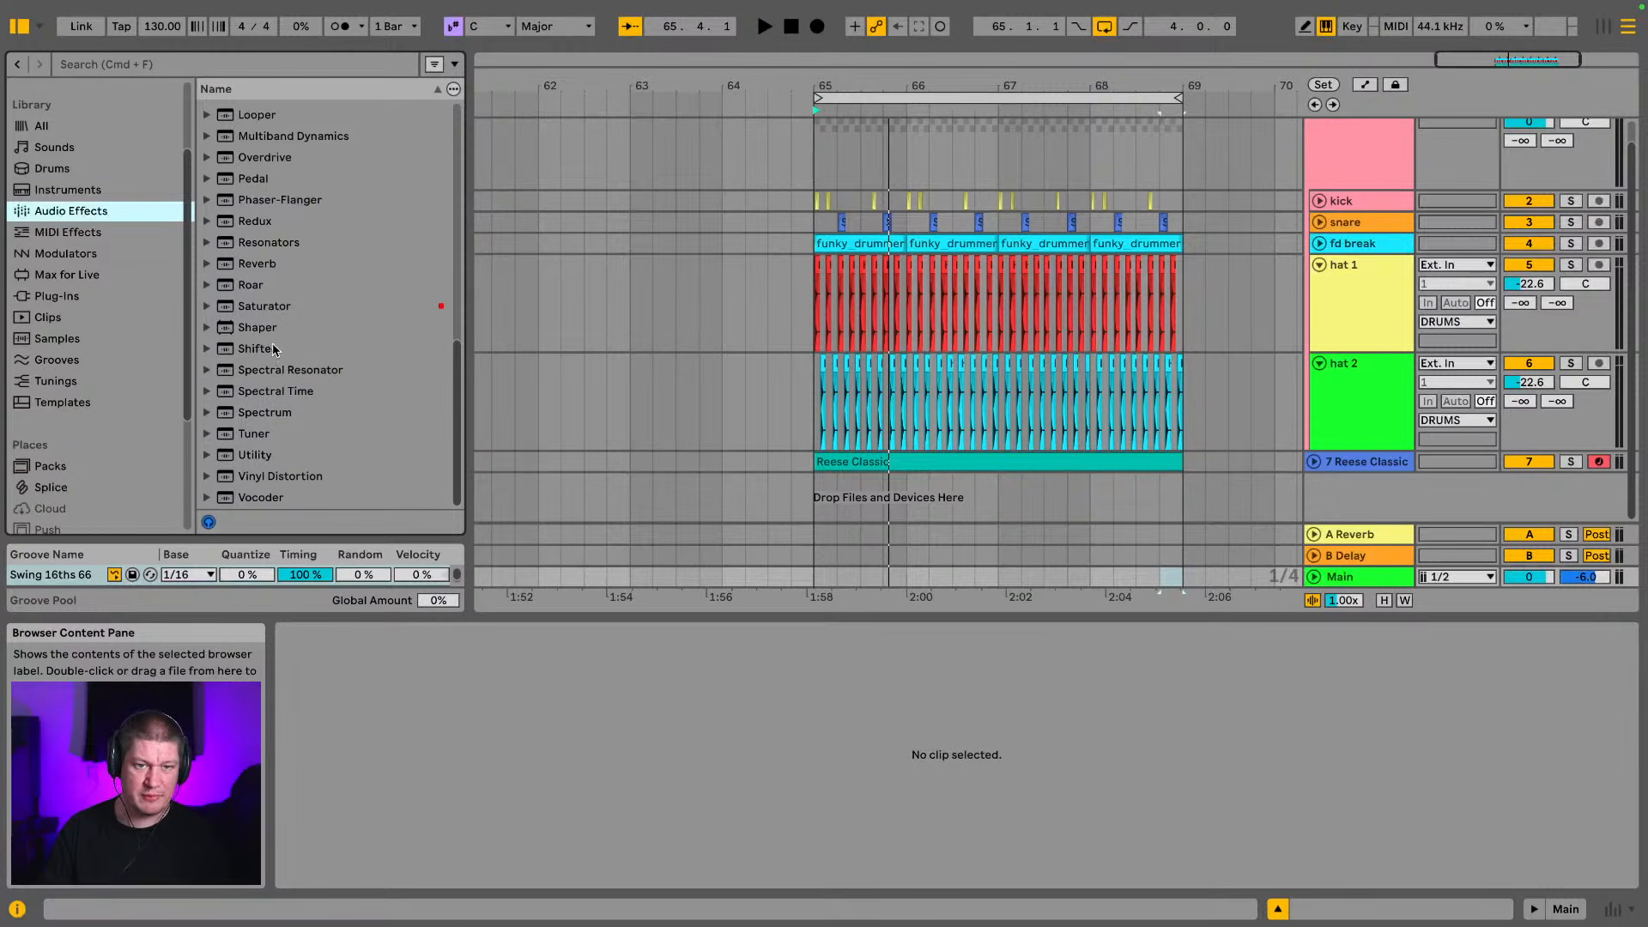
pyautogui.click(277, 414)
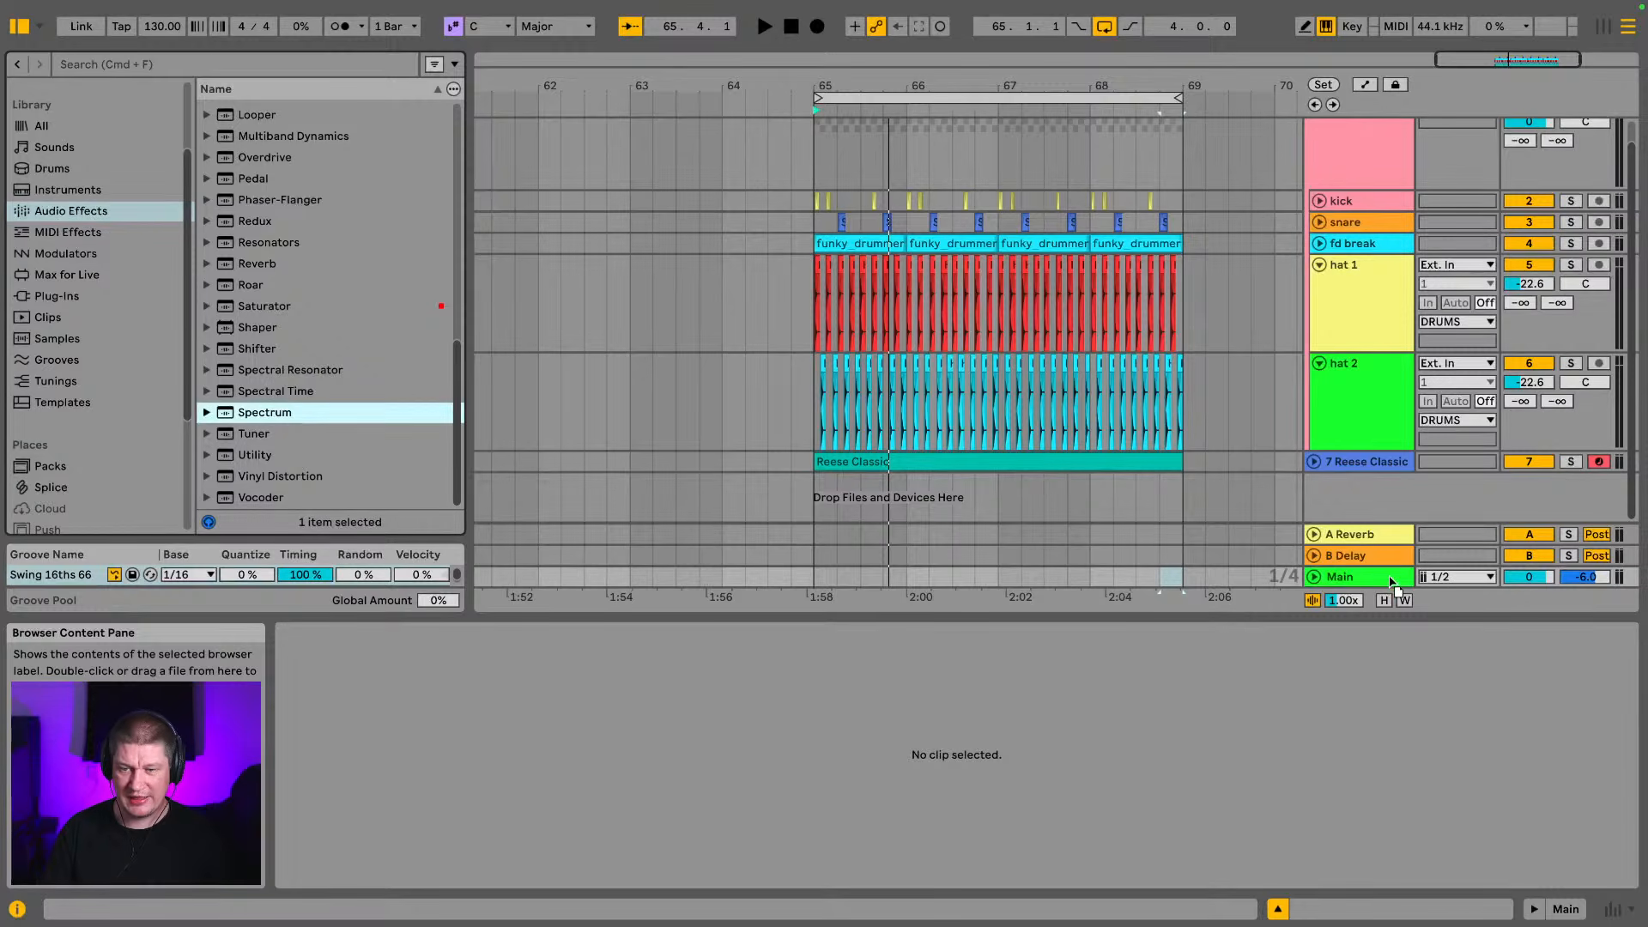
pyautogui.moveTo(1390, 577); pyautogui.dragTo(1389, 578)
# Enlarge the Spectrum display and play the loop to view the full mix's frequency content
pyautogui.click(303, 688)
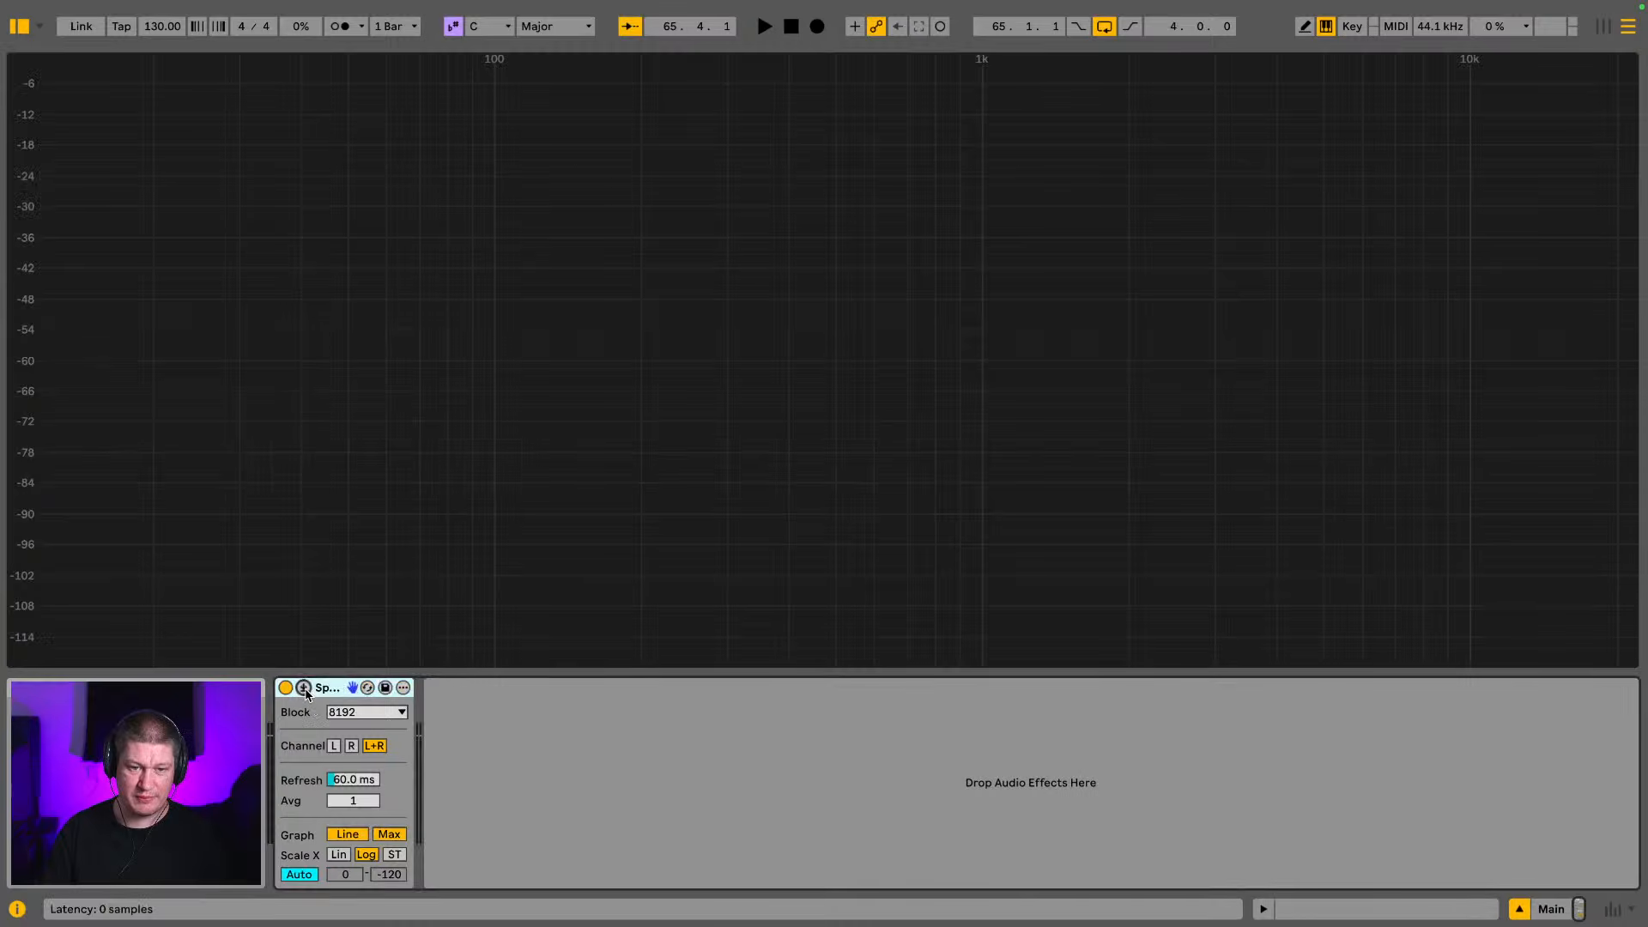
pyautogui.press('space')
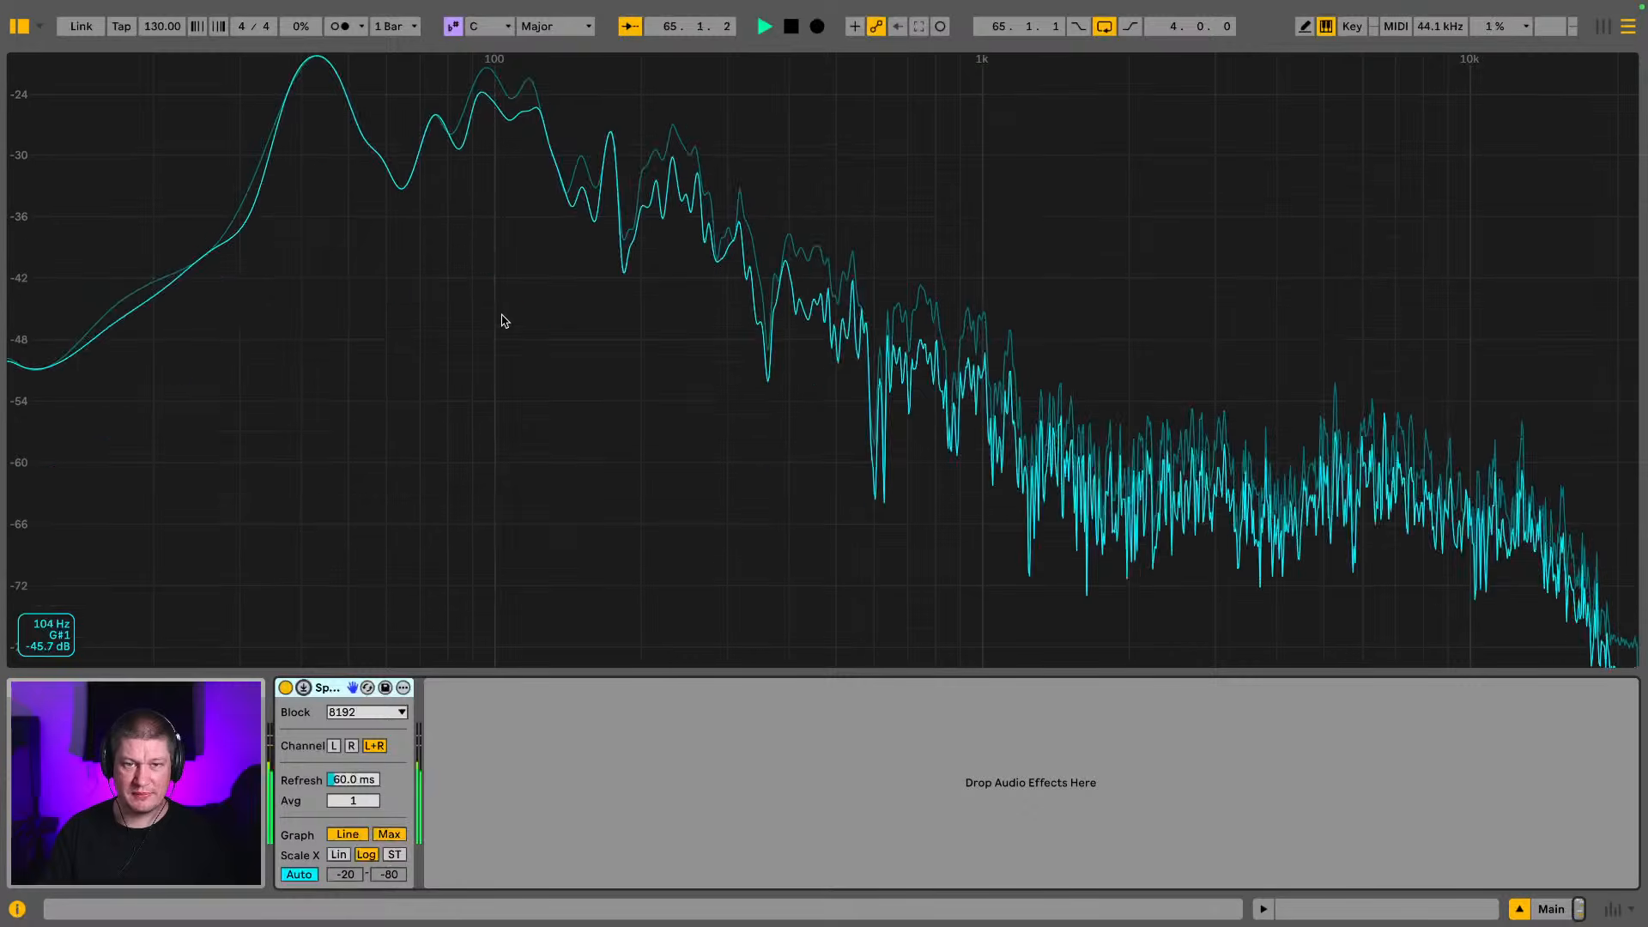
pyautogui.press('space')
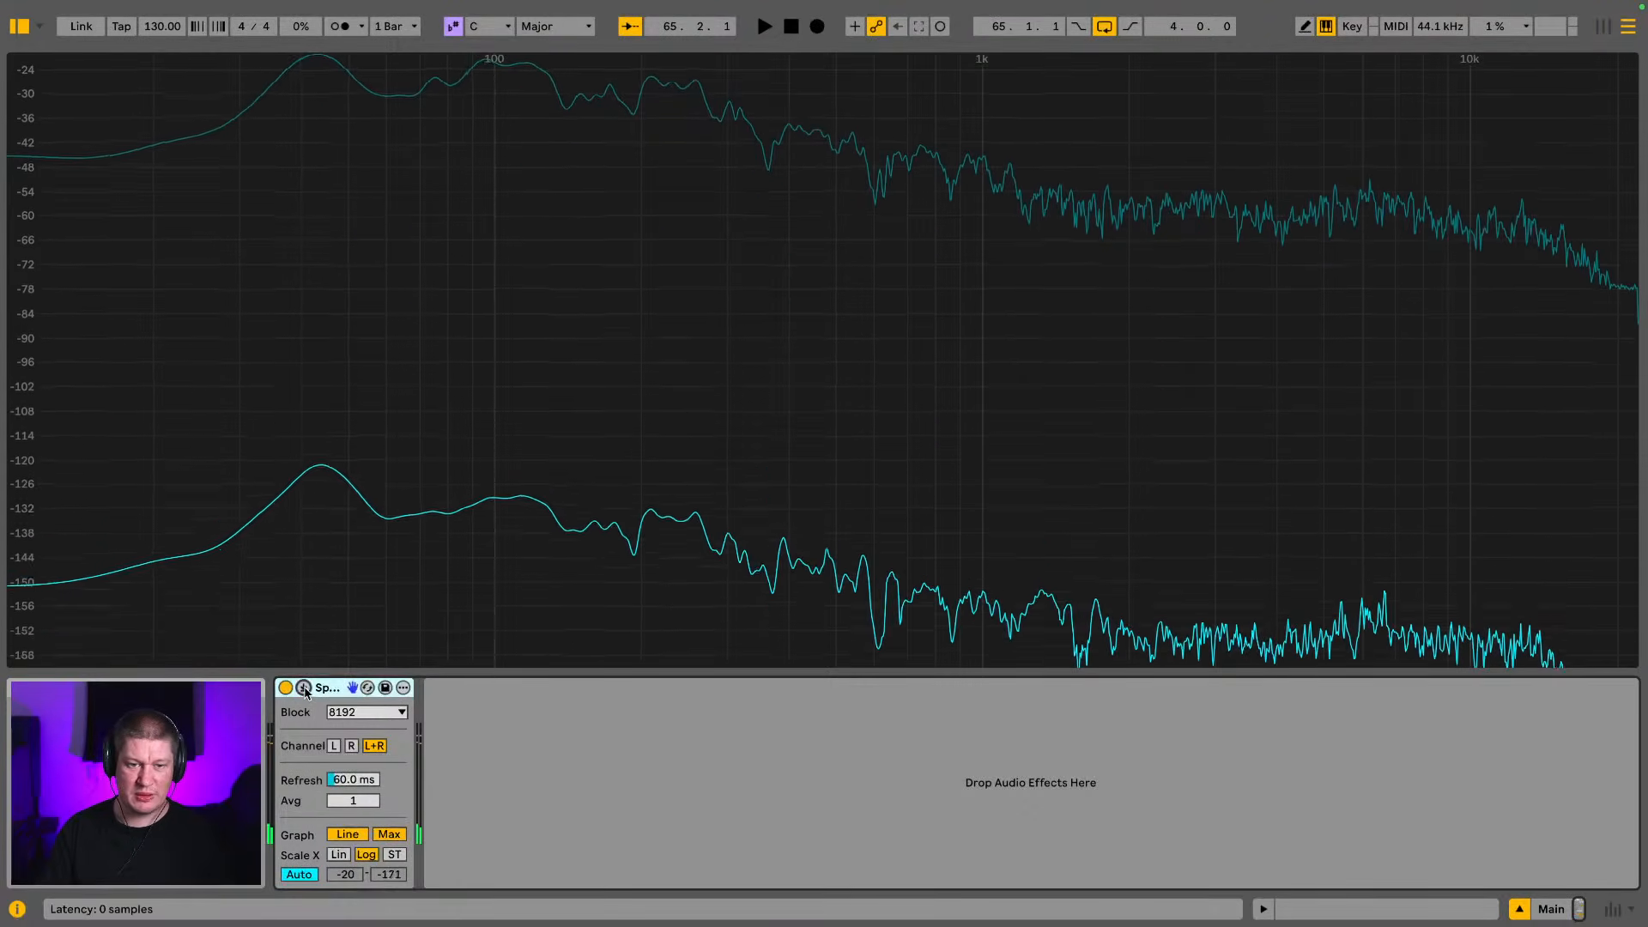
# Solo the Reese Classic track and examine its low-frequency peaks in the enlarged Spectrum display during playback
pyautogui.click(303, 688)
pyautogui.click(1581, 487)
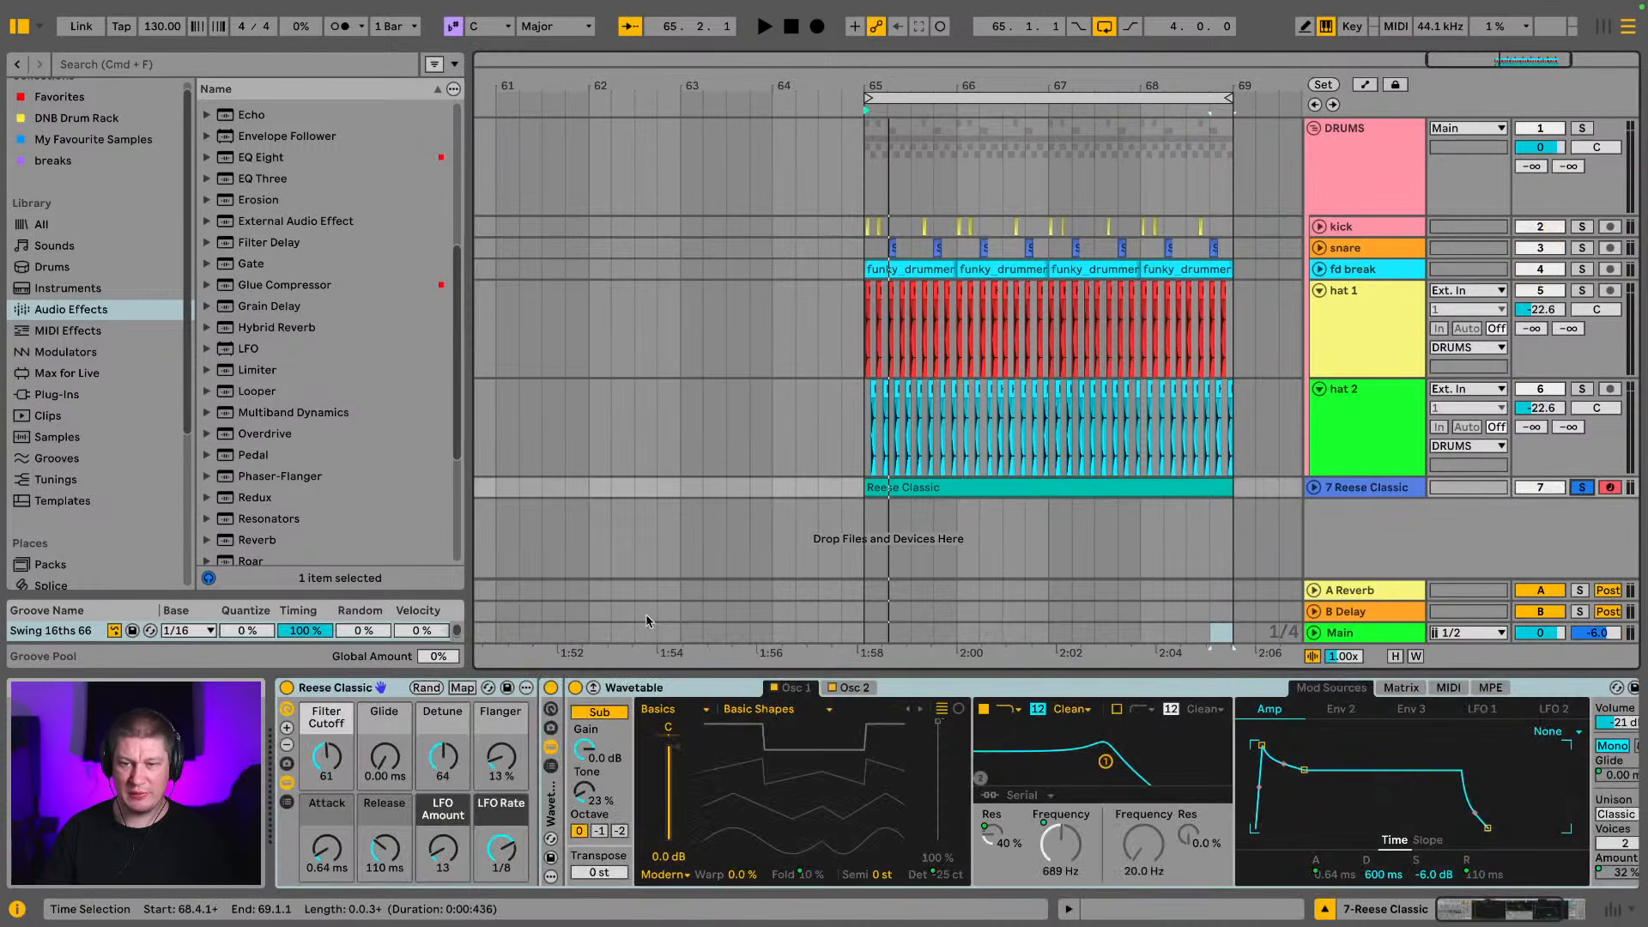
pyautogui.click(1404, 643)
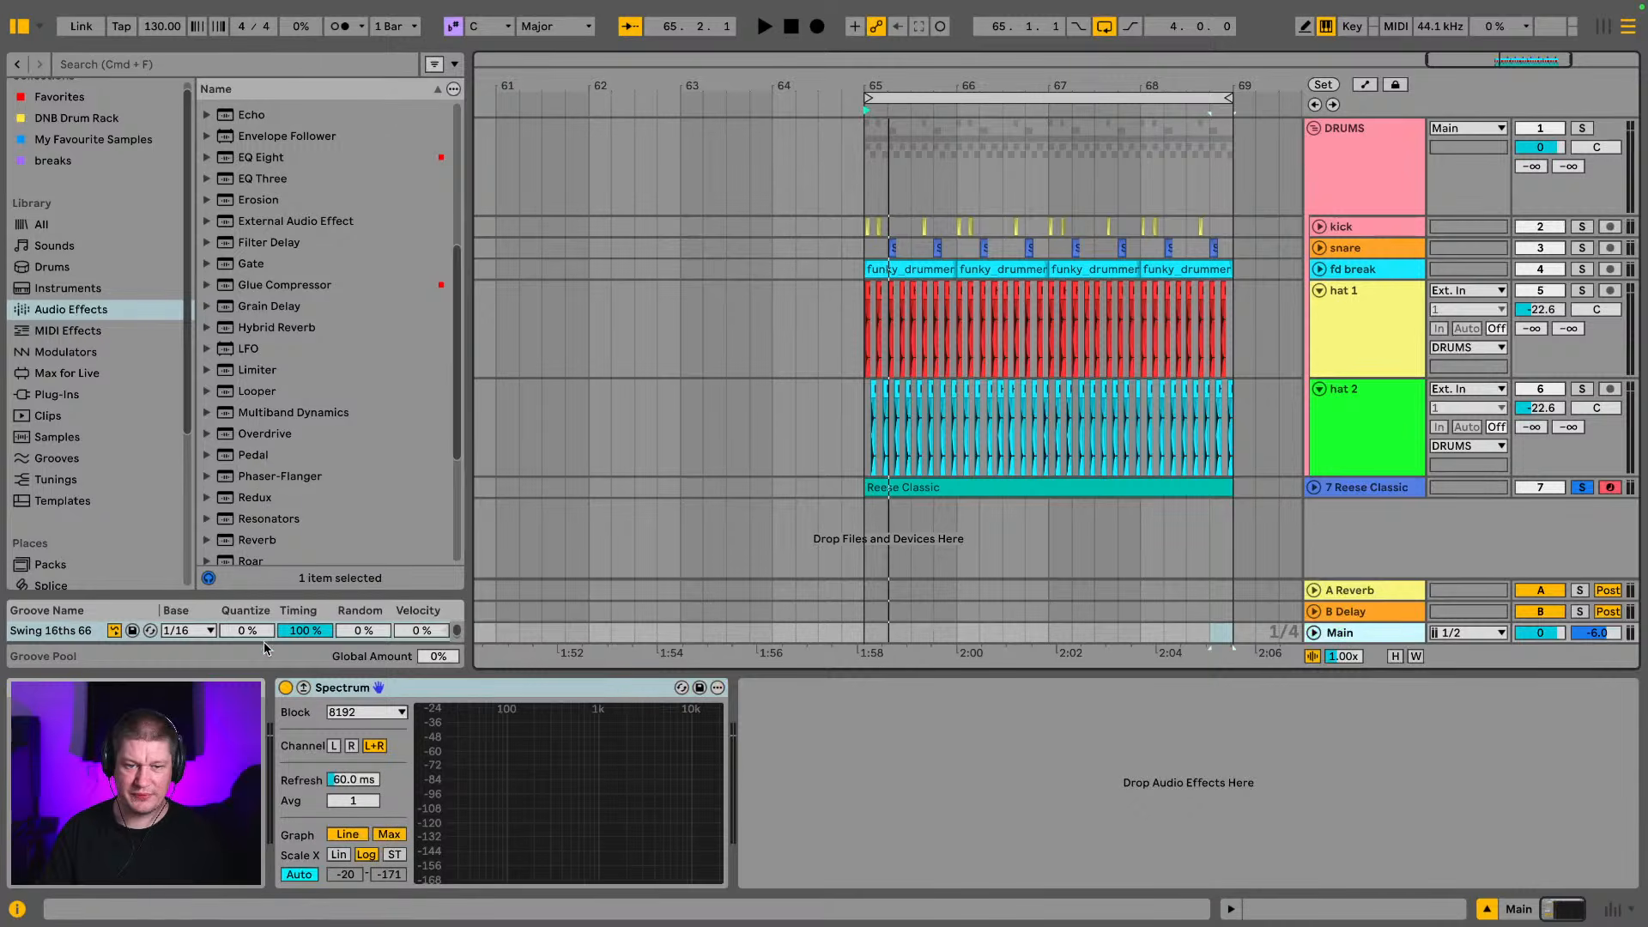
pyautogui.click(303, 687)
pyautogui.press('space')
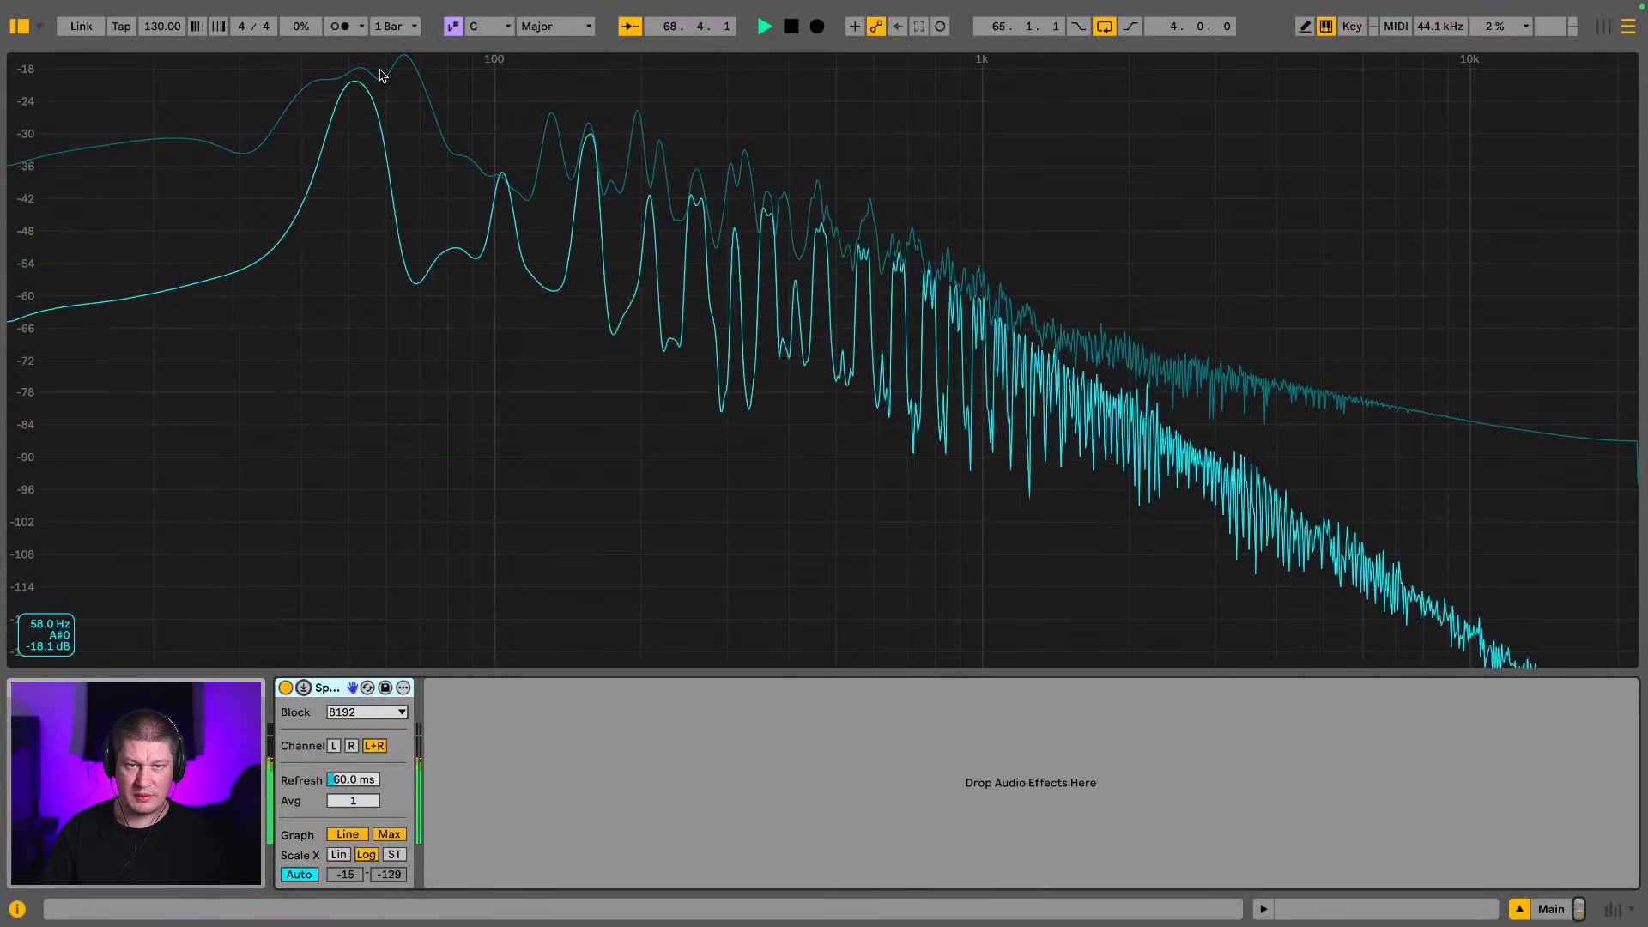
pyautogui.press('space')
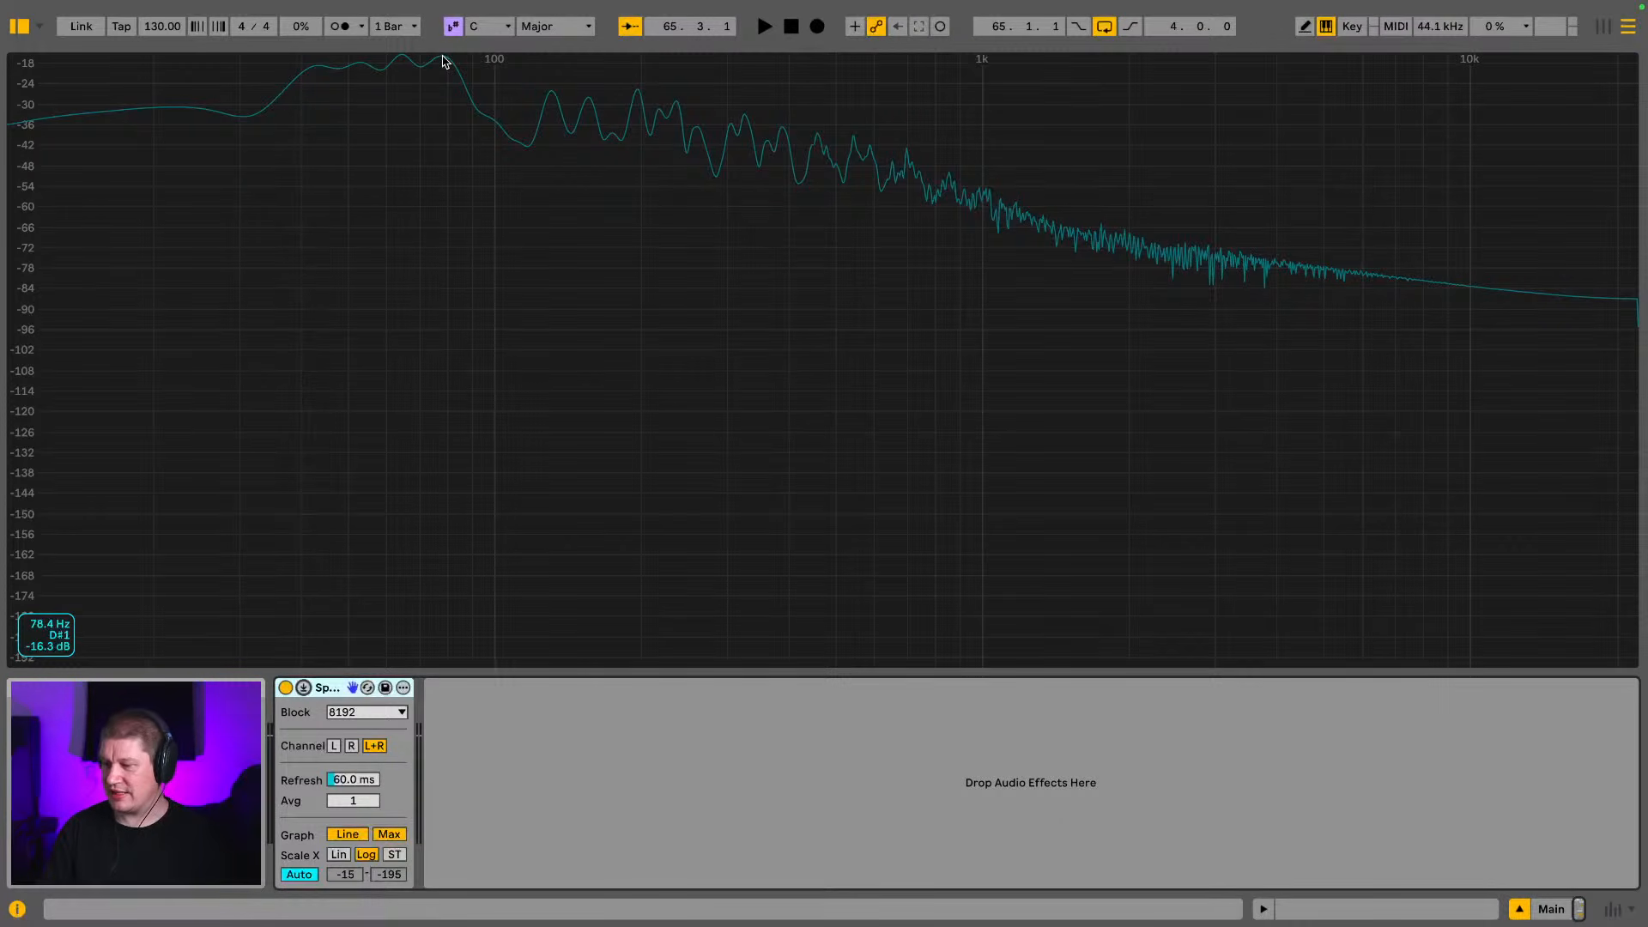
pyautogui.press('space')
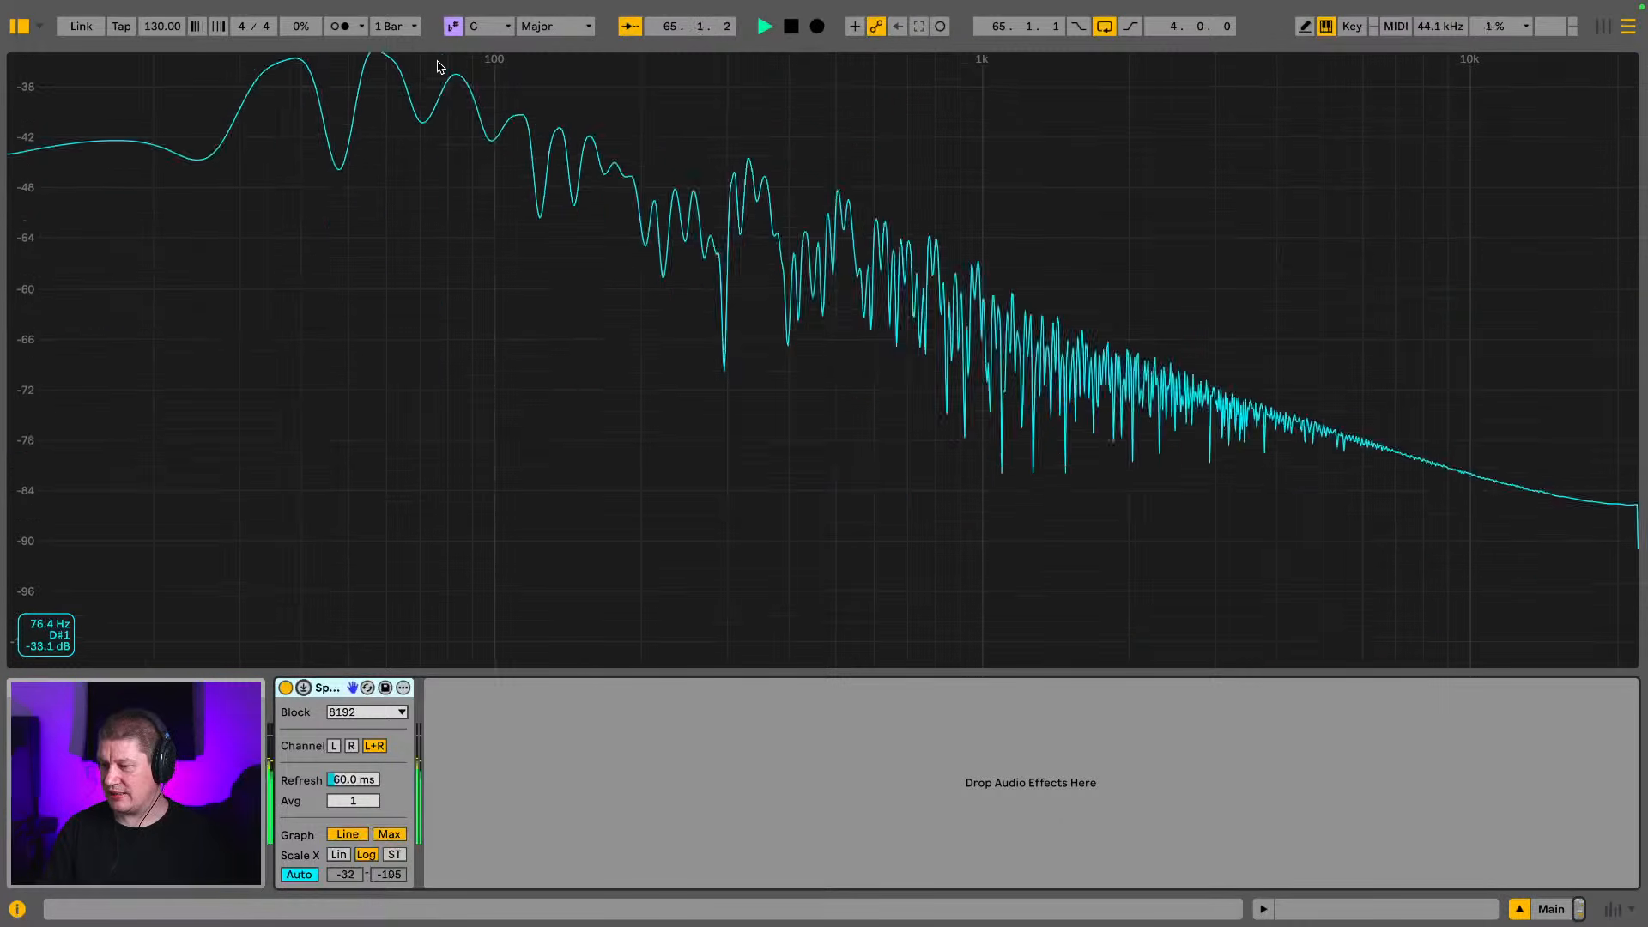
# Collapse the Spectrum display and the DRUMS group, and lower the Reese Classic Filter Cutoff to 34 during playback
pyautogui.click(302, 686)
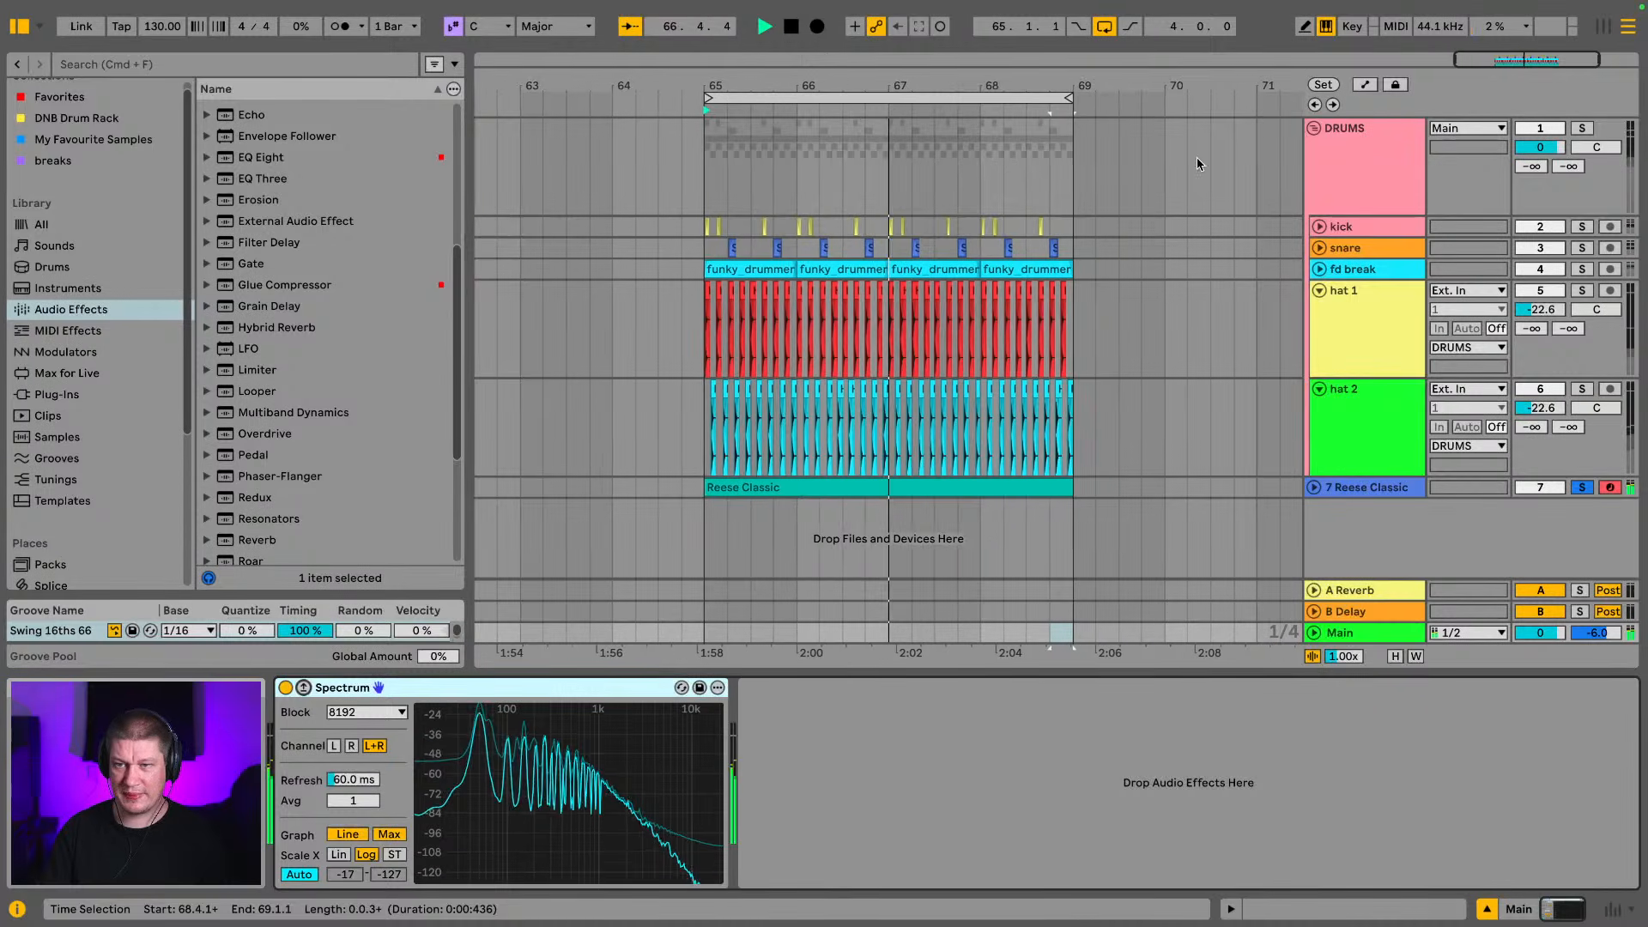
pyautogui.click(1313, 128)
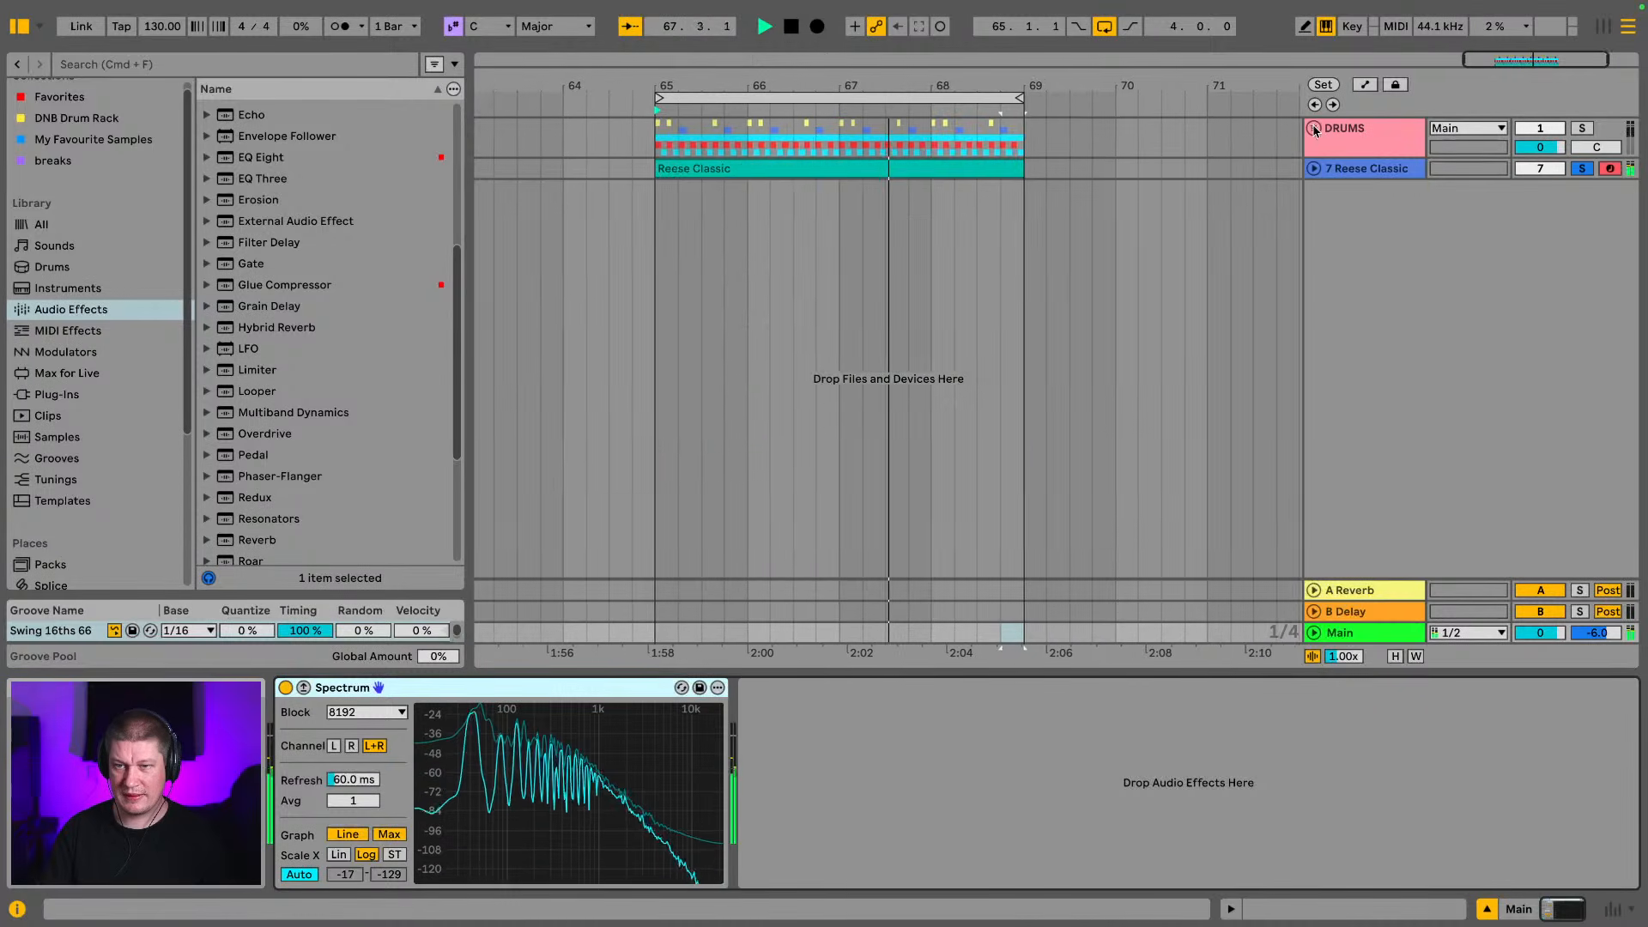
pyautogui.click(1385, 170)
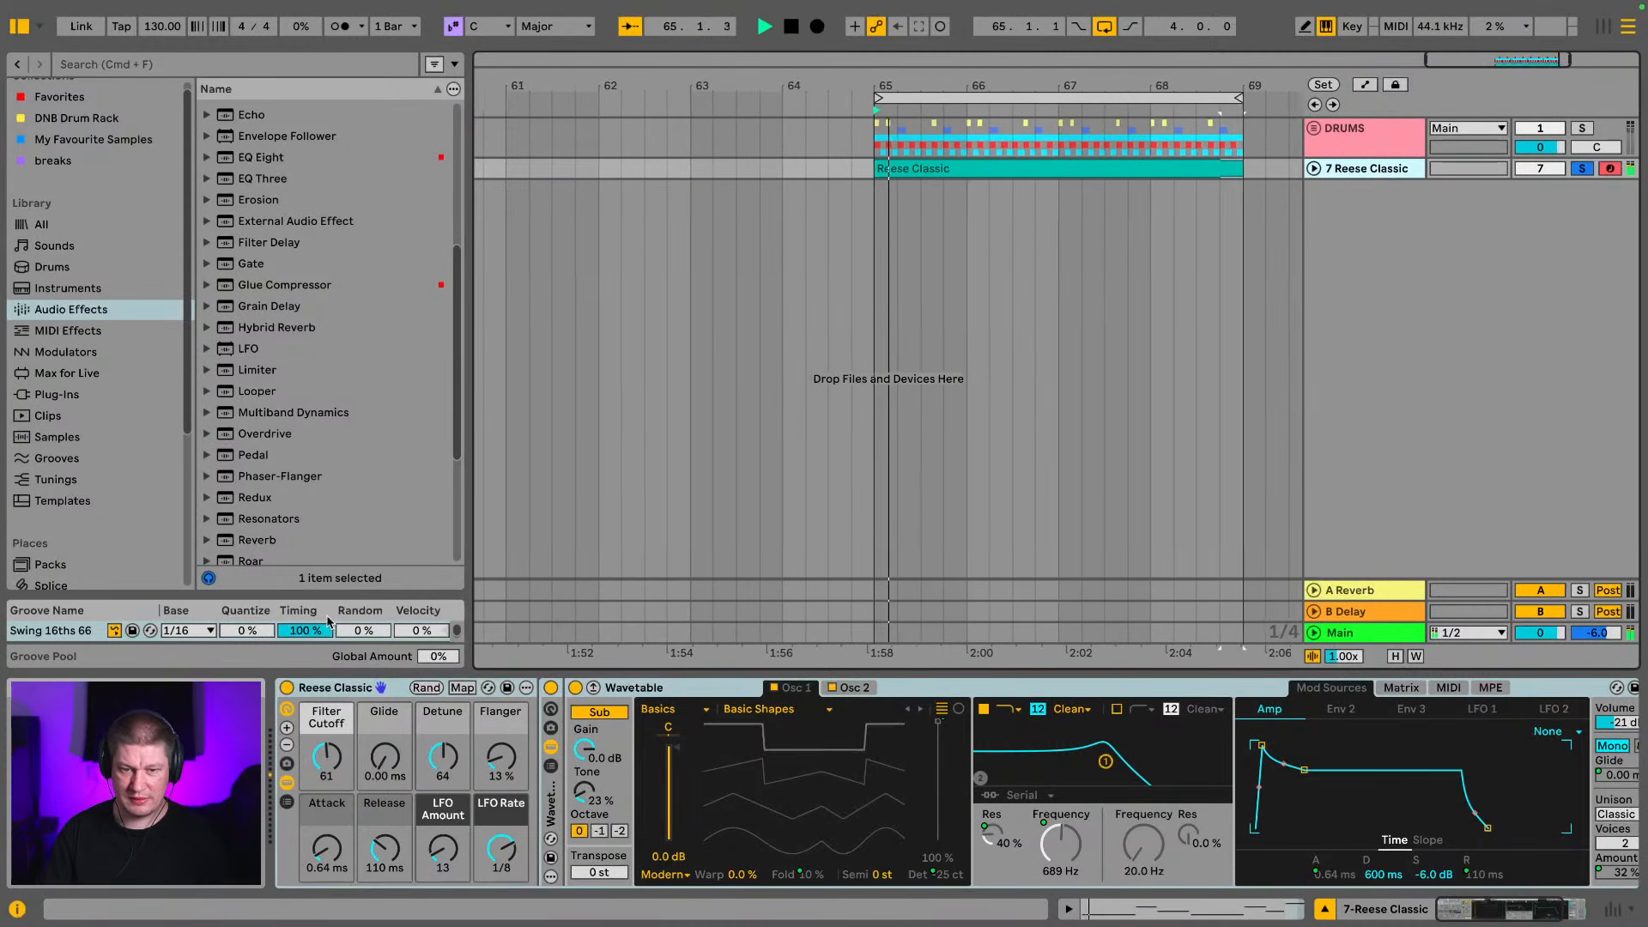
pyautogui.moveTo(327, 756); pyautogui.dragTo(326, 794)
pyautogui.press('space')
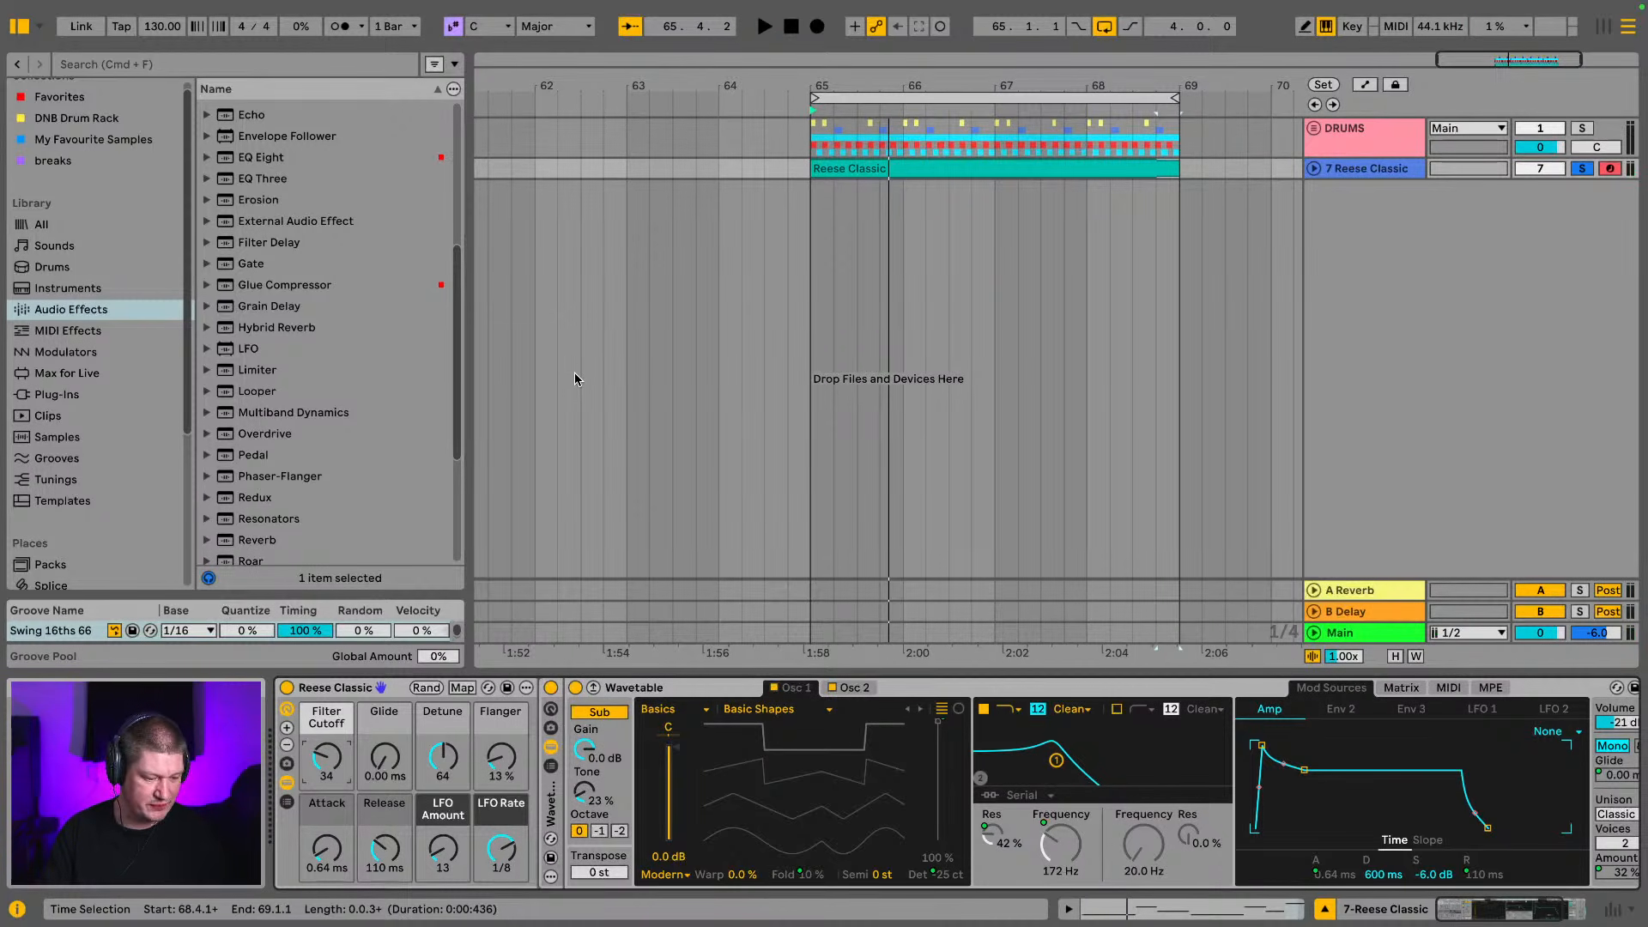
# Unsolo the Reese Classic track and raise its Filter Cutoff to 46 while the full loop plays
pyautogui.press('space')
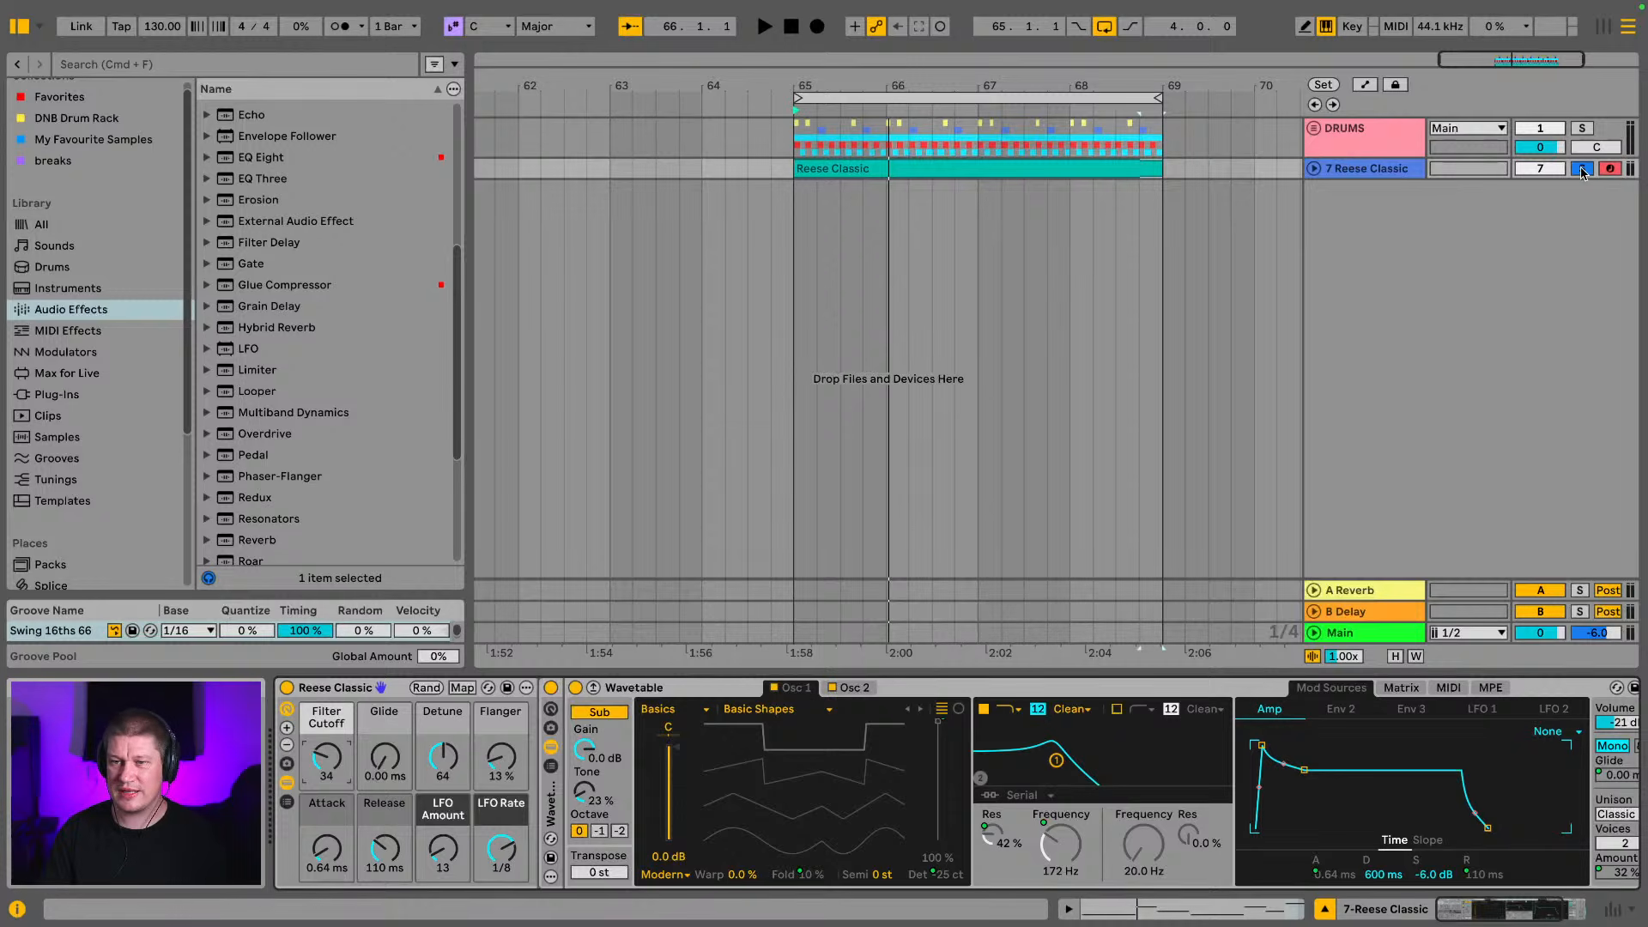
pyautogui.press('space')
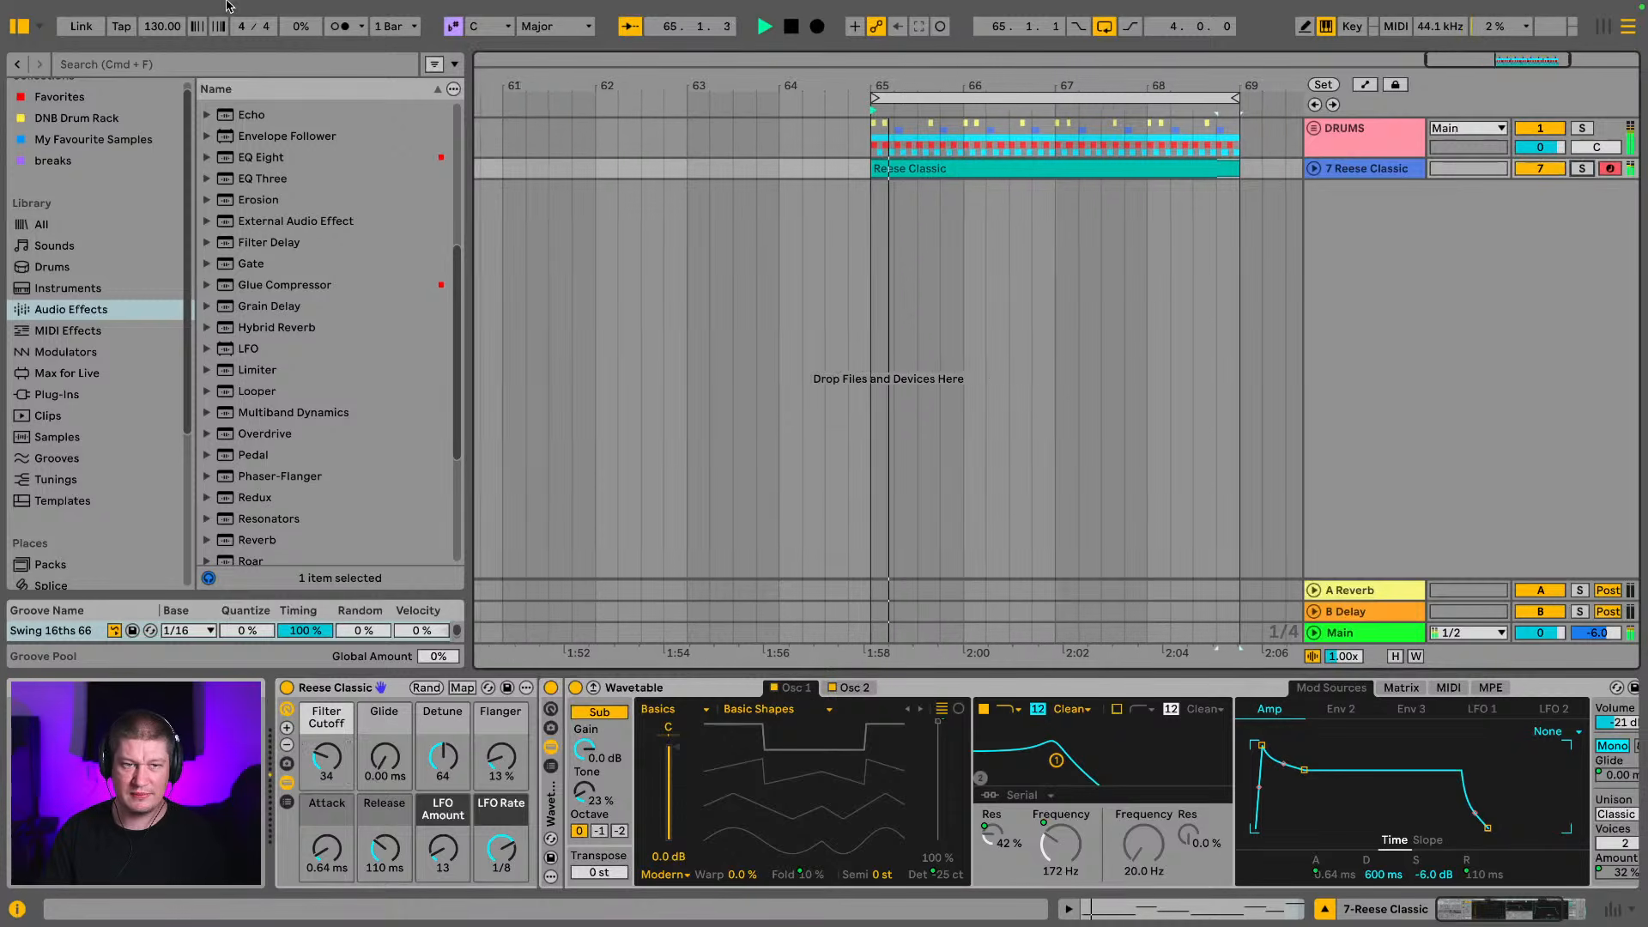
pyautogui.click(18, 28)
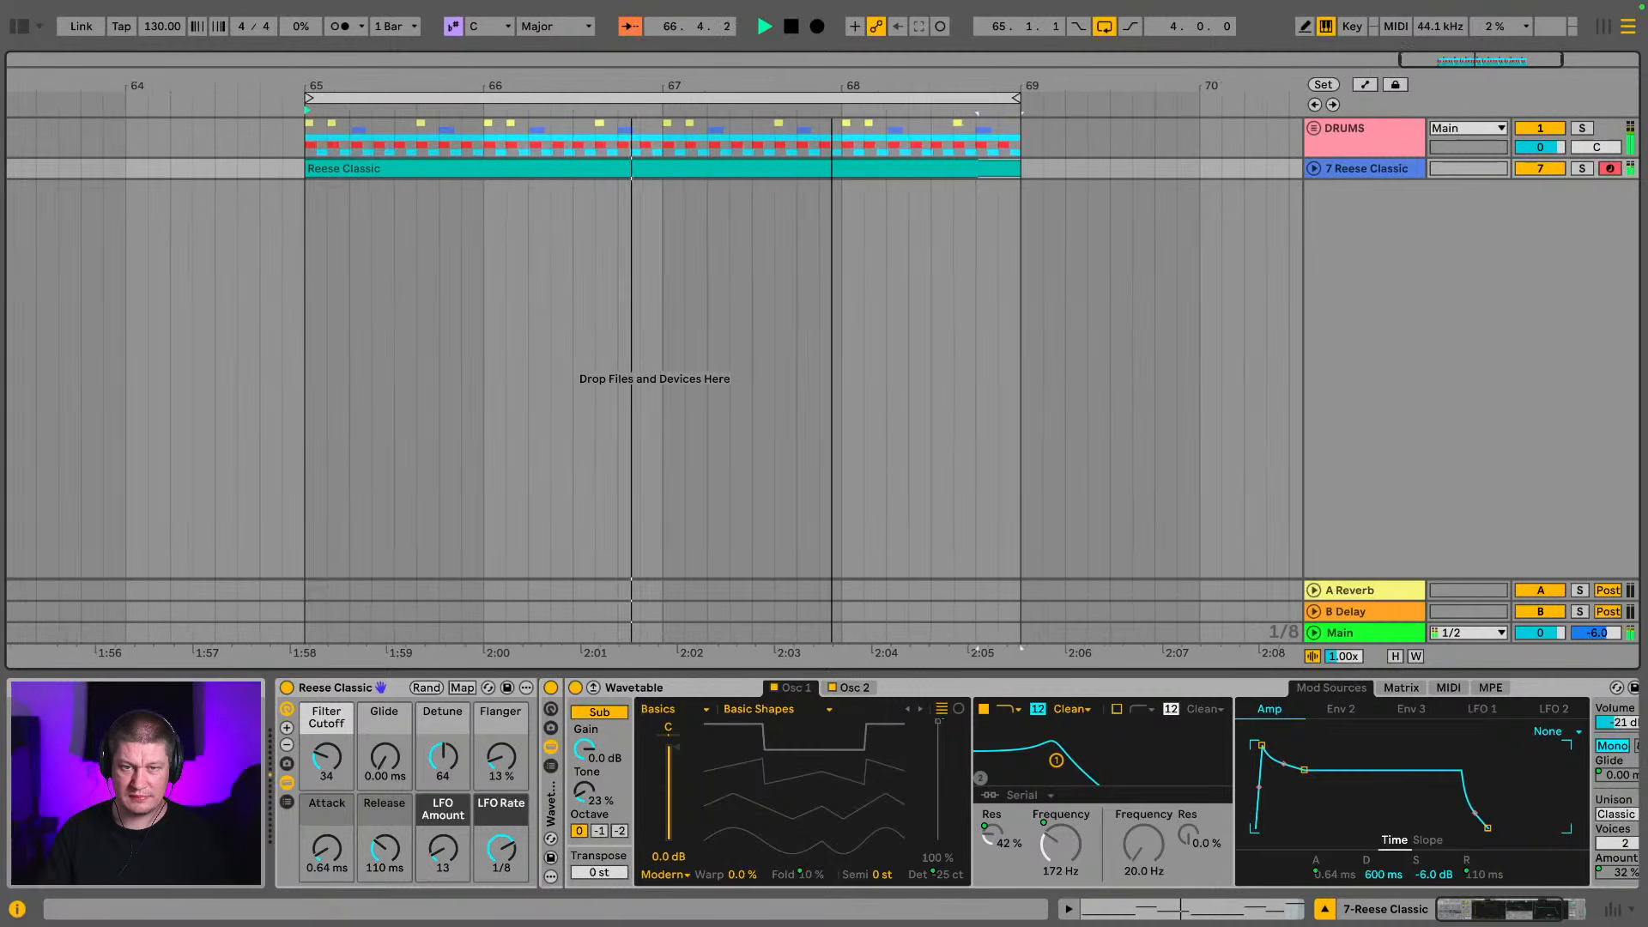
pyautogui.moveTo(832, 86); pyautogui.dragTo(843, 99)
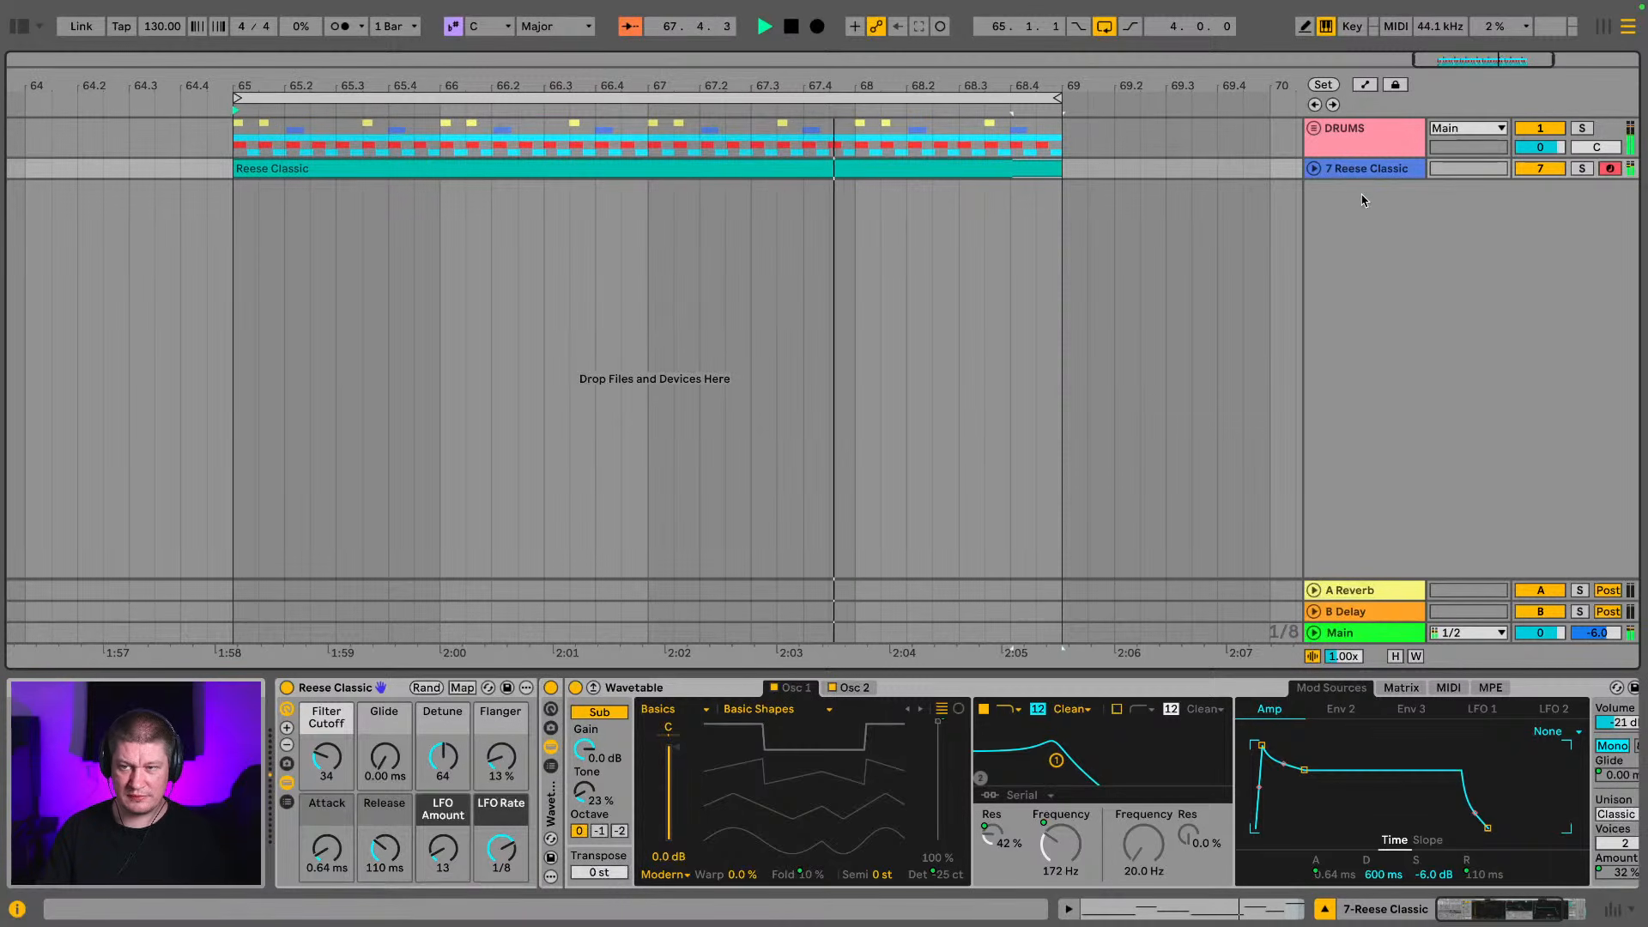
pyautogui.click(1388, 170)
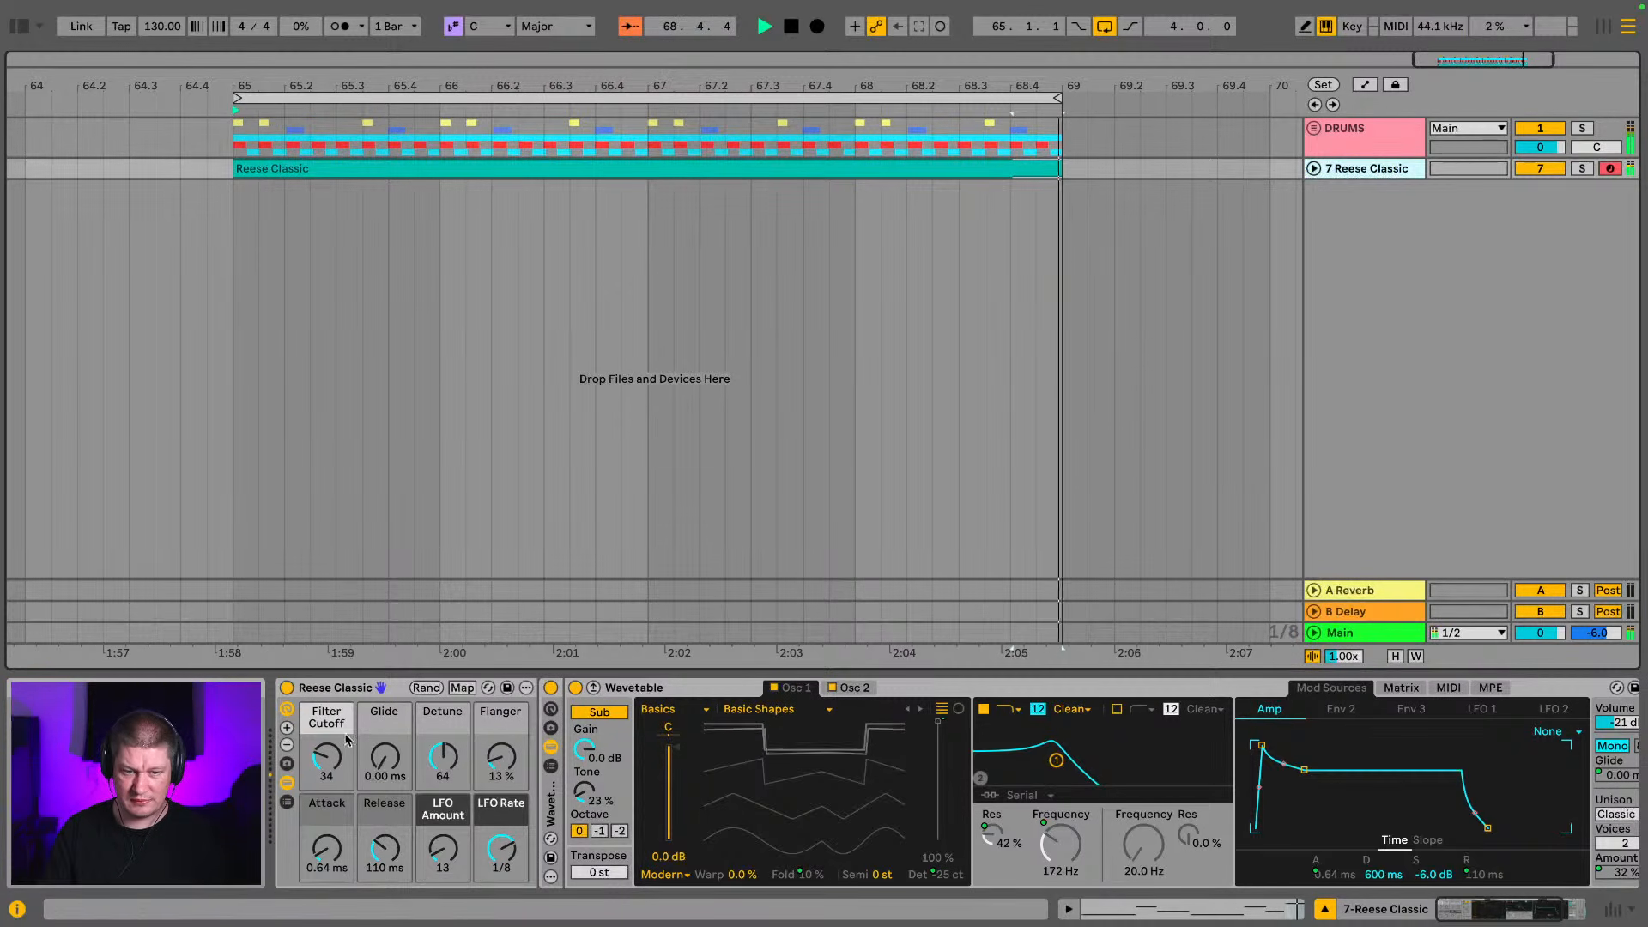
pyautogui.moveTo(347, 740)
pyautogui.mouseDown()
pyautogui.moveTo(348, 723)
pyautogui.moveTo(329, 768)
pyautogui.moveTo(329, 755)
pyautogui.mouseUp()
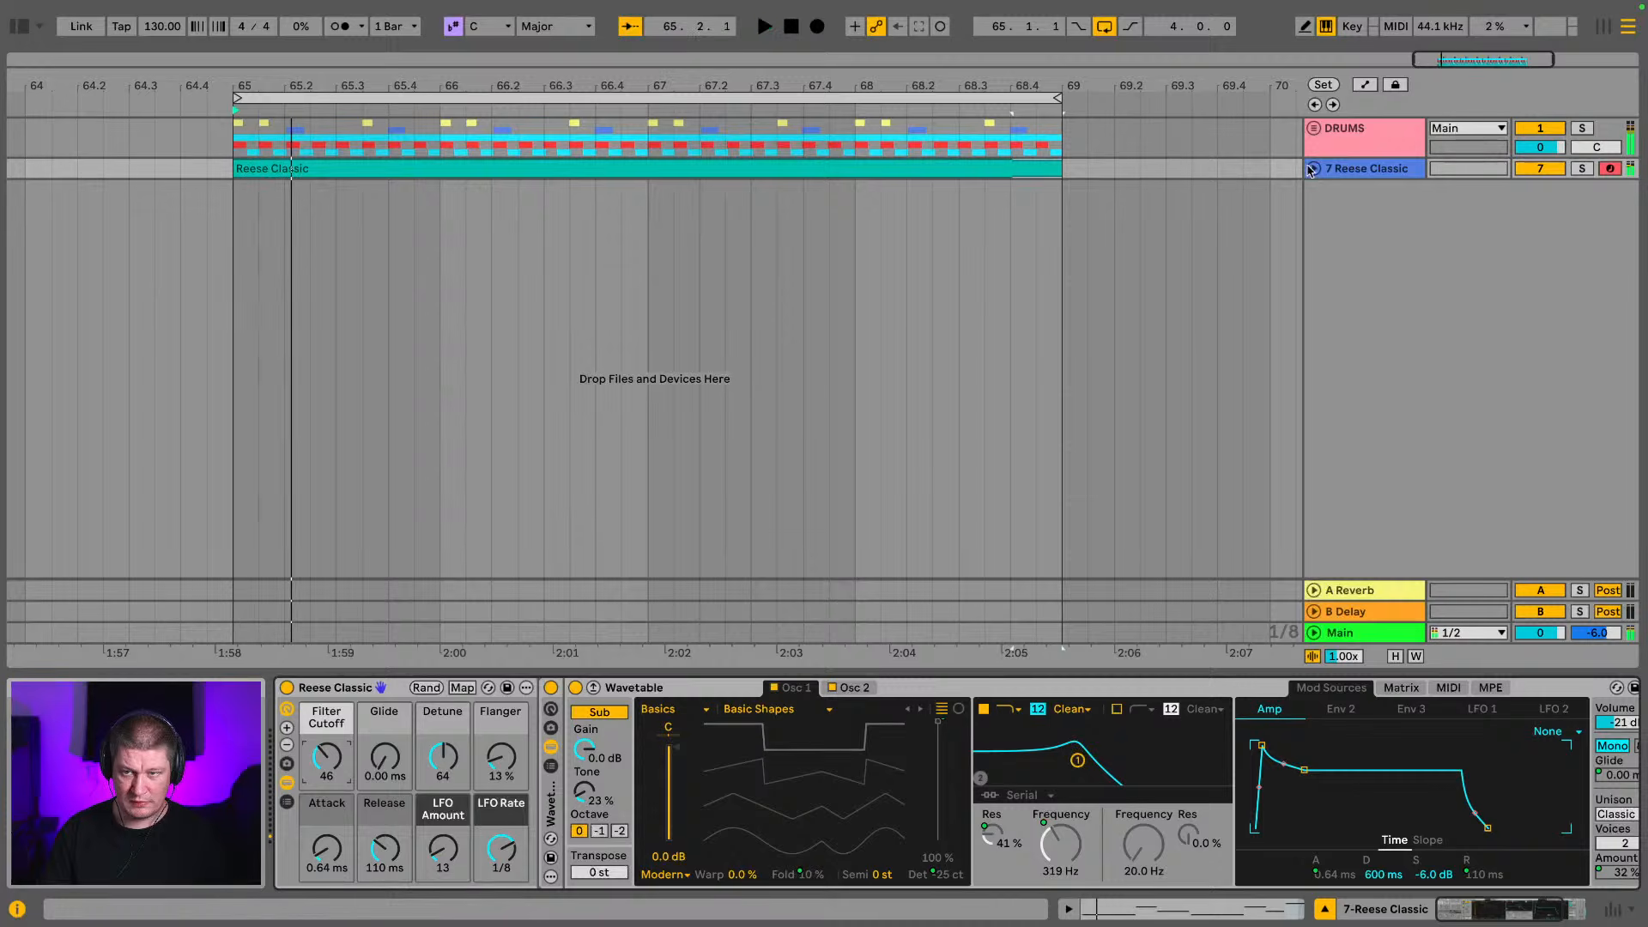
# Show the browser and expand the ZERO G - DISC 2 sample folder in the Production place
pyautogui.click(21, 34)
pyautogui.scroll(-5, 71, 376)
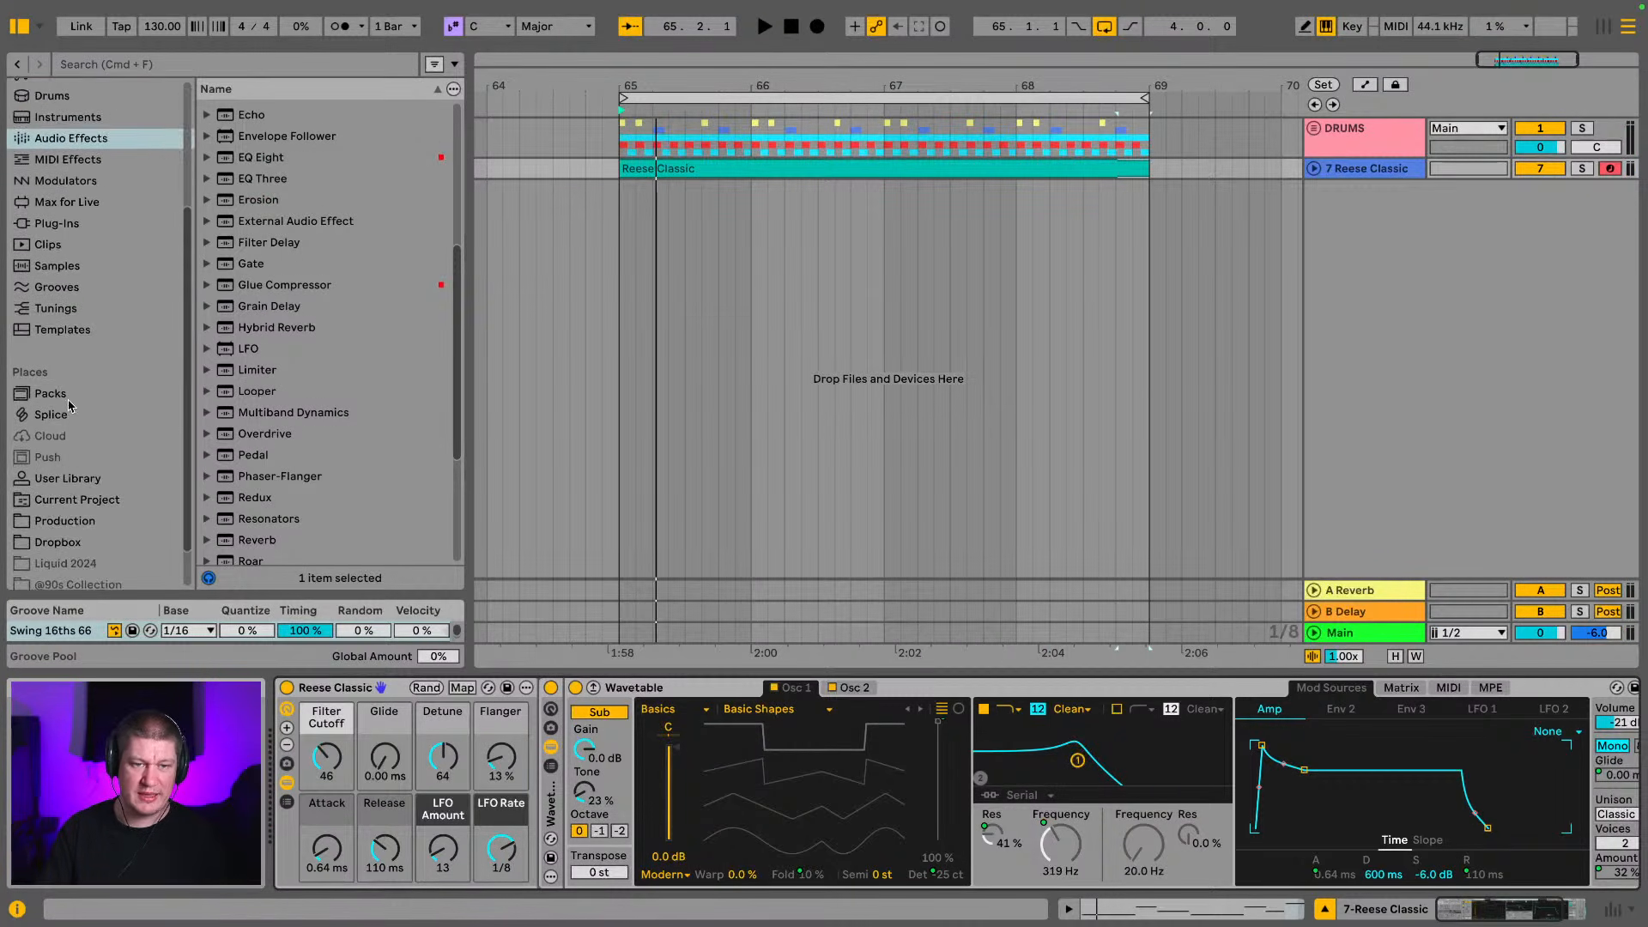
pyautogui.click(65, 473)
pyautogui.scroll(-10, 313, 361)
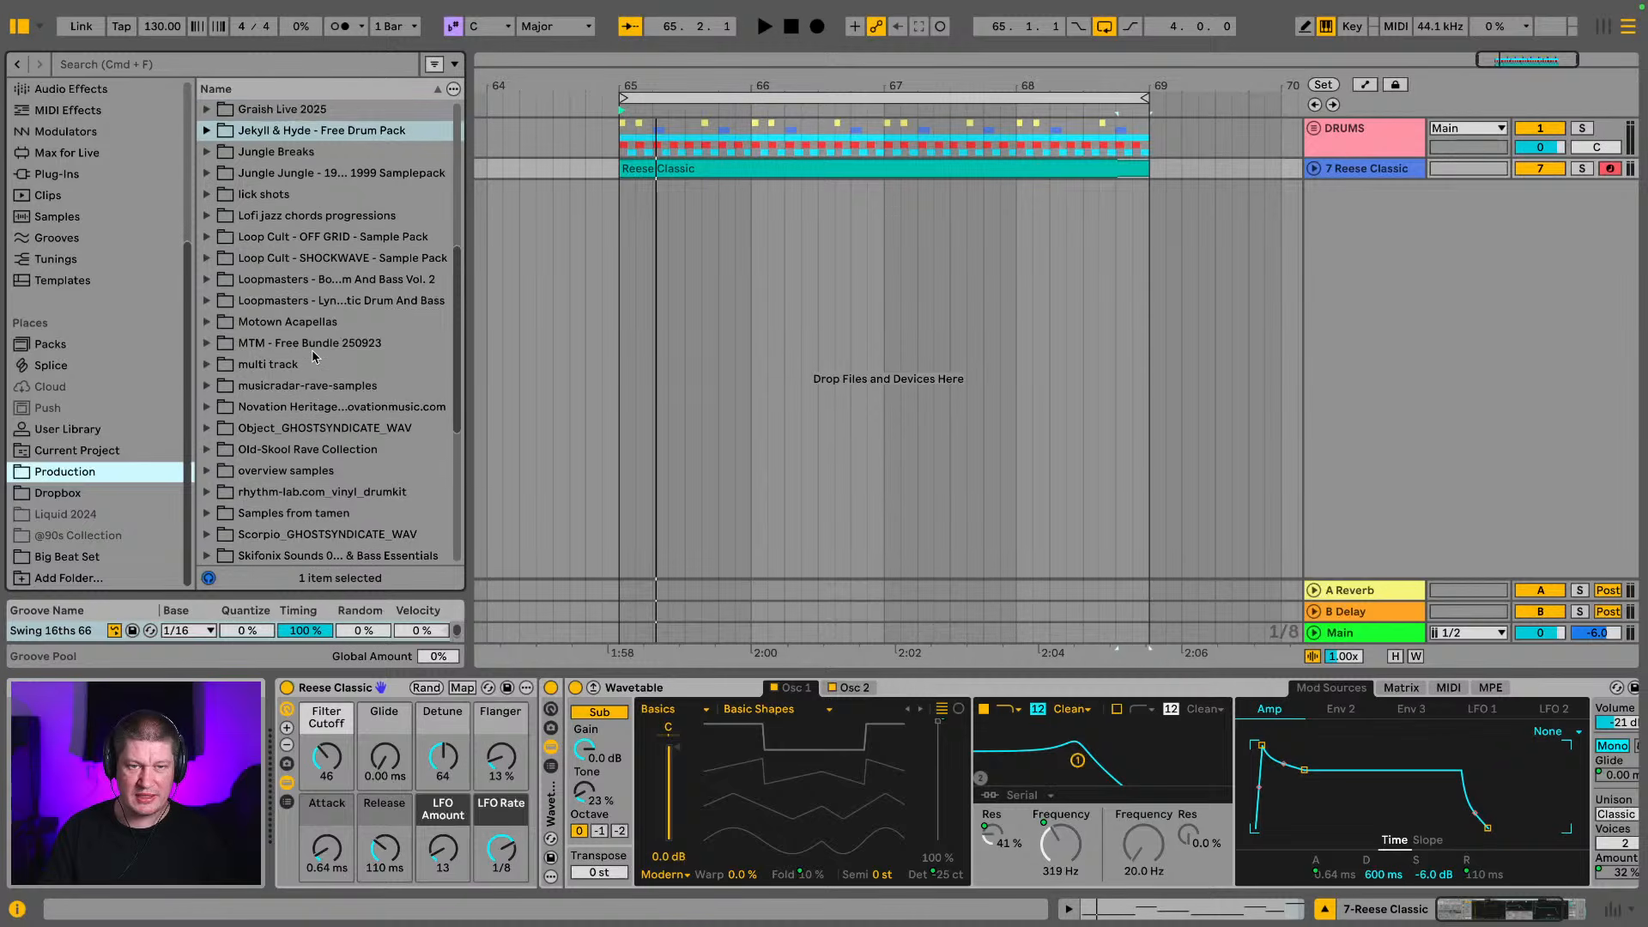
pyautogui.click(288, 382)
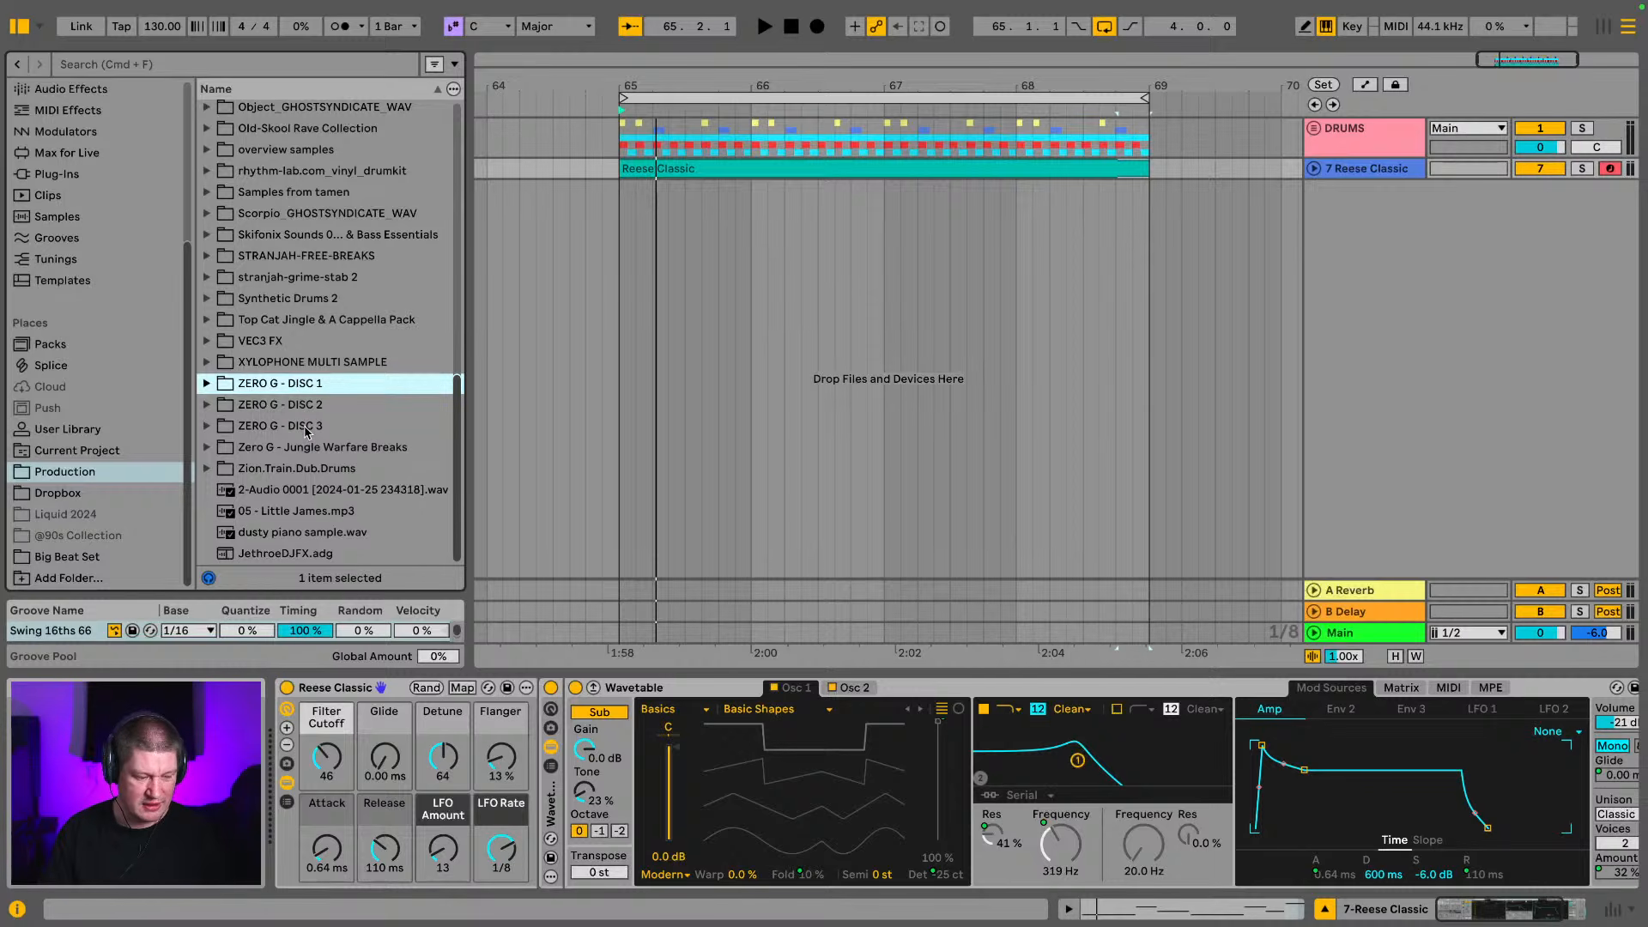
pyautogui.click(271, 406)
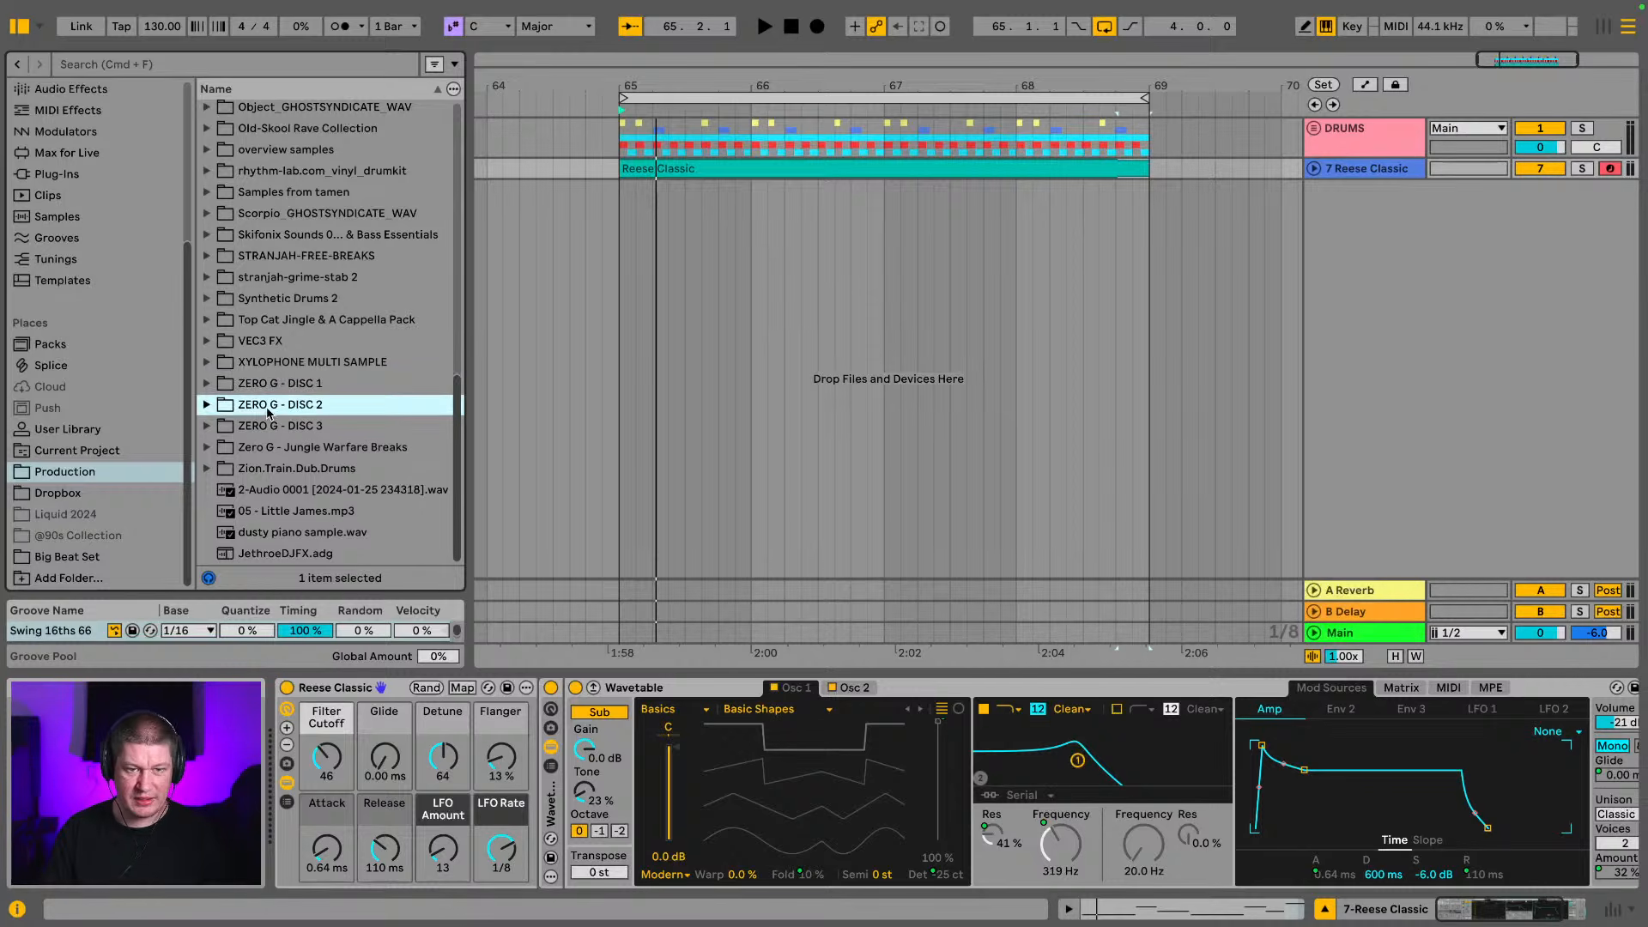
pyautogui.click(207, 404)
pyautogui.scroll(-5, 364, 355)
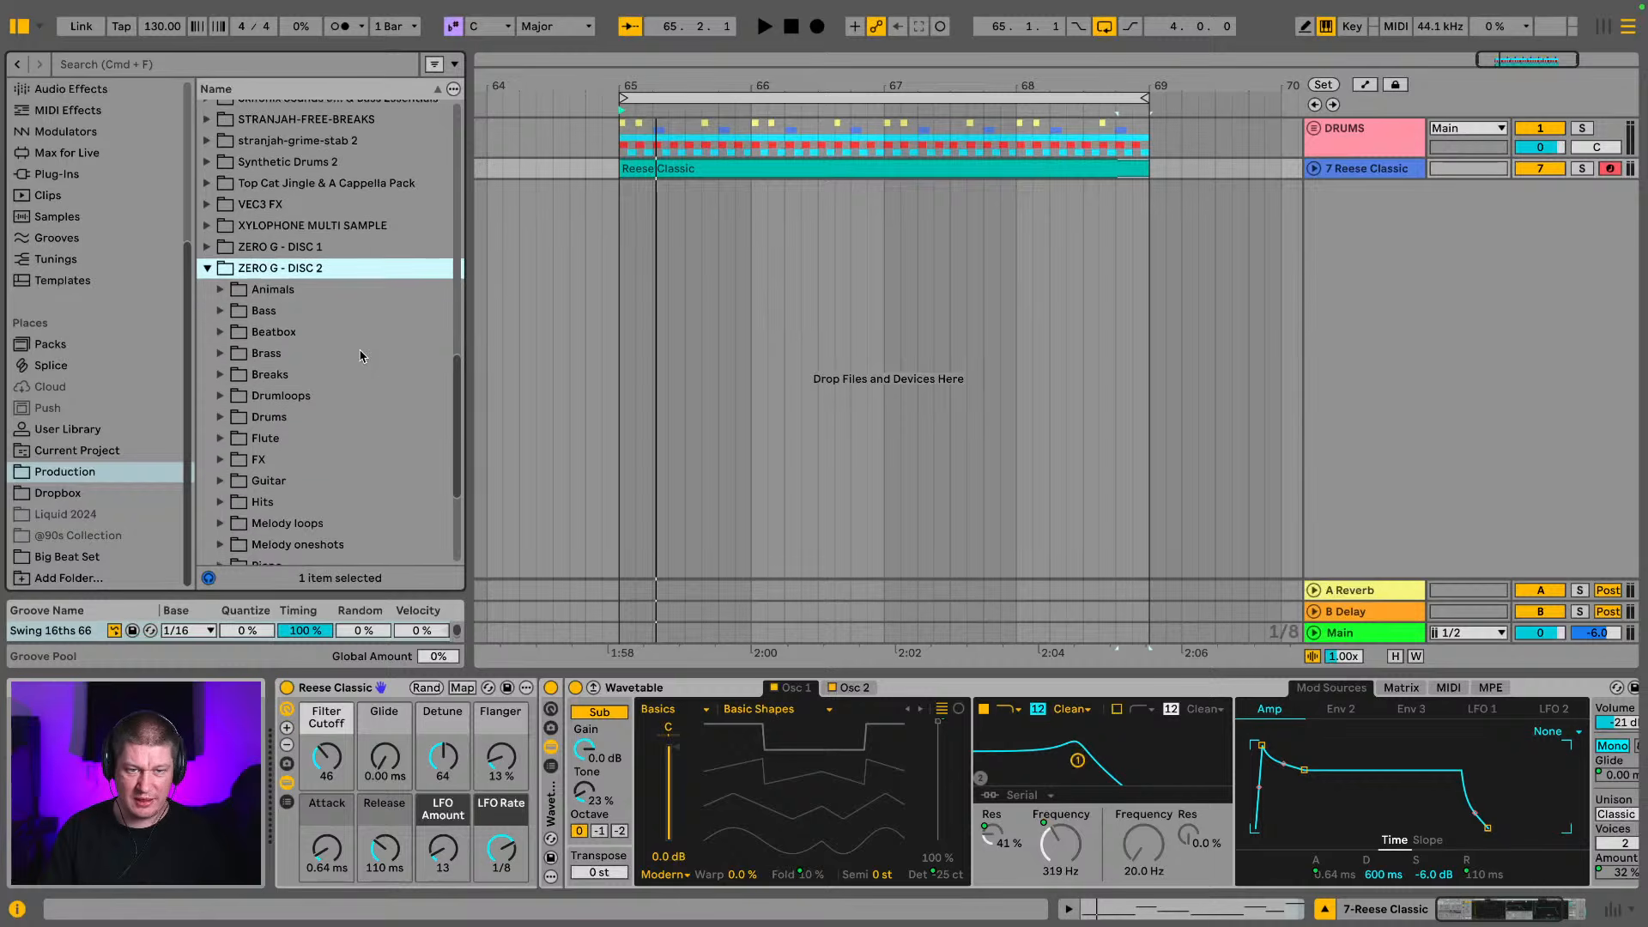
pyautogui.scroll(-3, 364, 355)
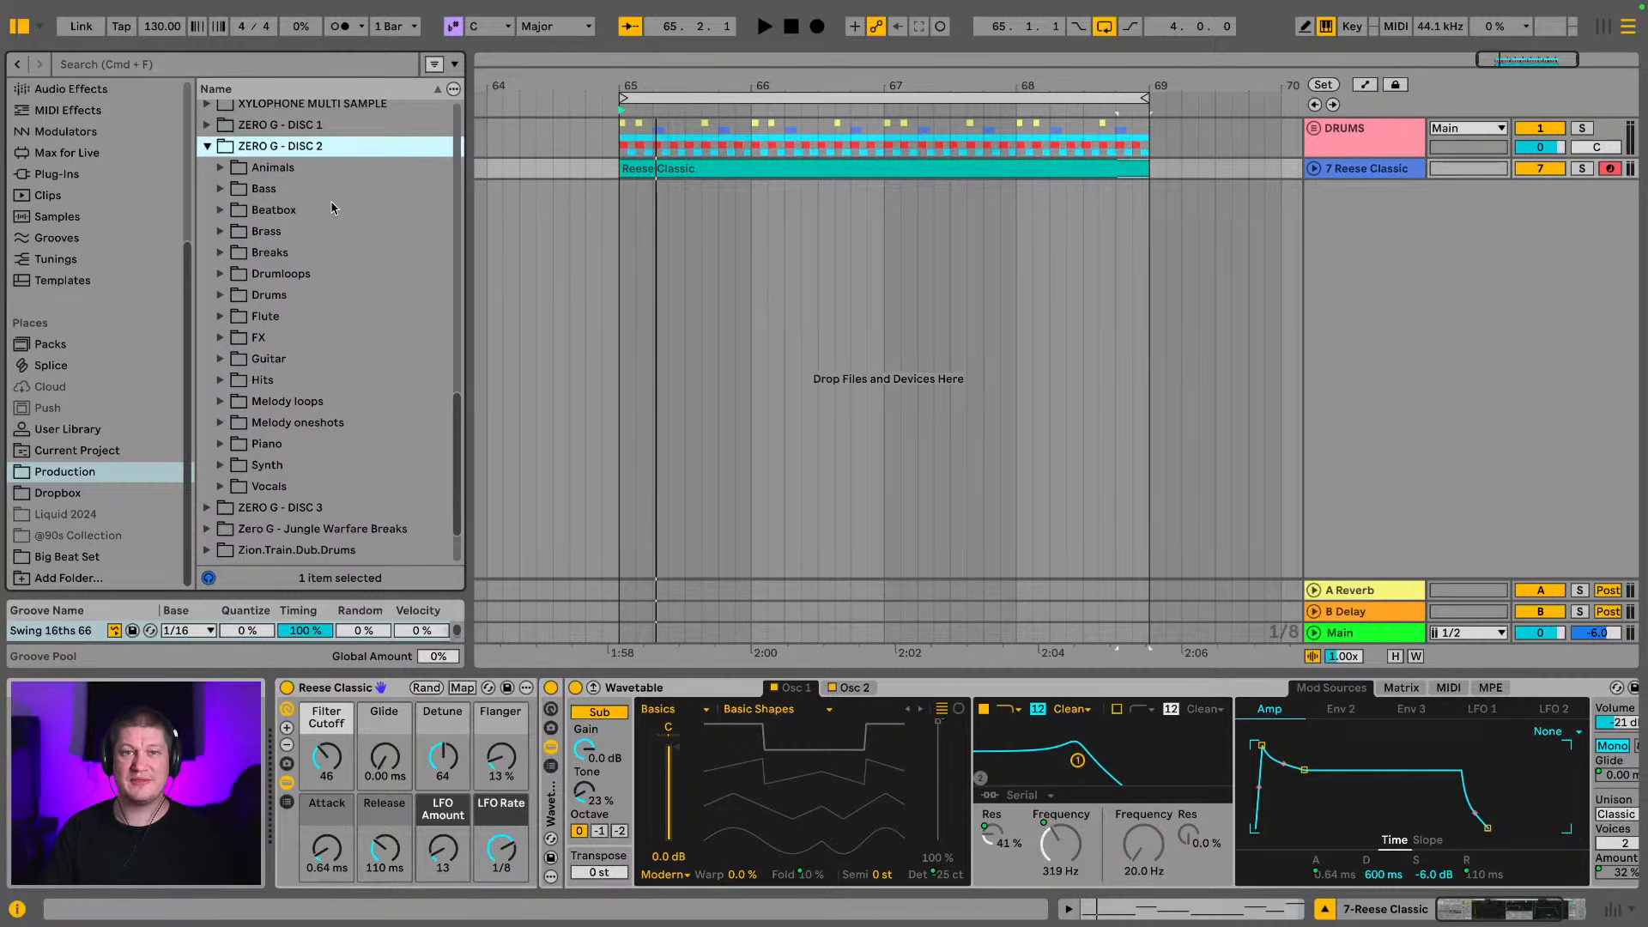
# Look through the ZERO G - DISC 2 subfolders and expand the Synth folder to list its samples
pyautogui.click(283, 171)
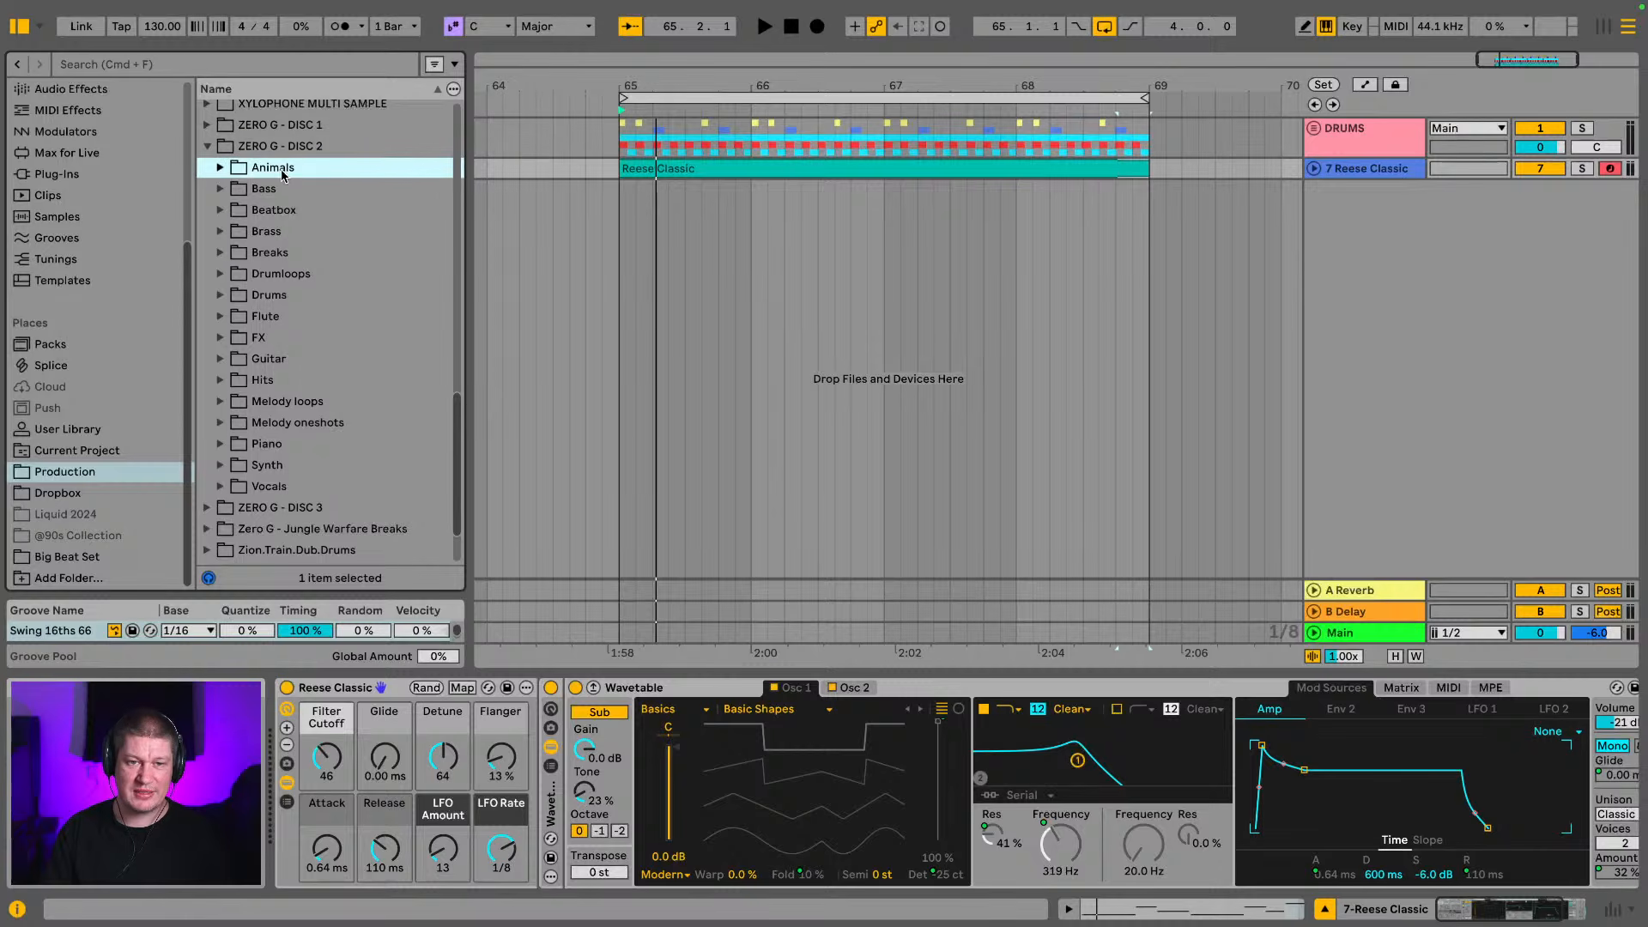
pyautogui.click(278, 213)
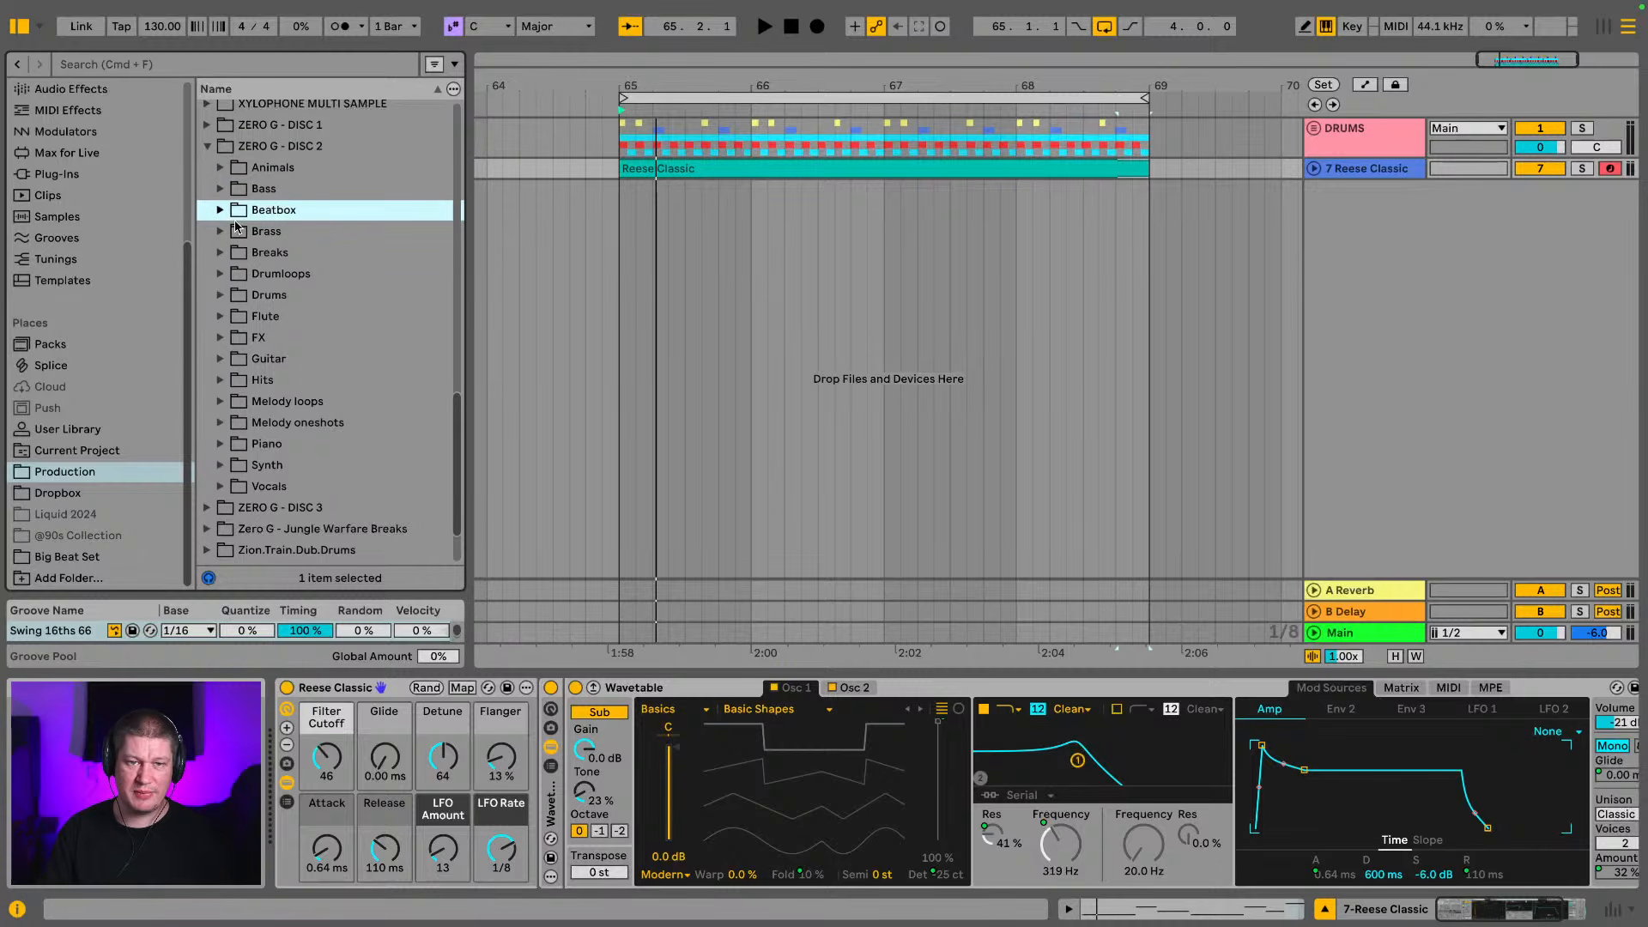
pyautogui.scroll(-1, 260, 313)
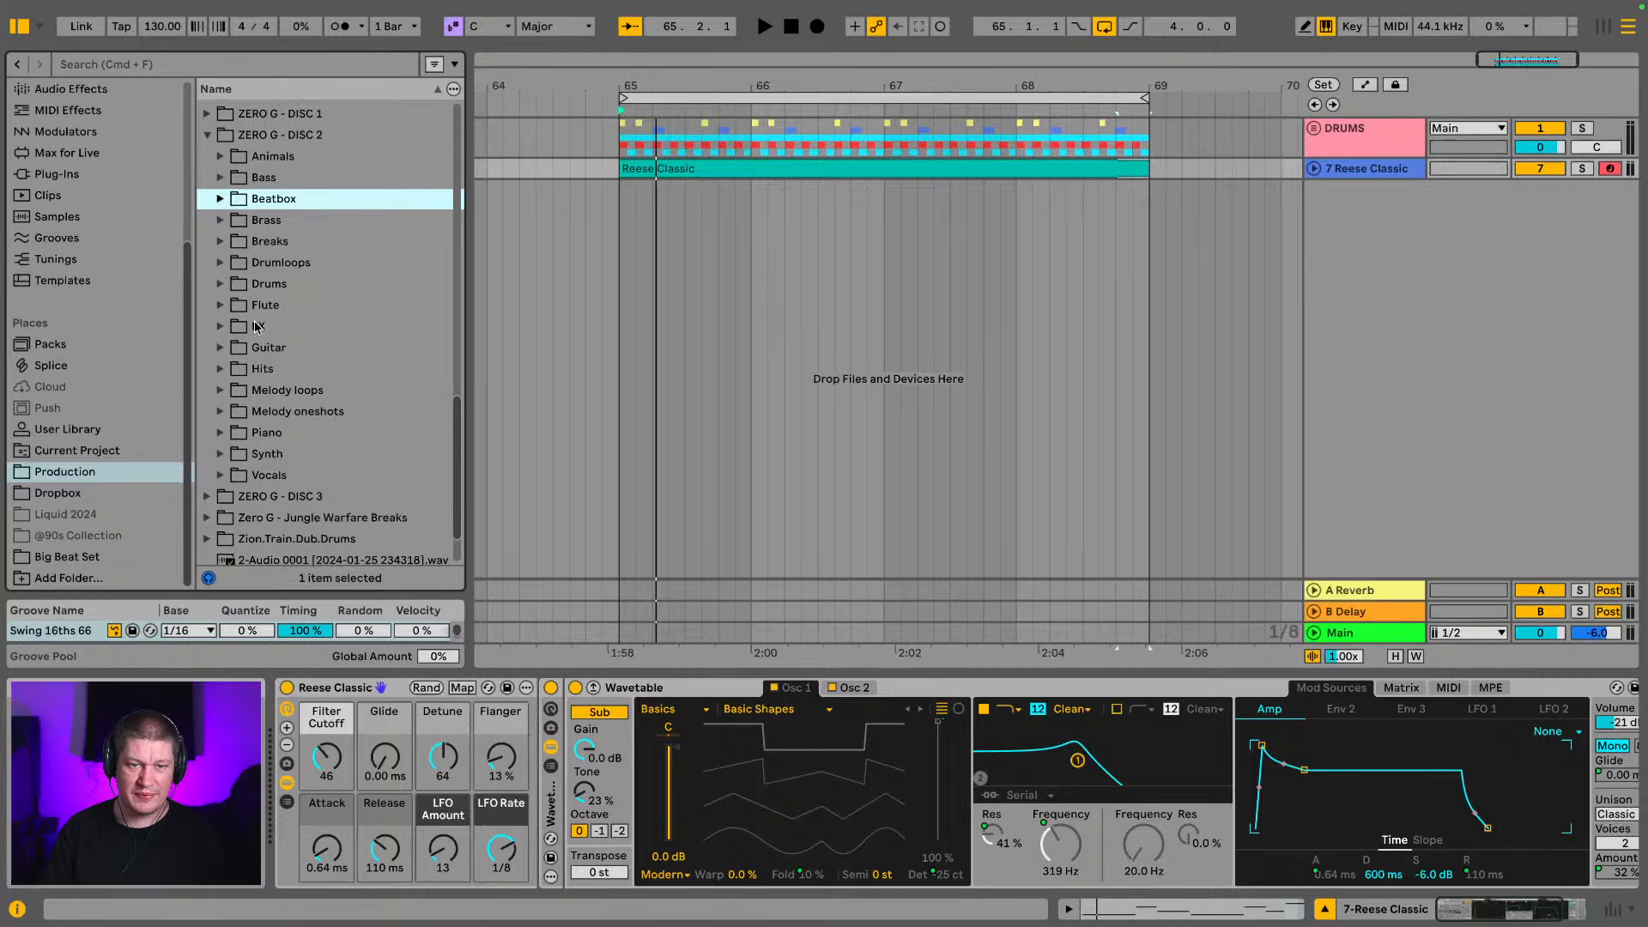
pyautogui.scroll(-1, 269, 375)
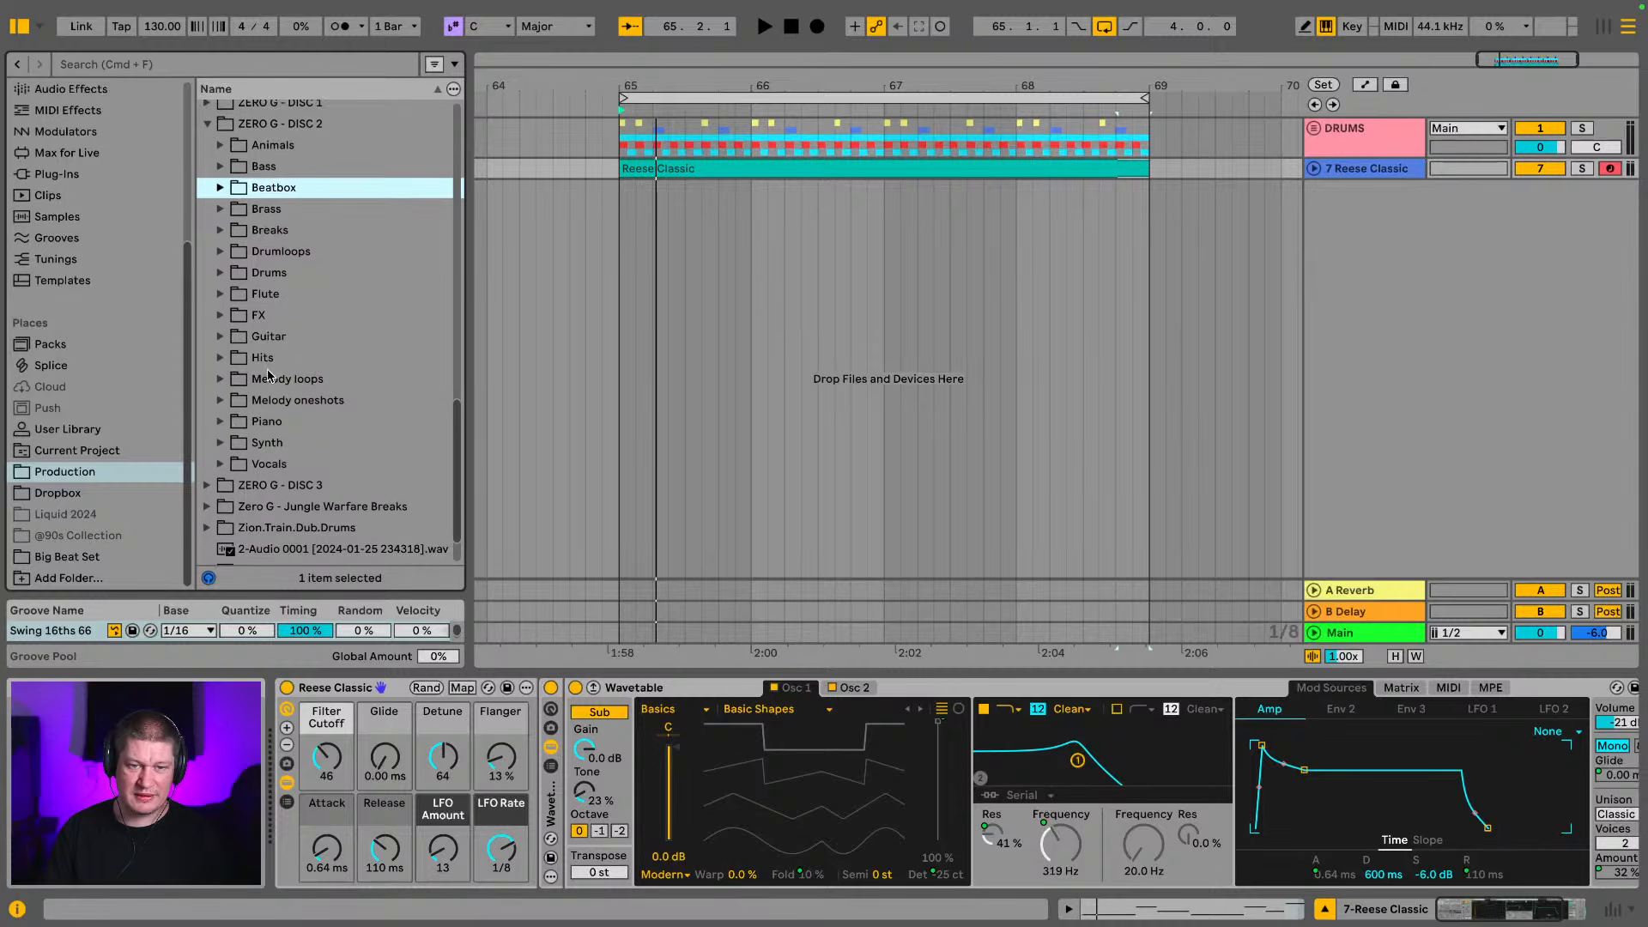
pyautogui.click(219, 443)
pyautogui.scroll(-12, 283, 348)
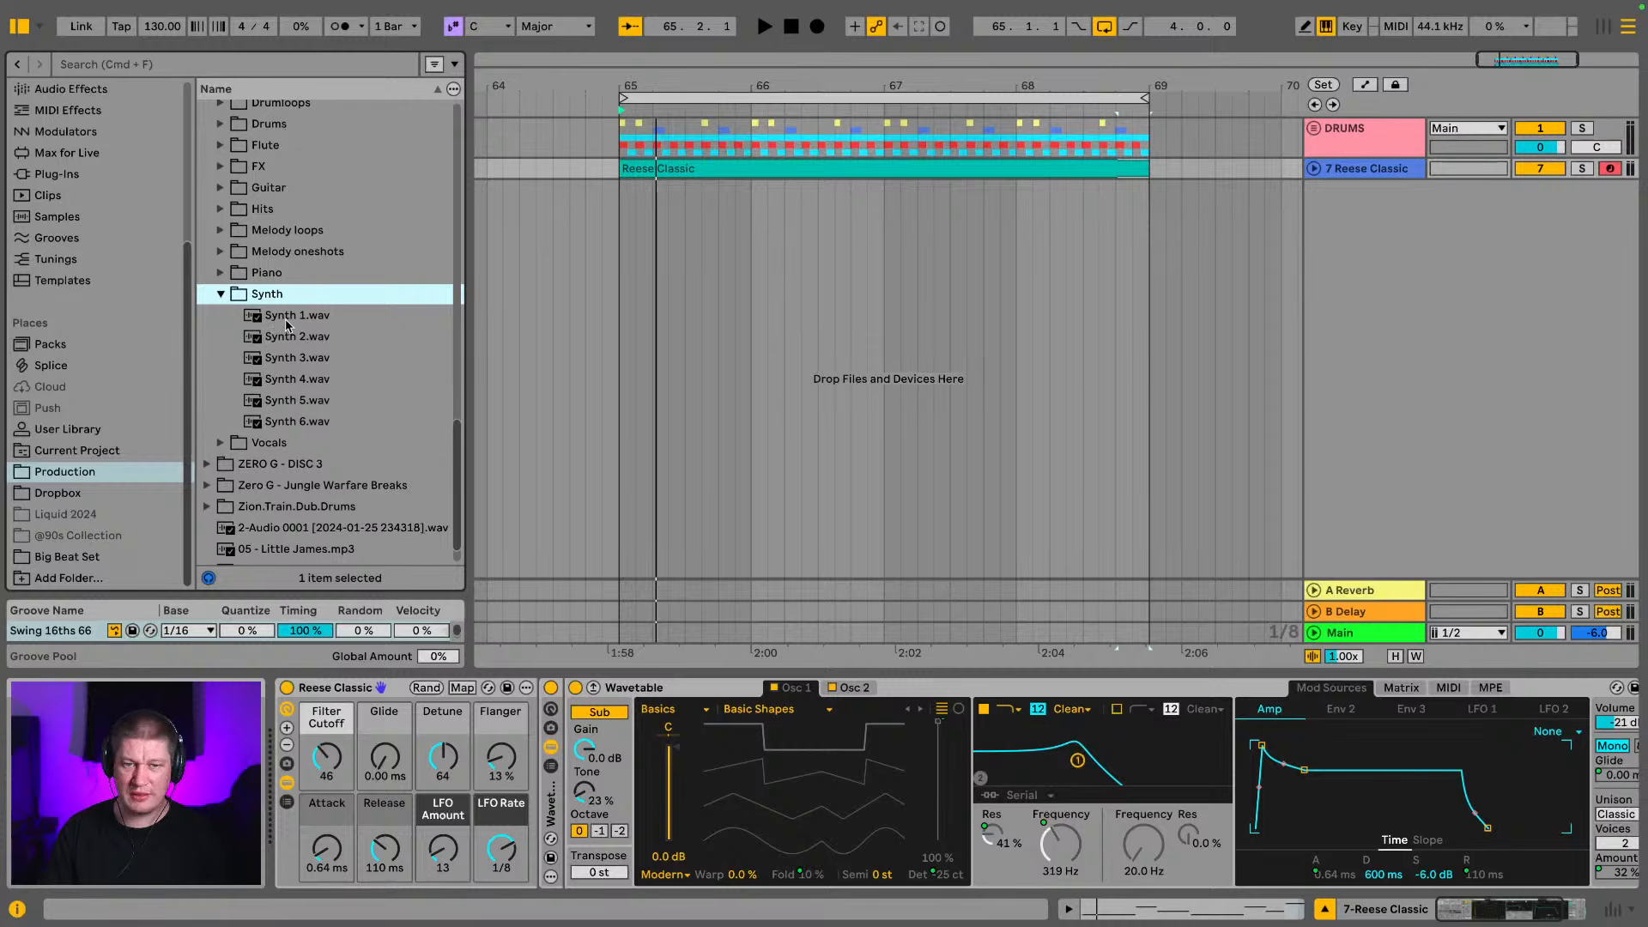
# Audition the samples in the Synth folder one by one, from Synth 1.wav to Synth 5.wav
pyautogui.click(287, 318)
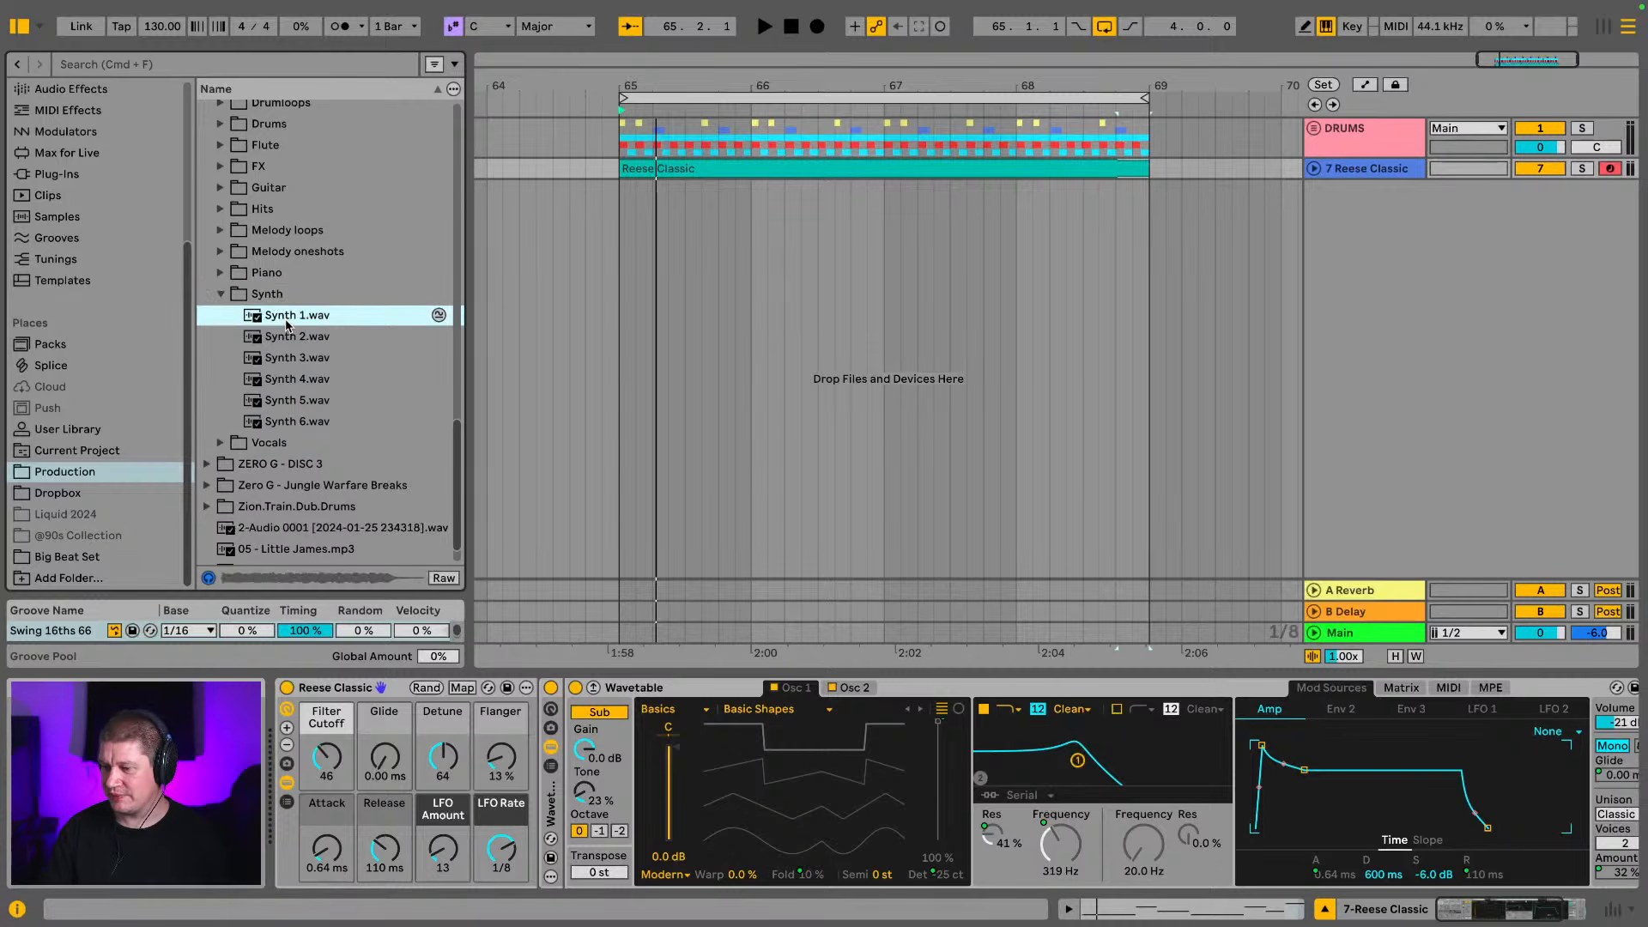
pyautogui.press('Down')
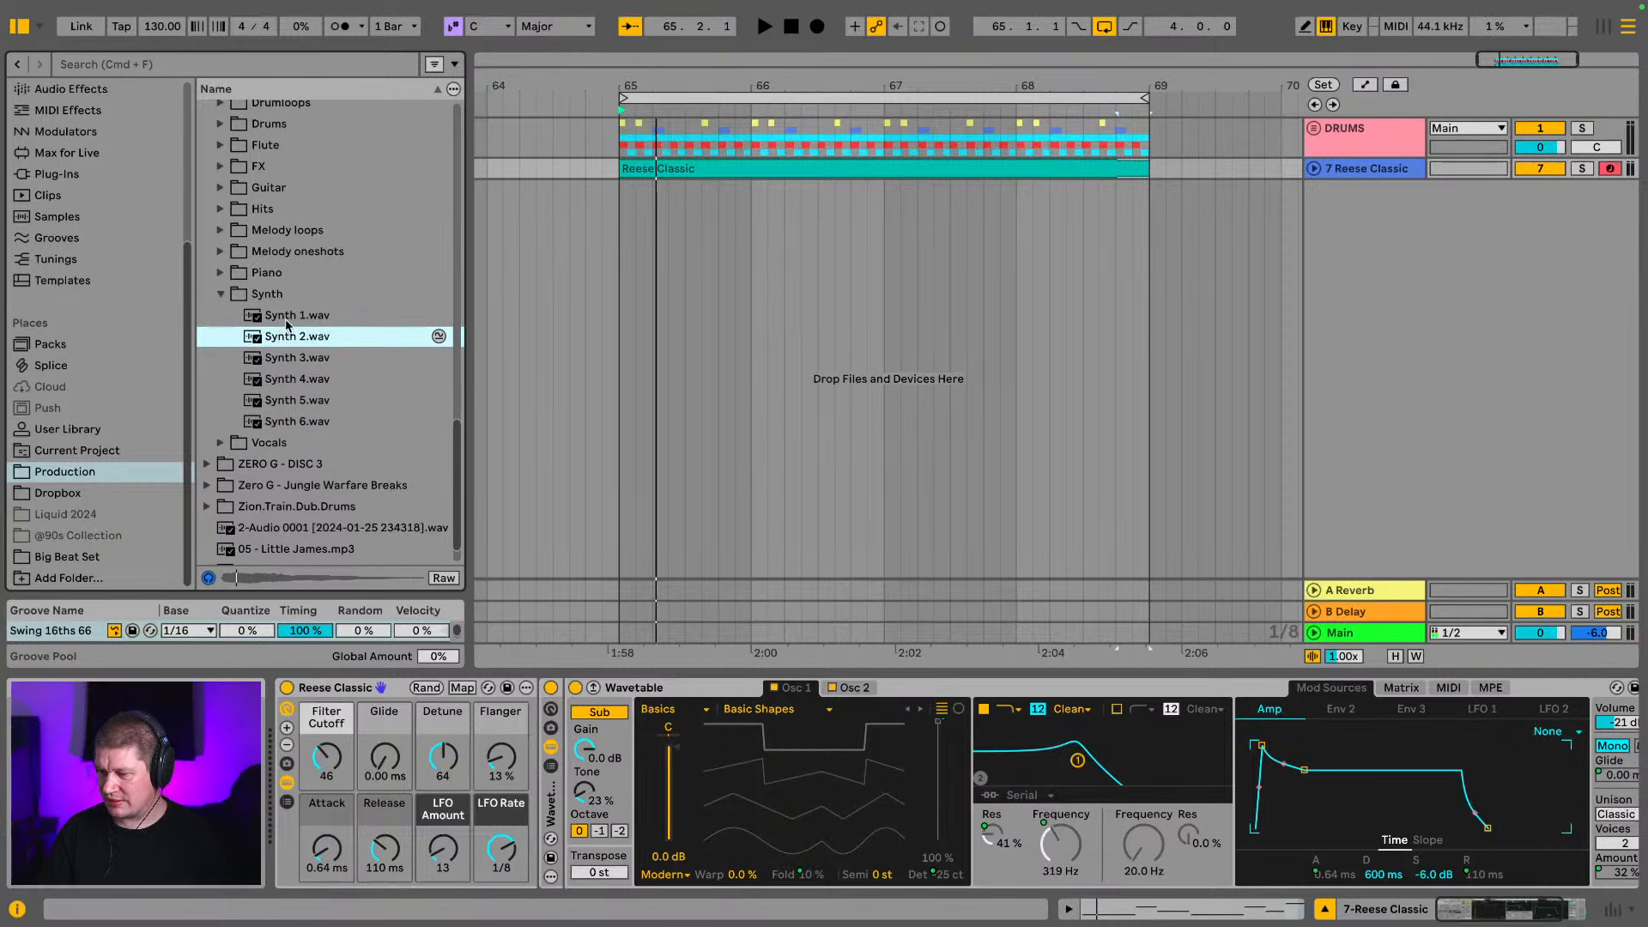
pyautogui.press('Down')
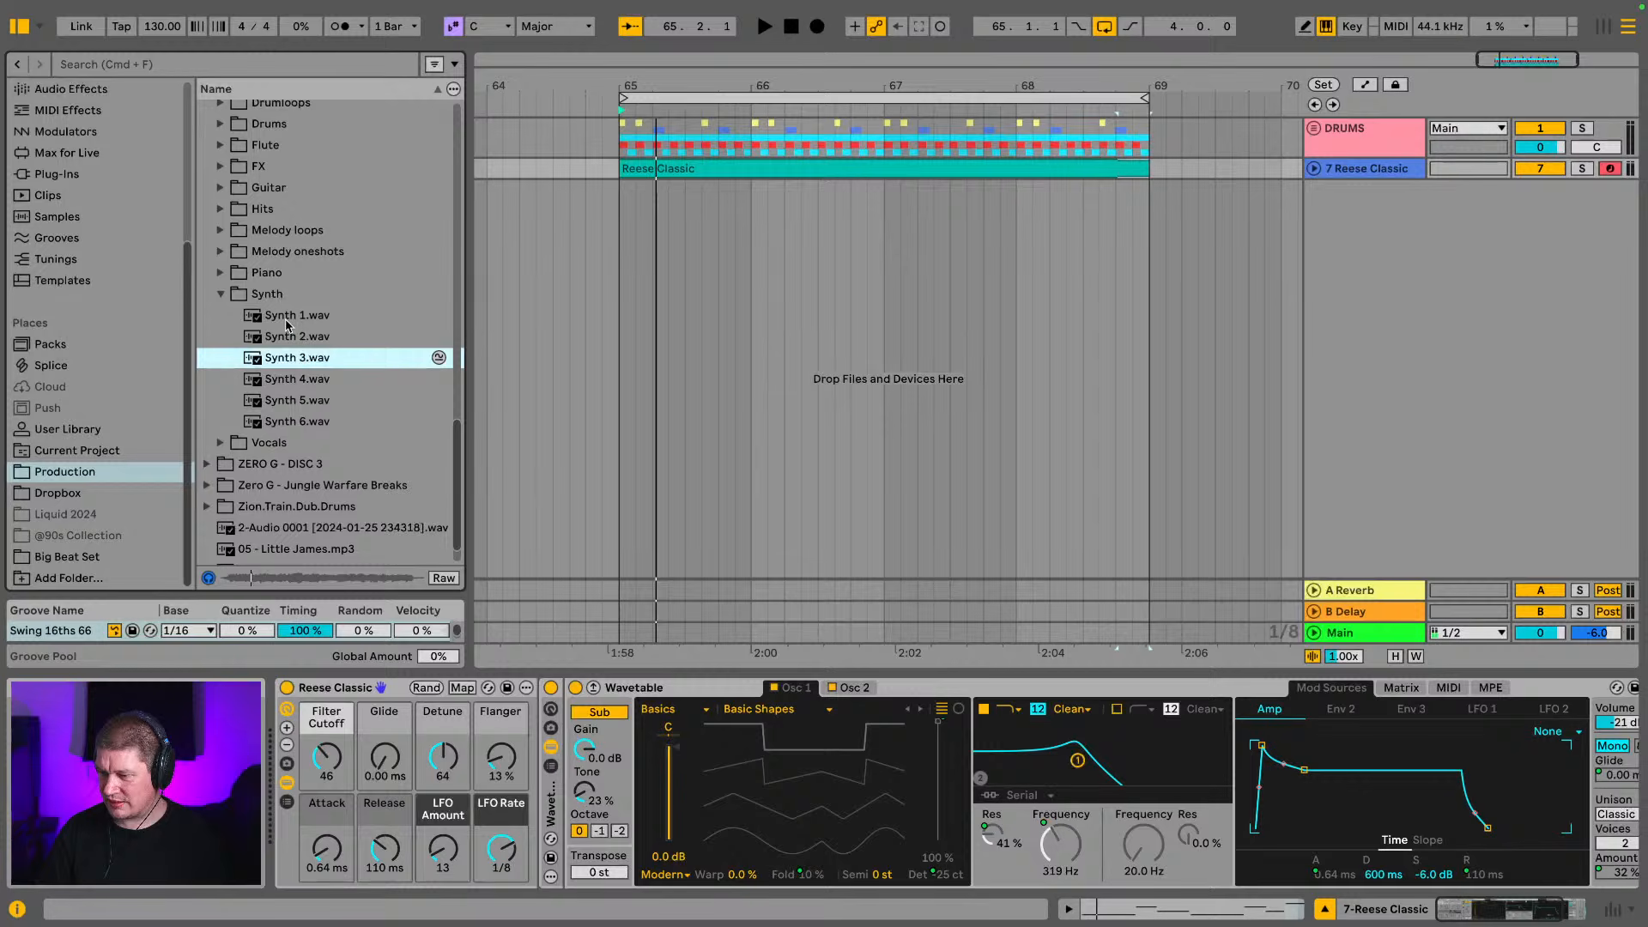
pyautogui.press('Down')
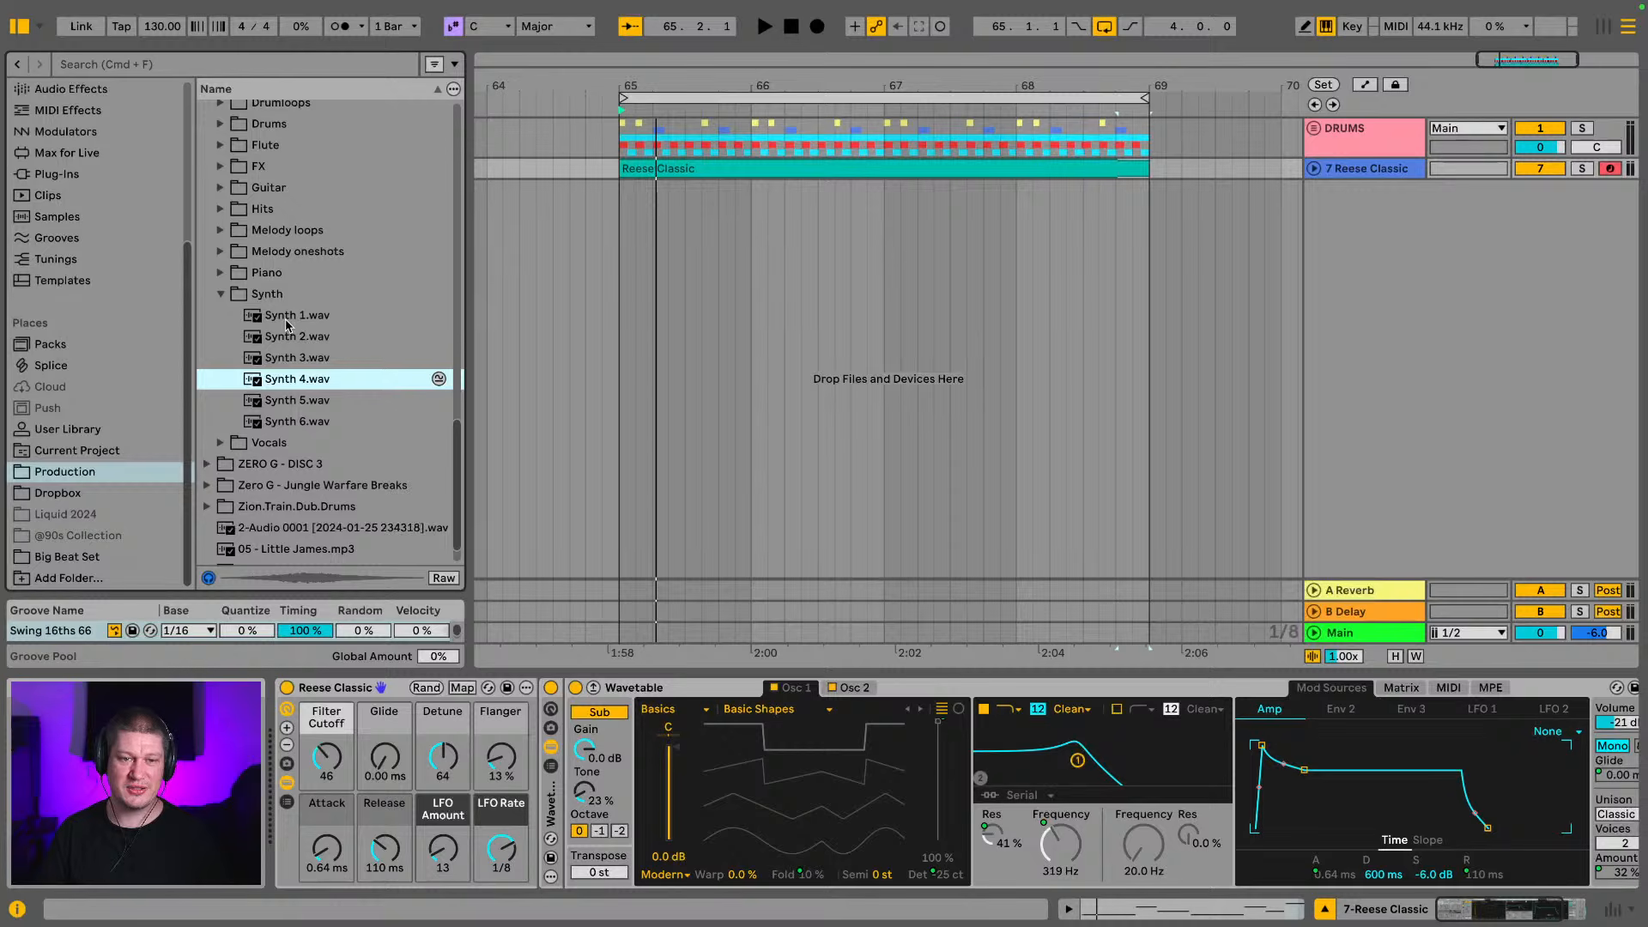
pyautogui.press('Down')
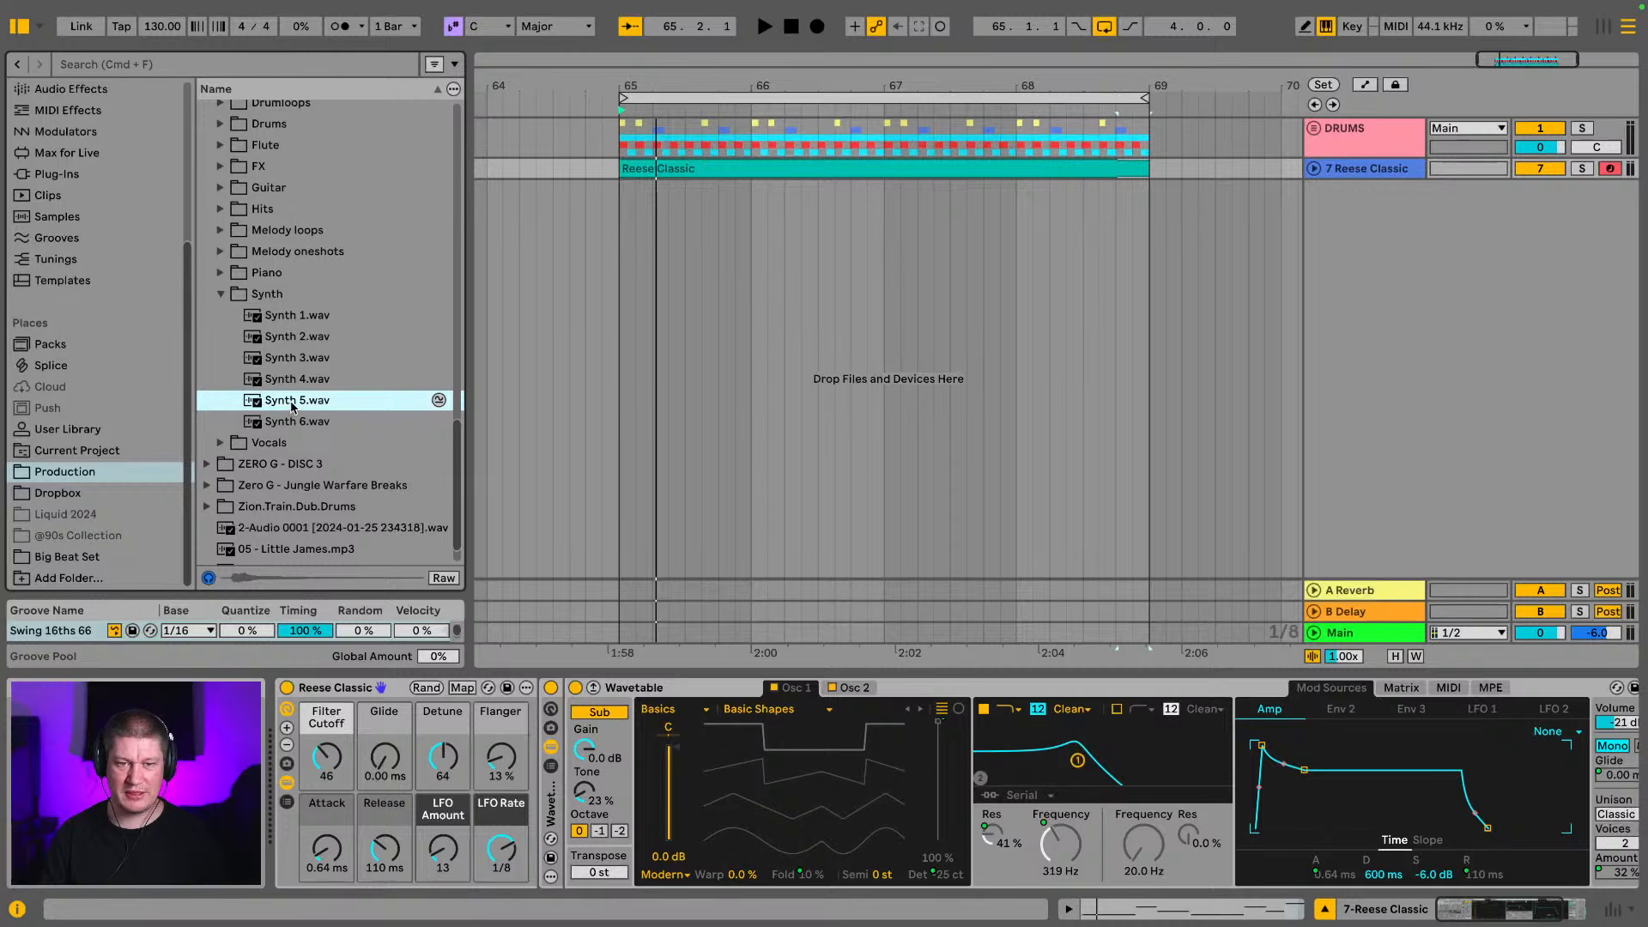
# Add a MIDI track below the Reese Classic track and load Synth 5.wav into it as a Simpler instrument
pyautogui.click(1408, 171)
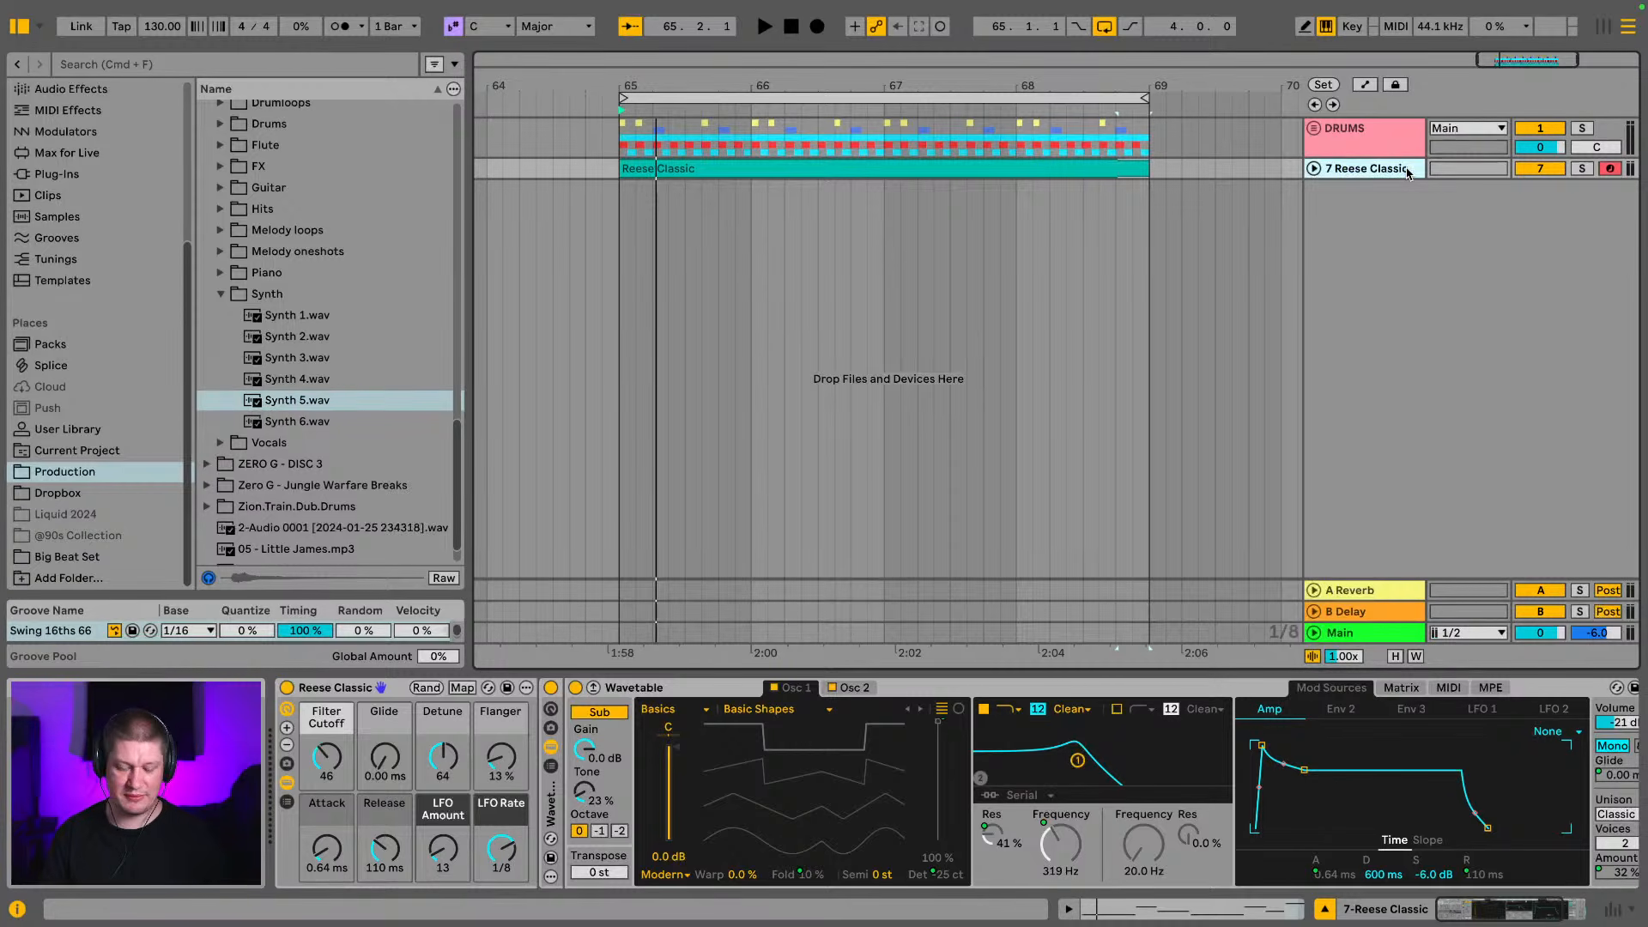
pyautogui.press('super+shift+t')
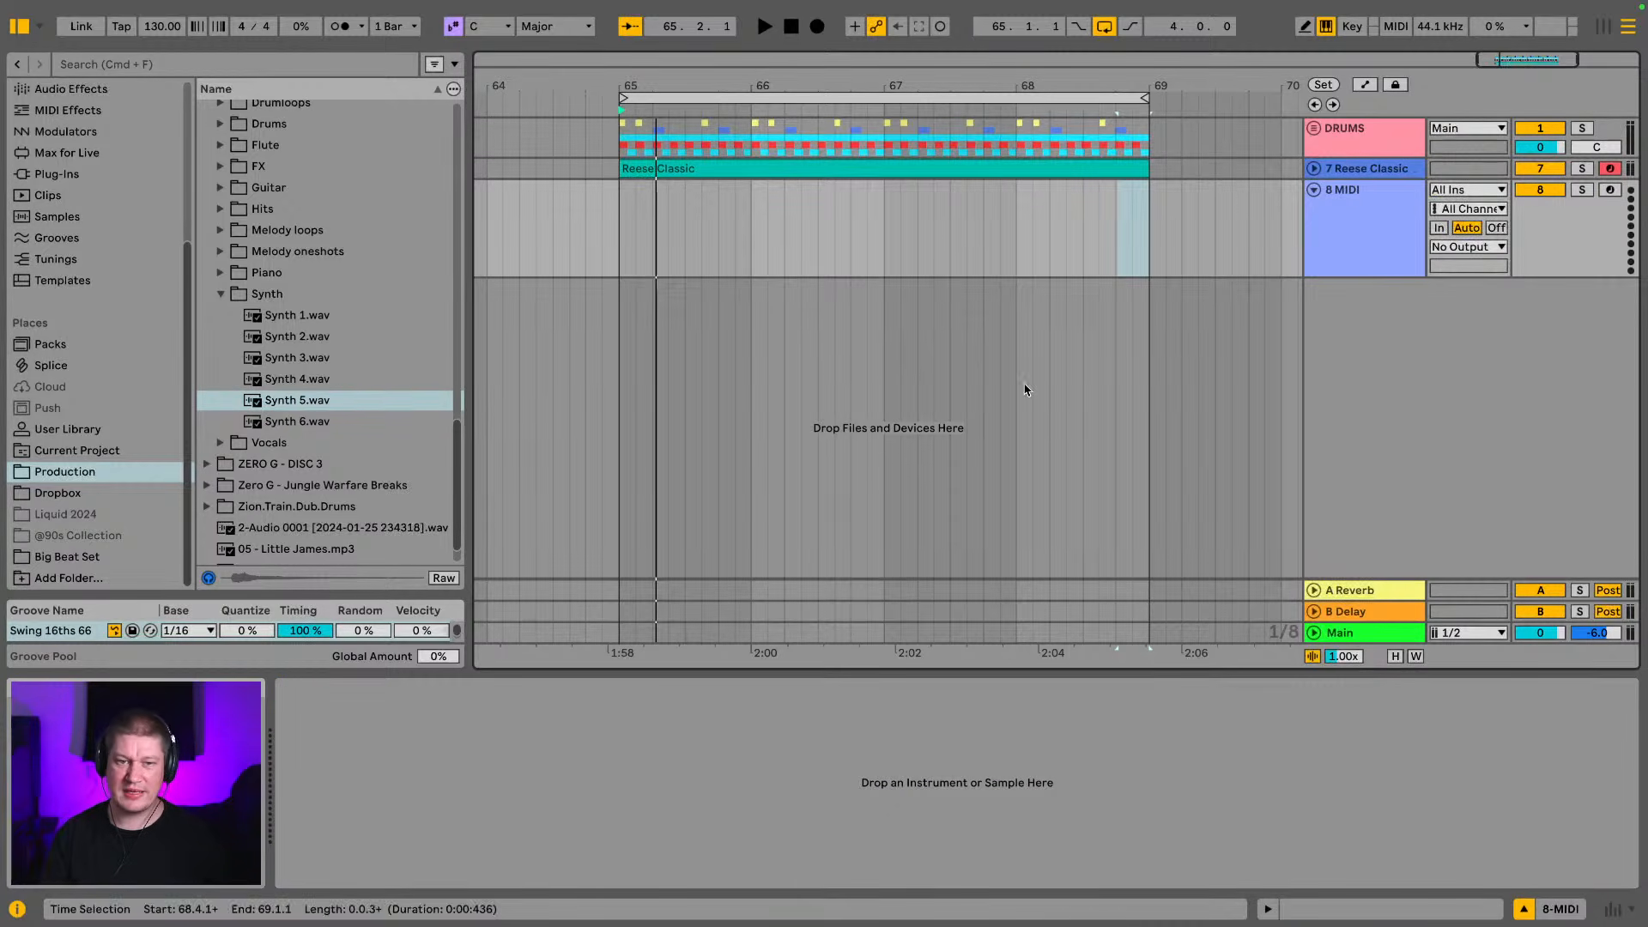
pyautogui.doubleClick(292, 399)
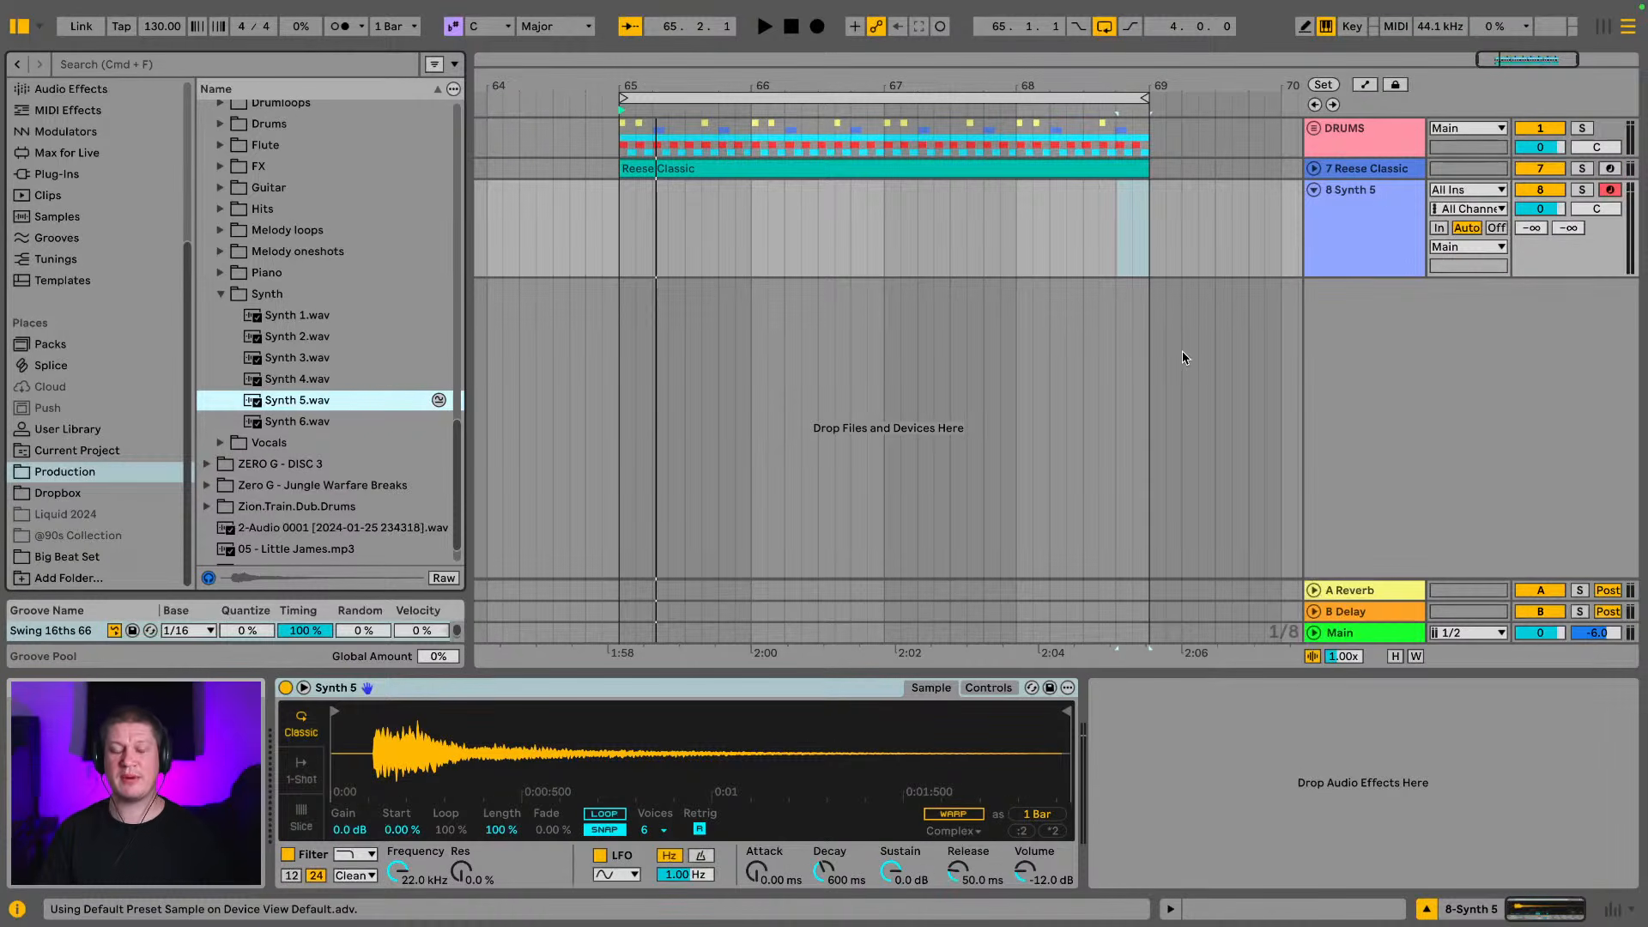
pyautogui.click(1215, 278)
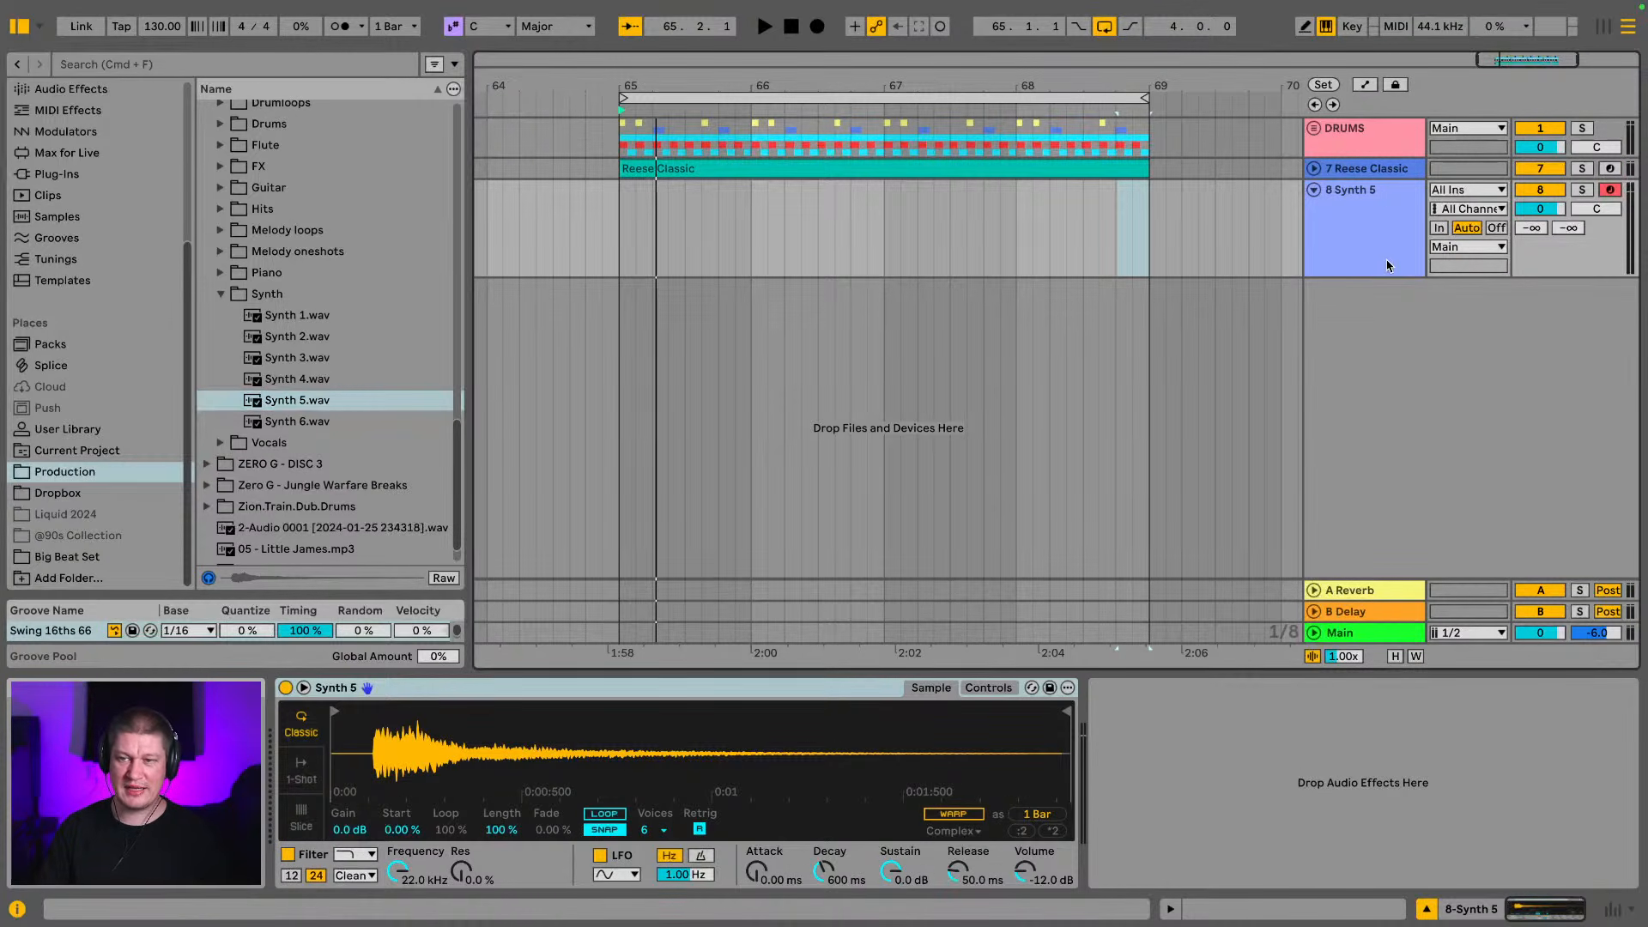
# Move the Synth 5 sample start in Simpler to the onset of the waveform, cutting off the silence before it
pyautogui.moveTo(342, 740); pyautogui.dragTo(341, 837)
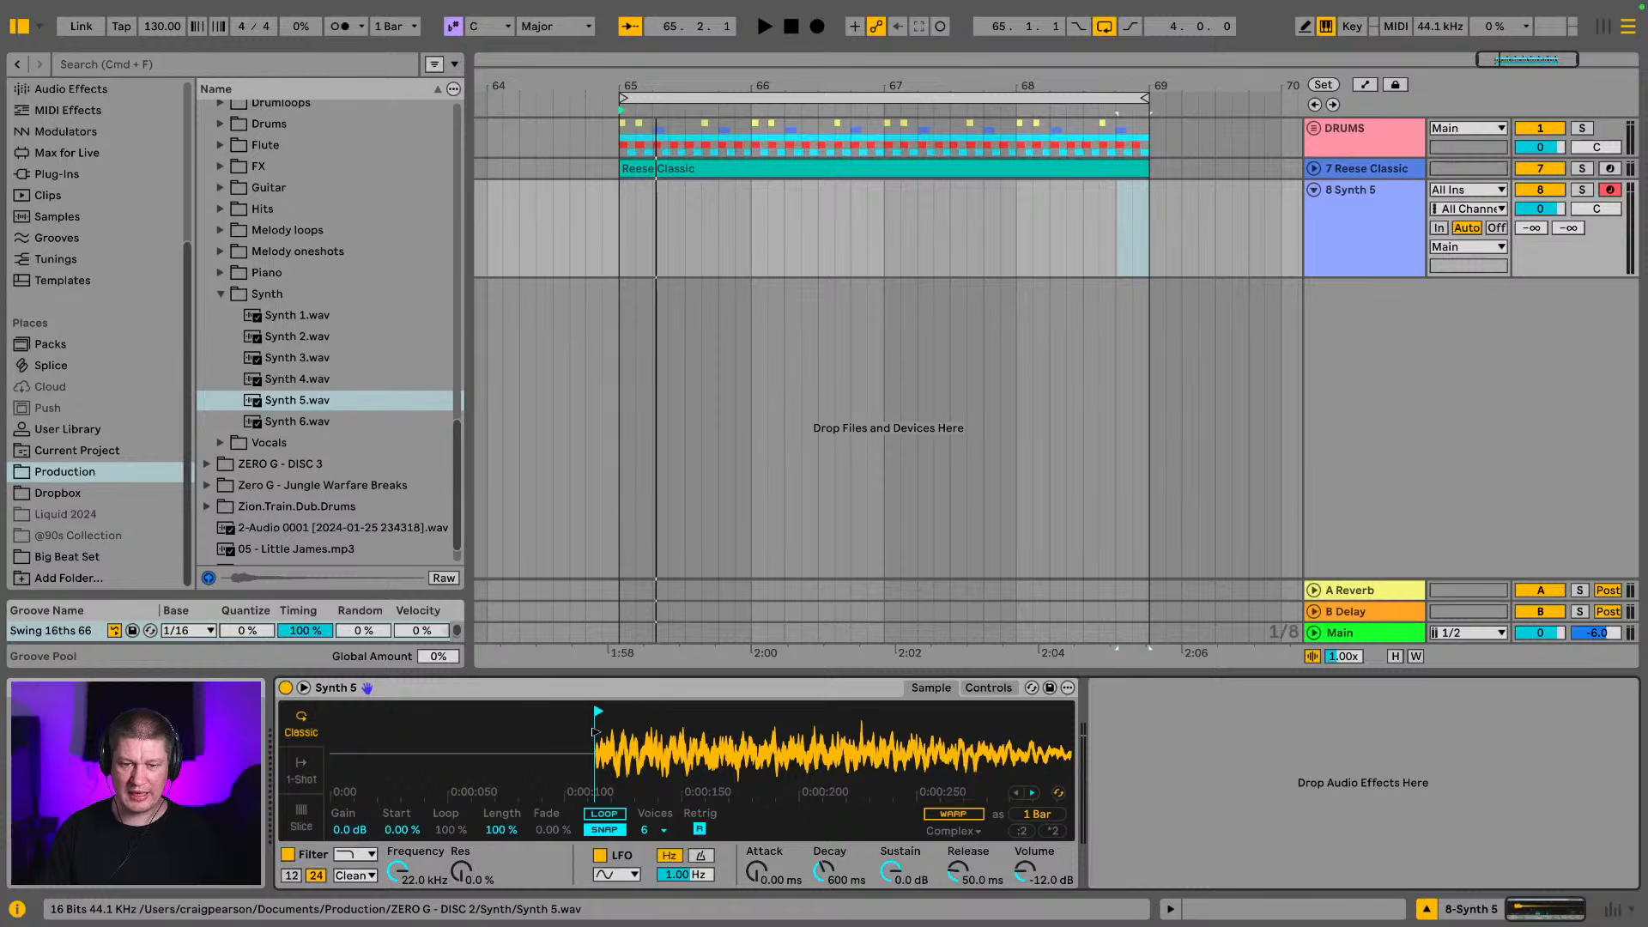
pyautogui.moveTo(600, 758); pyautogui.dragTo(544, 731)
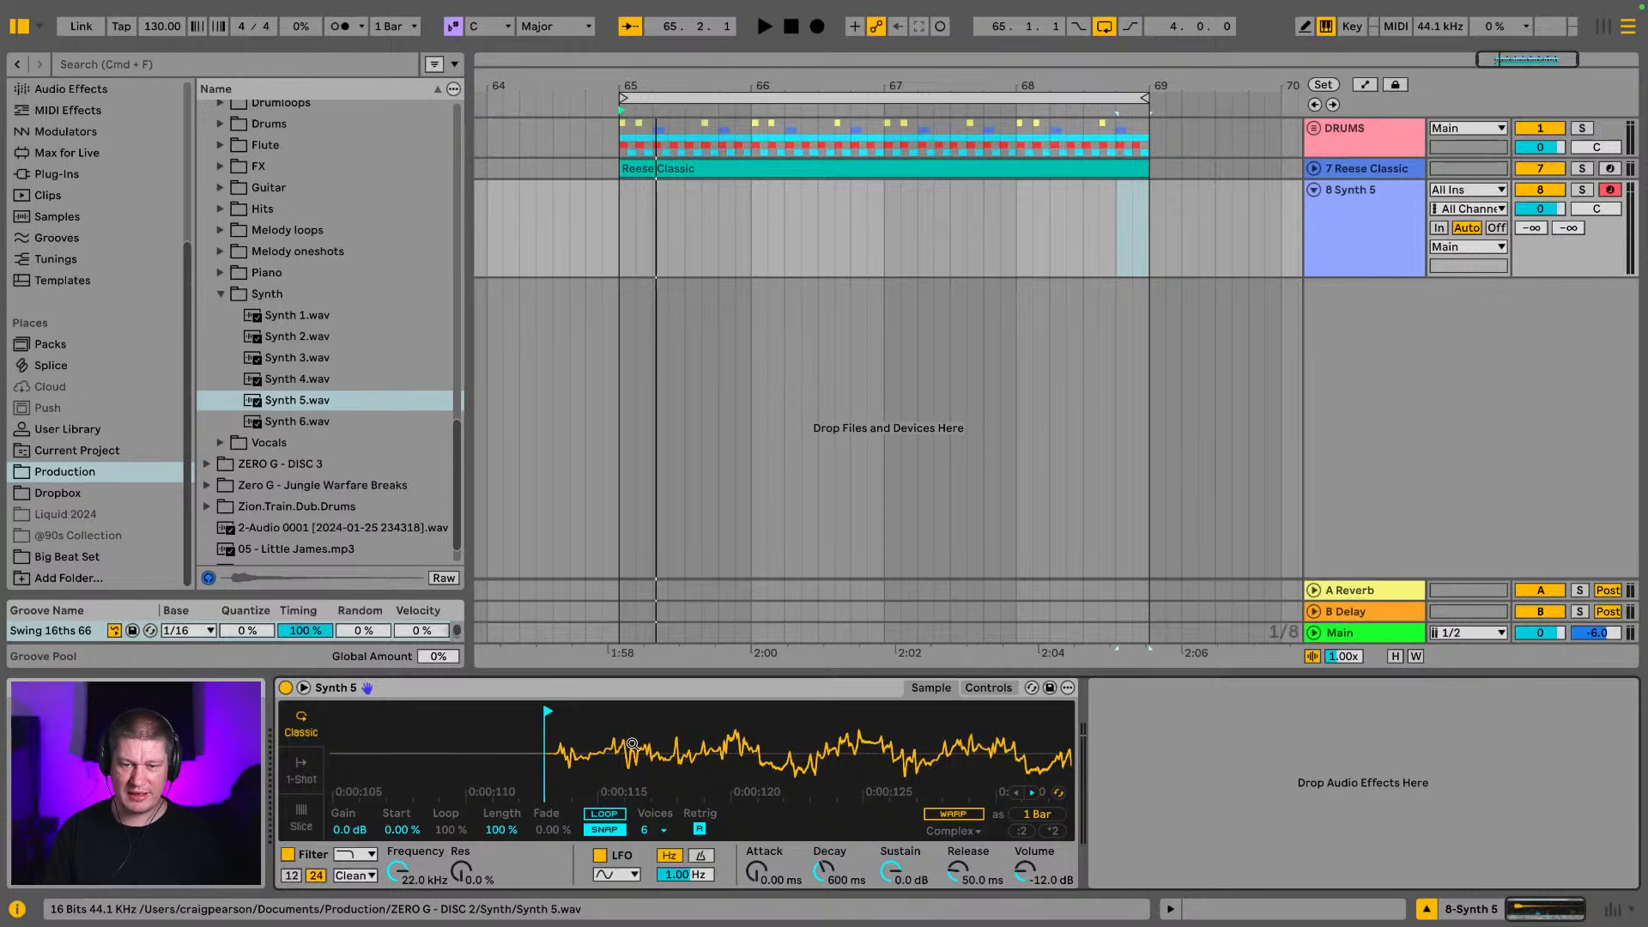
pyautogui.moveTo(631, 744); pyautogui.dragTo(354, 699)
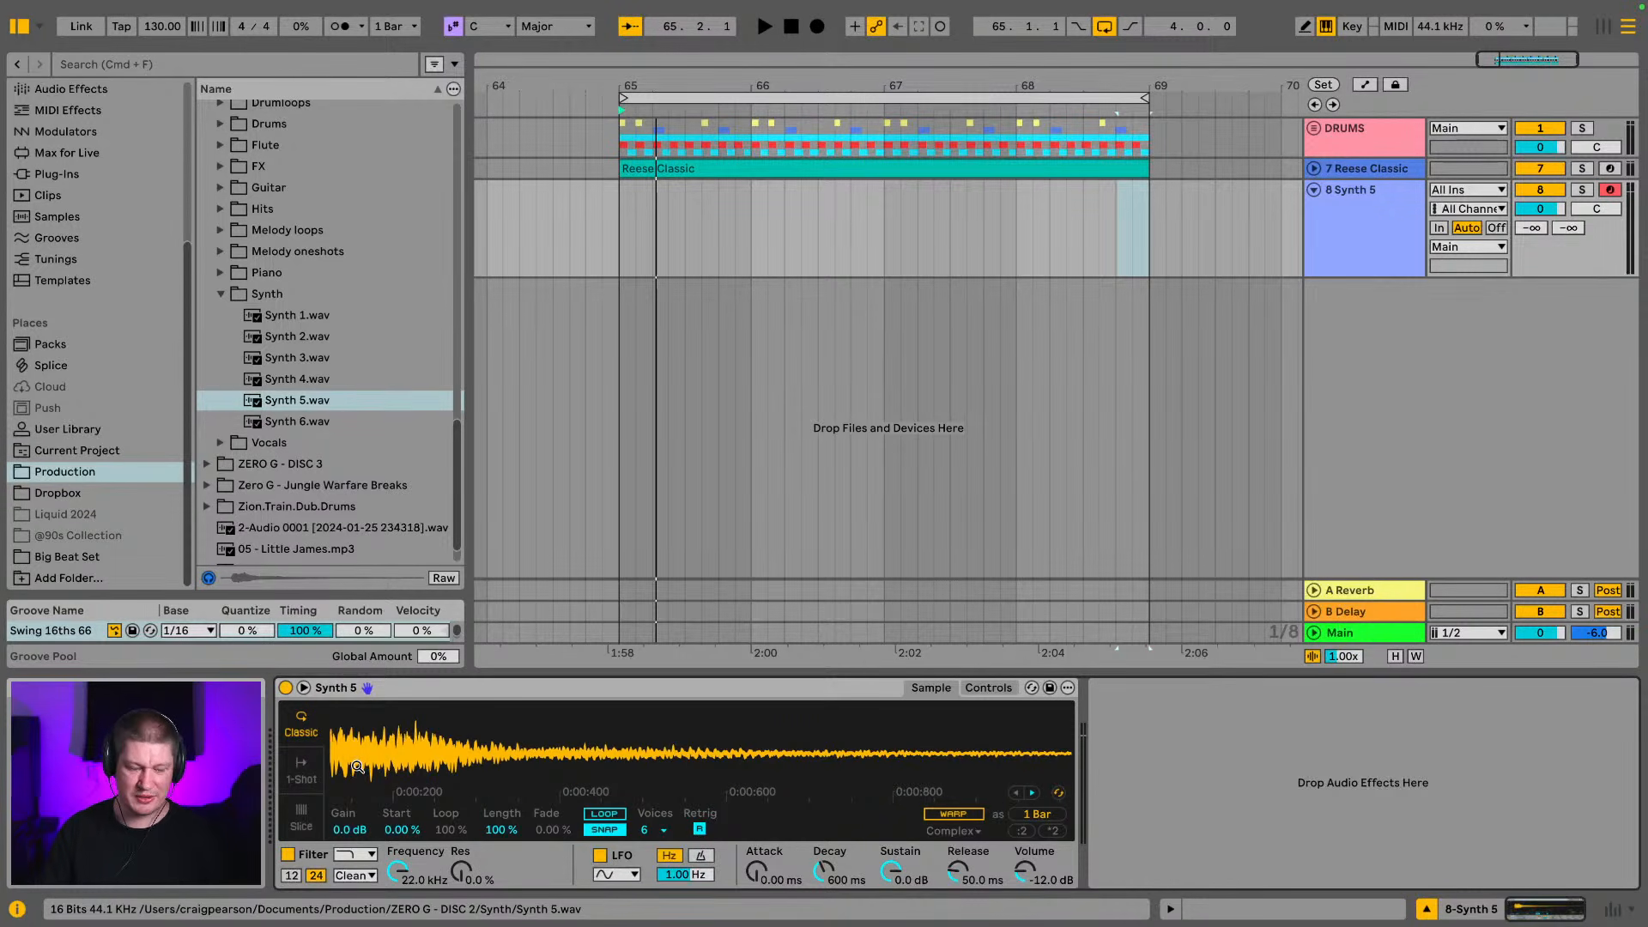
# Play Synth 5 from the computer keyboard in the C4 to D5 octave and start the loop to hear it in context
pyautogui.press('a')
pyautogui.press('z')
pyautogui.press('a')
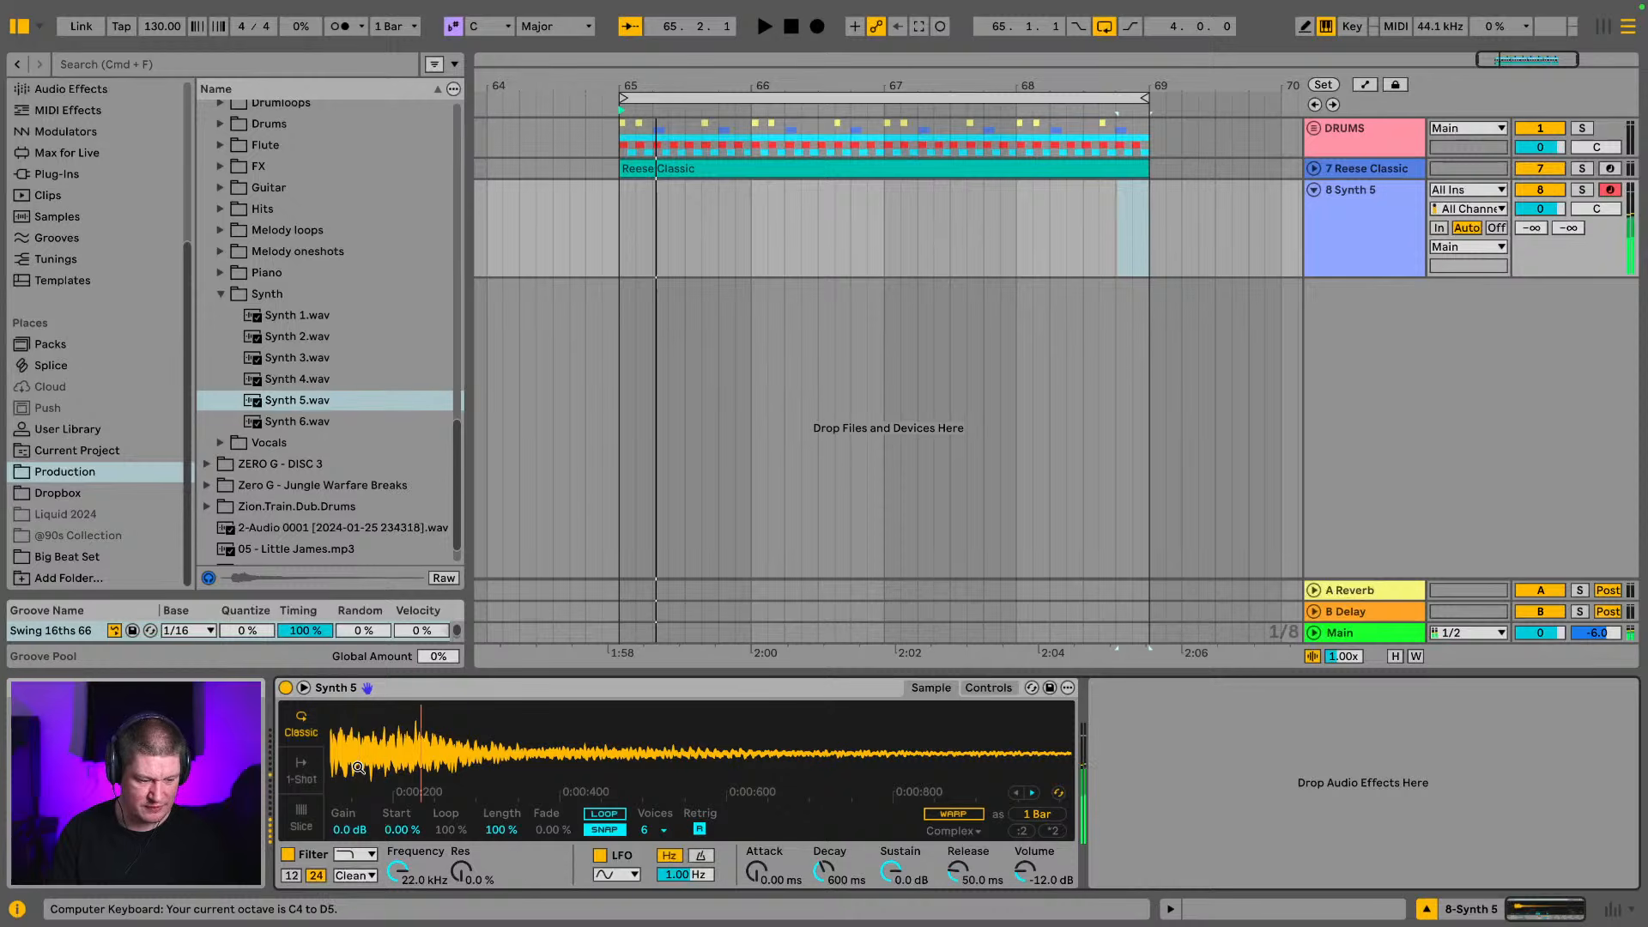
pyautogui.press('a')
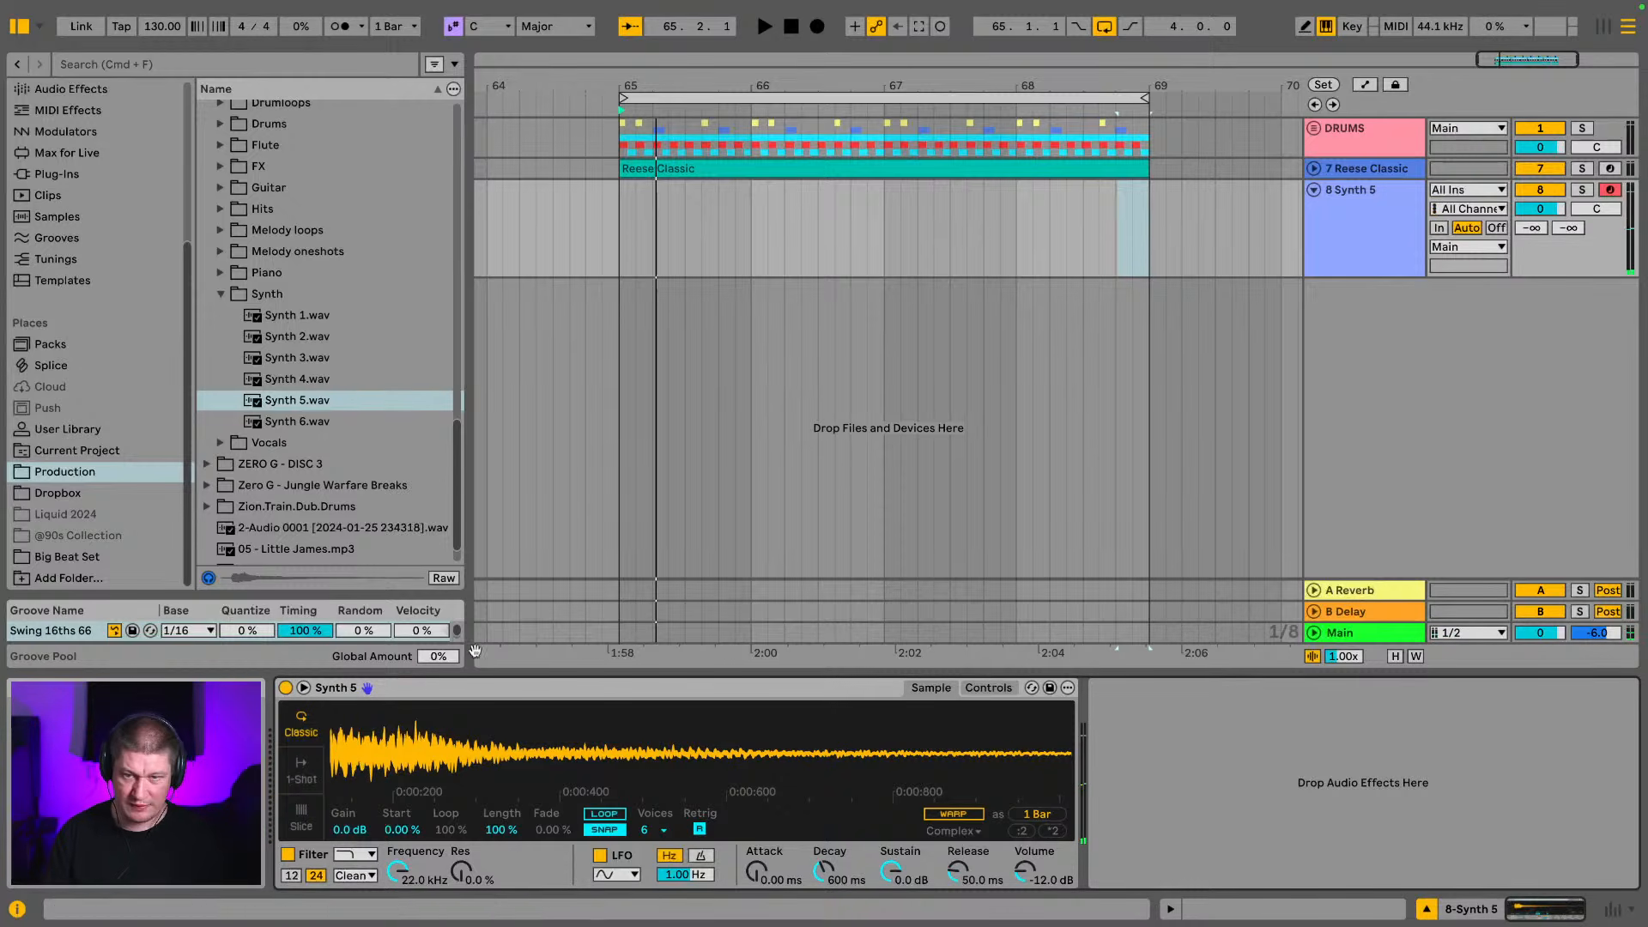
pyautogui.press('space')
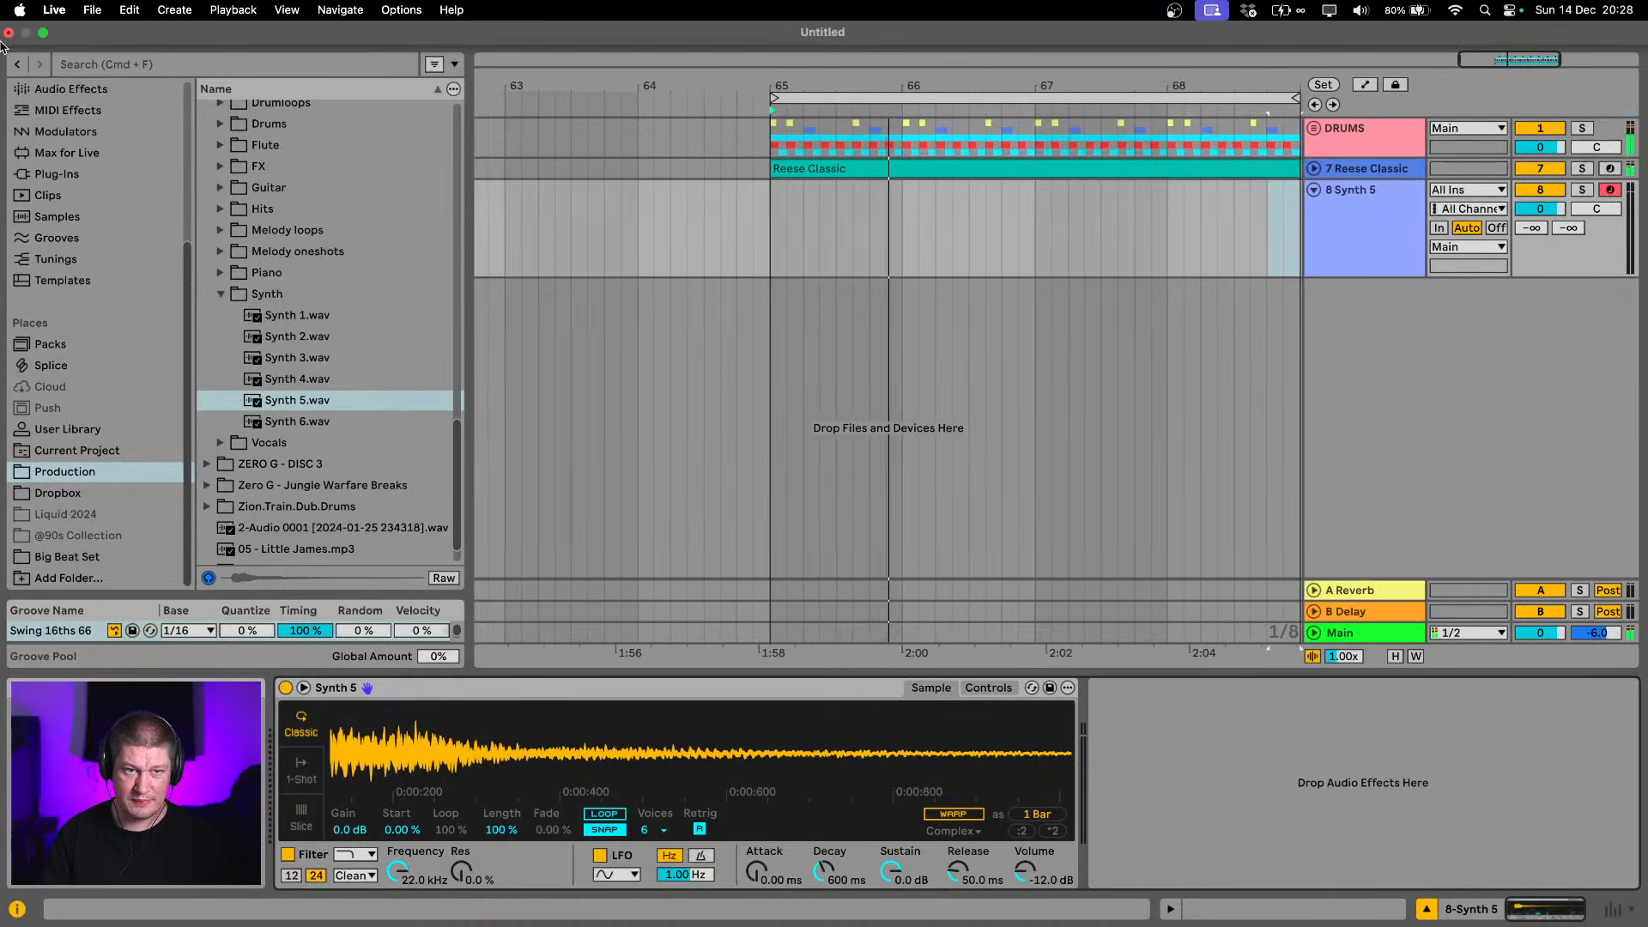
# Hide the browser and try Synth 5 in the C3 to D4 octave, restarting the loop
pyautogui.press('super+alt+b')
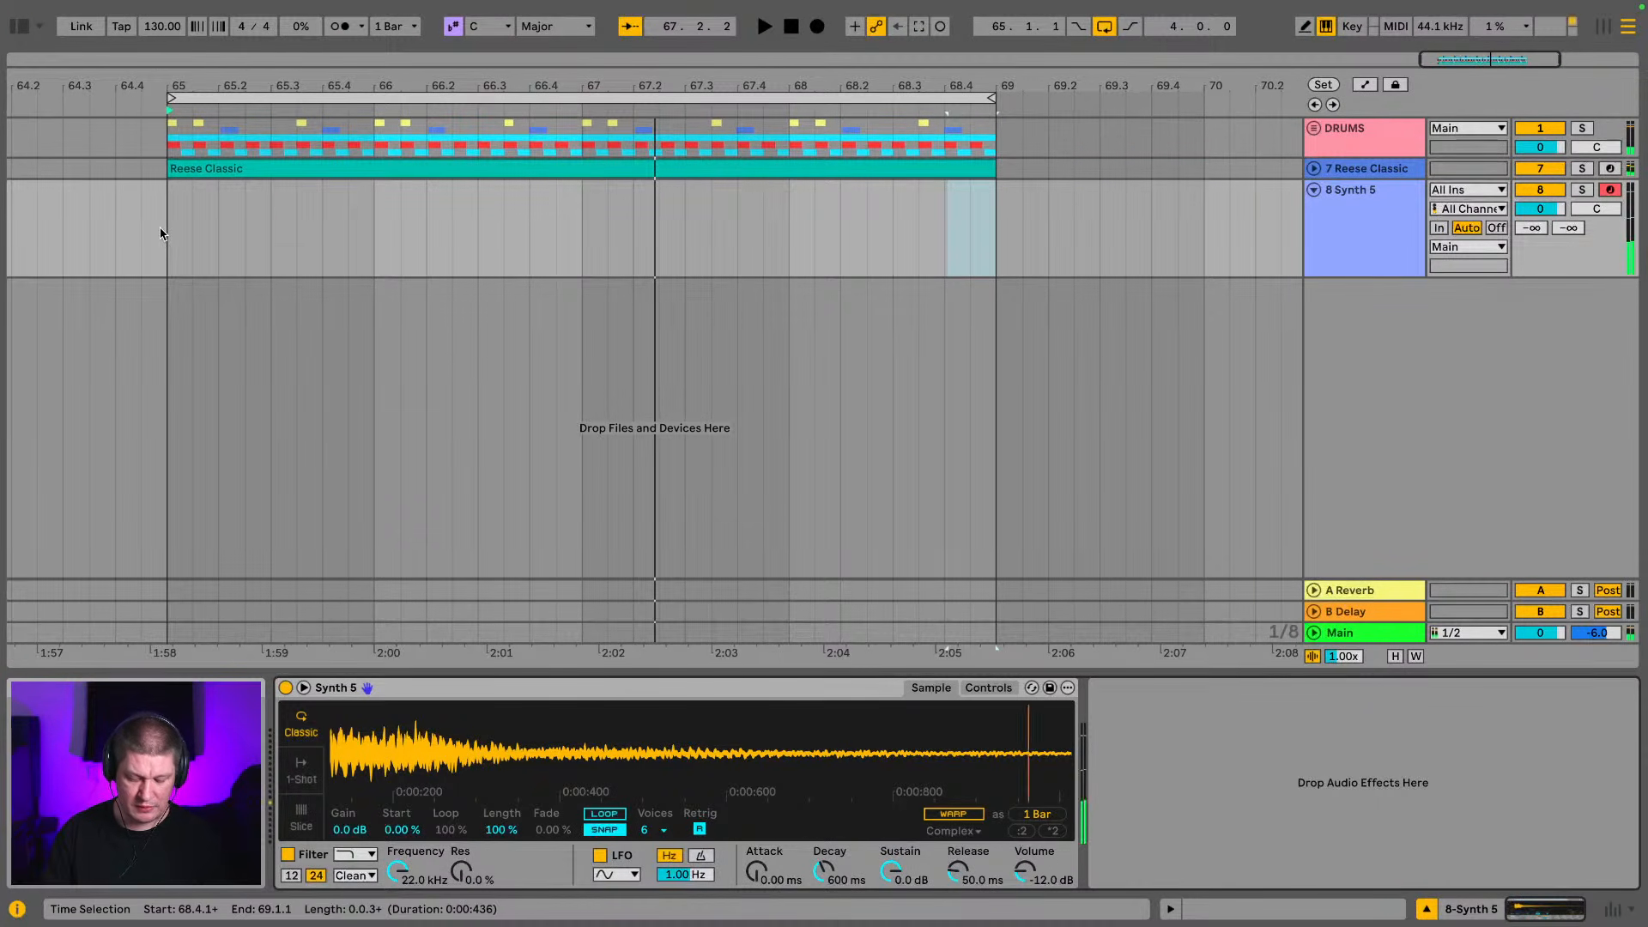
pyautogui.press('x')
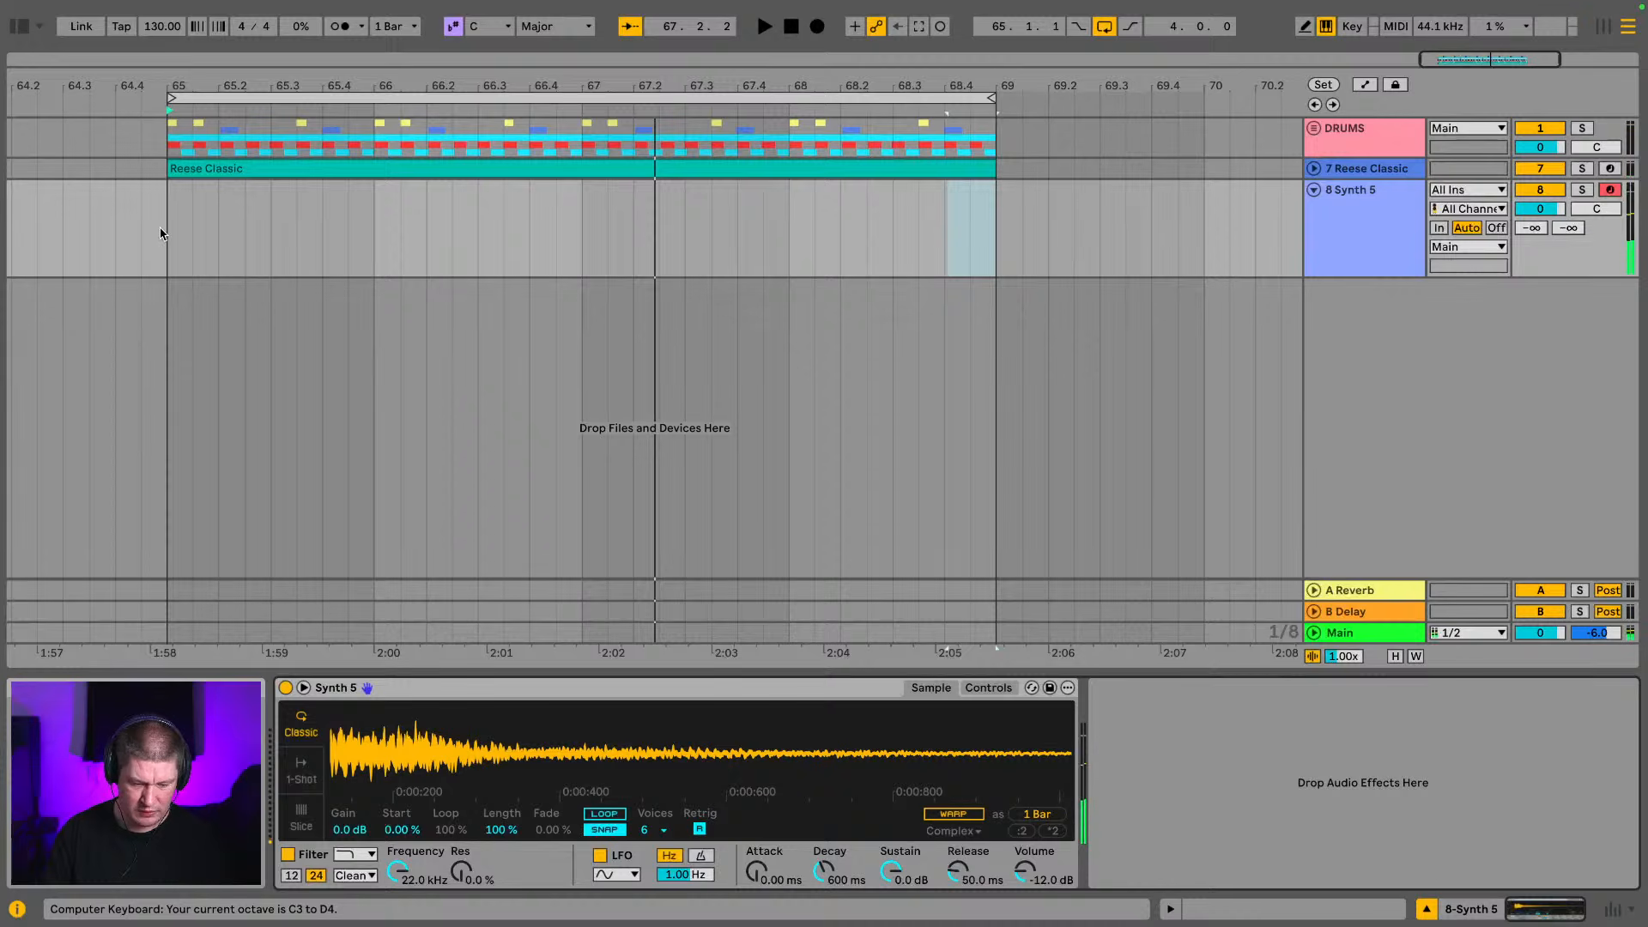
pyautogui.press('a')
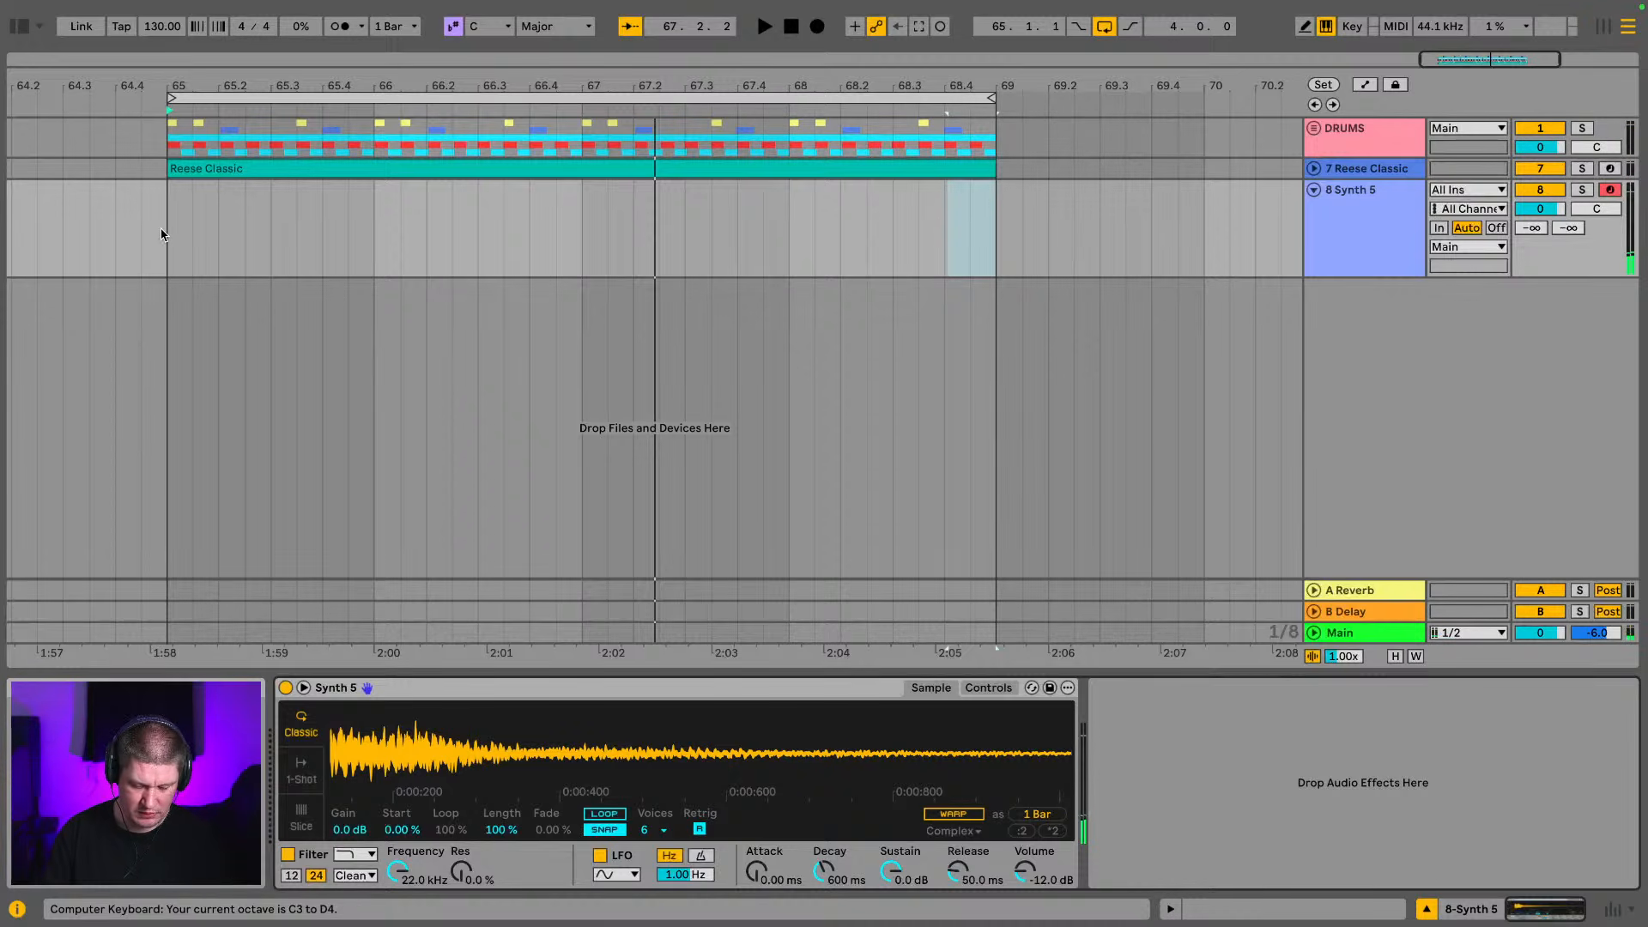
pyautogui.press('a')
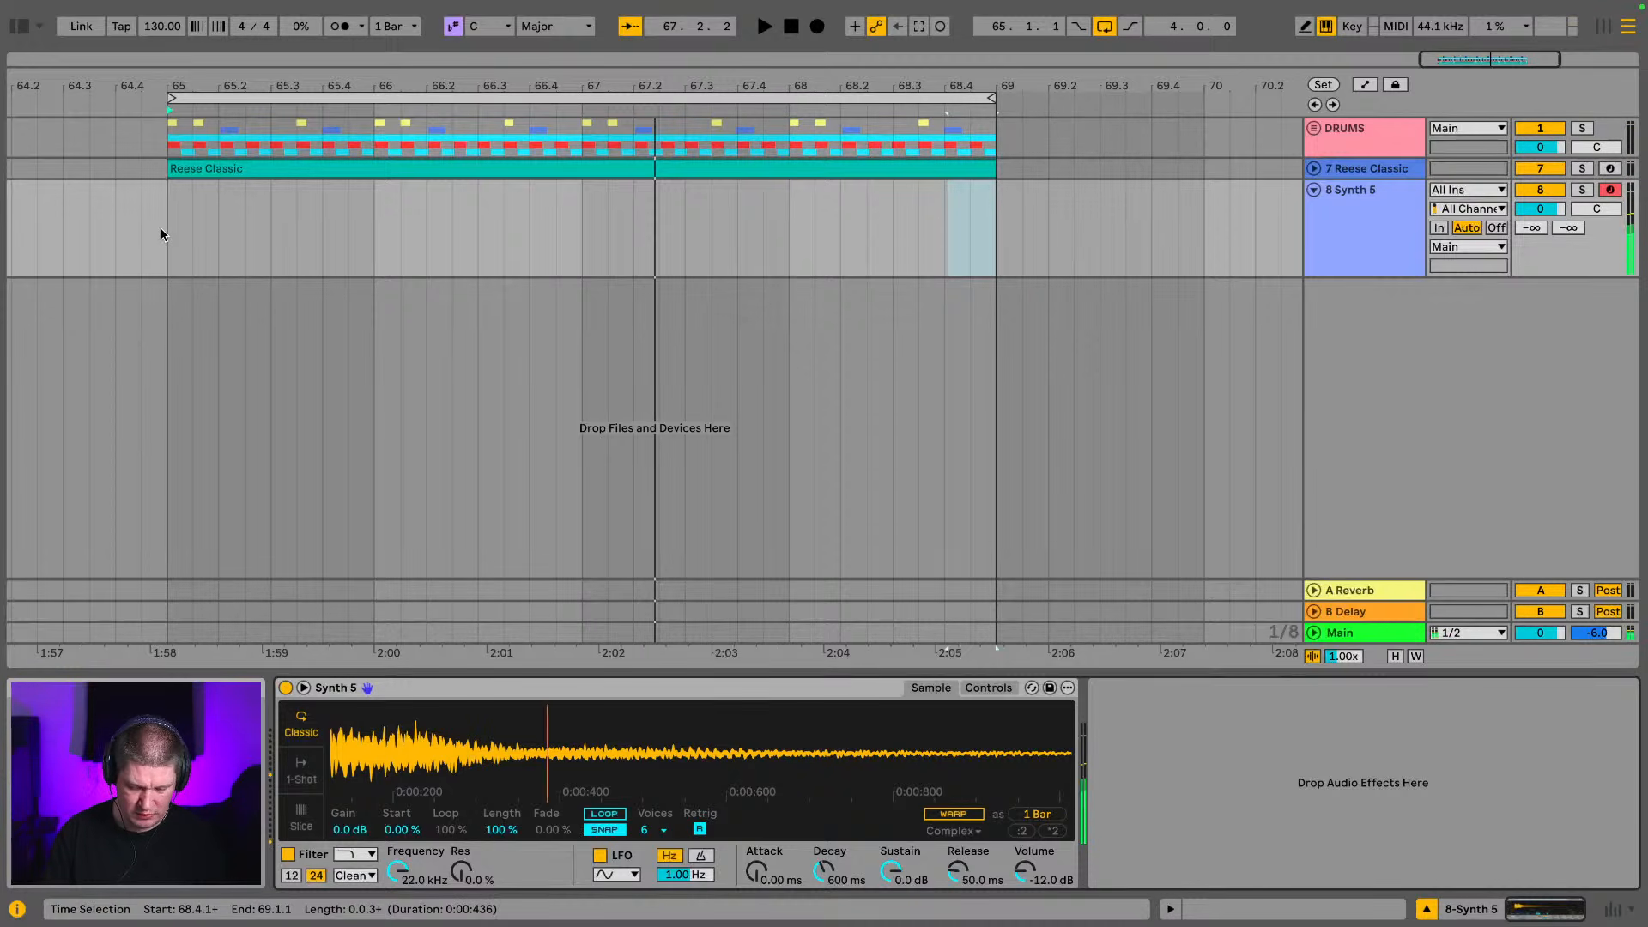
pyautogui.press('space')
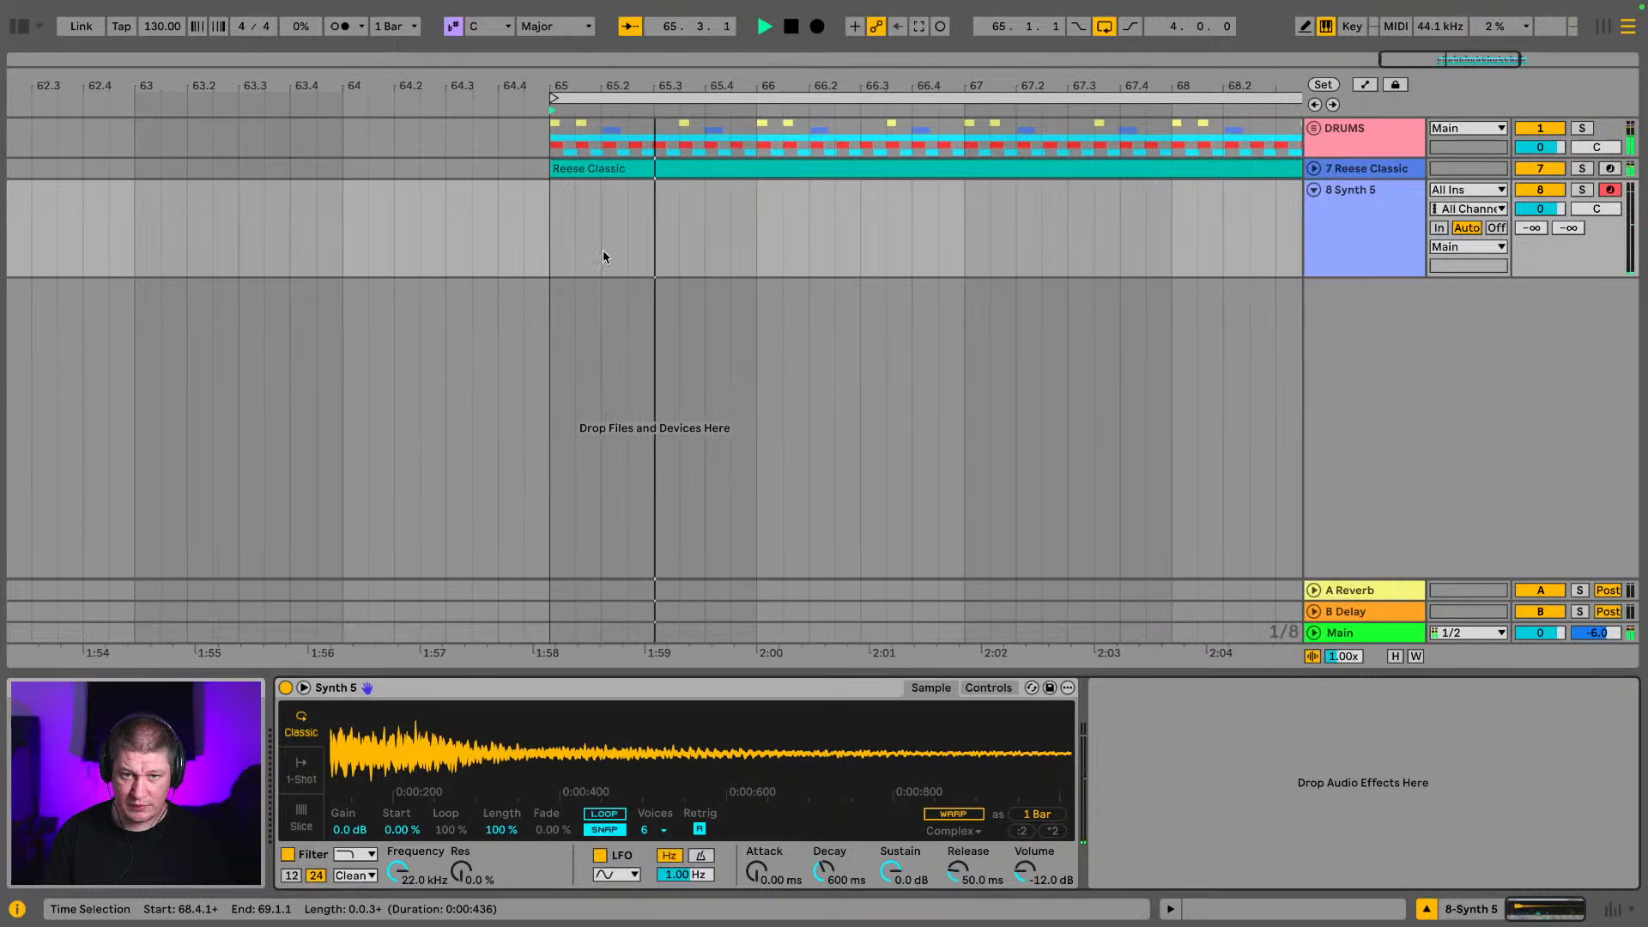
# Create an empty four-bar MIDI clip from bar 65 to 69 on the Synth 5 track and open it in an enlarged note editor
pyautogui.moveTo(489, 248); pyautogui.dragTo(817, 251)
pyautogui.moveTo(946, 249); pyautogui.dragTo(1155, 266)
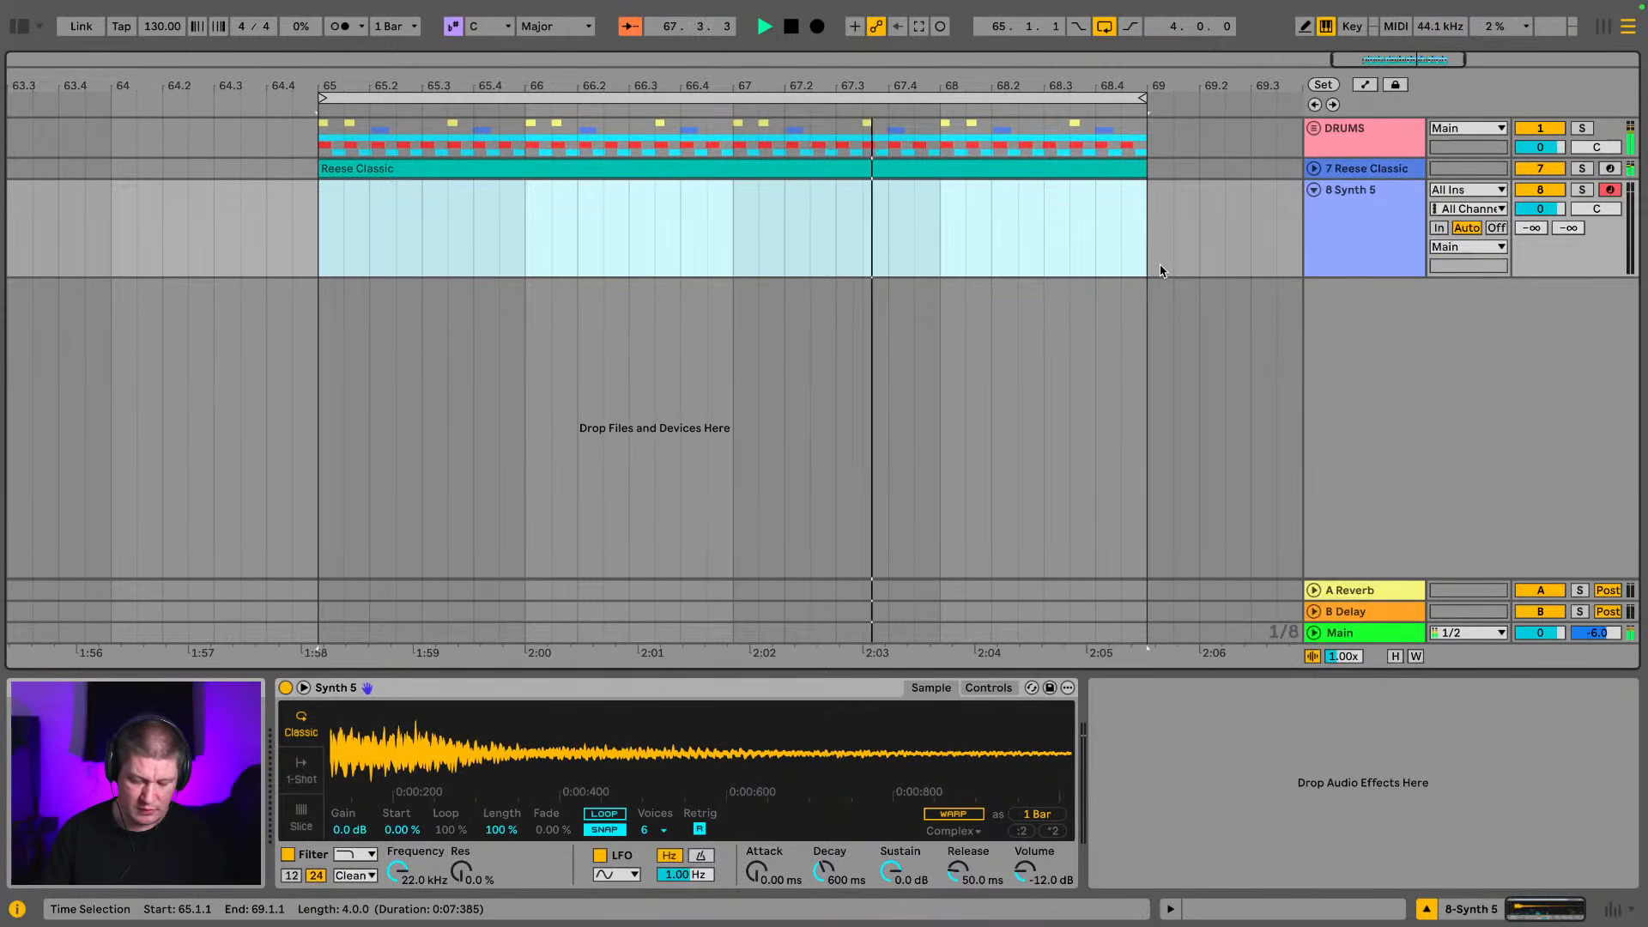
pyautogui.hotkey('ctrl', 'shift', 'm')
pyautogui.doubleClick(868, 190)
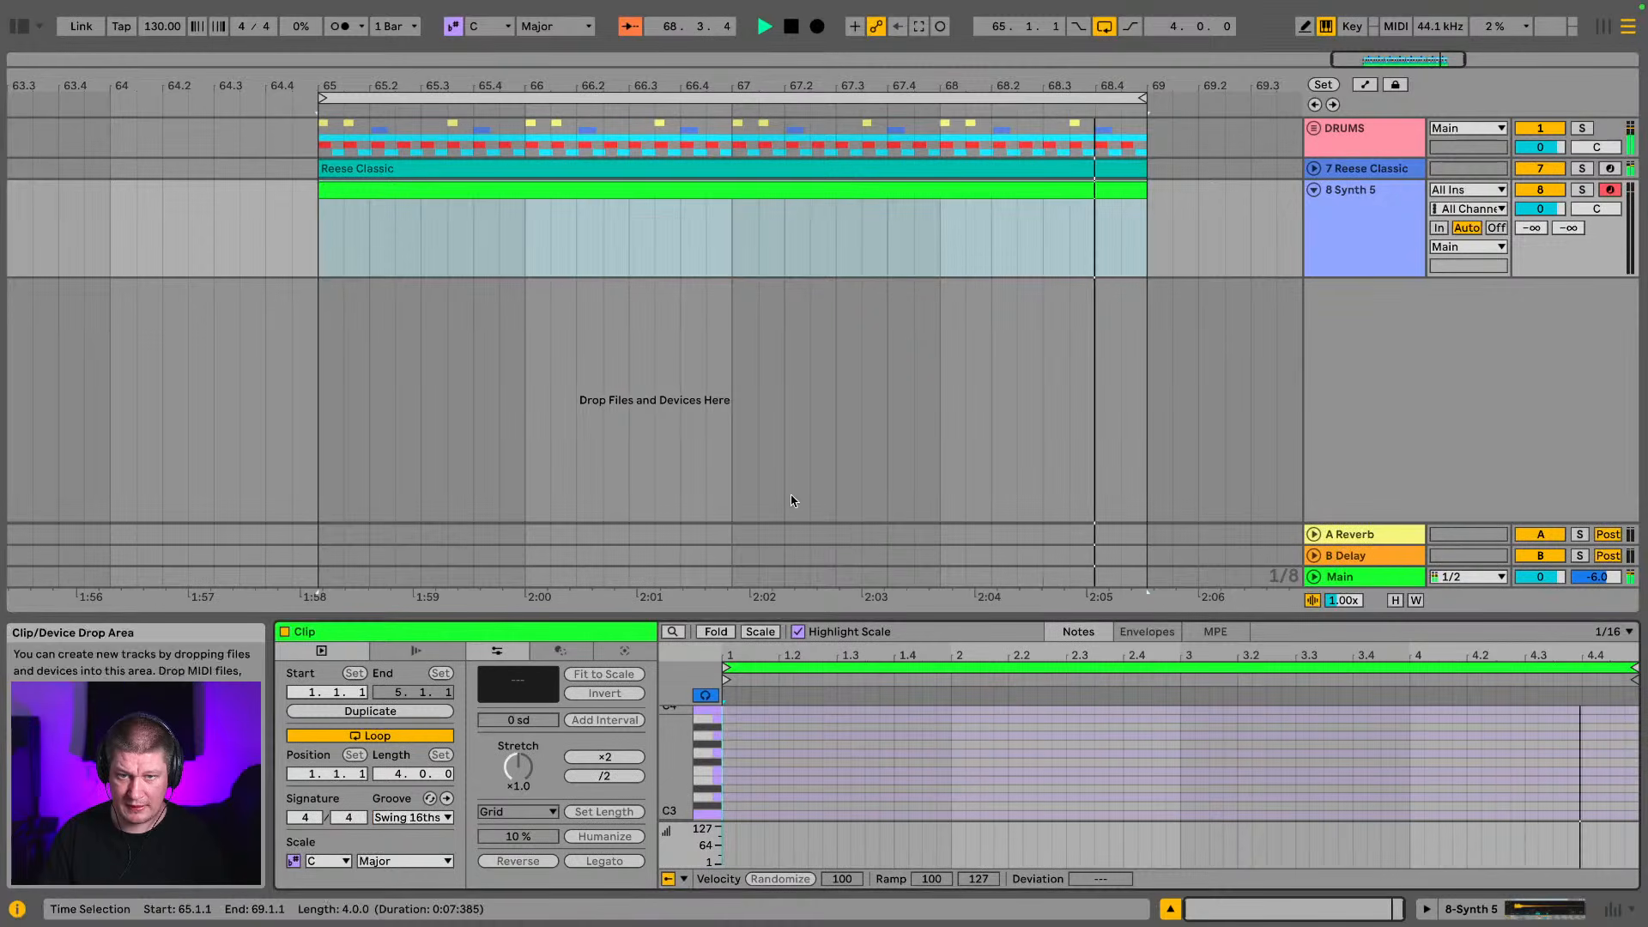
pyautogui.moveTo(890, 618); pyautogui.dragTo(891, 245)
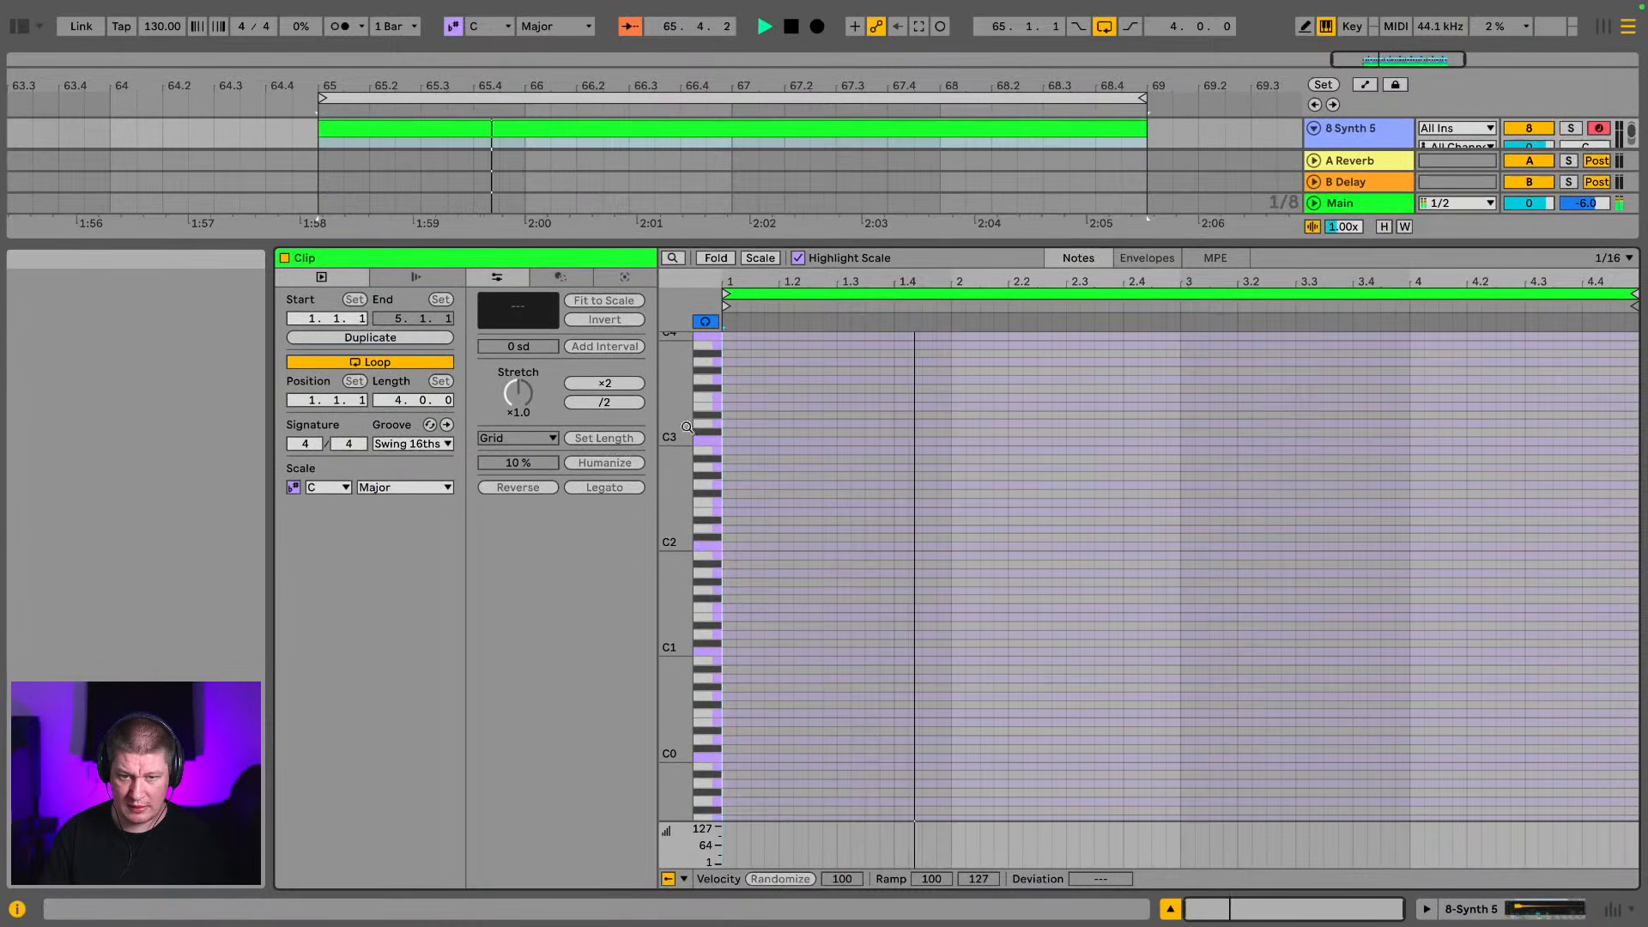
# Audition Synth 5 notes between F3 and D4 in the note editor, checking them against the loop
pyautogui.moveTo(680, 571); pyautogui.dragTo(730, 567)
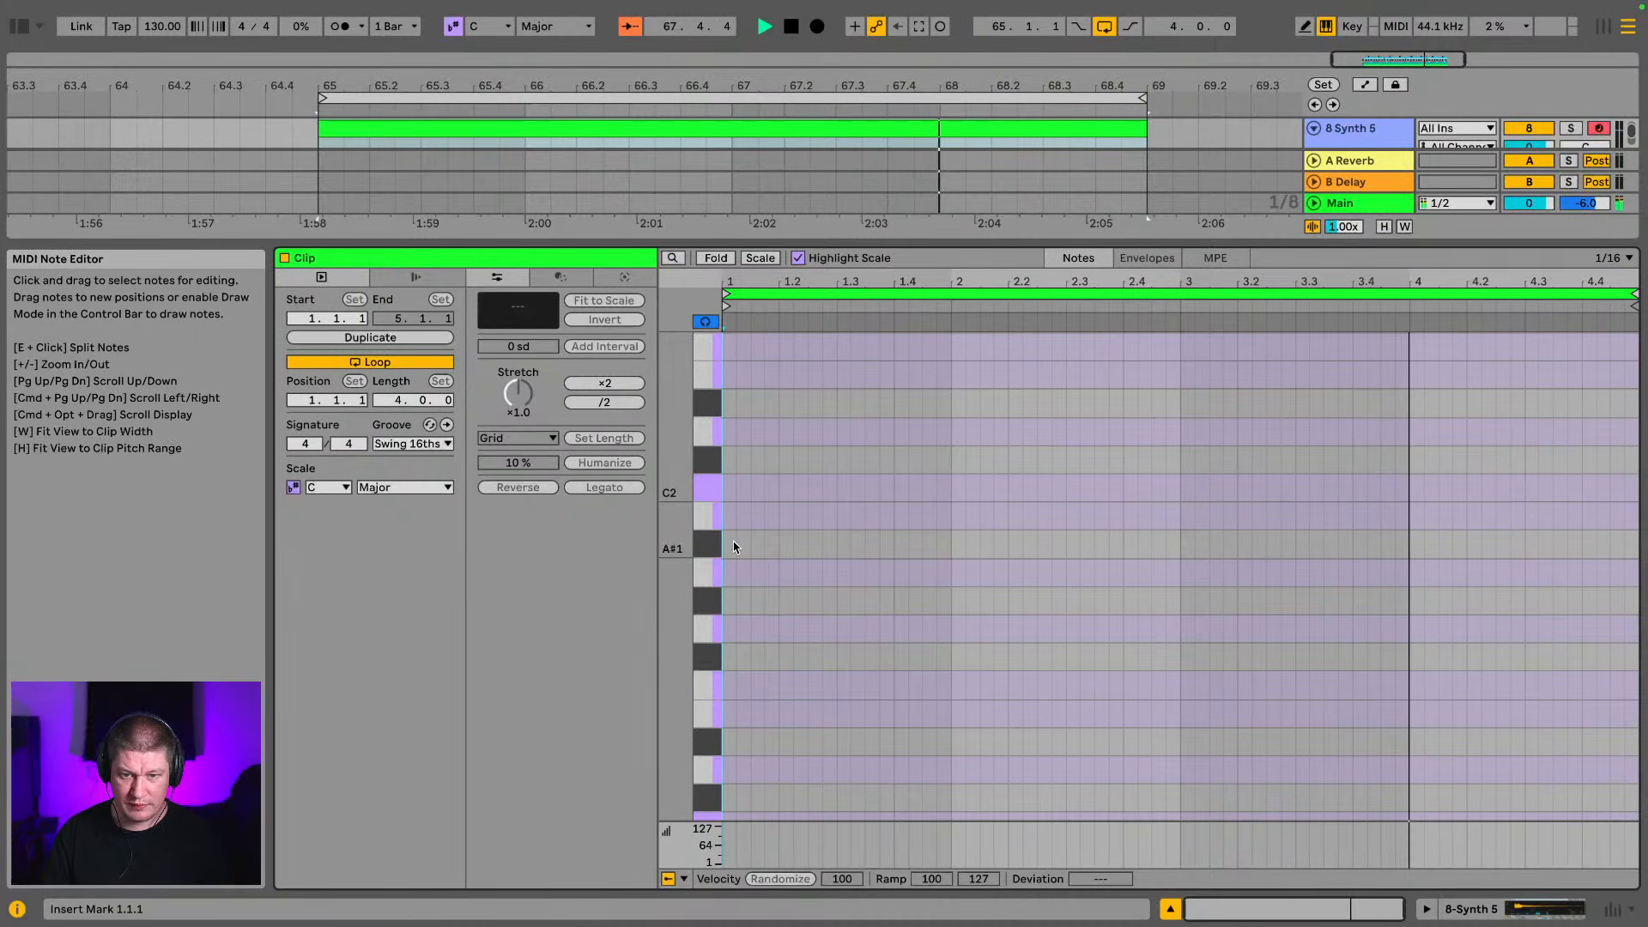
pyautogui.moveTo(667, 409); pyautogui.dragTo(618, 532)
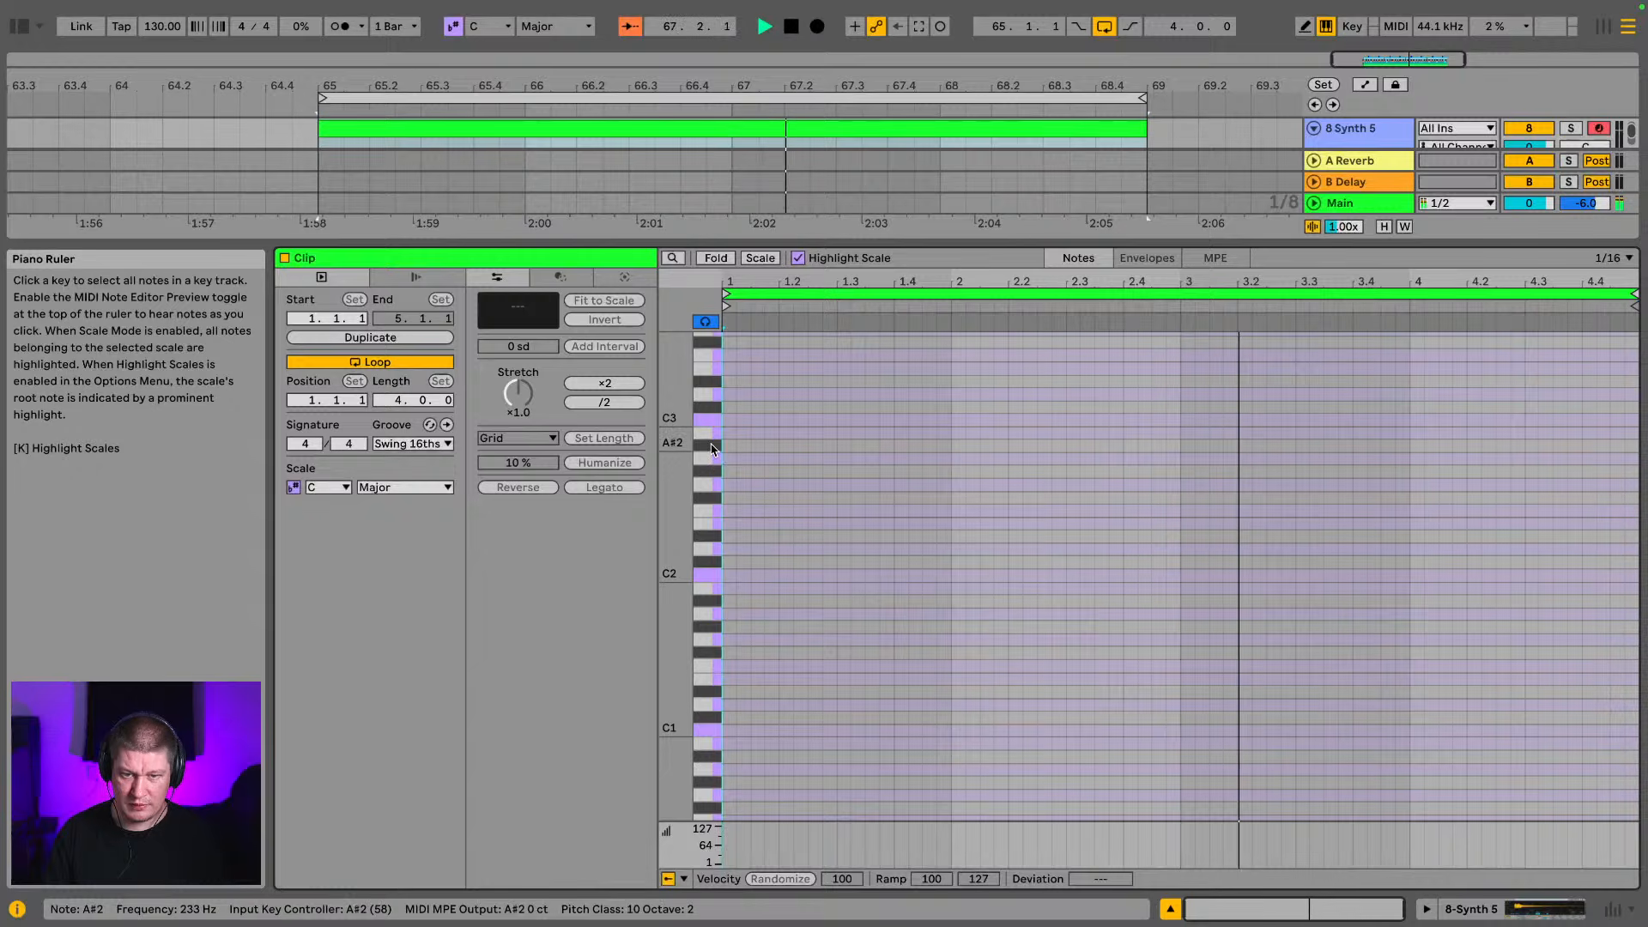
pyautogui.scroll(3, 709, 438)
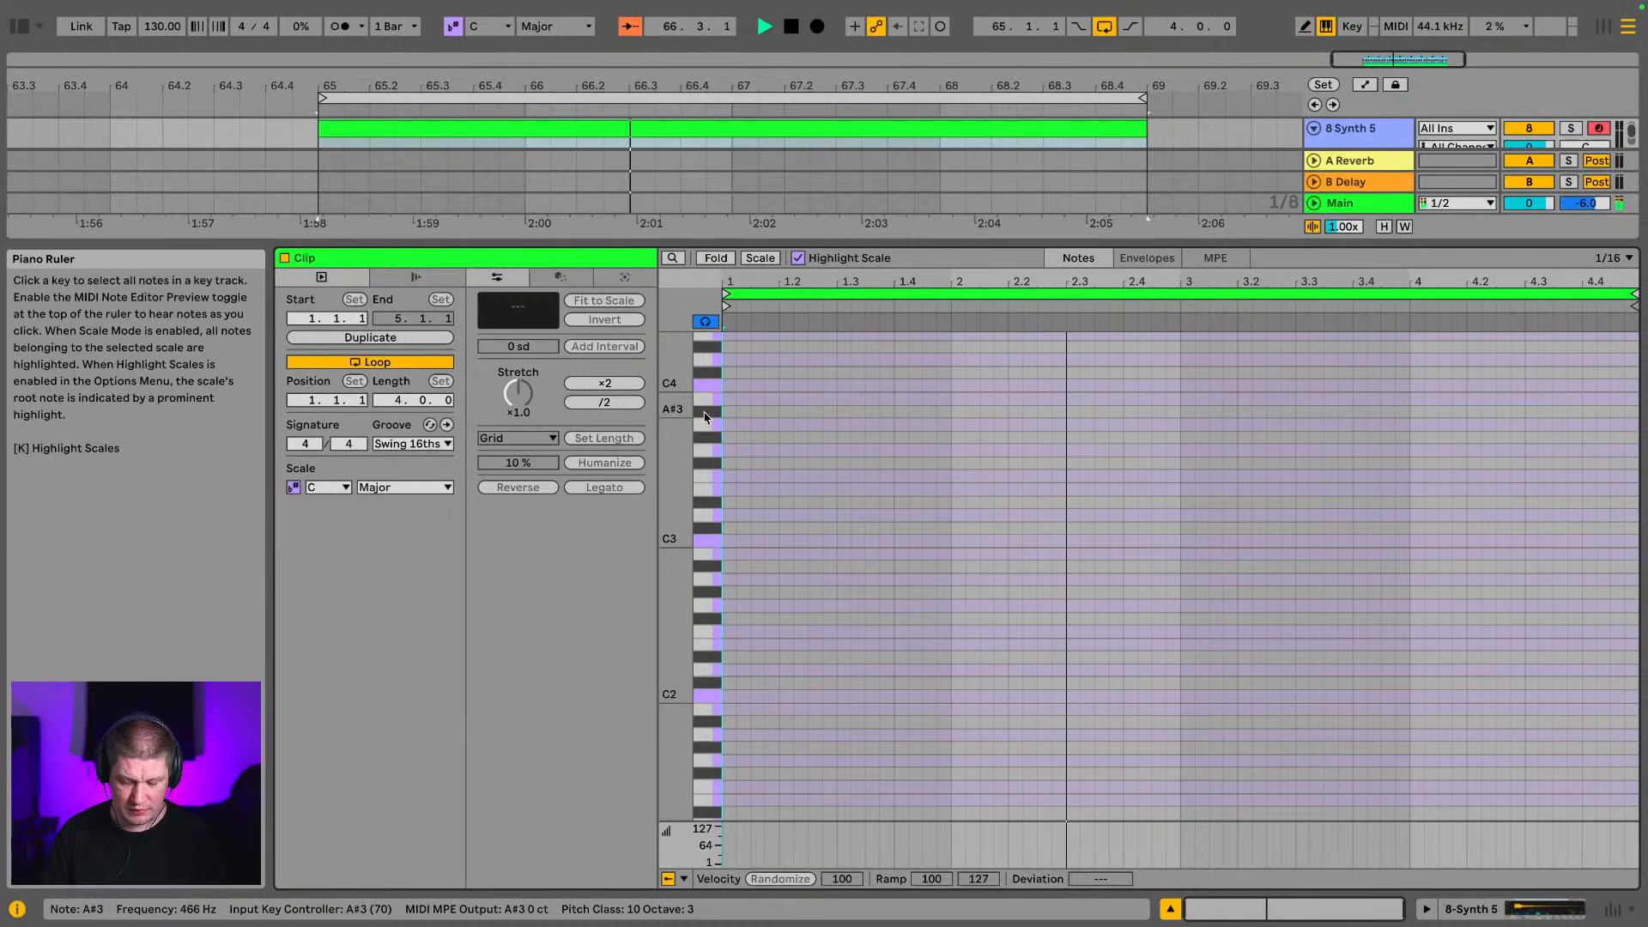
pyautogui.press('x')
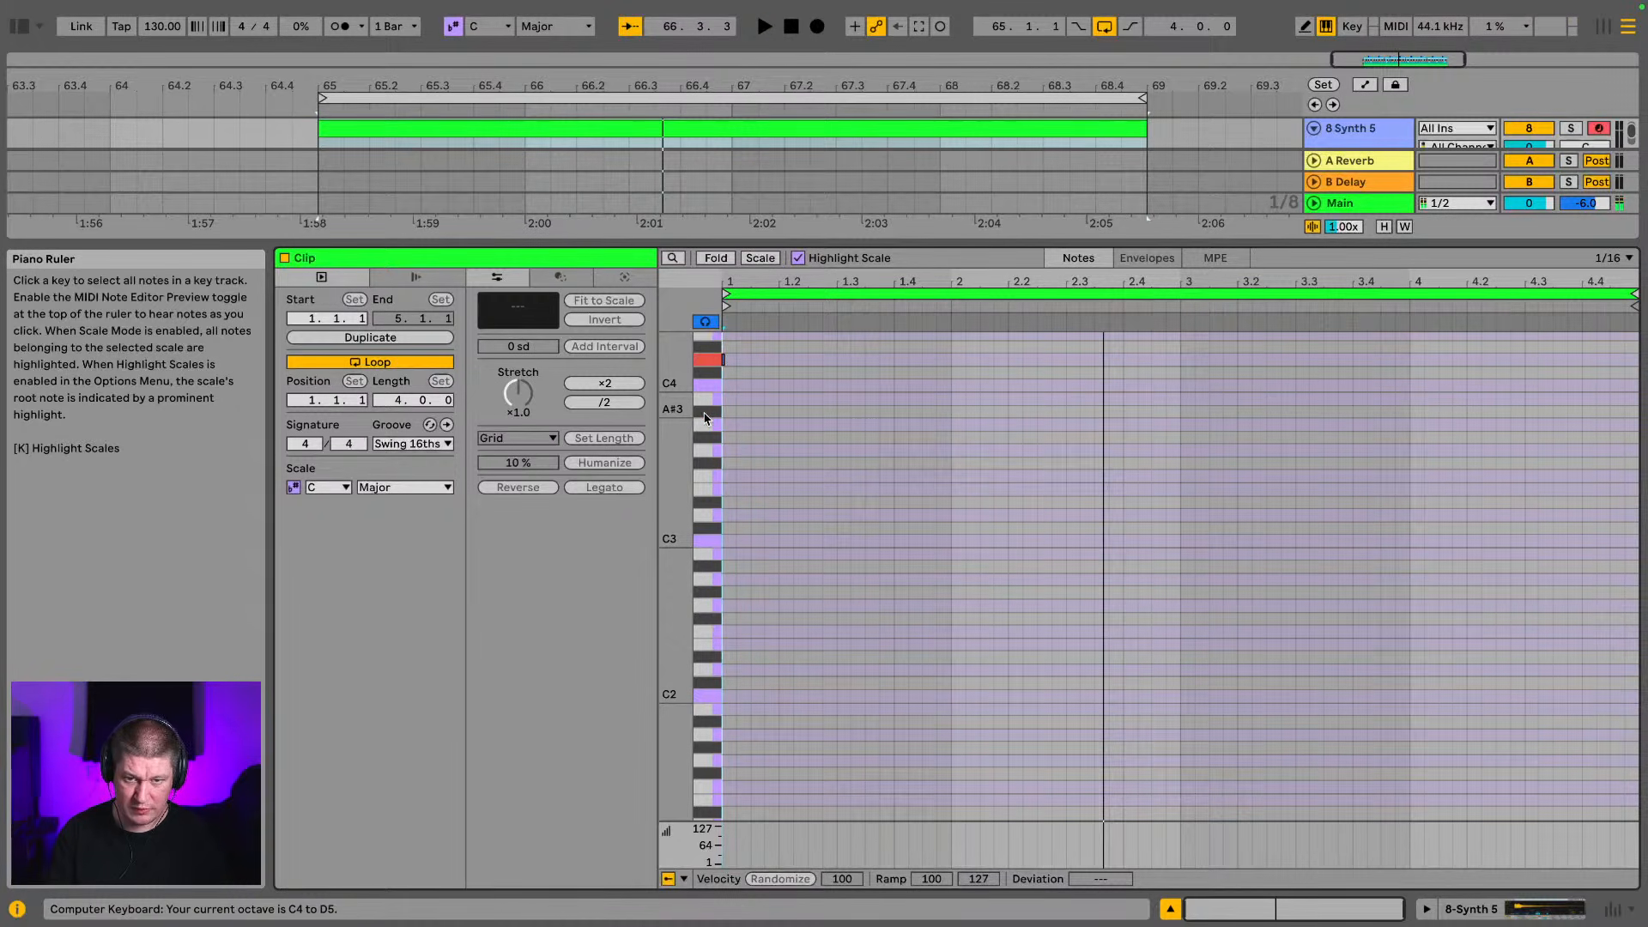
pyautogui.press('z')
pyautogui.press('j')
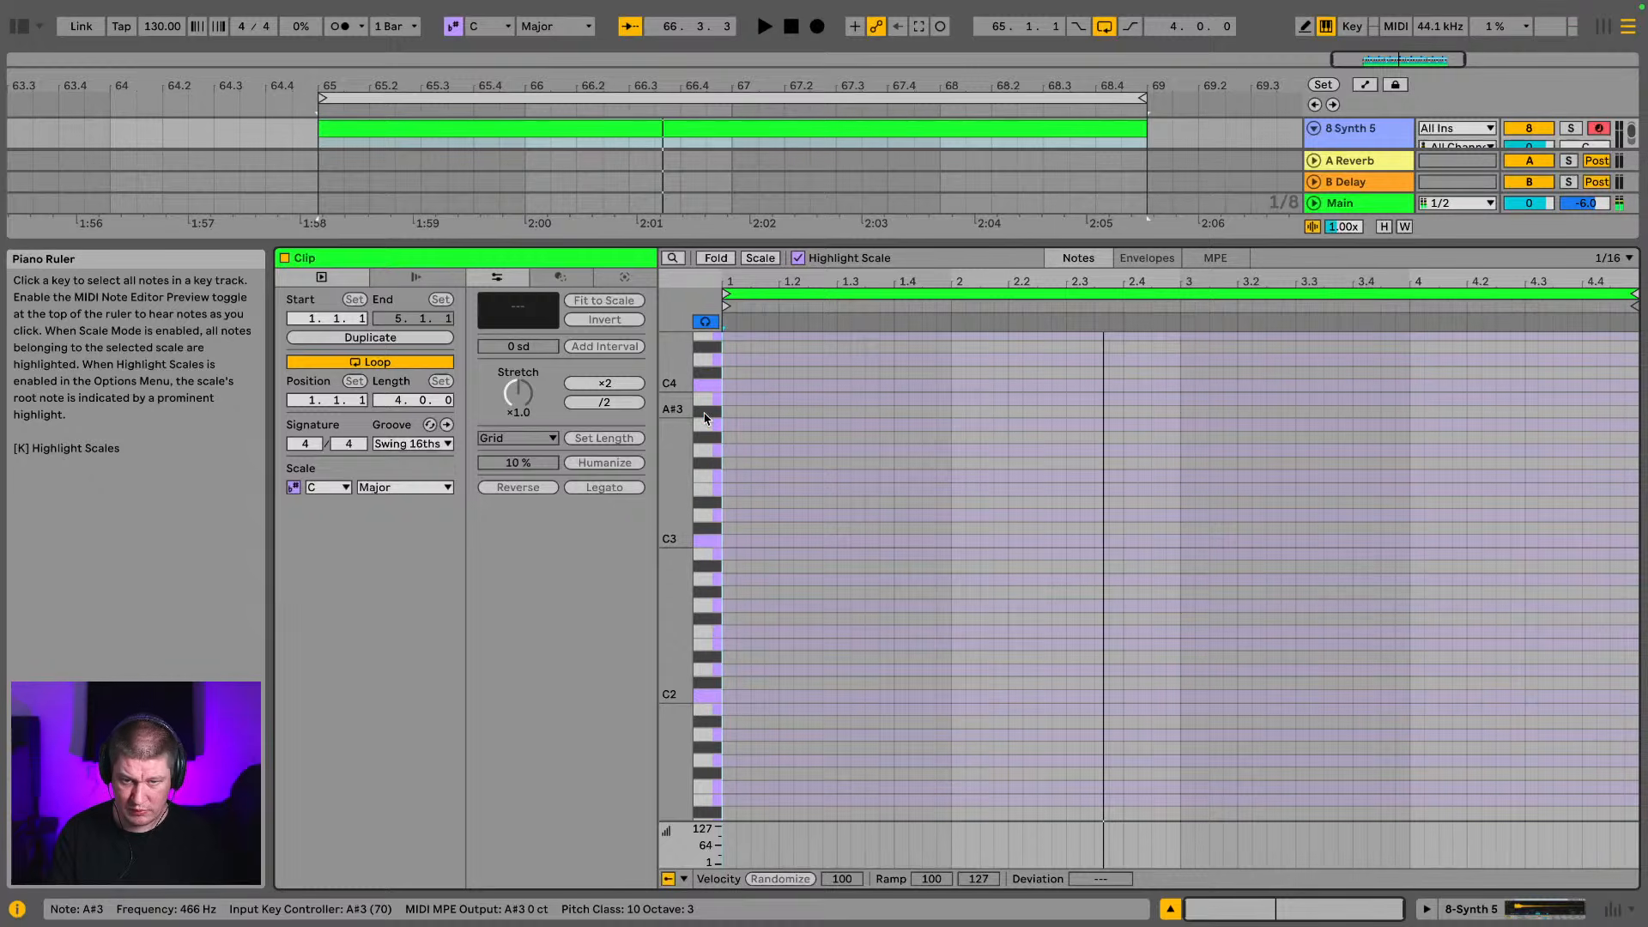
pyautogui.press('space')
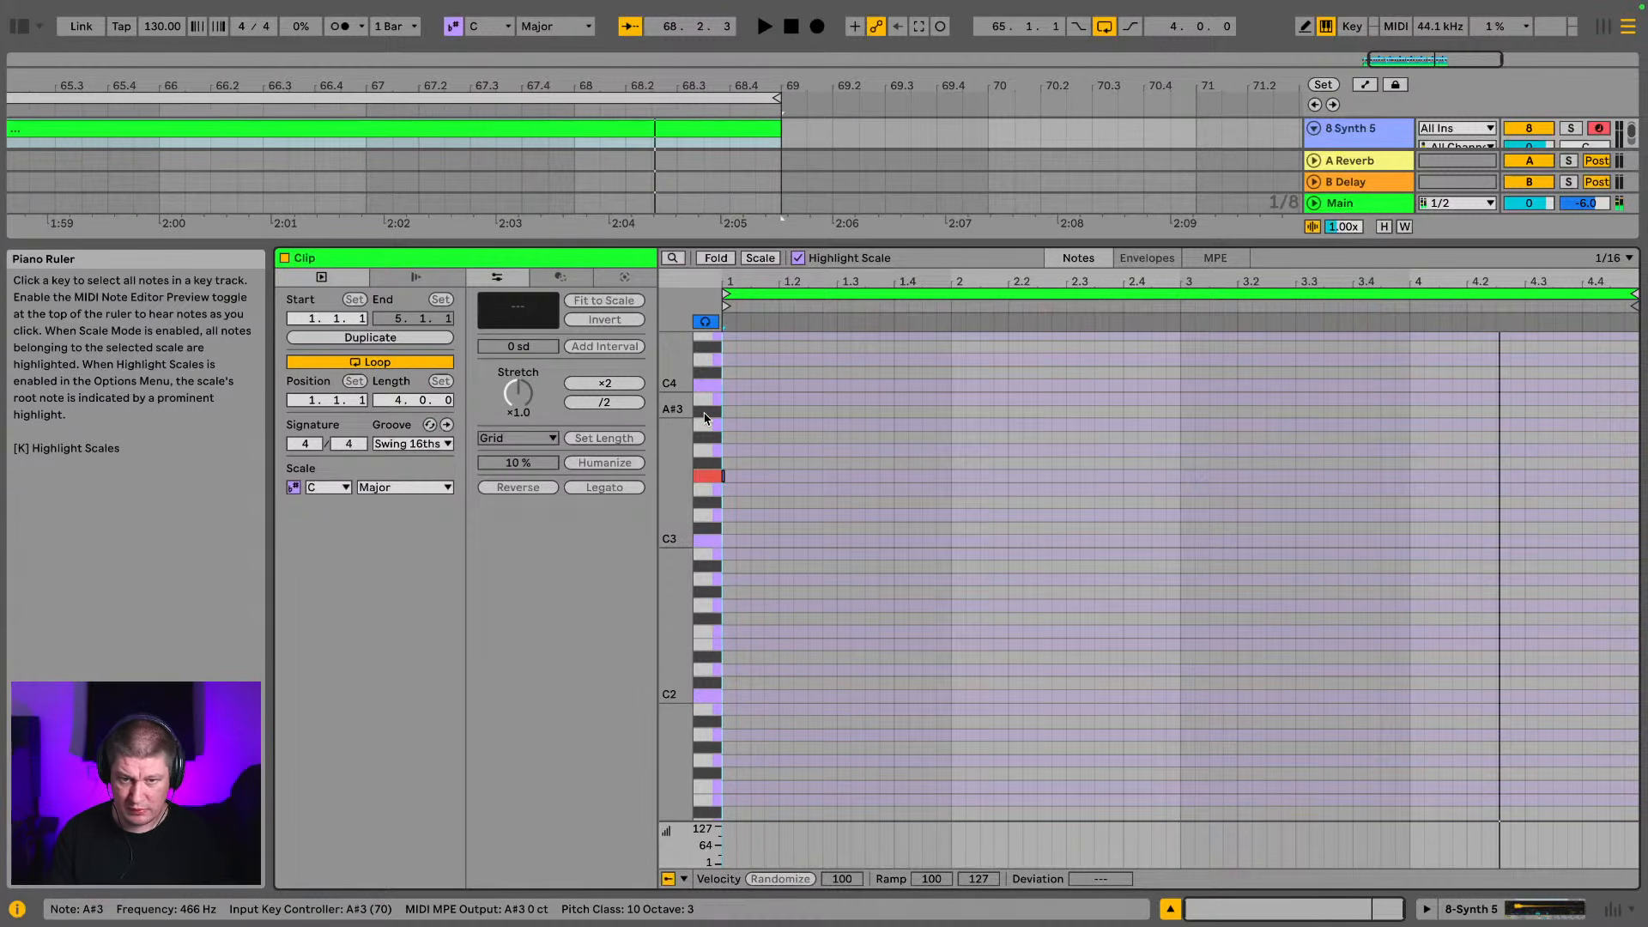
# Compare Synth 5 pitches such as G#3 and A#3 against the playing loop to judge which notes fit the bass line
pyautogui.press('g')
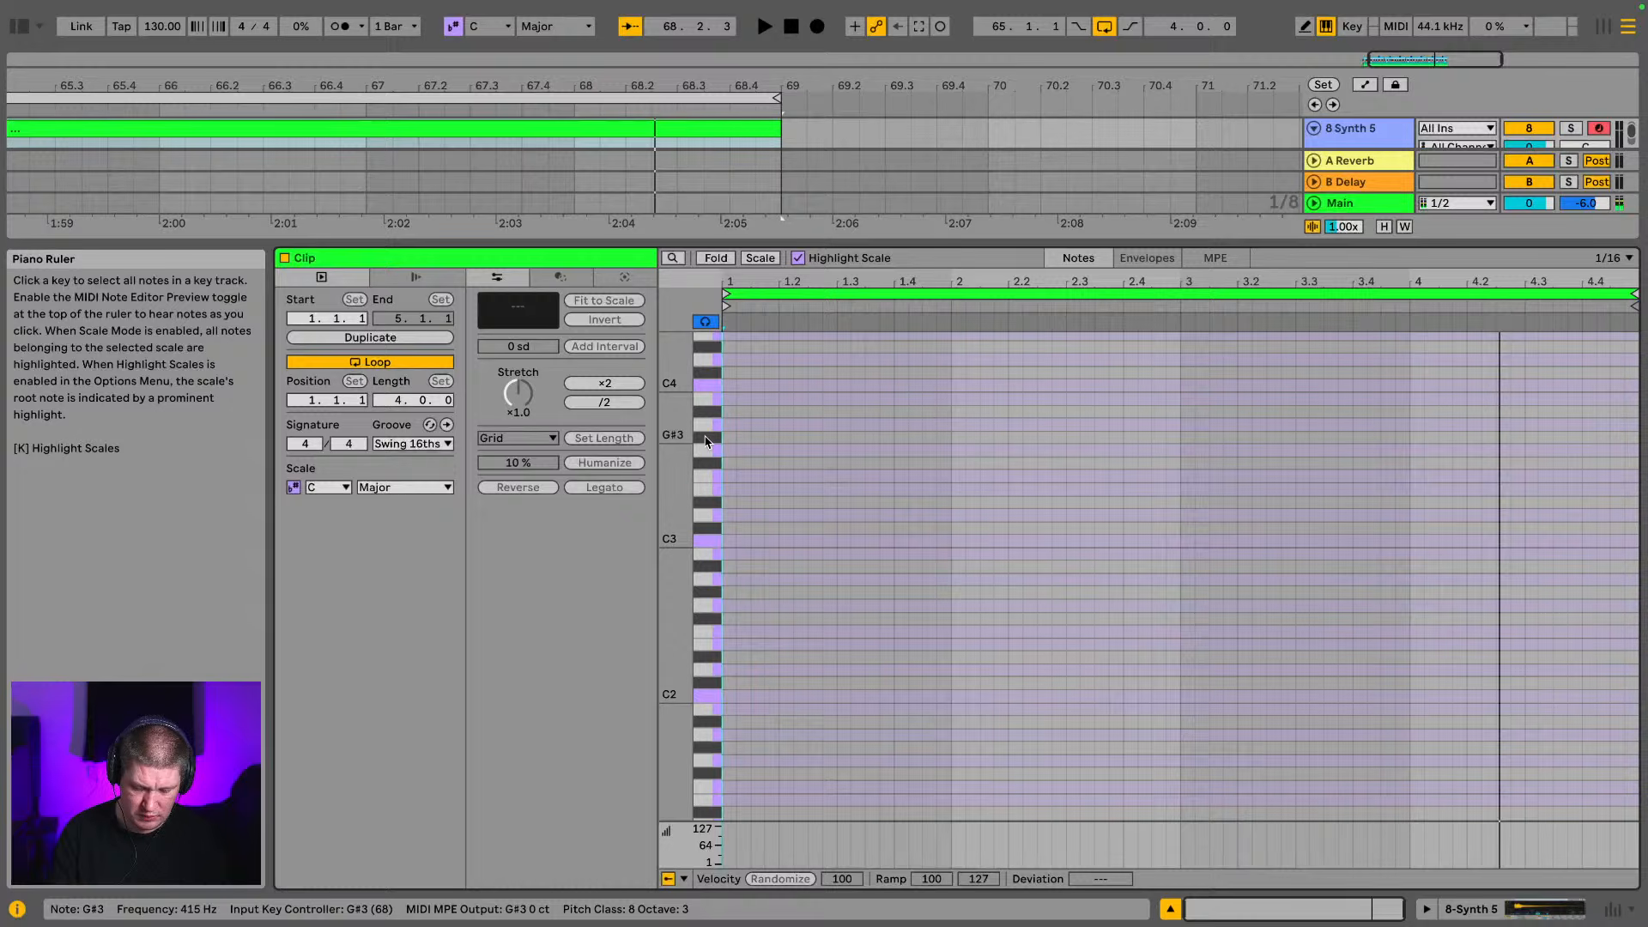
pyautogui.press('f')
pyautogui.click(707, 439)
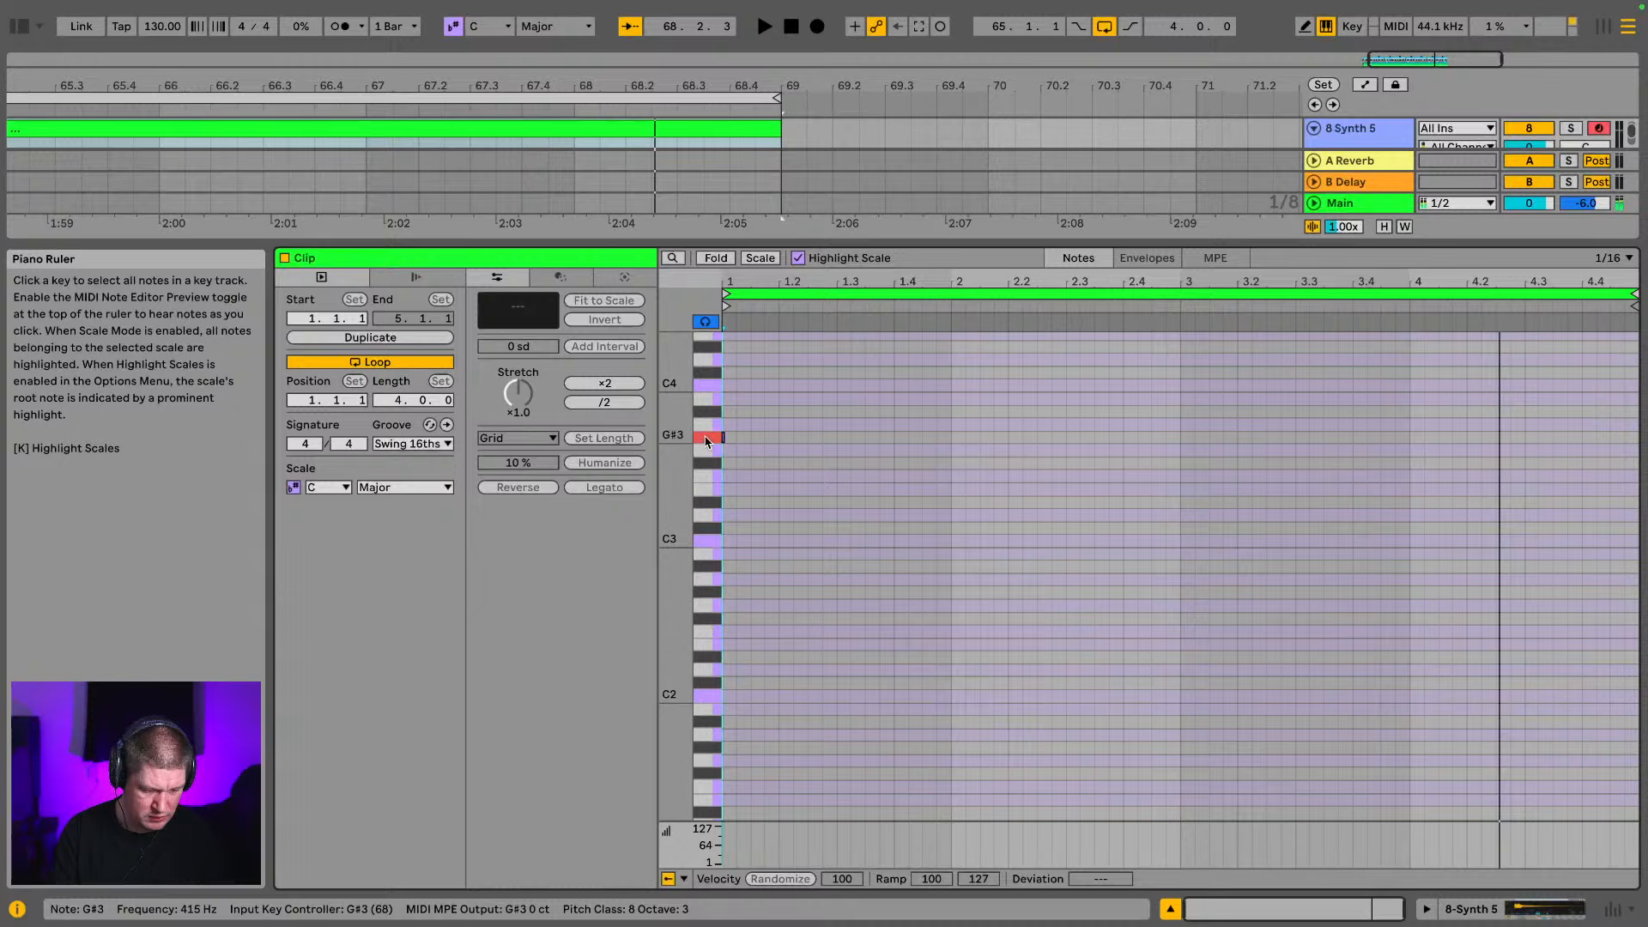
pyautogui.press('f')
pyautogui.press('space')
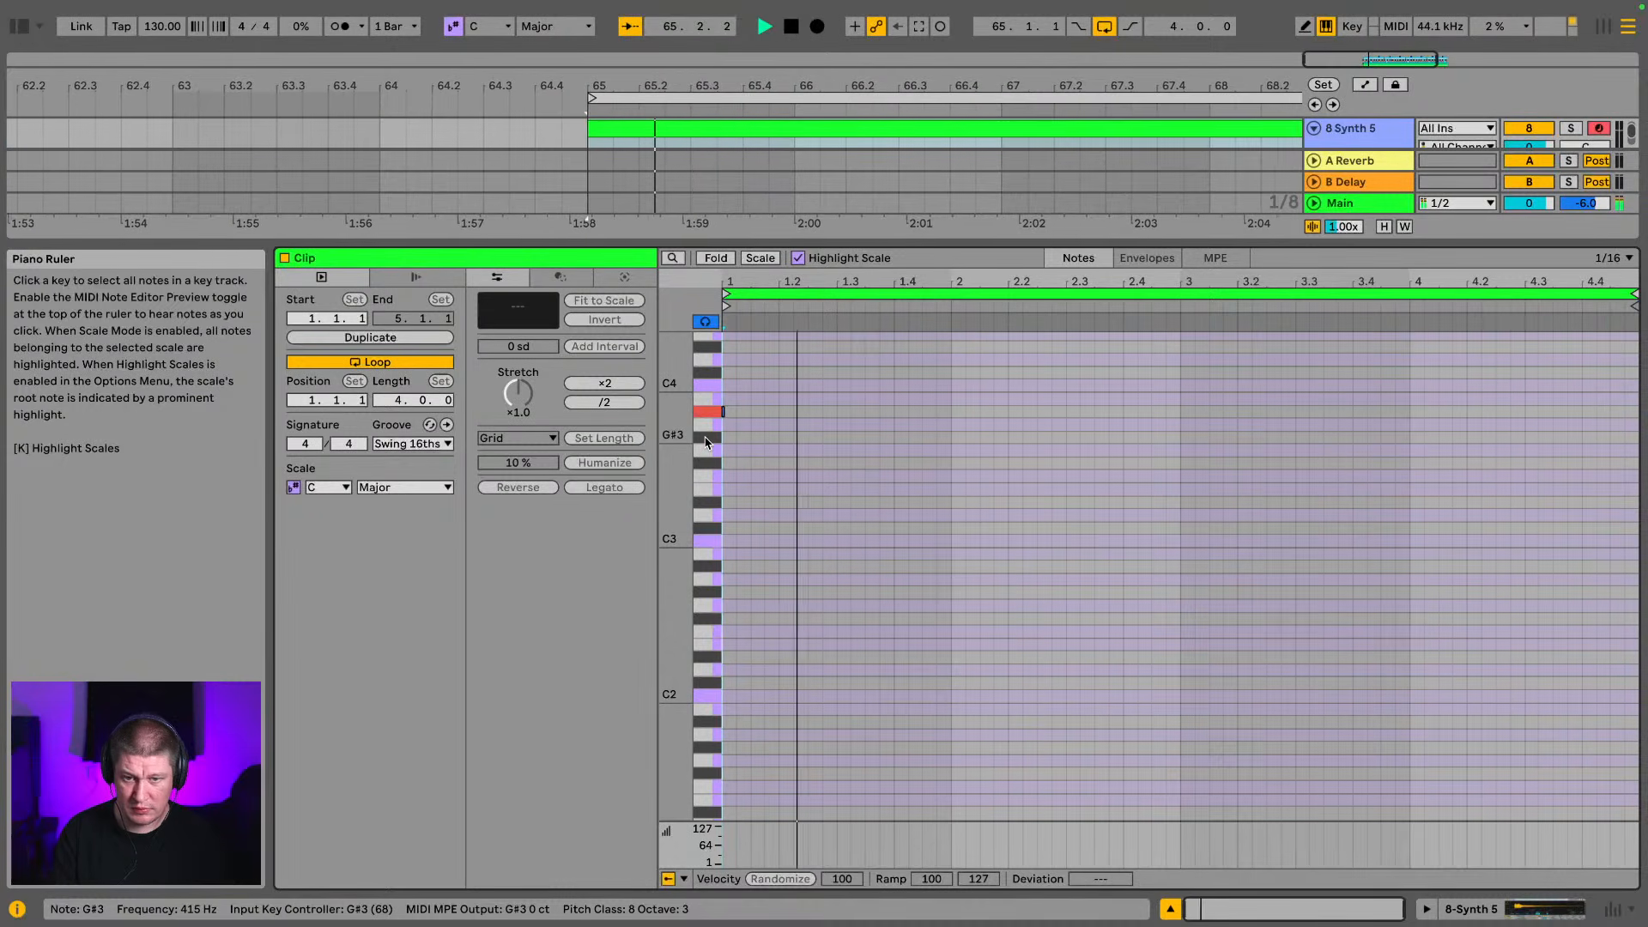
pyautogui.click(707, 439)
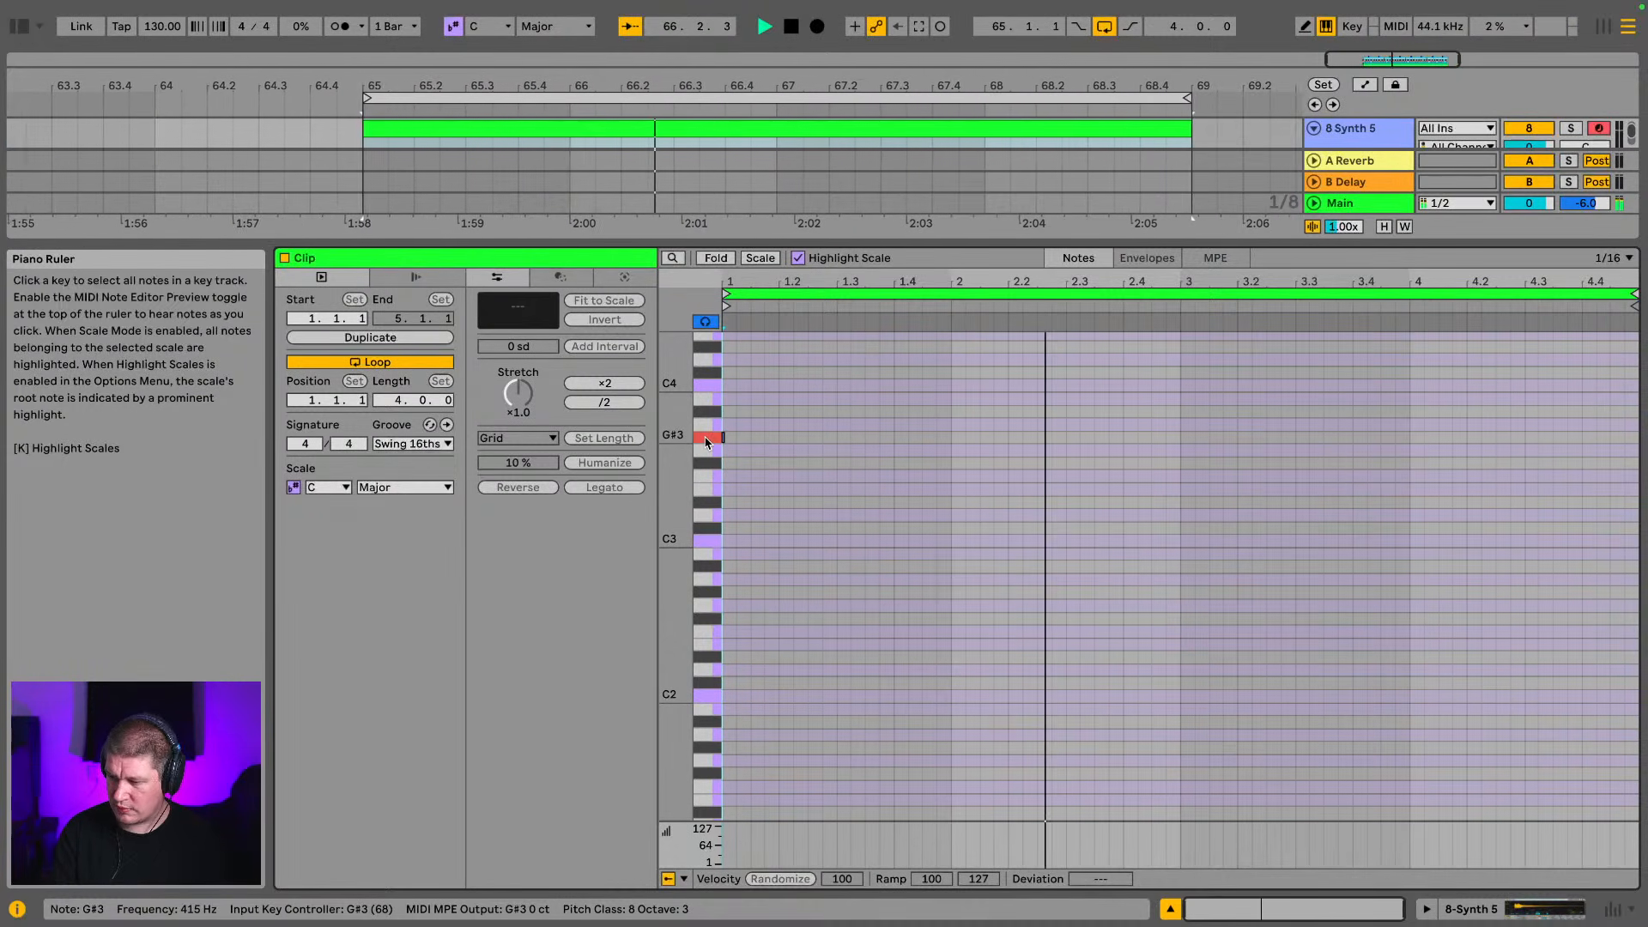
pyautogui.press('f')
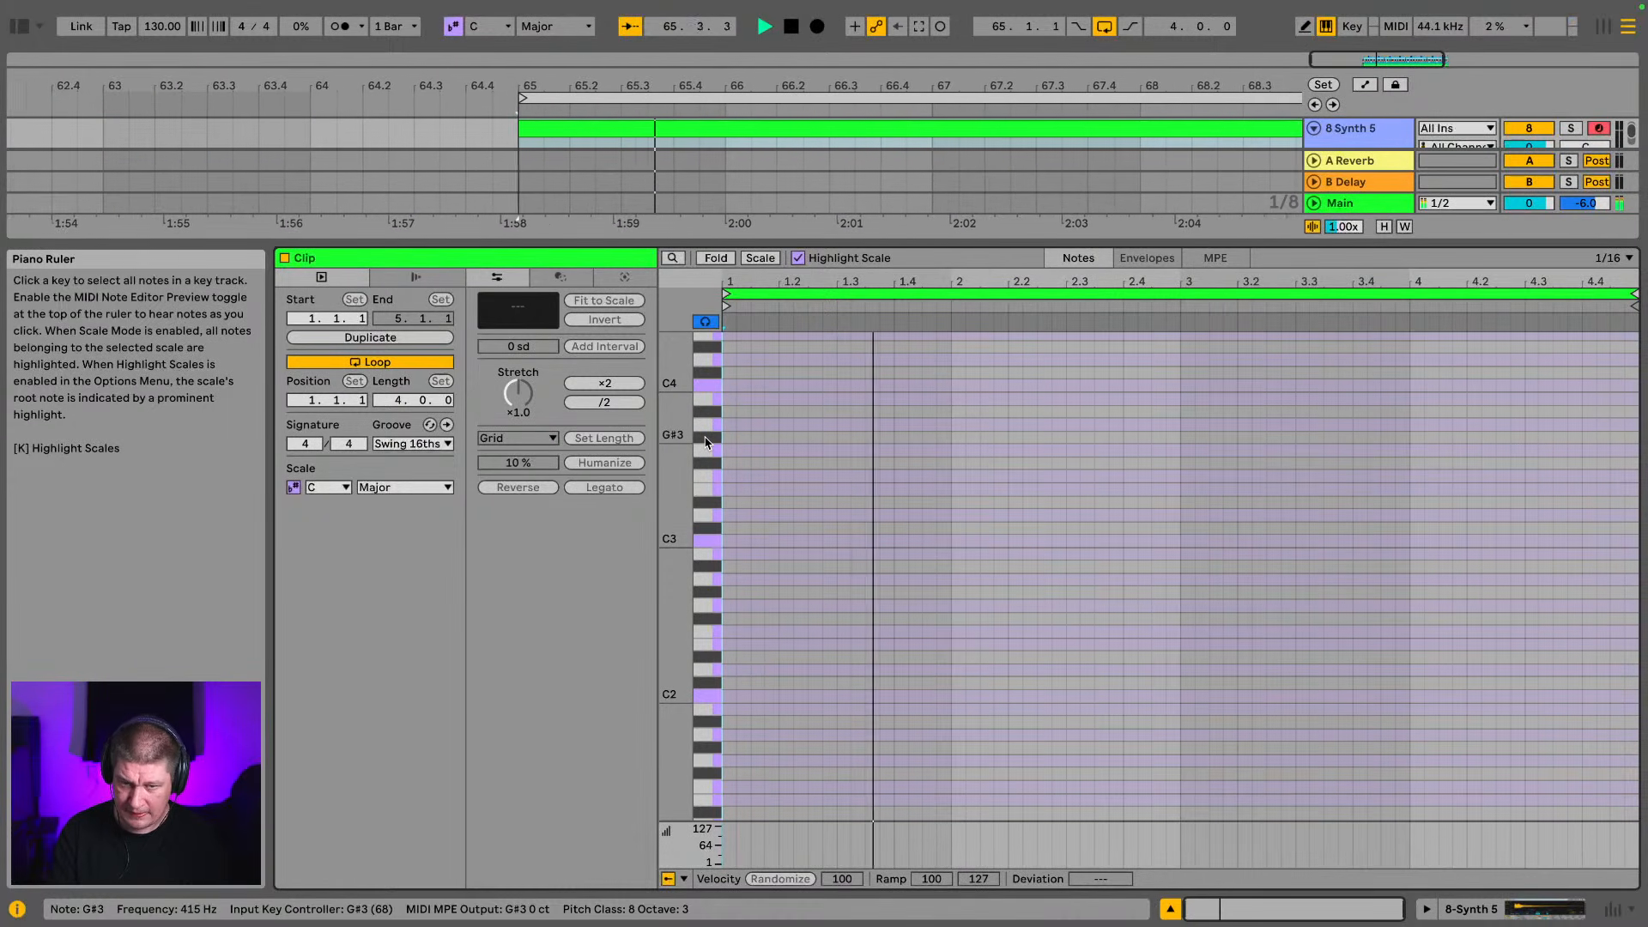
pyautogui.press('f')
pyautogui.press('u')
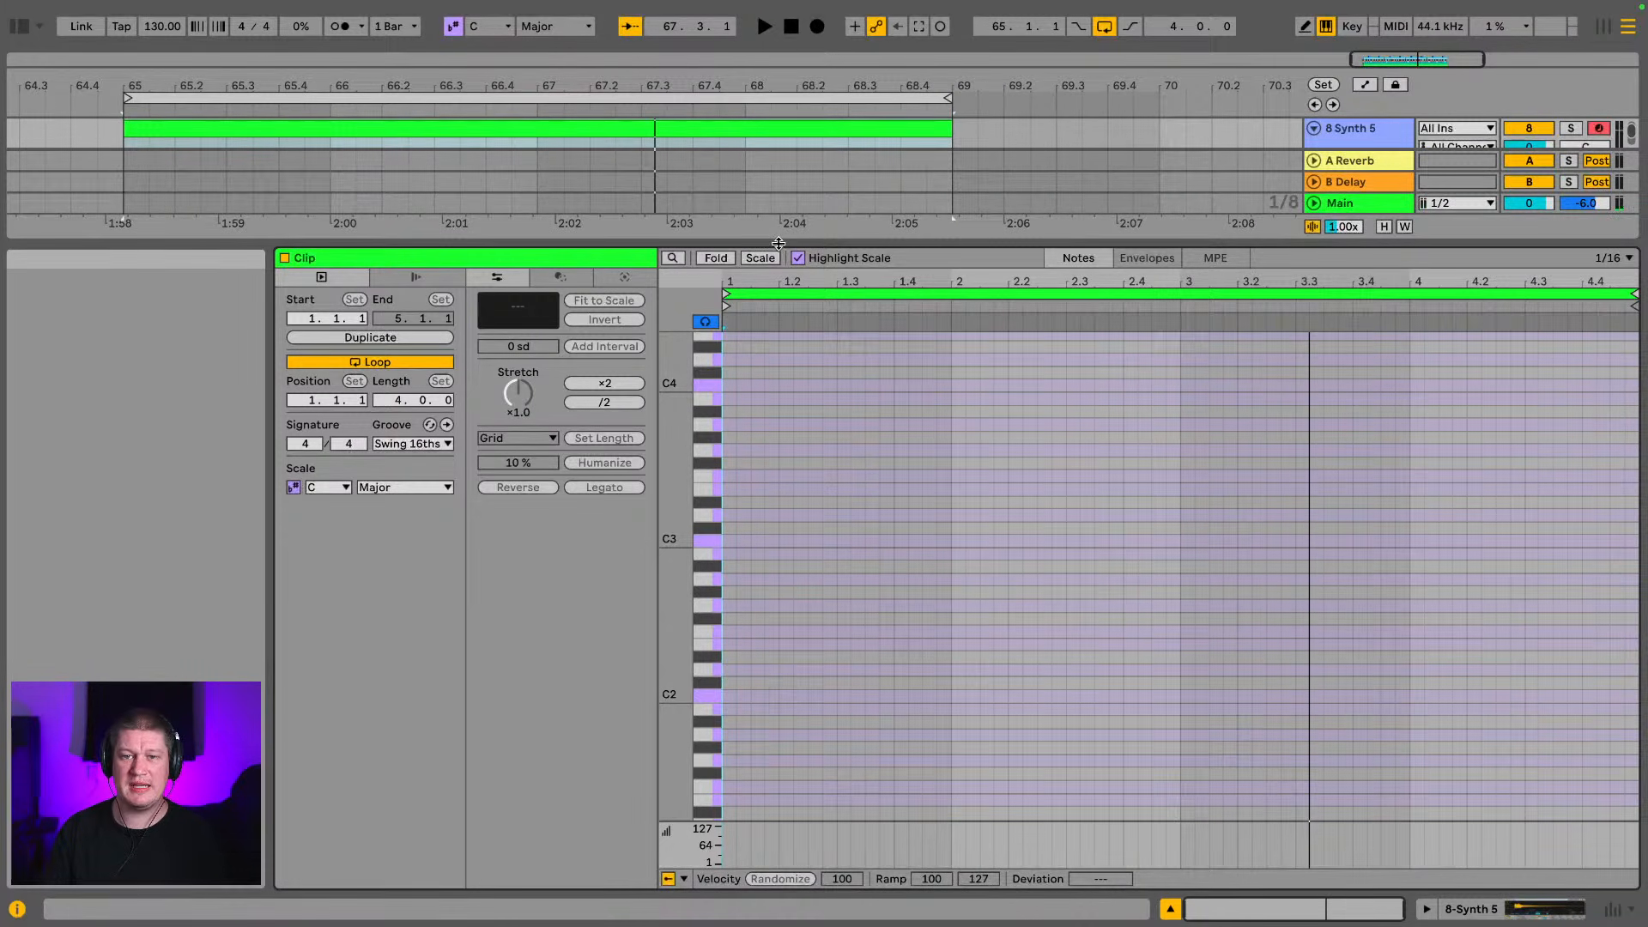
# Shrink the note editor and record a two-bar Synth 5 part from bar 65 using the A#3, F3 and G#3 notes
pyautogui.moveTo(777, 244); pyautogui.dragTo(829, 637)
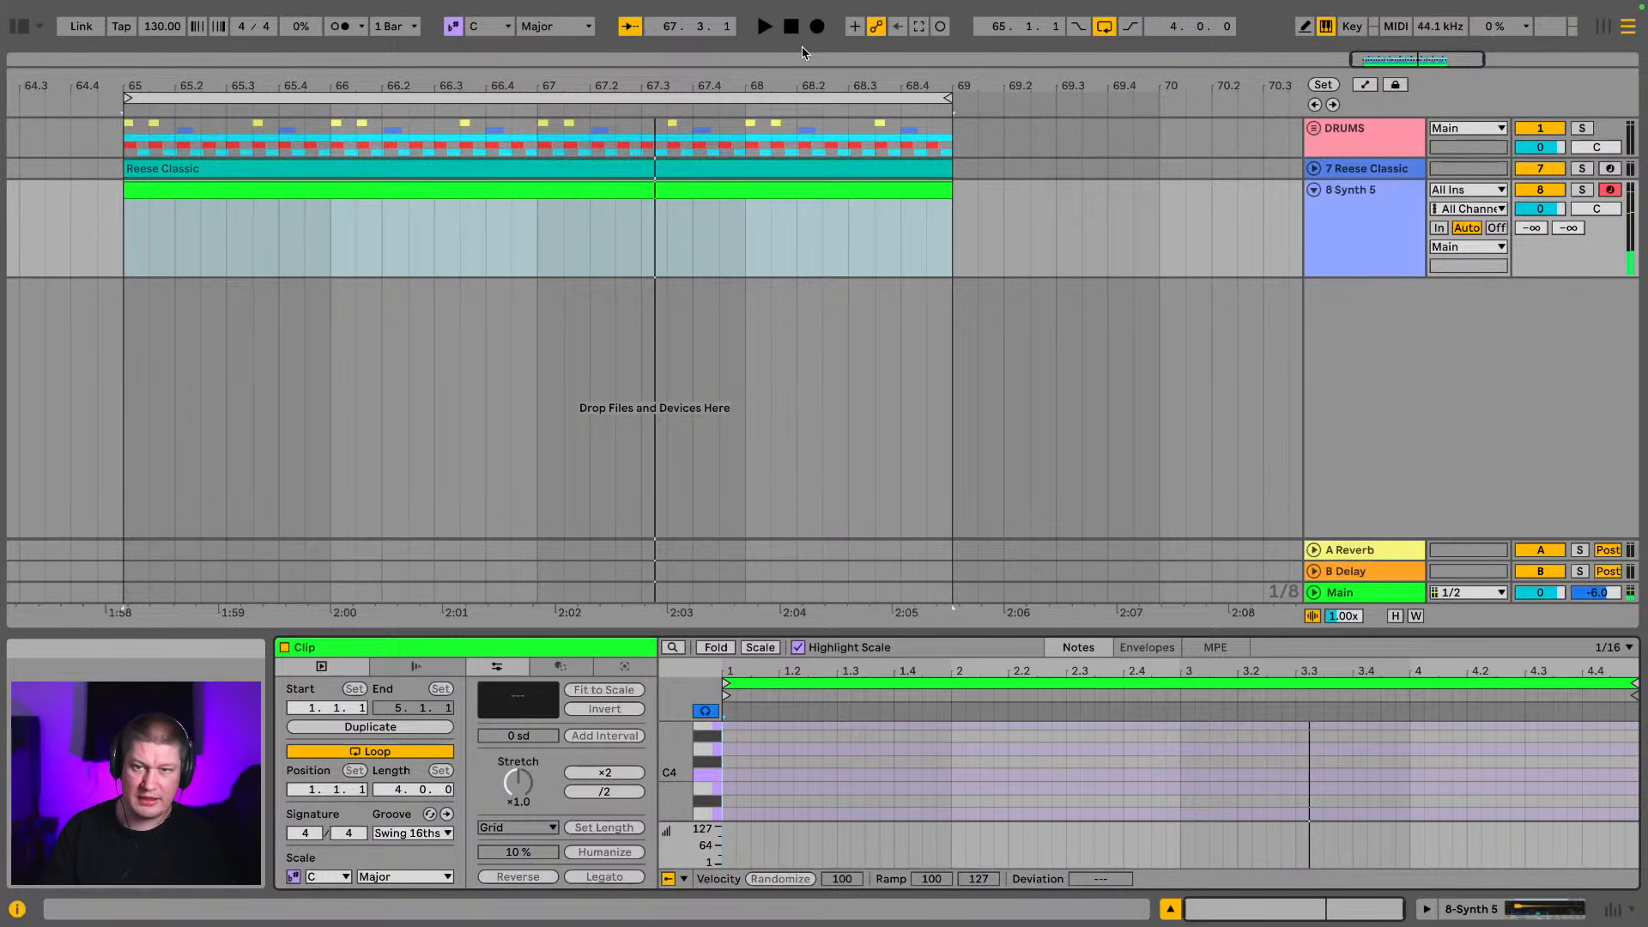
pyautogui.click(819, 27)
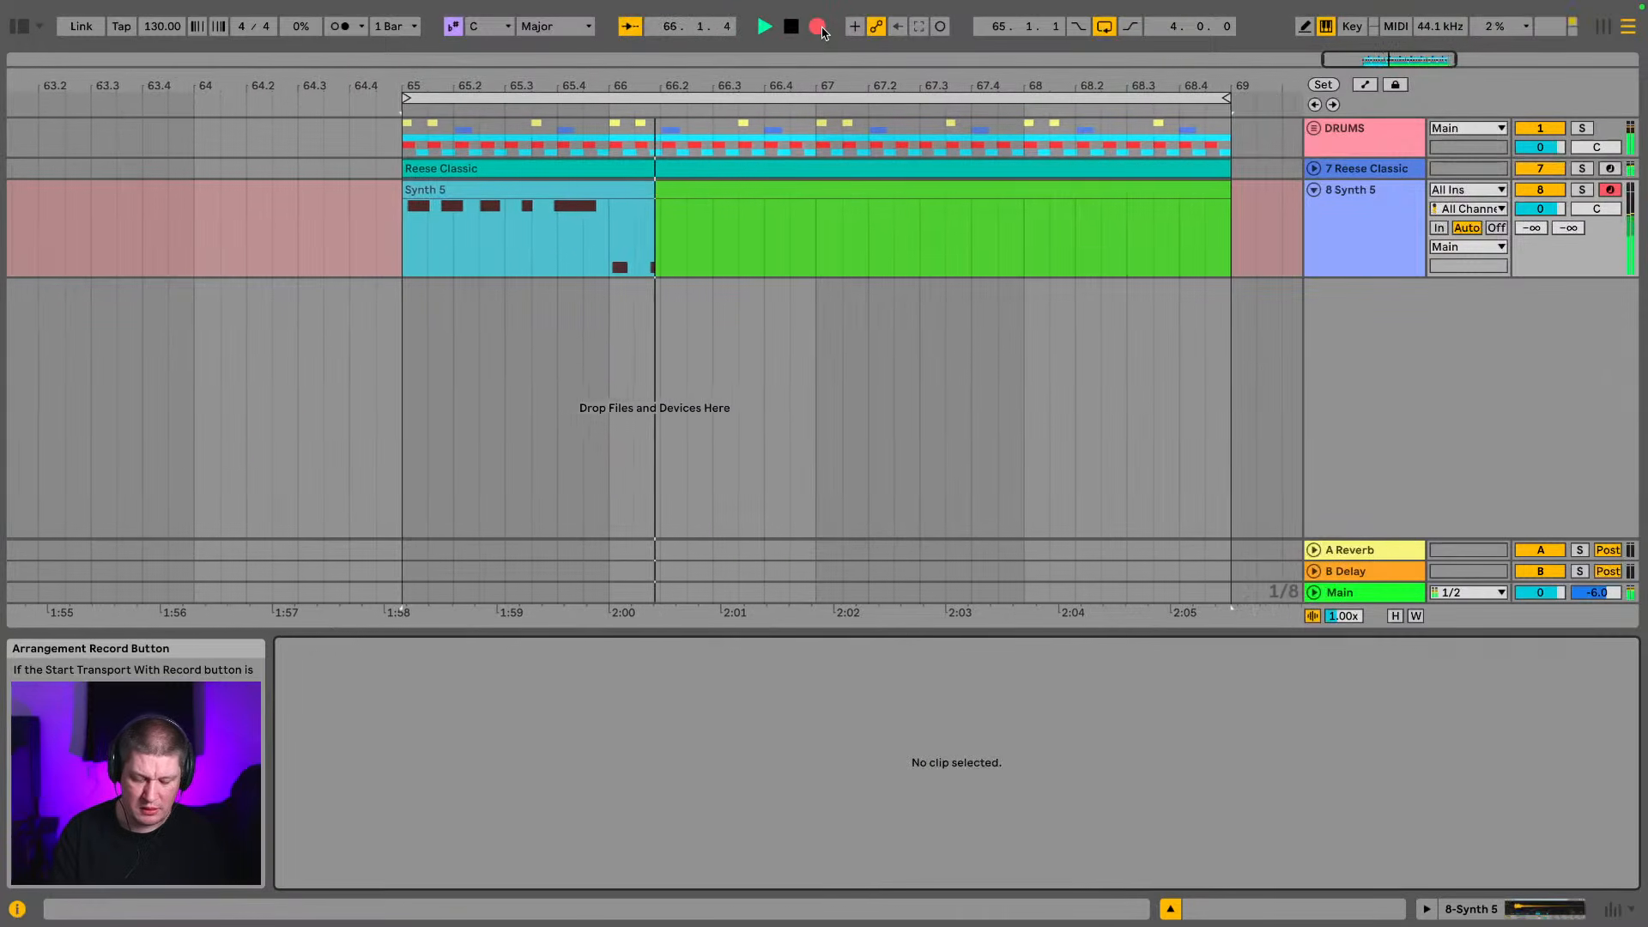
pyautogui.press('space')
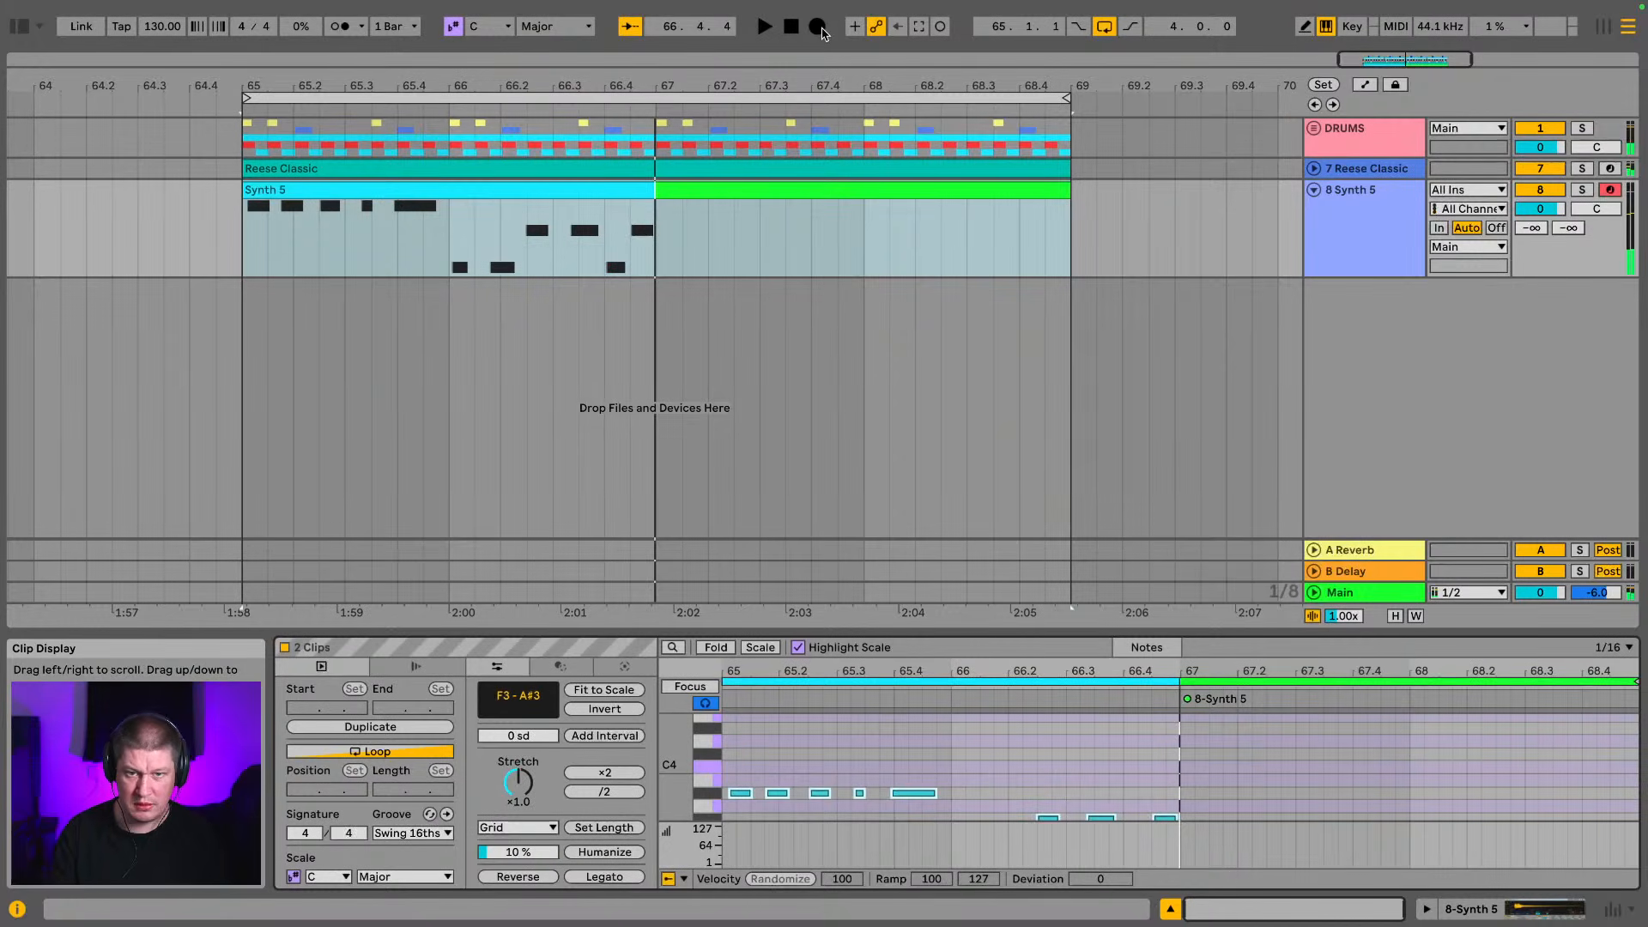
# Set the arrangement loop to the two-bar Synth 5 recording from bar 65 to 67 and play it
pyautogui.click(653, 226)
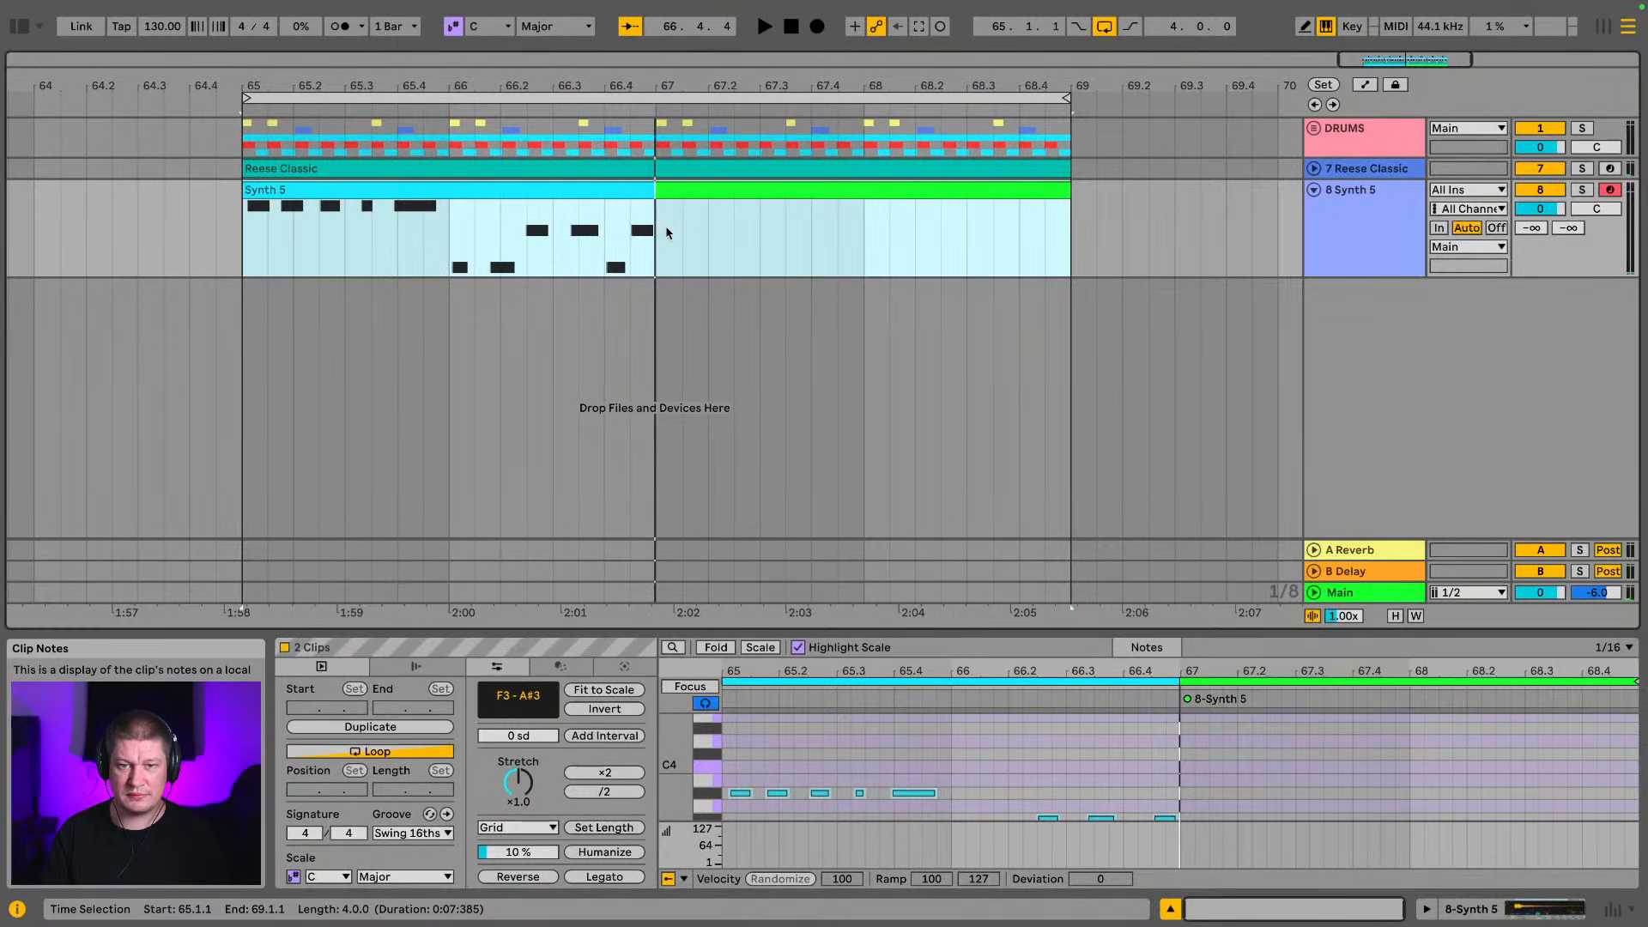
pyautogui.moveTo(530, 87); pyautogui.dragTo(747, 139)
pyautogui.click(991, 185)
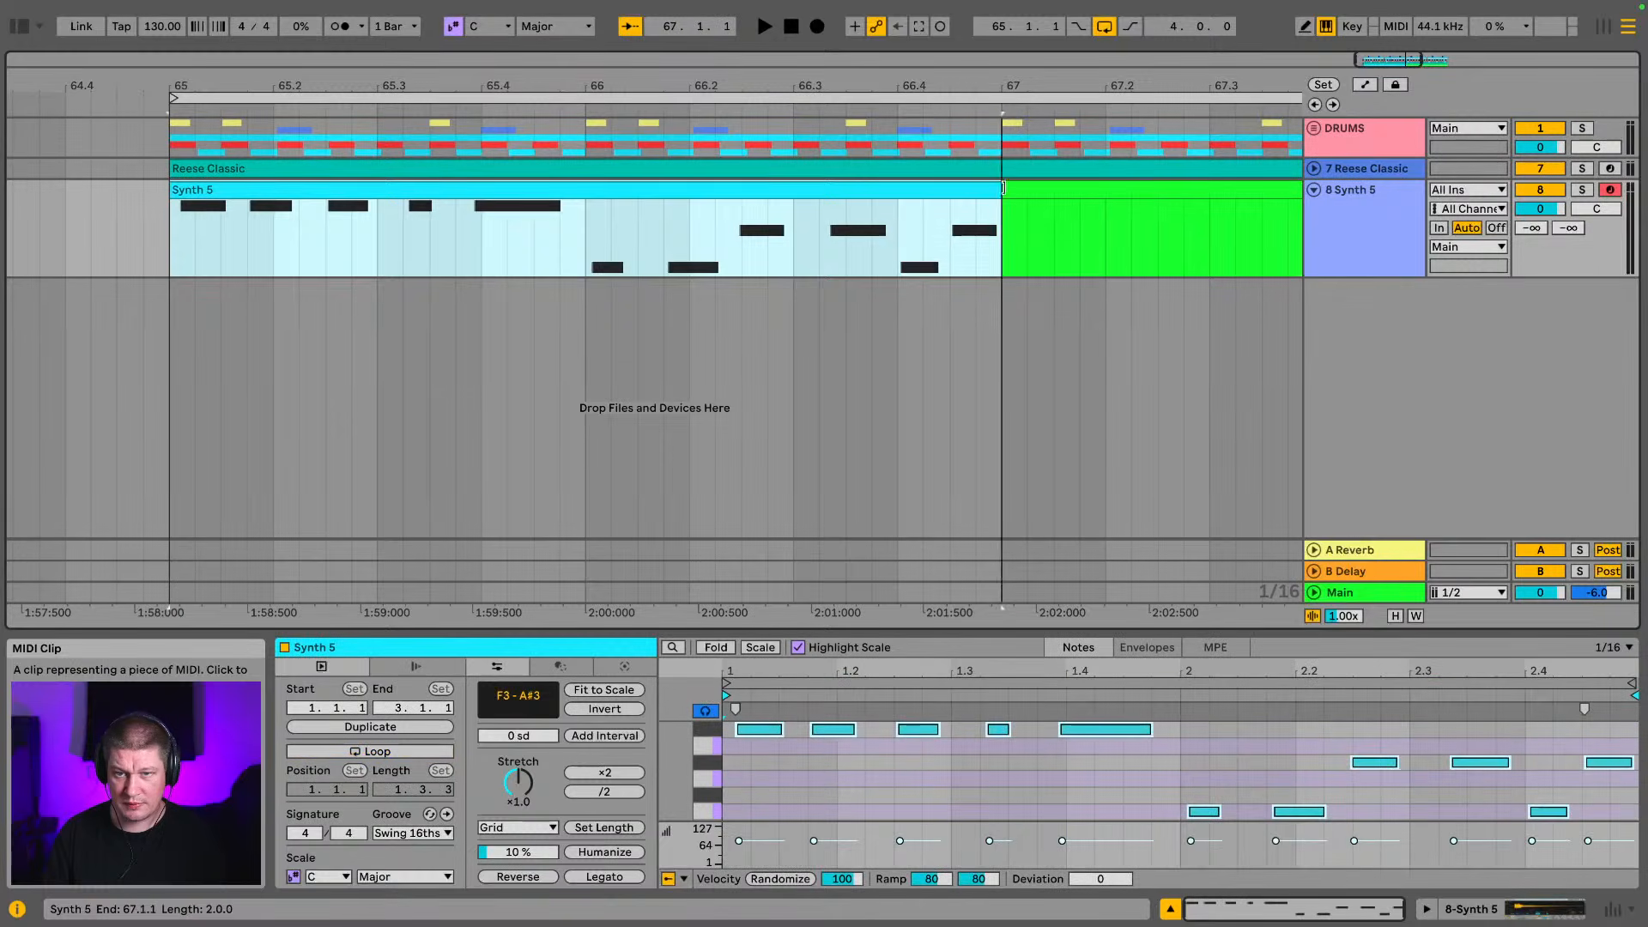
pyautogui.moveTo(995, 230); pyautogui.dragTo(180, 241)
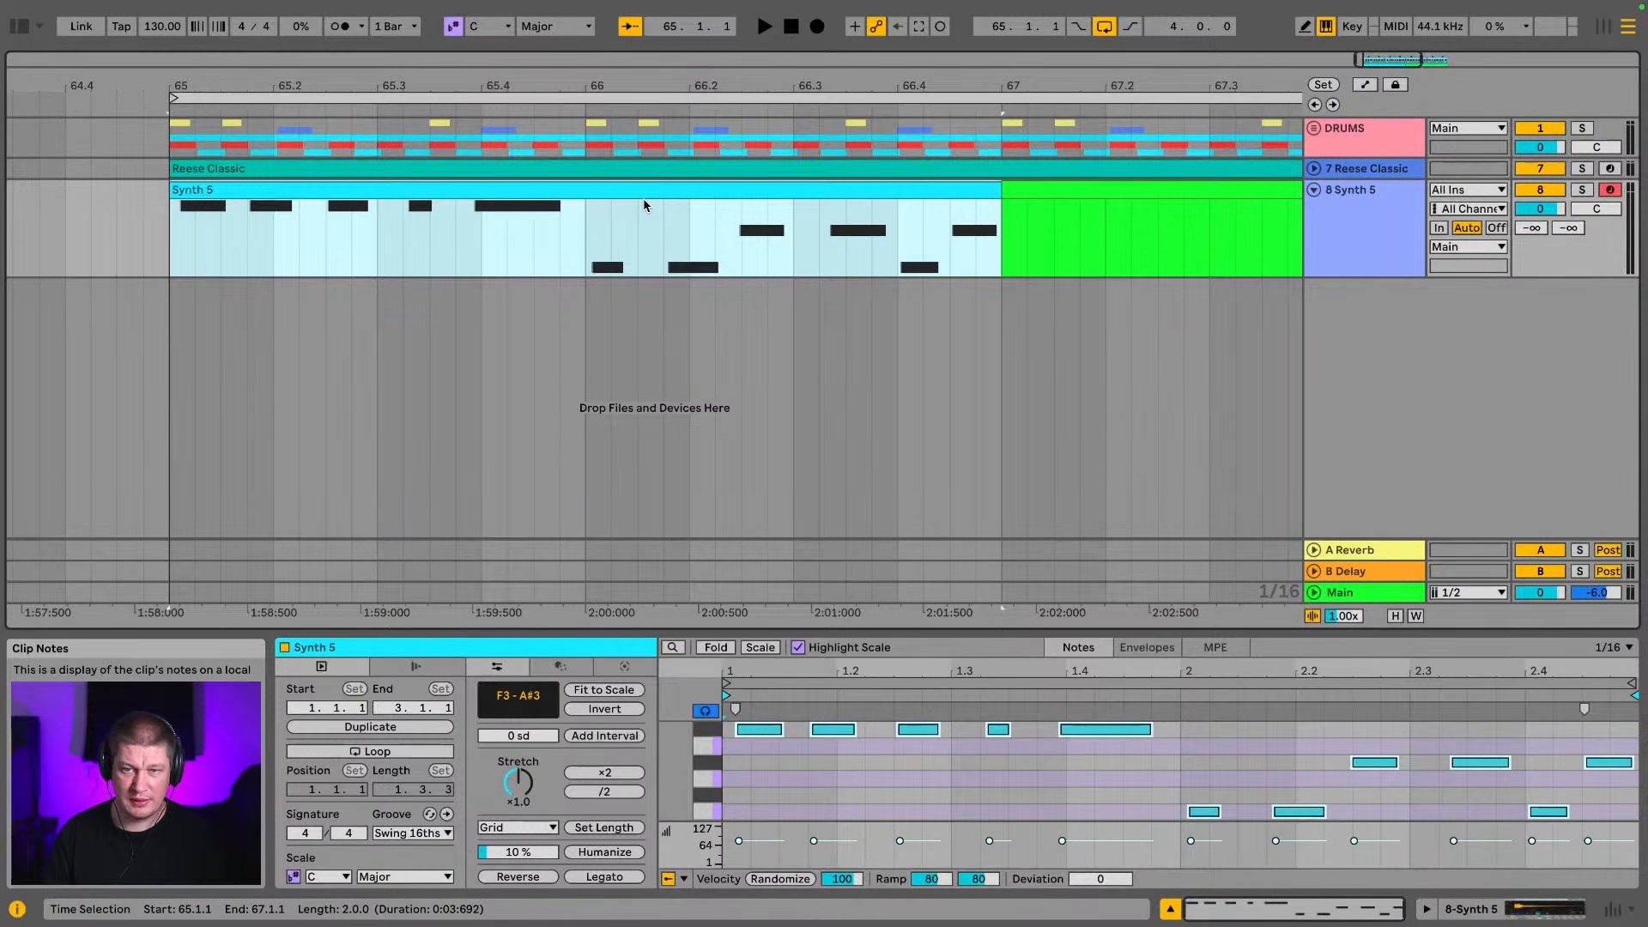
pyautogui.press('space')
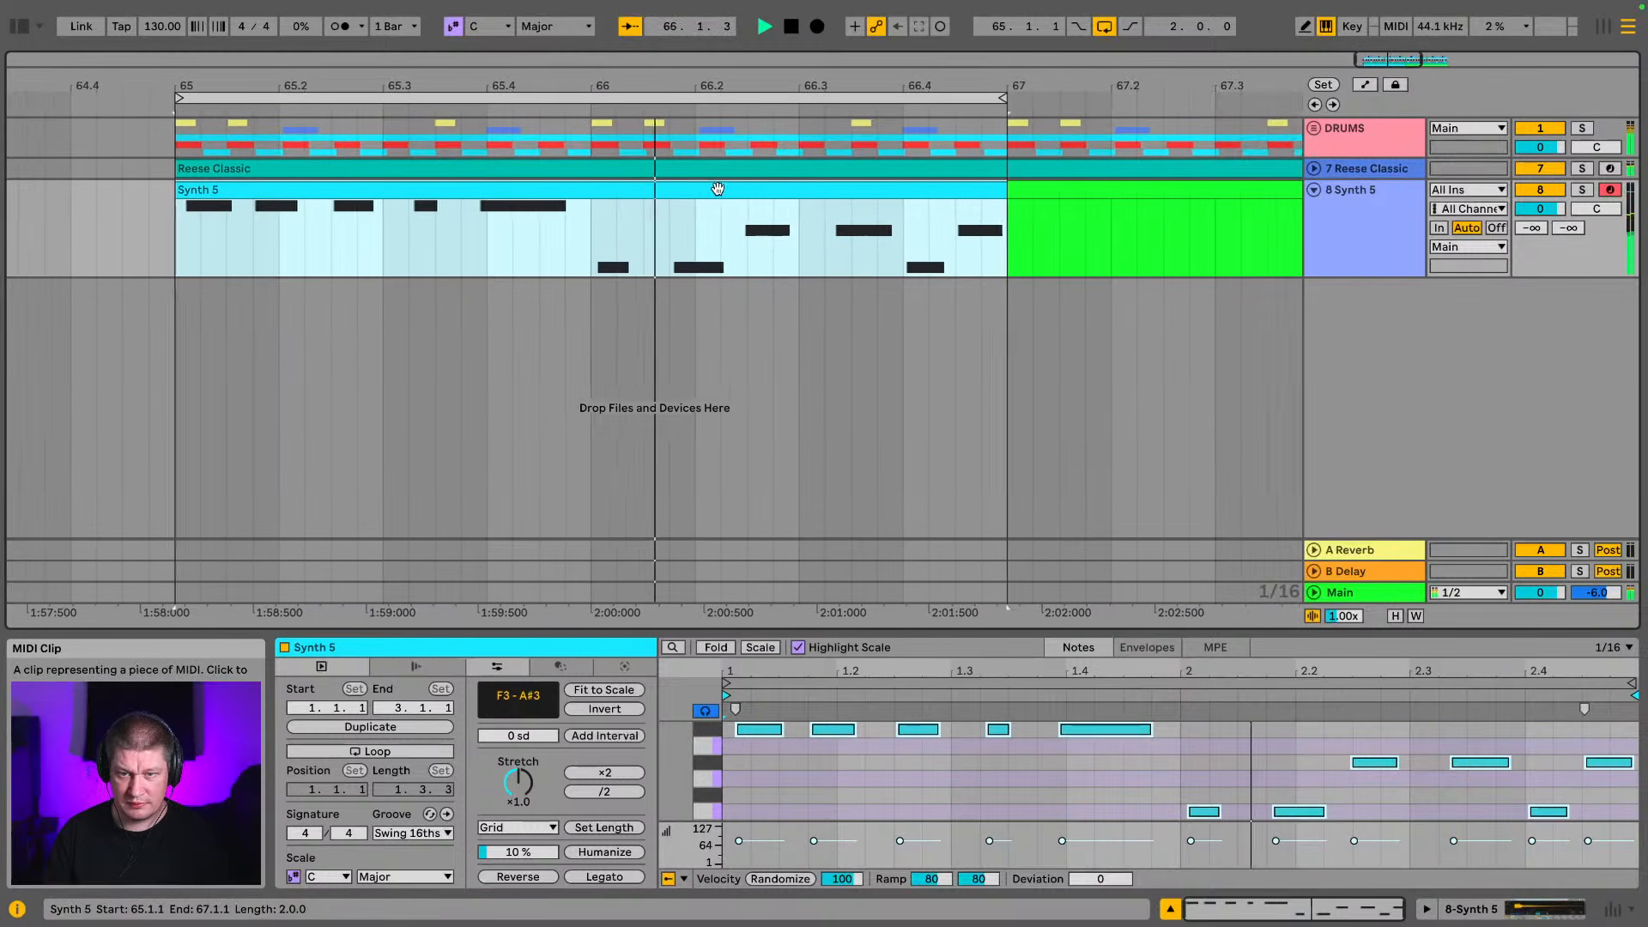
# Make the Synth 5 track taller and show the recorded clip's notes in an enlarged note editor
pyautogui.moveTo(1359, 278); pyautogui.dragTo(1377, 448)
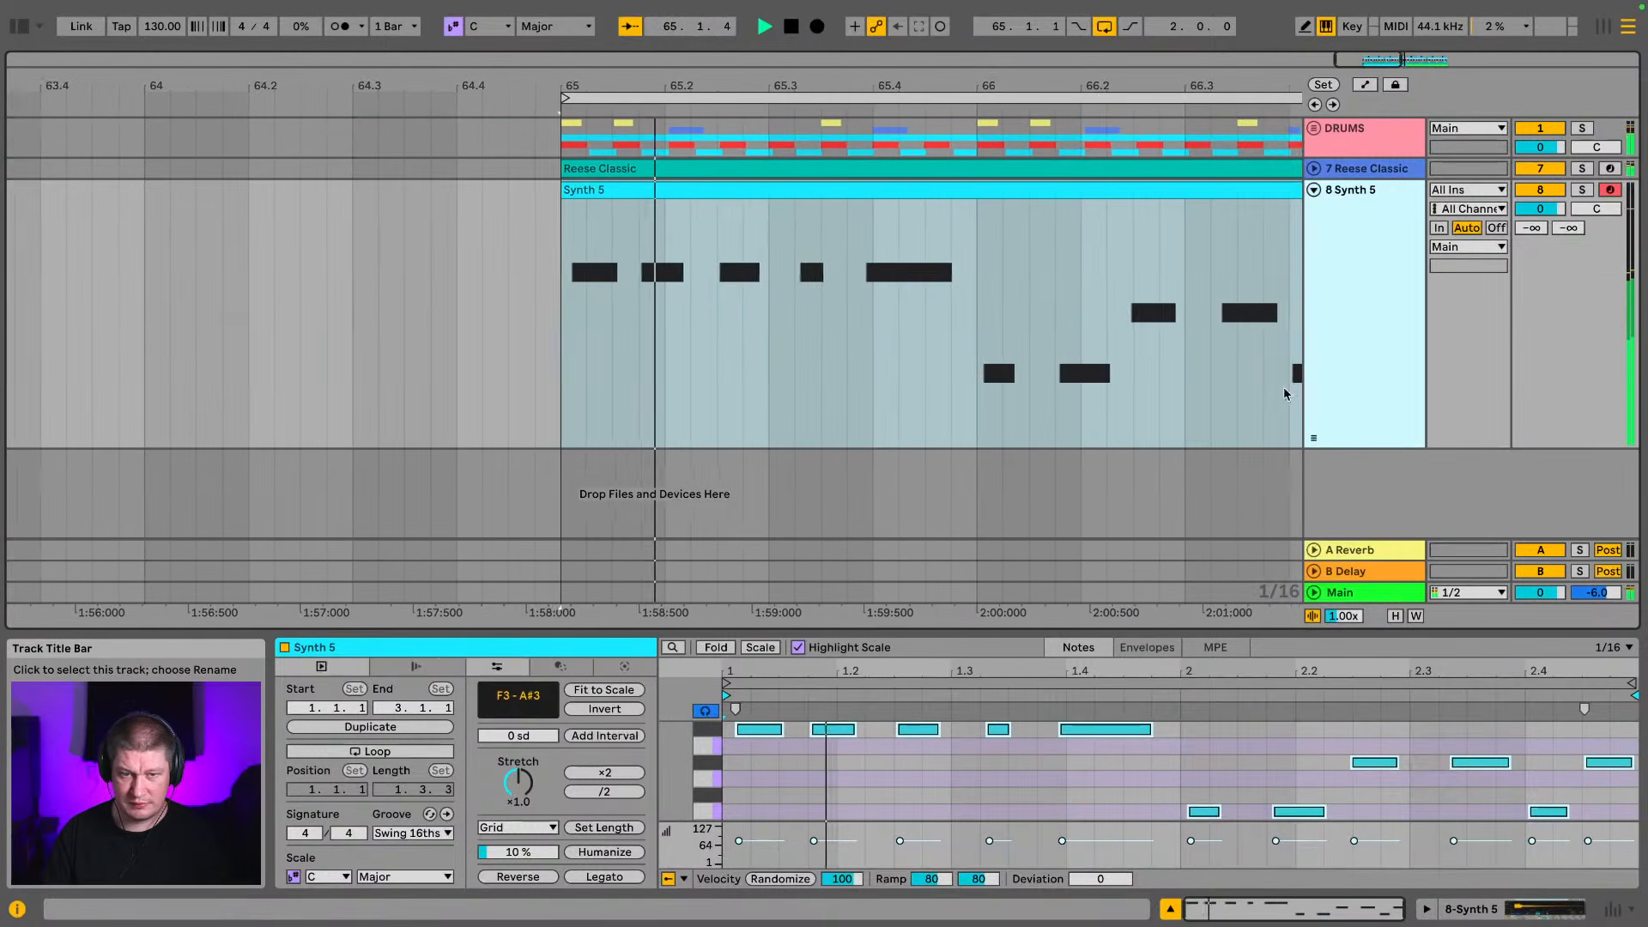
pyautogui.press('space')
pyautogui.doubleClick(623, 190)
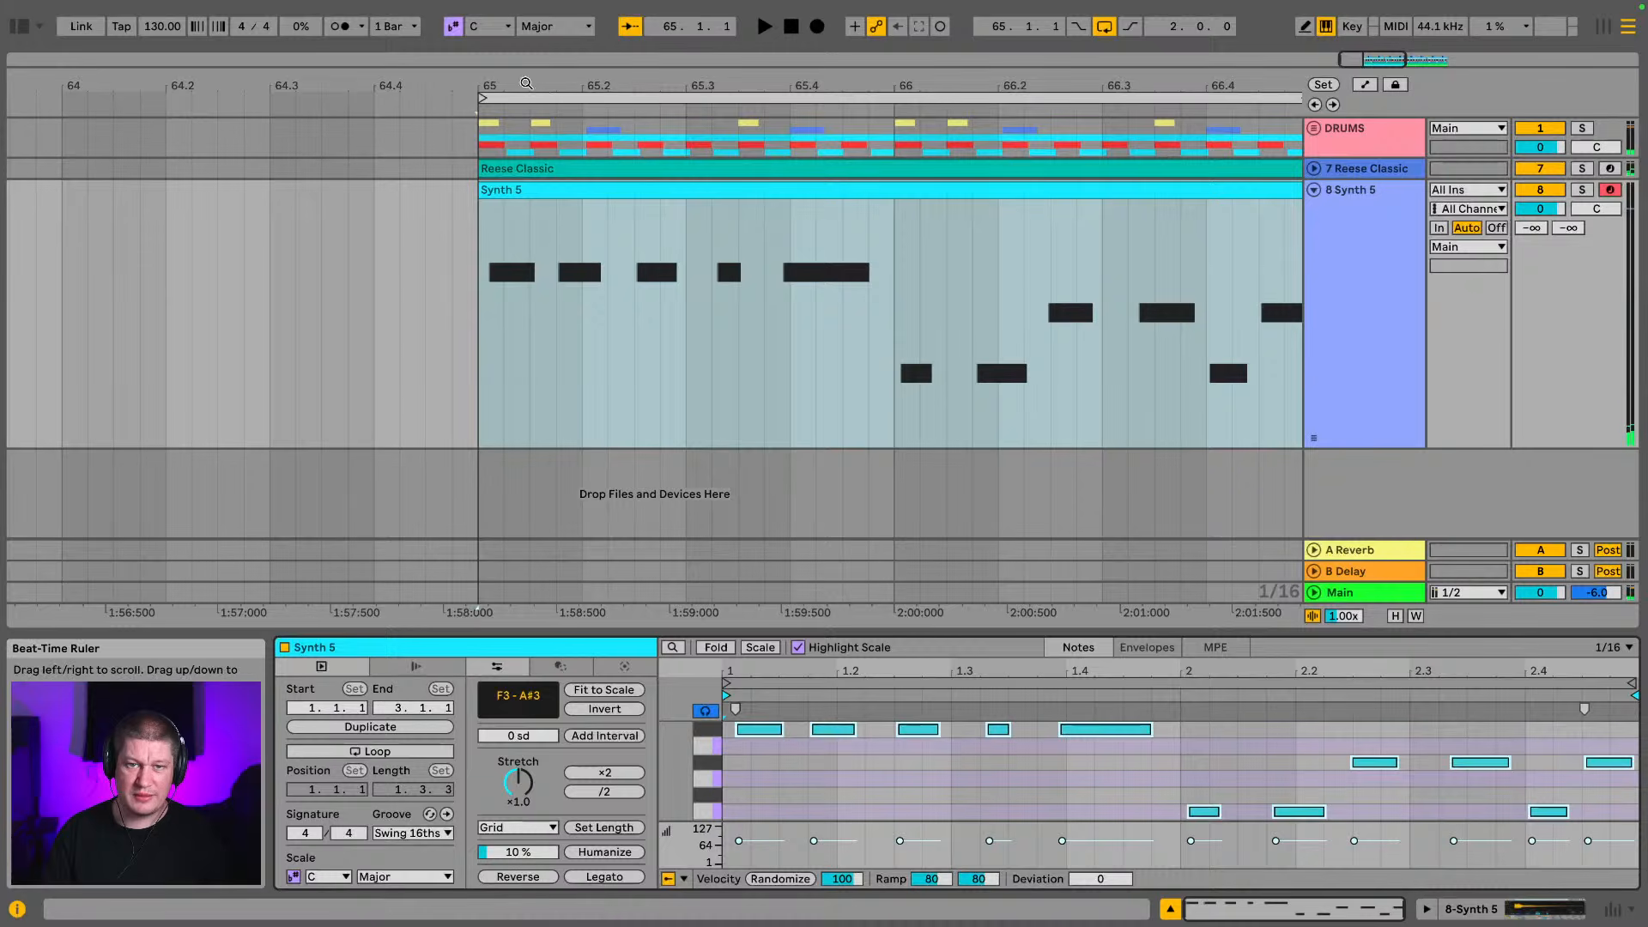
pyautogui.moveTo(539, 89); pyautogui.dragTo(541, 158)
pyautogui.moveTo(793, 634); pyautogui.dragTo(839, 330)
pyautogui.scroll(-1, 474, 313)
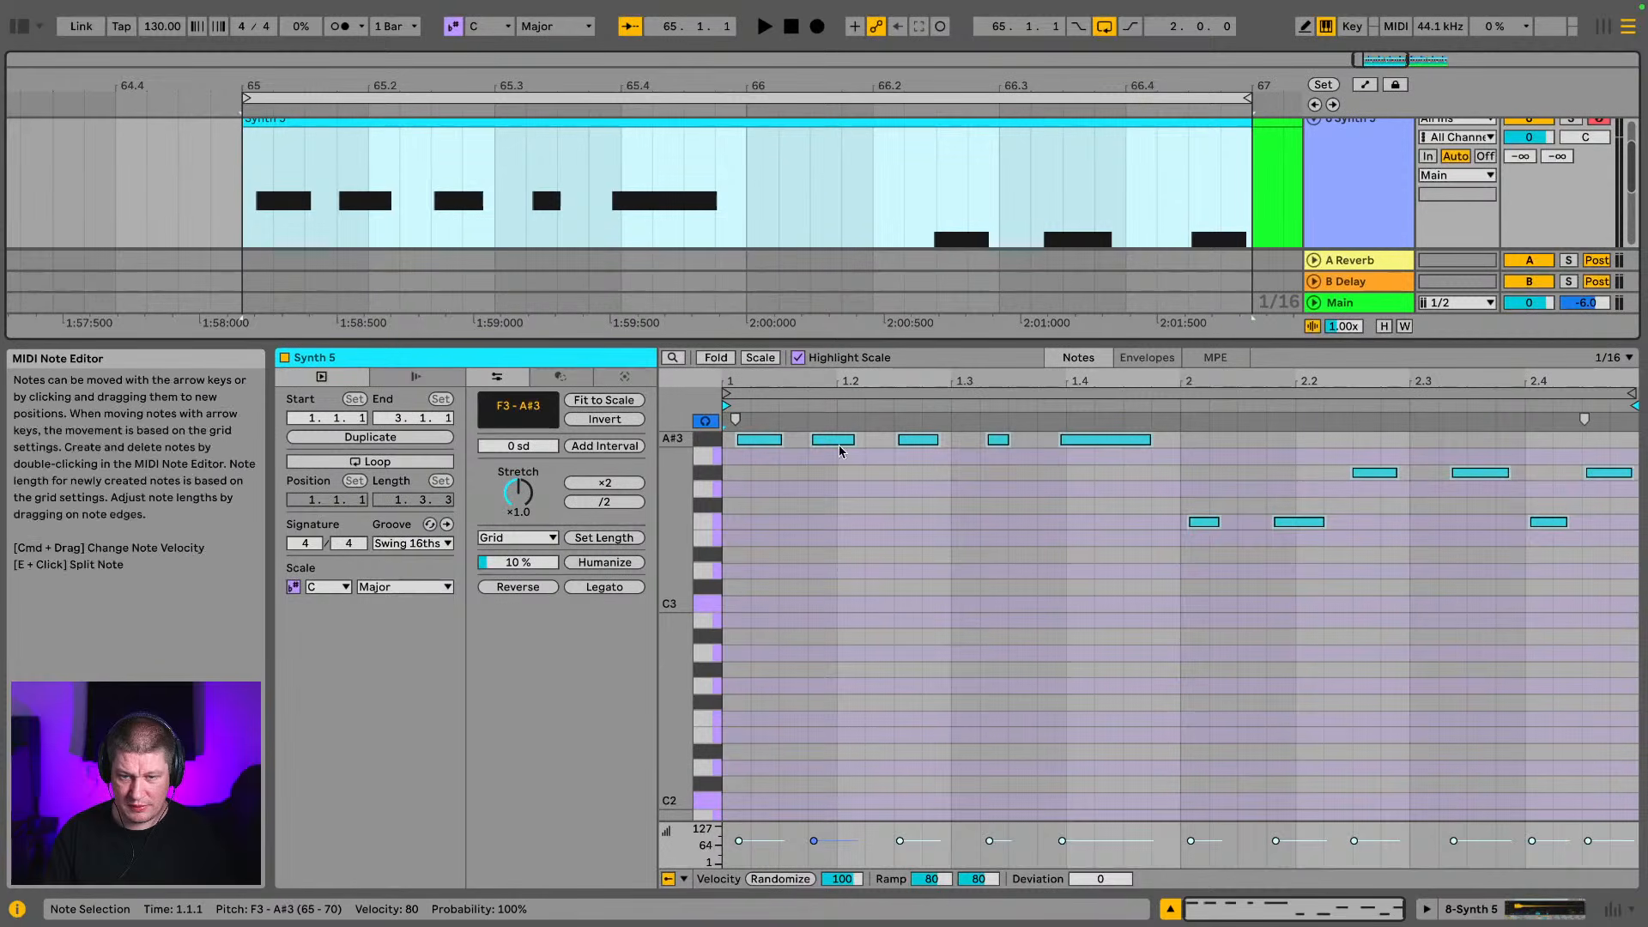
pyautogui.scroll(3, 830, 495)
pyautogui.scroll(-1, 830, 495)
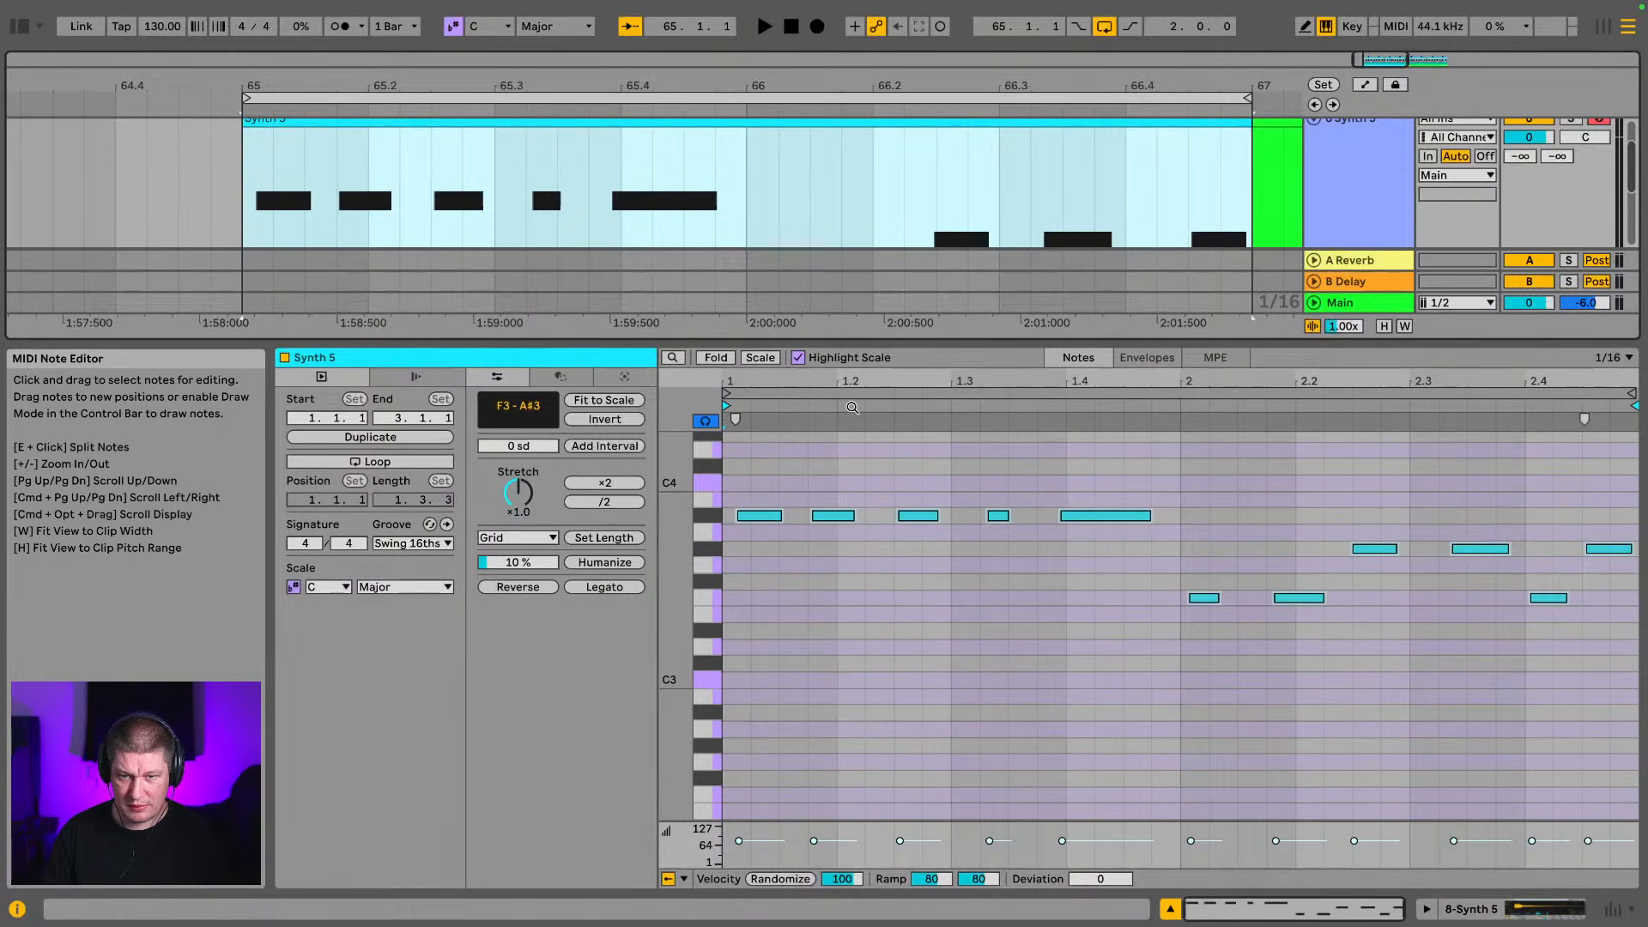
# Nudge the first A#3 note earlier towards the downbeat, and shift the second and third A#3 notes slightly later
pyautogui.moveTo(853, 381); pyautogui.dragTo(1130, 406)
pyautogui.press('space')
pyautogui.press('space')
pyautogui.click(814, 516)
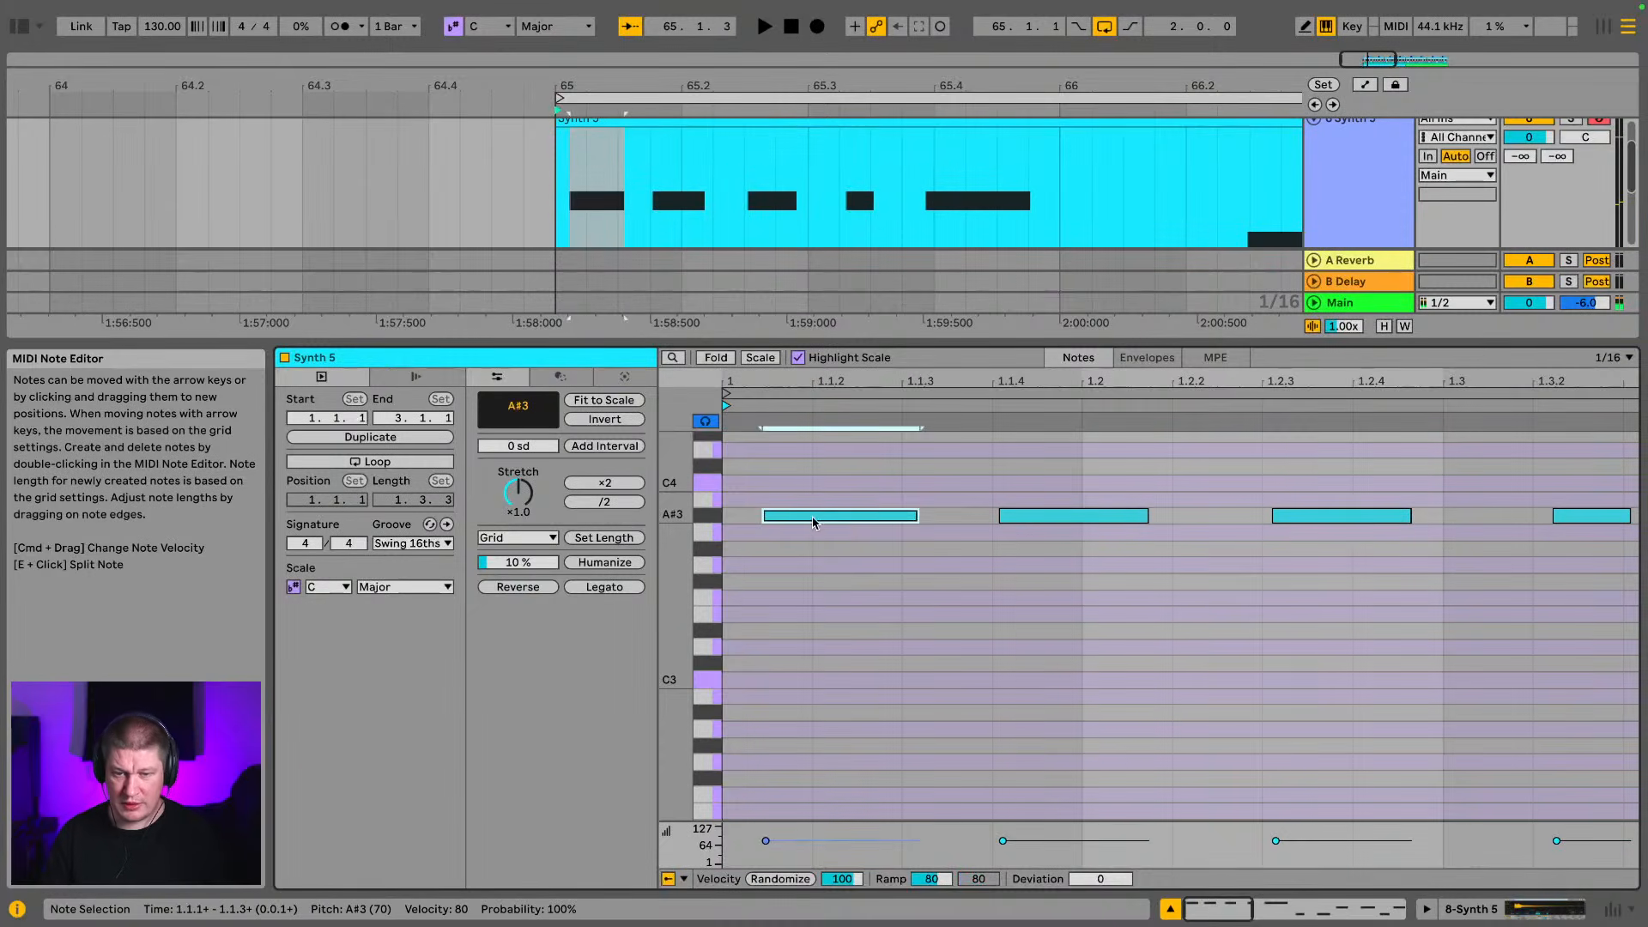
pyautogui.moveTo(814, 521); pyautogui.dragTo(796, 524)
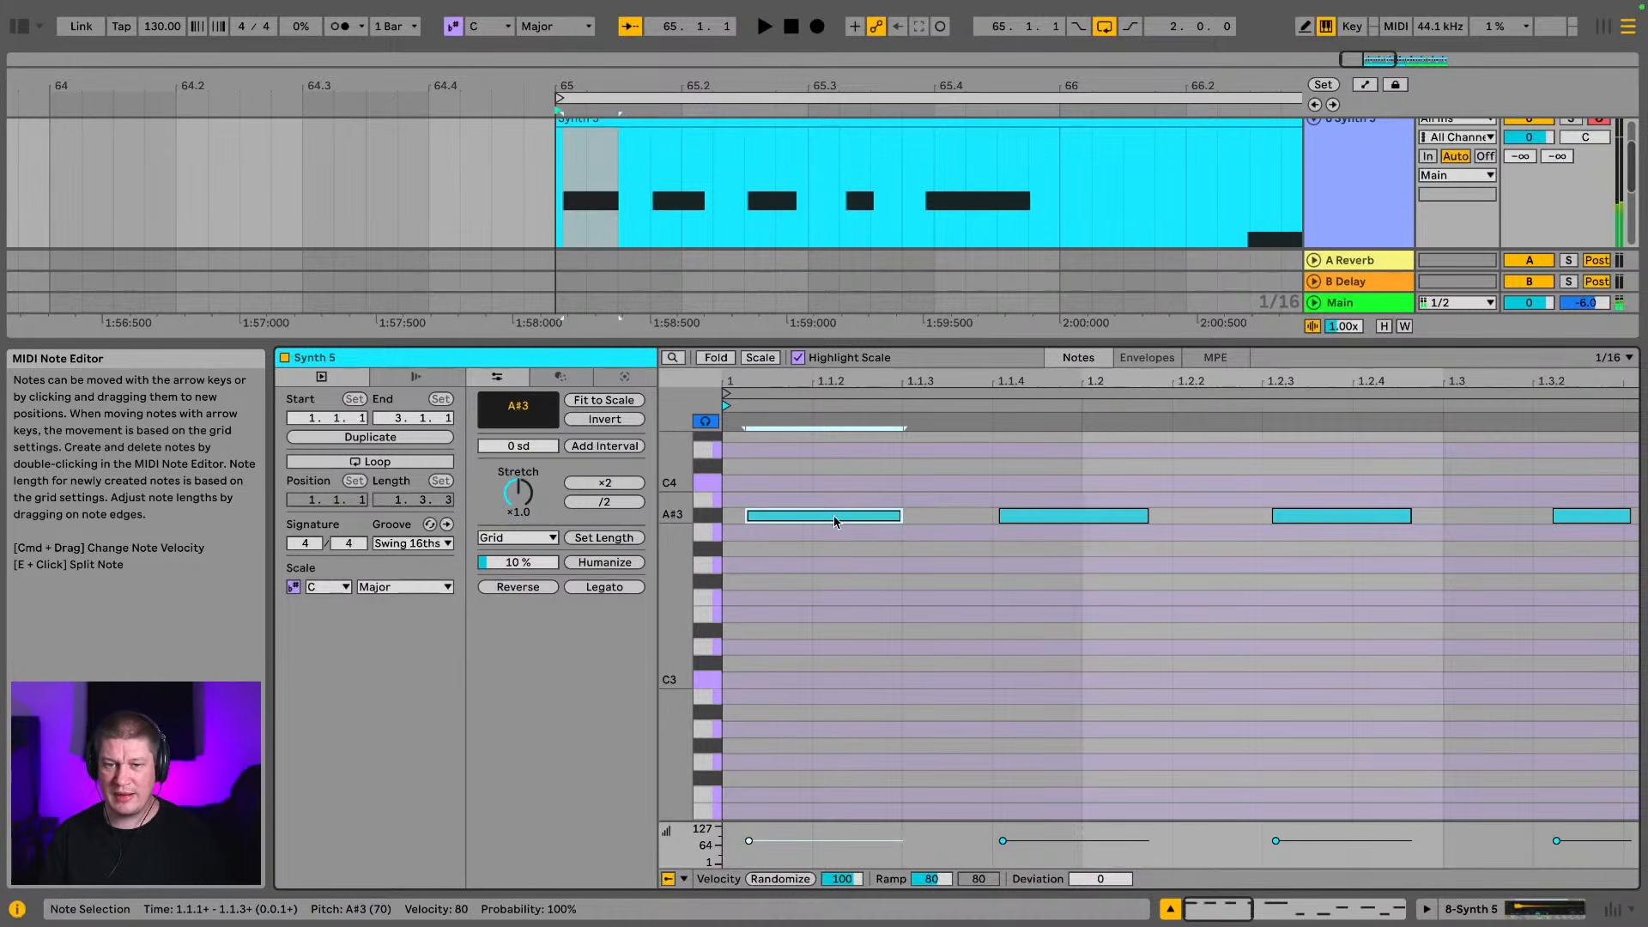
pyautogui.moveTo(835, 518); pyautogui.dragTo(828, 524)
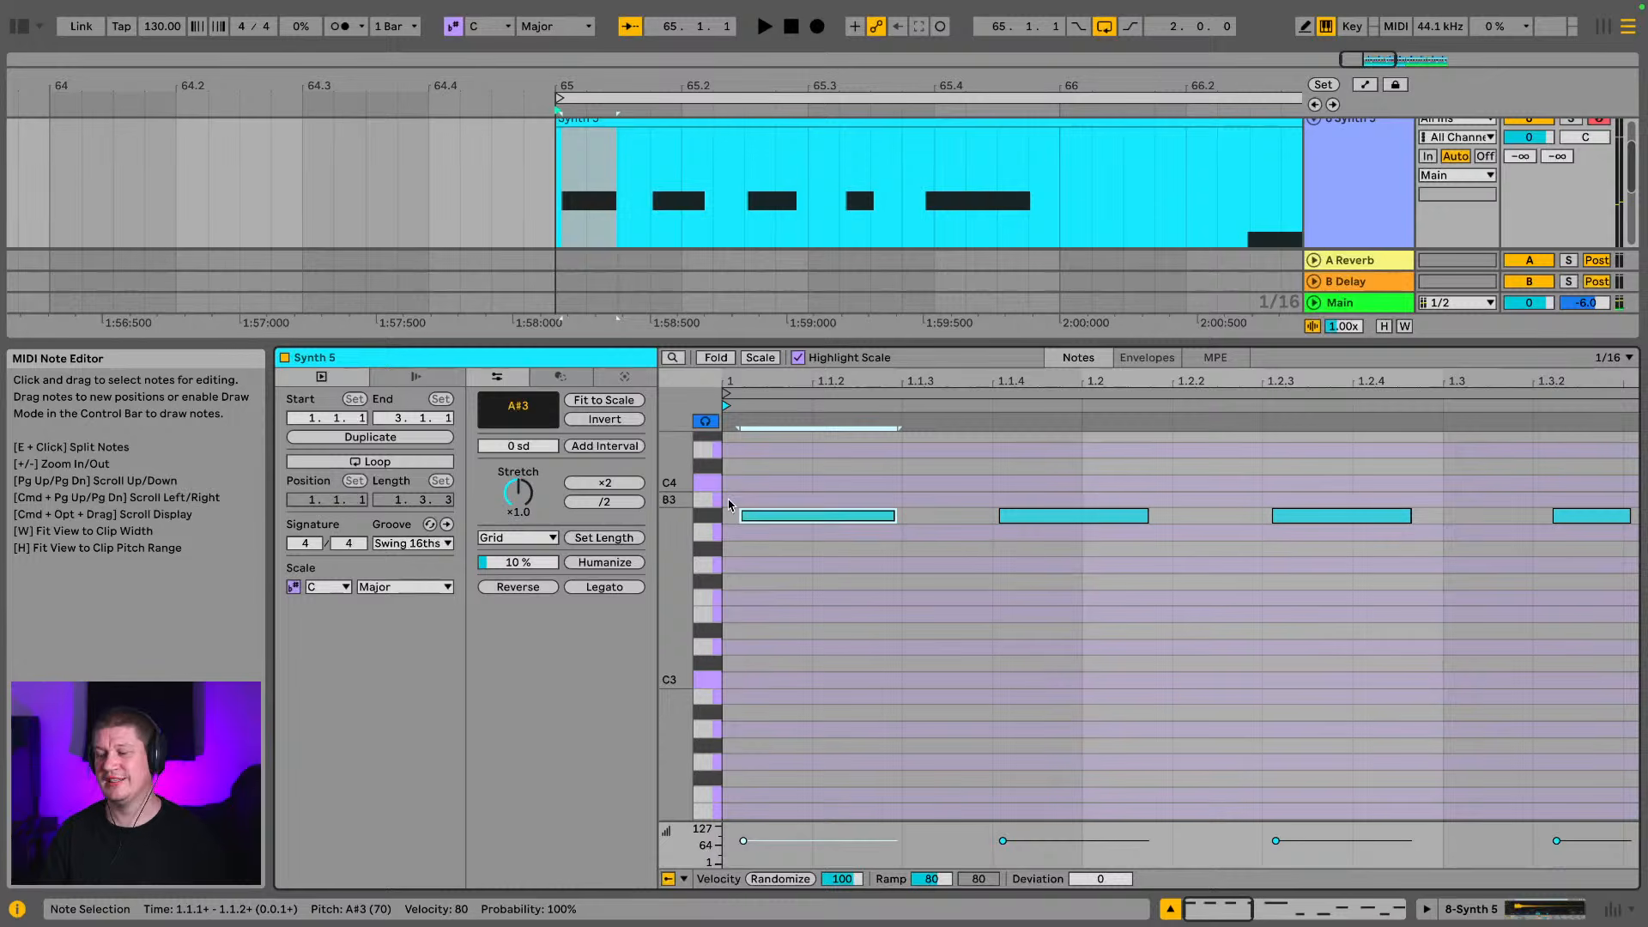
pyautogui.moveTo(1051, 521); pyautogui.dragTo(1059, 526)
pyautogui.moveTo(859, 521); pyautogui.dragTo(841, 522)
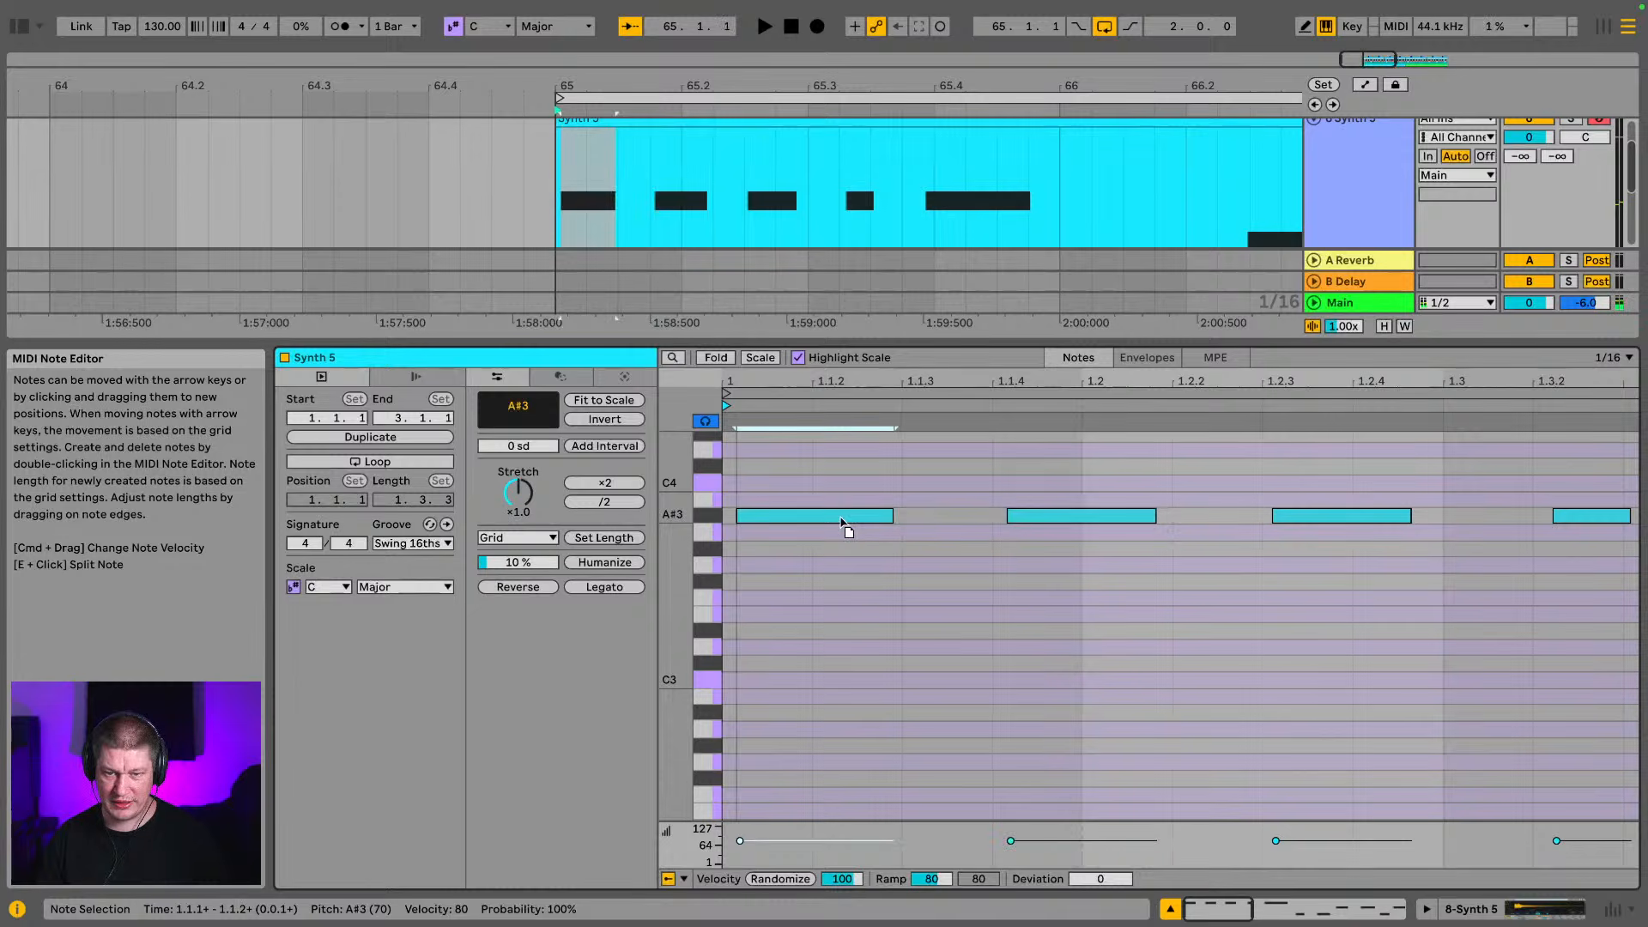
pyautogui.click(1295, 518)
pyautogui.moveTo(1294, 522); pyautogui.dragTo(1304, 524)
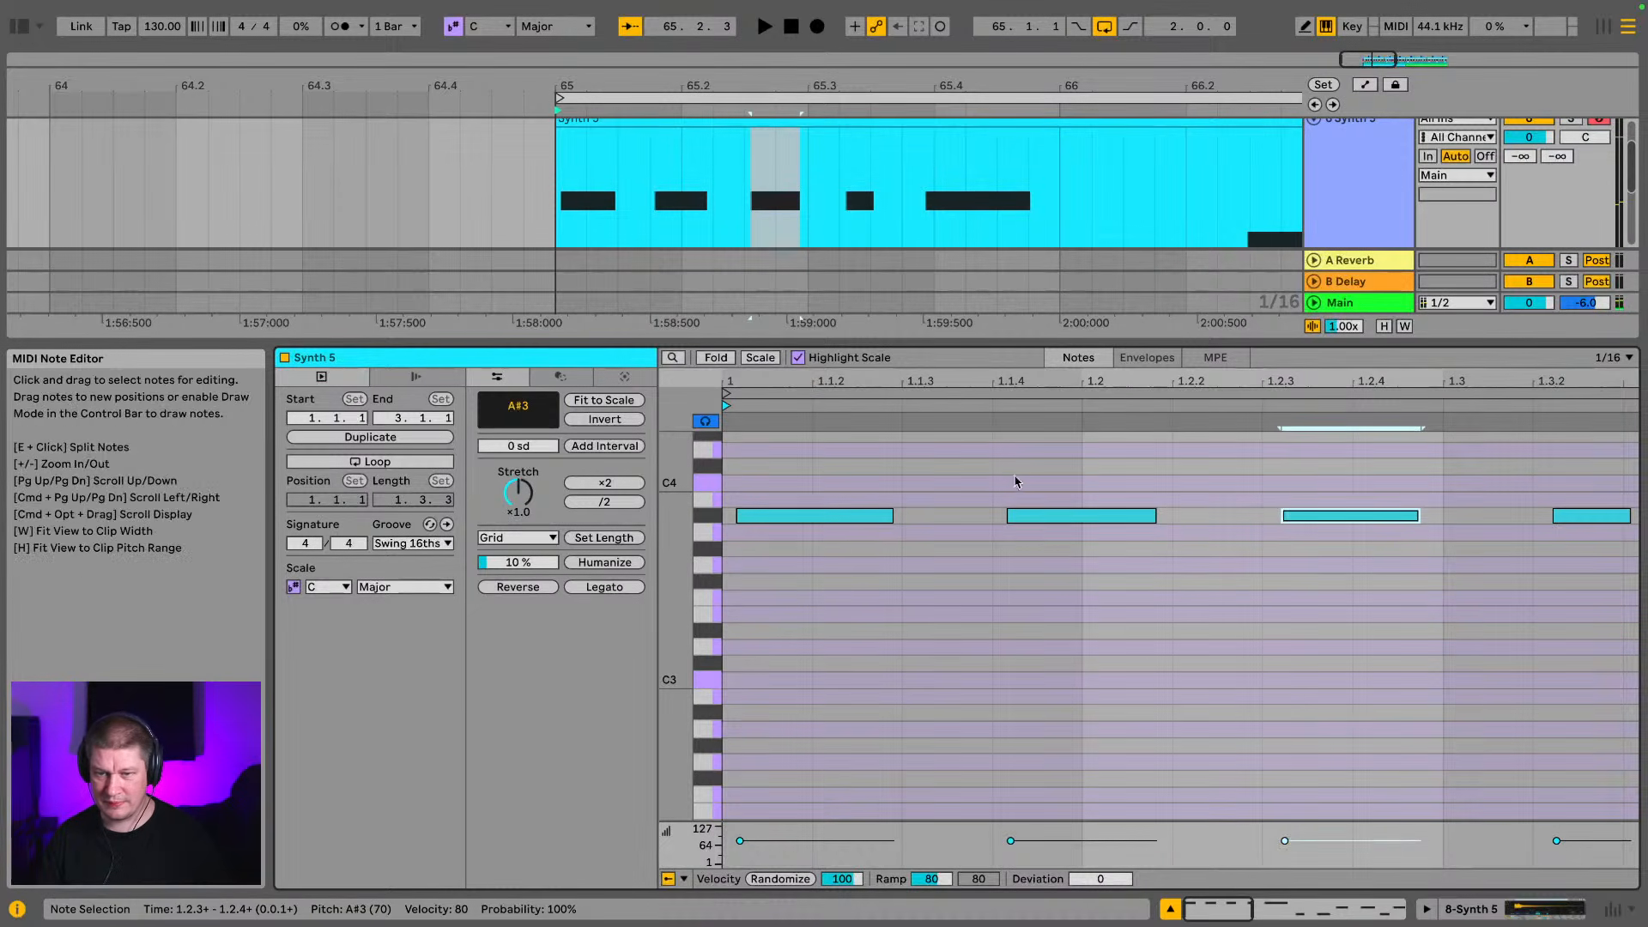
# Shift the long A#3 note to just after 1.4, adjust the F3 notes near 2.1.1 and 2.1.4, and move the first G#3 to 2.2.3
pyautogui.moveTo(1139, 387); pyautogui.dragTo(872, 475)
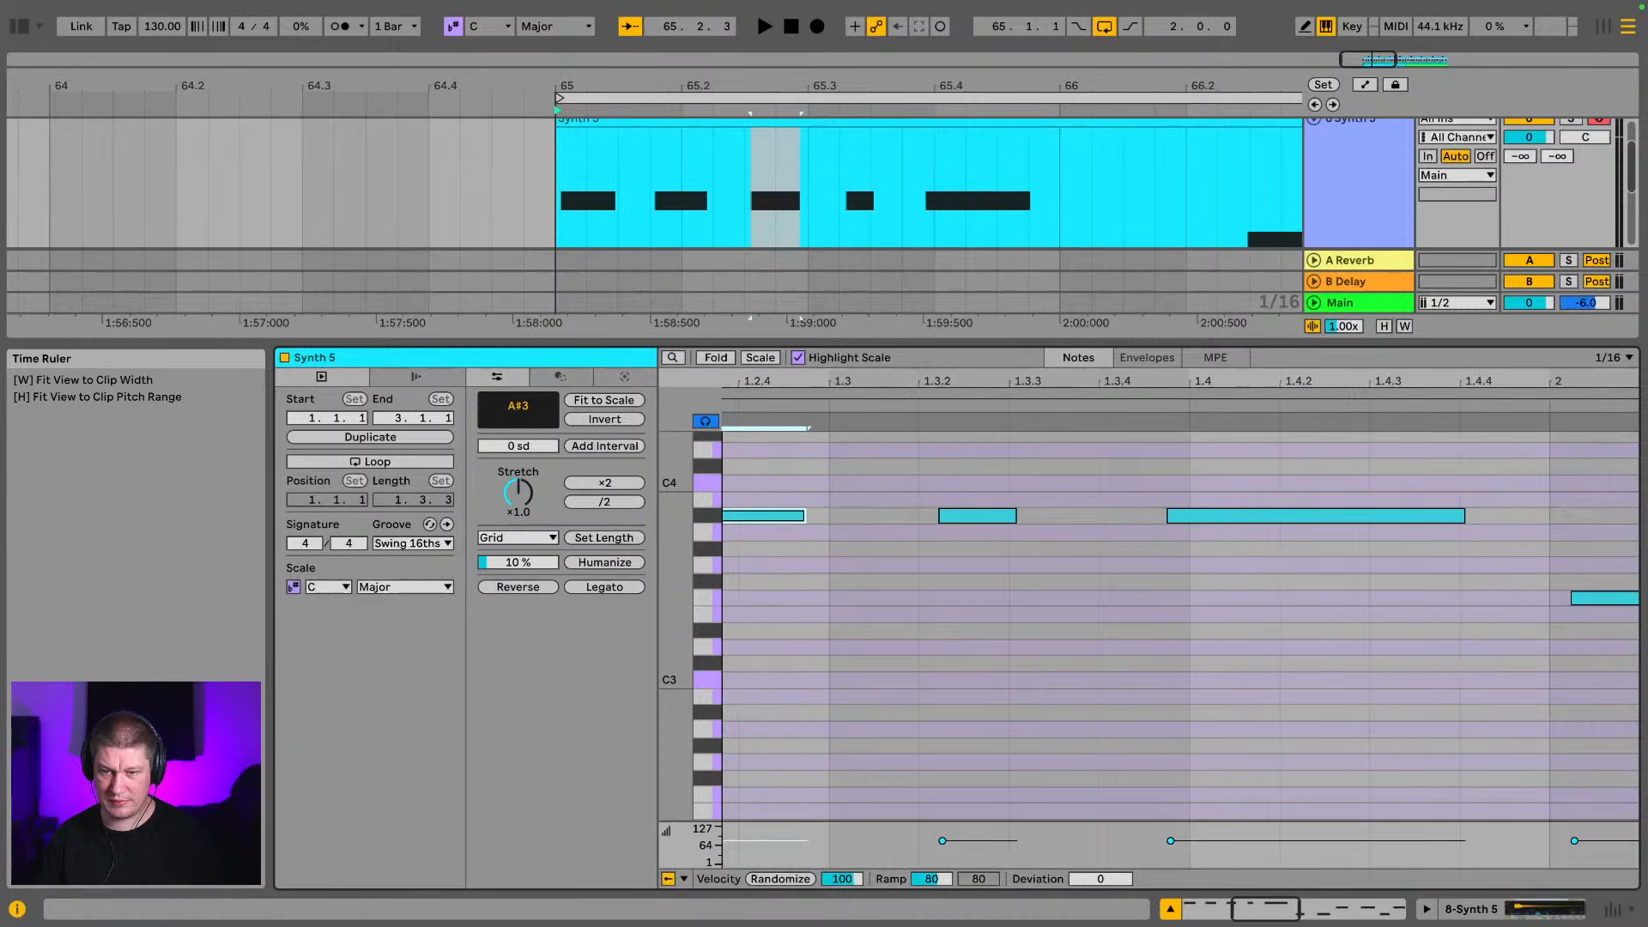
pyautogui.moveTo(1265, 517); pyautogui.dragTo(1304, 520)
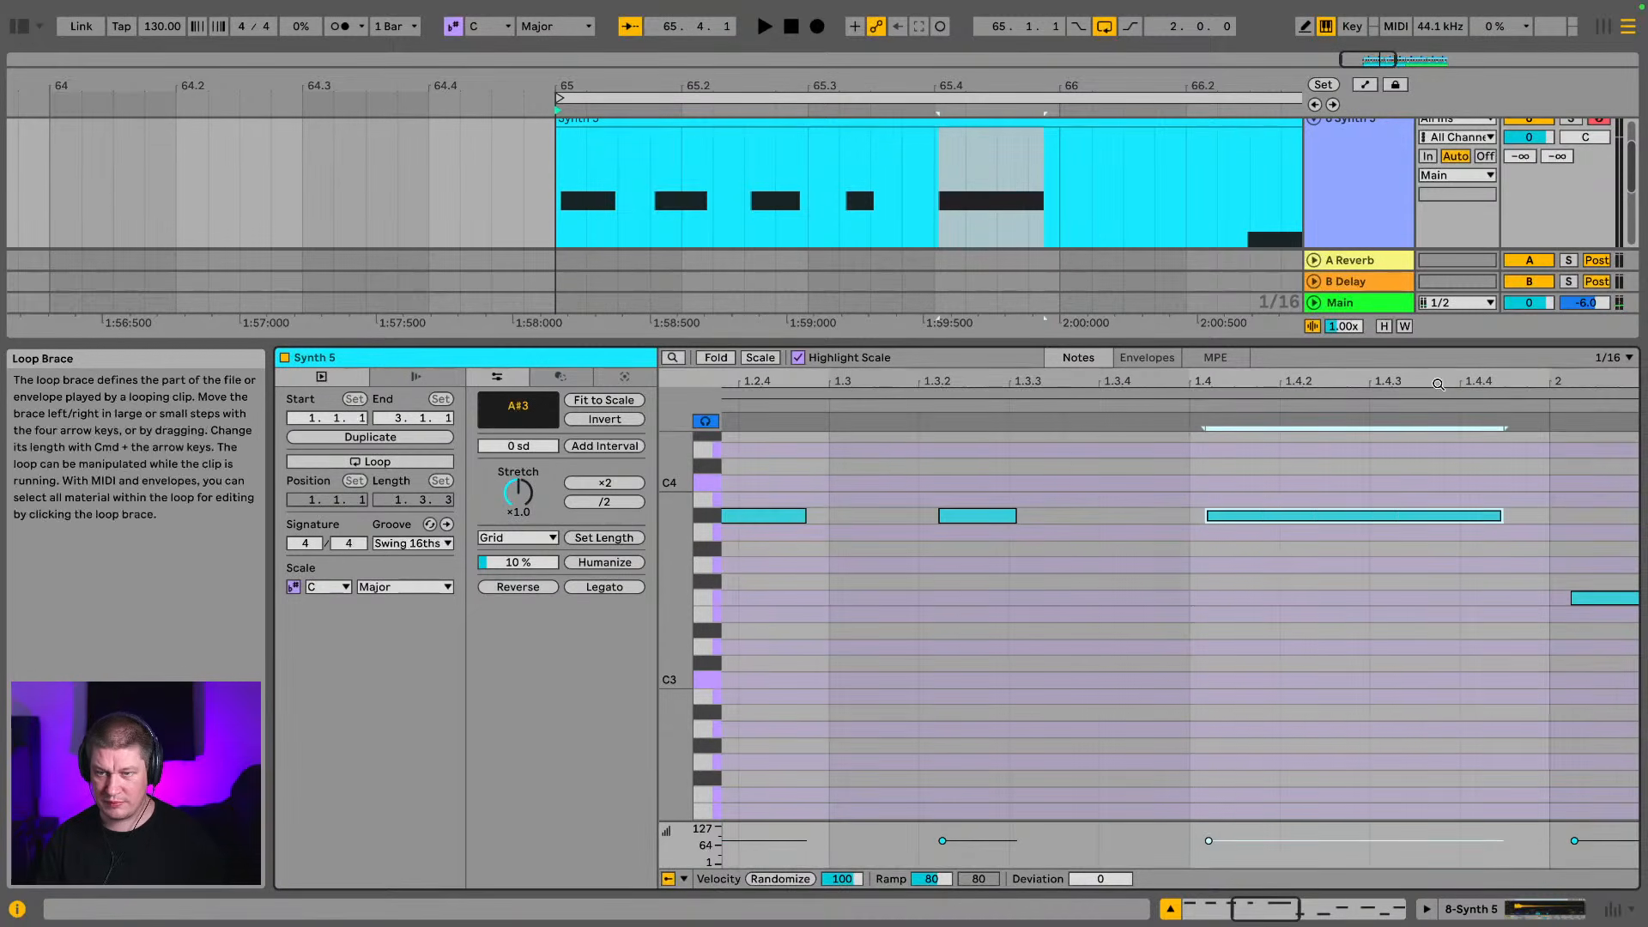
pyautogui.moveTo(1438, 383); pyautogui.dragTo(803, 383)
pyautogui.moveTo(998, 600); pyautogui.dragTo(995, 601)
pyautogui.moveTo(1252, 602); pyautogui.dragTo(1260, 605)
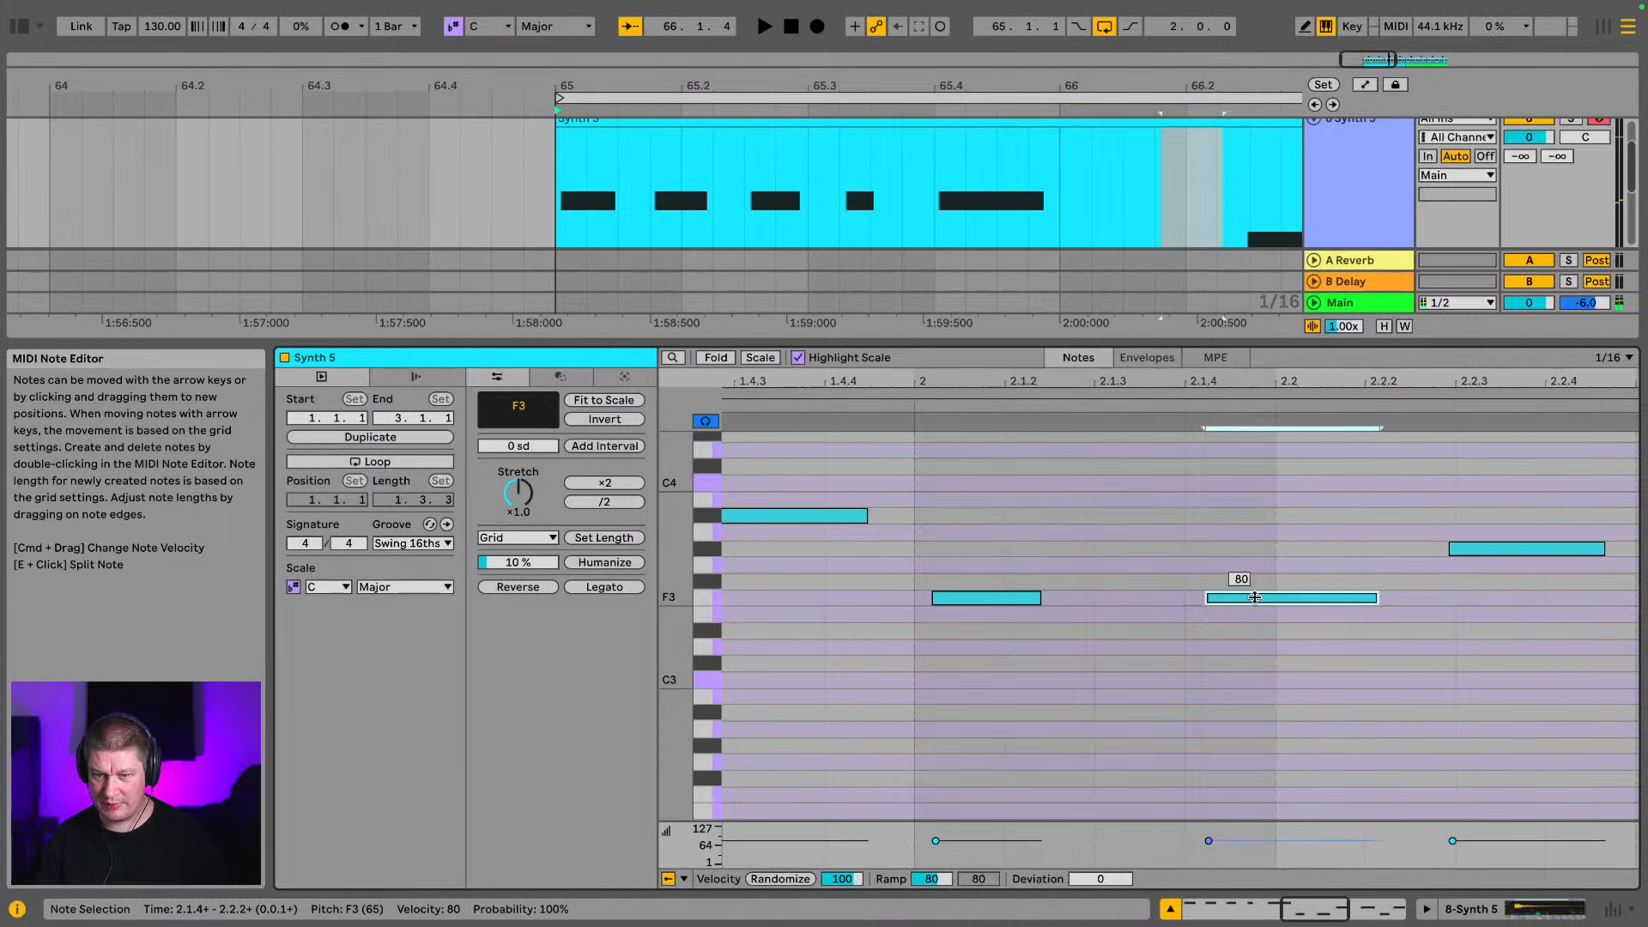
pyautogui.moveTo(1506, 551)
pyautogui.mouseDown()
pyautogui.moveTo(1546, 560)
pyautogui.moveTo(1529, 558)
pyautogui.mouseUp()
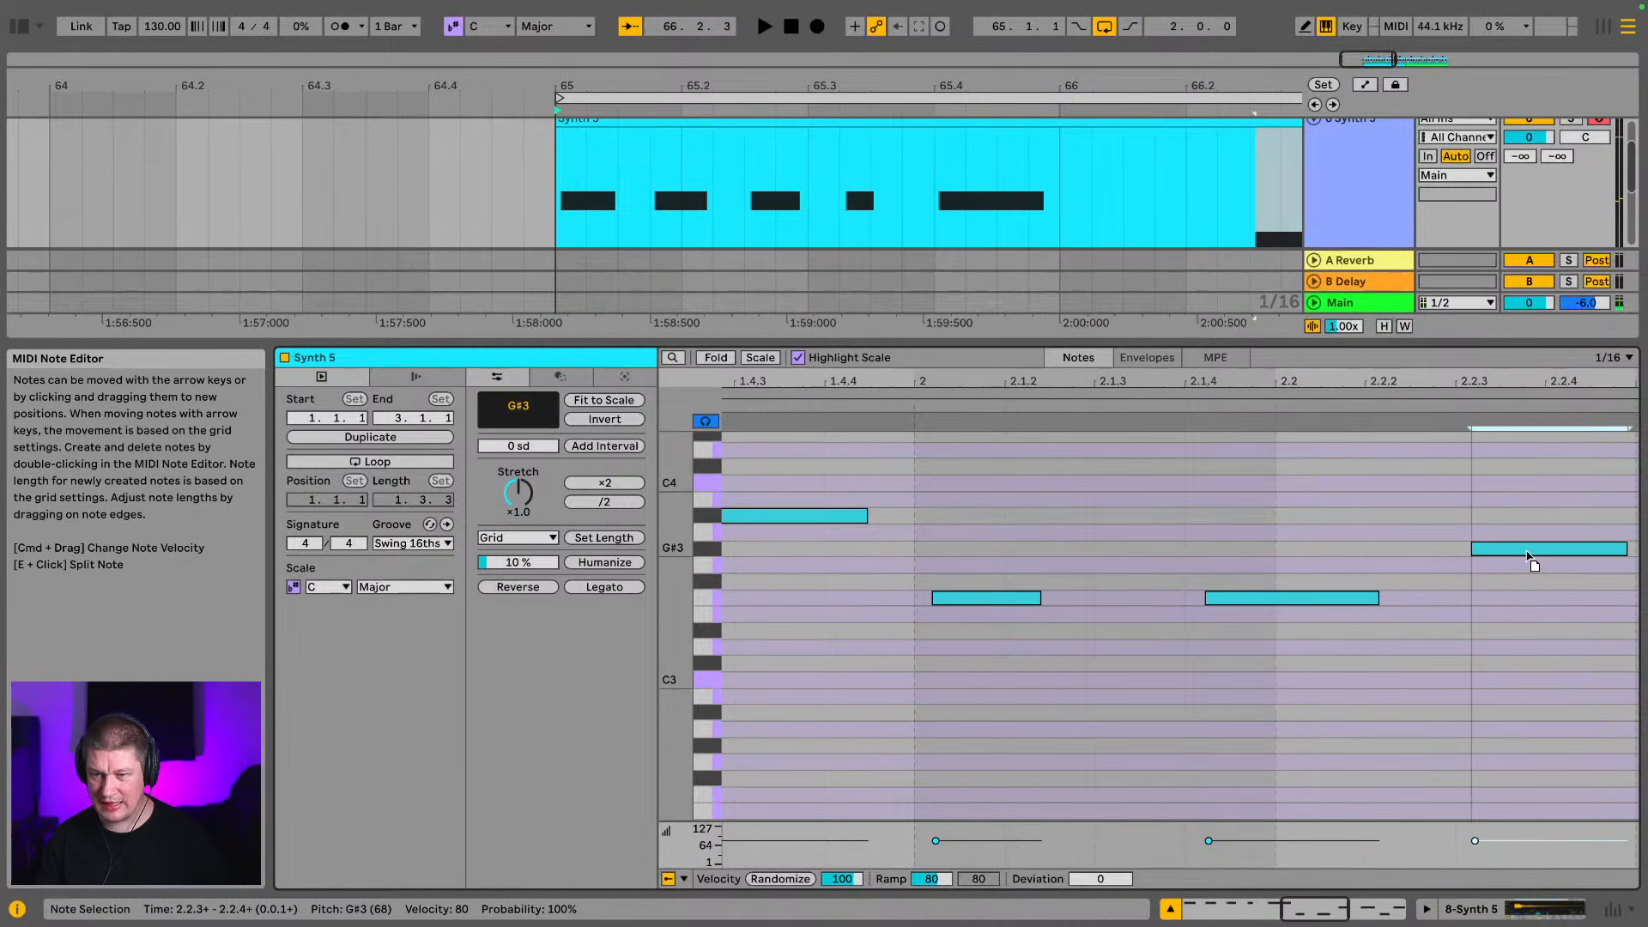
# Align the second G#3 just after 2.3.2, nudge the last F3 and last G#3 slightly later, and check the timing in playback
pyautogui.moveTo(1554, 383); pyautogui.dragTo(836, 380)
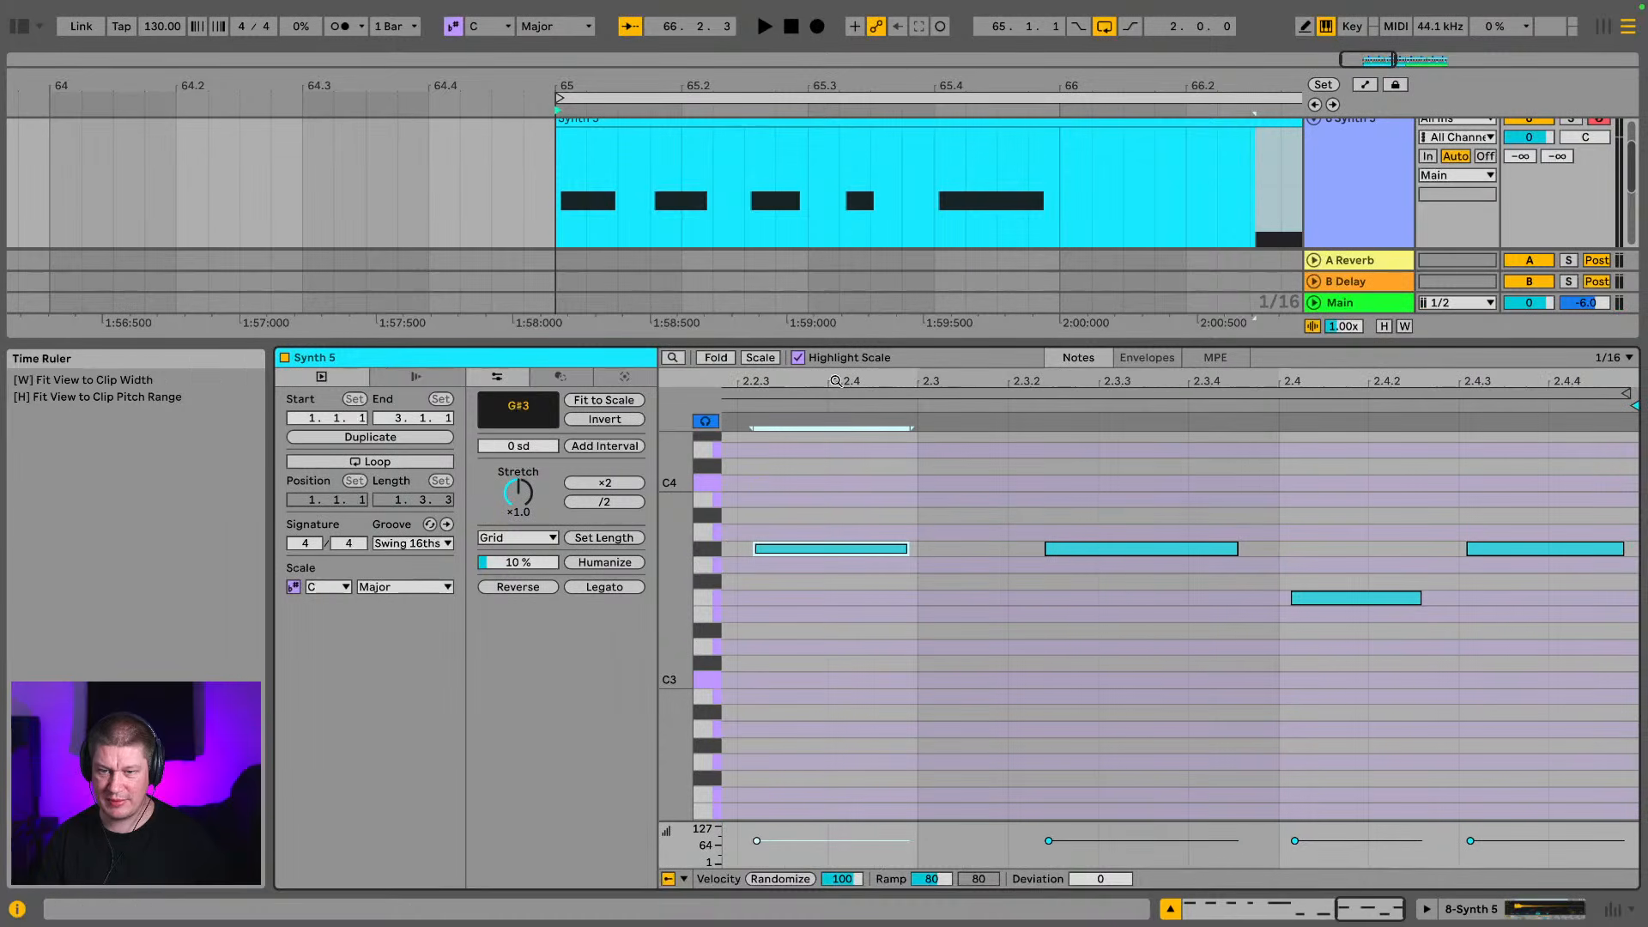
pyautogui.moveTo(1131, 552); pyautogui.dragTo(1119, 560)
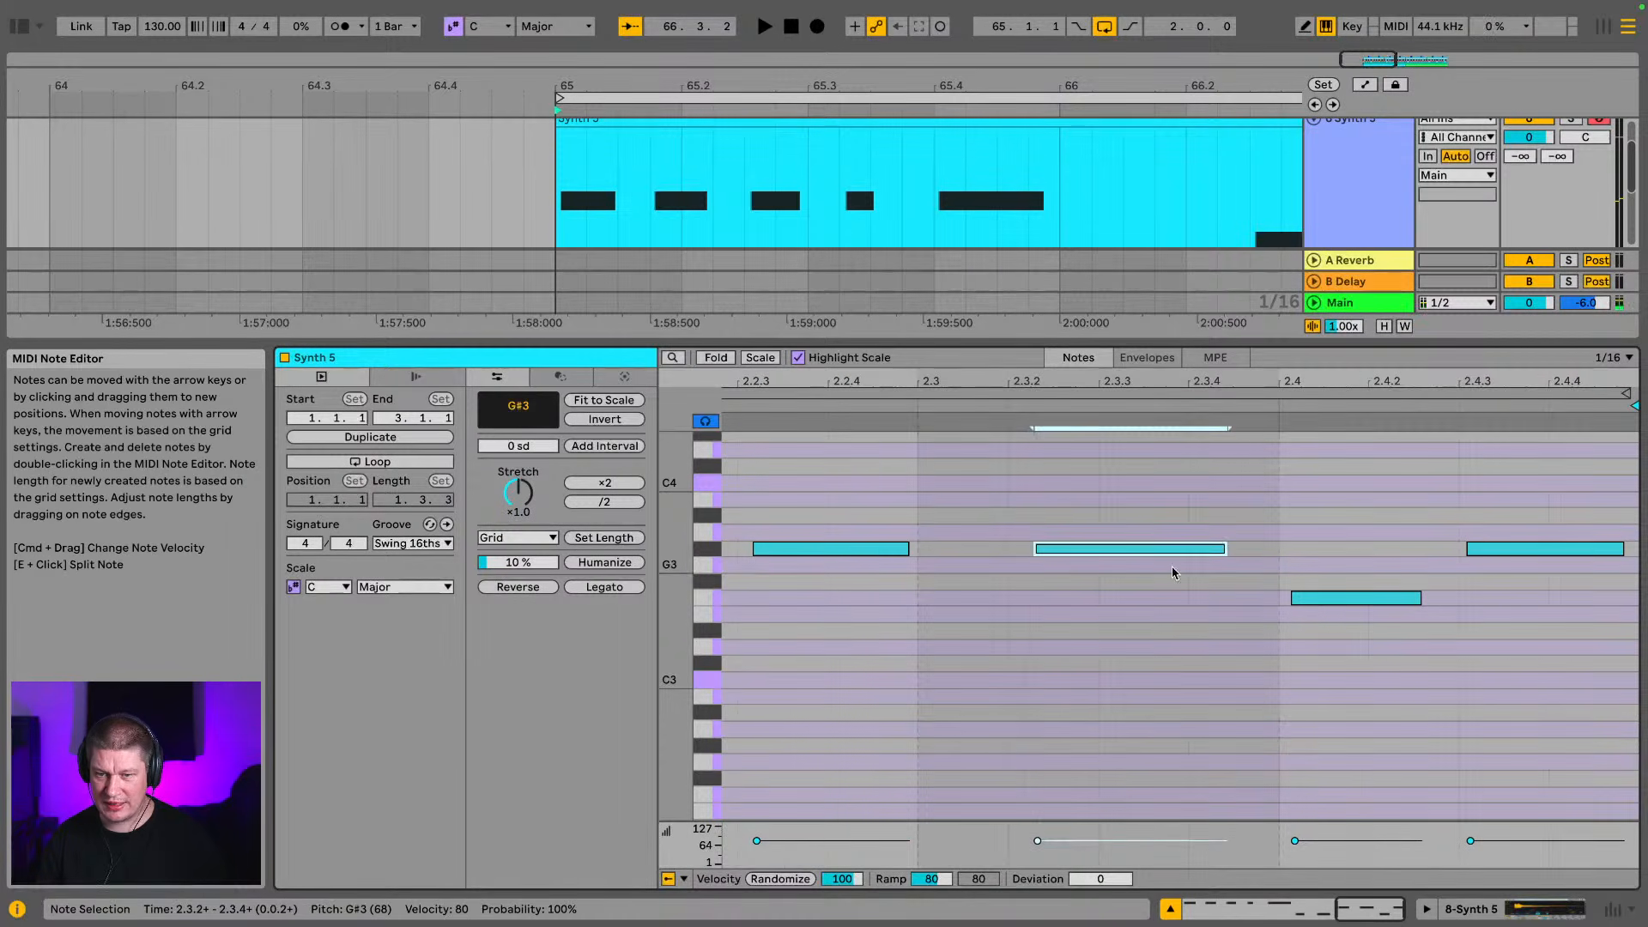
pyautogui.moveTo(1329, 598); pyautogui.dragTo(1339, 600)
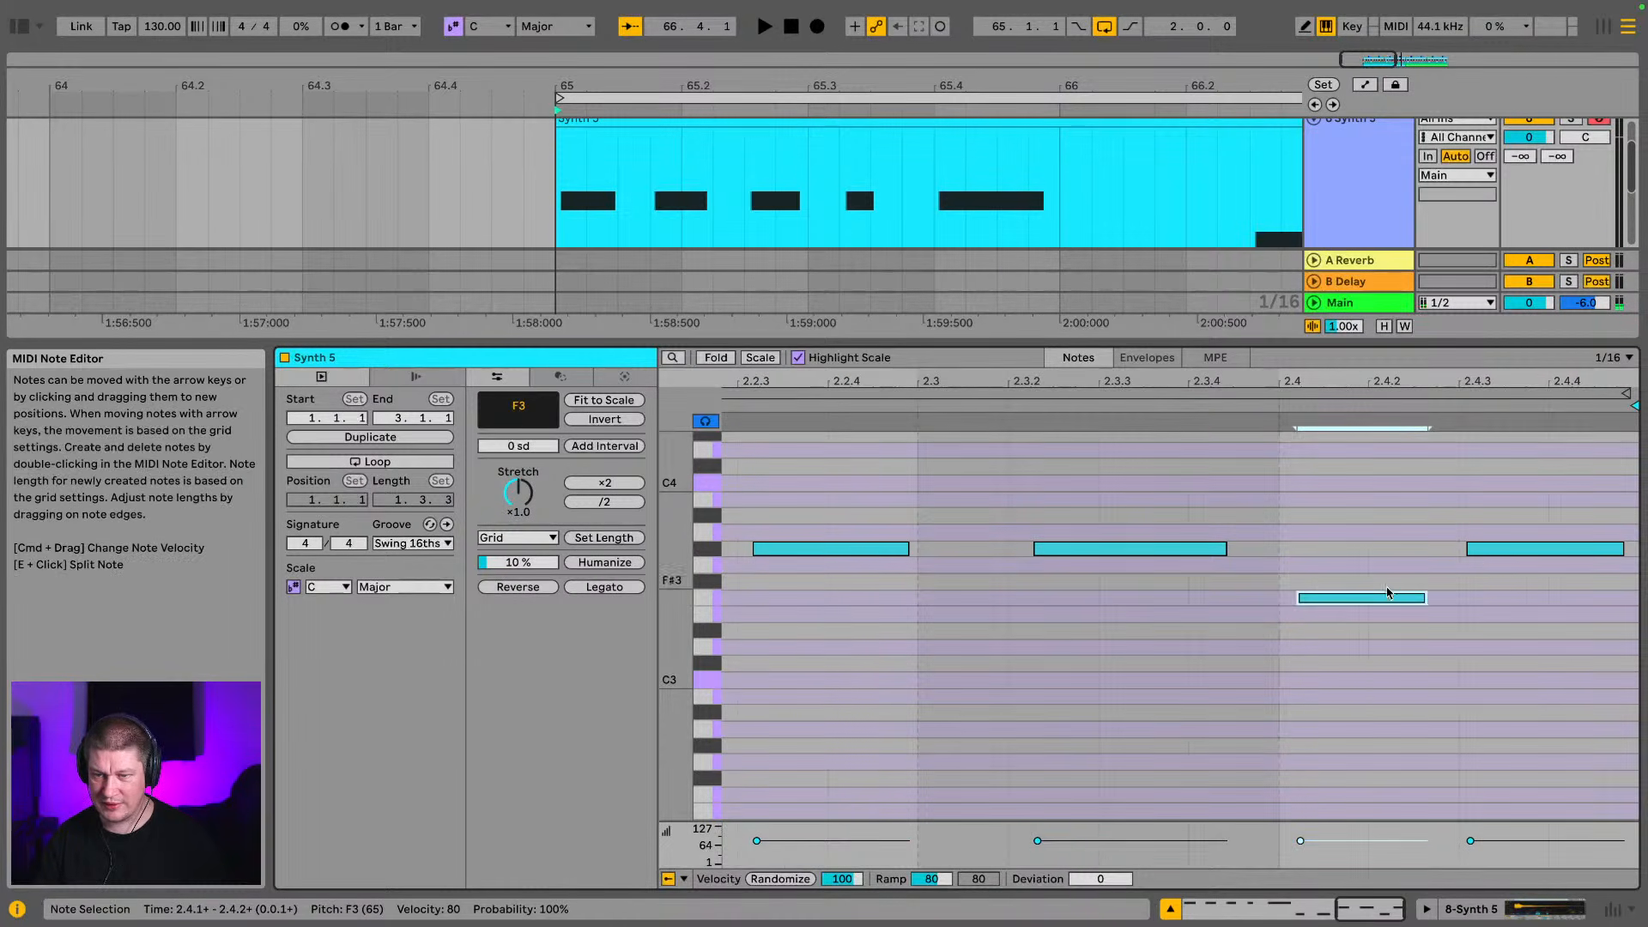
pyautogui.moveTo(1499, 556); pyautogui.dragTo(1513, 559)
pyautogui.press('space')
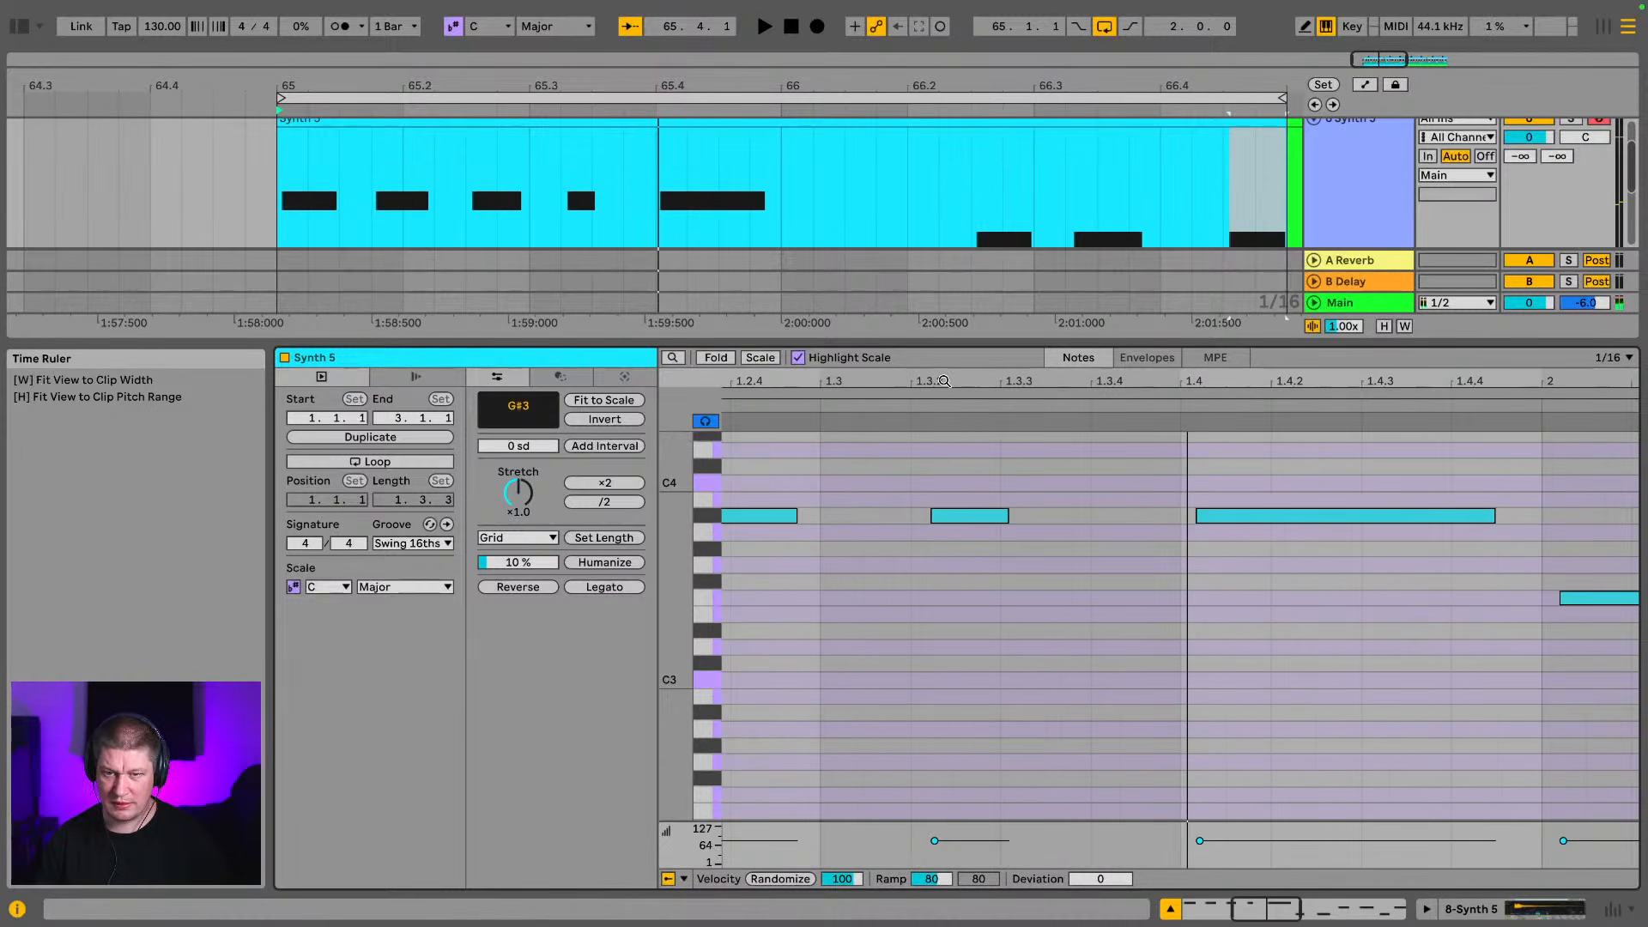
# Lengthen the four shorter A#3 notes in the first bar so each nearly reaches the next, and play the loop
pyautogui.moveTo(944, 381); pyautogui.dragTo(1123, 329)
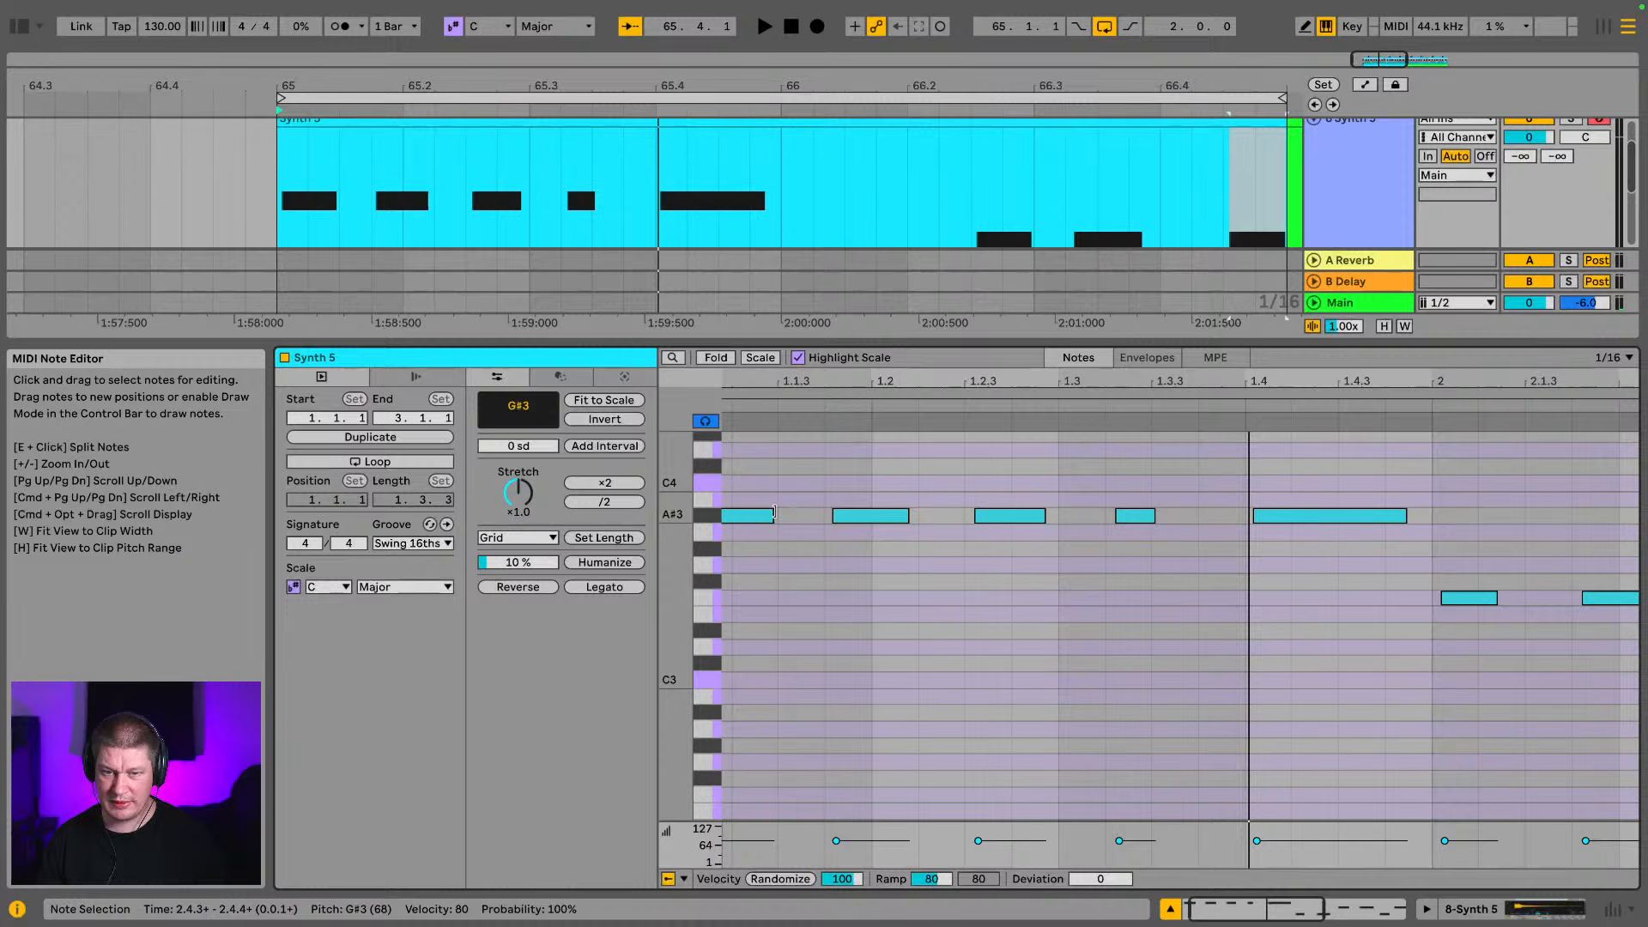
pyautogui.moveTo(774, 513); pyautogui.dragTo(1238, 516)
pyautogui.press('space')
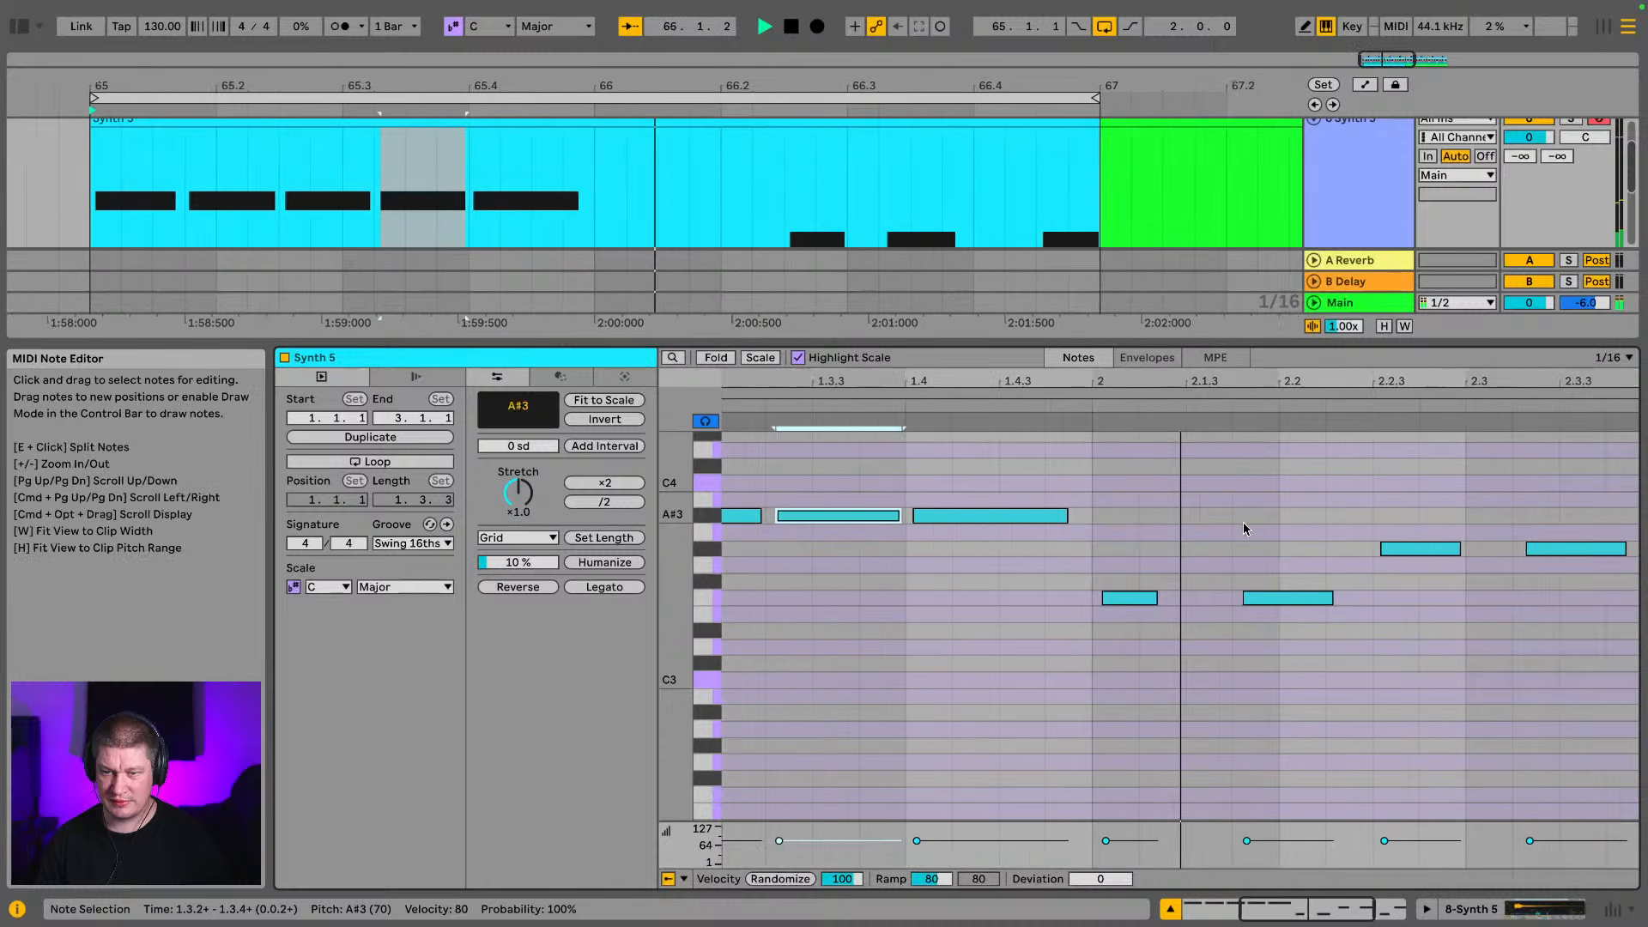
# Lengthen the first two F3 notes and first two G#3 notes in the second bar, leaving only small gaps before the following notes
pyautogui.moveTo(1047, 598); pyautogui.dragTo(1118, 599)
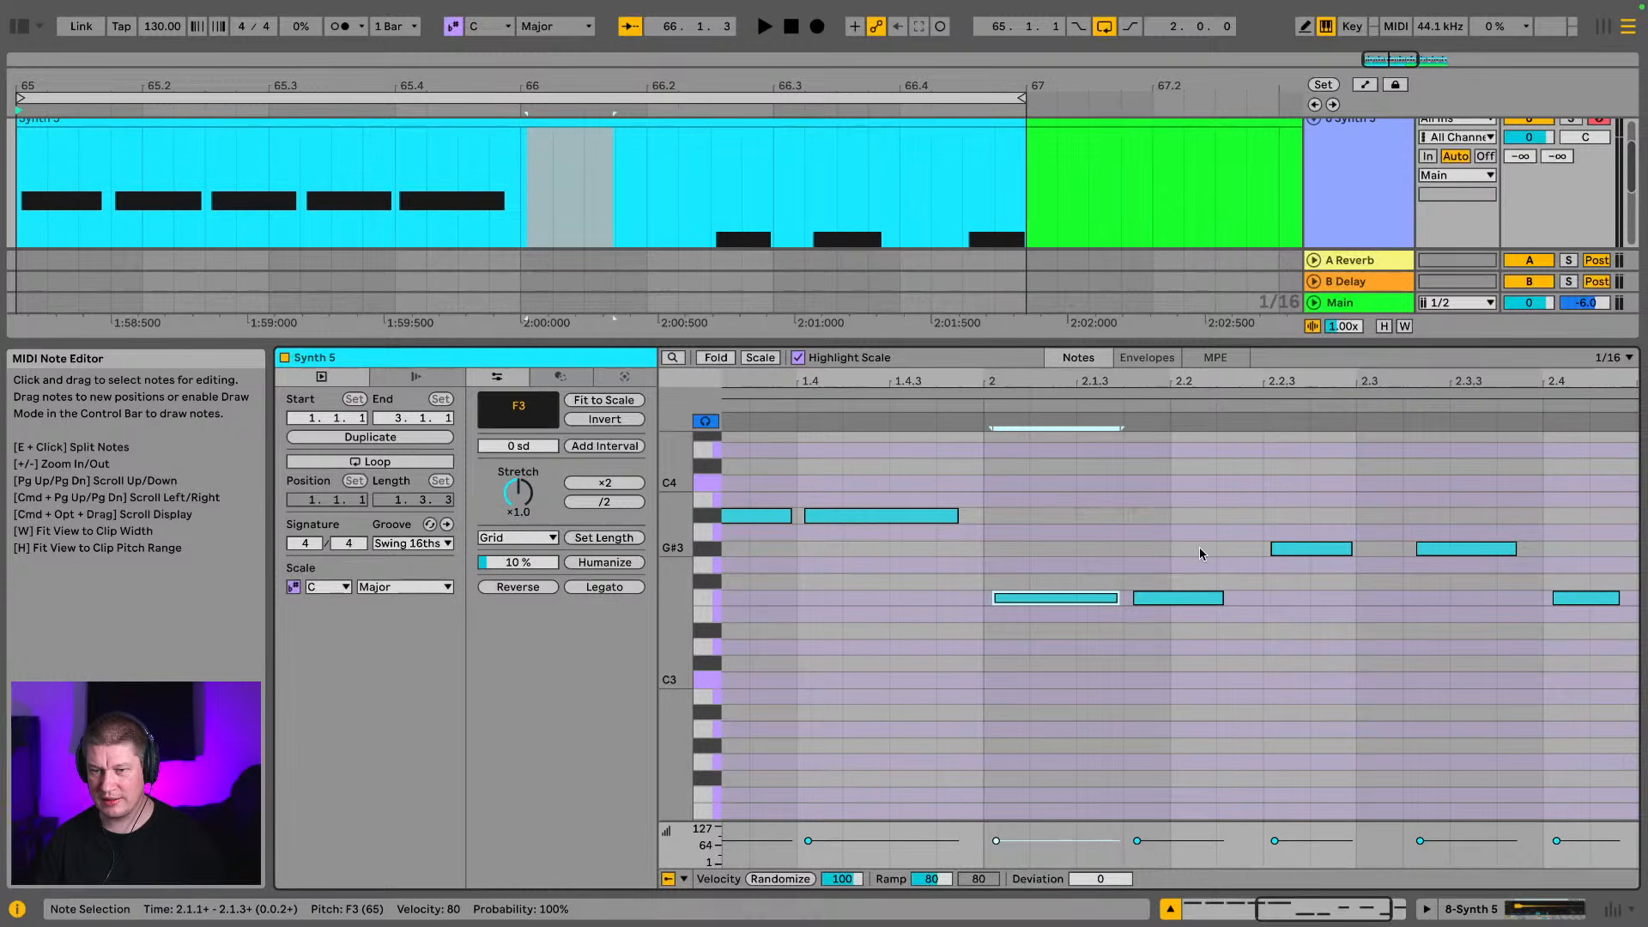
pyautogui.click(1183, 597)
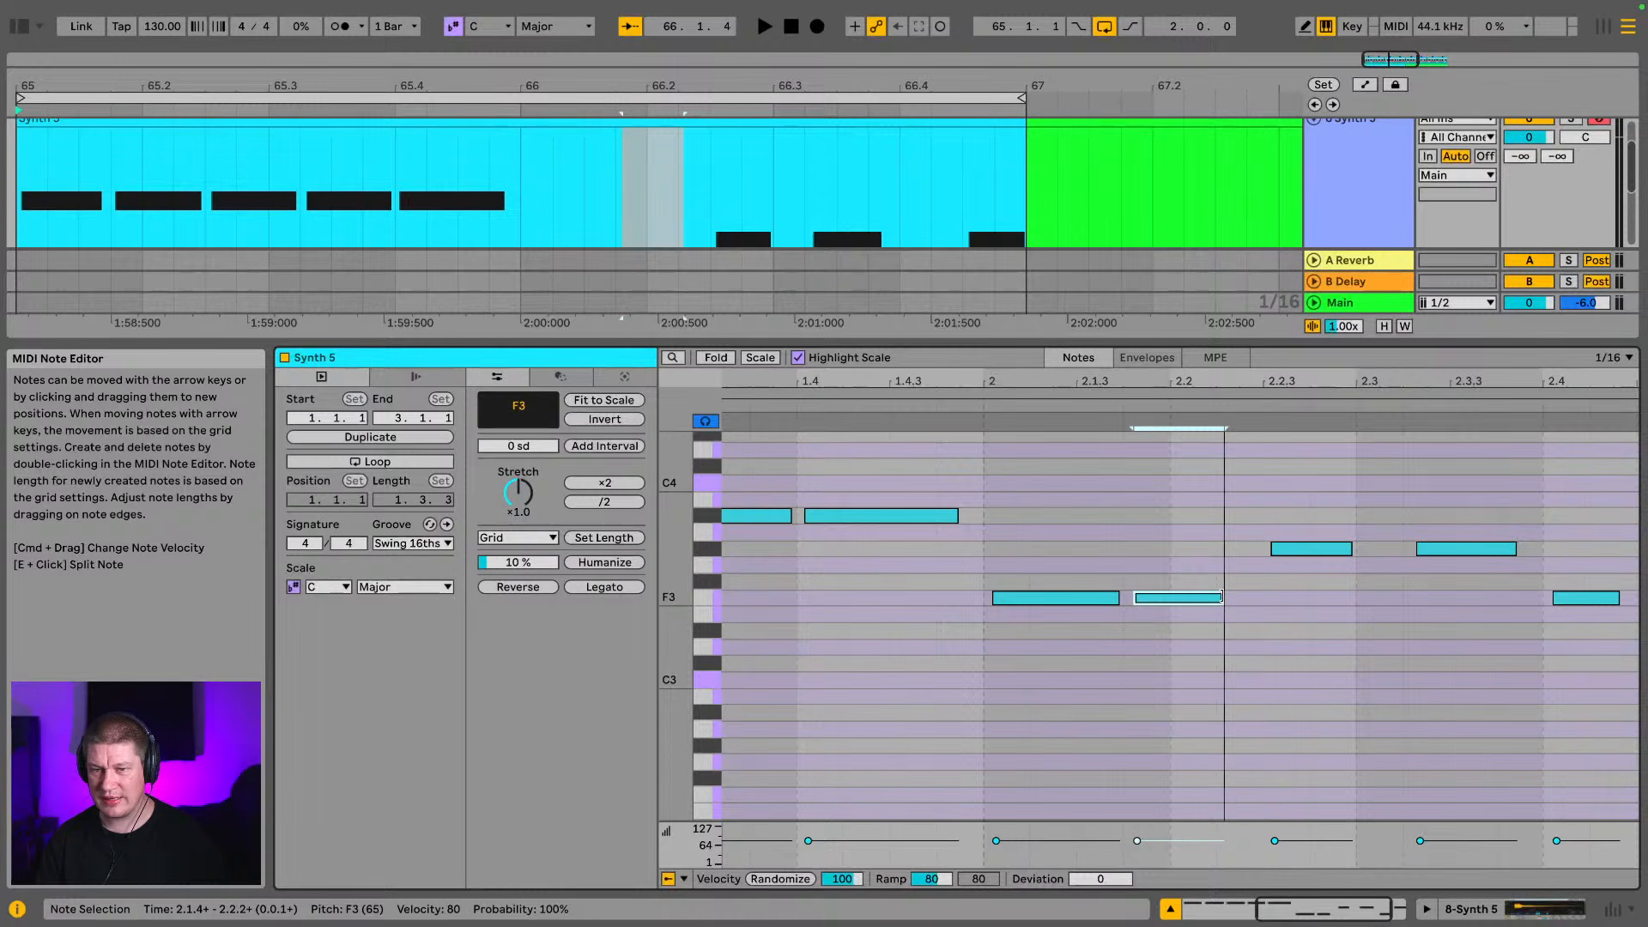
pyautogui.moveTo(1221, 597); pyautogui.dragTo(1256, 601)
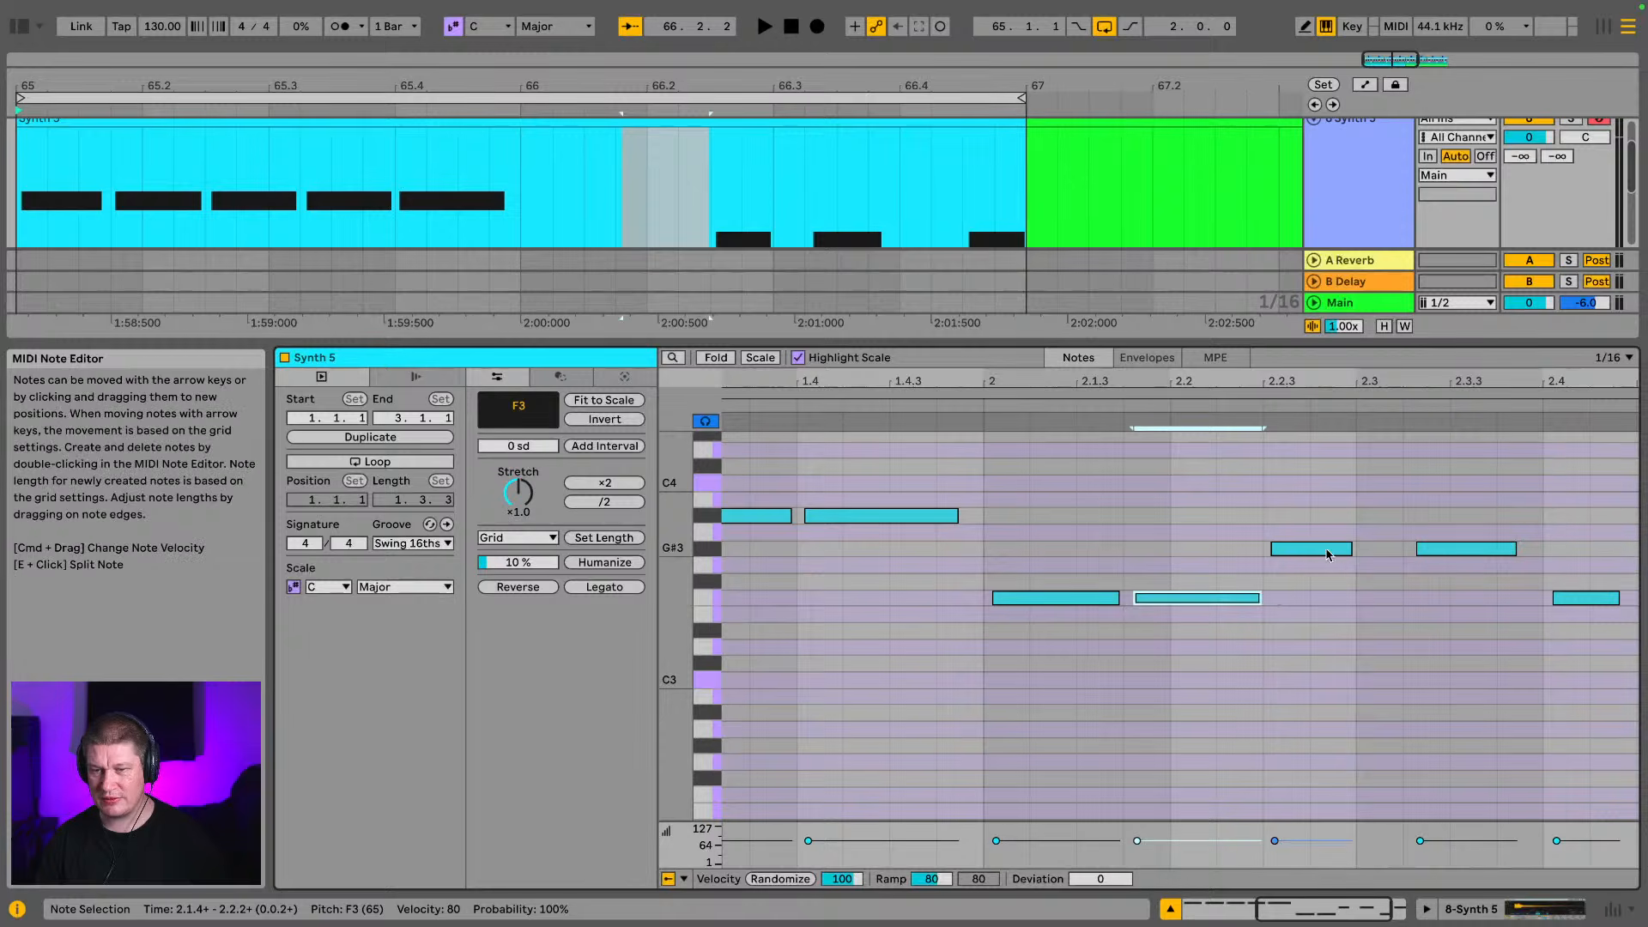
pyautogui.moveTo(1354, 549); pyautogui.dragTo(1409, 554)
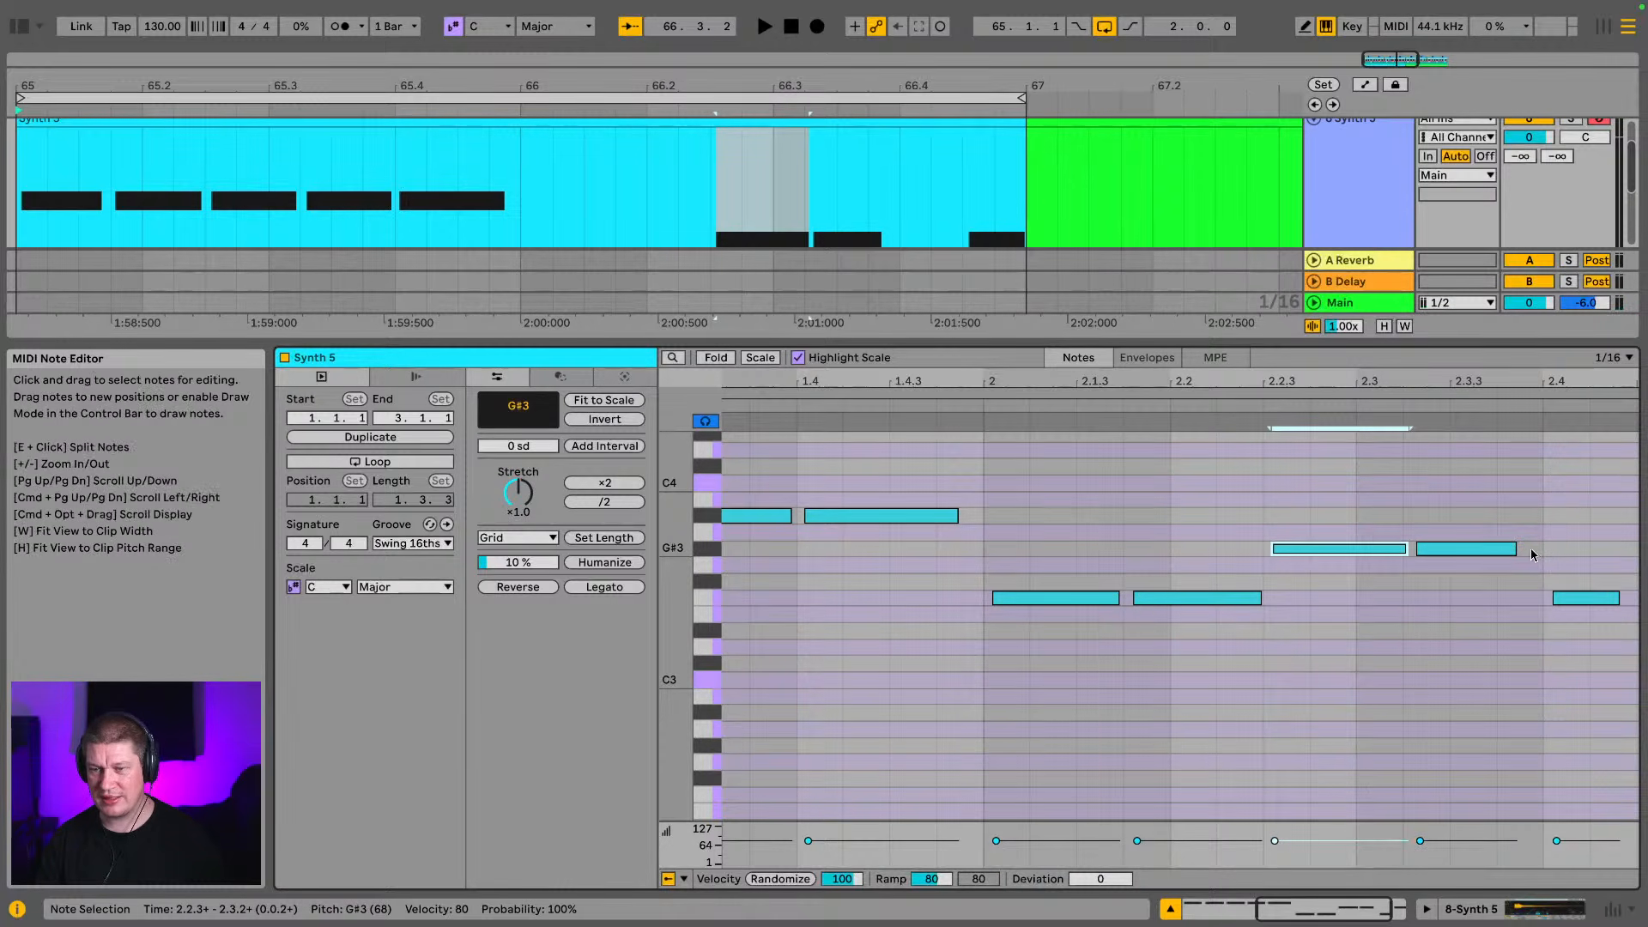
pyautogui.moveTo(1521, 552); pyautogui.dragTo(1542, 553)
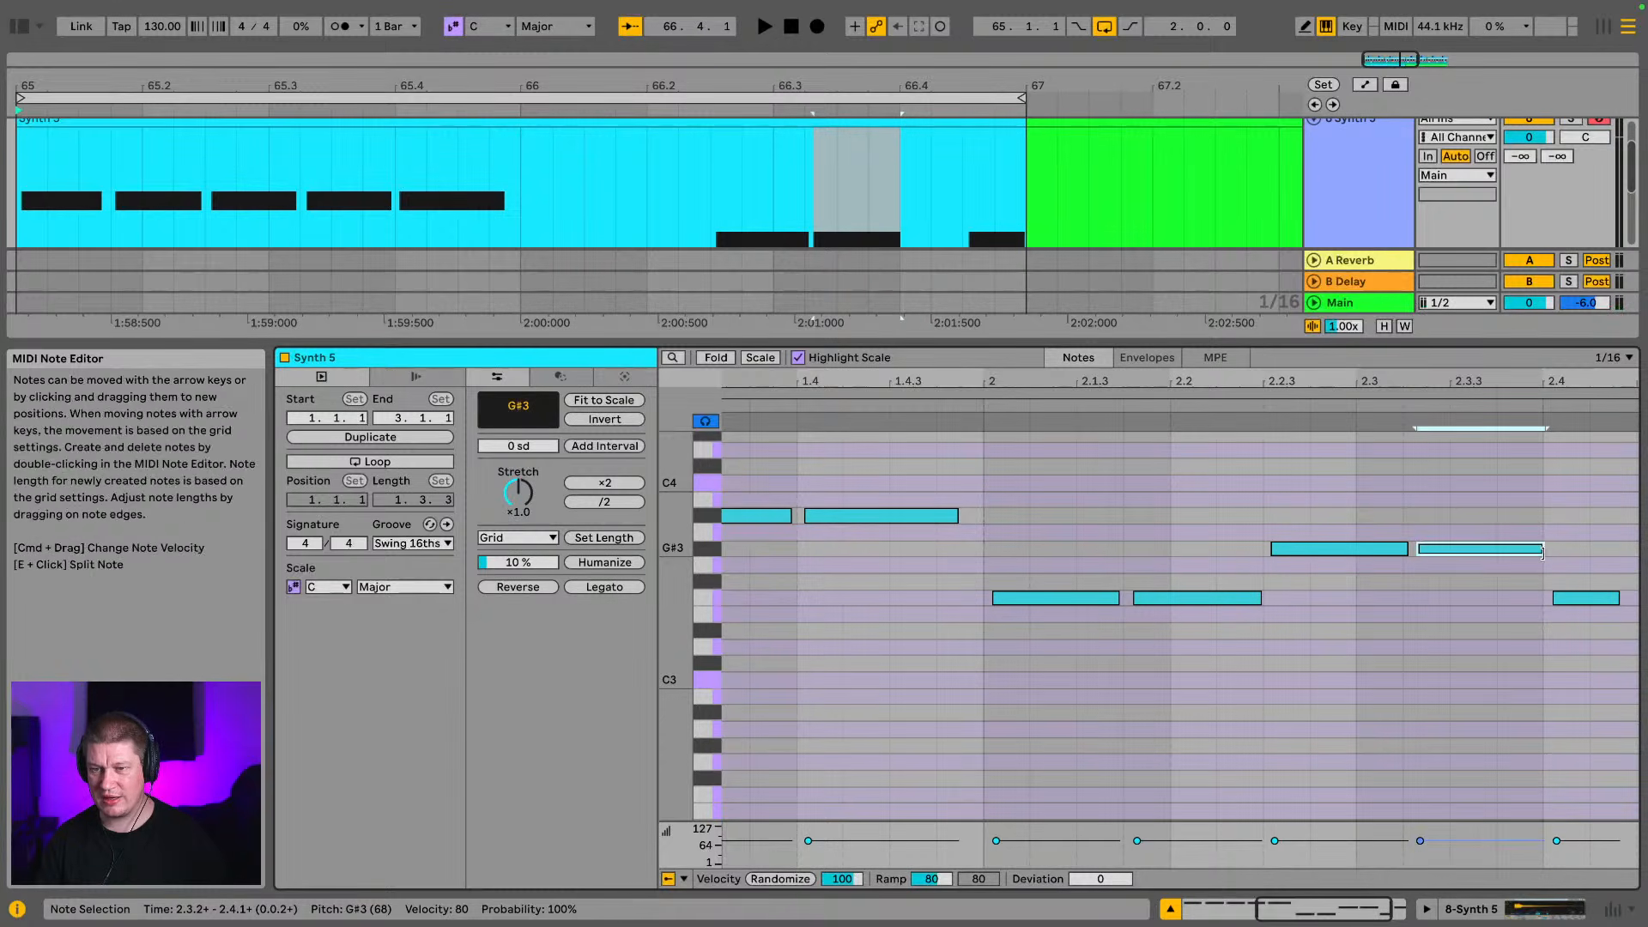
pyautogui.moveTo(1541, 548); pyautogui.dragTo(1546, 546)
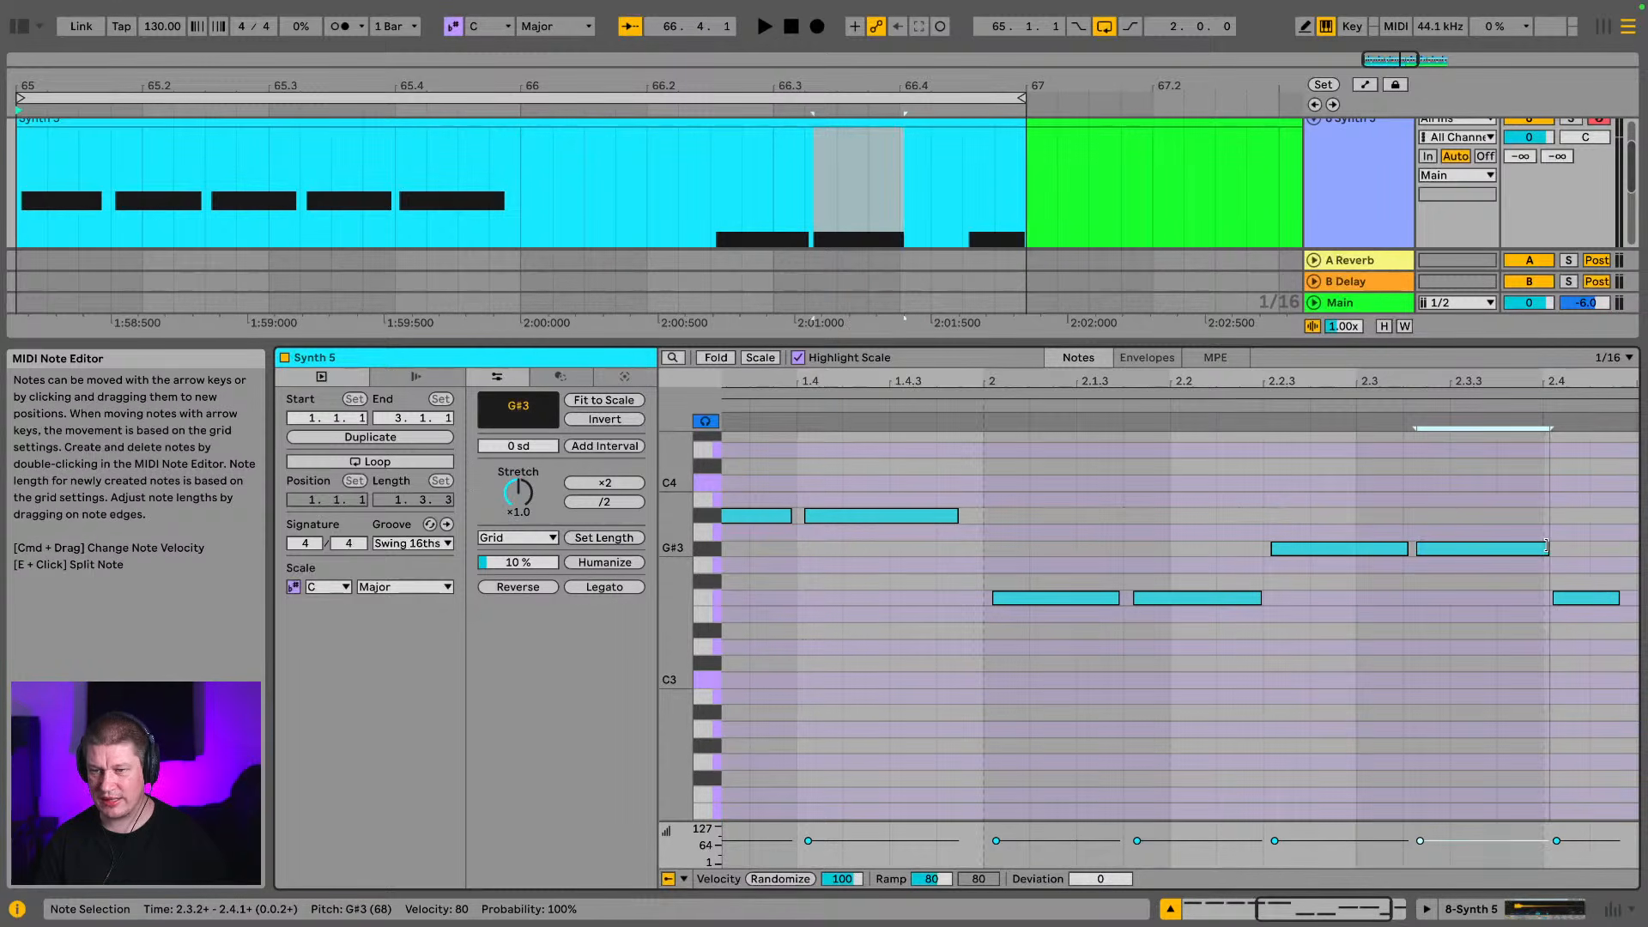
pyautogui.moveTo(1619, 599); pyautogui.dragTo(1628, 600)
# Play the full two-bar Synth 5 pattern from its start, and inspect the last F3 and G#3 notes around 2.4
pyautogui.moveTo(1083, 381); pyautogui.dragTo(1083, 345)
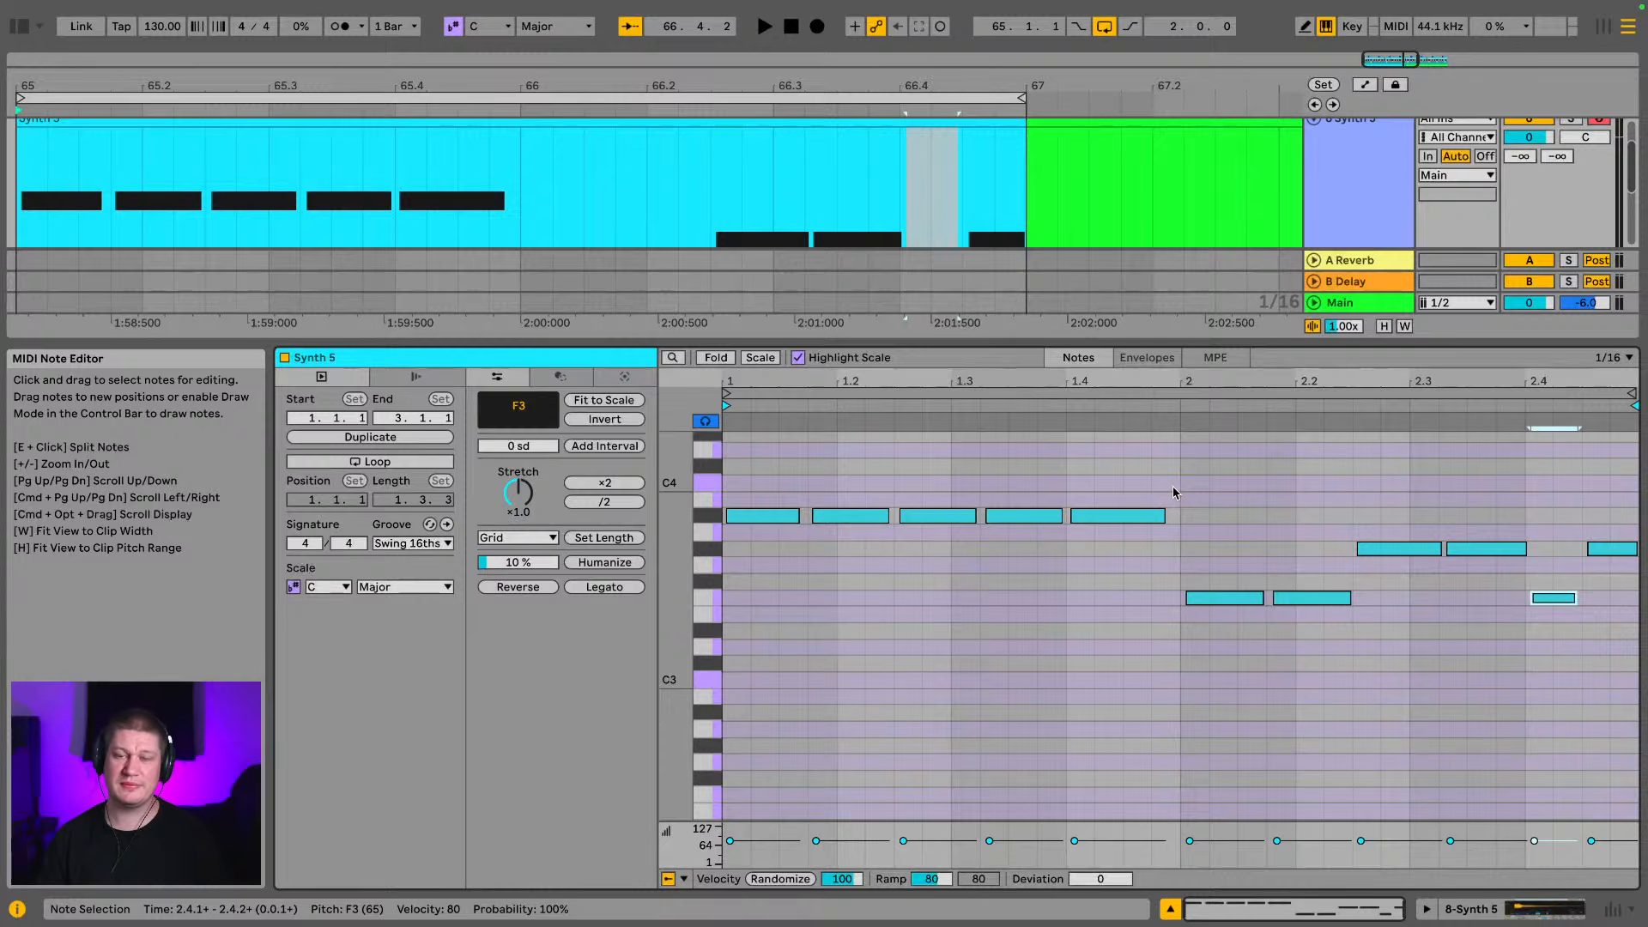
pyautogui.press('space')
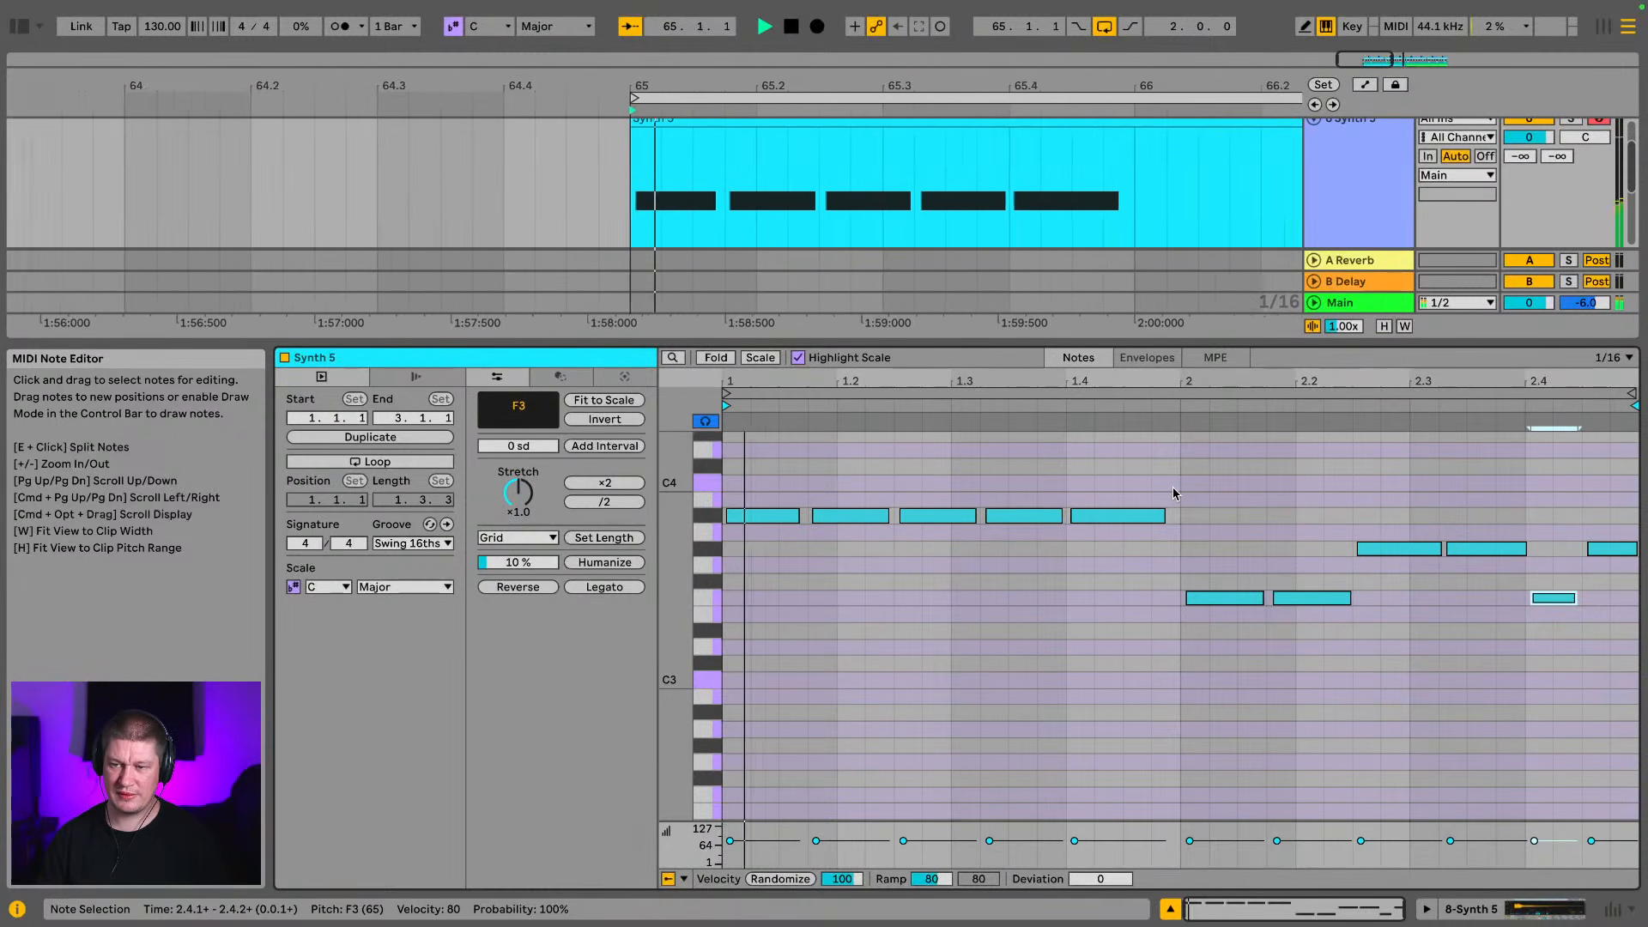
pyautogui.moveTo(1614, 380); pyautogui.dragTo(1533, 372)
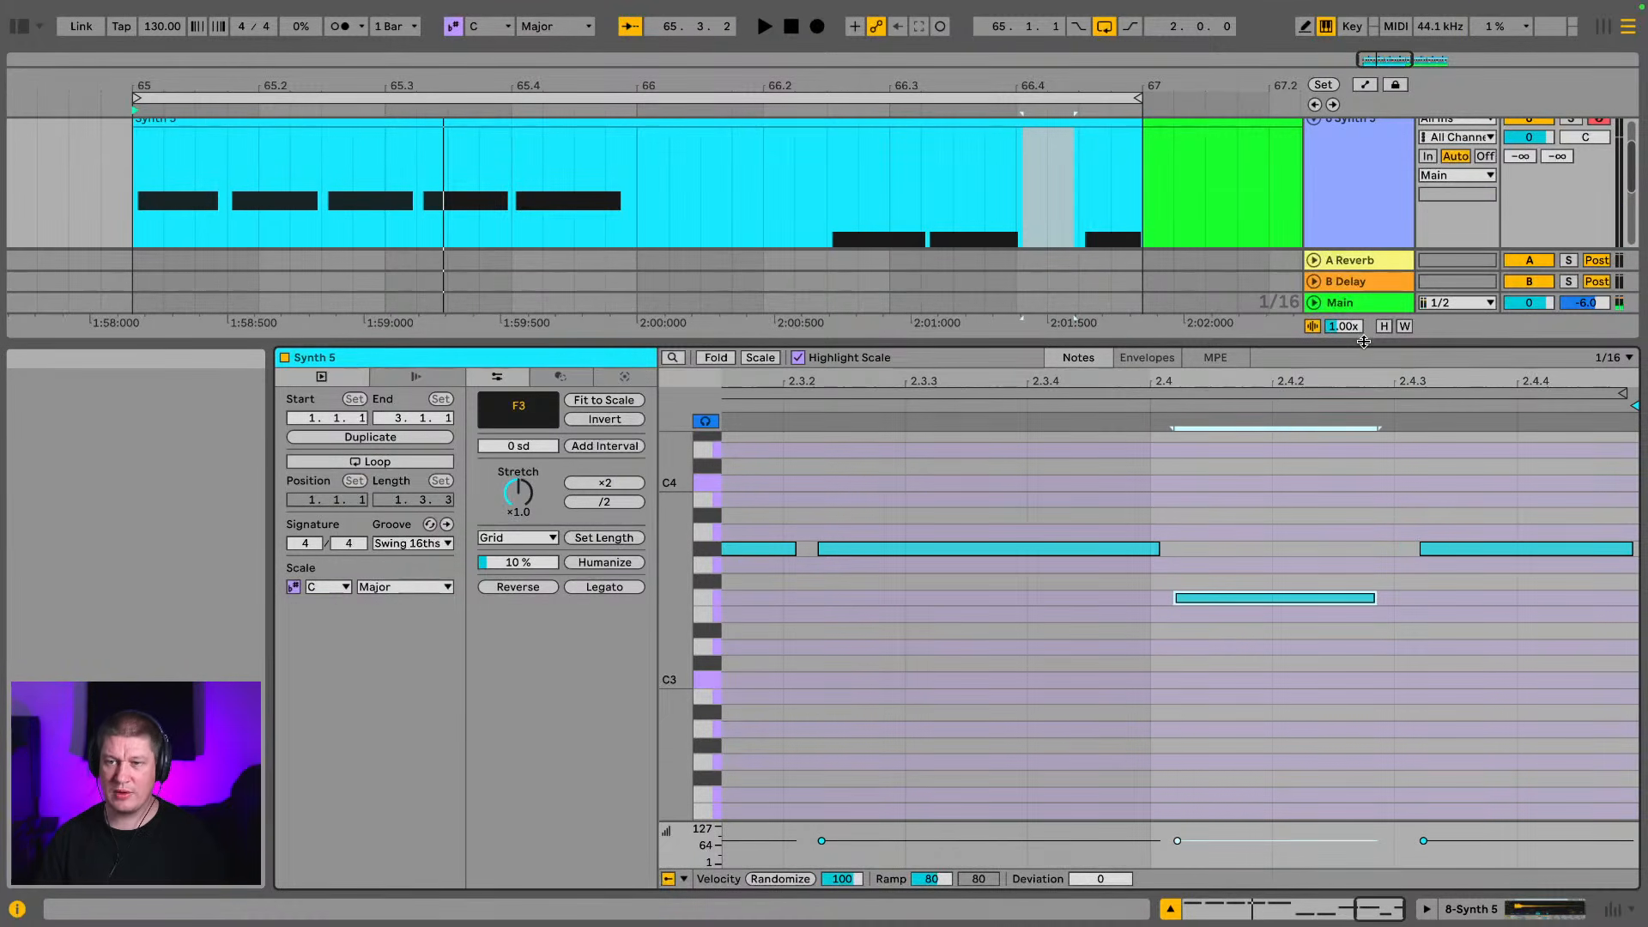
# Duplicate the two-bar Synth 5 clip so a copy follows it from bar 67 to 69
pyautogui.moveTo(1364, 341); pyautogui.dragTo(1364, 631)
pyautogui.moveTo(585, 84); pyautogui.dragTo(564, 41)
pyautogui.click(655, 208)
pyautogui.click(652, 186)
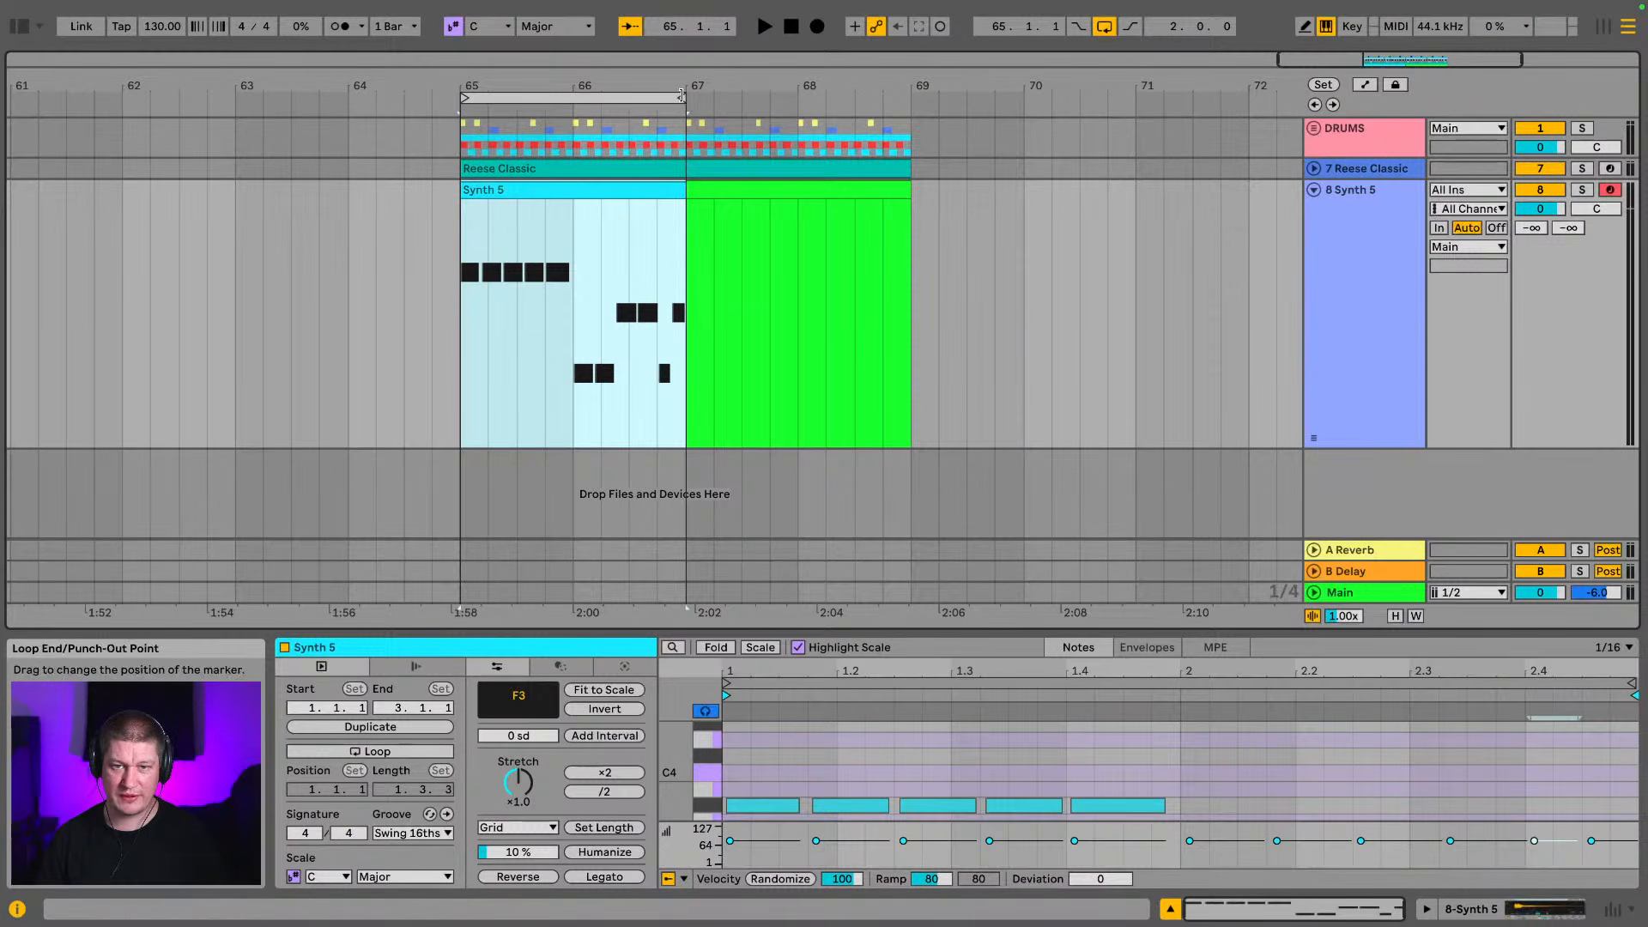
pyautogui.hotkey('ctrl', 'd')
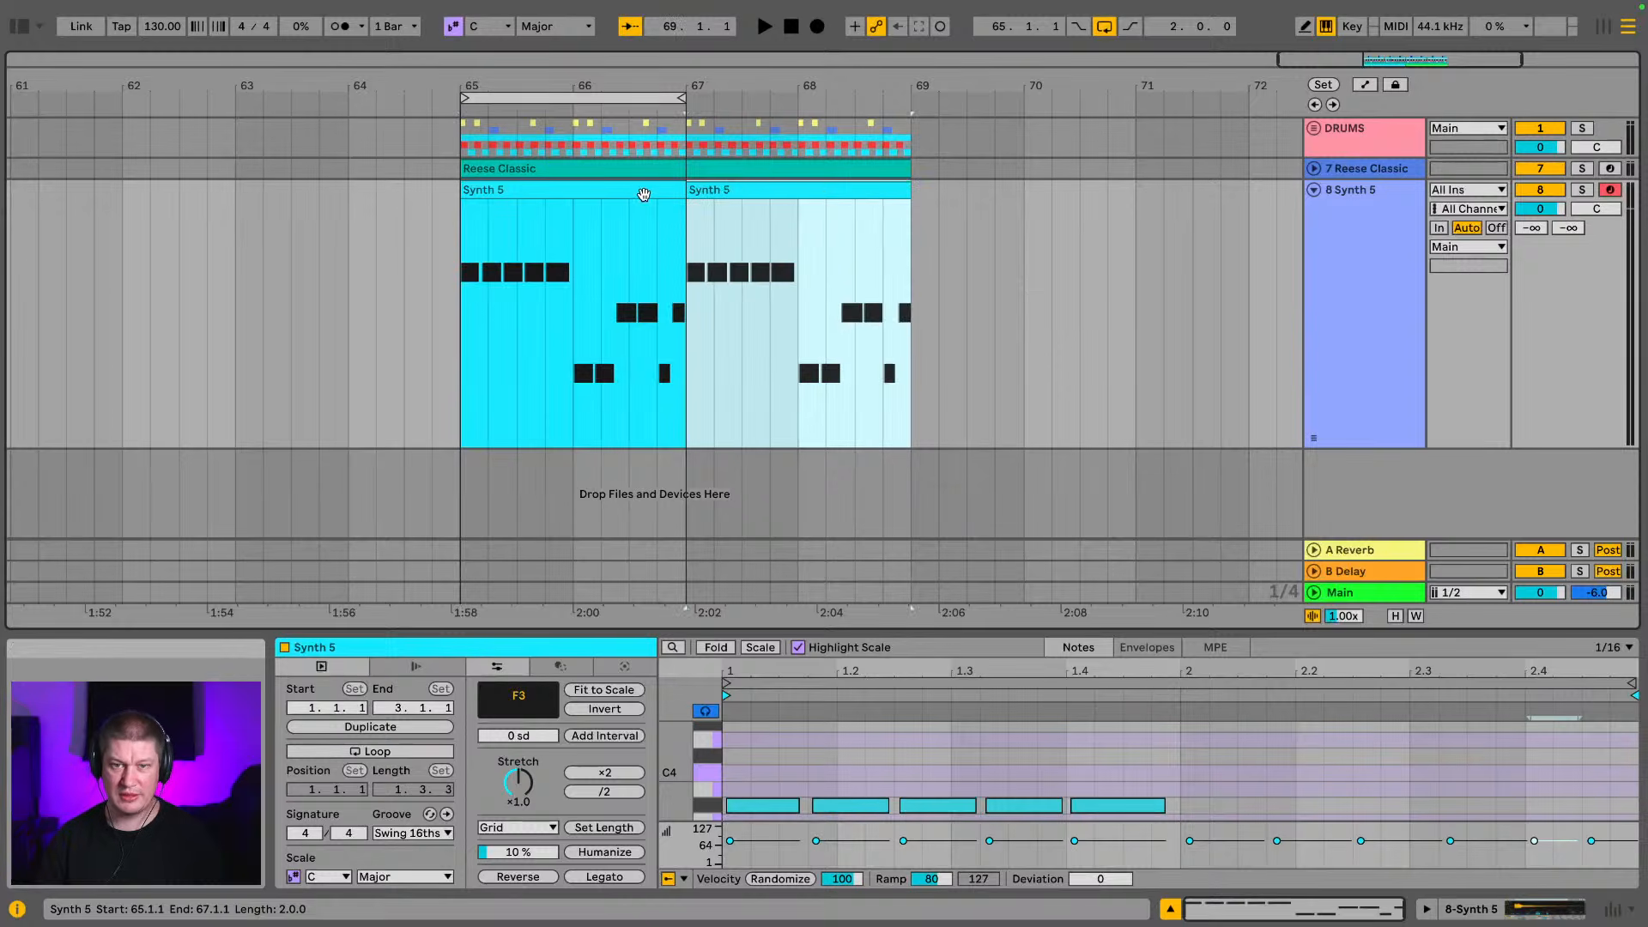
# In the first Synth 5 clip, delete the last G#3 note and, during playback, lengthen the last F3 to the clip's end
pyautogui.click(748, 190)
pyautogui.click(855, 276)
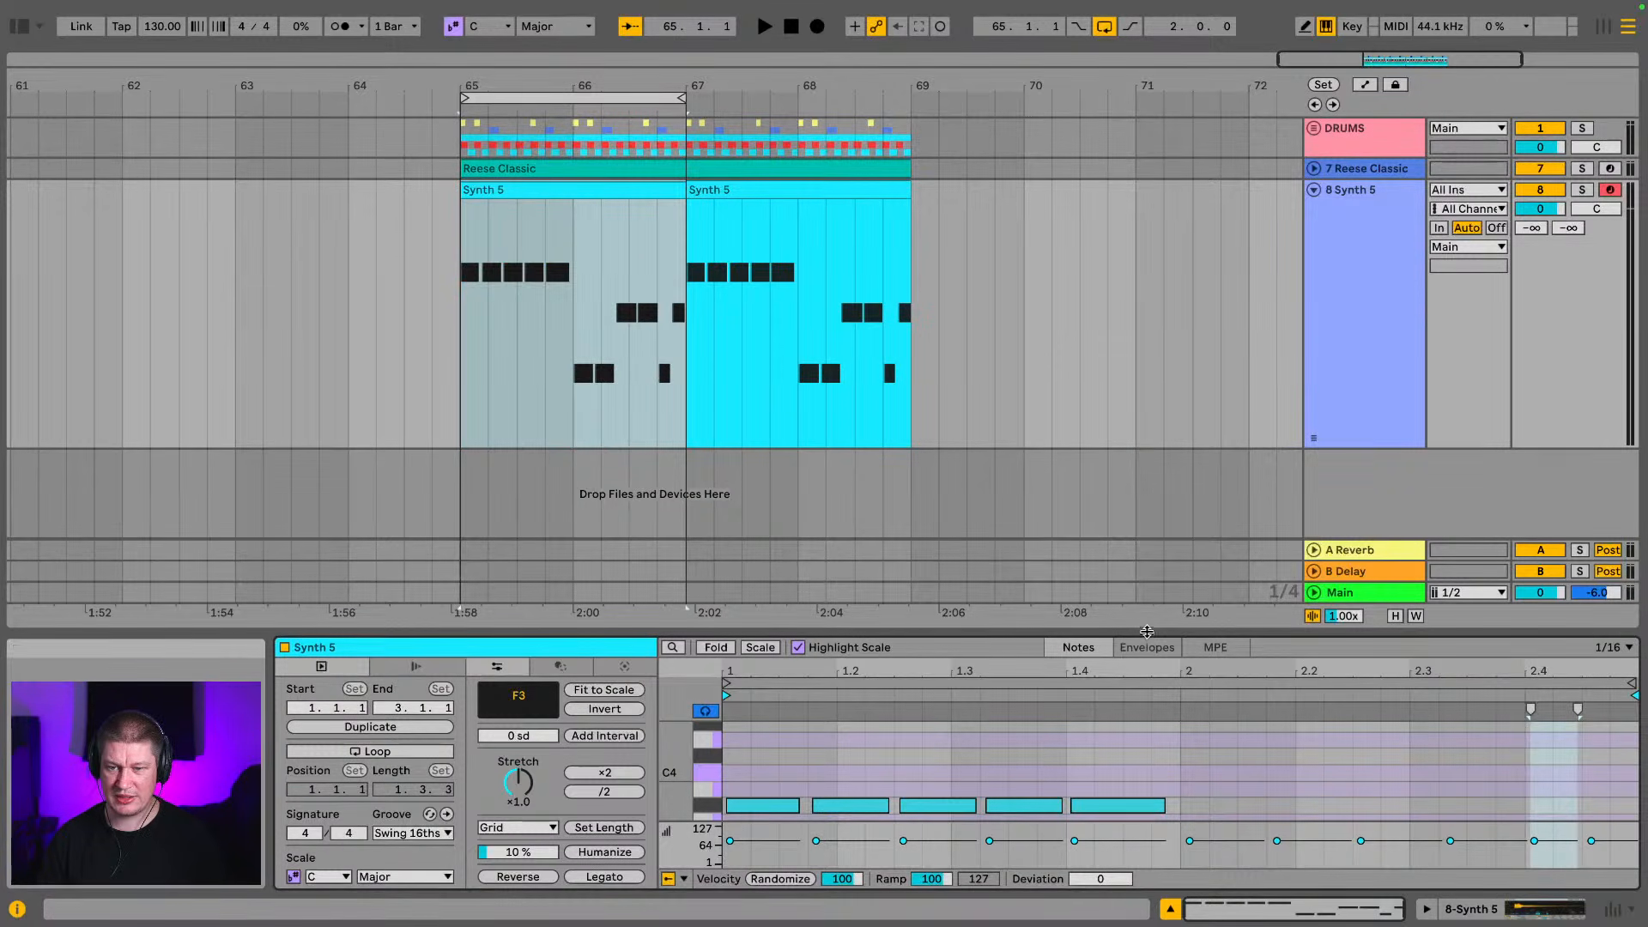
pyautogui.moveTo(1147, 631); pyautogui.dragTo(1147, 213)
pyautogui.click(1611, 419)
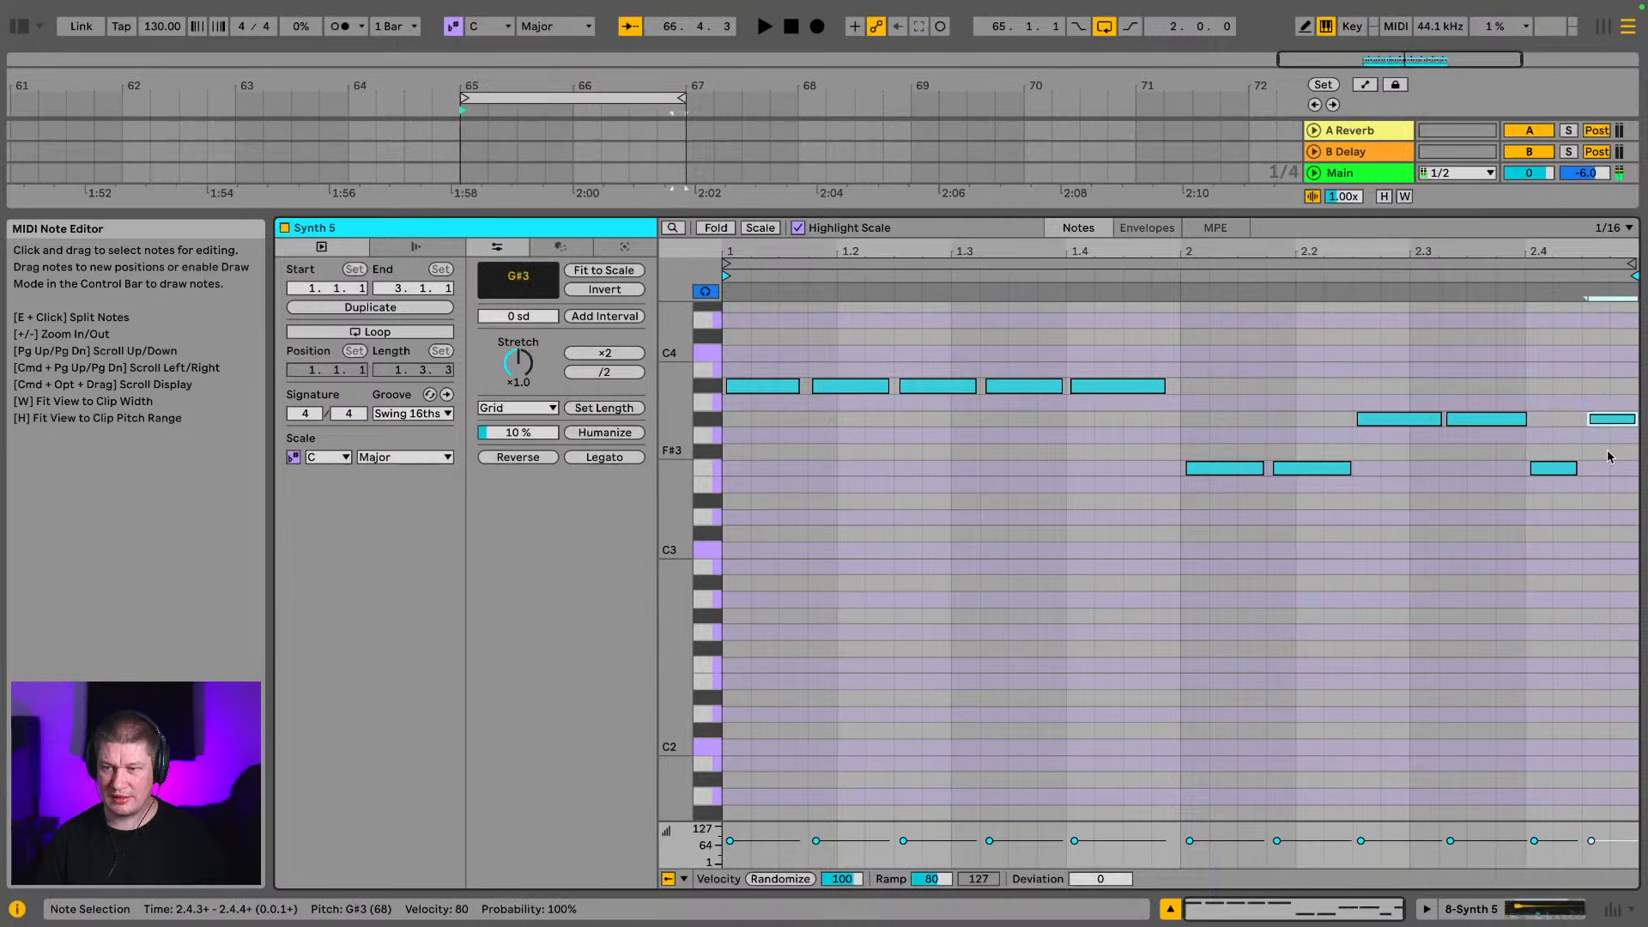
pyautogui.press('Delete')
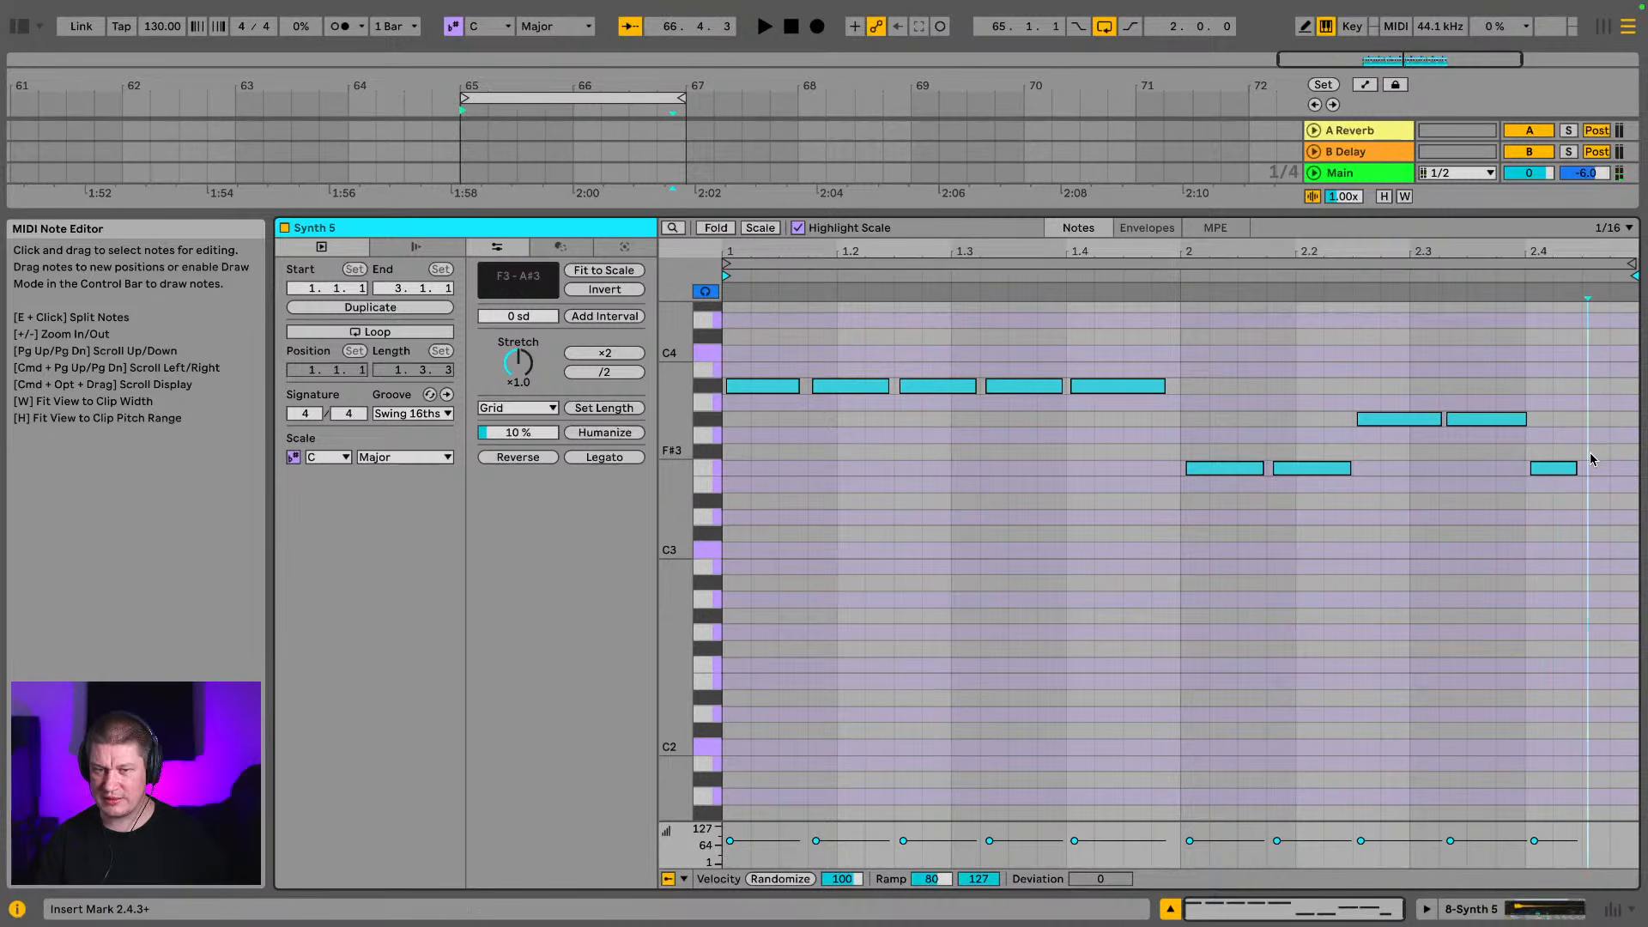
pyautogui.press('space')
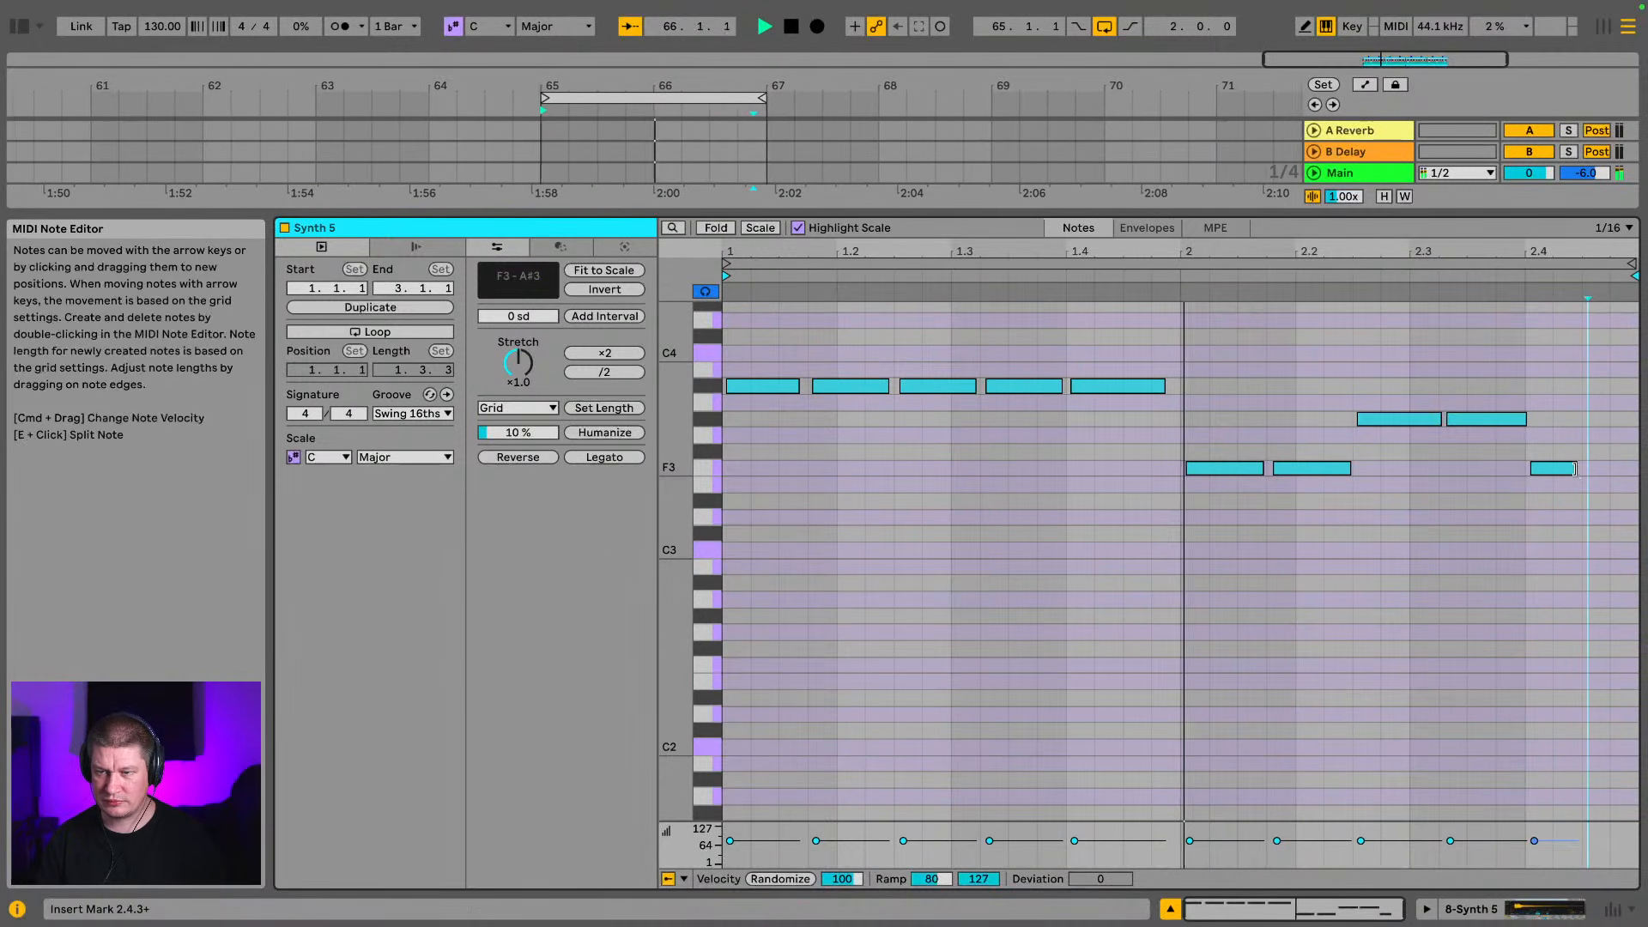
pyautogui.moveTo(1576, 468); pyautogui.dragTo(1638, 468)
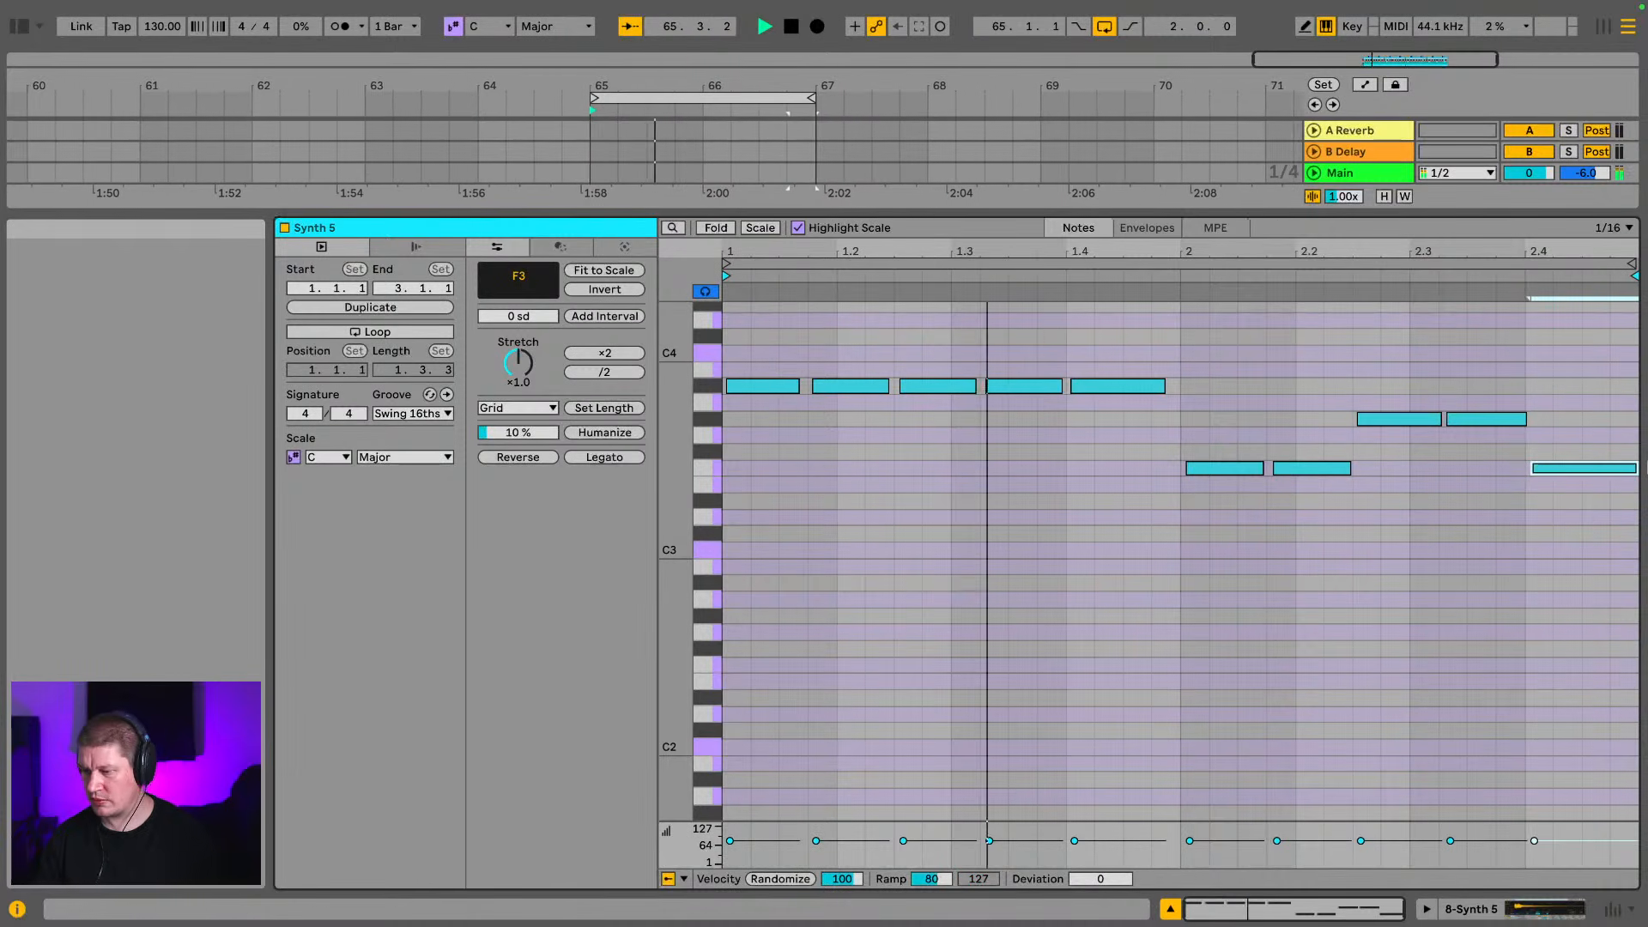
# Enlarge the mixer and lower the Synth 5 track's volume to -1.9 dB
pyautogui.press('Tab')
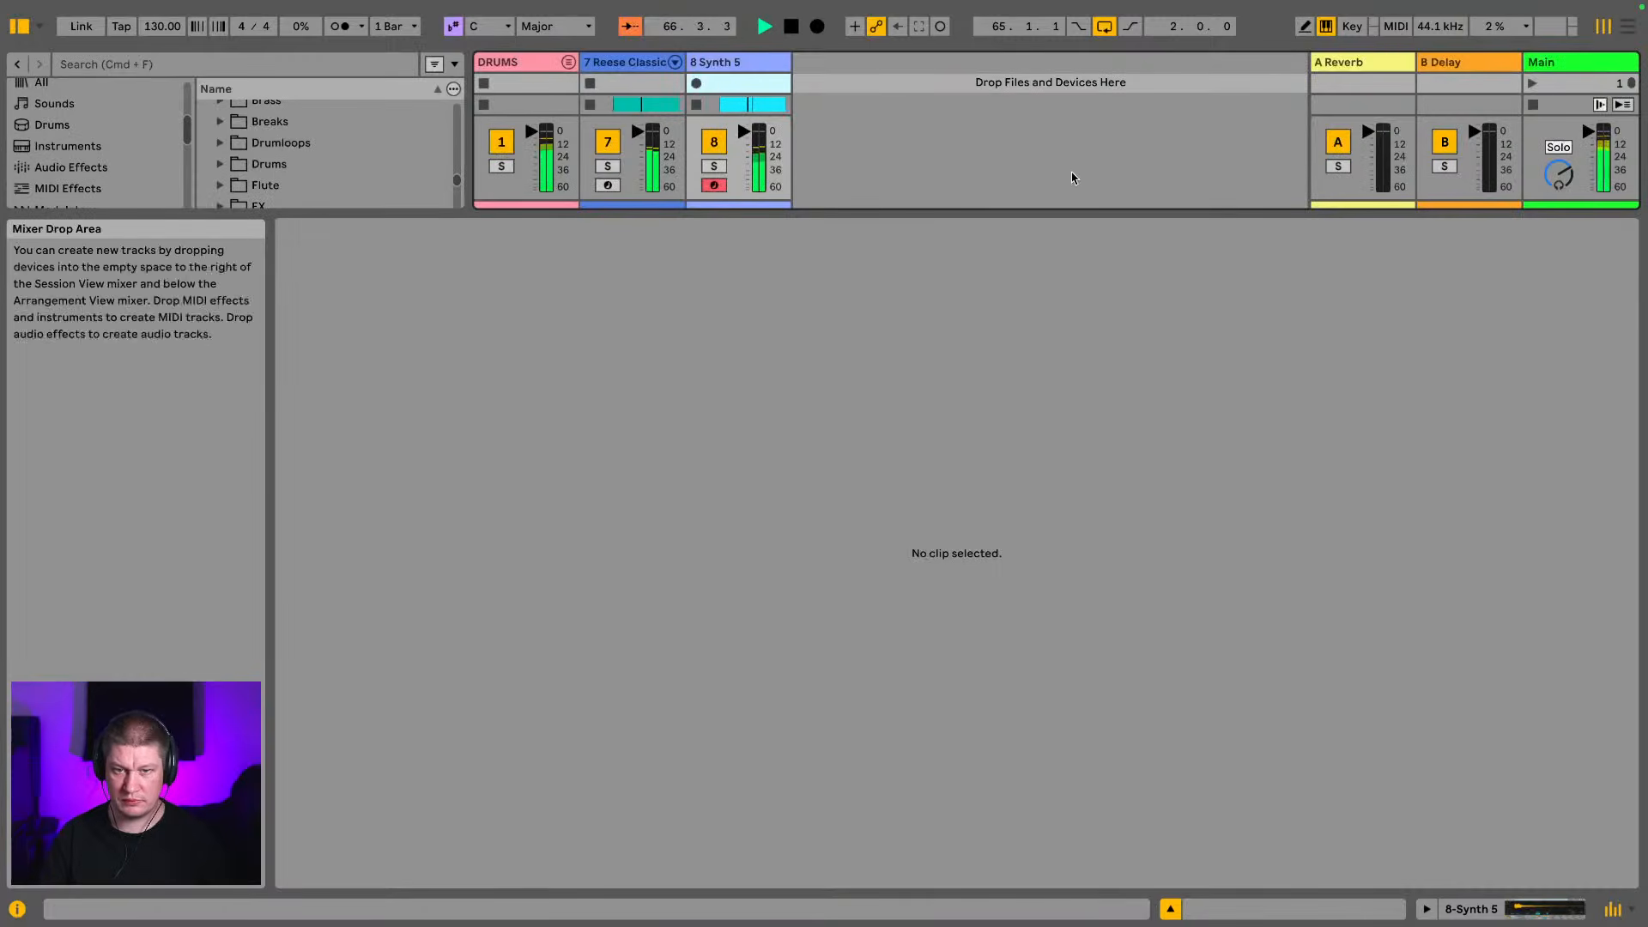
pyautogui.moveTo(979, 210); pyautogui.dragTo(1005, 840)
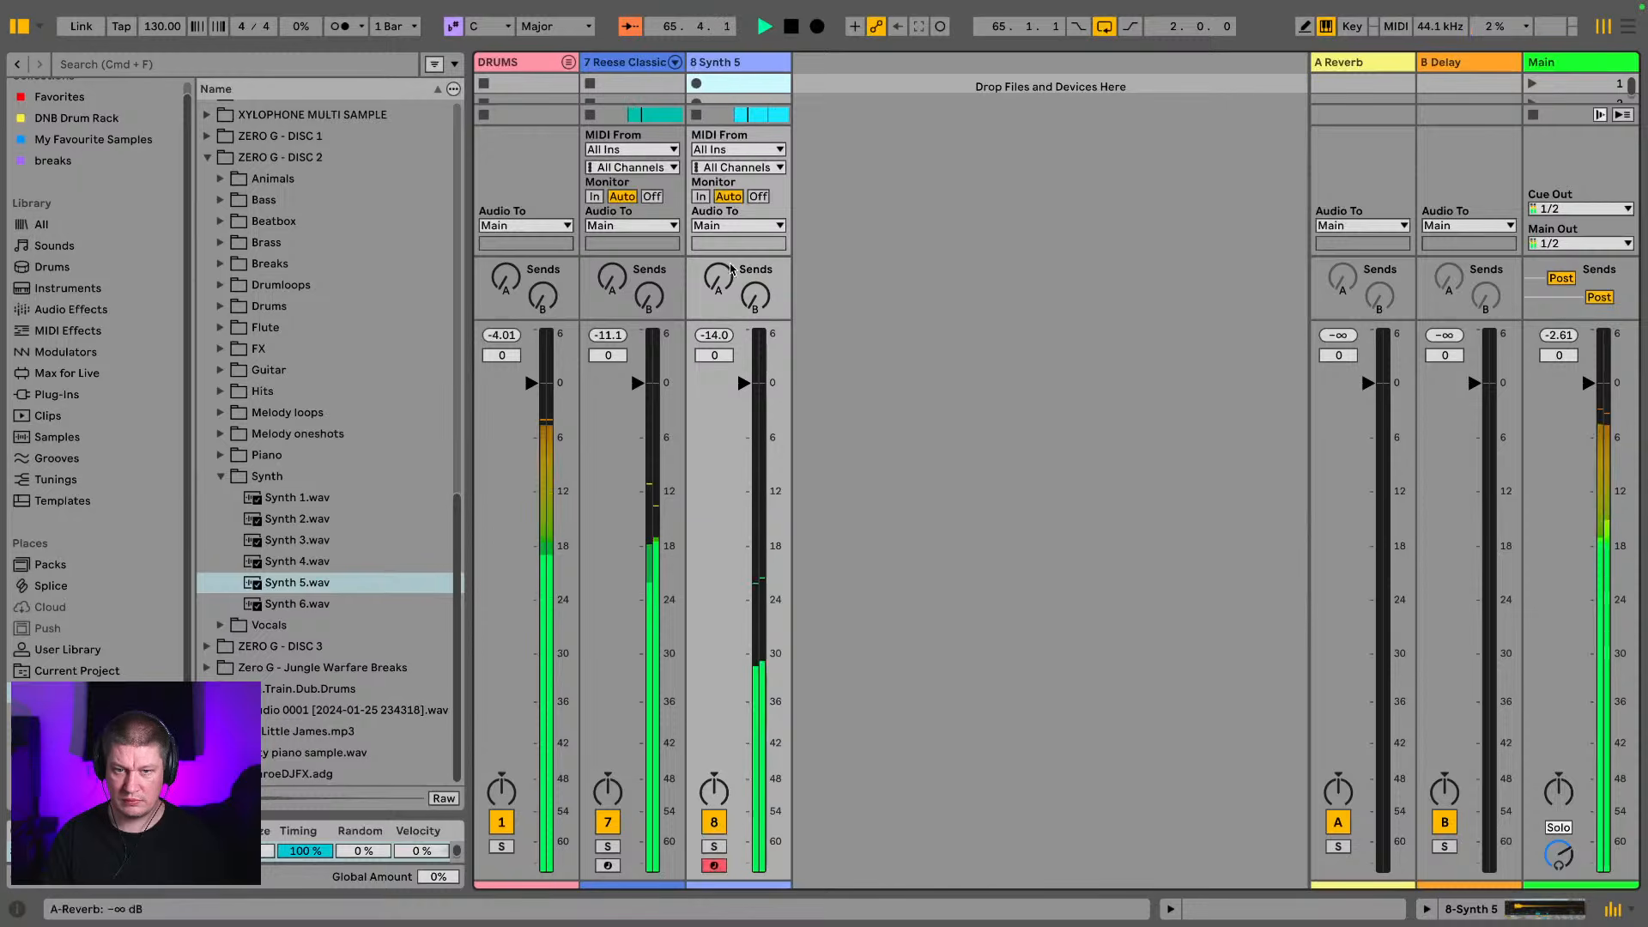
pyautogui.moveTo(743, 382); pyautogui.dragTo(744, 401)
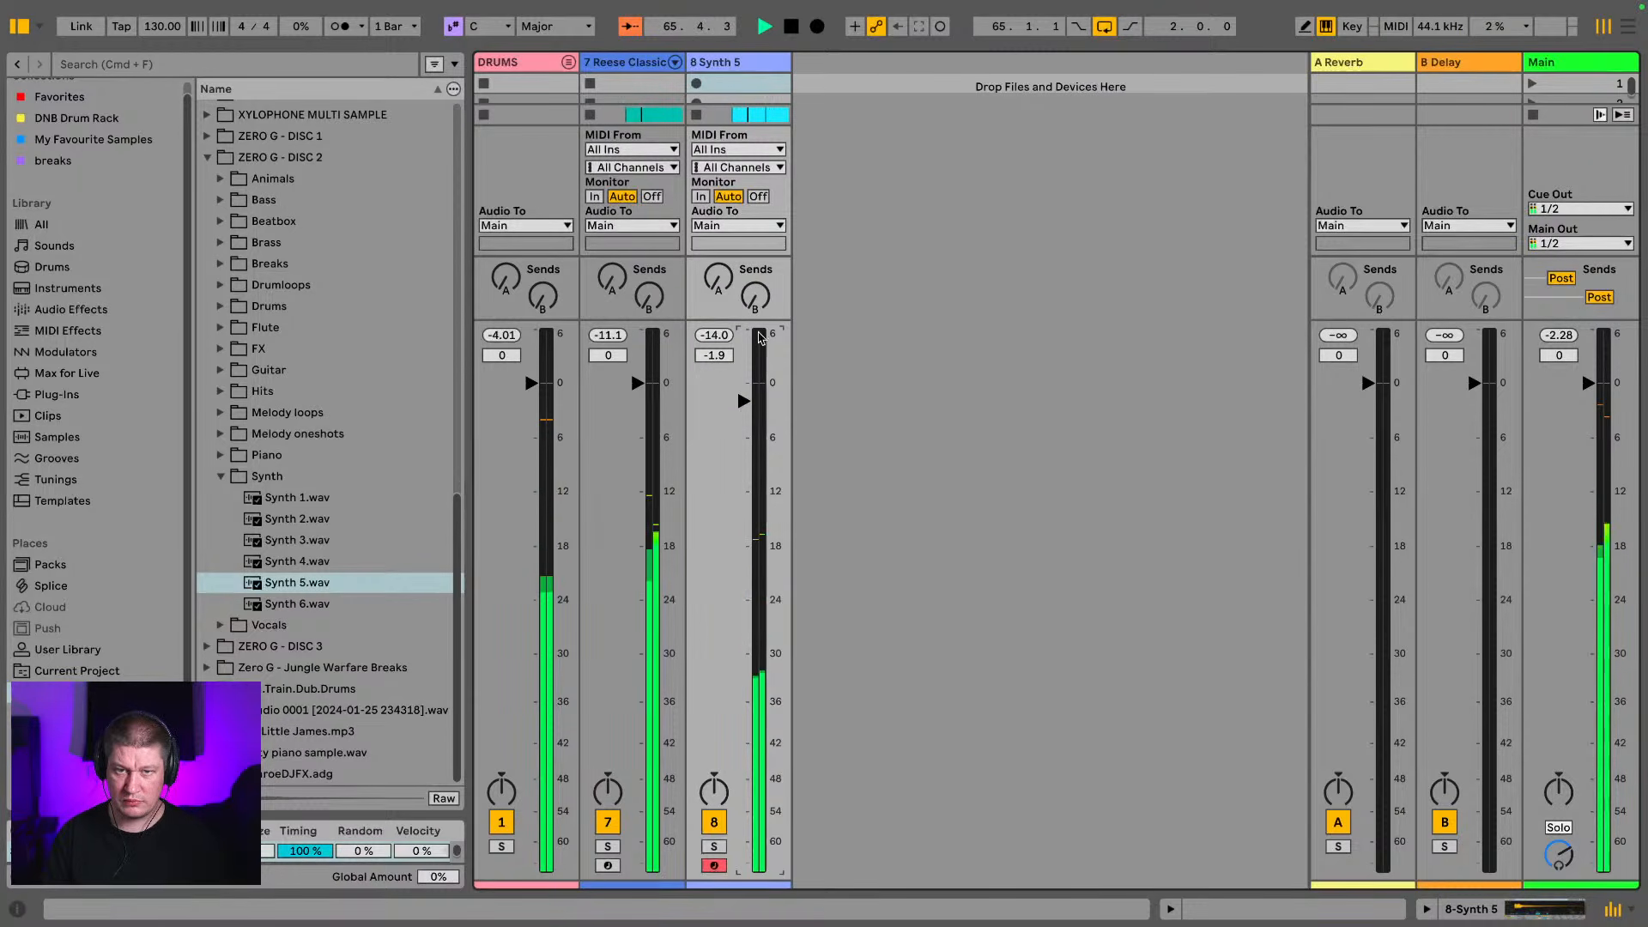
# Extend the arrangement loop to four bars, from 65 to 69, and bring up the first Synth 5 clip's notes
pyautogui.press('Tab')
pyautogui.moveTo(713, 98); pyautogui.dragTo(942, 98)
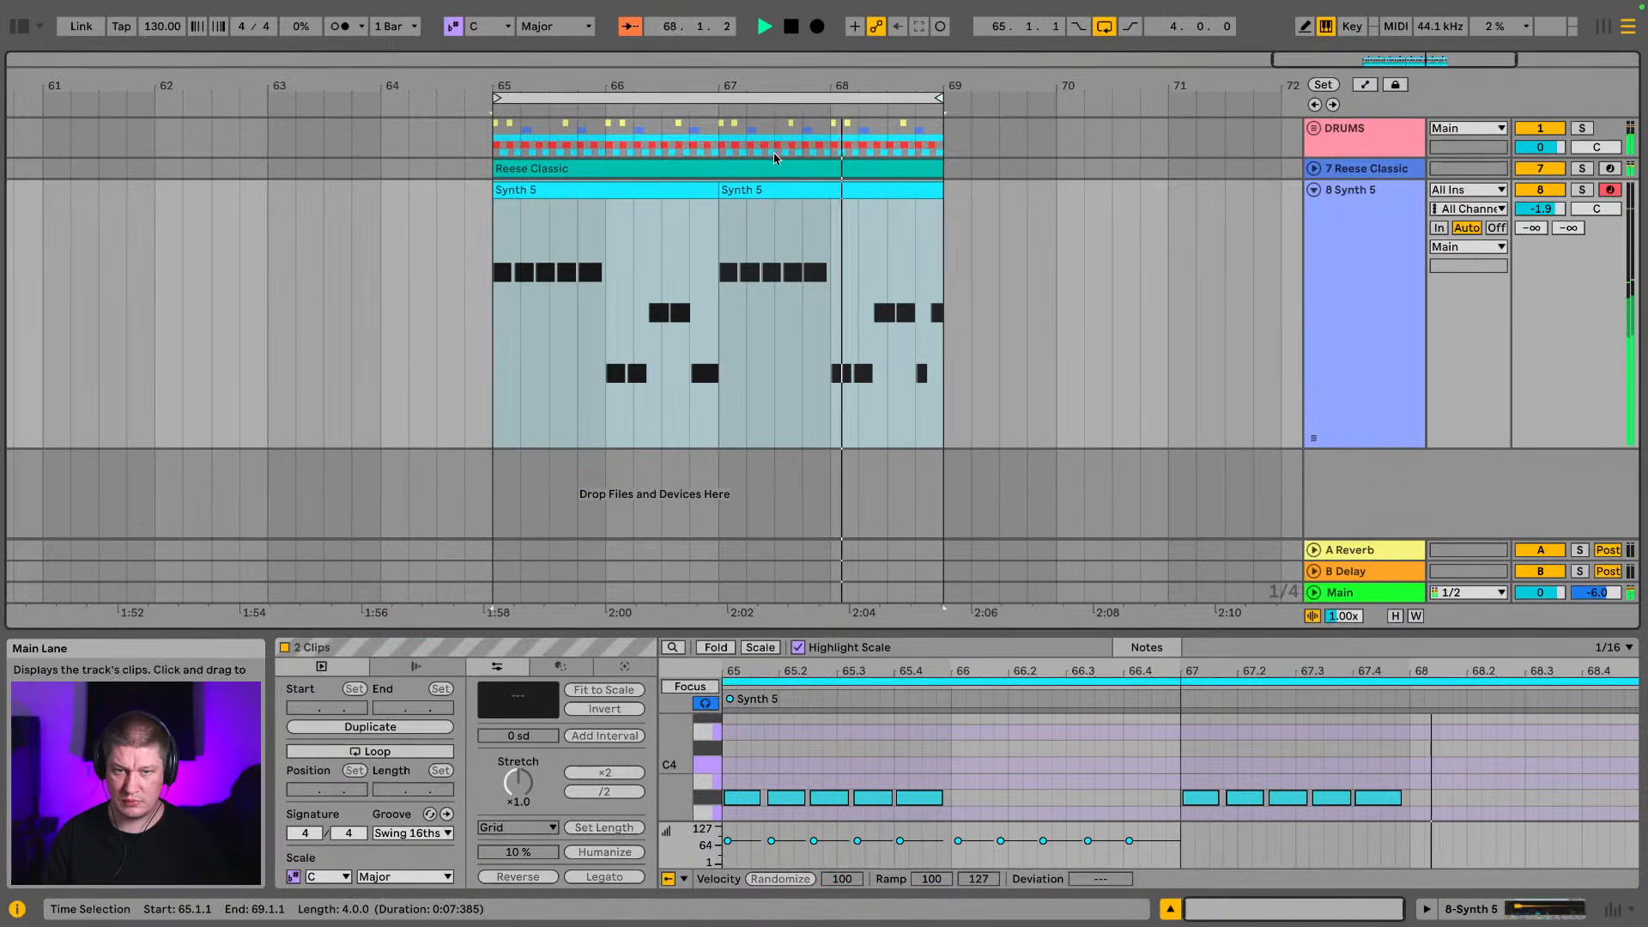
pyautogui.click(656, 190)
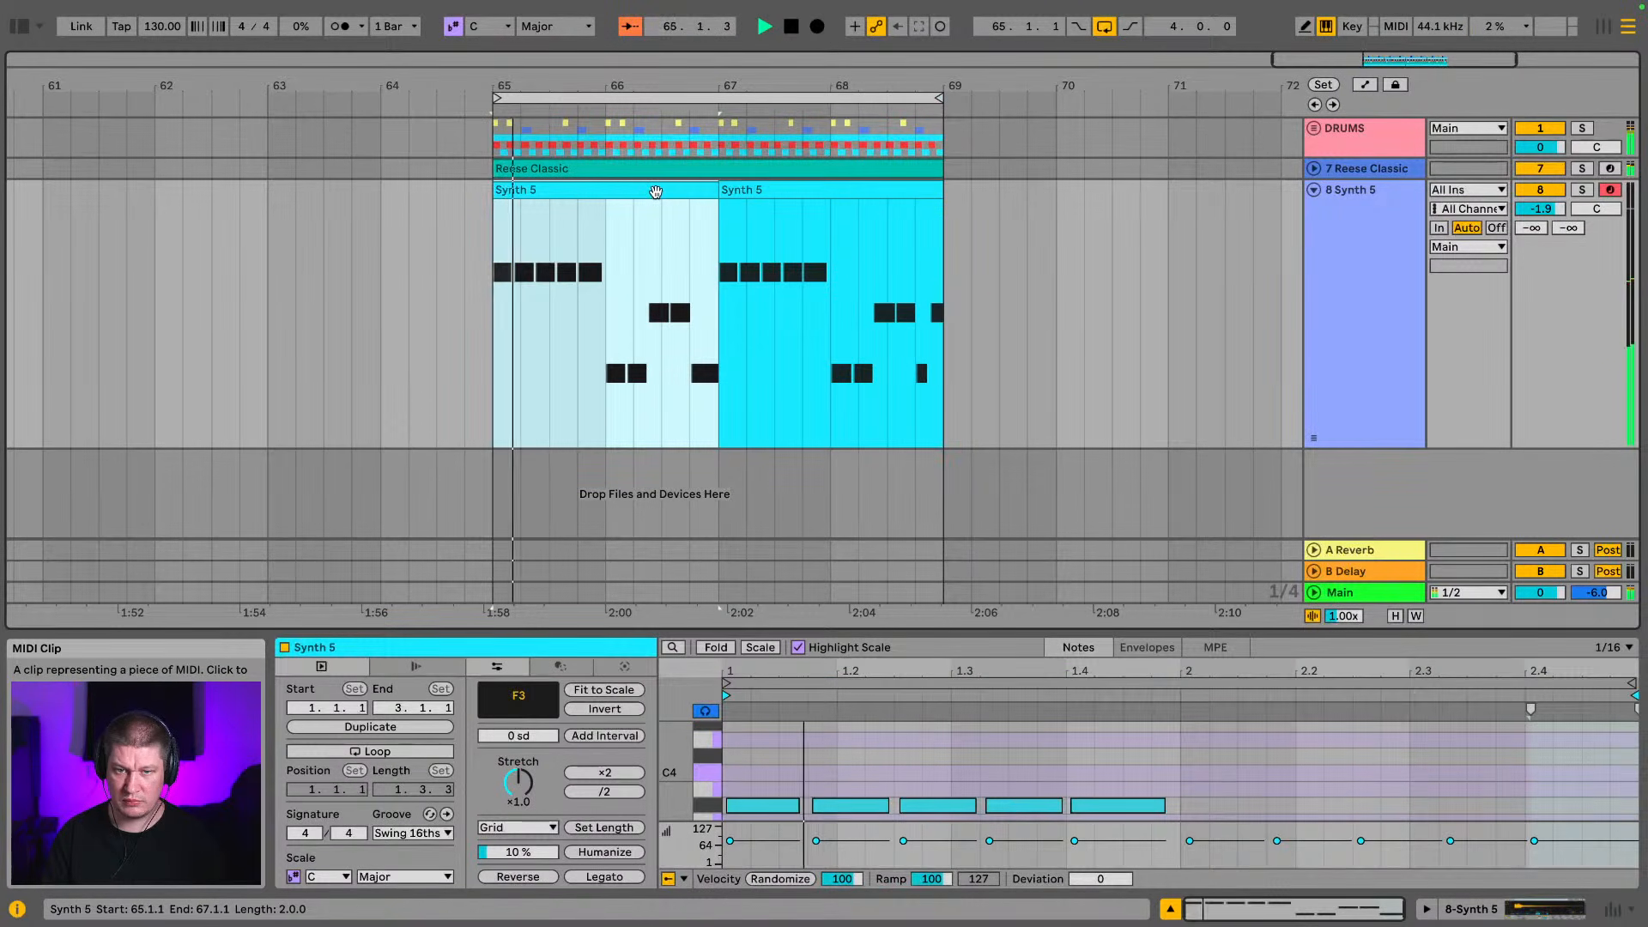
pyautogui.doubleClick(656, 191)
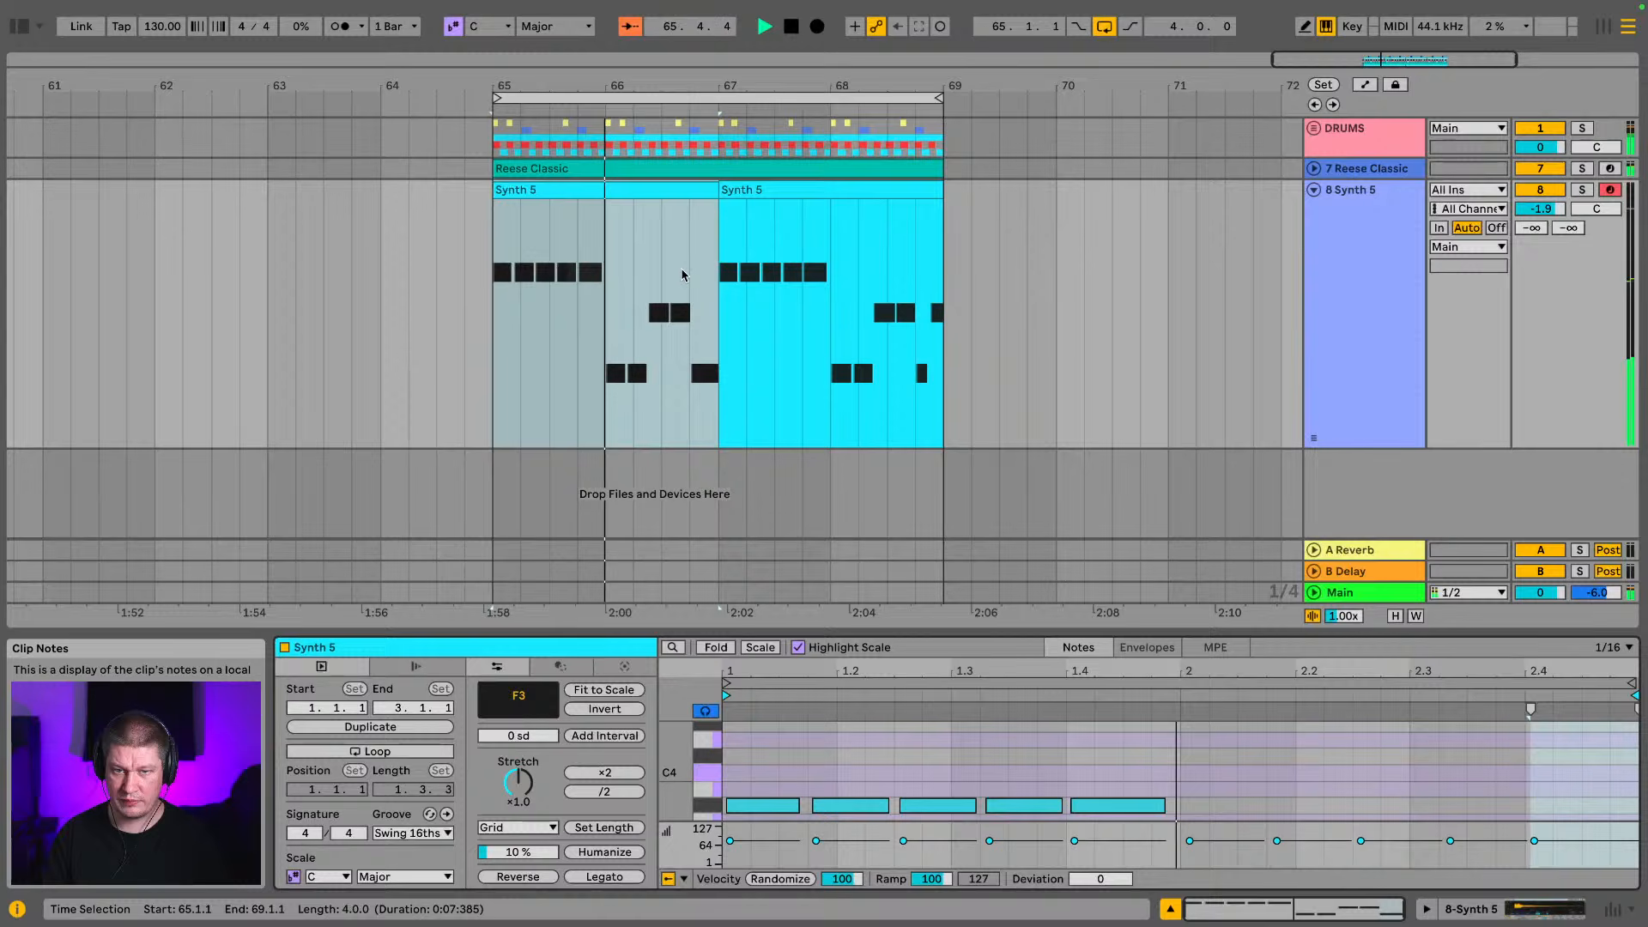
pyautogui.doubleClick(672, 191)
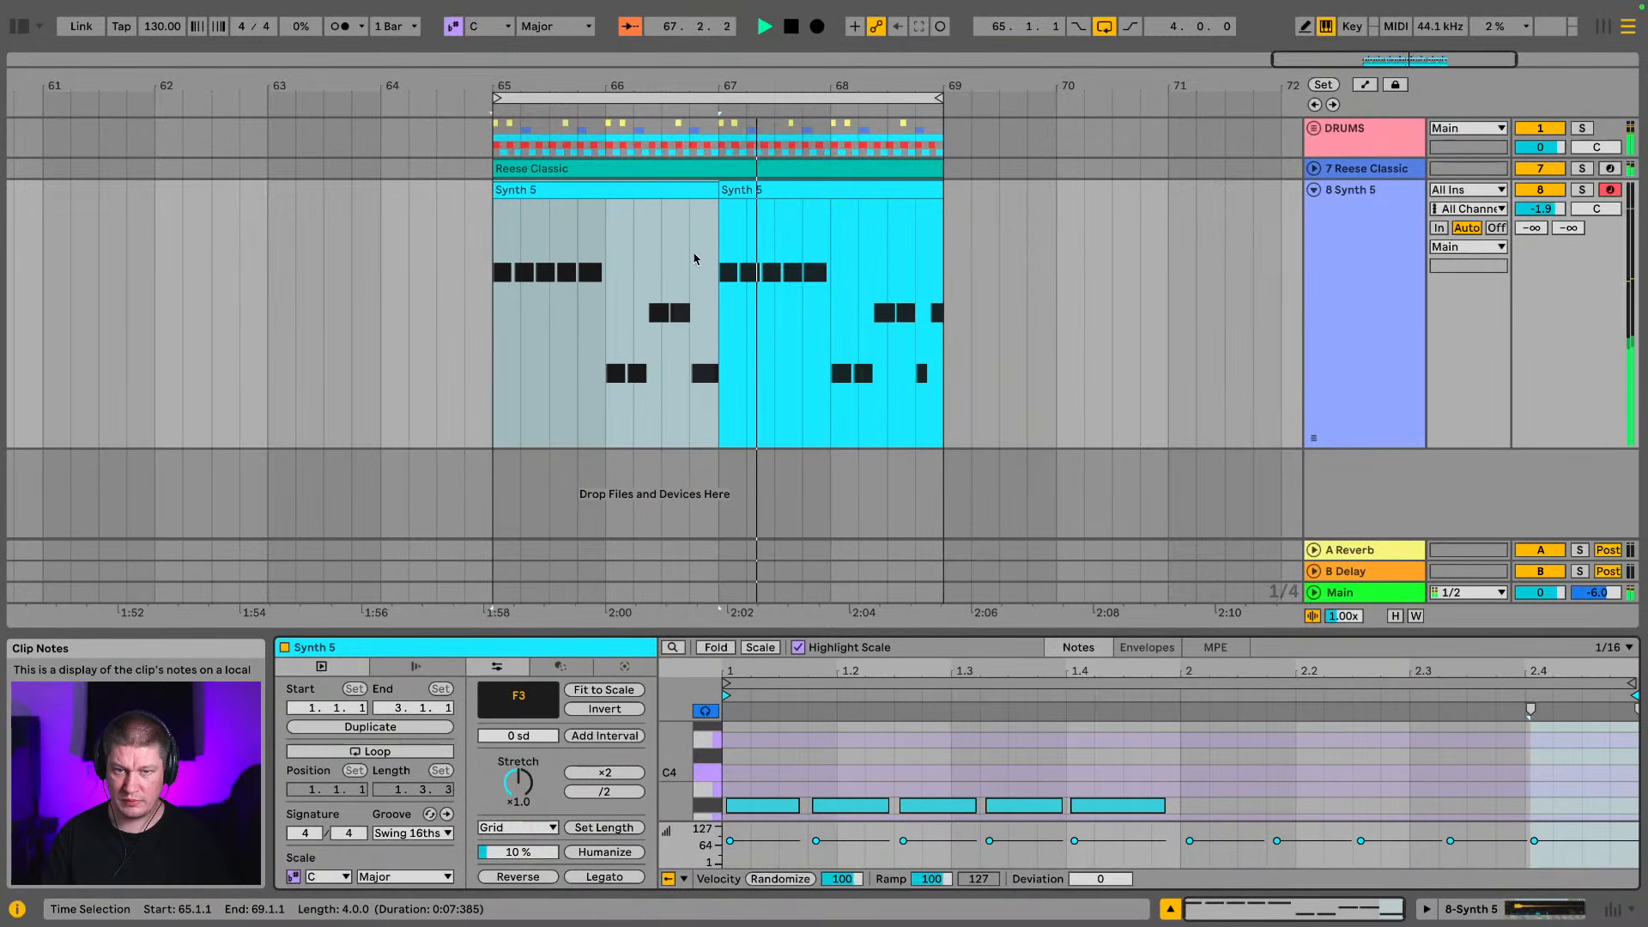
# Raise the first clip's last F3 note three semitones to G#3, comparing both pitches, and play the loop
pyautogui.moveTo(1129, 635); pyautogui.dragTo(1115, 372)
pyautogui.press('space')
pyautogui.click(1540, 557)
pyautogui.moveTo(1540, 562); pyautogui.dragTo(1590, 677)
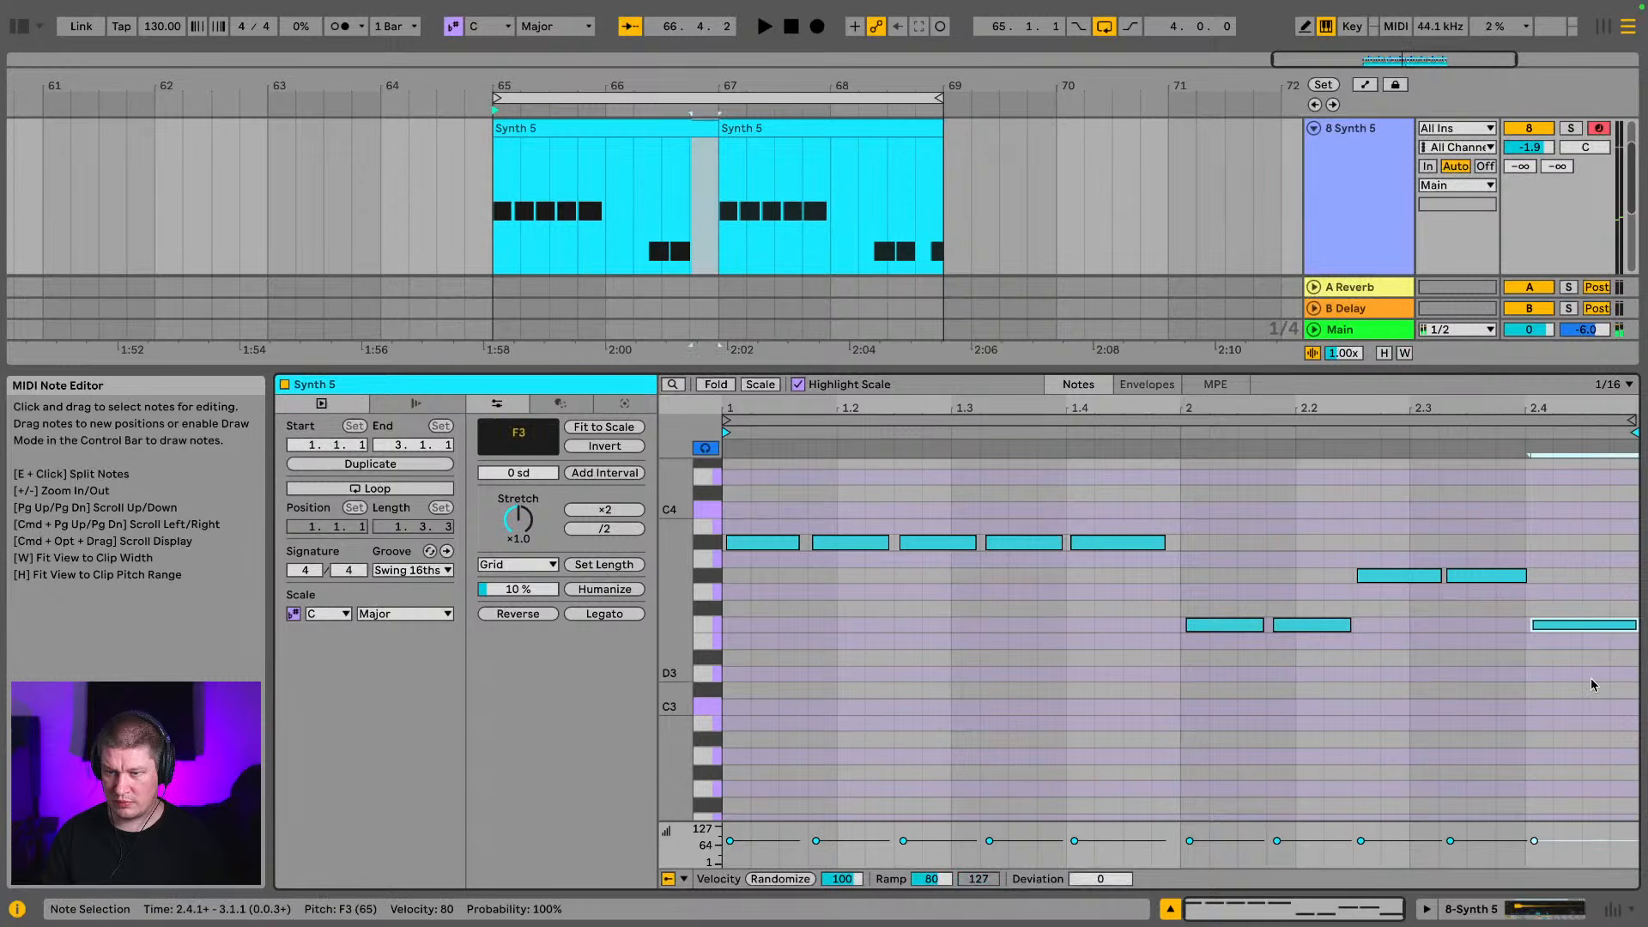
pyautogui.press('Up')
pyautogui.press('Up')
pyautogui.press('Up')
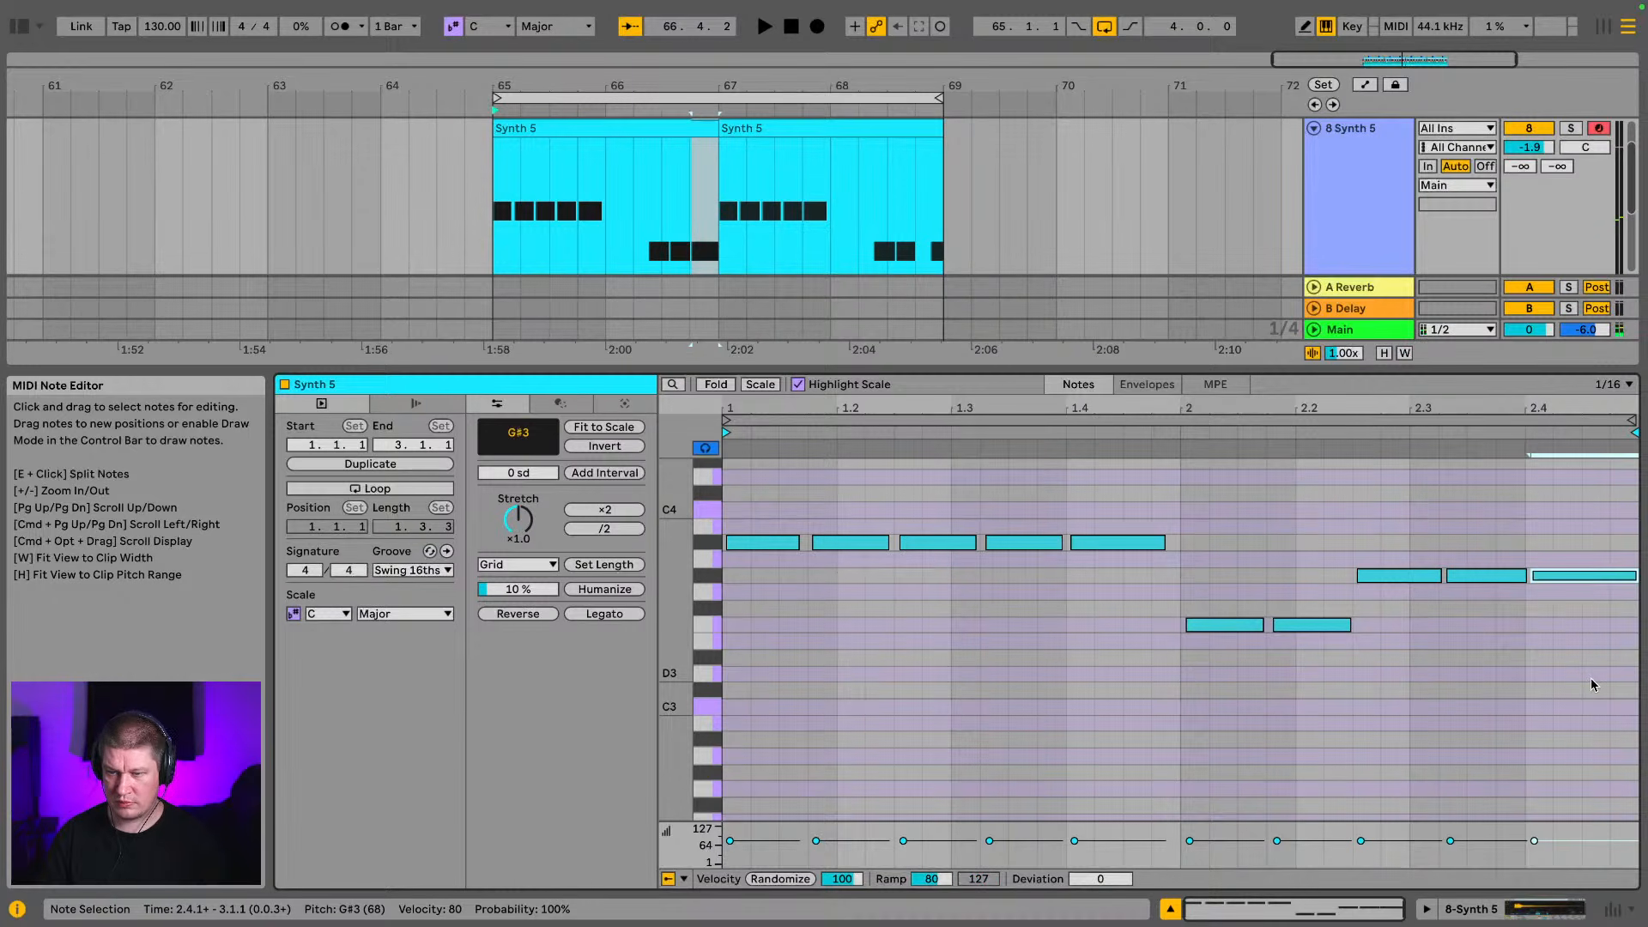
pyautogui.press('Down')
pyautogui.press('Down')
pyautogui.press('Down')
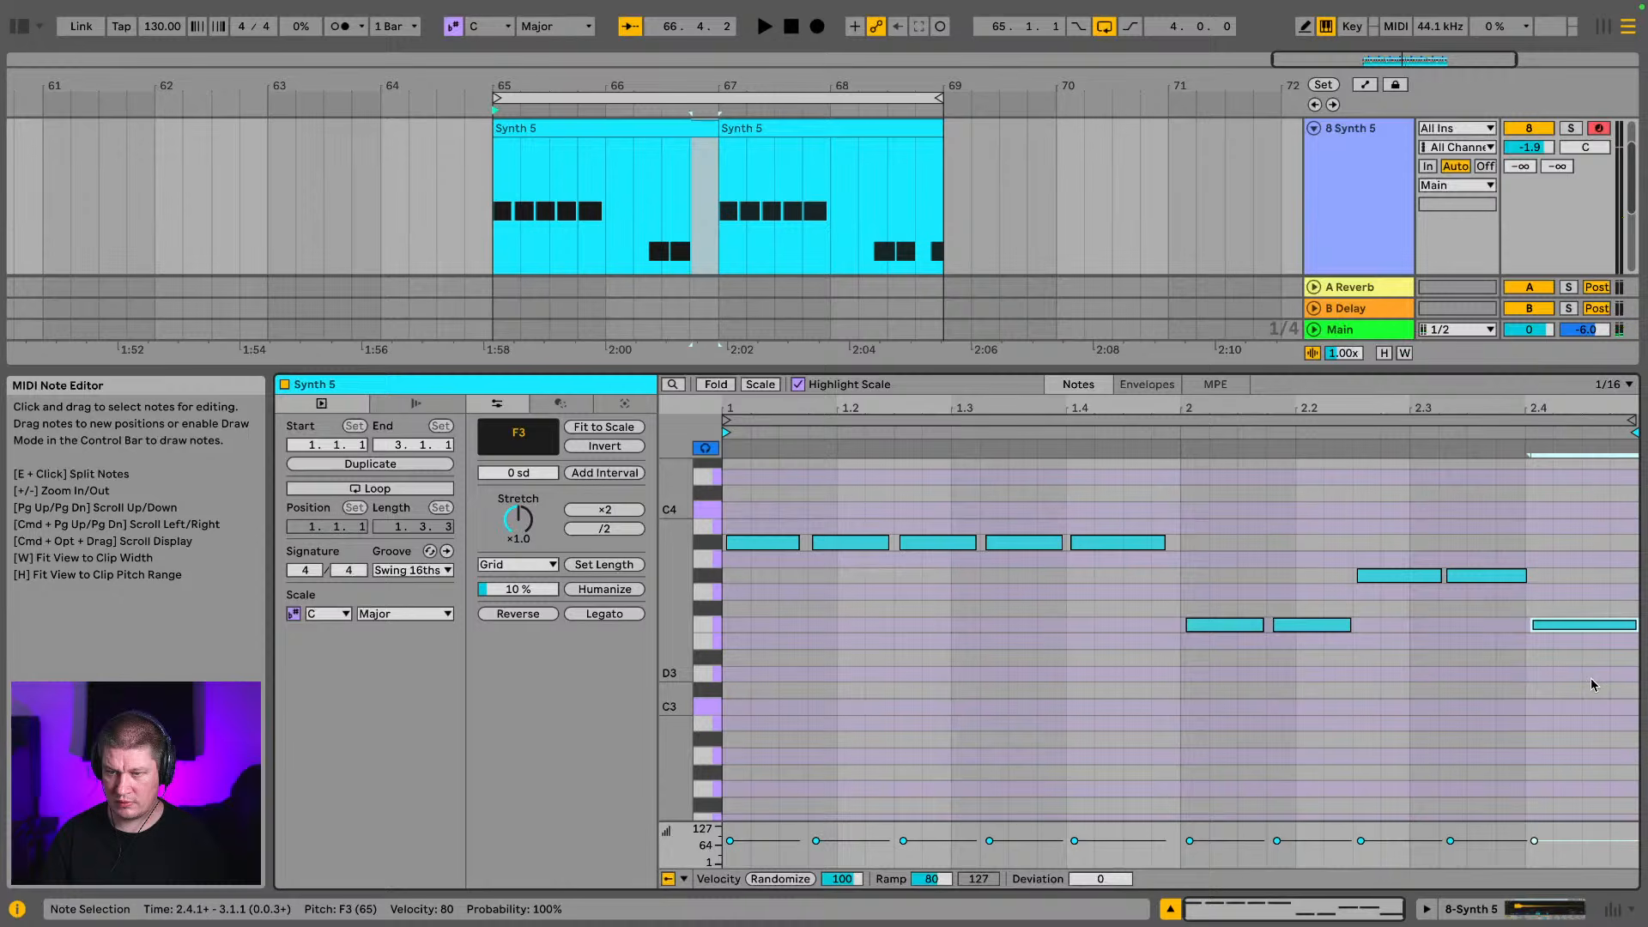
pyautogui.press('Up')
pyautogui.press('Up')
pyautogui.press('Up')
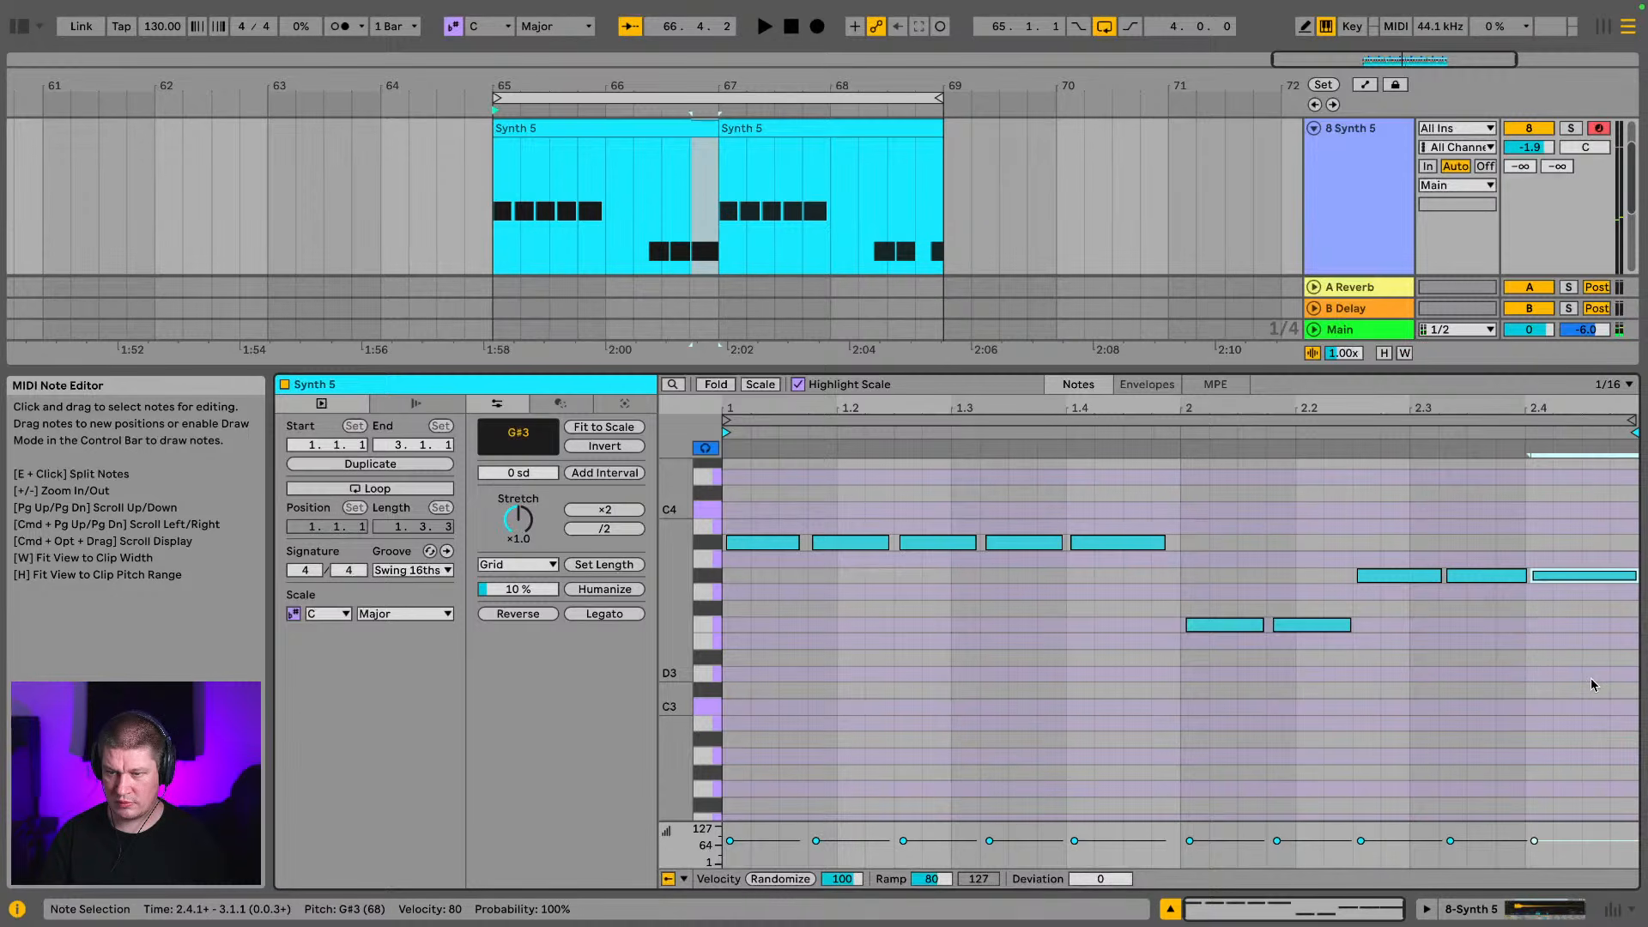
pyautogui.press('space')
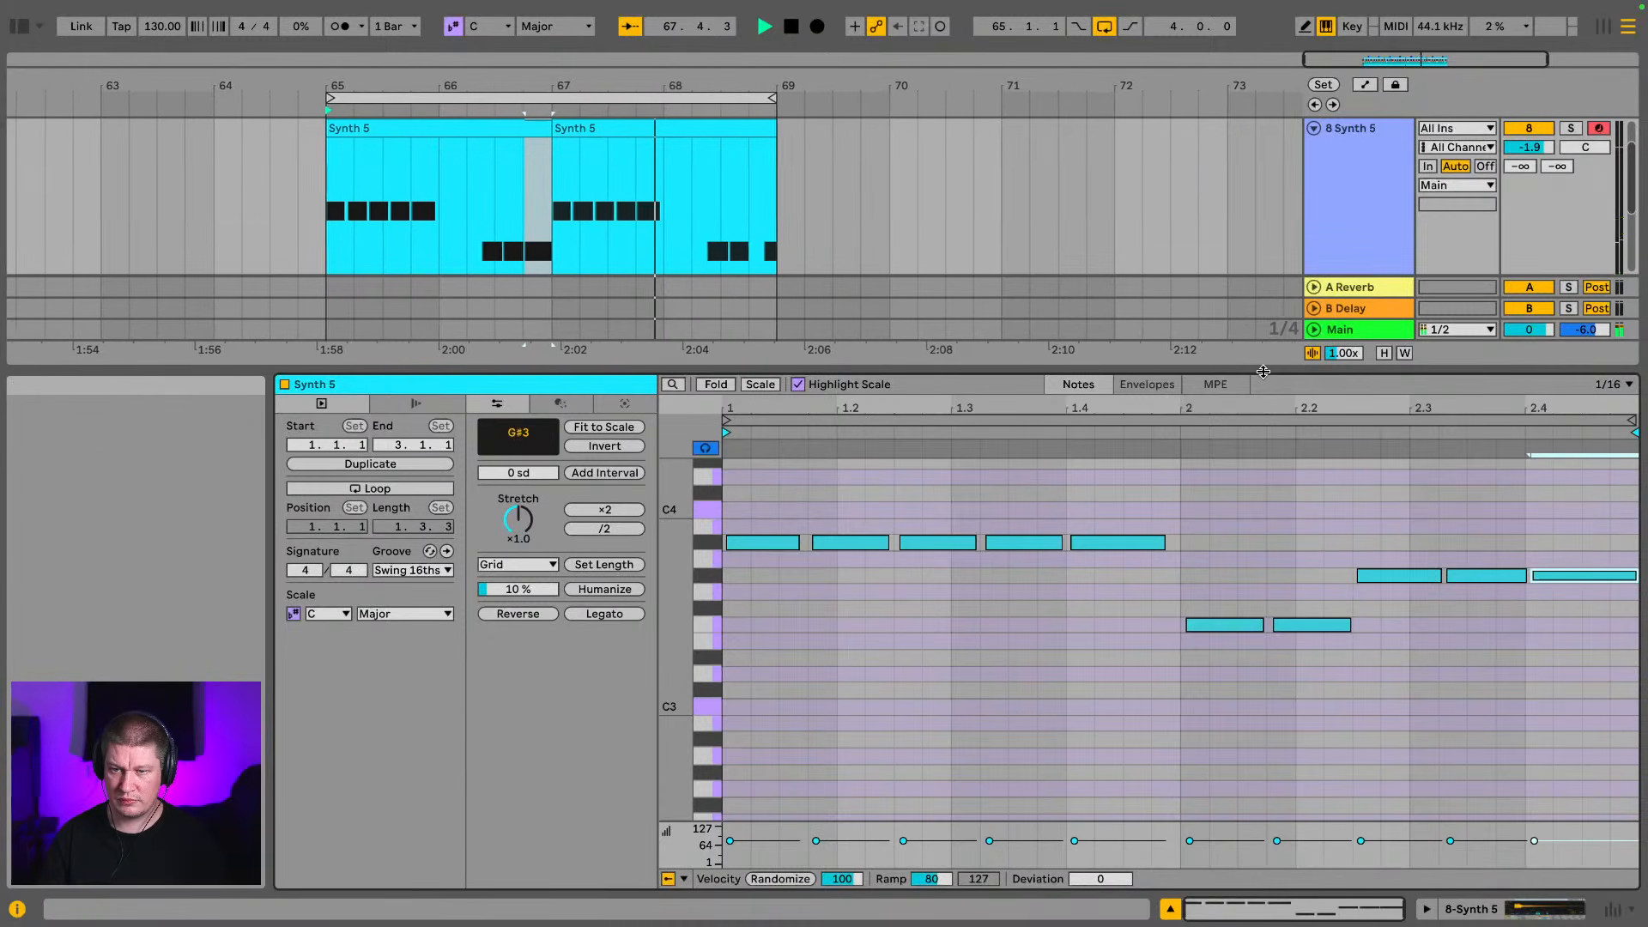
# Stop playback, join the two Synth 5 clips into one four-bar clip, and fold the Synth 5 track
pyautogui.moveTo(1263, 370); pyautogui.dragTo(1275, 713)
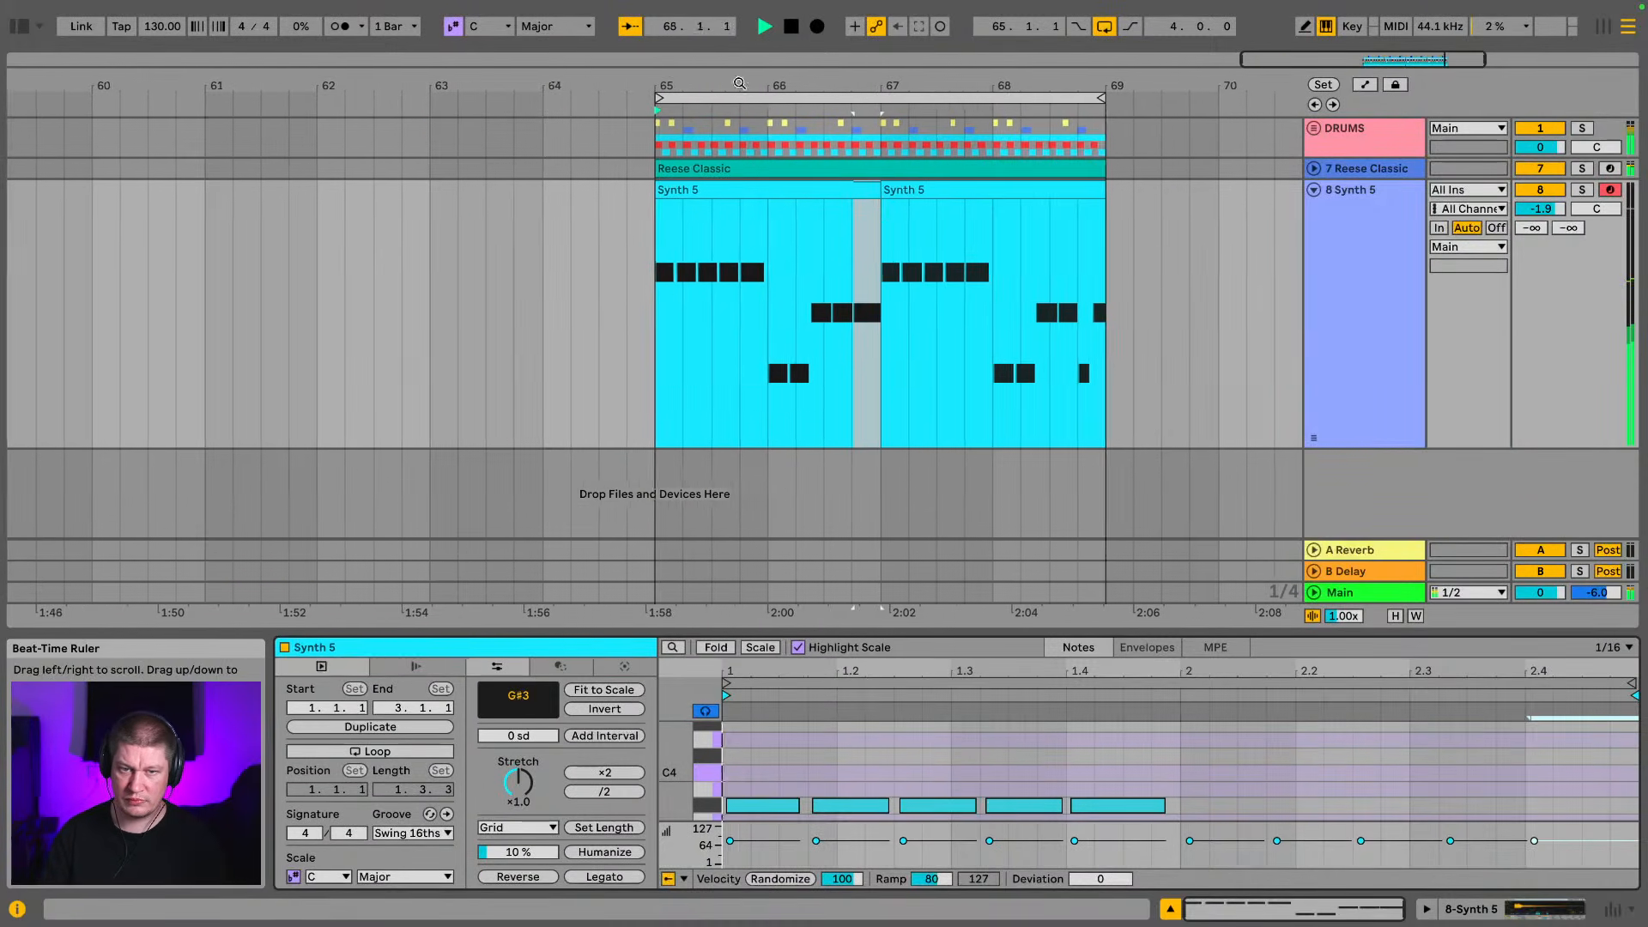
pyautogui.press('space')
pyautogui.click(639, 190)
pyautogui.keyDown('shift'); pyautogui.click(882, 189); pyautogui.keyUp('shift')
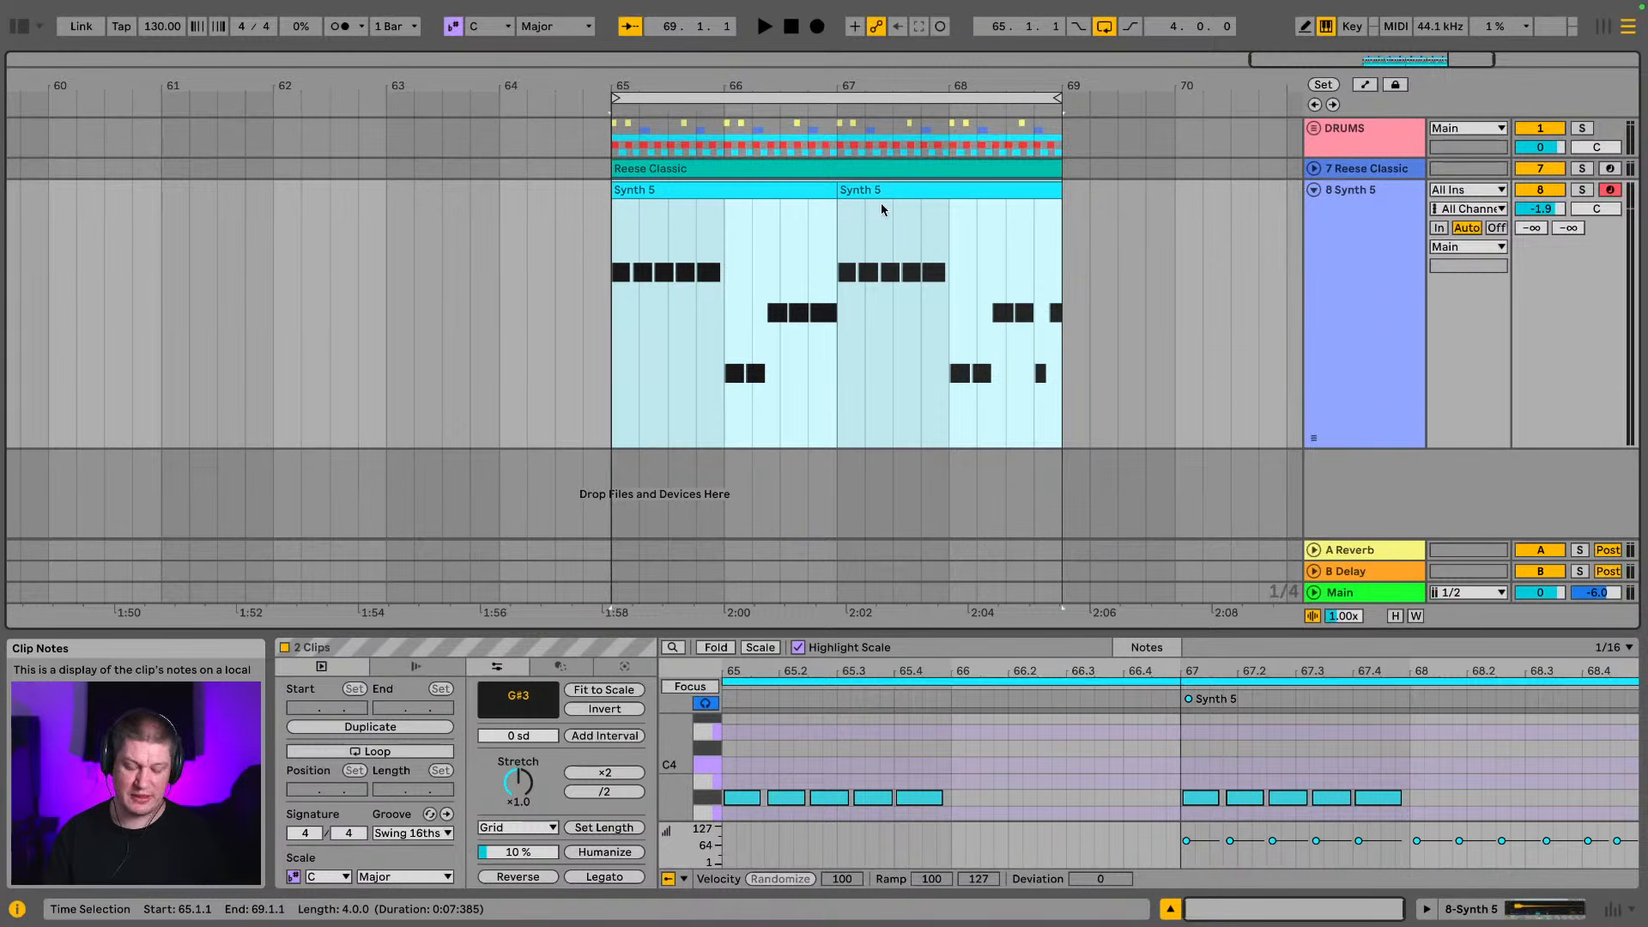
pyautogui.hotkey('ctrl', 'j')
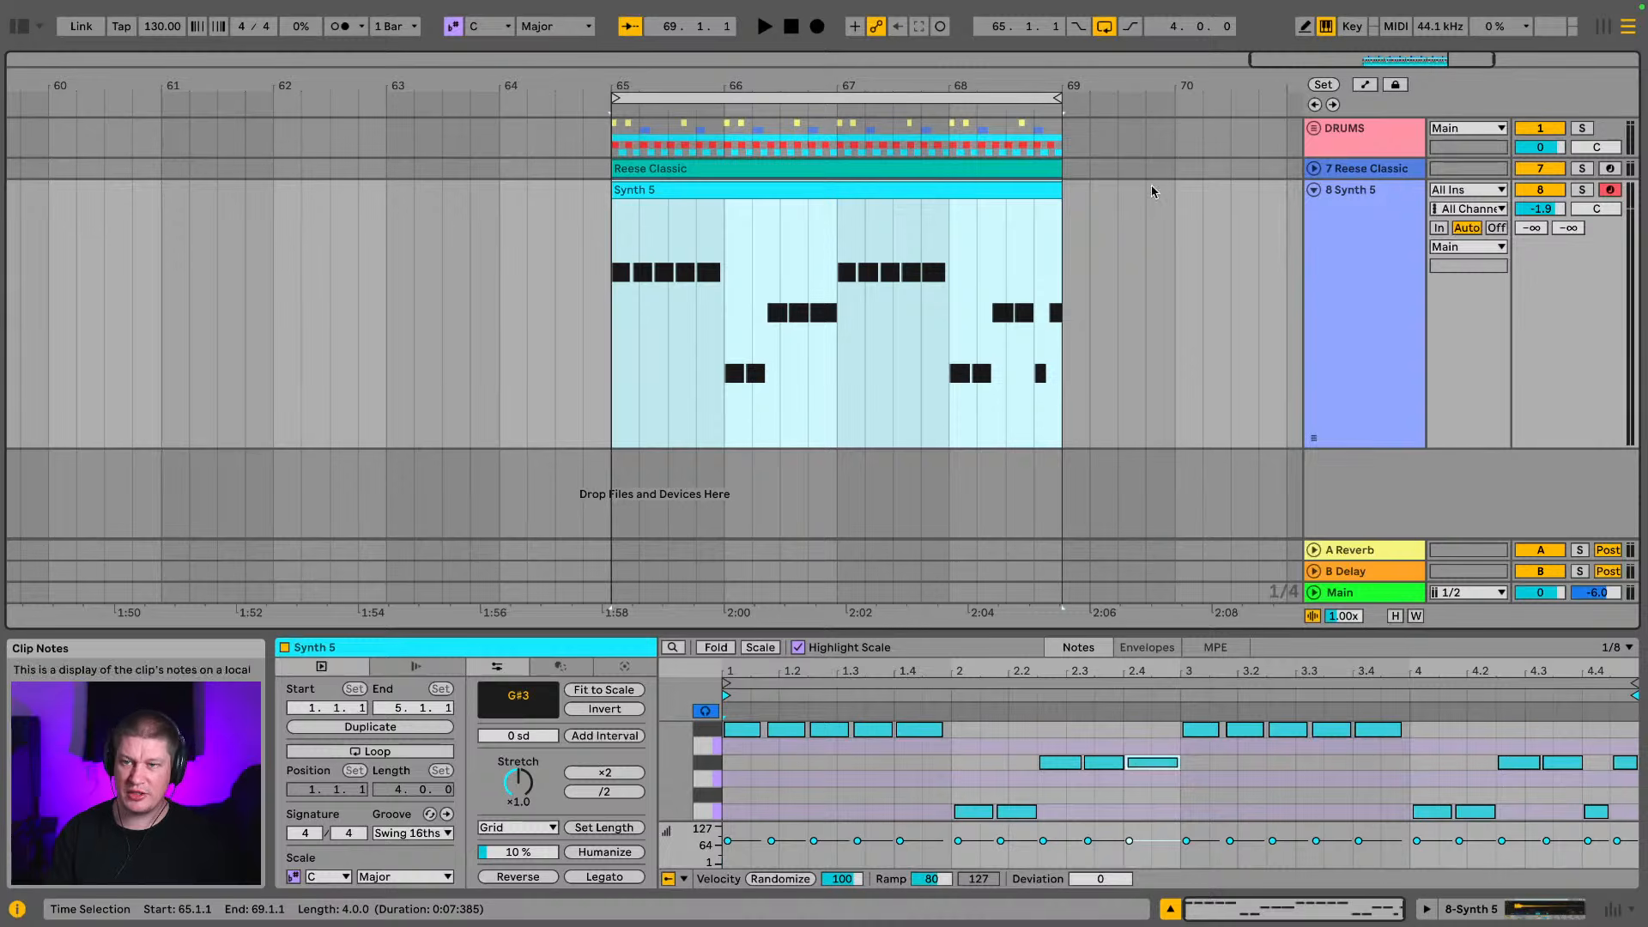
pyautogui.click(1313, 190)
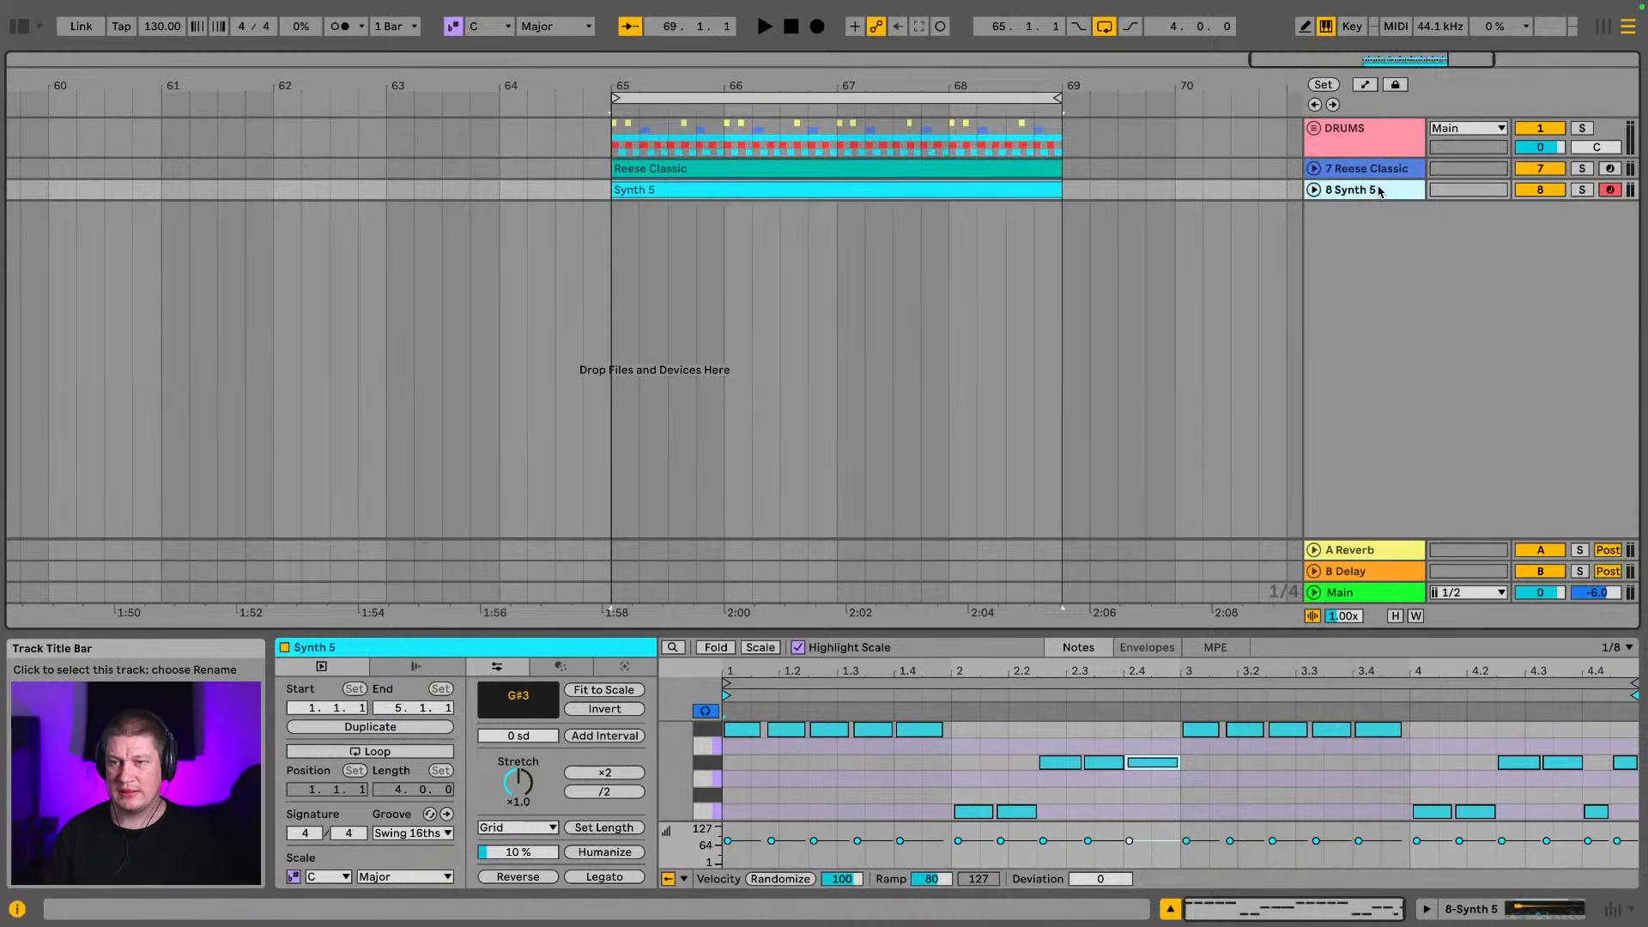
# Replace the Reverb on return track A with a Hybrid Reverb audio effect
pyautogui.press('Tab')
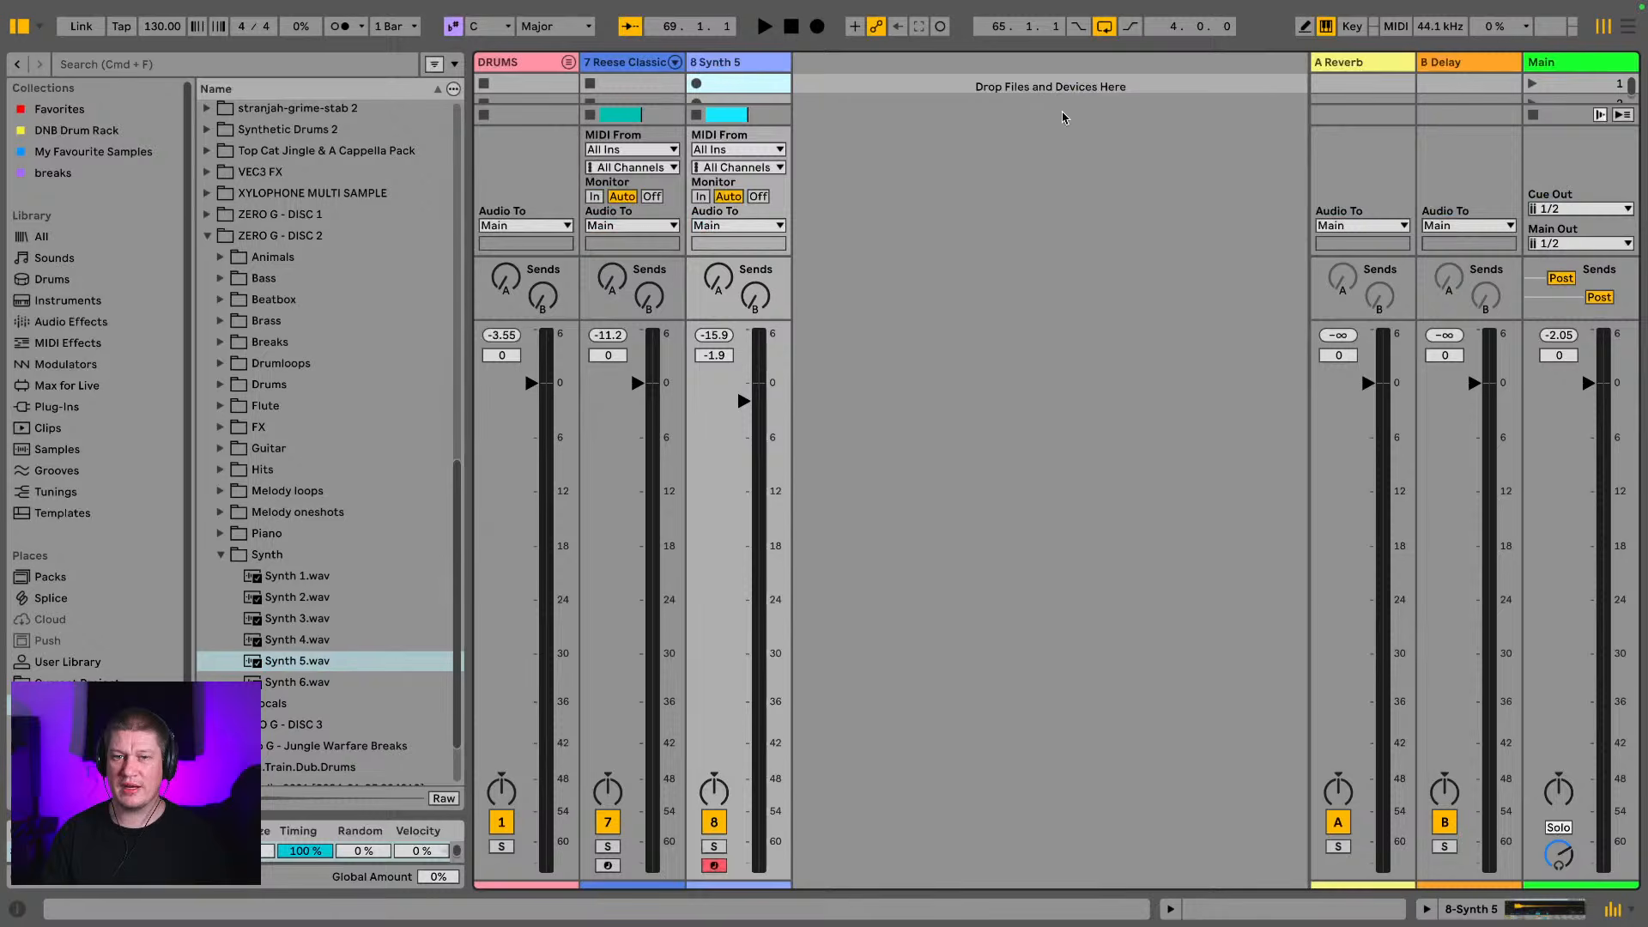
pyautogui.moveTo(727, 315); pyautogui.dragTo(719, 515)
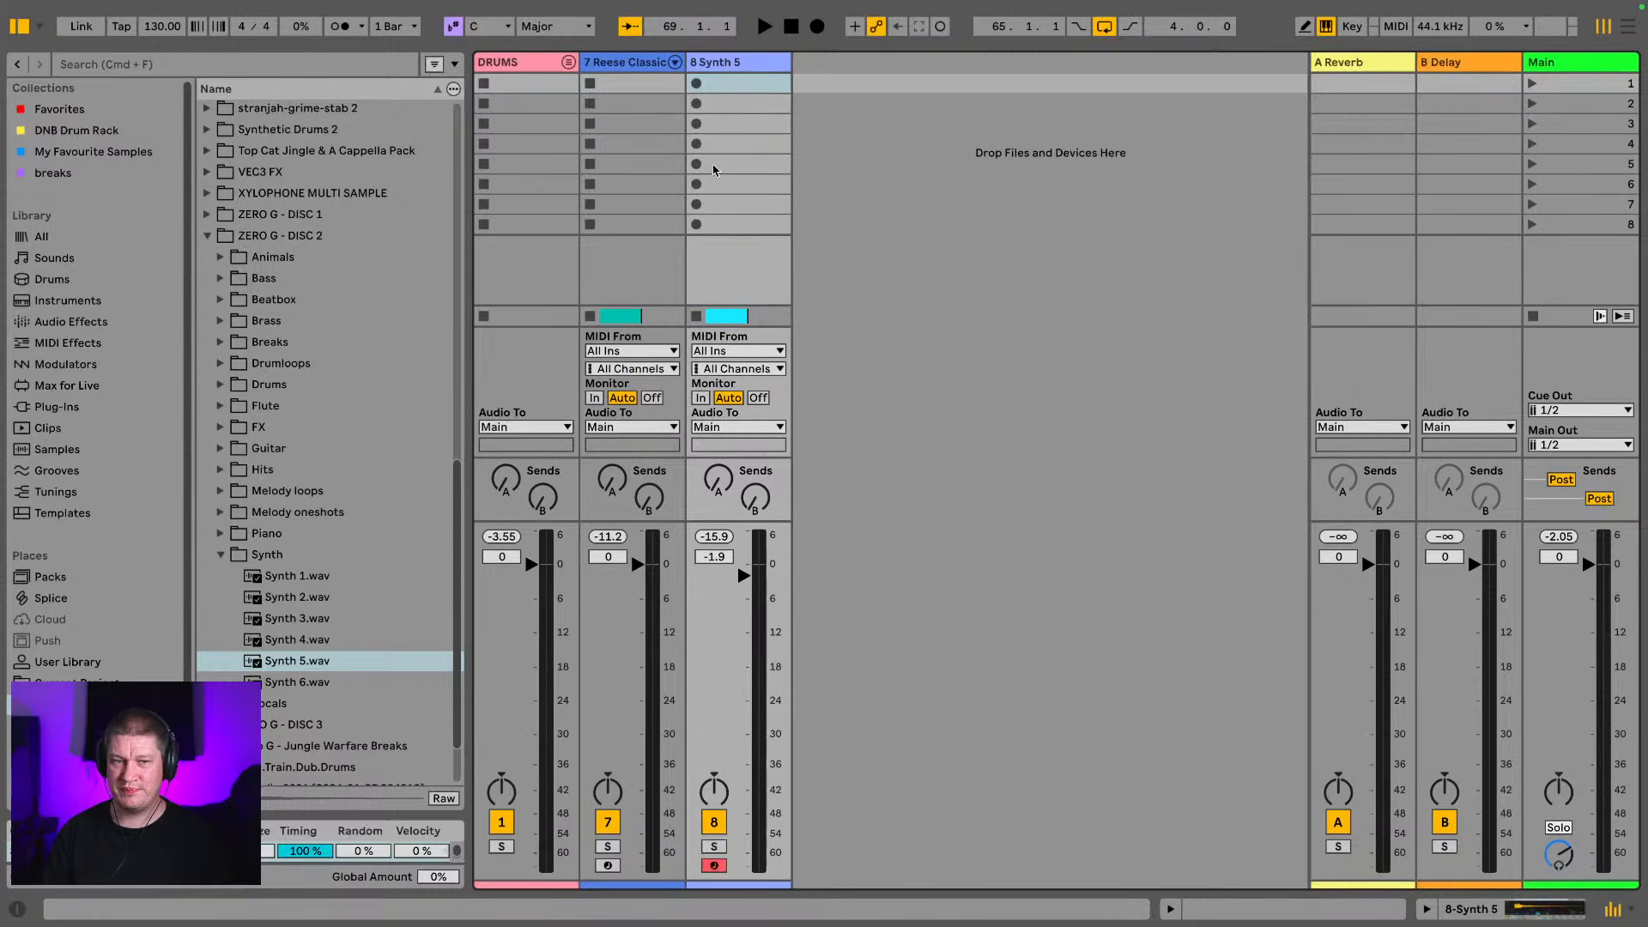
pyautogui.click(207, 238)
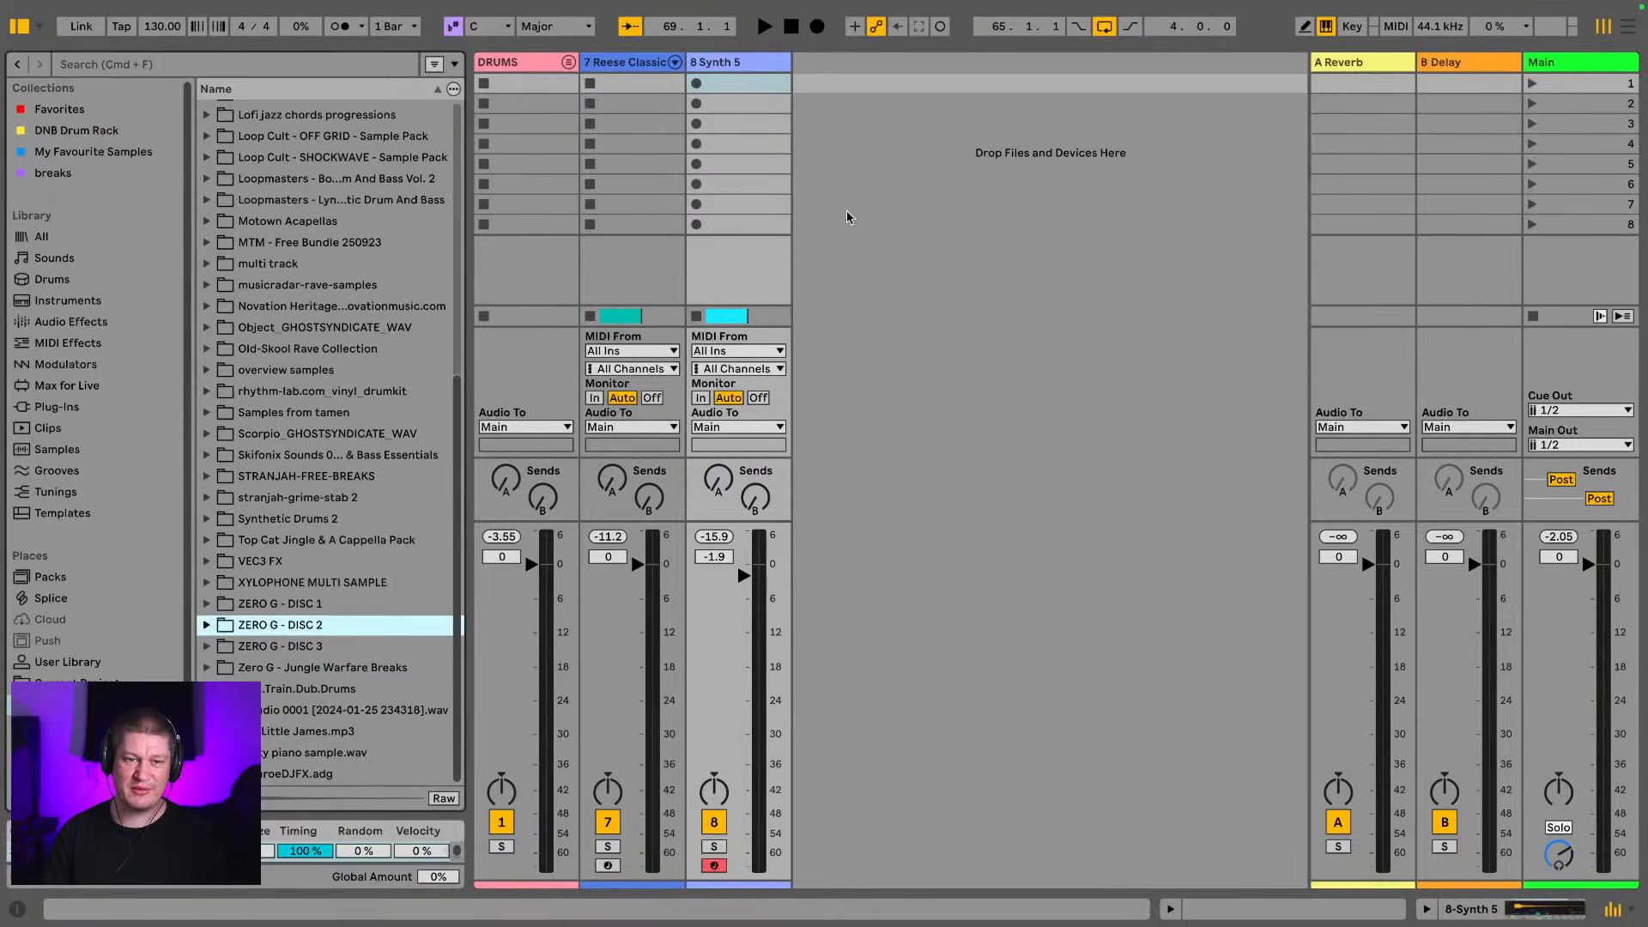
pyautogui.click(1366, 73)
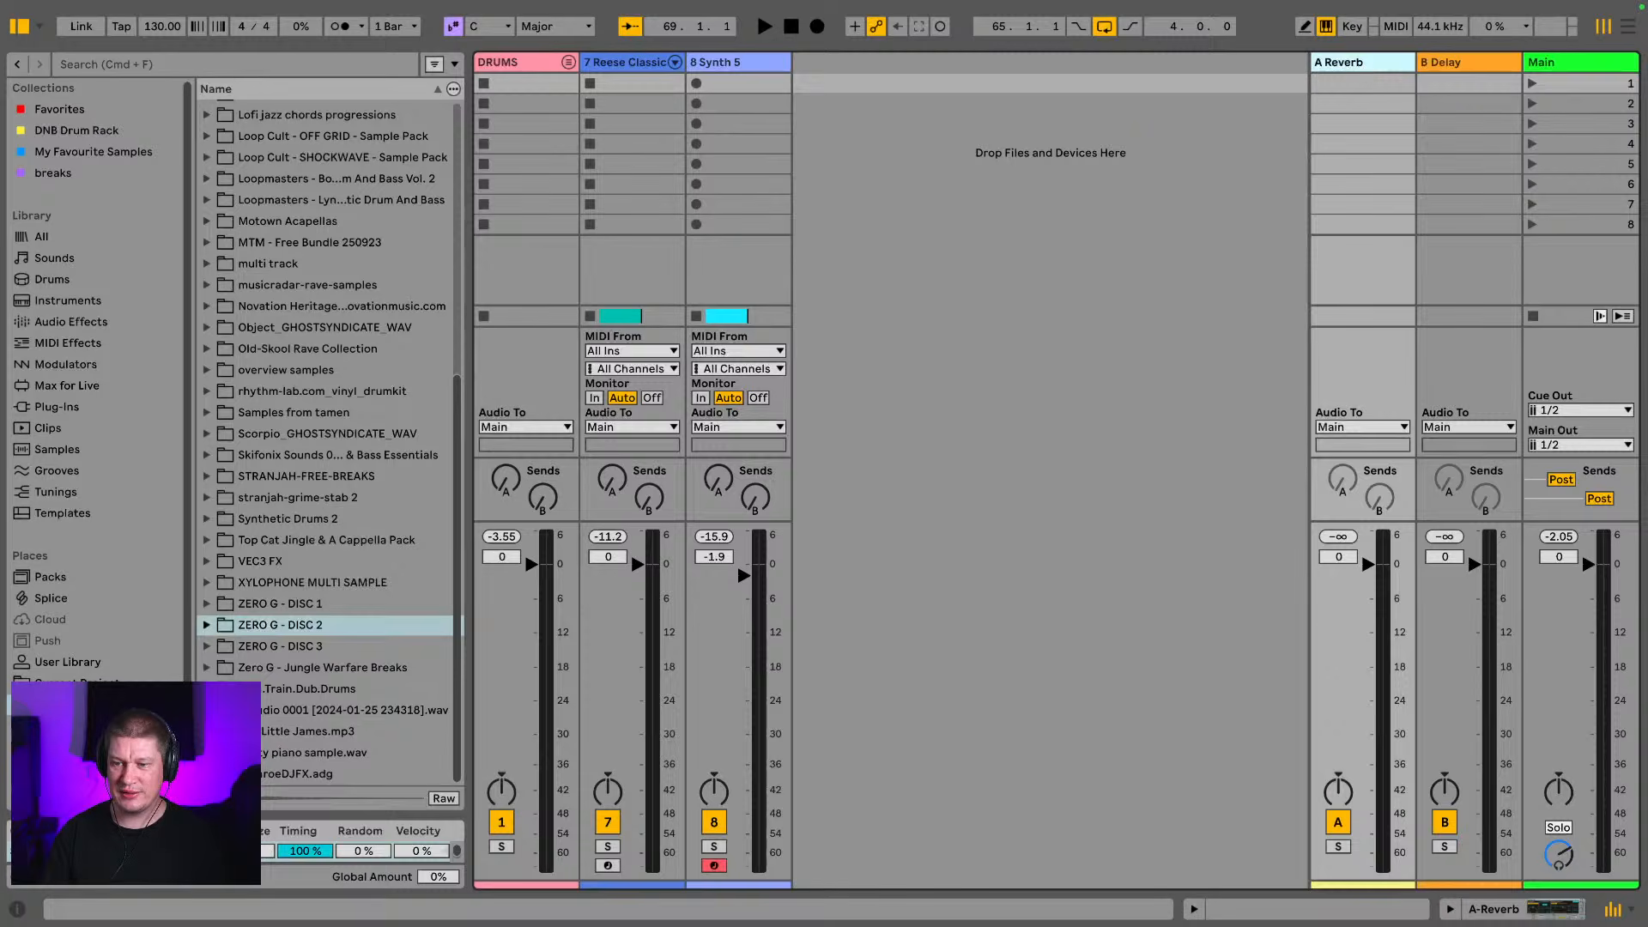
pyautogui.click(1539, 907)
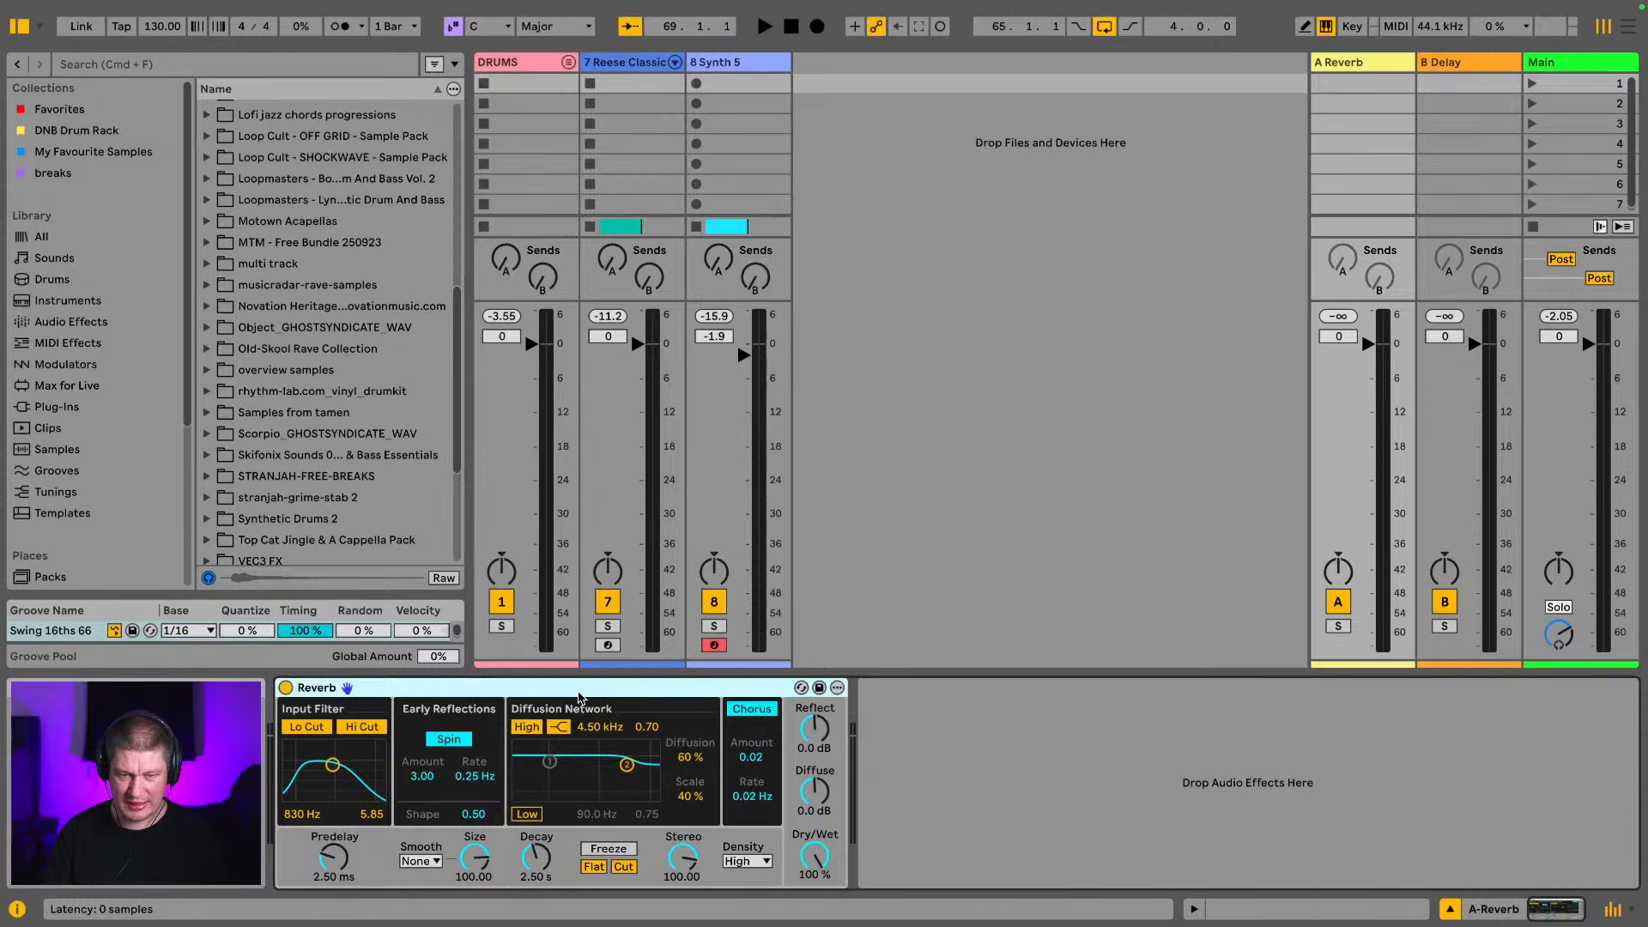
pyautogui.press('Delete')
pyautogui.click(78, 324)
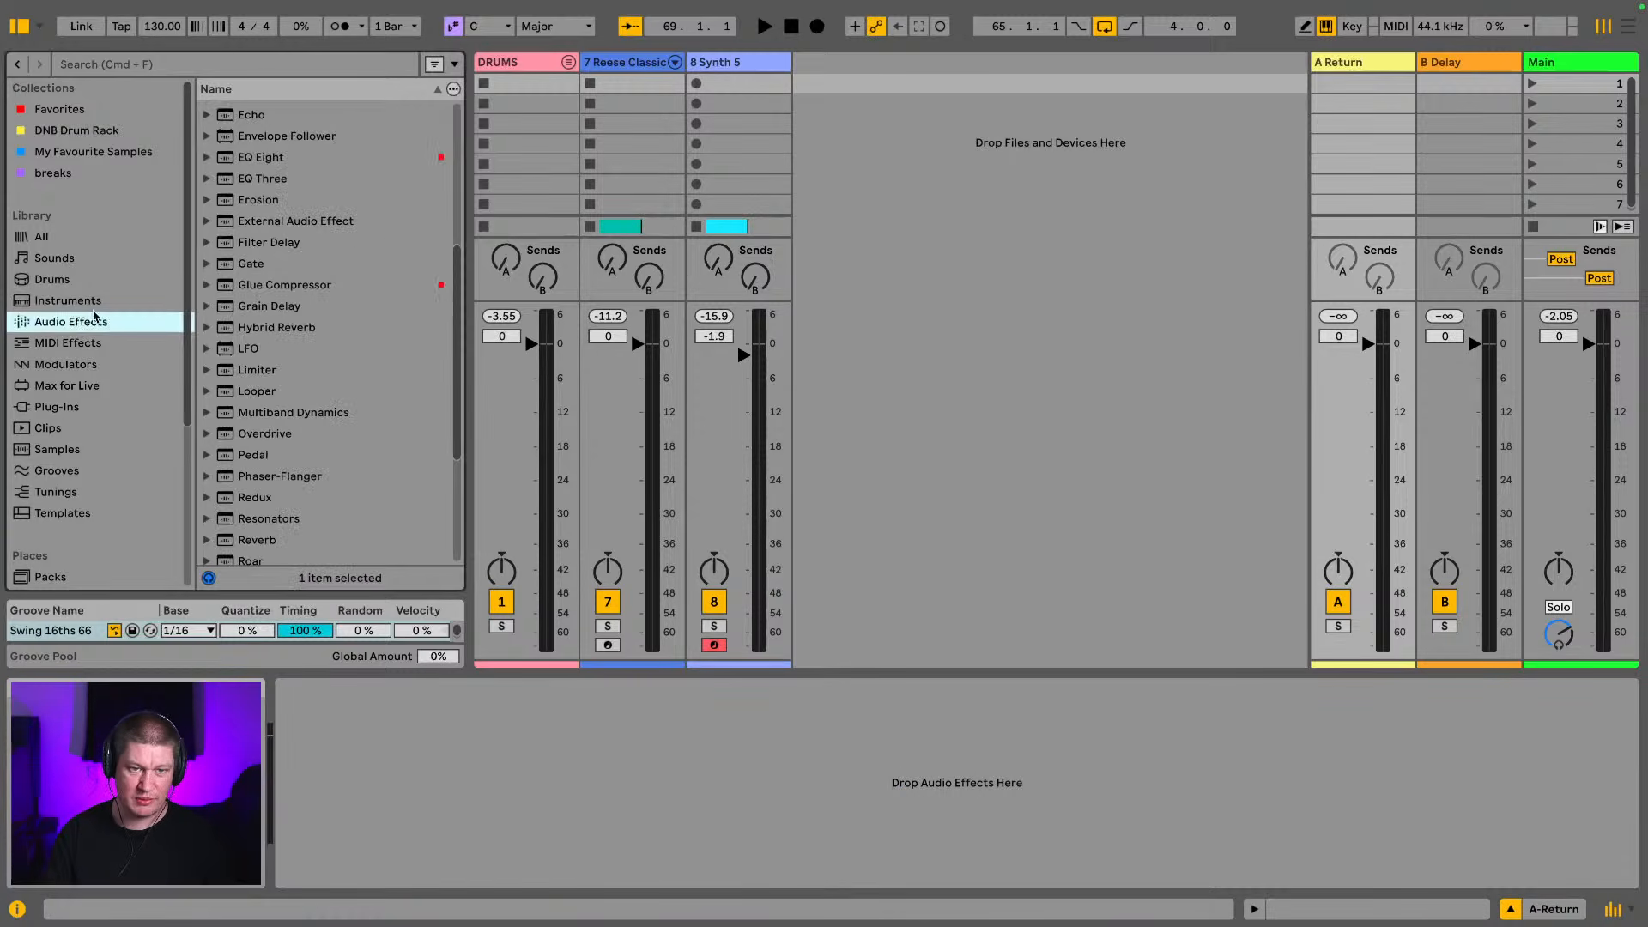
pyautogui.moveTo(278, 337); pyautogui.dragTo(515, 711)
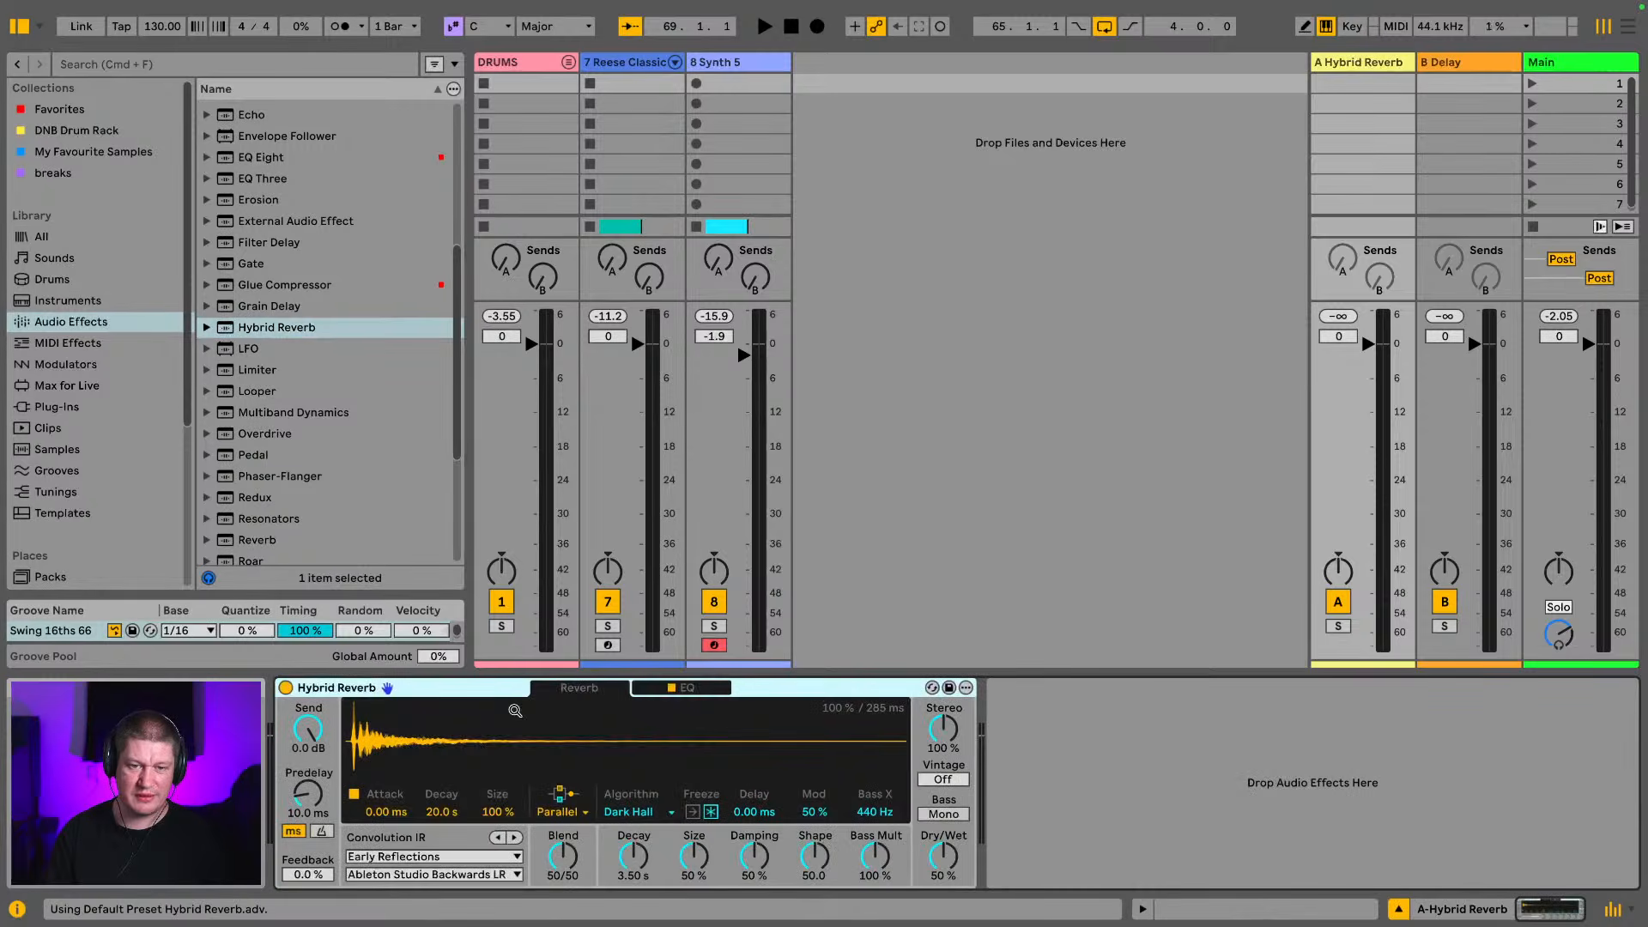
# Set the Hybrid Reverb's convolution response to Long Synth Hall from Halls, with a 2.04 s decay and 100% dry/wet
pyautogui.click(430, 855)
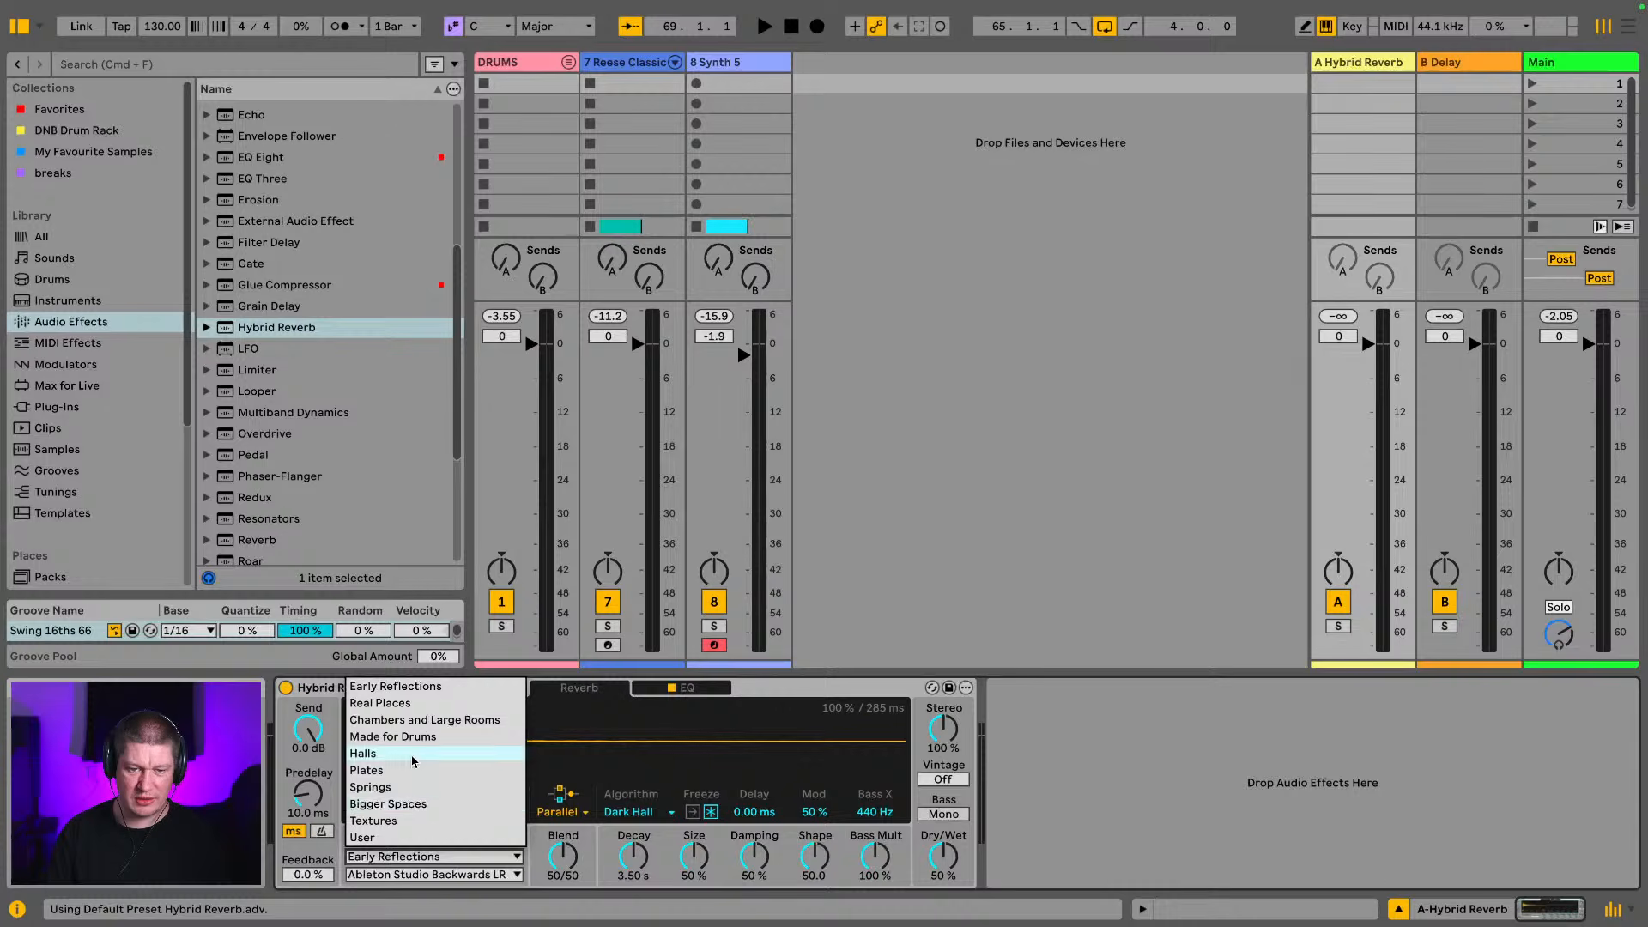
pyautogui.click(414, 759)
pyautogui.click(425, 874)
pyautogui.click(421, 756)
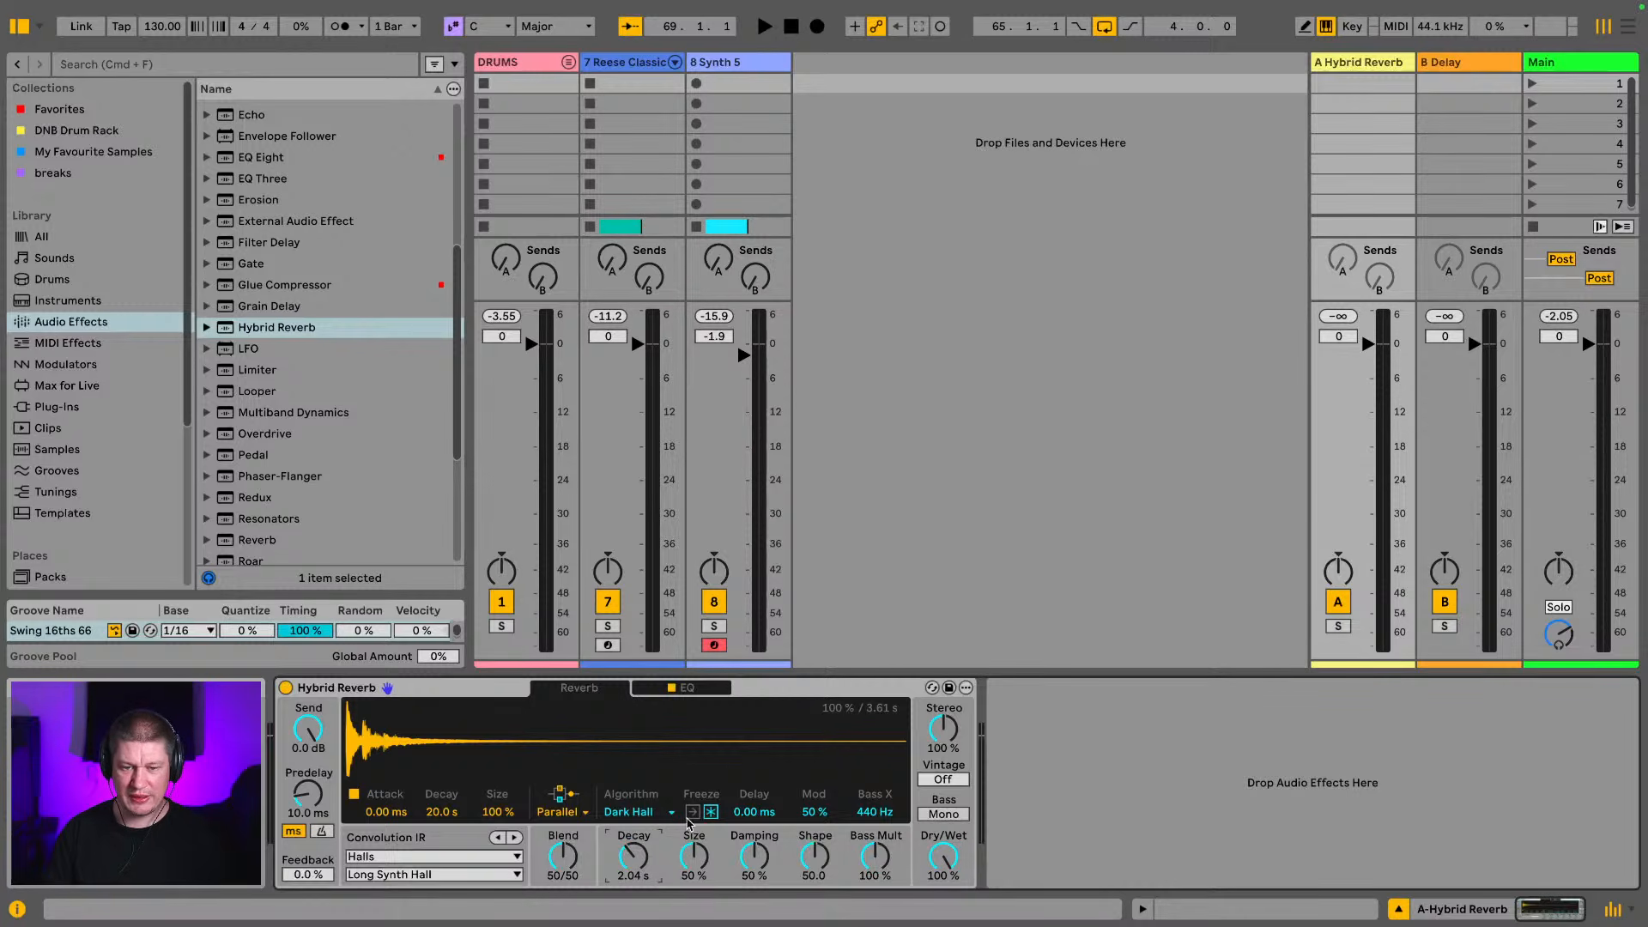
# Set the Hybrid Reverb EQ's low cut to 678 Hz with a 6 dB slope, and play the loop
pyautogui.click(687, 688)
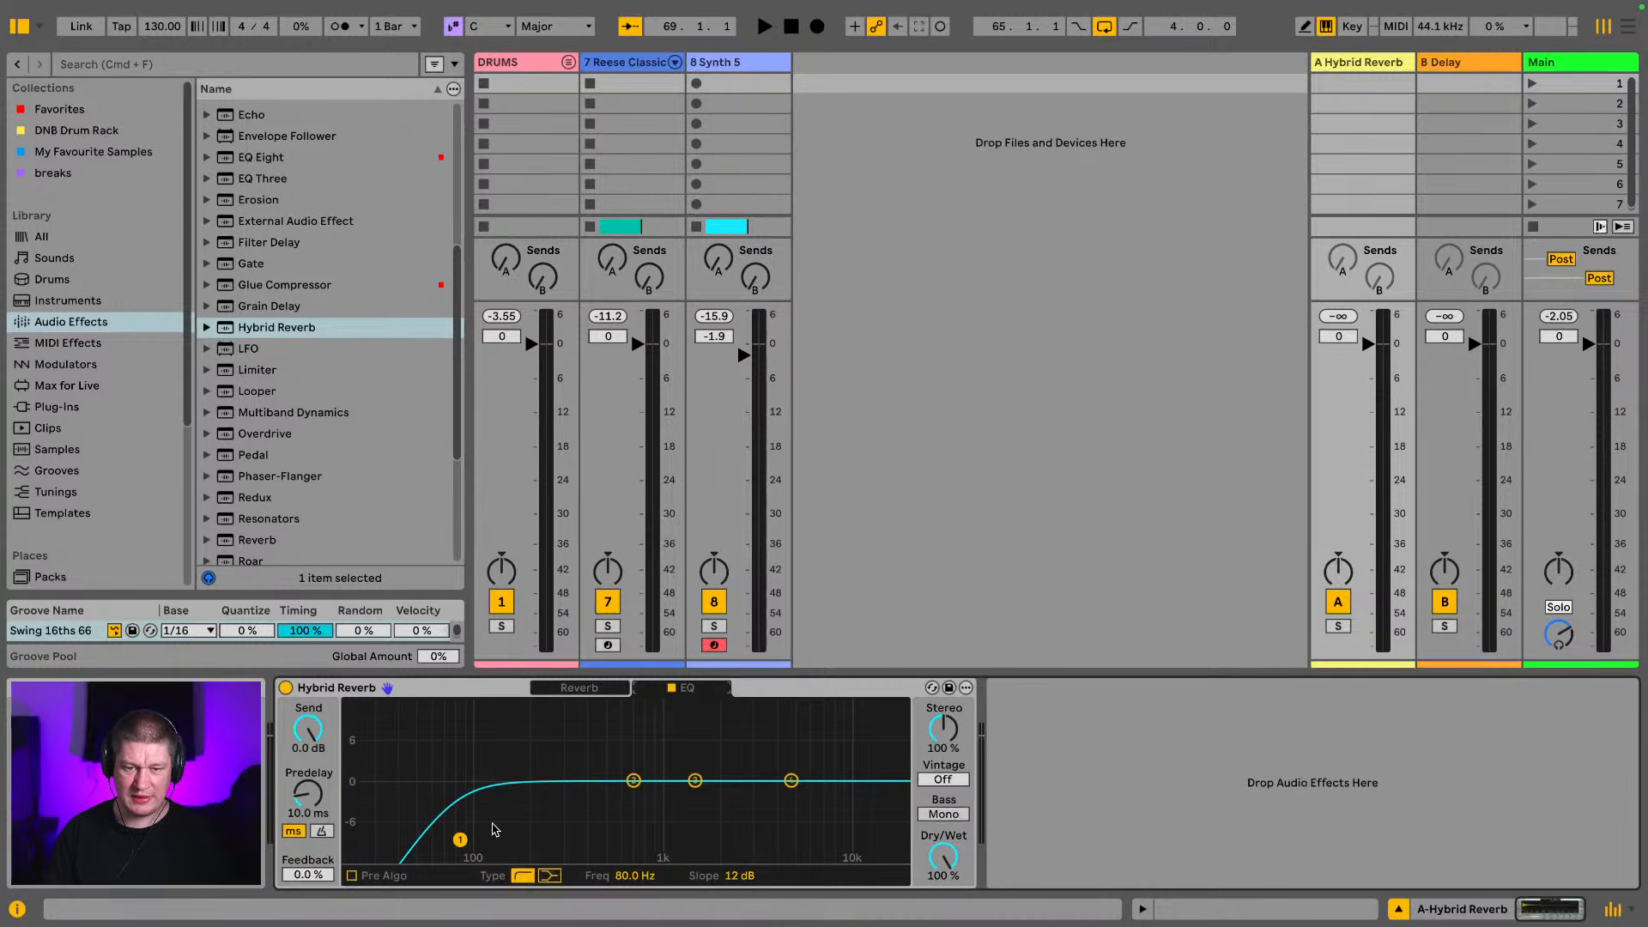
pyautogui.moveTo(461, 840); pyautogui.dragTo(618, 856)
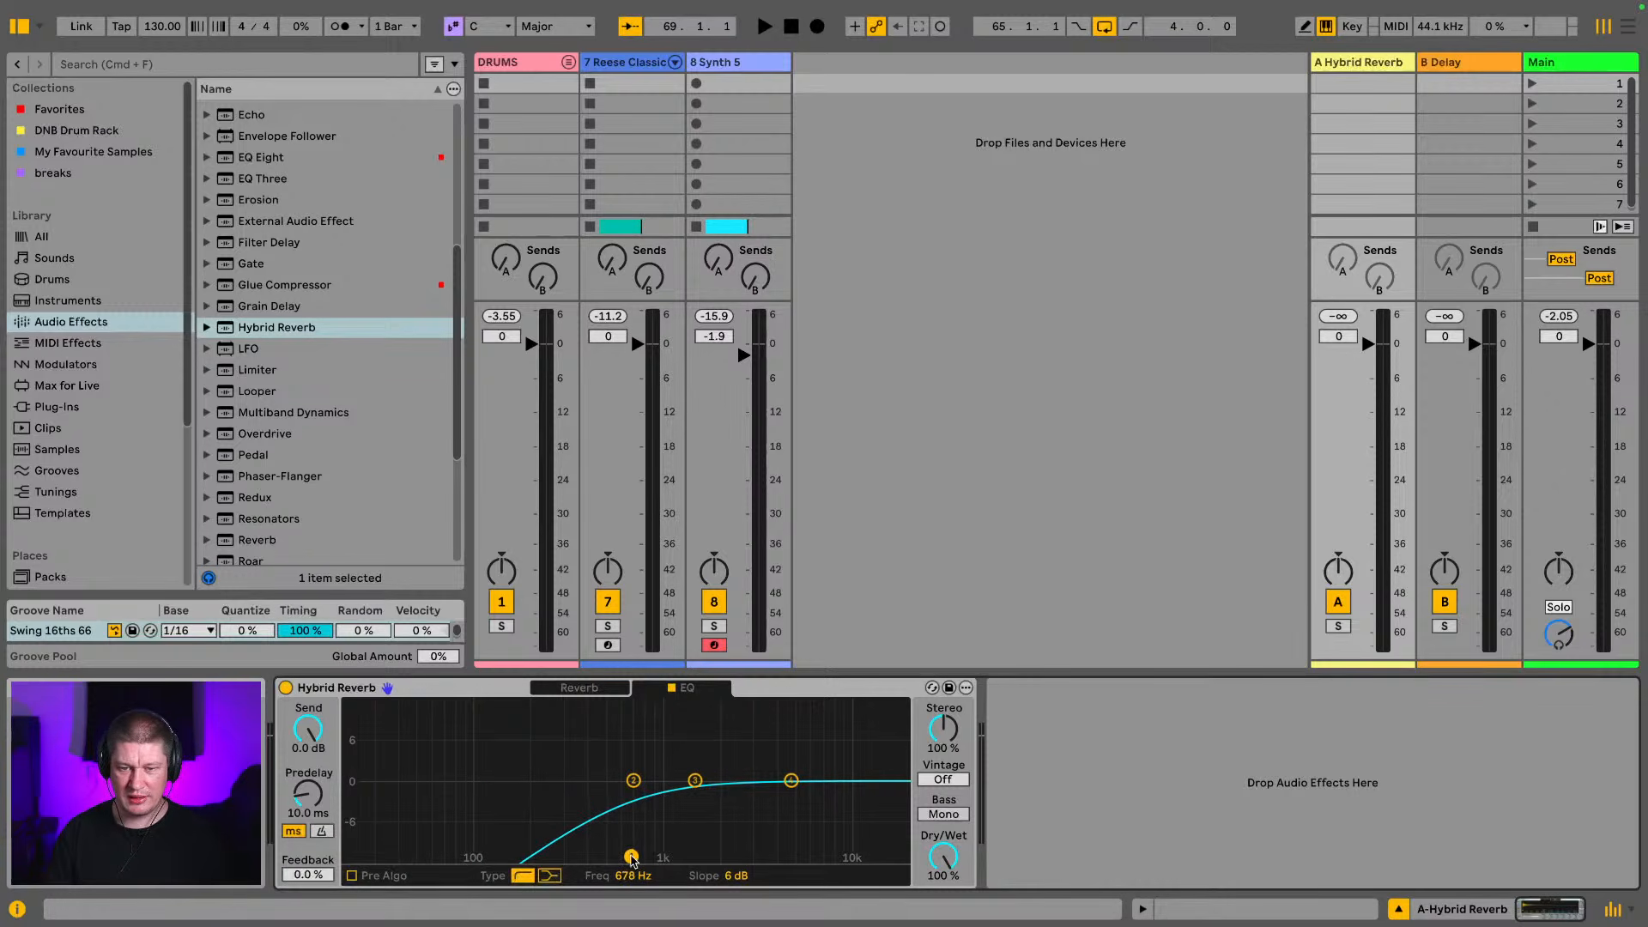
pyautogui.press('space')
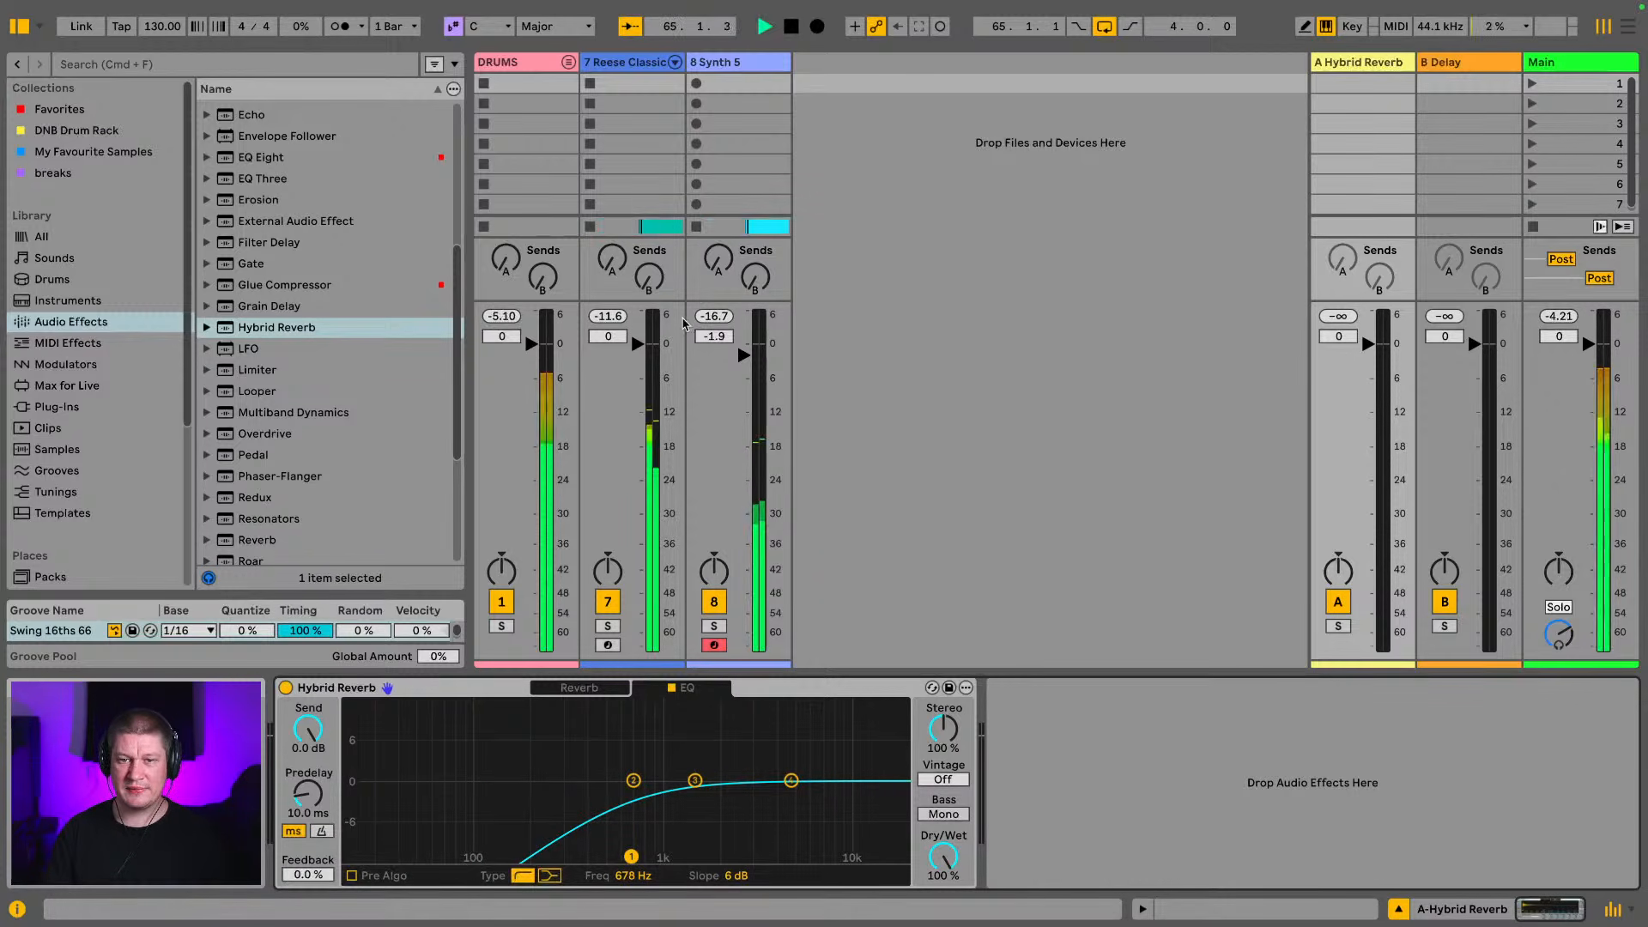
# Solo Synth 5, set its volume to -4.3 dB and its return A send to 0.0 dB, and audition it with the Reese
pyautogui.moveTo(743, 354); pyautogui.dragTo(743, 359)
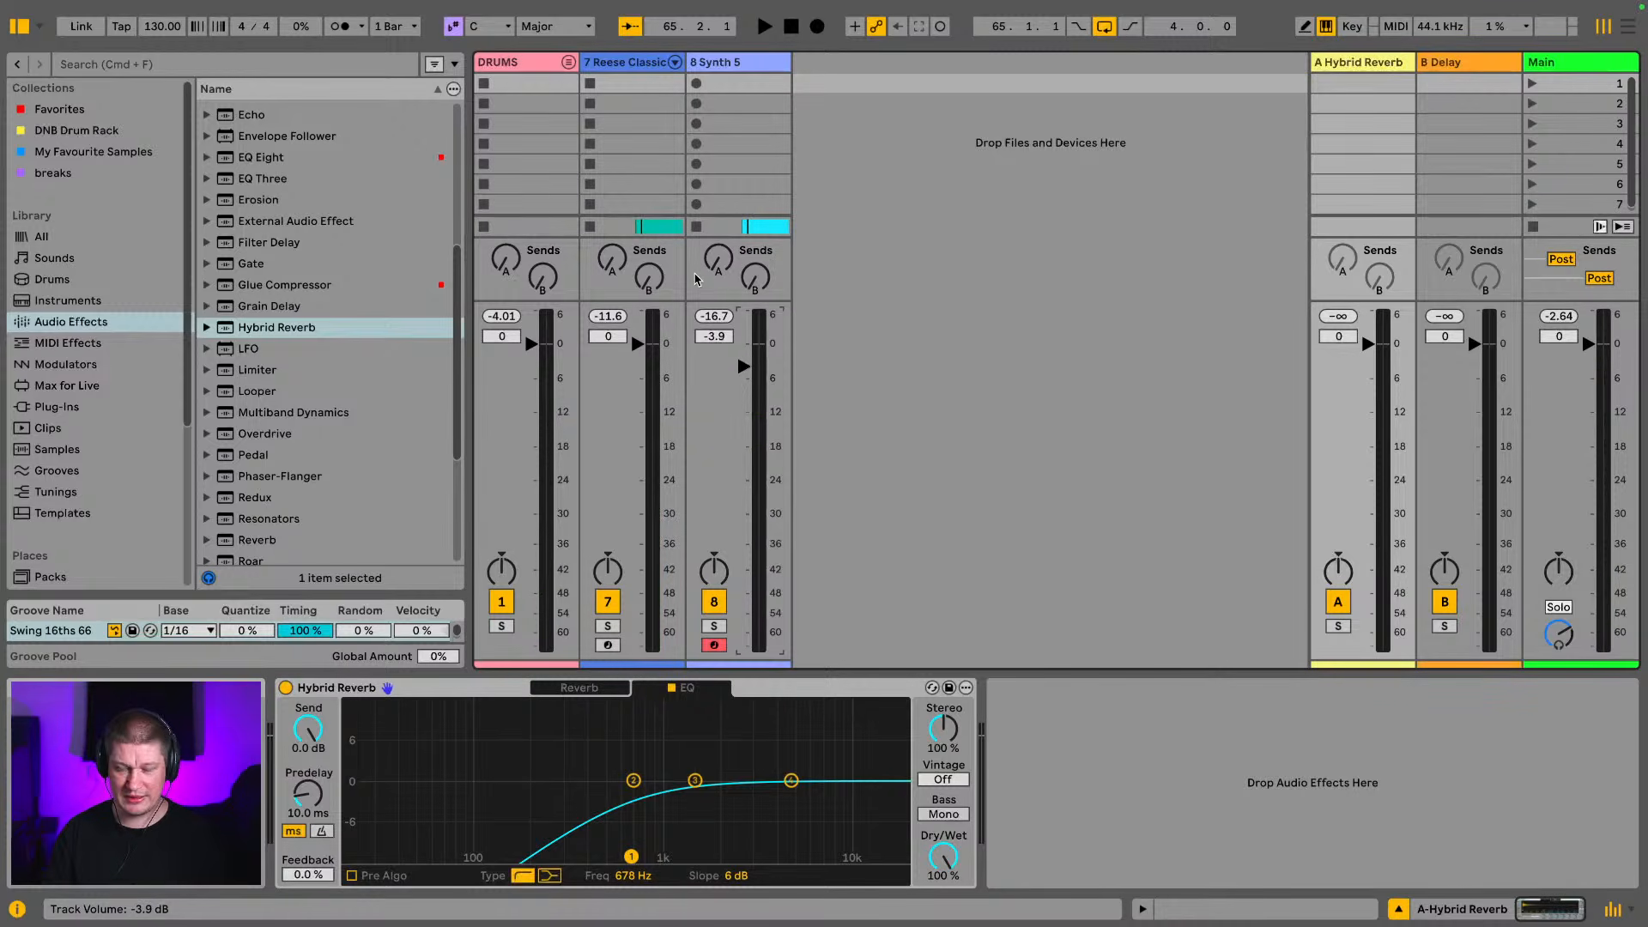
pyautogui.click(713, 626)
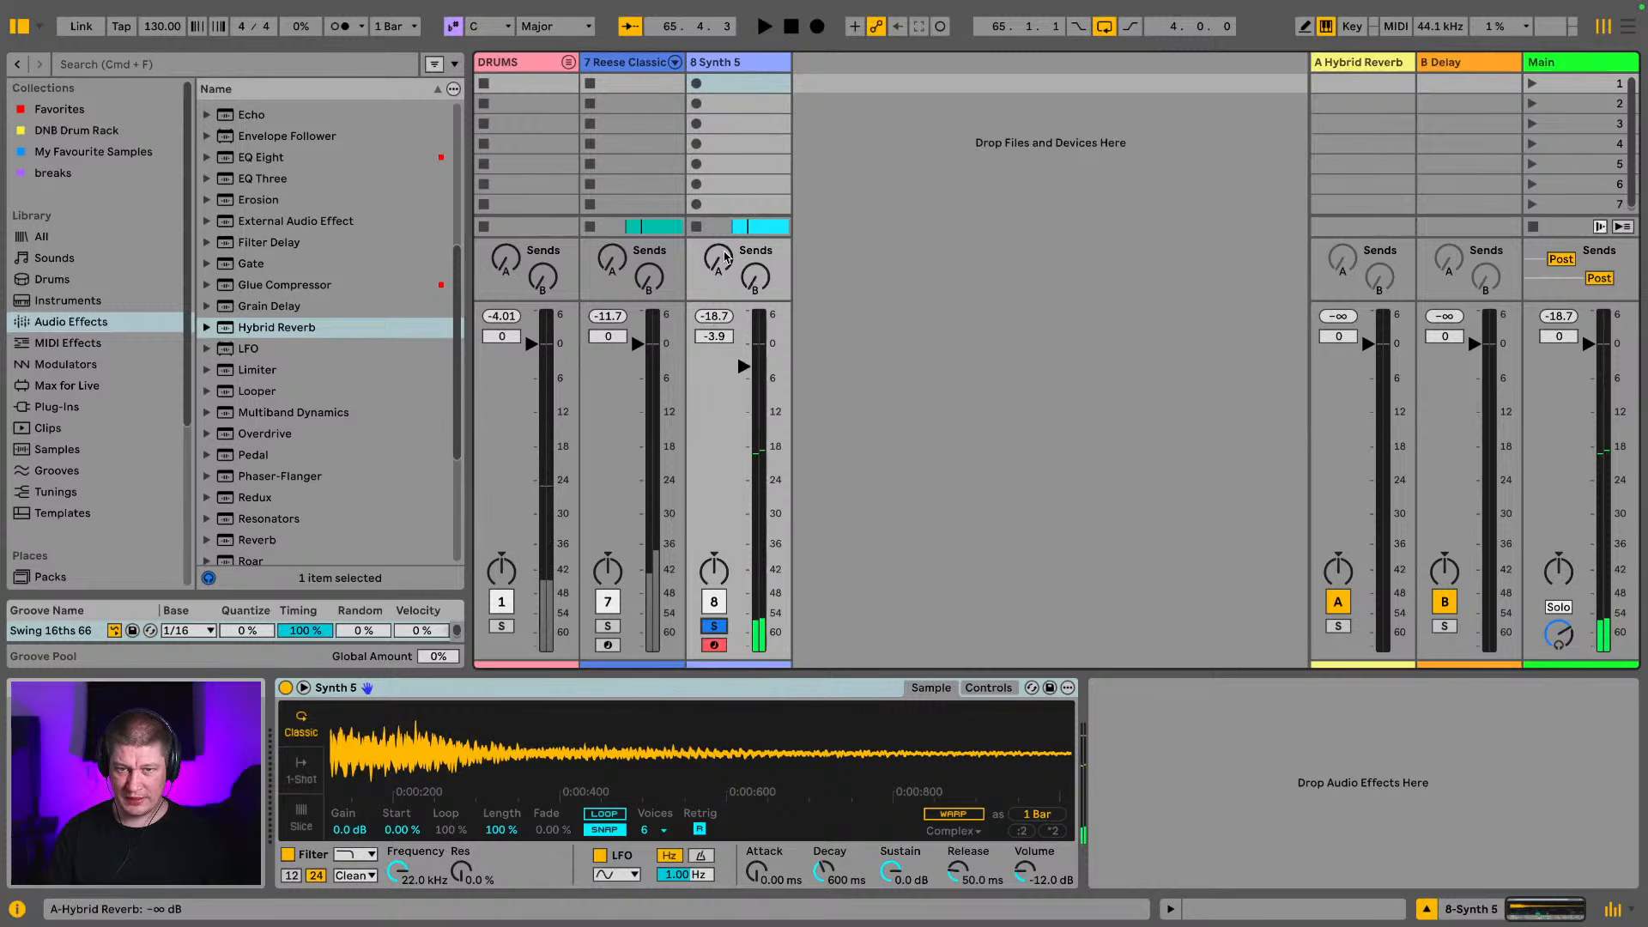
pyautogui.press('space')
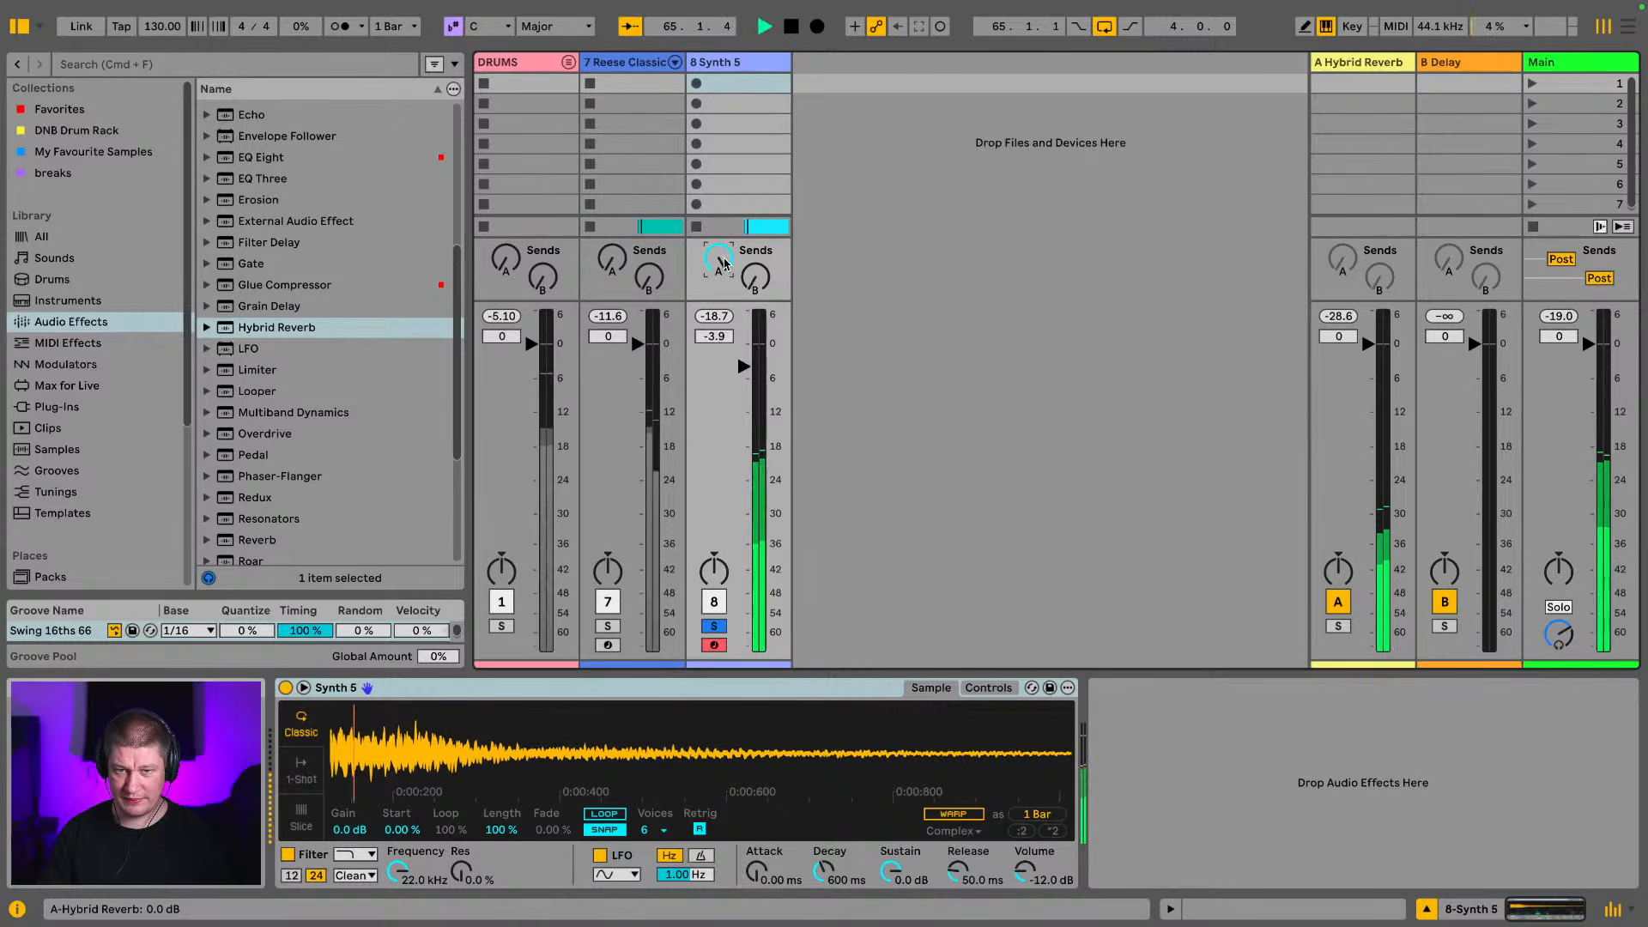
pyautogui.moveTo(744, 368); pyautogui.dragTo(744, 370)
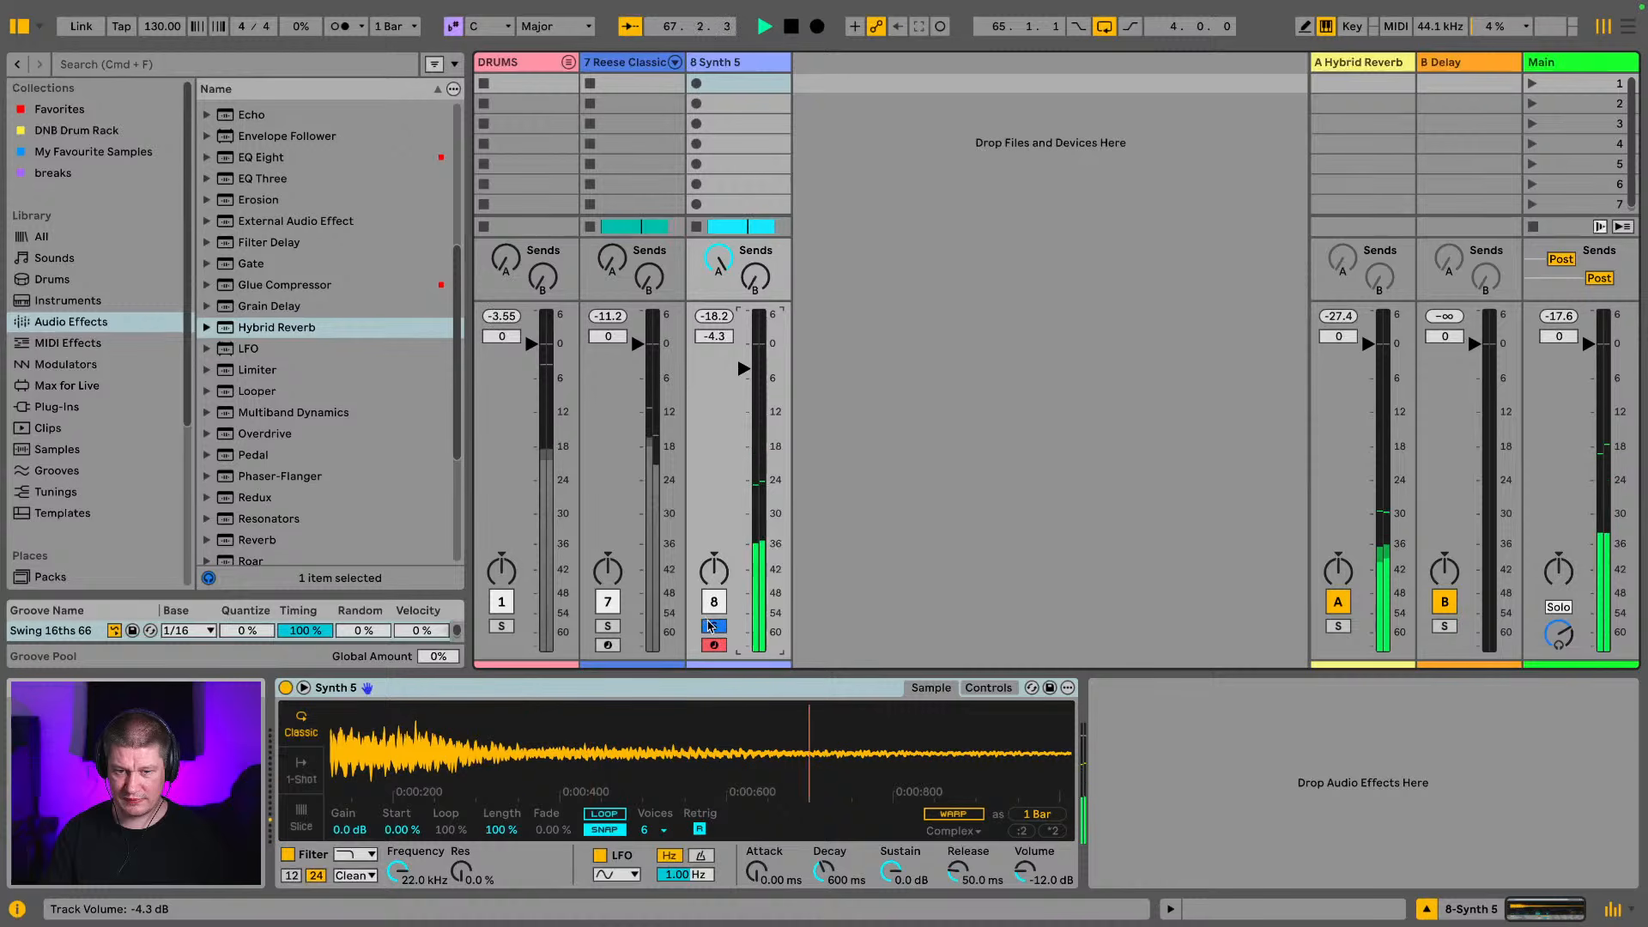
pyautogui.click(608, 625)
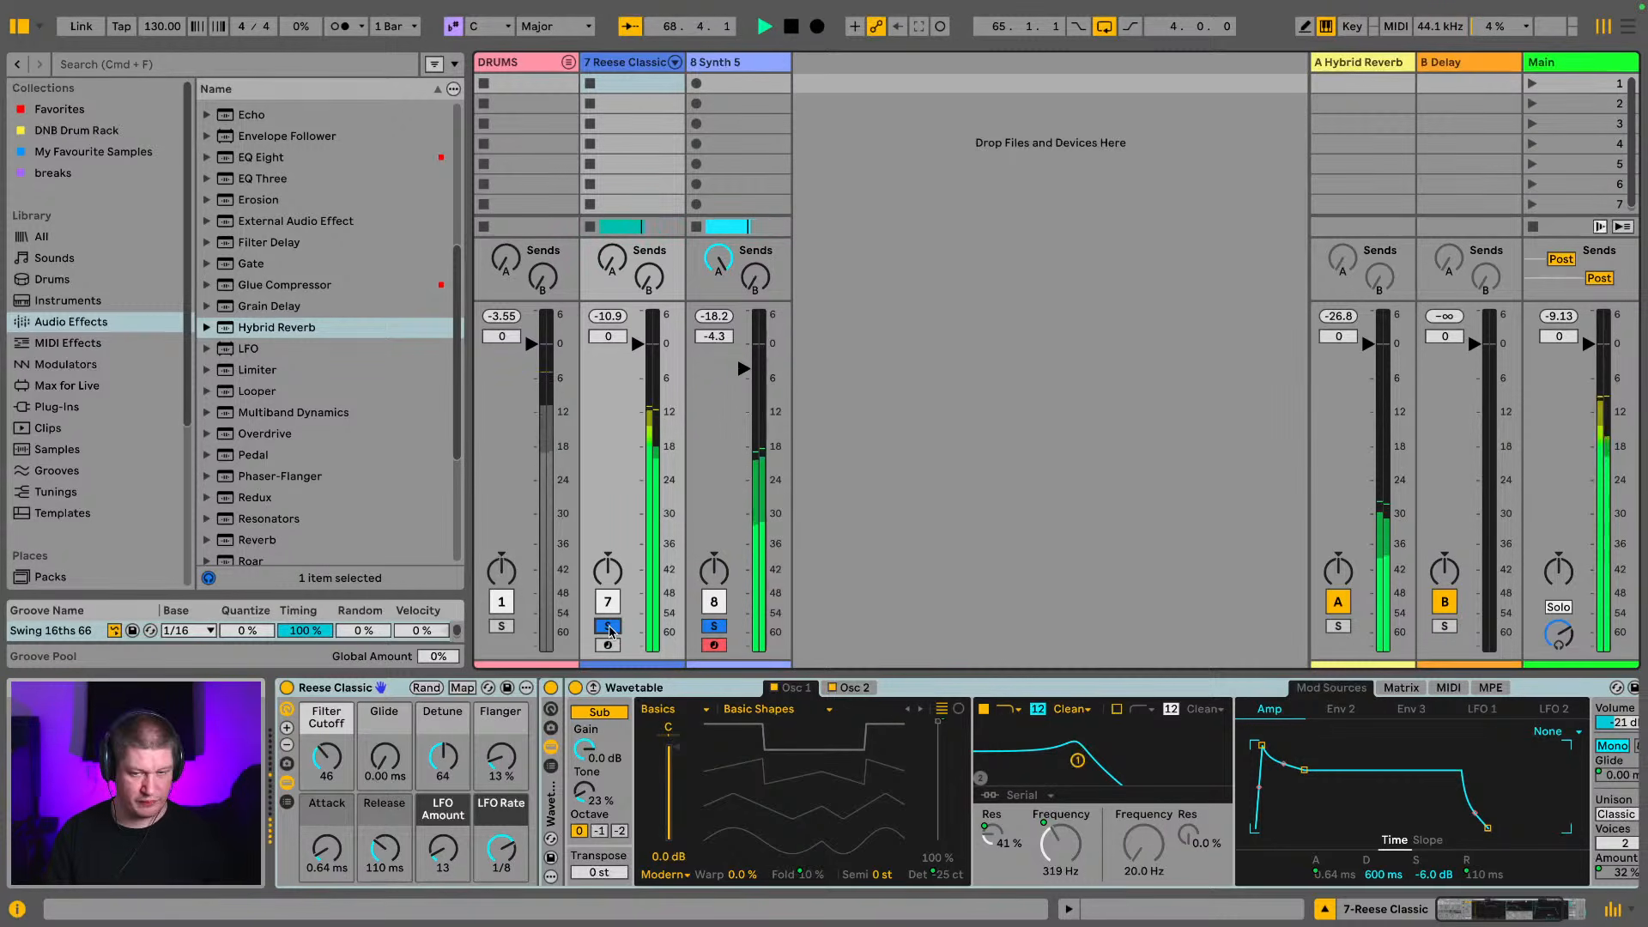
pyautogui.click(609, 627)
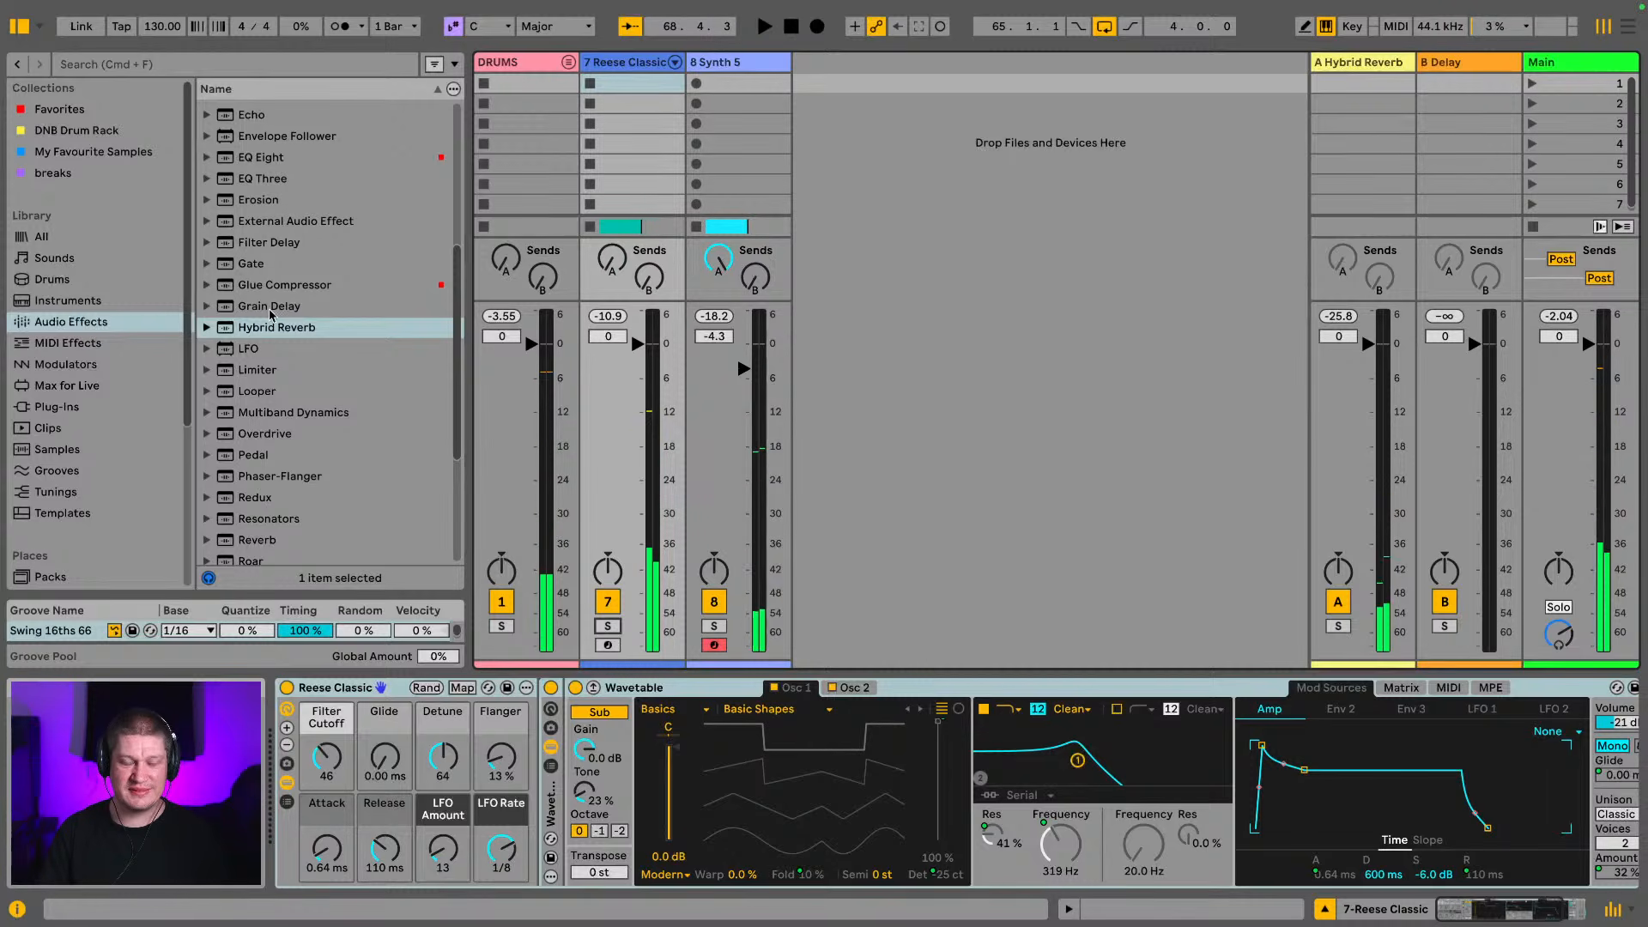
# Search the instruments for "pacific" and load Chord Pacific Pad onto a new track
pyautogui.scroll(1, 316, 165)
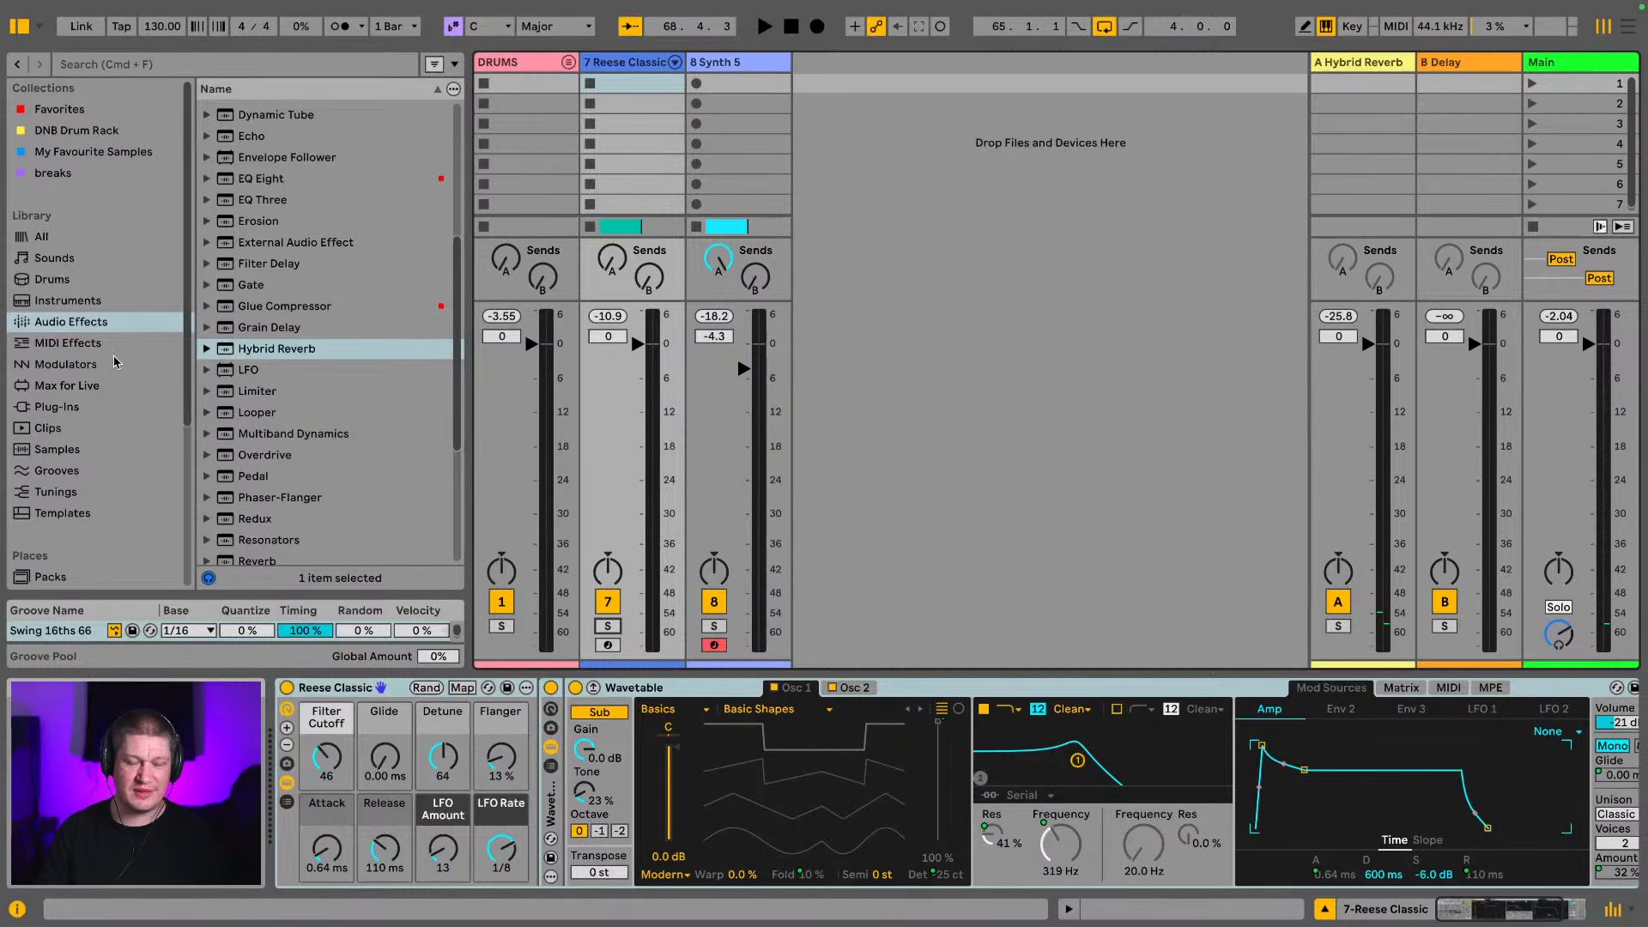
pyautogui.scroll(-1, 116, 362)
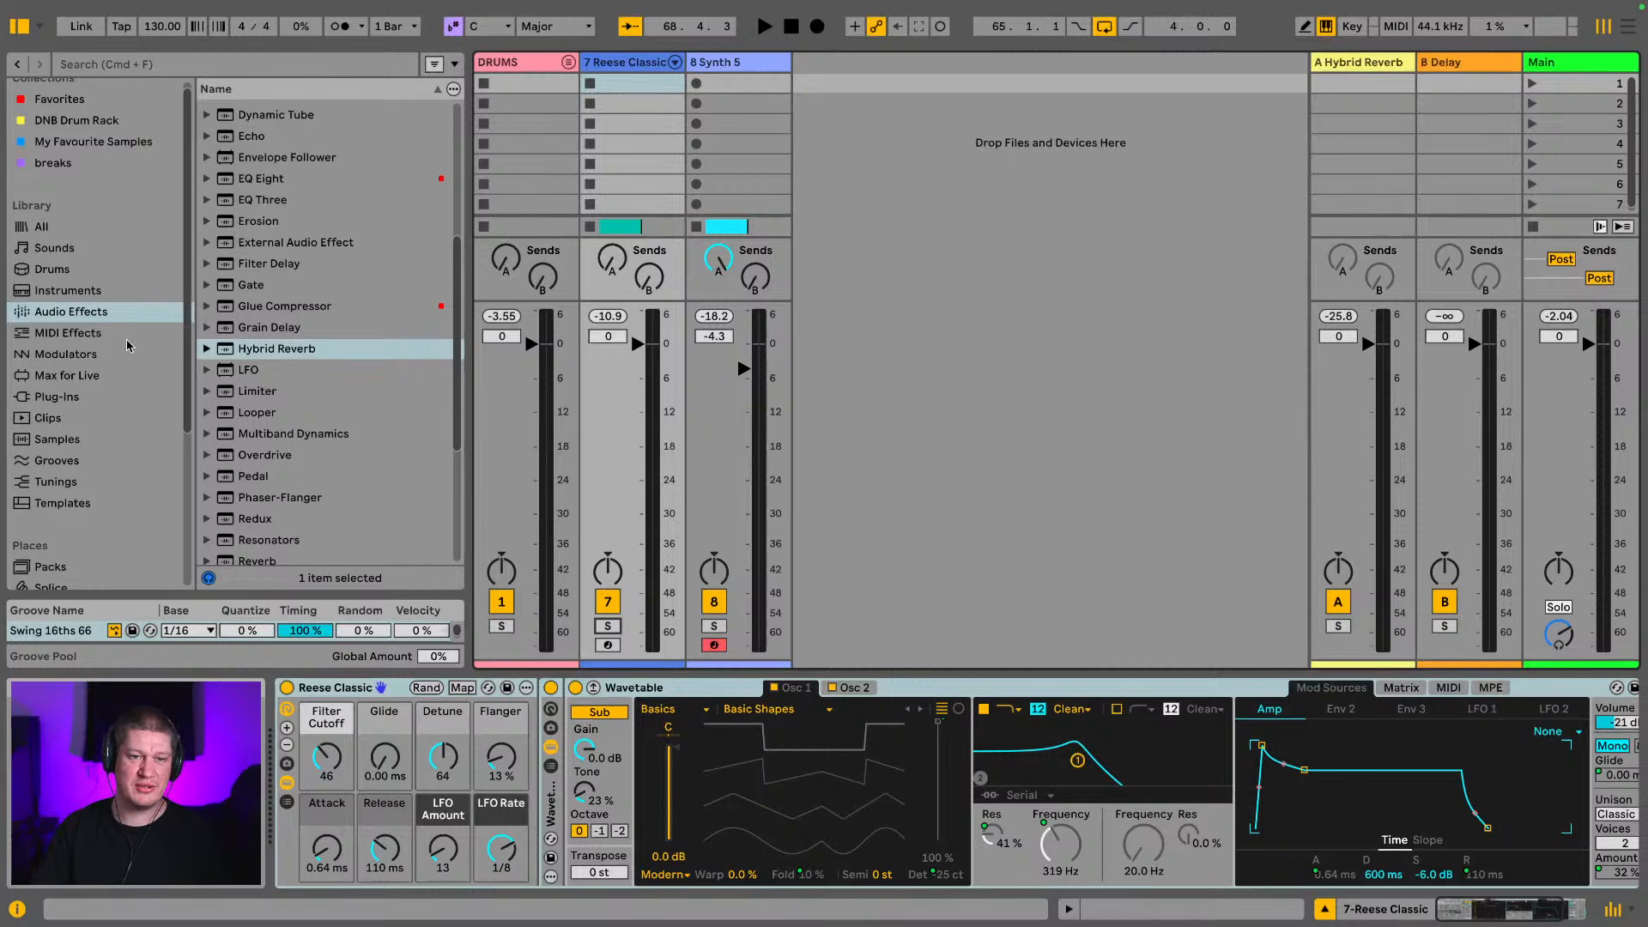
pyautogui.click(306, 72)
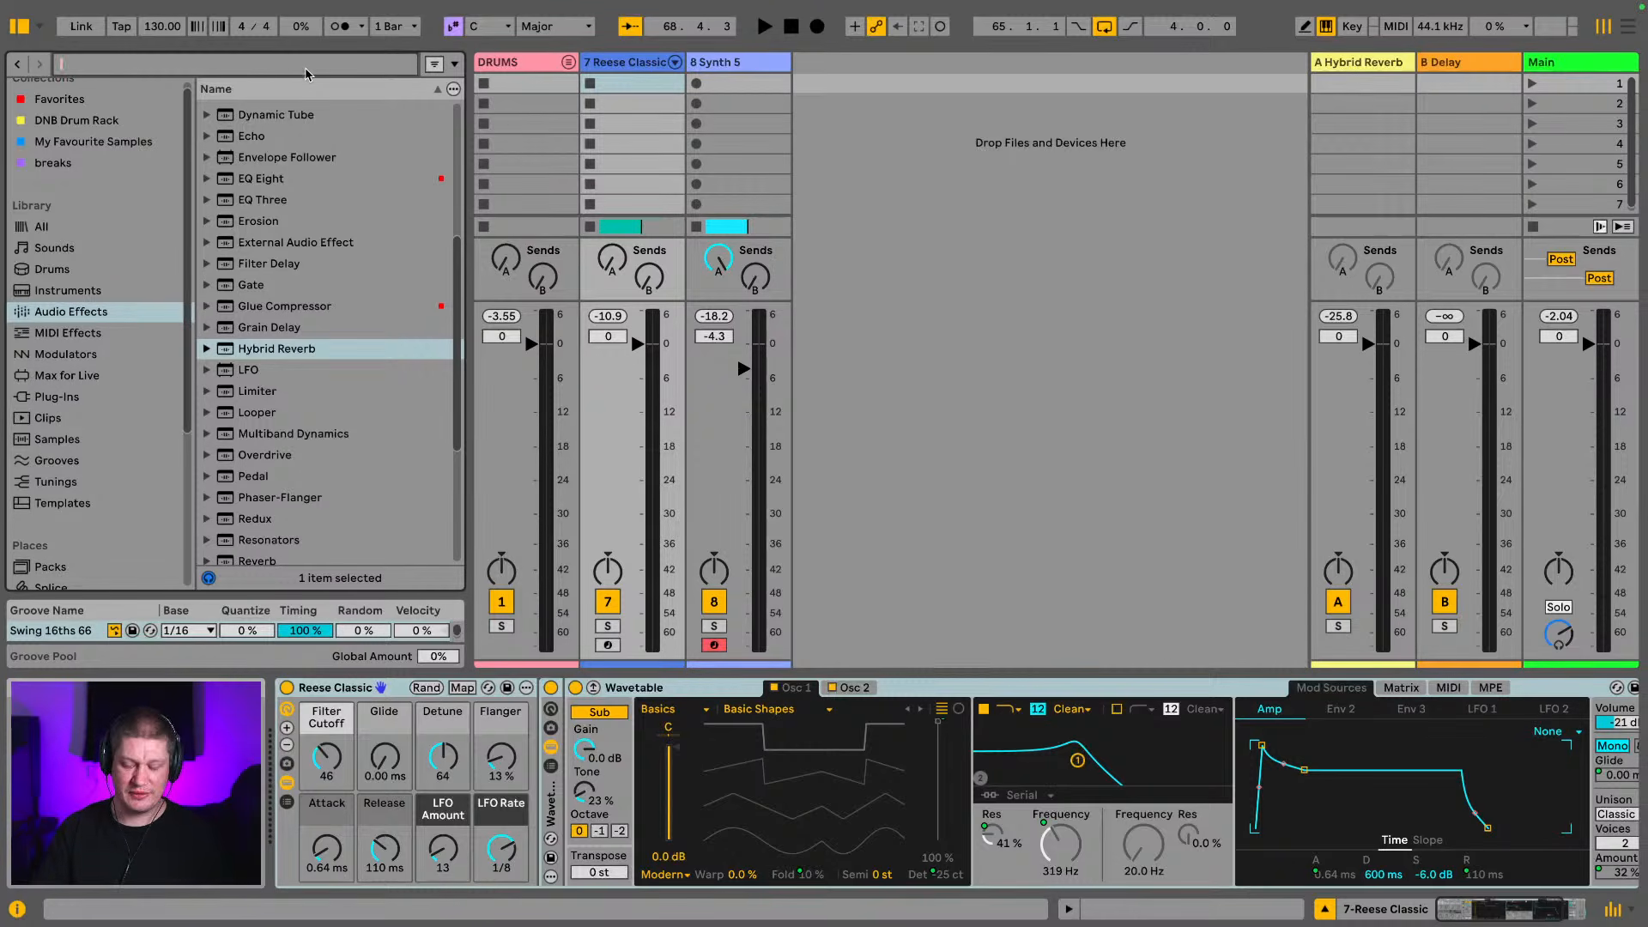
pyautogui.write('pacific')
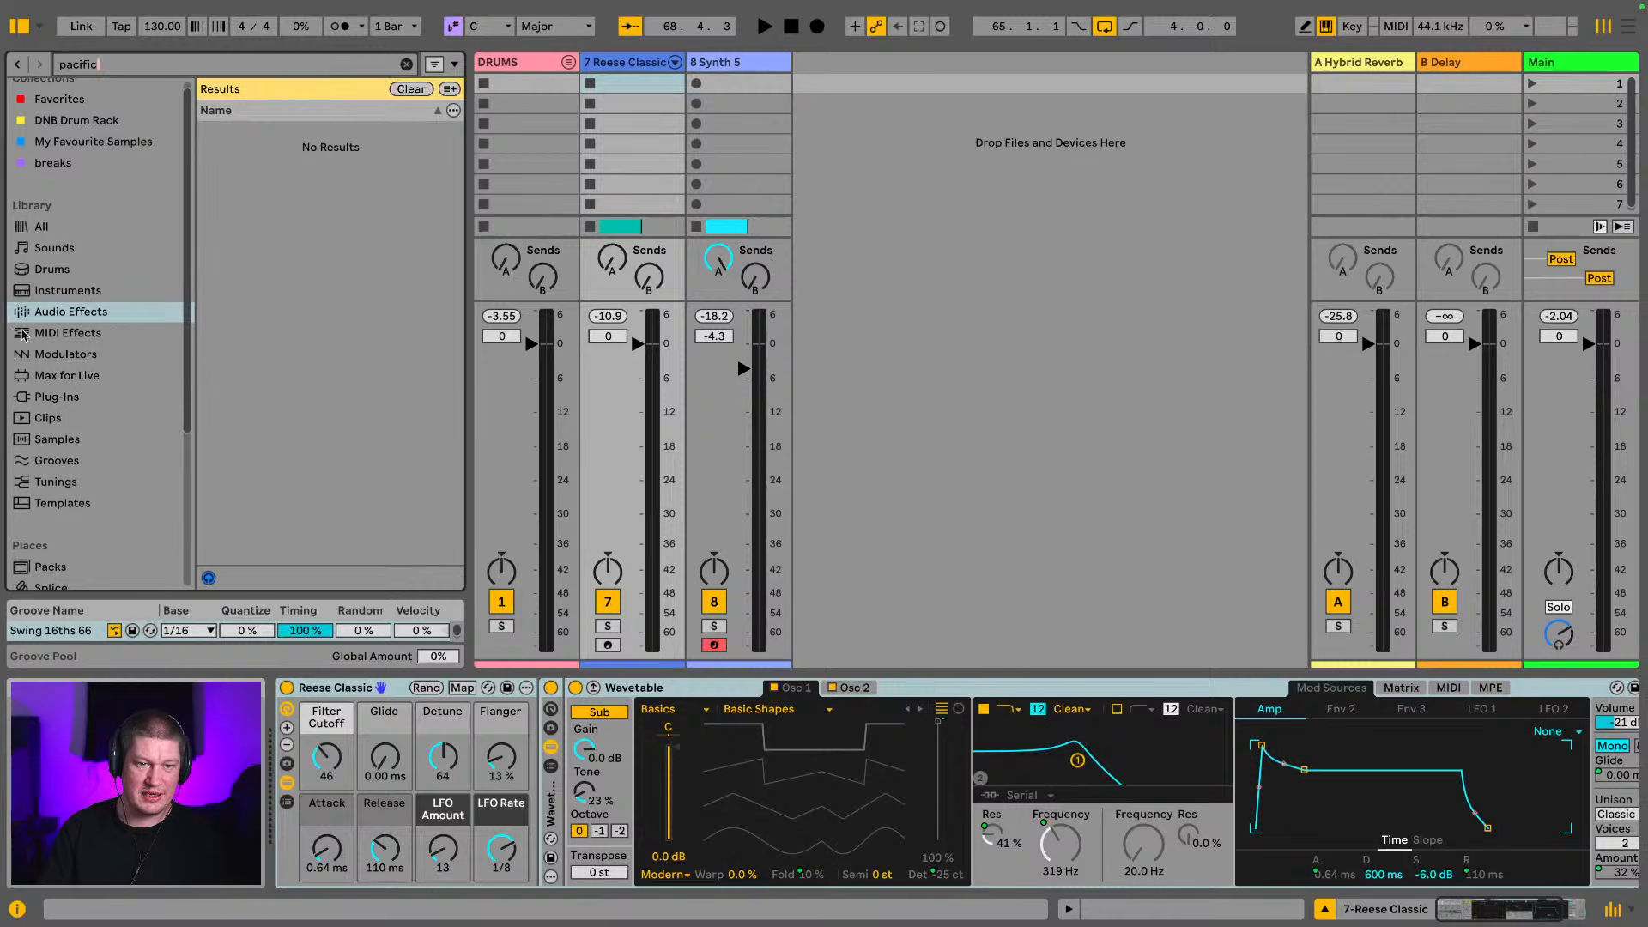
pyautogui.click(79, 298)
pyautogui.moveTo(264, 137); pyautogui.dragTo(878, 73)
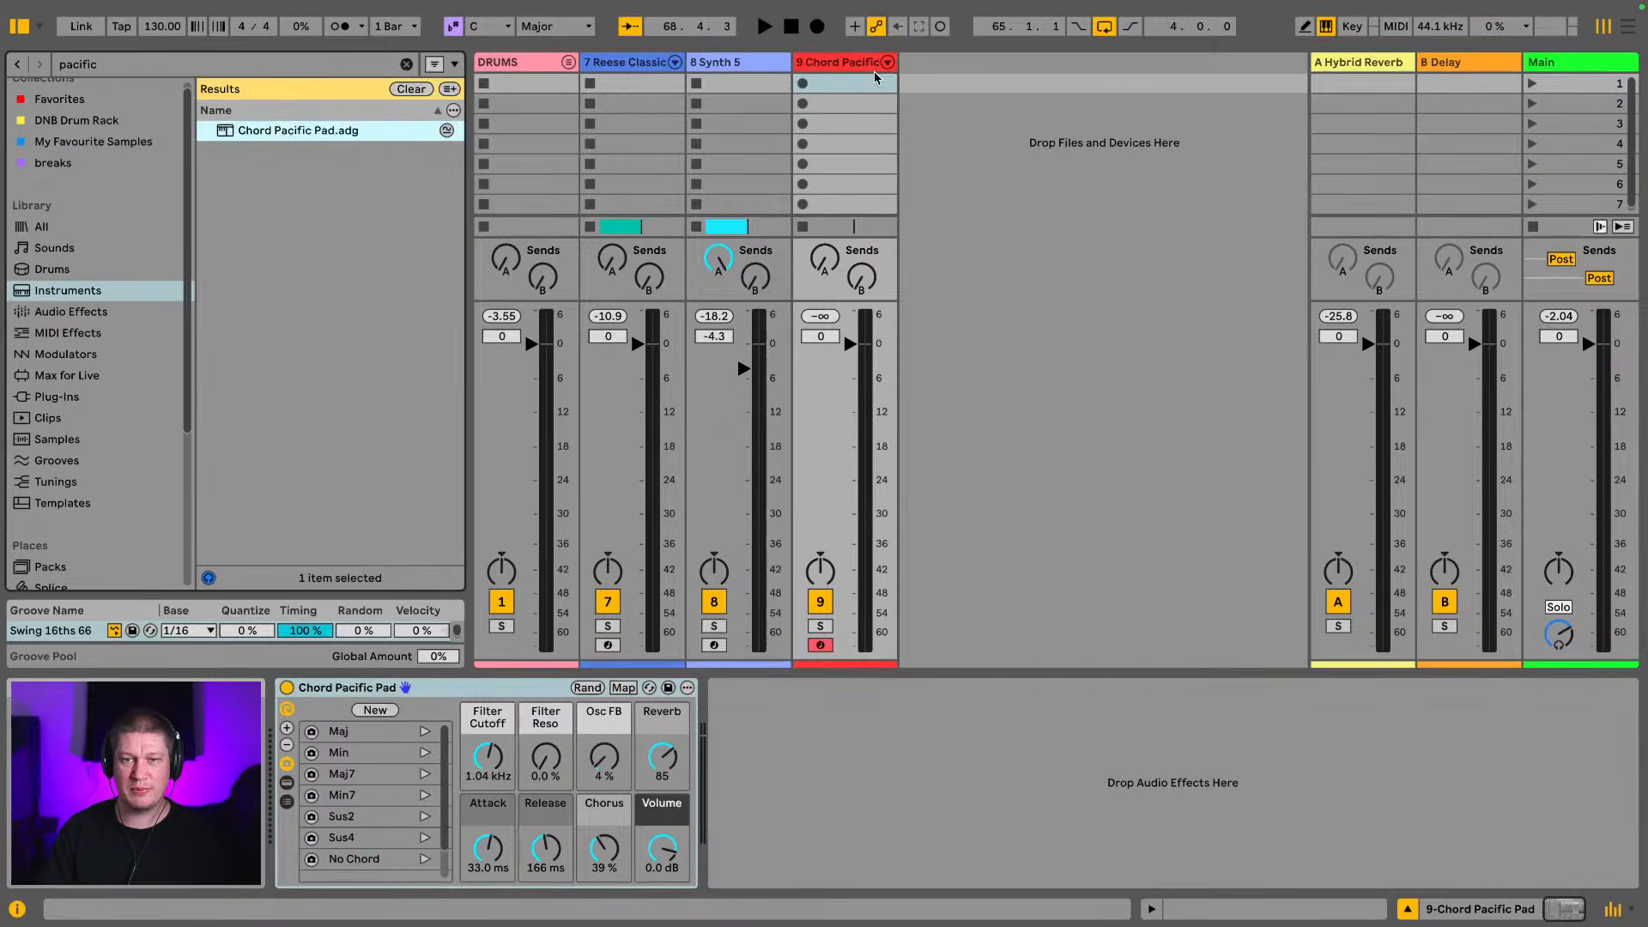
# Audition the pad's Maj and Min7 chord variations, set its track volume to -4.7 dB, and select the Min variation
pyautogui.click(872, 67)
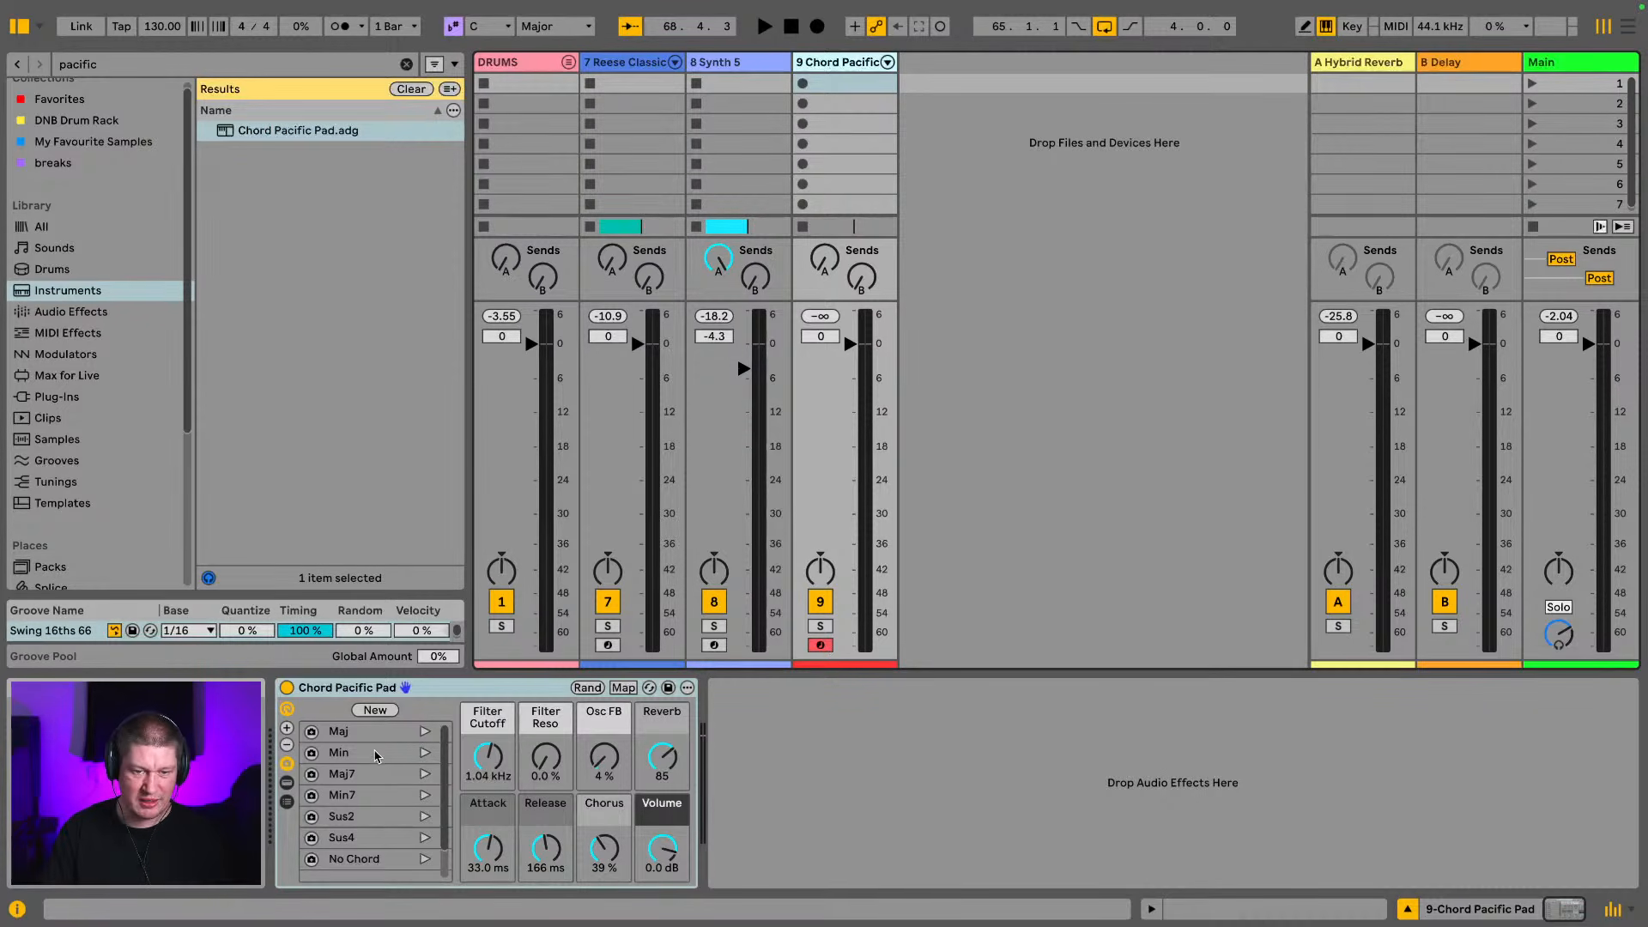
pyautogui.click(427, 790)
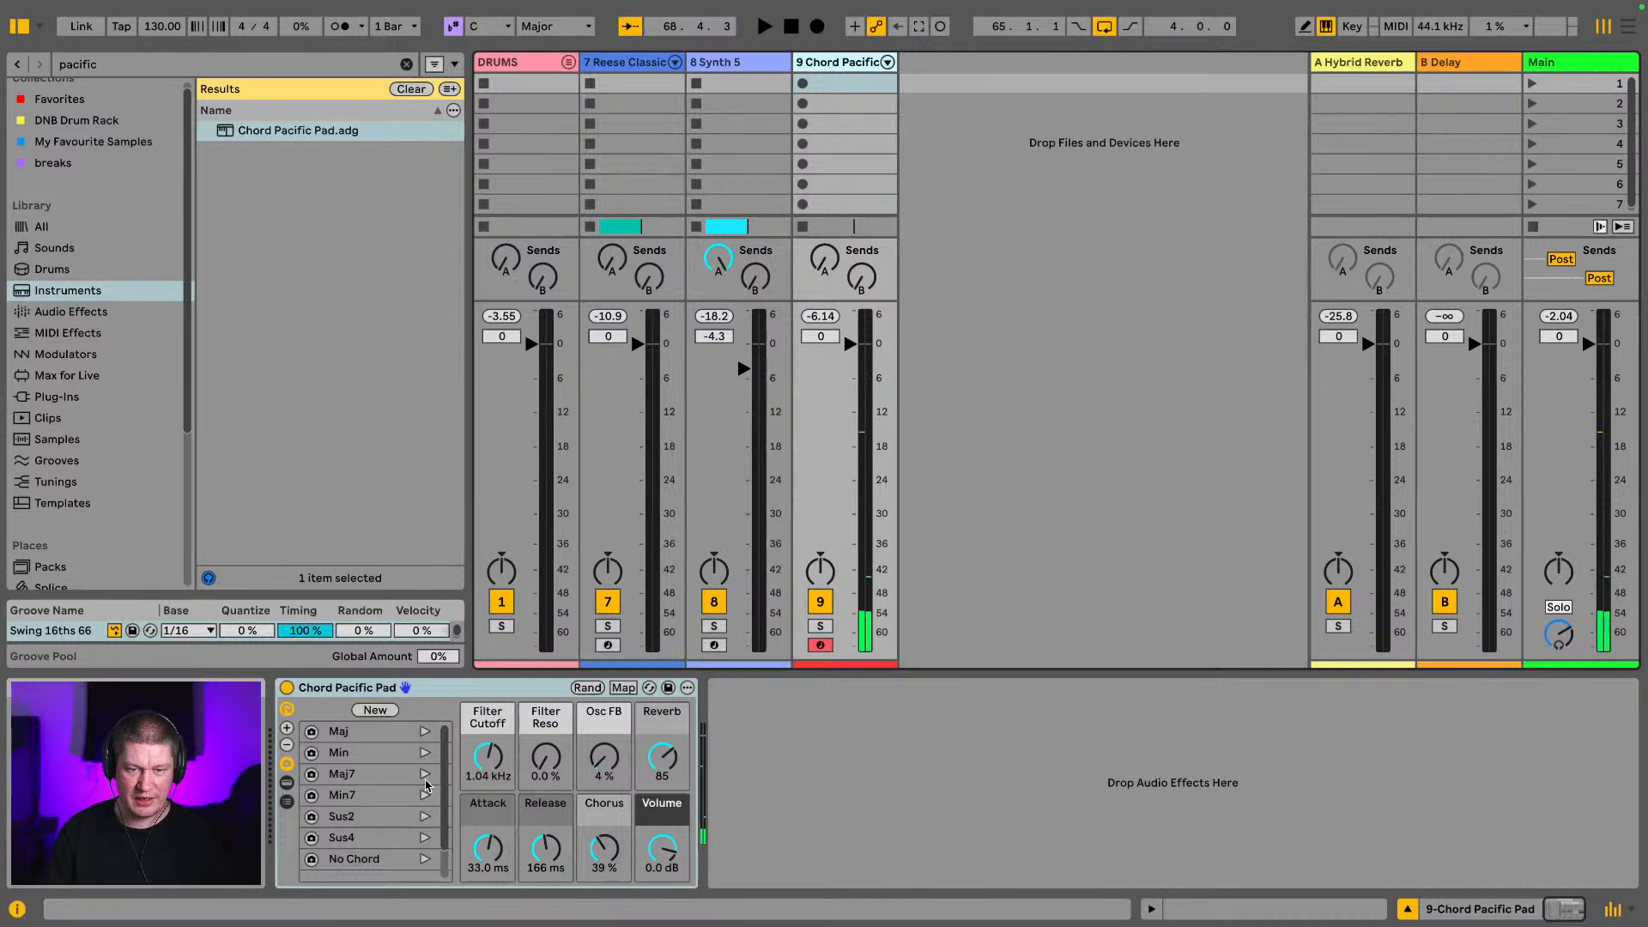
pyautogui.click(424, 732)
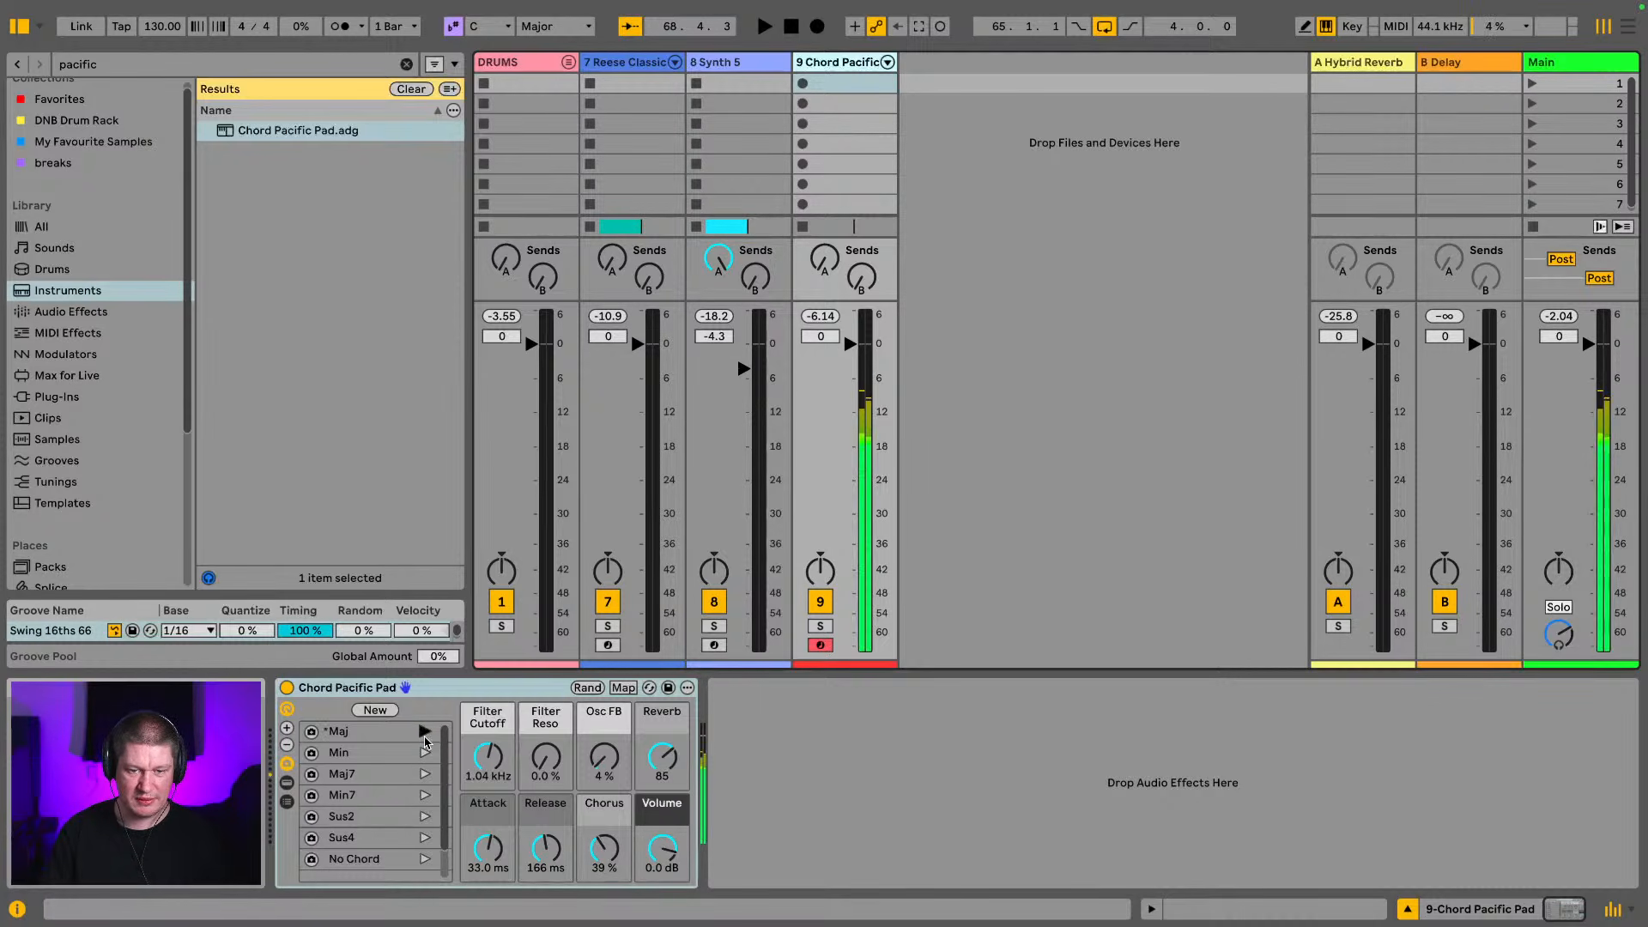
pyautogui.click(424, 798)
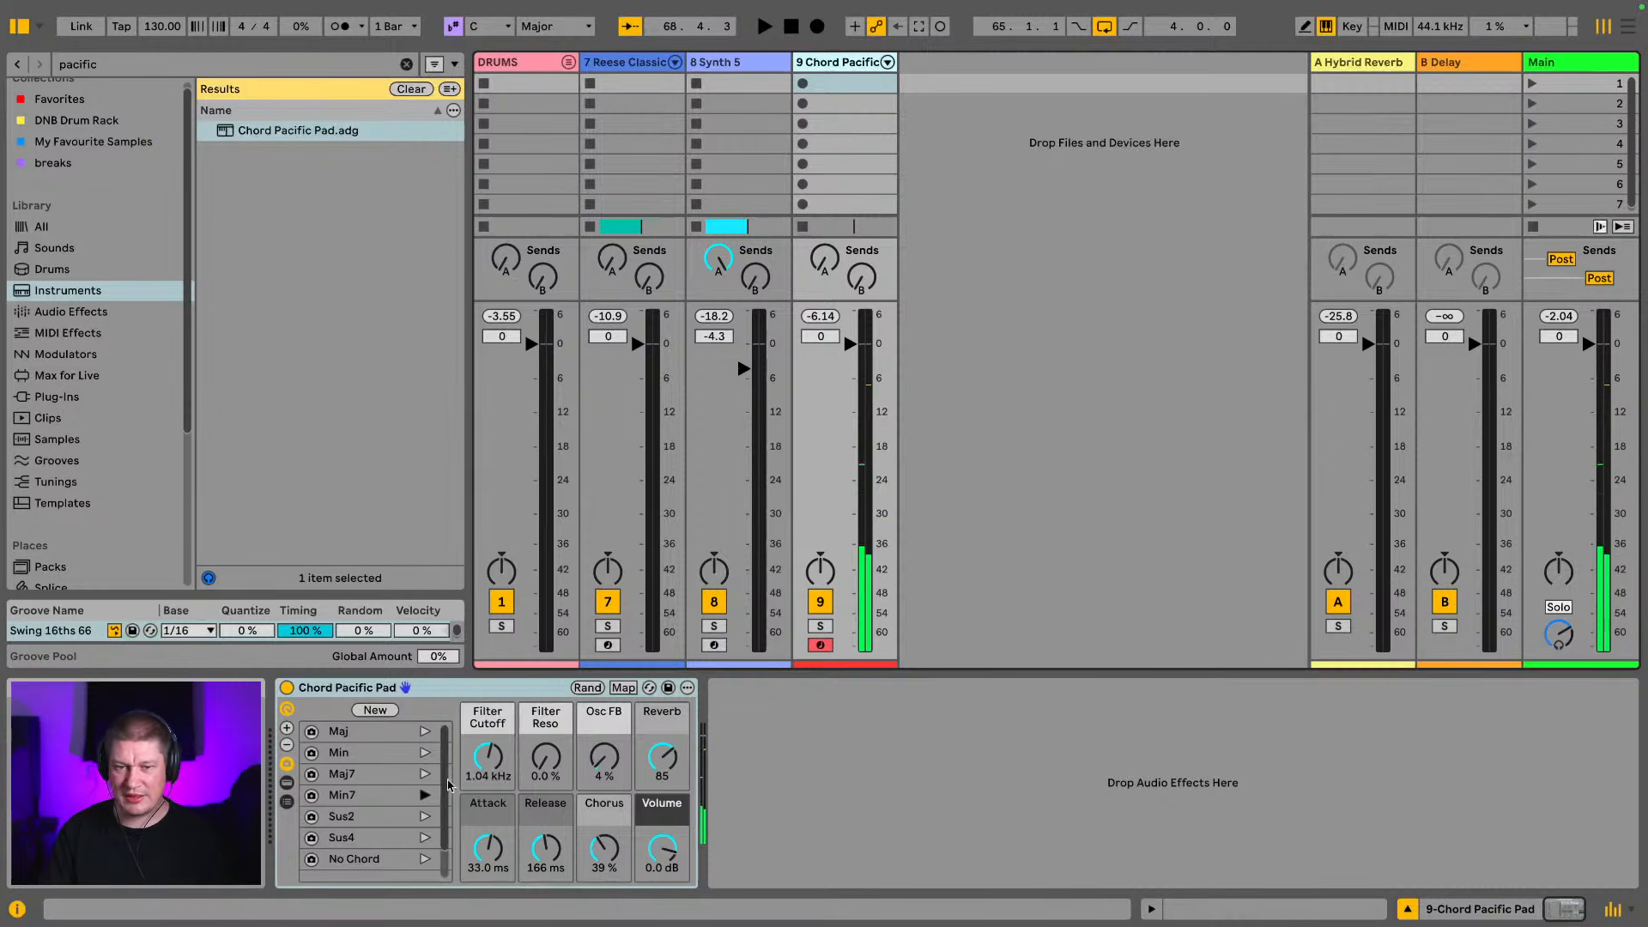
pyautogui.moveTo(828, 360)
pyautogui.mouseDown()
pyautogui.moveTo(829, 383)
pyautogui.moveTo(850, 373)
pyautogui.mouseUp()
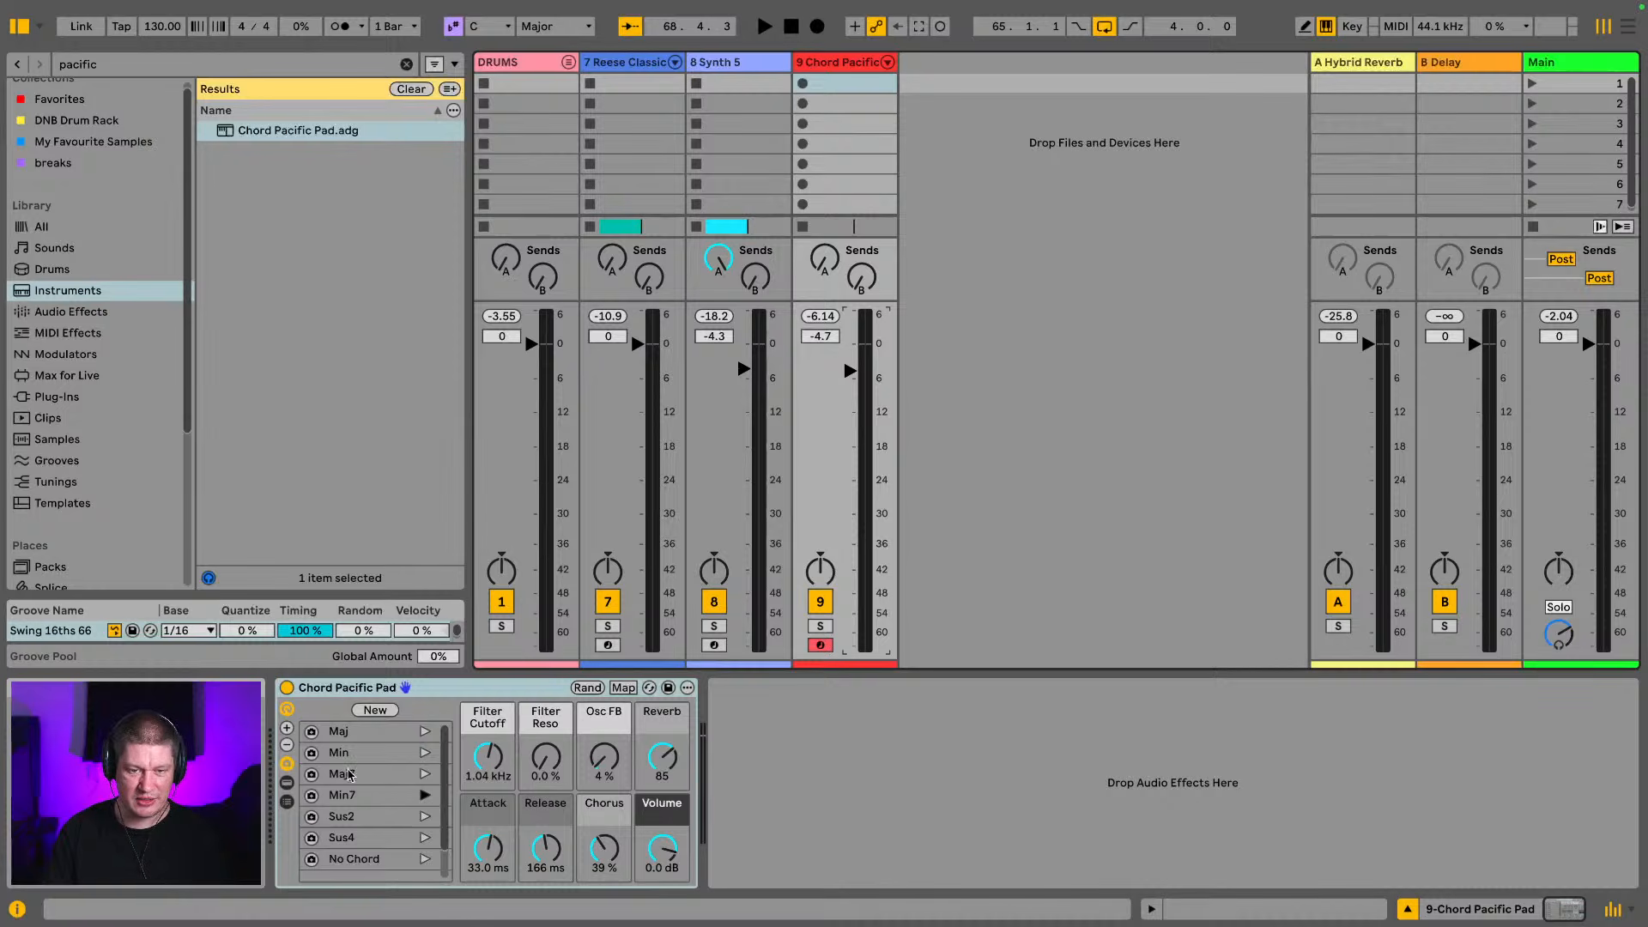
pyautogui.click(426, 754)
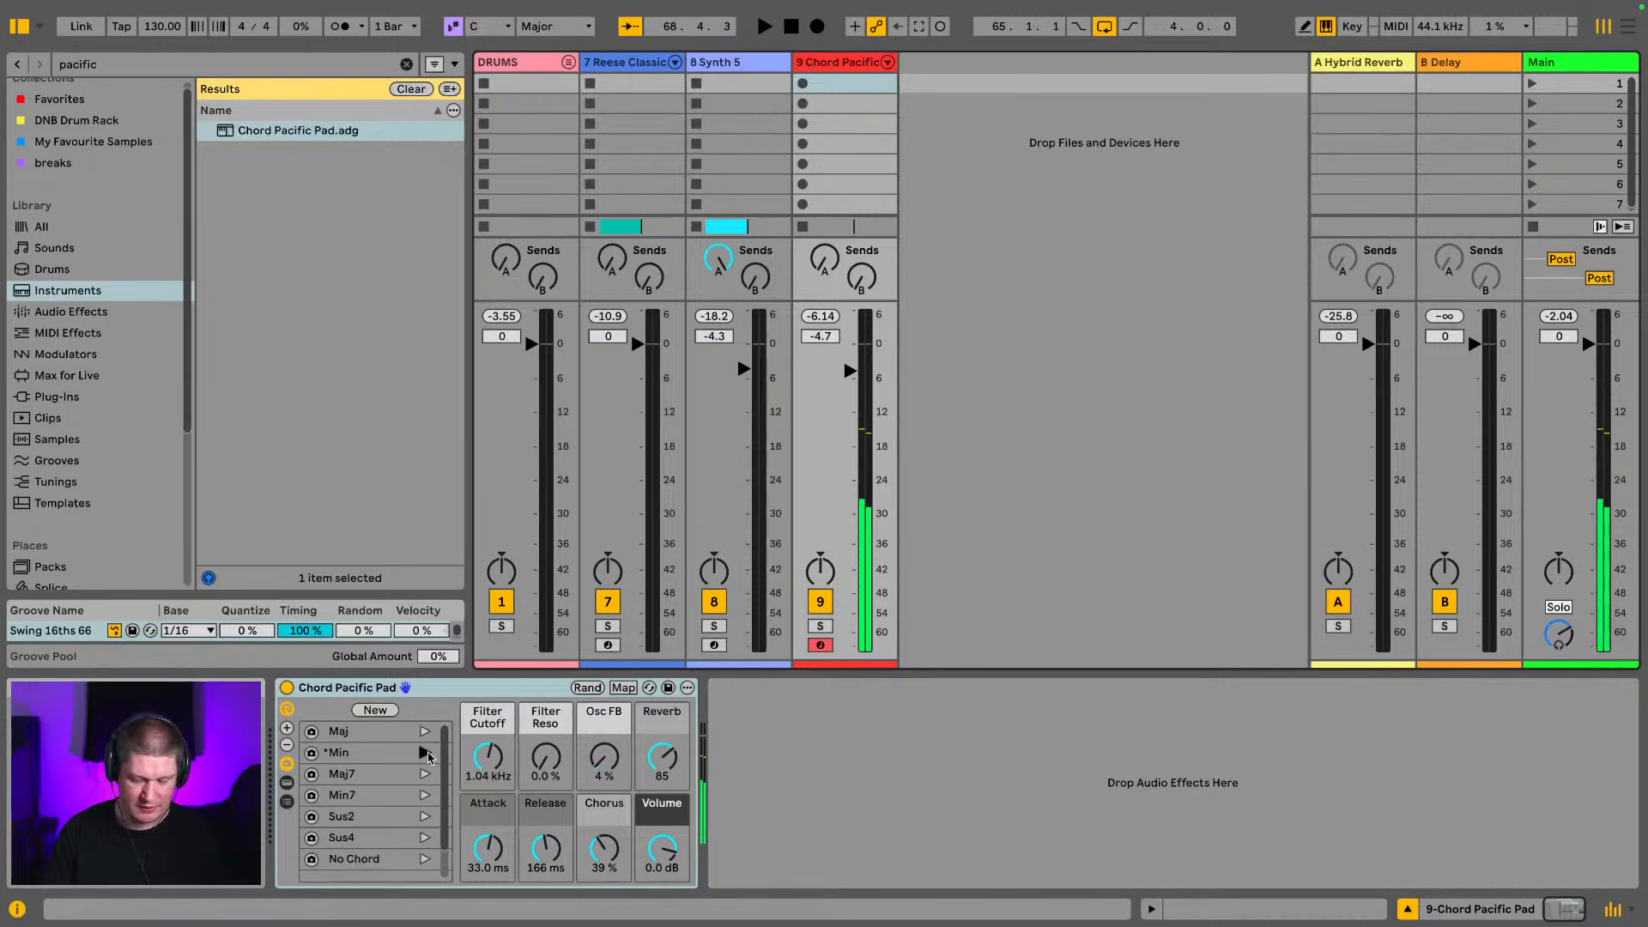
pyautogui.click(426, 754)
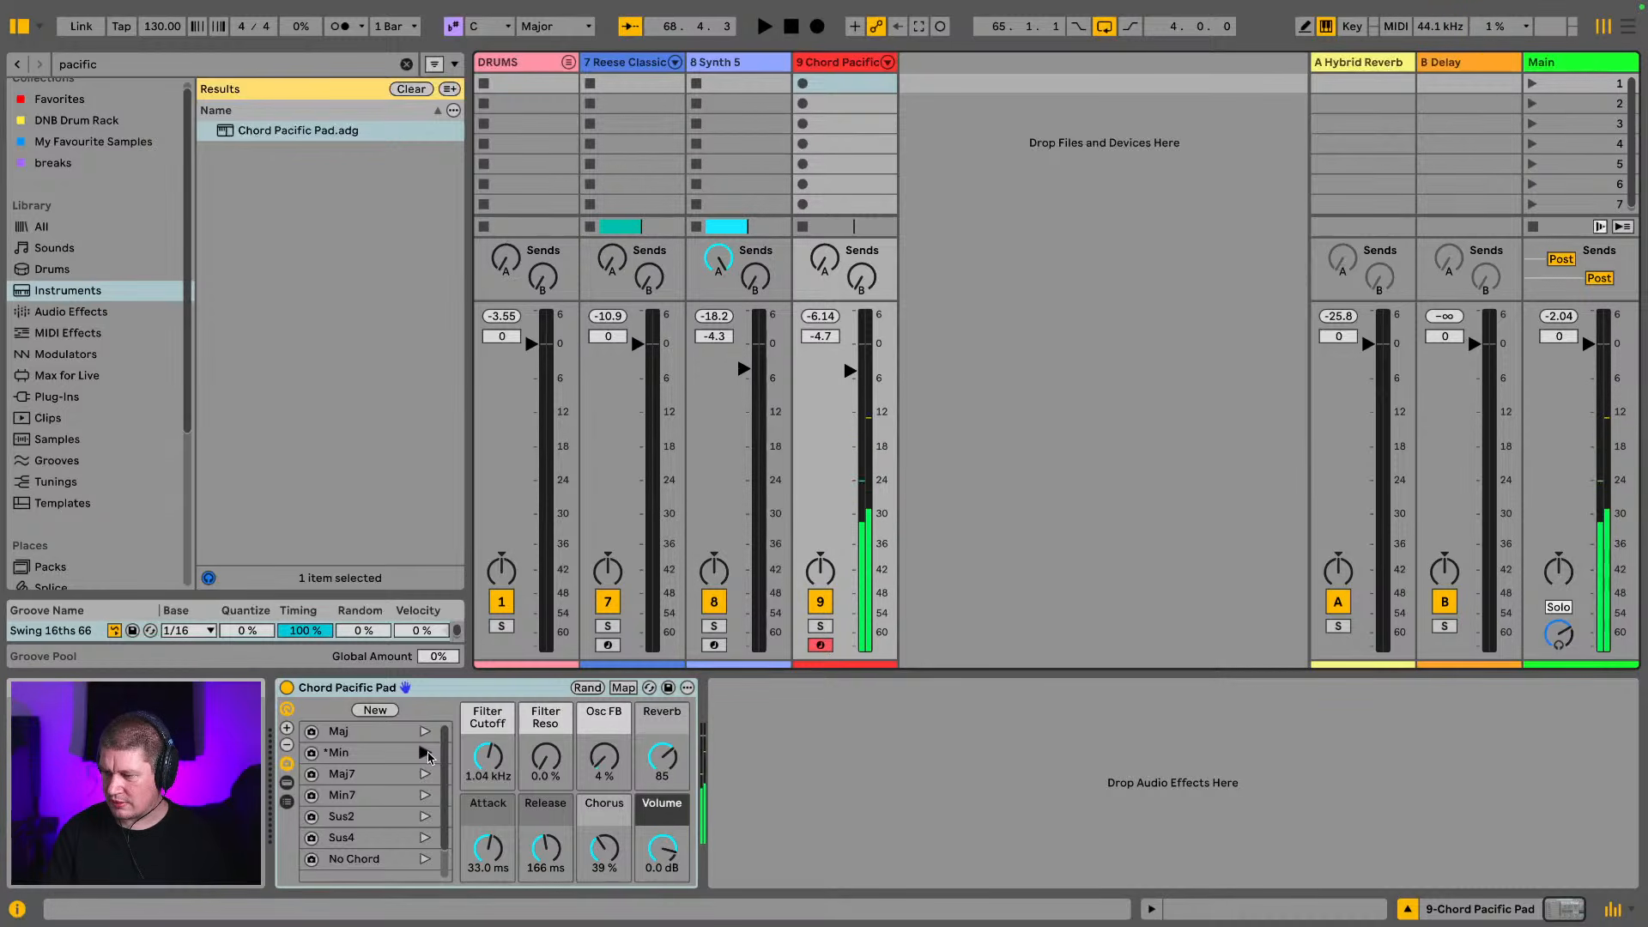
pyautogui.click(426, 753)
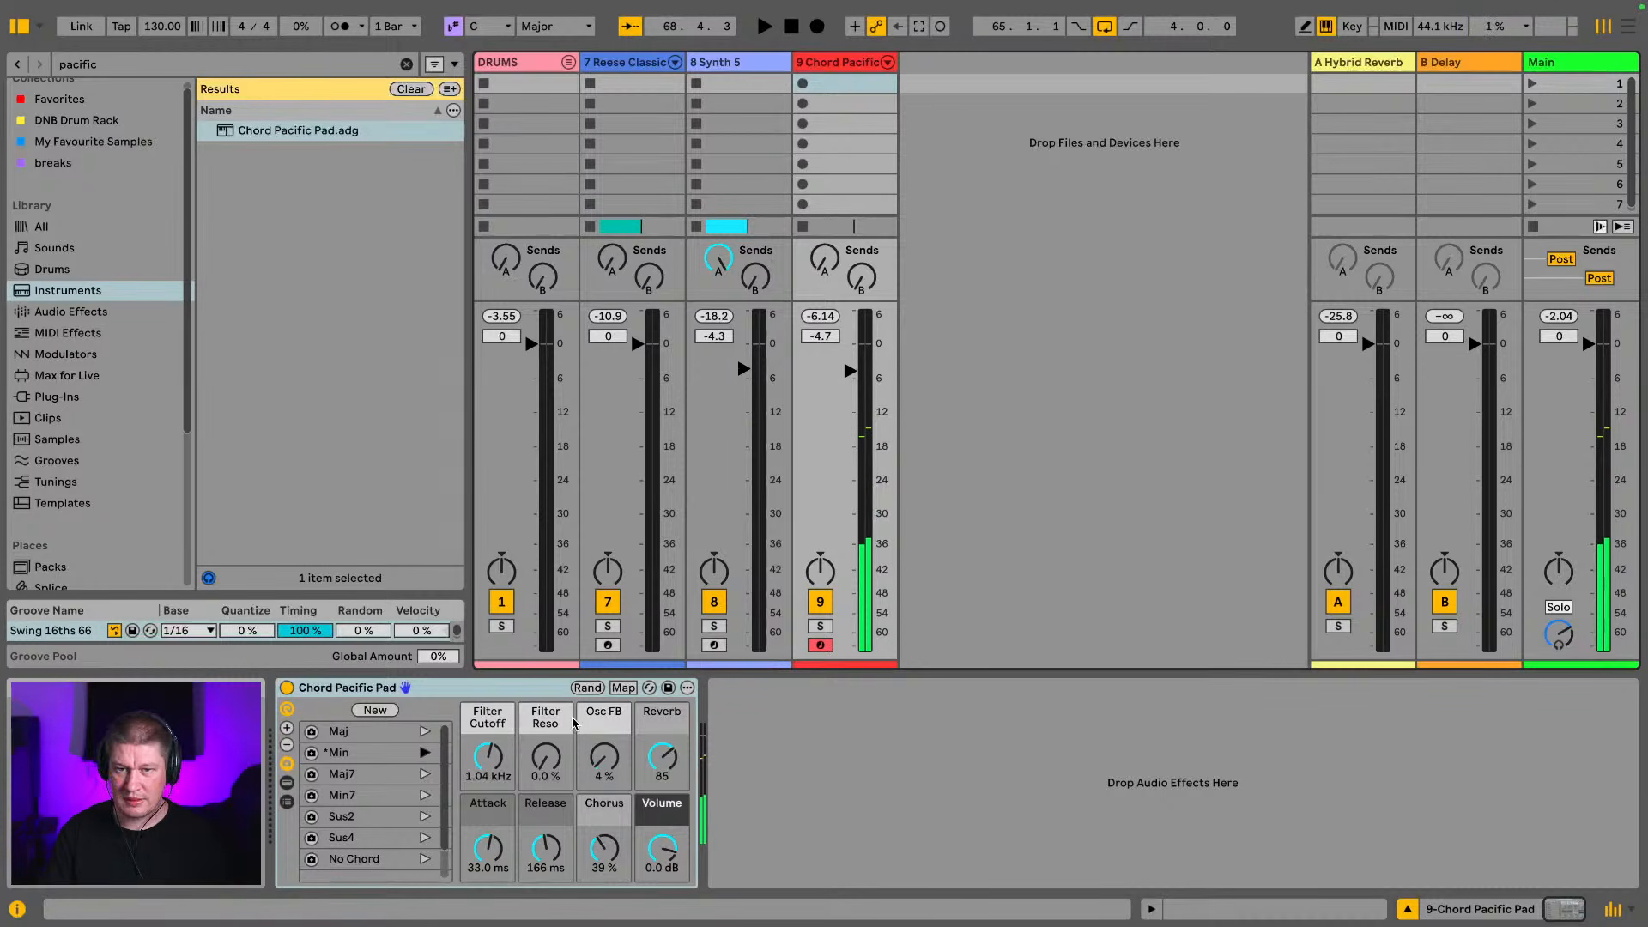
# Set the pad track's volume to -7.4 dB, raise its send to return A, and show the Hybrid Reverb's reverb settings
pyautogui.moveTo(850, 370); pyautogui.dragTo(850, 386)
pyautogui.moveTo(825, 259); pyautogui.dragTo(833, 272)
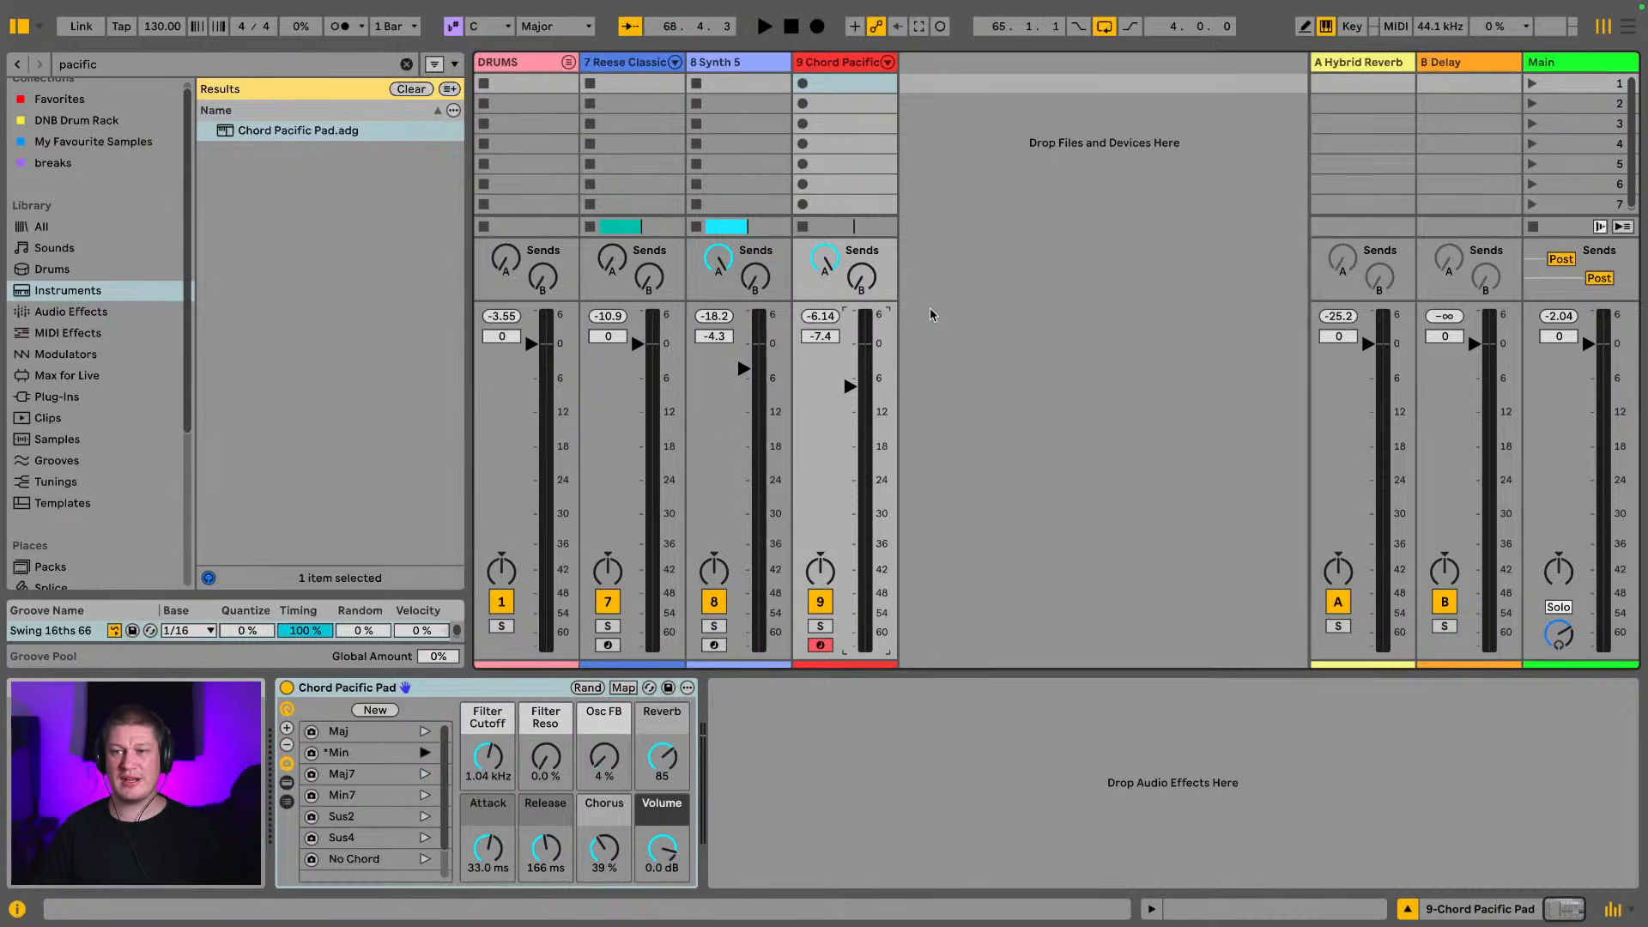
pyautogui.click(1353, 68)
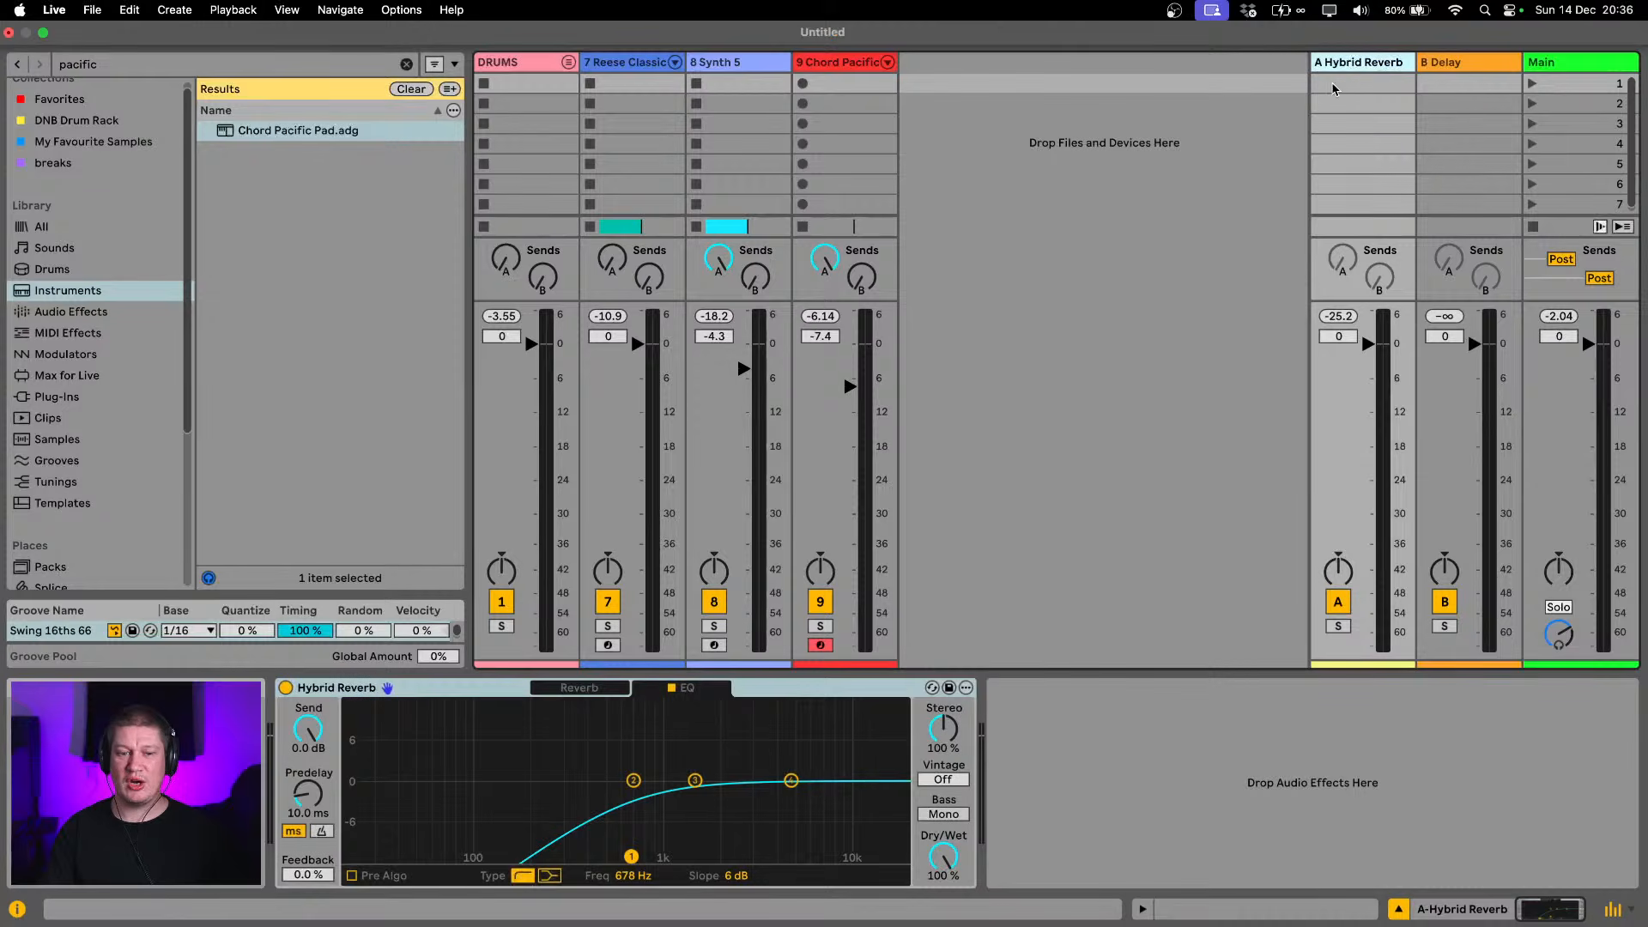
pyautogui.click(579, 688)
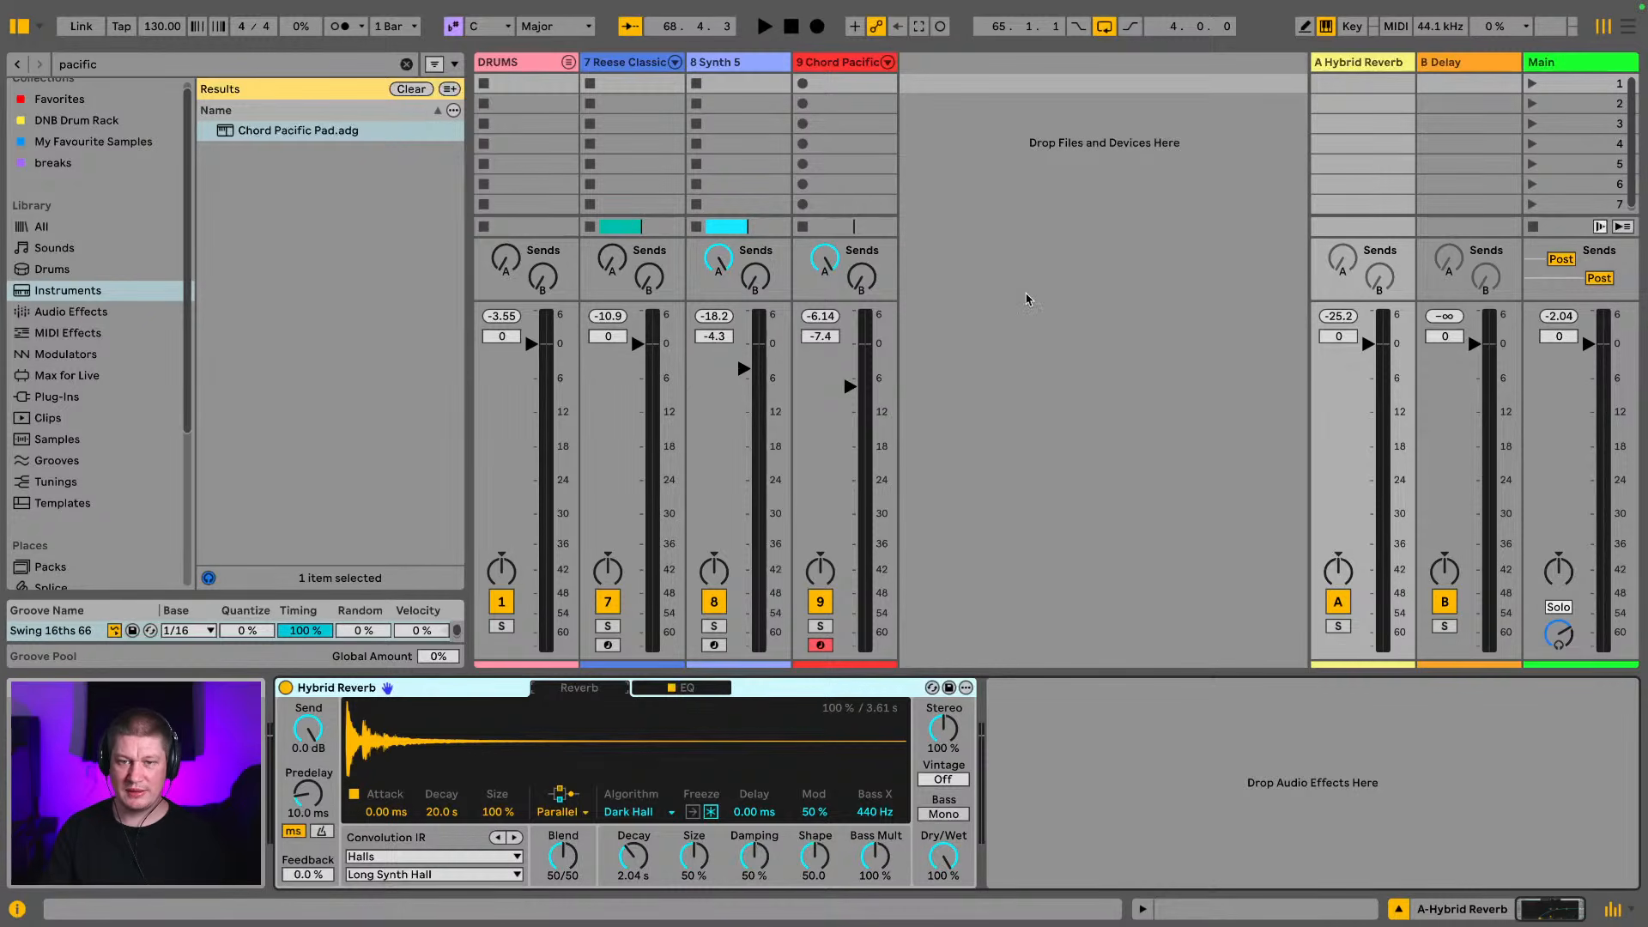
# Record a two-bar Chord Pacific Pad clip from bar 65 to bar 67 in the arrangement and open its notes
pyautogui.press('Tab')
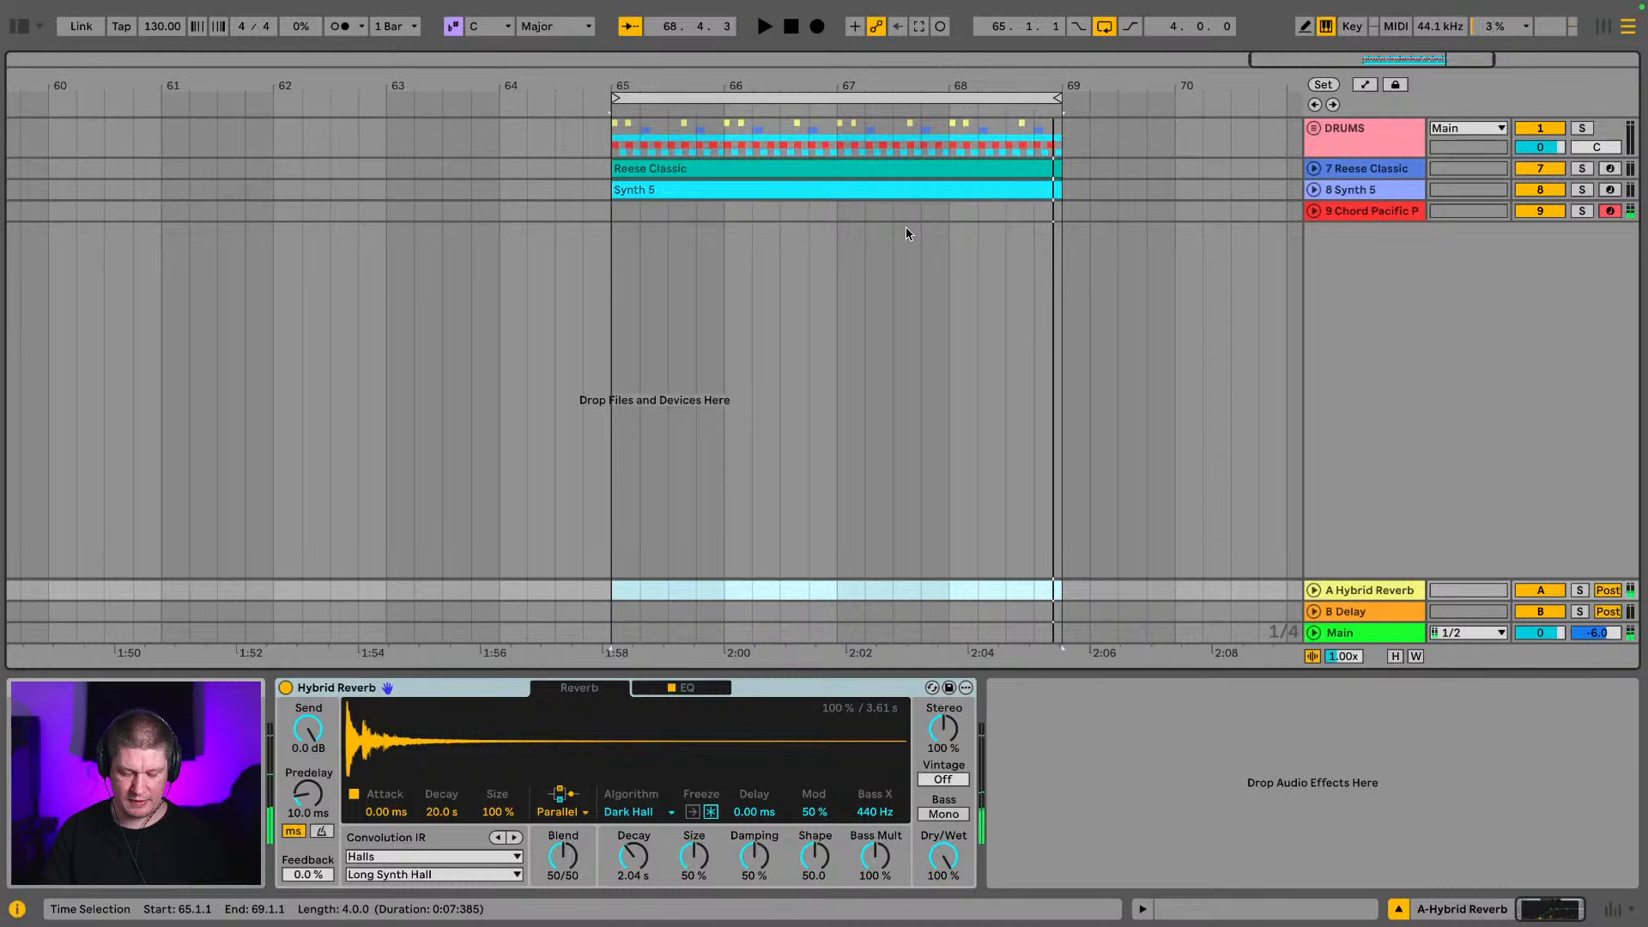
pyautogui.click(817, 27)
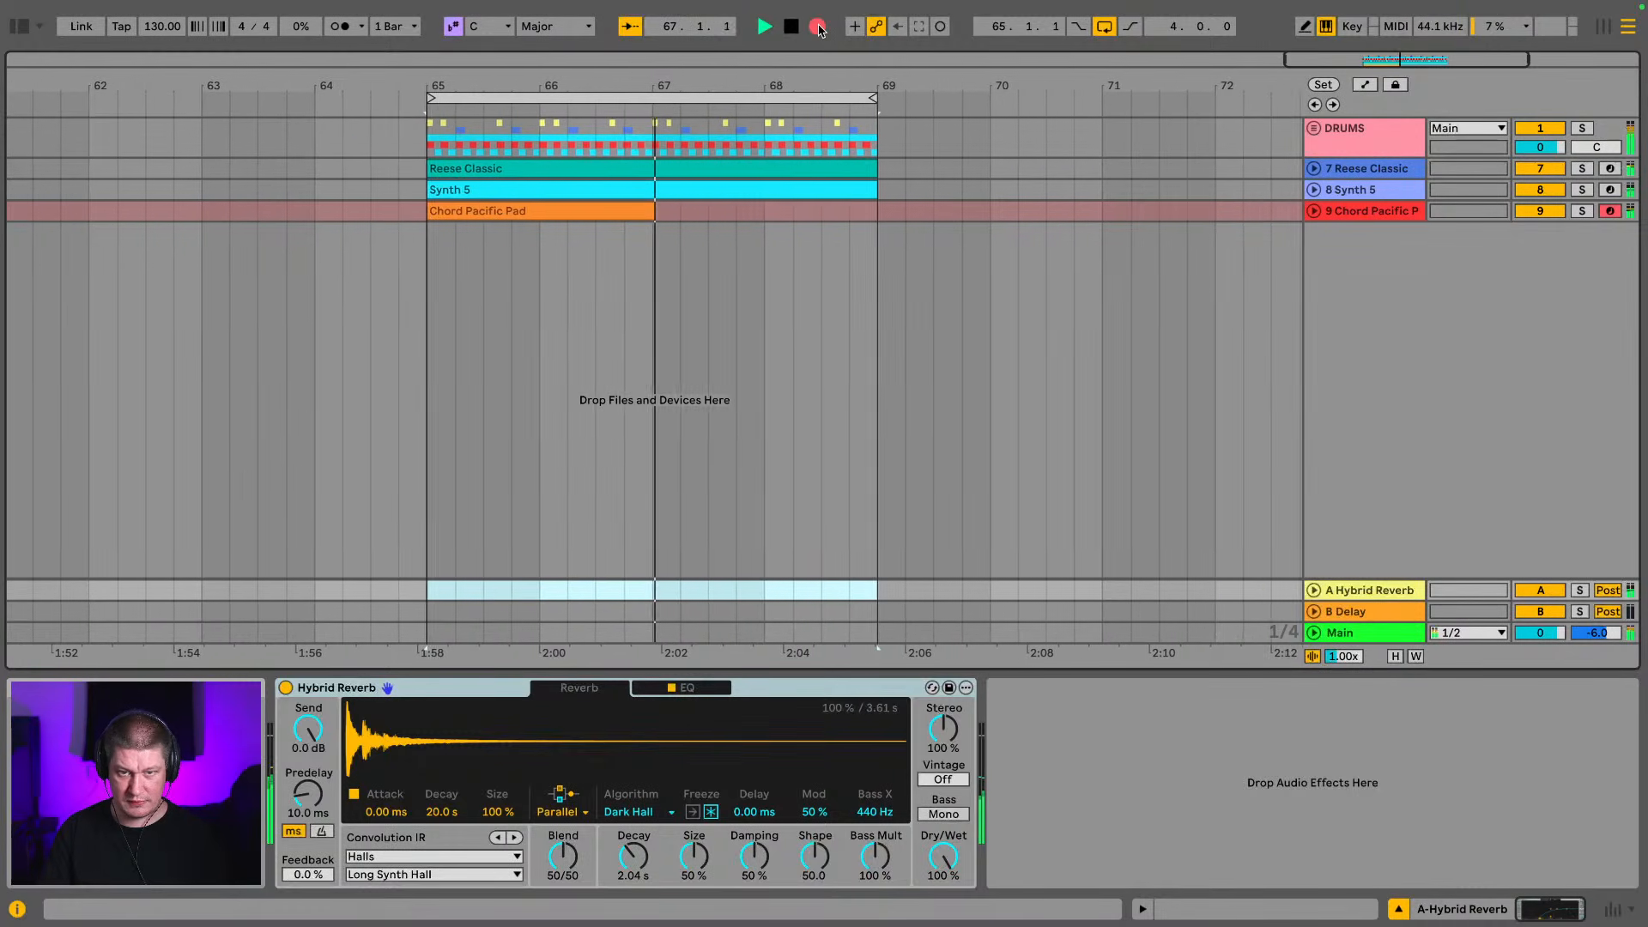
pyautogui.press('space')
pyautogui.click(1320, 215)
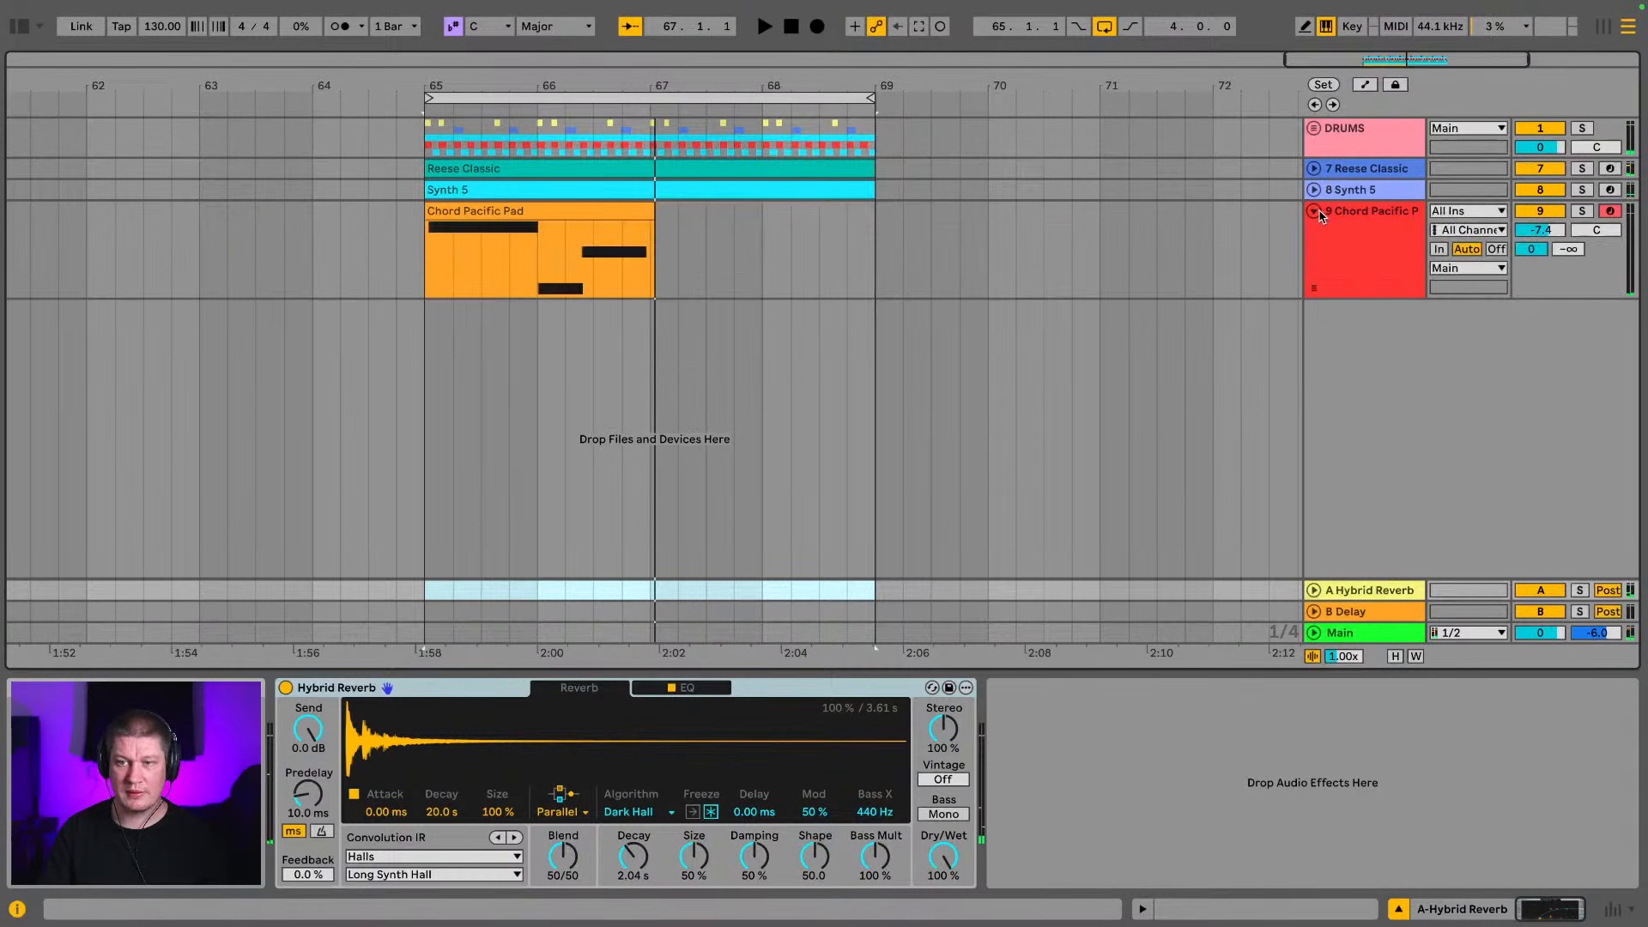
pyautogui.click(639, 211)
pyautogui.doubleClick(637, 211)
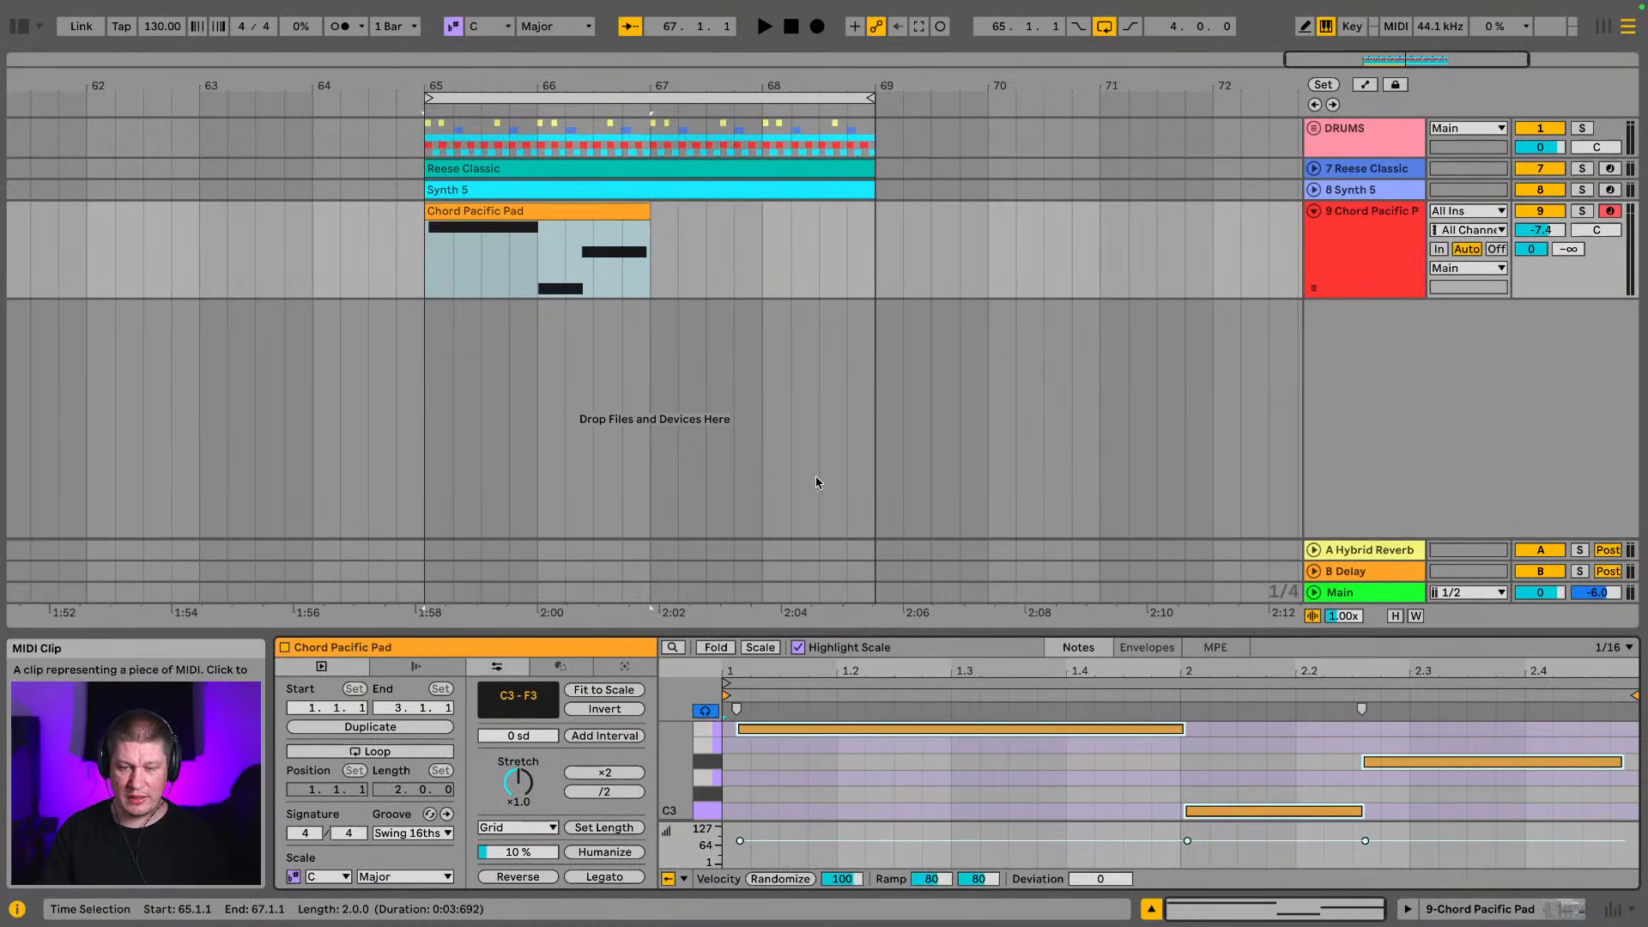
# Enlarge the note editor, shift the pad clip's C3 note slightly later, shorten its end, and play the loop
pyautogui.moveTo(1021, 539); pyautogui.dragTo(1021, 344)
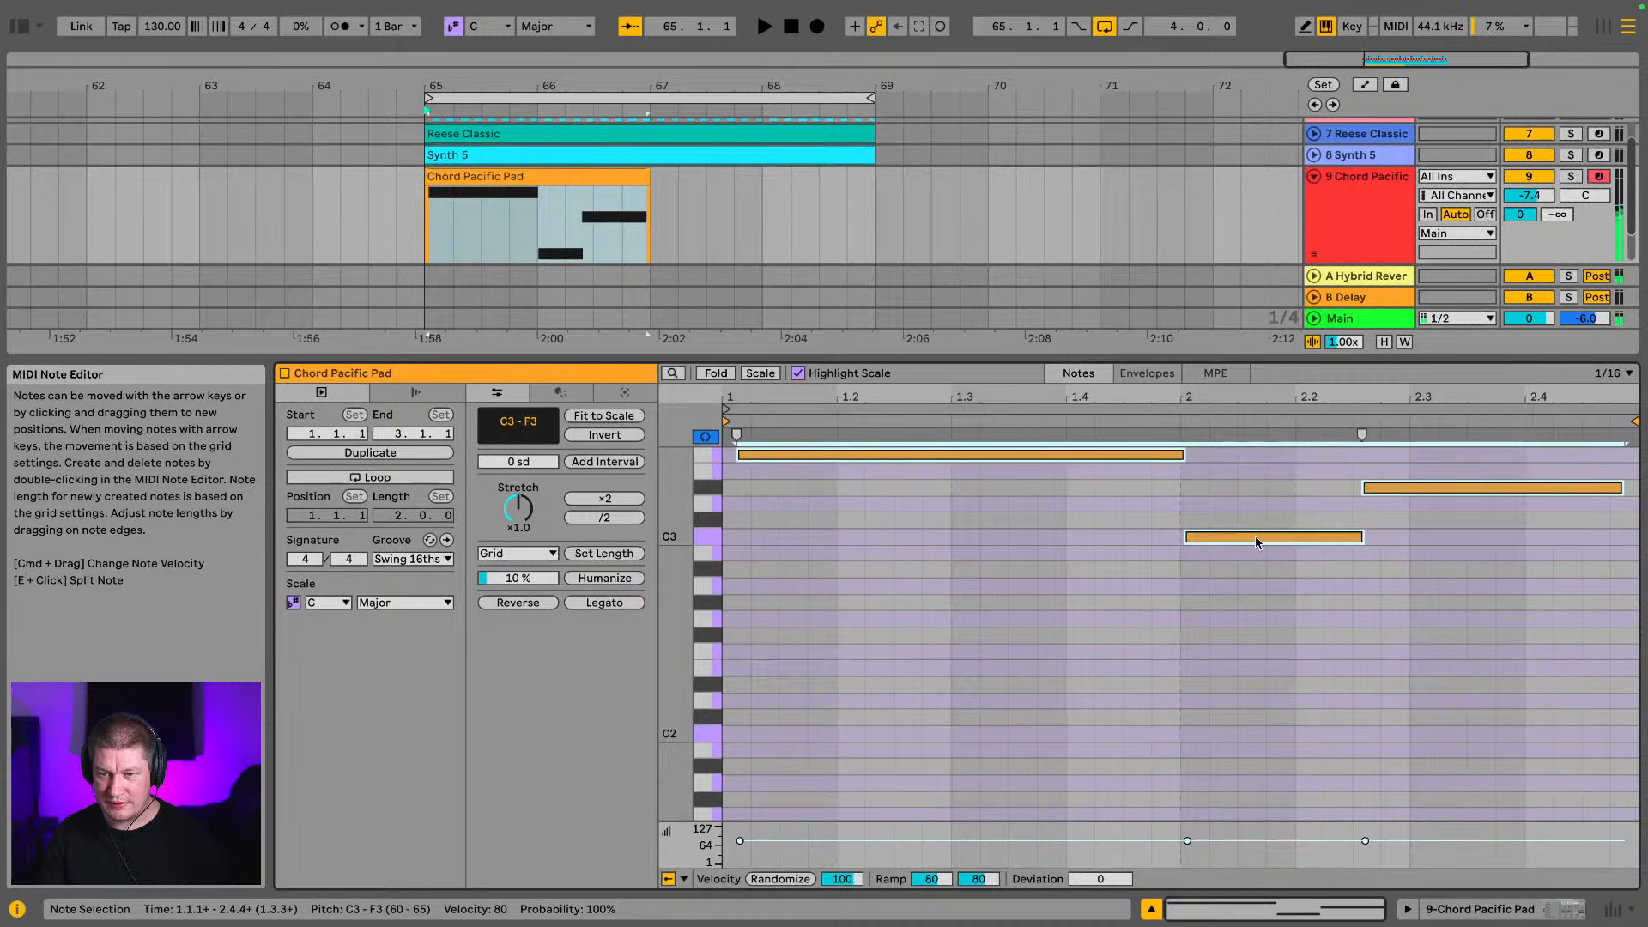
pyautogui.moveTo(1255, 536); pyautogui.dragTo(1253, 538)
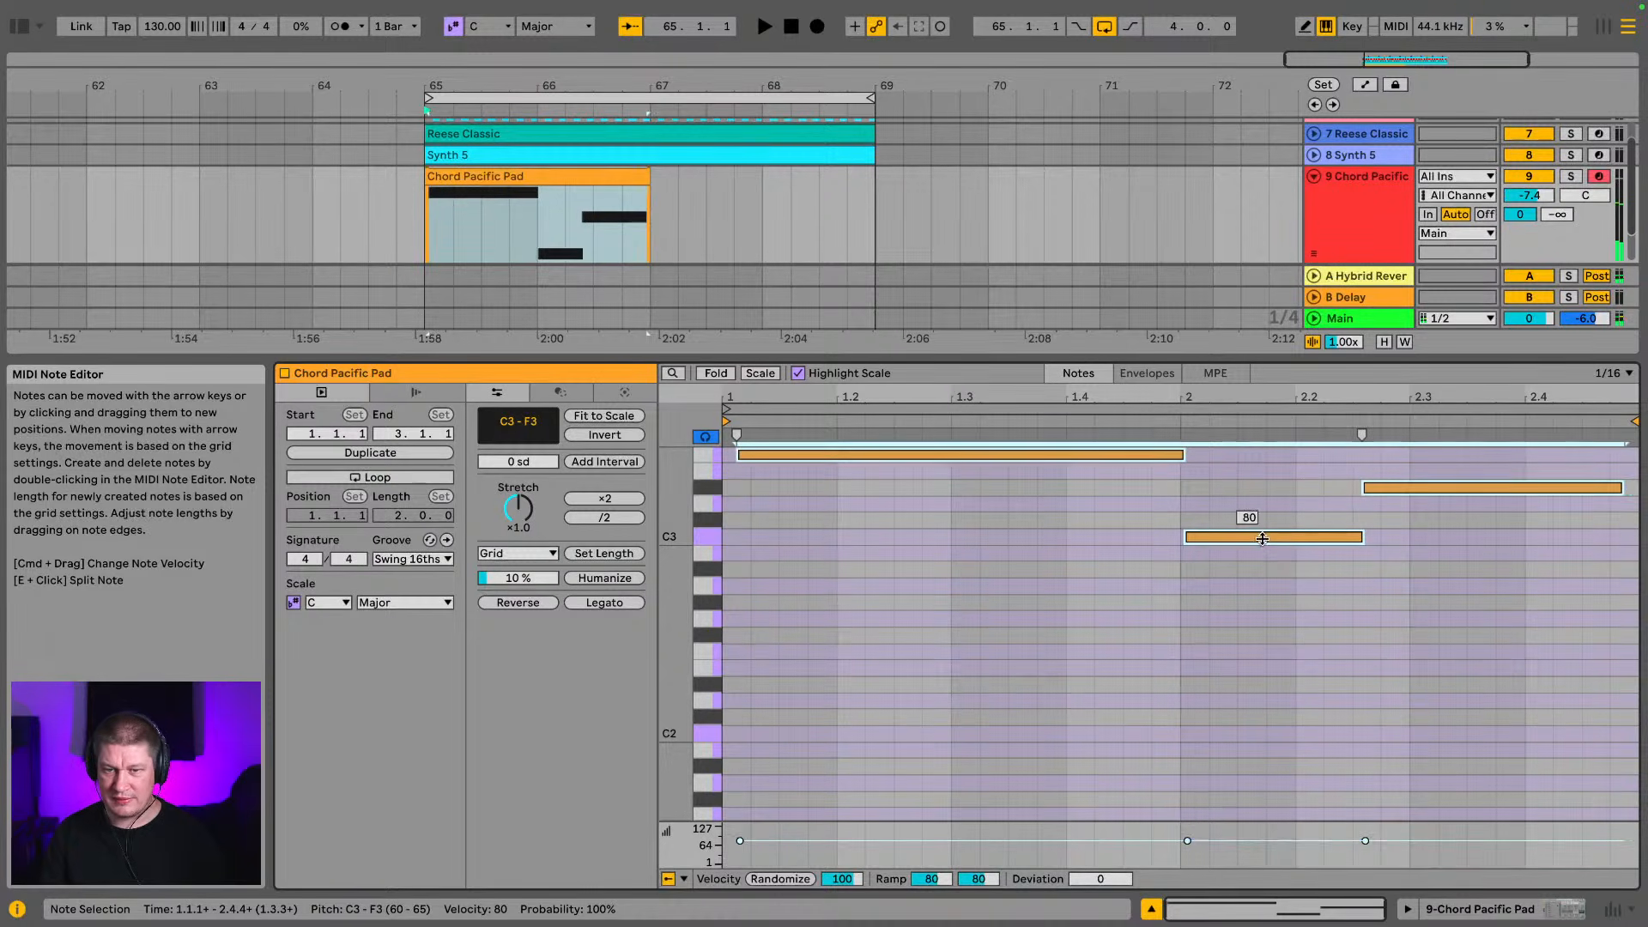
pyautogui.click(1083, 501)
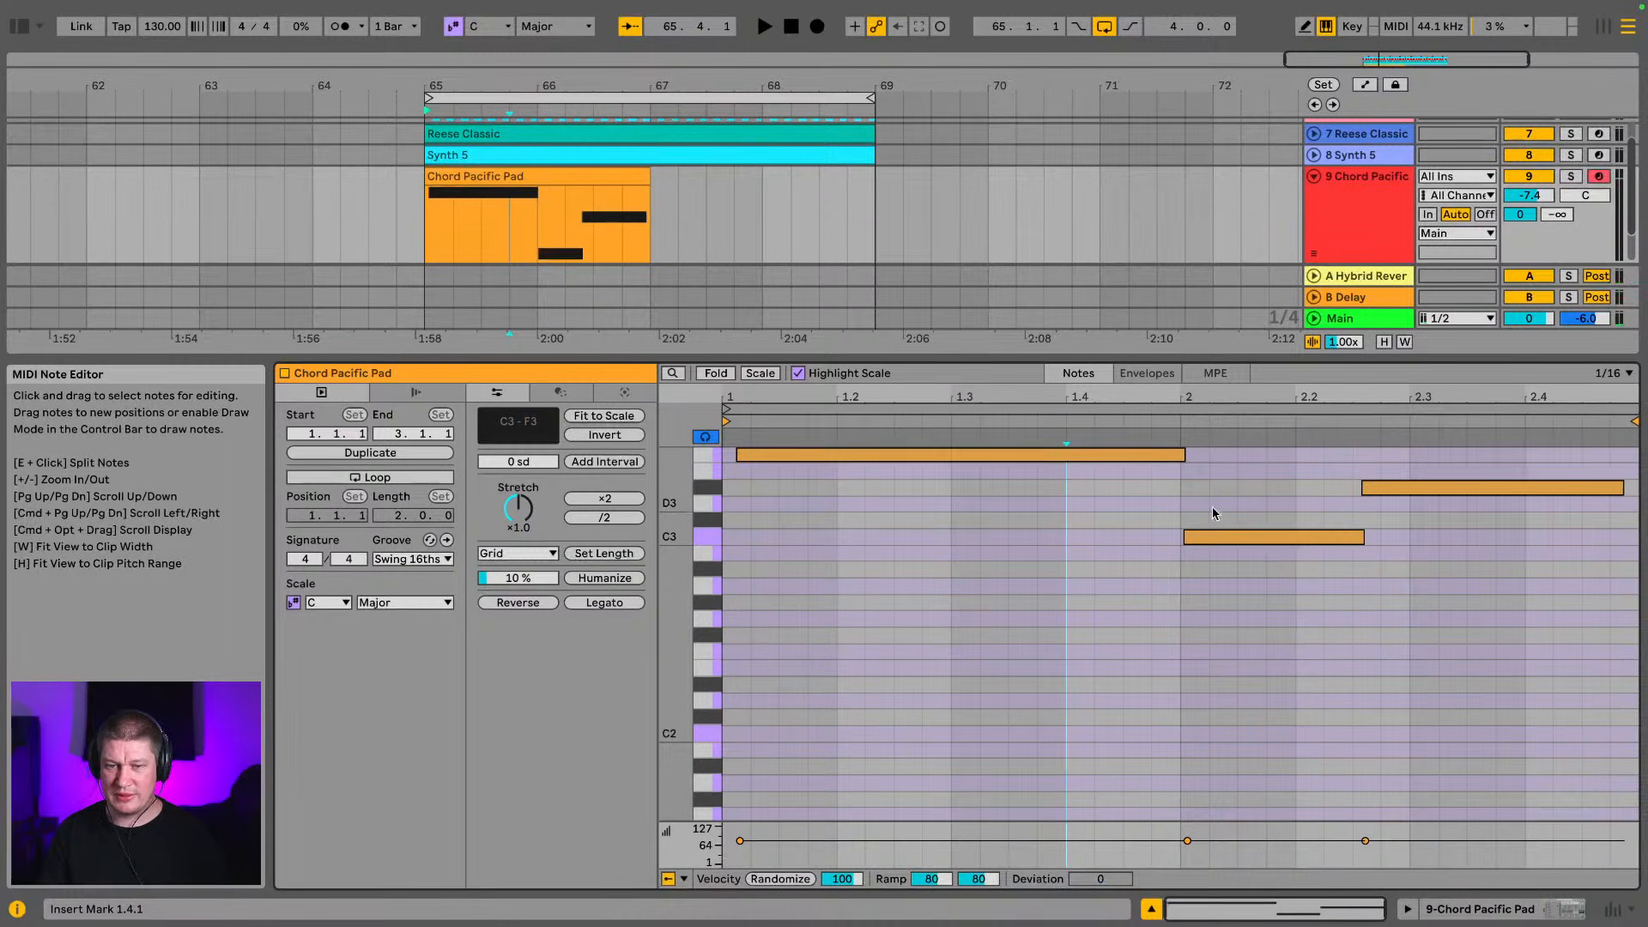
pyautogui.click(1248, 540)
pyautogui.moveTo(1247, 541); pyautogui.dragTo(1254, 543)
pyautogui.moveTo(1370, 540); pyautogui.dragTo(1358, 539)
pyautogui.press('space')
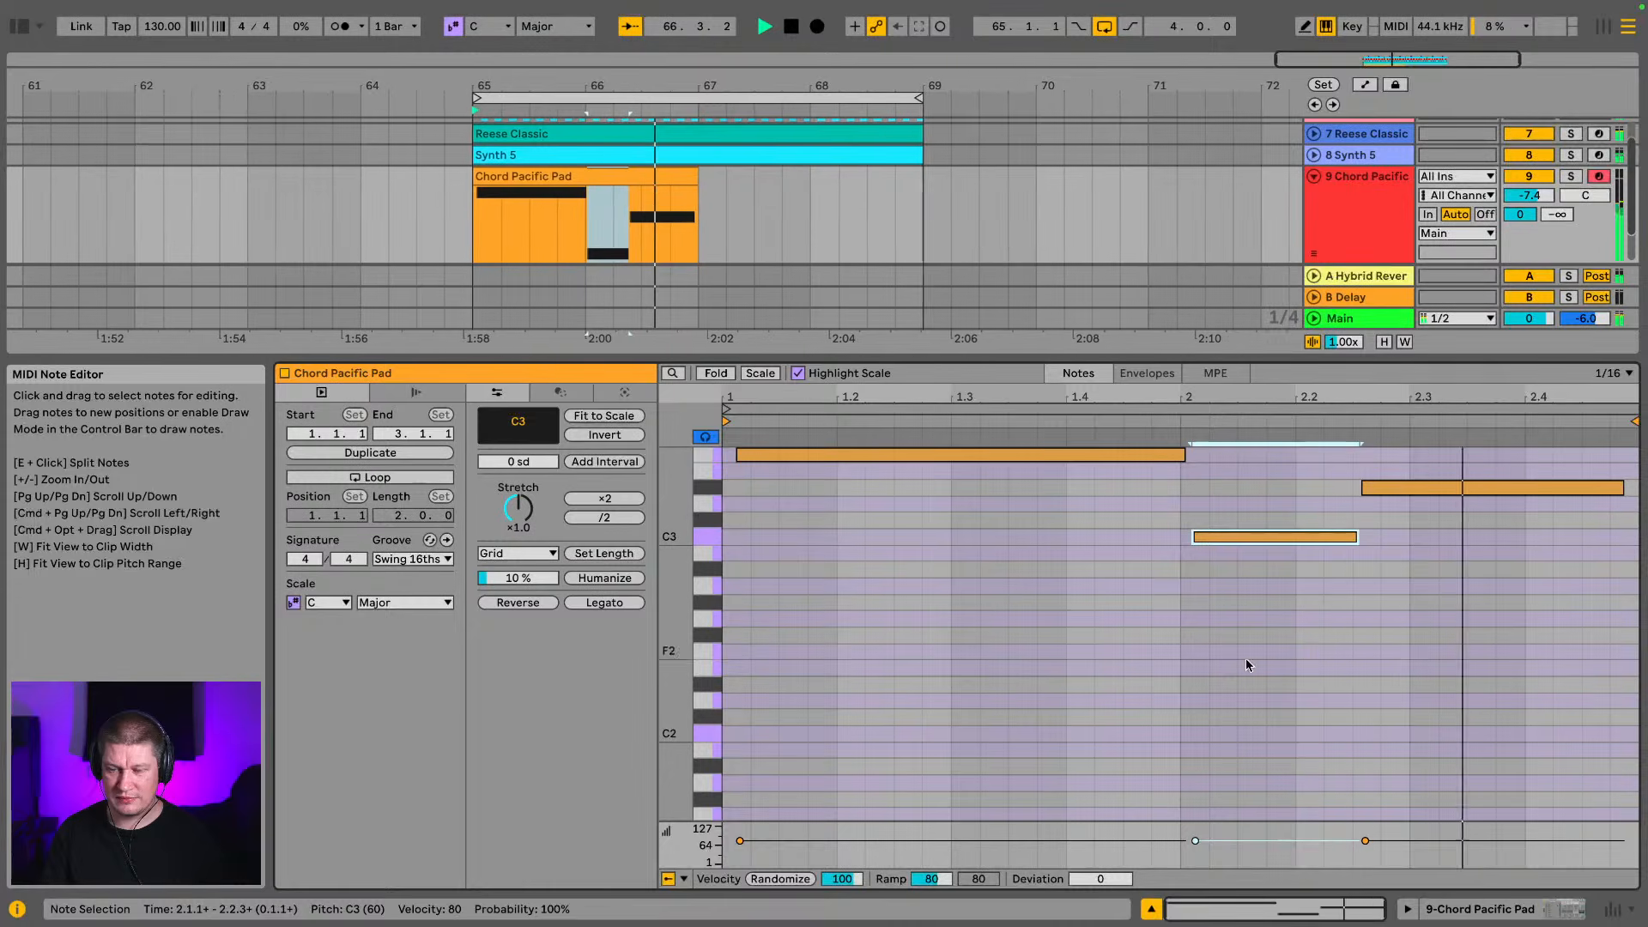
# Solo the pad track during playback and lower the Chord Pacific Pad's filter cutoff to 323 Hz
pyautogui.hotkey('shift', 'Tab')
pyautogui.press('Tab')
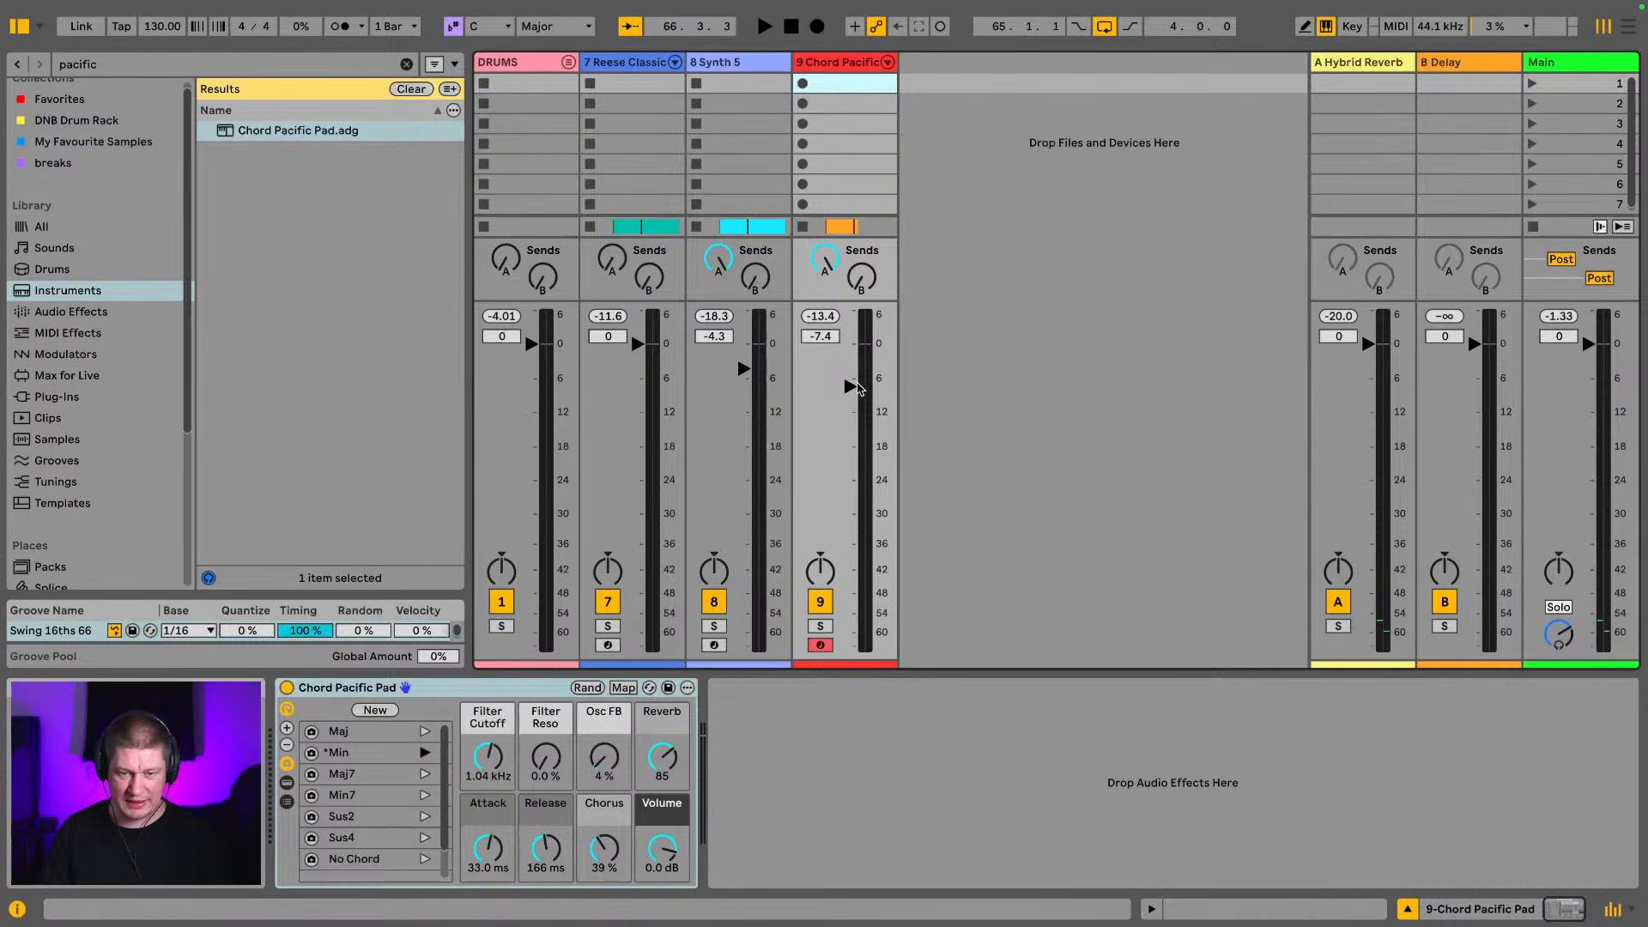
pyautogui.click(821, 626)
pyautogui.press('space')
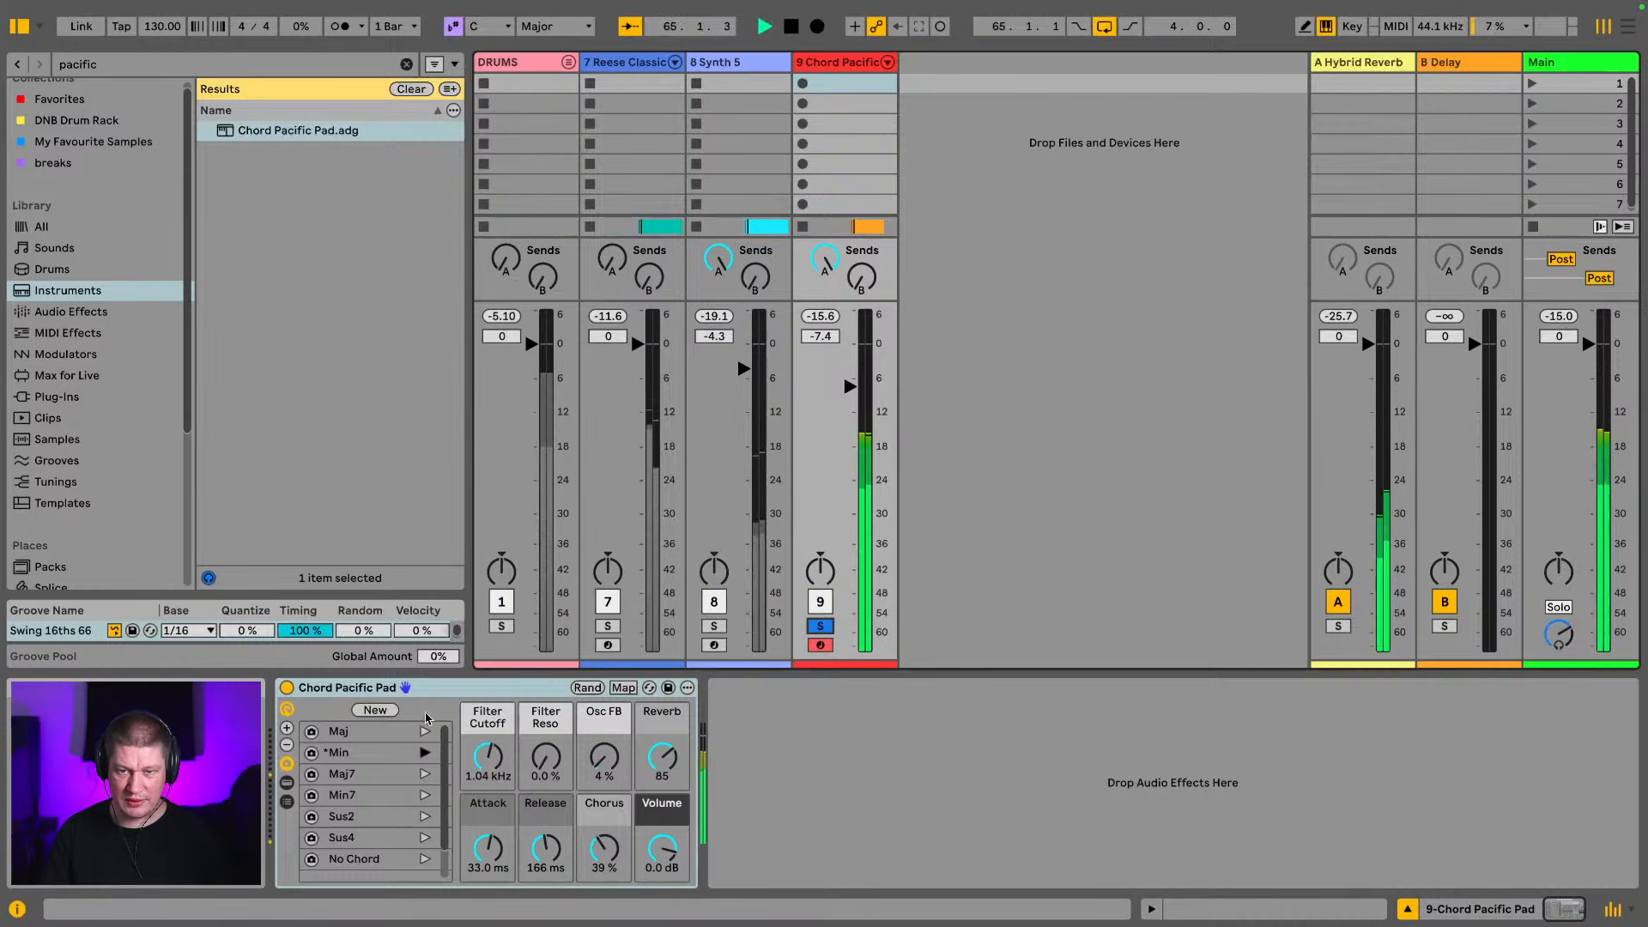
pyautogui.moveTo(487, 757); pyautogui.dragTo(488, 787)
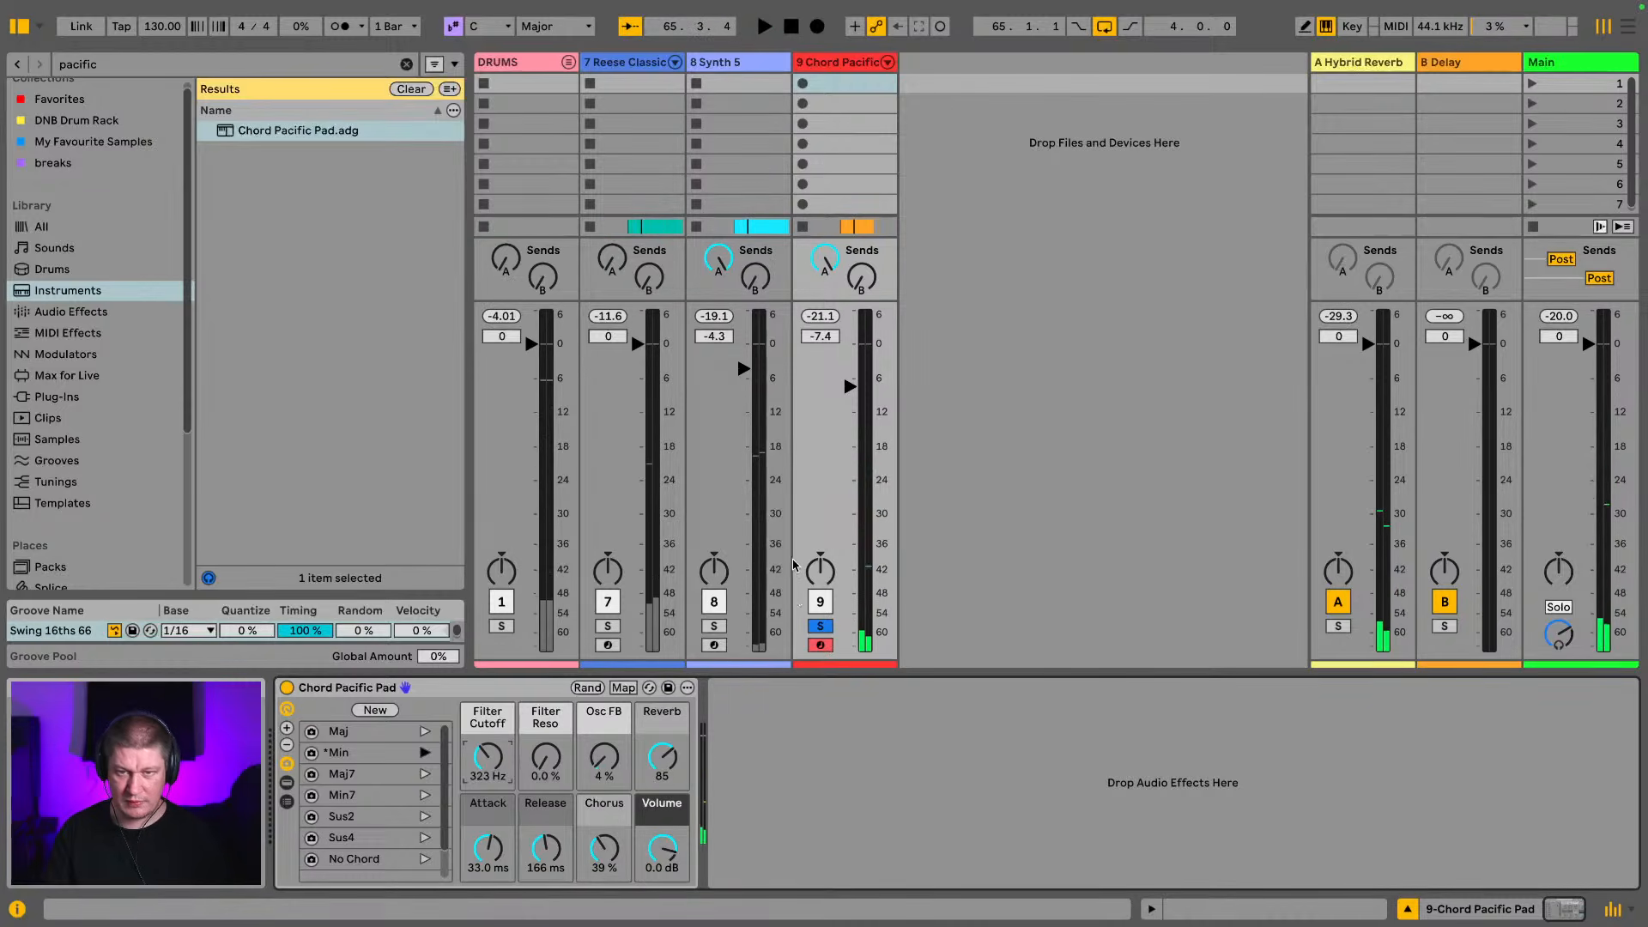
# Extend the Chord Pacific Pad clip to bar 69 in the arrangement and loop its first two bars
pyautogui.press('Tab')
pyautogui.moveTo(689, 212); pyautogui.dragTo(914, 215)
pyautogui.doubleClick(867, 212)
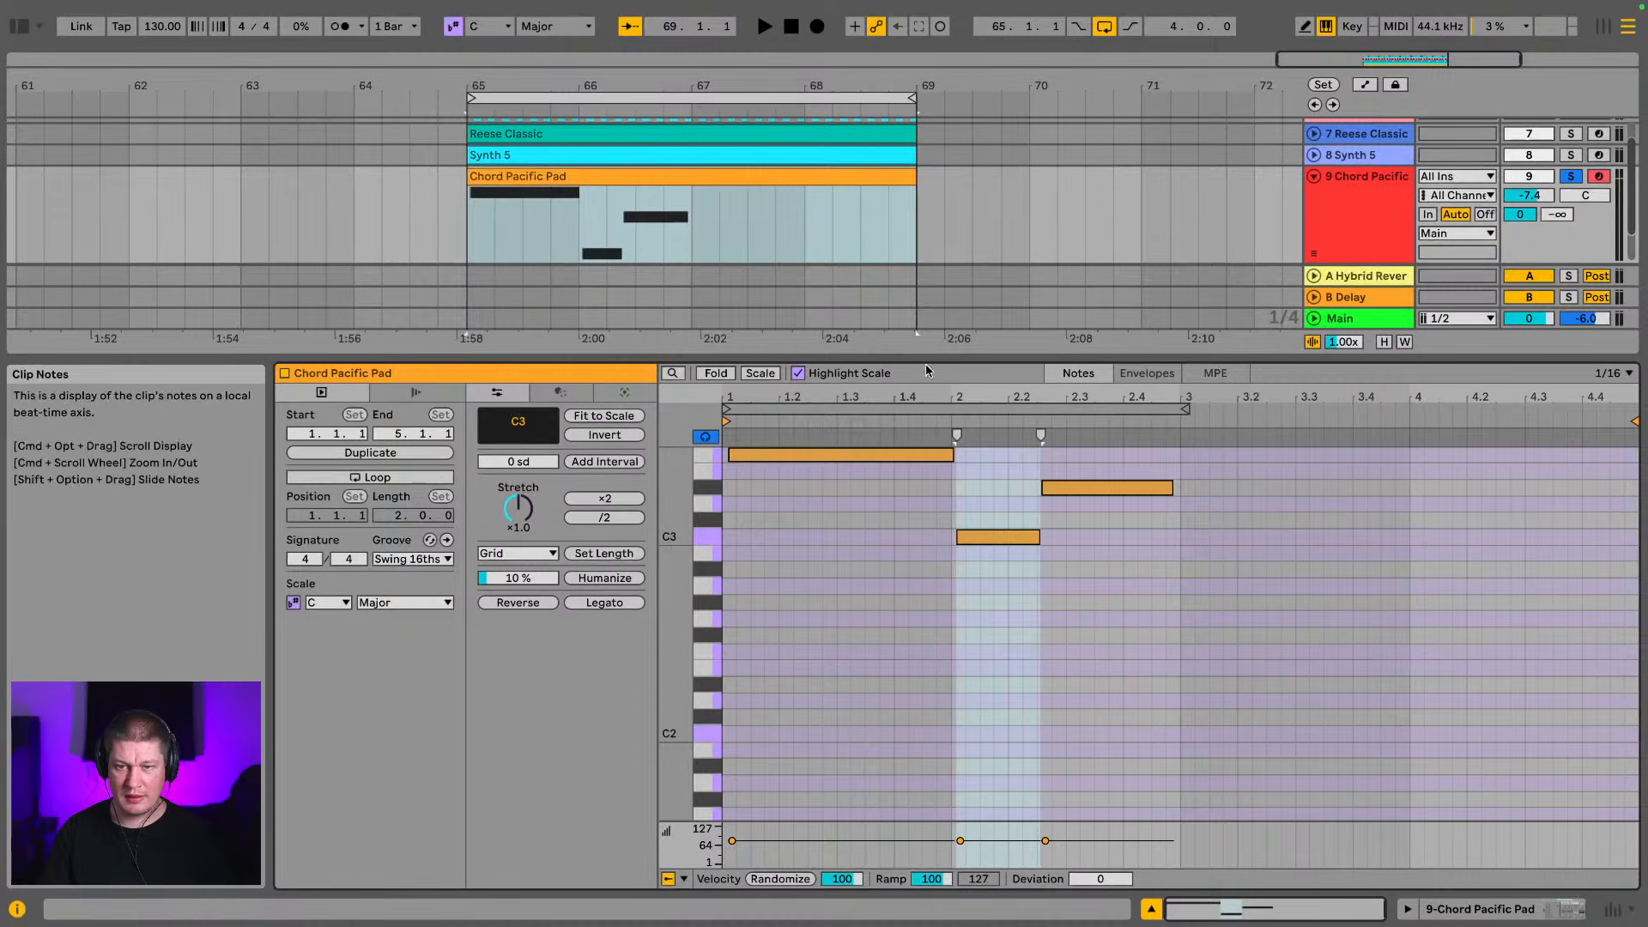
pyautogui.click(1178, 407)
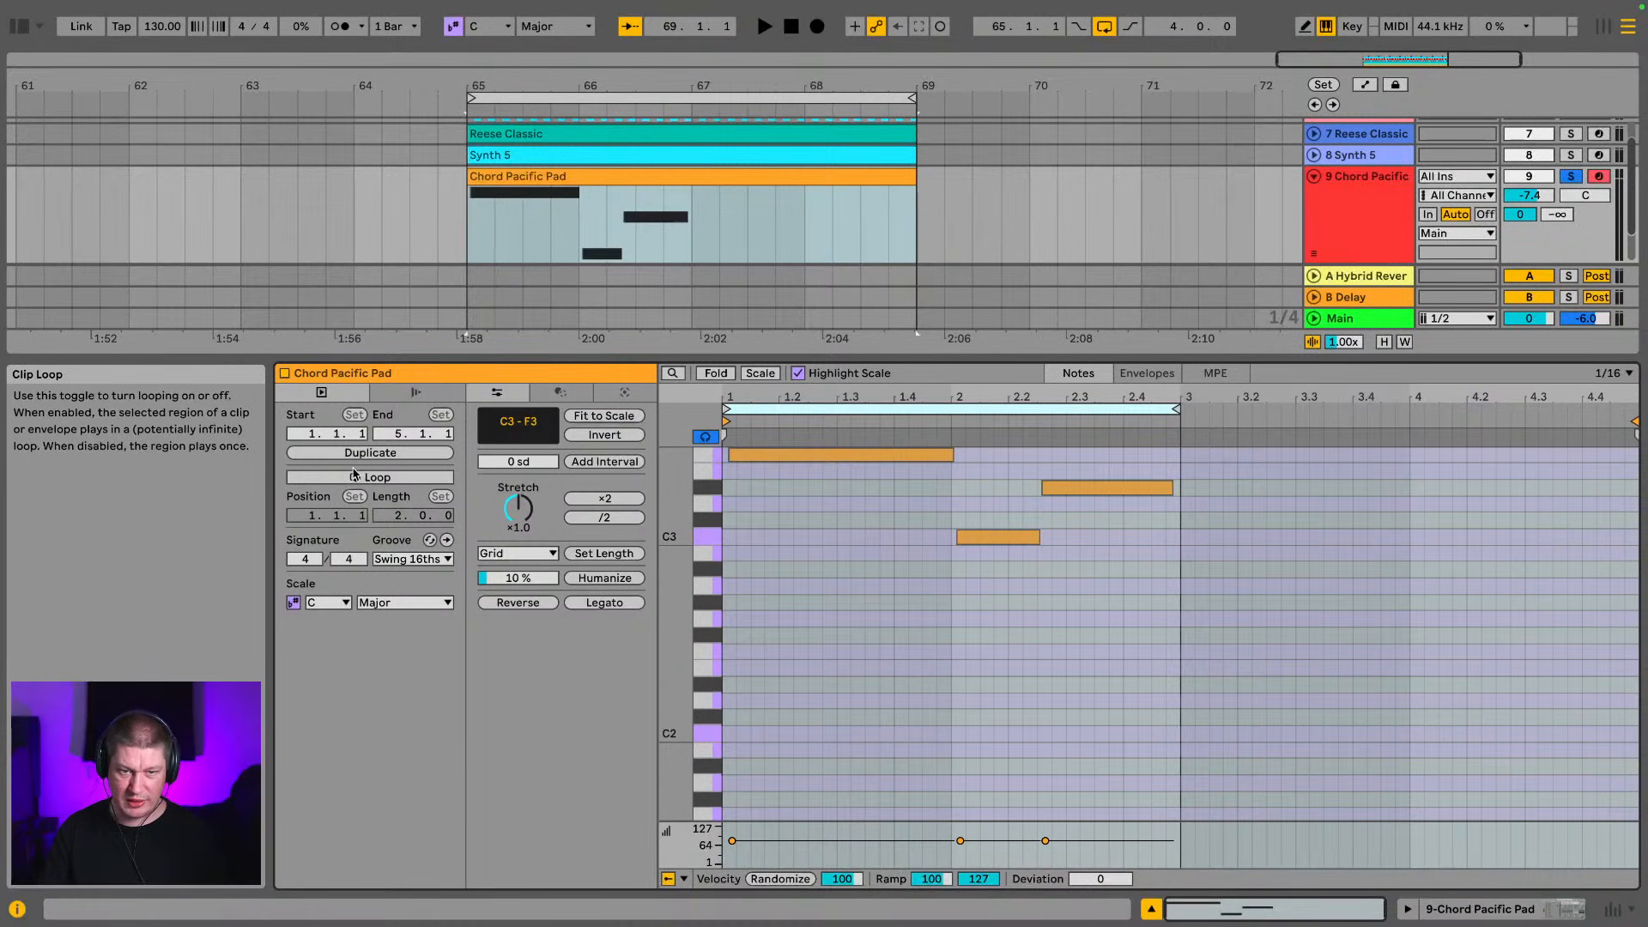
pyautogui.click(388, 480)
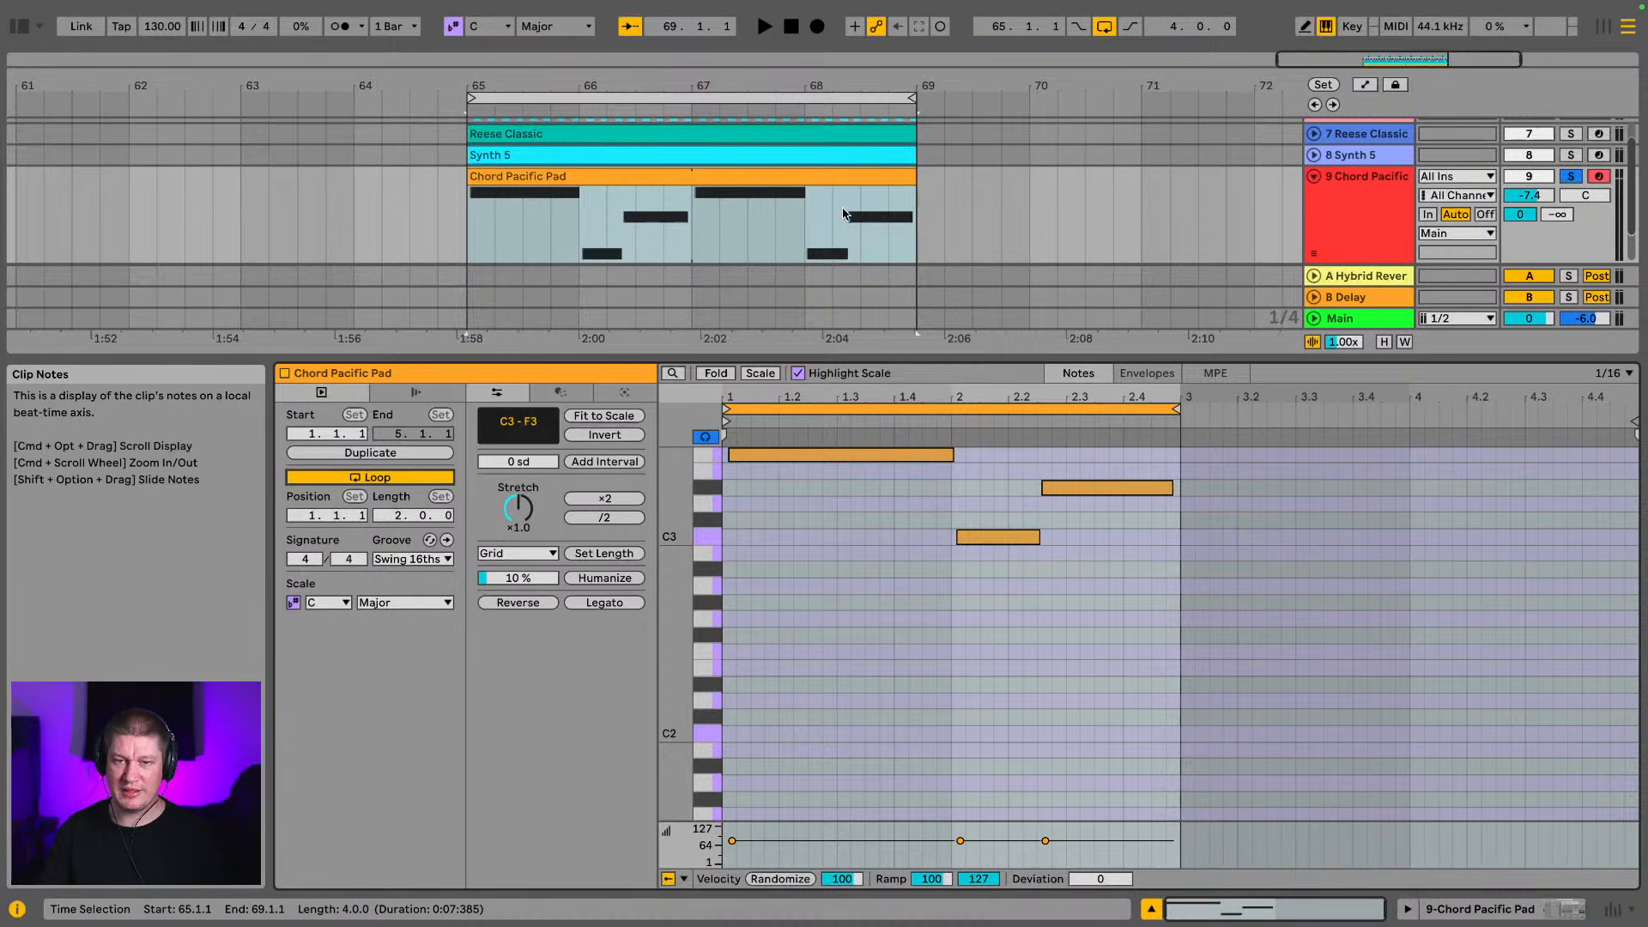
# Play the four-bar loop and solo the Synth 5 track together with the pad
pyautogui.scroll(-1, 725, 244)
pyautogui.click(710, 167)
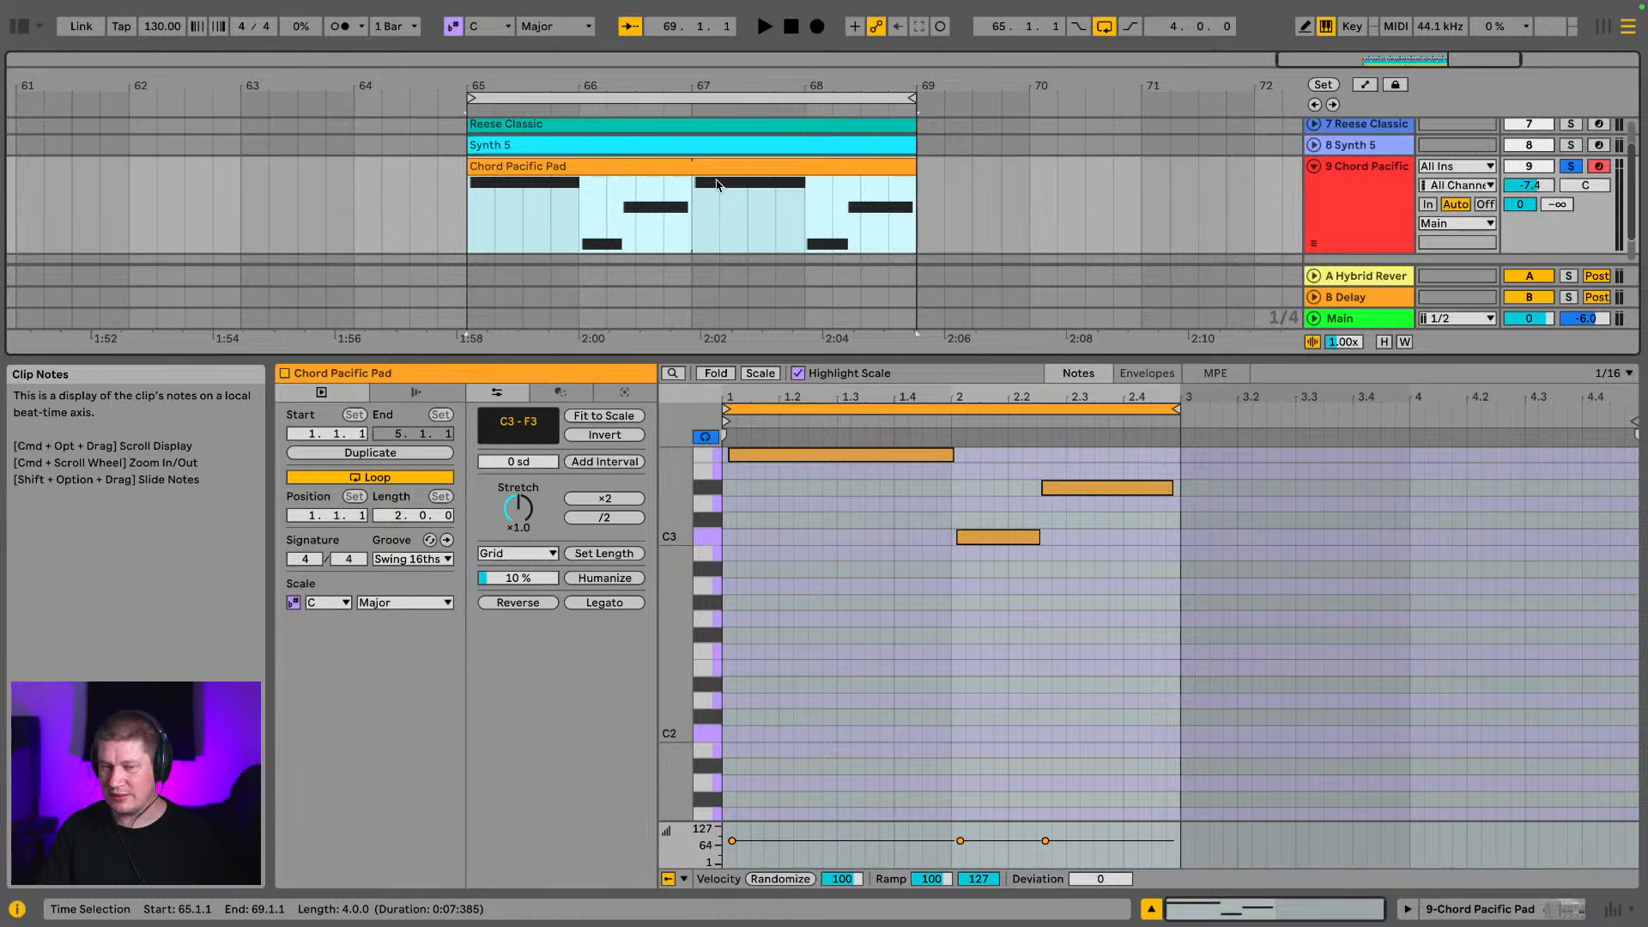
pyautogui.press('space')
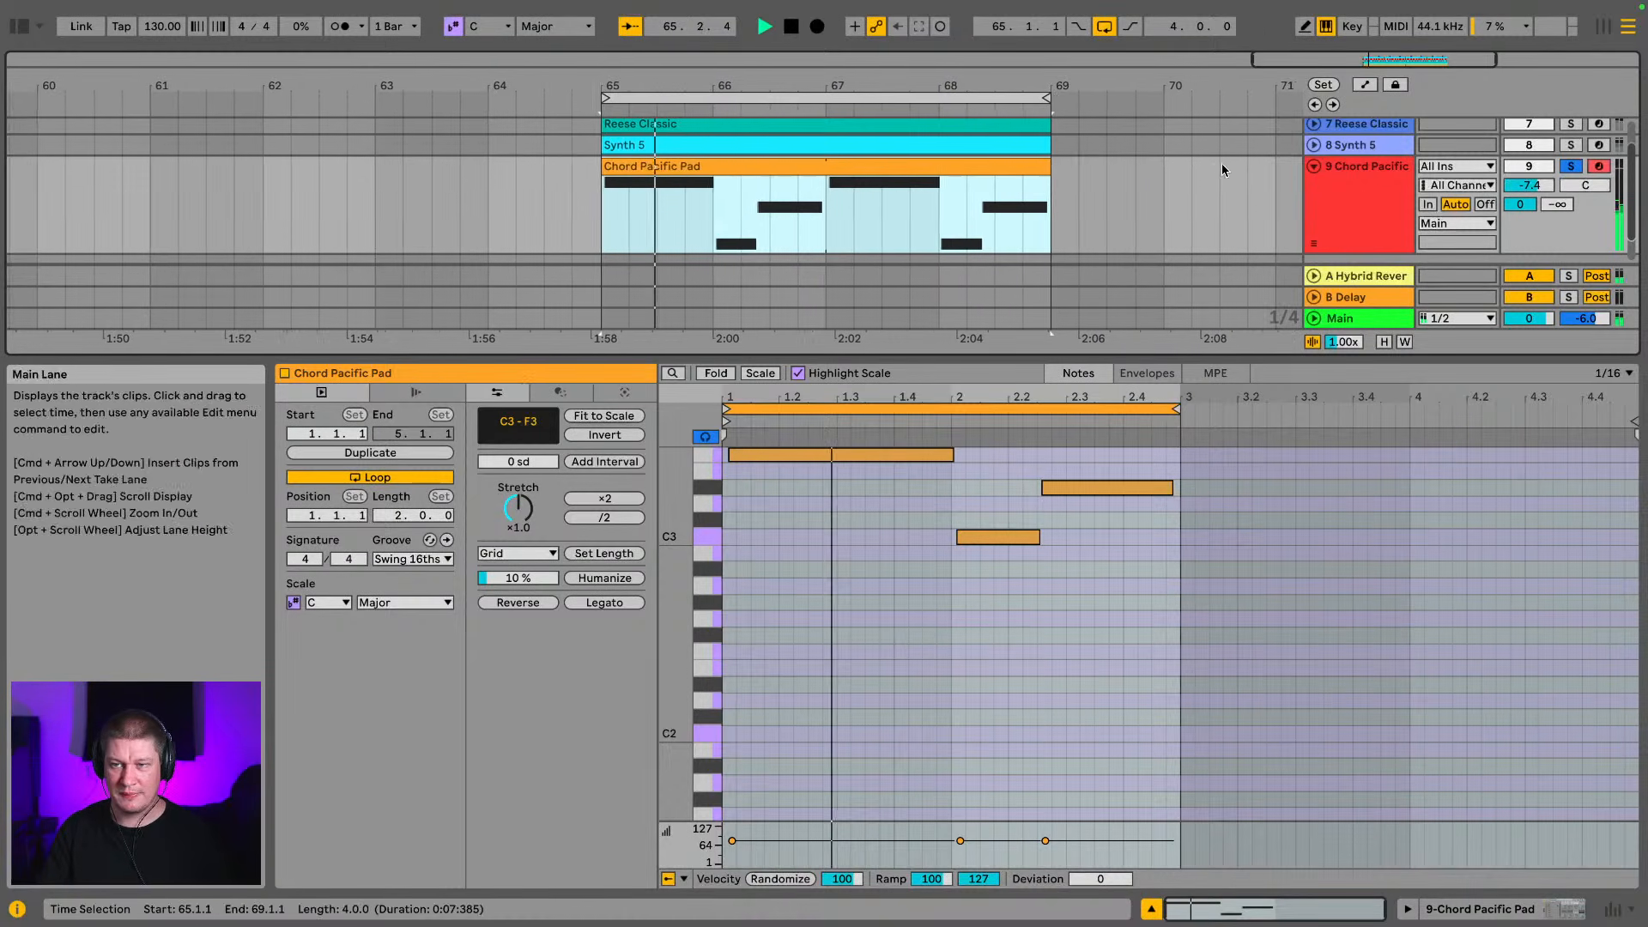
pyautogui.click(1571, 144)
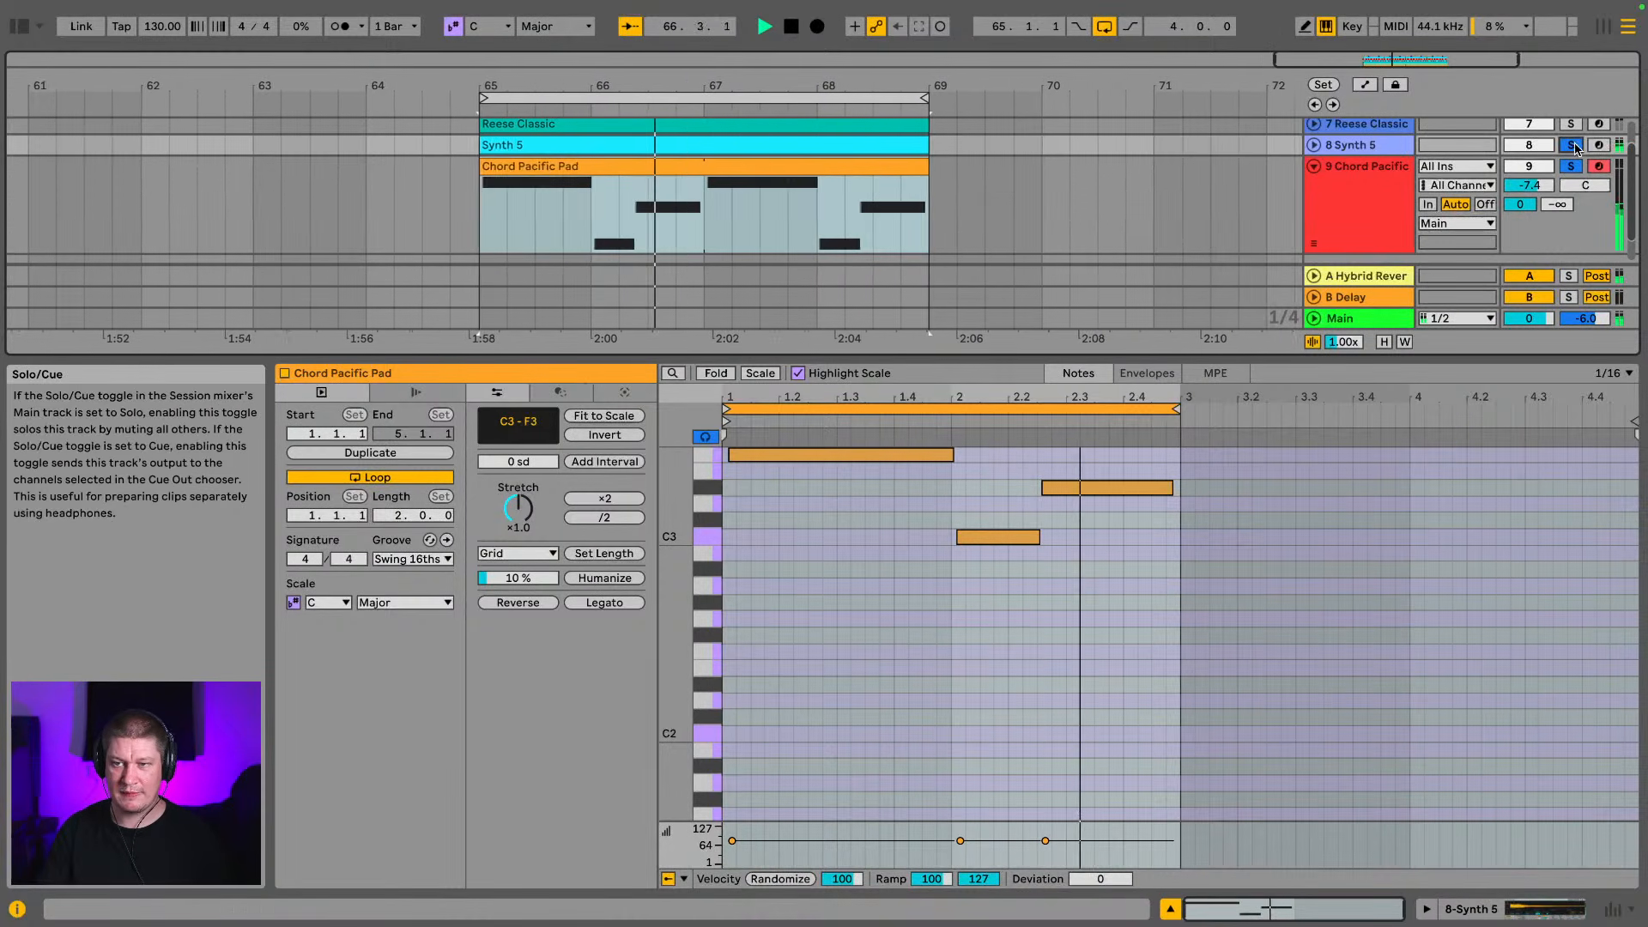
# Enlarge the arrangement area, fold the pad track, and unsolo the Synth 5 and pad tracks
pyautogui.moveTo(1276, 359); pyautogui.dragTo(1284, 739)
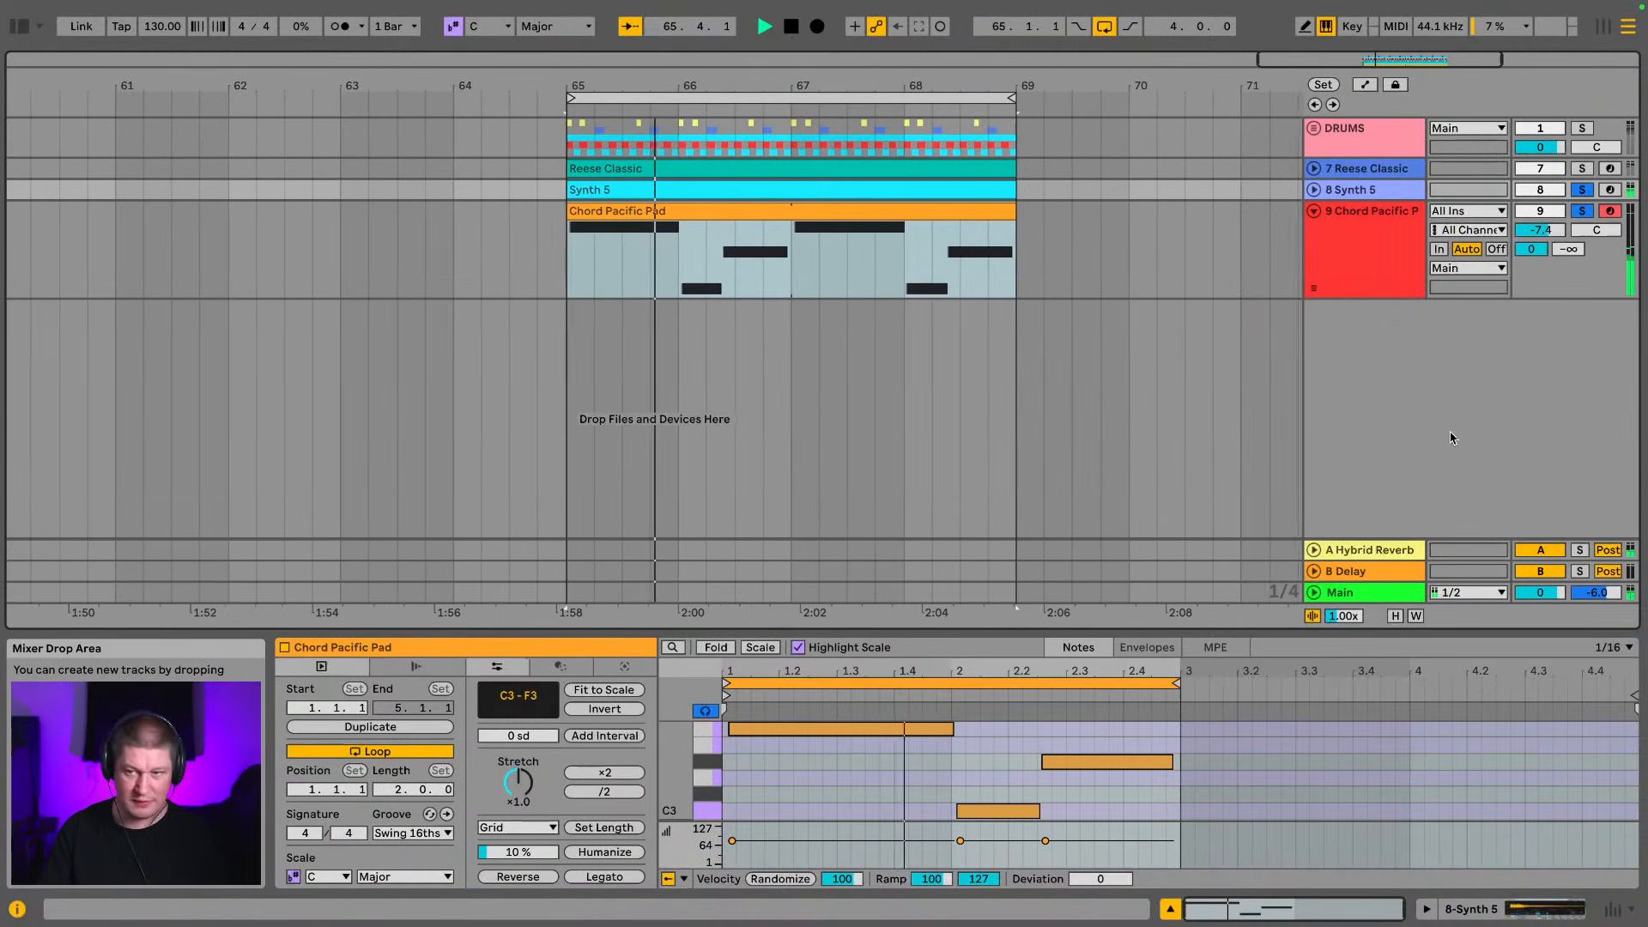
pyautogui.click(1314, 211)
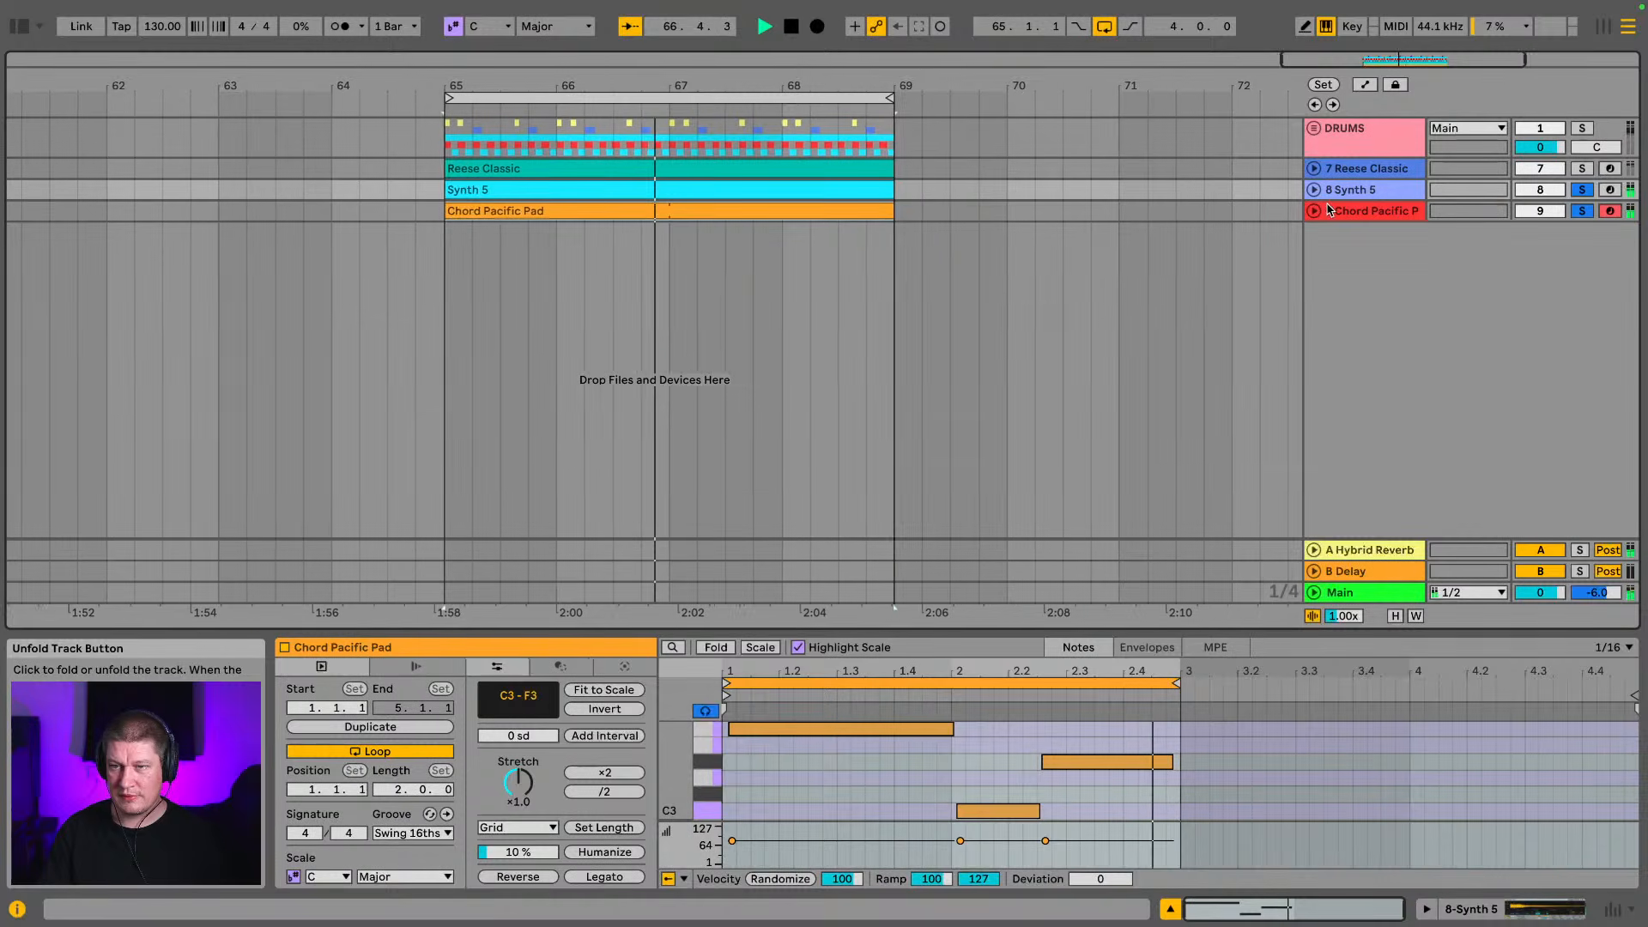
pyautogui.click(1580, 190)
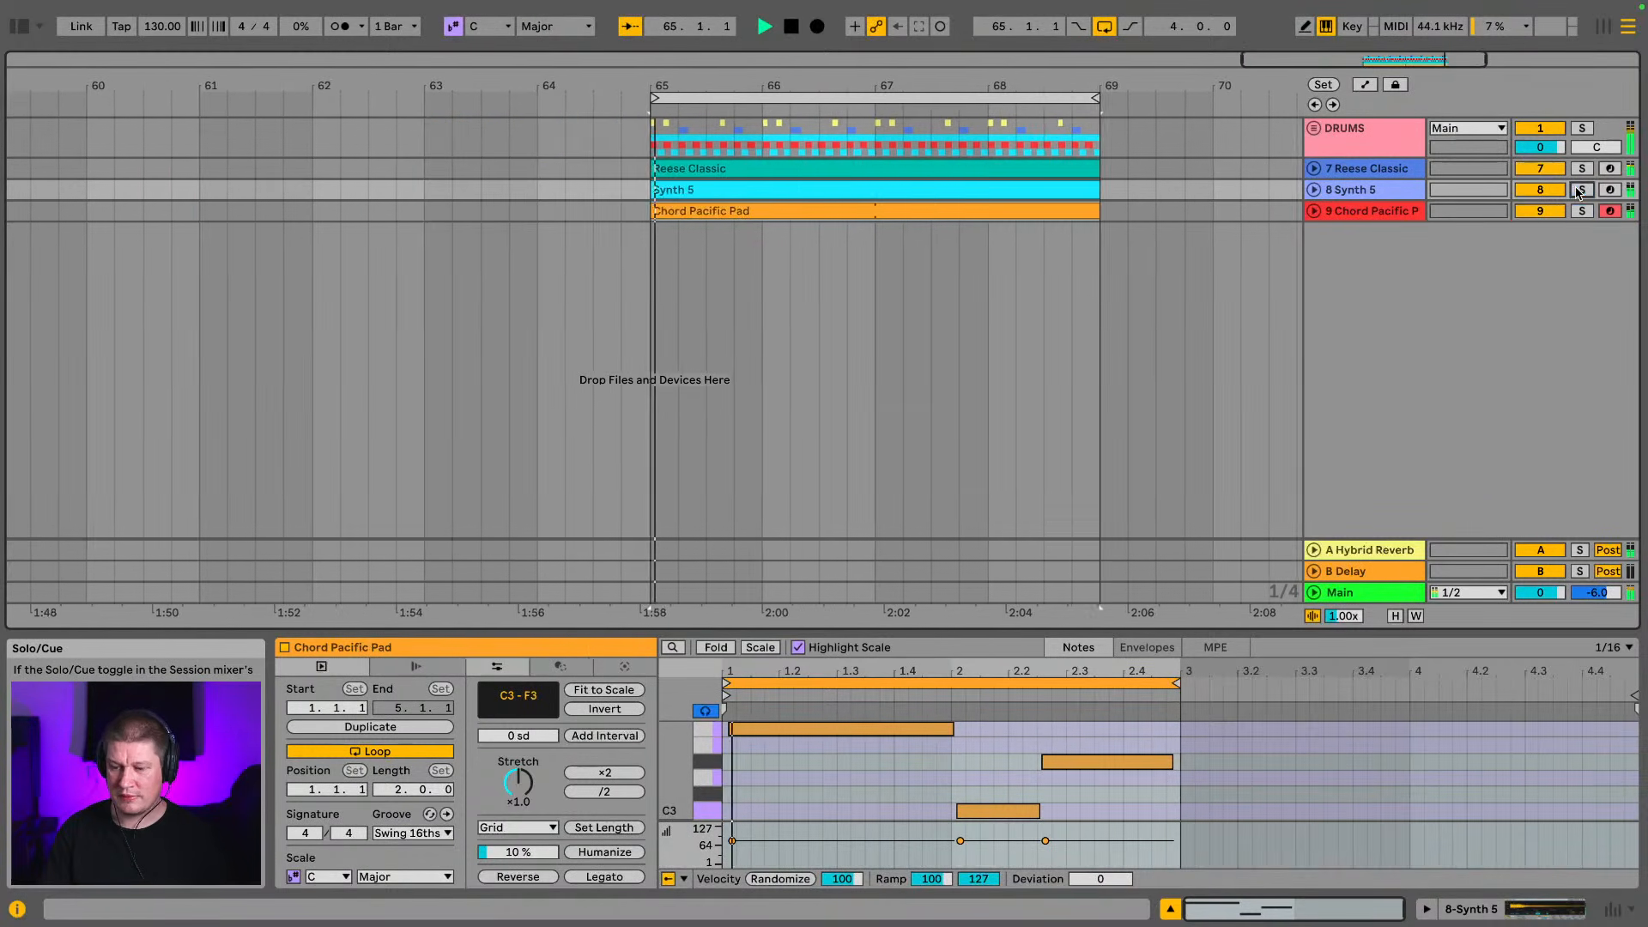
pyautogui.click(1392, 148)
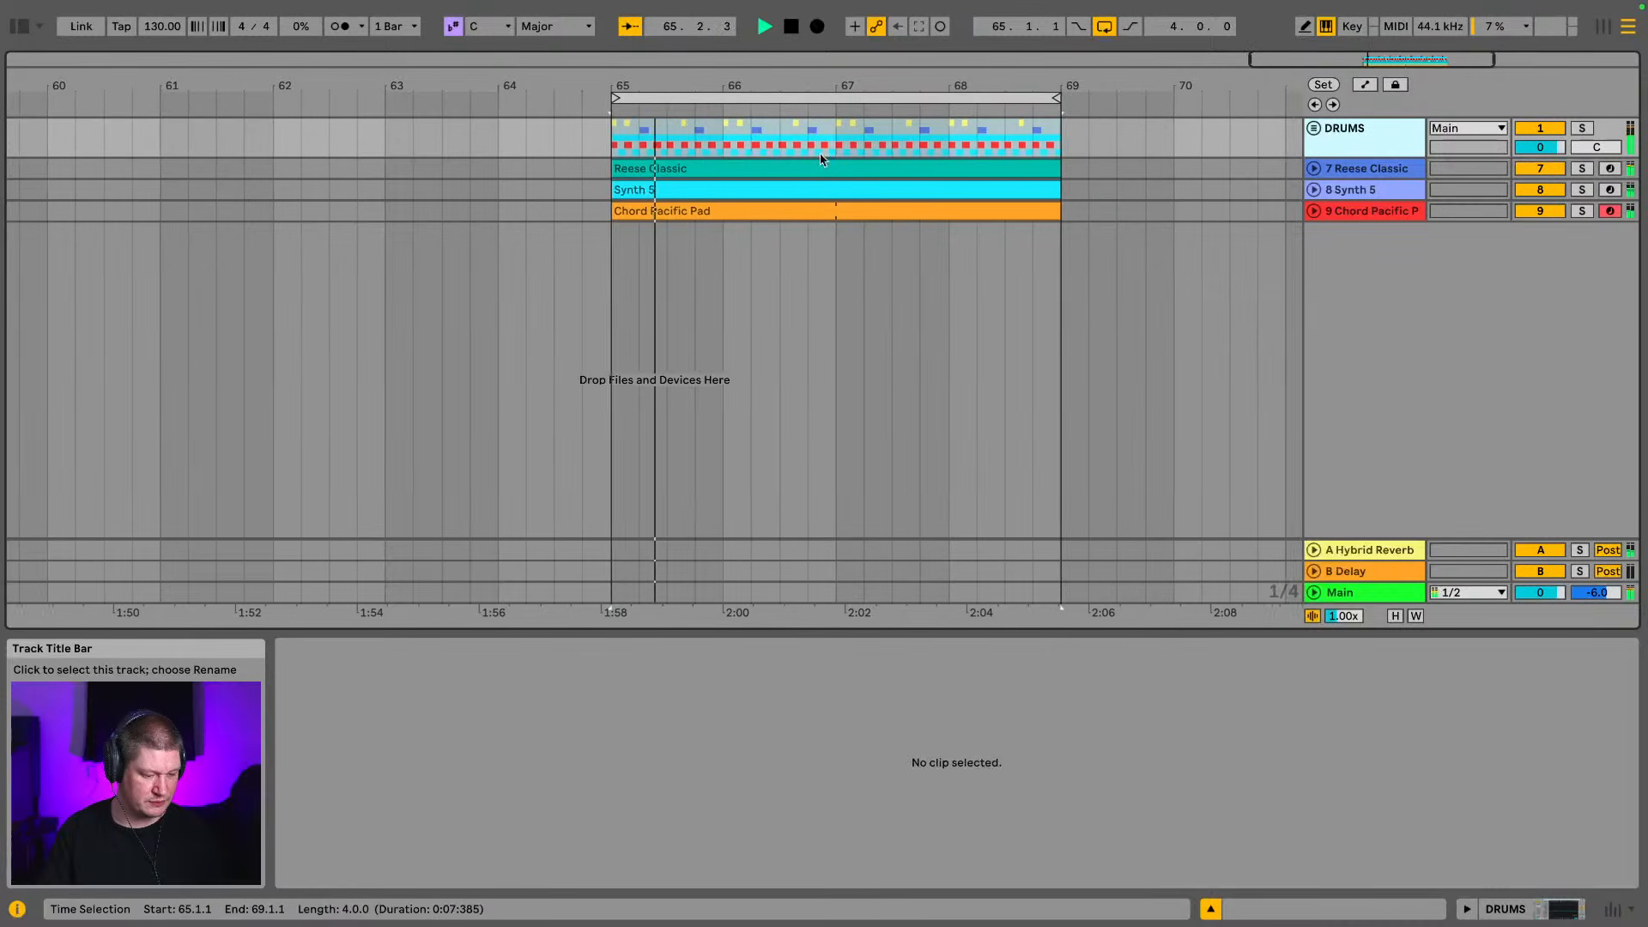
# Clear the browser search and open the FX folder inside ZERO G - DISC 2 in the Production place
pyautogui.click(21, 27)
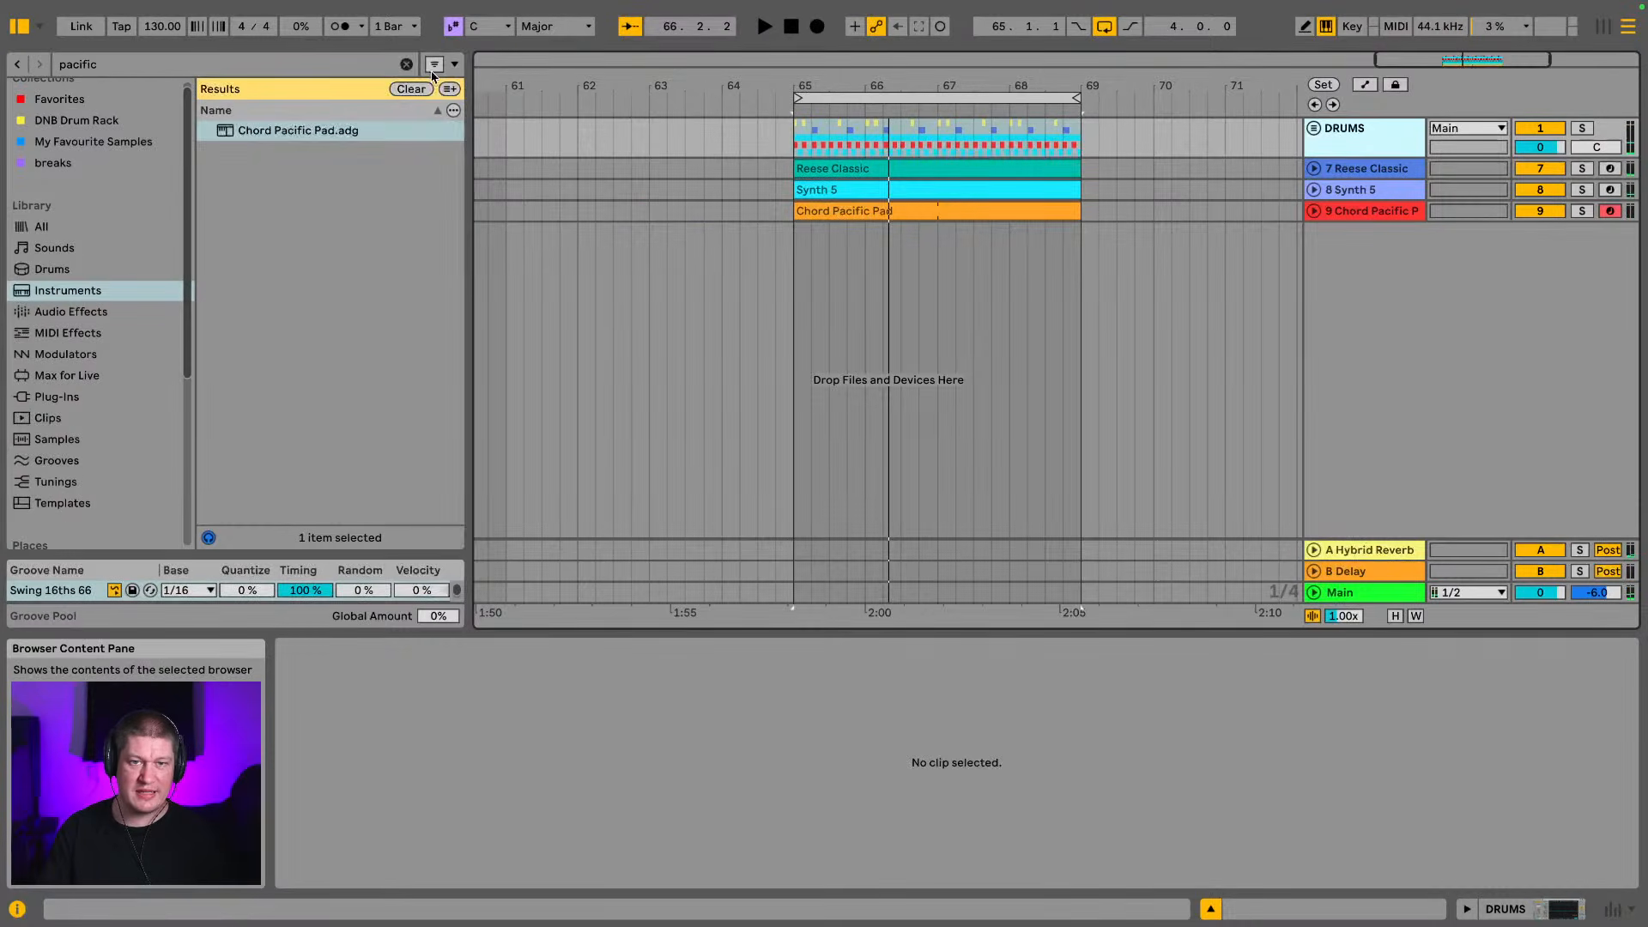
pyautogui.click(411, 89)
pyautogui.scroll(-5, 83, 351)
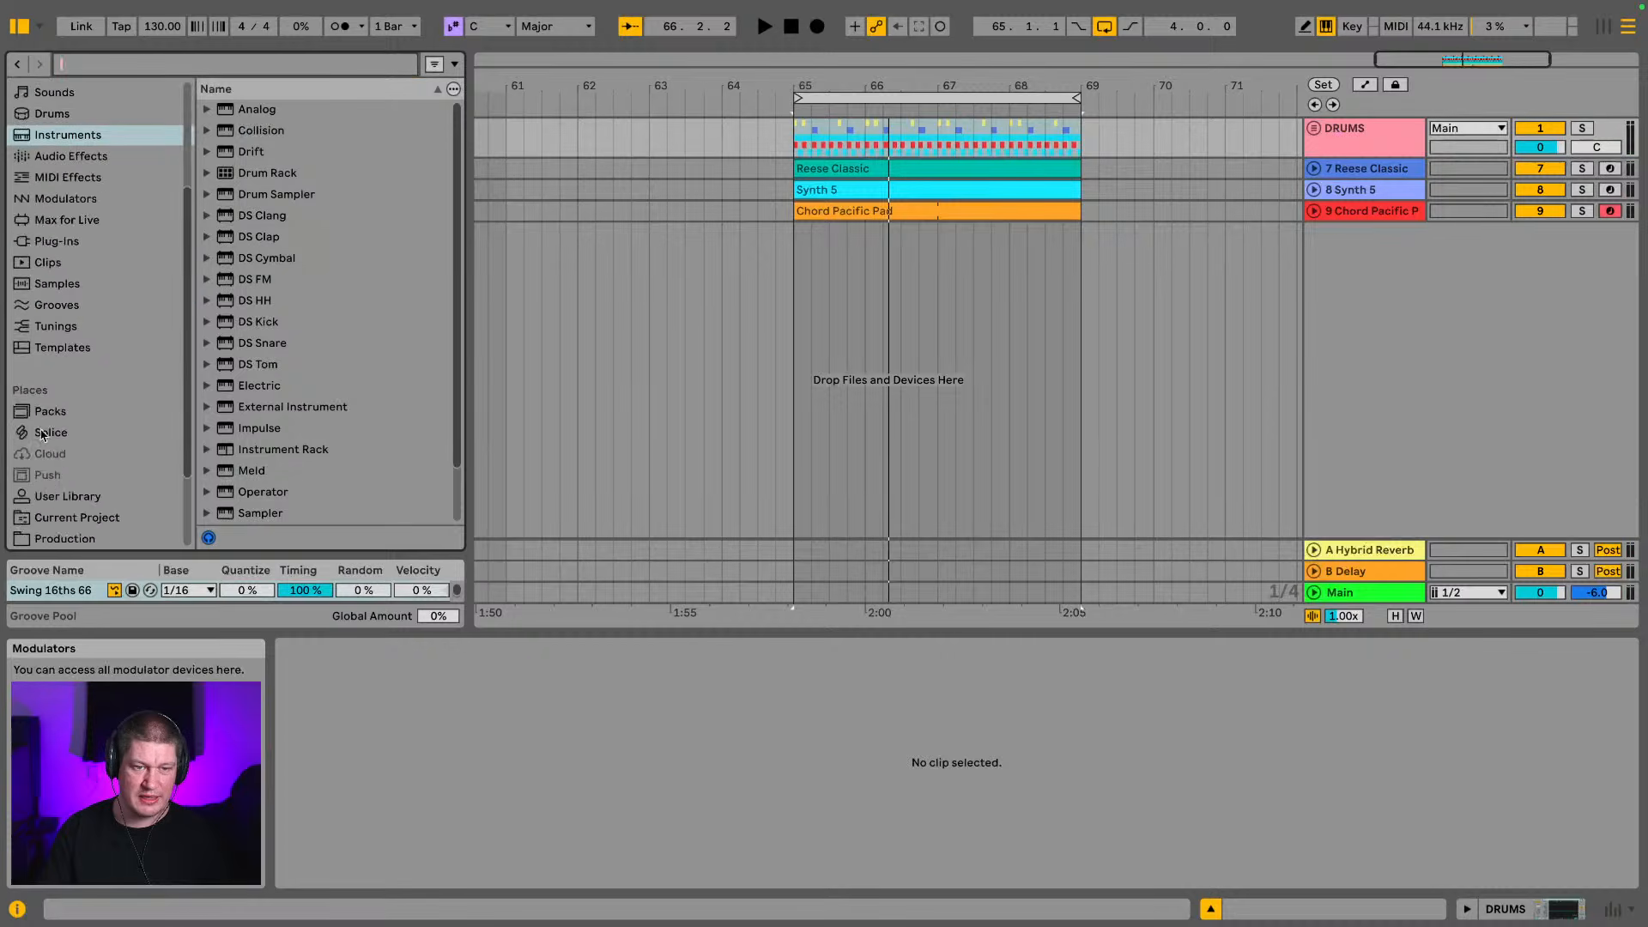
pyautogui.click(61, 458)
pyautogui.click(72, 439)
pyautogui.scroll(-5, 235, 392)
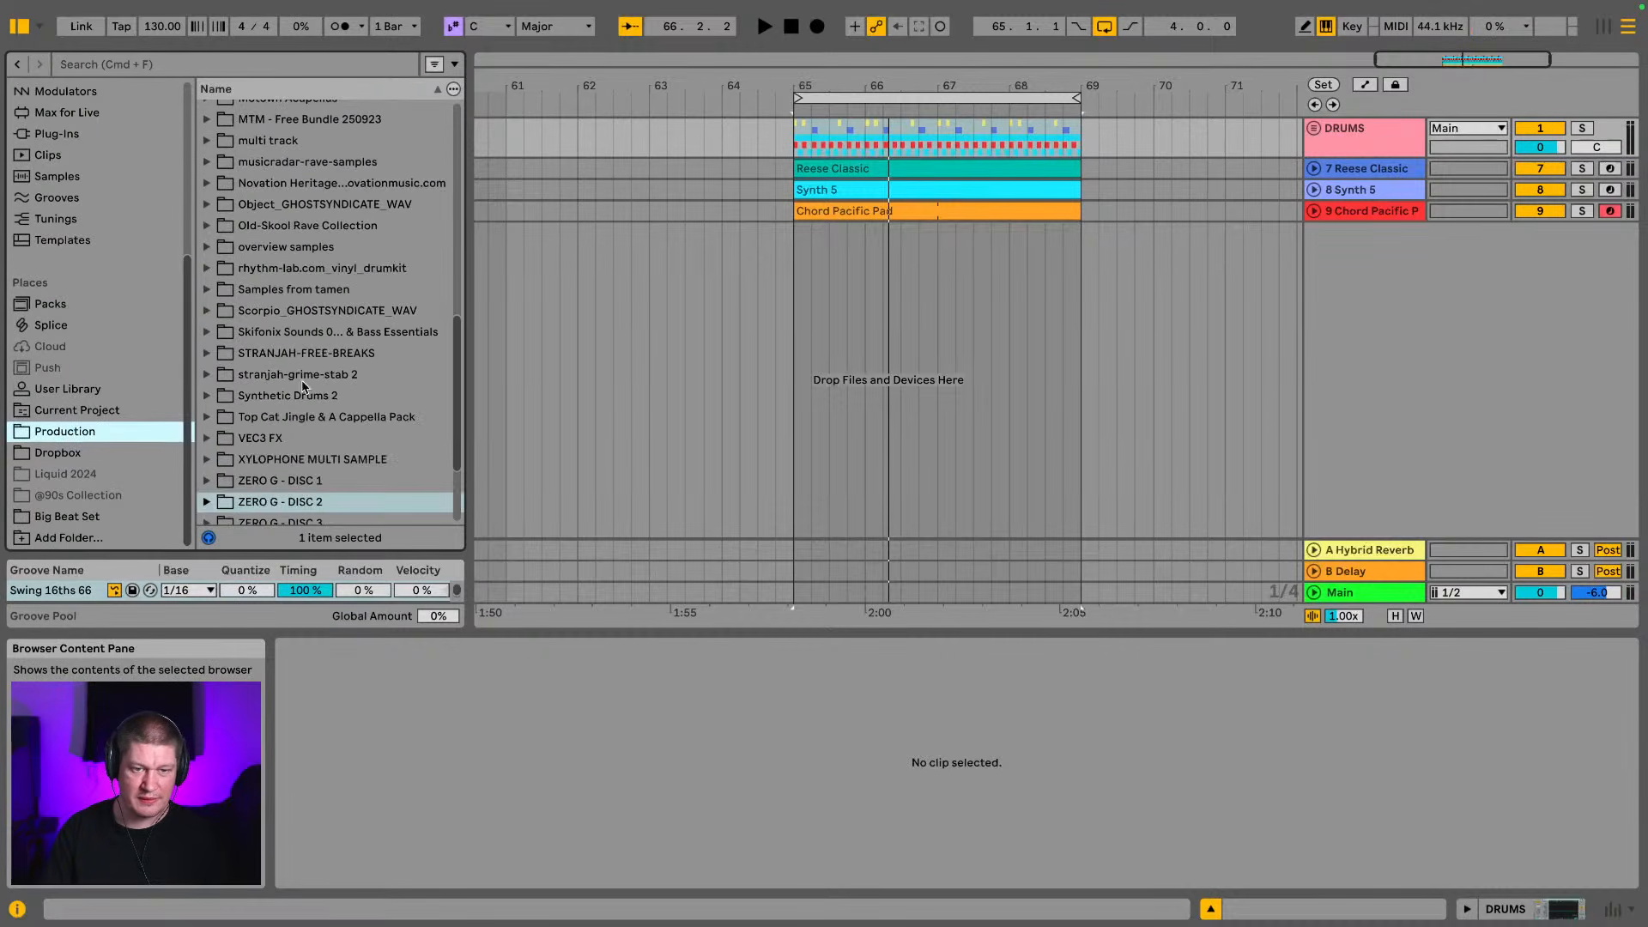
pyautogui.click(207, 364)
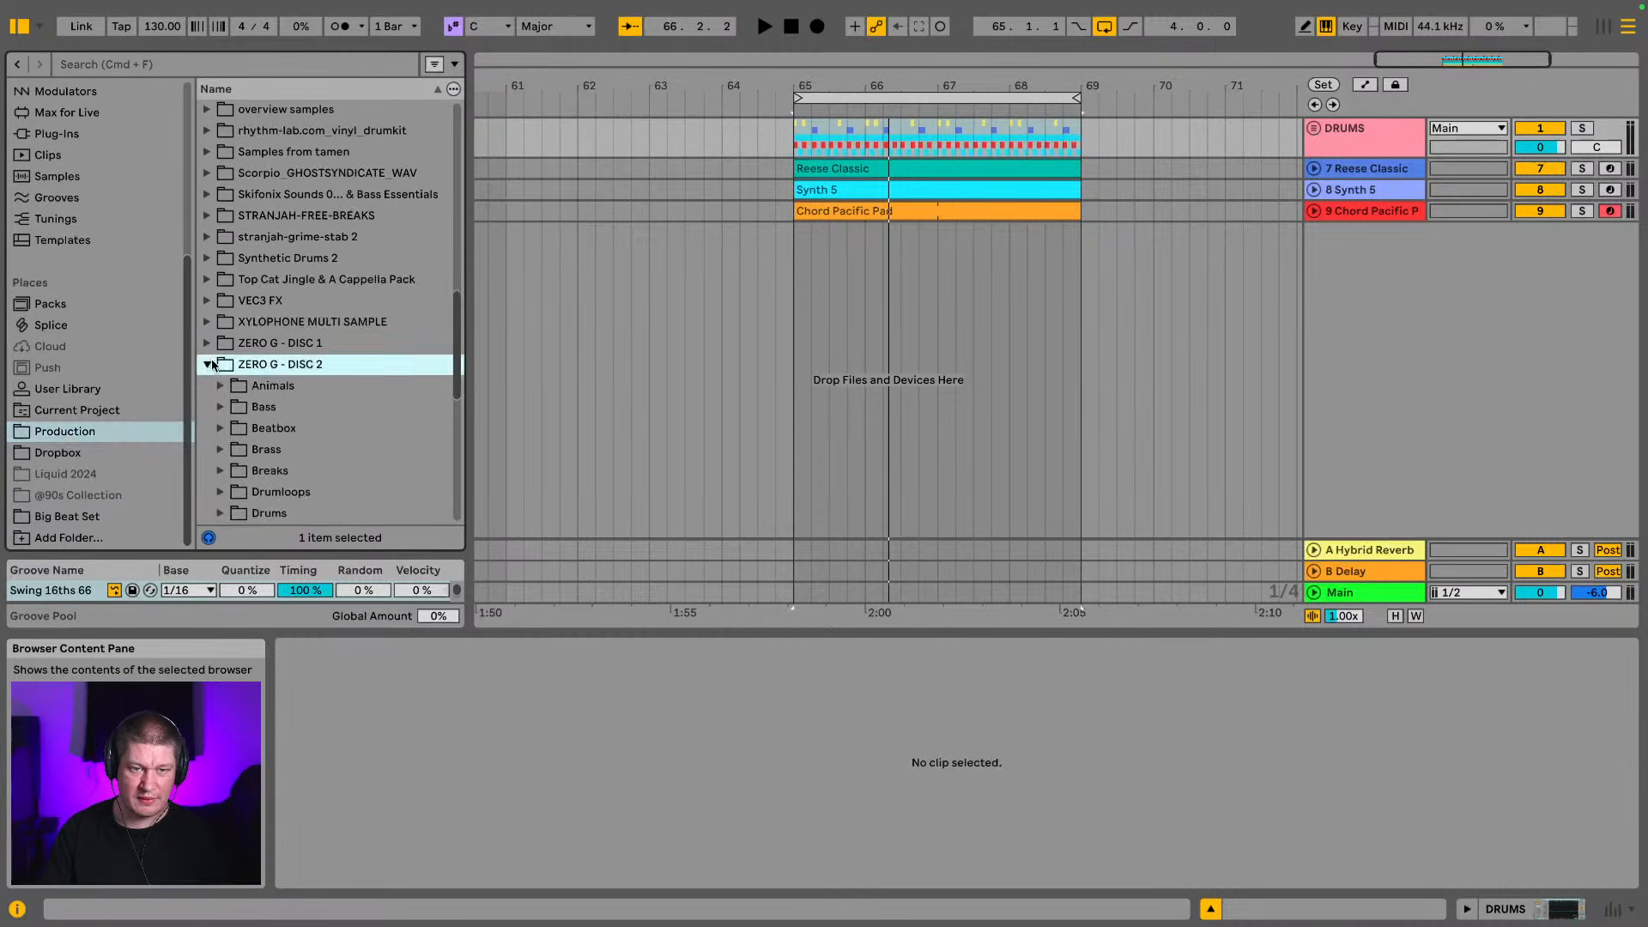
pyautogui.scroll(-2, 222, 398)
pyautogui.click(221, 452)
pyautogui.scroll(-4, 284, 420)
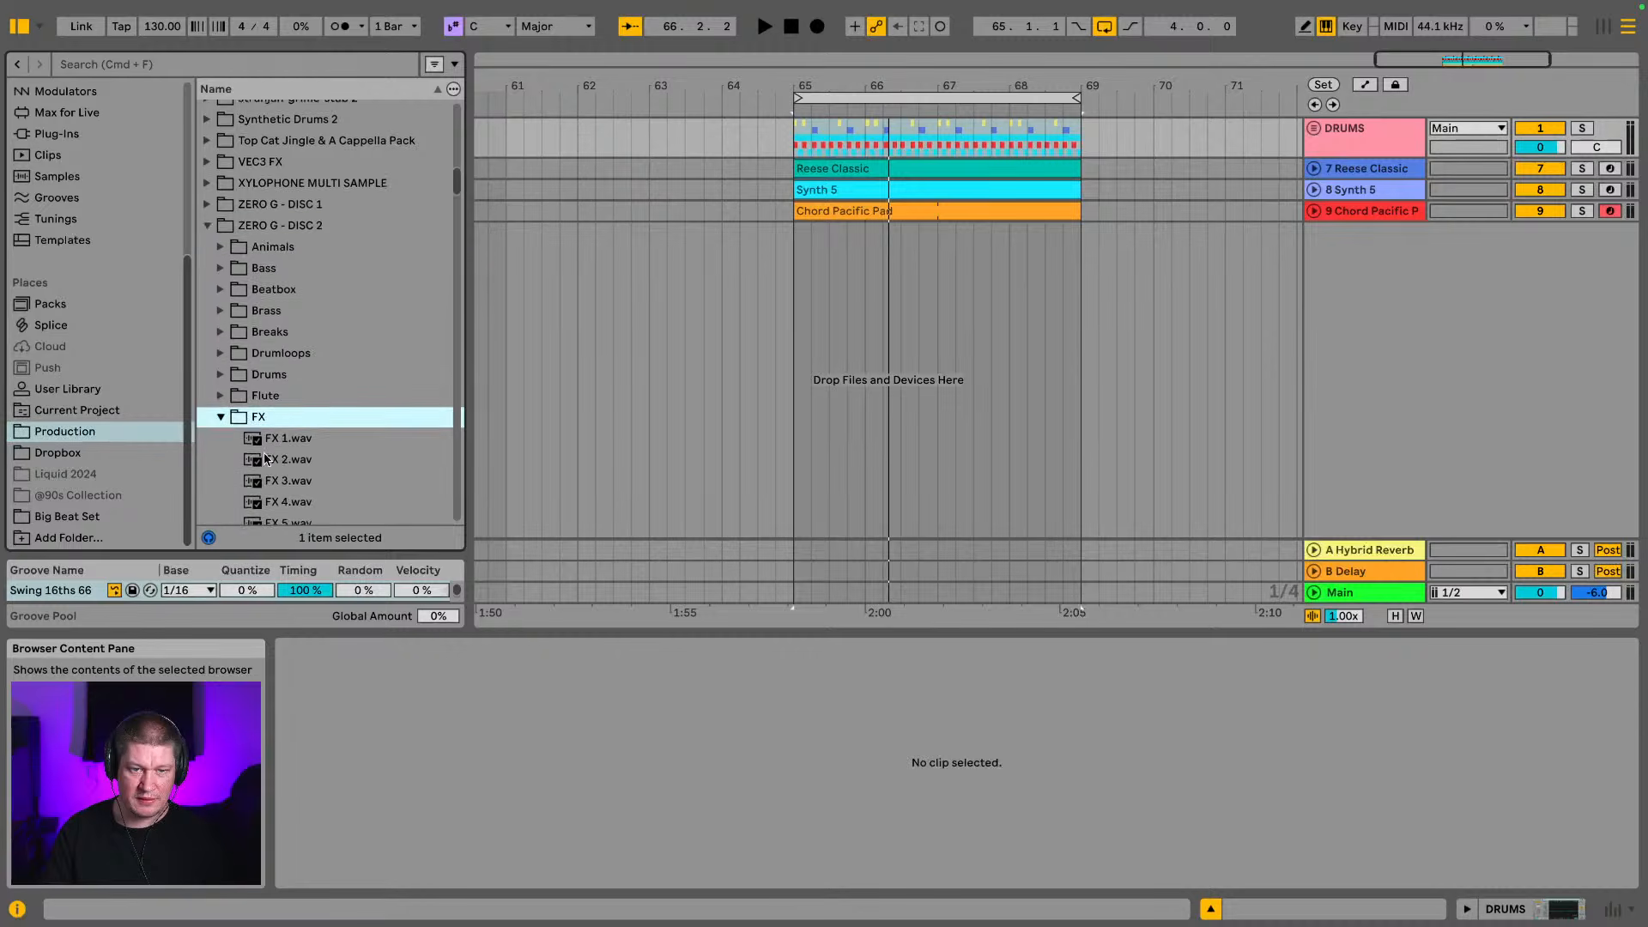
# Audition the FX 5, FX 9, FX 13 and FX 15 samples
pyautogui.click(261, 341)
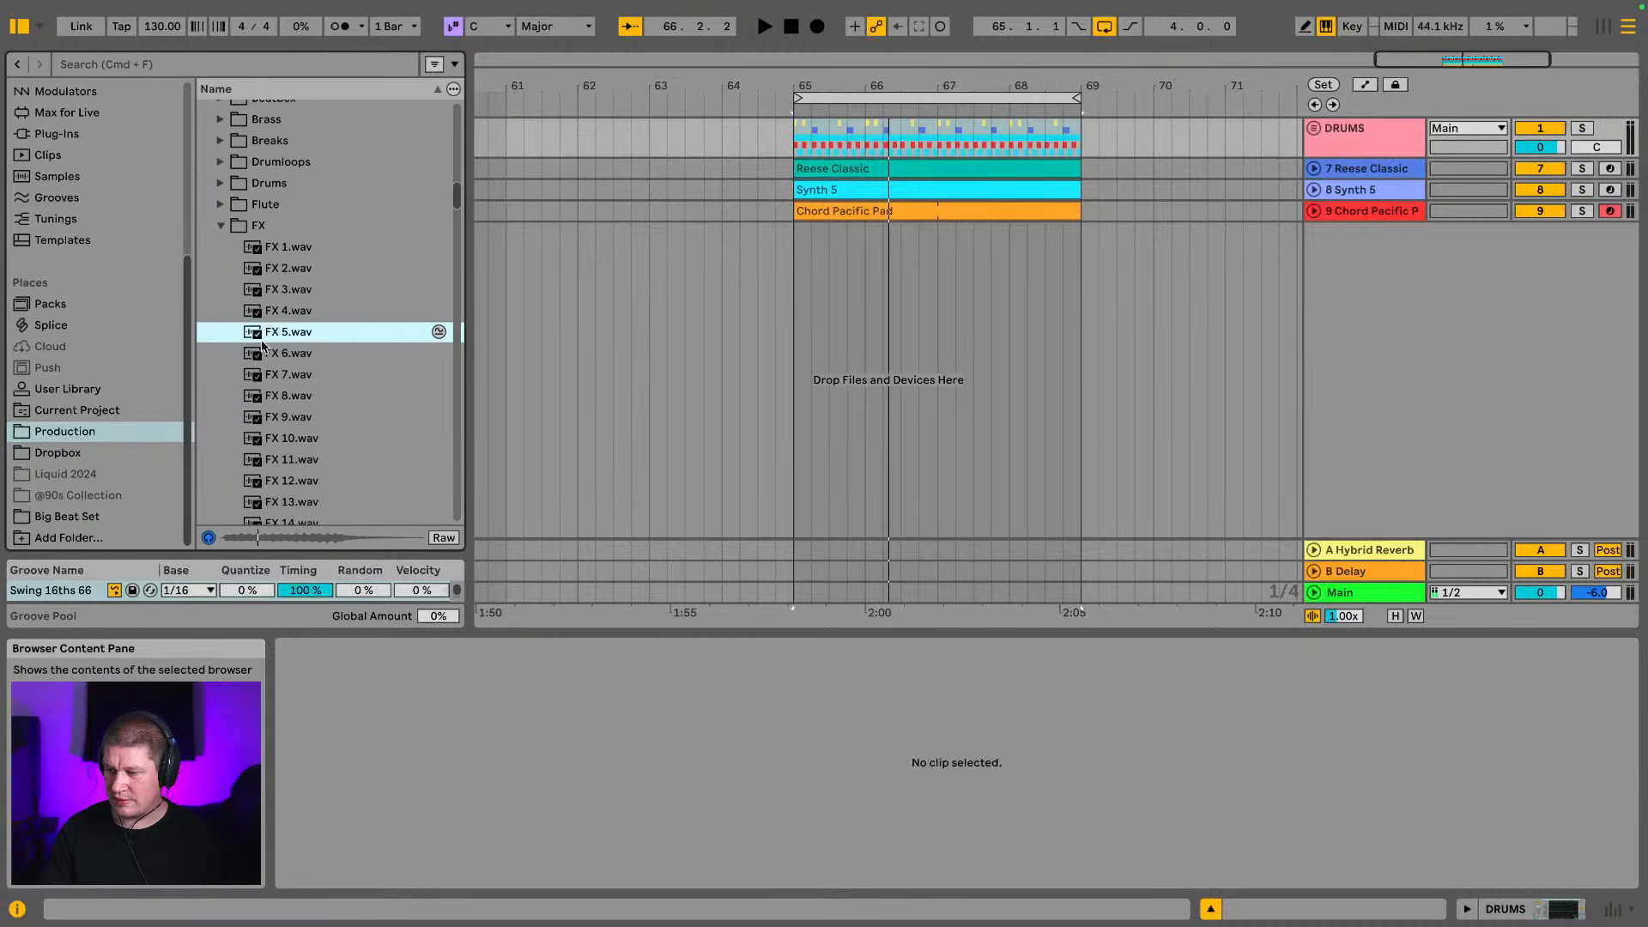
pyautogui.scroll(-1, 330, 398)
pyautogui.click(332, 388)
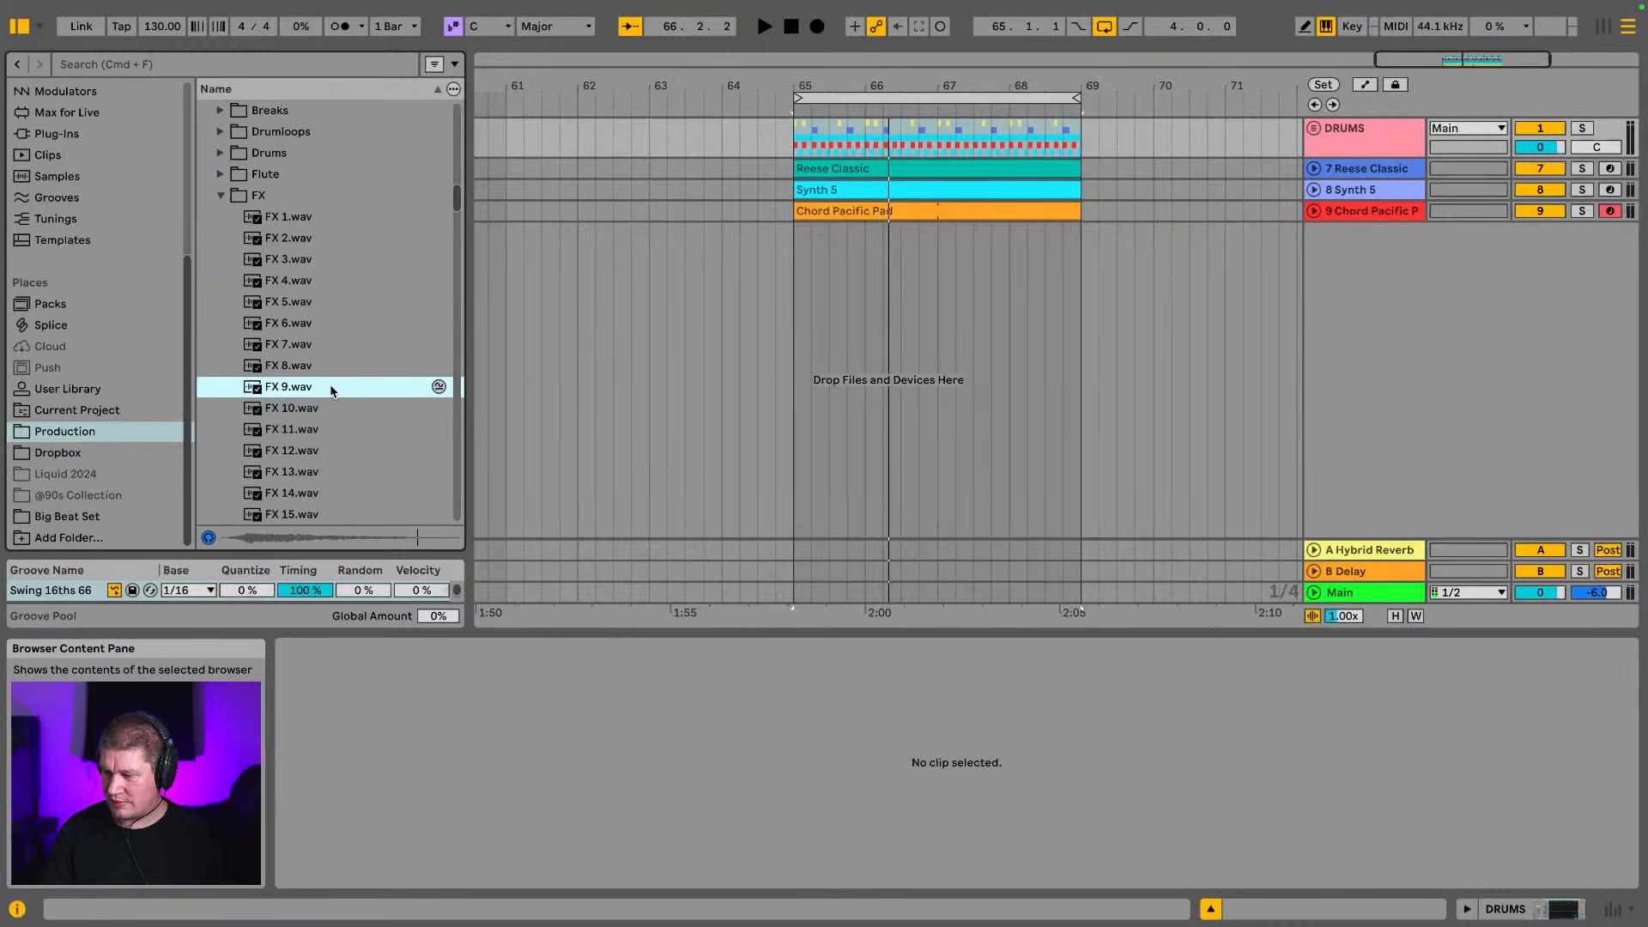
pyautogui.scroll(-3, 331, 391)
pyautogui.click(330, 383)
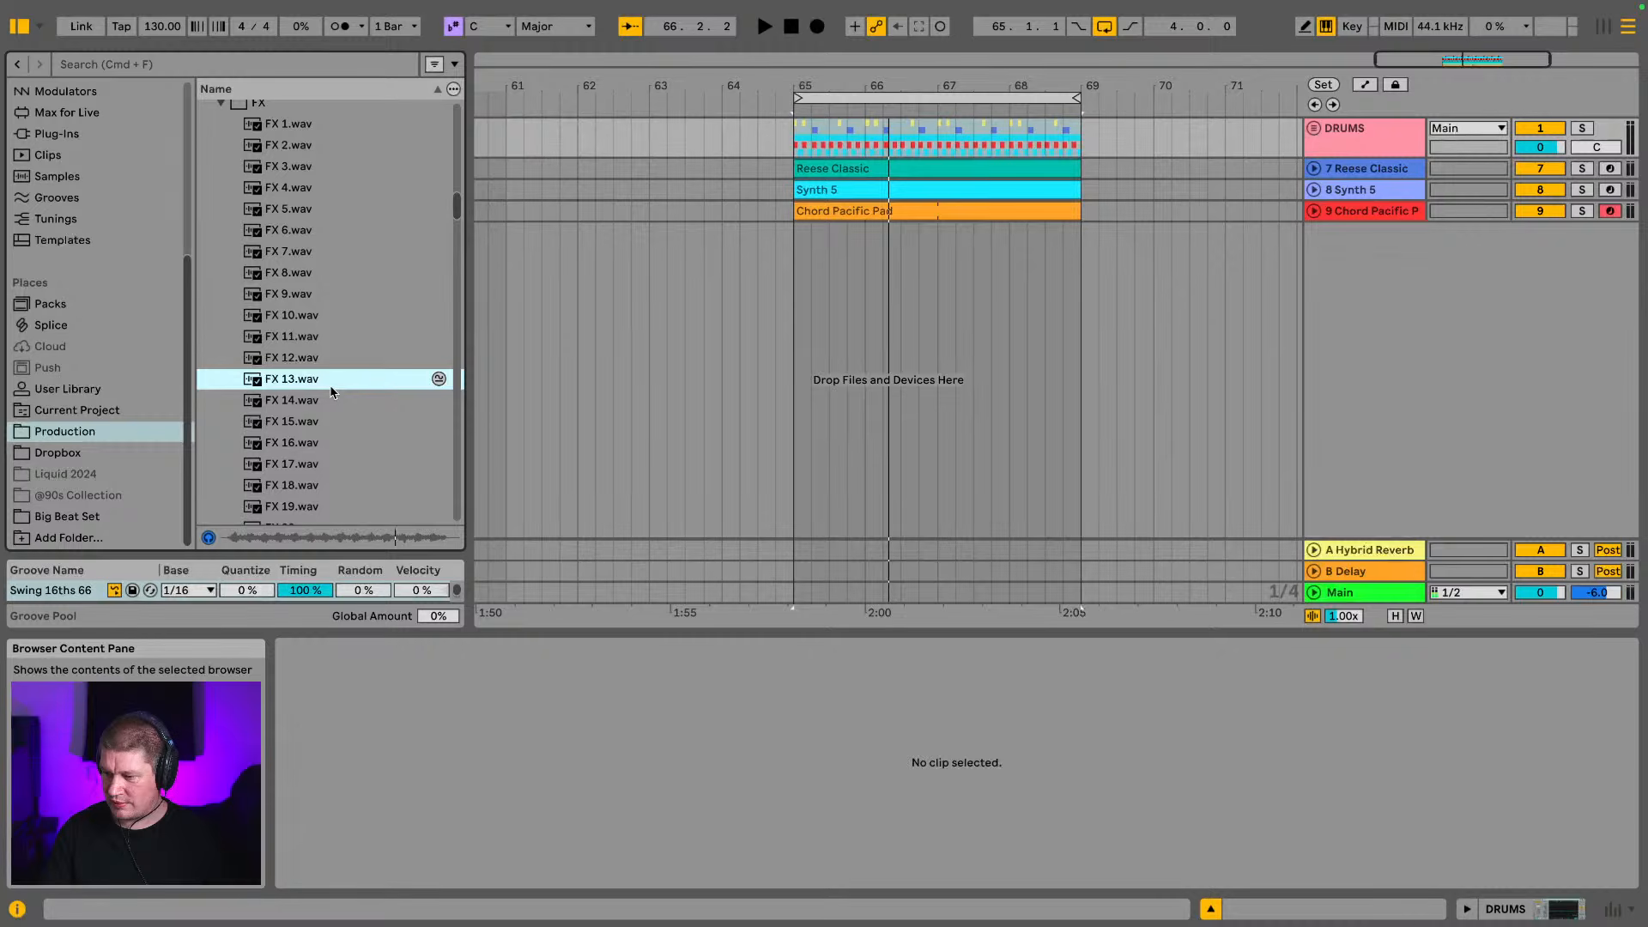
pyautogui.click(336, 423)
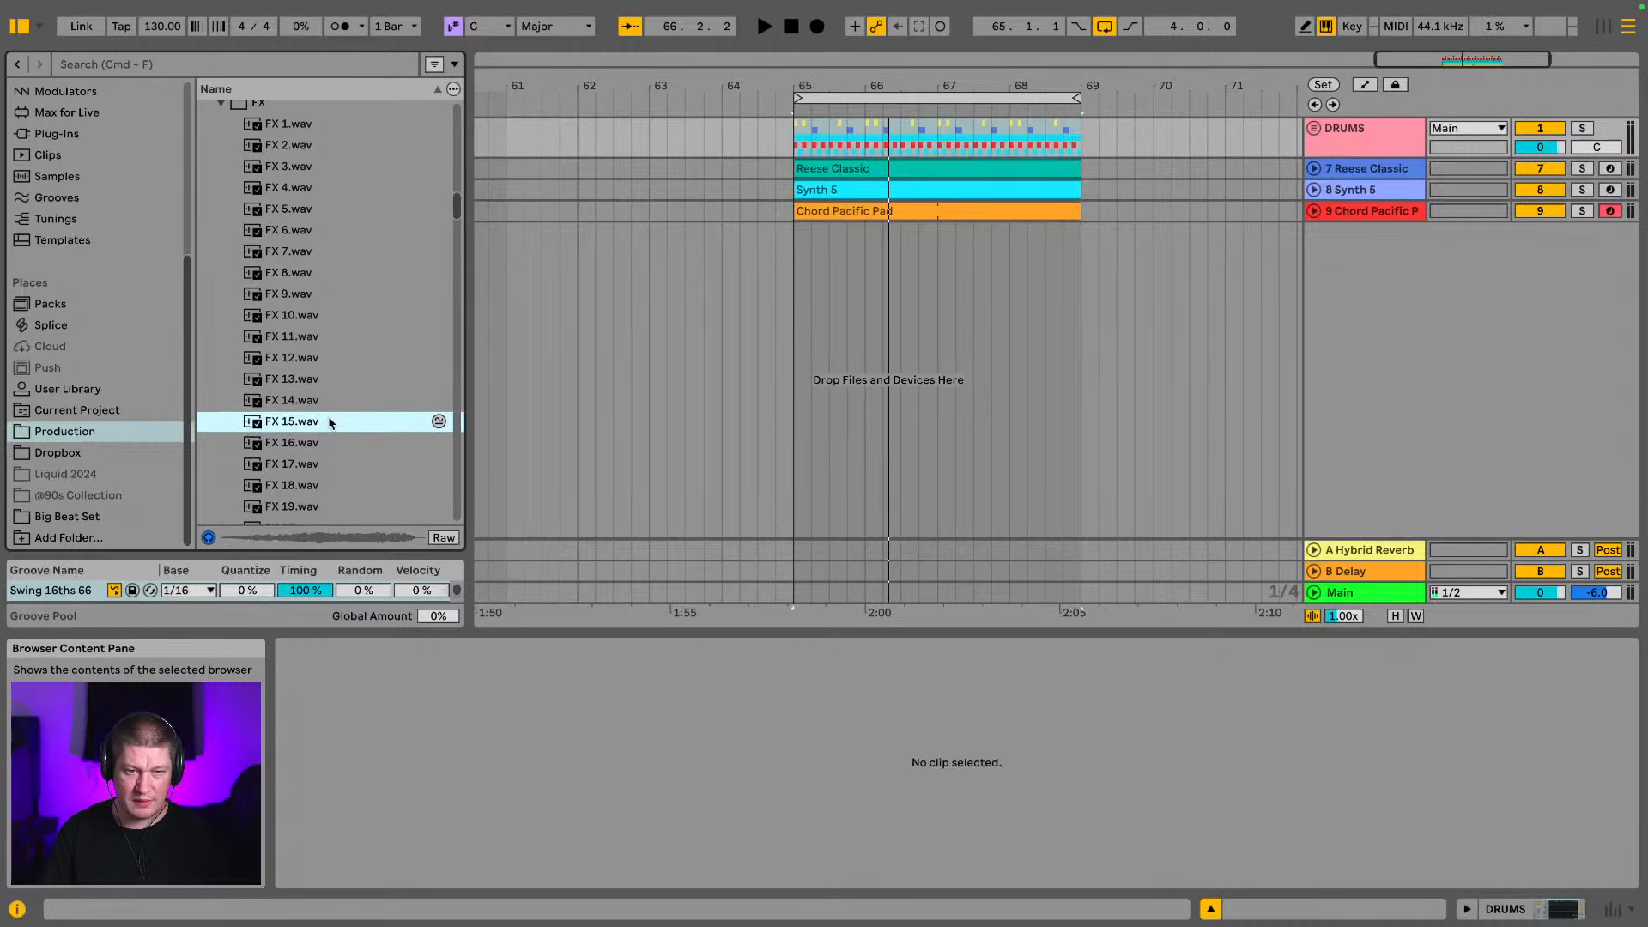
# Place FX 15.wav on a new audio track at bar 65, set its clip gain to -14.2 dB, and play the loop
pyautogui.scroll(-2, 330, 419)
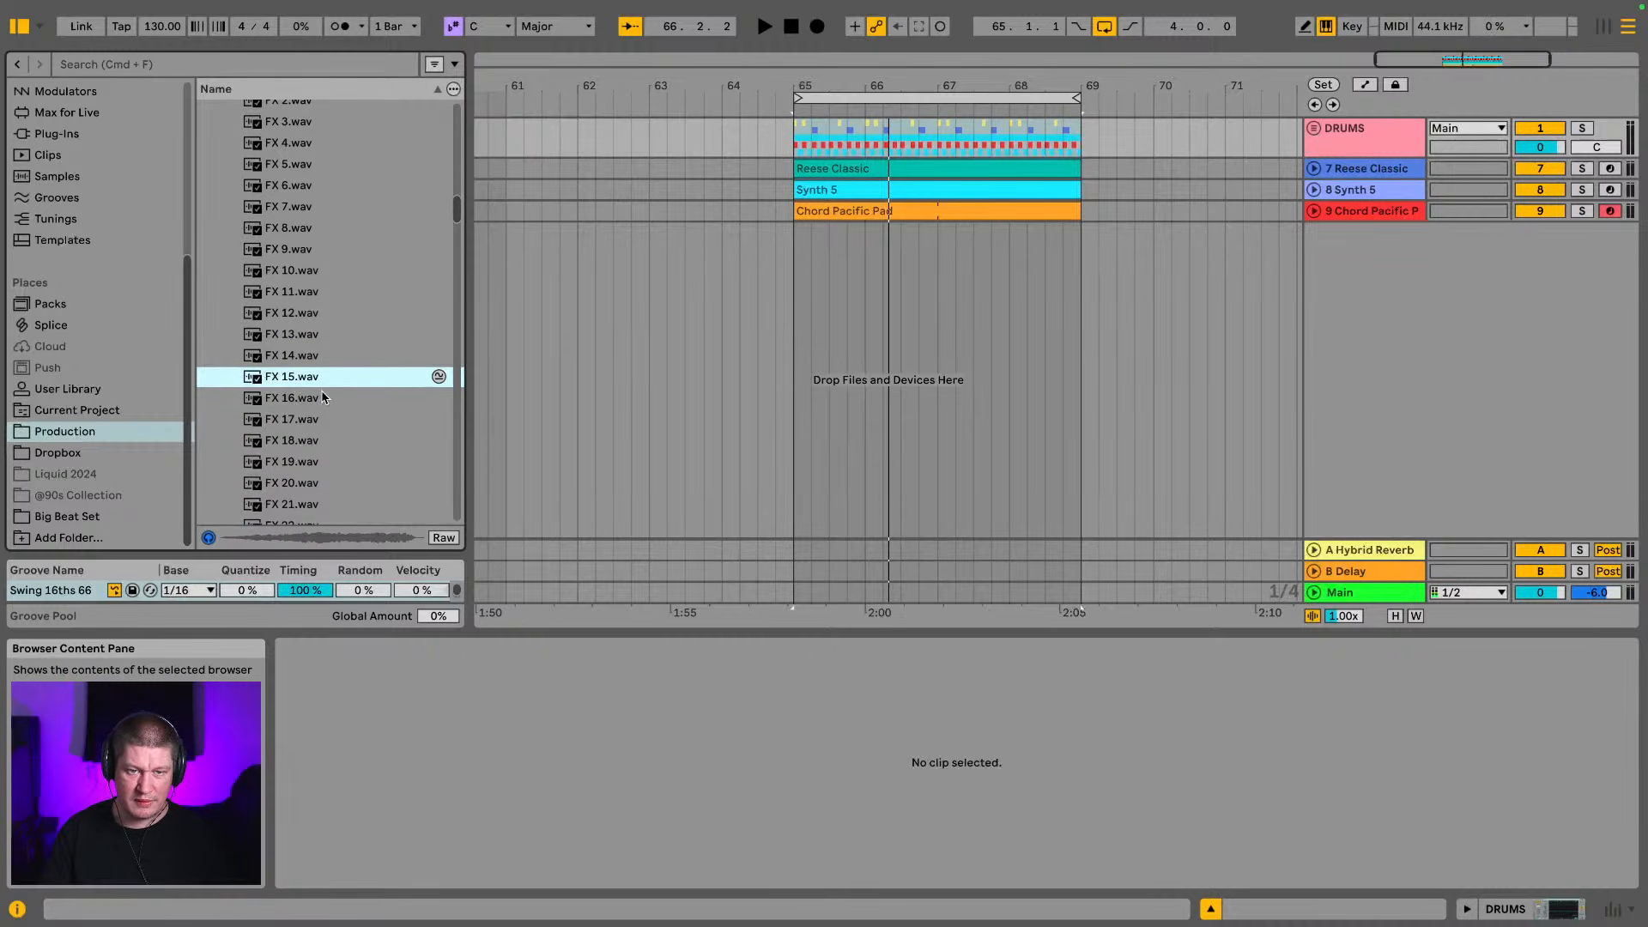
pyautogui.moveTo(303, 386); pyautogui.dragTo(798, 270)
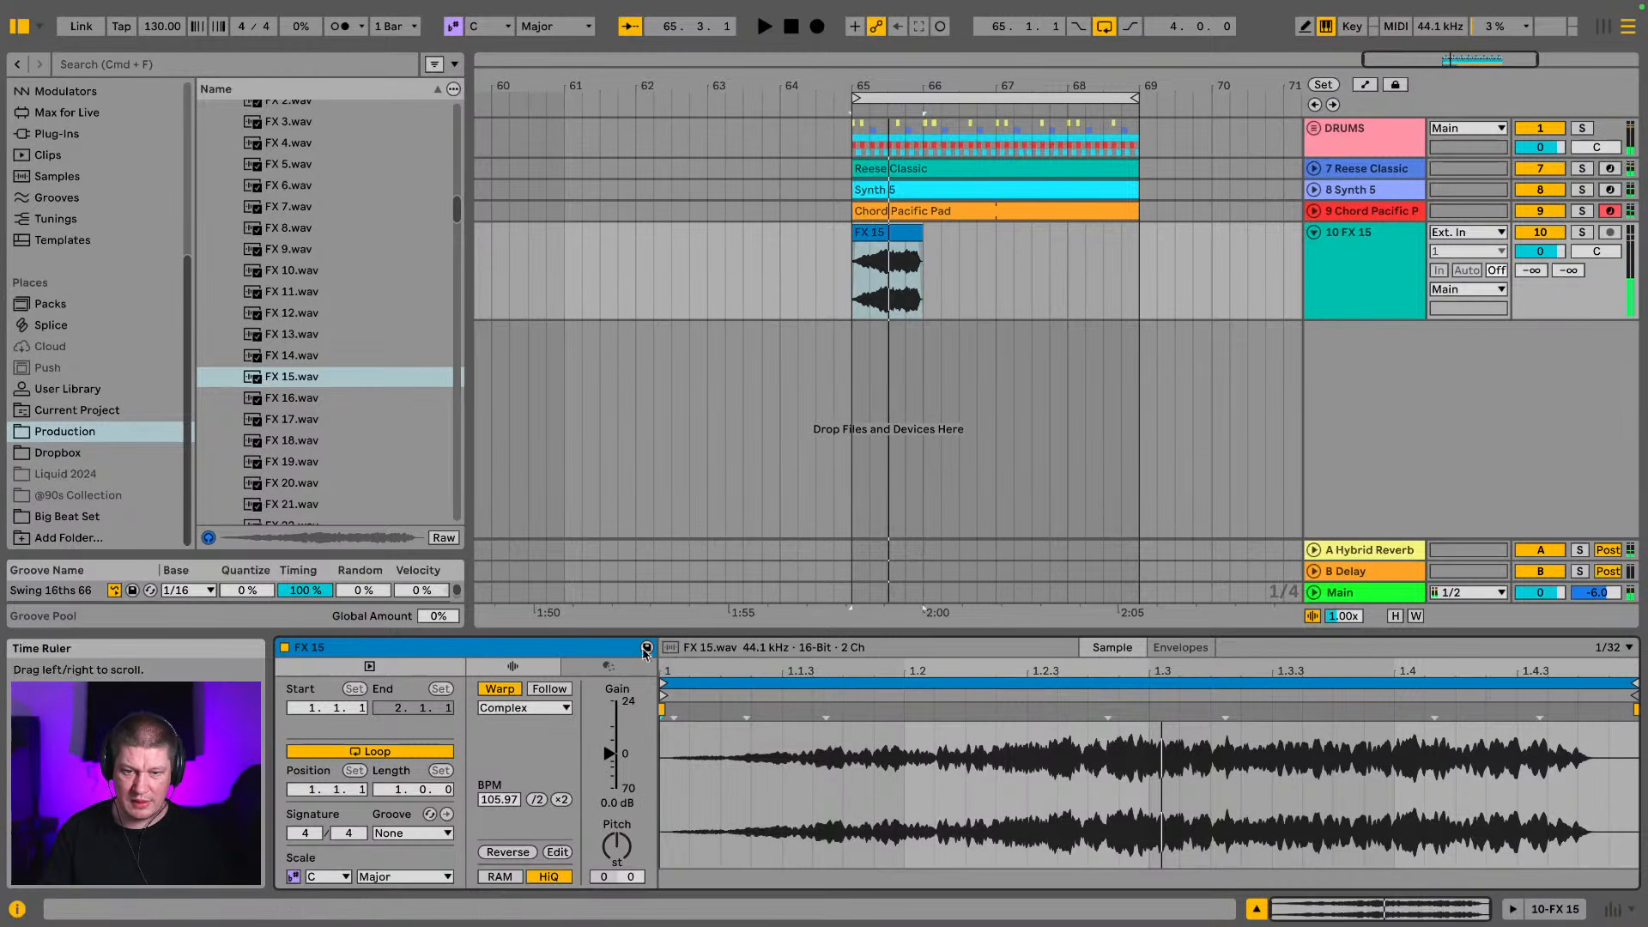
pyautogui.moveTo(606, 764); pyautogui.dragTo(609, 770)
pyautogui.press('space')
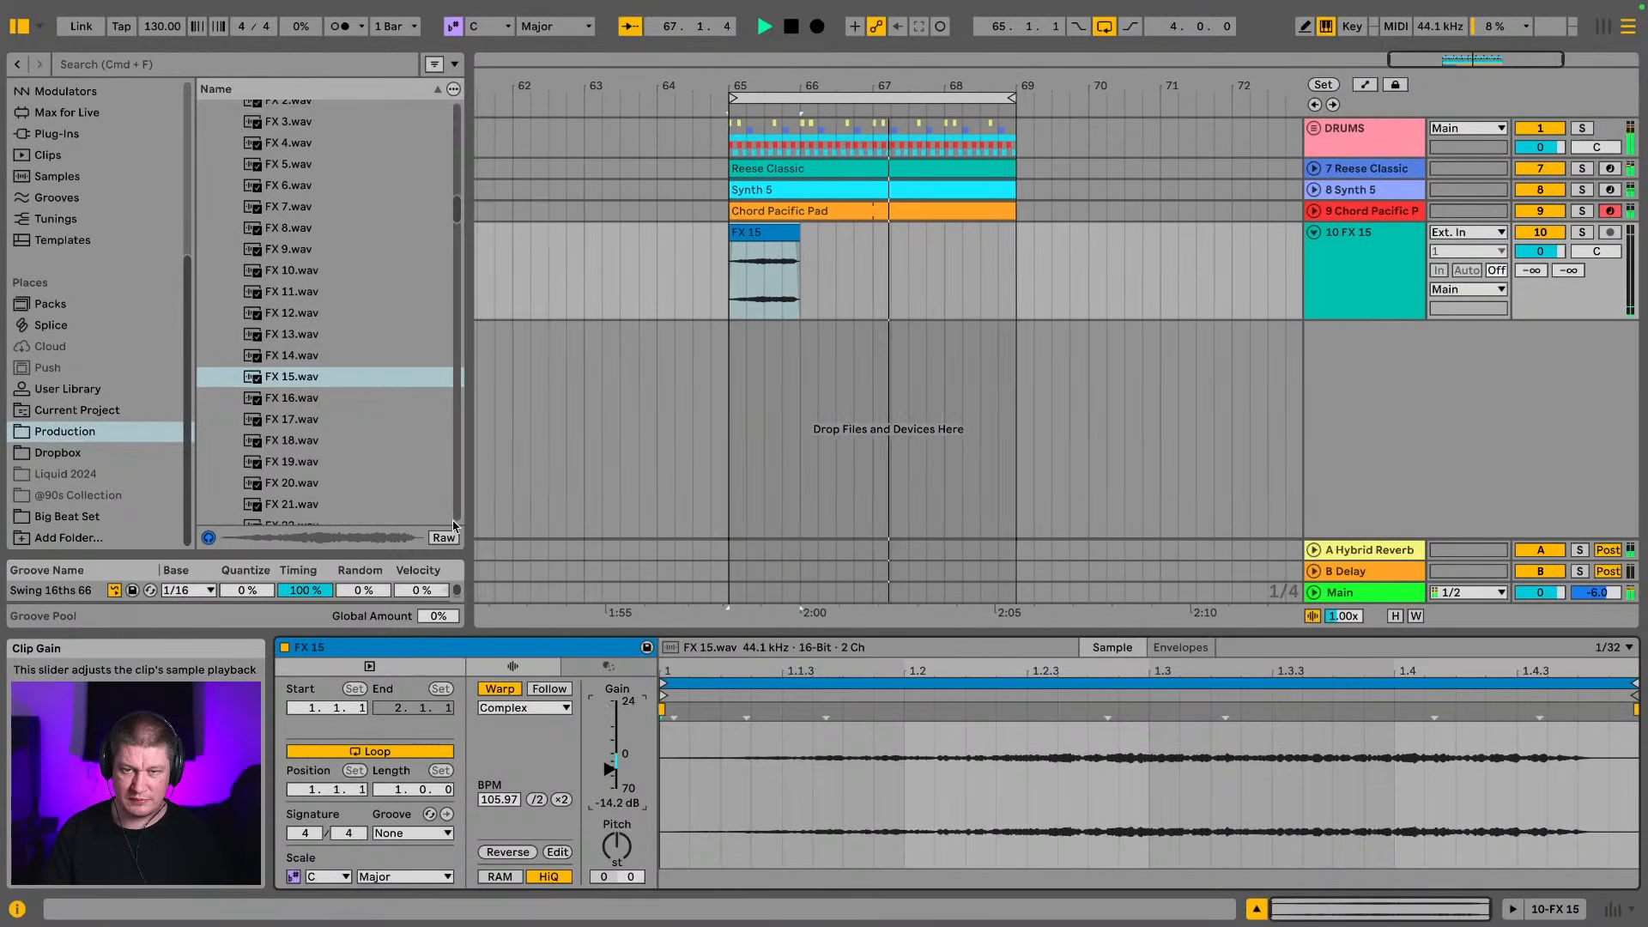
# Audition FX 48.wav and place it on a new audio track at bar 67
pyautogui.scroll(-6, 279, 347)
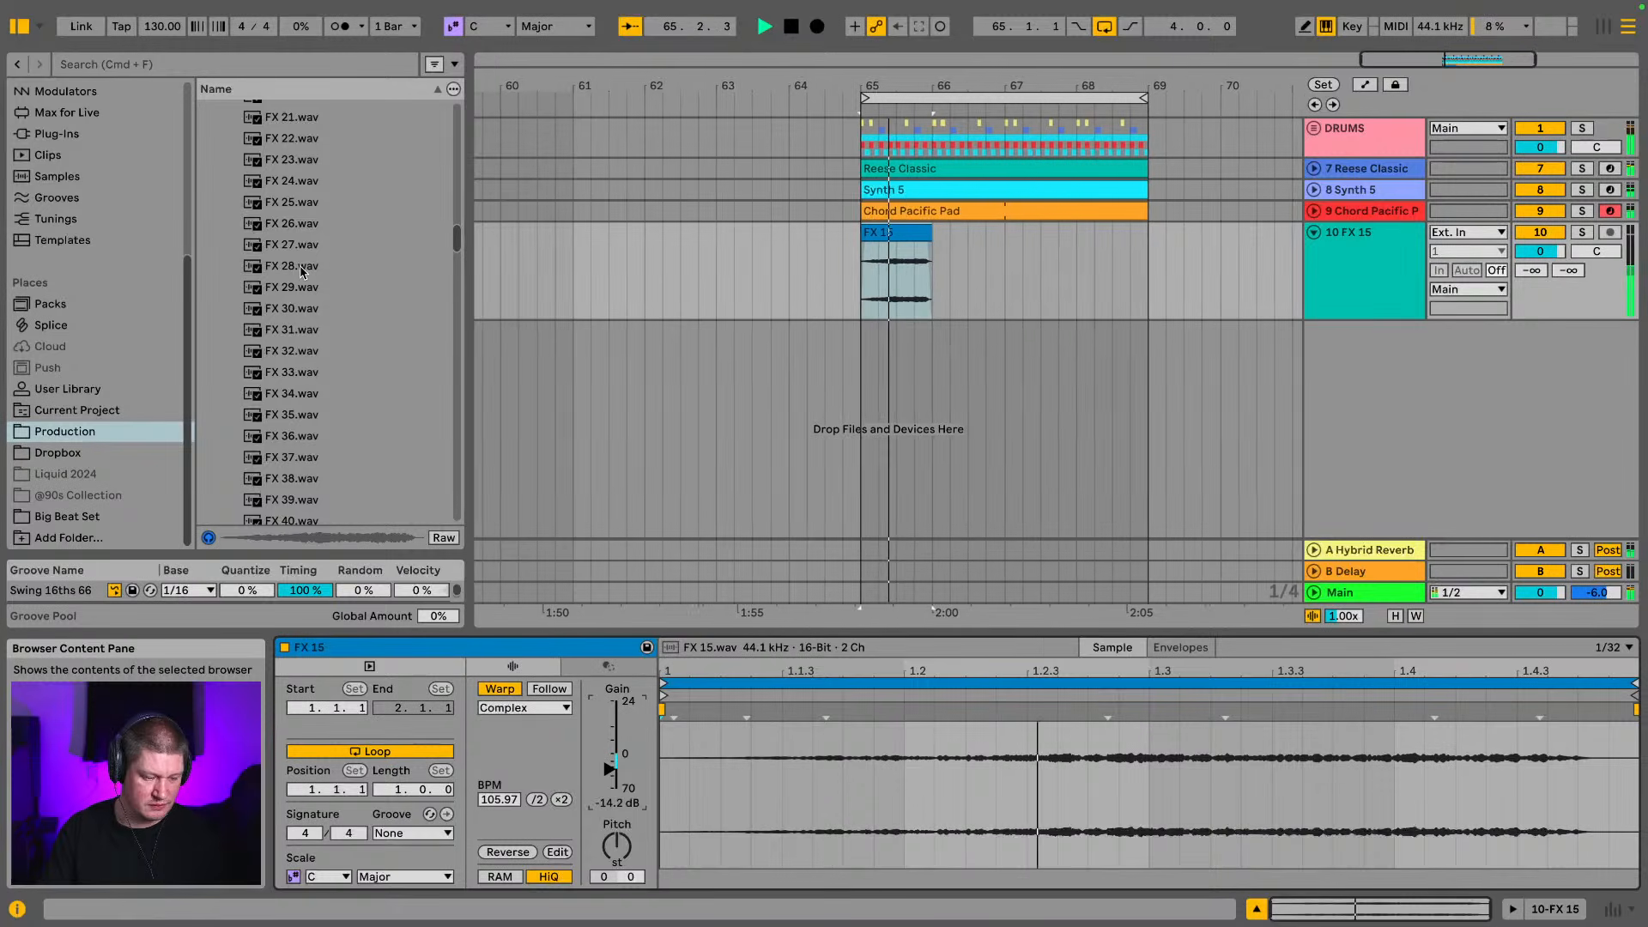
pyautogui.scroll(-5, 300, 271)
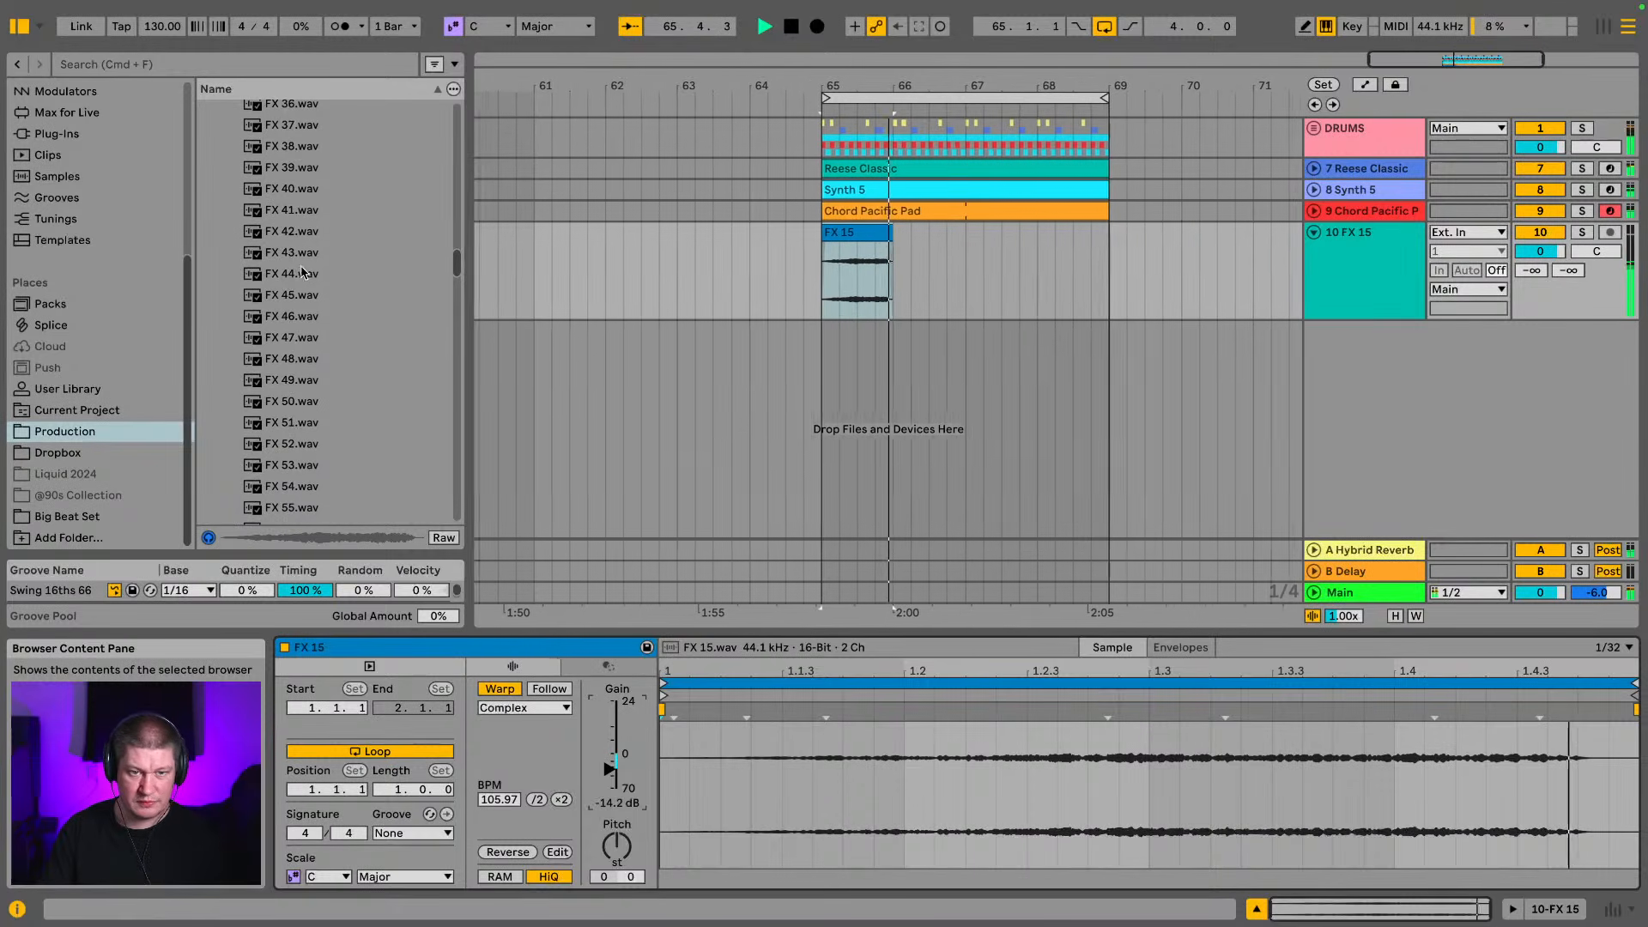
pyautogui.click(290, 359)
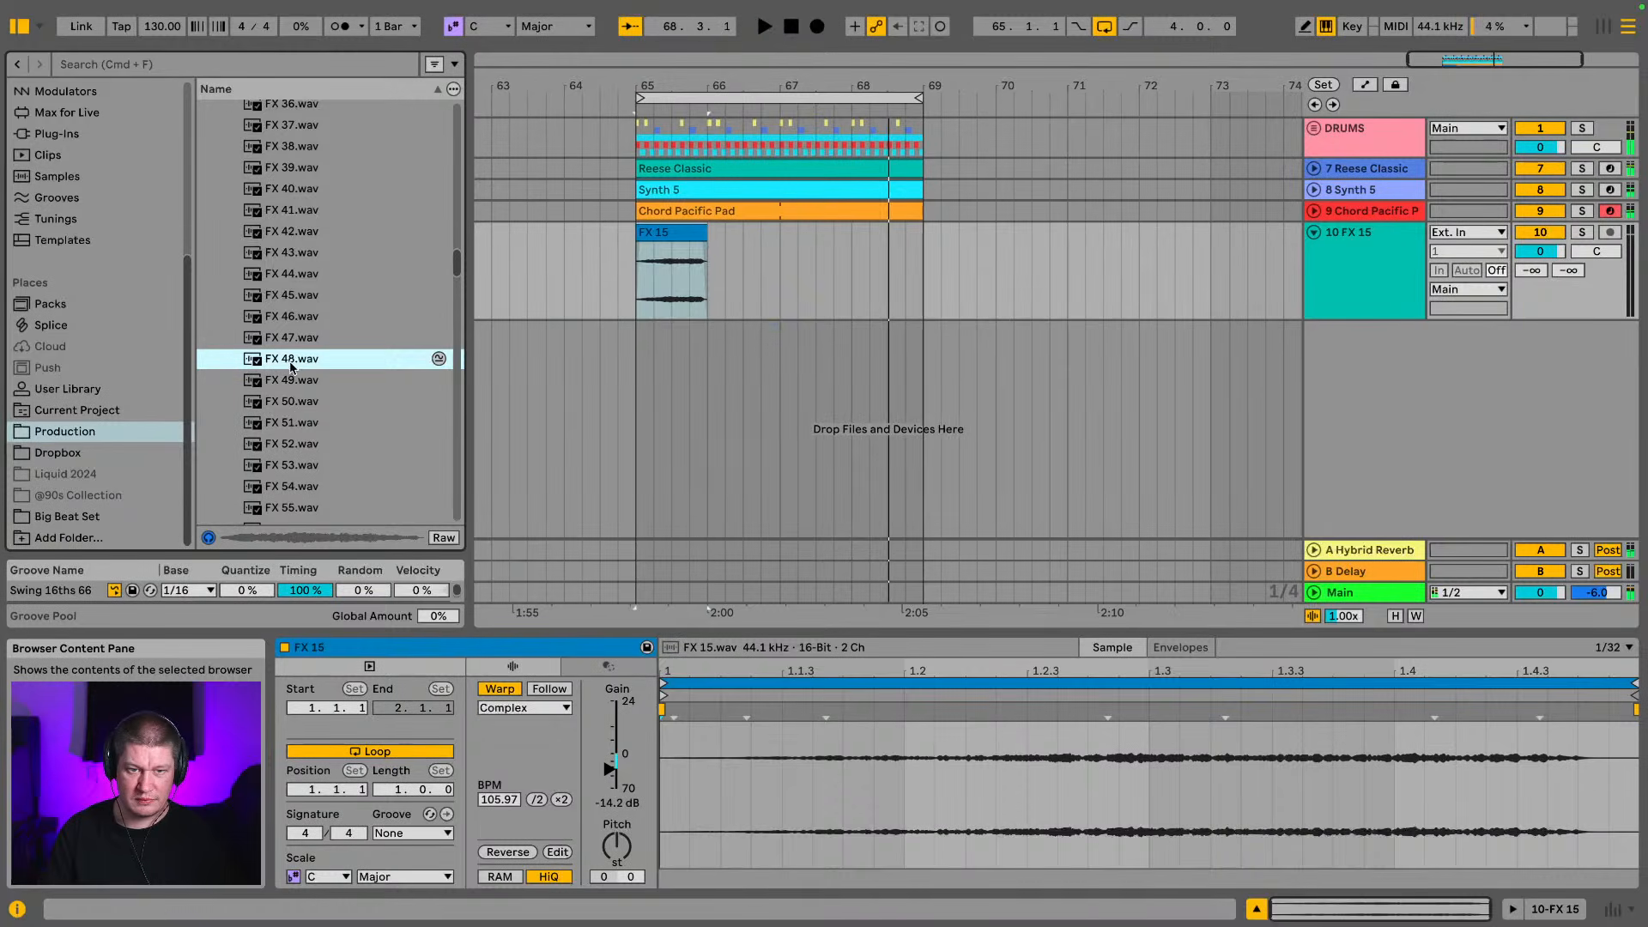
pyautogui.moveTo(779, 367); pyautogui.dragTo(780, 365)
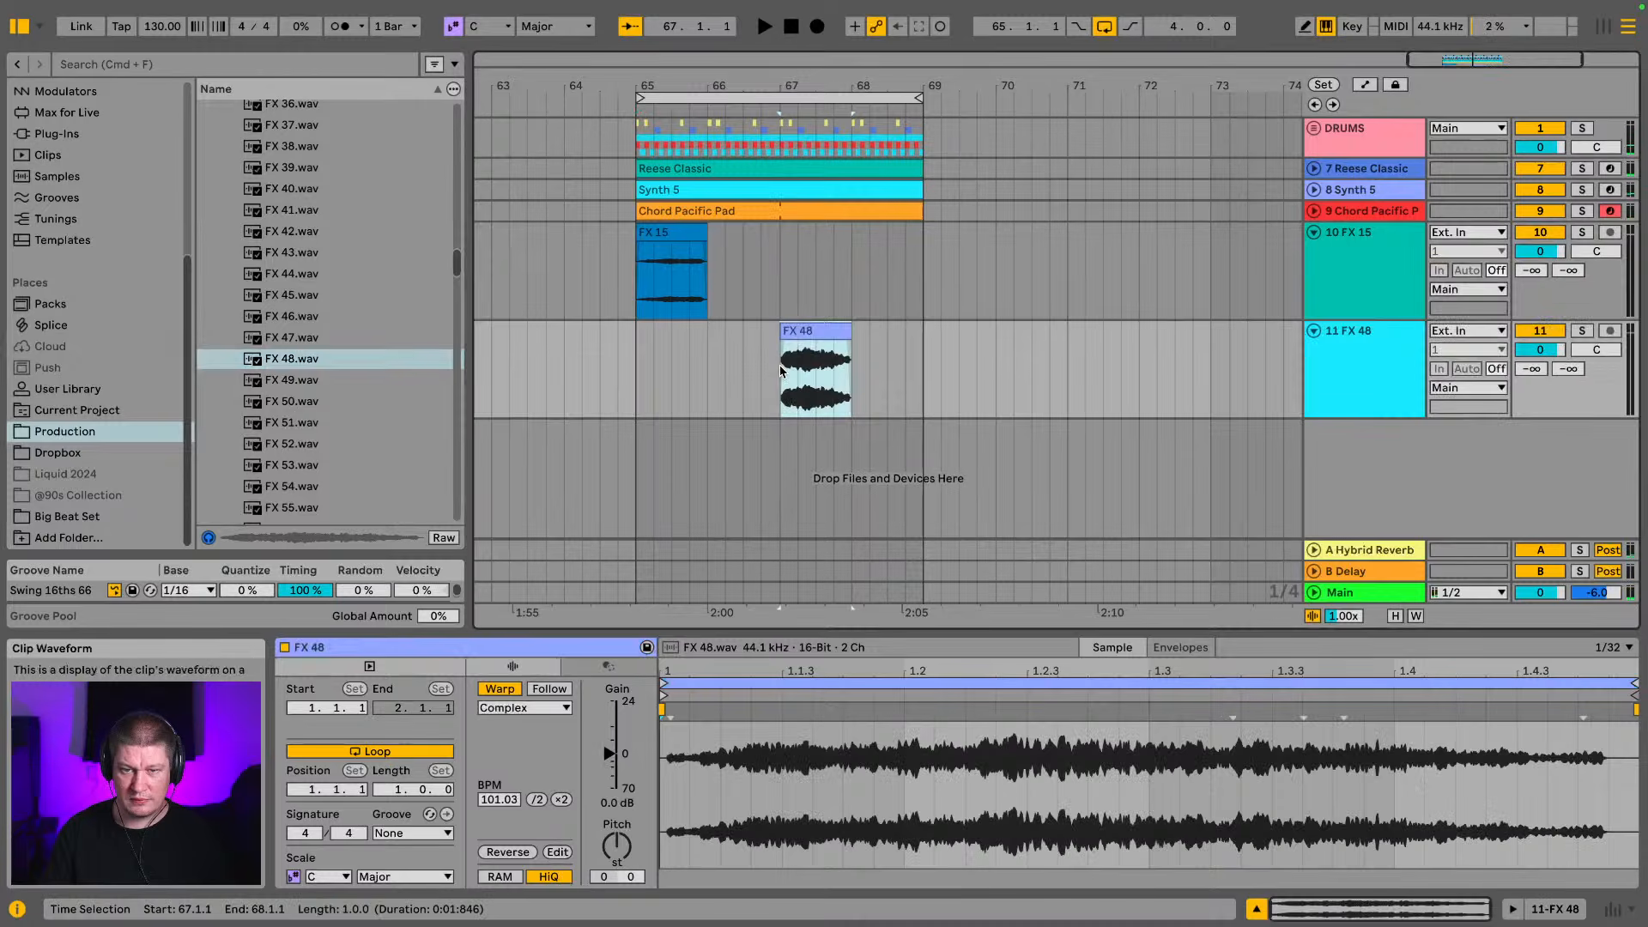
pyautogui.doubleClick(907, 324)
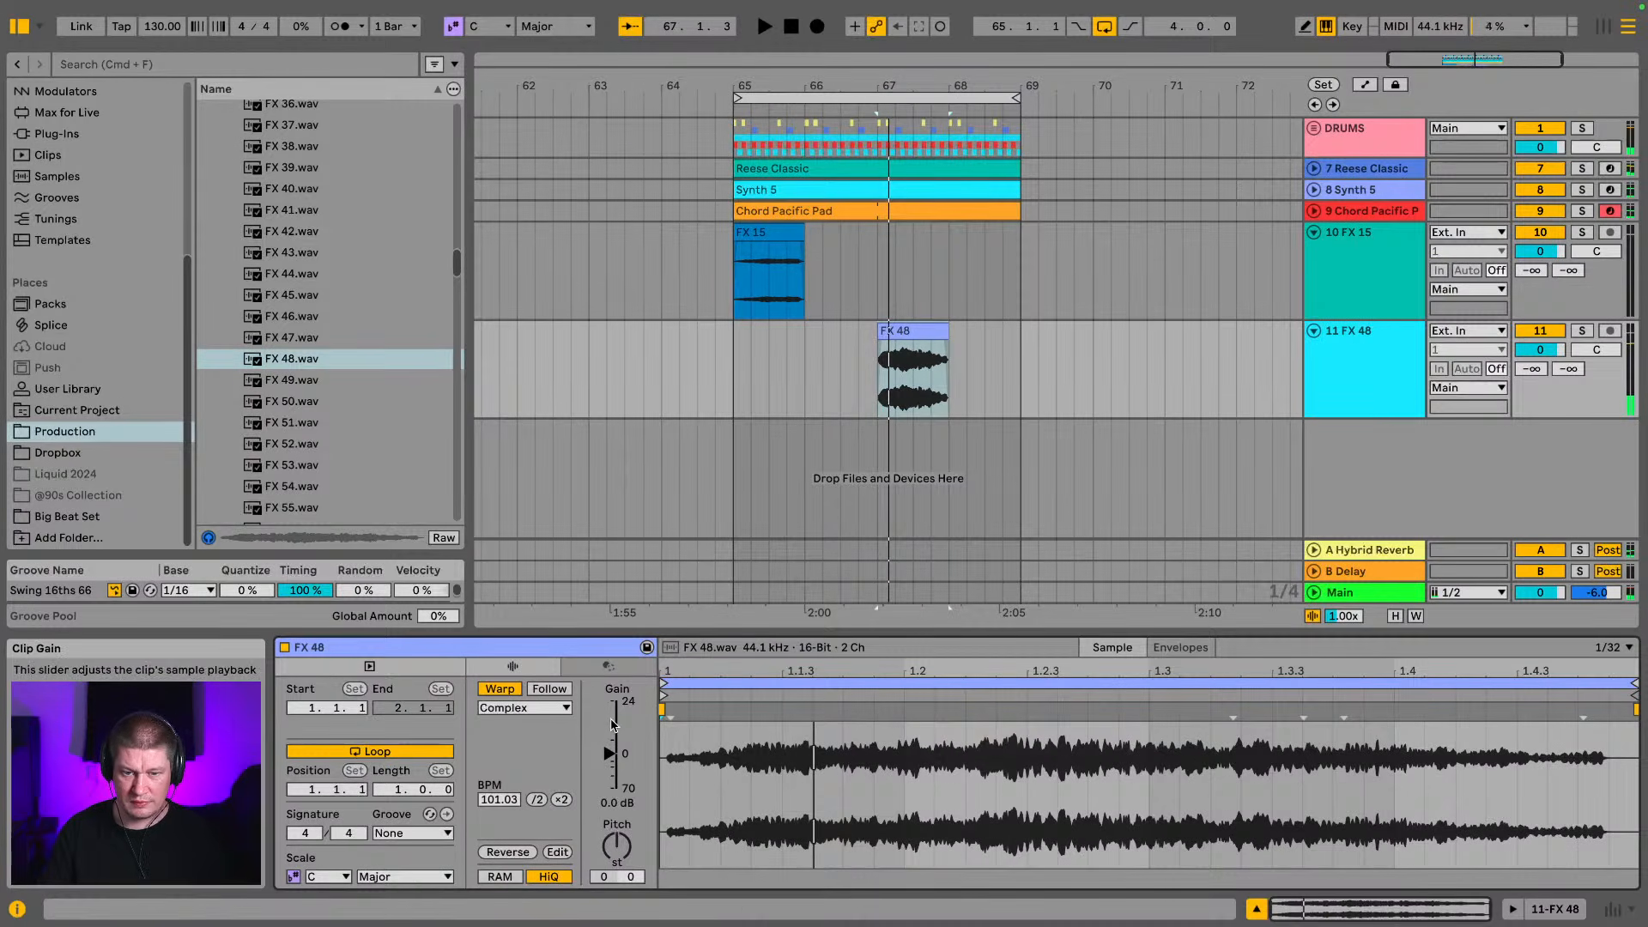
# Lower the FX 48 clip's gain to -13.3 dB while listening to the loop
pyautogui.moveTo(610, 759); pyautogui.dragTo(610, 773)
pyautogui.press('space')
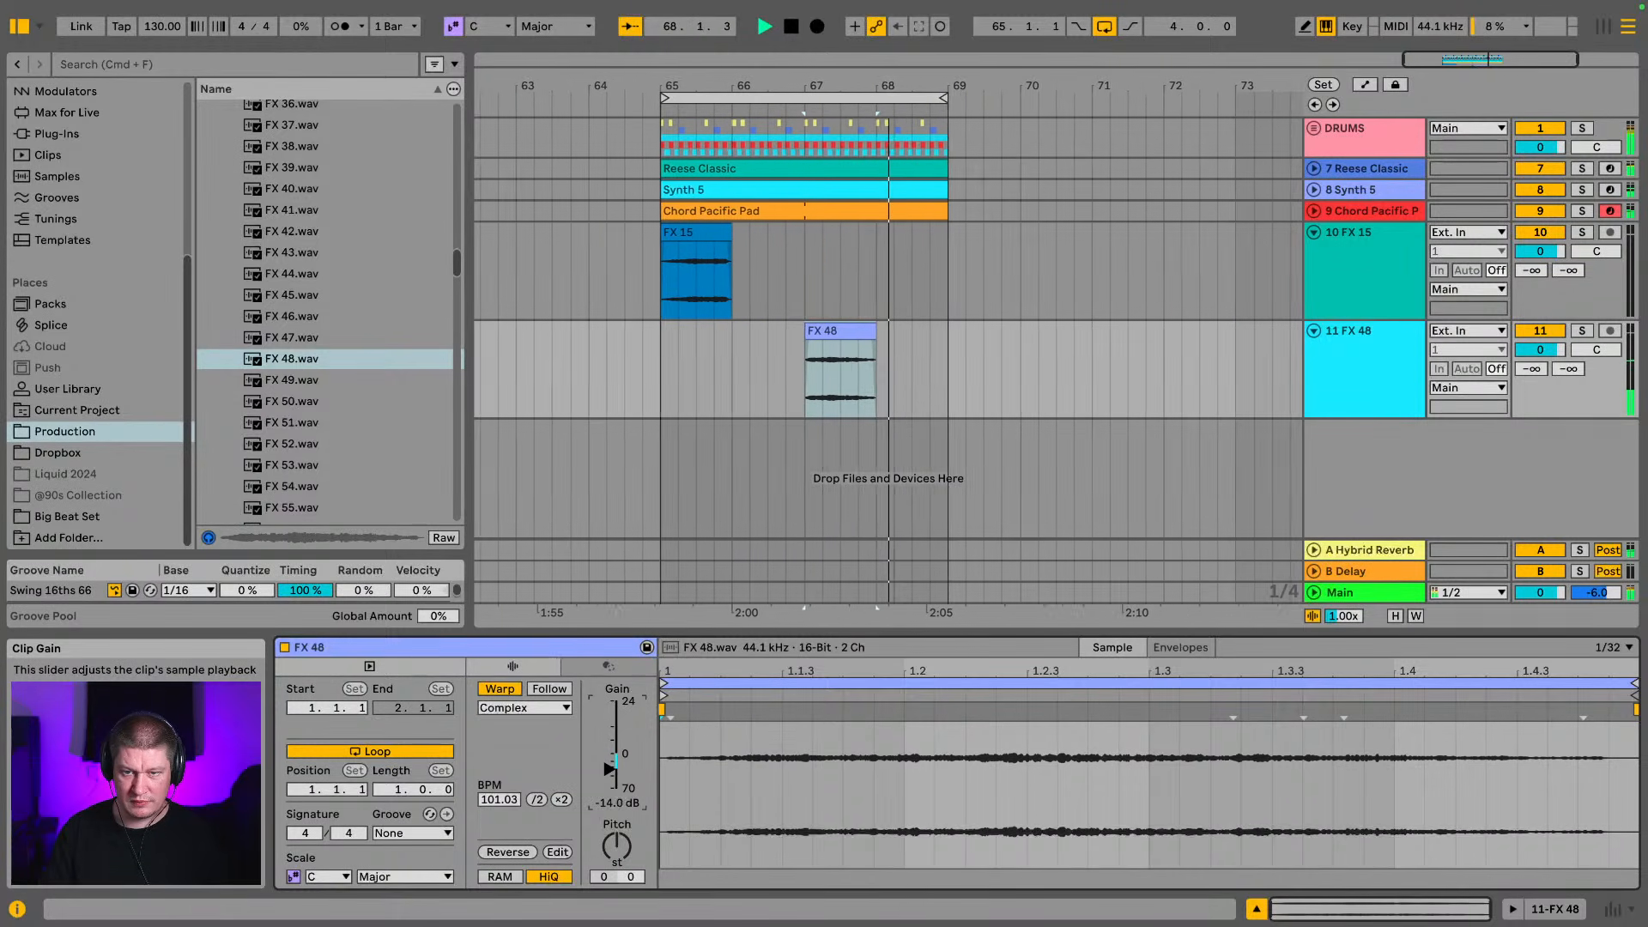
pyautogui.moveTo(611, 772); pyautogui.dragTo(610, 769)
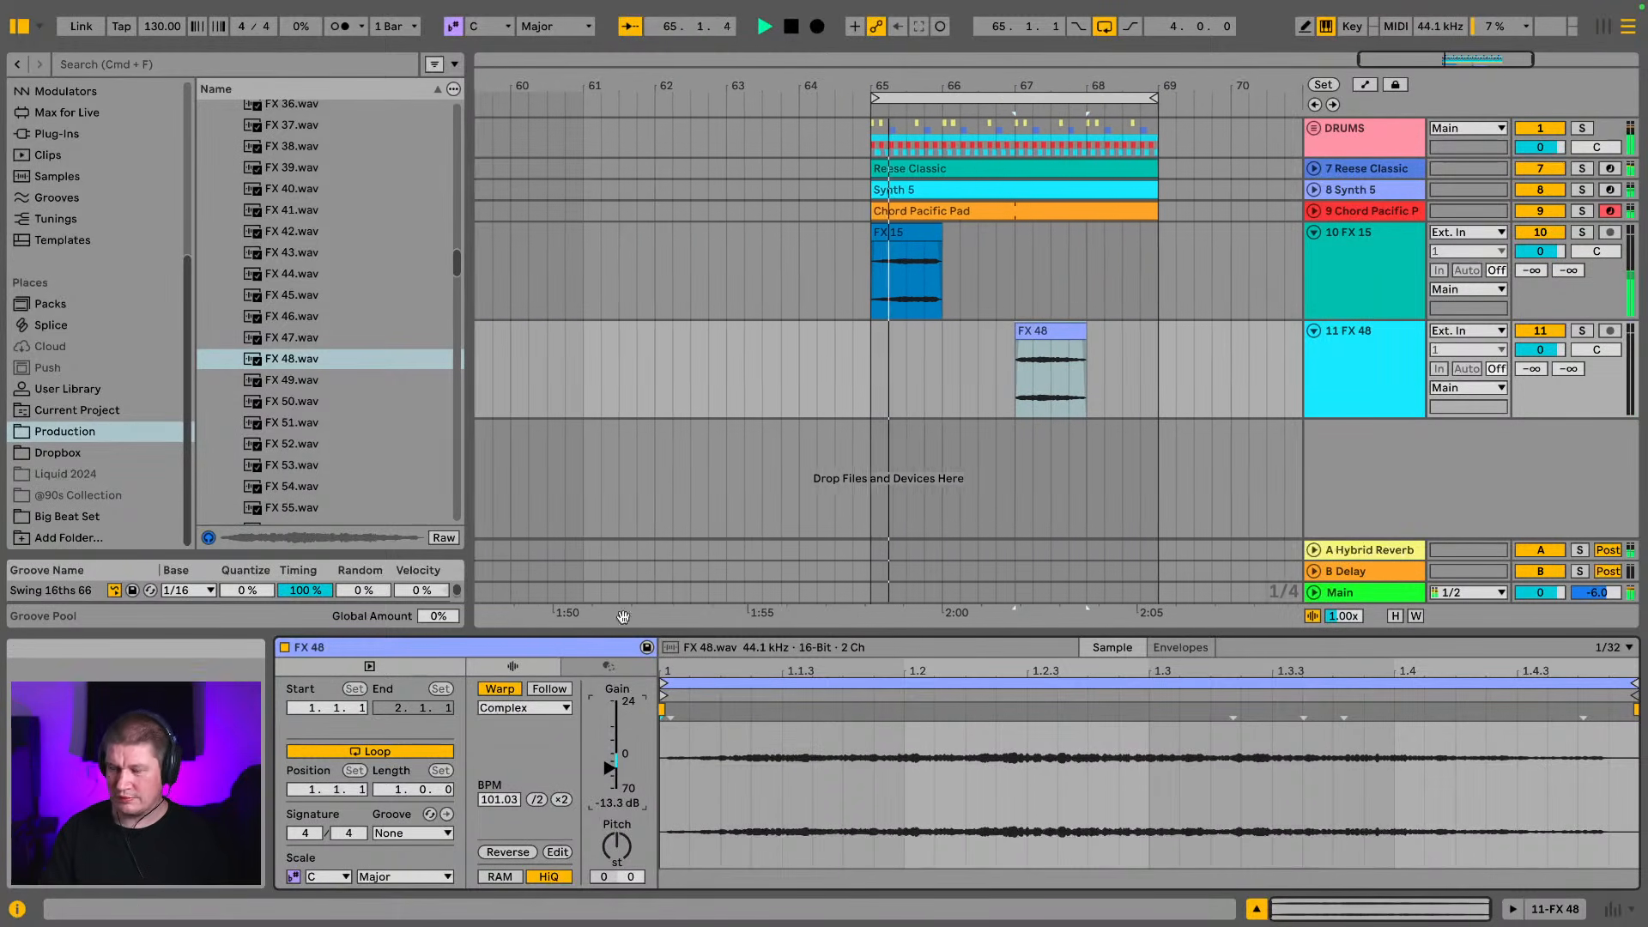
# Fold the FX 15 and FX 48 tracks, and solo the FX 48 track to hear its clip alone
pyautogui.click(1315, 233)
pyautogui.click(1316, 255)
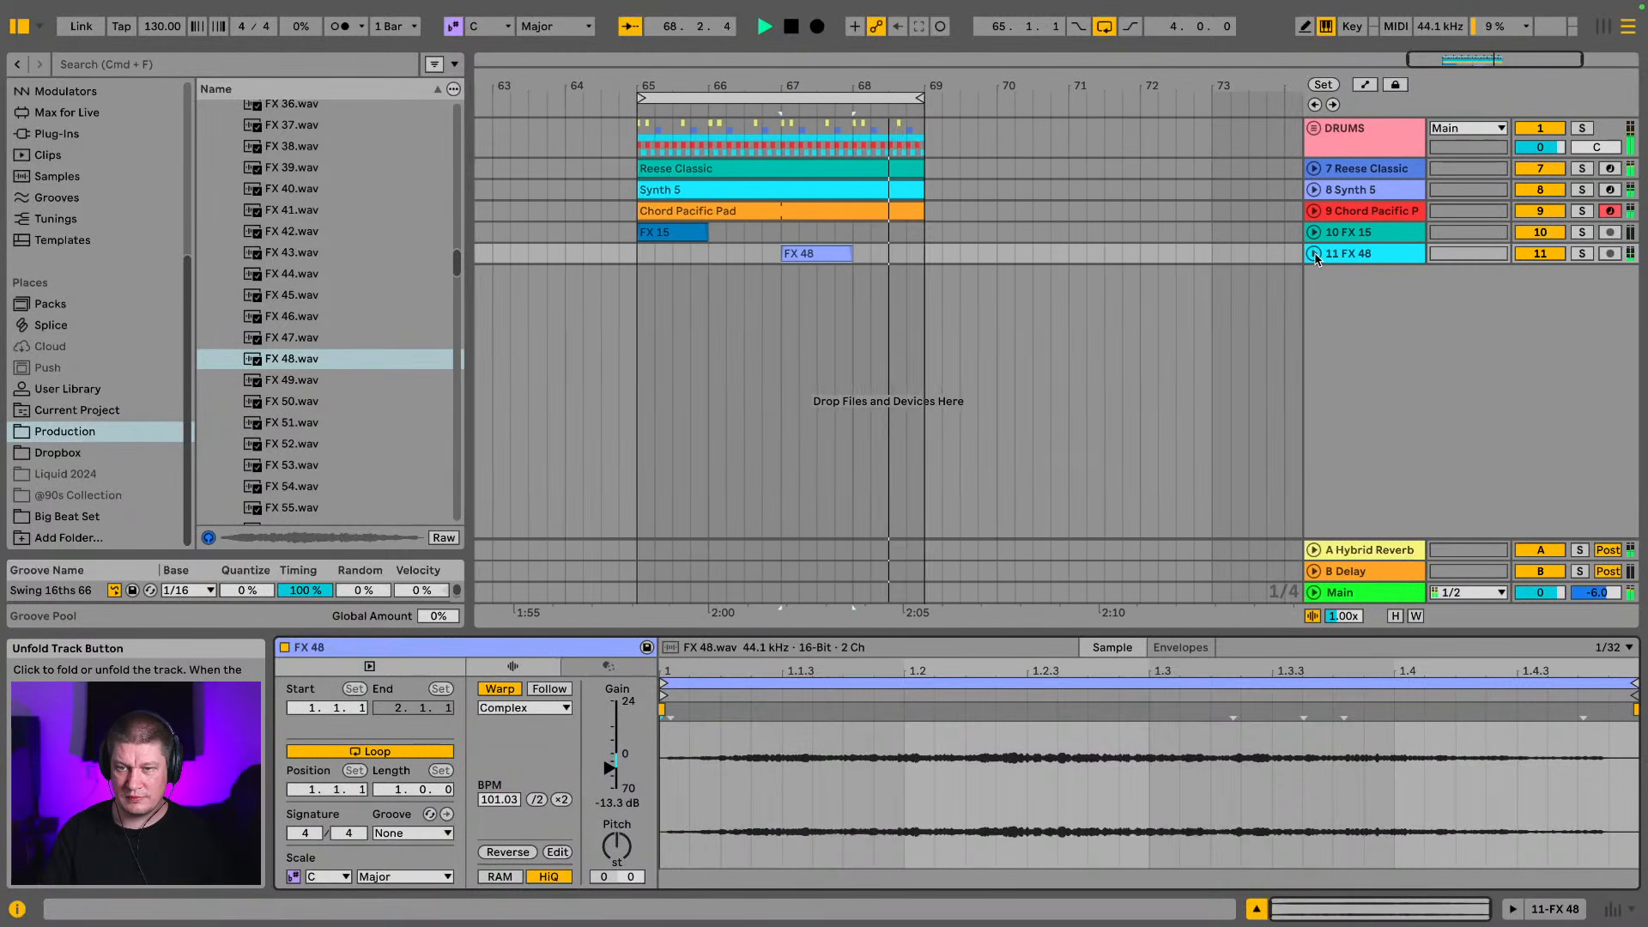
pyautogui.press('space')
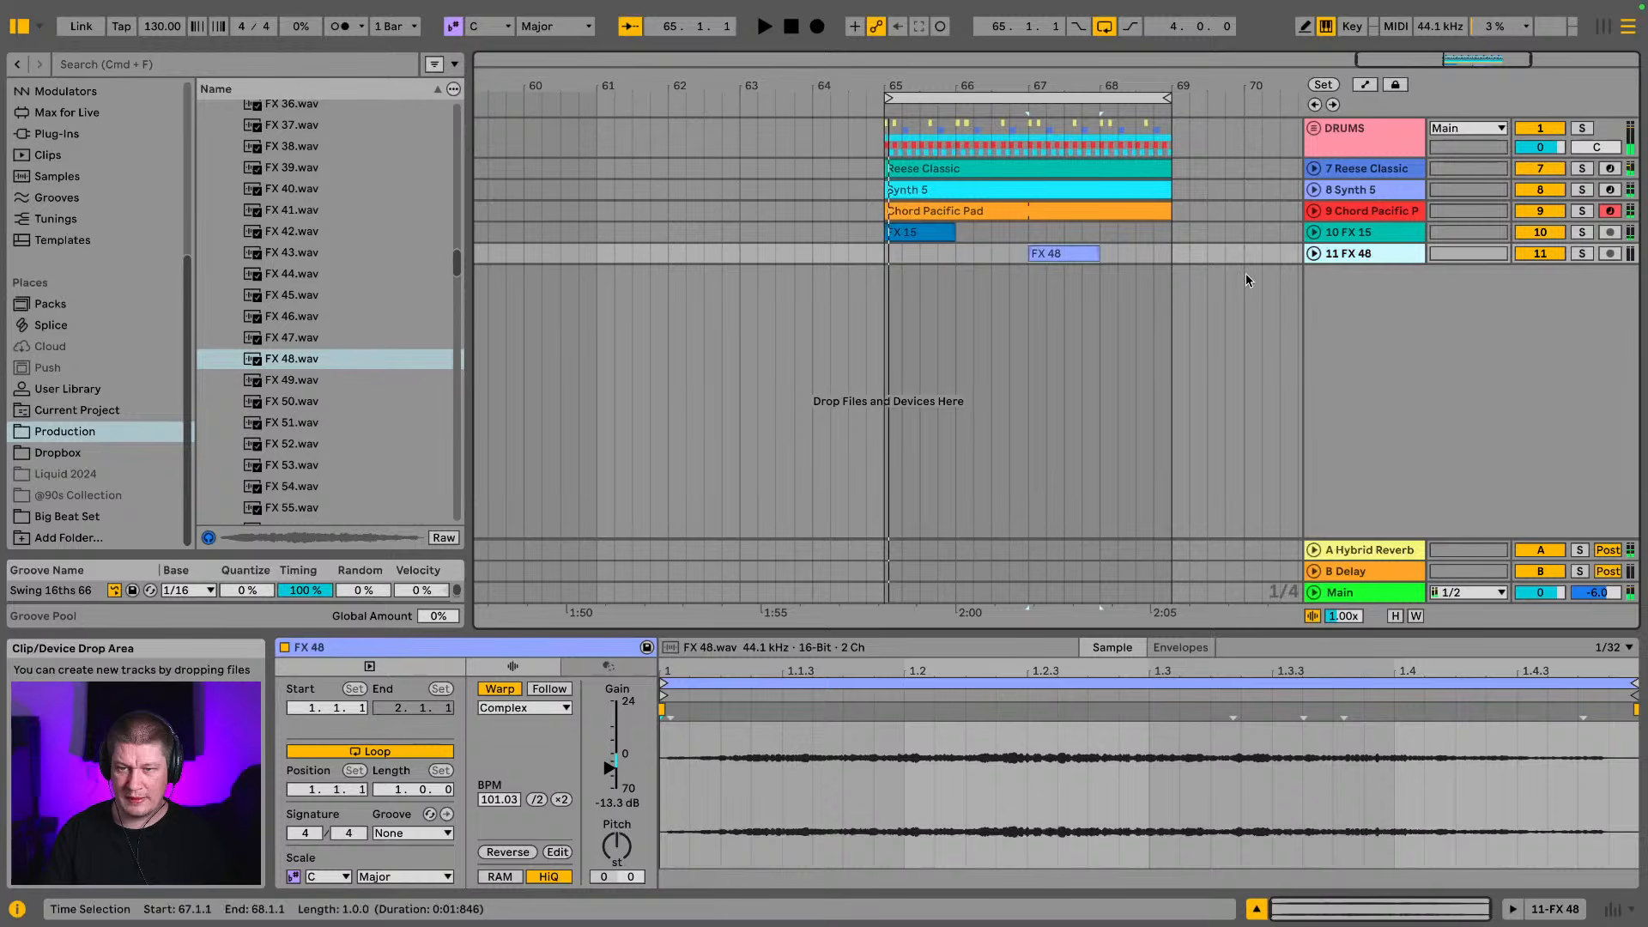
pyautogui.click(1060, 253)
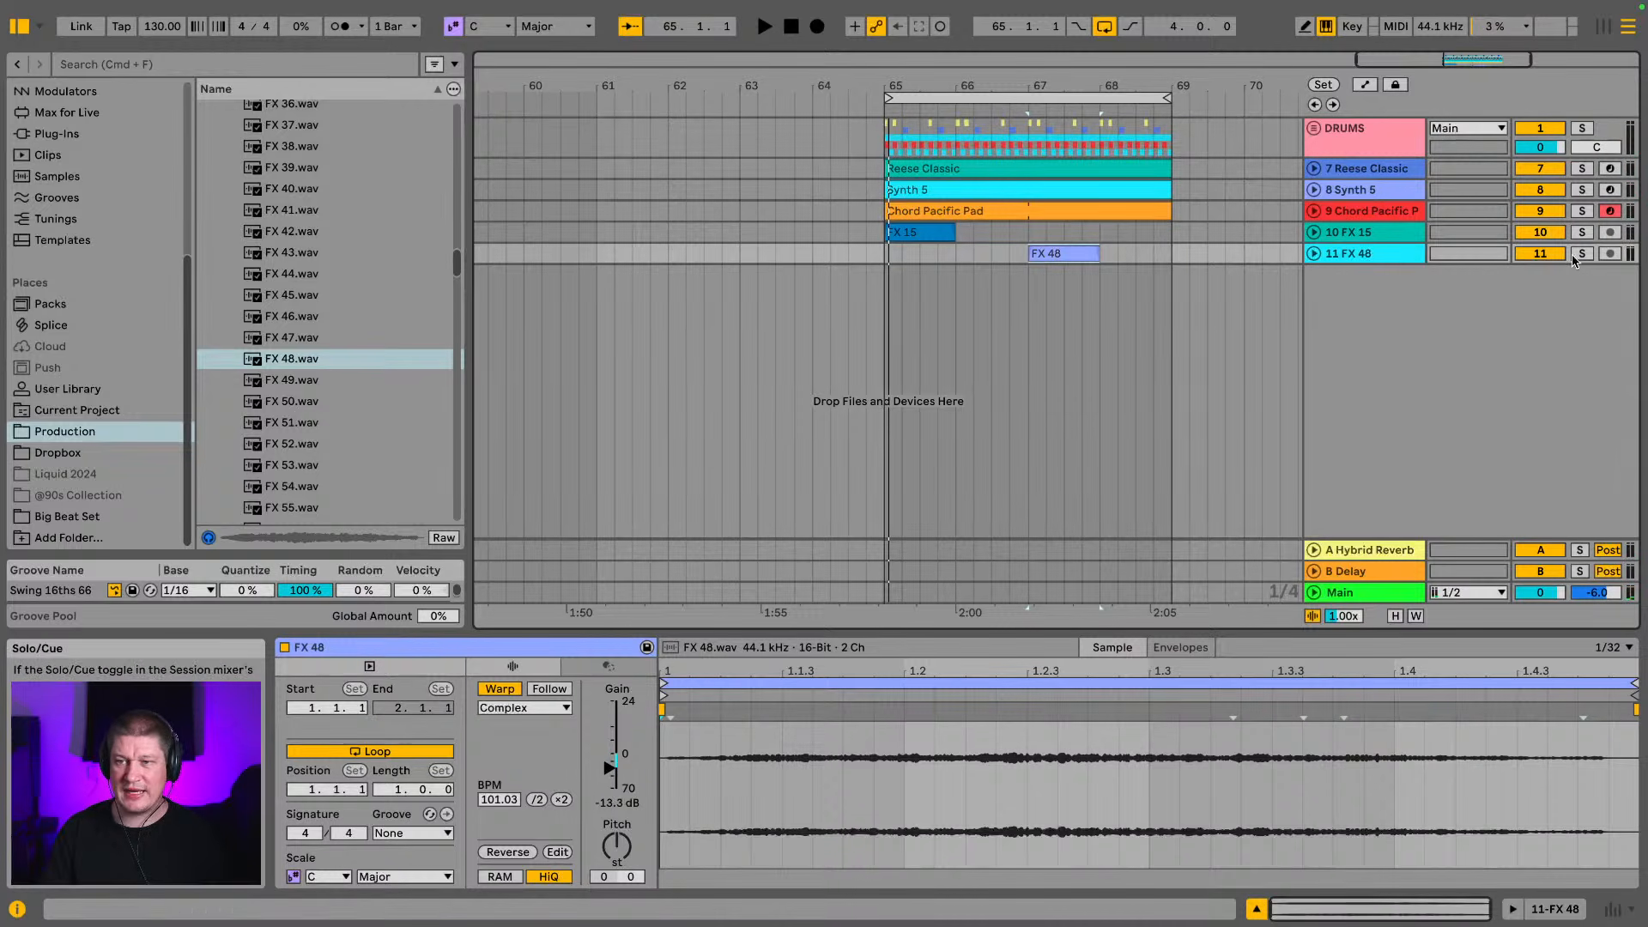
pyautogui.press('space')
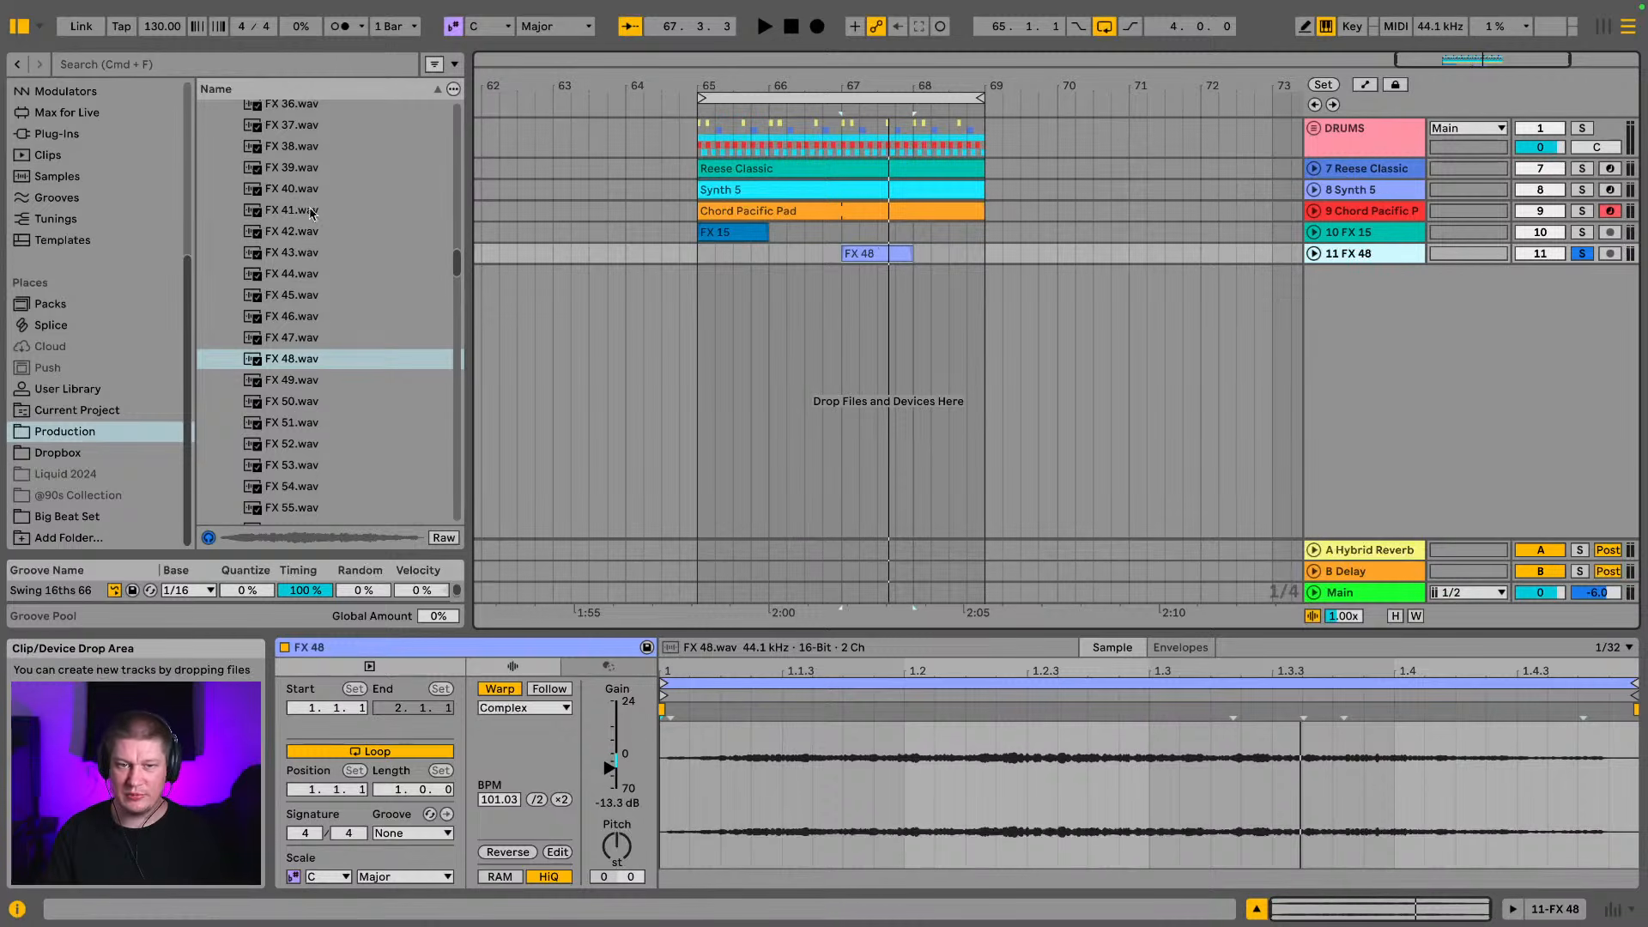
# Add a Delay effect to the FX 48 track and set both linked delay times to 8 sixteenths
pyautogui.scroll(5, 92, 274)
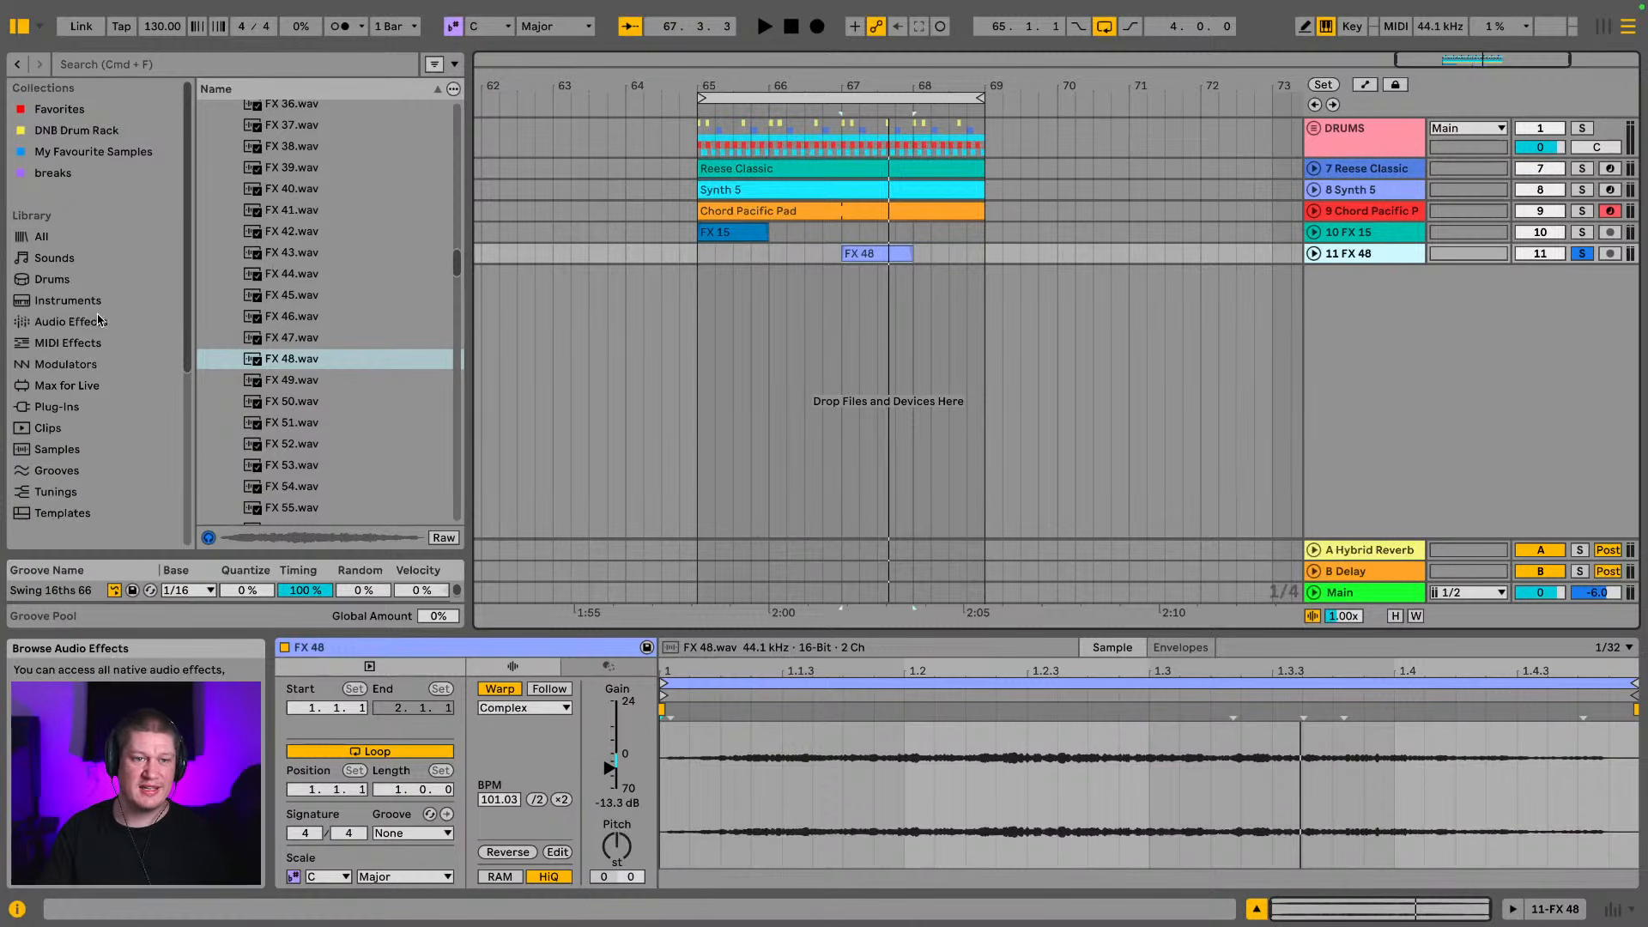
pyautogui.click(96, 322)
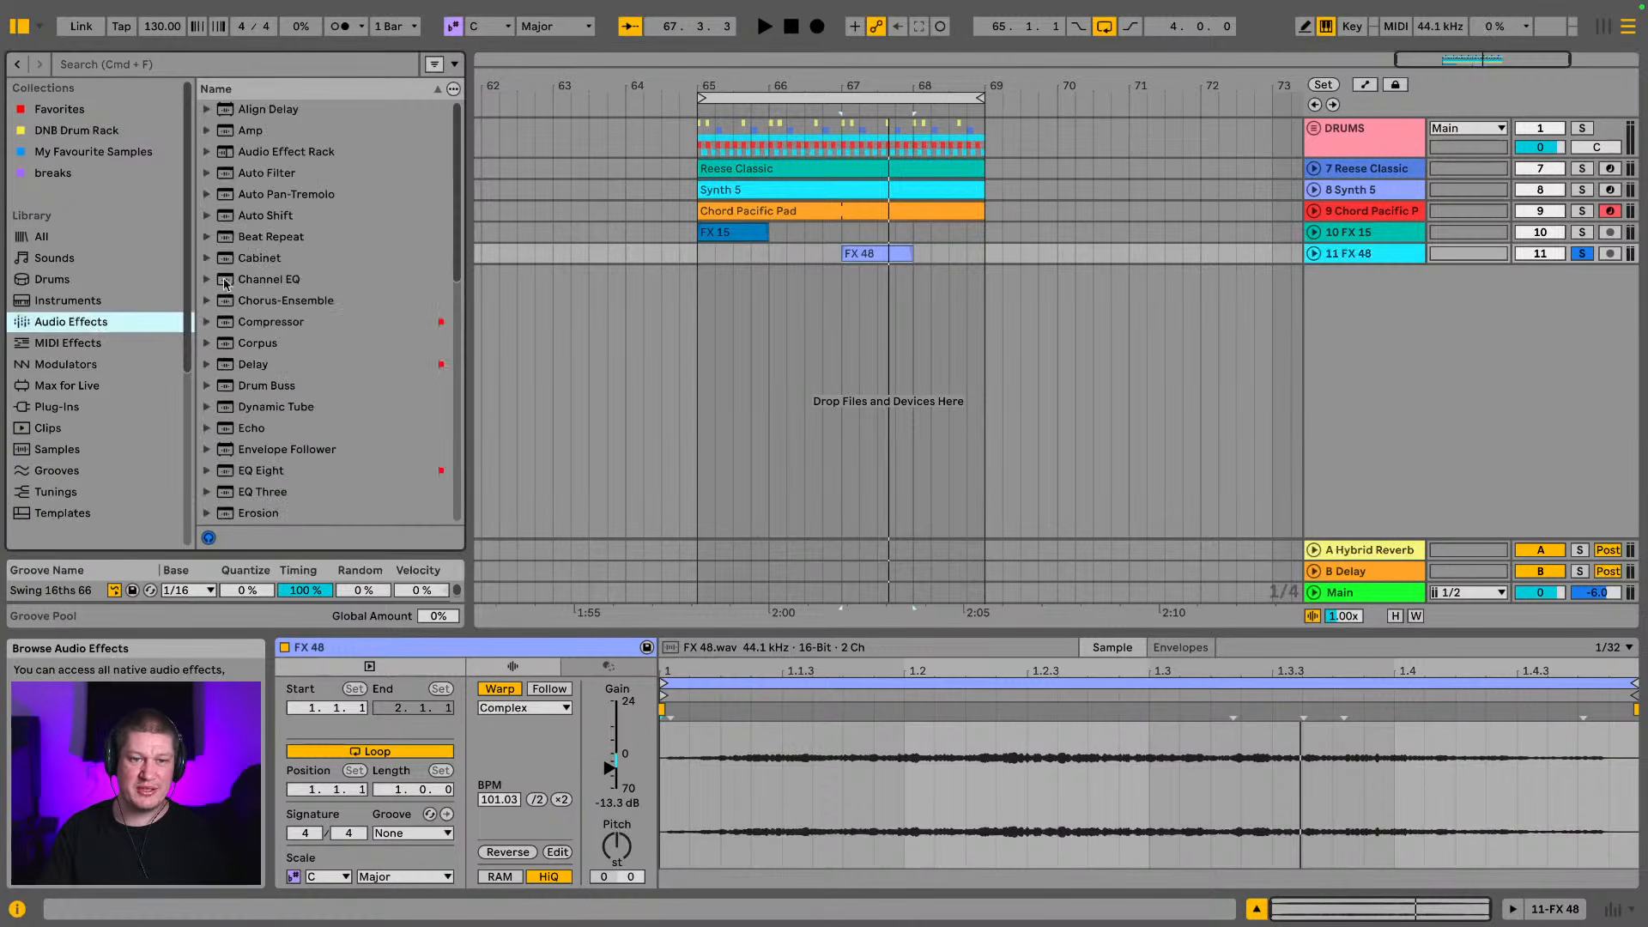
pyautogui.click(279, 364)
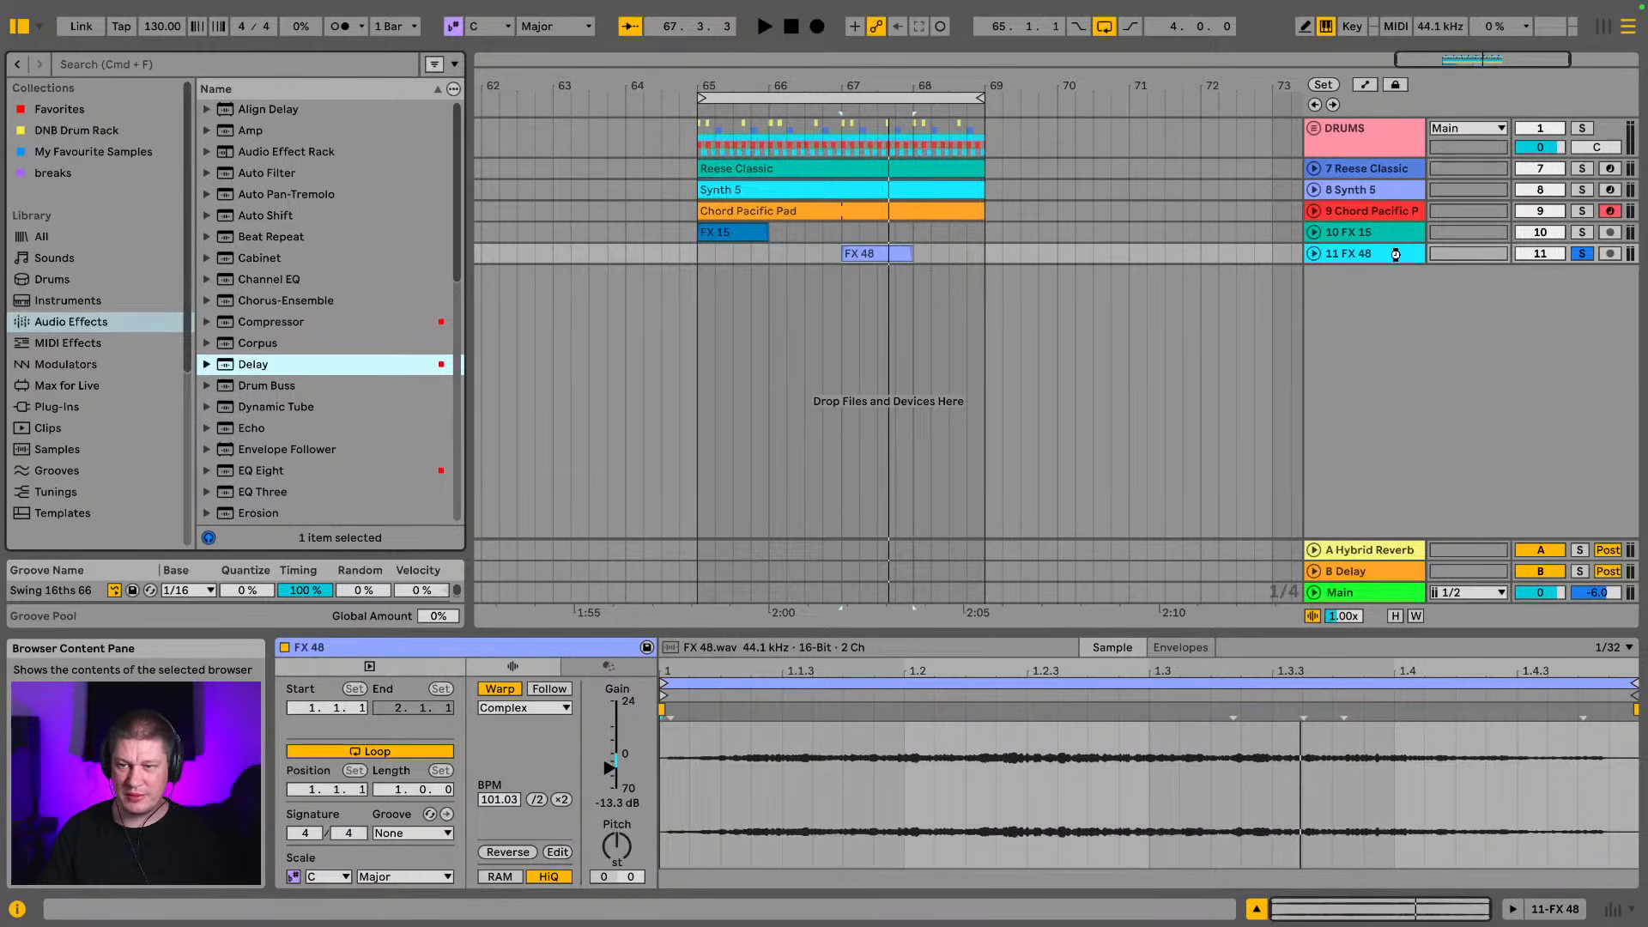
pyautogui.moveTo(1396, 255); pyautogui.dragTo(1396, 255)
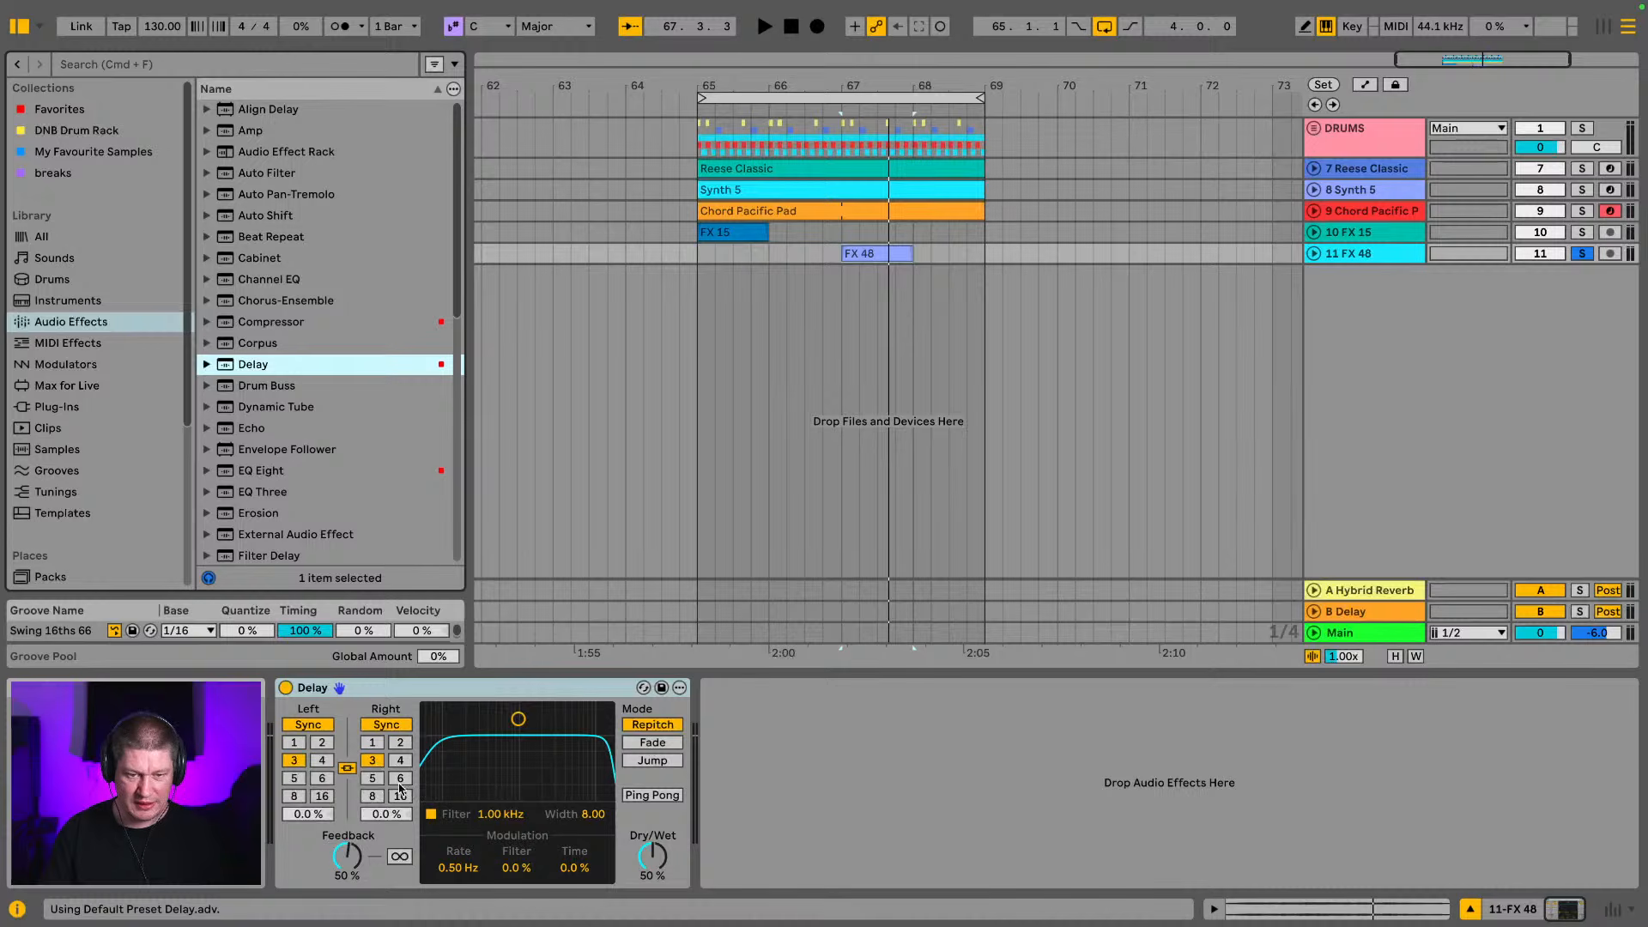
pyautogui.click(374, 797)
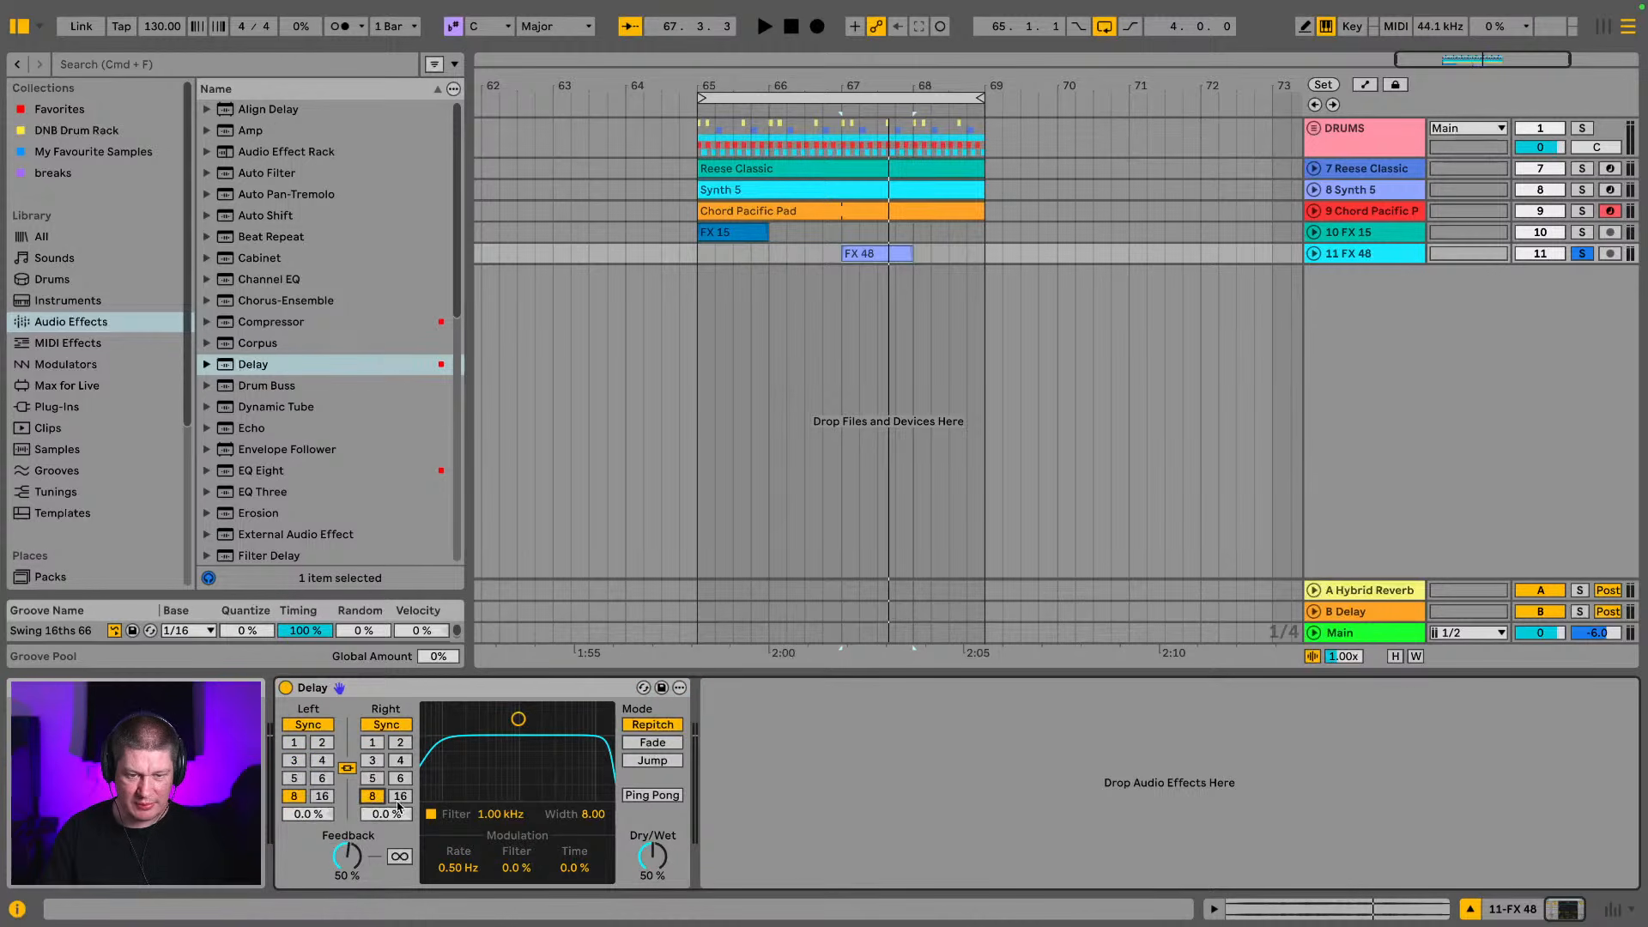
pyautogui.moveTo(969, 659); pyautogui.dragTo(995, 673)
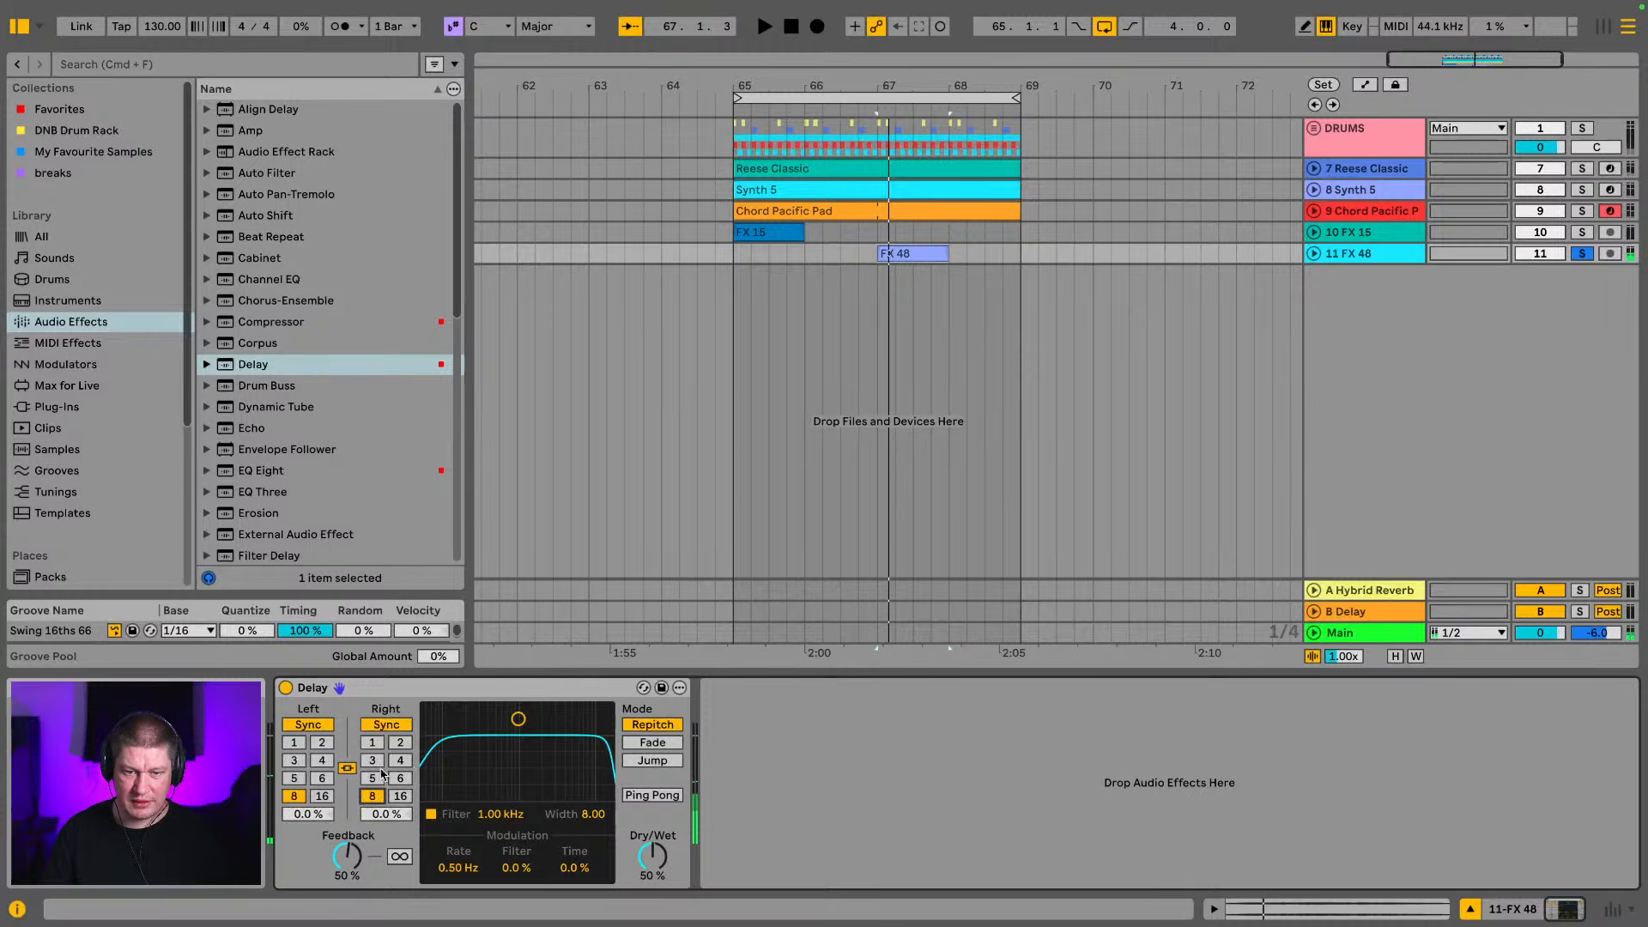
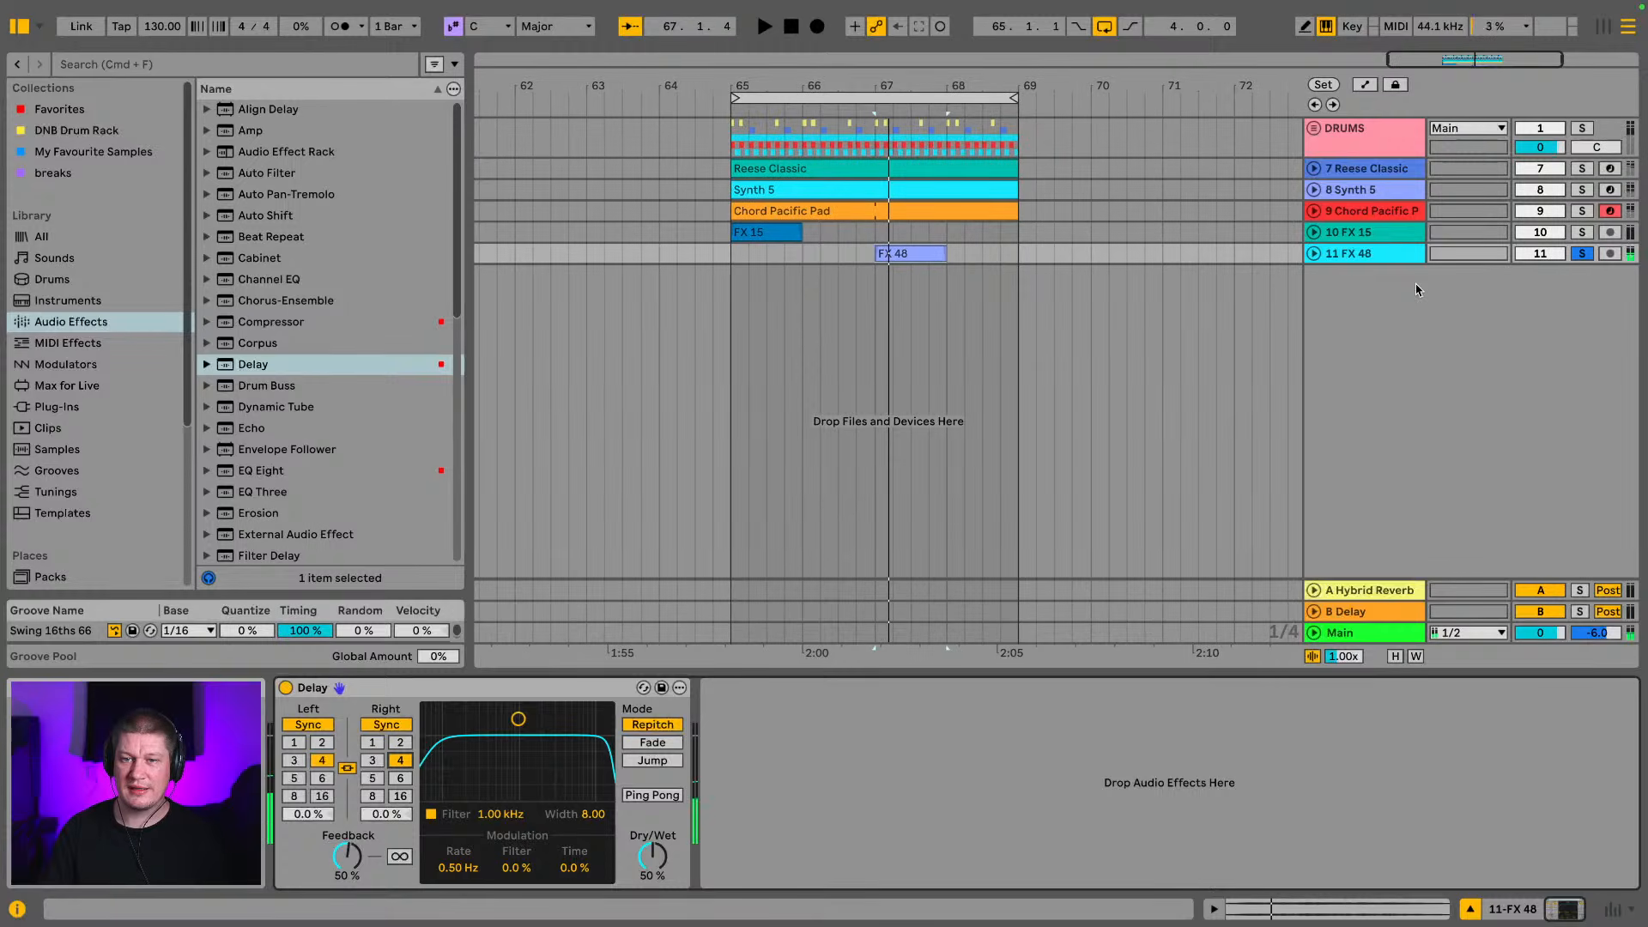
# Set the FX 48 track's Delay to 37% dry/wet and 39% feedback, and unsolo the track to hear the full loop
pyautogui.click(1405, 256)
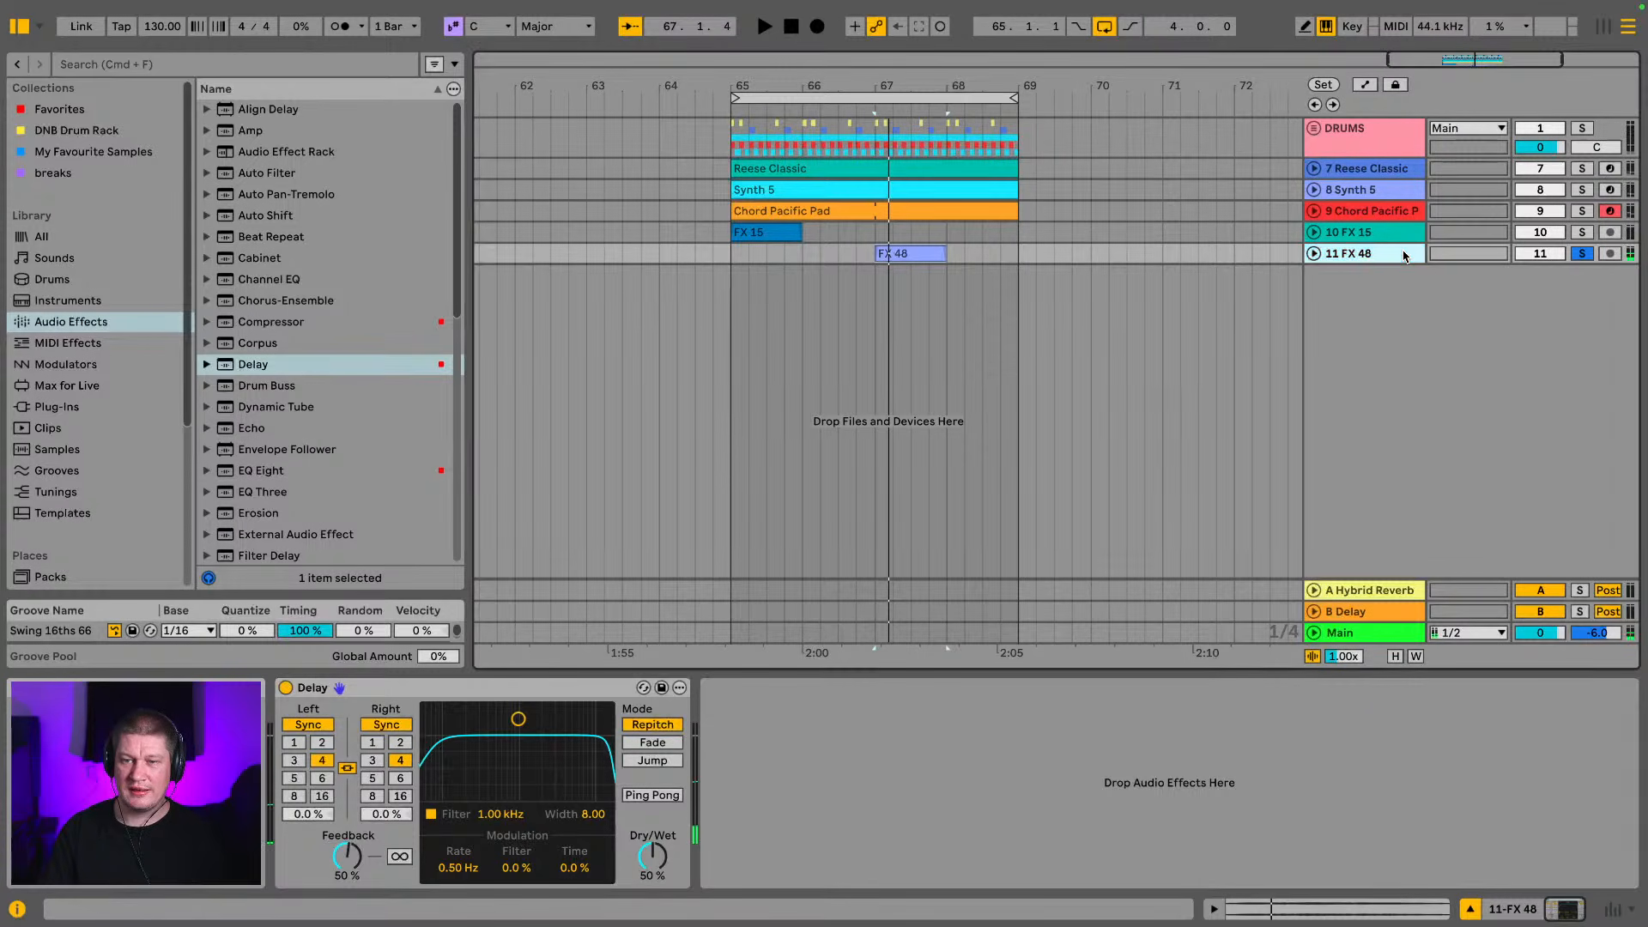
pyautogui.press('space')
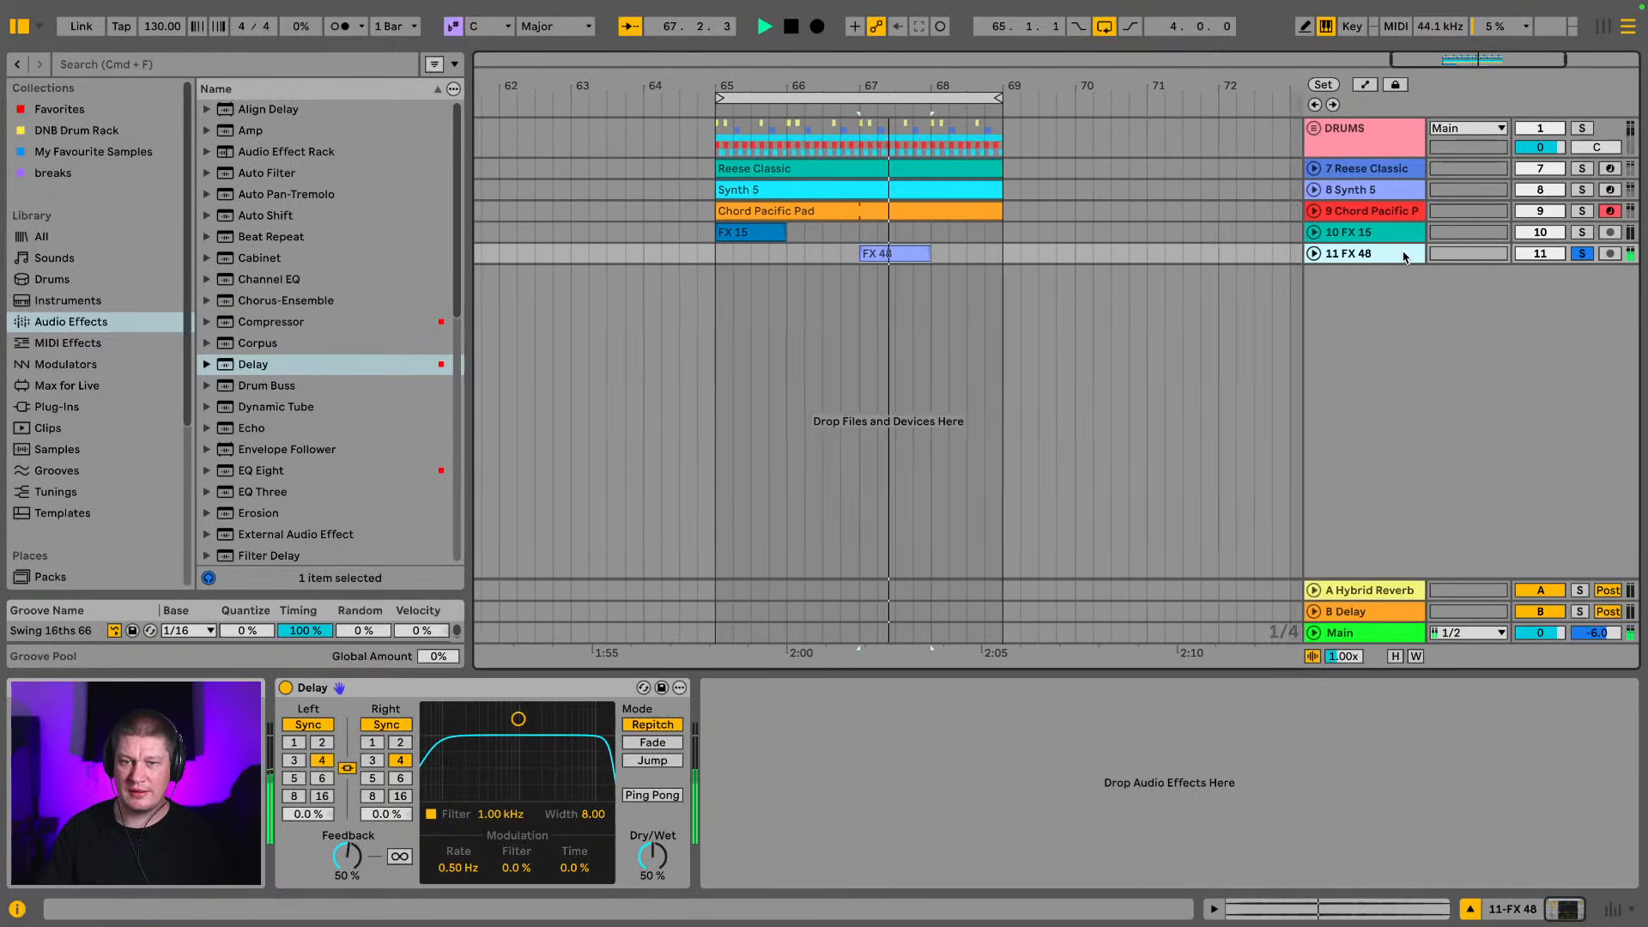
pyautogui.moveTo(652, 856); pyautogui.dragTo(653, 874)
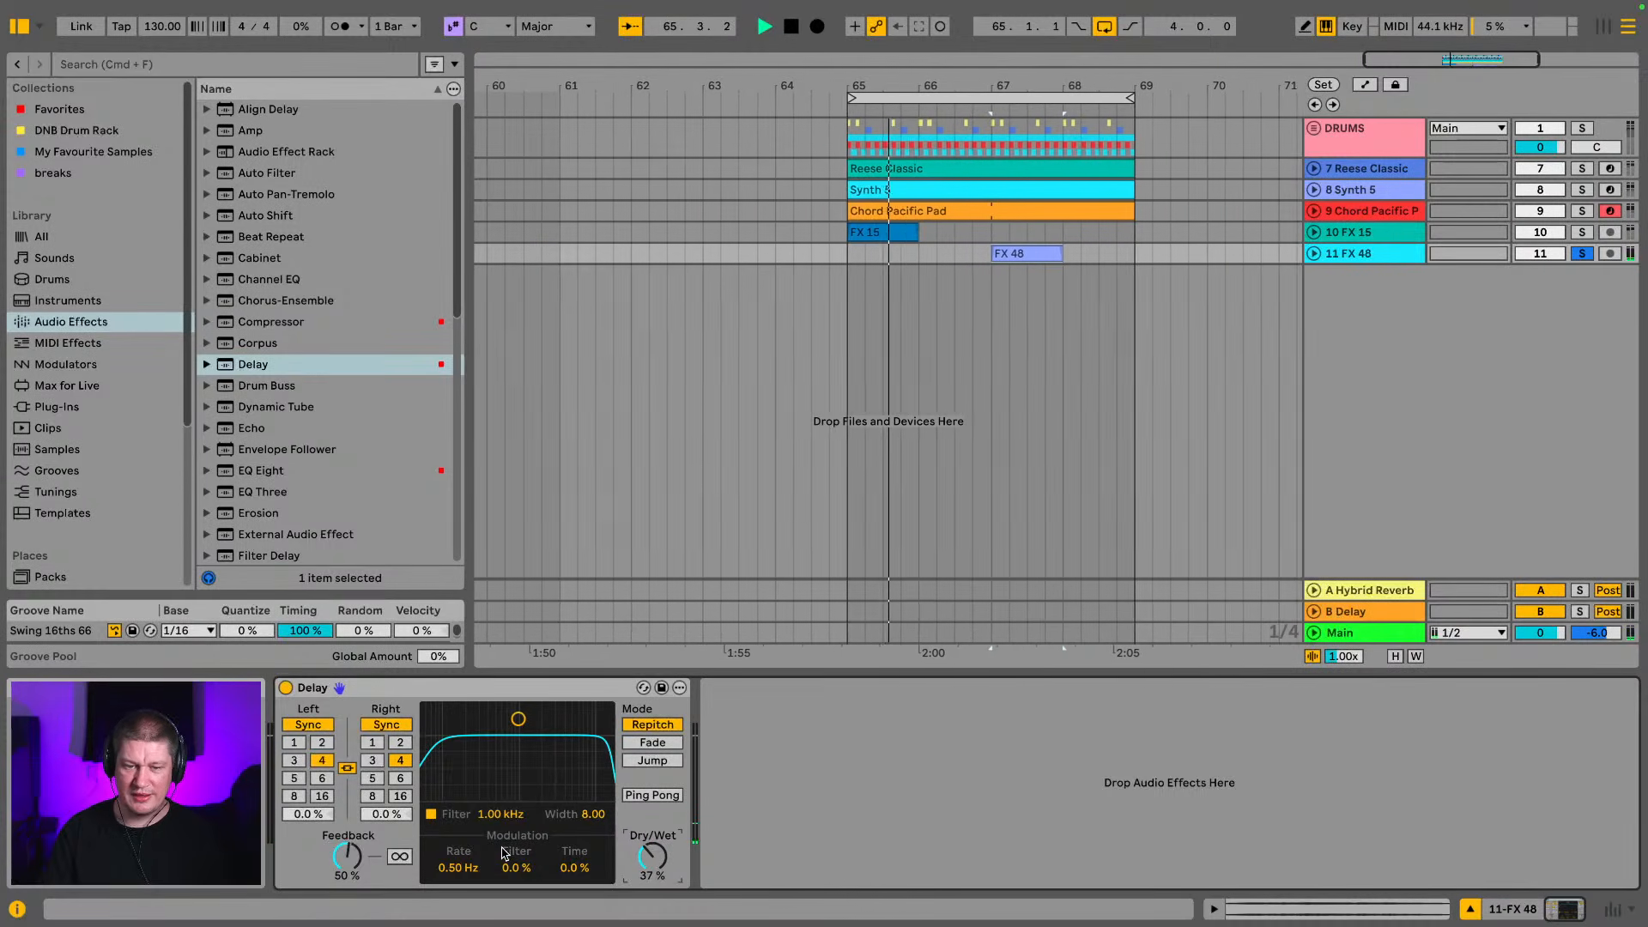
pyautogui.moveTo(349, 856); pyautogui.dragTo(351, 856)
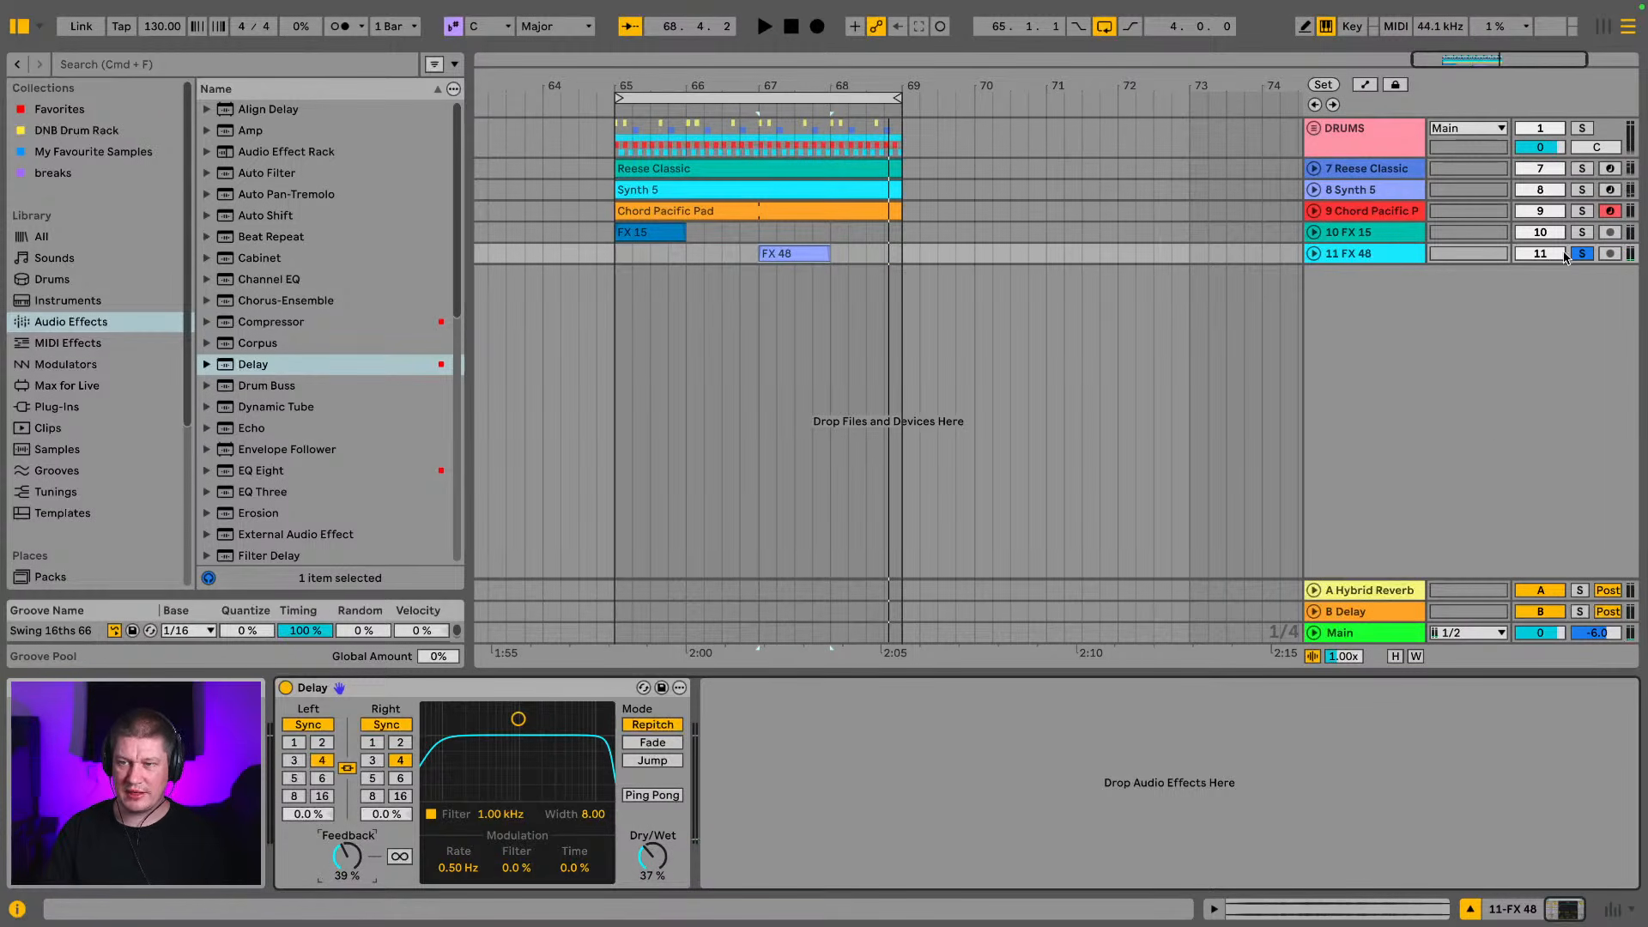
pyautogui.click(1586, 256)
pyautogui.press('space')
pyautogui.press('space')
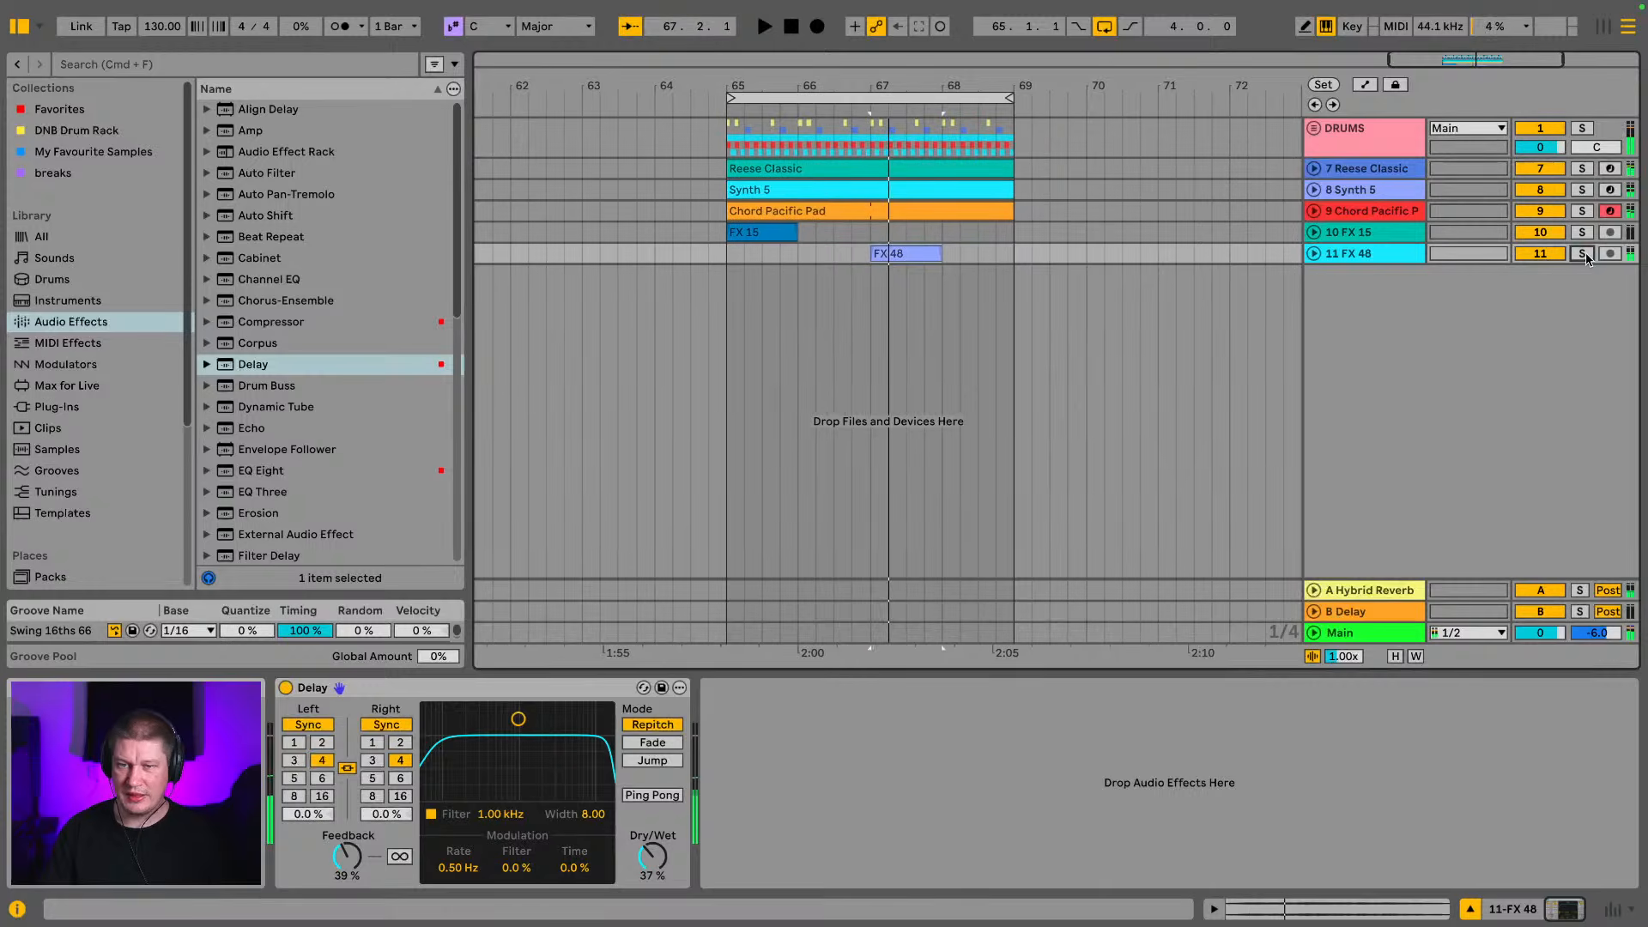
# Raise the FX 48 track's send to the A Hybrid Reverb return in the mixer, and solo the track to hear it
pyautogui.press('Tab')
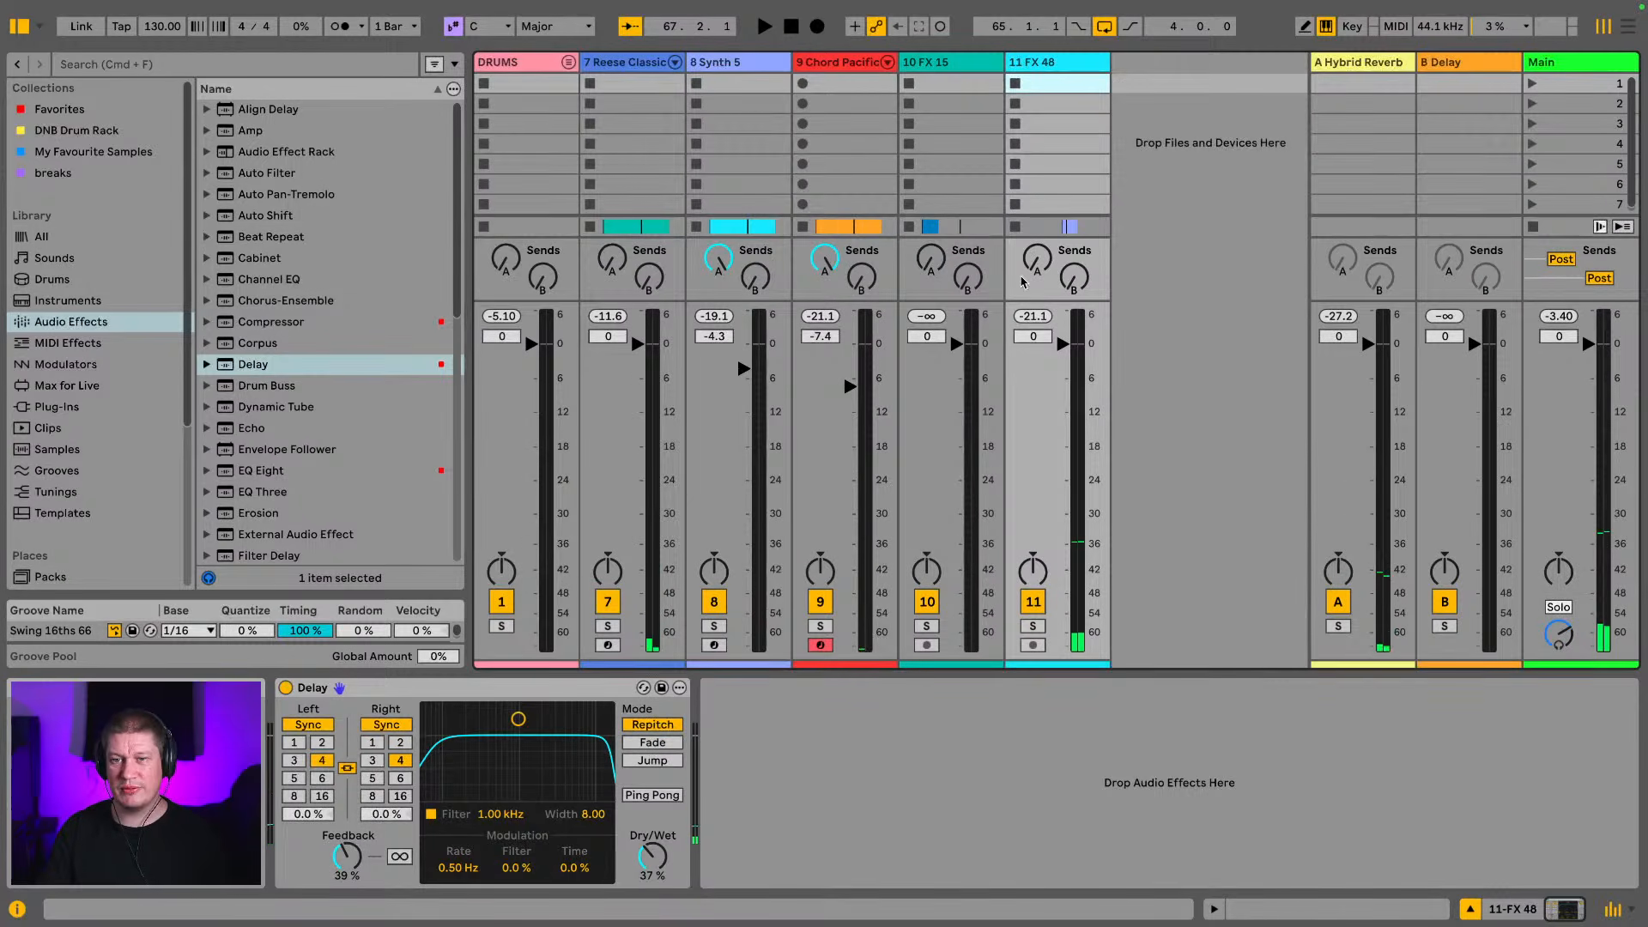
pyautogui.press('space')
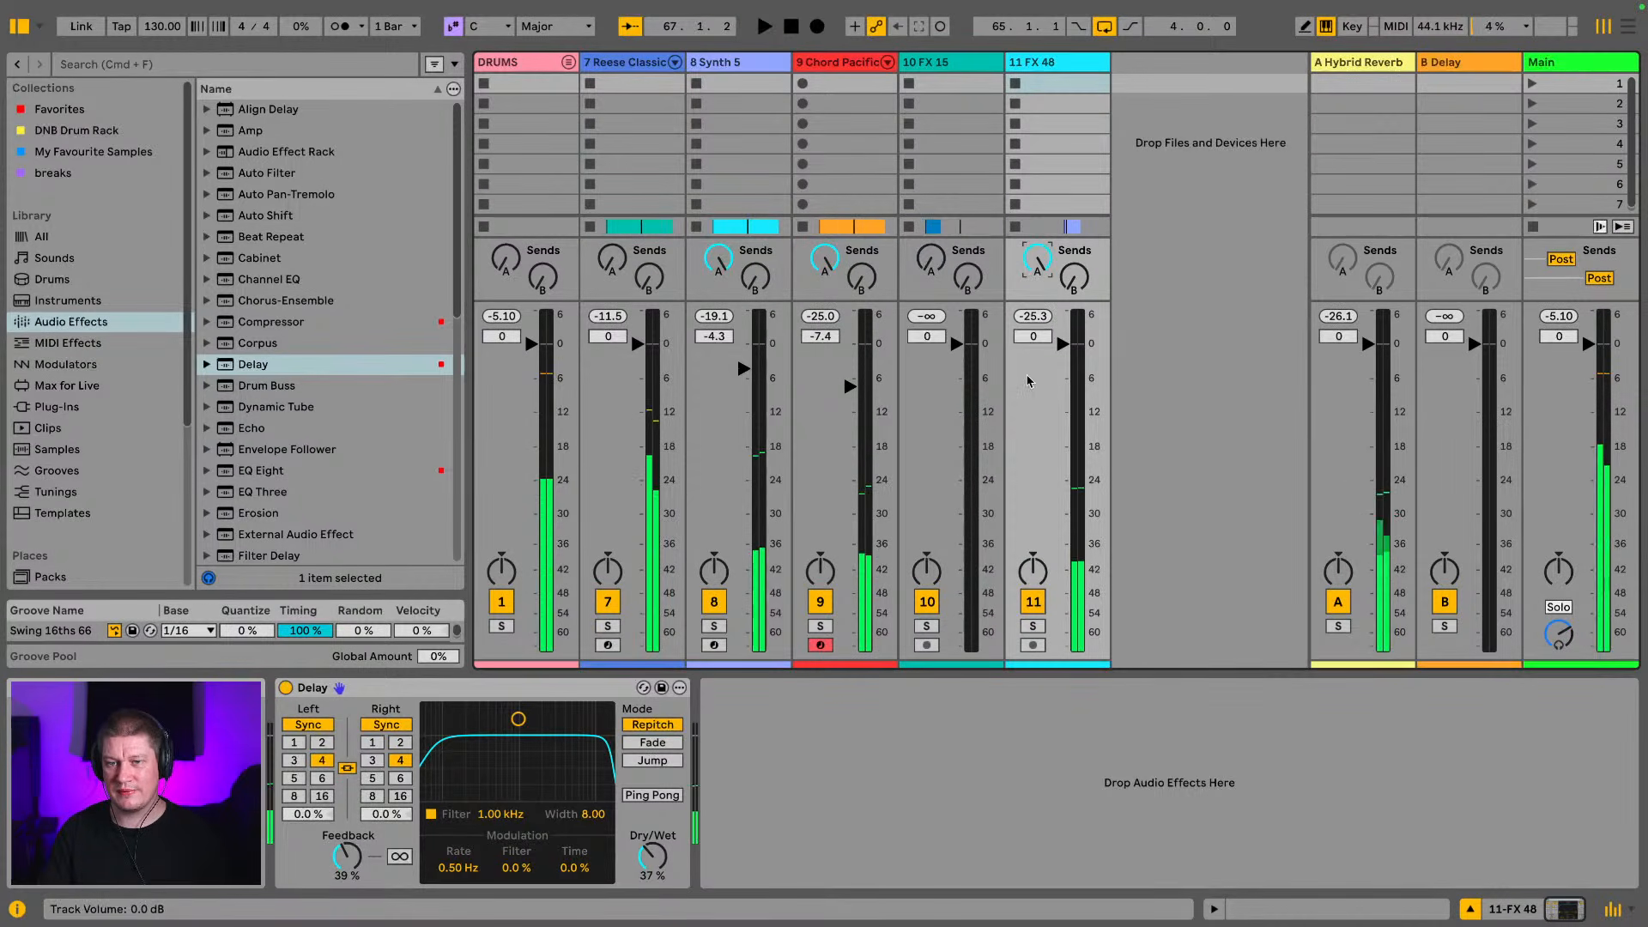
pyautogui.click(1033, 626)
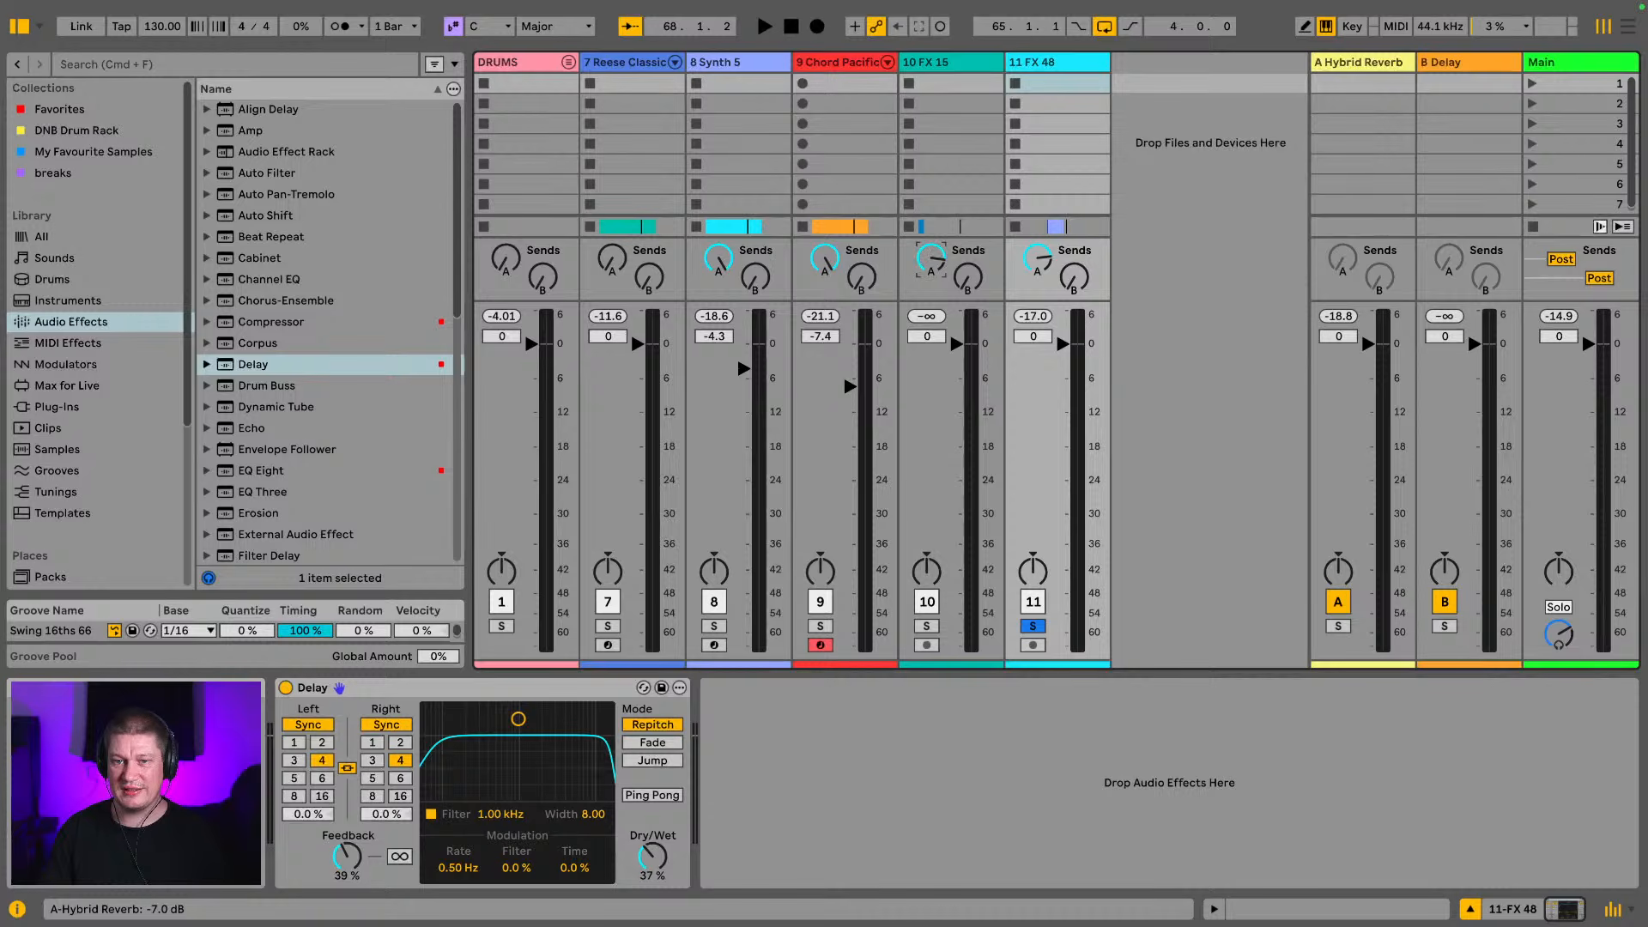
# Solo the FX 15 track and set its A Hybrid Reverb send to -9.0 dB while listening
pyautogui.click(926, 627)
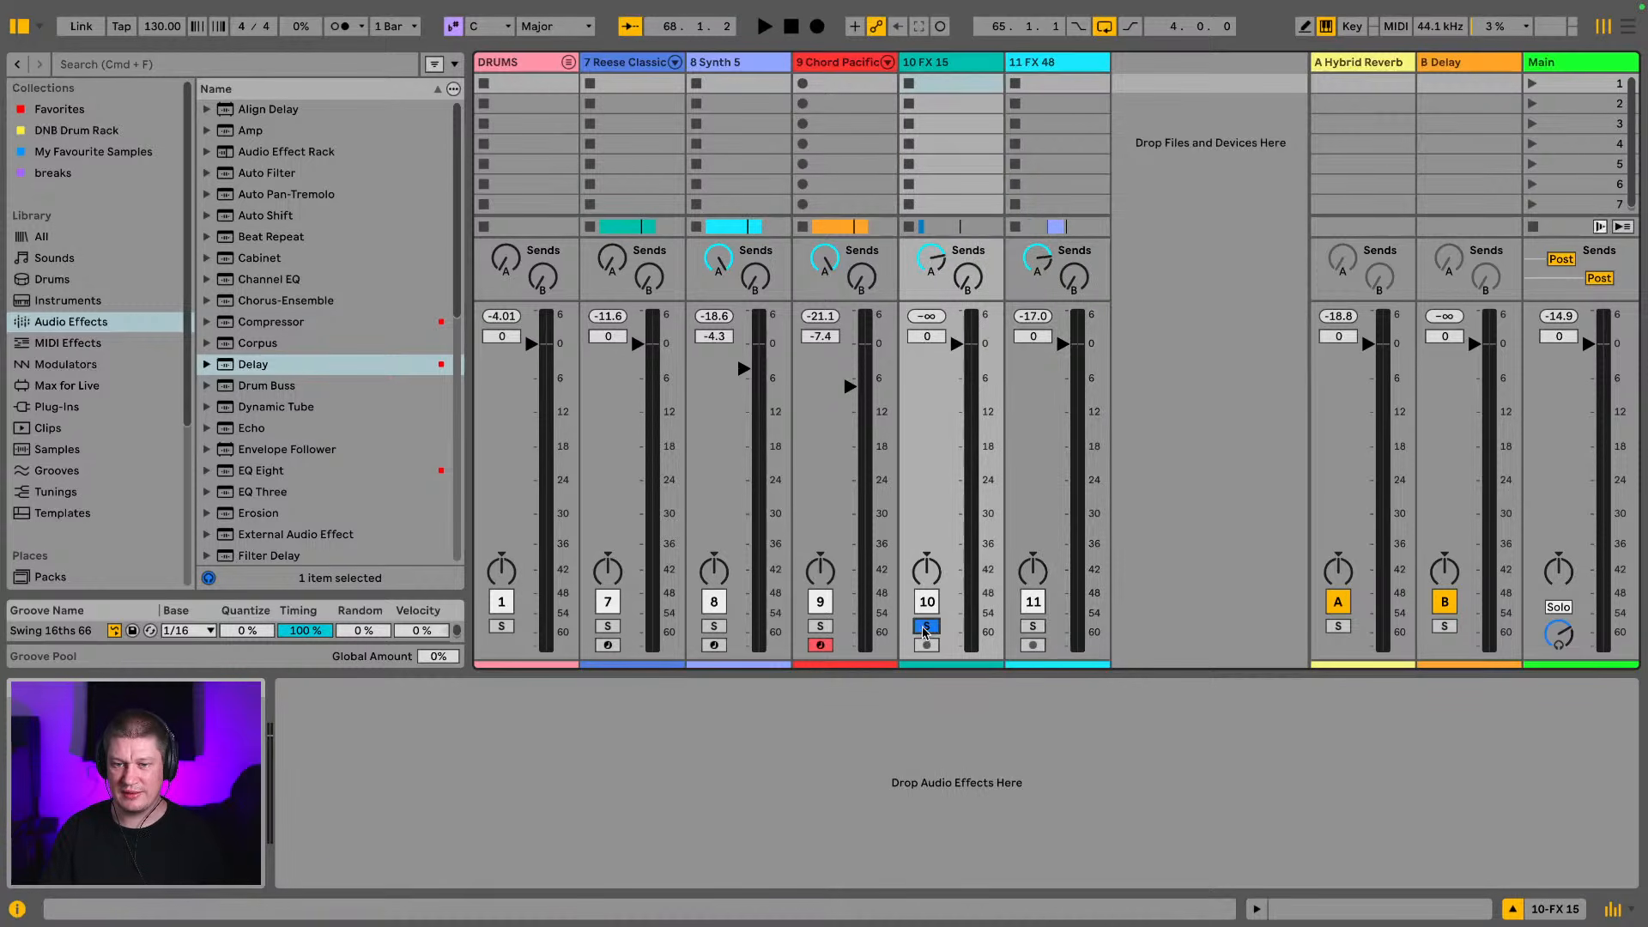
pyautogui.press('space')
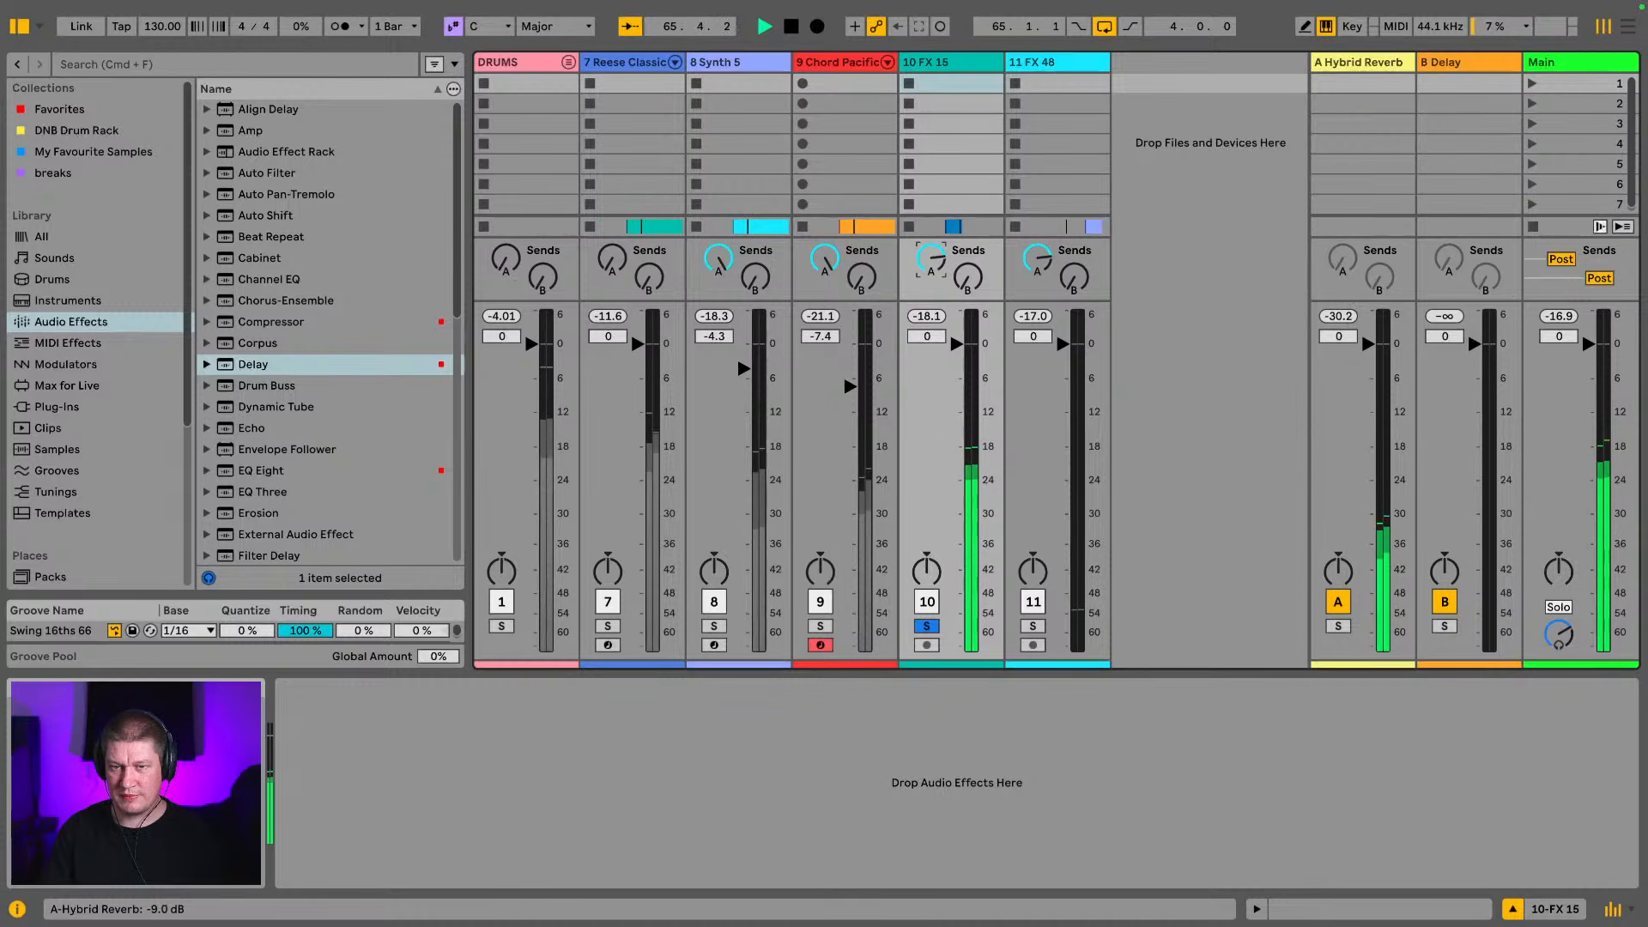
pyautogui.click(1015, 299)
# Copy the FX 48 track's Delay effect to the FX 15 track in the arrangement and play it back soloed
pyautogui.press('Tab')
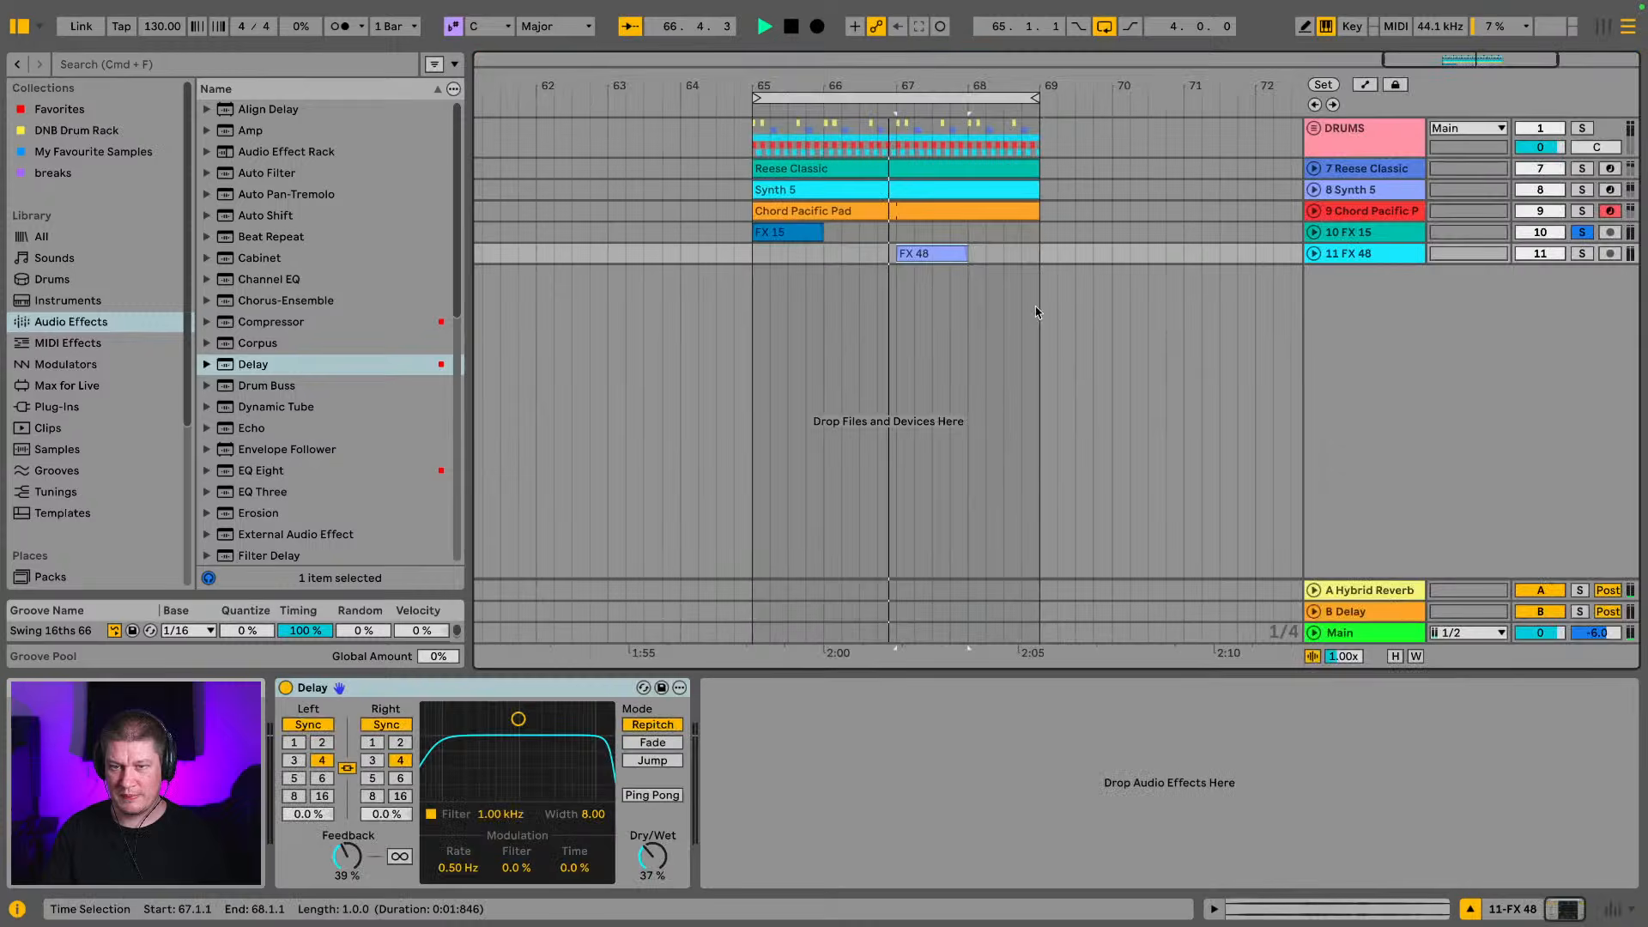
pyautogui.click(486, 686)
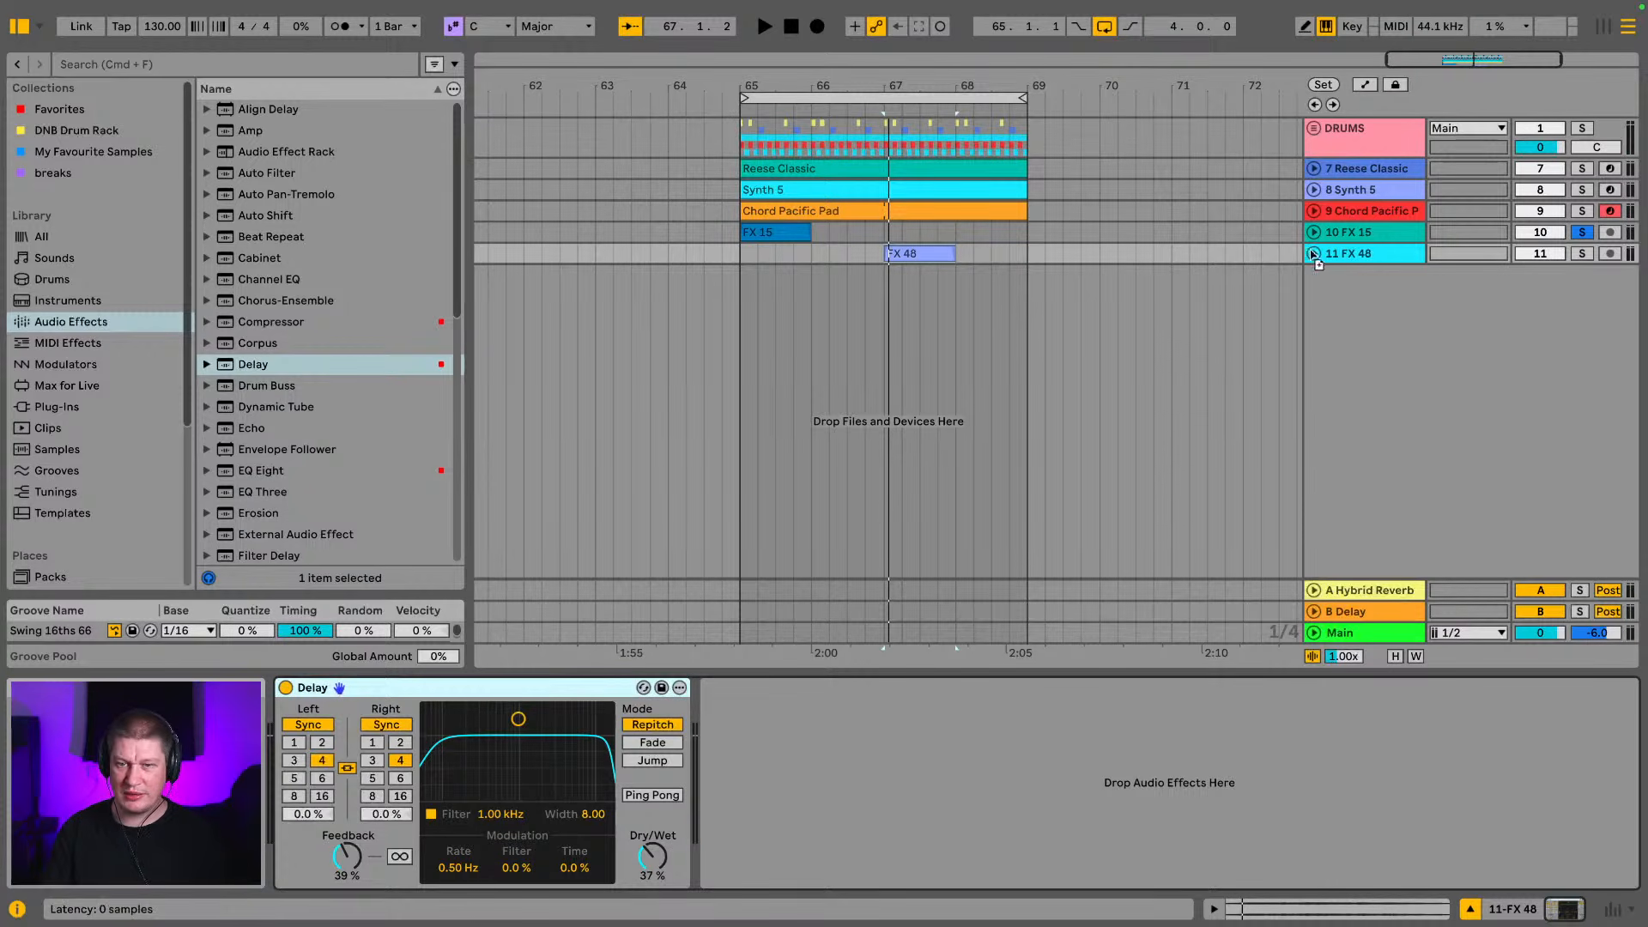
pyautogui.click(1367, 232)
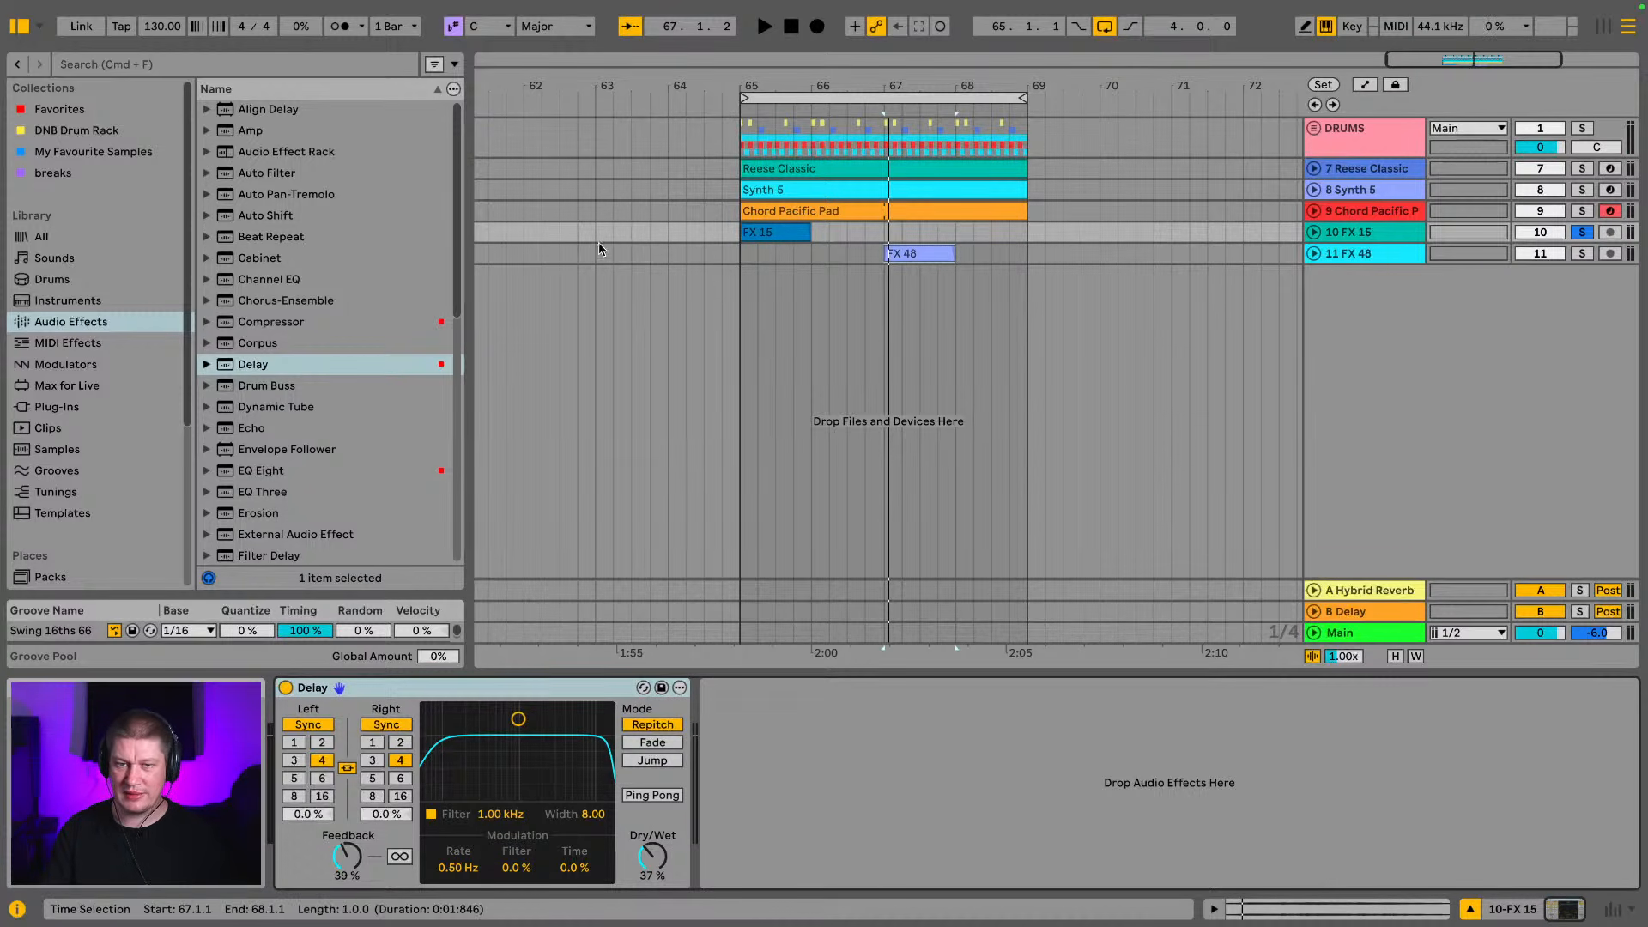
pyautogui.press('space')
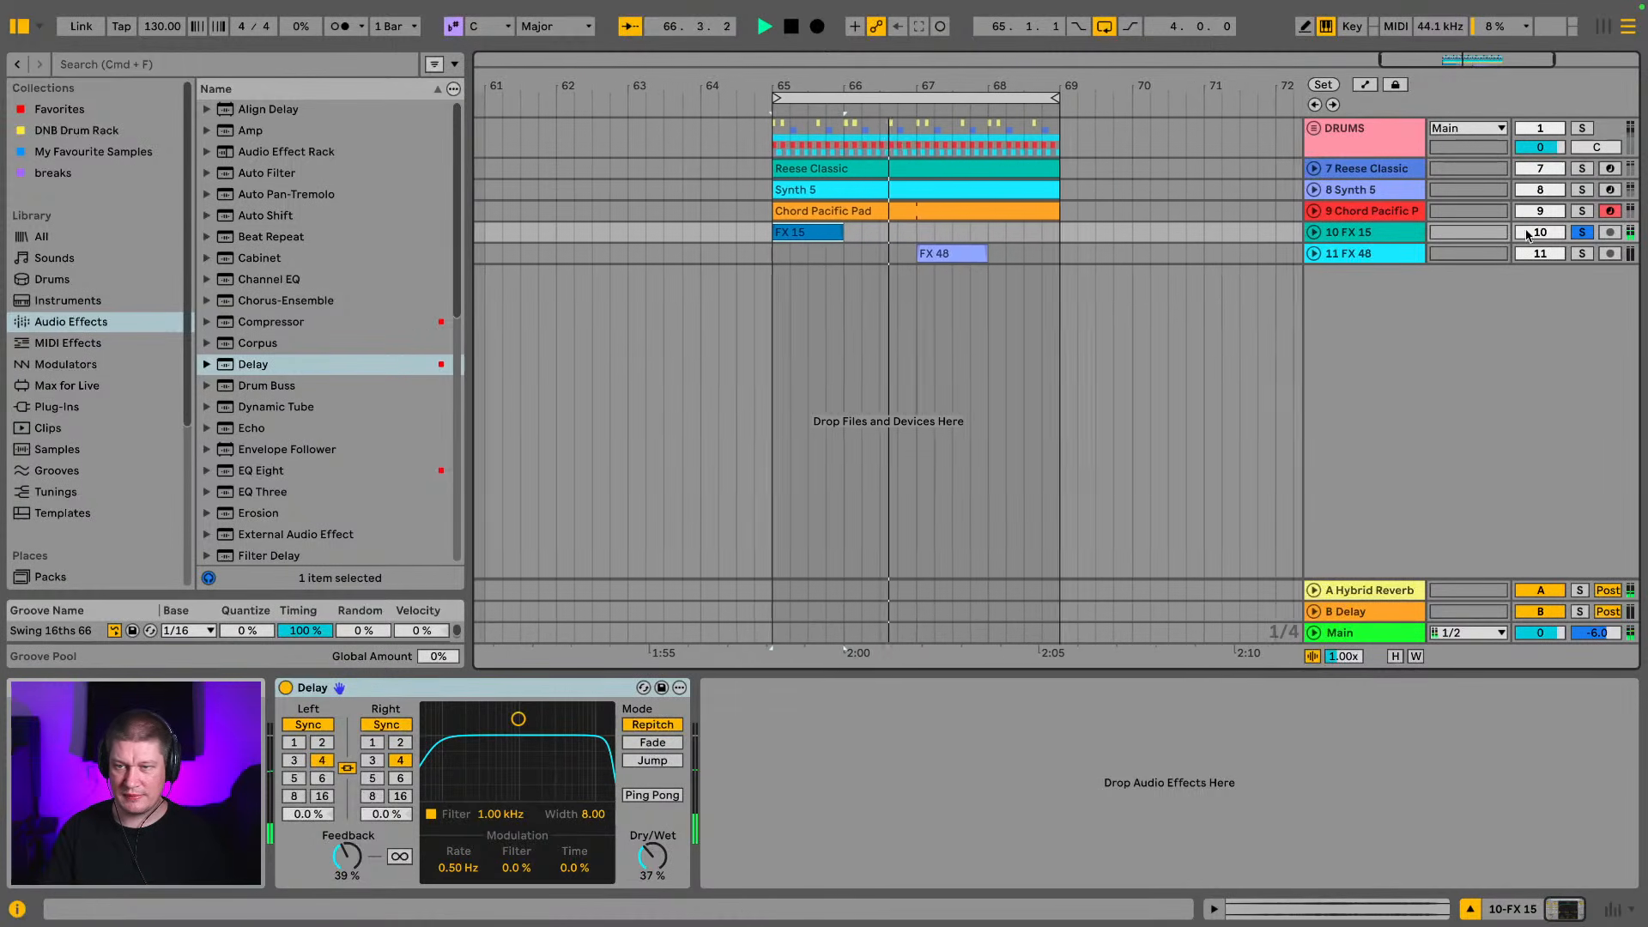
# Unsolo the FX 15 track, and deactivate the Synth 5, Chord Pacific Pad, FX 15 and FX 48 tracks
pyautogui.click(1577, 235)
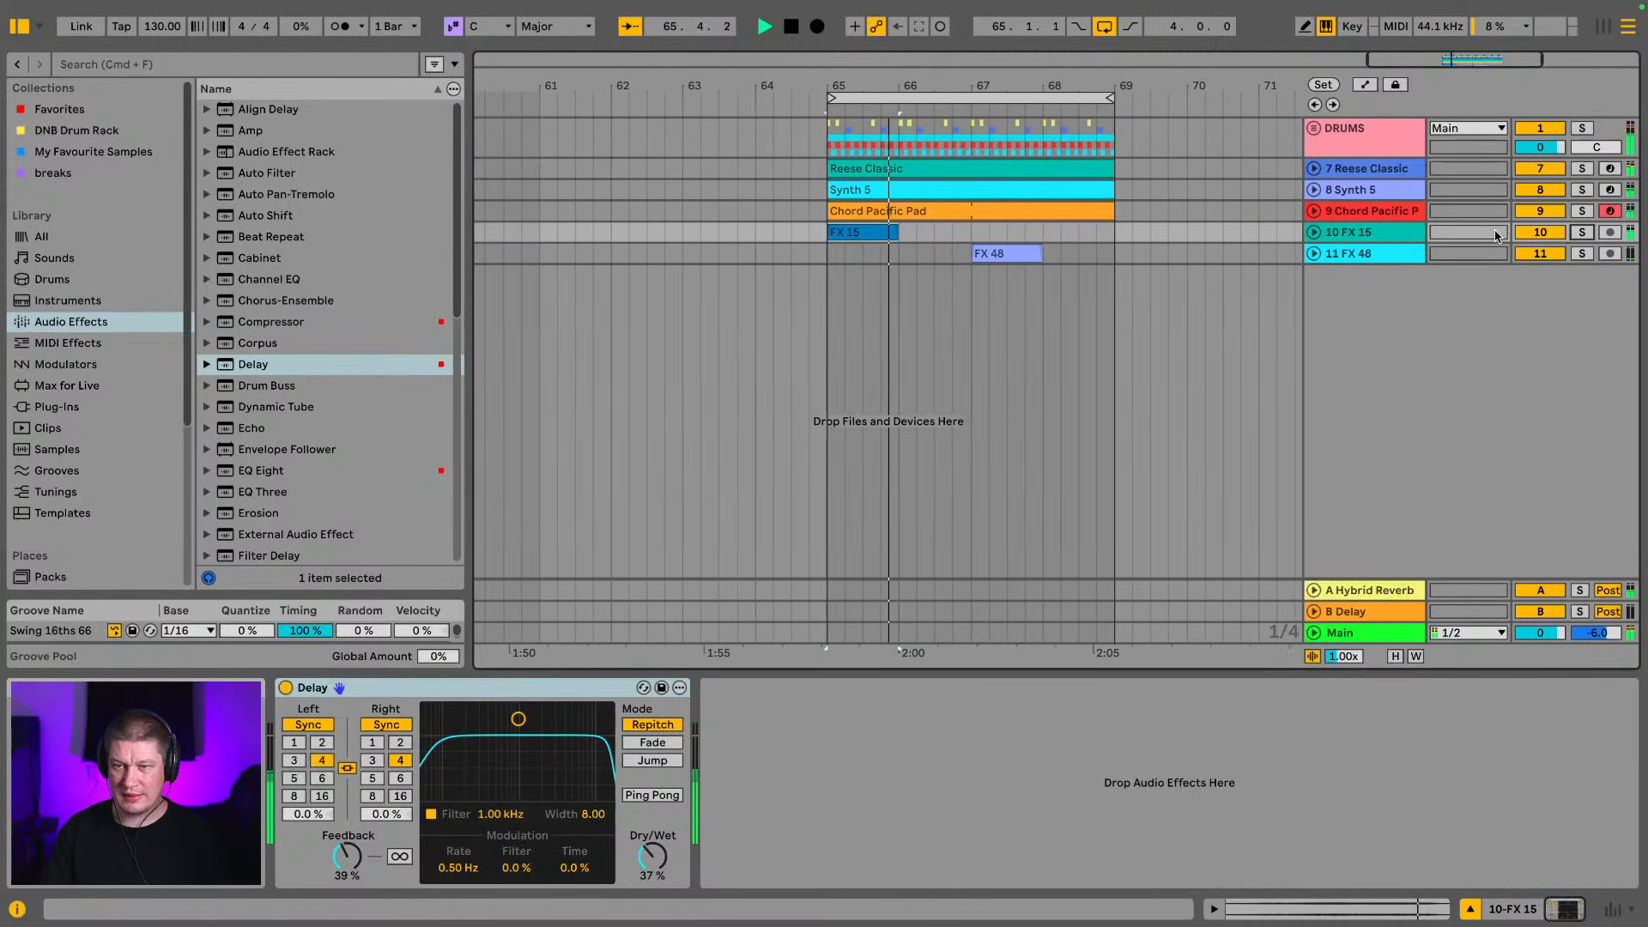
pyautogui.moveTo(1556, 255); pyautogui.dragTo(1545, 191)
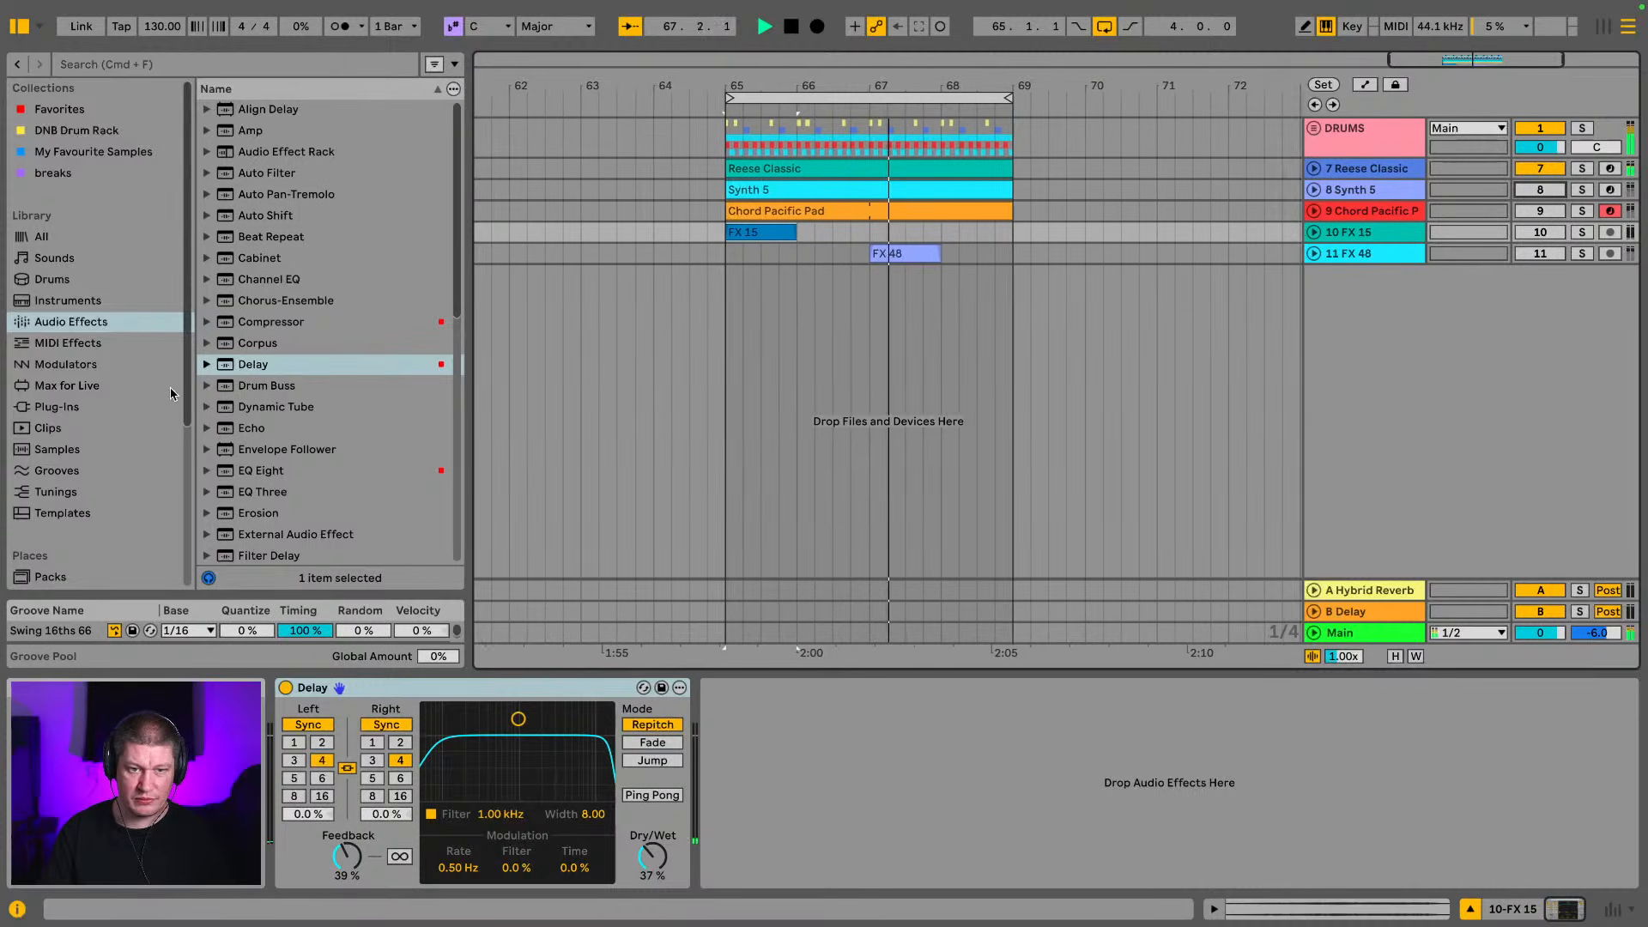
# Open the ZERO G - DISC 2 Vocals folder in the Production place and audition Vocal 69.wav and Vocal 78.wav
pyautogui.scroll(-5, 129, 413)
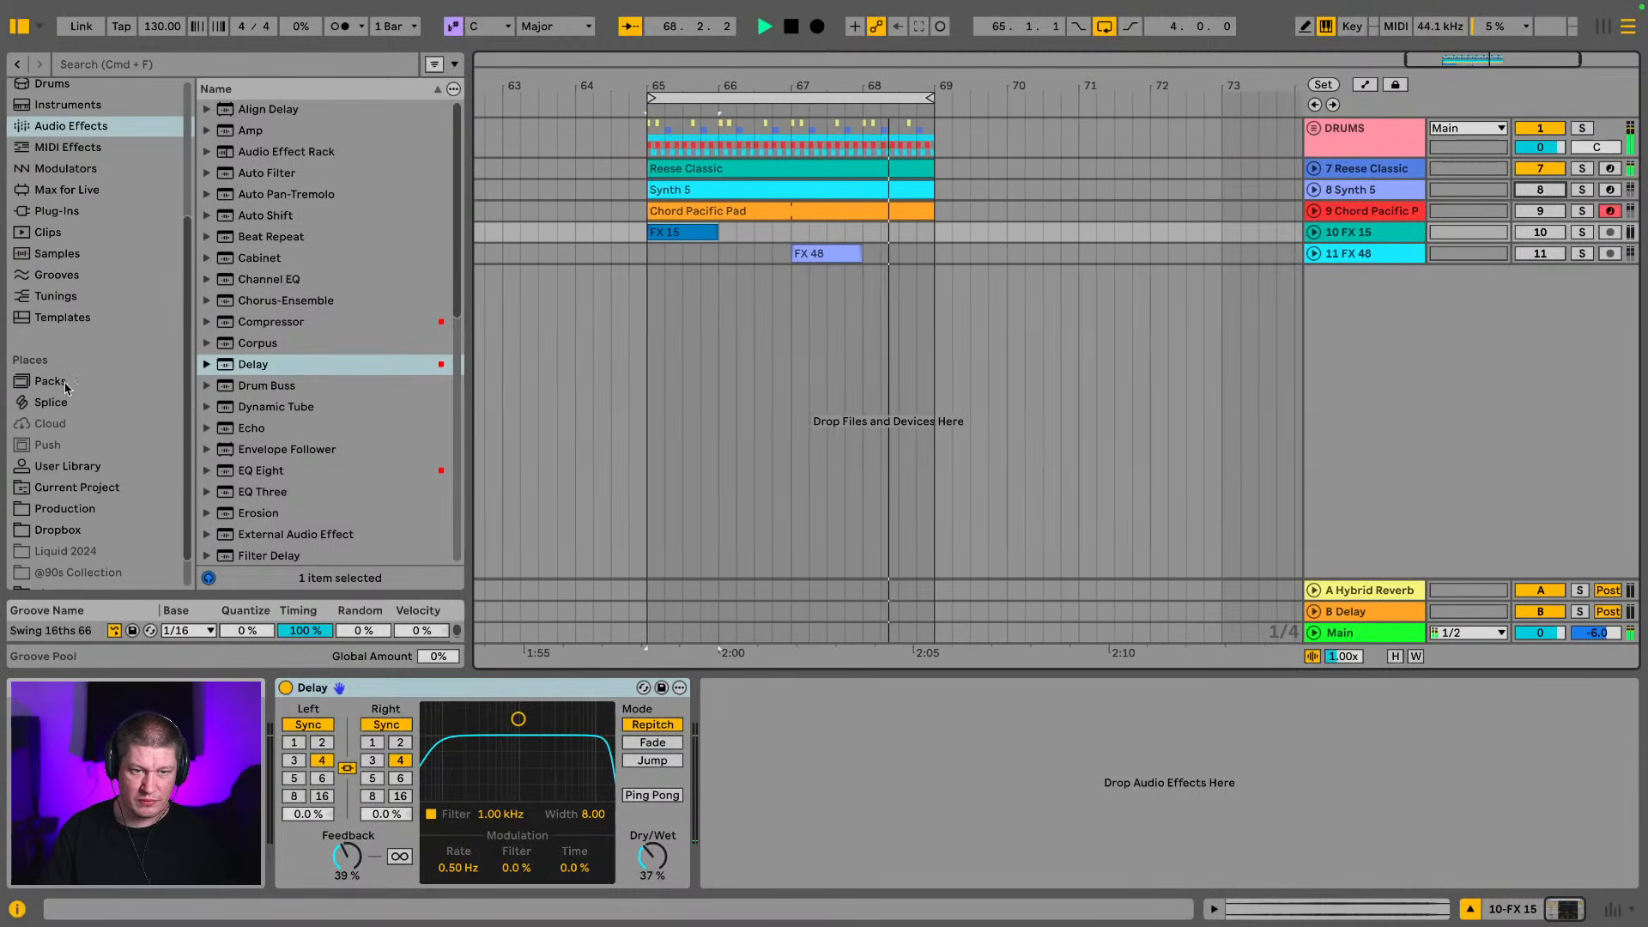
pyautogui.scroll(-1, 64, 437)
pyautogui.scroll(15, 321, 273)
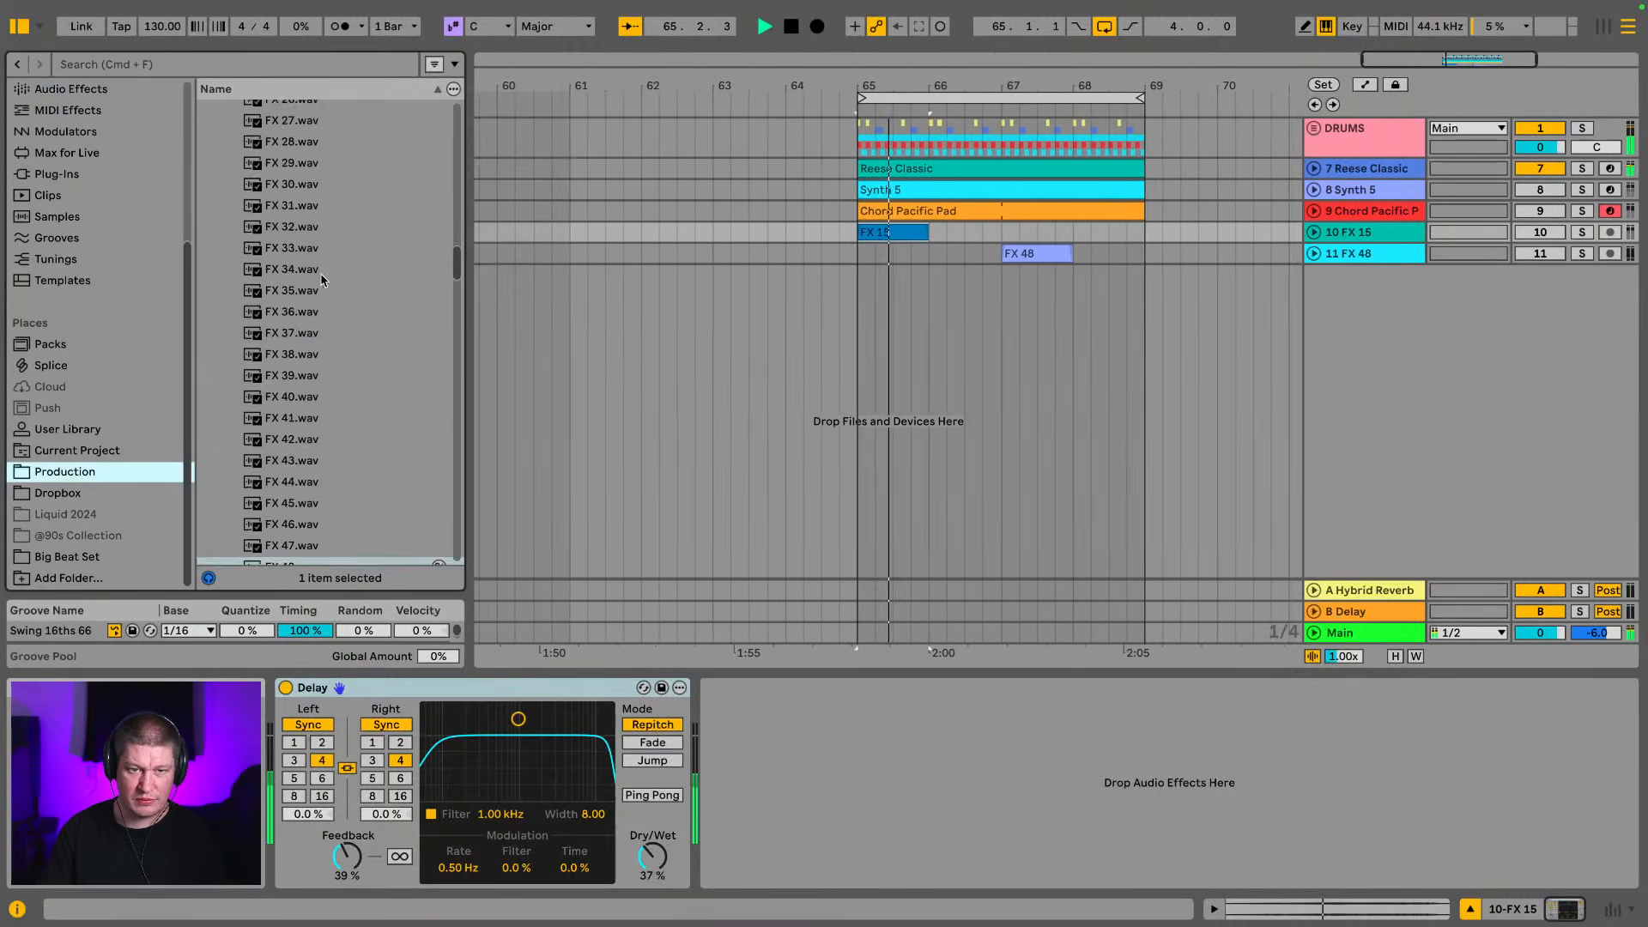
pyautogui.click(220, 261)
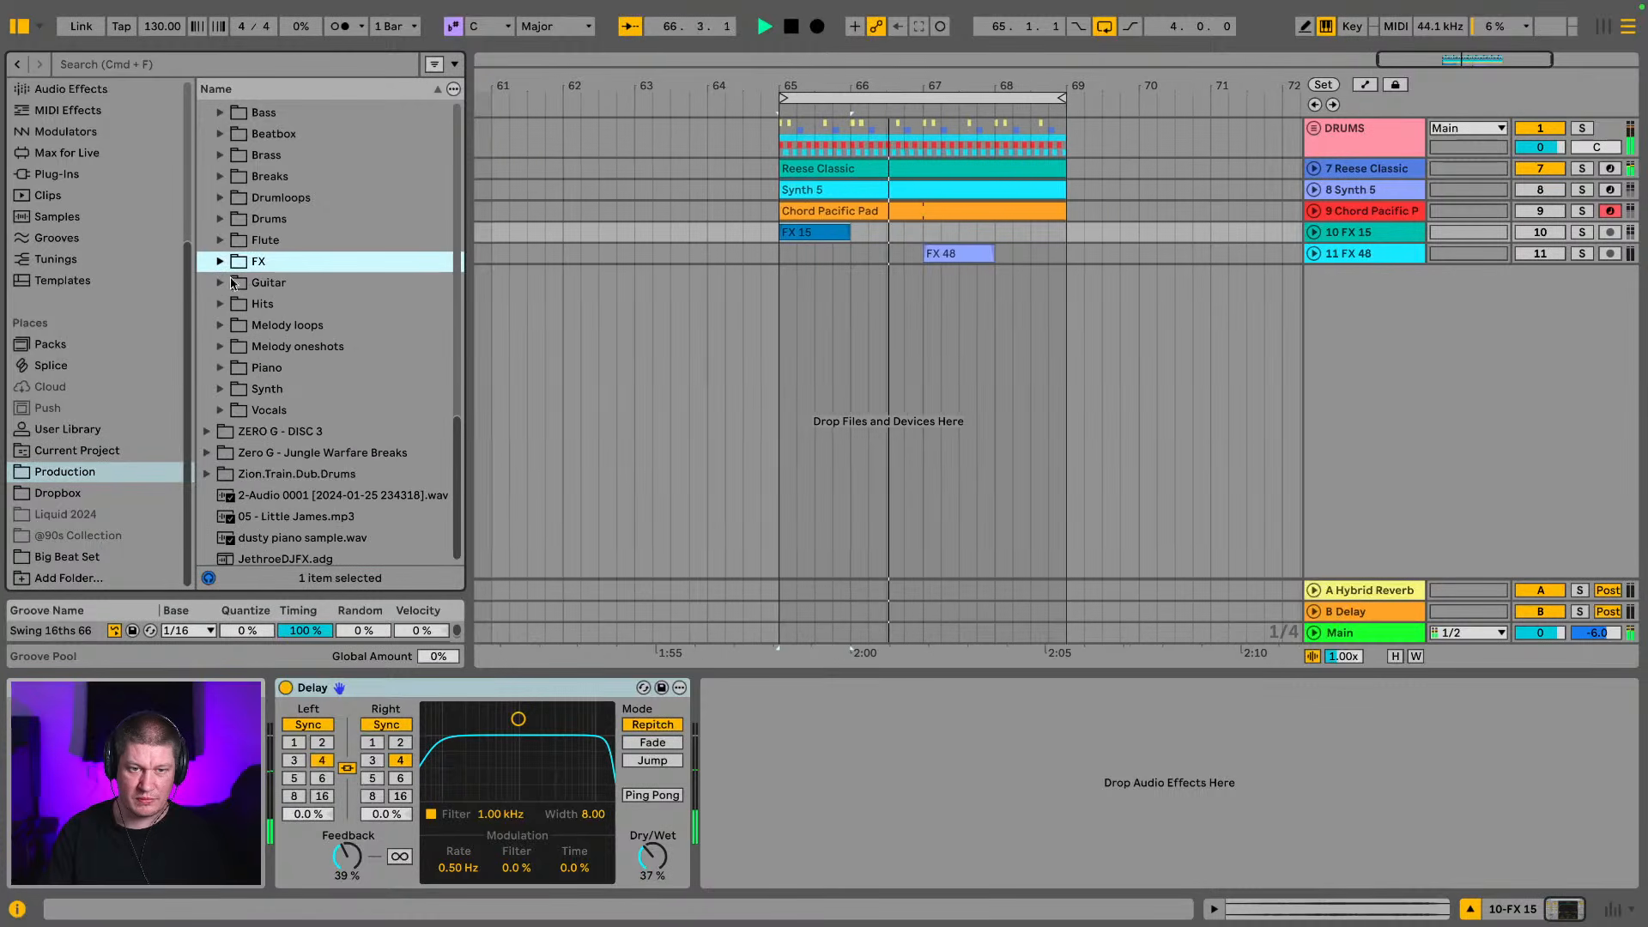
pyautogui.click(225, 408)
pyautogui.scroll(-8, 249, 377)
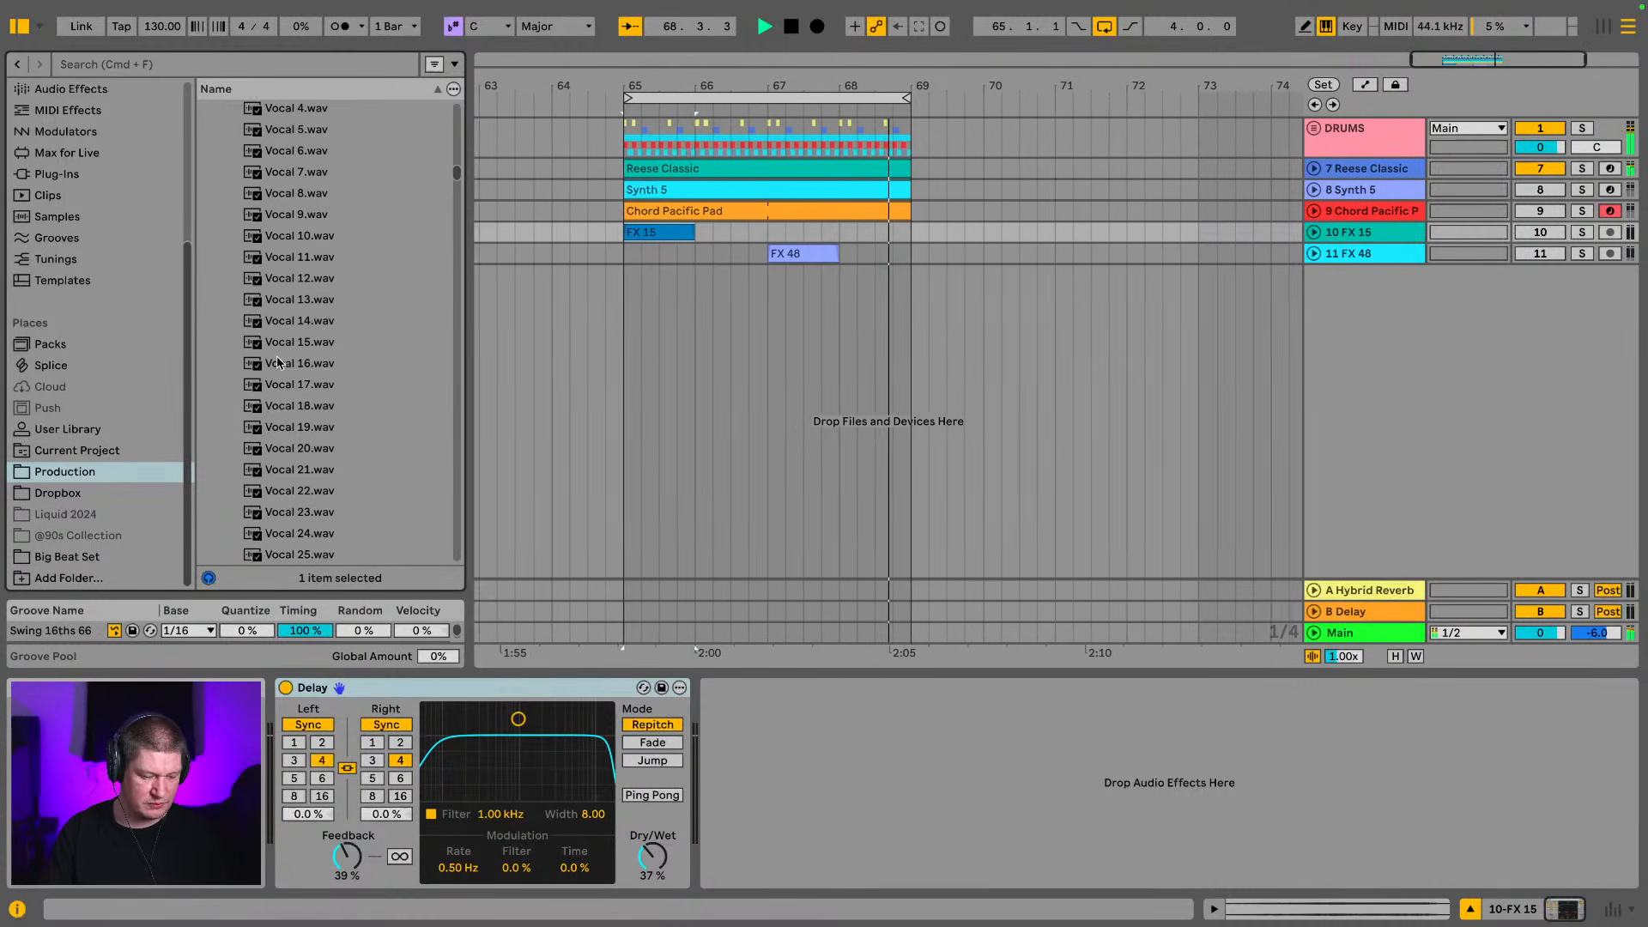
pyautogui.scroll(-10, 318, 365)
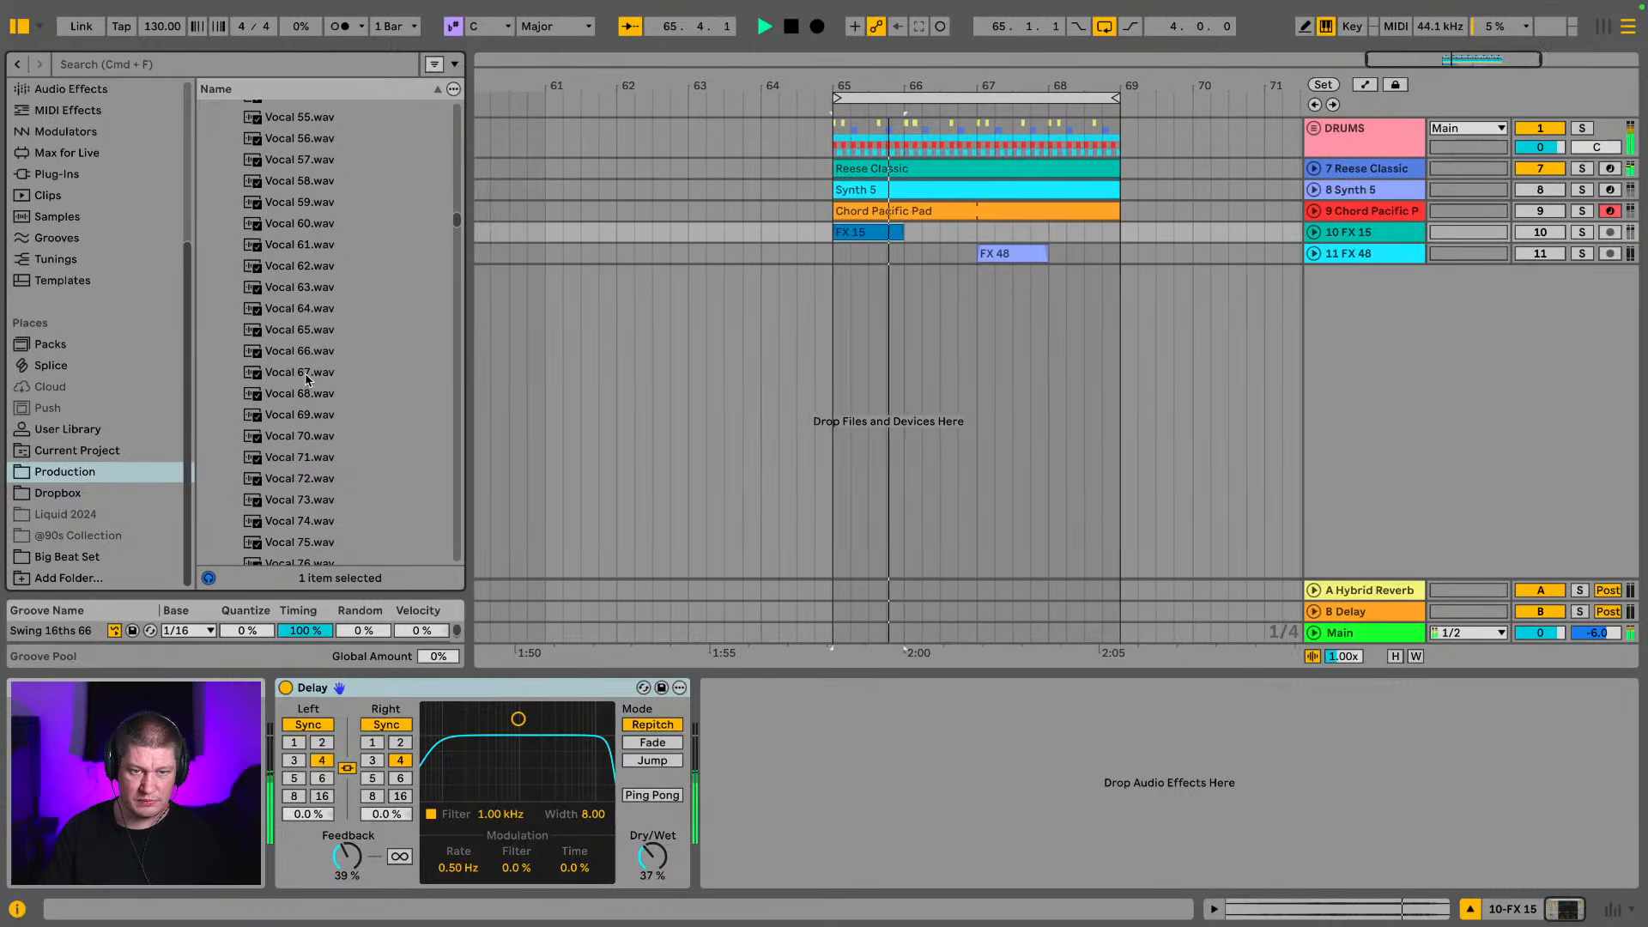
pyautogui.click(289, 414)
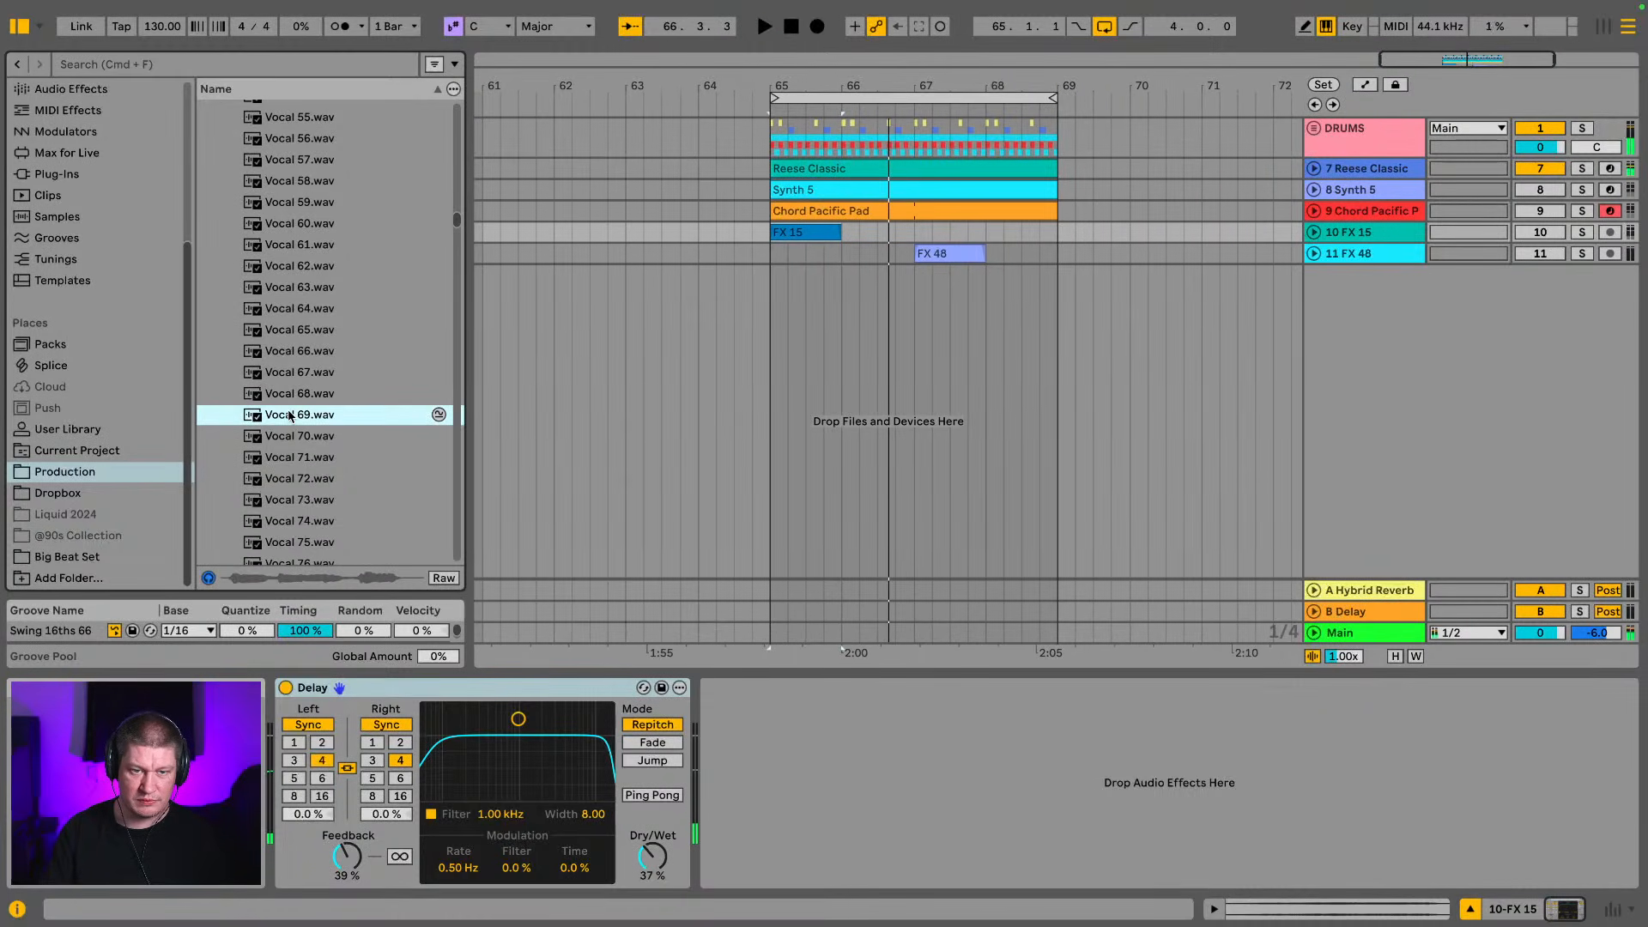
pyautogui.scroll(-2, 292, 420)
pyautogui.click(291, 418)
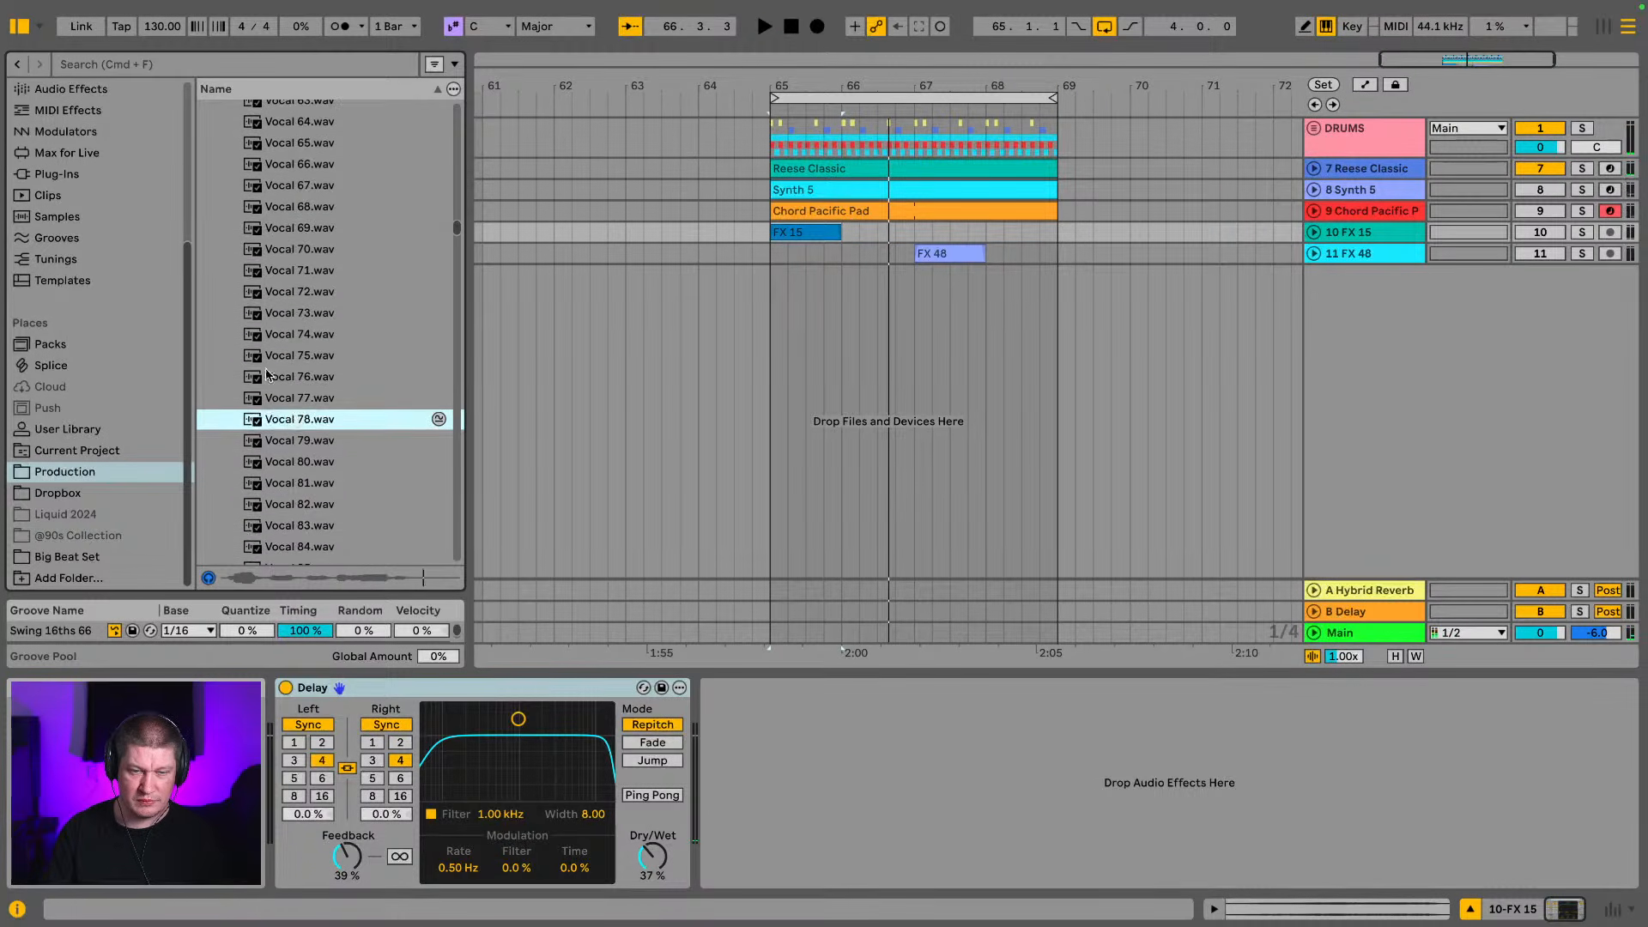
# Fold the Vocals and ZERO G - DISC 2 folders, and expand ZERO G - DISC 3 to reach its Vocals samples
pyautogui.scroll(10, 304, 341)
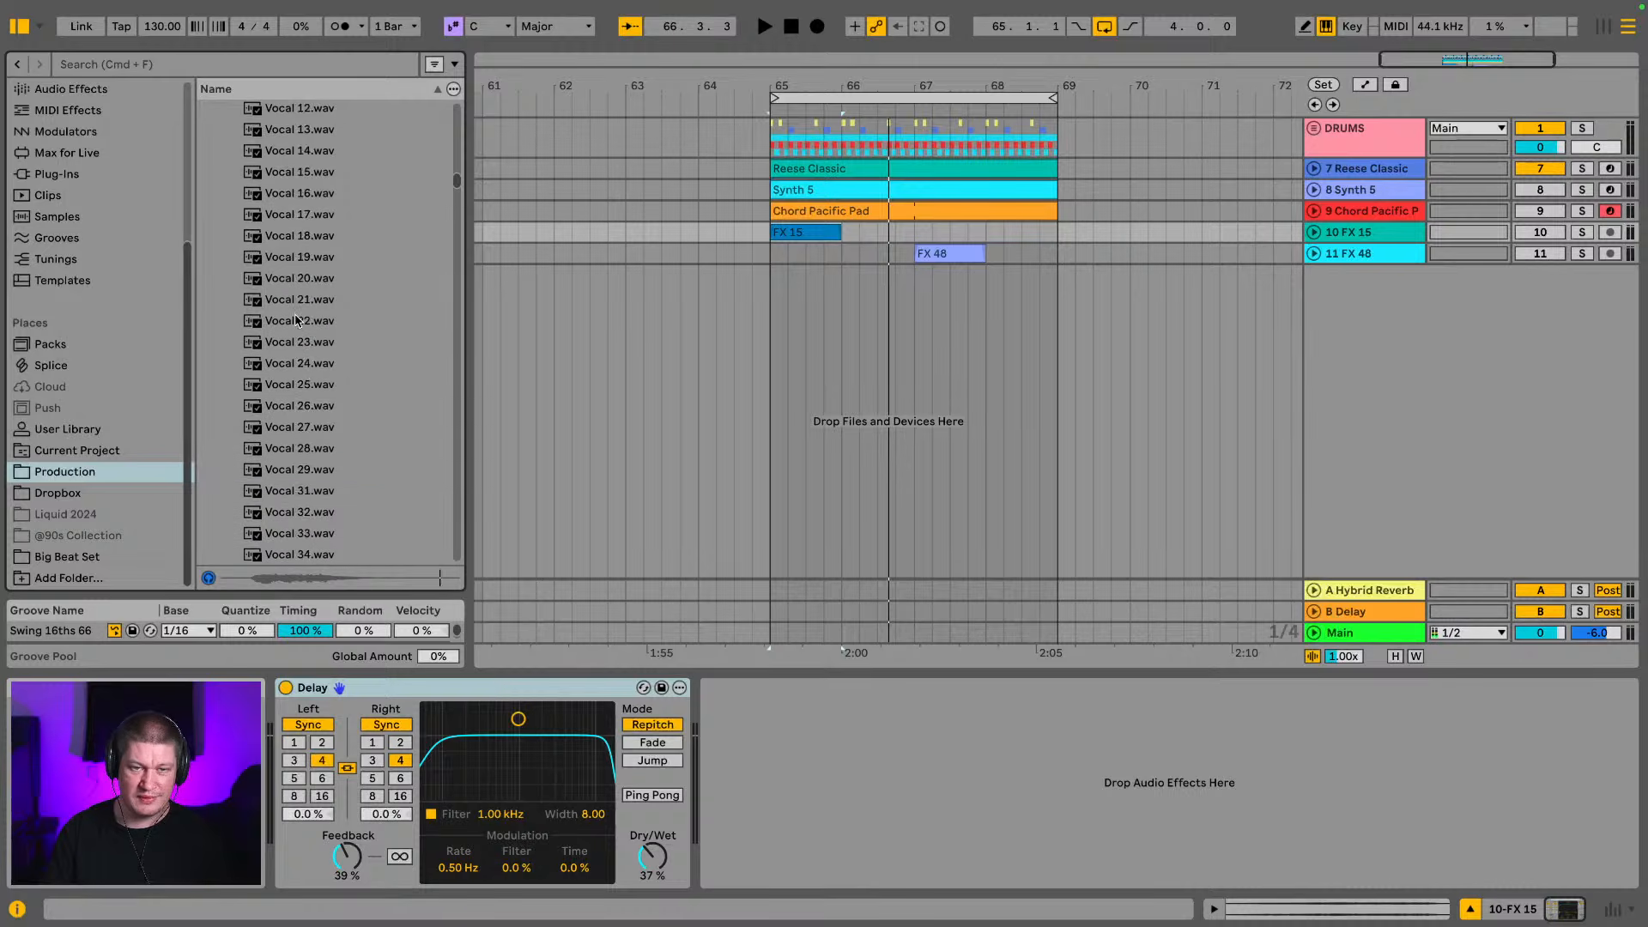
pyautogui.scroll(4, 296, 321)
pyautogui.click(234, 194)
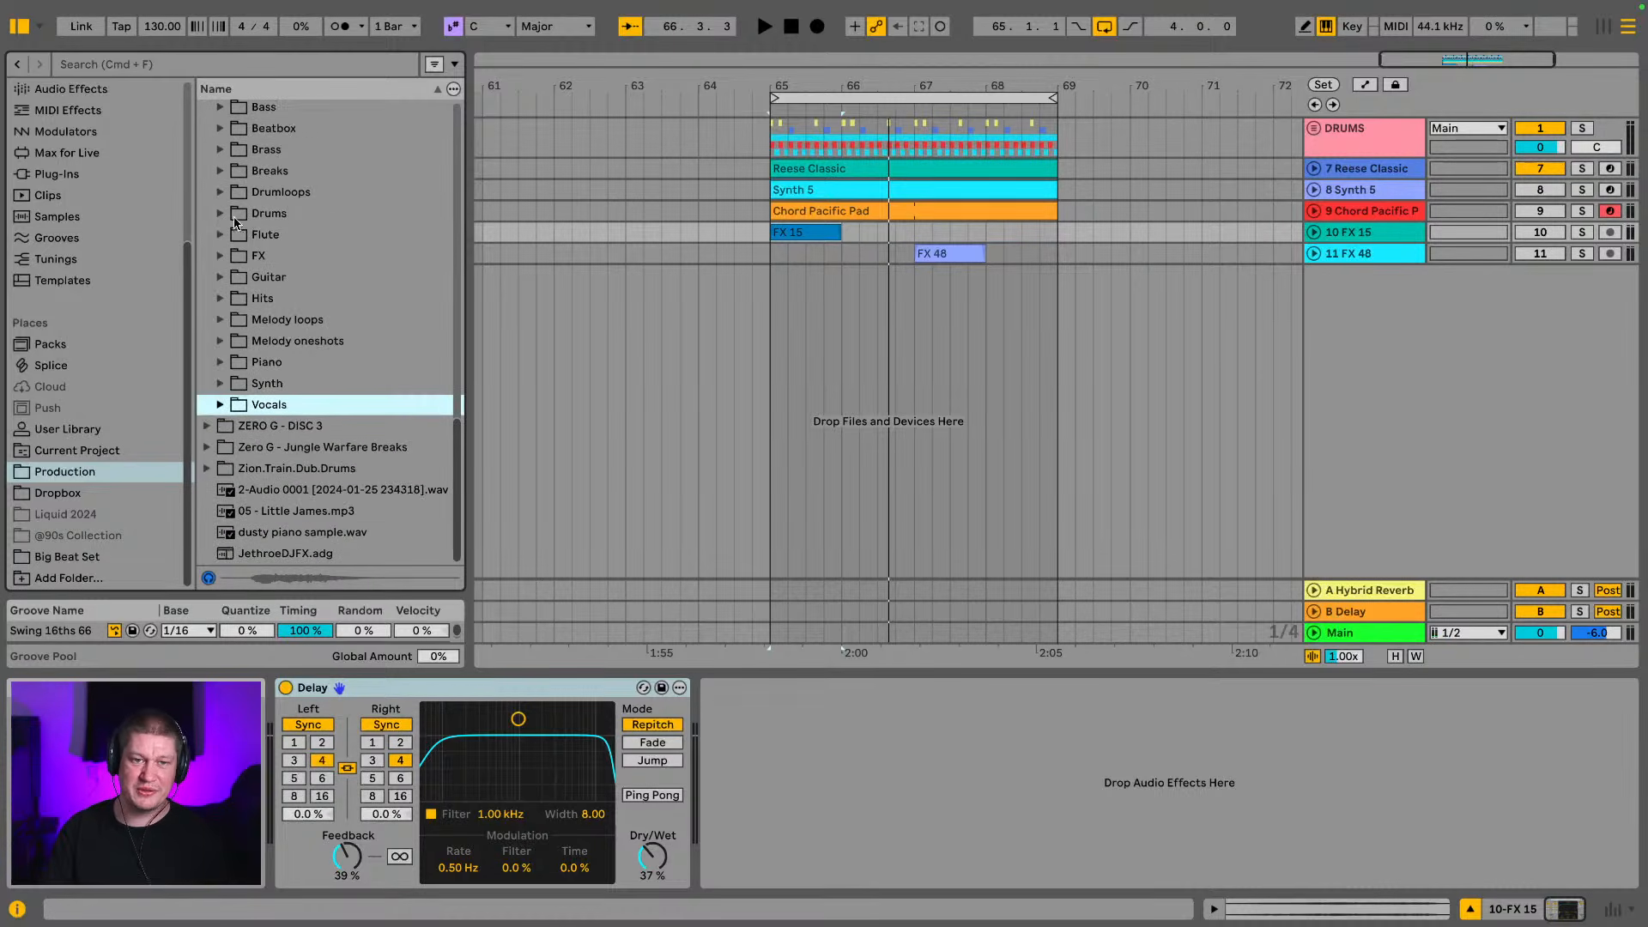
pyautogui.scroll(3, 249, 361)
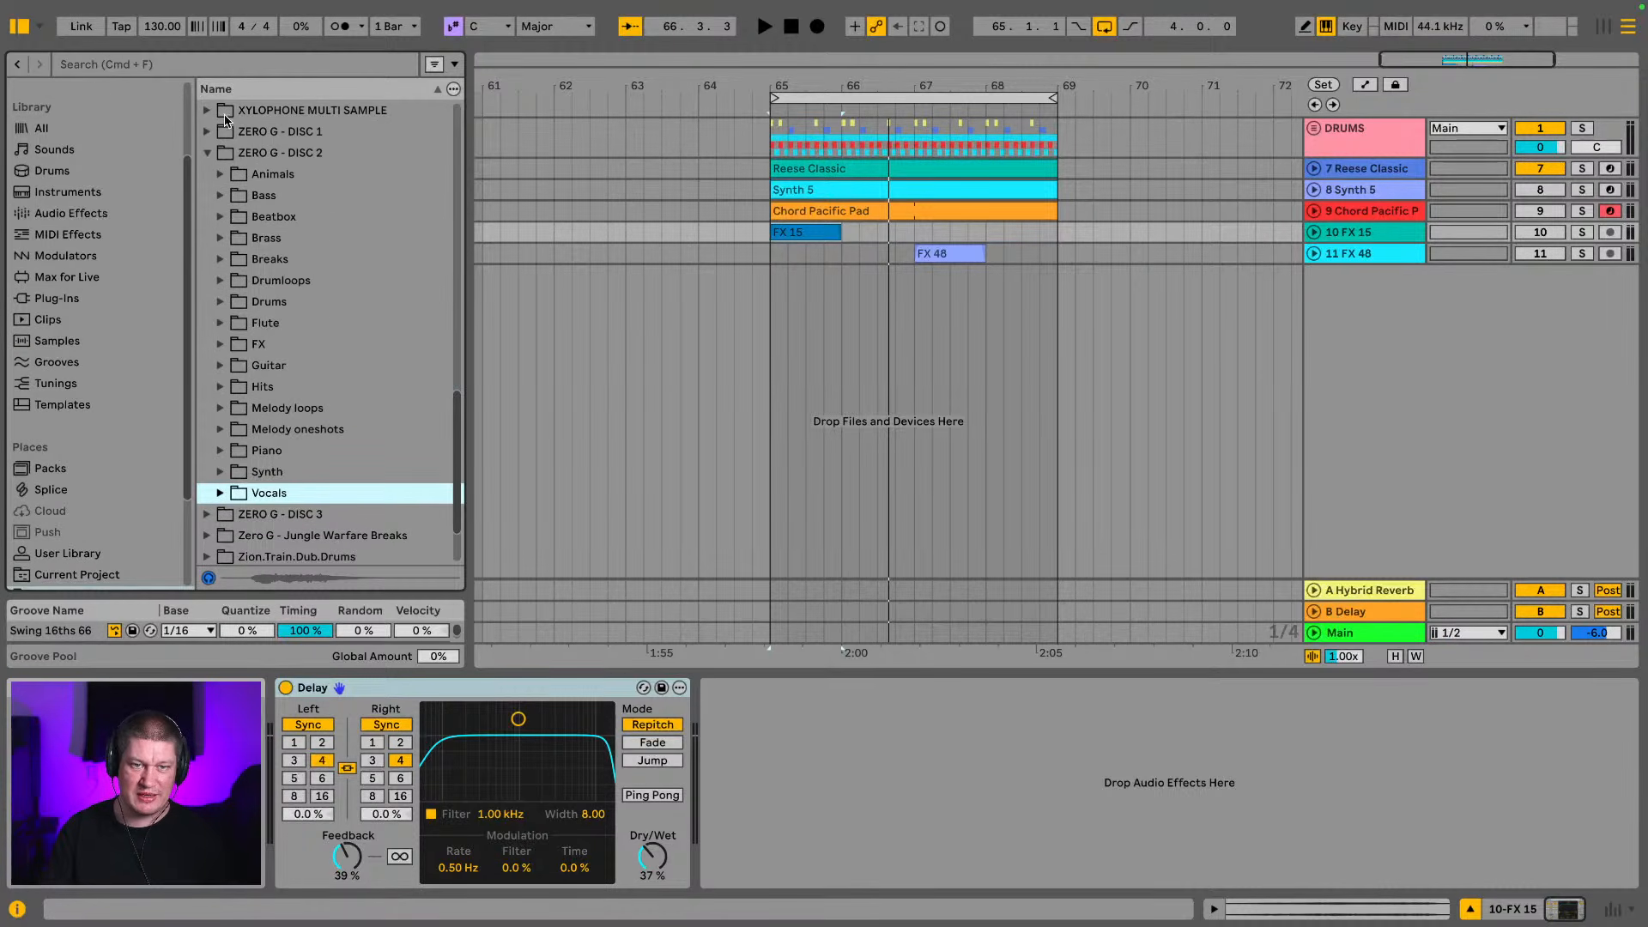
pyautogui.click(210, 152)
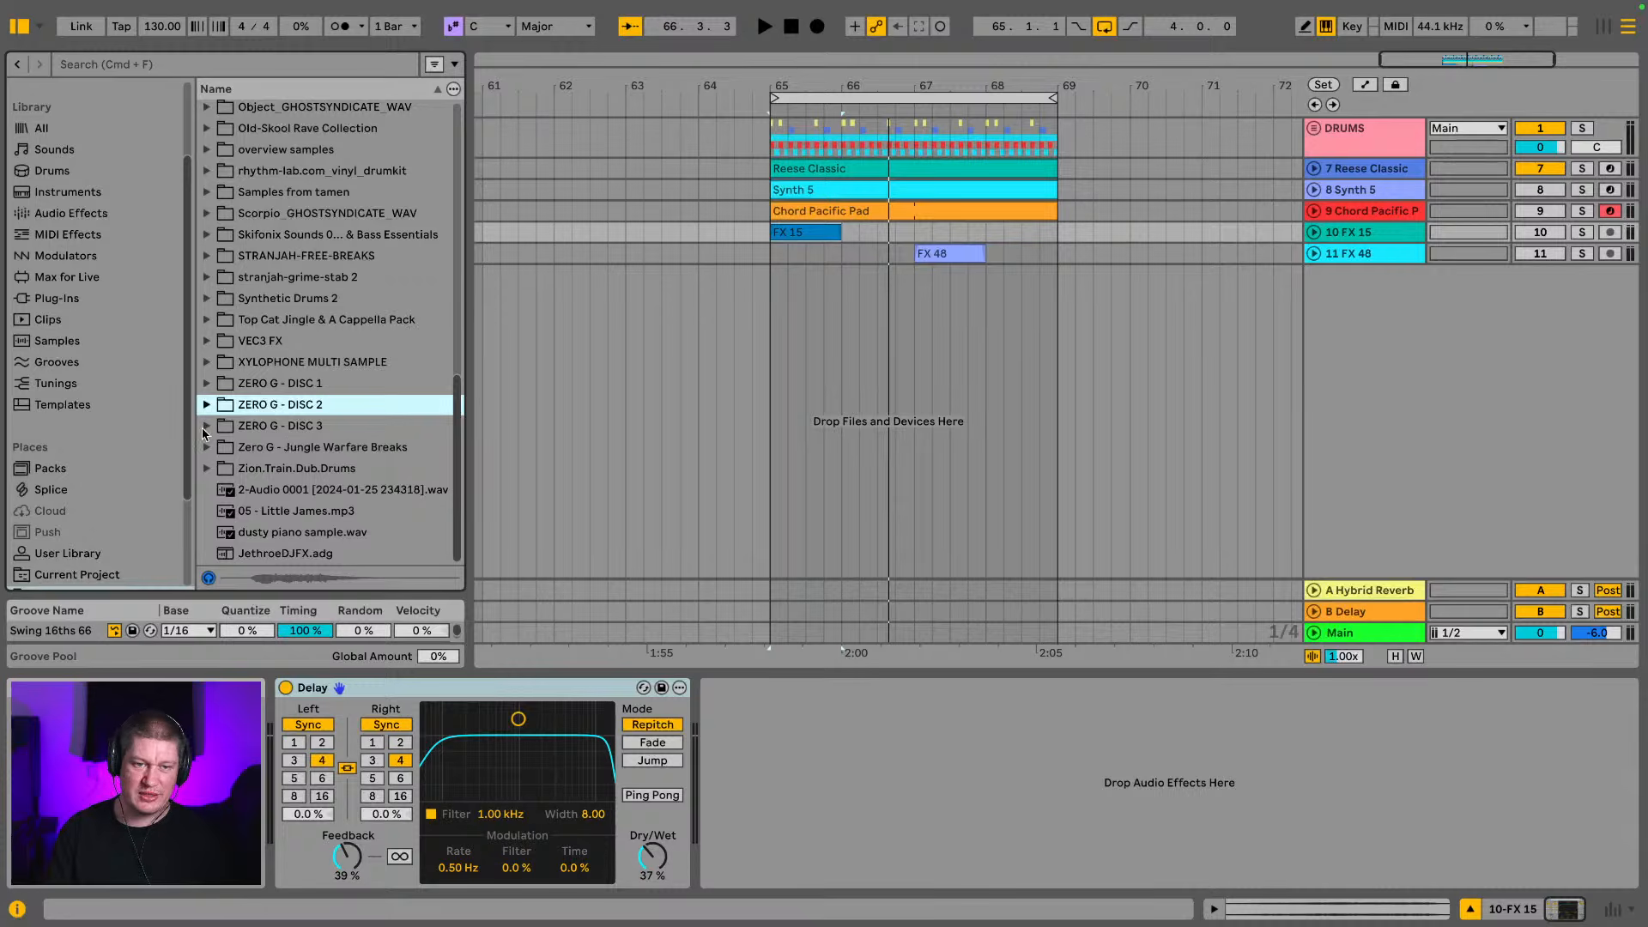
pyautogui.click(206, 427)
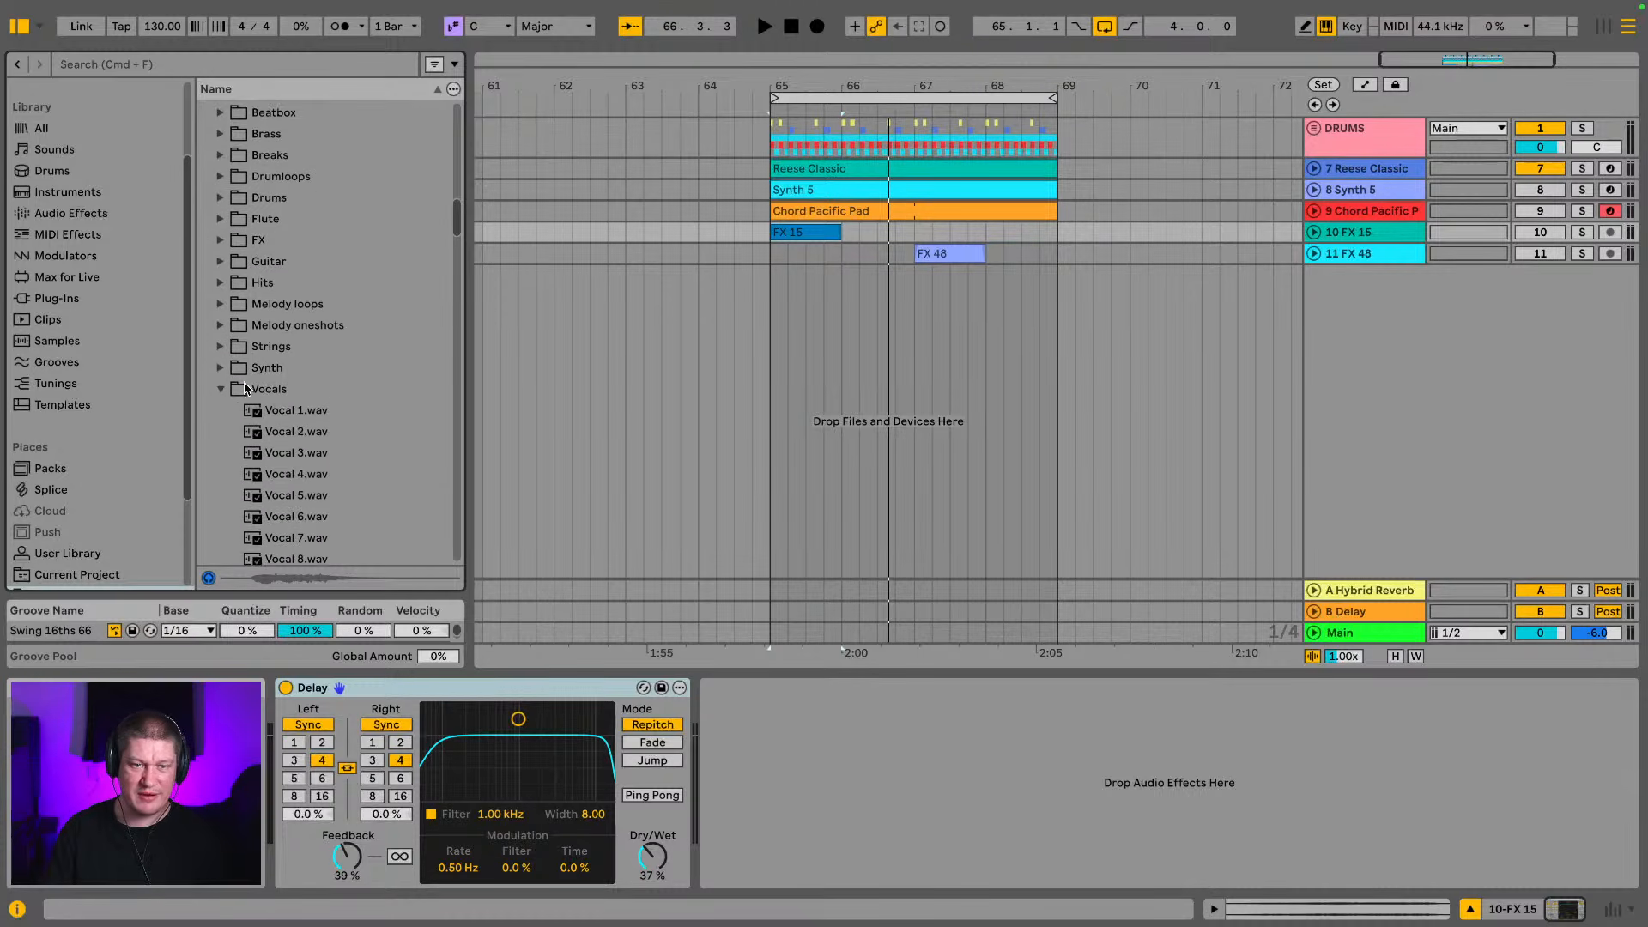
# Audition samples in the ZERO G - DISC 3 Vocals folder, including Vocal 2.wav, Vocal 4.wav, Vocal 12.wav, Vocal 15.wav and Vocal 18.wav
pyautogui.scroll(-1, 234, 394)
pyautogui.click(331, 412)
pyautogui.scroll(-2, 335, 412)
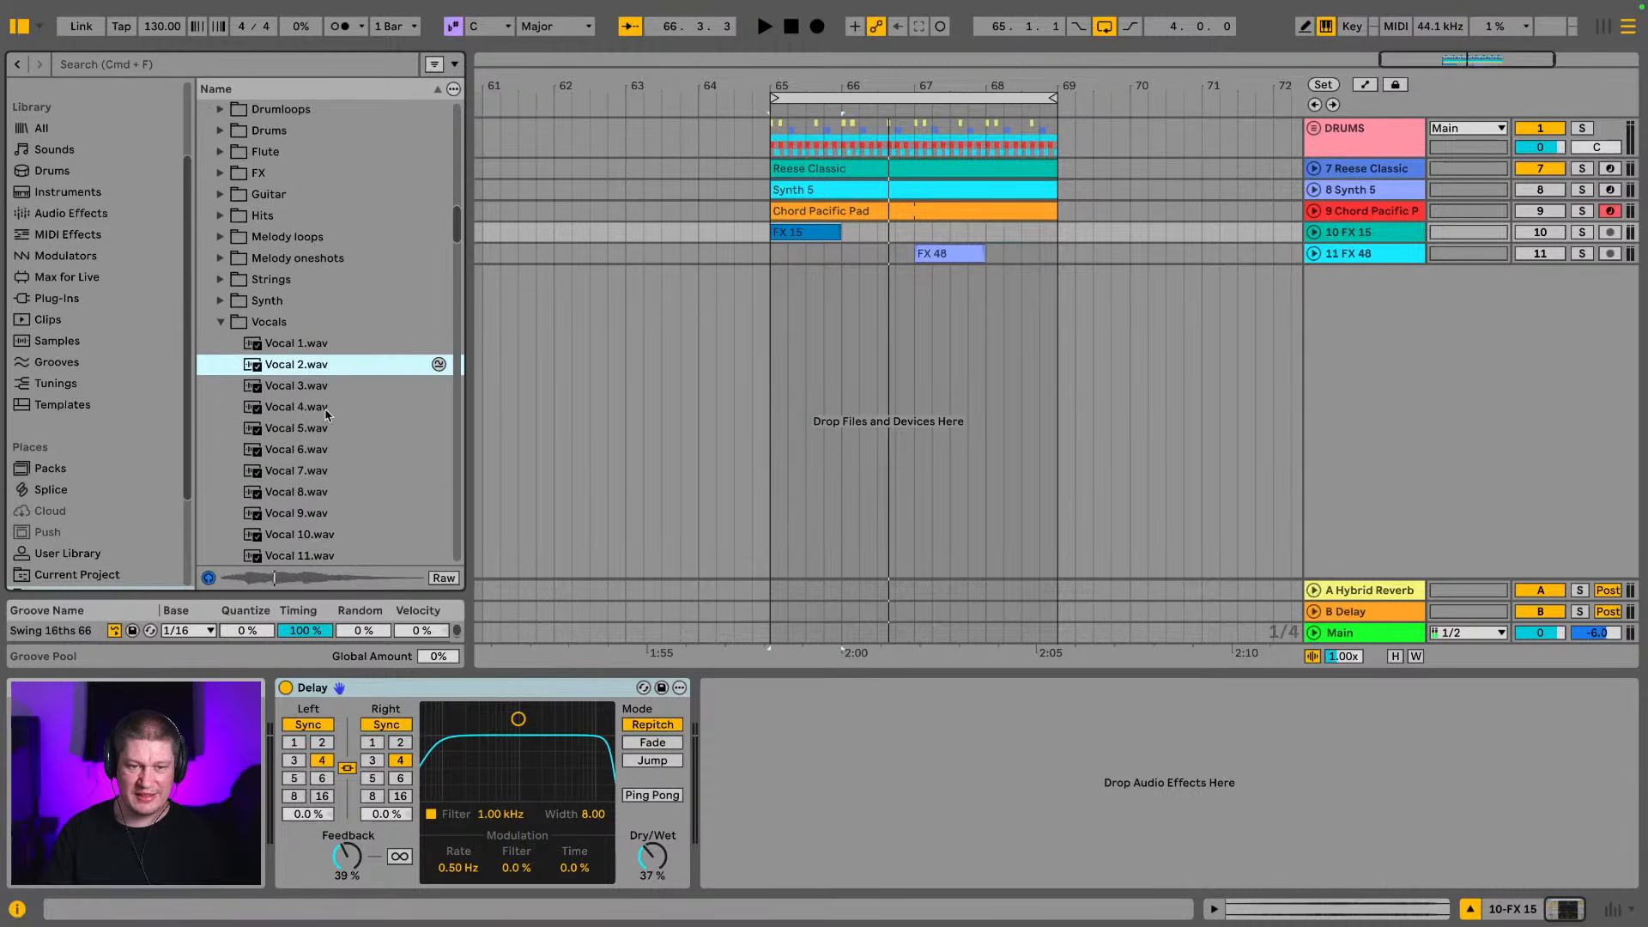
pyautogui.click(348, 410)
pyautogui.scroll(-9, 309, 419)
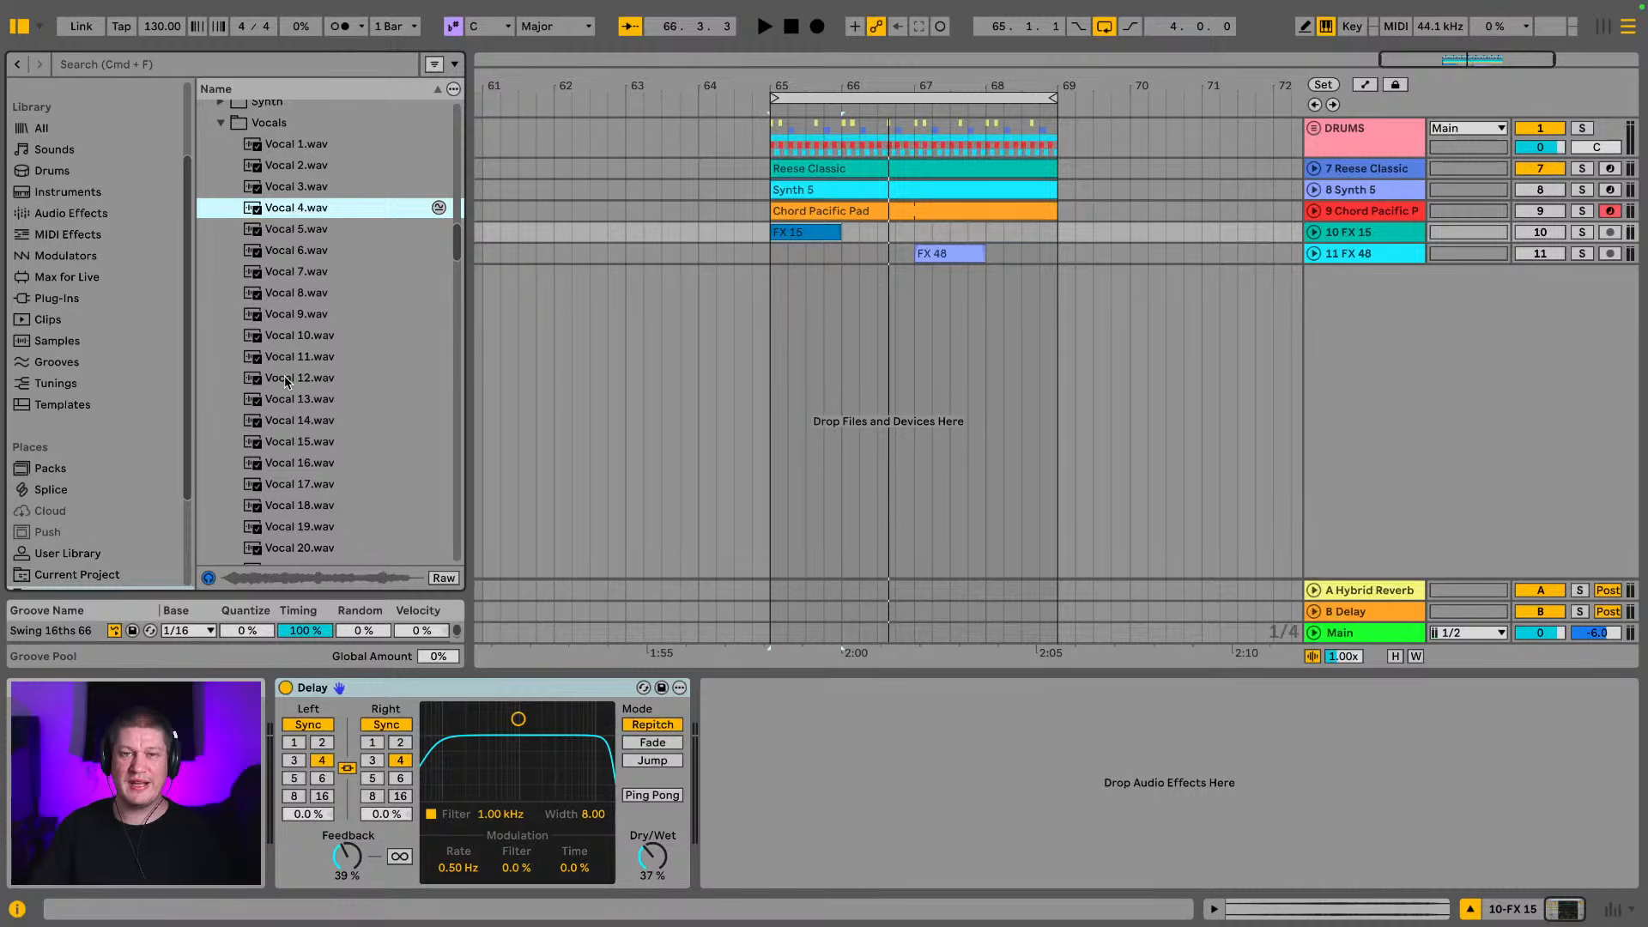
pyautogui.click(283, 383)
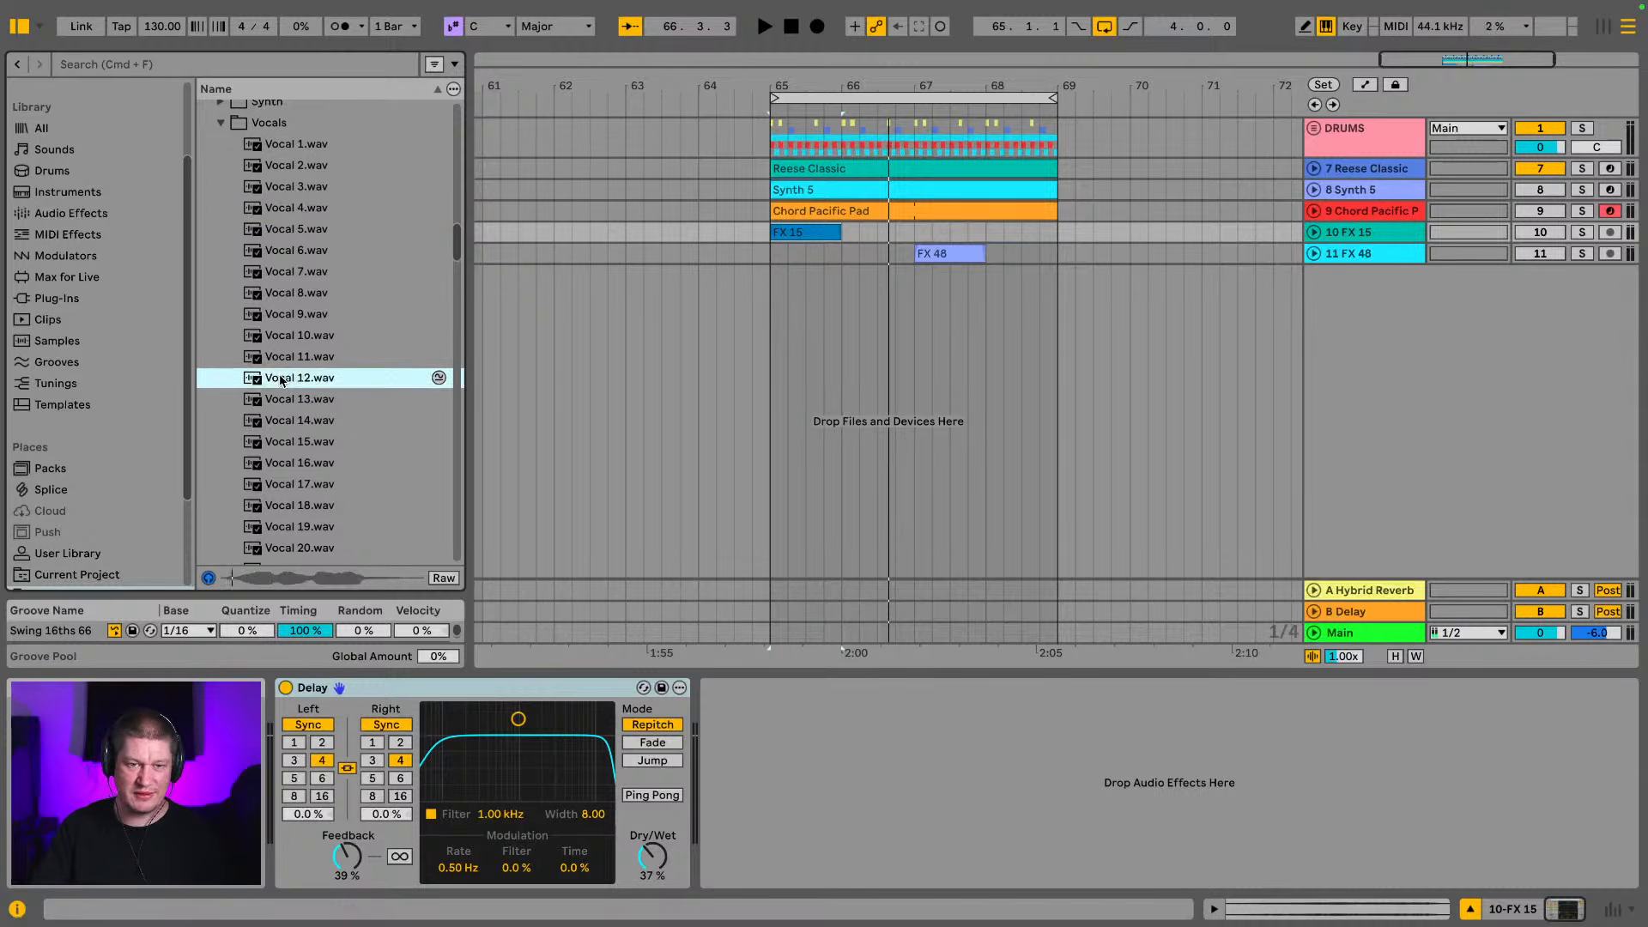
pyautogui.scroll(-2, 304, 379)
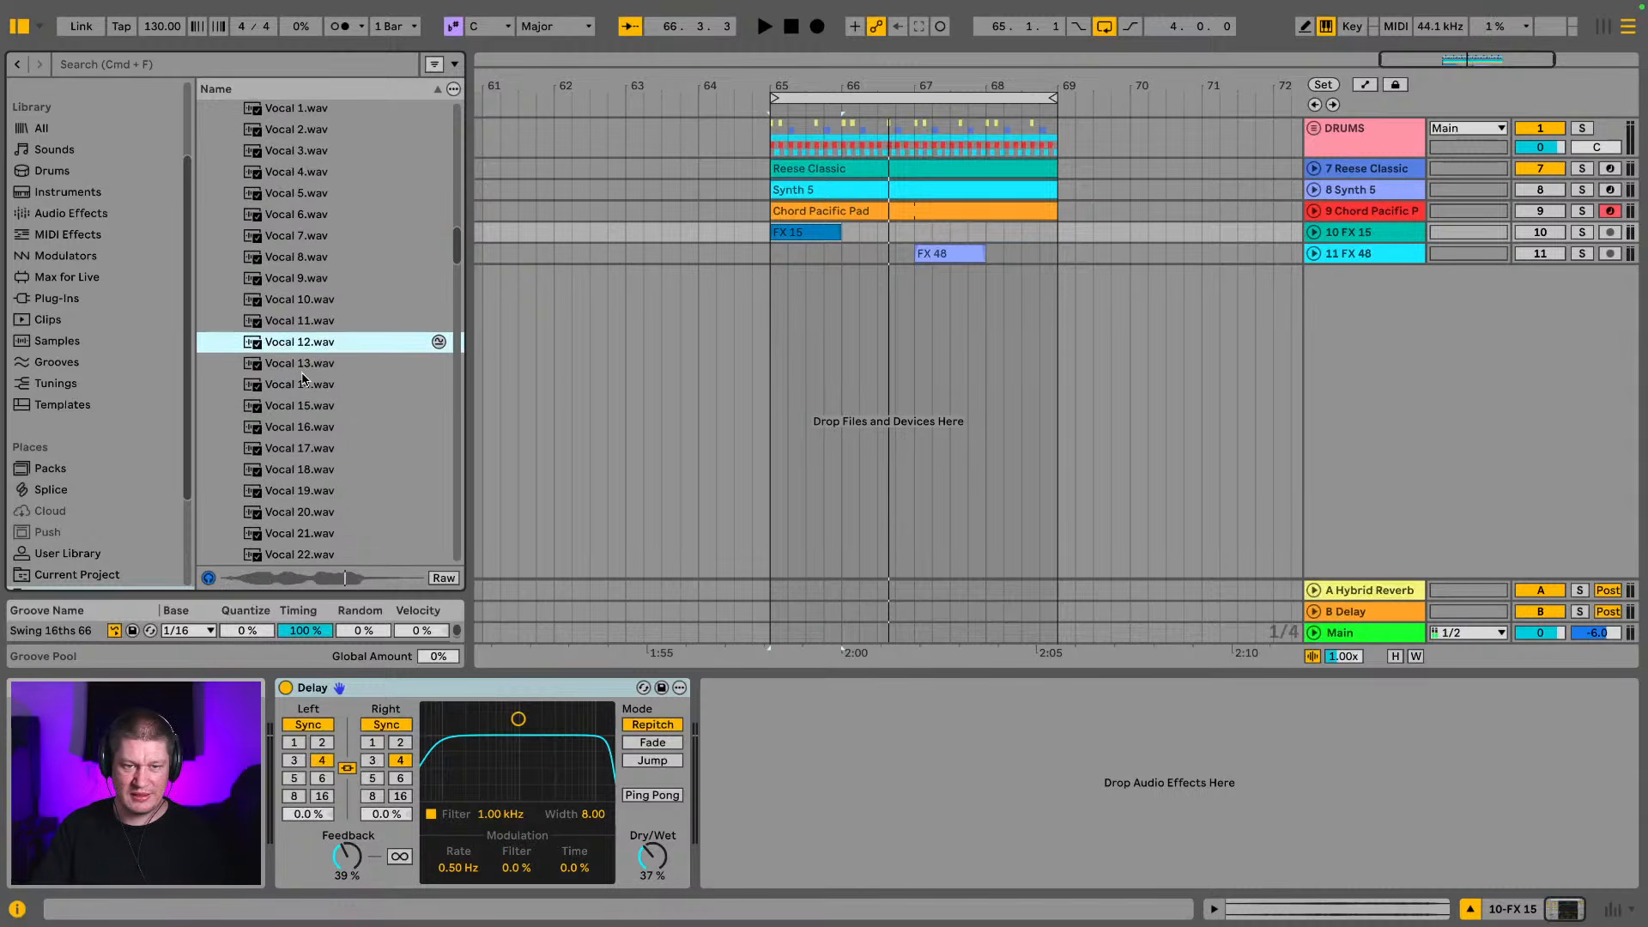
pyautogui.click(333, 405)
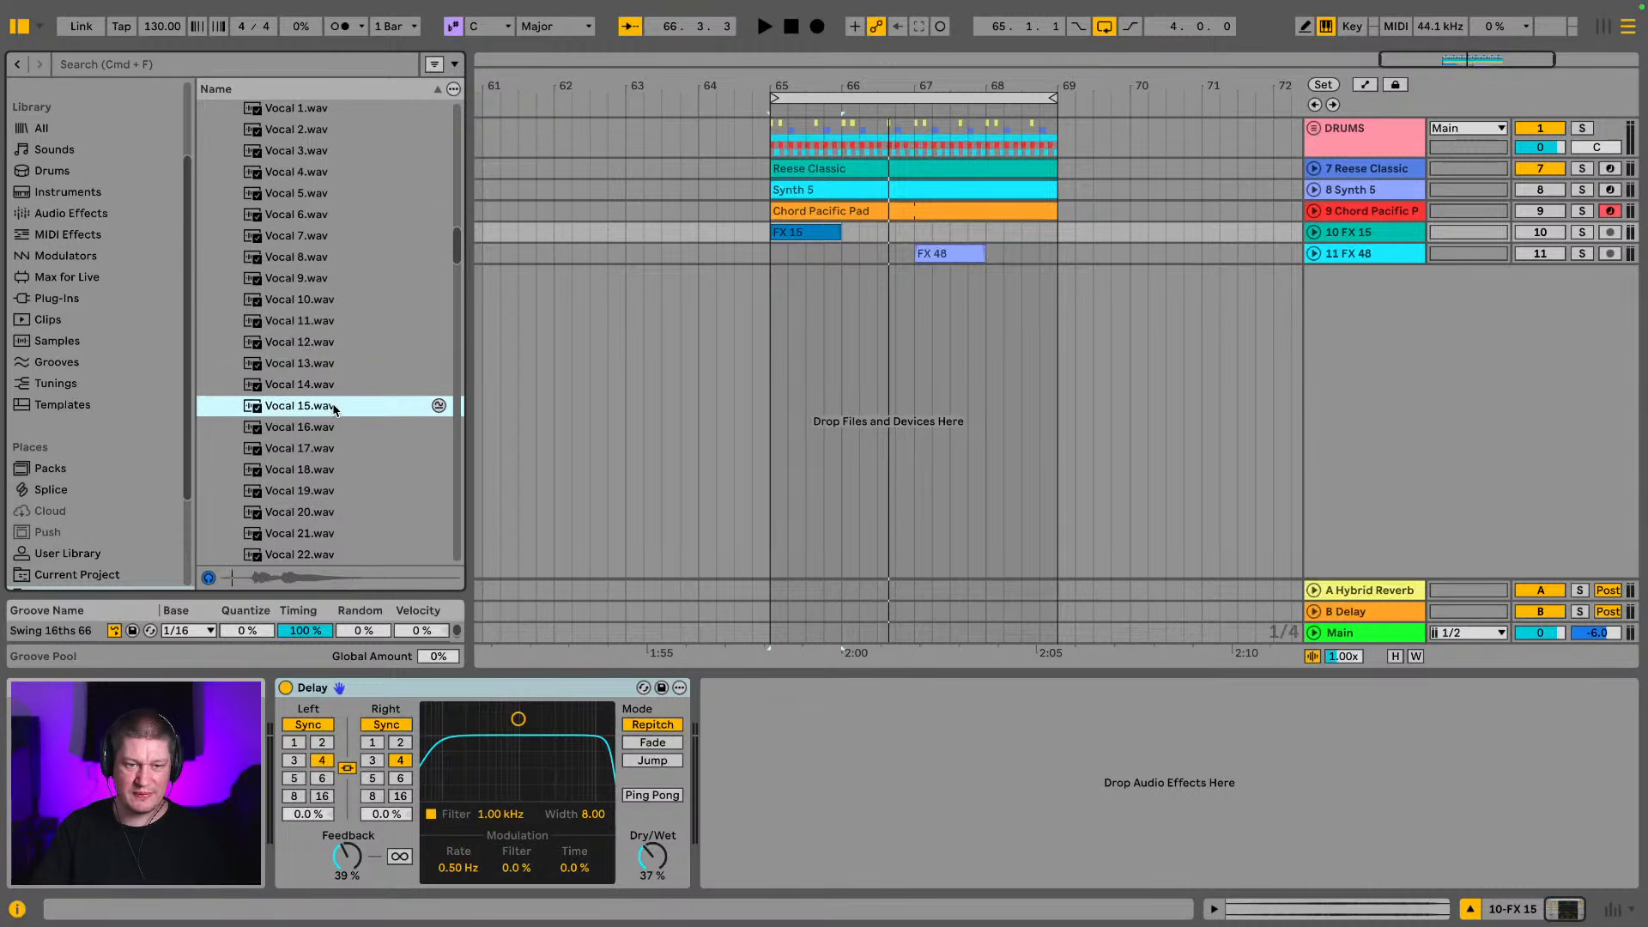
pyautogui.scroll(-2, 331, 405)
pyautogui.click(326, 404)
pyautogui.scroll(-2, 326, 405)
pyautogui.click(325, 403)
pyautogui.scroll(-10, 326, 410)
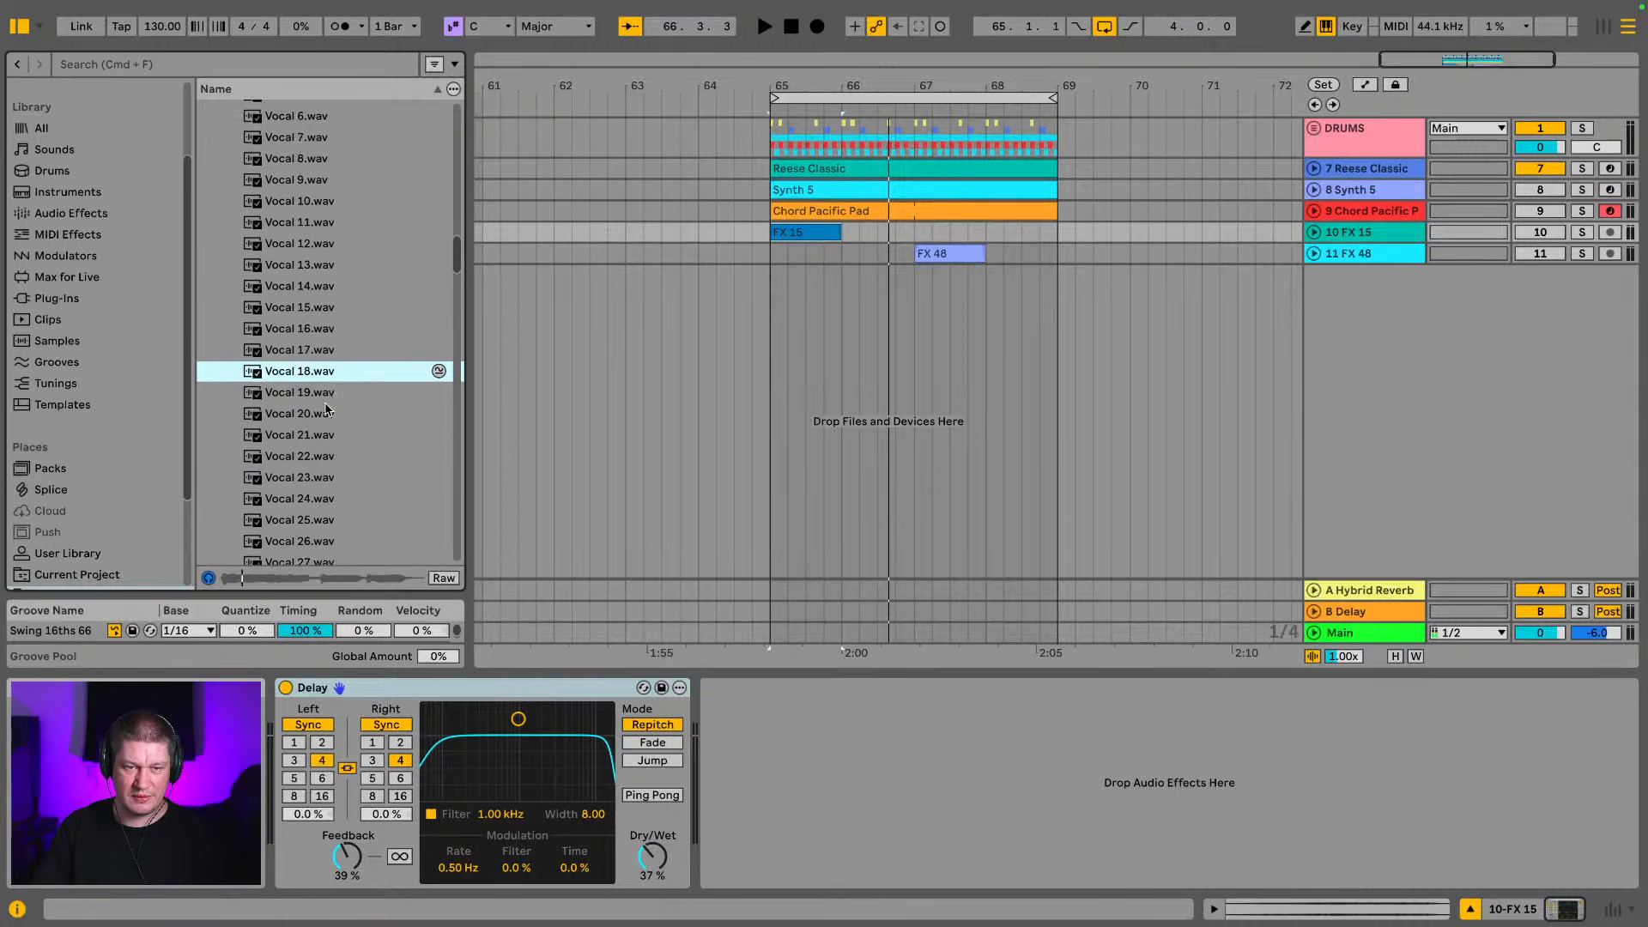
# Audition further vocal samples down the folder, including Vocal 38.wav and Vocal 54.wav, and browse on to the Vocal 70s
pyautogui.click(326, 411)
pyautogui.scroll(-10, 326, 411)
pyautogui.click(305, 378)
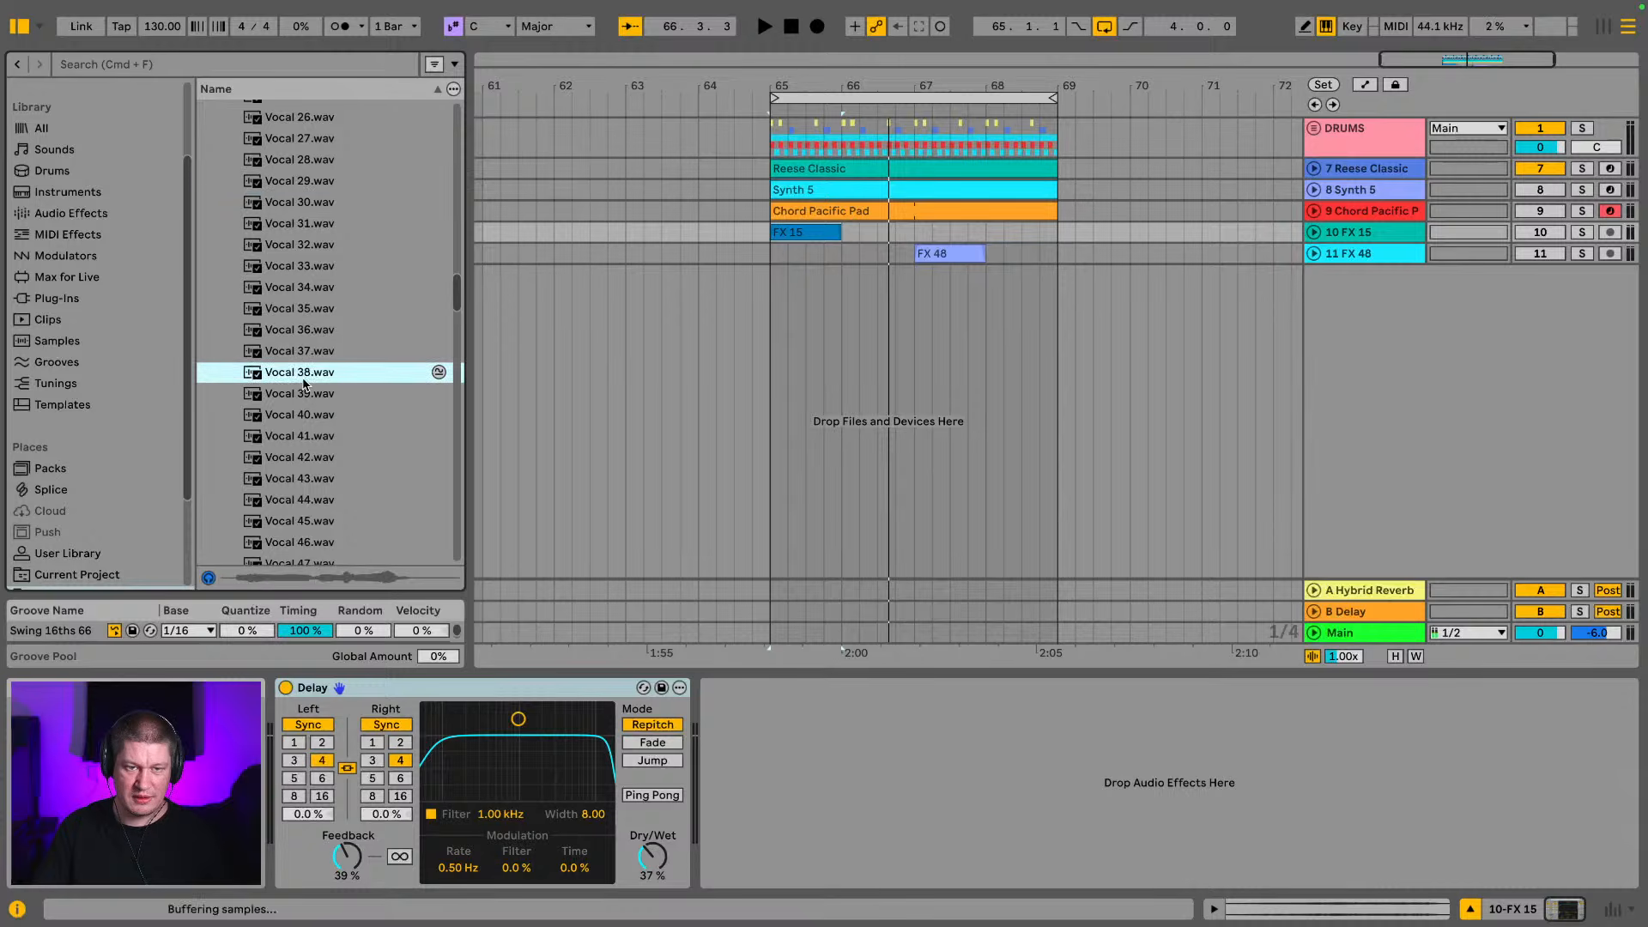
pyautogui.scroll(-4, 305, 381)
pyautogui.click(306, 381)
pyautogui.scroll(-4, 307, 381)
pyautogui.click(307, 381)
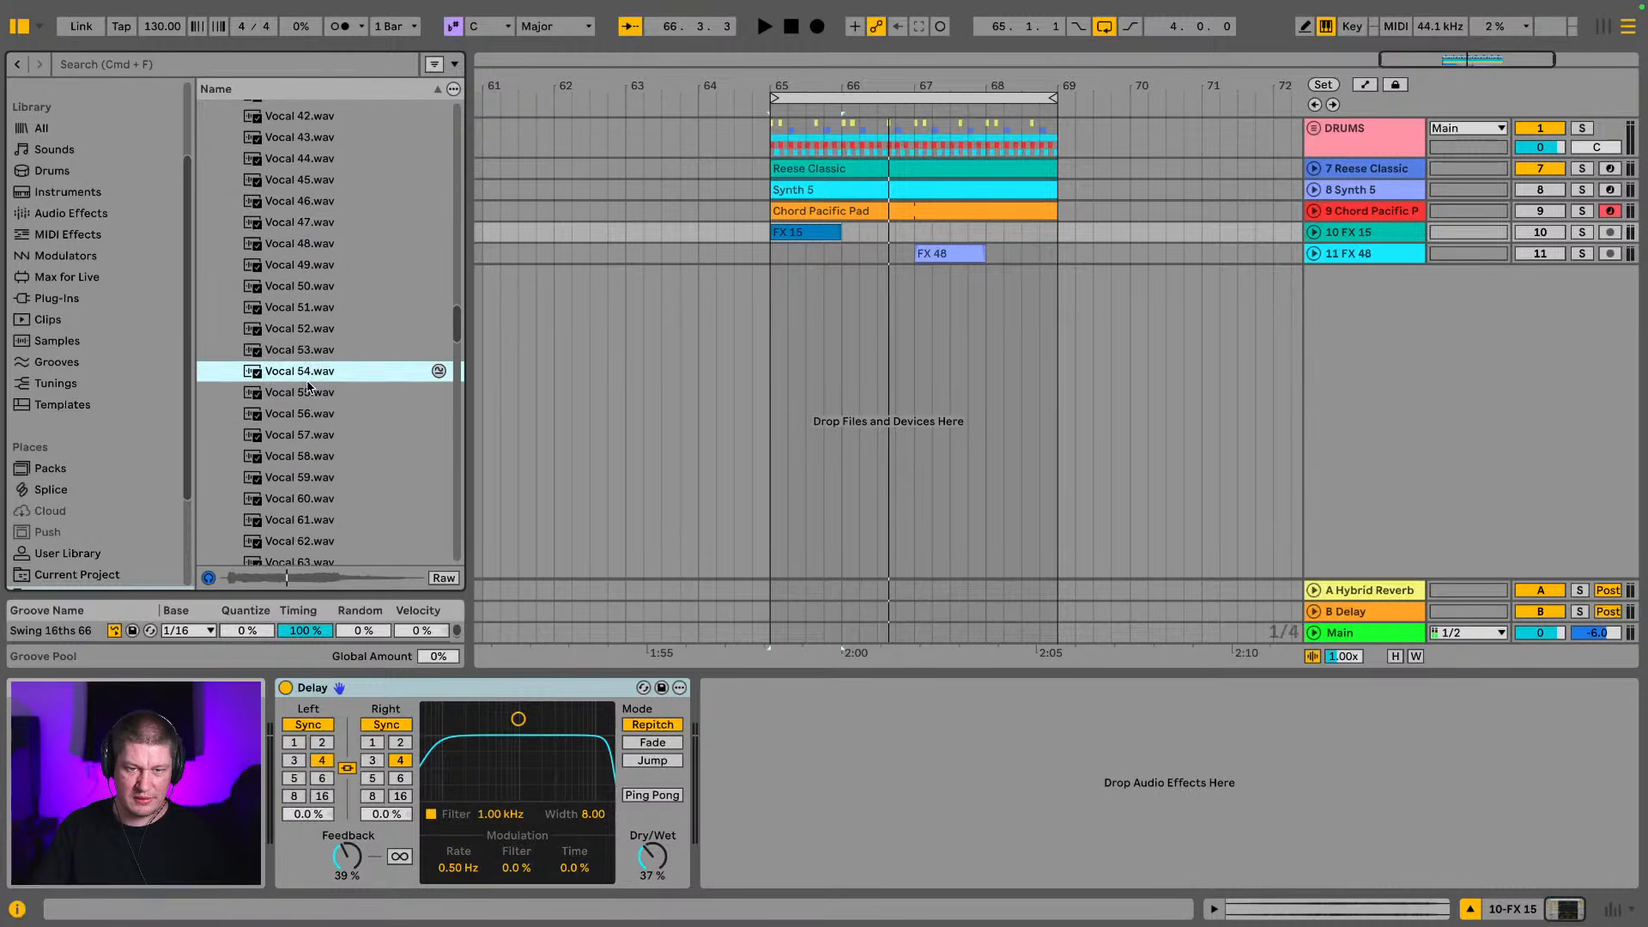
pyautogui.scroll(-1, 307, 381)
pyautogui.scroll(-4, 307, 386)
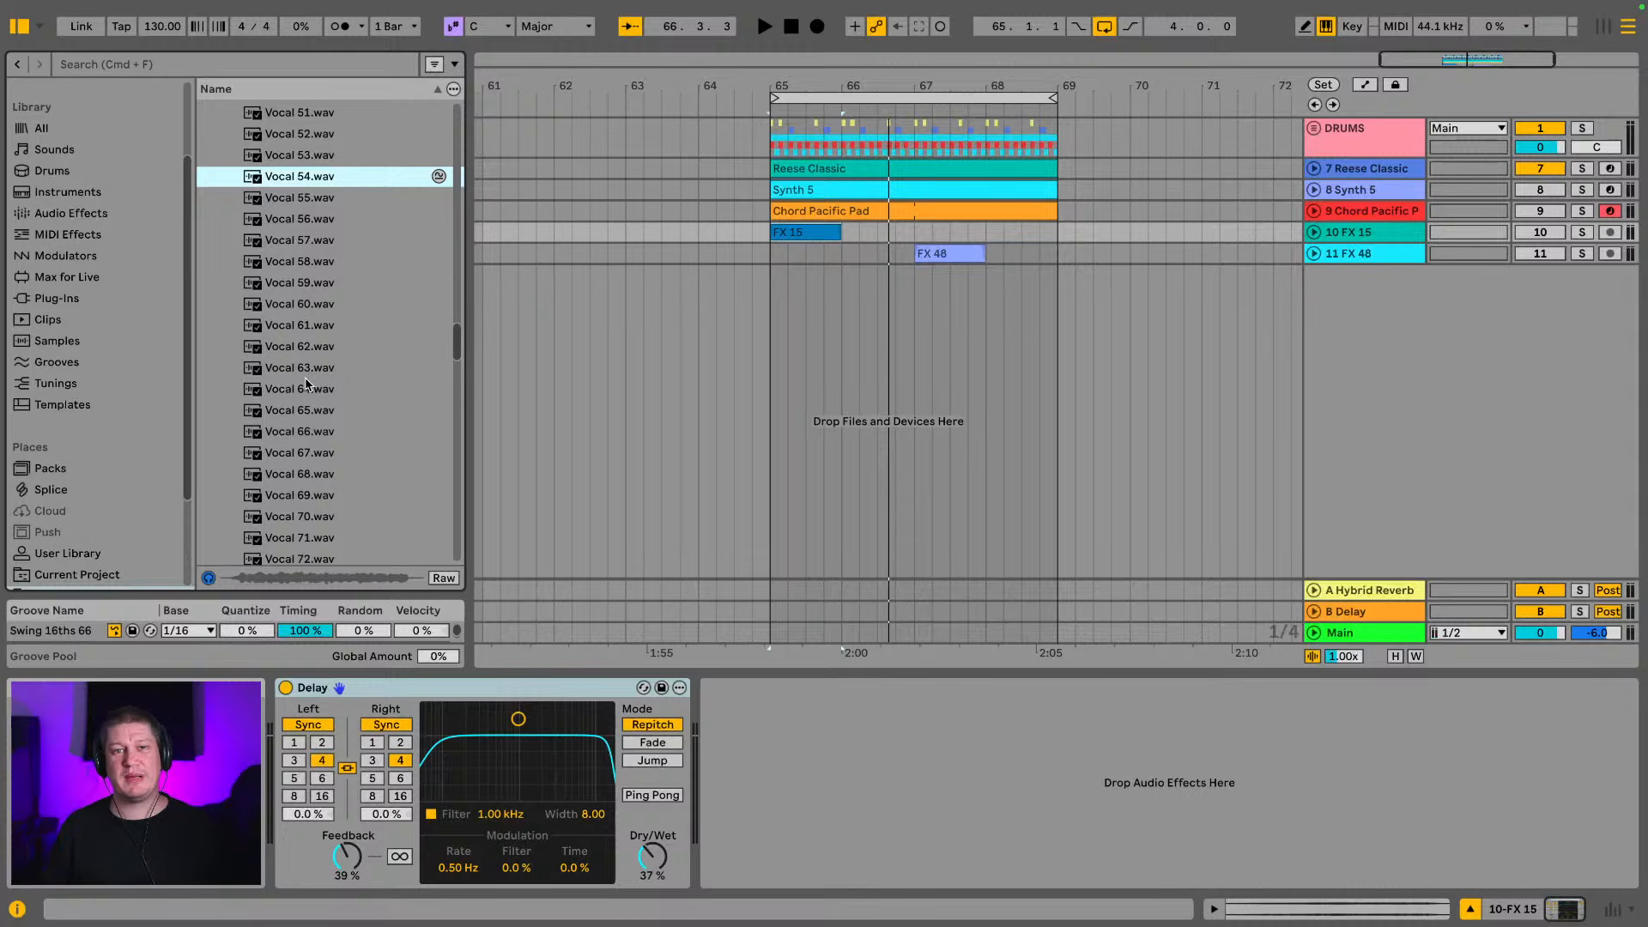
pyautogui.scroll(-1, 347, 380)
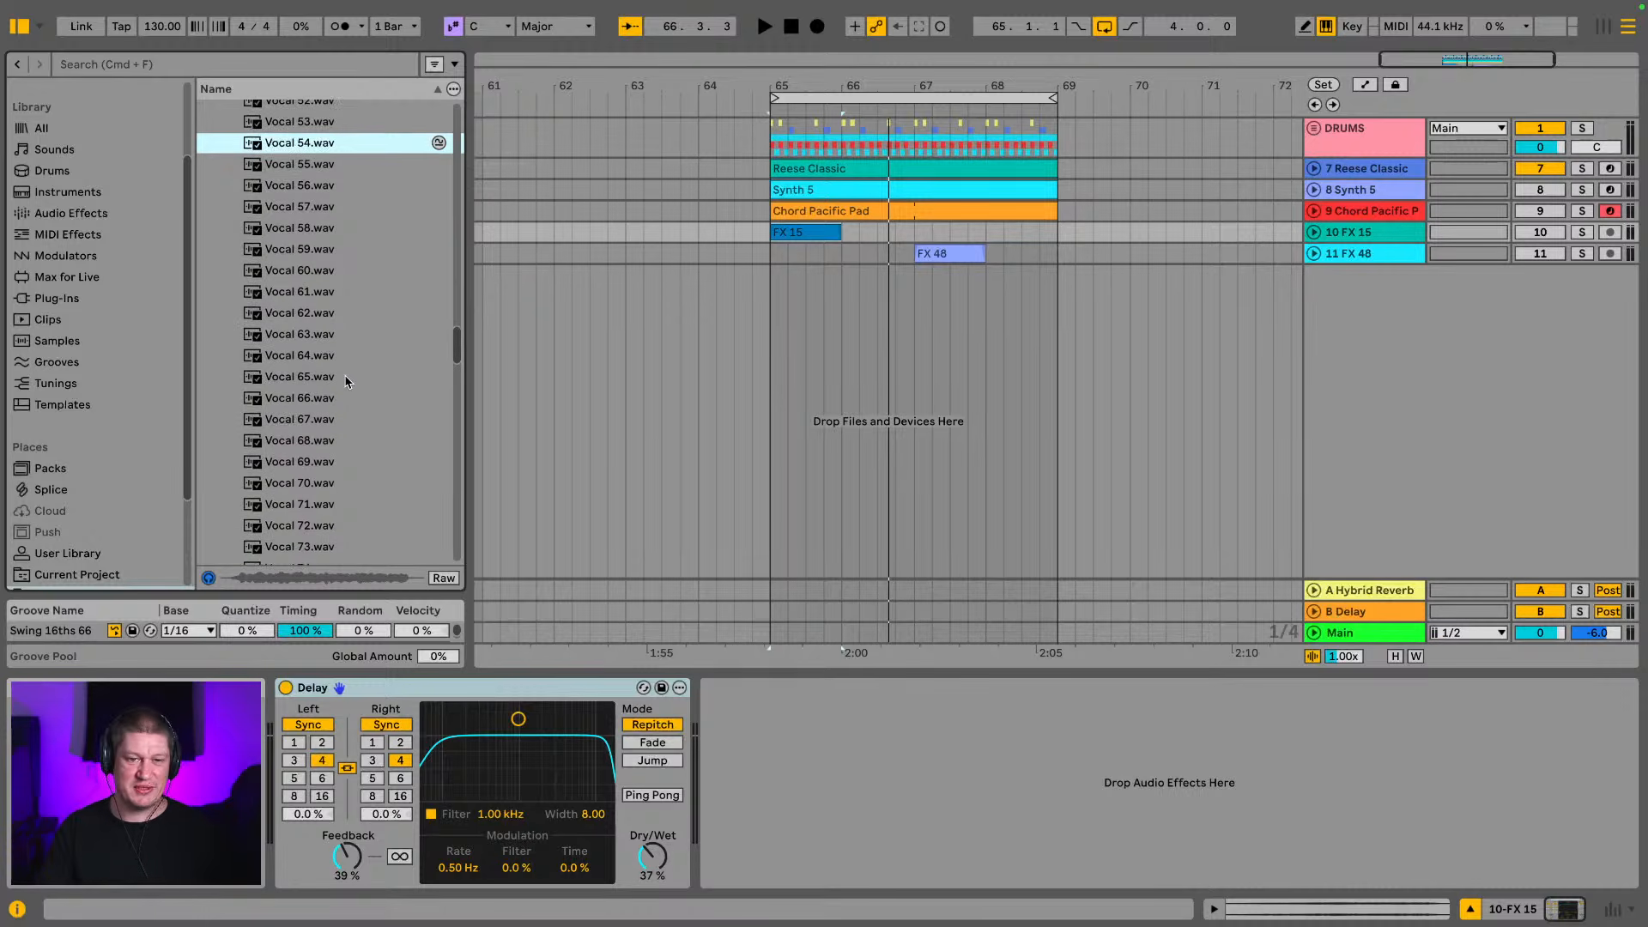
pyautogui.scroll(-3, 329, 391)
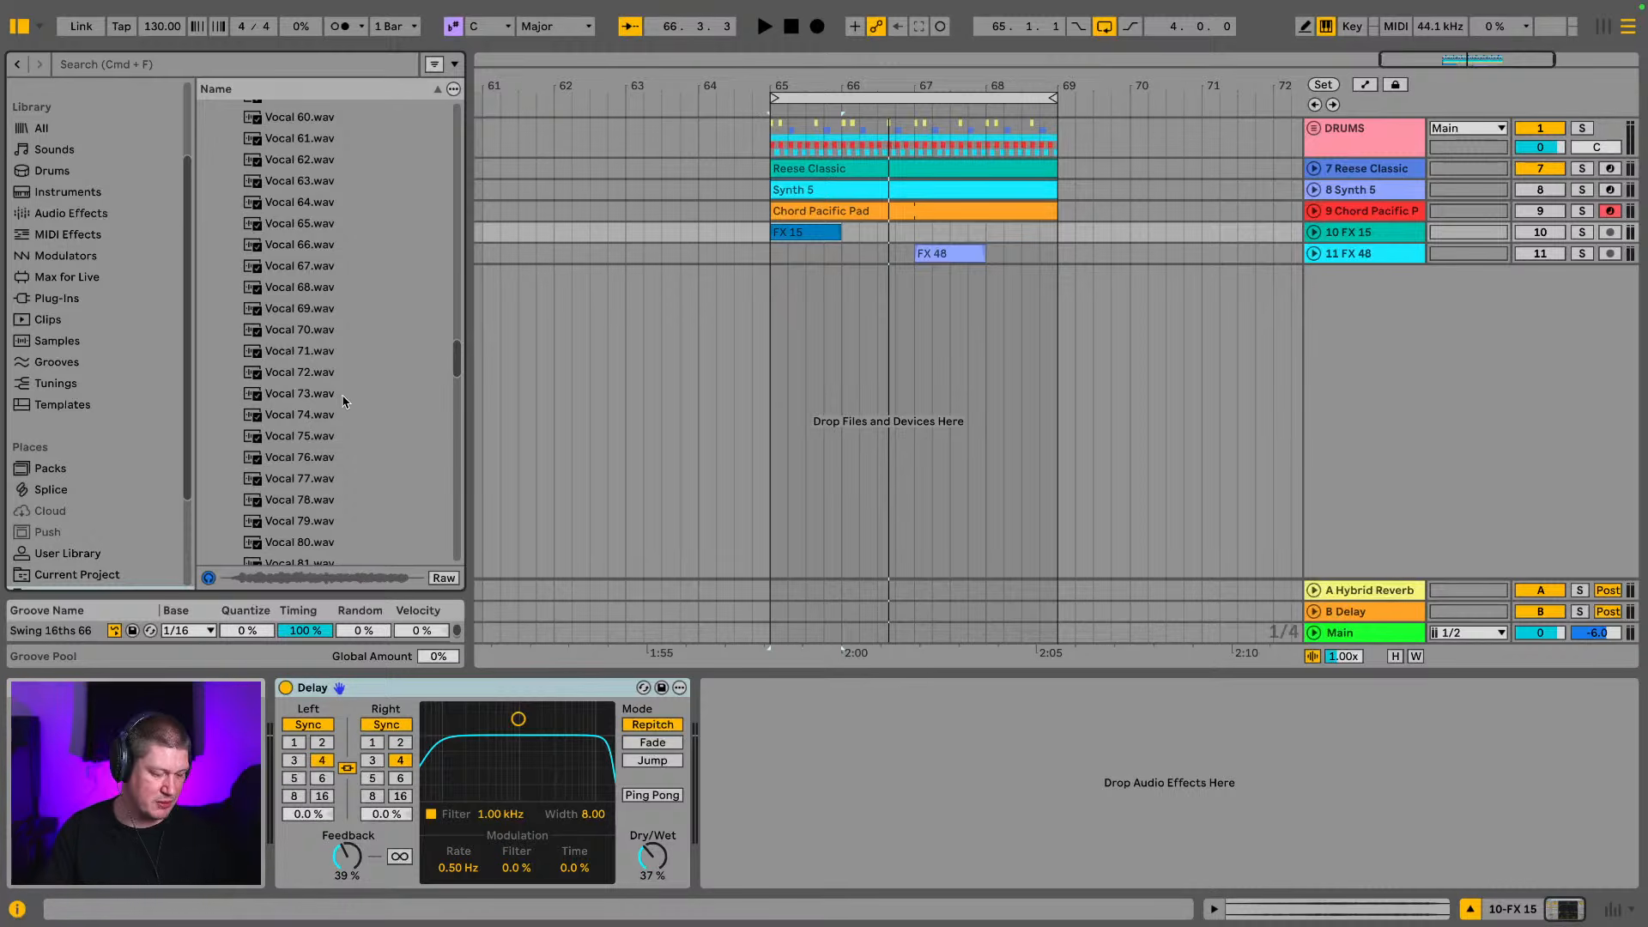
pyautogui.scroll(-1, 283, 355)
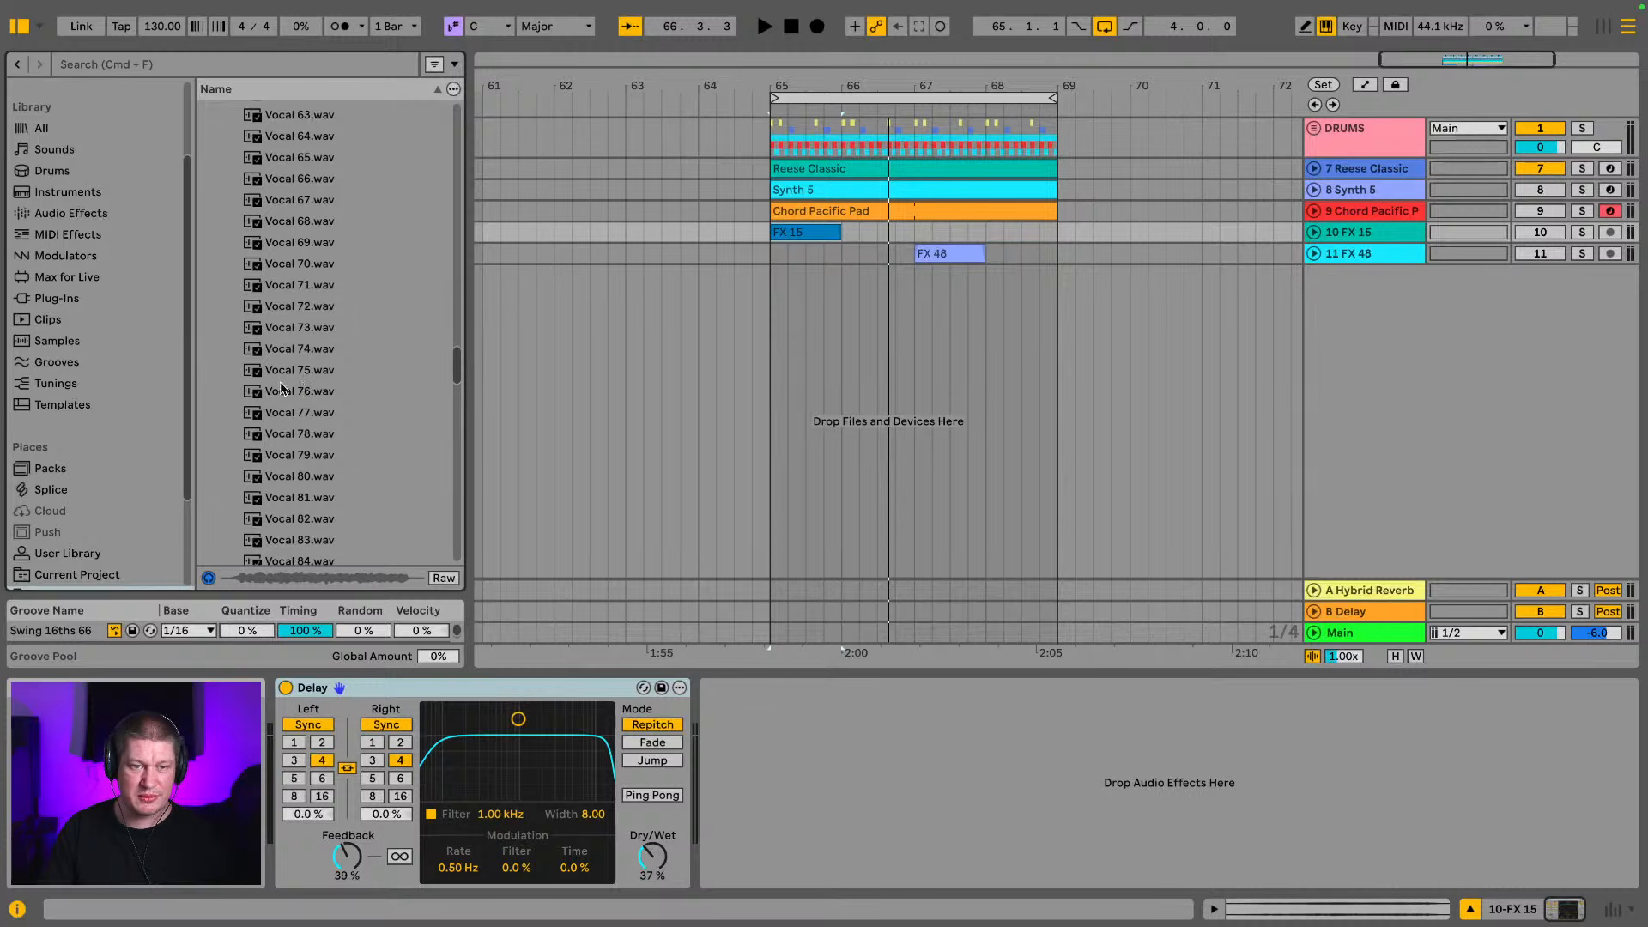
# Audition Vocal 76.wav, Vocal 75.wav, Vocal 73.wav, Vocal 72.wav, Vocal 69.wav and Vocal 68.wav to choose a vocal
pyautogui.click(283, 392)
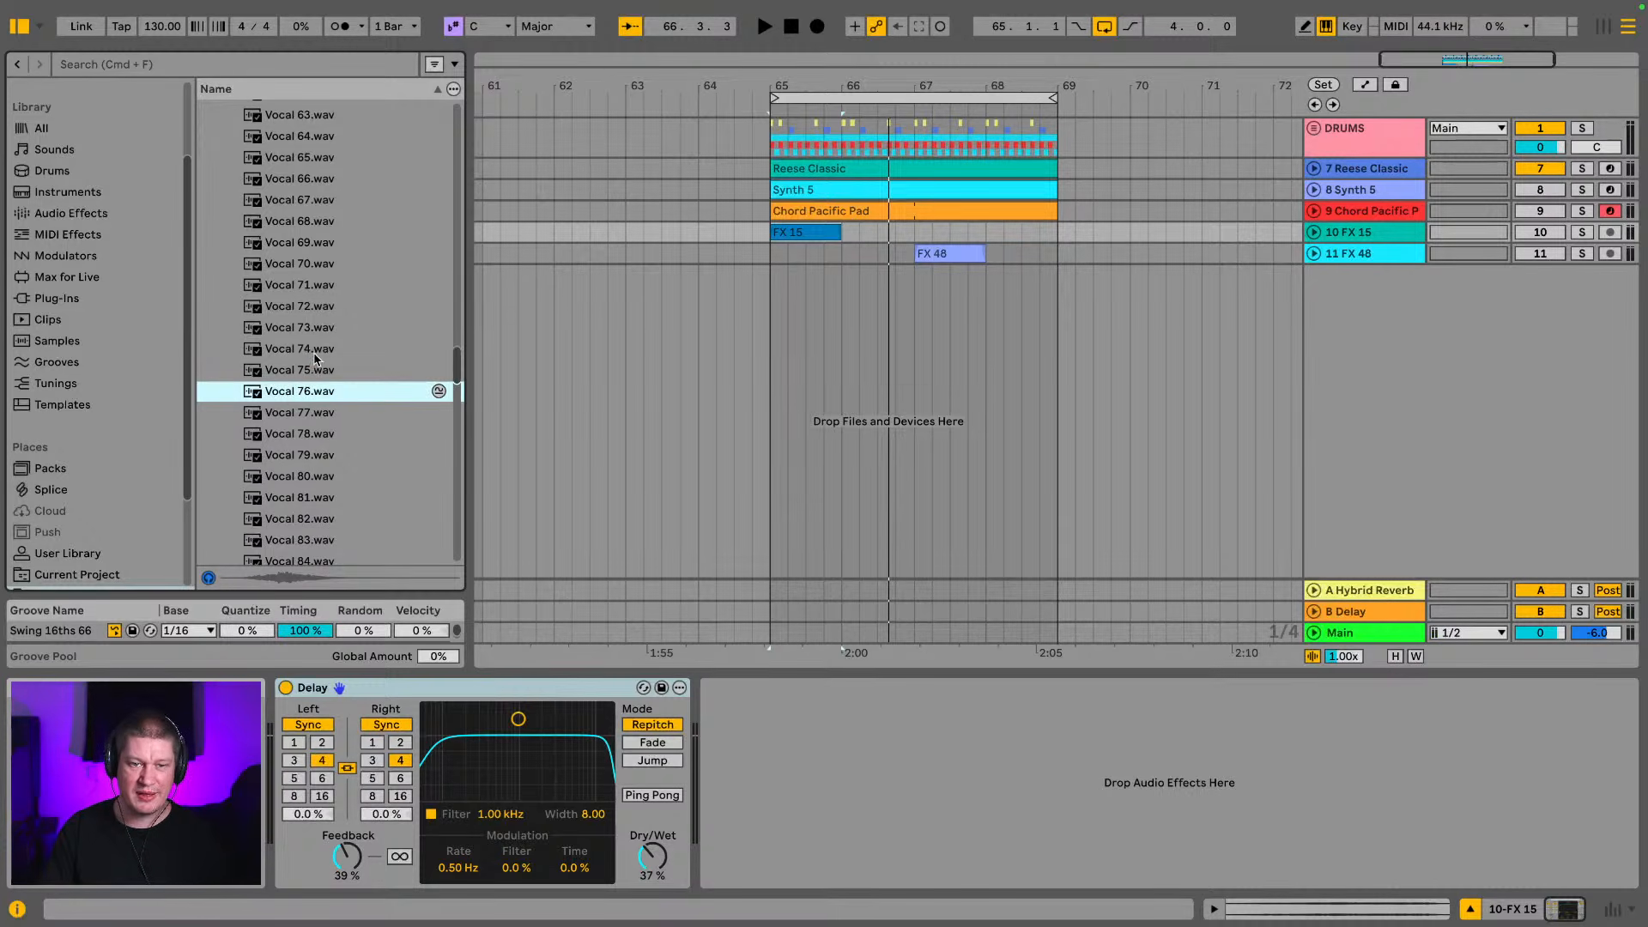
pyautogui.click(316, 371)
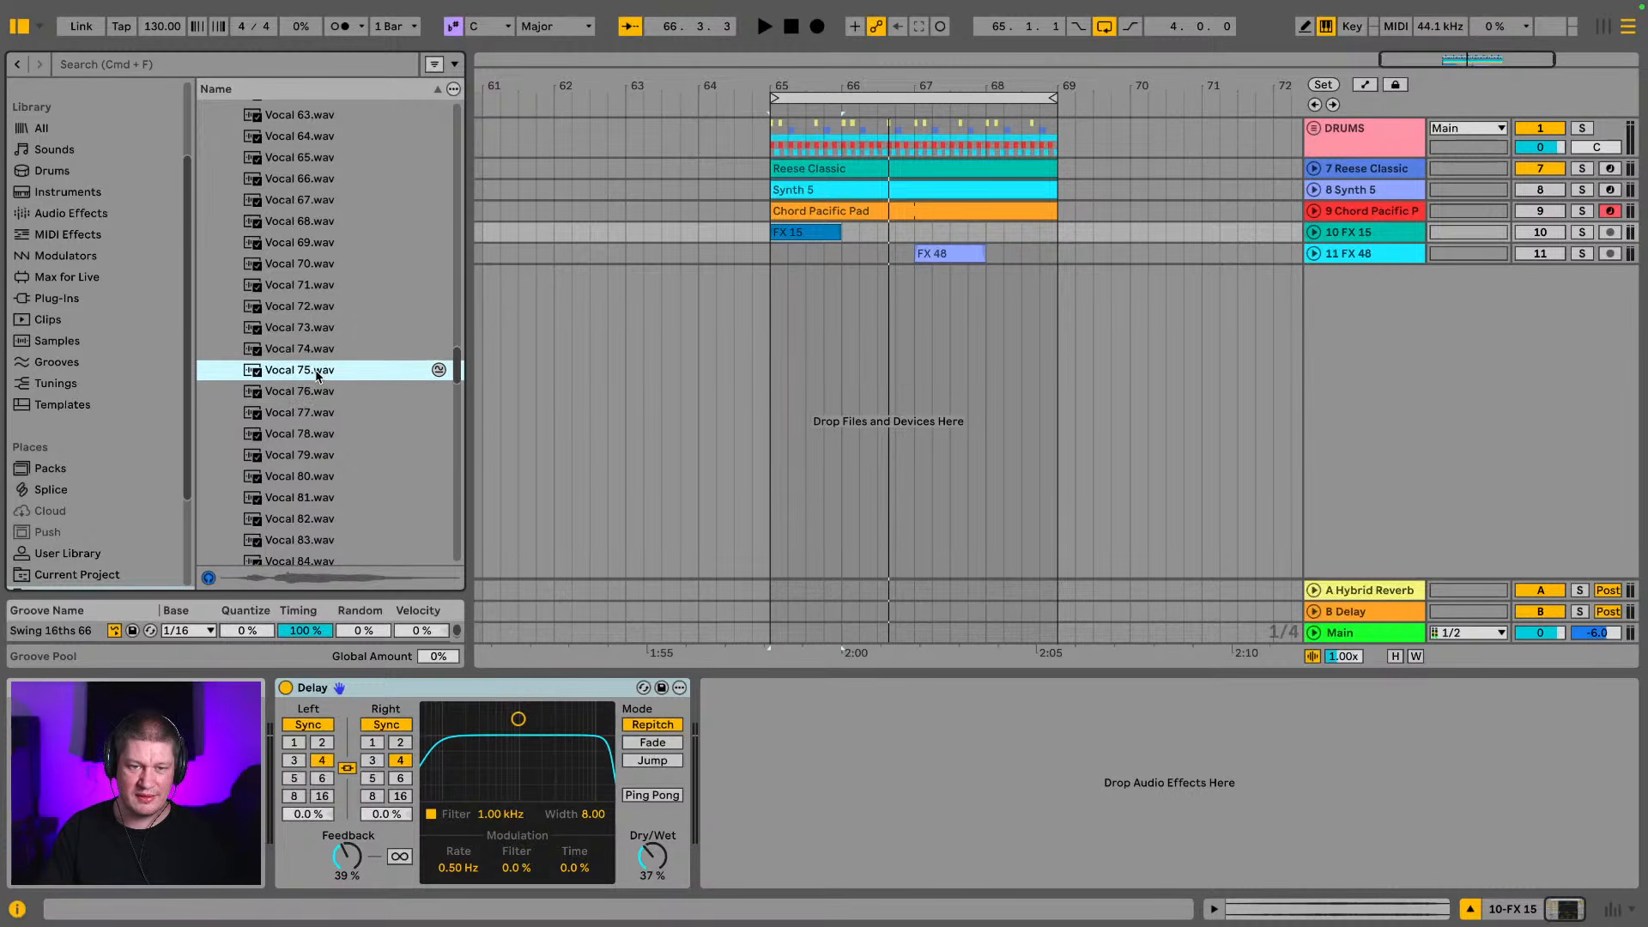
pyautogui.click(317, 328)
pyautogui.click(318, 307)
pyautogui.scroll(1, 315, 310)
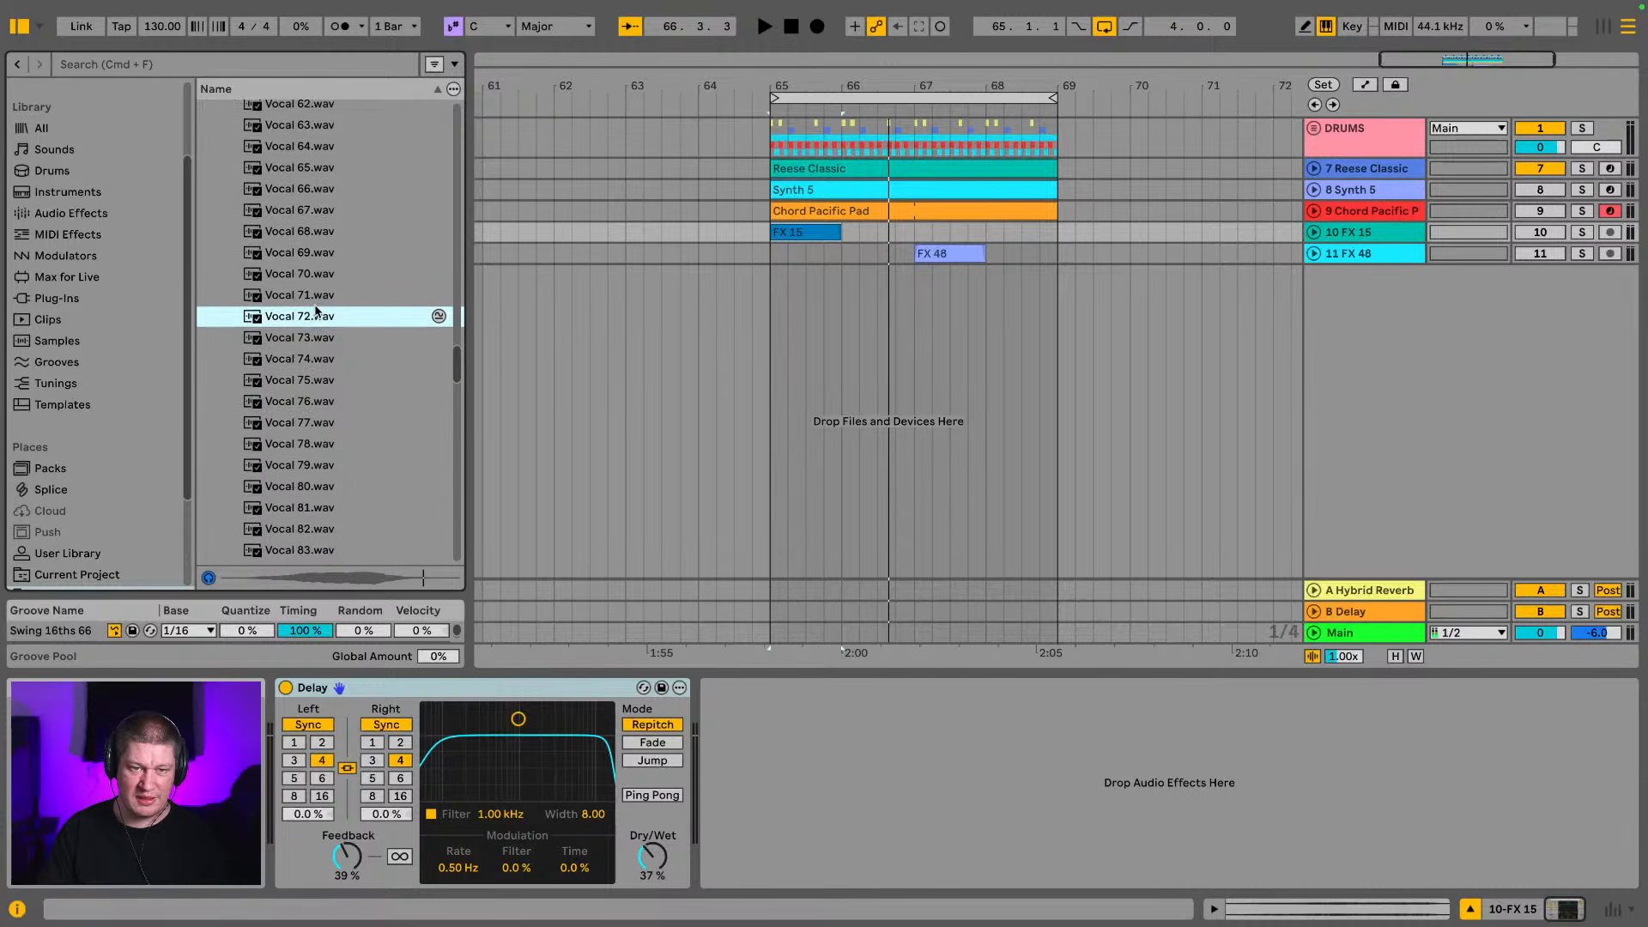
pyautogui.scroll(-2, 313, 351)
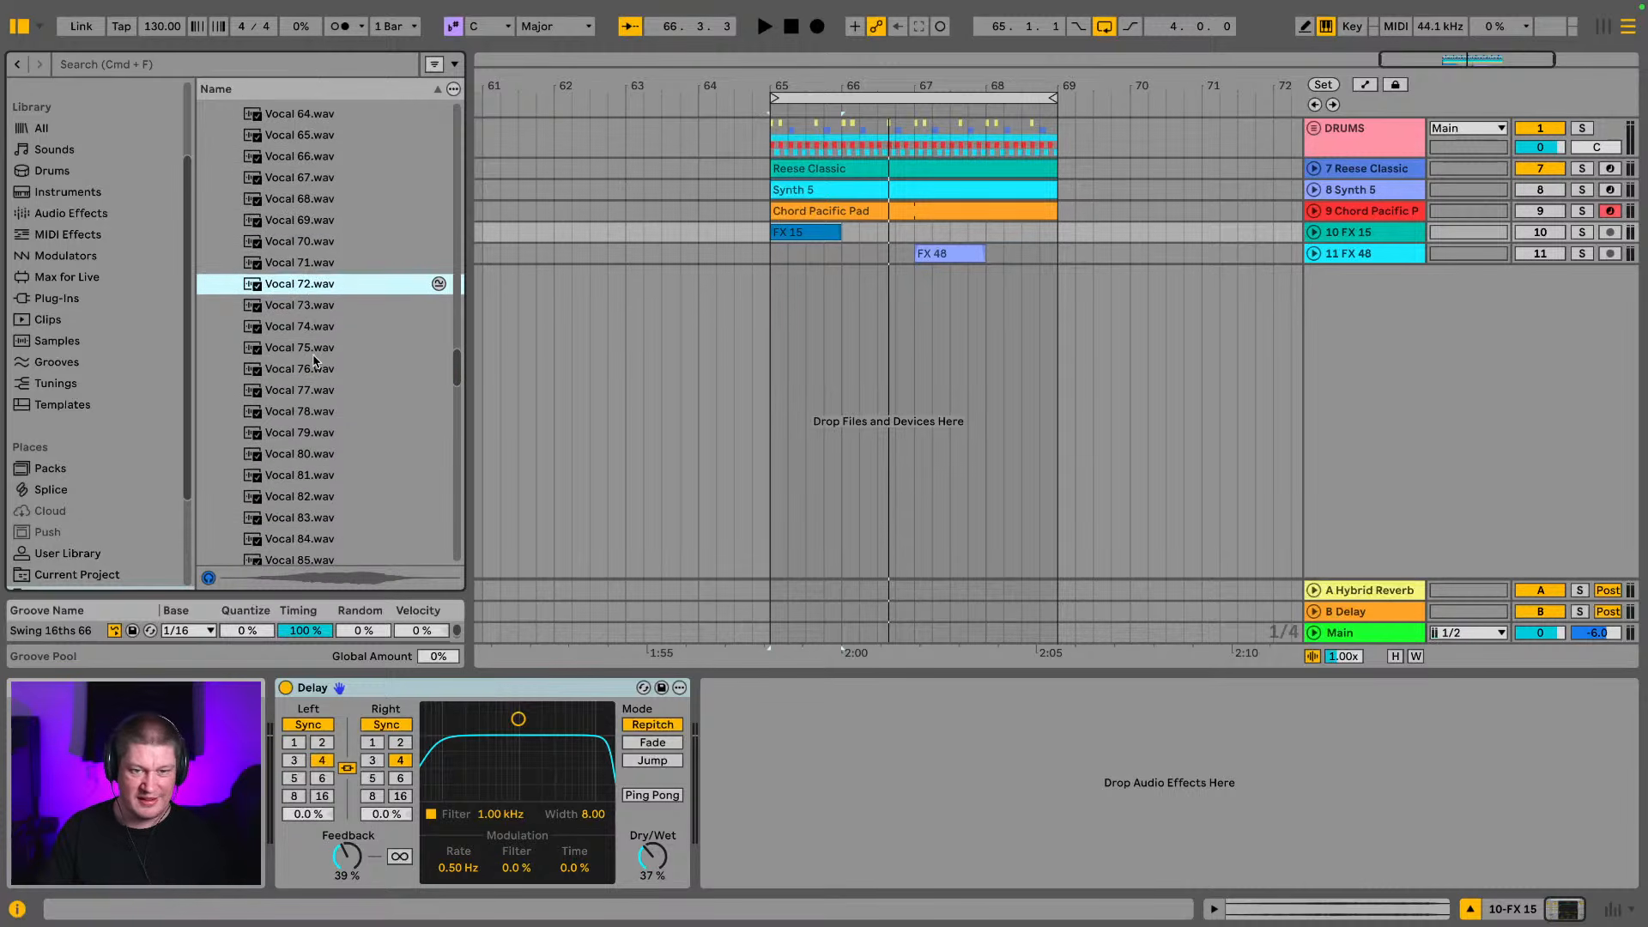
pyautogui.click(322, 229)
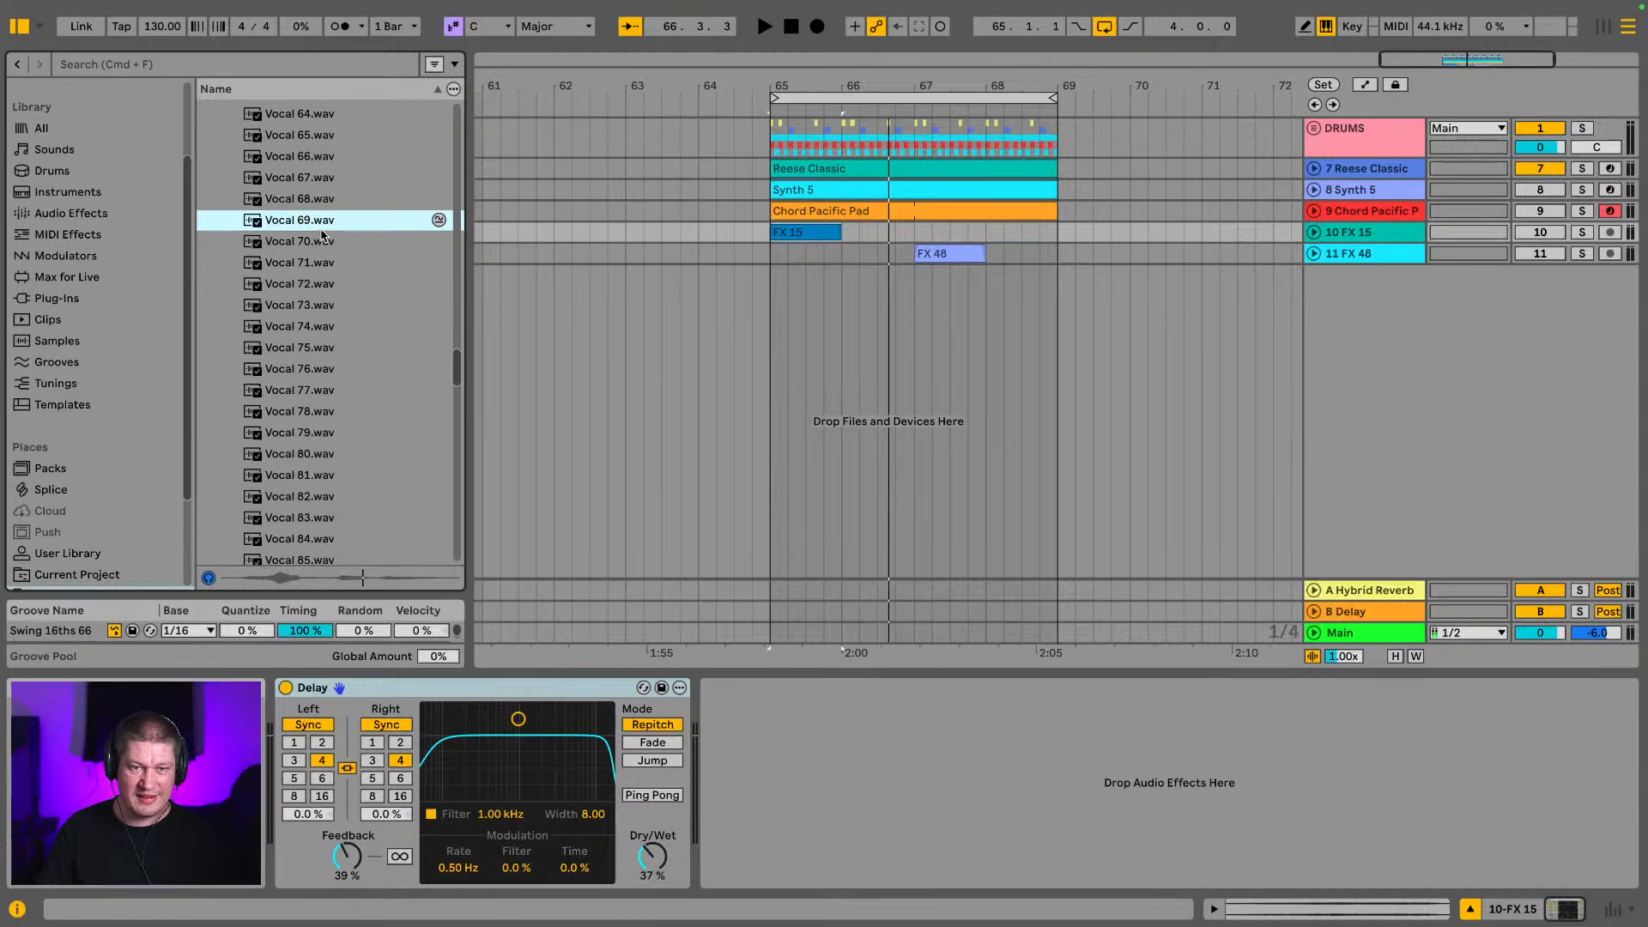
pyautogui.click(310, 201)
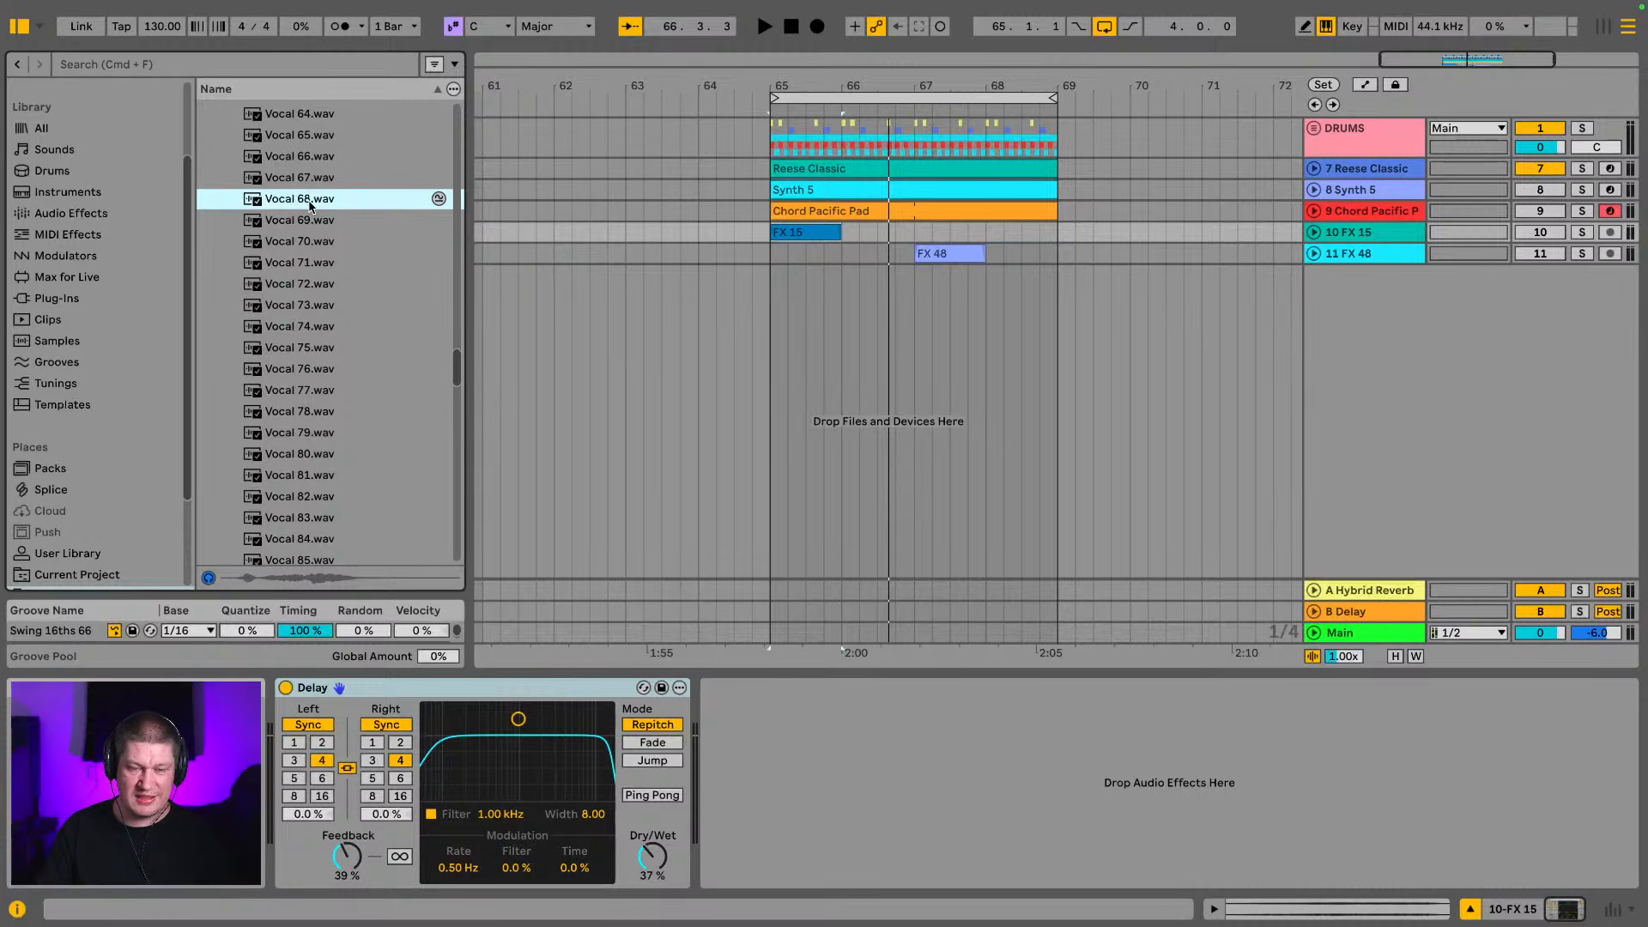
# Add Vocal 68.wav to a new audio track at 66.3.1, play the loop, and move the clip to start at about 65.4.2
pyautogui.moveTo(307, 205); pyautogui.dragTo(876, 300)
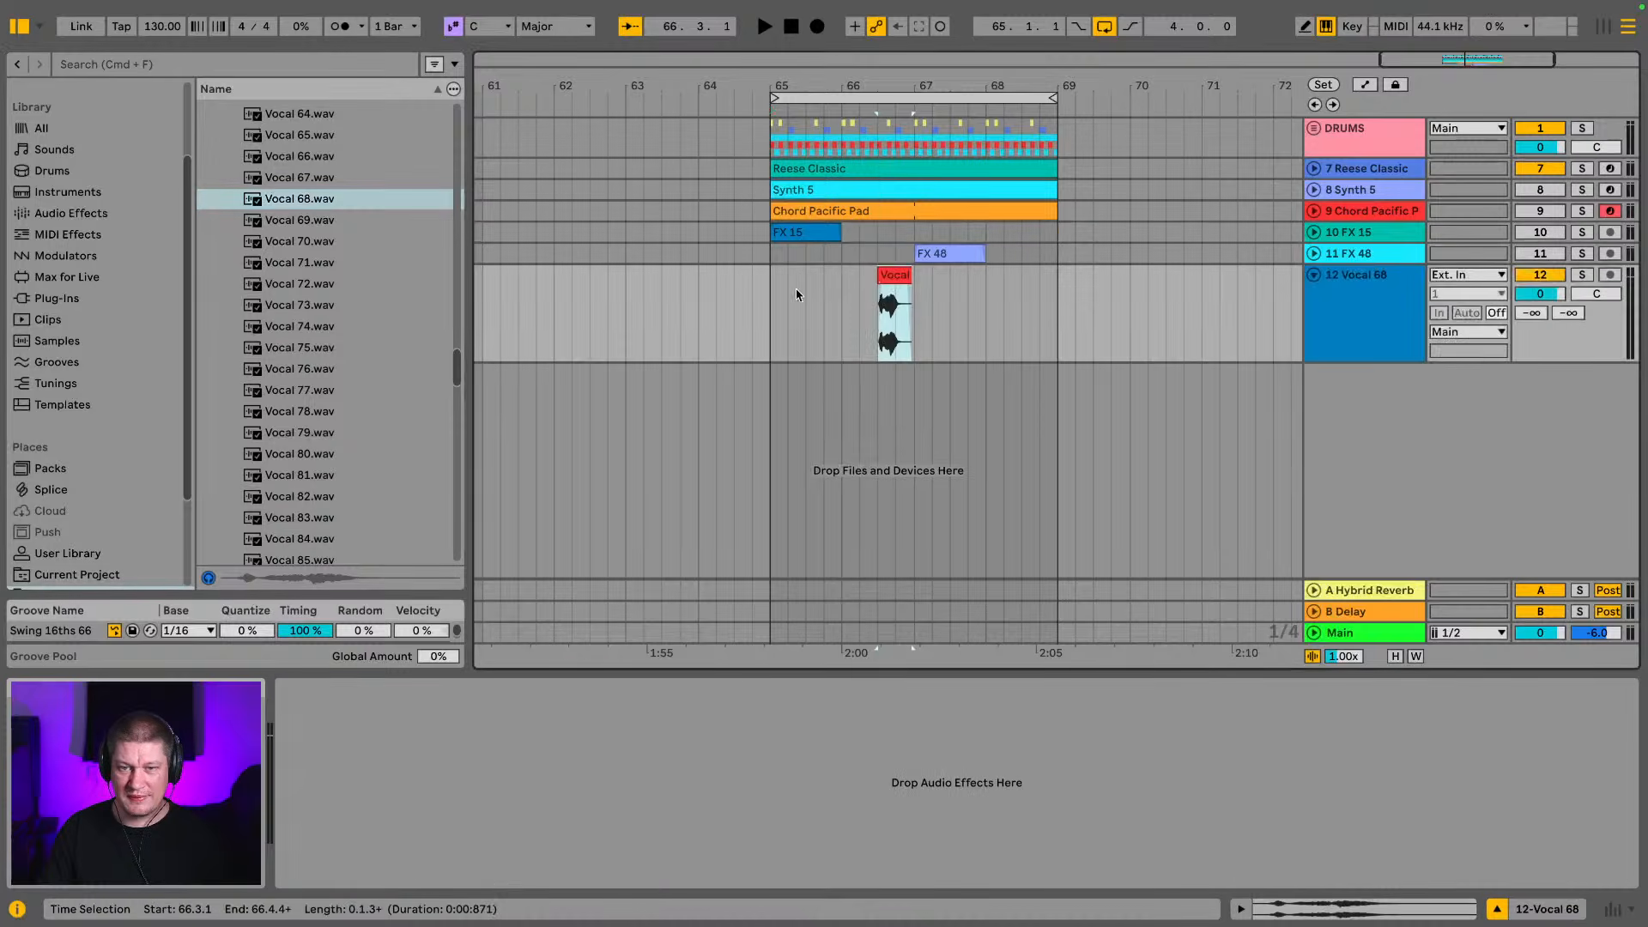
pyautogui.click(771, 297)
pyautogui.press('space')
pyautogui.moveTo(940, 85)
pyautogui.mouseDown()
pyautogui.moveTo(949, 158)
pyautogui.moveTo(968, 157)
pyautogui.mouseUp()
pyautogui.press('space')
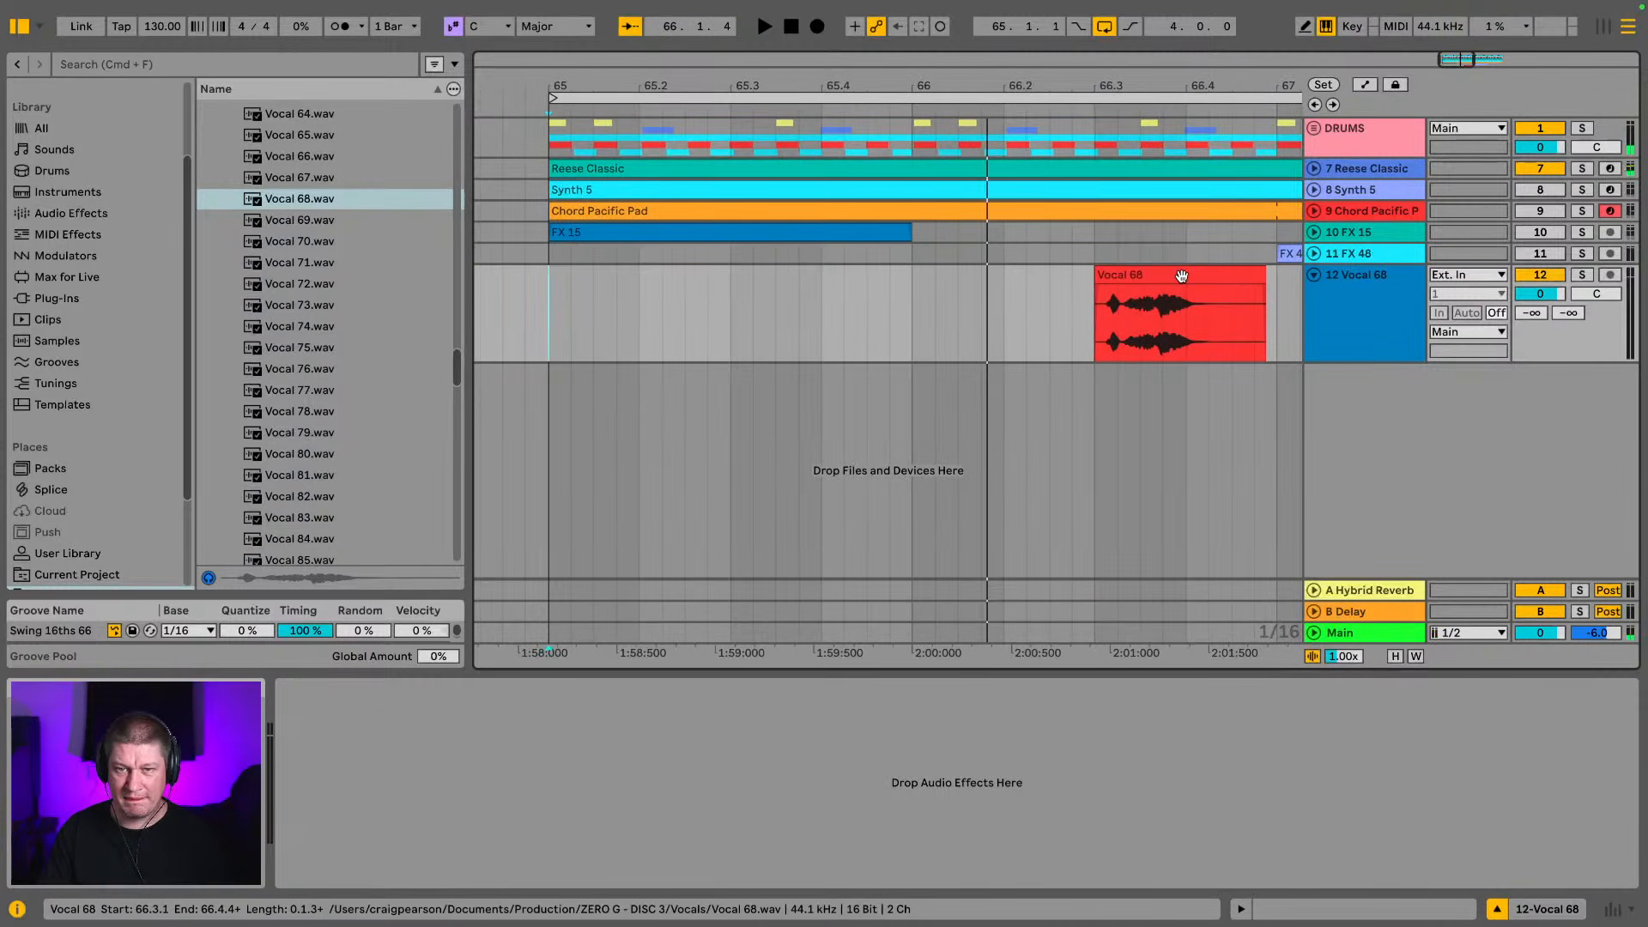
pyautogui.press('space')
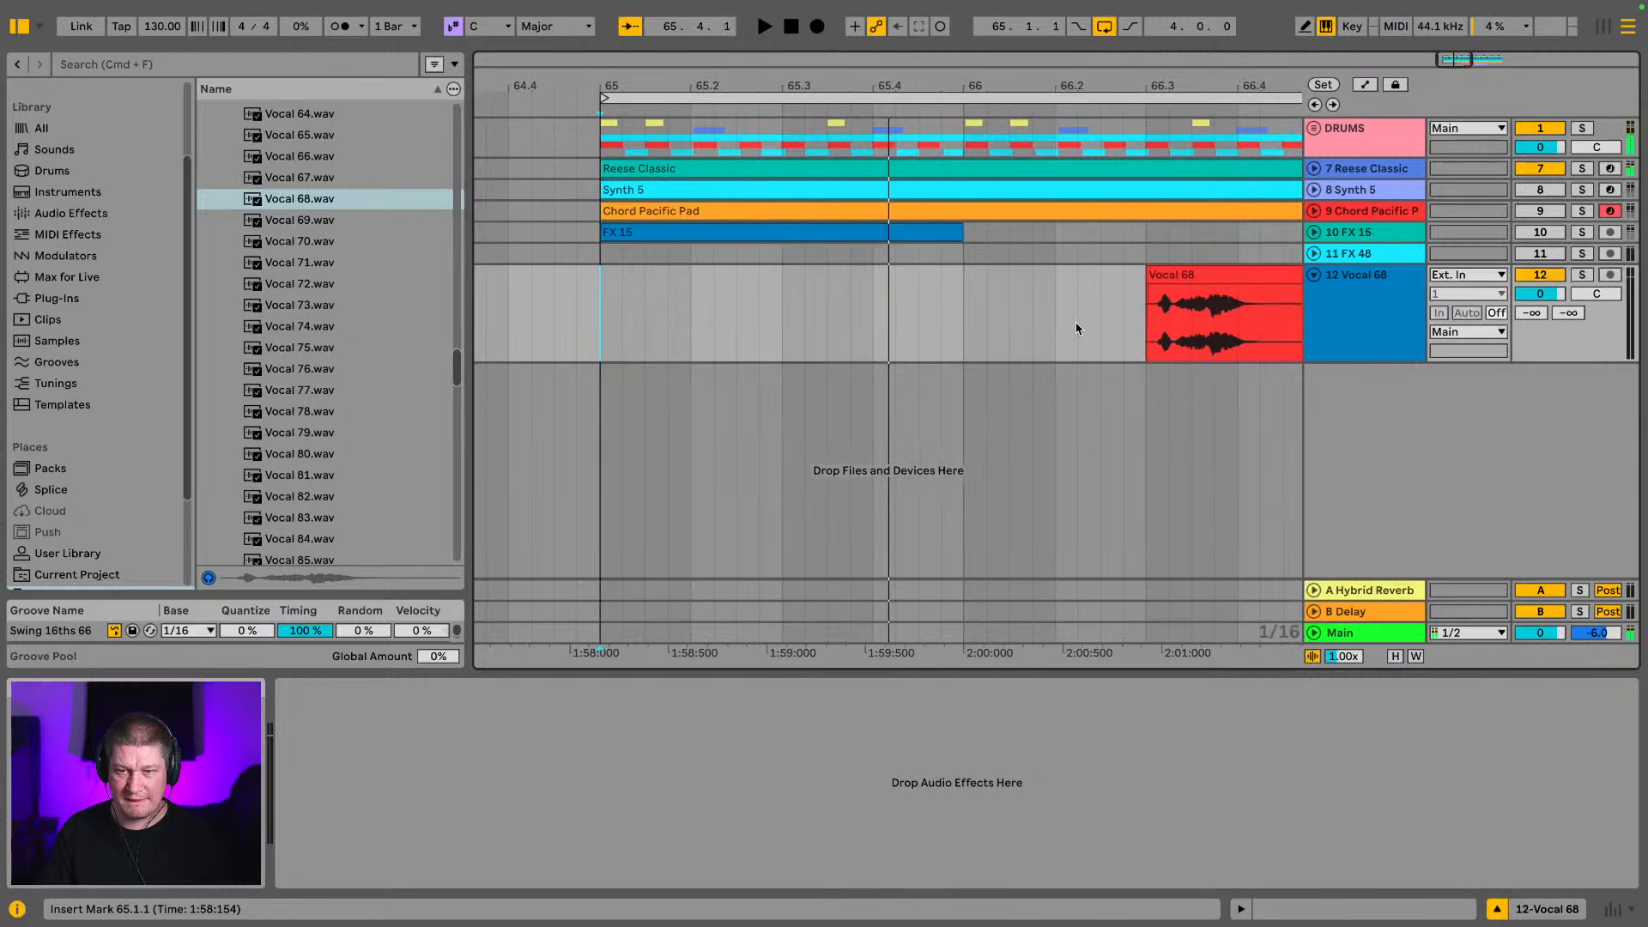
pyautogui.moveTo(1224, 309); pyautogui.dragTo(977, 315)
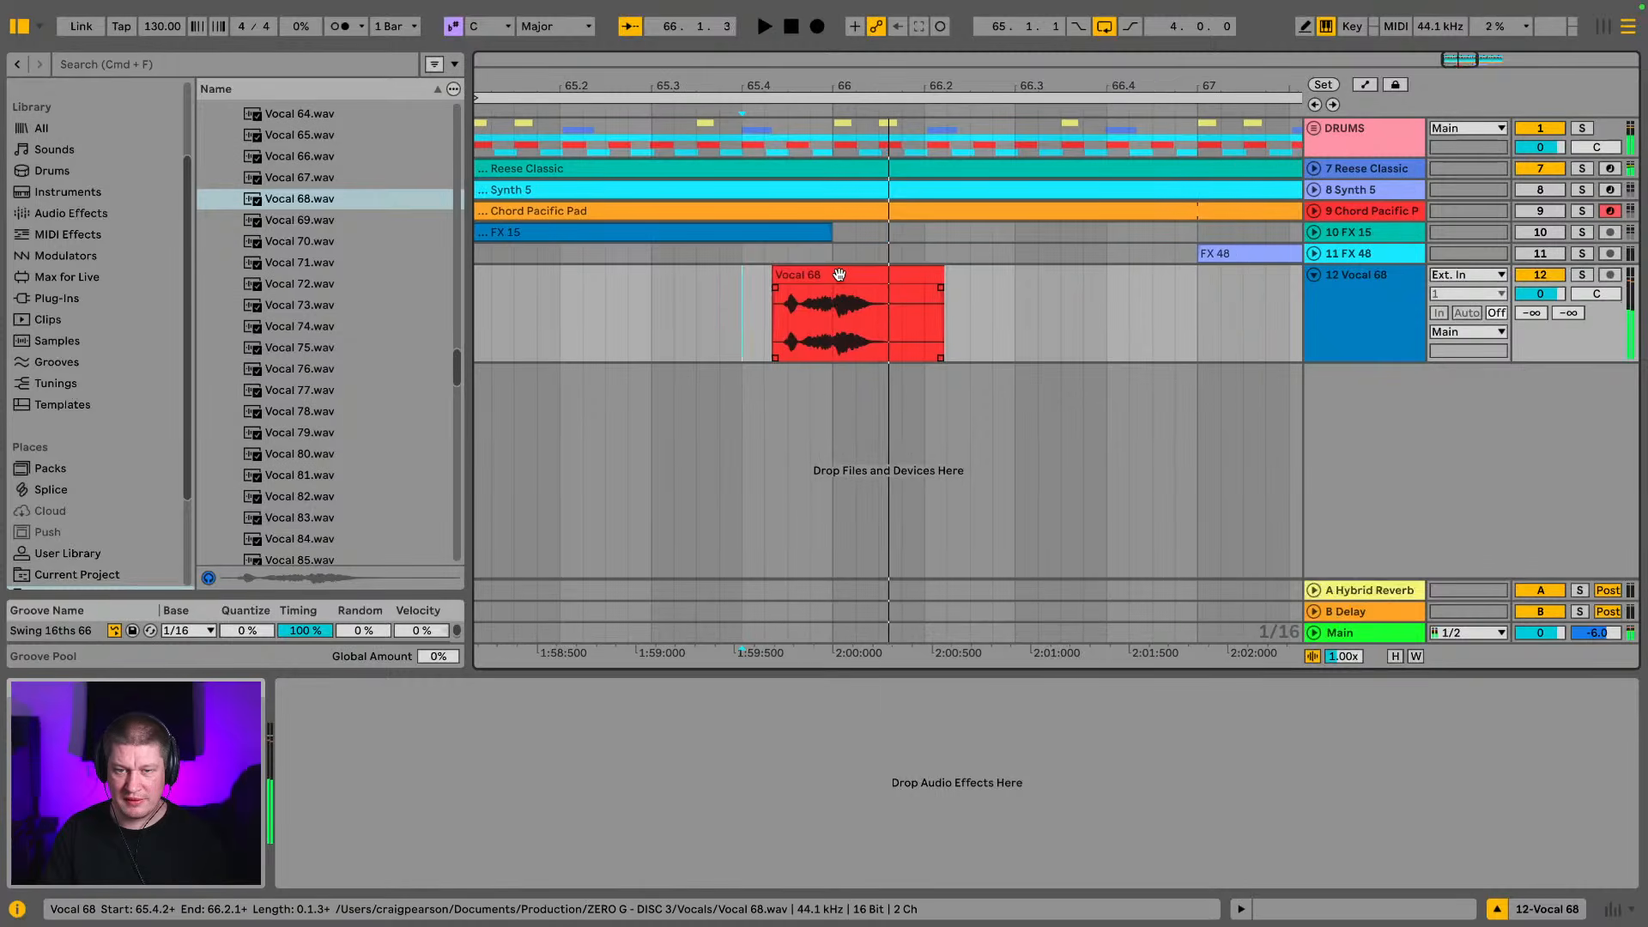
# Transpose the Vocal 68 clip up 2 semitones and set its gain to -6.7 dB
pyautogui.doubleClick(838, 274)
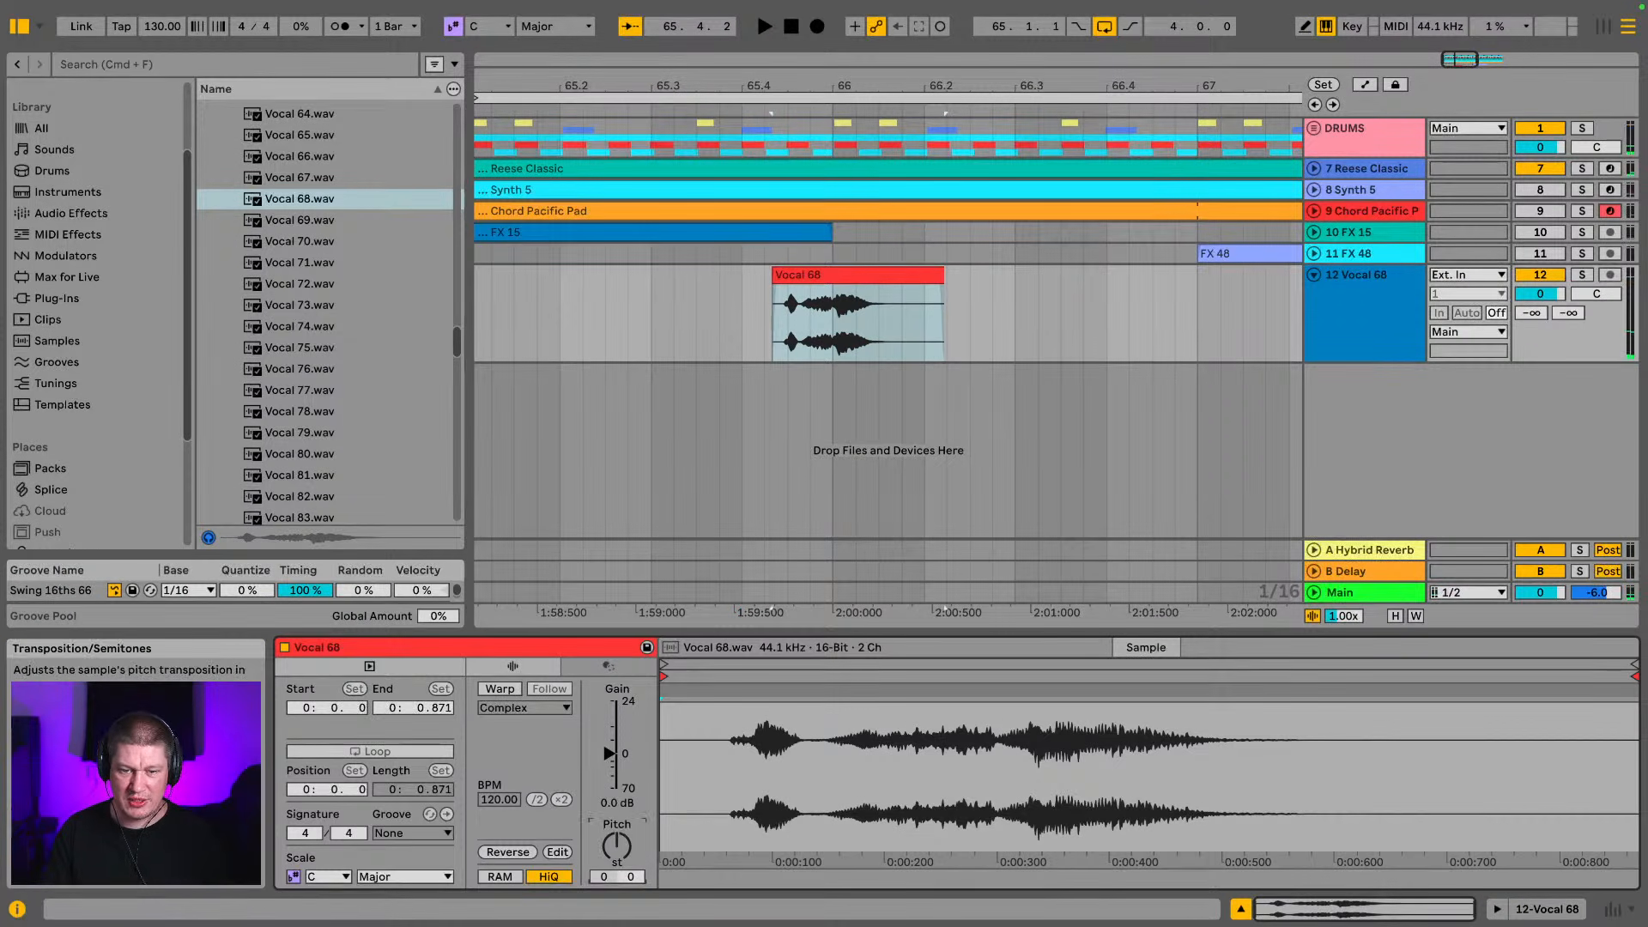
pyautogui.moveTo(617, 848); pyautogui.dragTo(616, 840)
pyautogui.moveTo(611, 754); pyautogui.dragTo(615, 759)
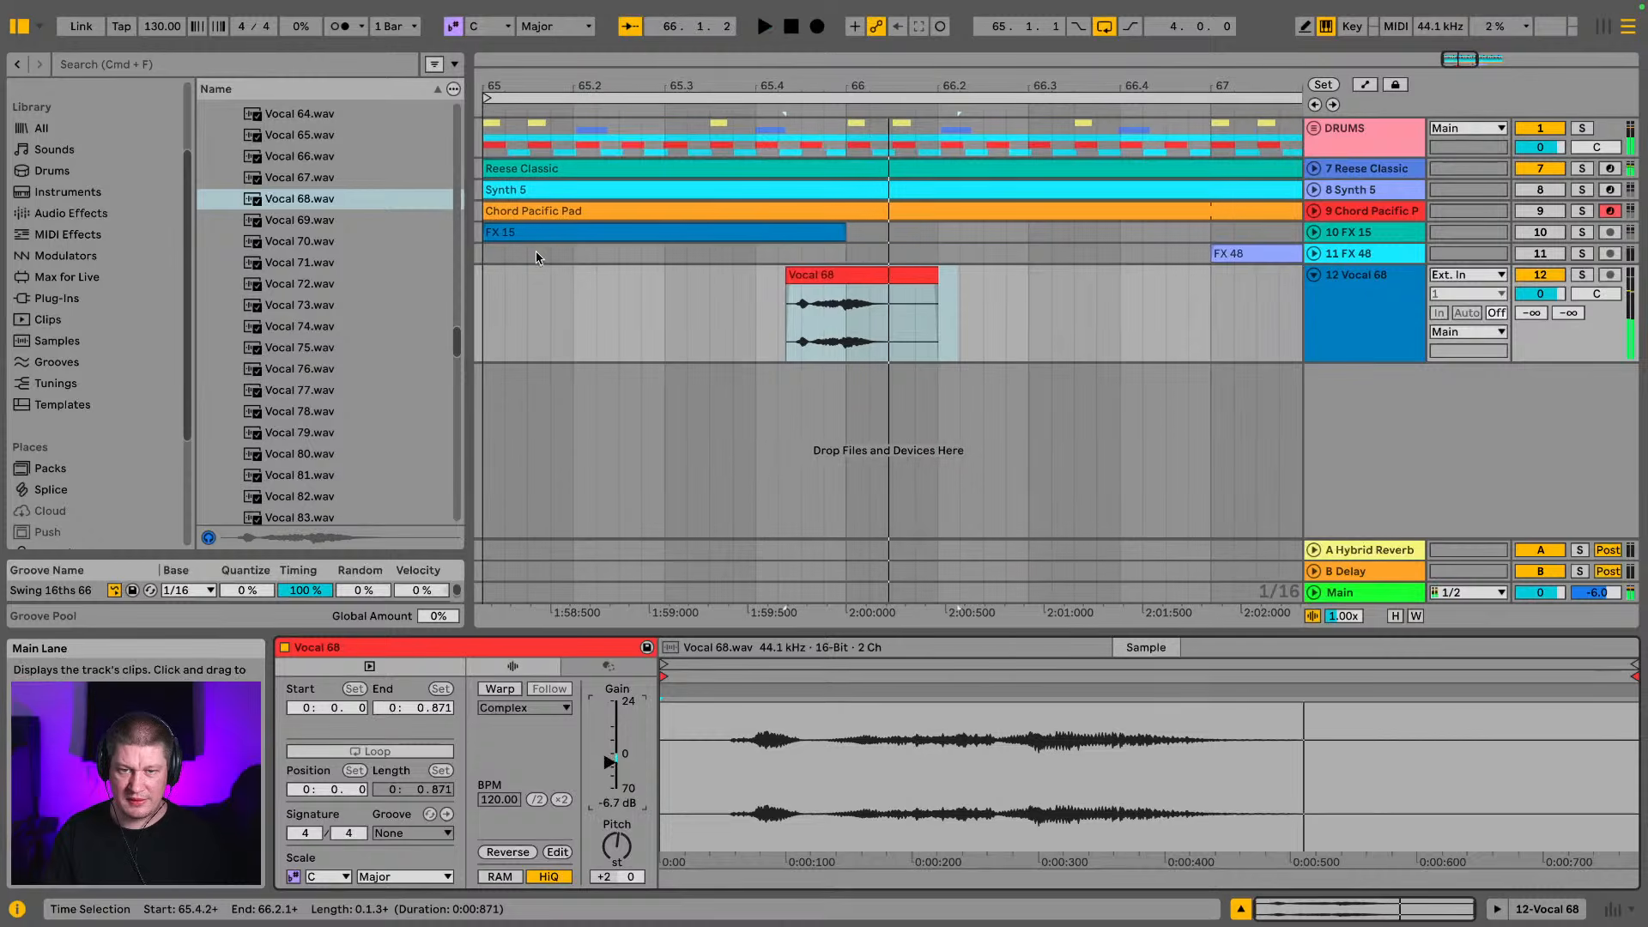
# Play the loop from near bar 65 and move the Vocal 68 clip about one beat earlier
pyautogui.click(496, 317)
pyautogui.press('space')
pyautogui.press('space')
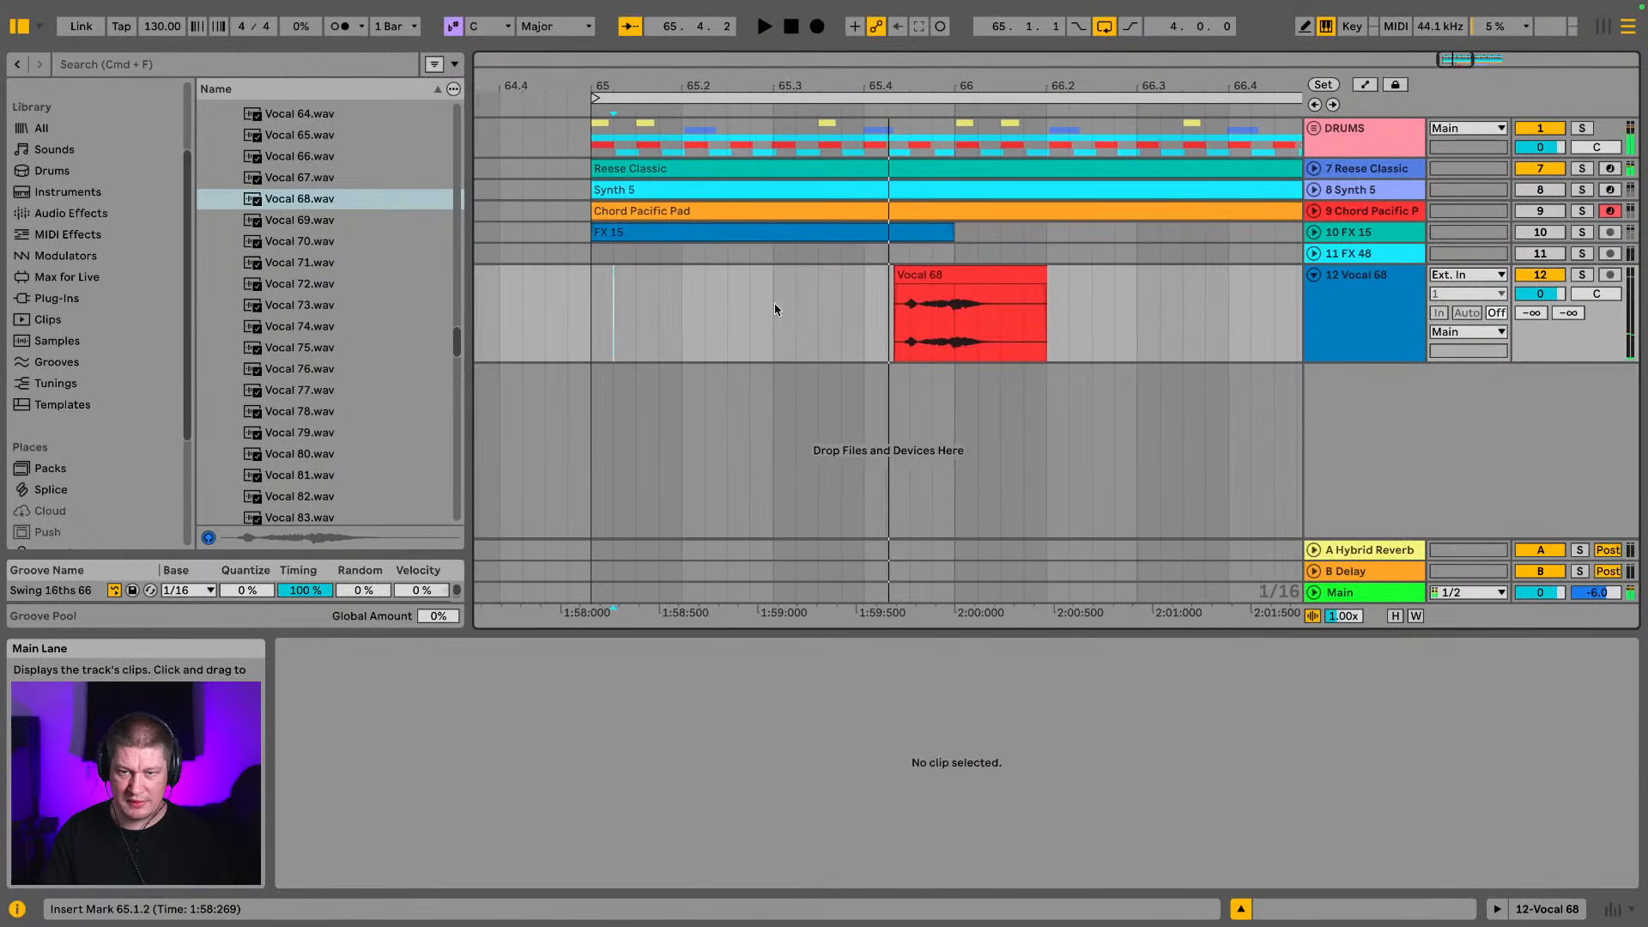
pyautogui.moveTo(987, 273); pyautogui.dragTo(850, 297)
pyautogui.press('space')
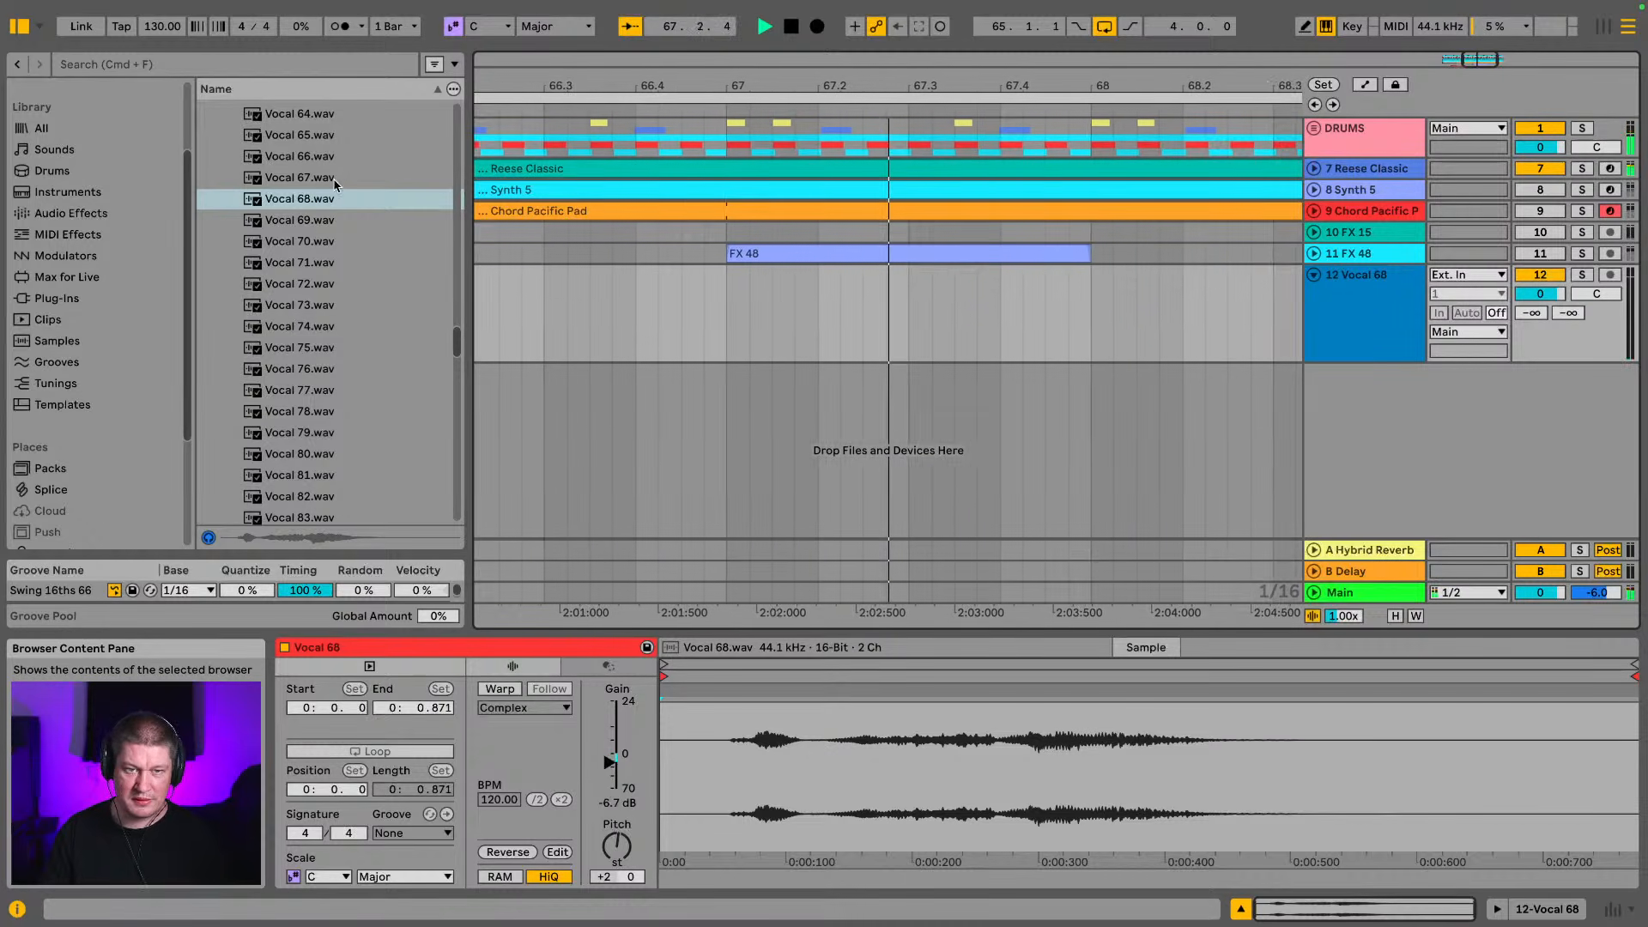
# Audition the vocal samples following Vocal 68.wav in order, from Vocal 69.wav to Vocal 76.wav
pyautogui.press('Down')
pyautogui.press('Down')
pyautogui.press('Down')
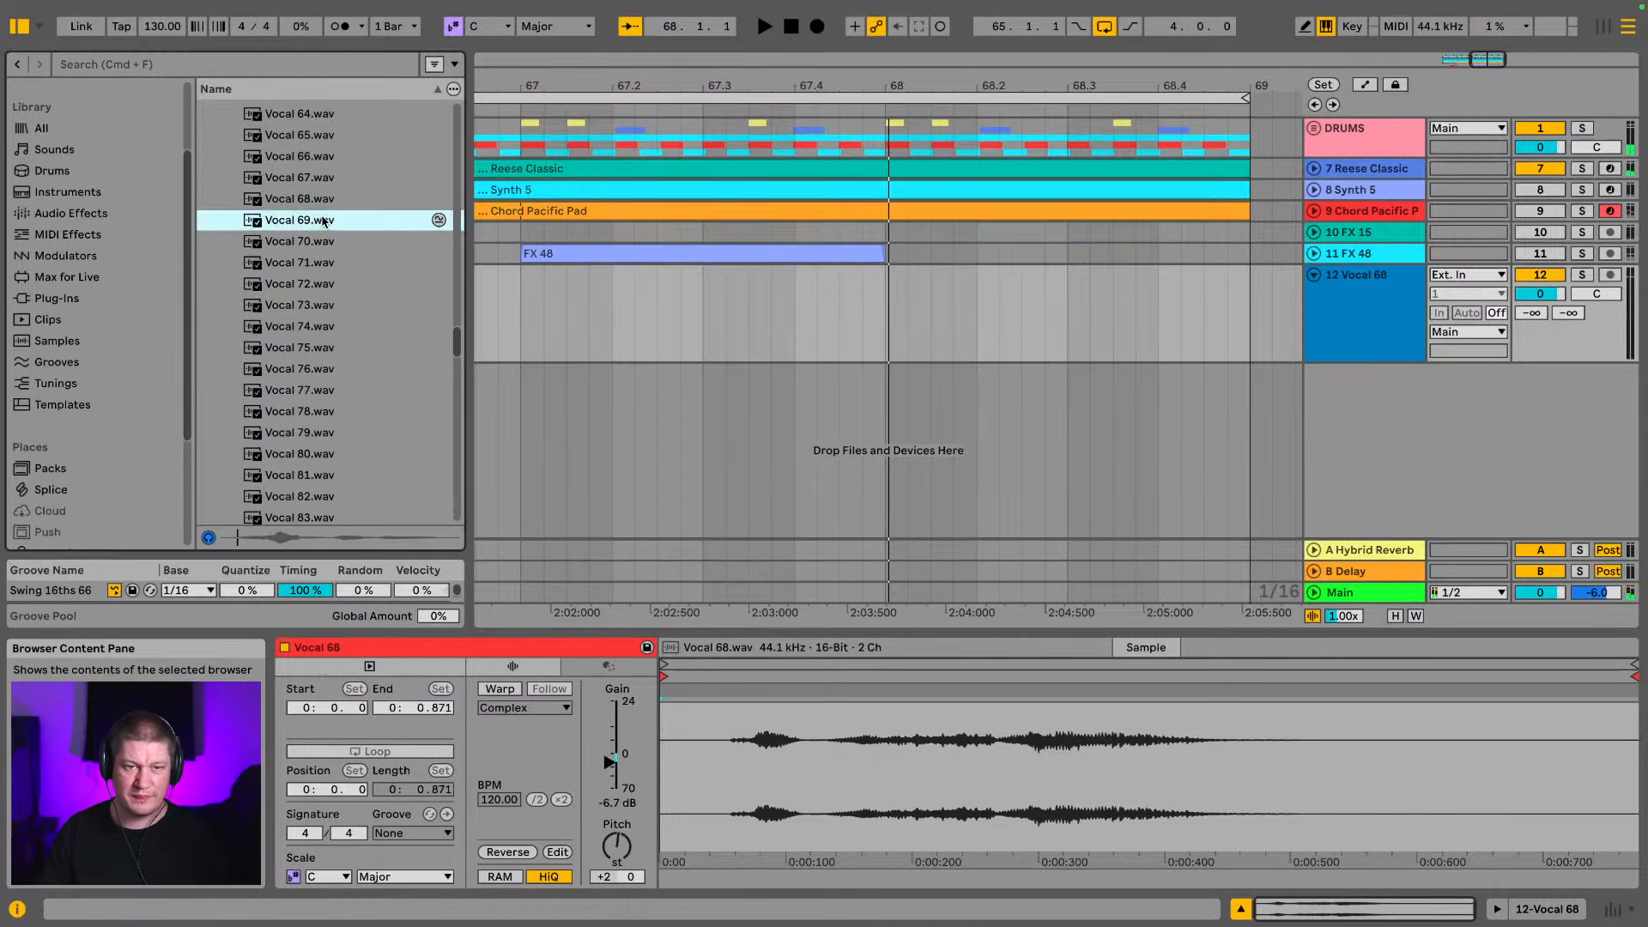
pyautogui.press('Down')
pyautogui.press('Down')
pyautogui.press('Down')
pyautogui.press('Down')
pyautogui.press('Down')
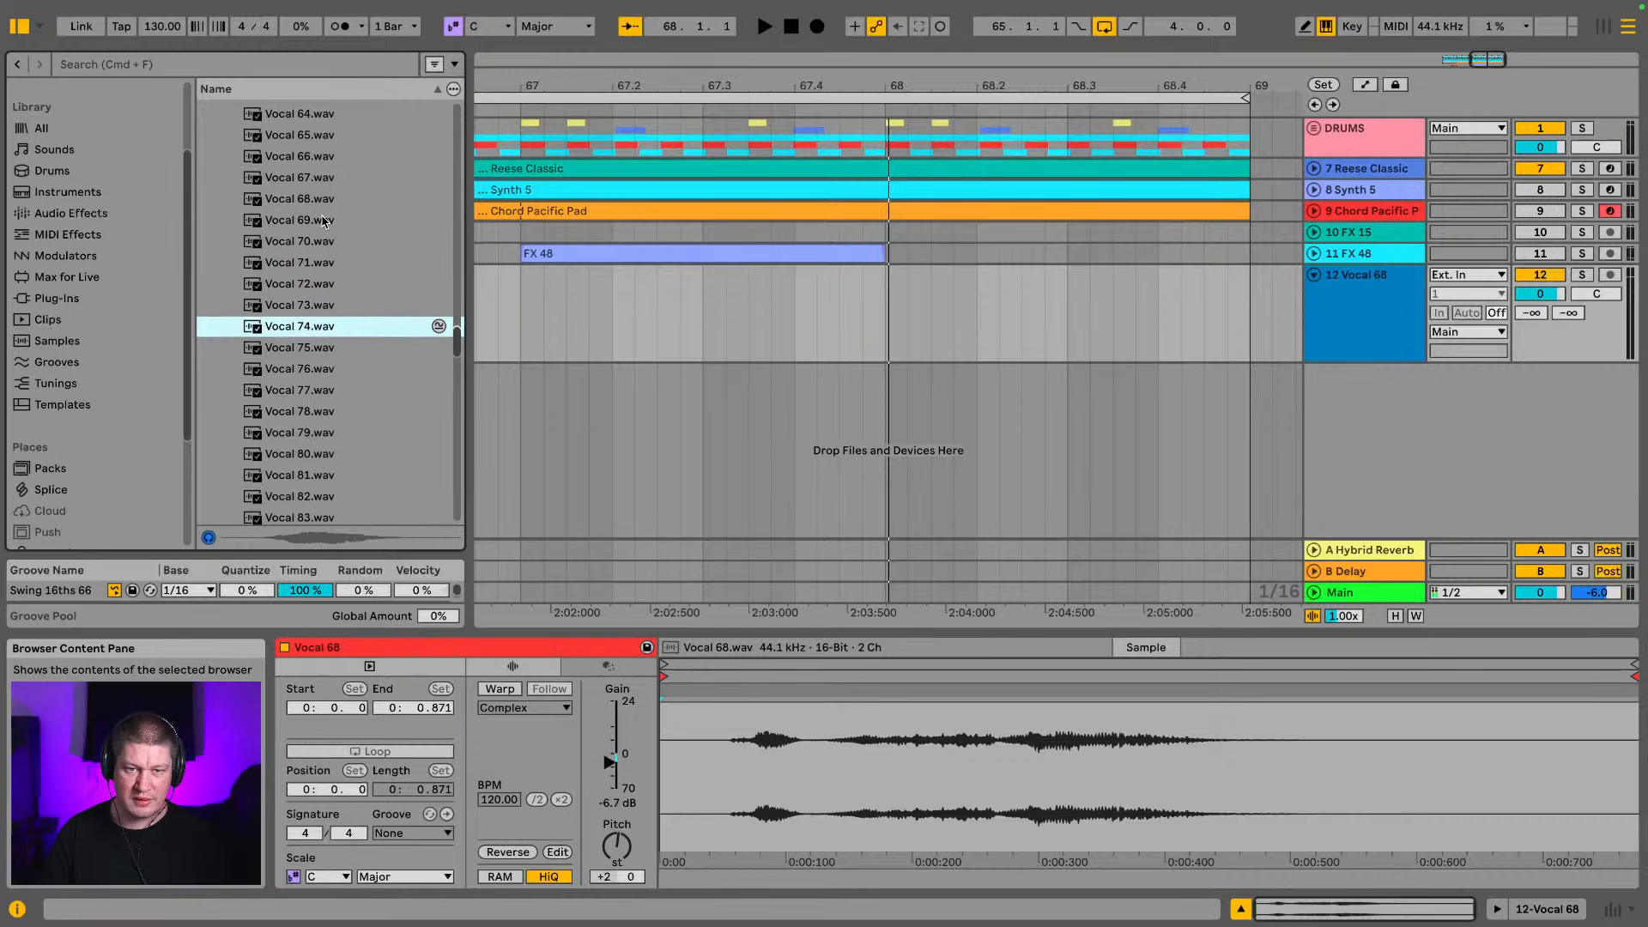
pyautogui.press('Down')
pyautogui.press('Up')
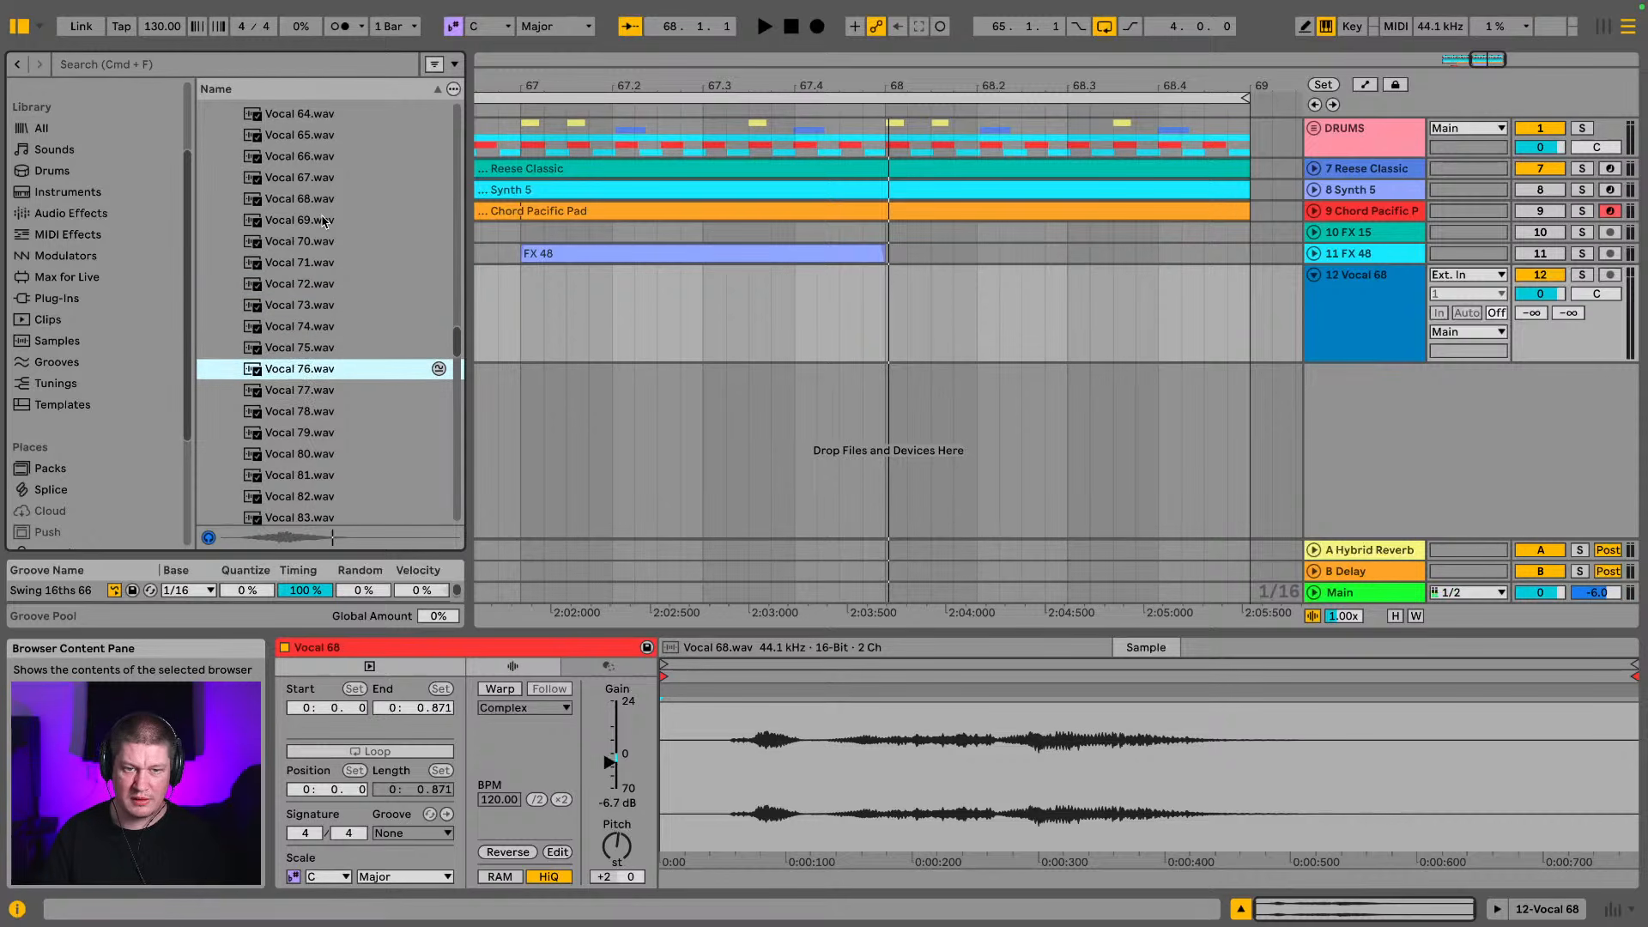
# Audition Vocal 76.wav again and place it on the Vocal 68 track at 65.2.3, just before the Vocal 68 clip
pyautogui.moveTo(602, 68); pyautogui.dragTo(996, 79)
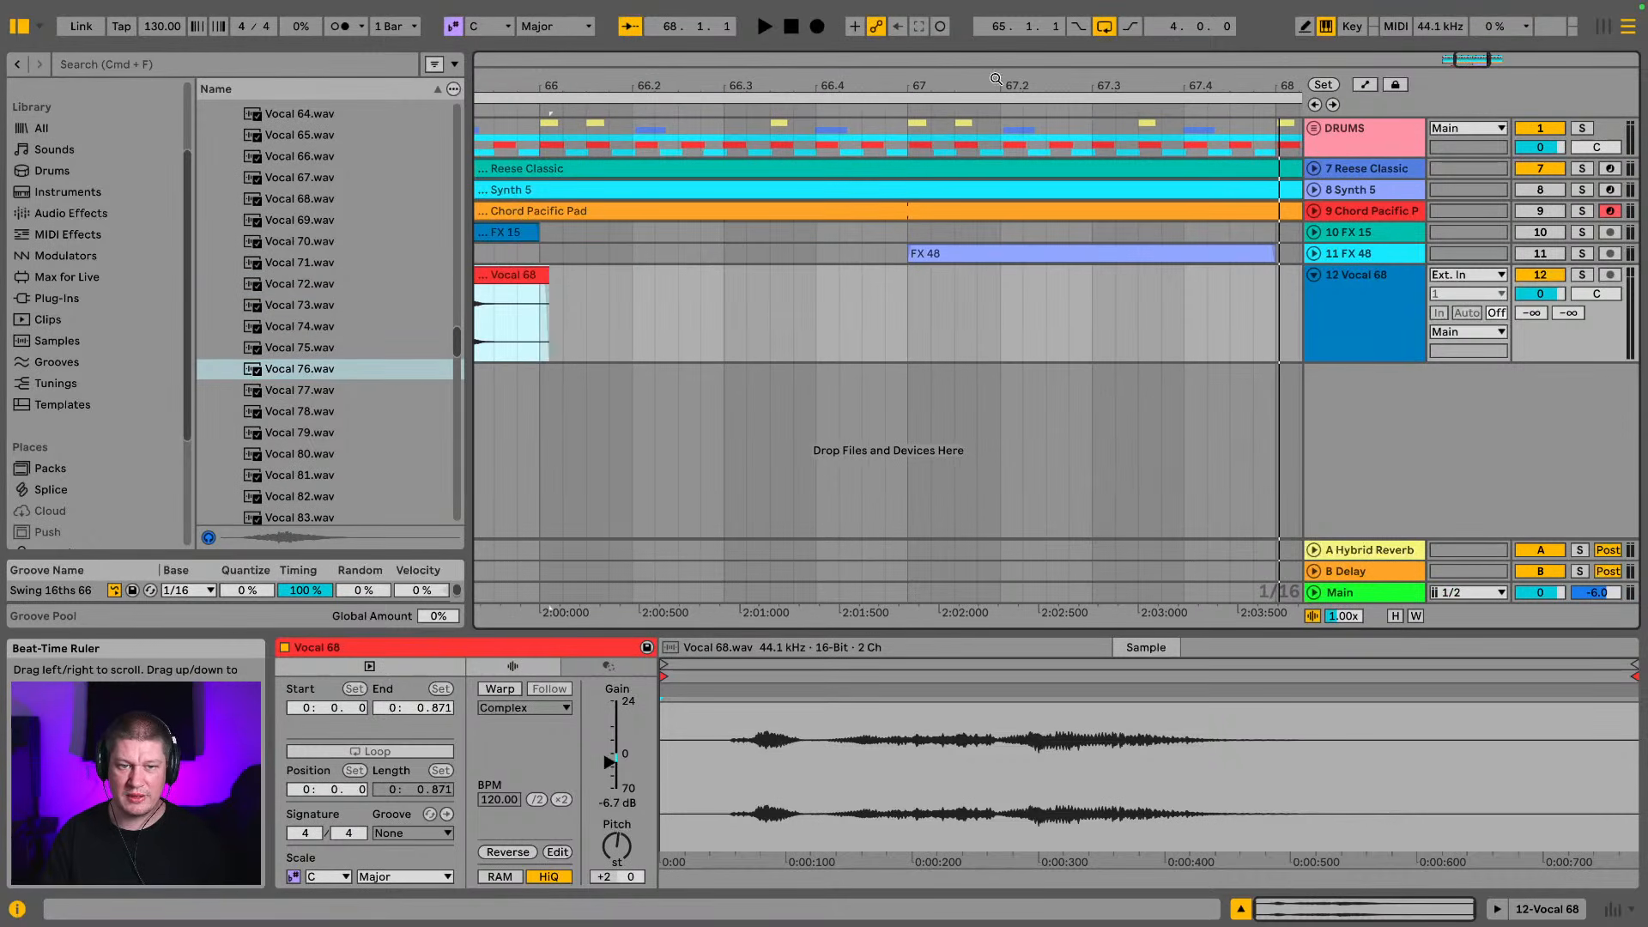
pyautogui.click(292, 373)
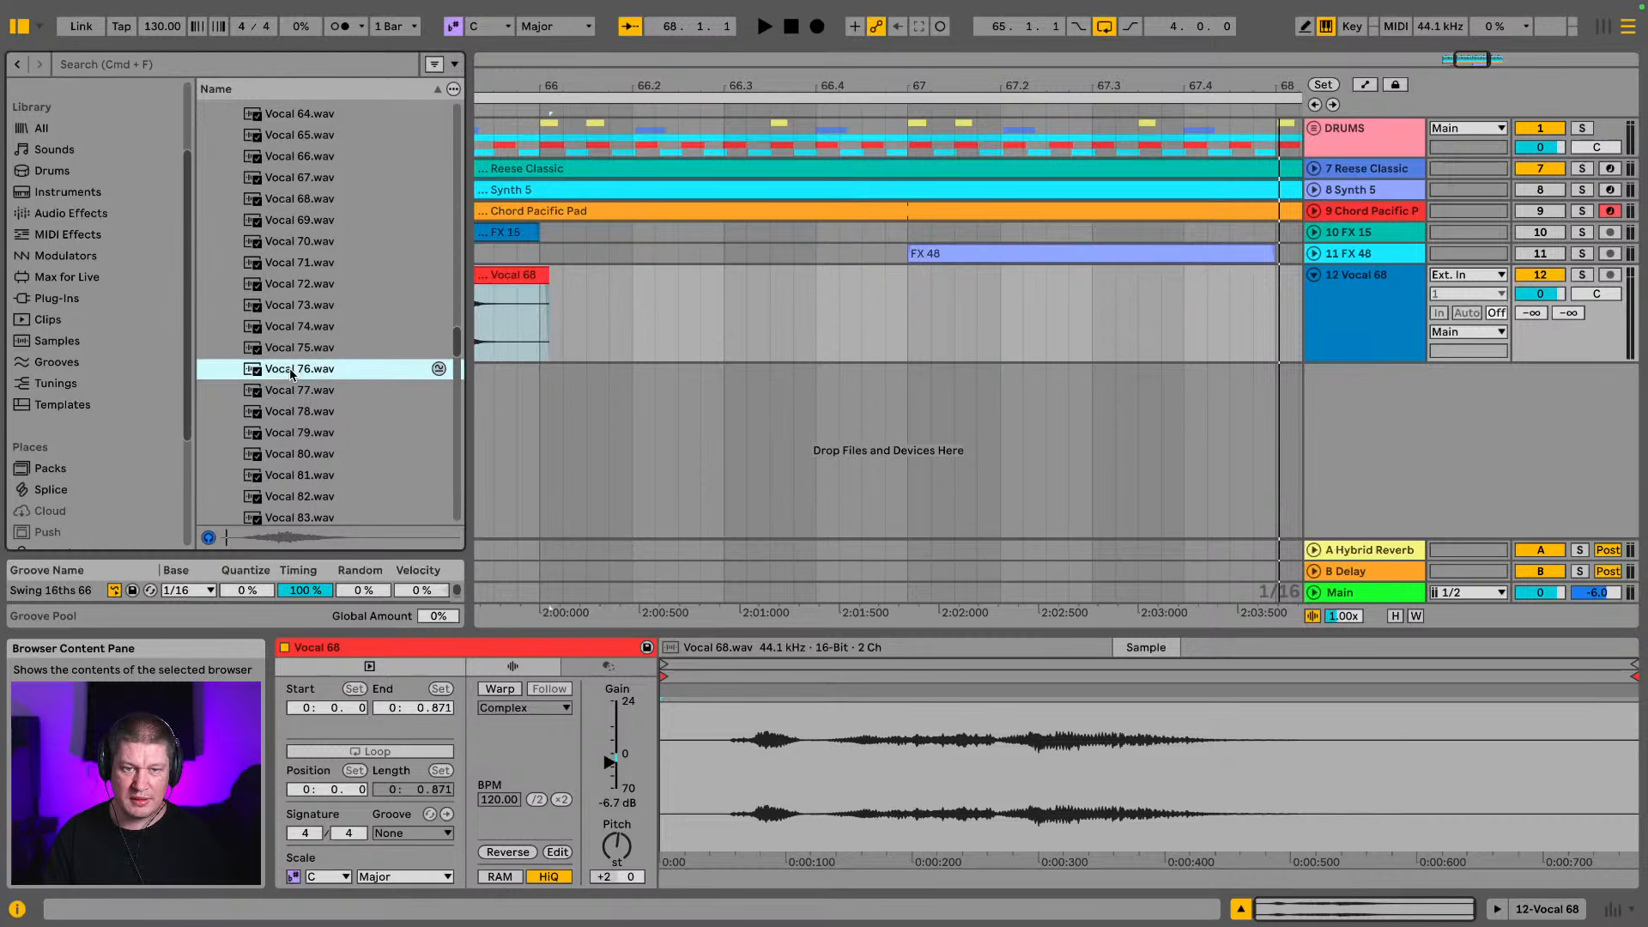
pyautogui.moveTo(753, 82); pyautogui.dragTo(242, 86)
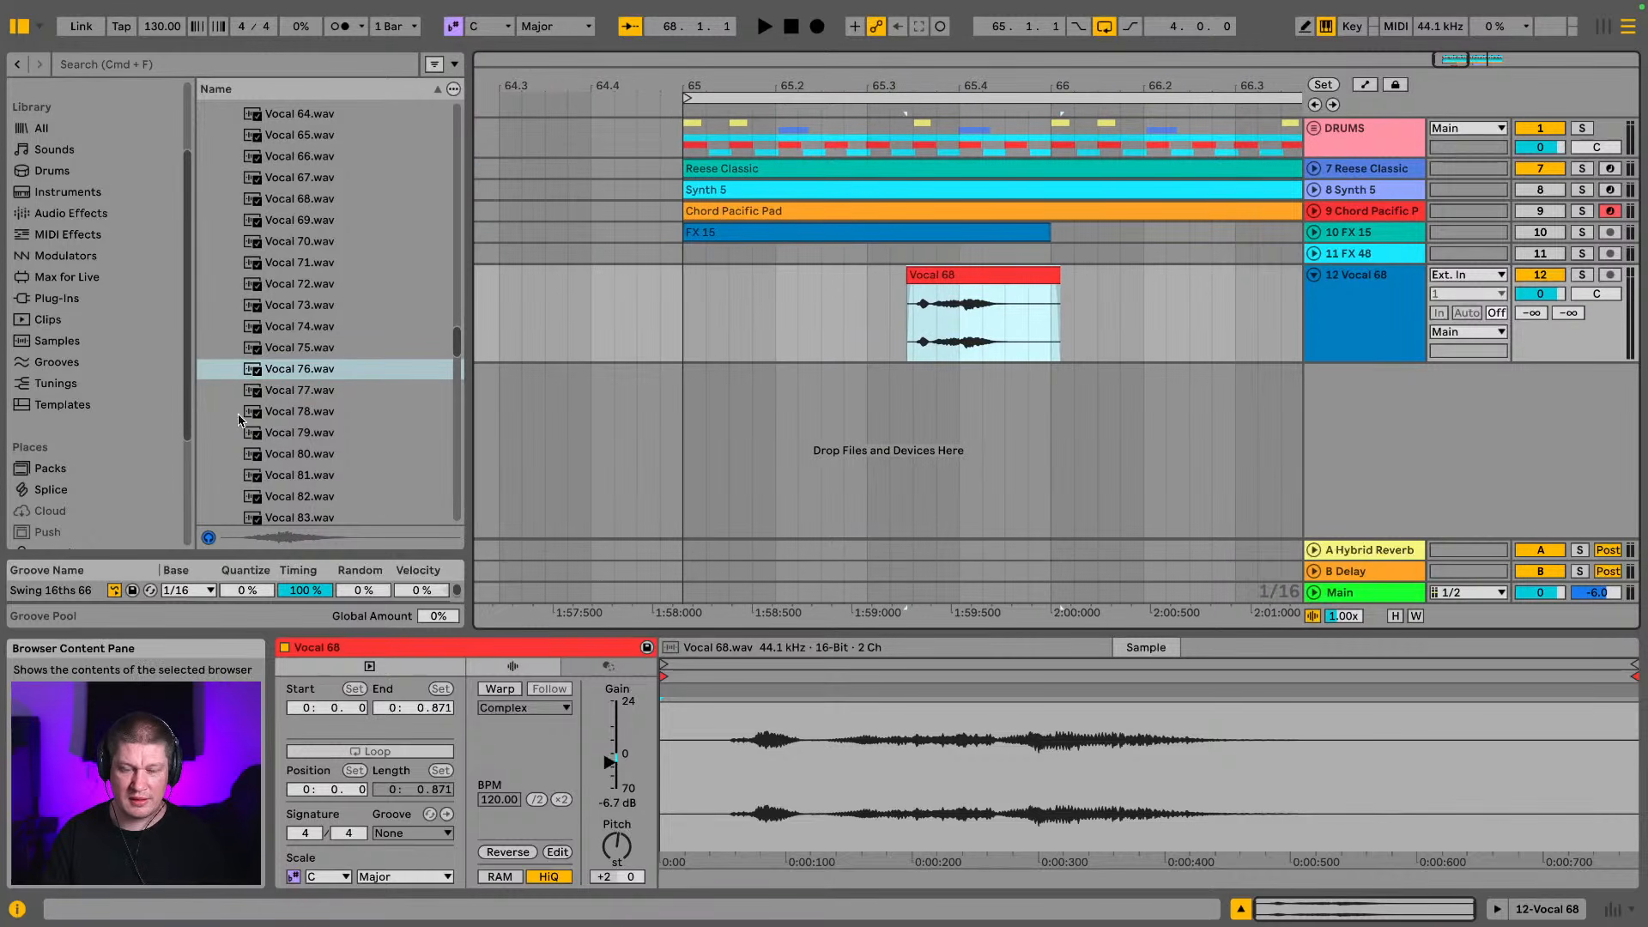
pyautogui.moveTo(312, 376); pyautogui.dragTo(818, 336)
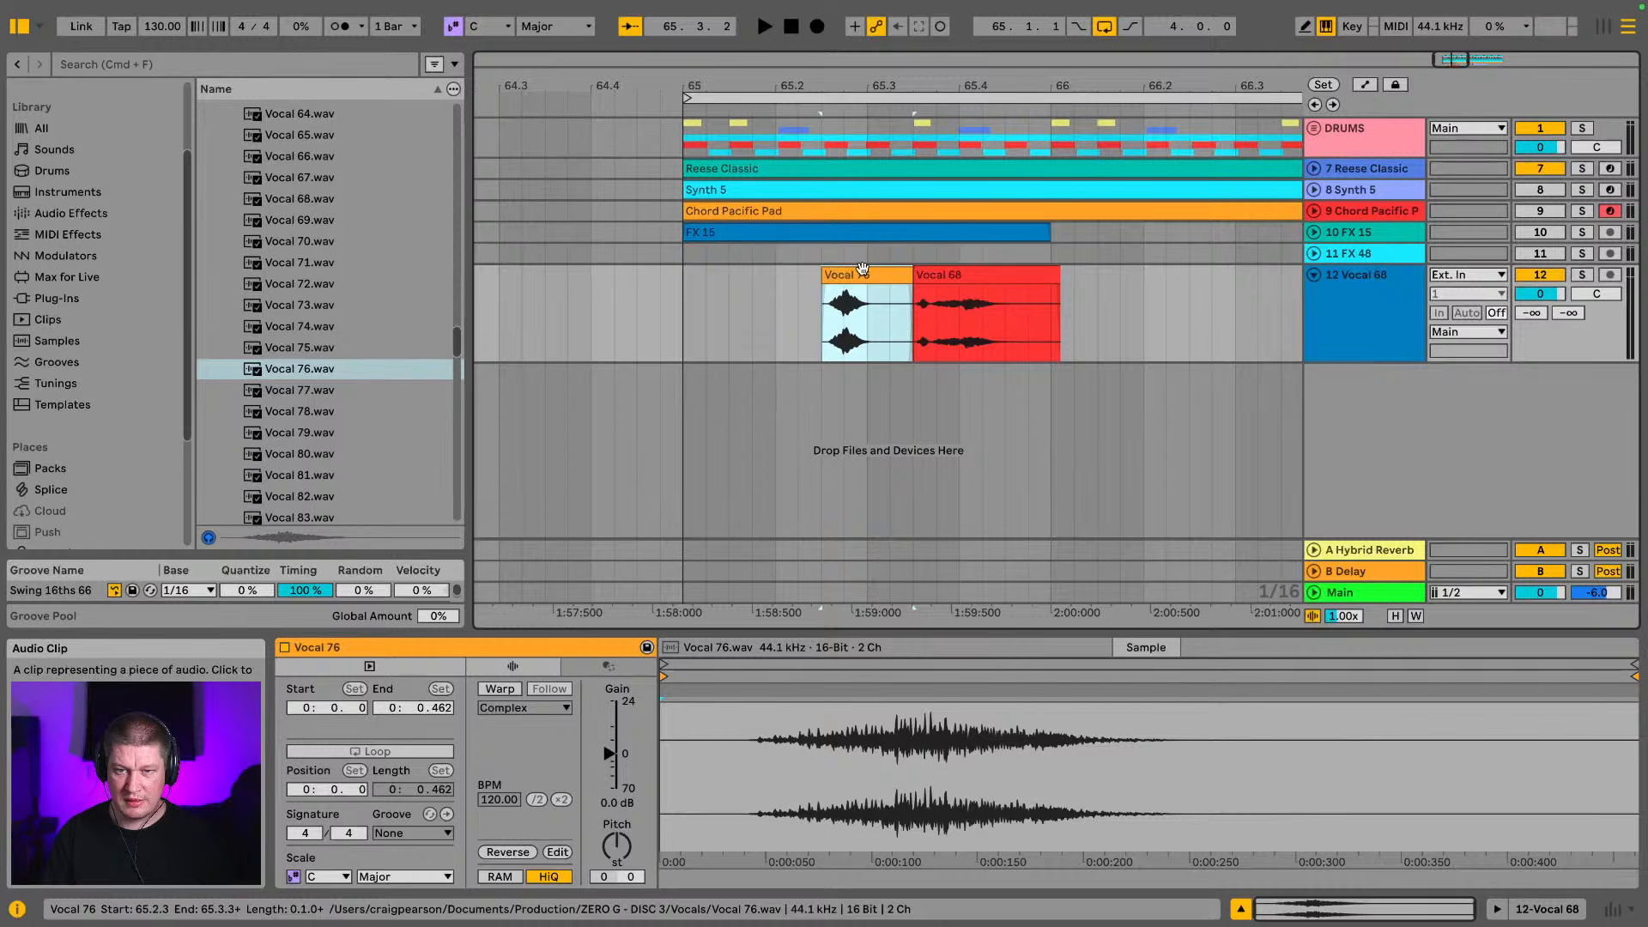
# Set the Vocal 76 clip's gain to -5.8 dB and transpose it up 2 semitones, and play the loop from bar 65
pyautogui.moveTo(609, 754); pyautogui.dragTo(610, 761)
pyautogui.moveTo(614, 846); pyautogui.dragTo(615, 843)
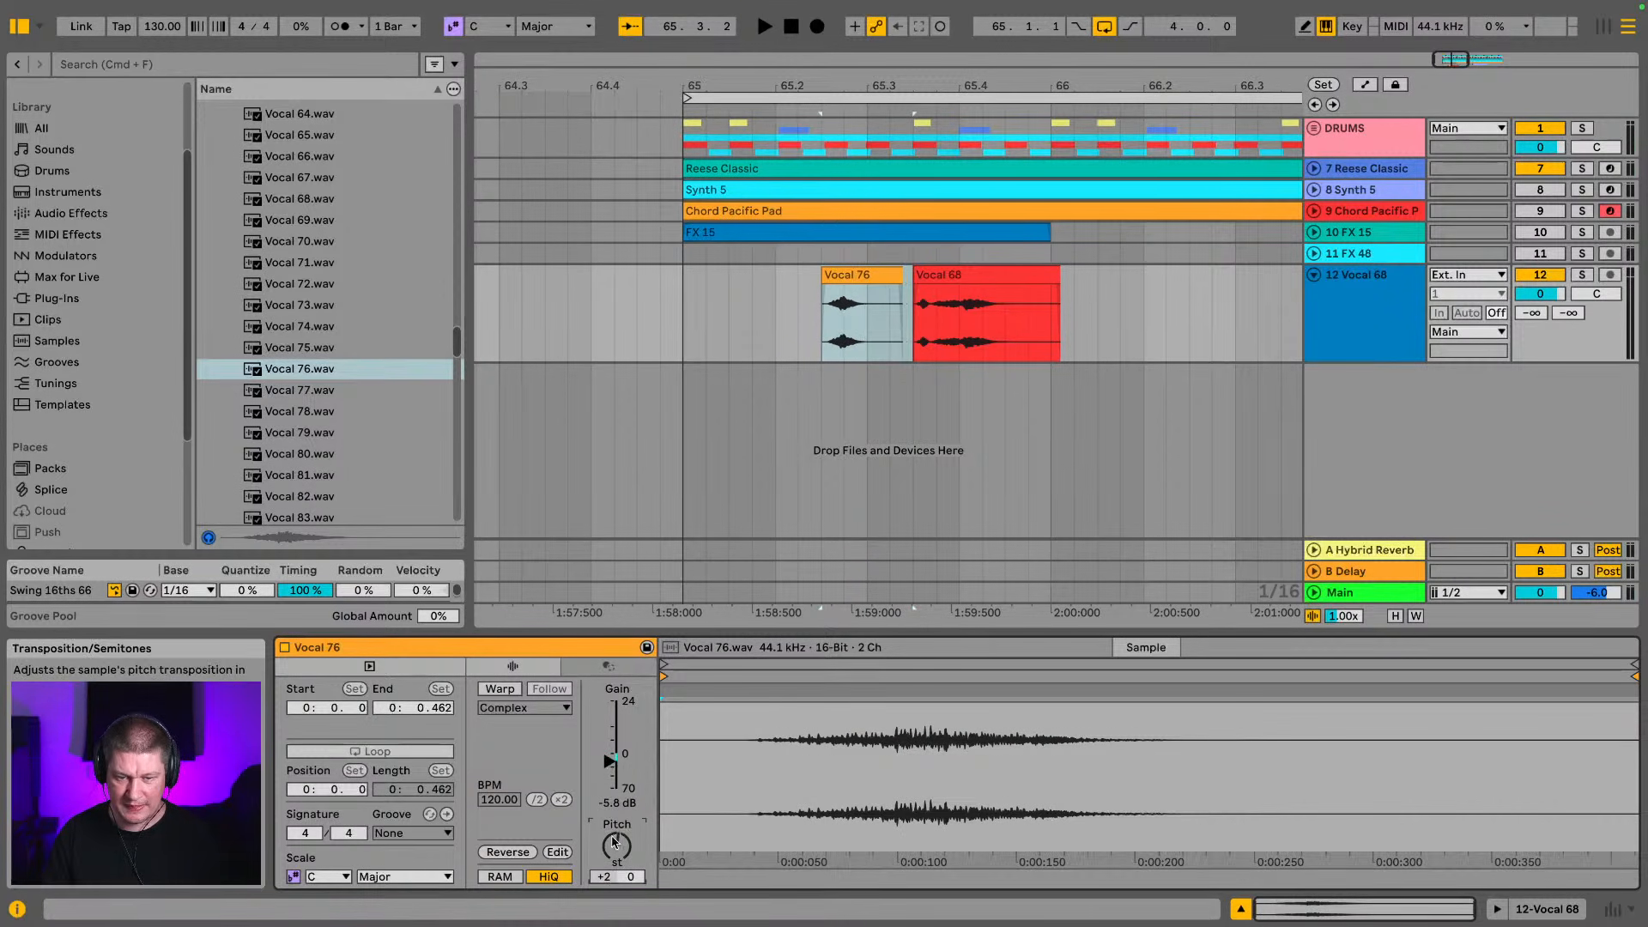
pyautogui.click(703, 302)
pyautogui.press('space')
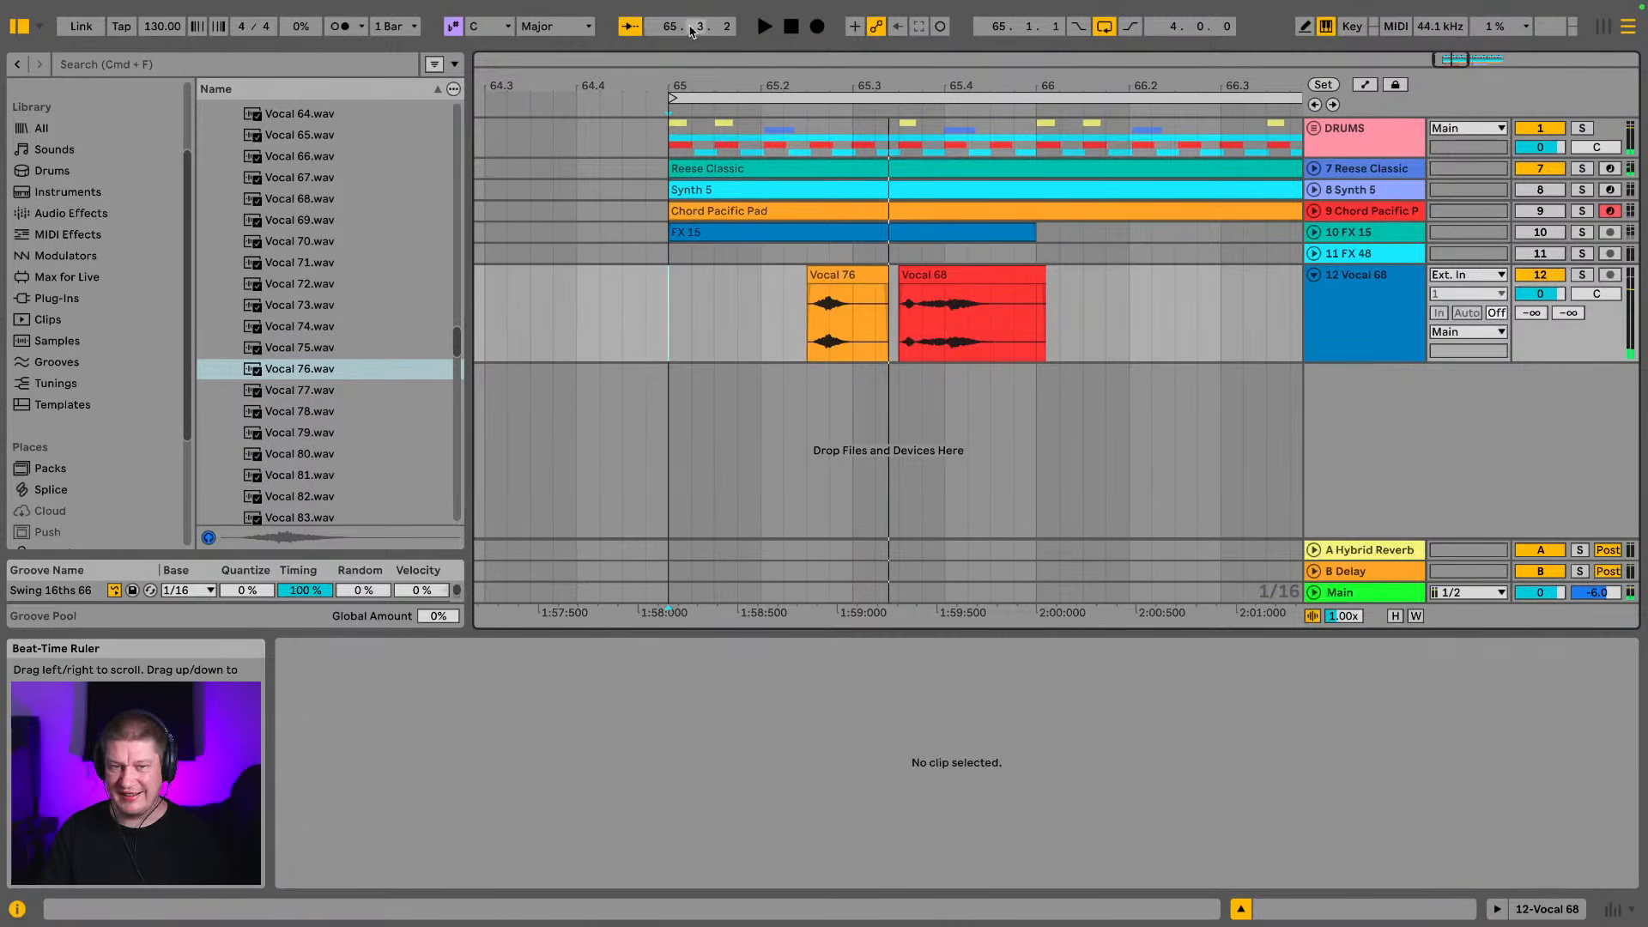
# Play the loop and trim the end of the Vocal 76 clip to just past 65.3.1
pyautogui.moveTo(910, 85); pyautogui.dragTo(1303, 147)
pyautogui.click(608, 328)
pyautogui.press('space')
pyautogui.press('space')
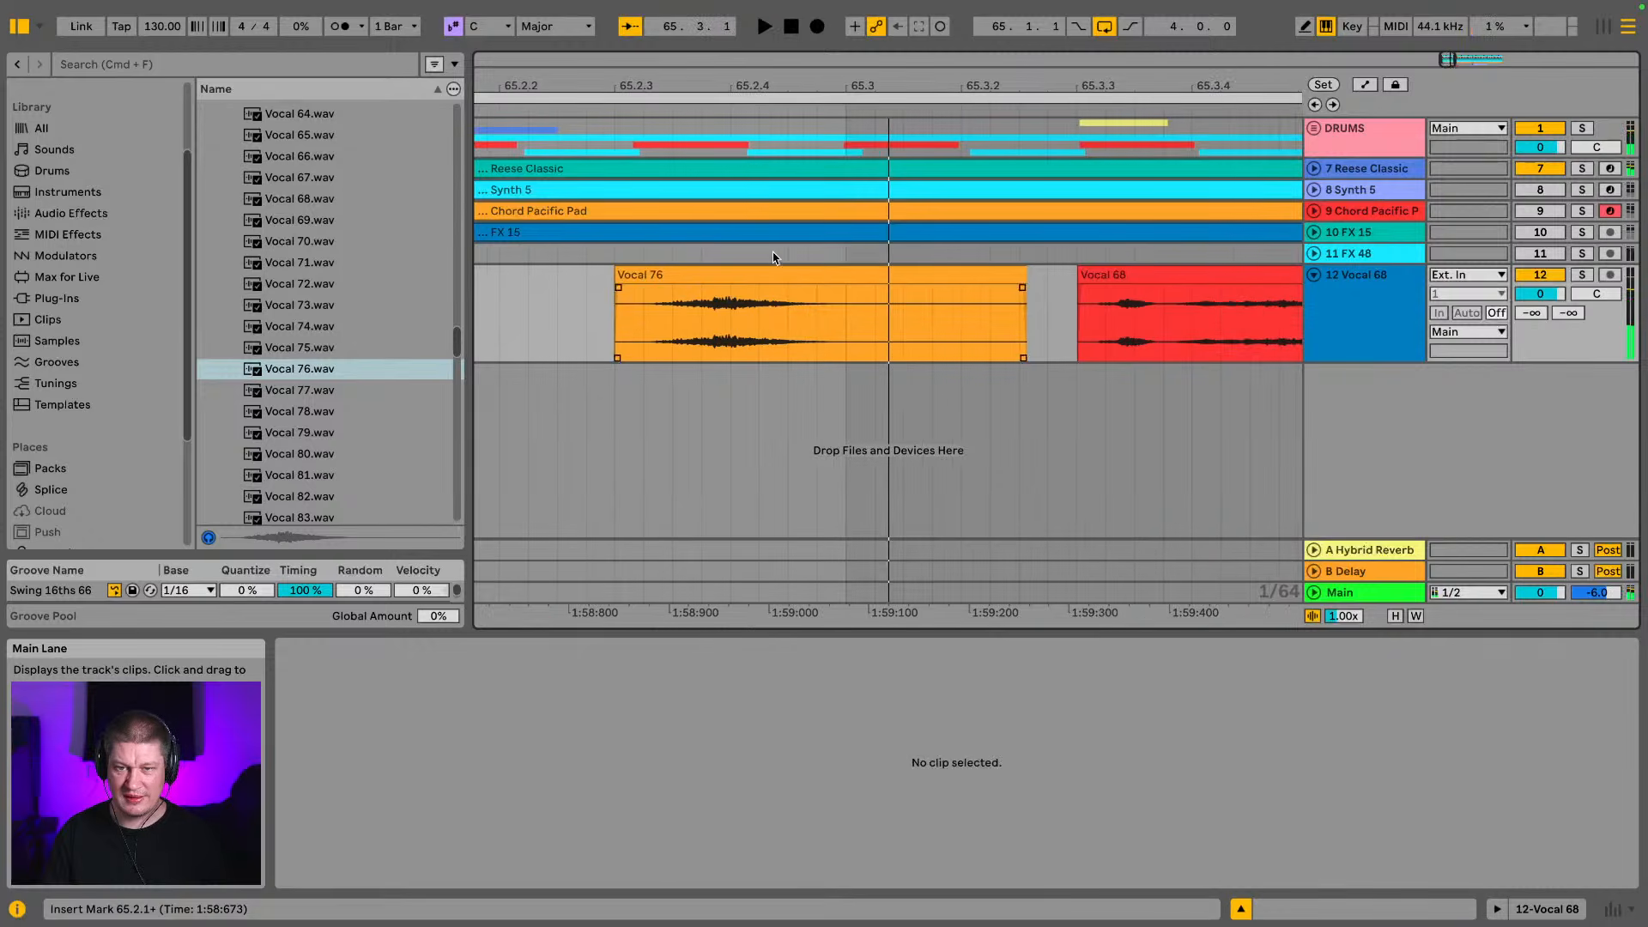
pyautogui.moveTo(1021, 279); pyautogui.dragTo(910, 279)
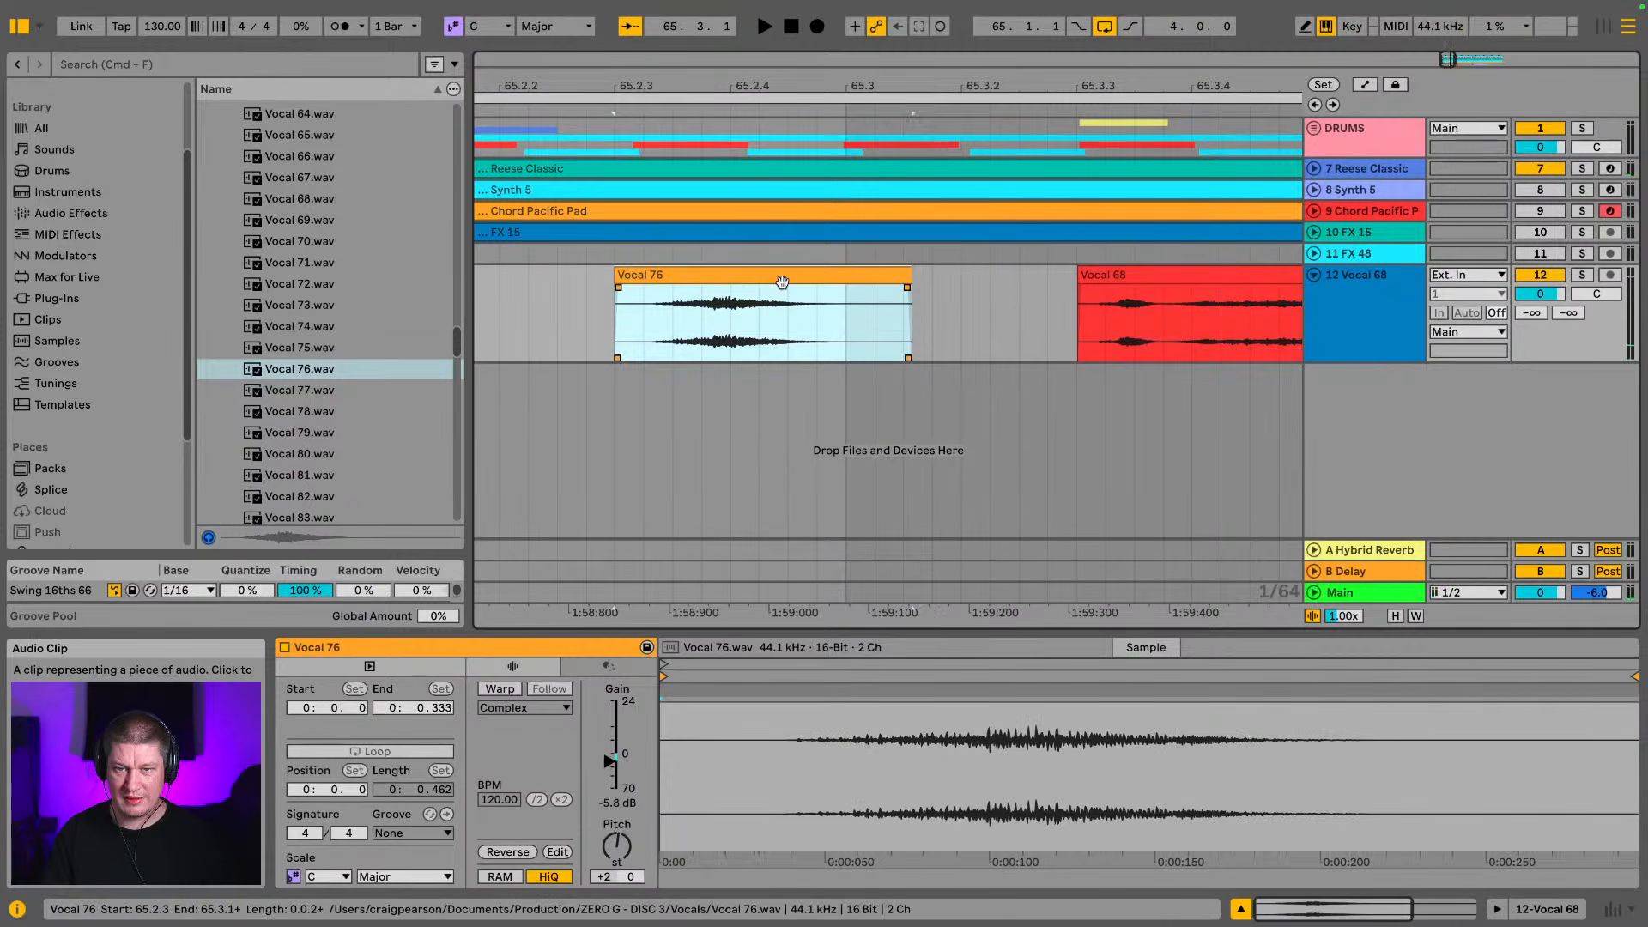
# Move the Vocal 76 clip later so it sits directly before the Vocal 68 clip, and play the loop from bar 65
pyautogui.moveTo(774, 281); pyautogui.dragTo(925, 296)
pyautogui.click(552, 316)
pyautogui.press('space')
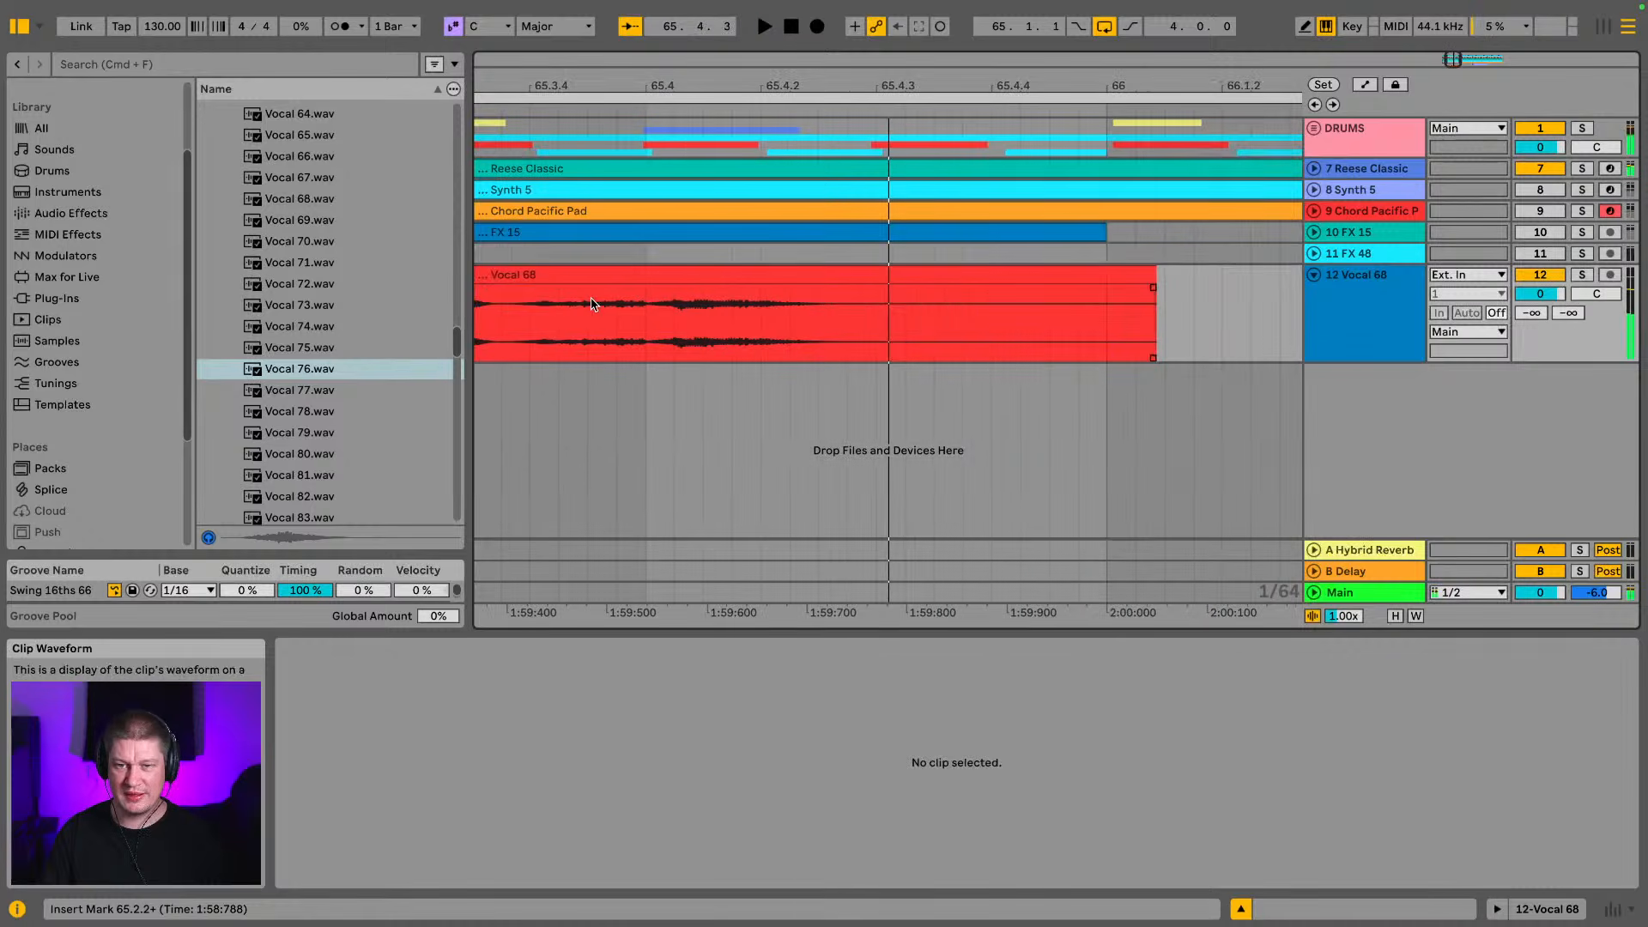
pyautogui.moveTo(945, 120); pyautogui.dragTo(983, 106)
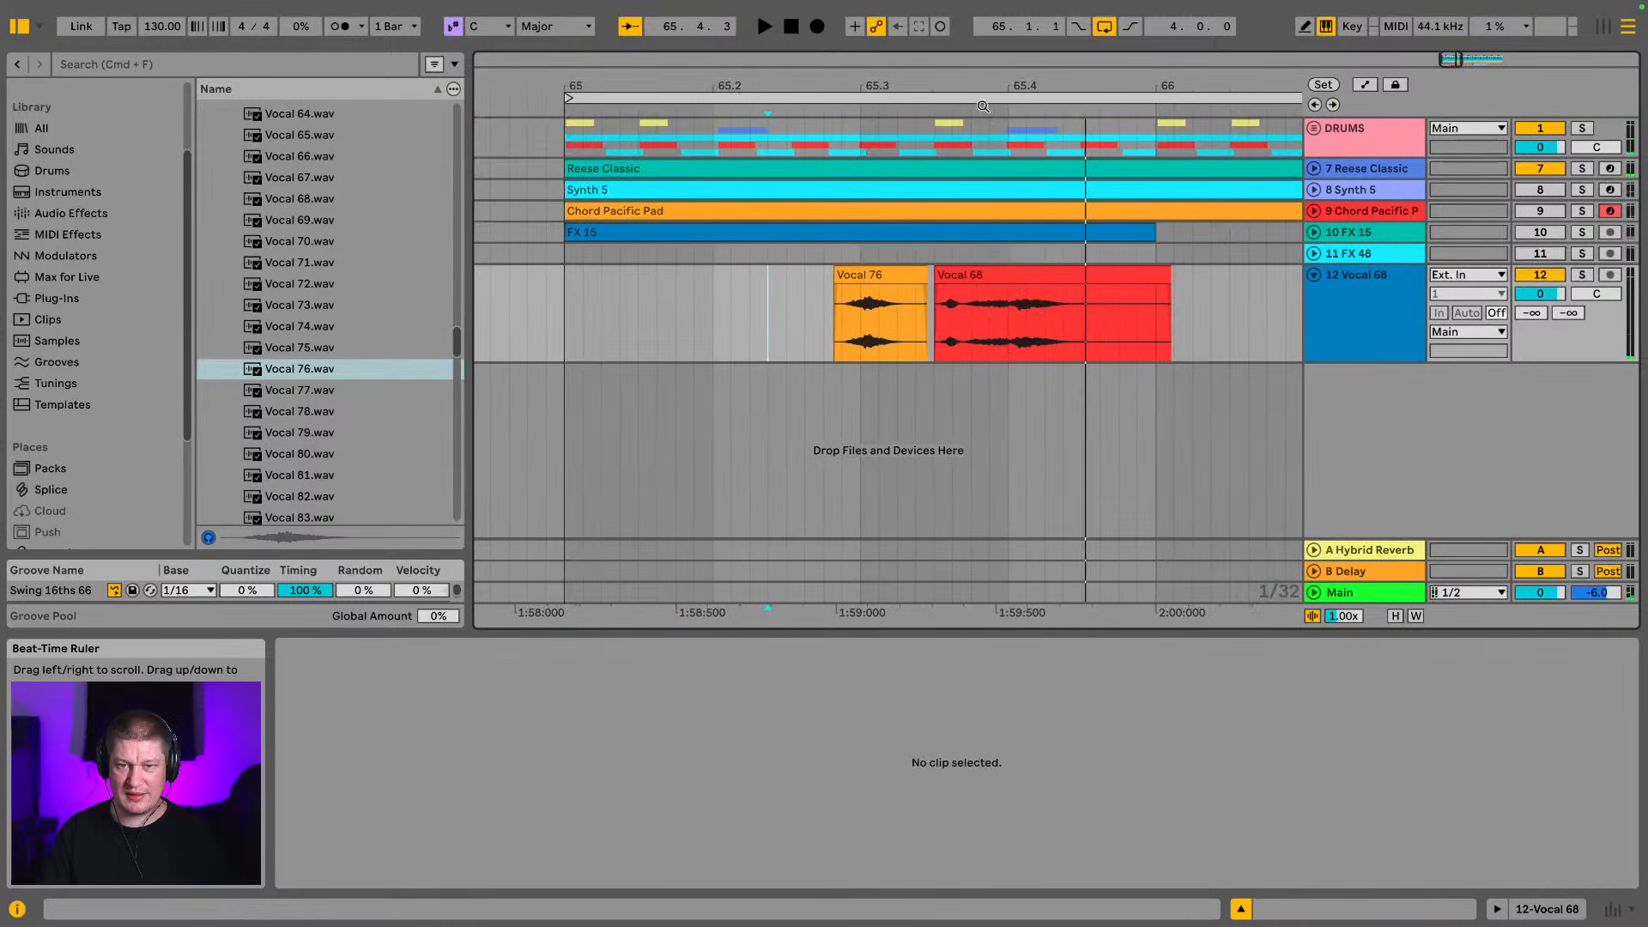
pyautogui.click(564, 317)
pyautogui.press('space')
pyautogui.press('space')
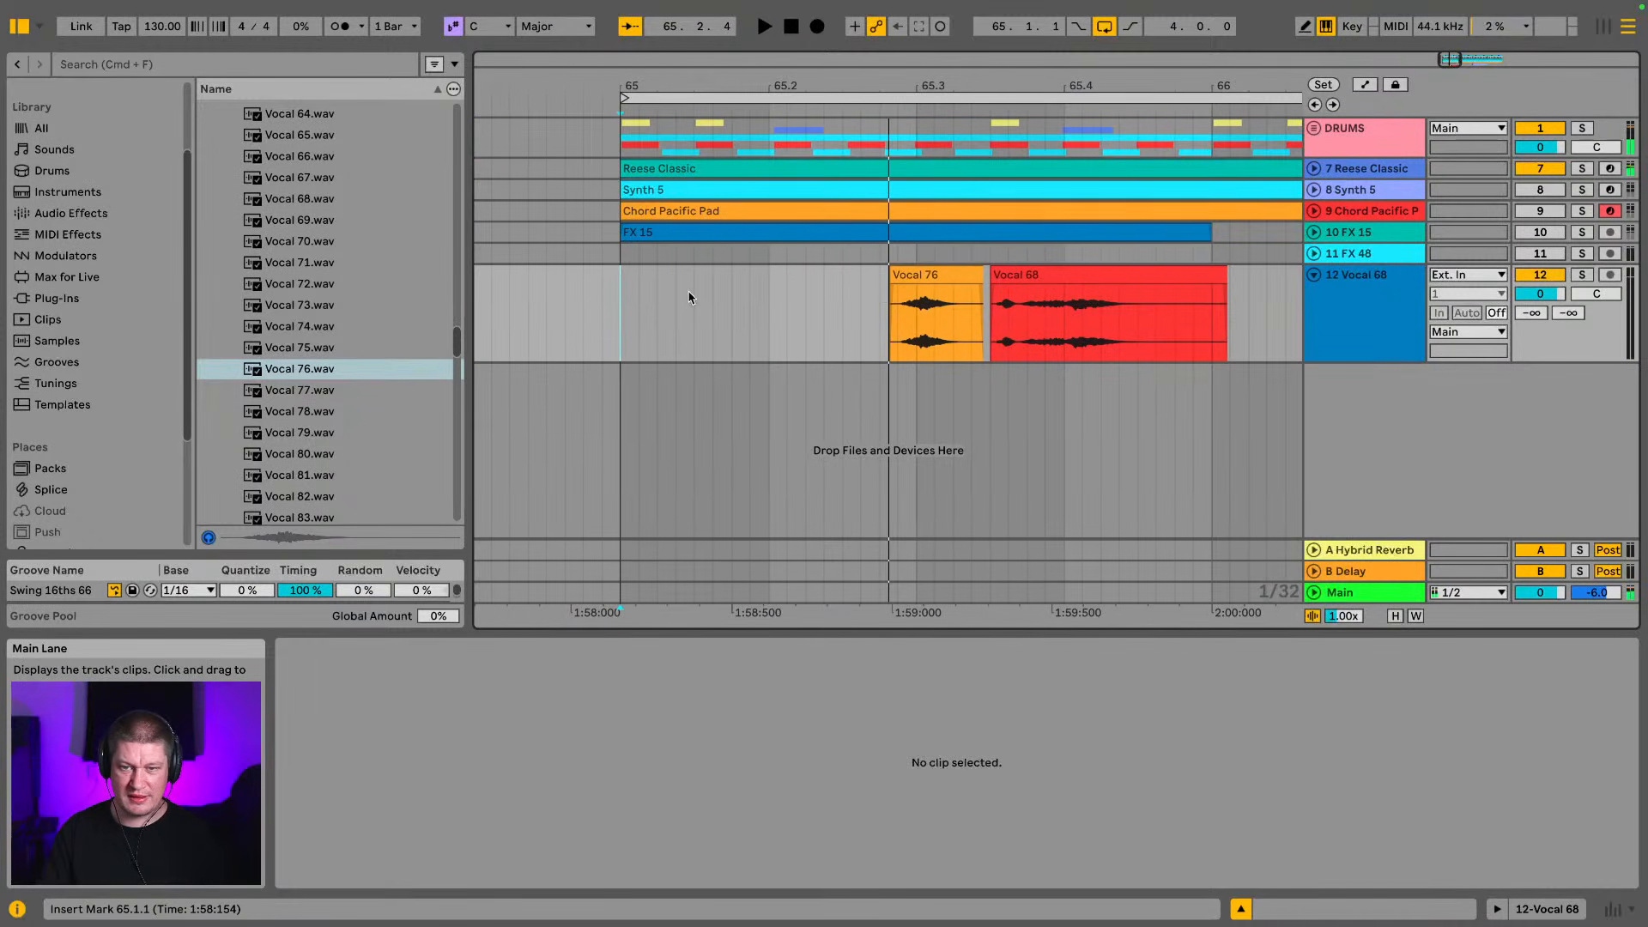
# Move the Vocal 76 clip earlier to just after 65.2.1 and play the loop from bar 65
pyautogui.moveTo(914, 275); pyautogui.dragTo(812, 277)
pyautogui.click(515, 317)
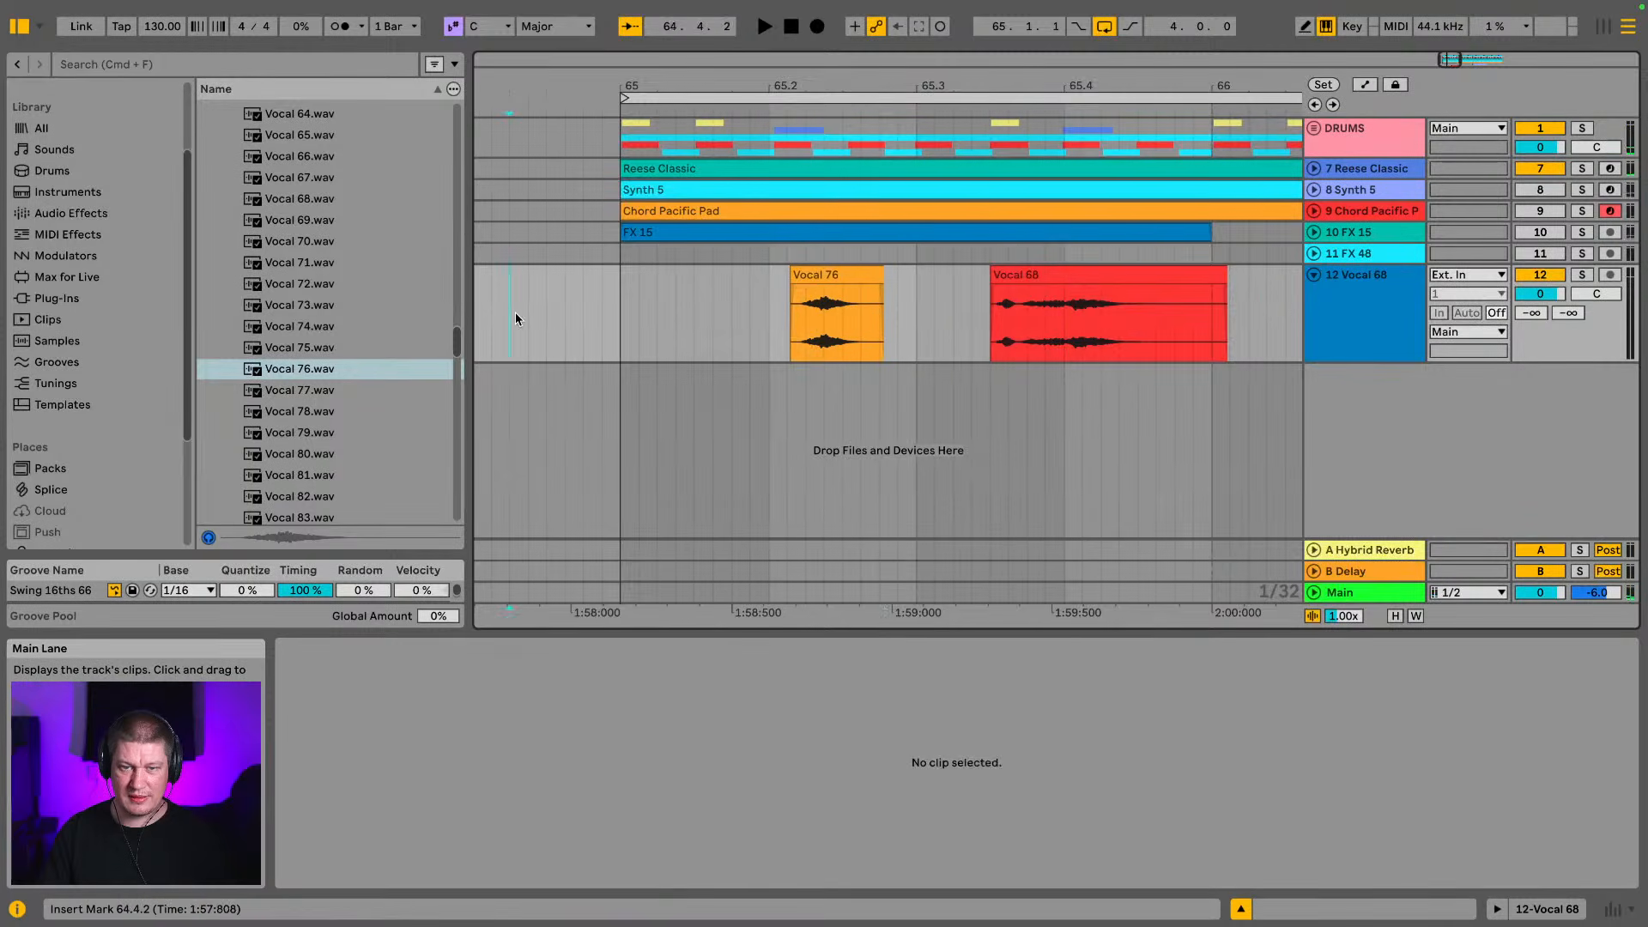
pyautogui.click(651, 323)
pyautogui.press('space')
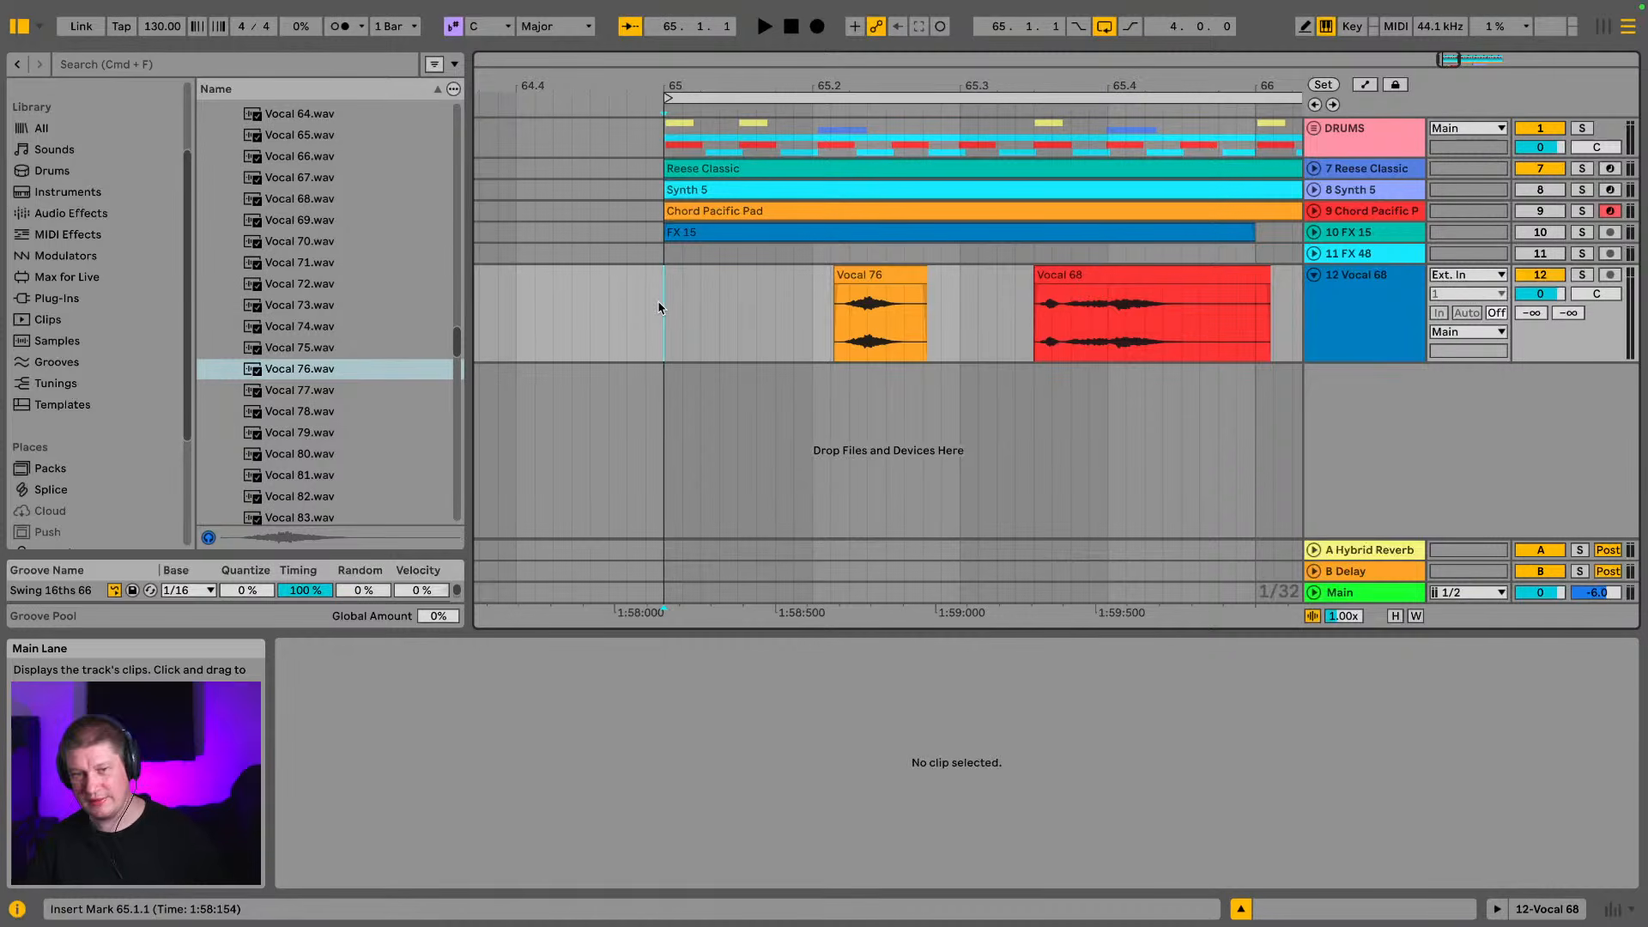
pyautogui.press('space')
# Shift the Vocal 76 clip to start just before 65.2.3, leaving a gap before Vocal 68, and play the loop from bar 65
pyautogui.press('space')
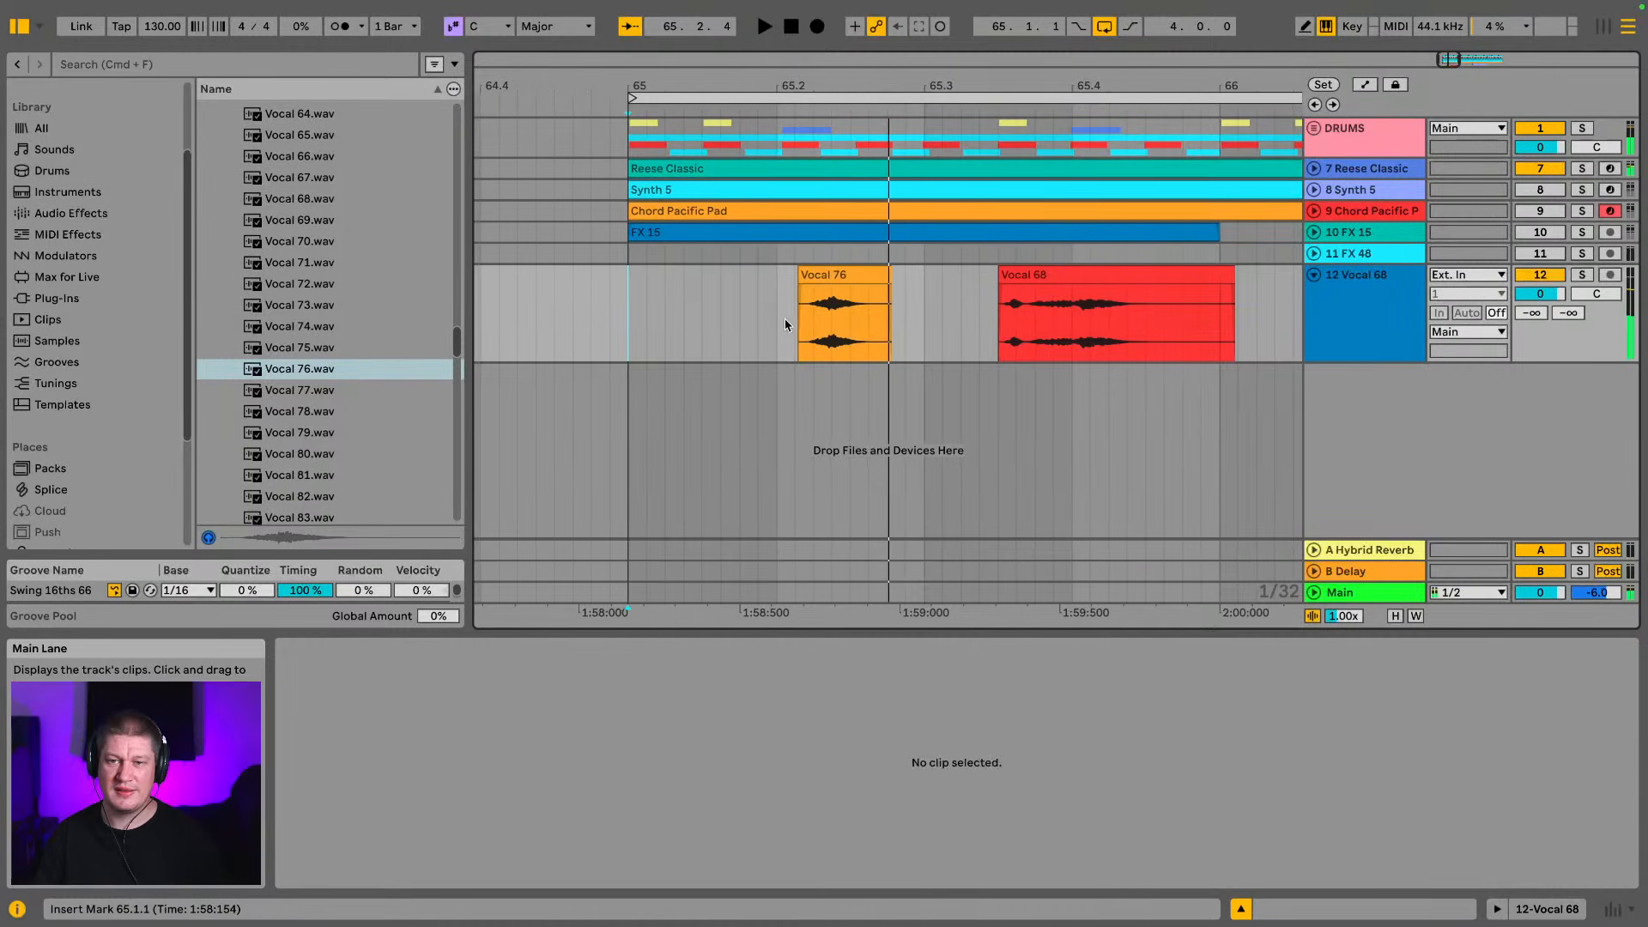
pyautogui.click(851, 274)
pyautogui.click(616, 311)
pyautogui.press('space')
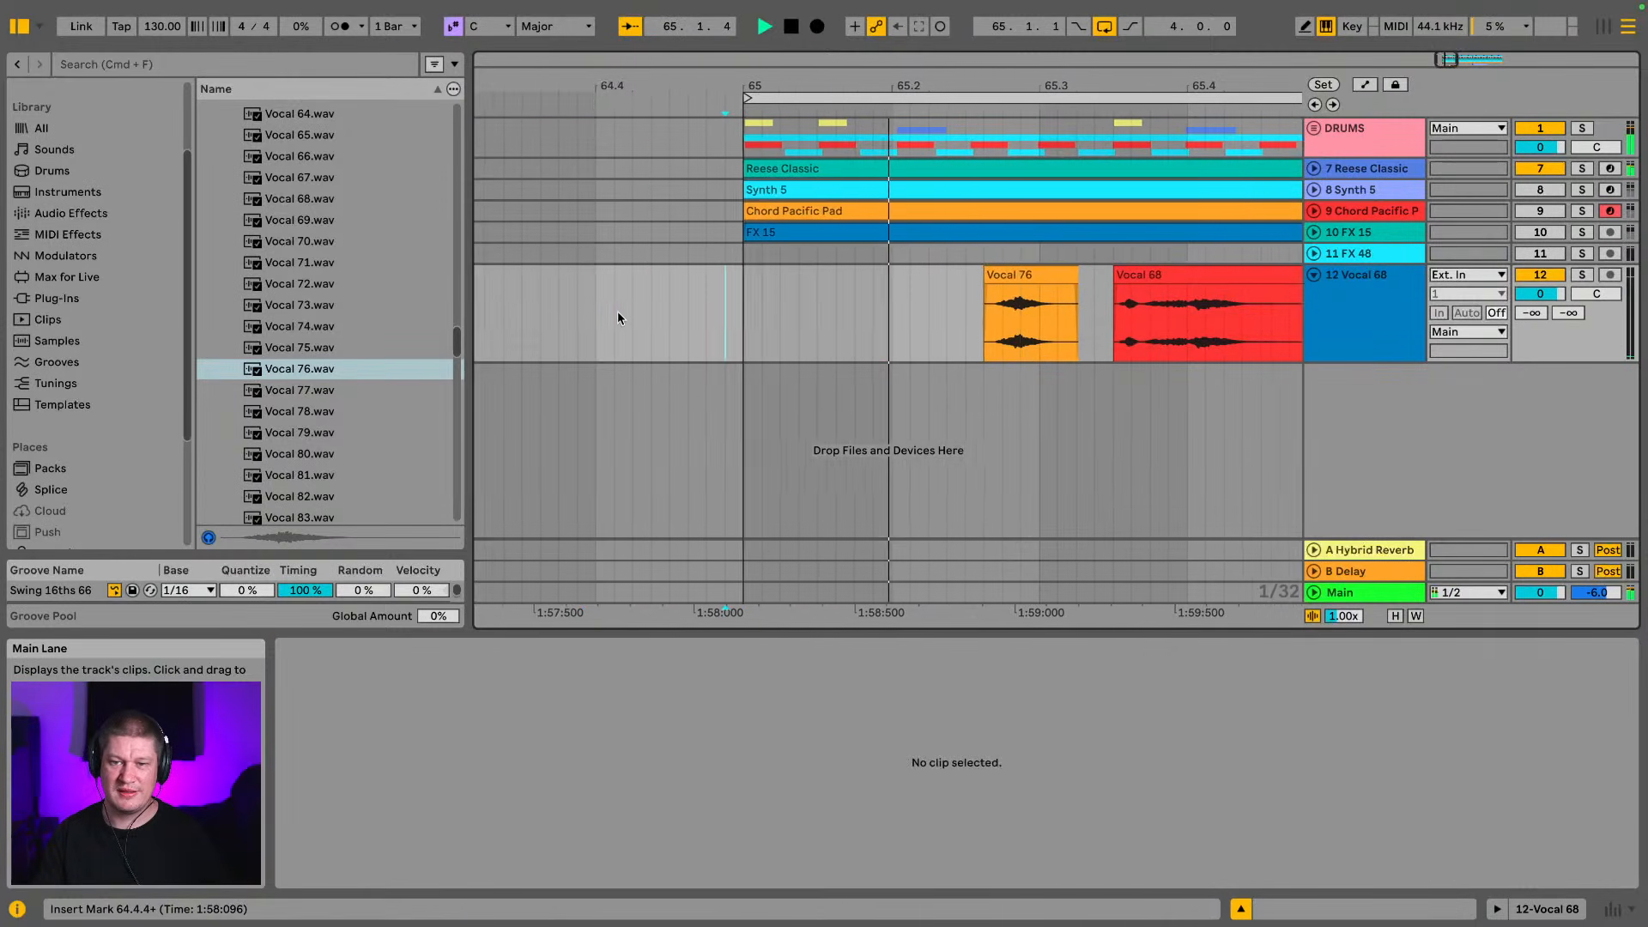
pyautogui.press('space')
pyautogui.moveTo(870, 275); pyautogui.dragTo(850, 282)
pyautogui.click(594, 310)
pyautogui.press('space')
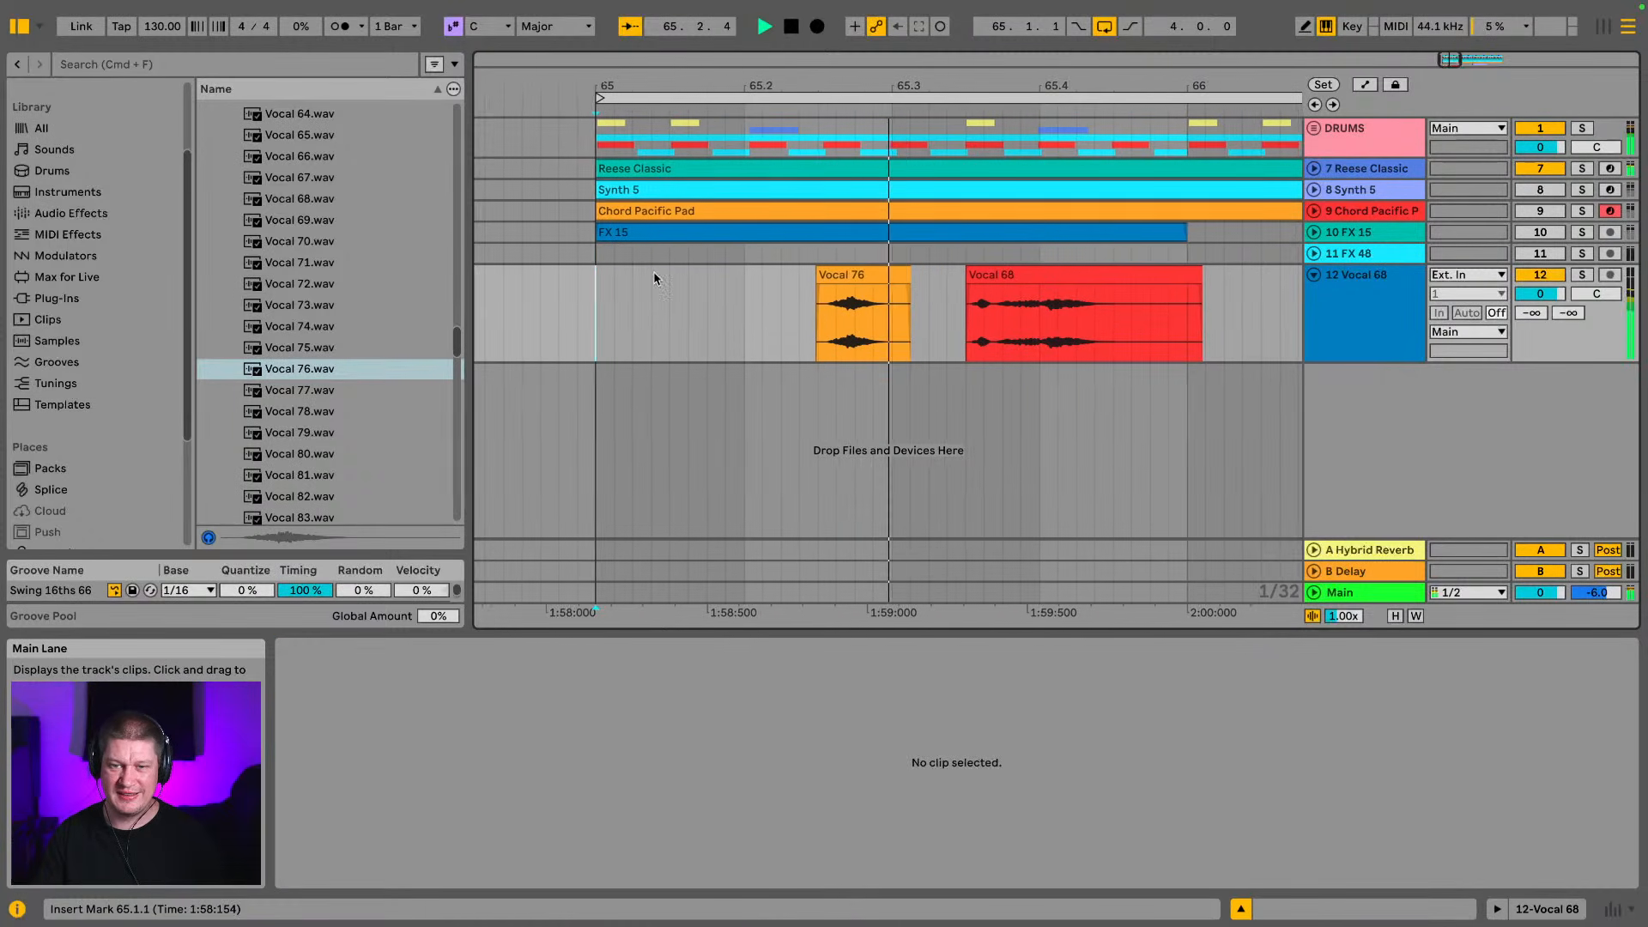
pyautogui.press('space')
# Play through the four-bar loop and check the timing of the Vocal 76 and Vocal 68 clips
pyautogui.moveTo(635, 86); pyautogui.dragTo(635, 125)
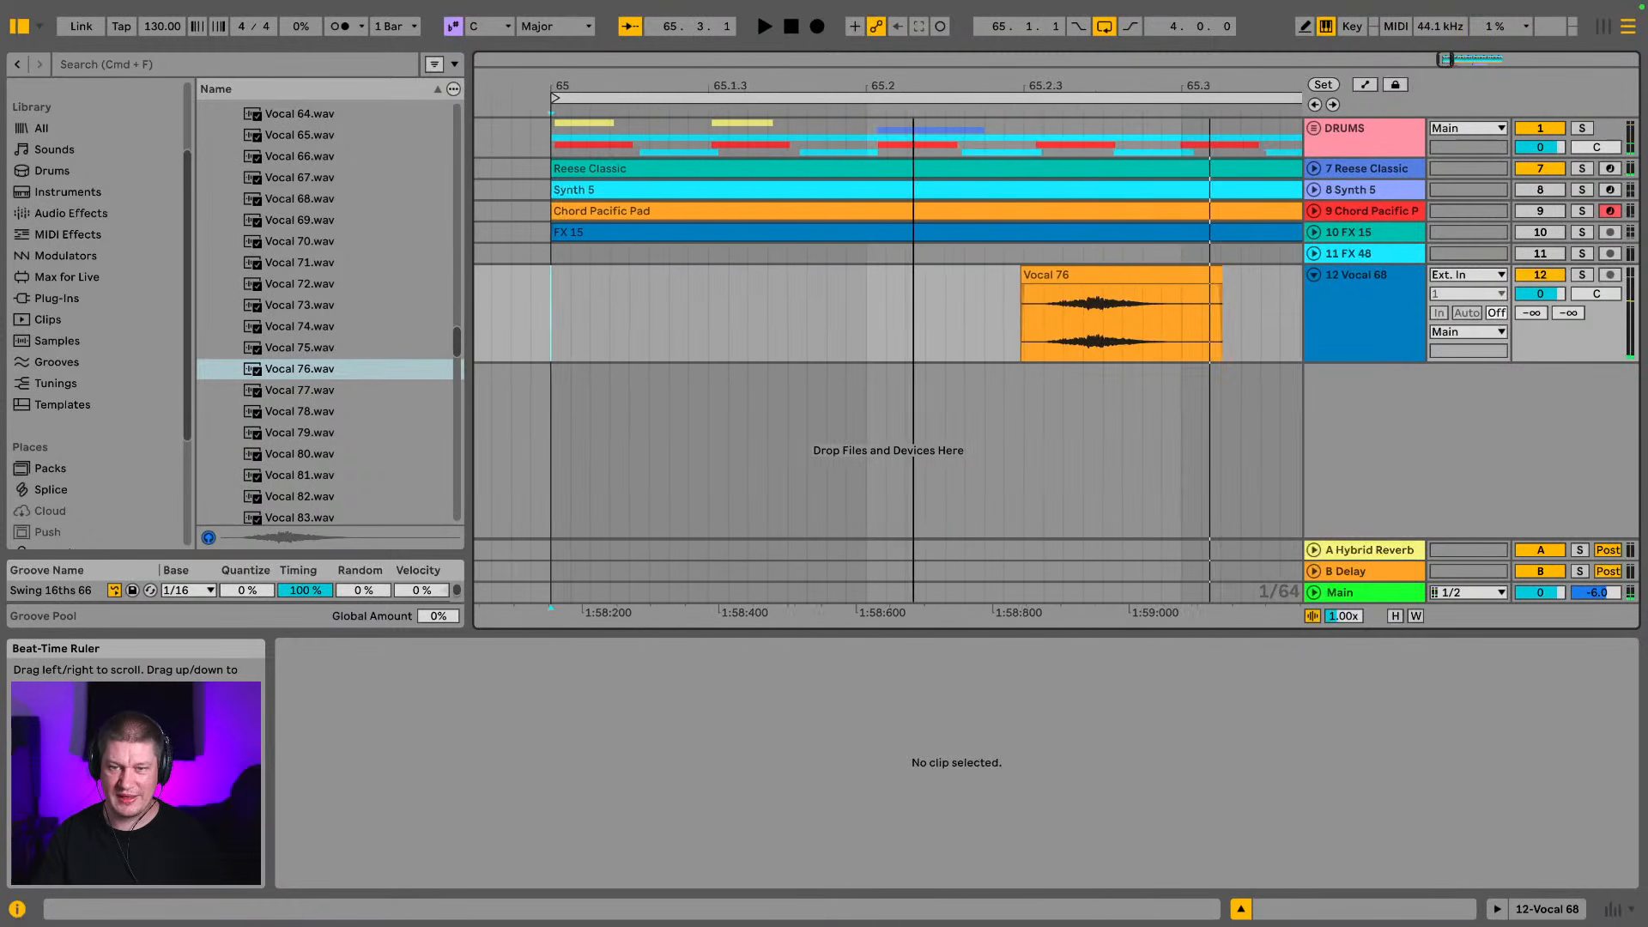
pyautogui.press('space')
pyautogui.press('space')
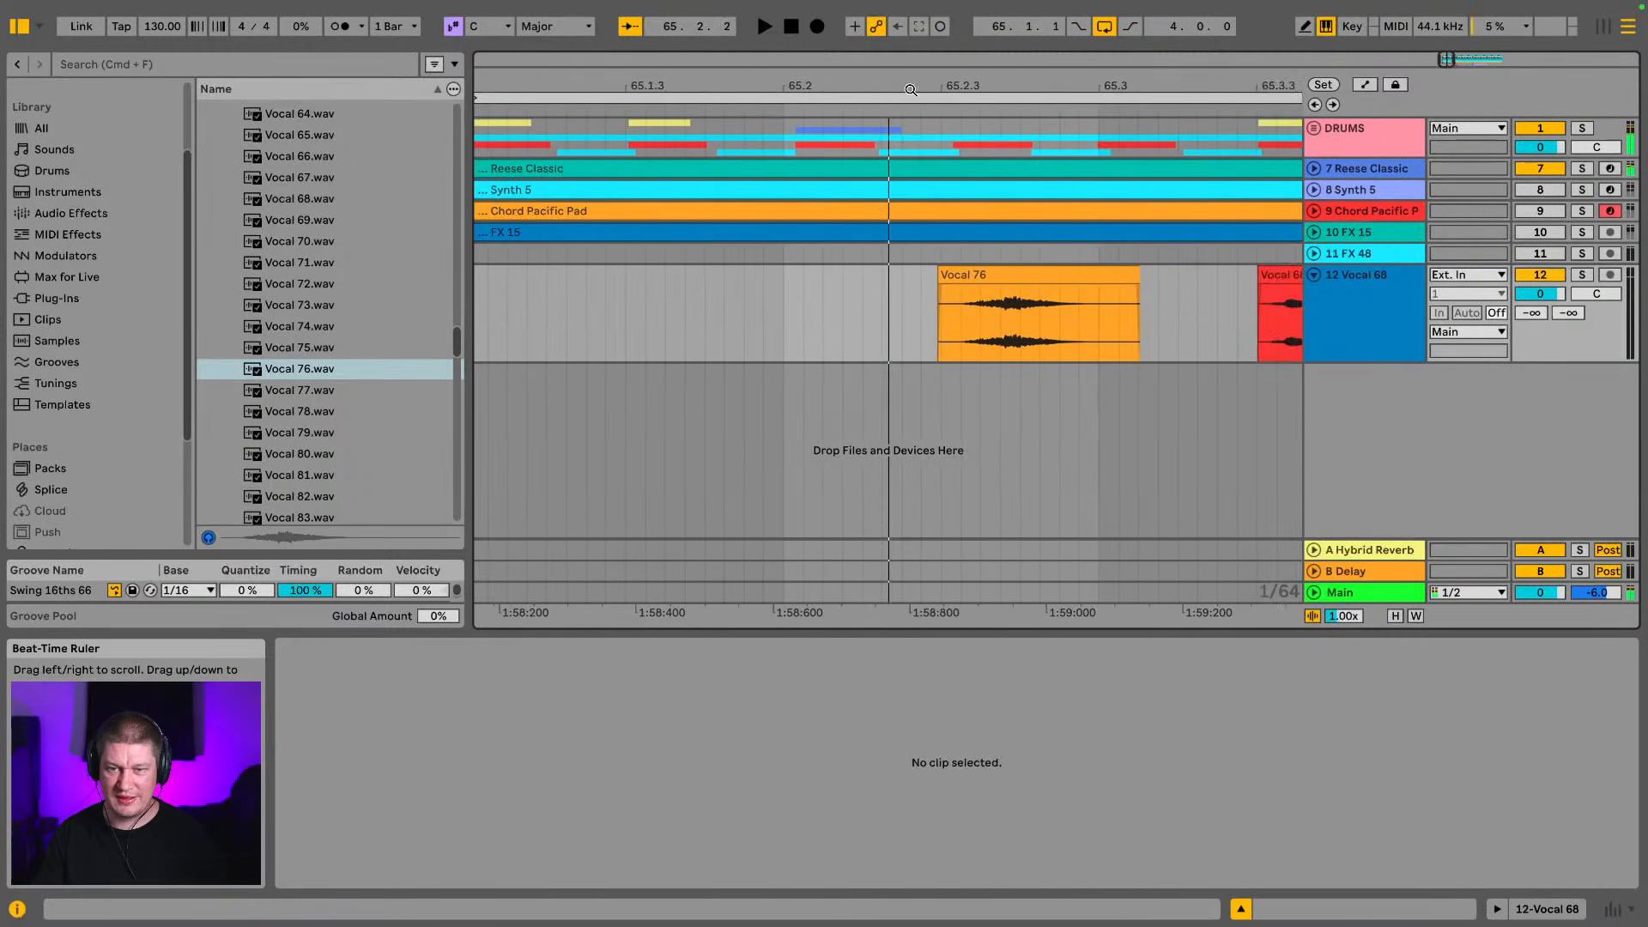
pyautogui.click(1038, 297)
pyautogui.press('space')
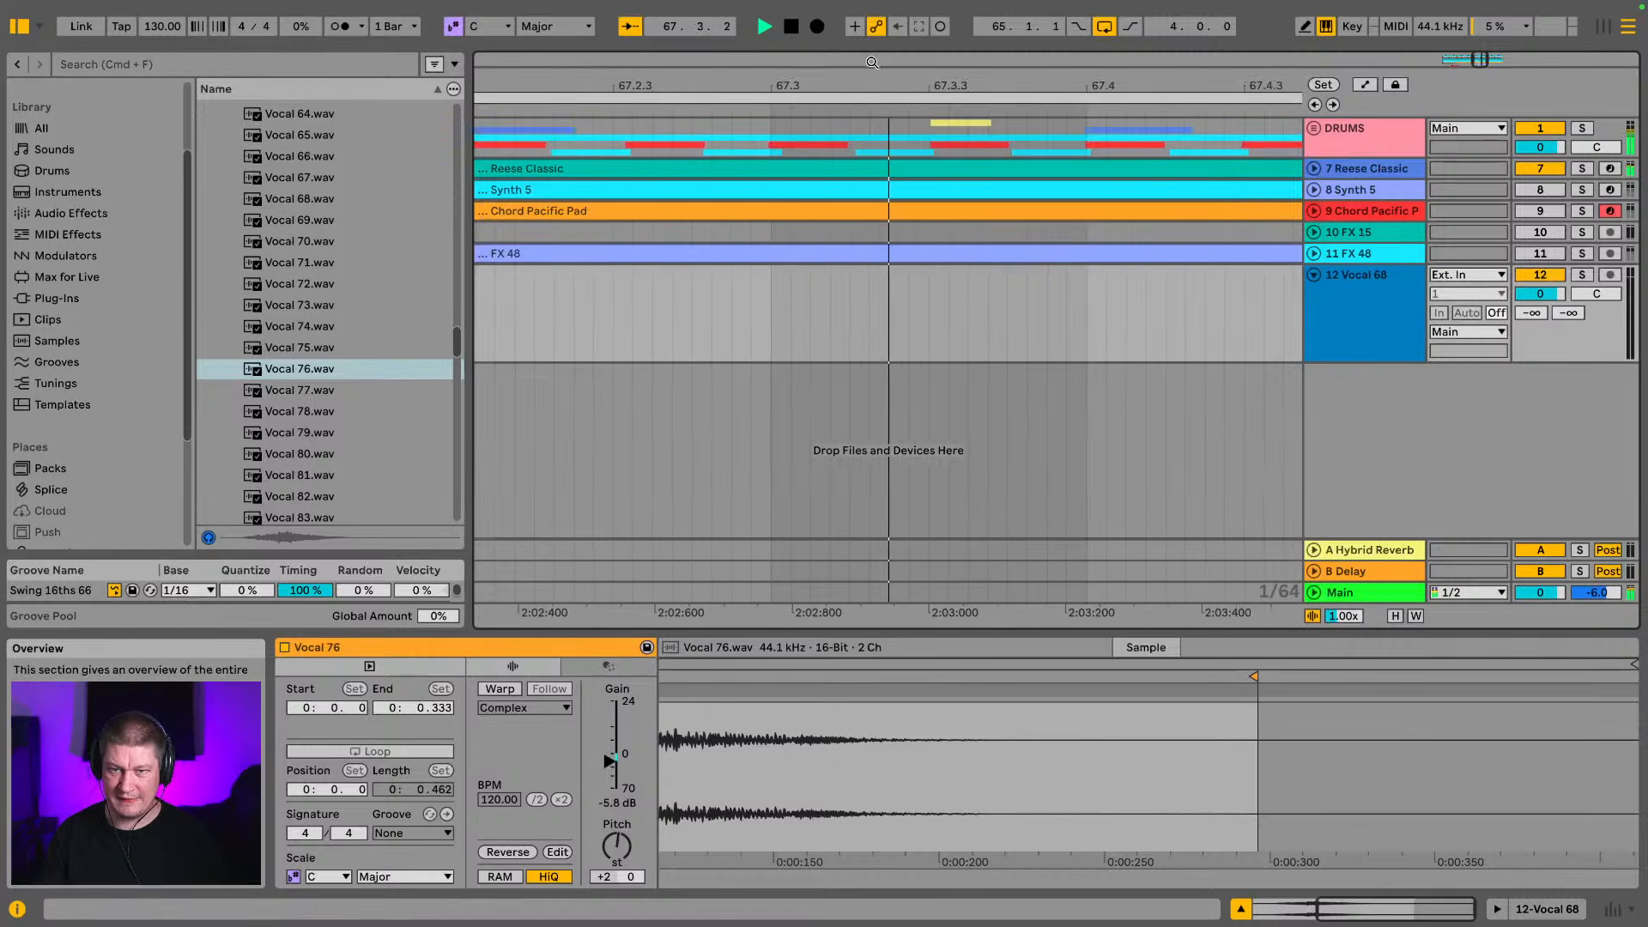
pyautogui.moveTo(871, 86); pyautogui.dragTo(867, 15)
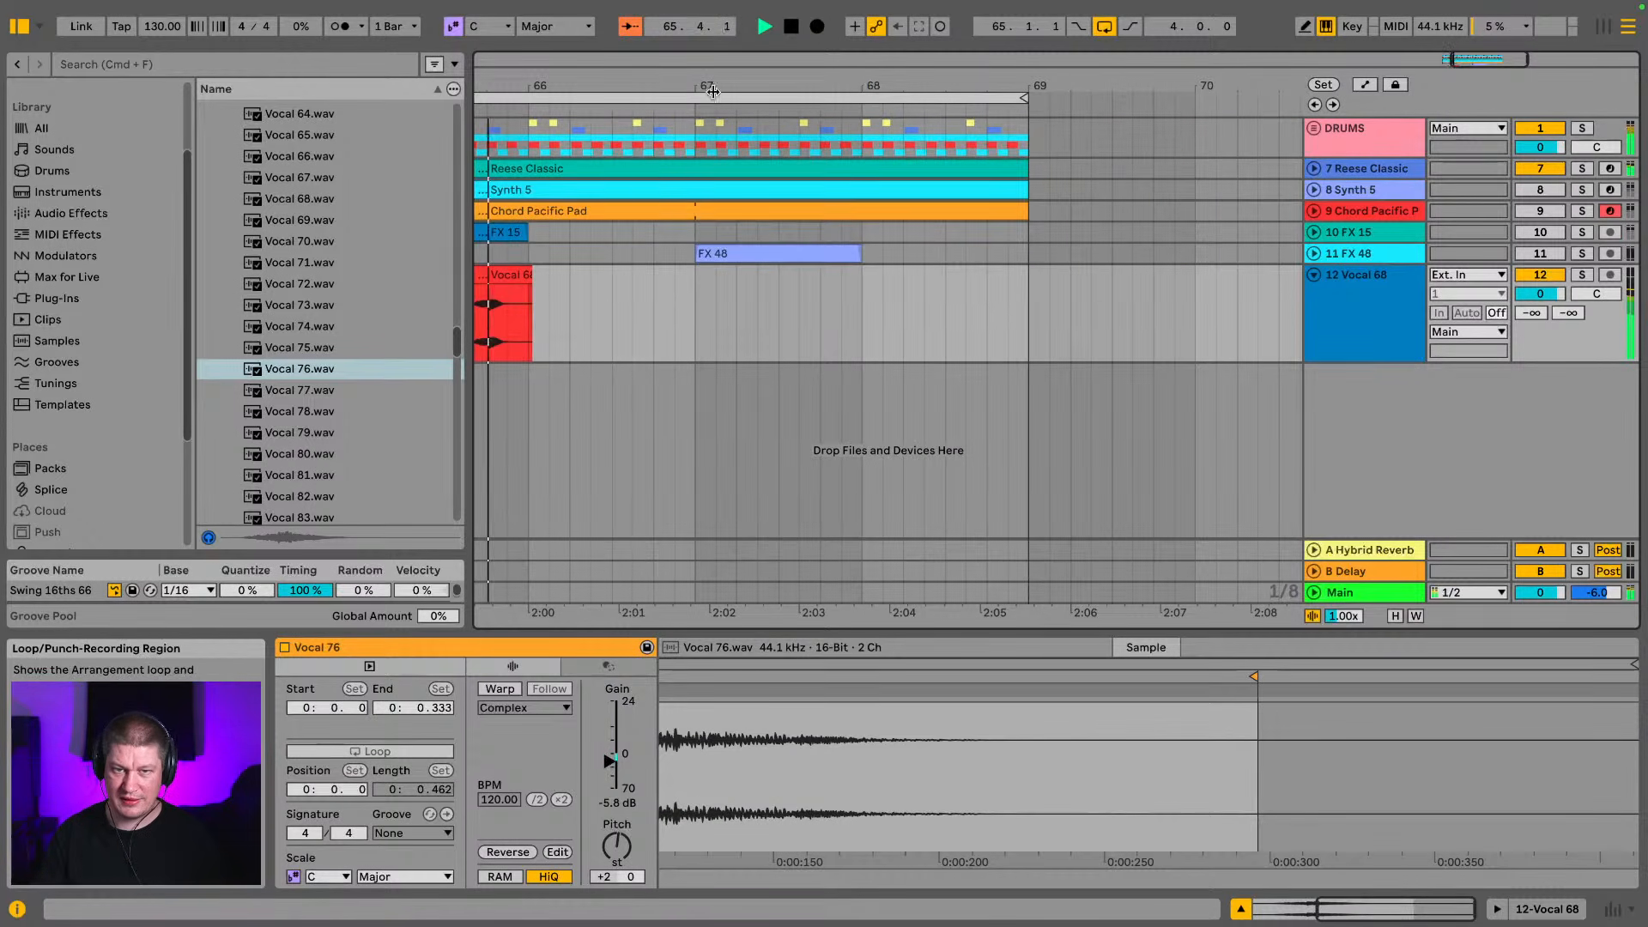
pyautogui.moveTo(644, 86); pyautogui.dragTo(1302, 87)
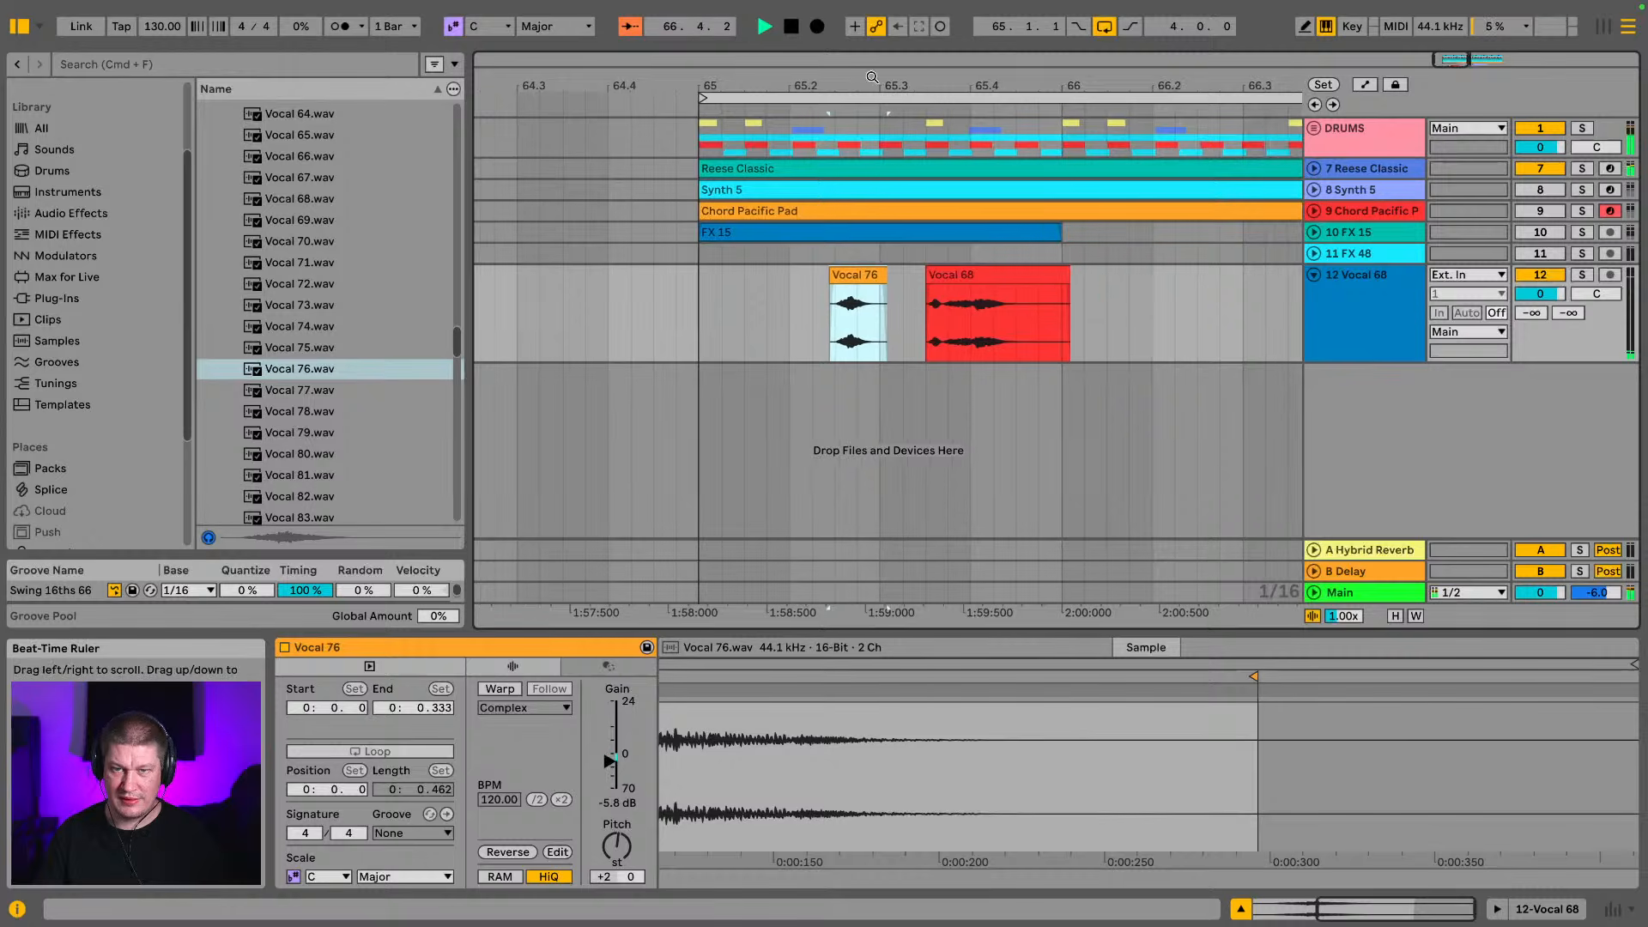
pyautogui.moveTo(755, 87); pyautogui.dragTo(761, 124)
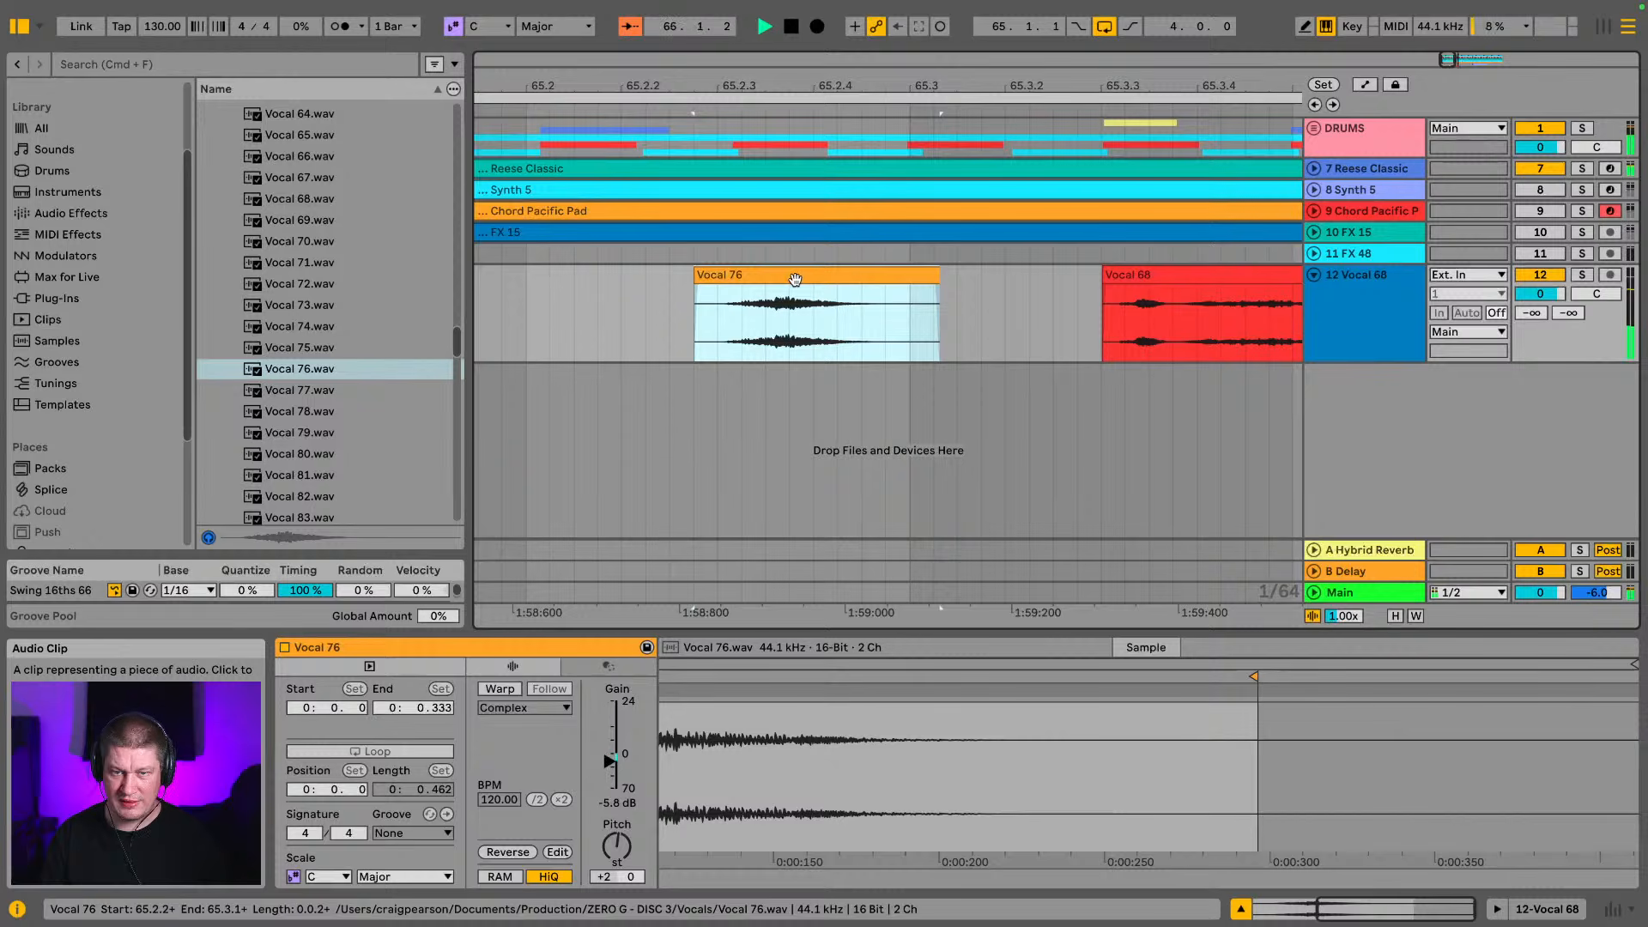
pyautogui.press('space')
# Add an EQ Eight to the Vocal 68 track
pyautogui.click(48, 32)
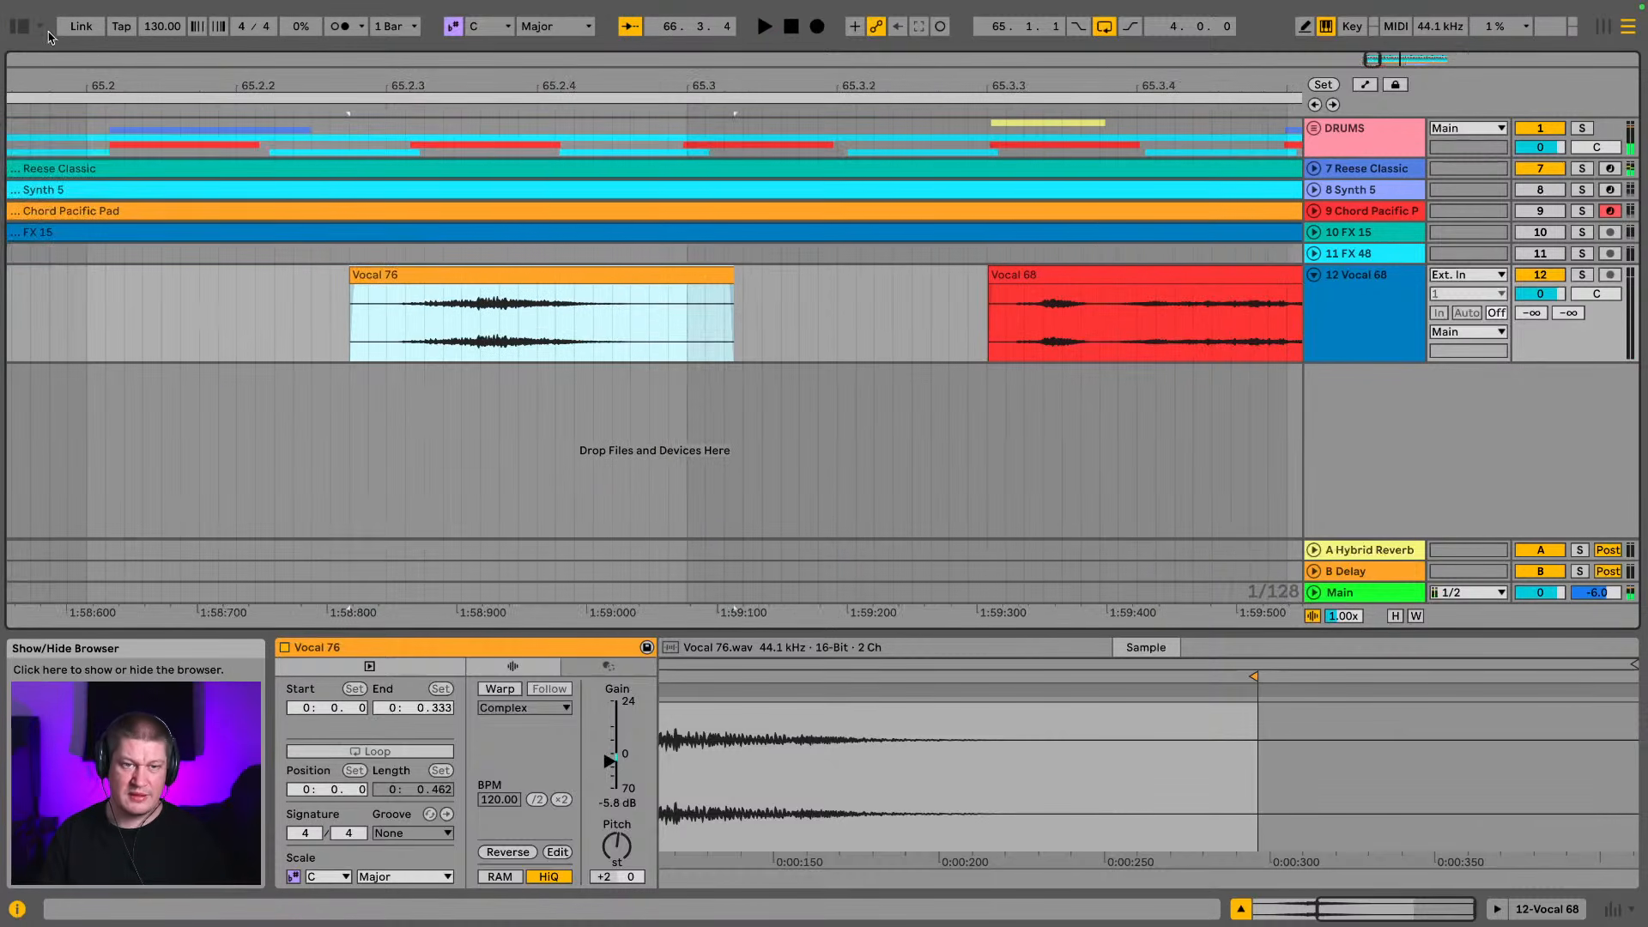
pyautogui.moveTo(461, 88); pyautogui.dragTo(461, 25)
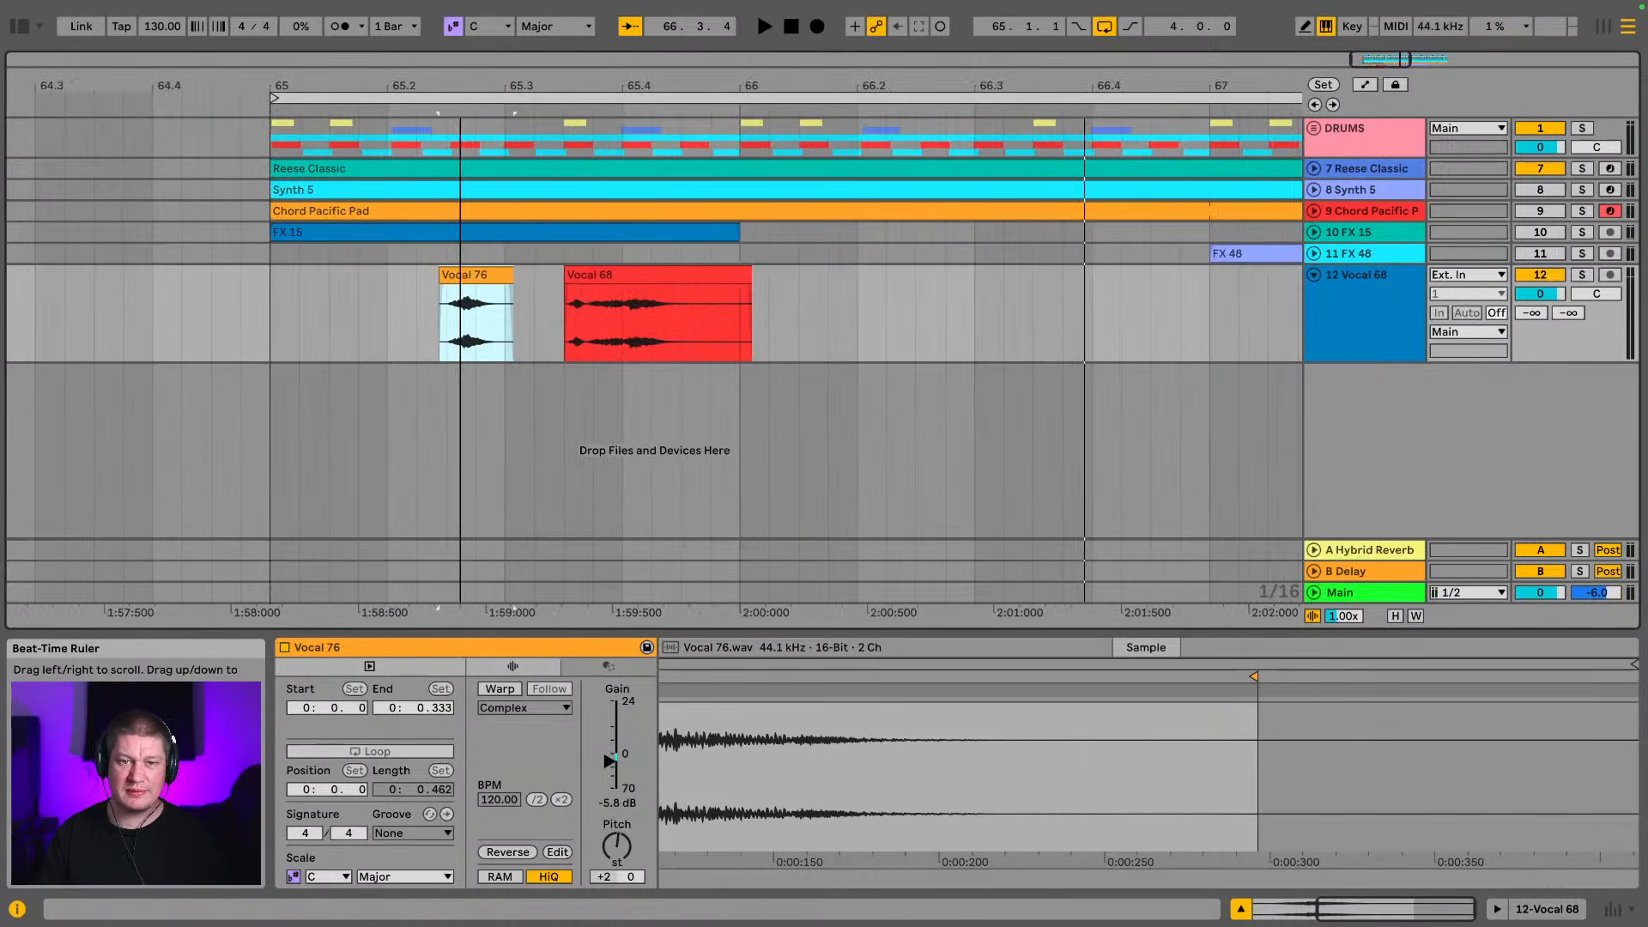
pyautogui.click(1376, 304)
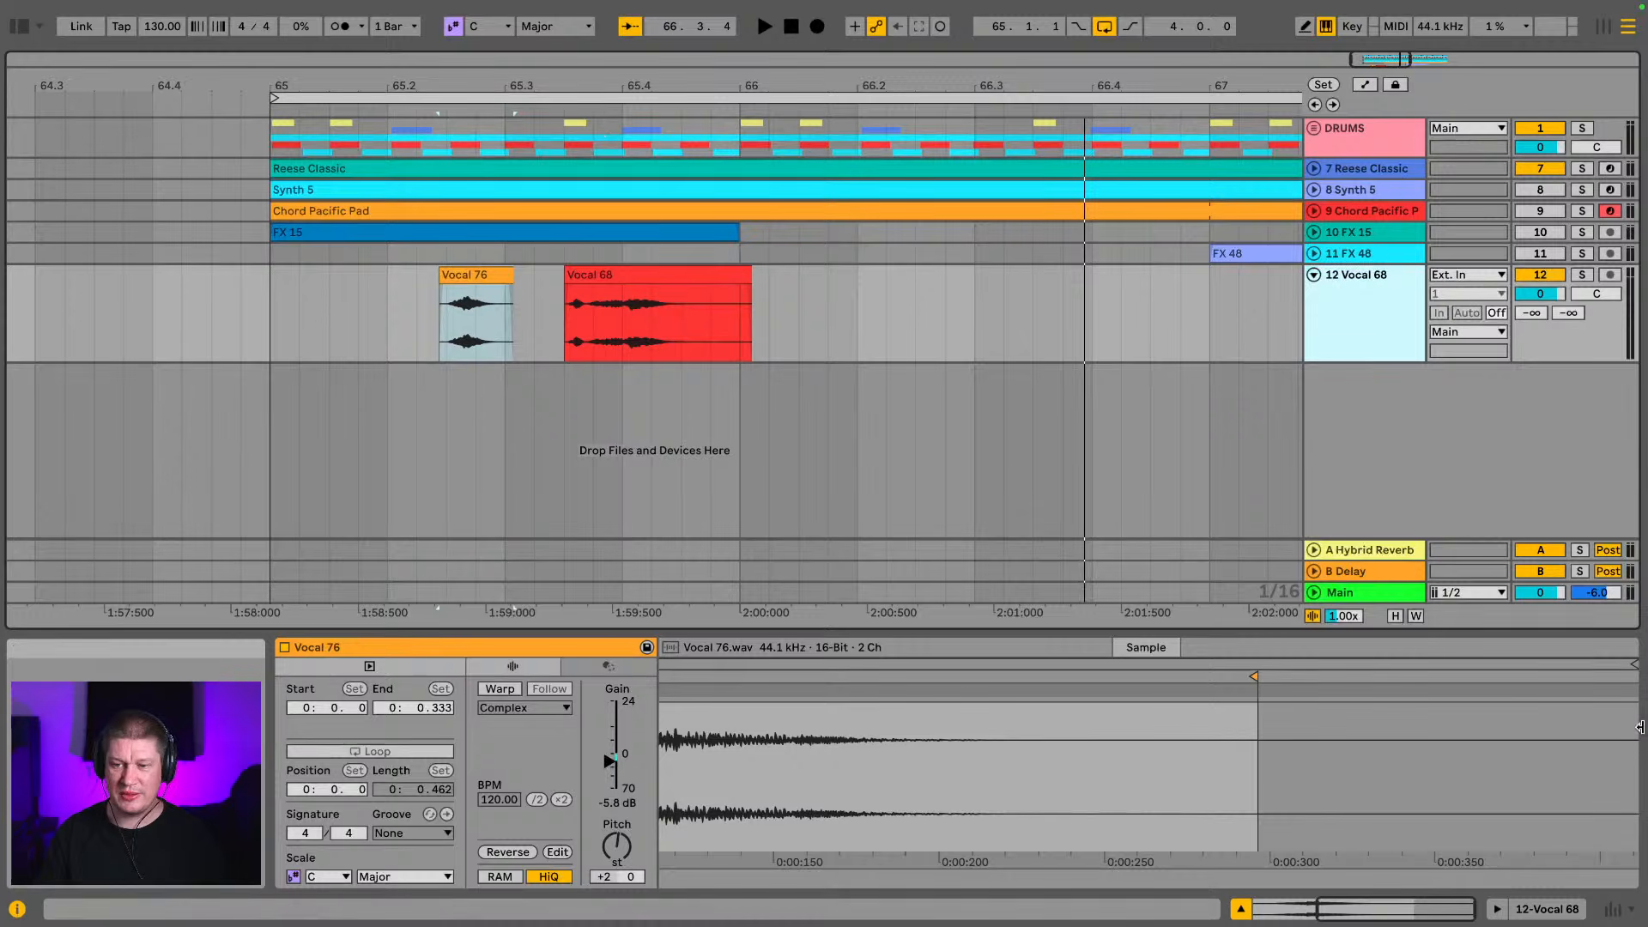
pyautogui.click(1520, 903)
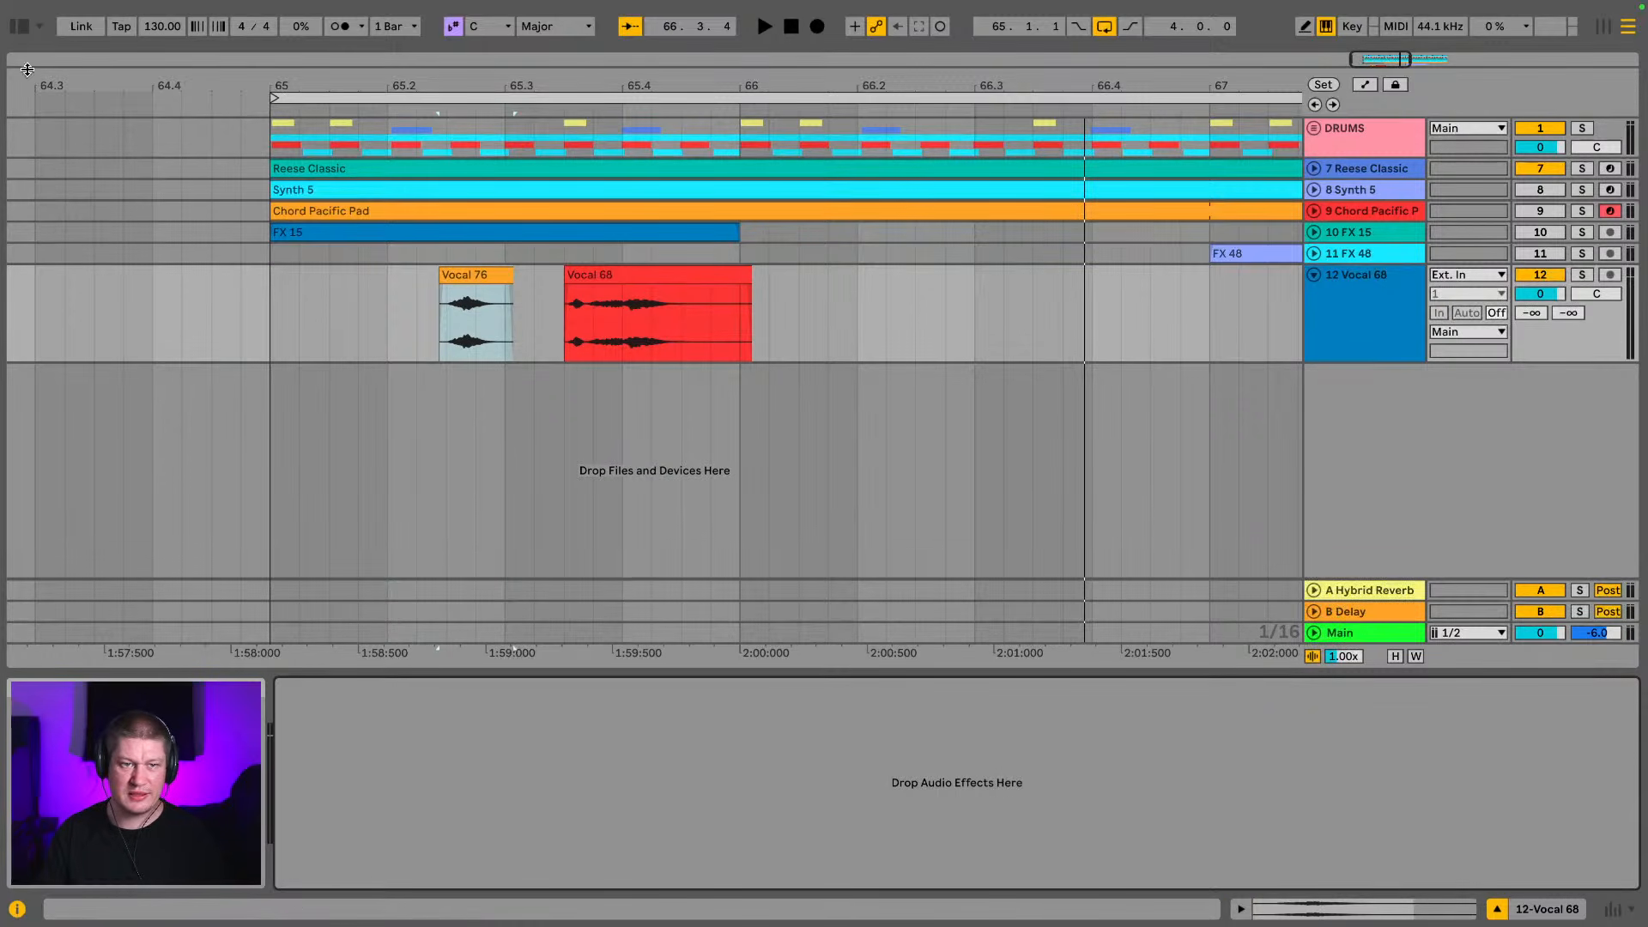
pyautogui.press('super+alt+b')
pyautogui.scroll(1, 105, 223)
pyautogui.click(68, 258)
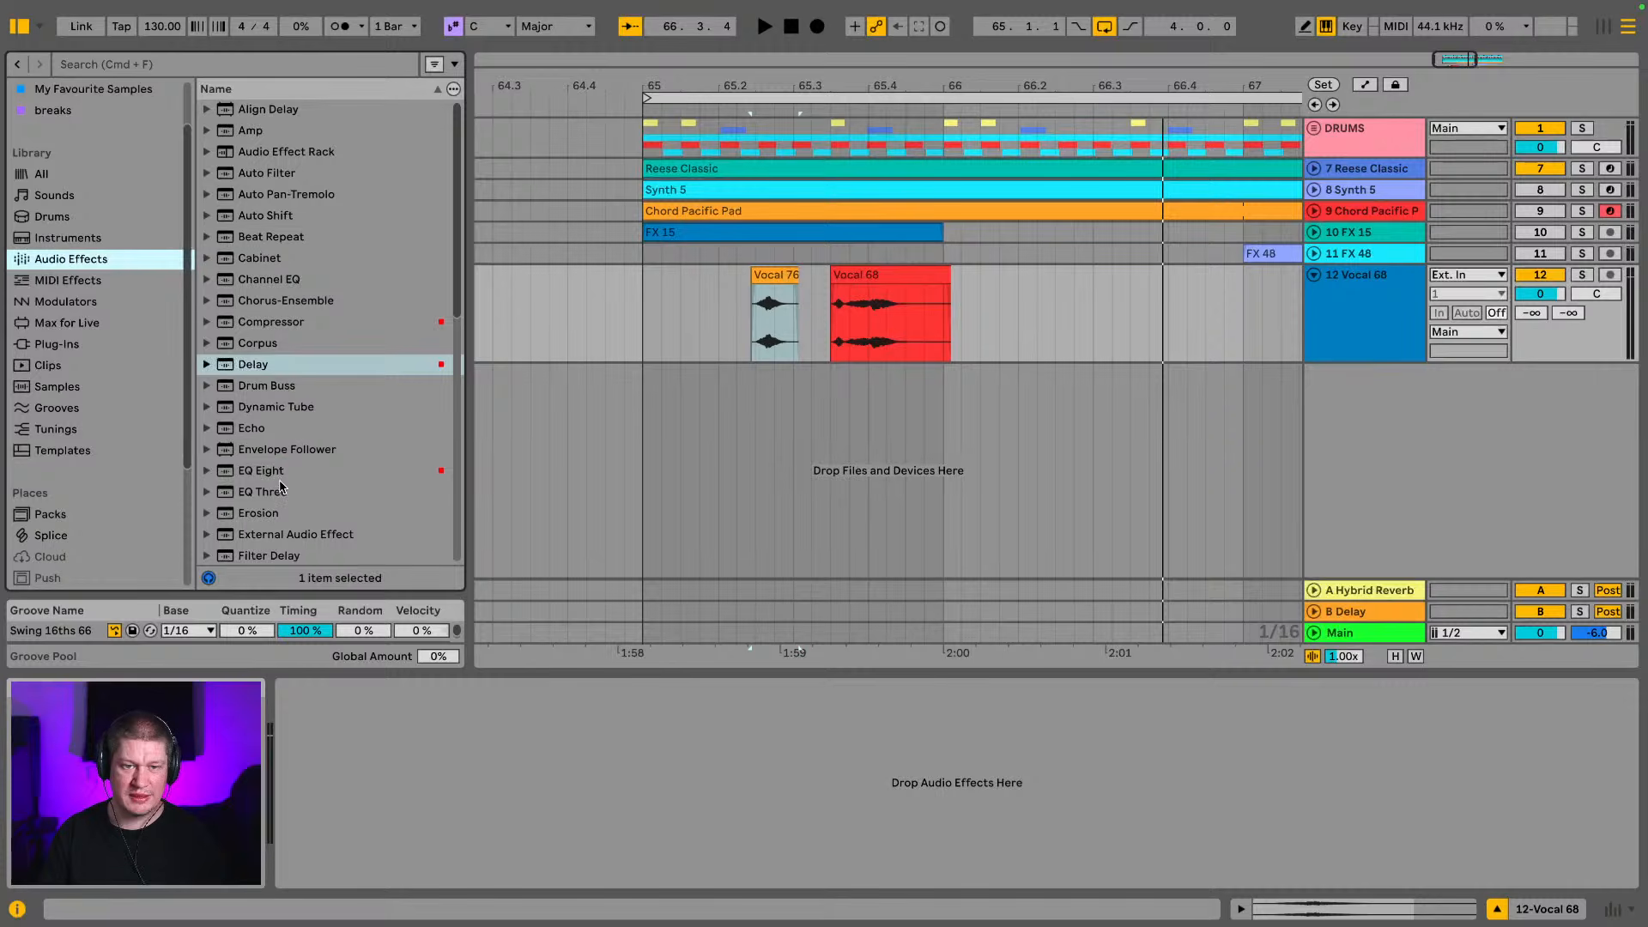
pyautogui.moveTo(279, 477); pyautogui.dragTo(711, 369)
pyautogui.moveTo(1372, 319); pyautogui.dragTo(1372, 321)
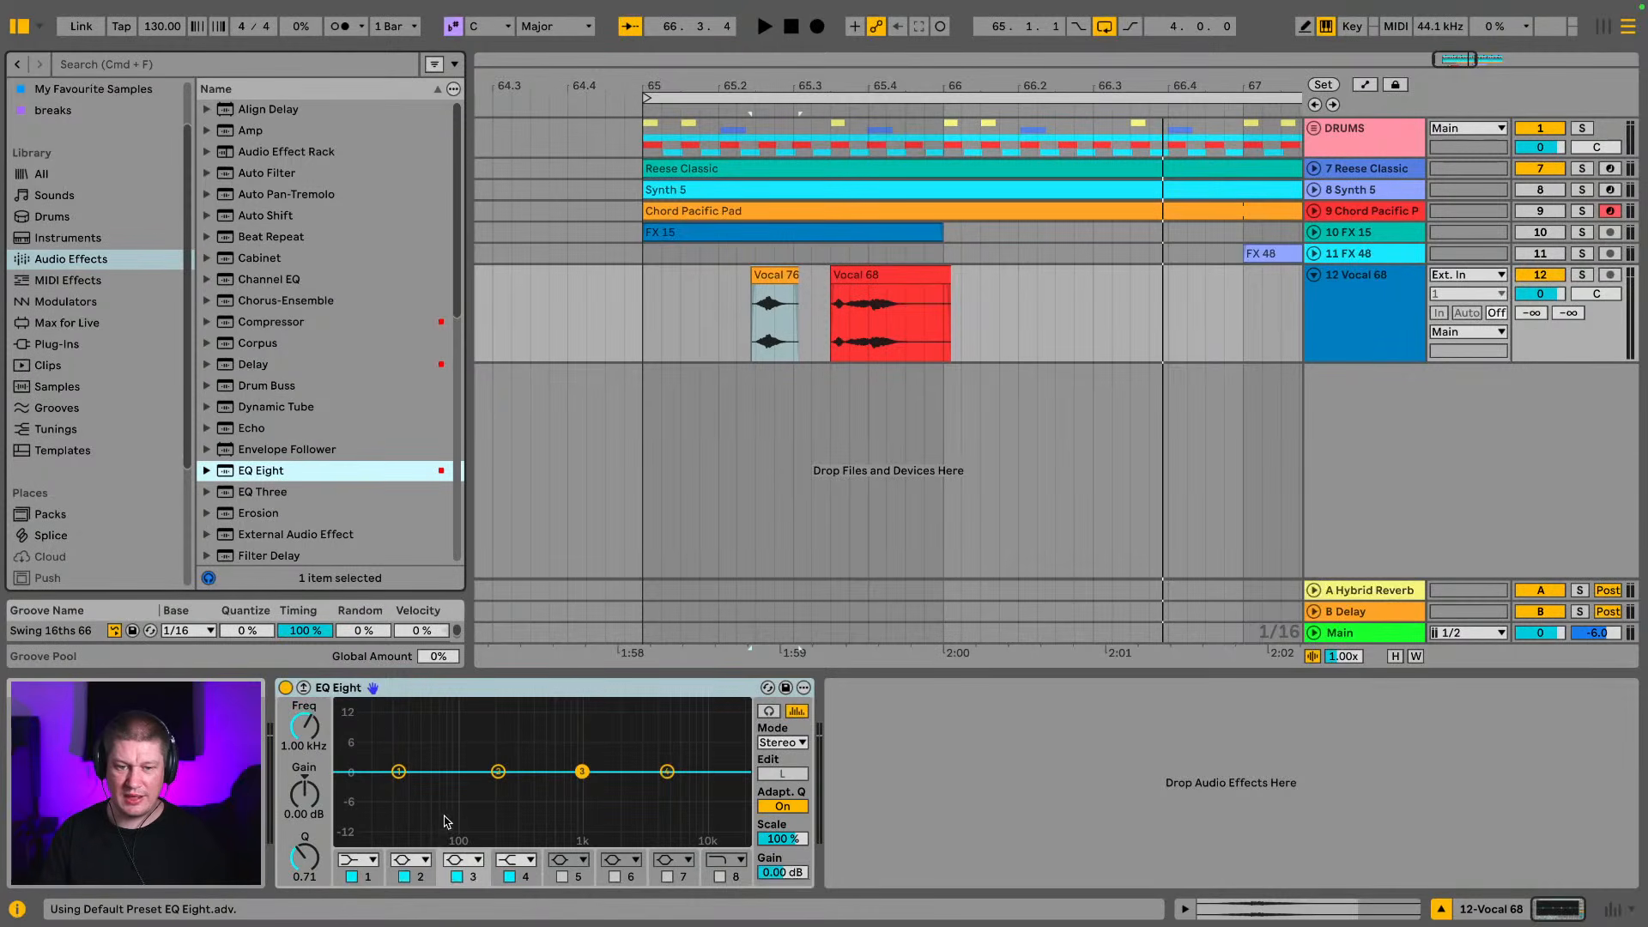
# Turn band 2 of the vocal track's EQ Eight into a low cut at 367 Hz
pyautogui.click(407, 869)
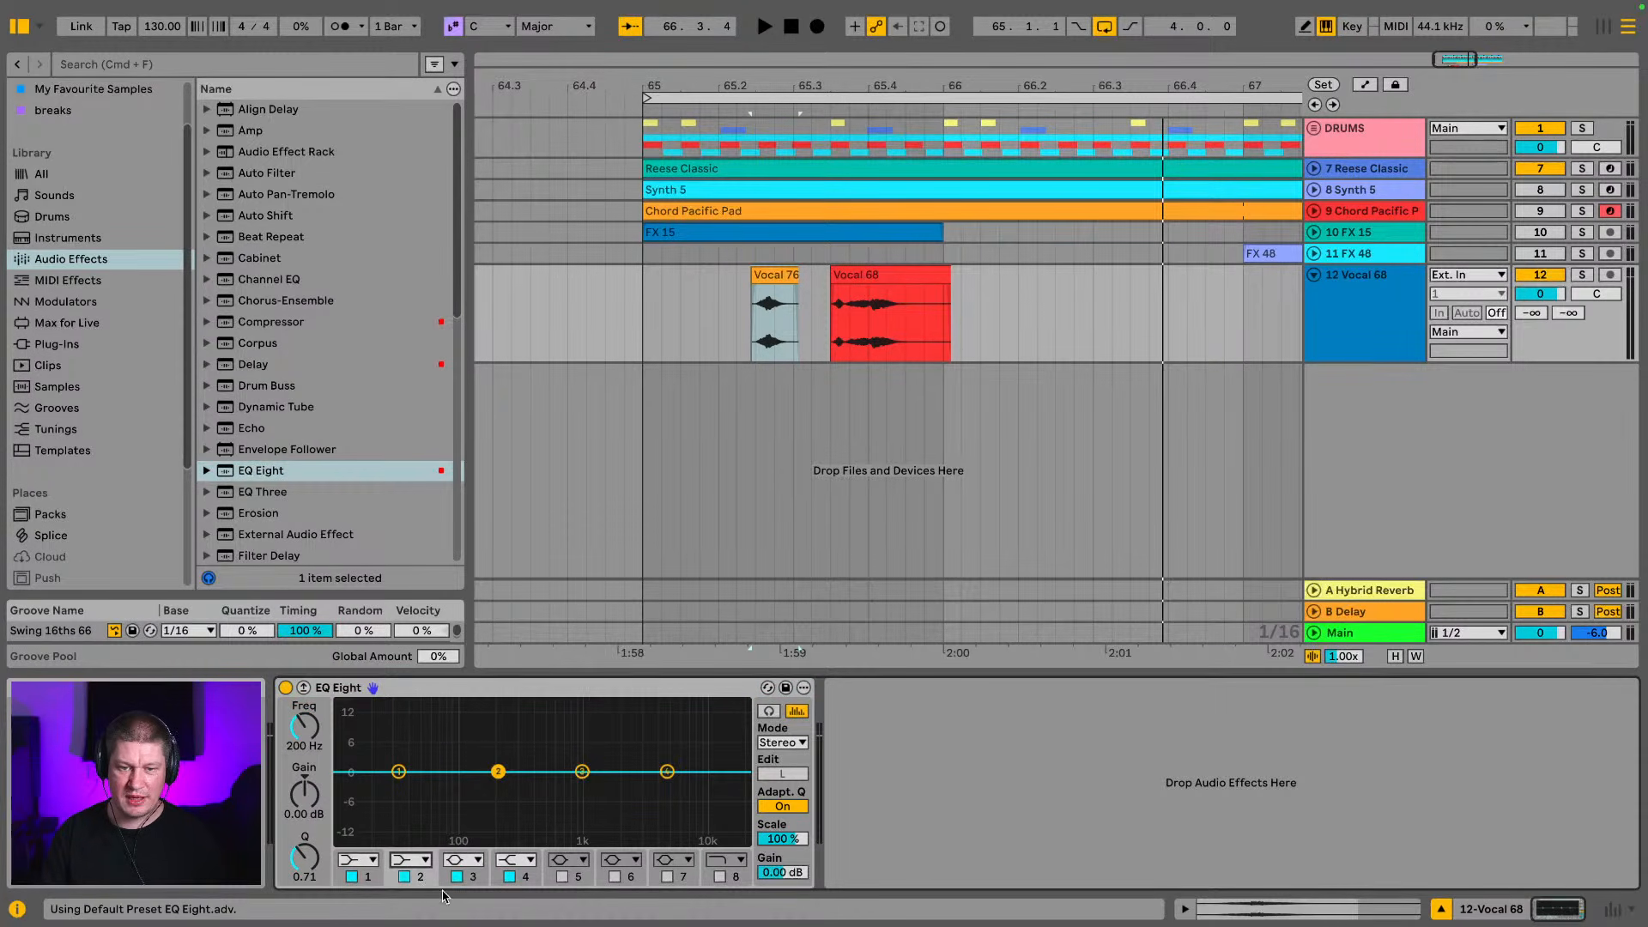
pyautogui.click(426, 860)
pyautogui.click(410, 741)
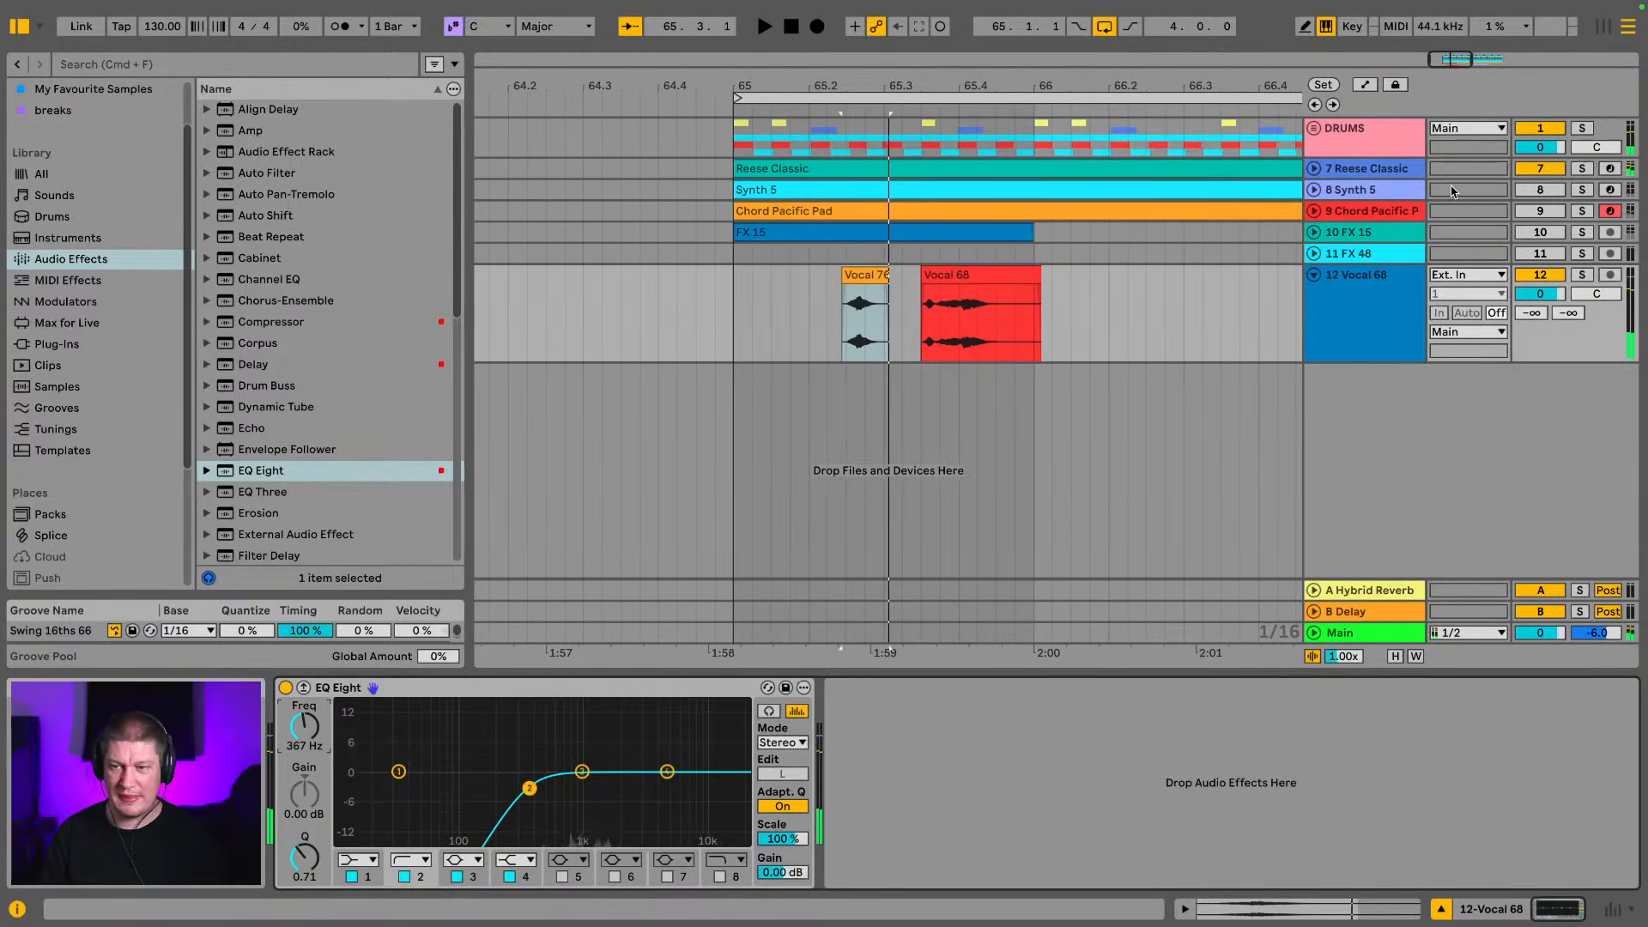
# Lower the Vocal 68 track's volume to -5.6 dB and raise its send to the Hybrid Reverb return during playback
pyautogui.press('Tab')
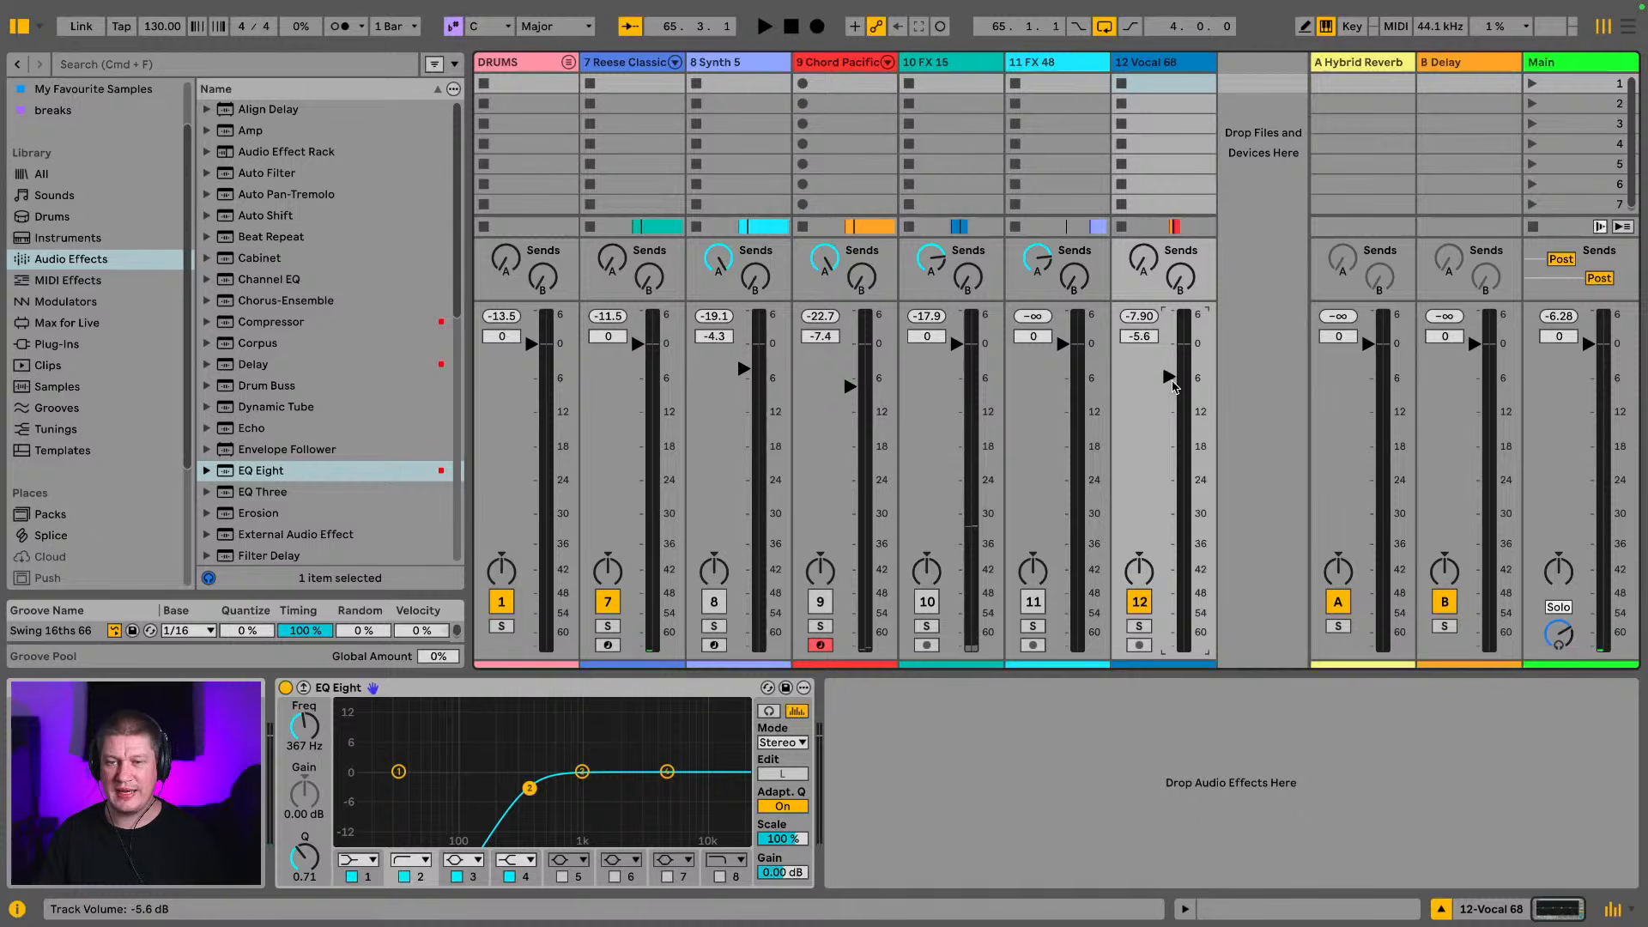
pyautogui.press('space')
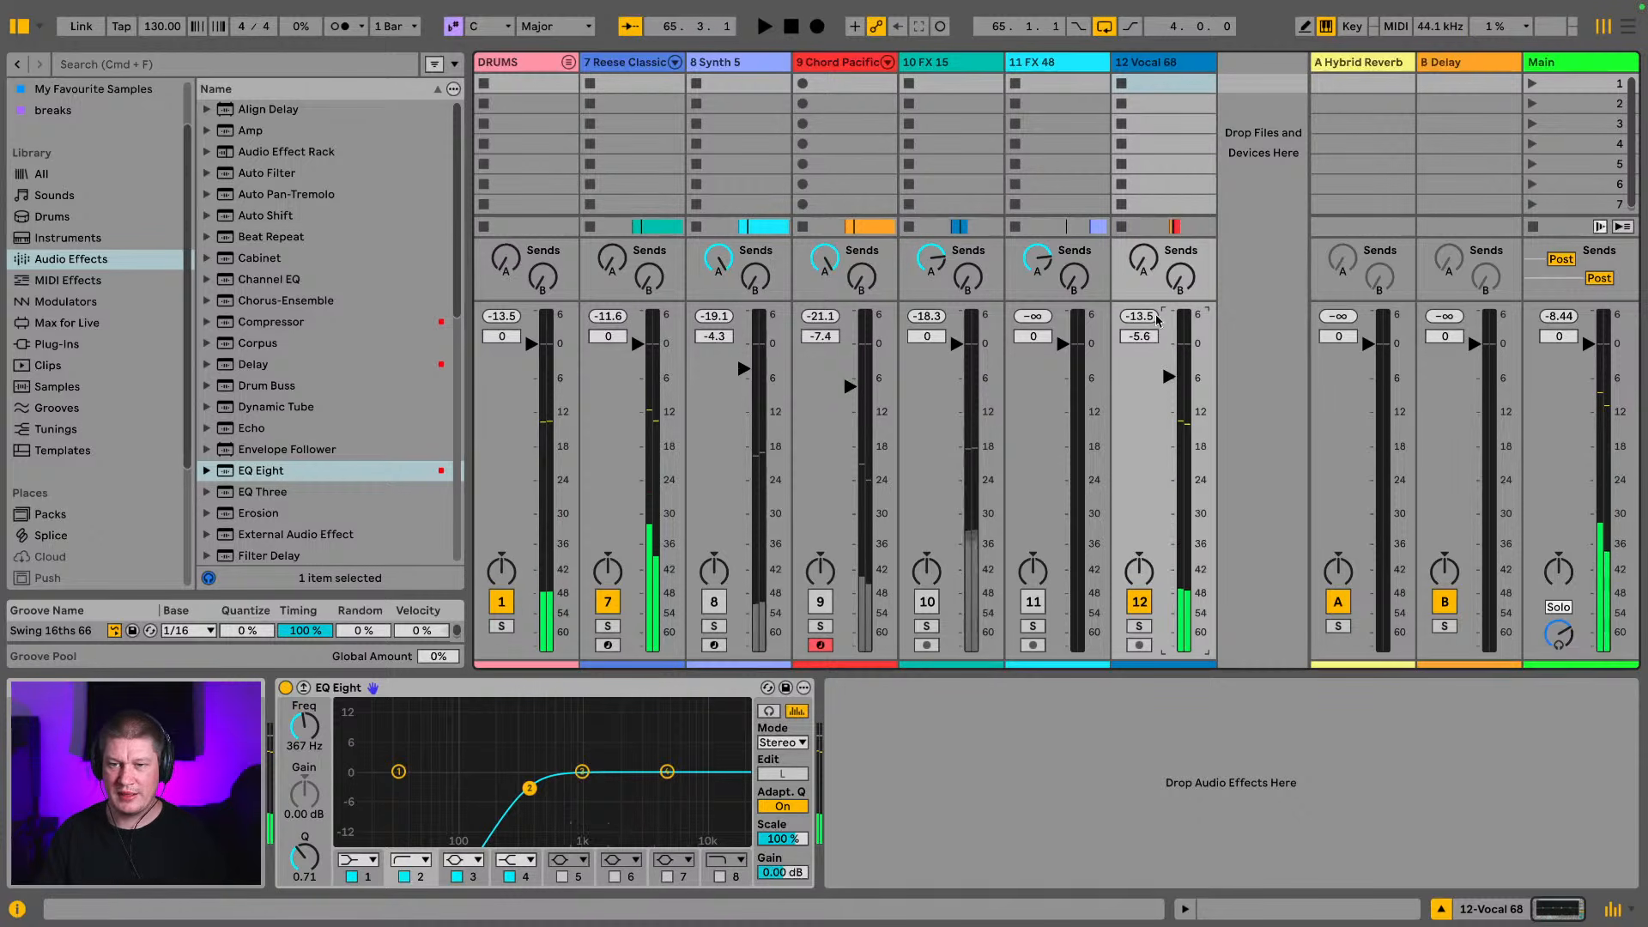
pyautogui.moveTo(1142, 243); pyautogui.dragTo(1143, 228)
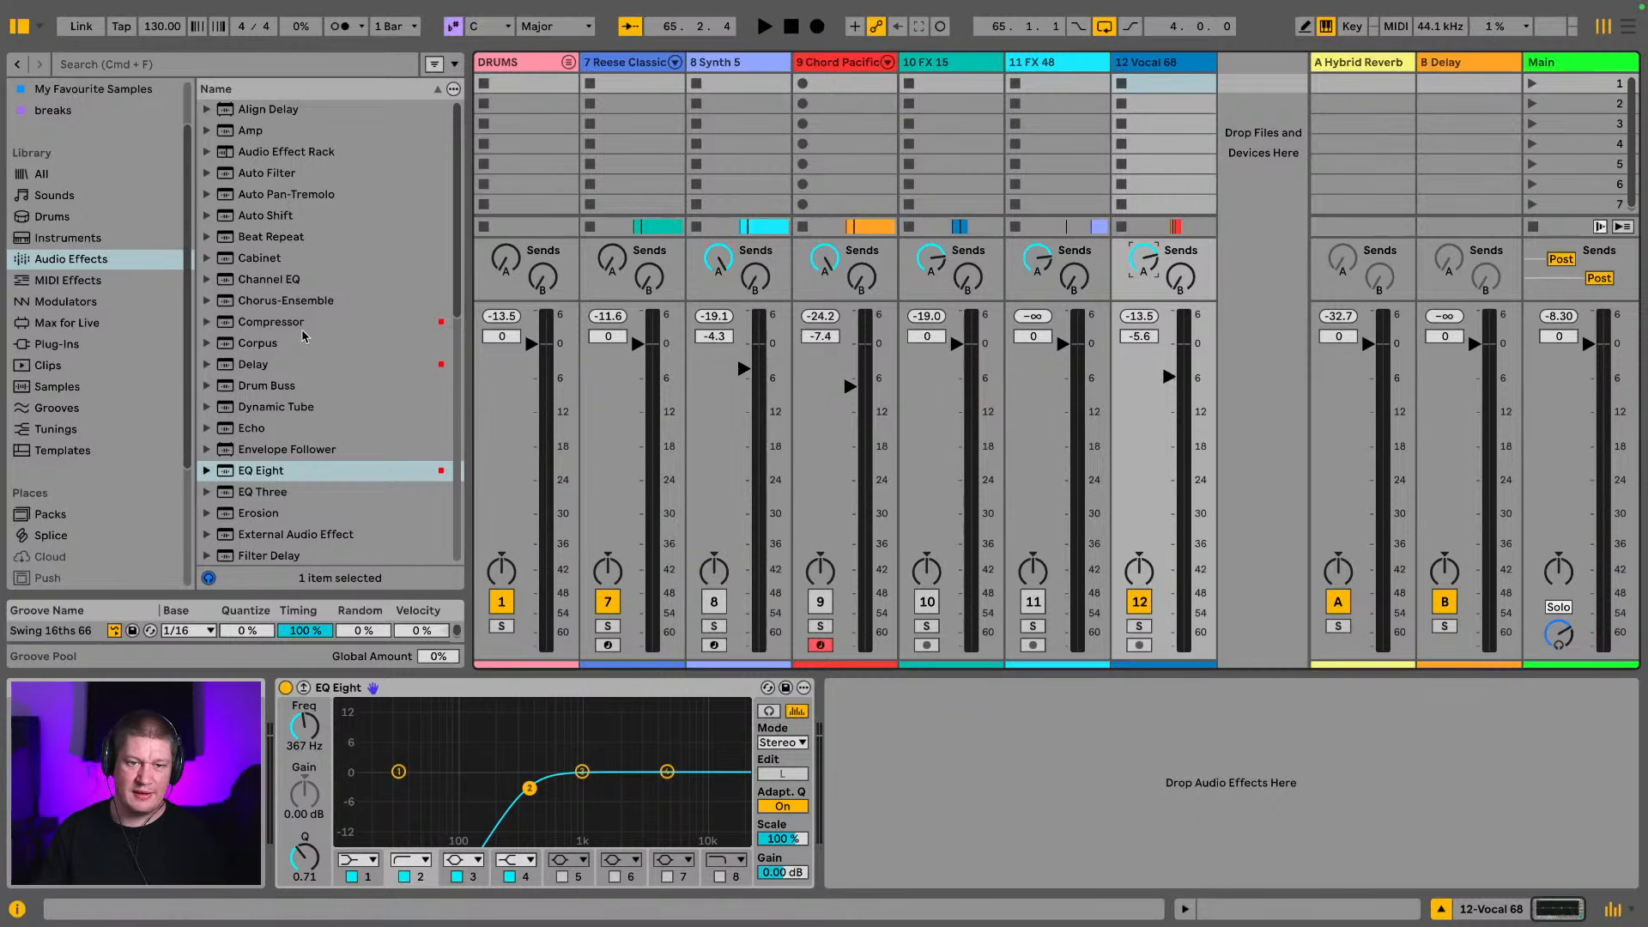
# Add a Saturator after the vocal EQ with 14 dB drive and -14 dB output, and set the track volume to -5.2 dB
pyautogui.scroll(-10, 234, 348)
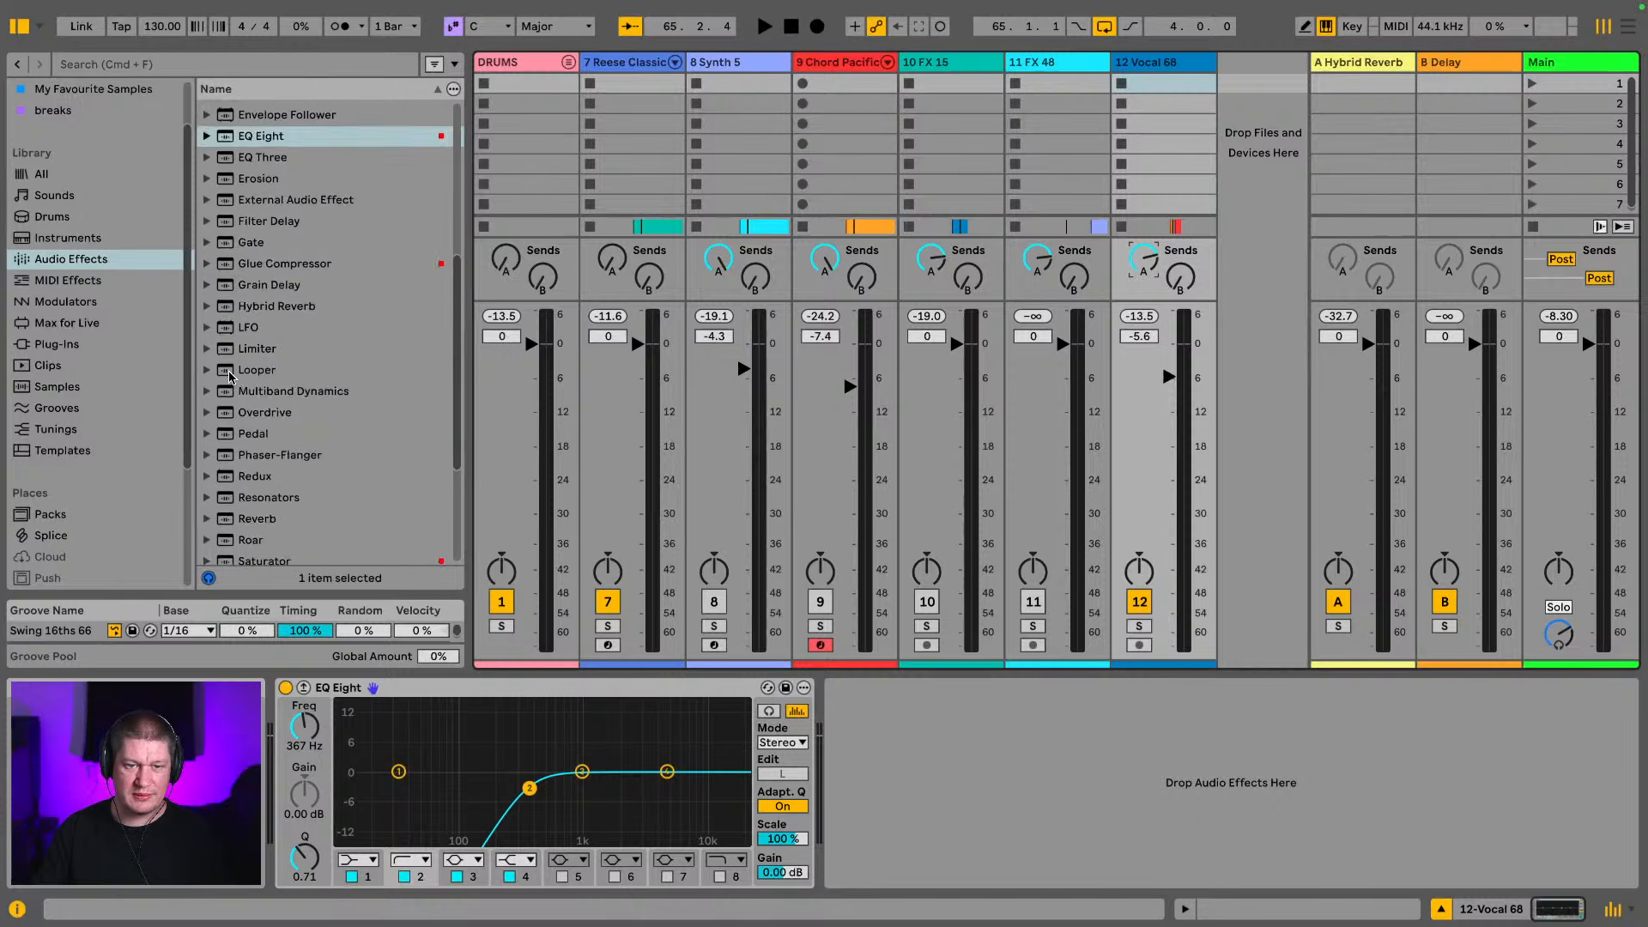
pyautogui.moveTo(260, 471); pyautogui.dragTo(867, 771)
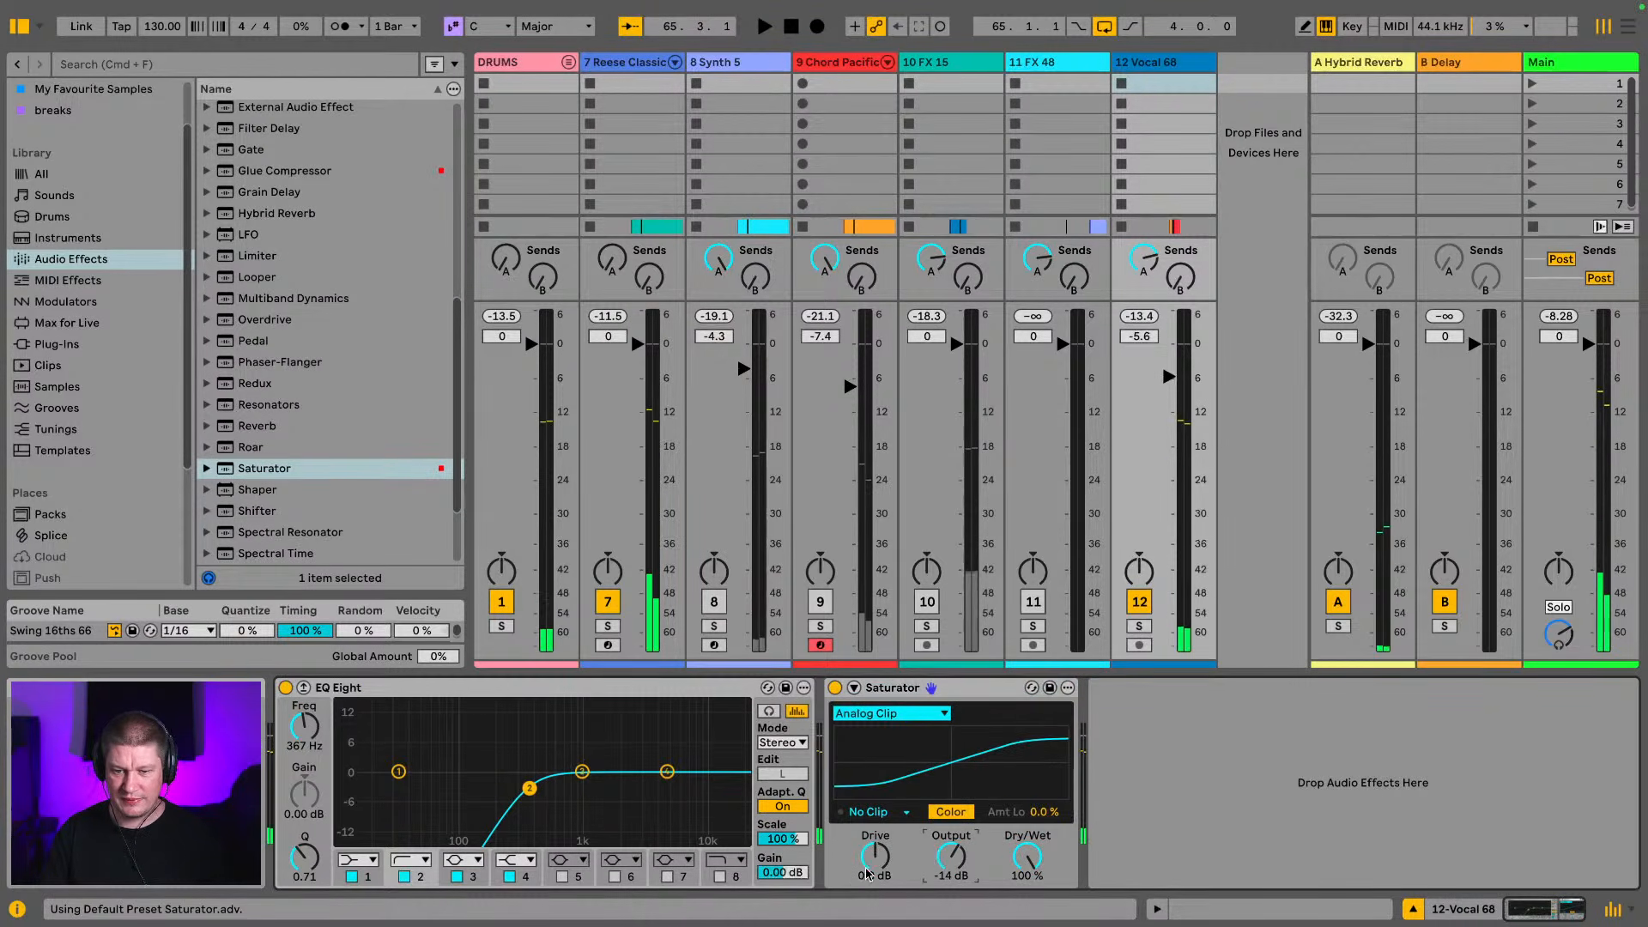
pyautogui.moveTo(875, 855); pyautogui.dragTo(875, 824)
pyautogui.press('space')
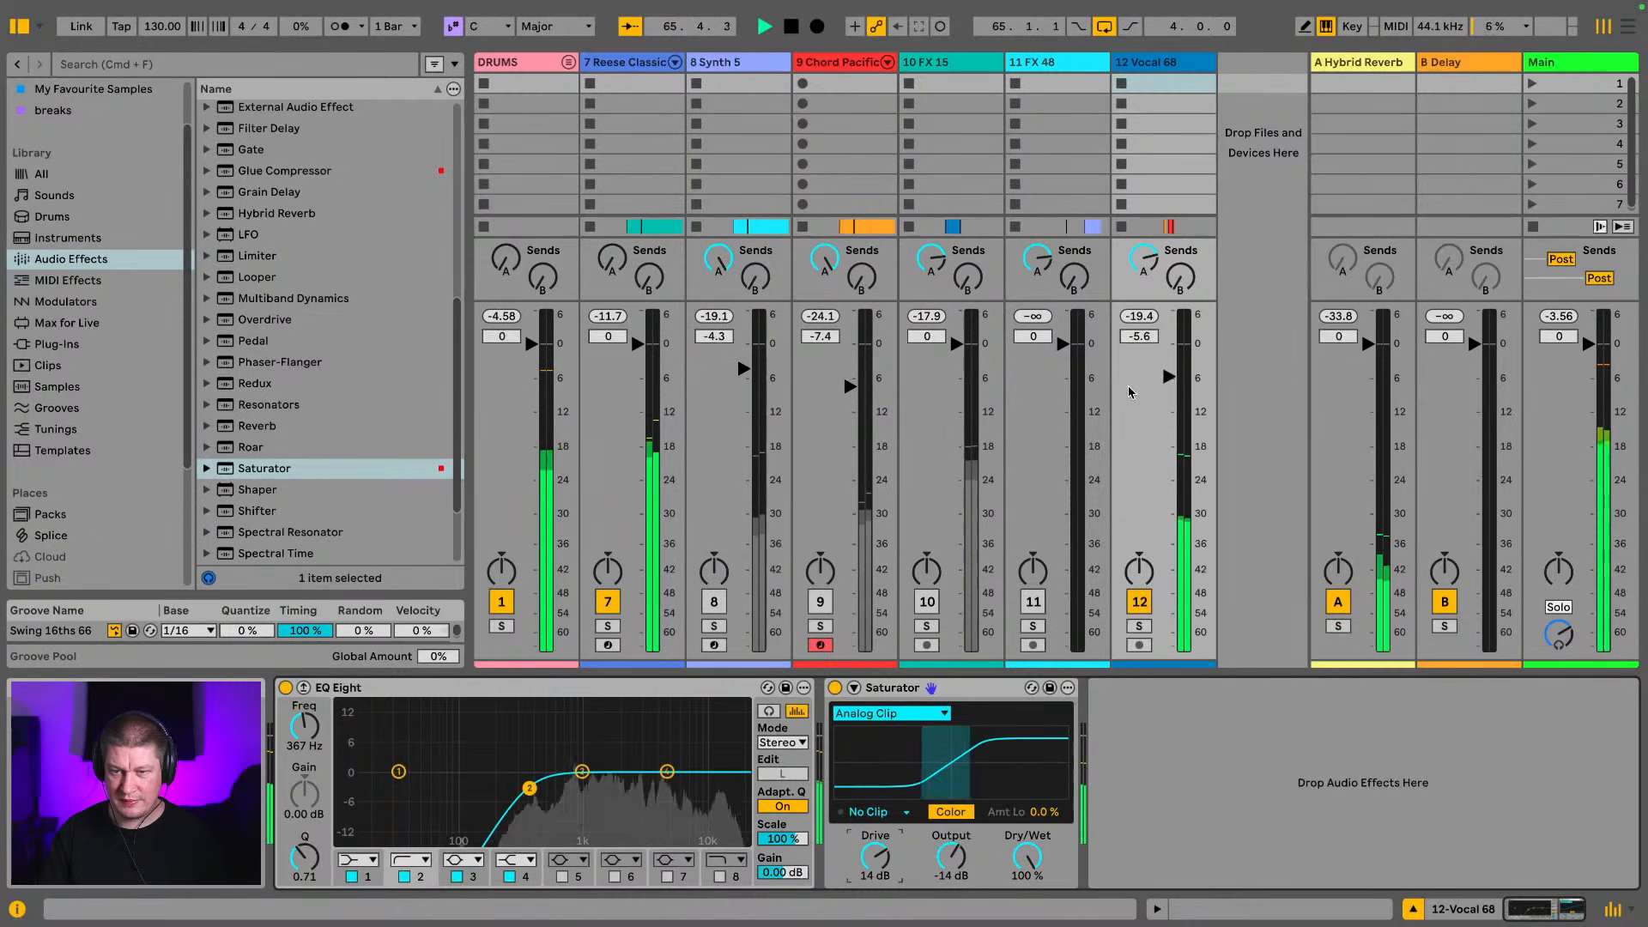
pyautogui.moveTo(1172, 383); pyautogui.dragTo(1174, 381)
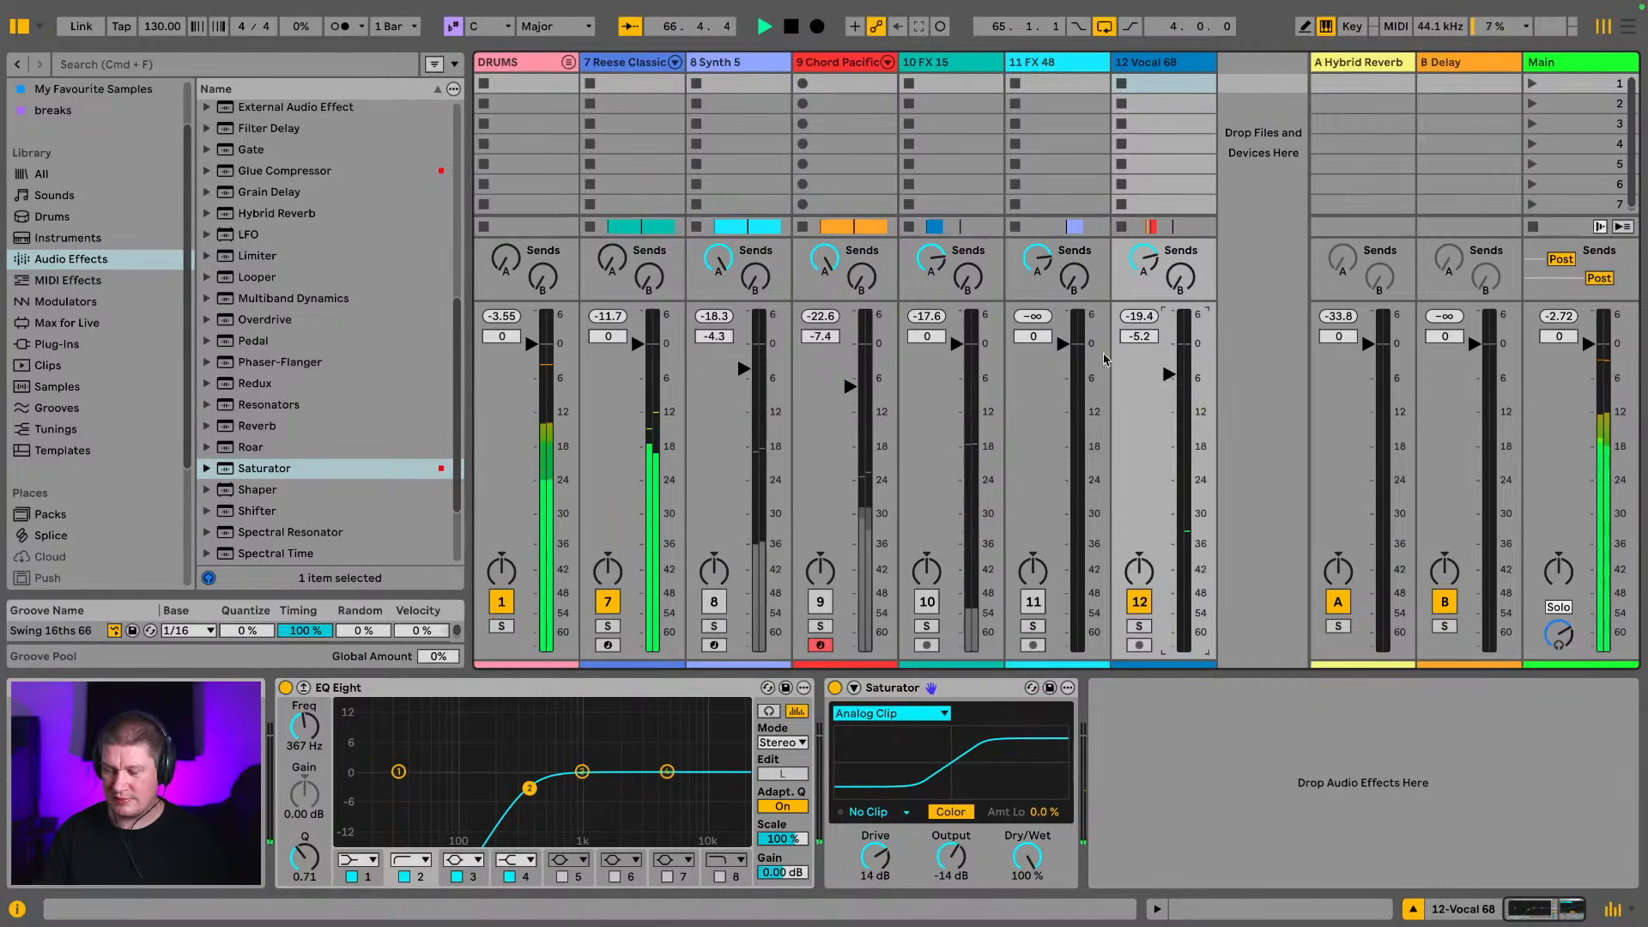
# Add a Delay after the Saturator, with both sides set to 16 sixteenths, Ping Pong on and Dry/Wet at 38%
pyautogui.scroll(7, 216, 264)
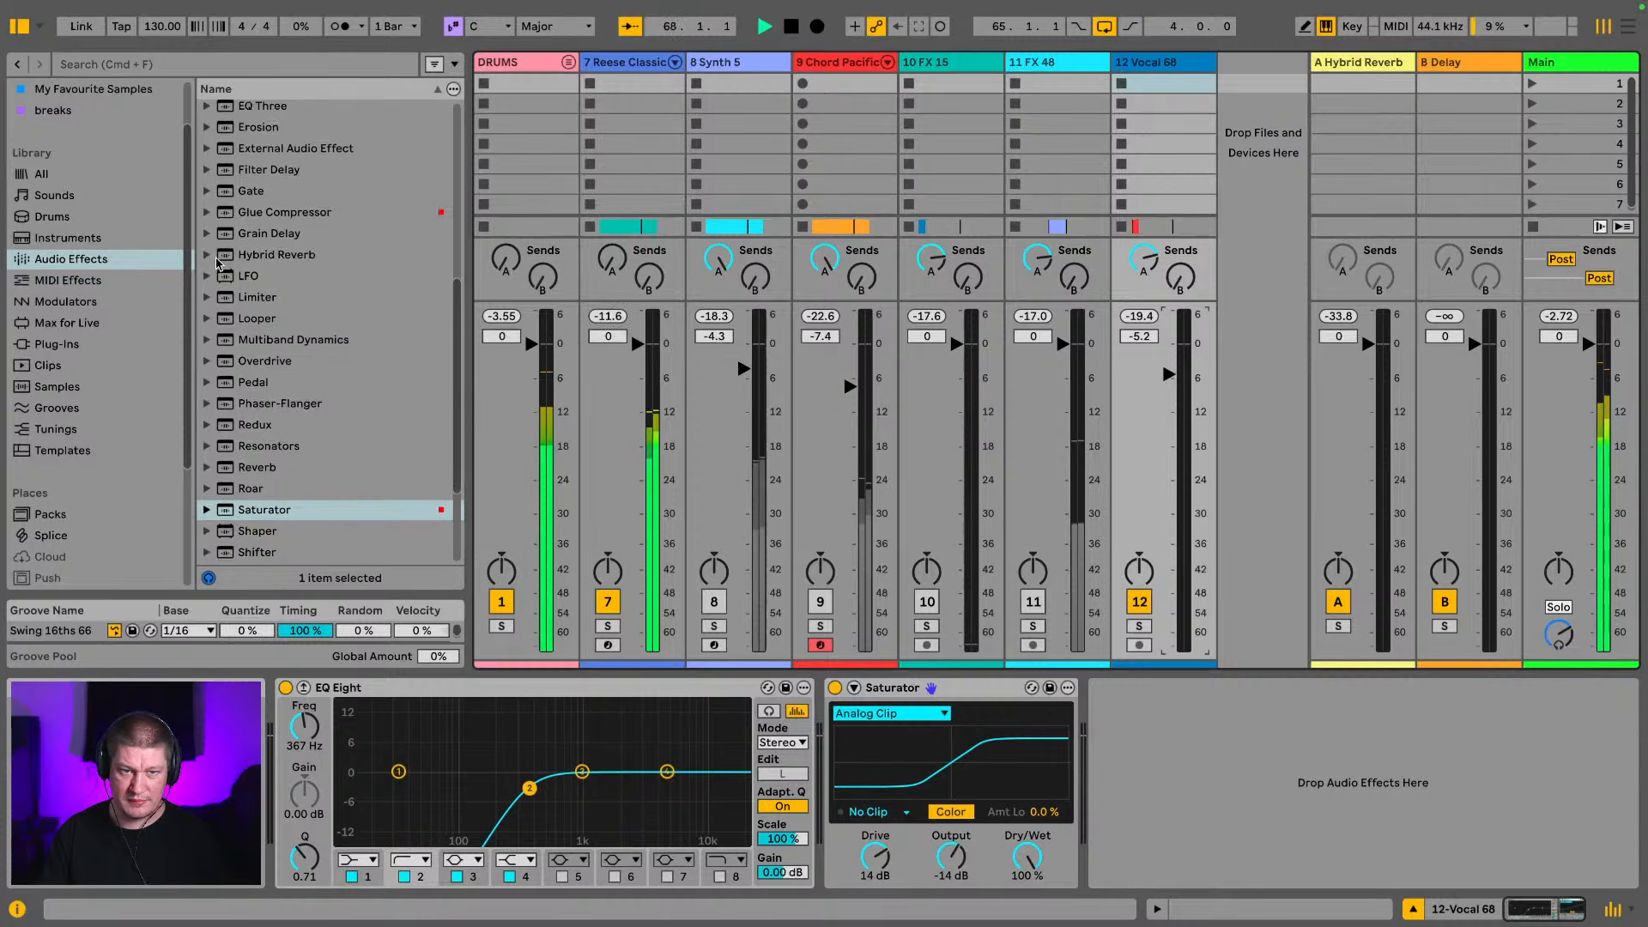
pyautogui.moveTo(247, 365); pyautogui.dragTo(1089, 773)
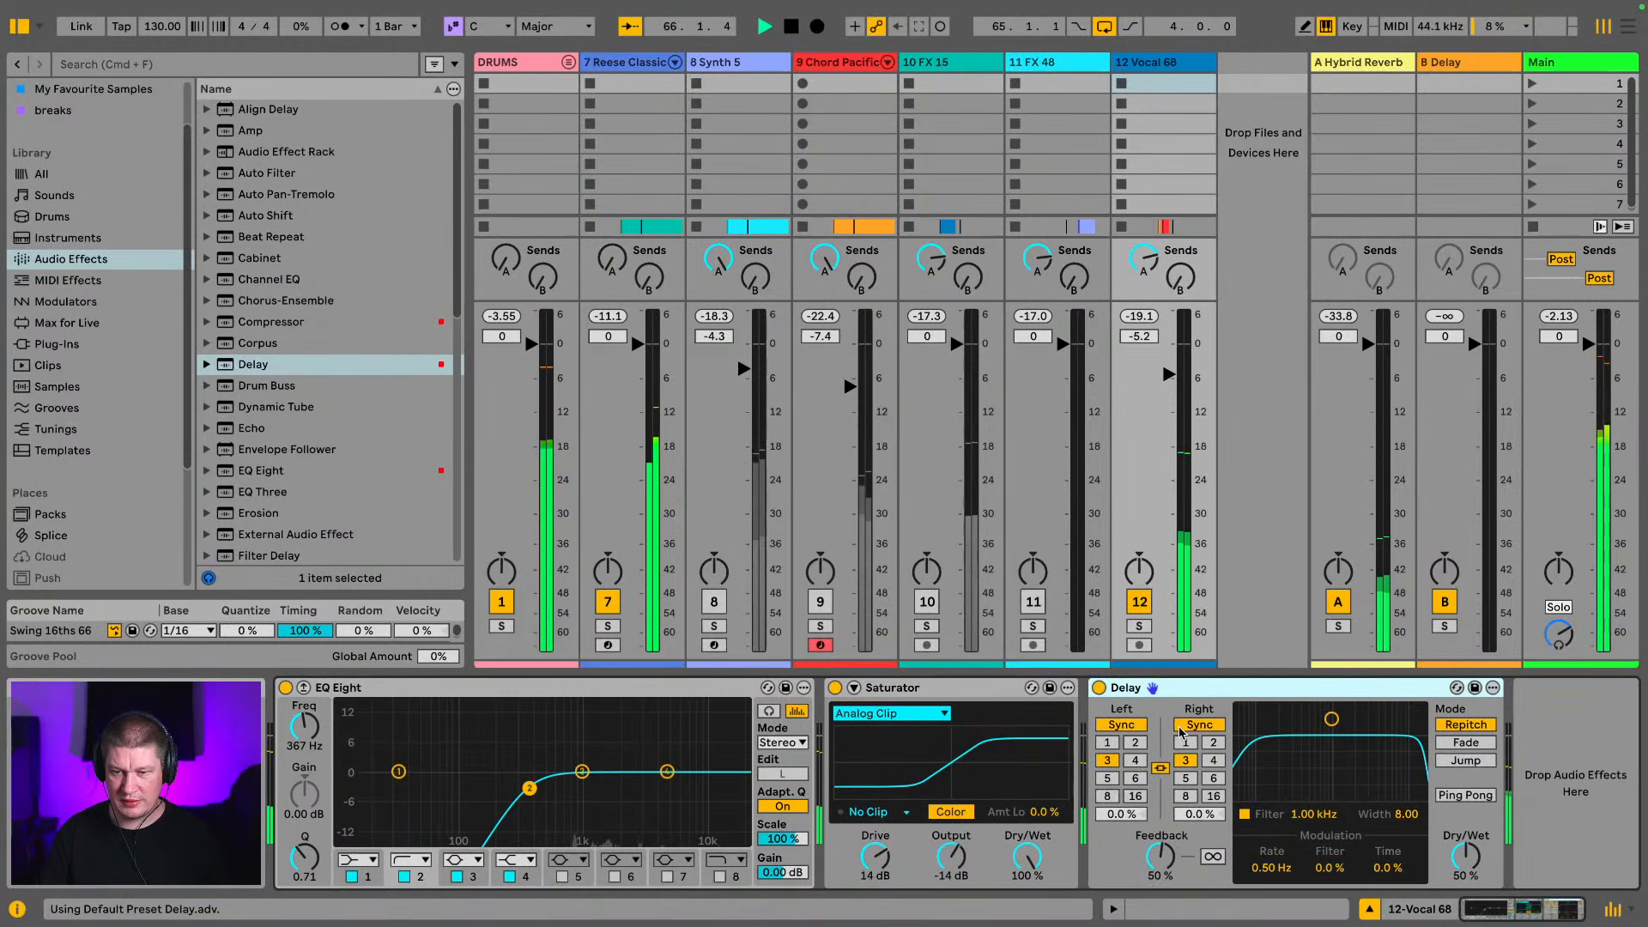
pyautogui.click(1107, 797)
pyautogui.click(1134, 797)
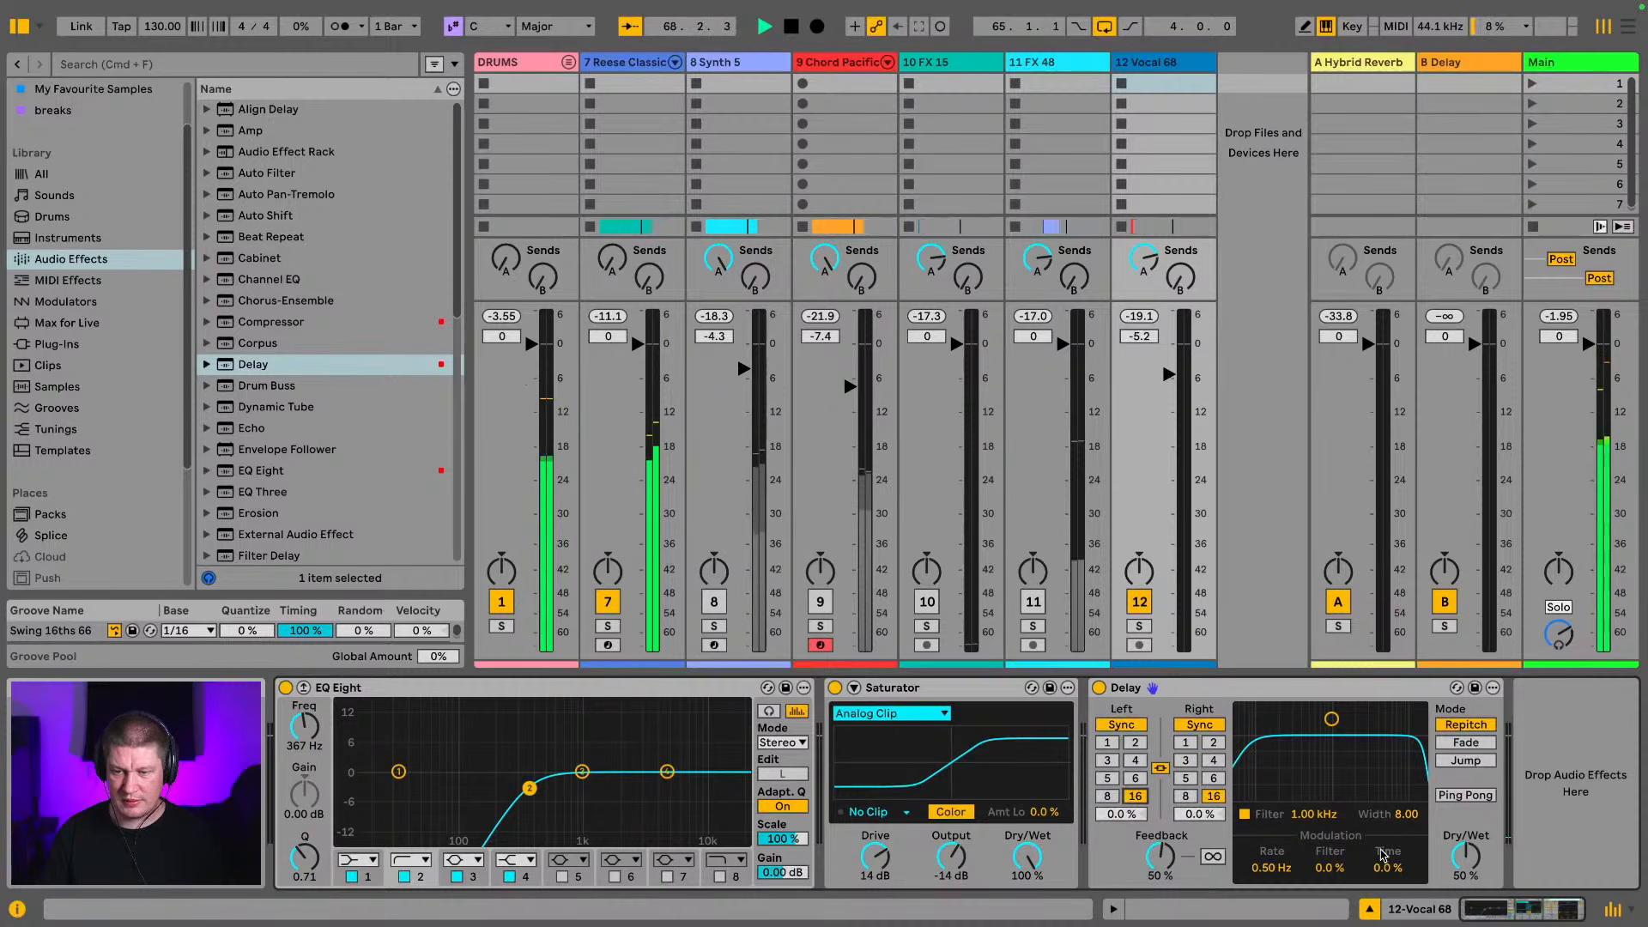
pyautogui.moveTo(1465, 856); pyautogui.dragTo(1466, 859)
pyautogui.click(1454, 797)
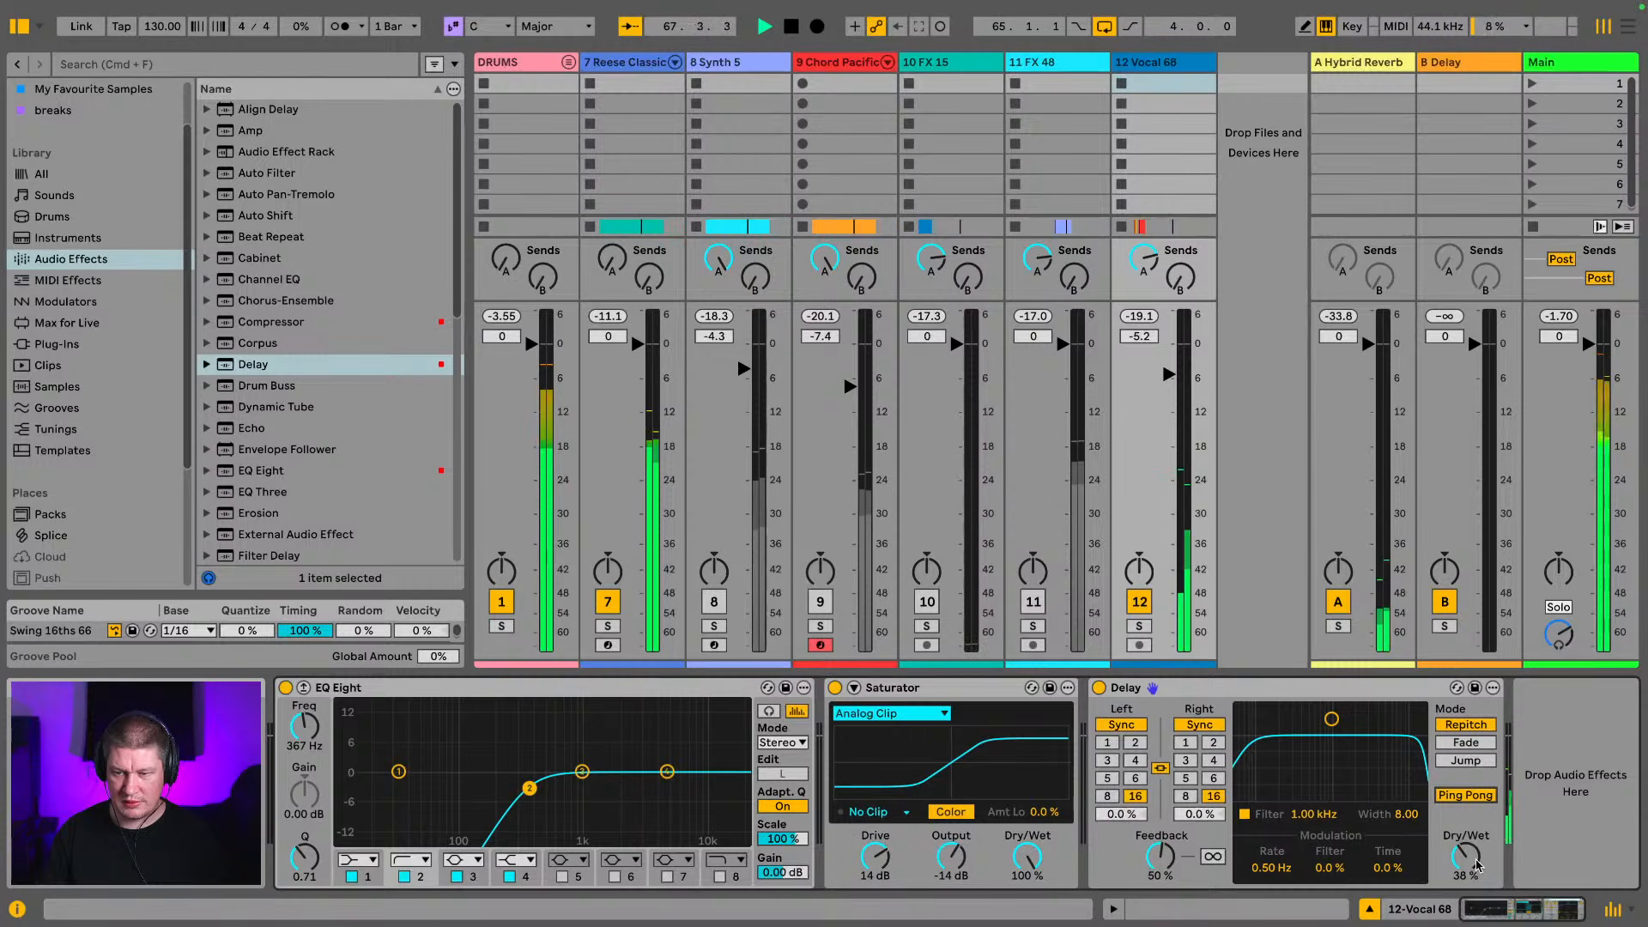
# Delete the Delay from the Vocal 68 track and collapse that track in Arrangement View
pyautogui.click(1270, 688)
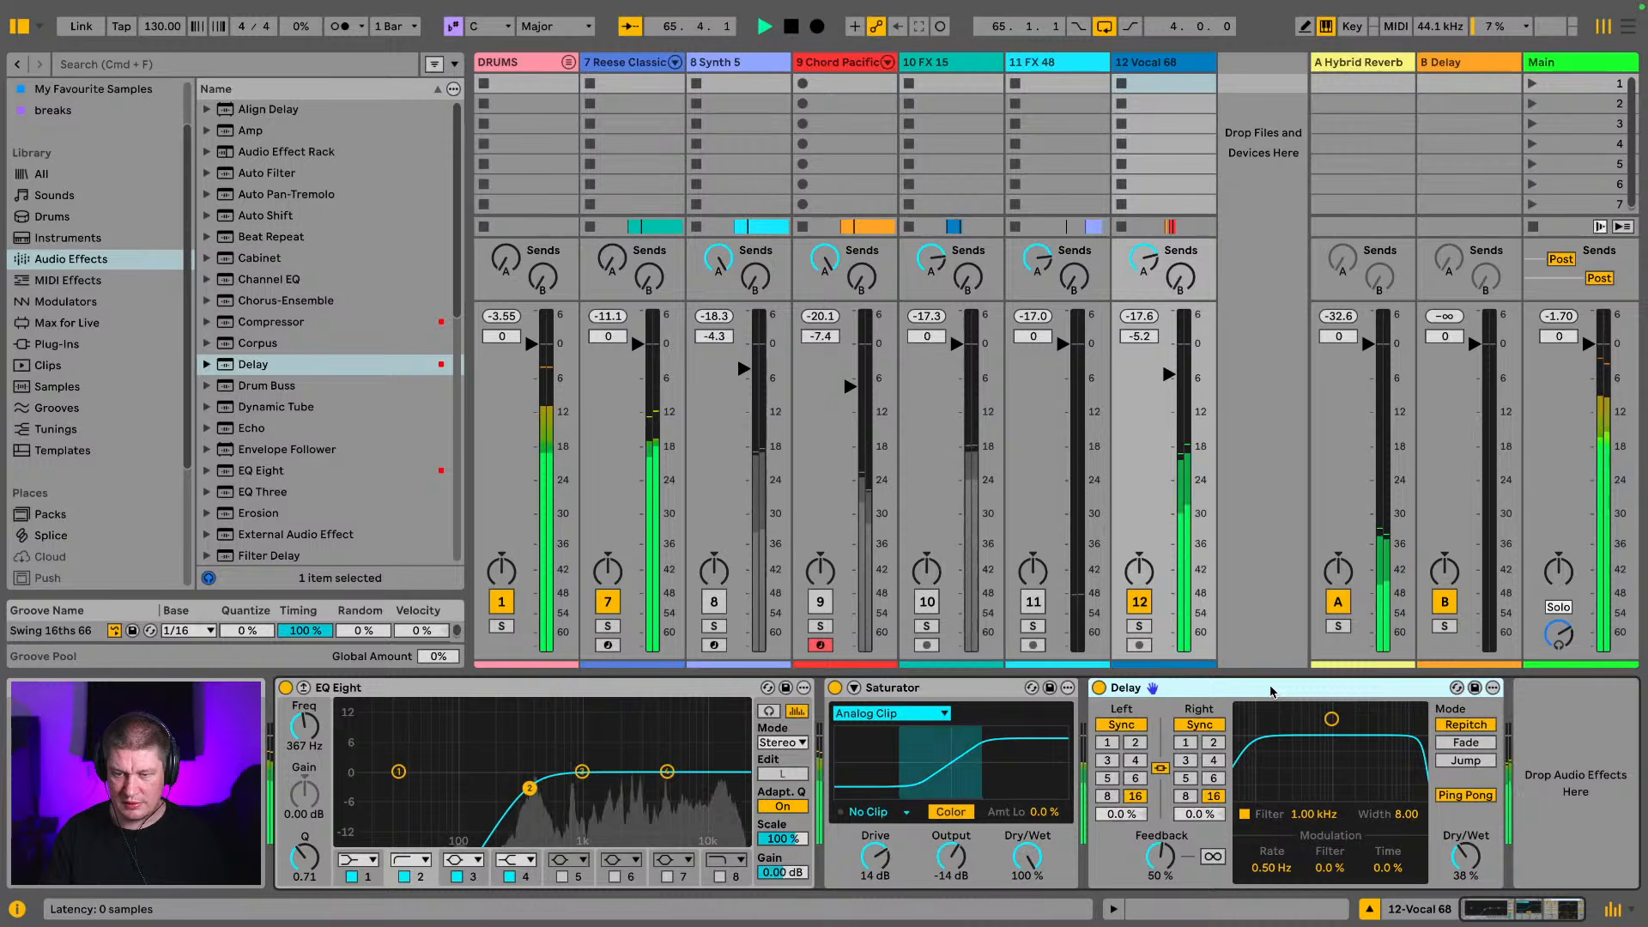
pyautogui.press('Delete')
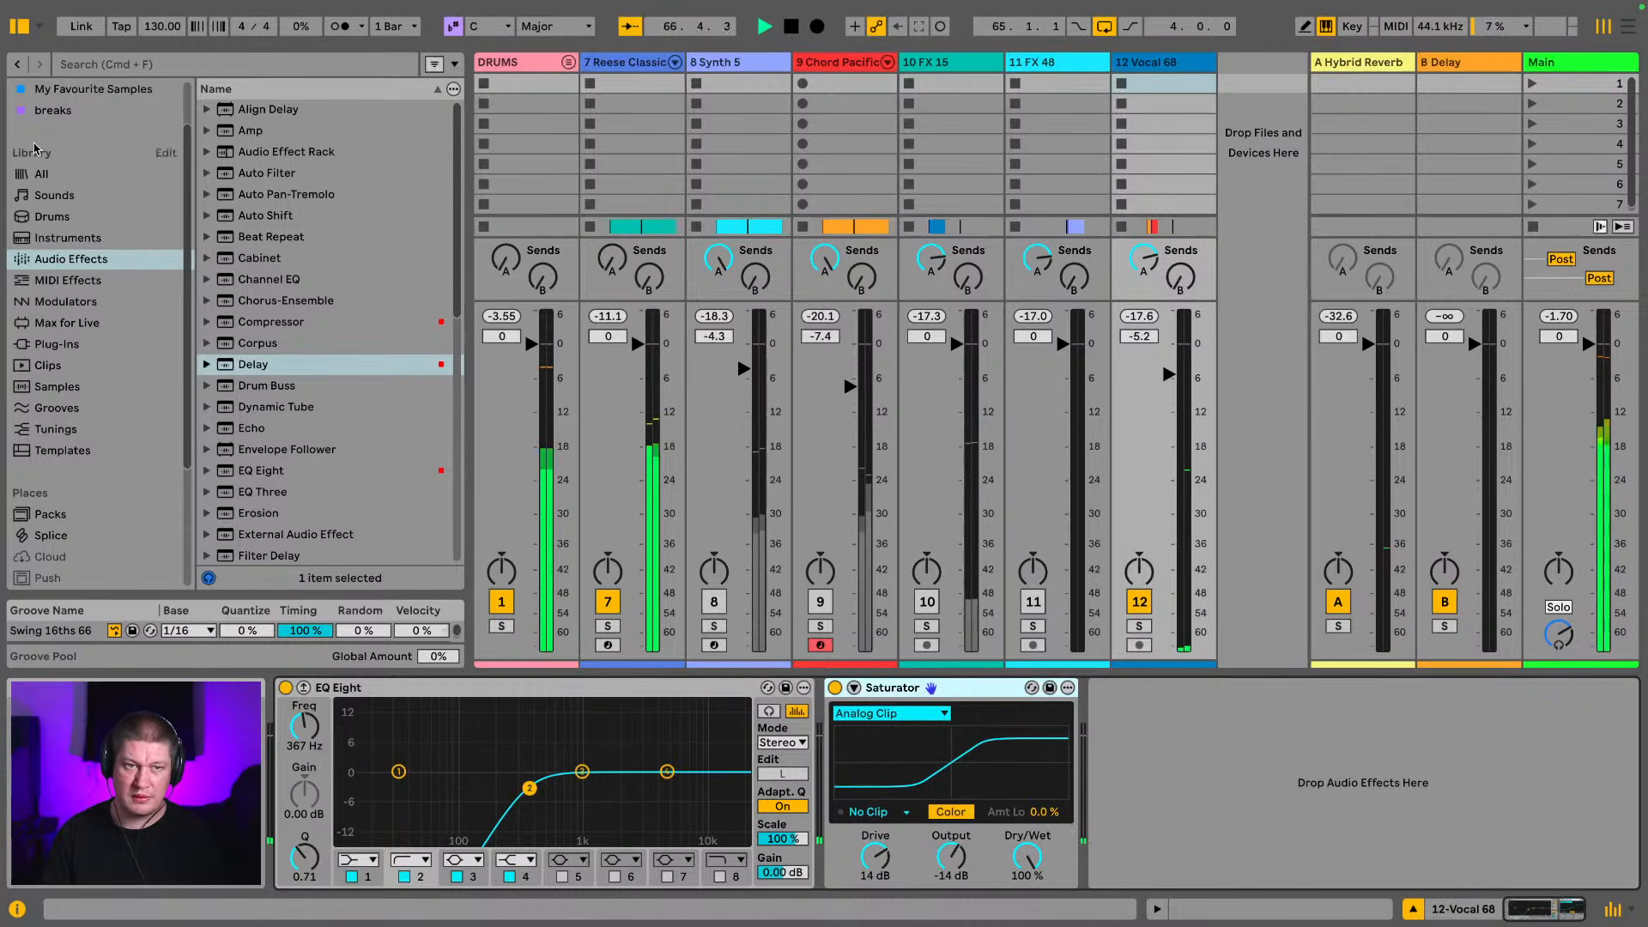
pyautogui.click(14, 26)
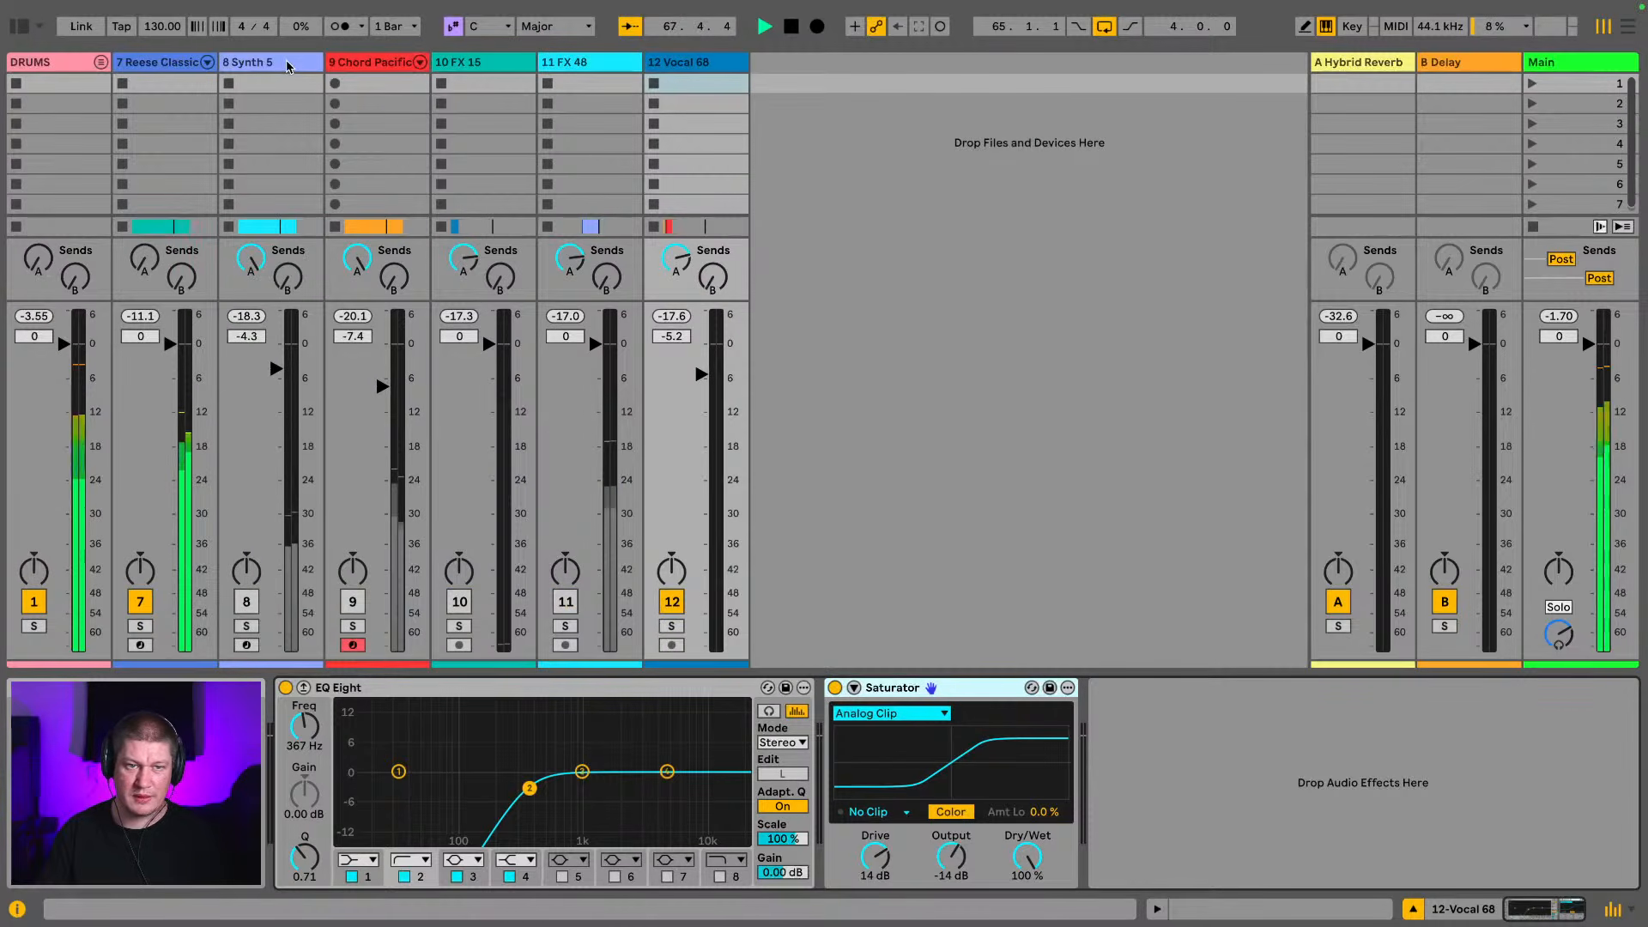
pyautogui.press('Tab')
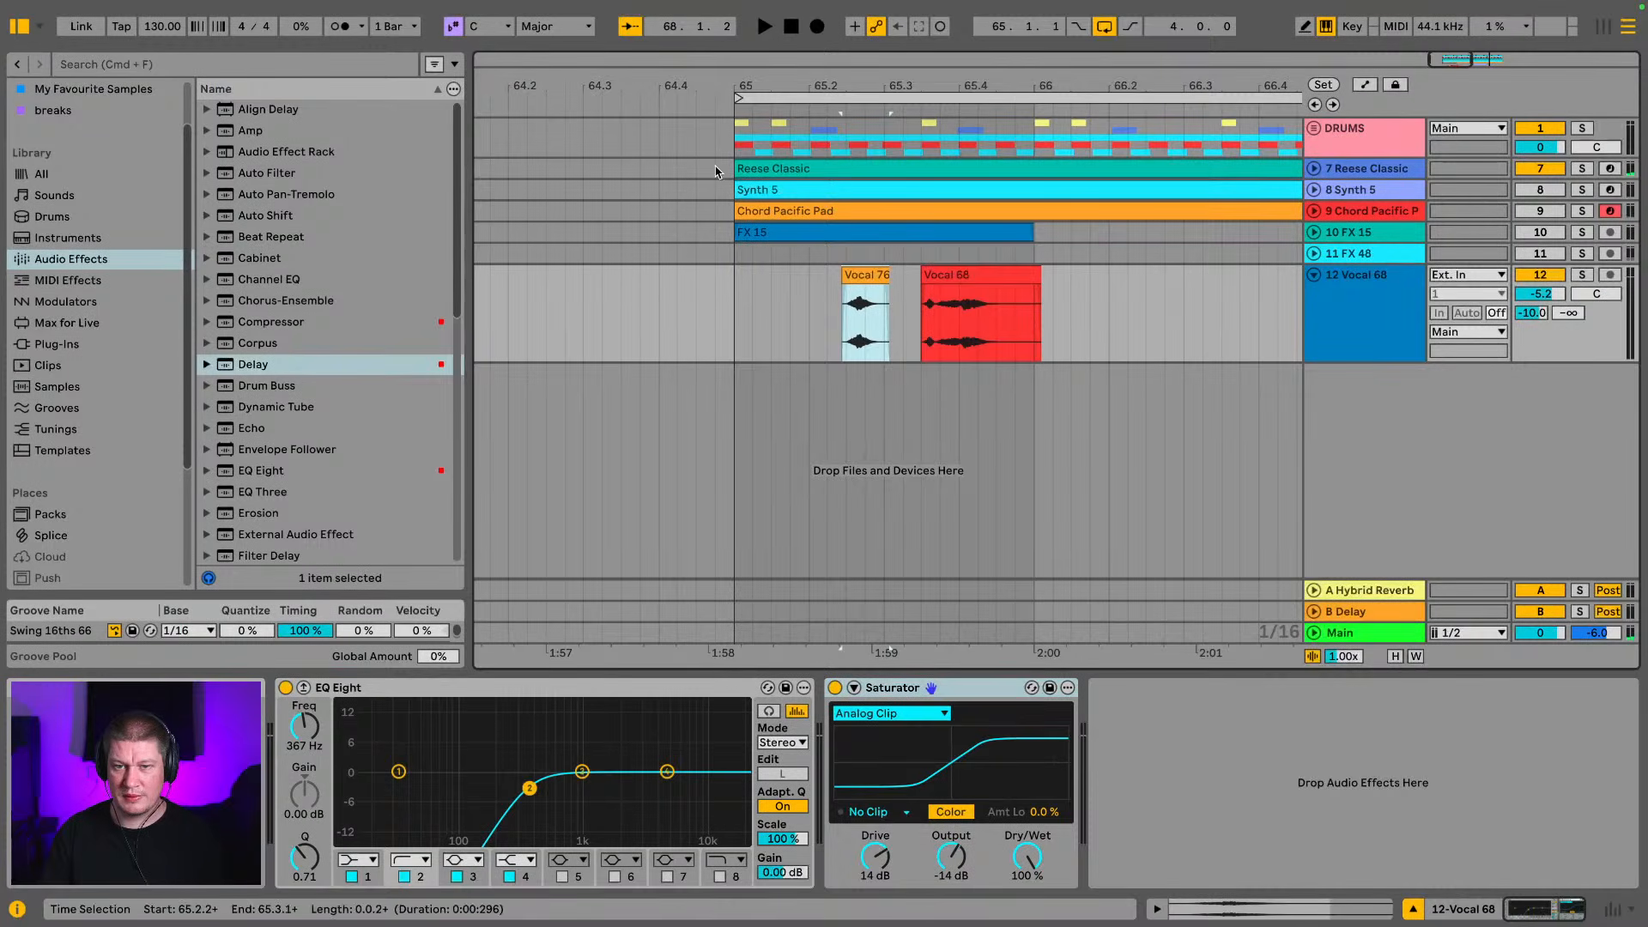
pyautogui.hscroll(2, 945, 166)
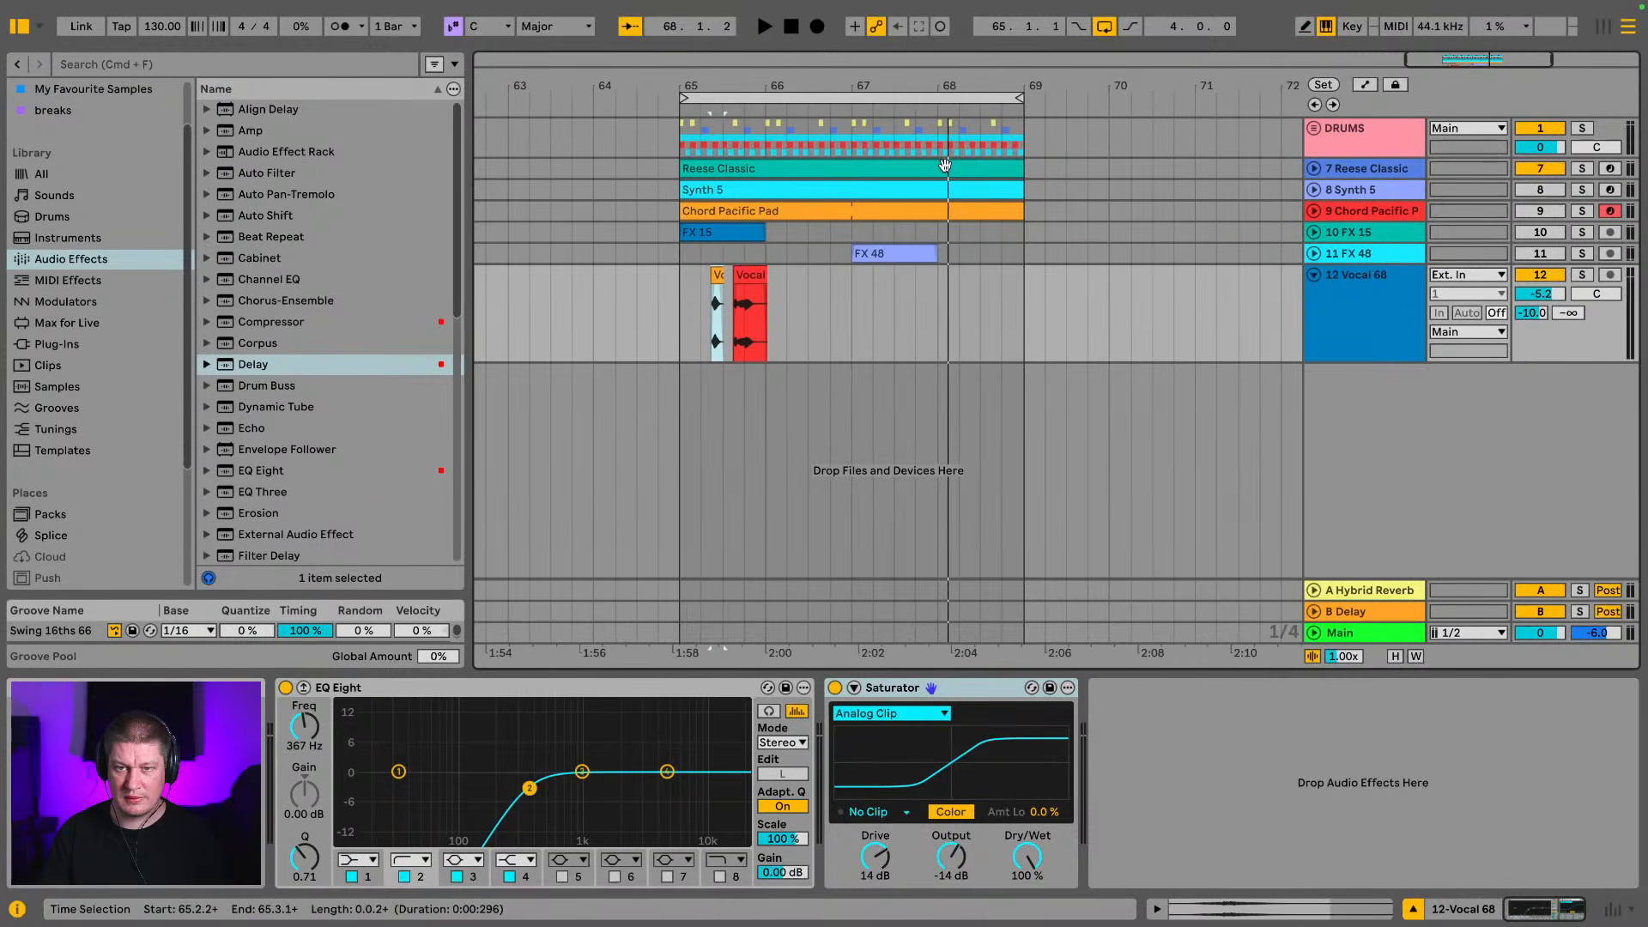
pyautogui.click(1315, 276)
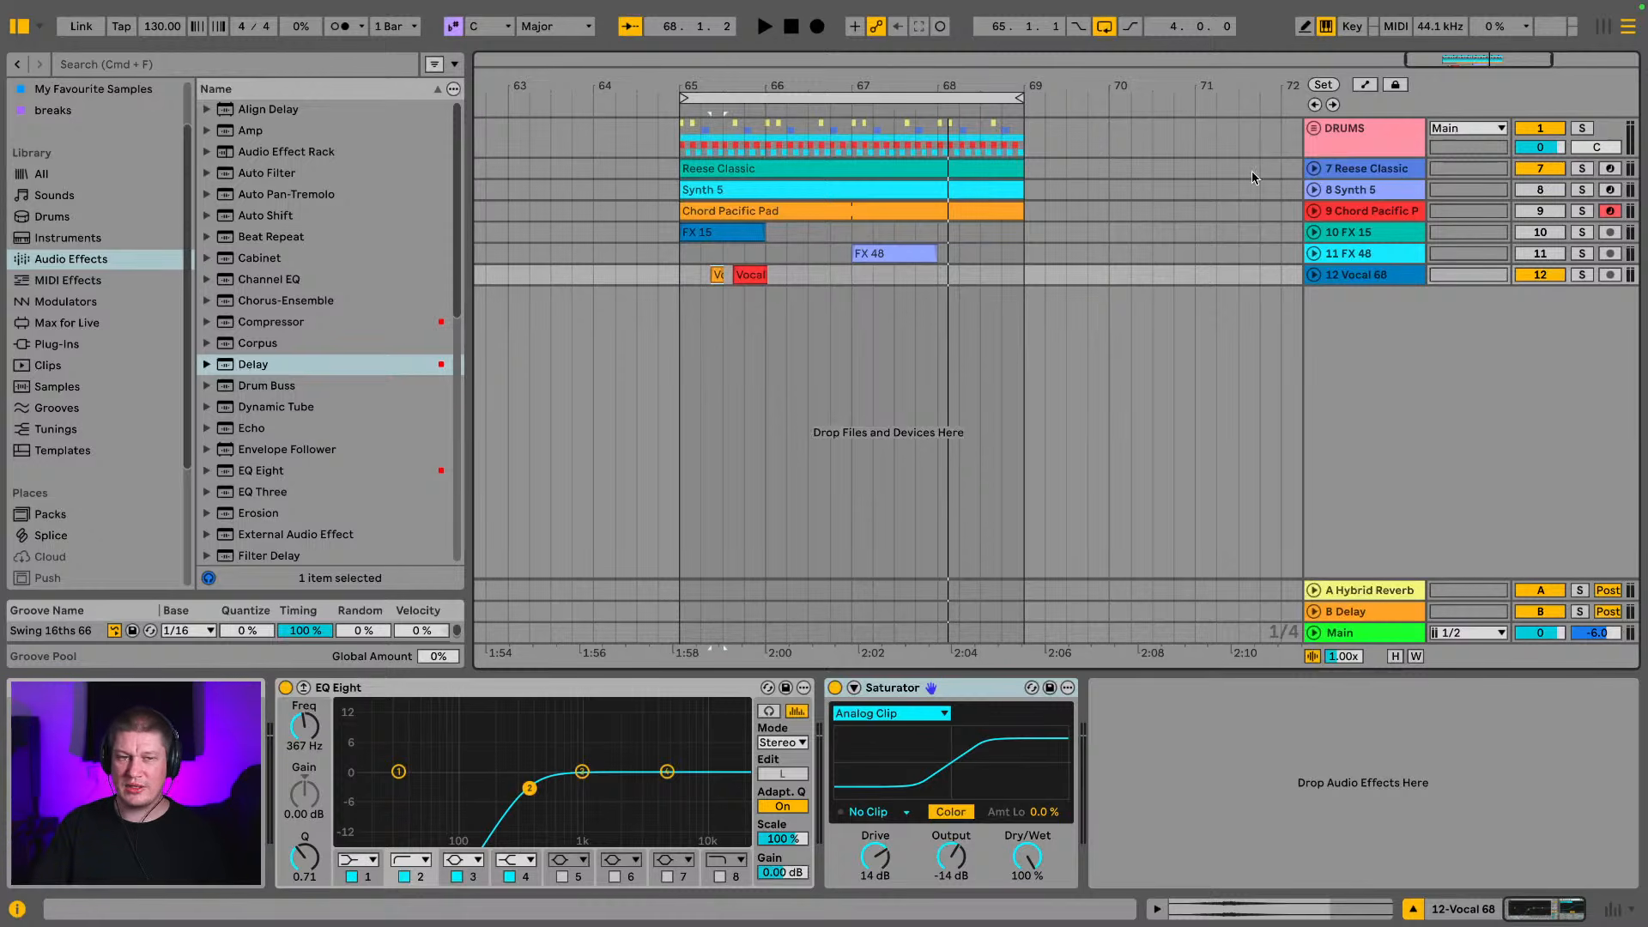
# Reactivate the muted synth, pad and FX tracks 8 to 11 and play the full loop
pyautogui.click(21, 31)
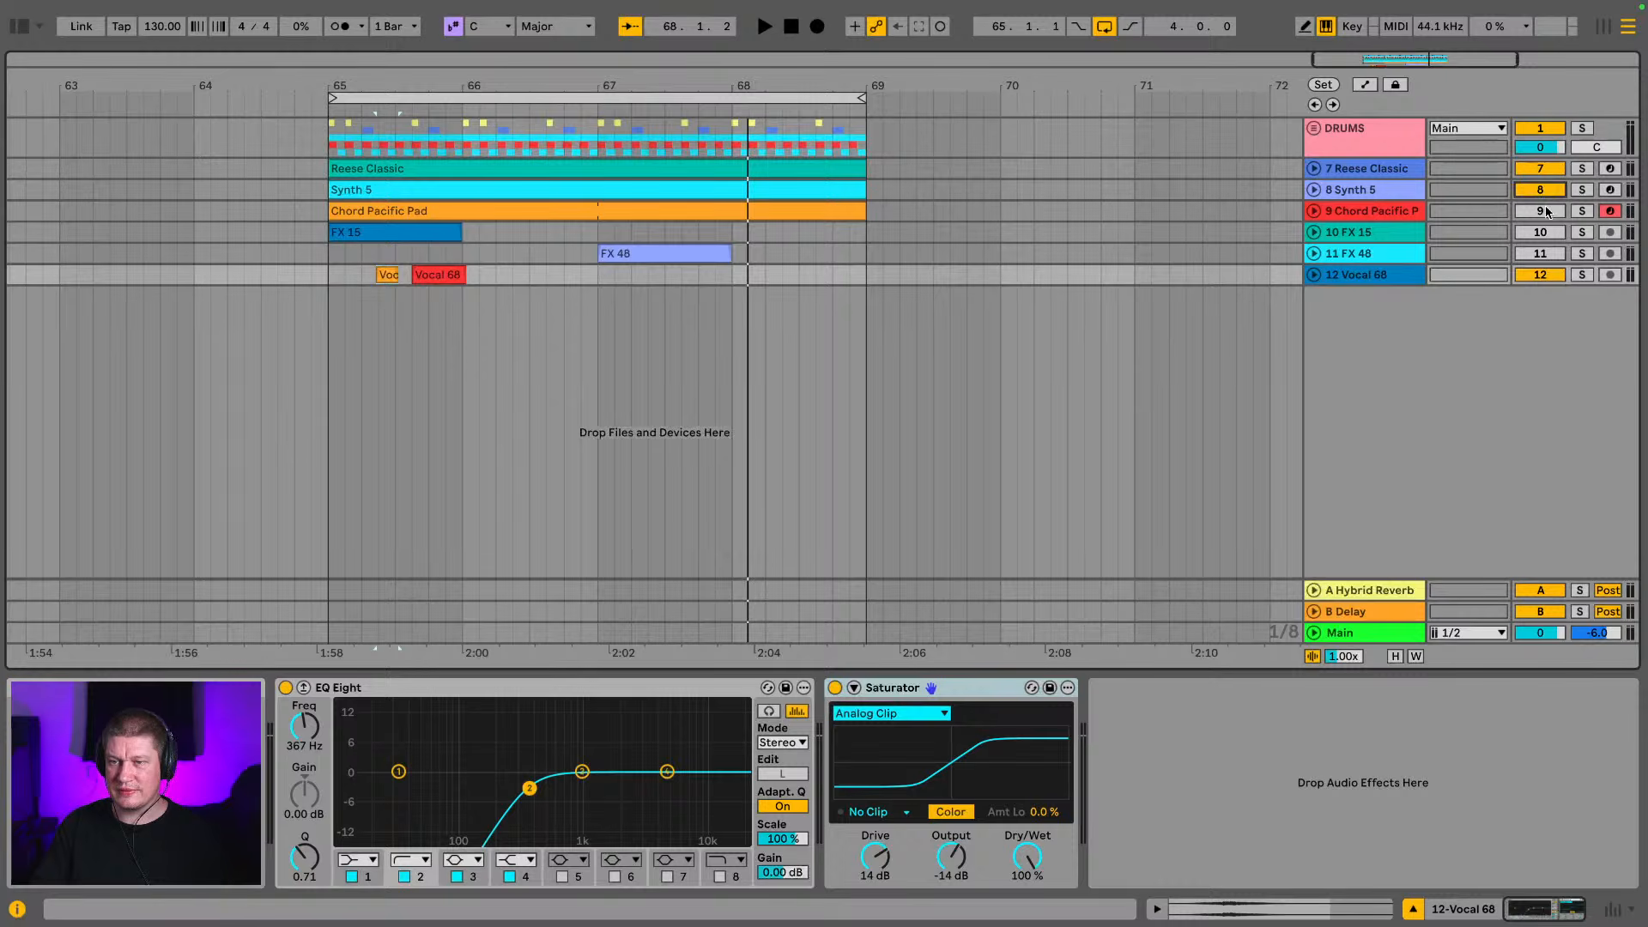
pyautogui.click(1542, 255)
pyautogui.press('space')
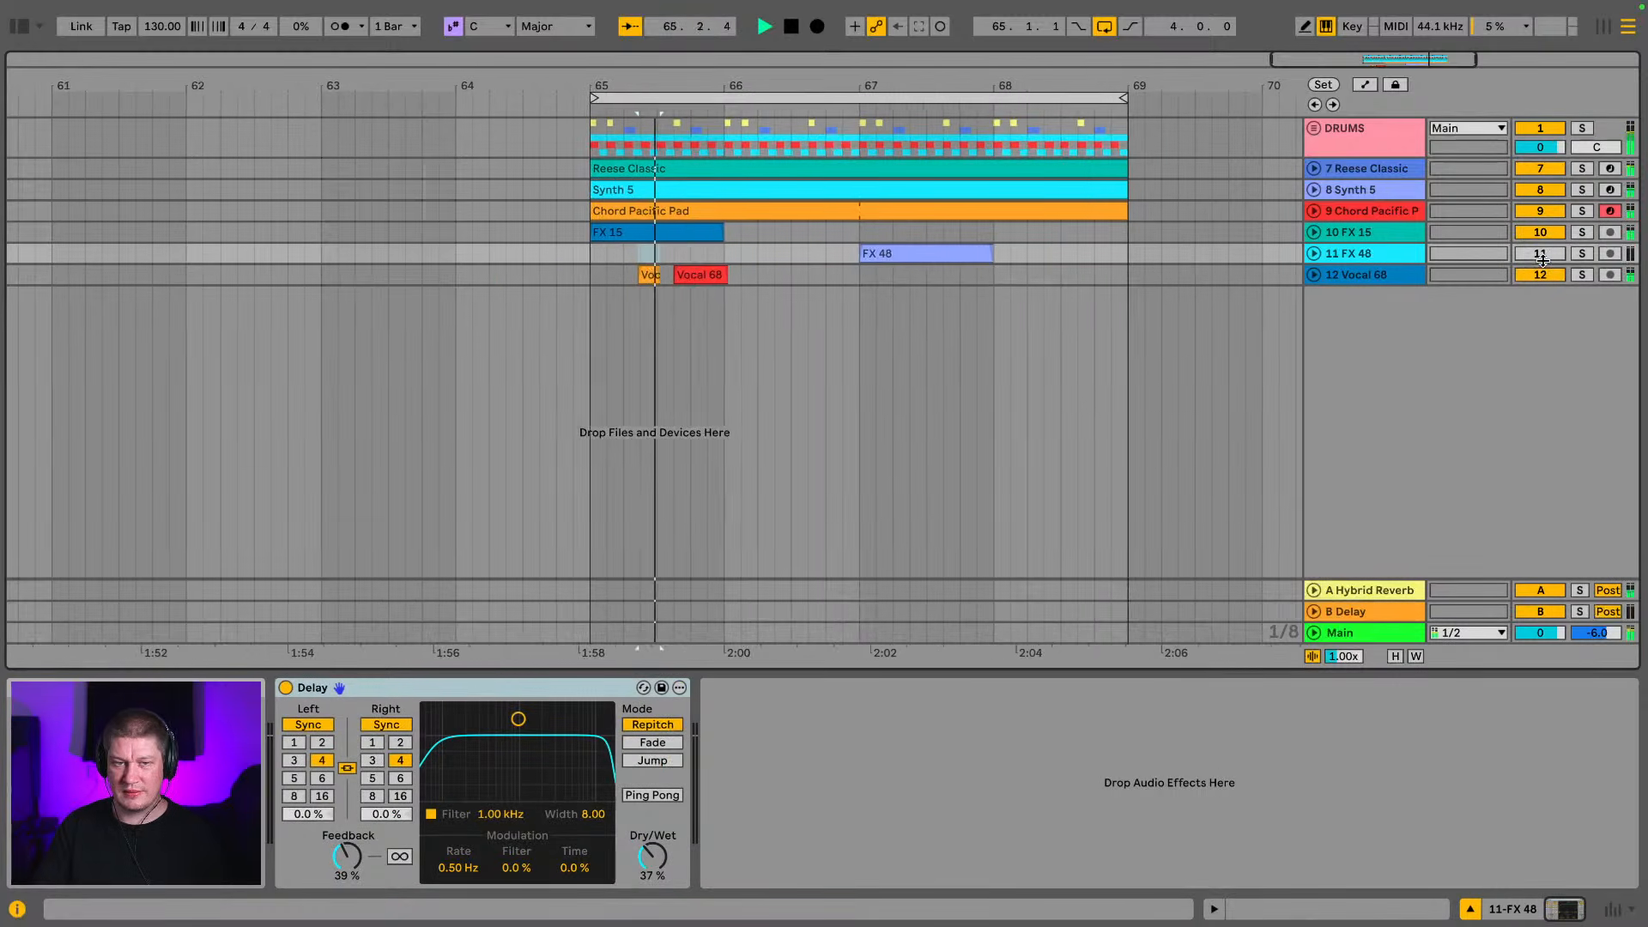
# Lower the FX 15 track to -5.4 dB and FX 48 to -5.2 dB during playback, and stop the loop
pyautogui.click(1407, 233)
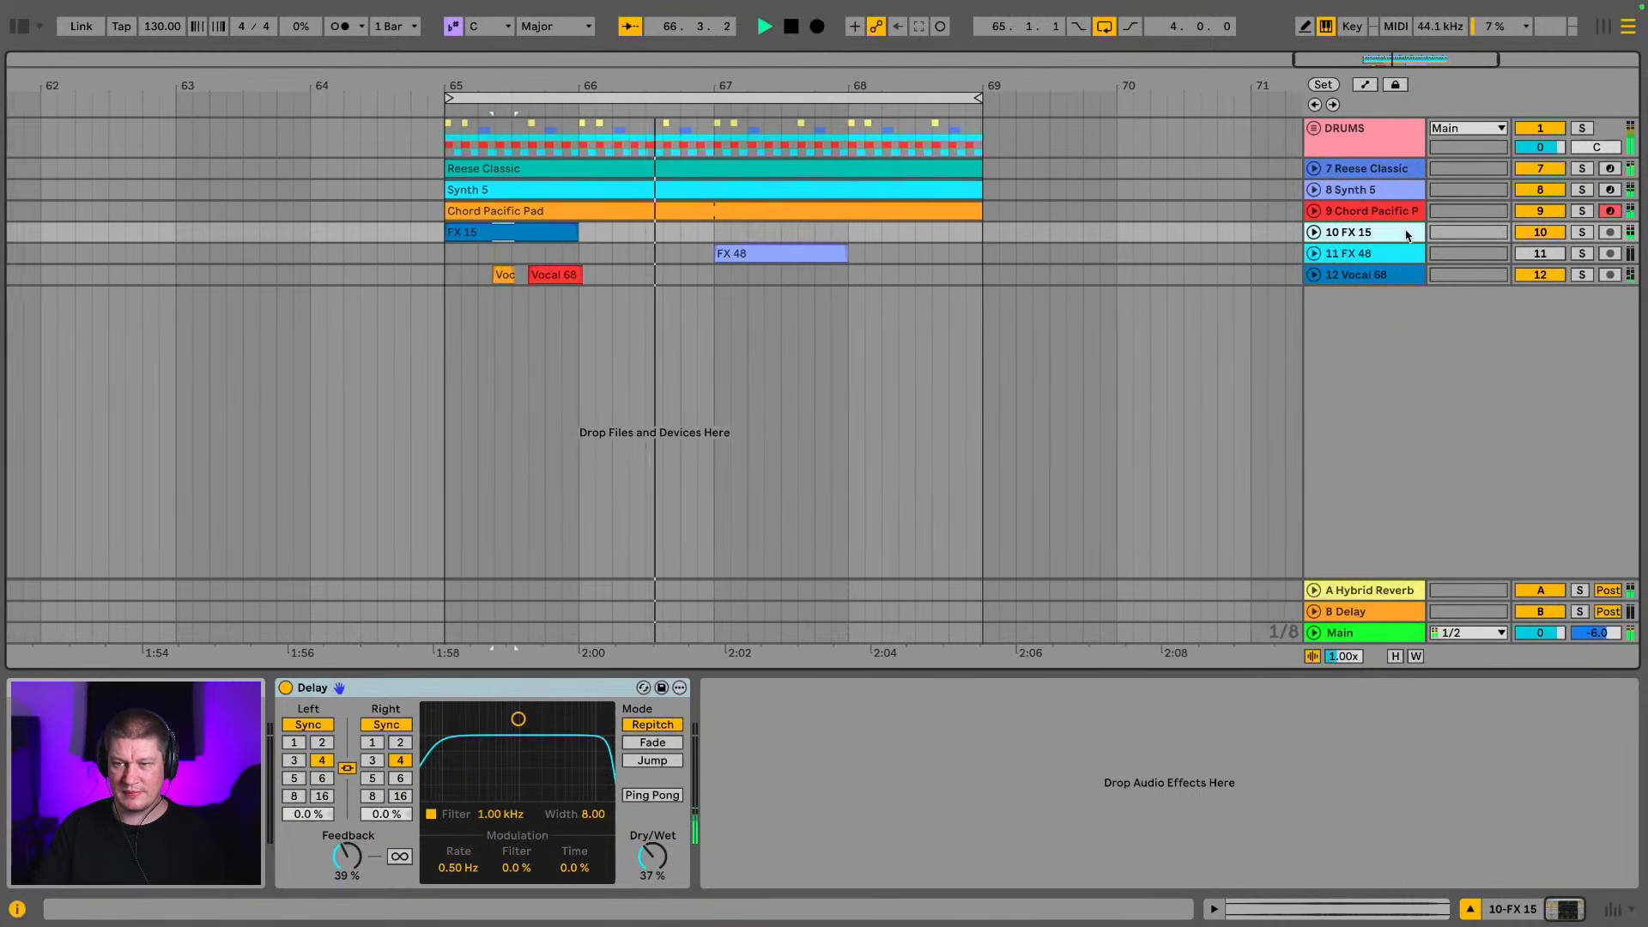
pyautogui.press('Tab')
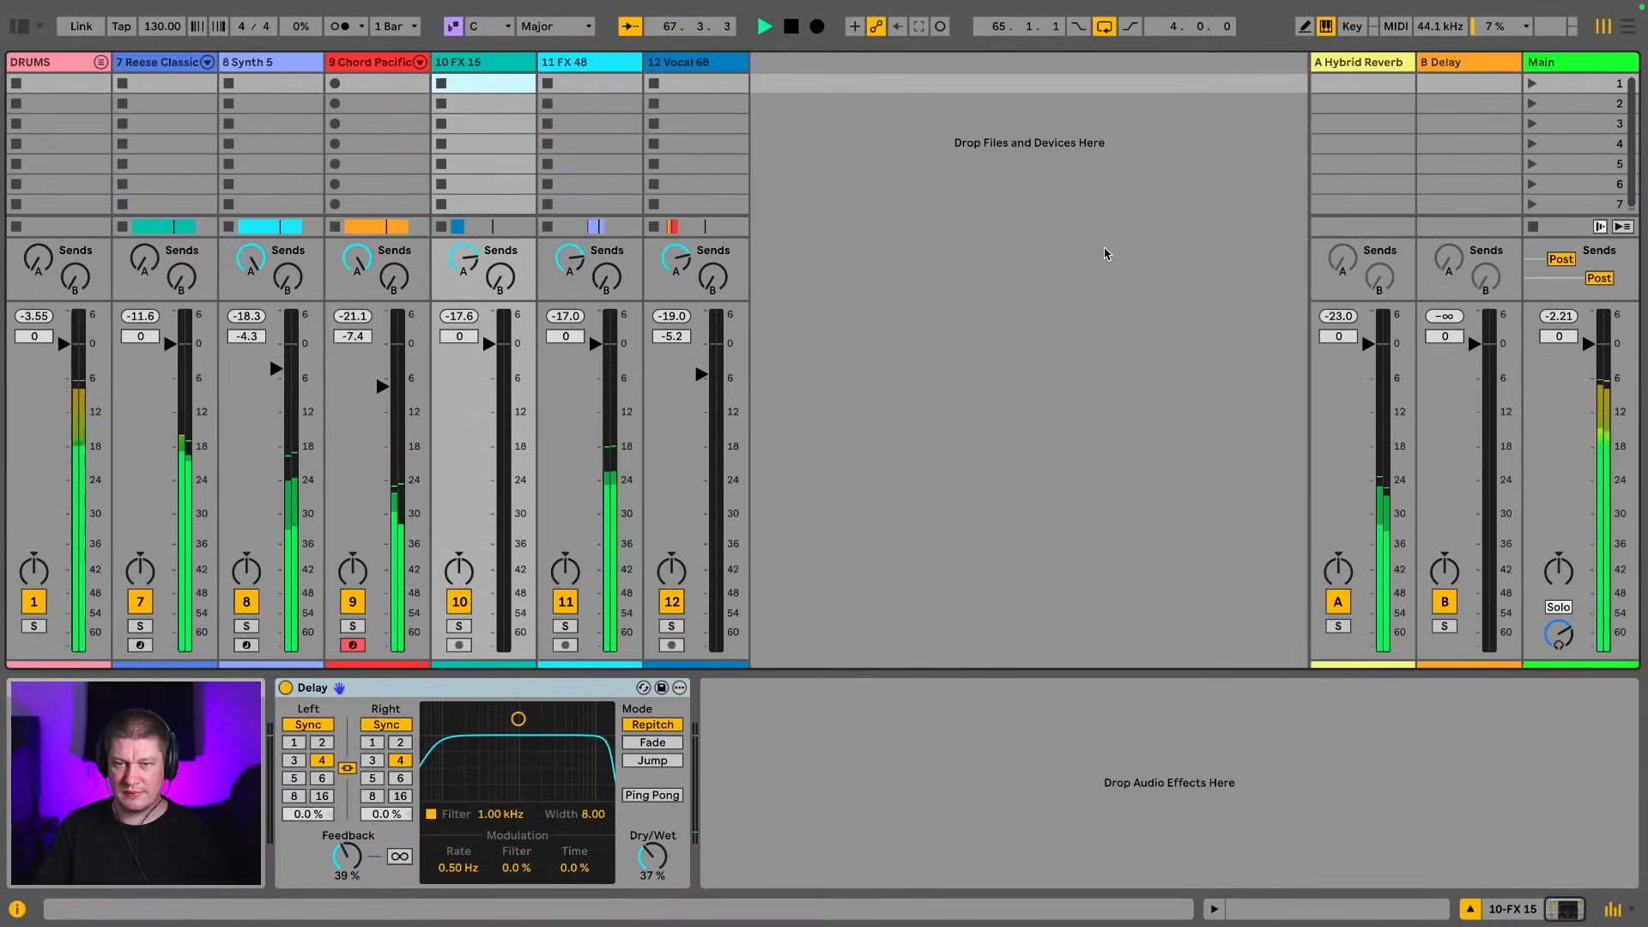
pyautogui.moveTo(489, 344); pyautogui.dragTo(488, 379)
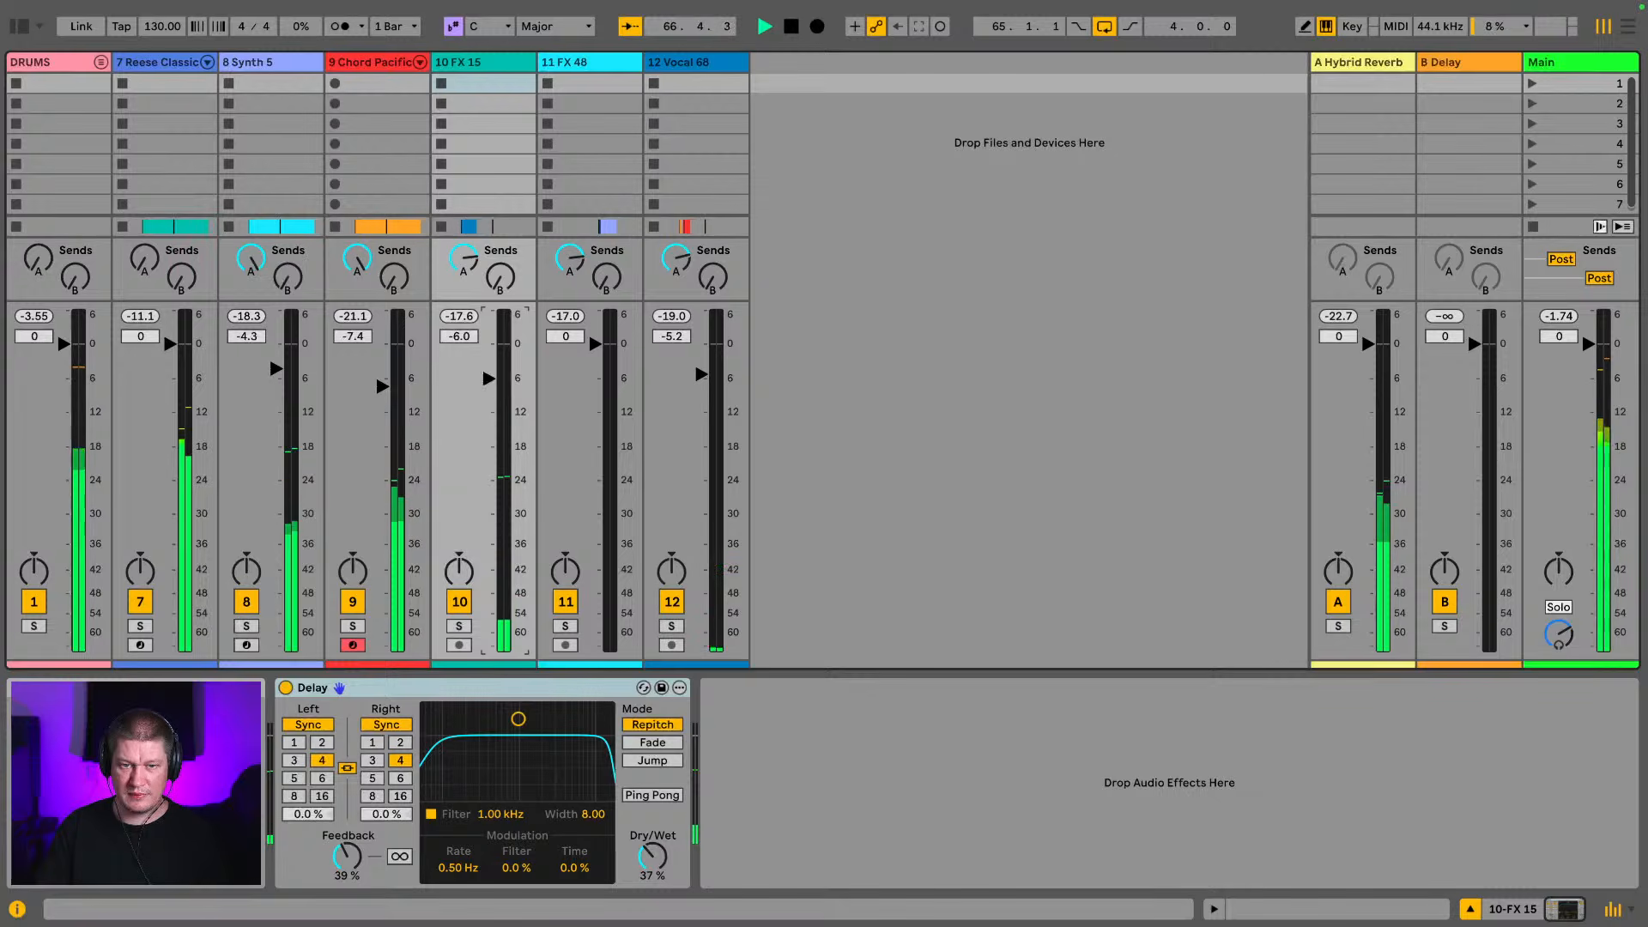
pyautogui.moveTo(595, 343); pyautogui.dragTo(595, 358)
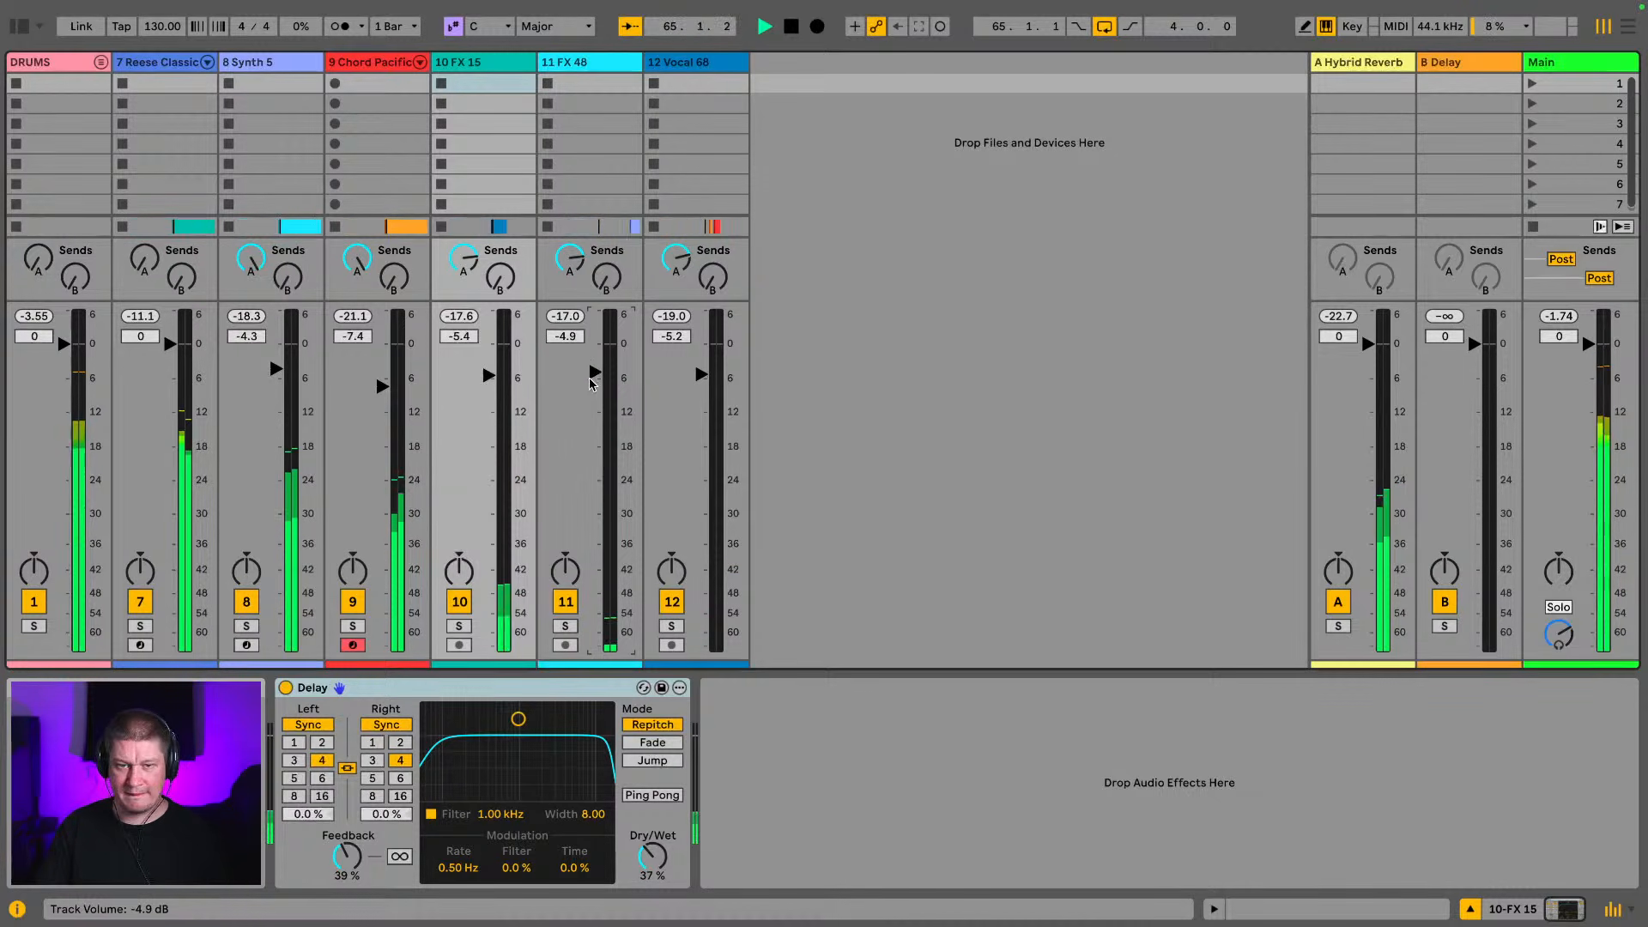
pyautogui.moveTo(591, 377); pyautogui.dragTo(591, 382)
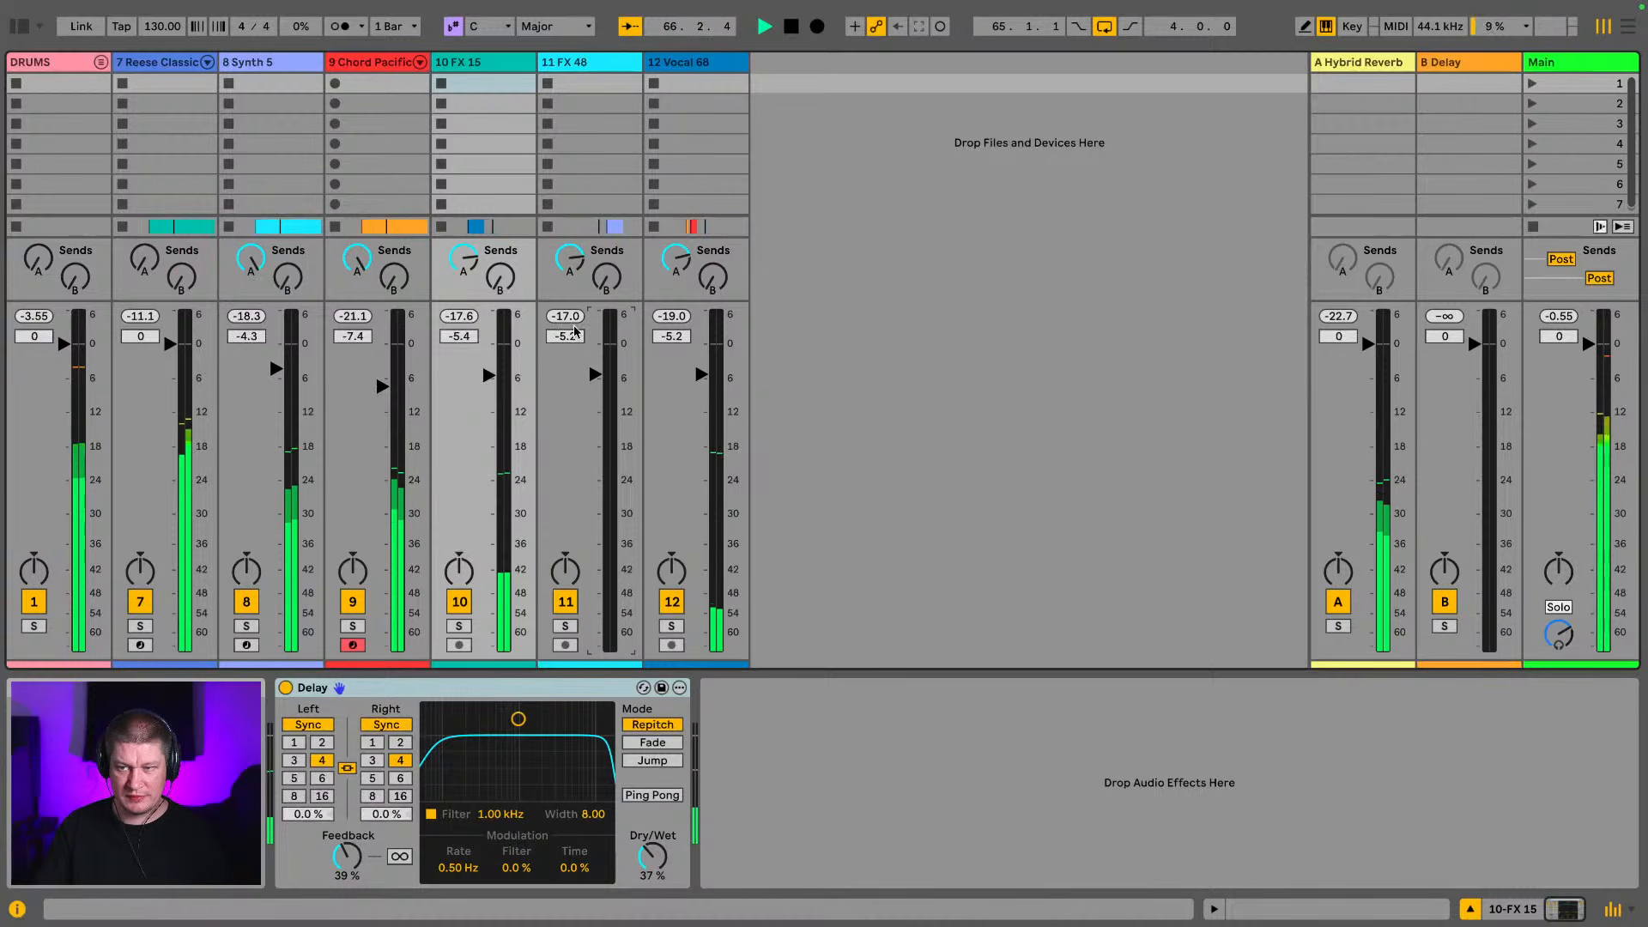
pyautogui.press('Tab')
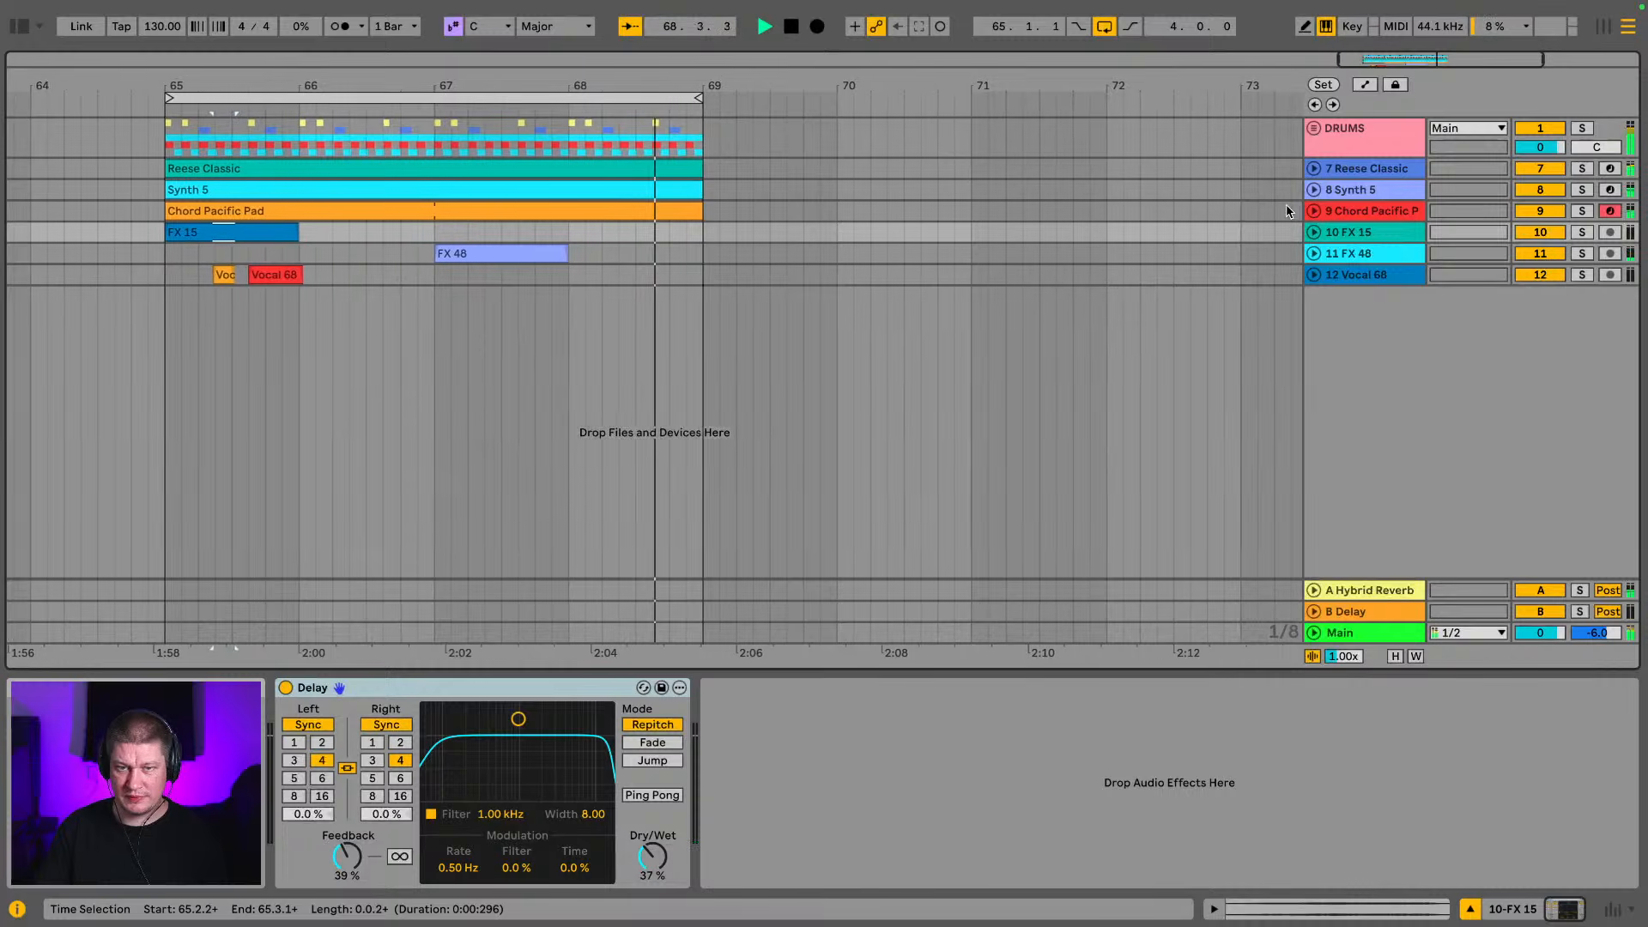
pyautogui.press('space')
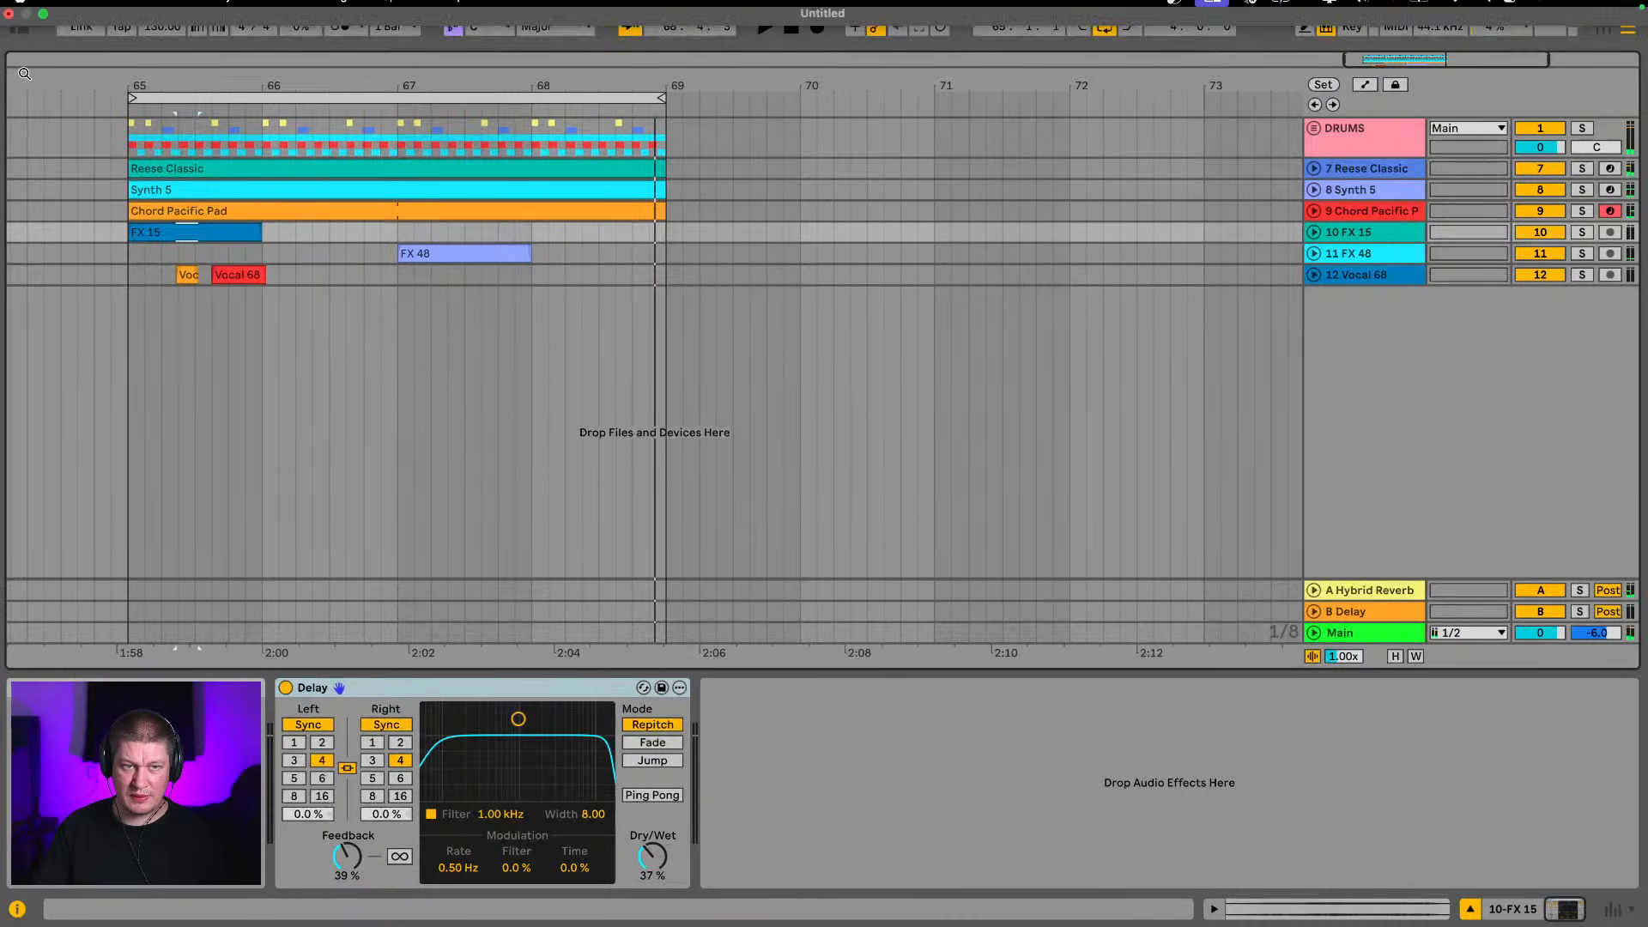
# Search the browser's Instruments category for "piano"
pyautogui.click(18, 28)
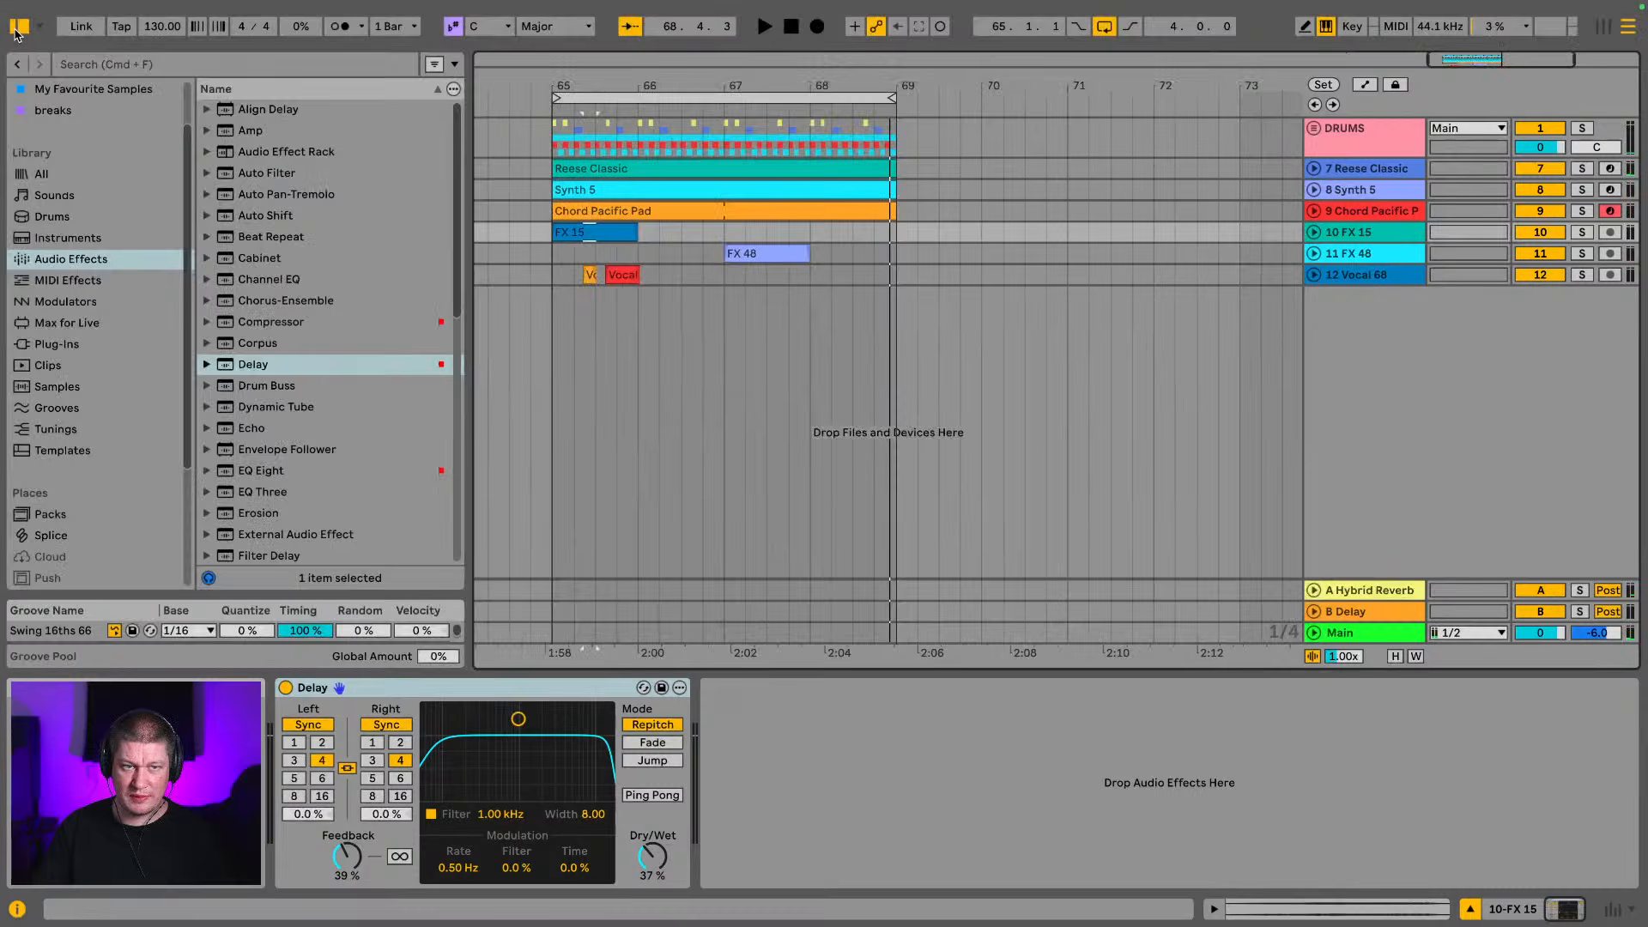
pyautogui.click(135, 69)
pyautogui.write('pi')
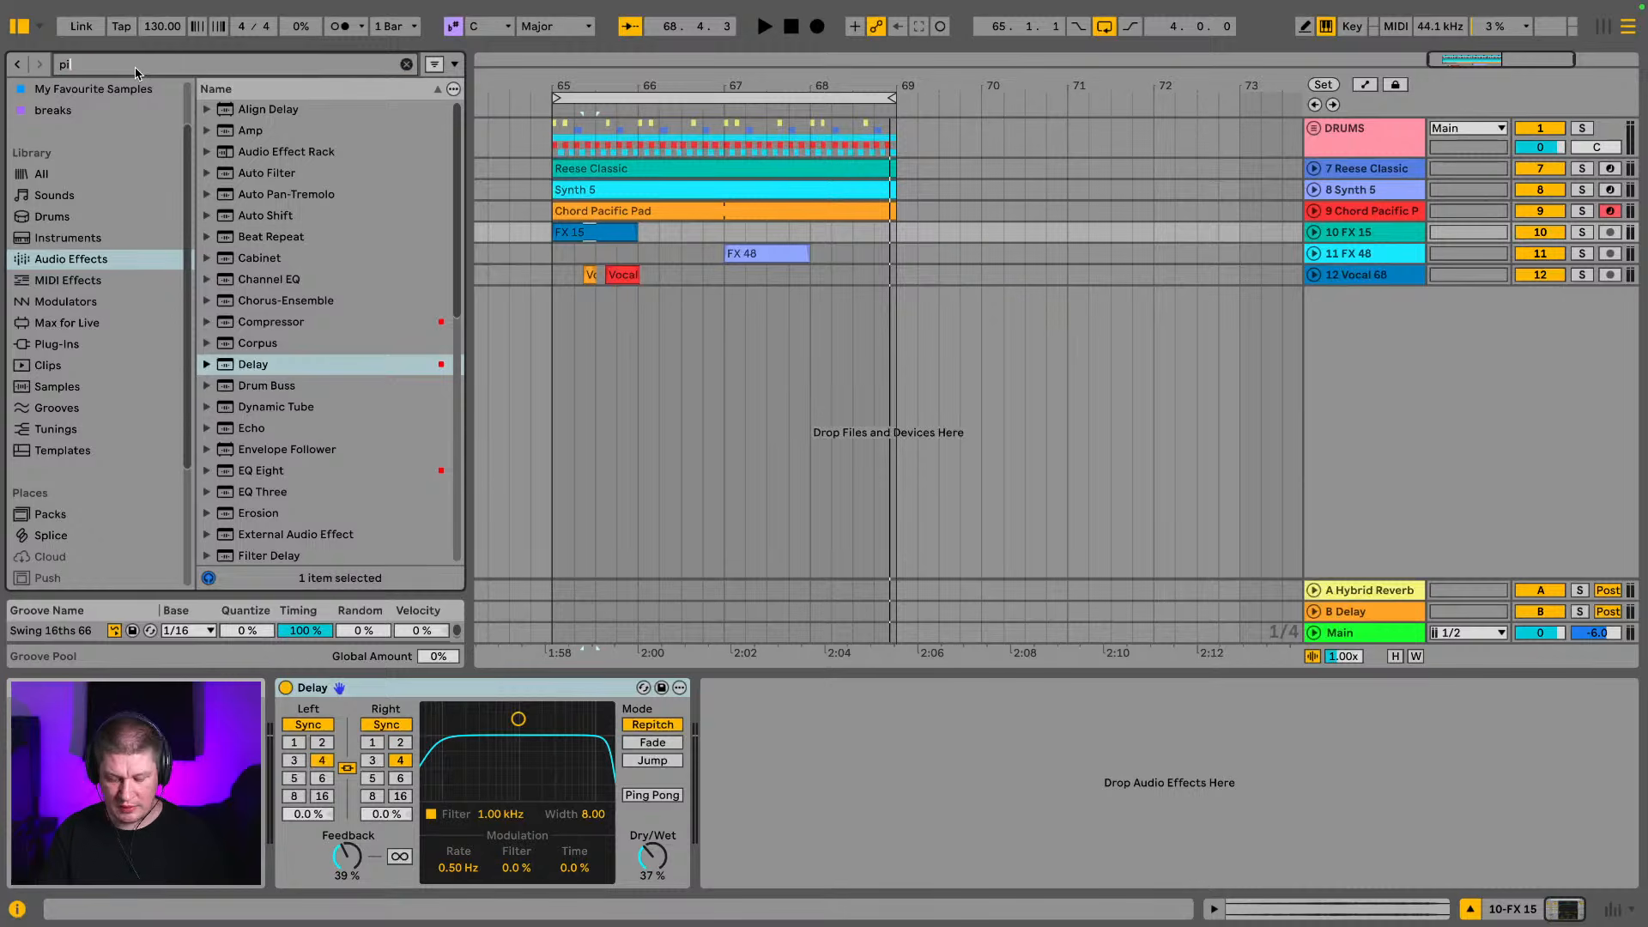
pyautogui.write('ano')
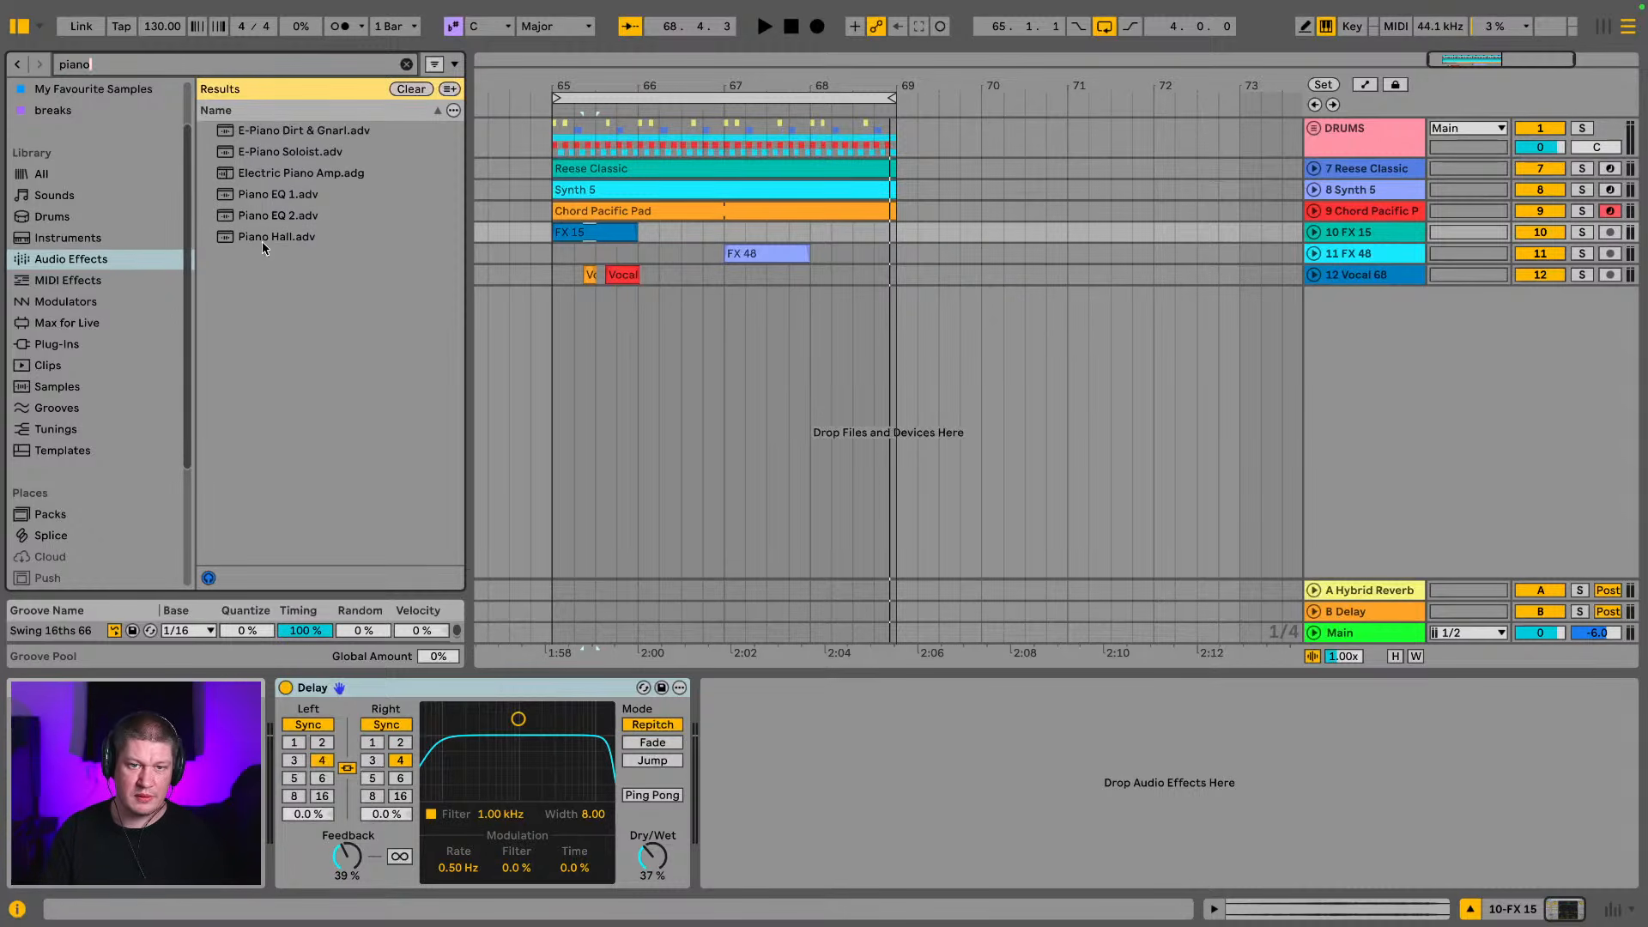
pyautogui.scroll(2, 47, 274)
pyautogui.click(66, 302)
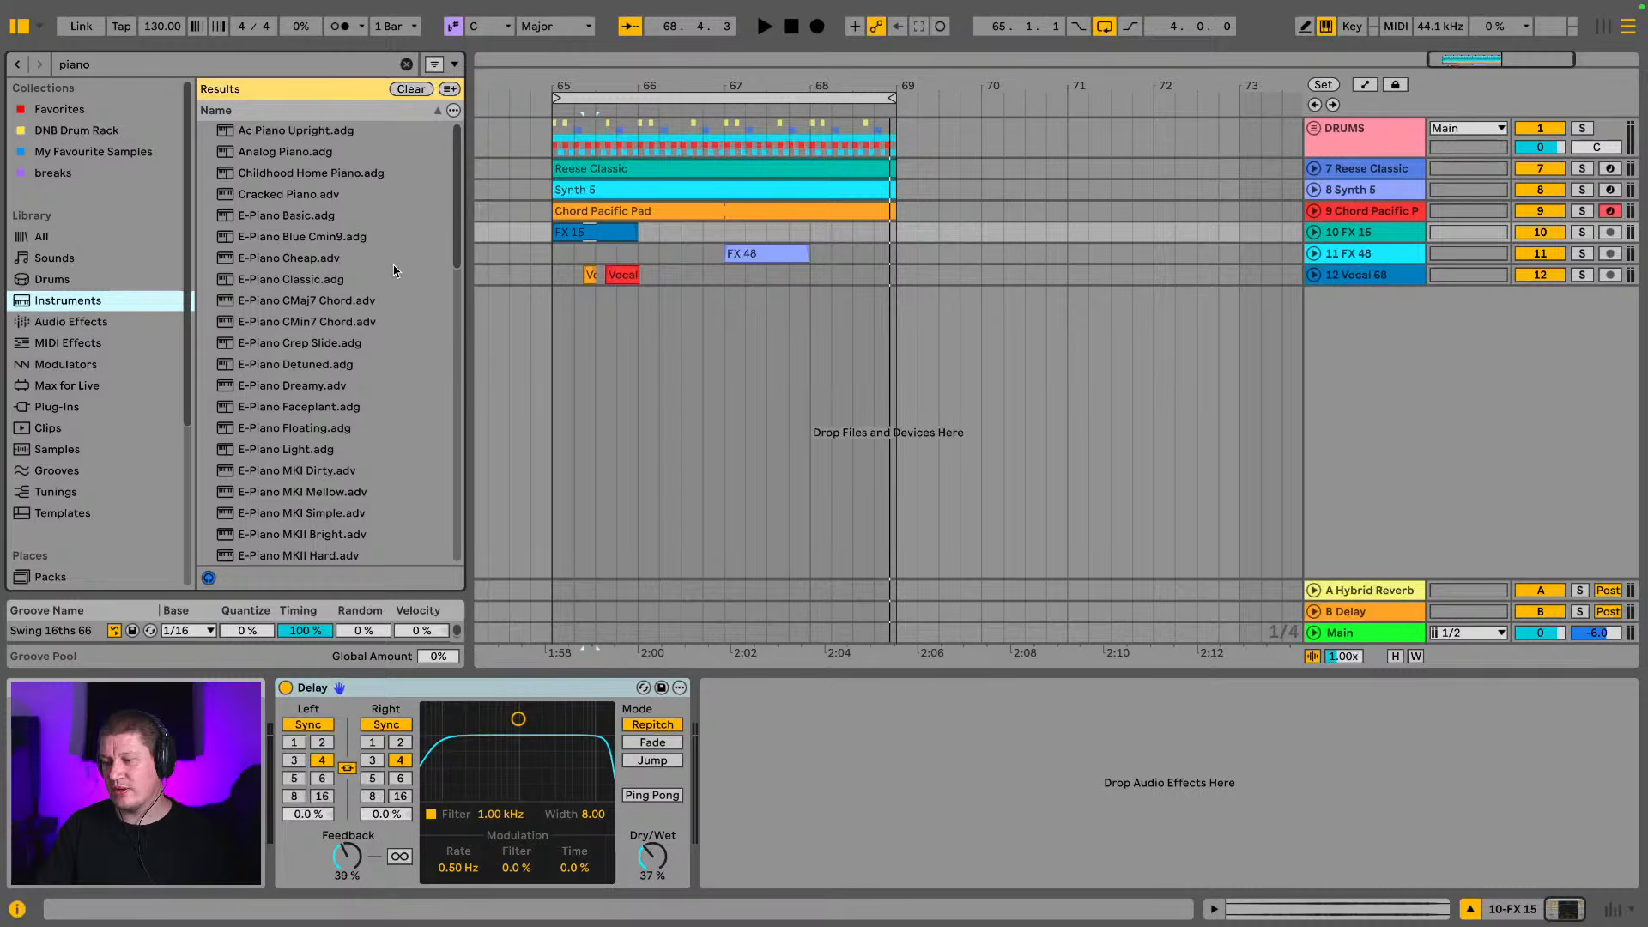
# Insert a new MIDI track and move it below the Vocal 68 track
pyautogui.scroll(-5, 372, 289)
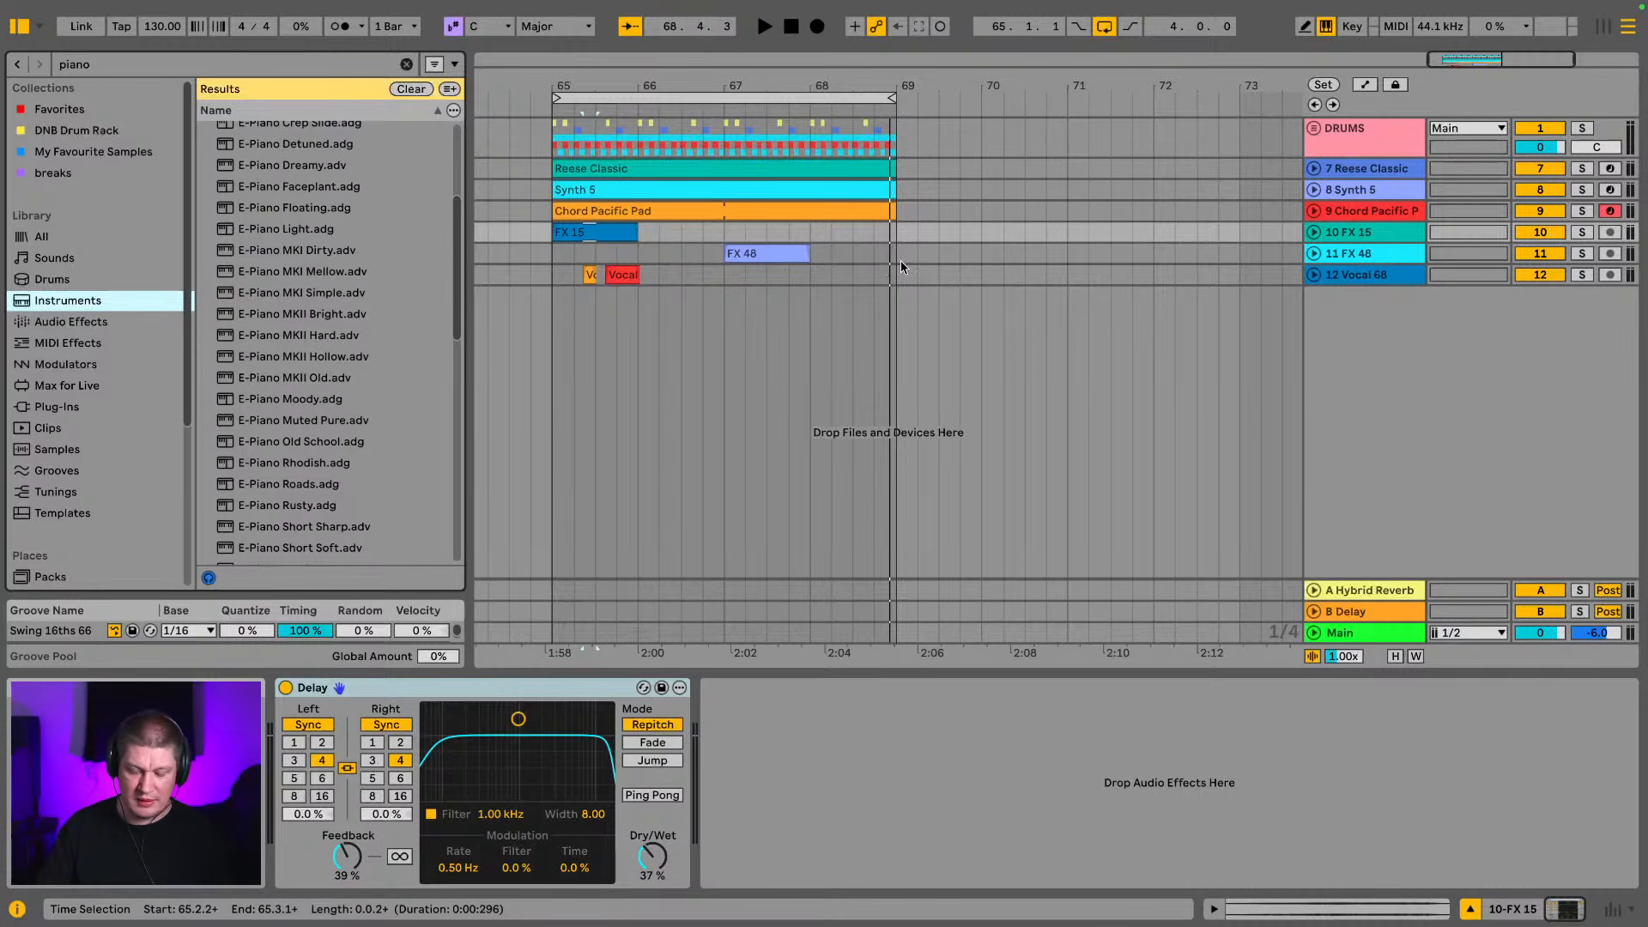
pyautogui.hotkey('ctrl', 'shift', 't')
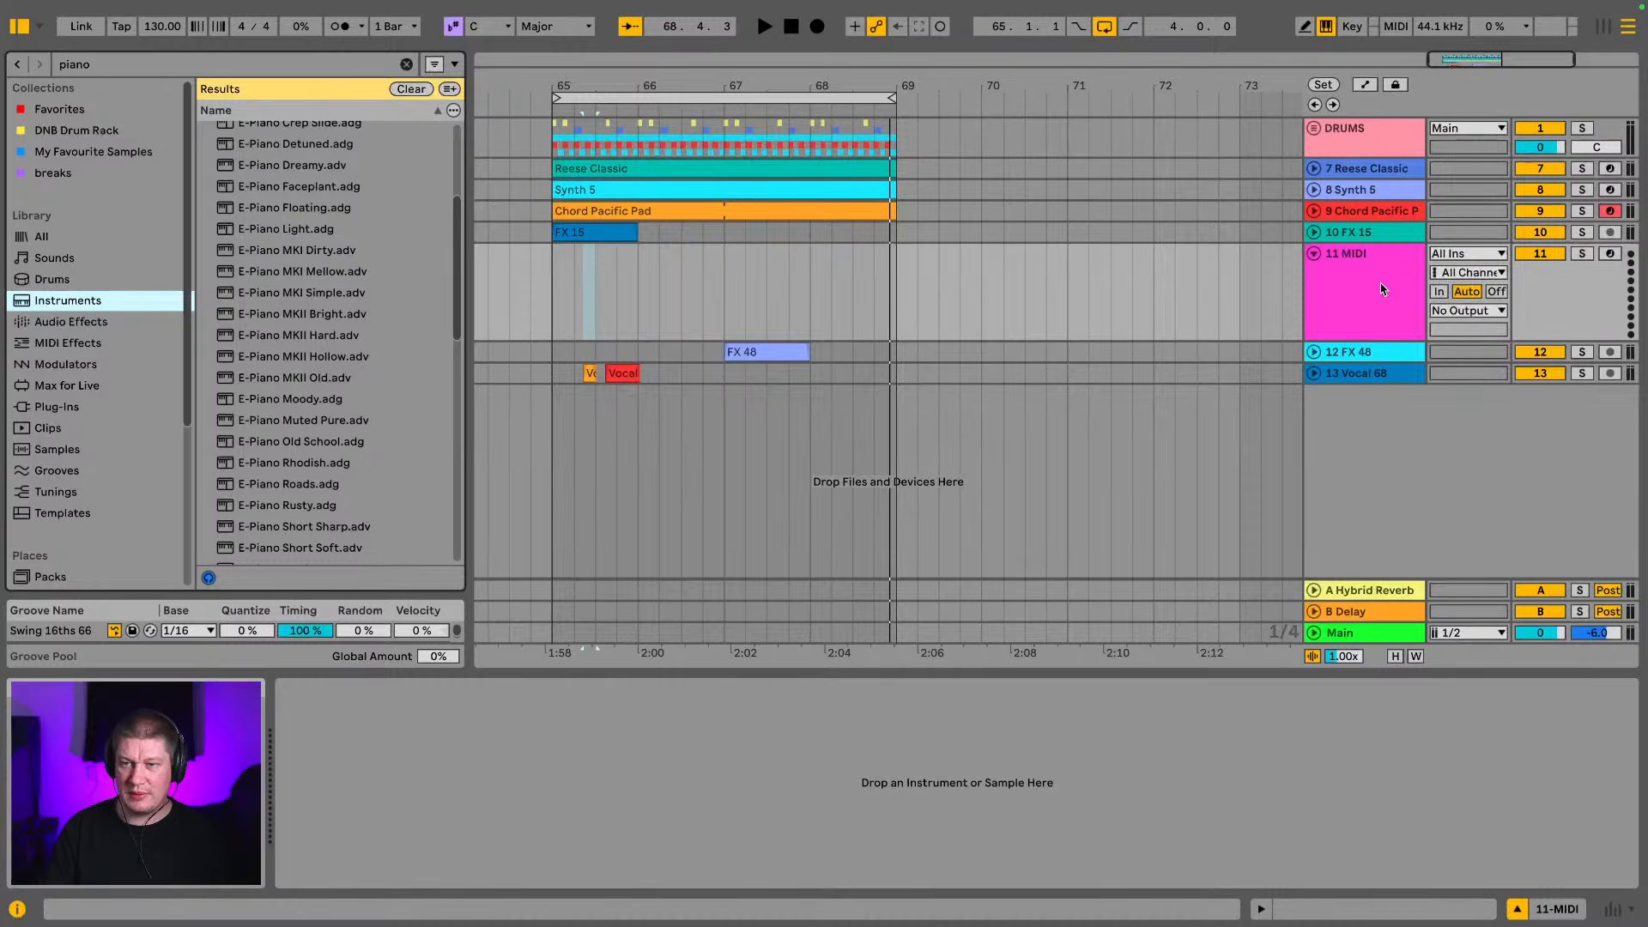
pyautogui.moveTo(1383, 289); pyautogui.dragTo(1397, 421)
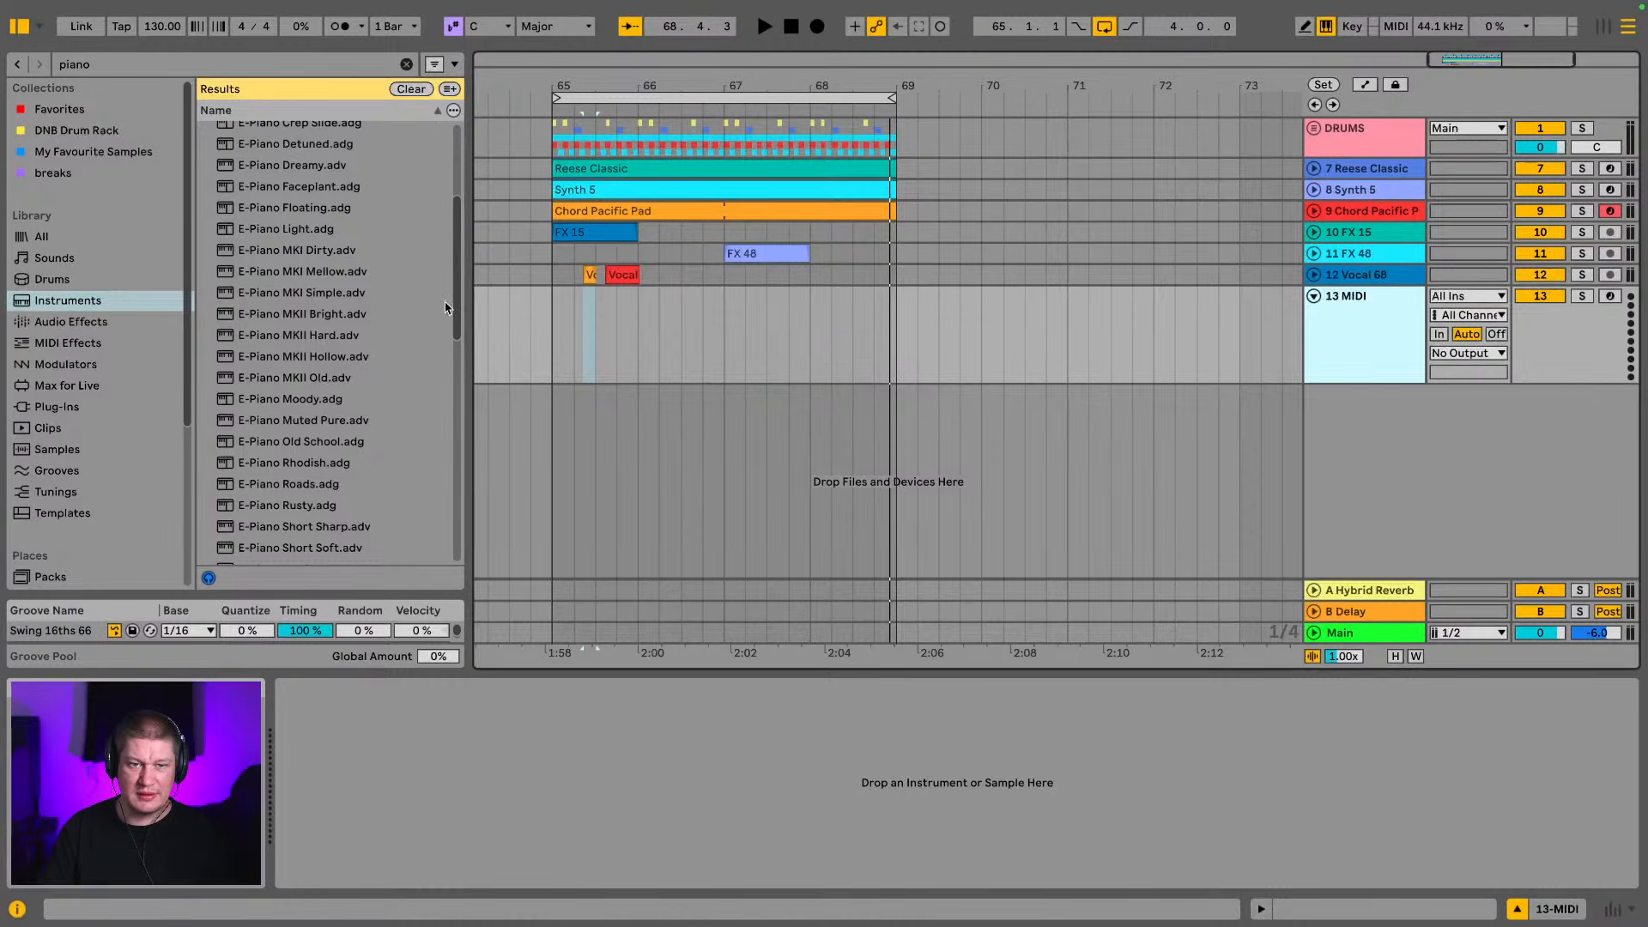
# Audition electric piano presets from the search results, including E-Piano Rusty and E-Piano Classic
pyautogui.scroll(-1, 287, 348)
pyautogui.scroll(-1, 313, 340)
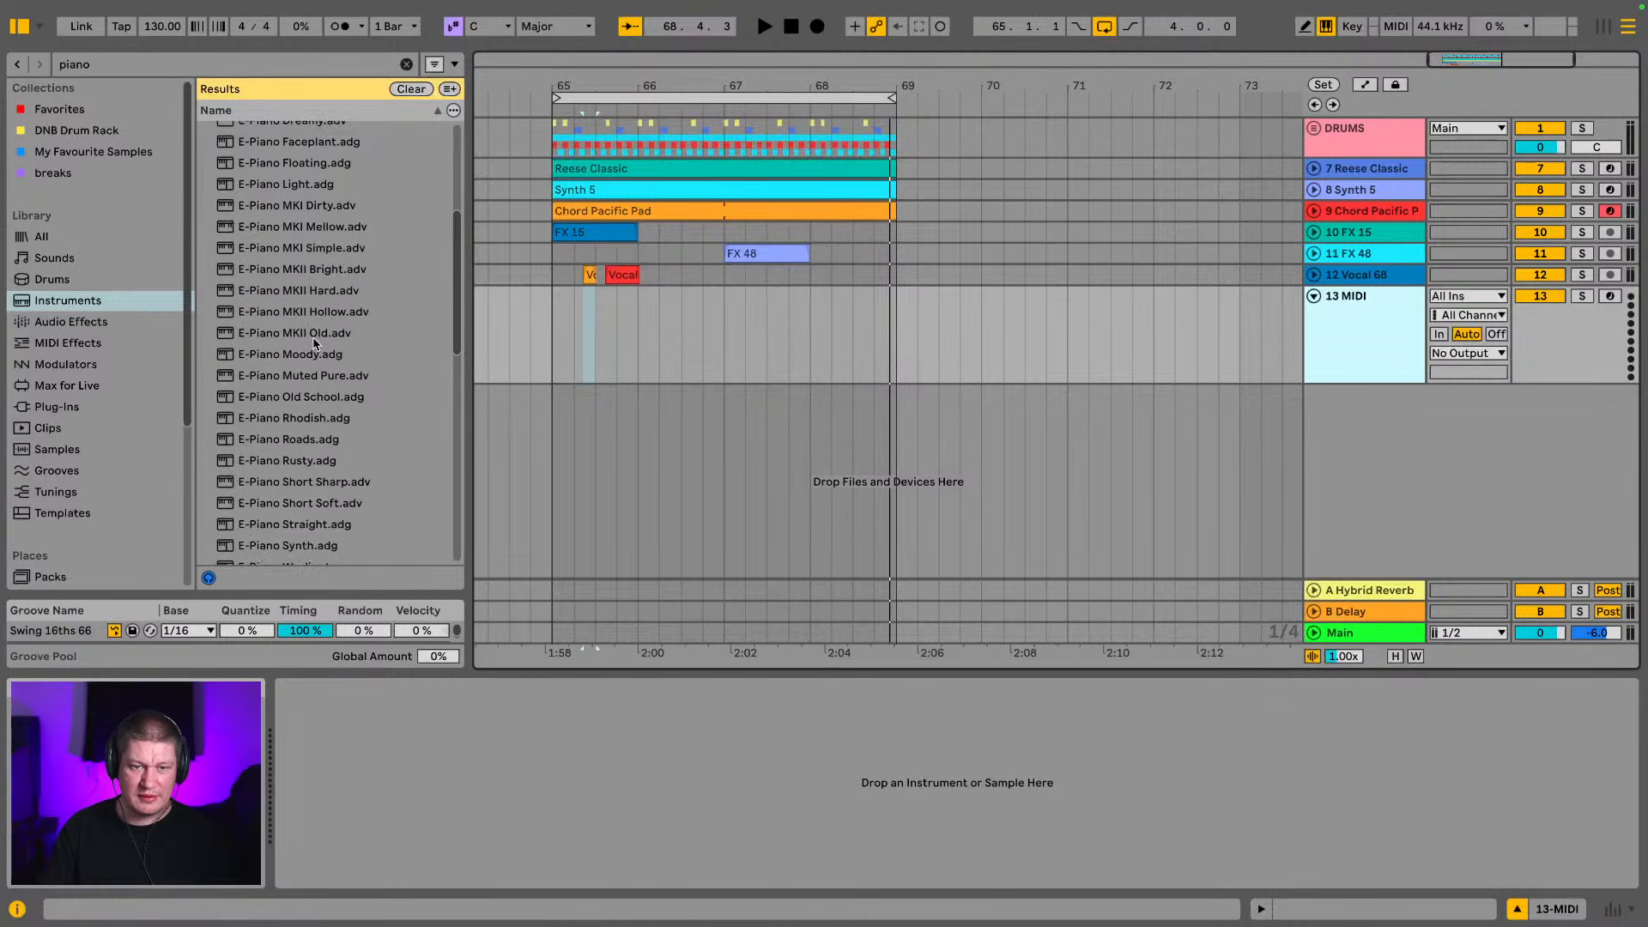
pyautogui.click(321, 418)
pyautogui.scroll(-1, 320, 420)
pyautogui.click(312, 443)
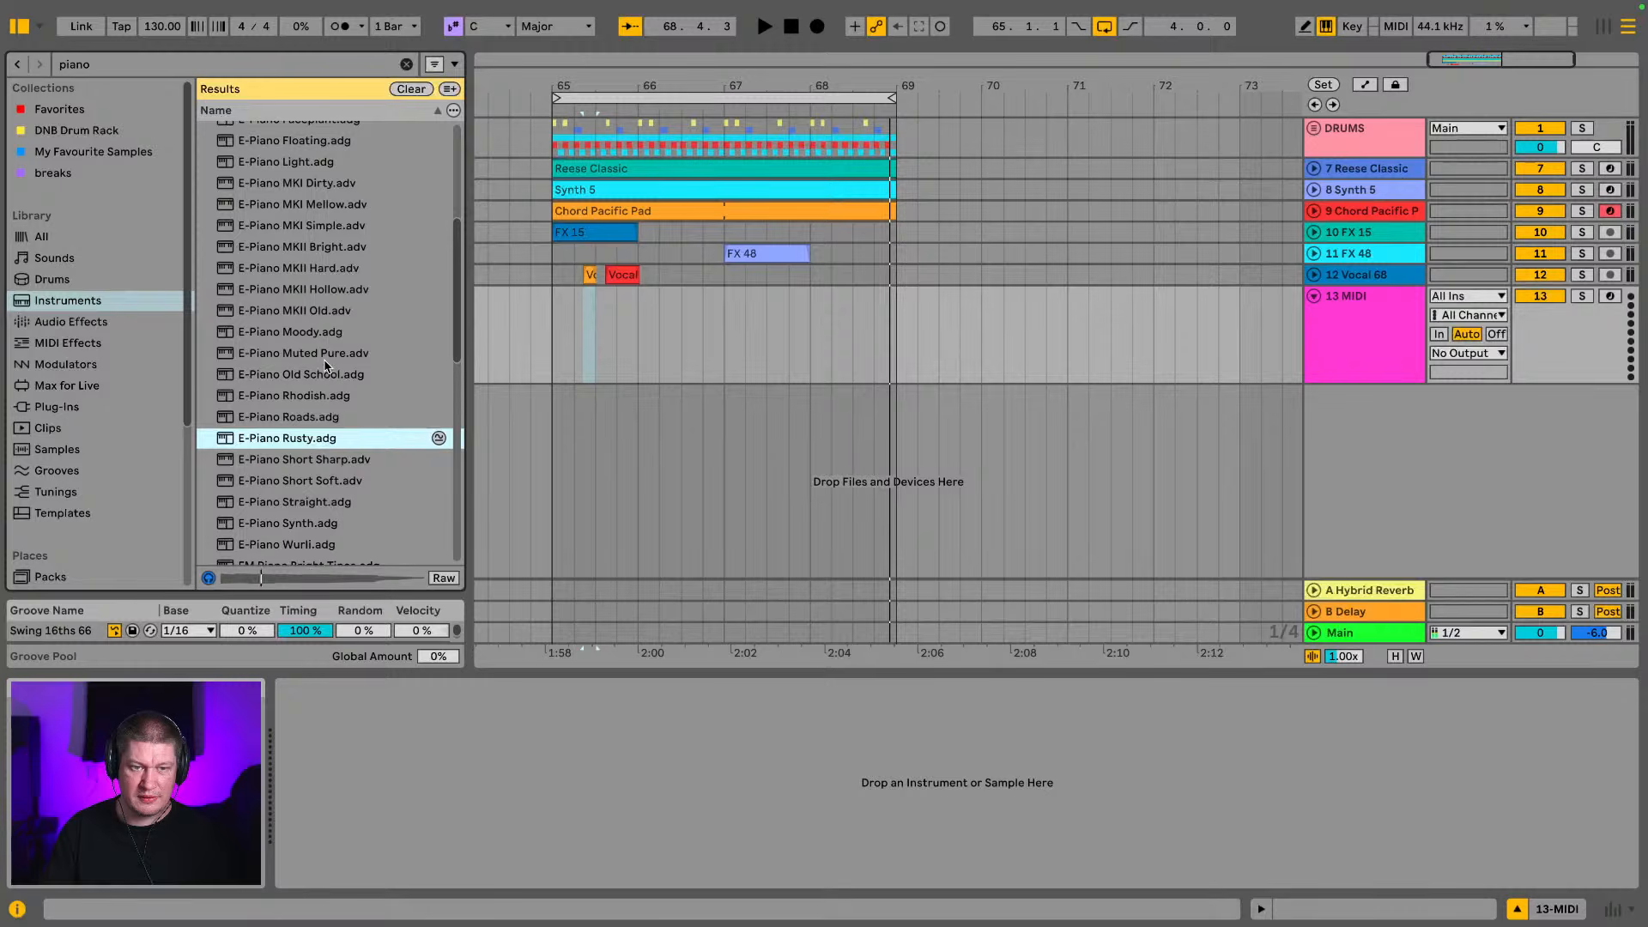
pyautogui.scroll(13, 322, 364)
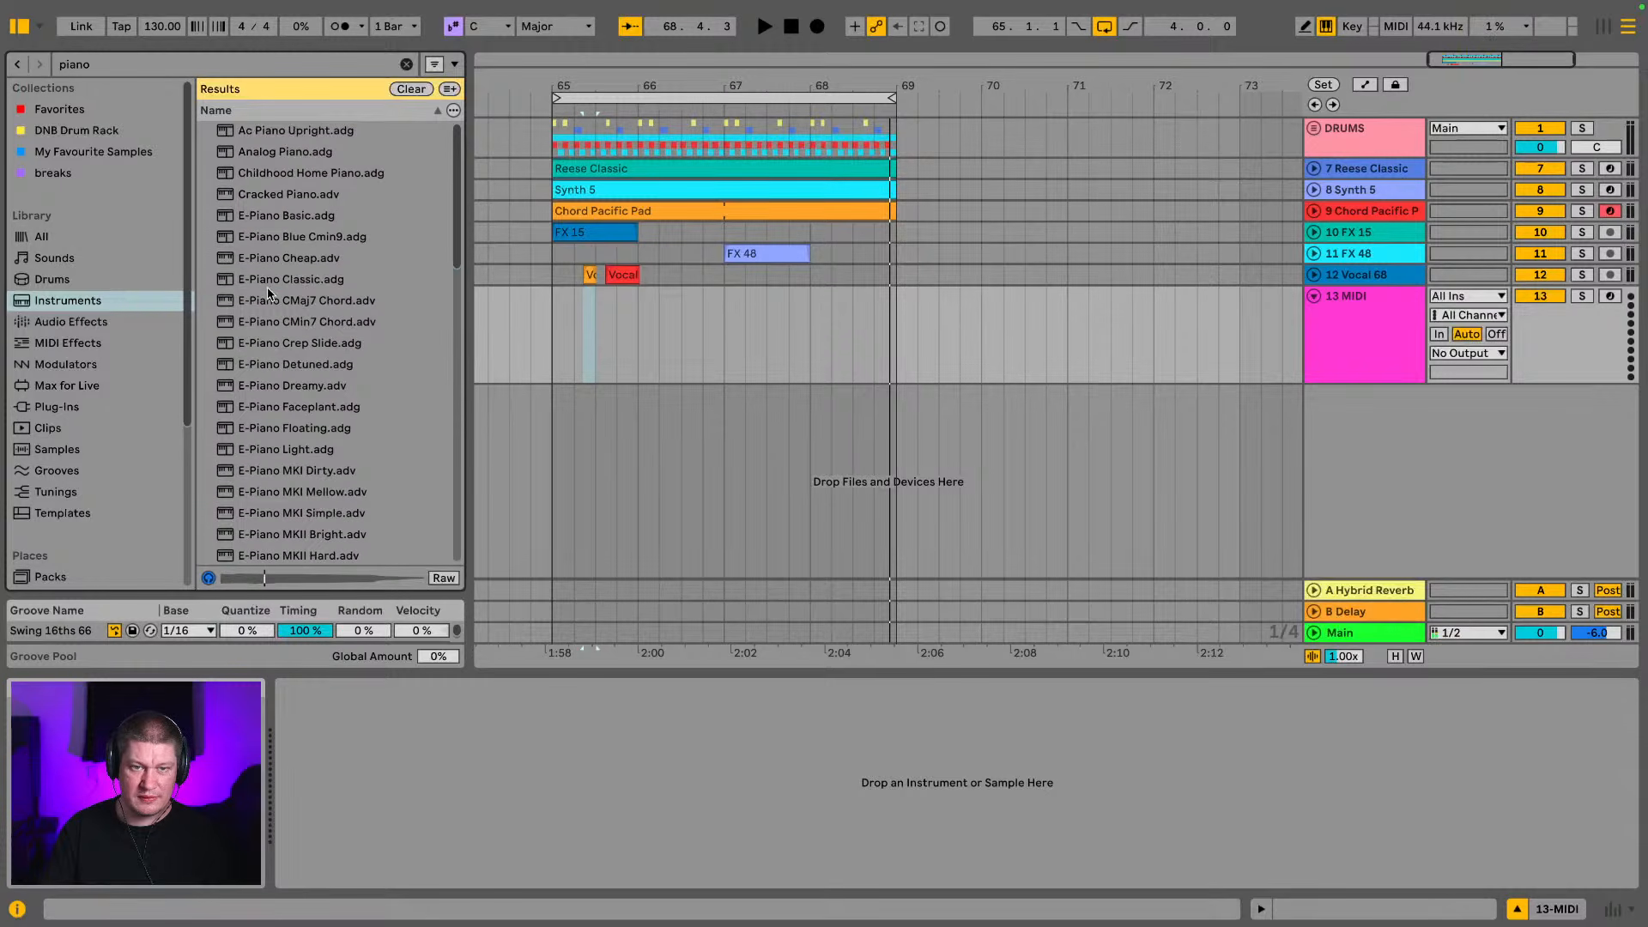
pyautogui.click(268, 289)
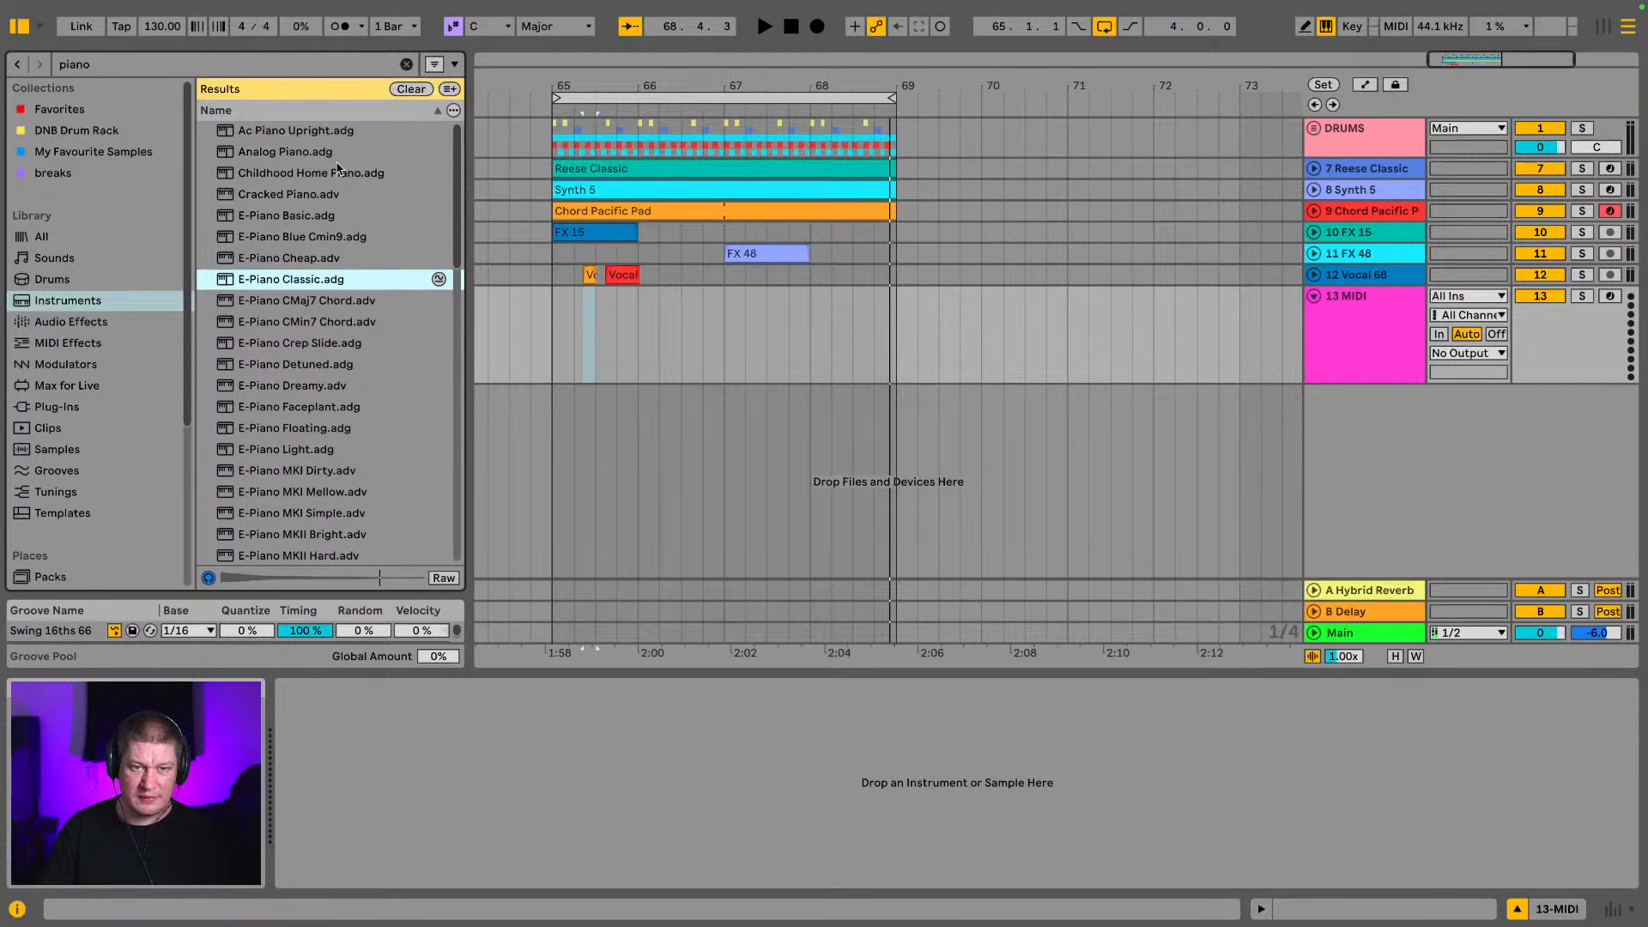
# Load the Grand Piano Single Sample preset onto the new MIDI track
pyautogui.scroll(-2, 348, 250)
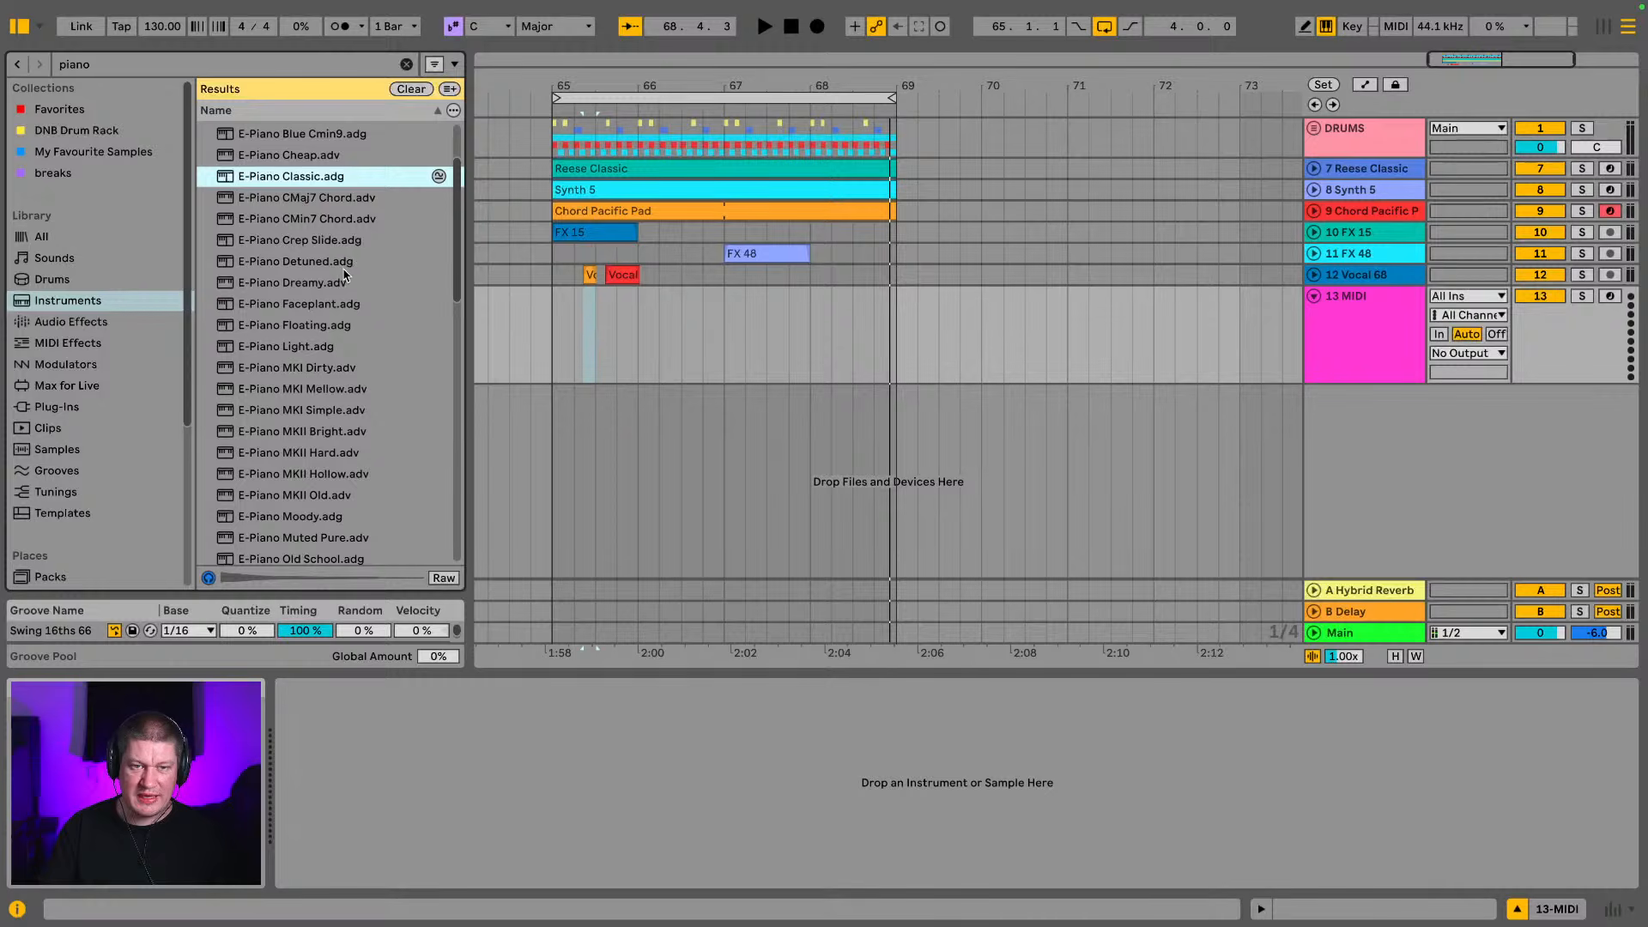
pyautogui.scroll(-4, 334, 285)
pyautogui.scroll(-6, 385, 315)
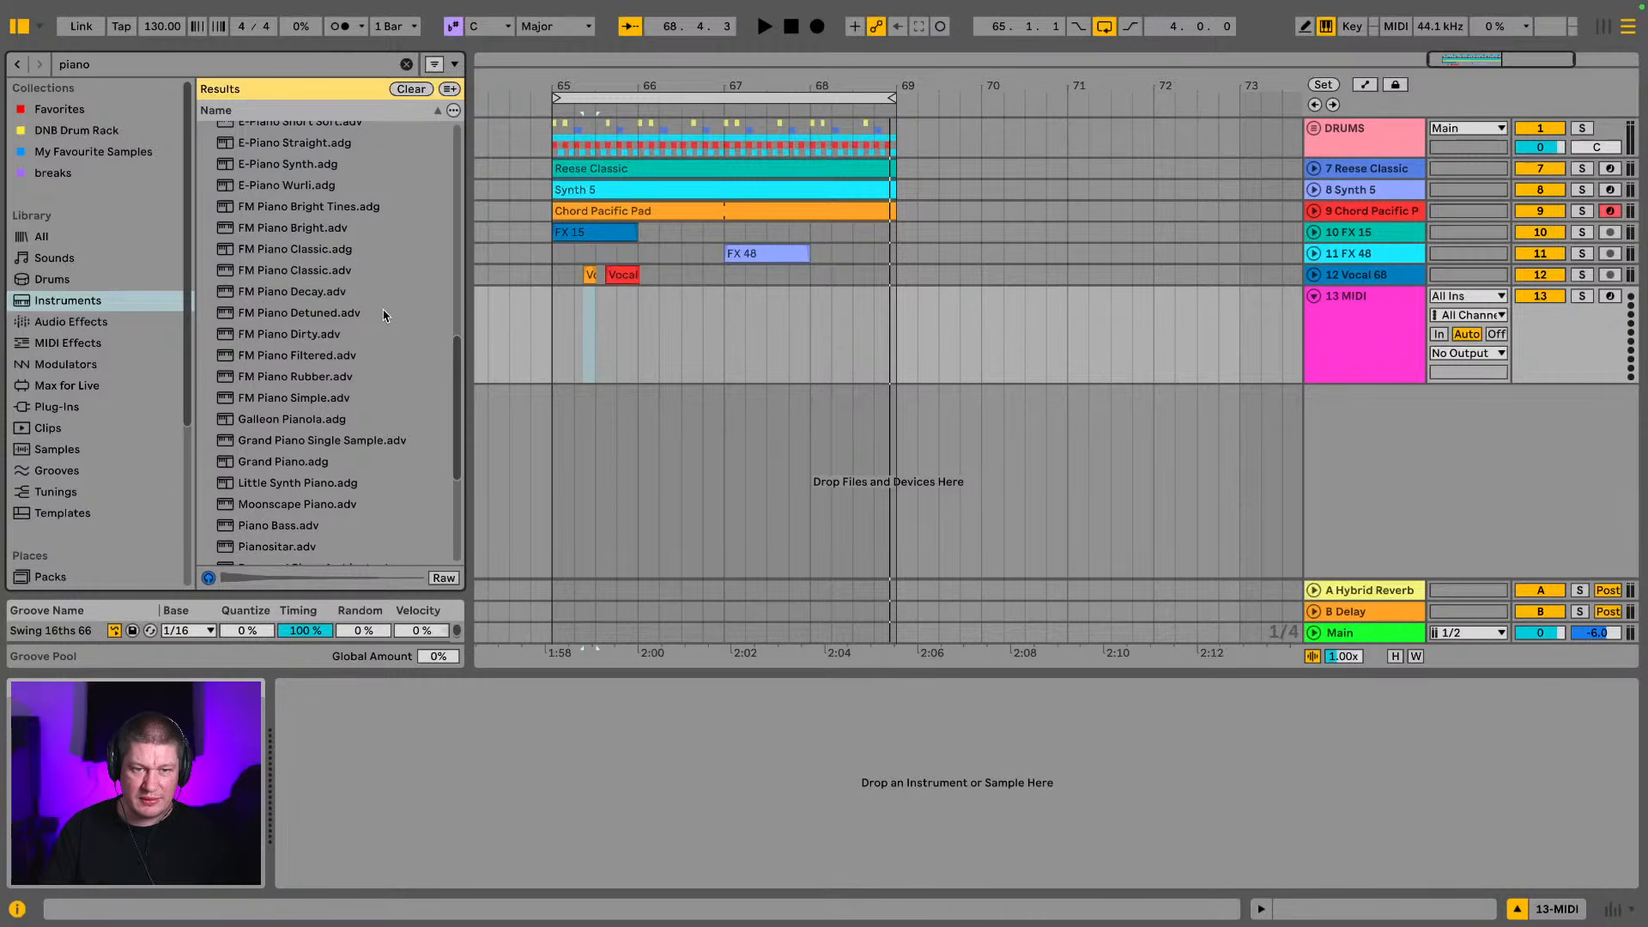
pyautogui.click(344, 443)
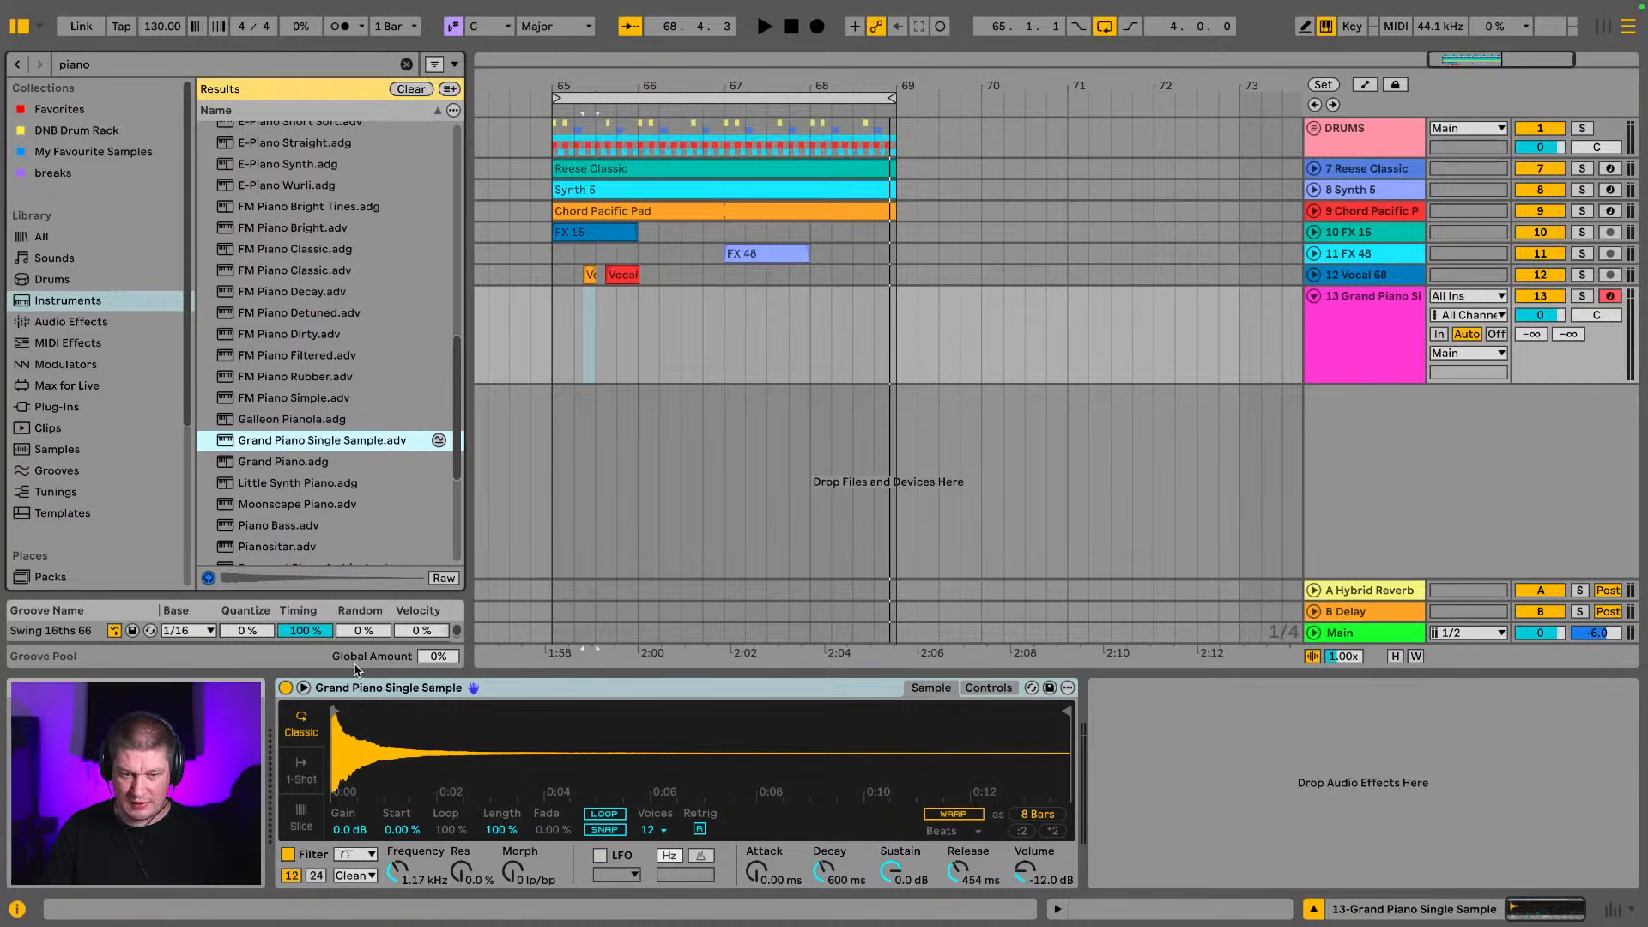
# Play test notes on the grand piano, setting the computer keyboard's octave range to C3 to D4
pyautogui.press('a')
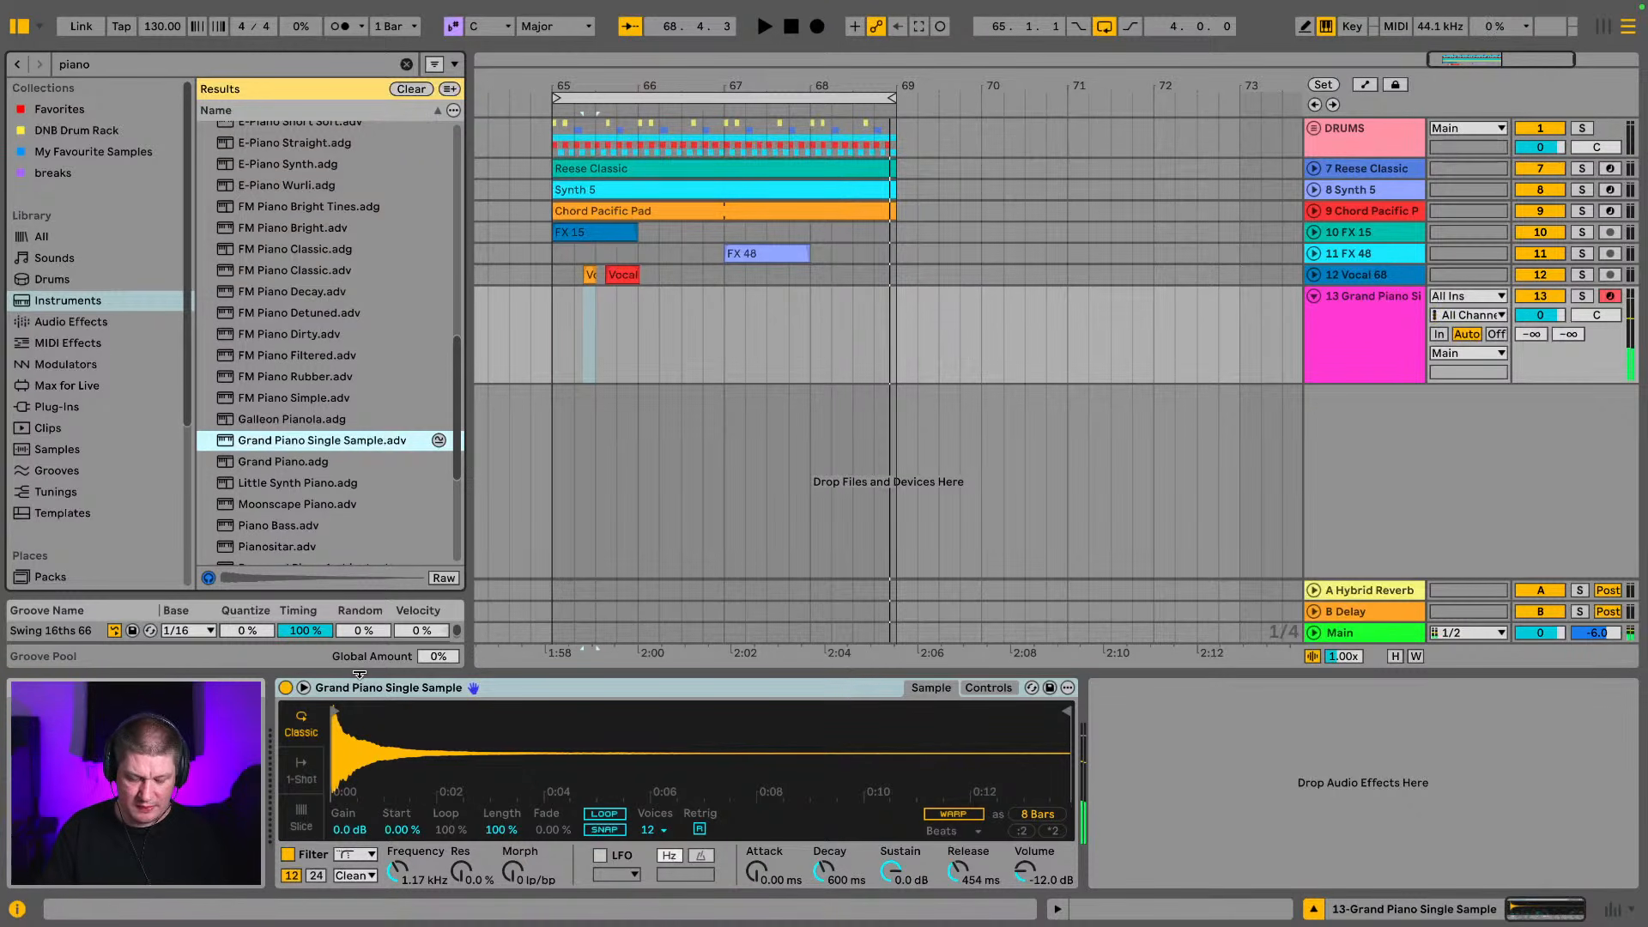
pyautogui.press('x')
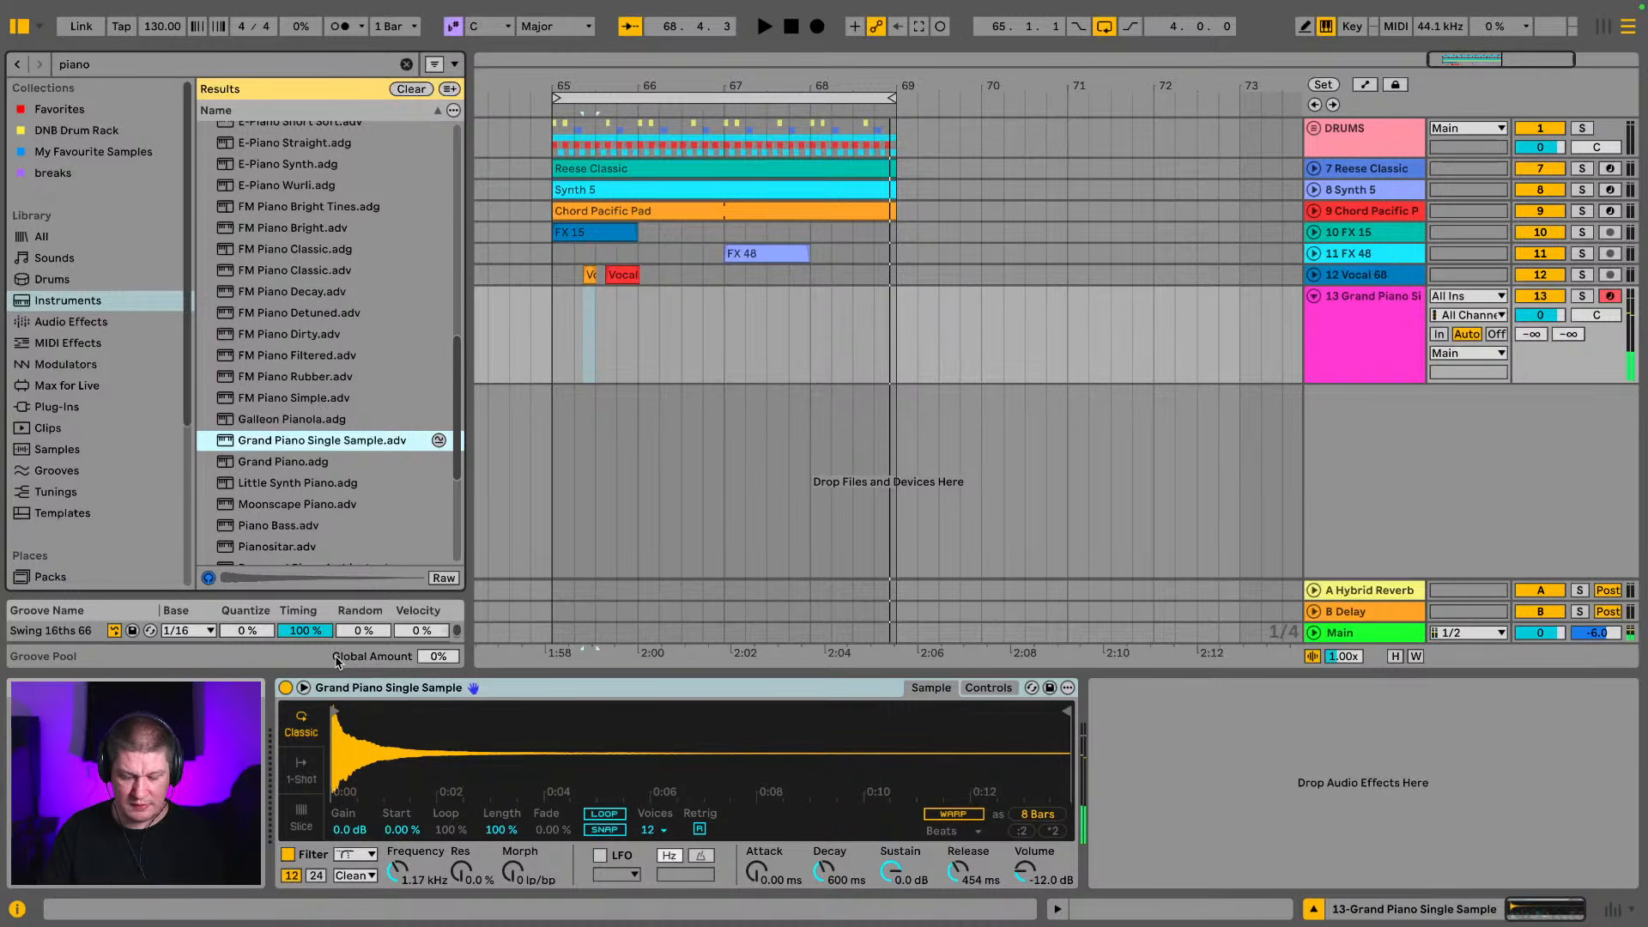
pyautogui.press('z')
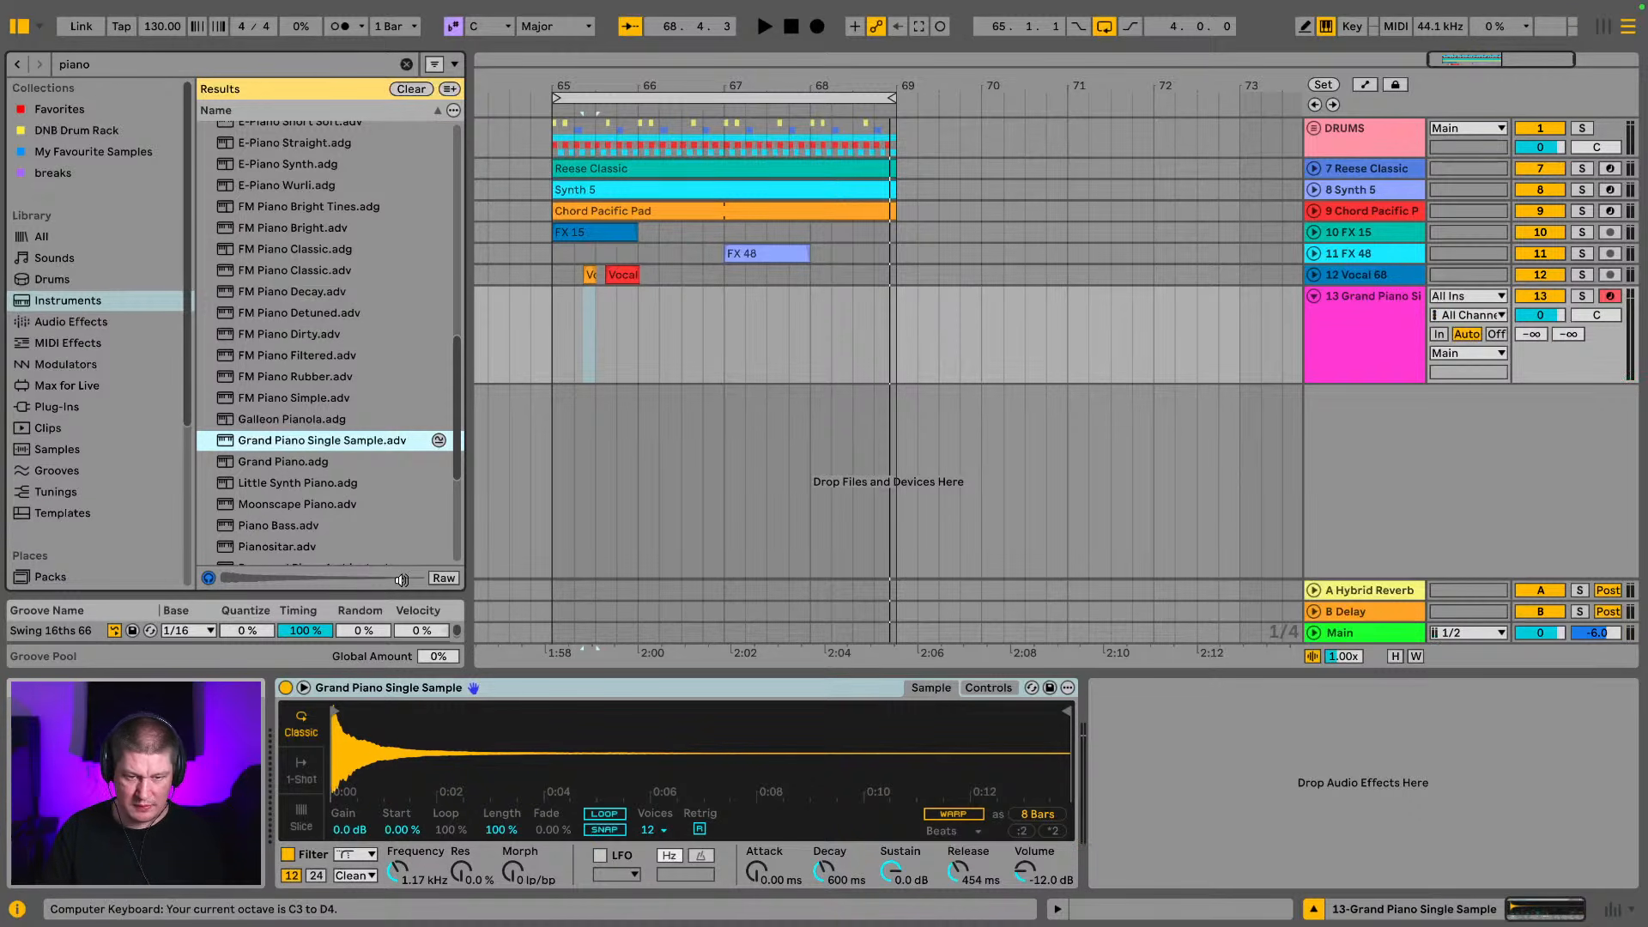
pyautogui.press('a')
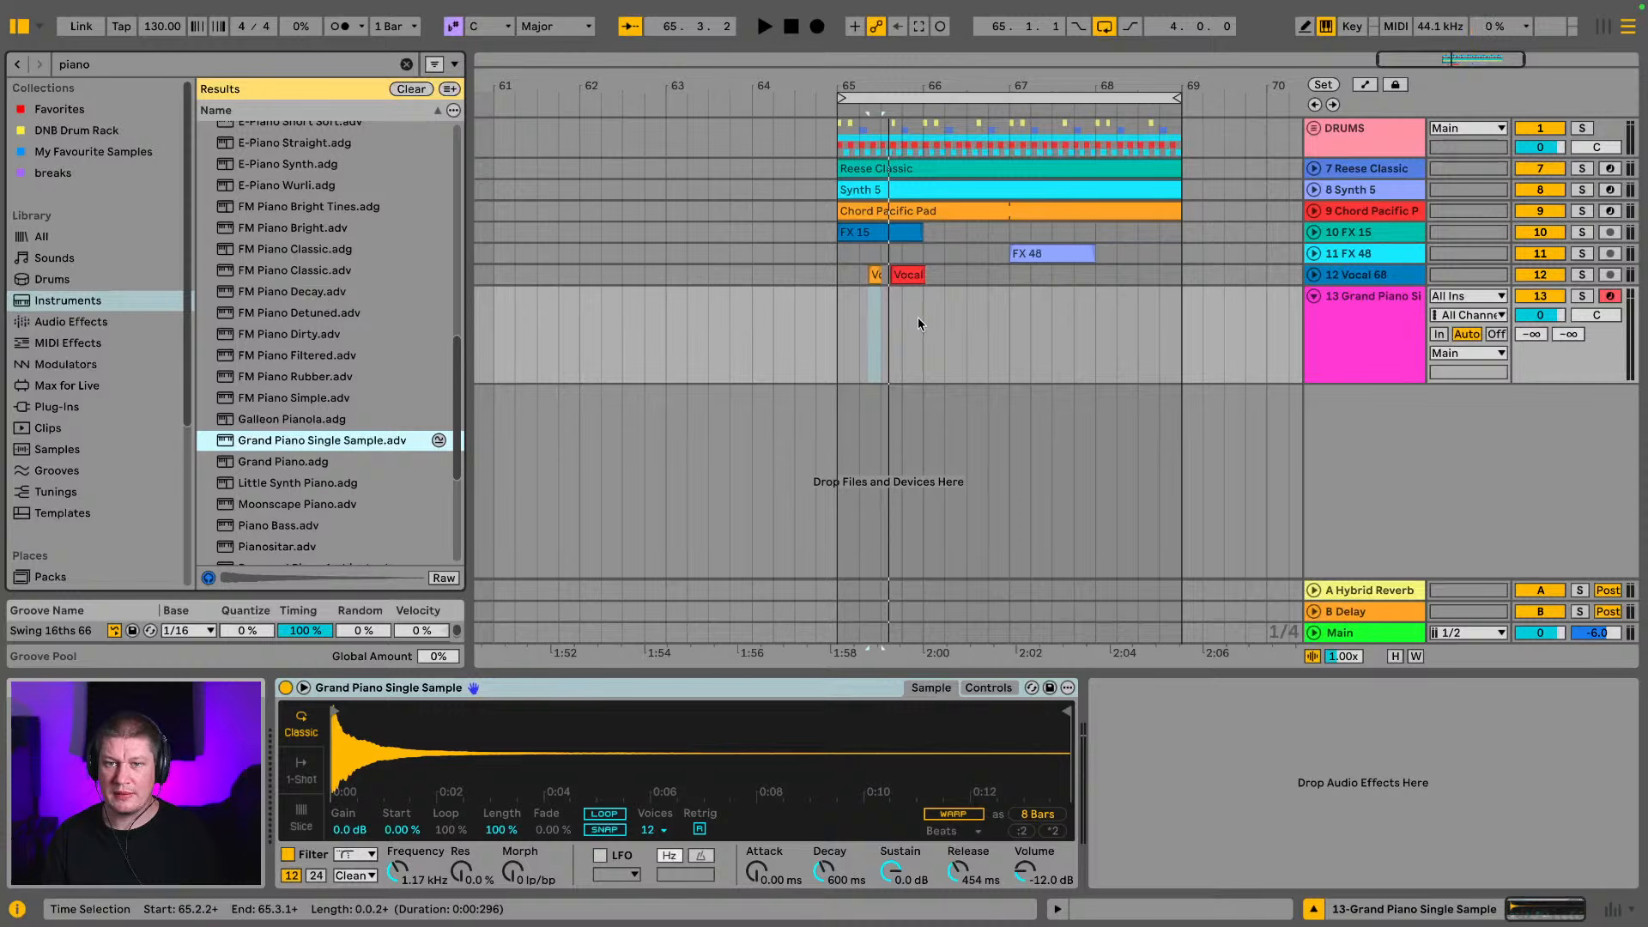
# Hide the browser and zoom the arrangement in on the four-bar loop from bar 65 to 69
pyautogui.moveTo(1098, 80); pyautogui.dragTo(956, 83)
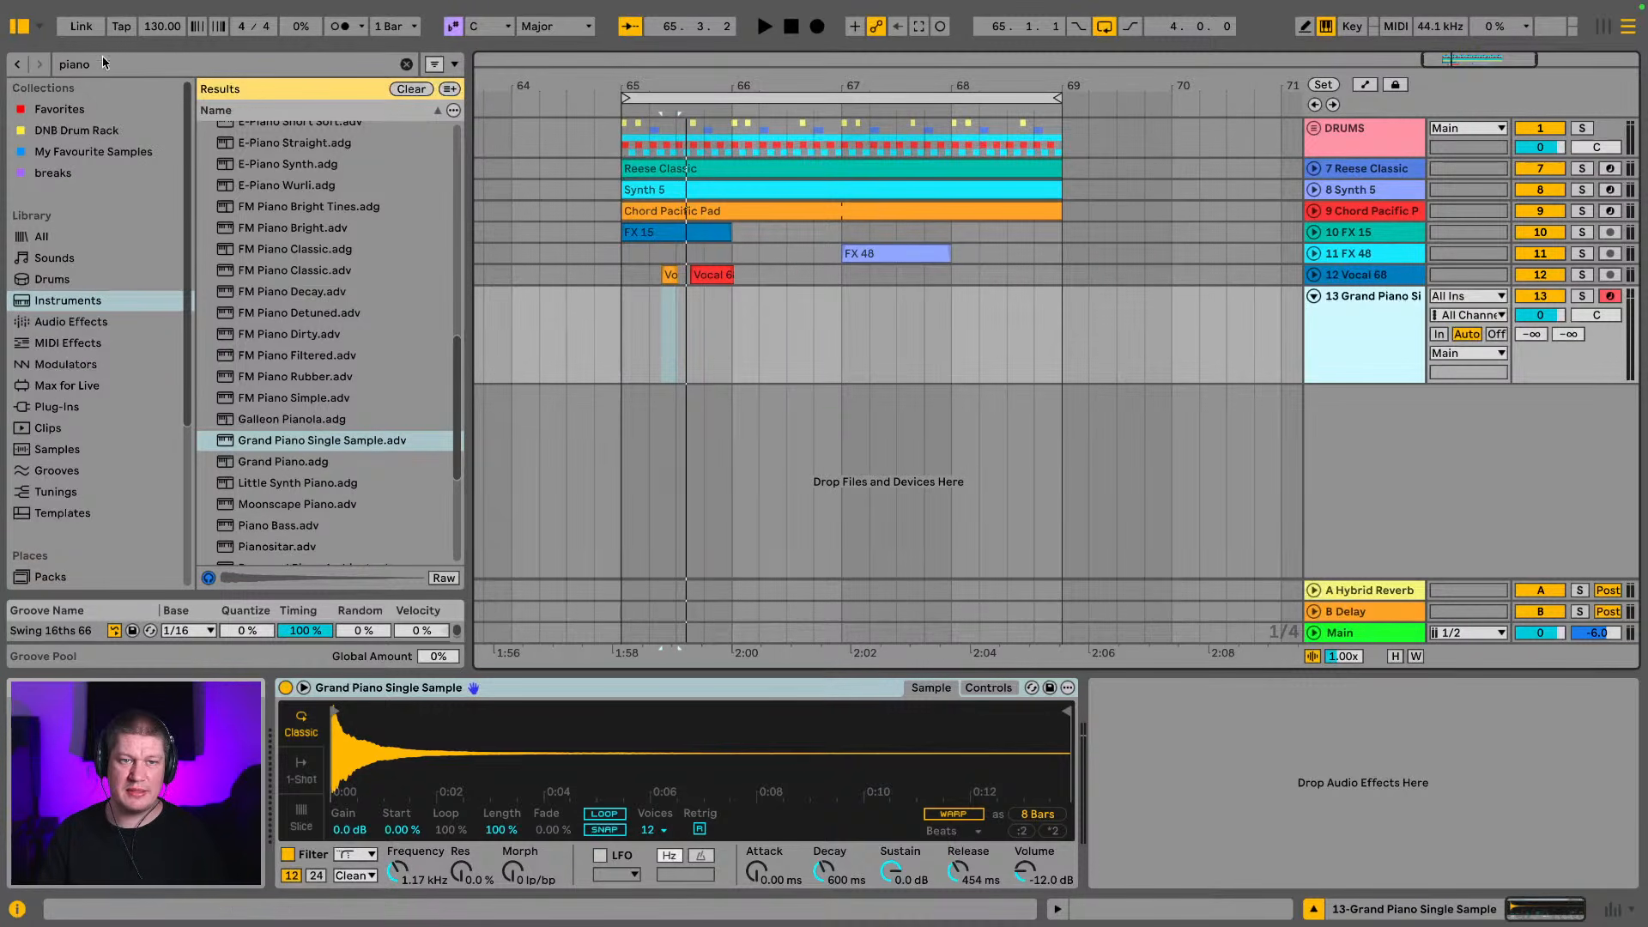
pyautogui.click(15, 28)
pyautogui.moveTo(637, 85); pyautogui.dragTo(670, 108)
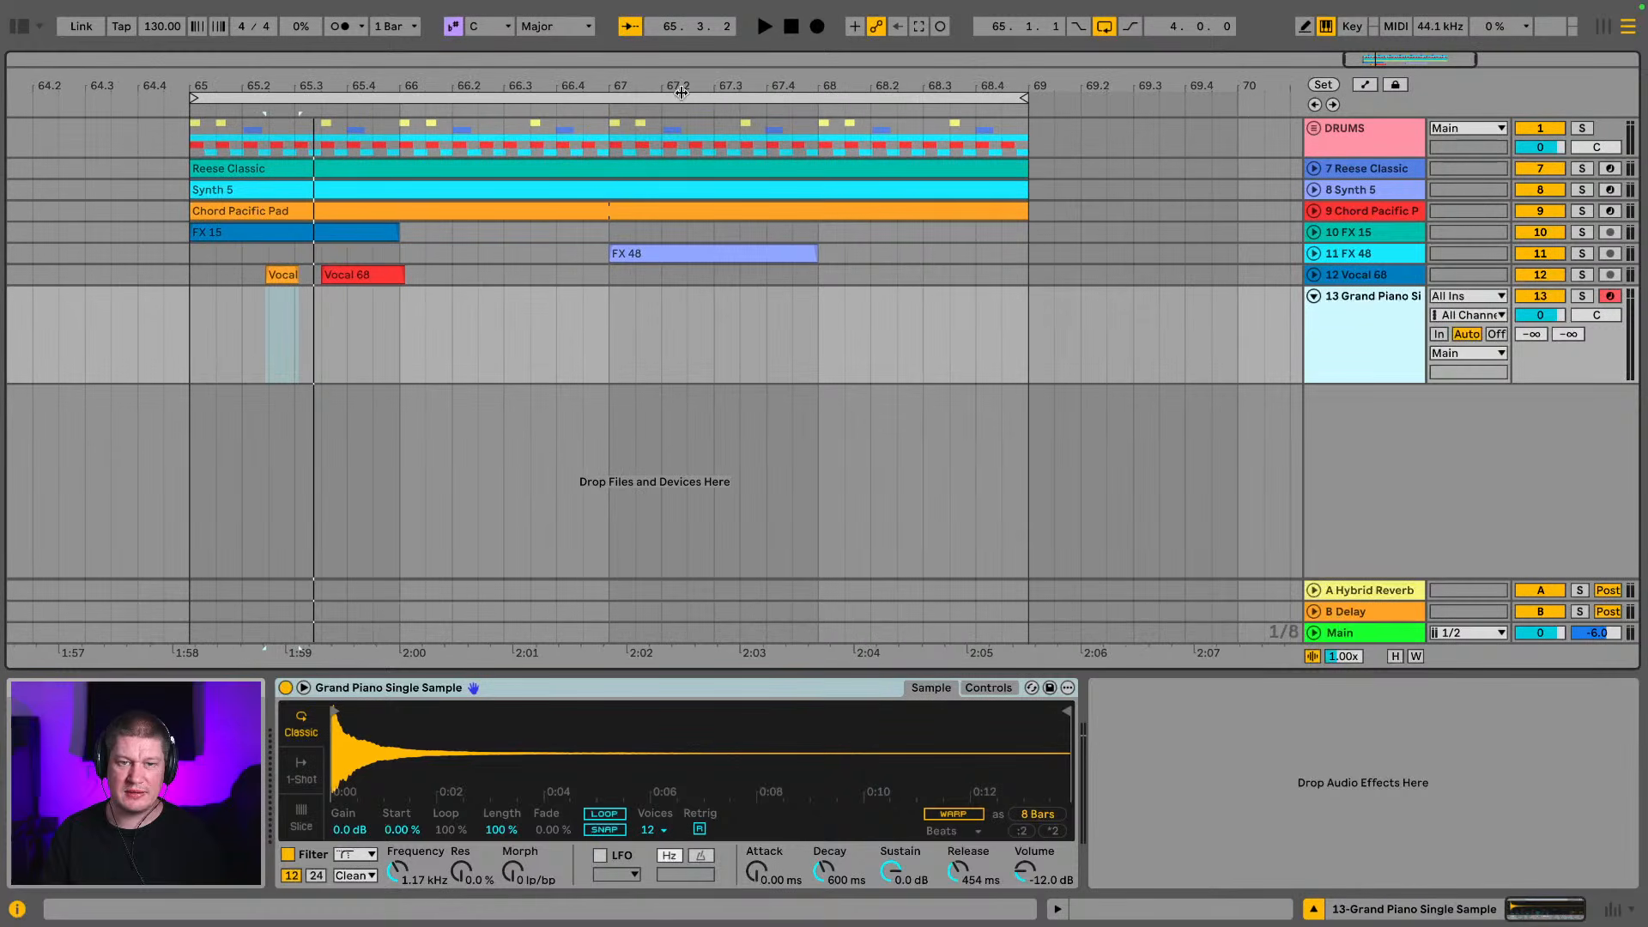
# Create an empty four-bar MIDI clip from bar 65 to 69 on the Grand Piano track and open it for note editing
pyautogui.moveTo(182, 334); pyautogui.dragTo(1037, 362)
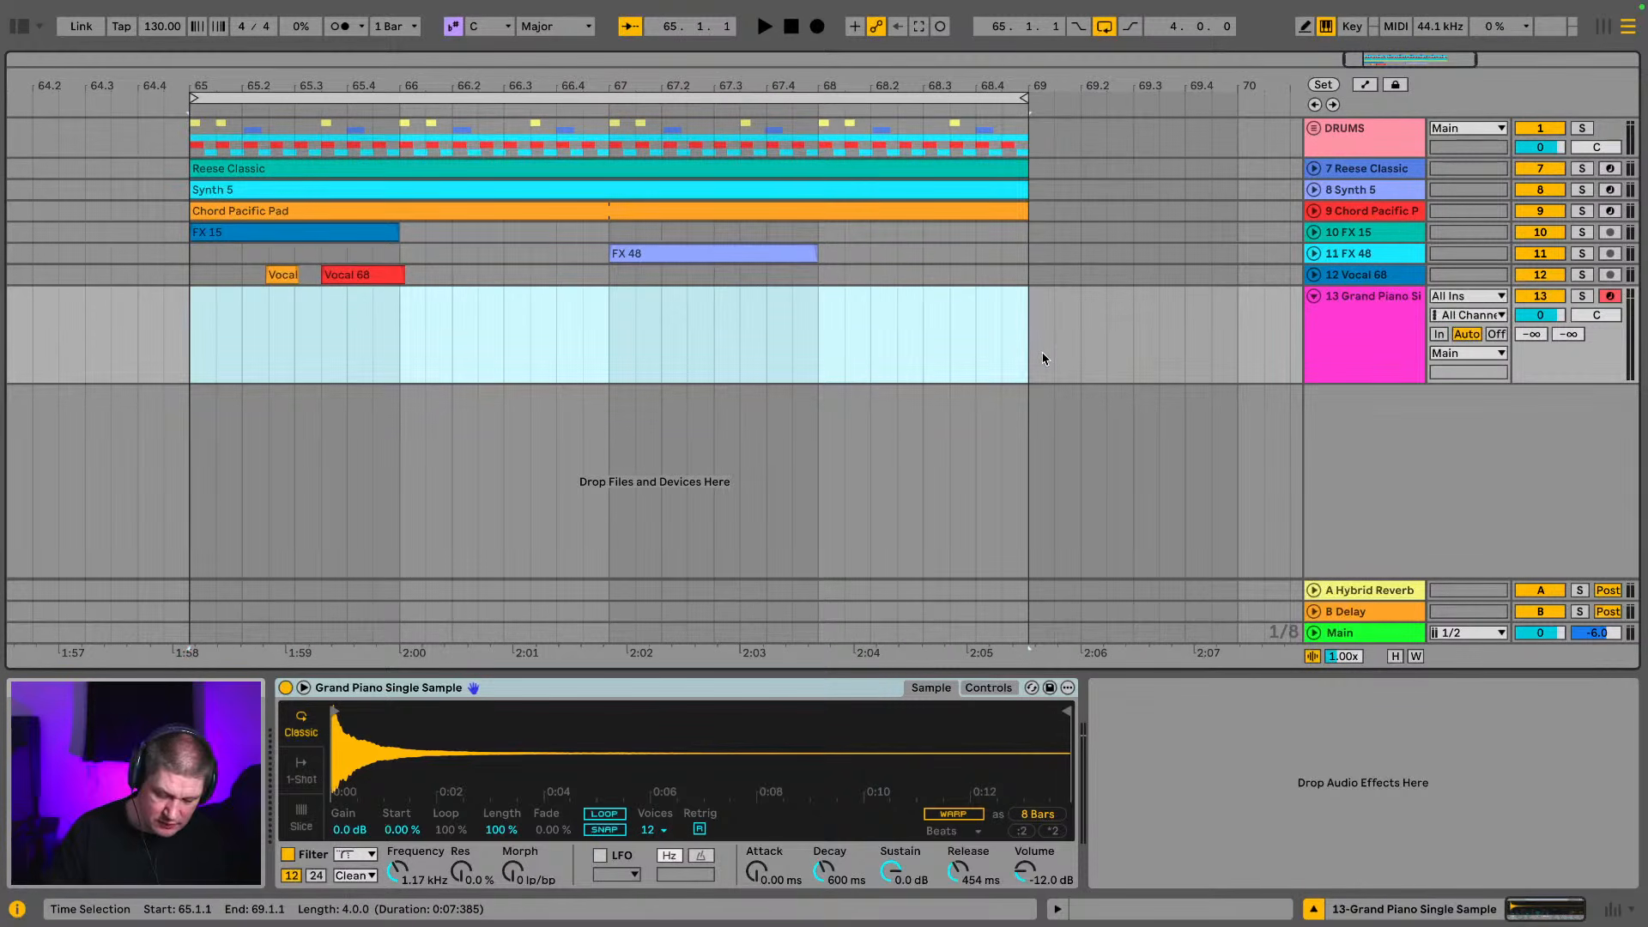
pyautogui.hotkey('ctrl', 'shift', 'm')
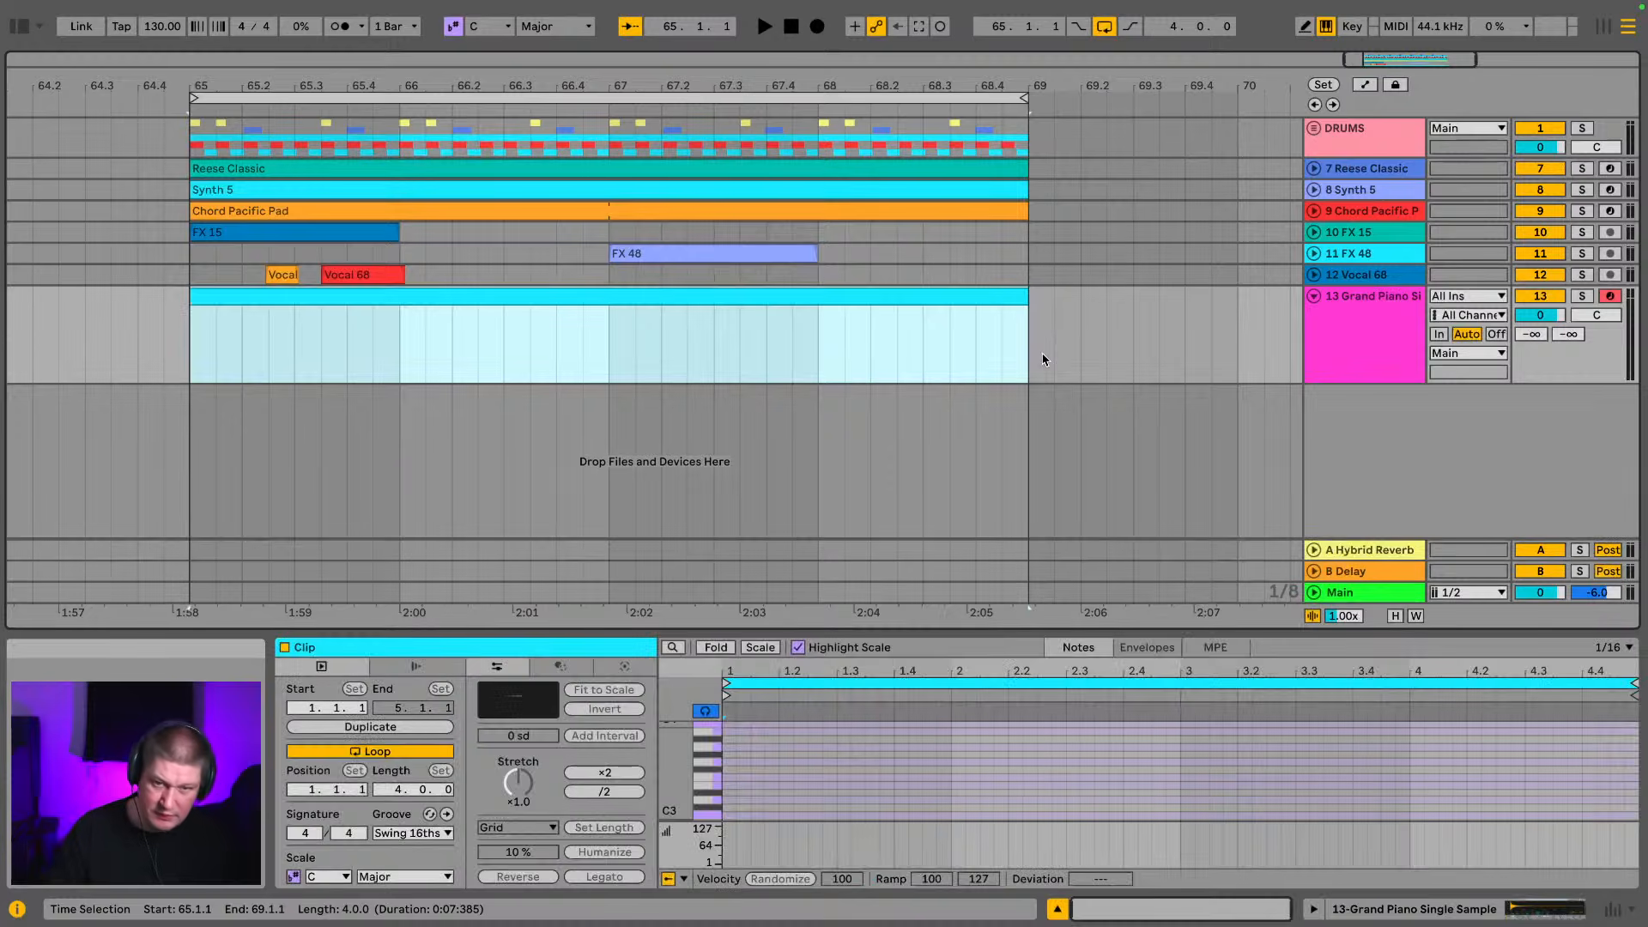
pyautogui.doubleClick(832, 299)
pyautogui.moveTo(1007, 634); pyautogui.dragTo(850, 136)
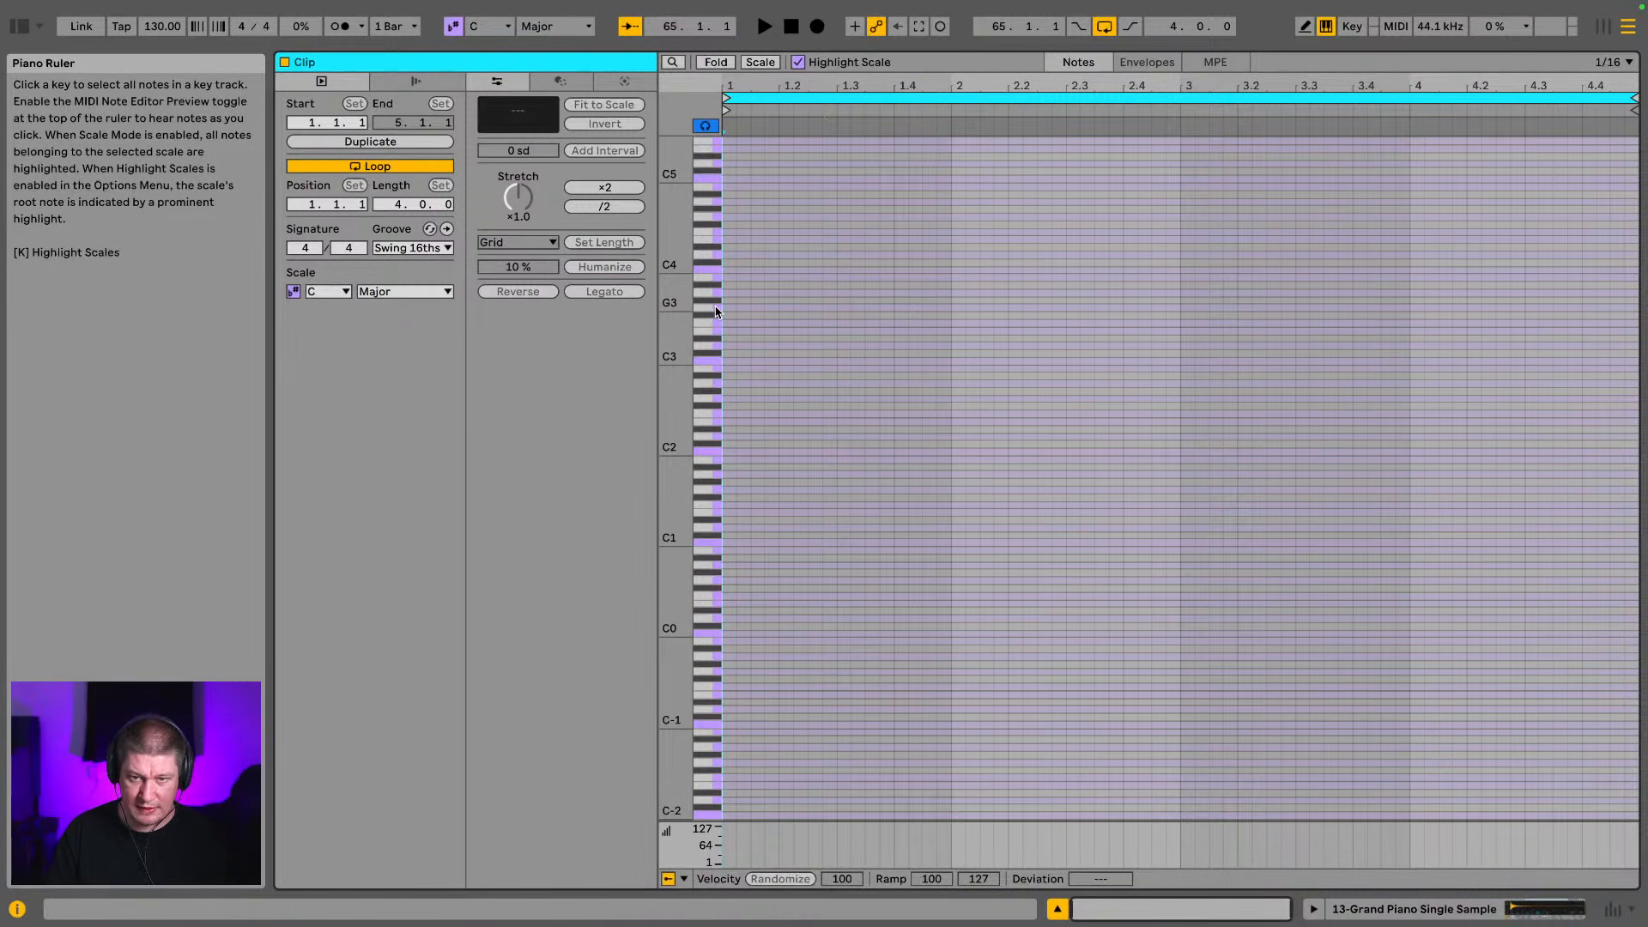
pyautogui.moveTo(666, 300)
pyautogui.mouseDown()
pyautogui.moveTo(671, 386)
pyautogui.moveTo(750, 379)
pyautogui.mouseUp()
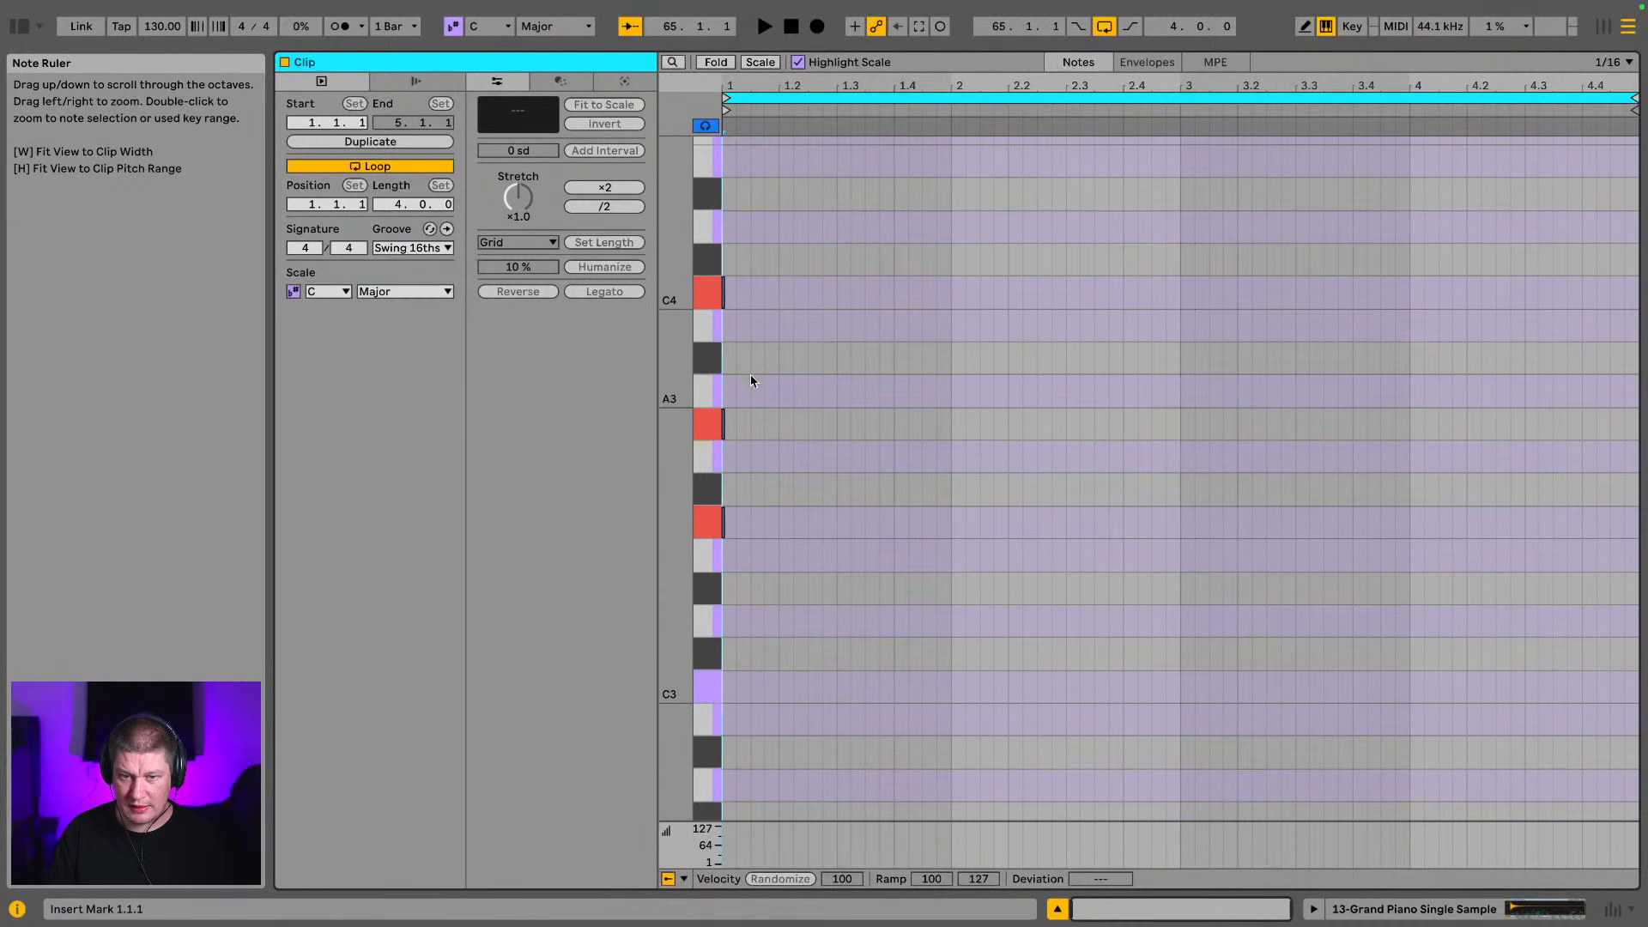
# Add sixteenth notes F3, G#3 and C4 at the start of the clip as an F minor chord and play it back
pyautogui.click(736, 518)
pyautogui.click(736, 518)
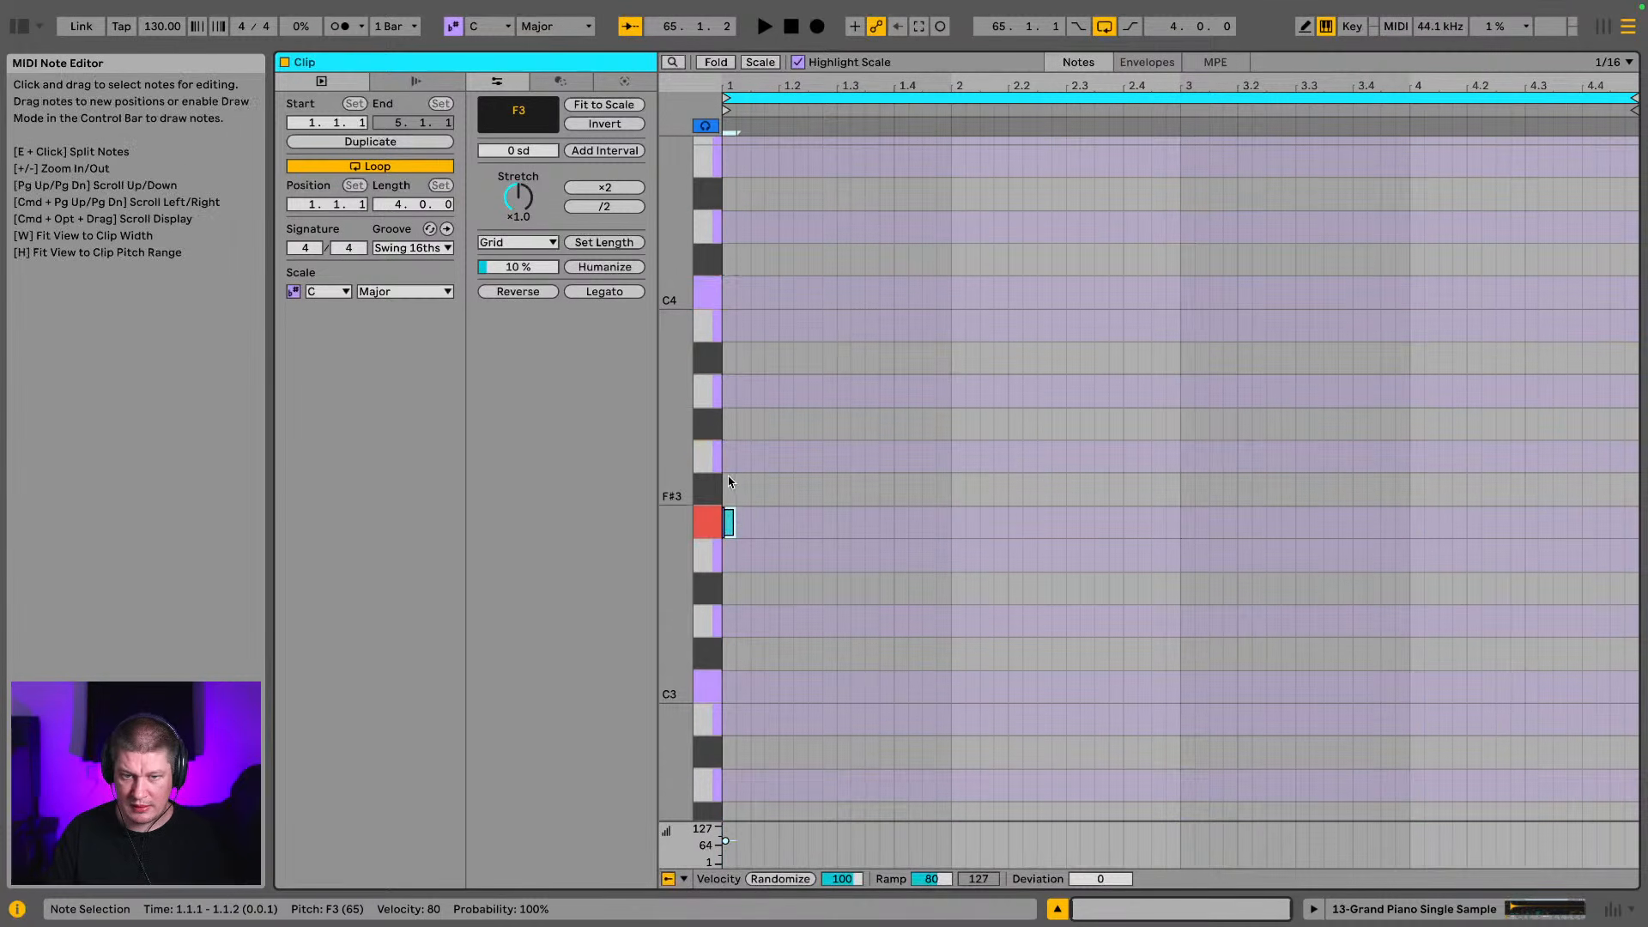
pyautogui.keyDown('shift'); pyautogui.click(733, 425); pyautogui.keyUp('shift')
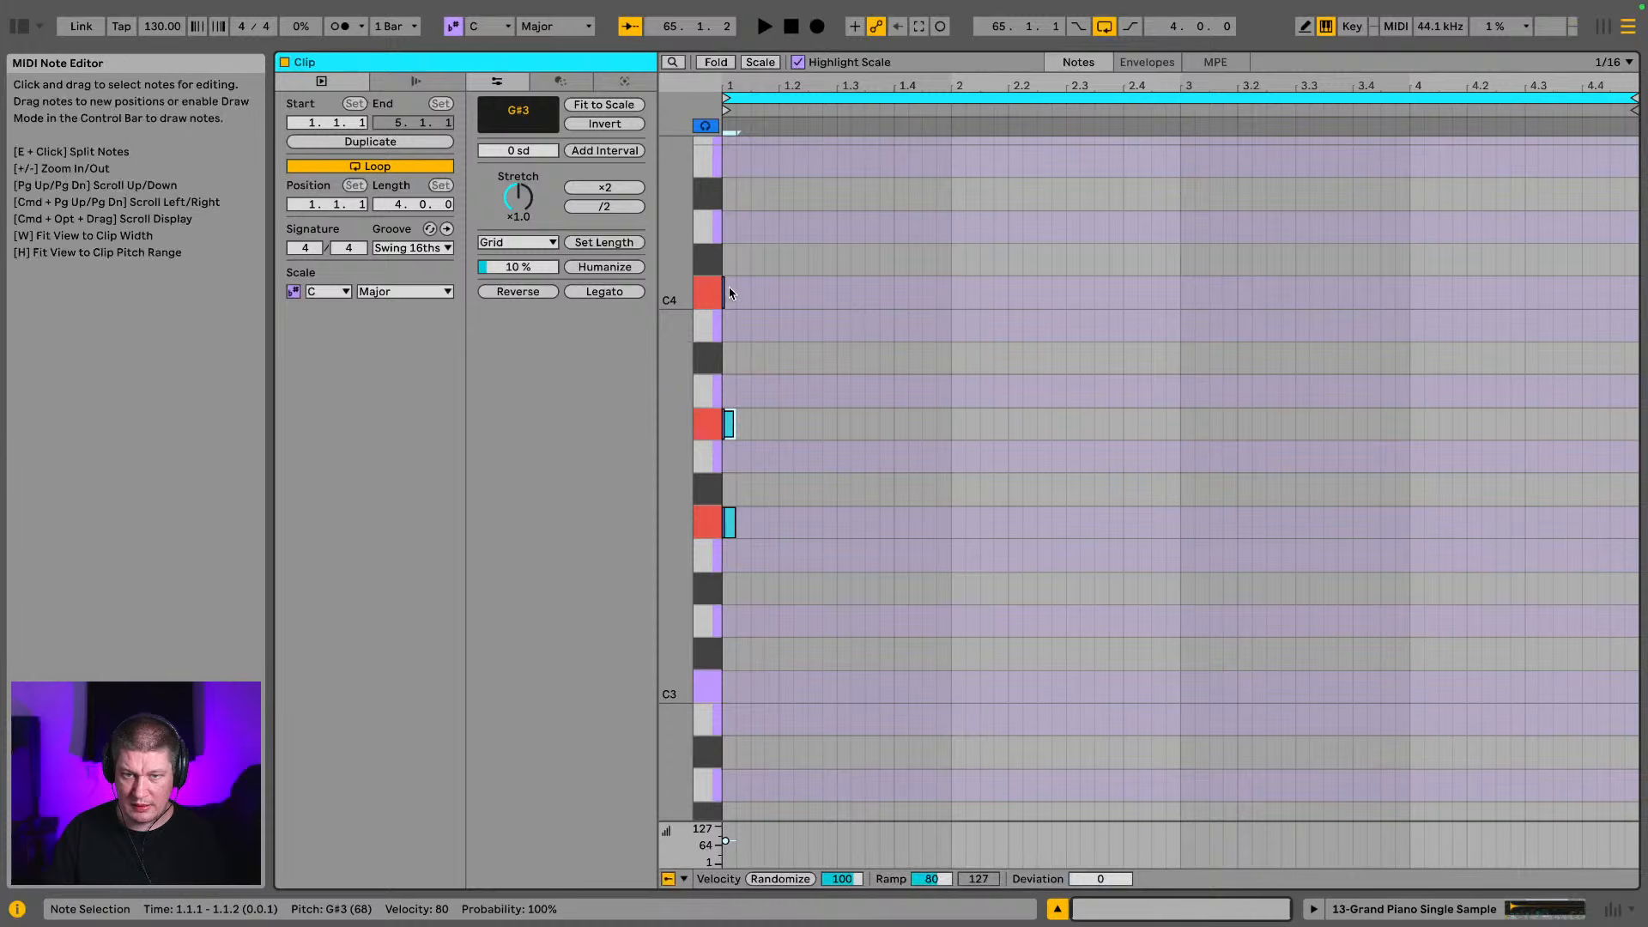
pyautogui.keyDown('shift'); pyautogui.click(731, 292); pyautogui.keyUp('shift')
pyautogui.press('space')
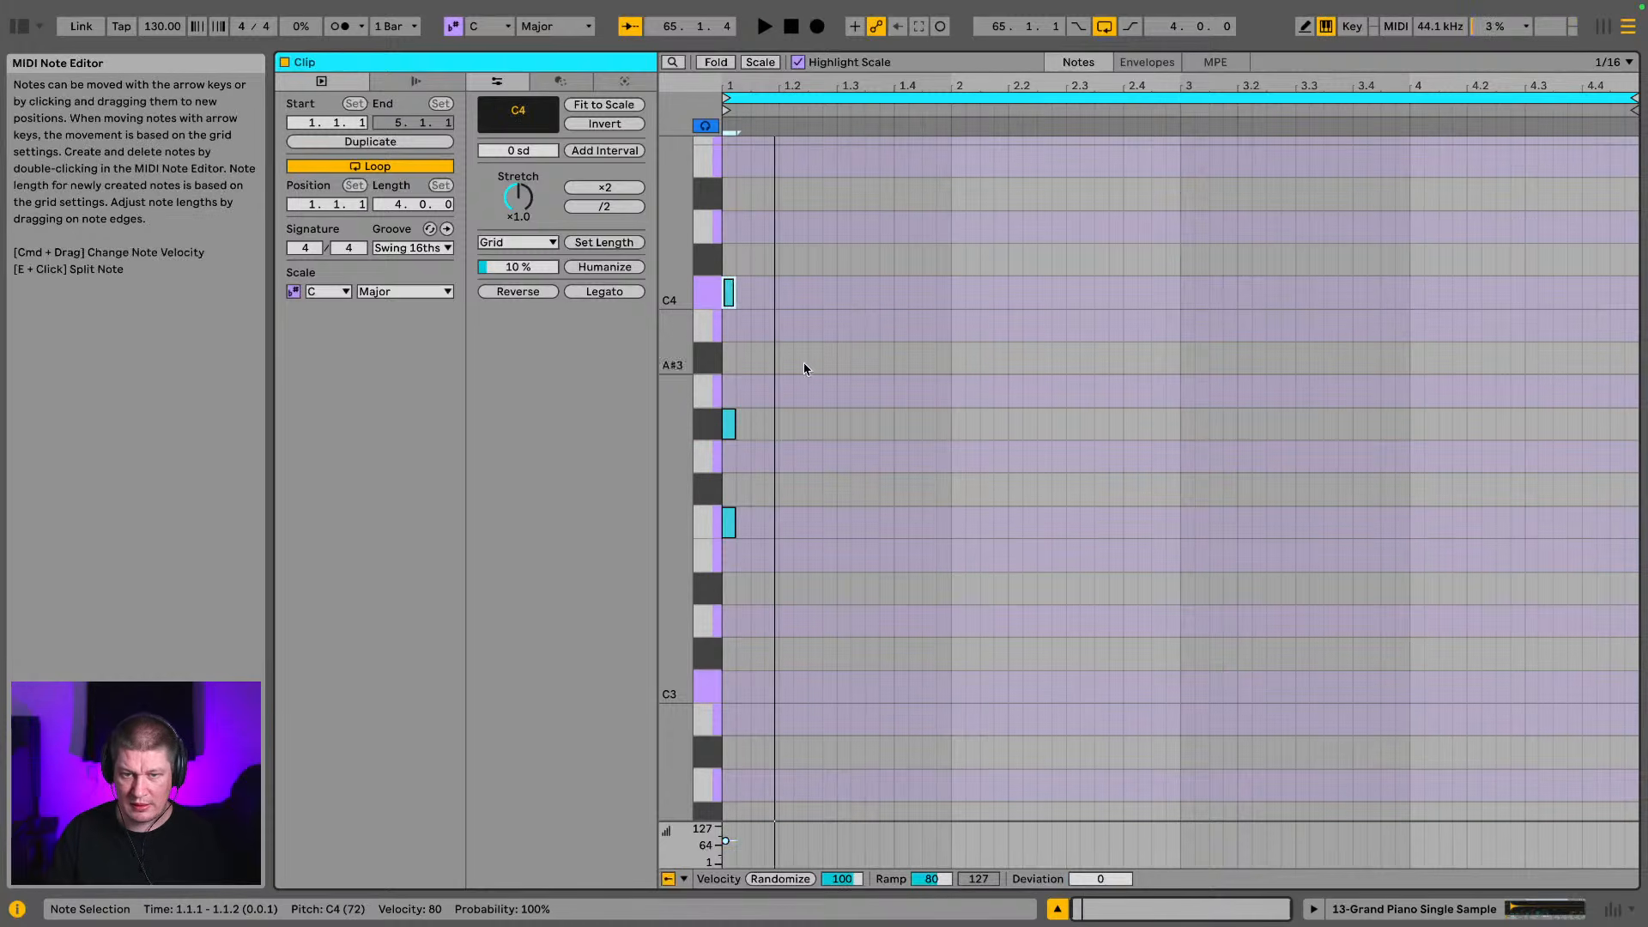
pyautogui.press('space')
# Duplicate the F3–C4 chord at three-sixteenth spacing to 1.1.4 and 1.2.3, and place a fourth stab at about 1.3.1
pyautogui.moveTo(756, 534); pyautogui.dragTo(723, 271)
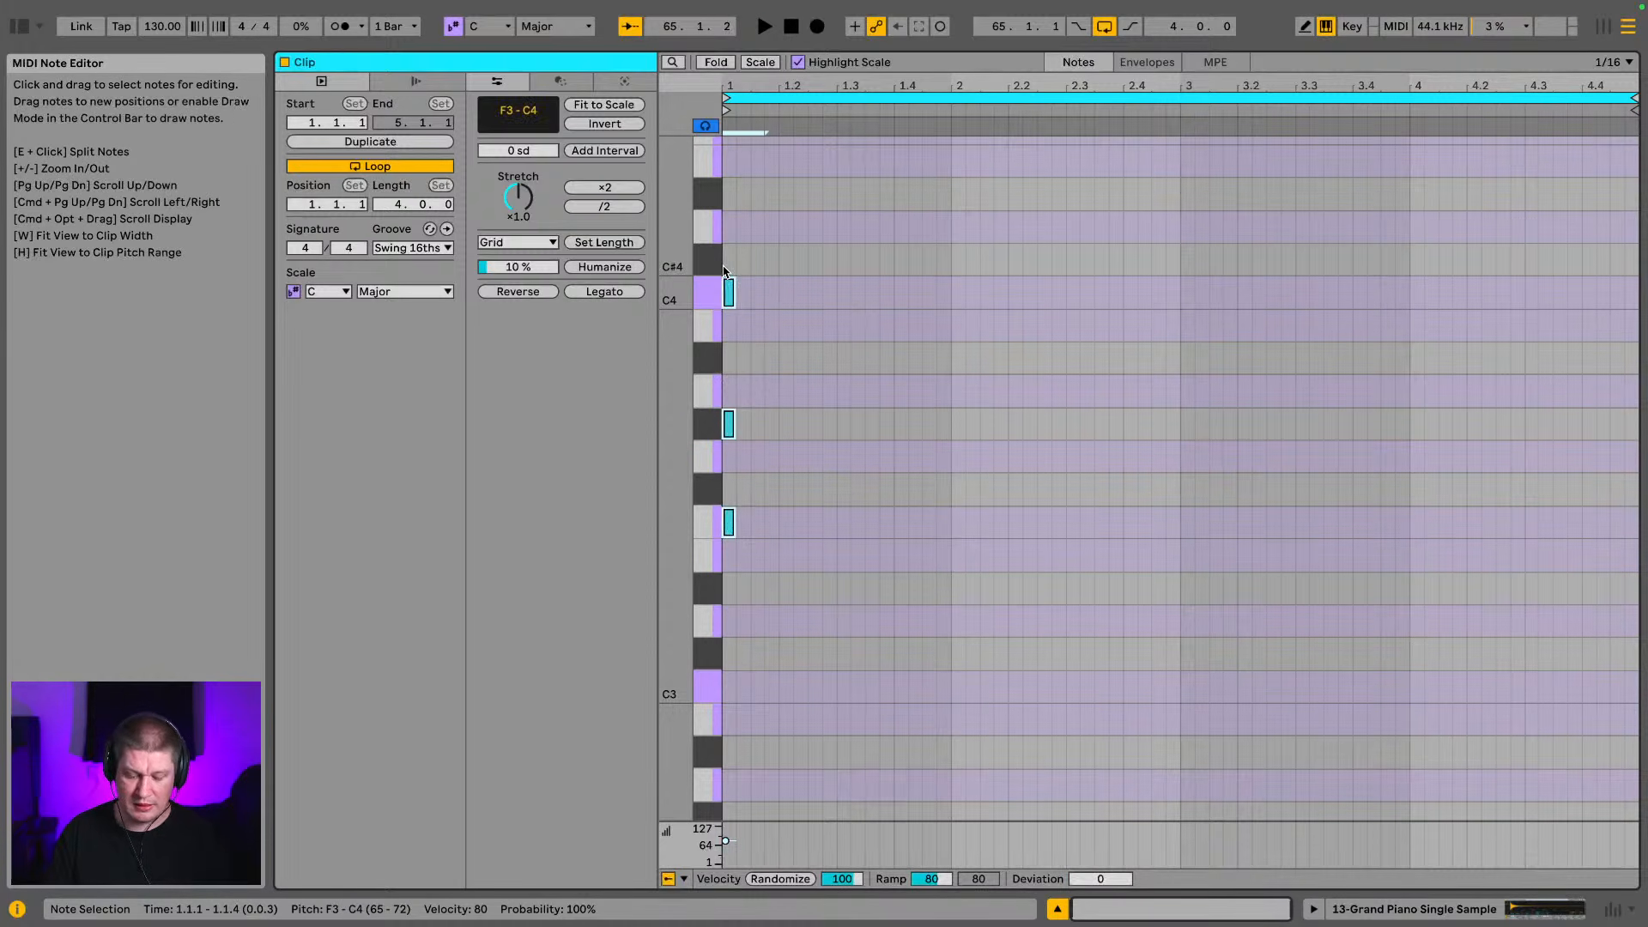
pyautogui.press('super+d')
pyautogui.press('space')
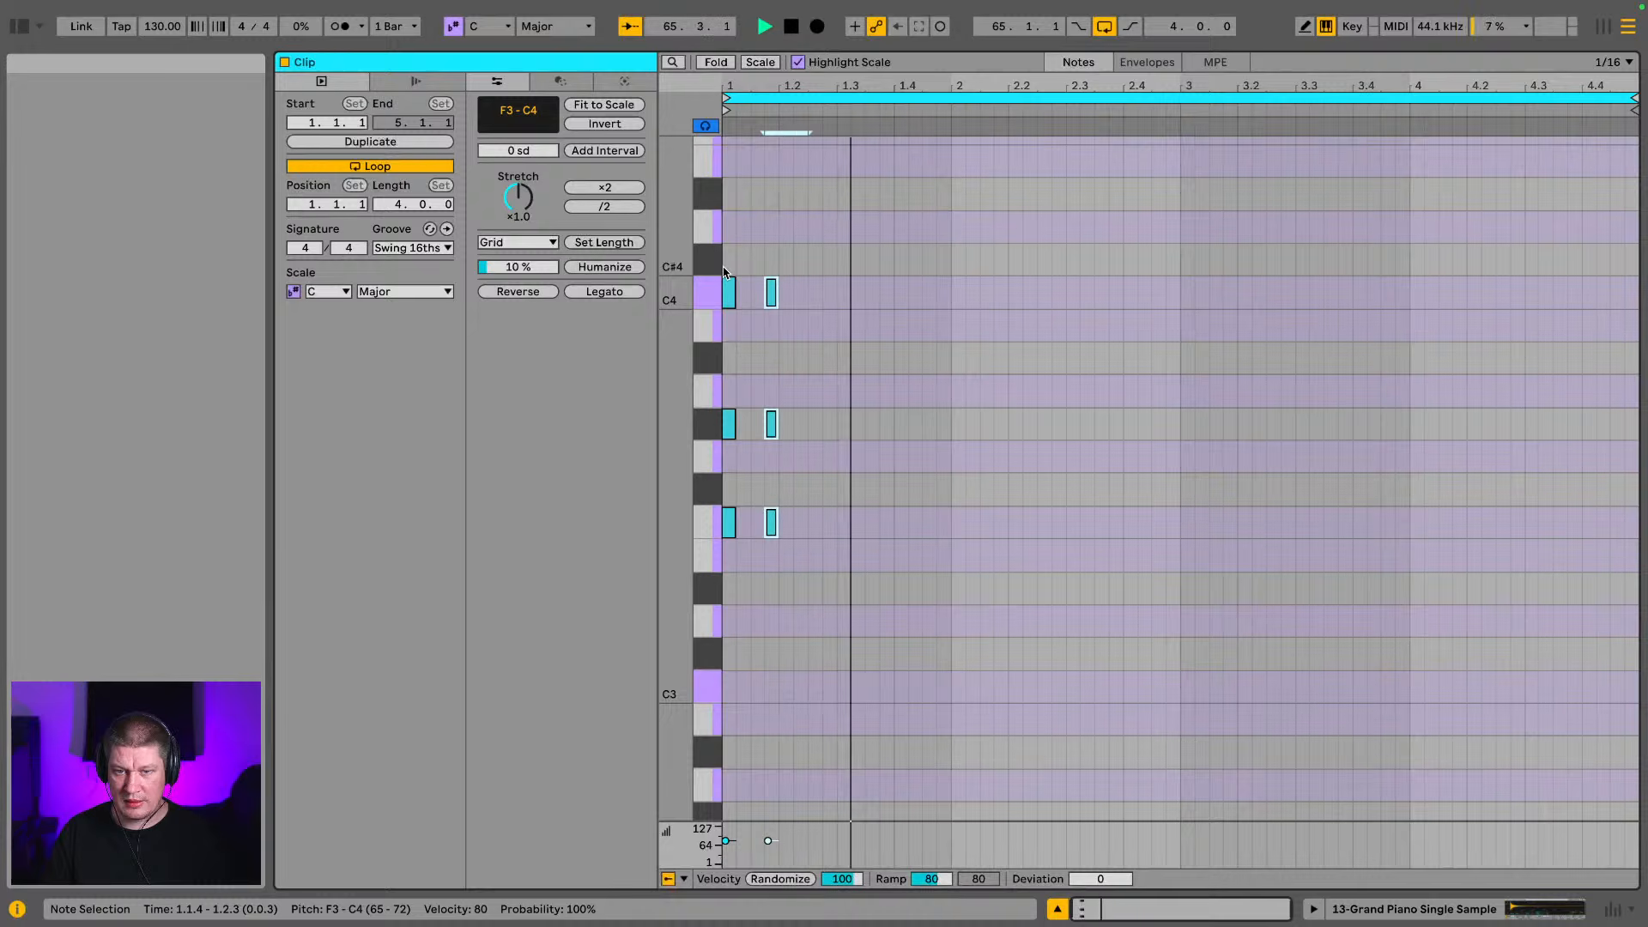
pyautogui.press('super+d')
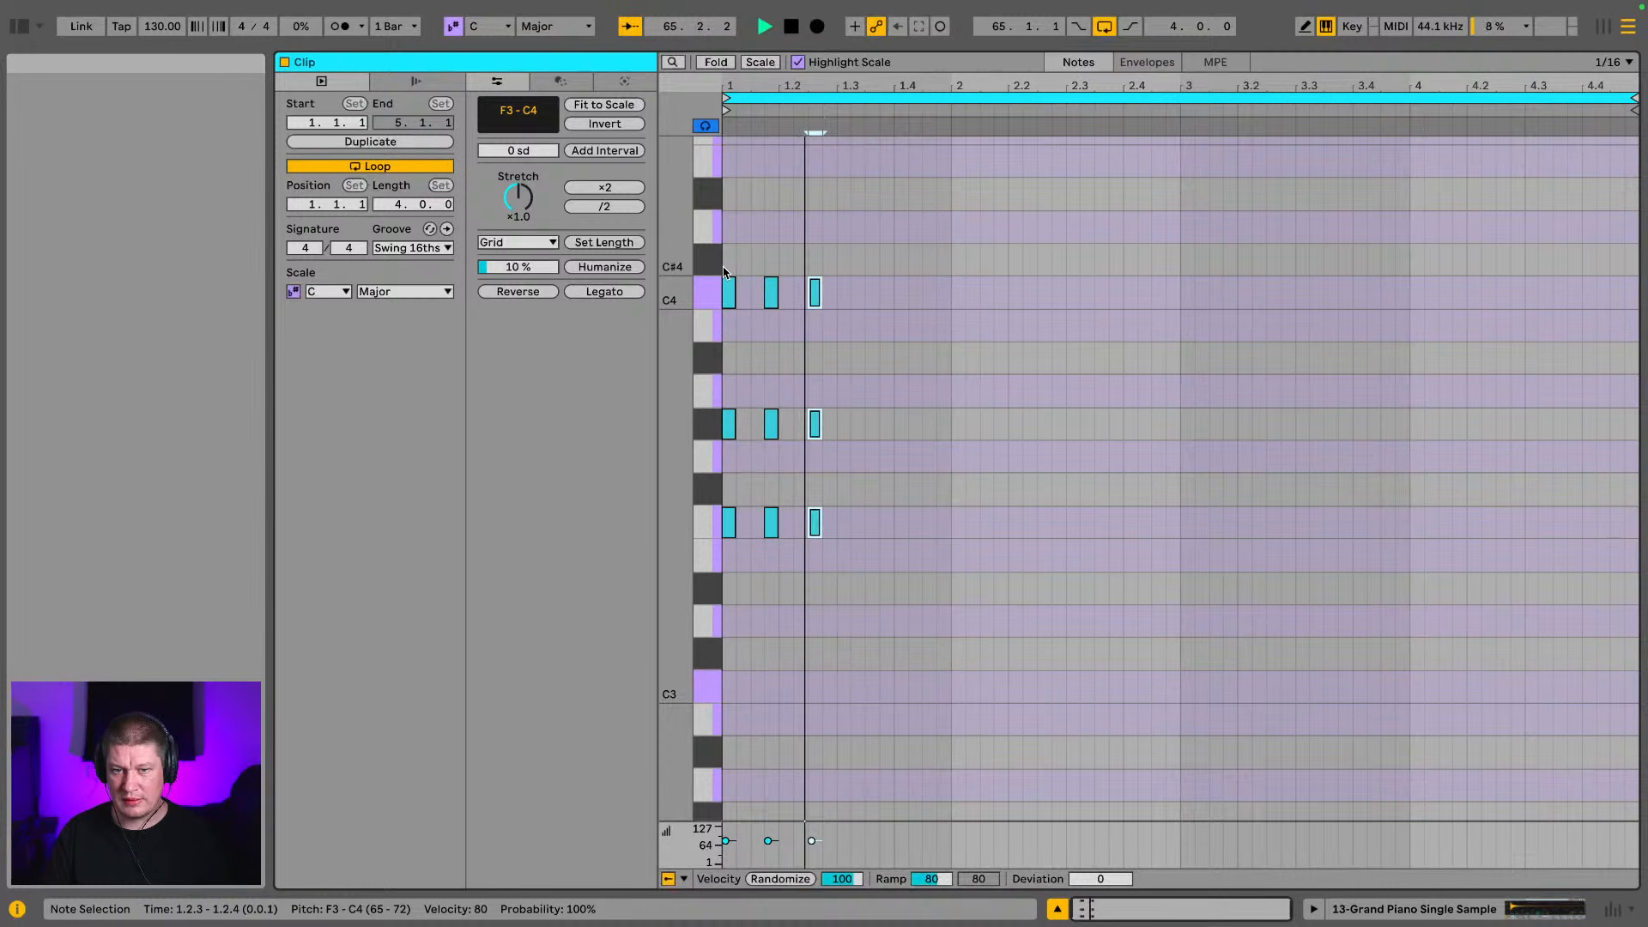
pyautogui.press('super+d')
pyautogui.press('Right')
# Add a fifth chord stab, position the last two stabs at 1.3.2 and 1.4.1, and listen to the rhythm
pyautogui.press('super+d')
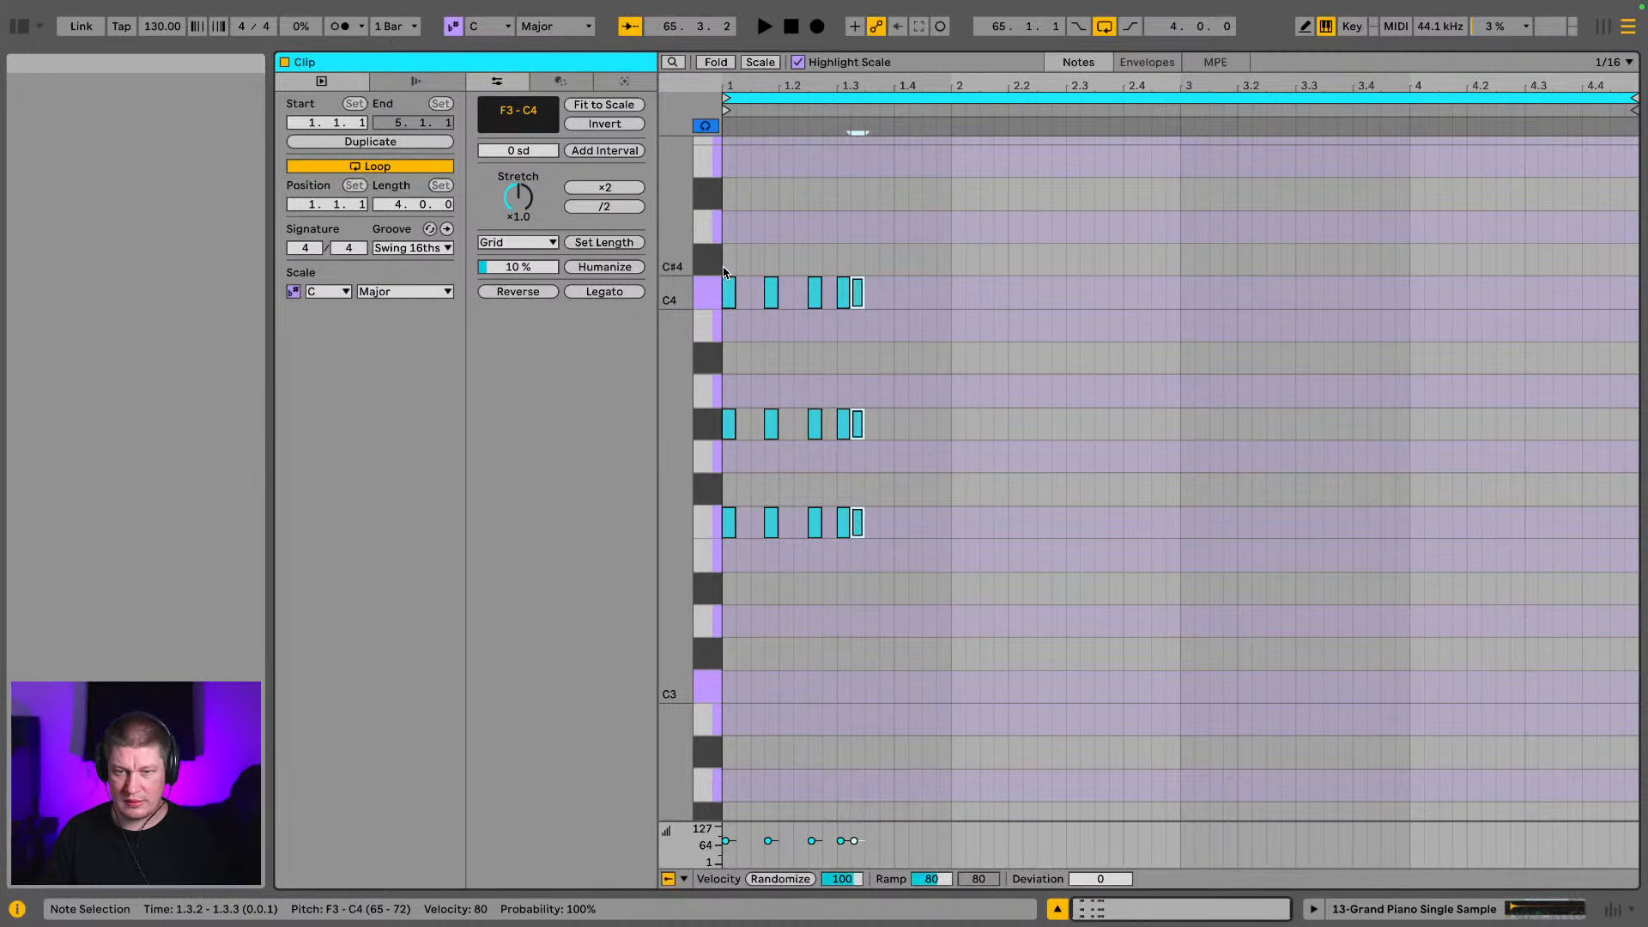
pyautogui.press('Right')
pyautogui.press('Right')
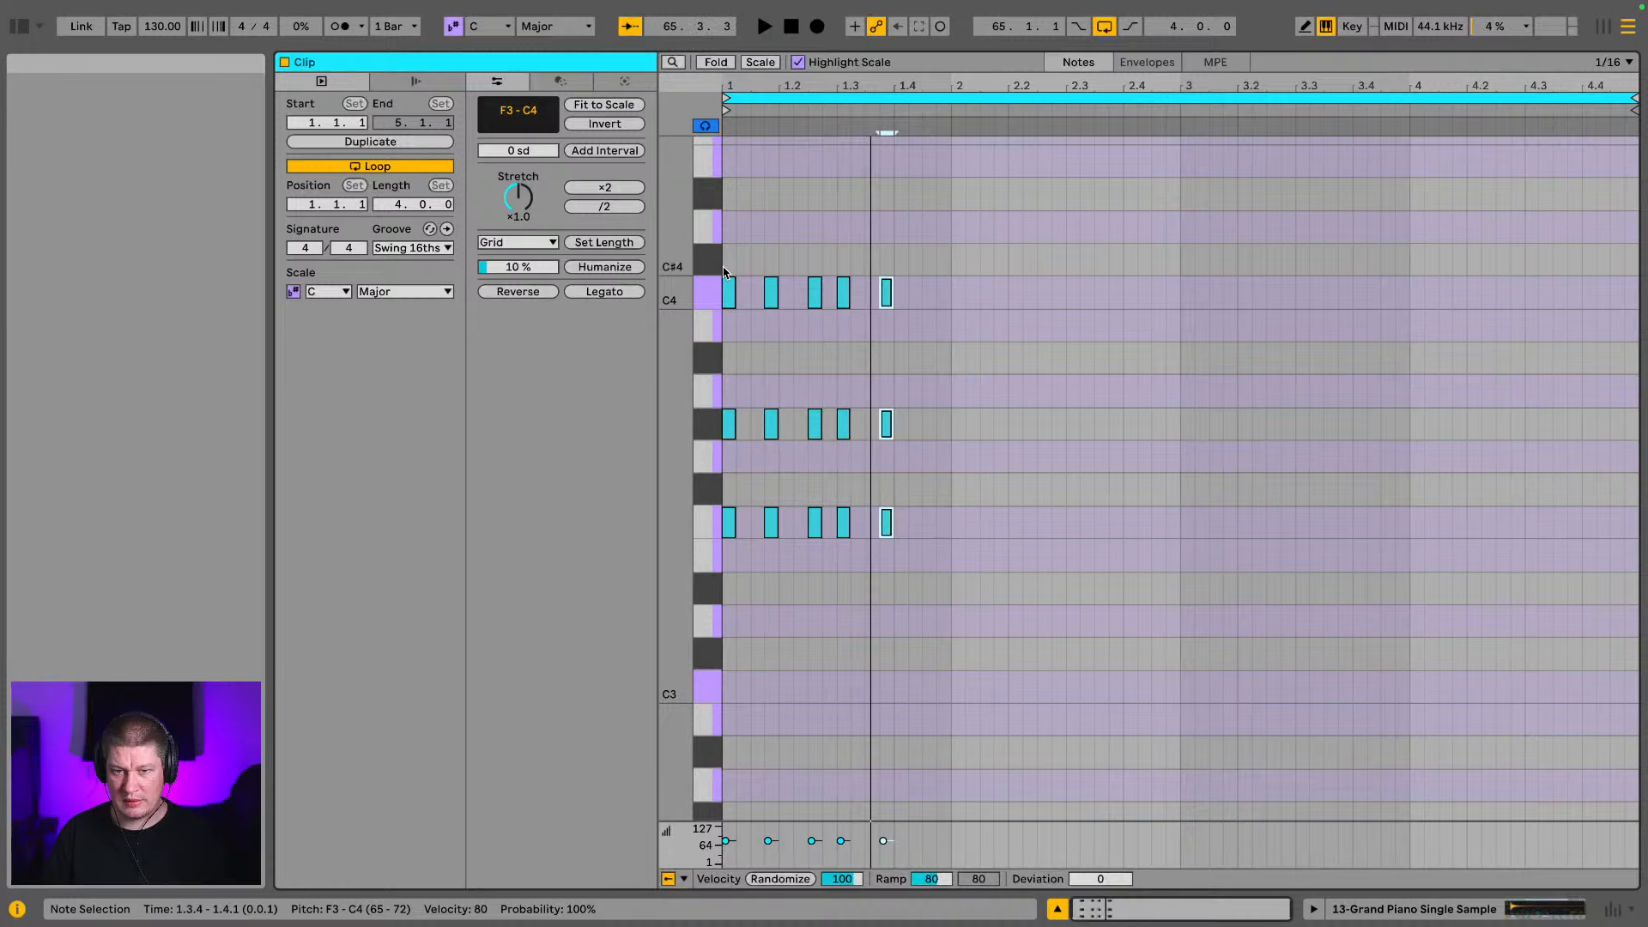
pyautogui.moveTo(840, 254); pyautogui.dragTo(951, 548)
pyautogui.press('Right')
pyautogui.press('space')
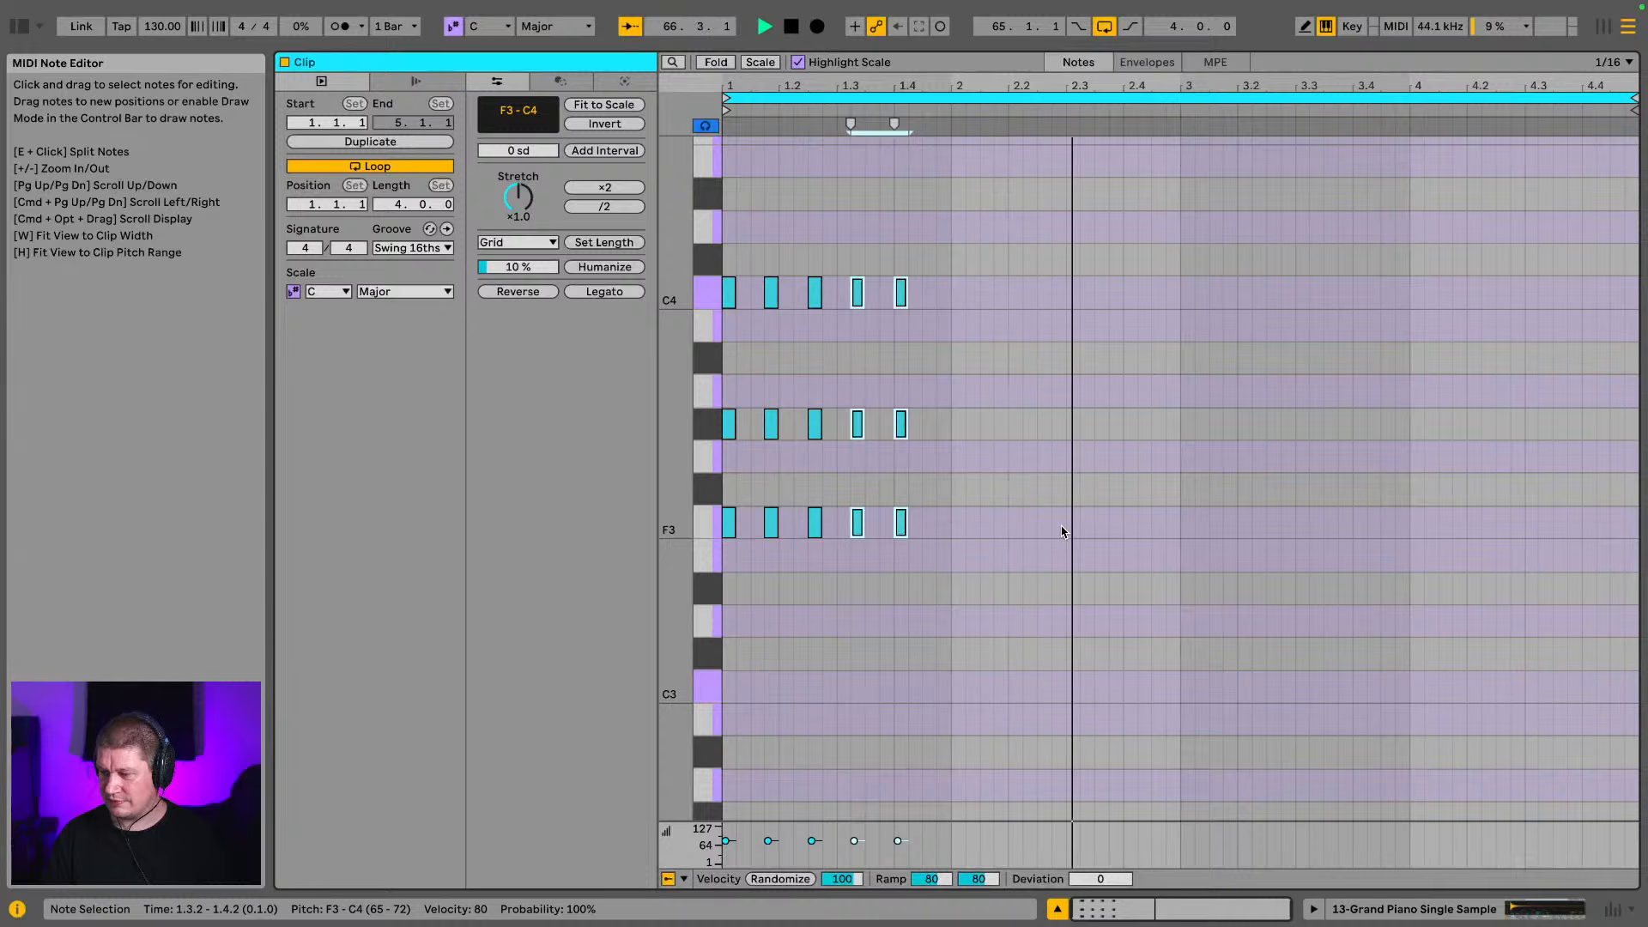
pyautogui.press('space')
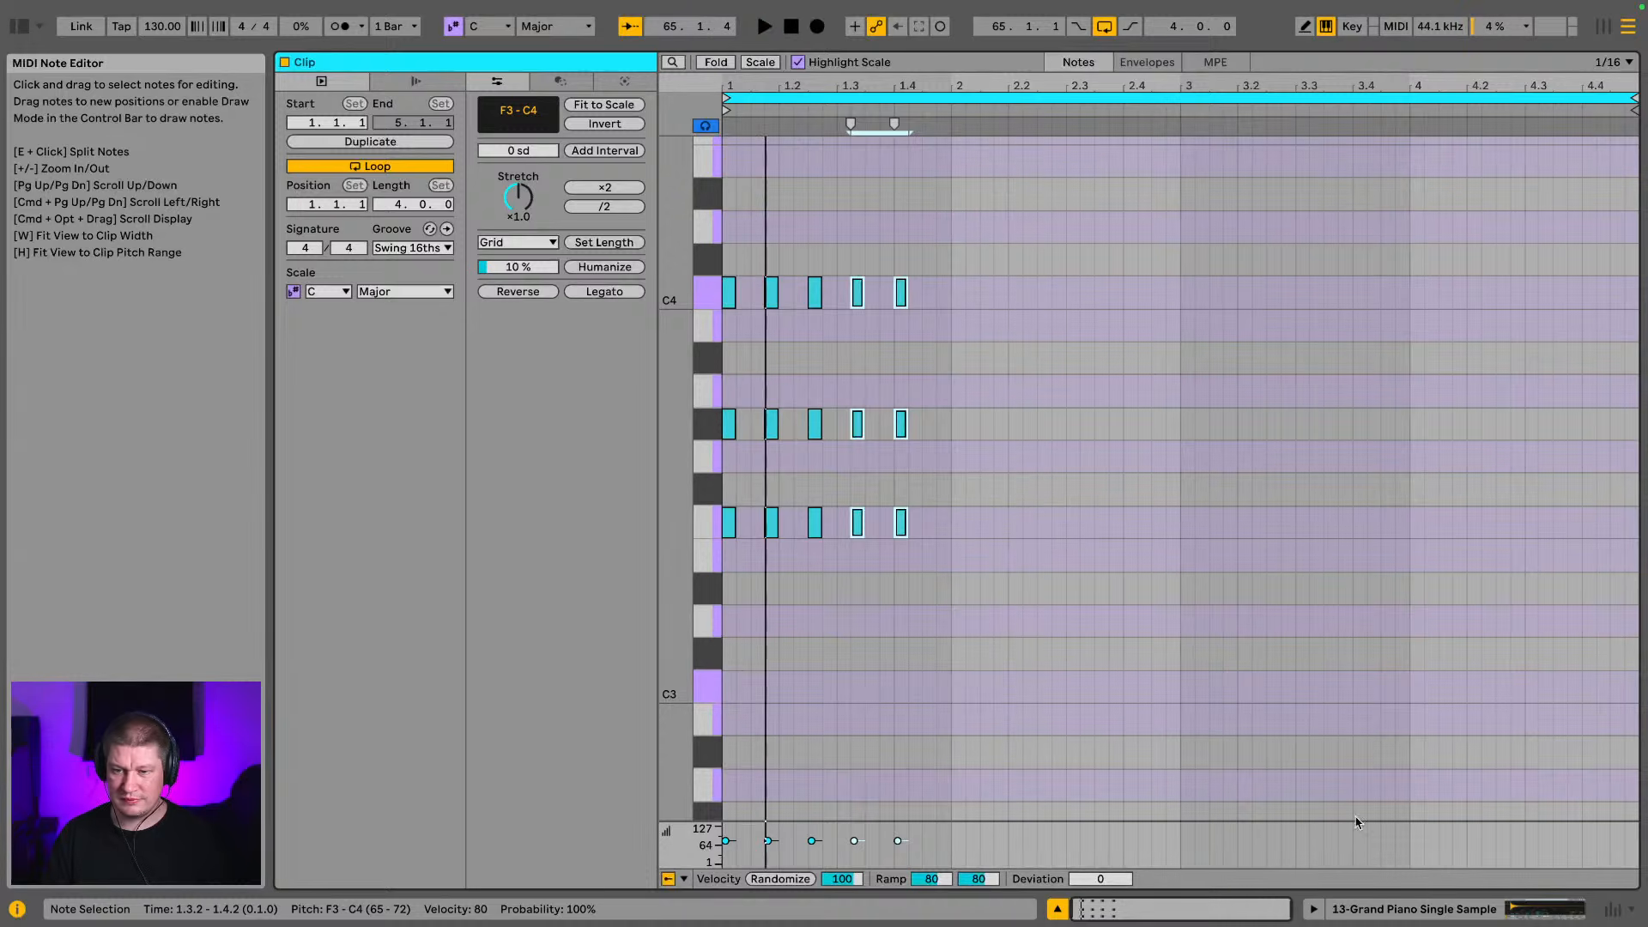
# Solo the Grand Piano track and reopen its MIDI clip for note editing
pyautogui.click(1435, 907)
pyautogui.click(1412, 315)
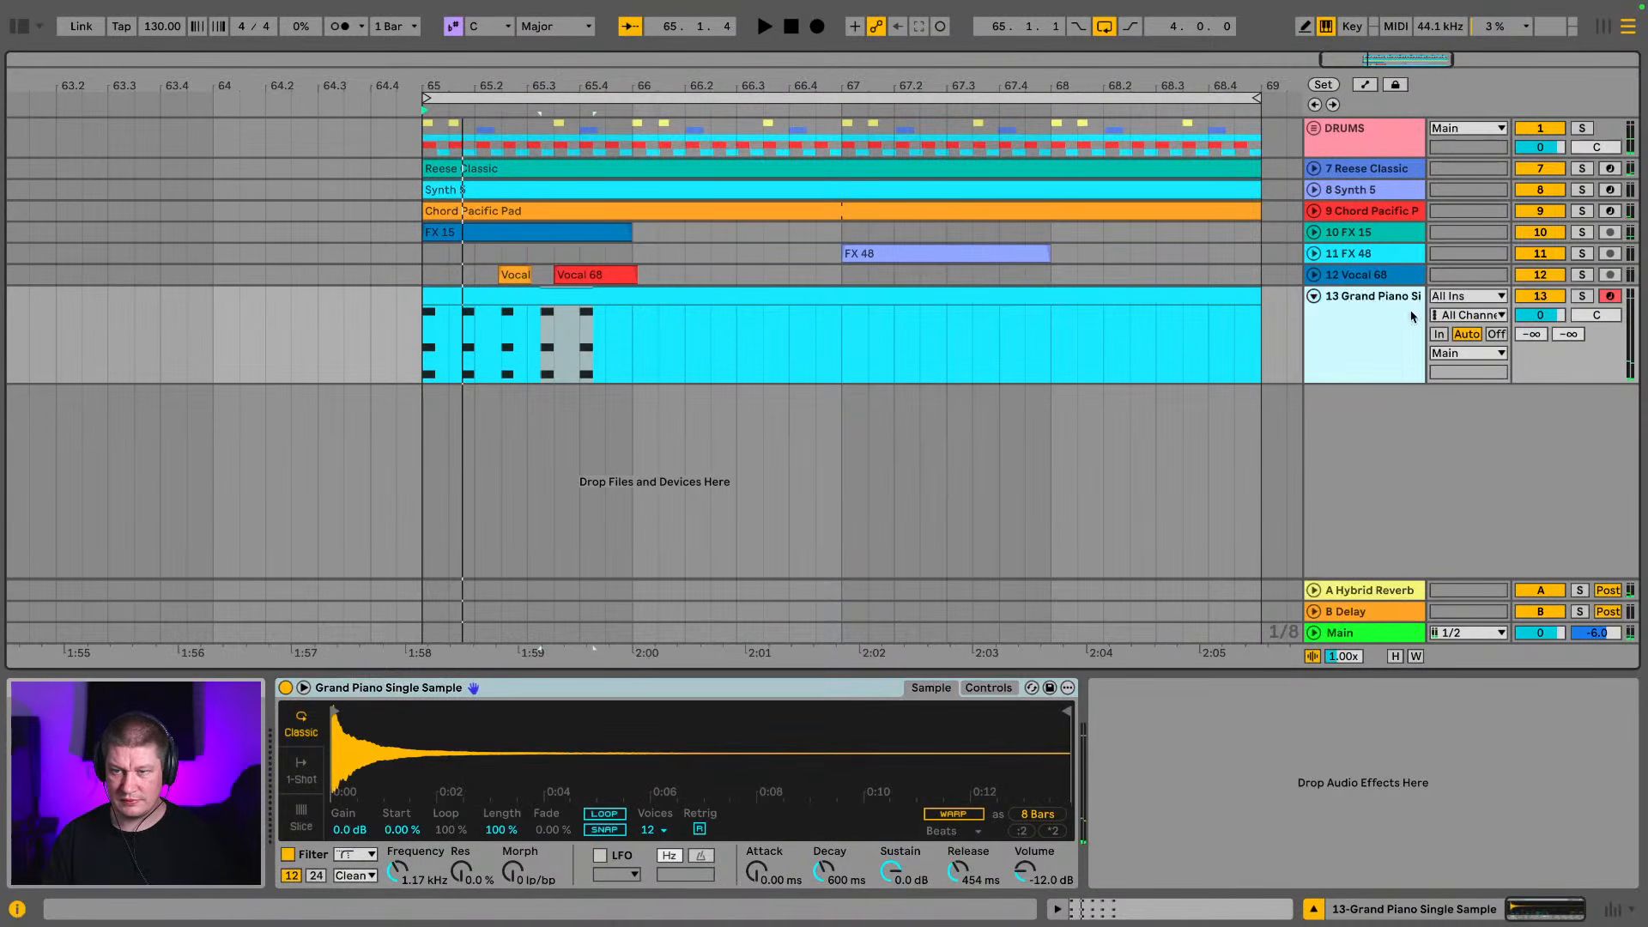
pyautogui.click(1583, 297)
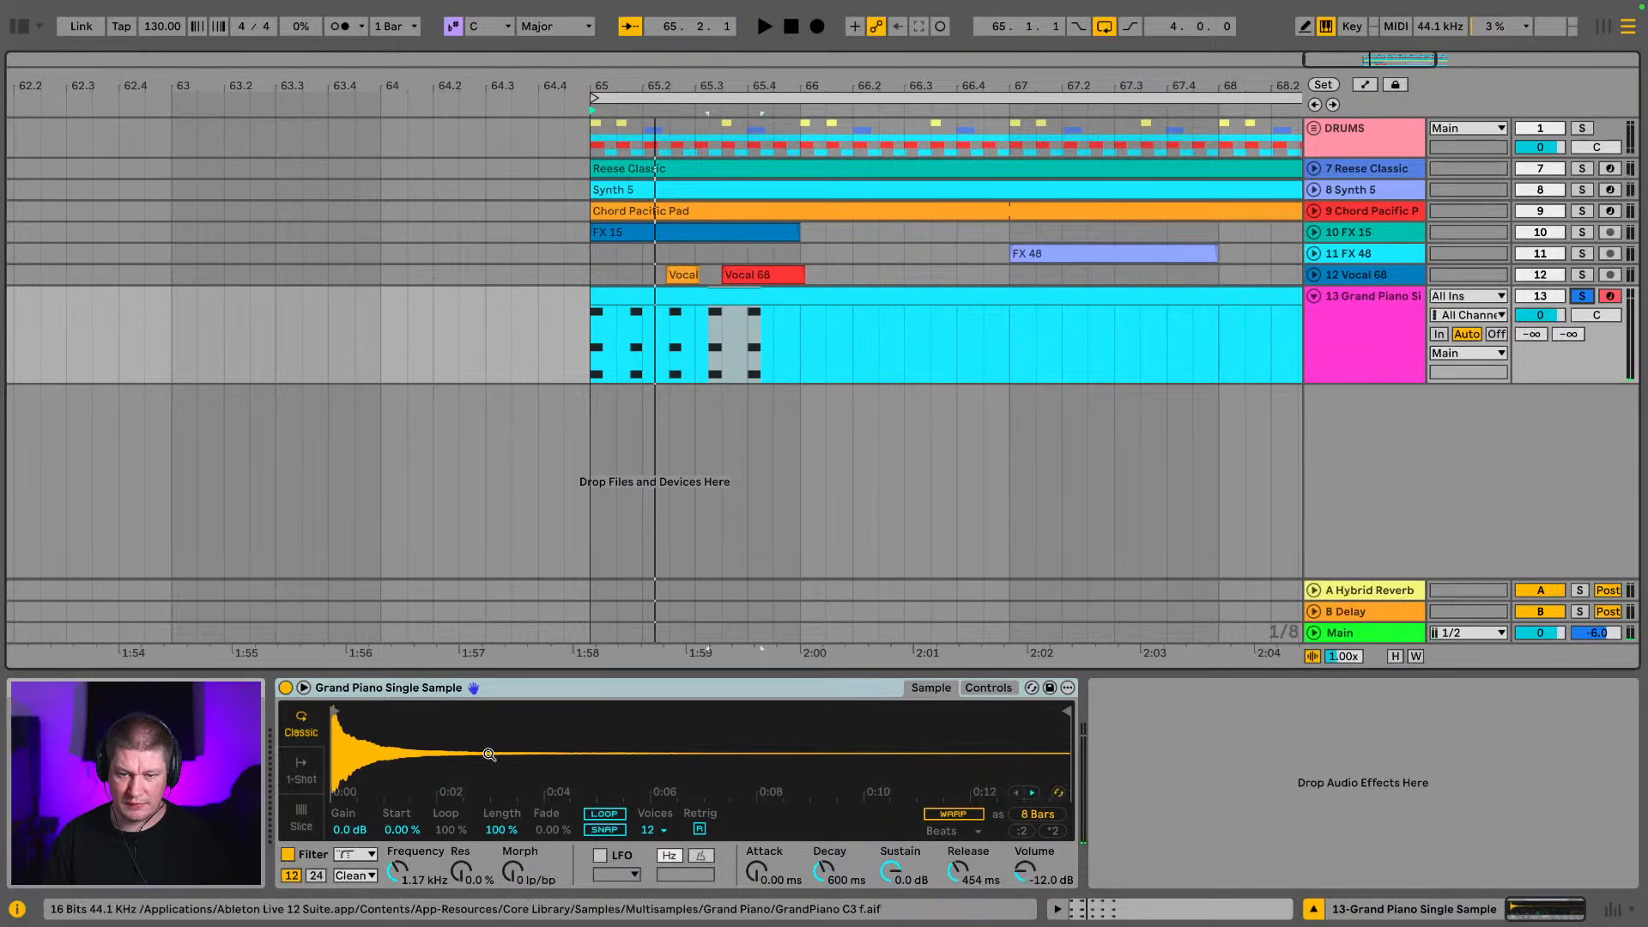
pyautogui.doubleClick(764, 299)
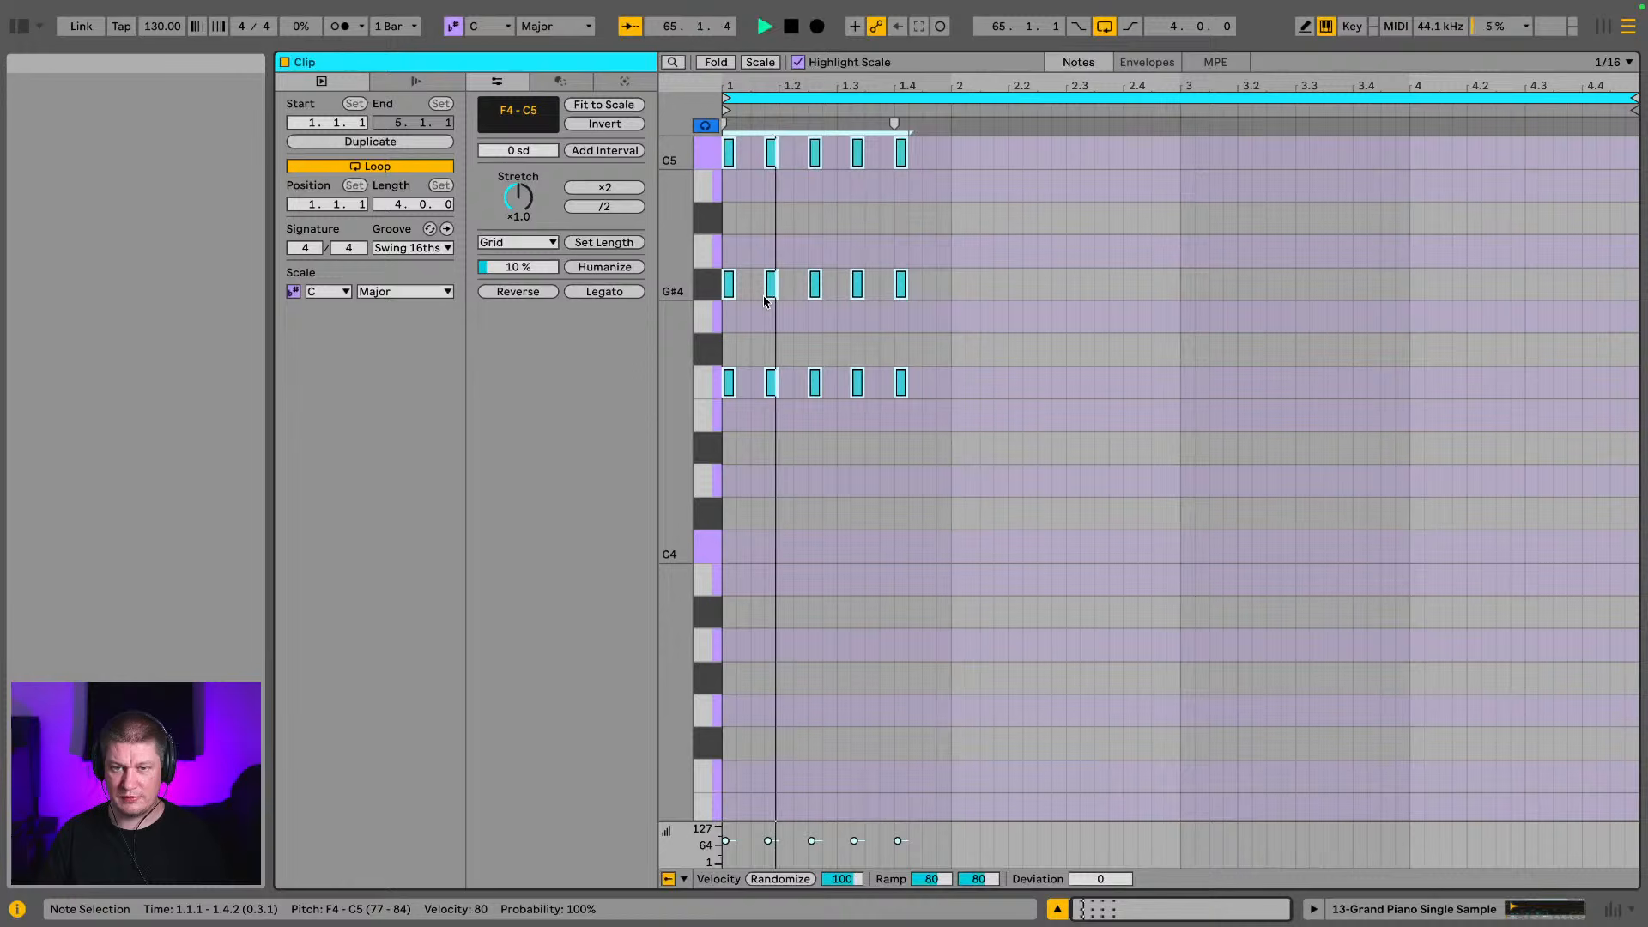
# Transpose all five piano chords down one octave to F3–C4 and play them back
pyautogui.press('space')
pyautogui.hotkey('shift', 'Down')
pyautogui.press('space')
pyautogui.press('space')
pyautogui.press('space')
pyautogui.moveTo(1124, 587); pyautogui.dragTo(1338, 761)
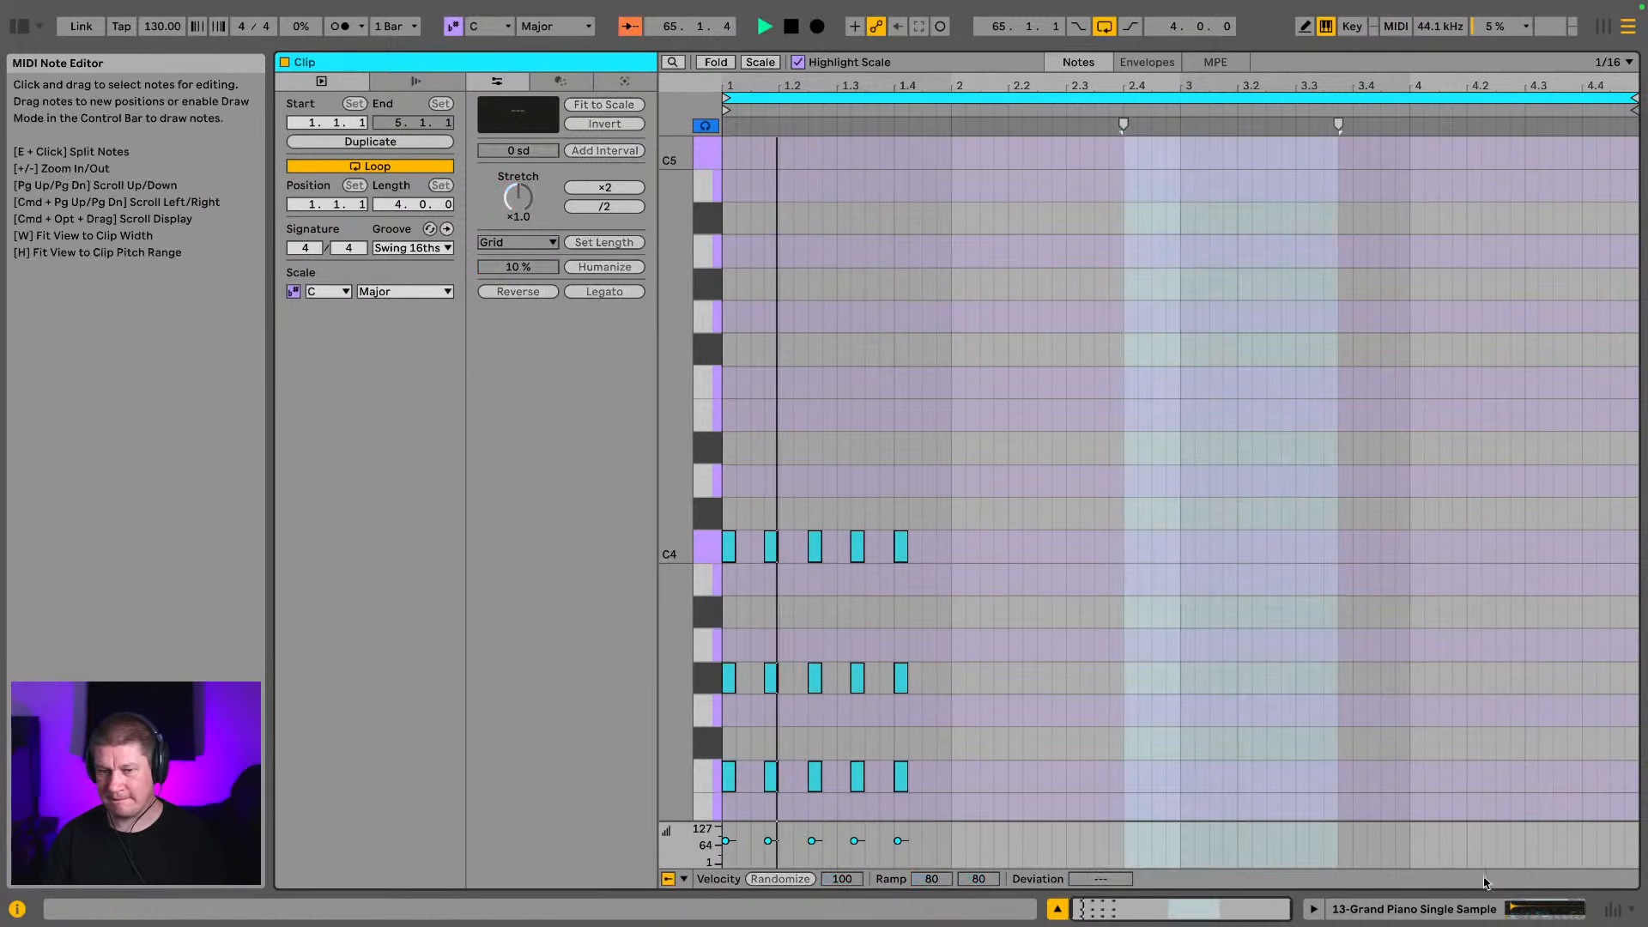
# Duplicate the first bar of piano chords into bar 2 and transpose the copies down to C3–G3
pyautogui.press('space')
pyautogui.moveTo(957, 811); pyautogui.dragTo(525, 436)
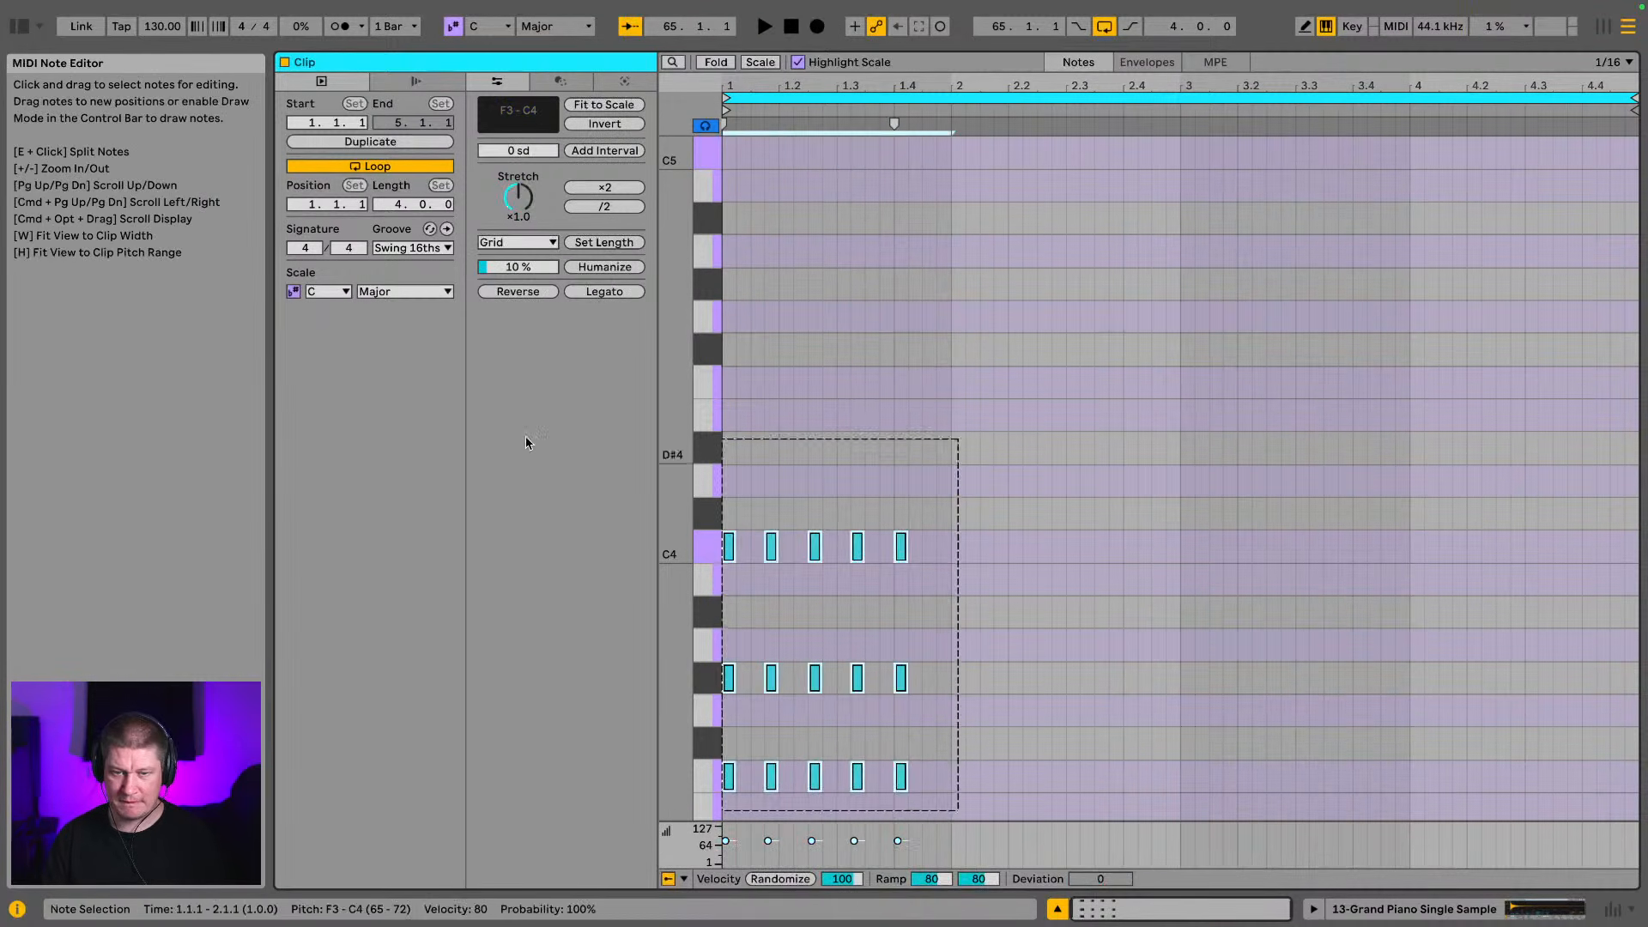
pyautogui.hotkey('ctrl', 'd')
pyautogui.press('space')
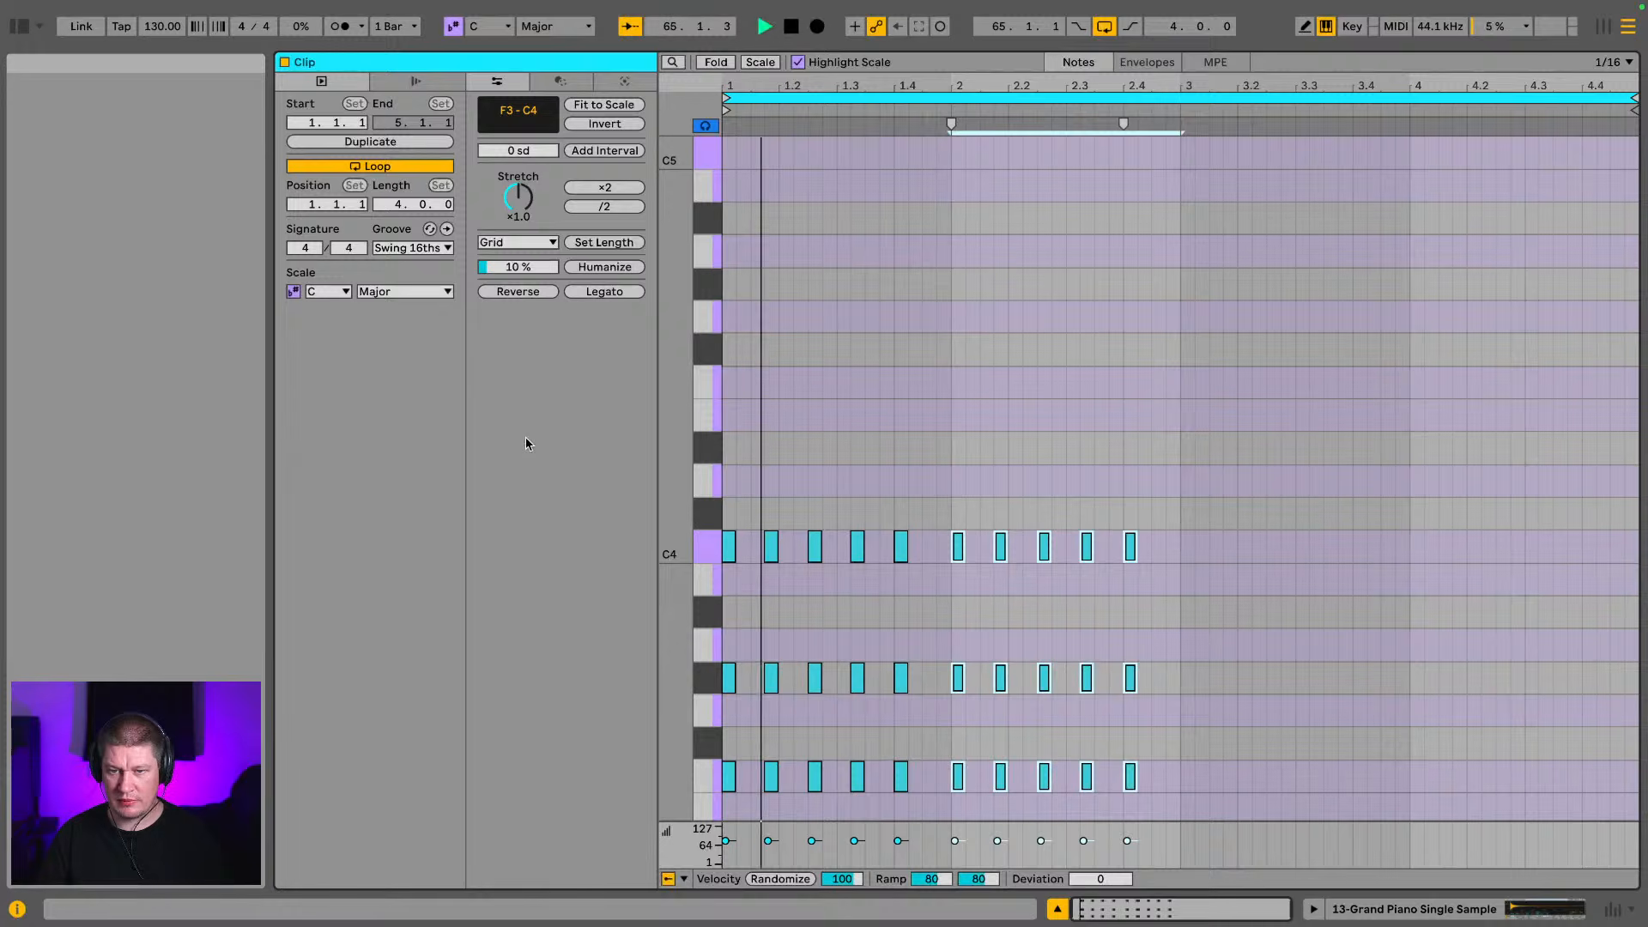
pyautogui.press('Down')
pyautogui.press('Down')
pyautogui.press('Down')
pyautogui.press('Down')
pyautogui.press('Down')
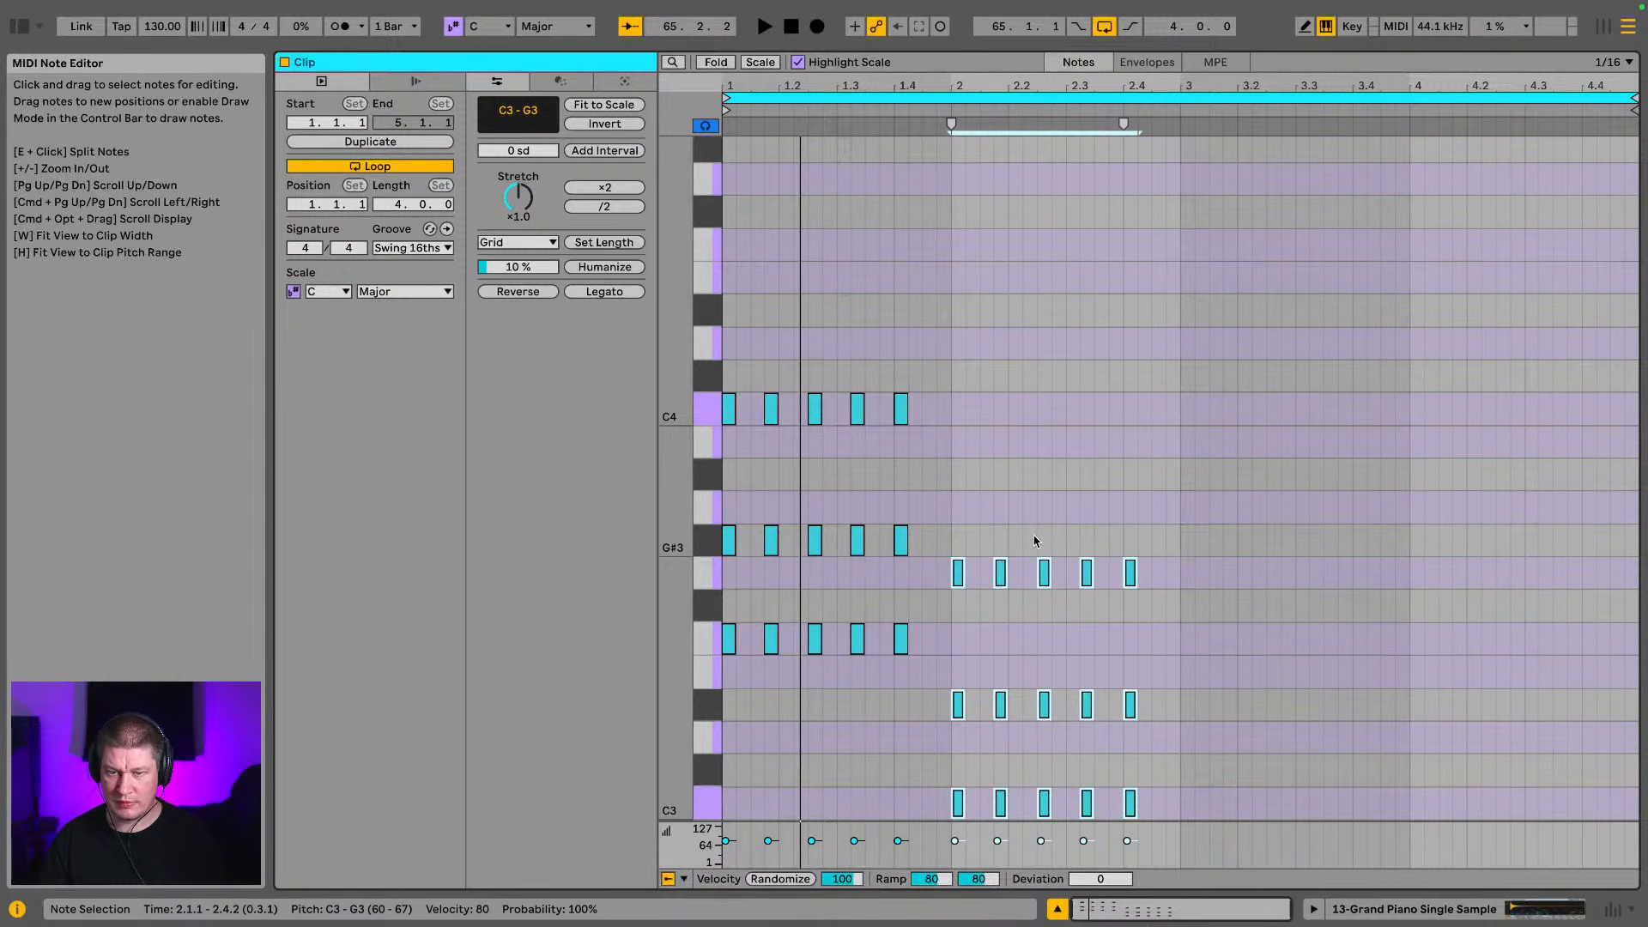
# Raise the third and fourth chords in bar 2 by three semitones to D#3–A#3
pyautogui.moveTo(1034, 541); pyautogui.dragTo(1103, 822)
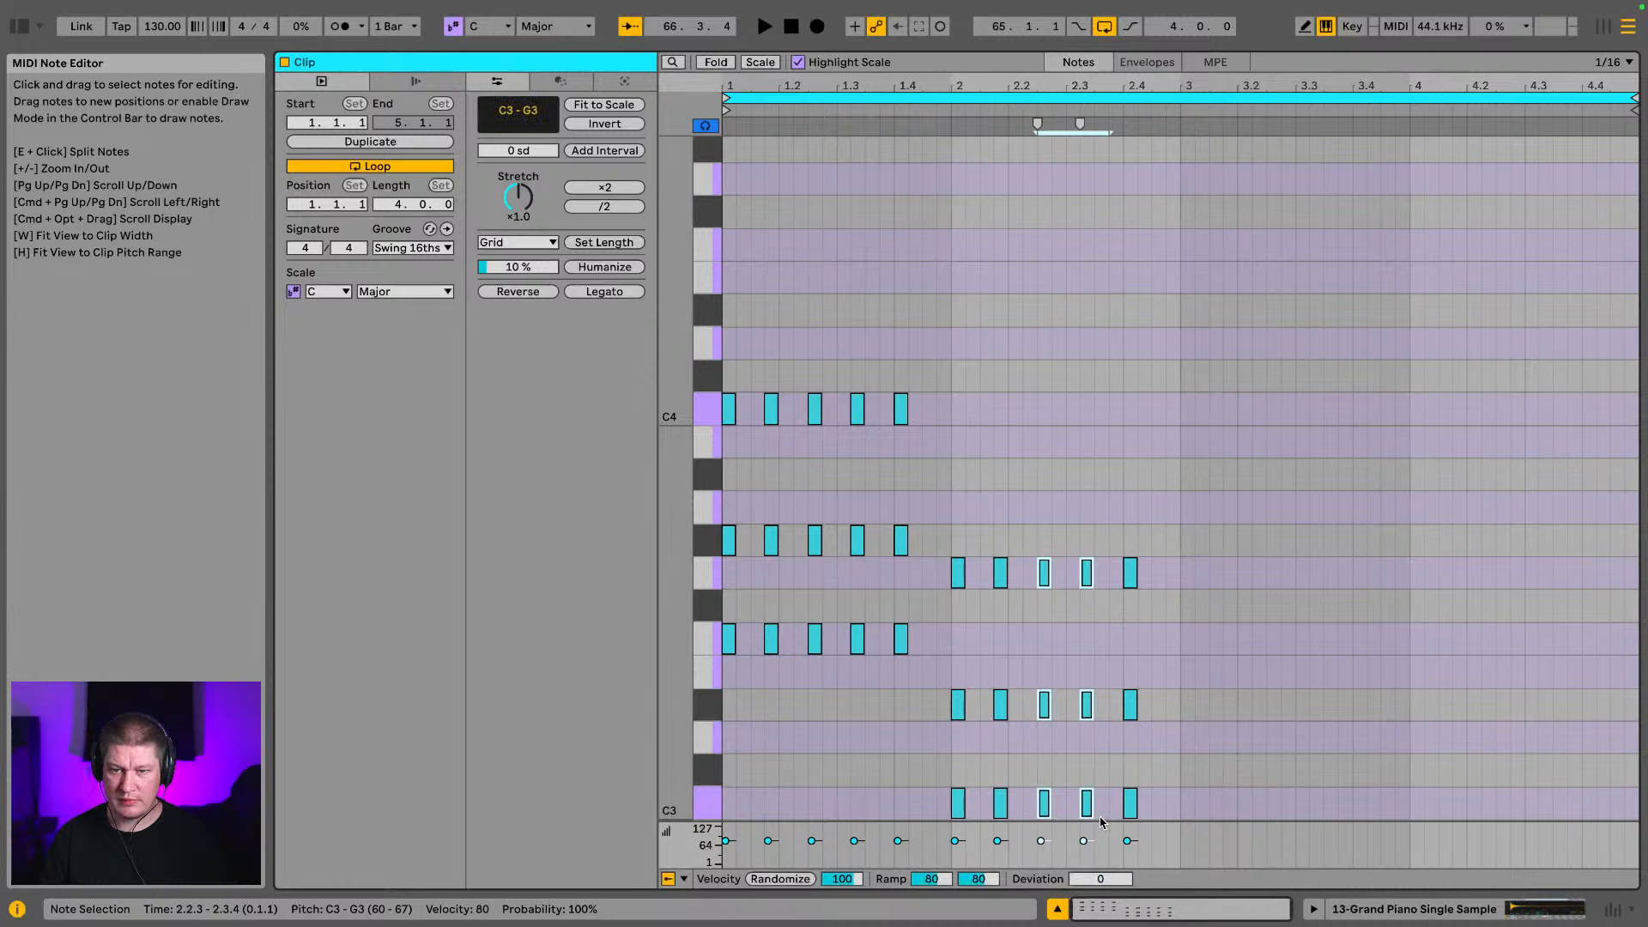
pyautogui.press('Up')
pyautogui.press('Up')
pyautogui.press('Up')
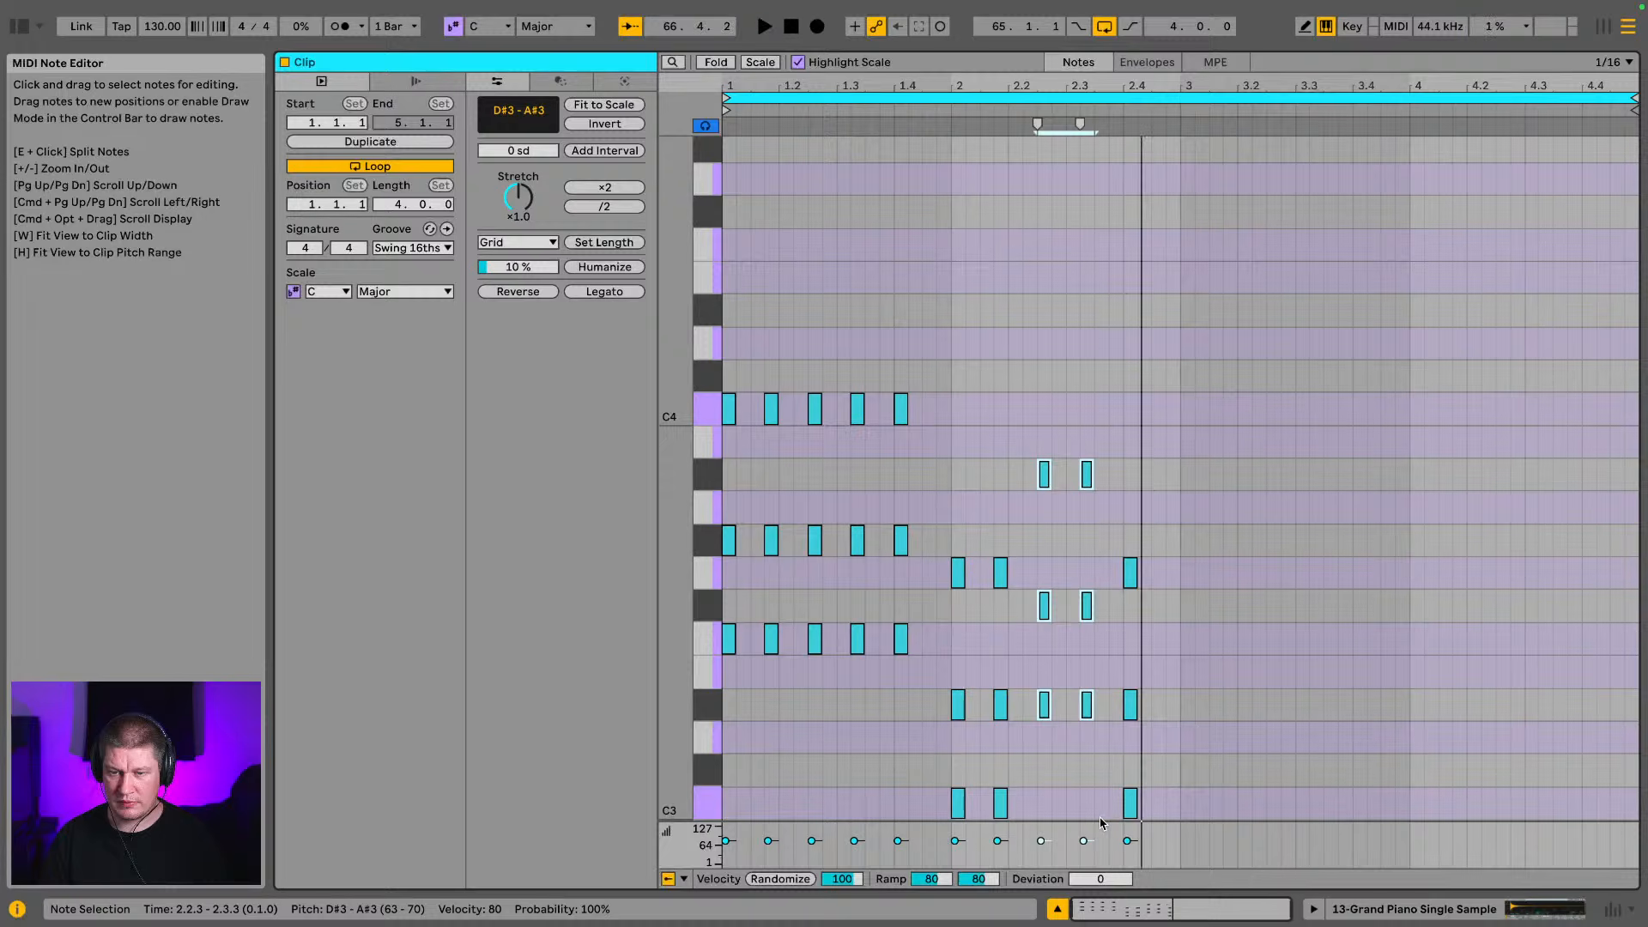
# Duplicate the last chord of bar 2, raise the copy to D#3–A#3, place it at 2.4.3 and play the pattern
pyautogui.moveTo(1150, 541); pyautogui.dragTo(1126, 823)
pyautogui.press('super+d')
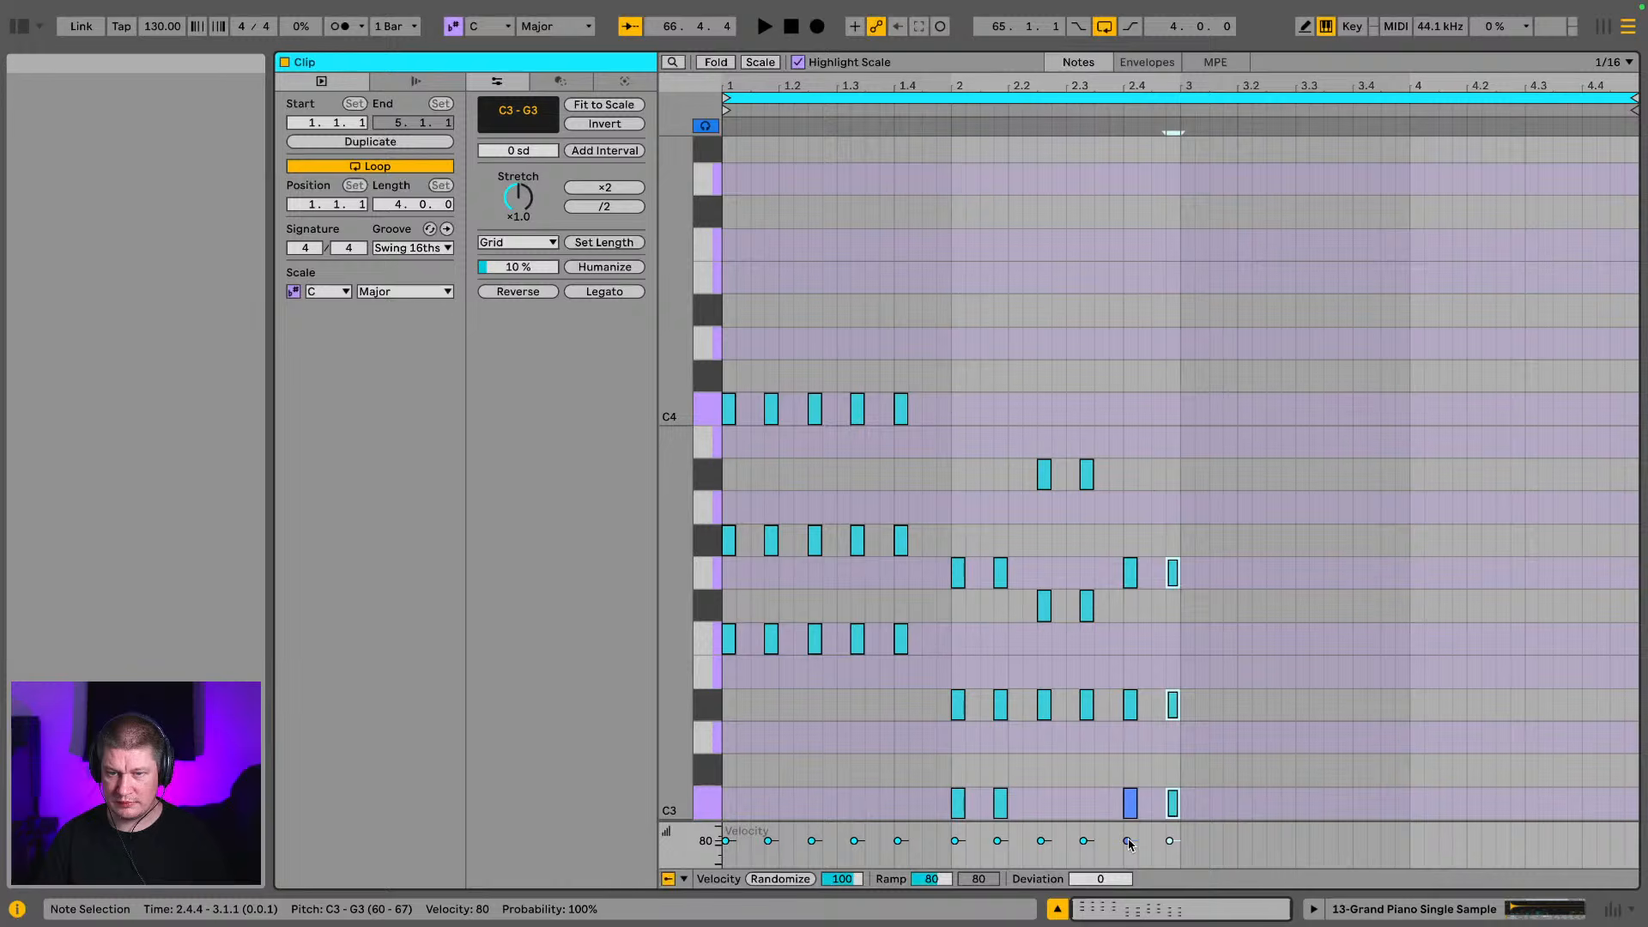
pyautogui.press('Up')
pyautogui.press('Up')
pyautogui.press('Up')
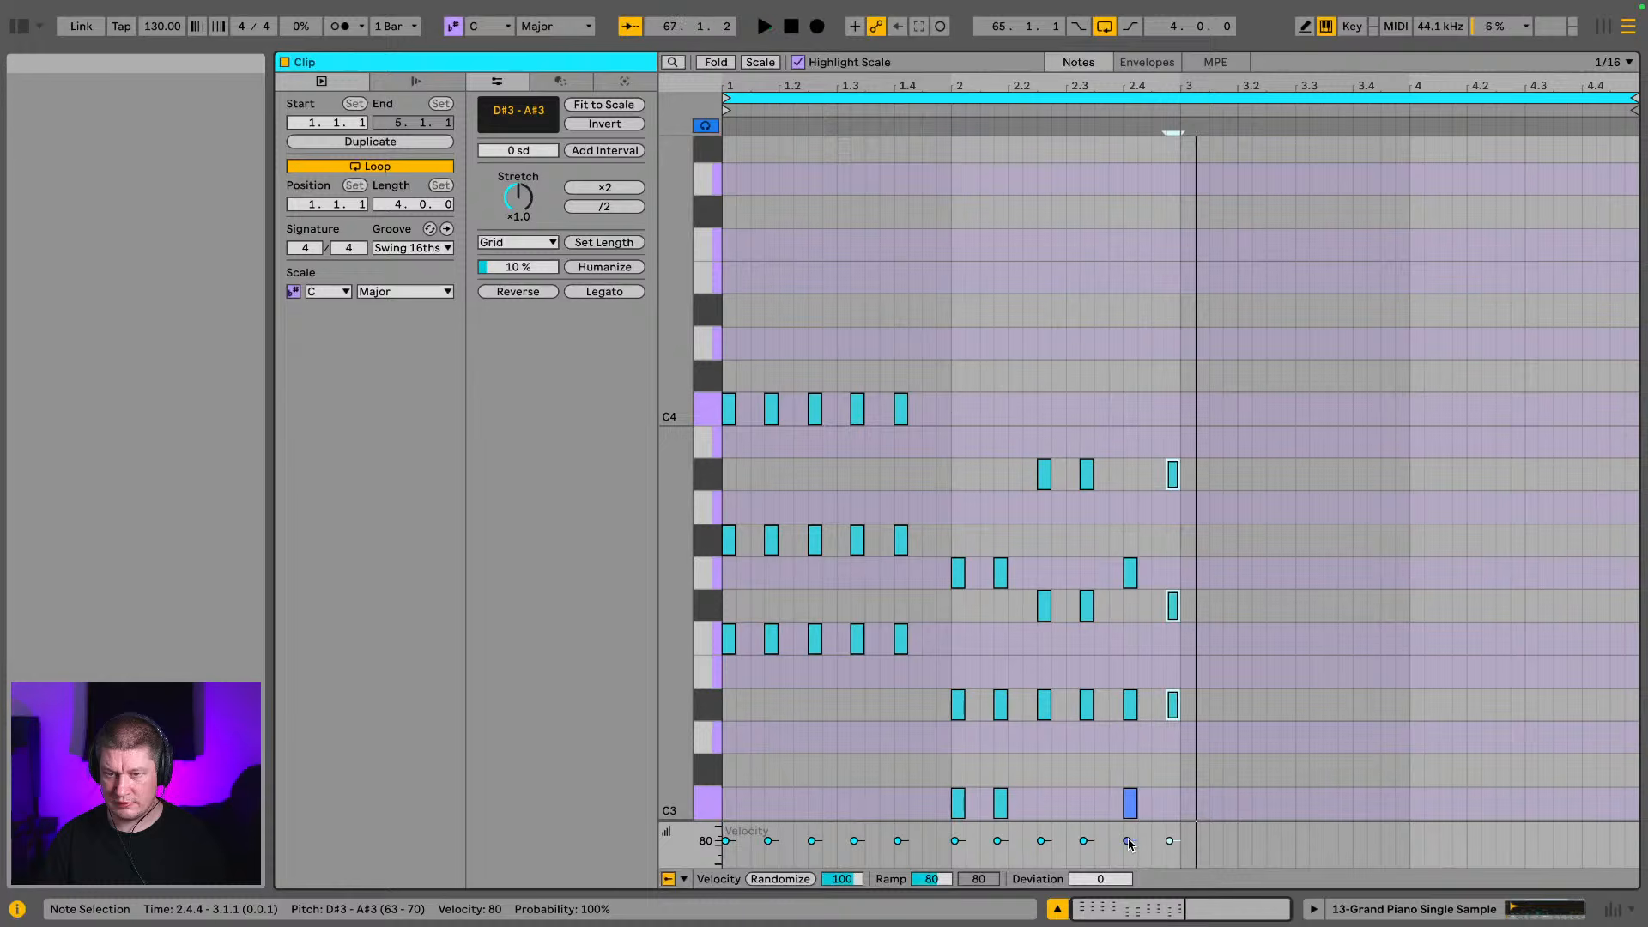
pyautogui.press('Left')
pyautogui.press('space')
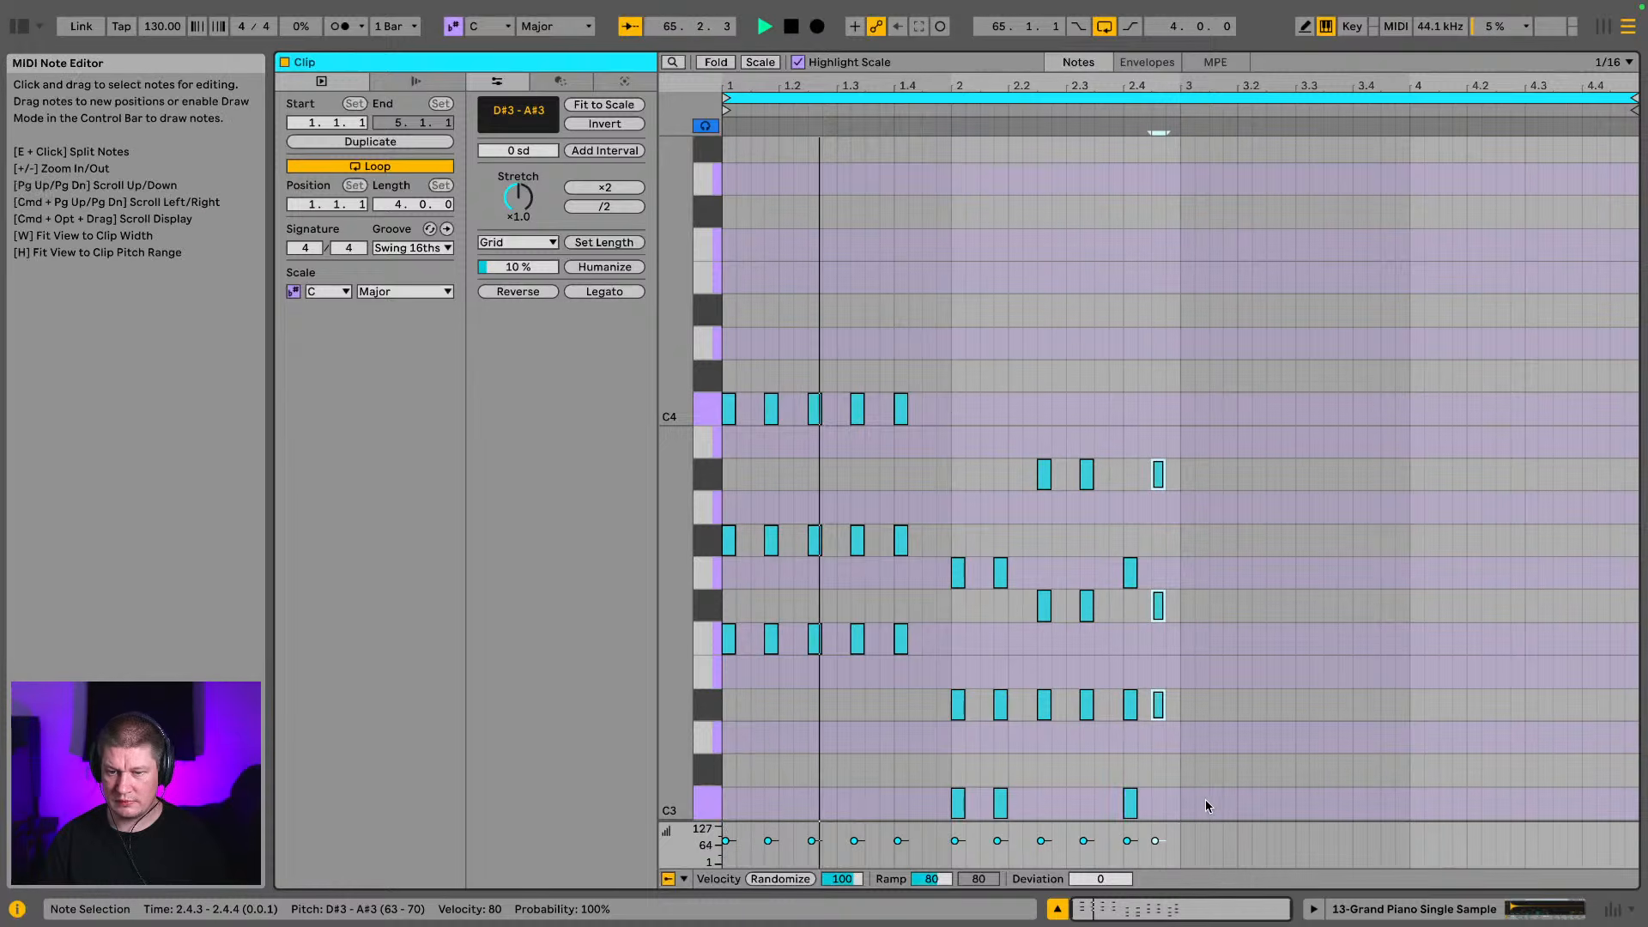
# Duplicate the complete two-bar chord pattern into bars 3 and 4 of the piano clip
pyautogui.moveTo(1181, 812); pyautogui.dragTo(721, 379)
pyautogui.press('super+d')
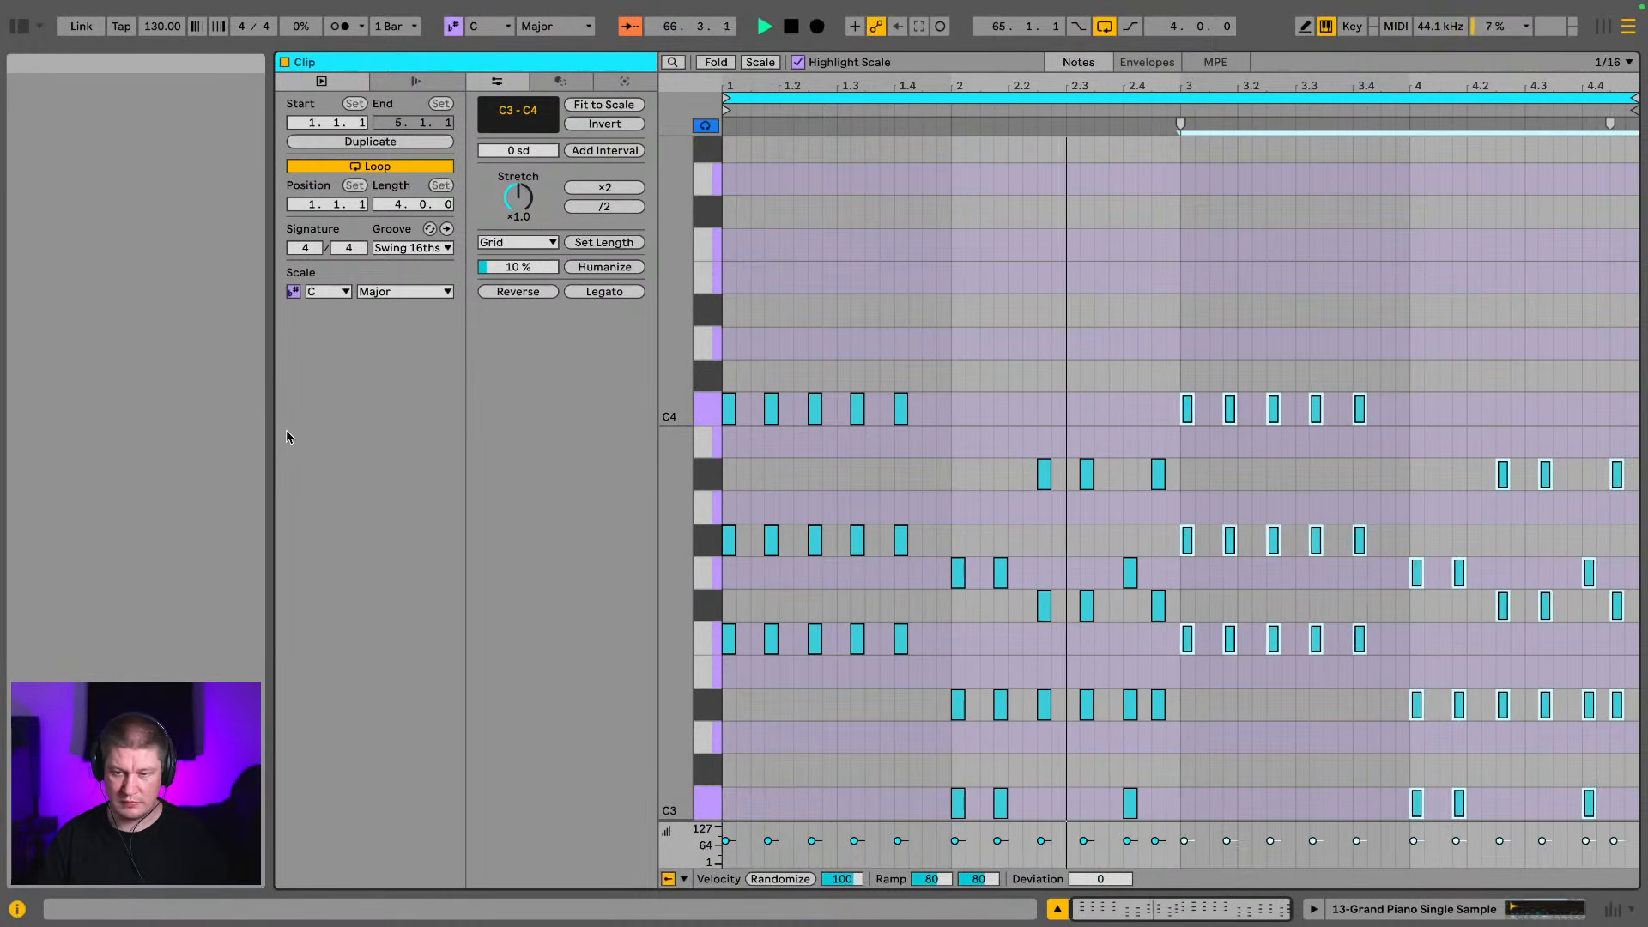
pyautogui.press('Right')
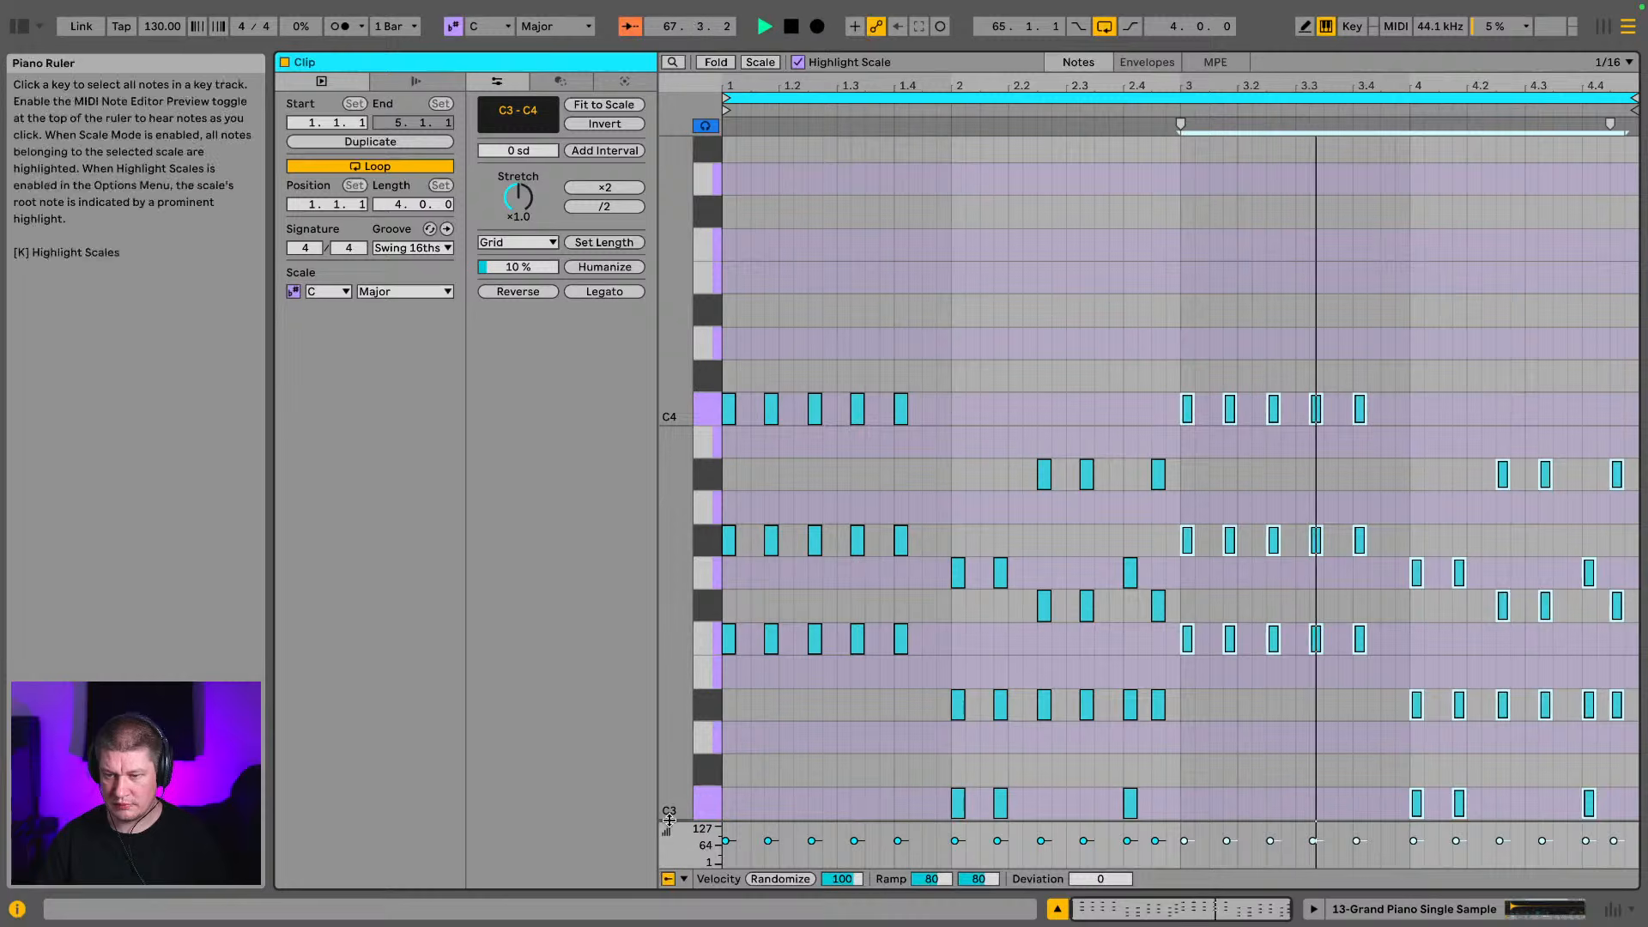
# Lower the Grand Piano instrument's volume to -14.9 dB
pyautogui.click(1422, 908)
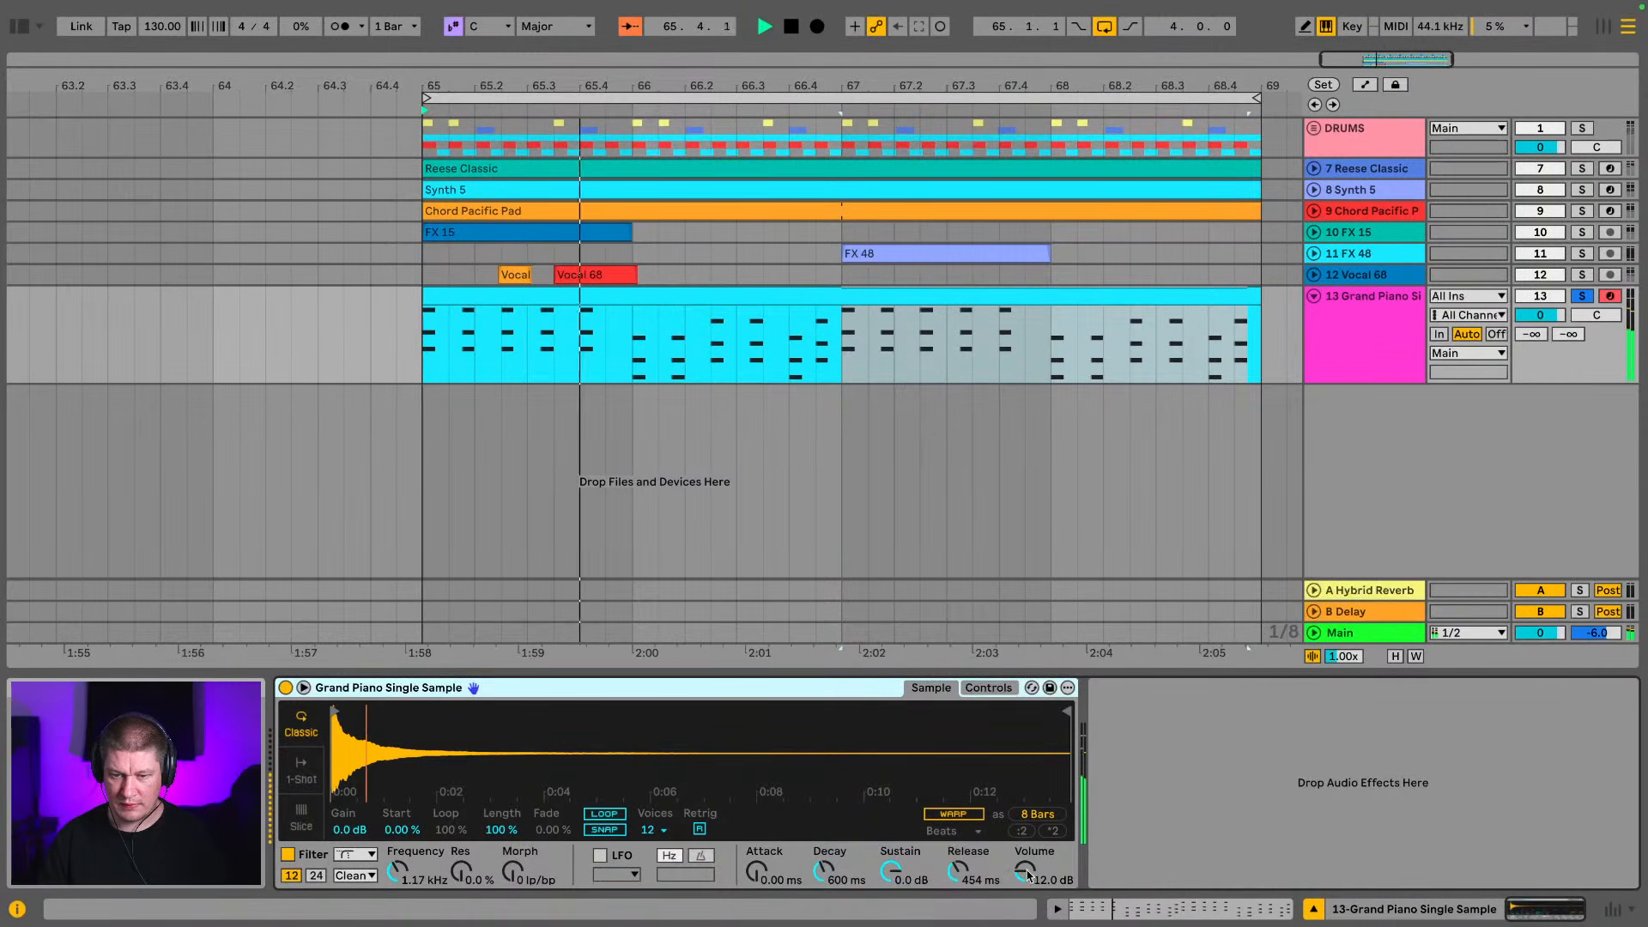
pyautogui.moveTo(1025, 871); pyautogui.dragTo(1025, 882)
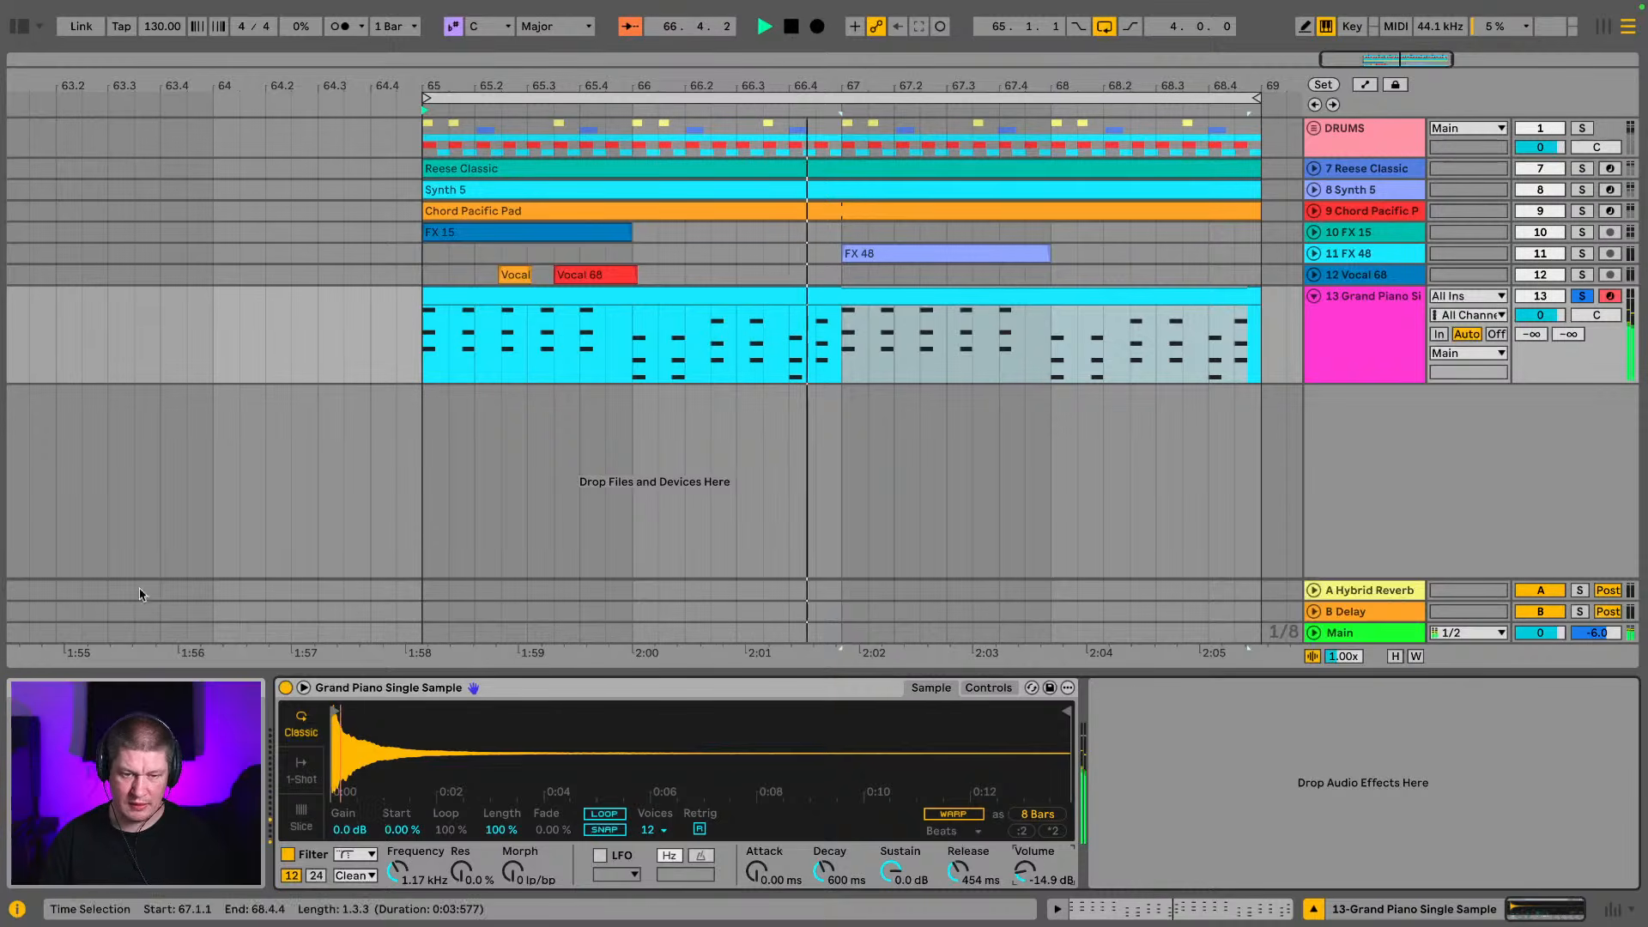
# Send the Grand Piano track to Hybrid Reverb at -11.0 dB and set its track volume to -4.3 dB
pyautogui.click(16, 31)
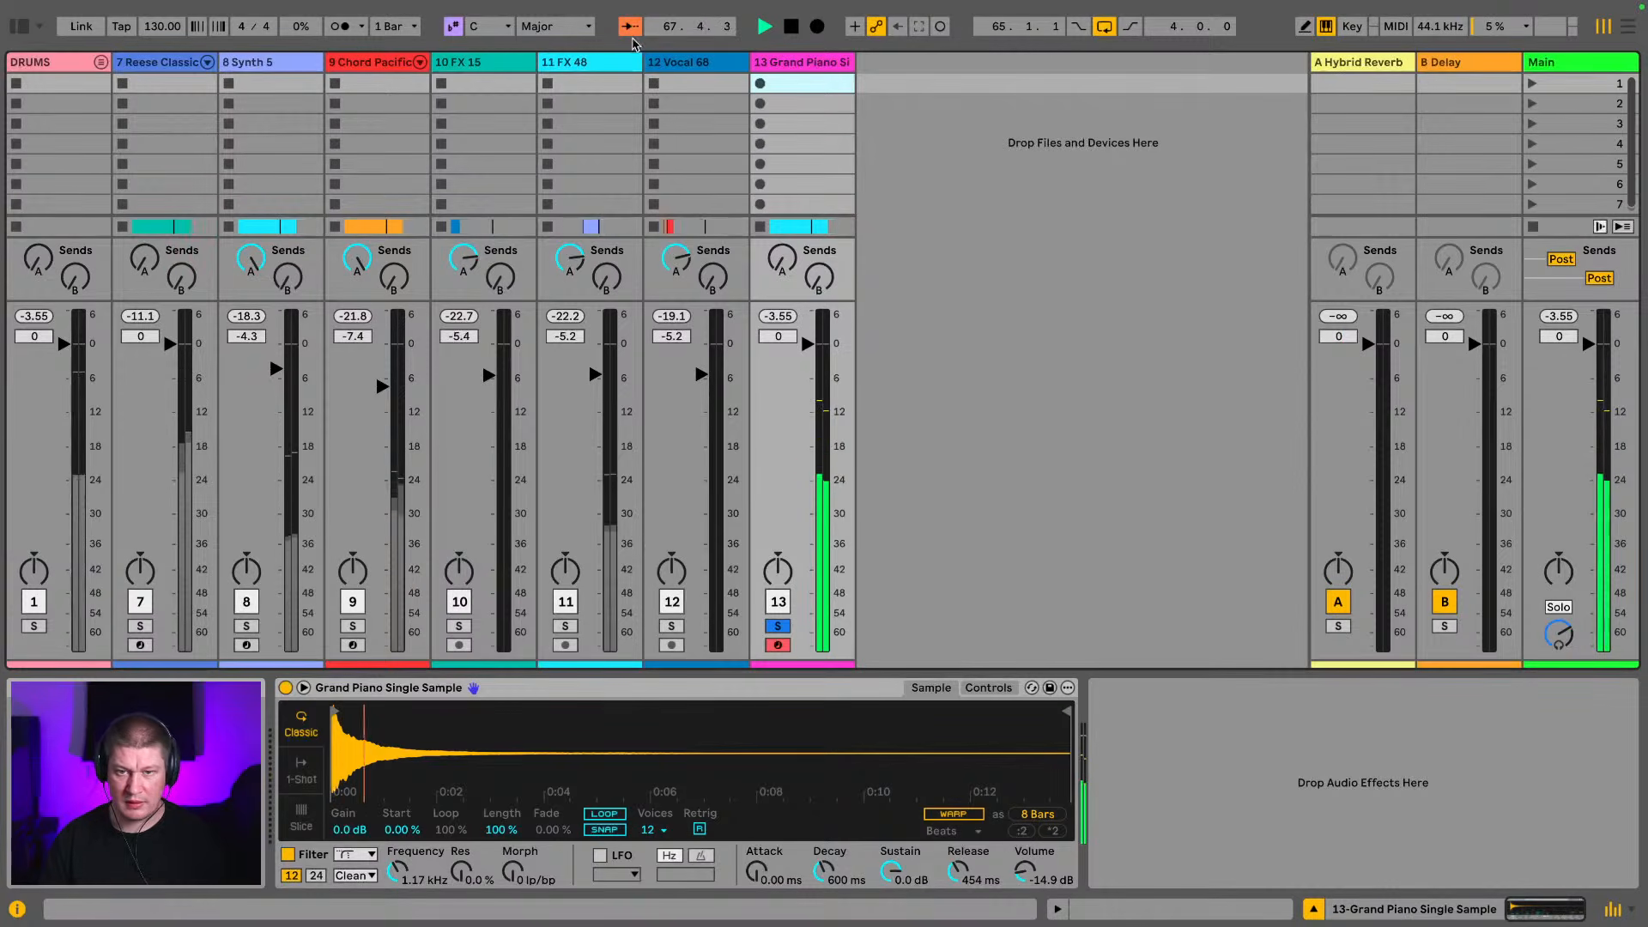
pyautogui.moveTo(782, 260)
pyautogui.mouseDown()
pyautogui.moveTo(782, 240)
pyautogui.moveTo(779, 285)
pyautogui.mouseUp()
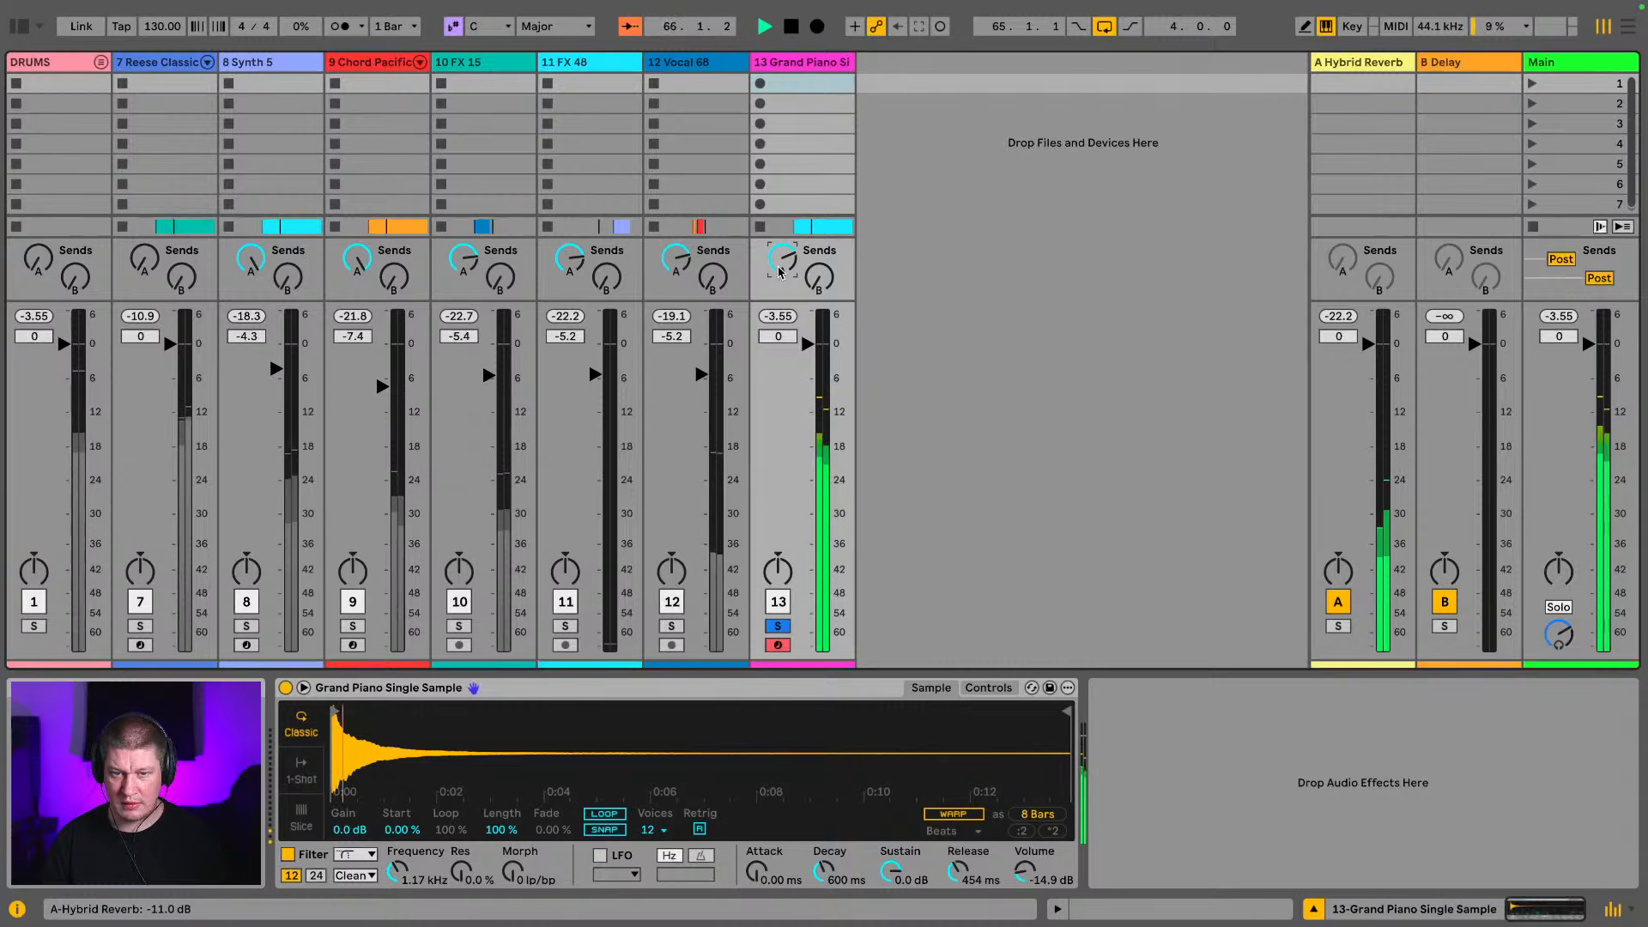
pyautogui.moveTo(807, 372); pyautogui.dragTo(807, 368)
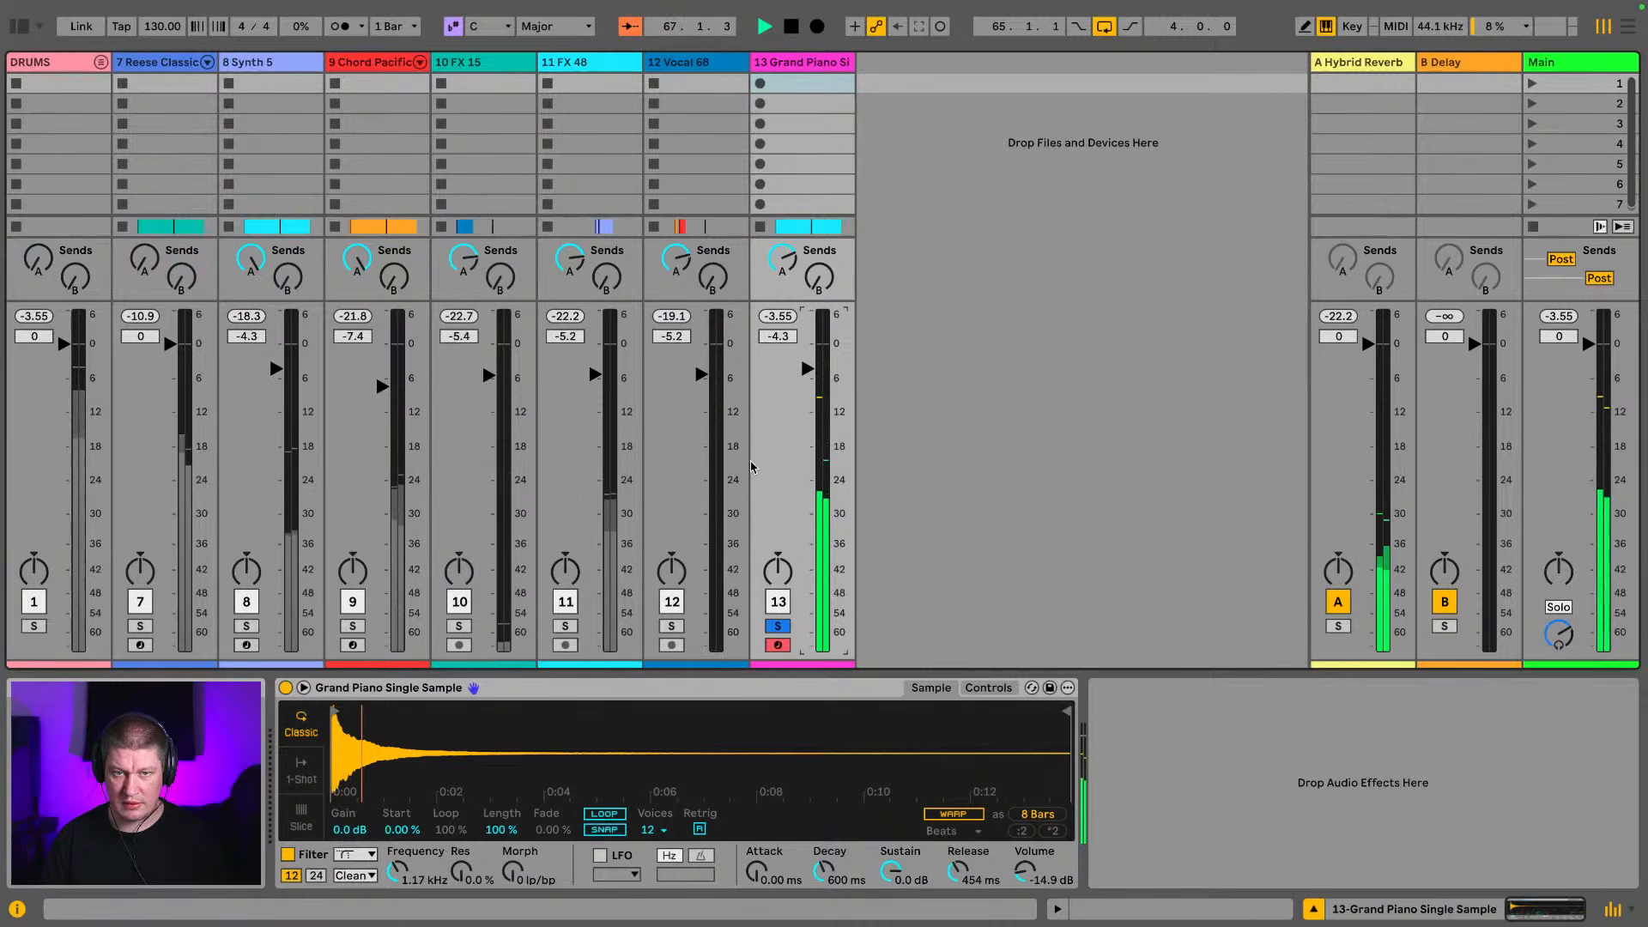
# Solo the Chord Pacific Pad and Synth 5 tracks together with the grand piano
pyautogui.click(352, 627)
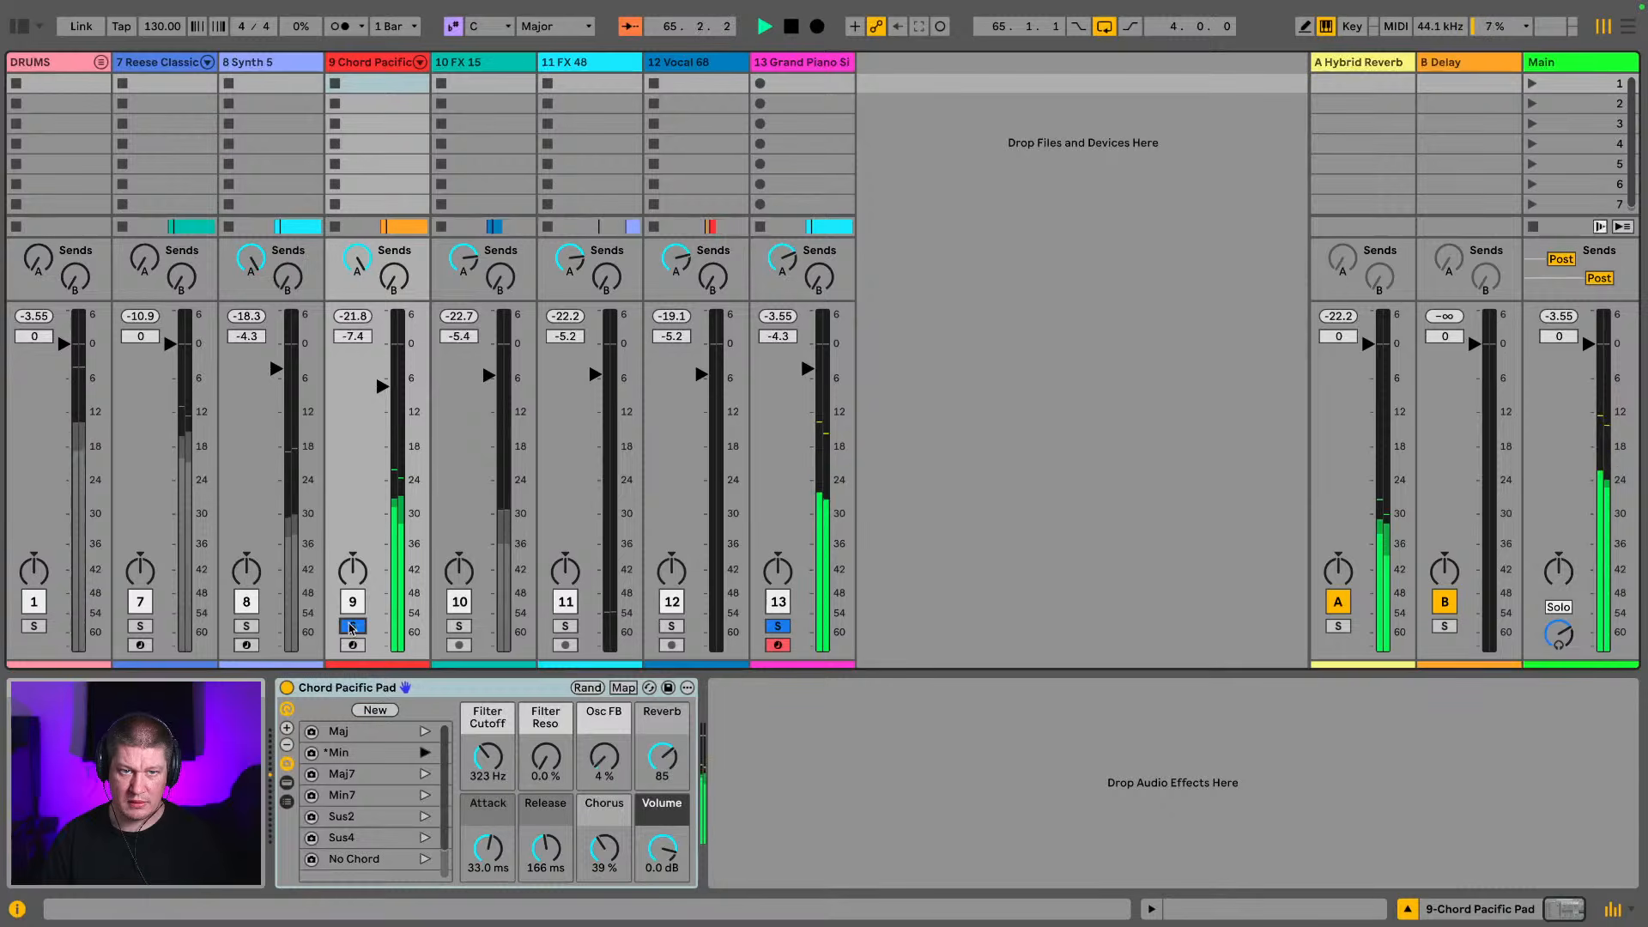
pyautogui.click(247, 627)
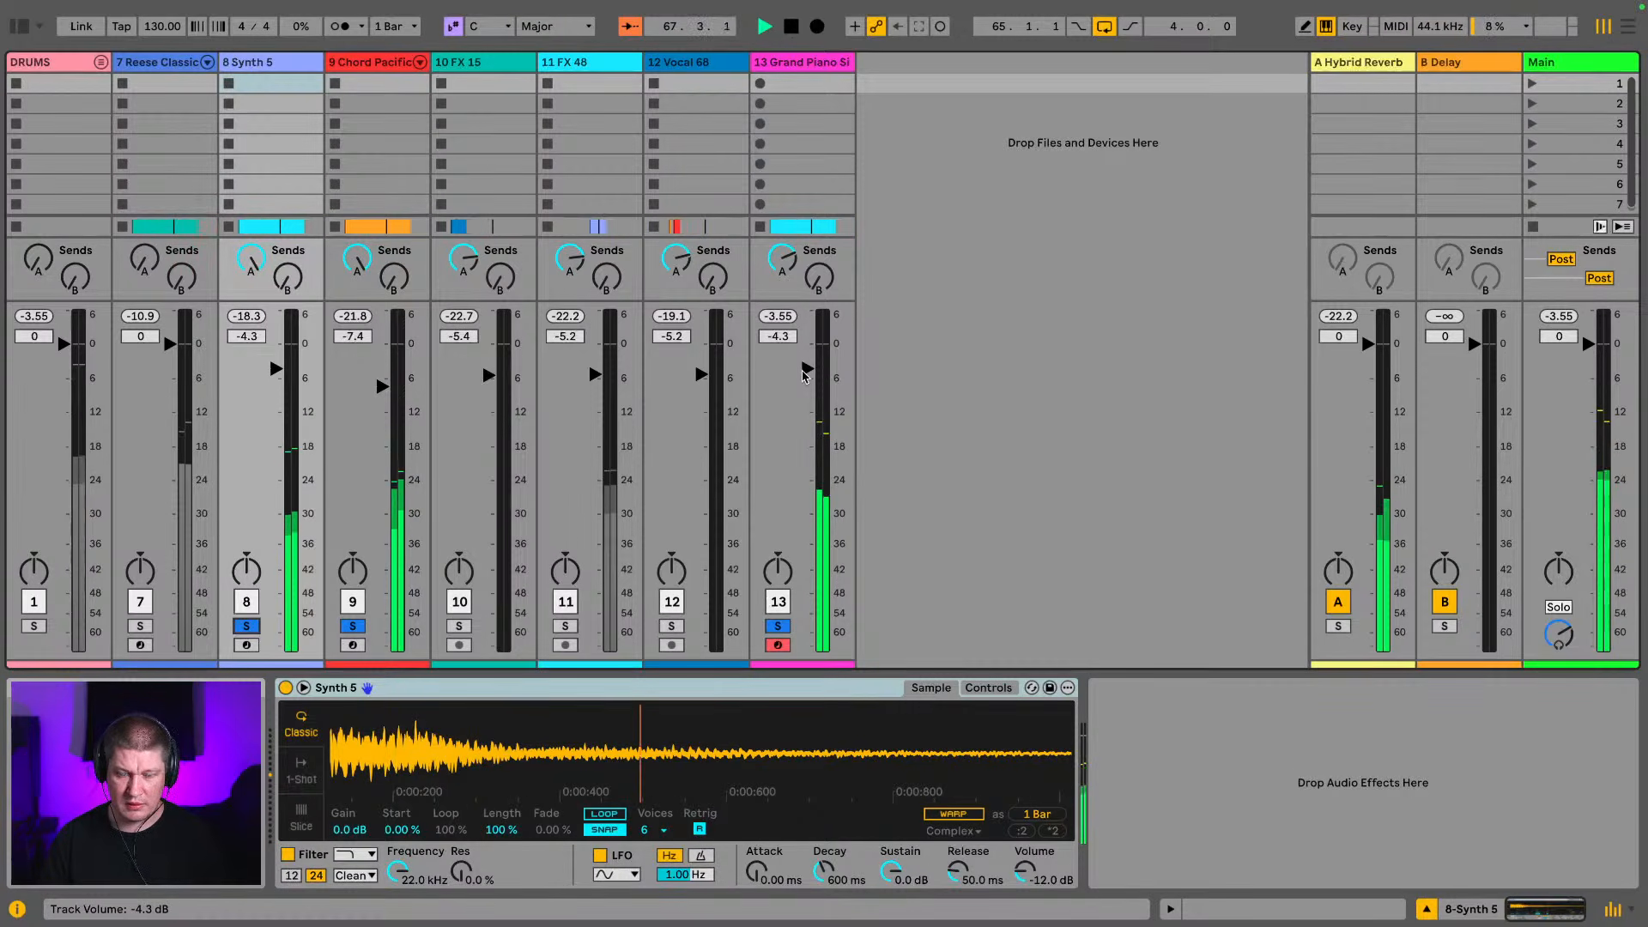
# Move the four-bar grand piano clip to bar 69 and create an empty MIDI clip on its track from bar 65 to 69
pyautogui.press('Tab')
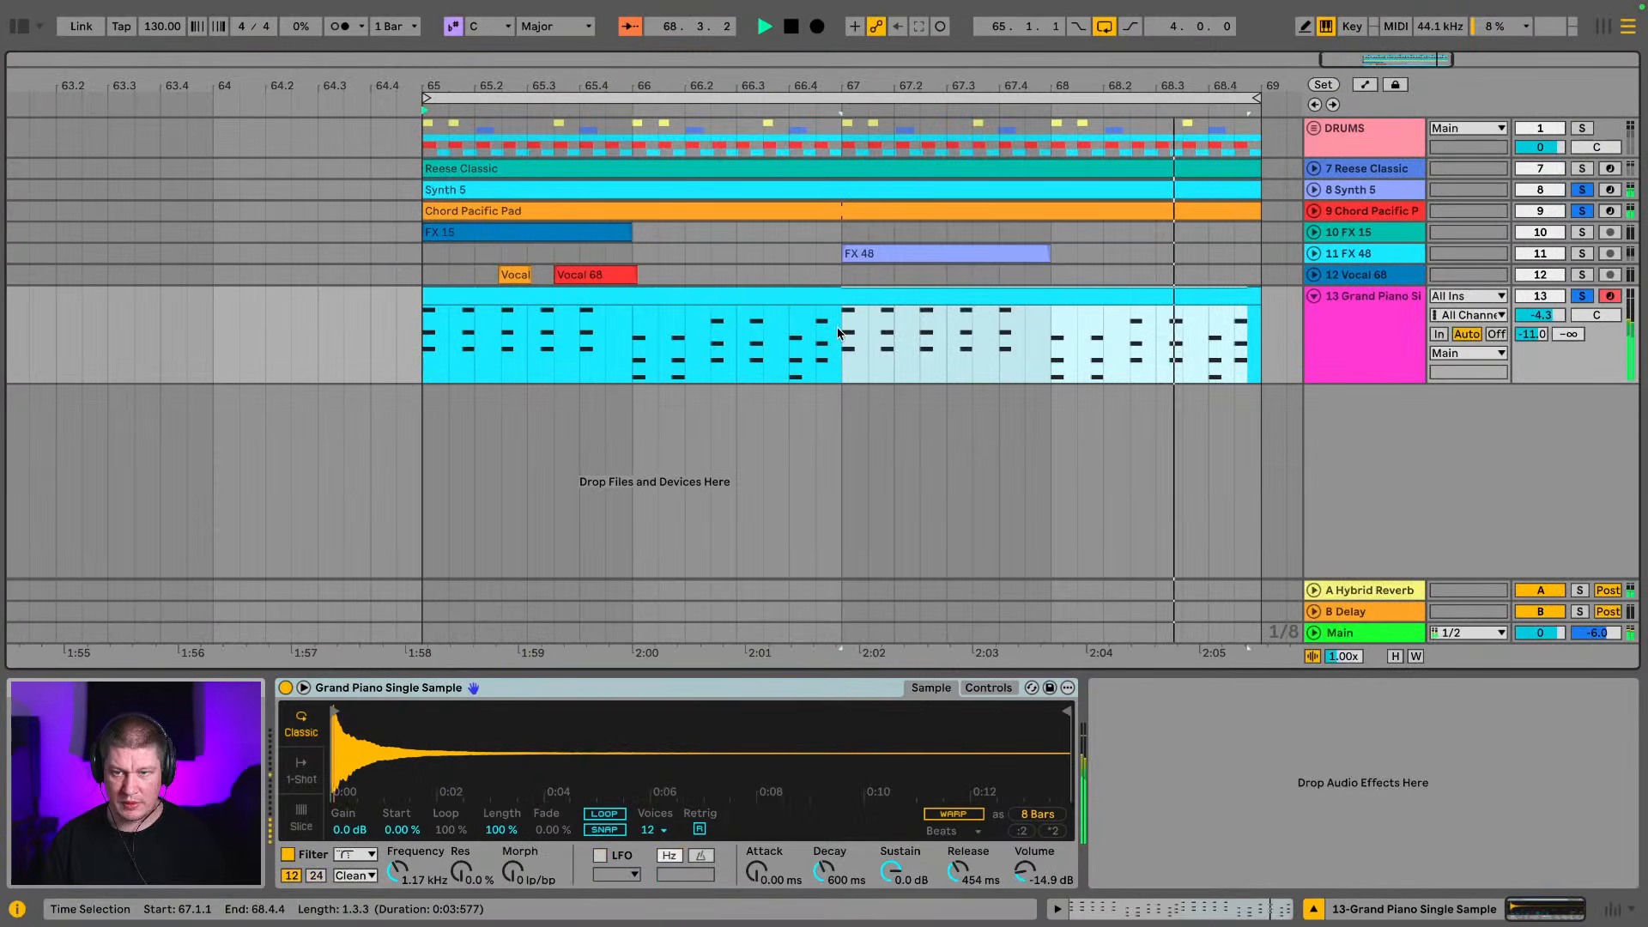
pyautogui.doubleClick(838, 333)
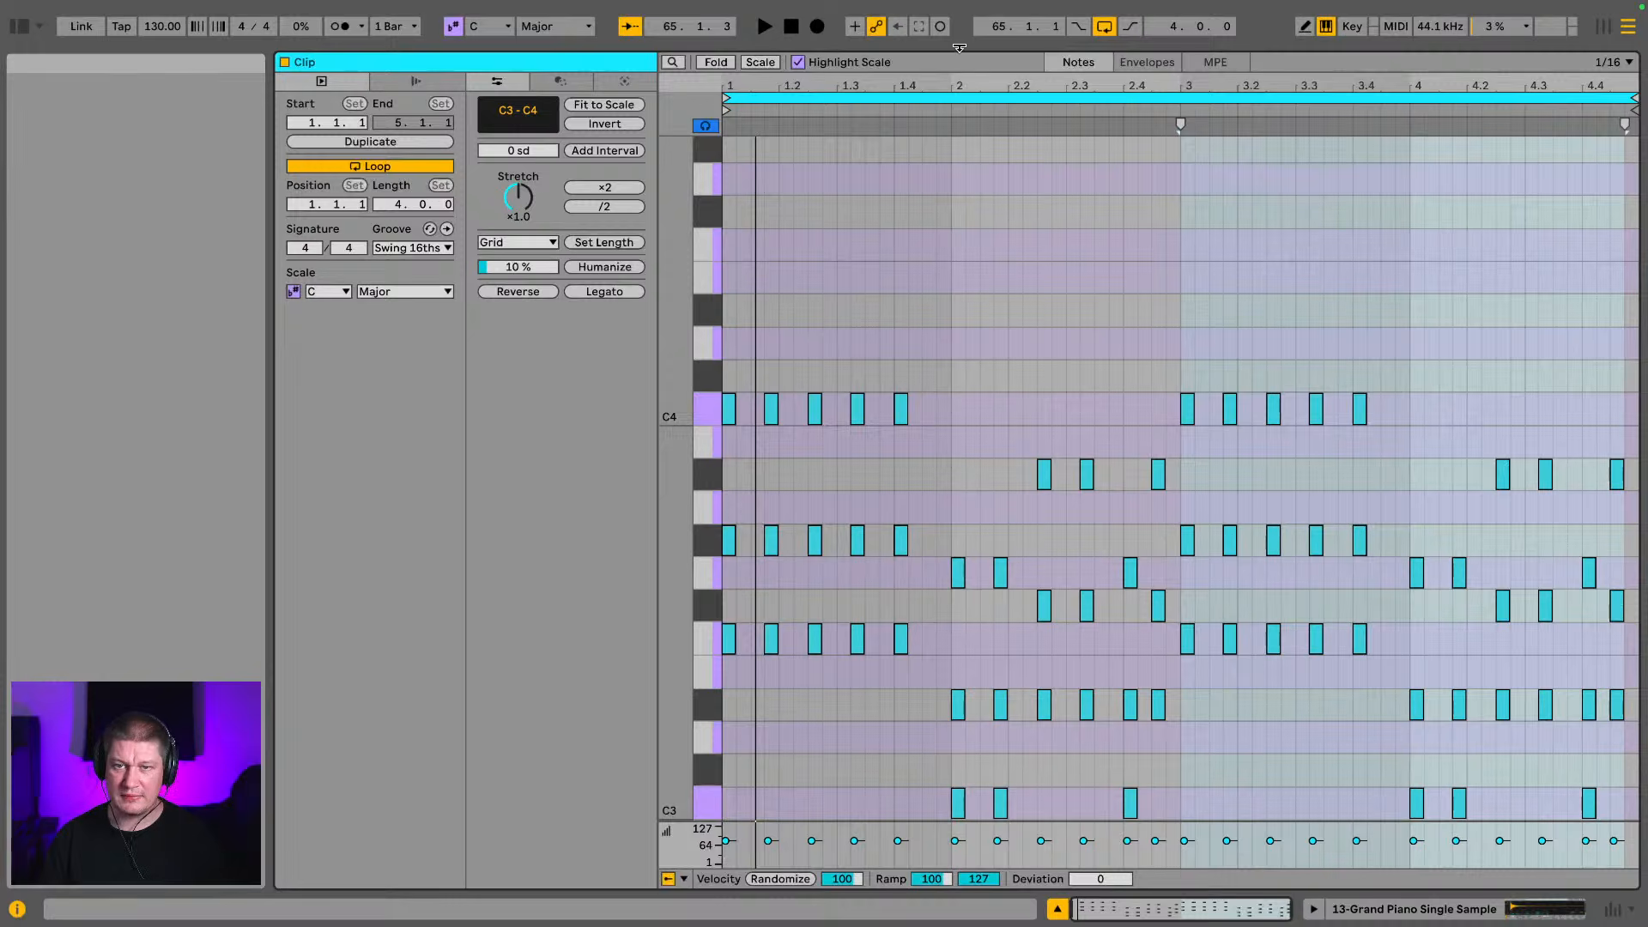
pyautogui.moveTo(959, 48); pyautogui.dragTo(926, 730)
pyautogui.moveTo(682, 73); pyautogui.dragTo(579, 15)
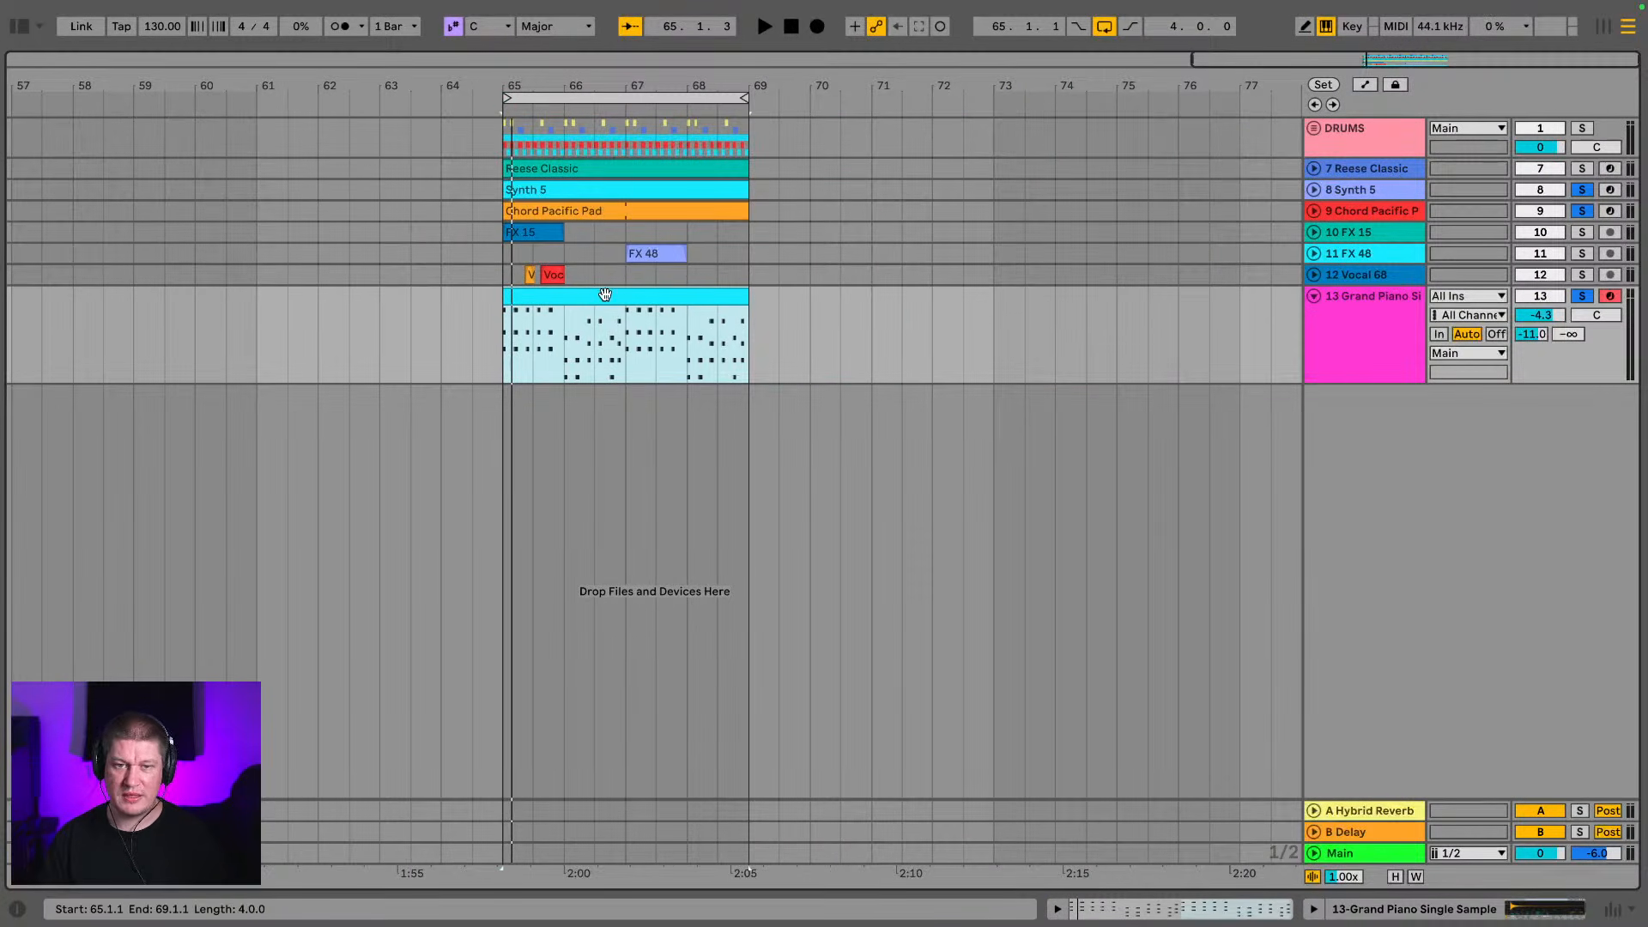
pyautogui.moveTo(606, 294); pyautogui.dragTo(851, 317)
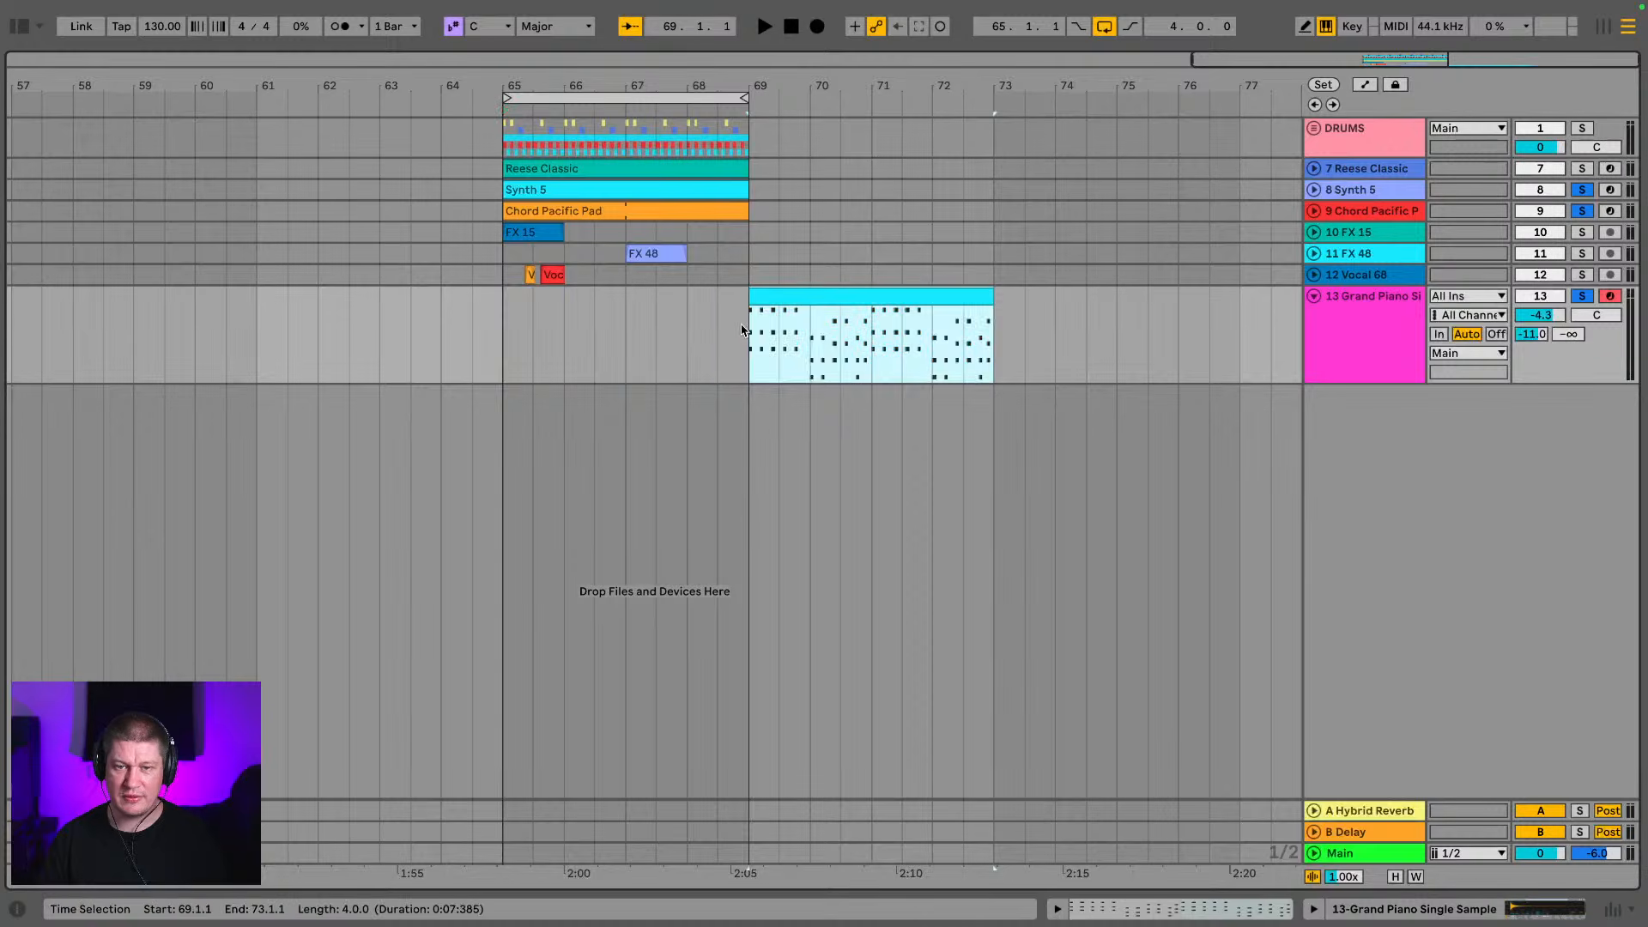
pyautogui.moveTo(743, 331); pyautogui.dragTo(499, 326)
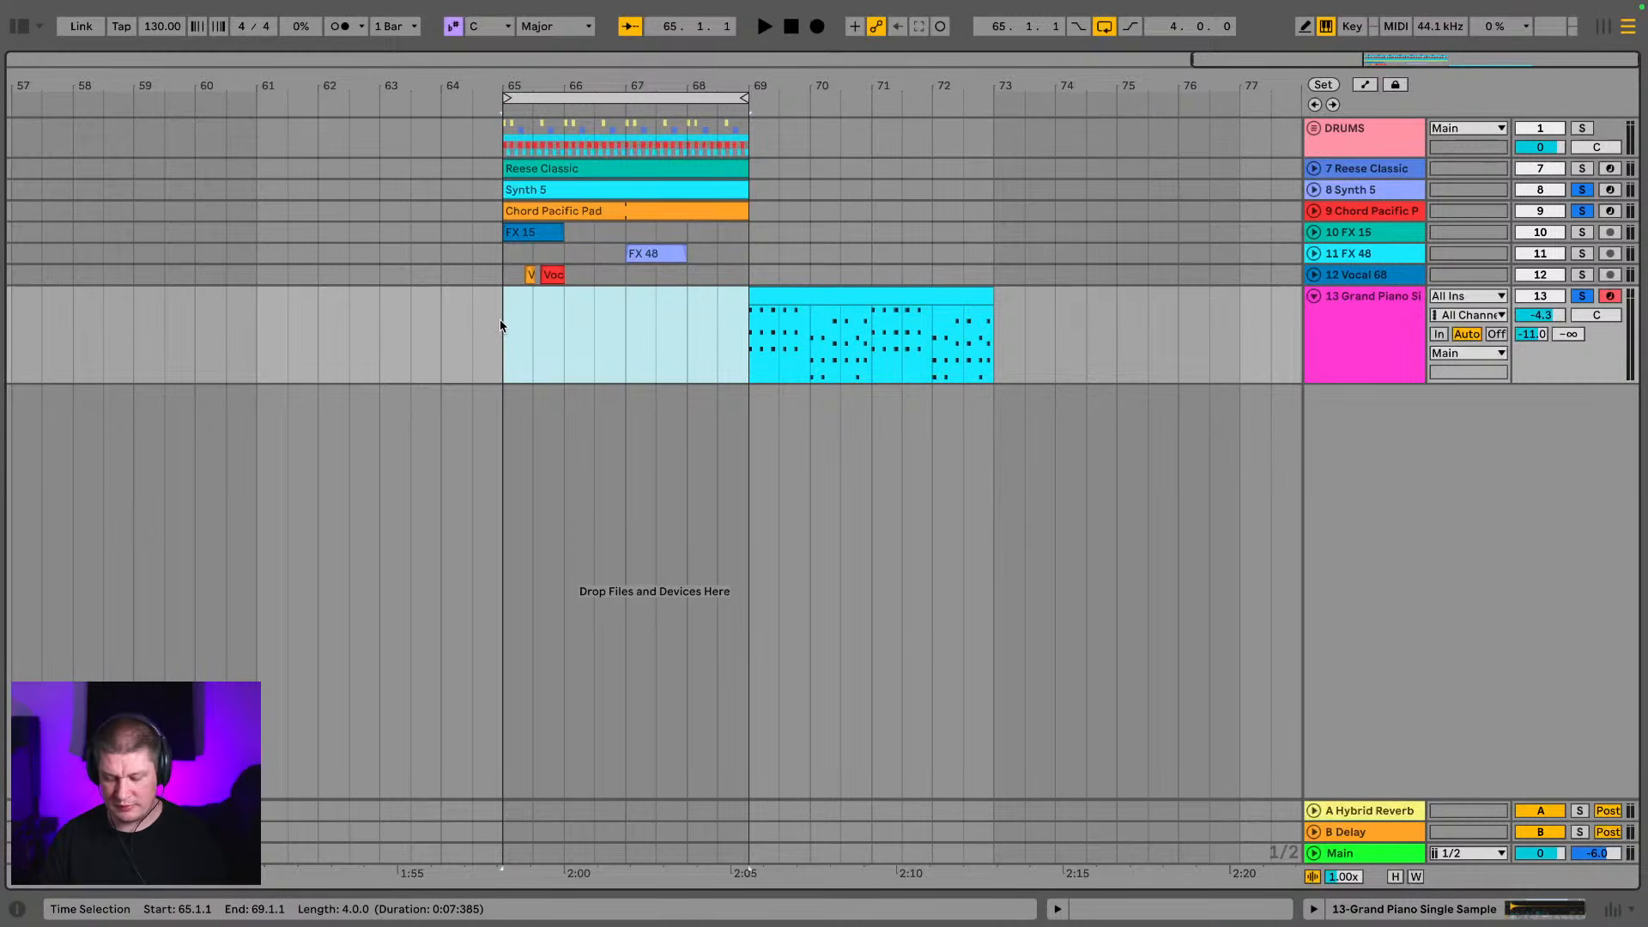
pyautogui.press('super+shift+m')
# Add an F3 note at the start of the empty piano clip, shorten it to a sixteenth, and delete it
pyautogui.press('space')
pyautogui.press('space')
pyautogui.click(702, 458)
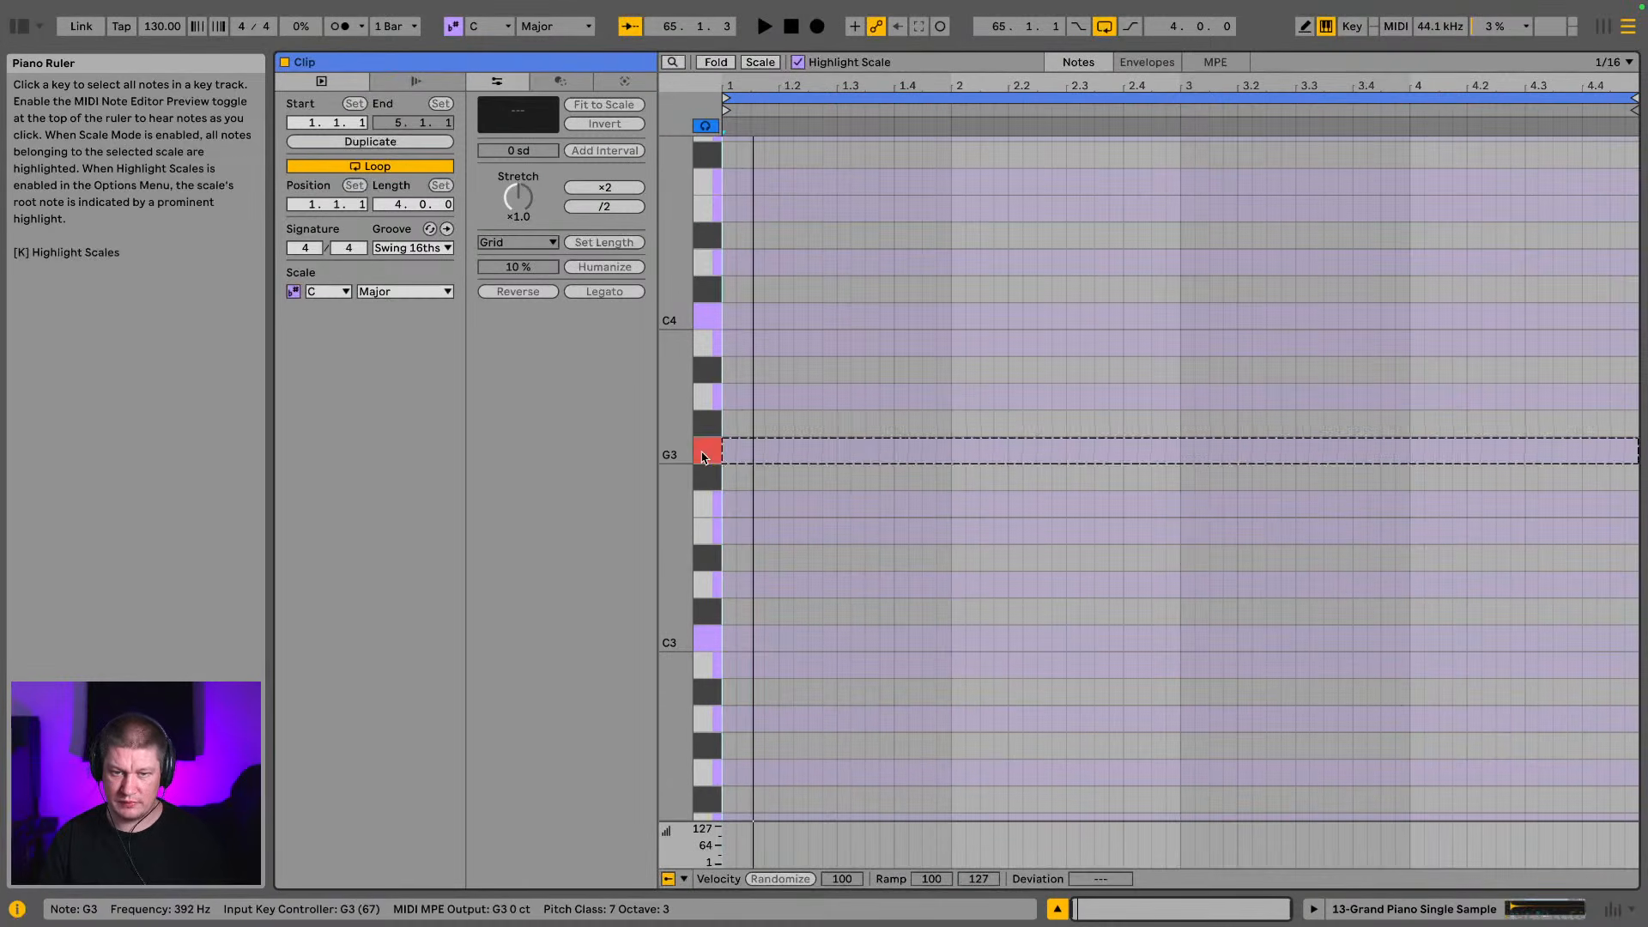
pyautogui.moveTo(702, 455)
pyautogui.mouseDown()
pyautogui.moveTo(720, 560)
pyautogui.moveTo(711, 505)
pyautogui.mouseUp()
pyautogui.click(732, 540)
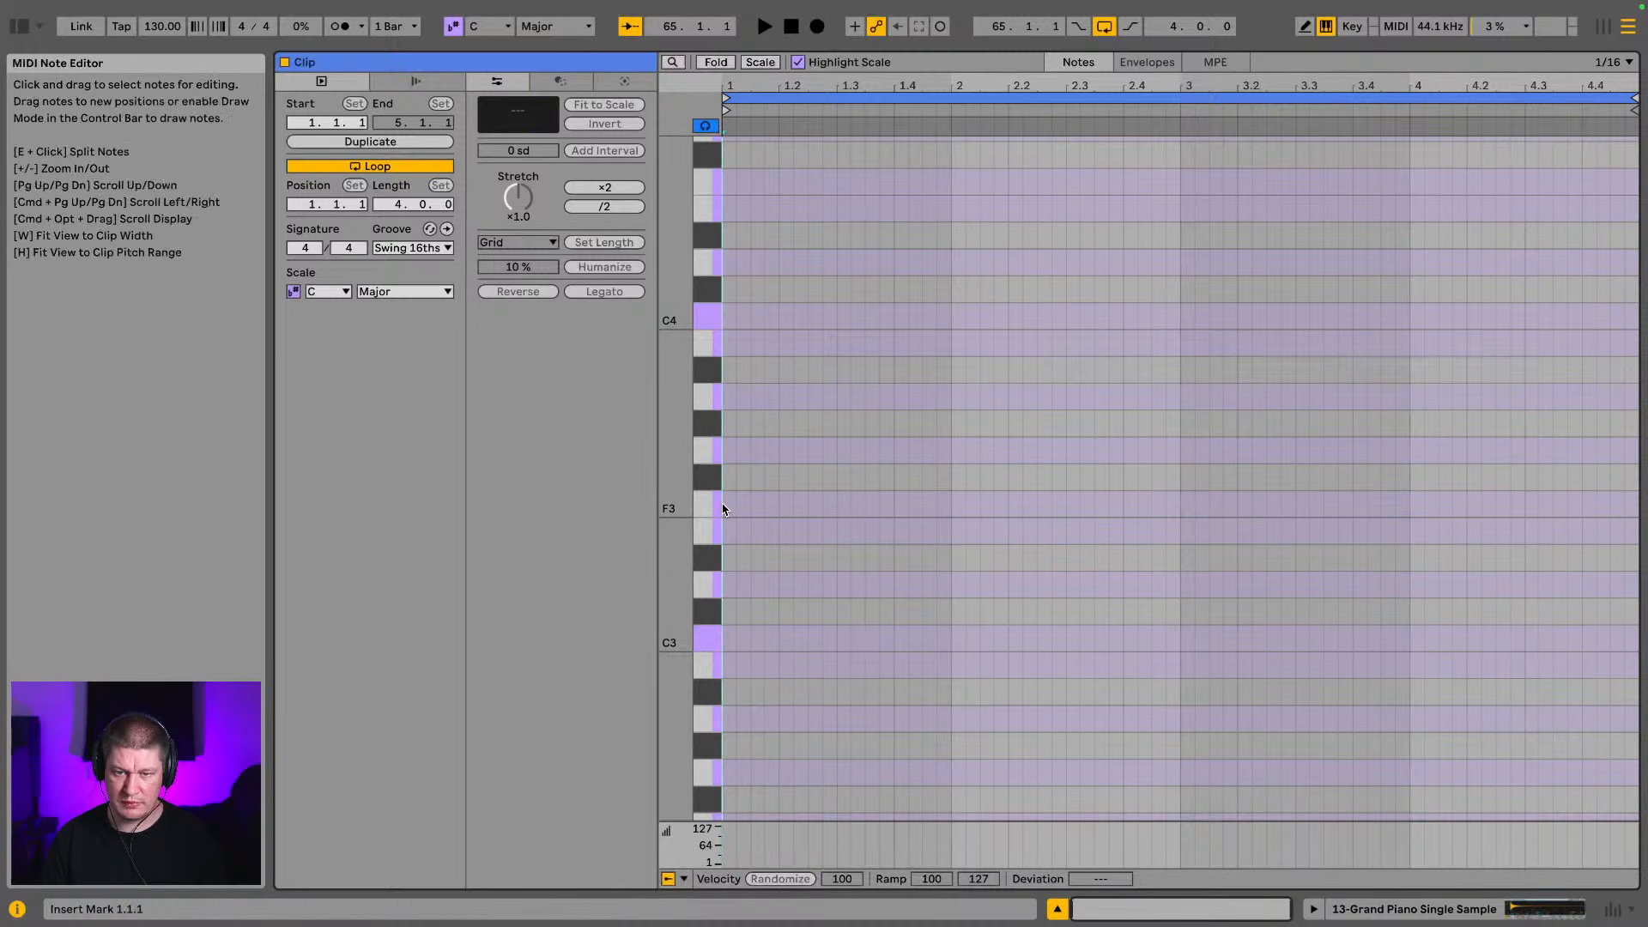
pyautogui.doubleClick(727, 507)
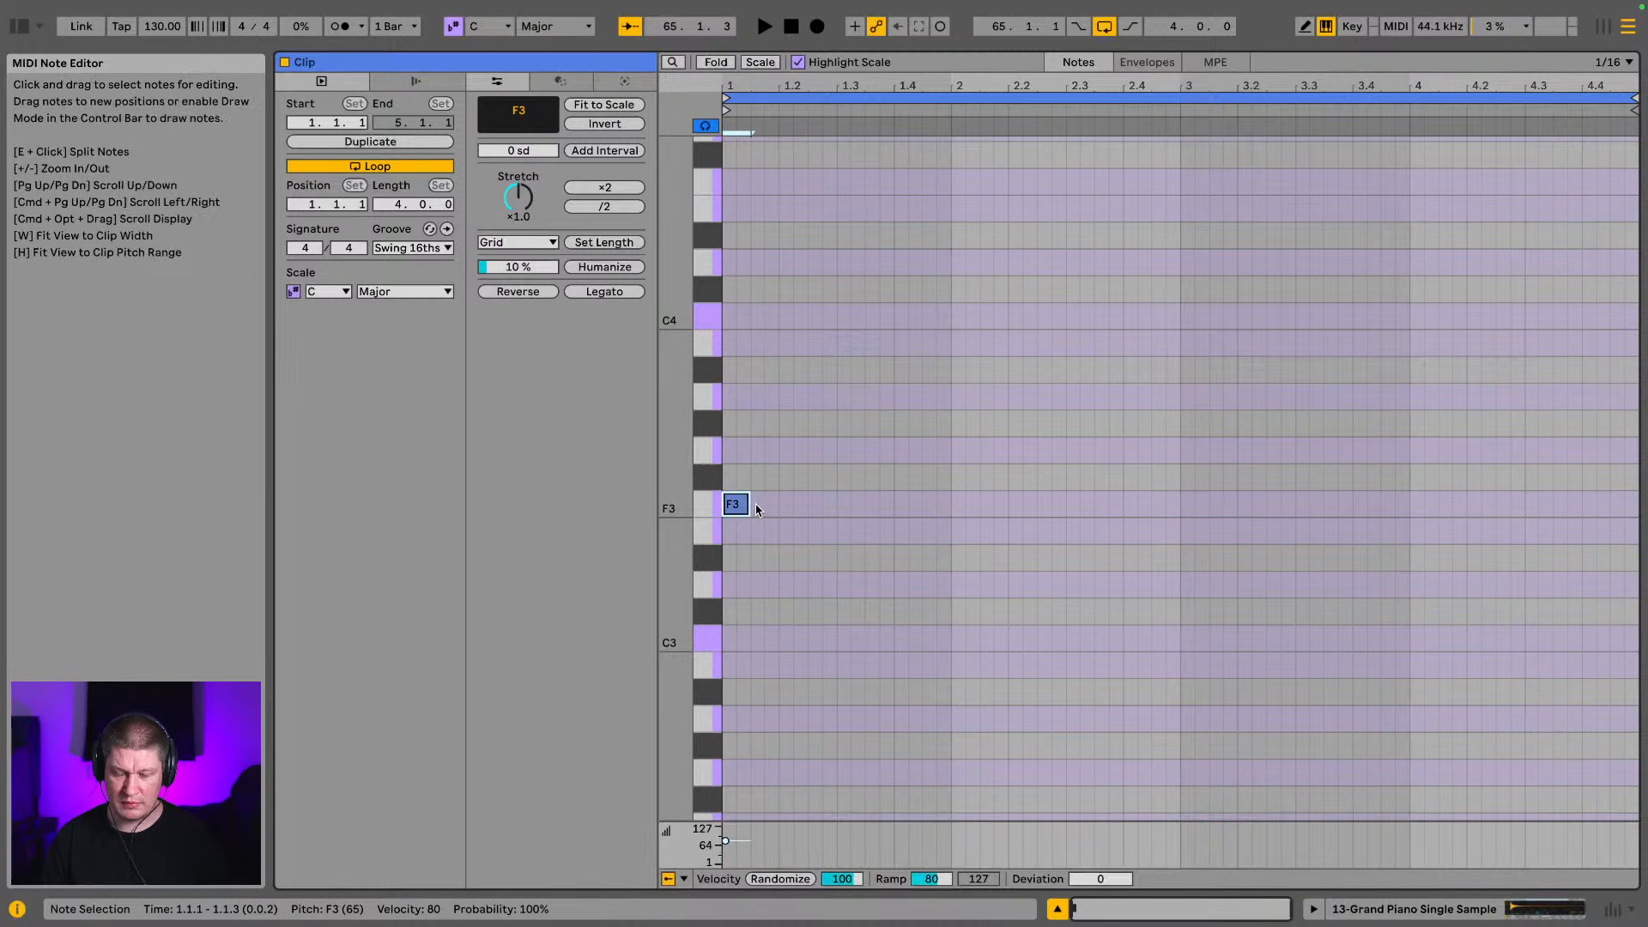
pyautogui.press('space')
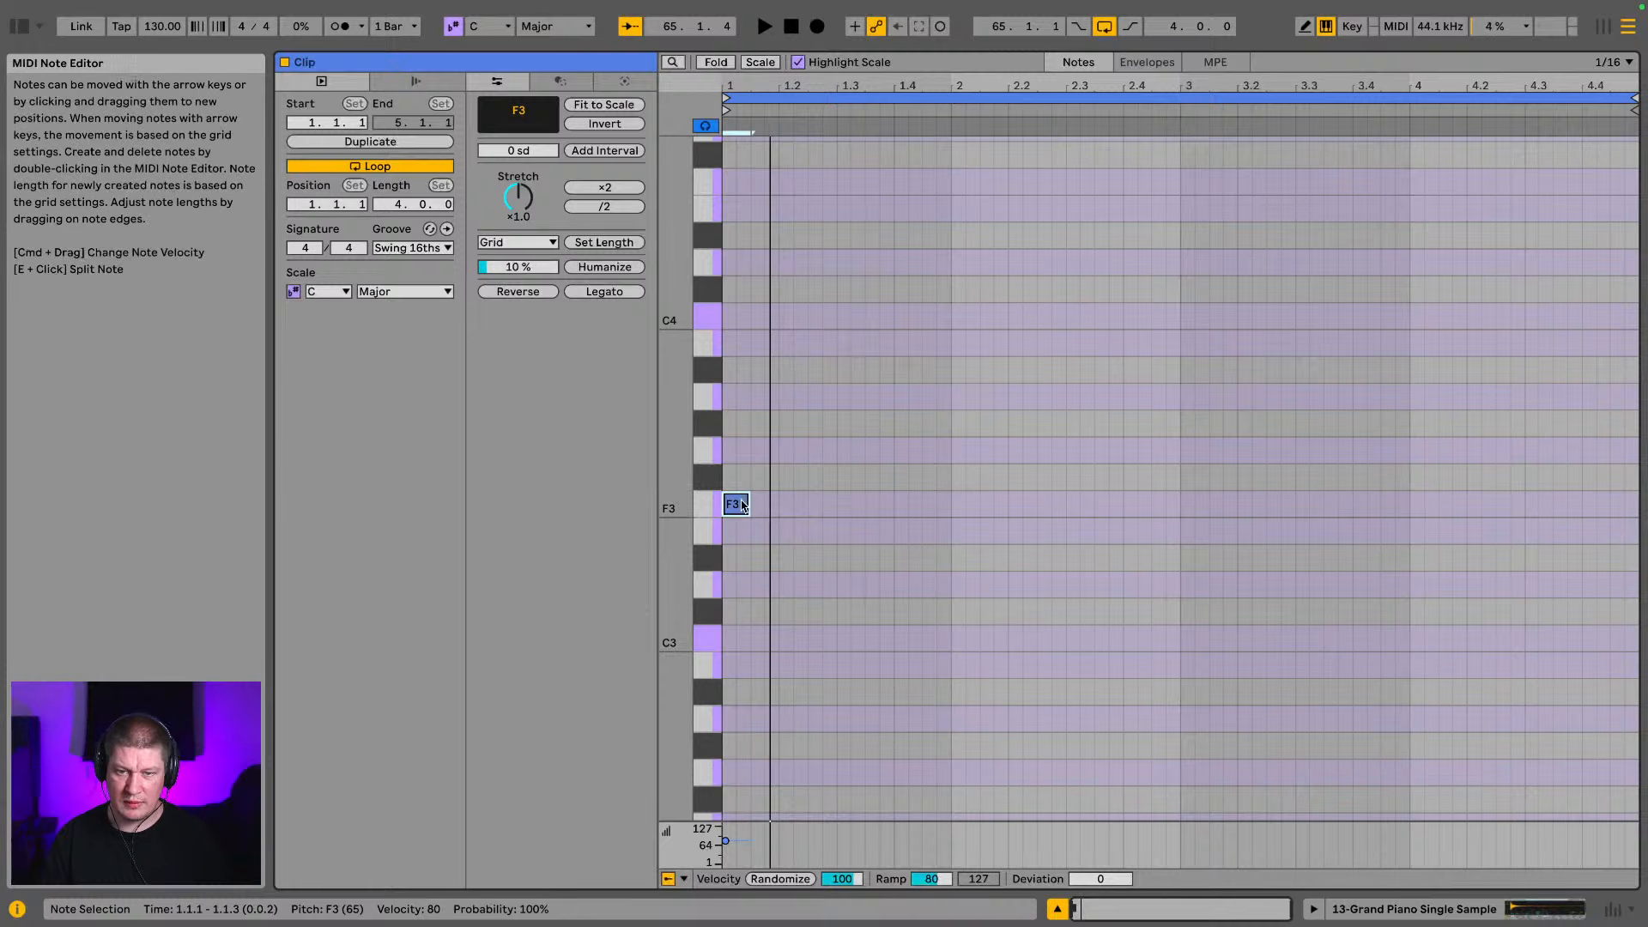
pyautogui.moveTo(746, 503); pyautogui.dragTo(736, 501)
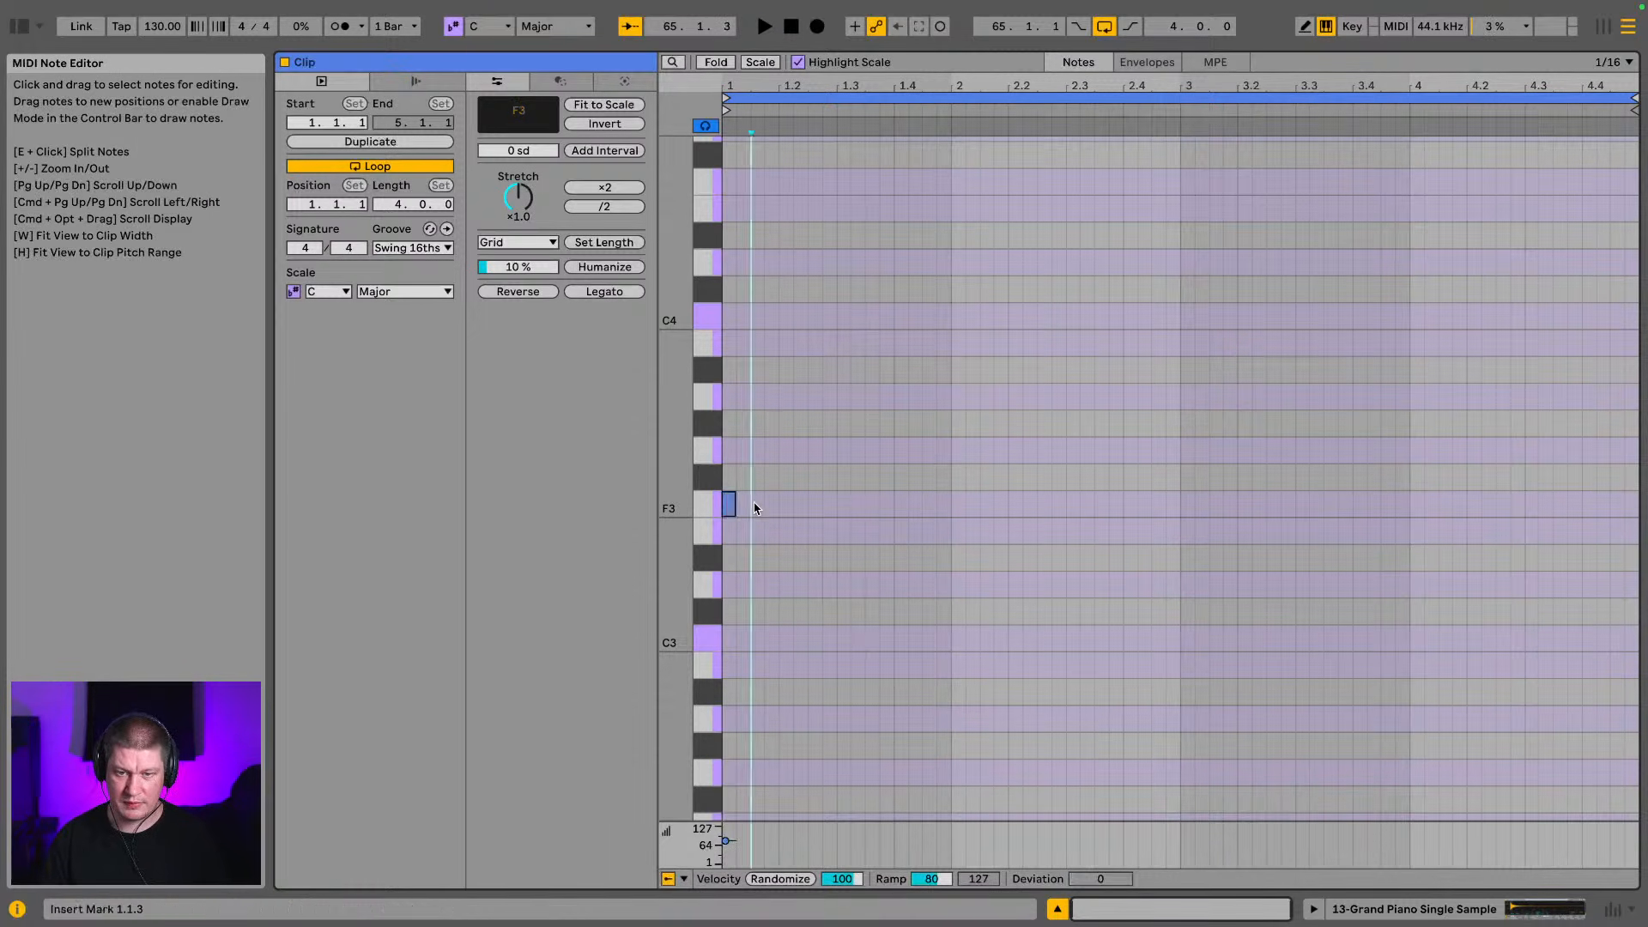
pyautogui.press('Delete')
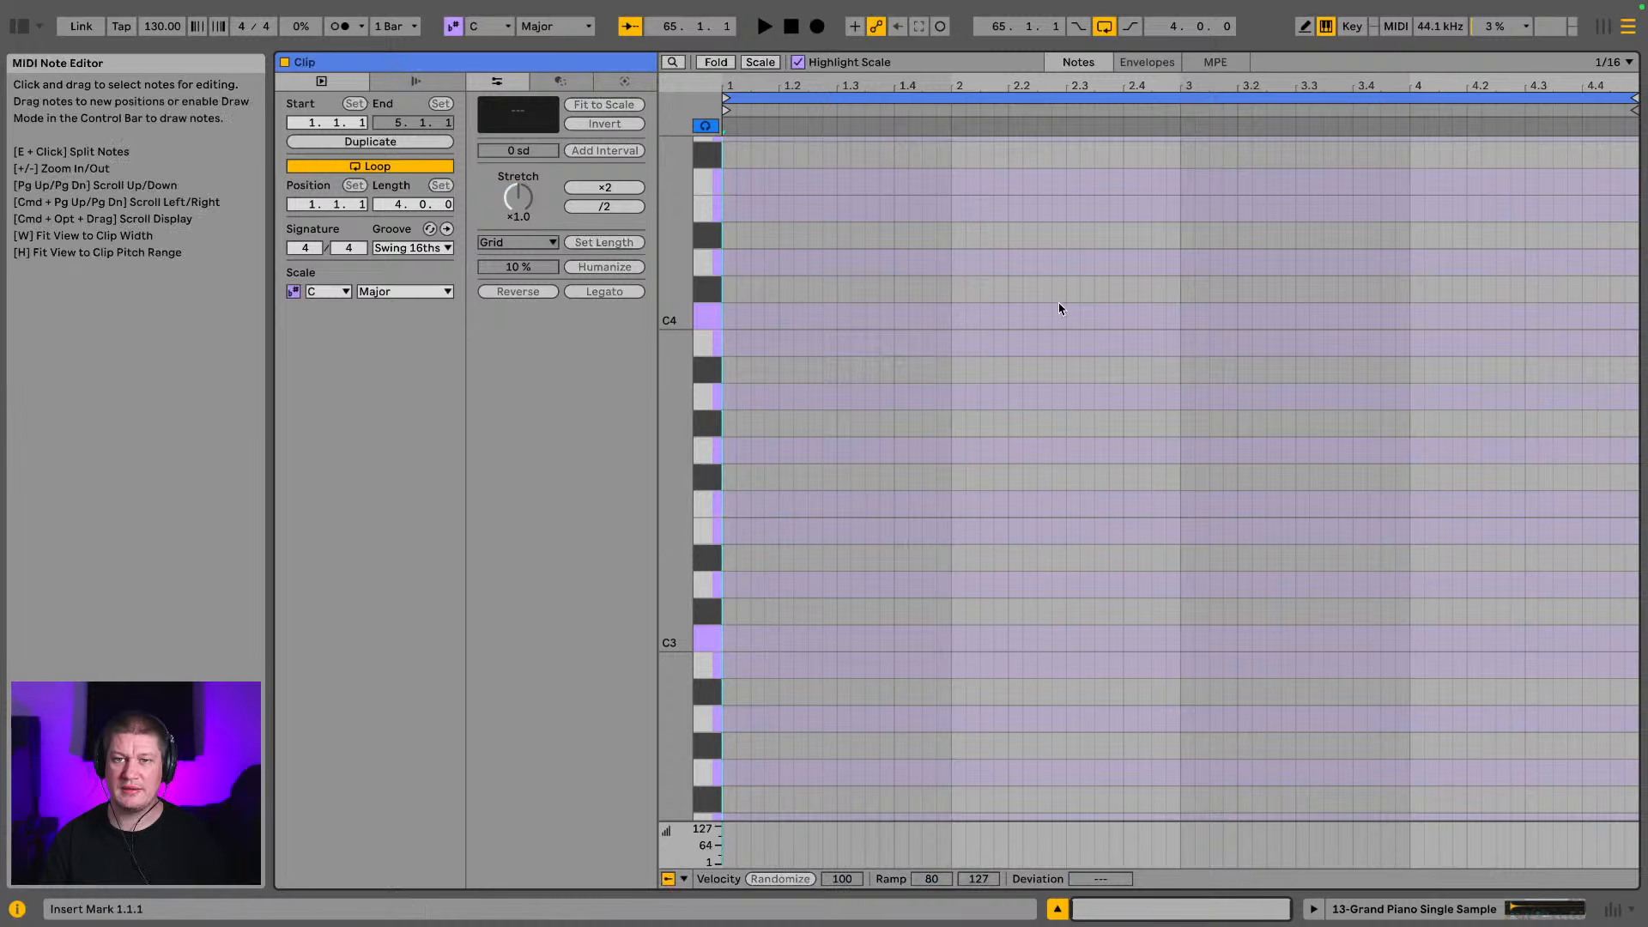
# Move the grand piano chord clip back to bar 65, replacing the empty clip
pyautogui.moveTo(1007, 53); pyautogui.dragTo(1006, 584)
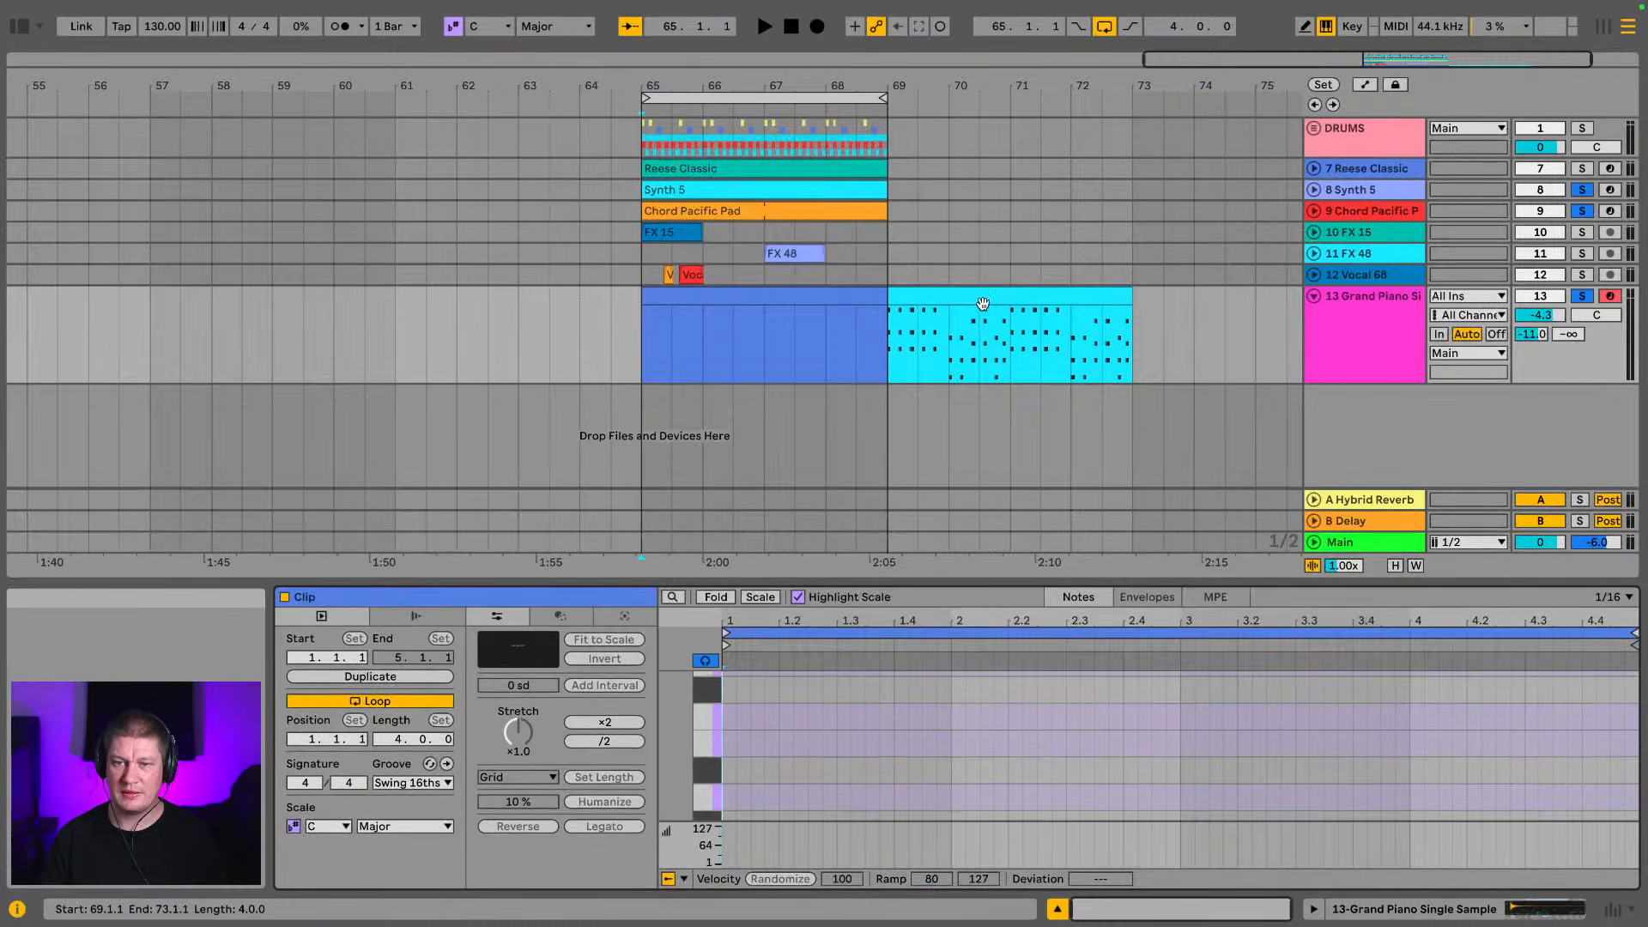
pyautogui.click(948, 303)
pyautogui.moveTo(948, 307); pyautogui.dragTo(738, 301)
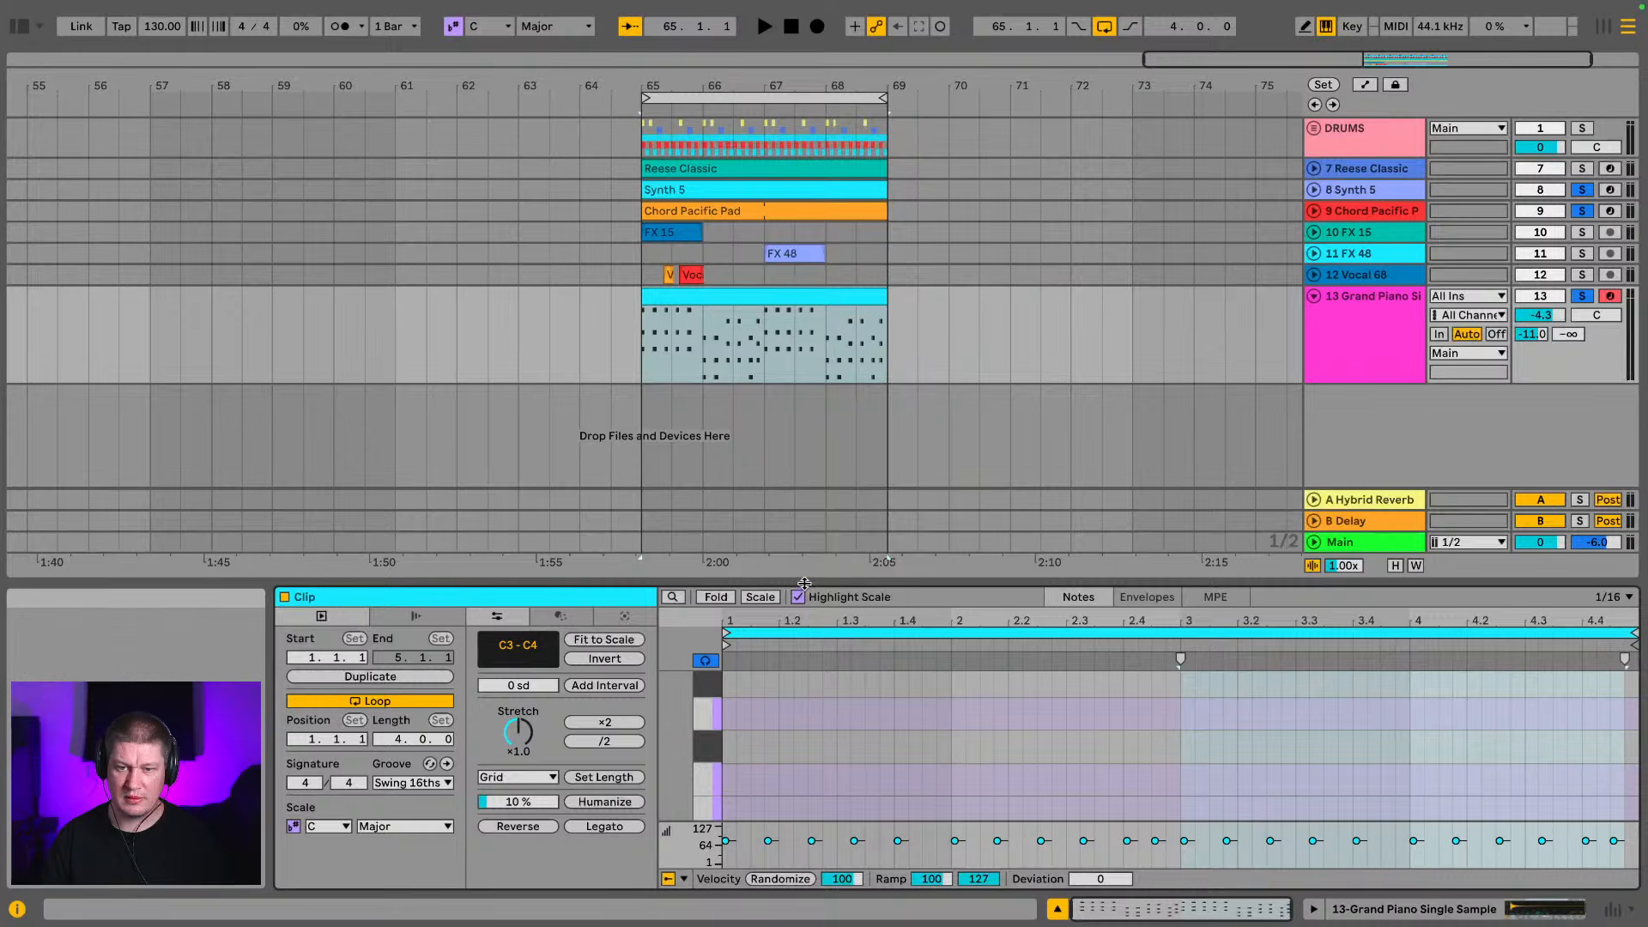
# Try nudging all the piano notes one grid step later, and undo the change
pyautogui.moveTo(1161, 582); pyautogui.dragTo(1161, 4)
pyautogui.press('space')
pyautogui.press('space')
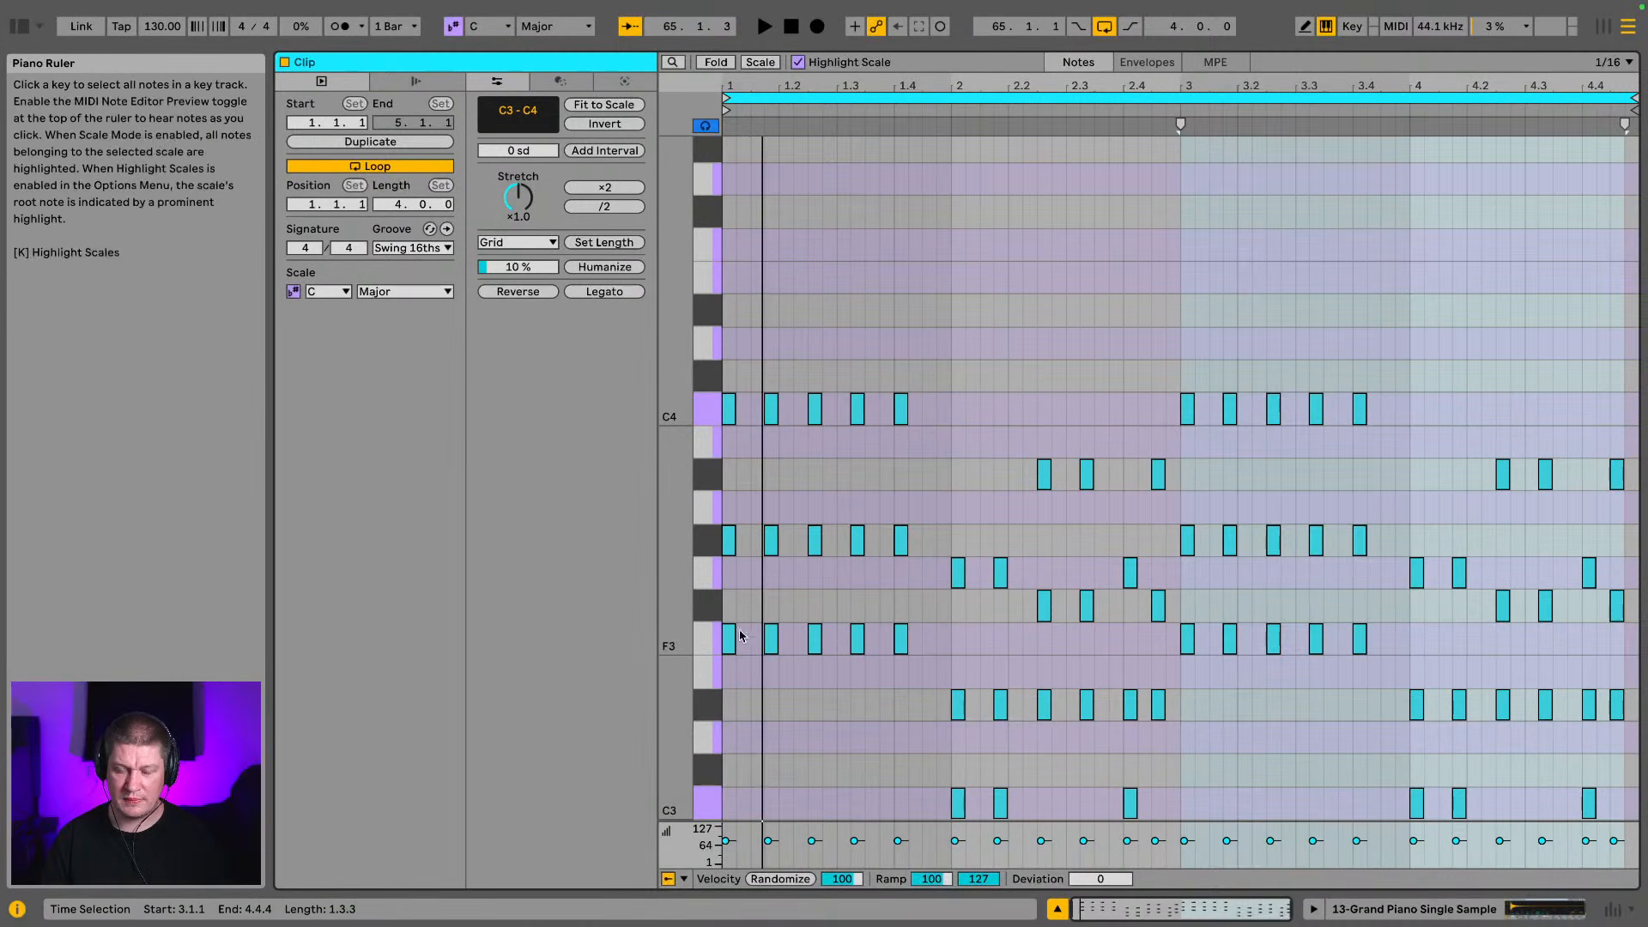
pyautogui.hotkey('ctrl', 'a')
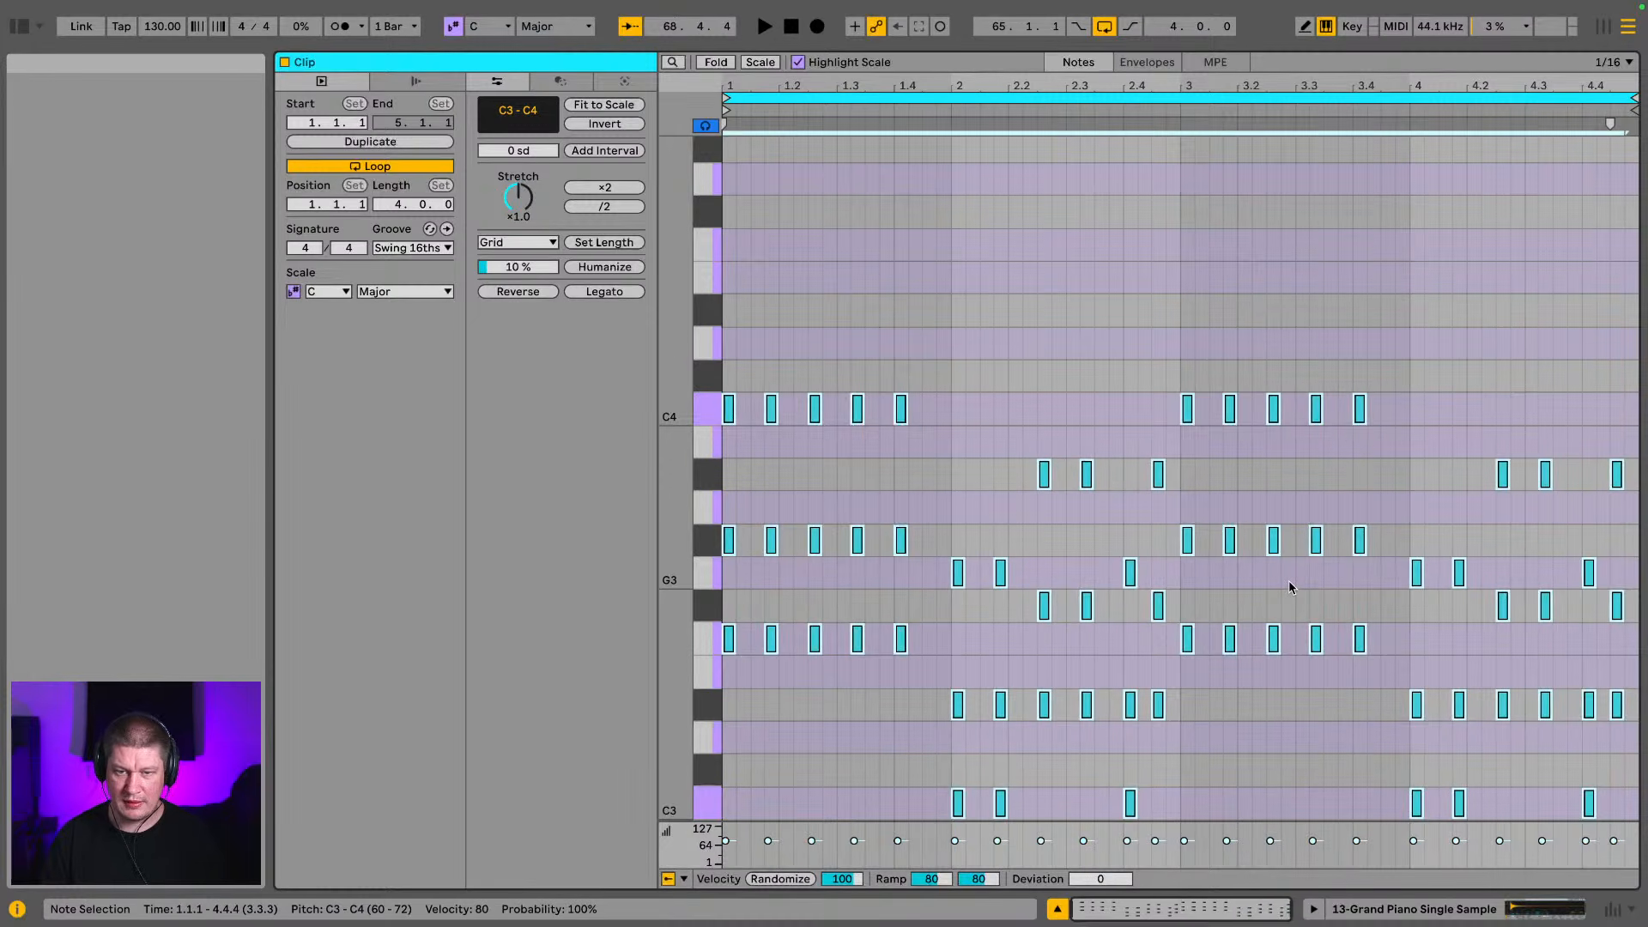
pyautogui.press('Right')
pyautogui.press('space')
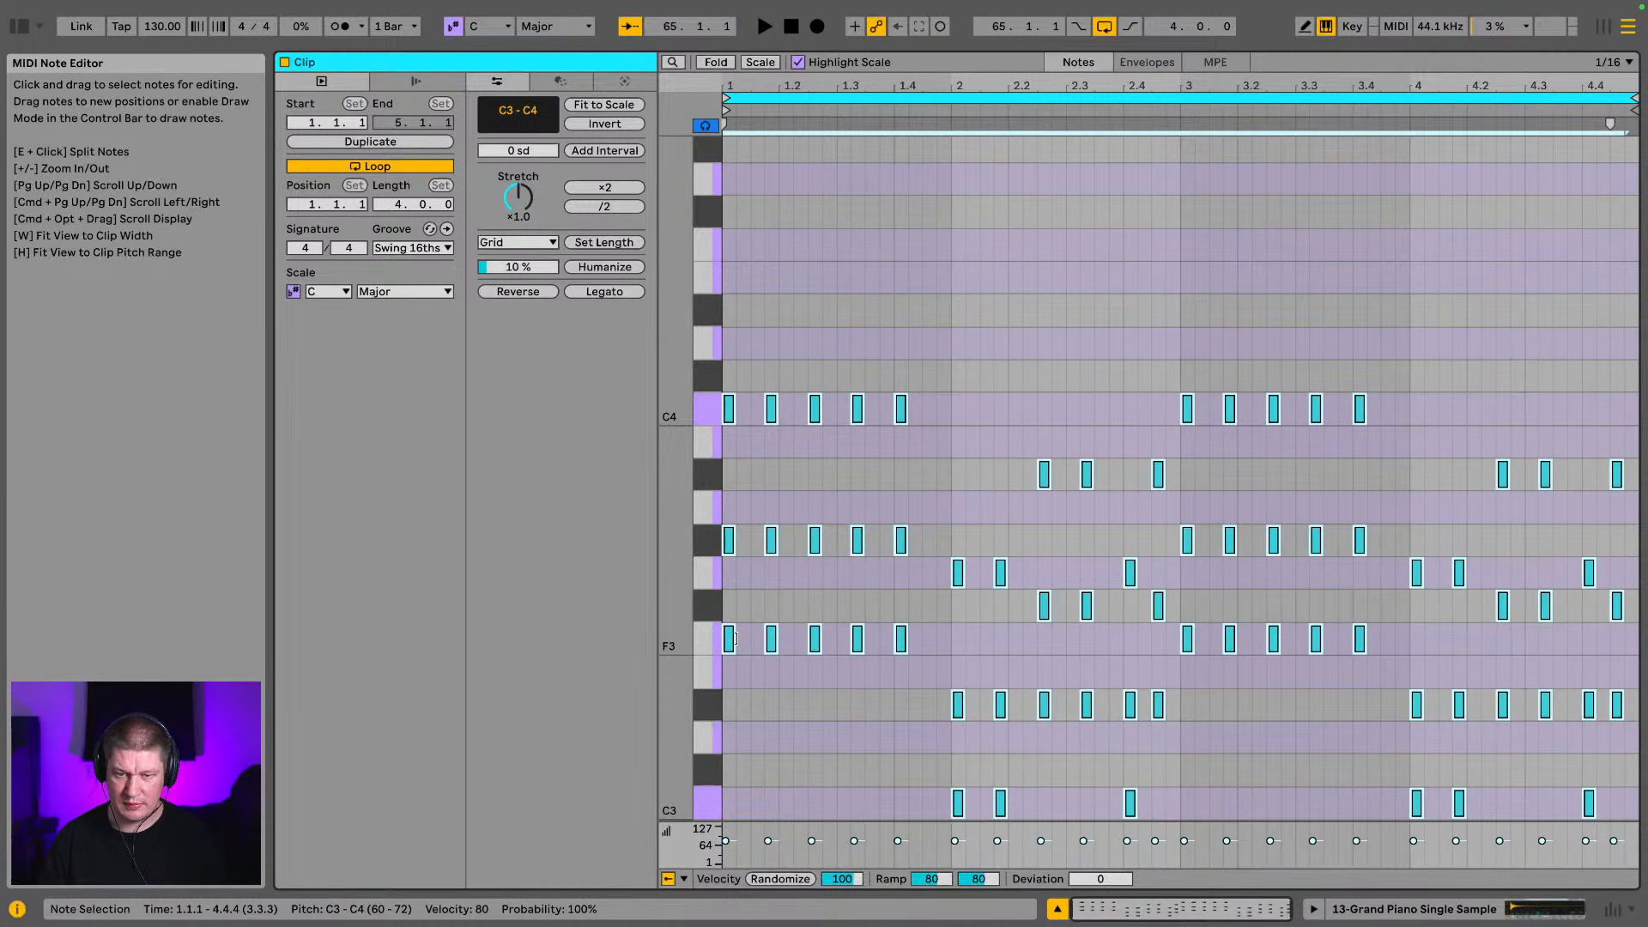
pyautogui.moveTo(734, 641); pyautogui.dragTo(618, 247)
pyautogui.hotkey('ctrl', 'z')
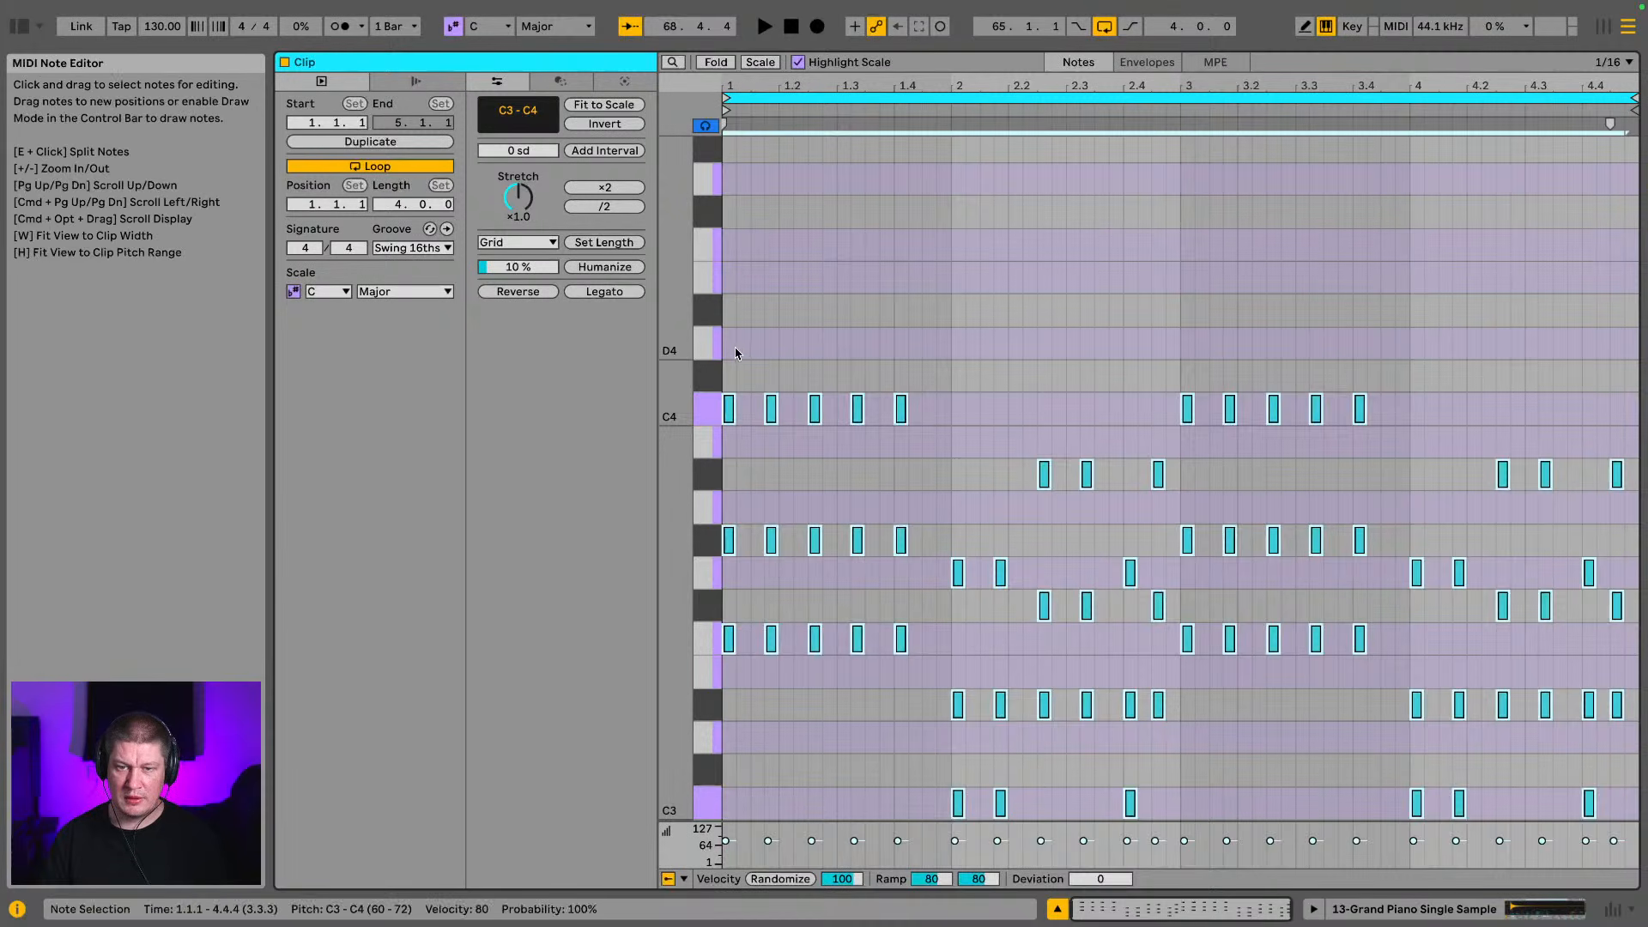
# Replace the first chord of the piano clip with an eighth-note F2 at 1.1.1 and play it back
pyautogui.moveTo(736, 350); pyautogui.dragTo(717, 661)
pyautogui.press('Delete')
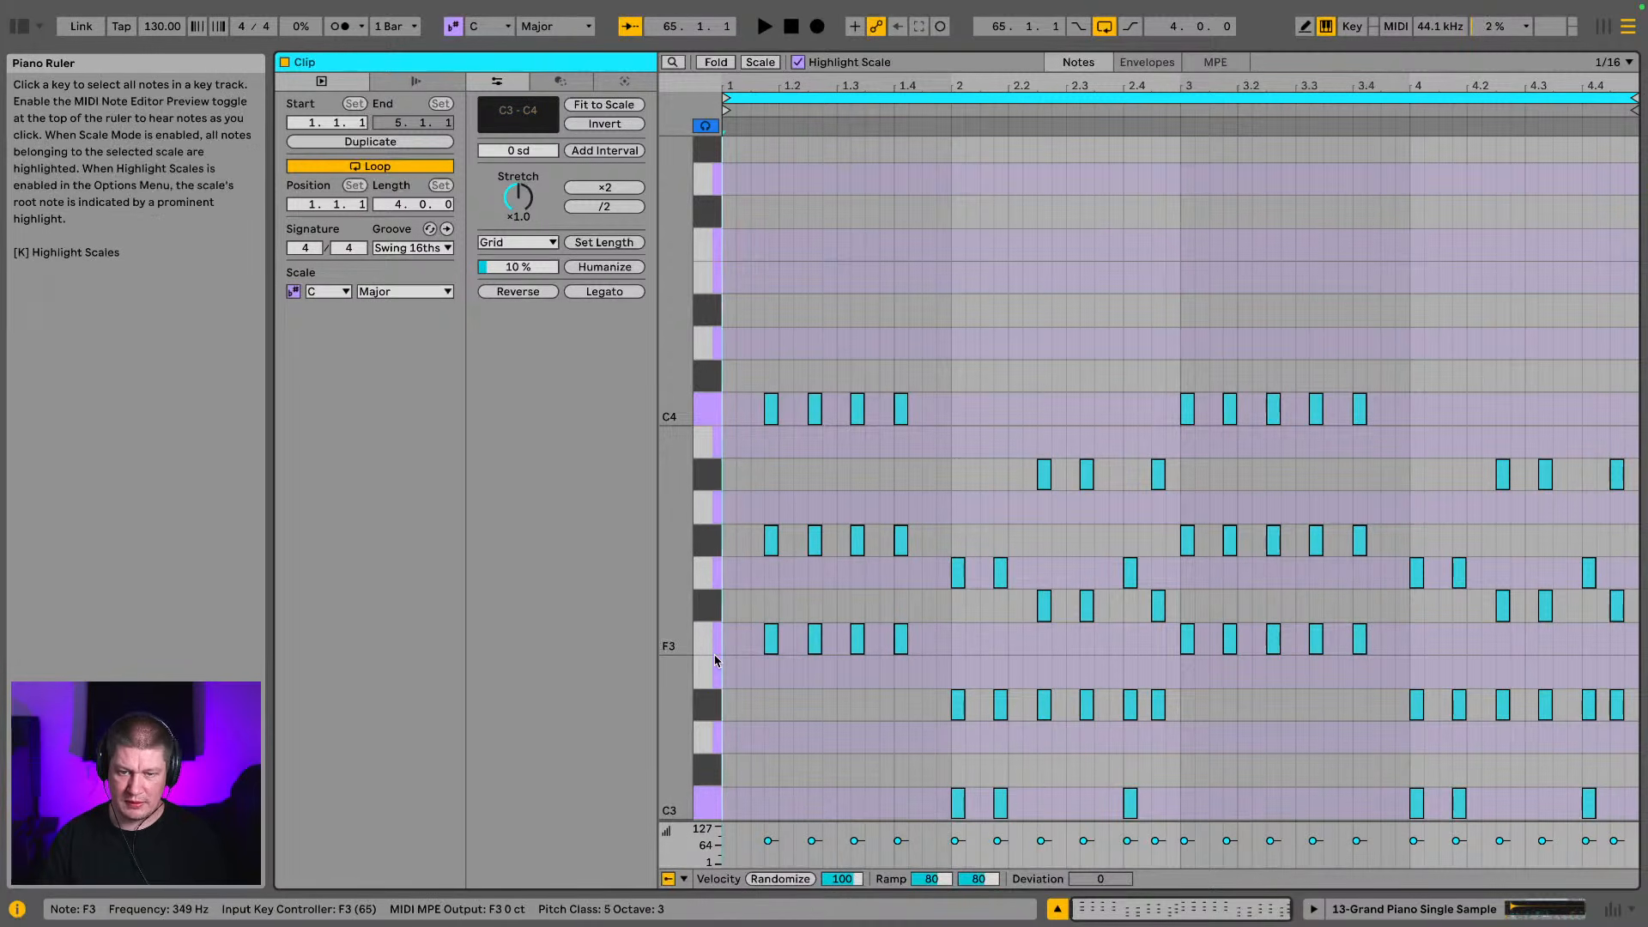
pyautogui.scroll(-5, 791, 471)
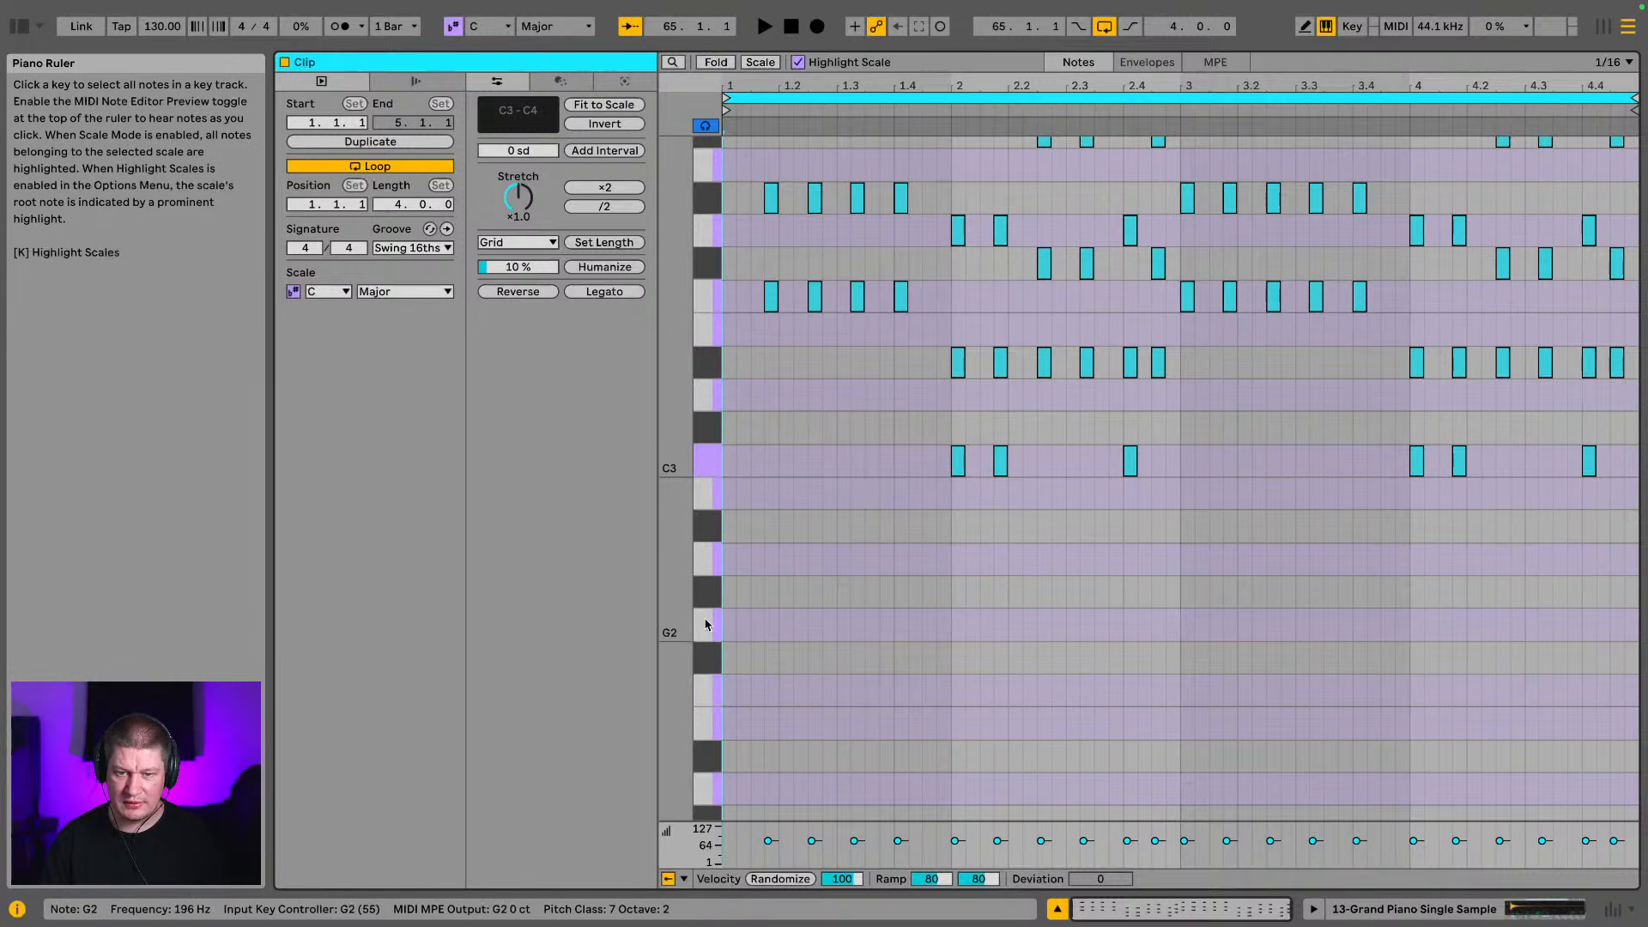
pyautogui.doubleClick(729, 689)
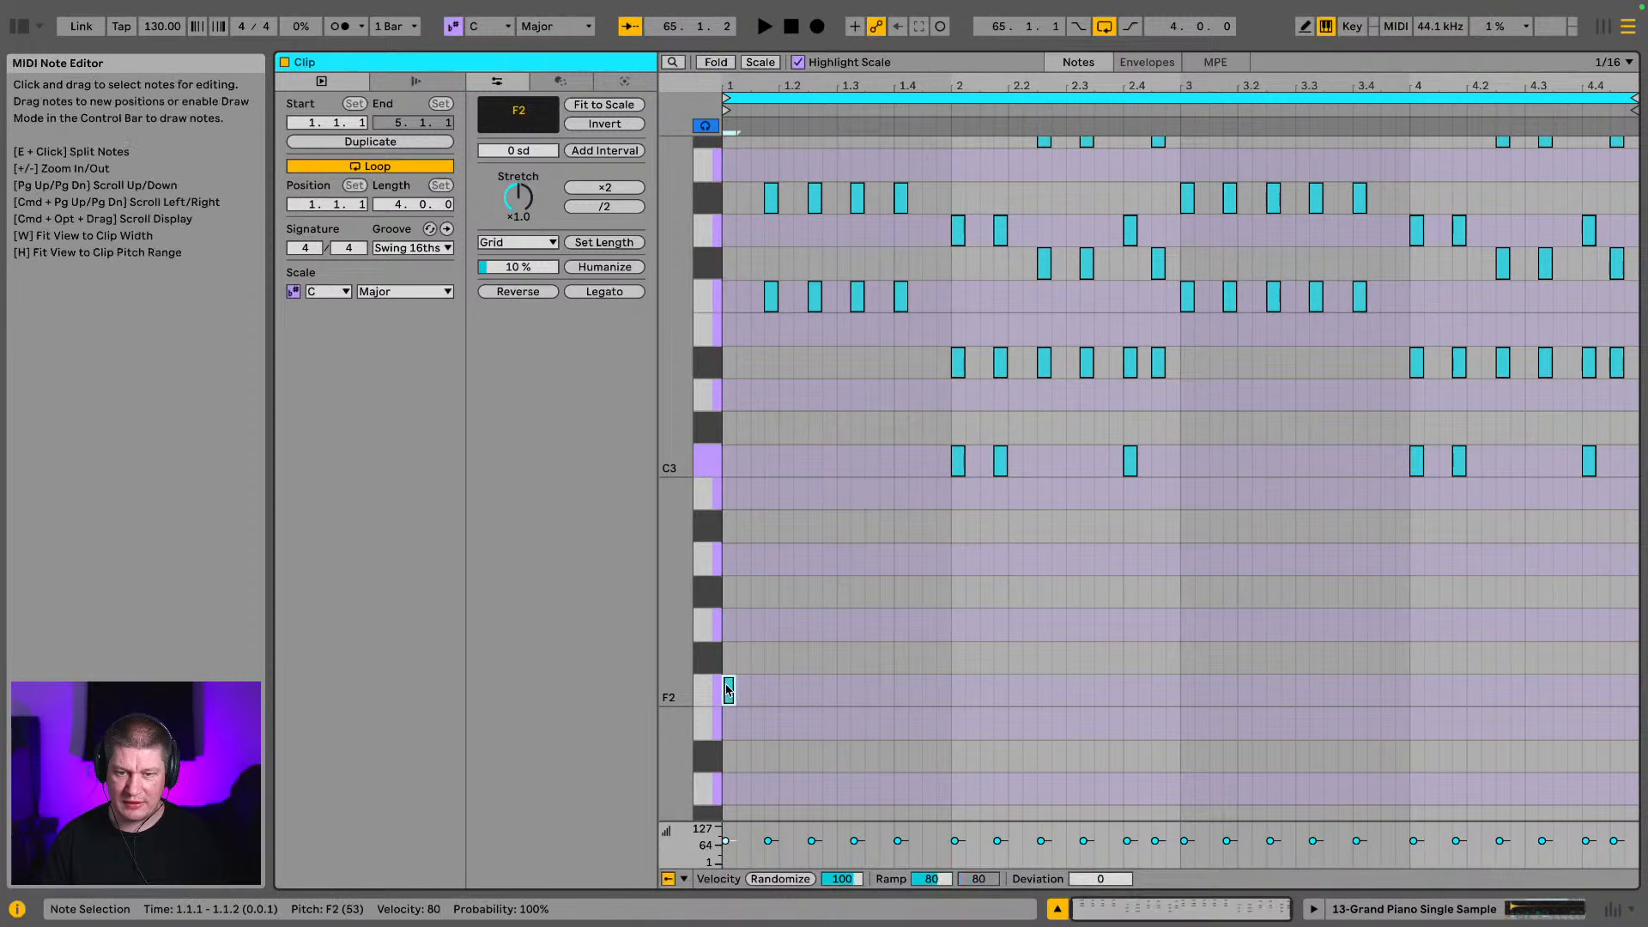
pyautogui.moveTo(733, 690); pyautogui.dragTo(749, 690)
pyautogui.press('space')
pyautogui.press('space')
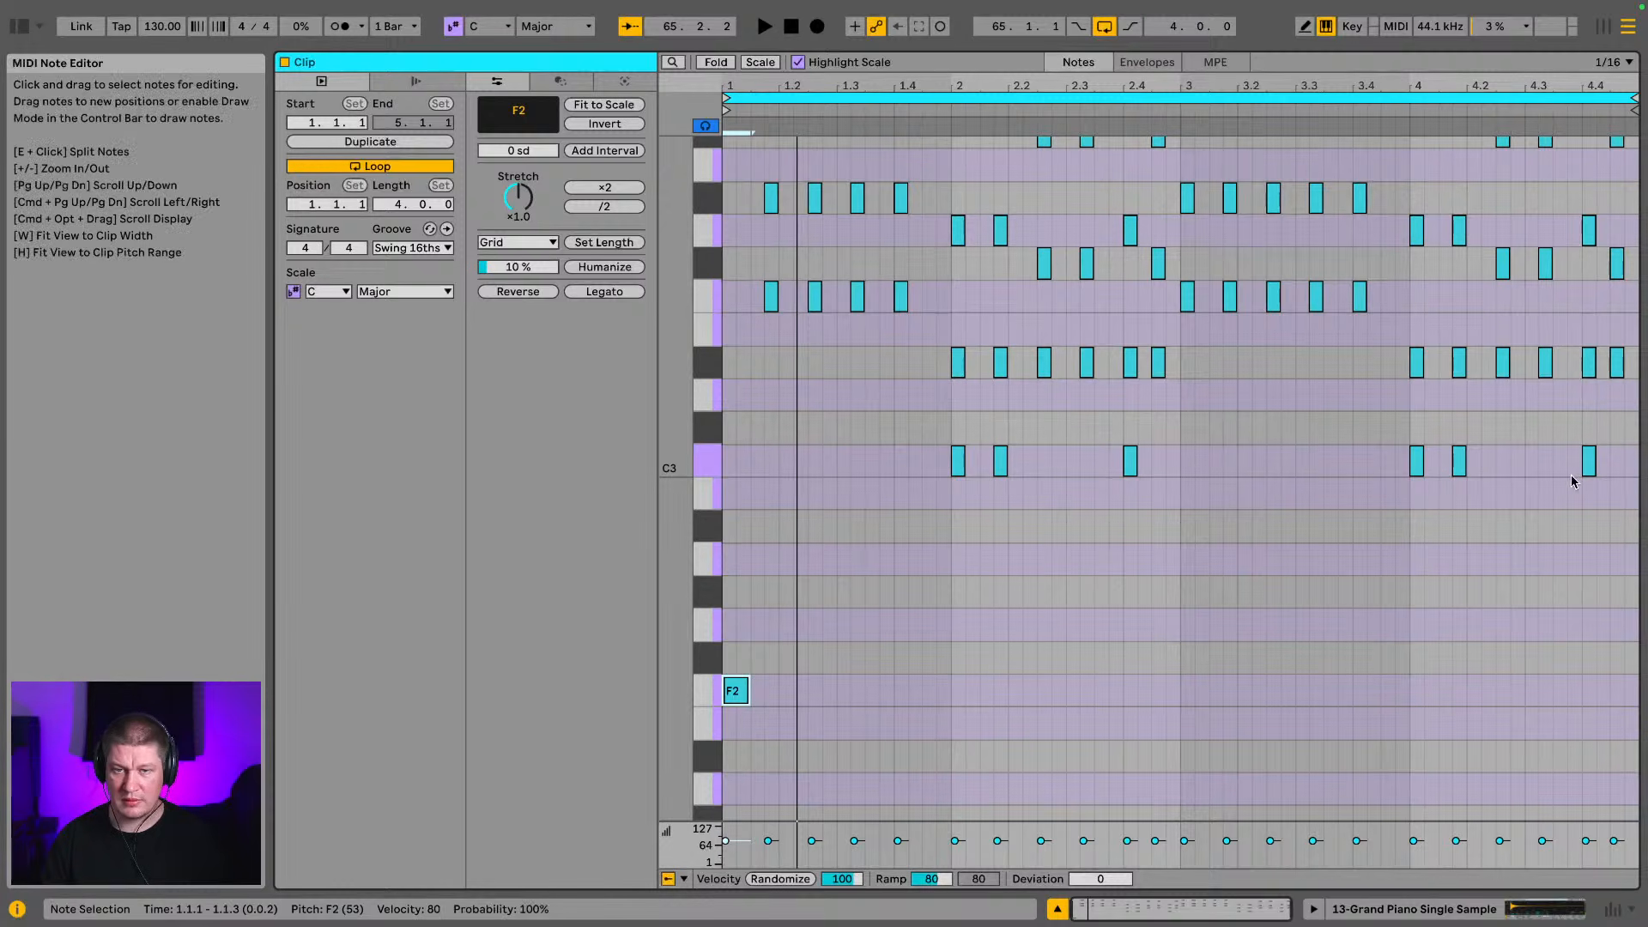
# Undo the F2 note and the deletion of the first chord
pyautogui.press('super+z')
pyautogui.press('super+z')
pyautogui.press('super+z')
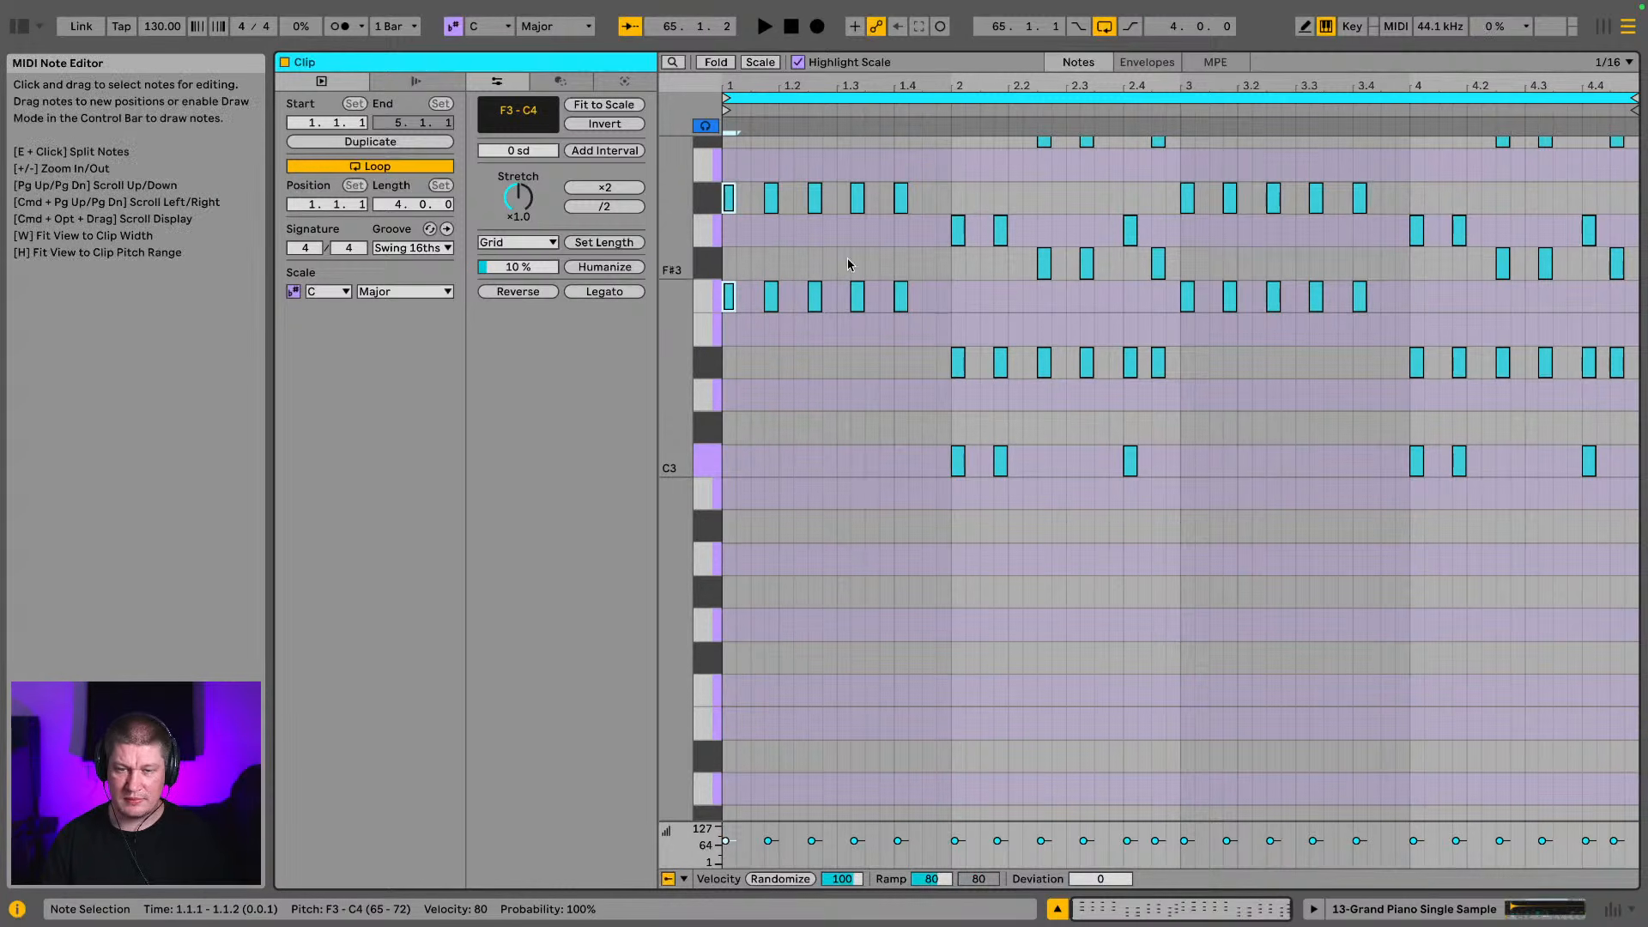
# Shift all the piano chord notes one sixteenth later and play the result
pyautogui.press('super+a')
pyautogui.press('Right')
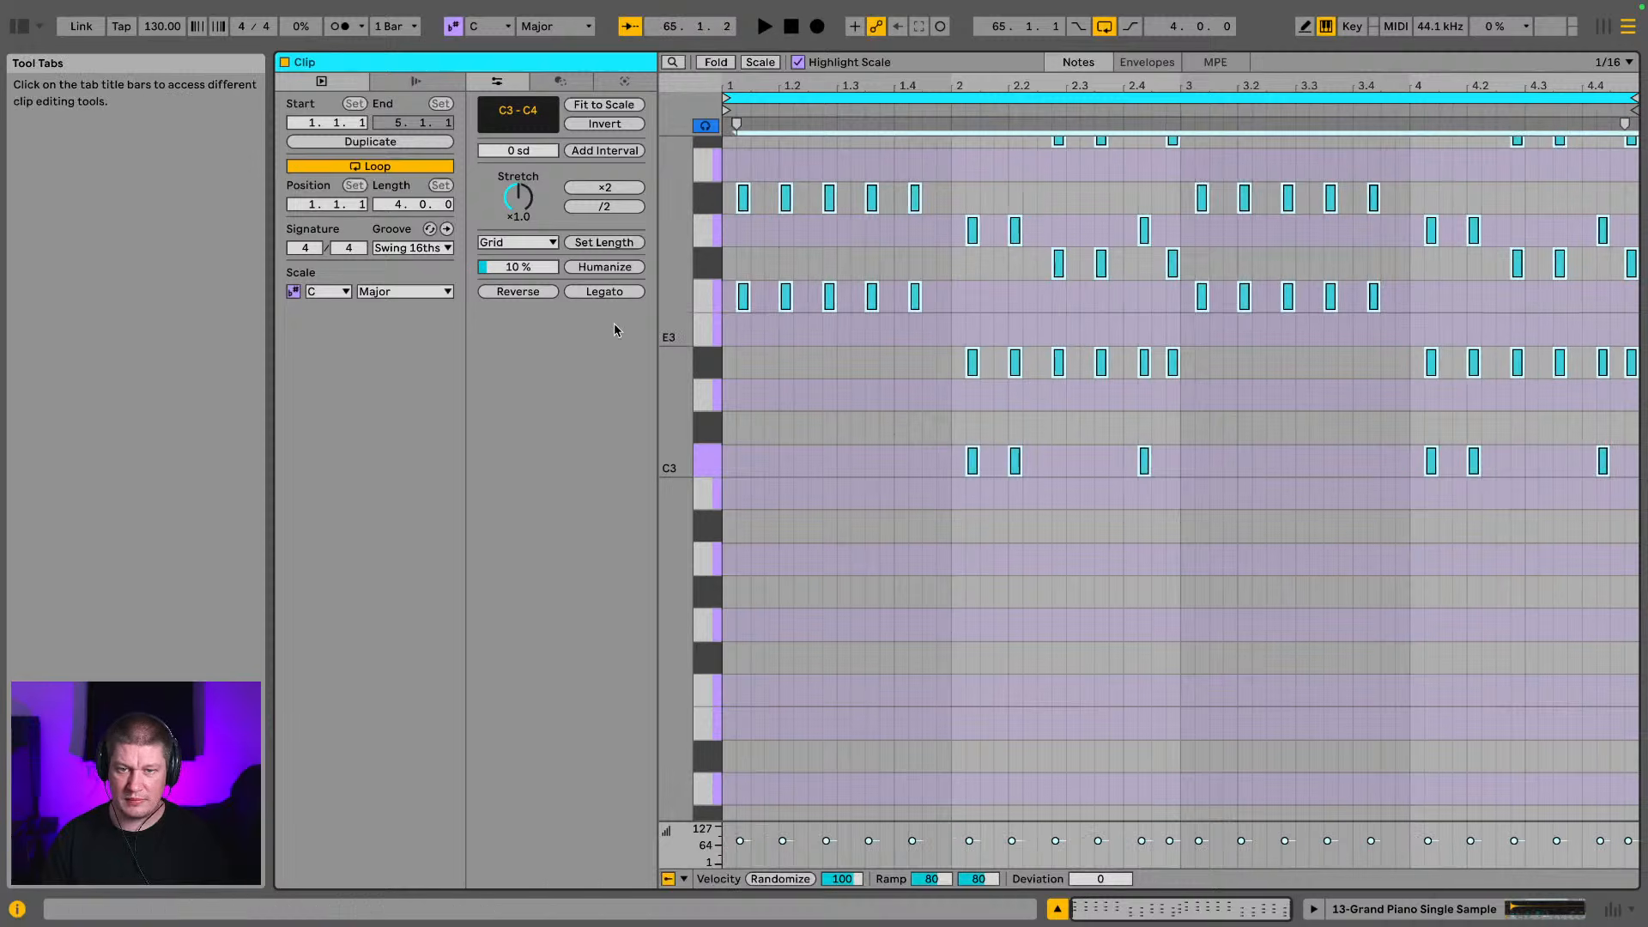
pyautogui.press('space')
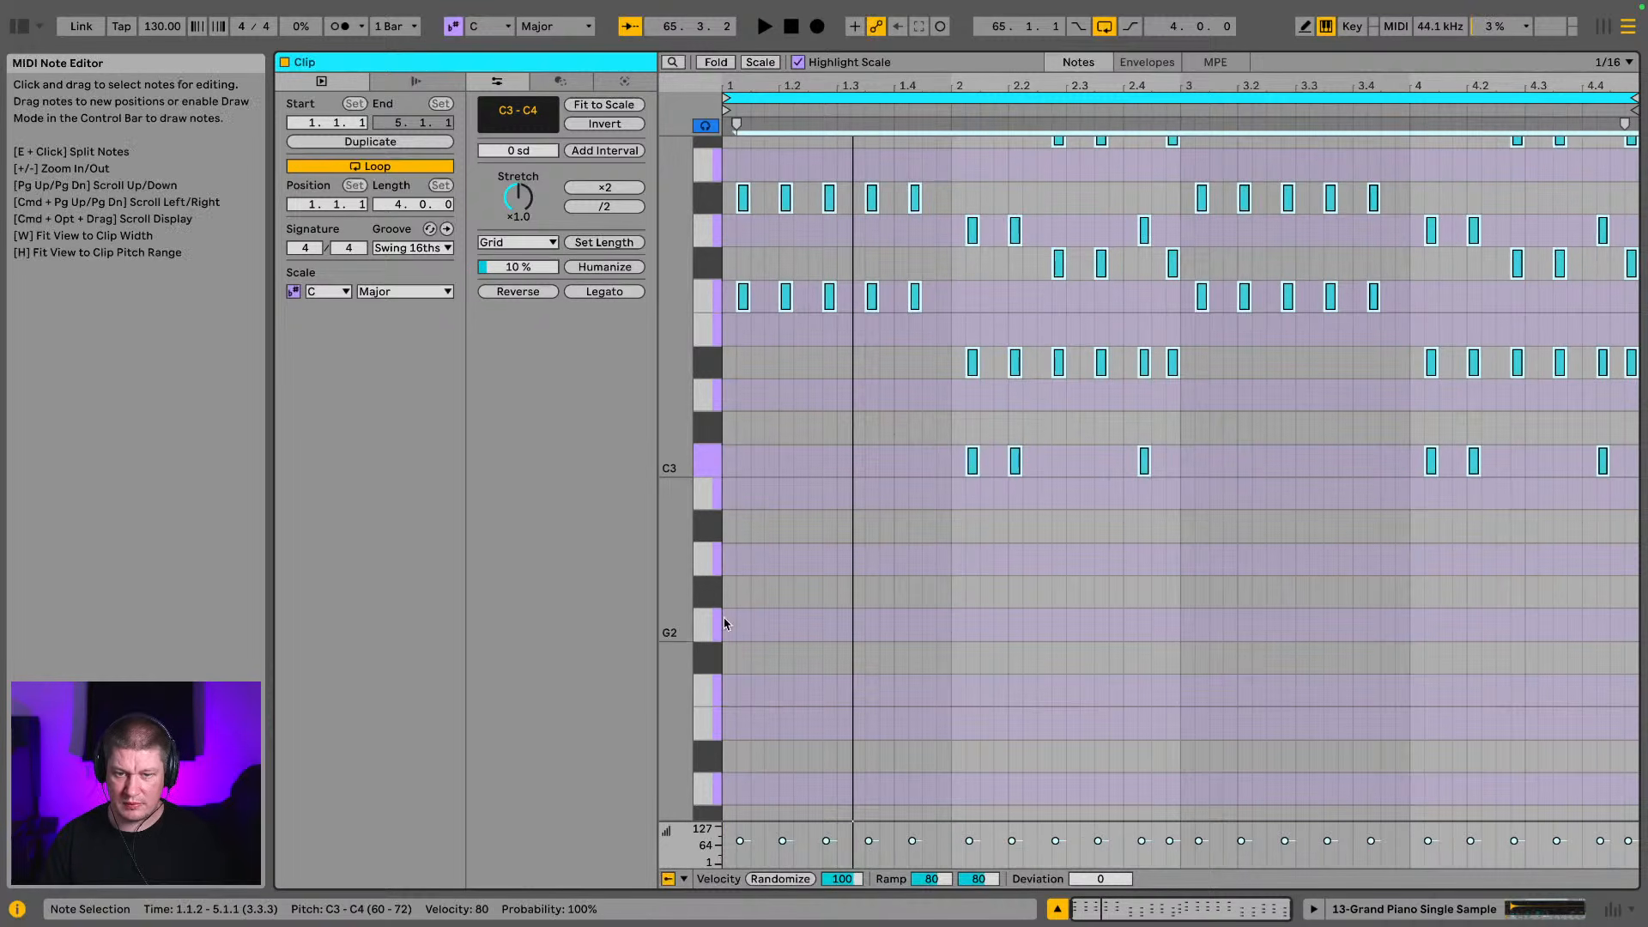
# Add an F2 note at 1.1.1 and shift the chords another sixteenth later, keeping the F2 at the clip's start
pyautogui.doubleClick(730, 702)
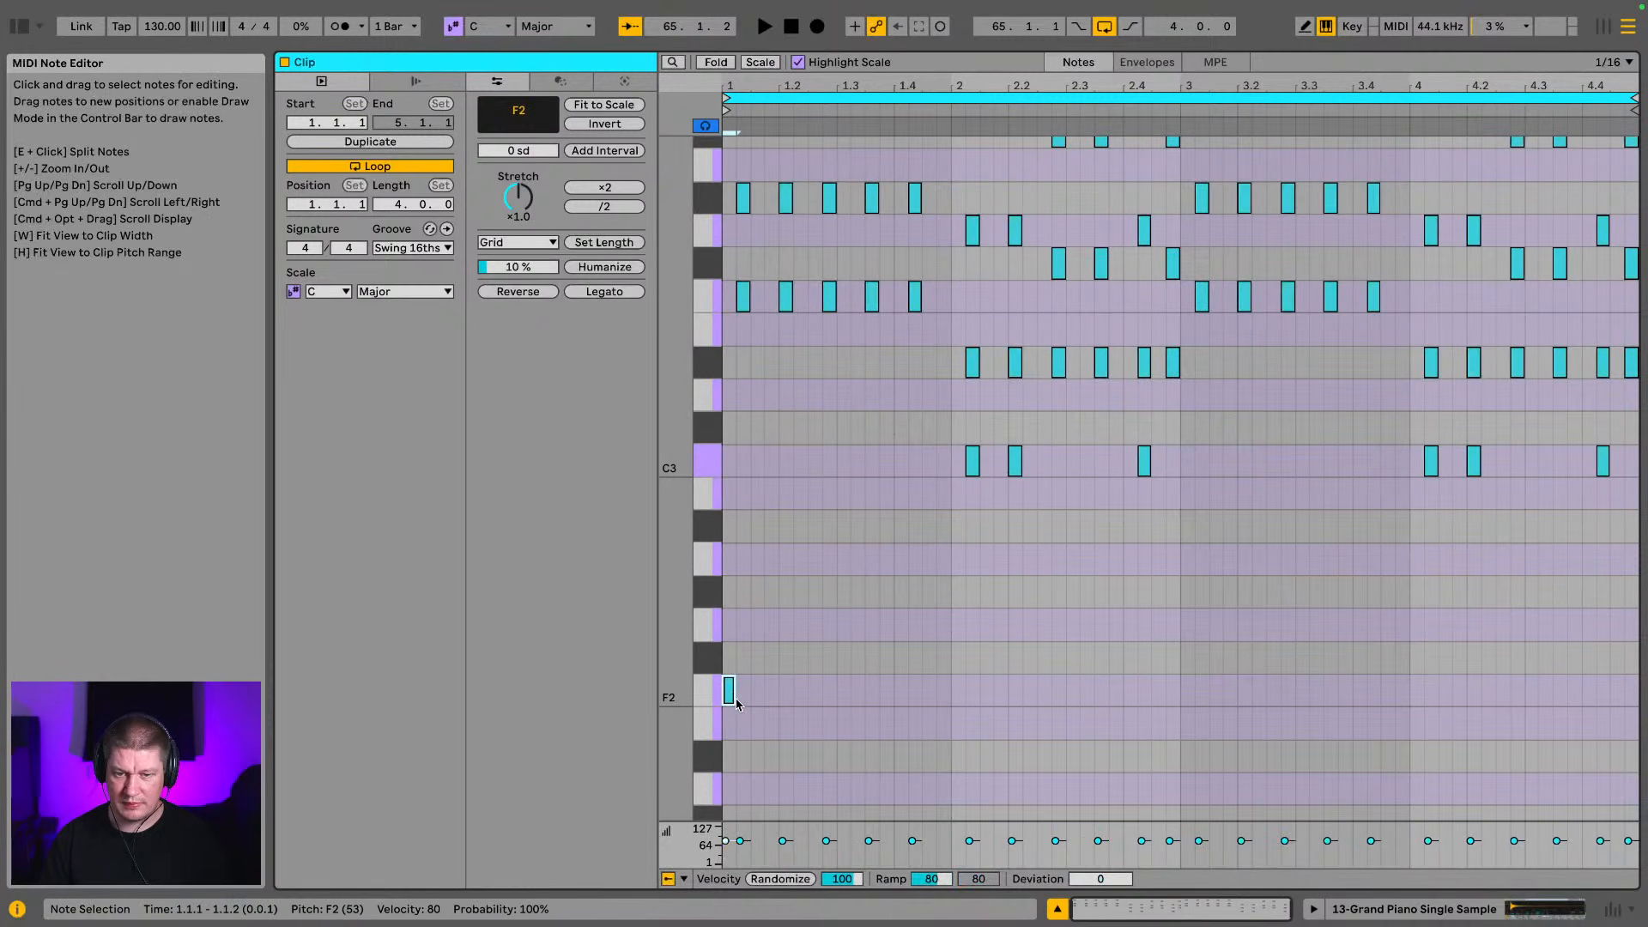
pyautogui.press('super+a')
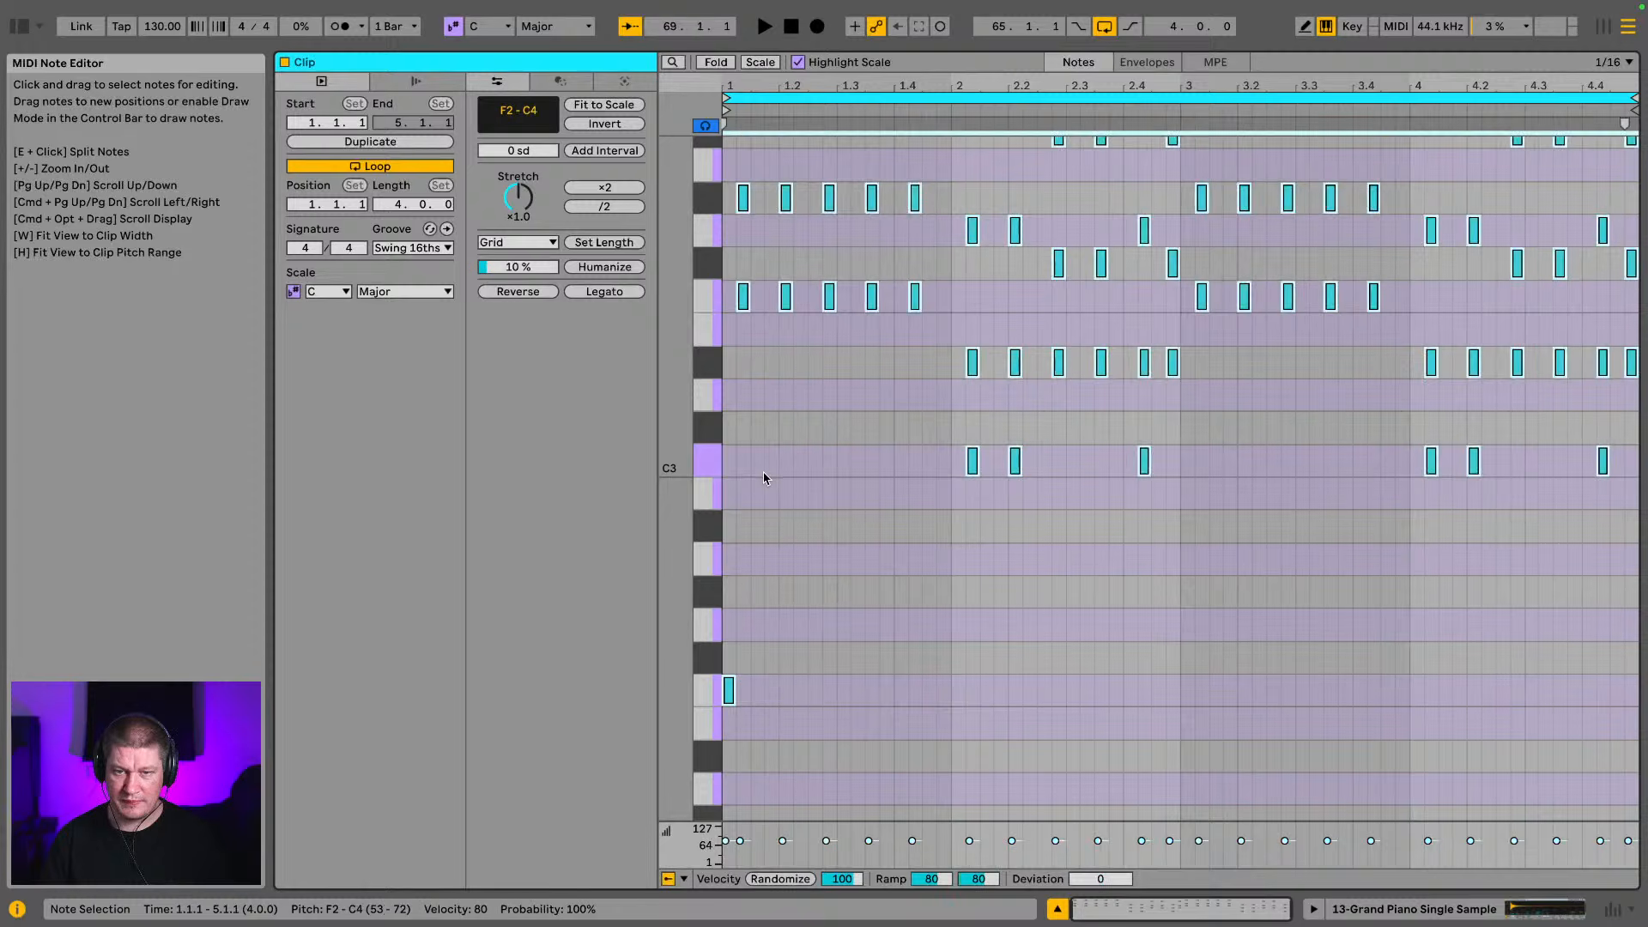
pyautogui.press('Right')
pyautogui.press('space')
pyautogui.press('space')
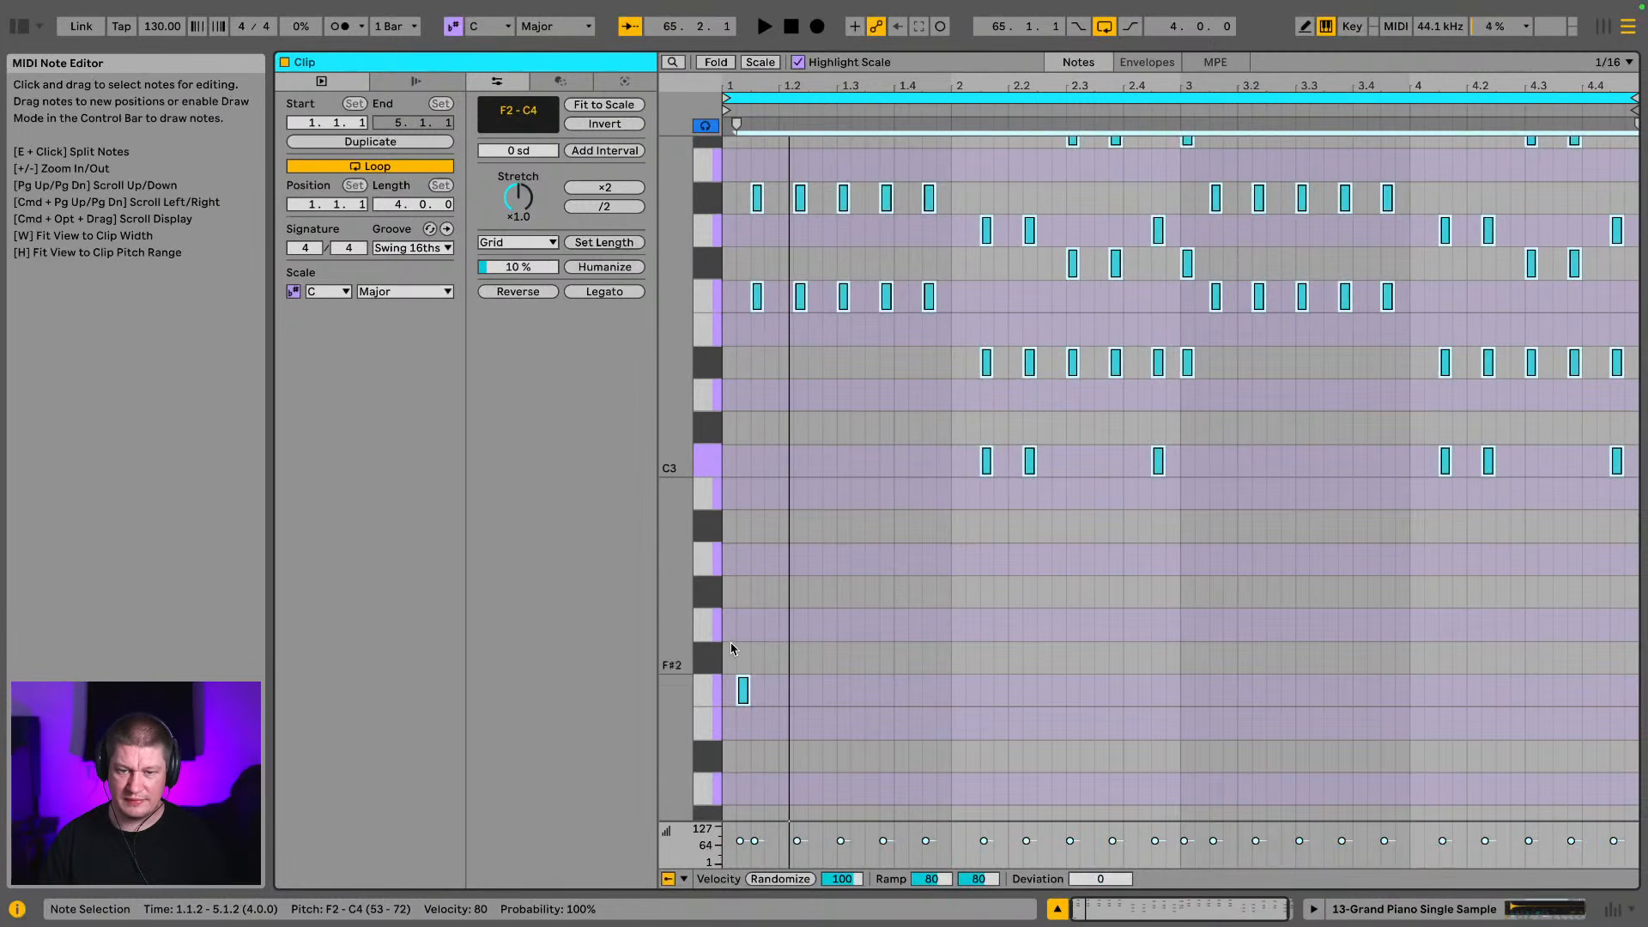
pyautogui.click(744, 692)
pyautogui.press('Left')
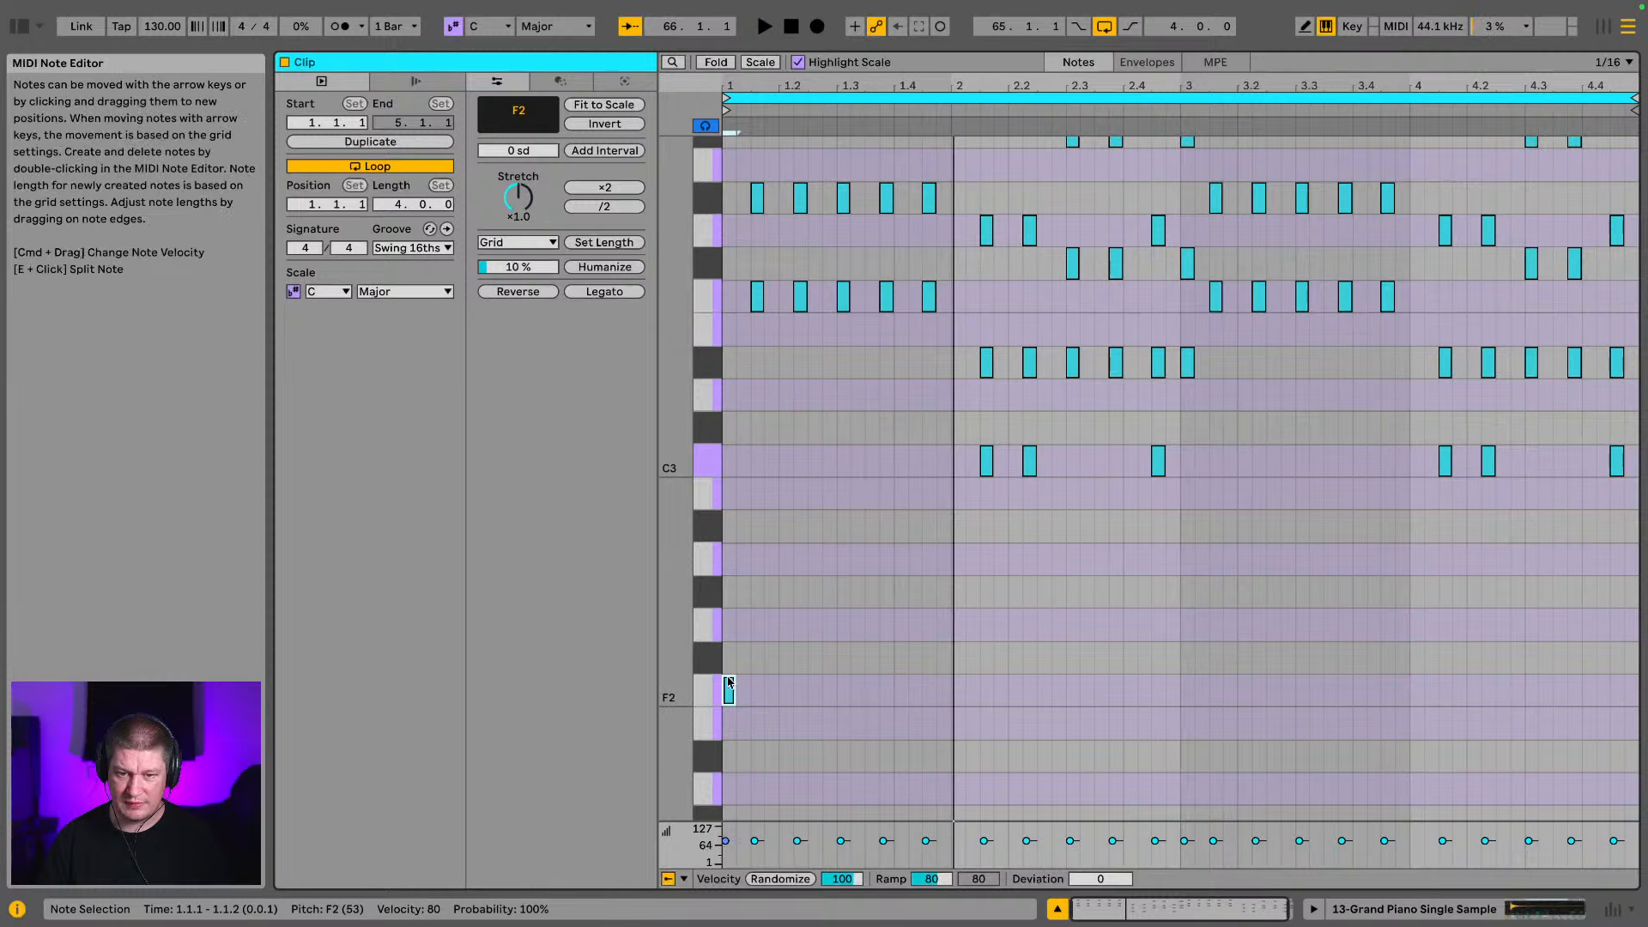
# Lengthen the F2 note at 1.1.1 to an eighth note and play it back
pyautogui.moveTo(733, 683); pyautogui.dragTo(749, 688)
pyautogui.press('space')
pyautogui.press('space')
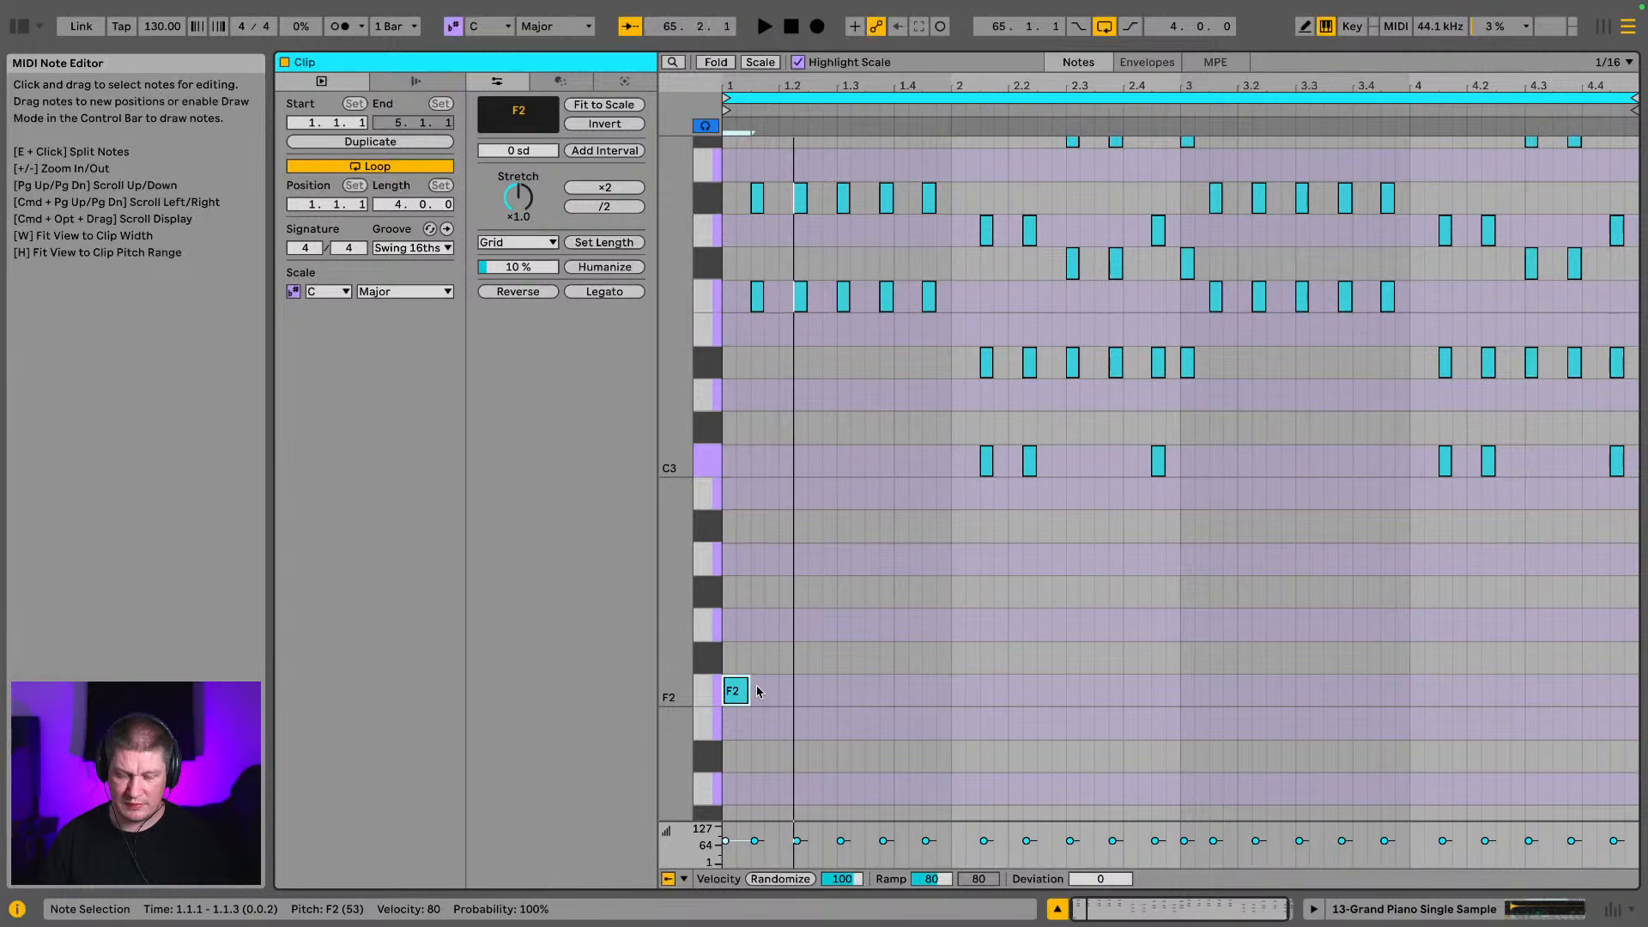
# Duplicate the eighth-note F2 to beats 1.2 and 1.3 while playing the loop
pyautogui.press('super+d')
pyautogui.press('Right')
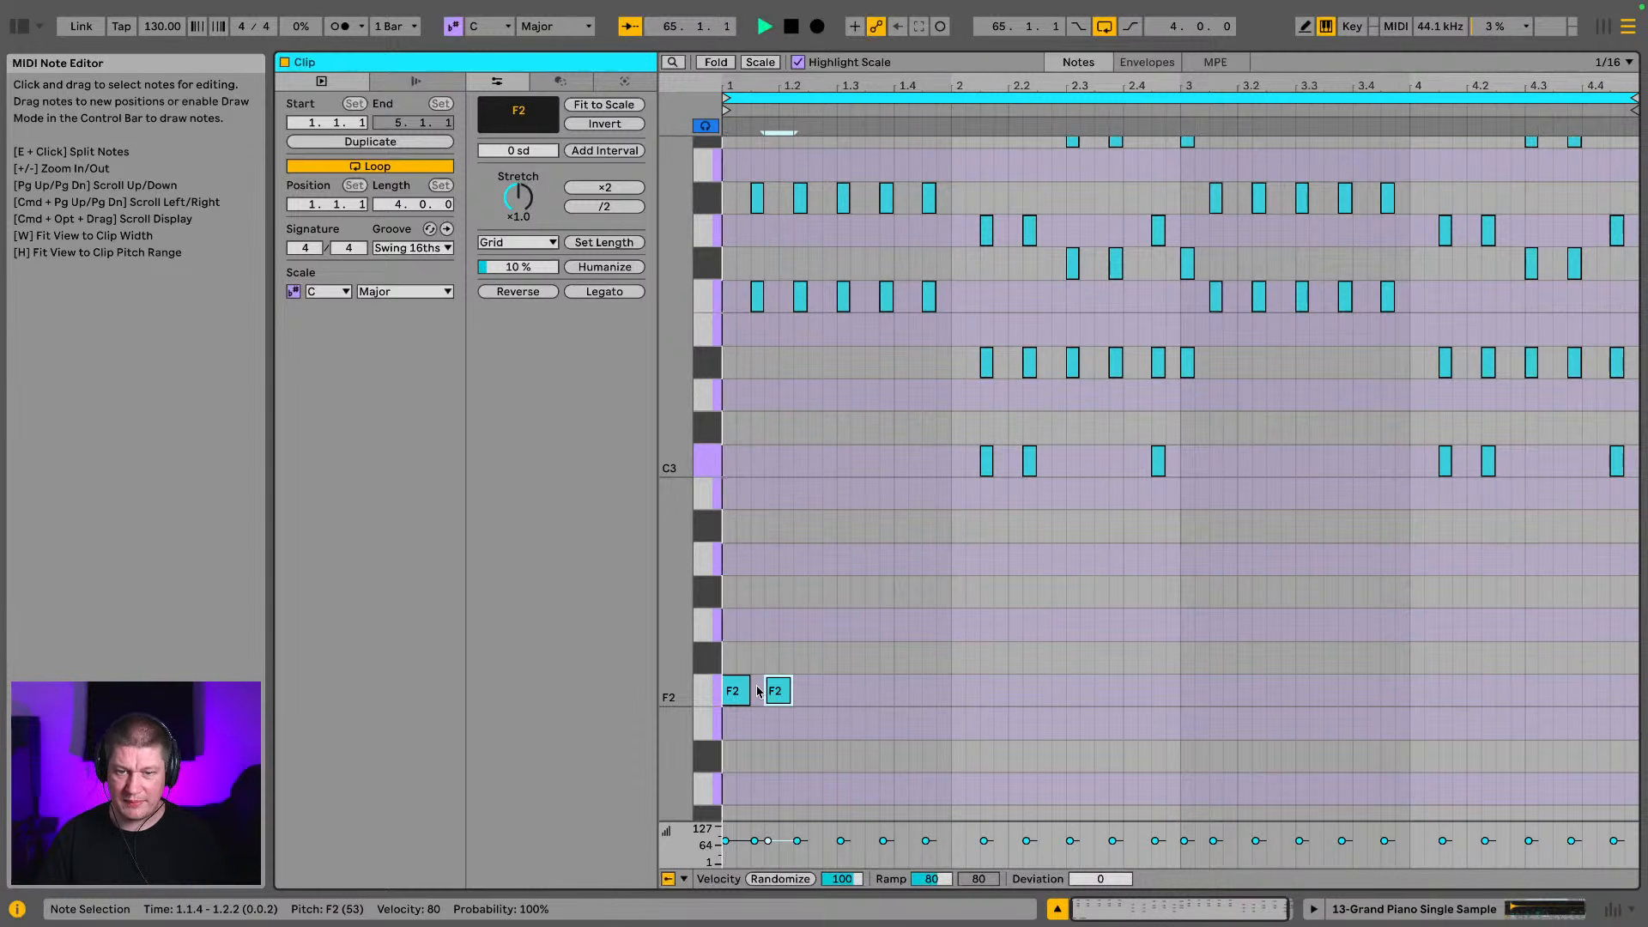
pyautogui.press('Right')
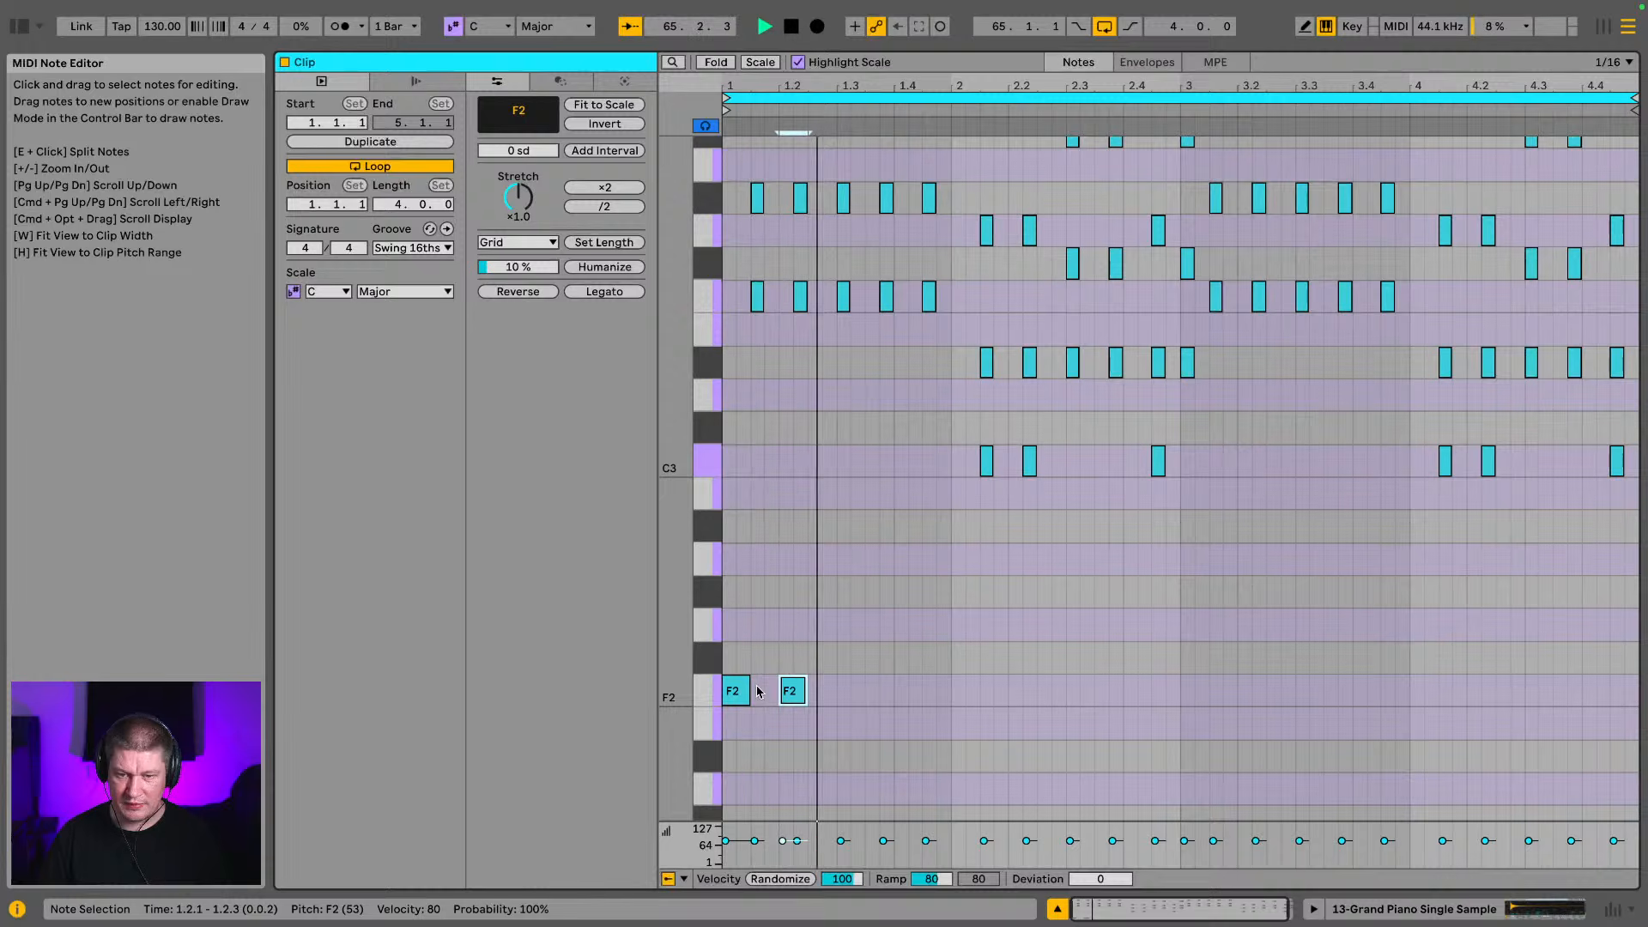
pyautogui.press('space')
pyautogui.press('super+d')
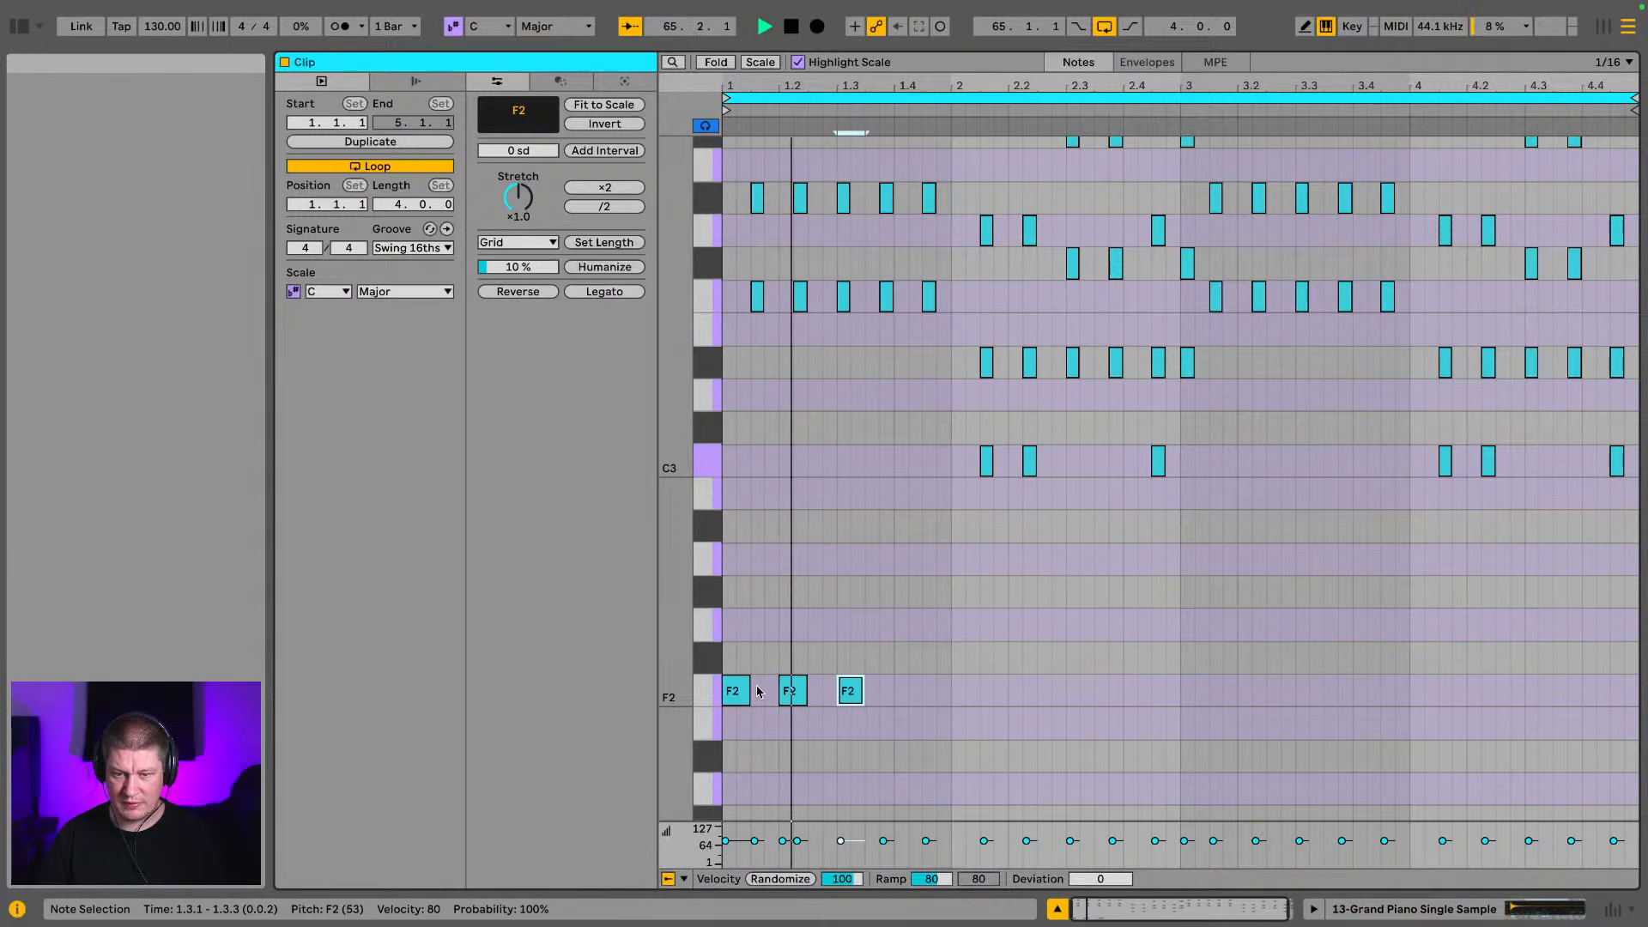
pyautogui.press('space')
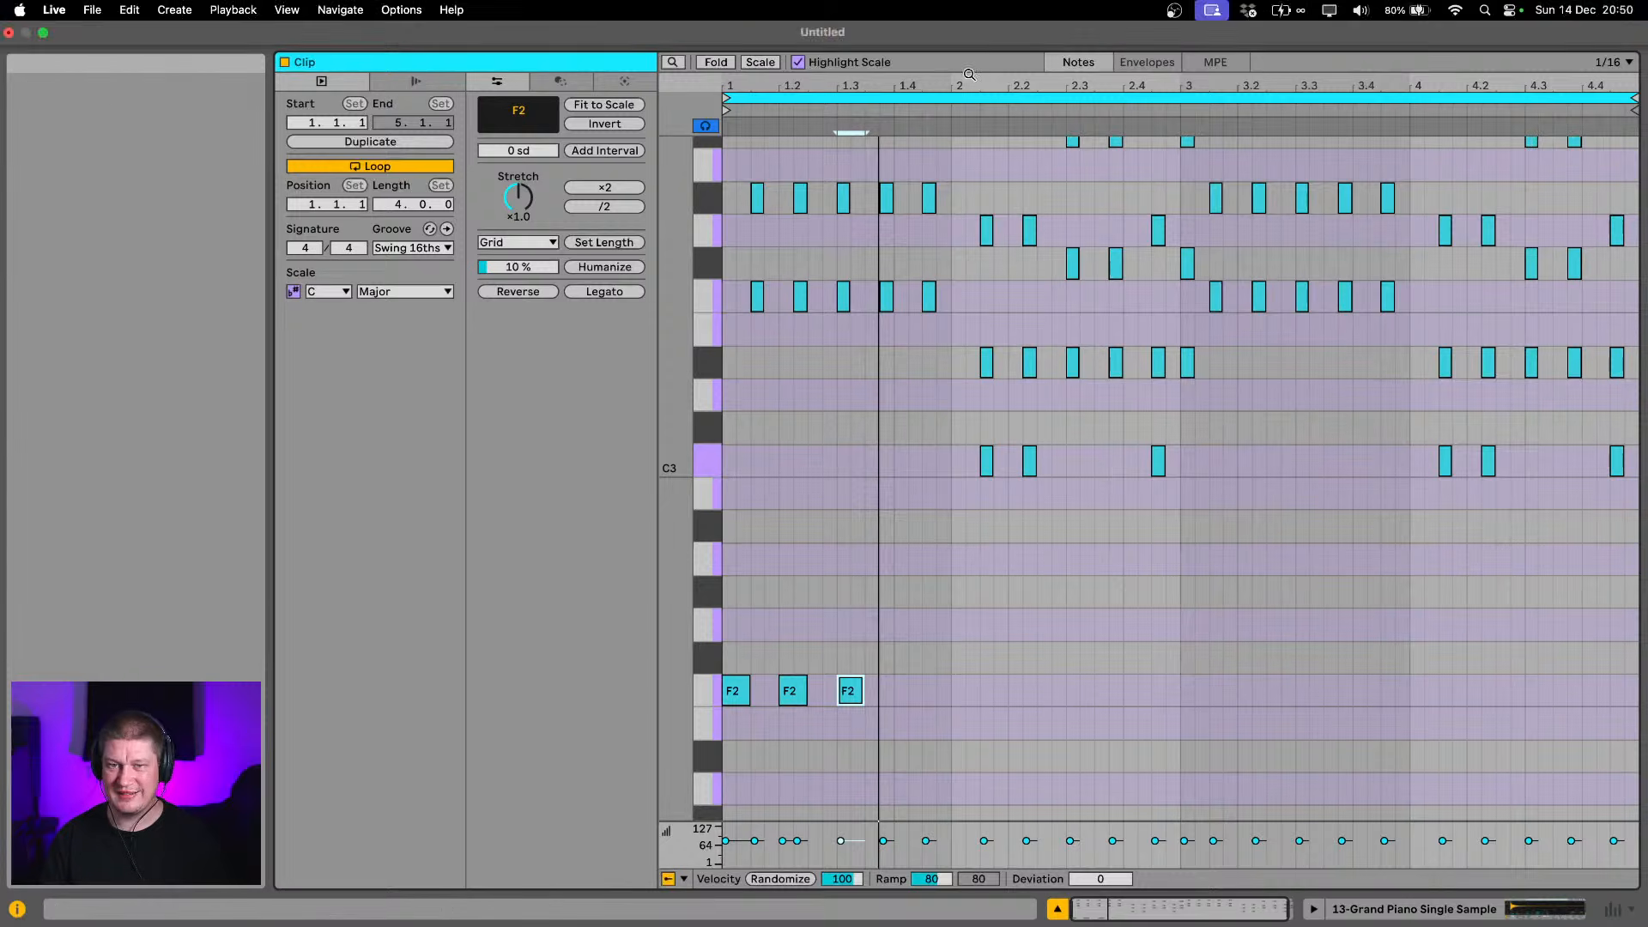
# Examine and play the first bar to check the F2 notes against the offbeat chords
pyautogui.moveTo(749, 84); pyautogui.dragTo(750, 189)
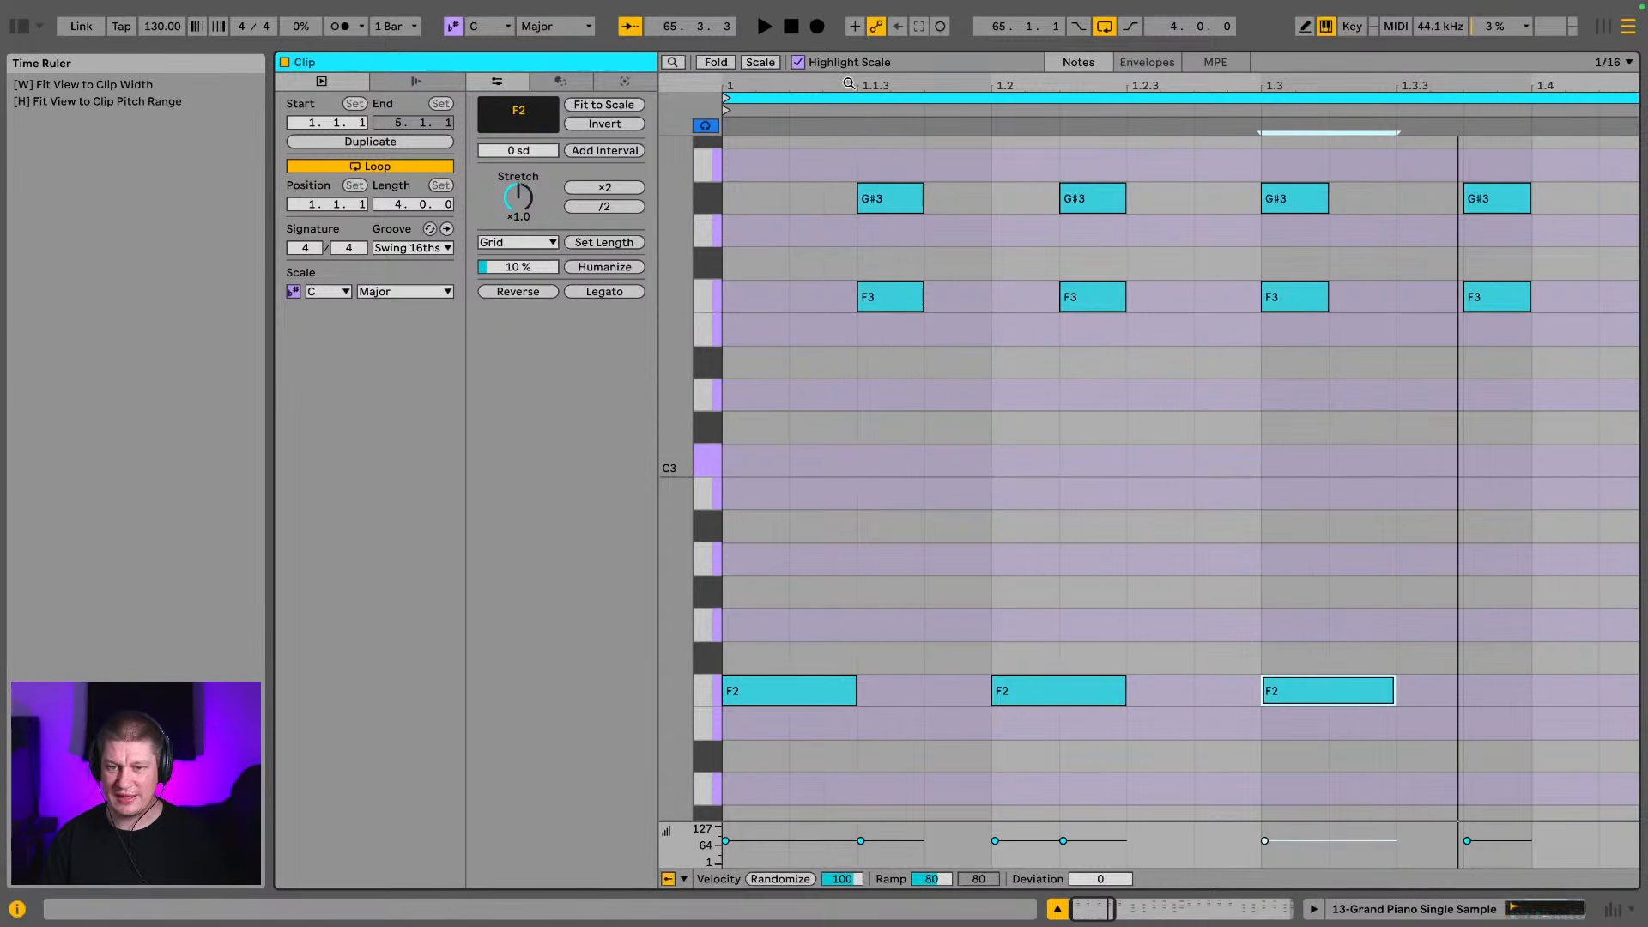
pyautogui.press('space')
pyautogui.press('space')
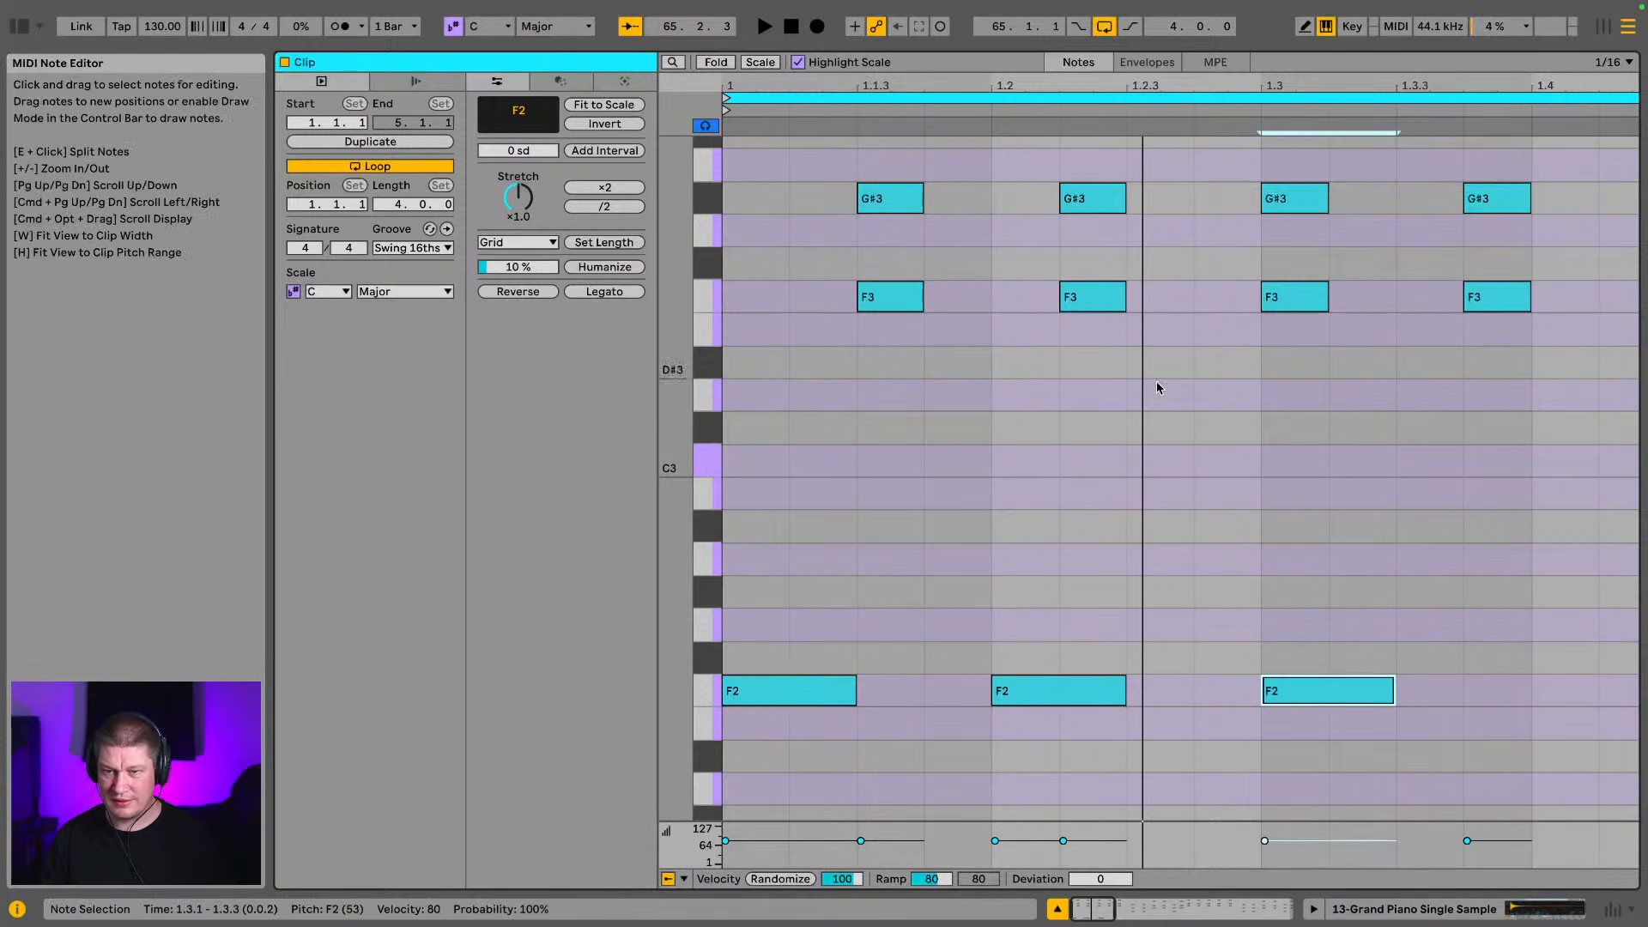
# Move the F2 note at beat 1.3 a sixteenth earlier to 1.2.4 and place a duplicate of it at 1.3.3
pyautogui.click(1177, 420)
pyautogui.click(1324, 690)
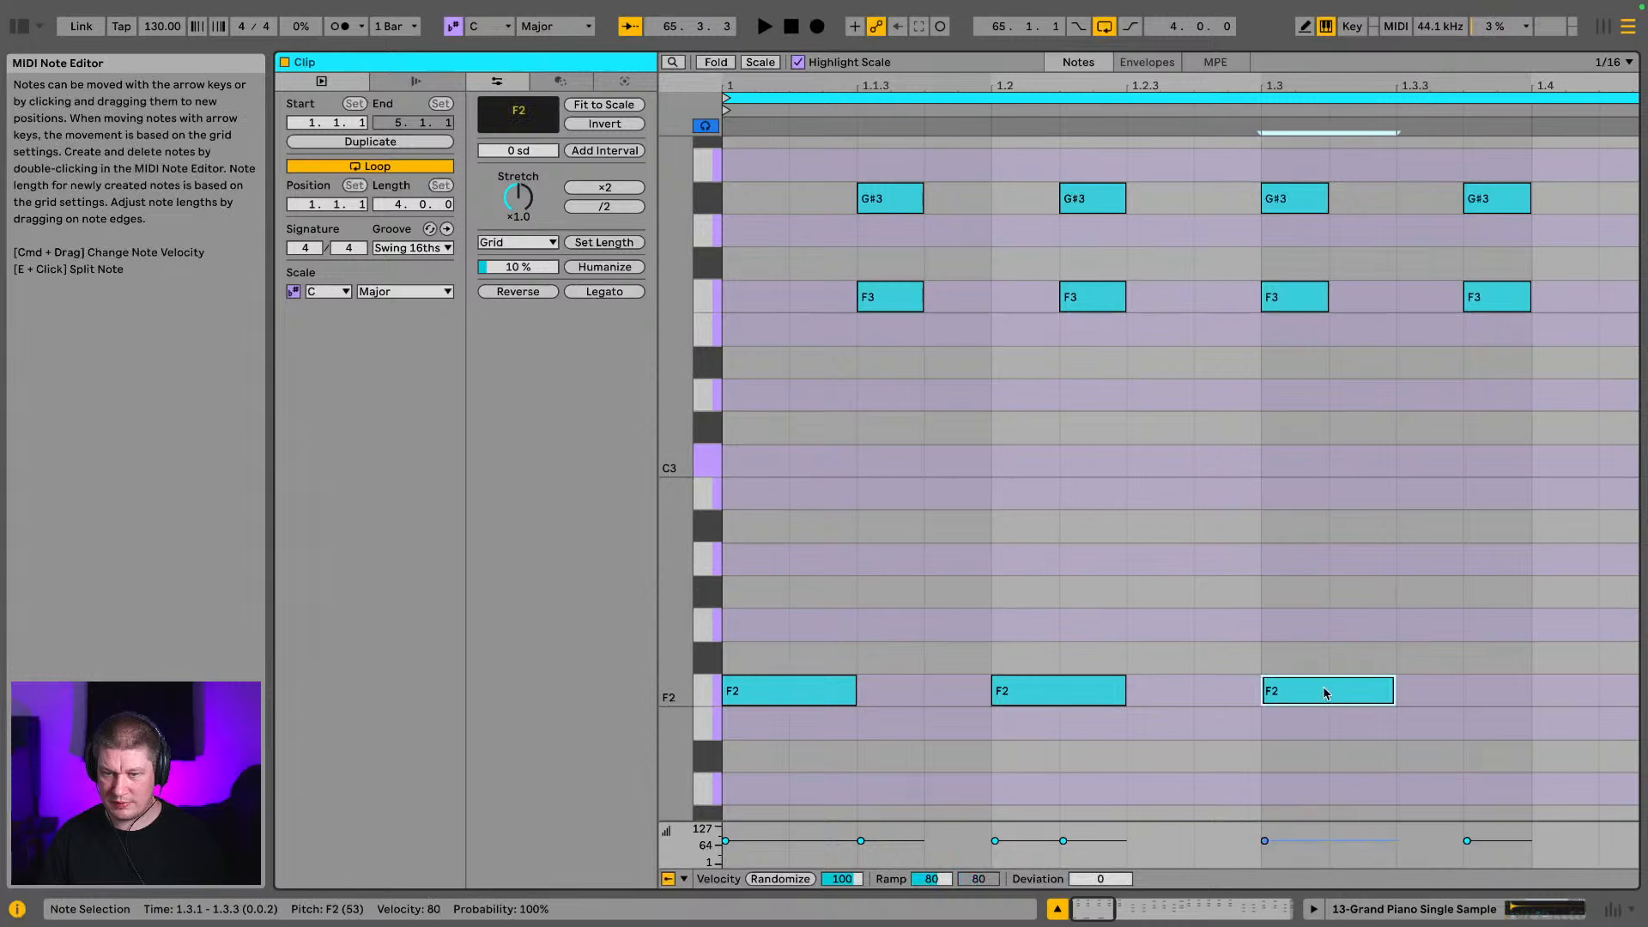
pyautogui.press('Left')
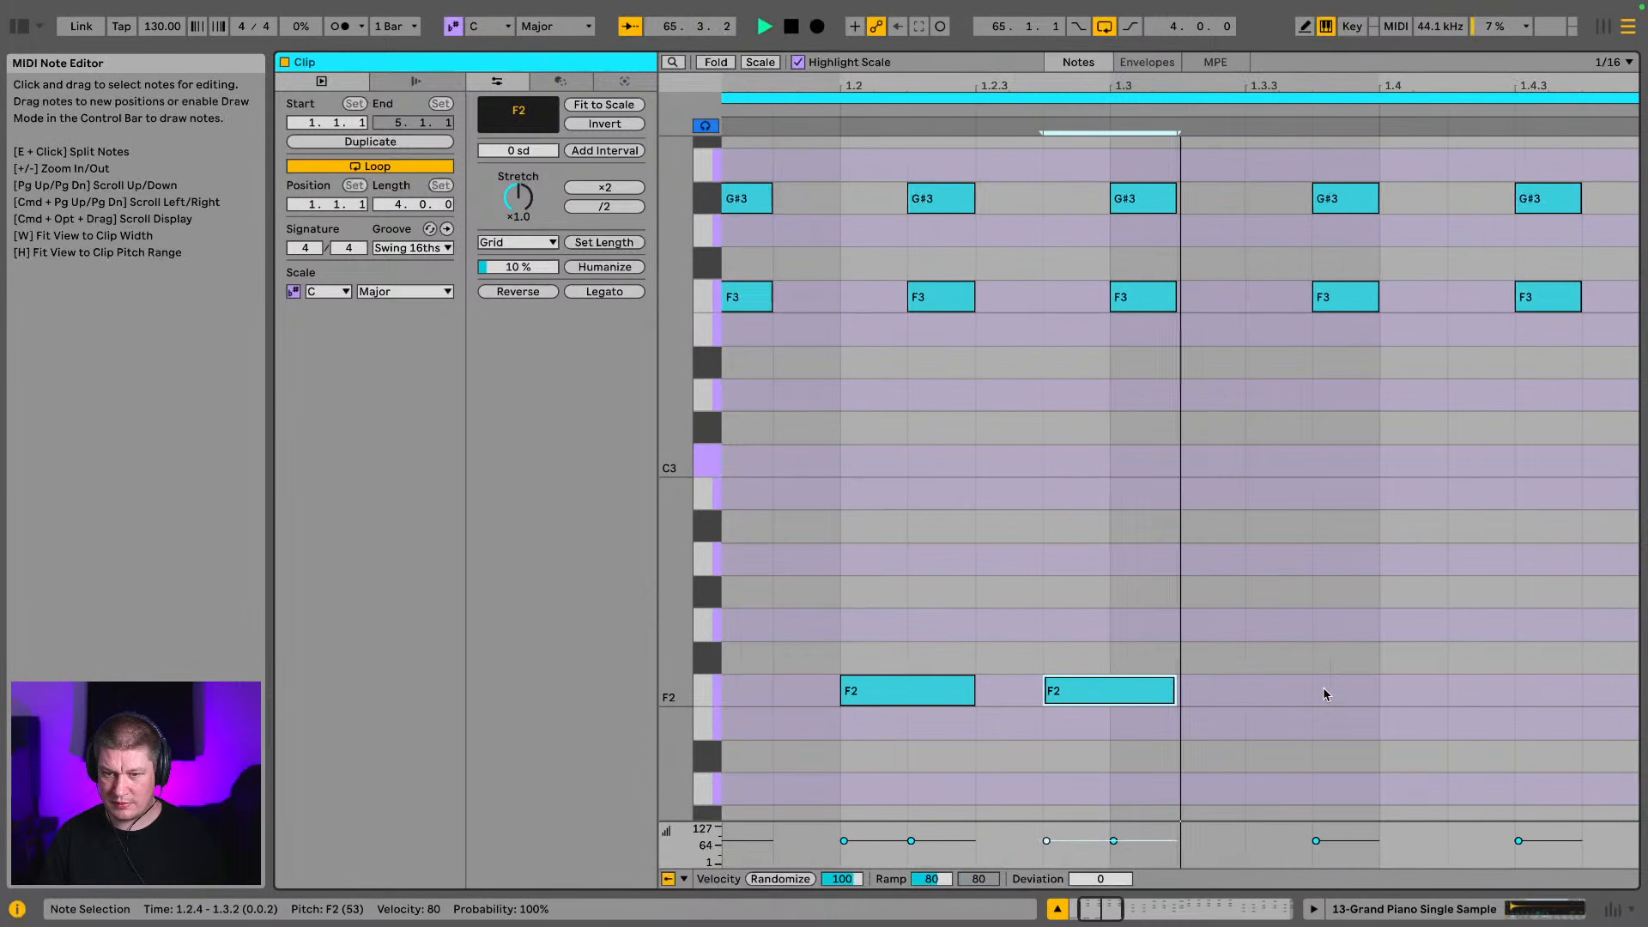
pyautogui.press('space')
pyautogui.press('super+d')
pyautogui.press('Right')
pyautogui.press('space')
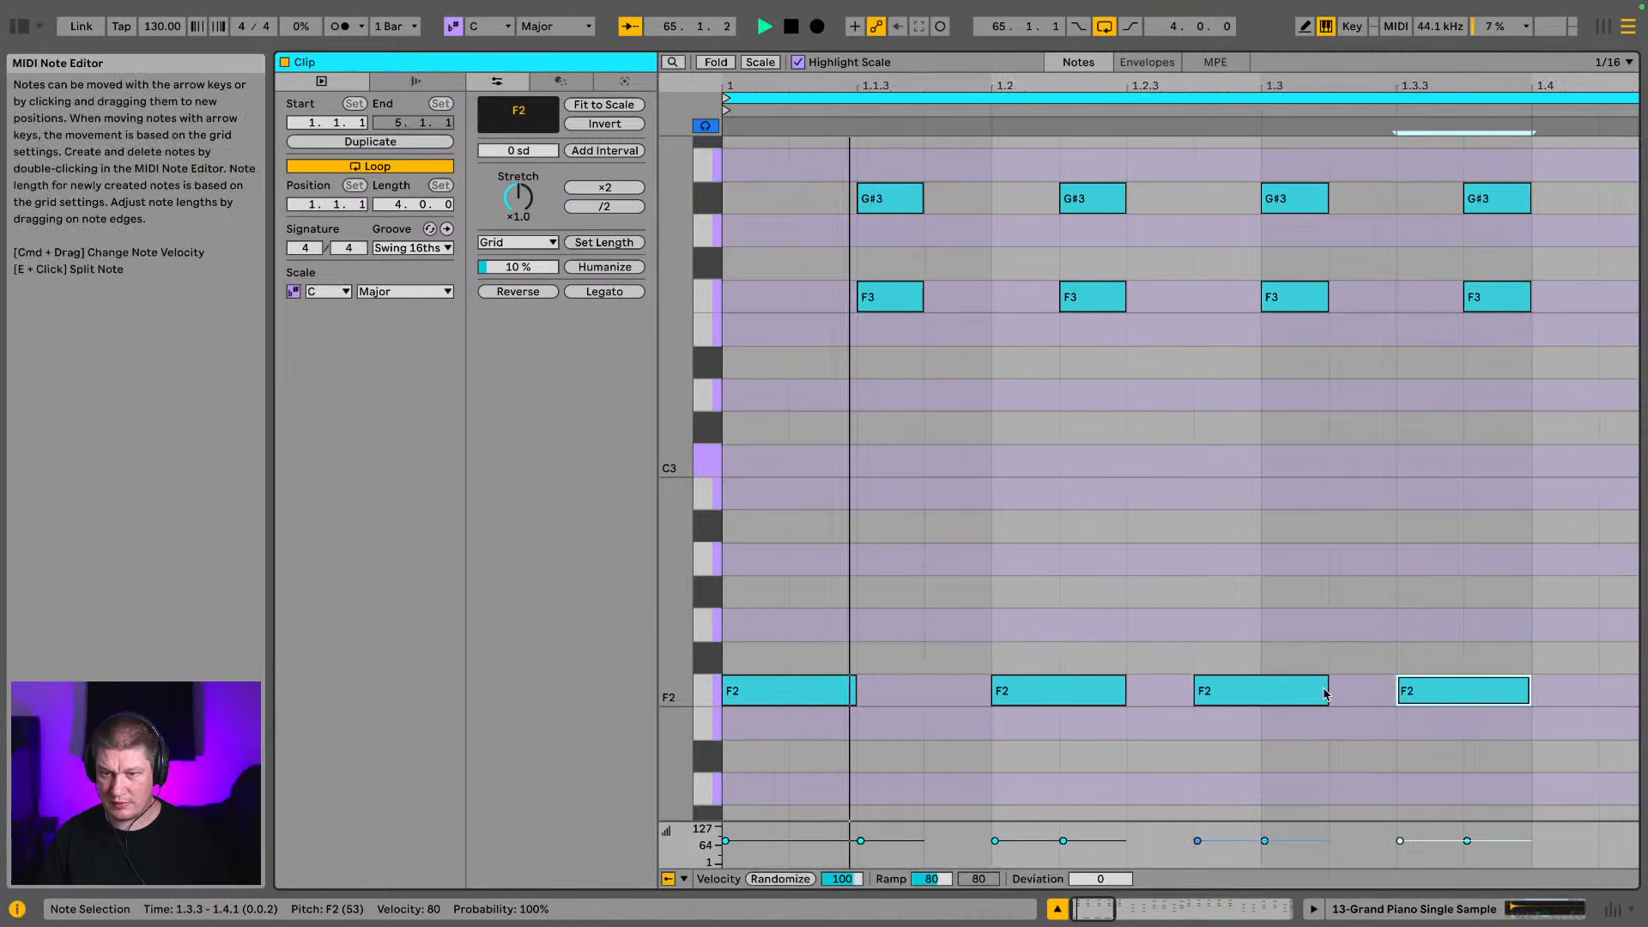
# Duplicate the F2 note to 1.4.2 and play the loop
pyautogui.press('super+d')
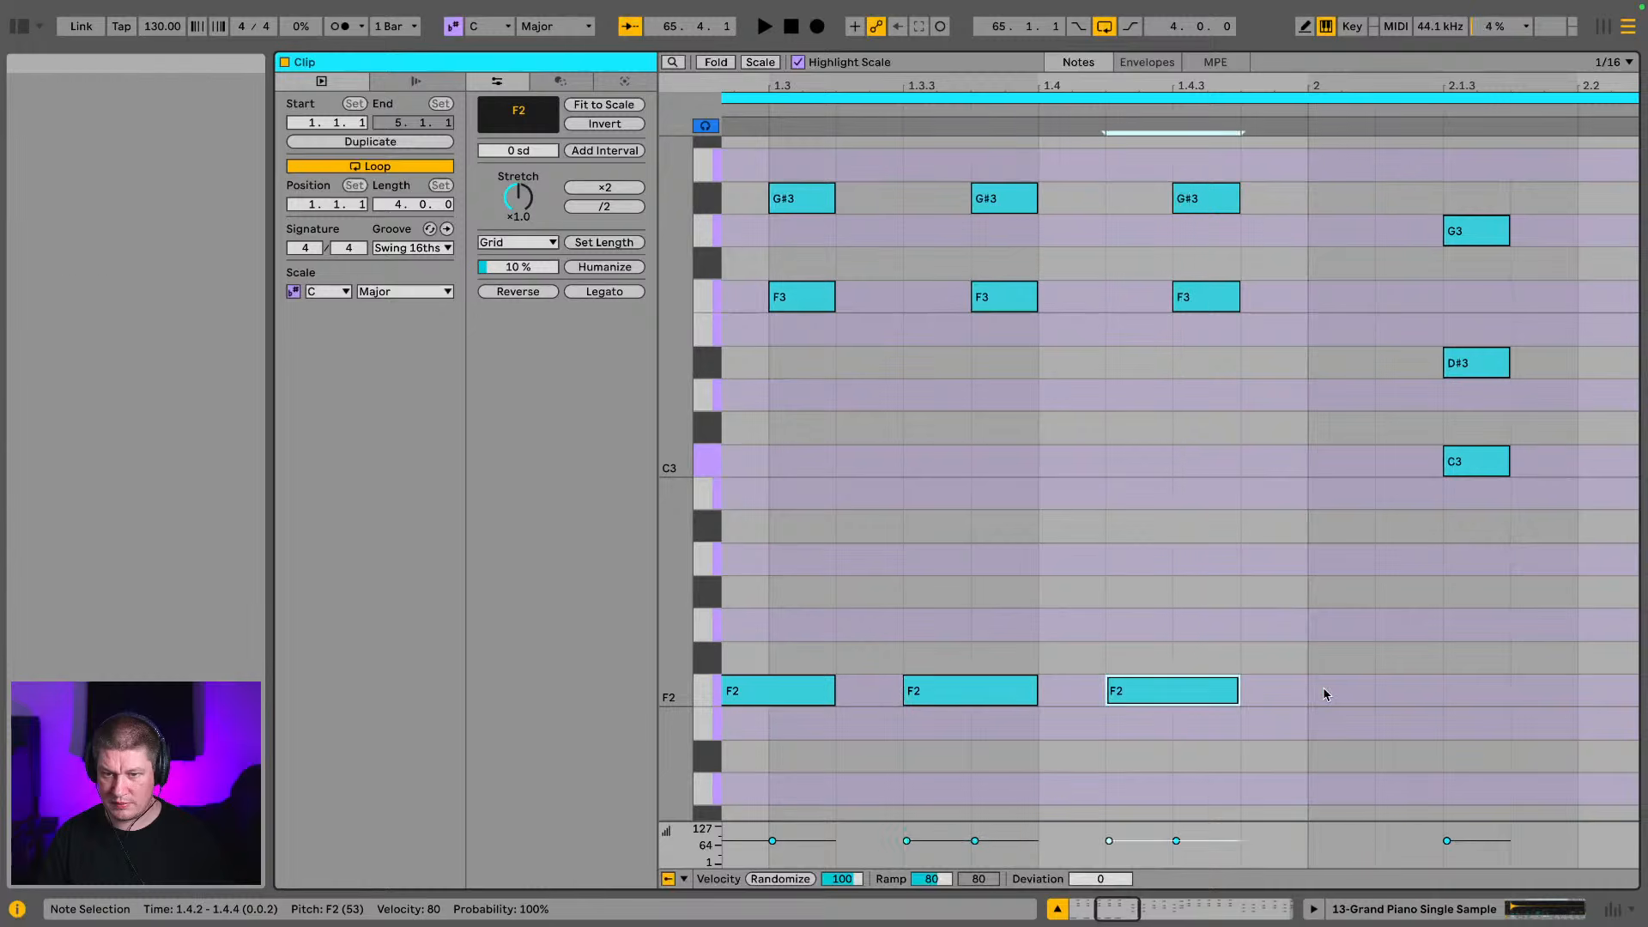
pyautogui.press('Right')
pyautogui.press('space')
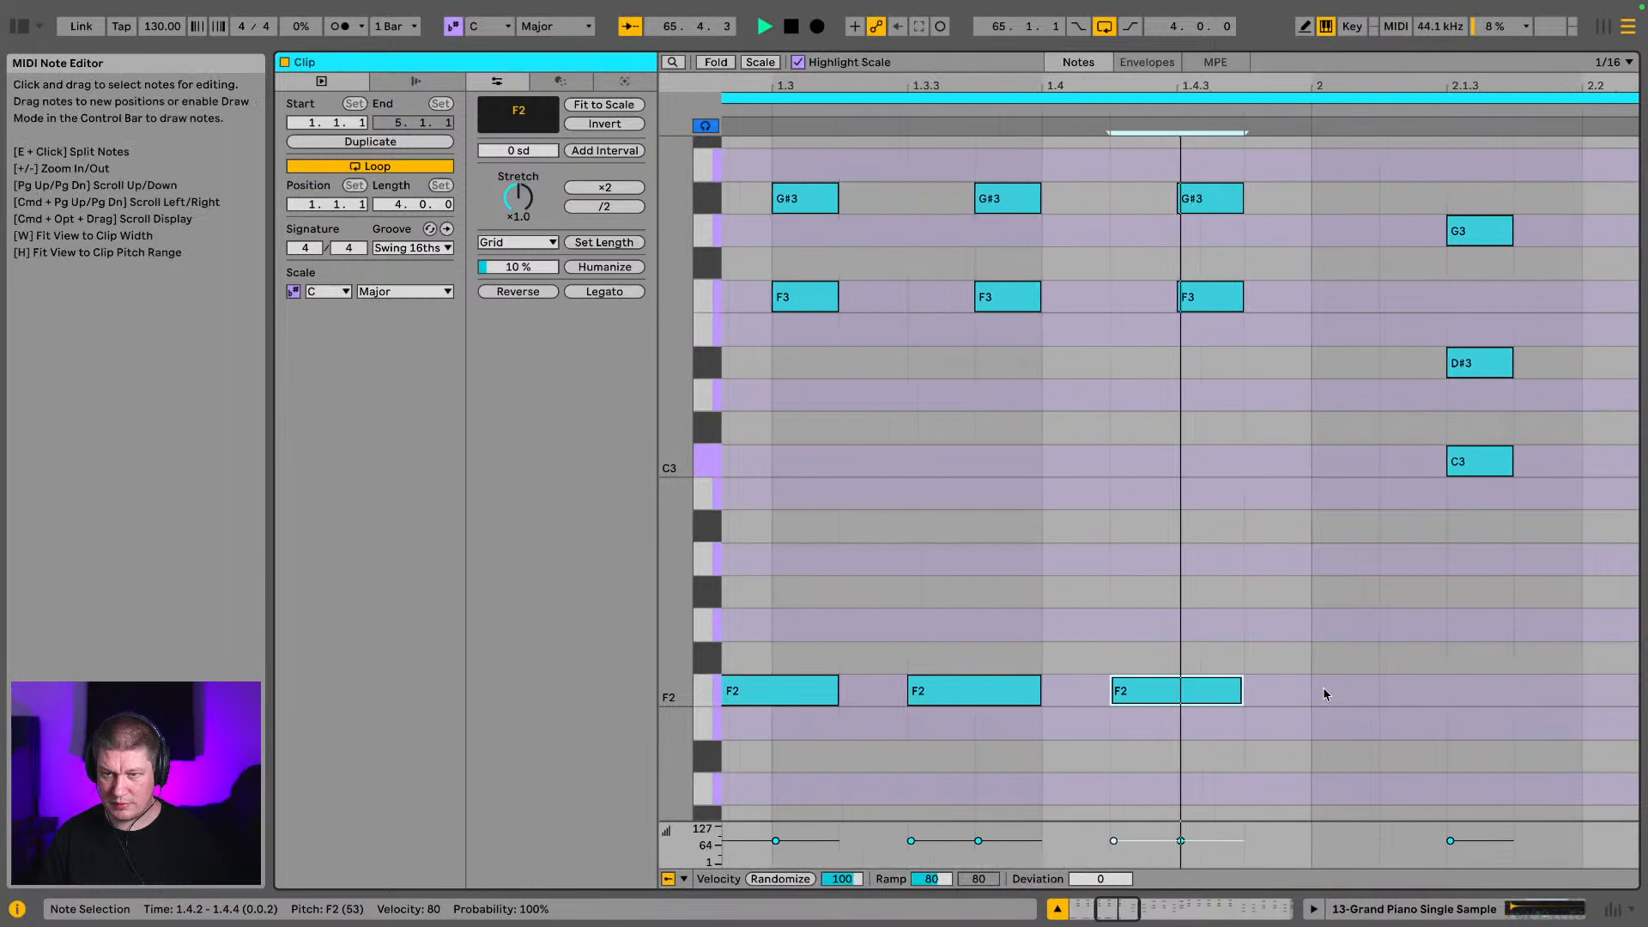
pyautogui.press('space')
# Duplicate the F2 note to 2.1.1 and lower the copy to C2
pyautogui.press('super+d')
pyautogui.press('Right')
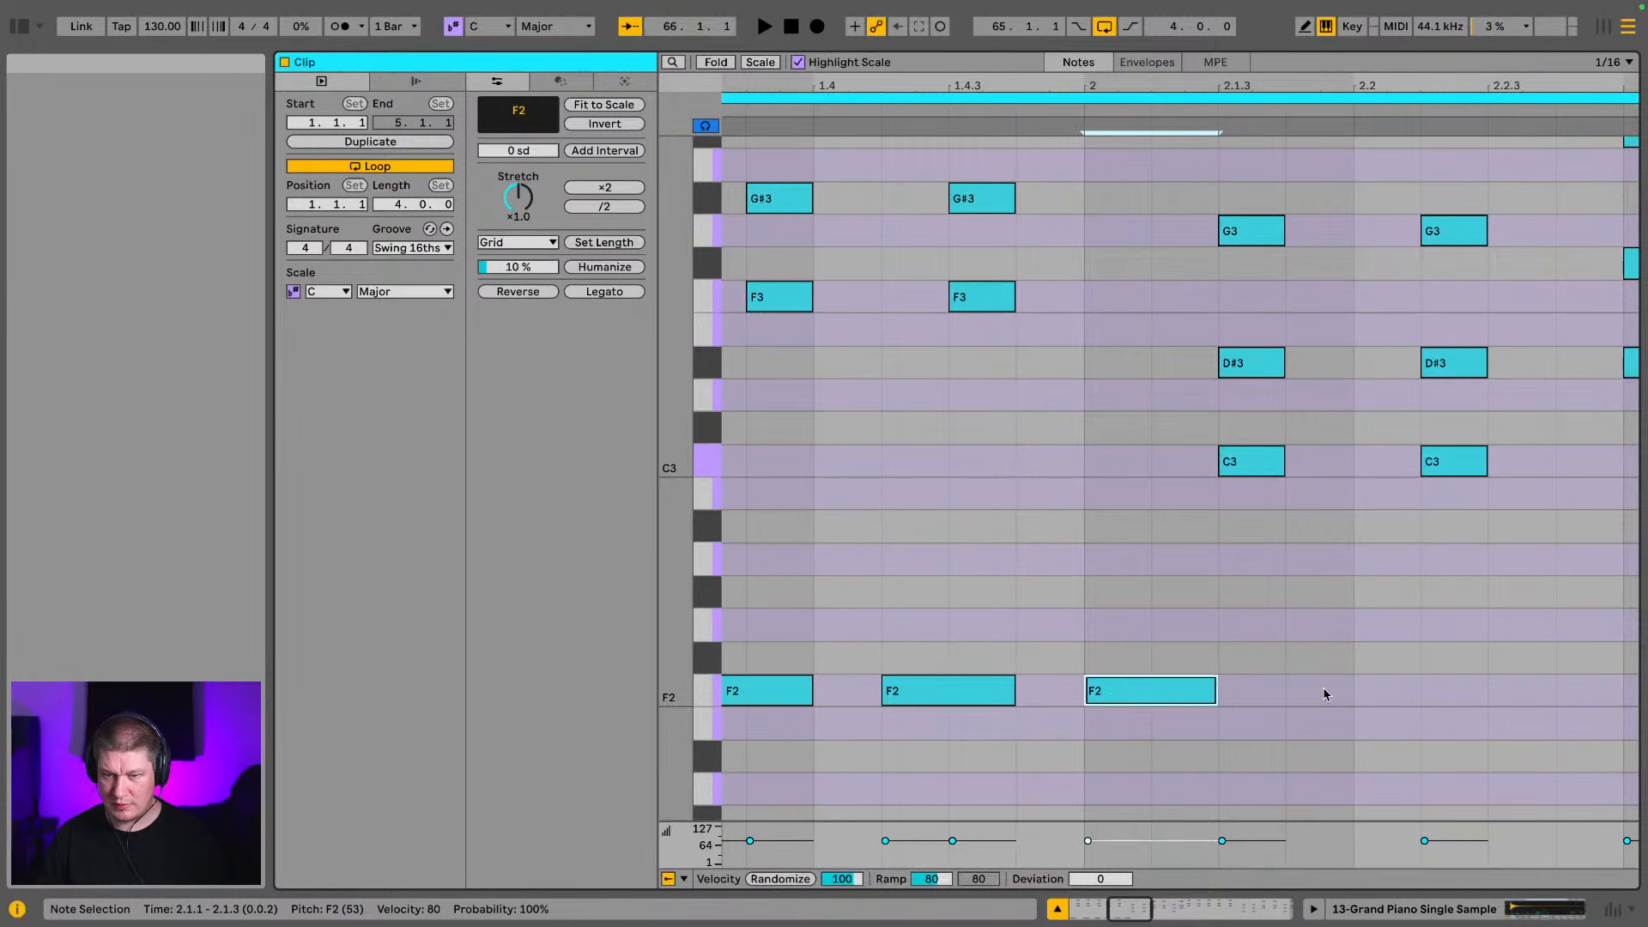
pyautogui.press('Down')
pyautogui.press('Down')
pyautogui.press('Down')
pyautogui.press('Down')
pyautogui.press('Down')
# Duplicate the C2 note to 2.2.1 and 2.2.4, playing the loop to check the rhythm
pyautogui.press('super+d')
pyautogui.press('Right')
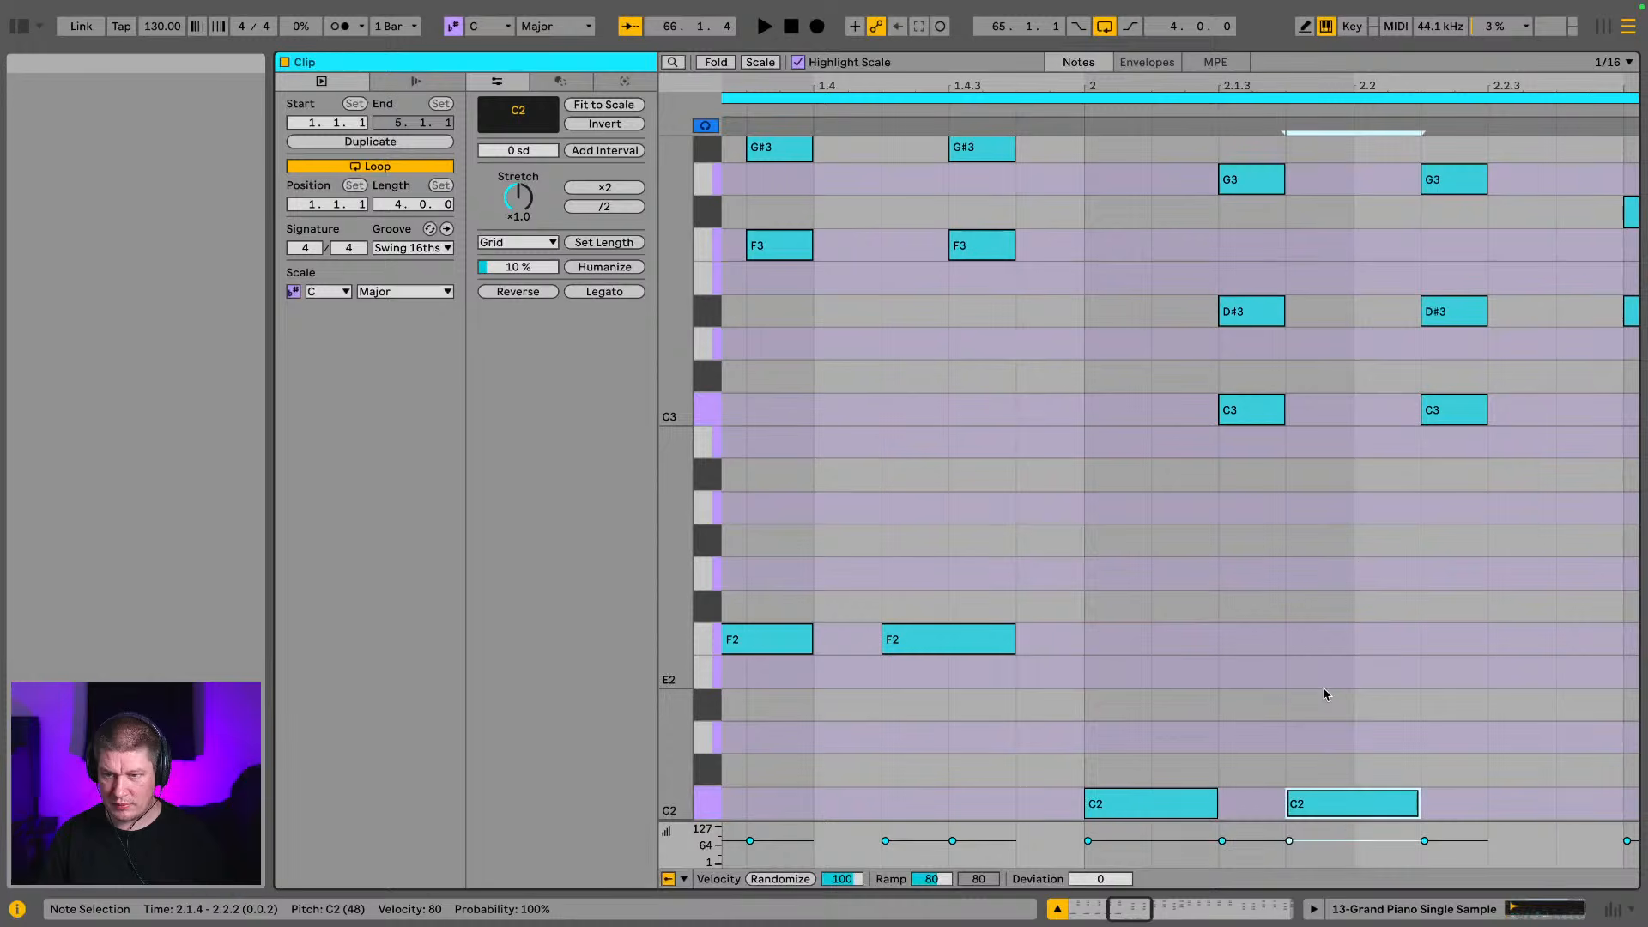
pyautogui.press('space')
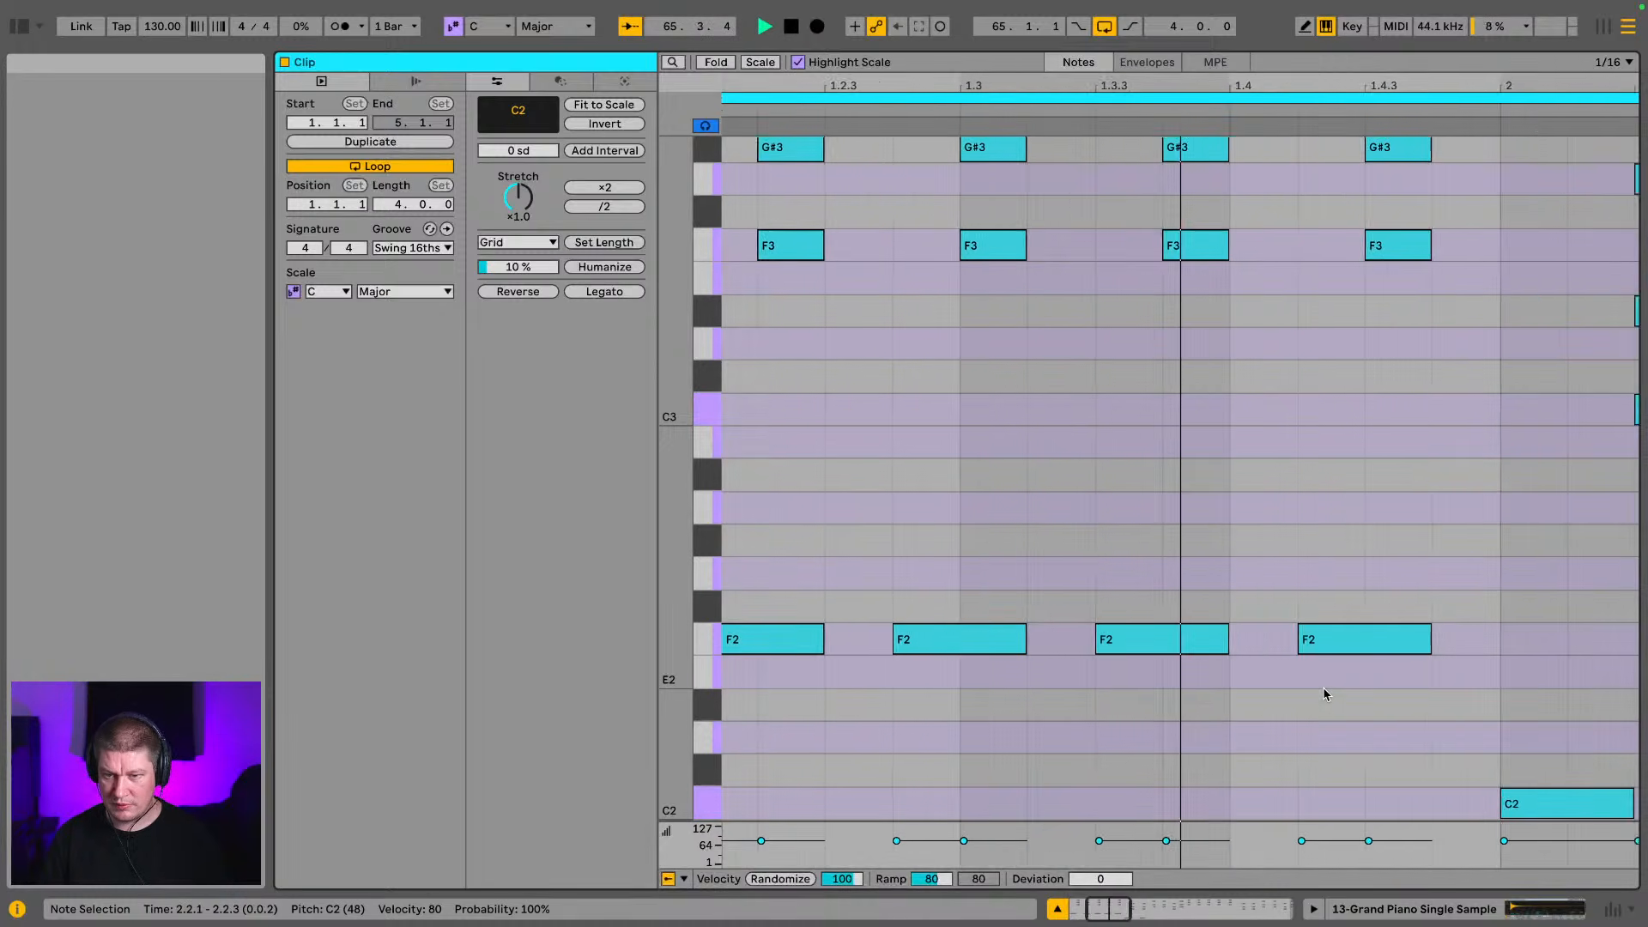
pyautogui.press('Right')
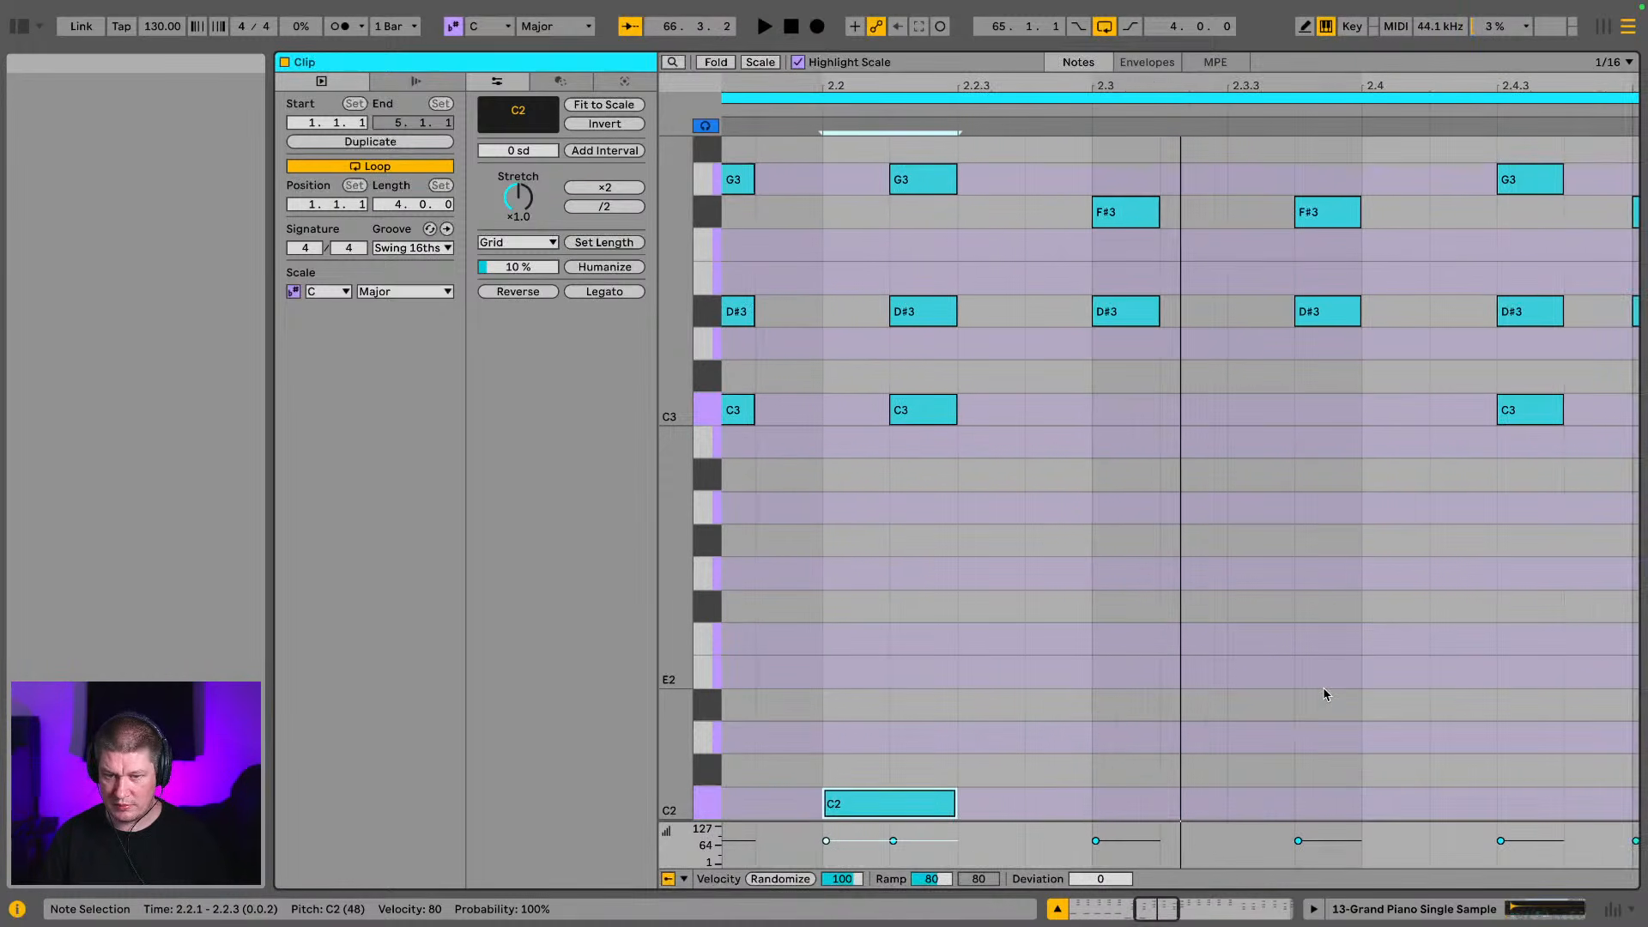
pyautogui.press('super+d')
pyautogui.press('Right')
pyautogui.press('space')
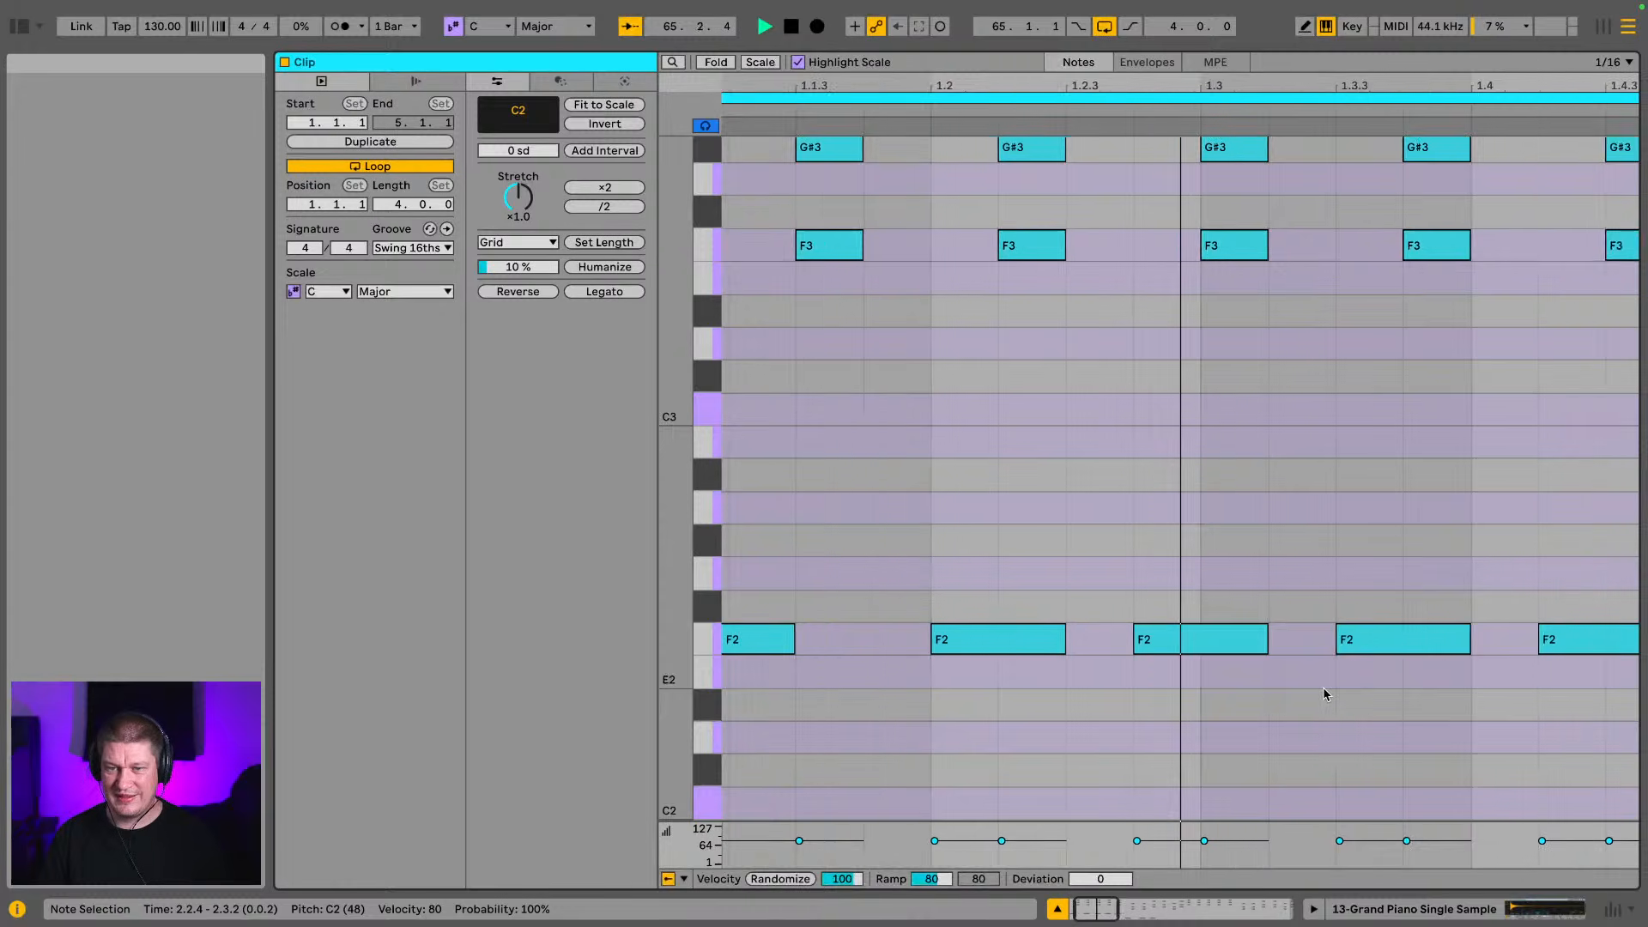
pyautogui.press('space')
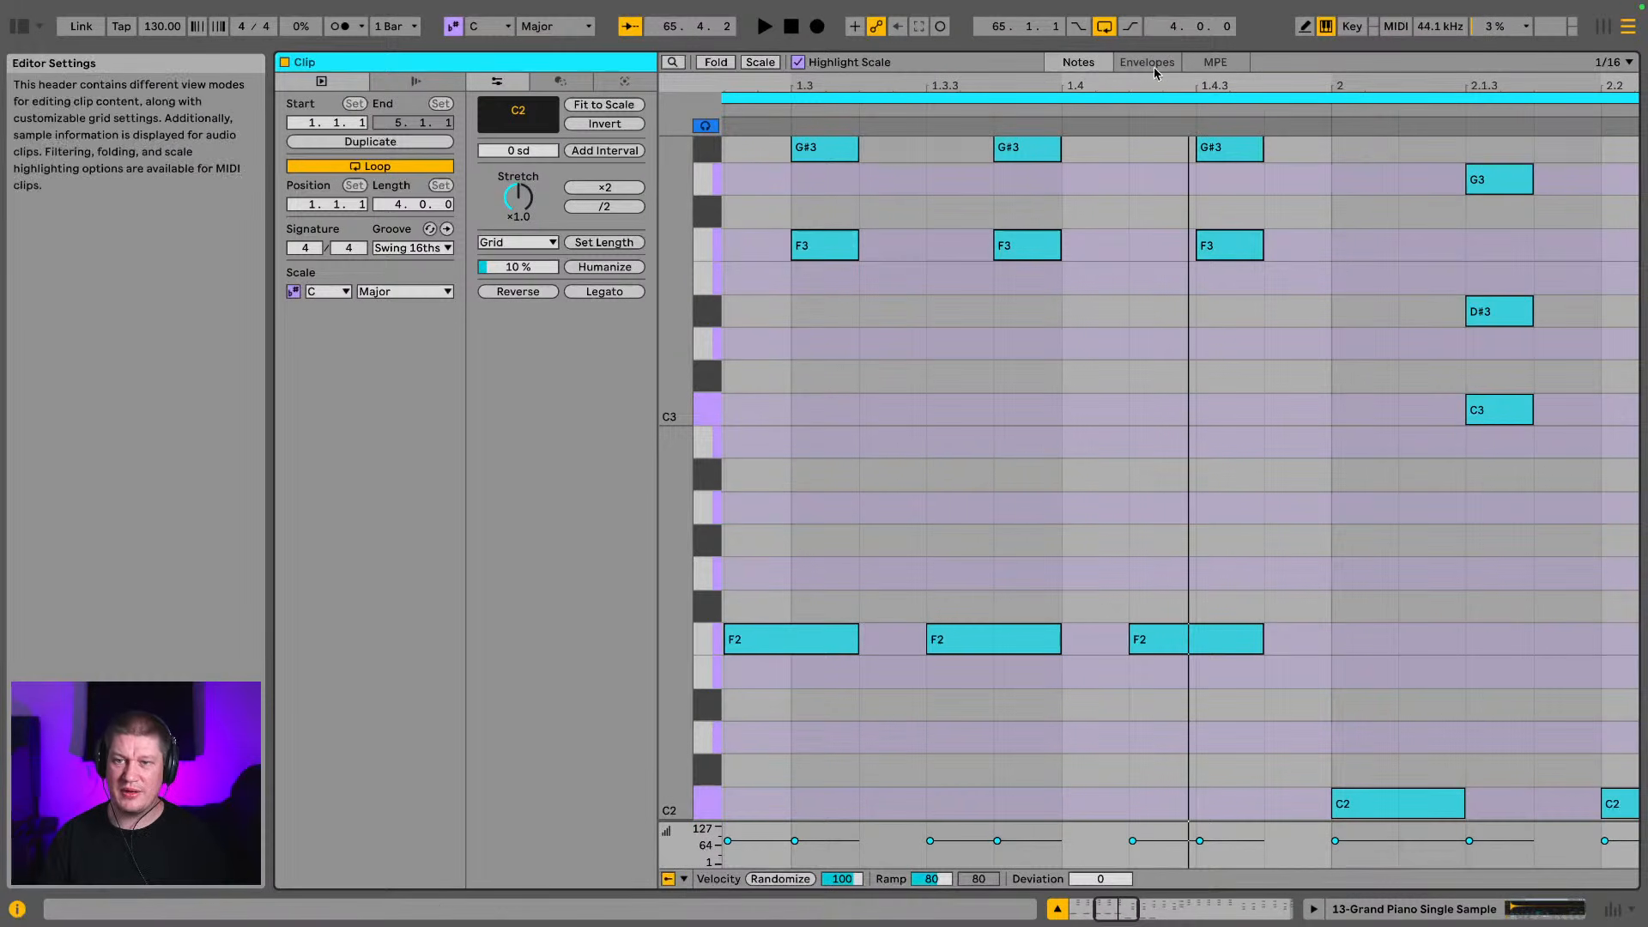
# Unsolo the Synth 5 track and play the grand piano clip with the pad
pyautogui.press('w')
pyautogui.press('space')
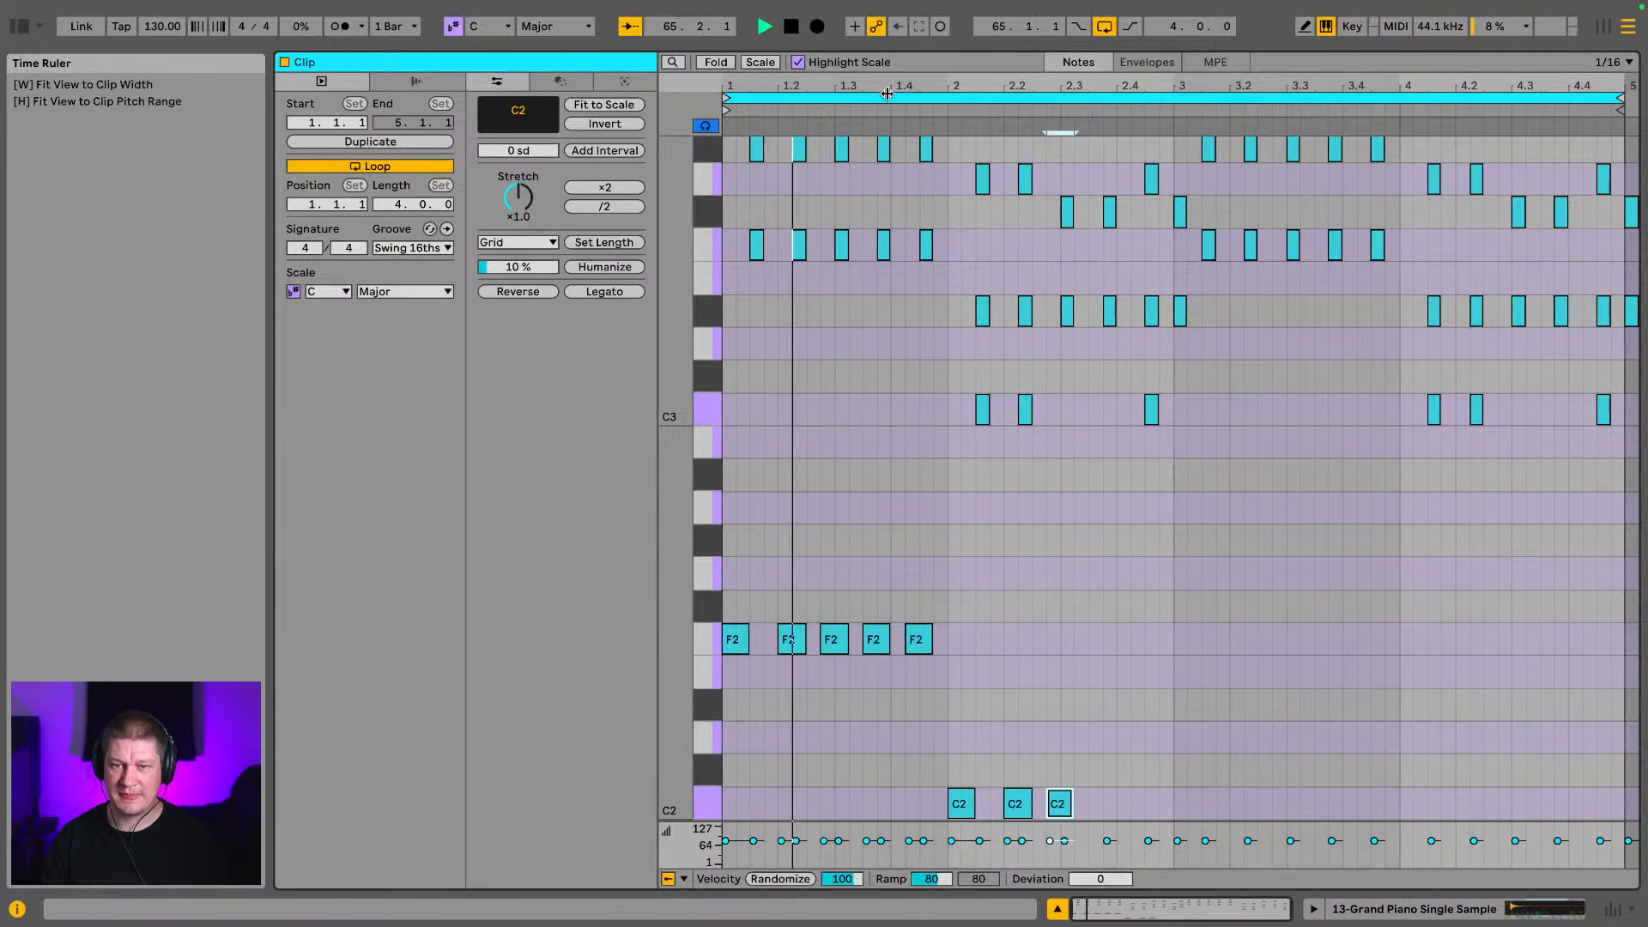
pyautogui.press('space')
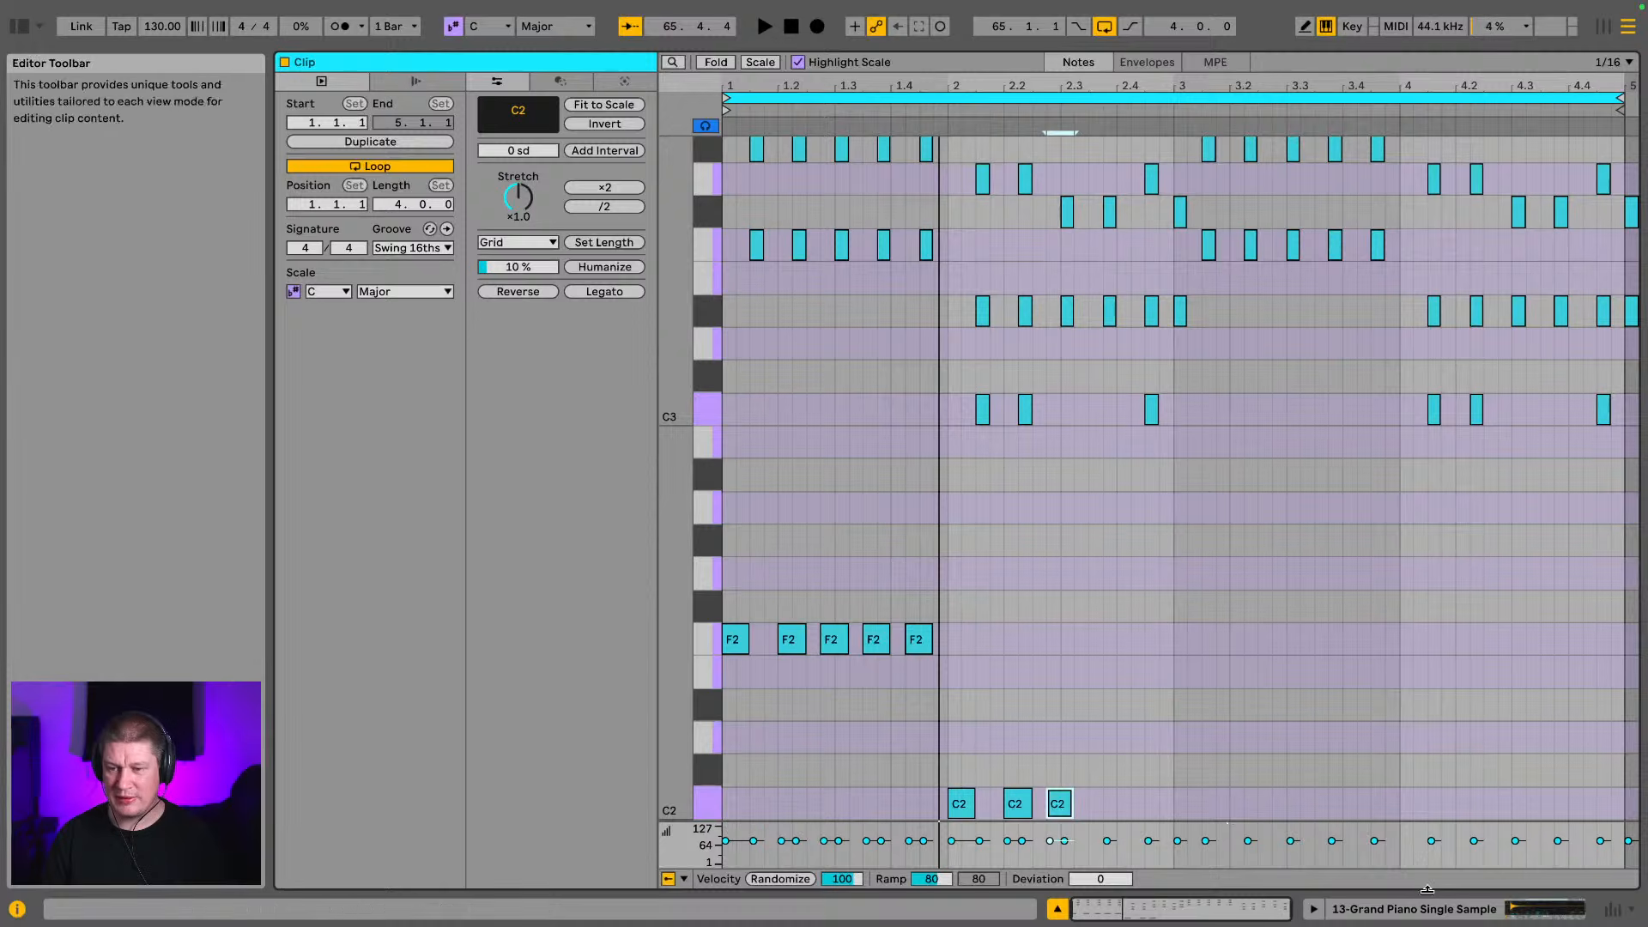
pyautogui.click(1381, 909)
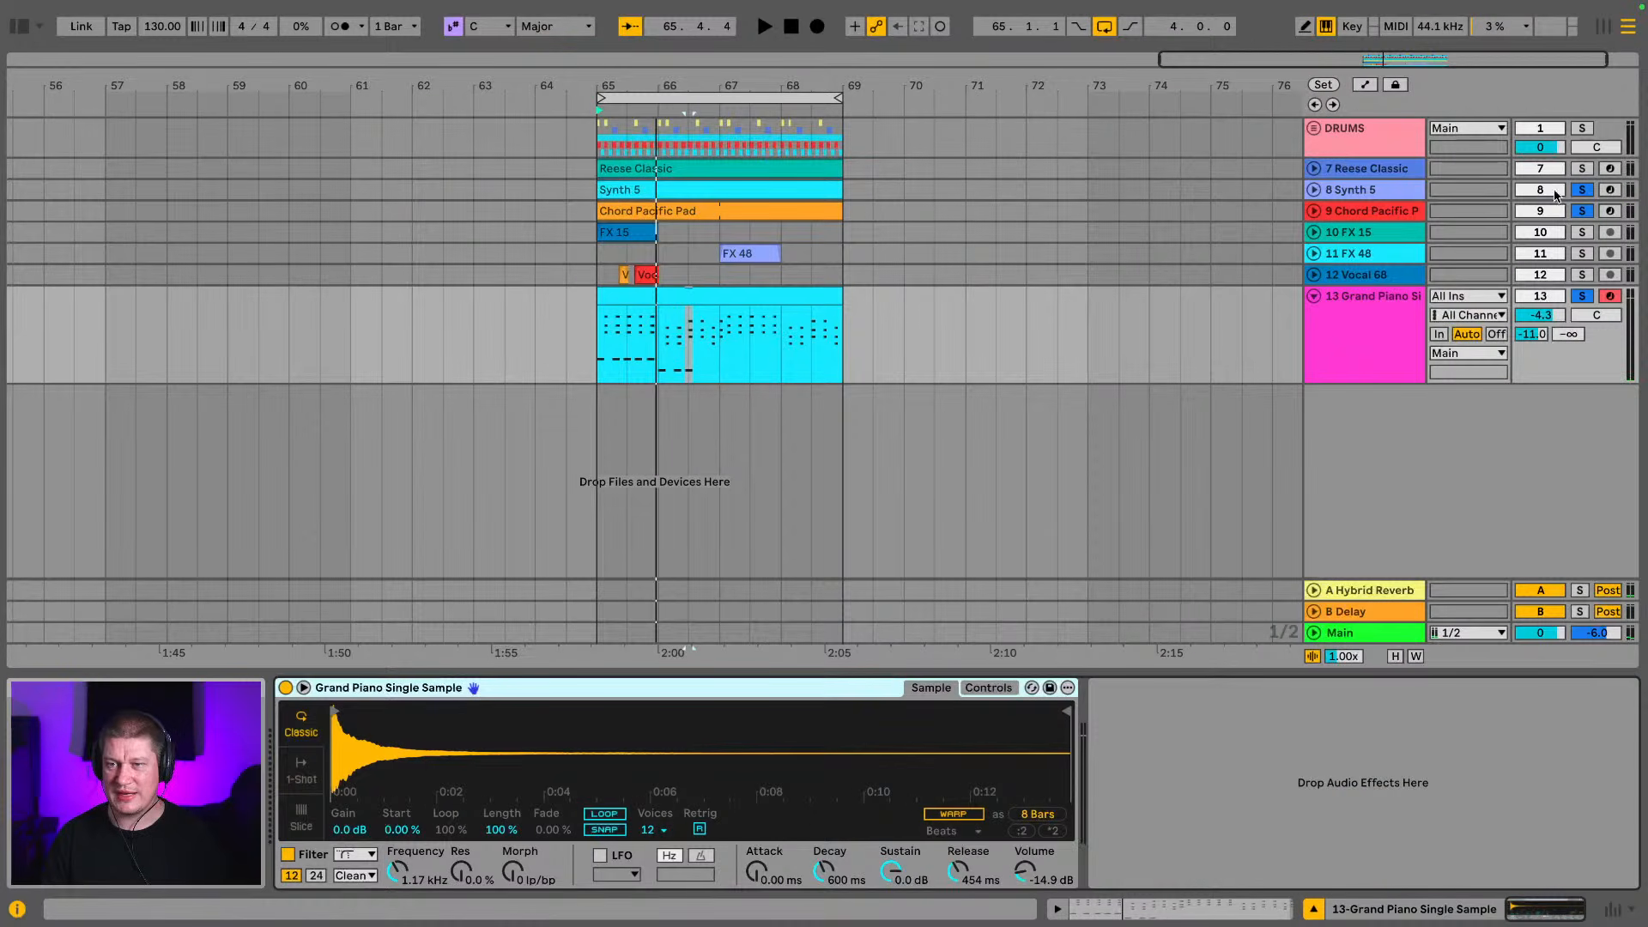
pyautogui.press('space')
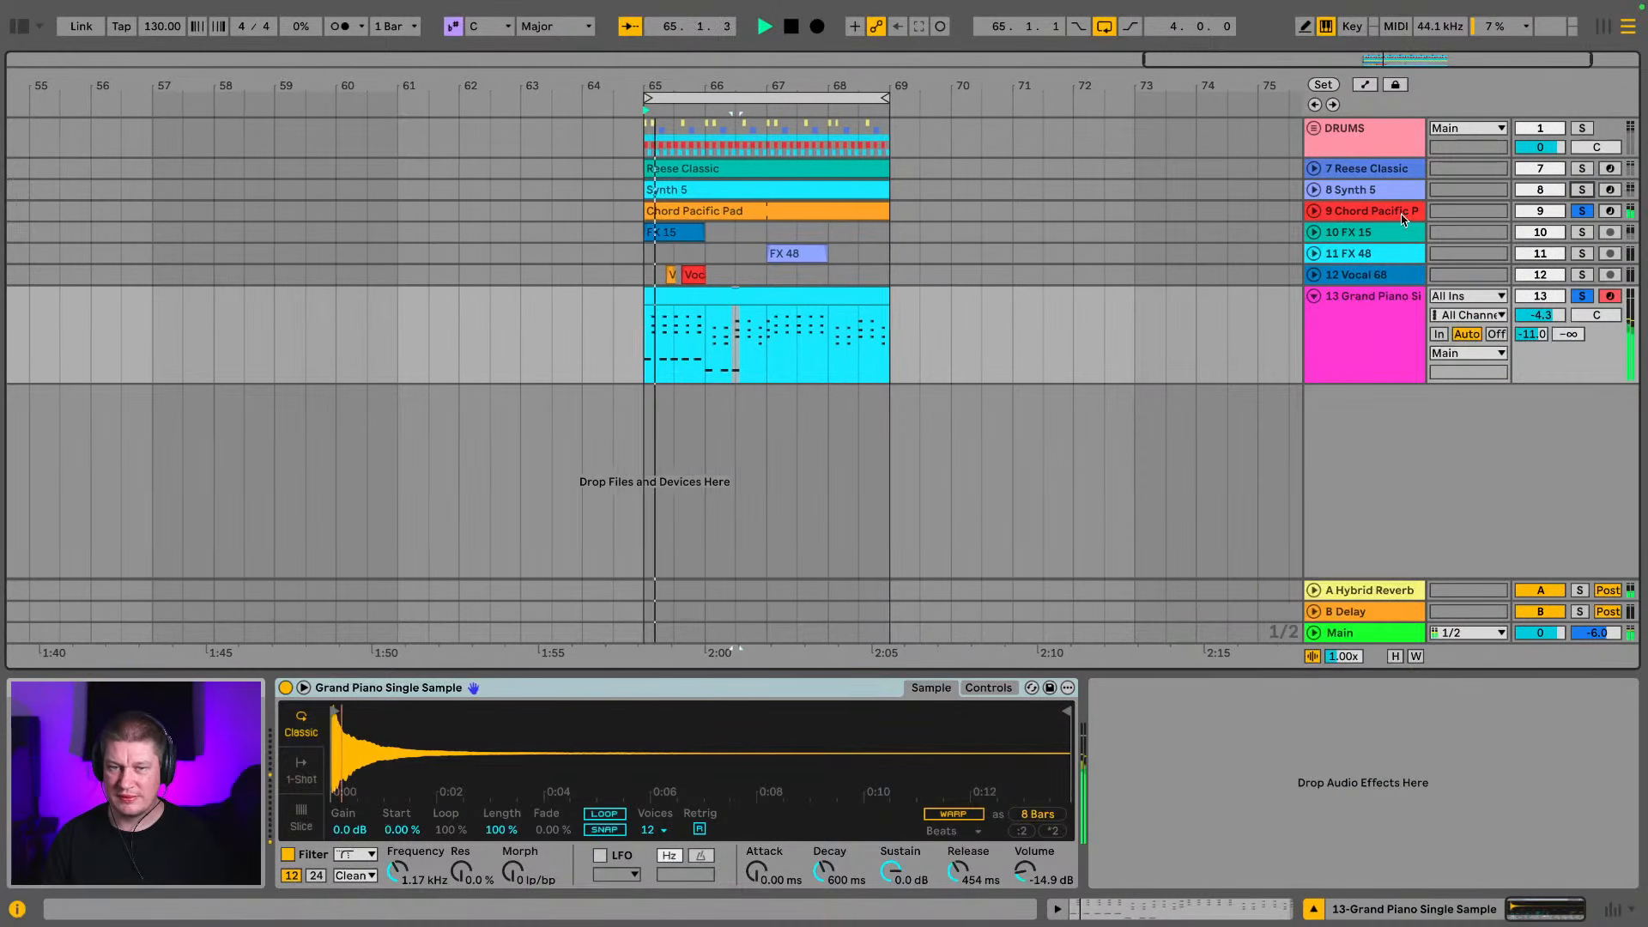
pyautogui.doubleClick(677, 298)
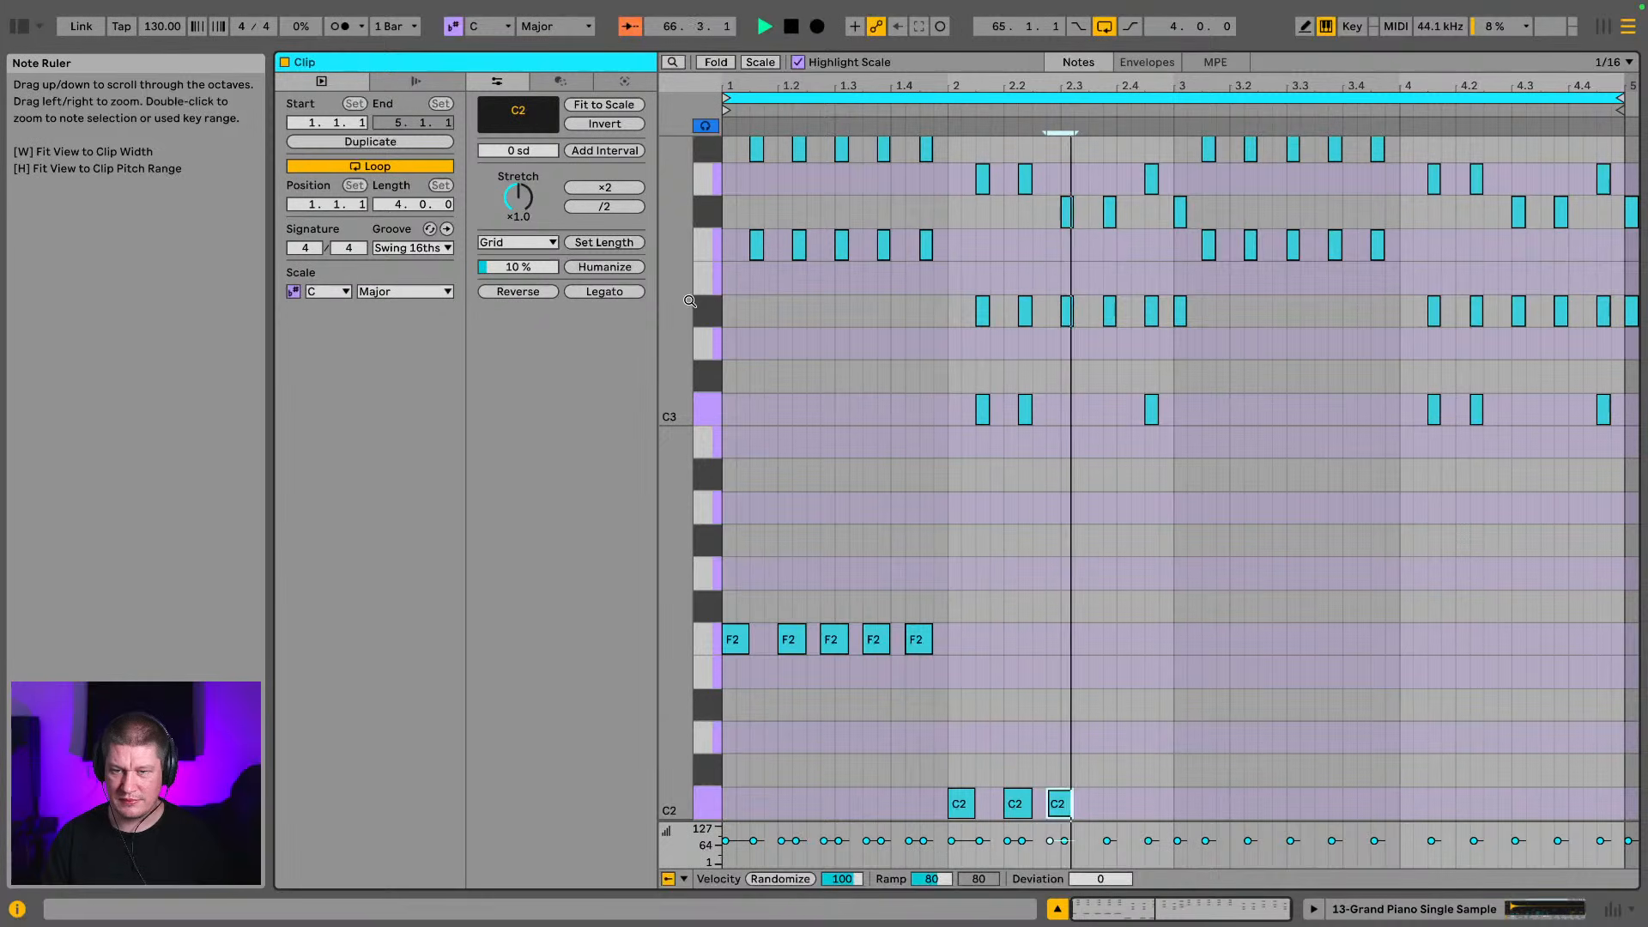
pyautogui.press('space')
# Raise the C2 note at 2.2.4 to D#2 and play the loop
pyautogui.click(1077, 831)
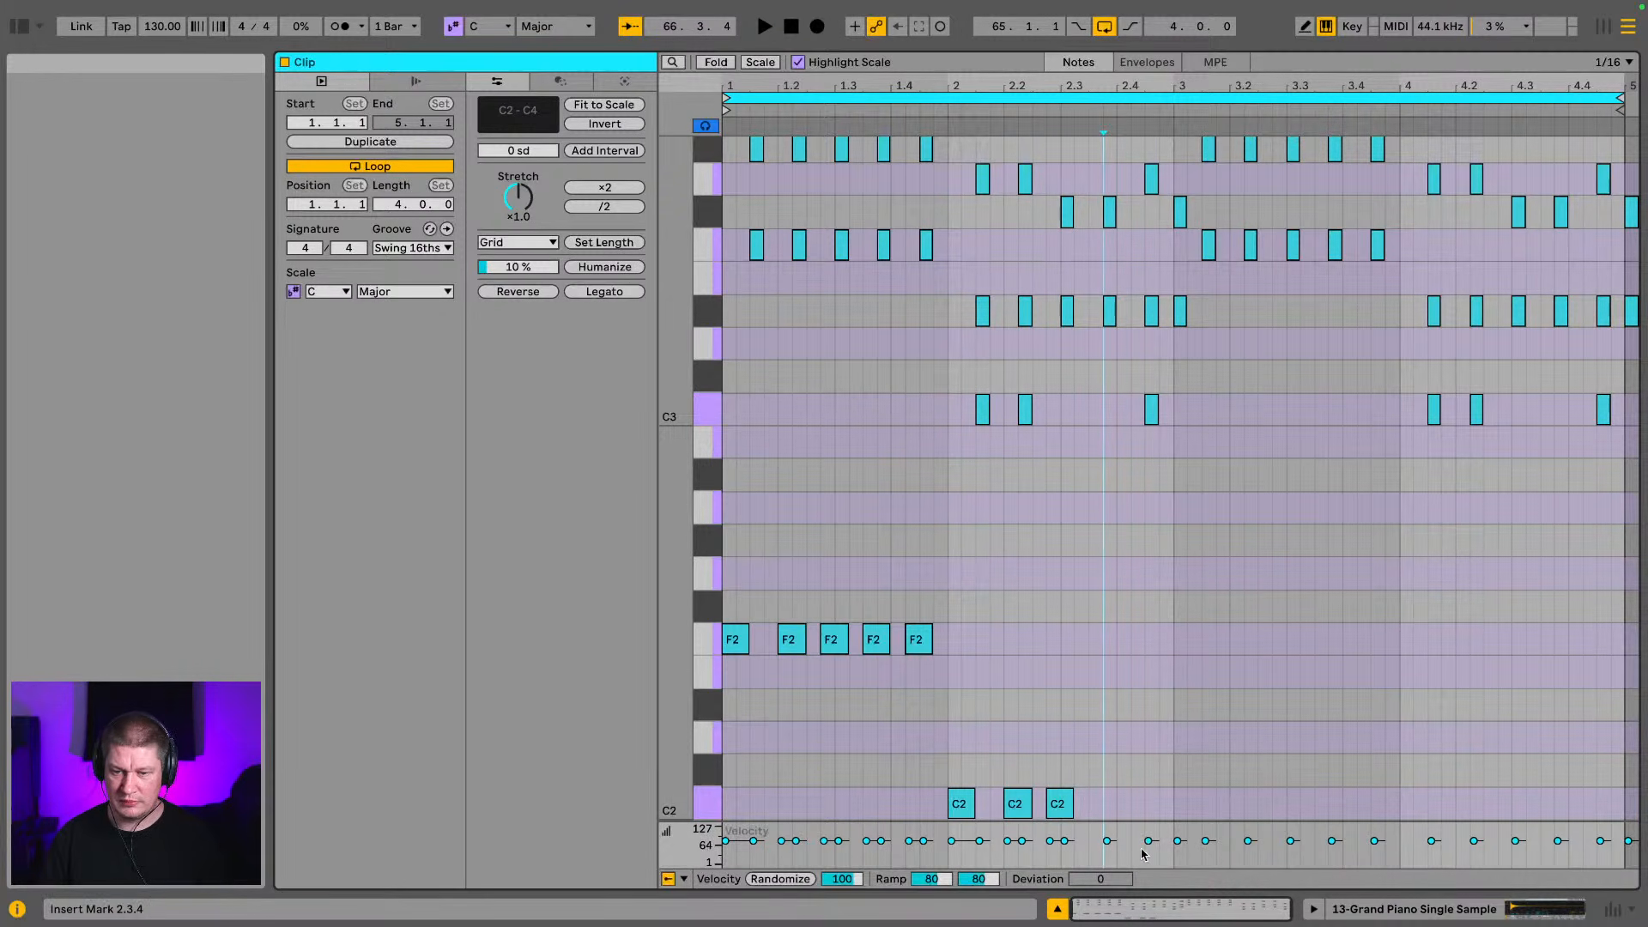
pyautogui.click(1068, 803)
pyautogui.press('Up')
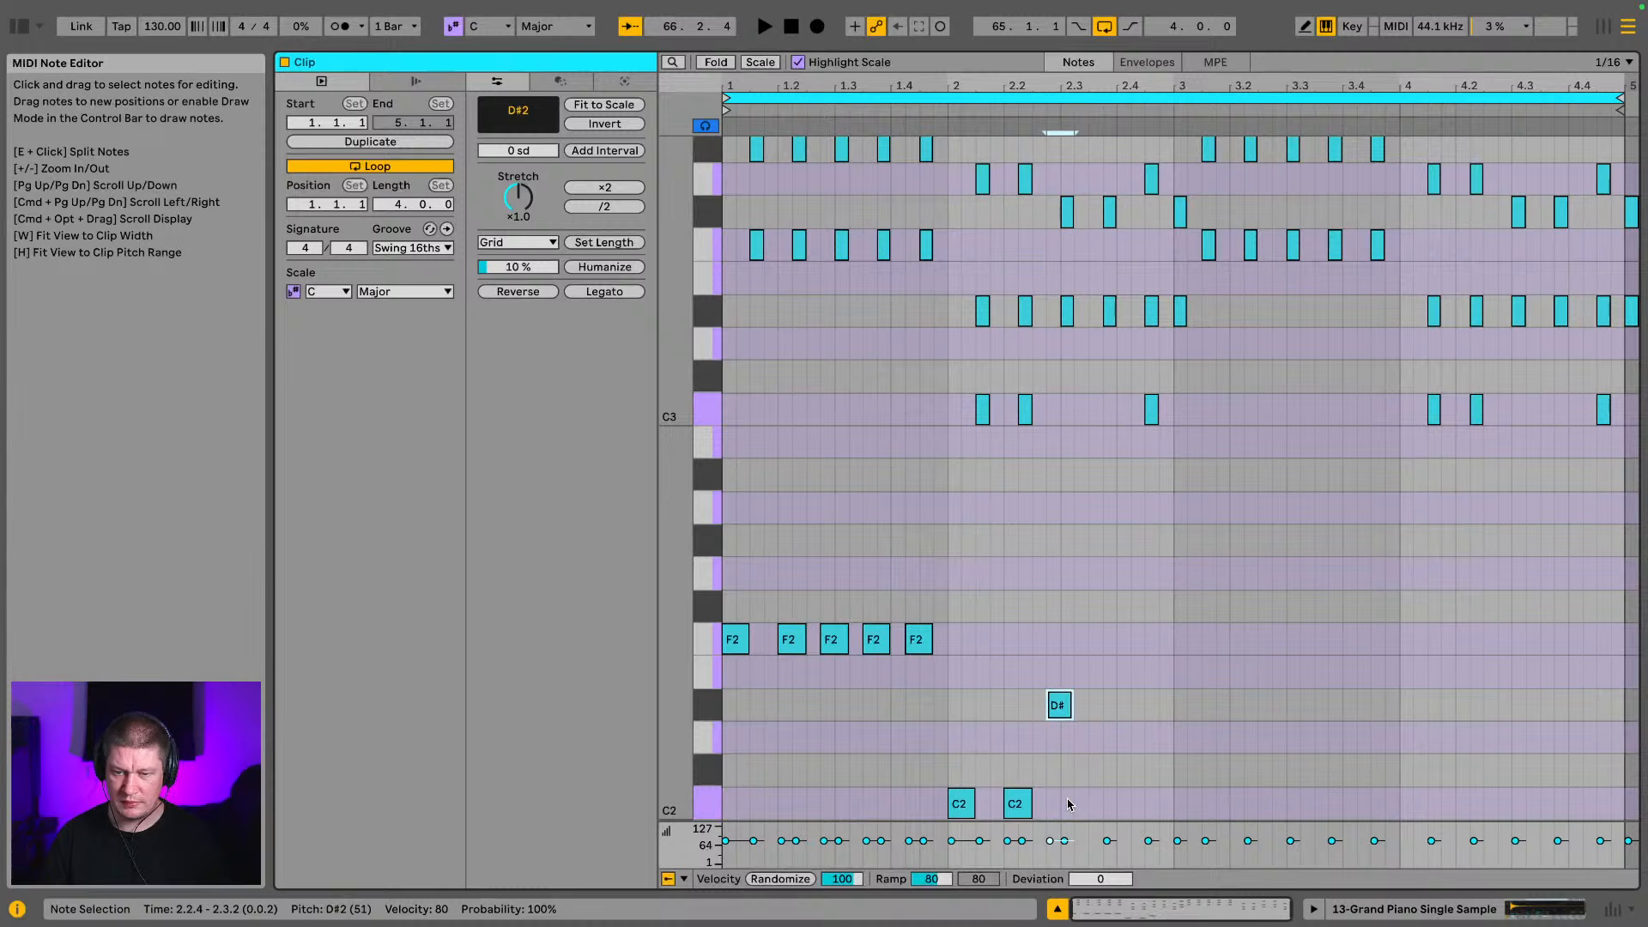
pyautogui.press('space')
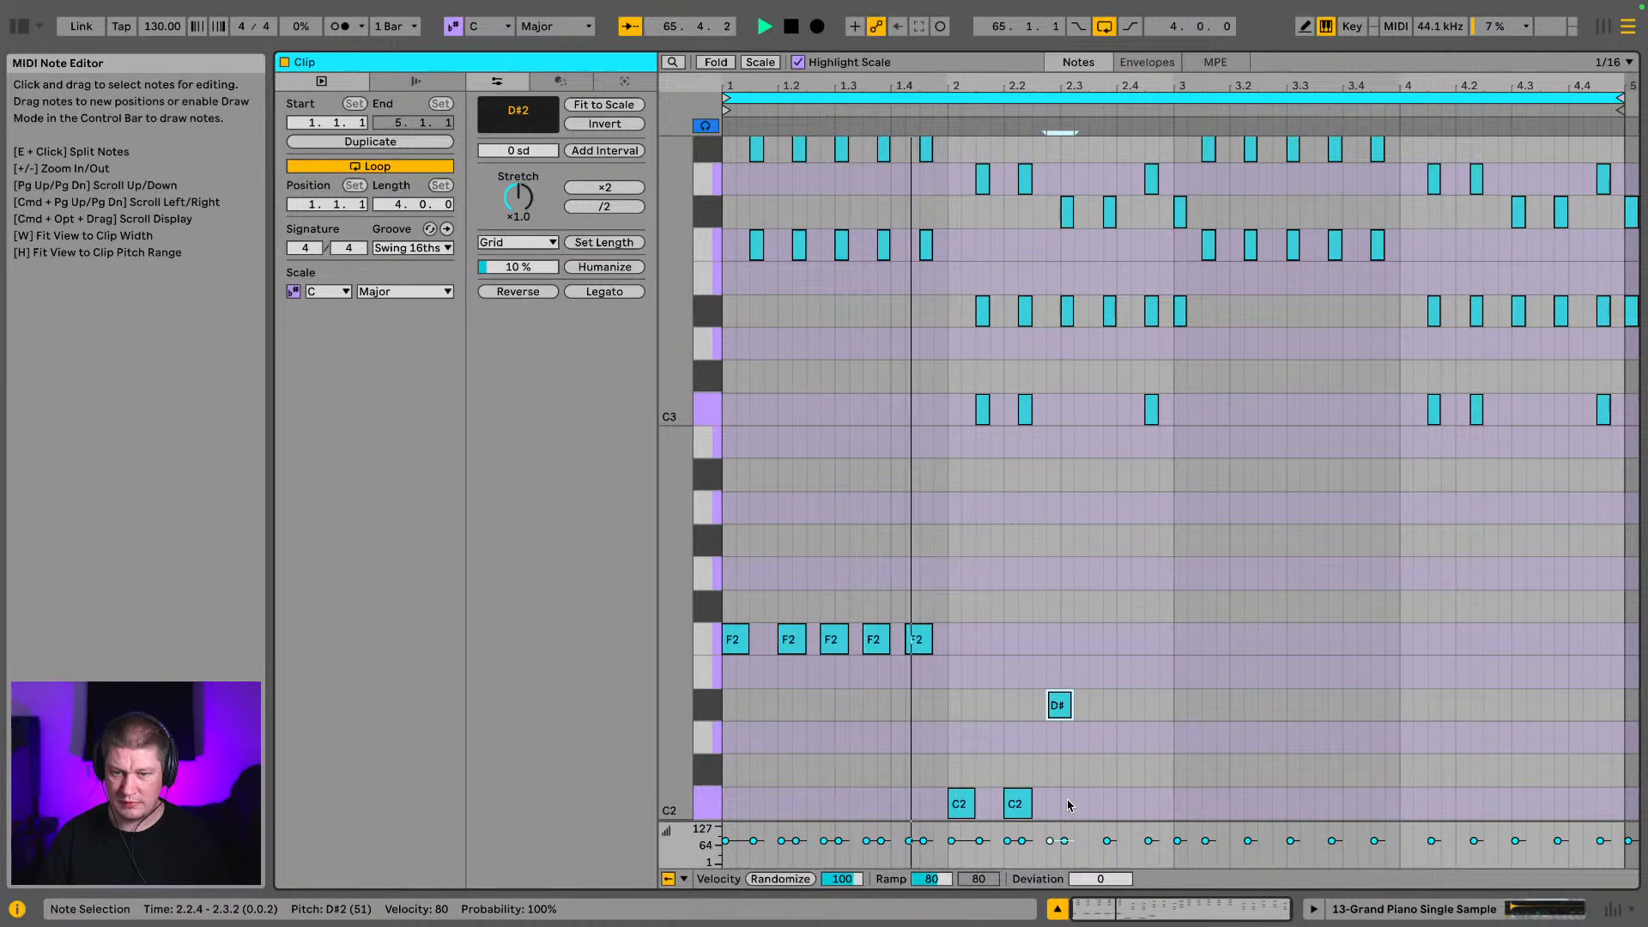
# Duplicate the D#2 note to 2.3.3 and 2.4.2 in bar 2
pyautogui.press('super+d')
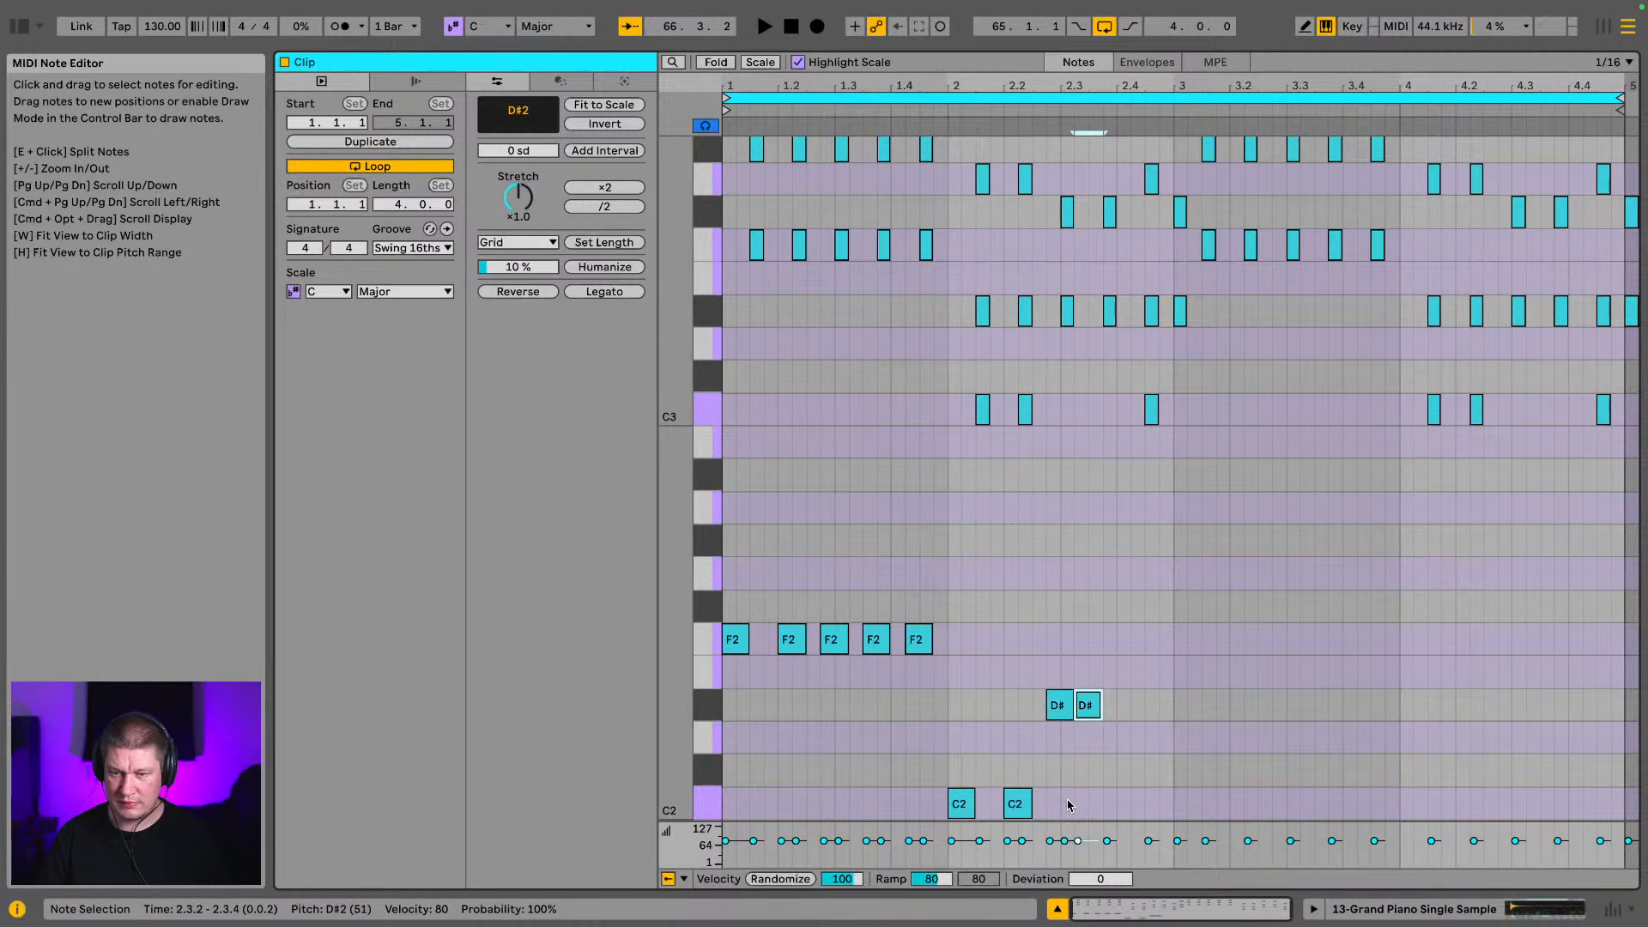
pyautogui.press('Right')
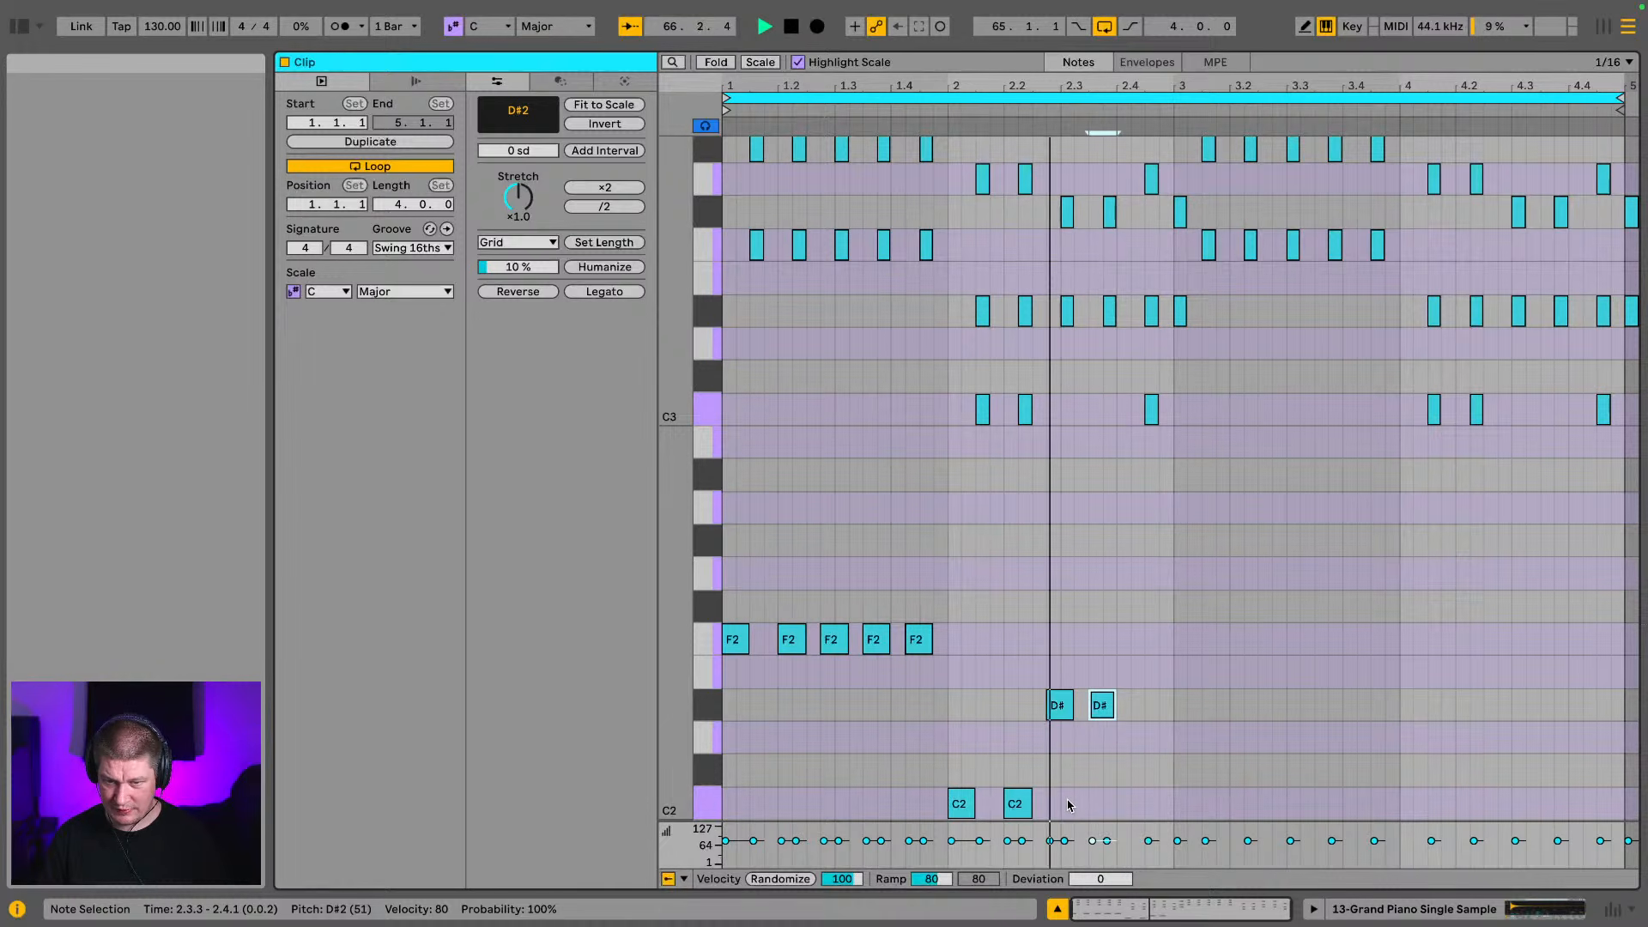
pyautogui.hotkey('ctrl', 'd')
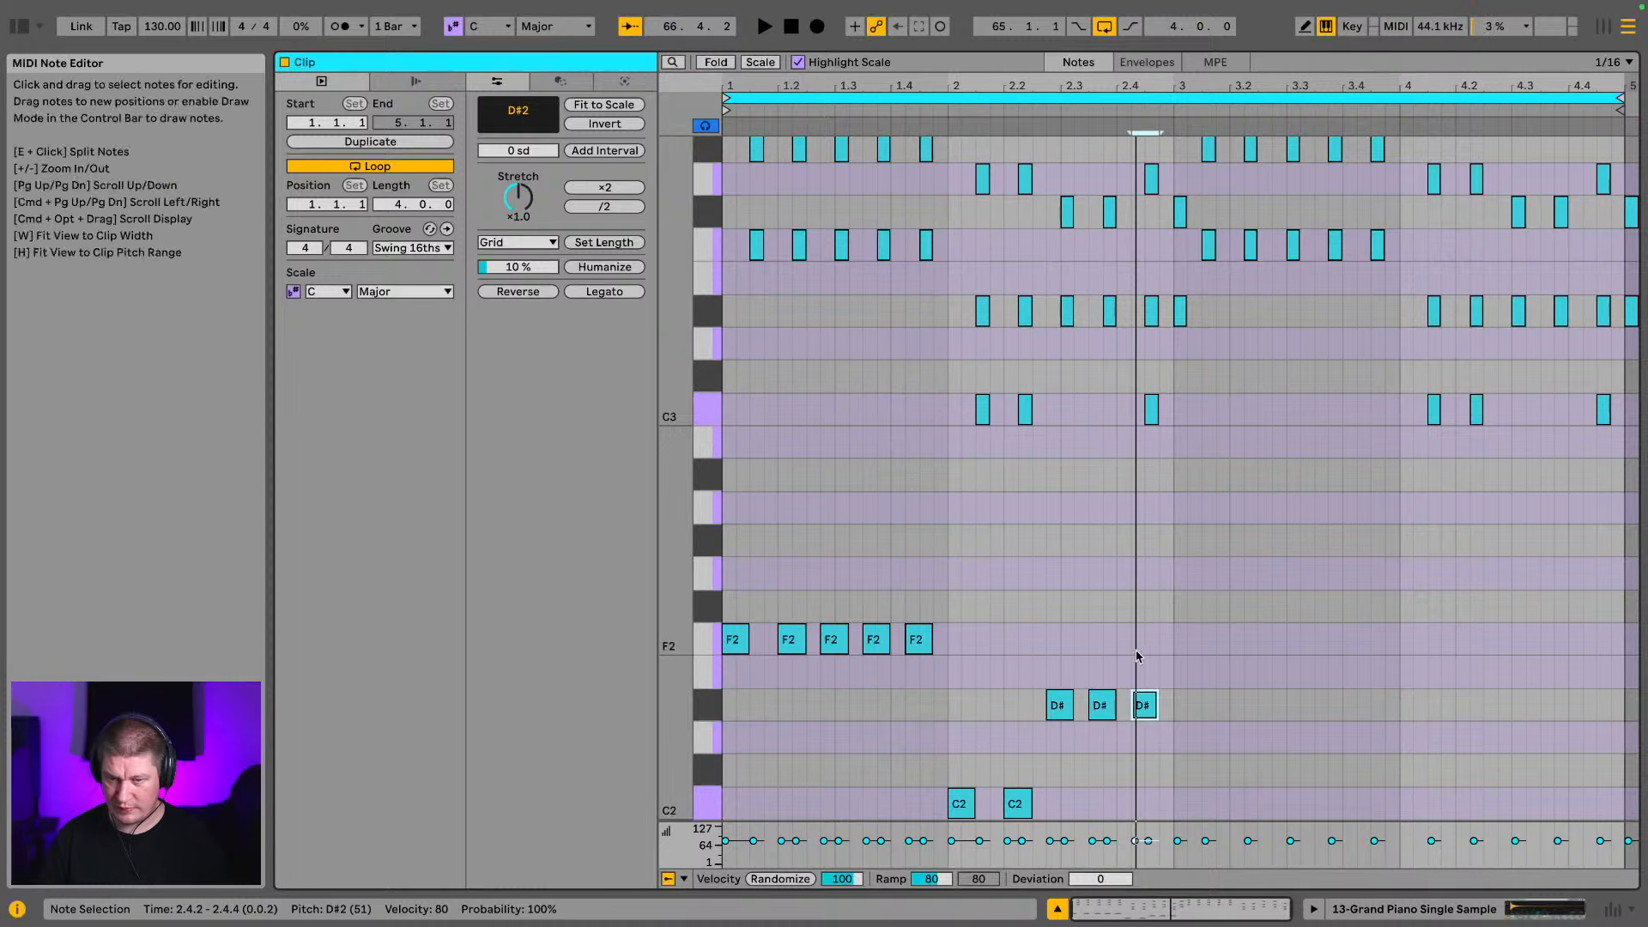
# Try the middle D#2 note earlier at 2.3.1 and 2.3.2 while playing the loop, and return it to 2.3.3
pyautogui.click(1103, 704)
pyautogui.press('Left')
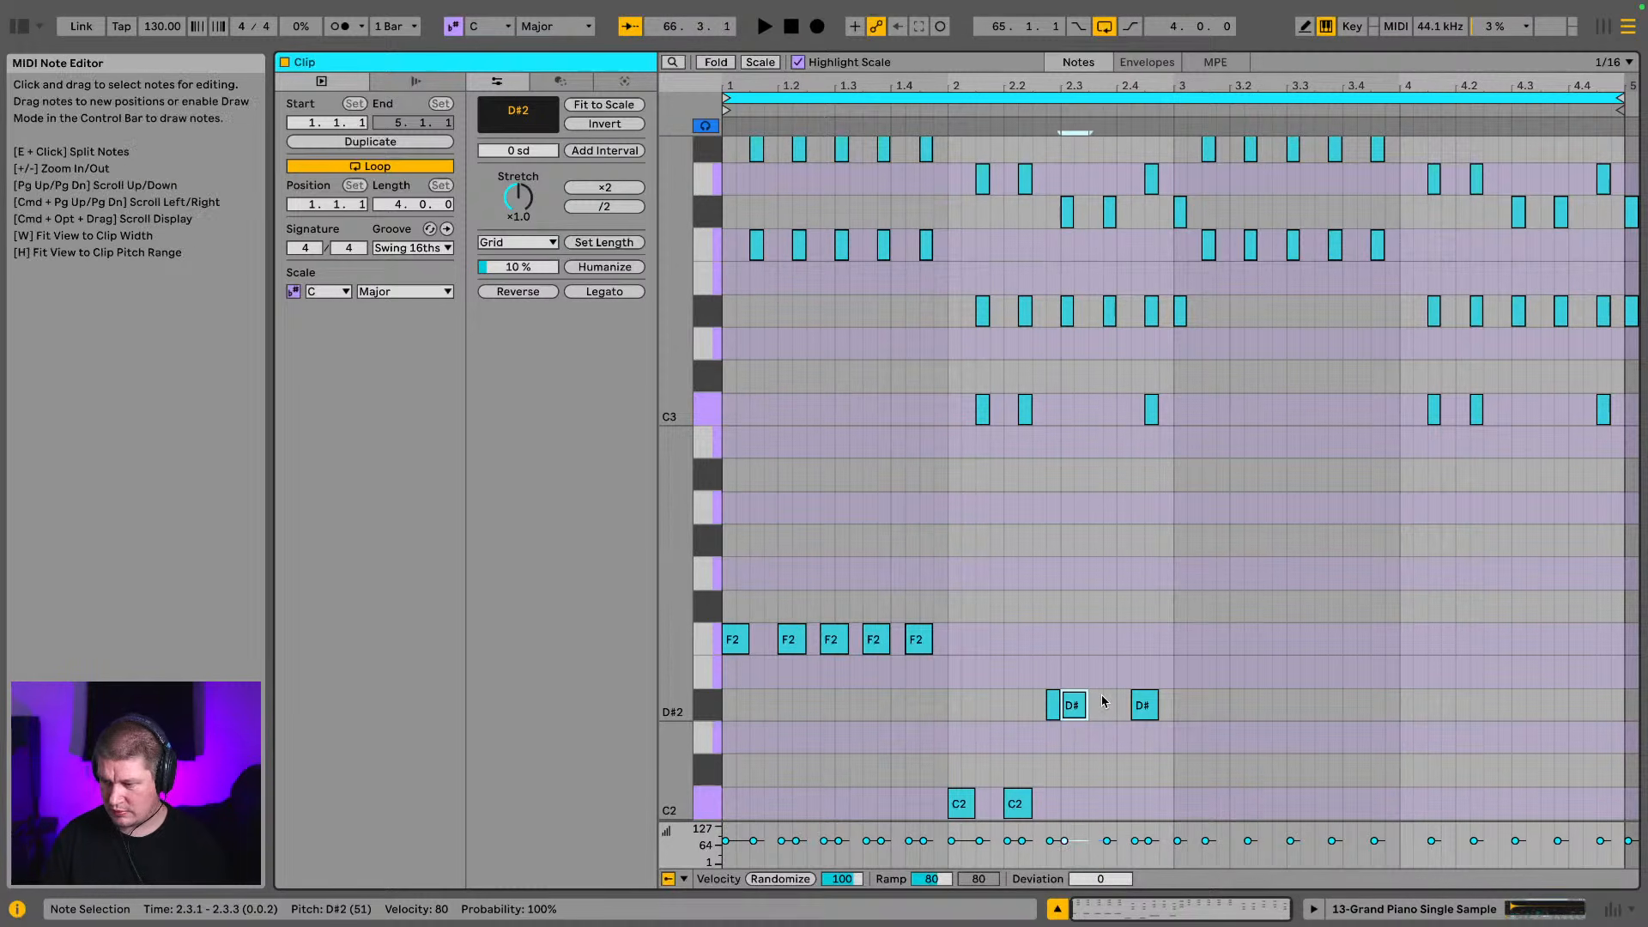
pyautogui.press('space')
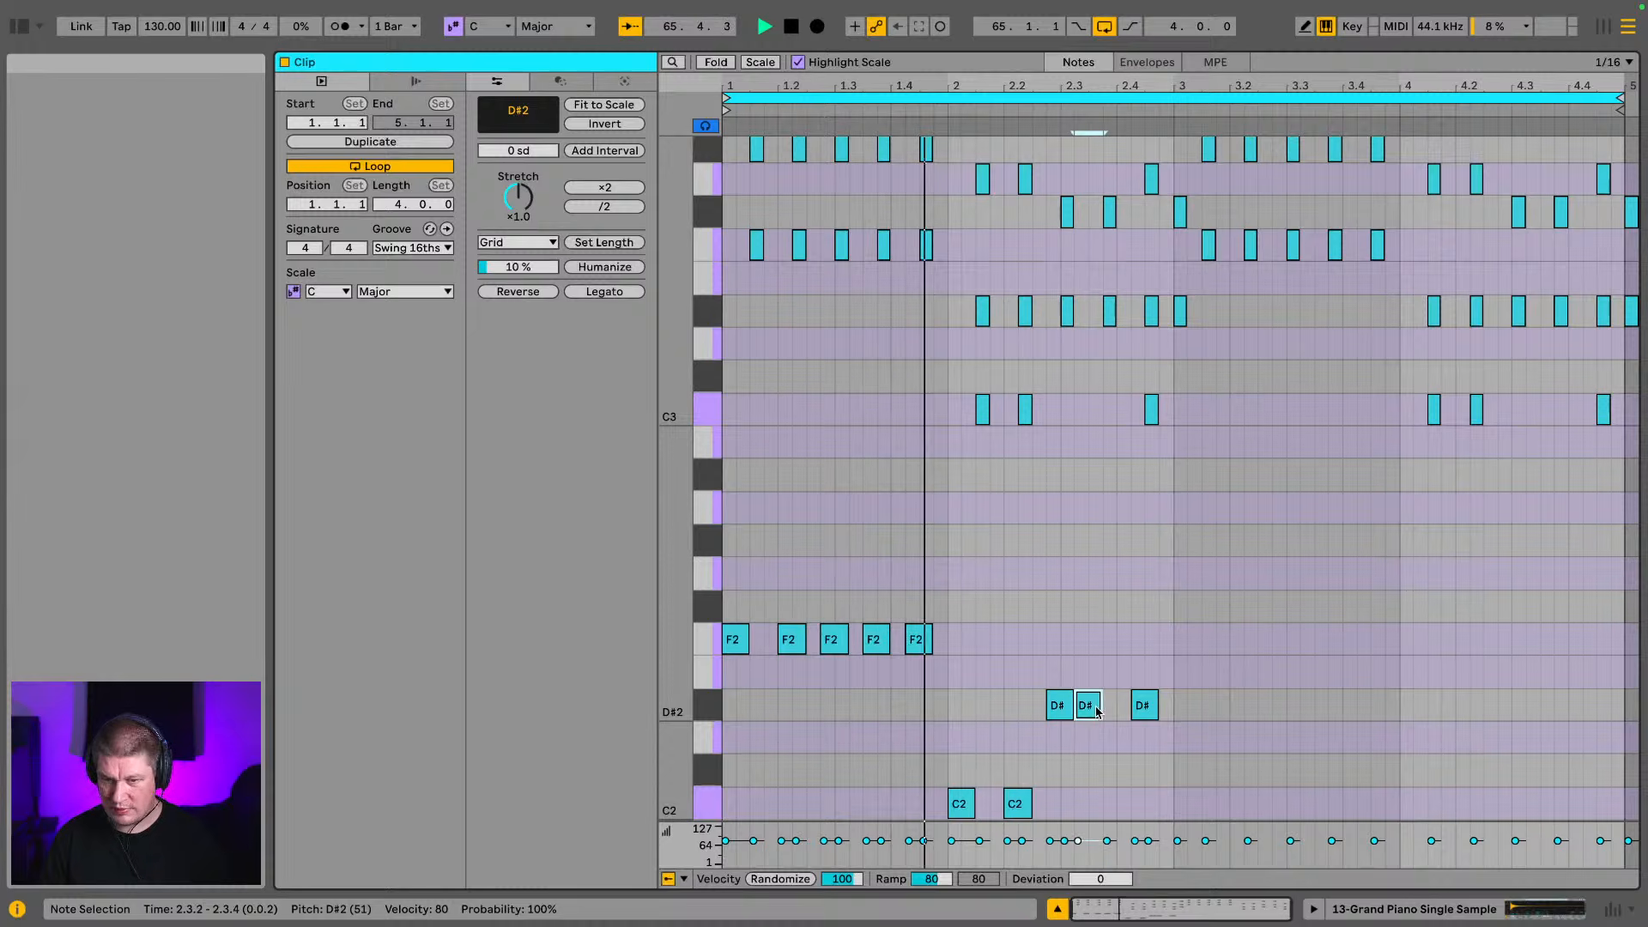
pyautogui.press('Right')
pyautogui.press('Right')
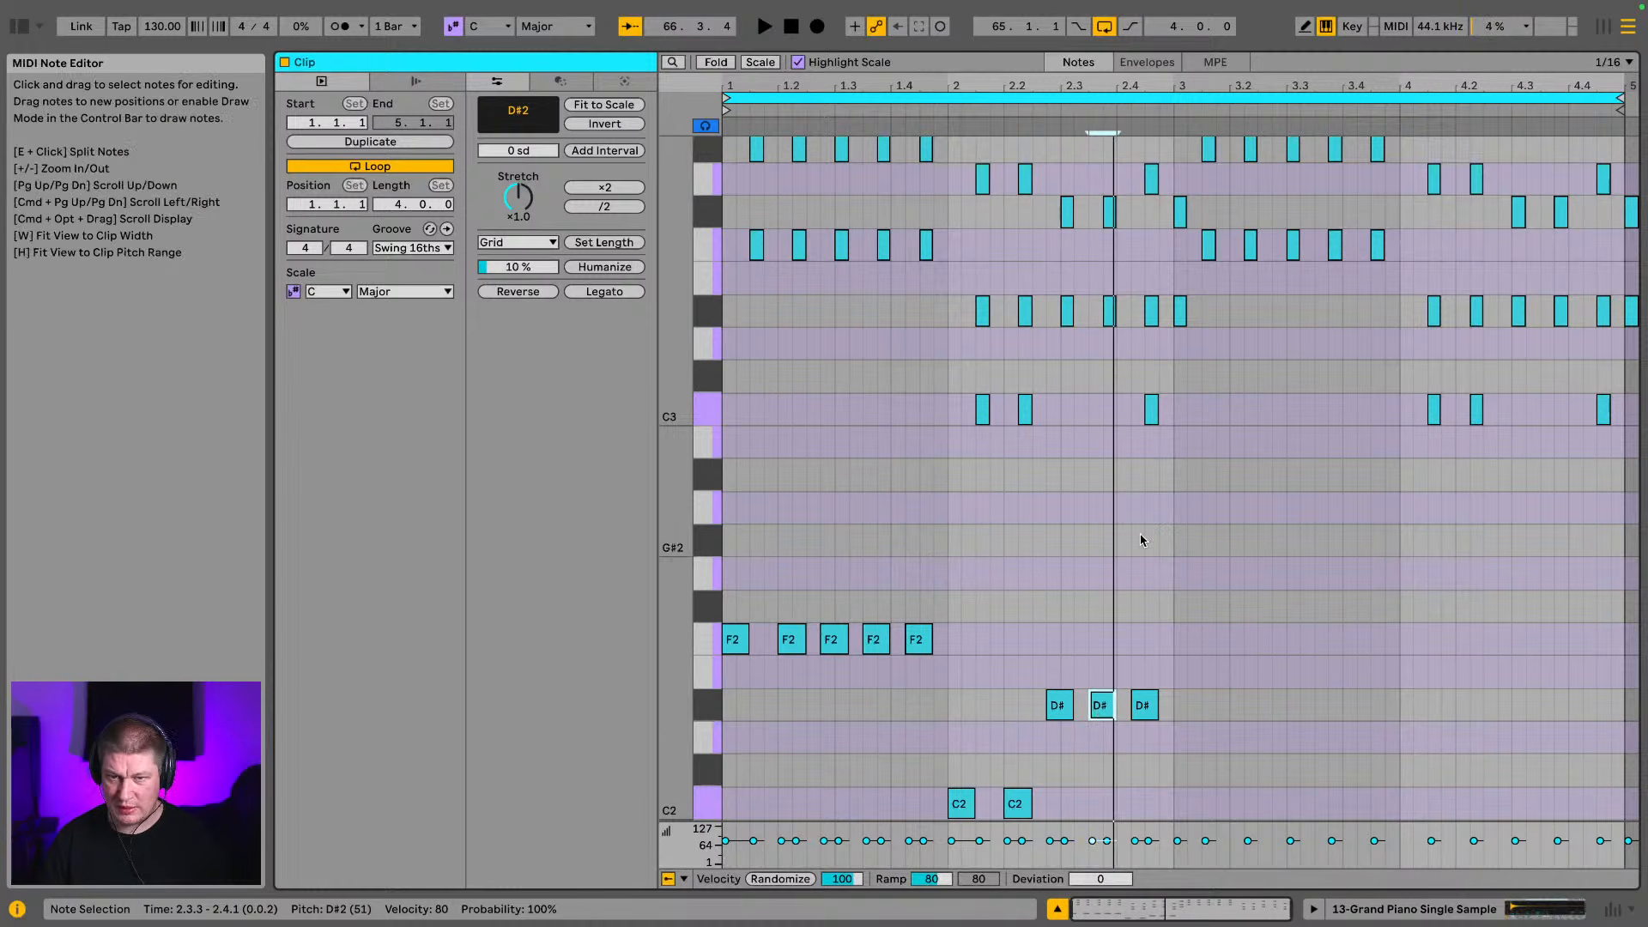
# Select all the low F2, C2 and D#2 notes in bars 1 and 2 and play the loop to check the bass line
pyautogui.scroll(-5, 1137, 576)
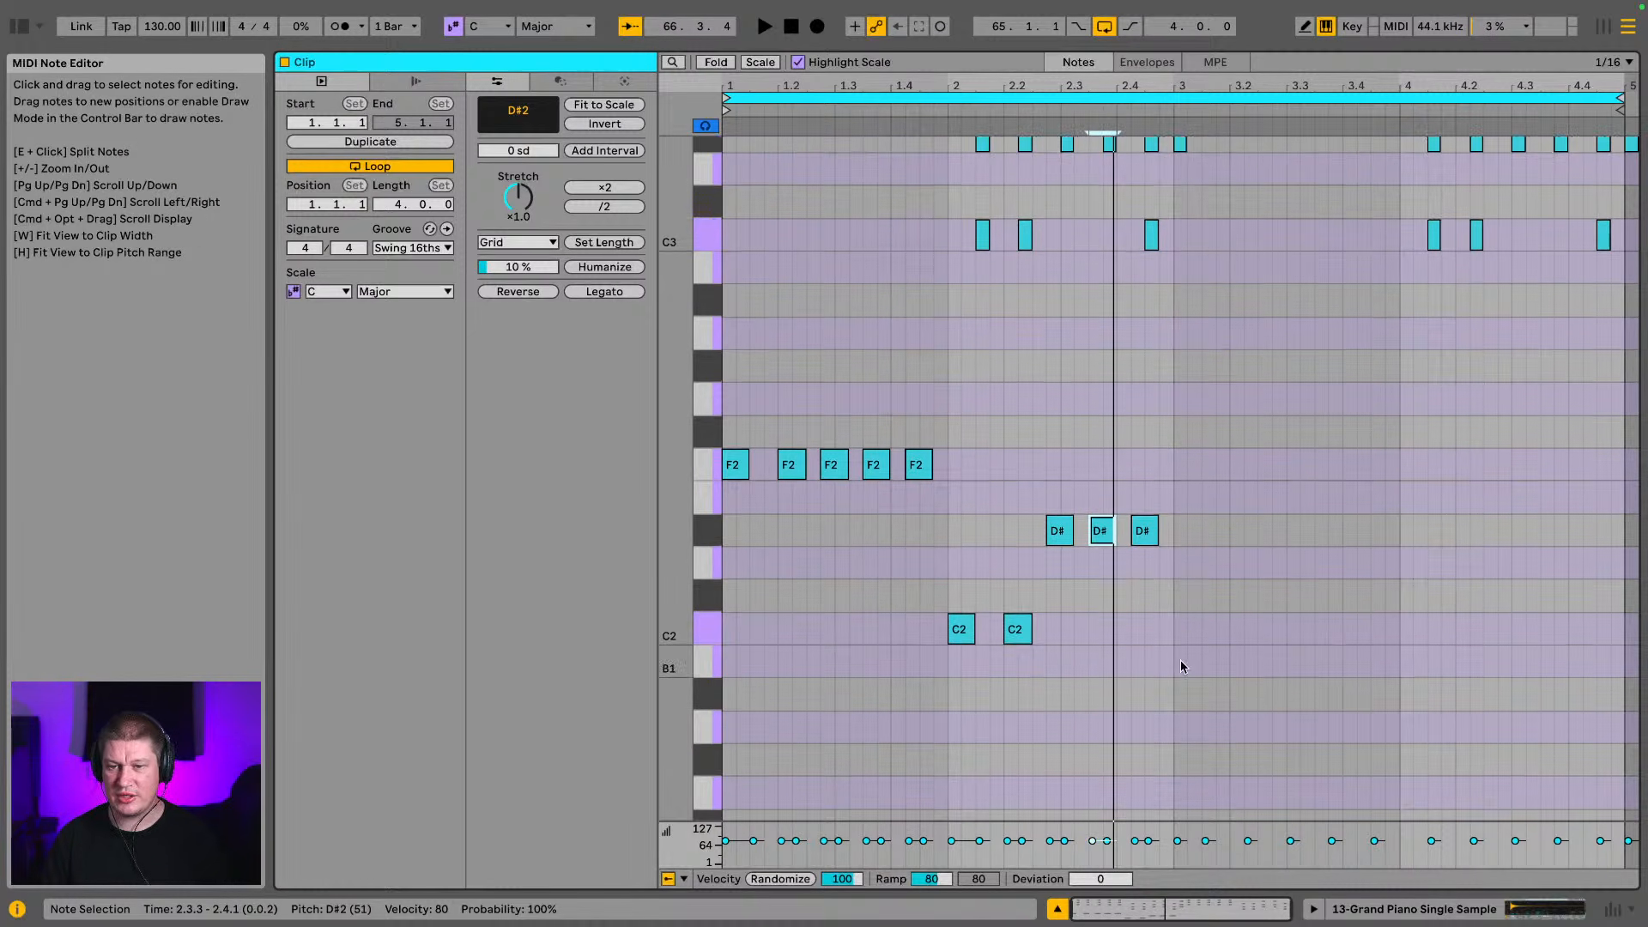
pyautogui.moveTo(1261, 662); pyautogui.dragTo(652, 361)
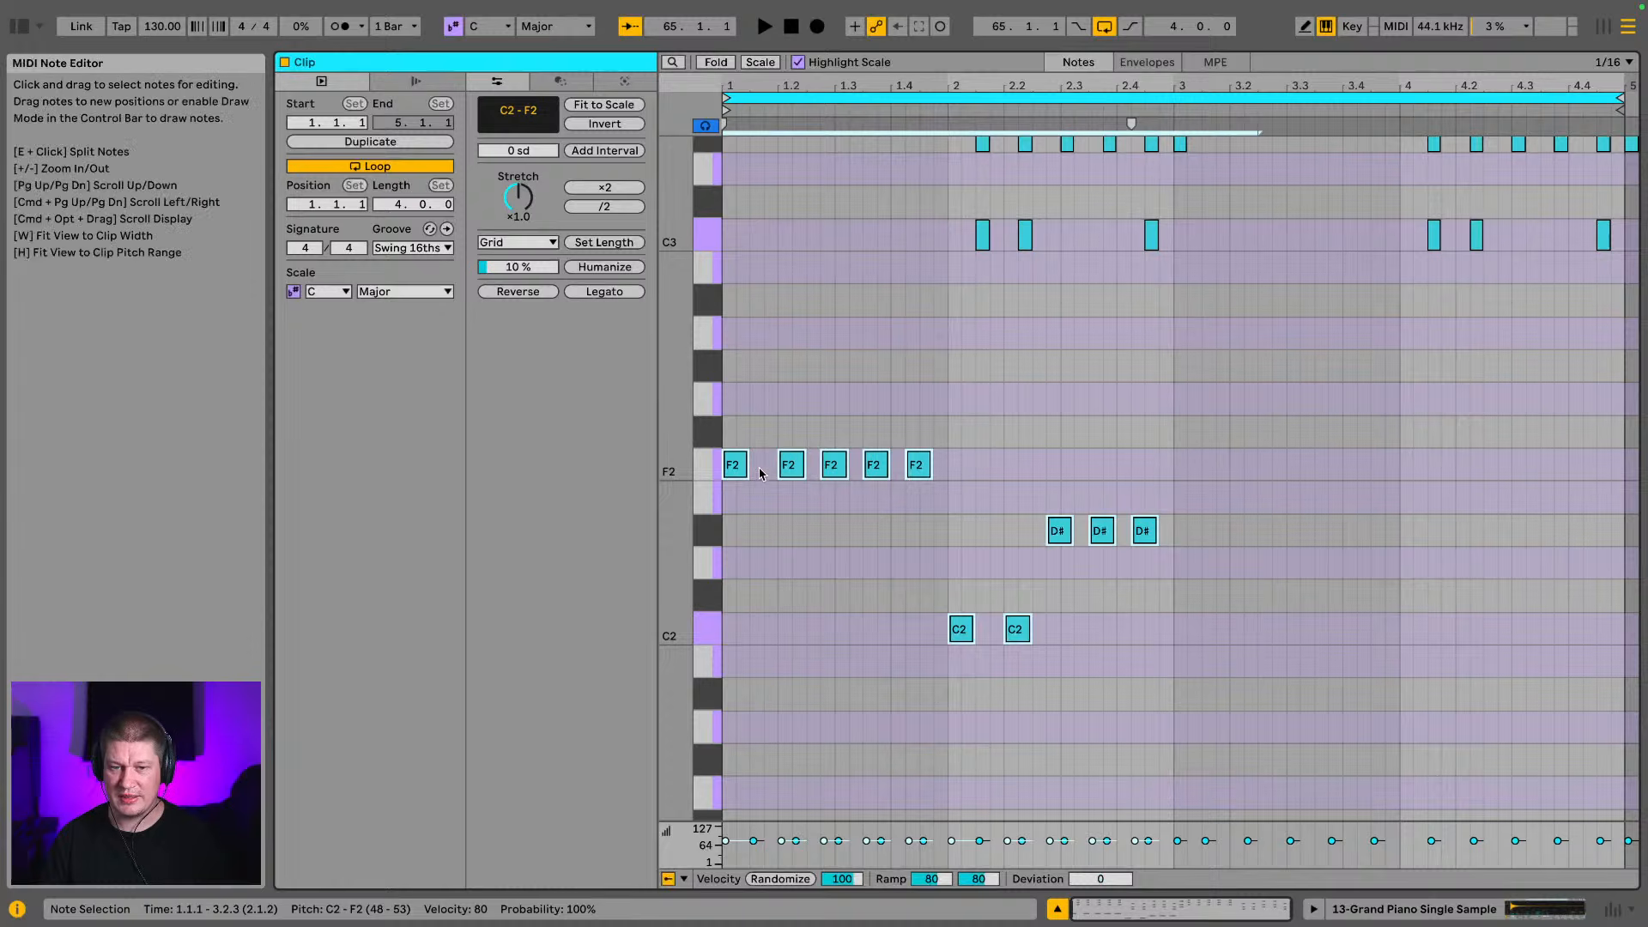
pyautogui.moveTo(745, 466)
pyautogui.mouseDown()
pyautogui.moveTo(731, 467)
pyautogui.moveTo(748, 468)
pyautogui.mouseUp()
pyautogui.press('space')
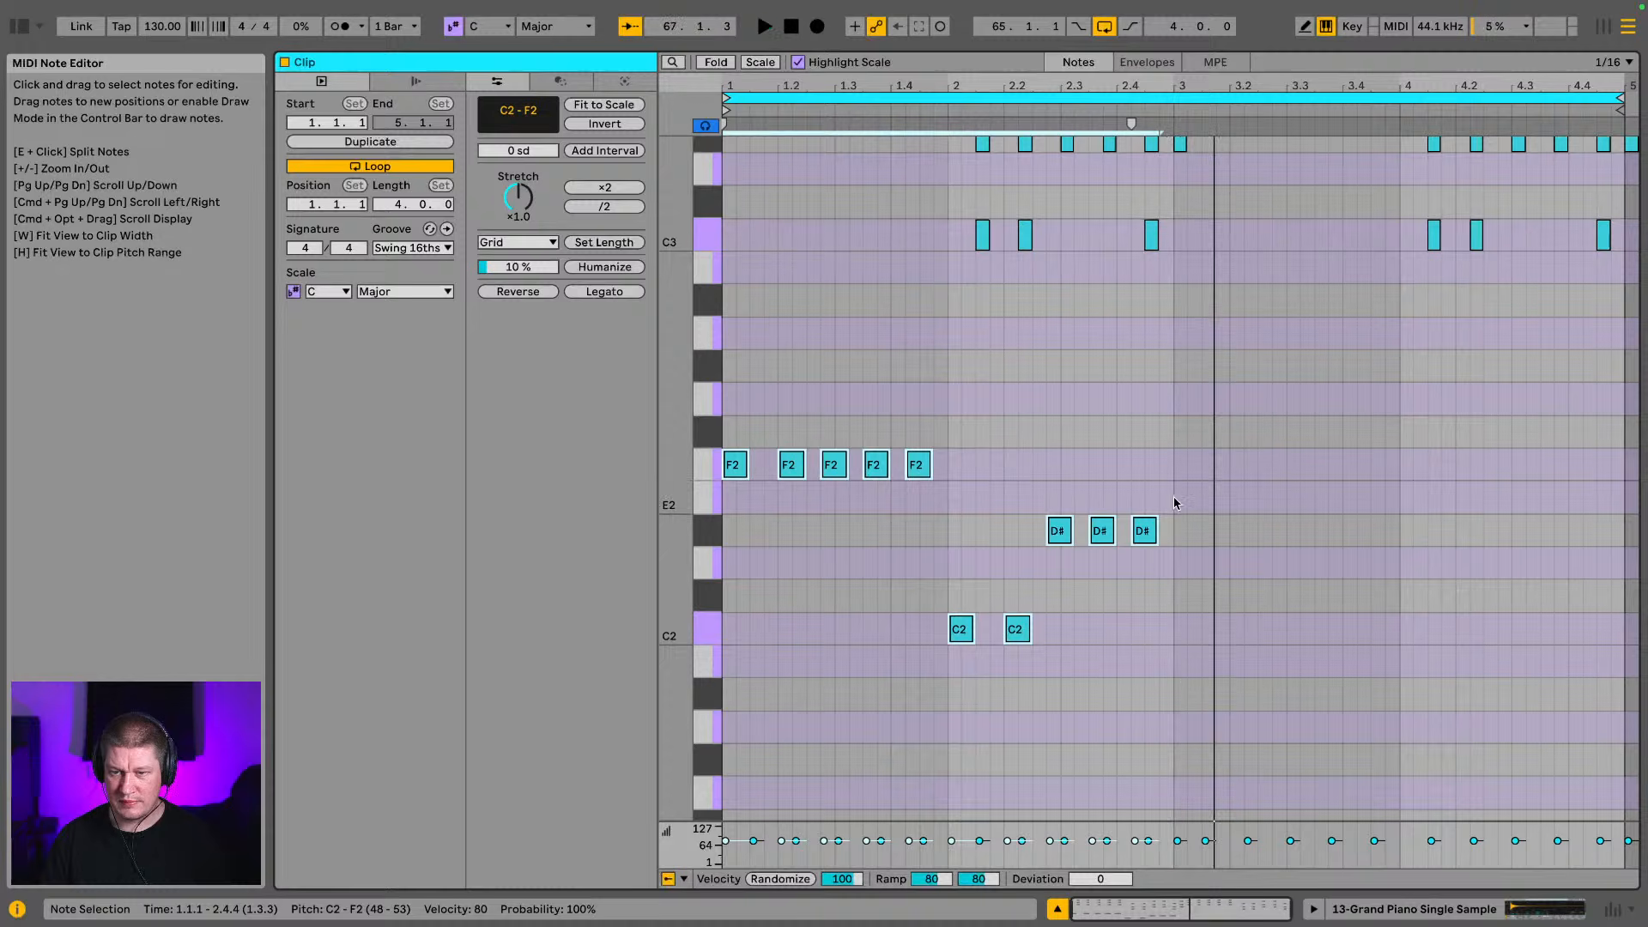
# Delete the C3, D#3 and G3 chord at the end of bar 2 and play the loop
pyautogui.scroll(8, 1078, 424)
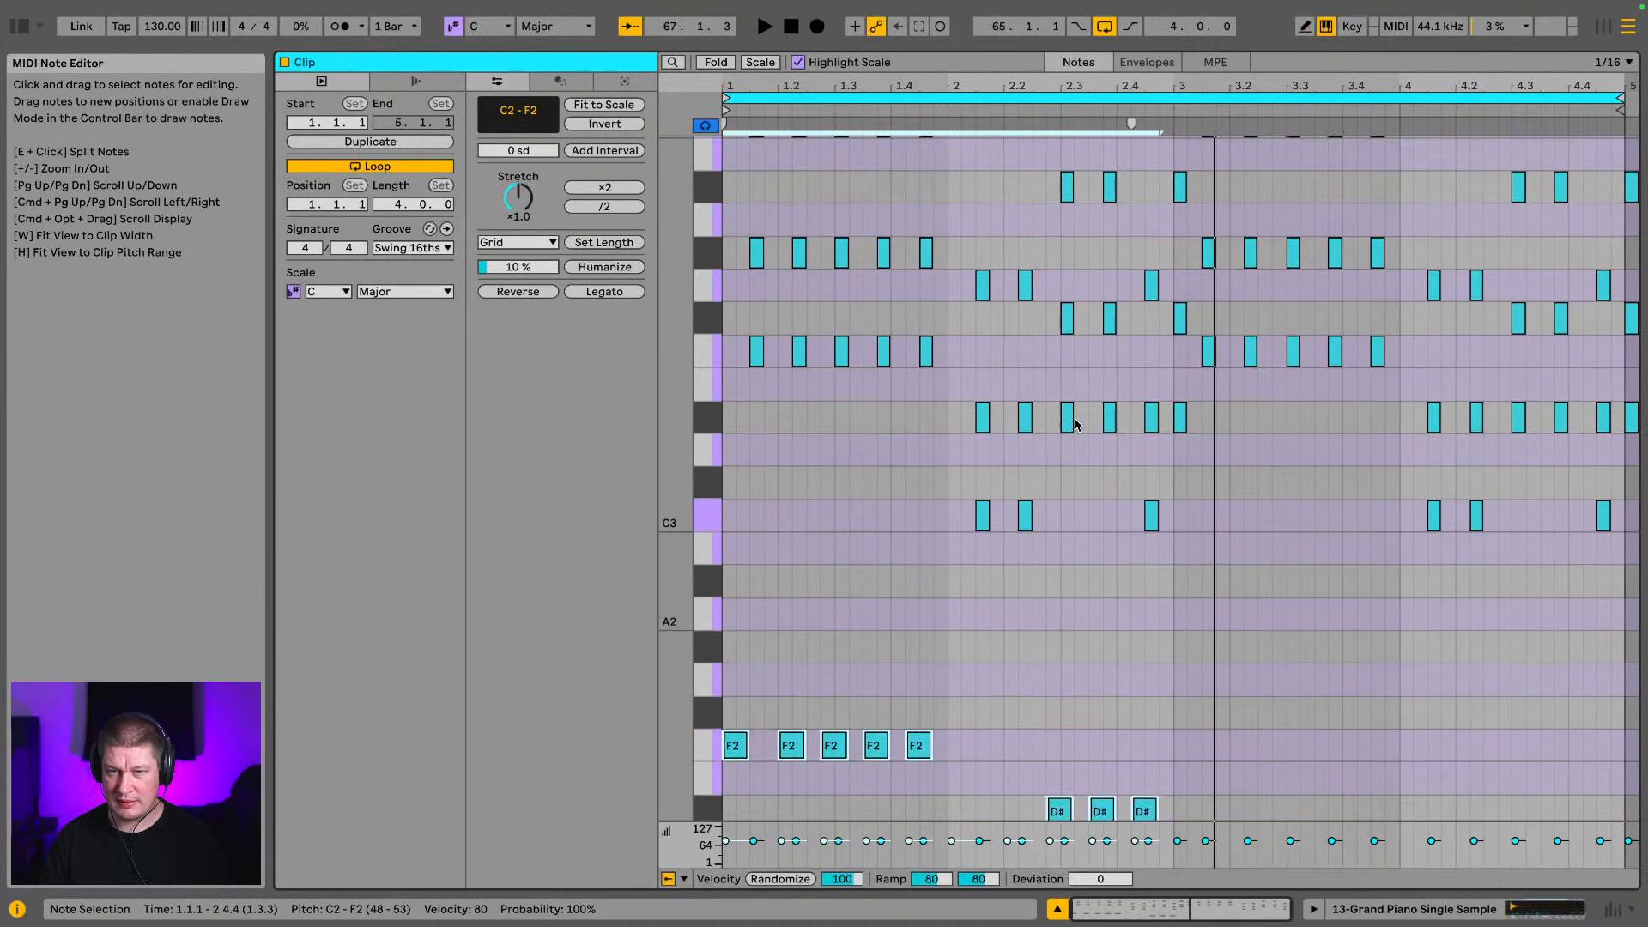
pyautogui.scroll(6, 1076, 424)
pyautogui.scroll(-7, 1076, 424)
pyautogui.press('space')
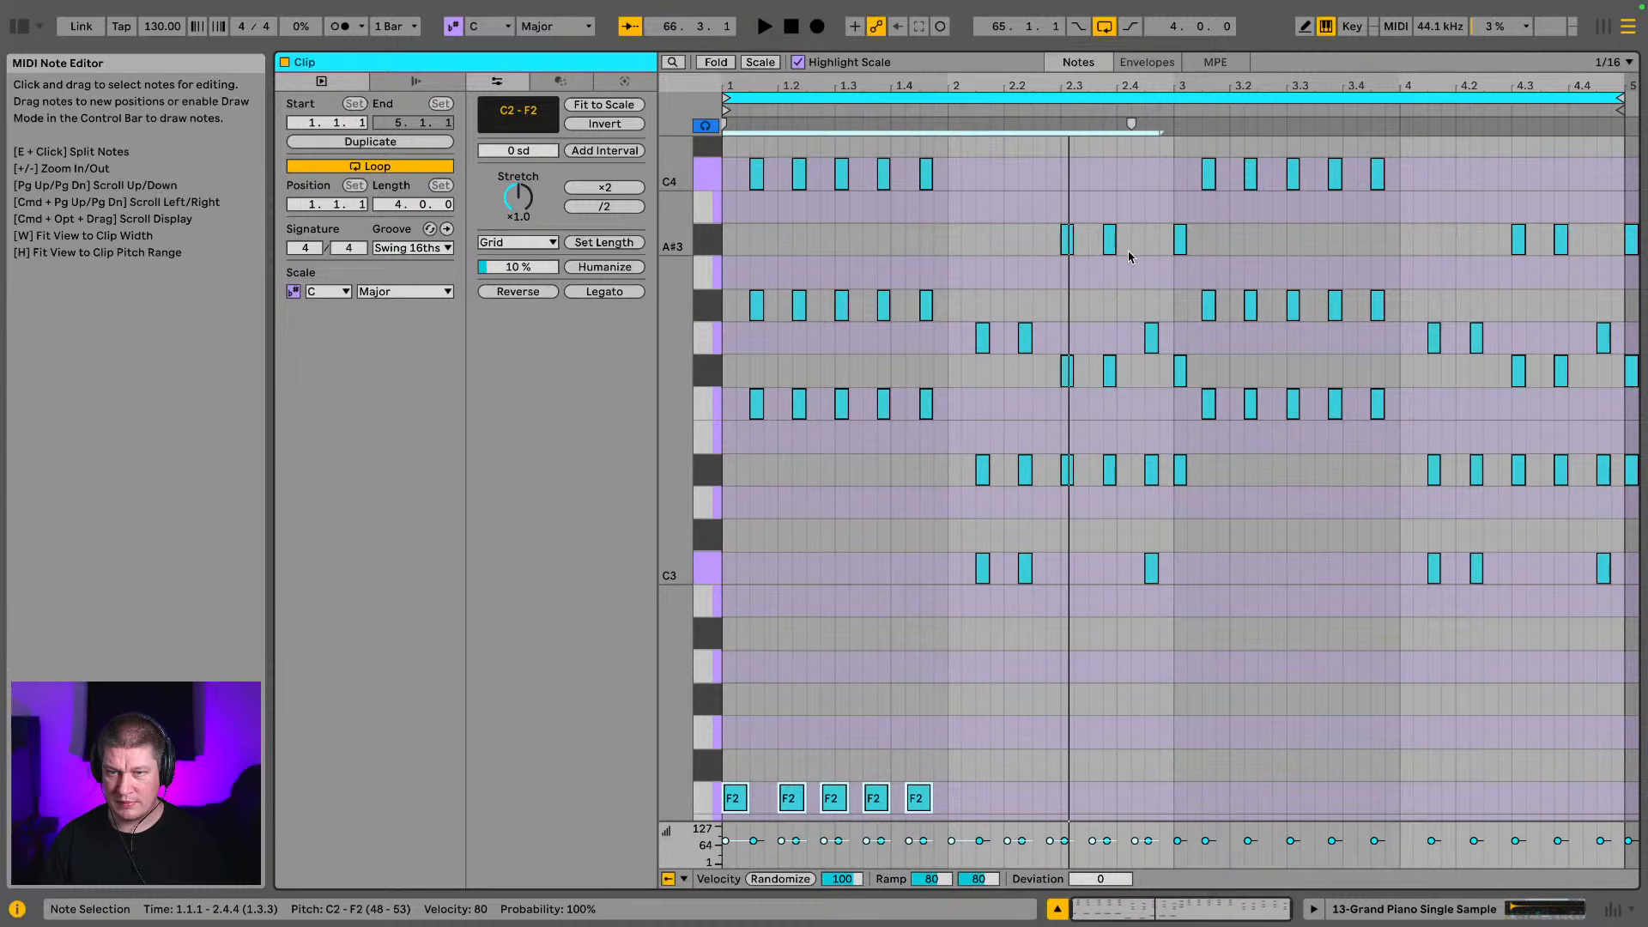
pyautogui.moveTo(1130, 257); pyautogui.dragTo(1154, 574)
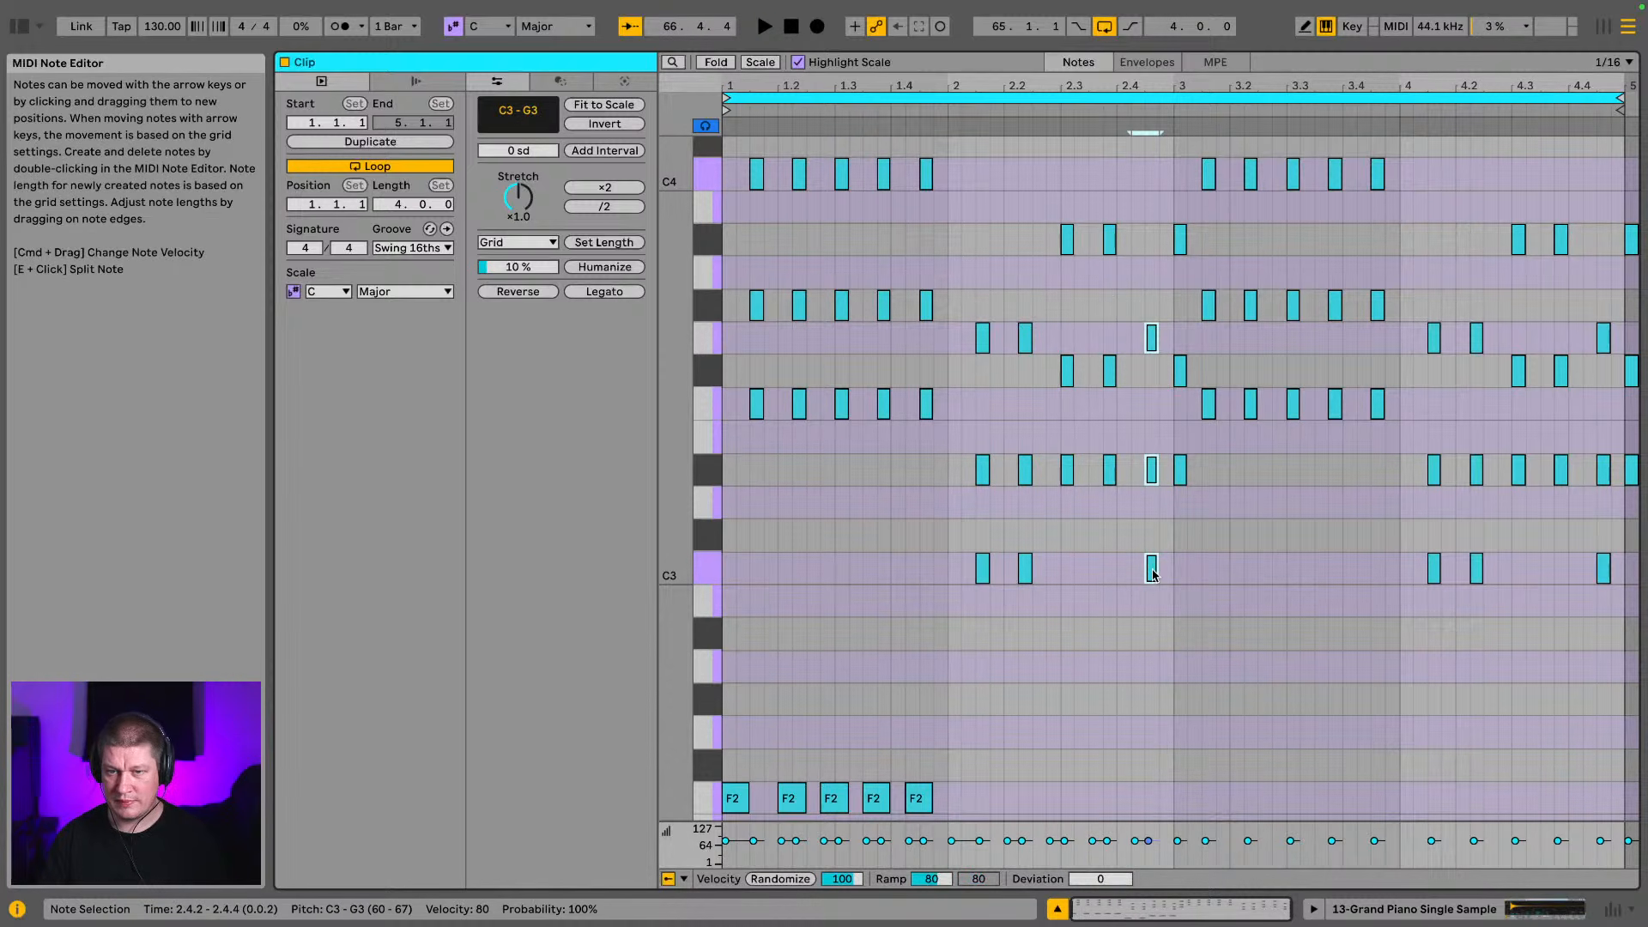
pyautogui.press('Delete')
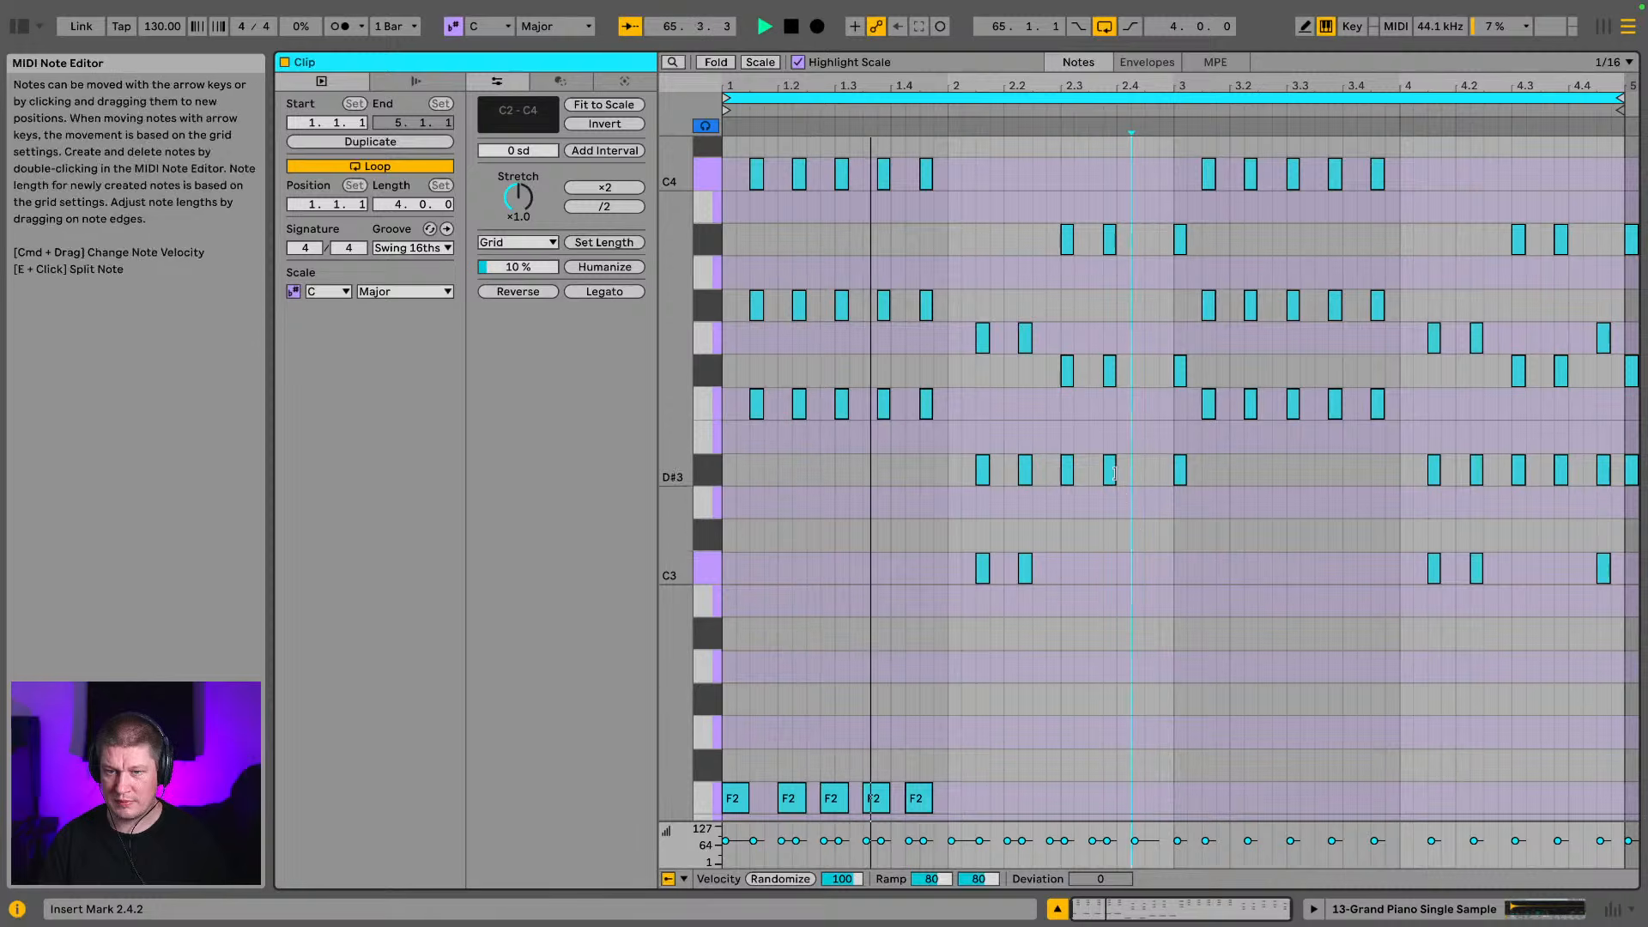
pyautogui.scroll(-5, 1121, 505)
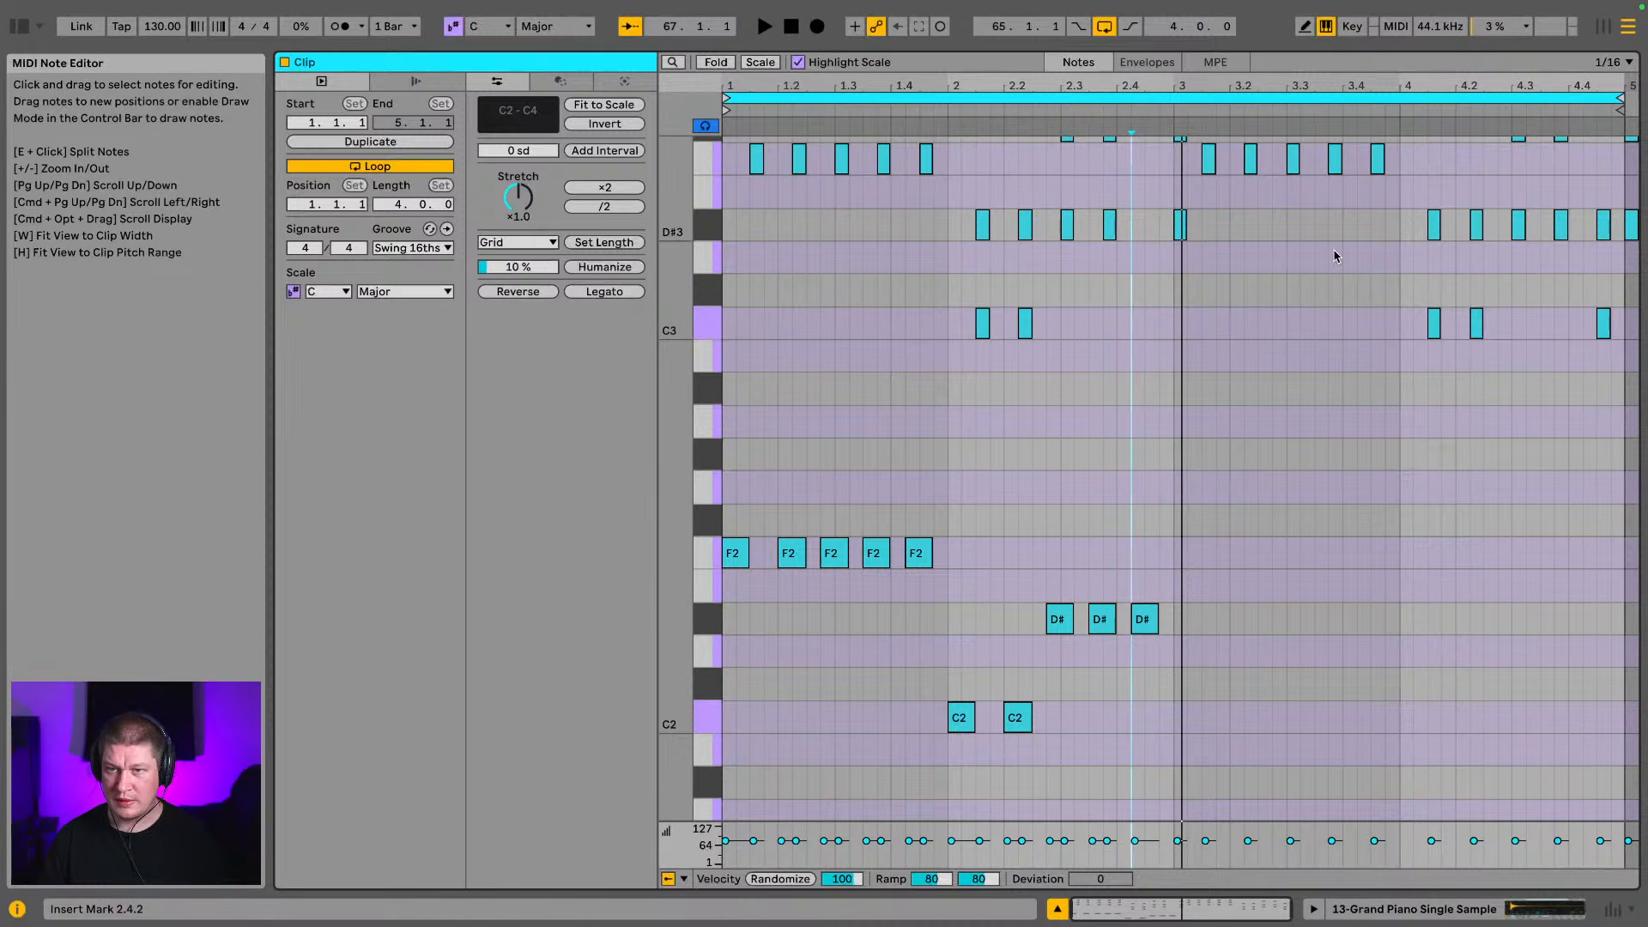
# Delete all the remaining piano notes in bars 3 and 4 of the clip, including the leftover C3 notes
pyautogui.scroll(7, 1291, 570)
pyautogui.moveTo(1166, 659); pyautogui.dragTo(1644, 167)
pyautogui.press('Delete')
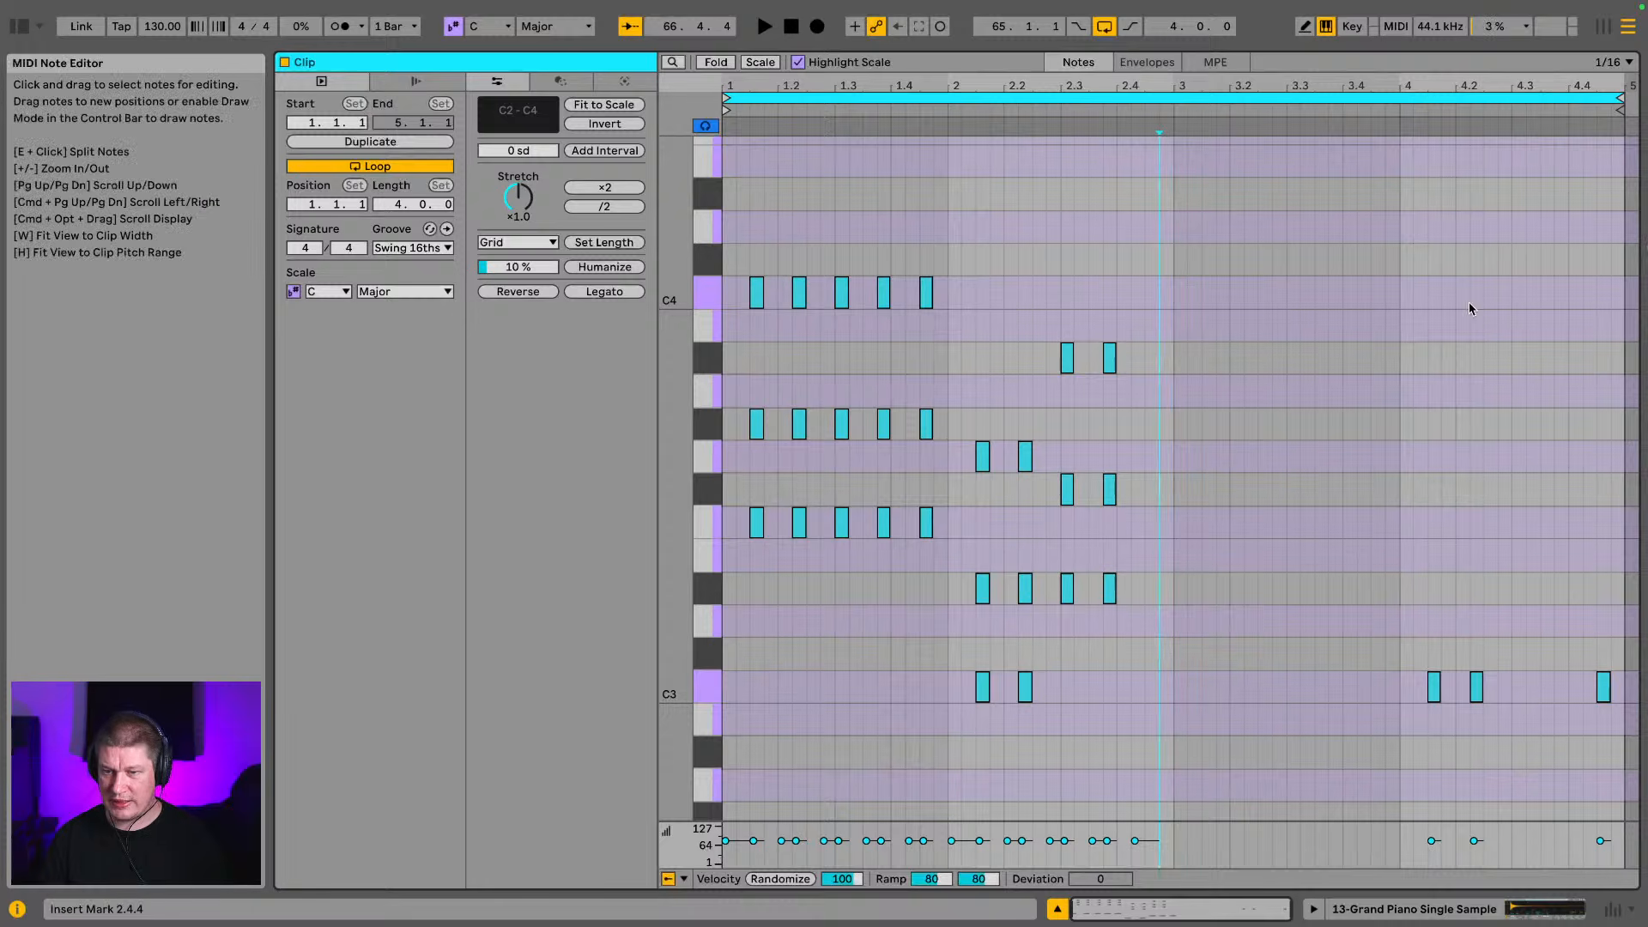
pyautogui.moveTo(1341, 577); pyautogui.dragTo(1636, 778)
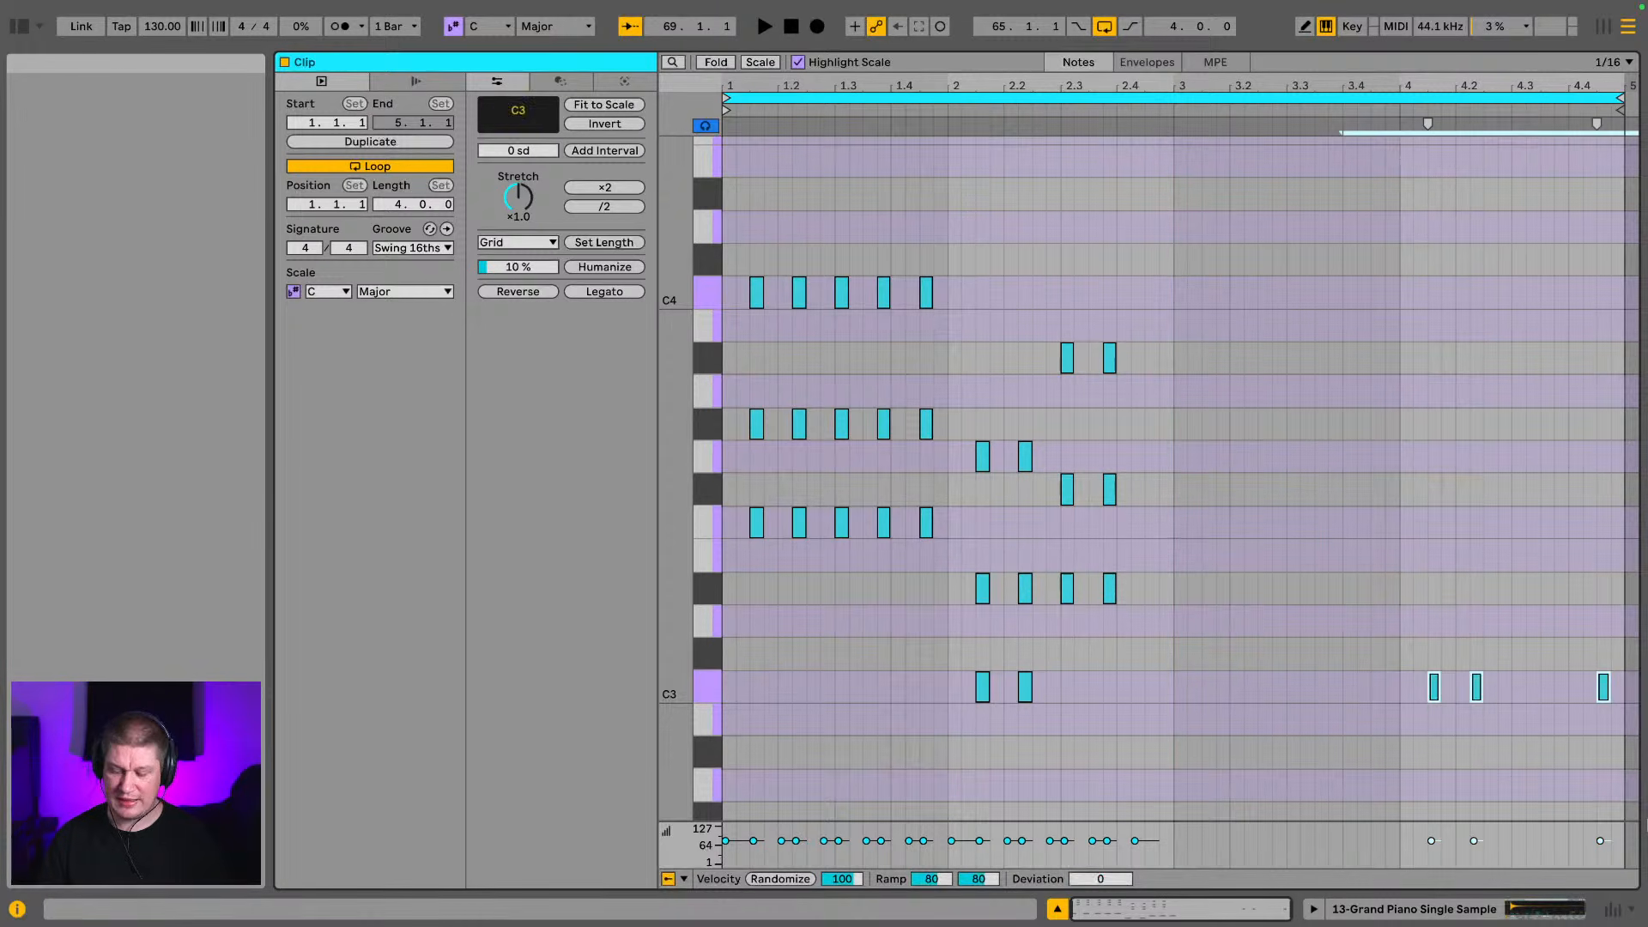
pyautogui.press('Delete')
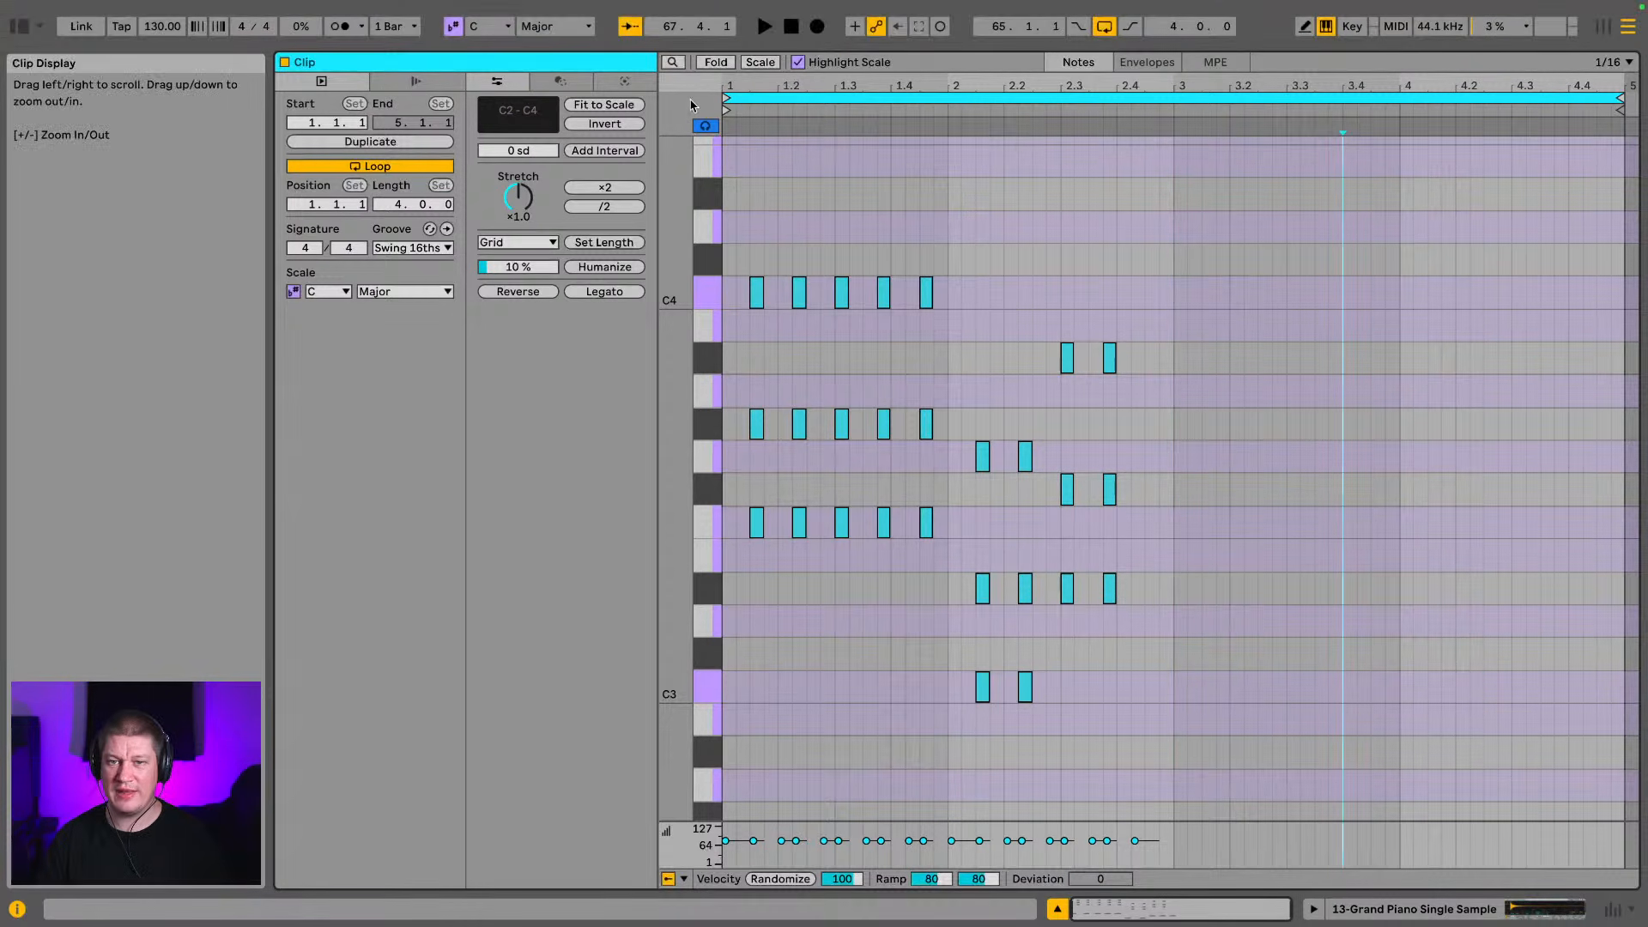
# Play the piano loop to check the chords and bass notes in bars 1 and 2
pyautogui.moveTo(785, 86); pyautogui.dragTo(839, 75)
pyautogui.scroll(-5, 868, 173)
pyautogui.press('space')
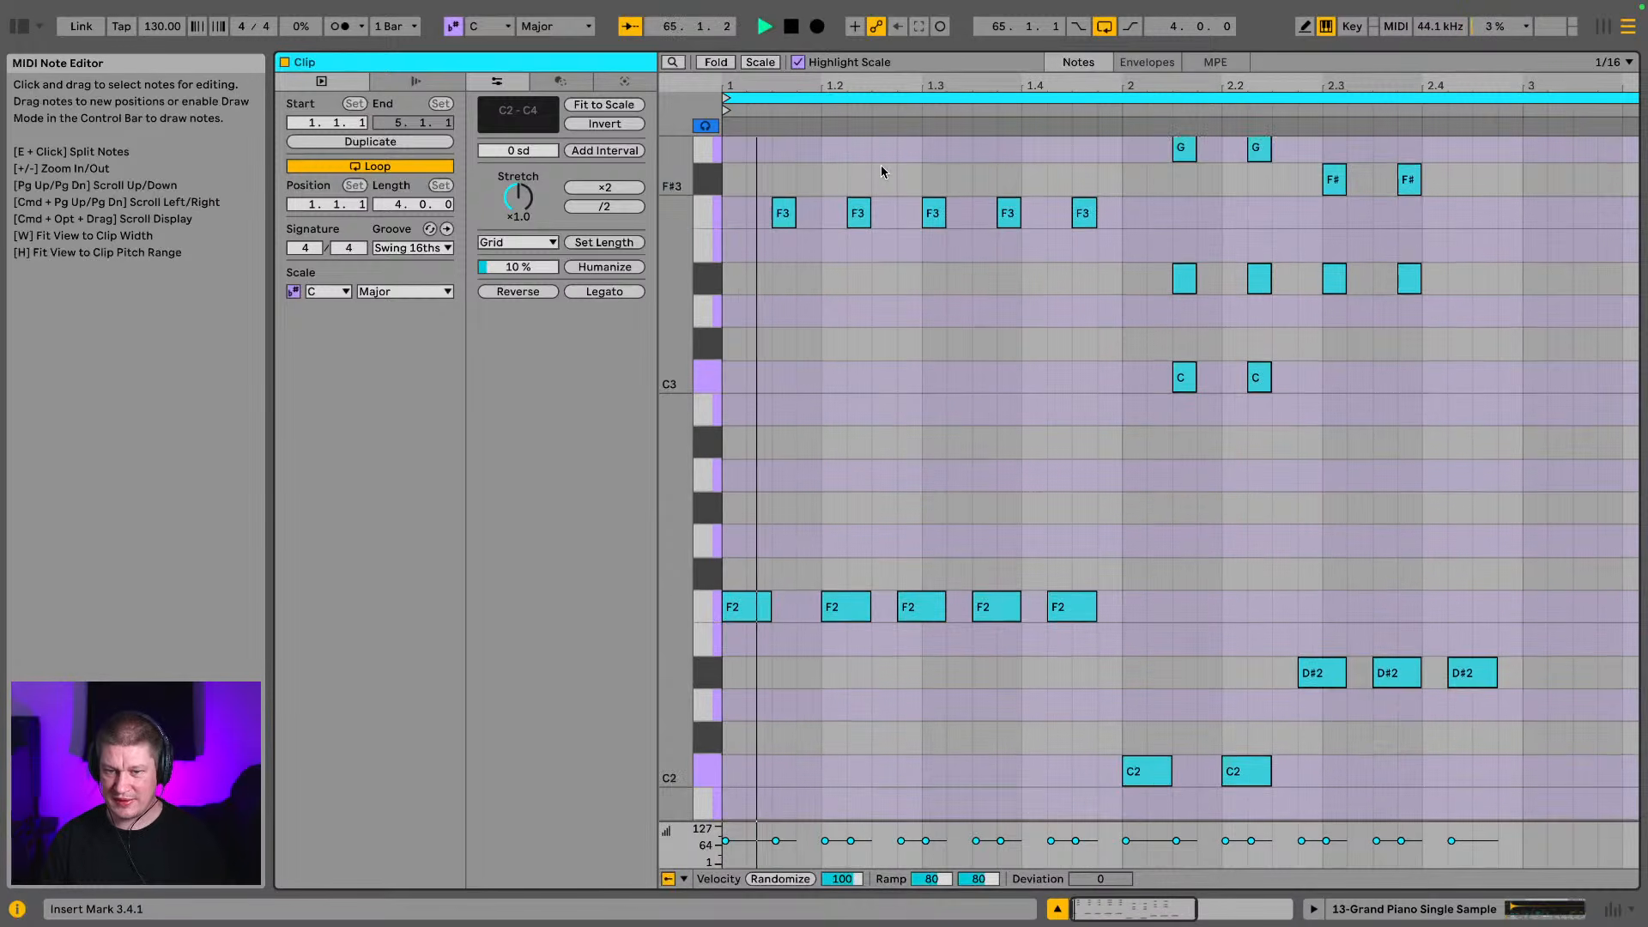
pyautogui.hscroll(2, 1475, 678)
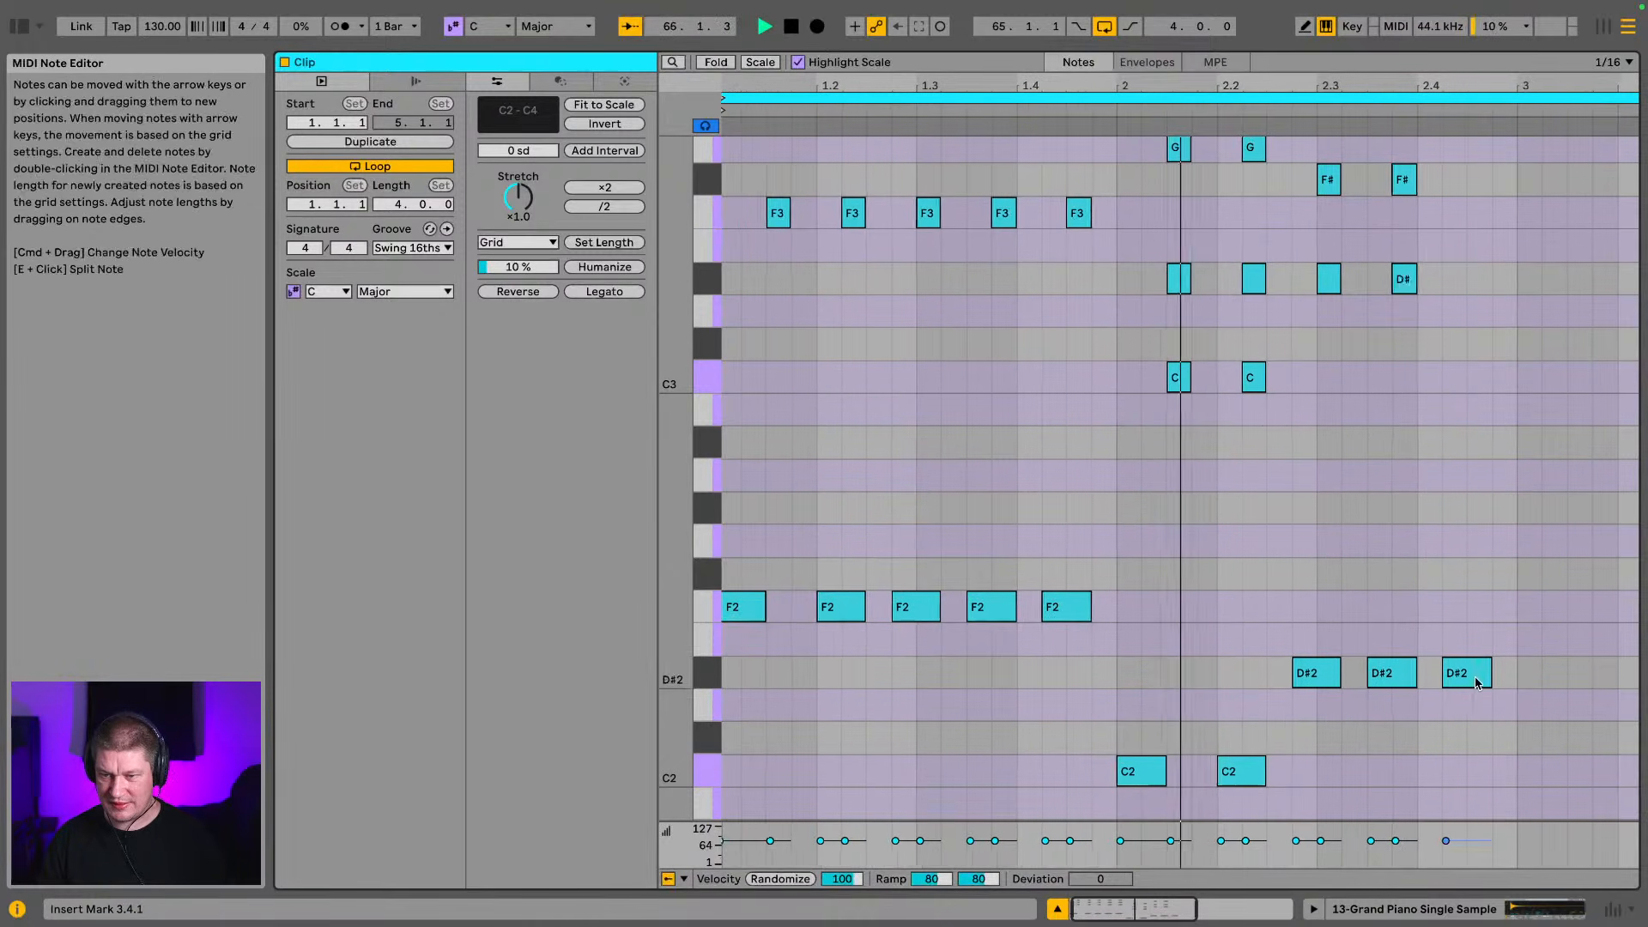
pyautogui.click(1475, 680)
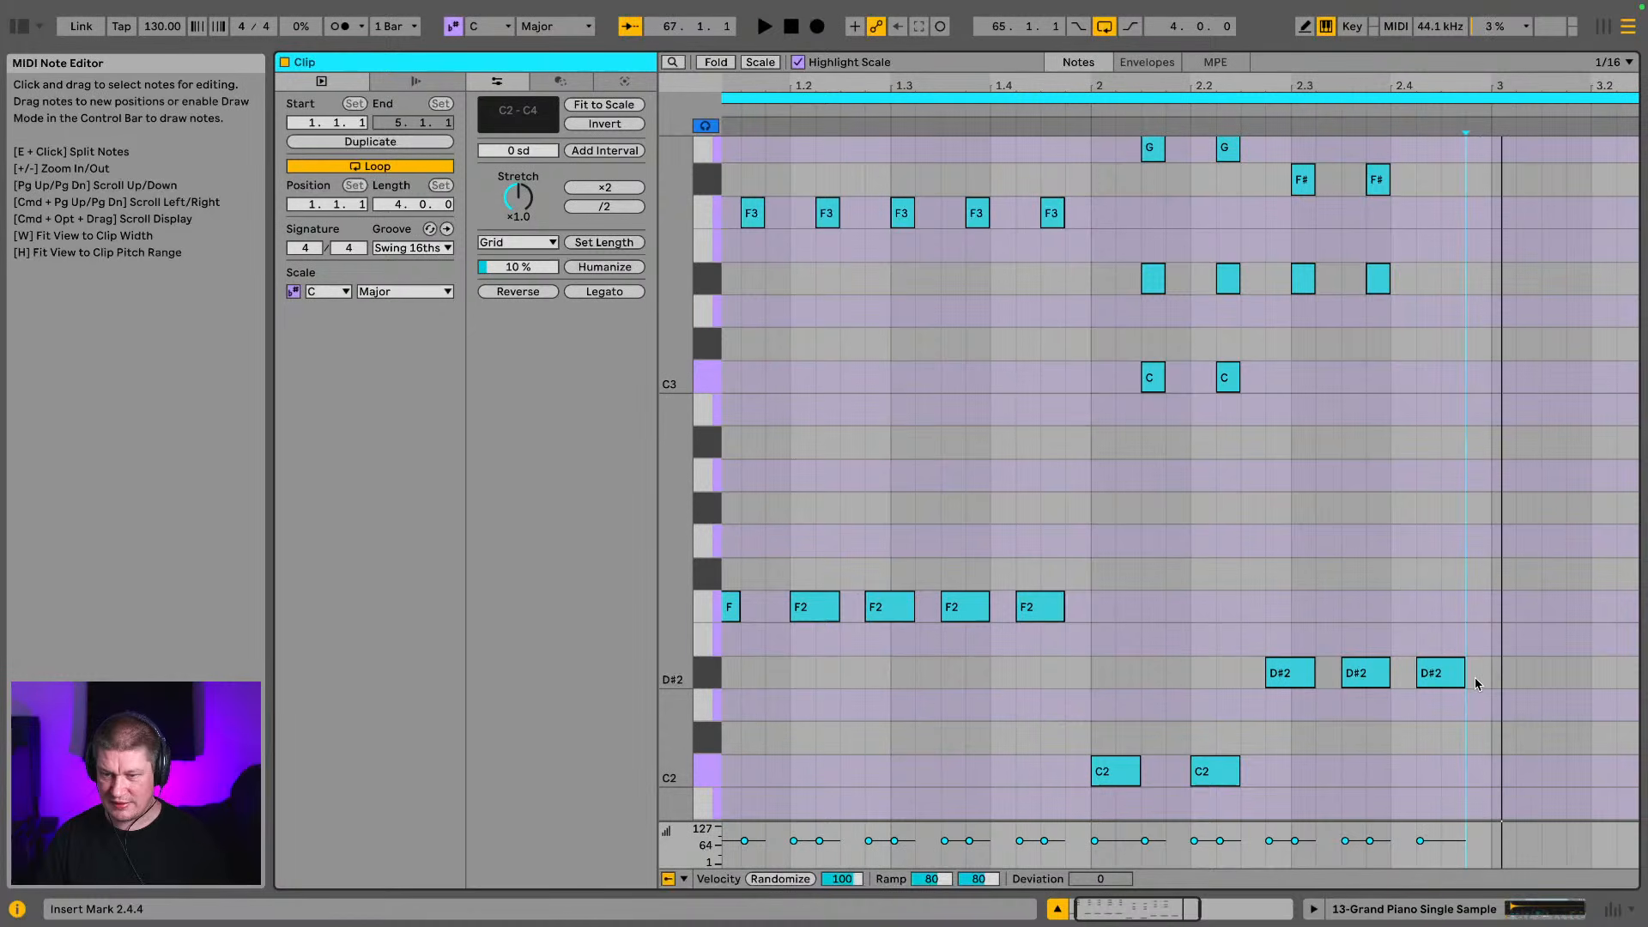
# Duplicate the last D#2 bass note to 3.1.1 and play the loop
pyautogui.click(1444, 668)
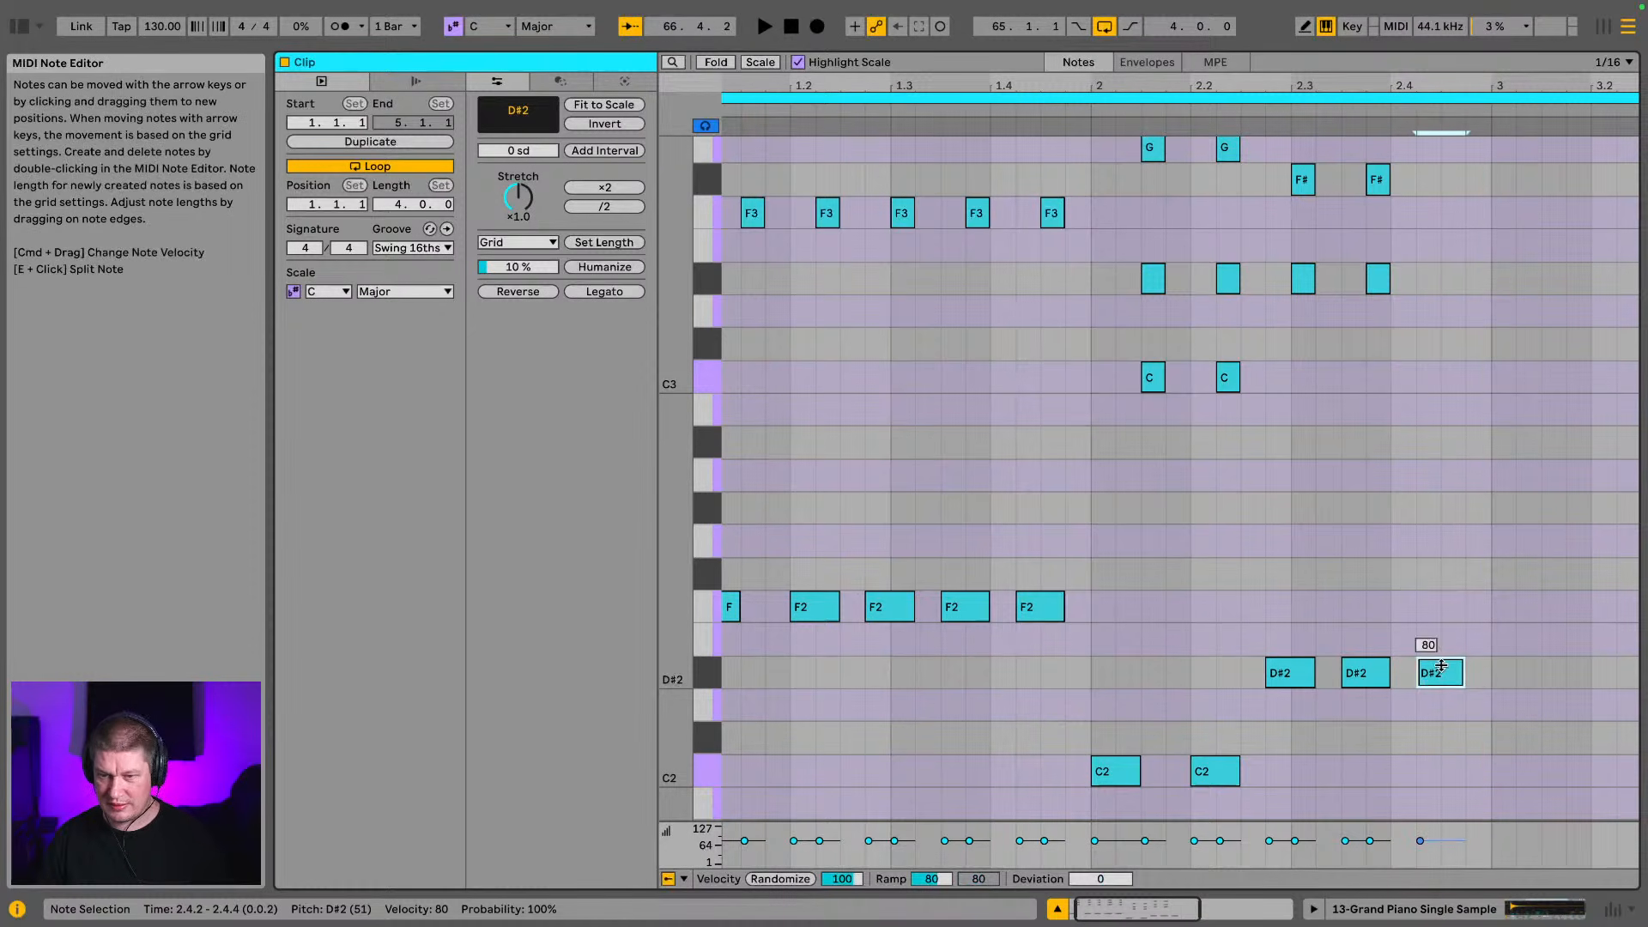
pyautogui.press('super+d')
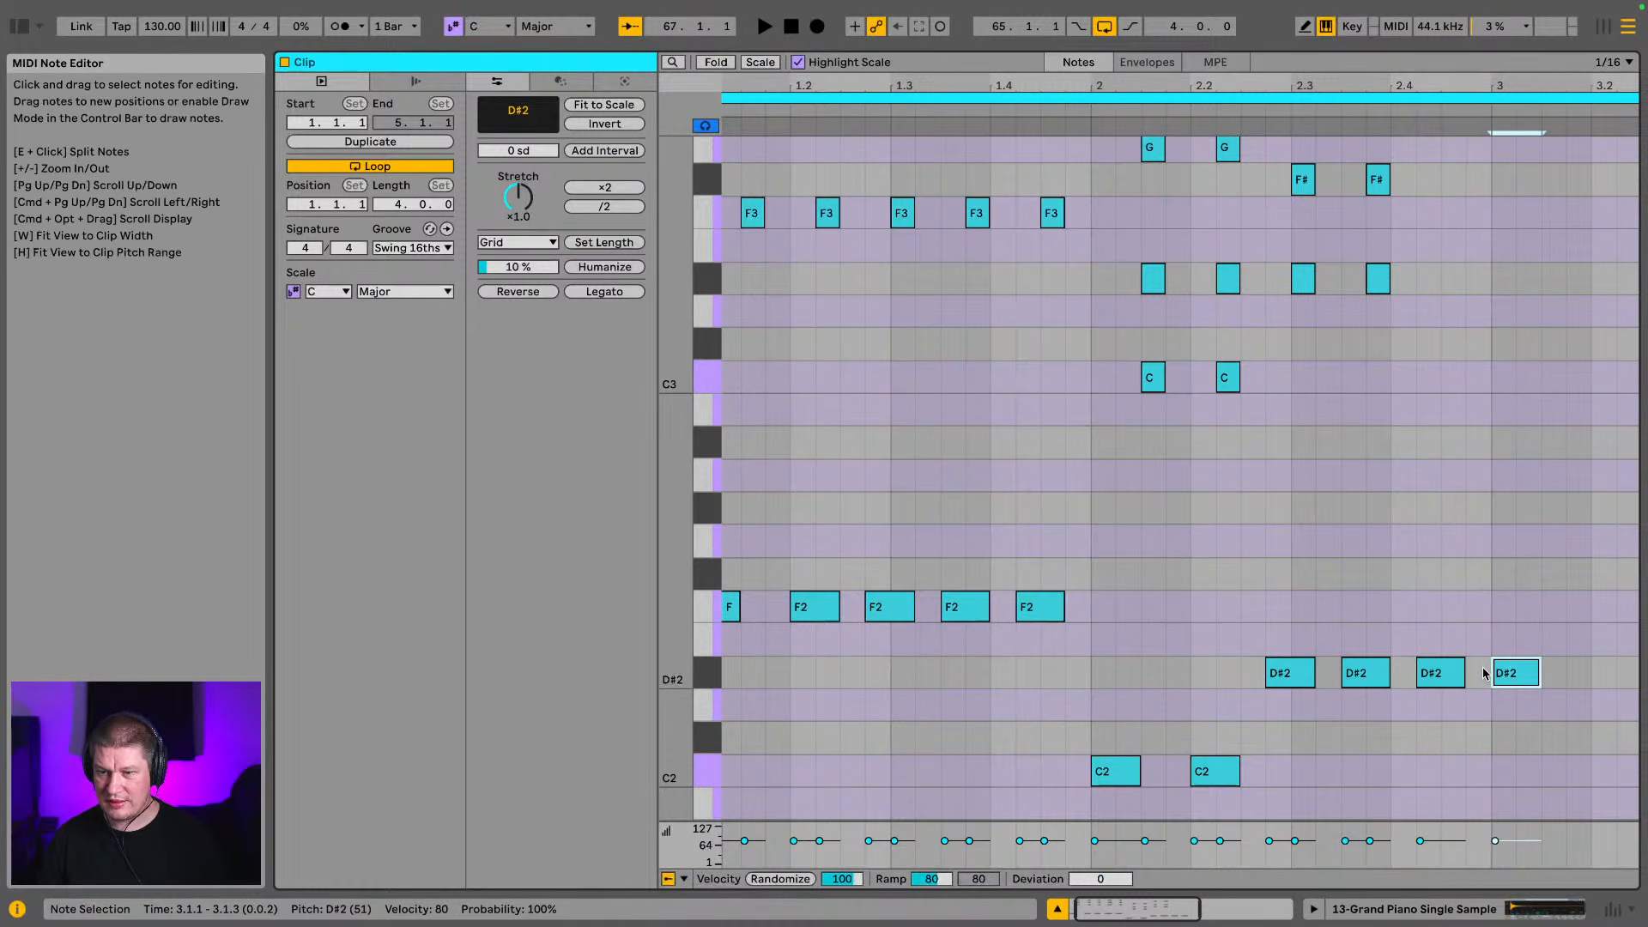
pyautogui.press('space')
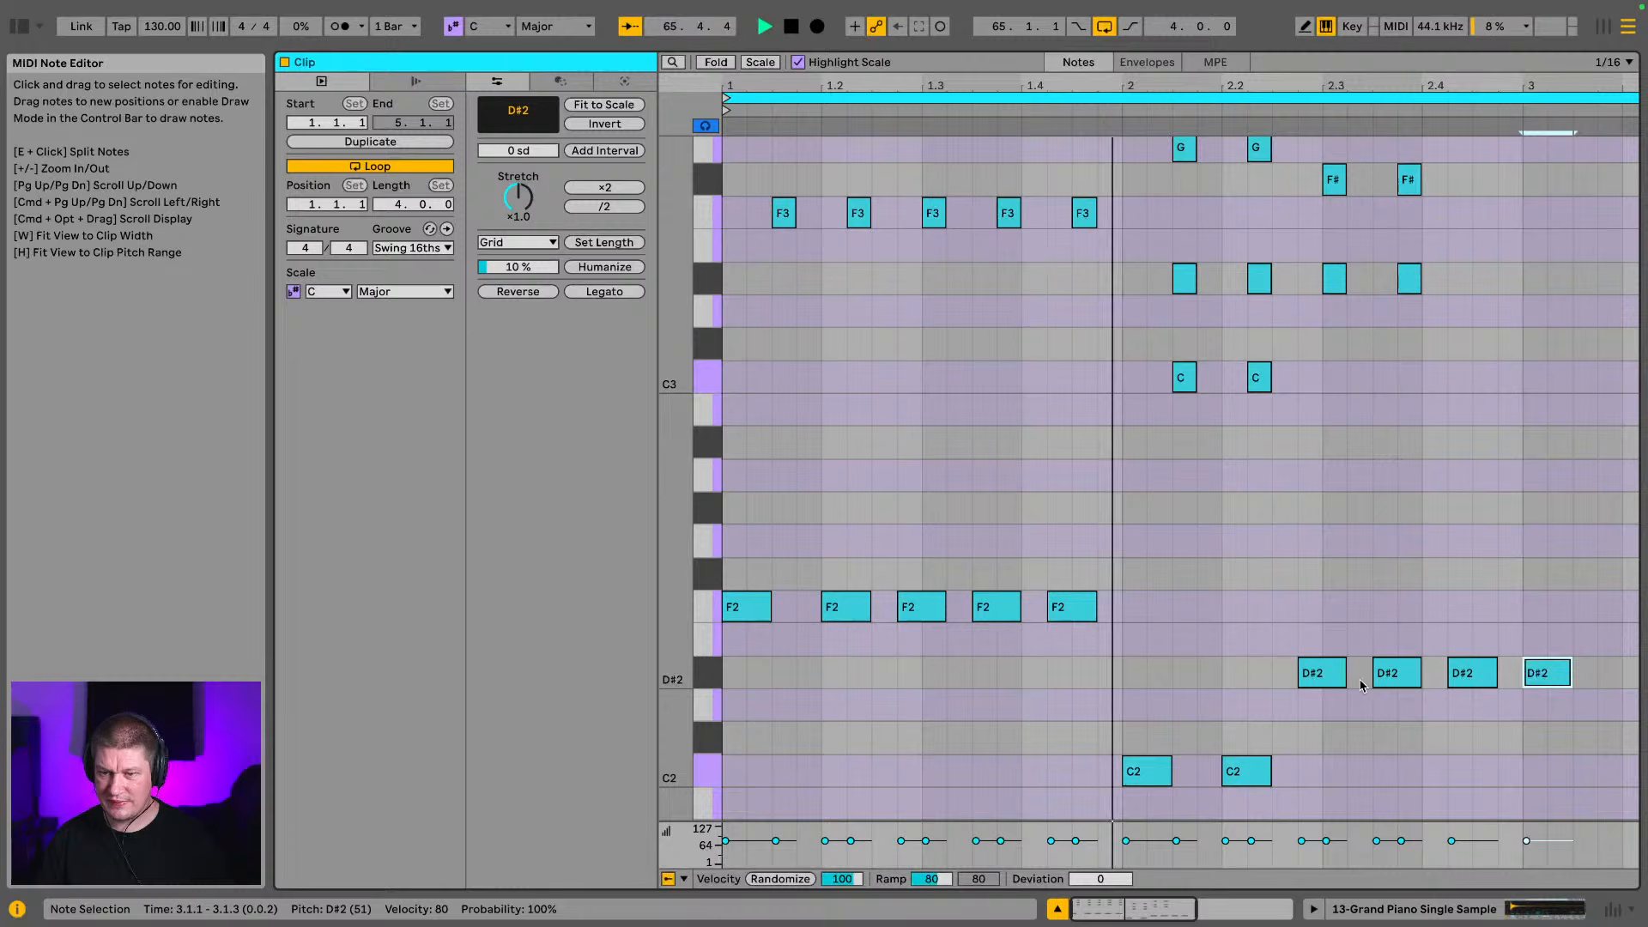
pyautogui.press('space')
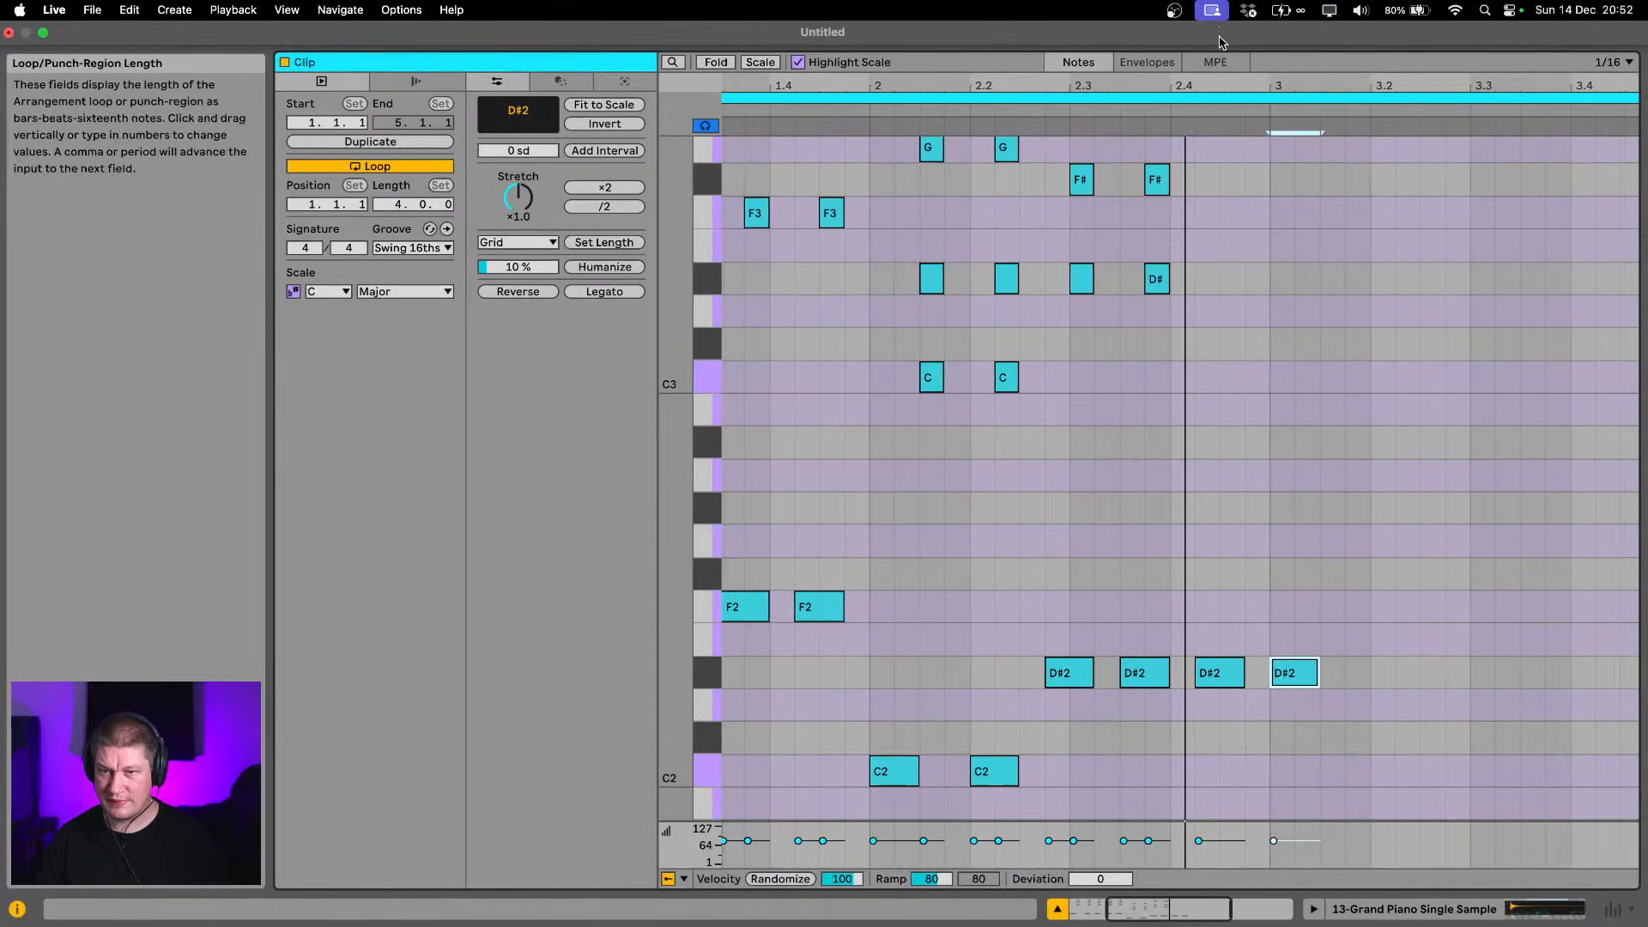
# Duplicate the last D#3, F#3 and A#3 chord in bar 2 to 2.4.3 and play the loop
pyautogui.moveTo(1127, 314); pyautogui.dragTo(1190, 182)
pyautogui.scroll(3, 1208, 383)
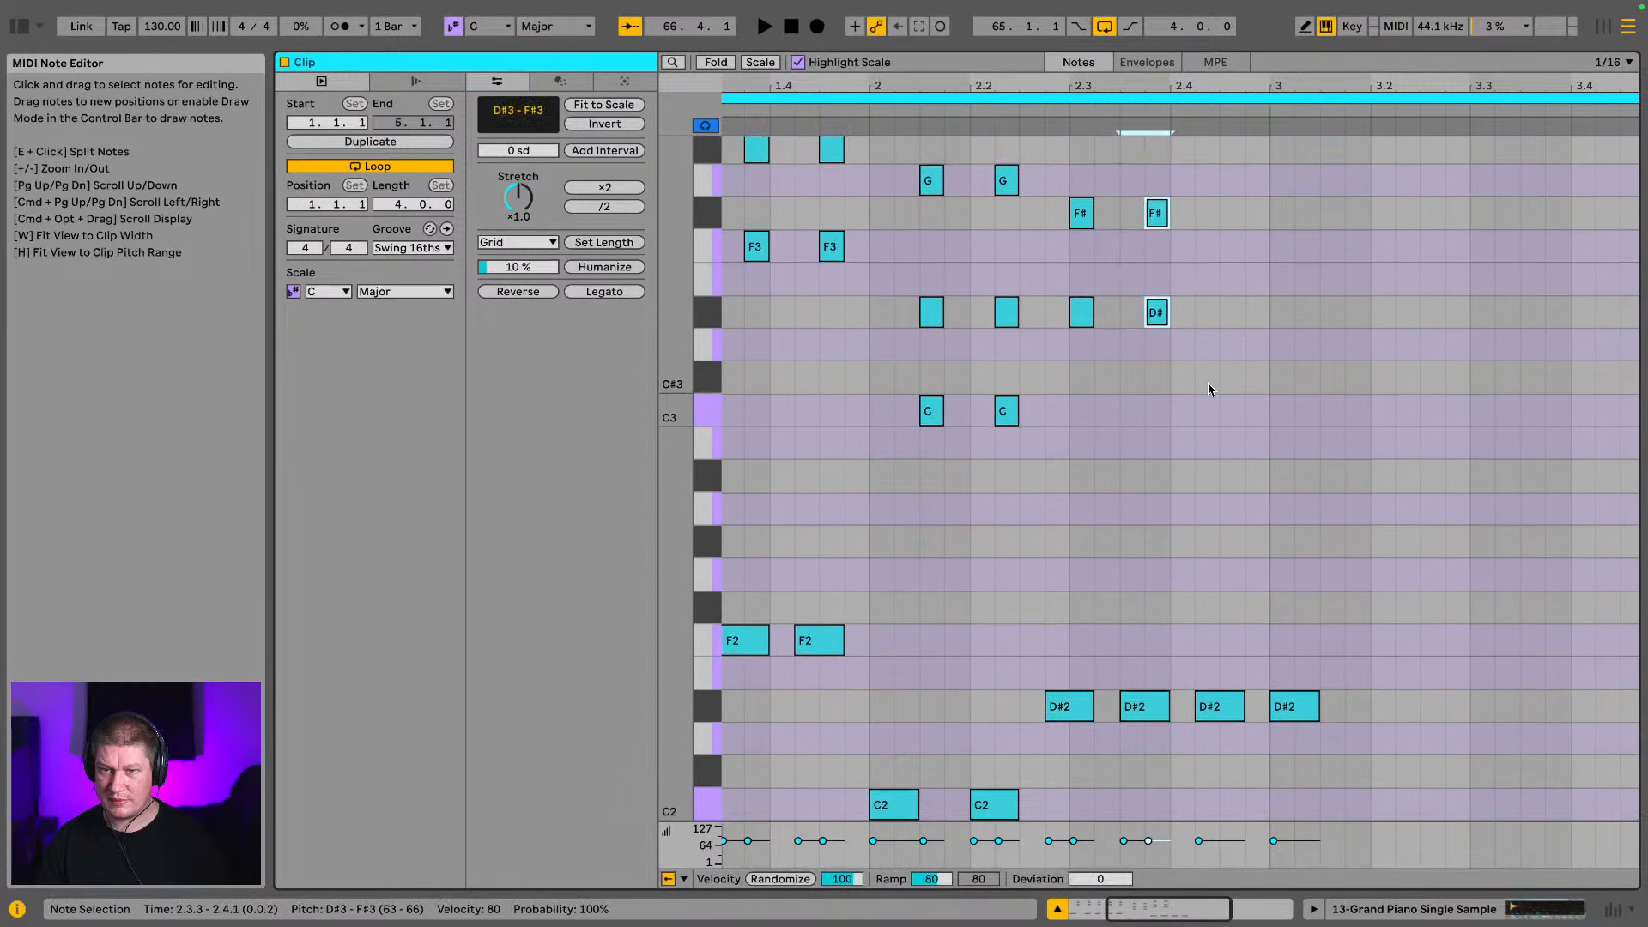
pyautogui.moveTo(1164, 159); pyautogui.dragTo(1173, 138)
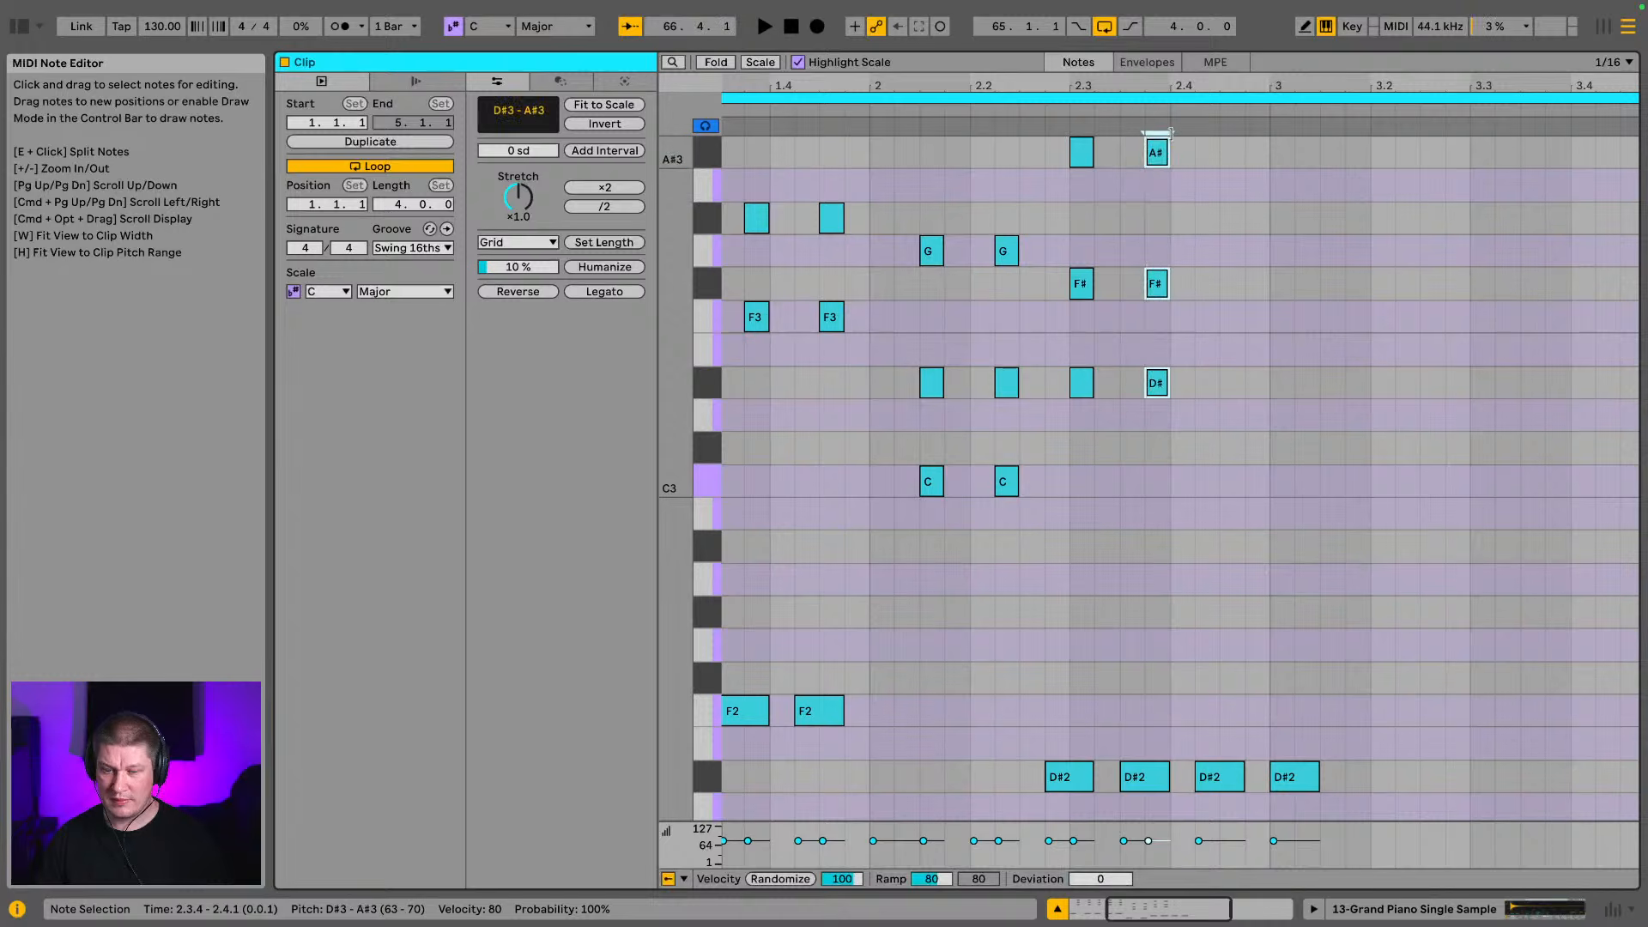
pyautogui.press('super+d')
pyautogui.press('Right')
pyautogui.press('Right')
pyautogui.press('Right')
pyautogui.press('Left')
pyautogui.press('space')
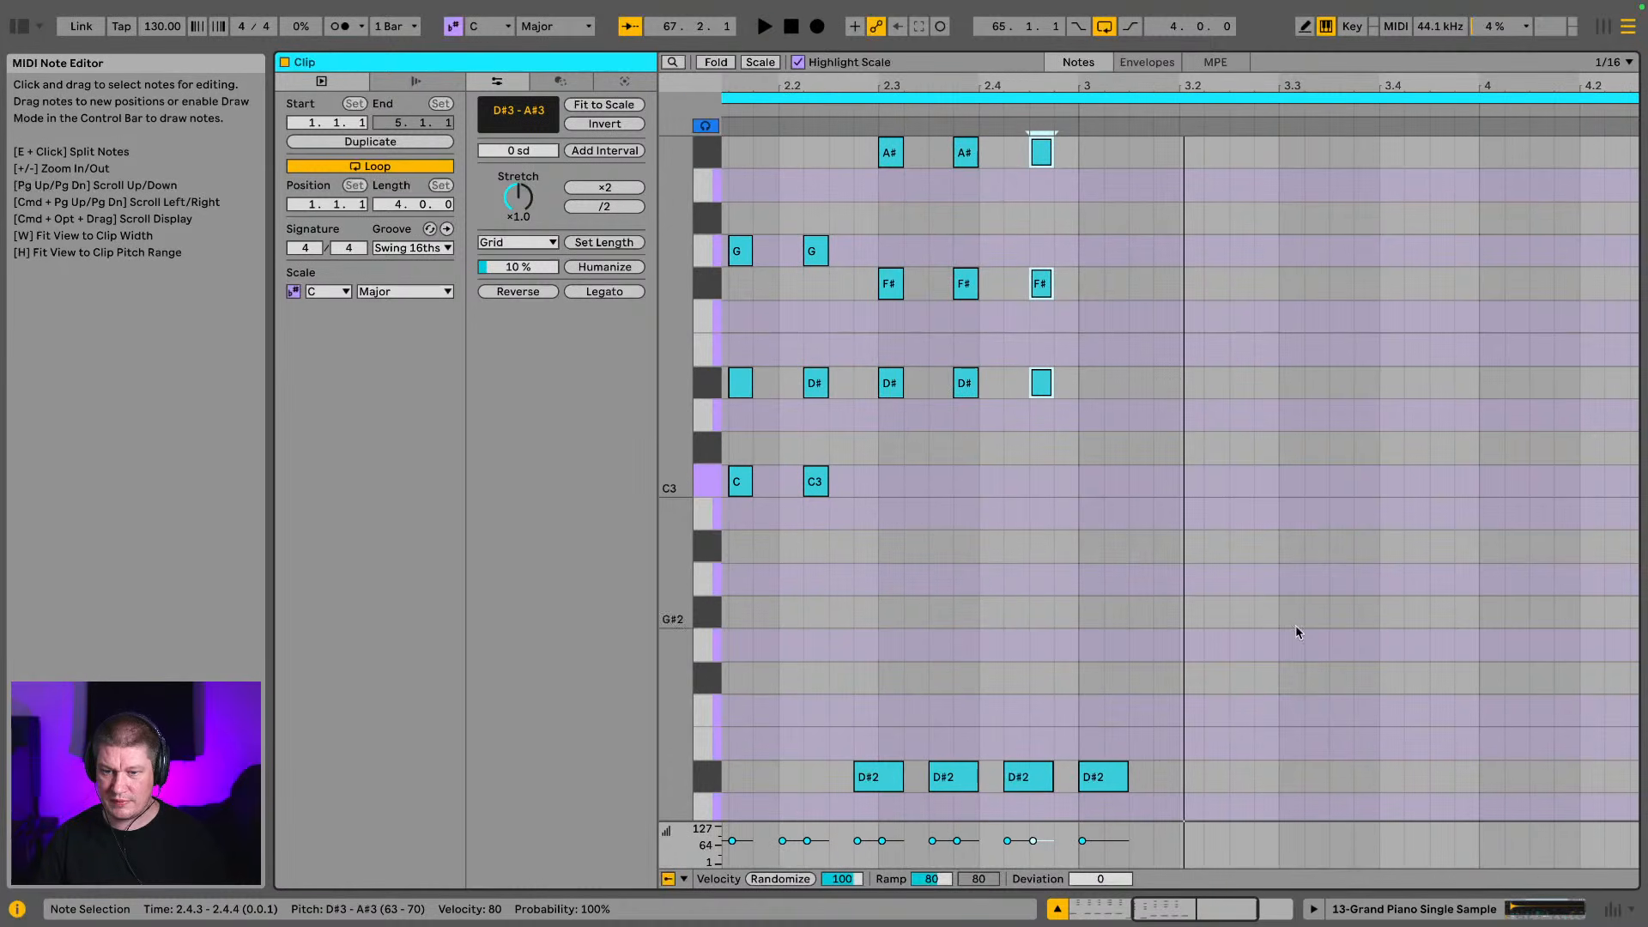
# Shorten the grand piano clip in the arrangement to two bars, ending at 67.1.1, and play its notes
pyautogui.click(1422, 906)
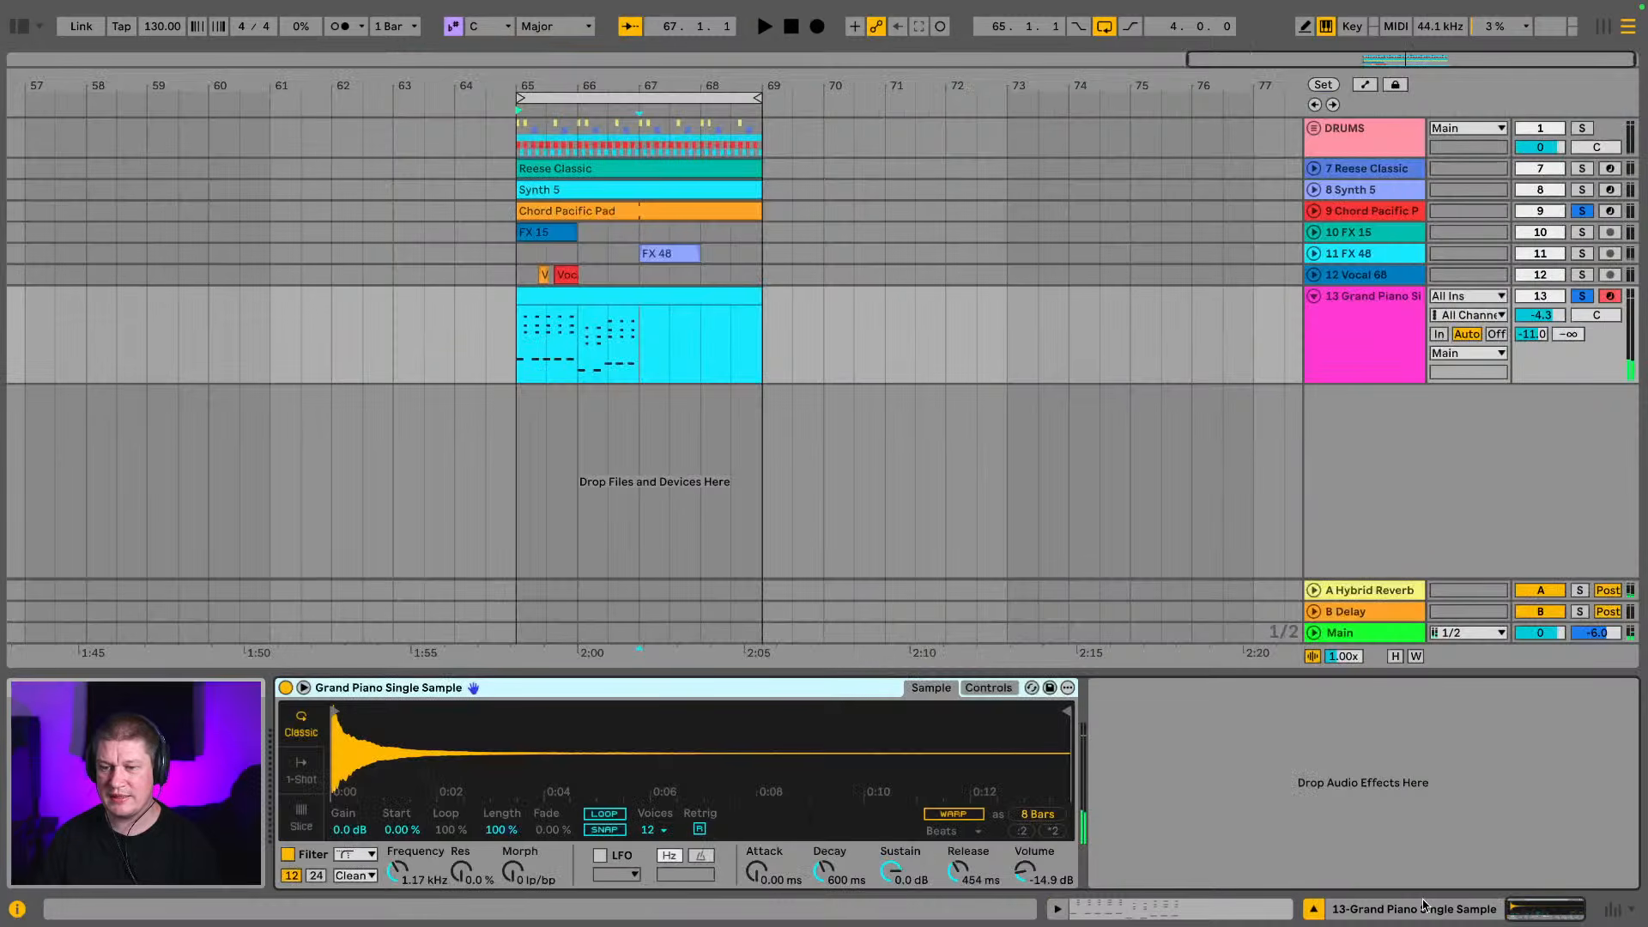
pyautogui.moveTo(759, 300); pyautogui.dragTo(625, 303)
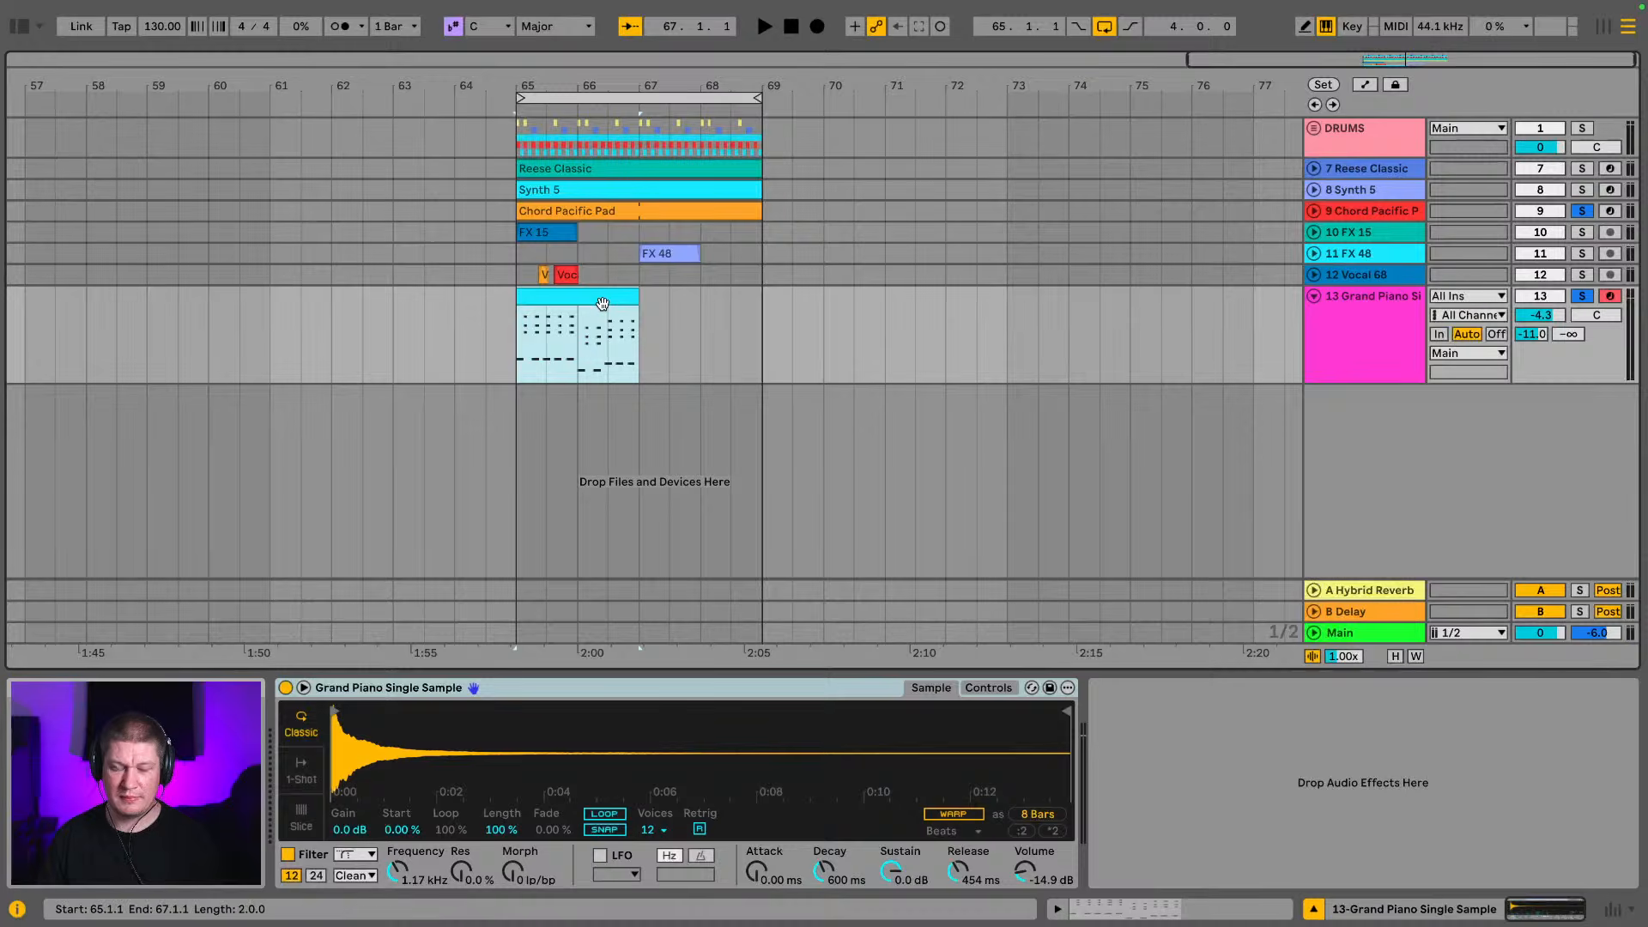
pyautogui.doubleClick(602, 304)
pyautogui.press('space')
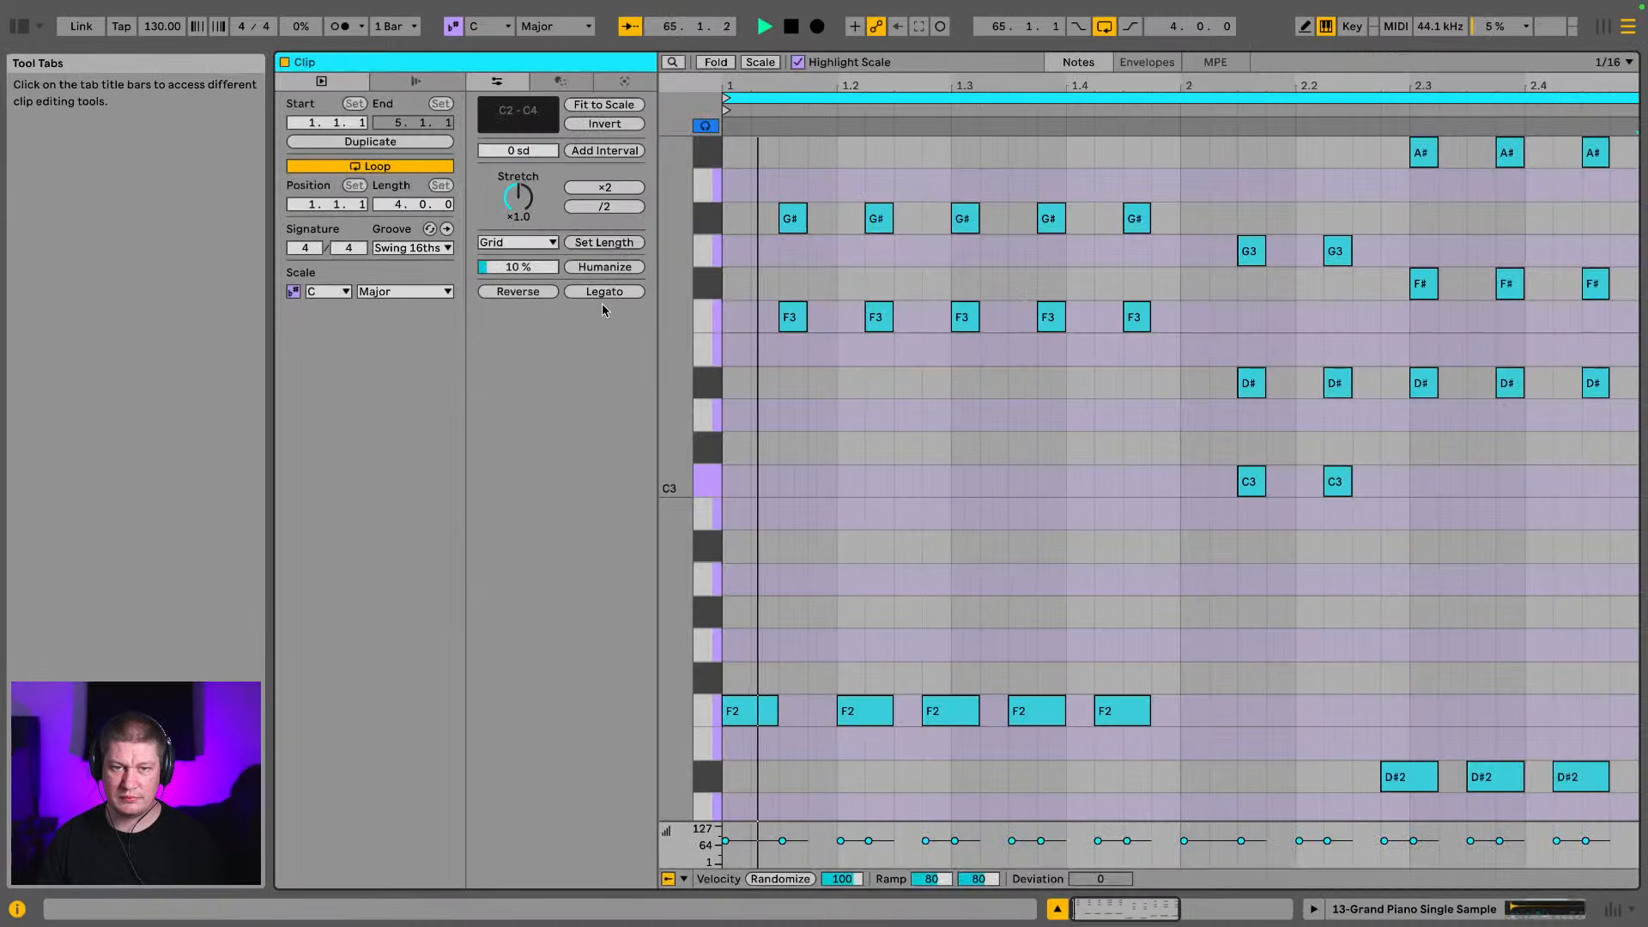
# Turn off solo on the Chord Pacific Pad and Grand Piano tracks and play the full arrangement
pyautogui.click(1559, 920)
pyautogui.click(1577, 218)
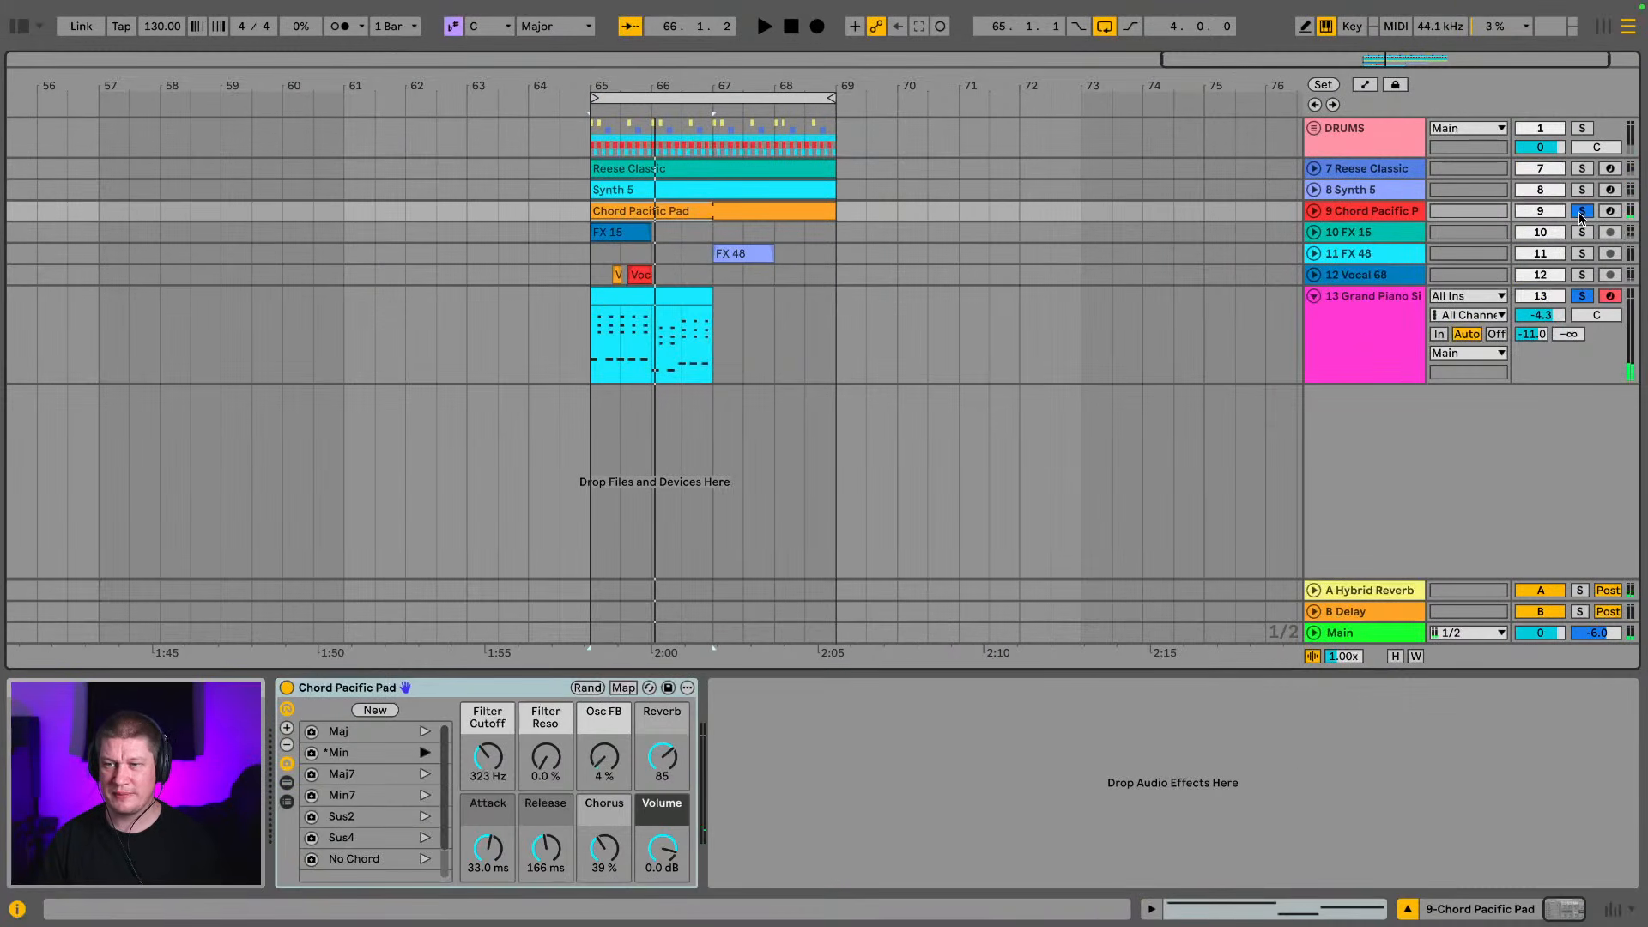
pyautogui.click(1582, 217)
pyautogui.press('space')
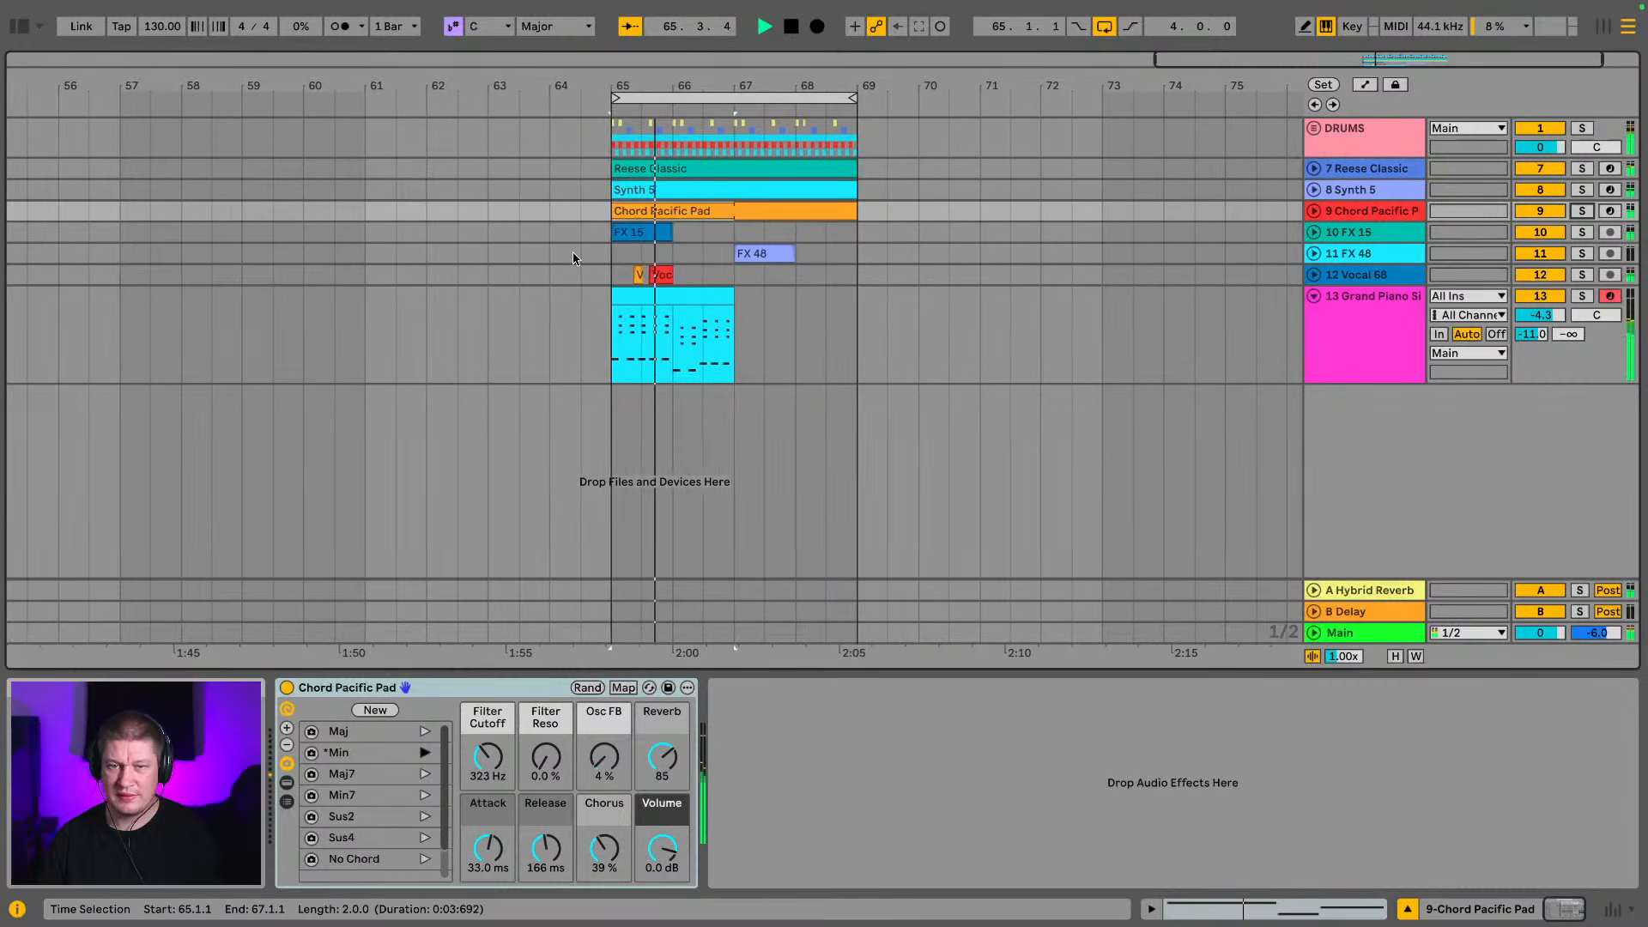
# Duplicate the two-bar grand piano clip to bar 67 and select both copies
pyautogui.click(678, 339)
pyautogui.hotkey('ctrl', 'd')
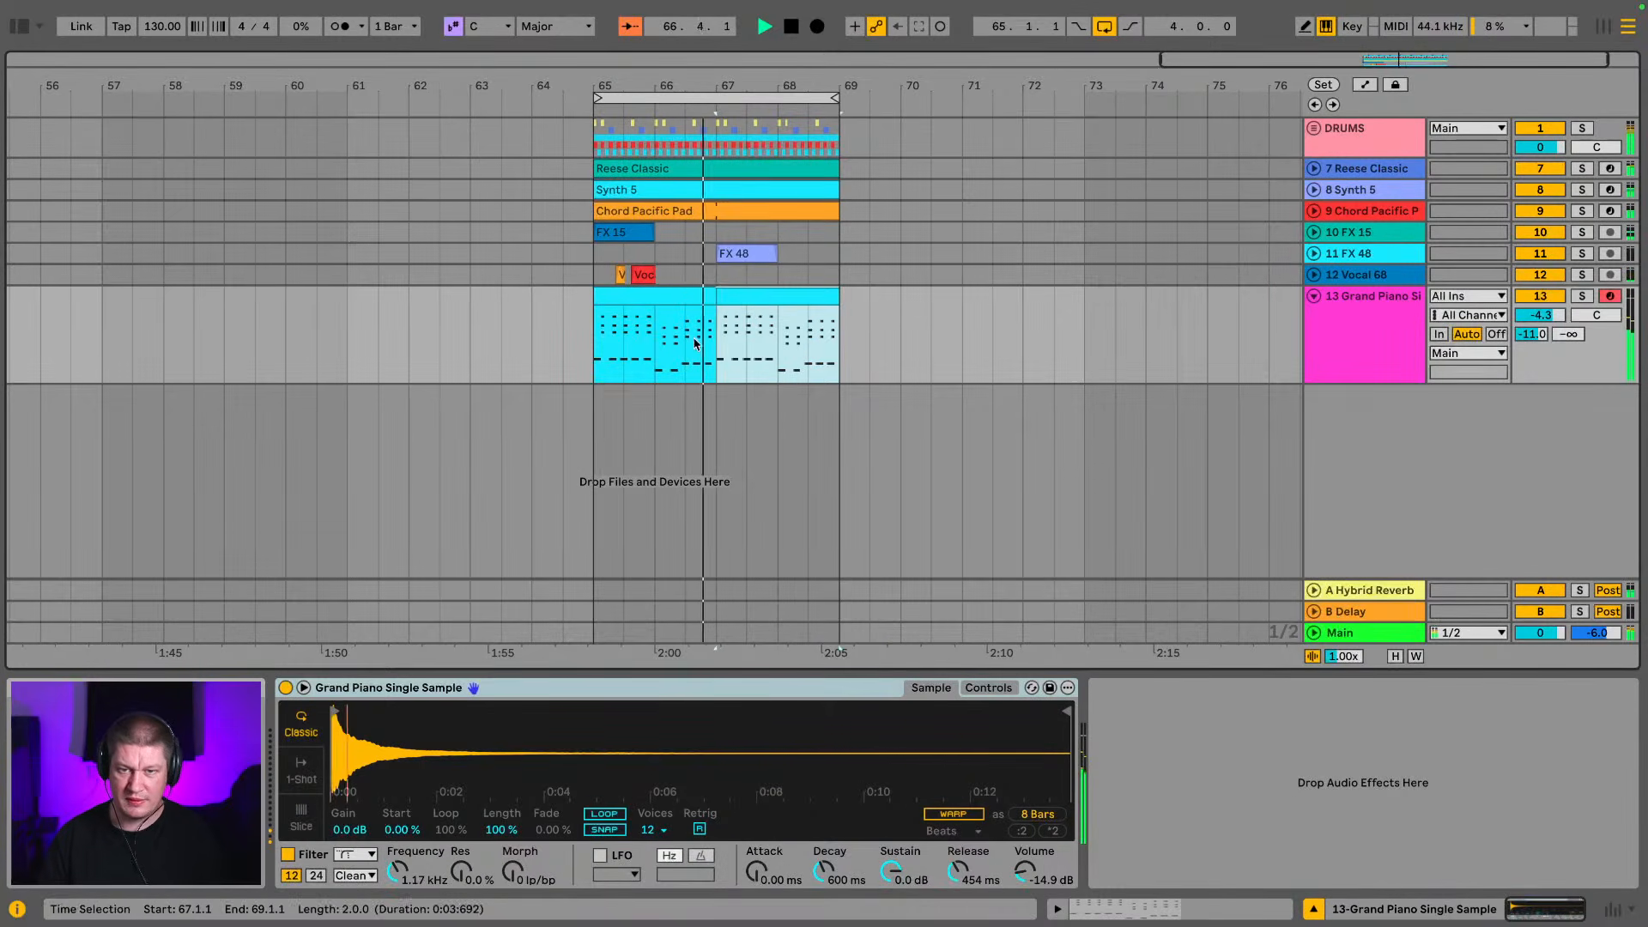
pyautogui.click(699, 296)
pyautogui.keyDown('shift'); pyautogui.click(734, 296); pyautogui.keyUp('shift')
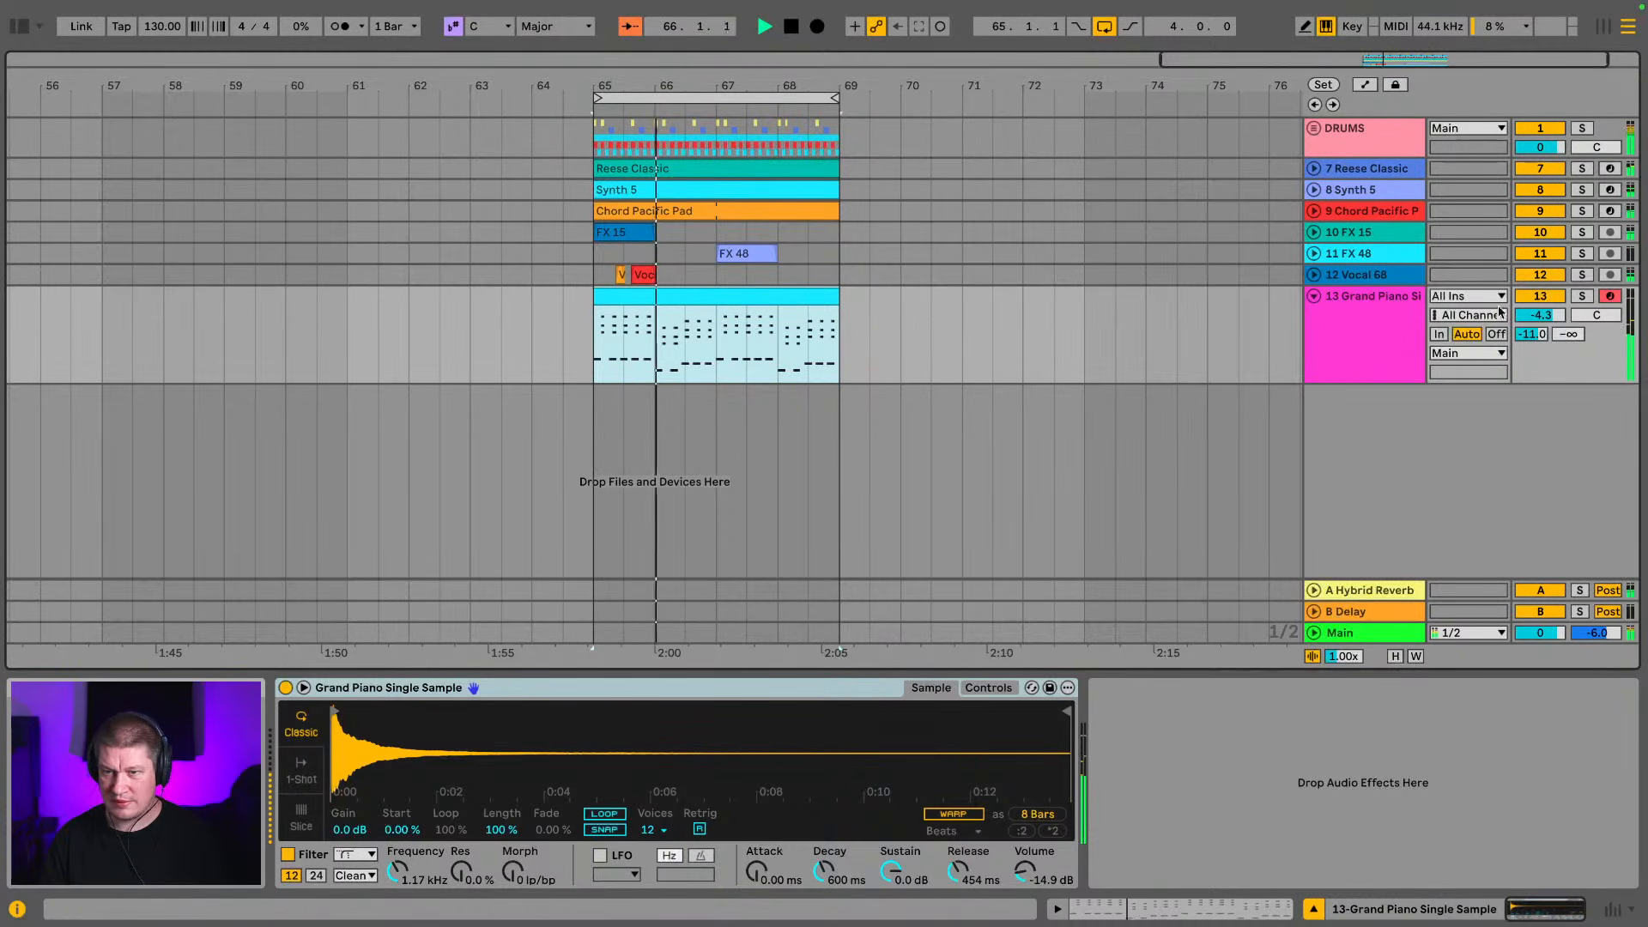
# Solo the grand piano track and unfold the DRUMS group and its fd break track
pyautogui.click(1580, 297)
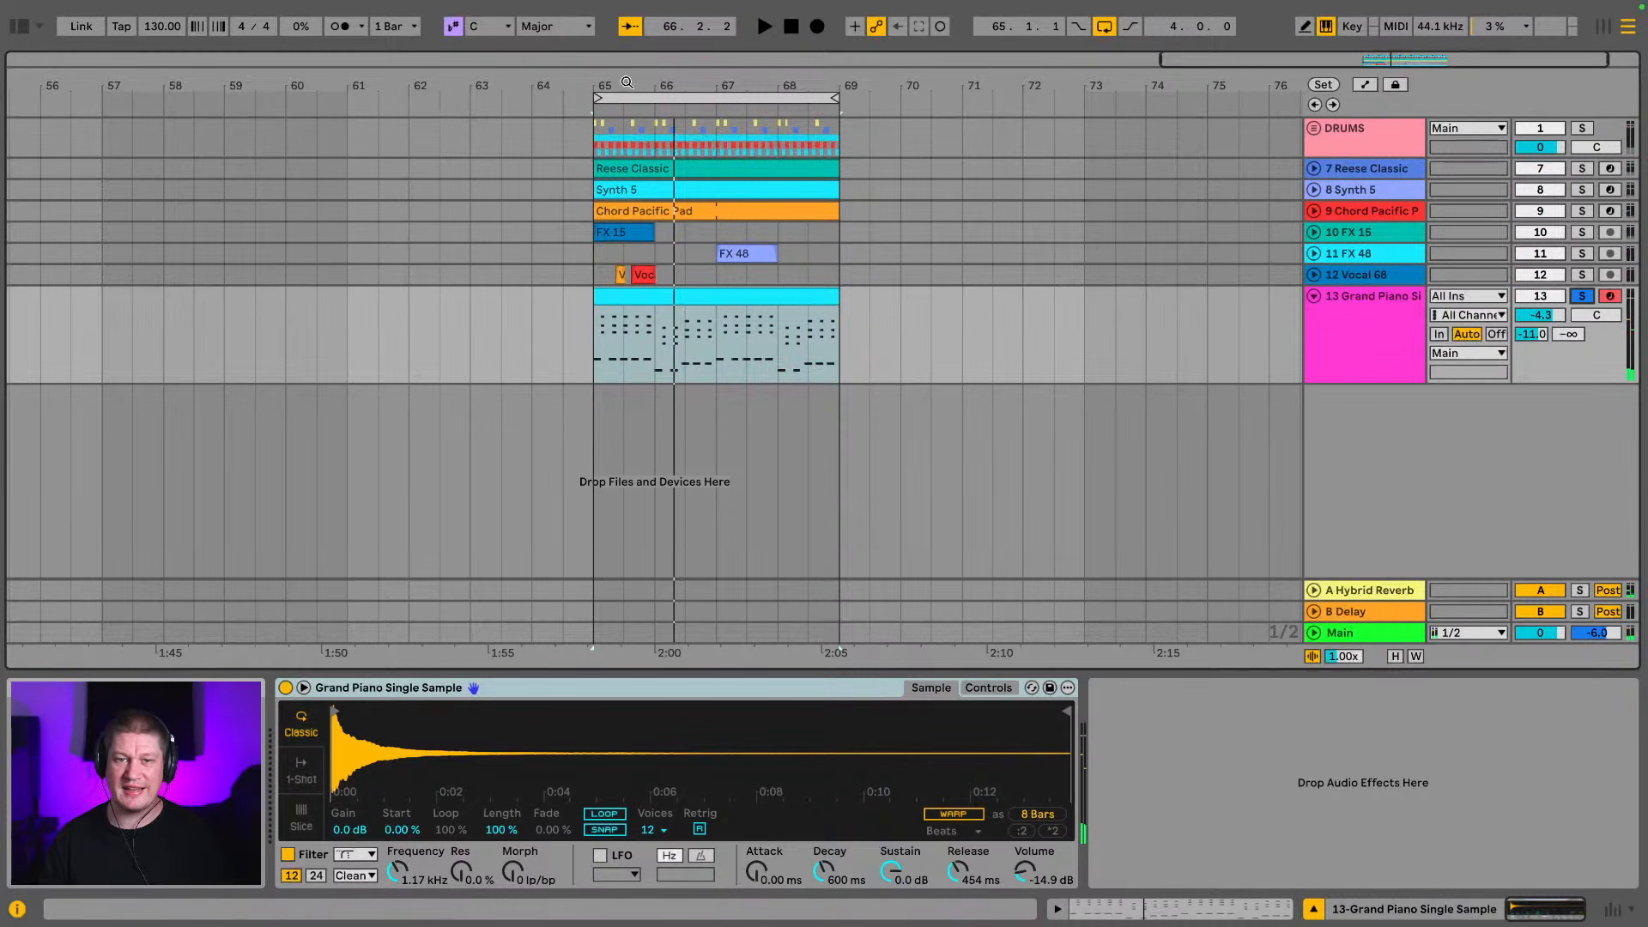
pyautogui.moveTo(636, 83); pyautogui.dragTo(341, 216)
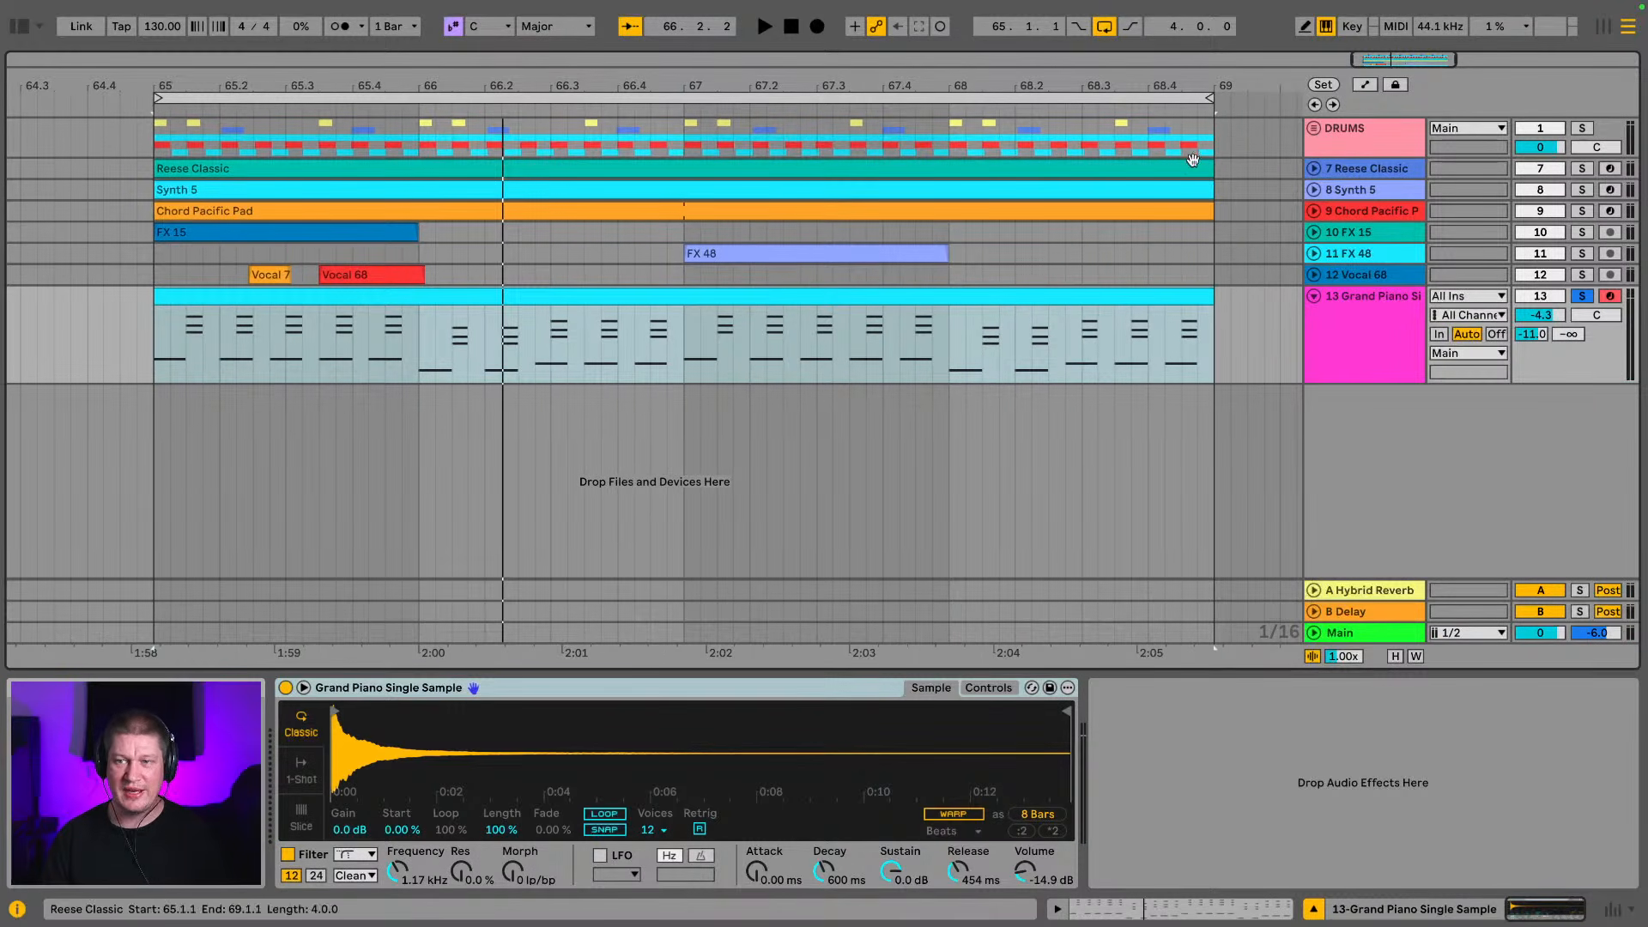
pyautogui.click(1314, 127)
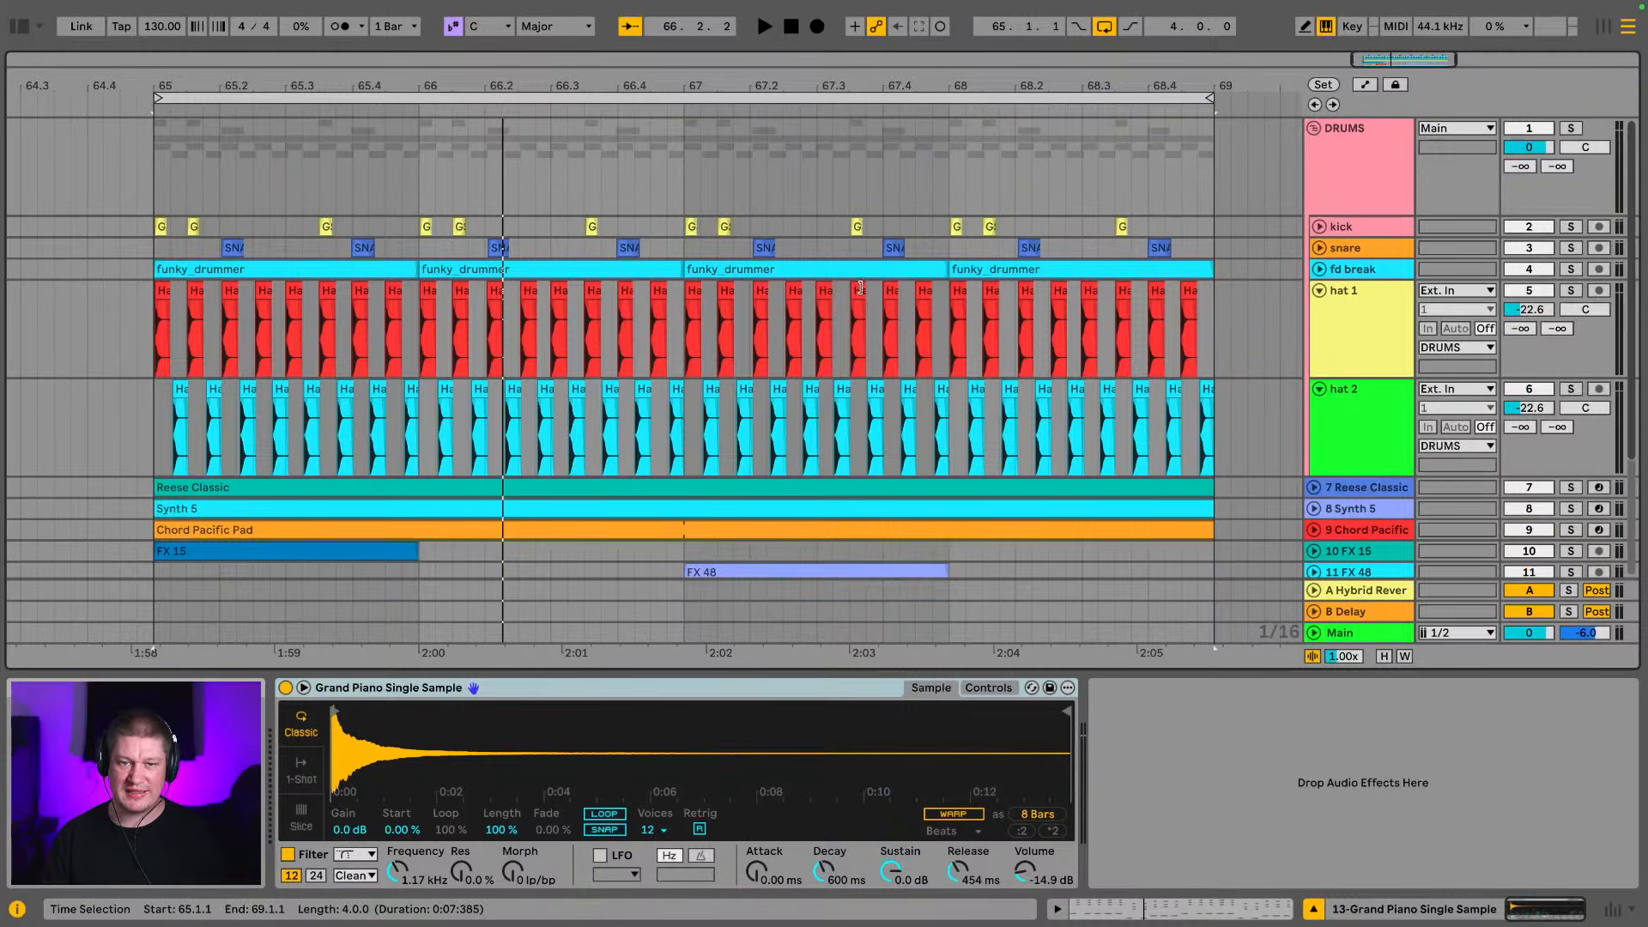
pyautogui.click(1331, 270)
pyautogui.click(1319, 270)
pyautogui.scroll(-5, 851, 271)
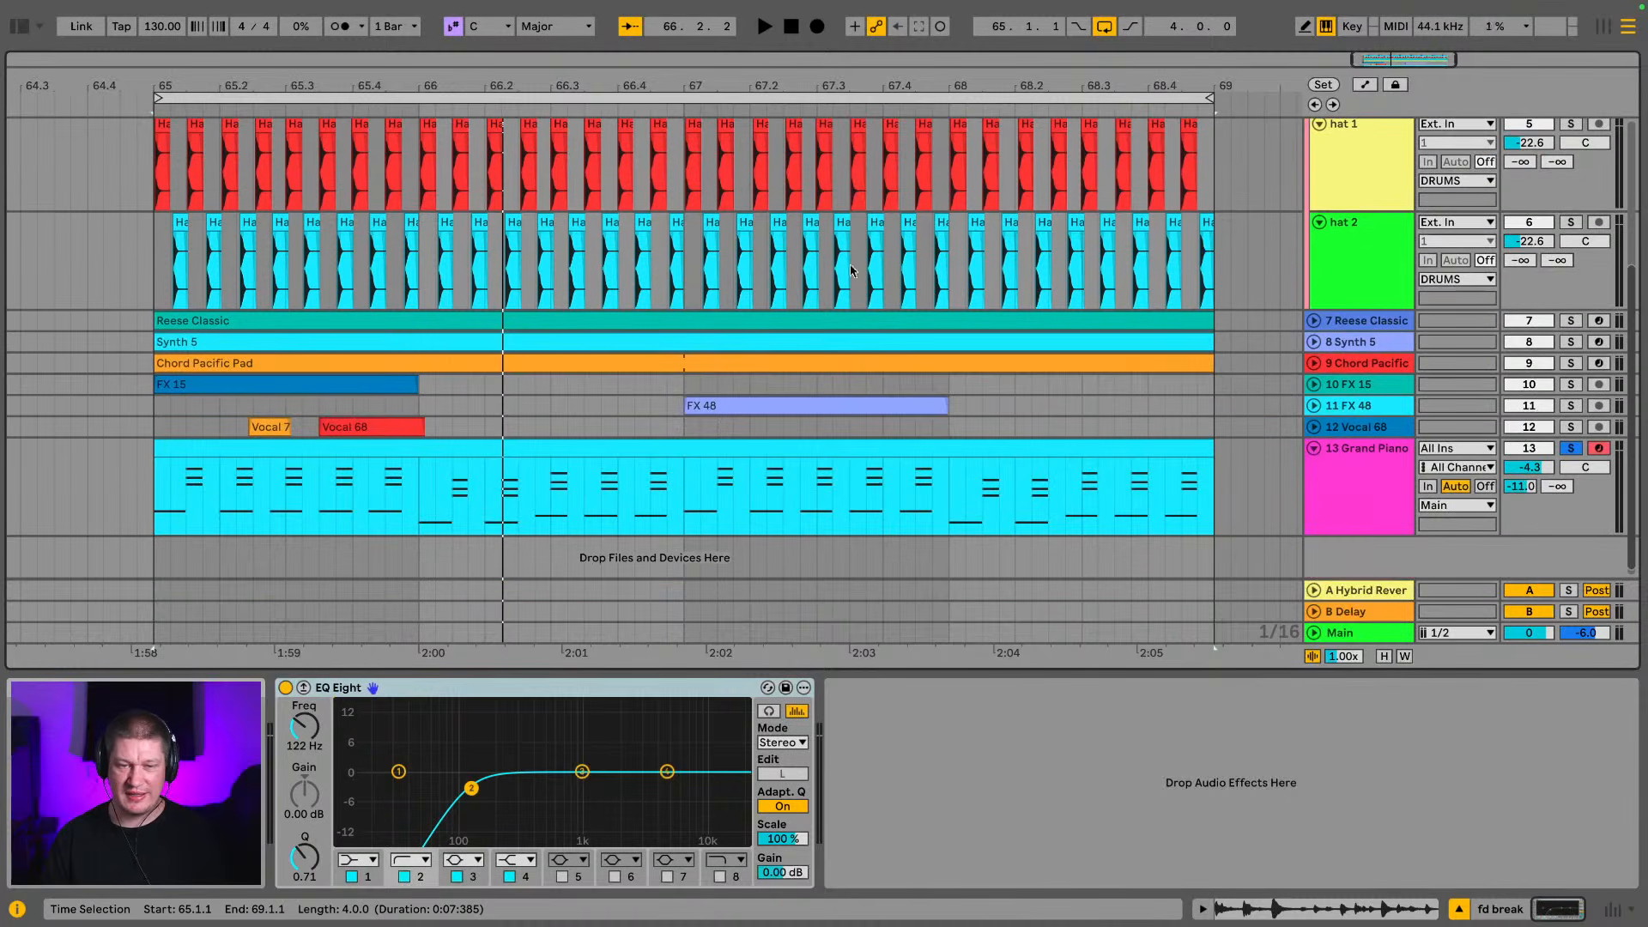
# Move the fd break track below hat 2 to compare its waveform timing with the piano notes at bar 65
pyautogui.scroll(-1, 259, 284)
pyautogui.moveTo(157, 81); pyautogui.dragTo(556, 246)
pyautogui.scroll(5, 556, 246)
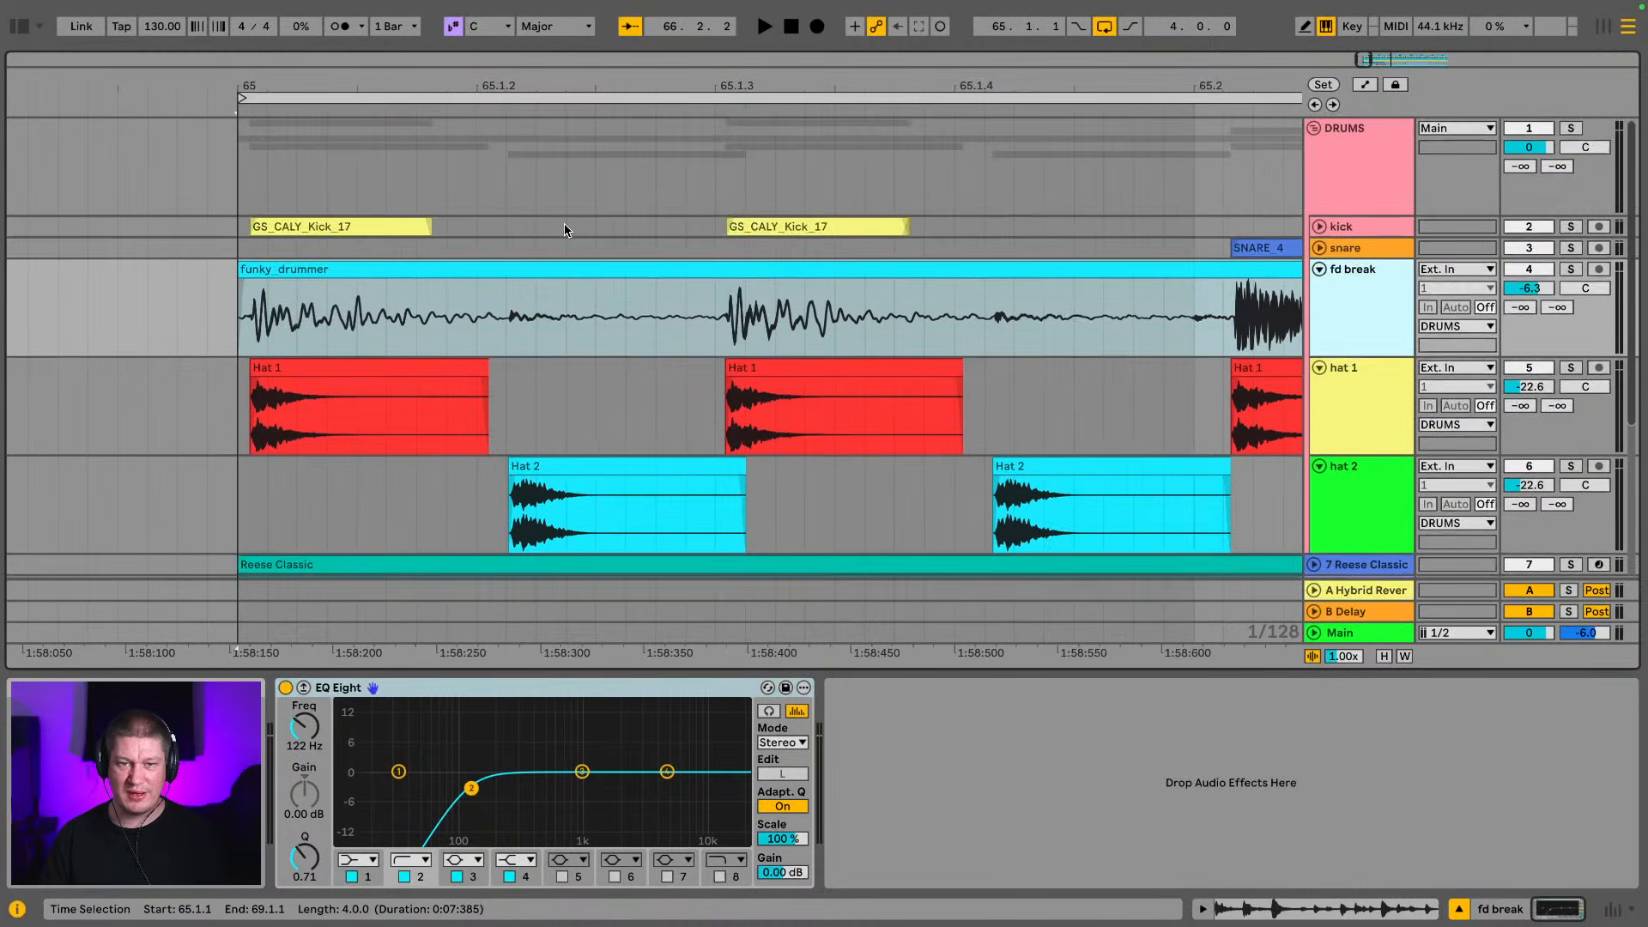
pyautogui.scroll(-4, 564, 224)
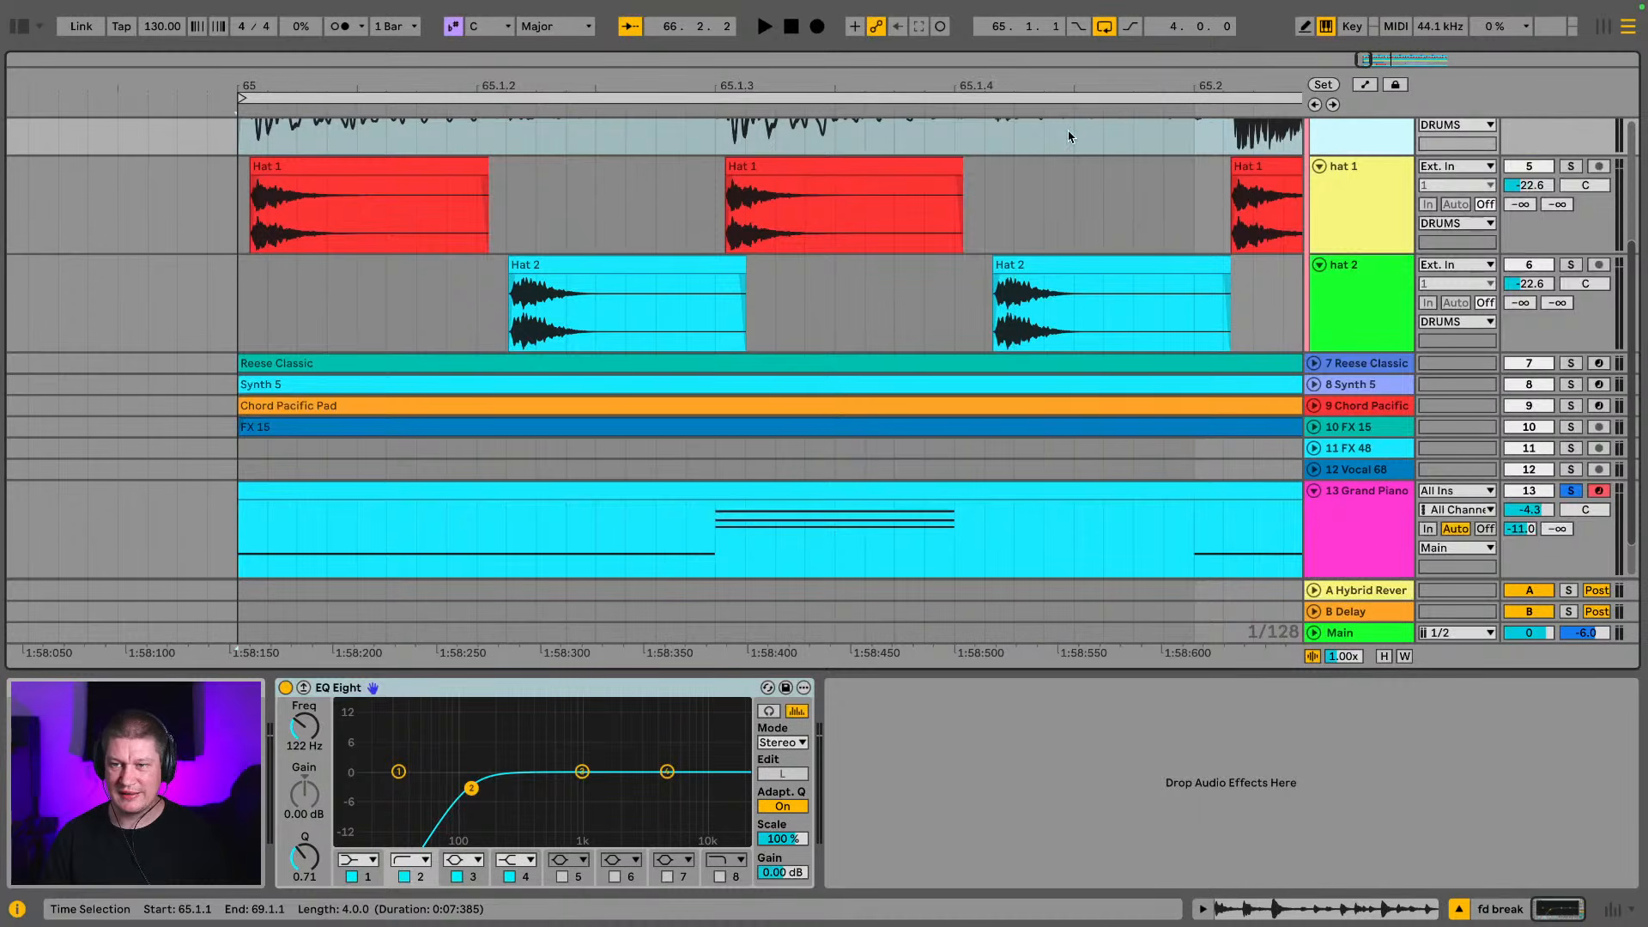
pyautogui.scroll(3, 1069, 135)
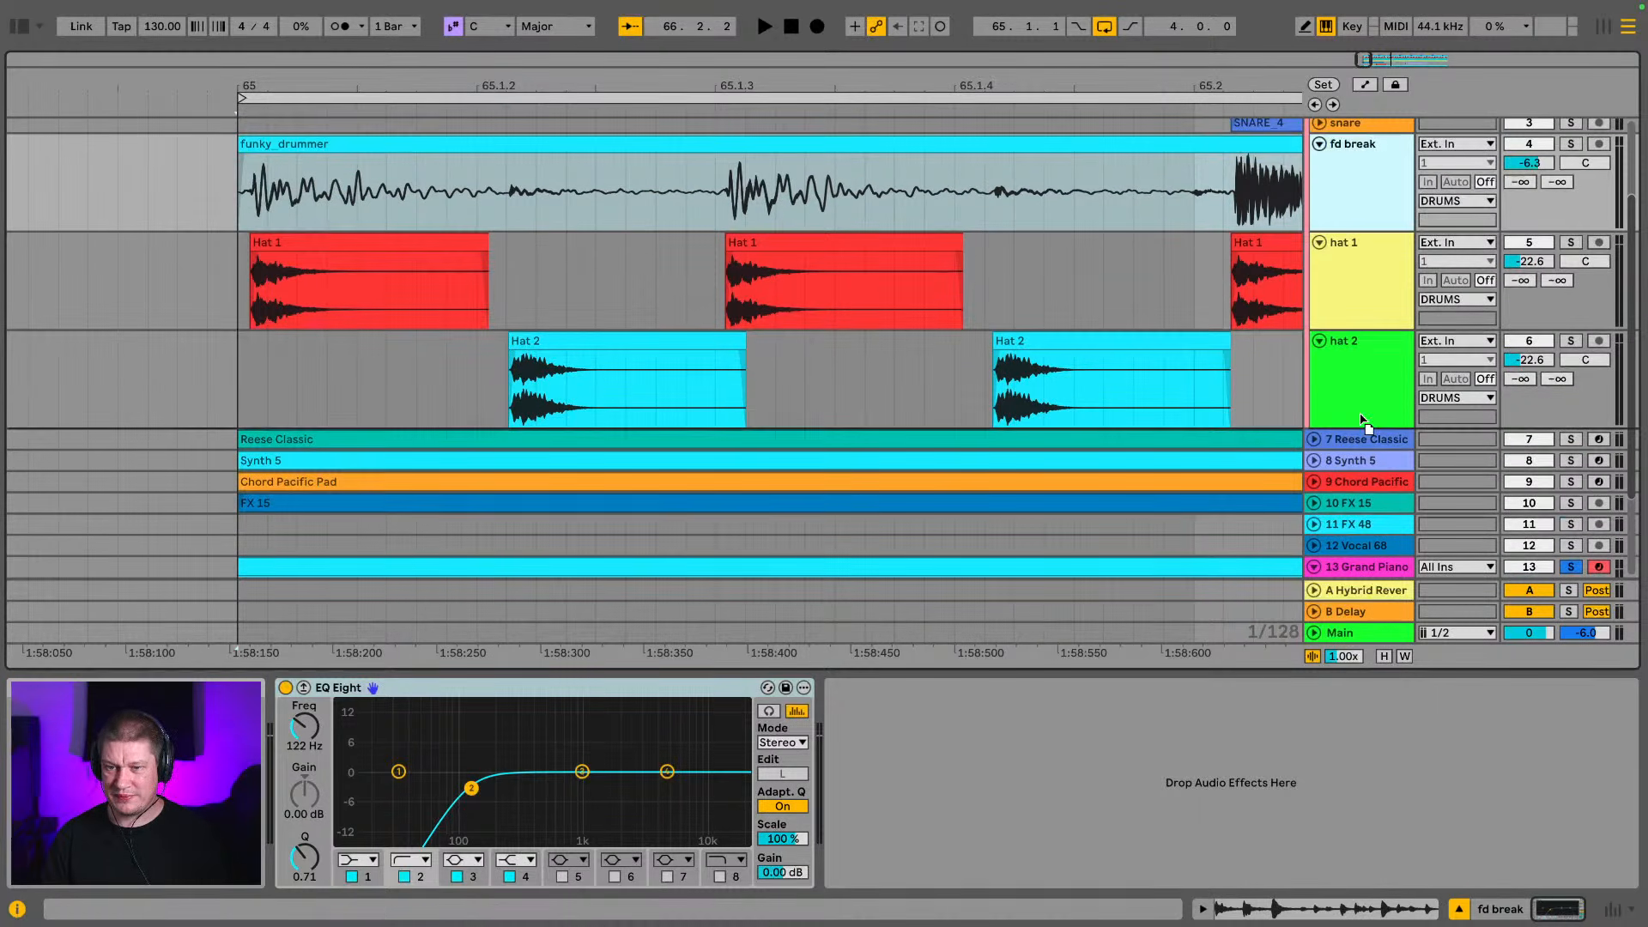
pyautogui.moveTo(1361, 419); pyautogui.dragTo(1362, 416)
pyautogui.scroll(-5, 1329, 337)
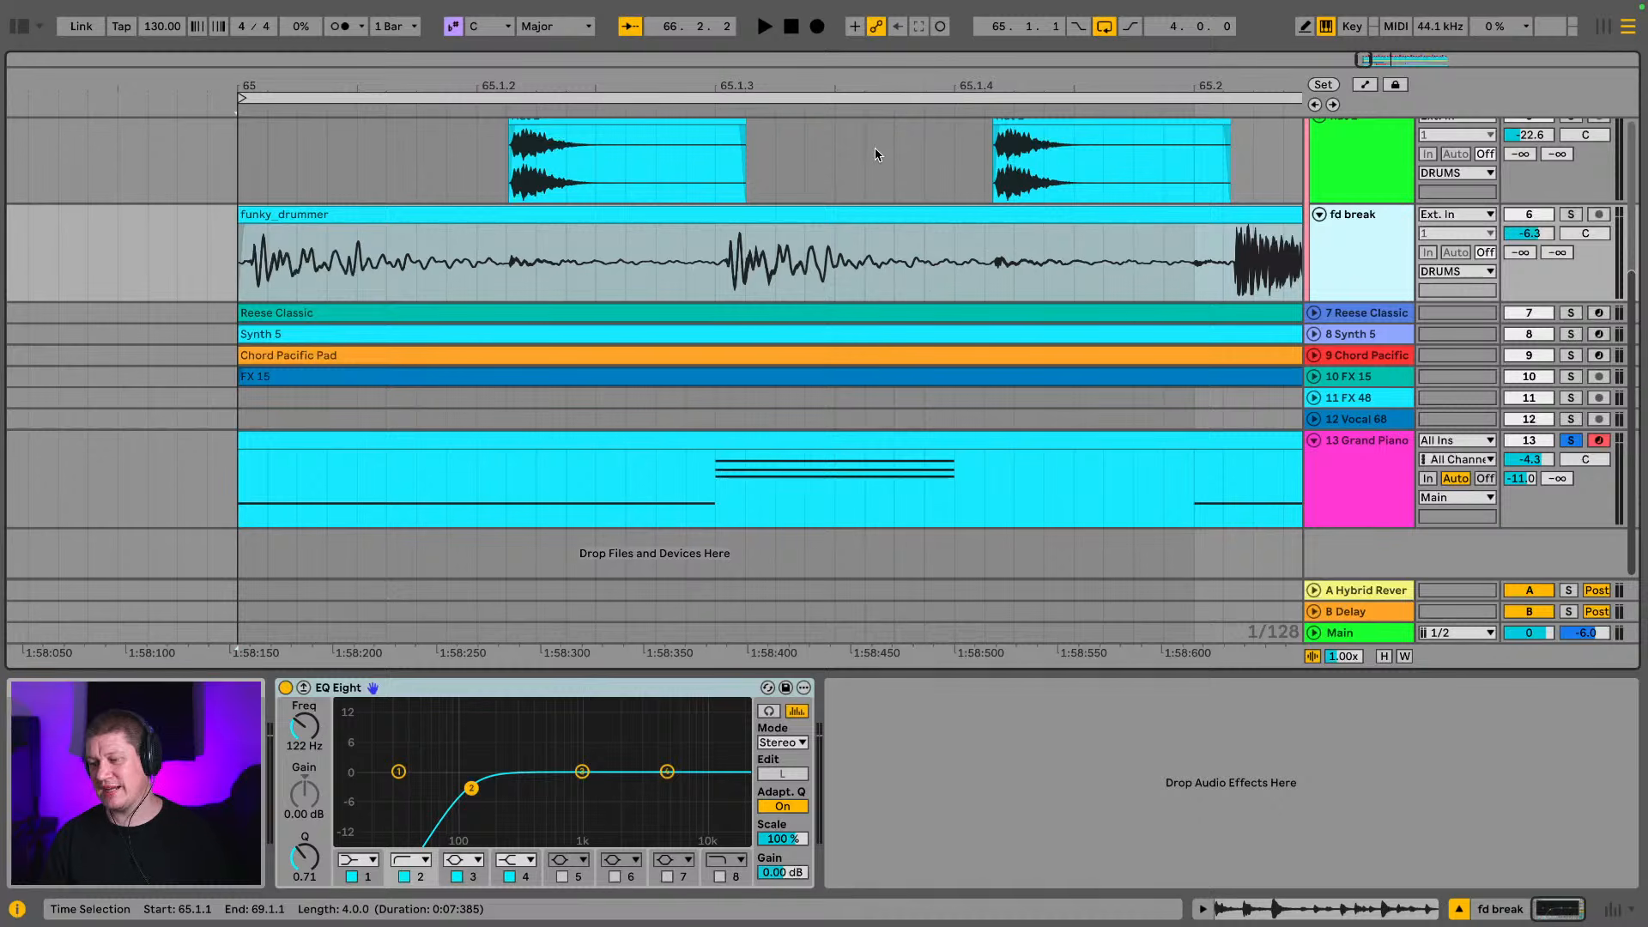
# Turn off solo on the grand piano track and play the full four-bar loop
pyautogui.click(1536, 441)
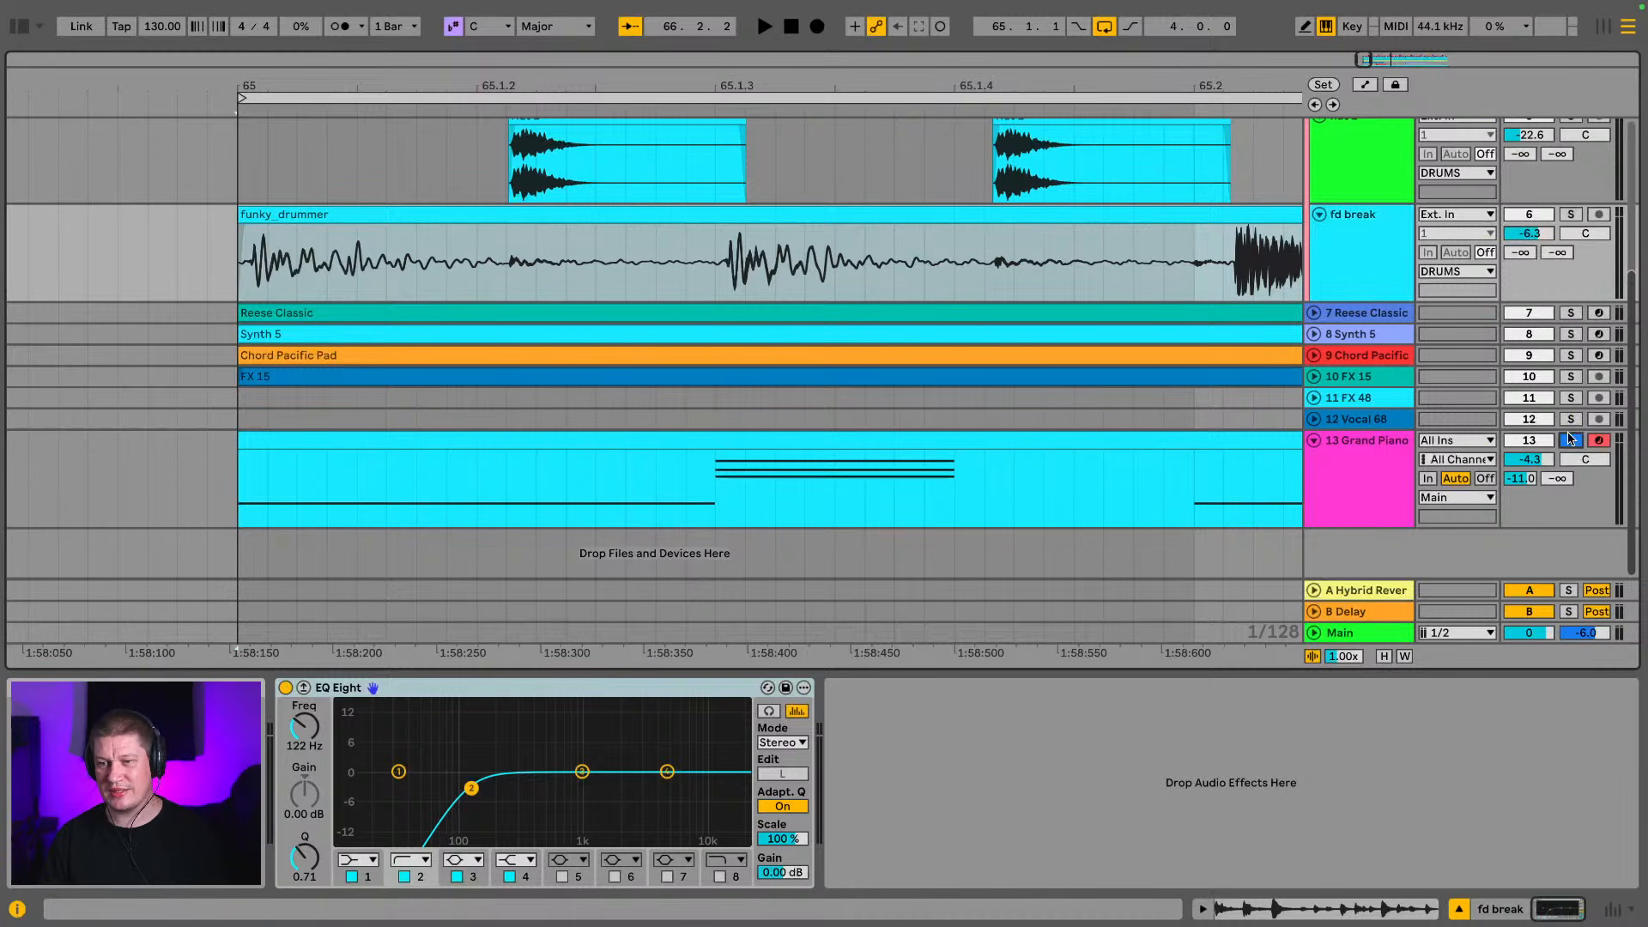
pyautogui.press('space')
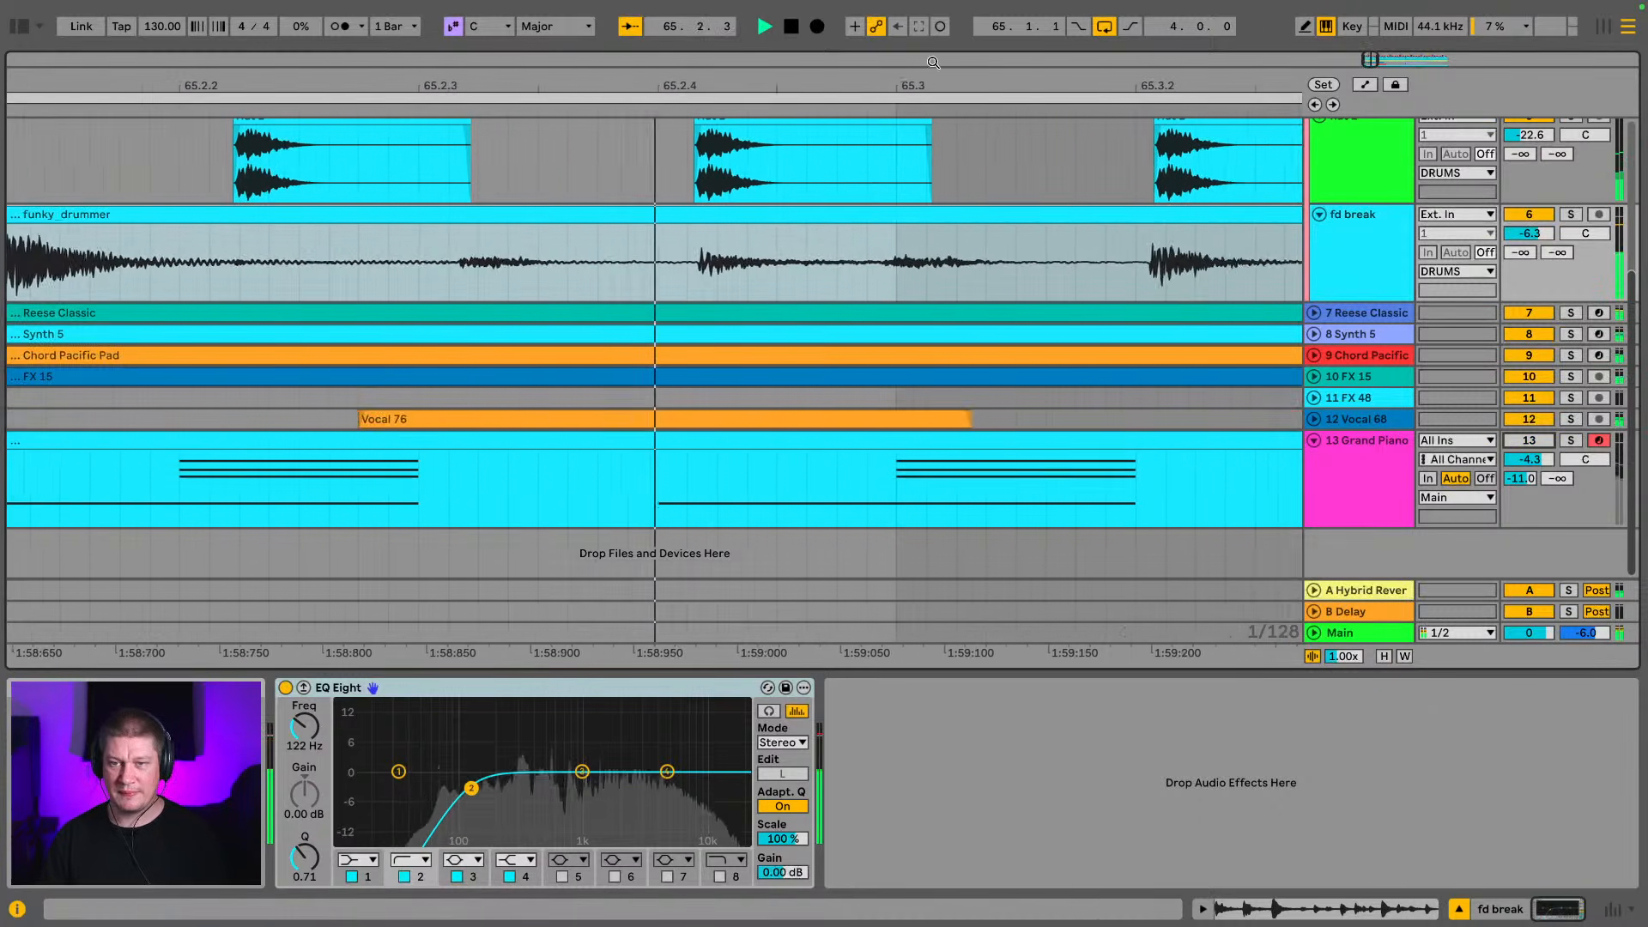
pyautogui.moveTo(892, 86); pyautogui.dragTo(550, 86)
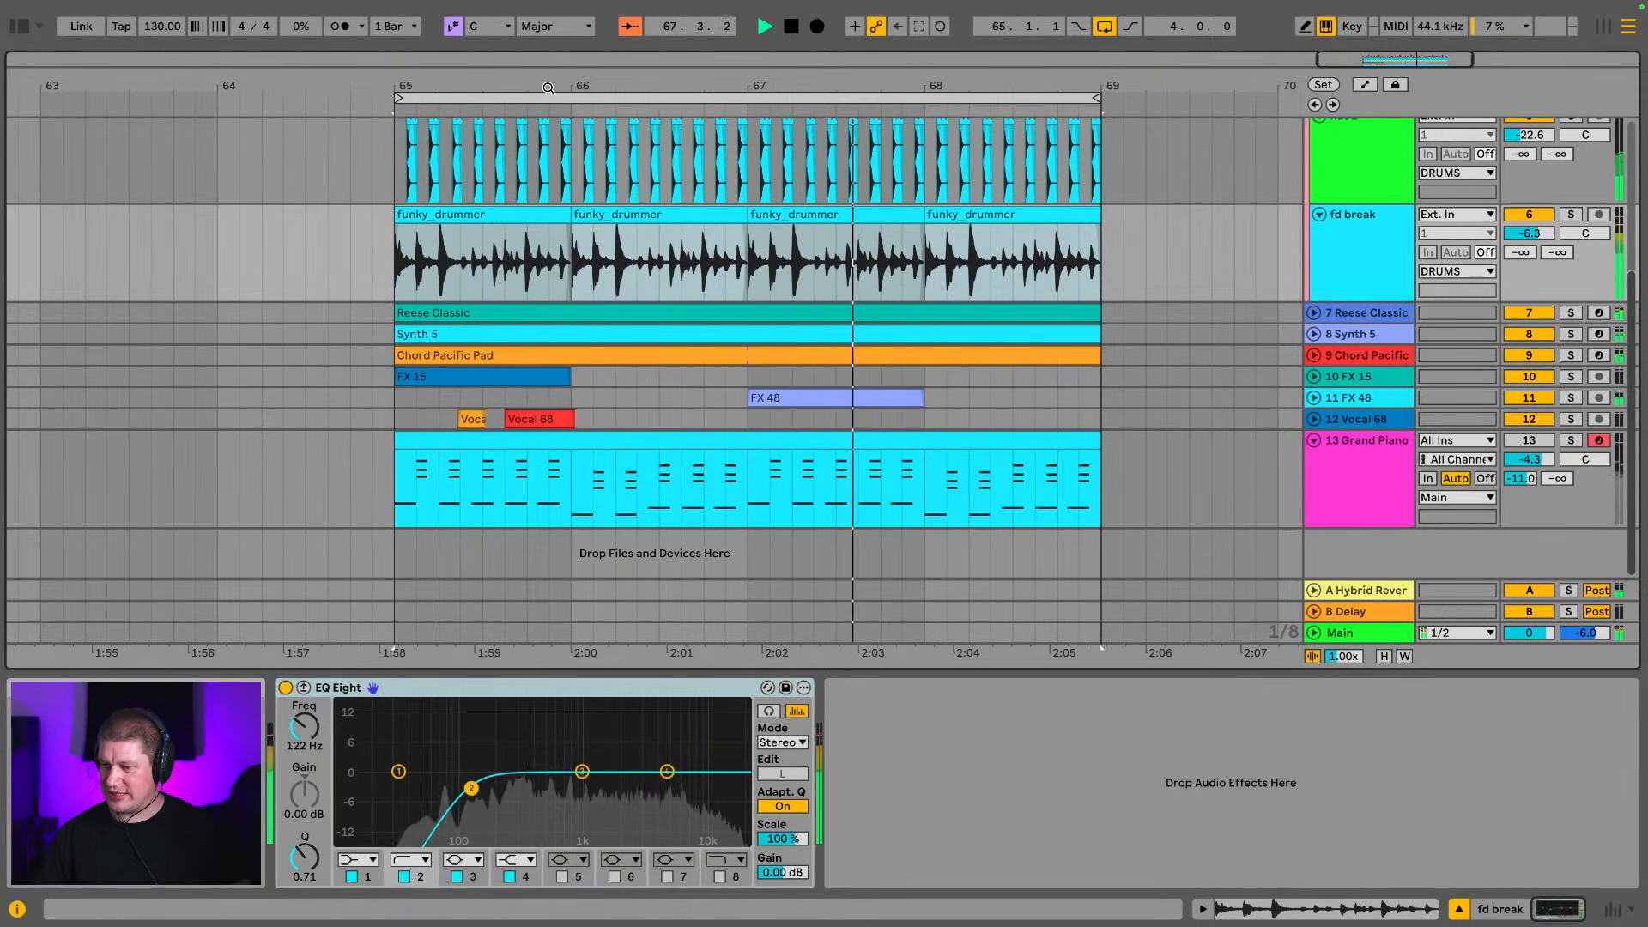
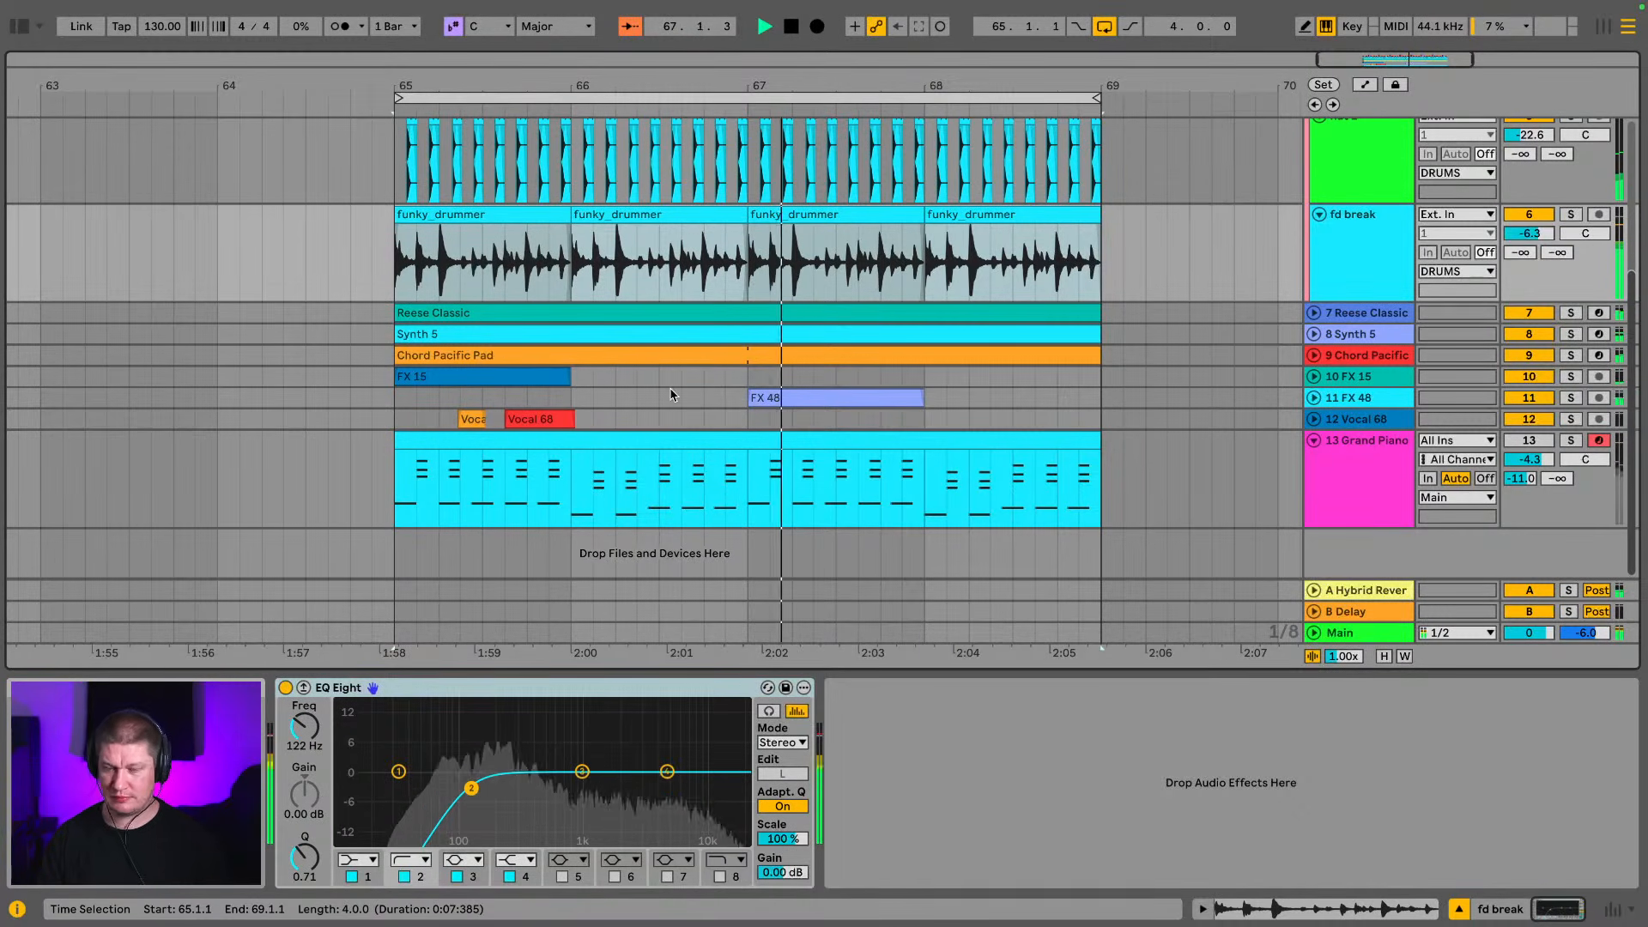
# Fold the fd break and grand piano tracks and deactivate the Reese Classic track
pyautogui.scroll(-3, 781, 135)
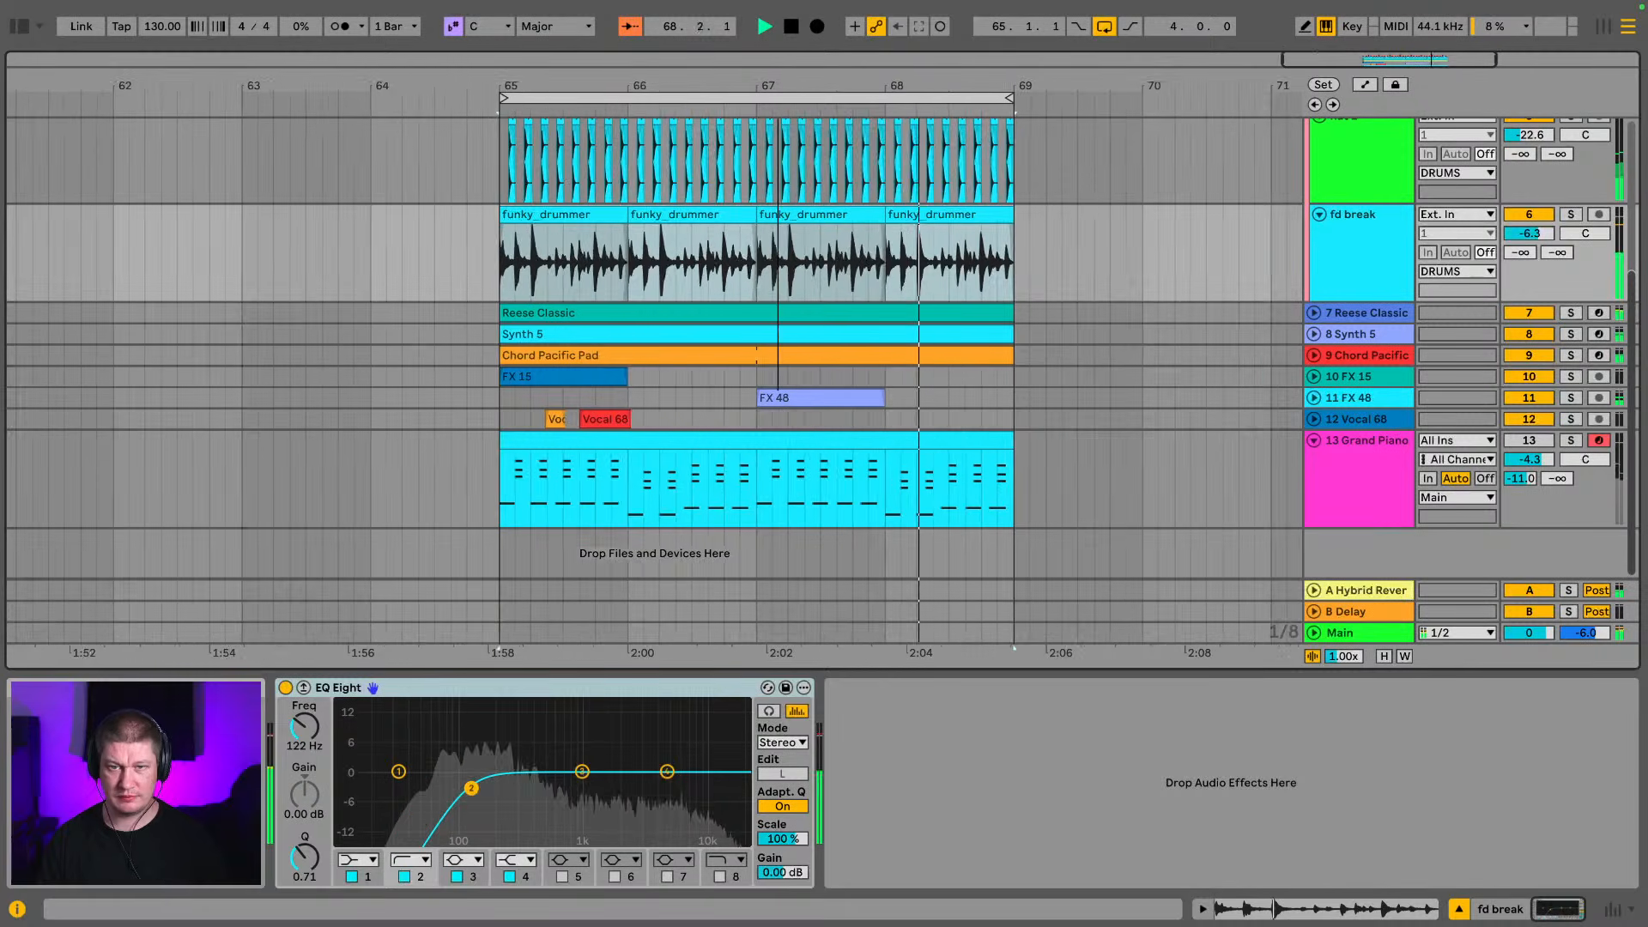
pyautogui.scroll(1, 912, 285)
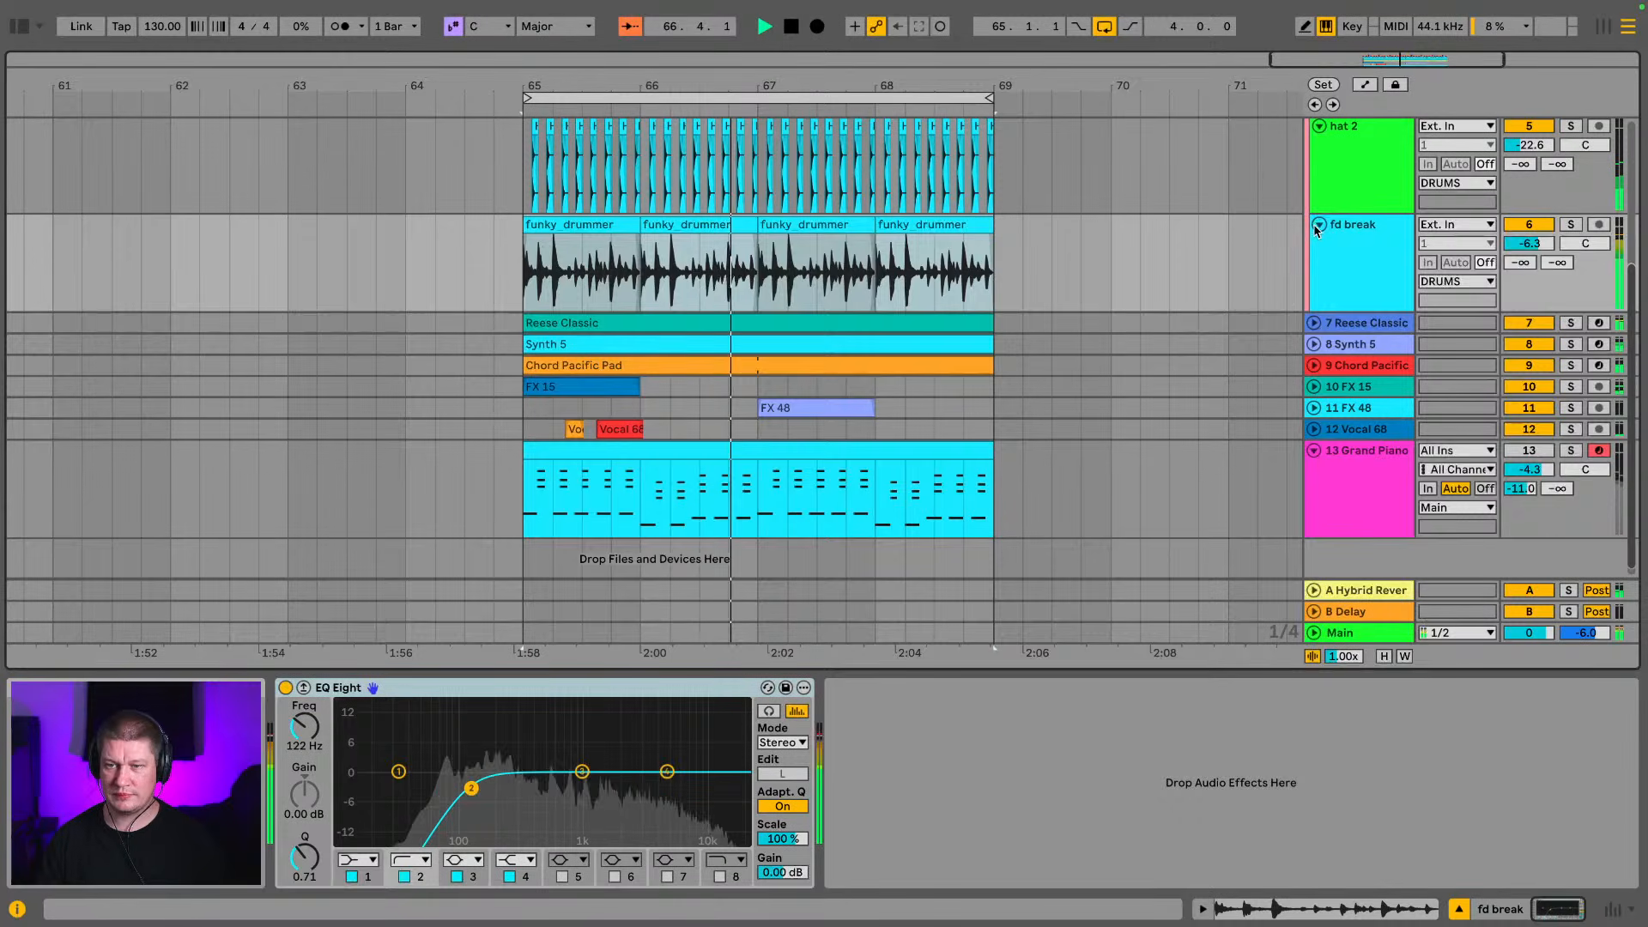
pyautogui.click(1319, 225)
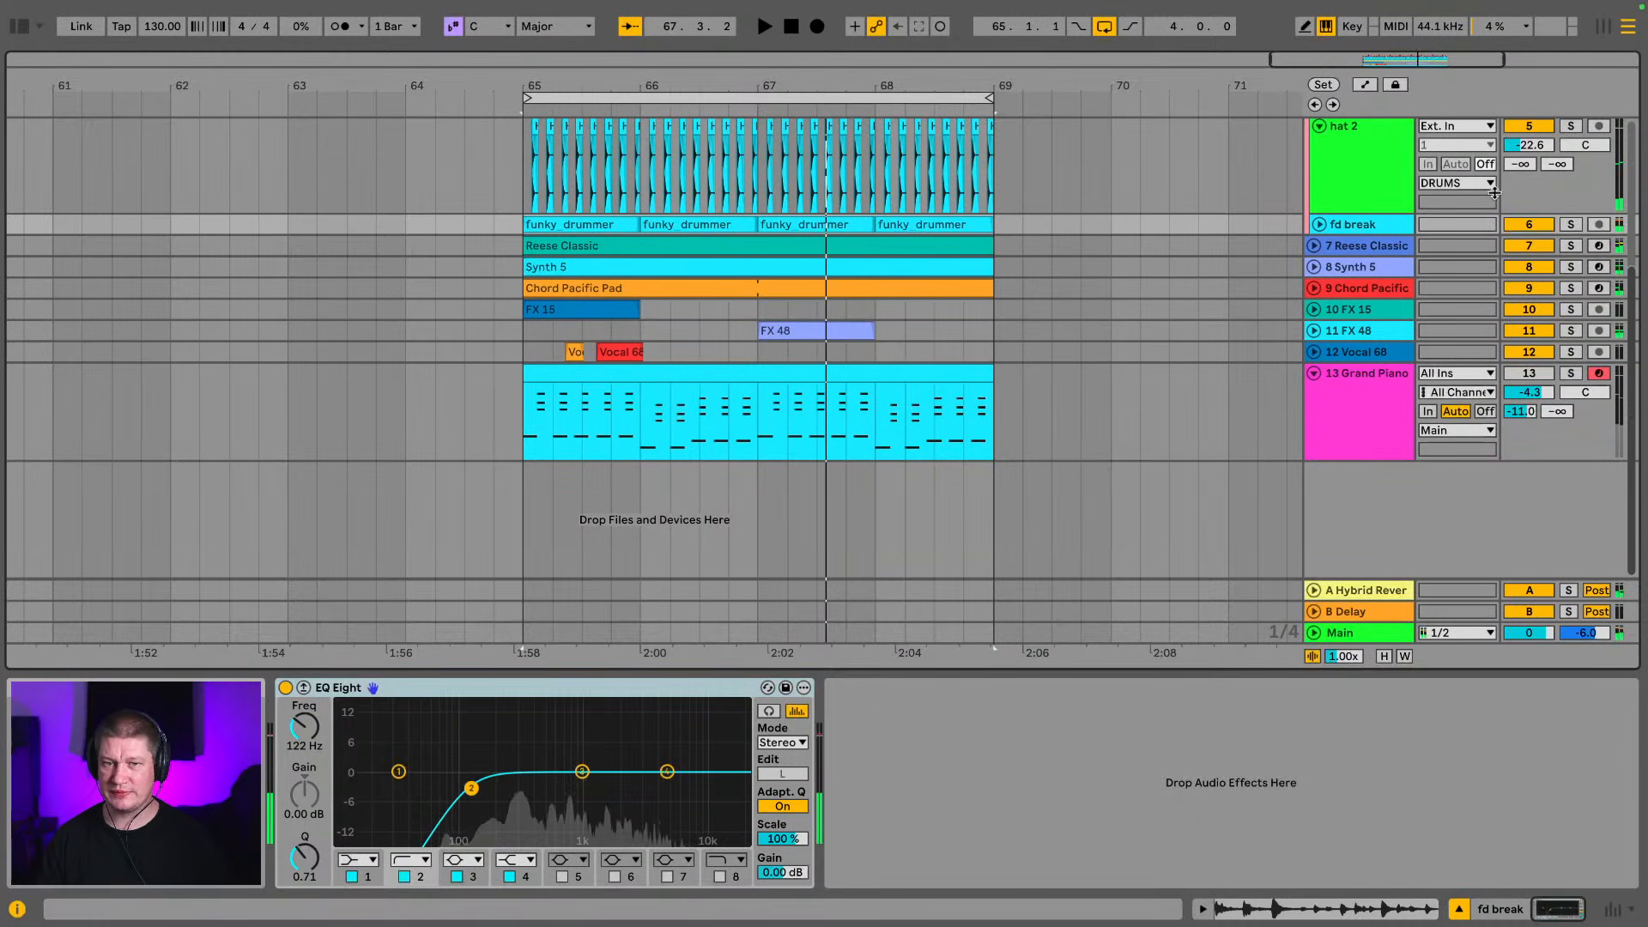
pyautogui.scroll(1, 1344, 288)
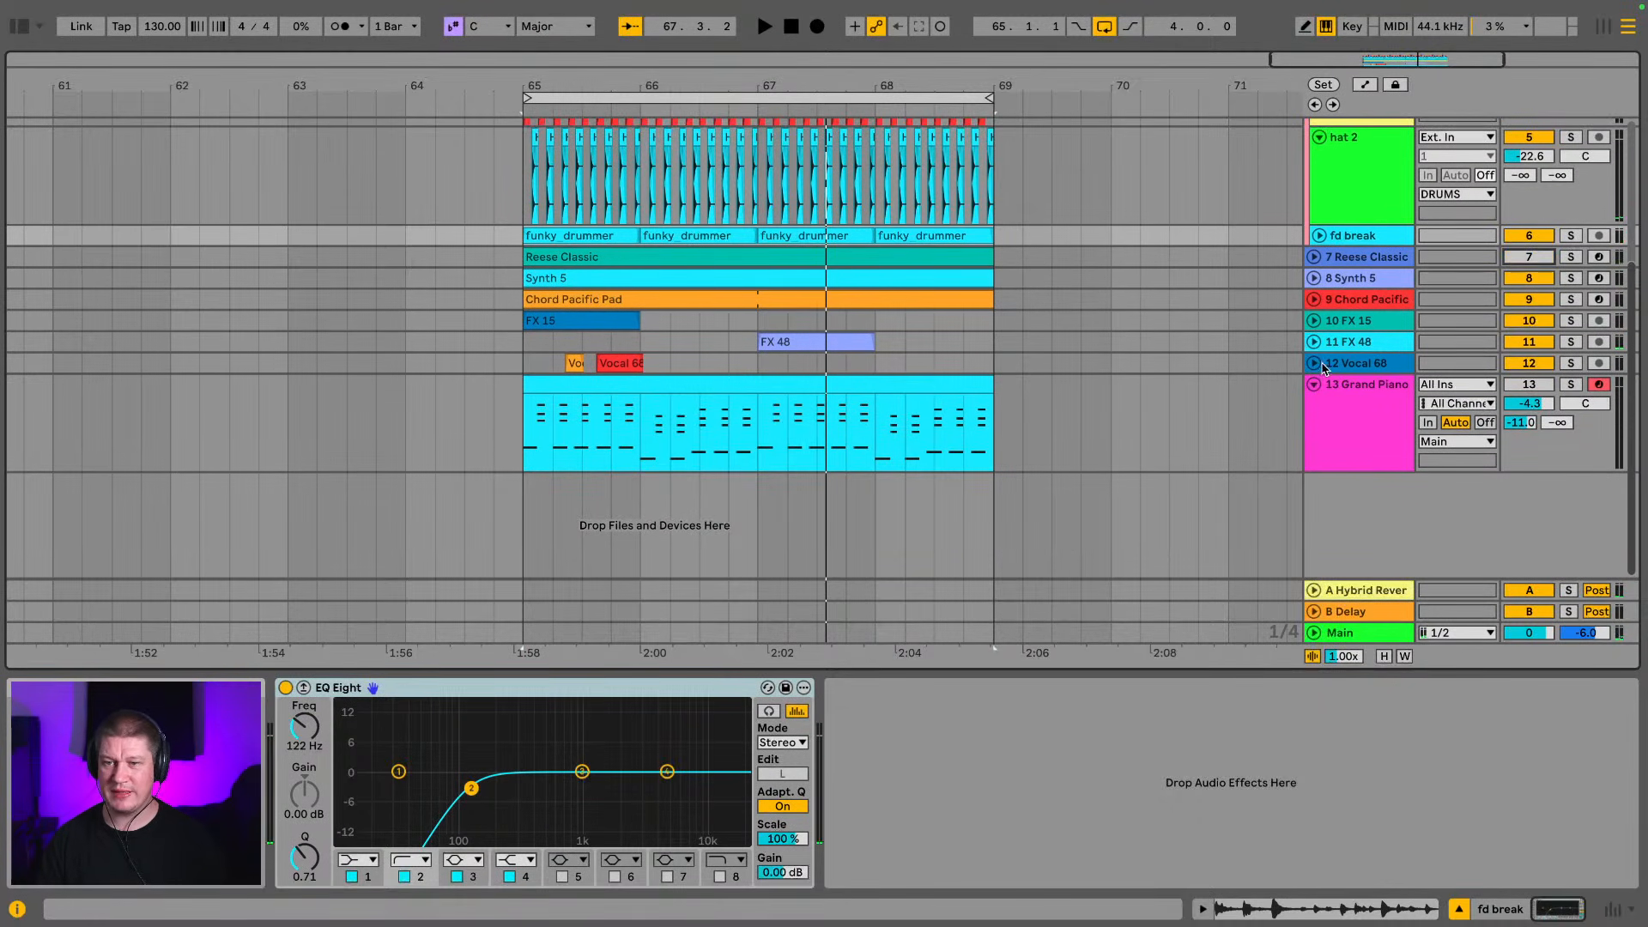
pyautogui.click(1313, 384)
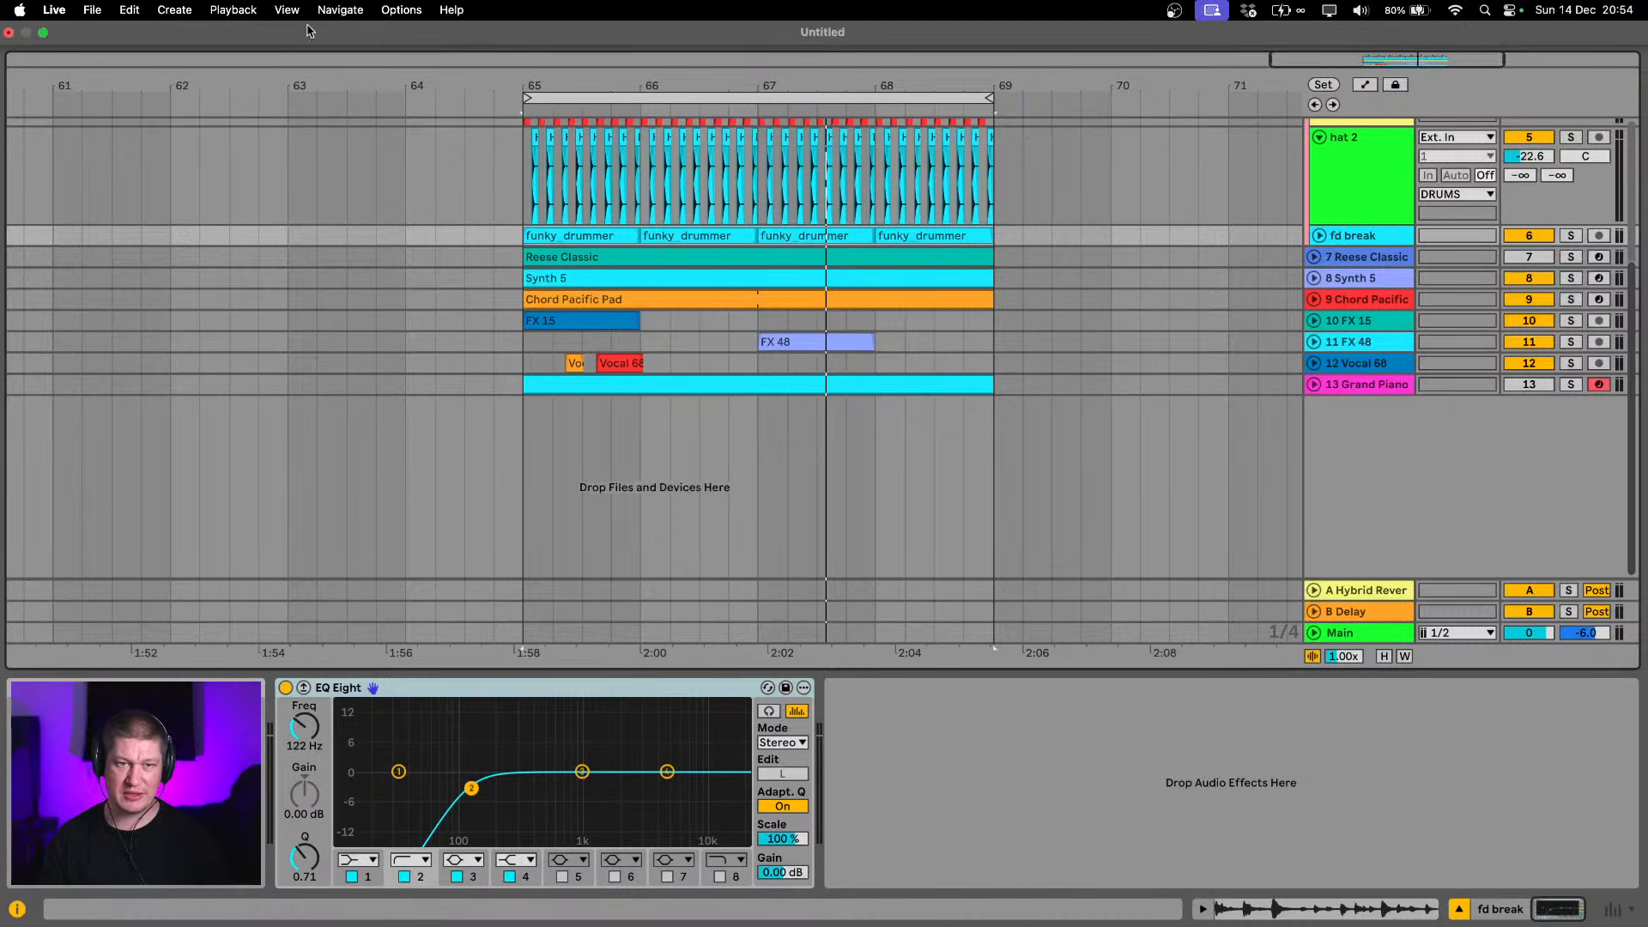
# Select the four-bar loop range, show the browser, open the Production place and clear the piano search
pyautogui.click(800, 96)
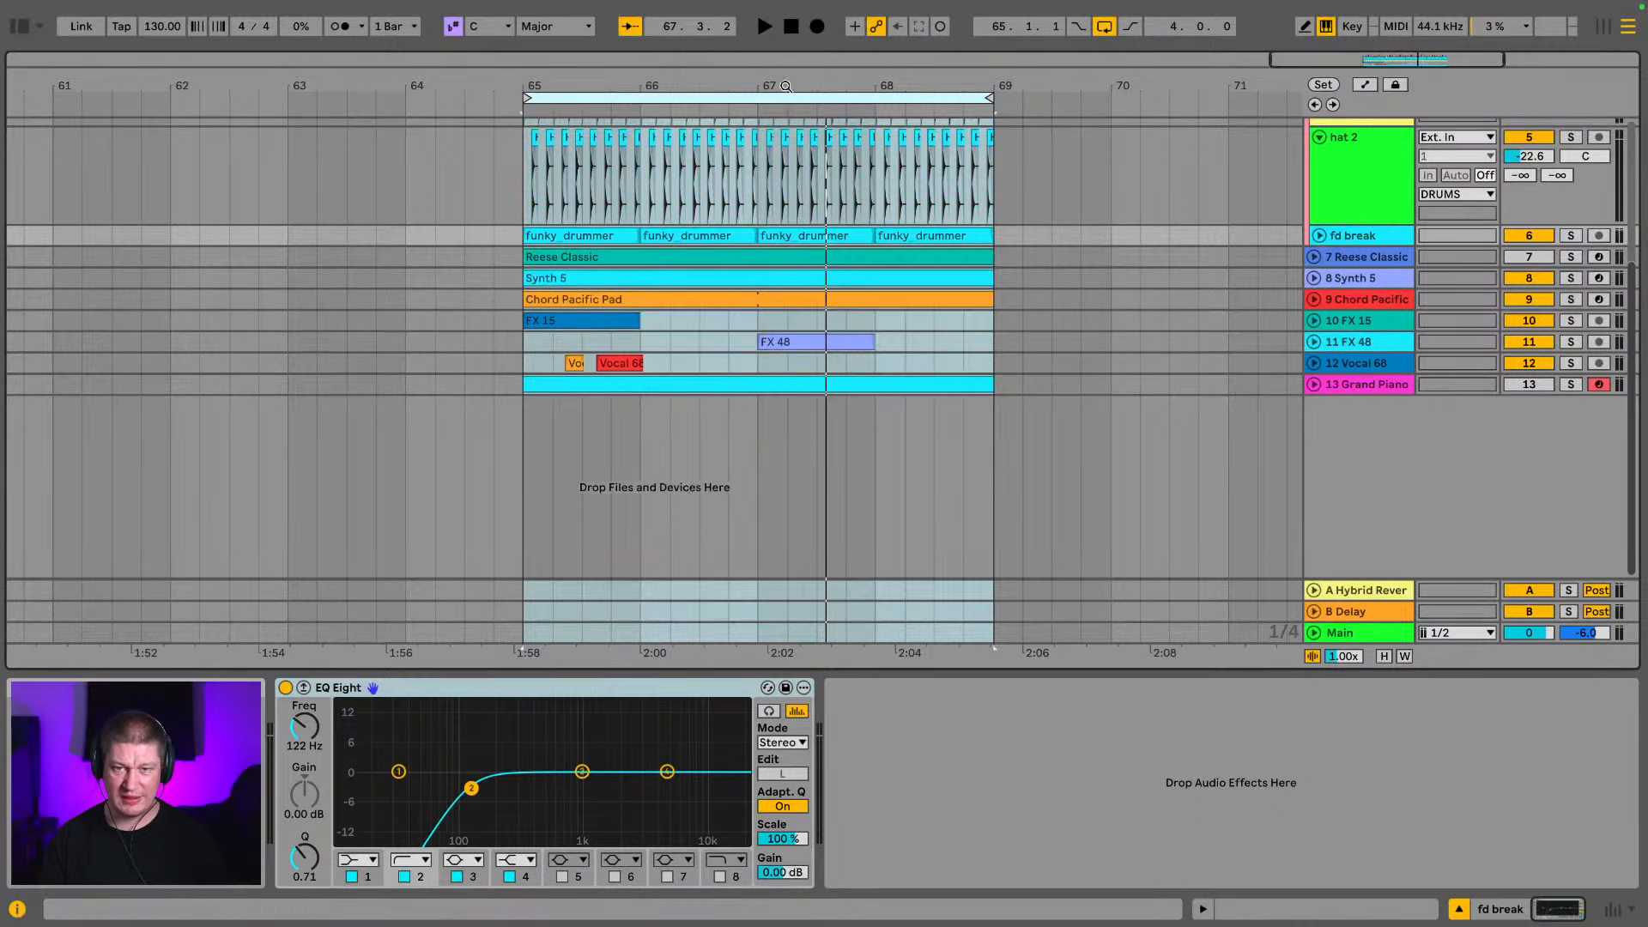
pyautogui.click(24, 29)
pyautogui.scroll(-5, 86, 343)
pyautogui.click(67, 468)
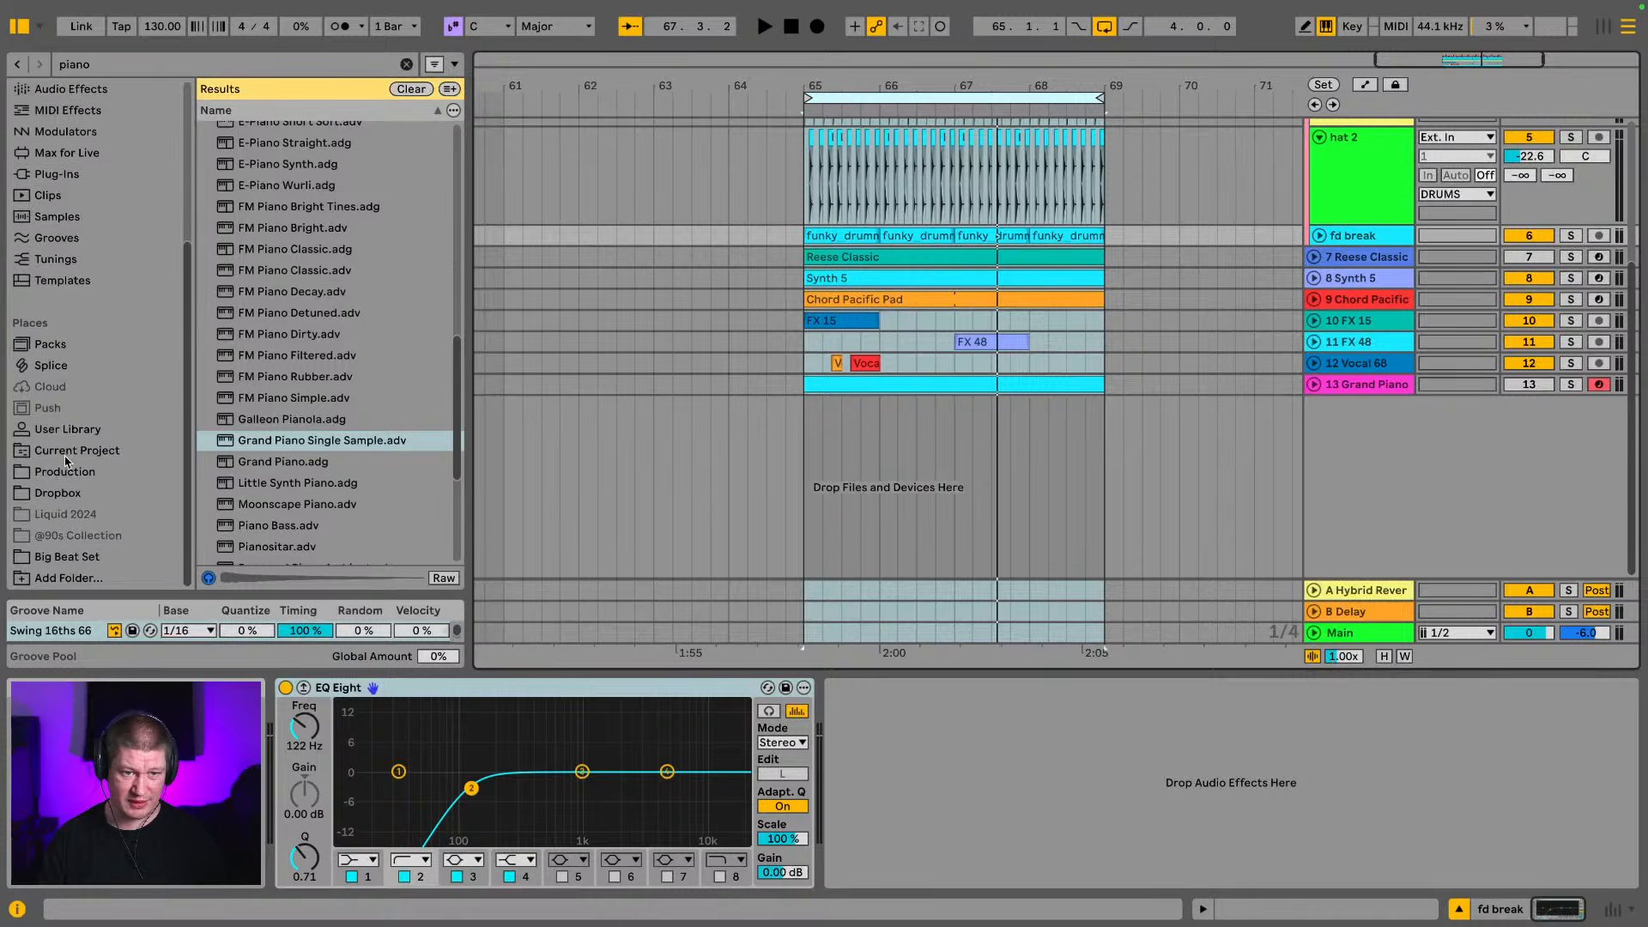
pyautogui.scroll(1, 140, 450)
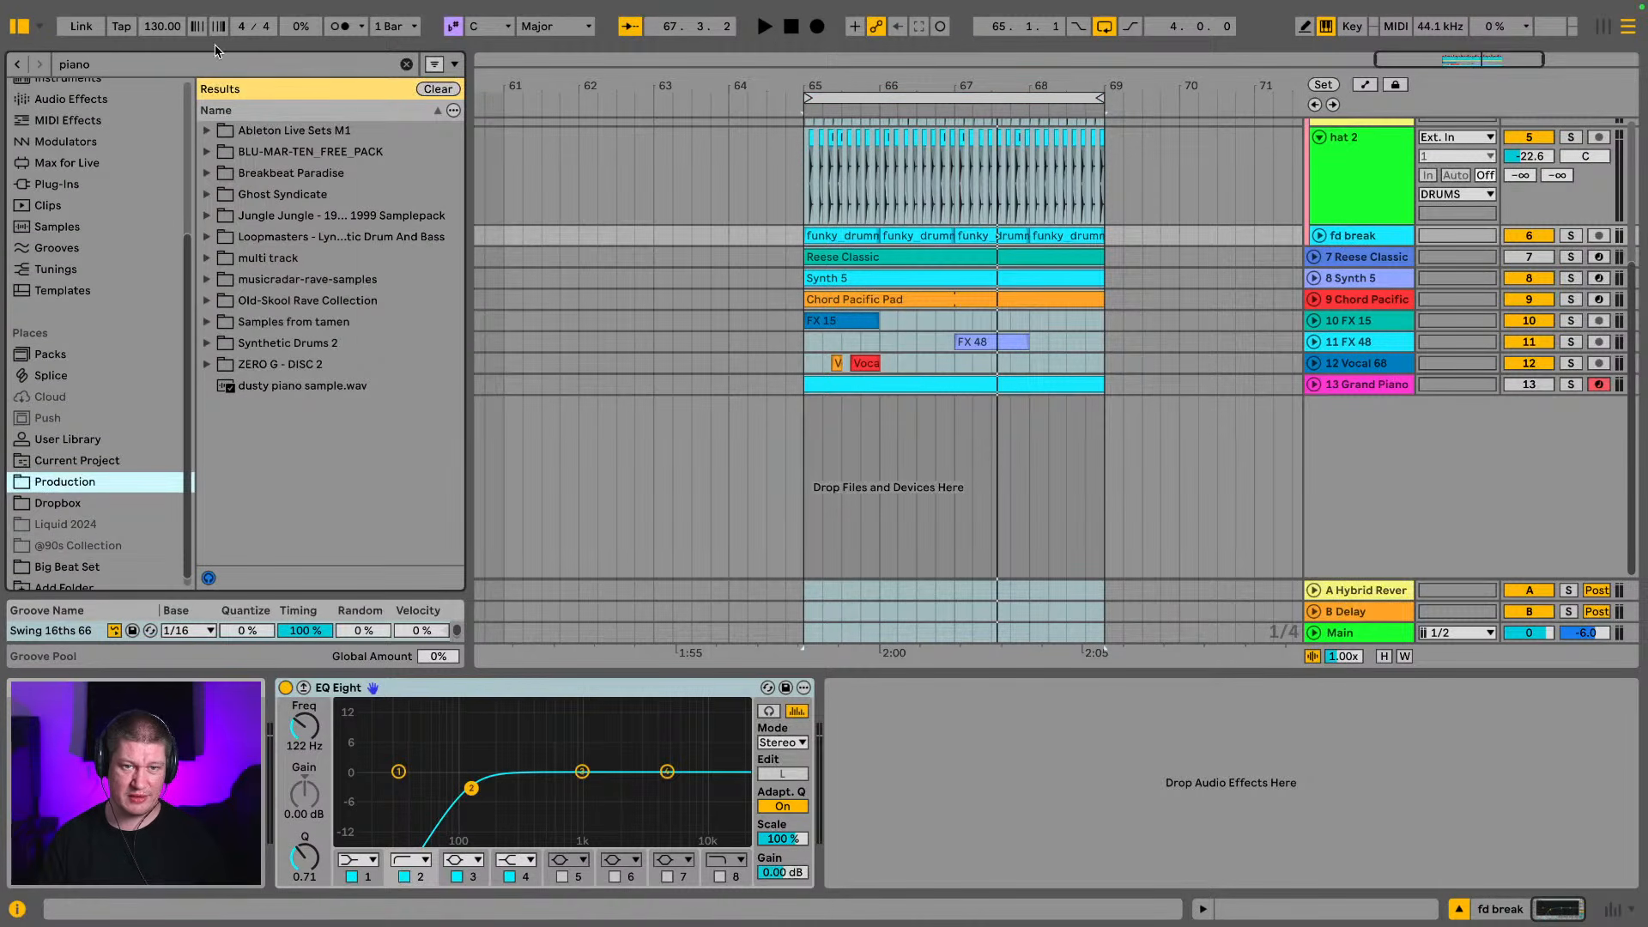
pyautogui.click(406, 65)
# Collapse the Vocals and ZERO G - DISC 3 folders and expand the Bass folder of ZERO G - DISC 1
pyautogui.scroll(-8, 258, 224)
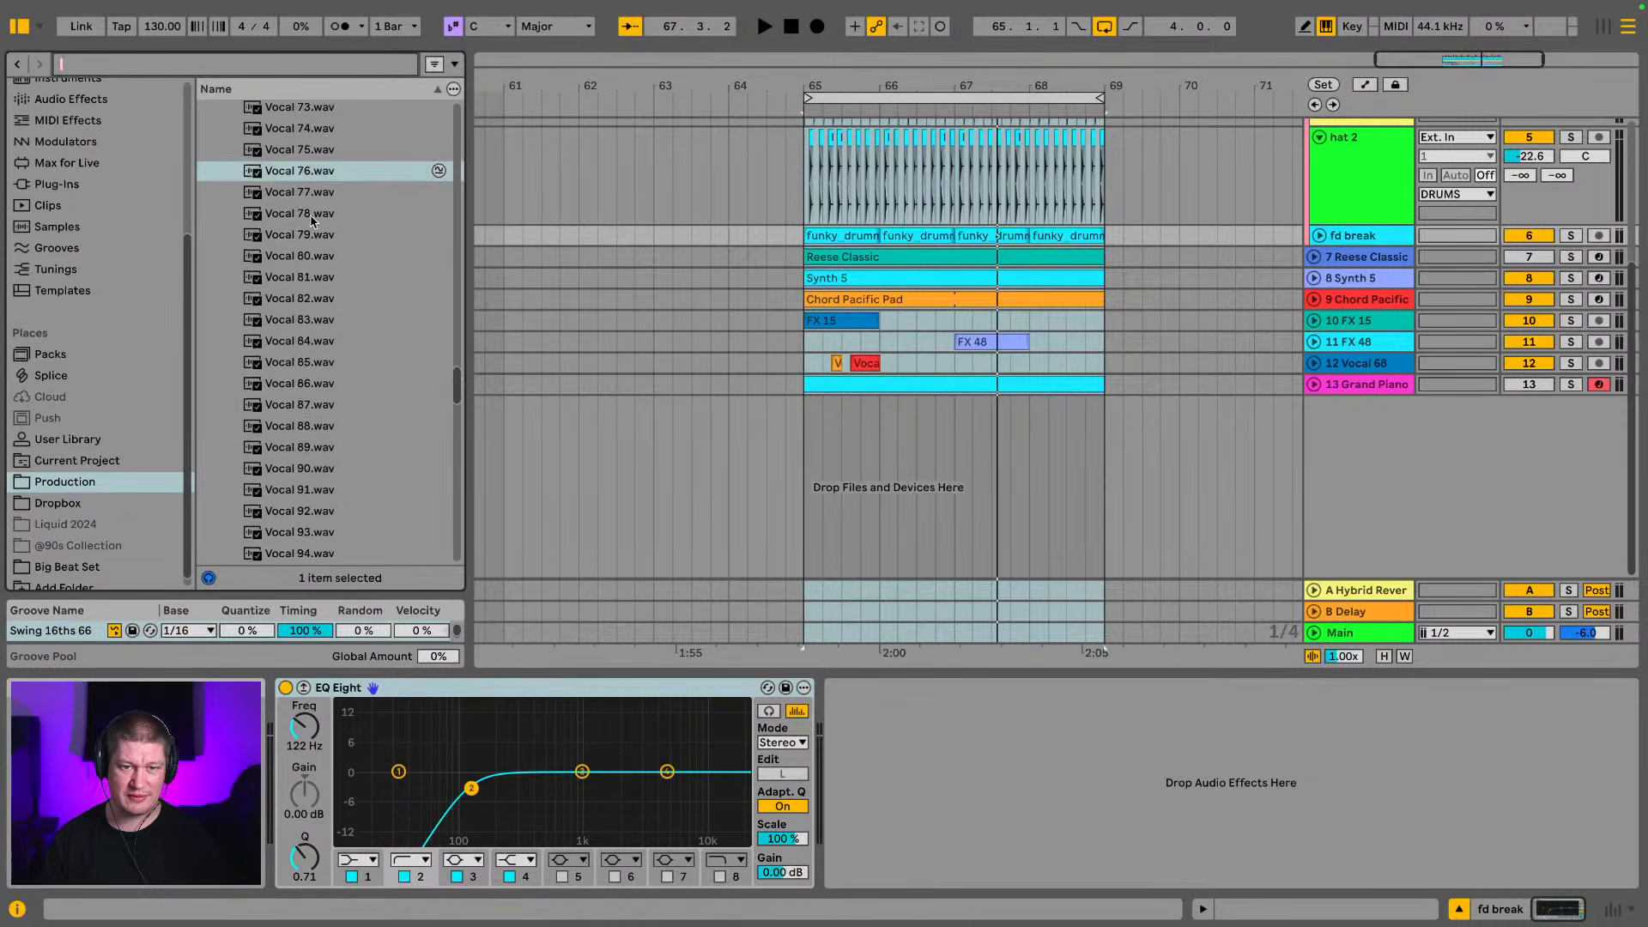
pyautogui.scroll(8, 239, 233)
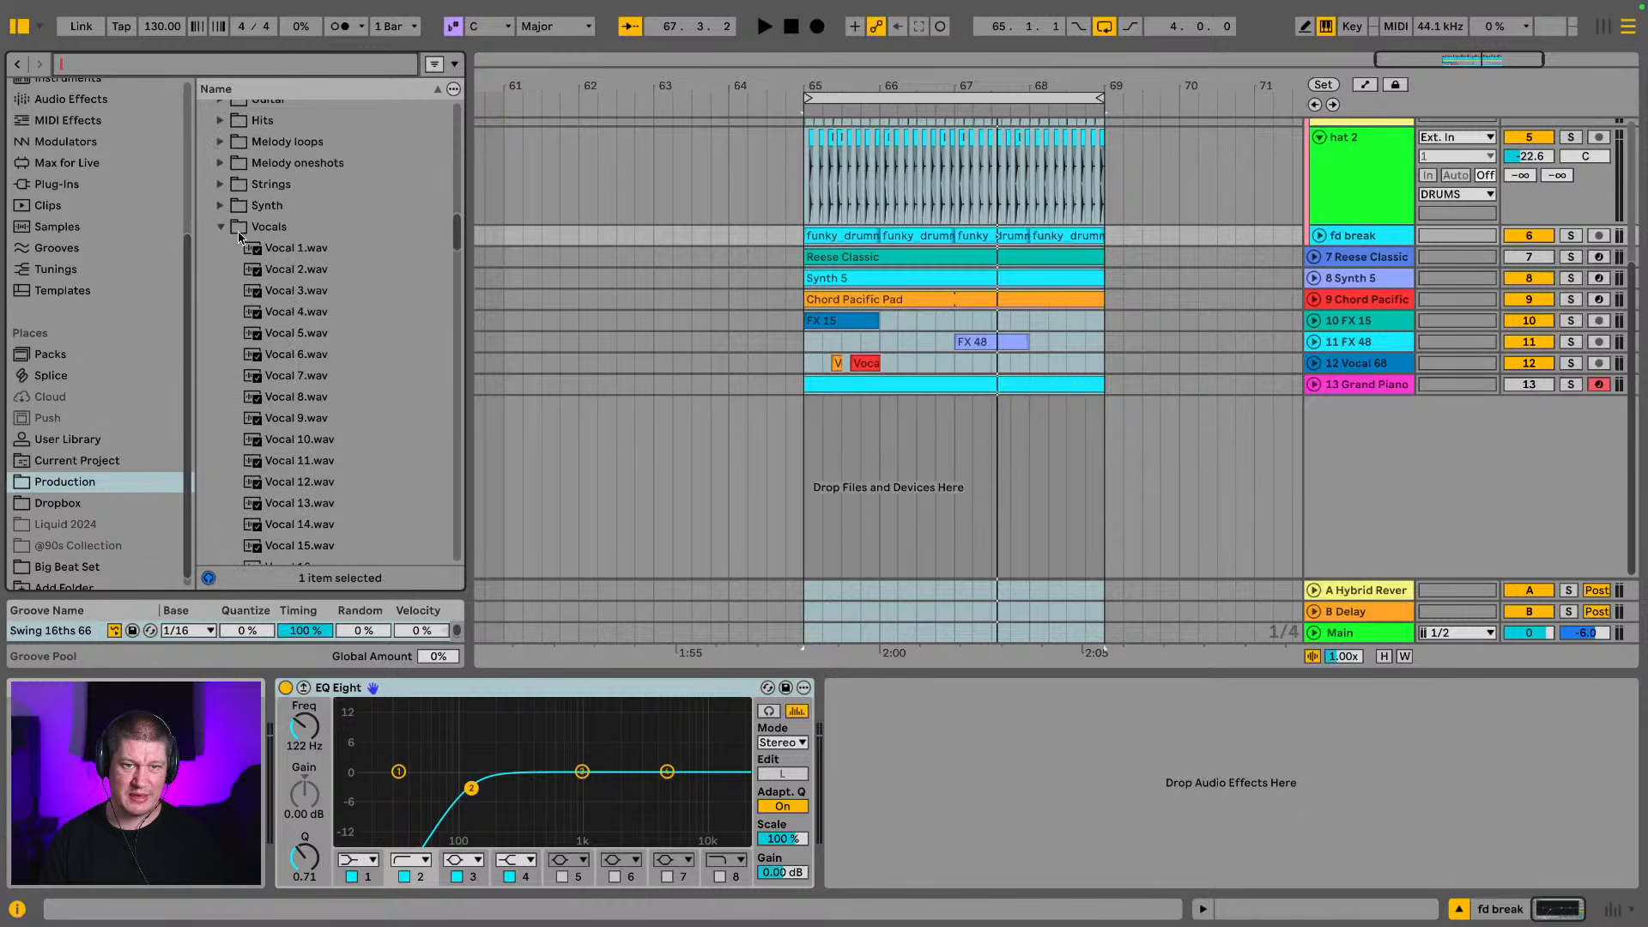
pyautogui.click(219, 227)
pyautogui.scroll(5, 302, 301)
pyautogui.scroll(-1, 275, 283)
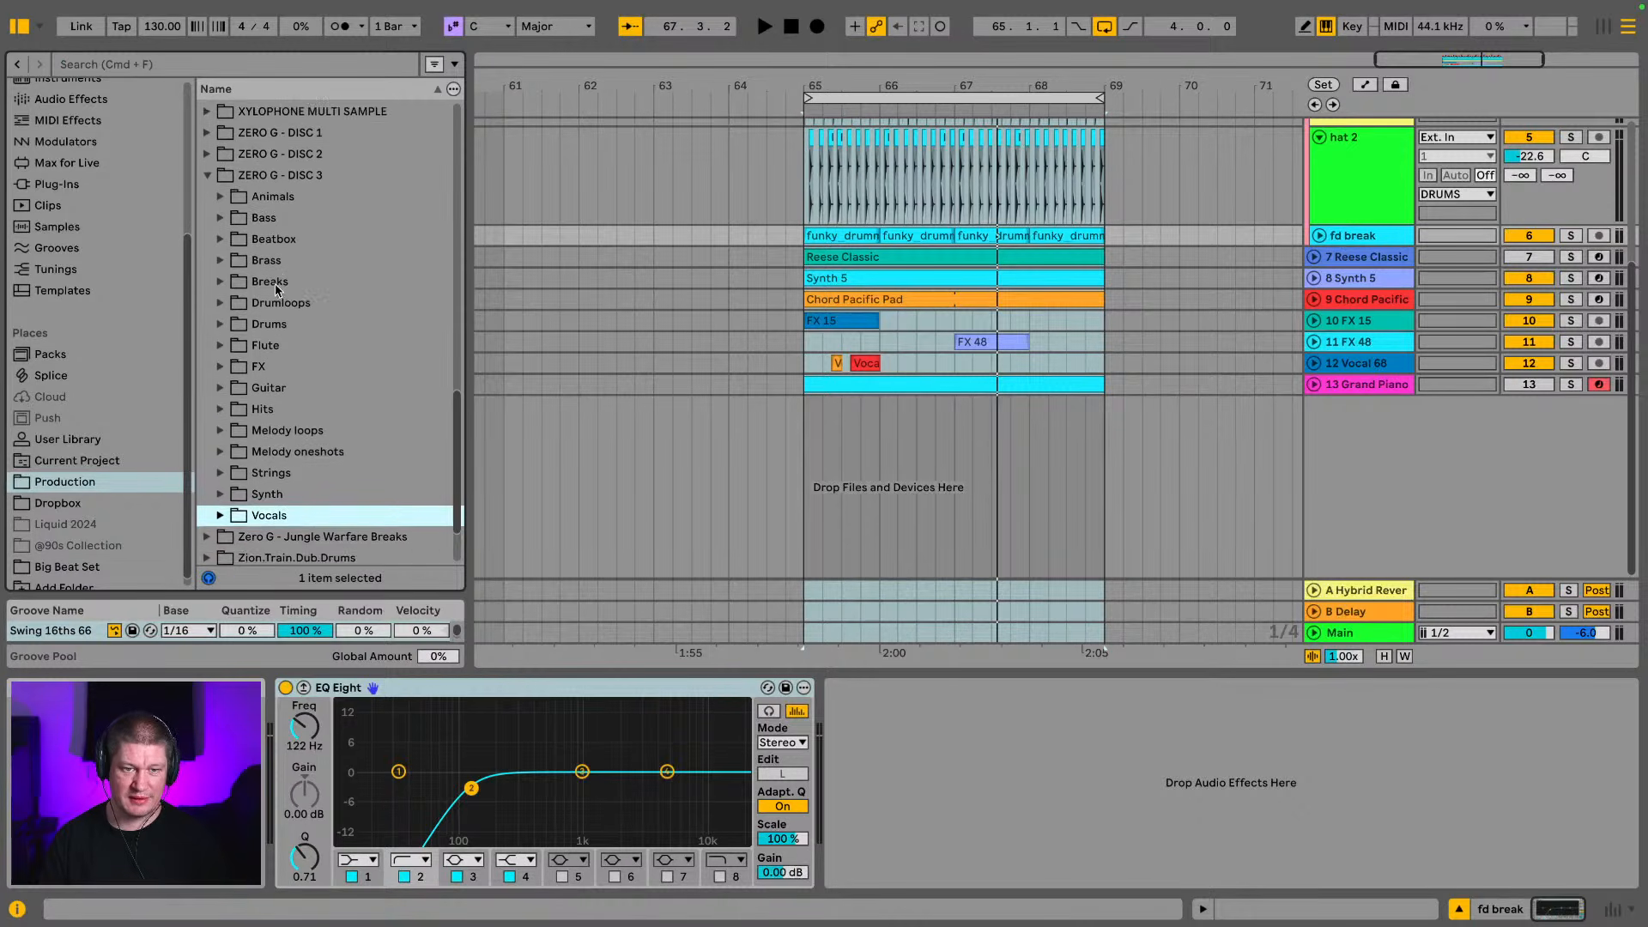
pyautogui.scroll(5, 223, 329)
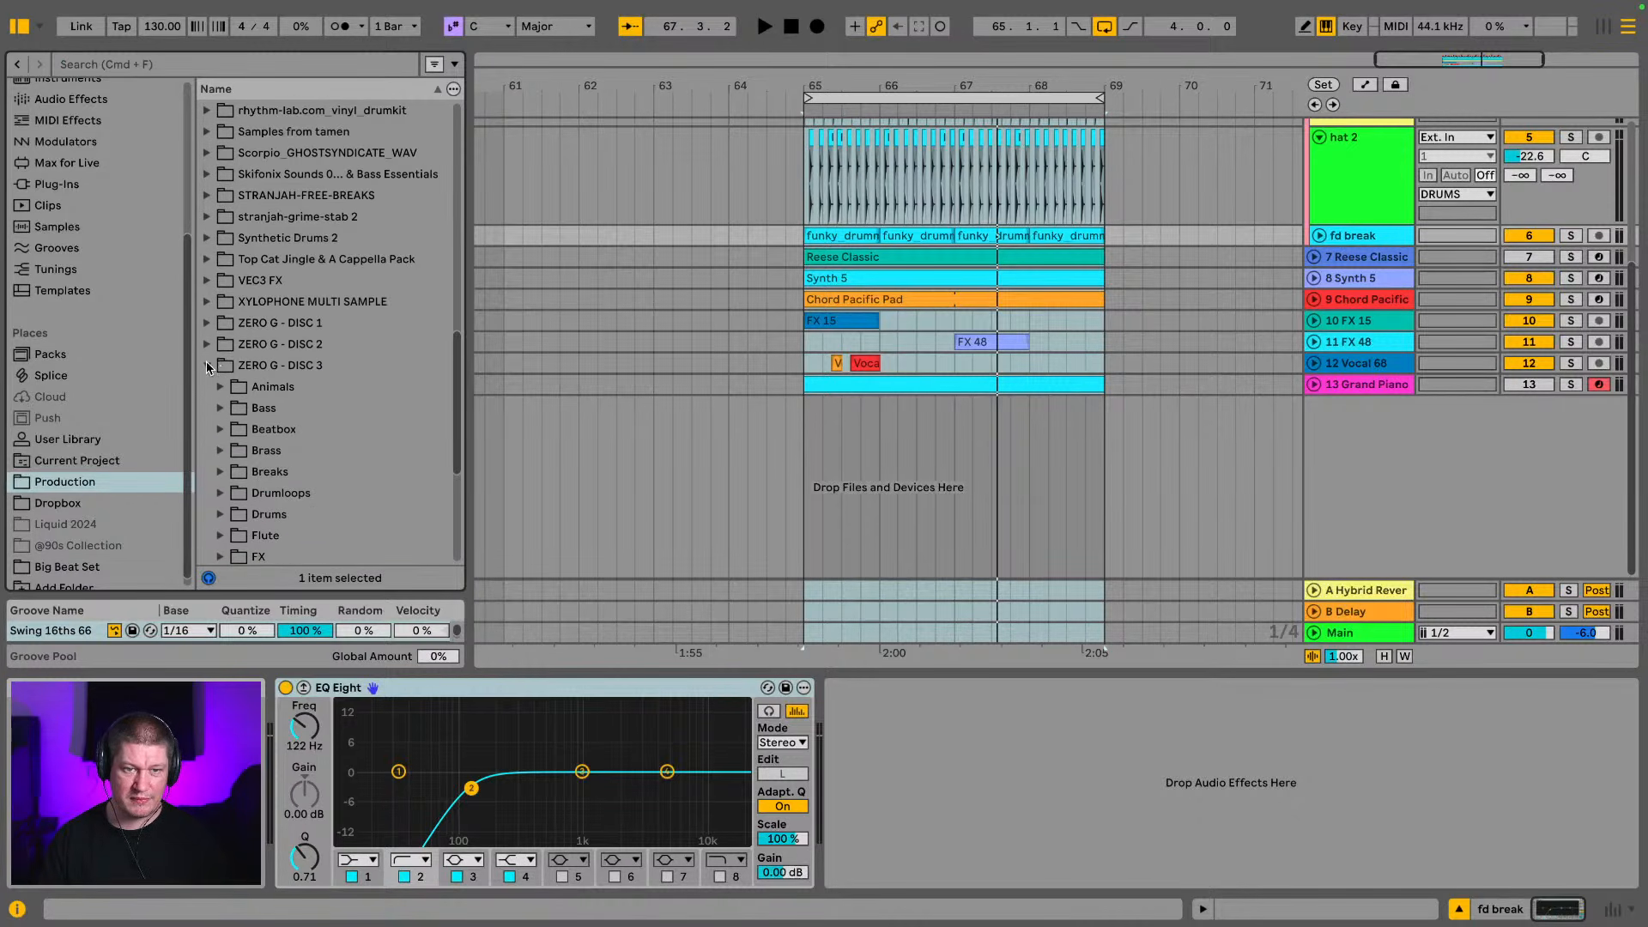
pyautogui.click(207, 366)
pyautogui.click(209, 385)
pyautogui.scroll(-6, 268, 322)
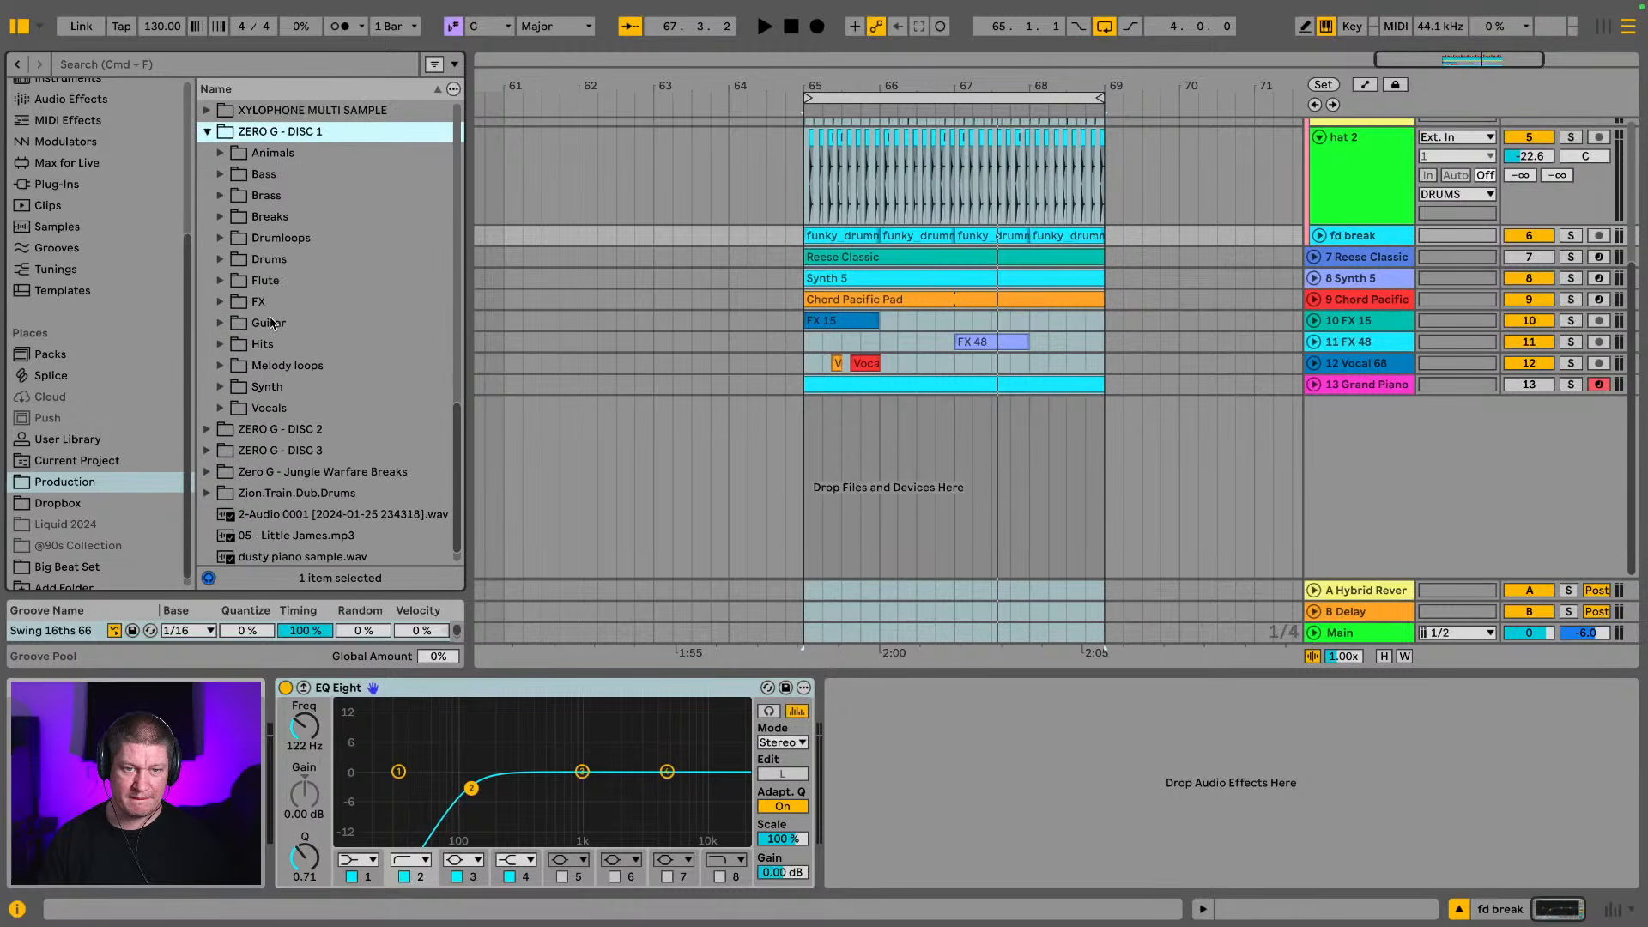
pyautogui.click(220, 175)
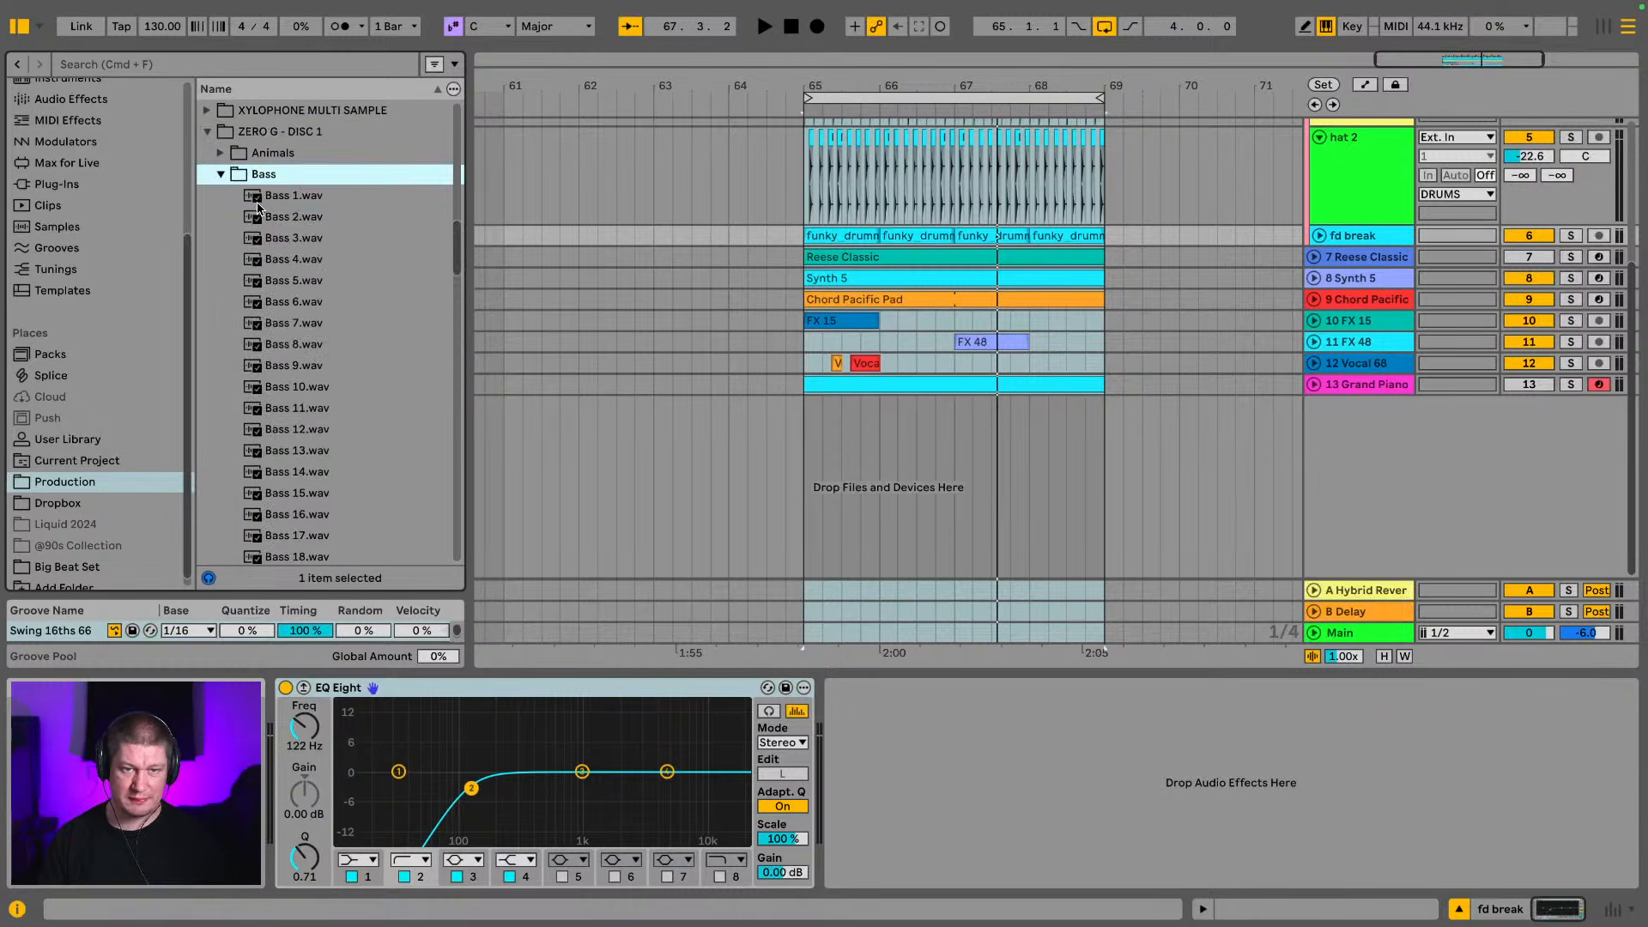
# Audition the ZERO G - DISC 1 bass samples from Bass 1.wav onward and settle on Bass 12.wav
pyautogui.click(261, 201)
pyautogui.press('Down')
pyautogui.press('Down')
pyautogui.press('Down')
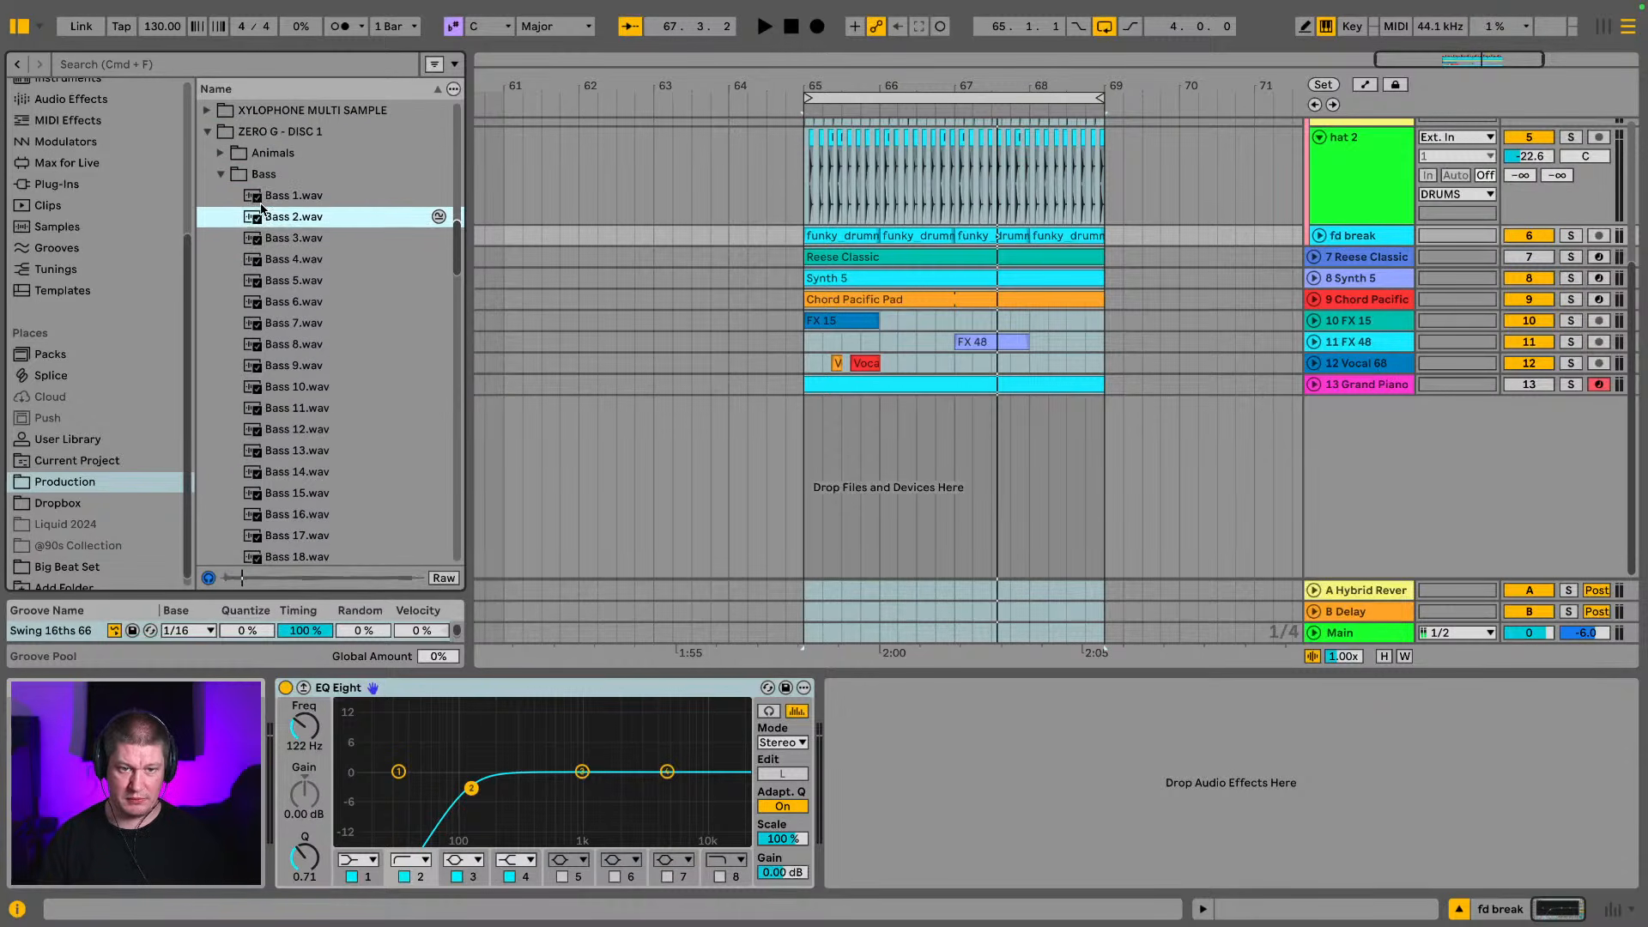
pyautogui.press('Down')
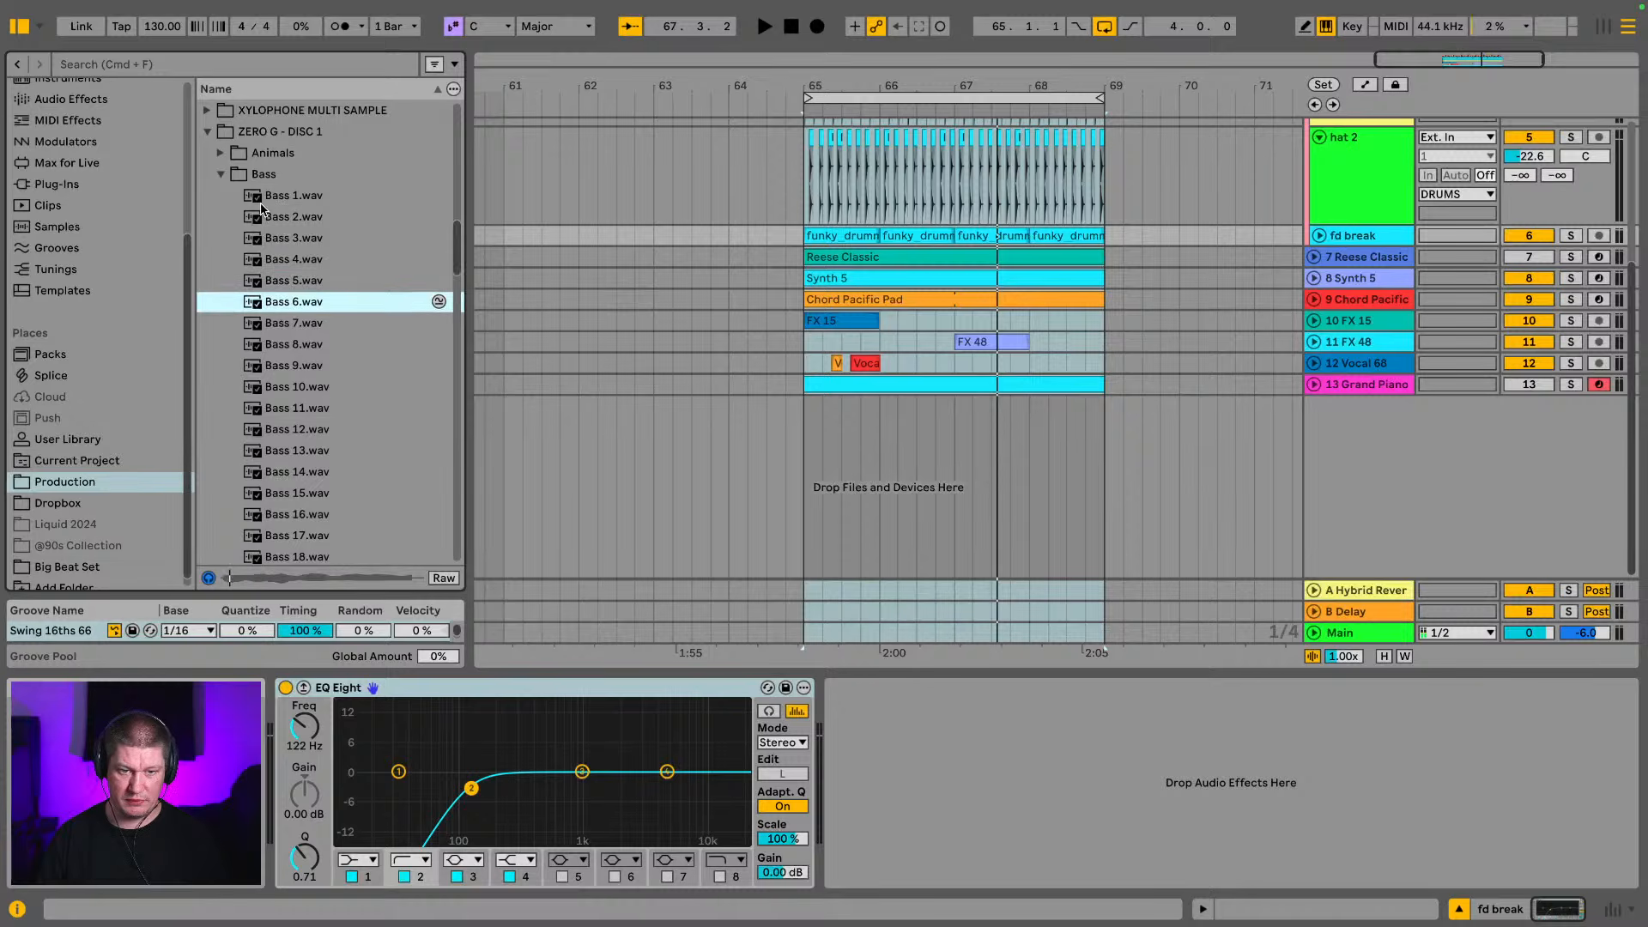
pyautogui.press('Down')
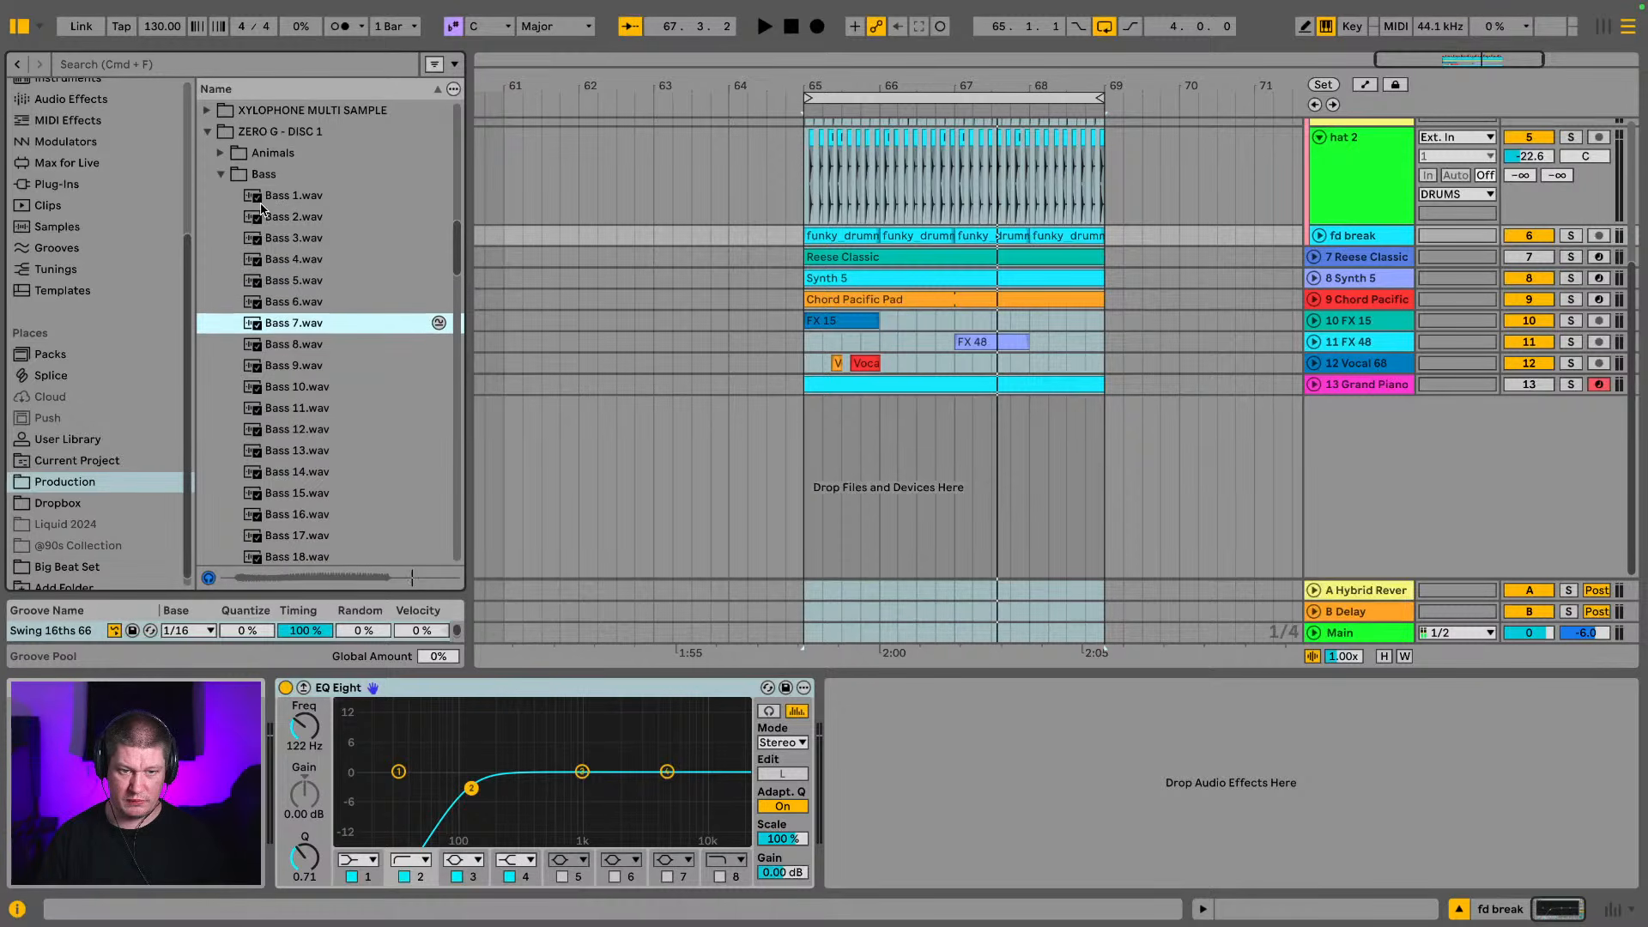
pyautogui.press('Down')
pyautogui.press('Up')
pyautogui.press('Up')
pyautogui.press('Up')
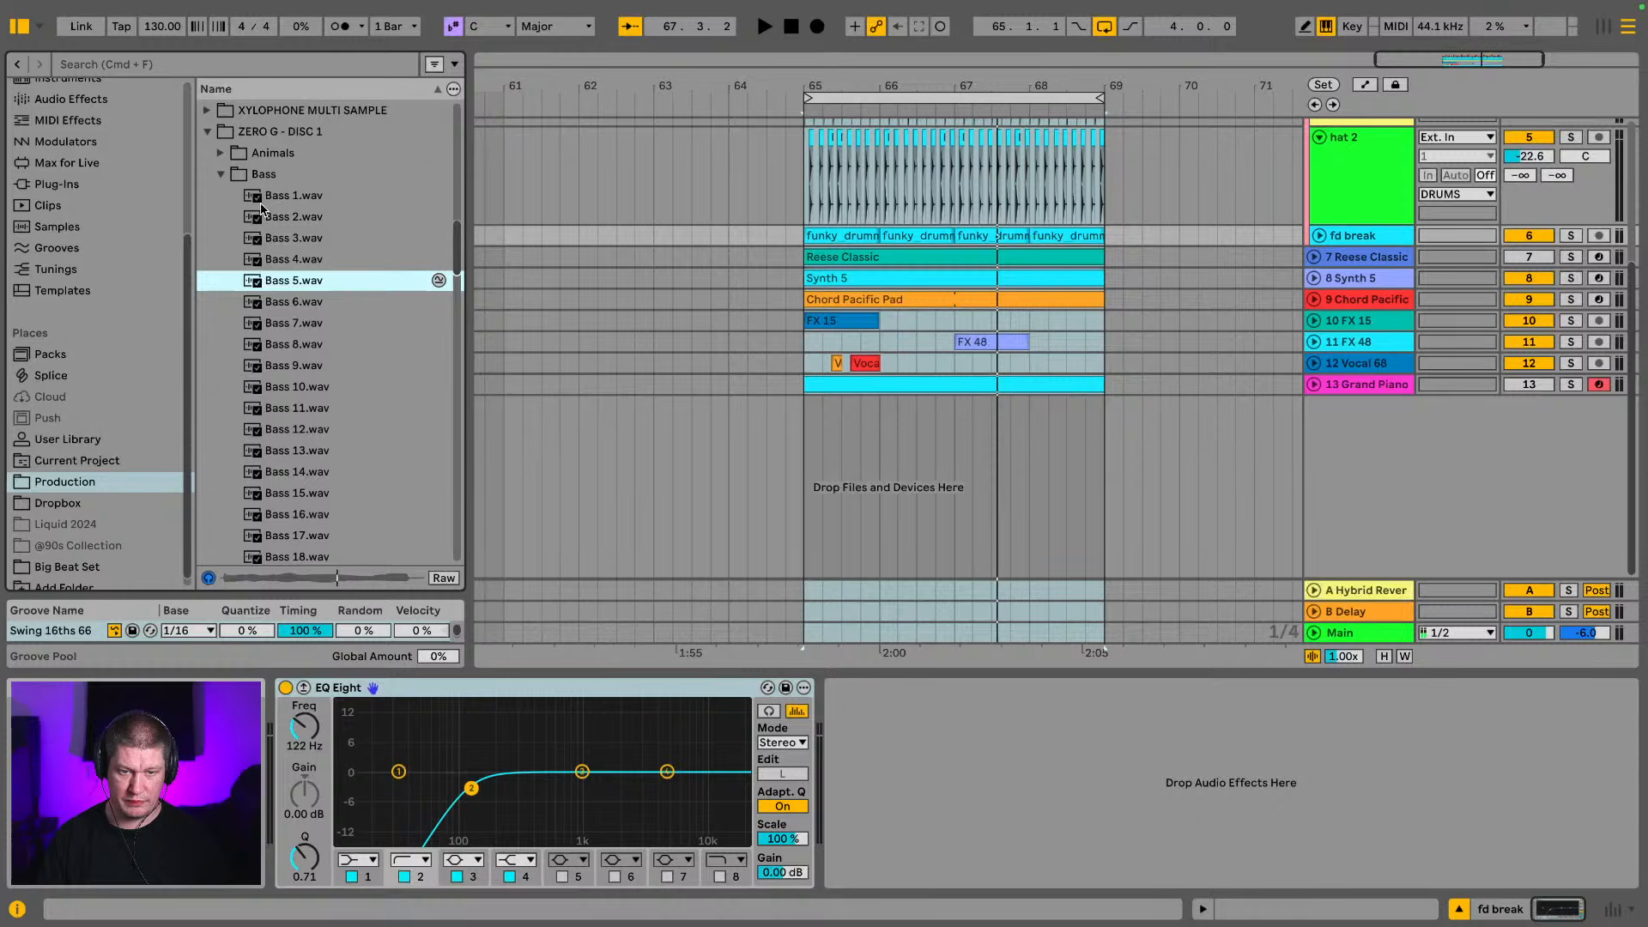
pyautogui.press('Down')
pyautogui.press('Down')
pyautogui.press('Down')
pyautogui.press('Down')
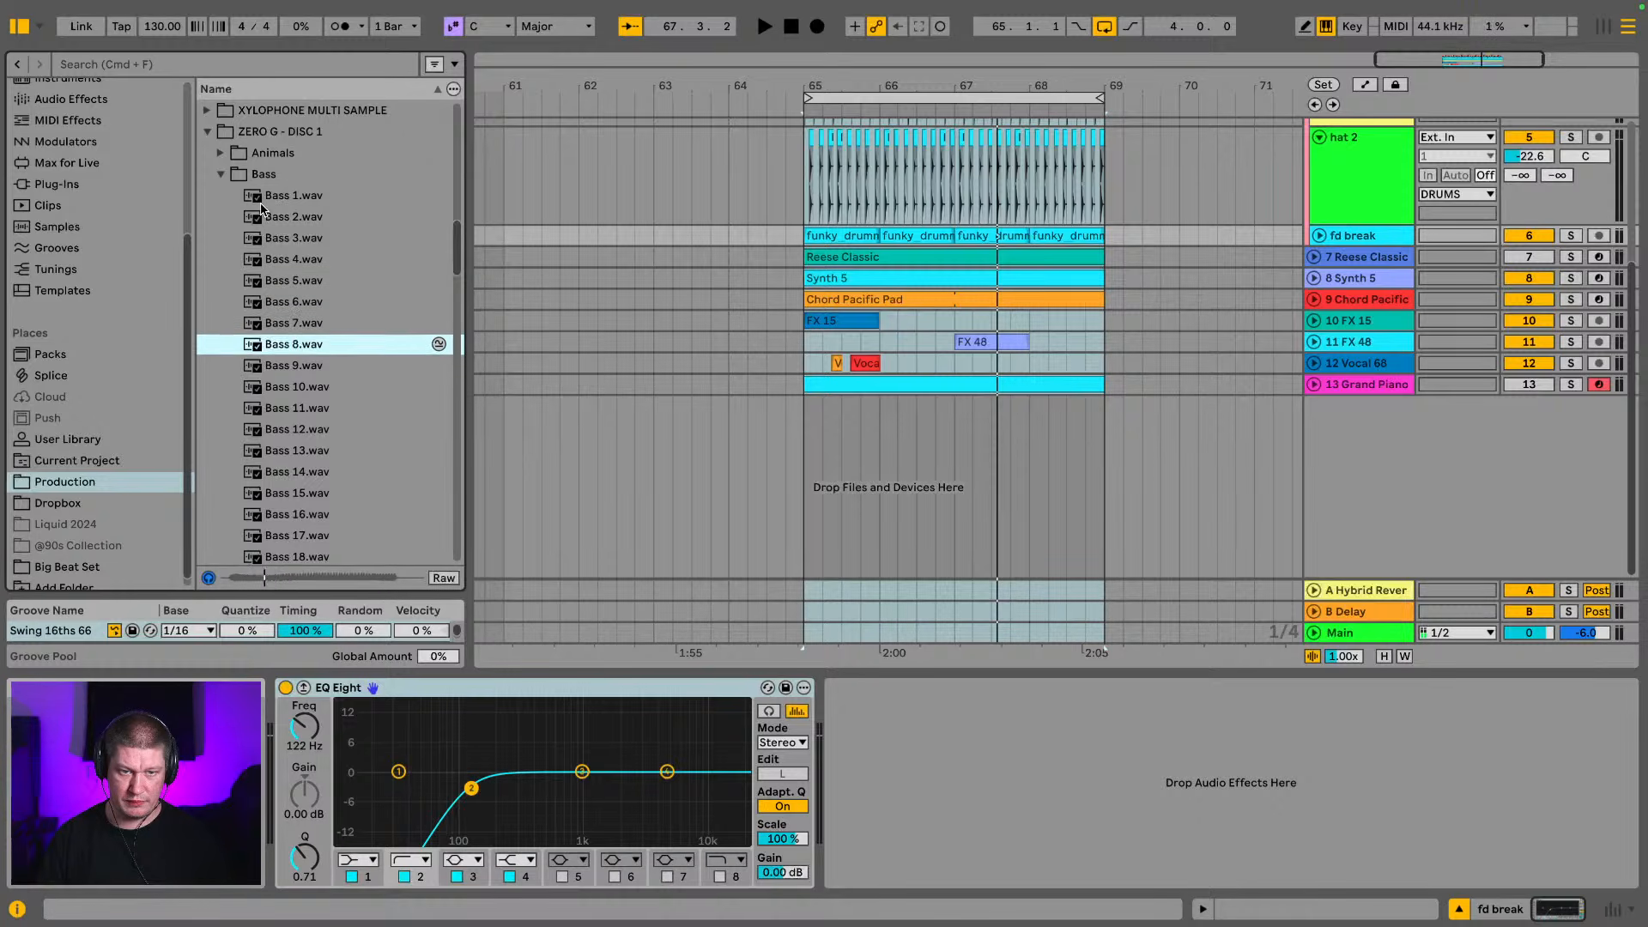
pyautogui.press('Down')
pyautogui.press('Down')
pyautogui.press('Down')
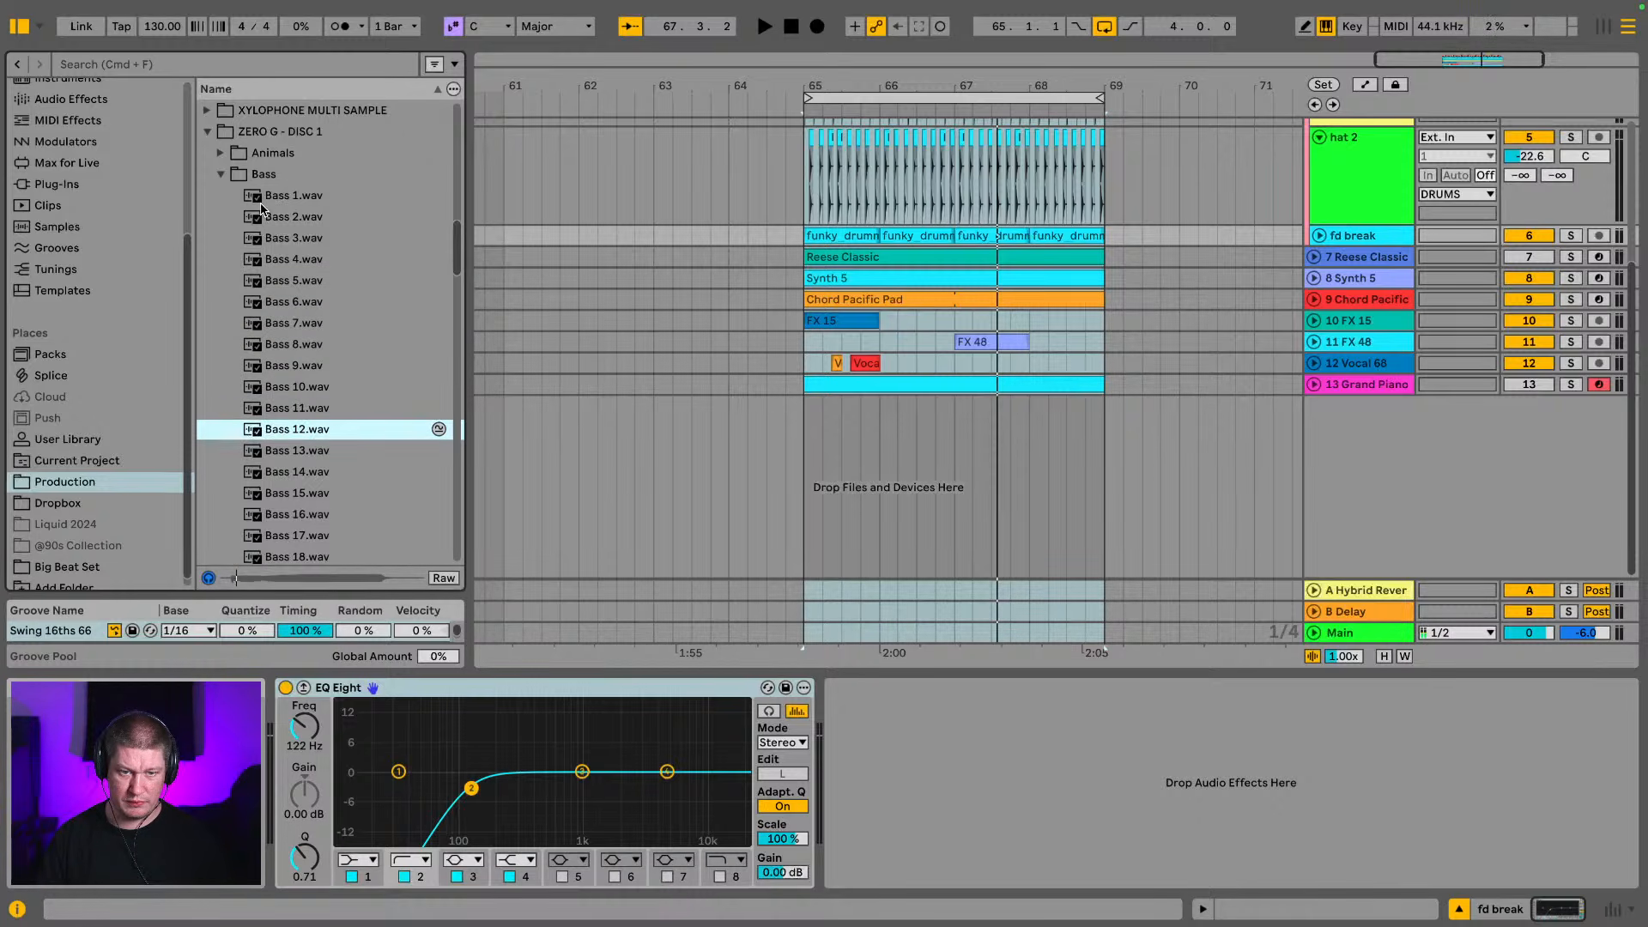
pyautogui.press('Up')
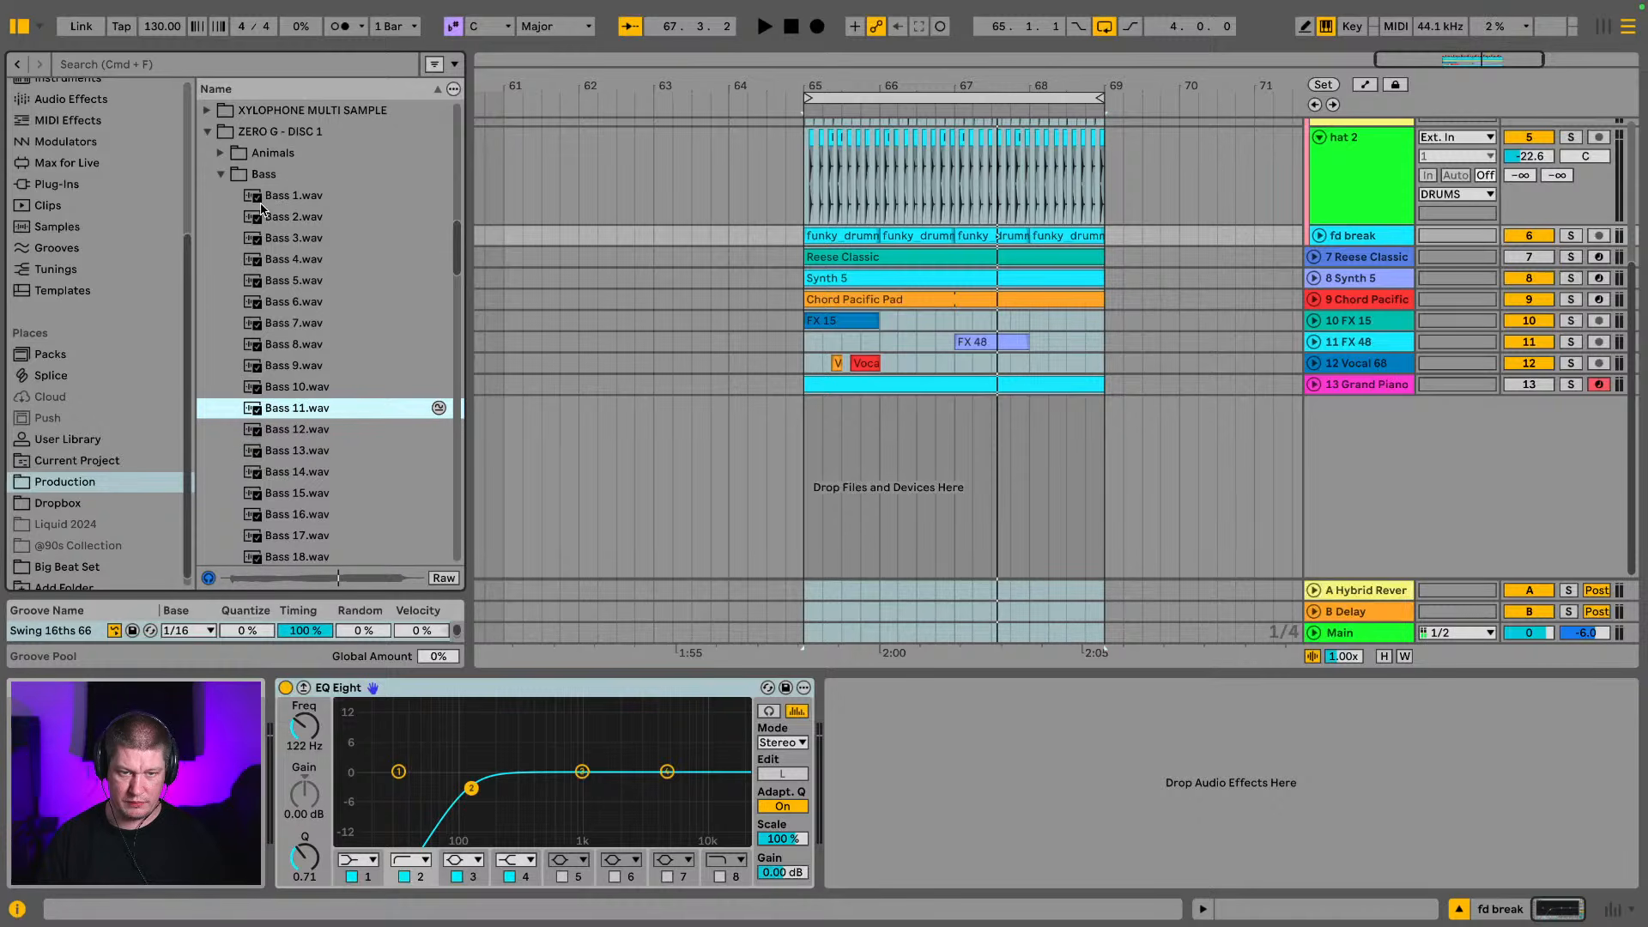
pyautogui.press('Down')
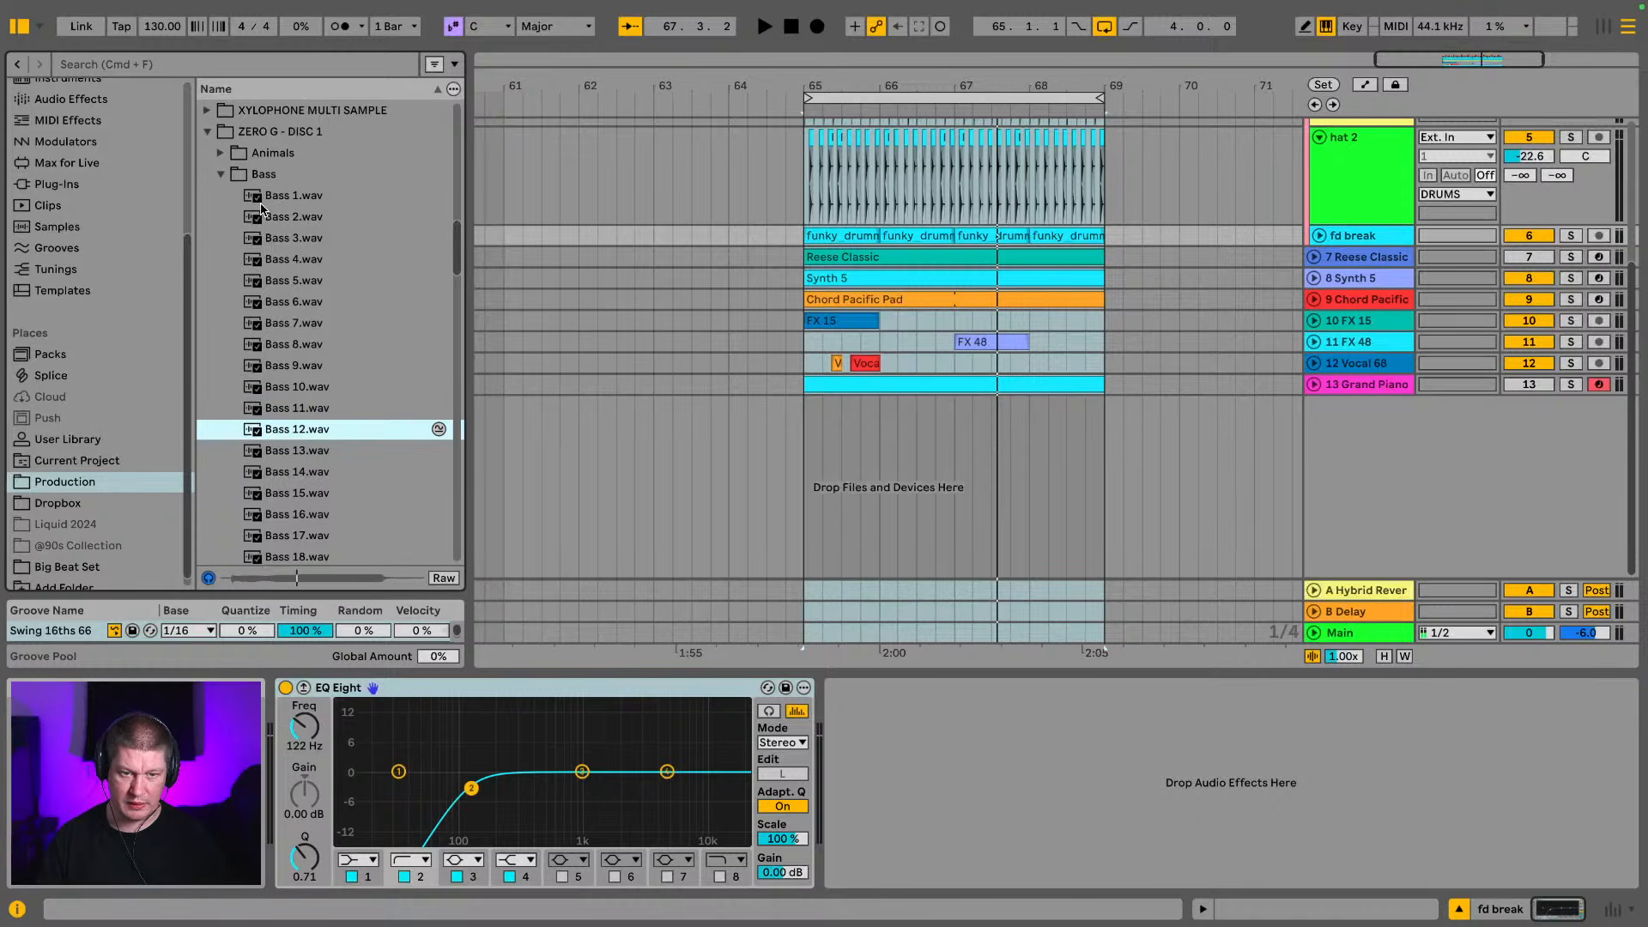
pyautogui.press('Down')
pyautogui.press('Up')
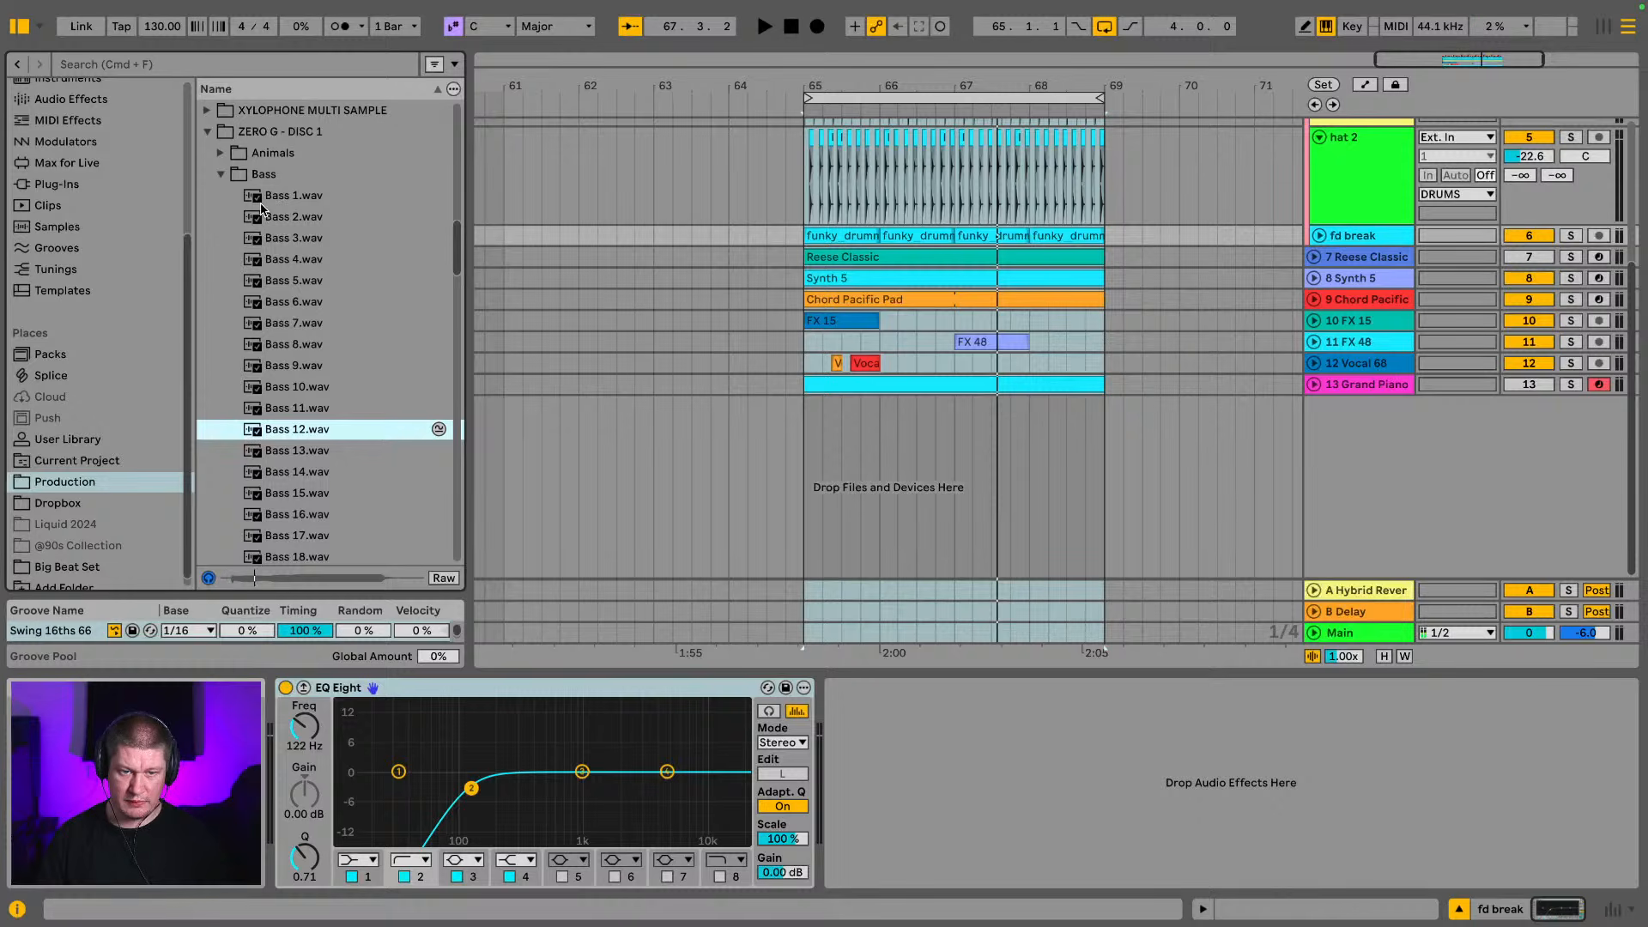
# Insert a new MIDI track below the grand piano and load Bass 12.wav into it as a sampled instrument
pyautogui.click(1390, 387)
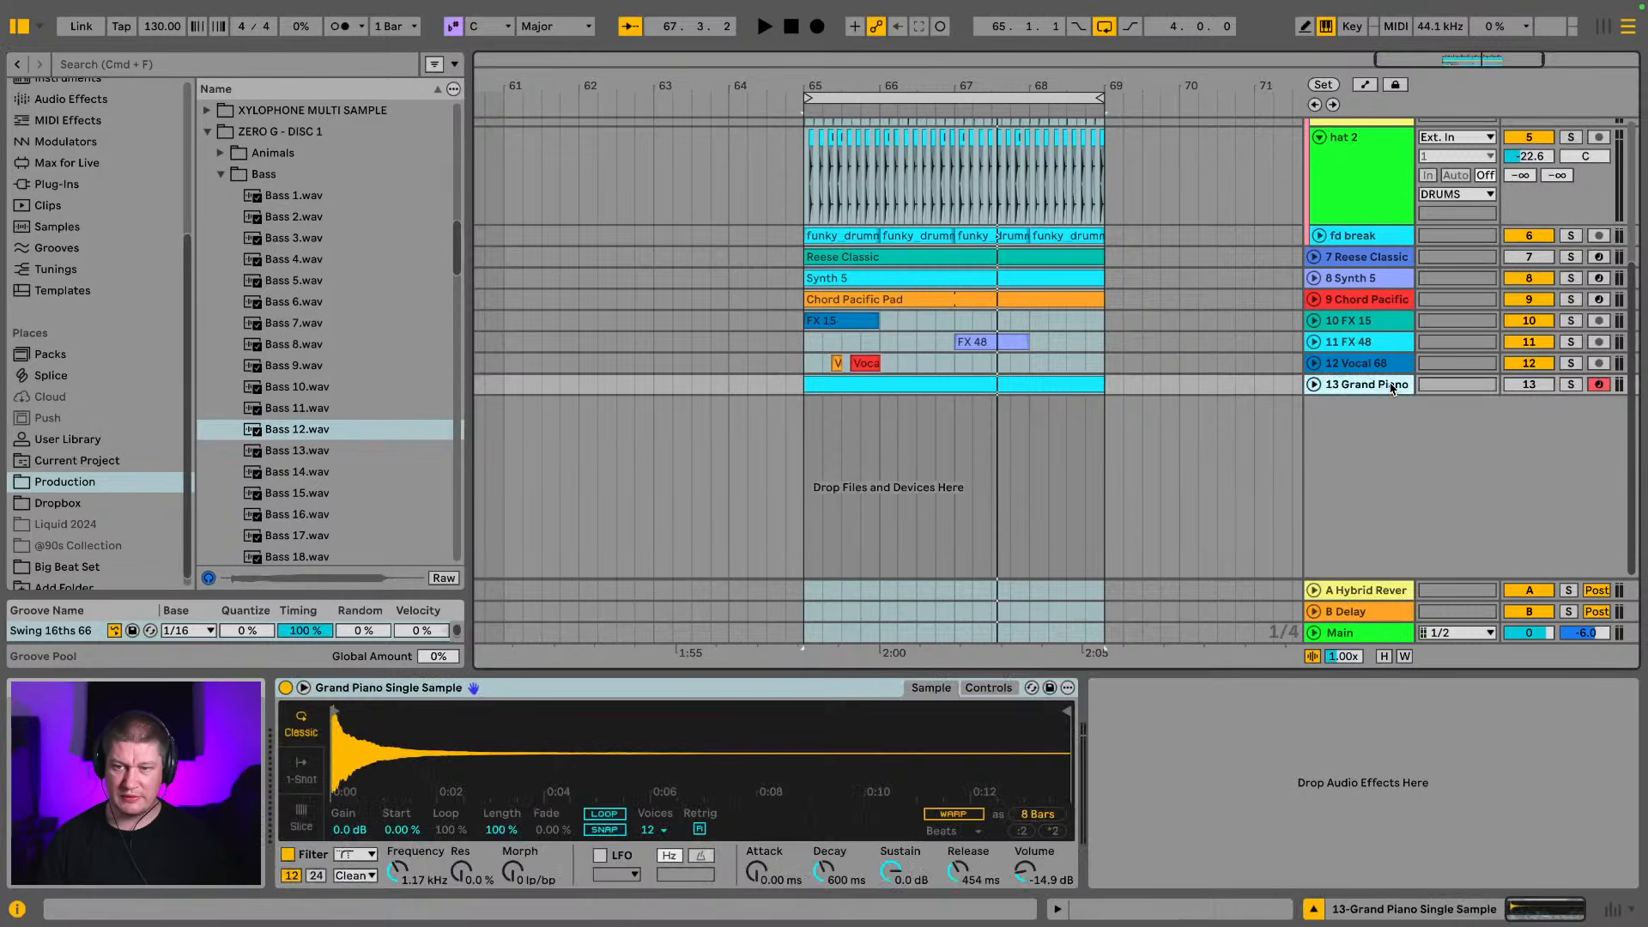
pyautogui.press('super+shift+t')
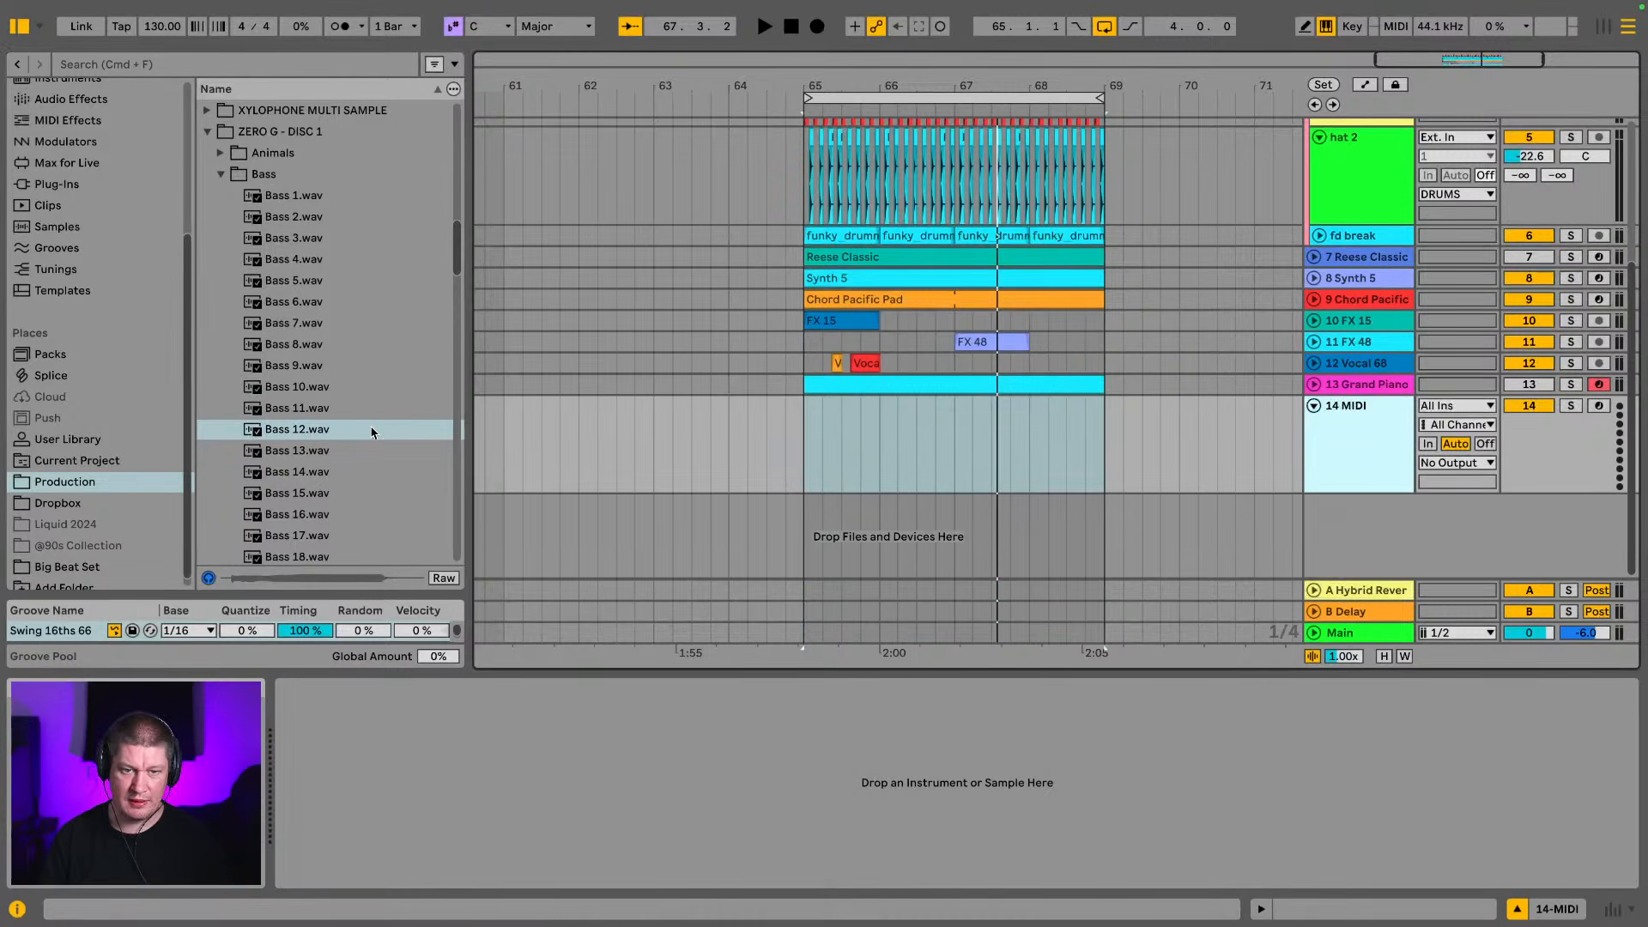
pyautogui.click(320, 431)
pyautogui.doubleClick(320, 431)
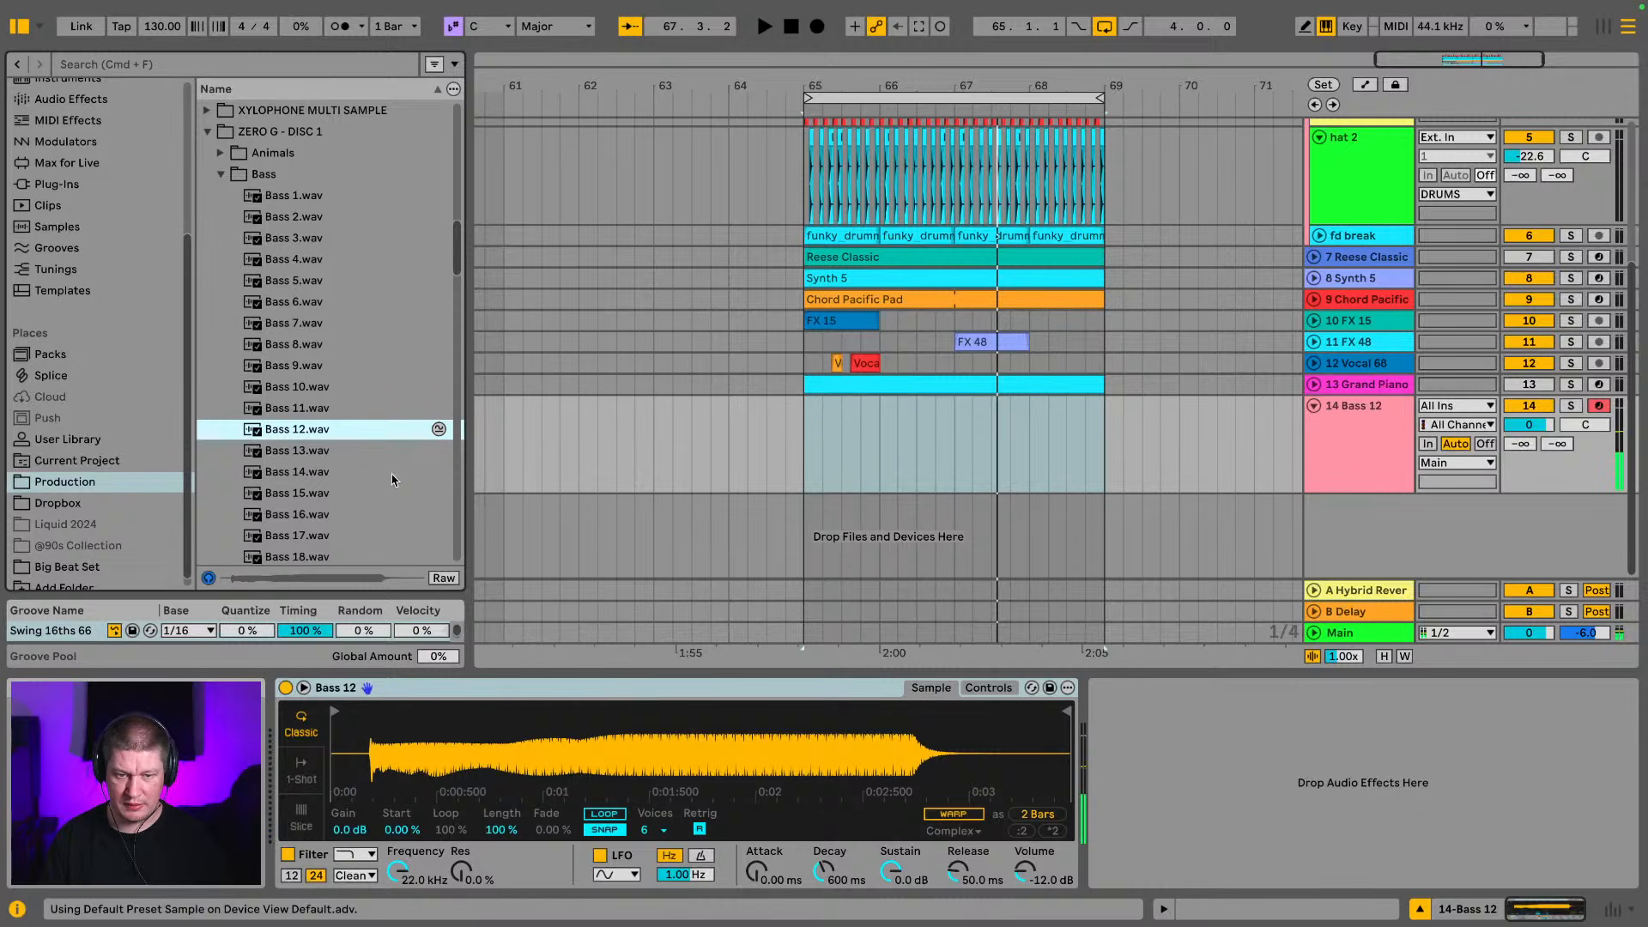
# Move the Bass 12 sample start to the waveform's onset at about 0.19 s and try it against the loop
pyautogui.moveTo(340, 731); pyautogui.dragTo(340, 795)
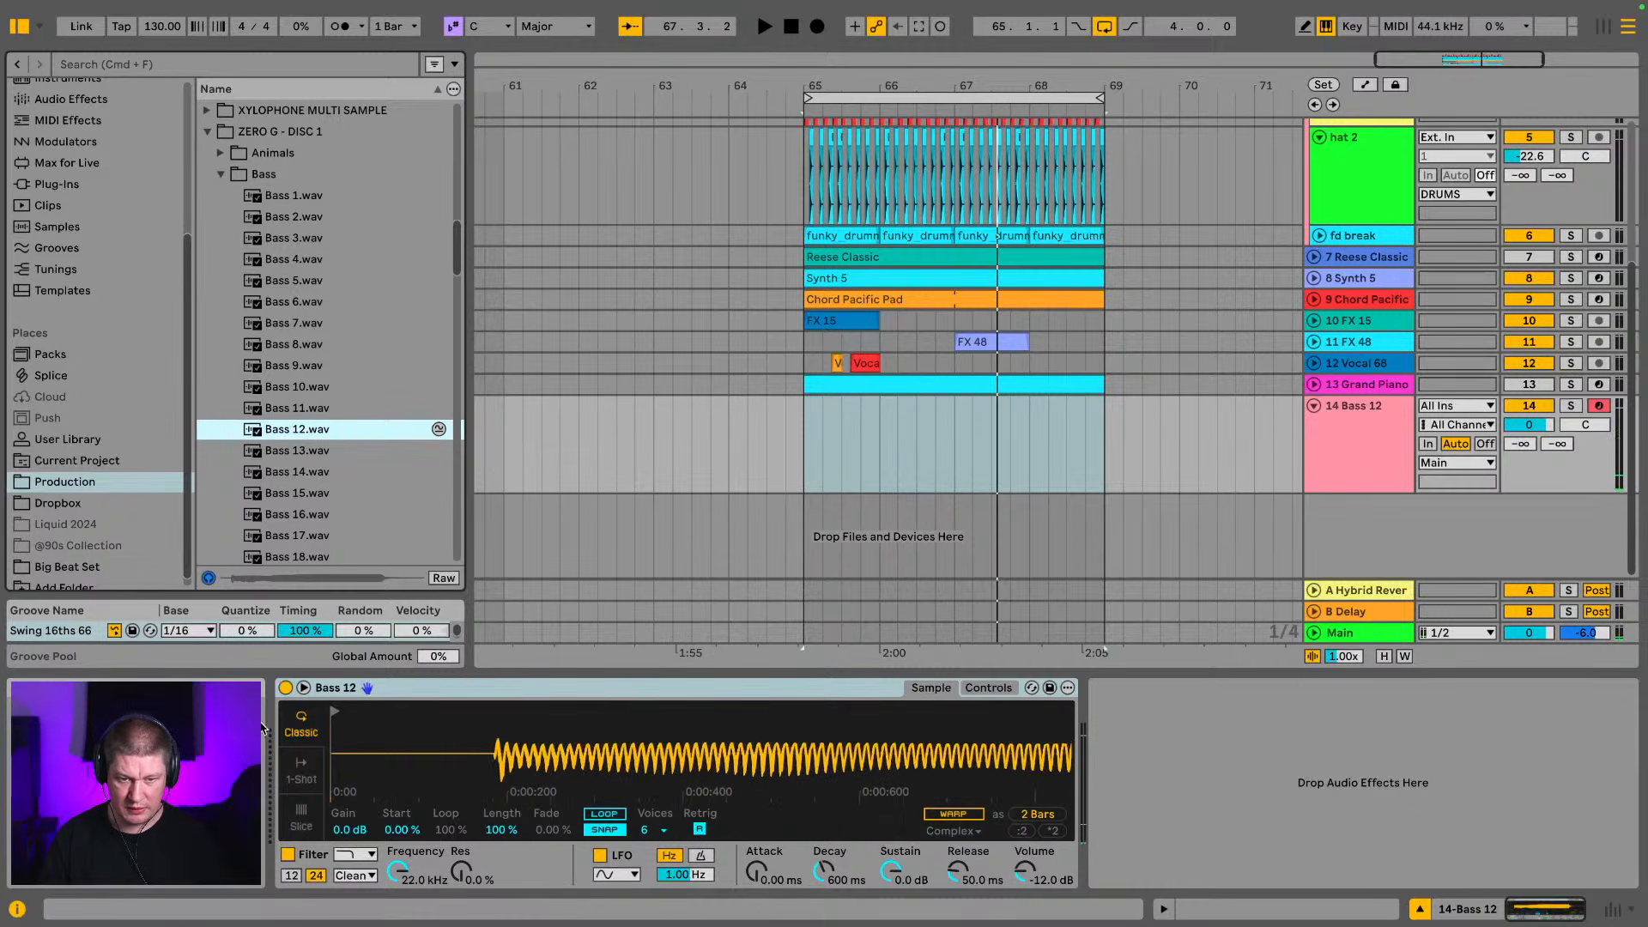
pyautogui.moveTo(334, 712); pyautogui.dragTo(496, 710)
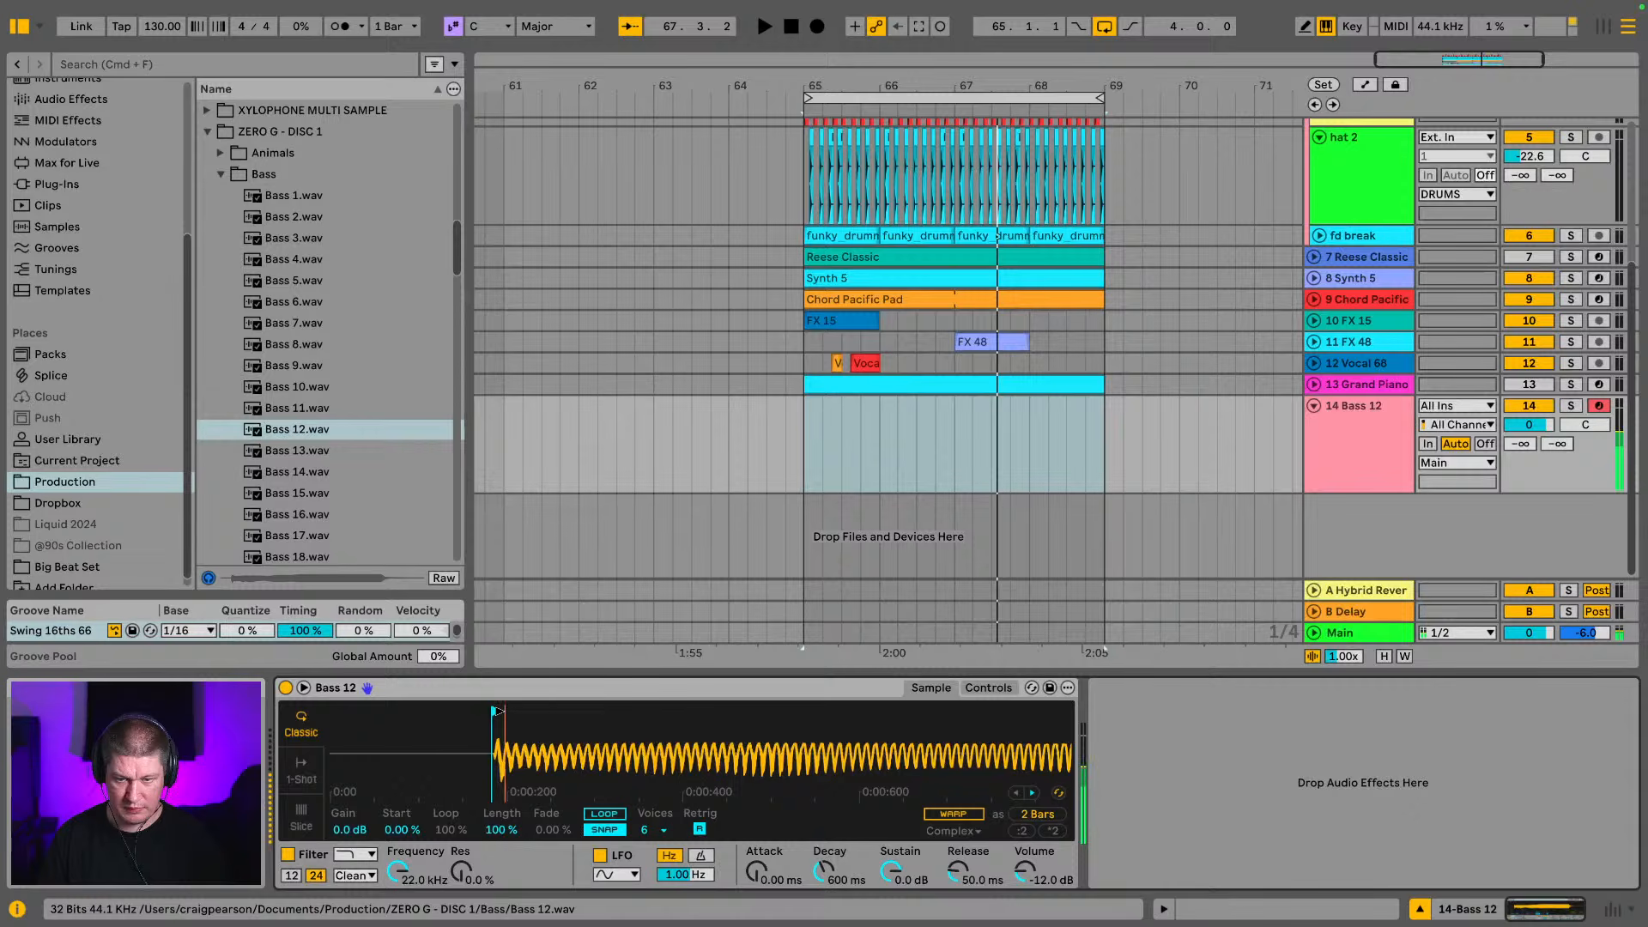
pyautogui.press('space')
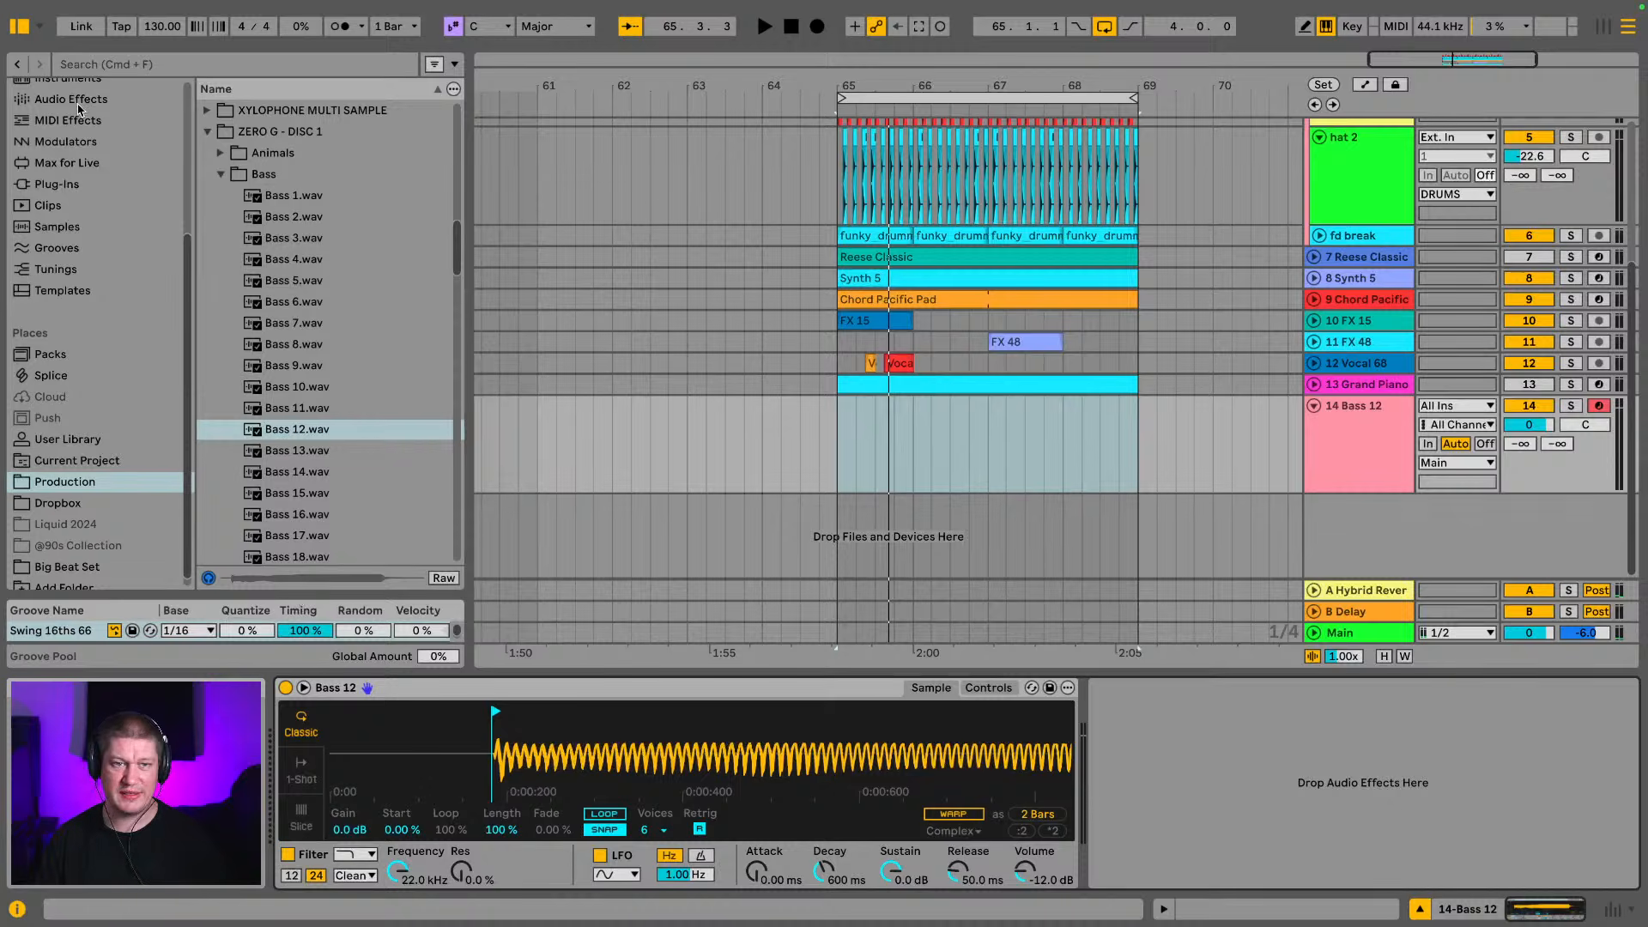
# Hide the browser, lower the computer keyboard octave to C1 and check the bass notes in the Main track's Spectrum
pyautogui.click(20, 28)
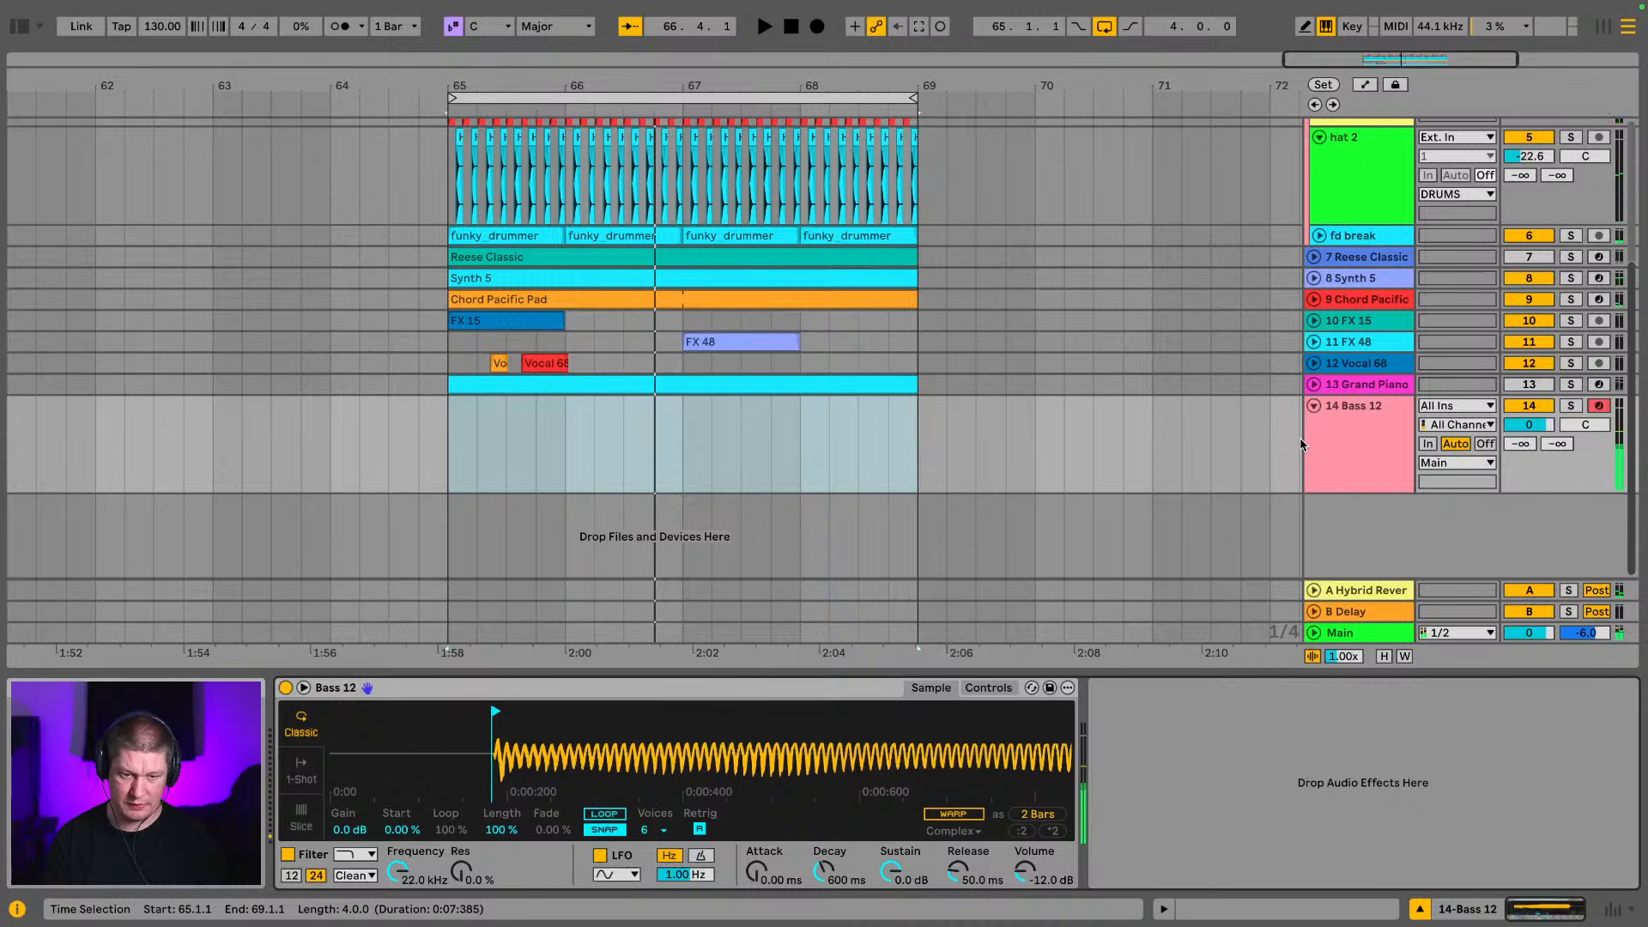
pyautogui.press('z')
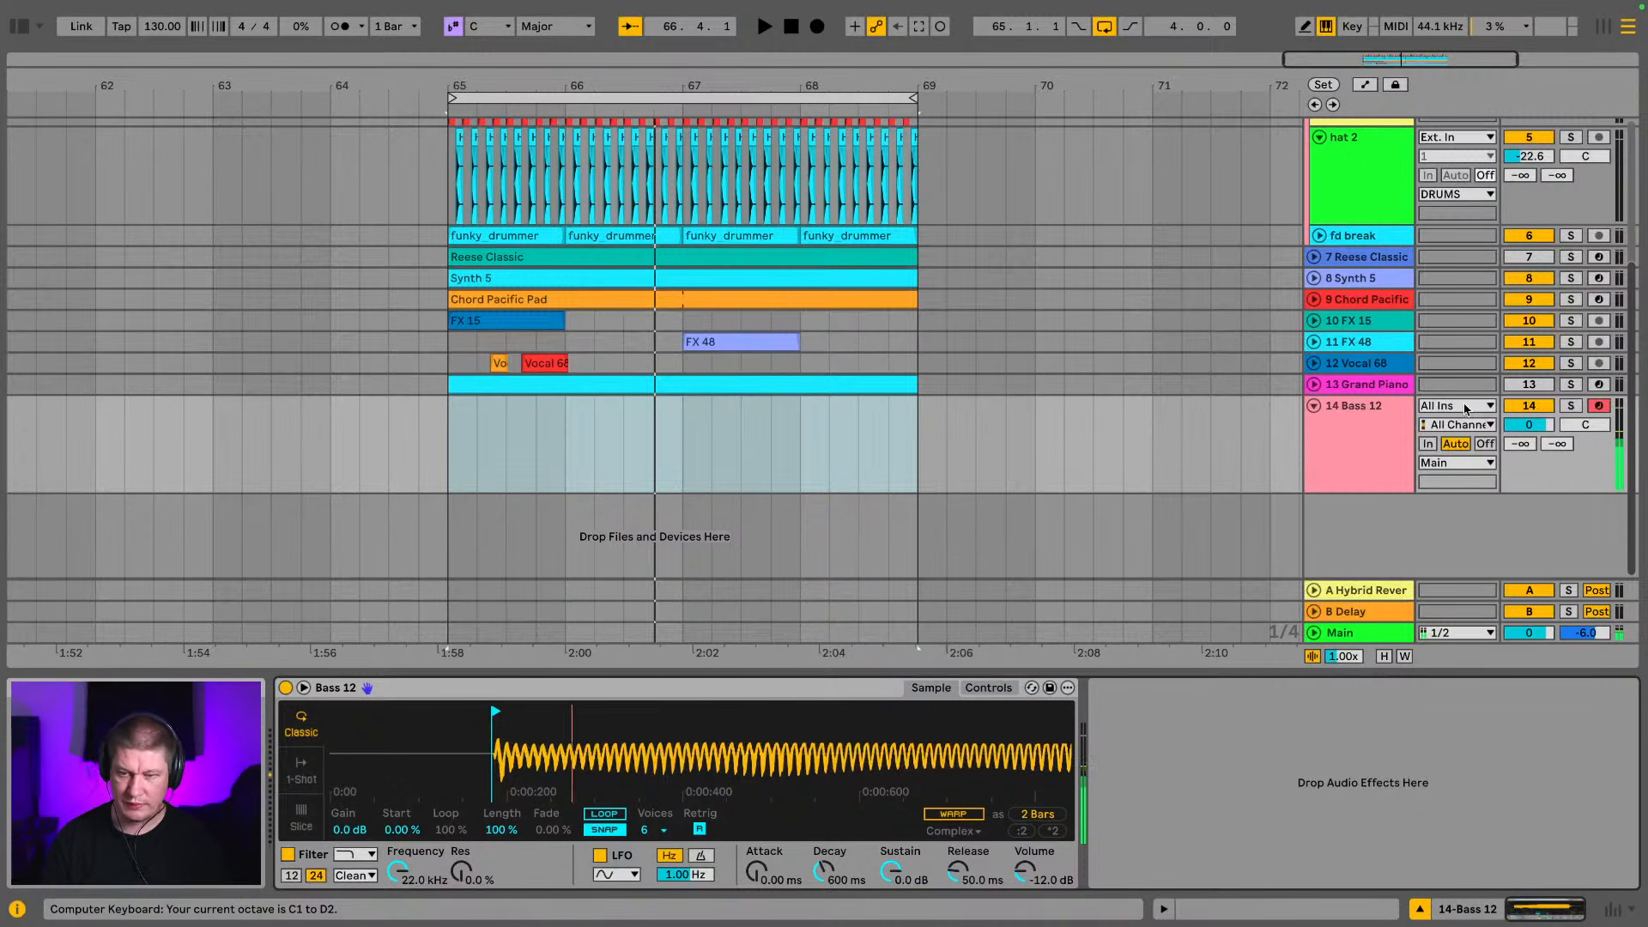
pyautogui.click(1386, 632)
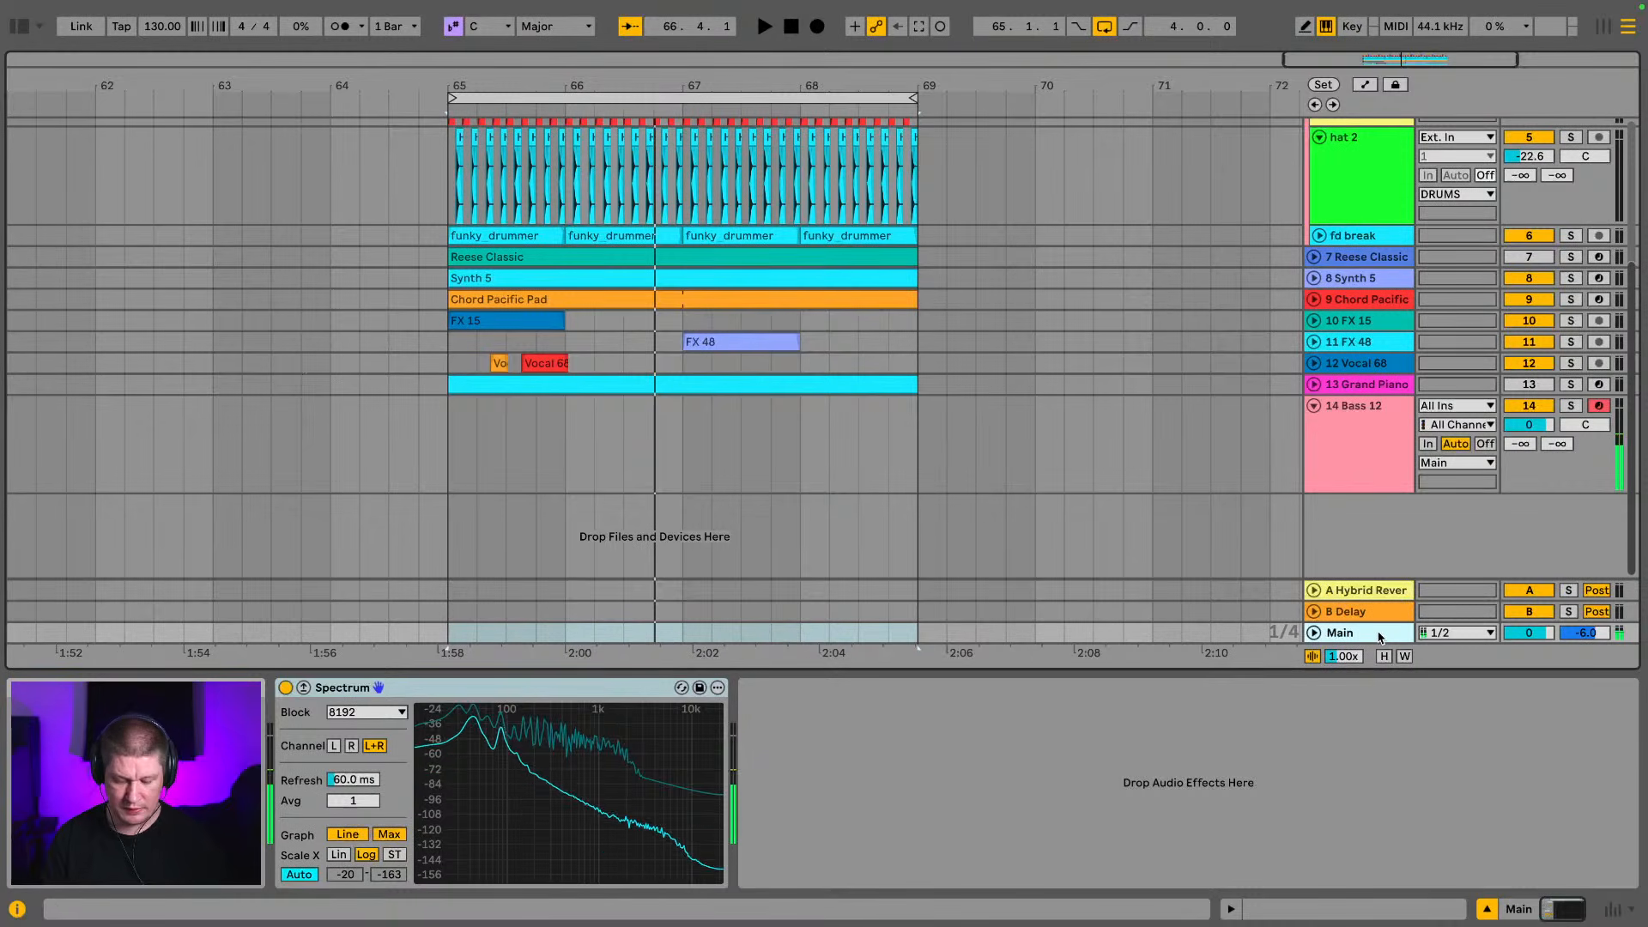
pyautogui.press('z')
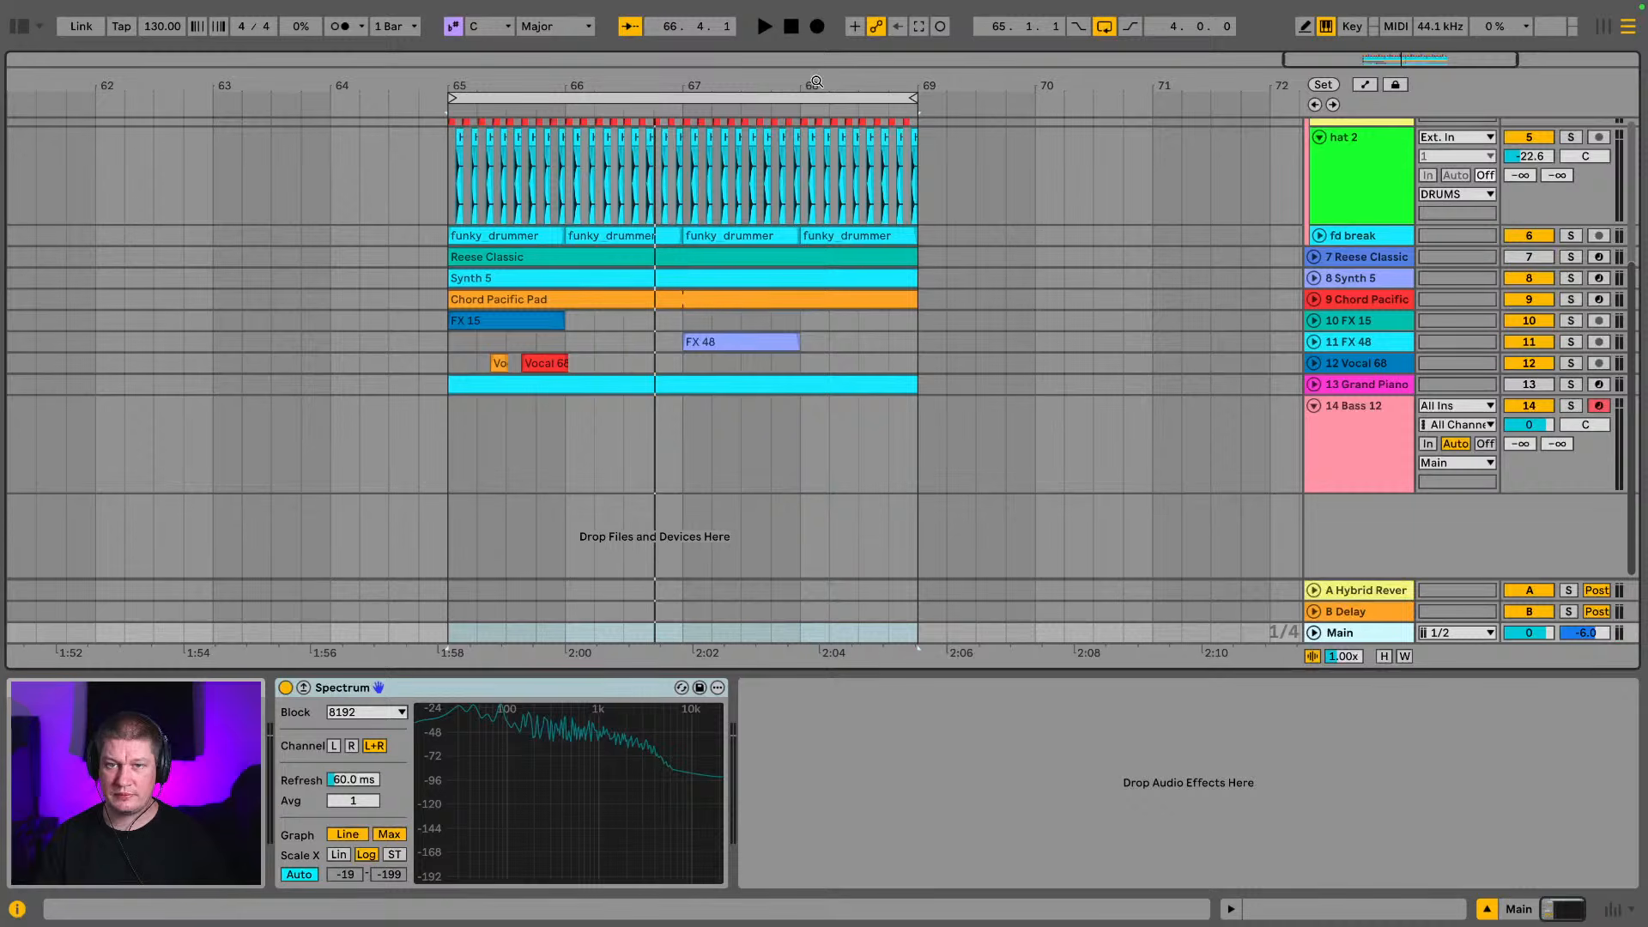
# Play the loop, collapse the hat 1 and hat 2 tracks, expand fd break and reactivate the Reese Classic track
pyautogui.press('space')
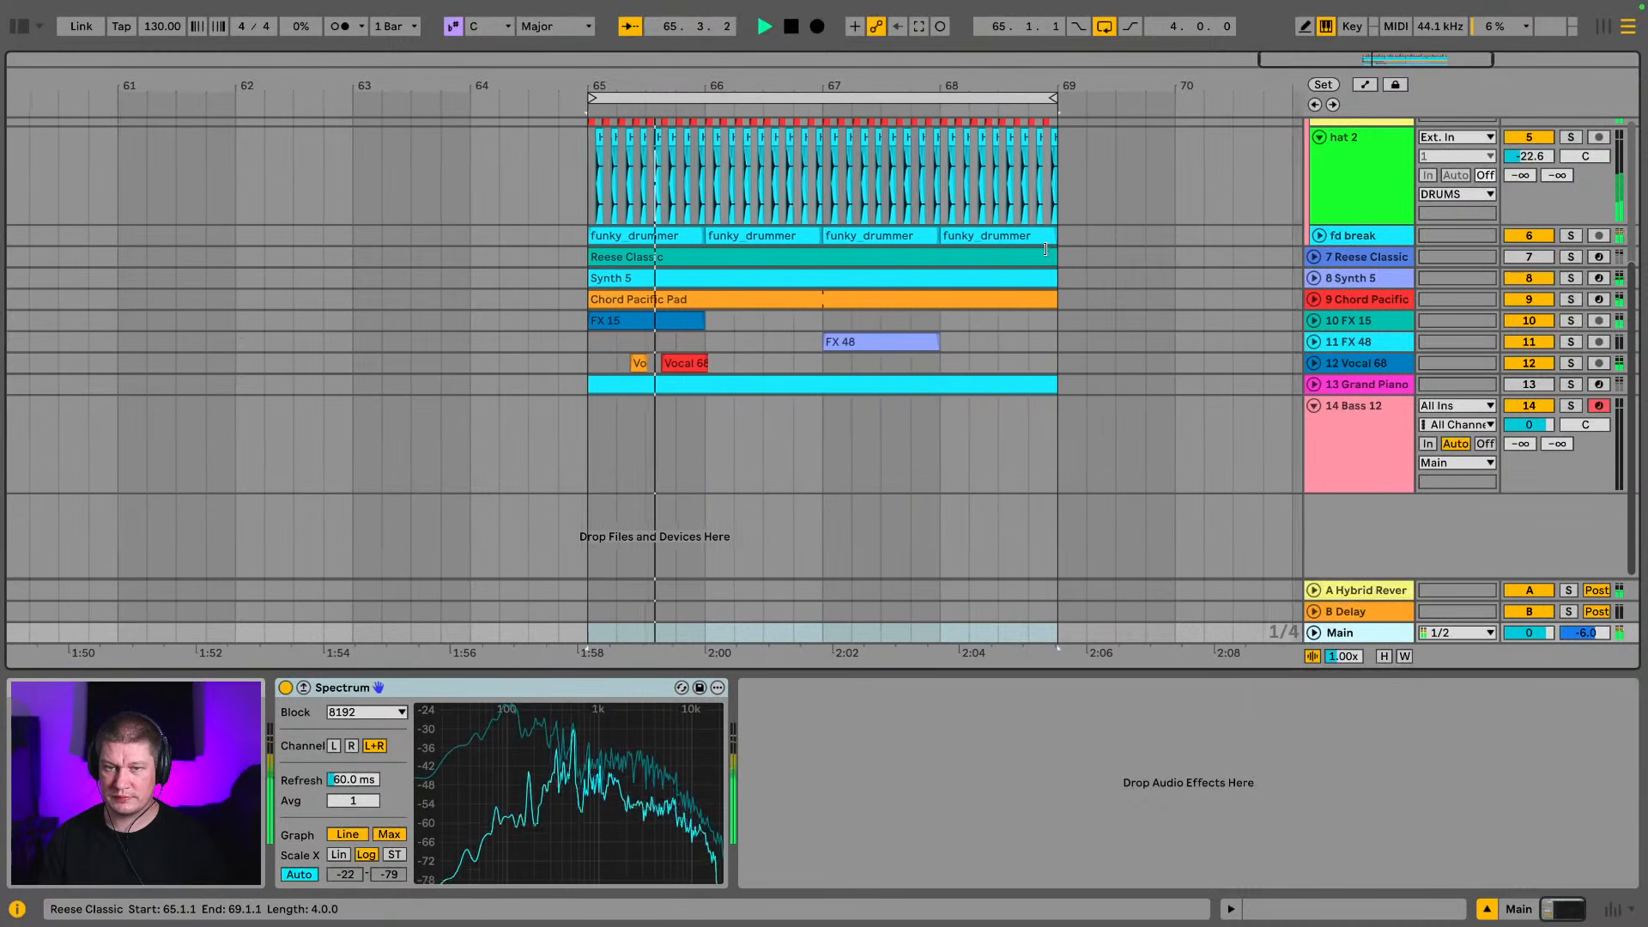
pyautogui.scroll(3, 1312, 262)
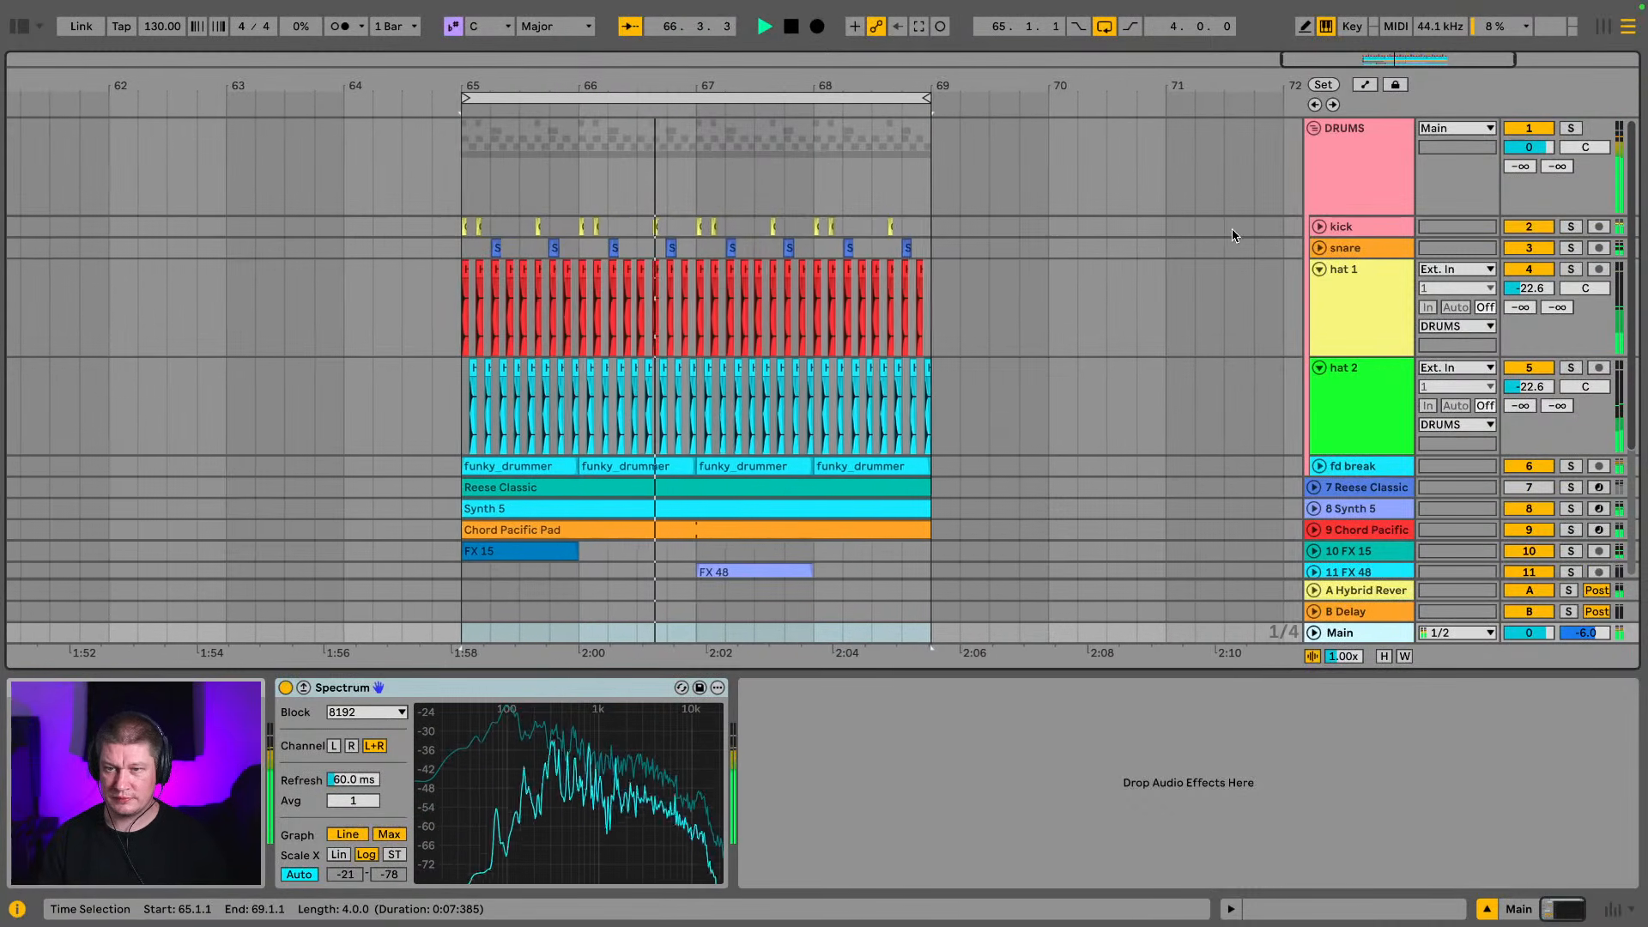
pyautogui.click(1318, 270)
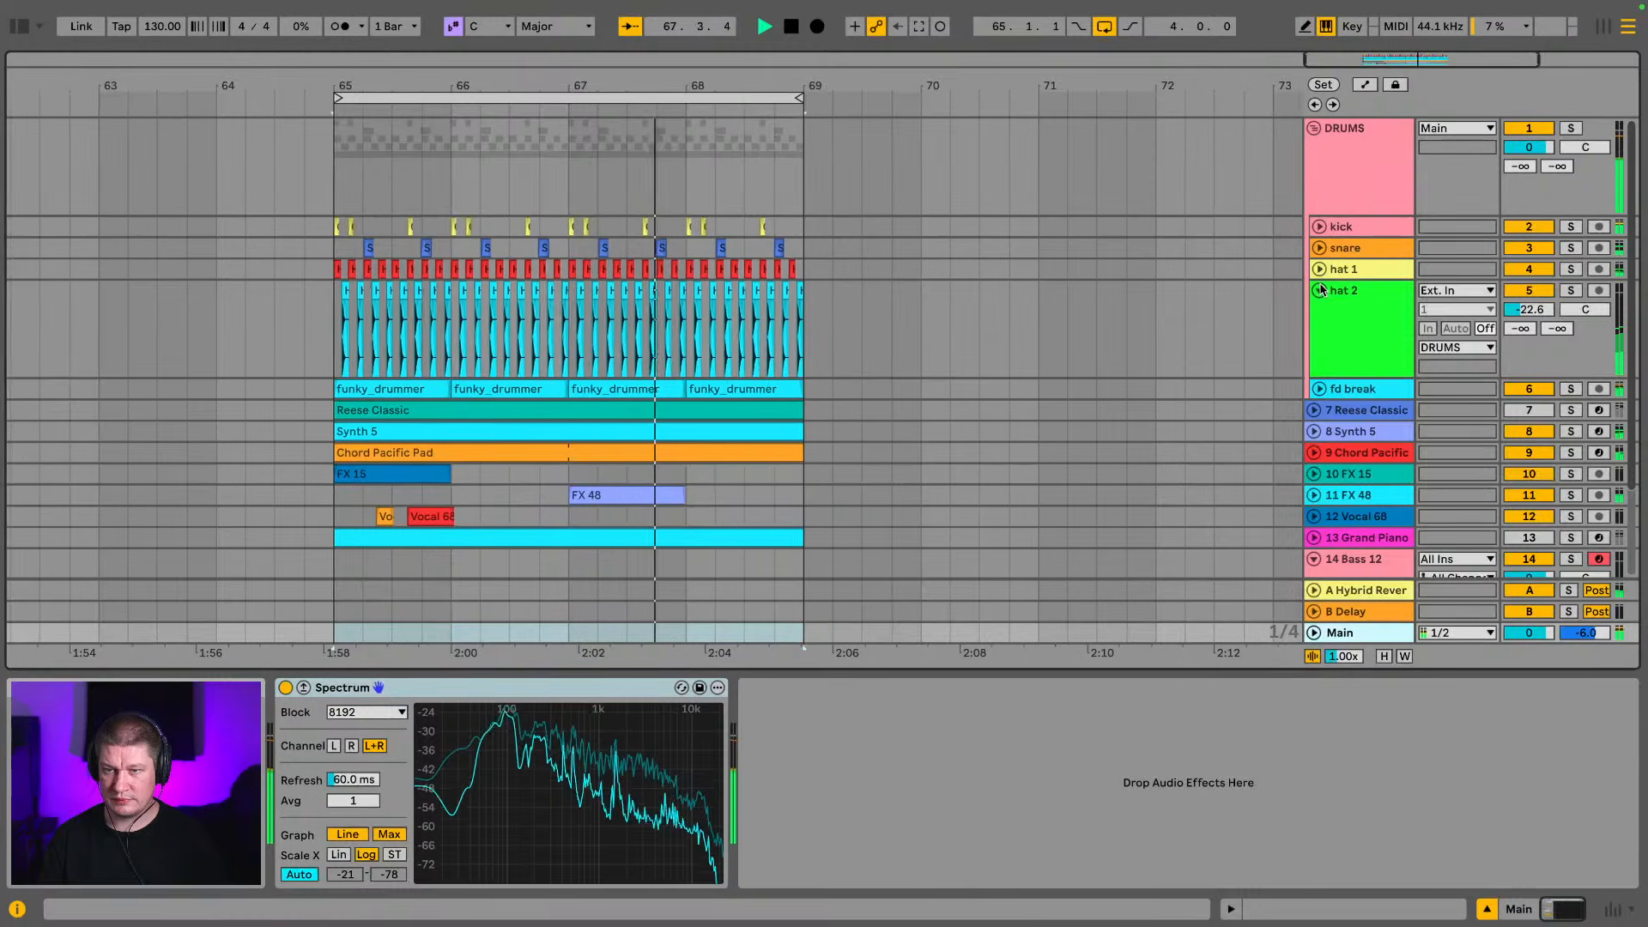
pyautogui.click(1319, 290)
pyautogui.scroll(-2, 1187, 254)
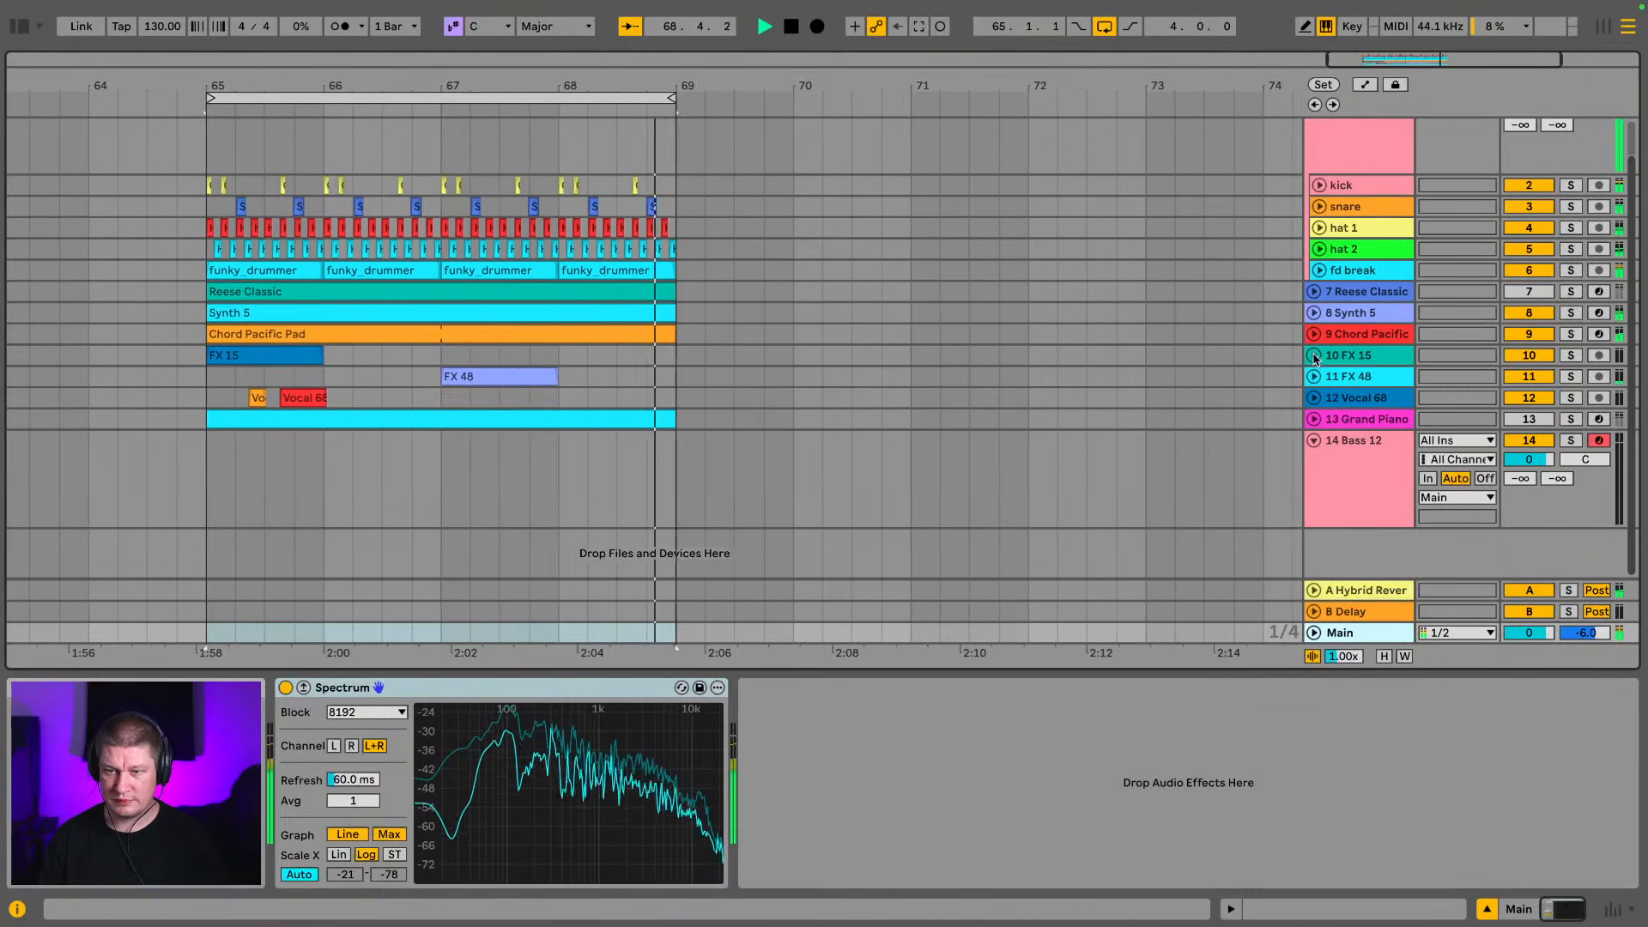
pyautogui.click(1320, 271)
pyautogui.scroll(-4, 1309, 317)
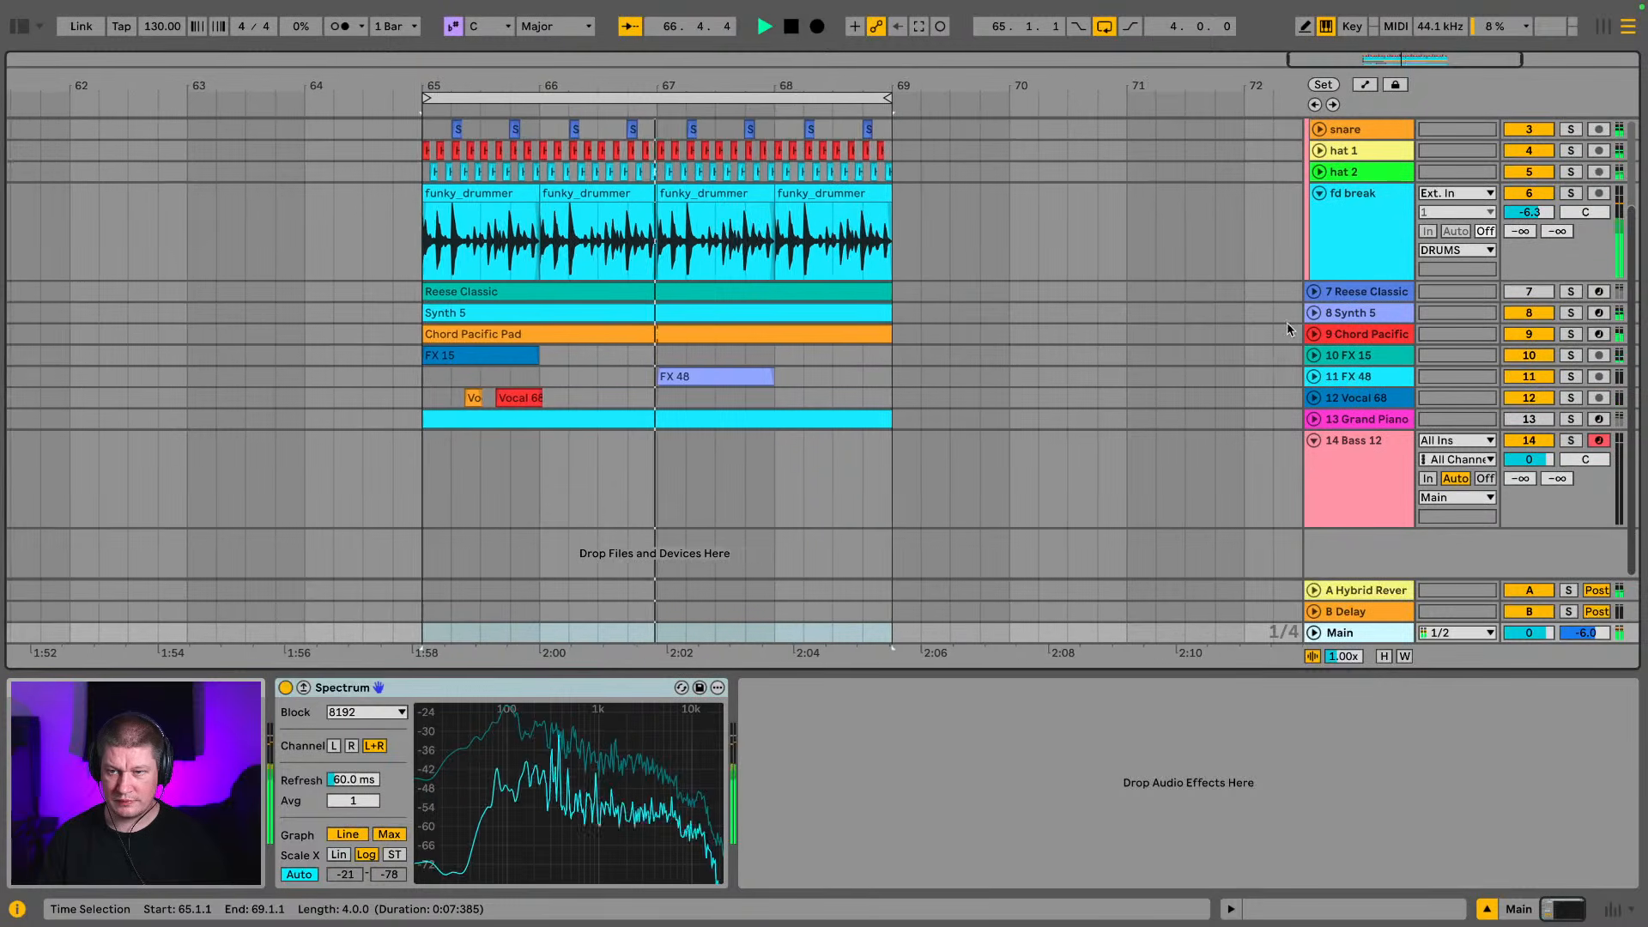
# Mute the Synth 5, Chord Pacific Pad, FX 15, FX 48, Vocal 68 and Bass 12 tracks to hear the Reese with the drums
pyautogui.click(1529, 314)
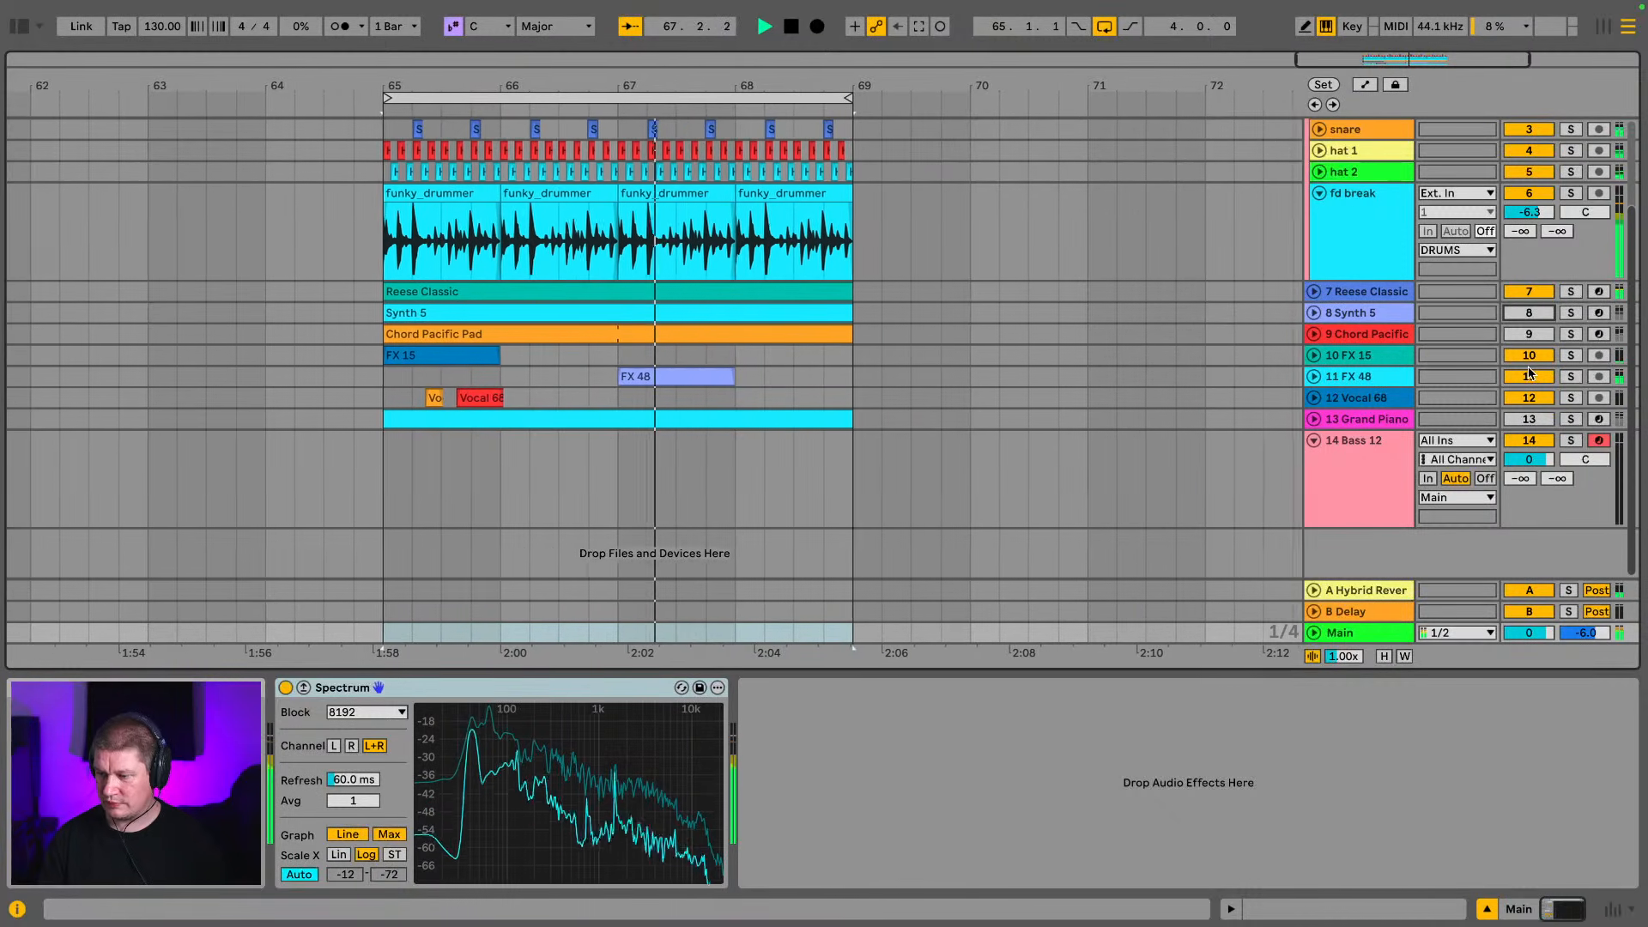
pyautogui.click(1527, 358)
pyautogui.click(1526, 377)
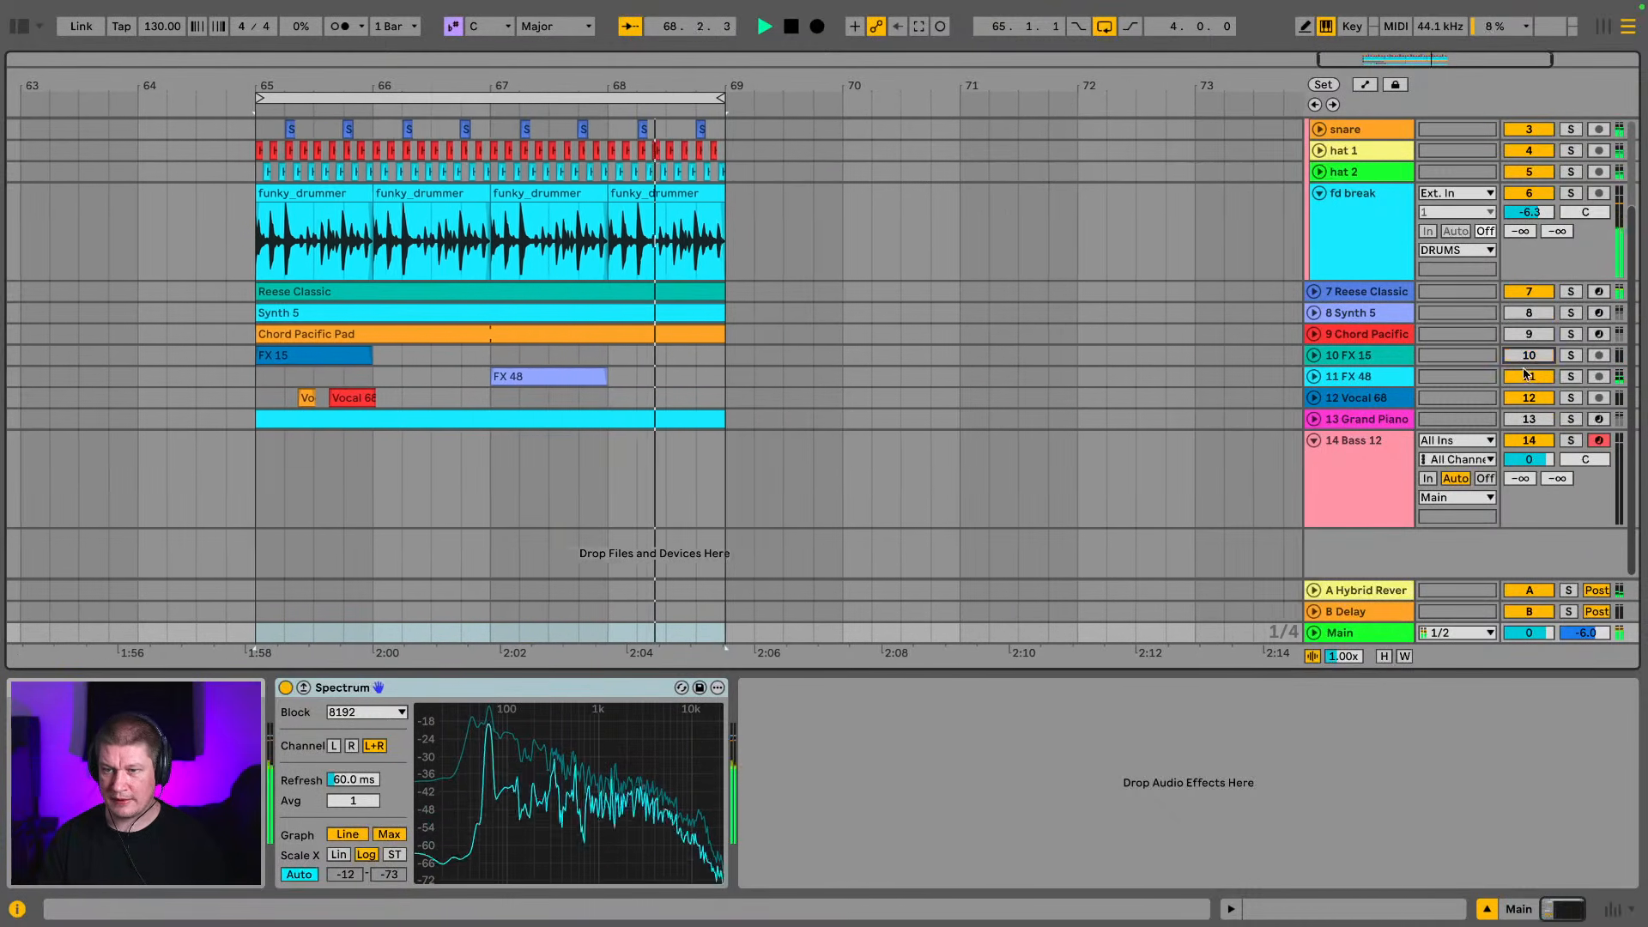
pyautogui.click(1528, 399)
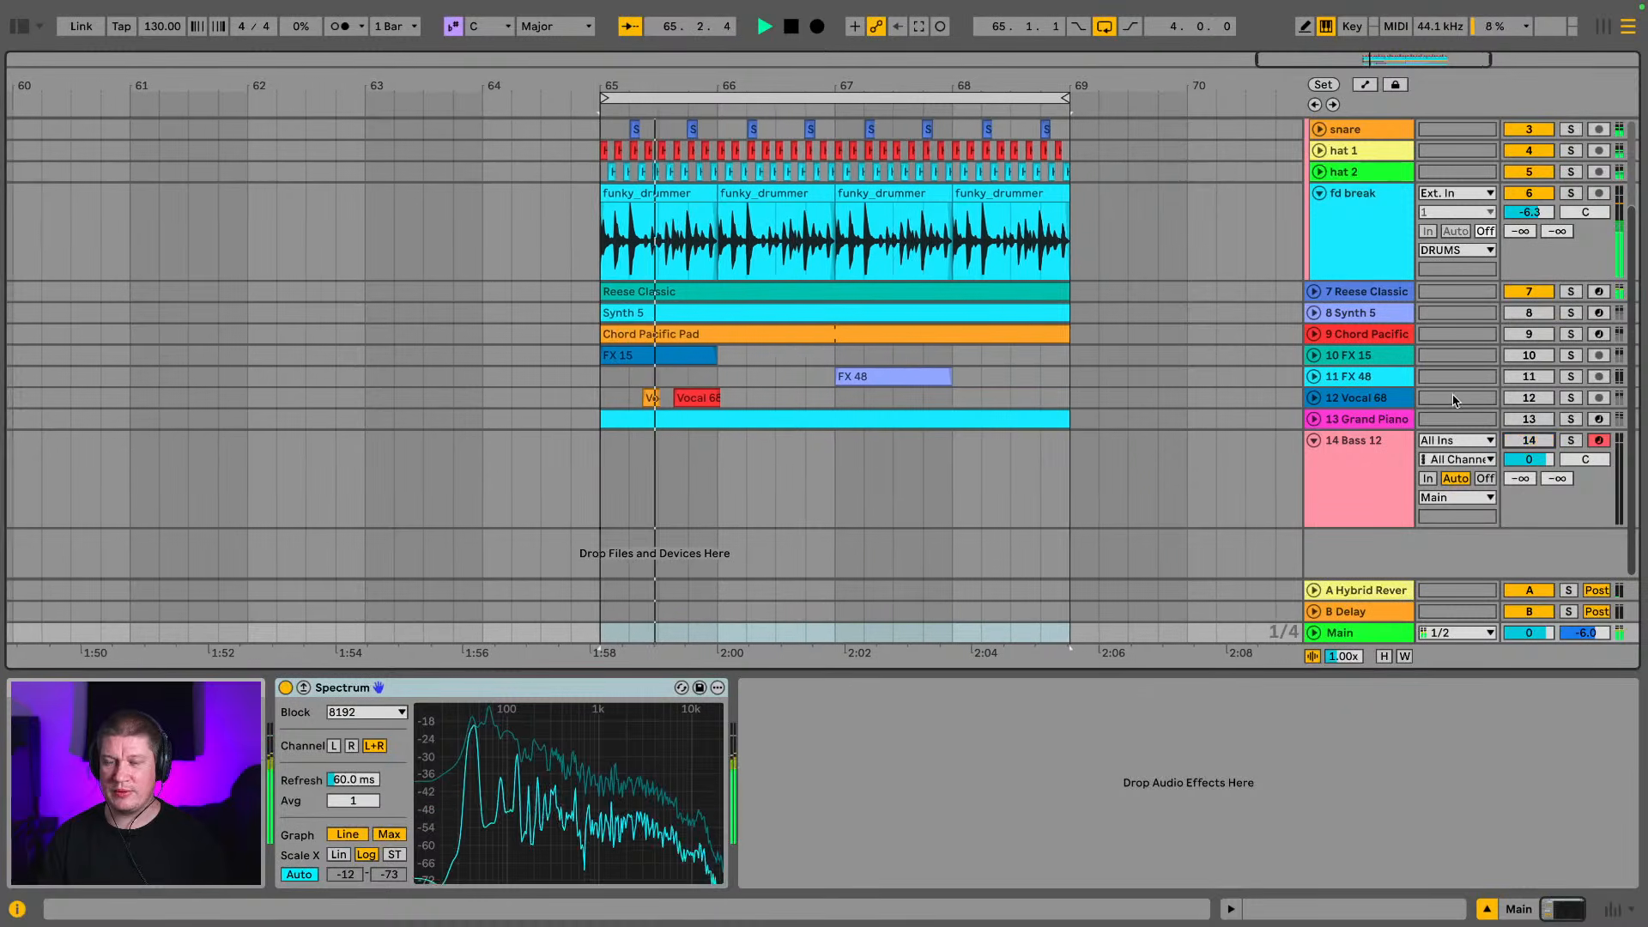
pyautogui.moveTo(771, 87); pyautogui.dragTo(739, 128)
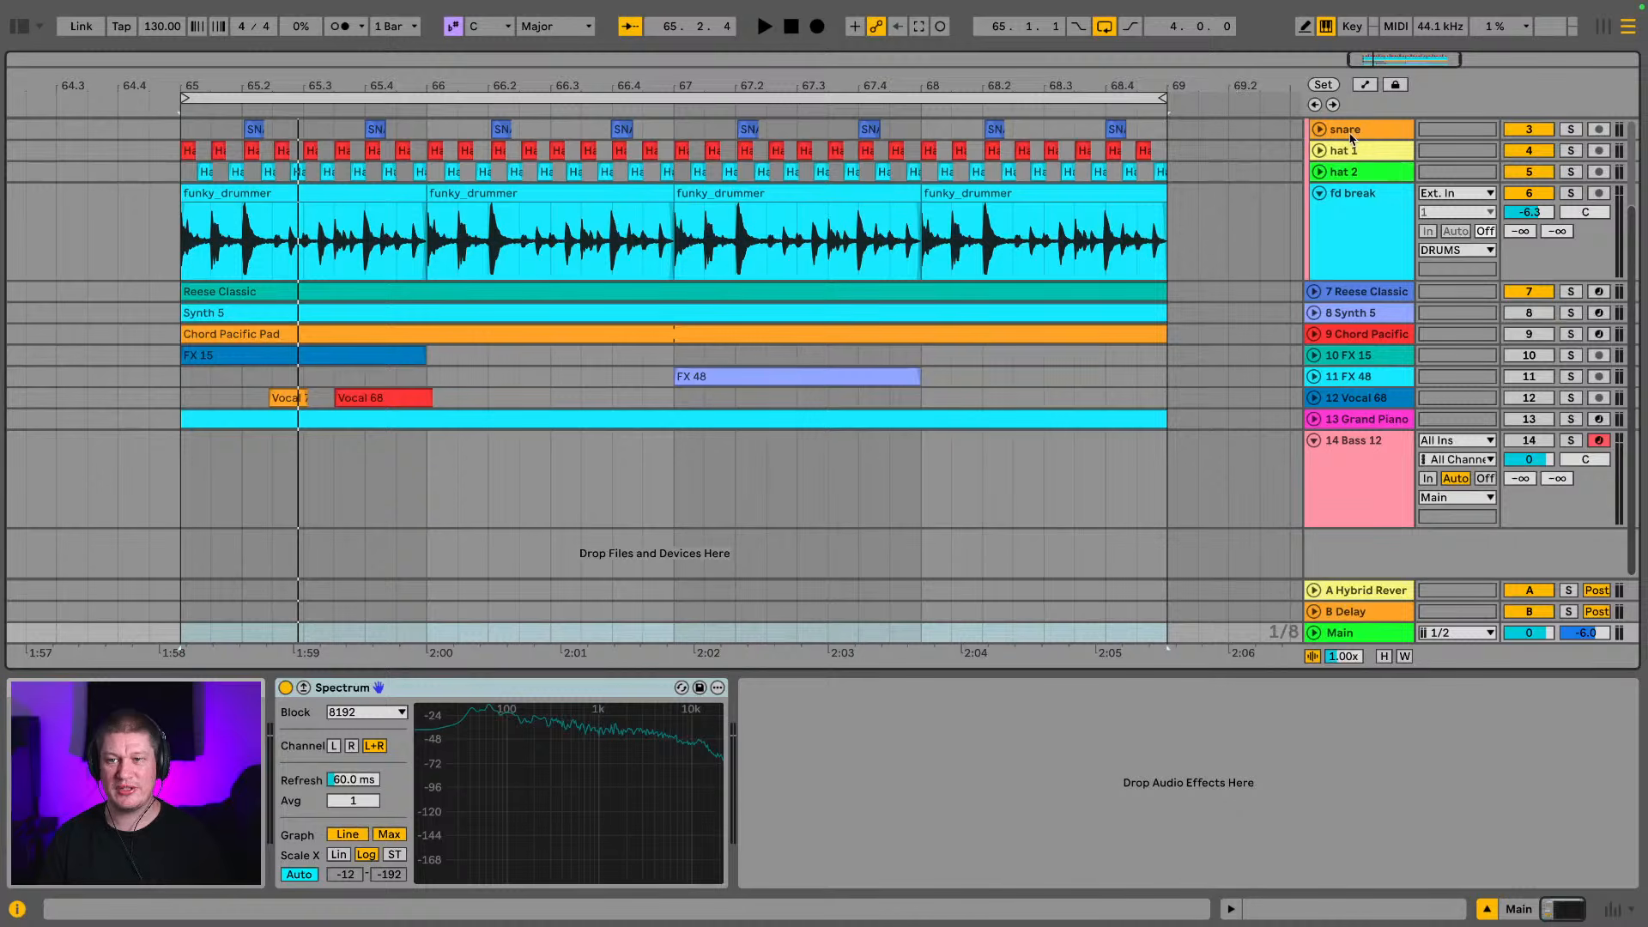
# Collapse the fd break and Bass 12 tracks and listen to the drums with the Reese Classic bass
pyautogui.scroll(3, 1342, 141)
pyautogui.scroll(-3, 1403, 270)
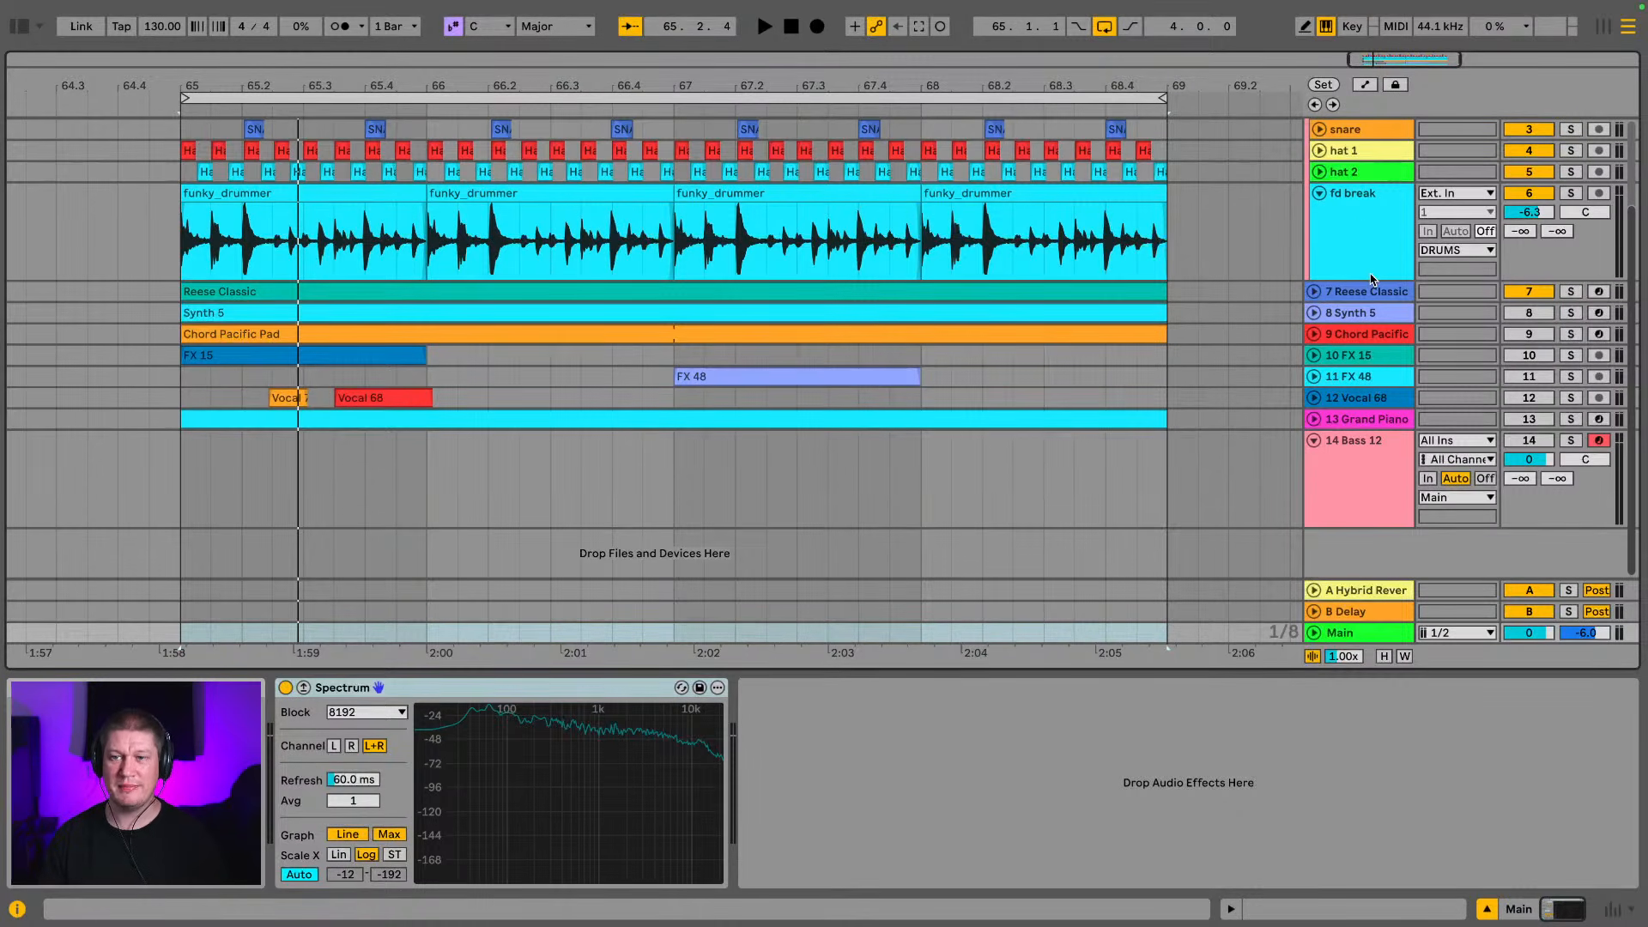
pyautogui.click(1319, 193)
pyautogui.scroll(1, 1192, 209)
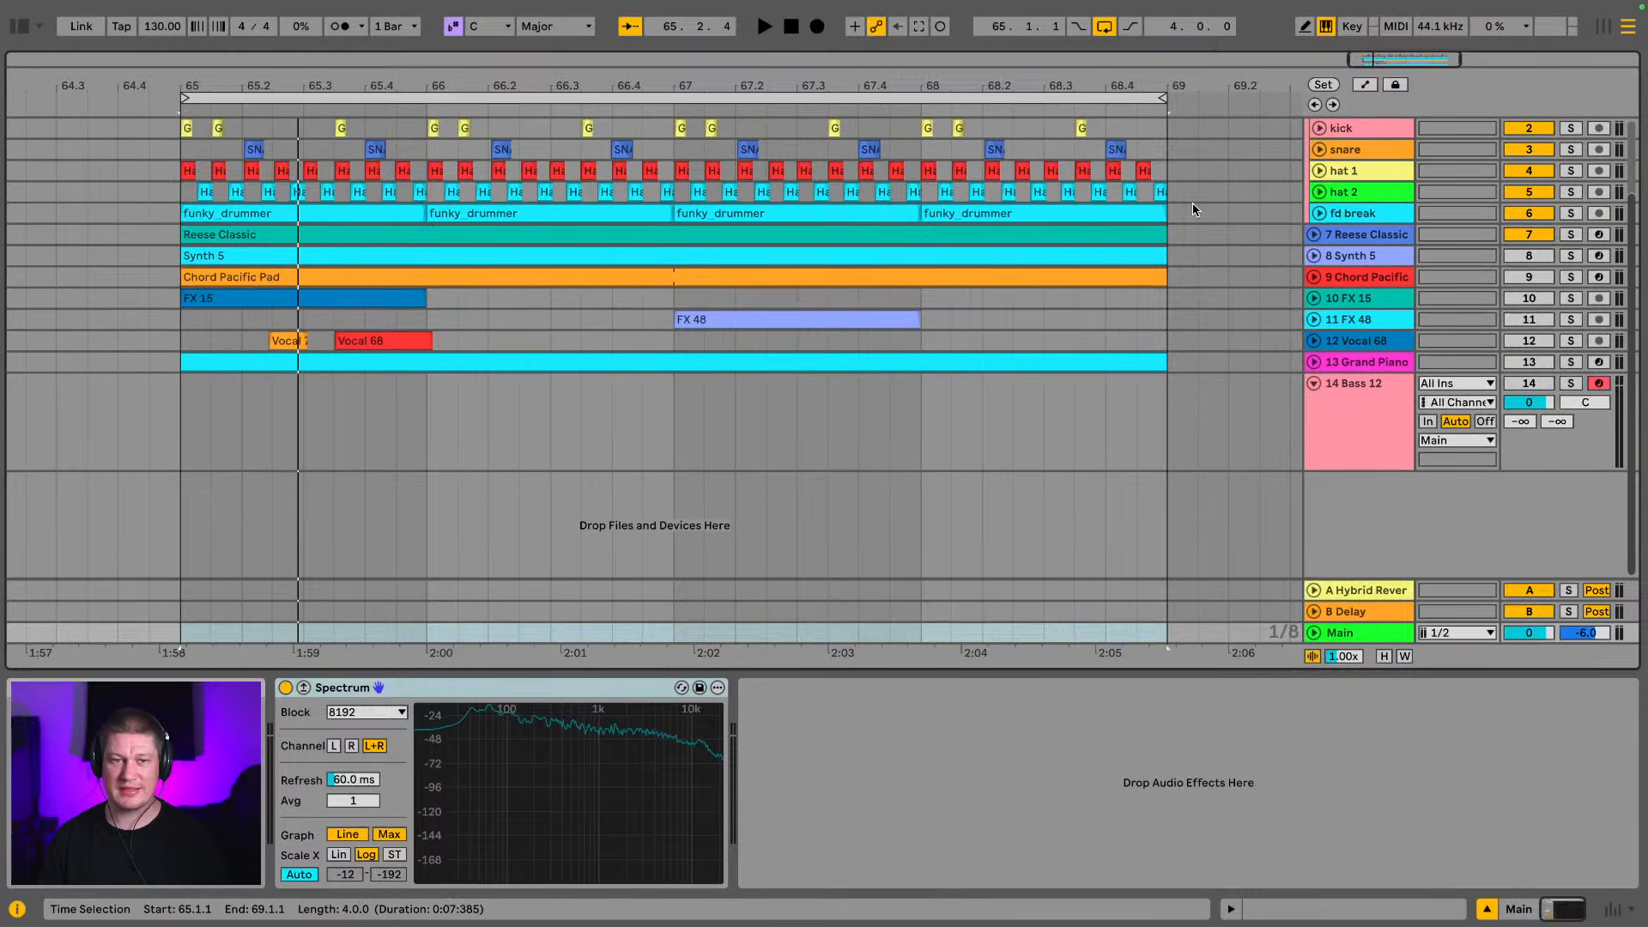
pyautogui.press('space')
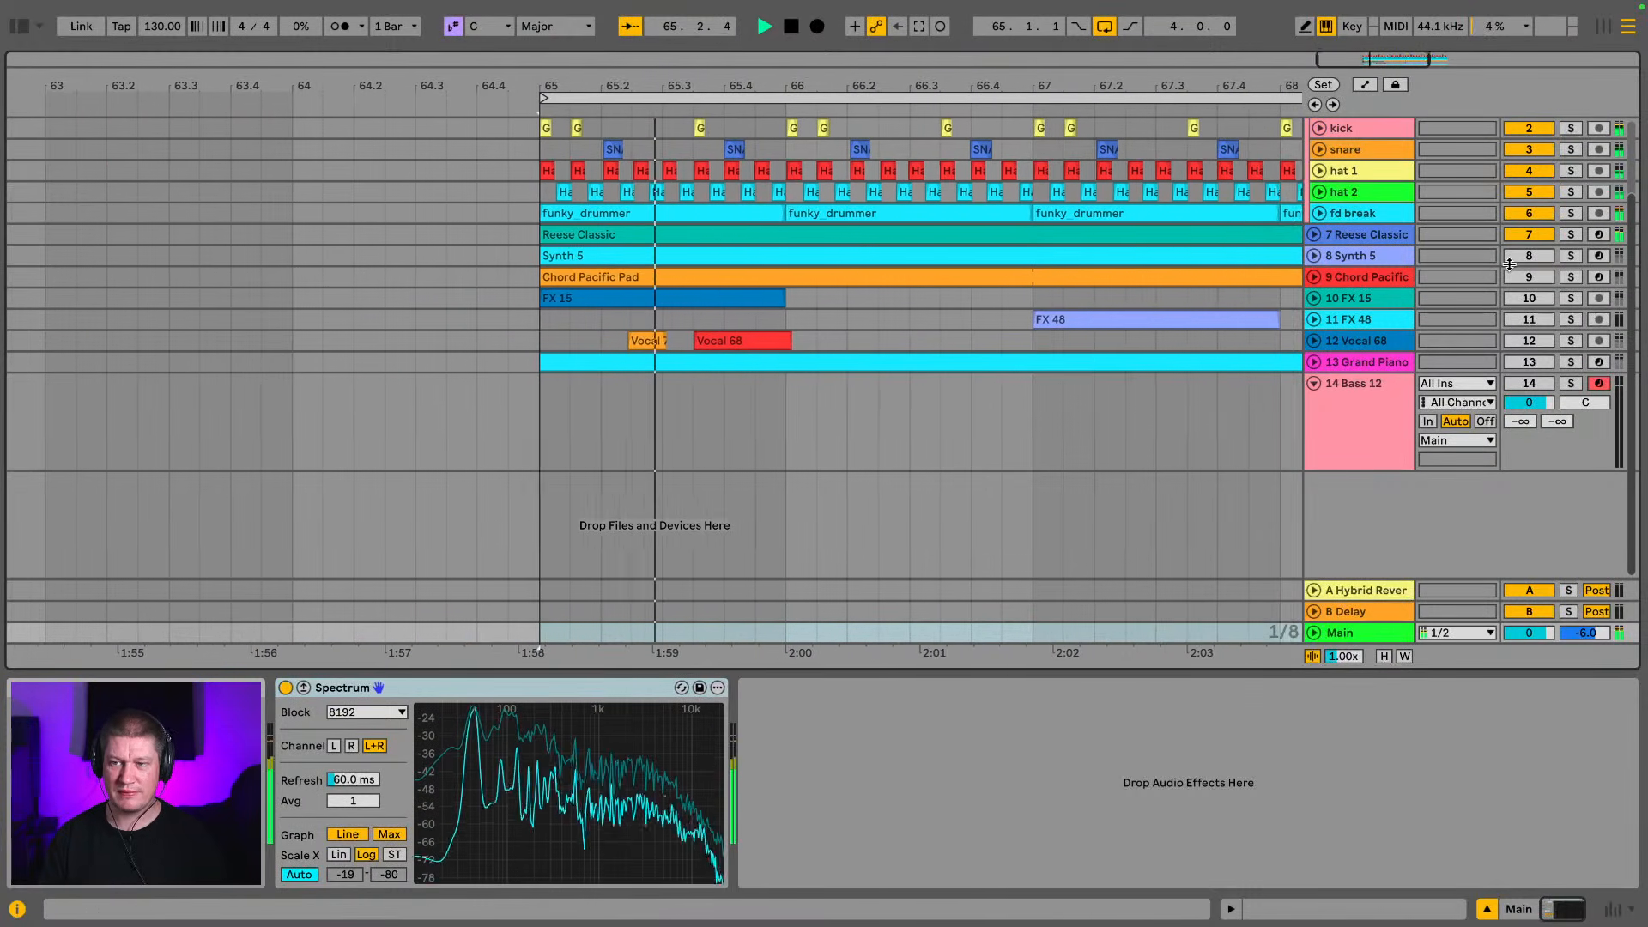
pyautogui.click(1313, 383)
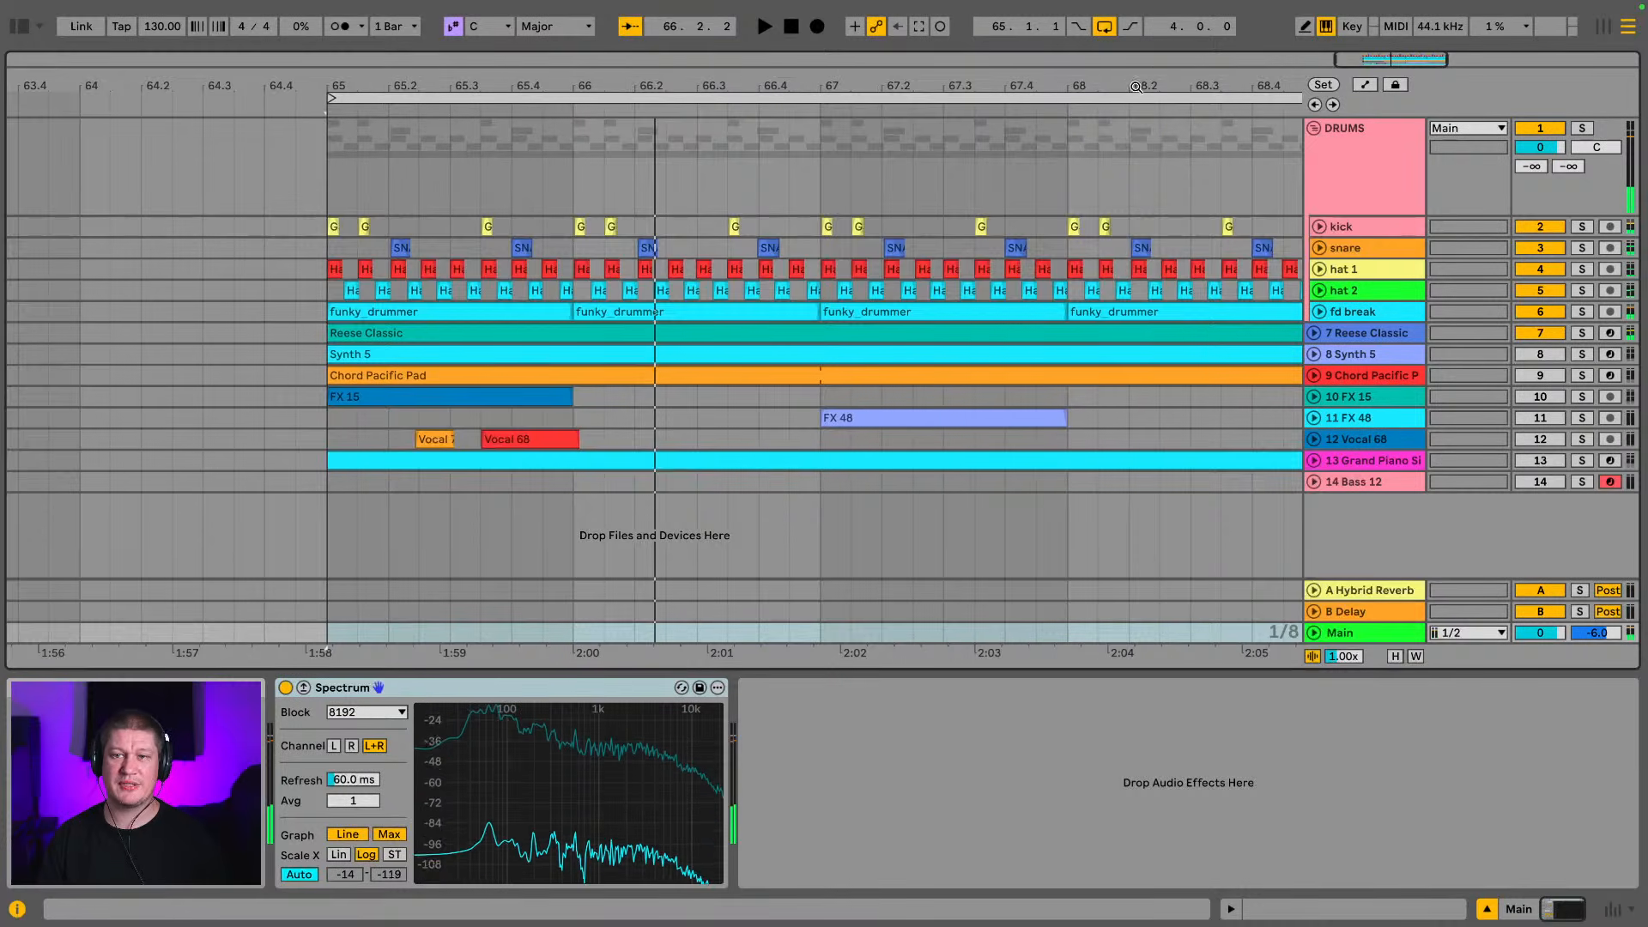
pyautogui.moveTo(1155, 88); pyautogui.dragTo(980, 79)
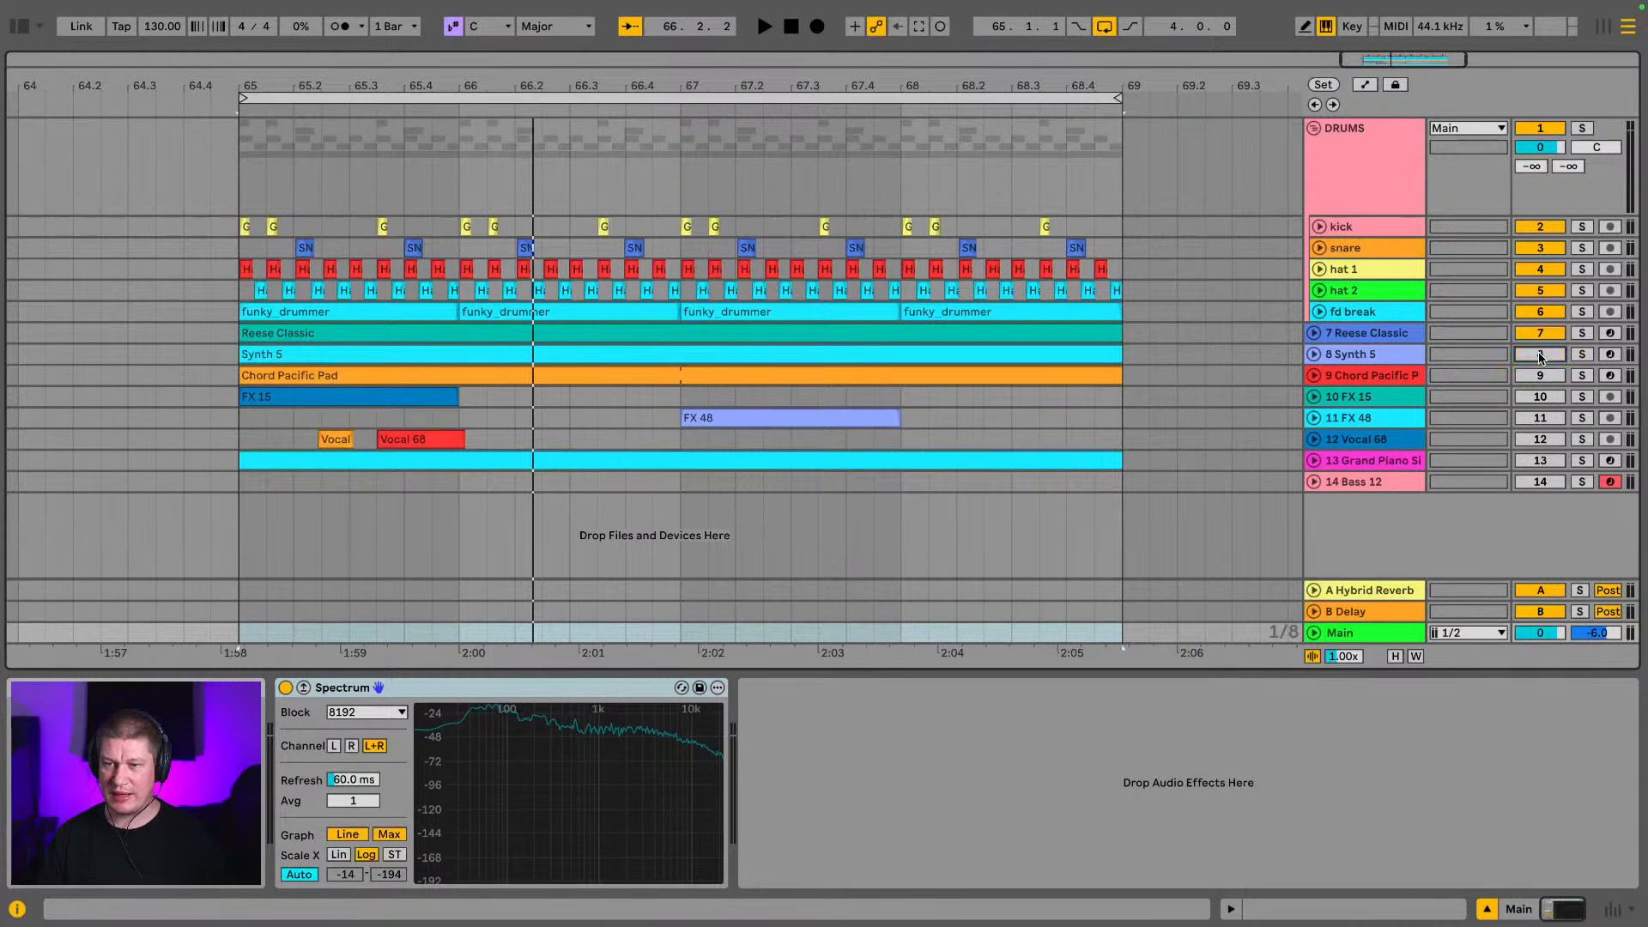
# Reactivate all tracks from Synth 5 down to Bass 12, including the Grand Piano
pyautogui.click(1540, 378)
pyautogui.click(1540, 397)
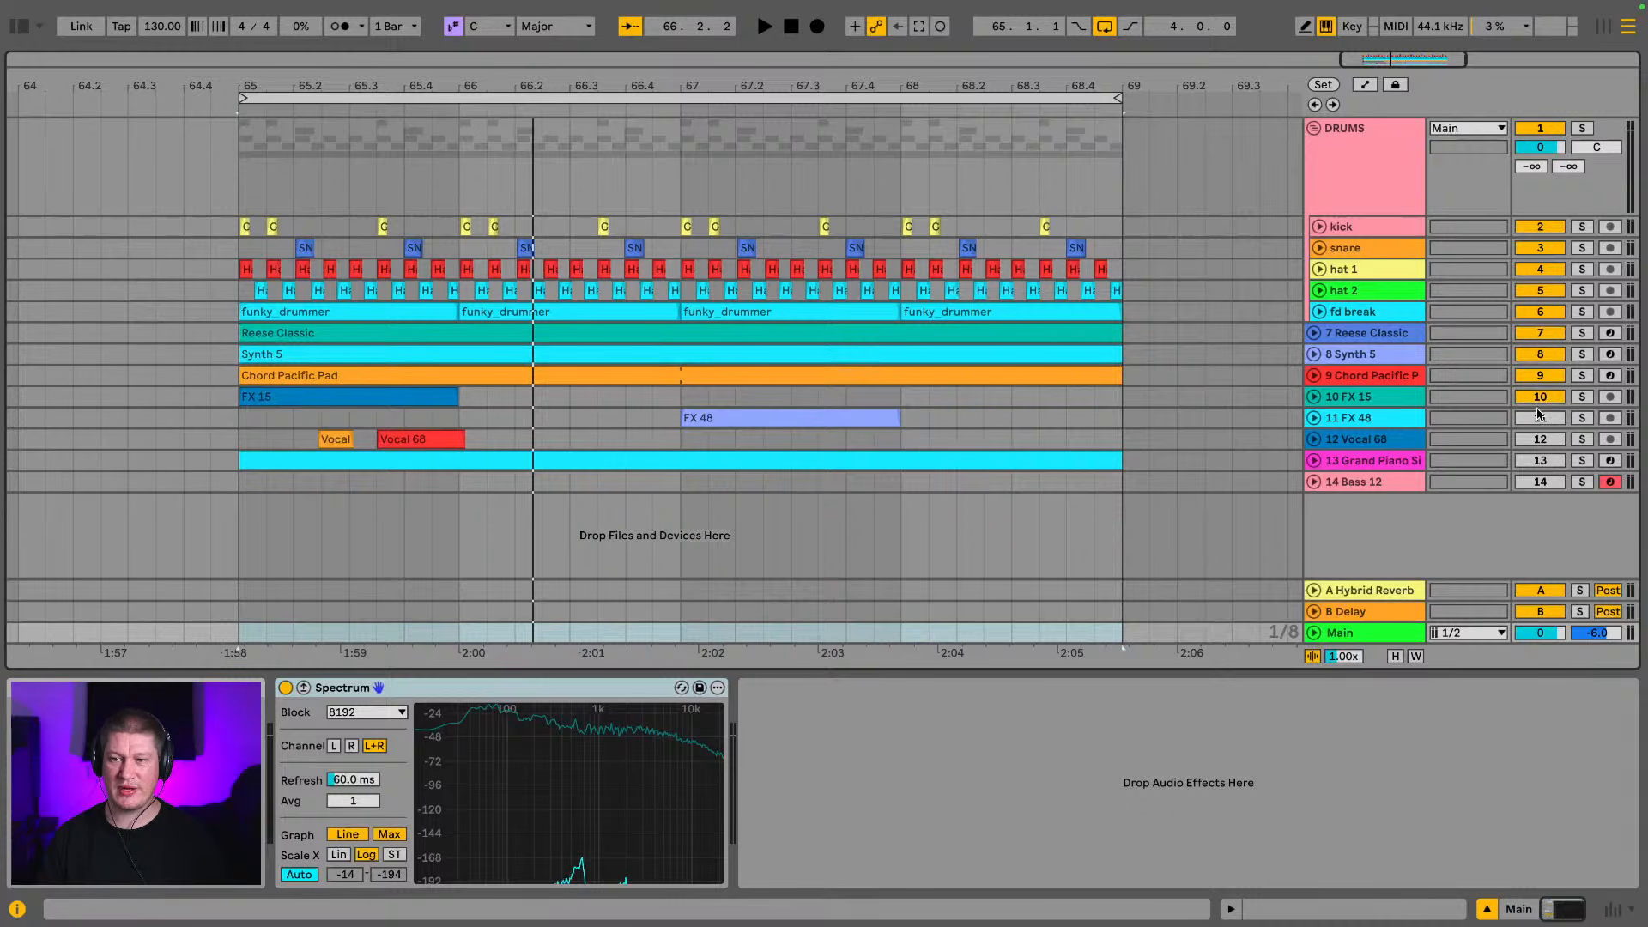
pyautogui.click(1540, 418)
pyautogui.click(1540, 439)
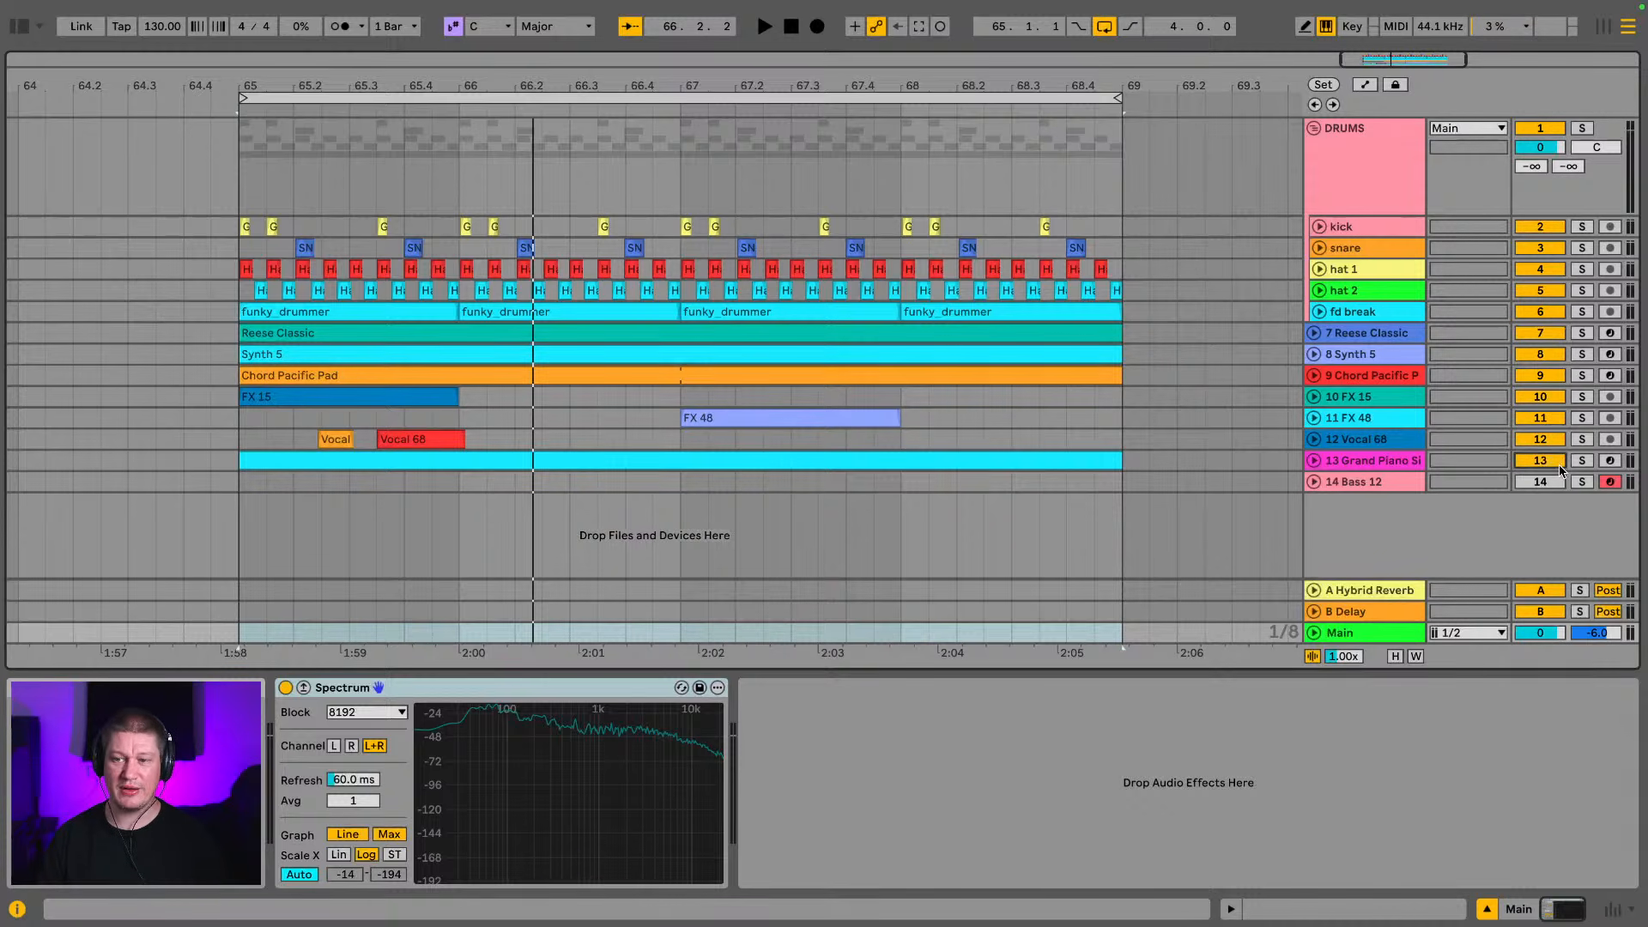
pyautogui.click(1542, 486)
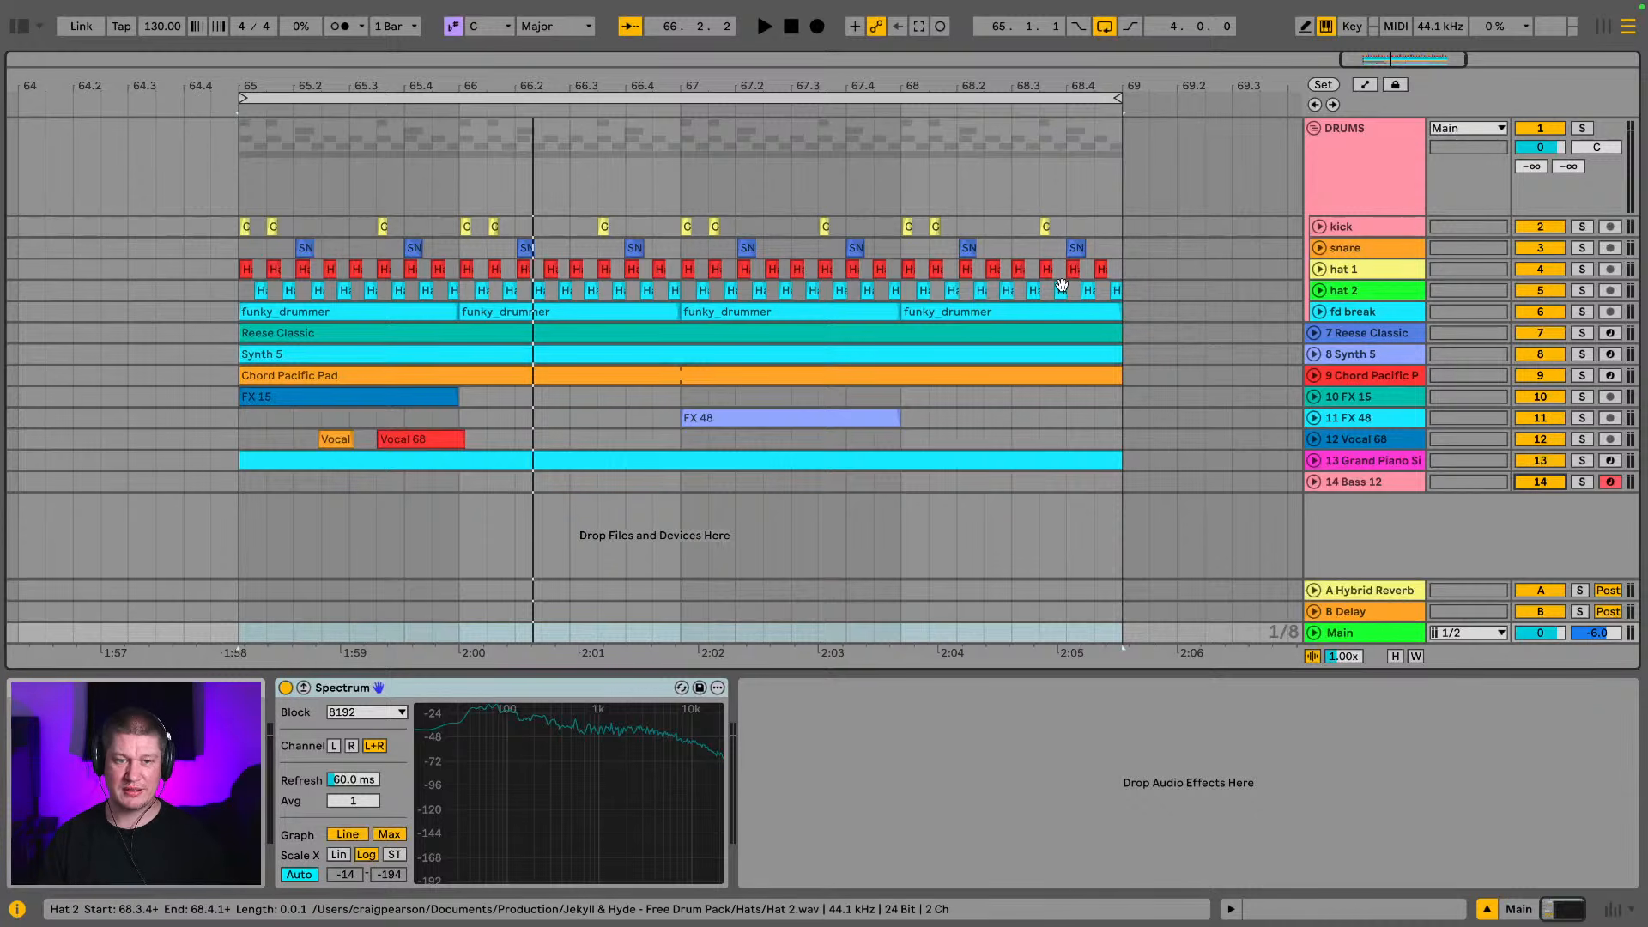
# Check the full loop and lower the Grand Piano track's volume to -8.8 dB in the mixer
pyautogui.press('space')
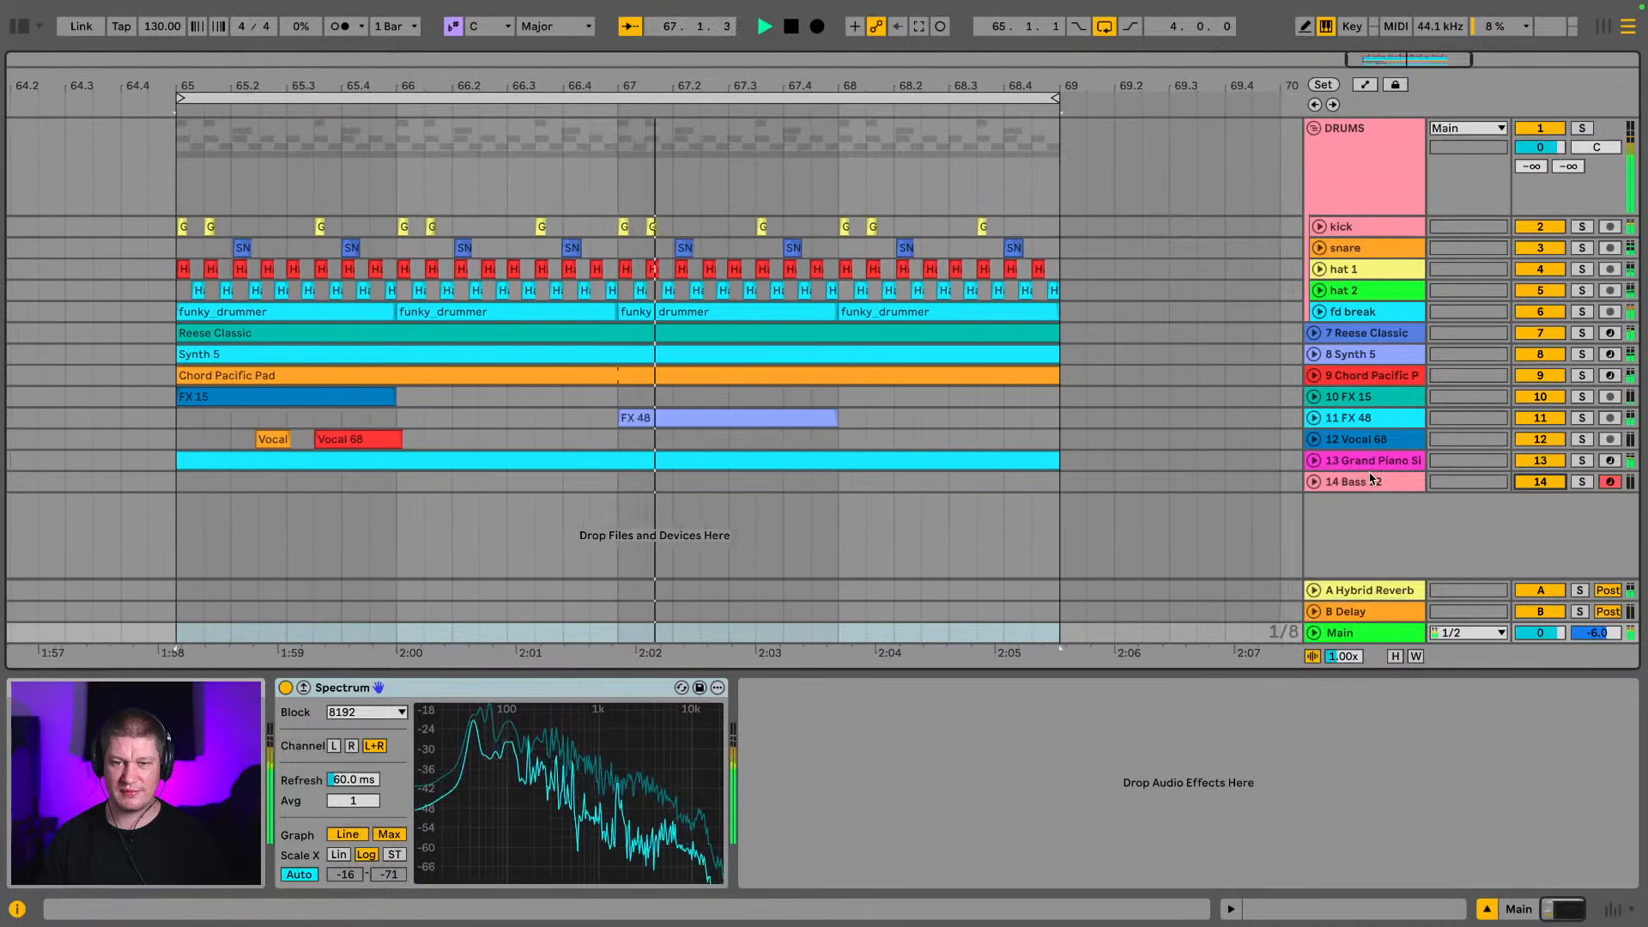
pyautogui.click(1382, 467)
pyautogui.press('Tab')
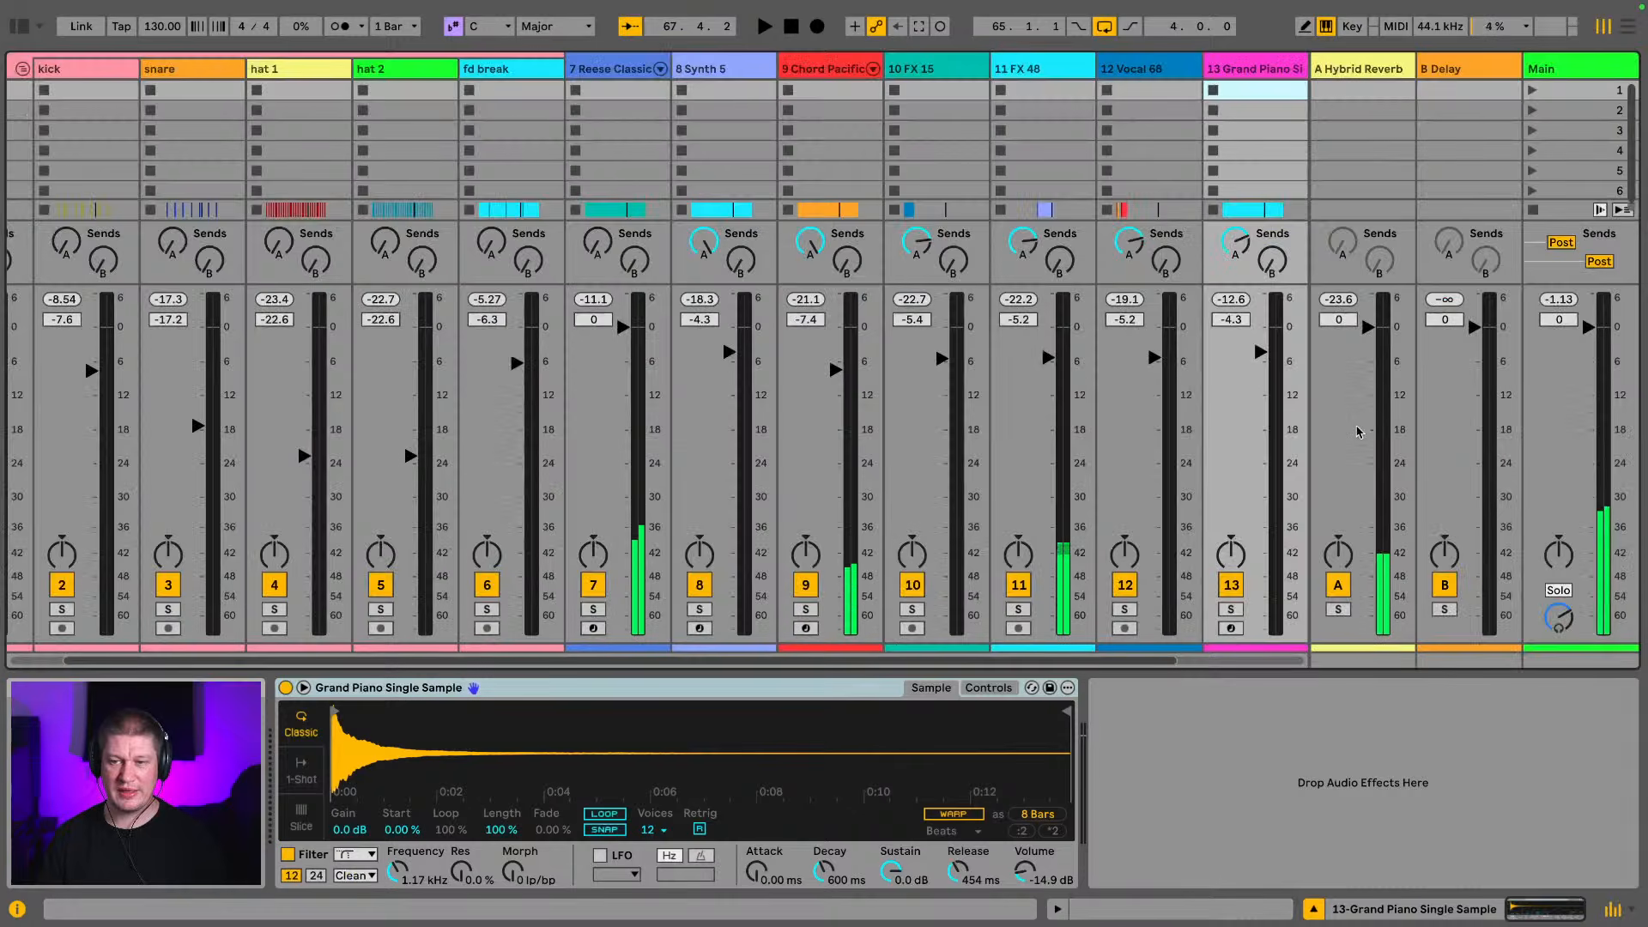
pyautogui.moveTo(1261, 359); pyautogui.dragTo(1261, 378)
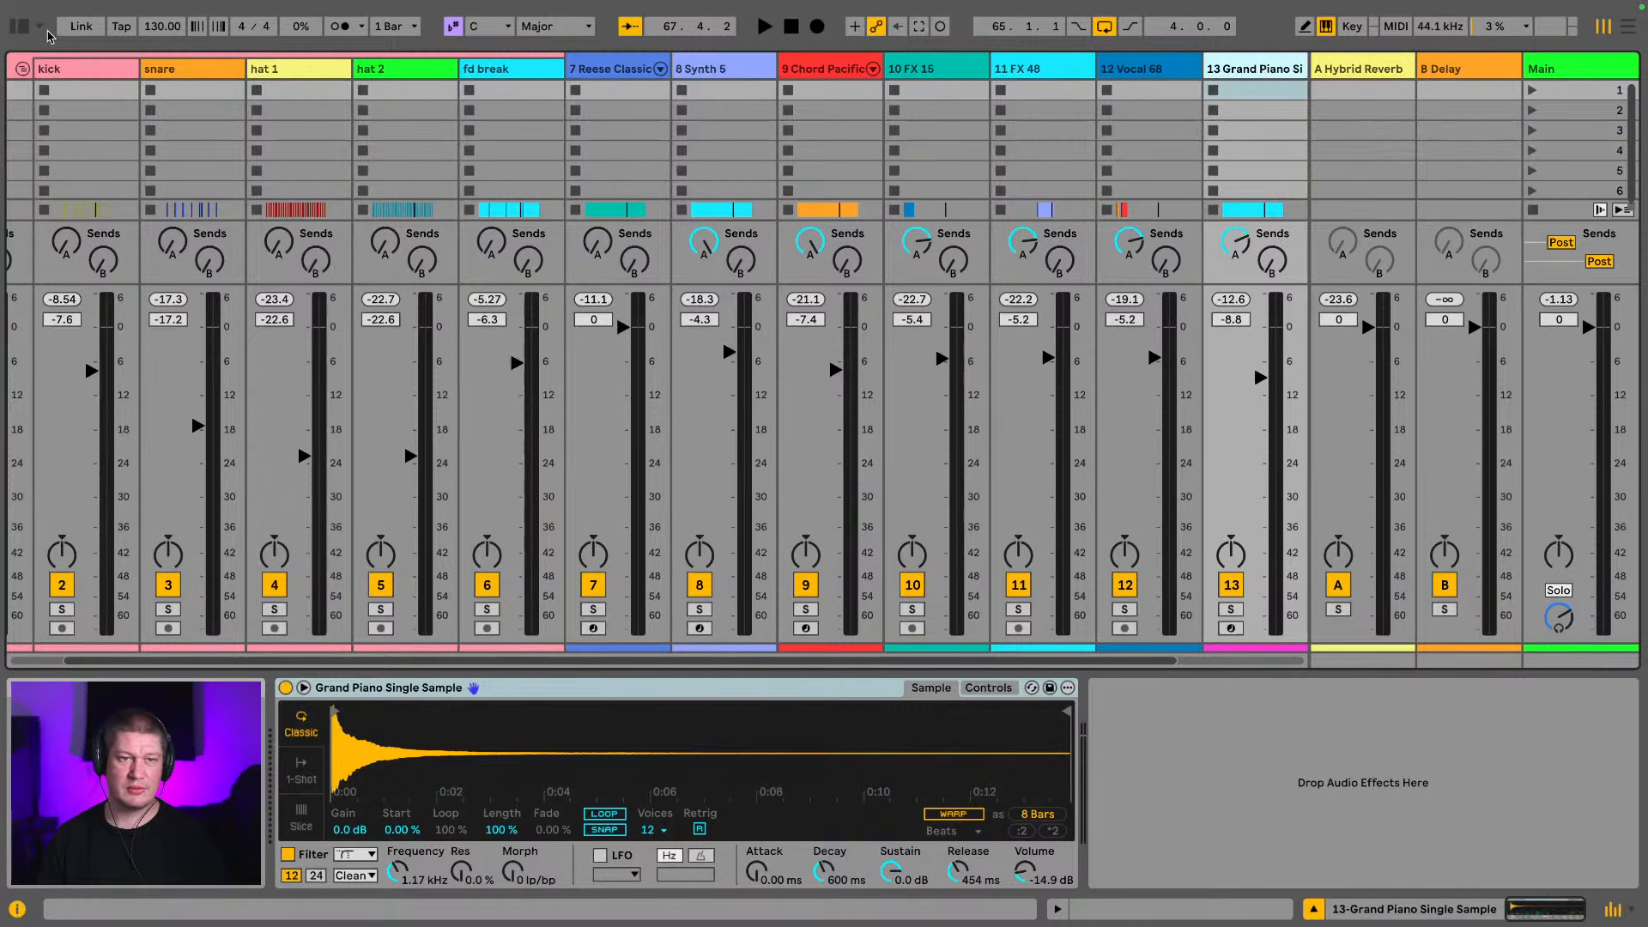
# Show the browser and add an EQ Eight audio effect to the Grand Piano track
pyautogui.click(19, 25)
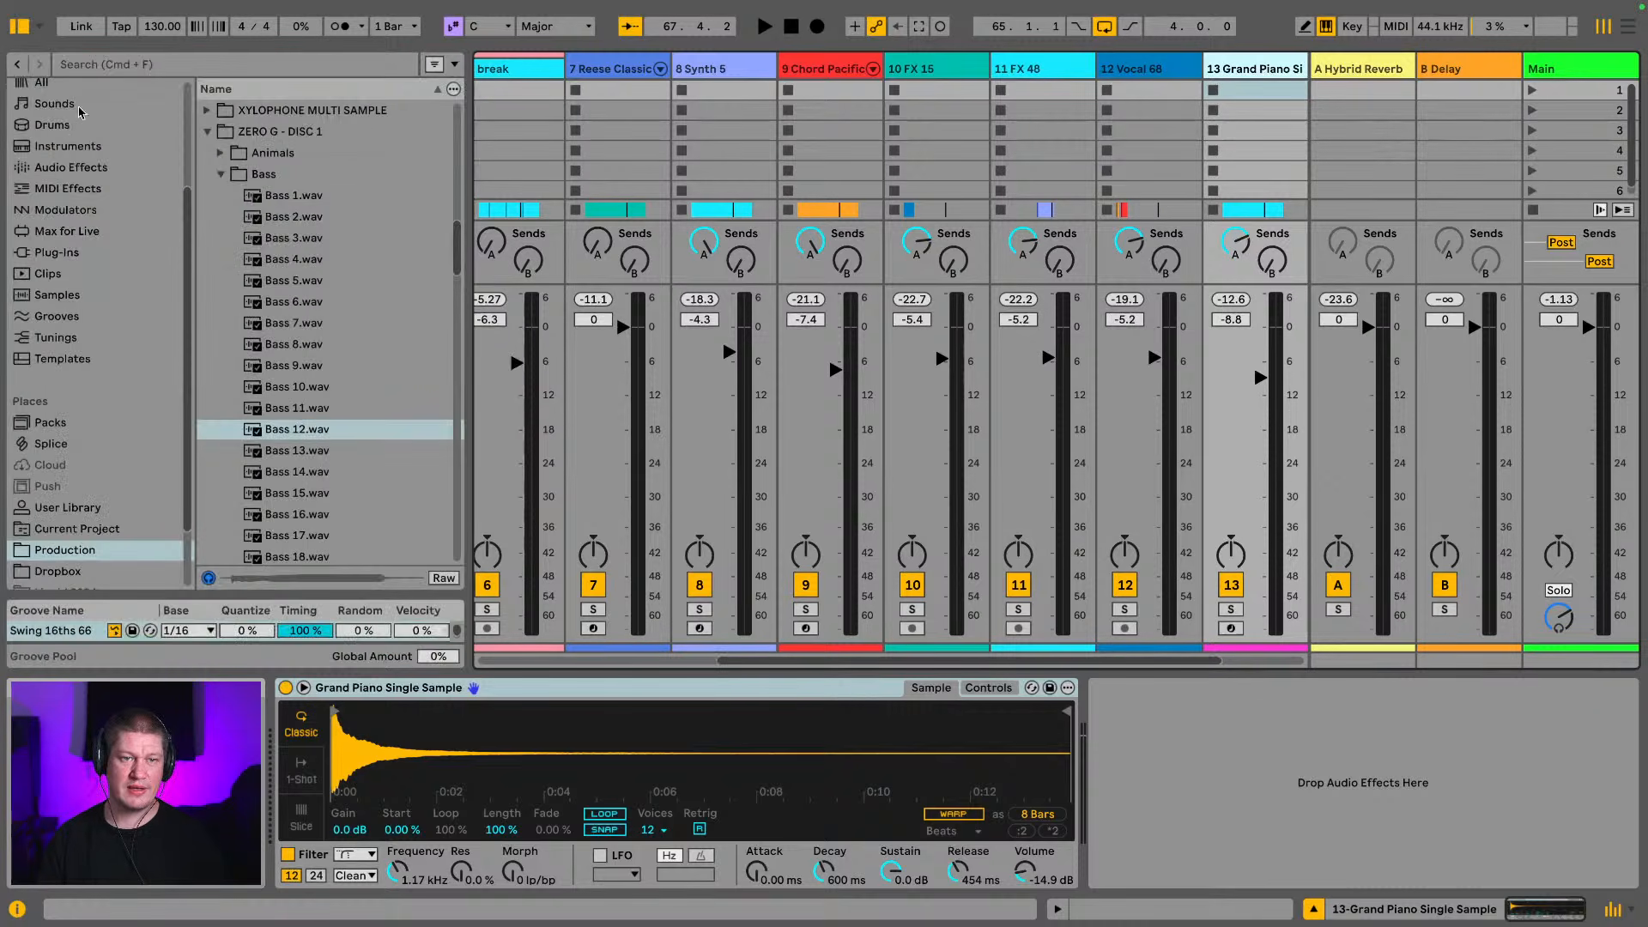
pyautogui.click(49, 165)
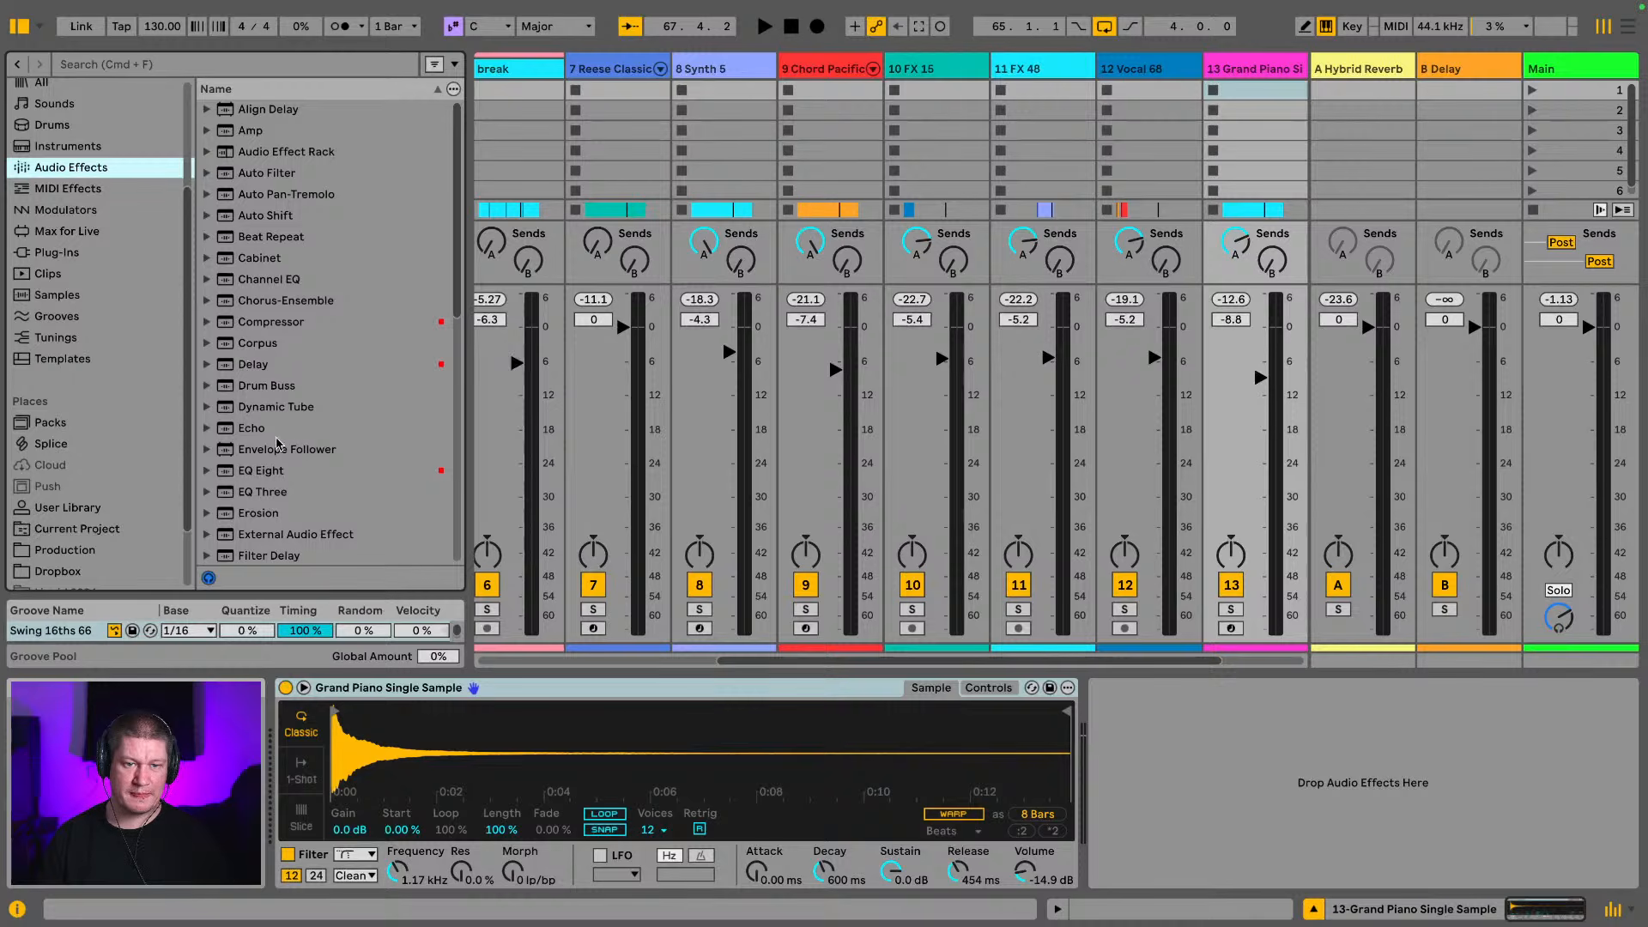
pyautogui.moveTo(281, 473); pyautogui.dragTo(1119, 123)
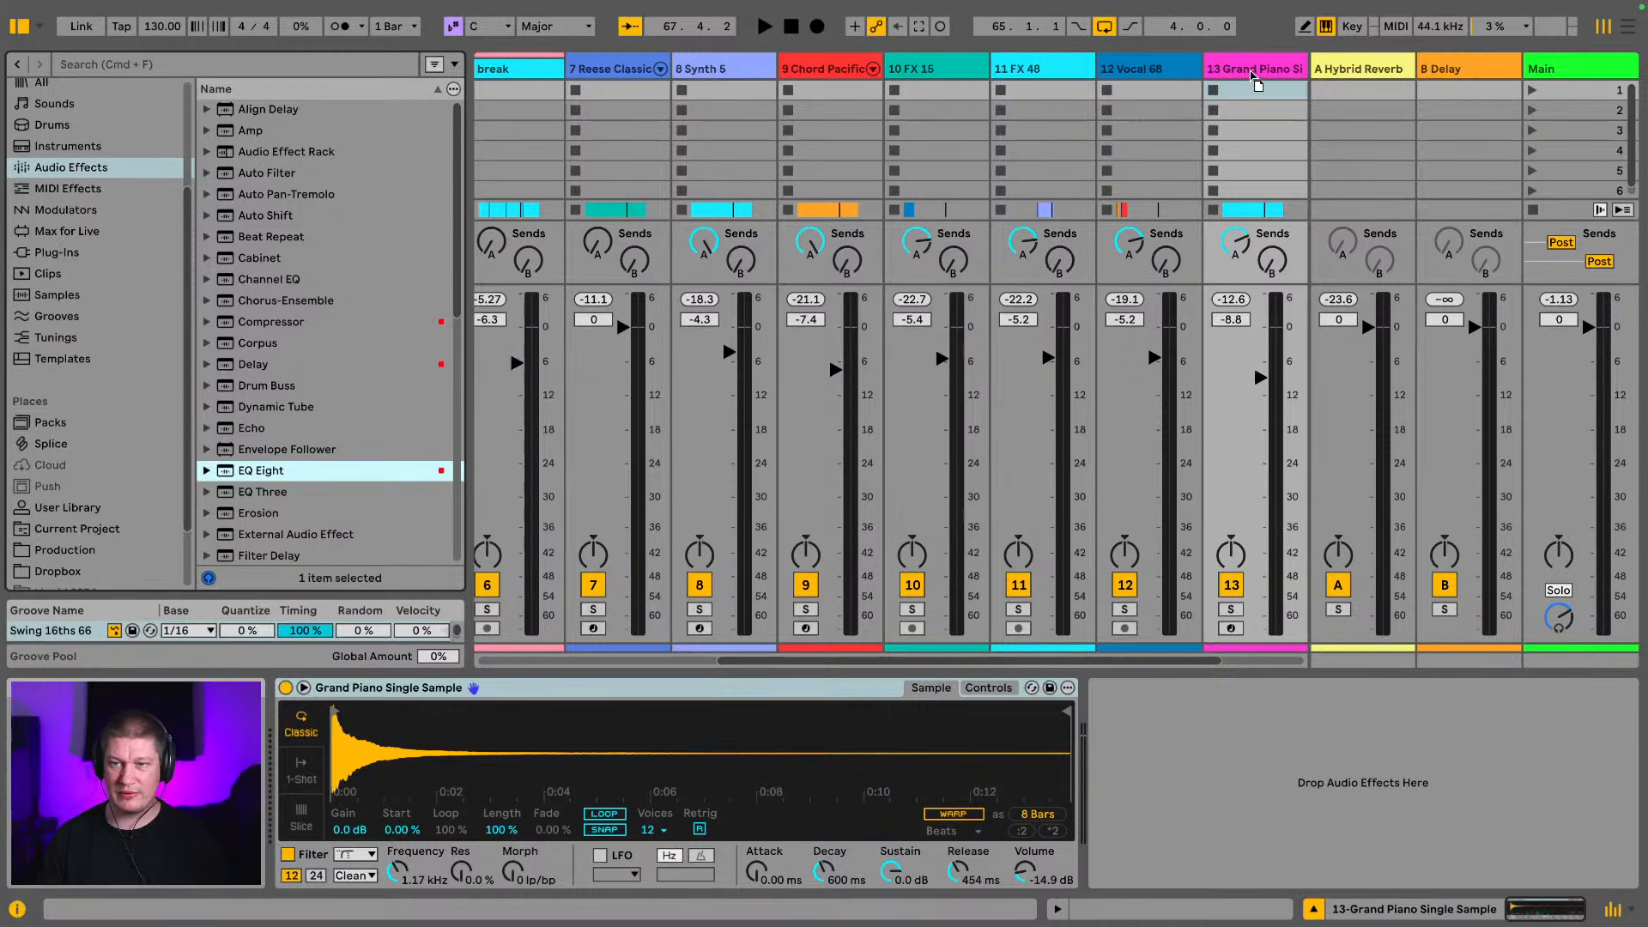
pyautogui.moveTo(1254, 78); pyautogui.dragTo(1254, 73)
# Set band 3 of the piano's EQ Eight to a low cut at 325 Hz and audition it in the loop
pyautogui.click(1288, 861)
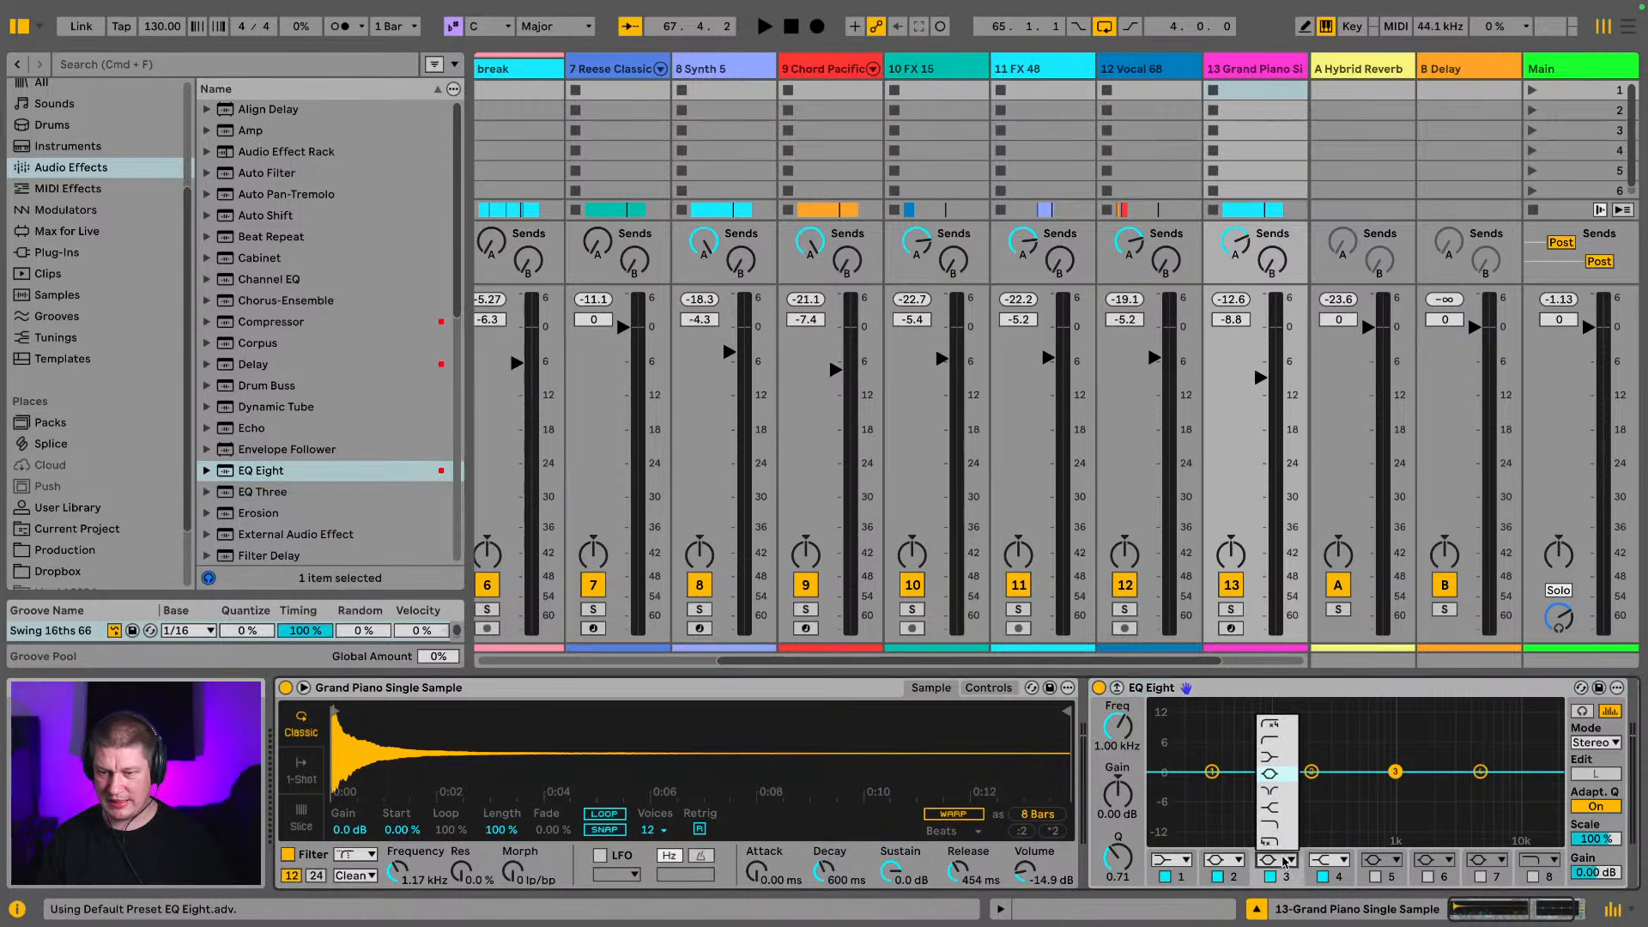
pyautogui.click(1277, 737)
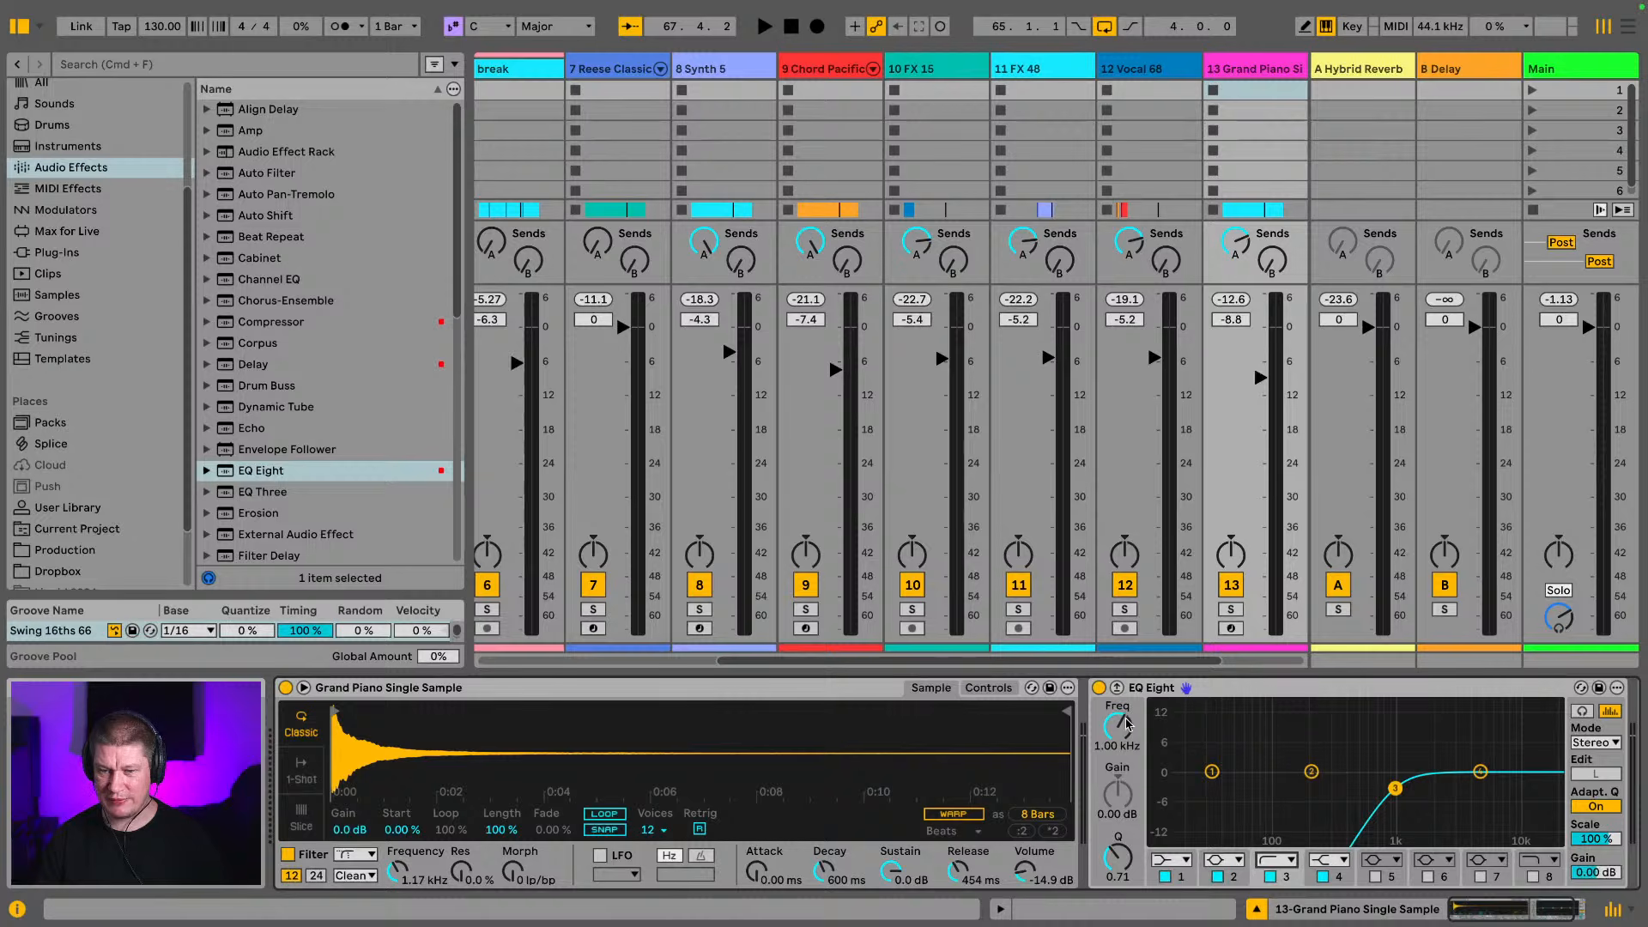
pyautogui.moveTo(1127, 724)
pyautogui.mouseDown()
pyautogui.moveTo(1128, 750)
pyautogui.moveTo(1127, 712)
pyautogui.mouseUp()
pyautogui.press('space')
pyautogui.press('space')
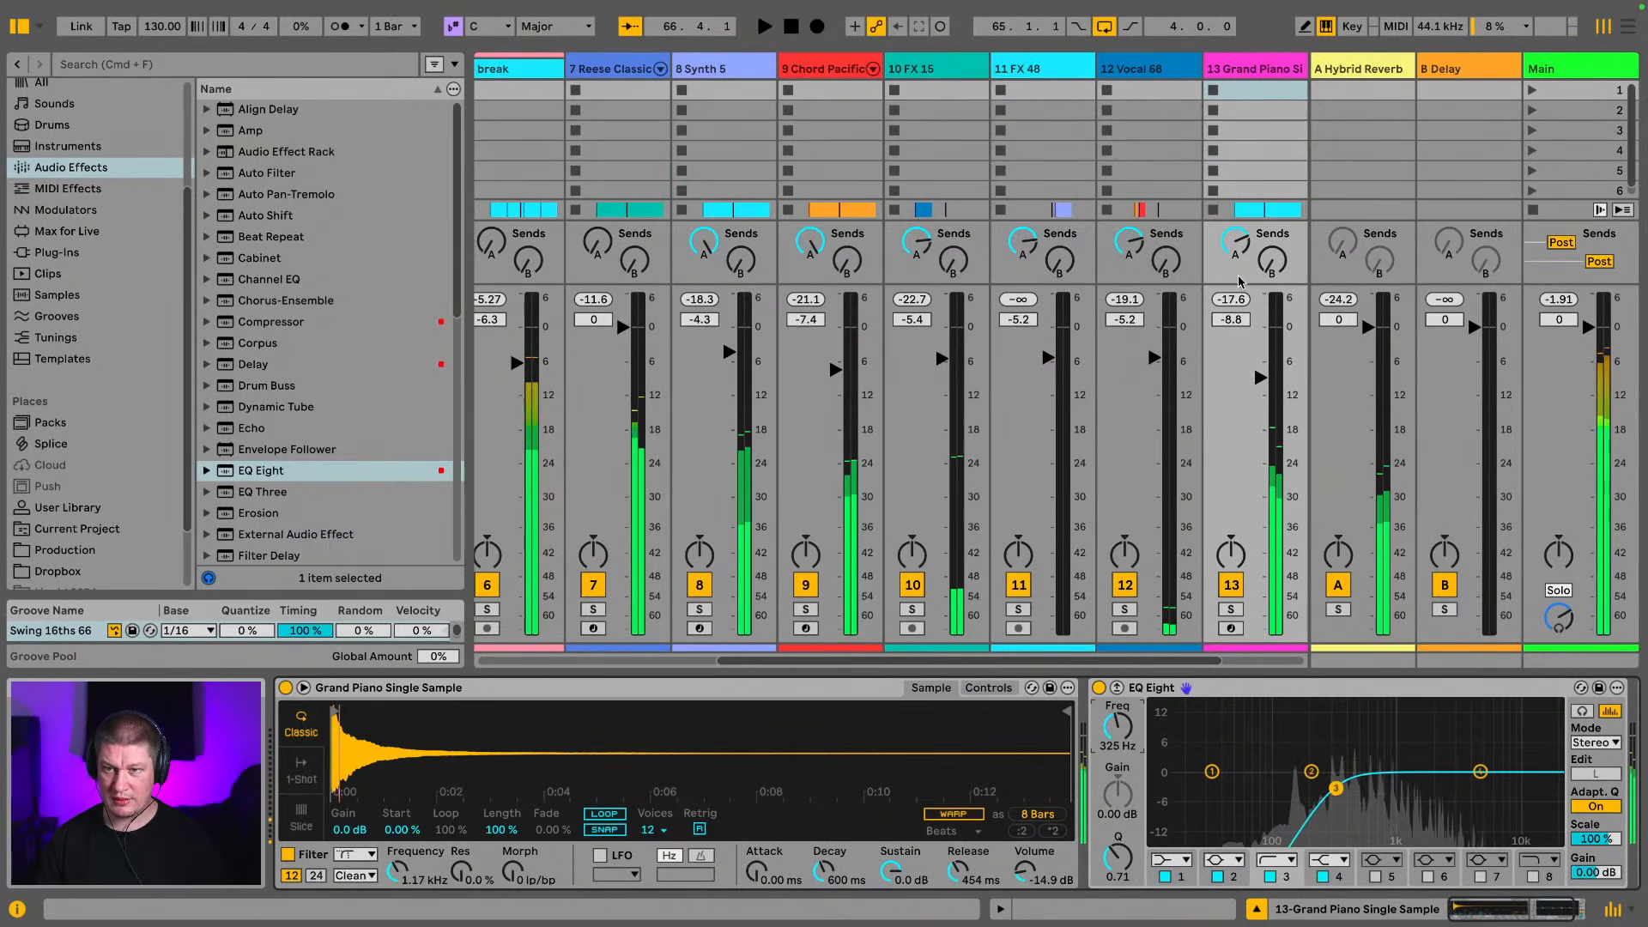
# Raise the Grand Piano's send to the Hybrid Reverb return and audition it in the loop
pyautogui.click(1236, 246)
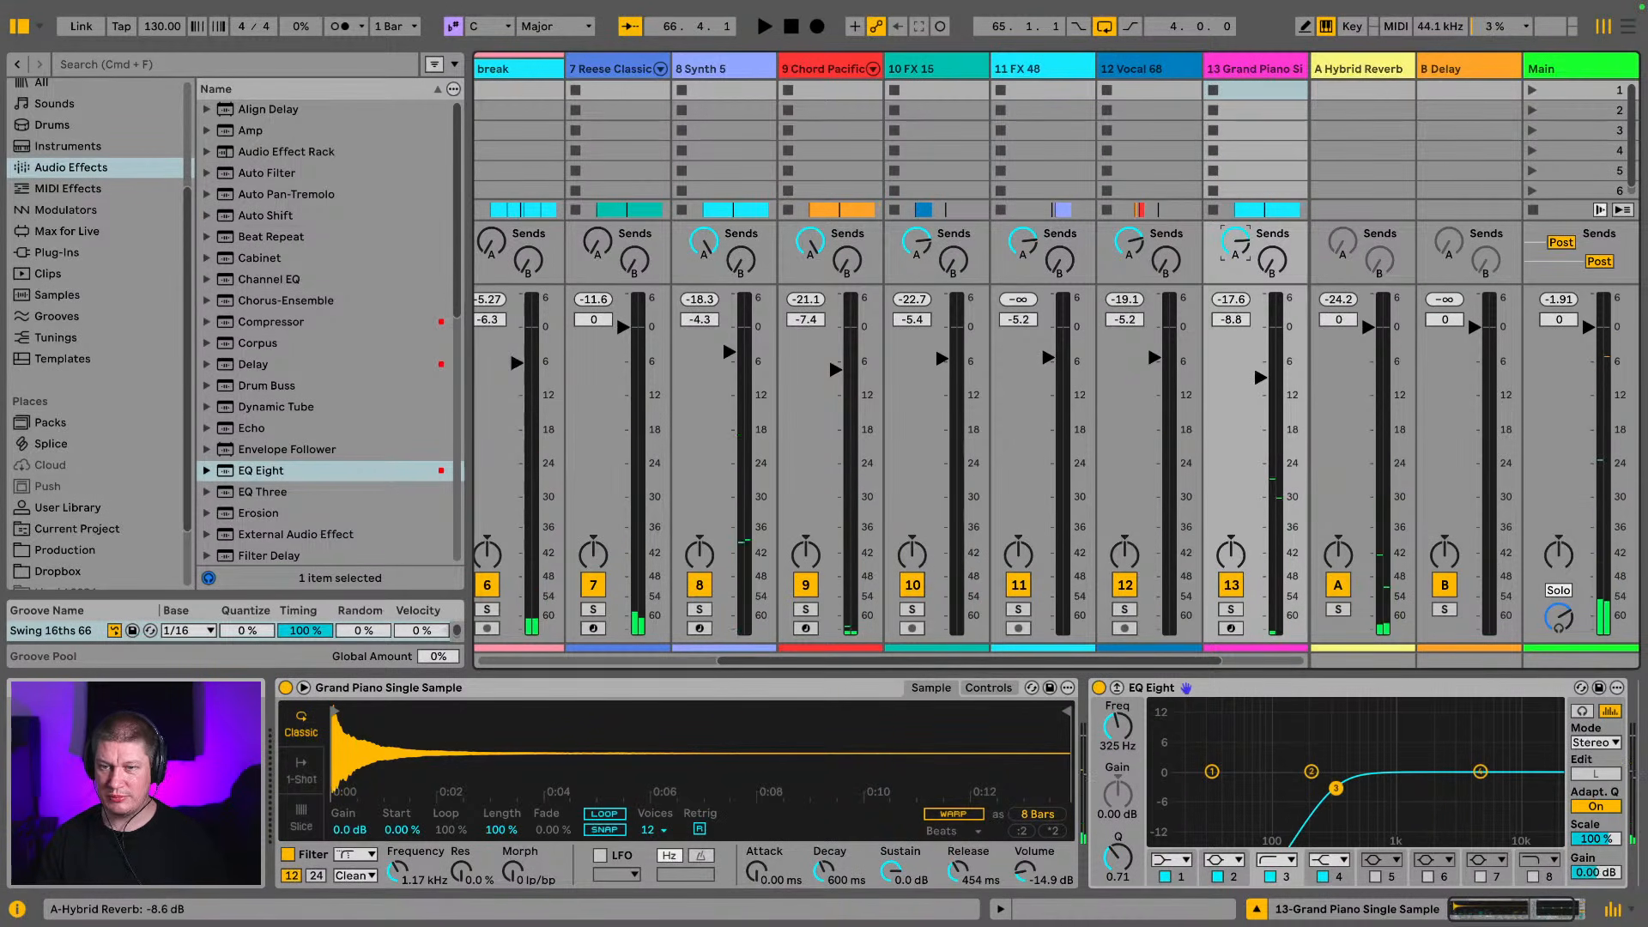
pyautogui.press('space')
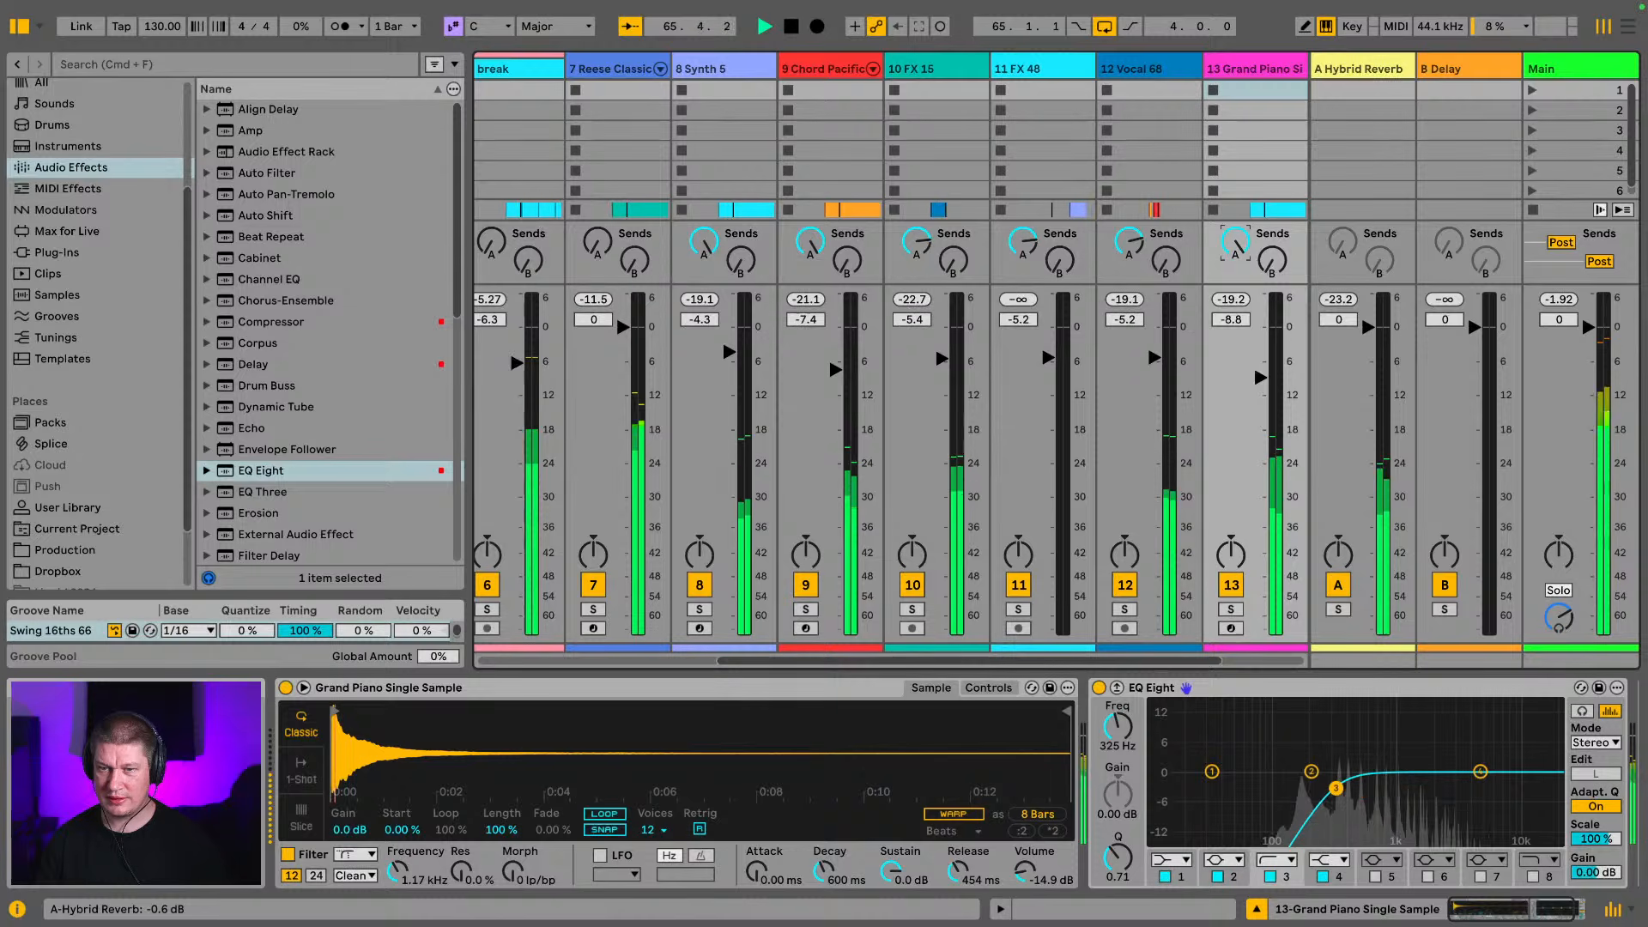
pyautogui.press('space')
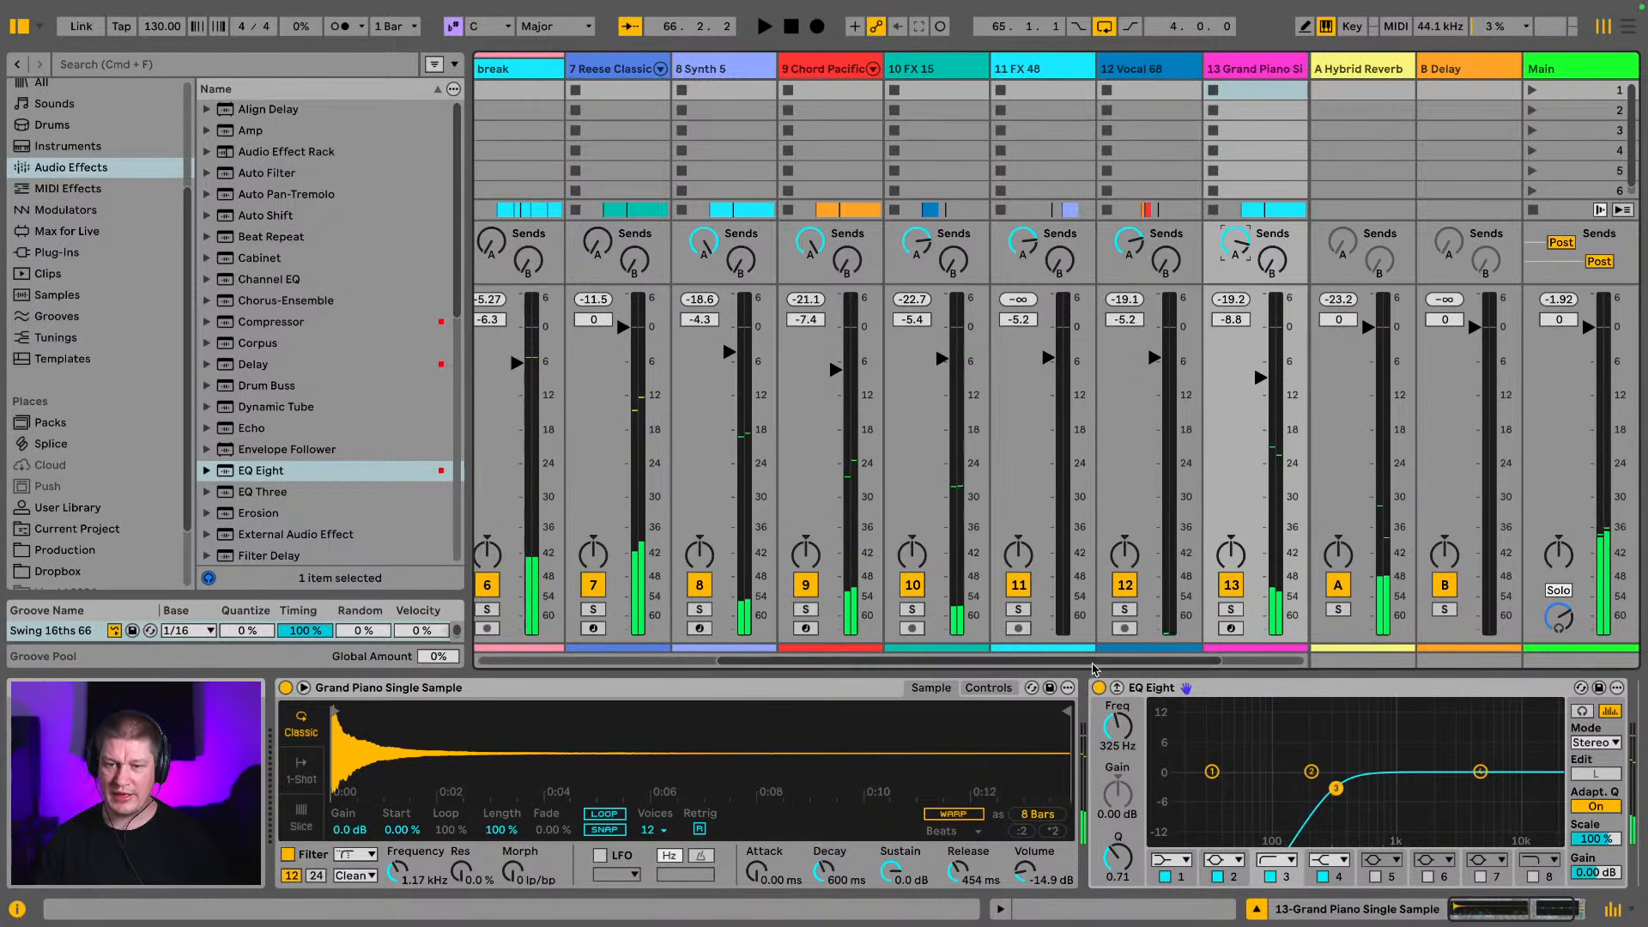
# Hide the browser, fold the DRUMS group in the mixer and play back the full loop
pyautogui.hscroll(5, 1095, 669)
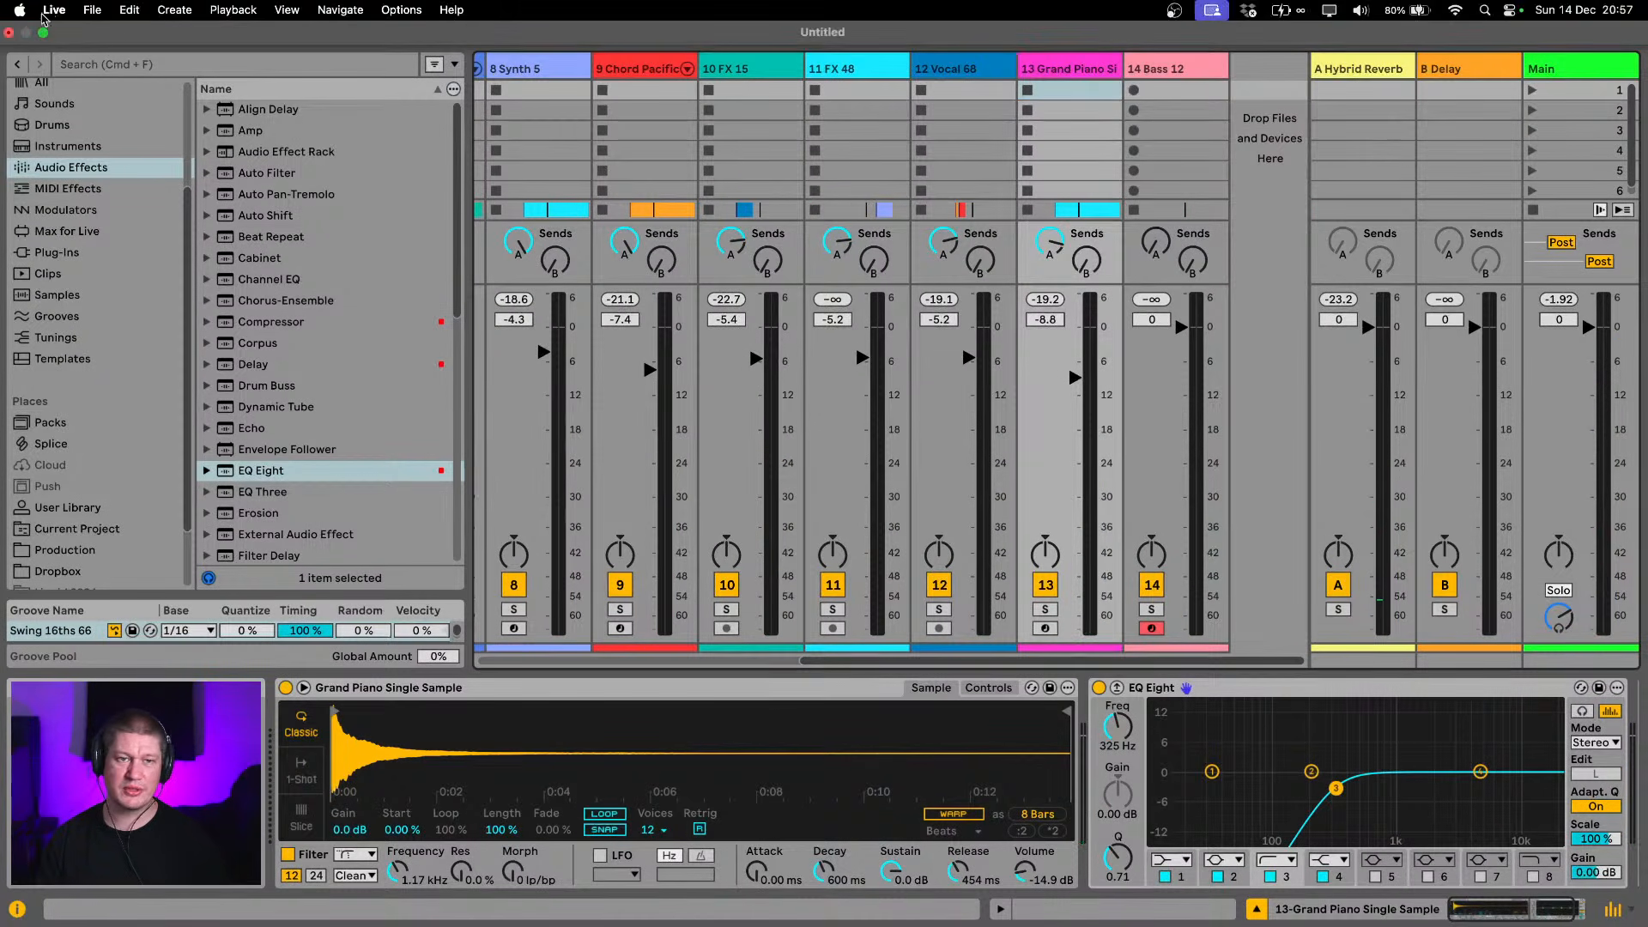
pyautogui.click(16, 27)
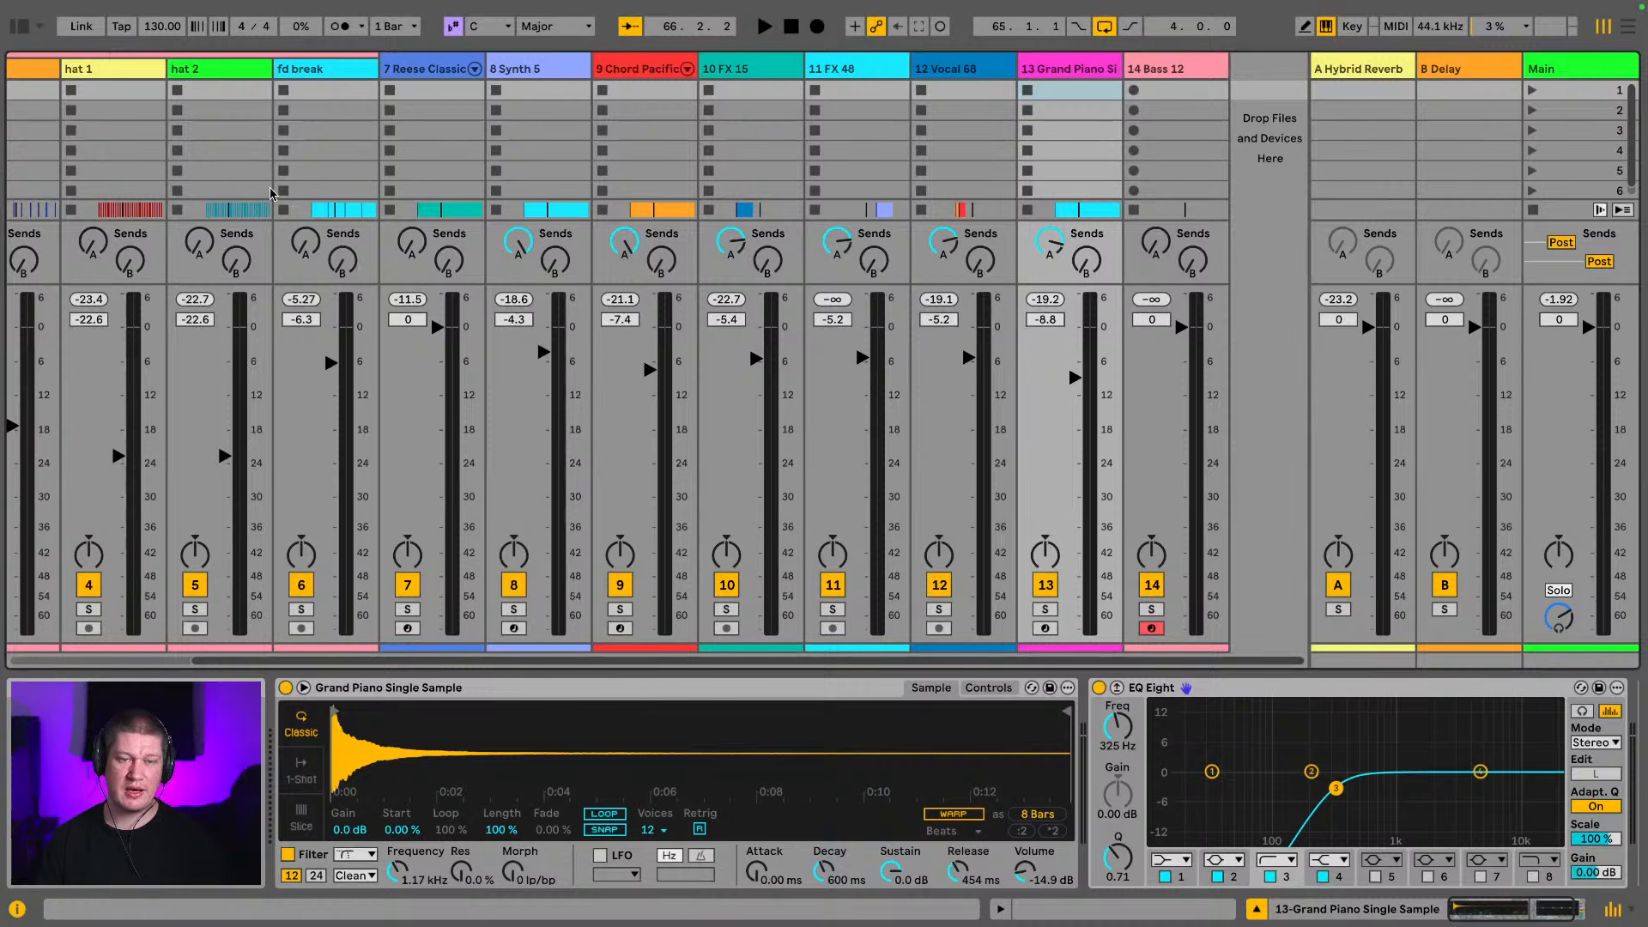
pyautogui.hscroll(-6, 687, 661)
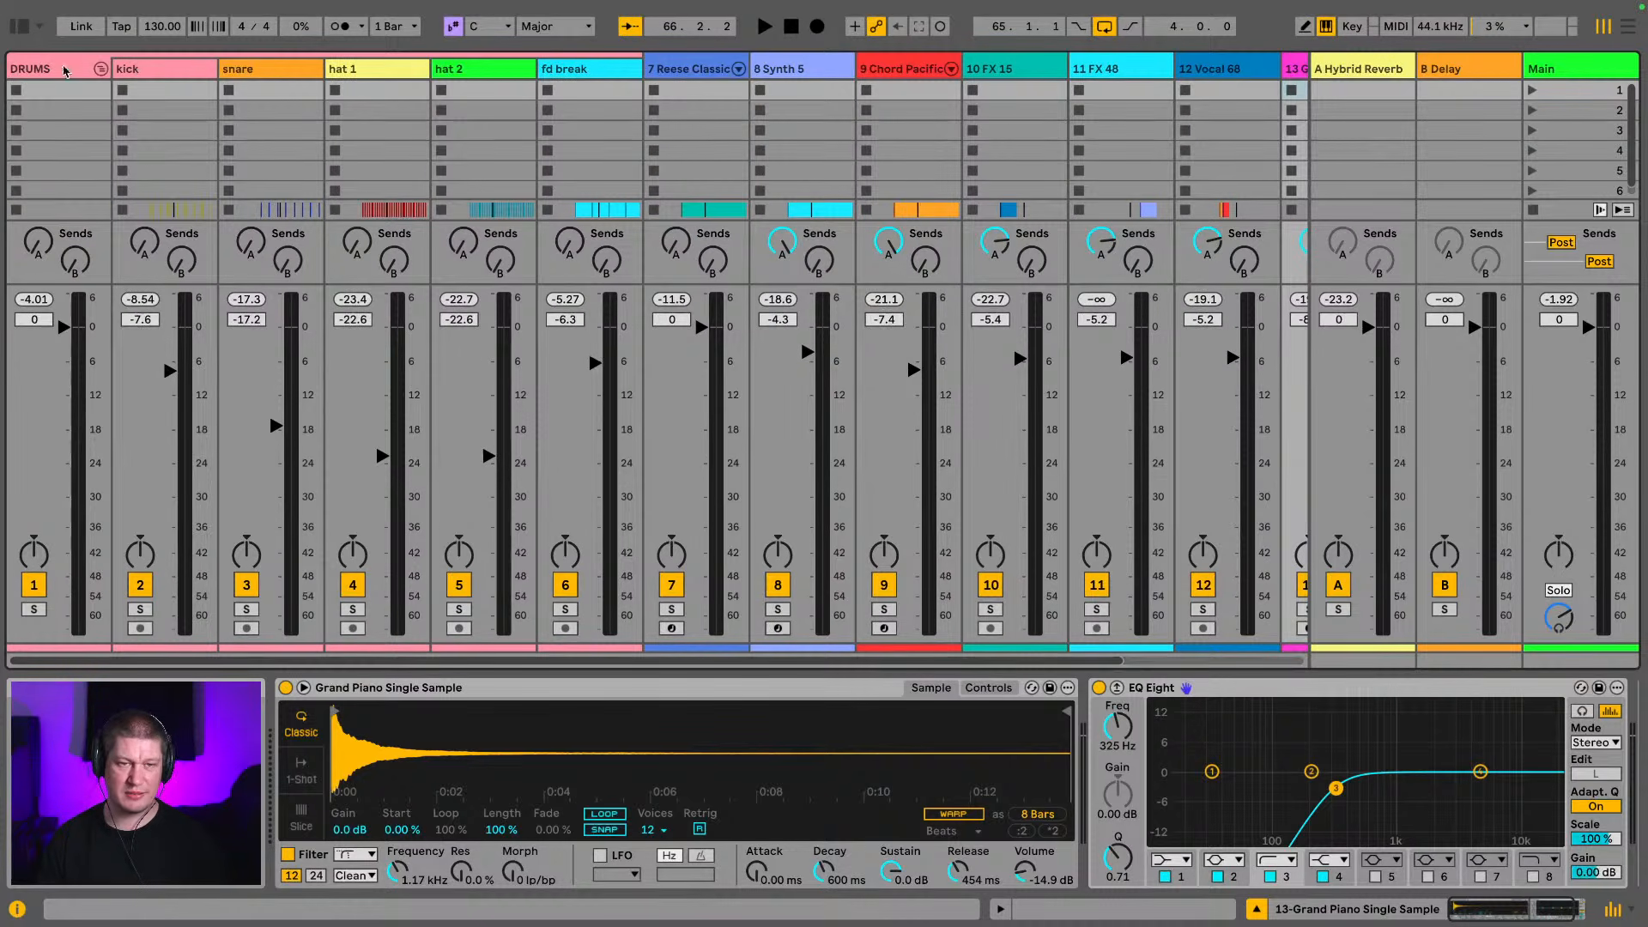
pyautogui.click(100, 69)
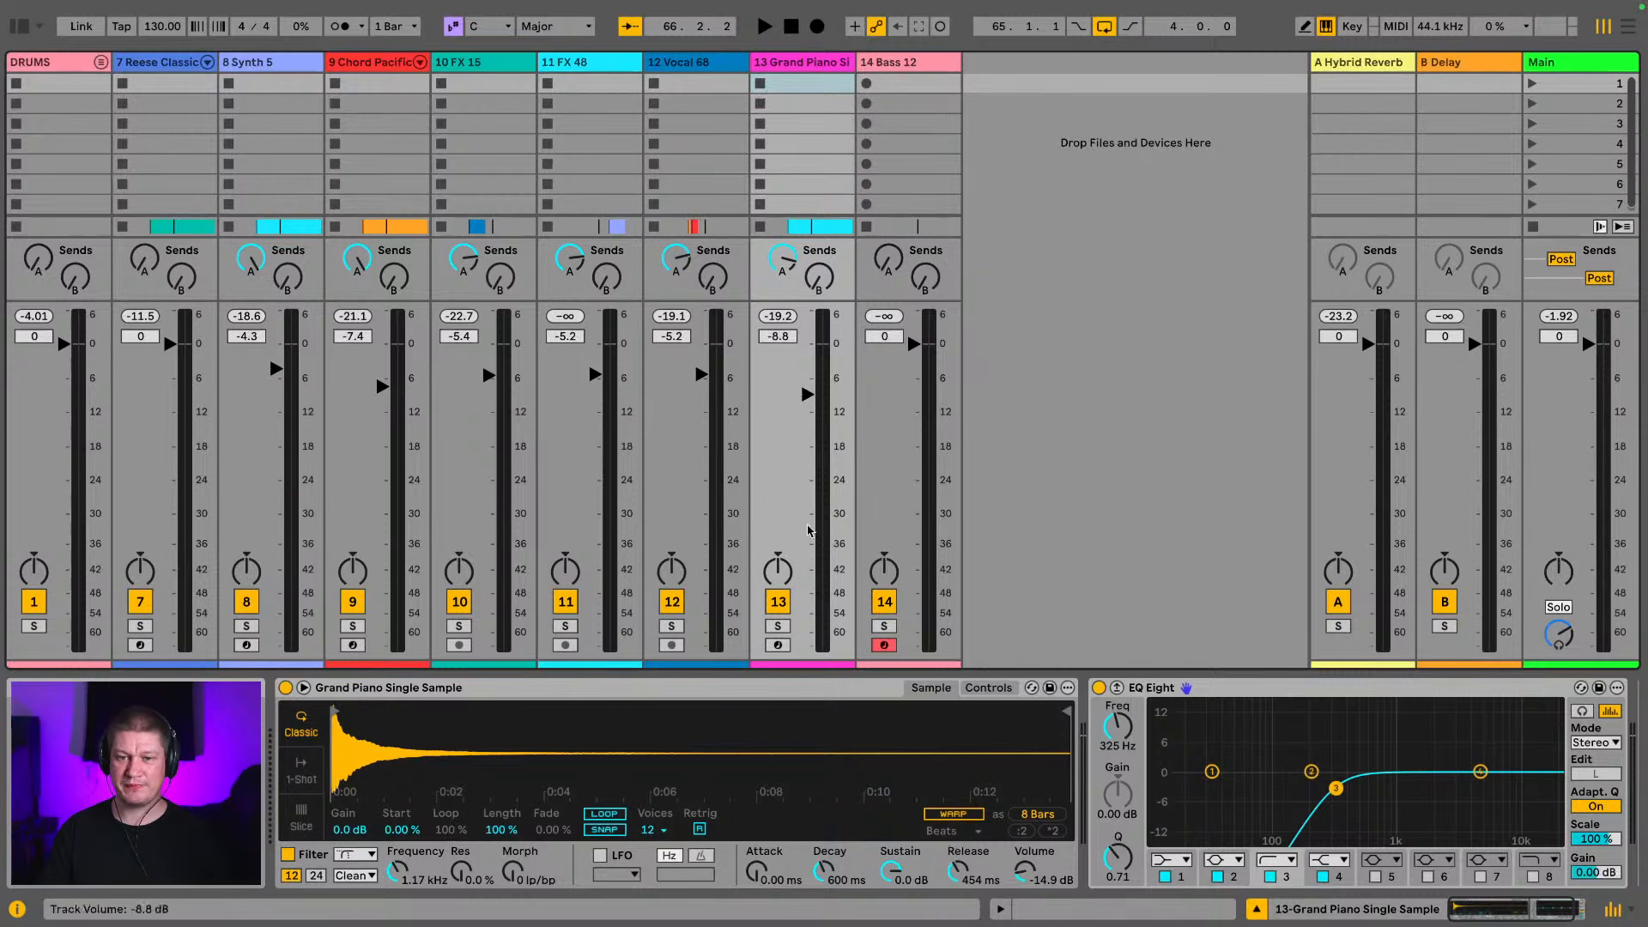
pyautogui.press('space')
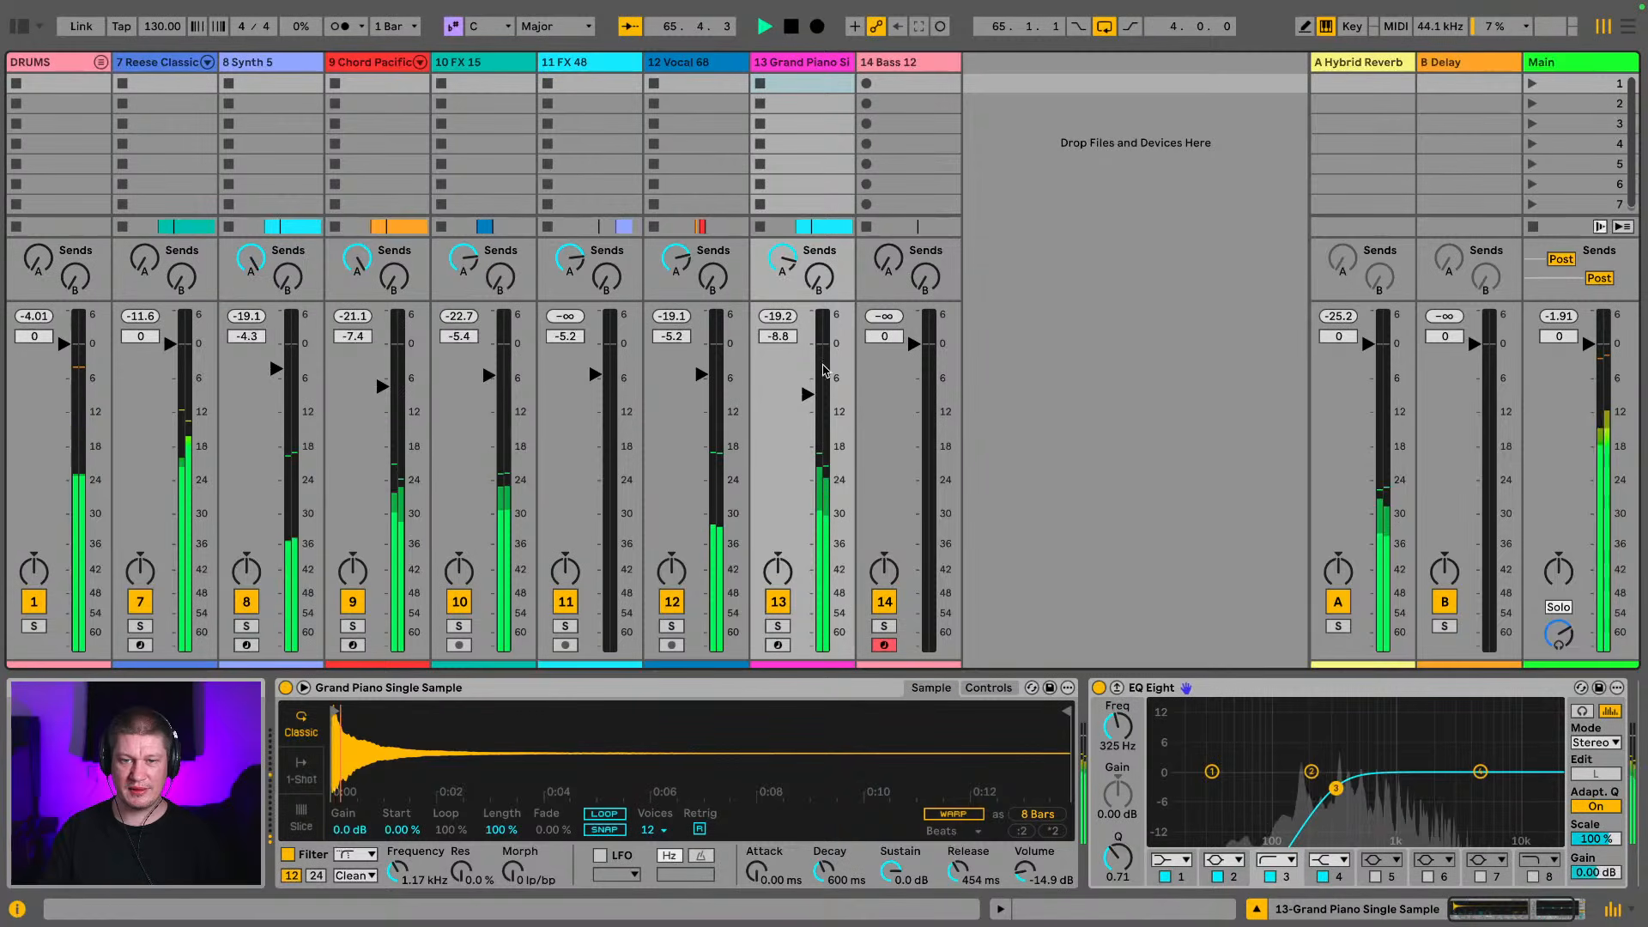
pyautogui.press('space')
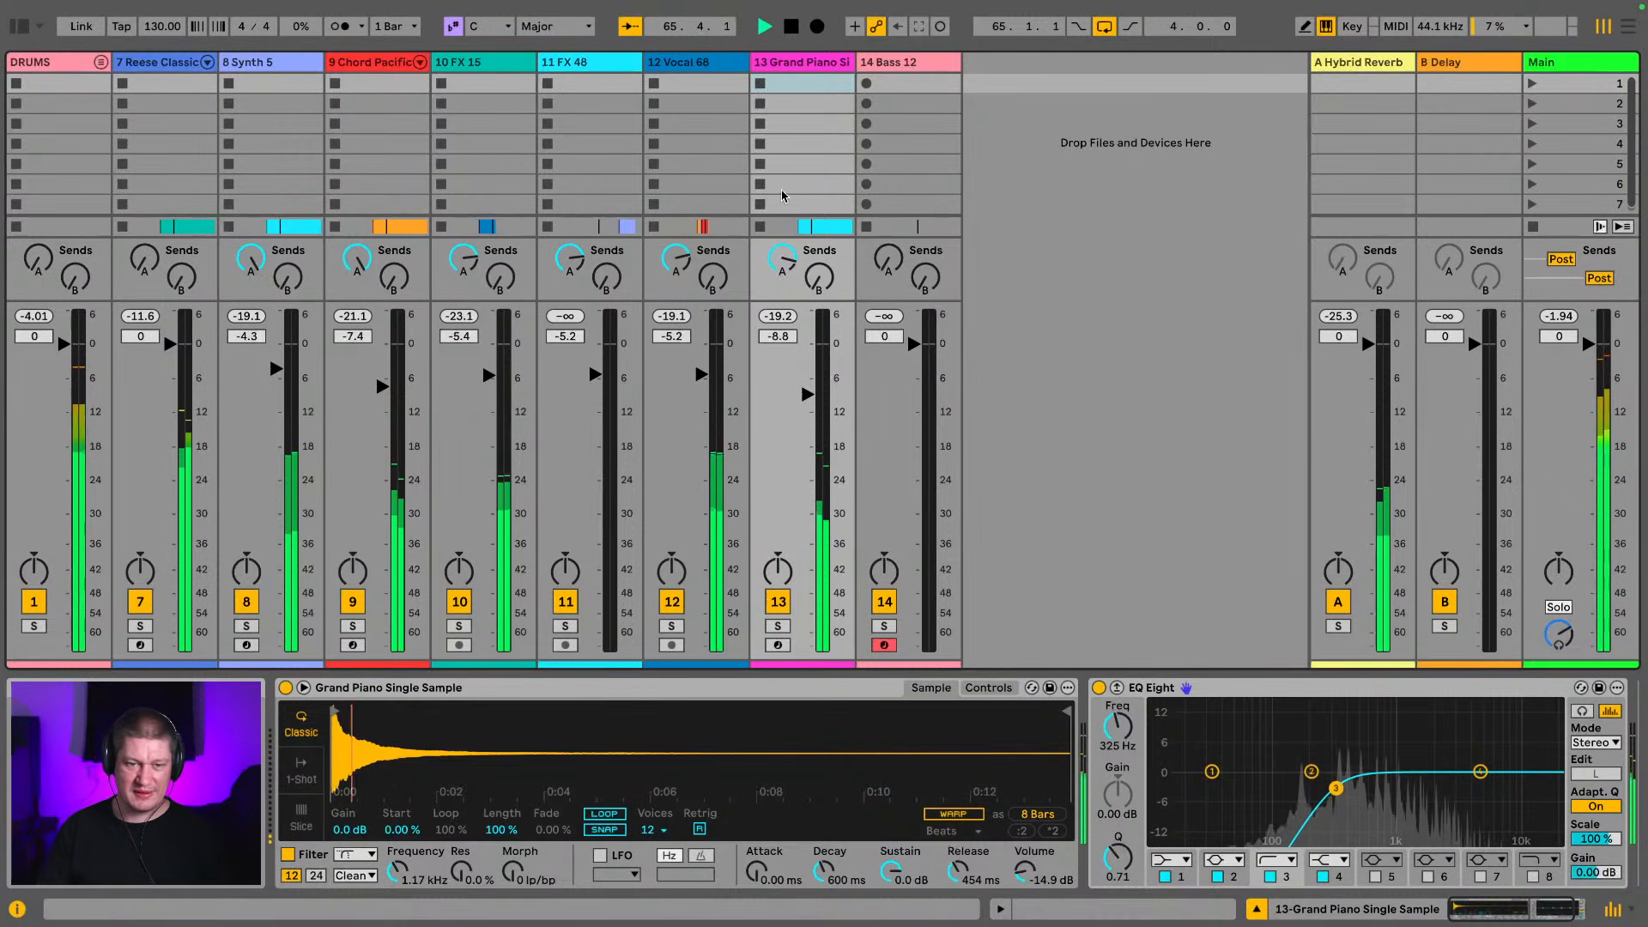
# Switch to the arrangement and save the Live Set in the give me some Project folder under a name starting with "gimme so"
pyautogui.press('Tab')
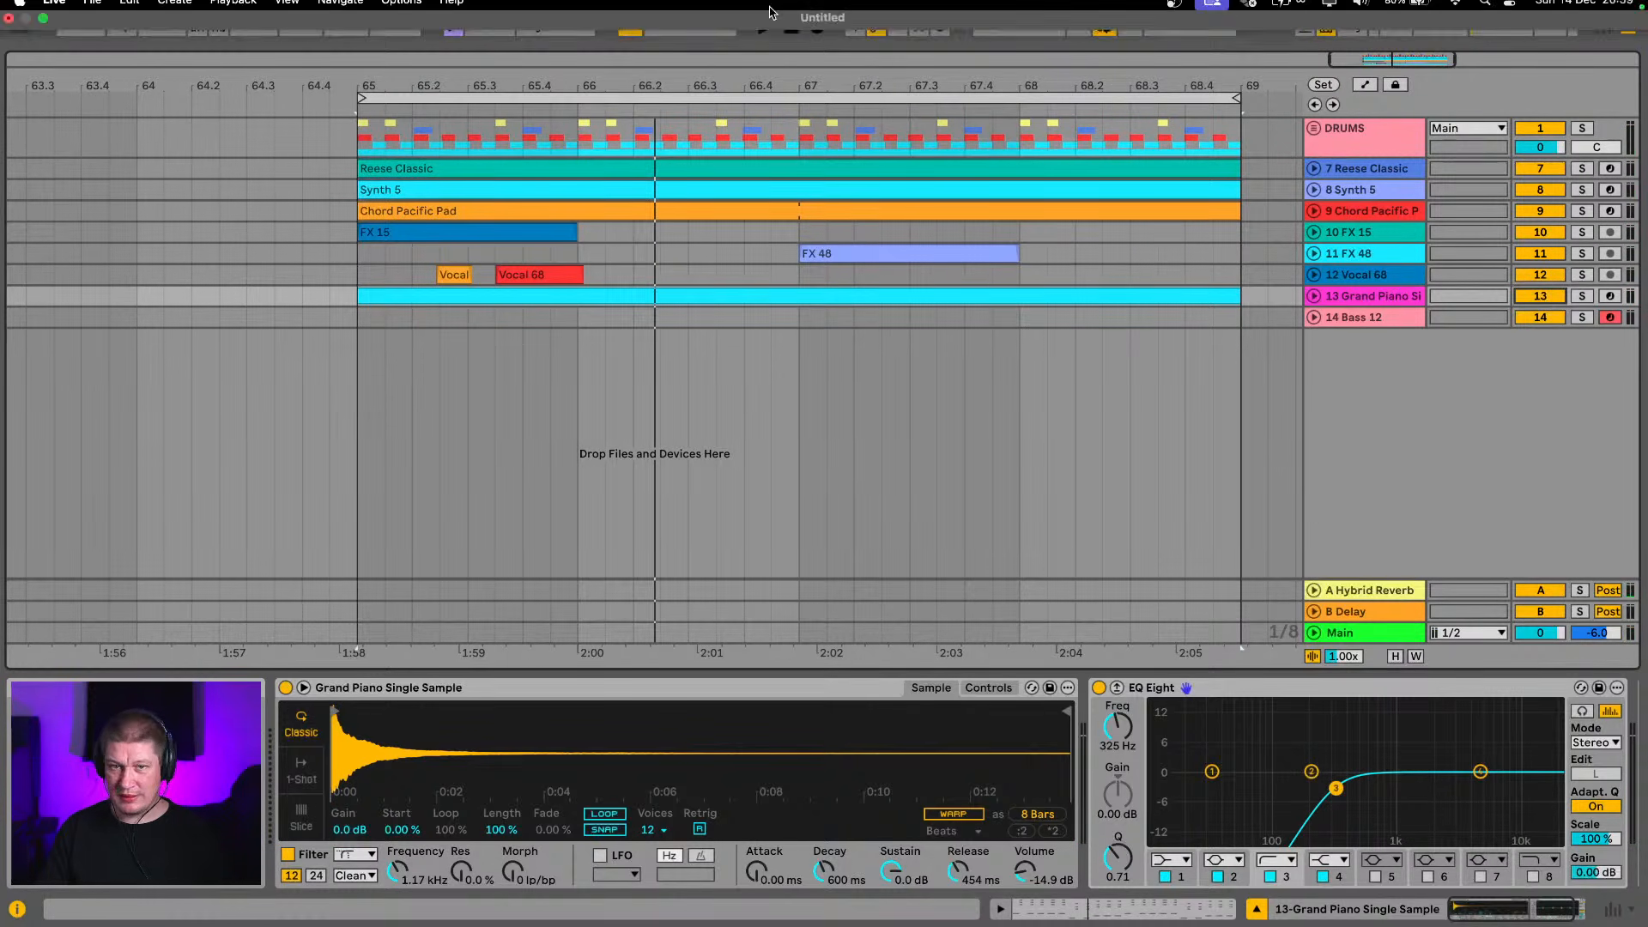
pyautogui.moveTo(783, 85); pyautogui.dragTo(627, 54)
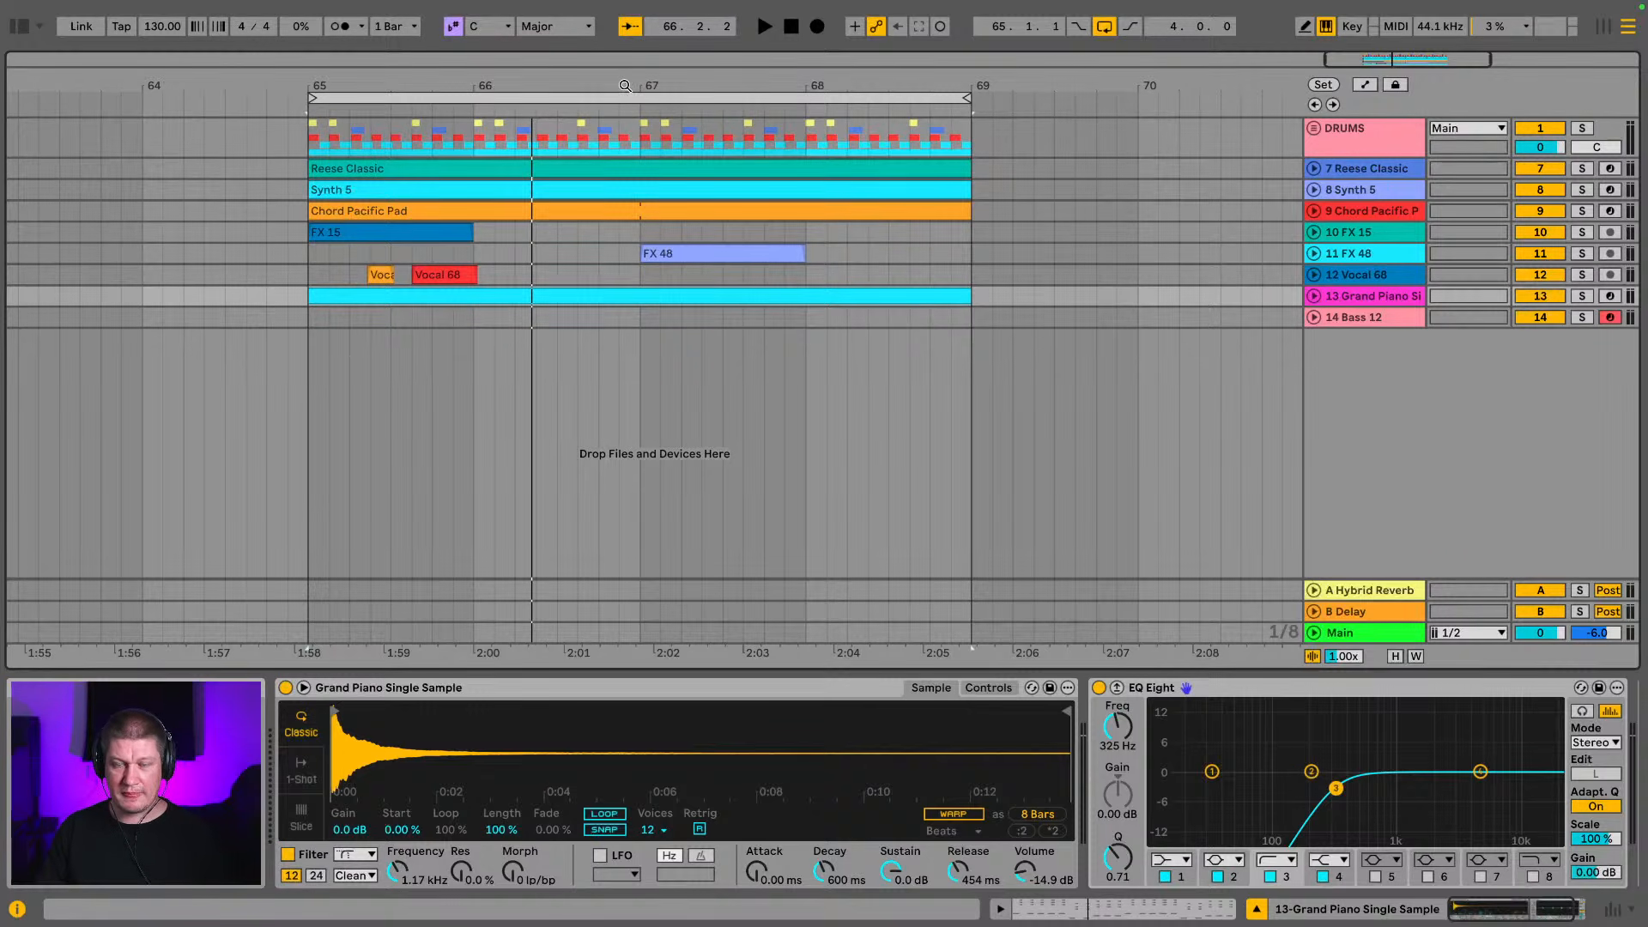
pyautogui.press('super+s')
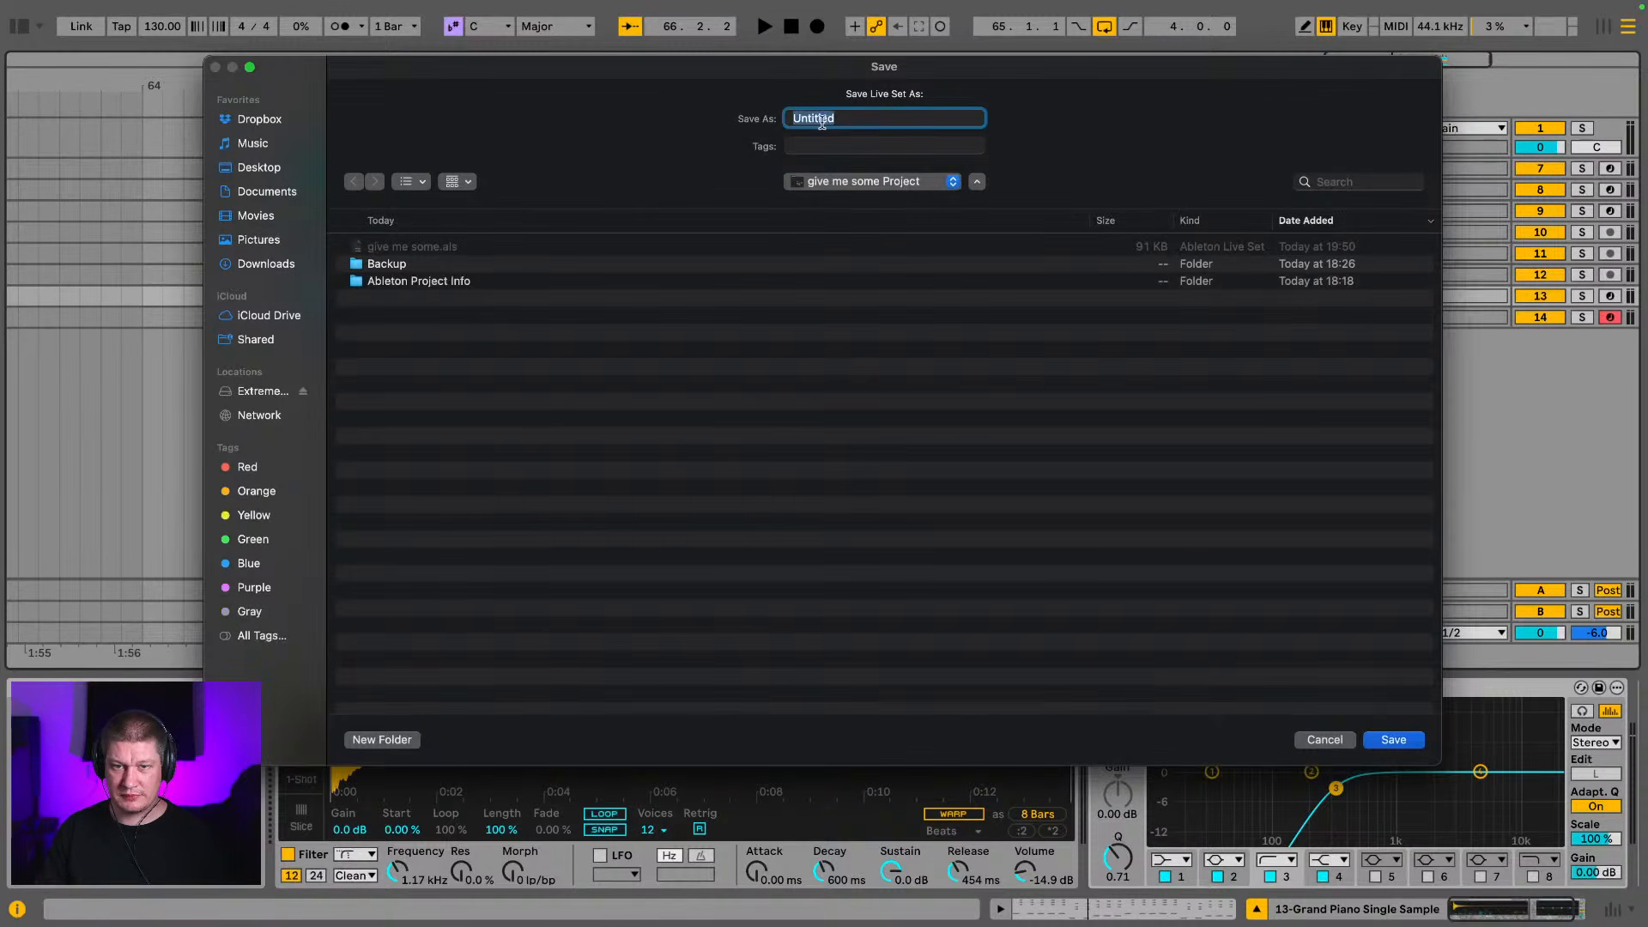
pyautogui.write('gimme some 2')
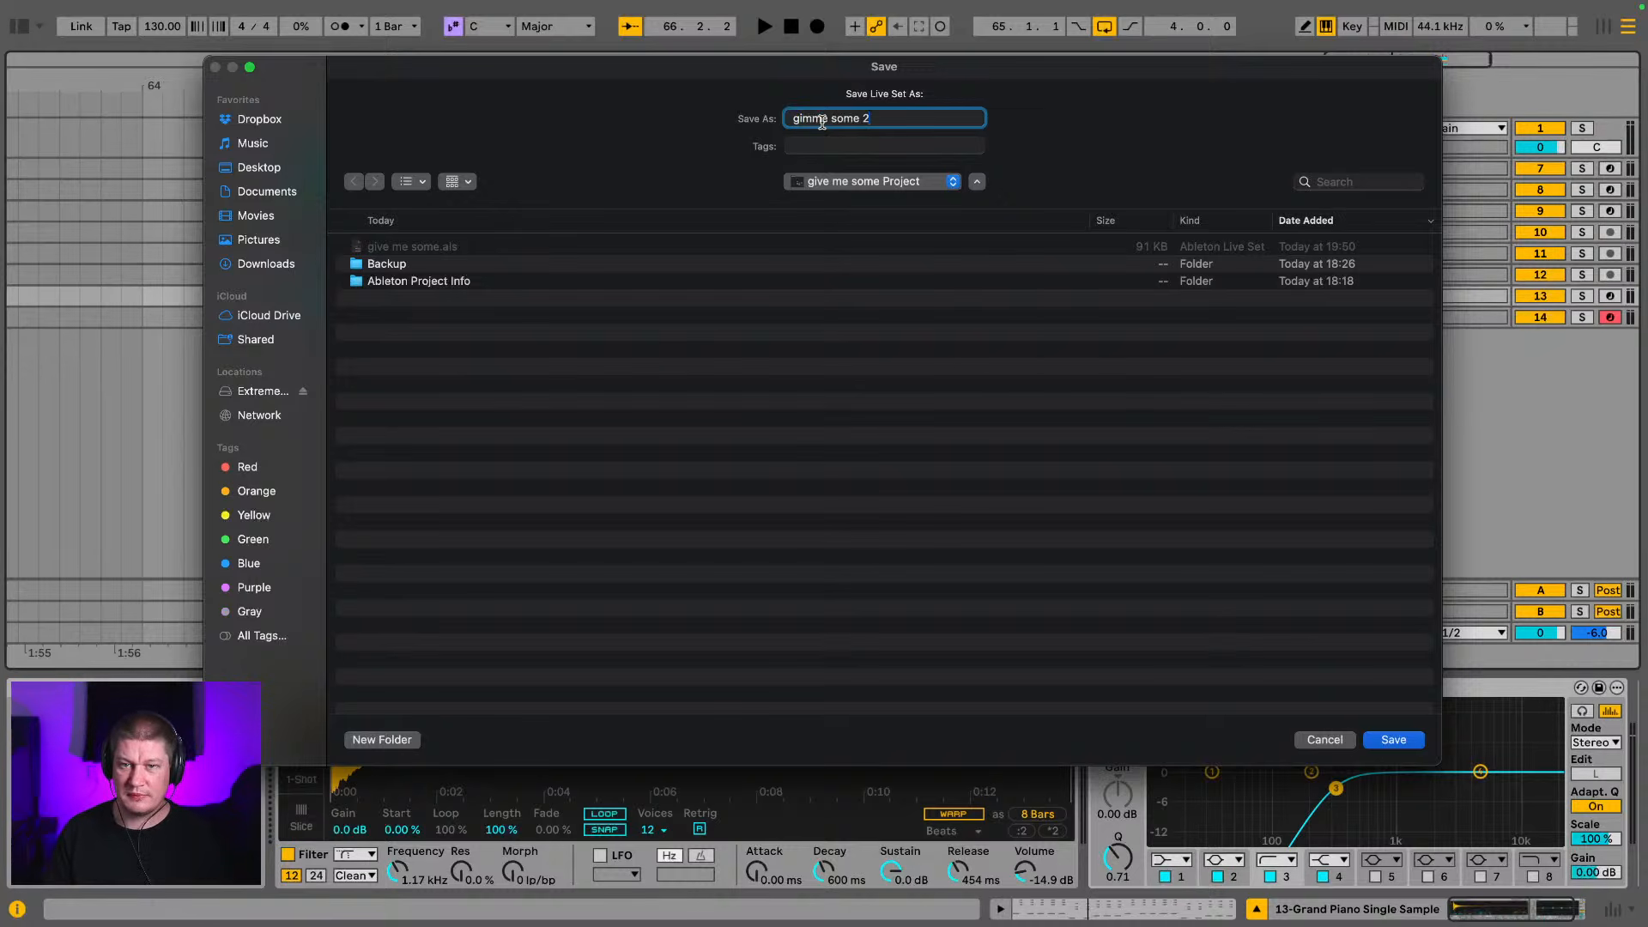
pyautogui.press('Return')
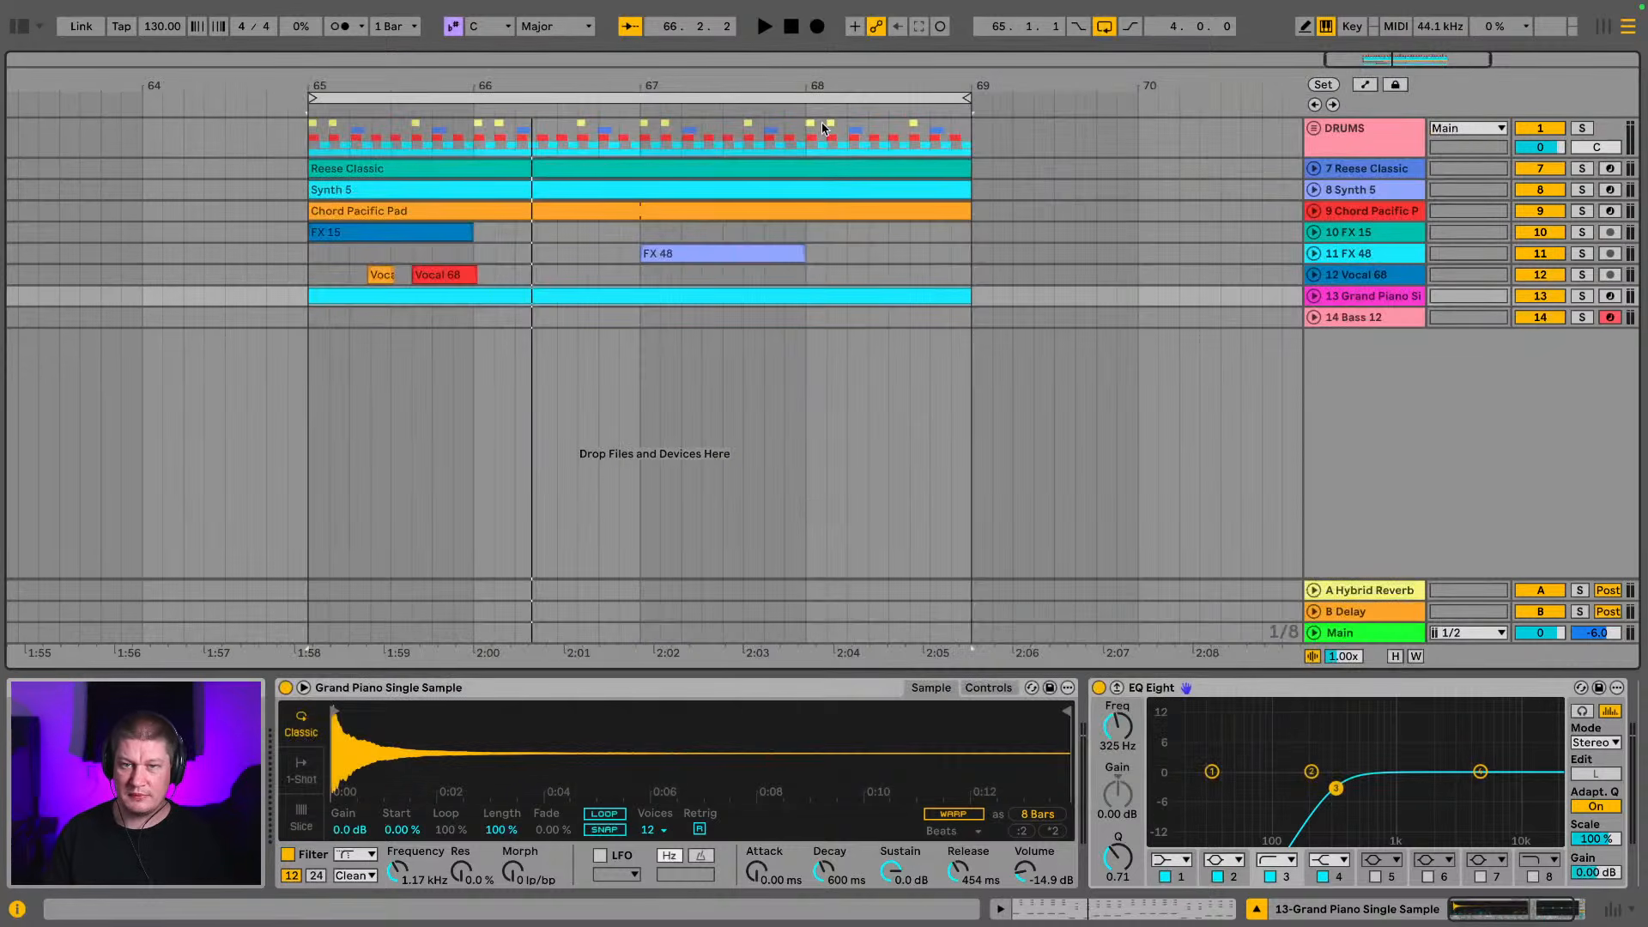
# Move the four-bar loop on all tracks from bar 65 to bar 33, and shift the loop brace to bar 33
pyautogui.moveTo(548, 78); pyautogui.dragTo(613, 78)
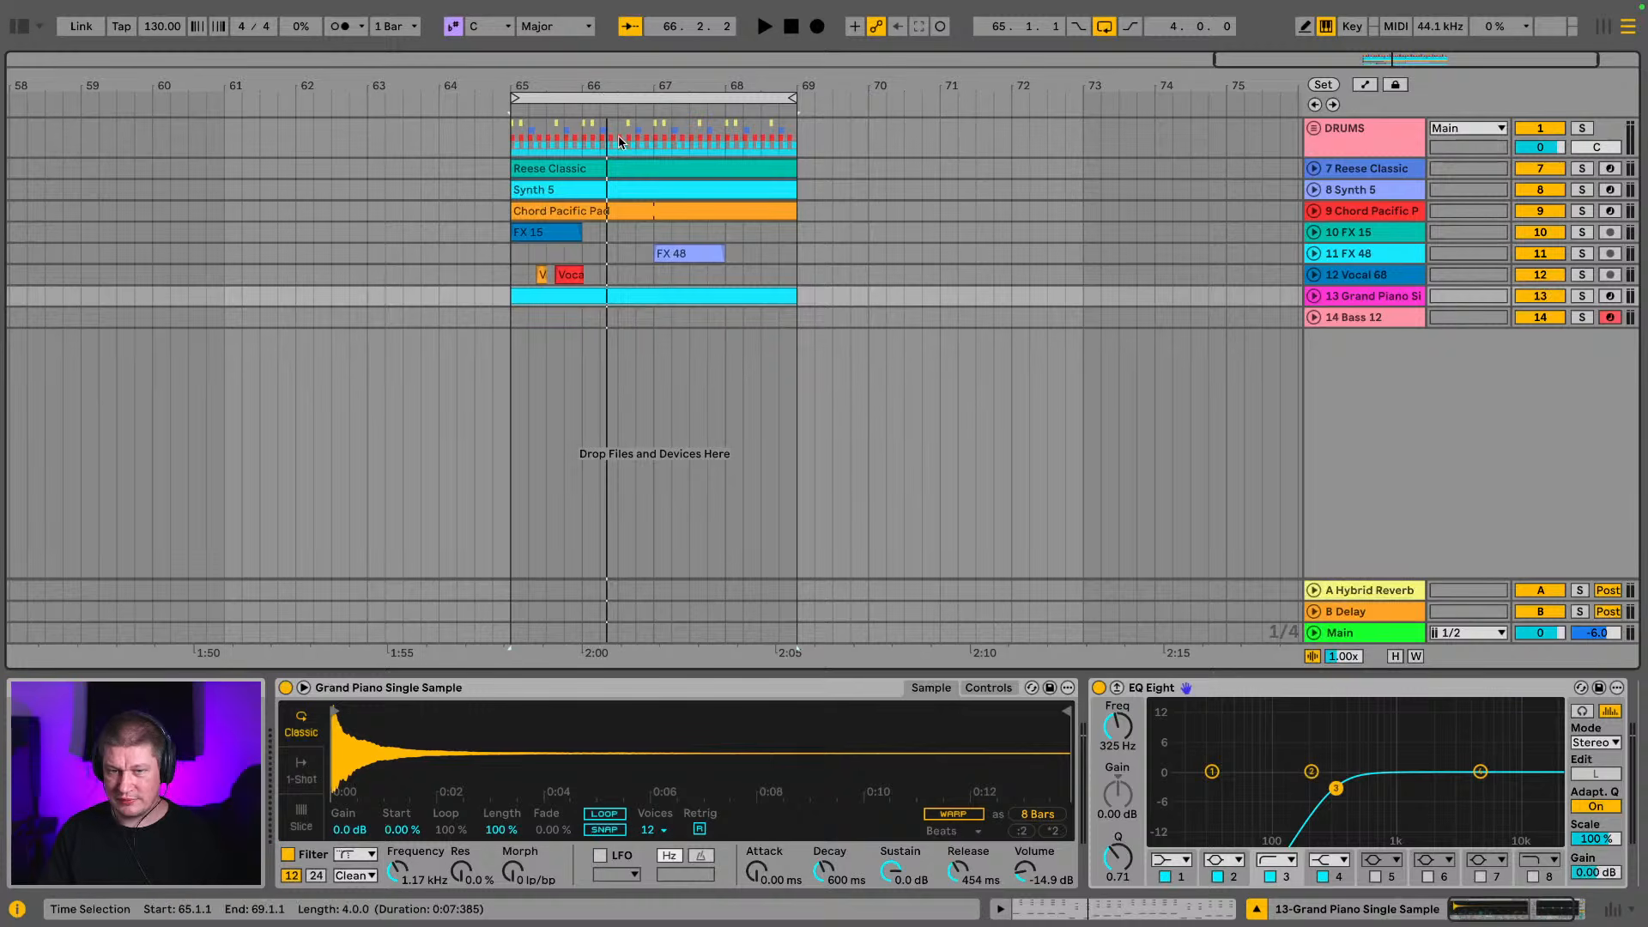
pyautogui.moveTo(539, 89); pyautogui.dragTo(858, 91)
pyautogui.click(934, 212)
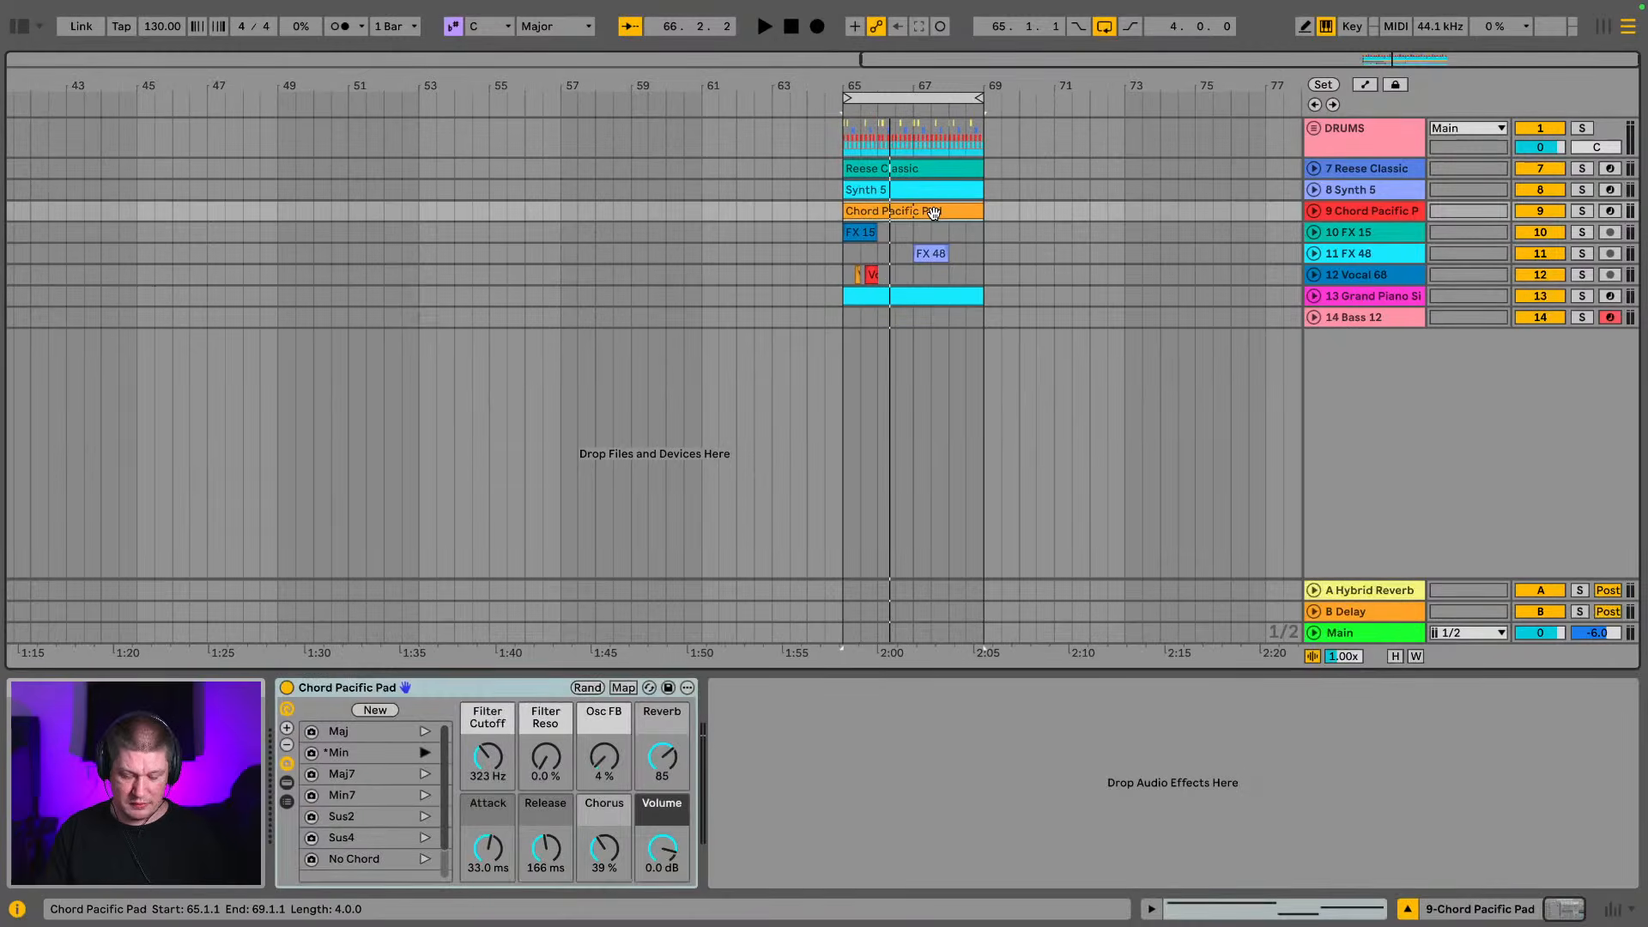
pyautogui.moveTo(134, 90); pyautogui.dragTo(583, 90)
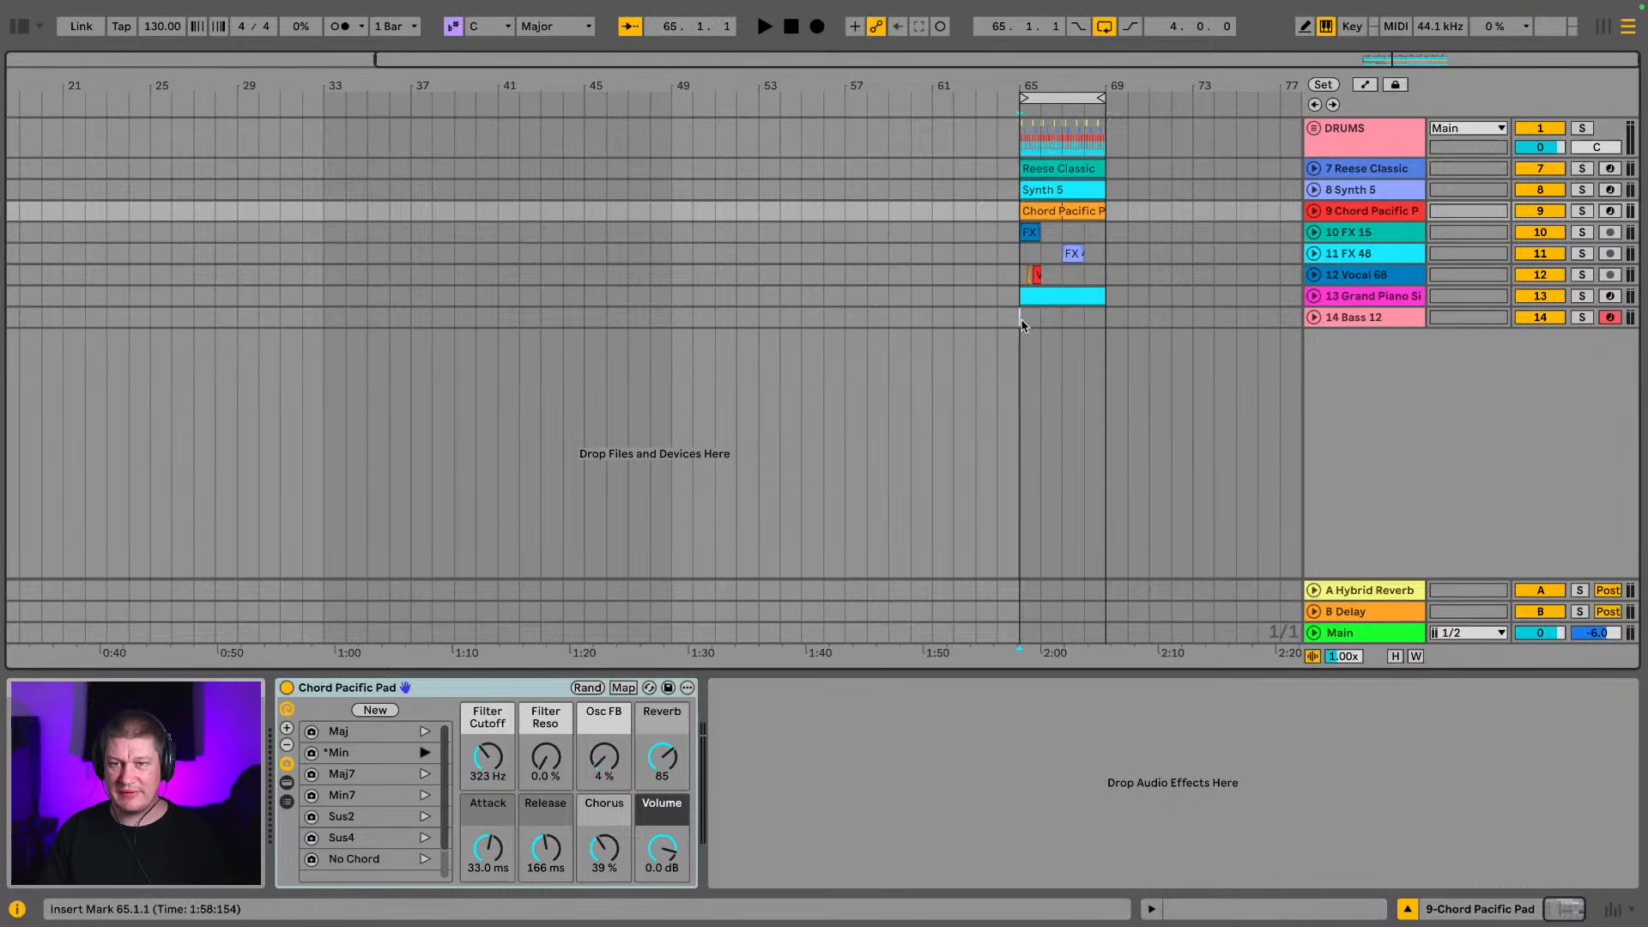
pyautogui.moveTo(1023, 324); pyautogui.dragTo(1115, 100)
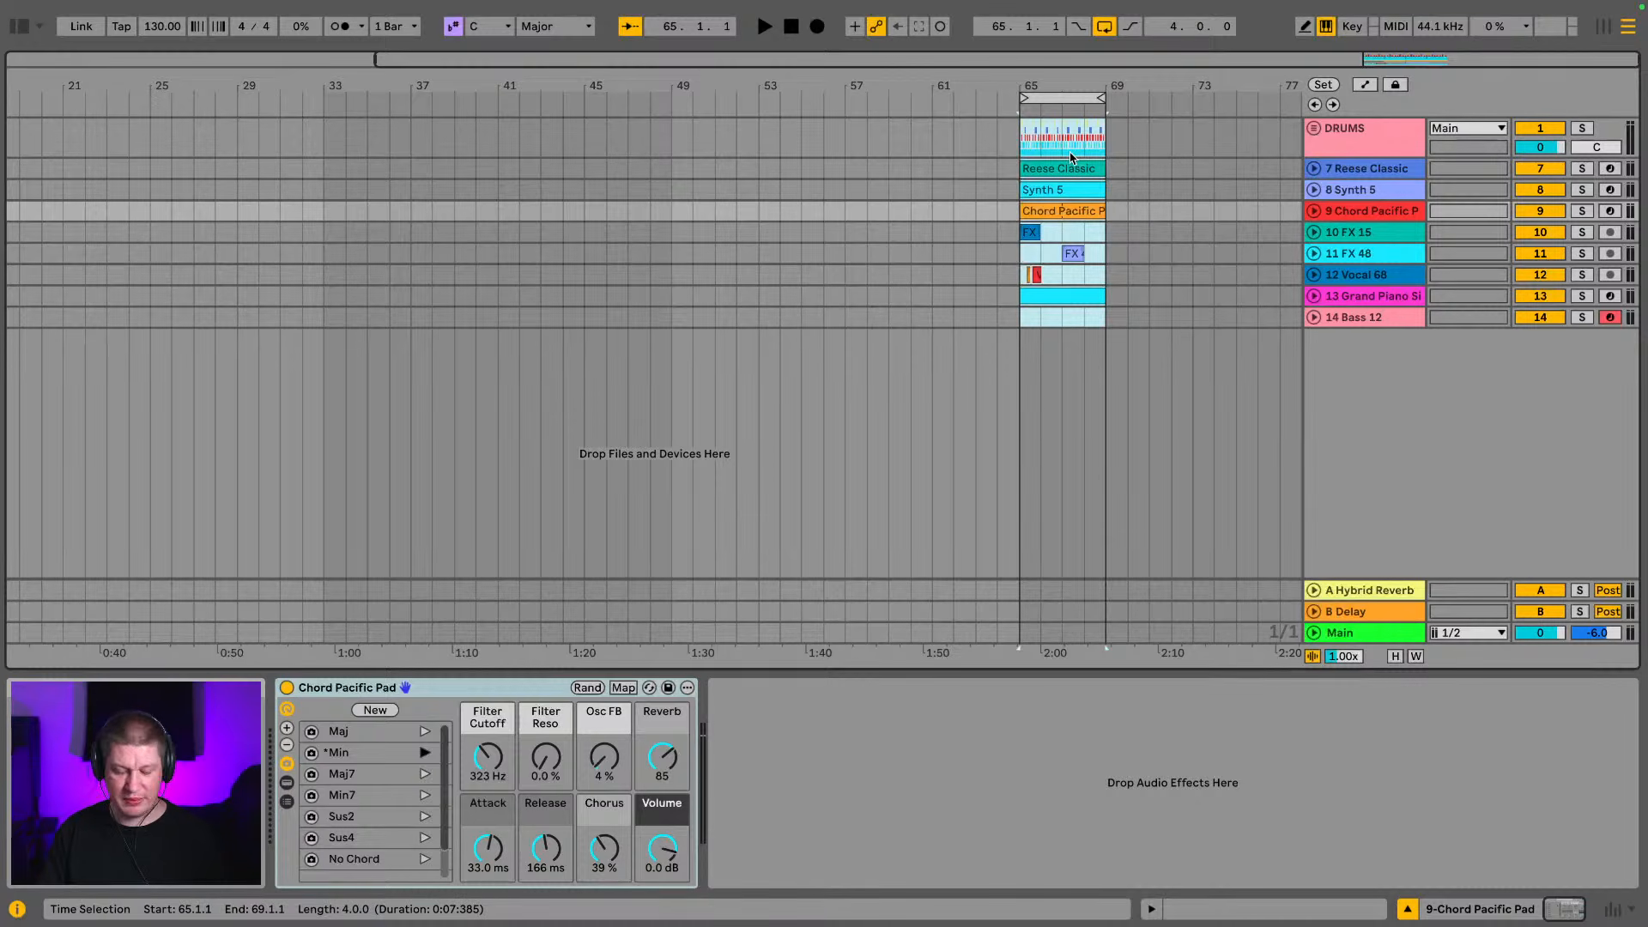
pyautogui.press('Delete')
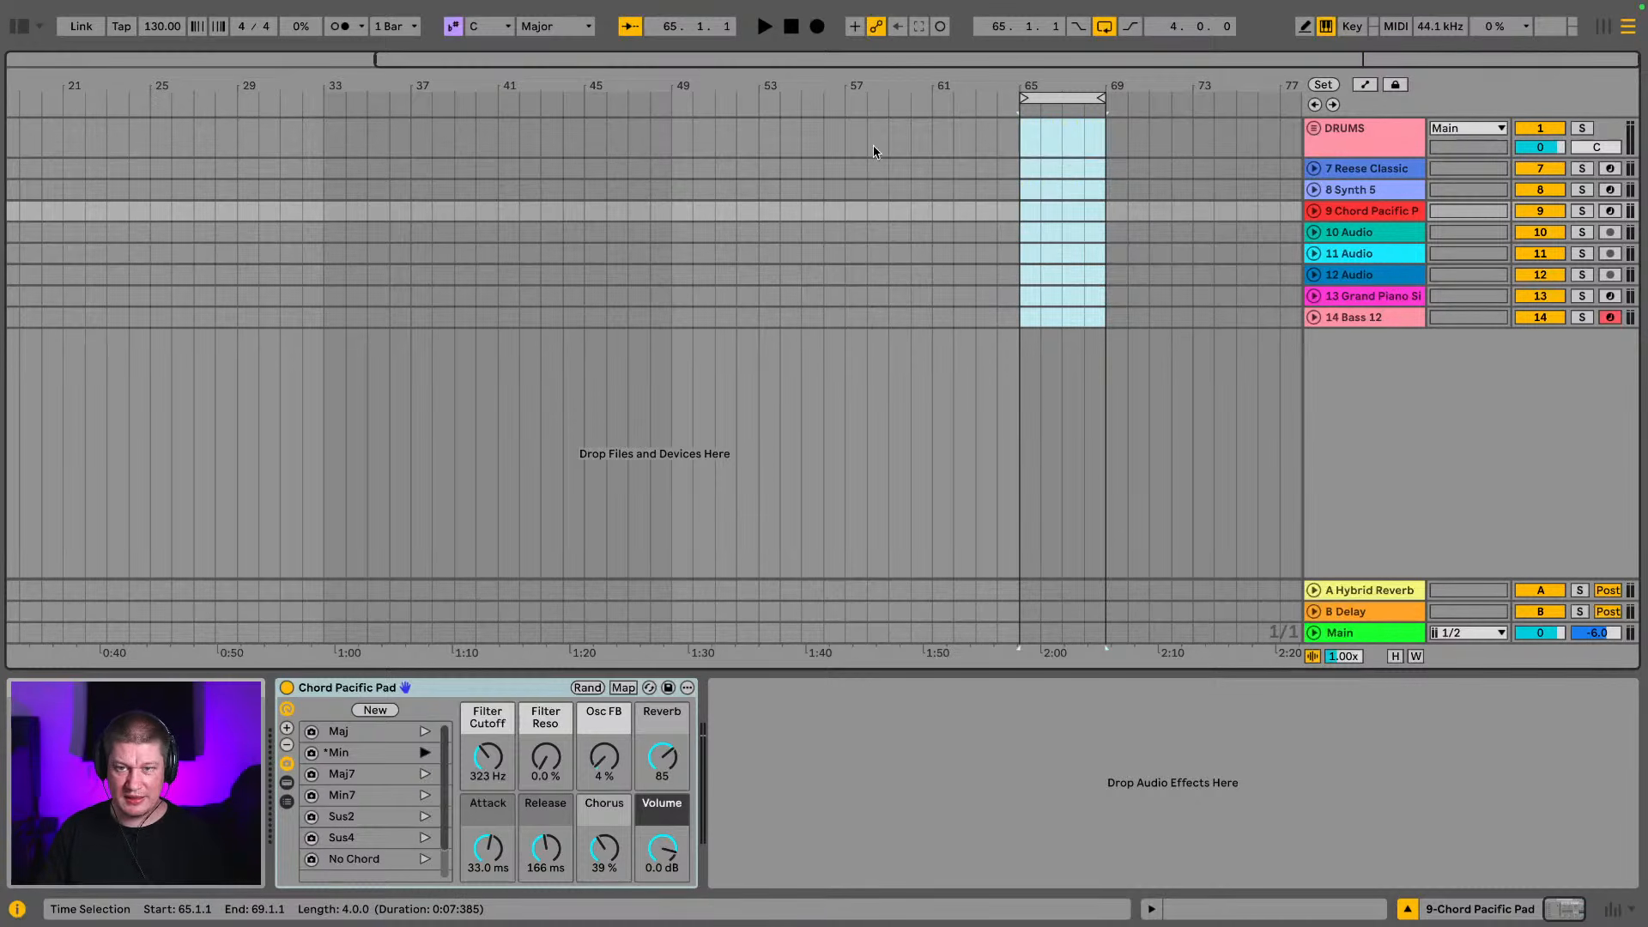
pyautogui.click(329, 142)
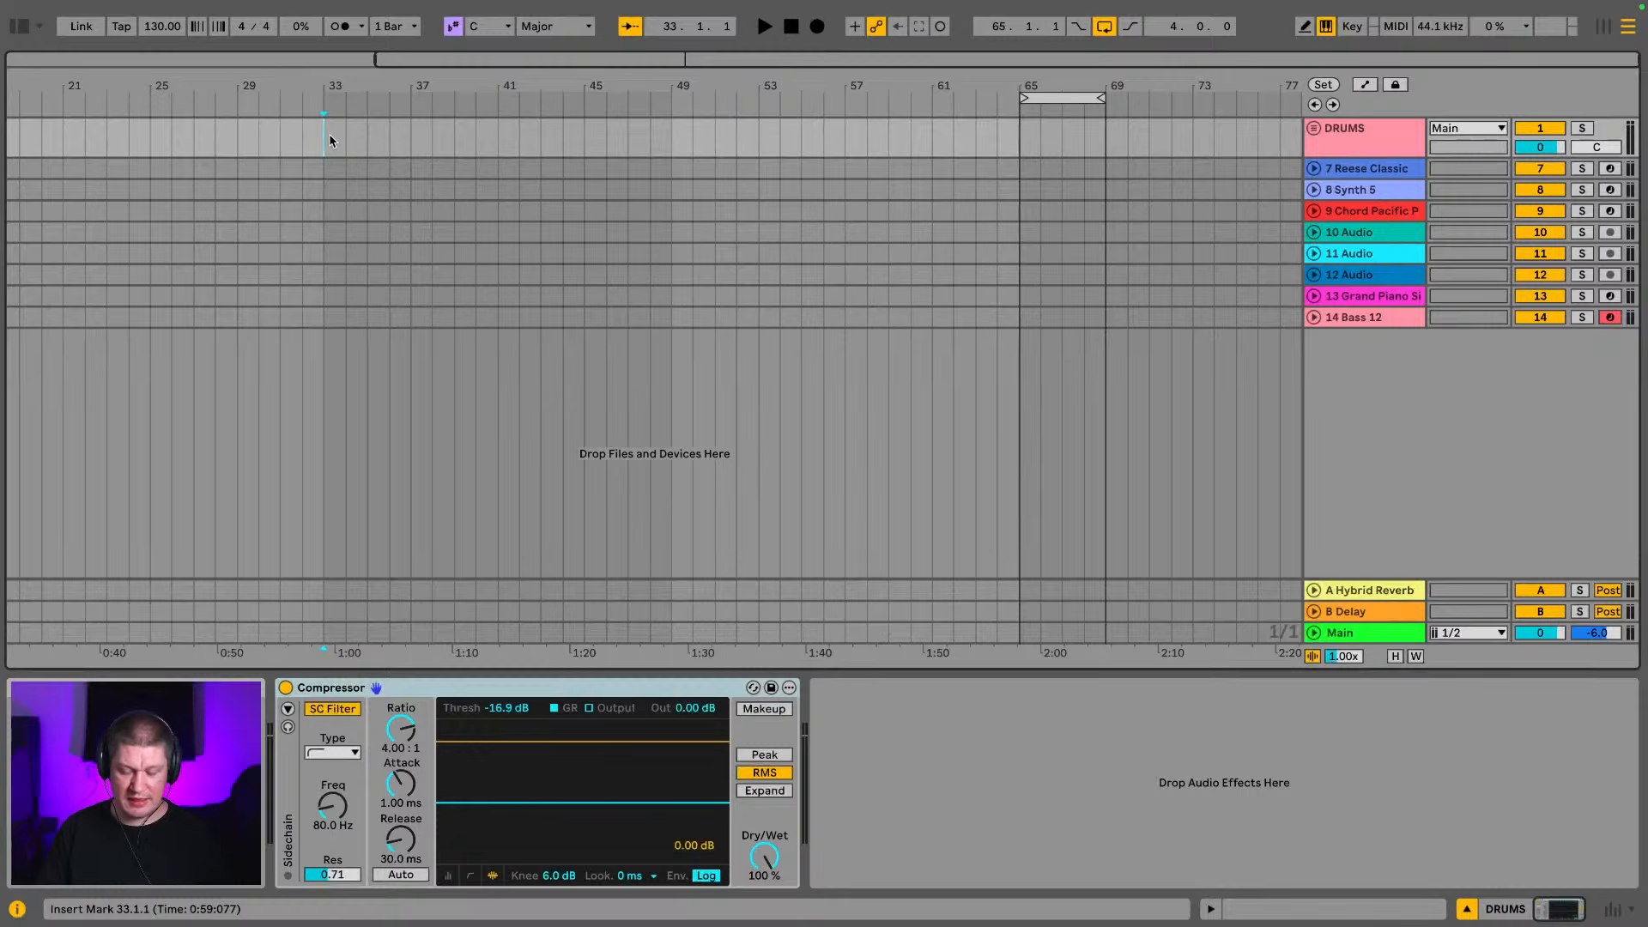
pyautogui.hotkey('ctrl', 'v')
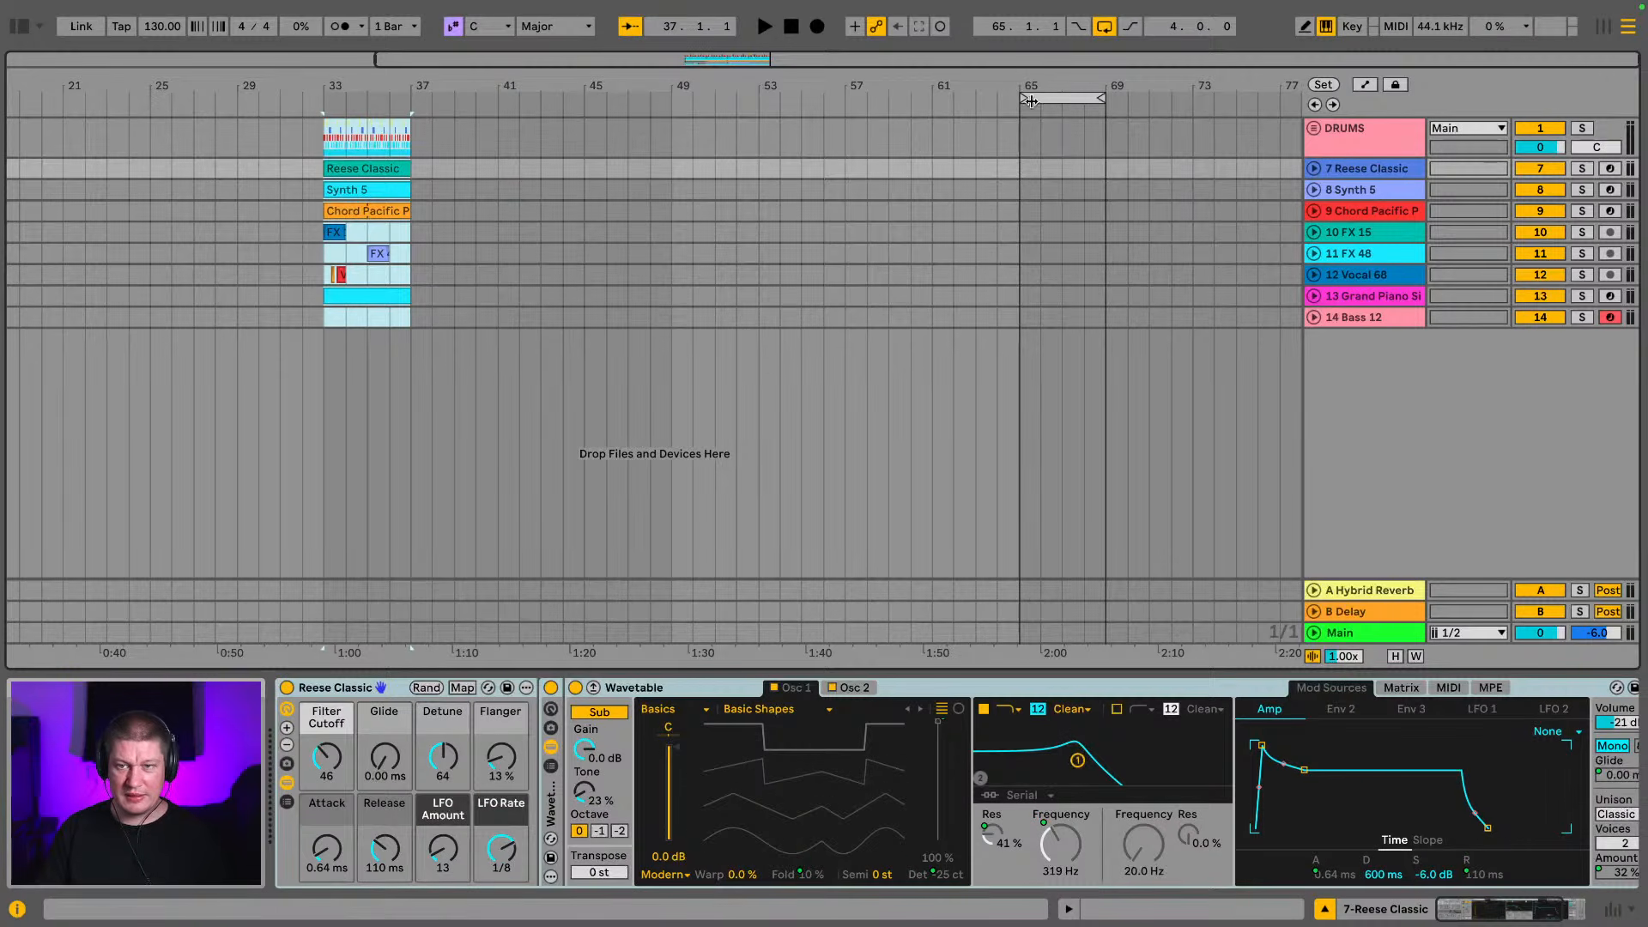
pyautogui.moveTo(1051, 98); pyautogui.dragTo(355, 98)
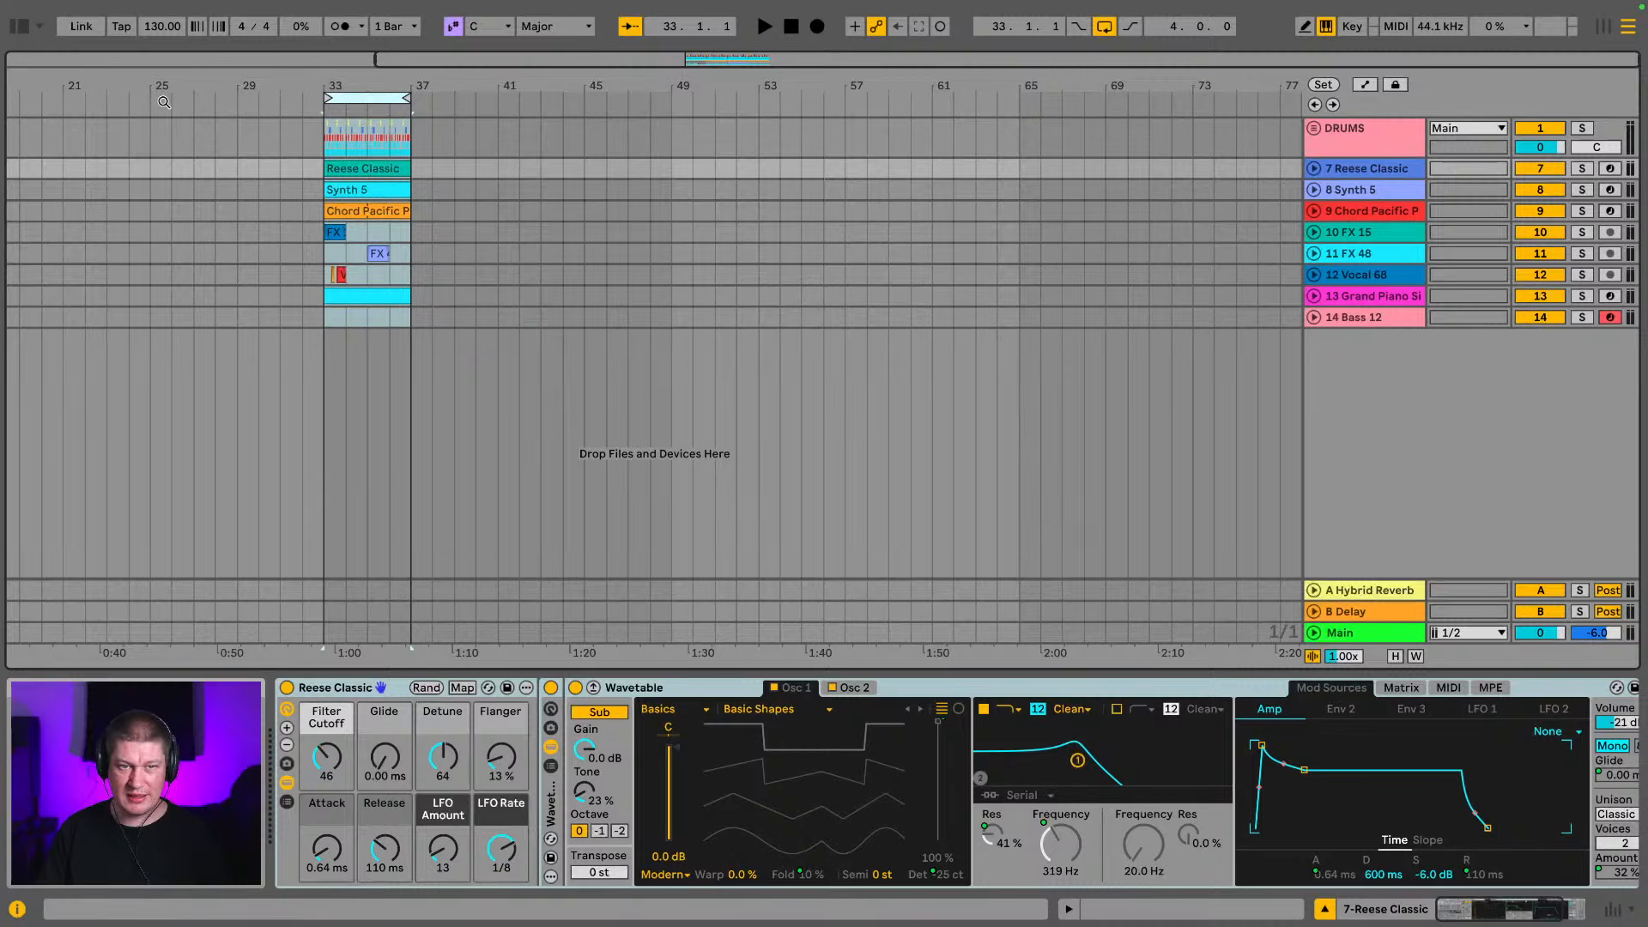
# Move the Chord Pacific Pad clip from bar 33 to bar 1 and play it back
pyautogui.moveTo(14, 86); pyautogui.dragTo(424, 86)
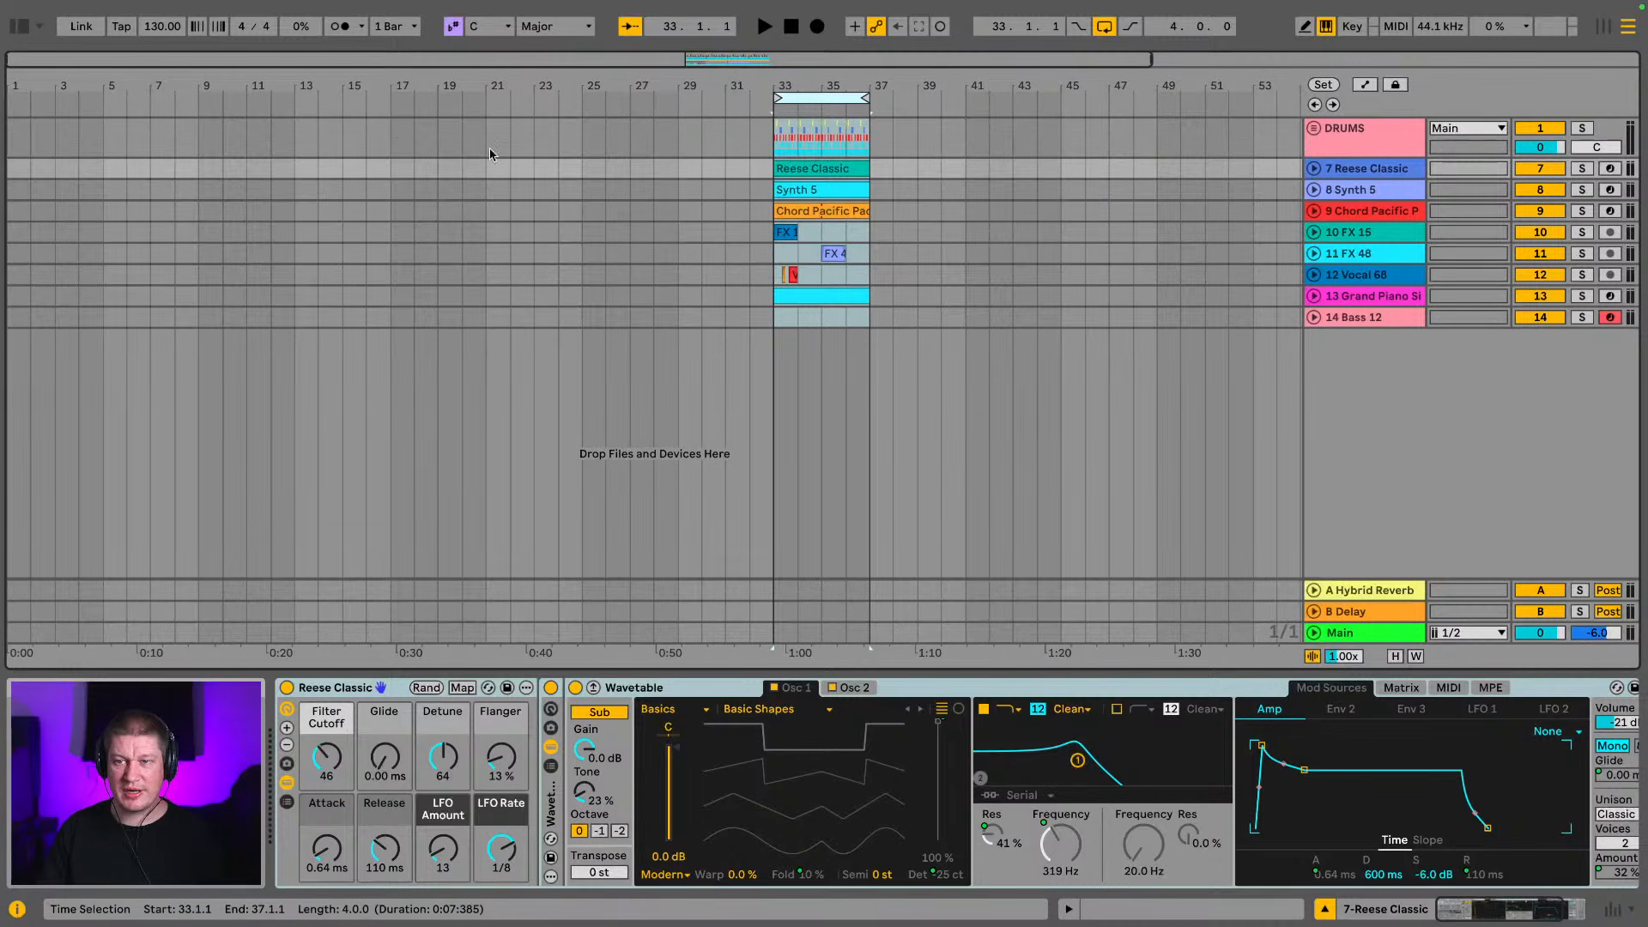
pyautogui.click(835, 213)
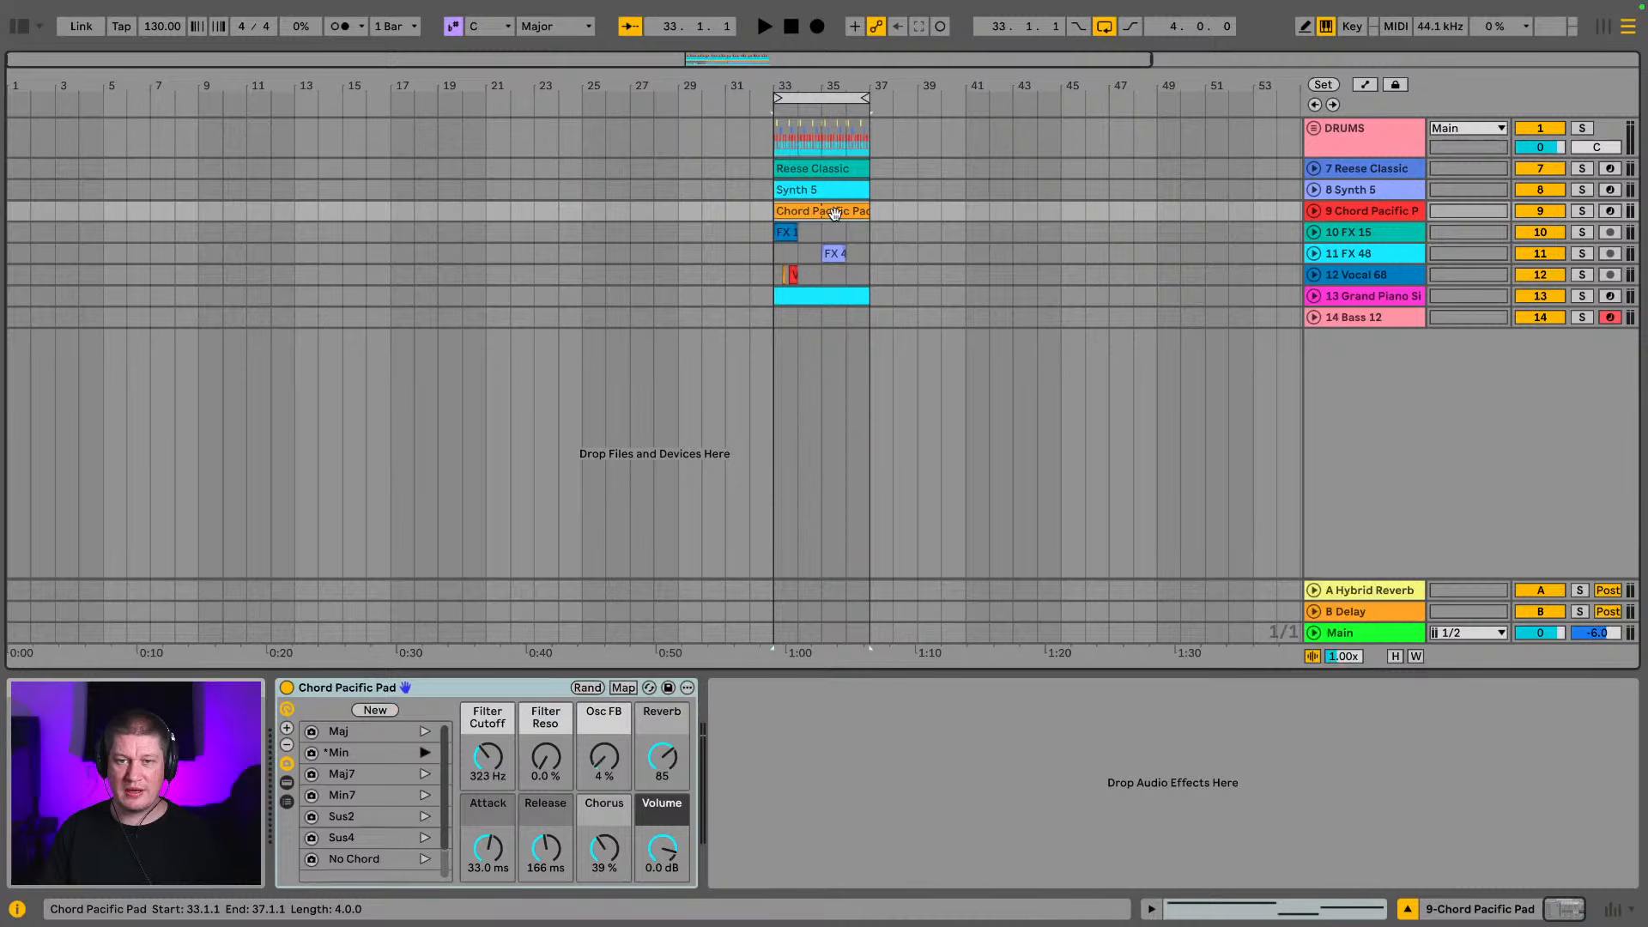
pyautogui.moveTo(835, 213); pyautogui.dragTo(62, 211)
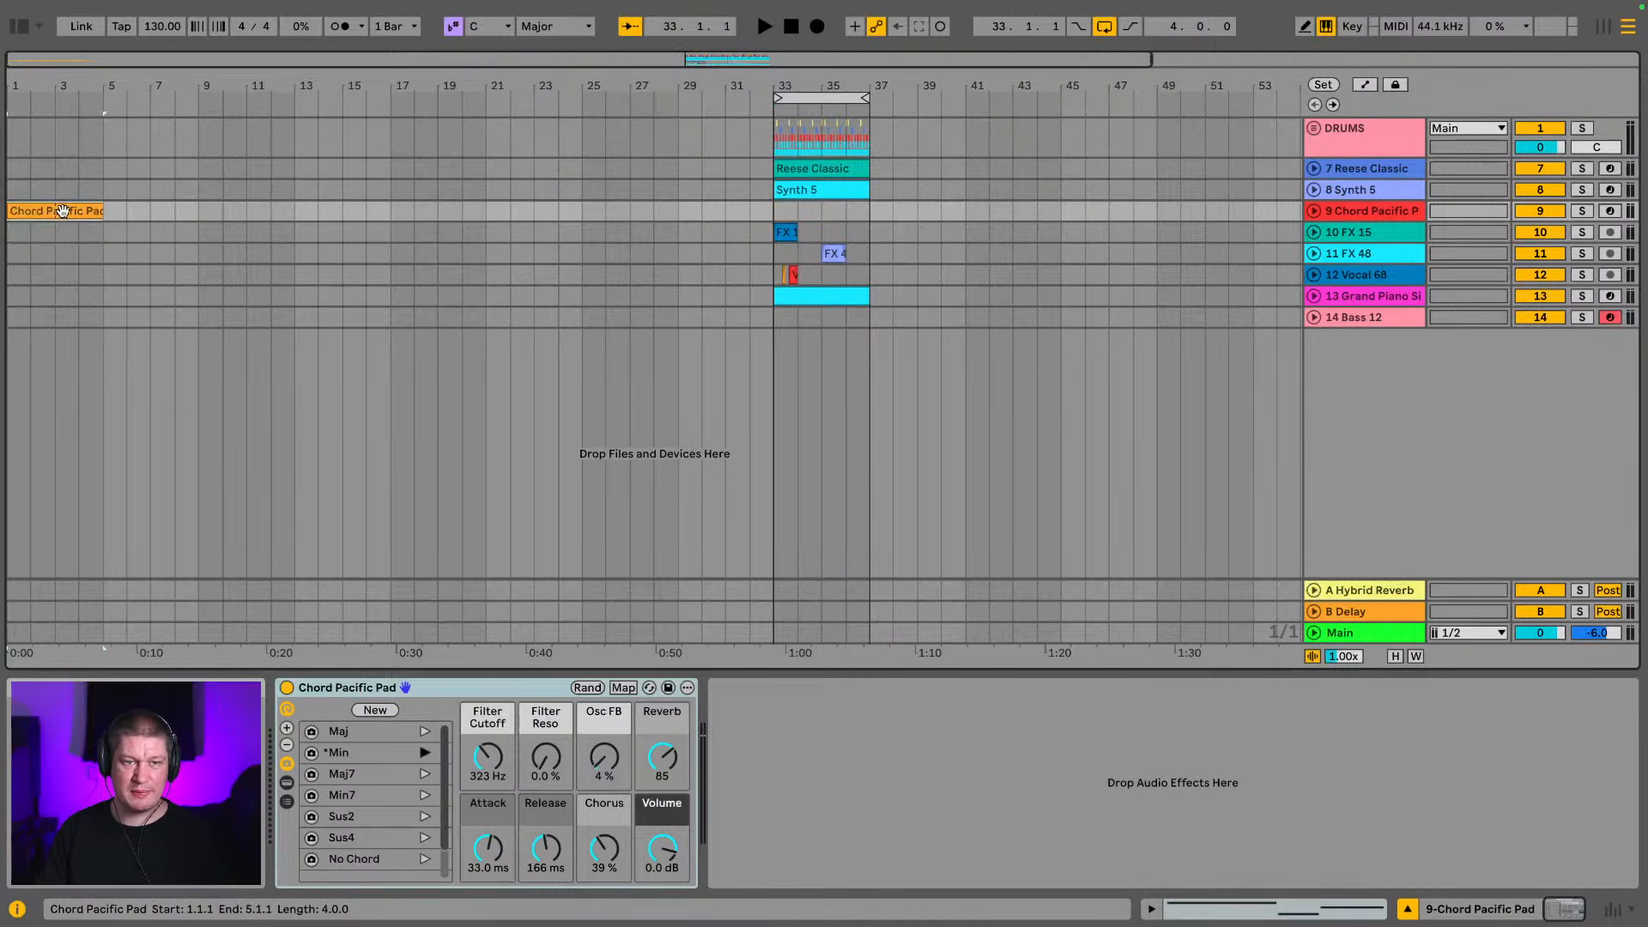
pyautogui.press('space')
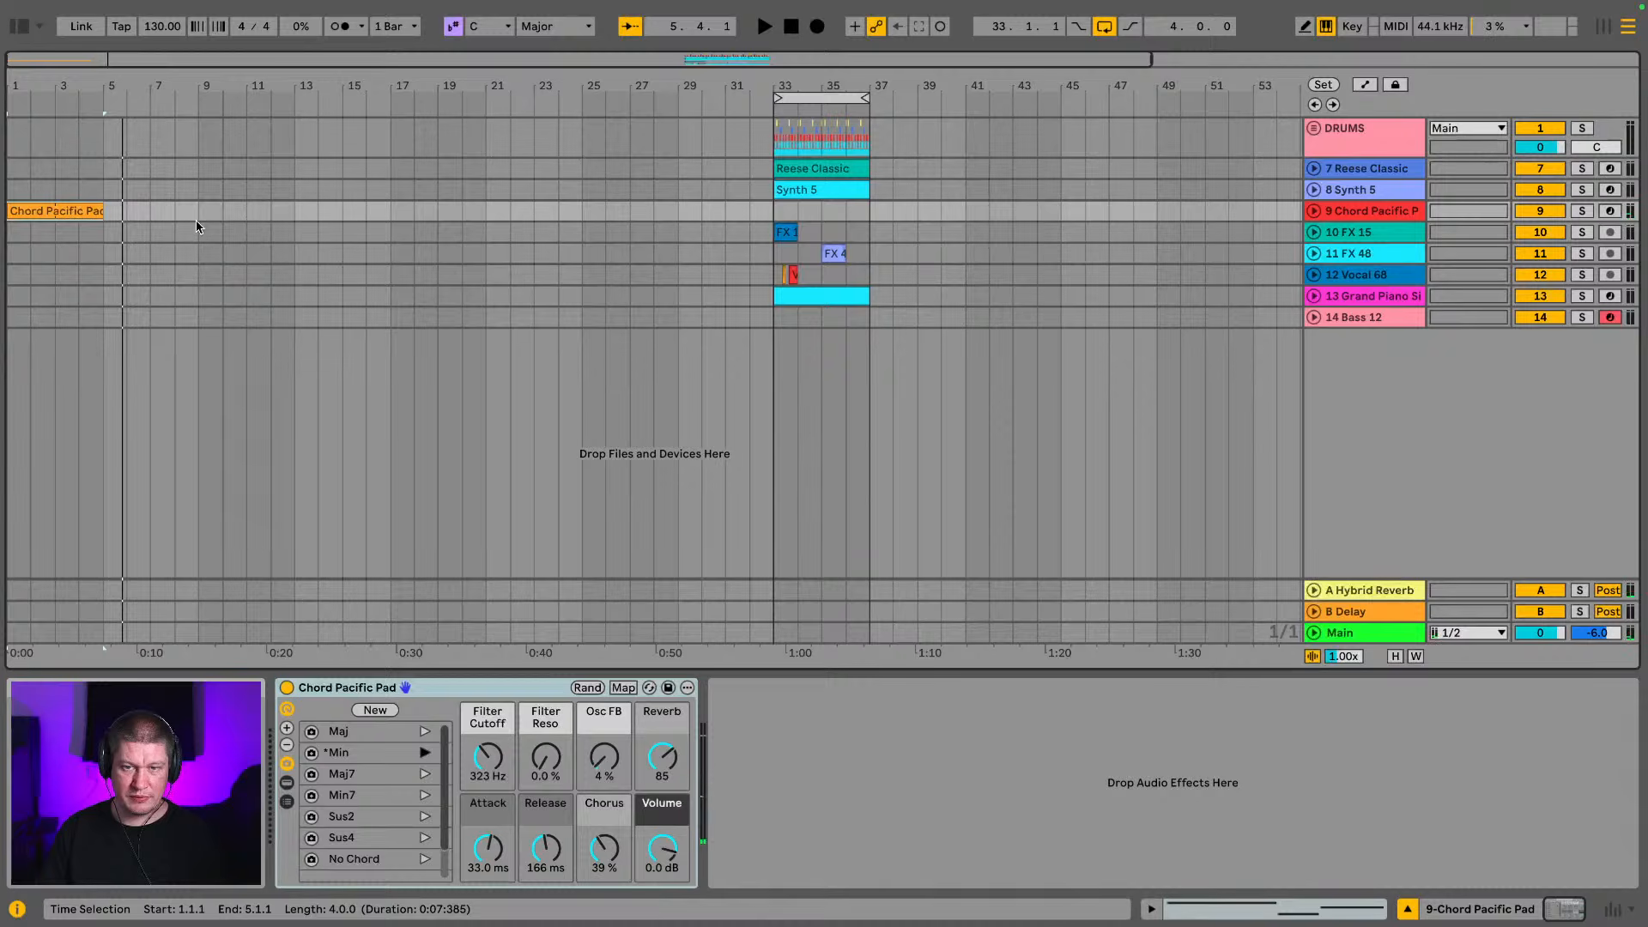
# Select the Bass 12 track and audition its sound from the computer keyboard in several octaves
pyautogui.click(1385, 318)
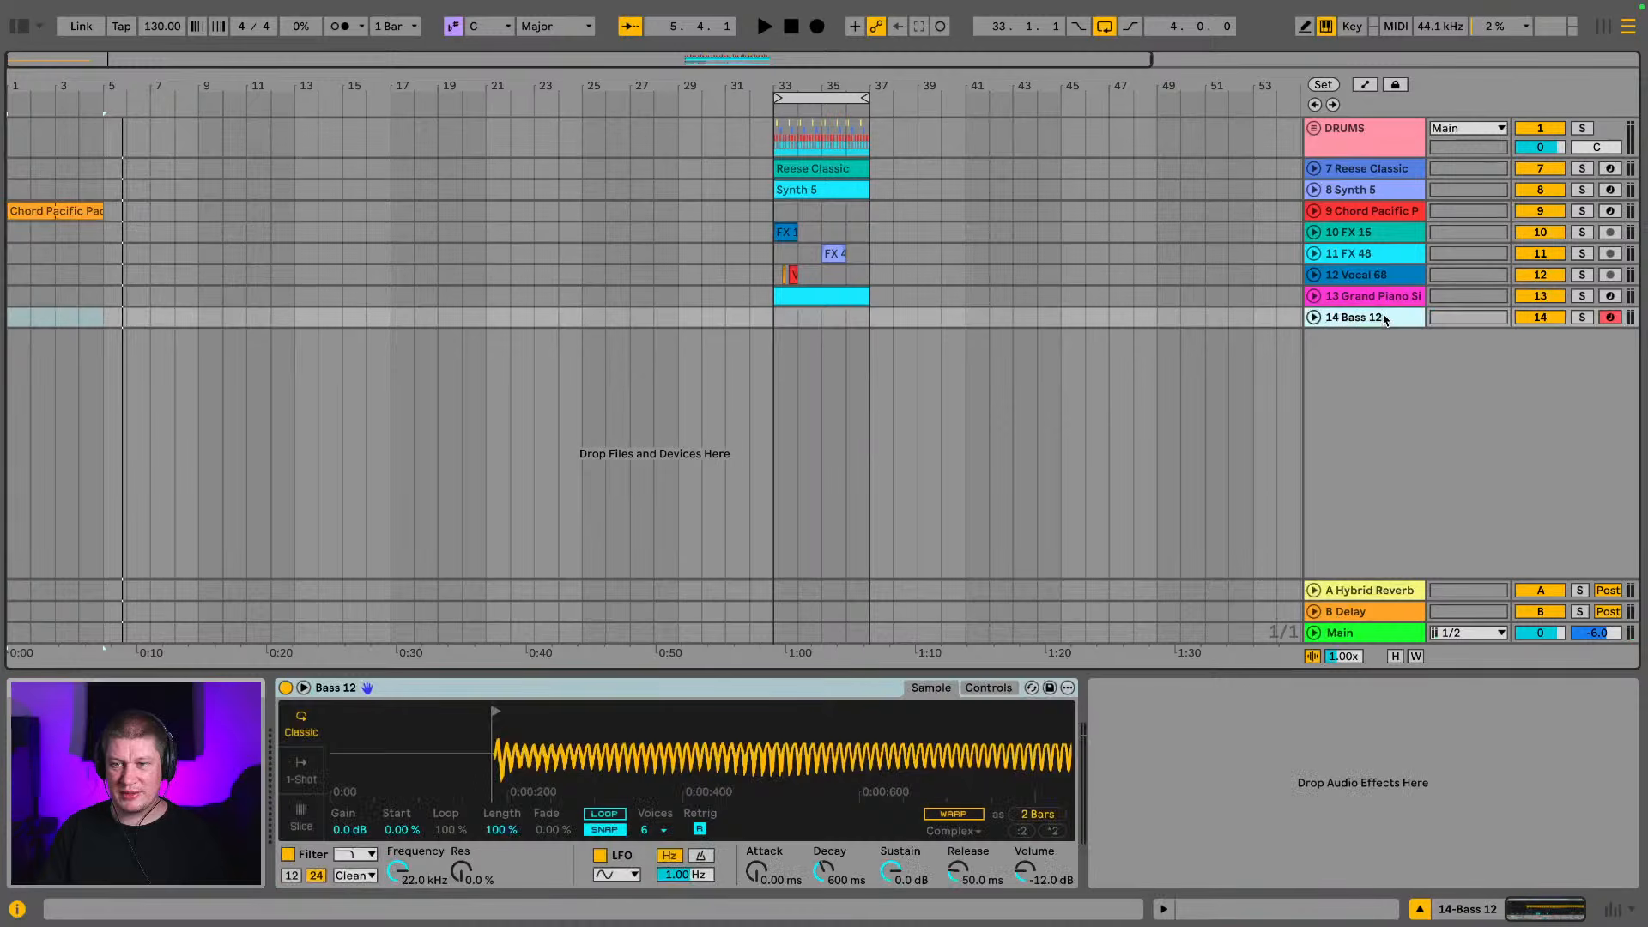
pyautogui.press('a')
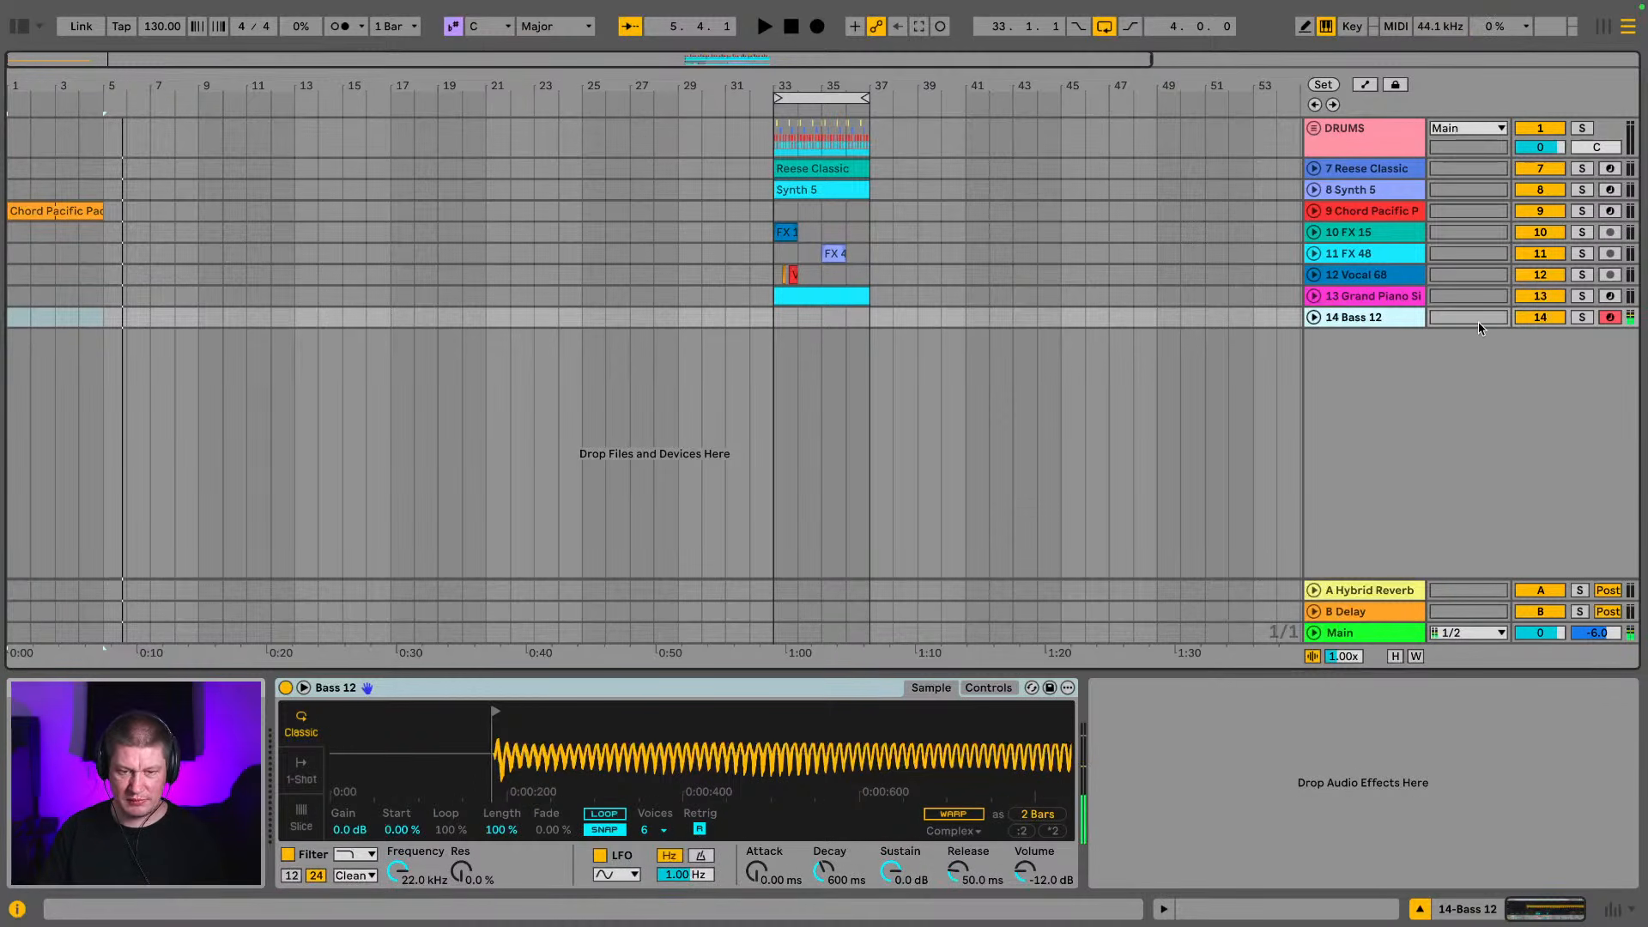
pyautogui.press('z')
pyautogui.press('z')
pyautogui.press('a')
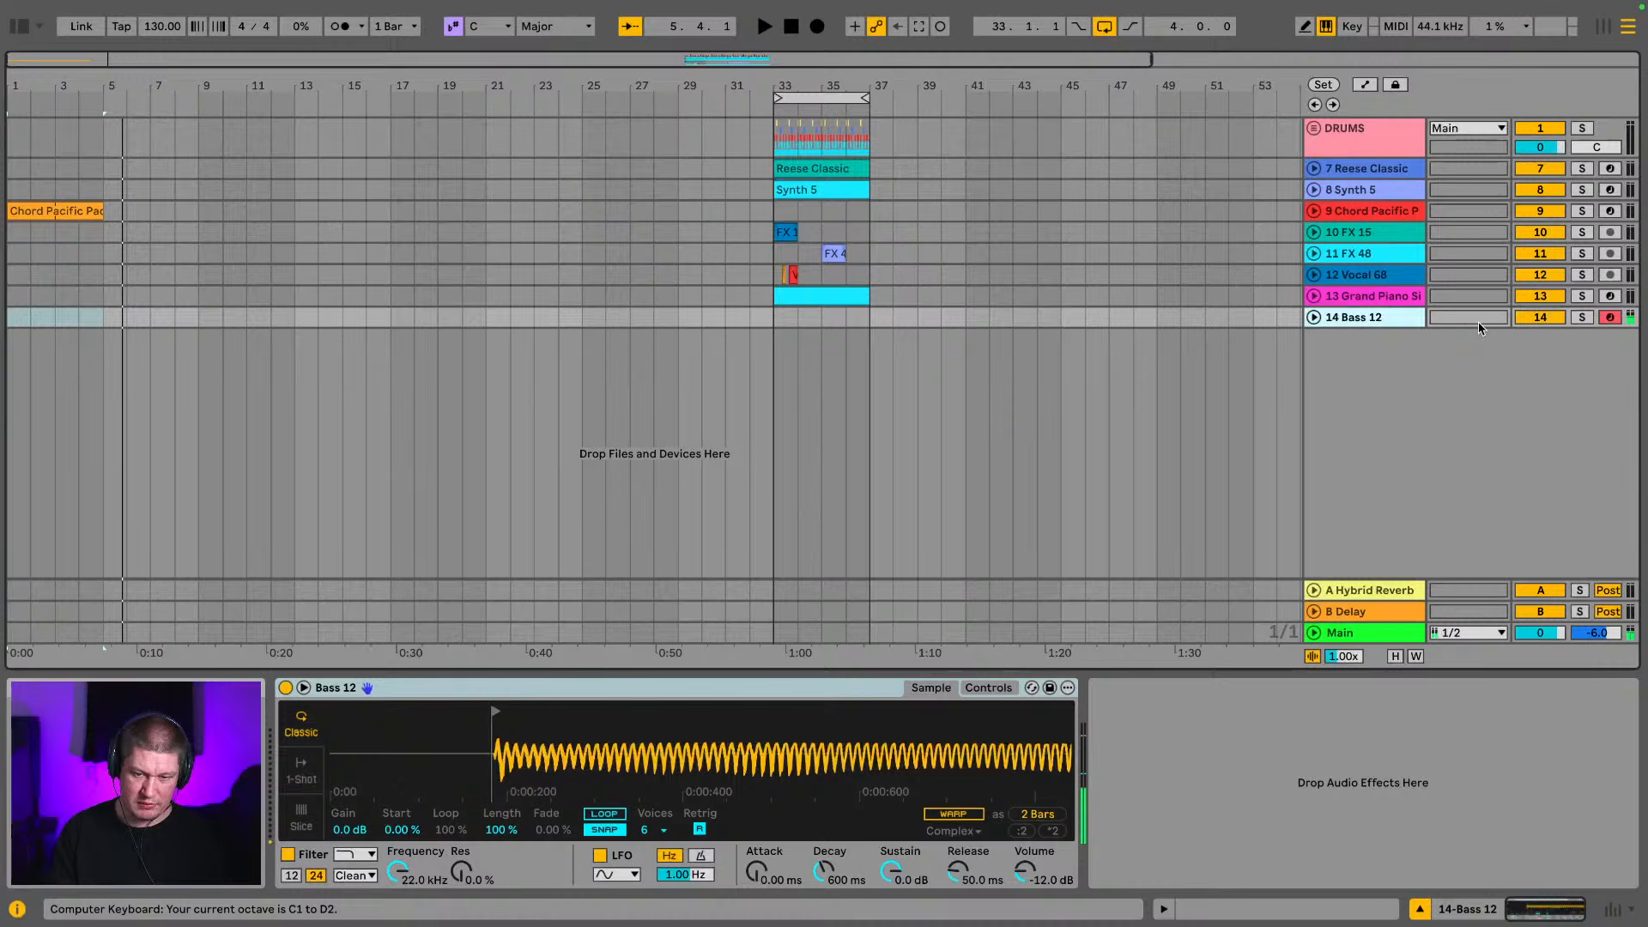
pyautogui.press('a')
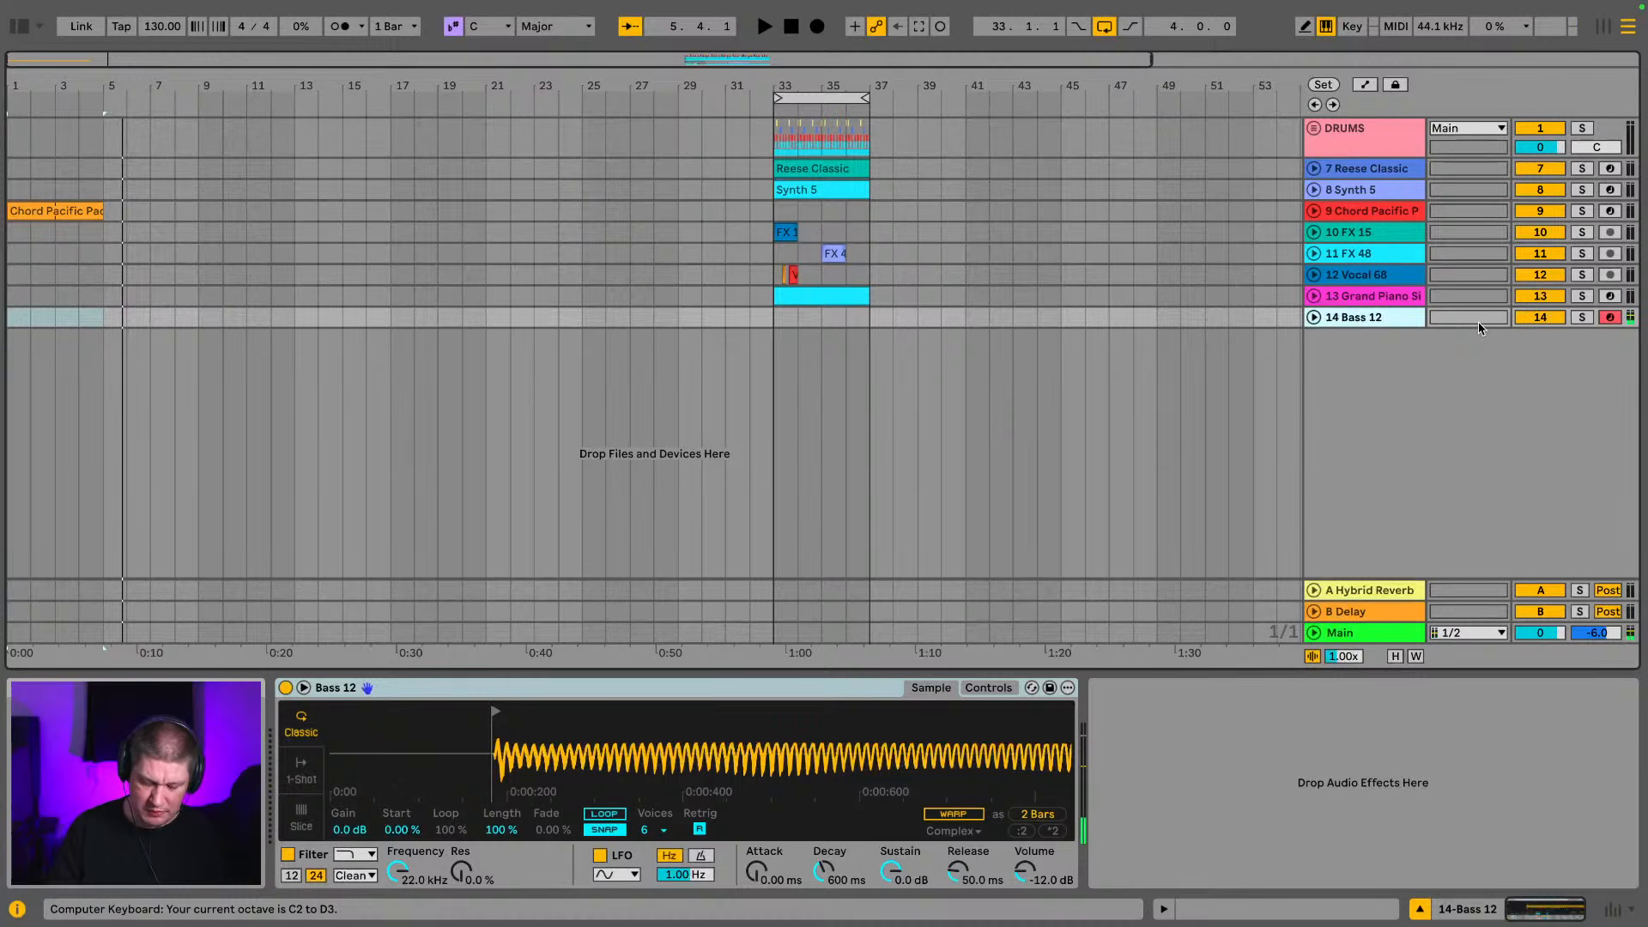
pyautogui.press('a')
pyautogui.press('a')
pyautogui.press('a')
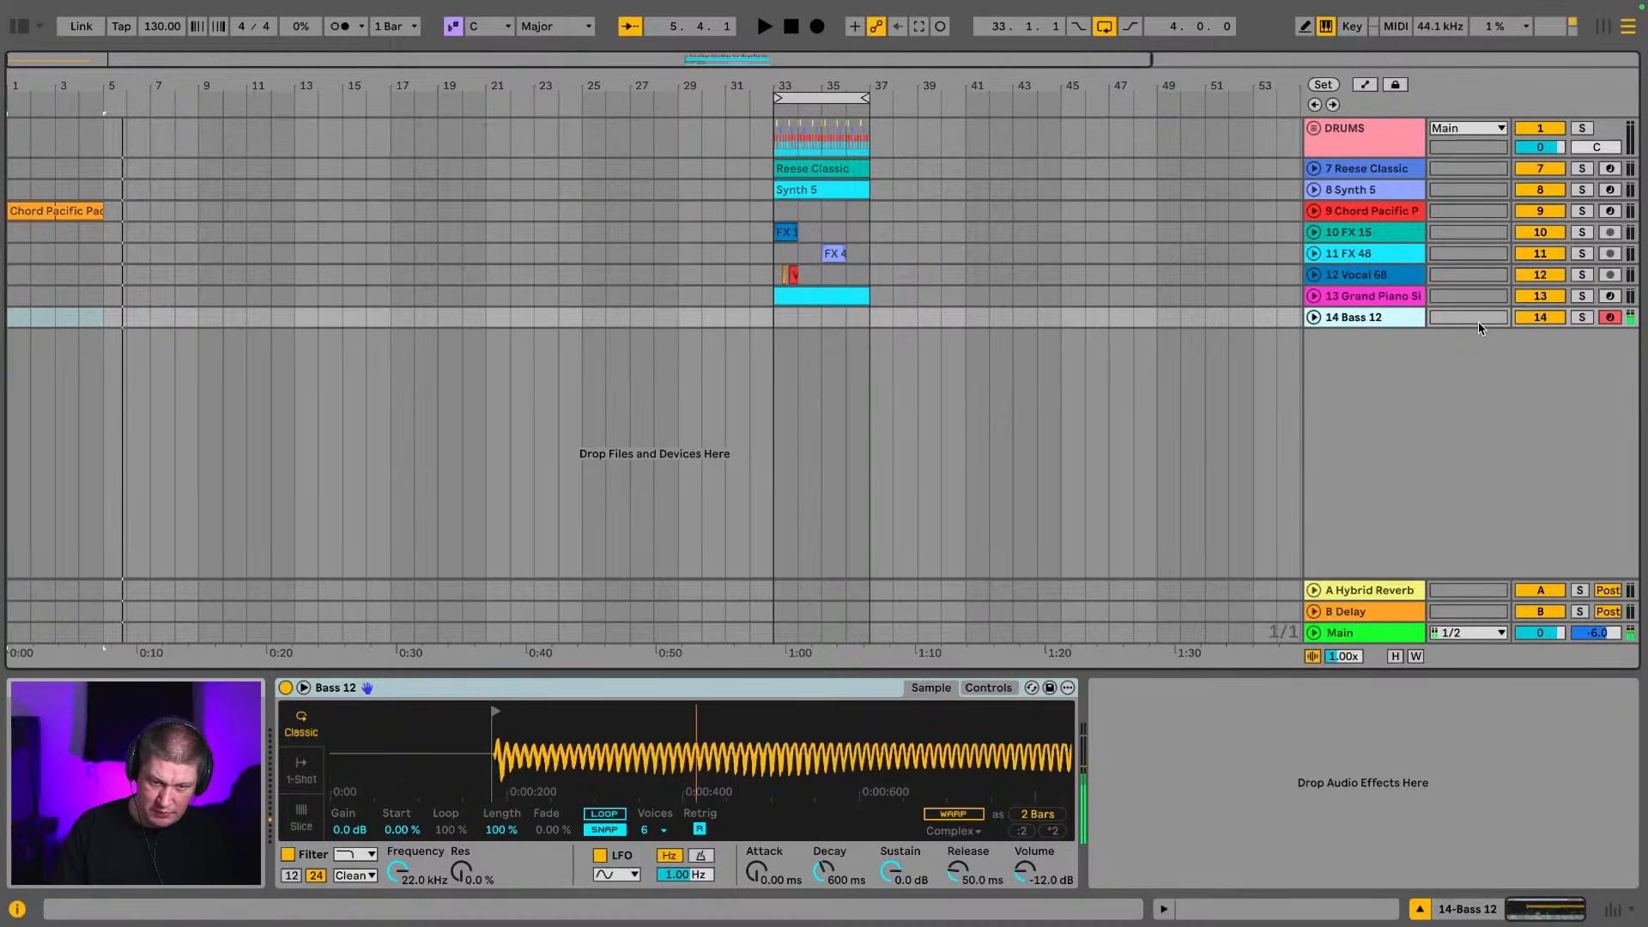
pyautogui.press('z')
pyautogui.press('a')
pyautogui.press('a')
pyautogui.press('a')
pyautogui.press('a')
pyautogui.press('a')
pyautogui.press('a')
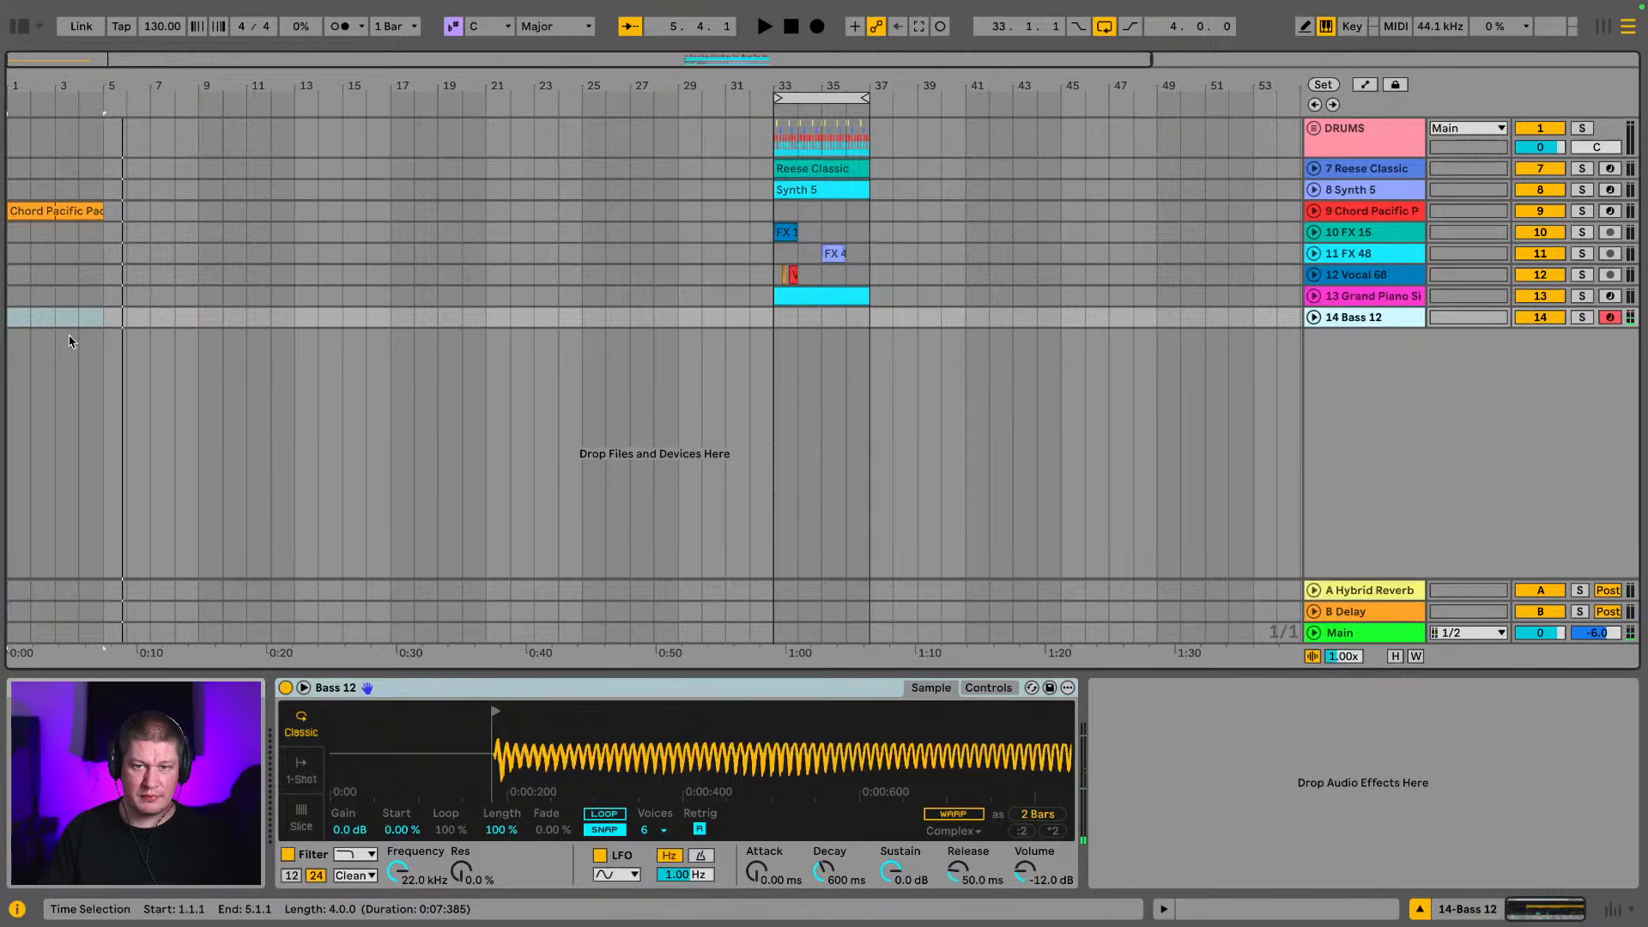
# Insert an empty four-bar MIDI clip at bar 1 on the Bass 12 track and show its lower octaves
pyautogui.moveTo(96, 323); pyautogui.dragTo(0, 333)
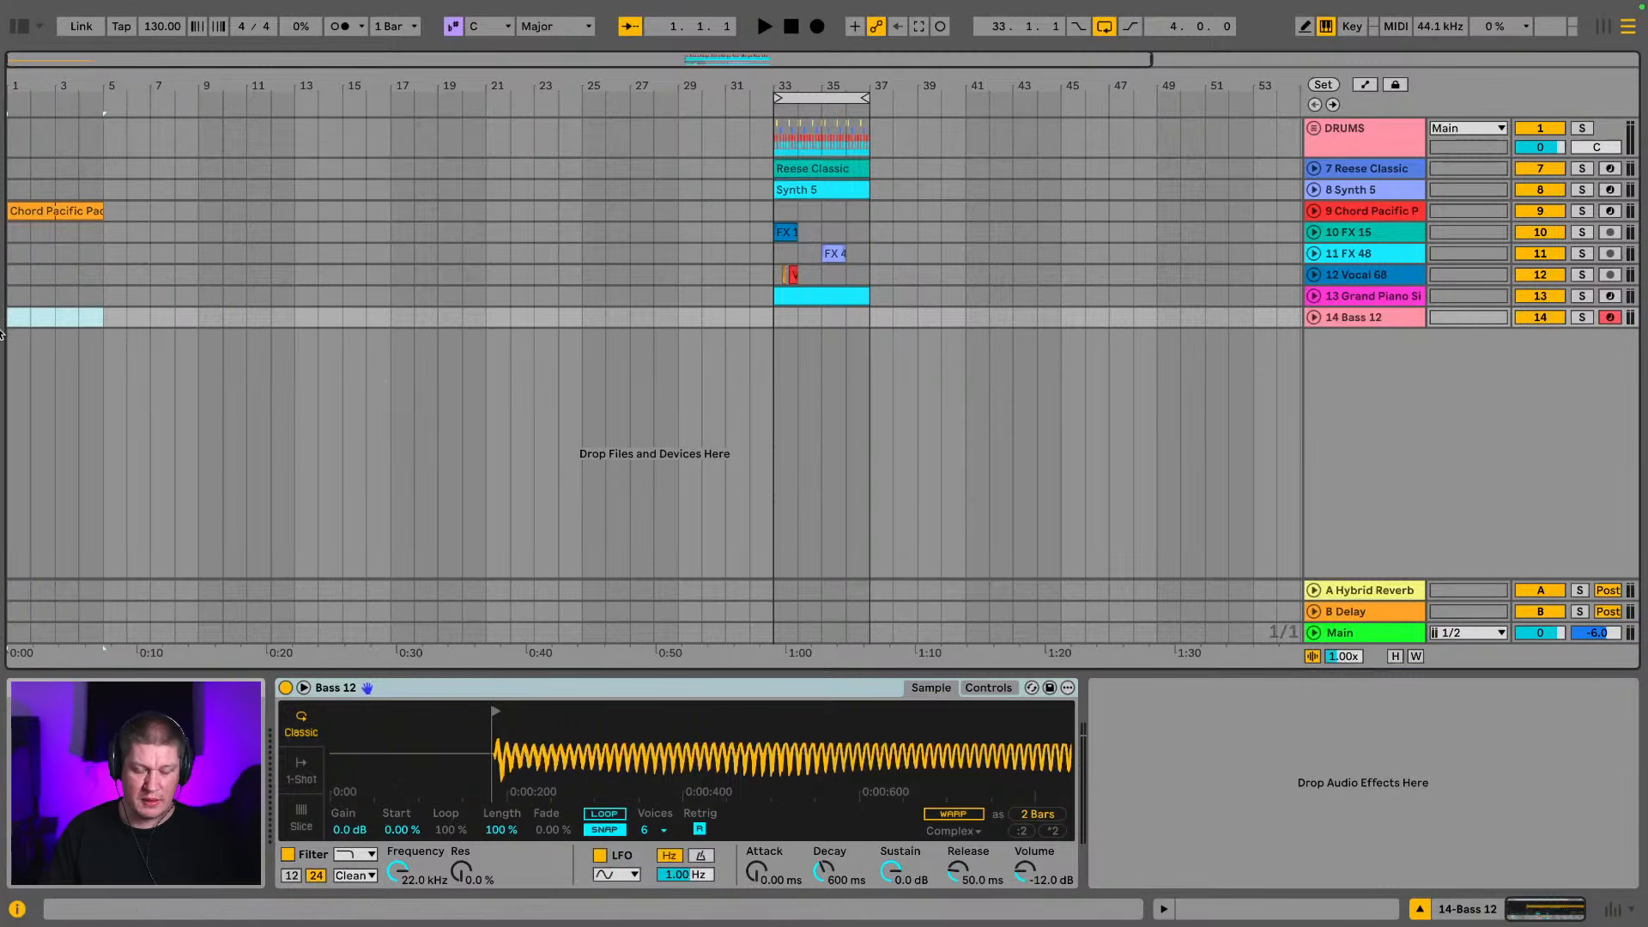
pyautogui.hotkey('ctrl', 'shift', 'm')
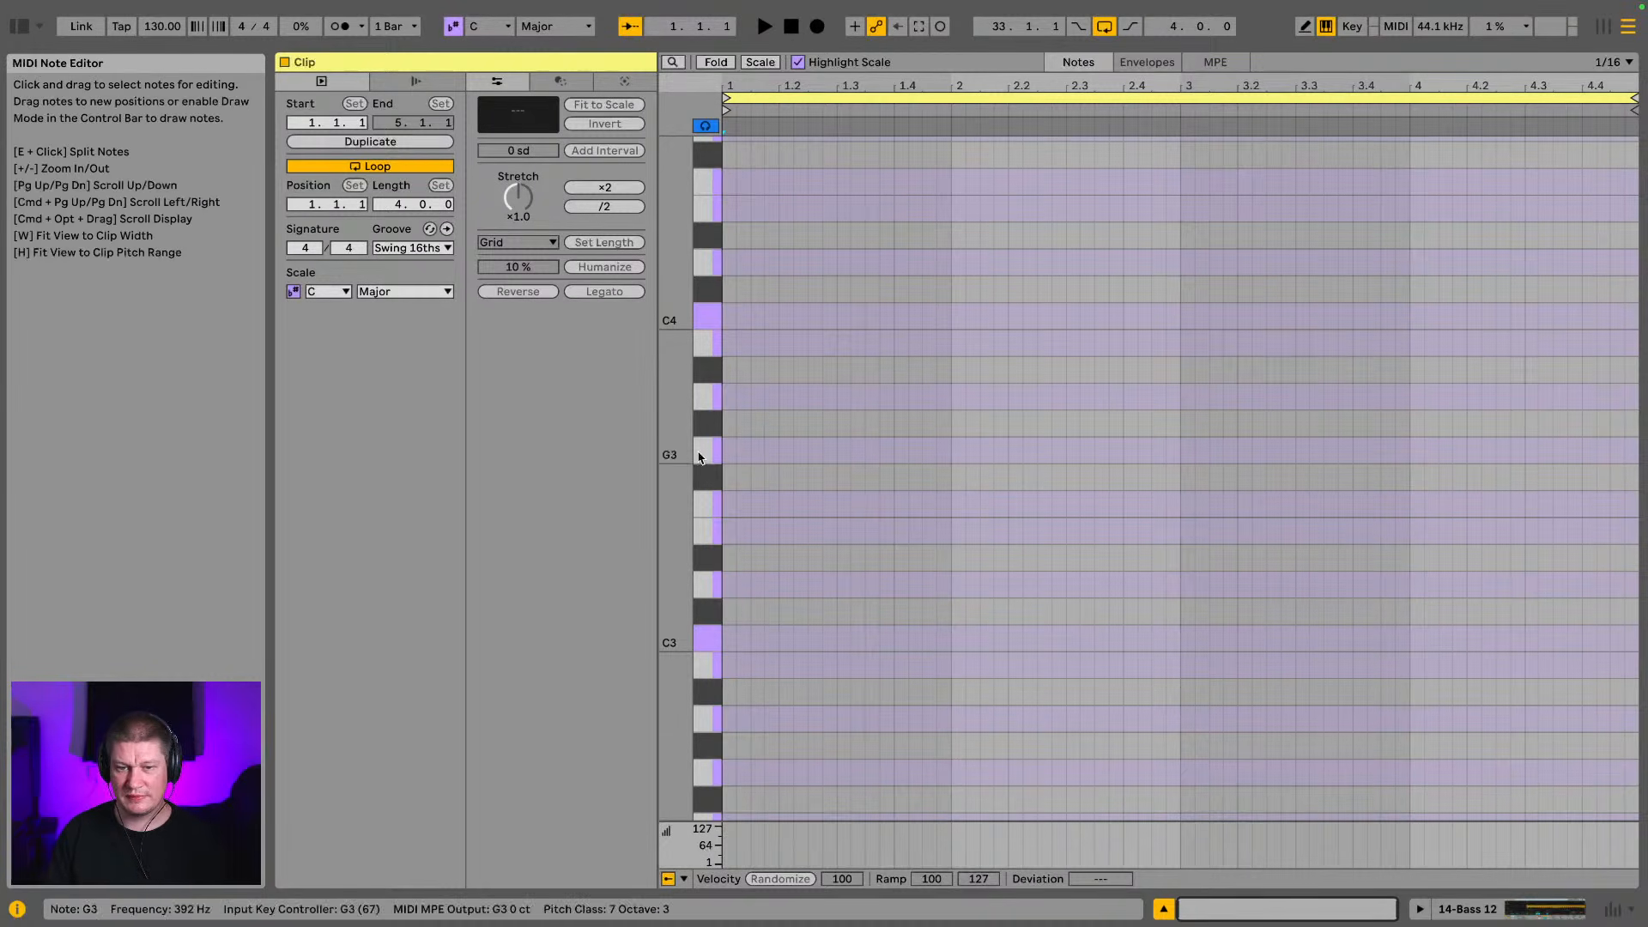
pyautogui.moveTo(676, 550); pyautogui.dragTo(653, 226)
pyautogui.moveTo(670, 503); pyautogui.dragTo(656, 405)
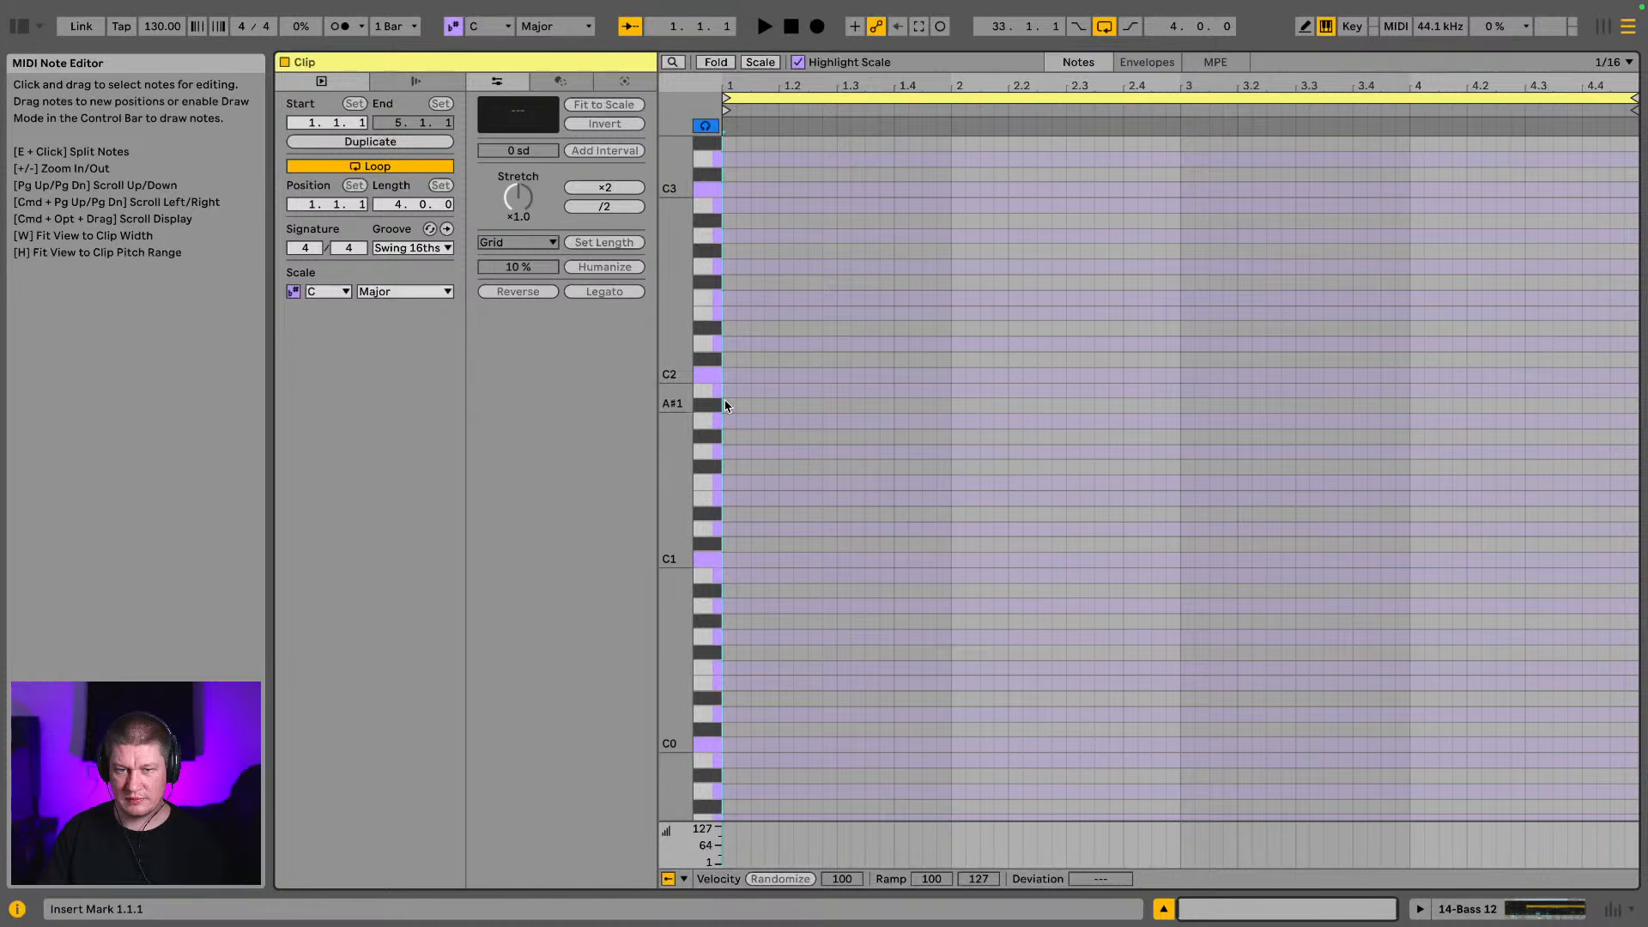
# Add an A#1 note at the start of the bass clip, audition it and lengthen it to an eighth note
pyautogui.doubleClick(725, 405)
pyautogui.press('space')
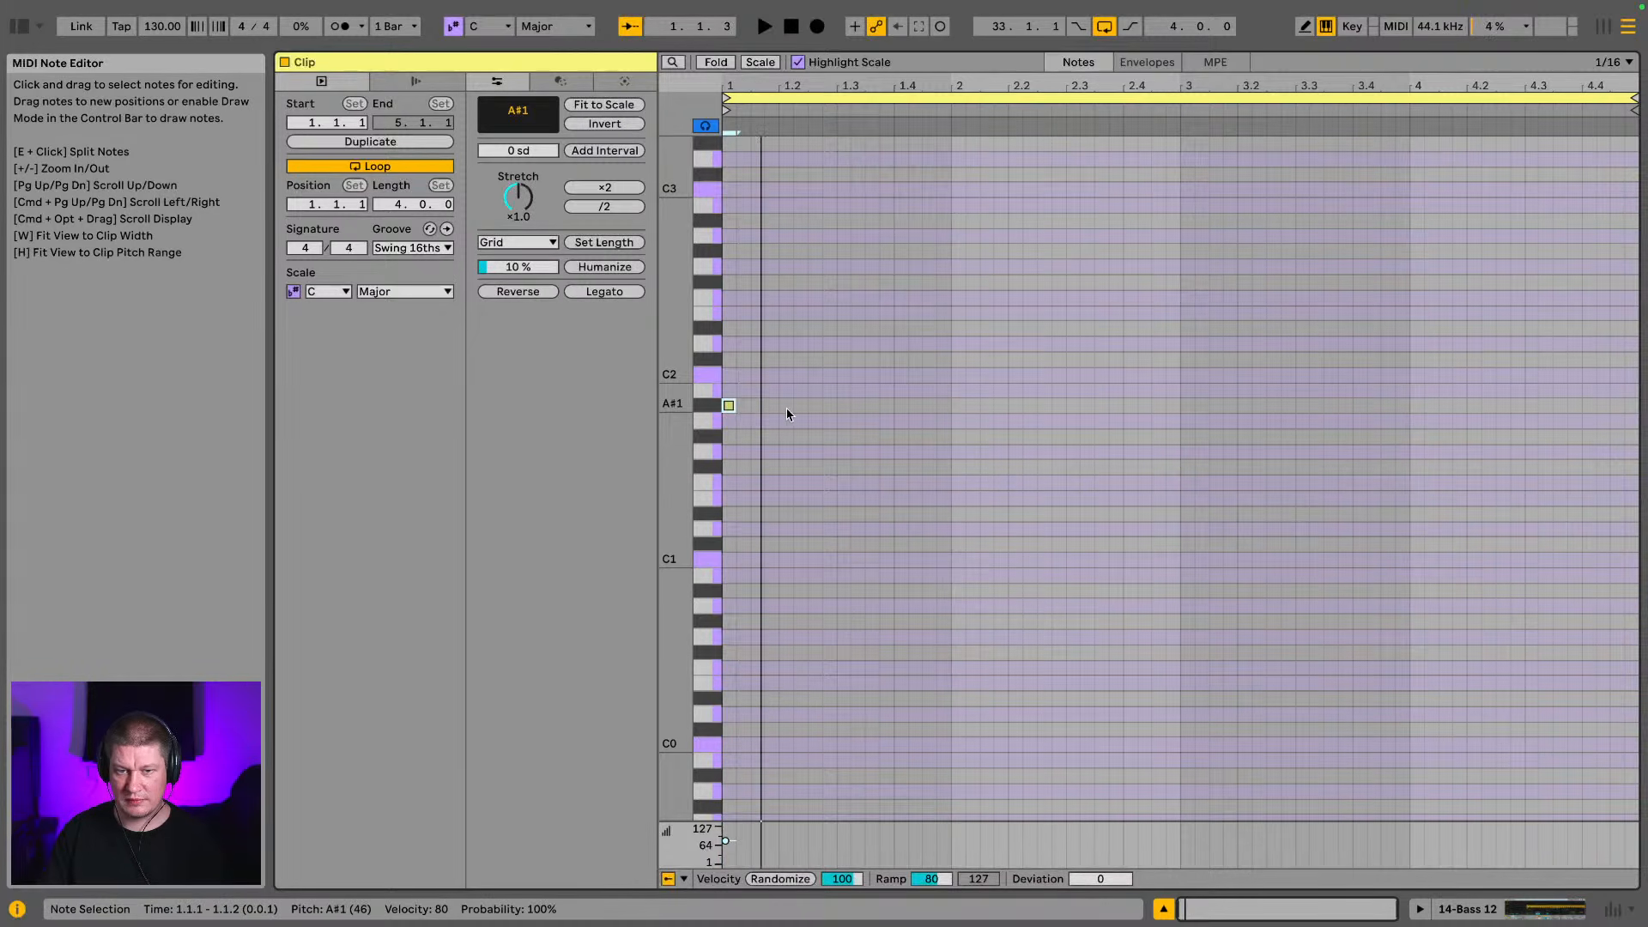
pyautogui.moveTo(735, 406); pyautogui.dragTo(750, 405)
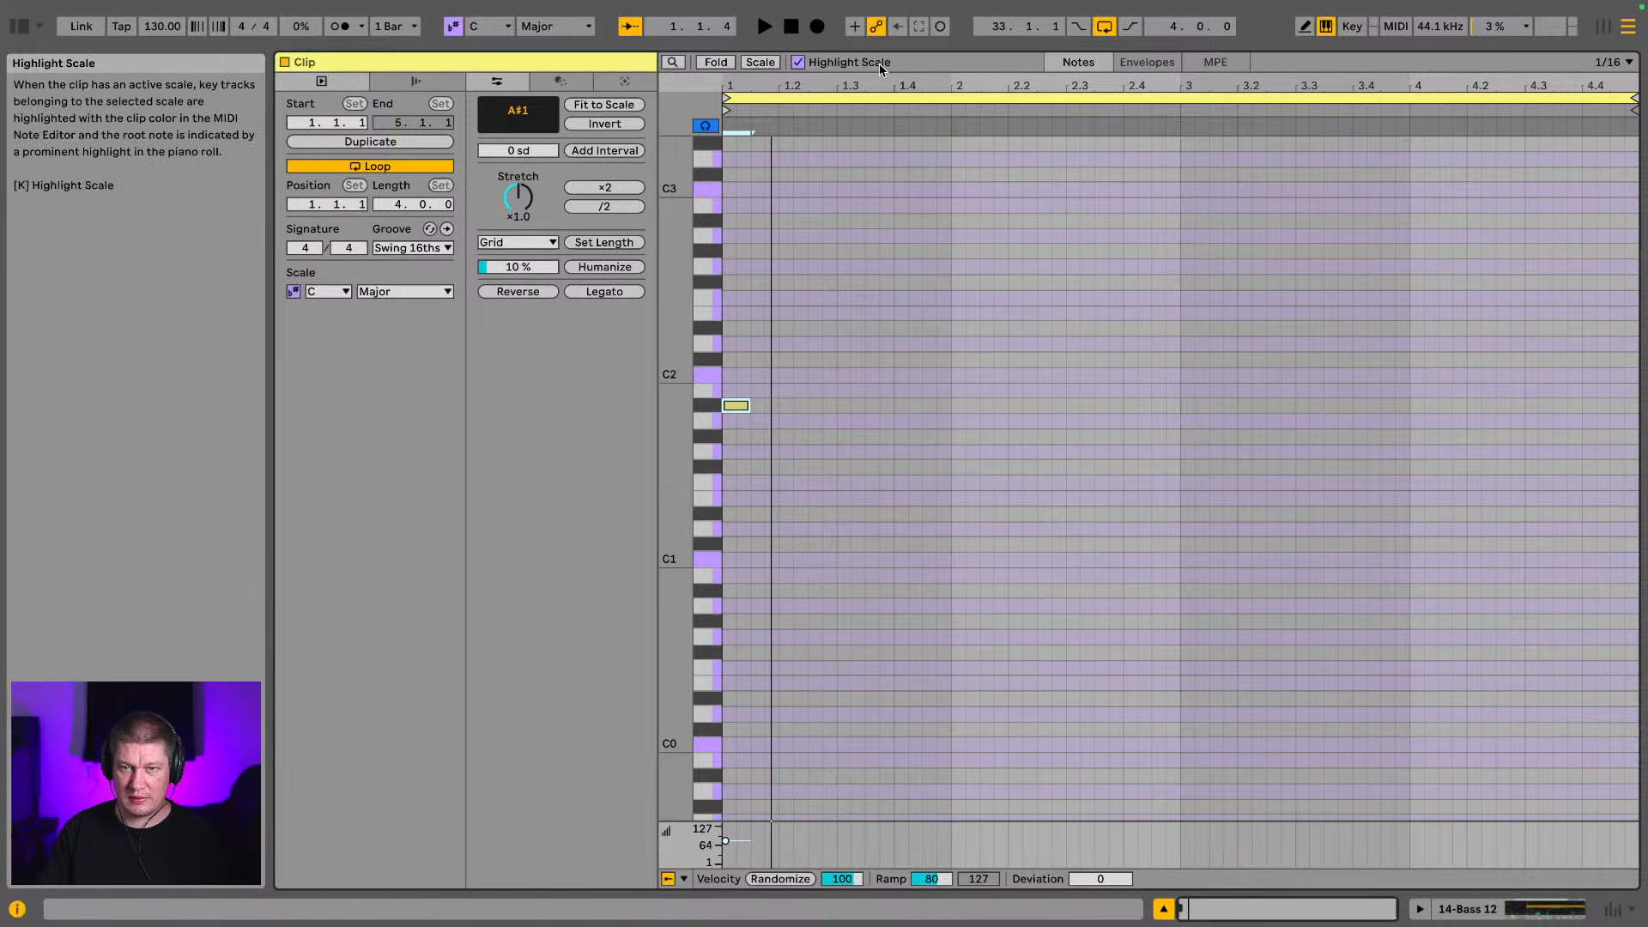
# Repeat the A#1 bass note at 1.1.4, 1.2.3, 1.3.2 and 1.4.1, and play the pattern
pyautogui.press('super+d')
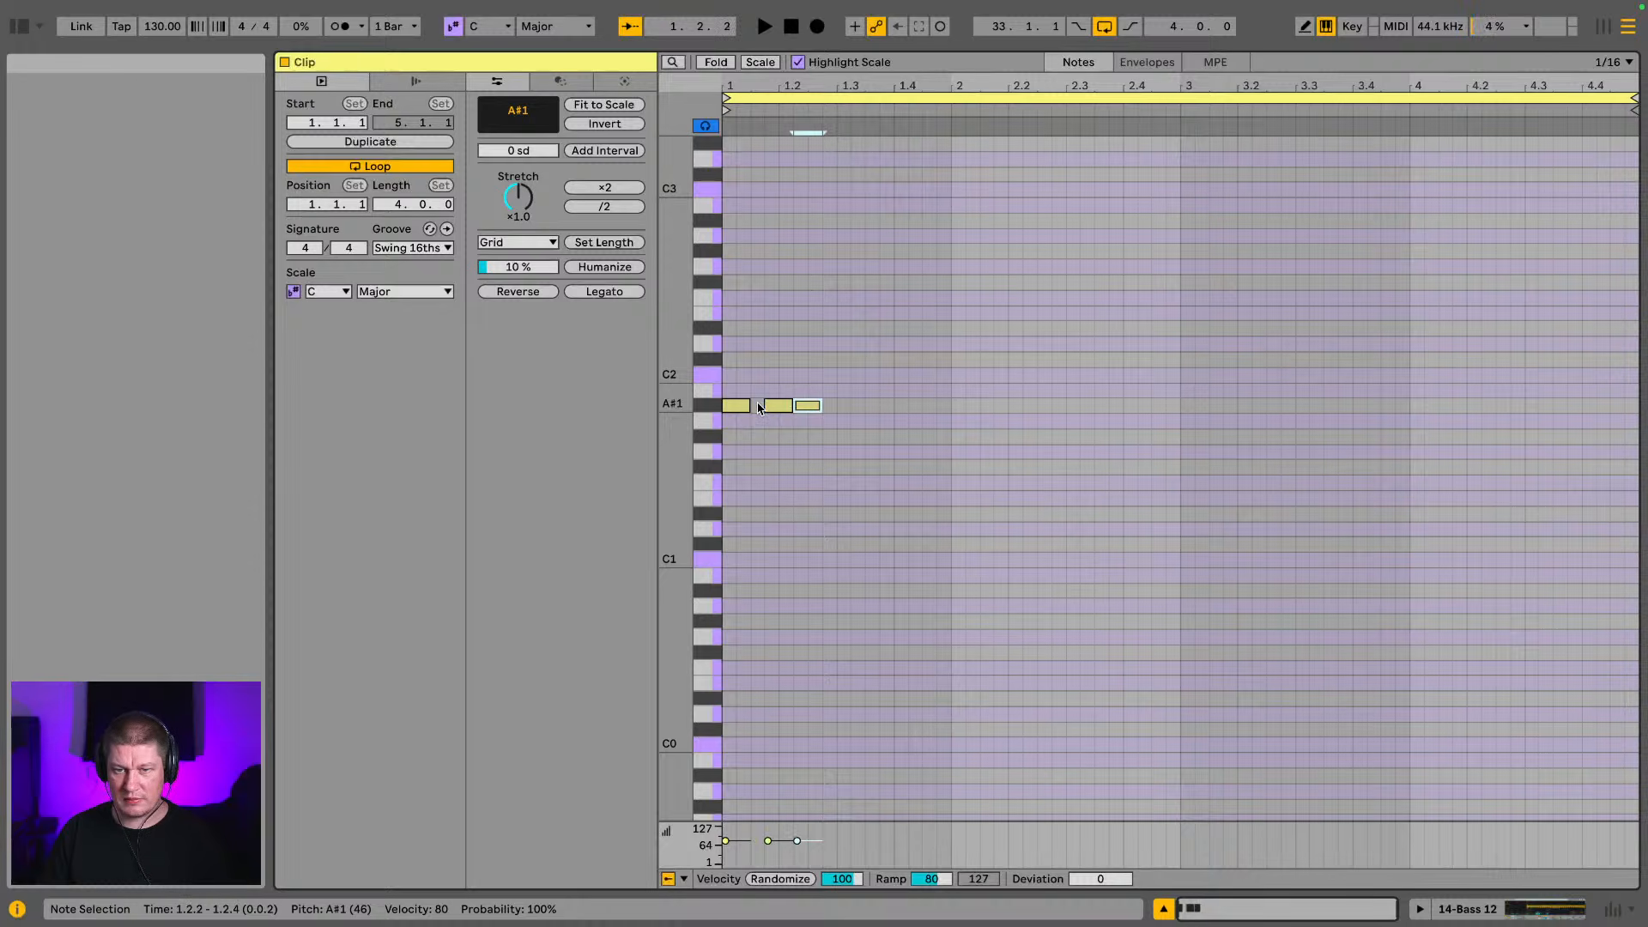
pyautogui.press('super+d')
pyautogui.press('space')
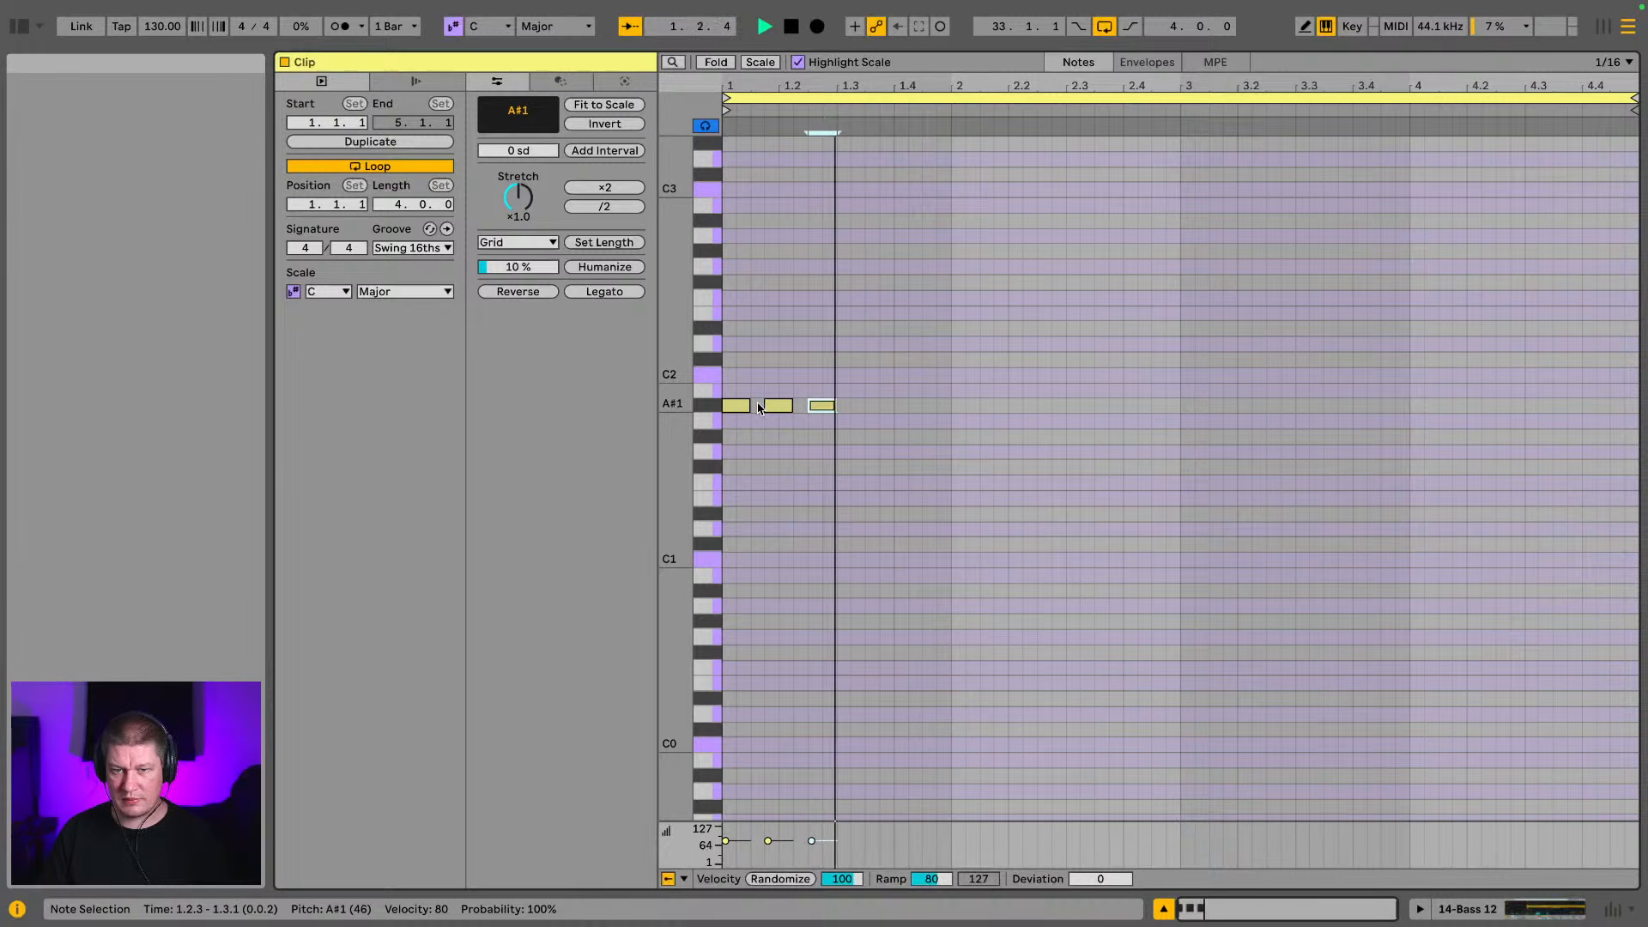
pyautogui.press('super+d')
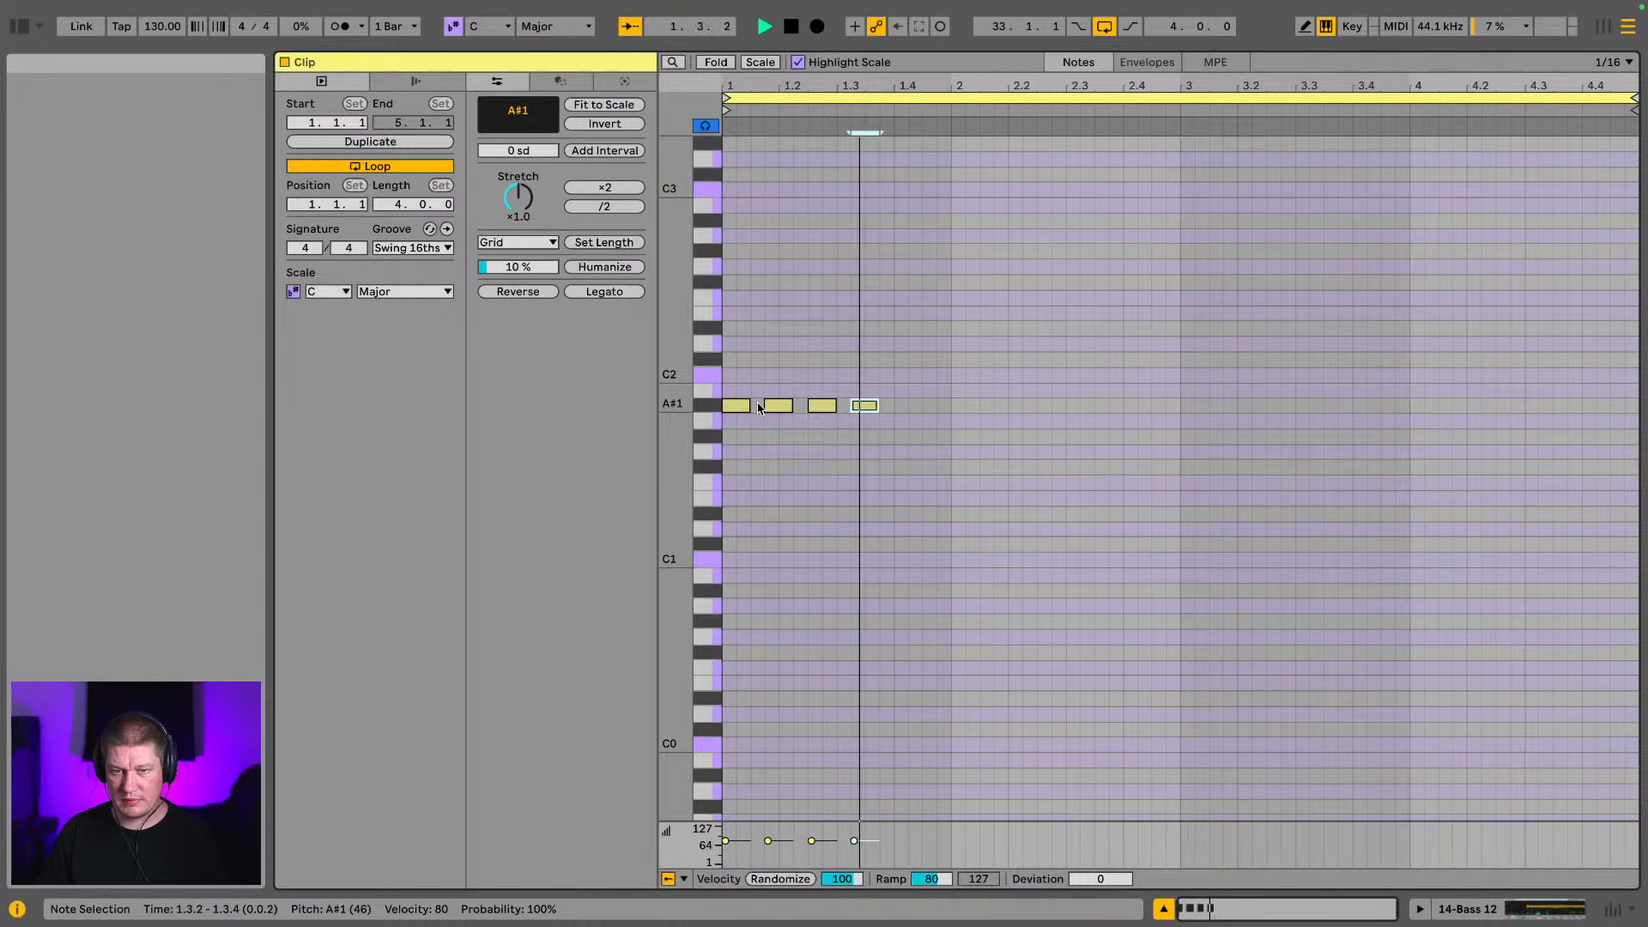
pyautogui.press('super+d')
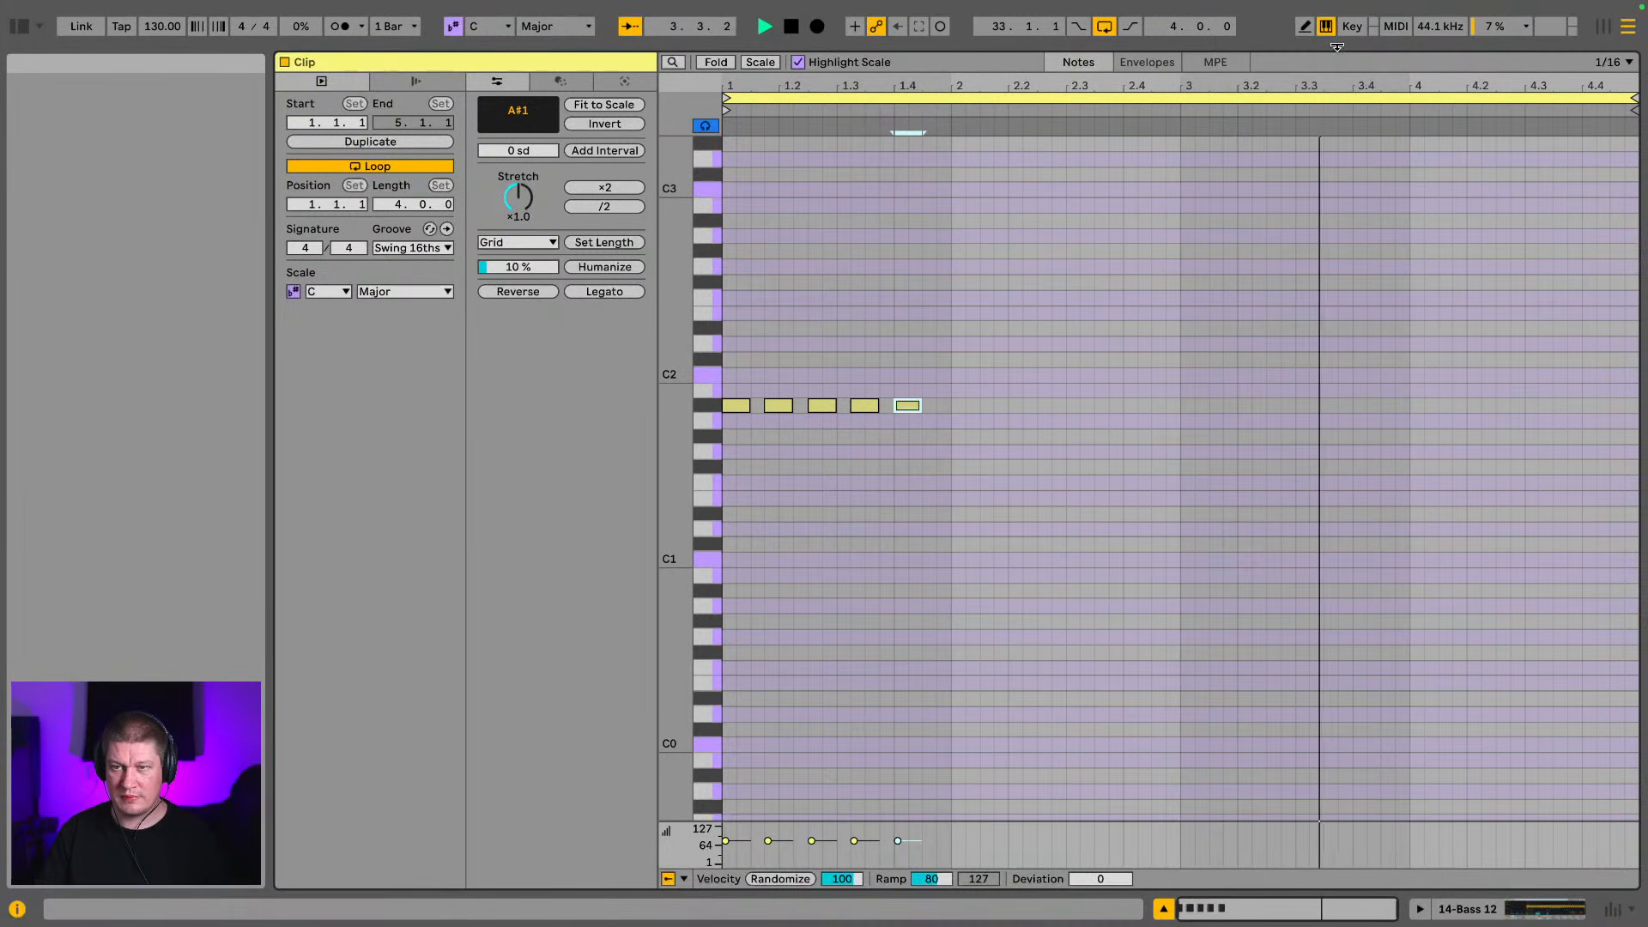
# Shrink the note editor to bring back the arrangement, stop playback and reopen the Bass 12 clip below it
pyautogui.moveTo(1244, 48); pyautogui.dragTo(1239, 893)
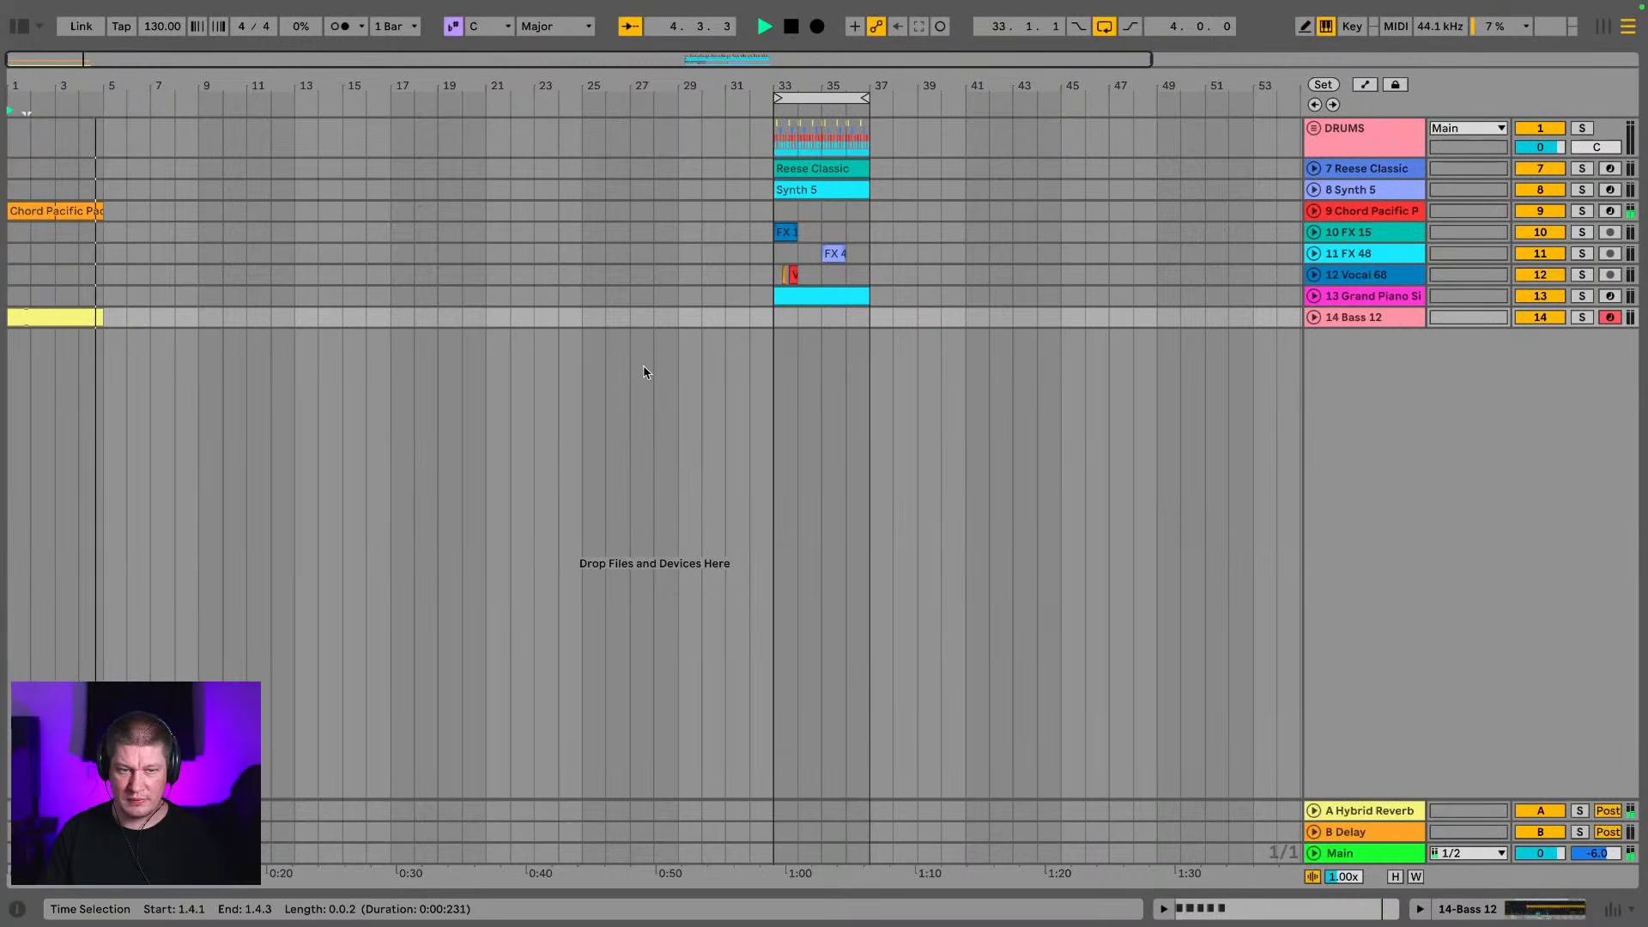
pyautogui.press('space')
pyautogui.click(64, 316)
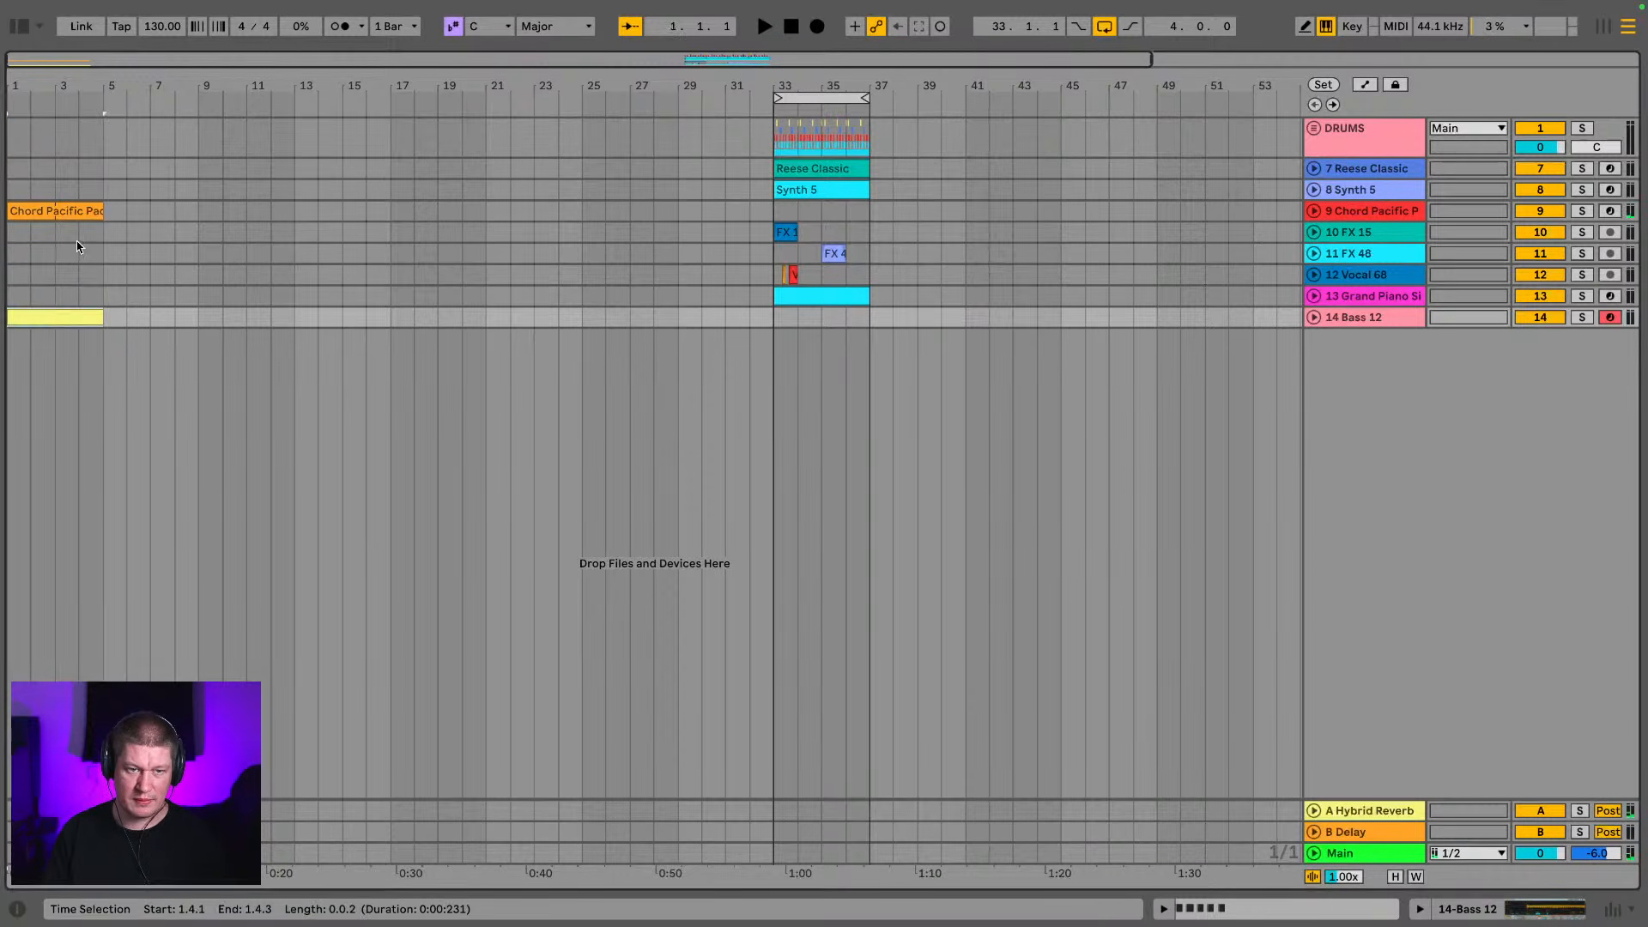
pyautogui.doubleClick(81, 315)
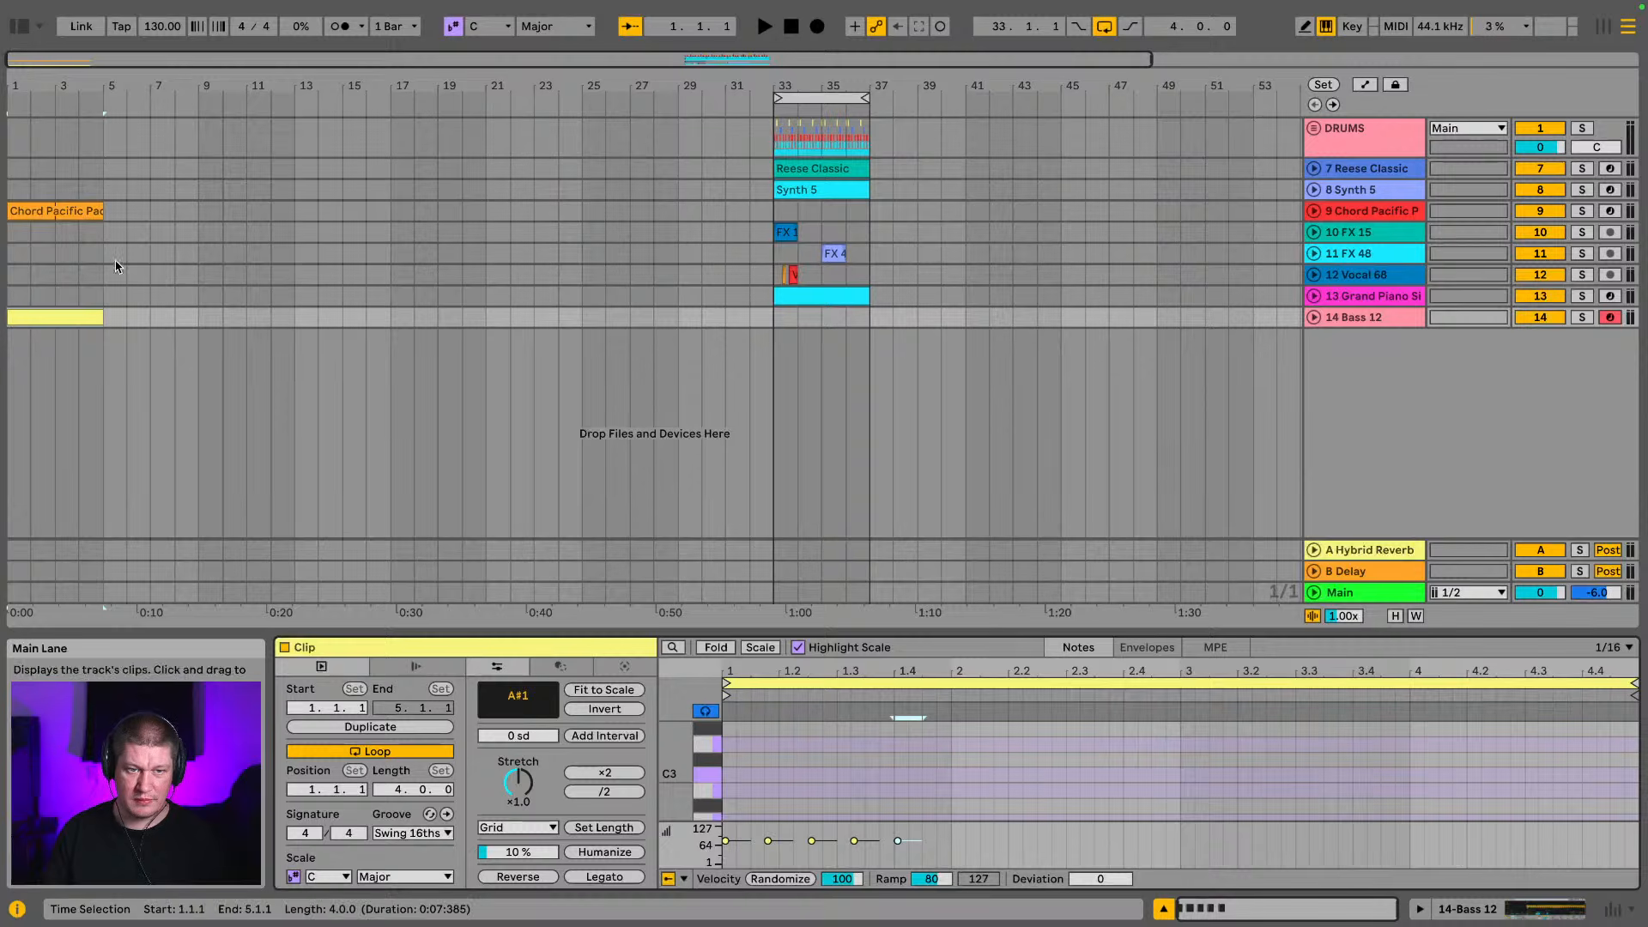
# Extend the bass clip and the Chord Pacific Pad clip to eight bars, ending at bar 9, and play the intro
pyautogui.click(88, 311)
pyautogui.moveTo(87, 311); pyautogui.dragTo(197, 315)
pyautogui.press('space')
pyautogui.moveTo(103, 210); pyautogui.dragTo(195, 214)
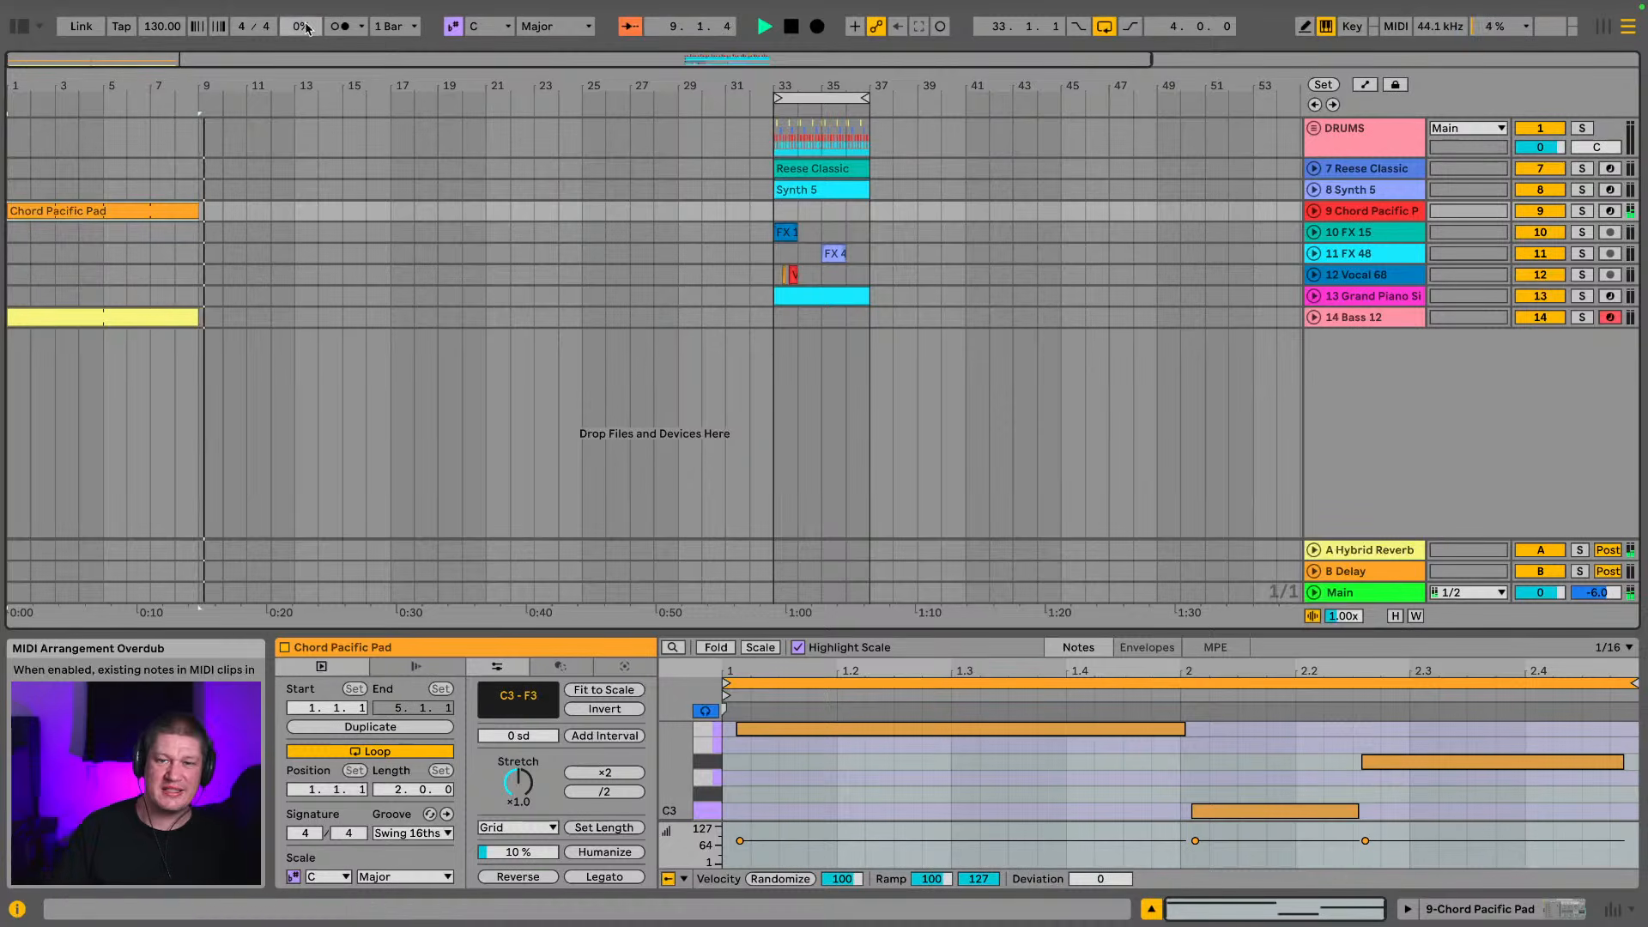
pyautogui.press('space')
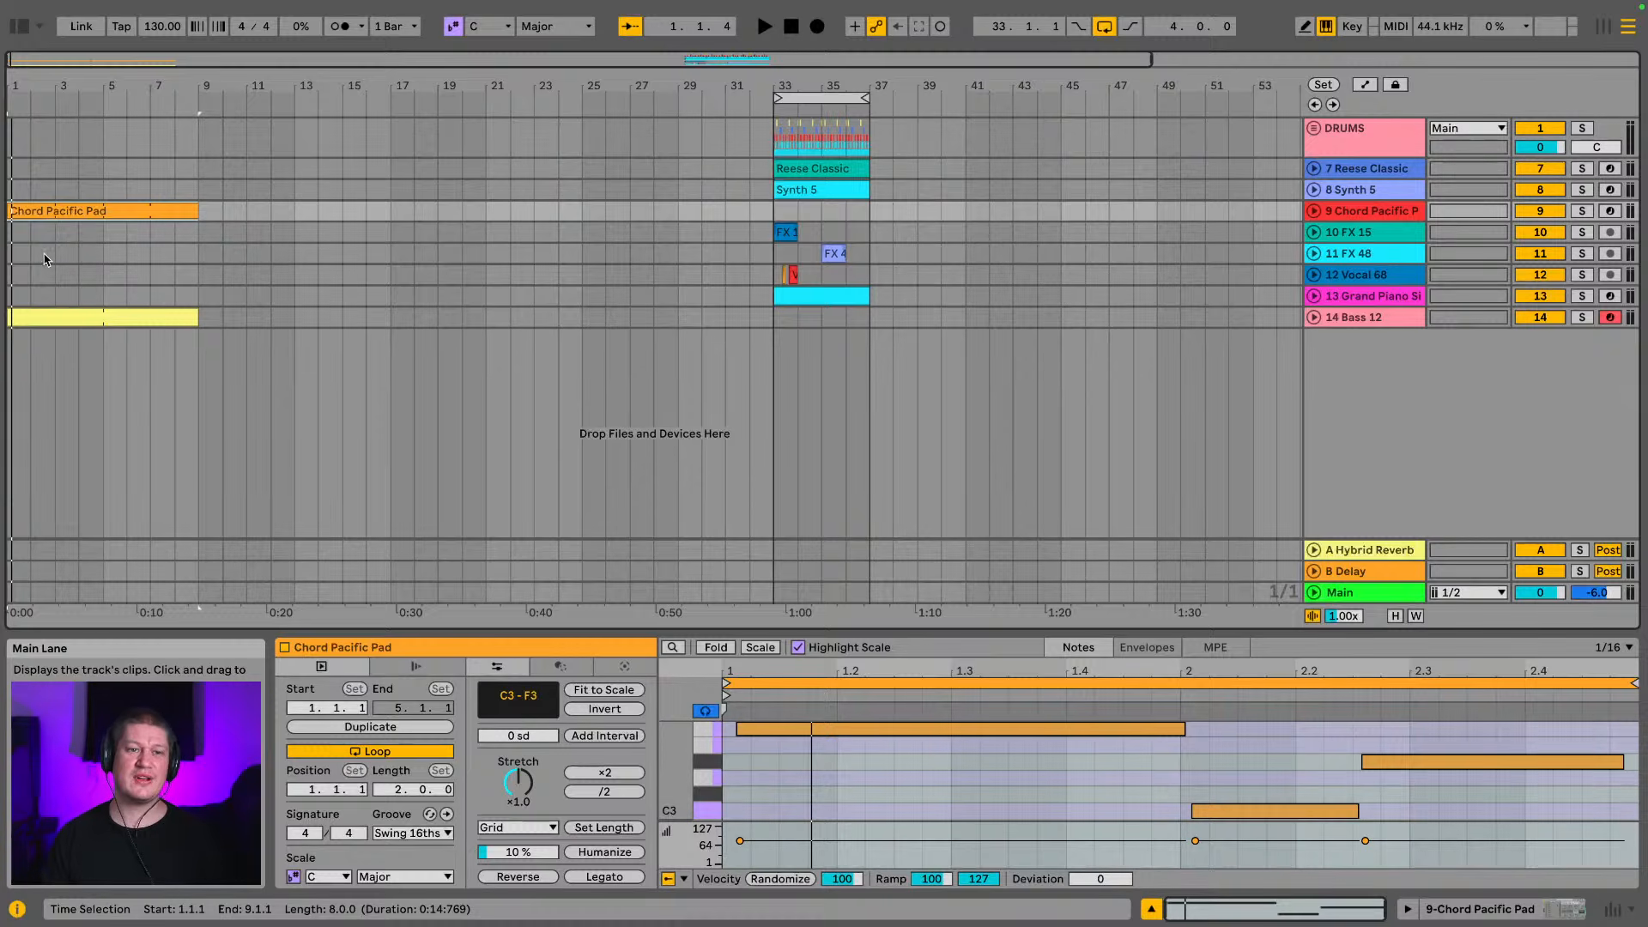
pyautogui.click(54, 216)
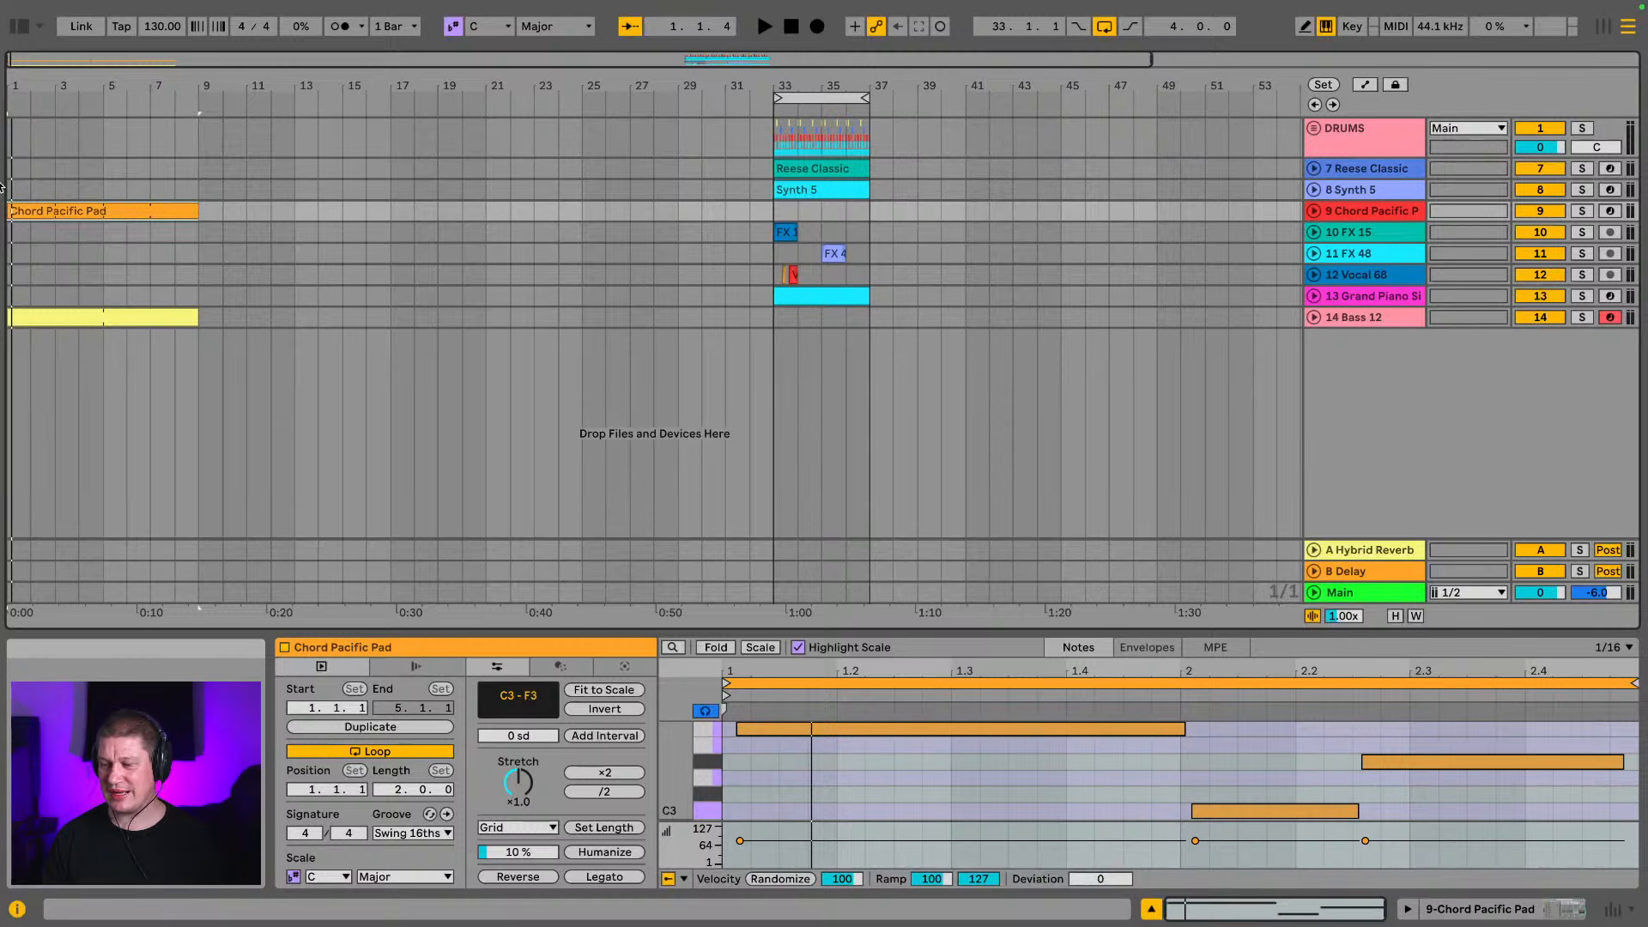
pyautogui.press('space')
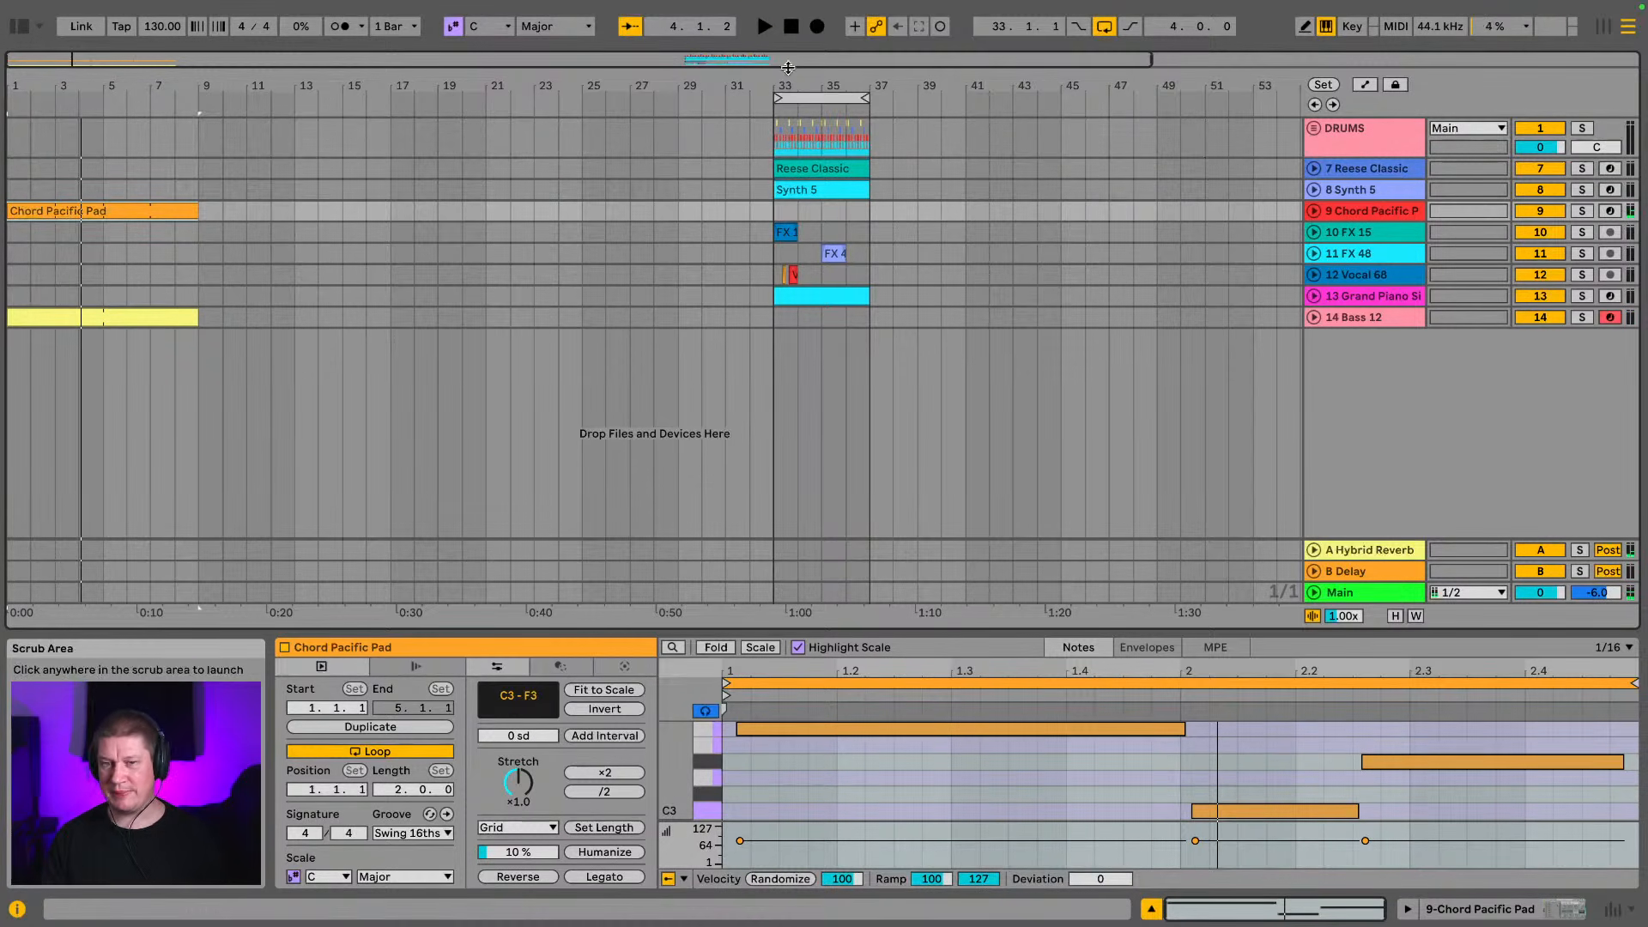
# Unfold the DRUMS group and play the bar 33 loop with only the fd break track soloed
pyautogui.moveTo(803, 76); pyautogui.dragTo(803, 157)
pyautogui.moveTo(442, 79)
pyautogui.mouseDown()
pyautogui.moveTo(405, 103)
pyautogui.moveTo(449, 94)
pyautogui.moveTo(449, 79)
pyautogui.mouseUp()
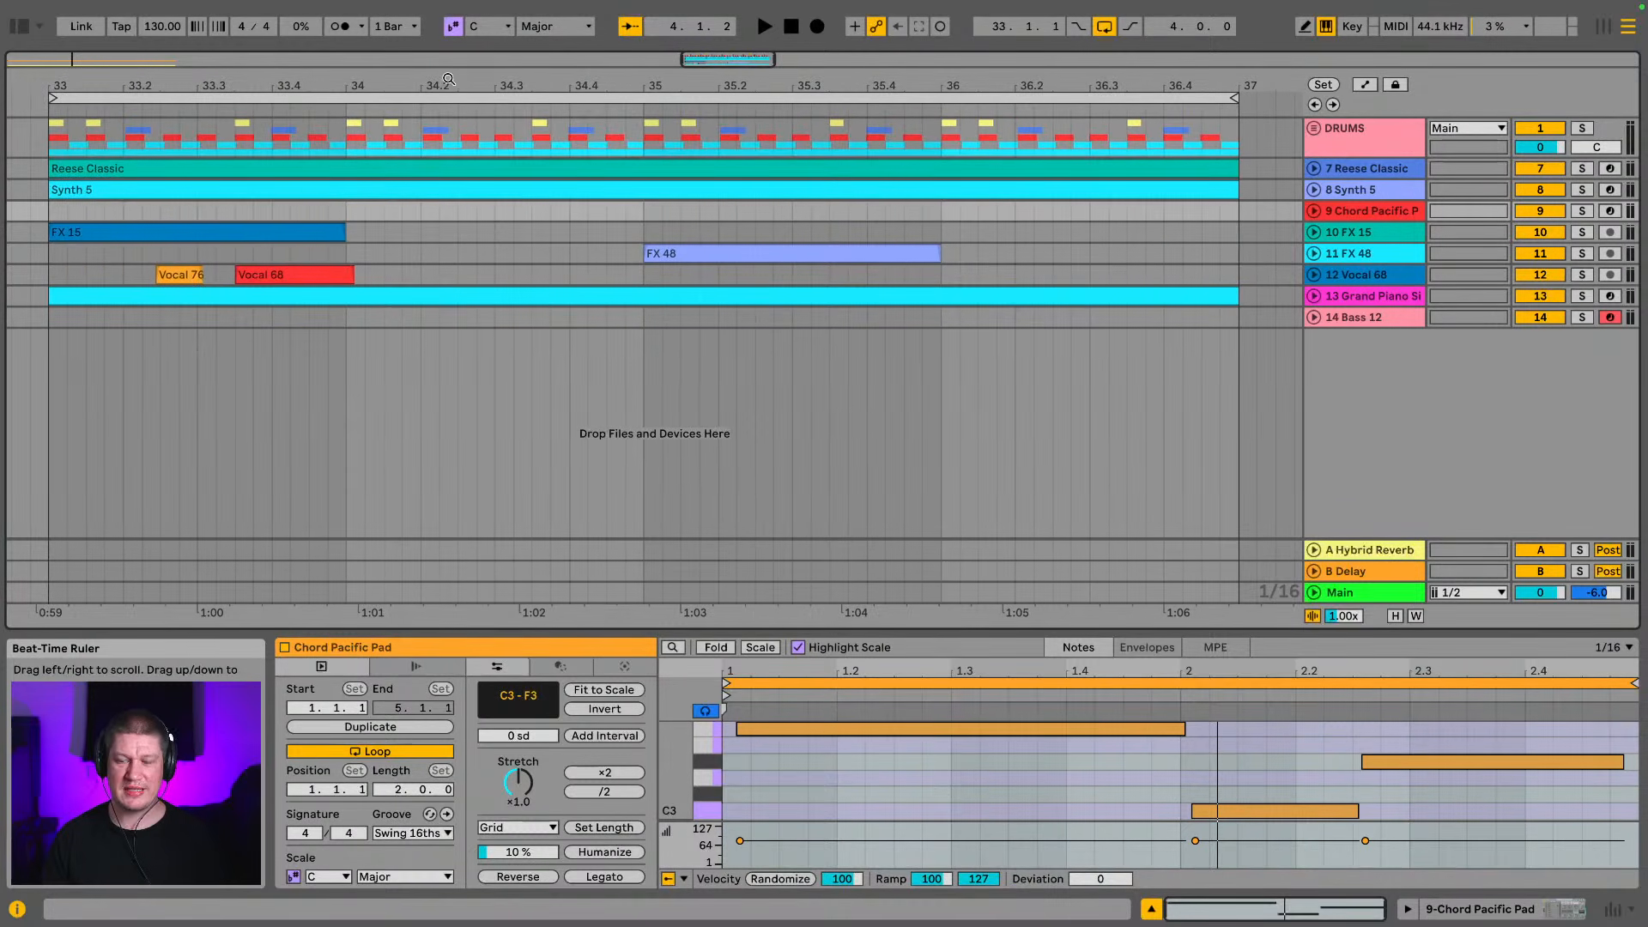
pyautogui.click(1307, 126)
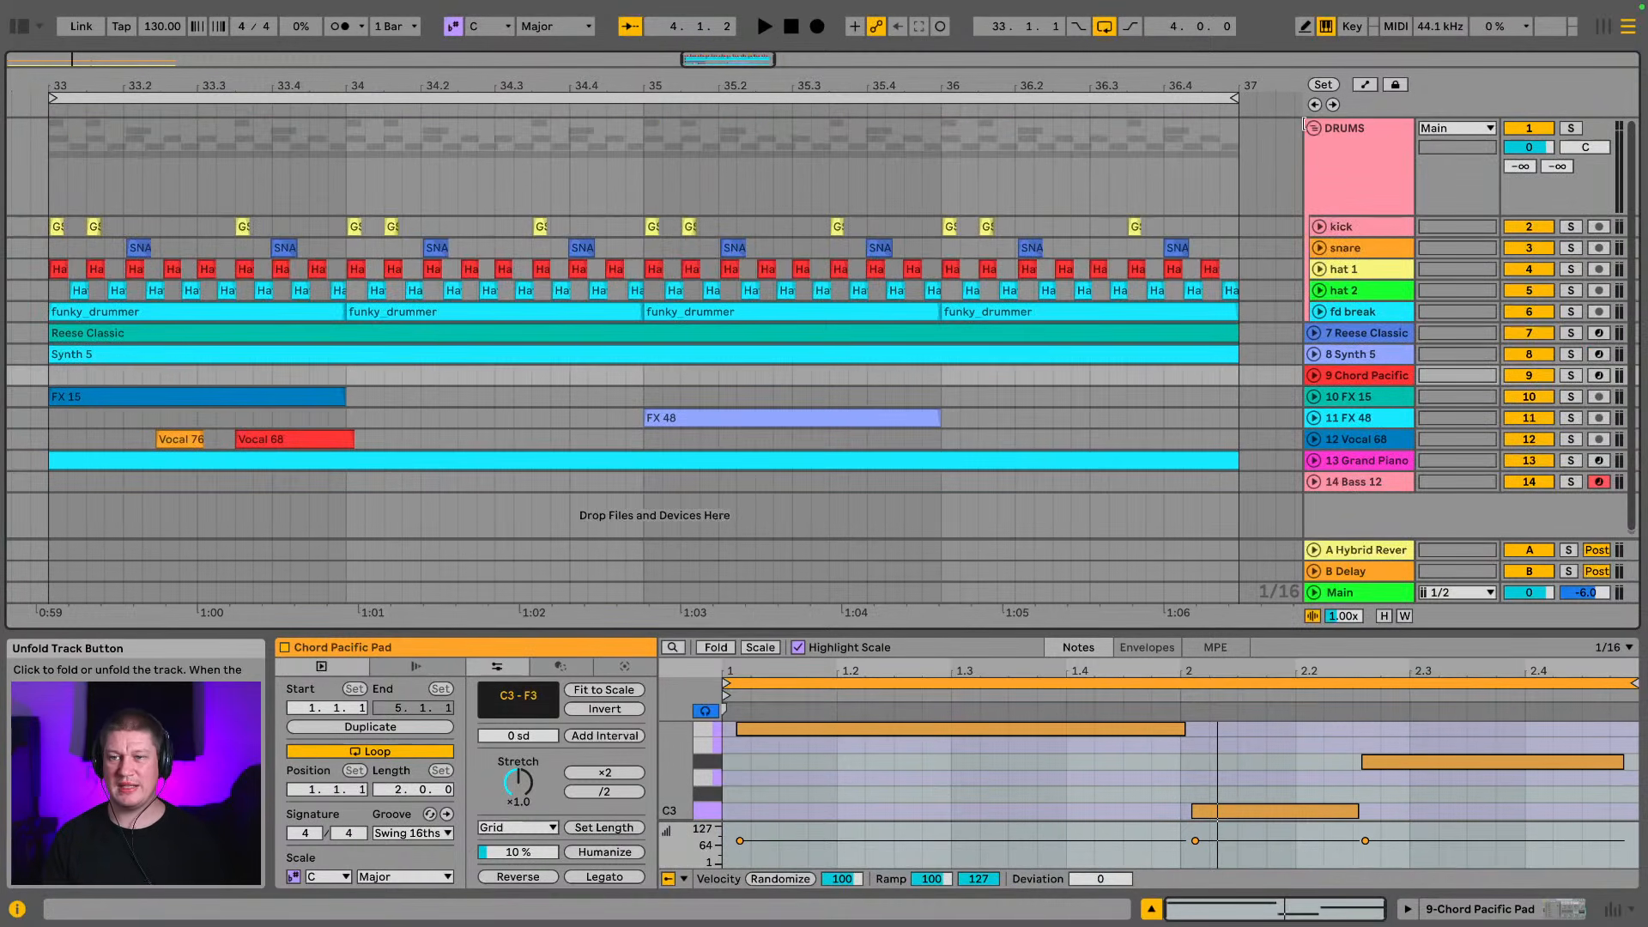
pyautogui.click(1384, 306)
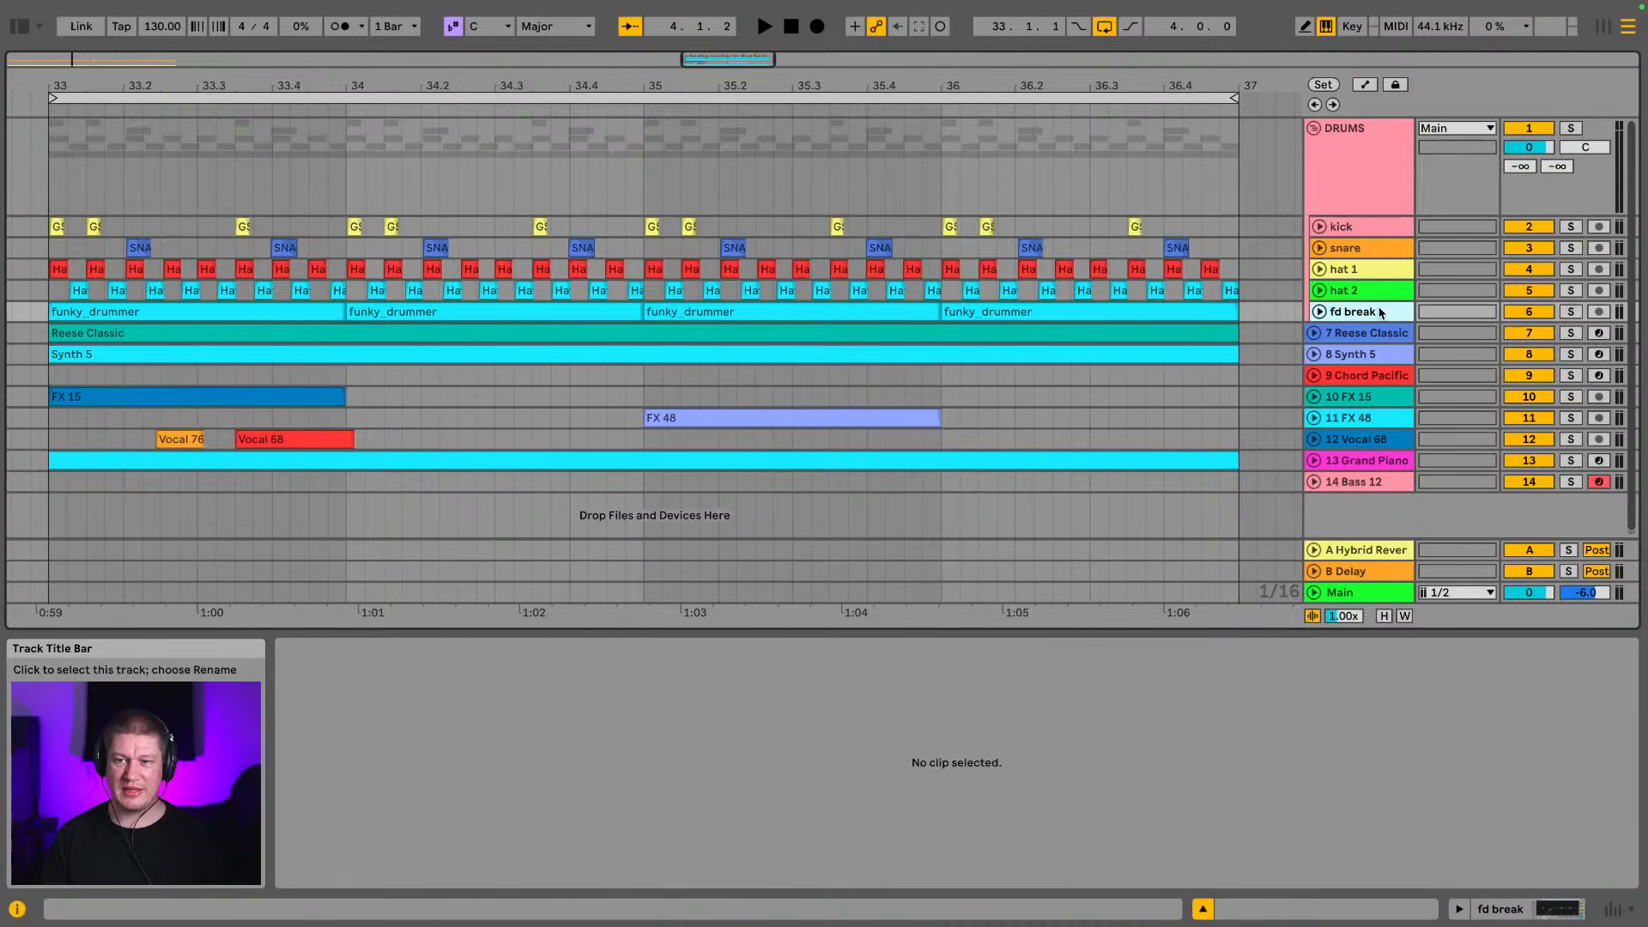
pyautogui.click(291, 315)
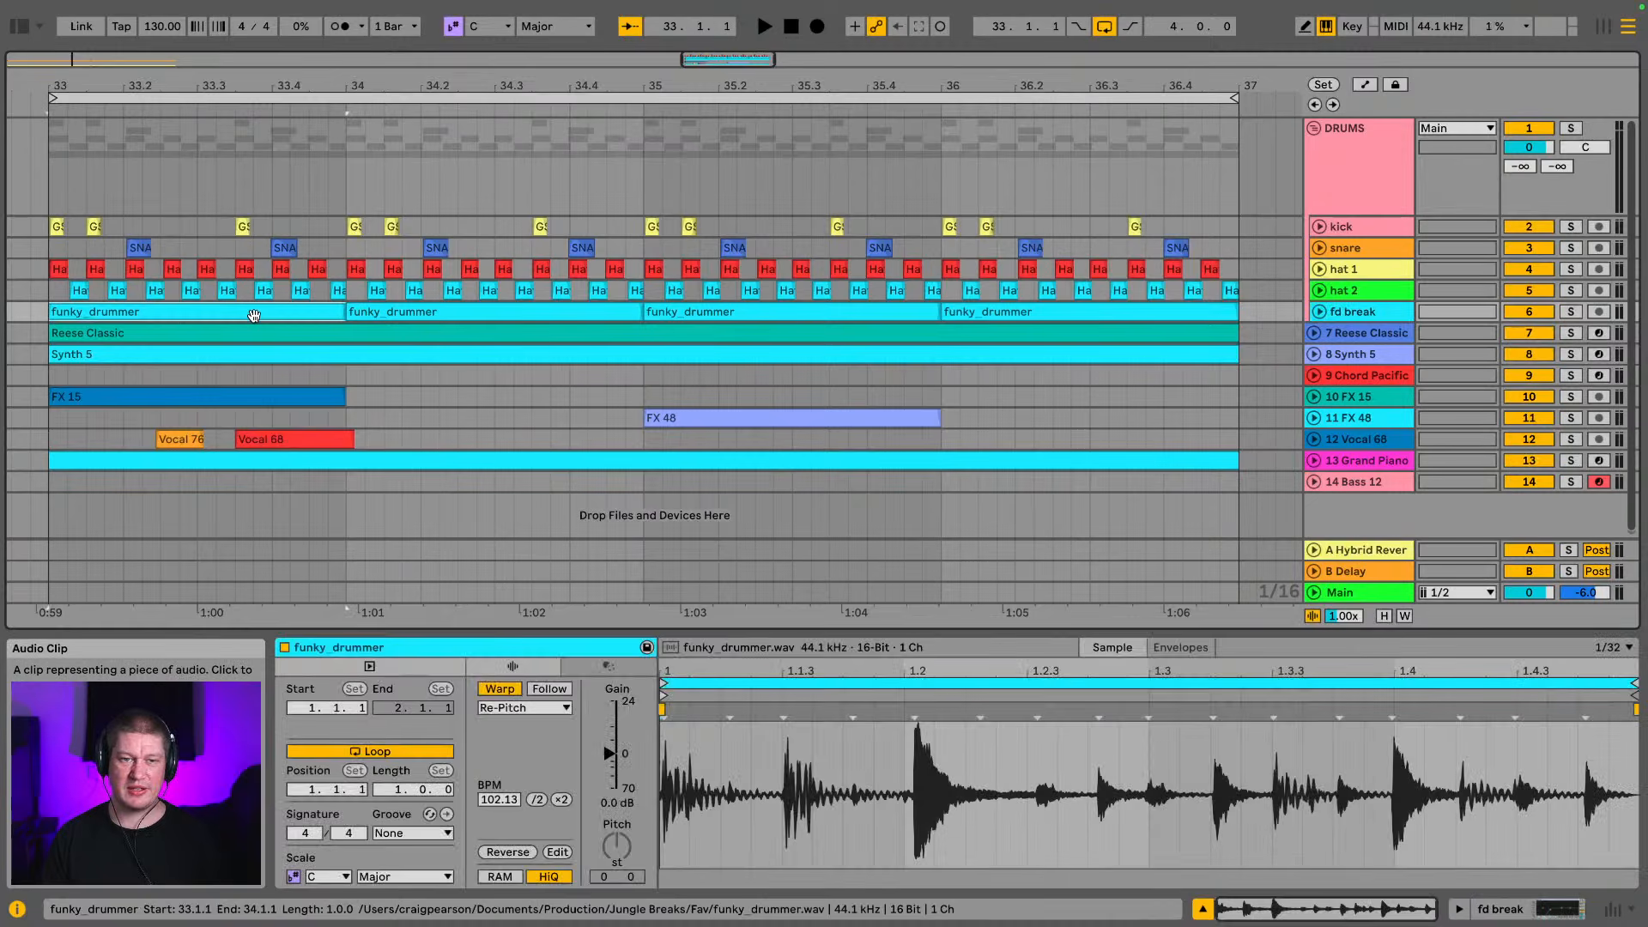
pyautogui.click(1571, 312)
pyautogui.press('space')
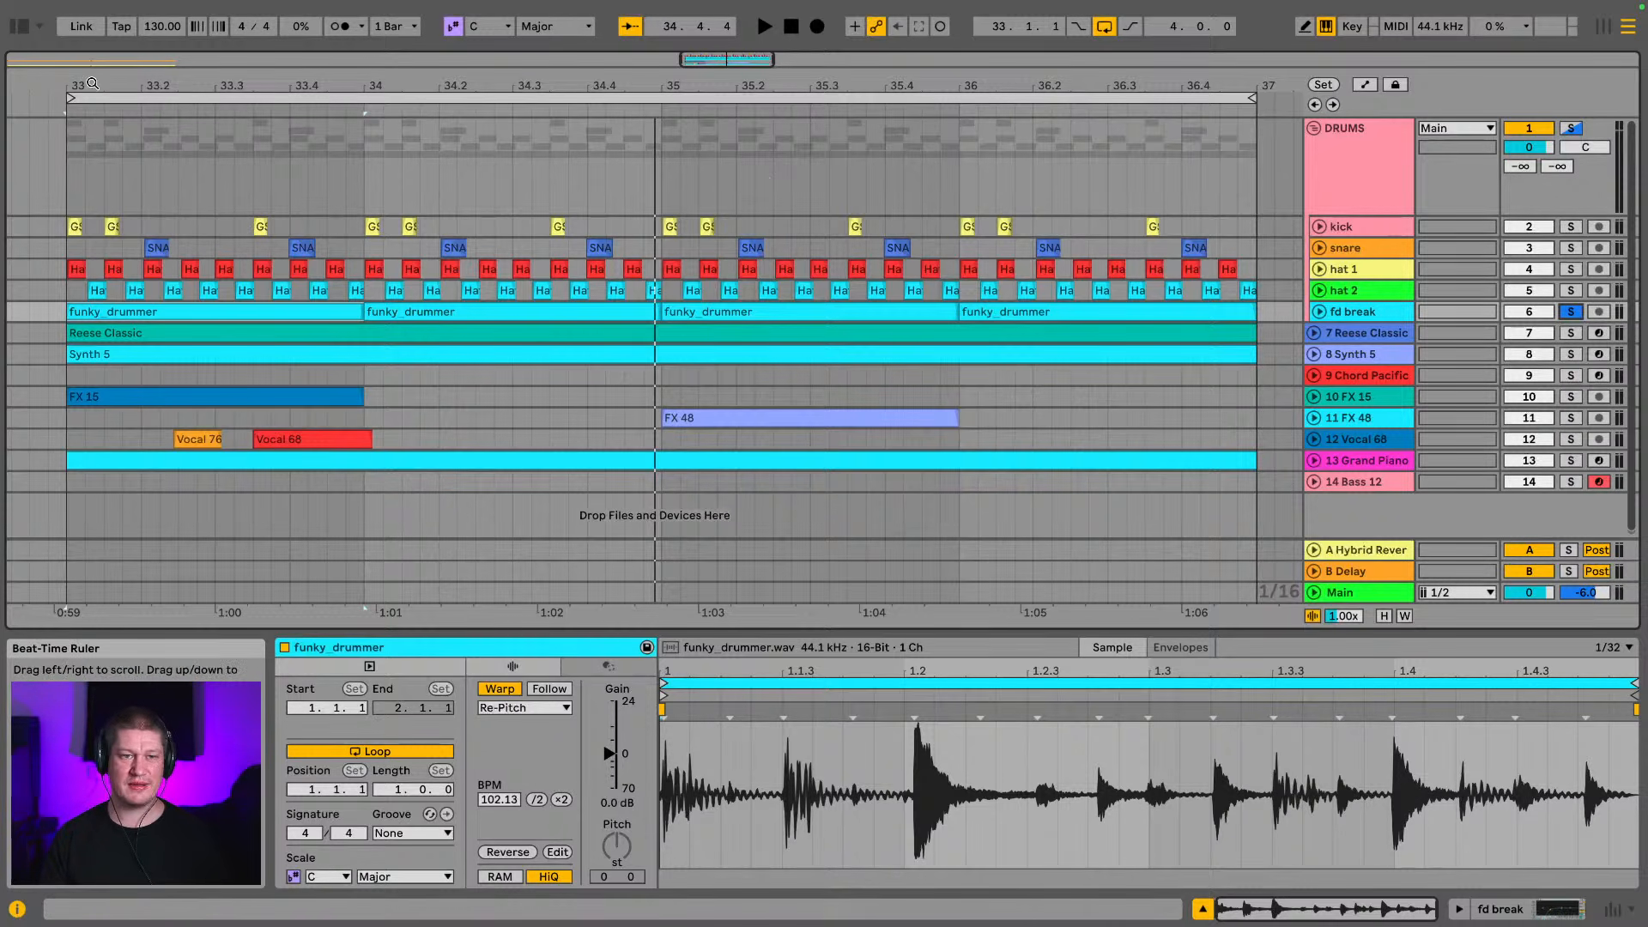
# Examine the start of the funky_drummer waveform against the kick and hats at bar 33, then fold the fd break track
pyautogui.moveTo(136, 86); pyautogui.dragTo(493, 146)
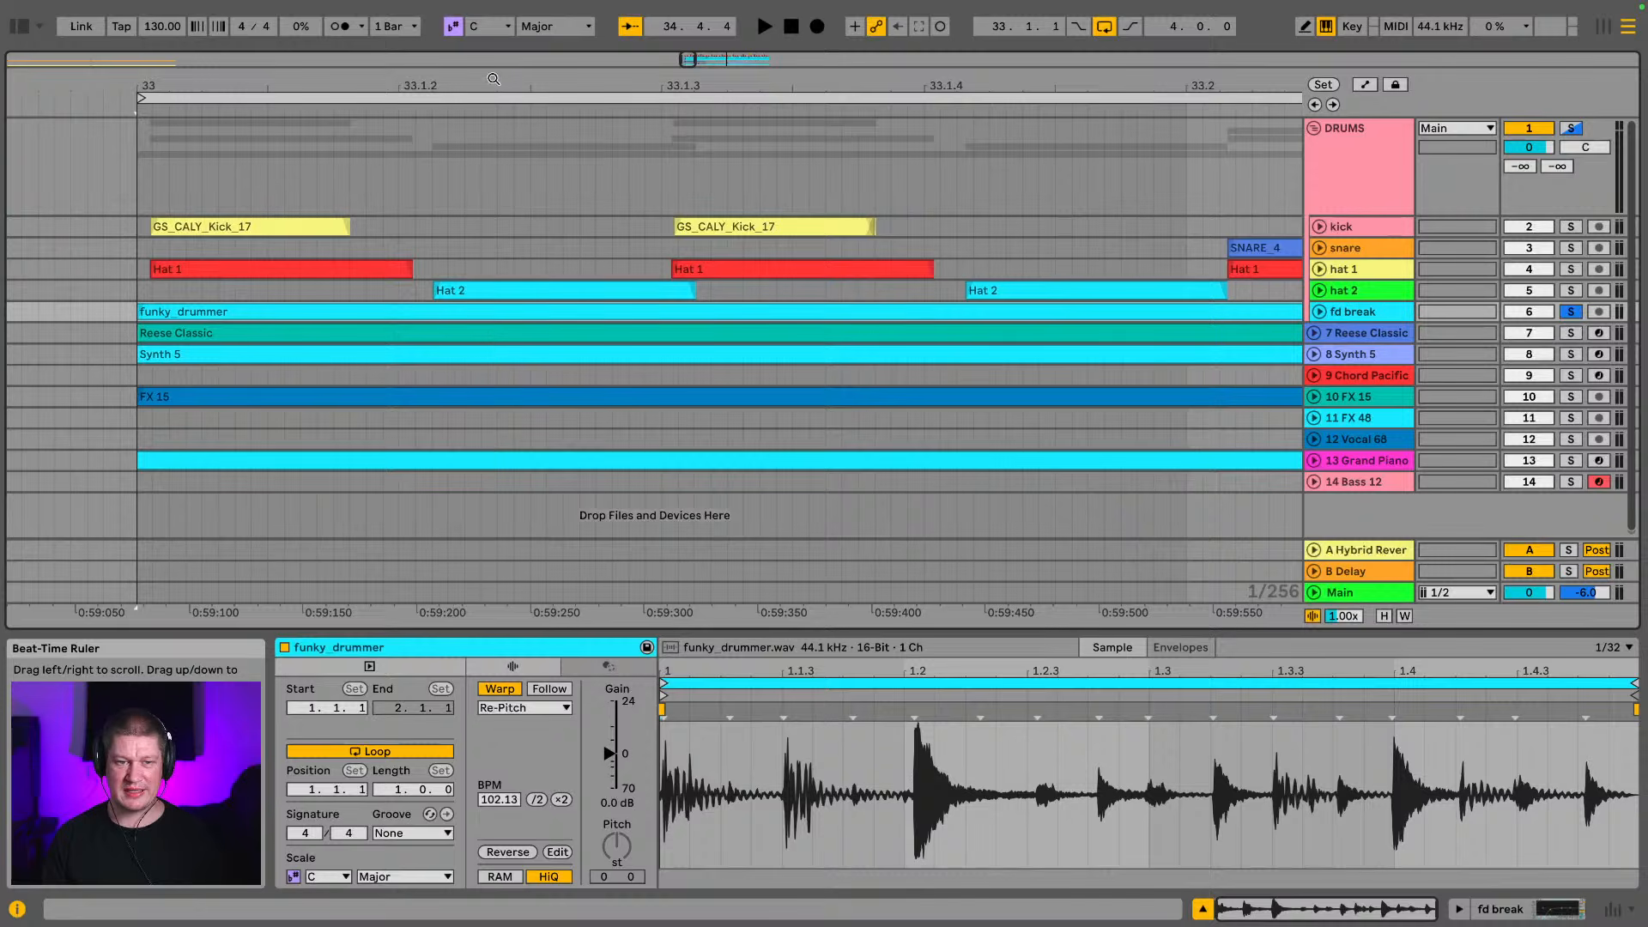
pyautogui.click(1323, 314)
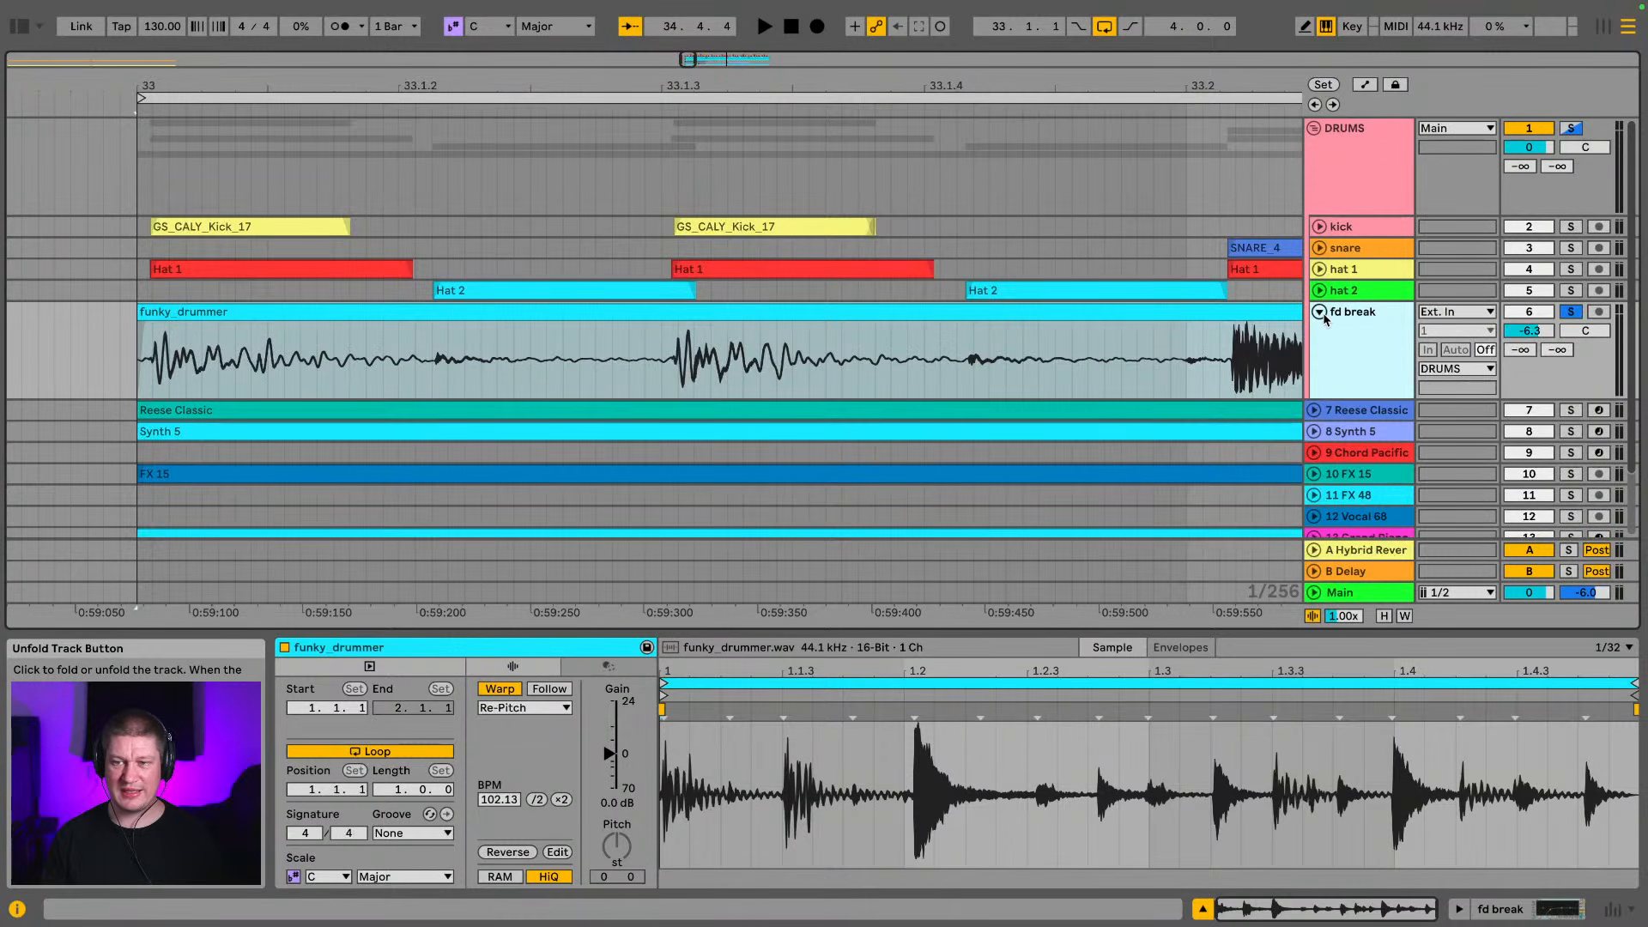
pyautogui.click(1323, 315)
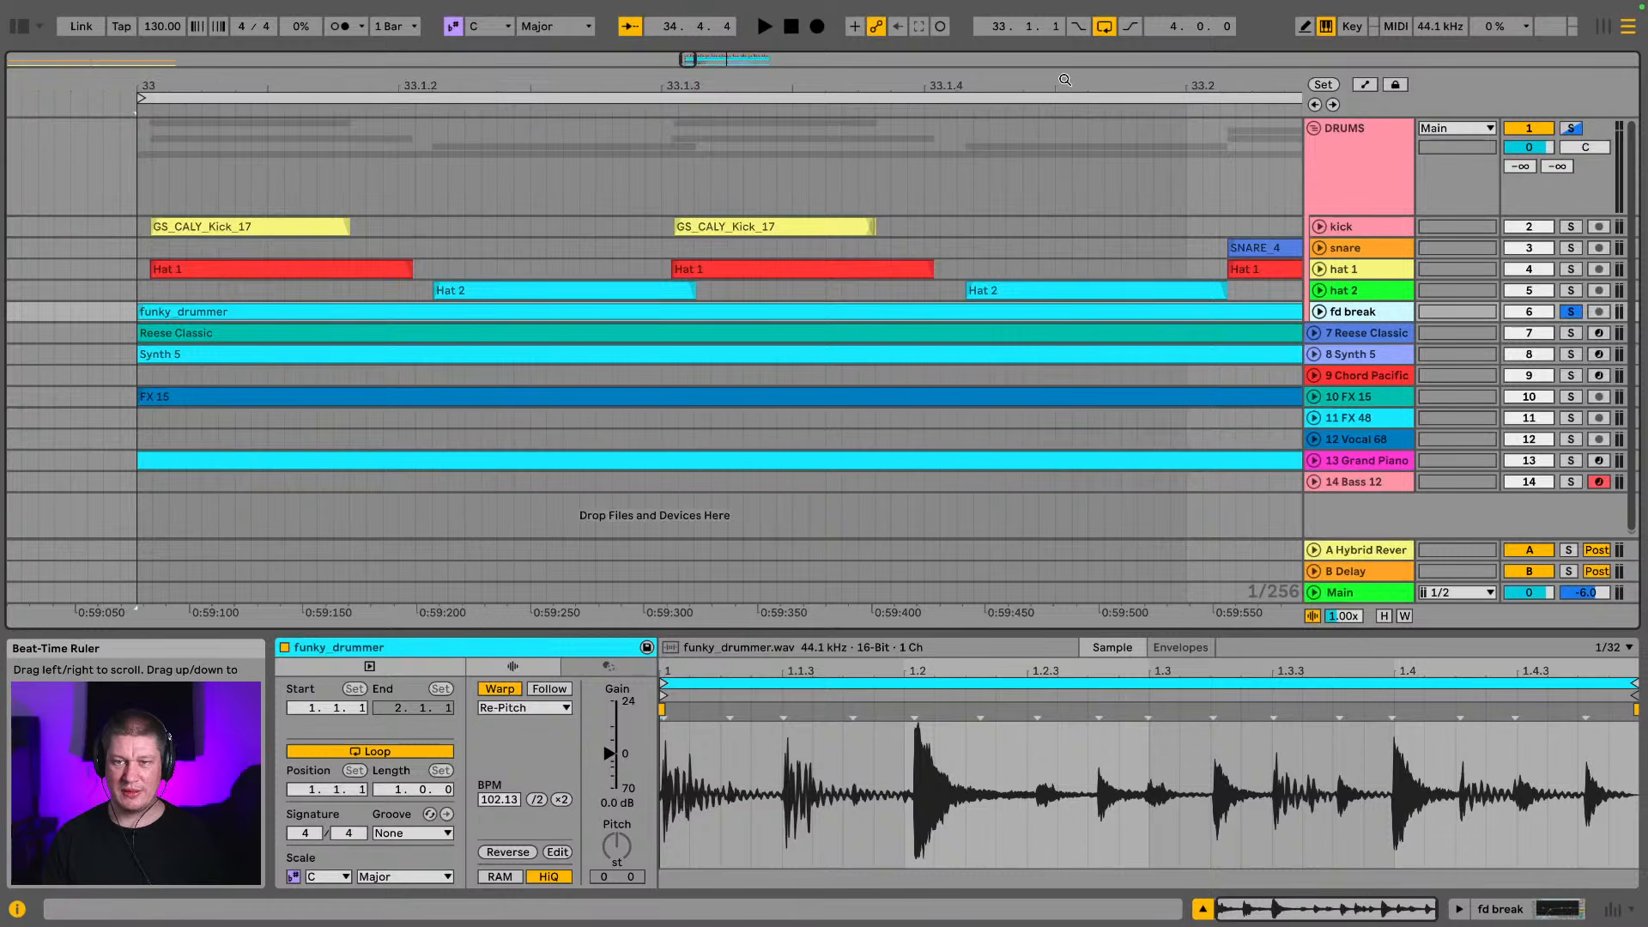
pyautogui.moveTo(1064, 80); pyautogui.dragTo(498, 85)
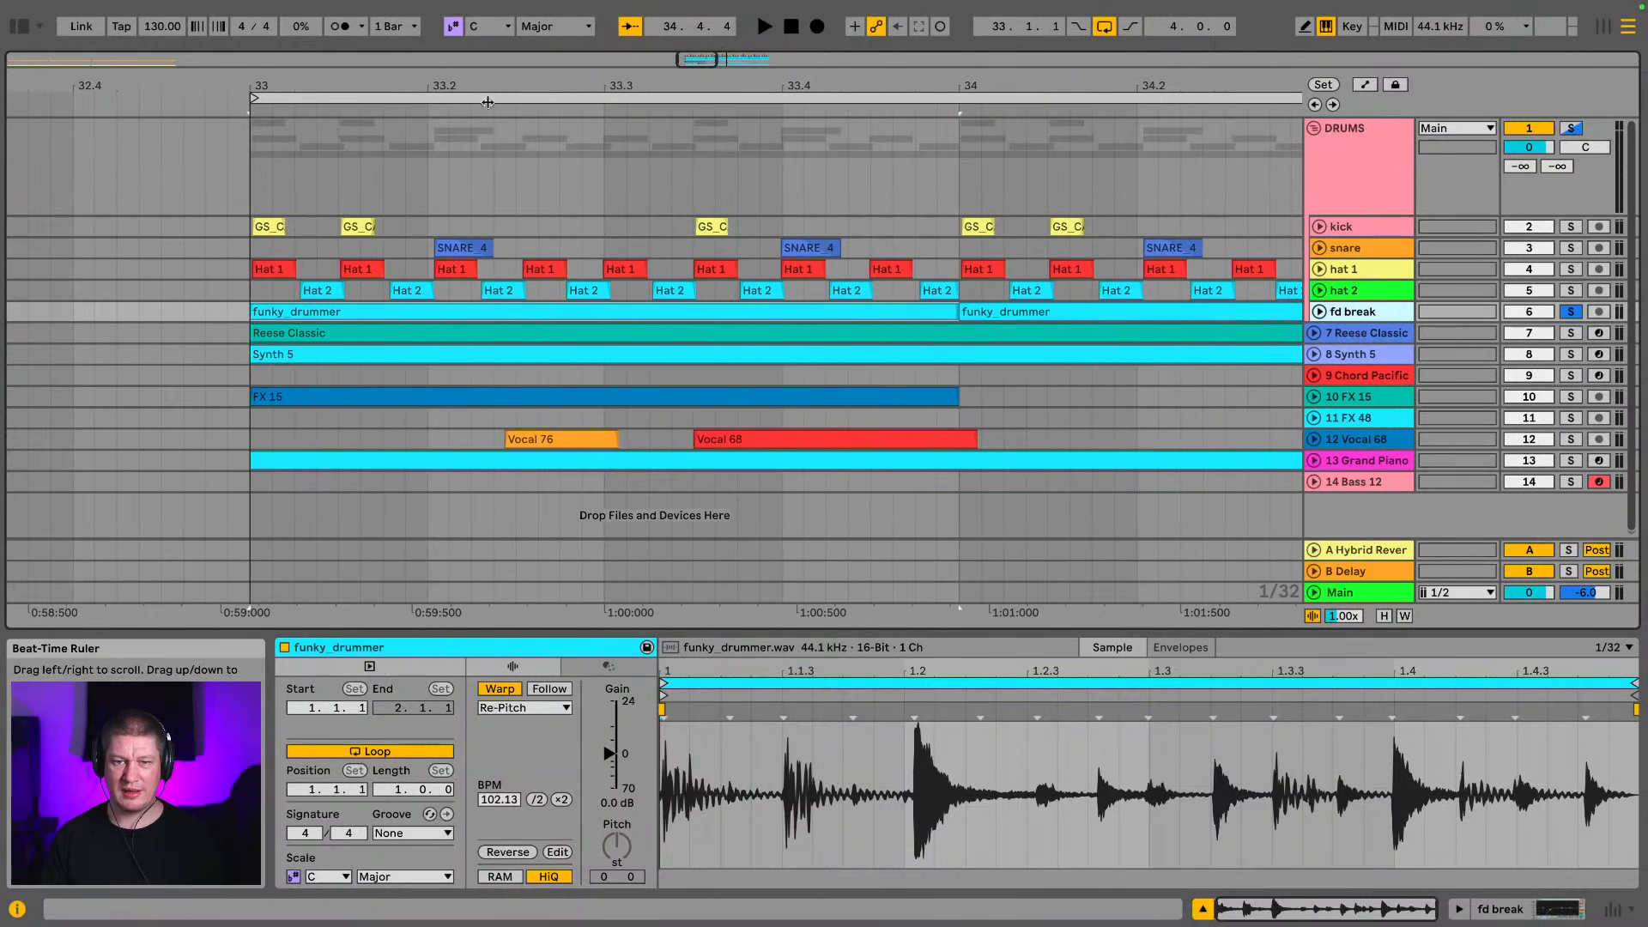
# Solo the whole DRUMS group in place of the fd break track and play the bar 33 loop
pyautogui.click(1573, 129)
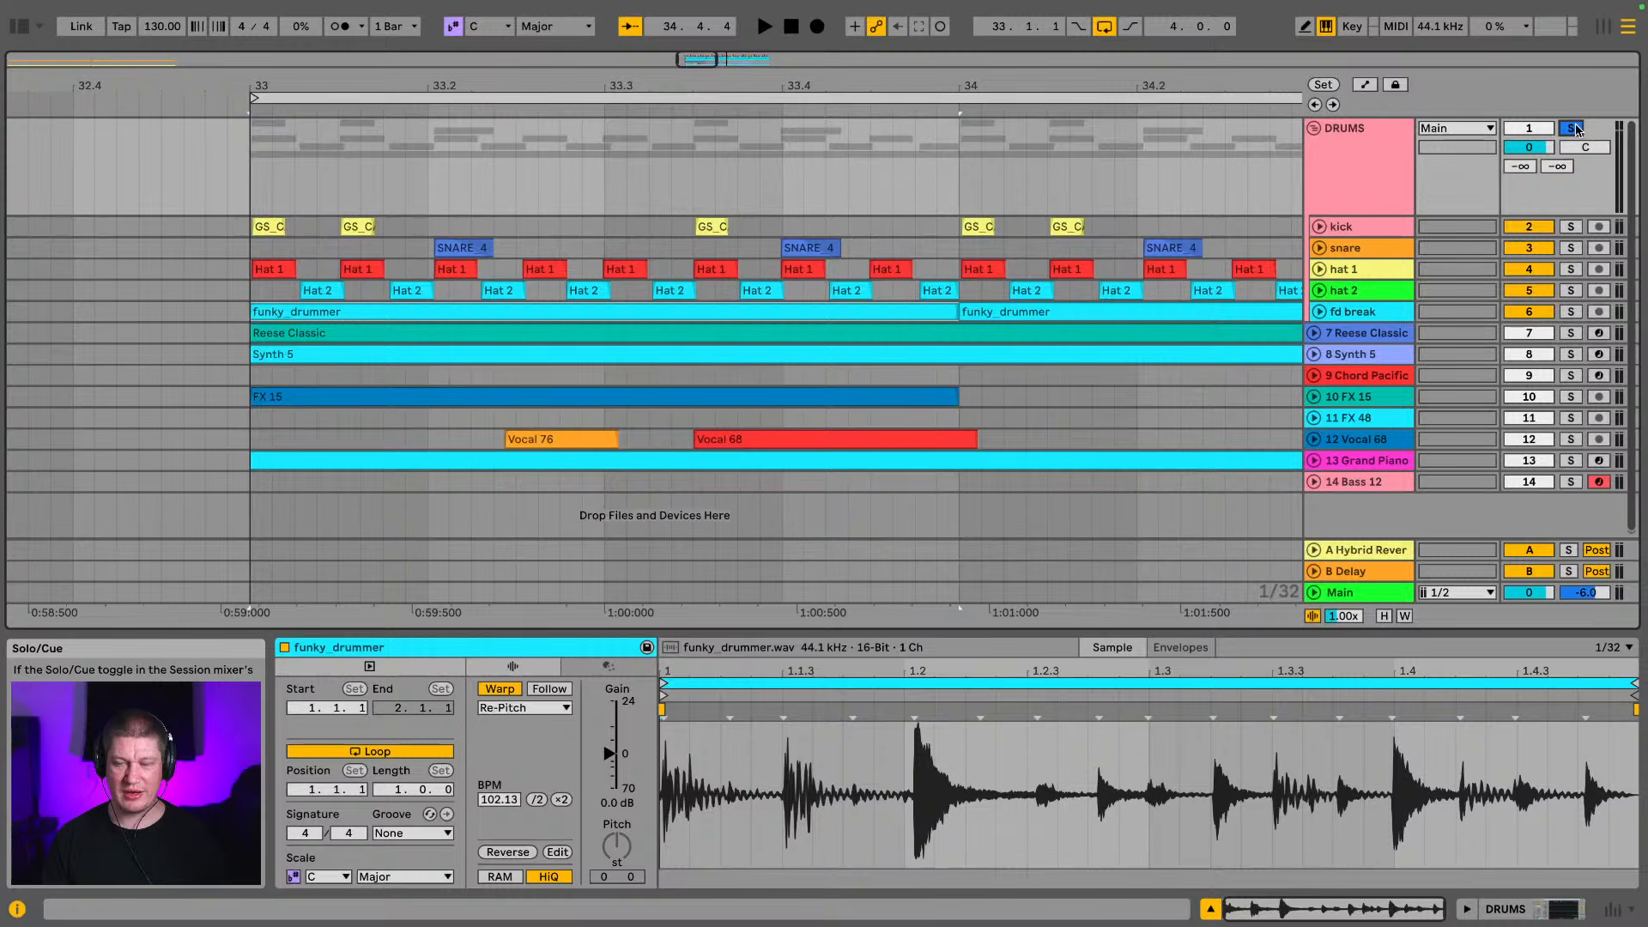
pyautogui.moveTo(1171, 84); pyautogui.dragTo(423, 71)
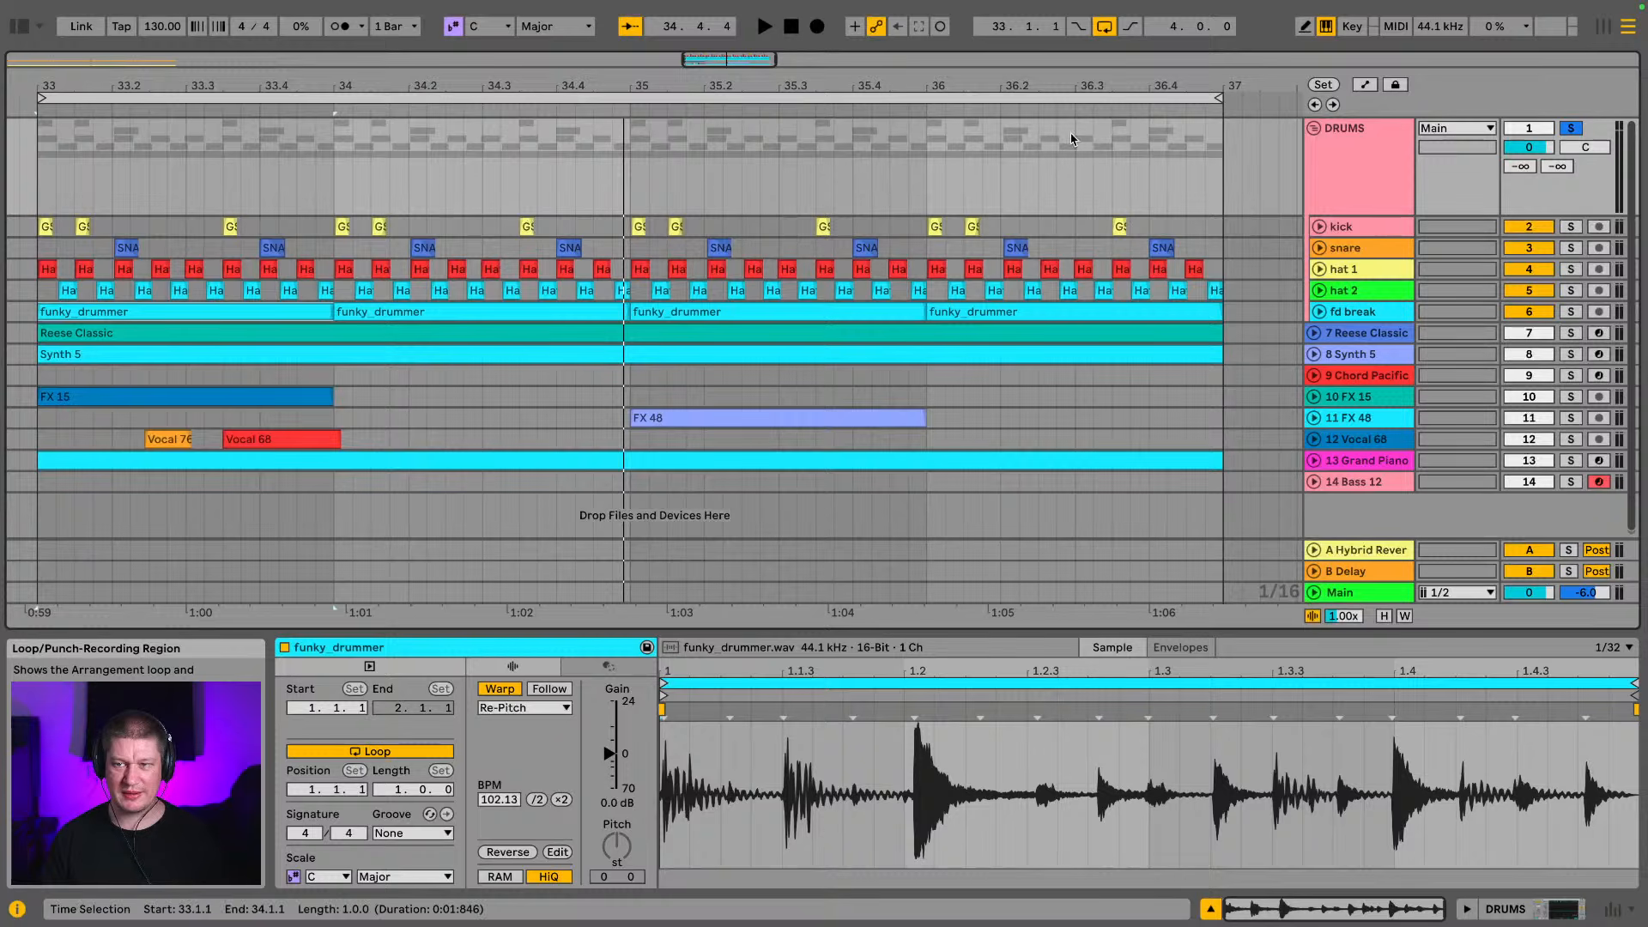
pyautogui.press('space')
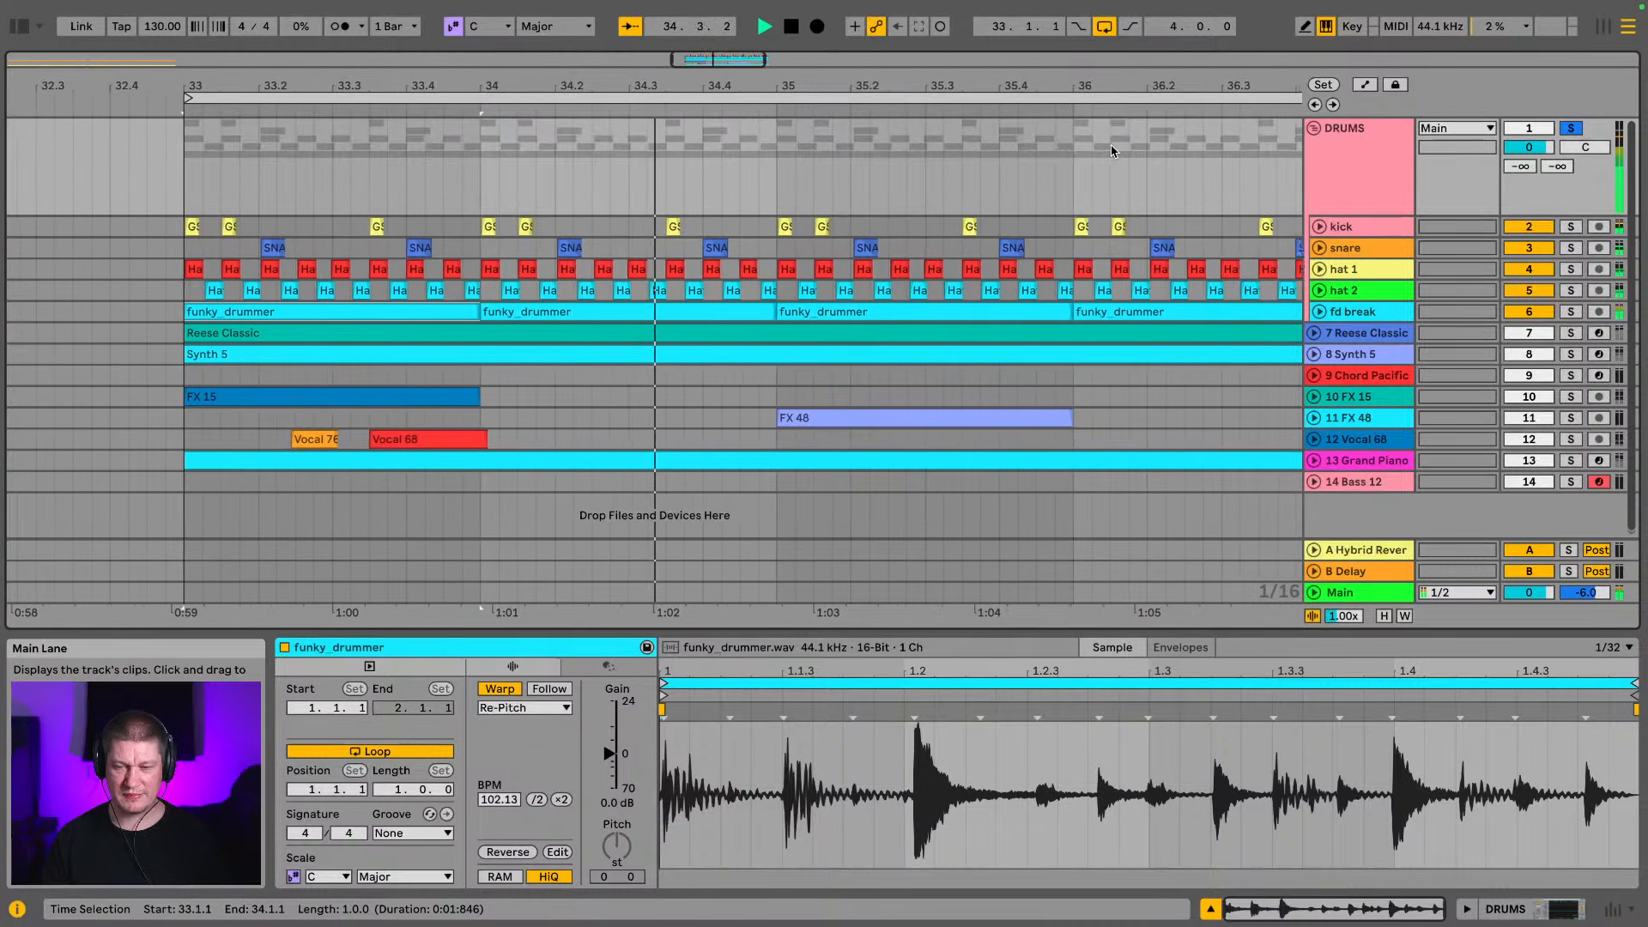
# Lower the hat 1 and hat 2 track volumes together to -23.2 dB in the mixer
pyautogui.press('Tab')
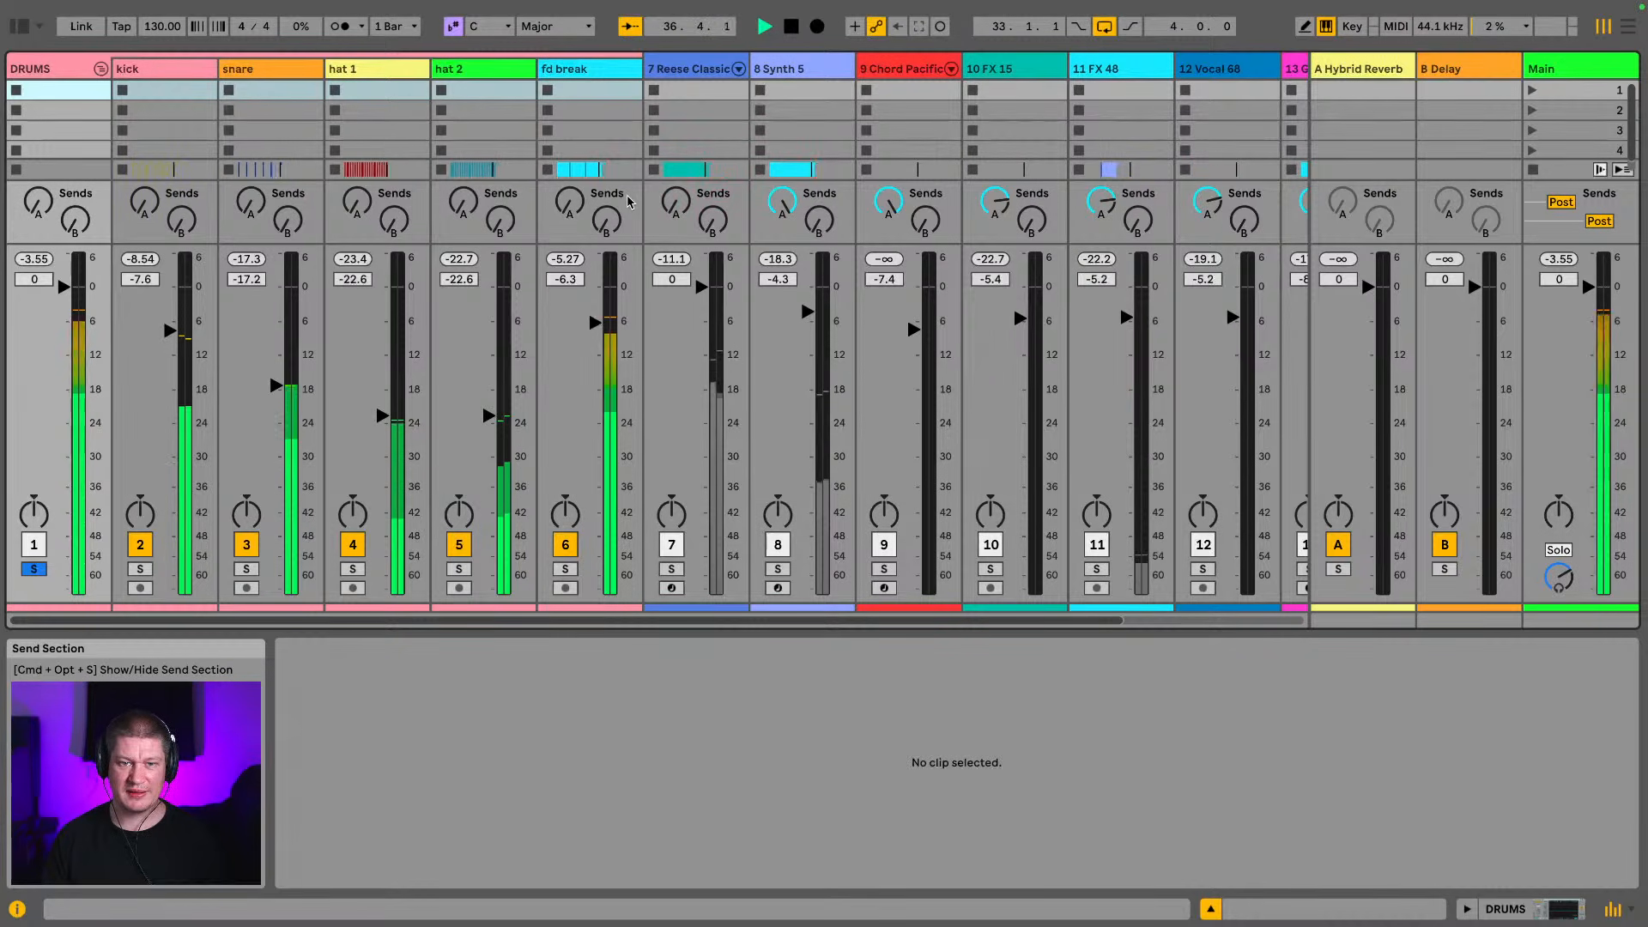
pyautogui.click(369, 69)
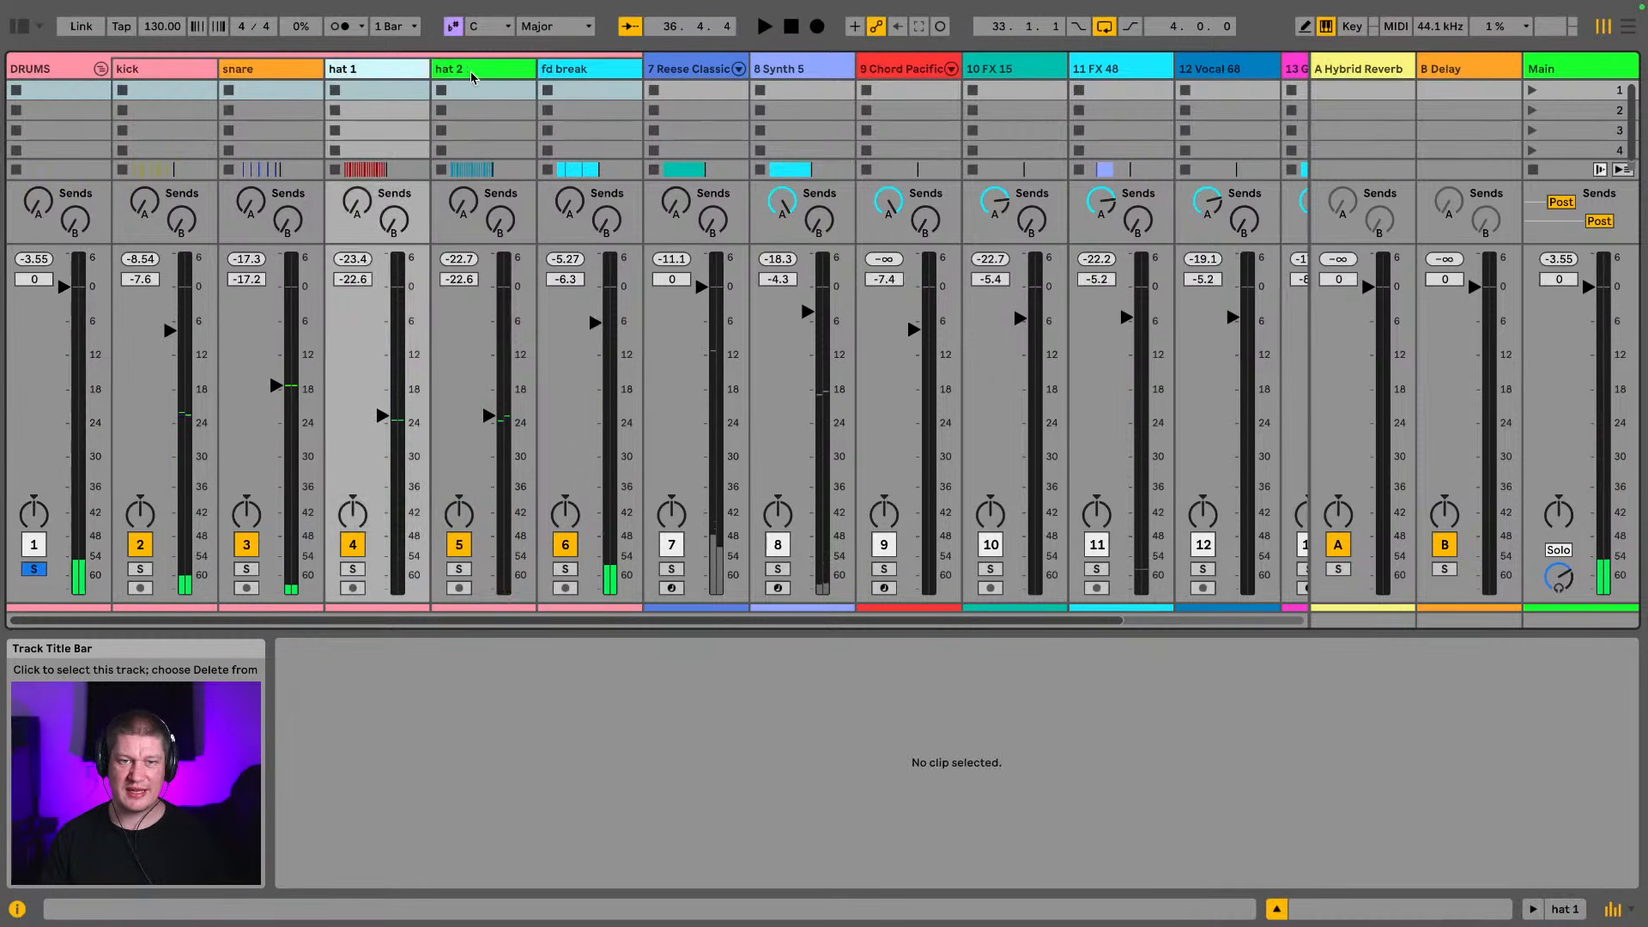
pyautogui.keyDown('shift'); pyautogui.click(464, 69); pyautogui.keyUp('shift')
pyautogui.click(376, 419)
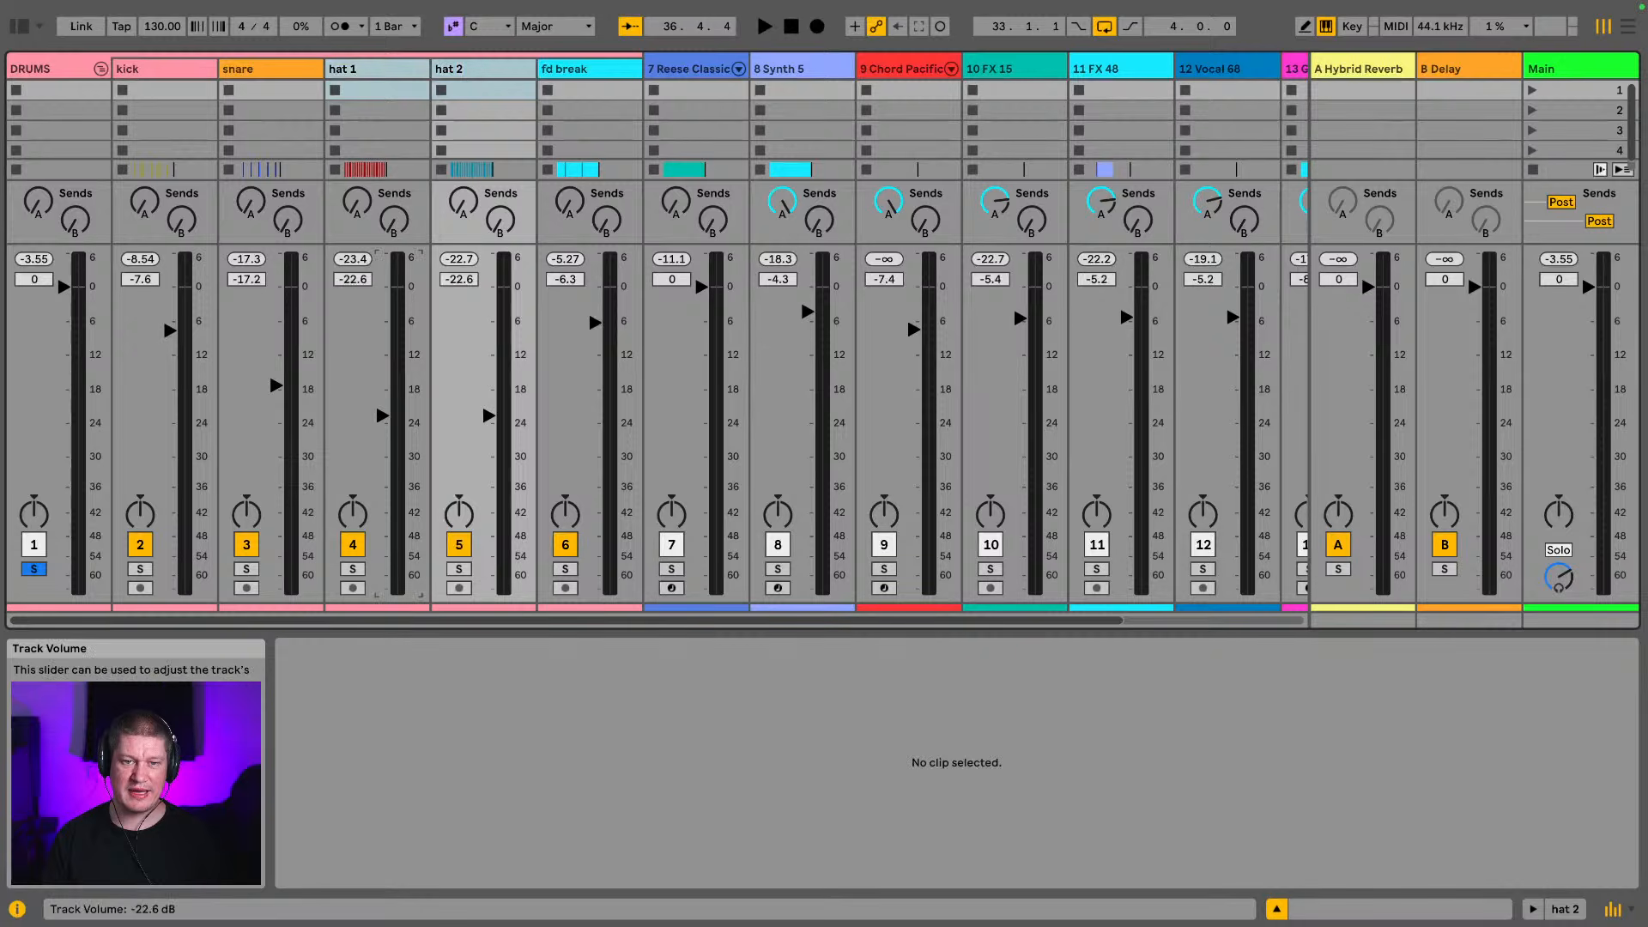
# Fold the DRUMS group in the mixer, play the soloed drums and return to the arrangement
pyautogui.click(100, 69)
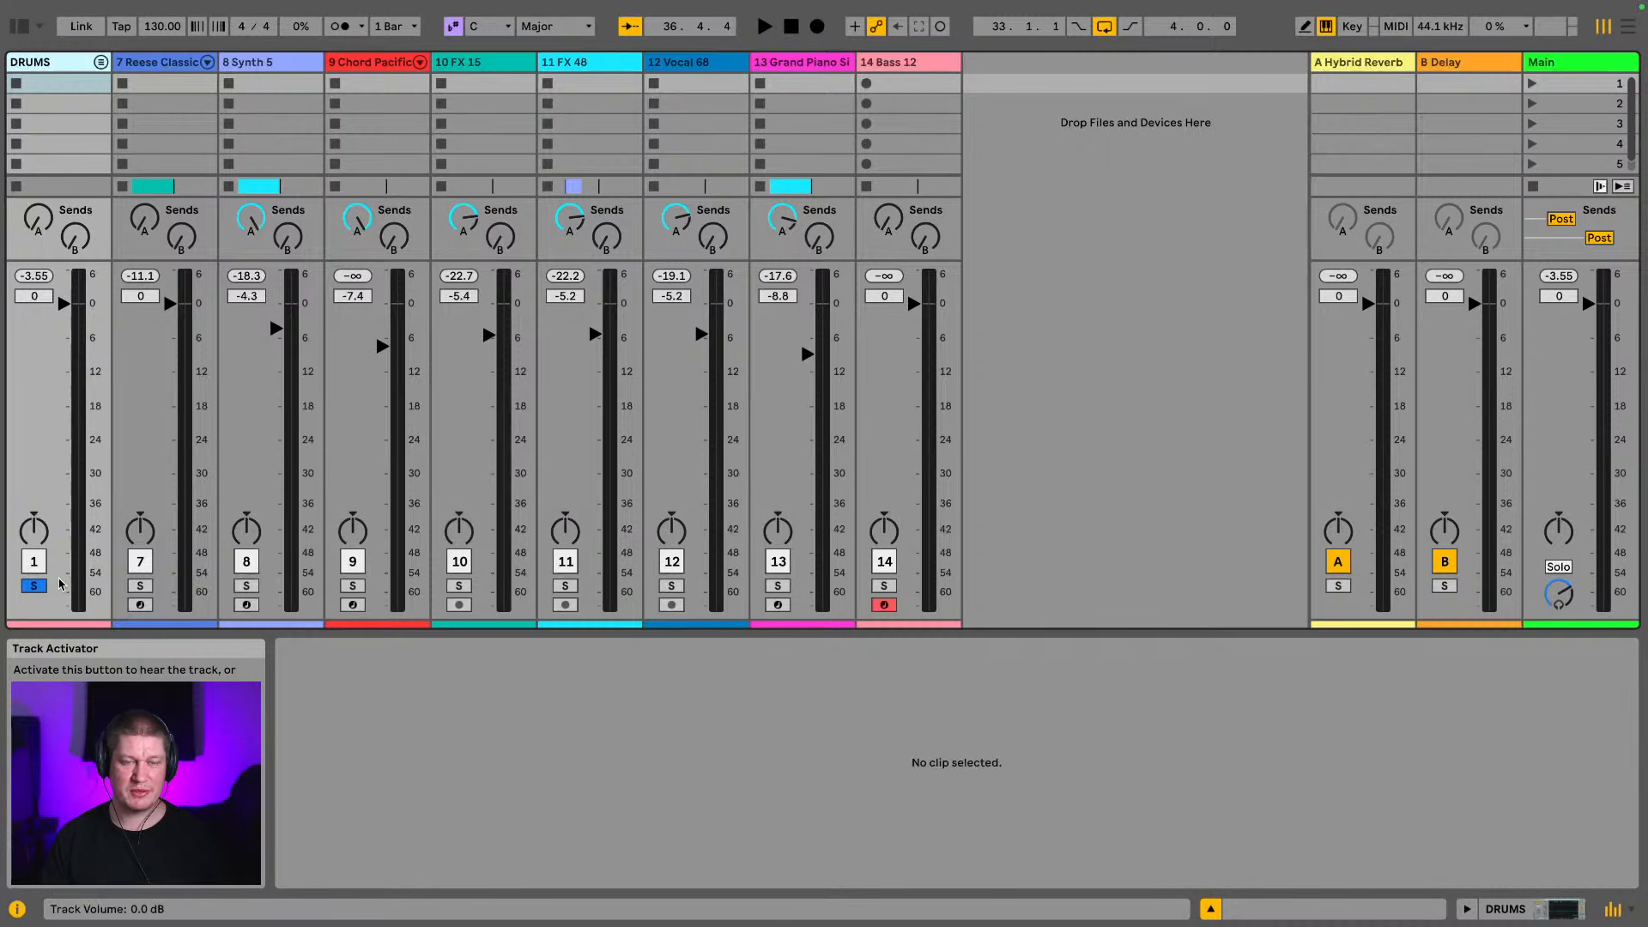
pyautogui.press('space')
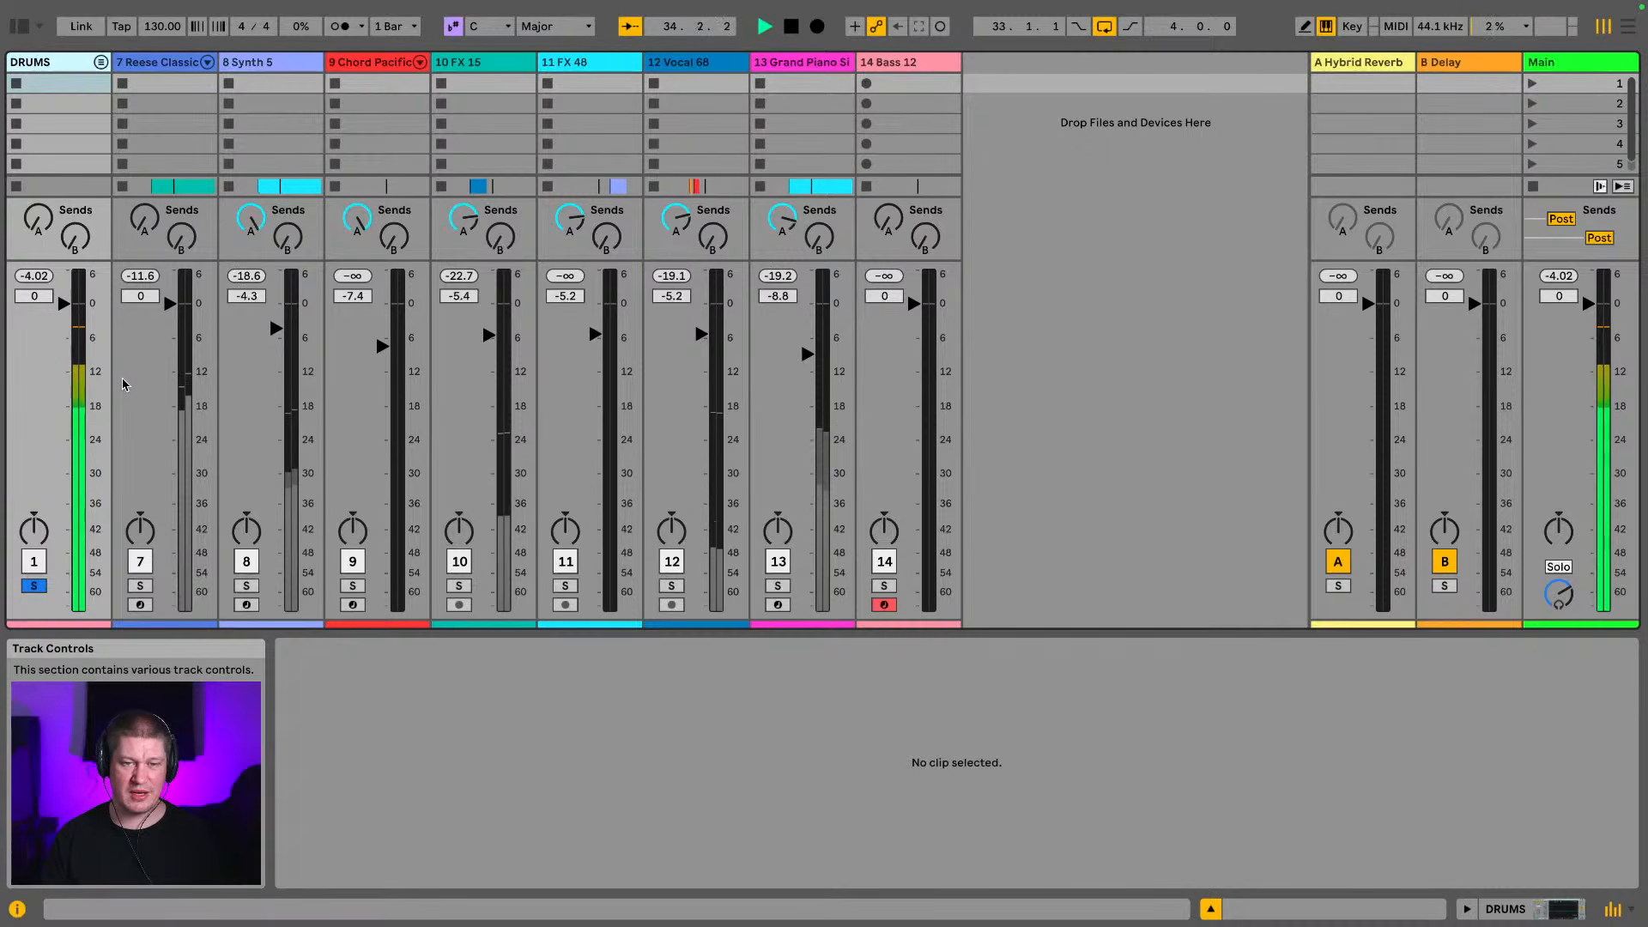
pyautogui.press('Tab')
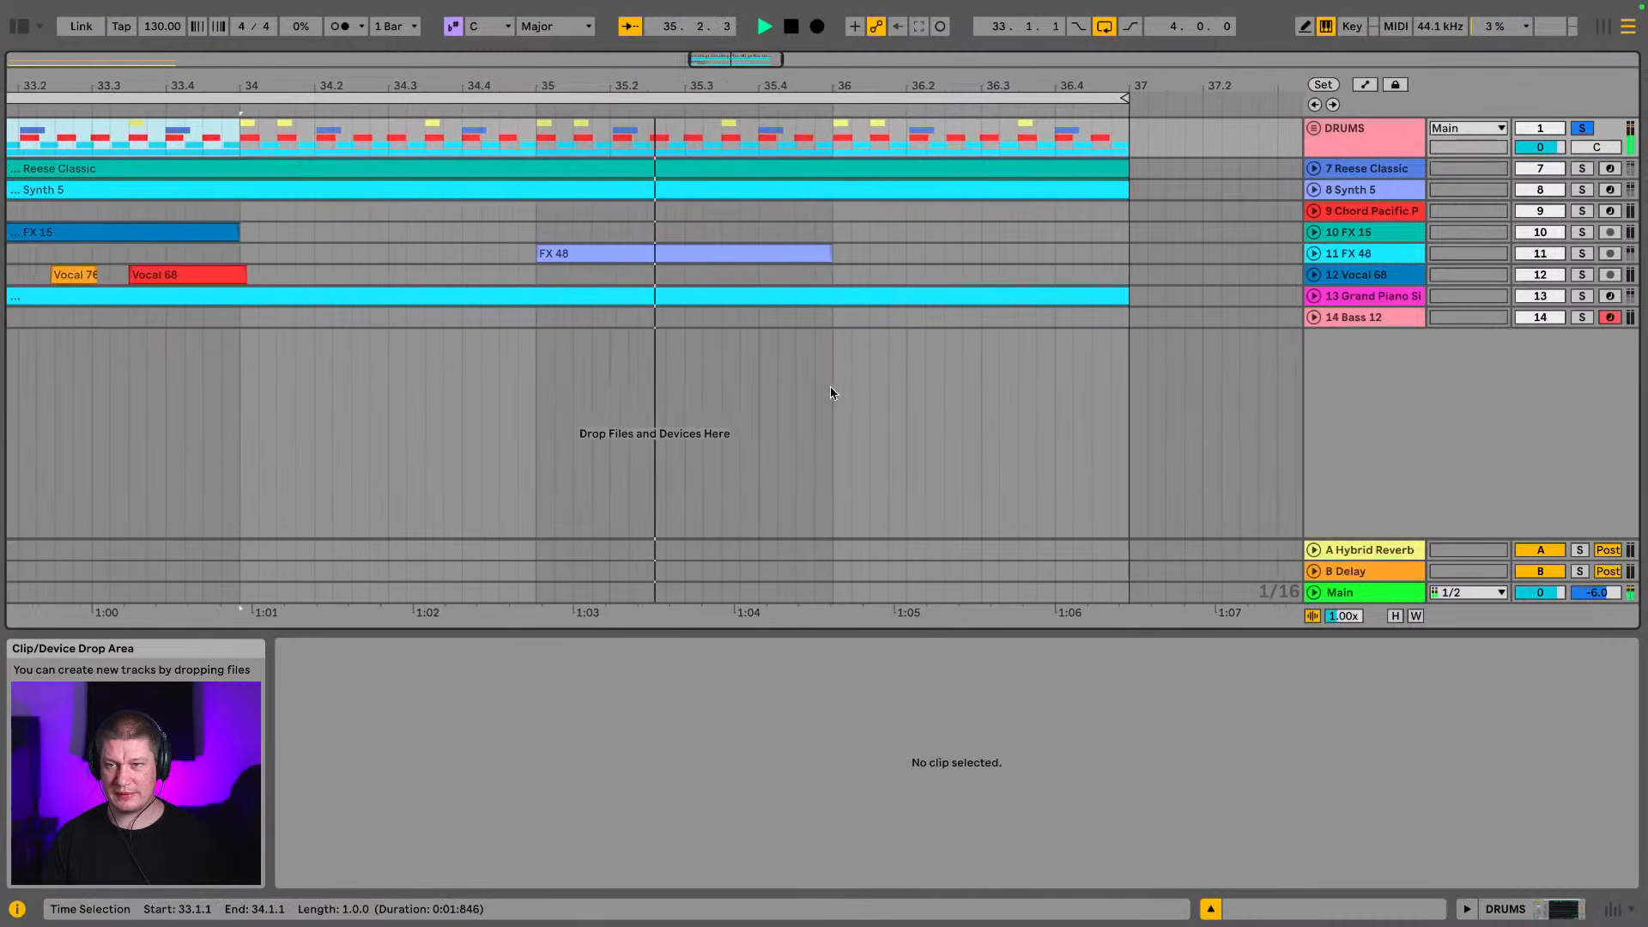
# Solo the Reese Classic and Synth 5 tracks along with the drums and play the loop
pyautogui.click(1582, 168)
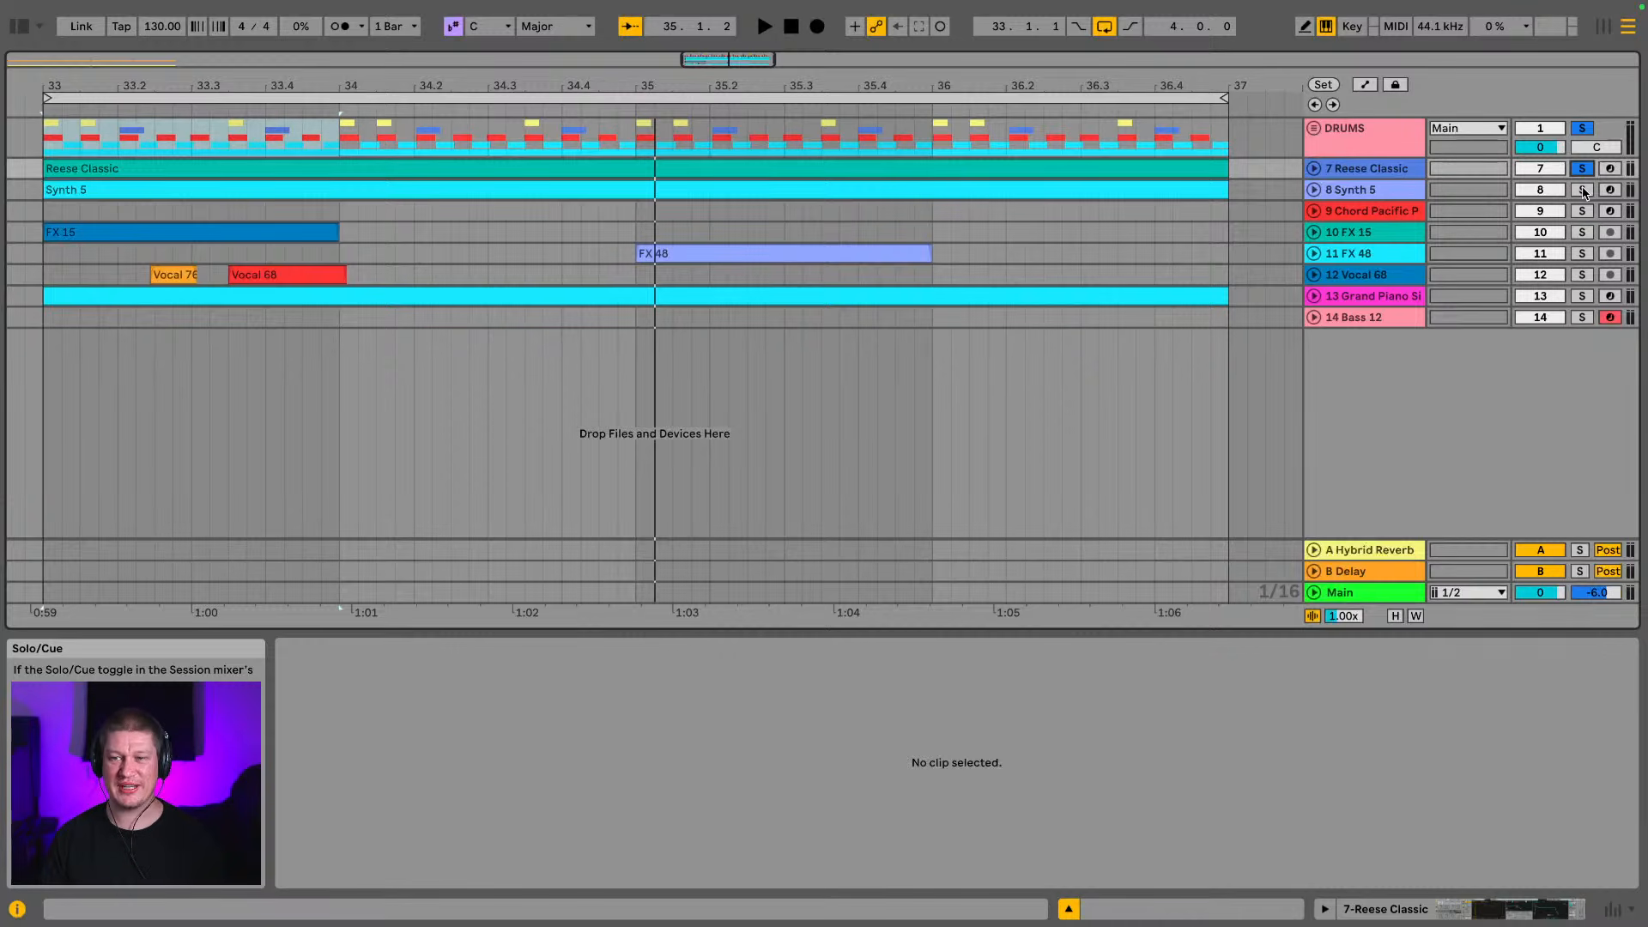
pyautogui.click(1582, 190)
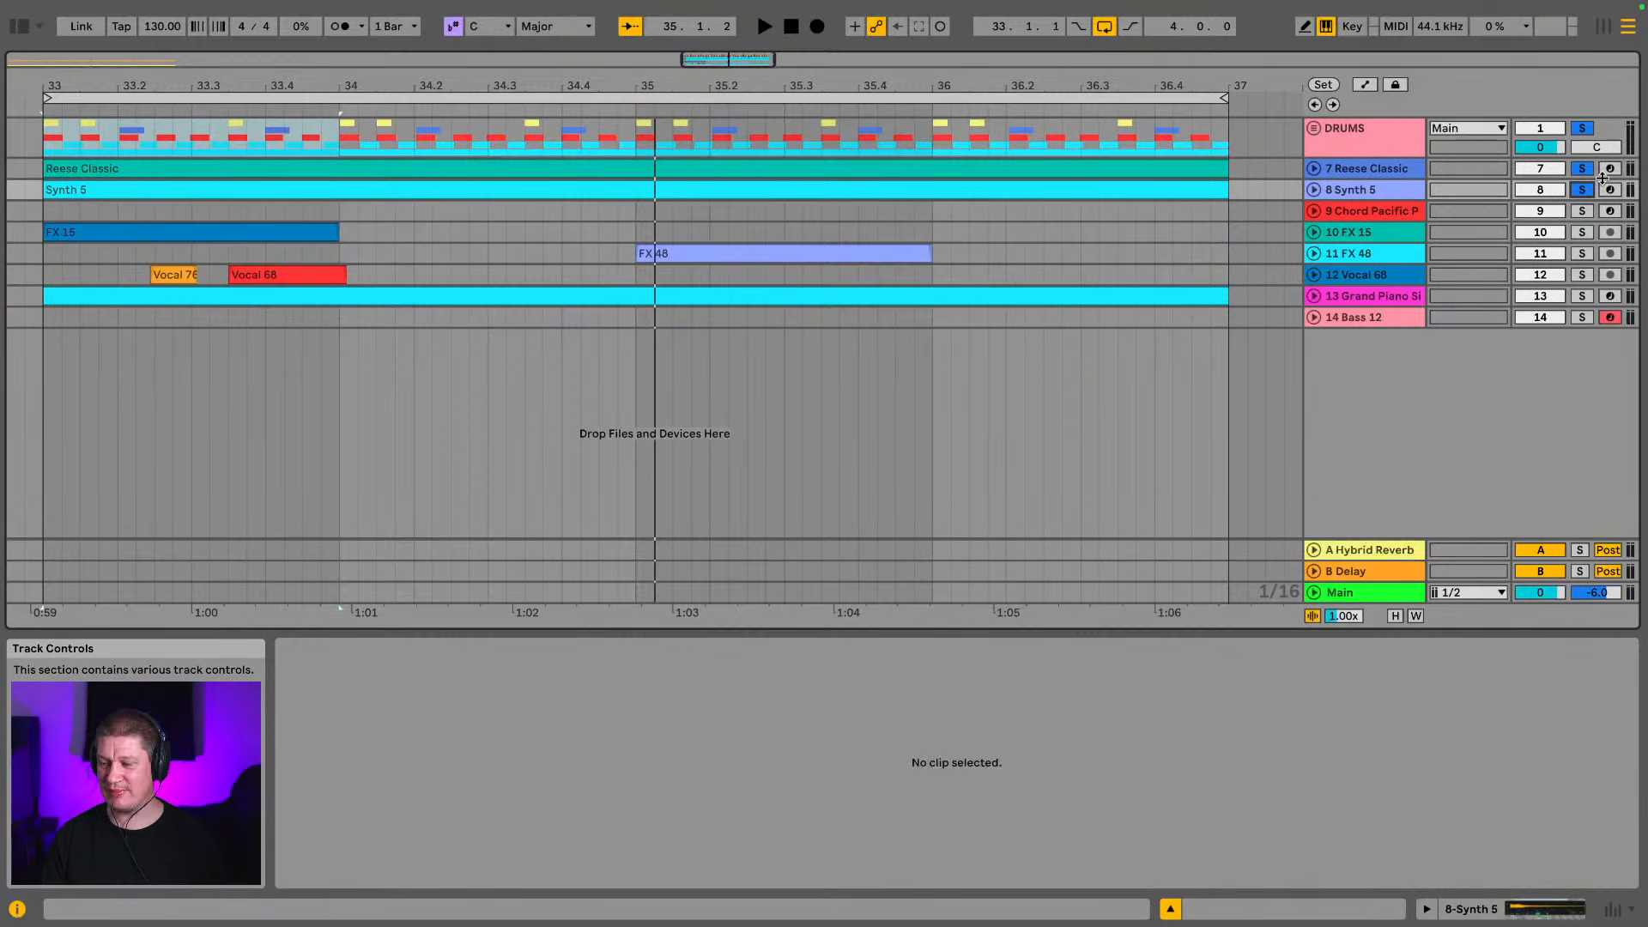
pyautogui.press('space')
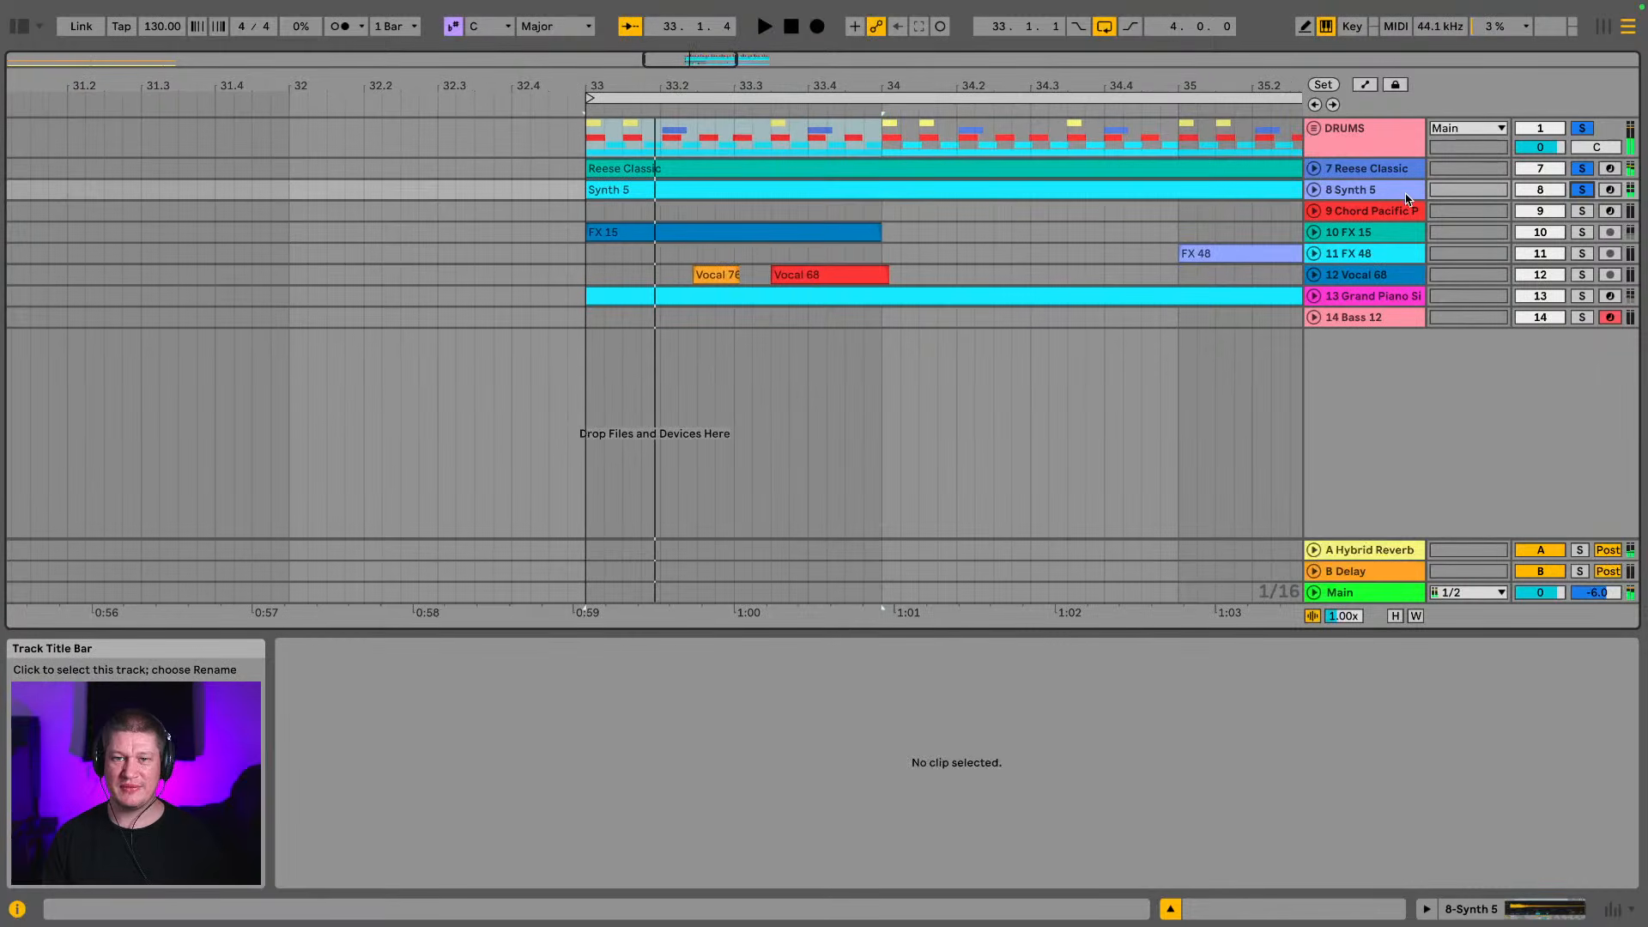
# Extract the groove from the funky_drummer clip at bar 33 on the fd break track, then hide the browser
pyautogui.click(1314, 128)
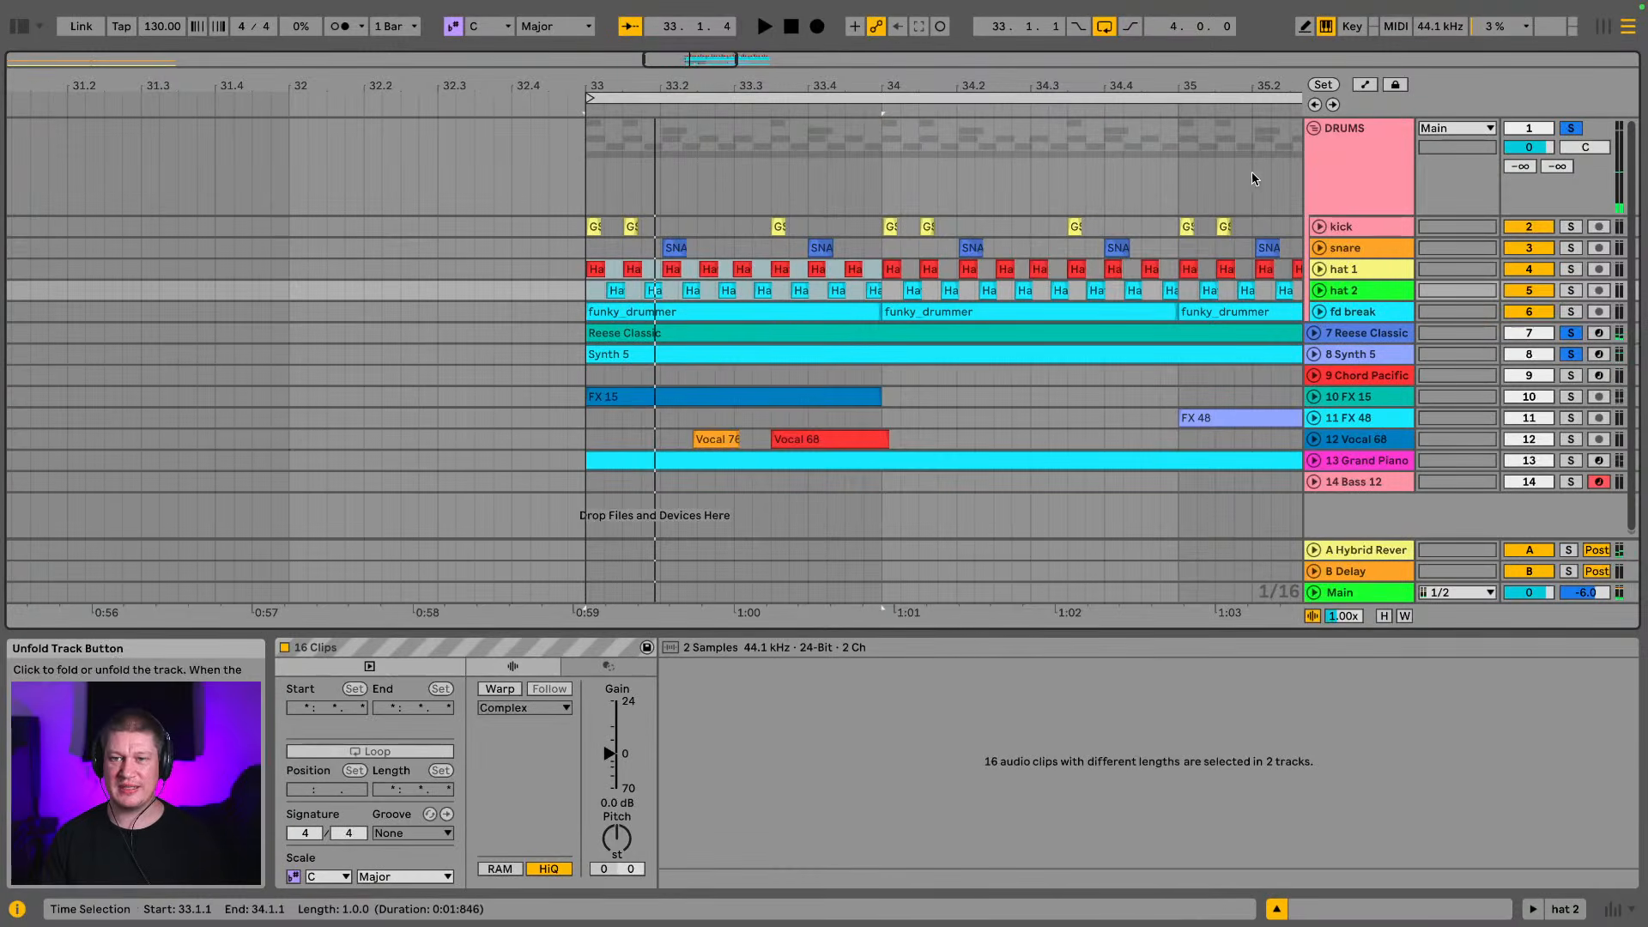
pyautogui.click(694, 313)
pyautogui.click(694, 313)
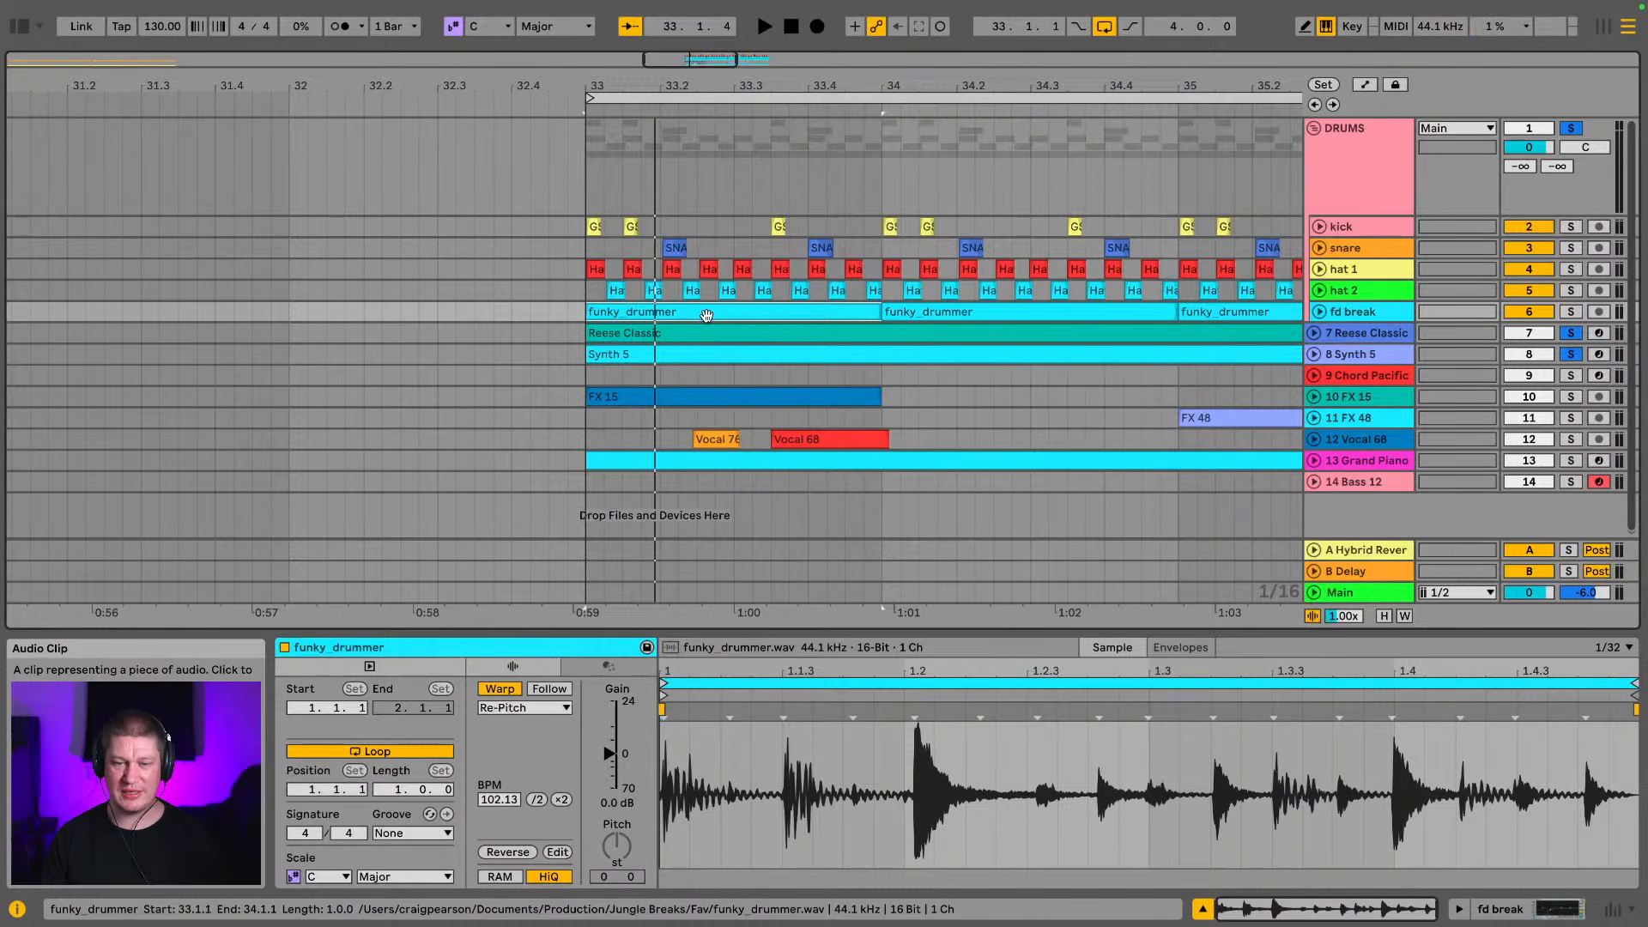
pyautogui.rightClick(706, 316)
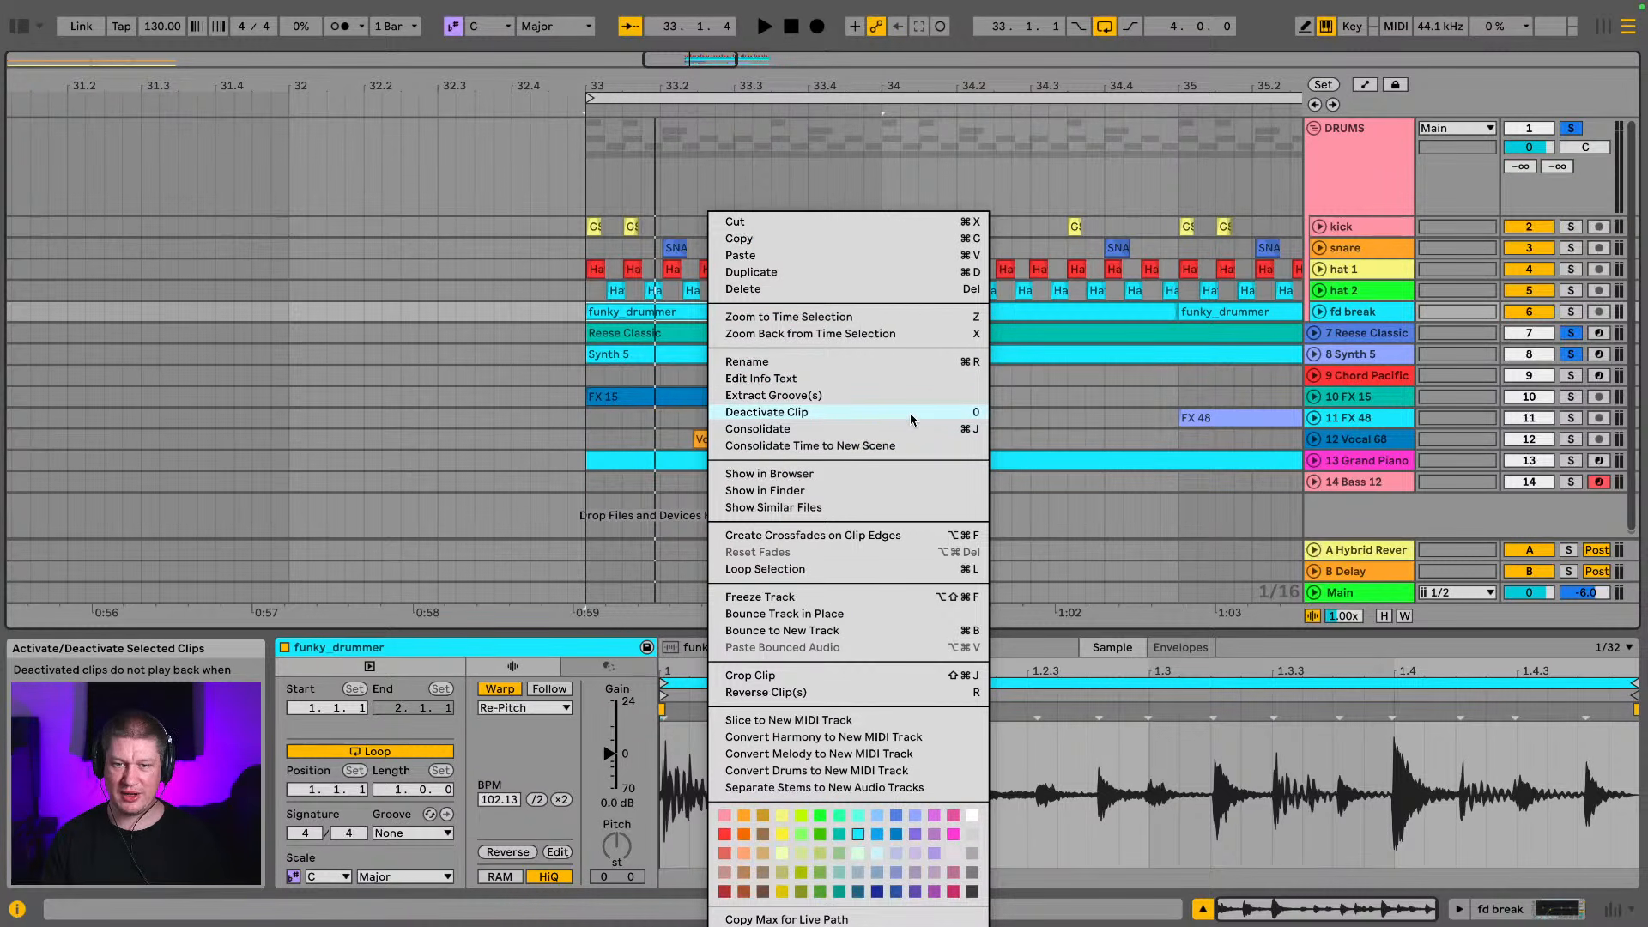
pyautogui.click(792, 397)
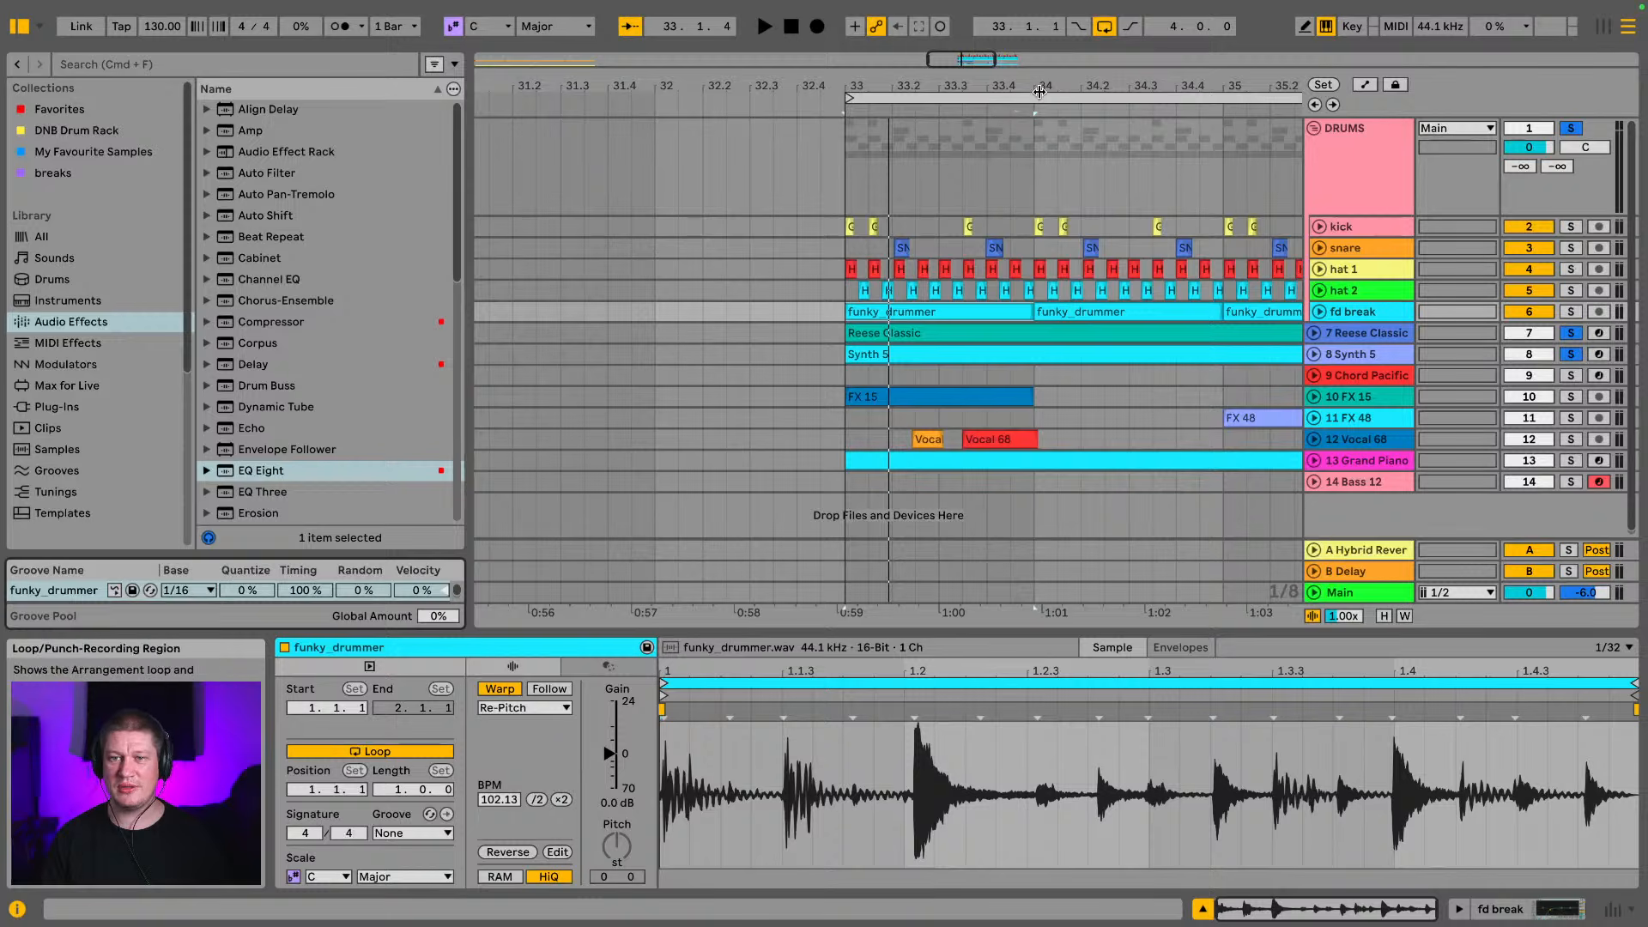
pyautogui.moveTo(1047, 87); pyautogui.dragTo(791, 85)
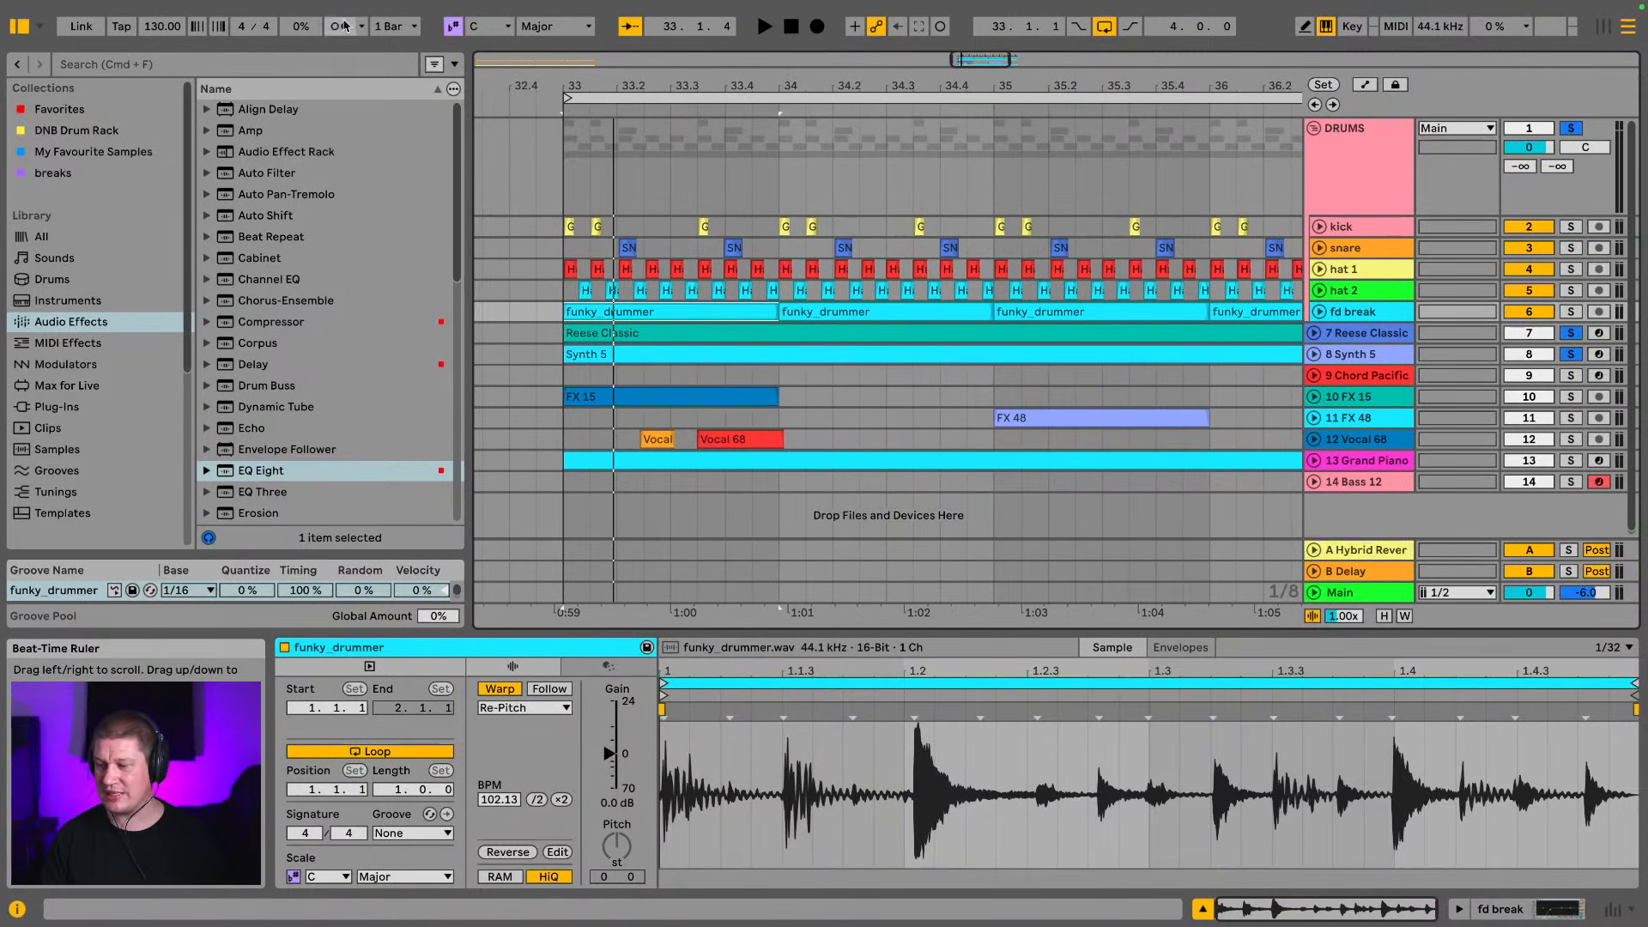
pyautogui.click(15, 28)
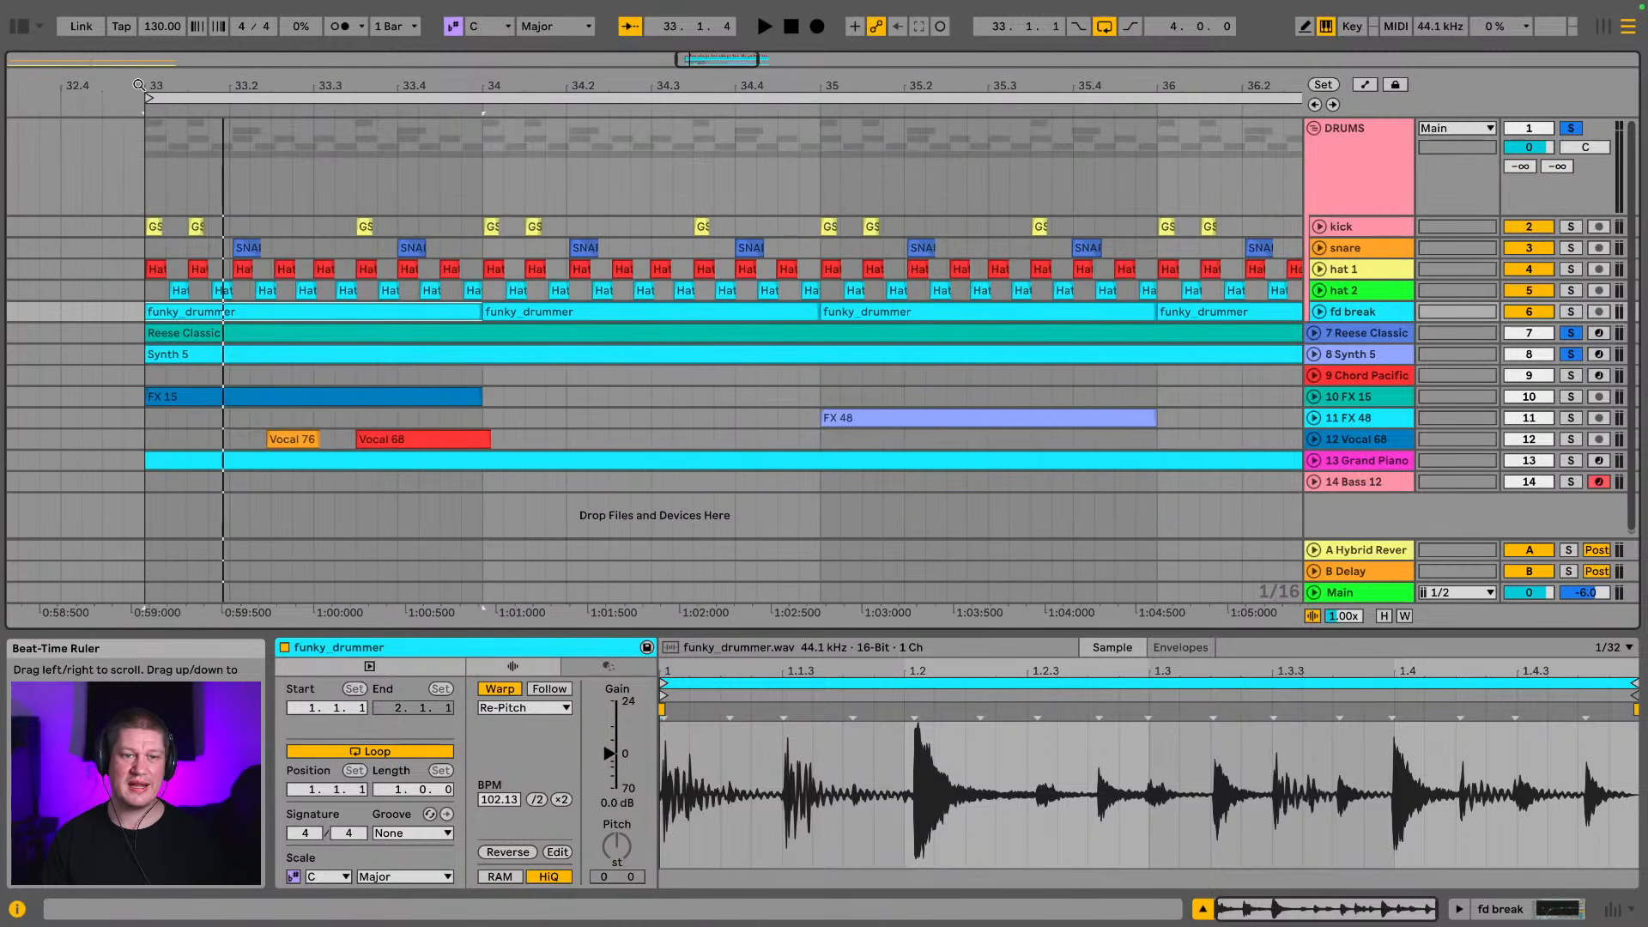
# Unfold the fd break track and mark the span from beat 33.2 to the snare transient in the funky_drummer waveform
pyautogui.moveTo(139, 85); pyautogui.dragTo(135, 169)
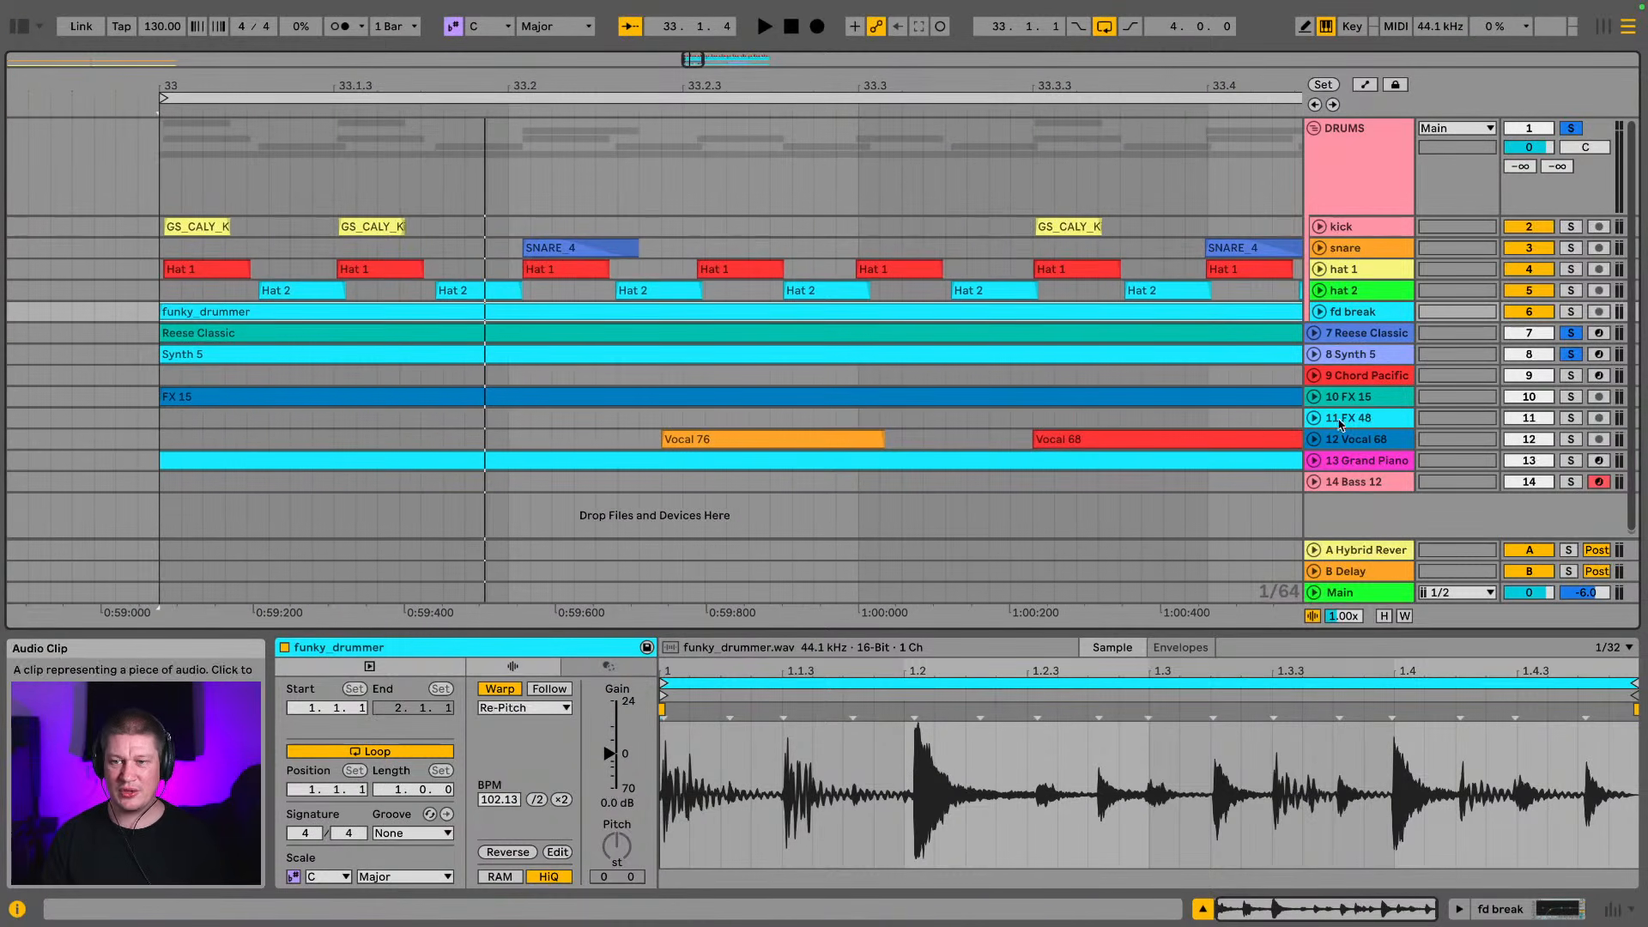
pyautogui.click(1326, 317)
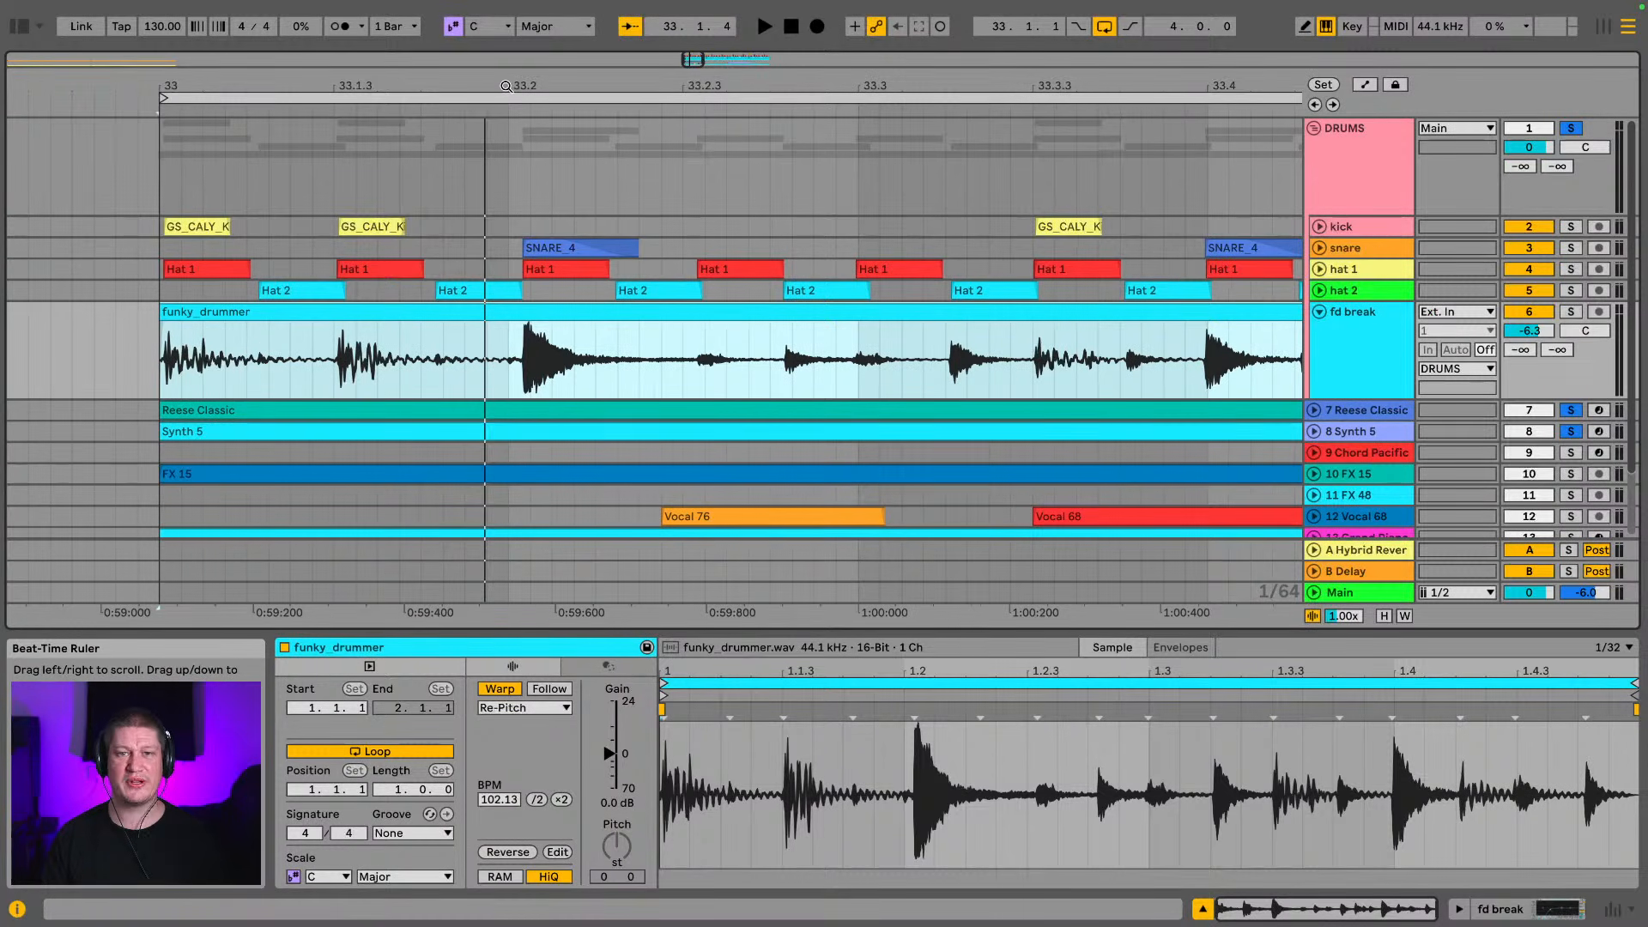
pyautogui.moveTo(505, 86); pyautogui.dragTo(456, 86)
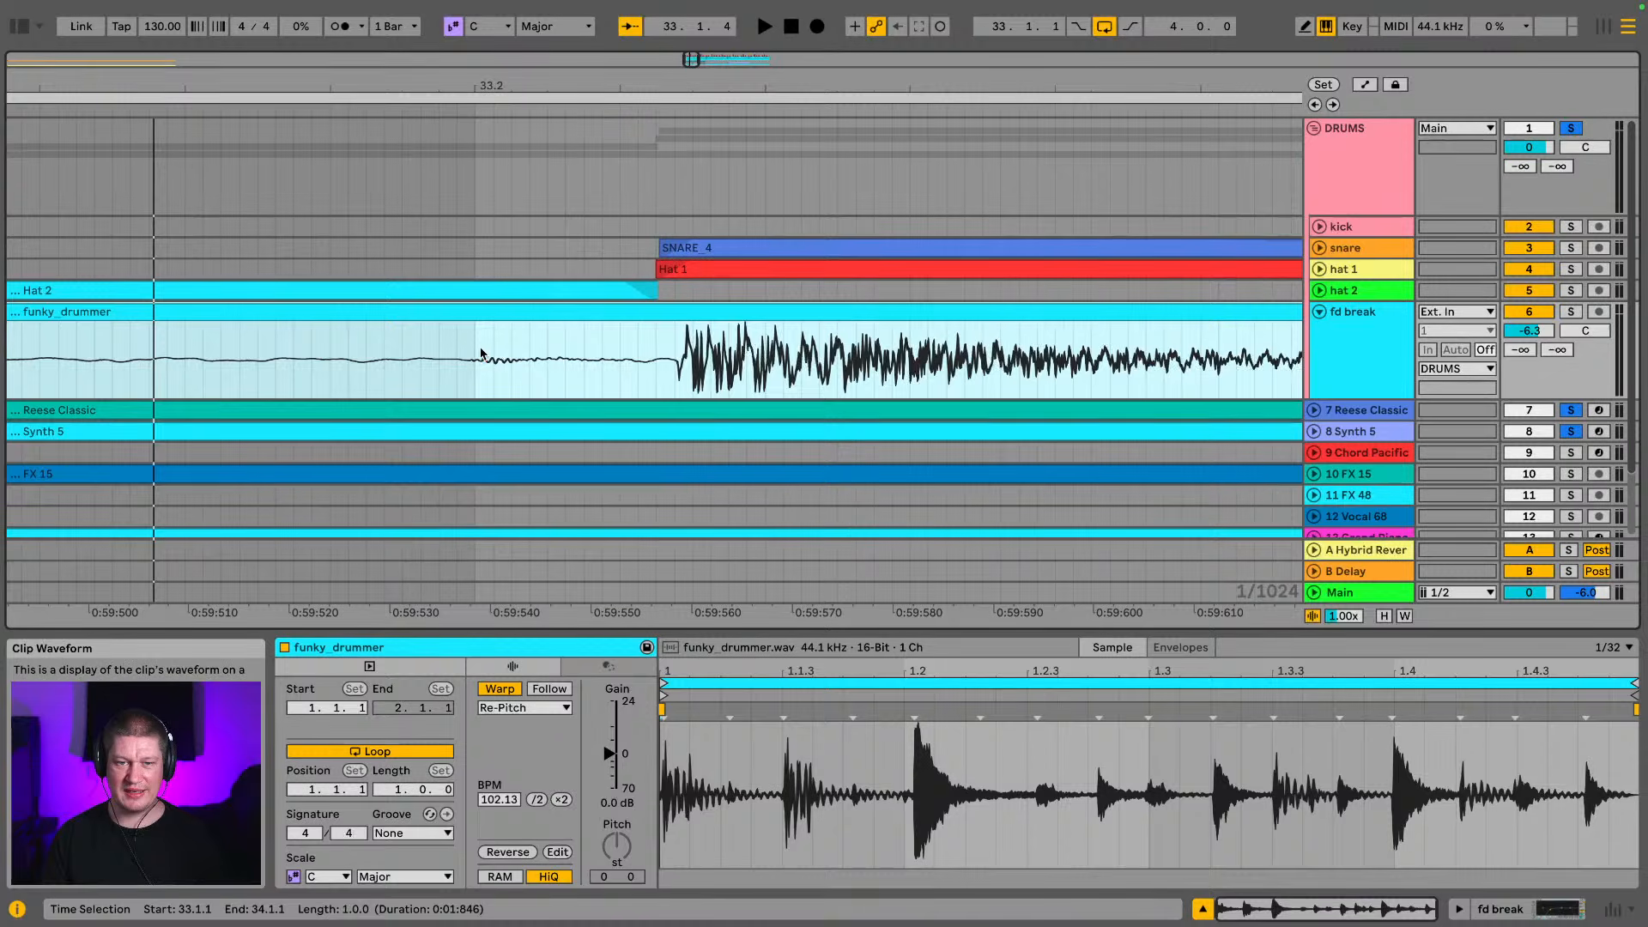
pyautogui.moveTo(479, 354); pyautogui.dragTo(681, 367)
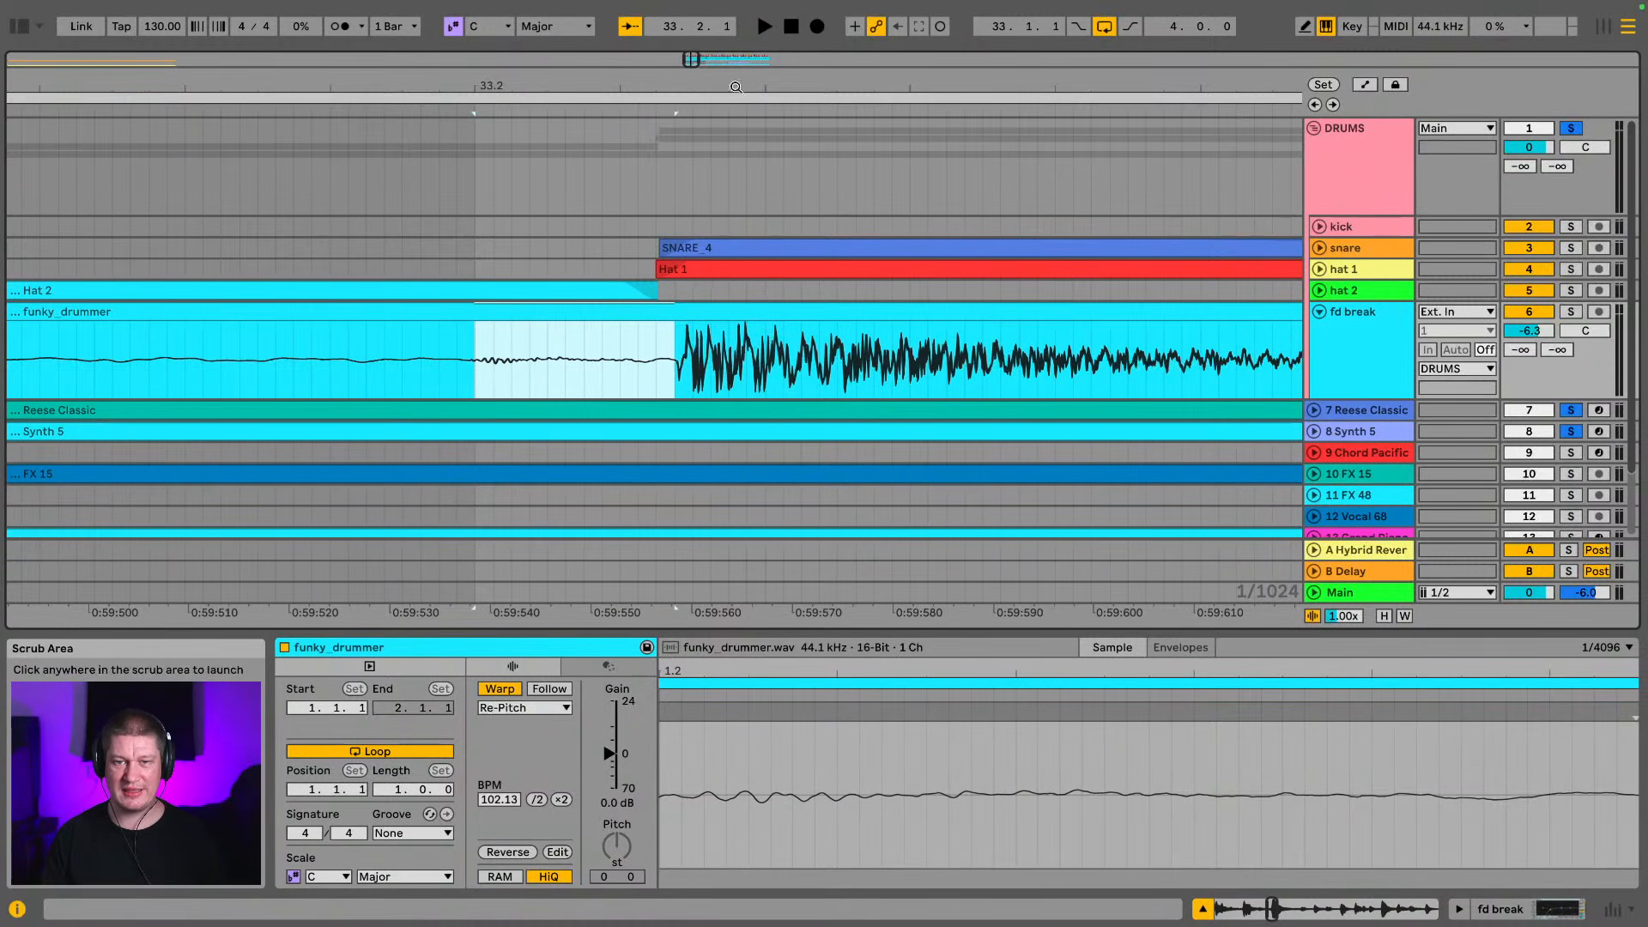
# Solo only the DRUMS group and play it, switching the fd break track back on during playback to compare the groove
pyautogui.moveTo(727, 86); pyautogui.dragTo(632, 39)
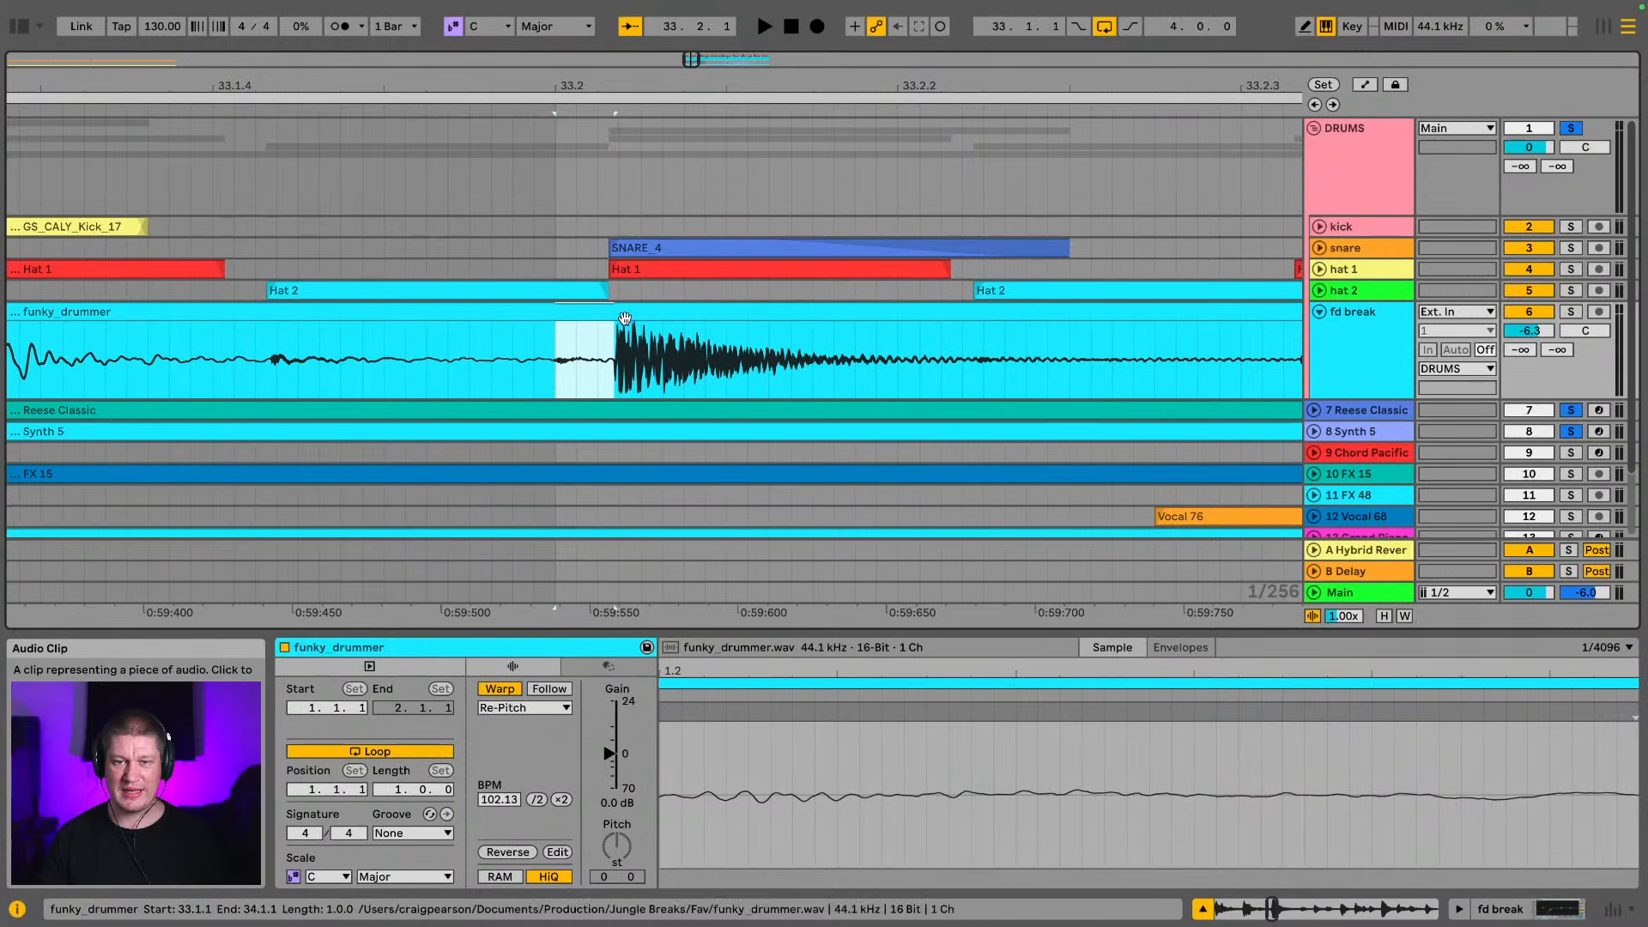
pyautogui.moveTo(742, 86); pyautogui.dragTo(629, 7)
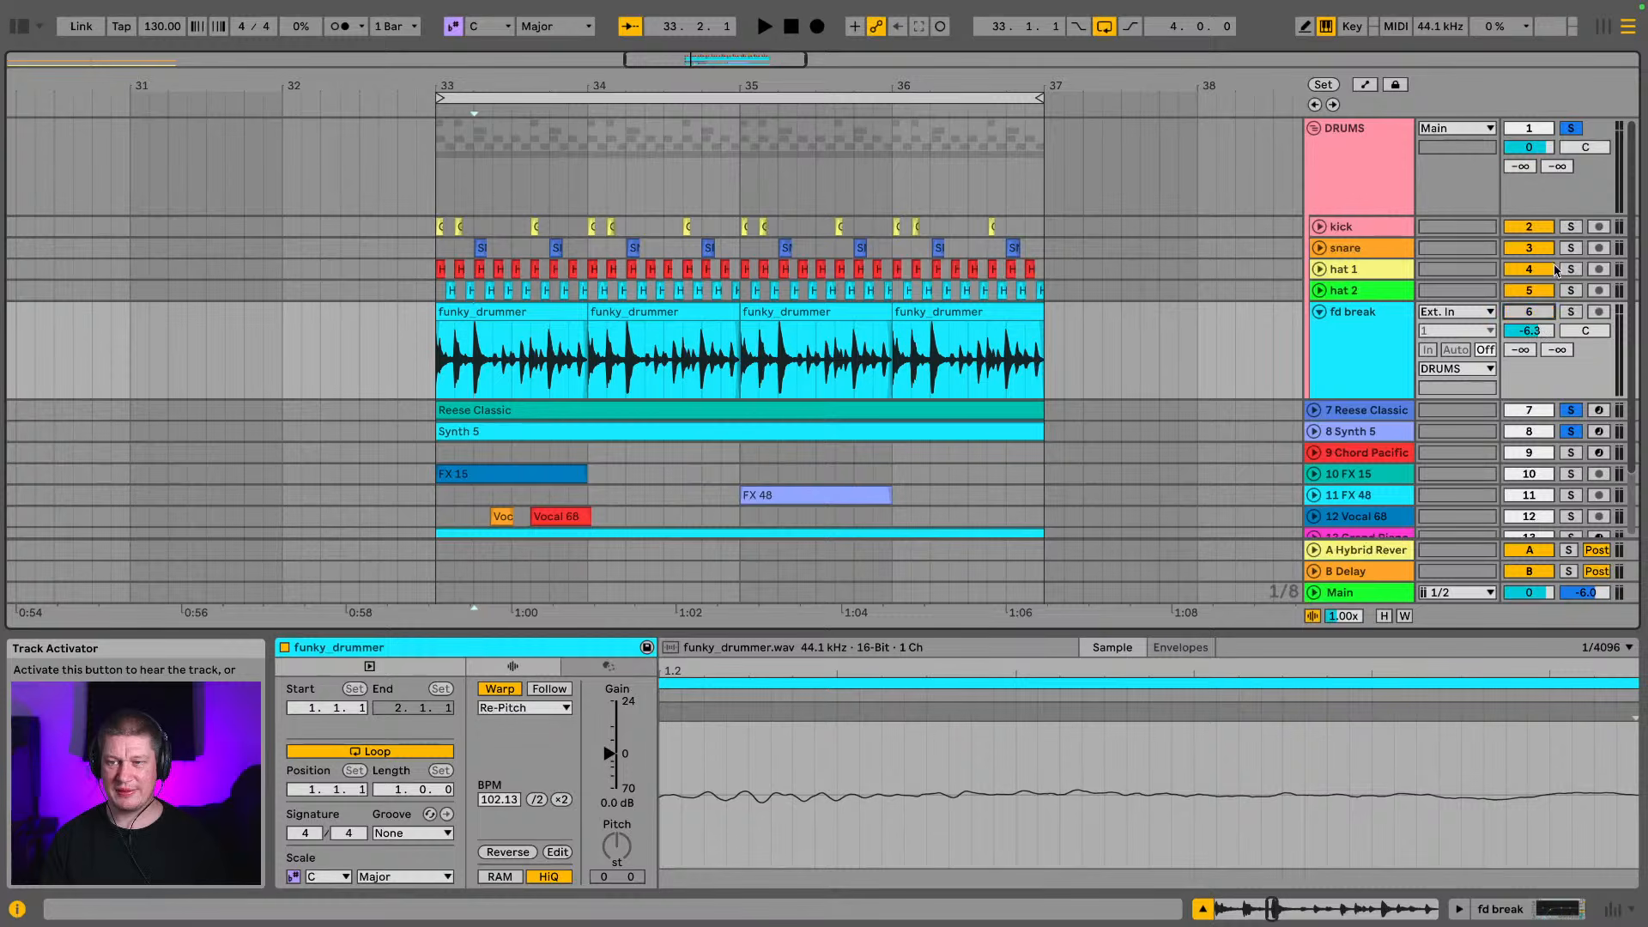
pyautogui.click(1568, 130)
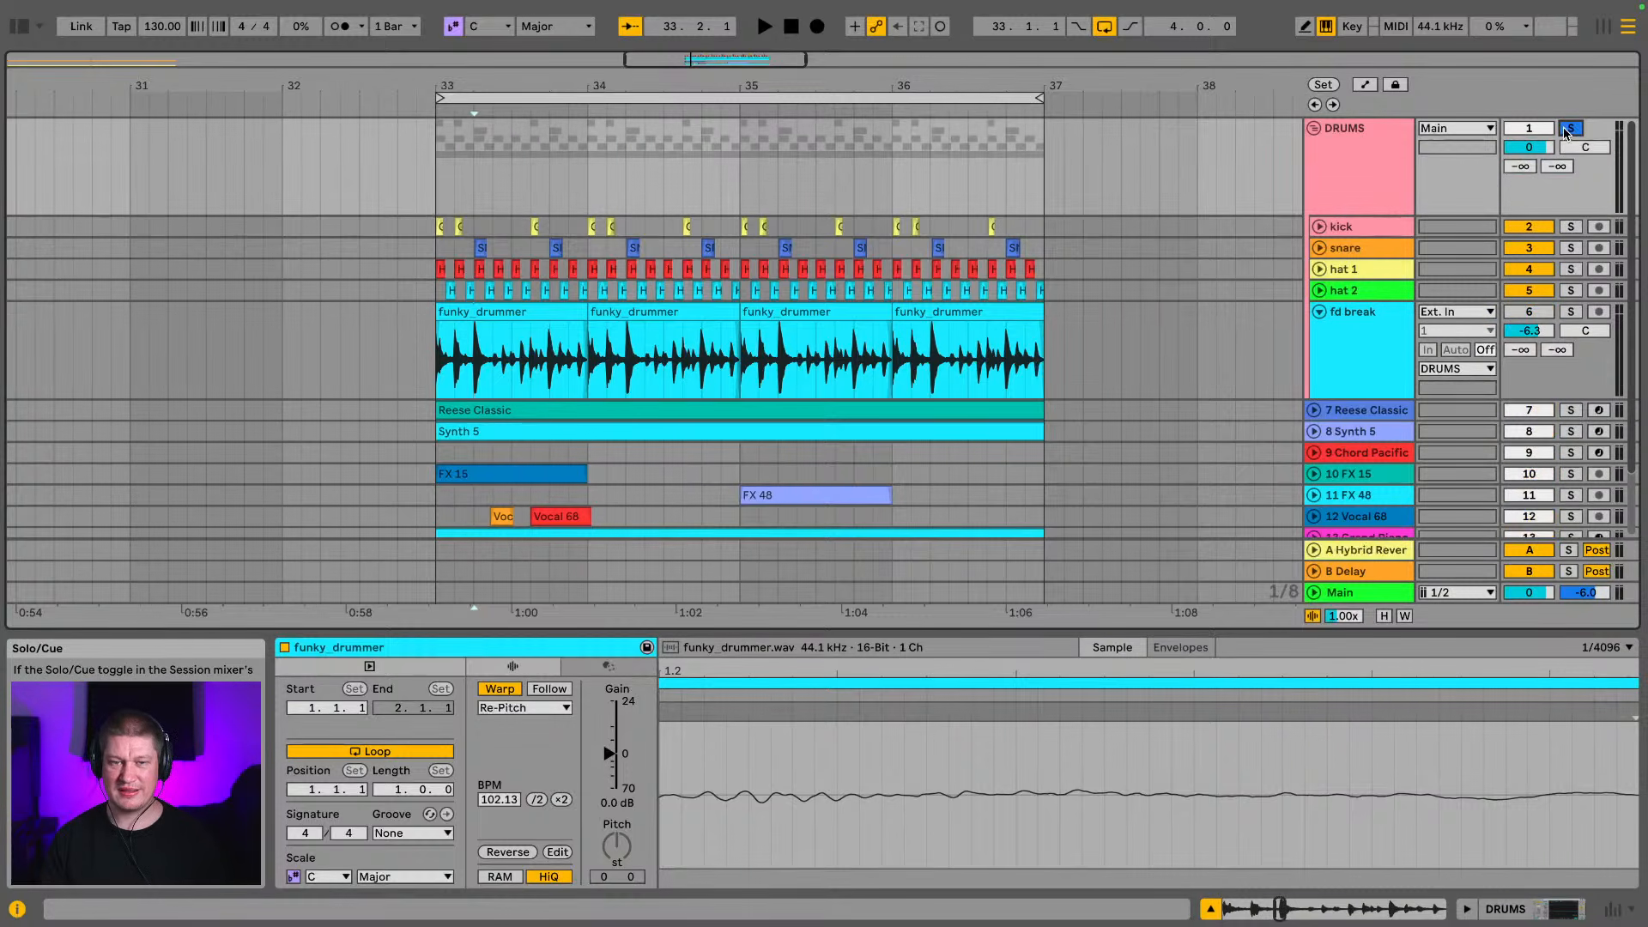
pyautogui.press('space')
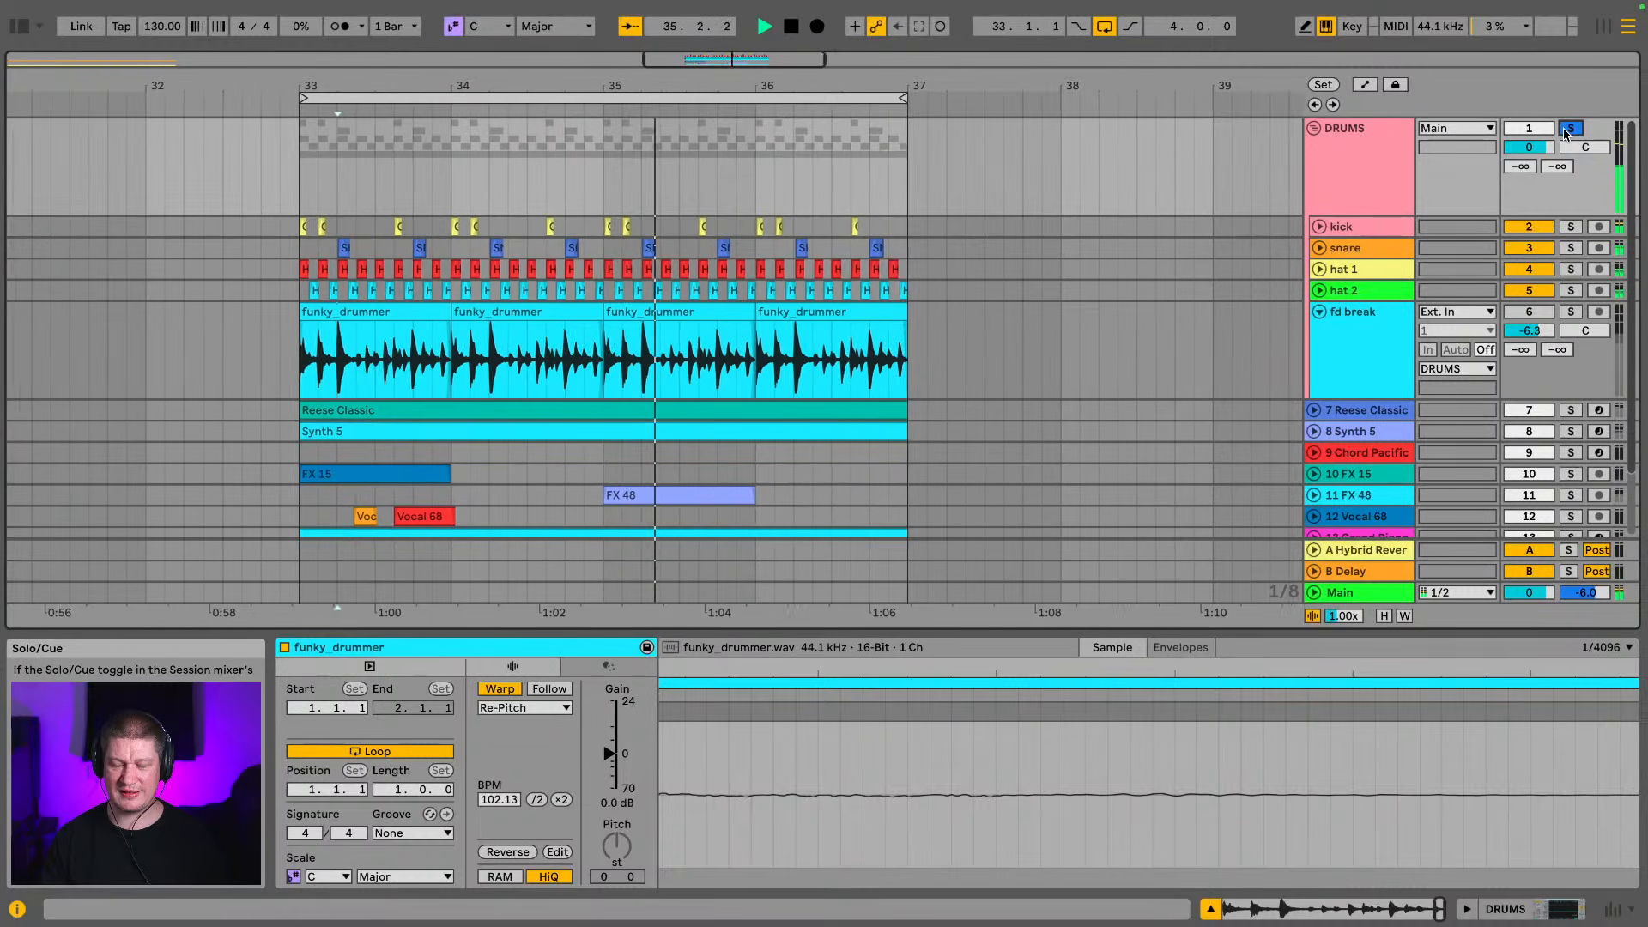
pyautogui.click(1528, 316)
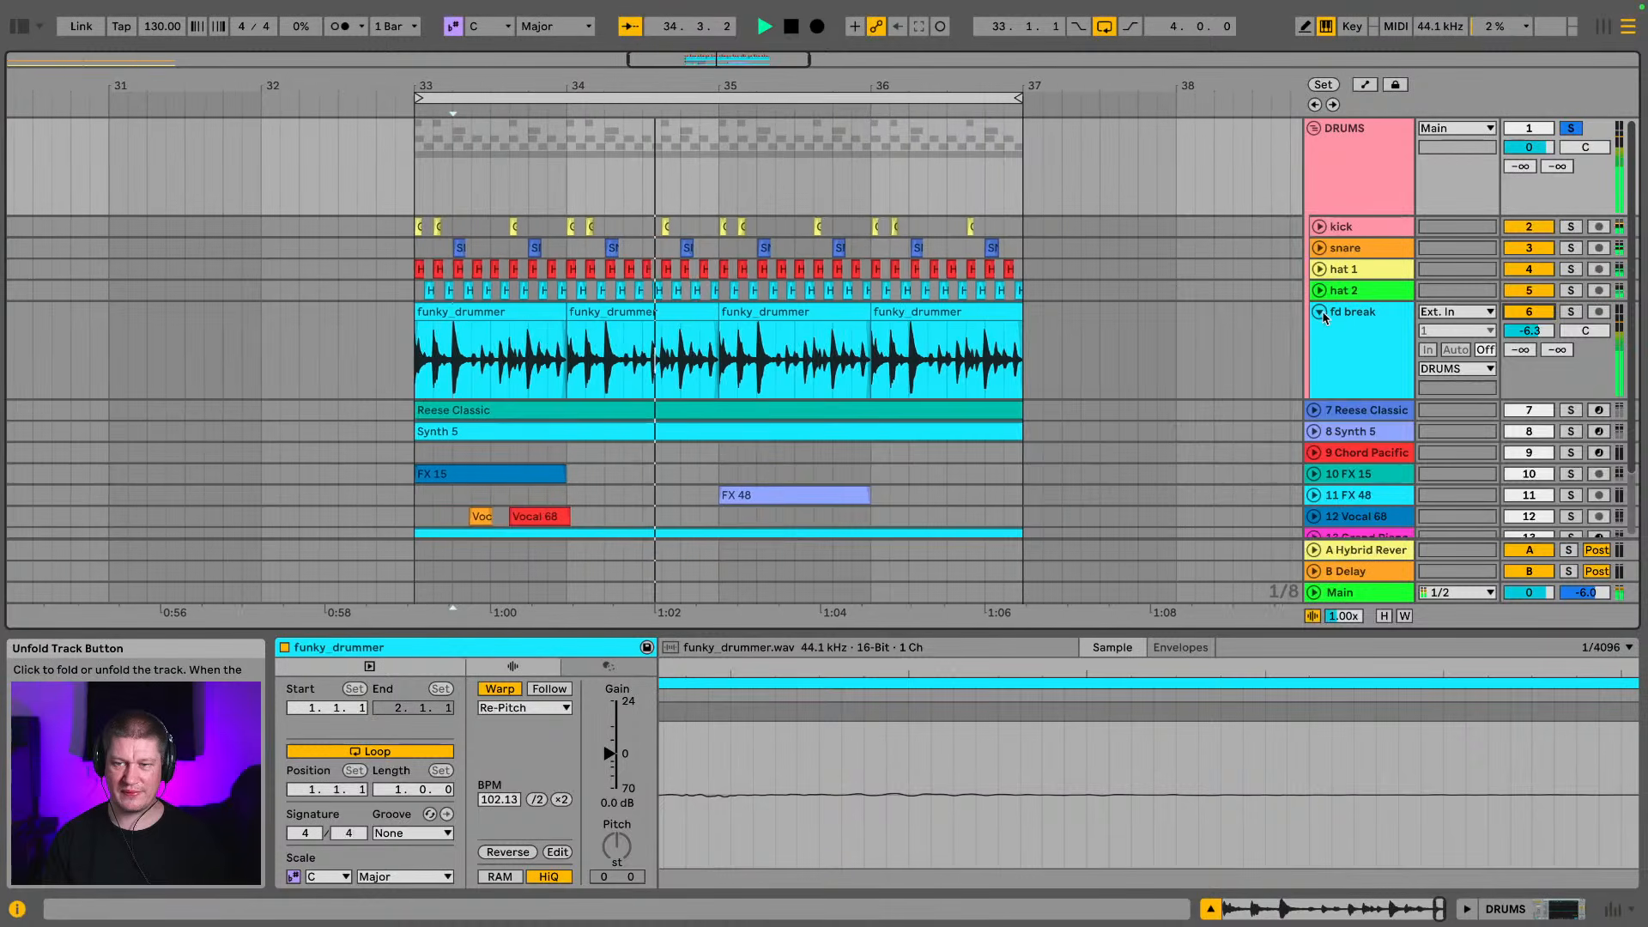
# Fold the fd break track and the DRUMS group, and solo DRUMS together with Reese Classic and Synth 5
pyautogui.click(1320, 312)
pyautogui.click(1314, 128)
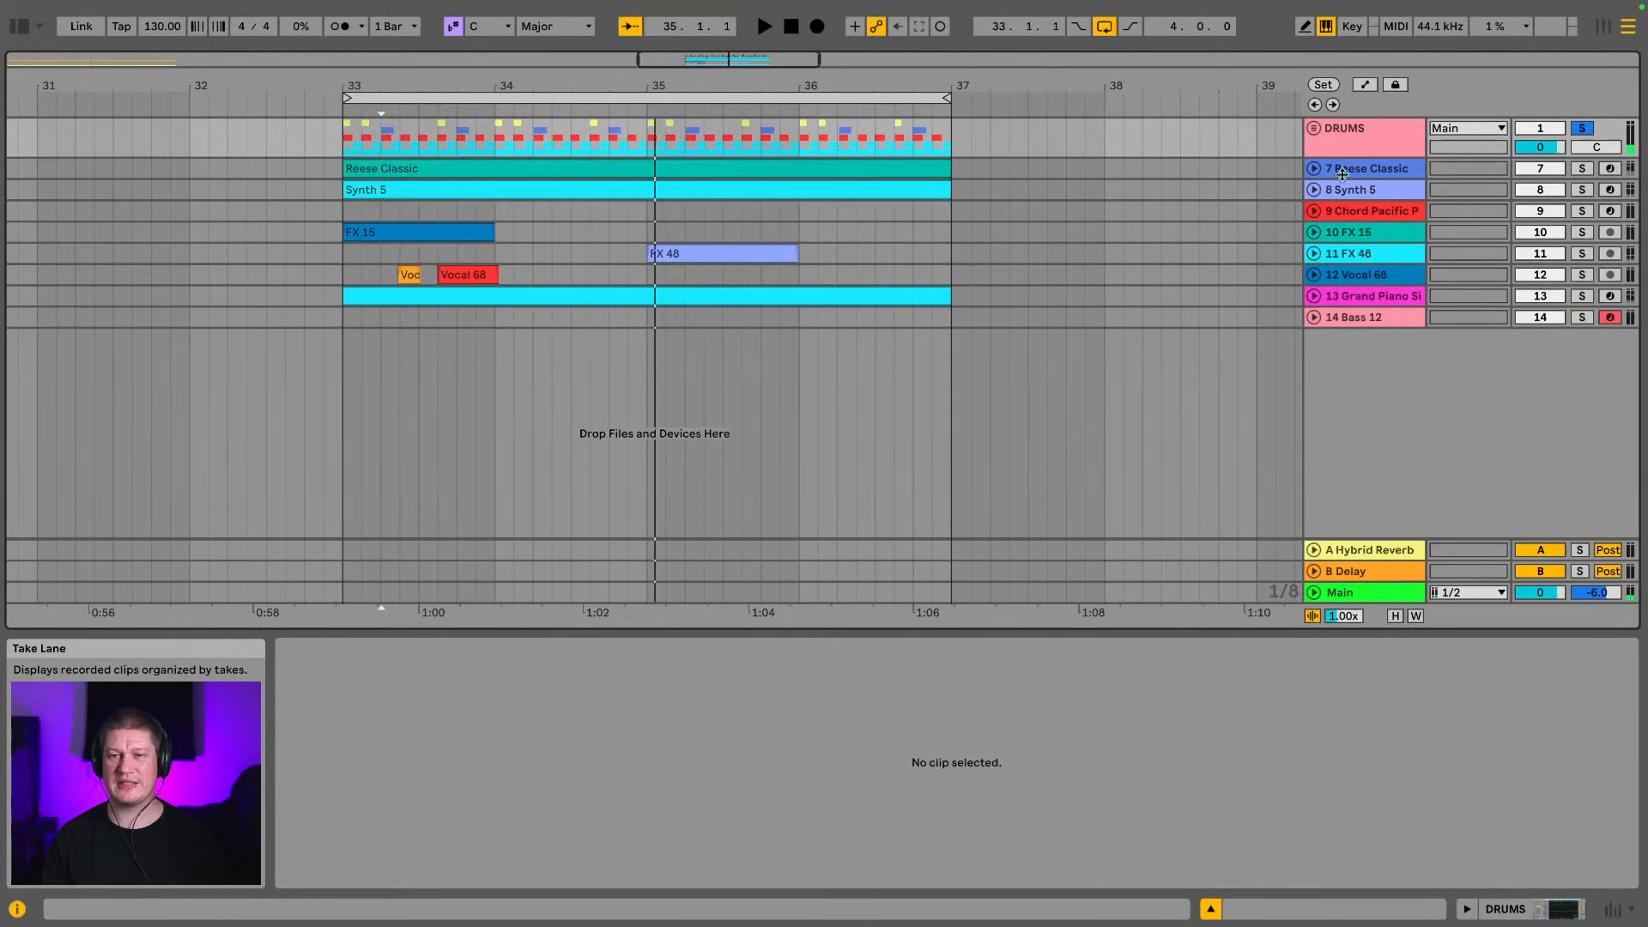
pyautogui.click(1582, 128)
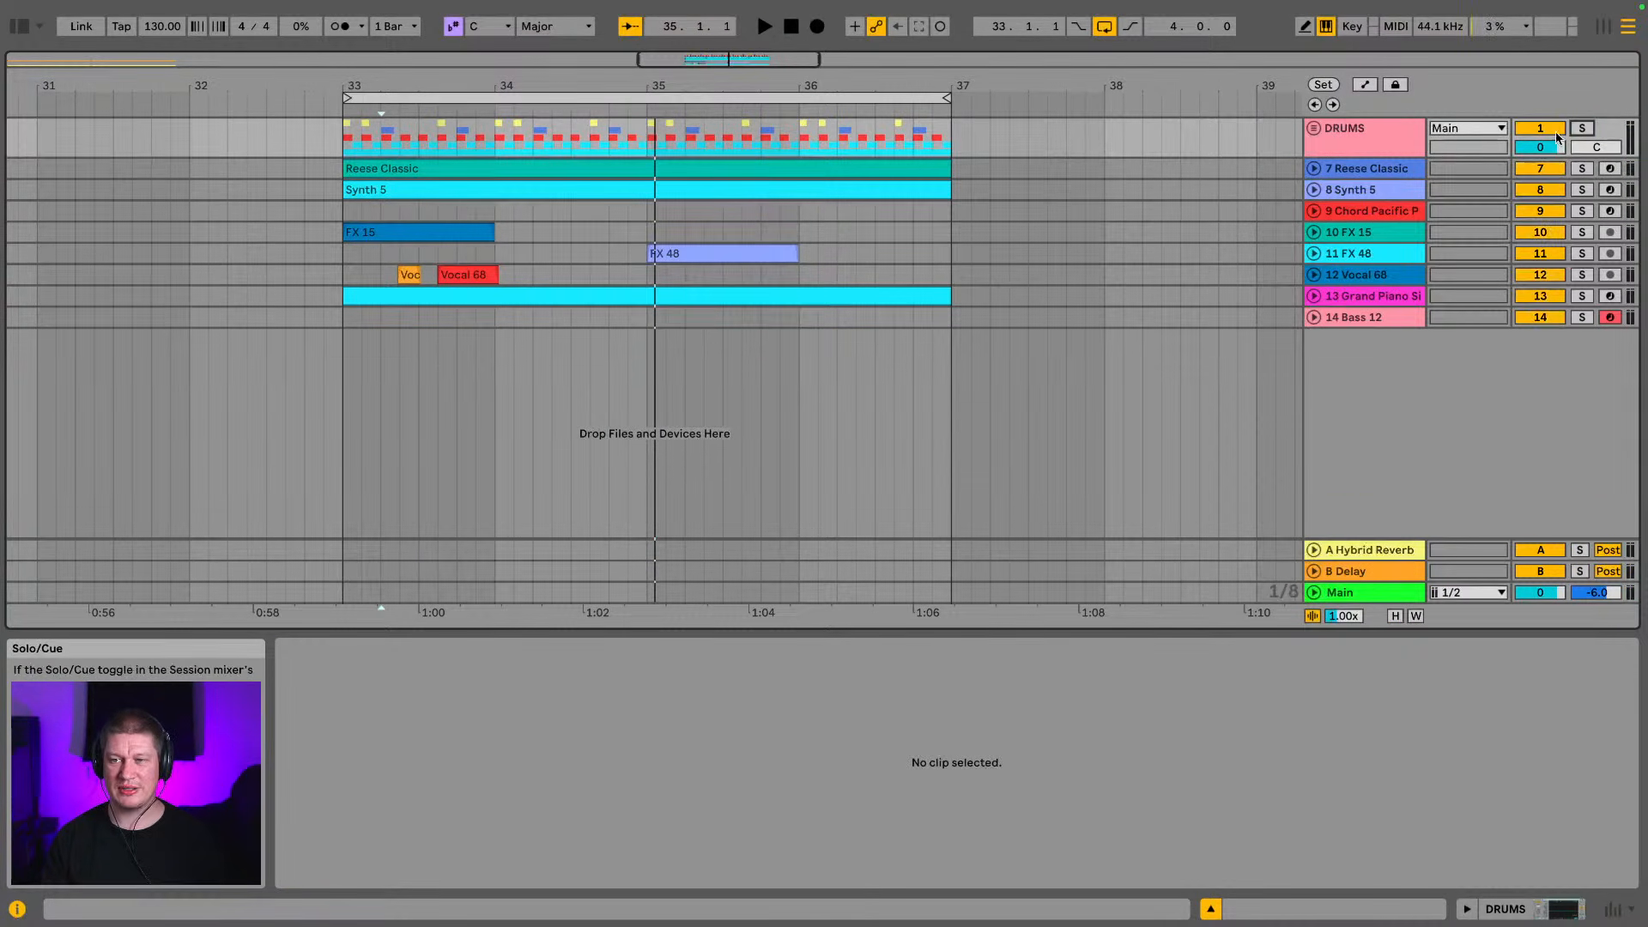
pyautogui.click(1416, 145)
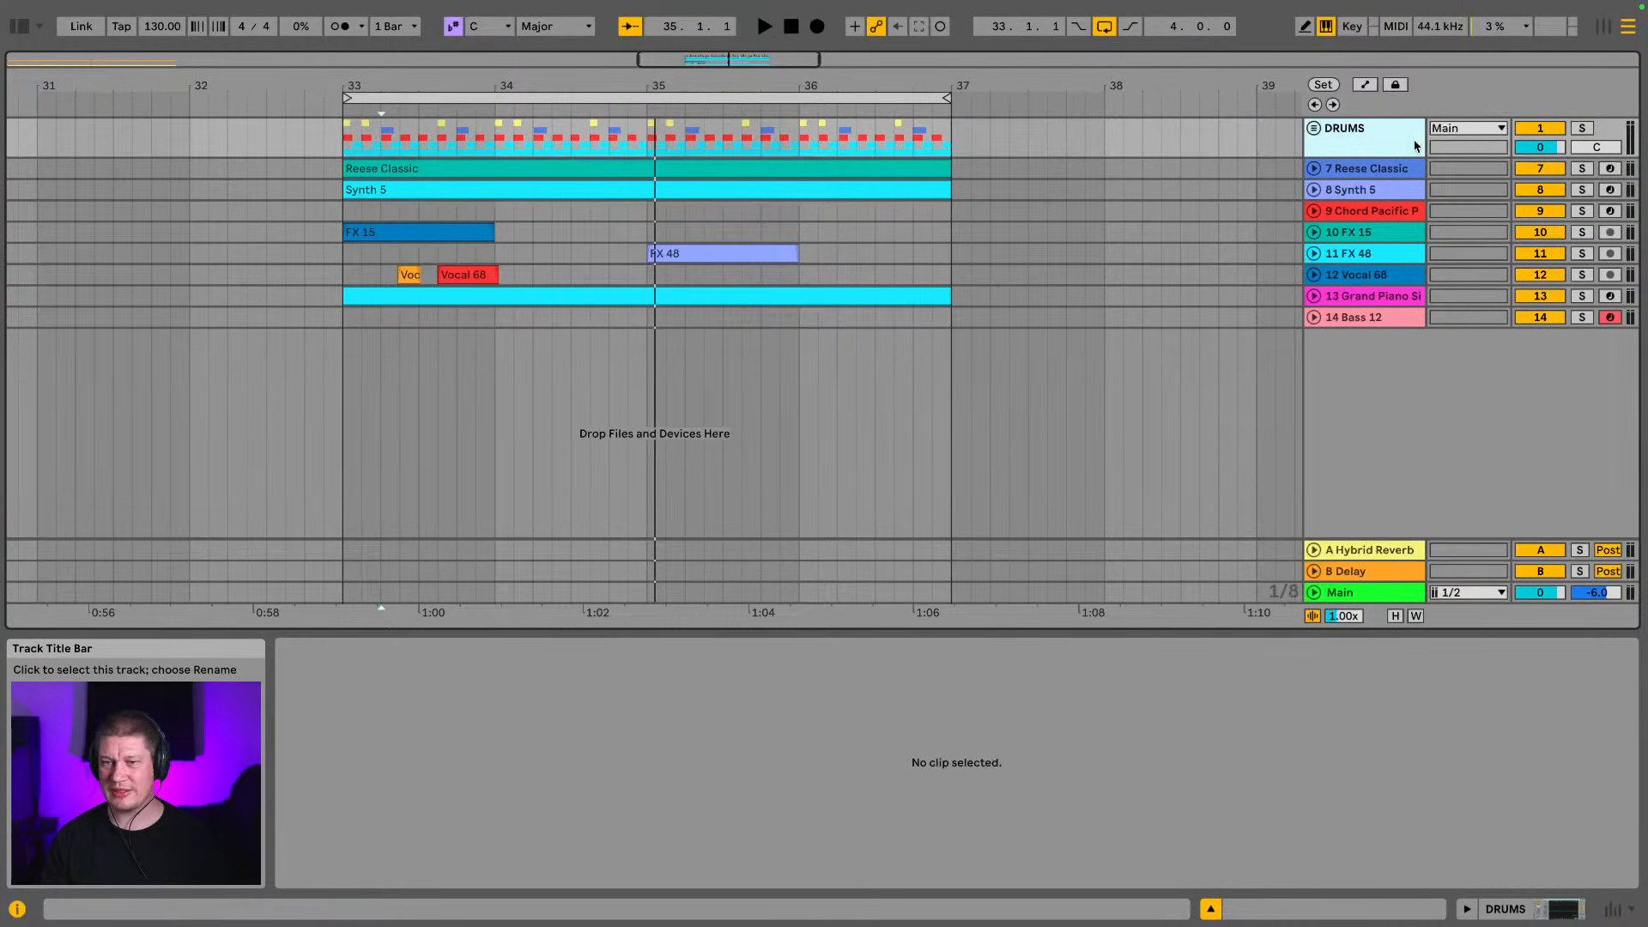
pyautogui.click(1582, 128)
pyautogui.click(1584, 169)
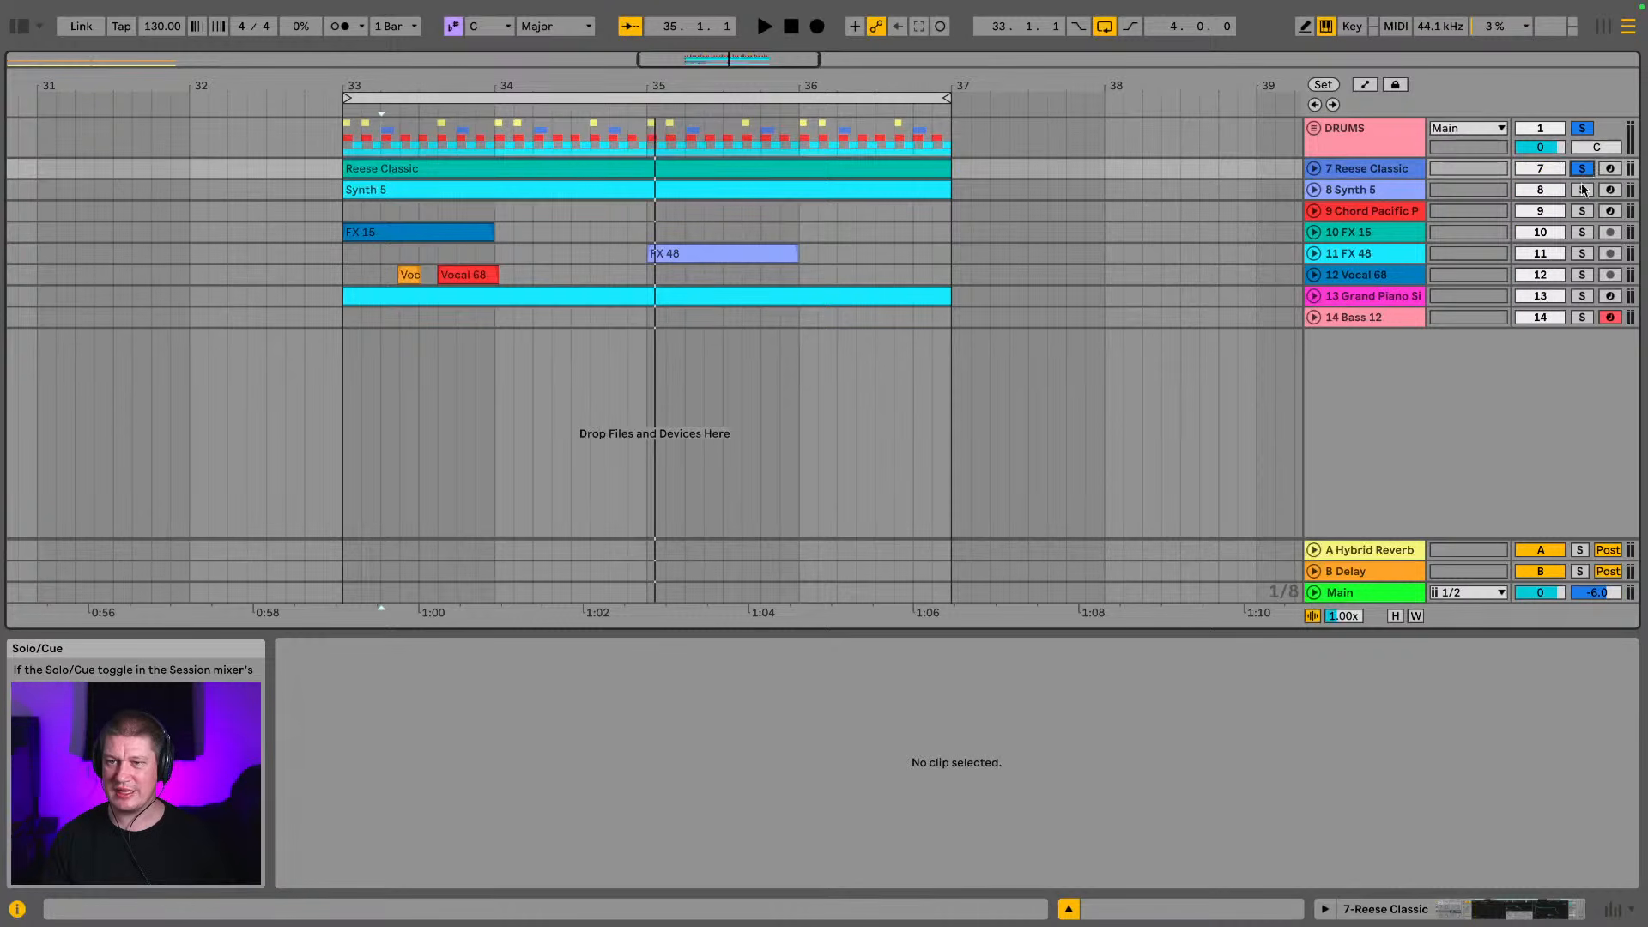
pyautogui.click(1582, 191)
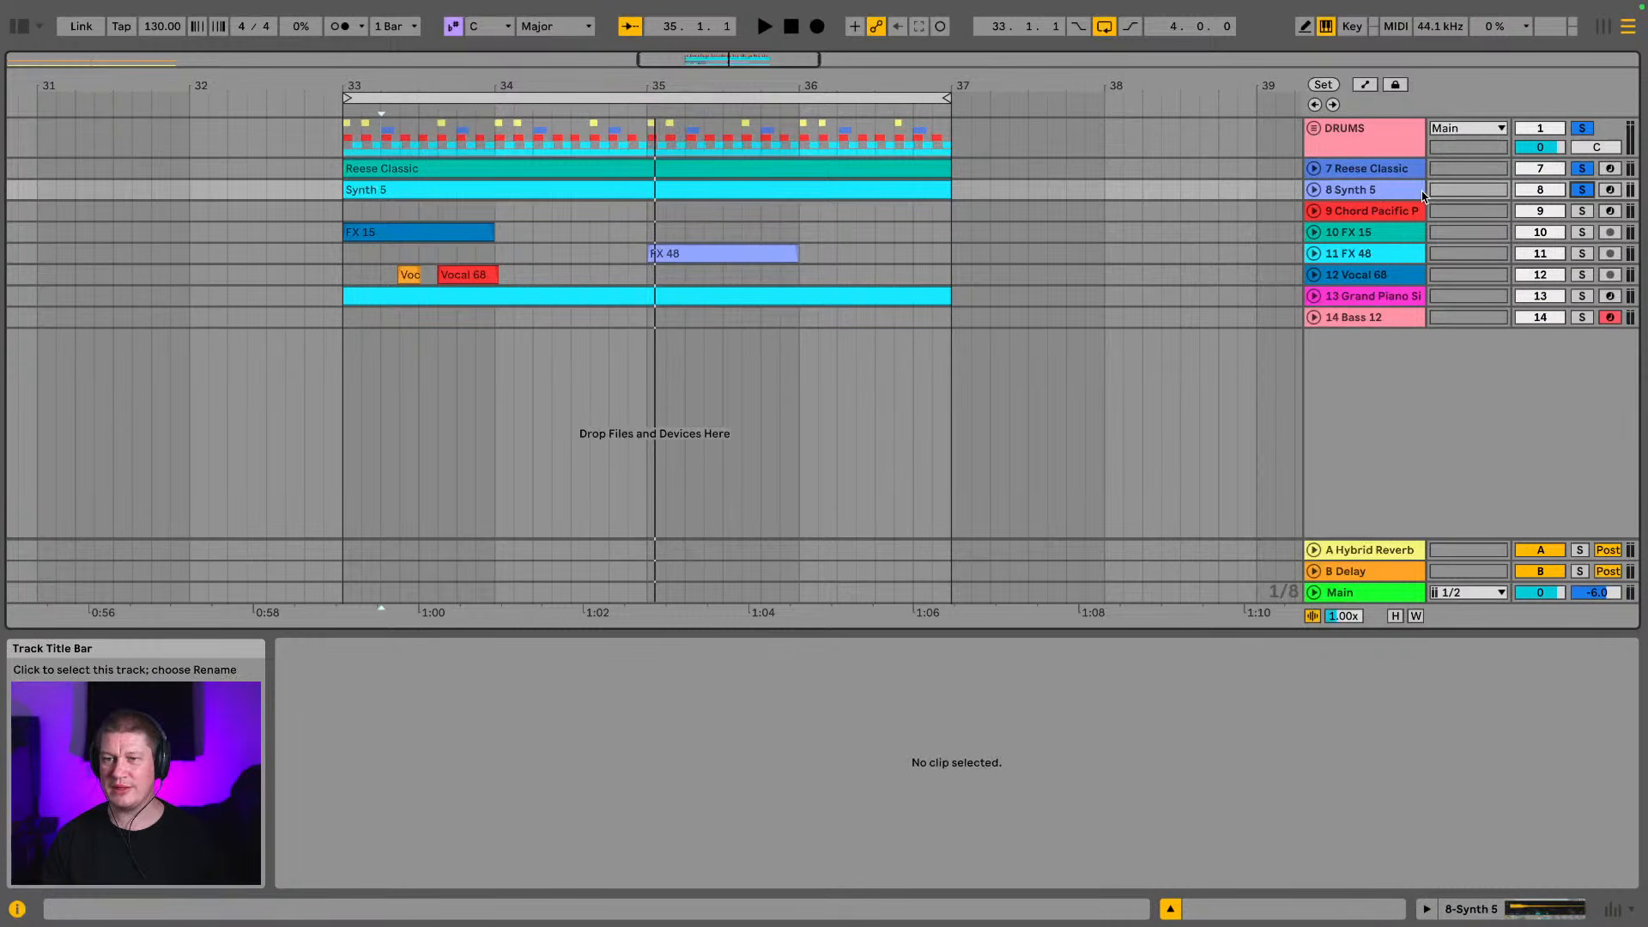
# Select the Synth 5 track and play the soloed drums, Reese Classic and Synth 5 together
pyautogui.click(1422, 196)
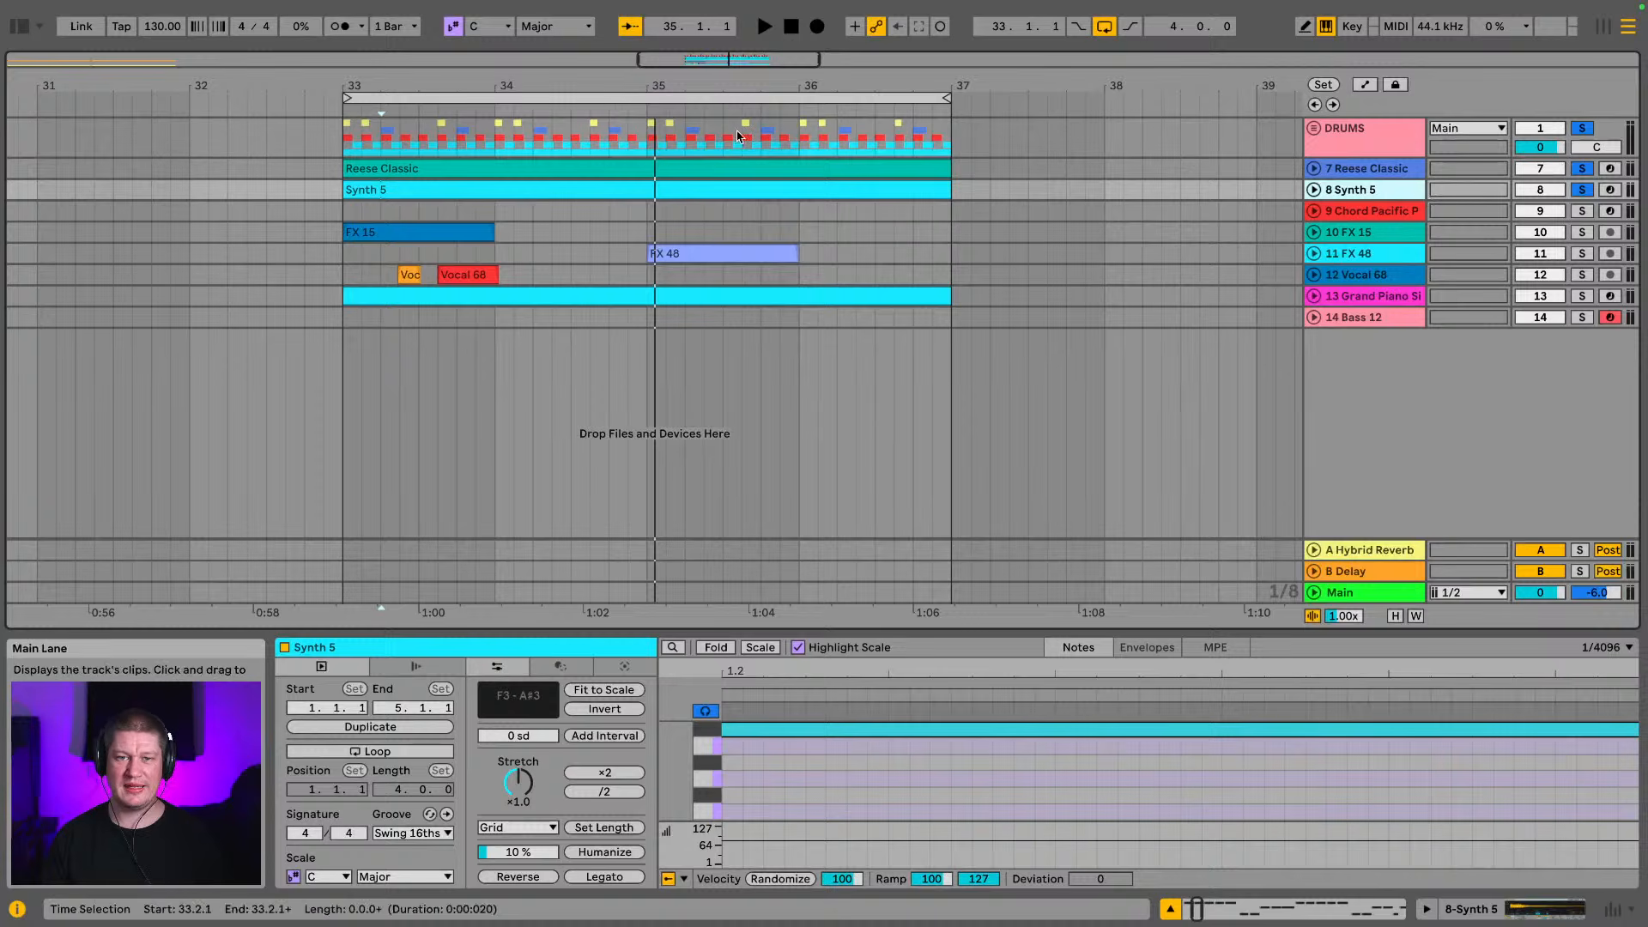
pyautogui.moveTo(636, 86)
pyautogui.mouseDown()
pyautogui.moveTo(635, 111)
pyautogui.moveTo(647, 95)
pyautogui.mouseUp()
pyautogui.press('space')
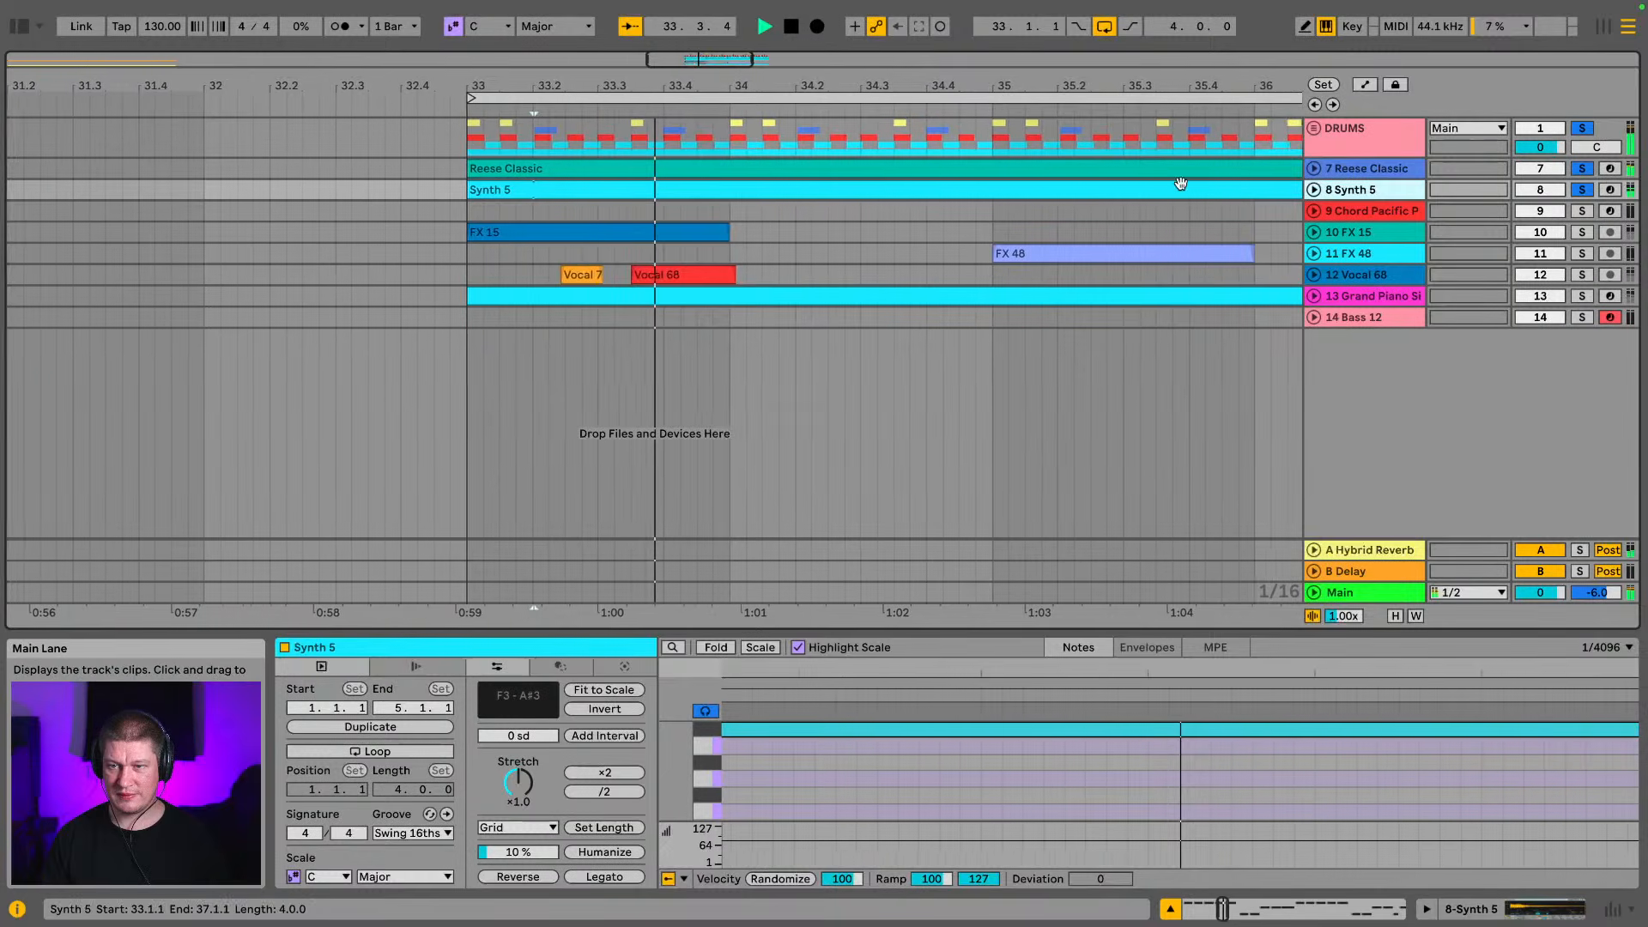
# Copy the Chord Pacific Pad clip from bar 1 to bar 33 on its track and shorten it to end at bar 37
pyautogui.moveTo(1182, 86); pyautogui.dragTo(1056, 5)
pyautogui.click(60, 210)
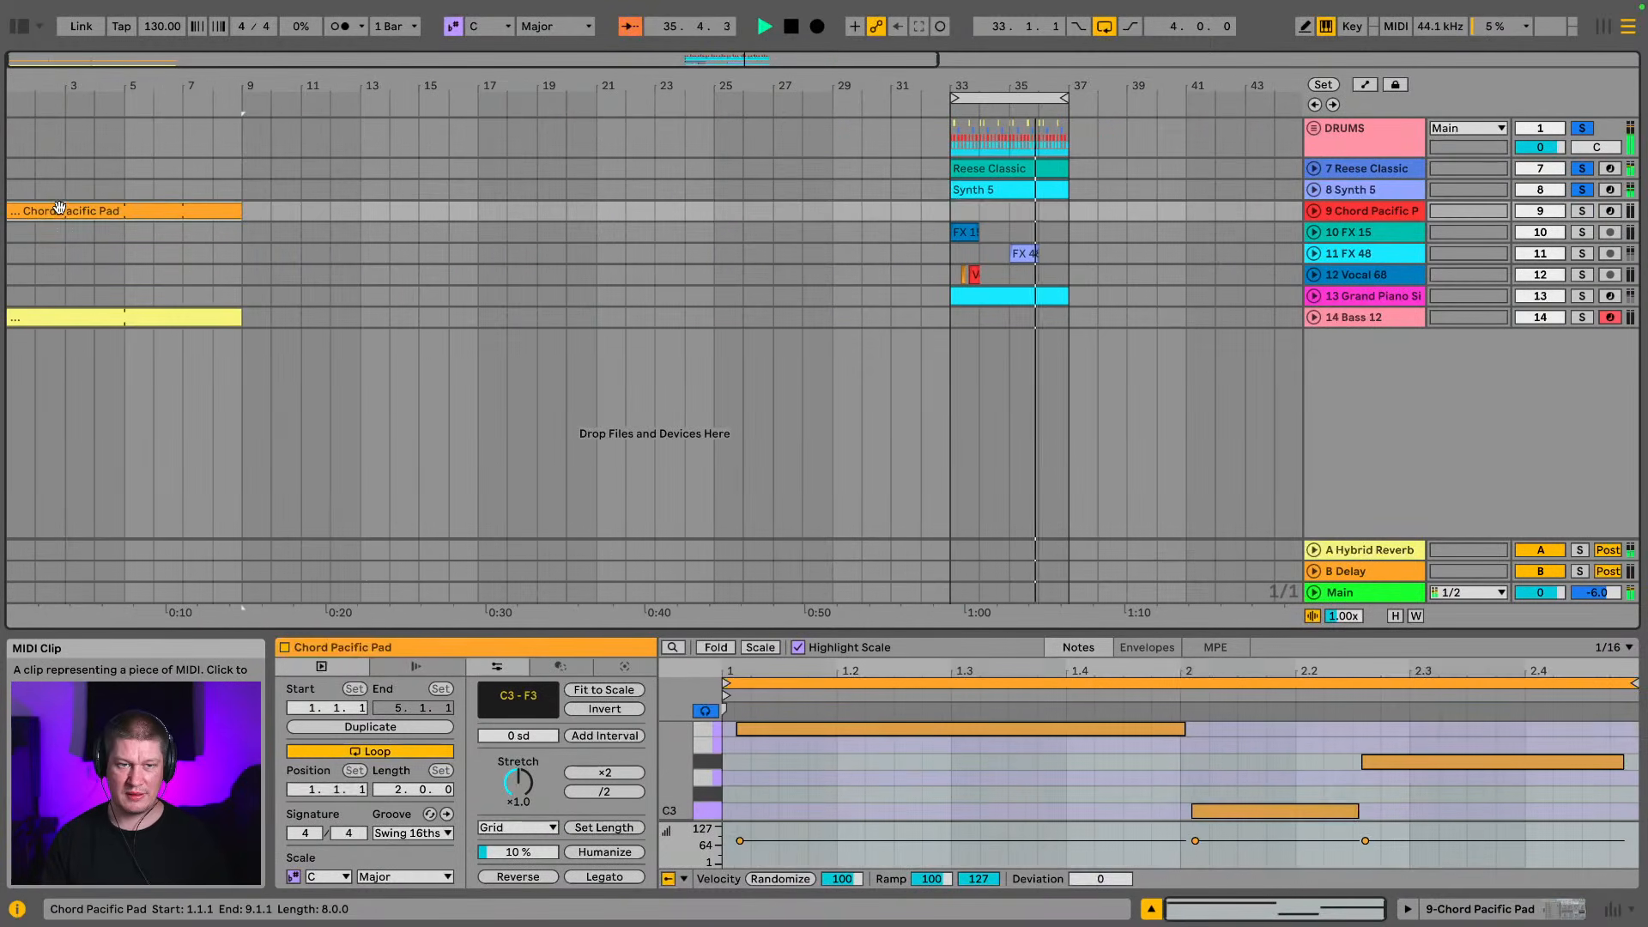
pyautogui.press('space')
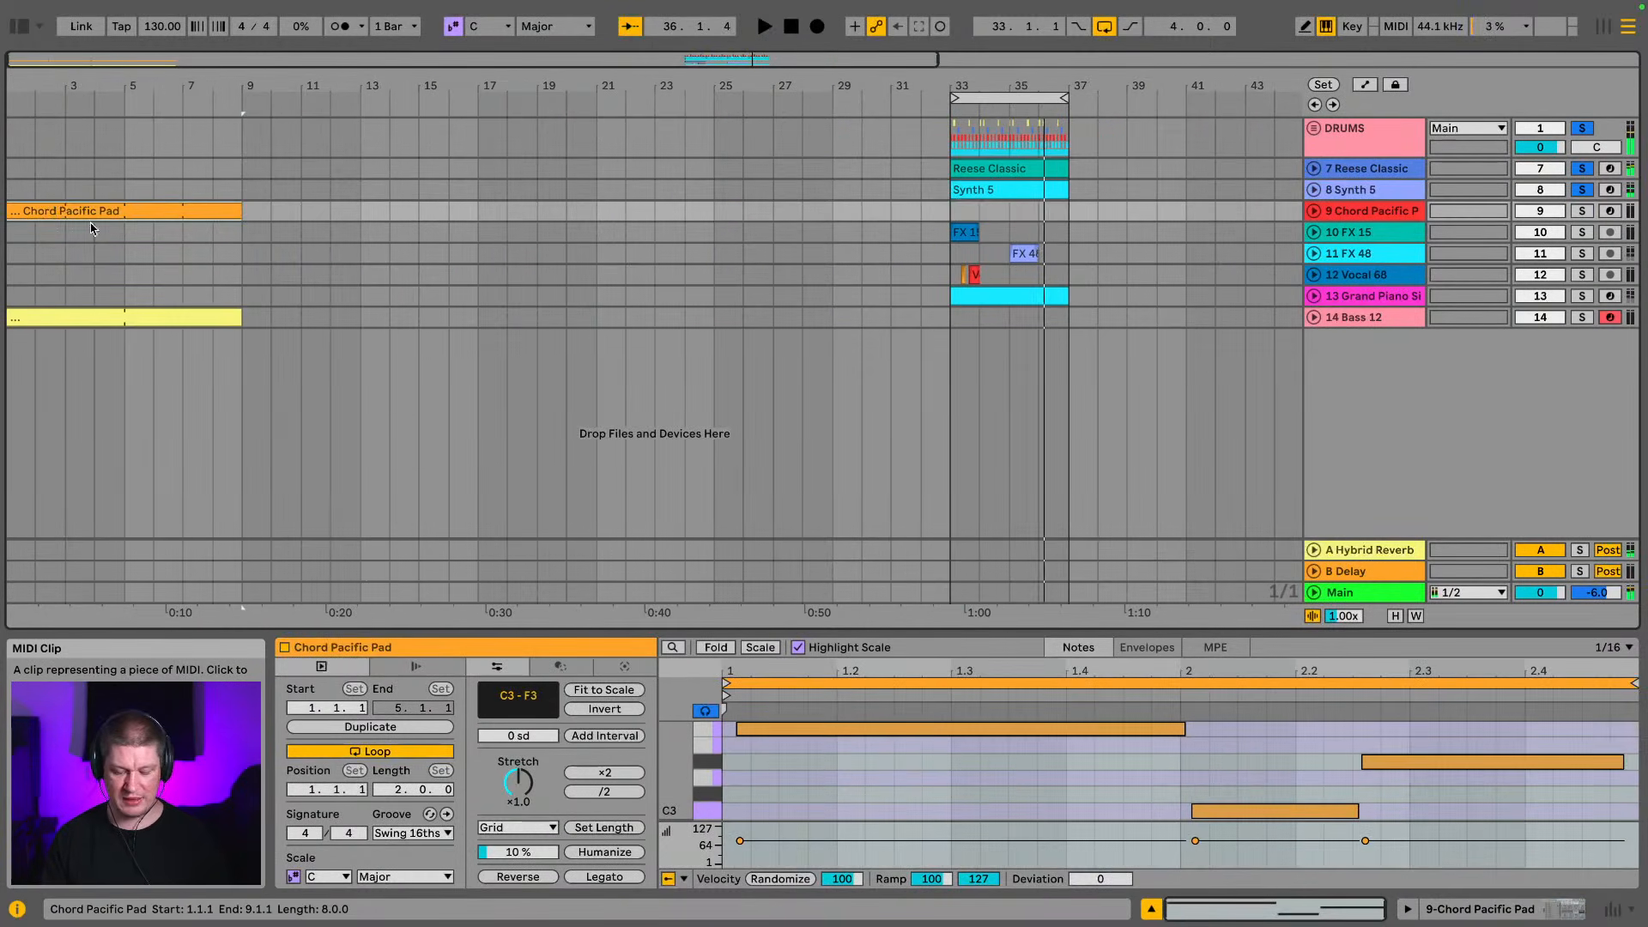
pyautogui.click(953, 212)
pyautogui.hotkey('ctrl', 'v')
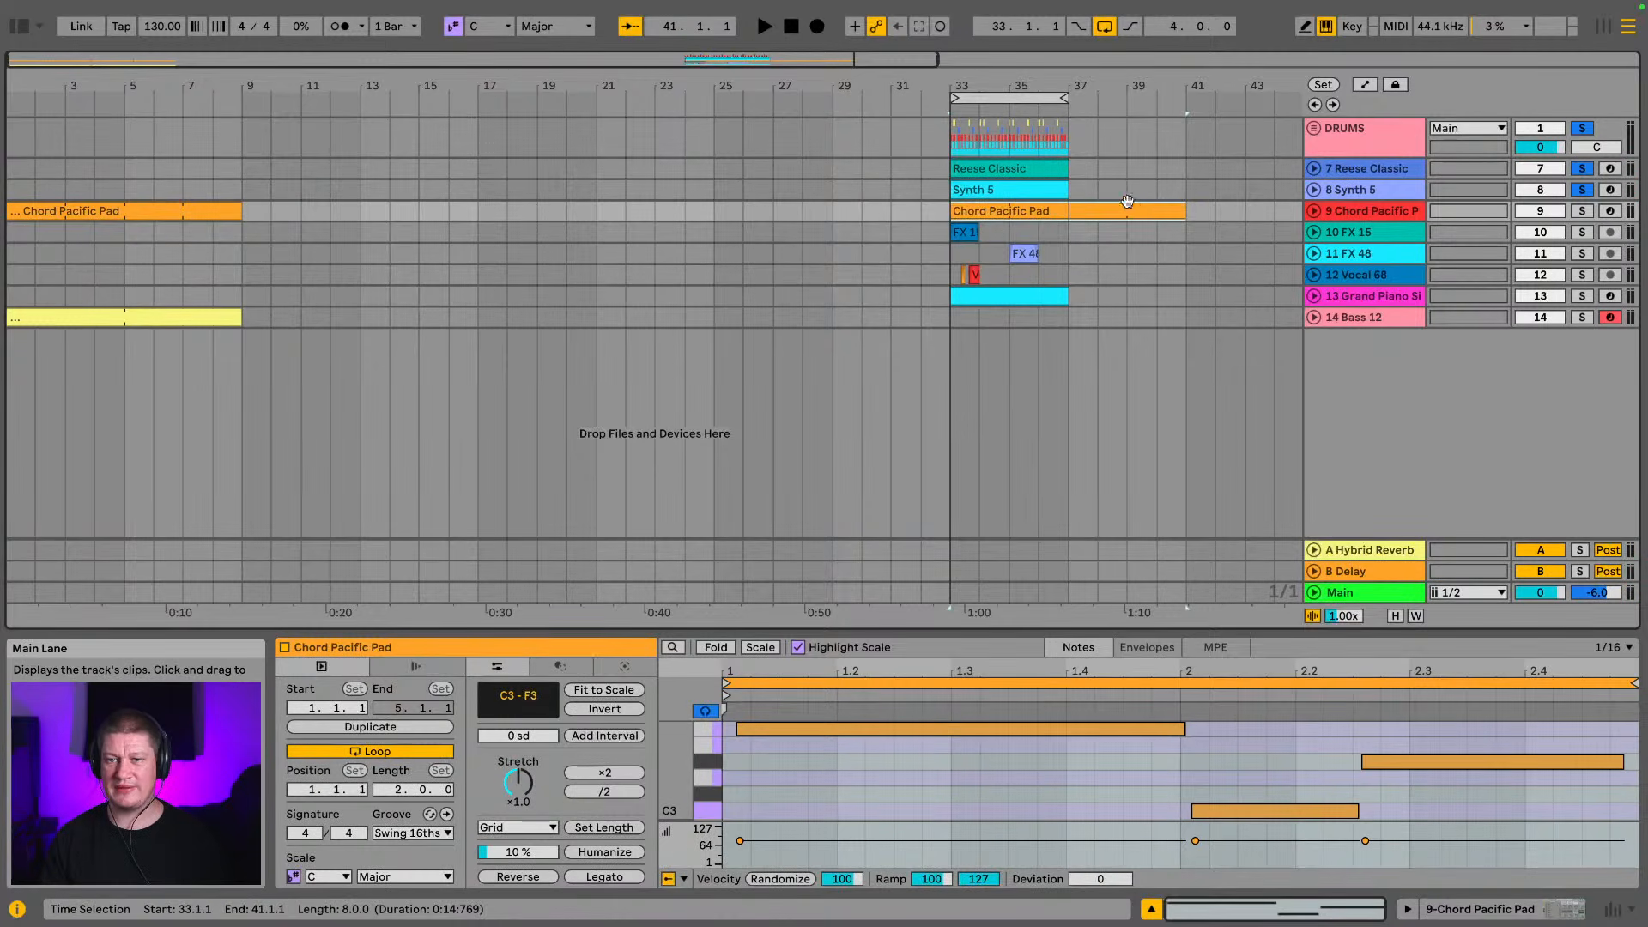
pyautogui.moveTo(1186, 213); pyautogui.dragTo(1060, 229)
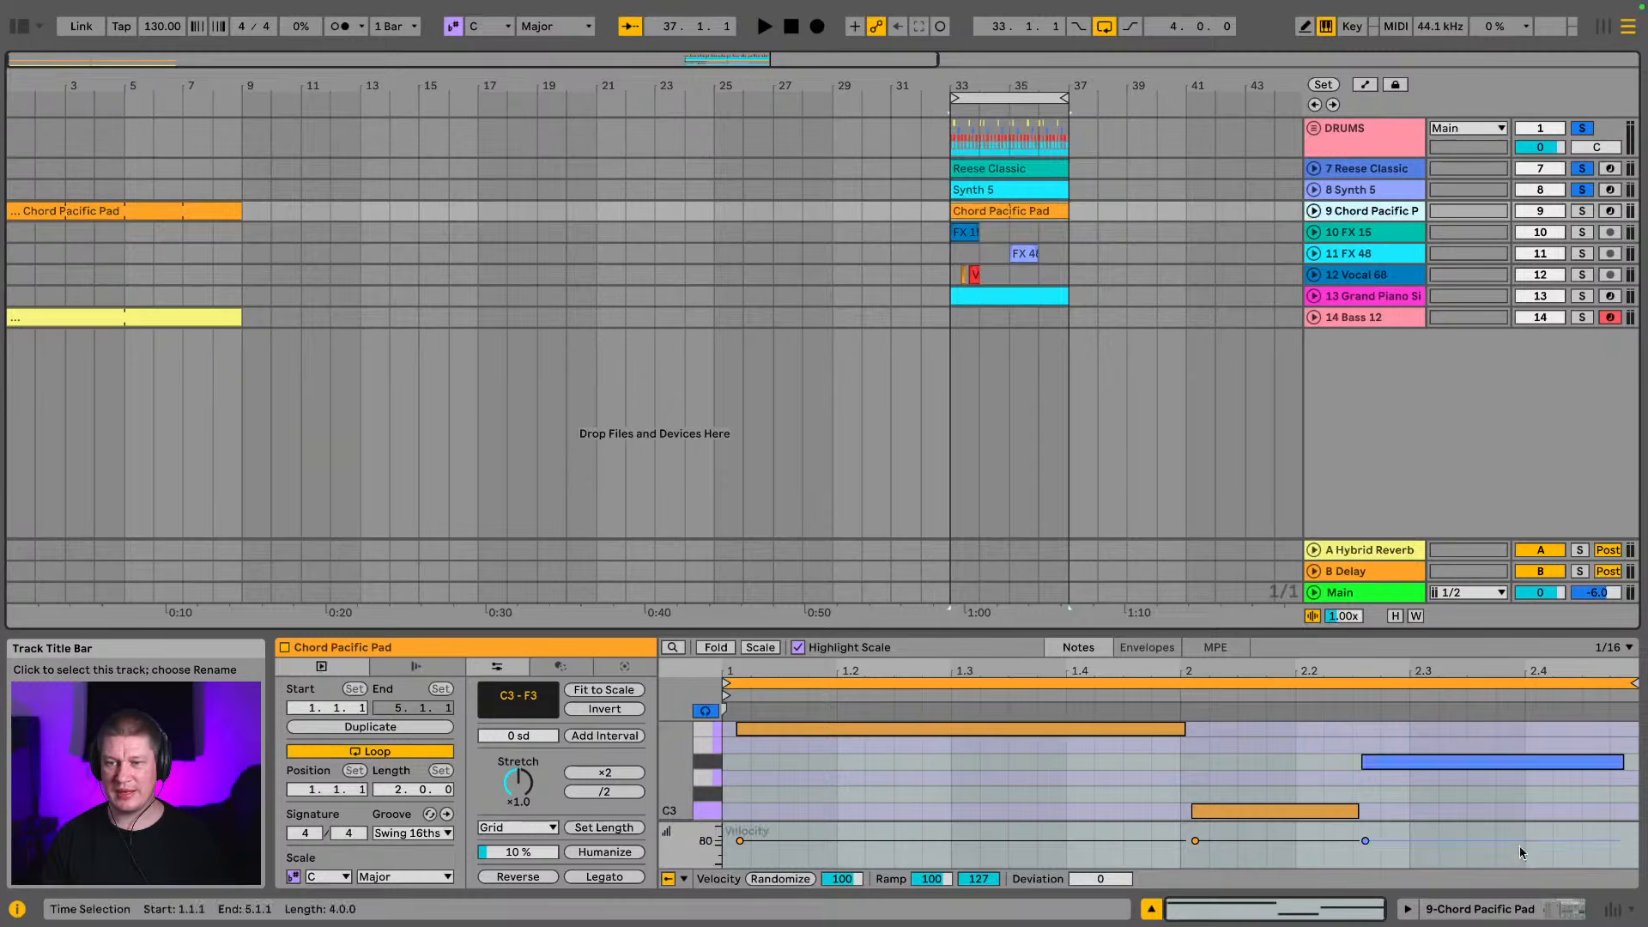
# Show the Chord Pacific Pad's devices, look through its chord variations, and play the pad track soloed
pyautogui.click(1561, 911)
pyautogui.scroll(-2, 346, 795)
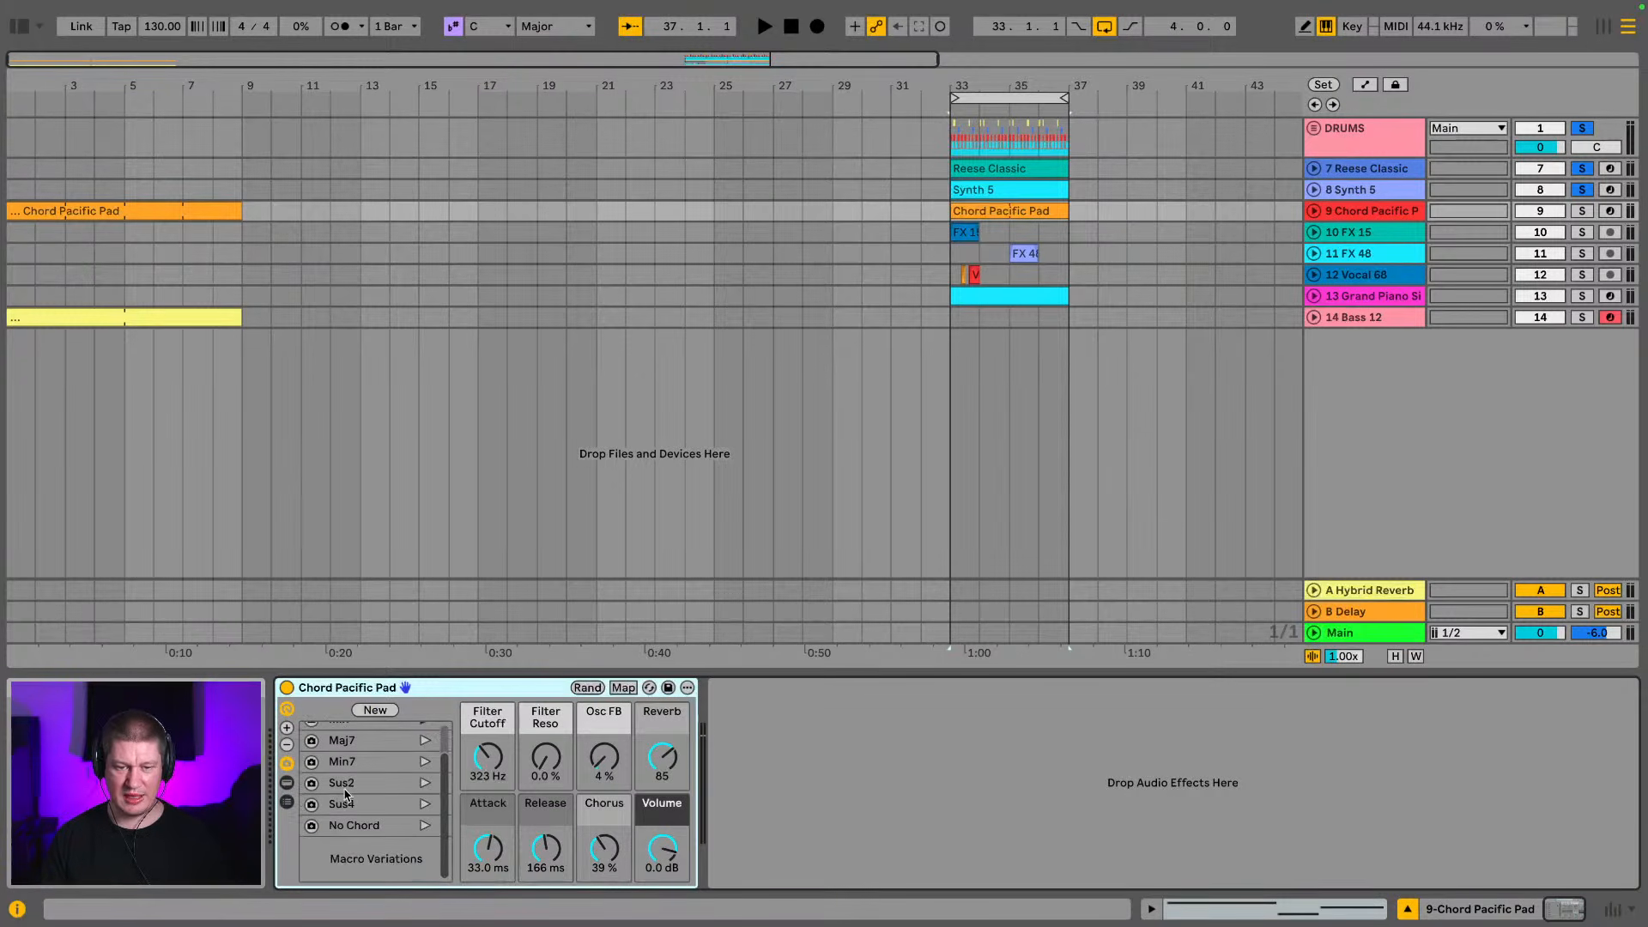
pyautogui.scroll(2, 352, 807)
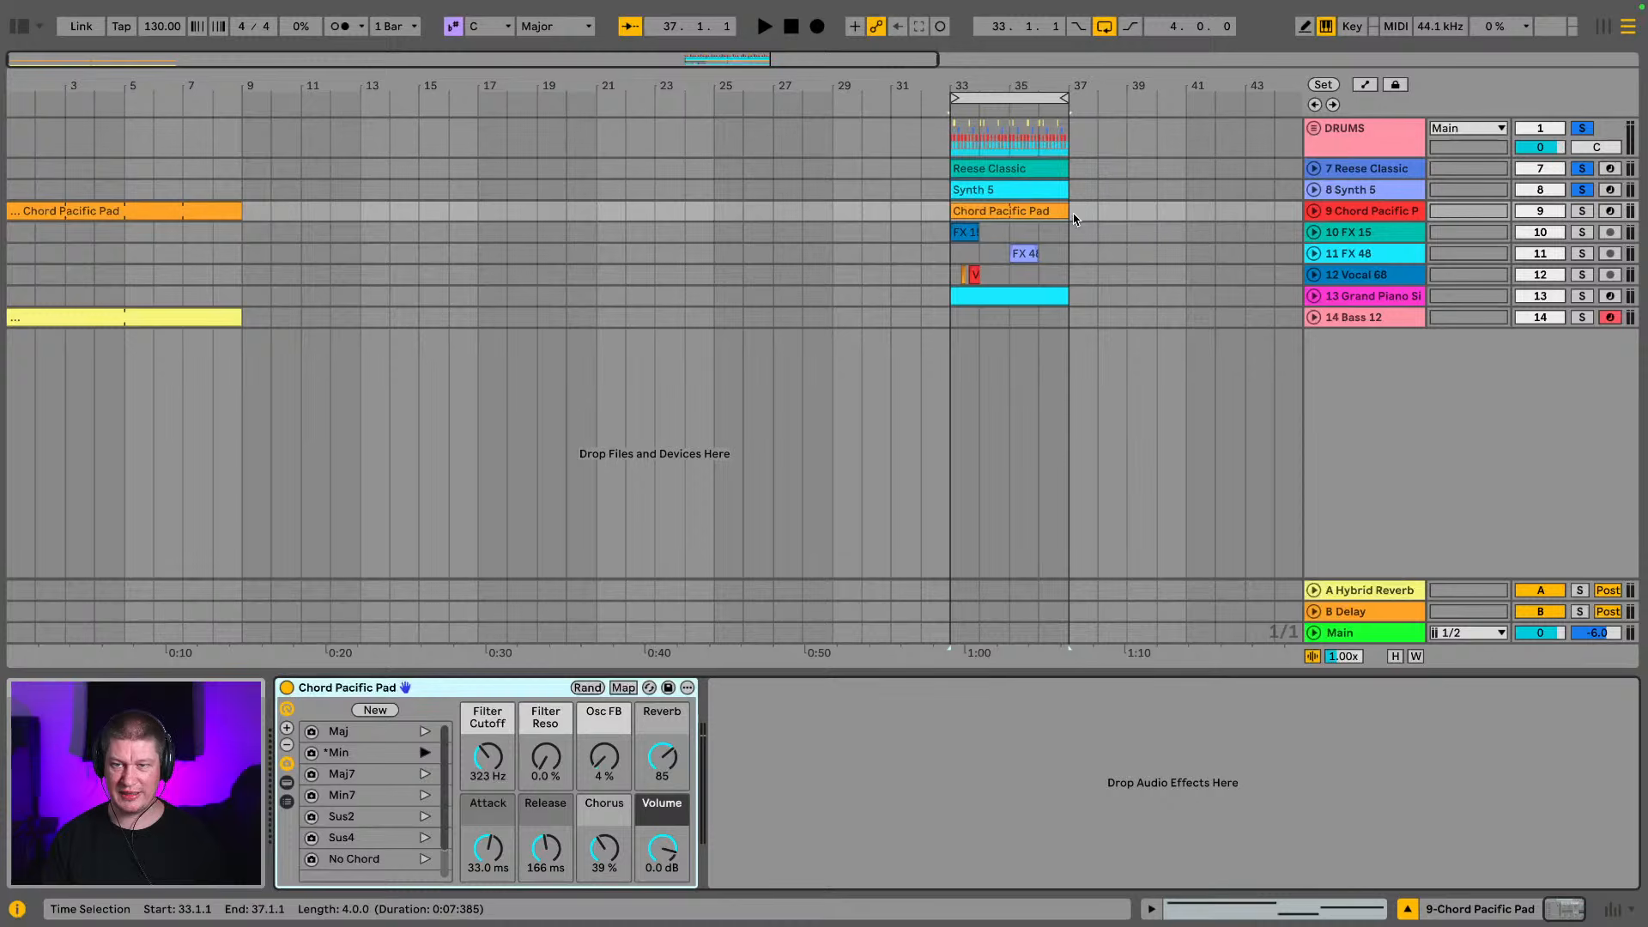
pyautogui.click(1046, 212)
pyautogui.click(1582, 213)
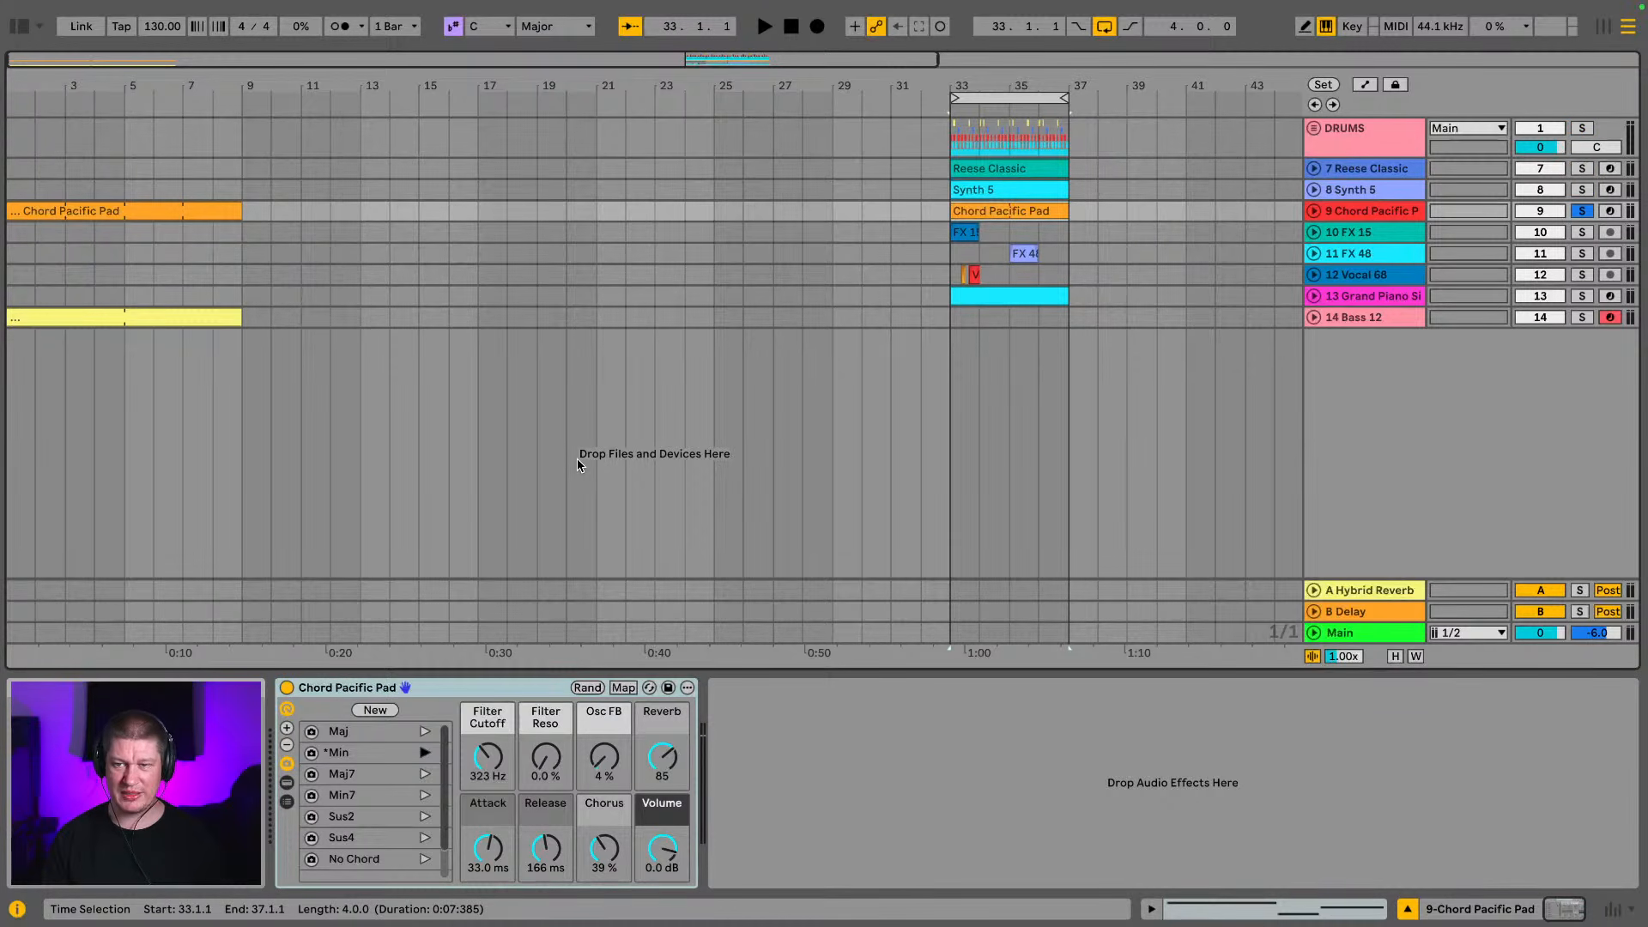
pyautogui.press('space')
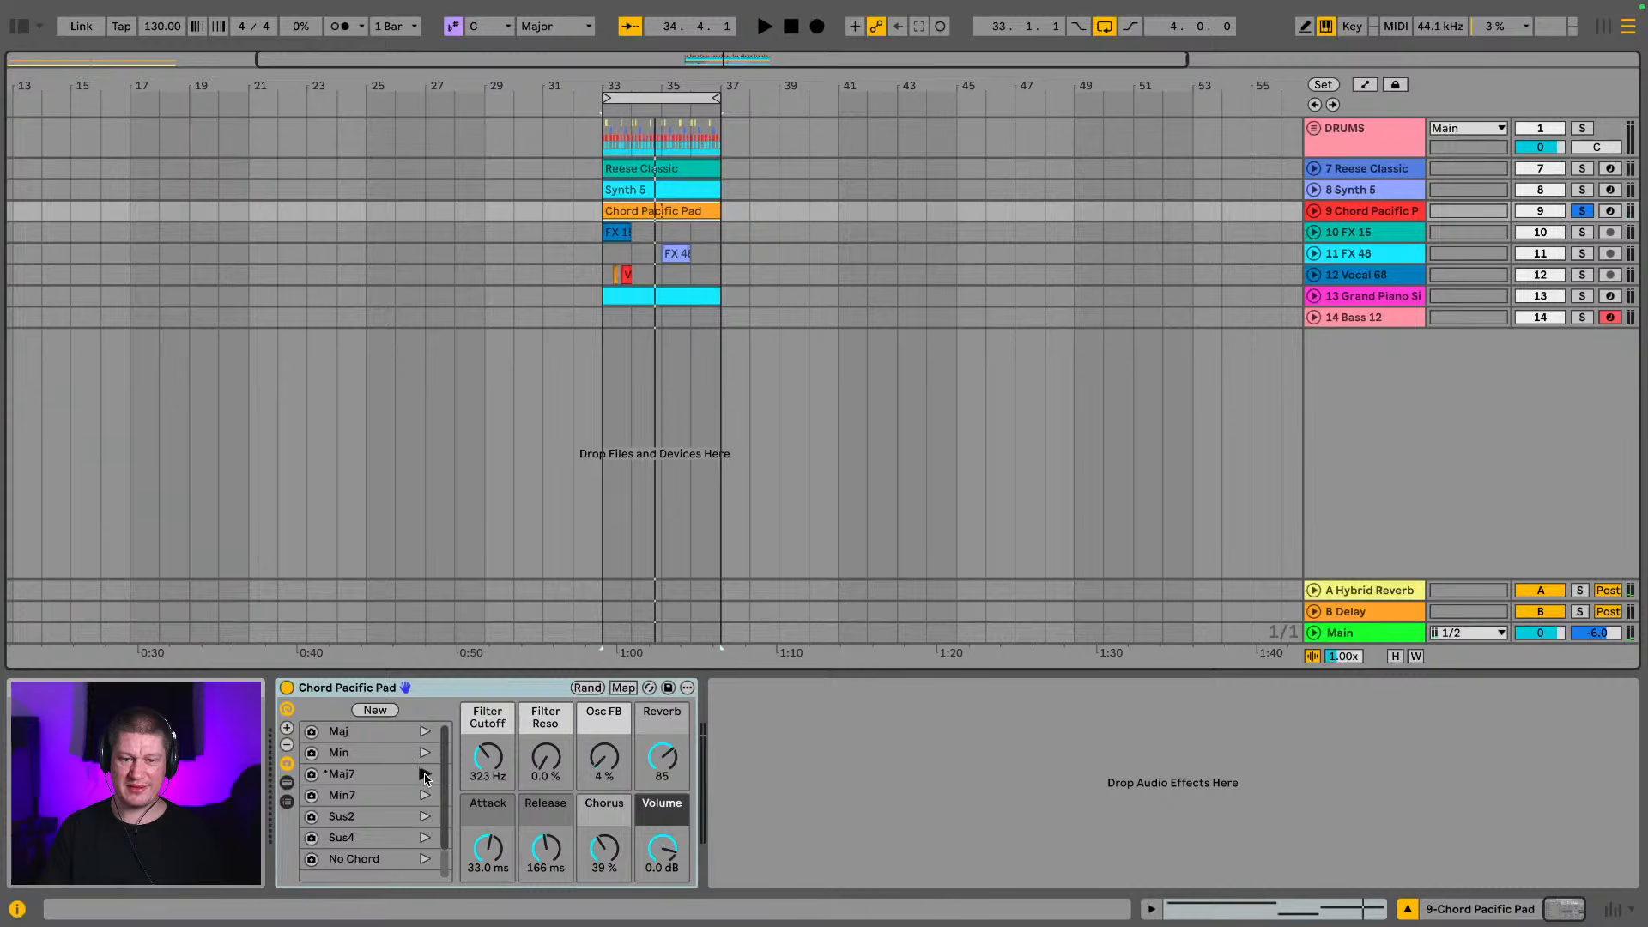
# Audition the pad with the Maj7 chord variation and switch it back to Min
pyautogui.press('space')
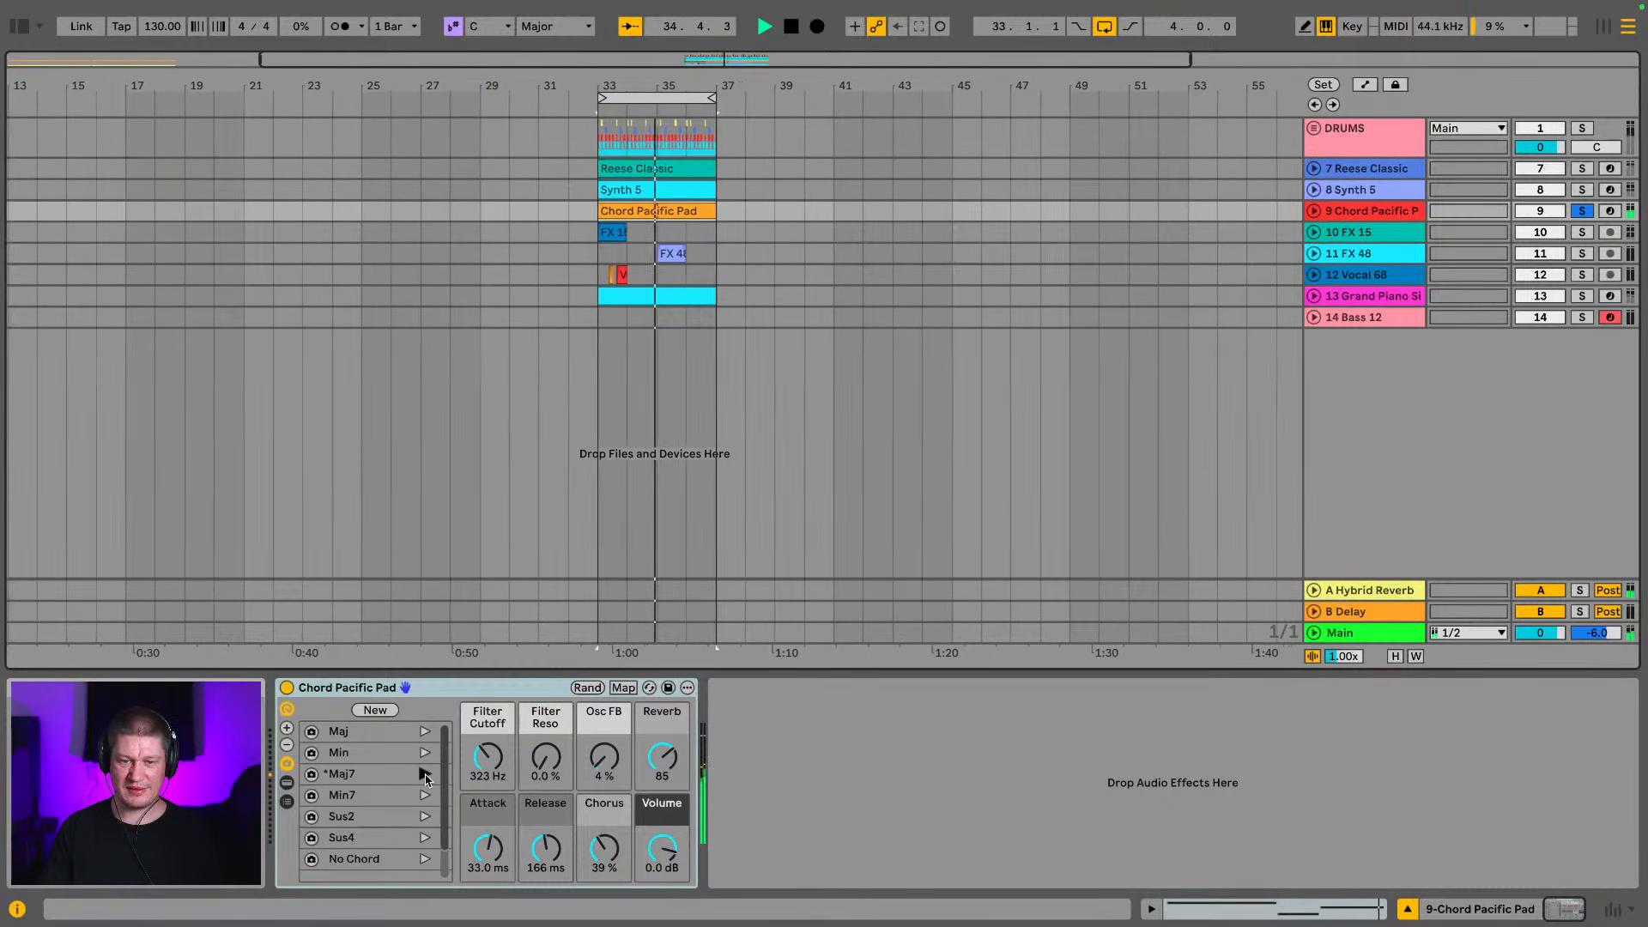
pyautogui.click(425, 753)
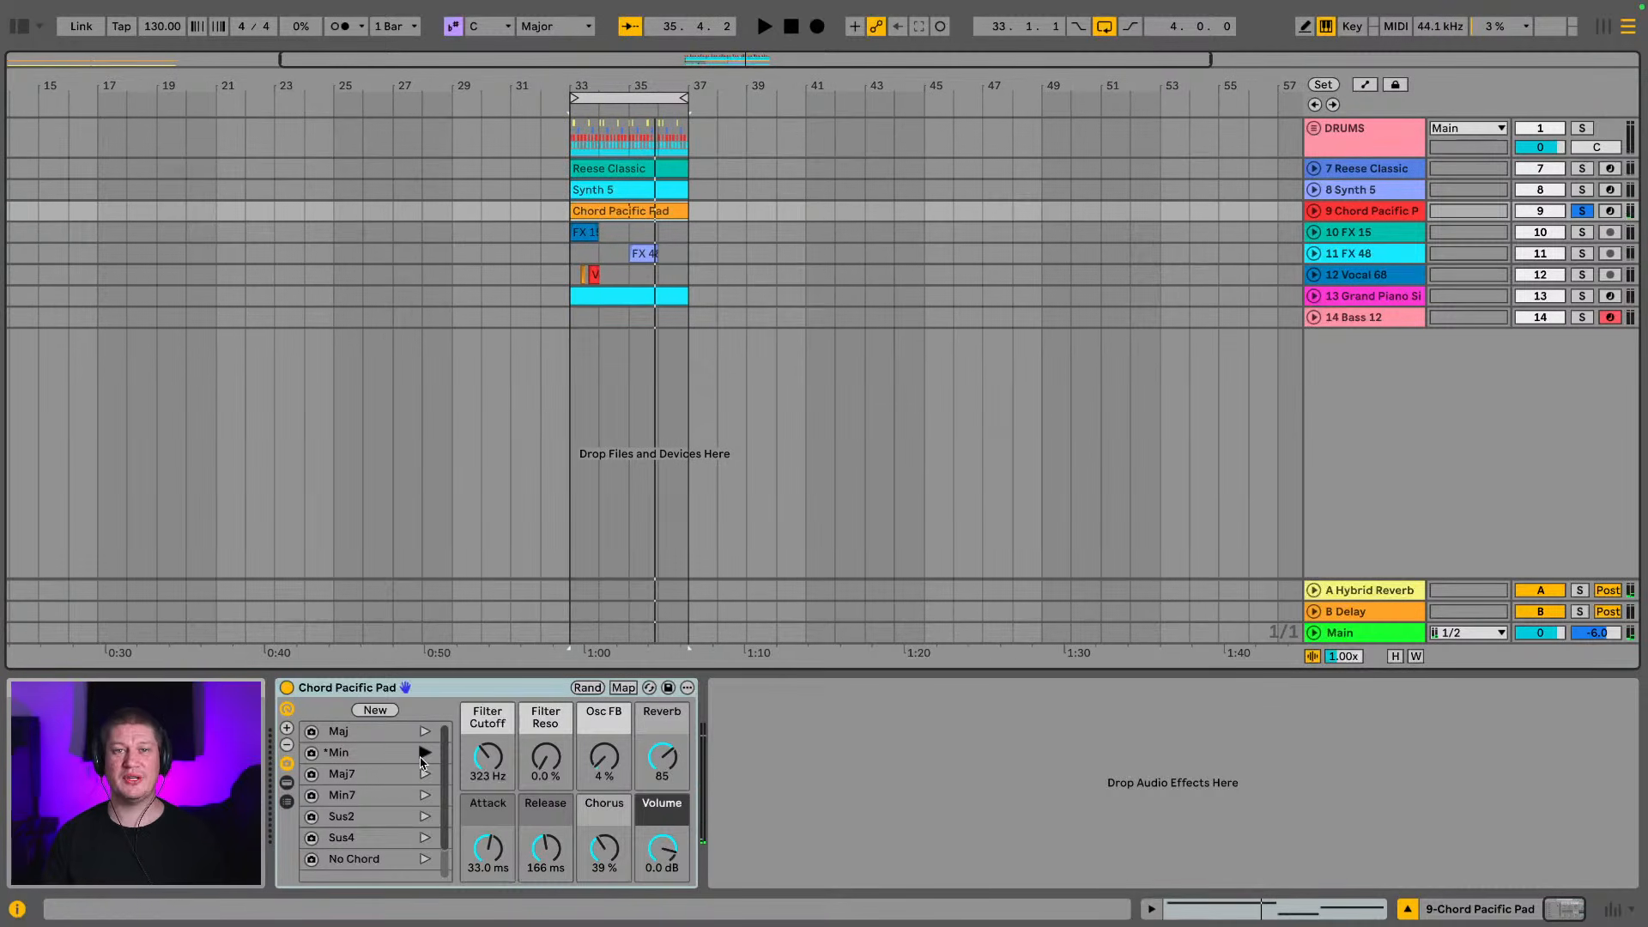
pyautogui.press('space')
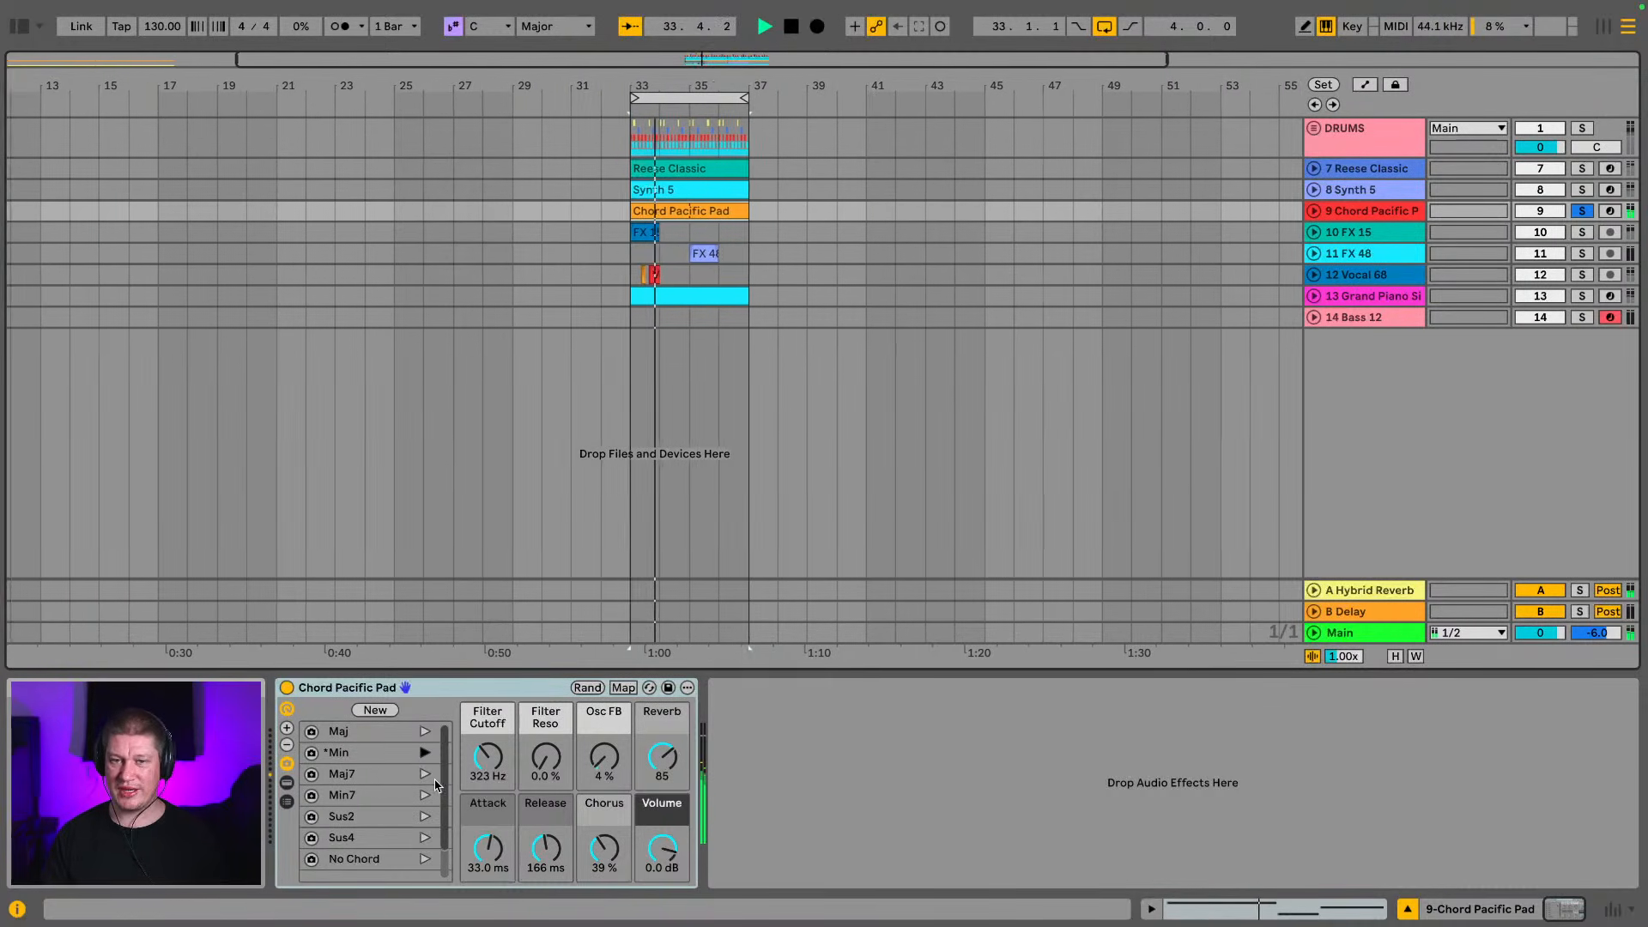
# Solo and play the FX 15 track, and do the same with the FX 48 clip at bar 35
pyautogui.click(1581, 232)
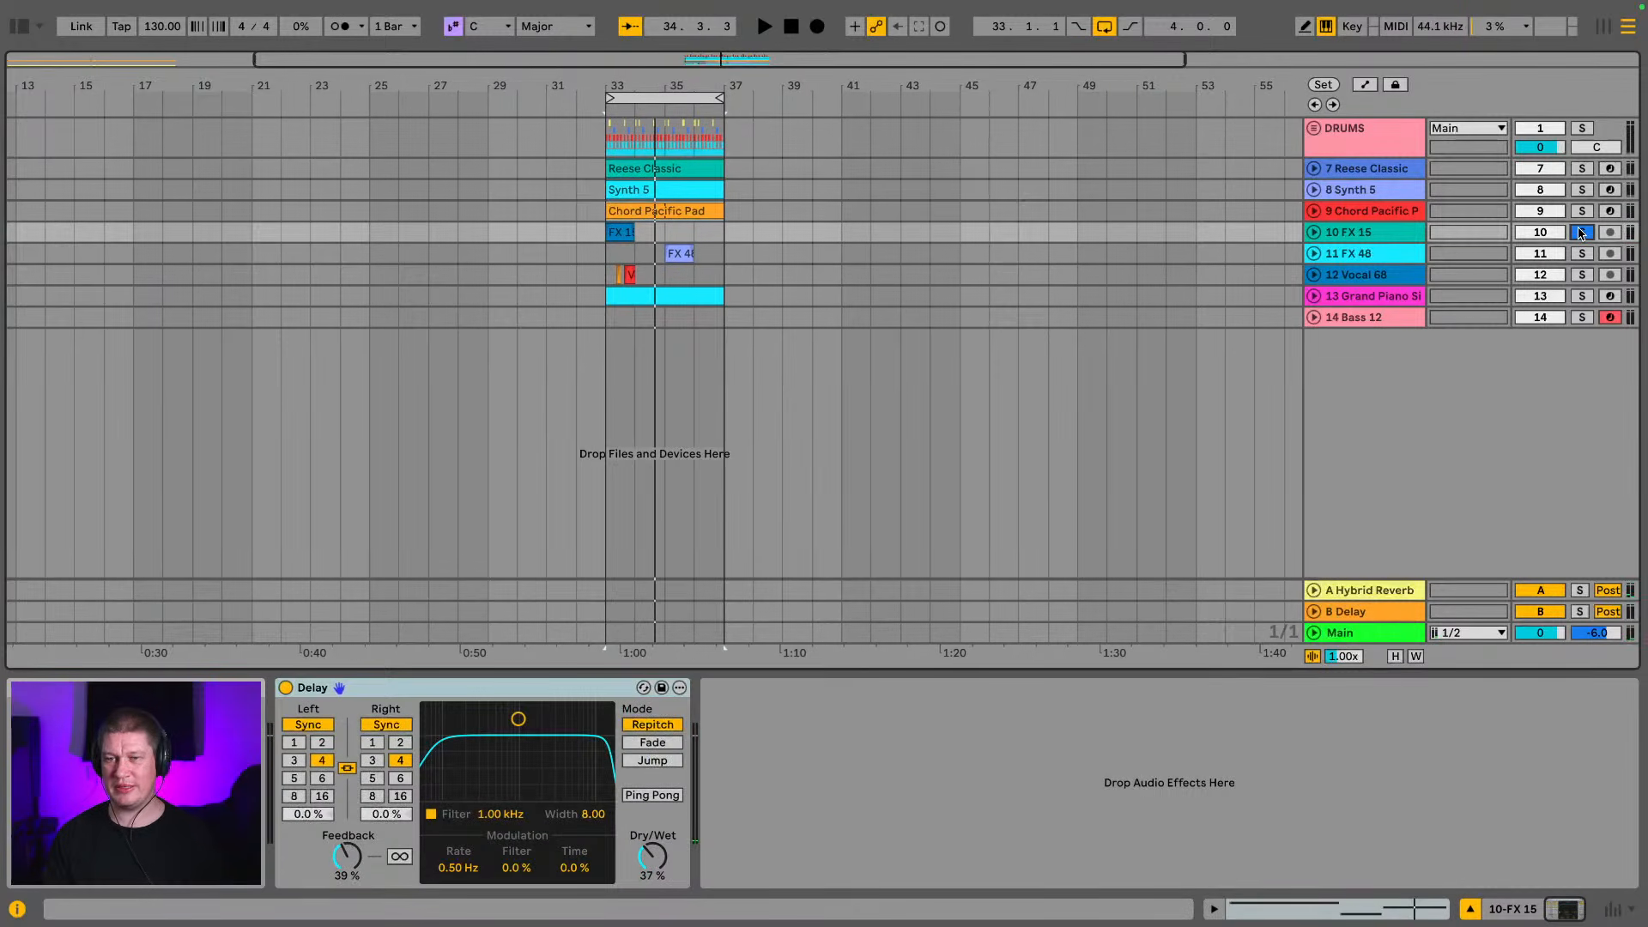
pyautogui.press('space')
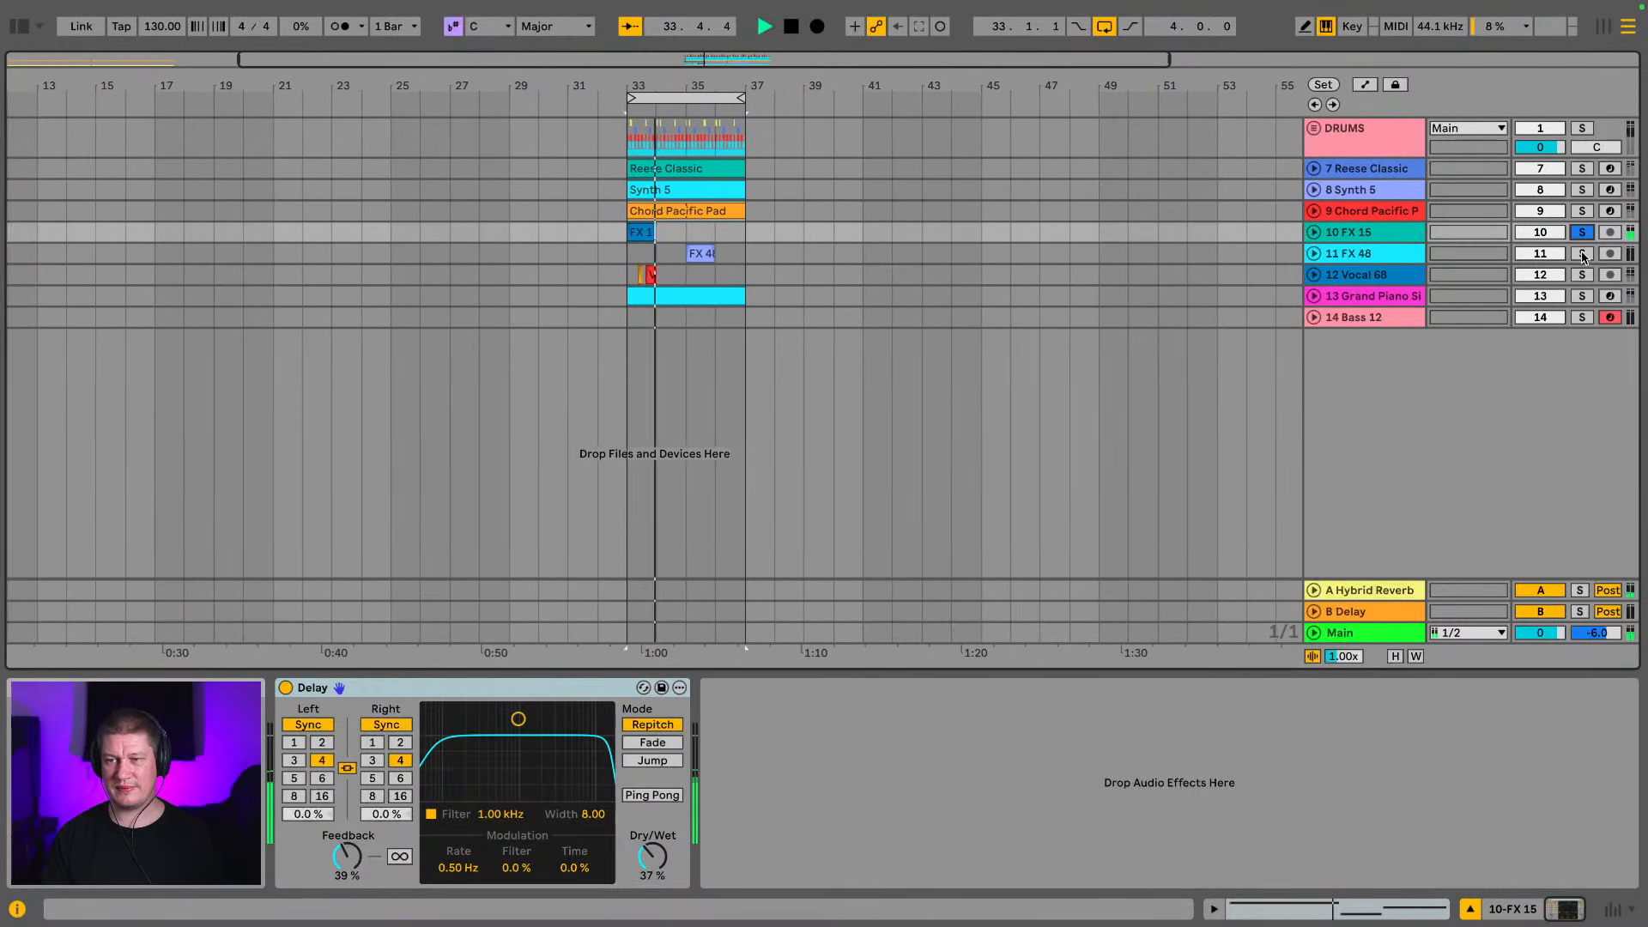
pyautogui.click(1583, 254)
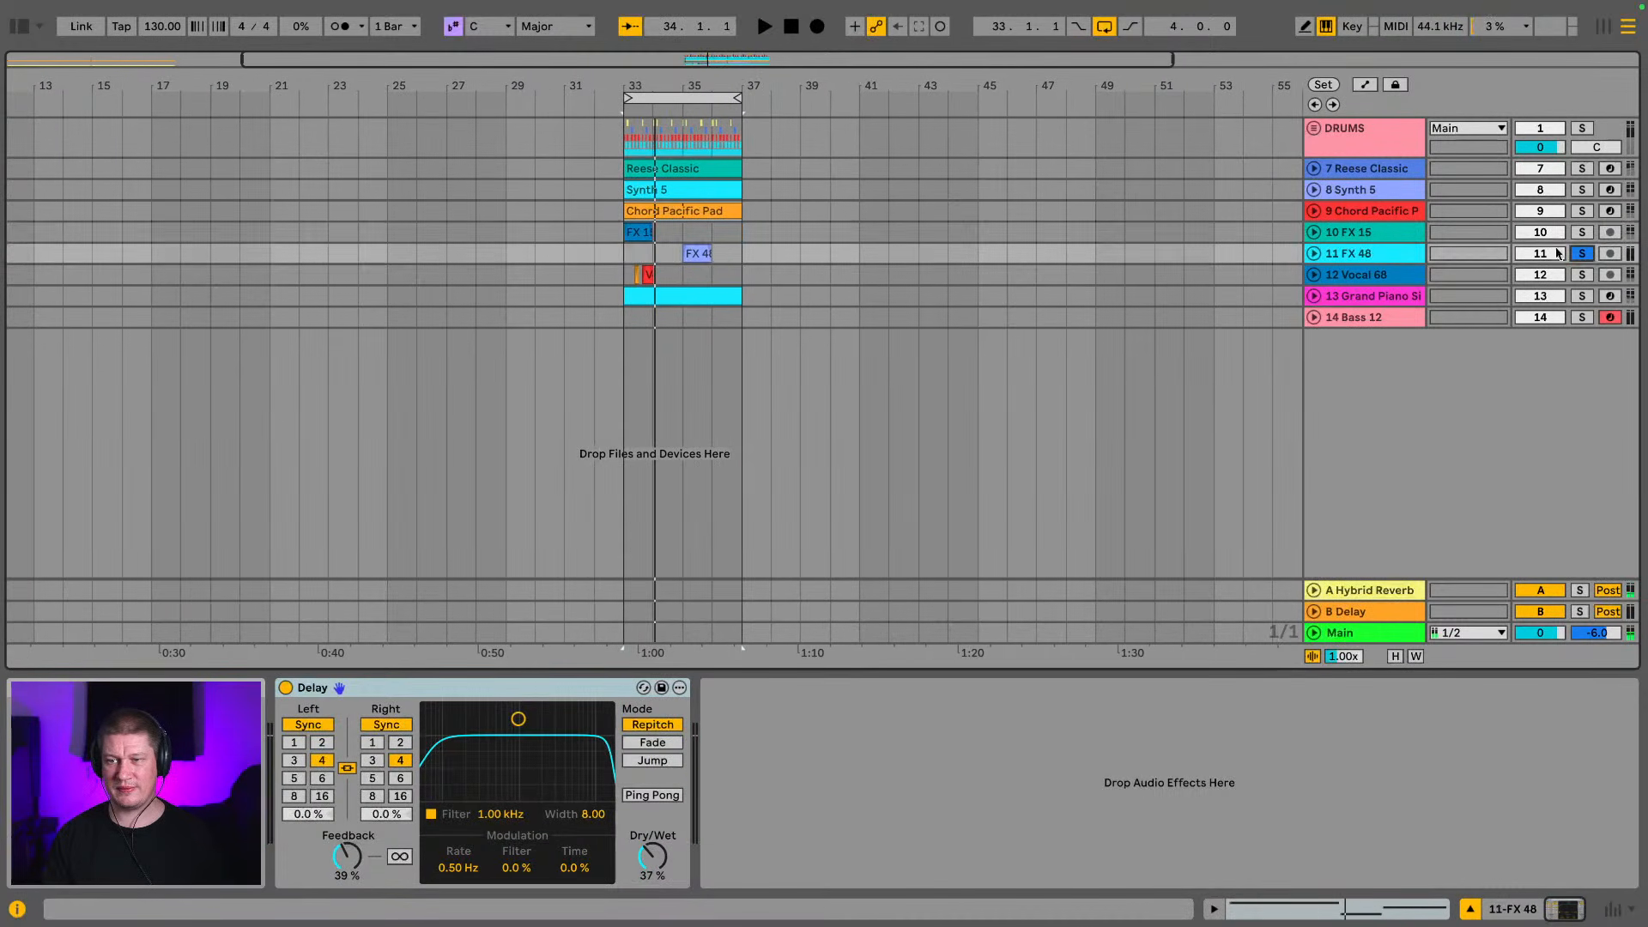
pyautogui.click(701, 254)
pyautogui.press('space')
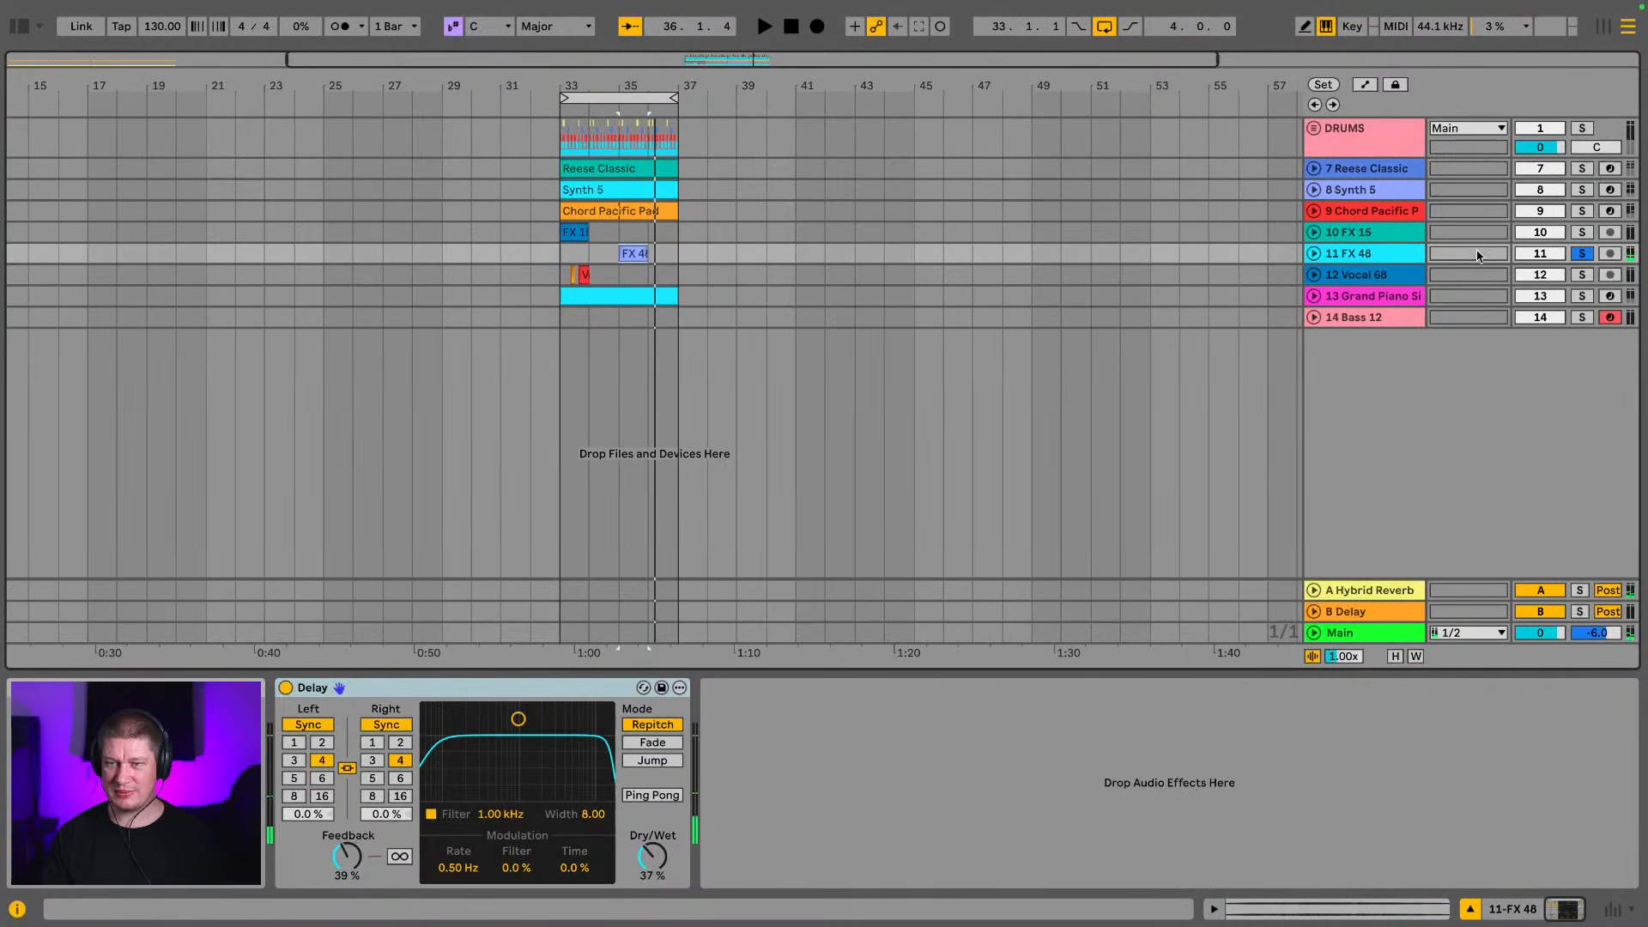
# Solo the Vocal 68 track and play its vocal clips from bar 33
pyautogui.click(1579, 274)
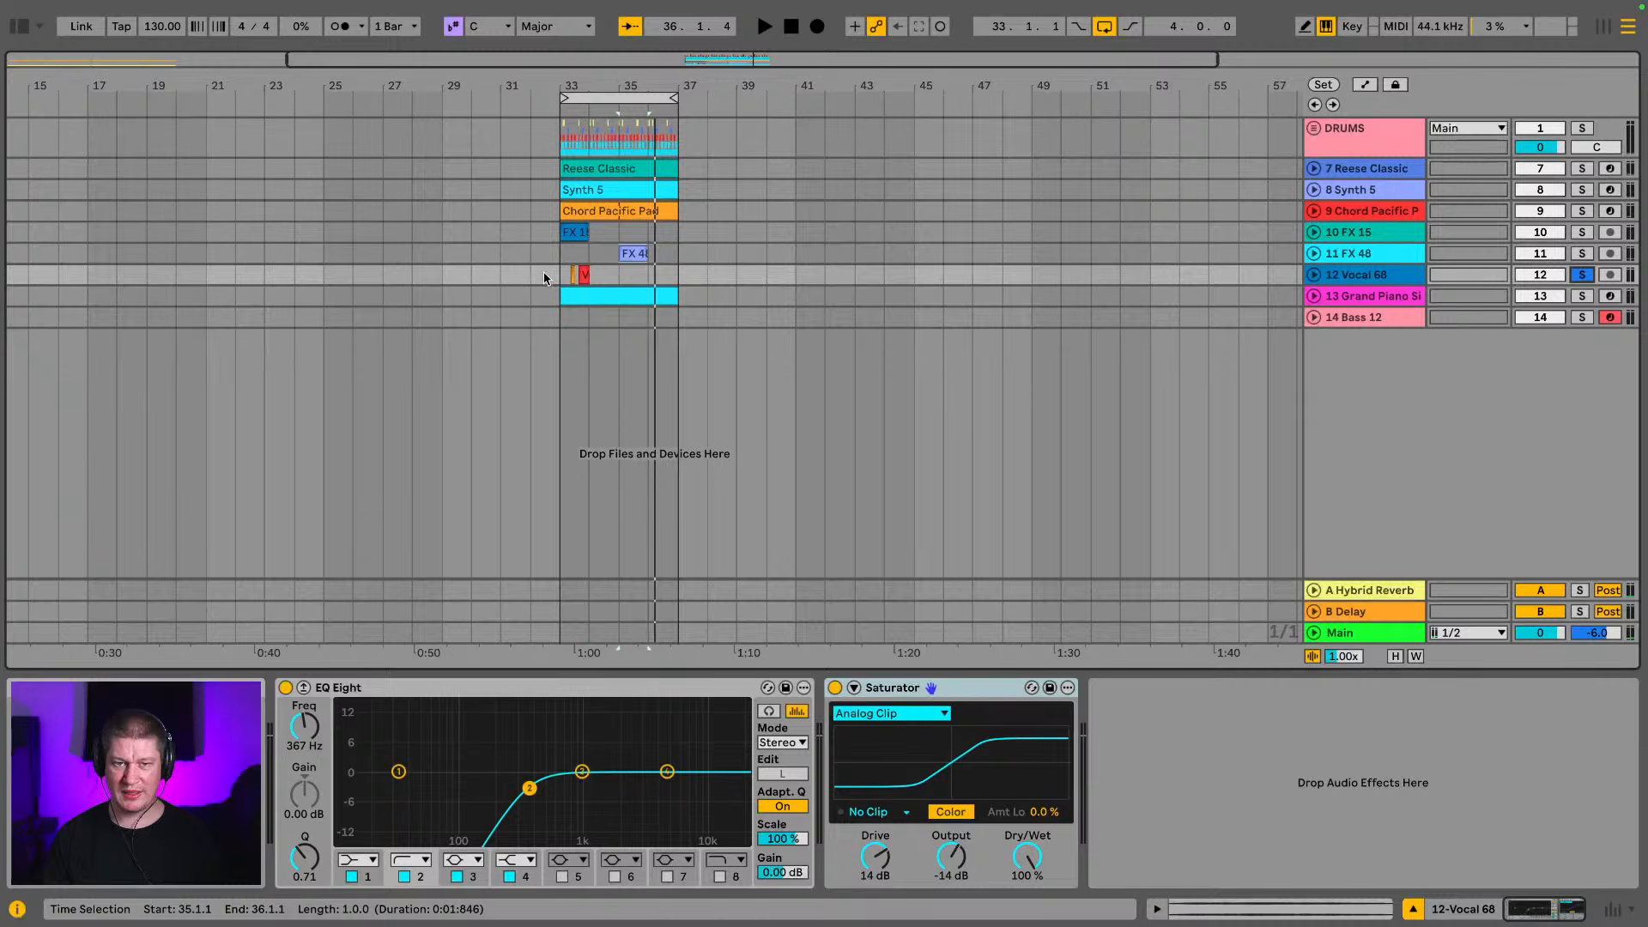
pyautogui.click(565, 276)
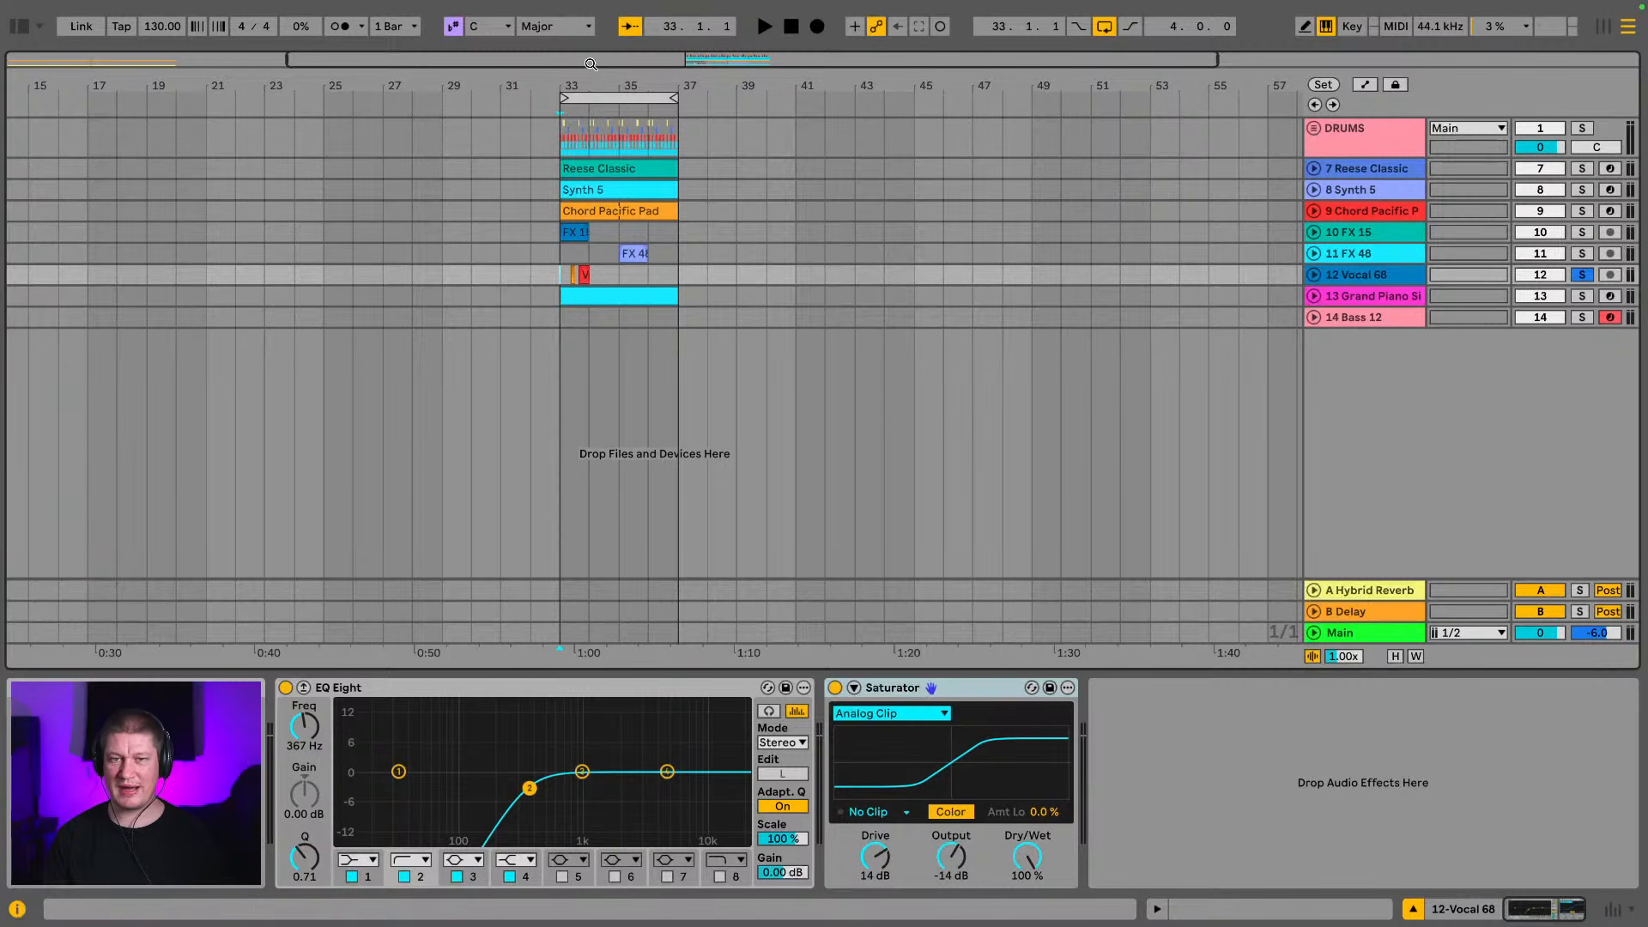
pyautogui.moveTo(581, 79); pyautogui.dragTo(297, 212)
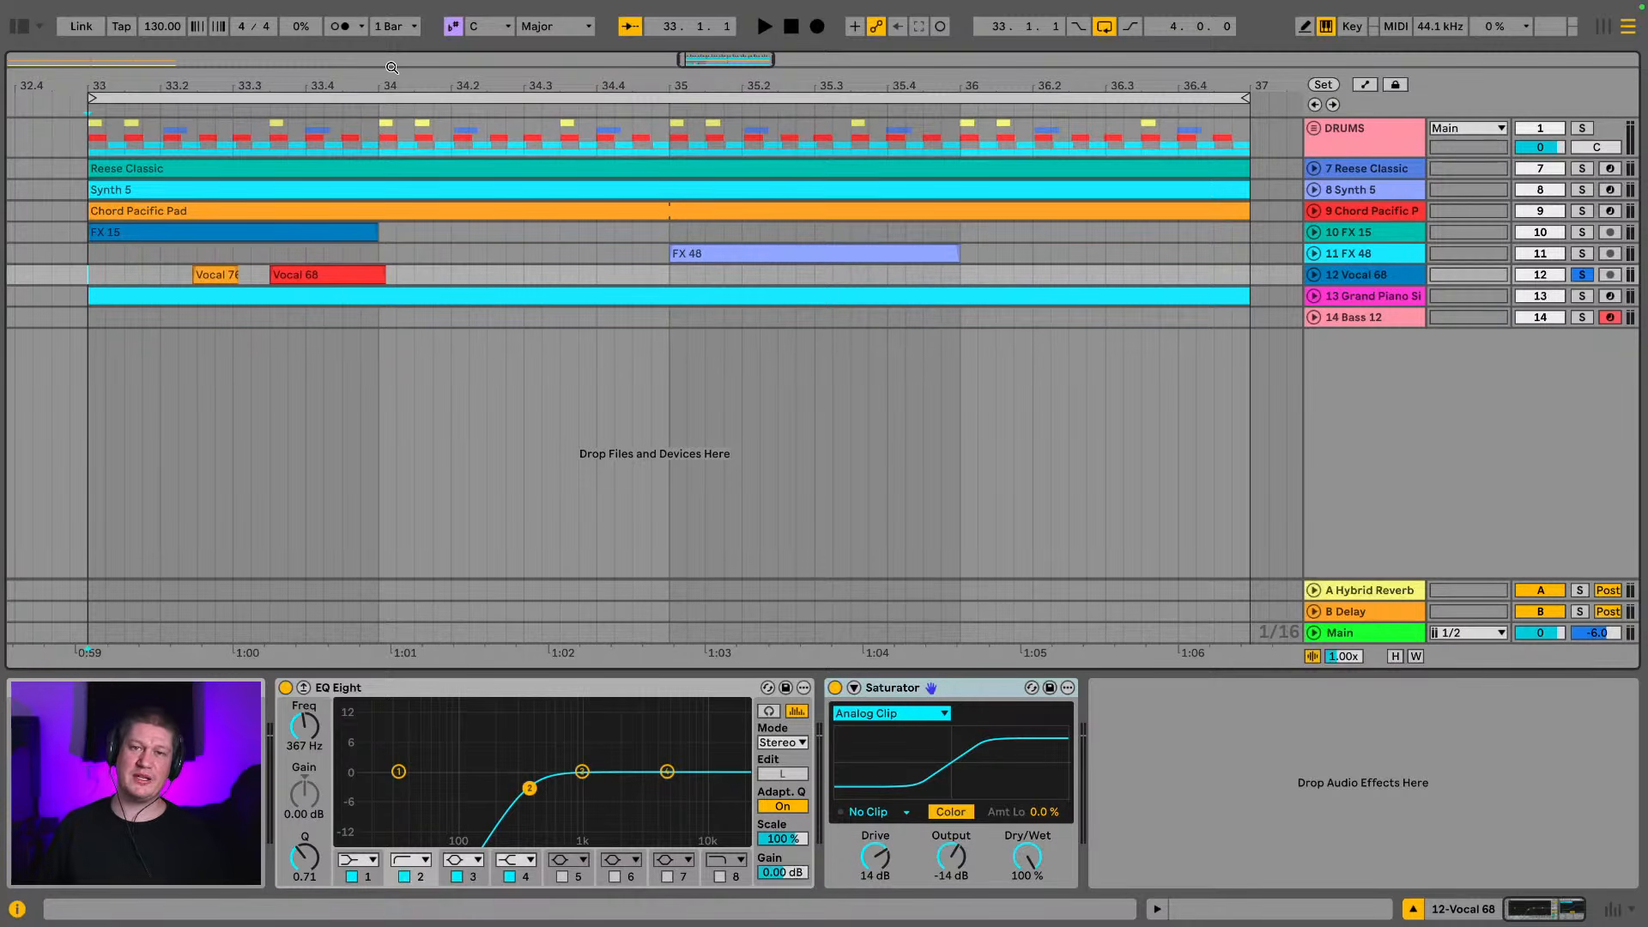
pyautogui.press('space')
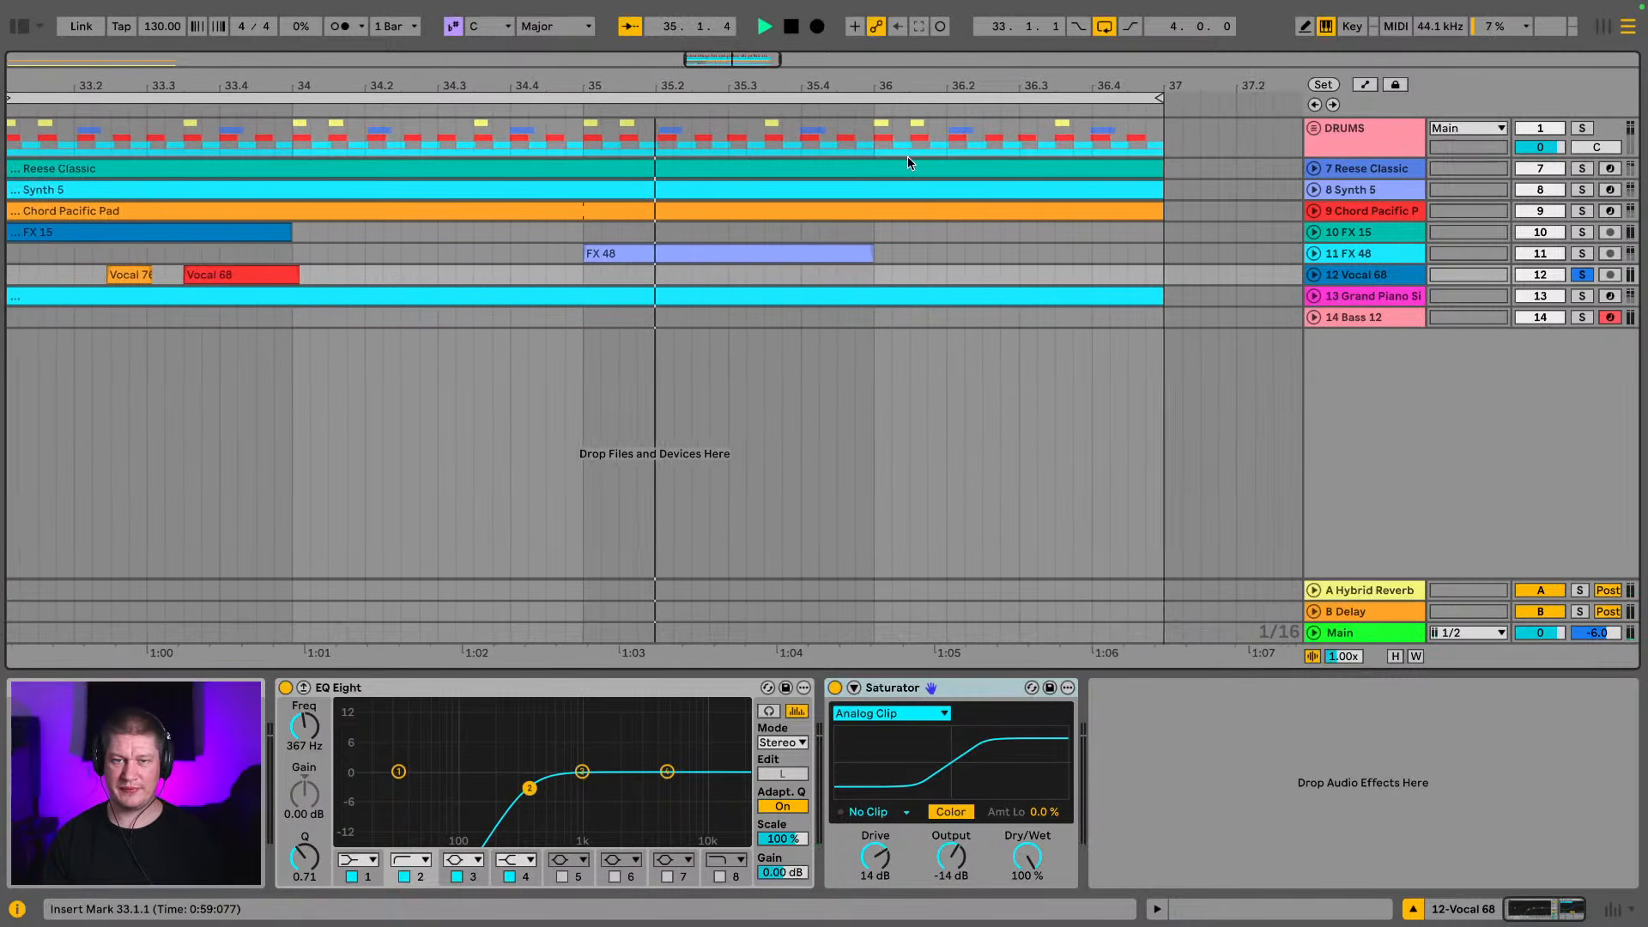
# Solo the Grand Piano Single Sample track and play its clip at bar 33
pyautogui.click(1583, 295)
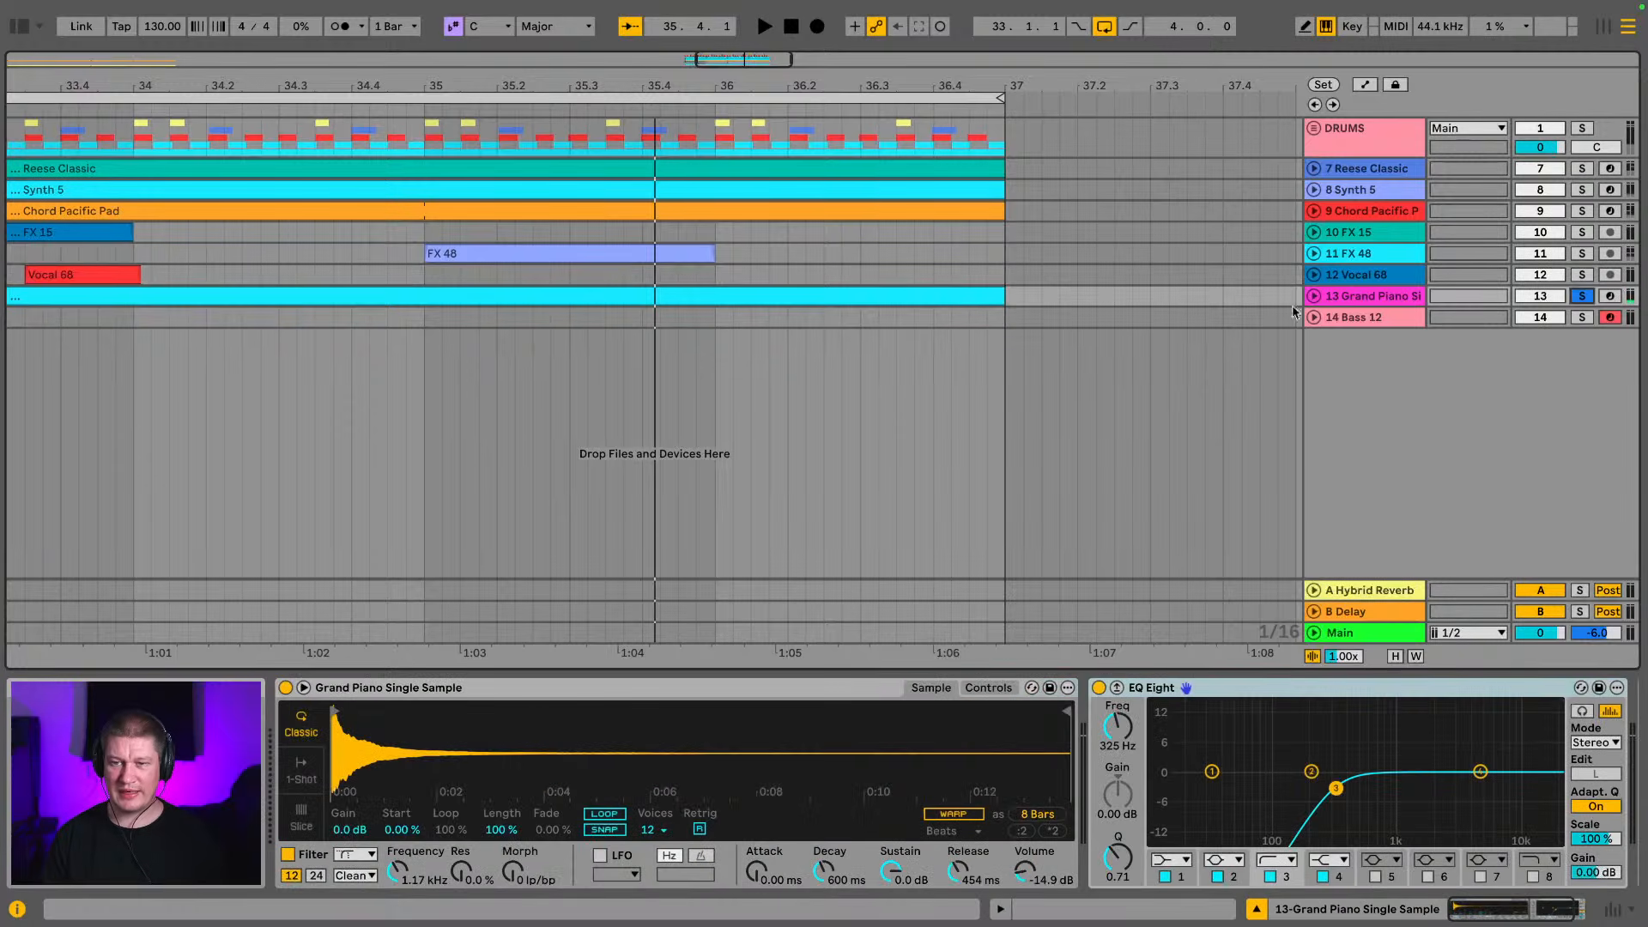
pyautogui.click(934, 296)
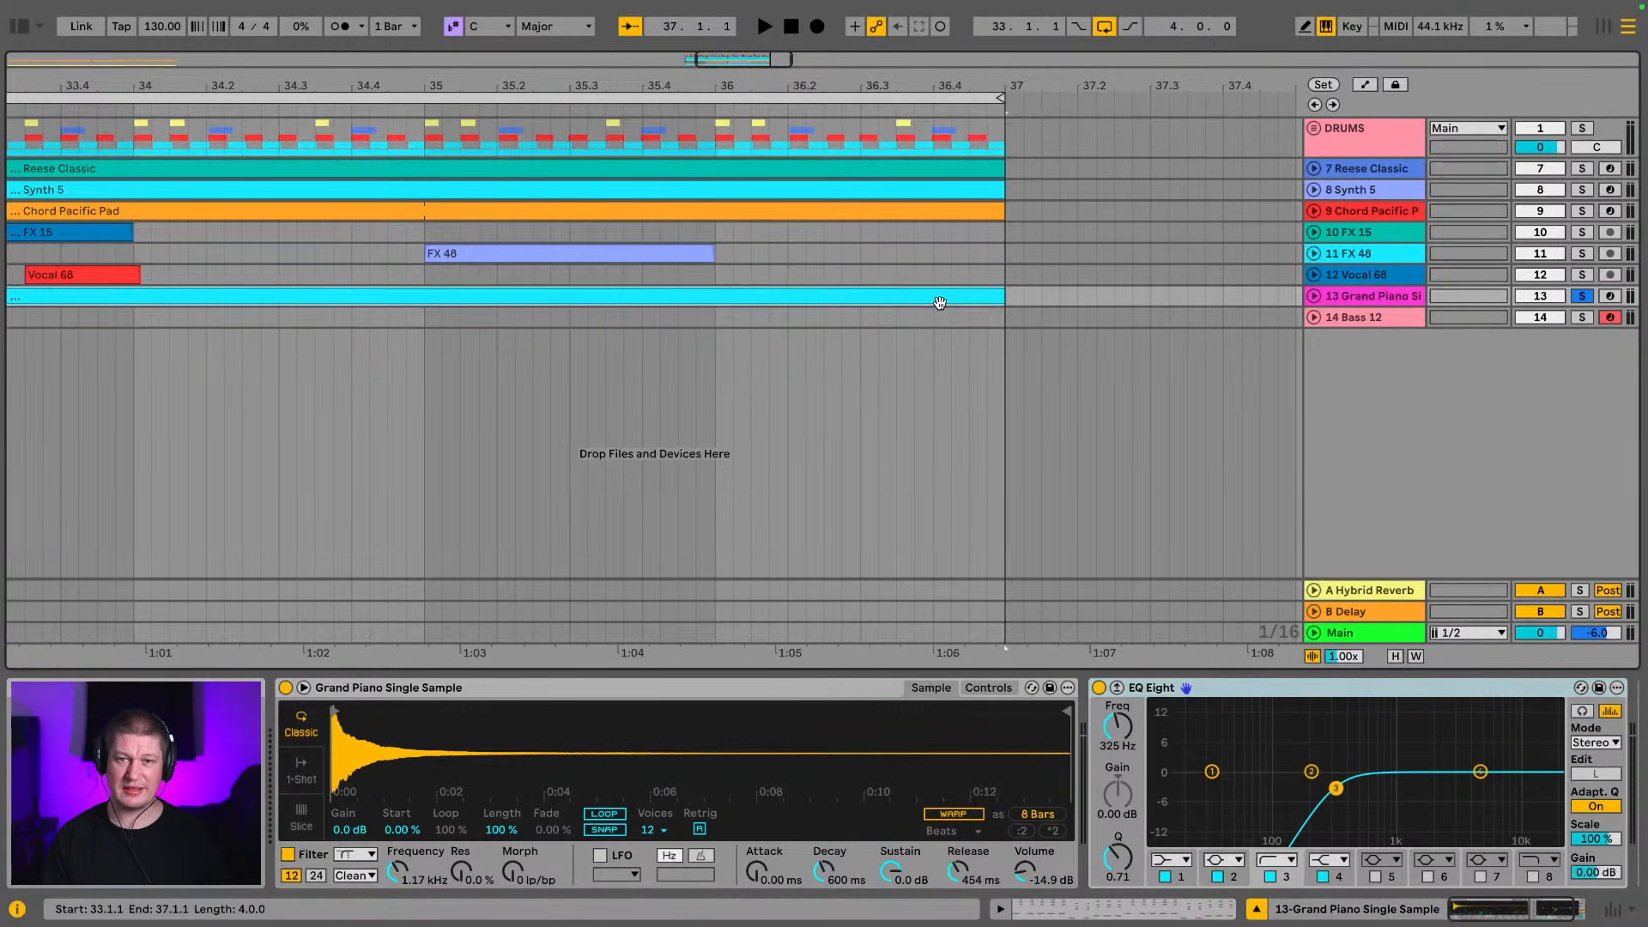
pyautogui.press('space')
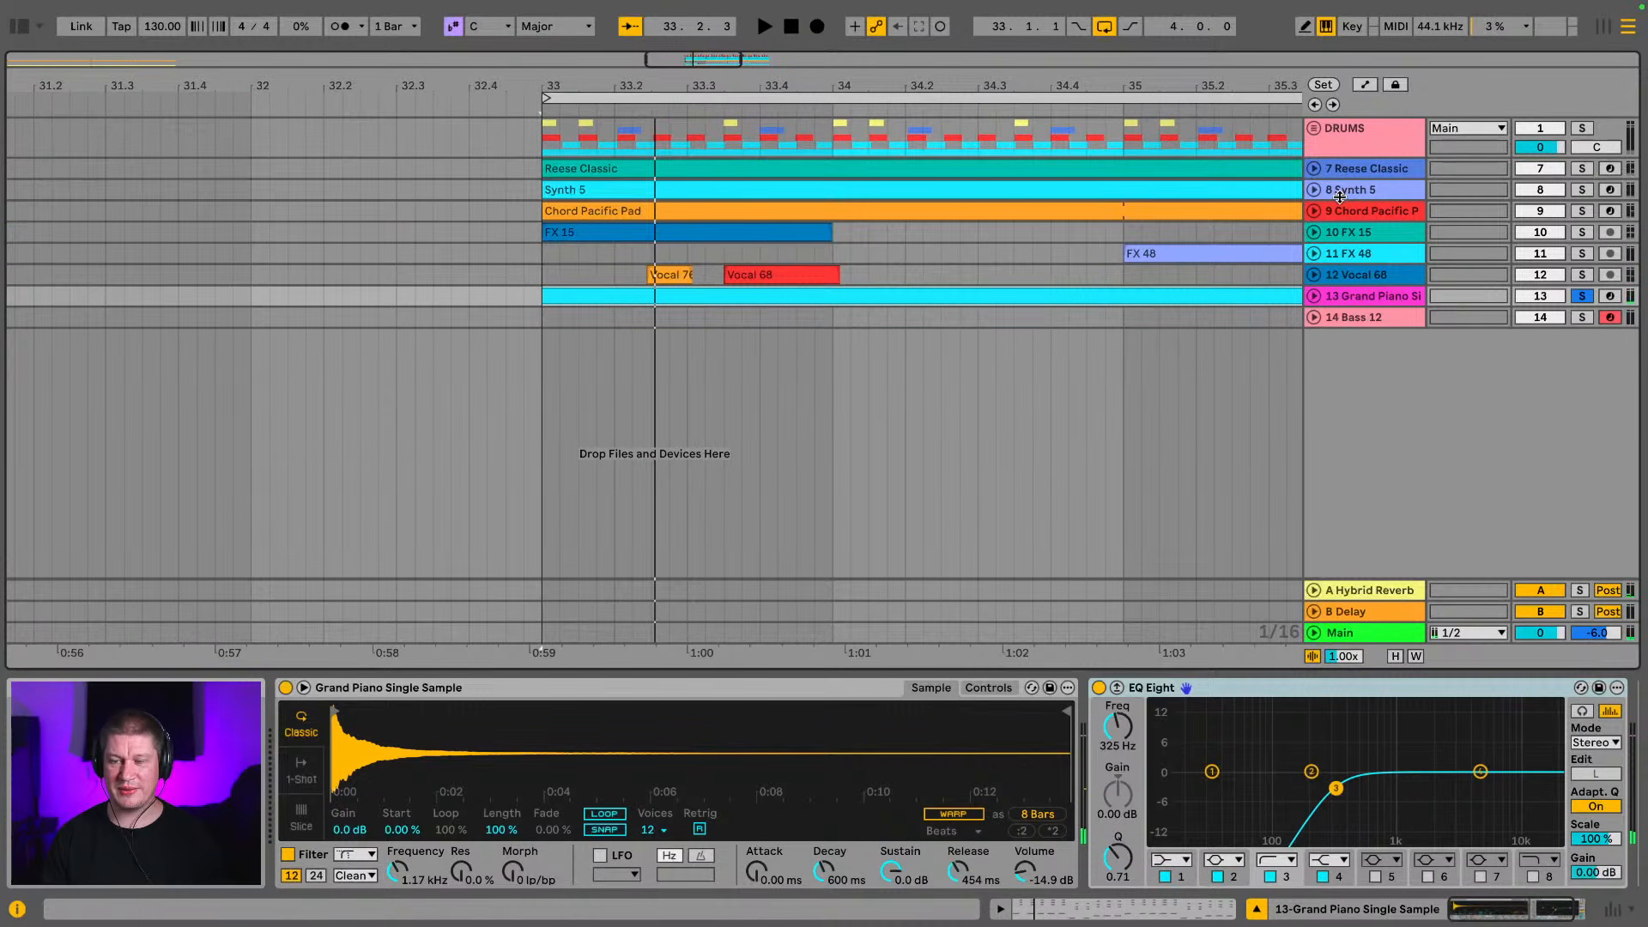
# Unfold the DRUMS group and expand its fd break track to show the waveform
pyautogui.click(1314, 129)
pyautogui.click(1339, 313)
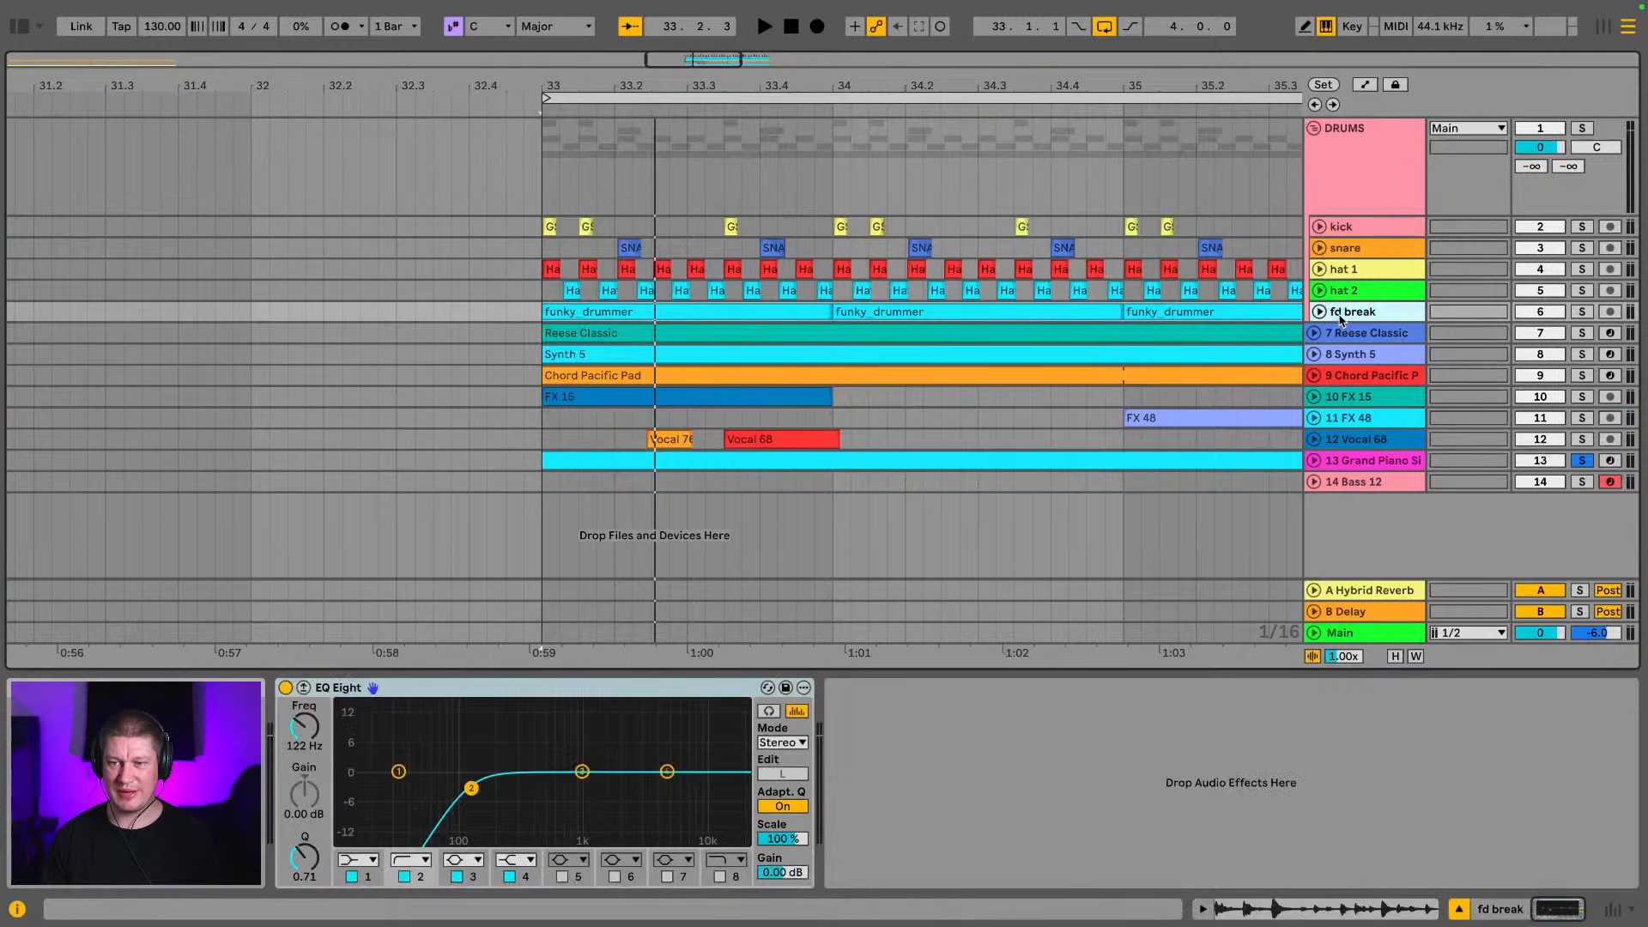
pyautogui.click(1318, 313)
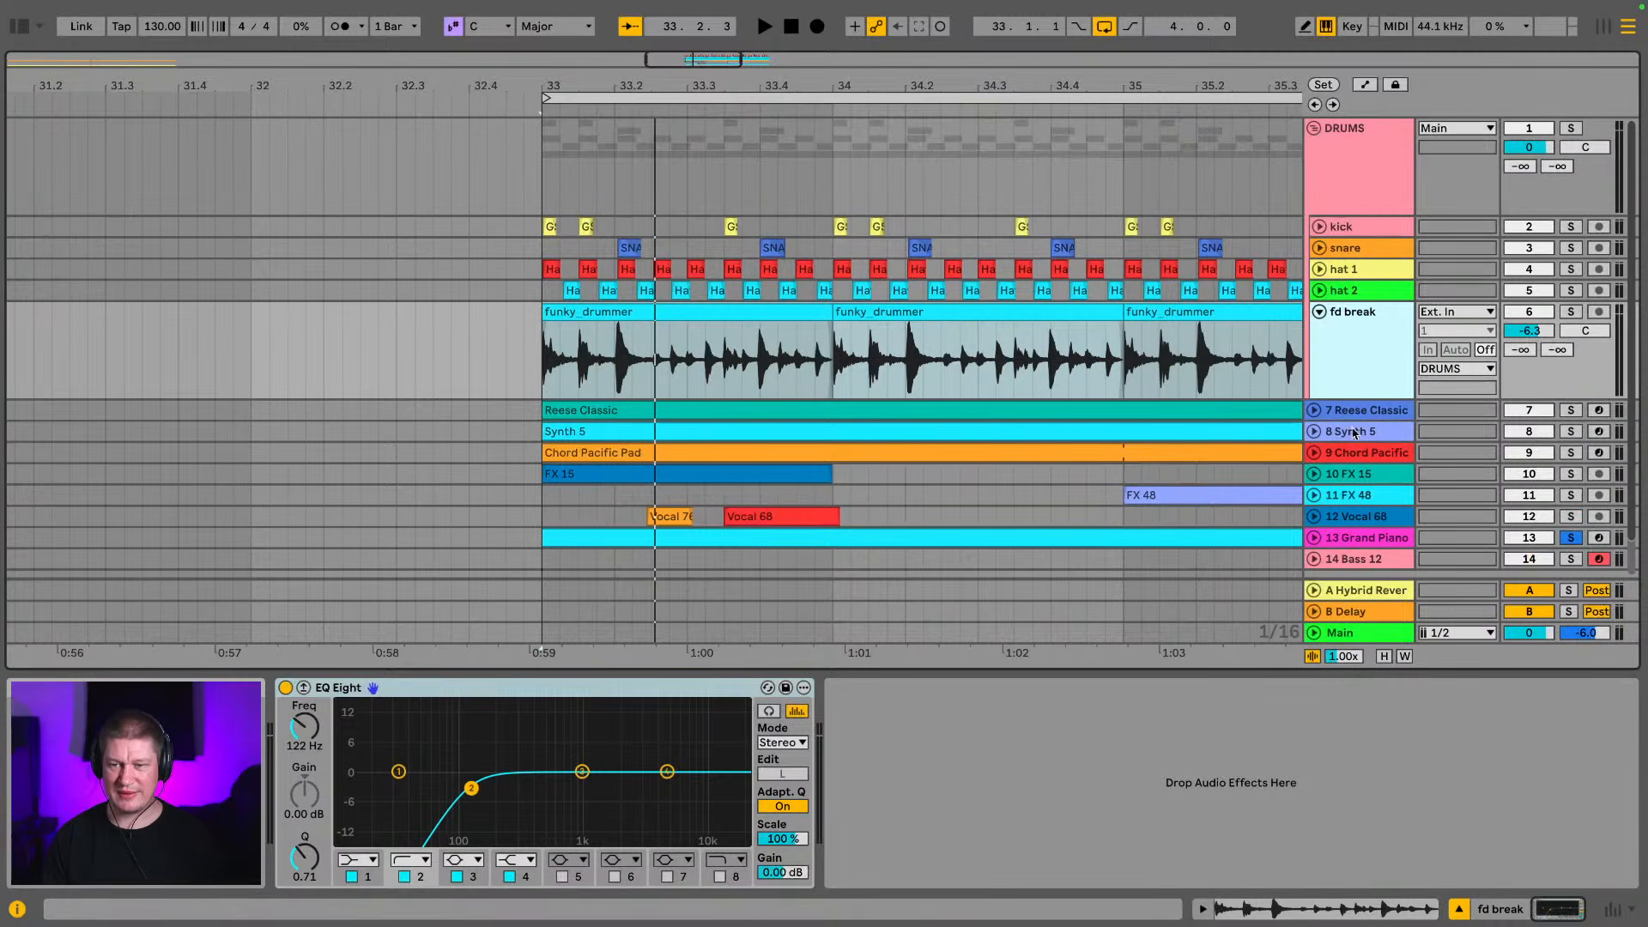
# Move the Grand Piano Single Sample track directly below fd break and expand it to show its notes
pyautogui.click(1384, 544)
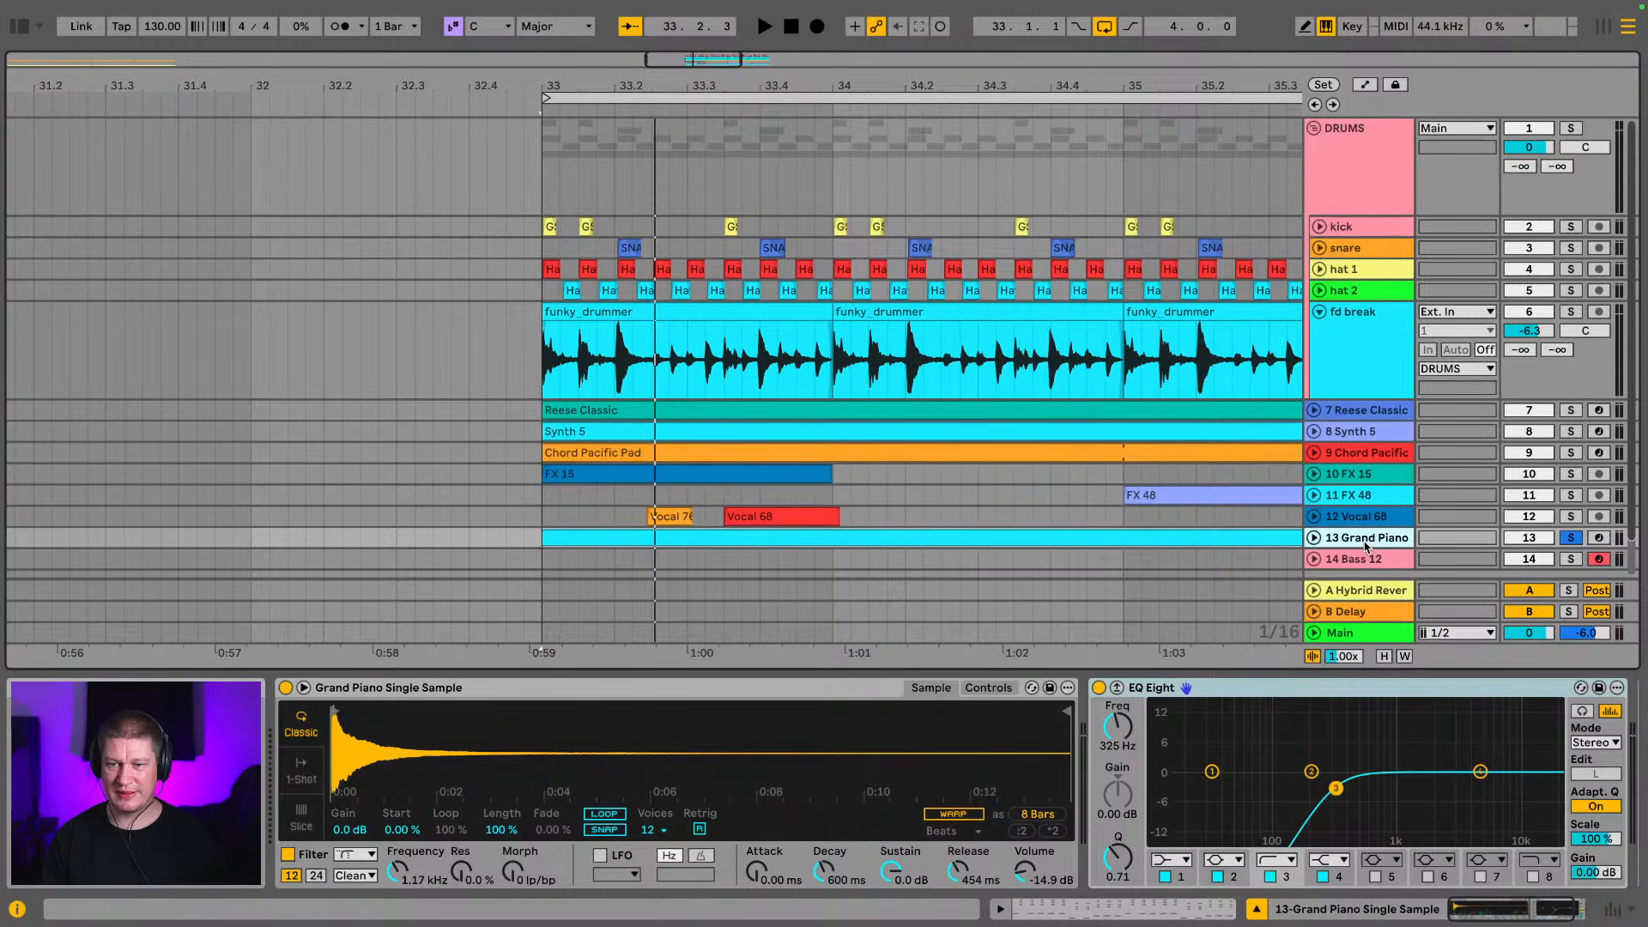
pyautogui.moveTo(1367, 546); pyautogui.dragTo(1369, 407)
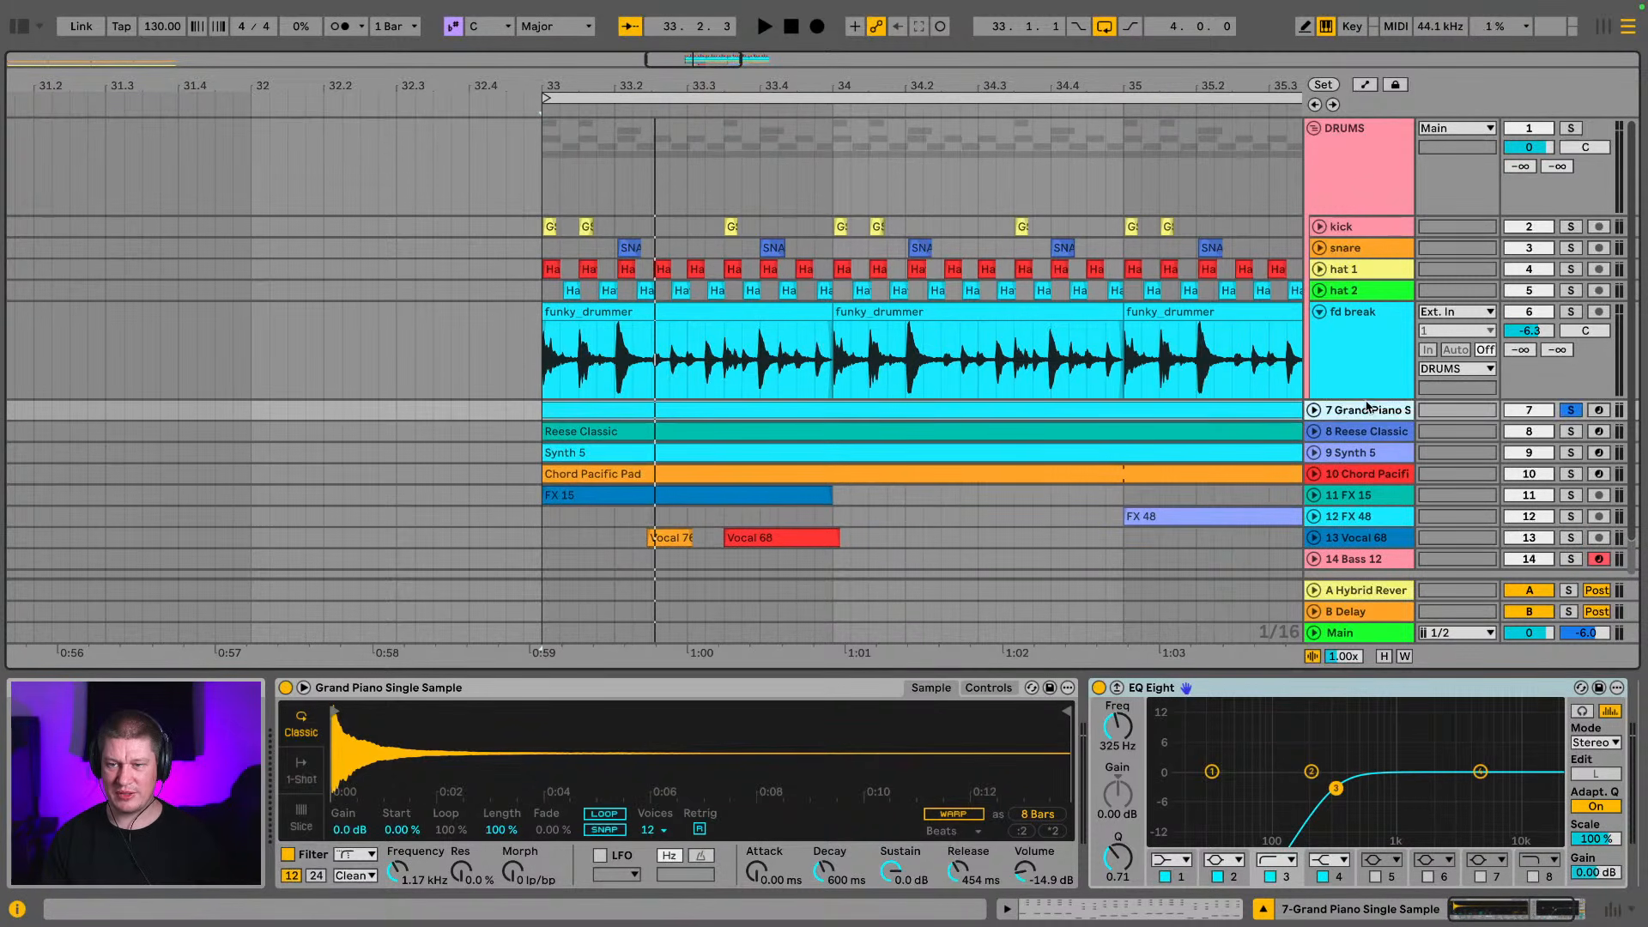
pyautogui.click(1314, 410)
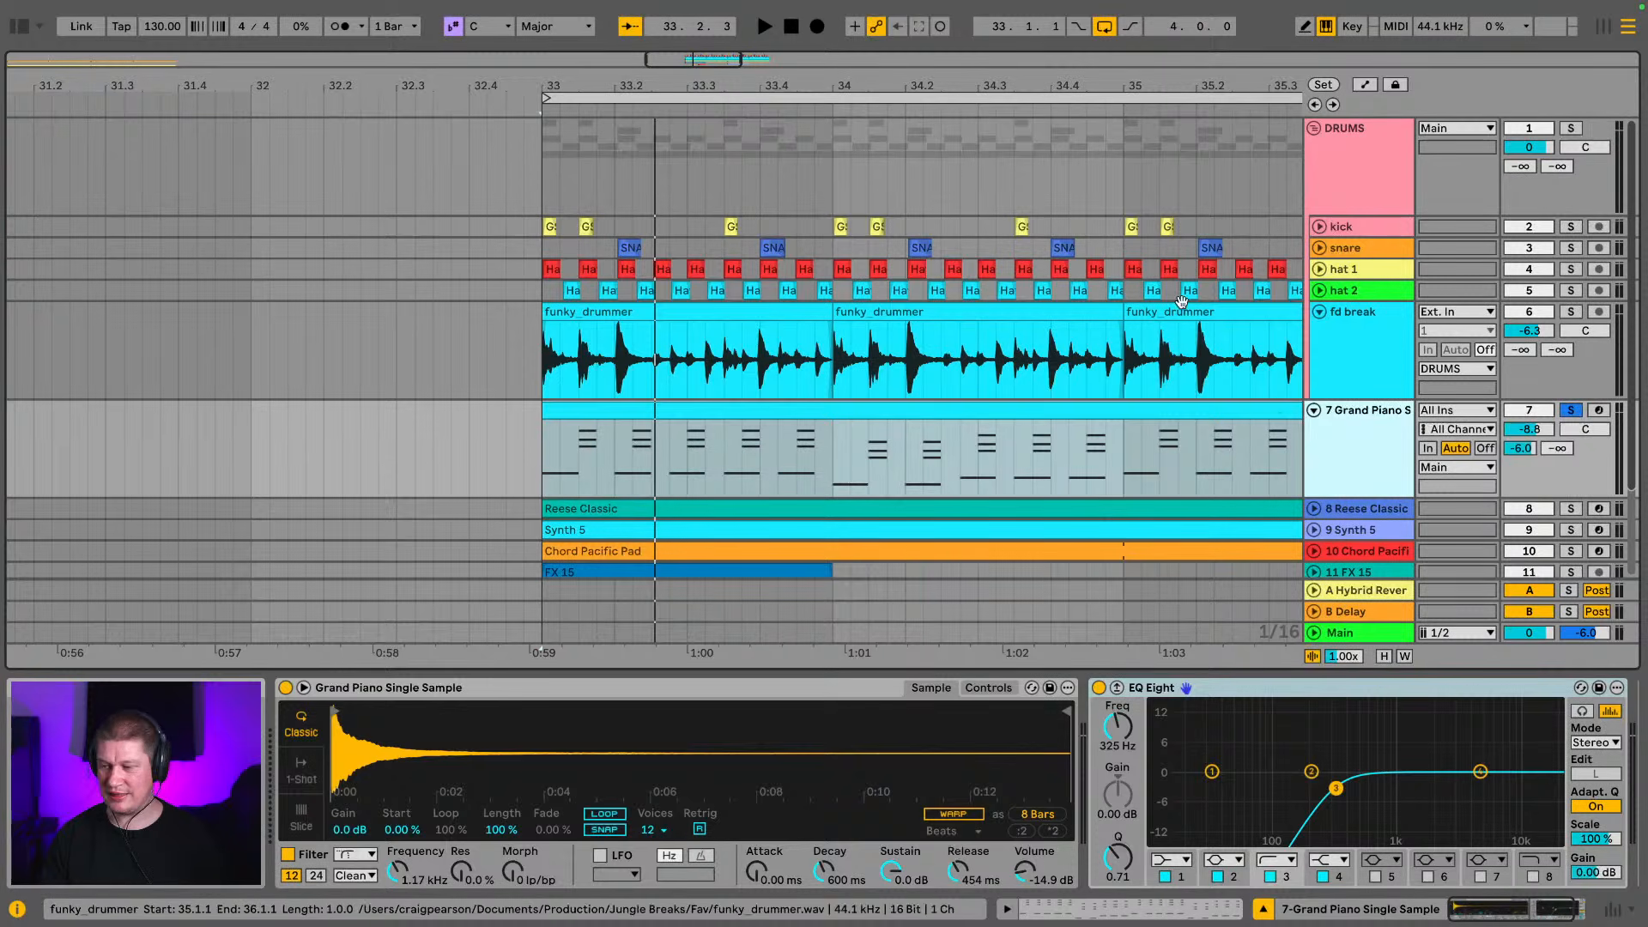
# Compare the piano notes' timing with the funky_drummer break's transients around 33.1.3 and 33.2
pyautogui.moveTo(582, 82); pyautogui.dragTo(587, 185)
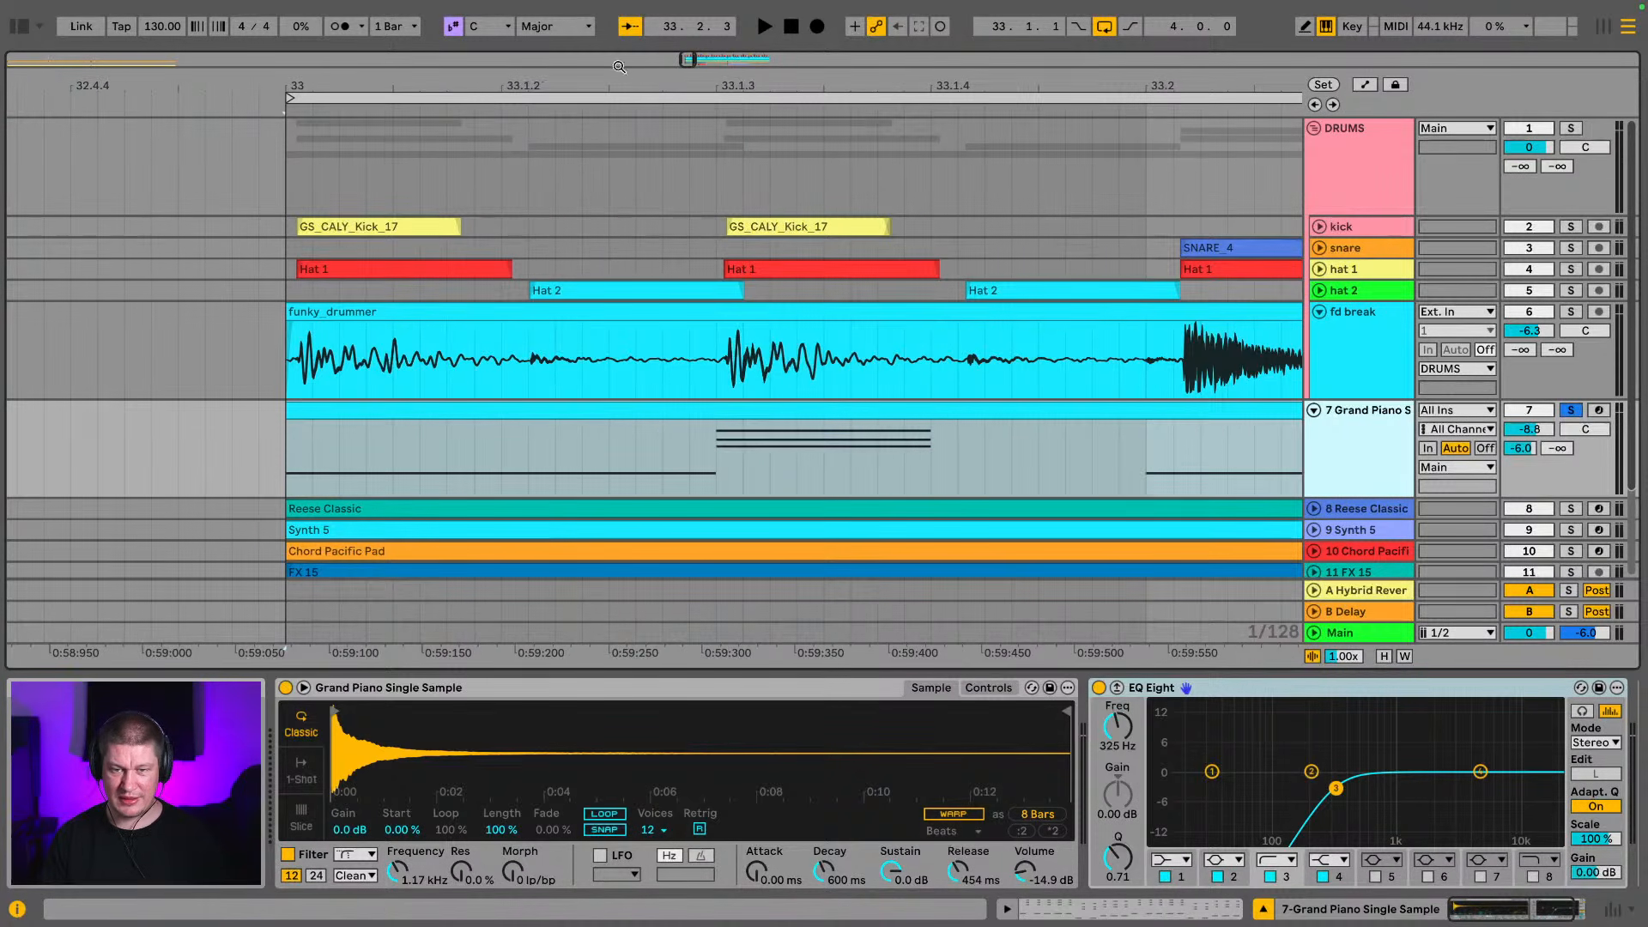
pyautogui.moveTo(657, 82); pyautogui.dragTo(658, 112)
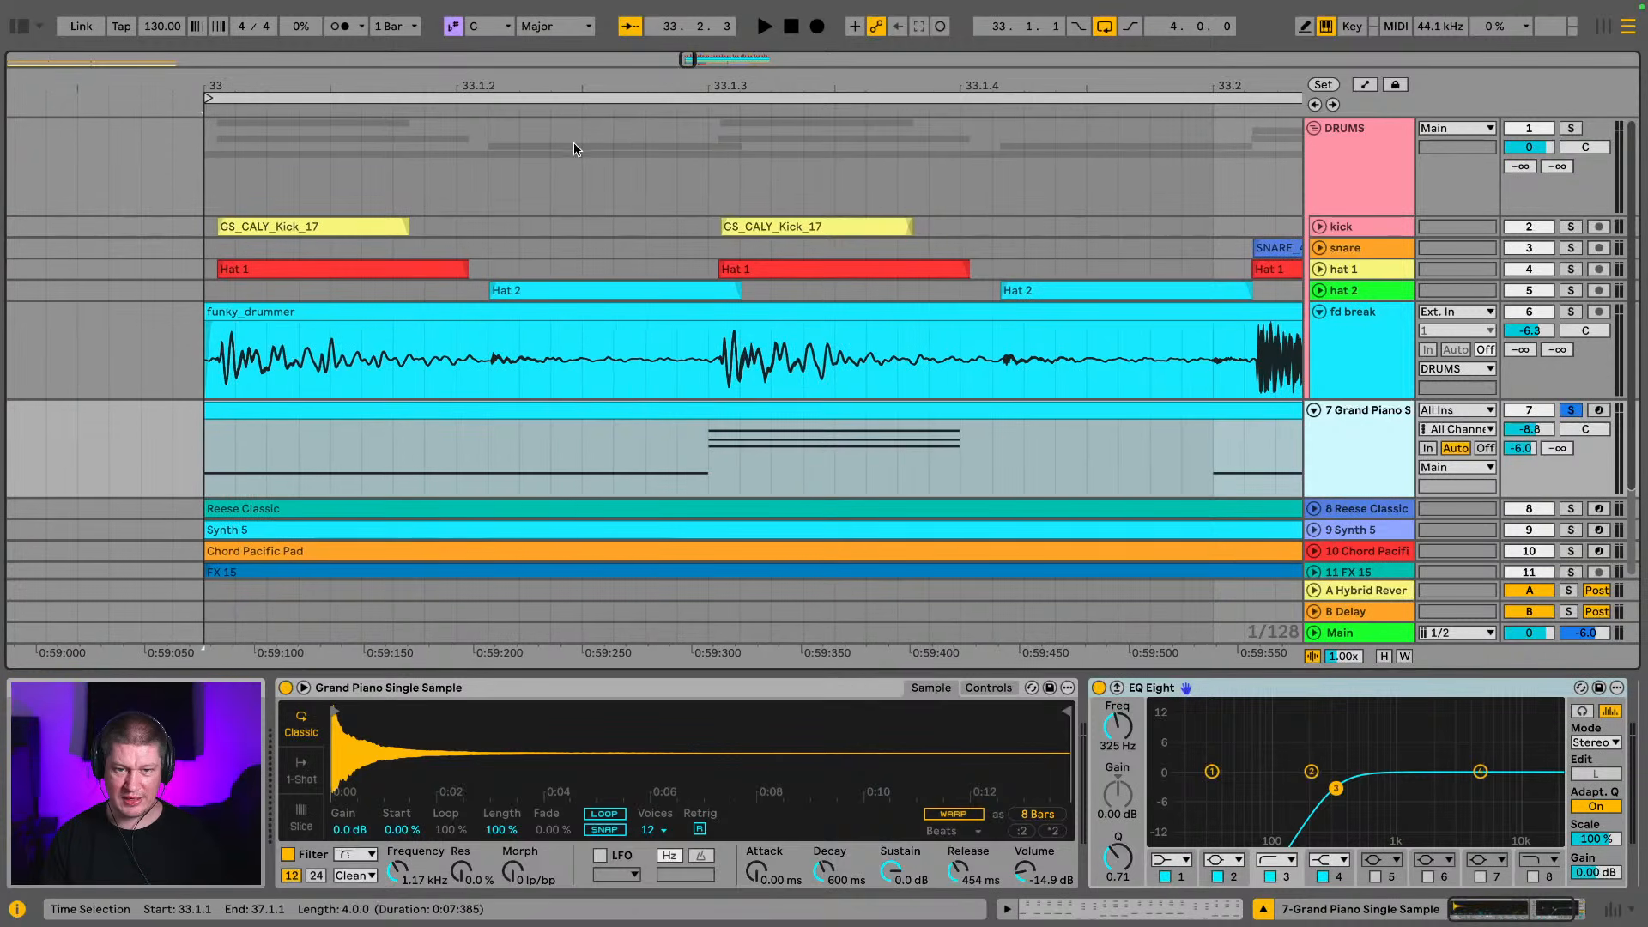
pyautogui.click(709, 378)
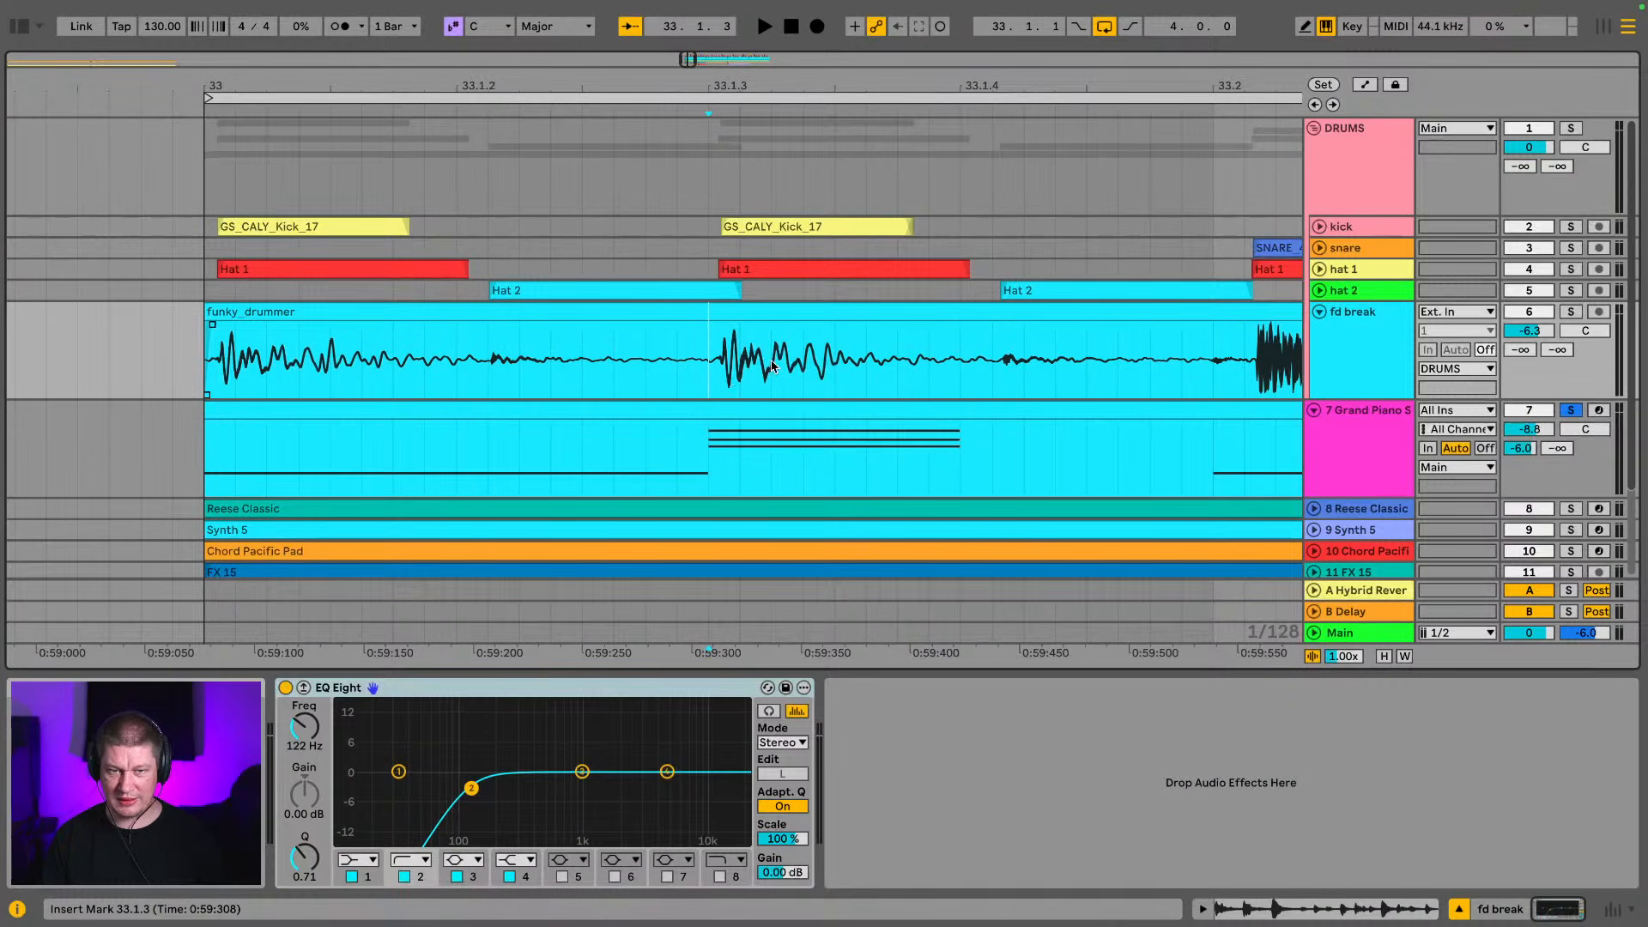
pyautogui.moveTo(1185, 82); pyautogui.dragTo(654, 277)
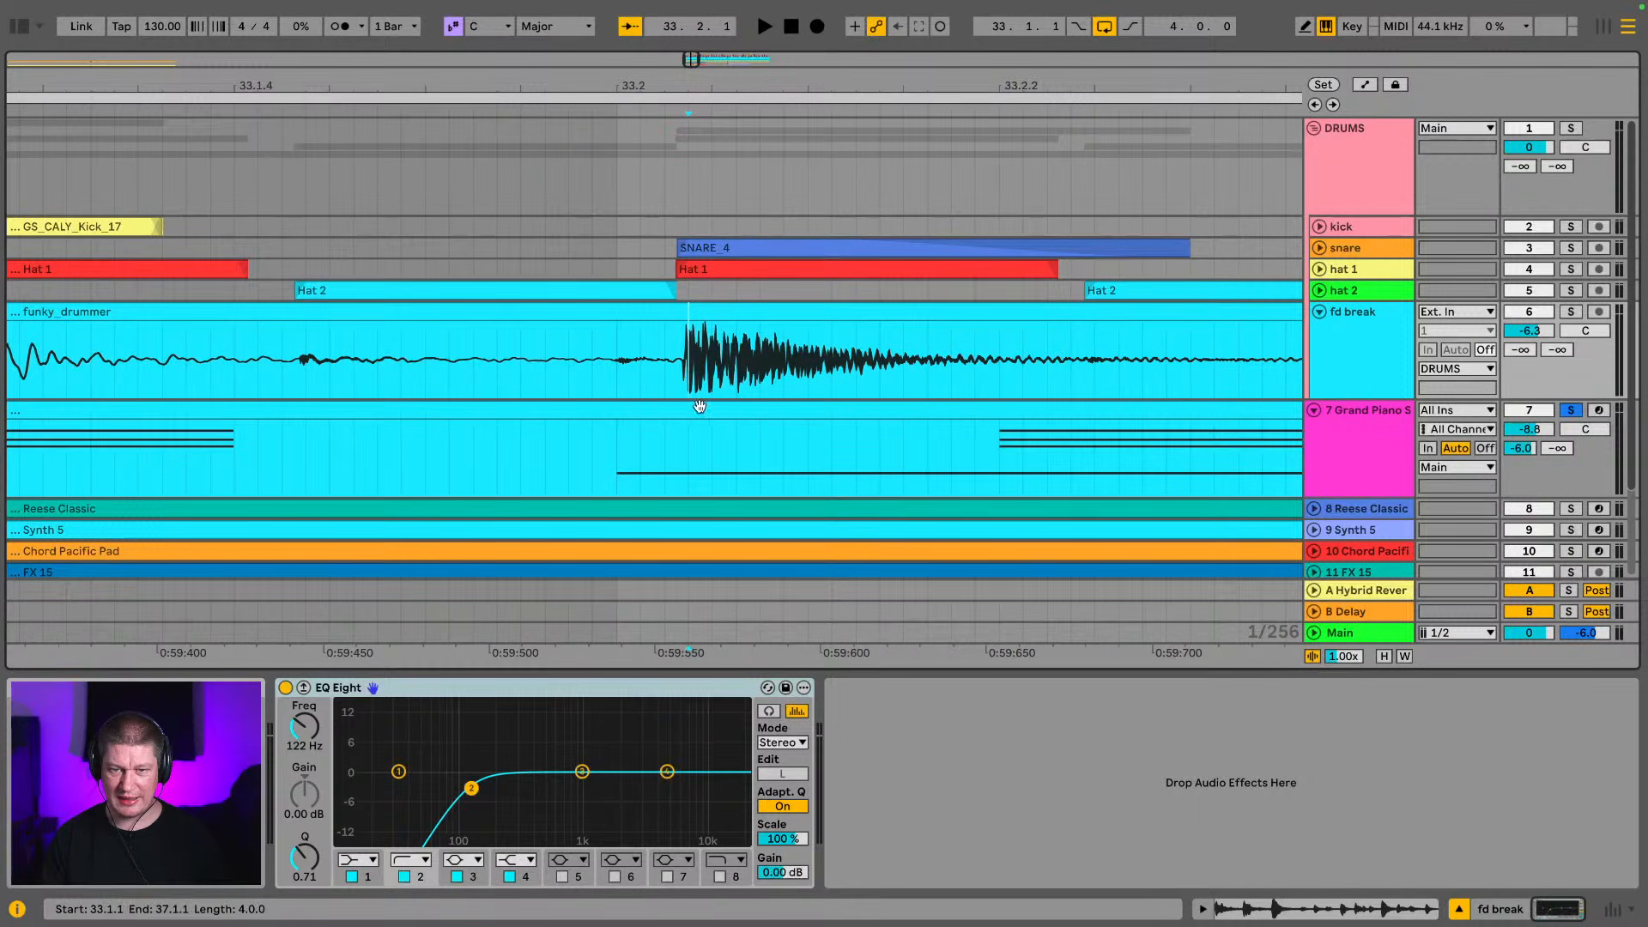
pyautogui.click(686, 430)
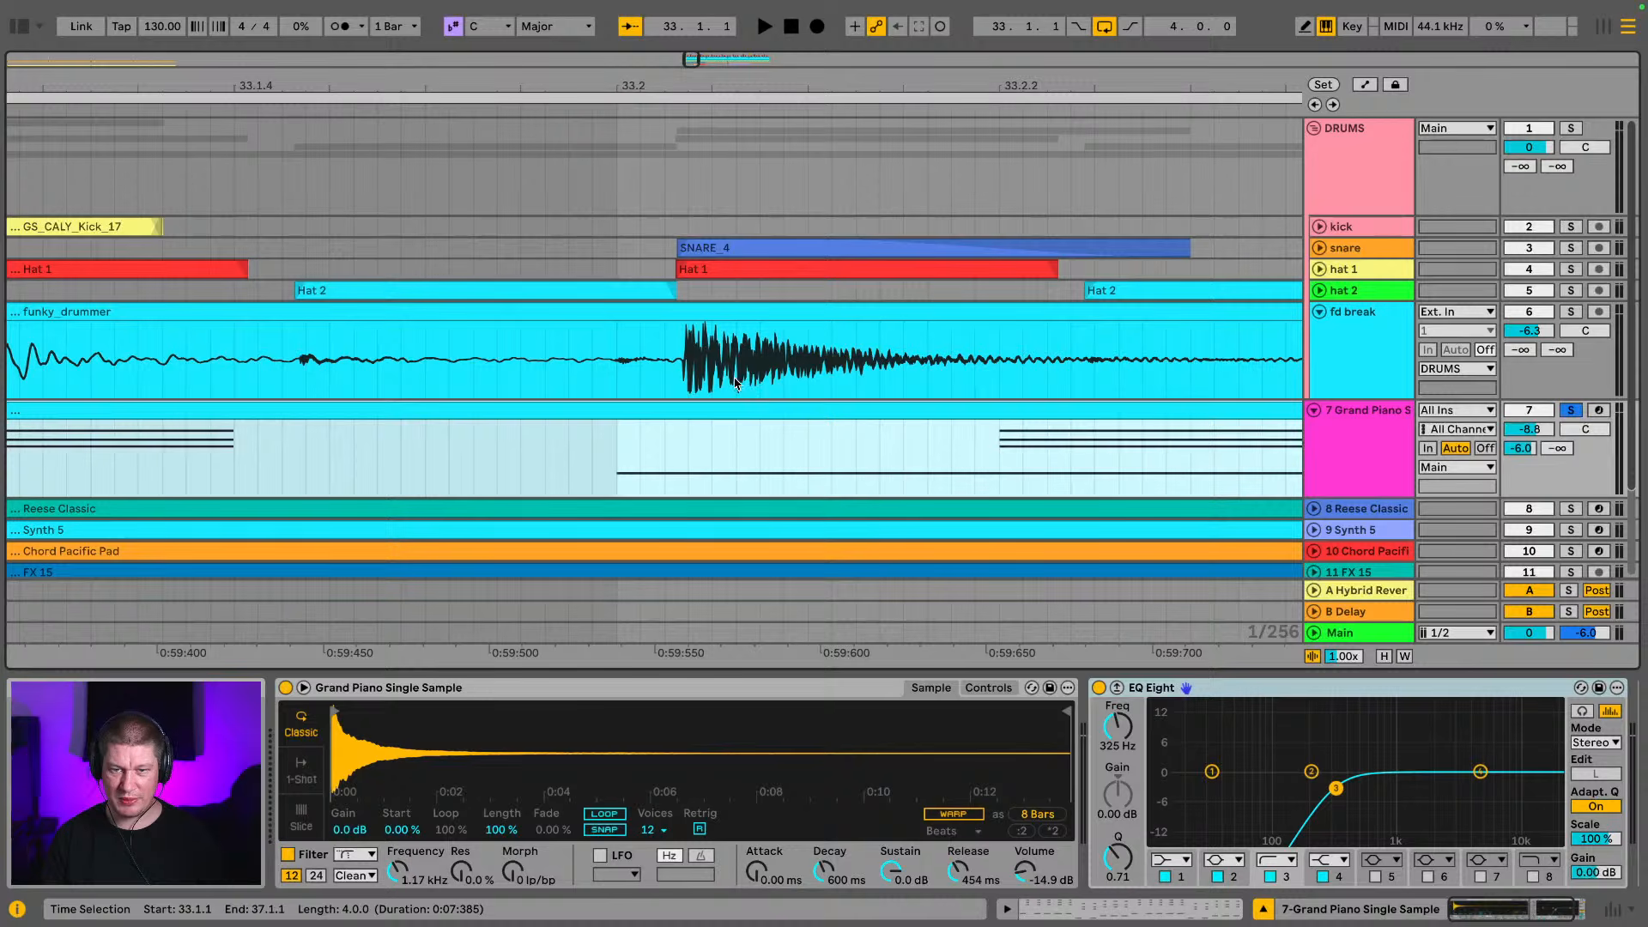
# Open the grand piano clip in the note editor and examine its chords and bass notes
pyautogui.doubleClick(727, 411)
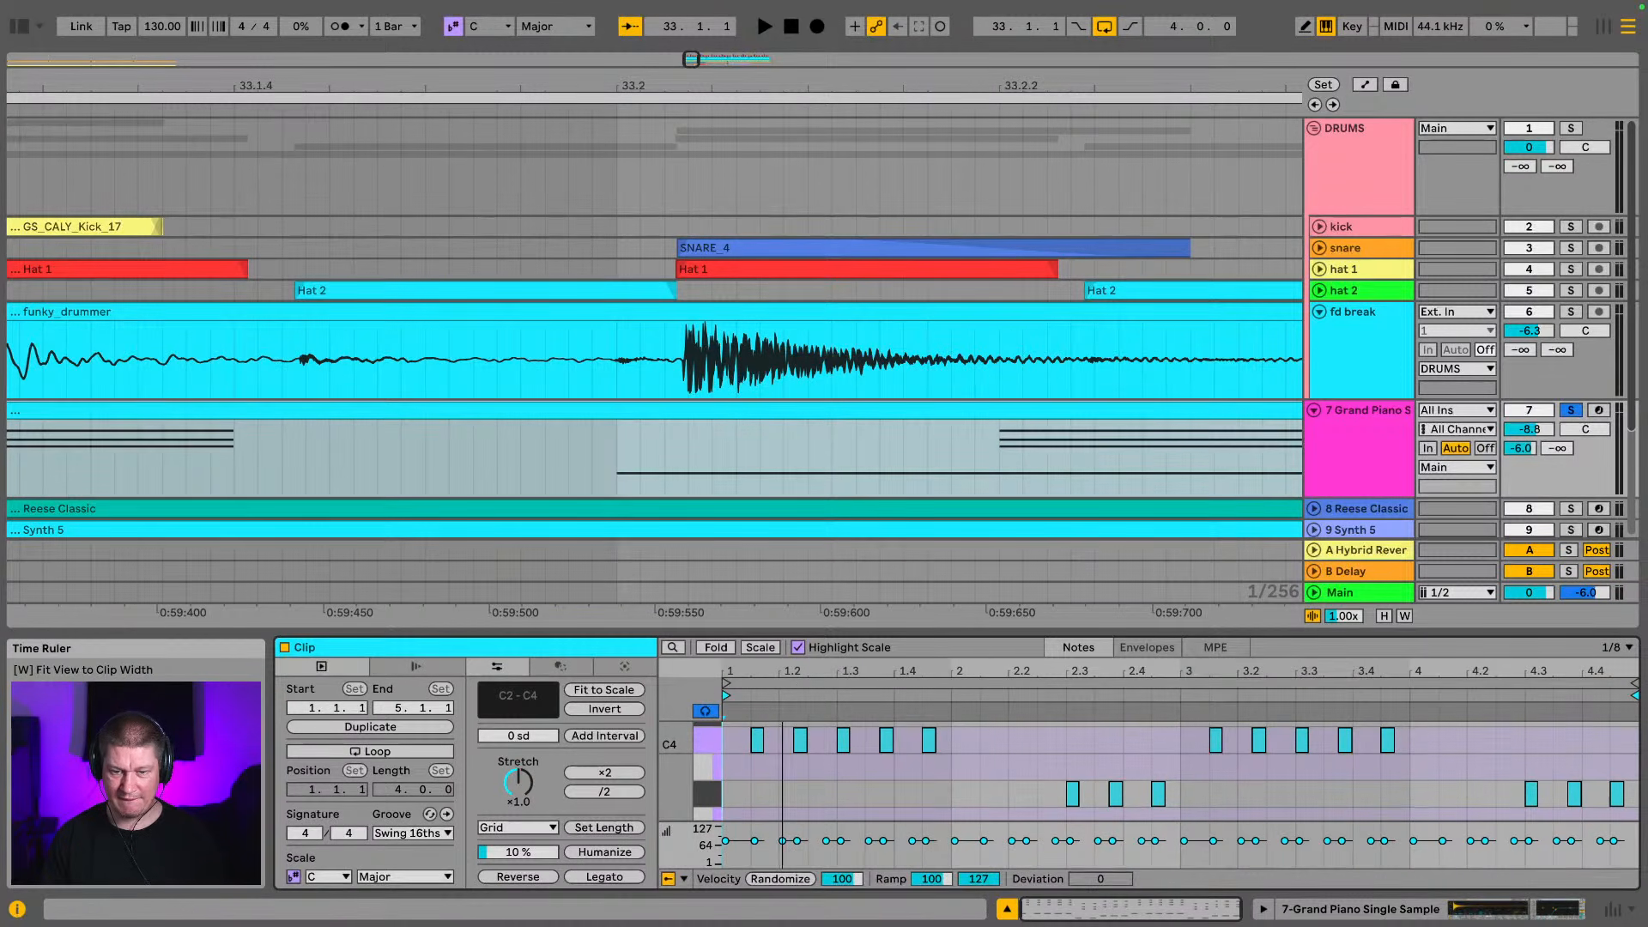
pyautogui.moveTo(783, 677); pyautogui.dragTo(782, 697)
pyautogui.scroll(5, 810, 766)
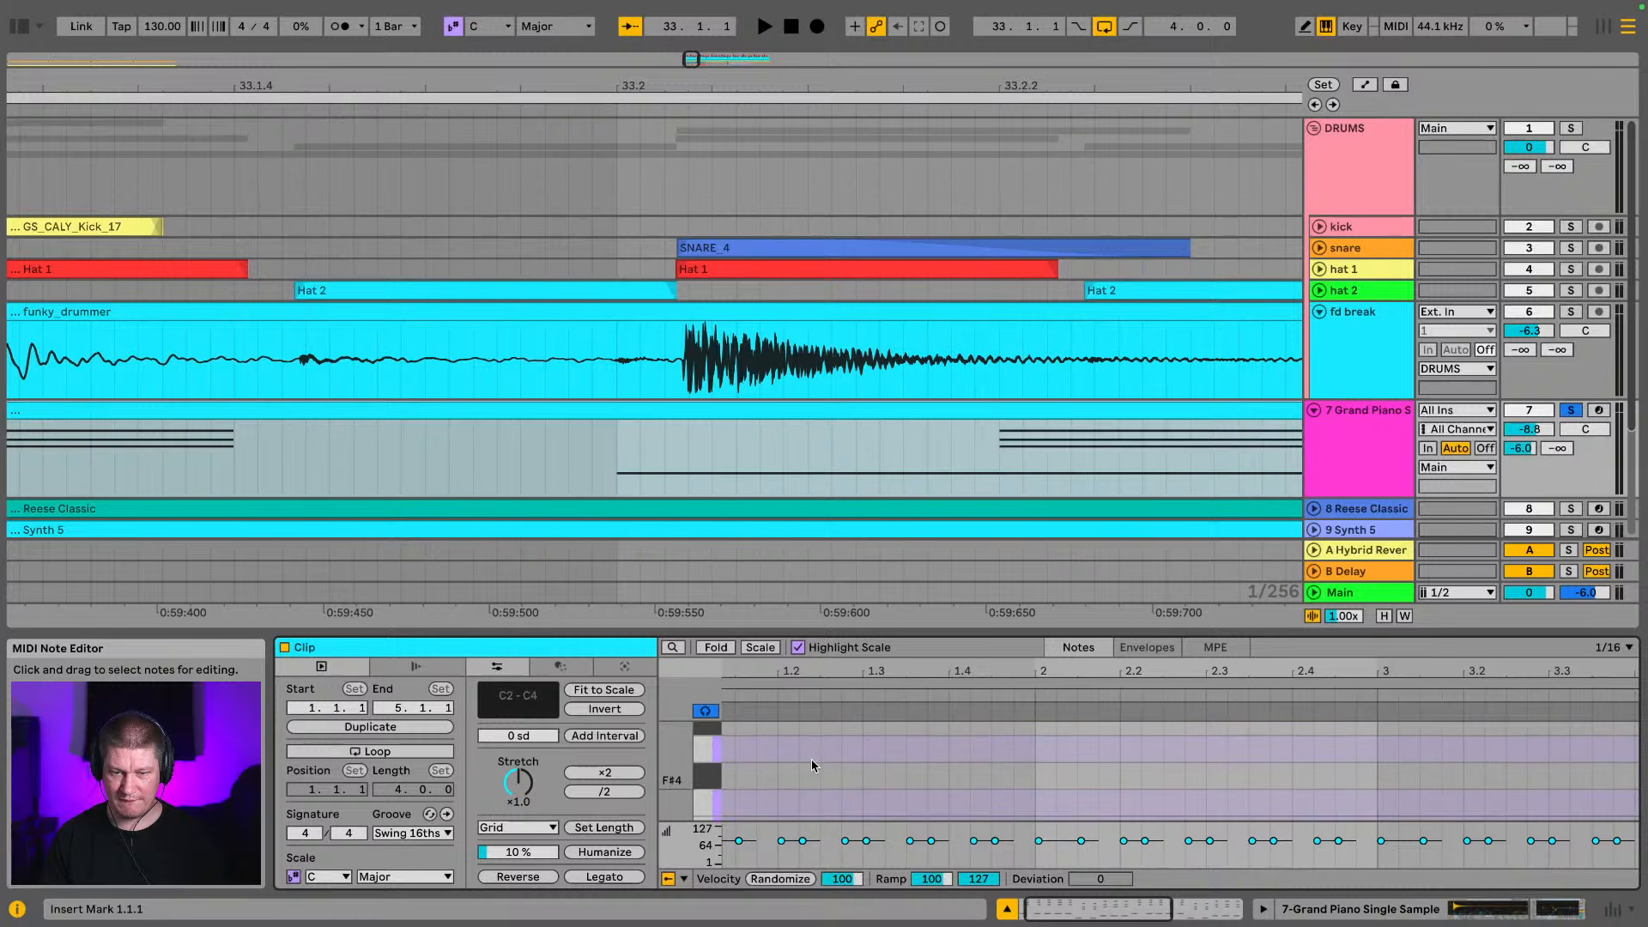
pyautogui.scroll(-5, 811, 758)
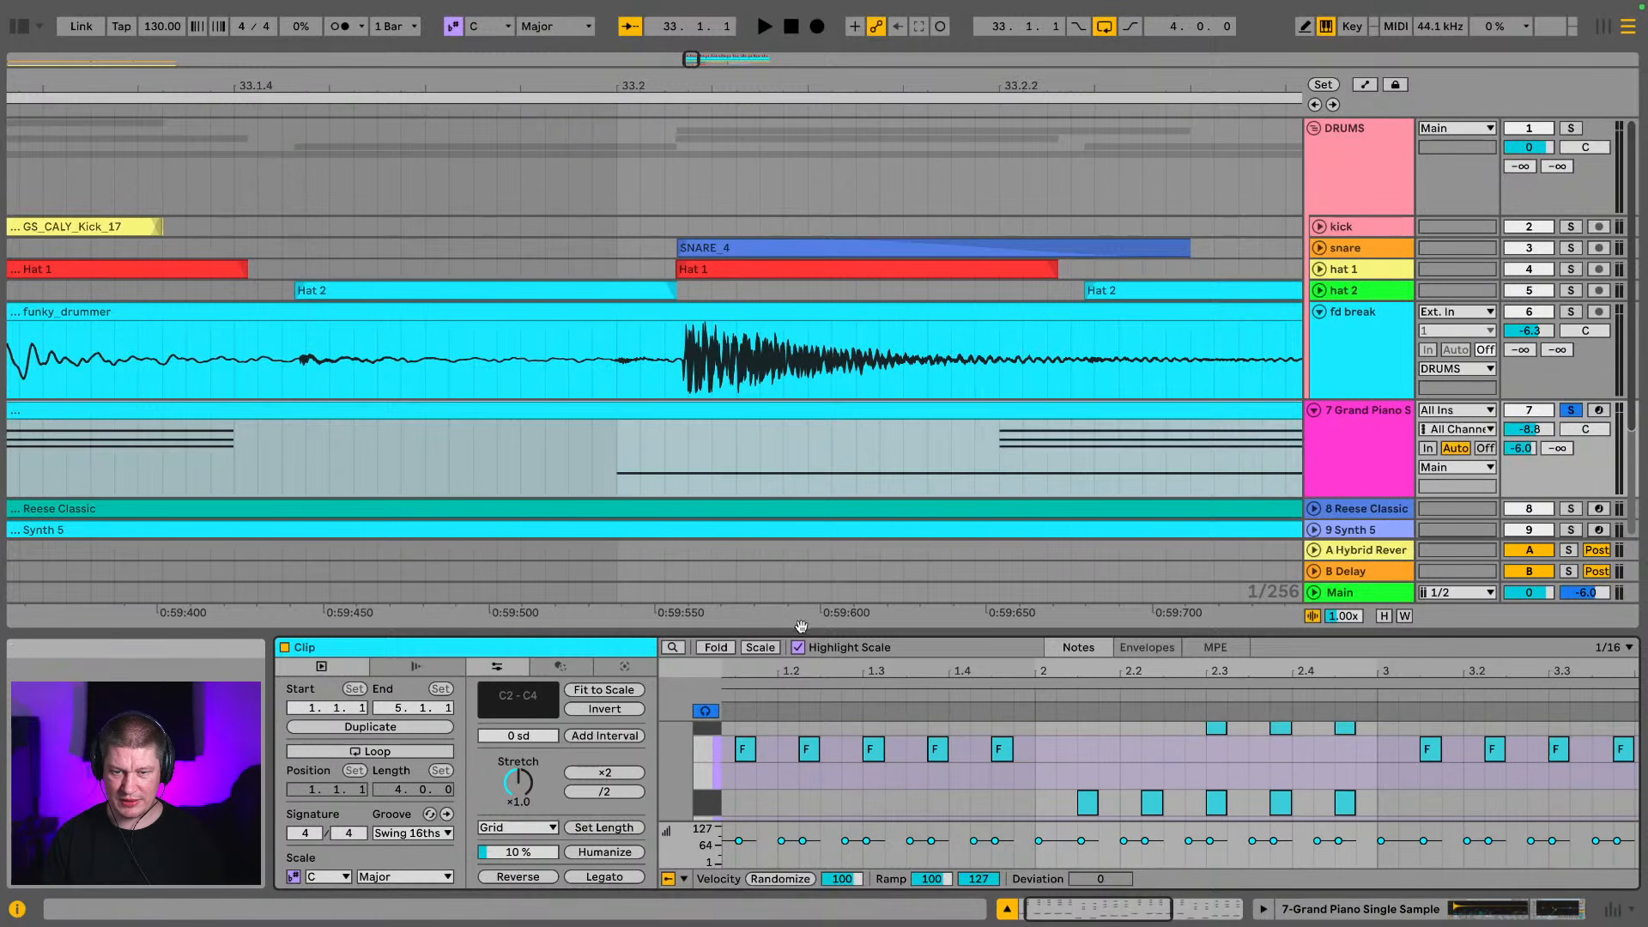
pyautogui.moveTo(801, 626); pyautogui.dragTo(807, 328)
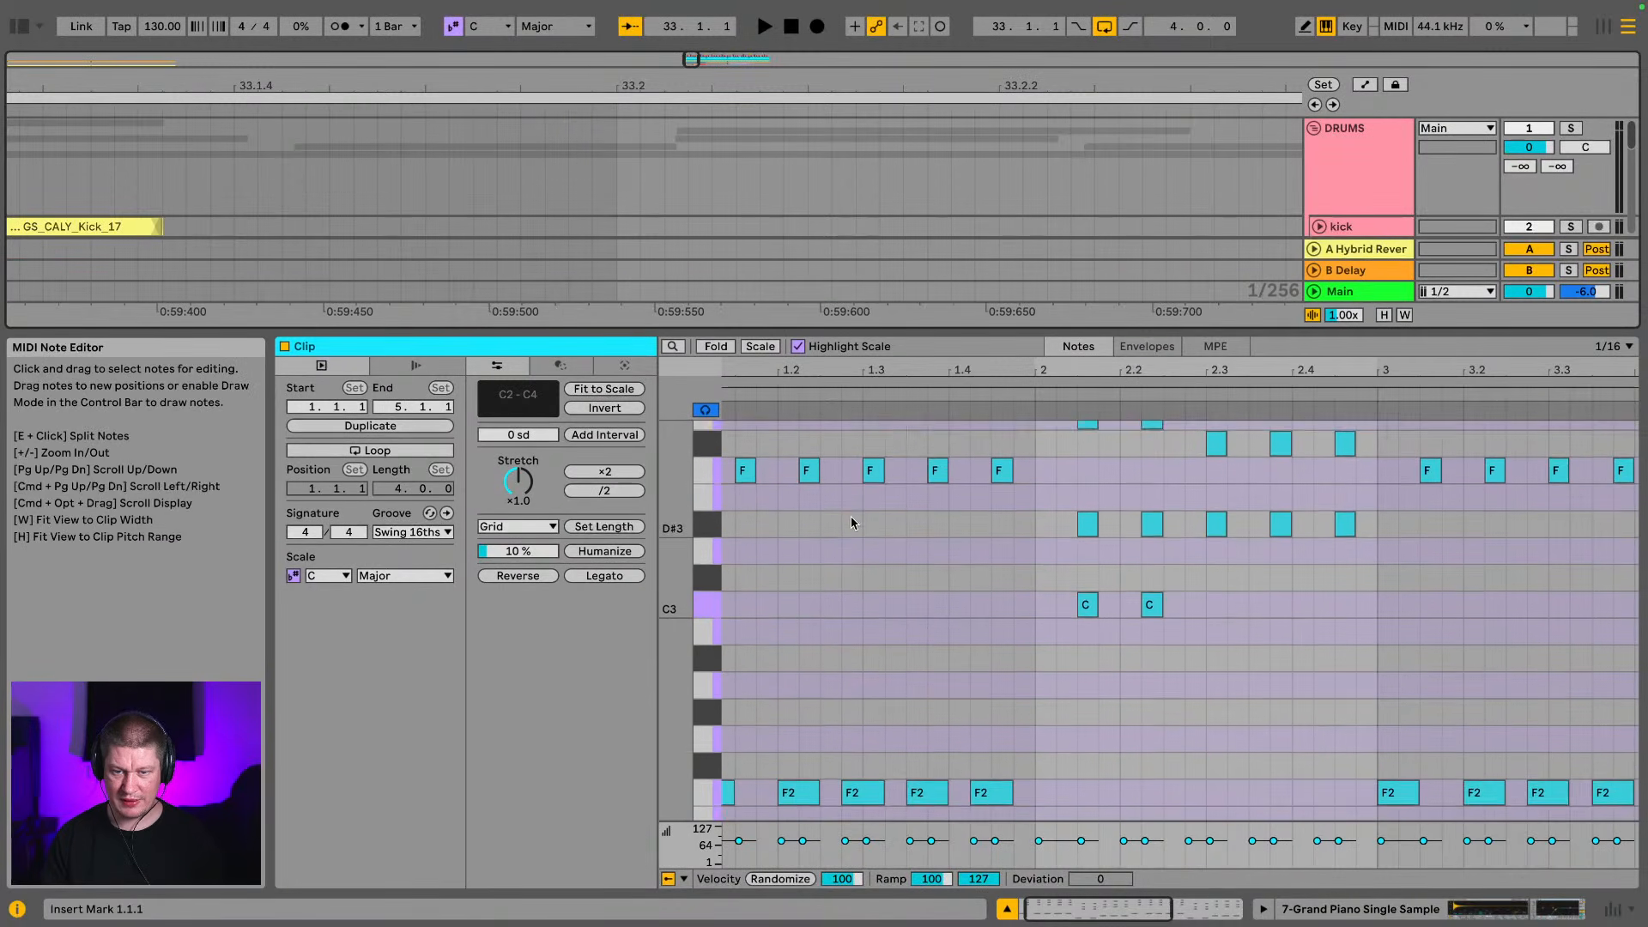
pyautogui.scroll(5, 851, 519)
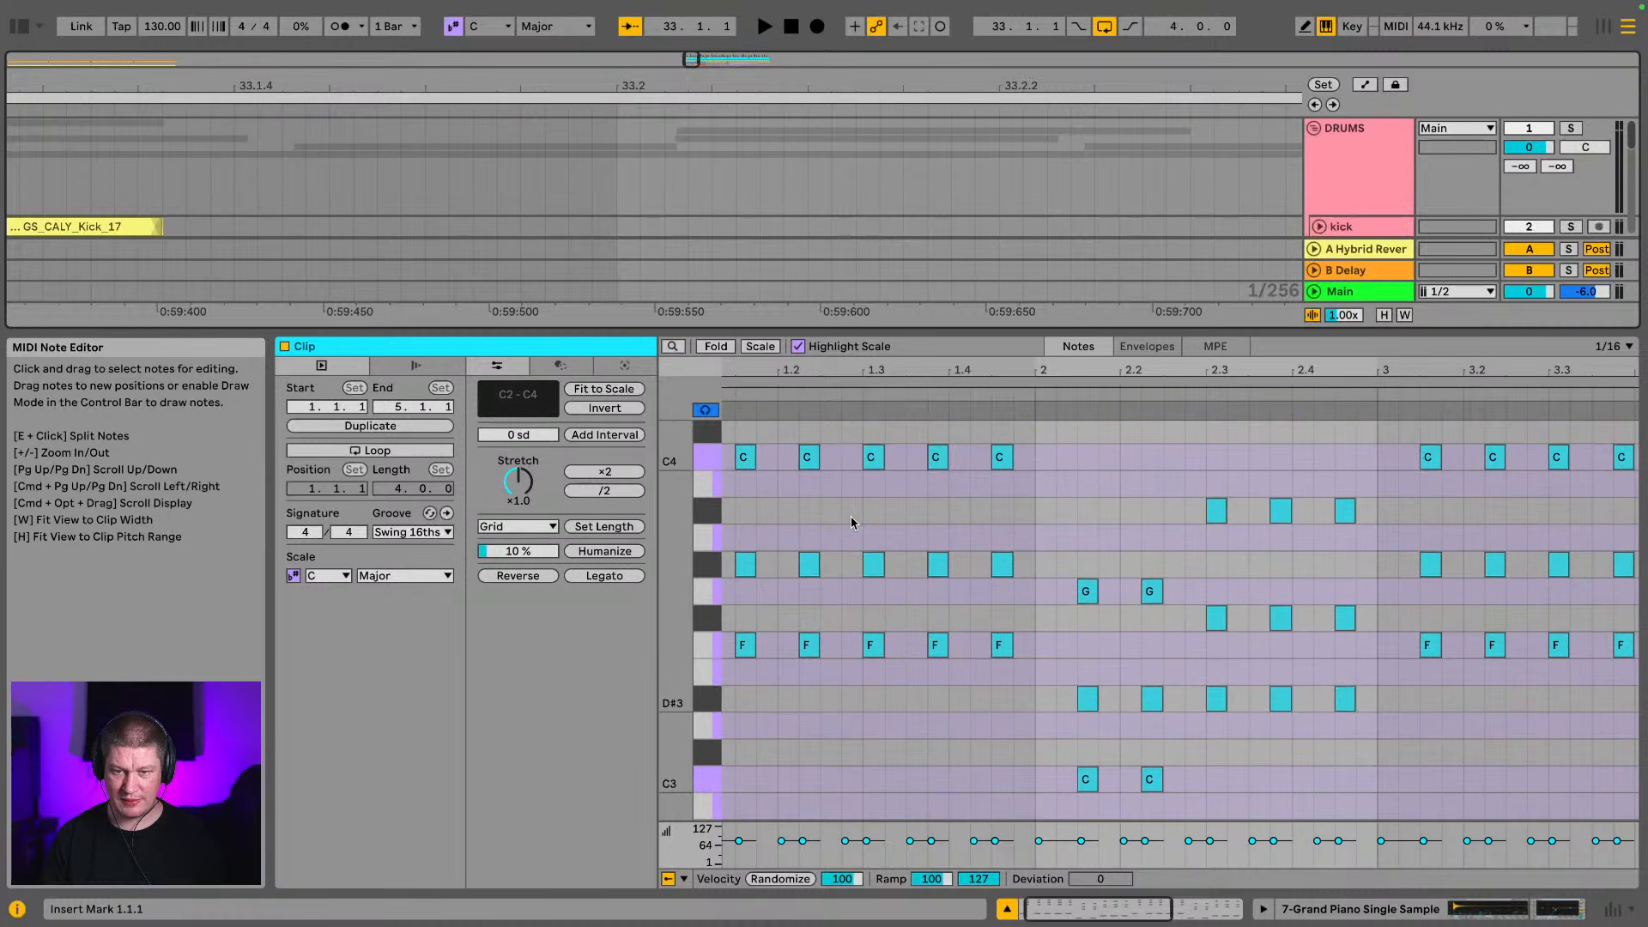
pyautogui.scroll(1, 852, 519)
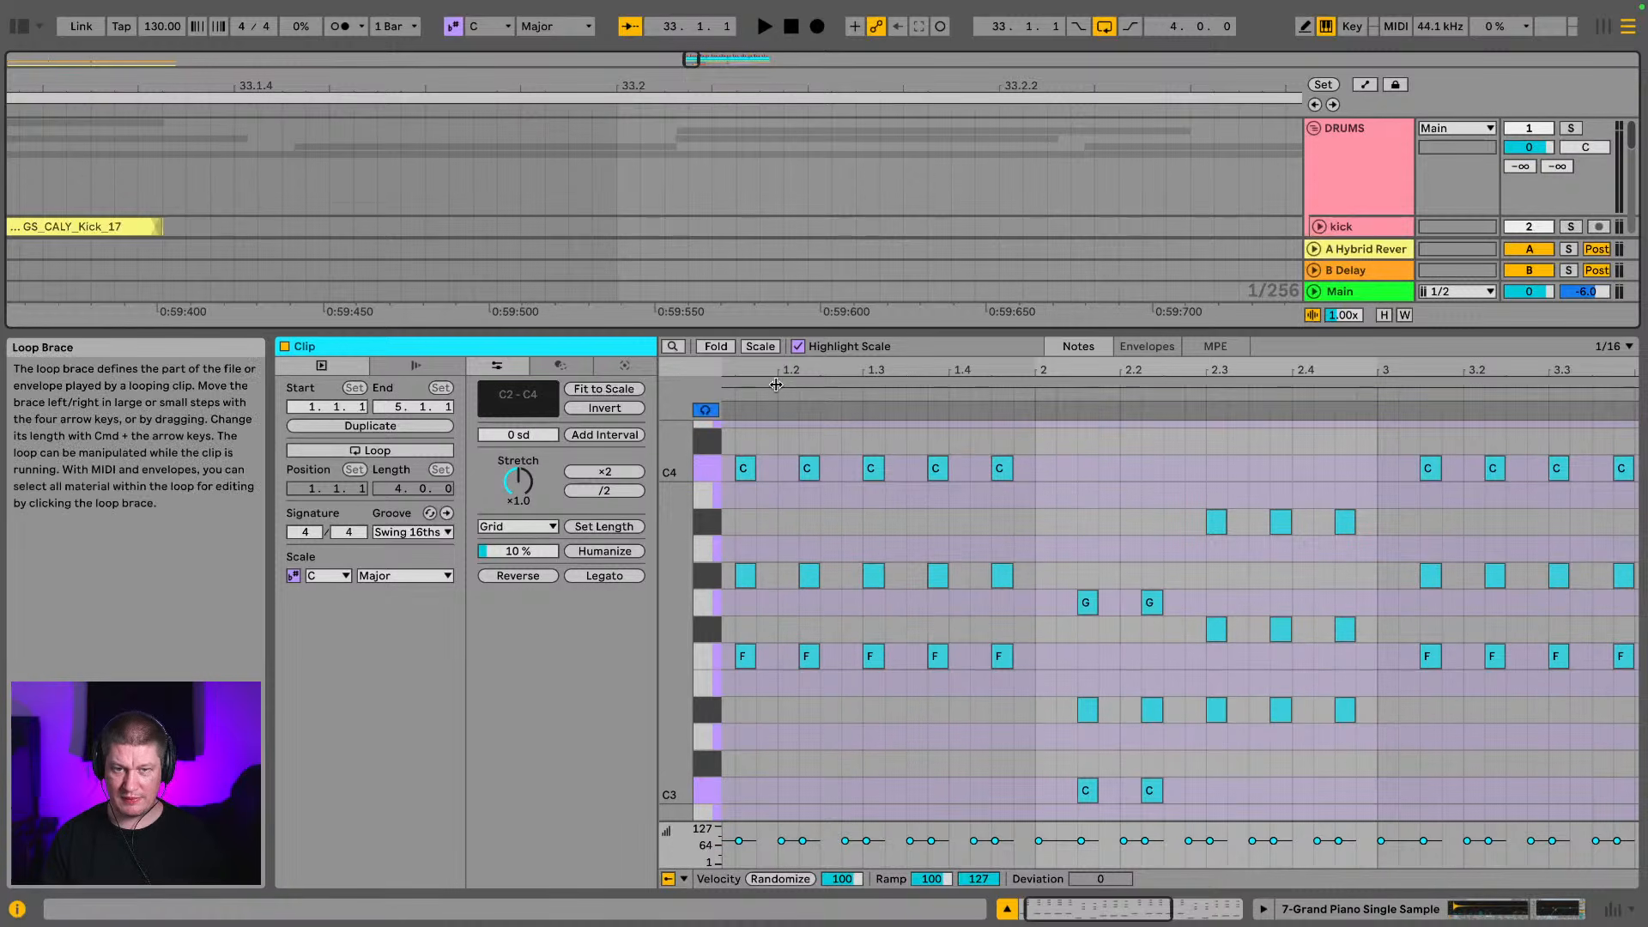
pyautogui.moveTo(806, 333); pyautogui.dragTo(846, 380)
pyautogui.scroll(-4, 814, 571)
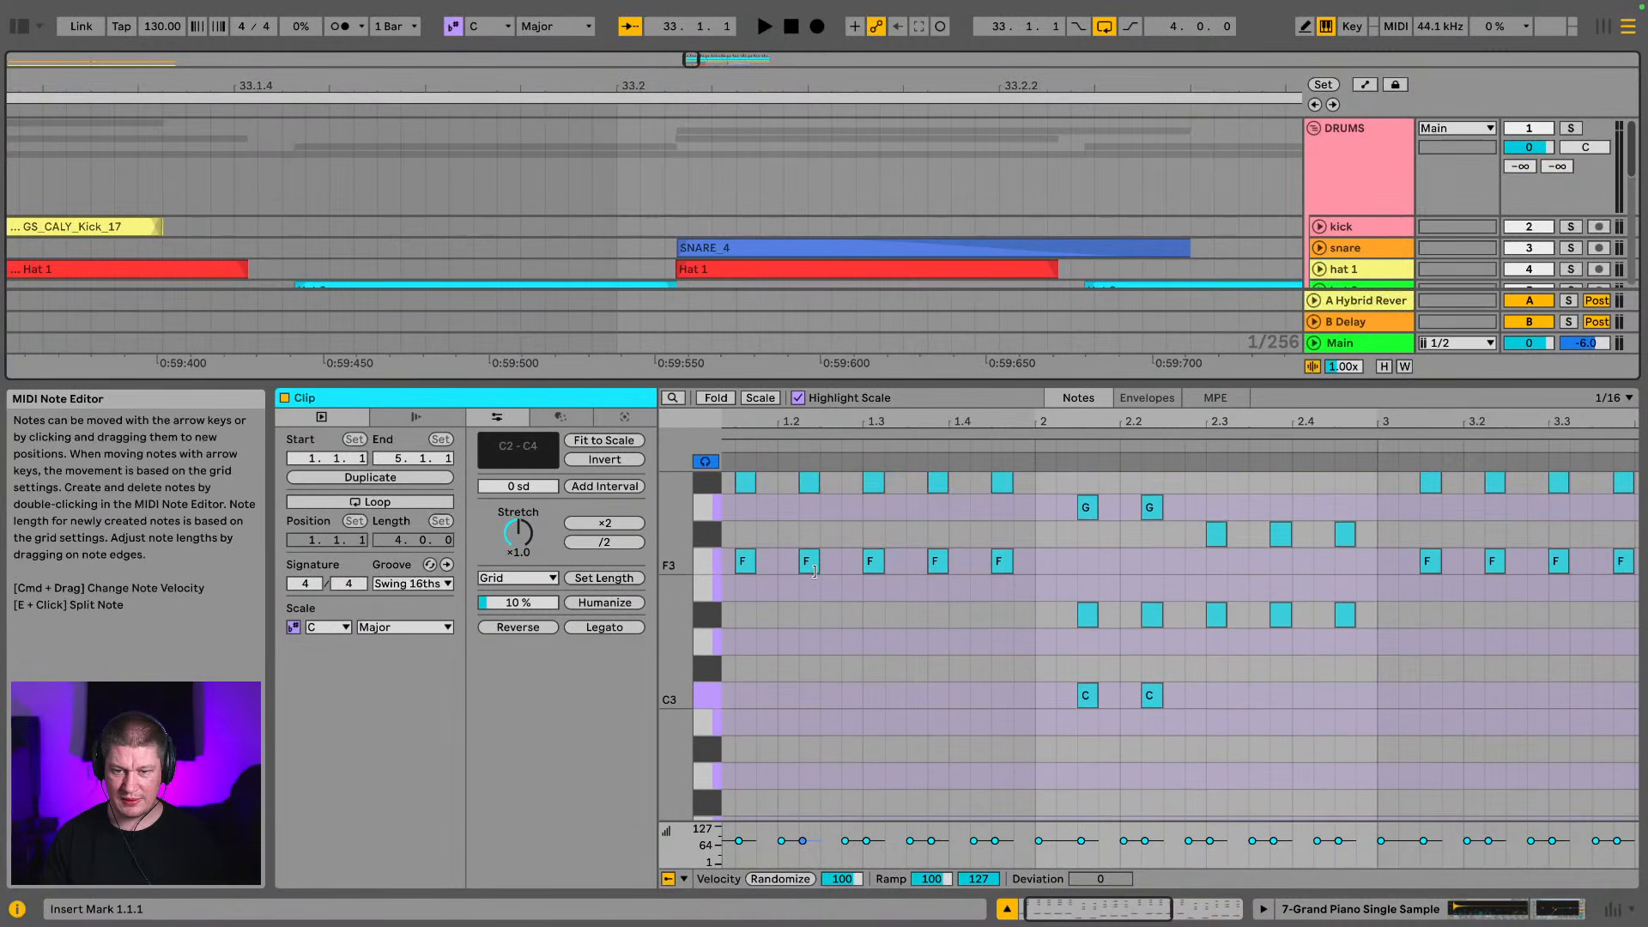
pyautogui.scroll(-5, 807, 576)
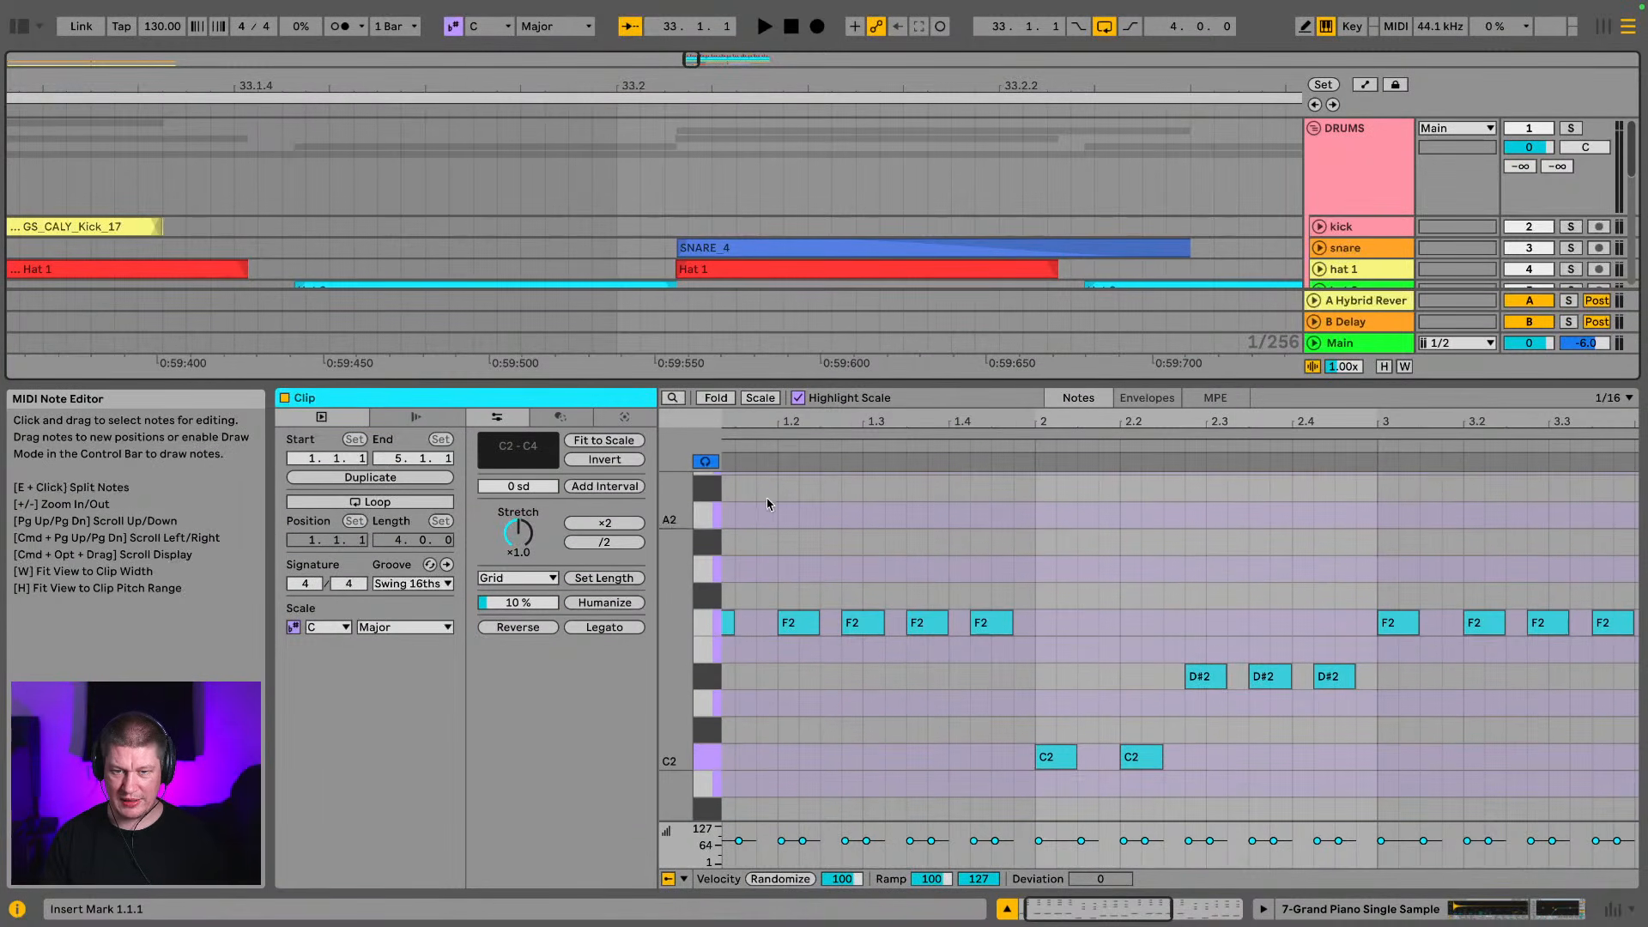
# Move the piano clip's F2 bass note at 1.2 slightly later, off the grid, to line up with the break's snare transient
pyautogui.moveTo(779, 422); pyautogui.dragTo(780, 550)
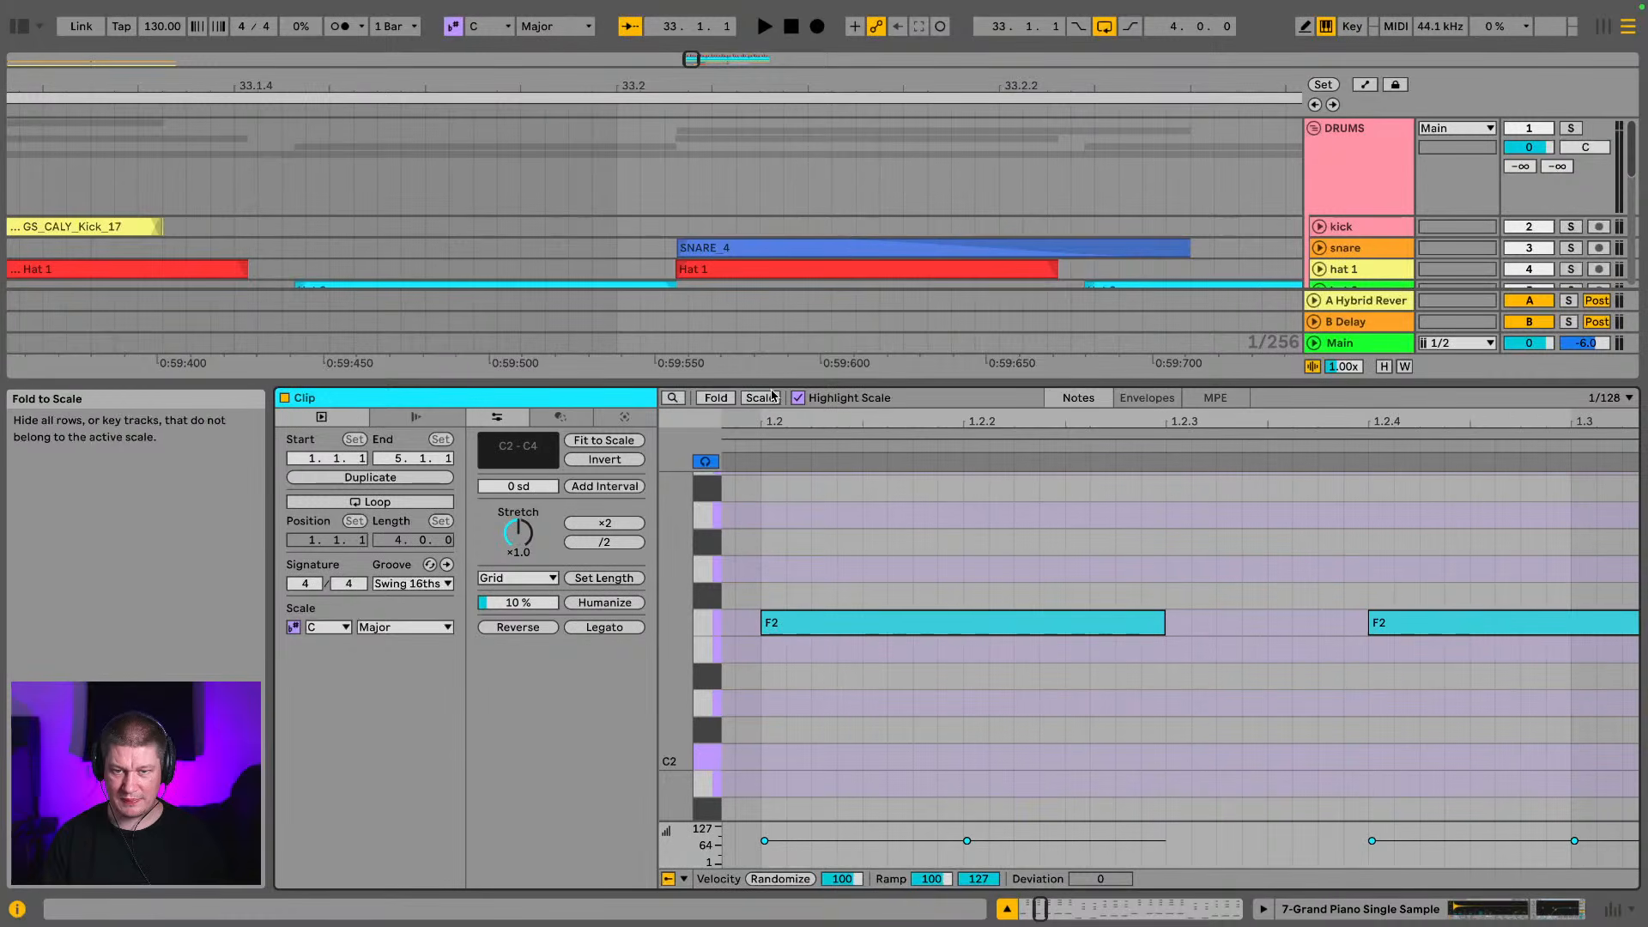
pyautogui.moveTo(885, 382); pyautogui.dragTo(885, 594)
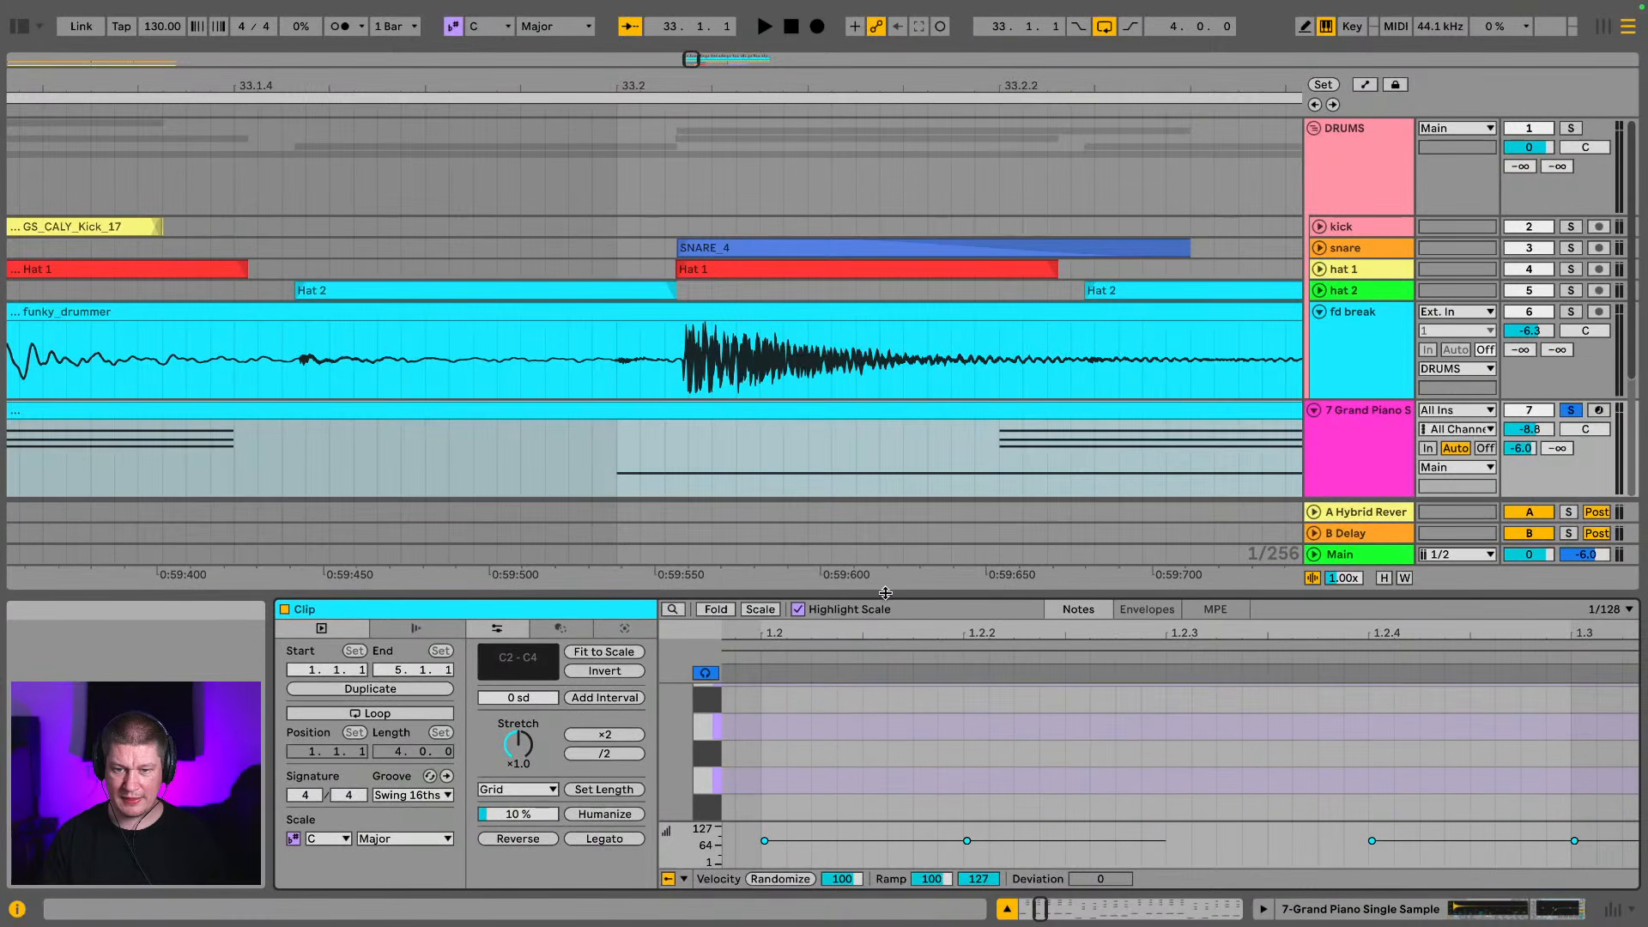
pyautogui.scroll(3, 881, 713)
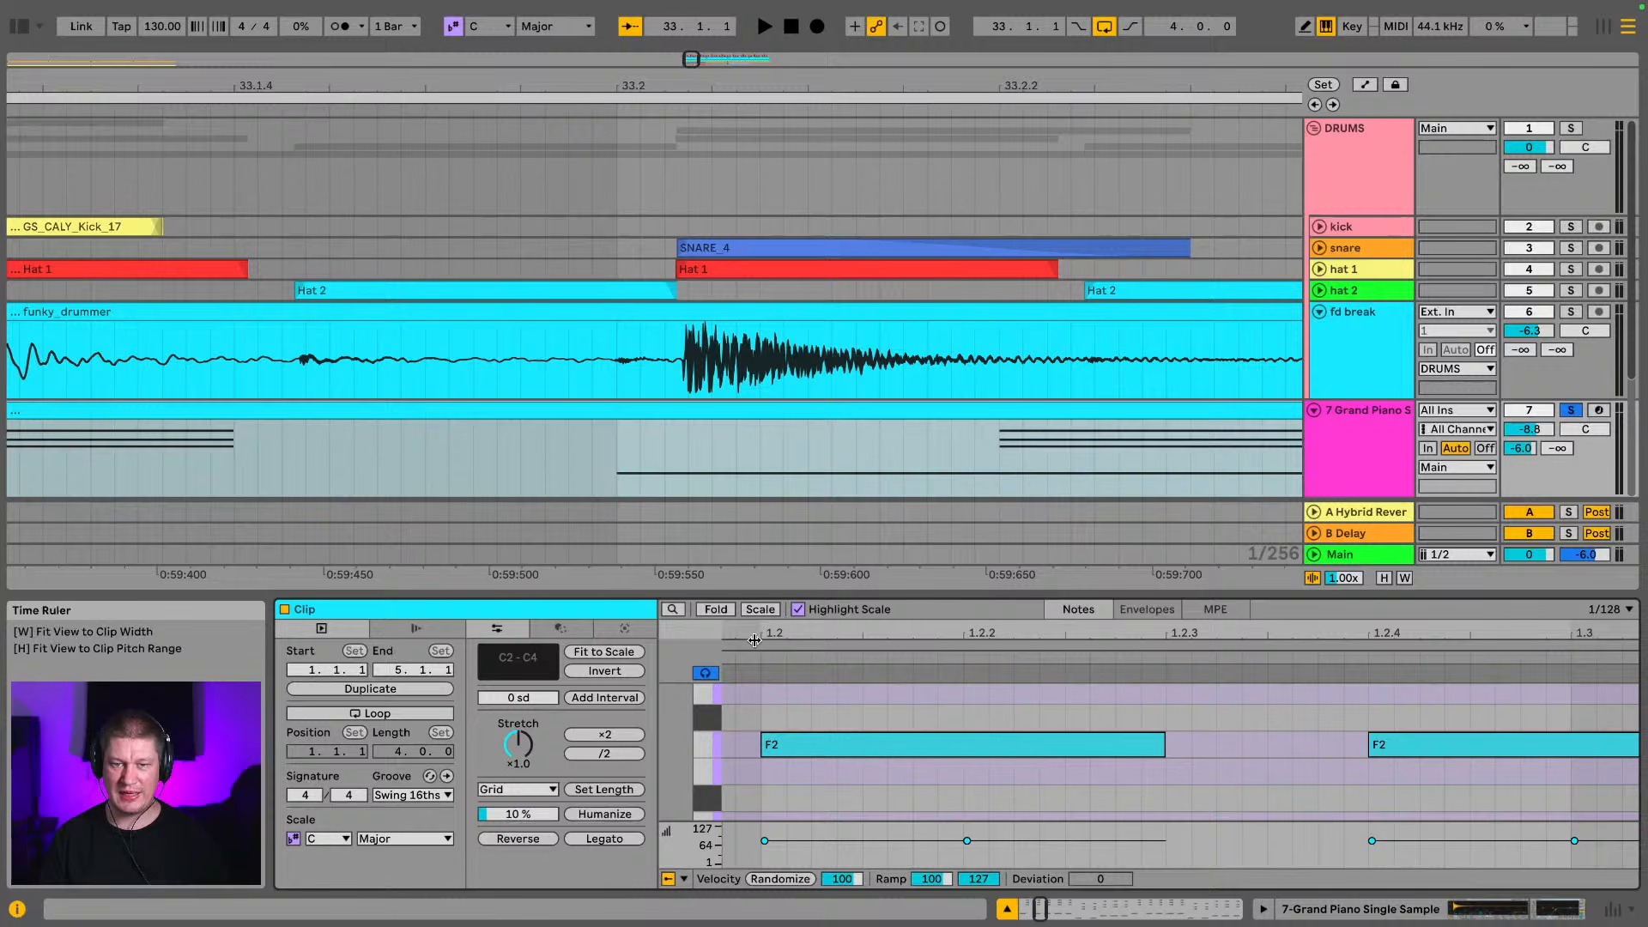
pyautogui.click(808, 746)
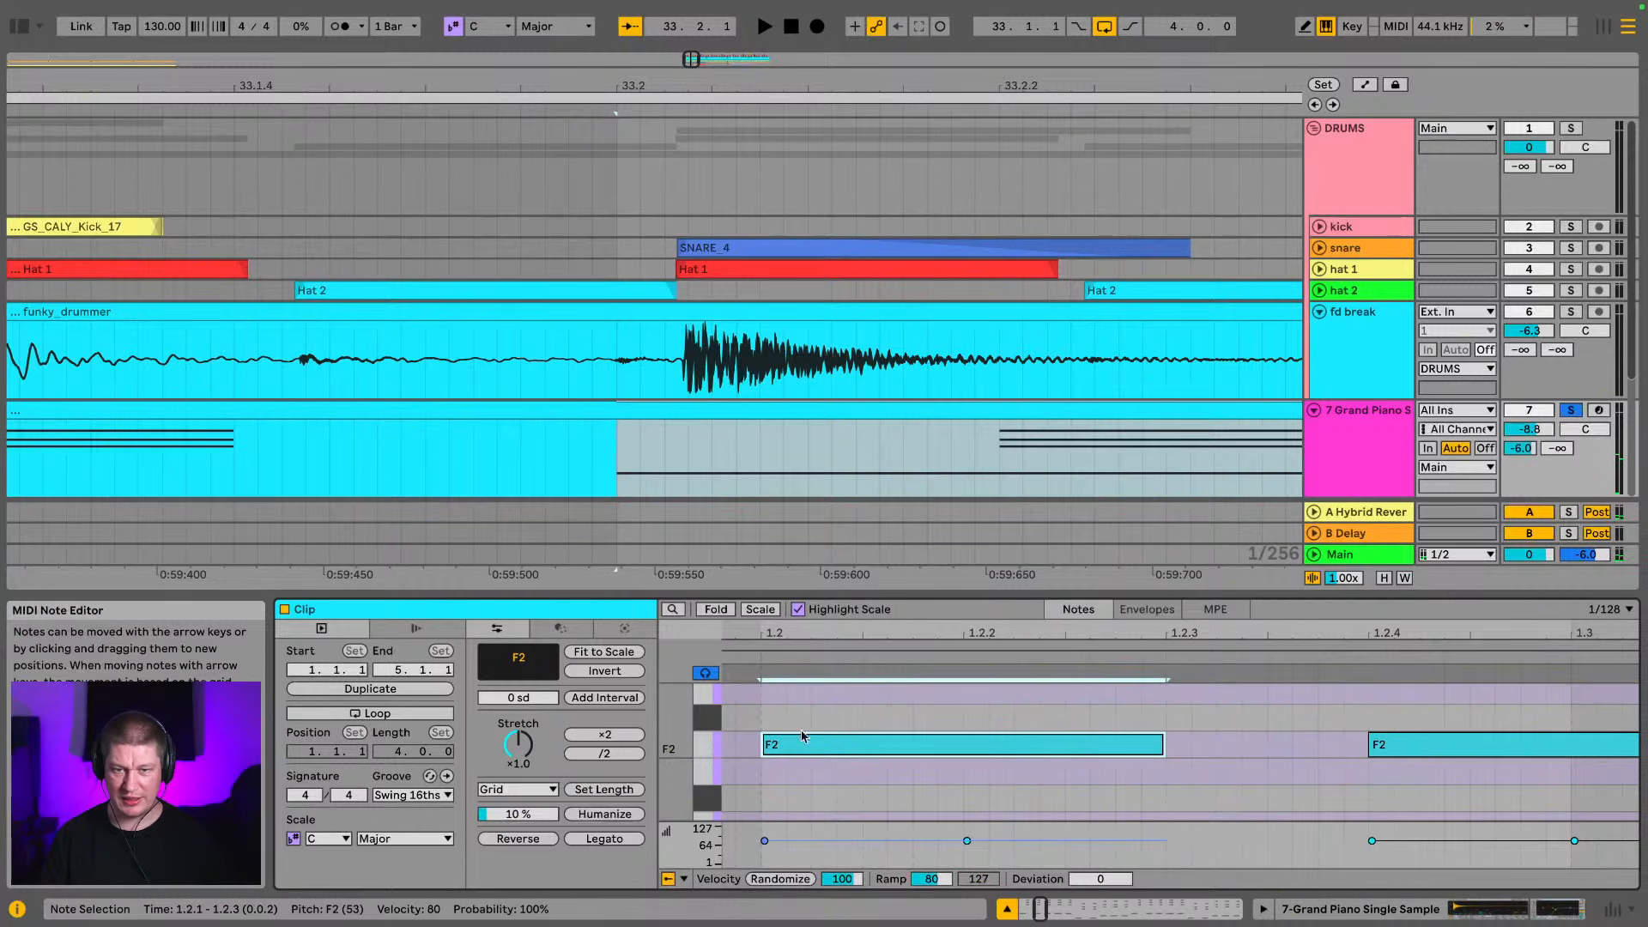
pyautogui.scroll(-2, 722, 475)
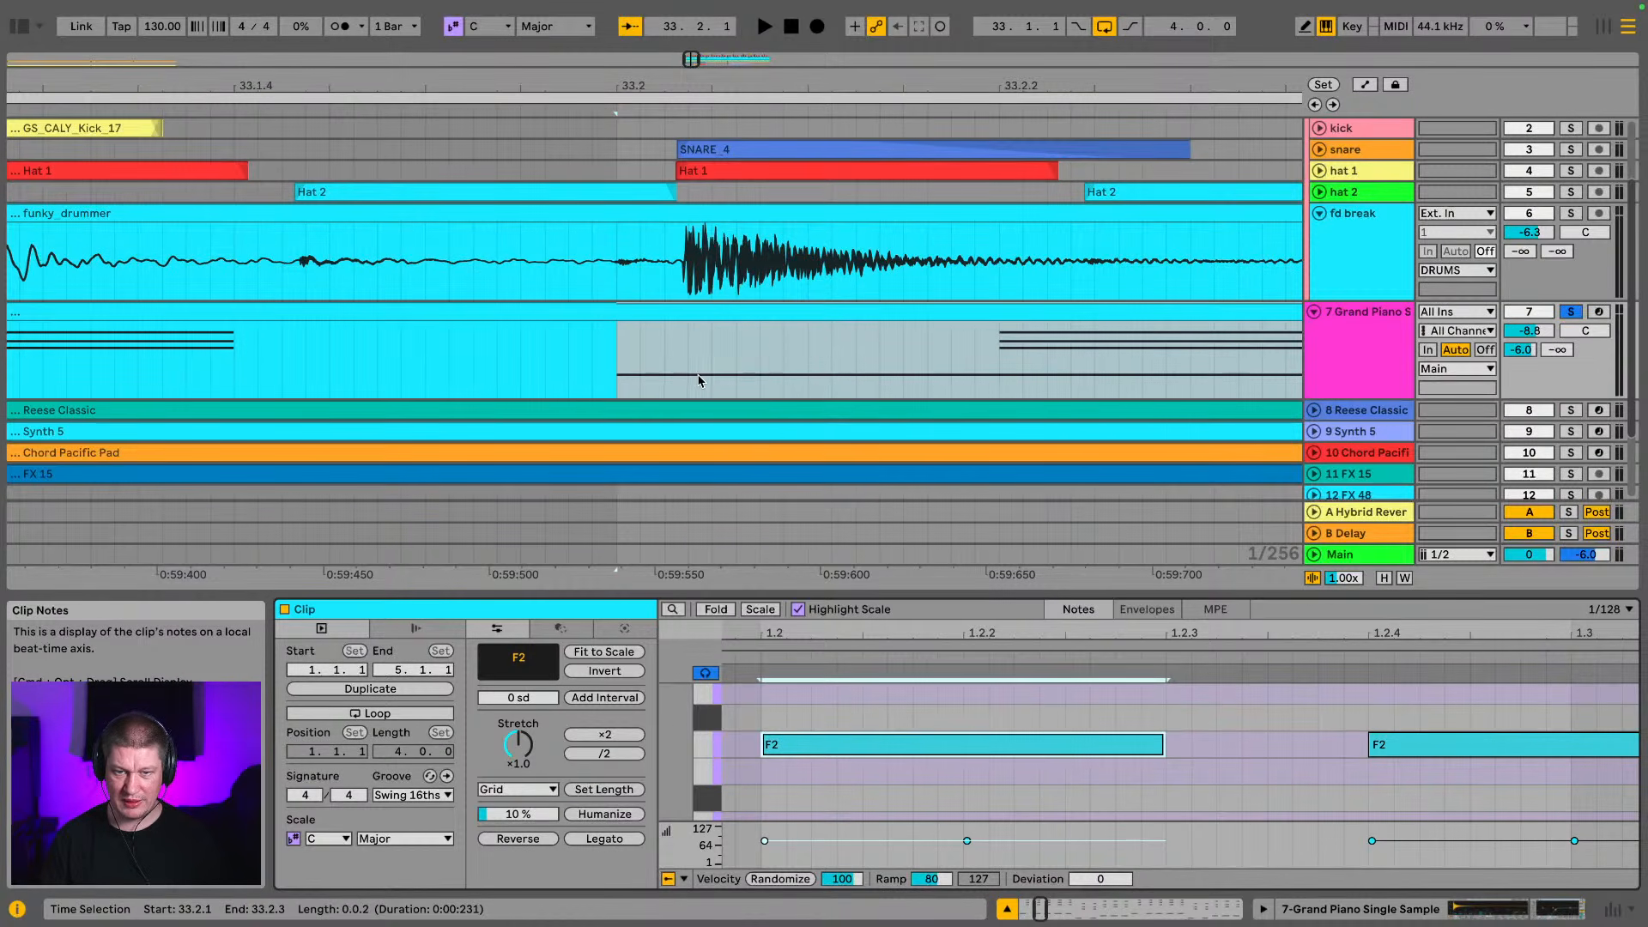
pyautogui.click(897, 748)
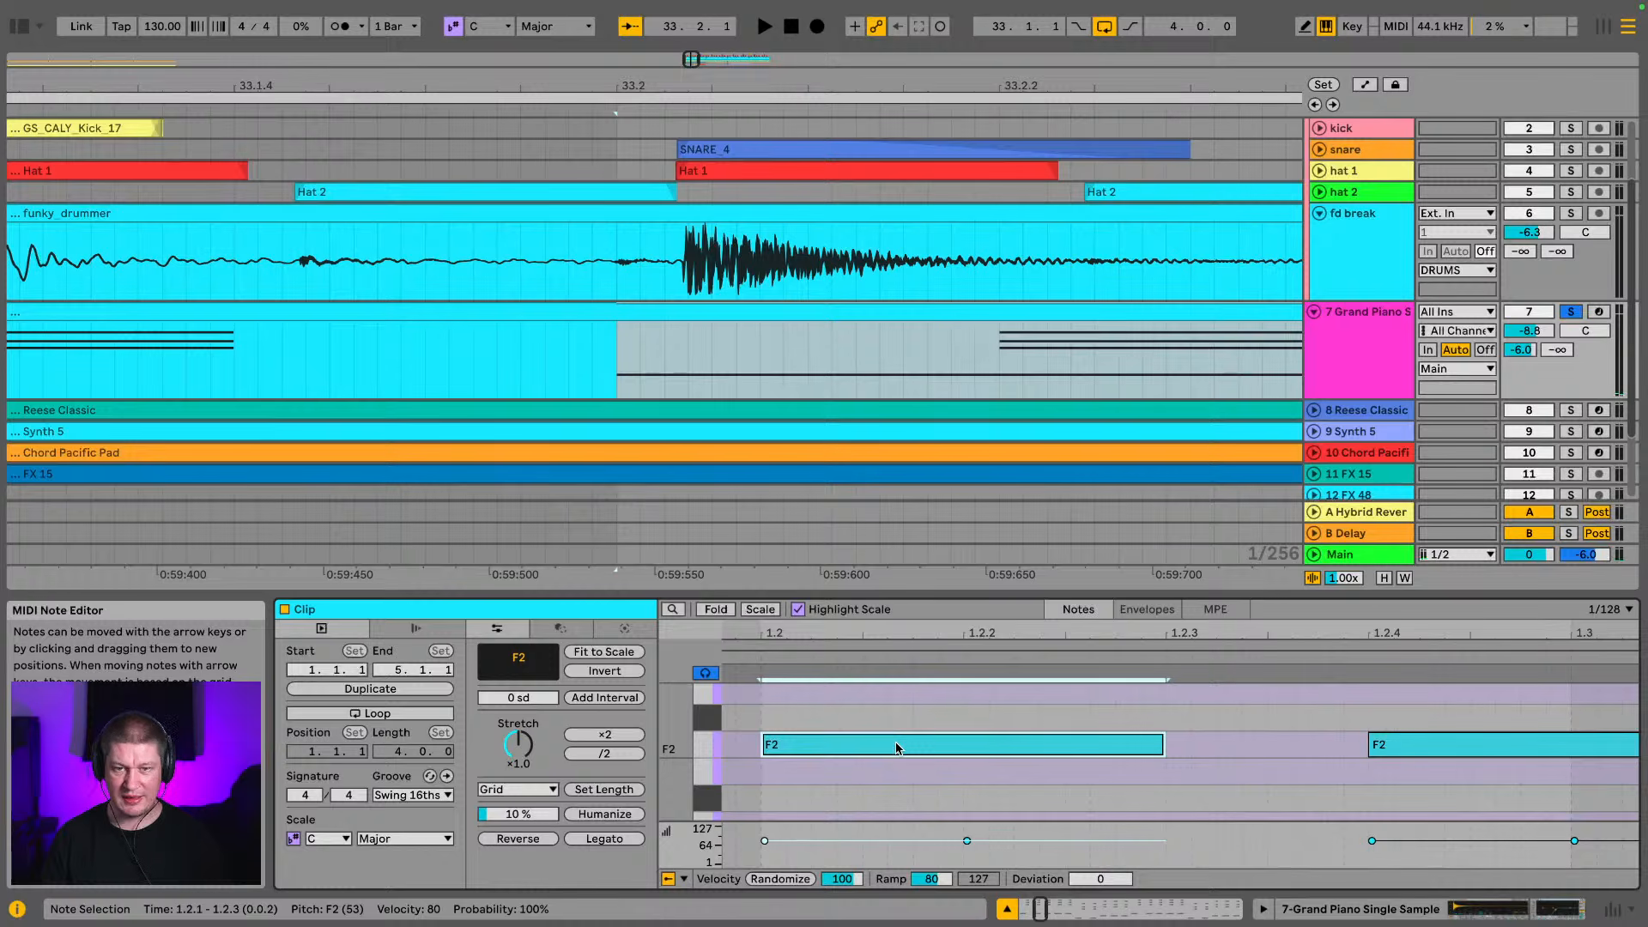
pyautogui.moveTo(899, 748); pyautogui.dragTo(924, 750)
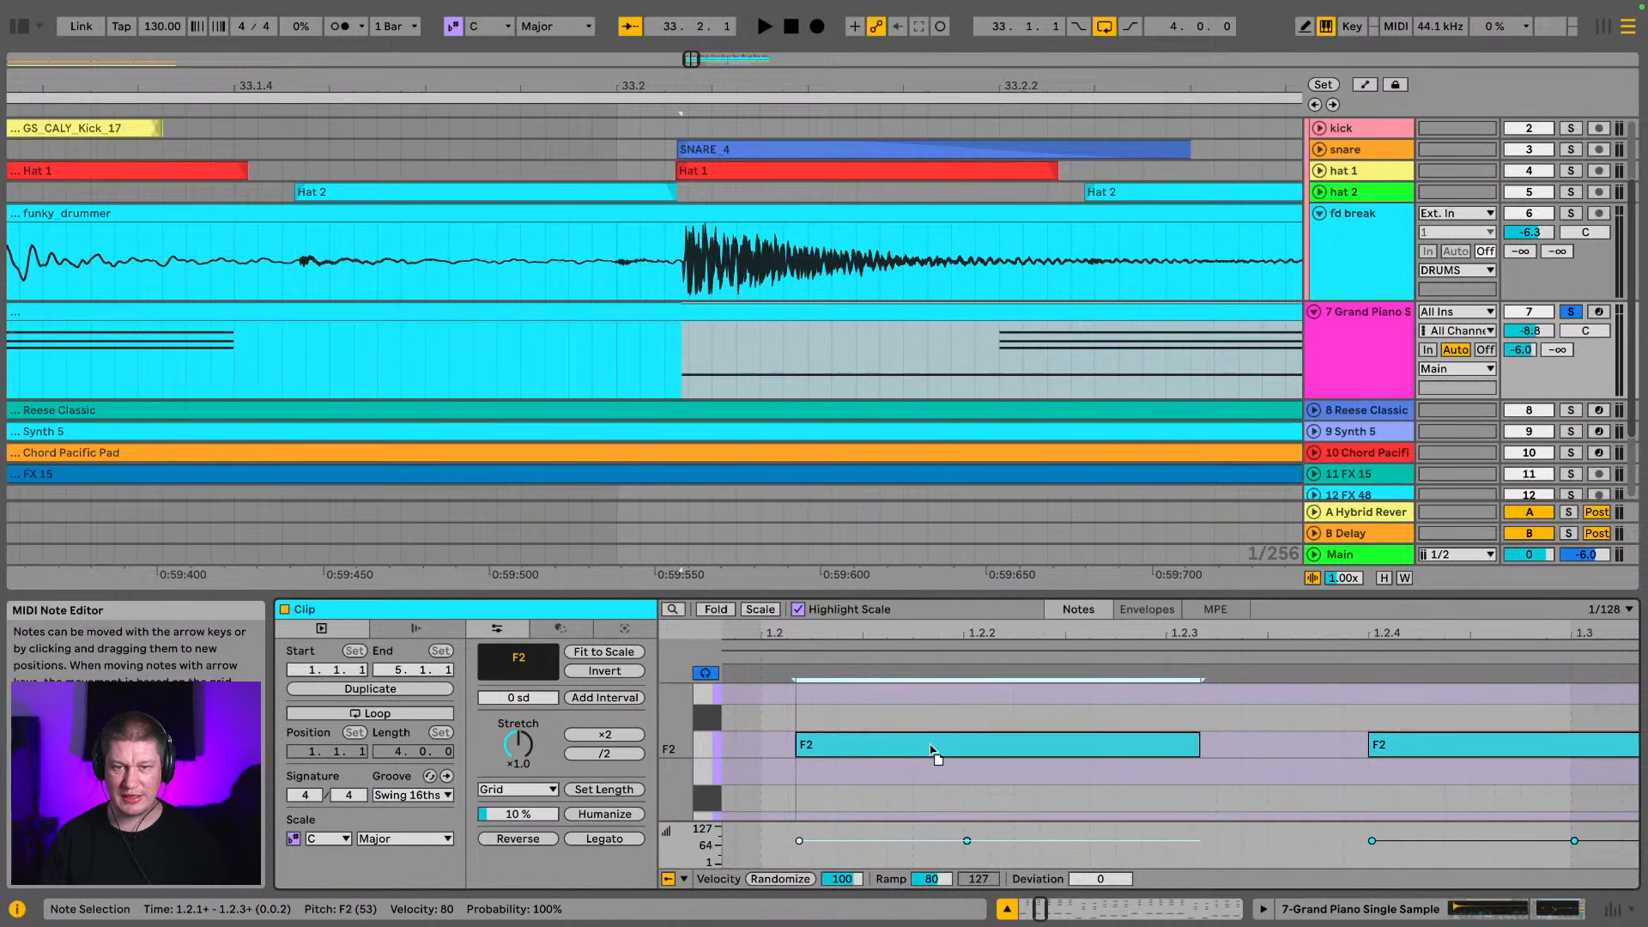
pyautogui.click(934, 751)
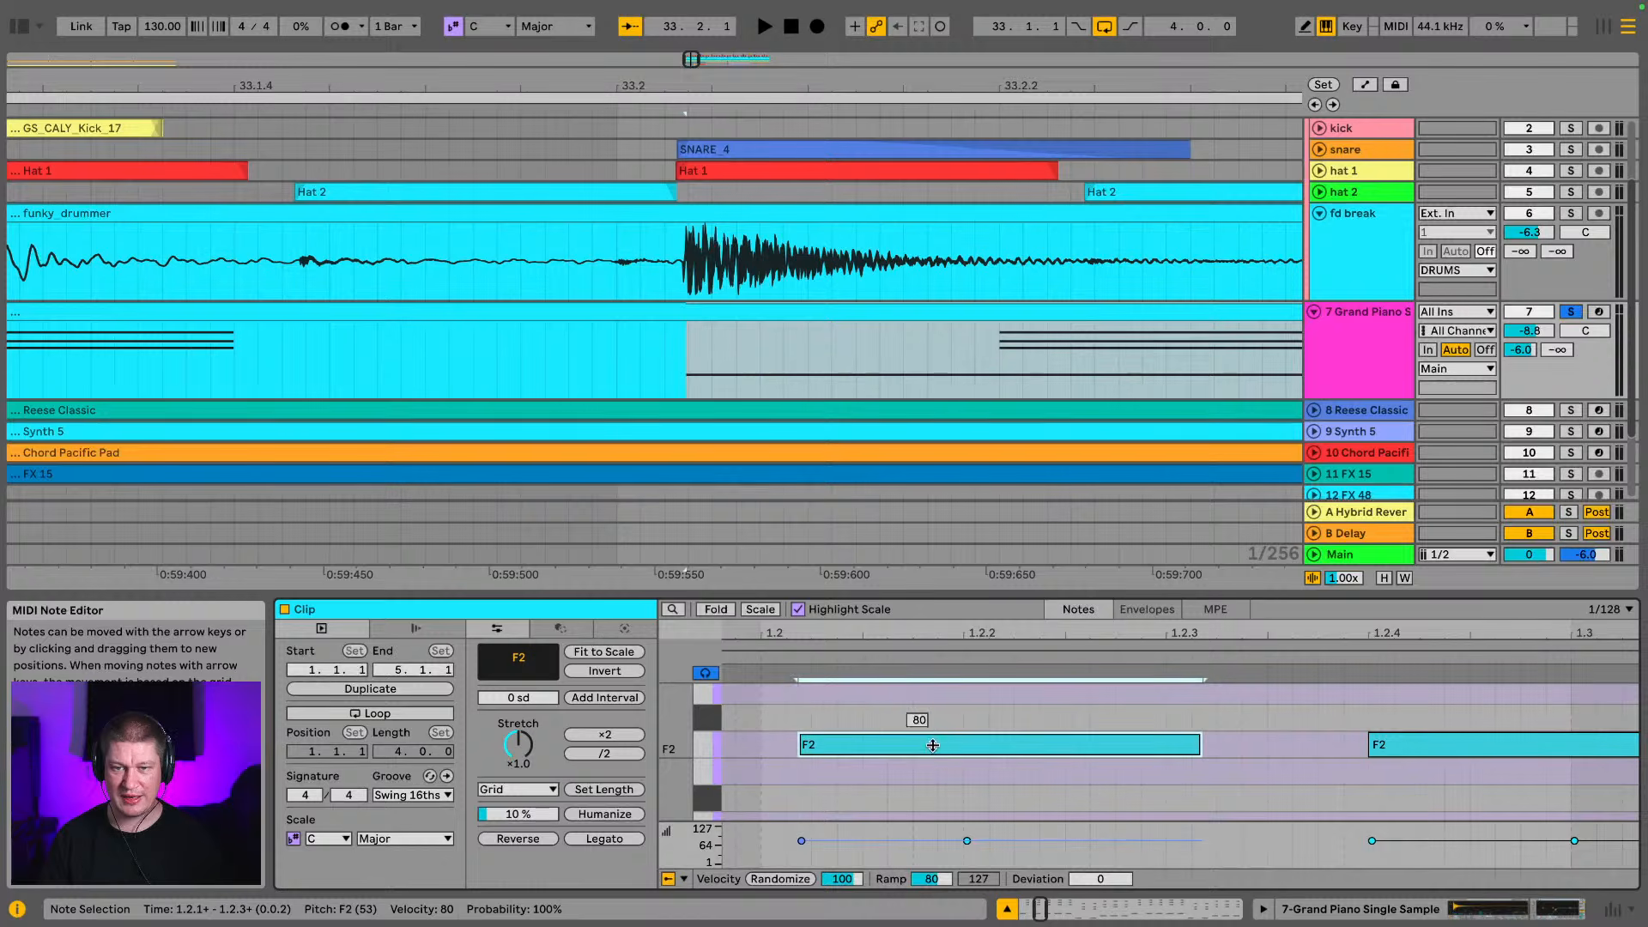
# Select the F3, G#3 and C4 chord at 1.2.2 and shift it later to line up with the start of Hat 2
pyautogui.moveTo(646, 83); pyautogui.dragTo(141, 67)
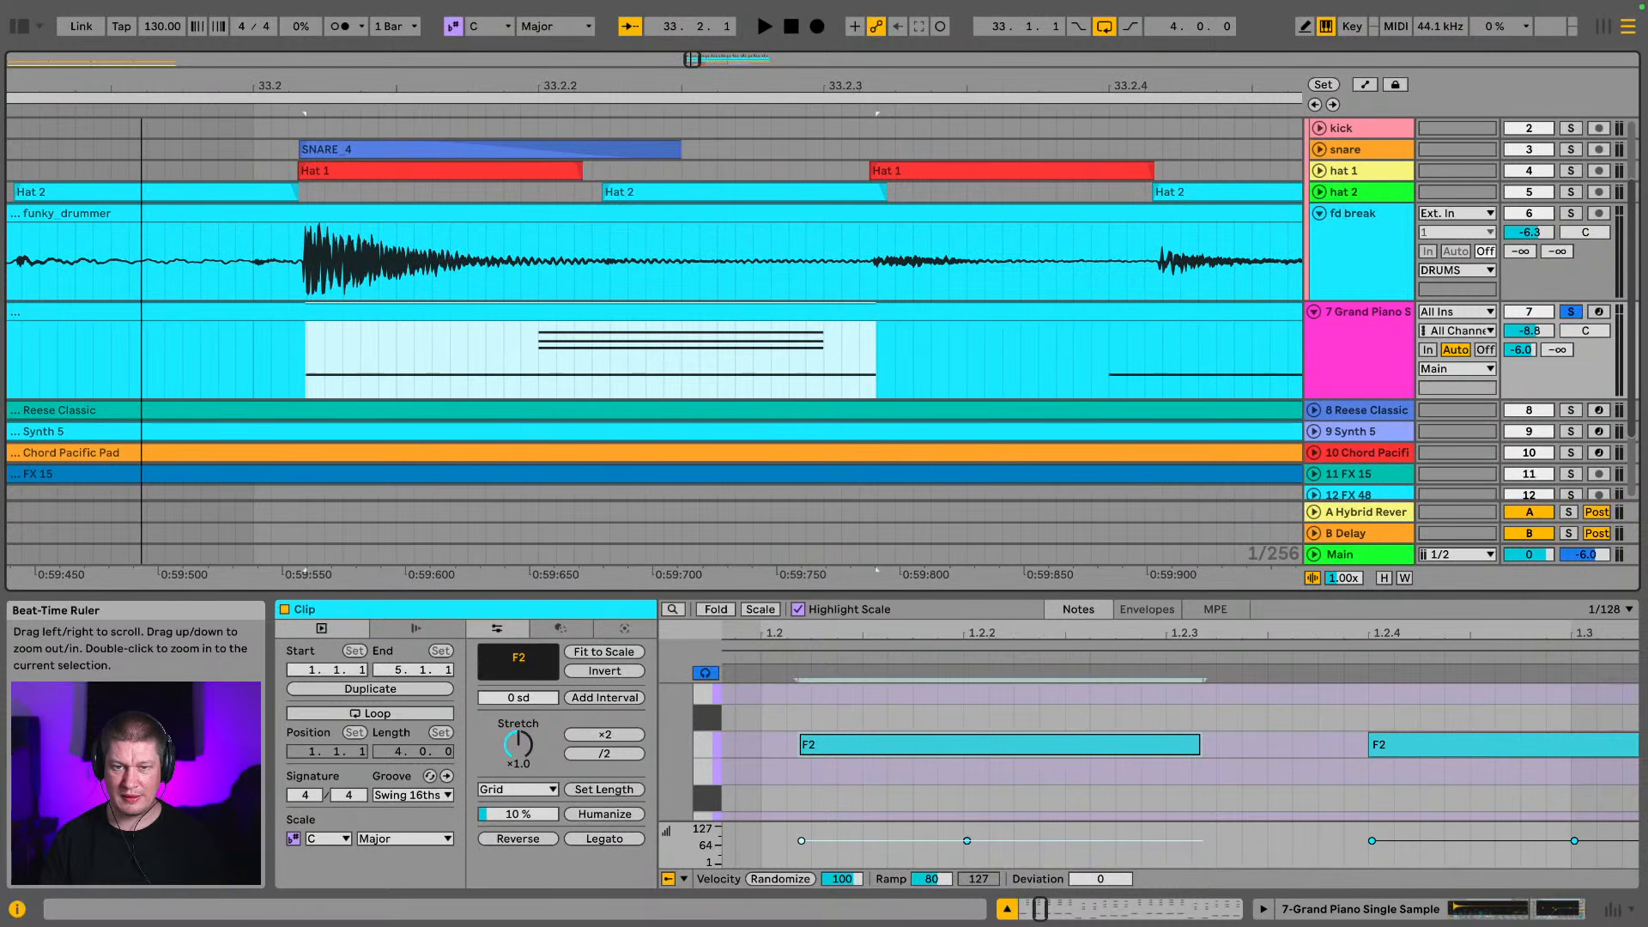
pyautogui.scroll(6, 917, 740)
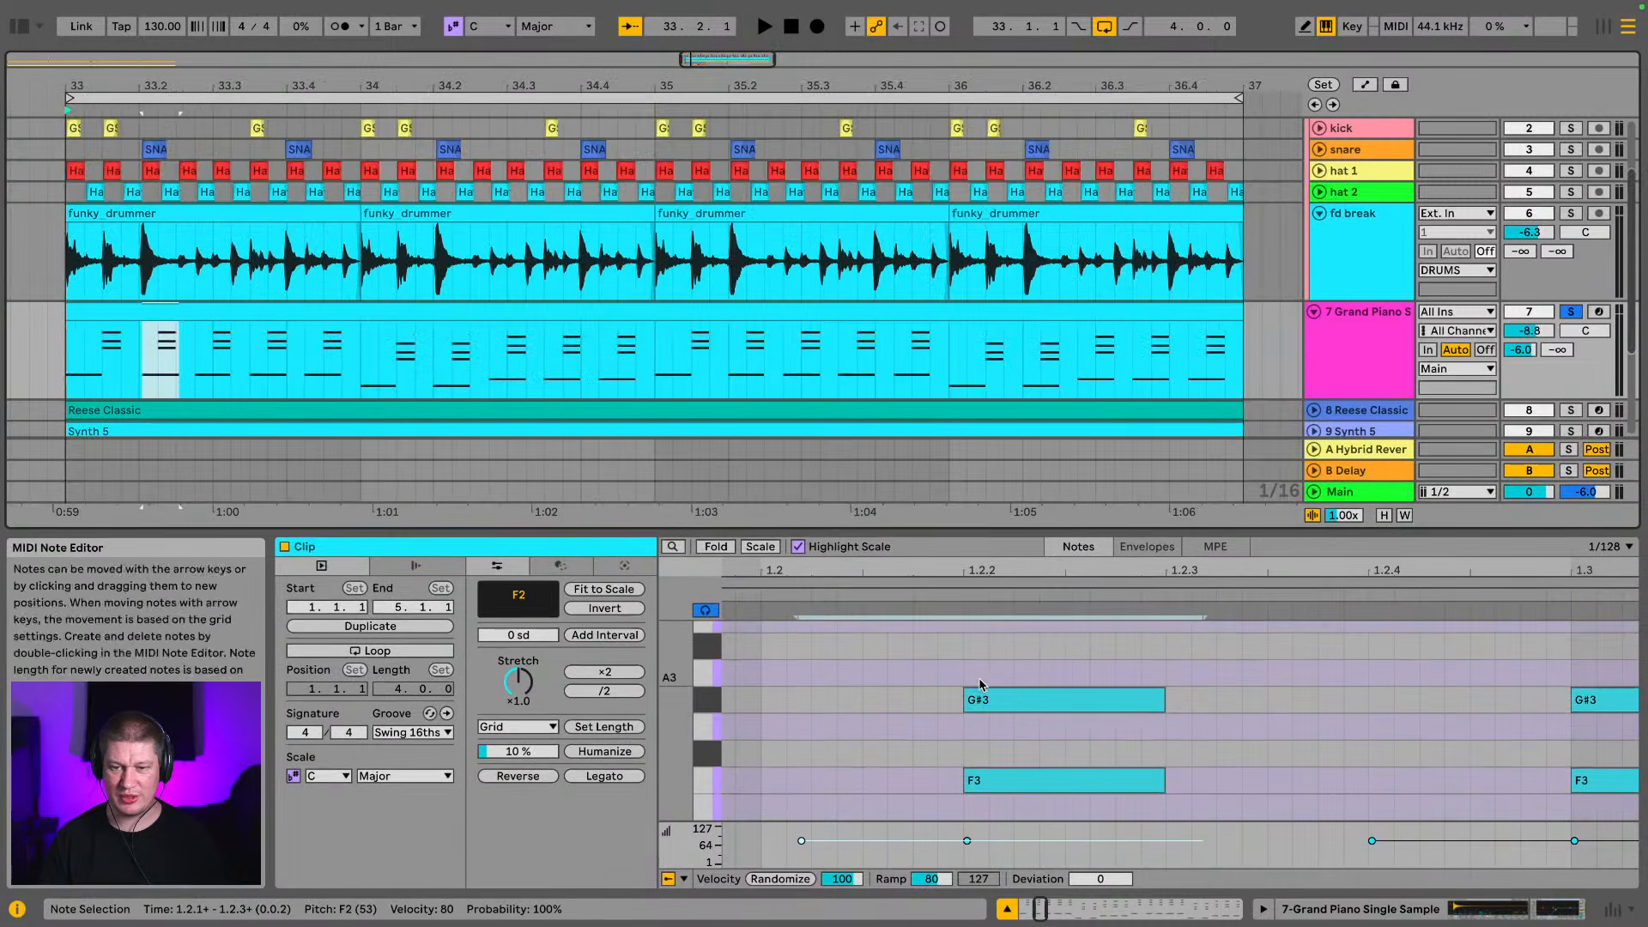
pyautogui.scroll(-2, 982, 684)
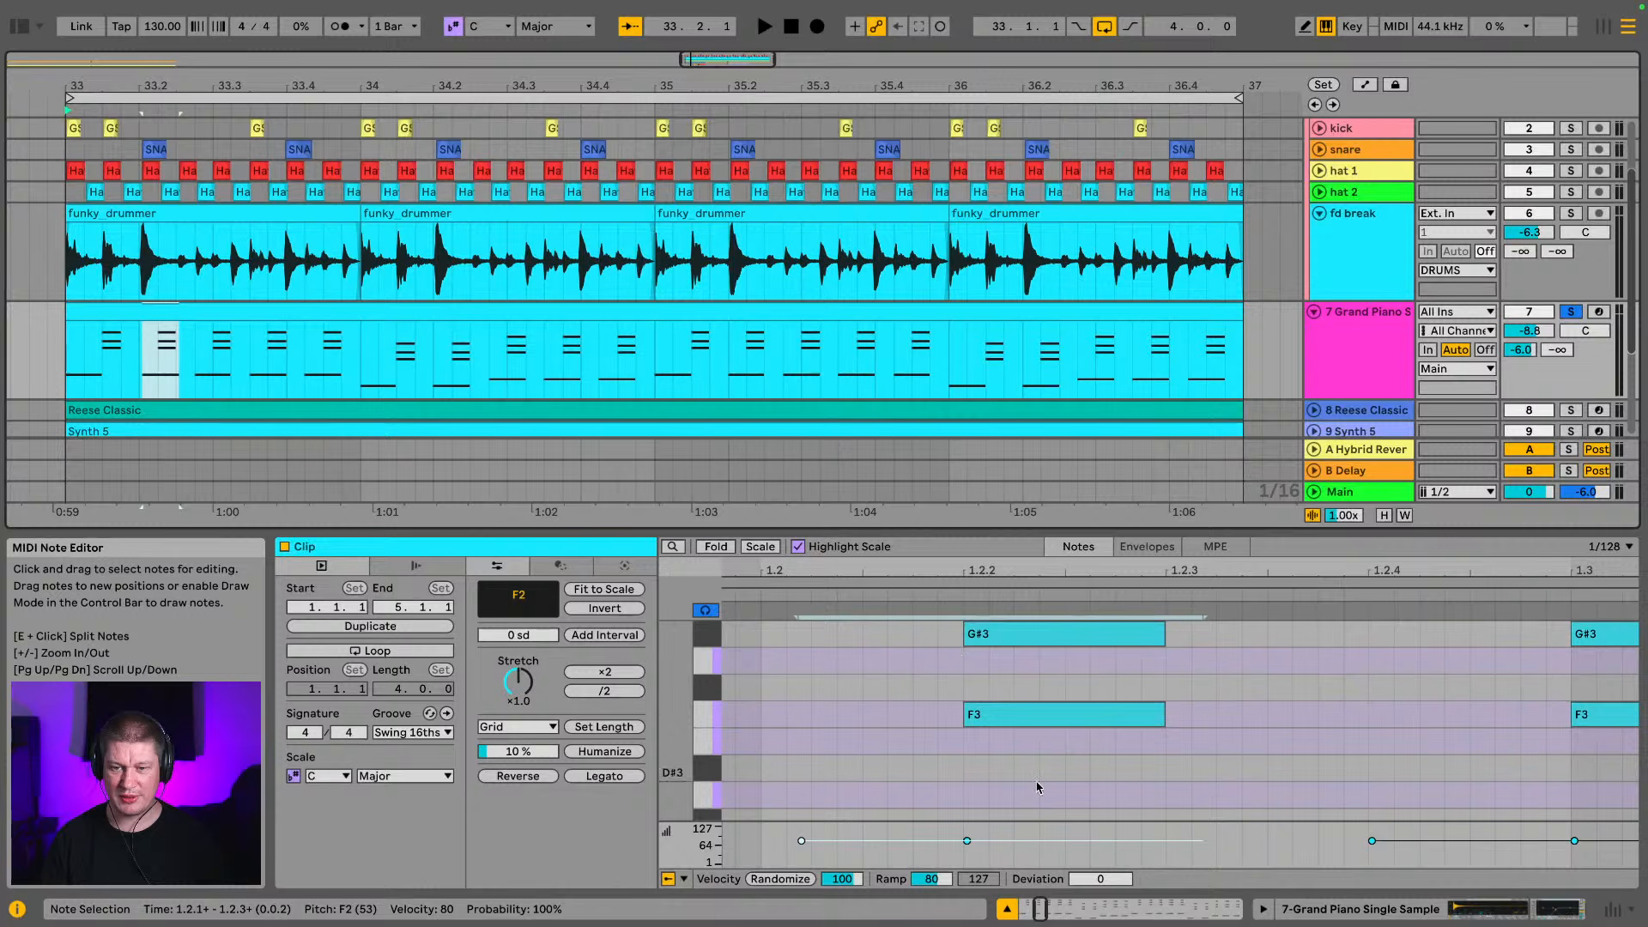
pyautogui.moveTo(1038, 780); pyautogui.dragTo(992, 607)
pyautogui.scroll(4, 1005, 712)
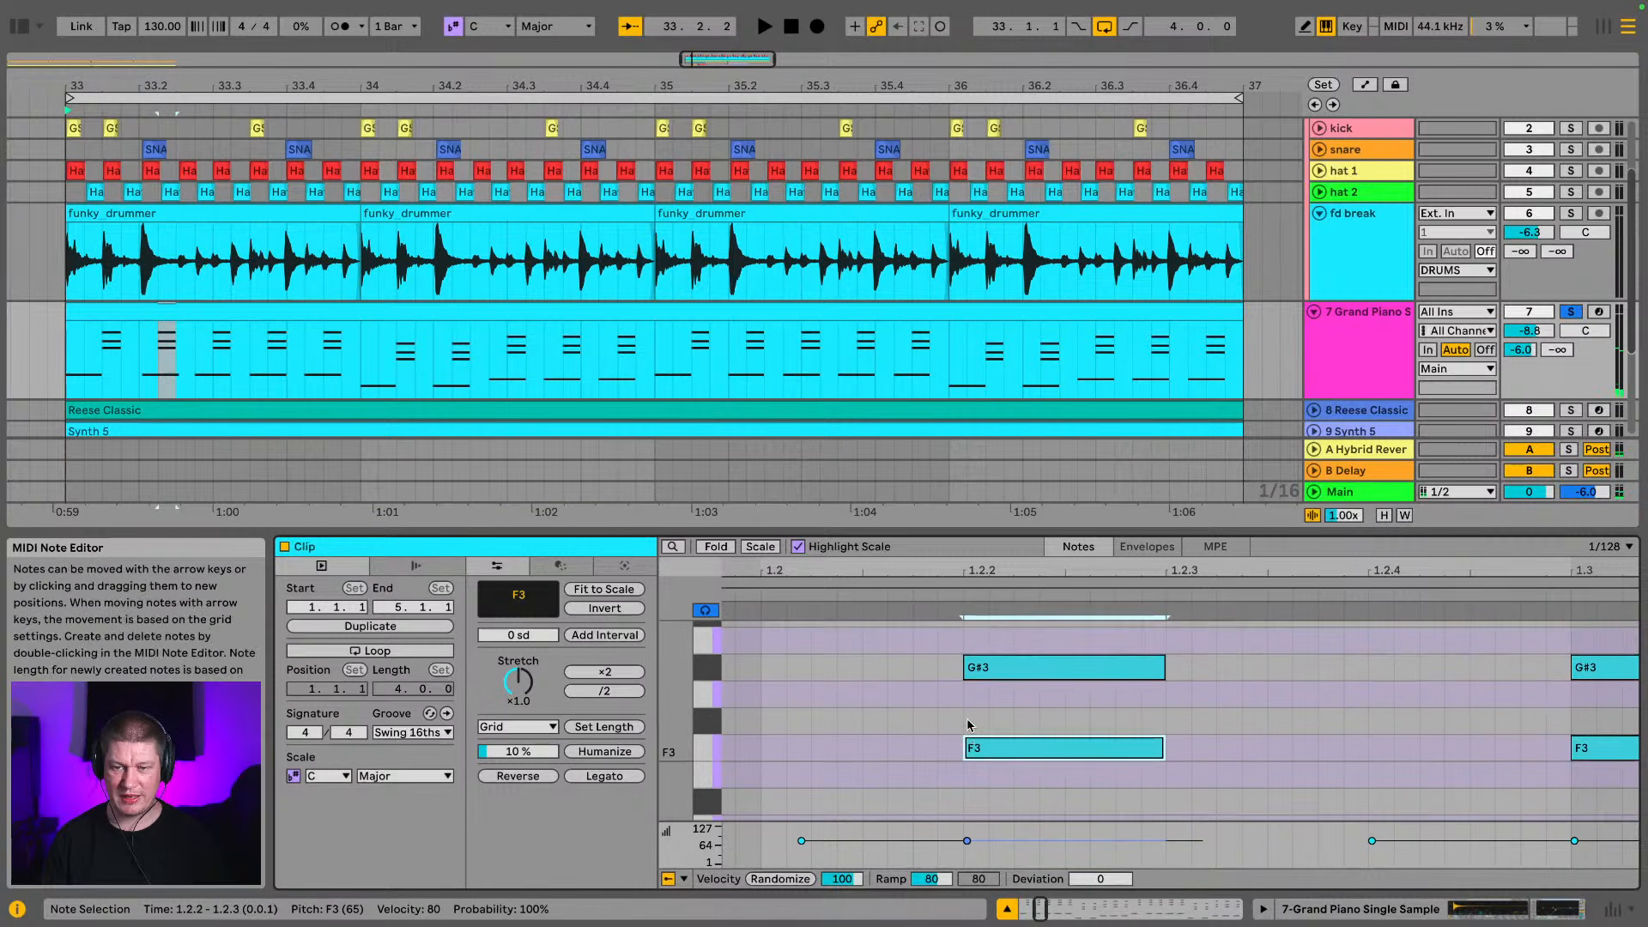
pyautogui.click(913, 643)
pyautogui.moveTo(913, 643); pyautogui.dragTo(1061, 825)
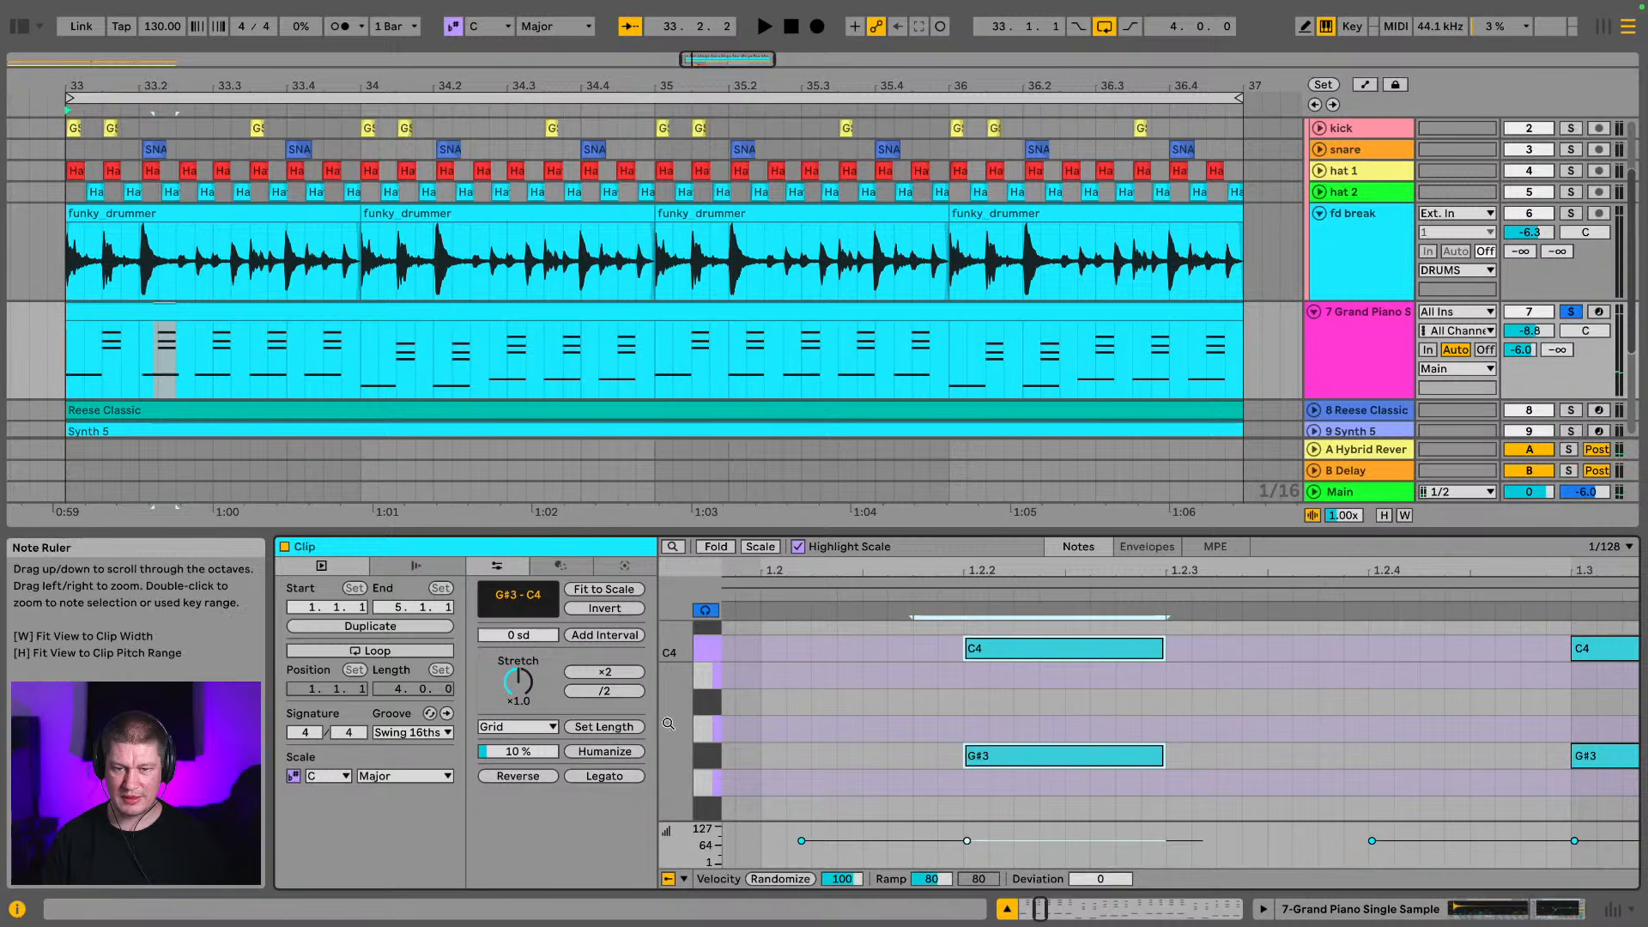
pyautogui.moveTo(668, 723); pyautogui.dragTo(637, 724)
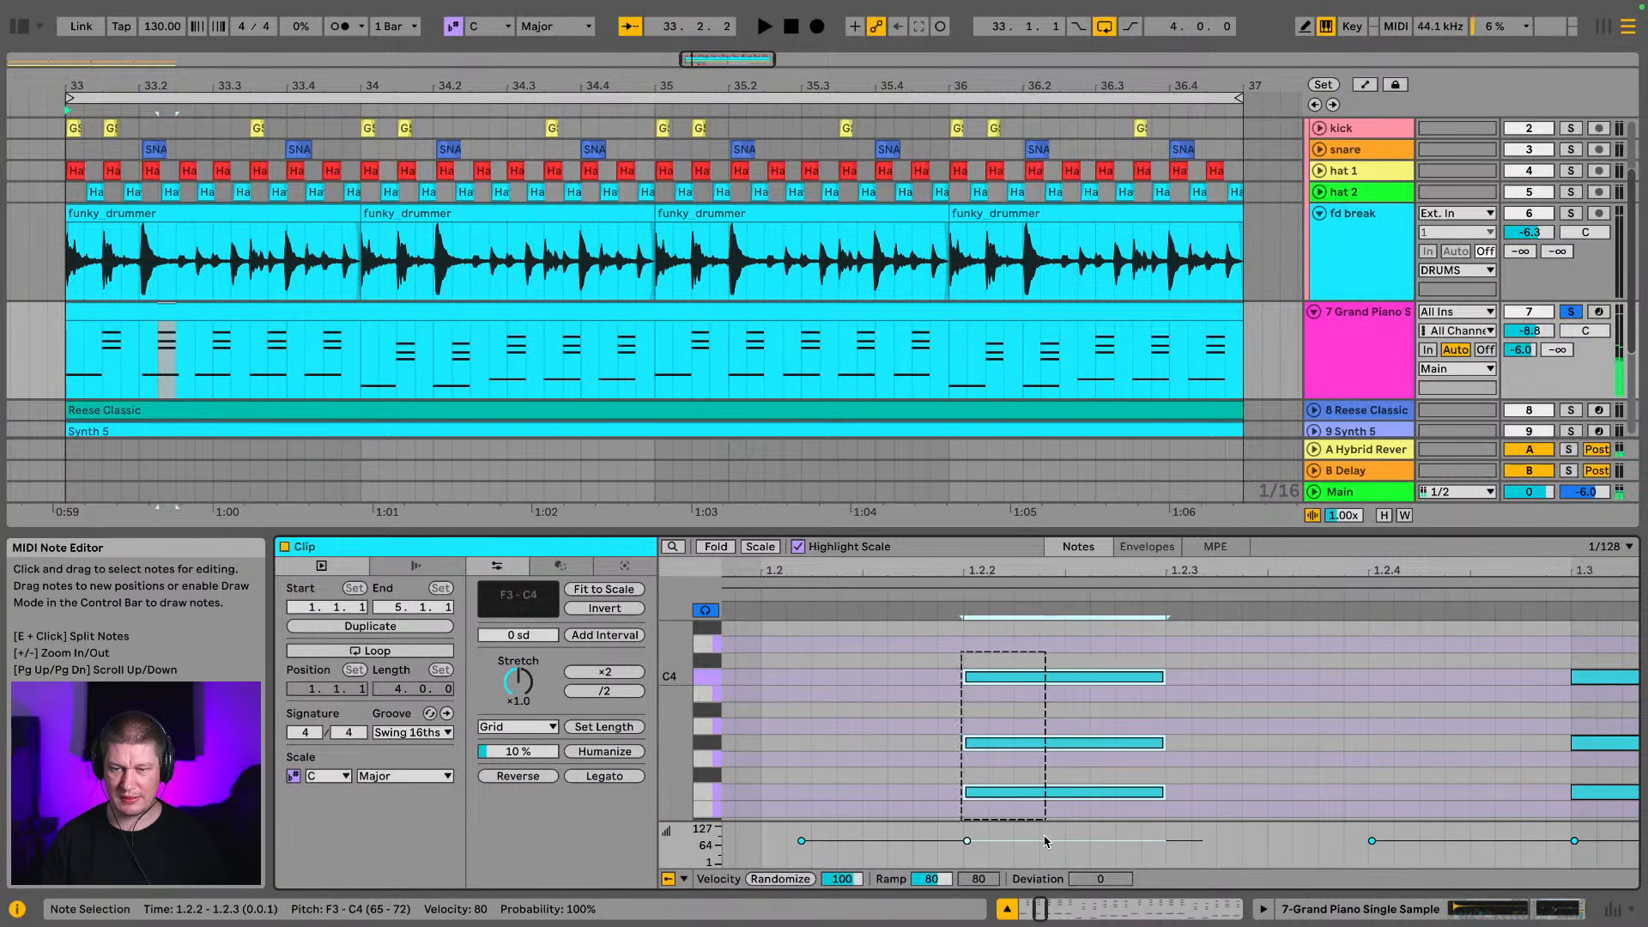
pyautogui.moveTo(151, 80); pyautogui.dragTo(500, 189)
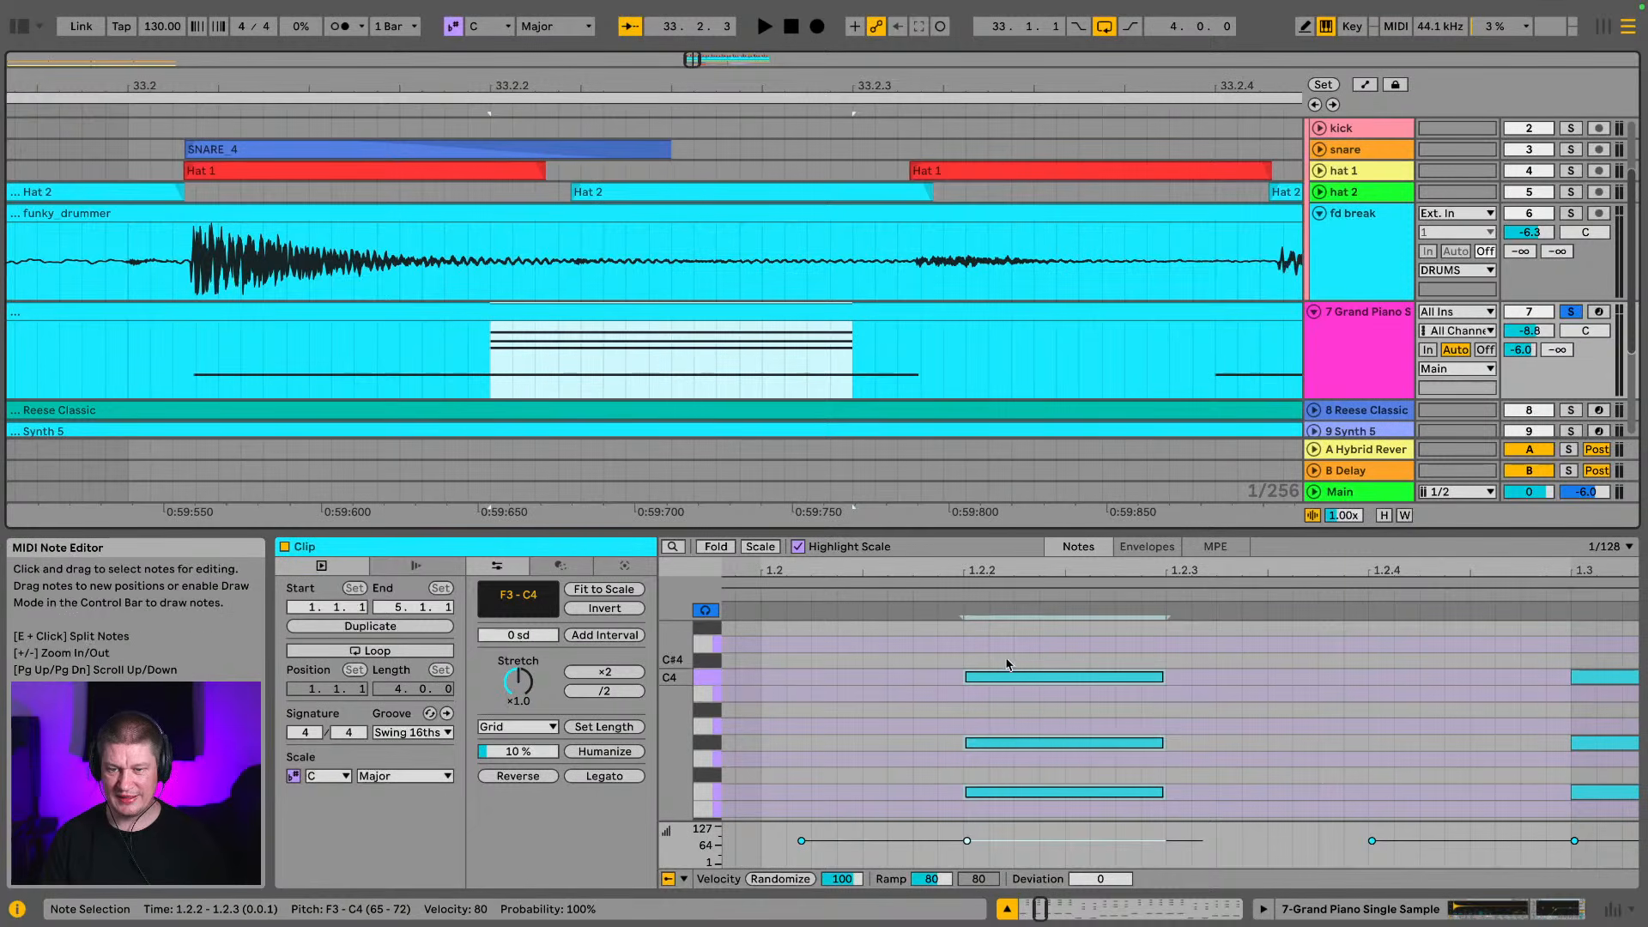
pyautogui.moveTo(1045, 677); pyautogui.dragTo(1051, 683)
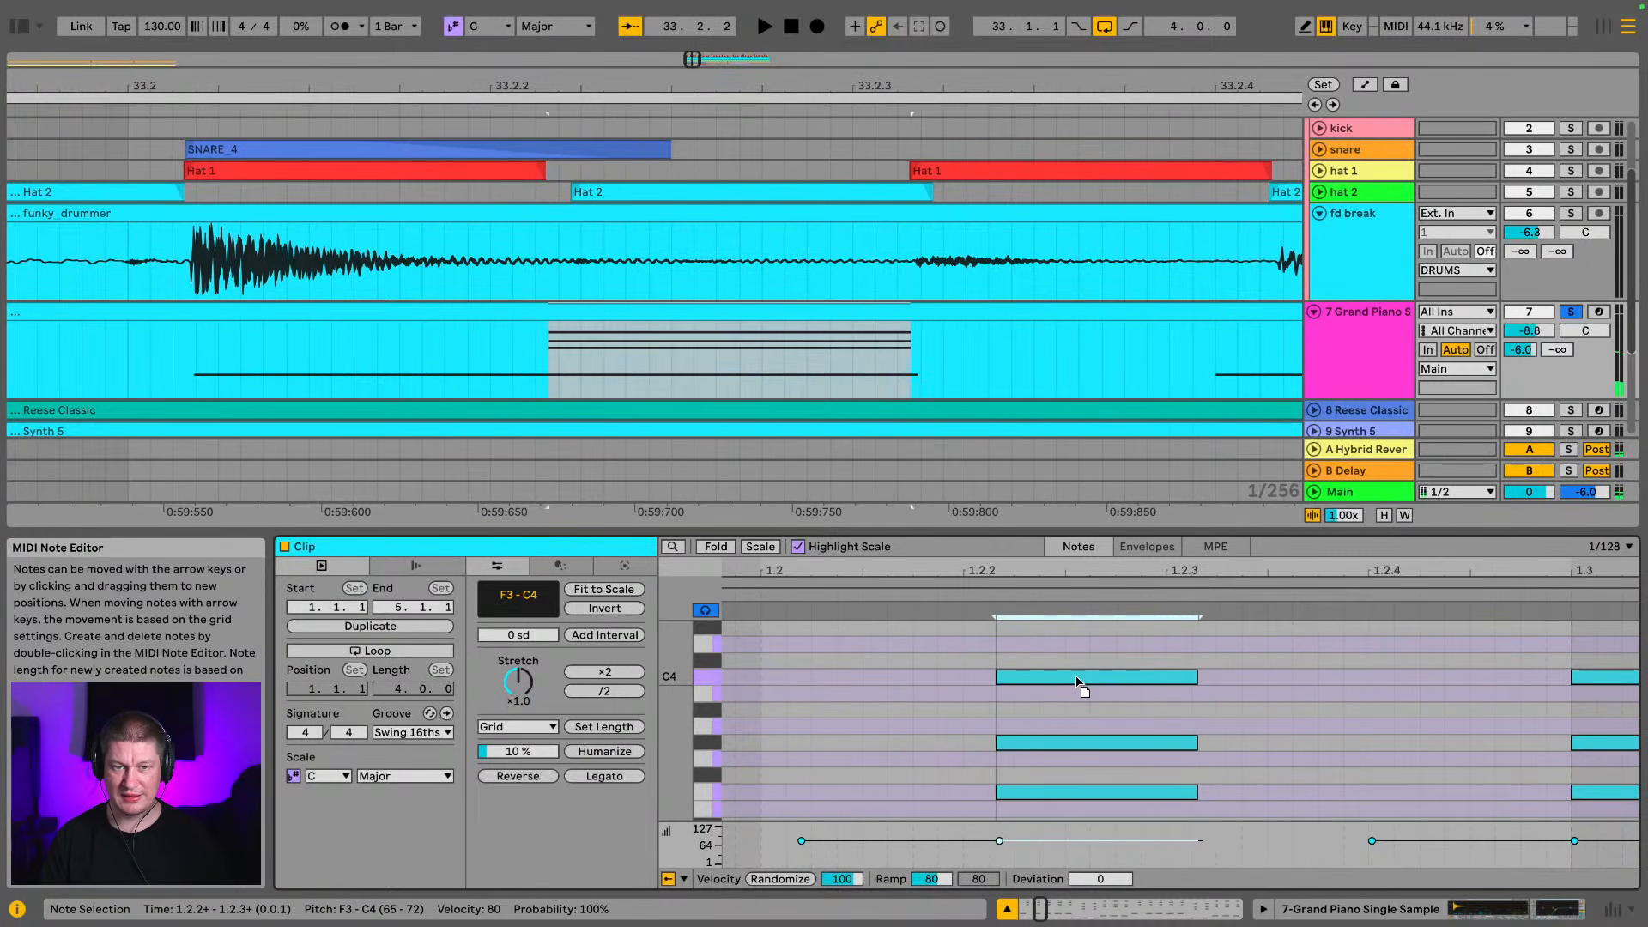
pyautogui.scroll(-3, 1290, 678)
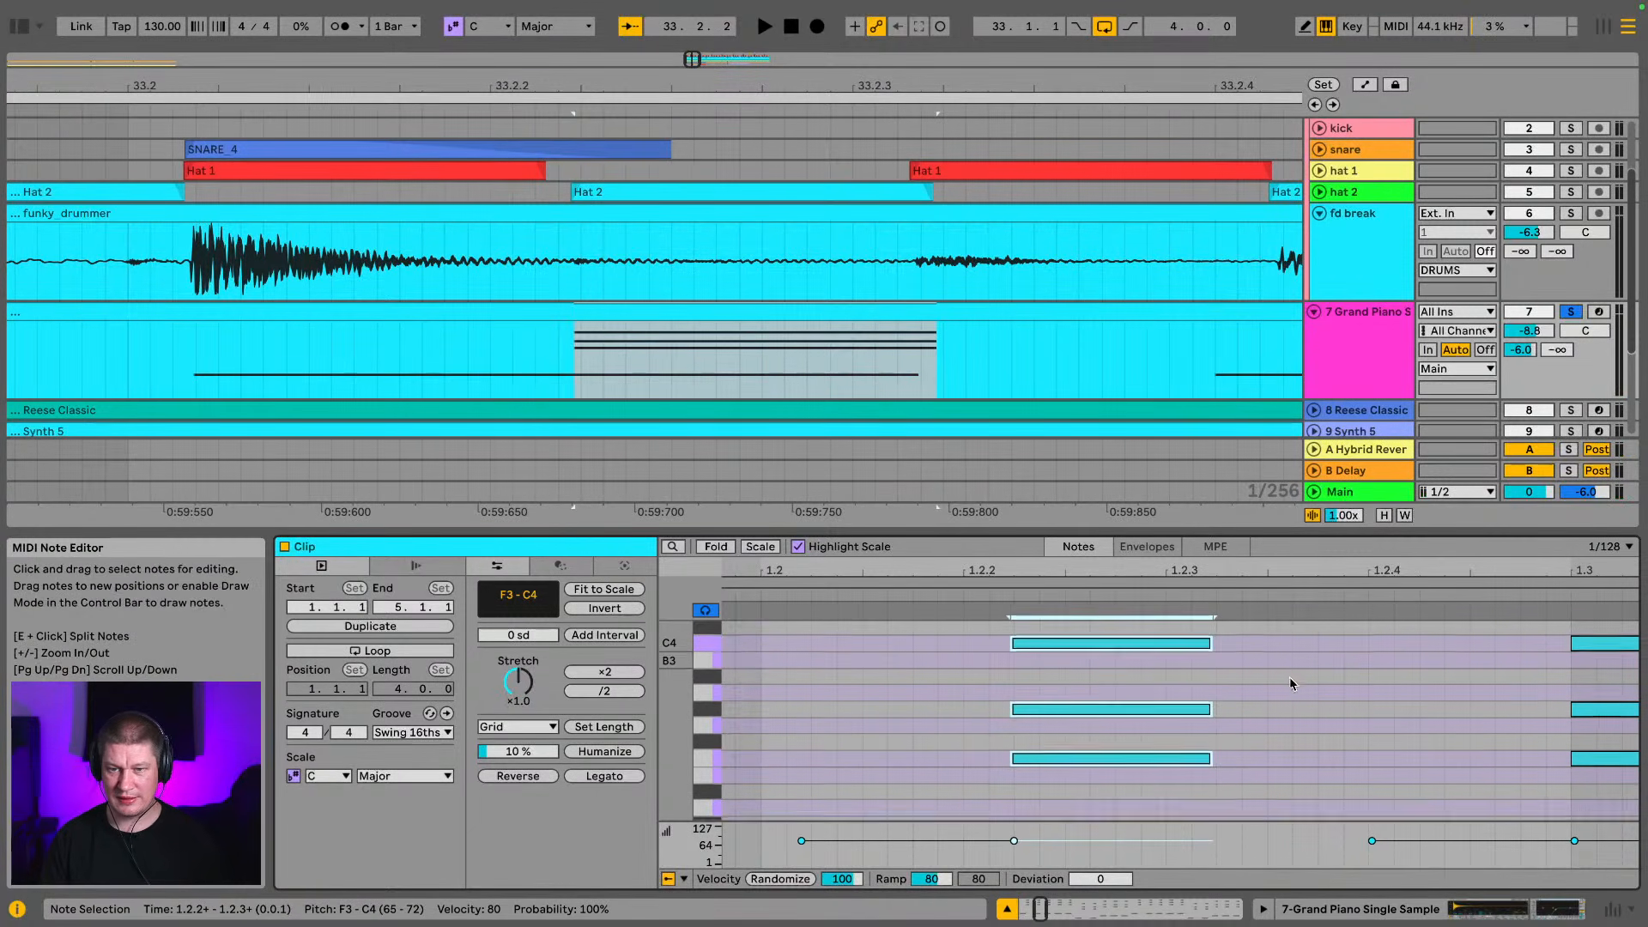
# Shift the piano clip's F2 bass note just before 1.2.4 later to line up with the break's hit and Hat 2 near 33.2.4
pyautogui.scroll(-2, 927, 302)
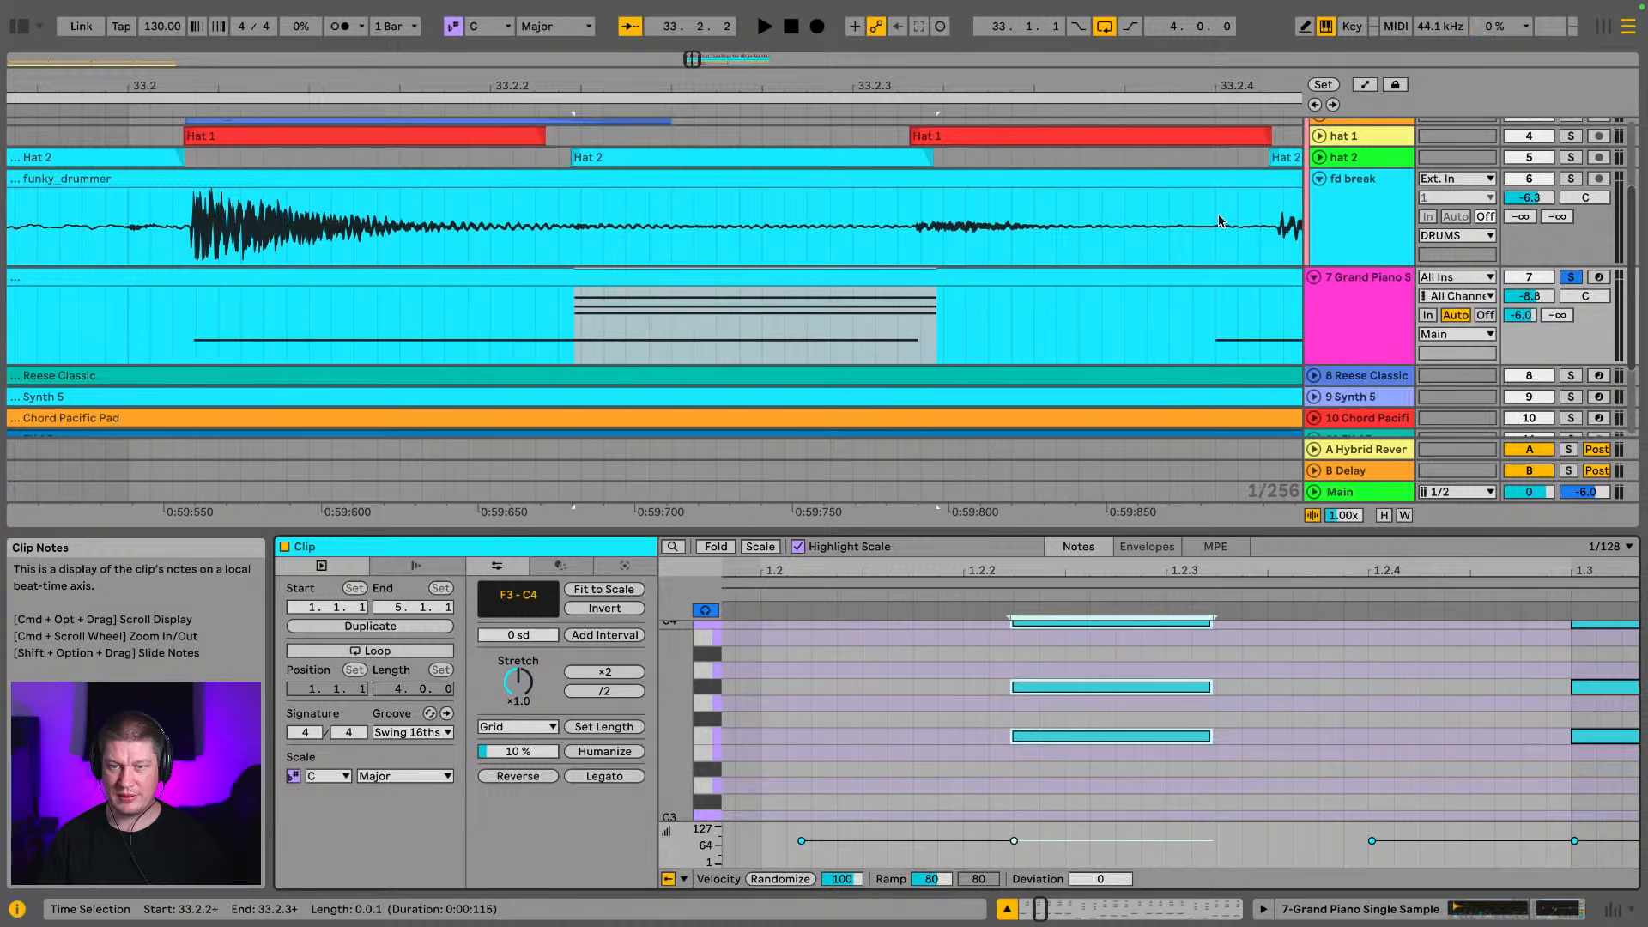
pyautogui.moveTo(1205, 85); pyautogui.dragTo(508, 85)
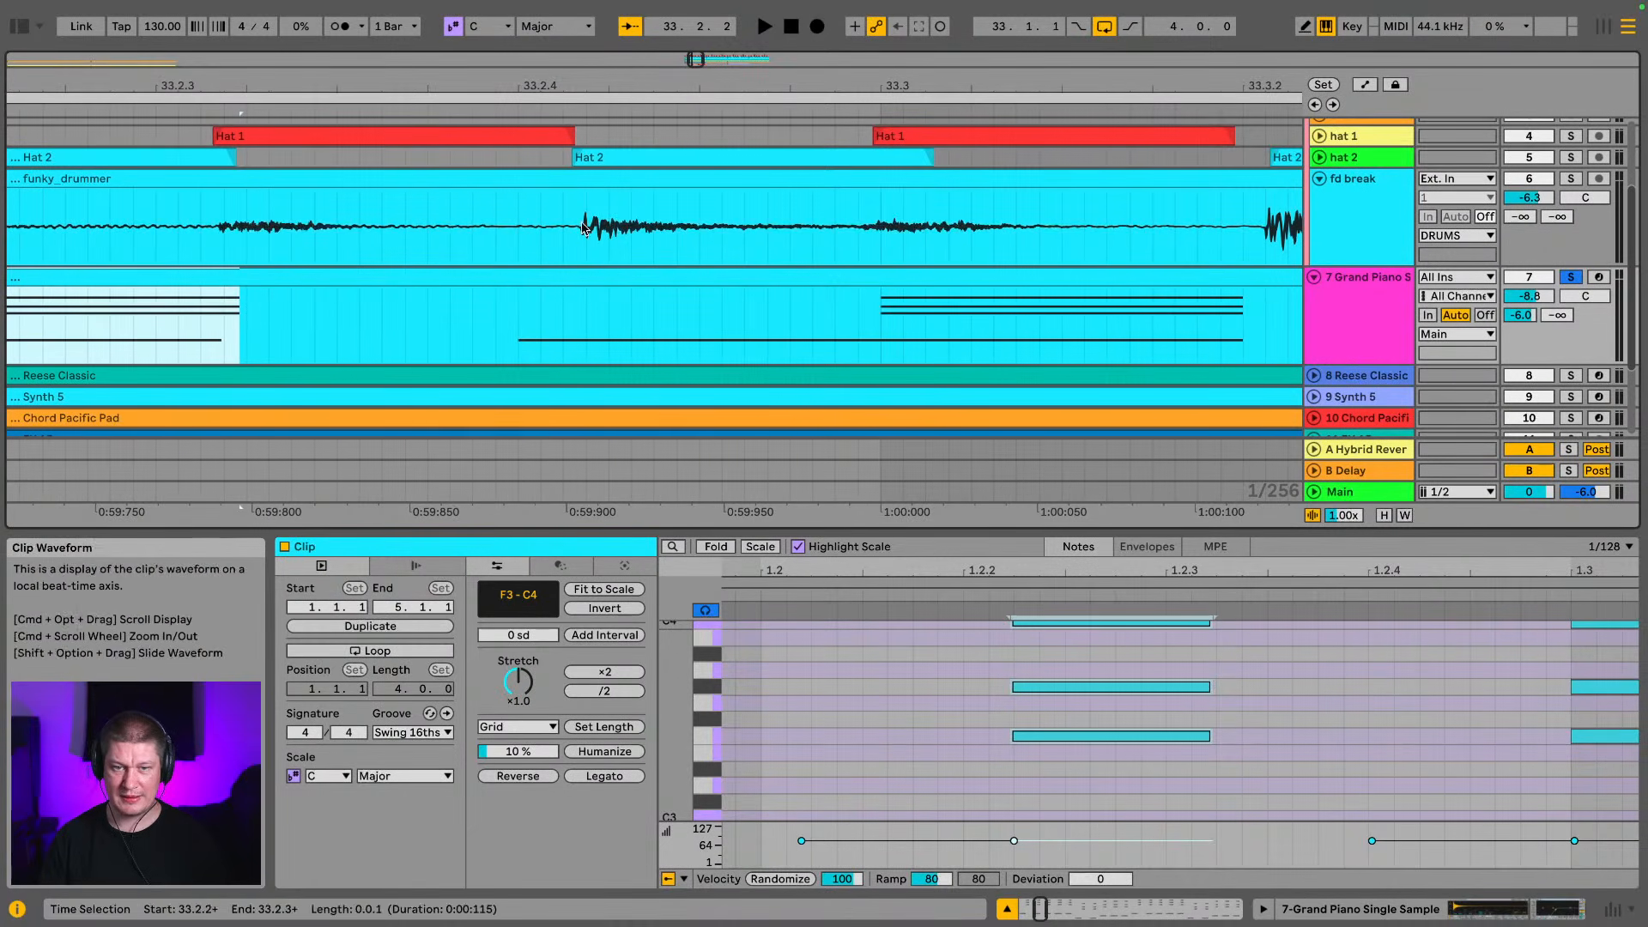
pyautogui.scroll(-6, 1244, 721)
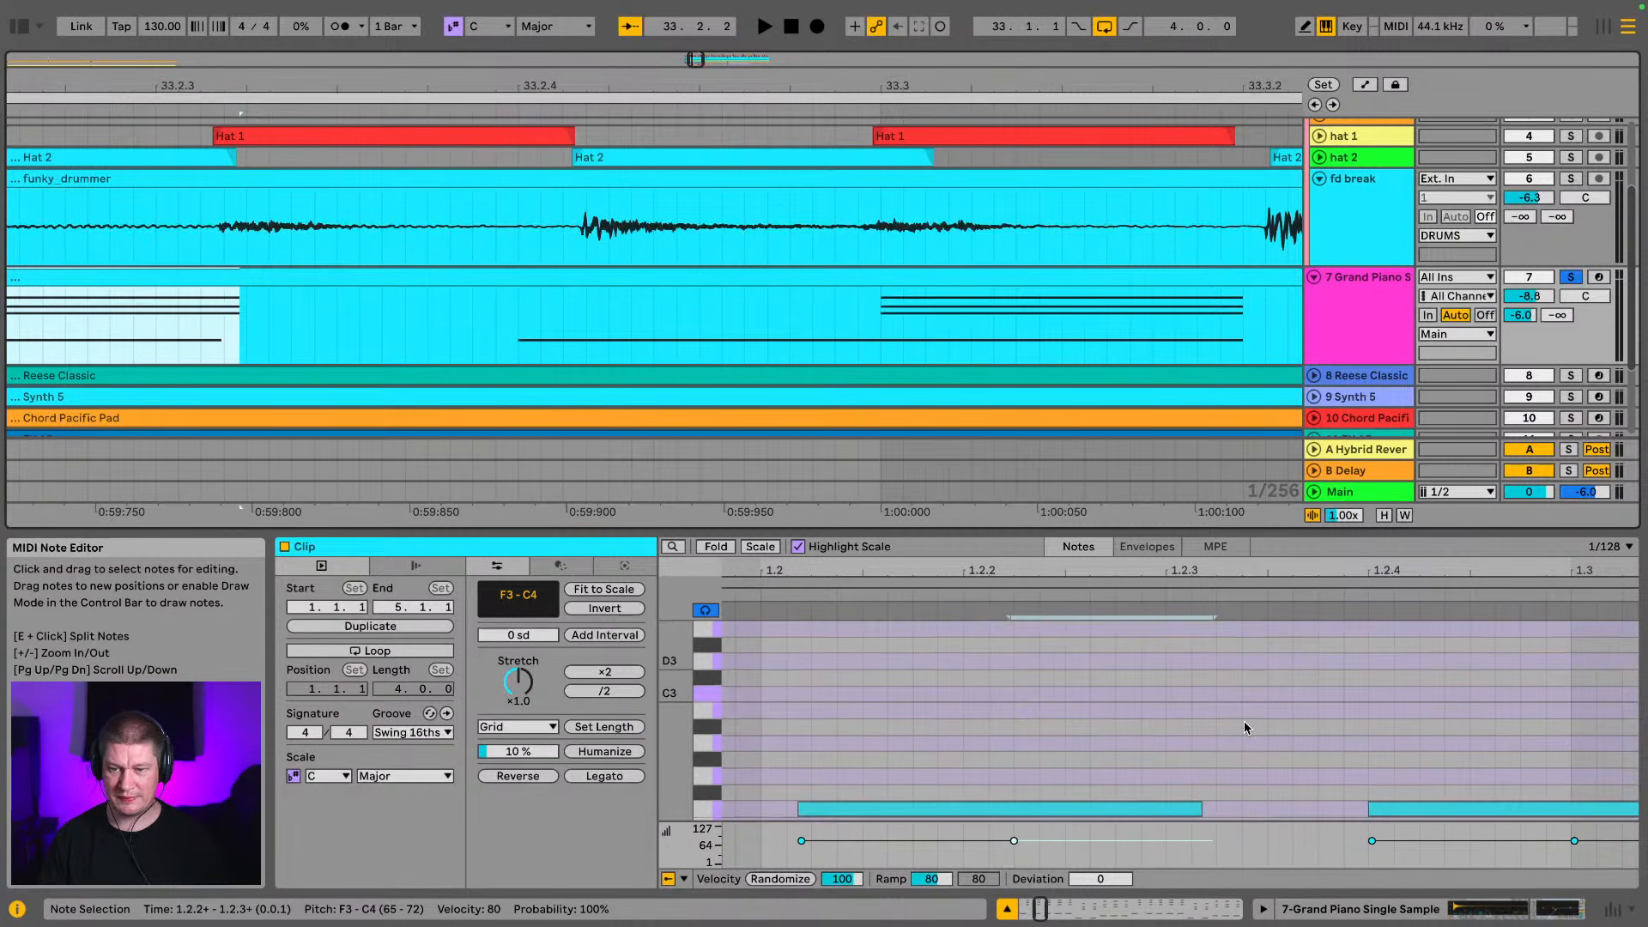
pyautogui.click(1450, 798)
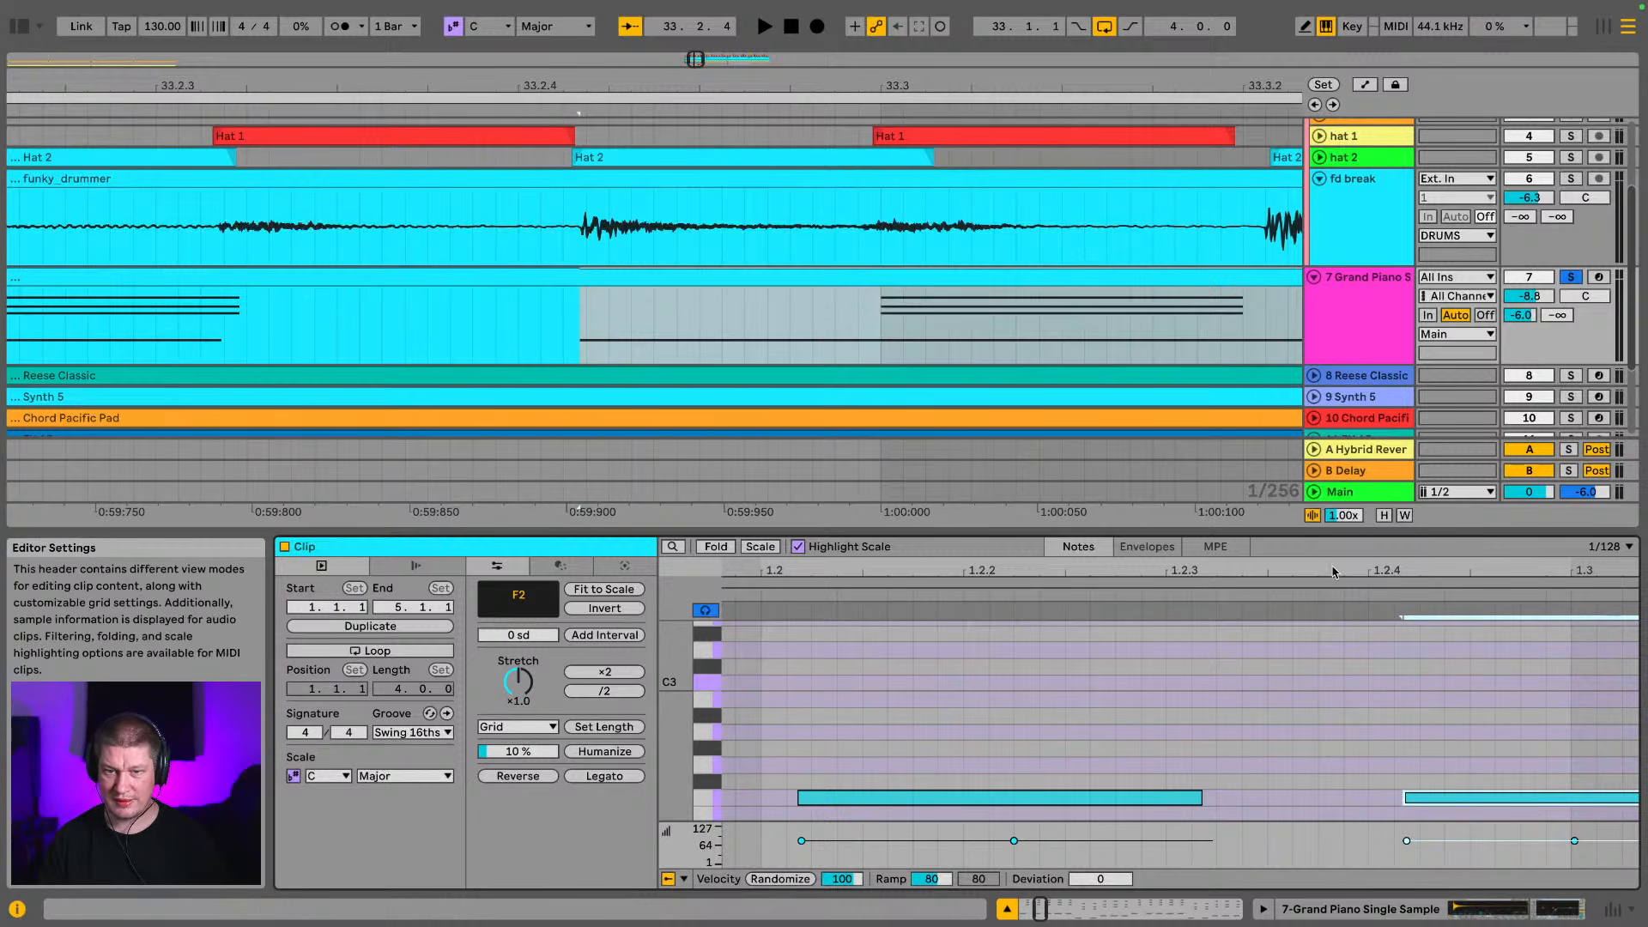
# Play back the adjusted piano part and solo the fd break track alongside it
pyautogui.press('space')
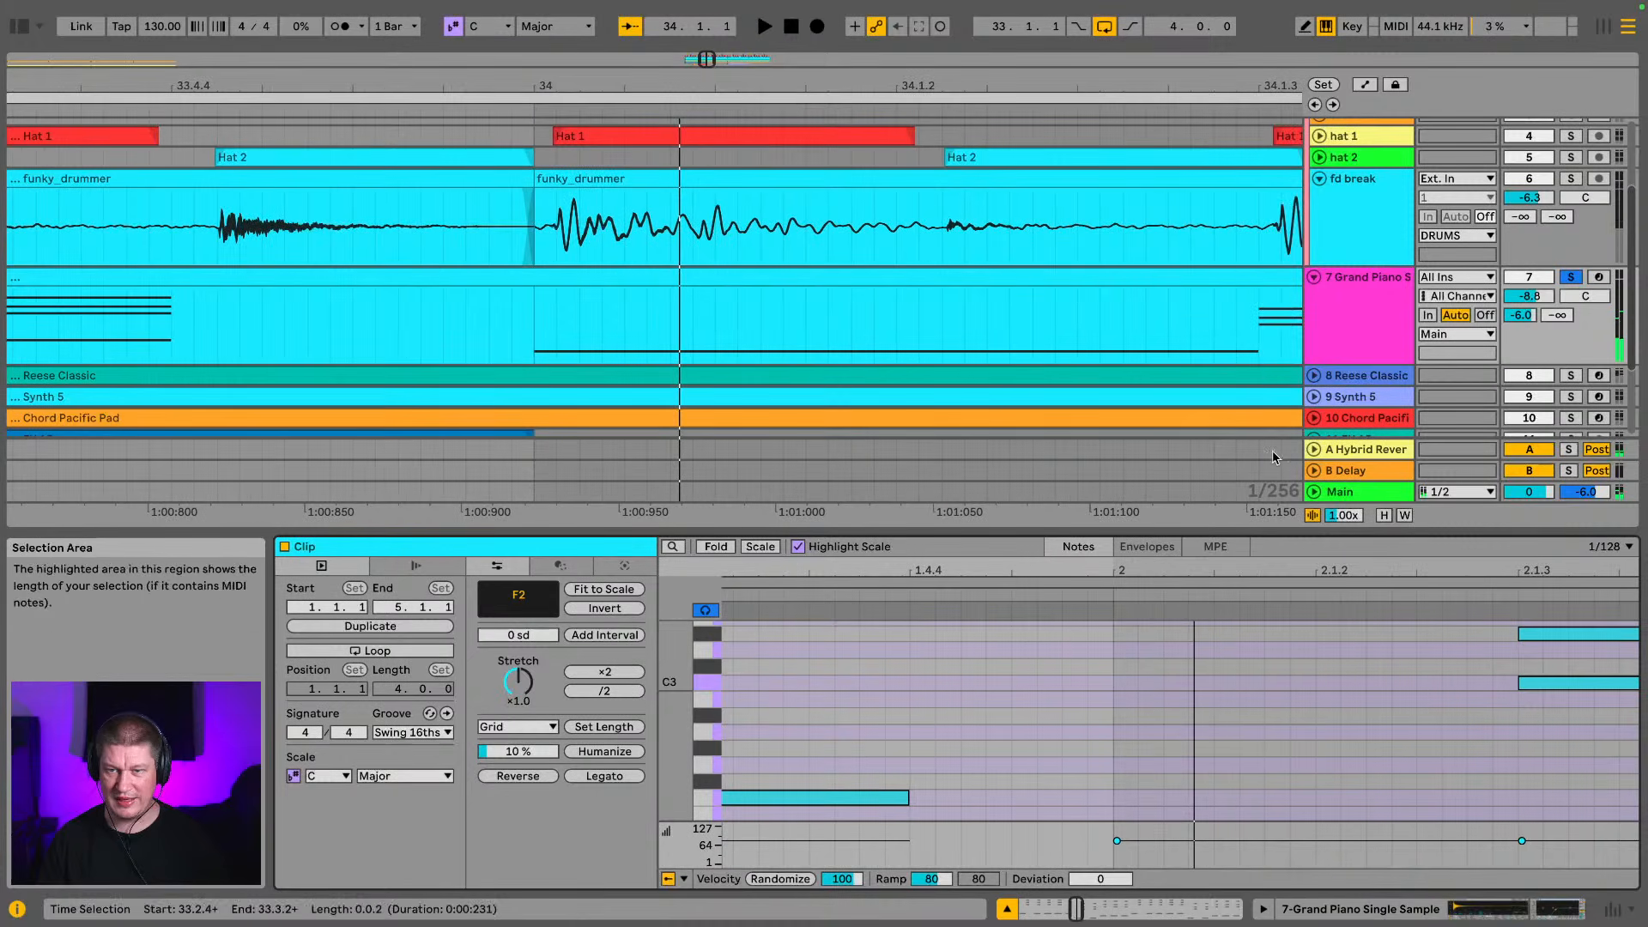
pyautogui.click(1582, 182)
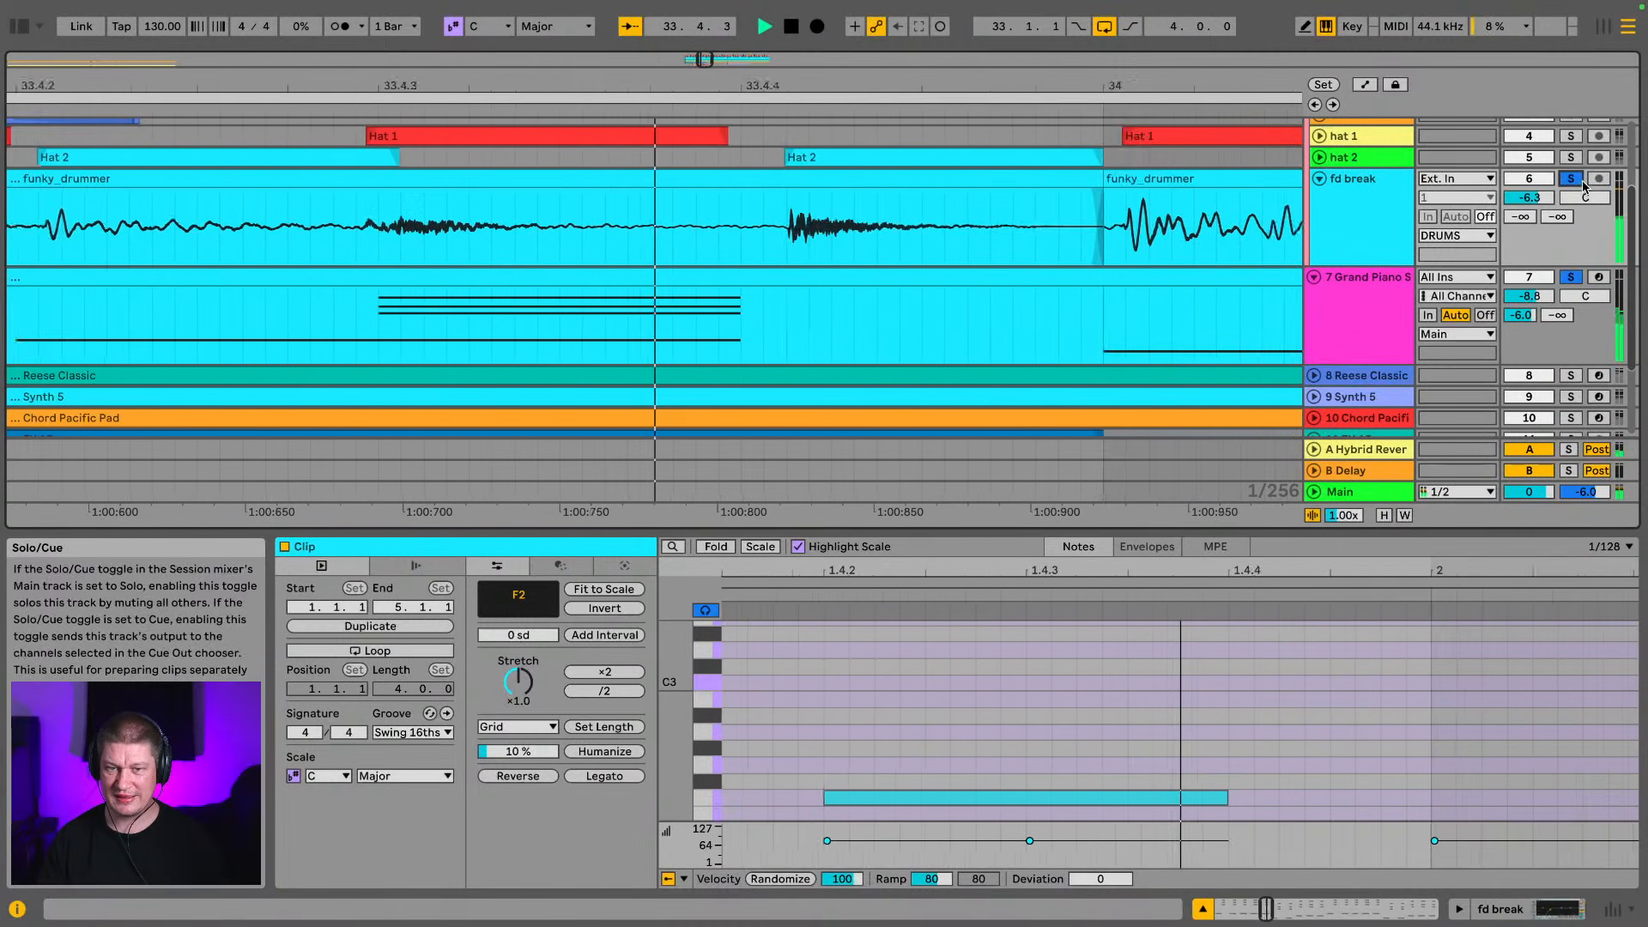
# Move the piano clip's C2 bass note at 2.2 slightly later, off the grid, to line up with the break's snare transient after 34.2
pyautogui.moveTo(1305, 570); pyautogui.dragTo(1201, 524)
pyautogui.scroll(-1, 1259, 730)
pyautogui.scroll(-3, 1260, 724)
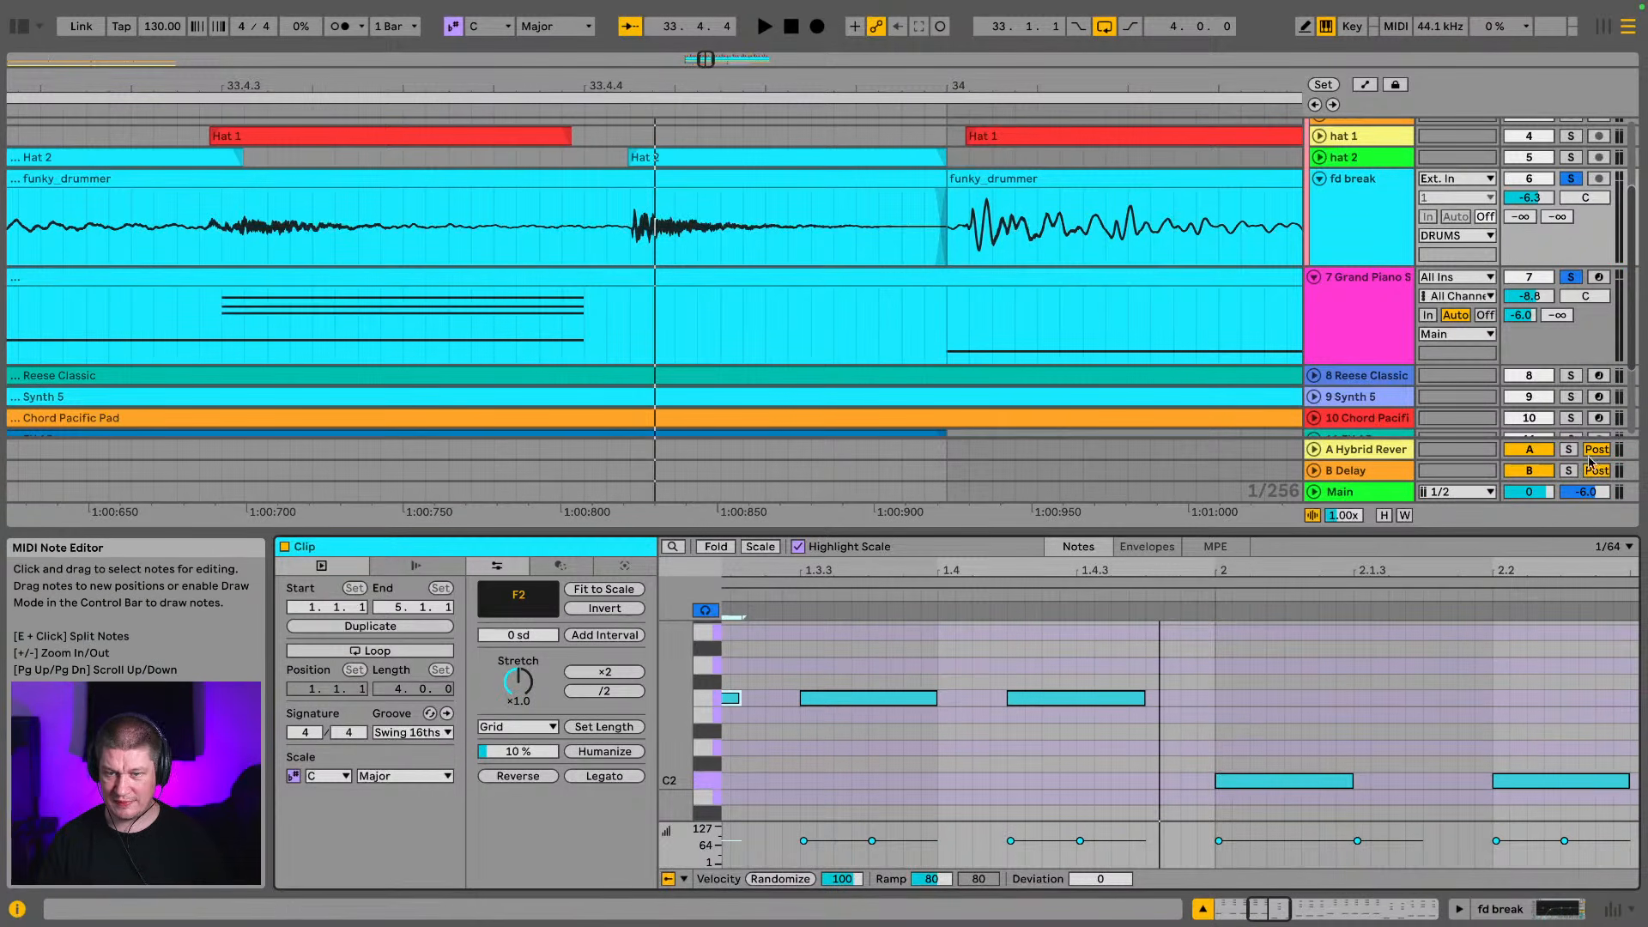
pyautogui.moveTo(1536, 565); pyautogui.dragTo(987, 563)
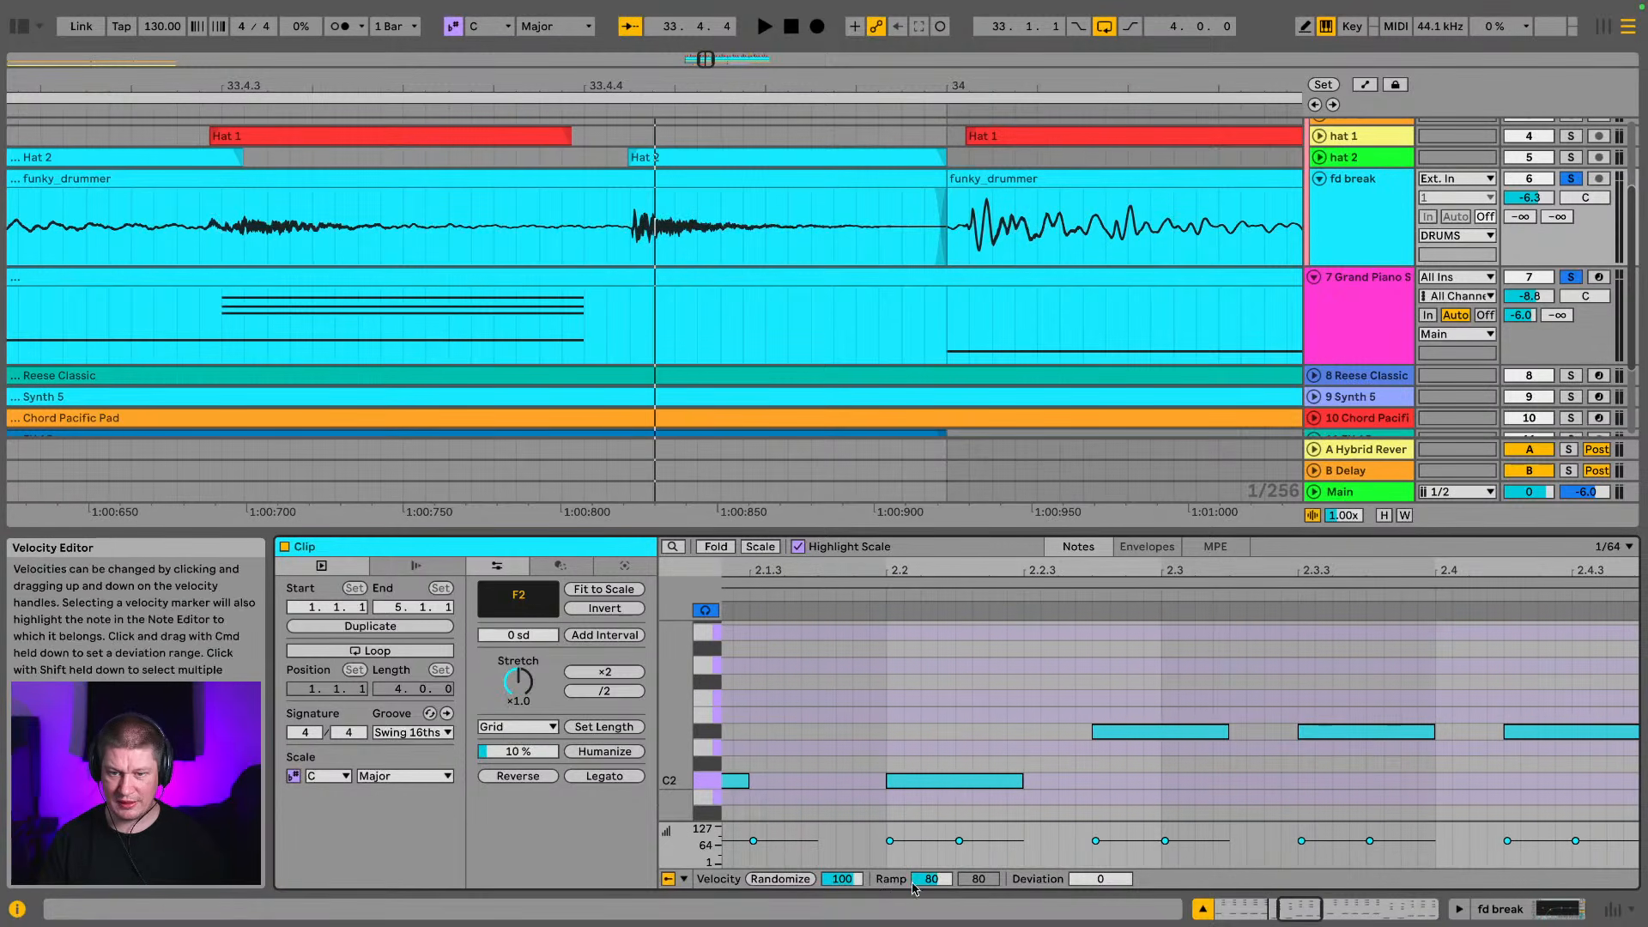
pyautogui.click(957, 783)
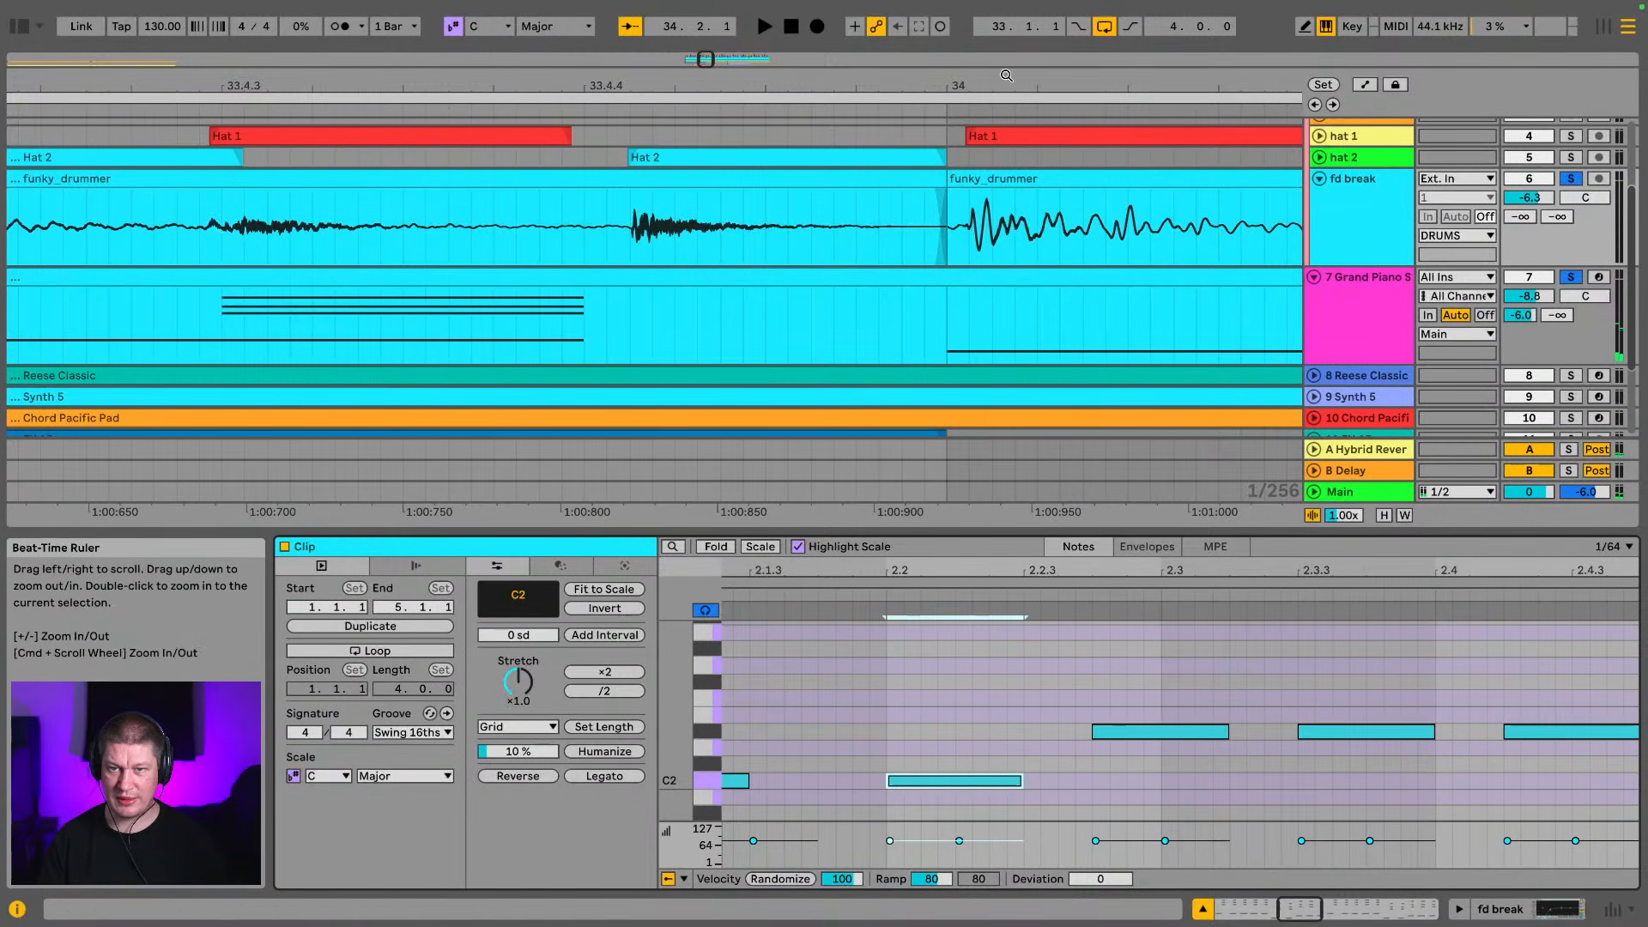
pyautogui.moveTo(1007, 85); pyautogui.dragTo(826, 142)
pyautogui.moveTo(958, 779); pyautogui.dragTo(967, 789)
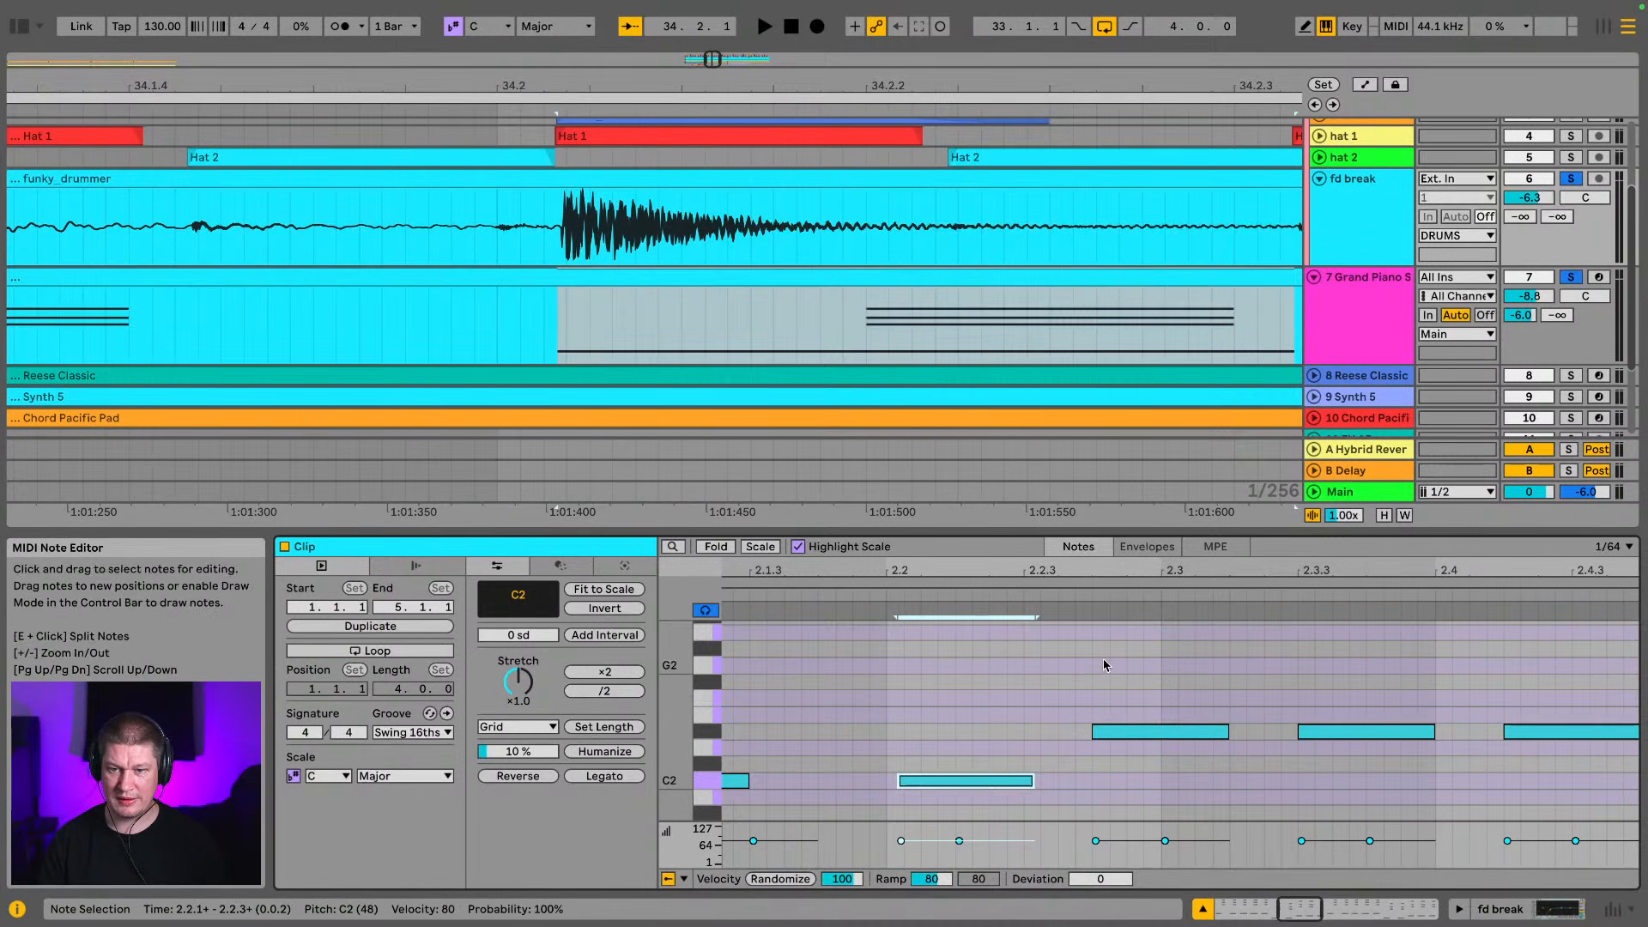
# Select the C3, D#3 and G3 chord at 2.2.2 and shift it later to line up with the start of Hat 2
pyautogui.scroll(5, 1104, 657)
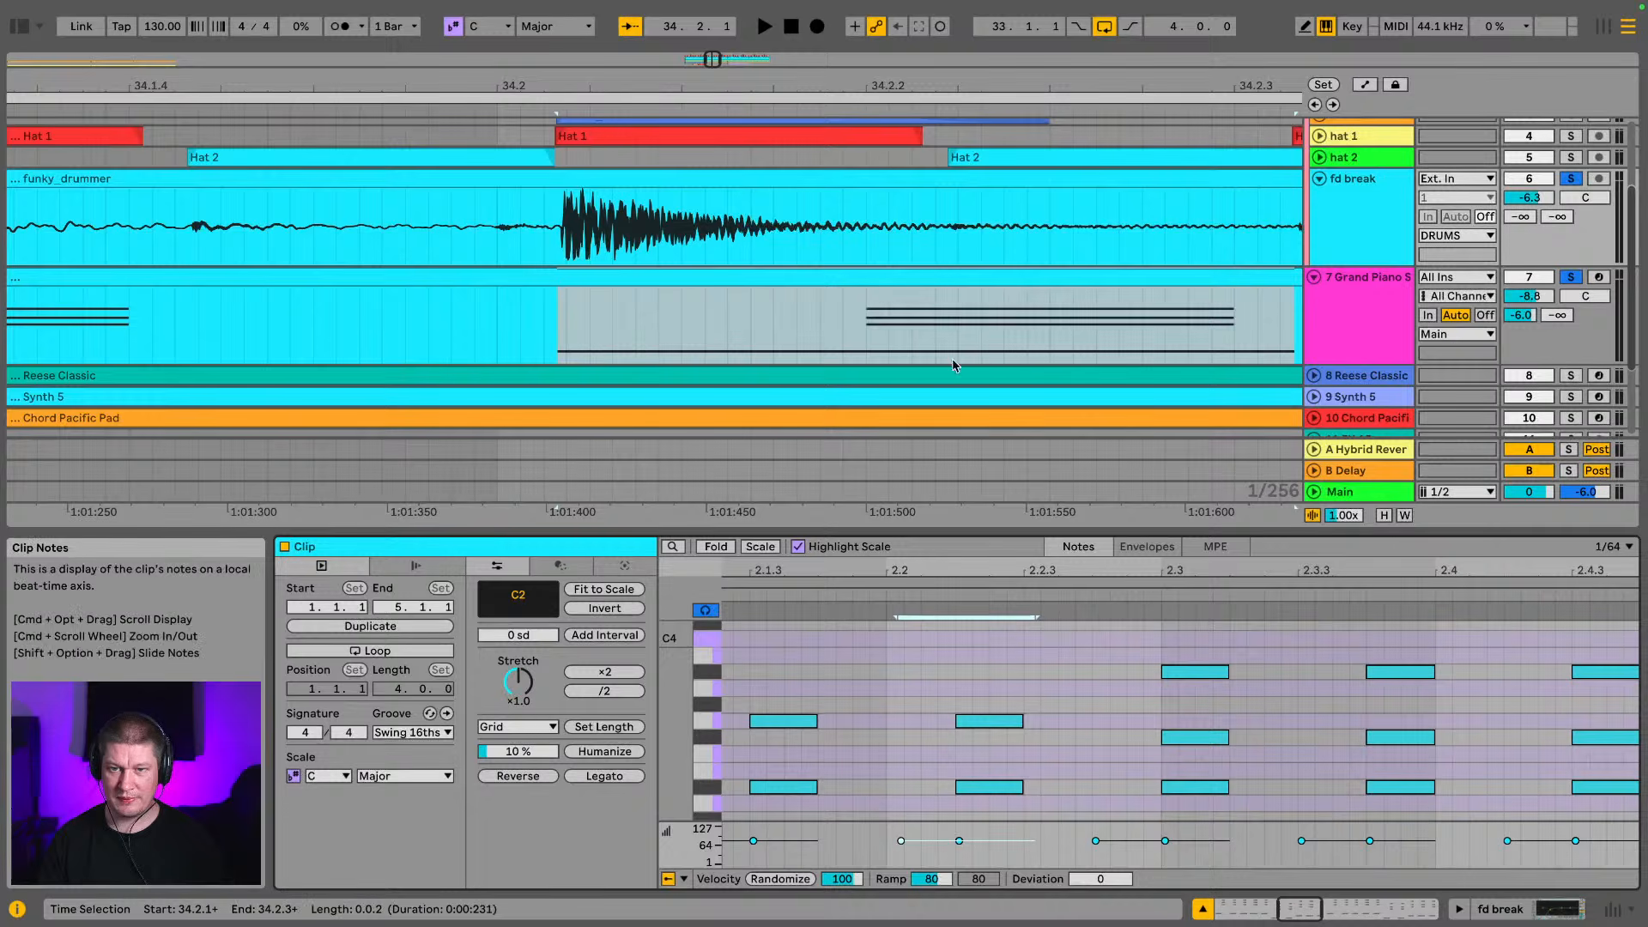
pyautogui.moveTo(1086, 84); pyautogui.dragTo(806, 84)
pyautogui.moveTo(1169, 634); pyautogui.dragTo(1205, 788)
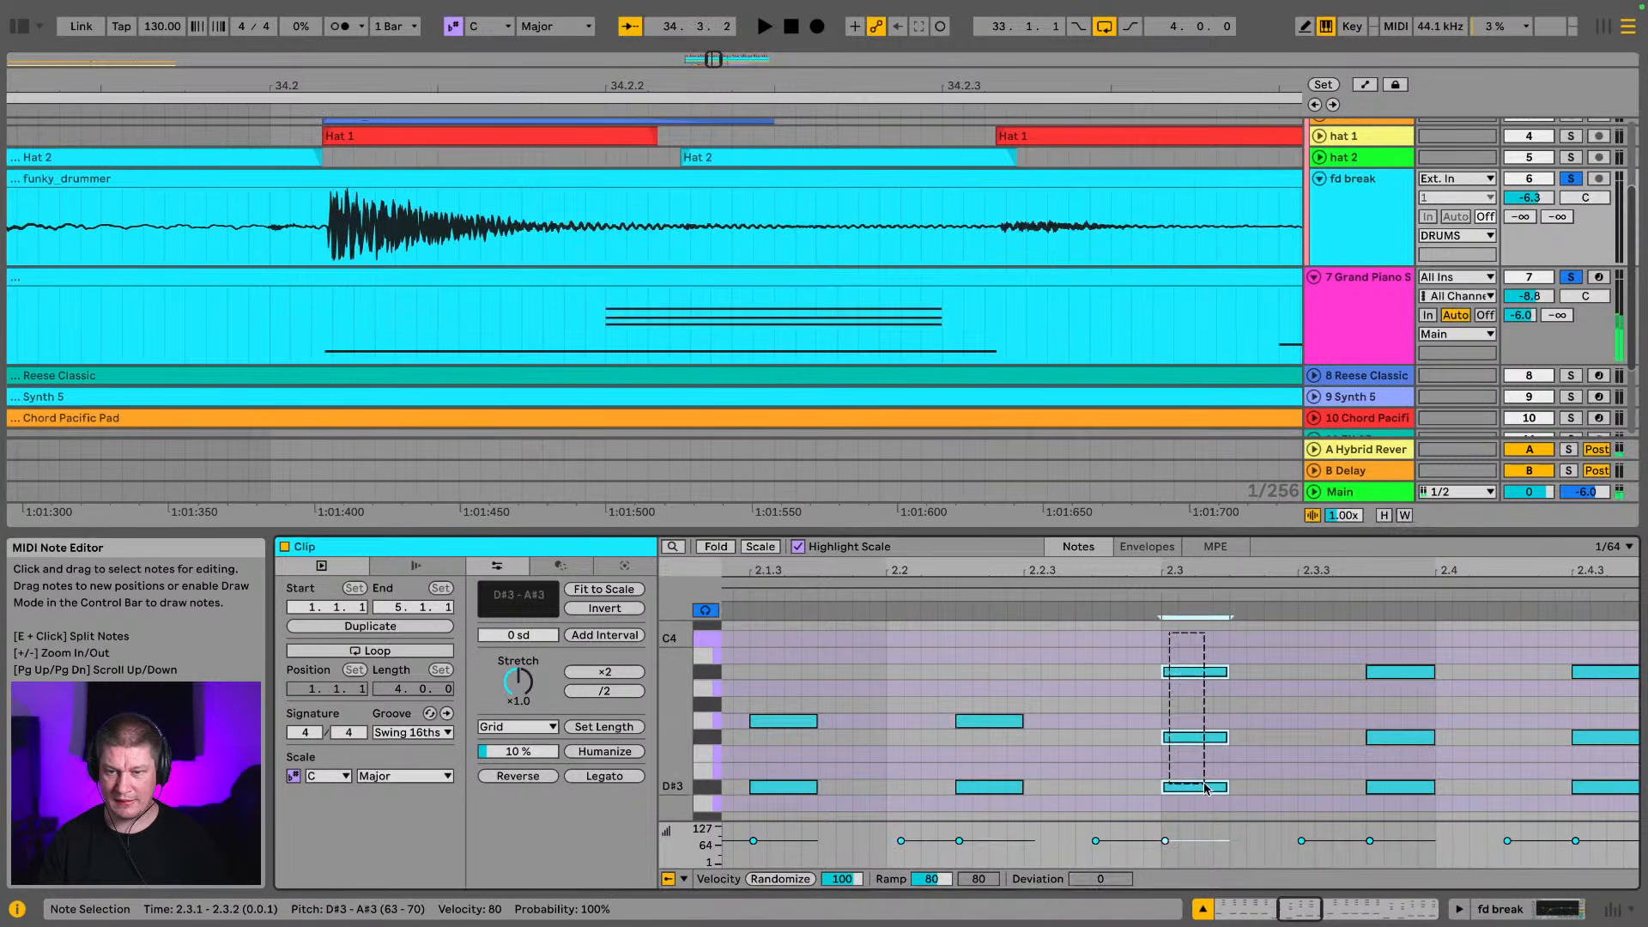
pyautogui.scroll(-5, 1196, 743)
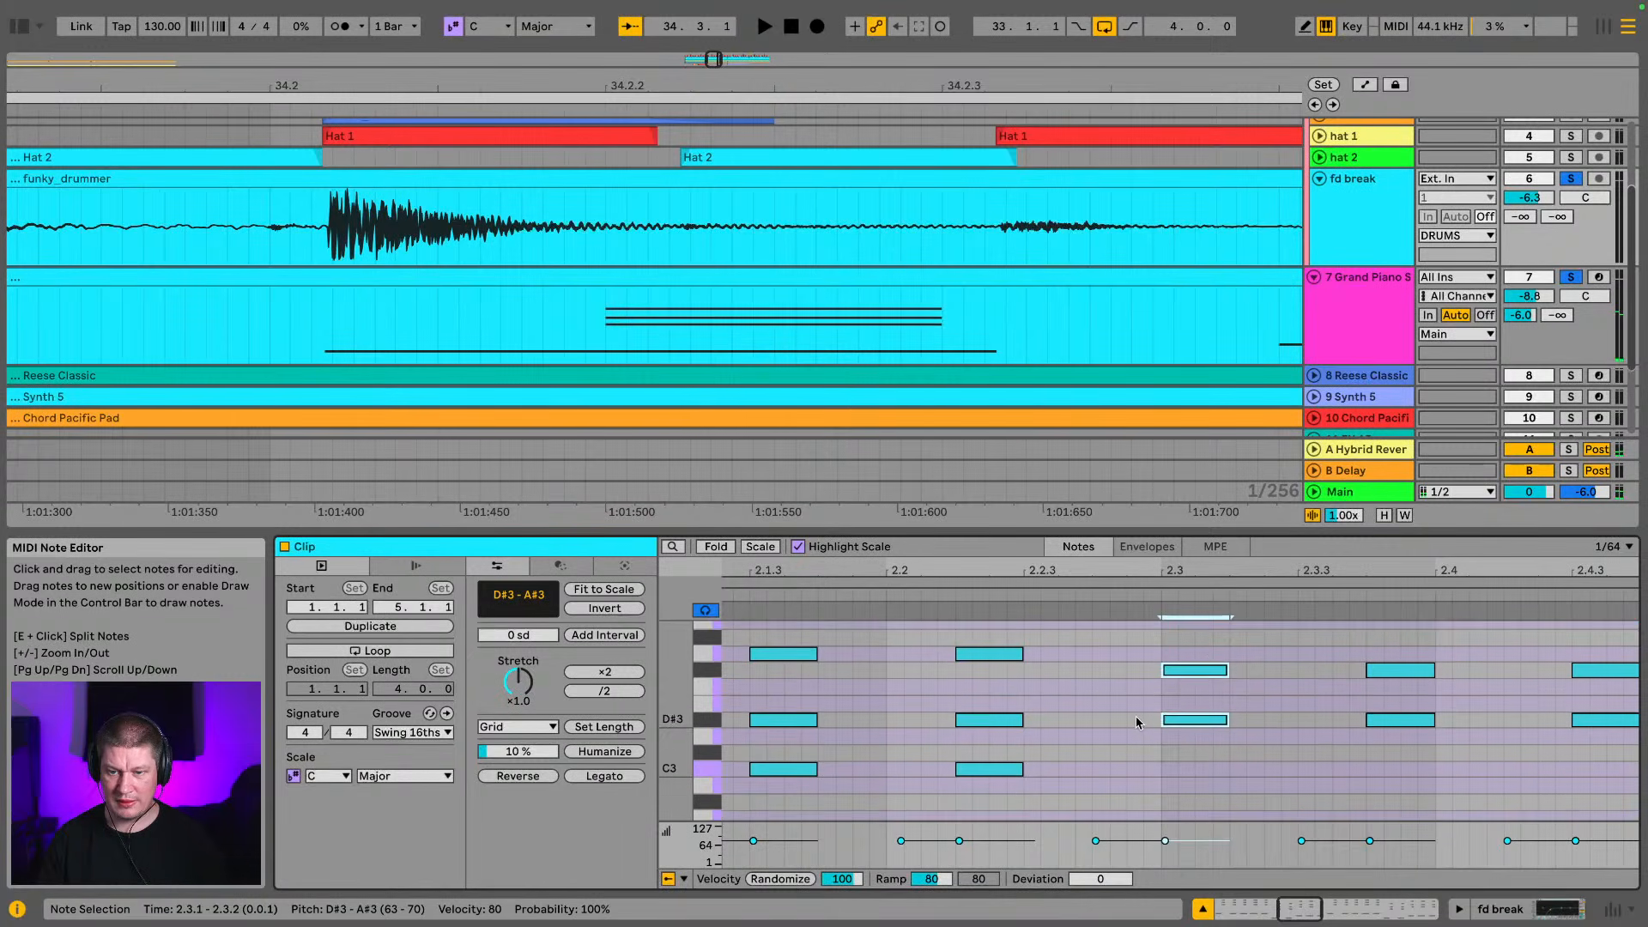
pyautogui.scroll(-8, 1207, 718)
pyautogui.scroll(8, 1200, 738)
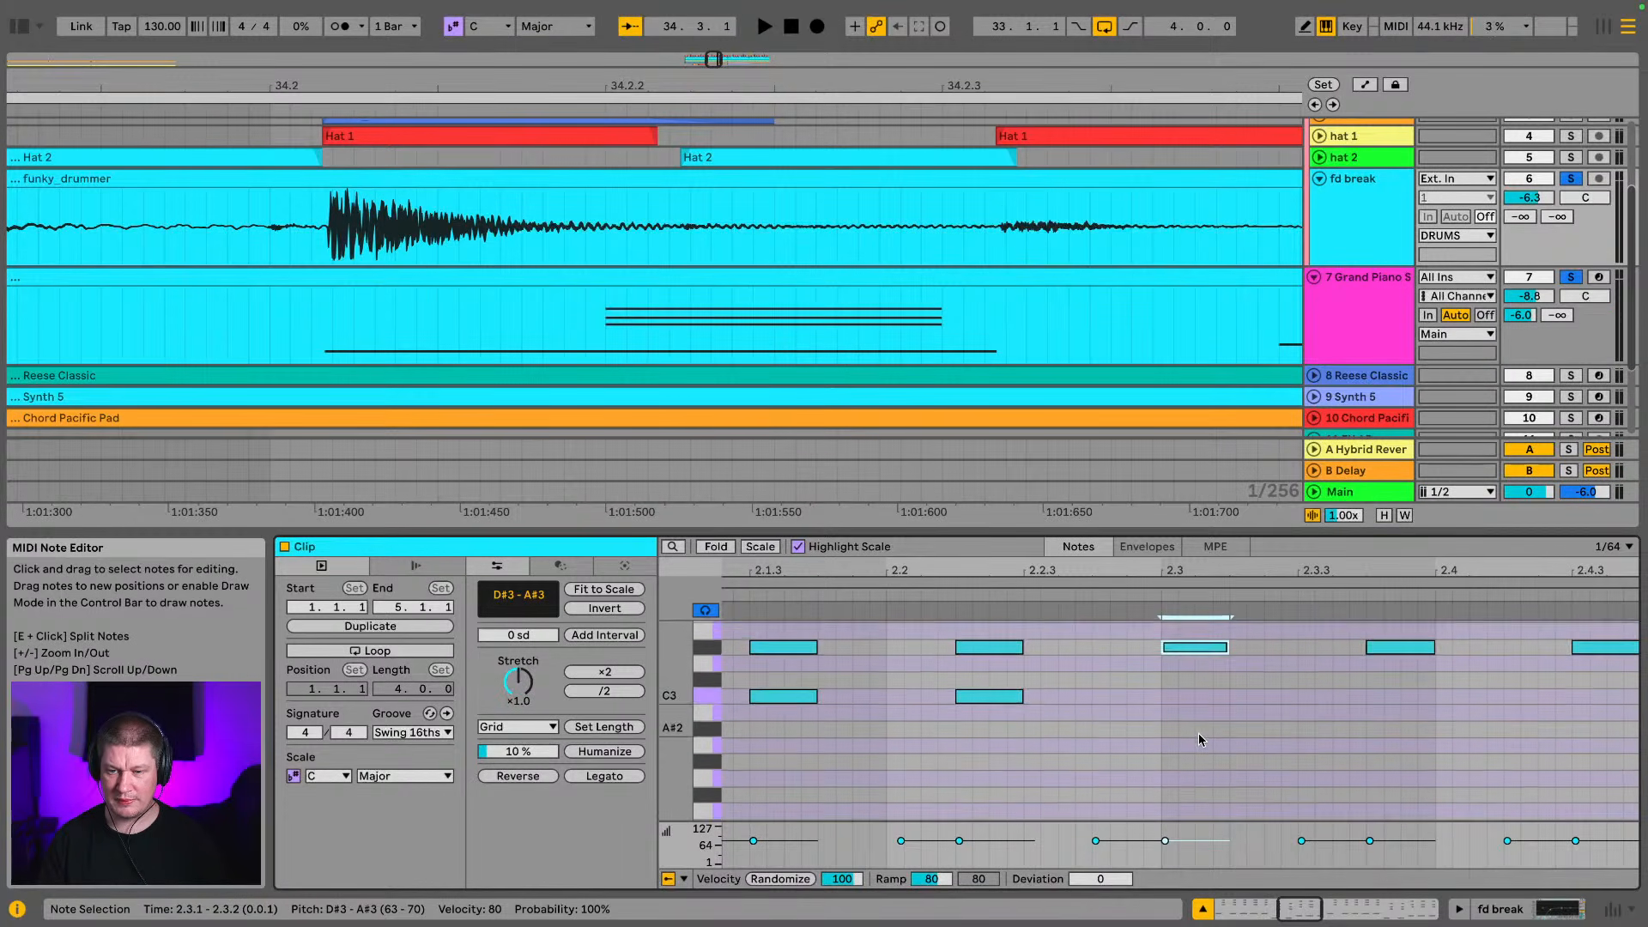
pyautogui.scroll(2, 1199, 740)
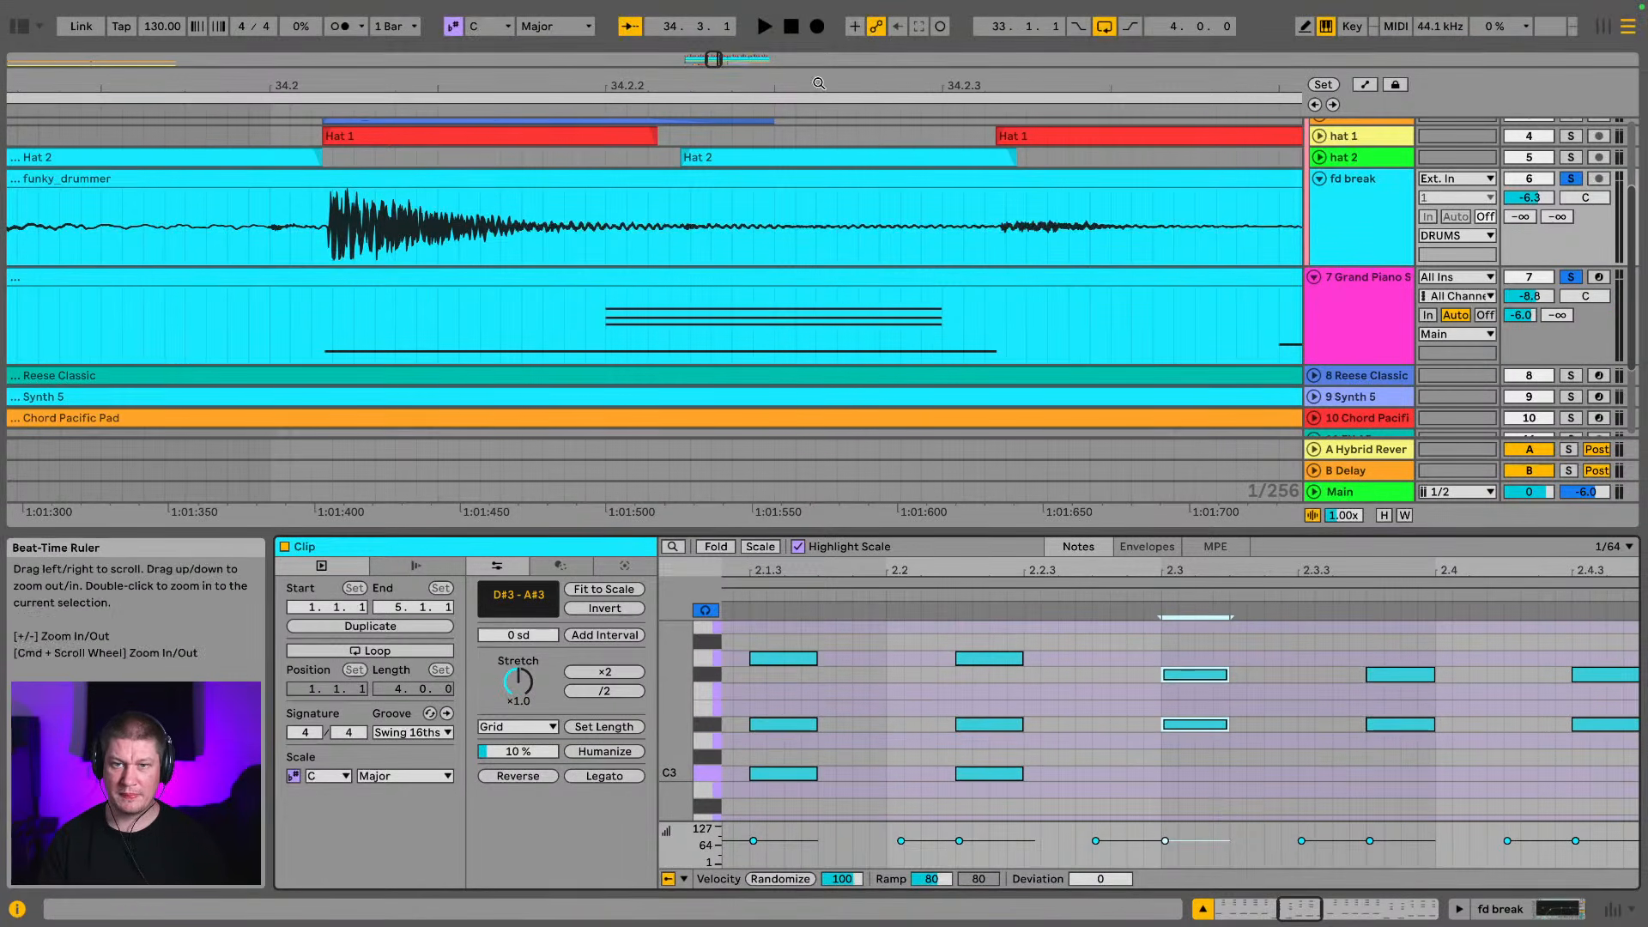
pyautogui.moveTo(819, 85); pyautogui.dragTo(527, 87)
pyautogui.moveTo(1015, 807); pyautogui.dragTo(970, 635)
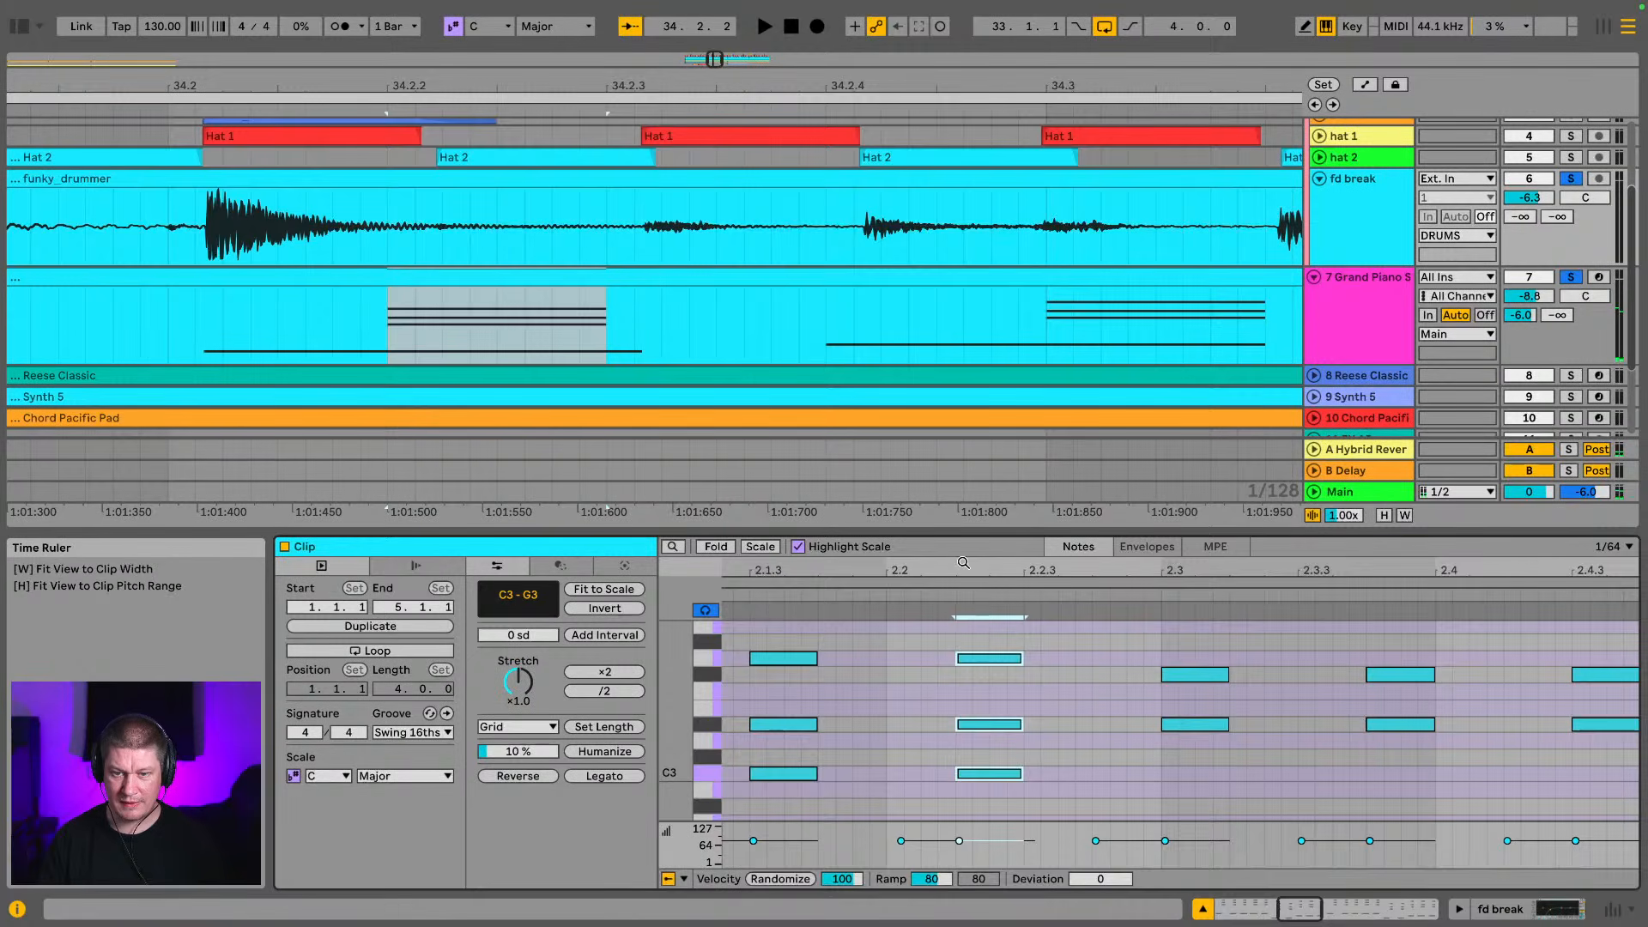
pyautogui.press('z')
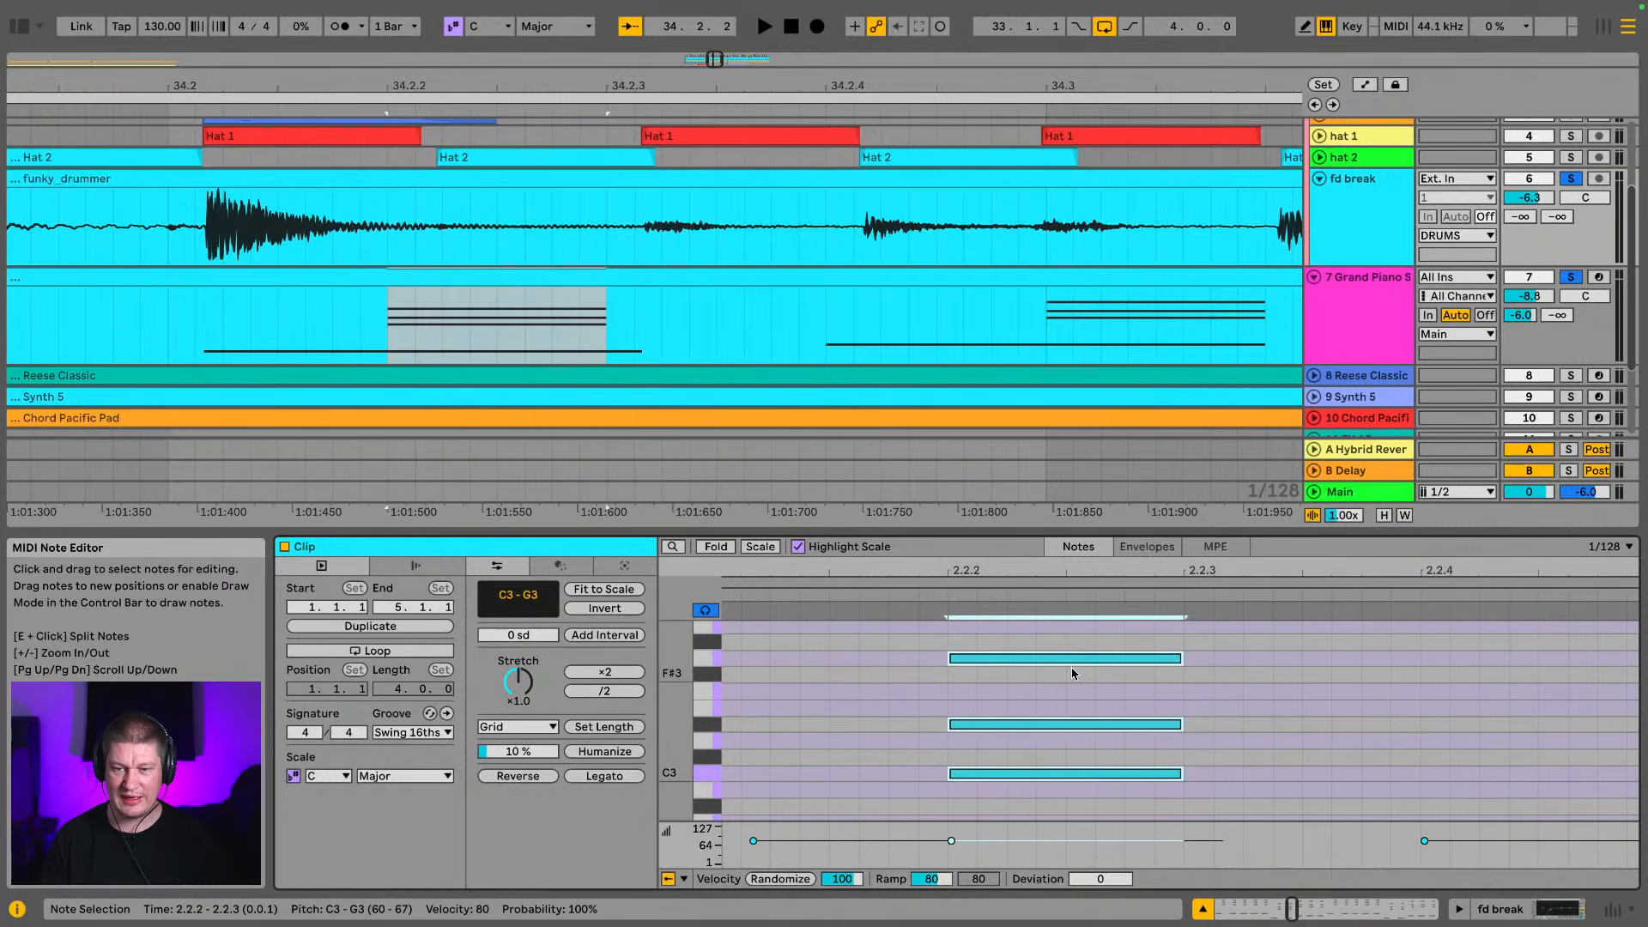
pyautogui.moveTo(1081, 663); pyautogui.dragTo(1101, 664)
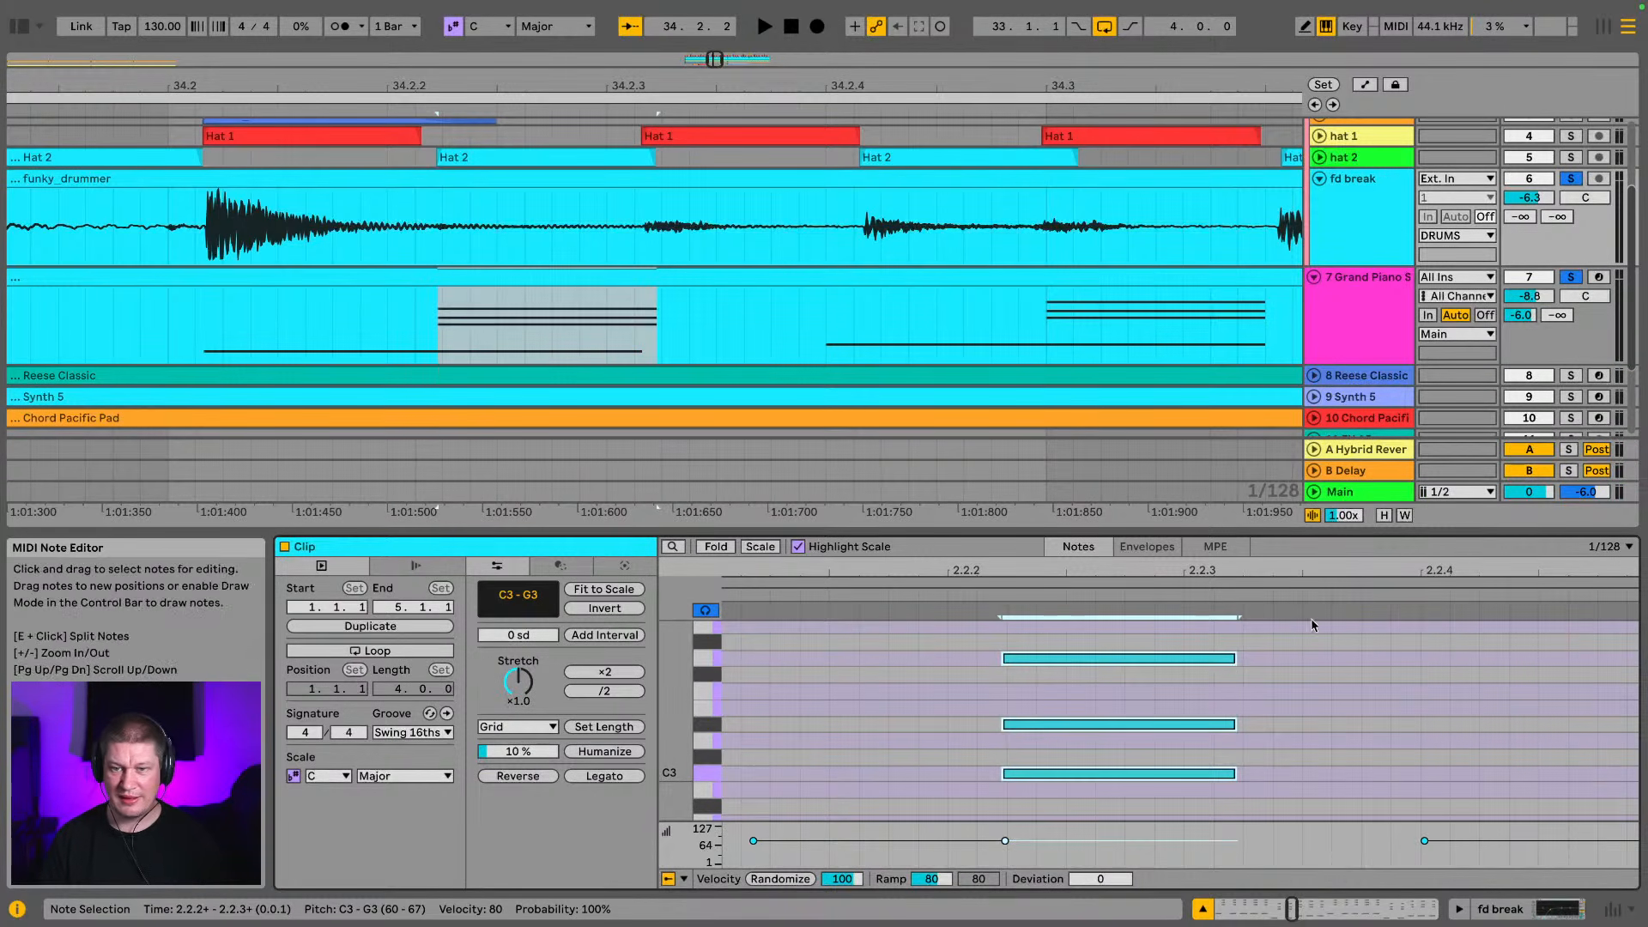
# Shift the D#2 bass note near 2.2.4 later to line up with the break's hit and Hat 2 after 34.2.4
pyautogui.scroll(-4, 1322, 718)
pyautogui.click(1514, 786)
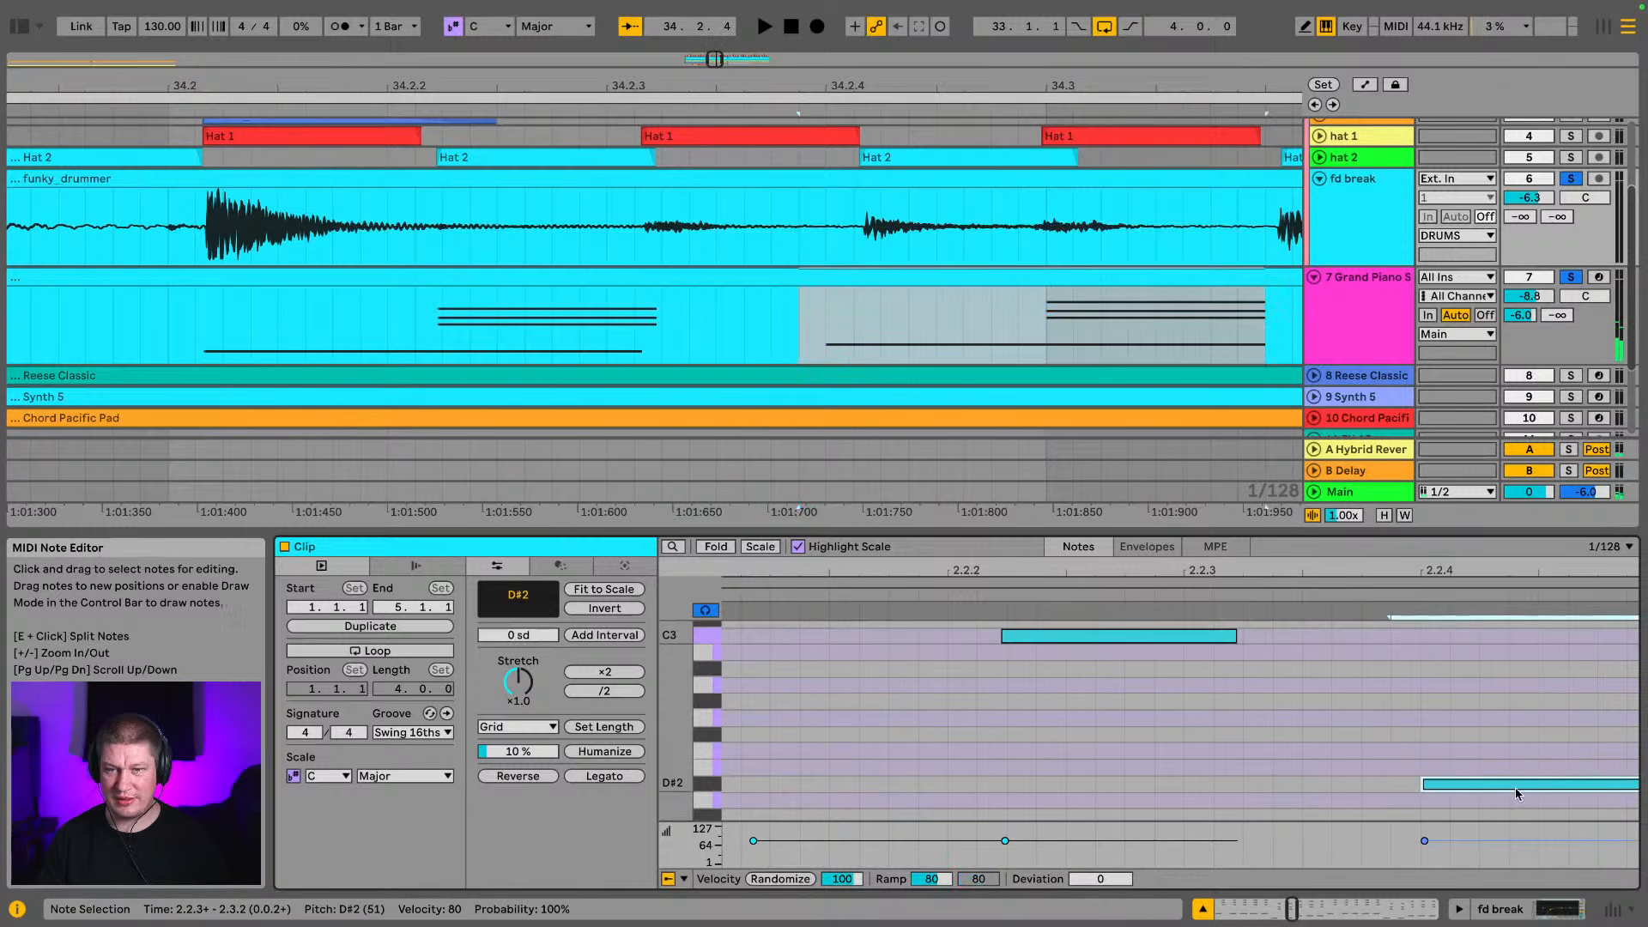
pyautogui.moveTo(1513, 785); pyautogui.dragTo(1516, 788)
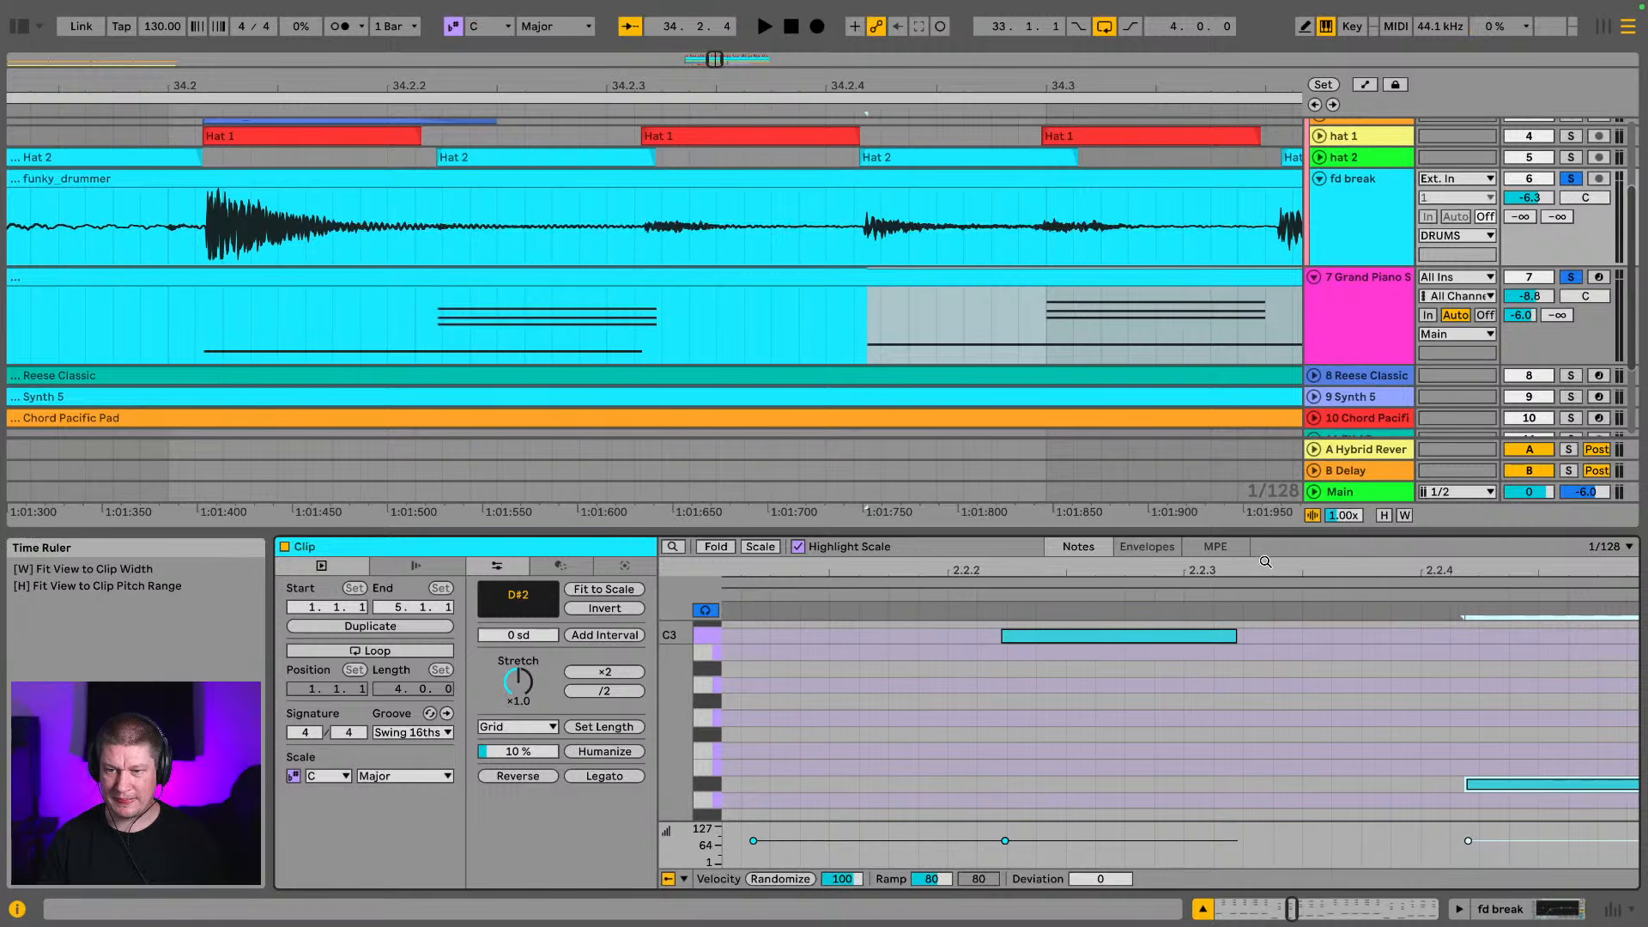
# Select the D#3 to A#3 chord at 2.3.4 and shift it slightly later to line up with the break's hit after 34.3.4
pyautogui.moveTo(1266, 564); pyautogui.dragTo(723, 566)
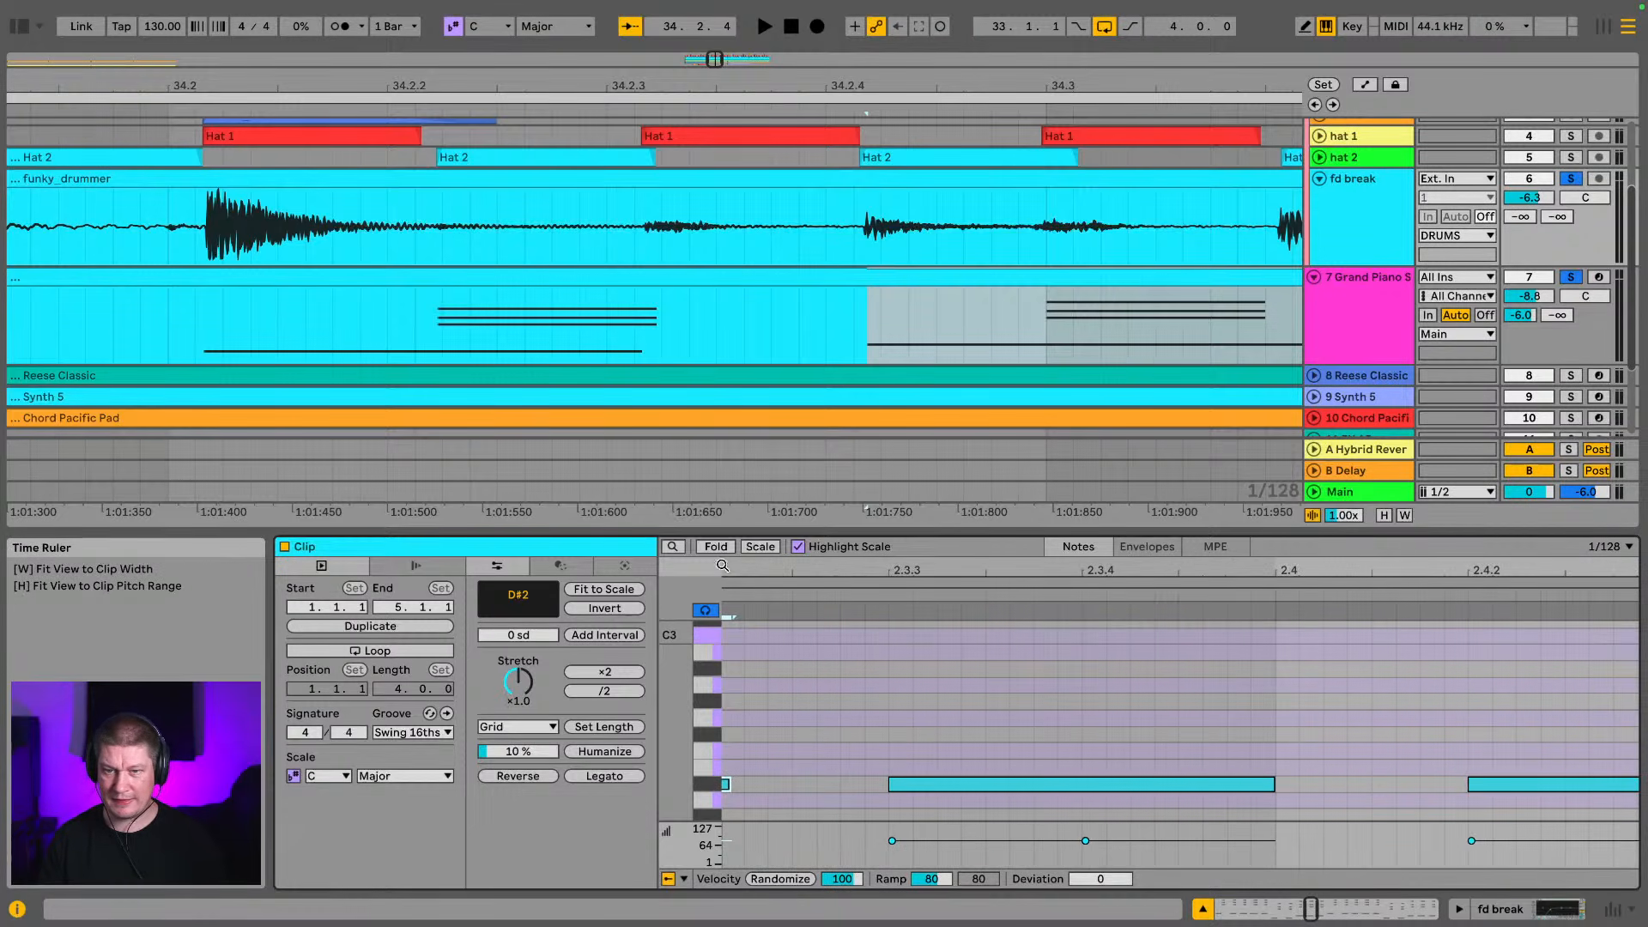
pyautogui.moveTo(965, 90); pyautogui.dragTo(419, 79)
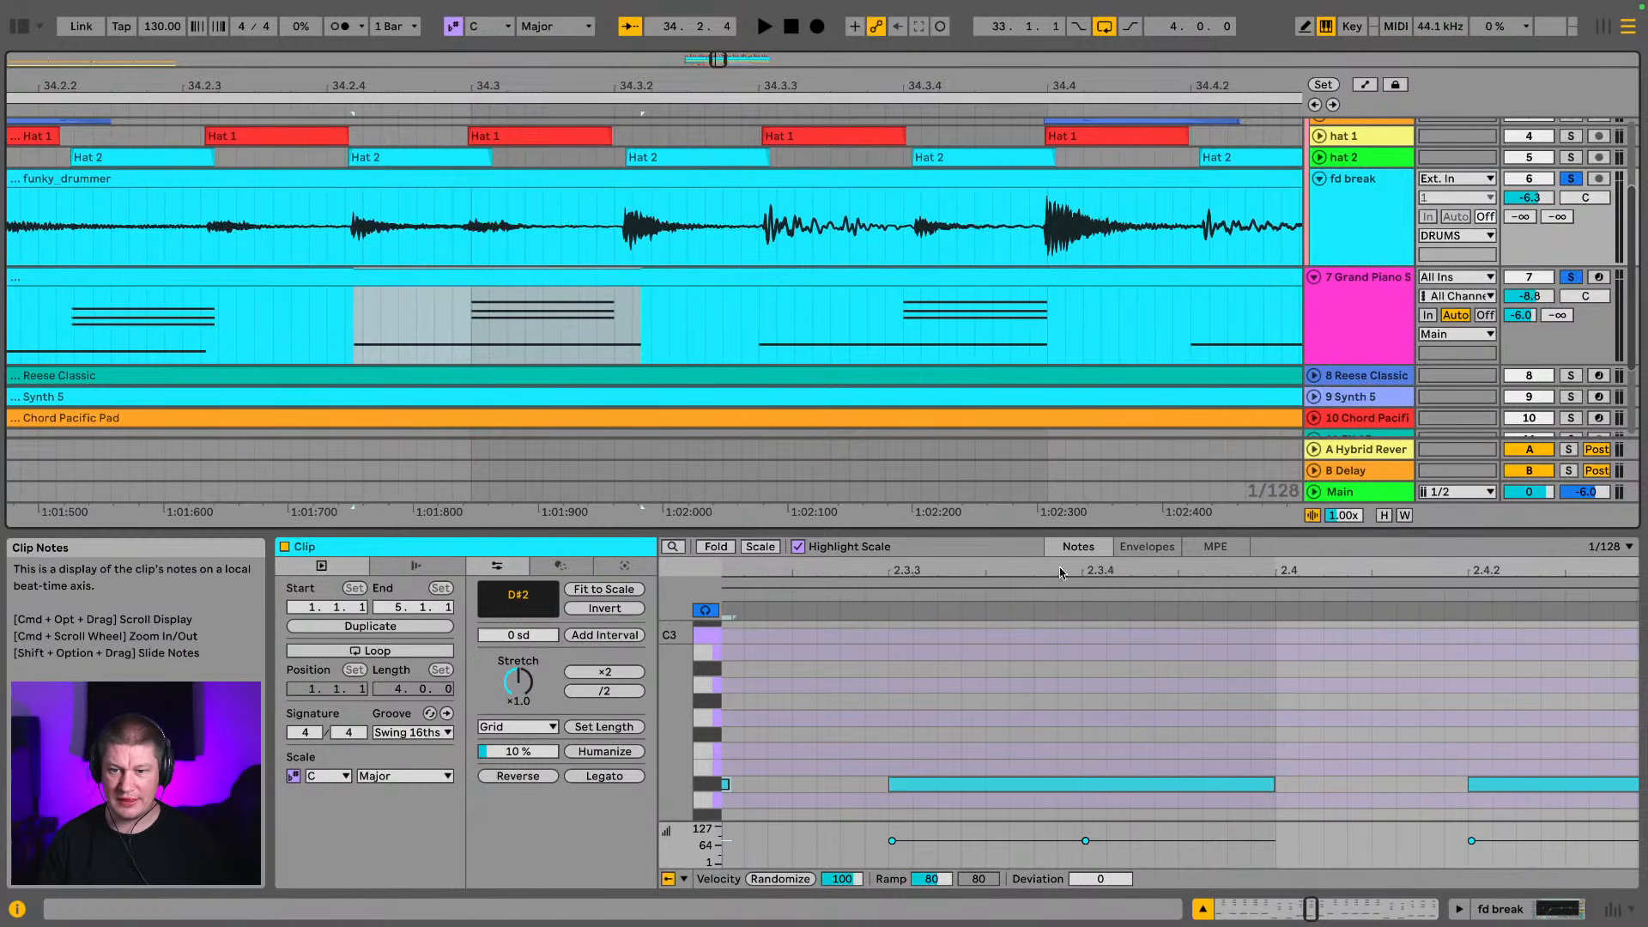
pyautogui.scroll(-1, 1188, 658)
pyautogui.moveTo(1350, 573); pyautogui.dragTo(1083, 574)
pyautogui.click(1275, 770)
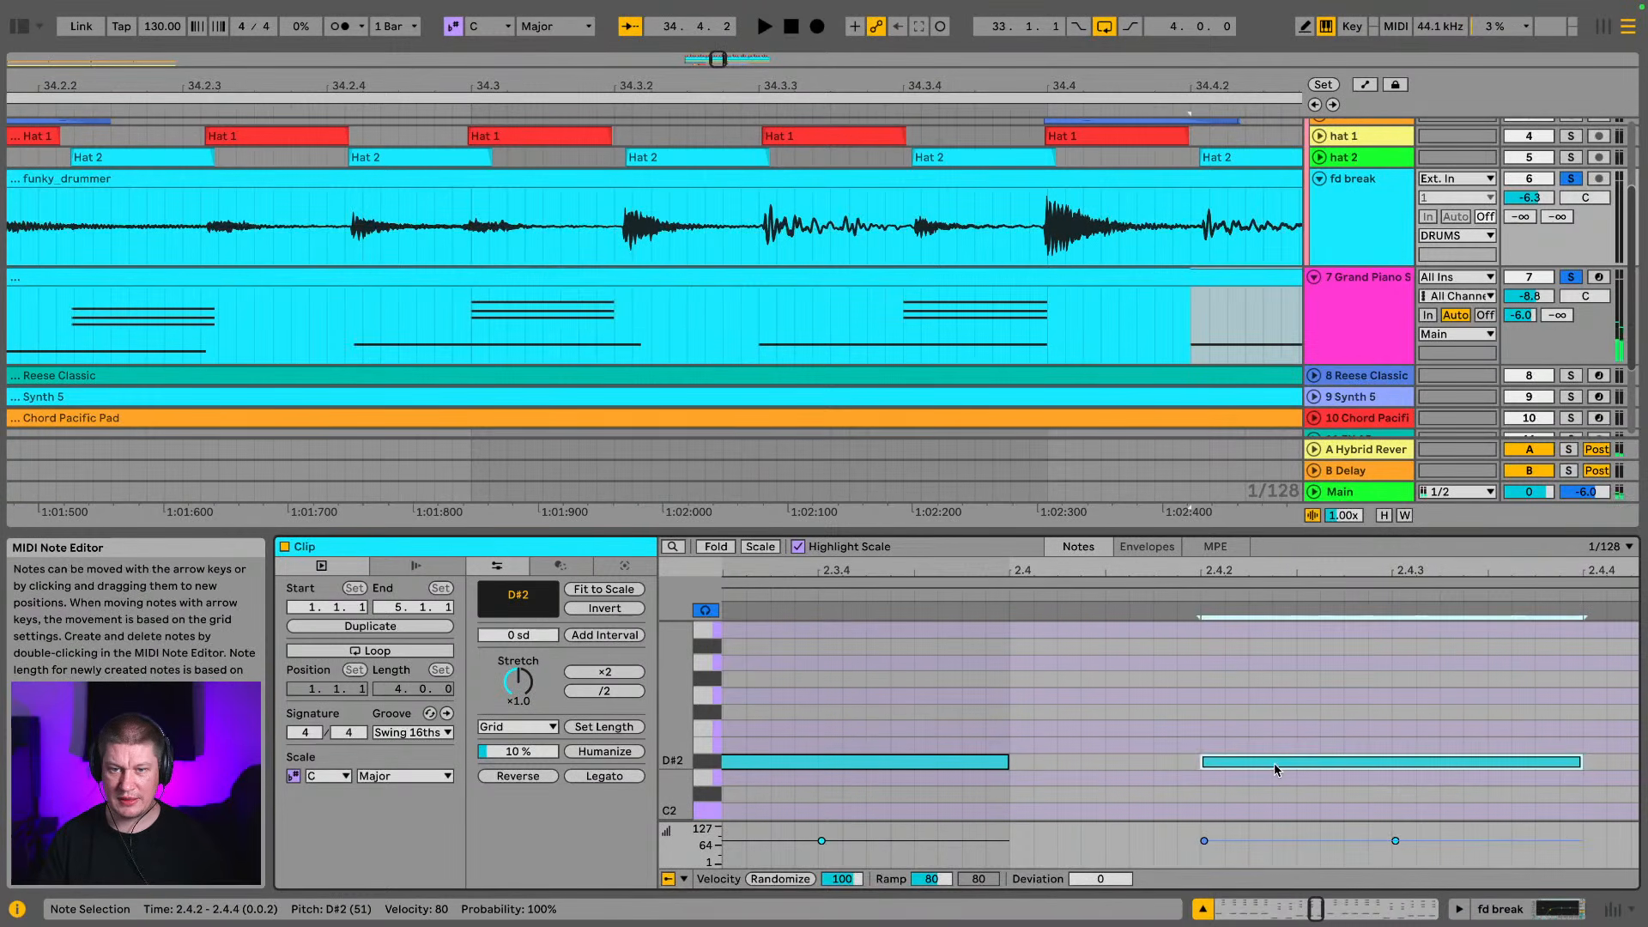
pyautogui.click(884, 761)
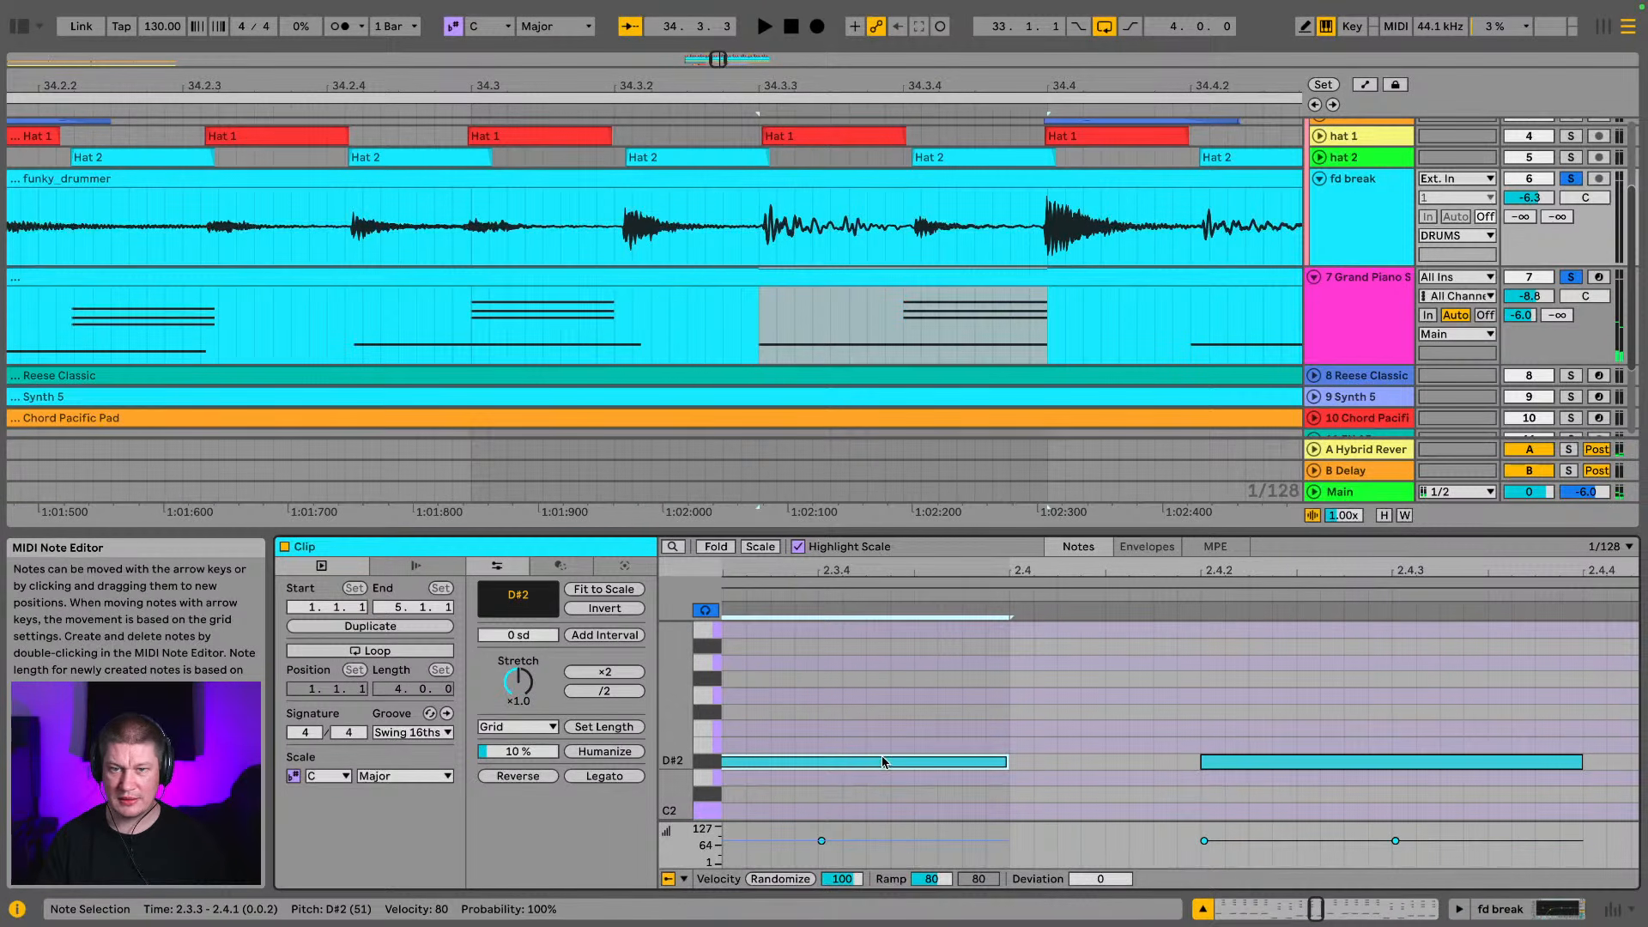
pyautogui.scroll(6, 1227, 697)
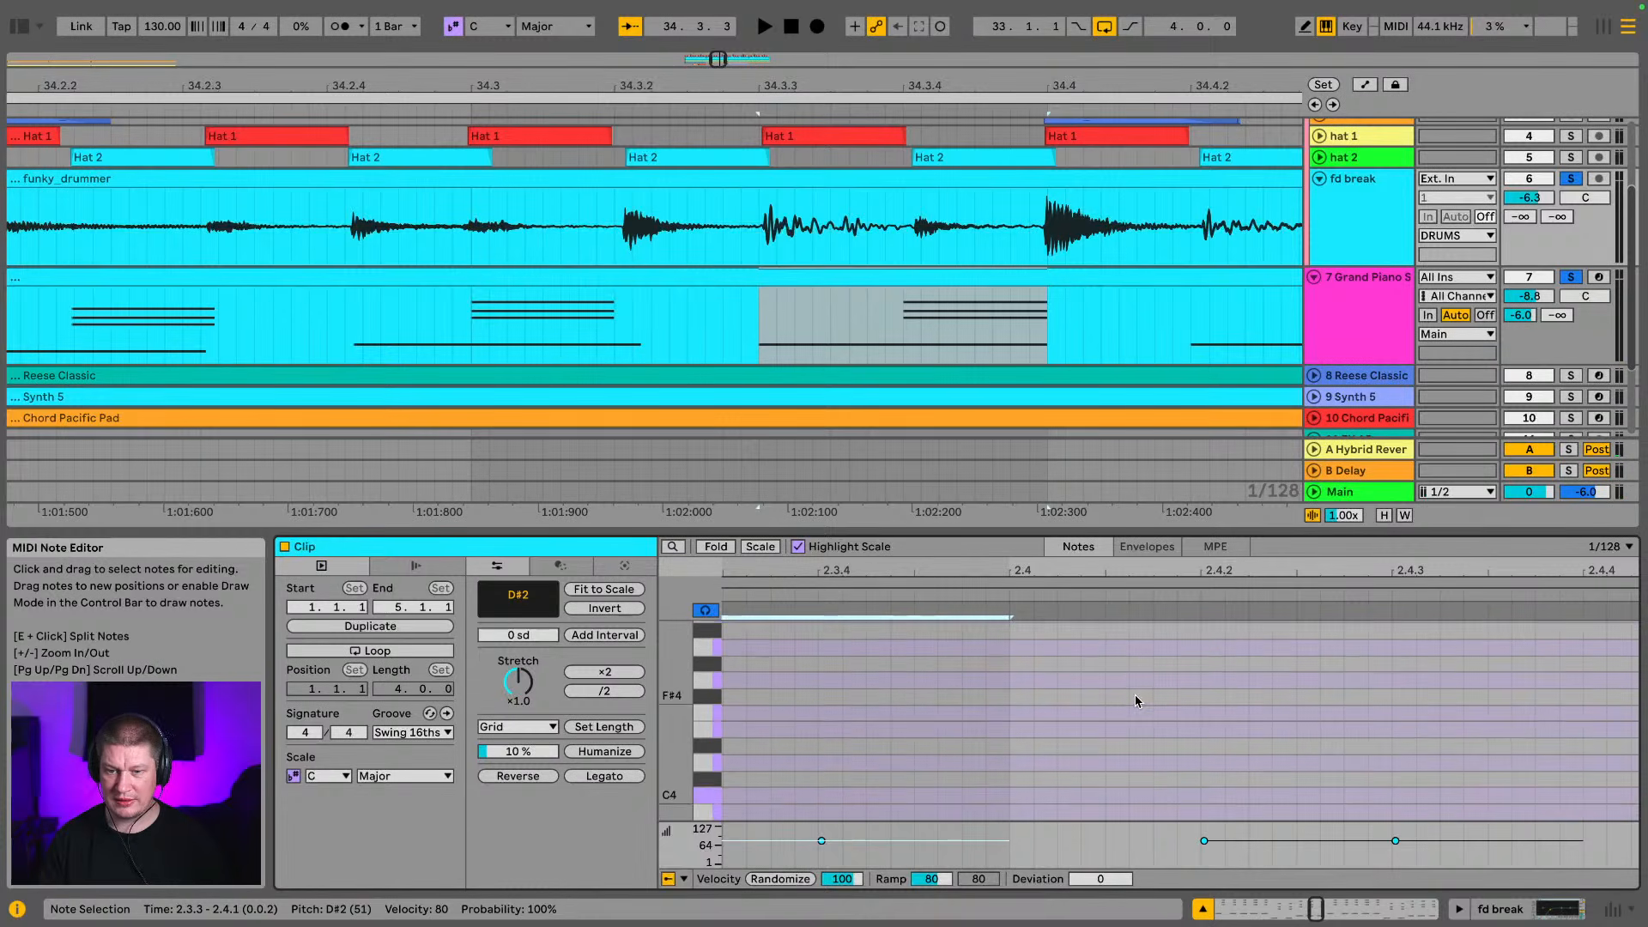
pyautogui.scroll(-3, 1126, 699)
pyautogui.moveTo(1325, 629); pyautogui.dragTo(1448, 718)
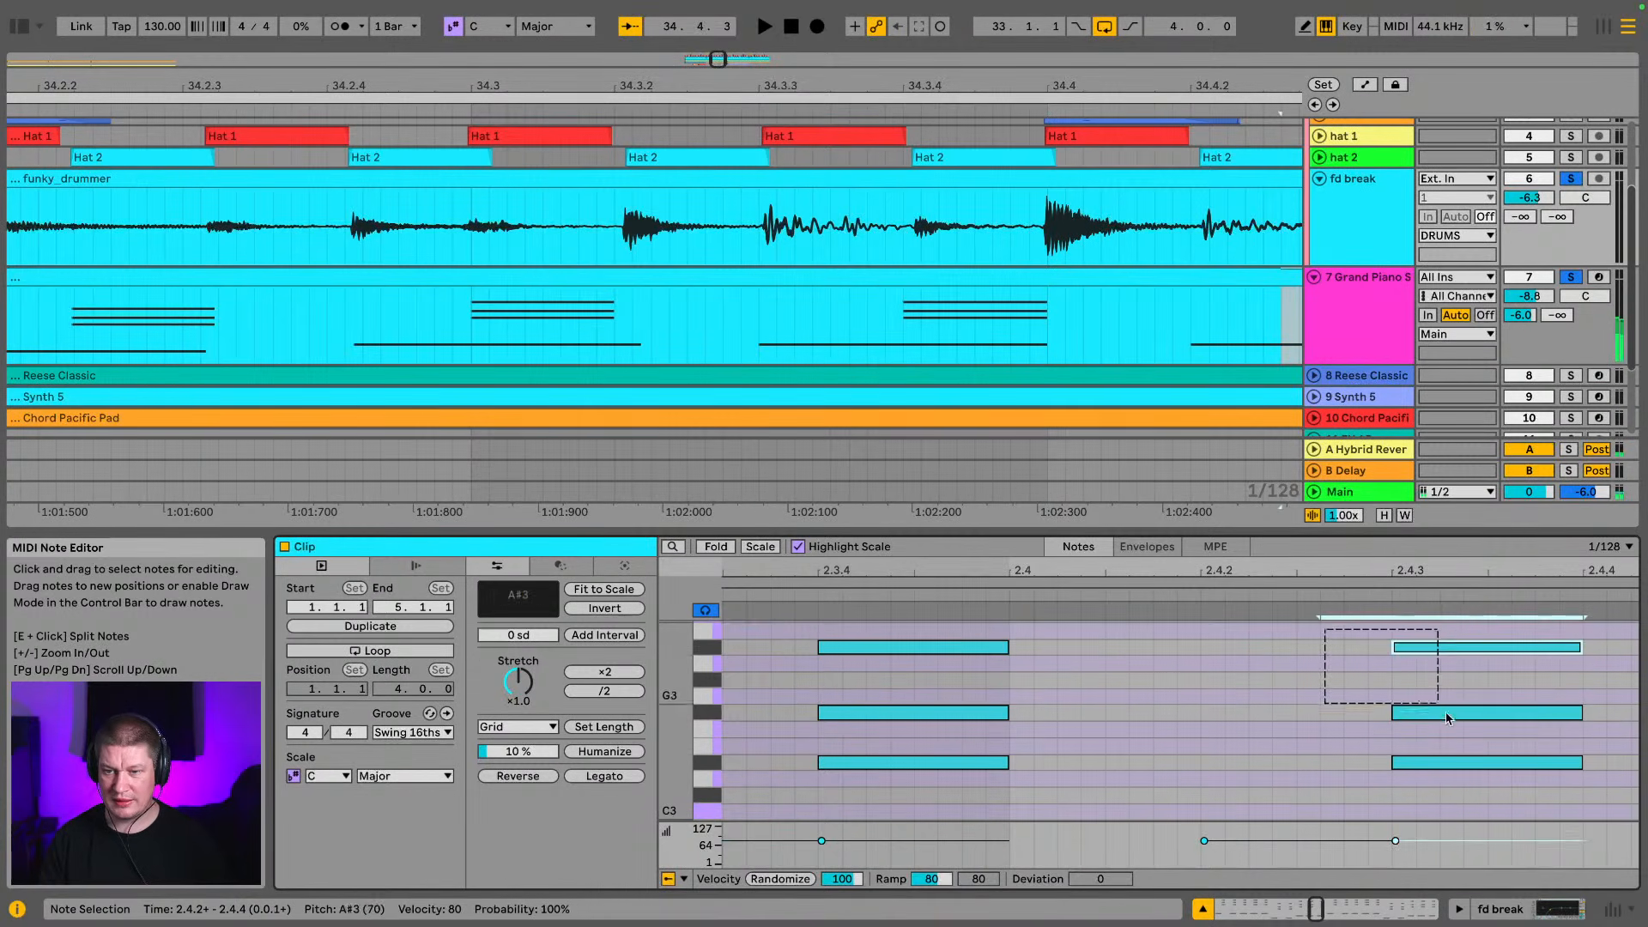
pyautogui.moveTo(1473, 772); pyautogui.dragTo(1473, 771)
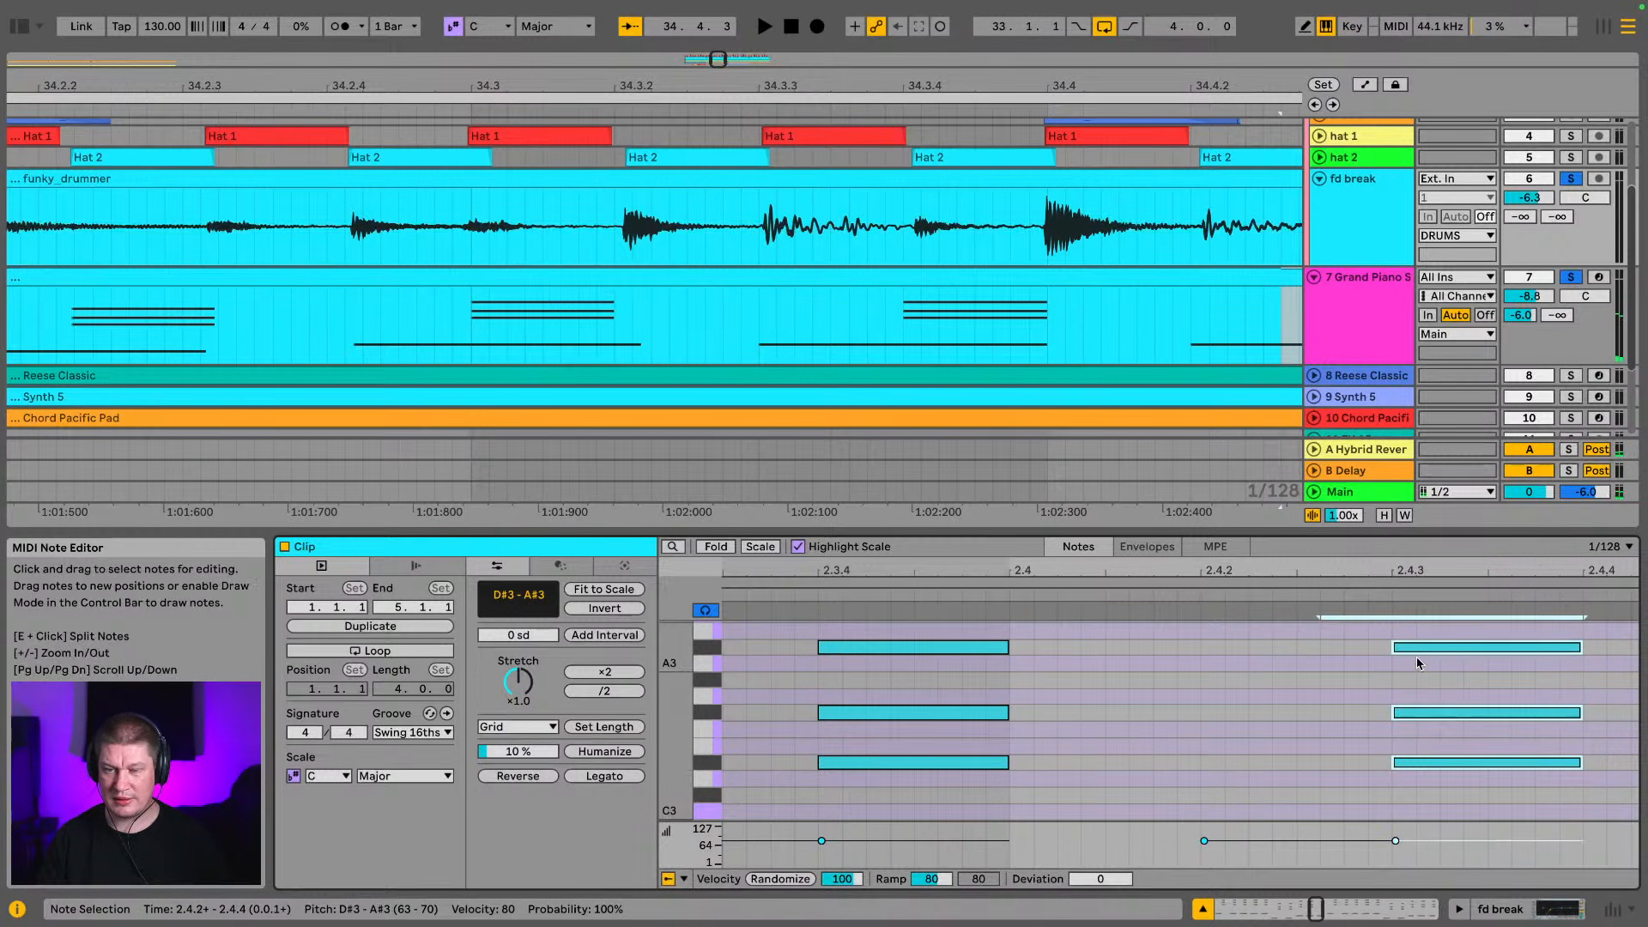
pyautogui.moveTo(1095, 772); pyautogui.dragTo(886, 653)
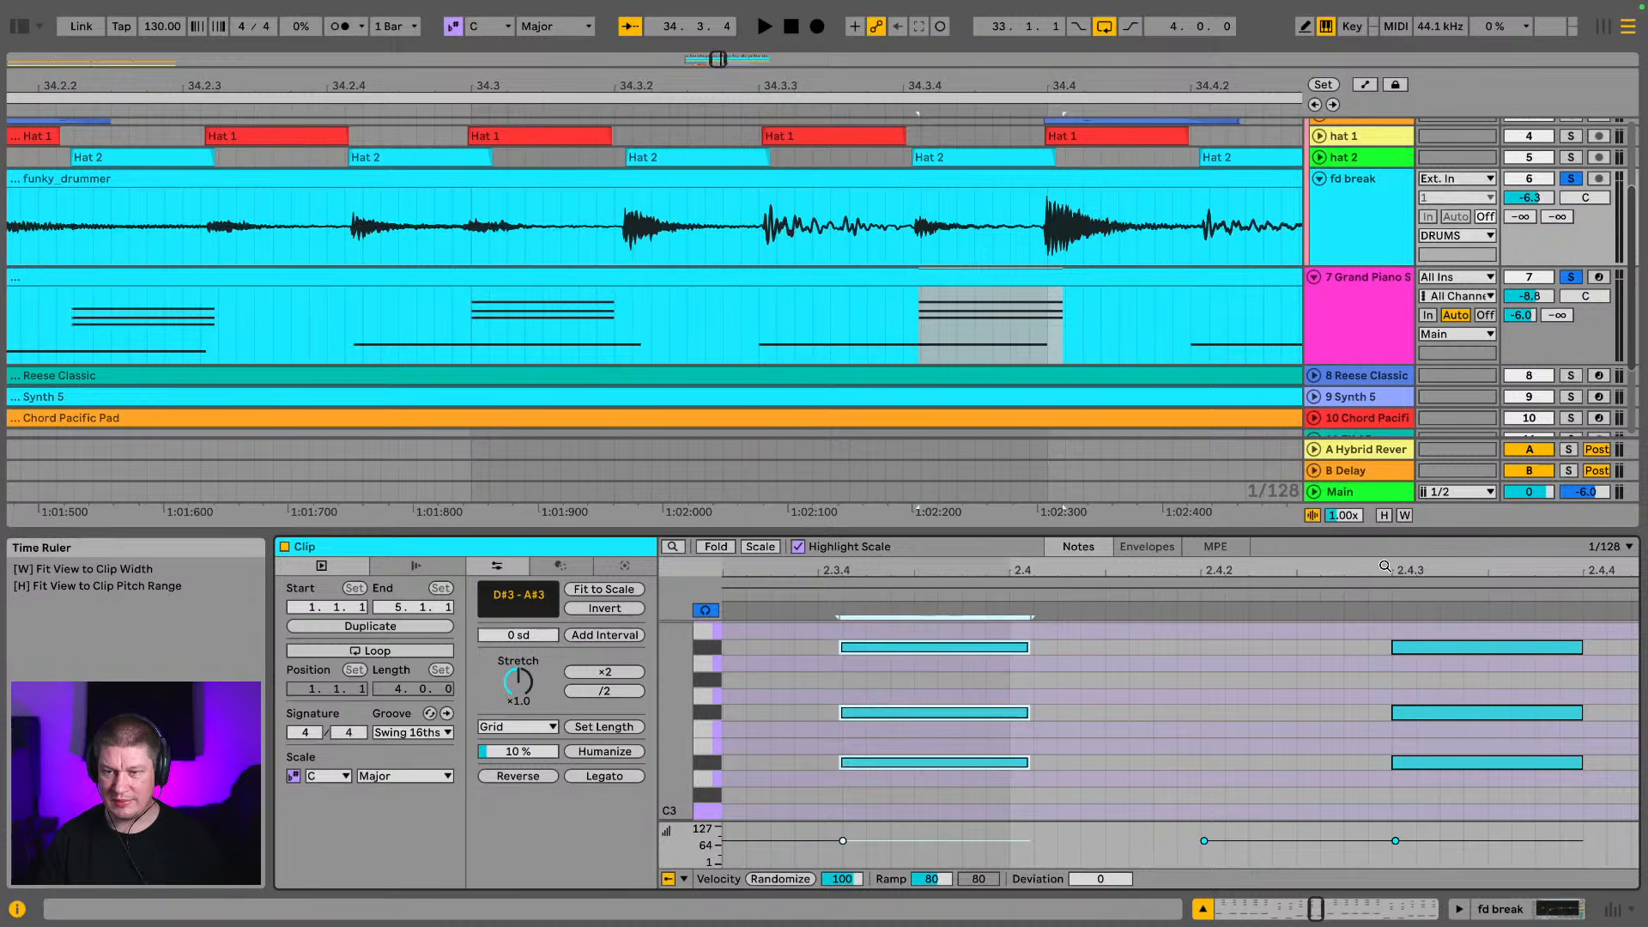
# Compare the timing of the piano clip's chords and F2 bass notes around bar 3 with the drum transients around bar 35
pyautogui.moveTo(1374, 571); pyautogui.dragTo(821, 563)
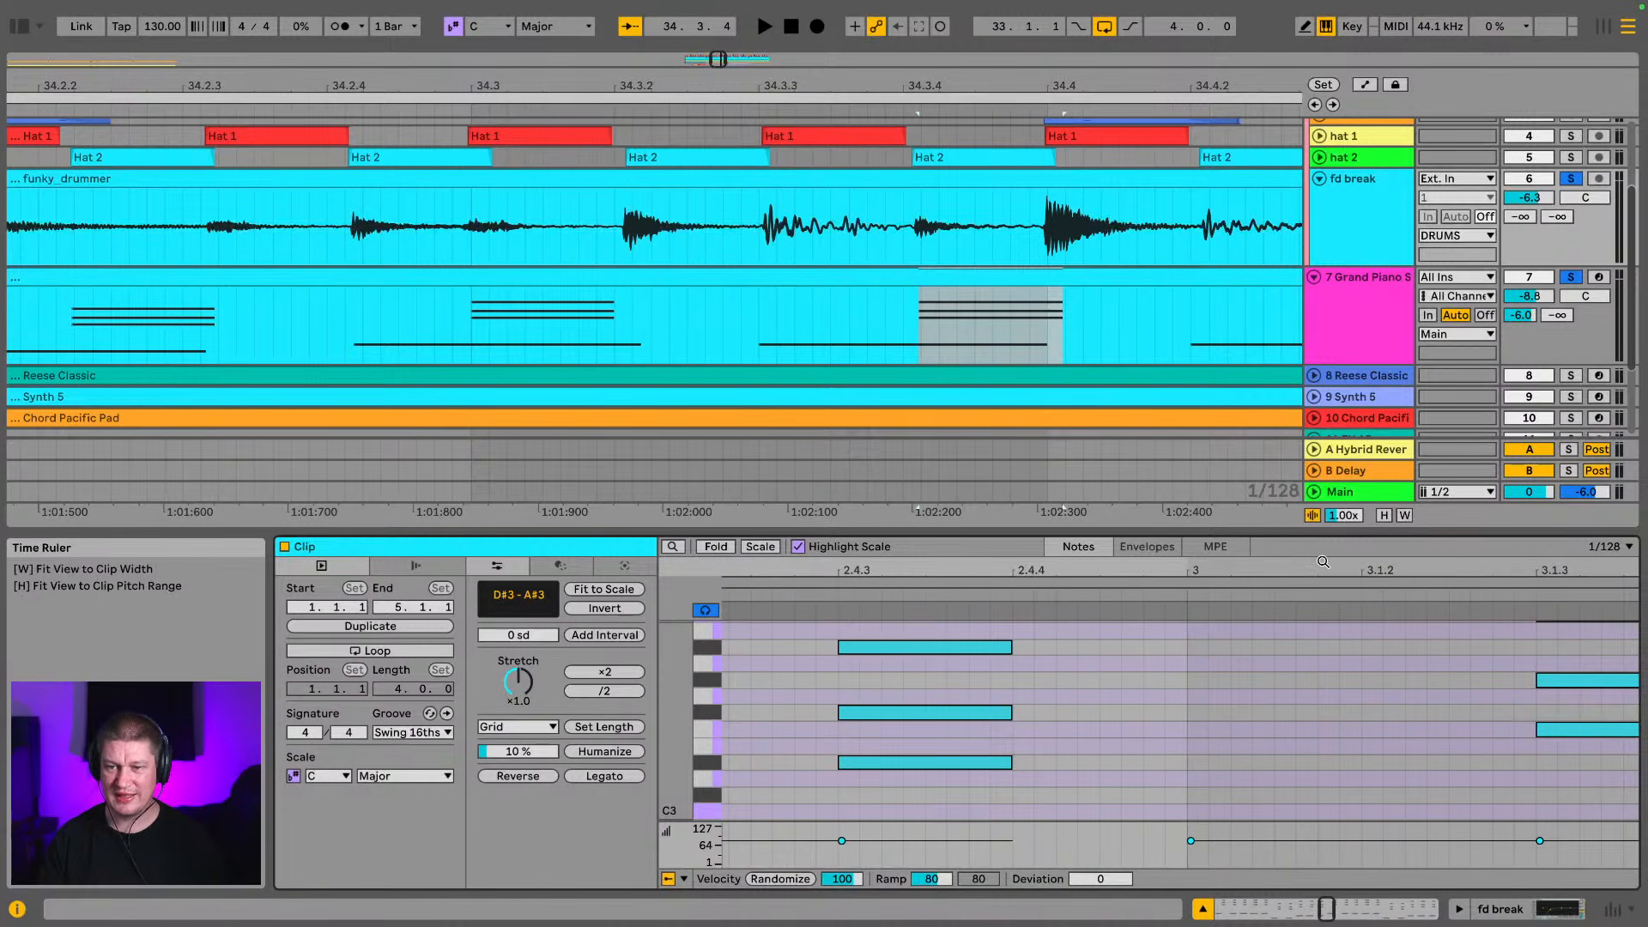
pyautogui.moveTo(1324, 570); pyautogui.dragTo(809, 567)
pyautogui.scroll(4, 975, 723)
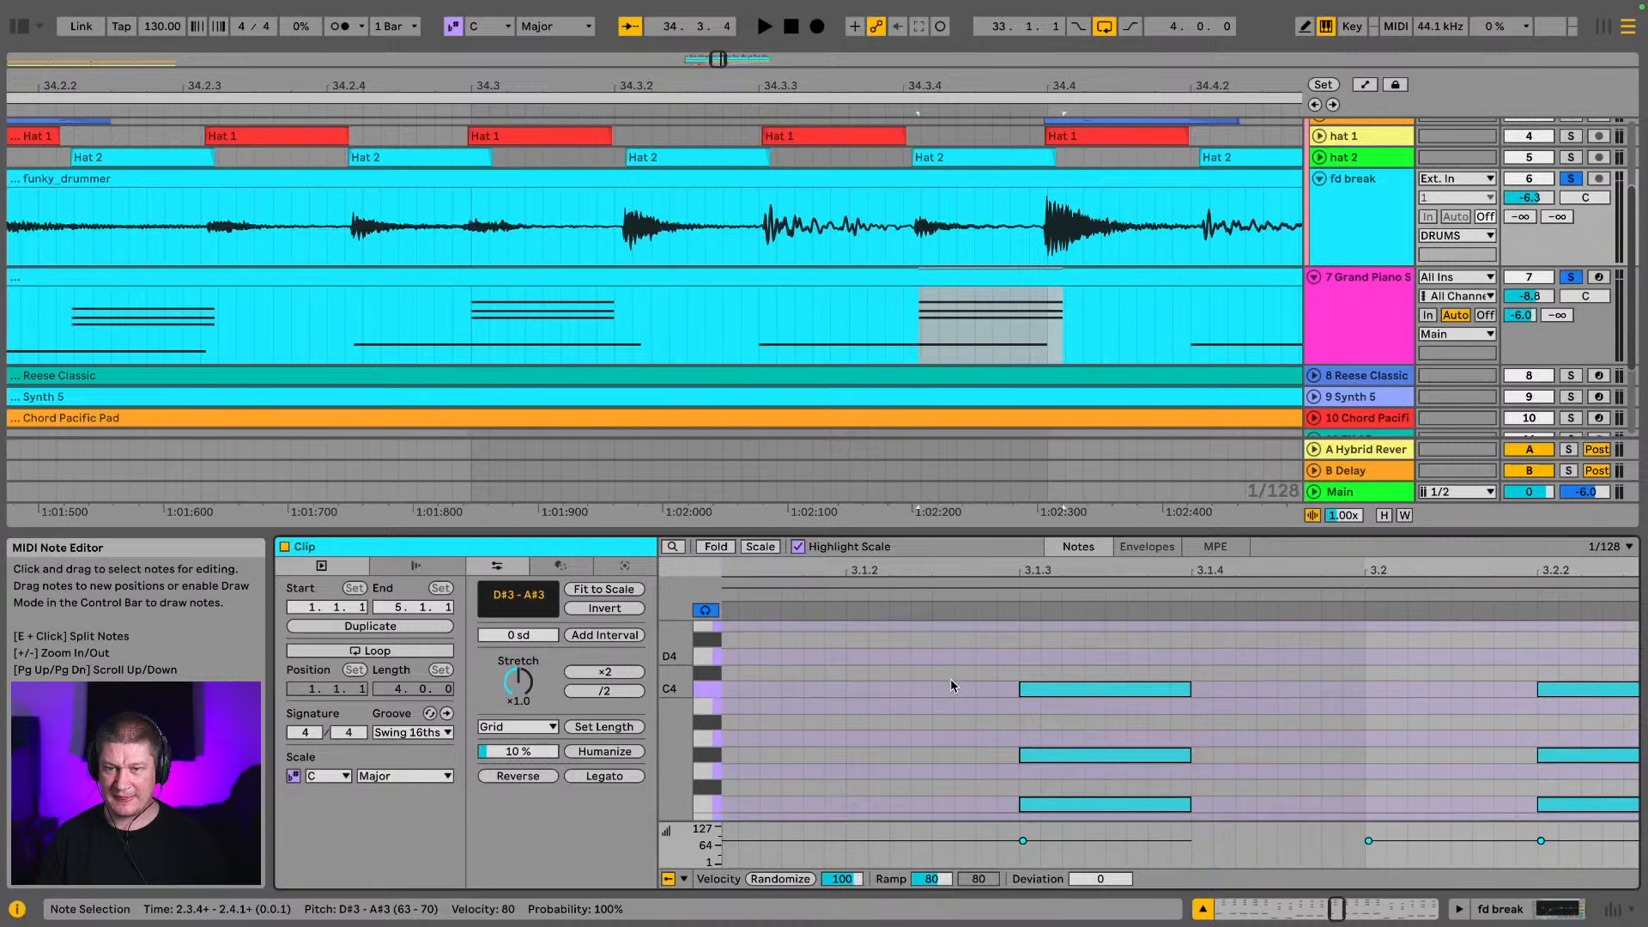
pyautogui.moveTo(1078, 86); pyautogui.dragTo(492, 114)
pyautogui.scroll(-8, 1305, 718)
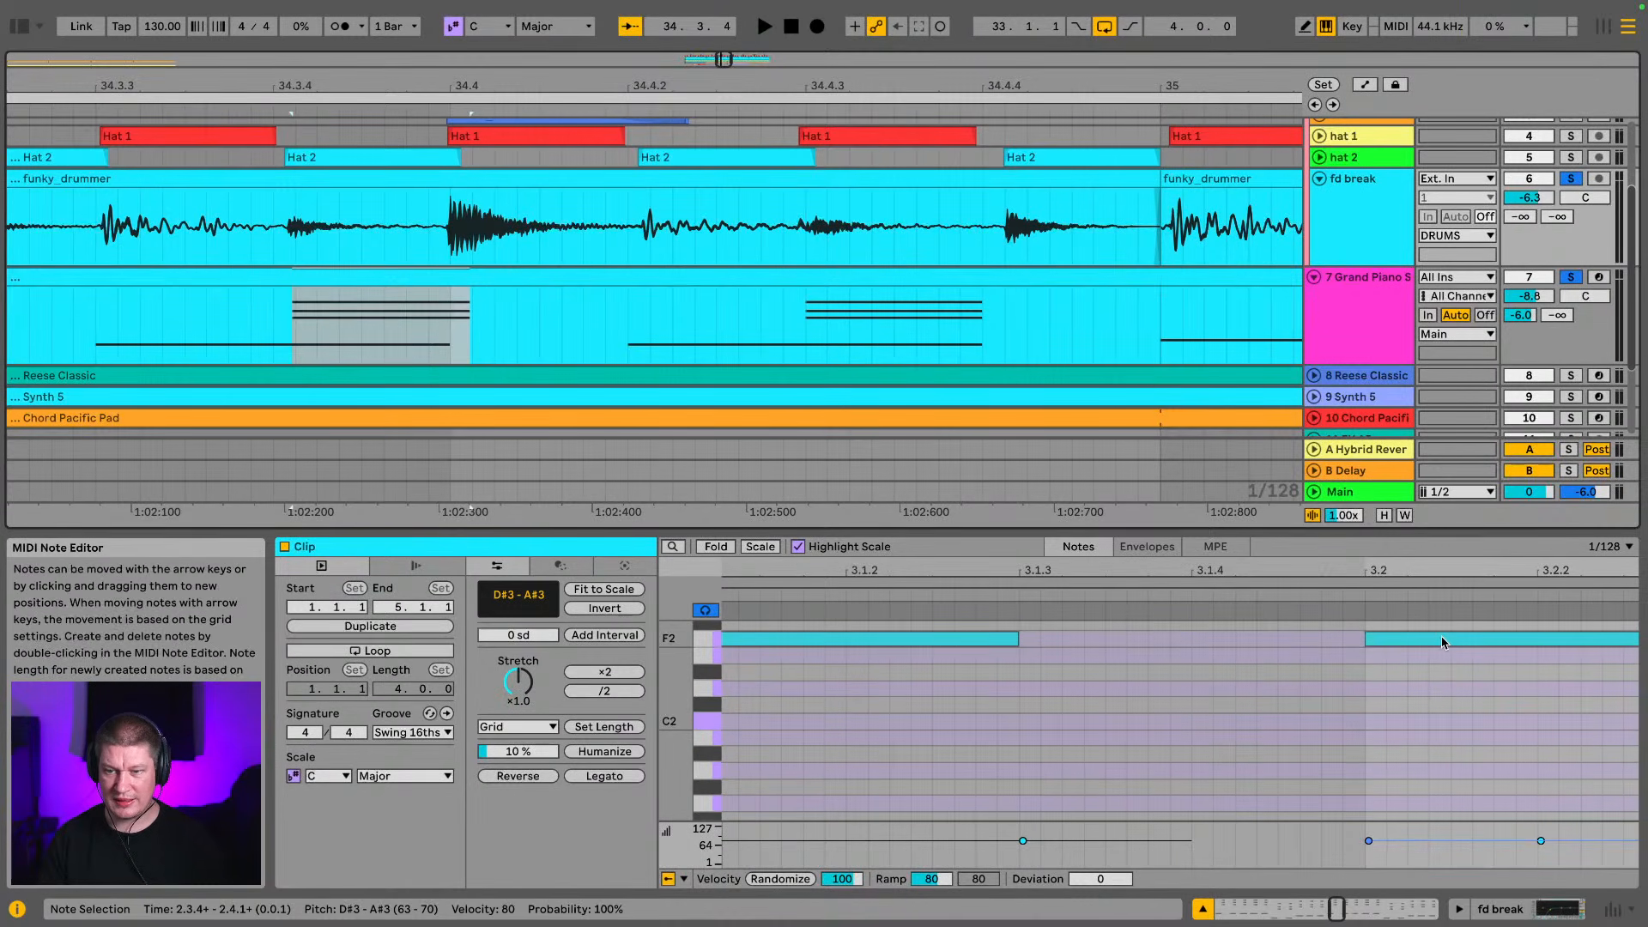
pyautogui.click(1442, 639)
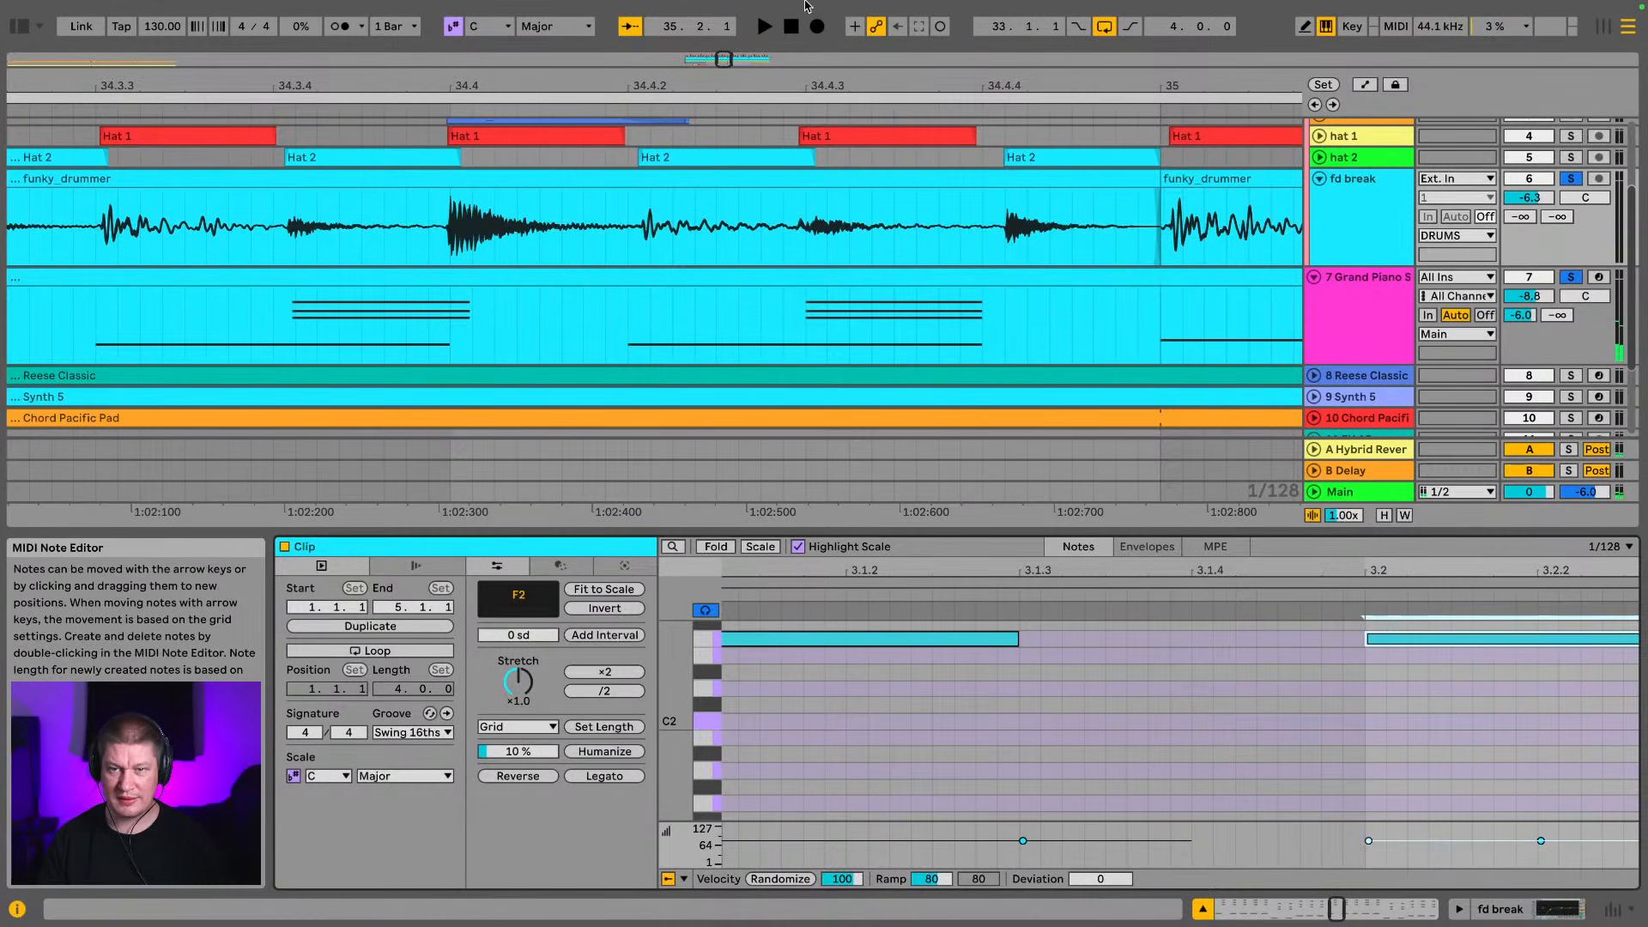
pyautogui.moveTo(840, 88); pyautogui.dragTo(619, 55)
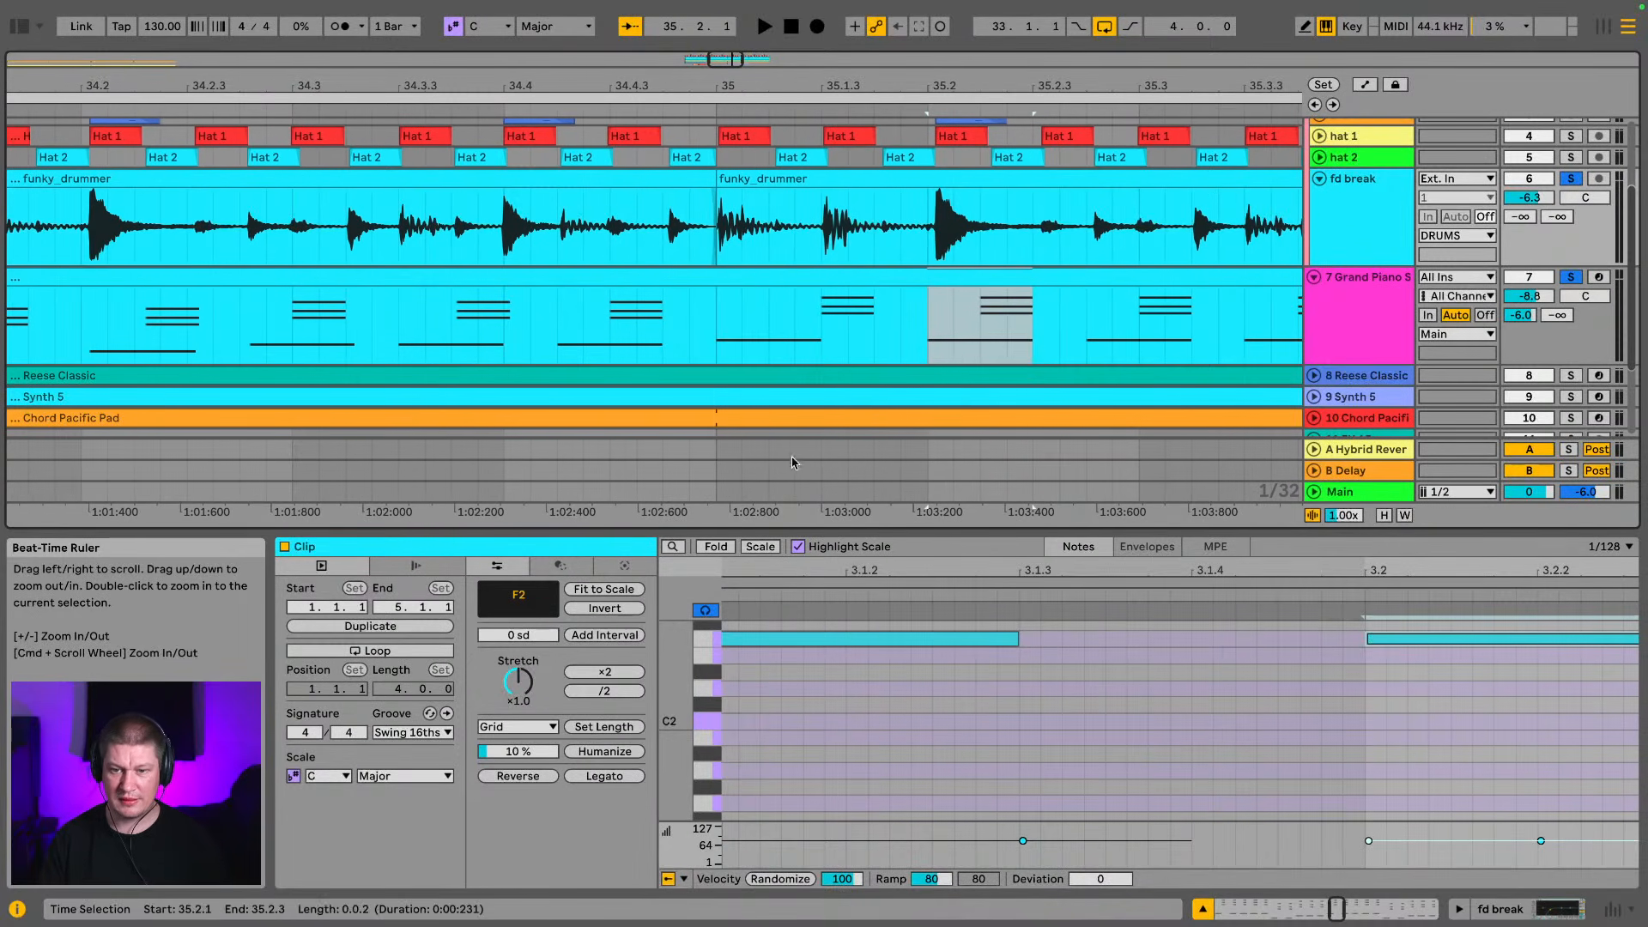
pyautogui.click(883, 636)
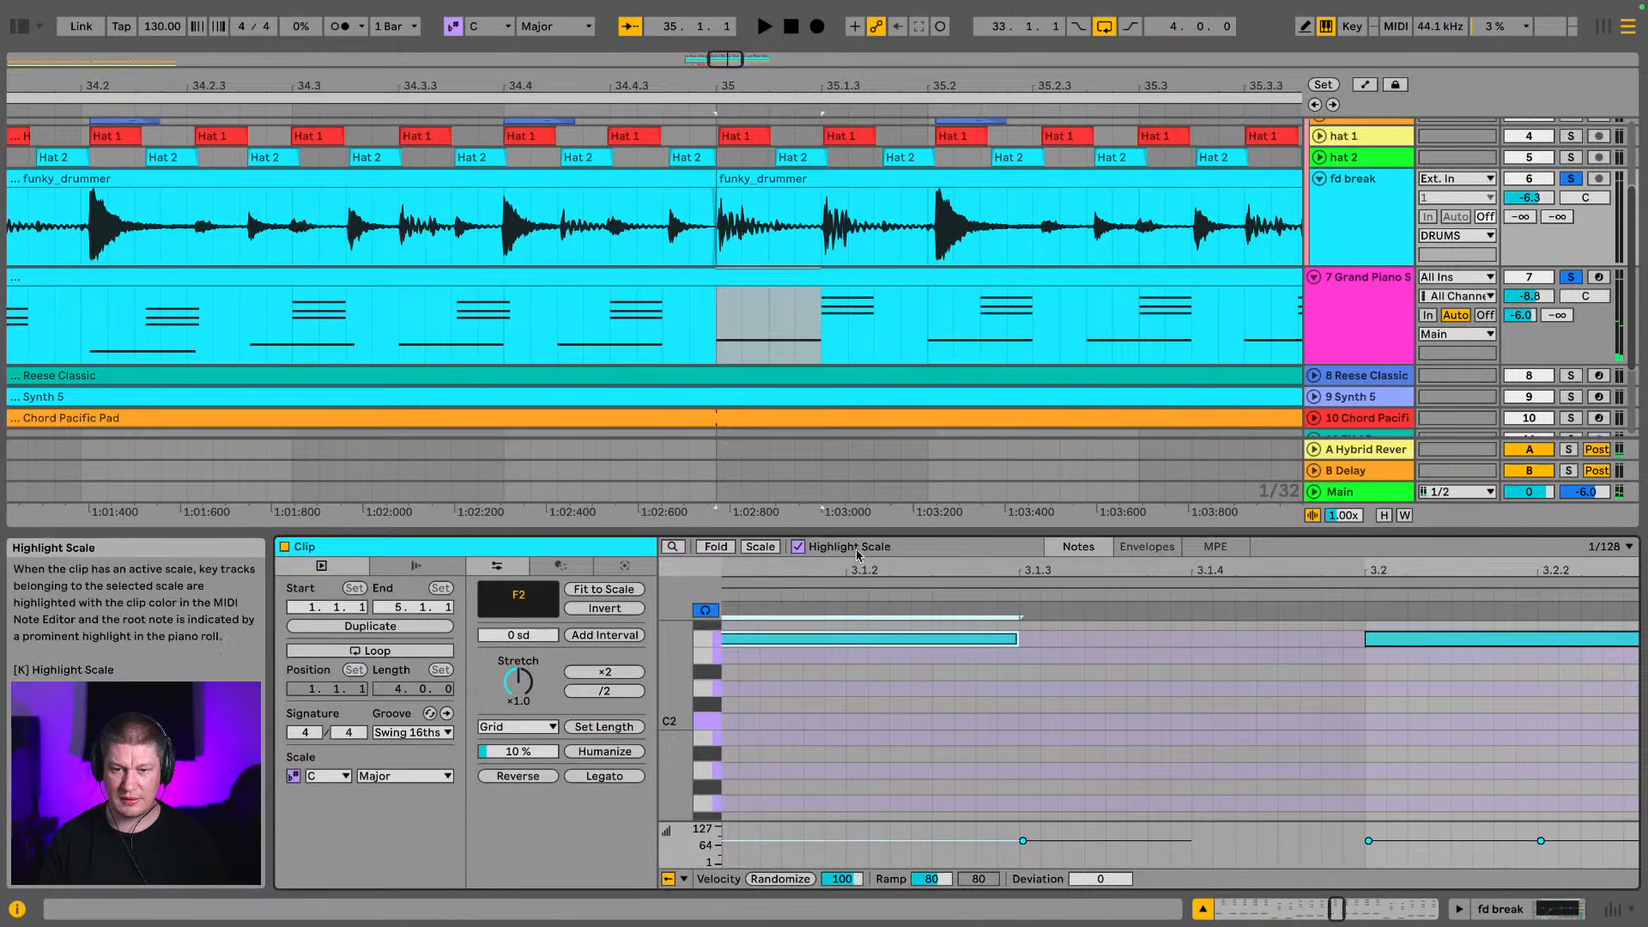
# Play back the soloed piano and break together from bar 33 to check the shifted notes against the groove
pyautogui.moveTo(892, 570); pyautogui.dragTo(1068, 532)
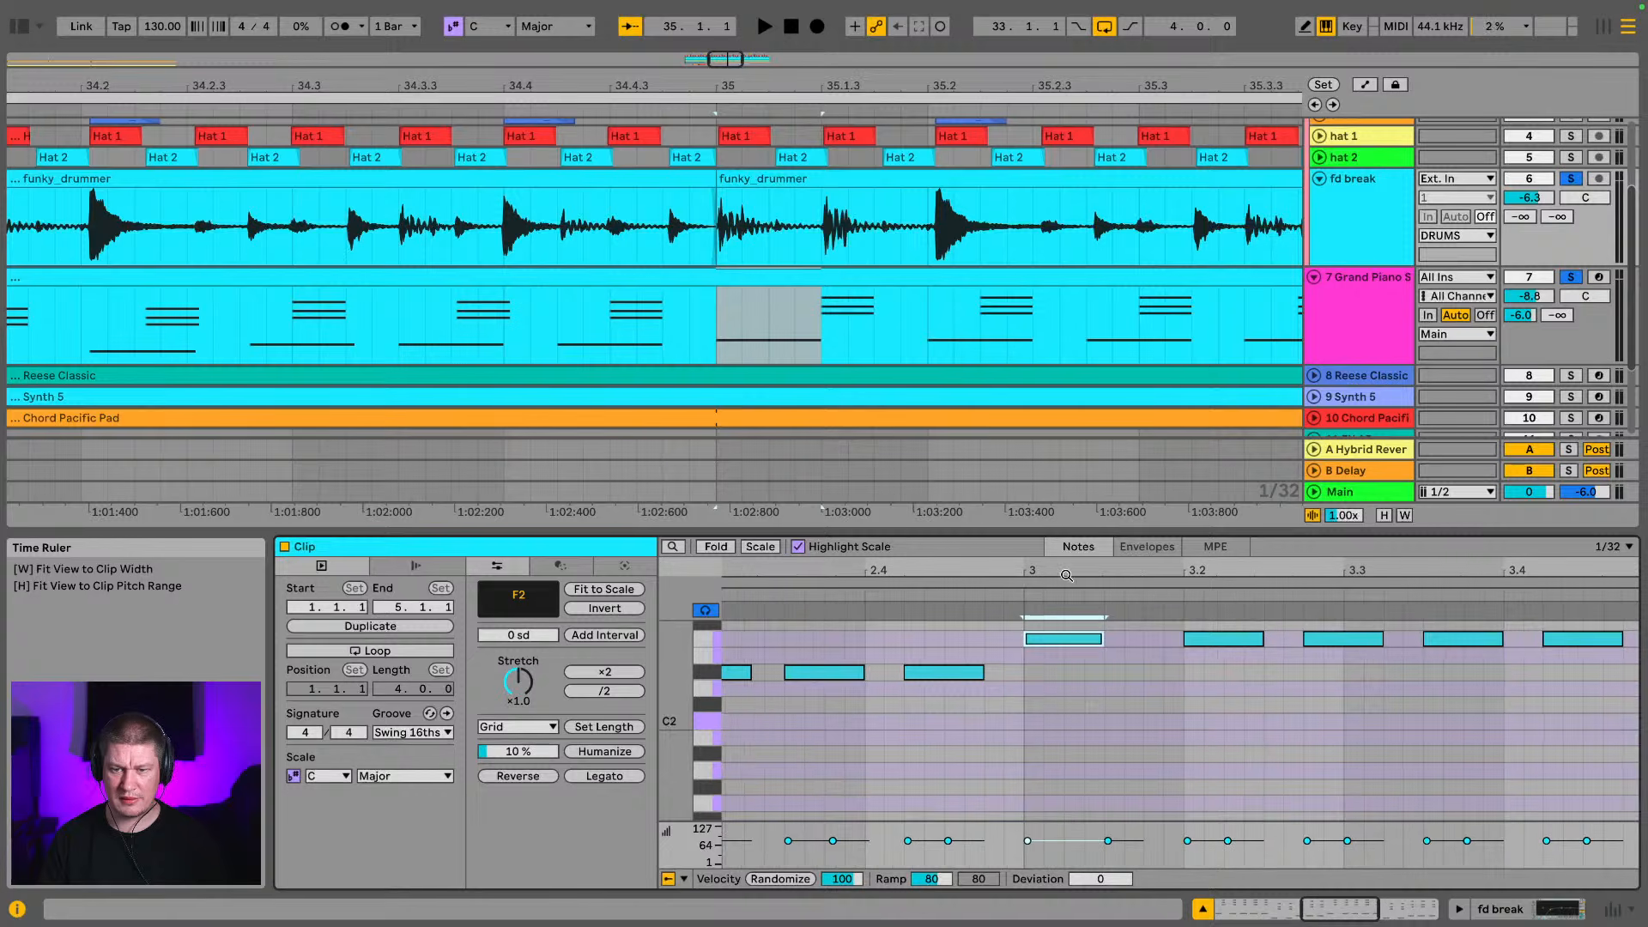
pyautogui.scroll(2, 1019, 730)
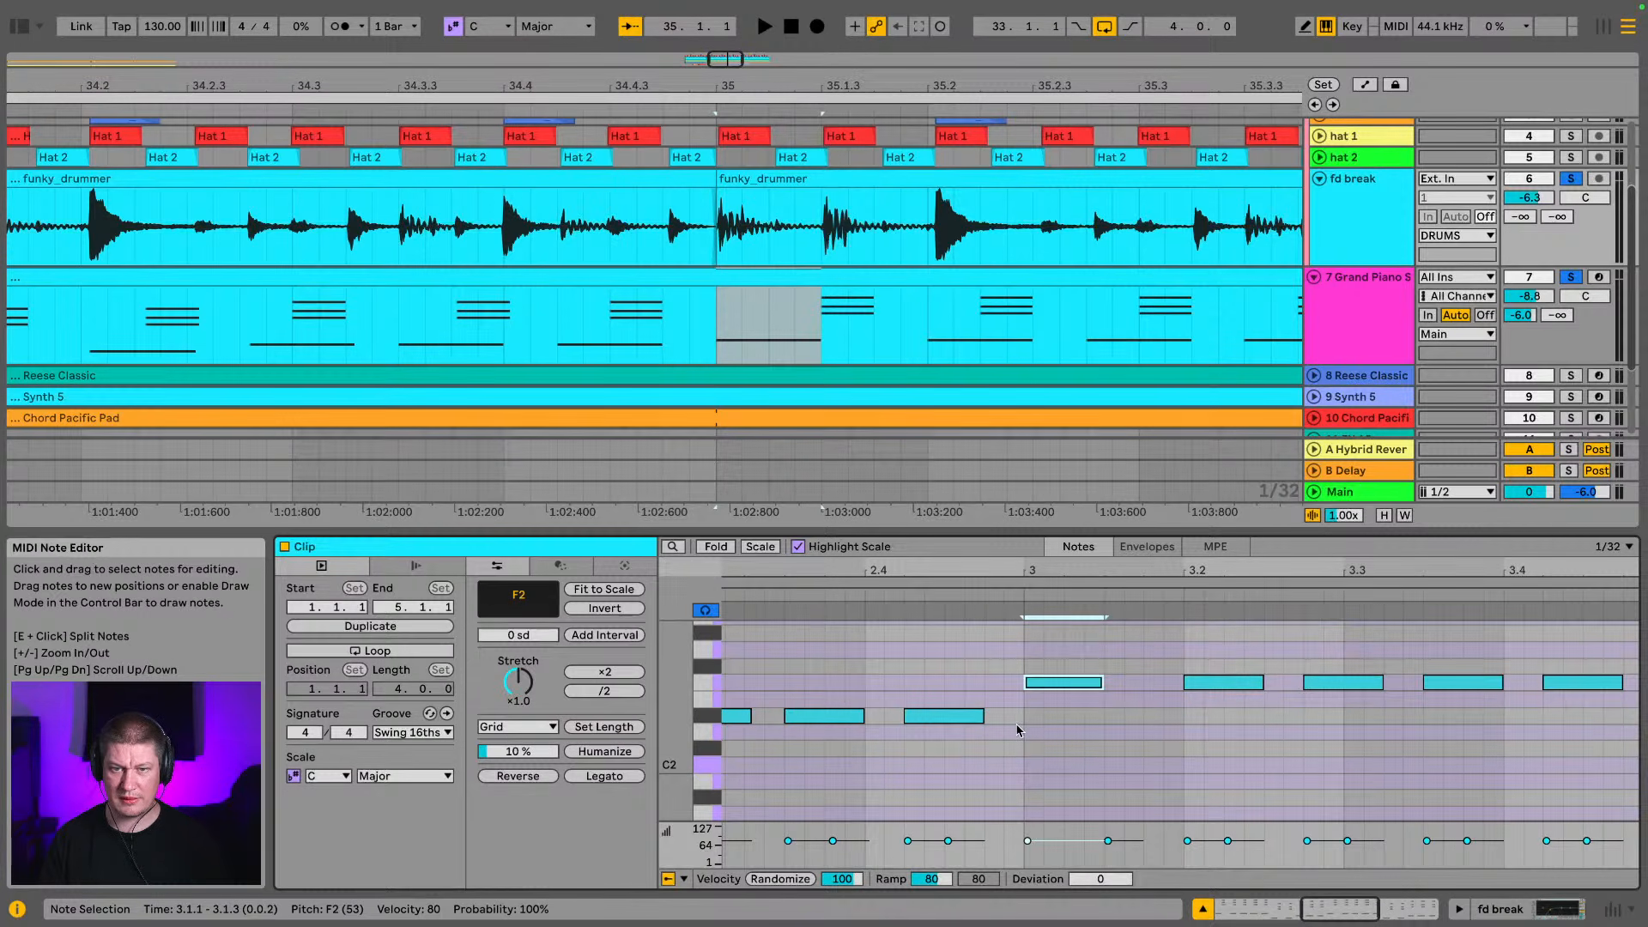
pyautogui.scroll(3, 1018, 729)
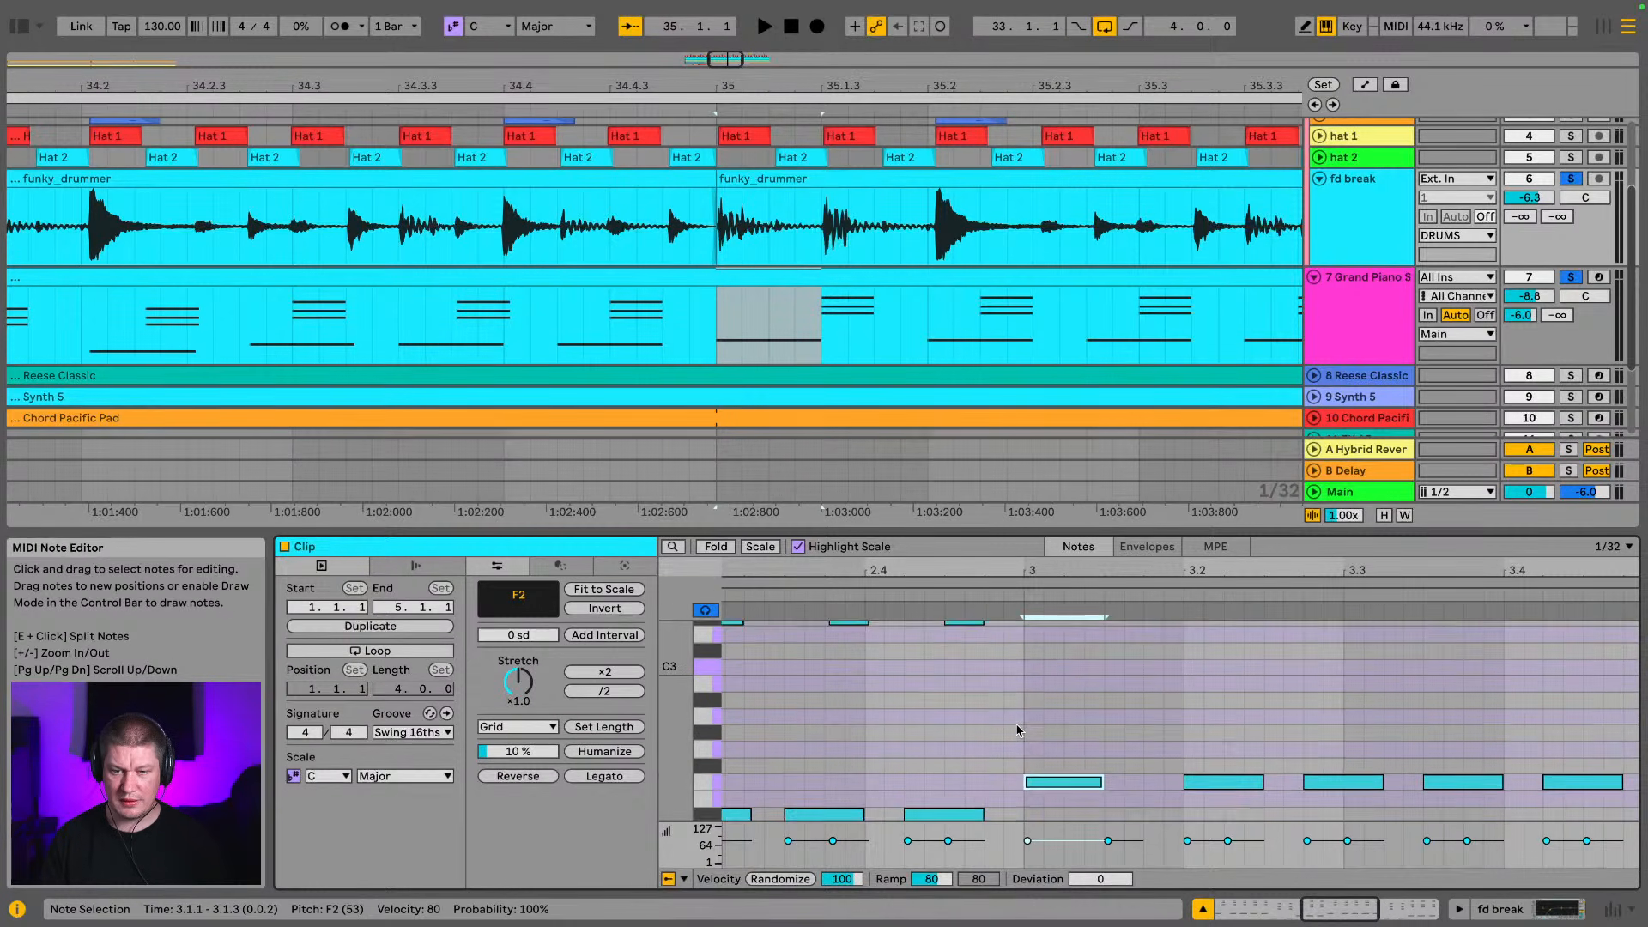
pyautogui.press('space')
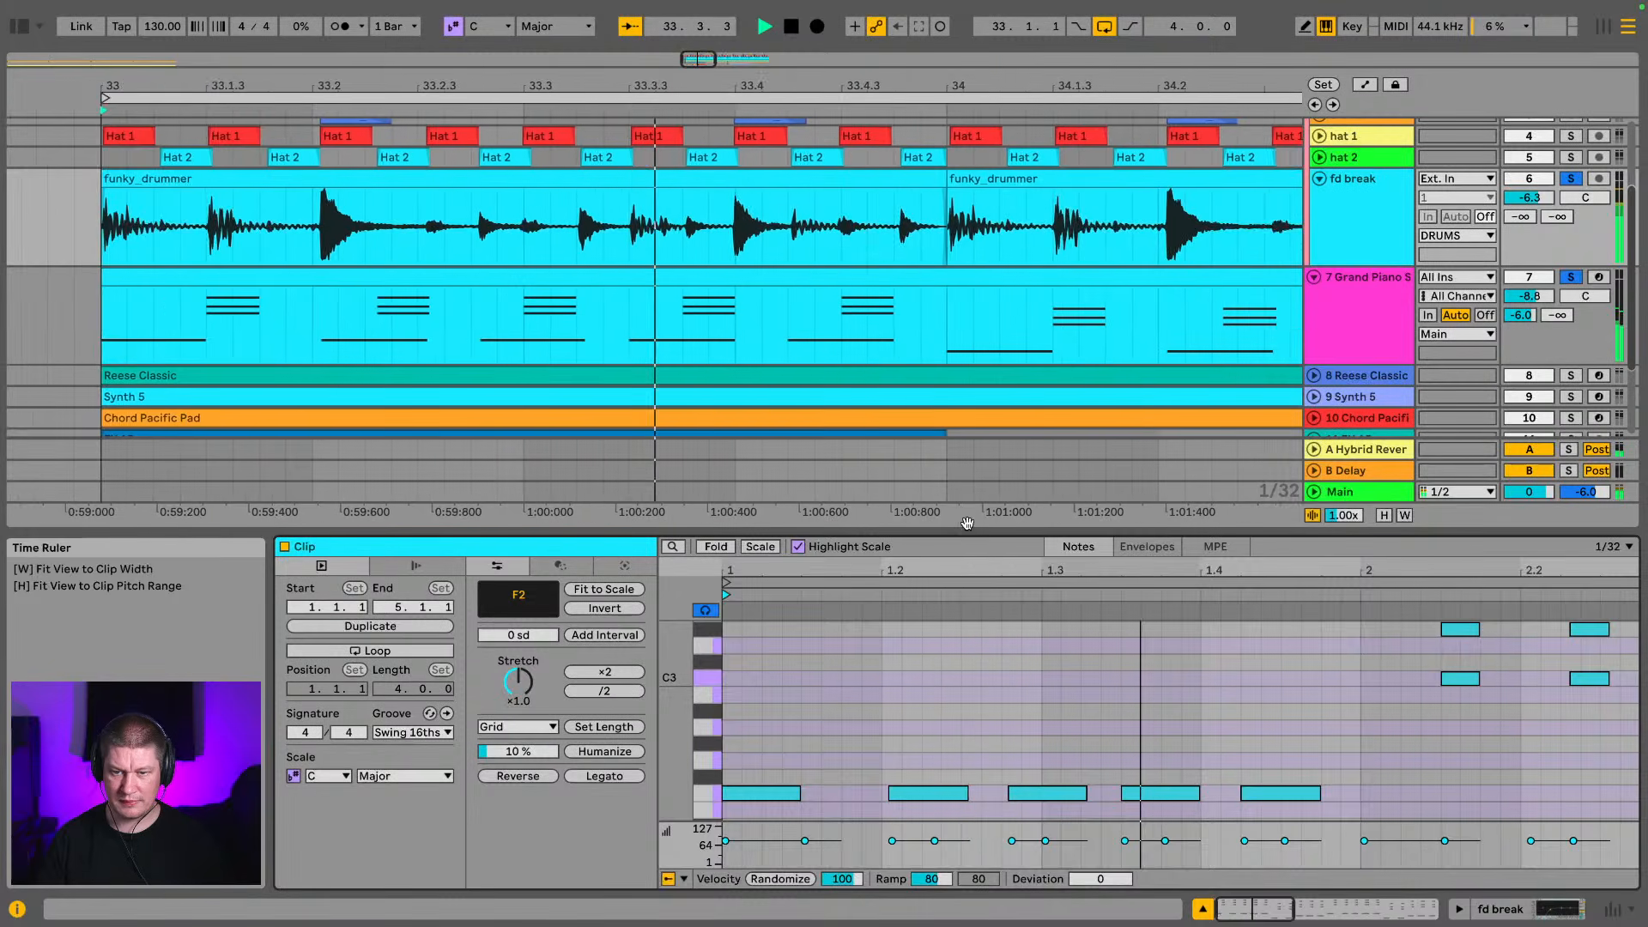
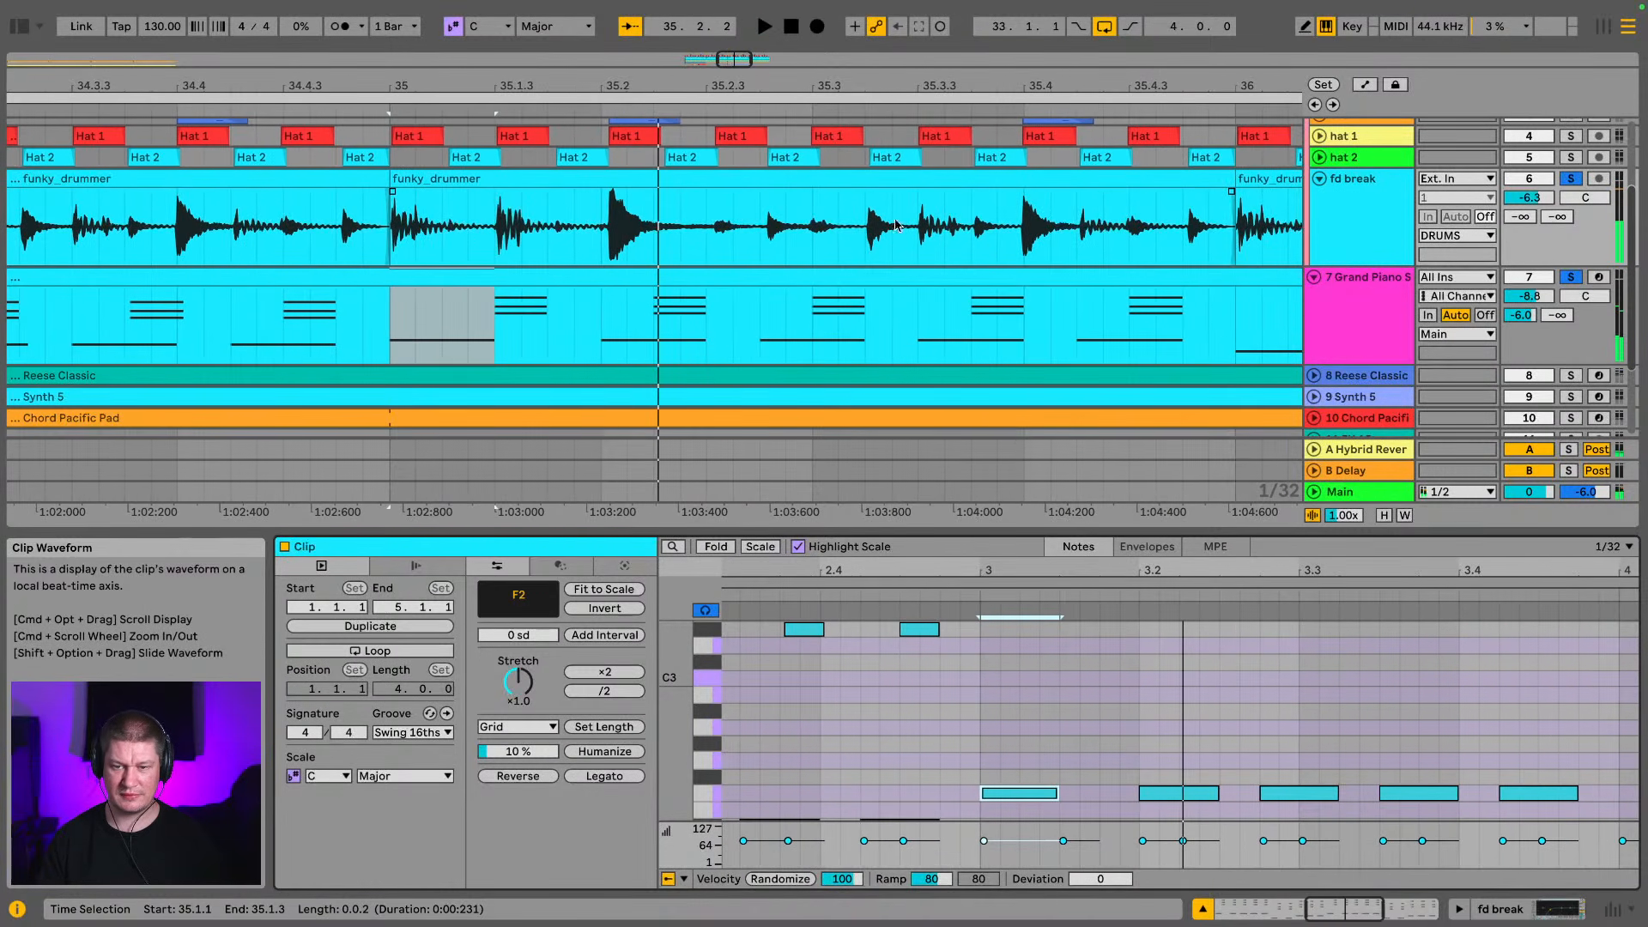
# Enlarge the piano clip's note editor to show the whole clip and delete all notes in bars 3 and 4
pyautogui.moveTo(975, 532); pyautogui.dragTo(931, 8)
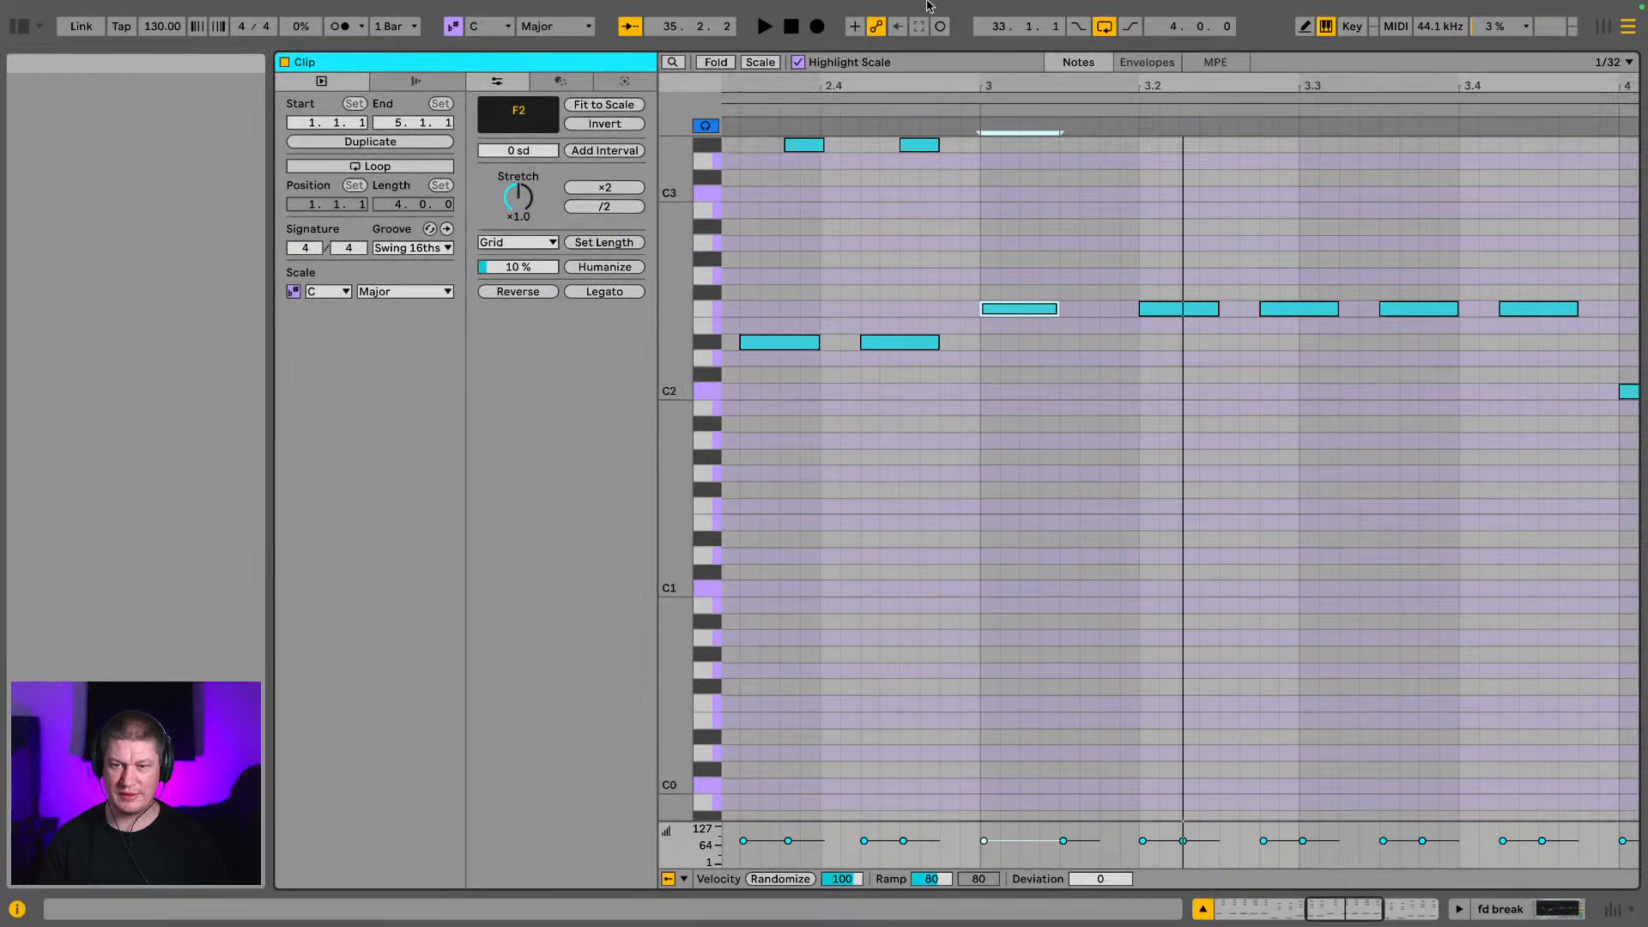
pyautogui.scroll(8, 947, 547)
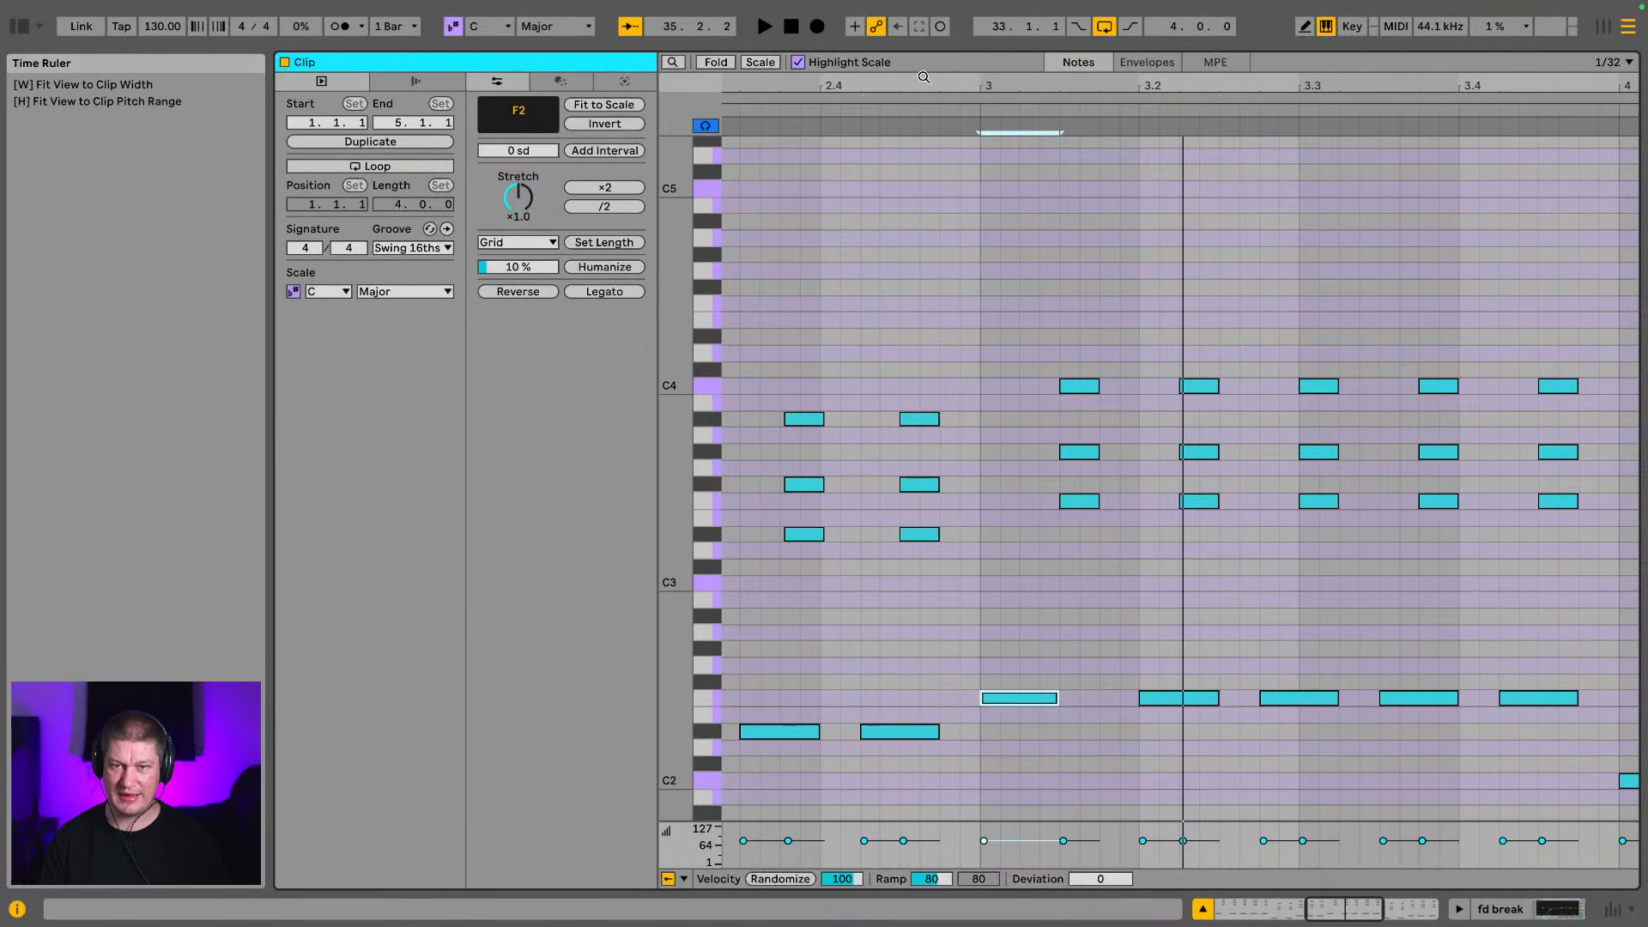
pyautogui.press('w')
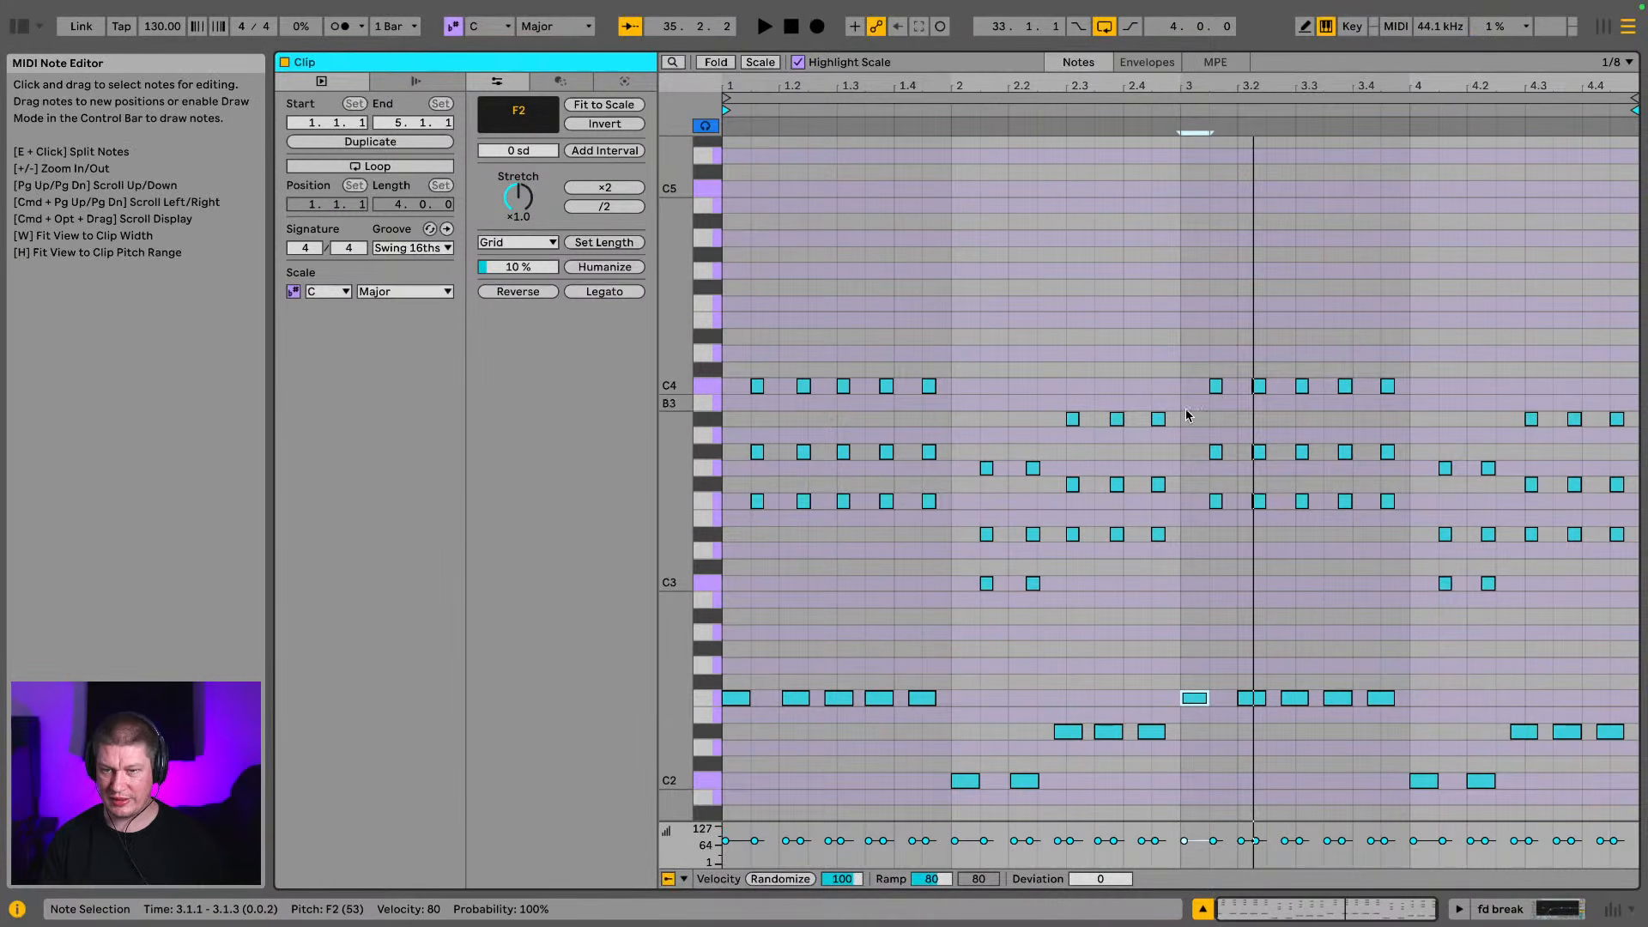
pyautogui.moveTo(1197, 331); pyautogui.dragTo(1635, 831)
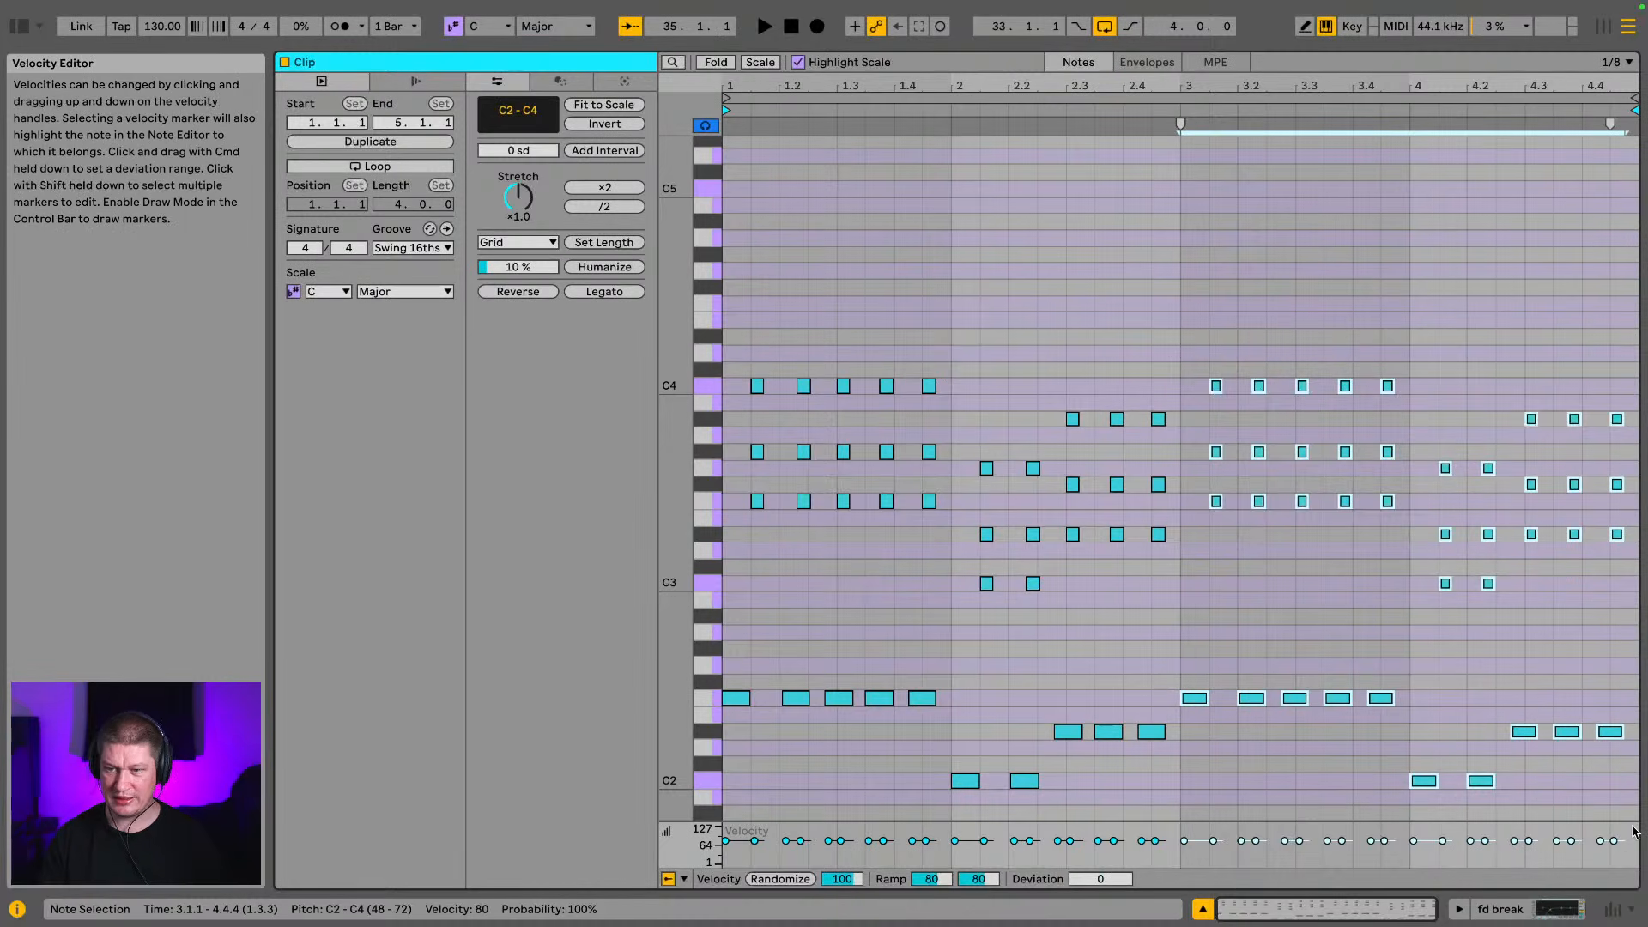
pyautogui.press('Delete')
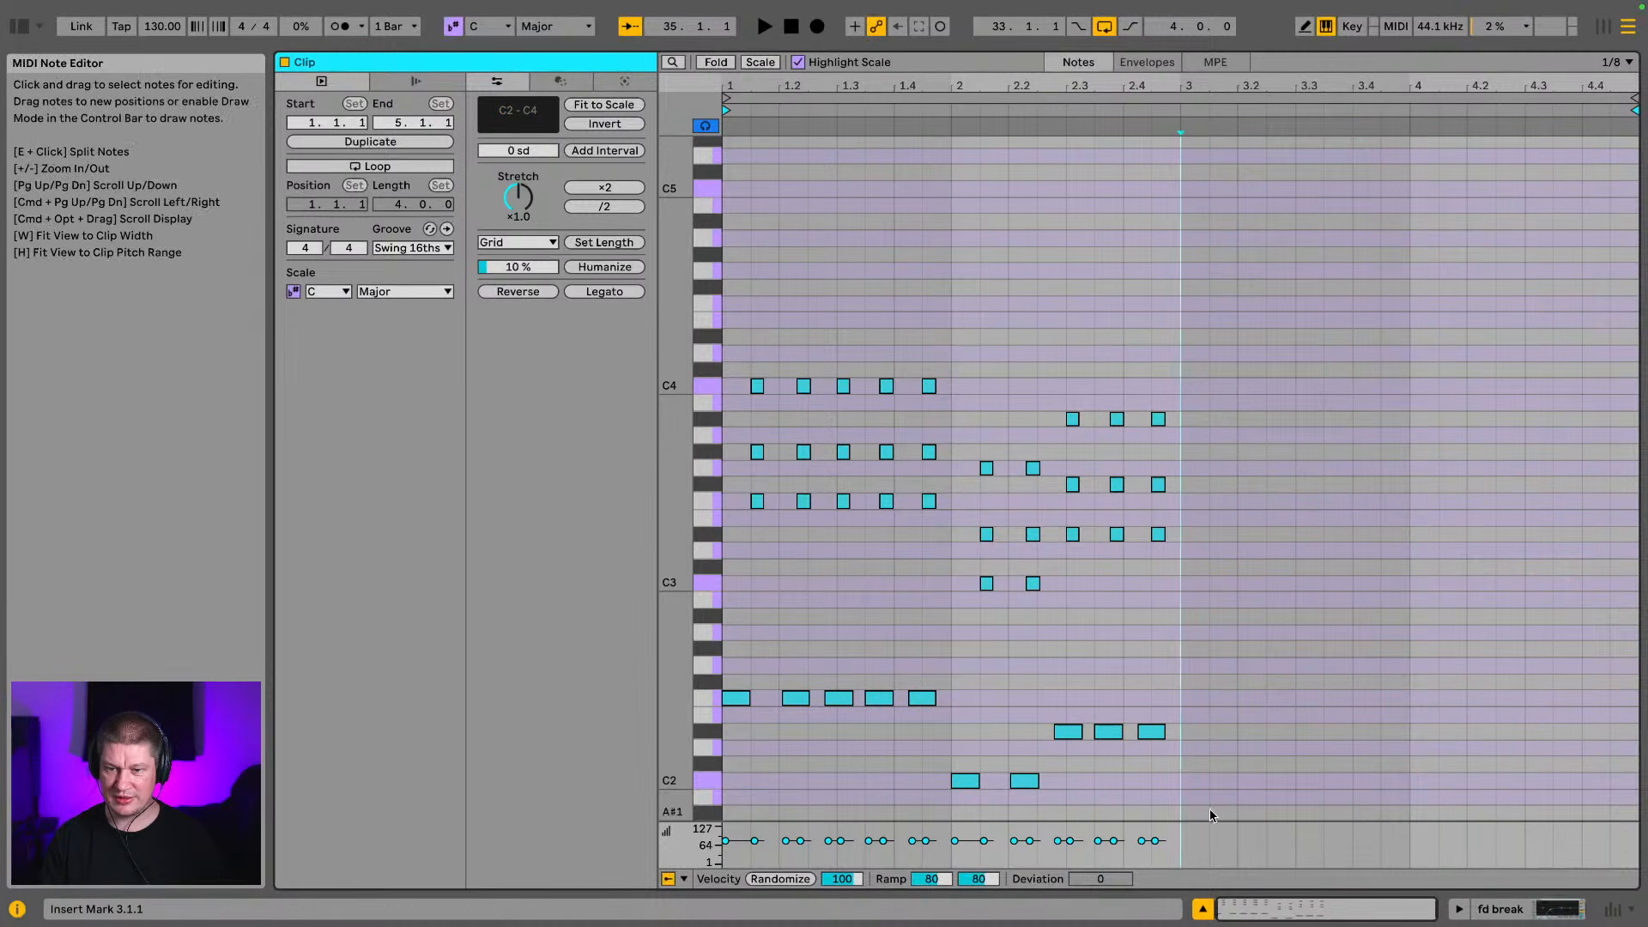
# Duplicate the notes of bars 1 and 2 into bars 3 and 4 and play the piano clip
pyautogui.moveTo(1210, 816); pyautogui.dragTo(513, 327)
pyautogui.hotkey('ctrl', 'd')
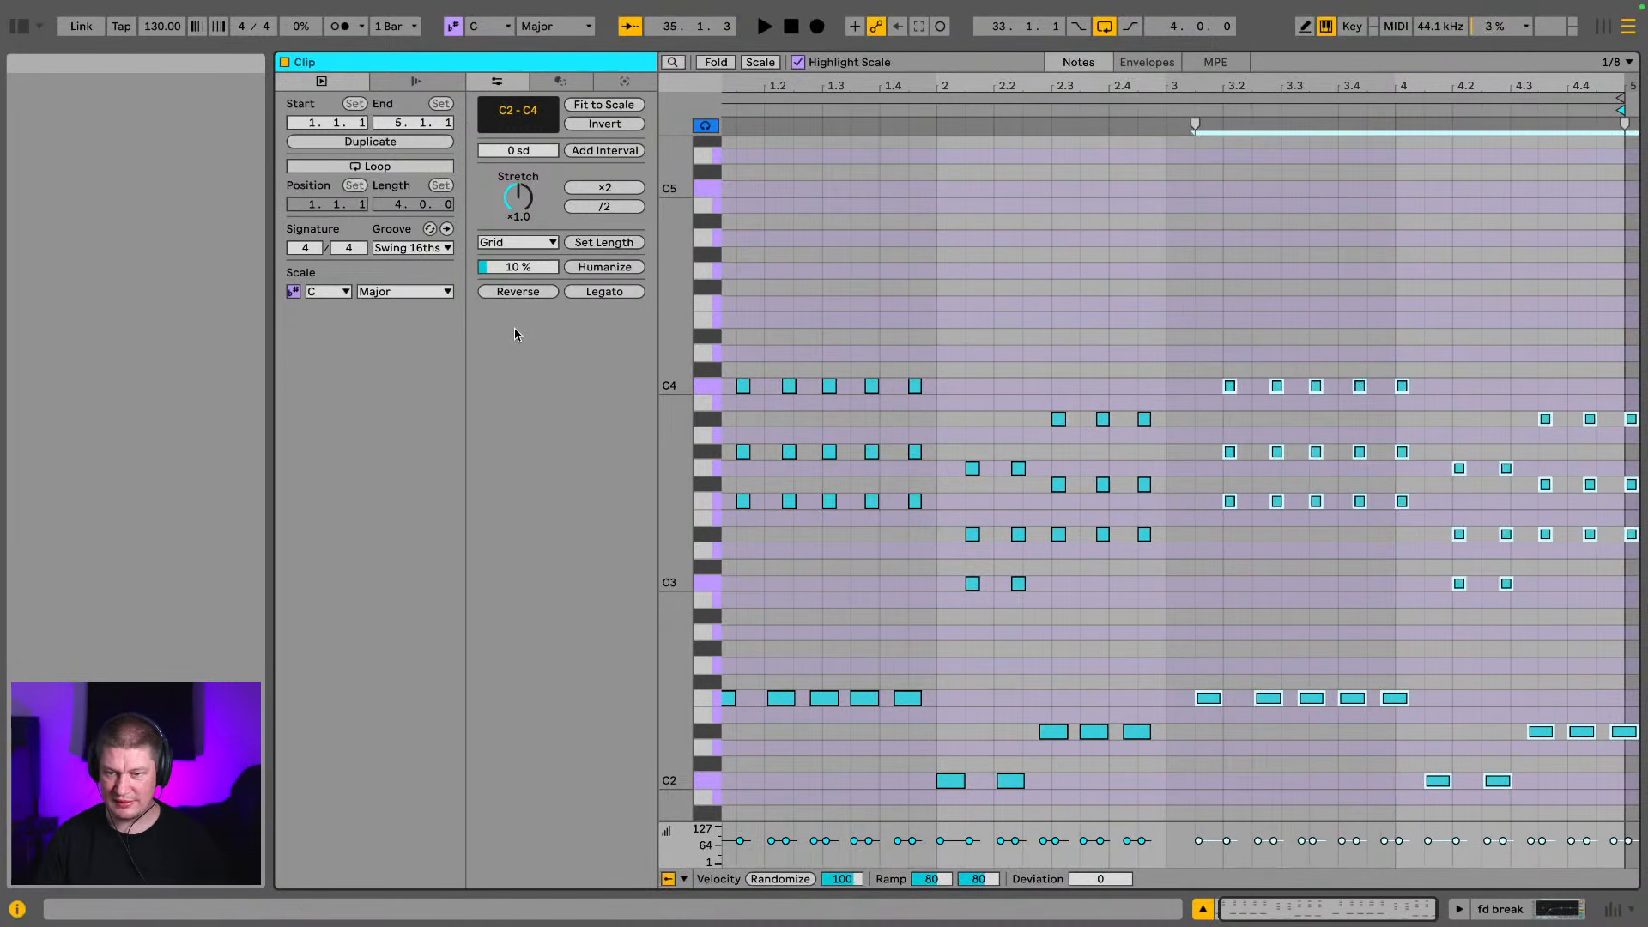
pyautogui.press('space')
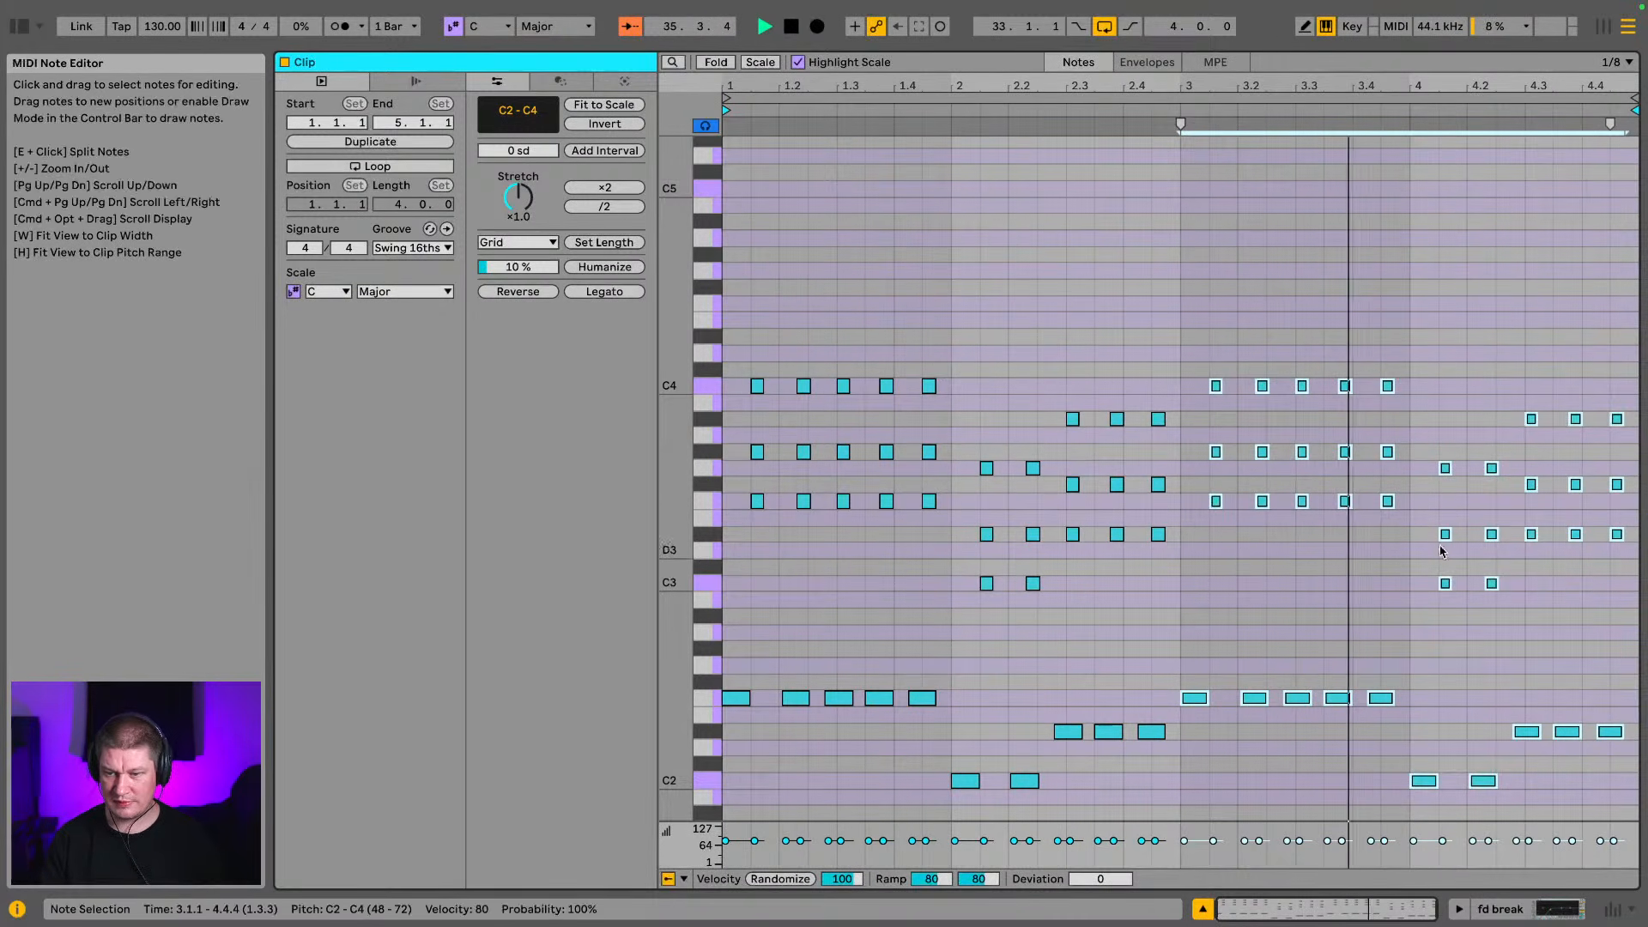
# Turn off solo on the fd break and Grand Piano tracks and collapse both tracks in the arrangement
pyautogui.click(1559, 911)
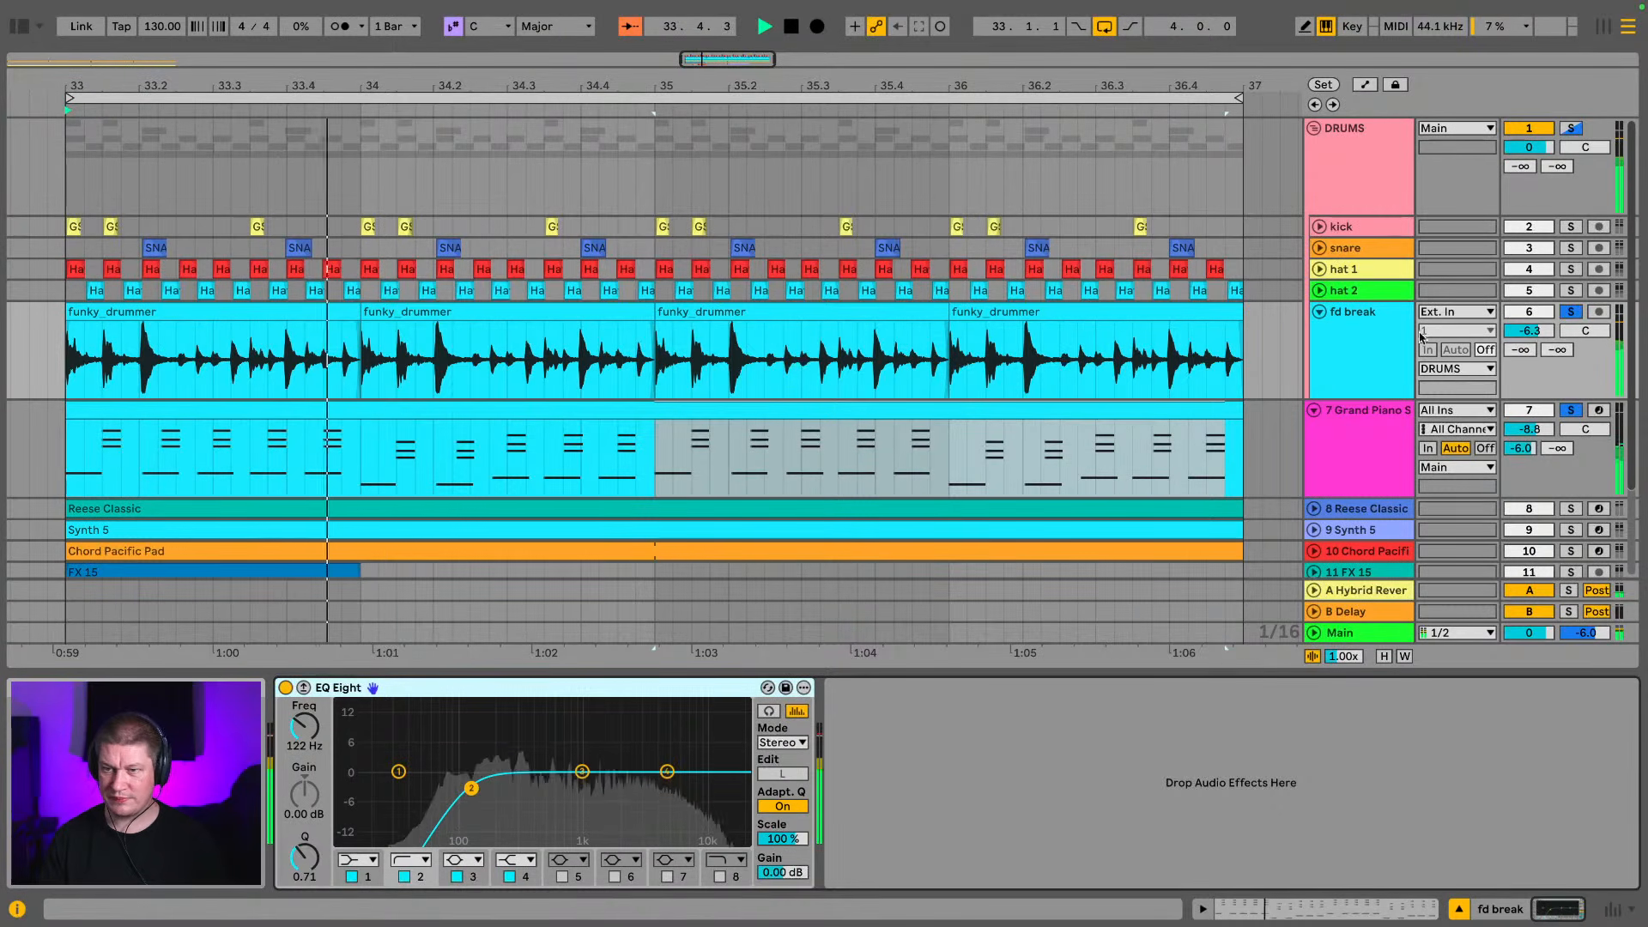
pyautogui.click(1571, 313)
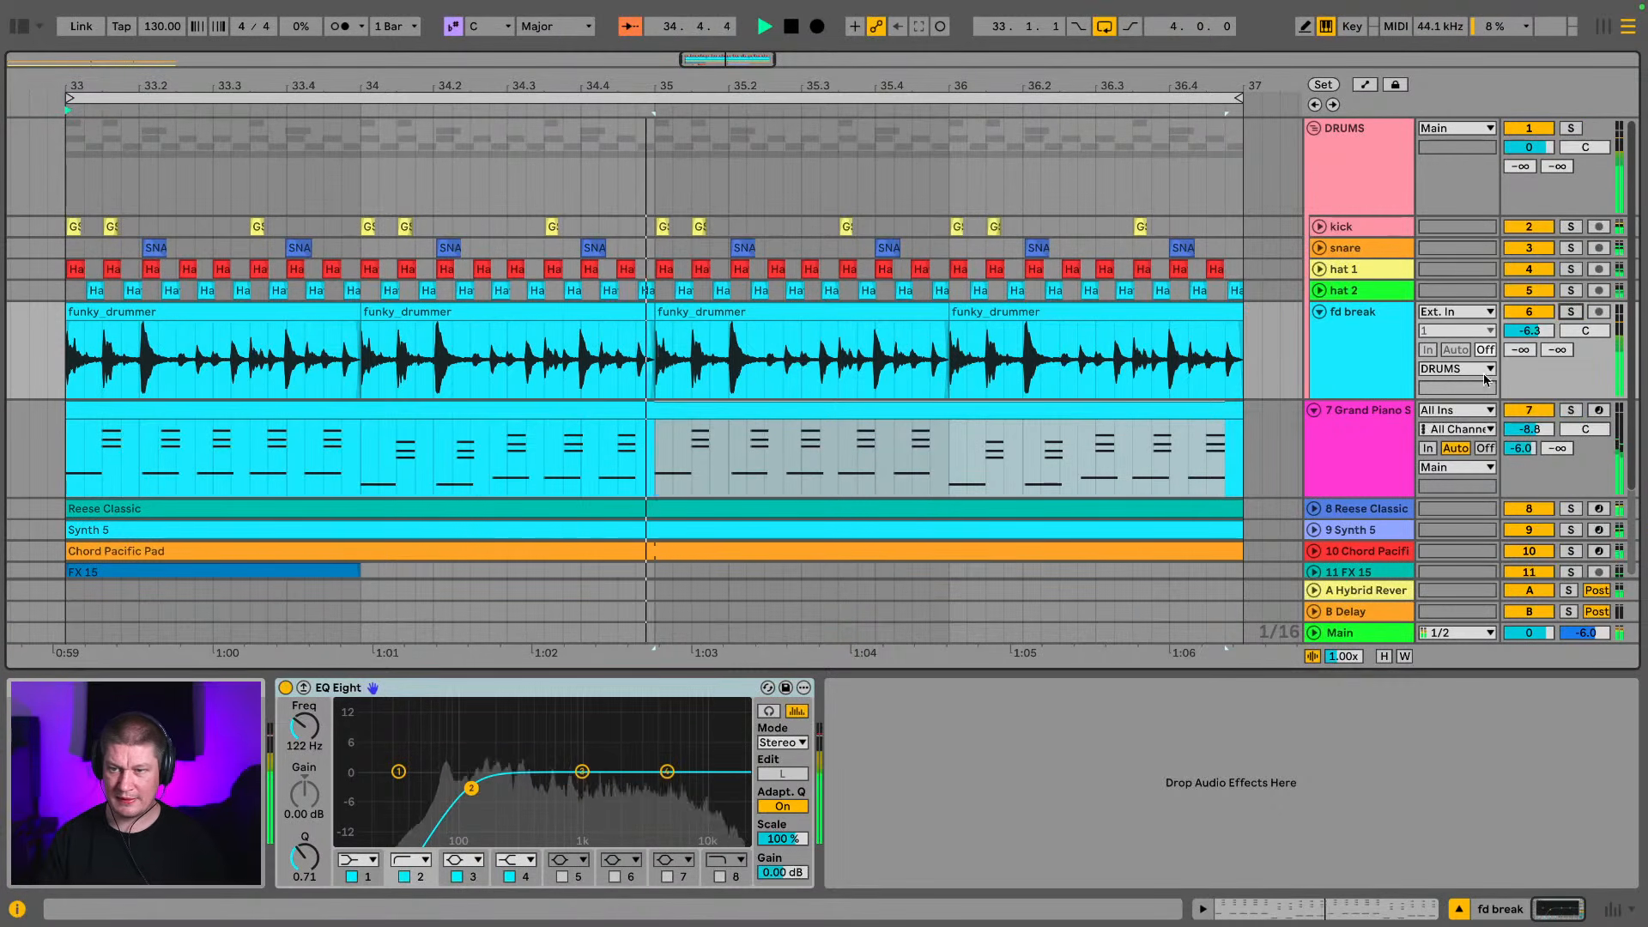
pyautogui.moveTo(1350, 402); pyautogui.dragTo(1344, 326)
pyautogui.click(1341, 335)
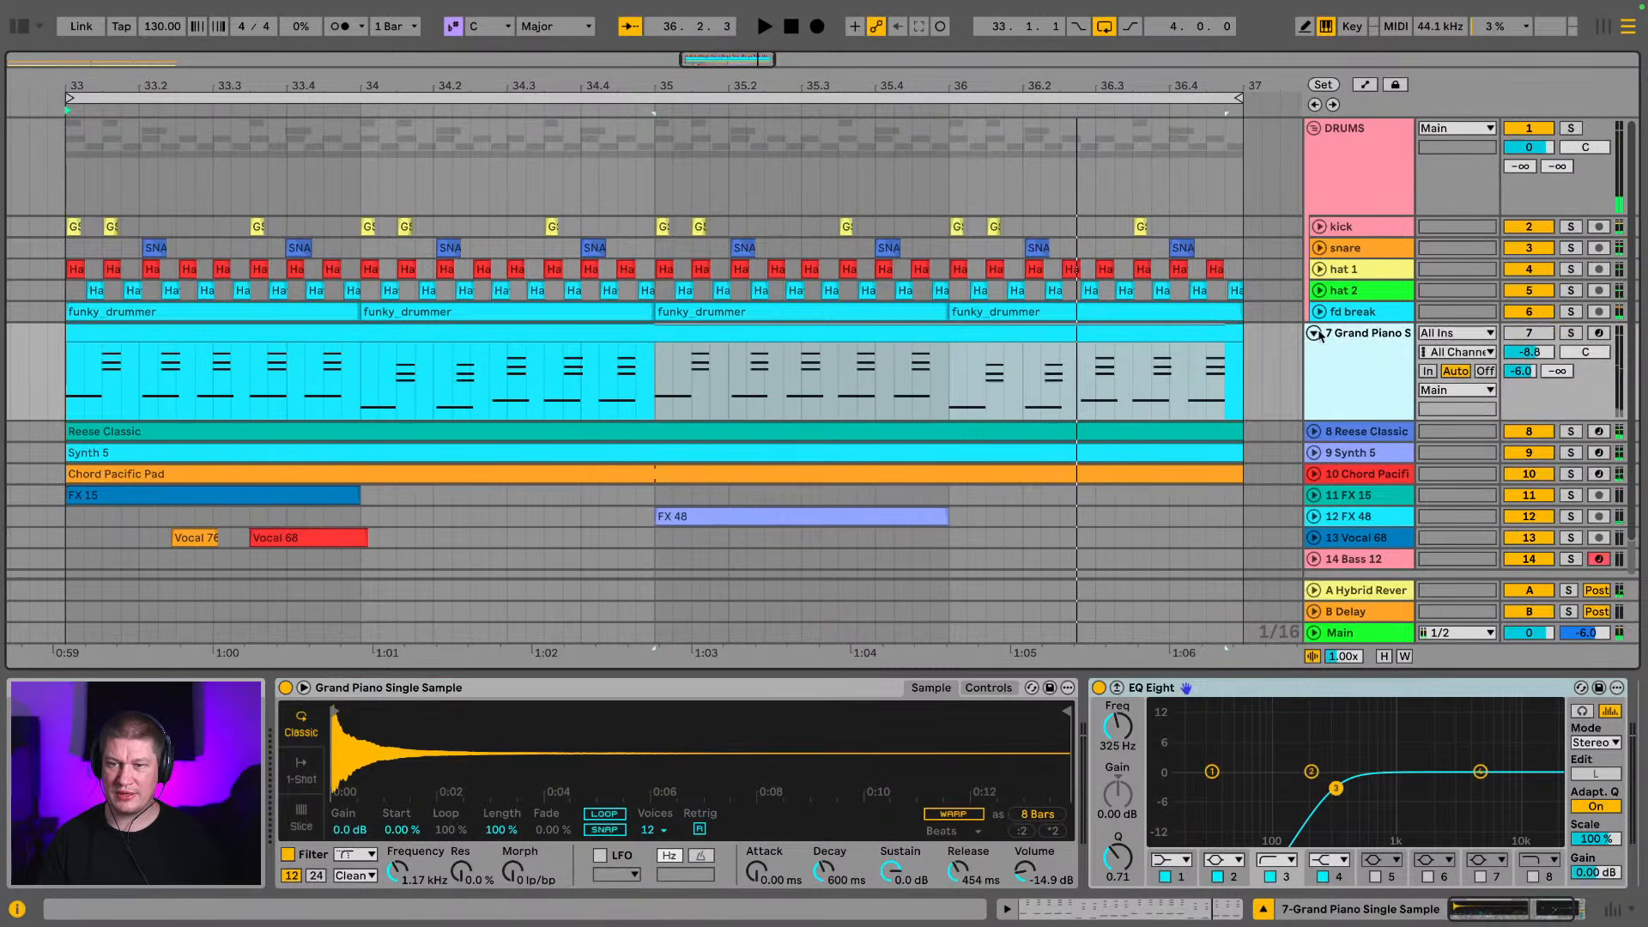
pyautogui.click(1315, 333)
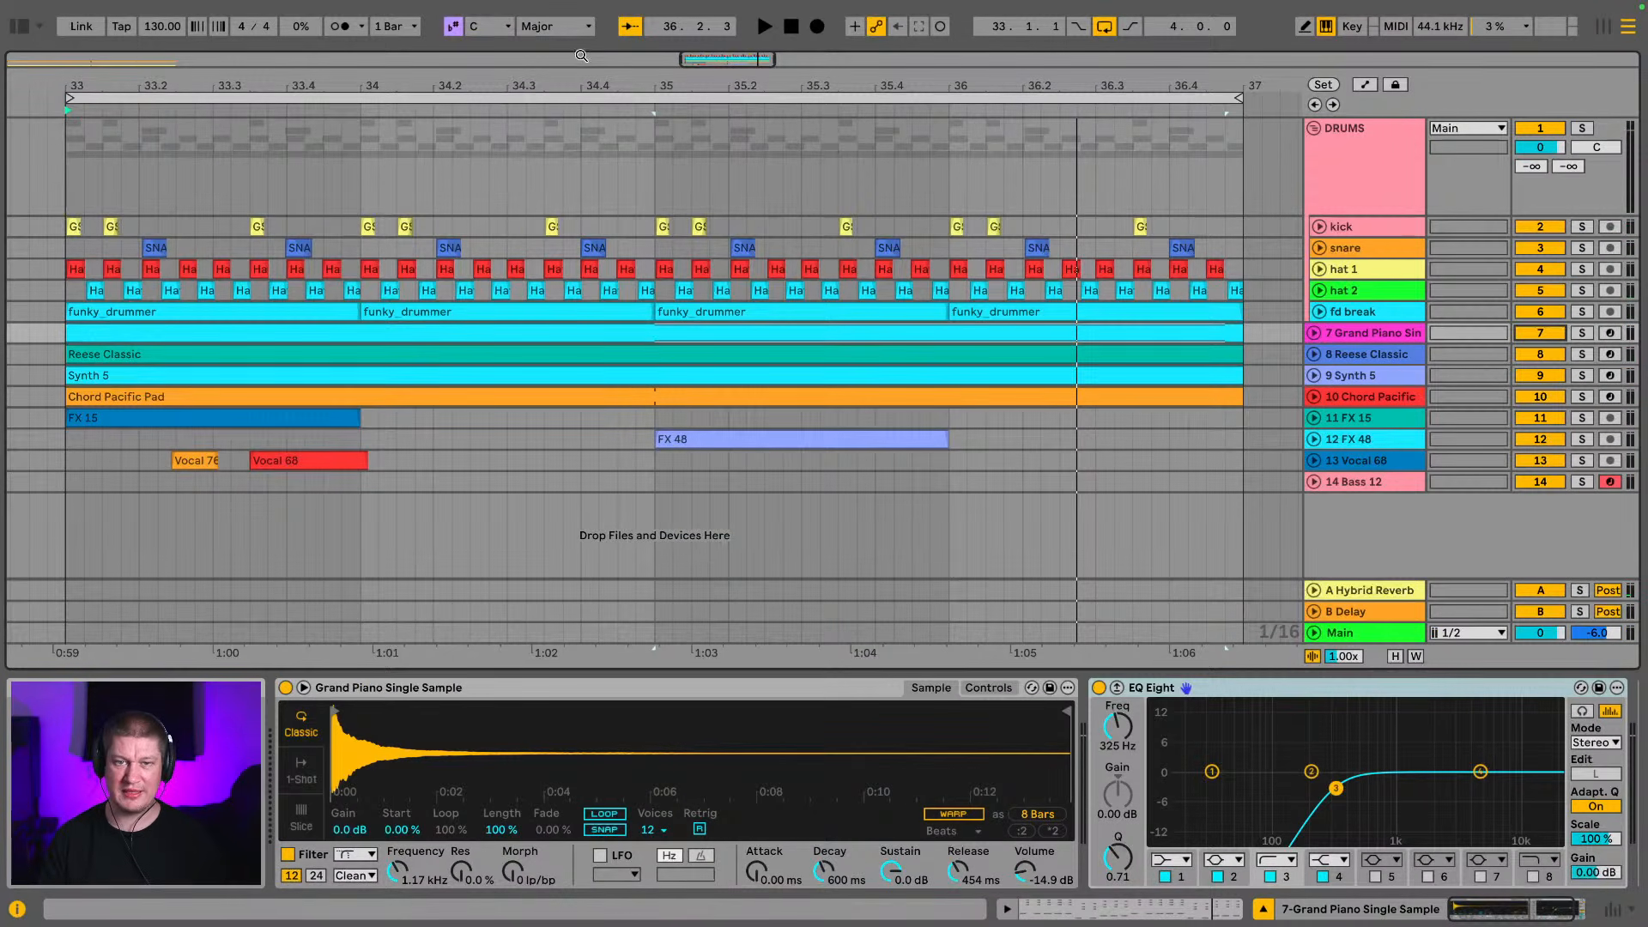
# Move the Grand Piano clip from bar 33 to bar 17 in the arrangement
pyautogui.moveTo(592, 83); pyautogui.dragTo(688, 114)
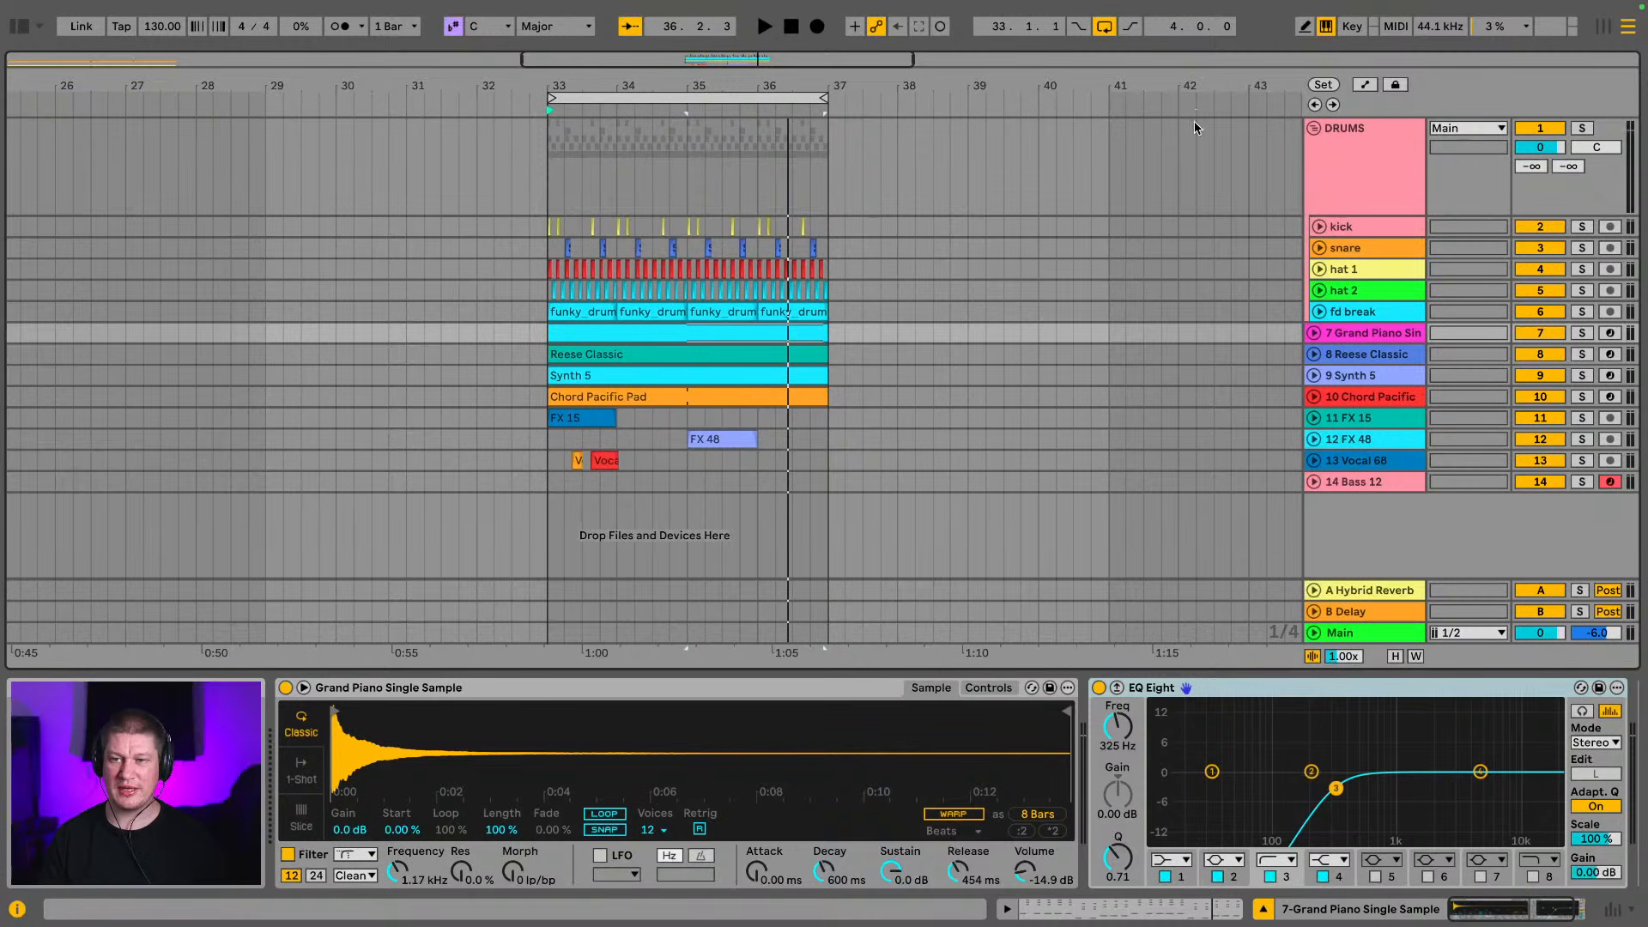
pyautogui.moveTo(327, 89); pyautogui.dragTo(447, 33)
pyautogui.click(45, 397)
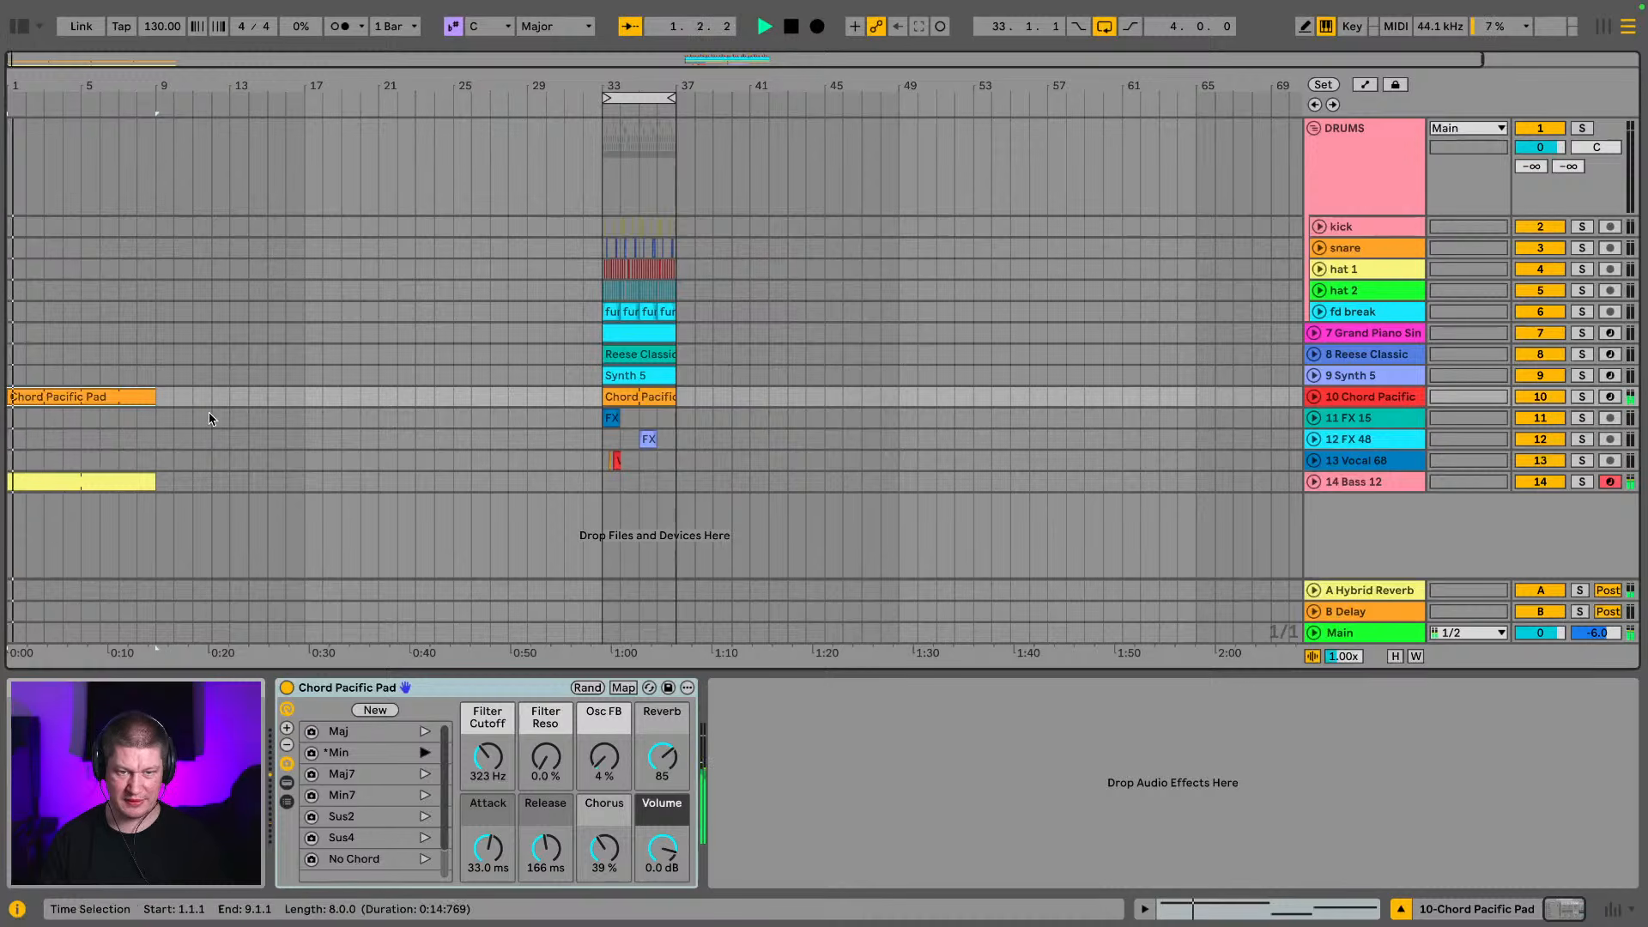
pyautogui.click(657, 338)
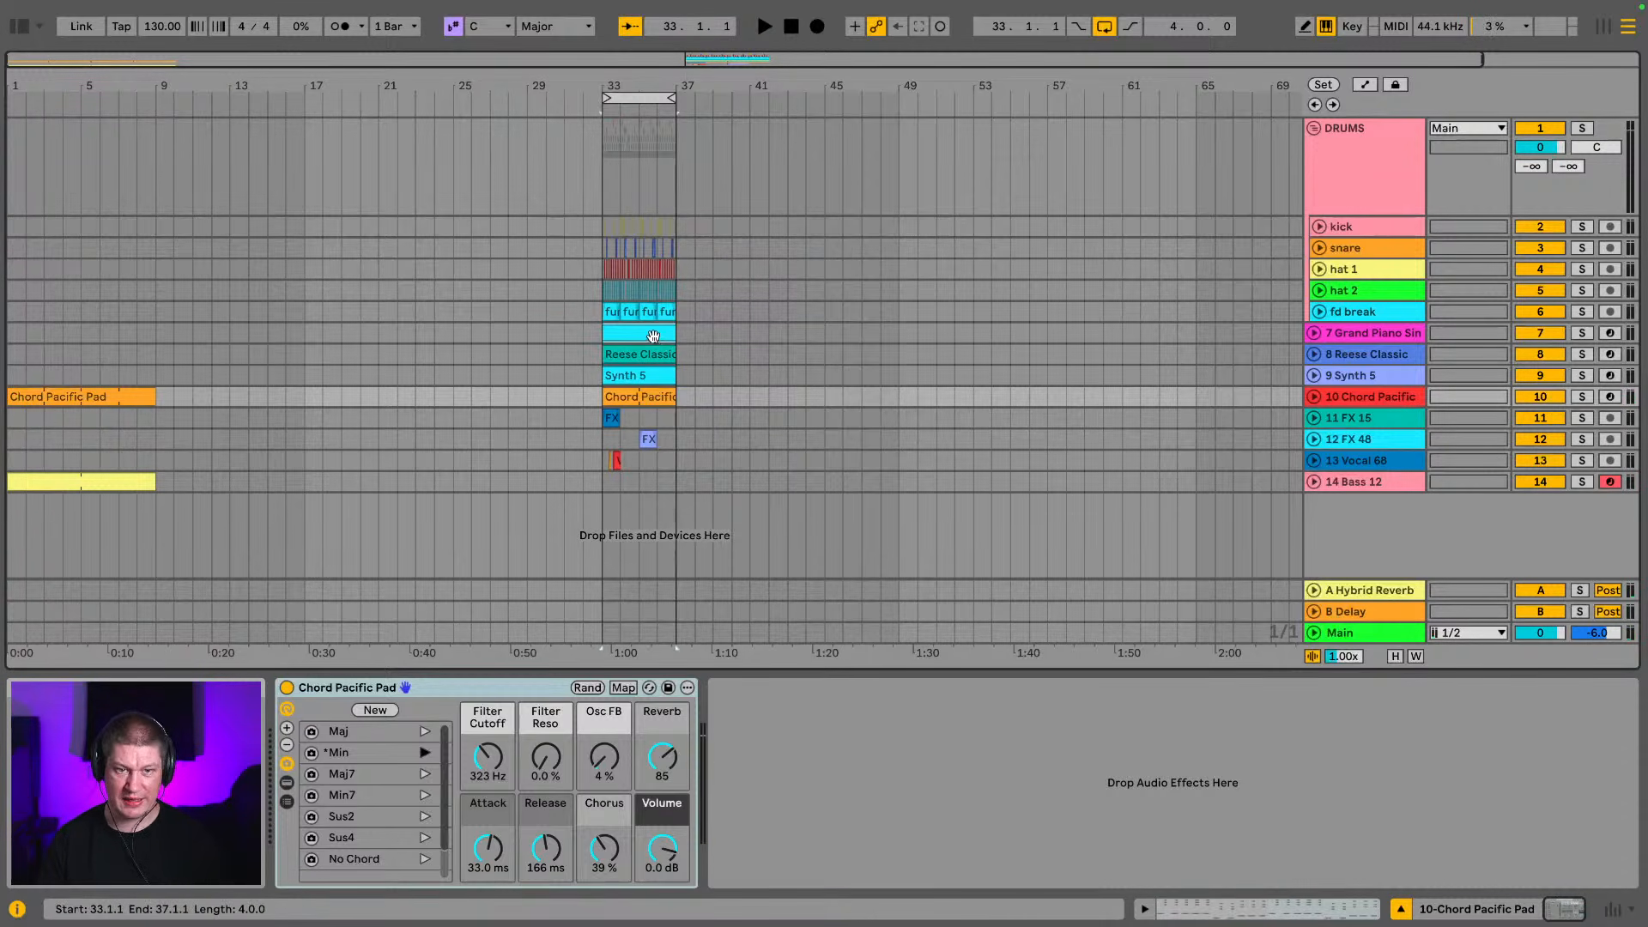
pyautogui.moveTo(653, 337); pyautogui.dragTo(366, 342)
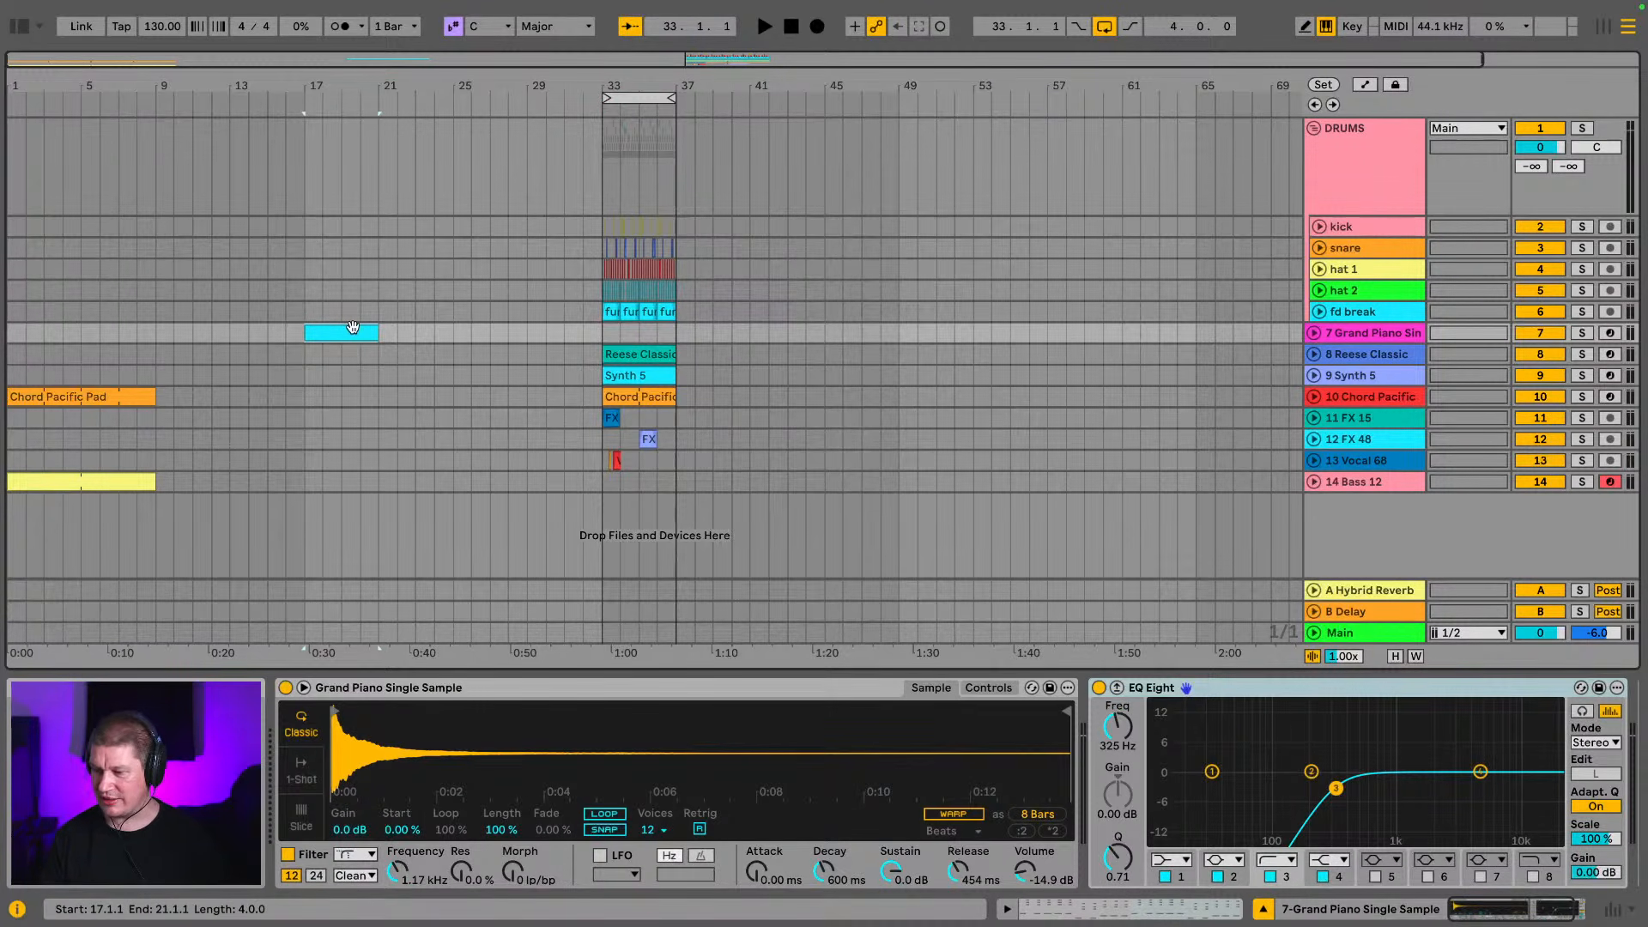
# Play the piano clip from bar 17 and try to extend its end to bar 28
pyautogui.press('space')
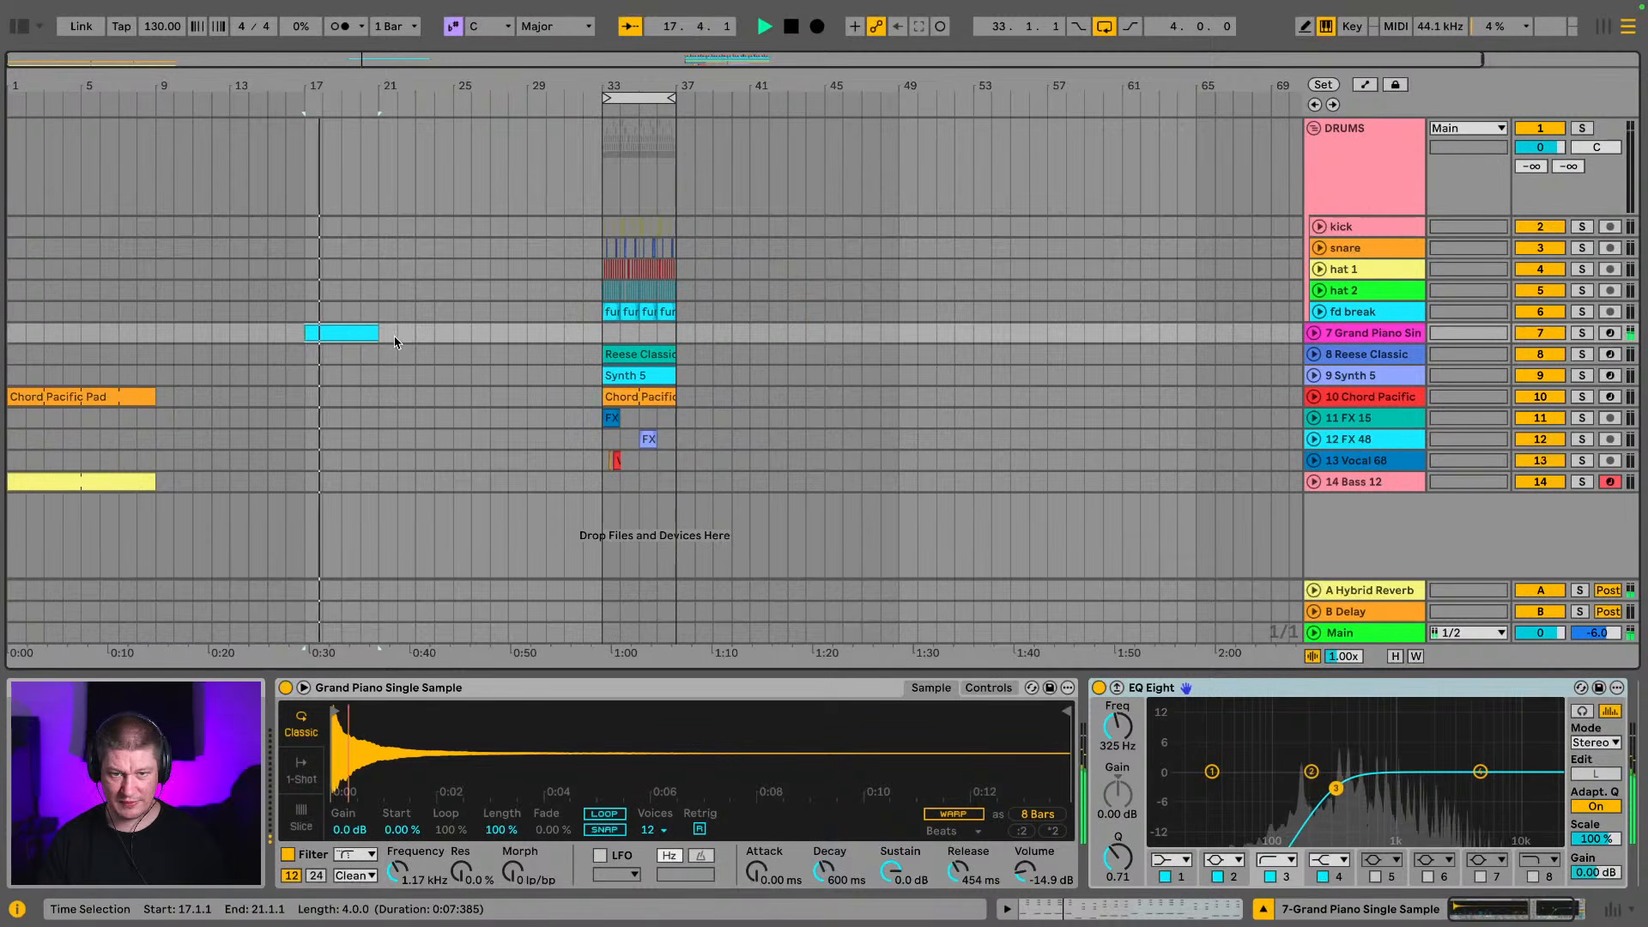
pyautogui.moveTo(371, 331); pyautogui.dragTo(510, 332)
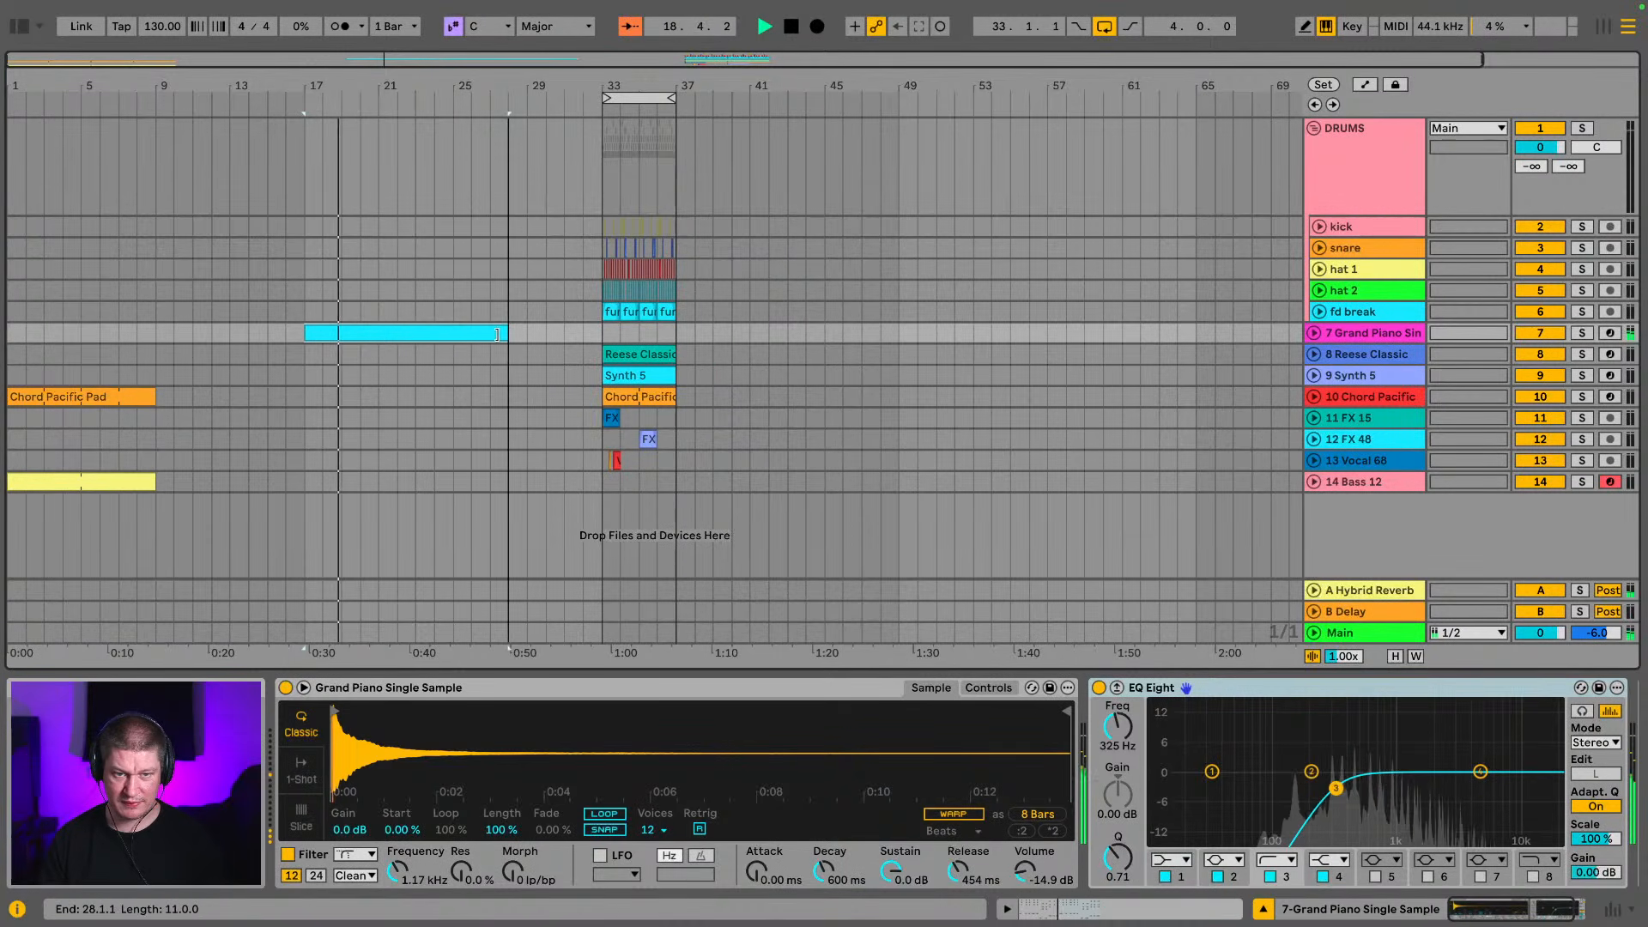
pyautogui.press('Right')
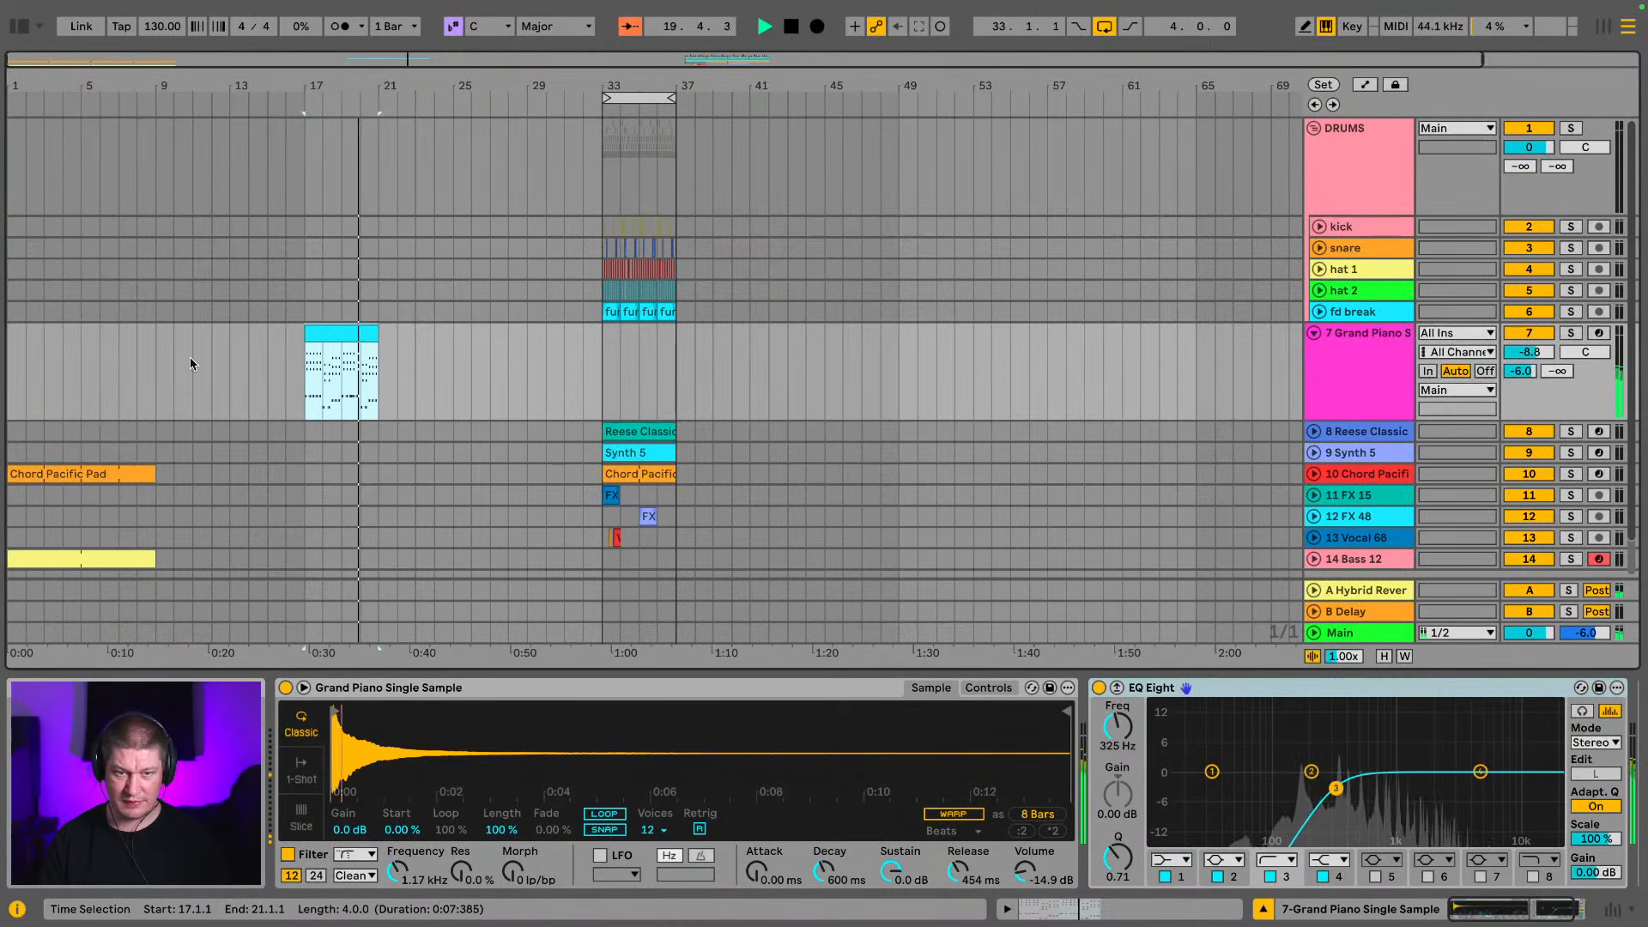
pyautogui.press('space')
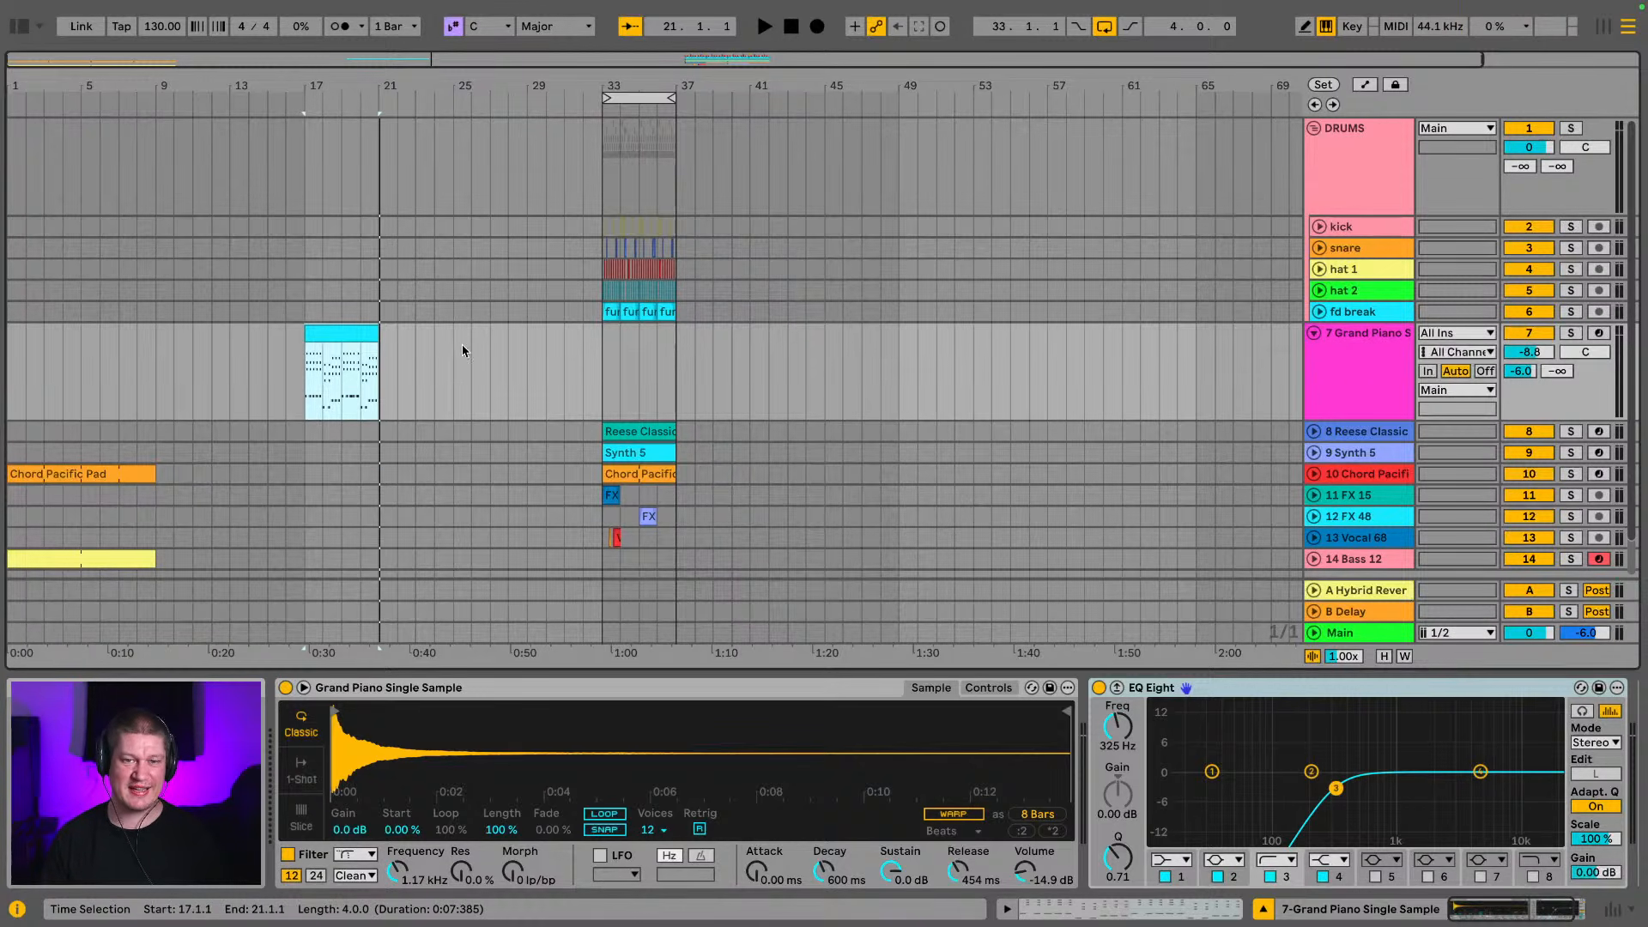
# Enable looping on the piano clip and extend it to bar 33, and extend the Chord Pacific Pad and Bass 12 clips to bar 17
pyautogui.press('space')
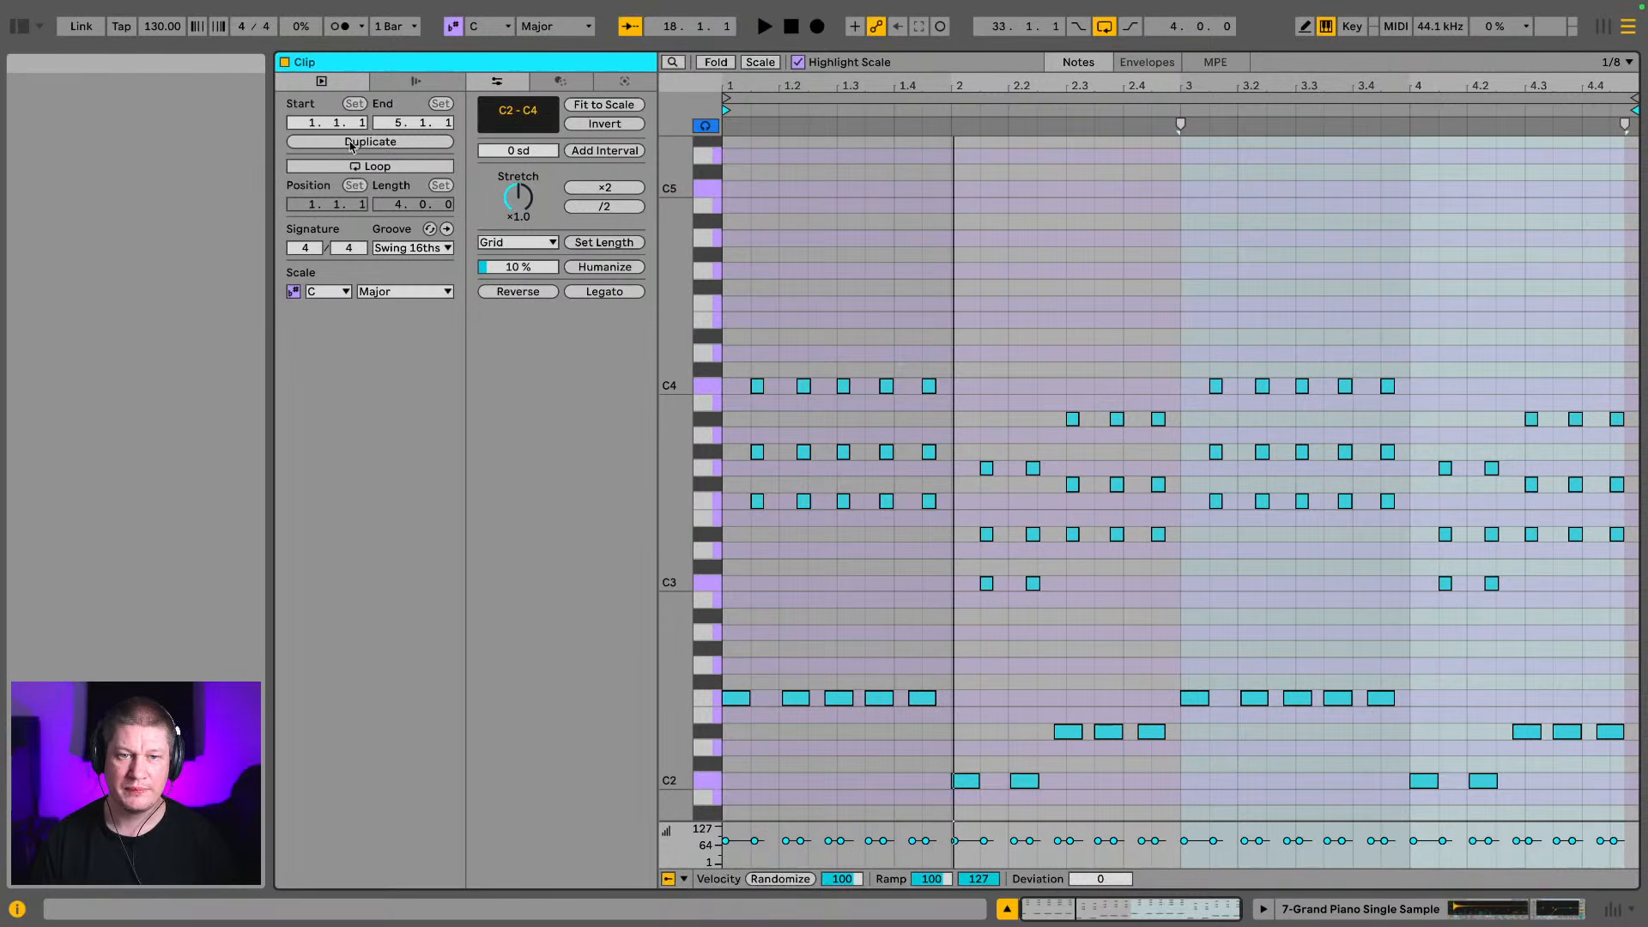
pyautogui.click(384, 166)
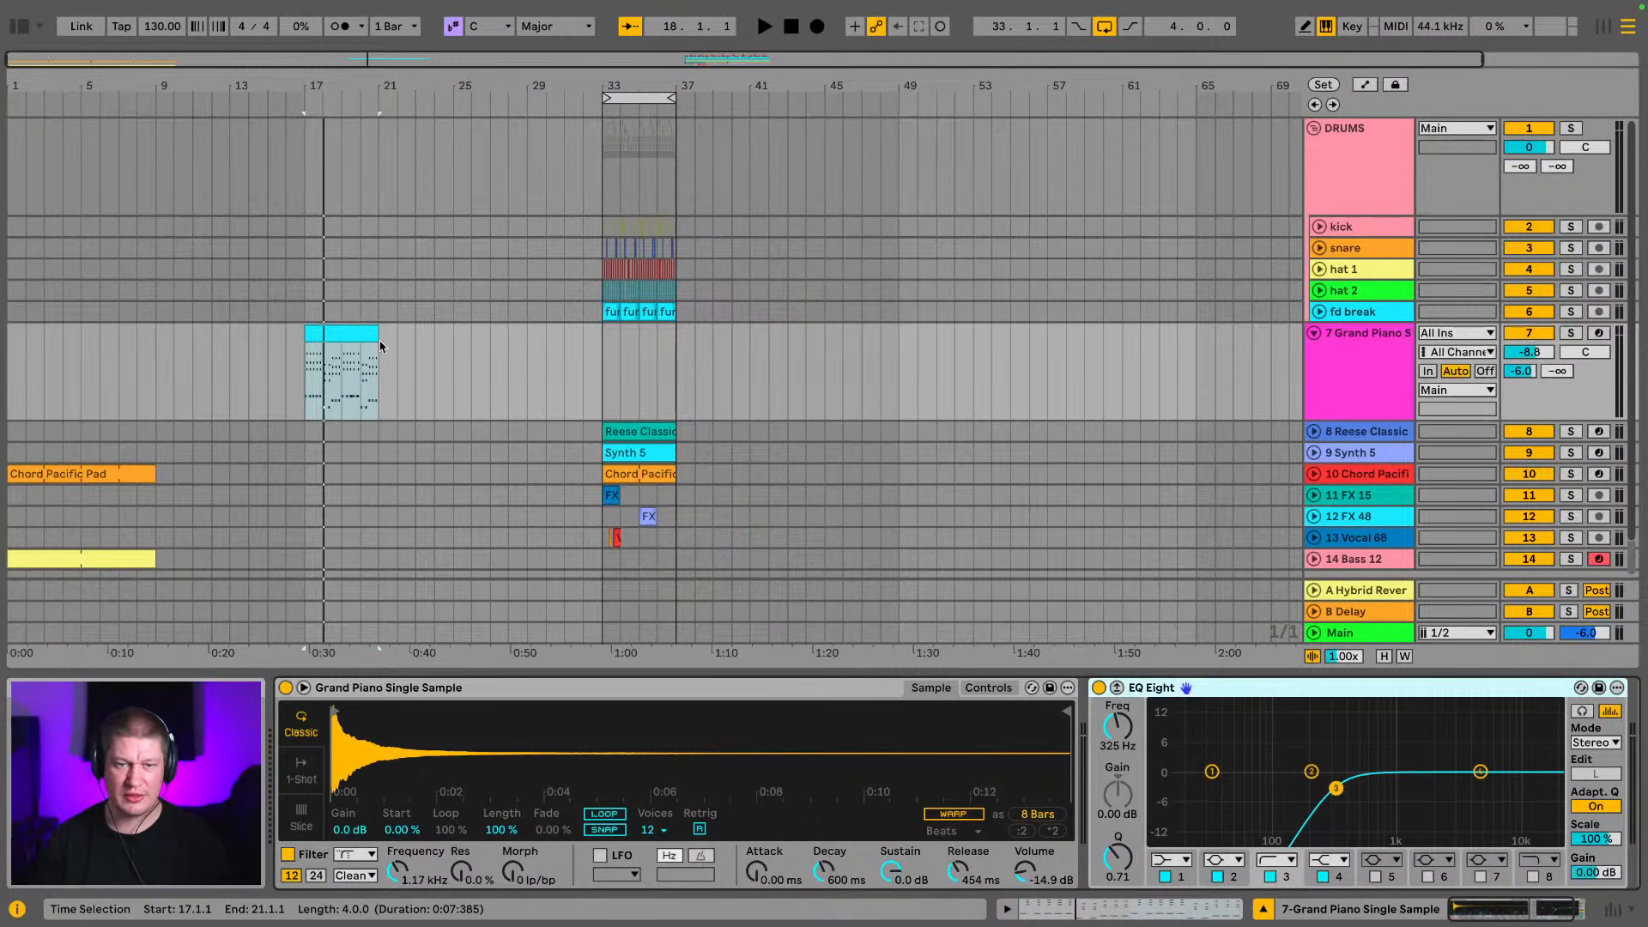
pyautogui.moveTo(380, 346); pyautogui.dragTo(601, 325)
pyautogui.moveTo(158, 477); pyautogui.dragTo(304, 475)
pyautogui.moveTo(151, 554); pyautogui.dragTo(304, 558)
# Play the arrangement from the start and collapse the DRUMS group and the Grand Piano track
pyautogui.press('space')
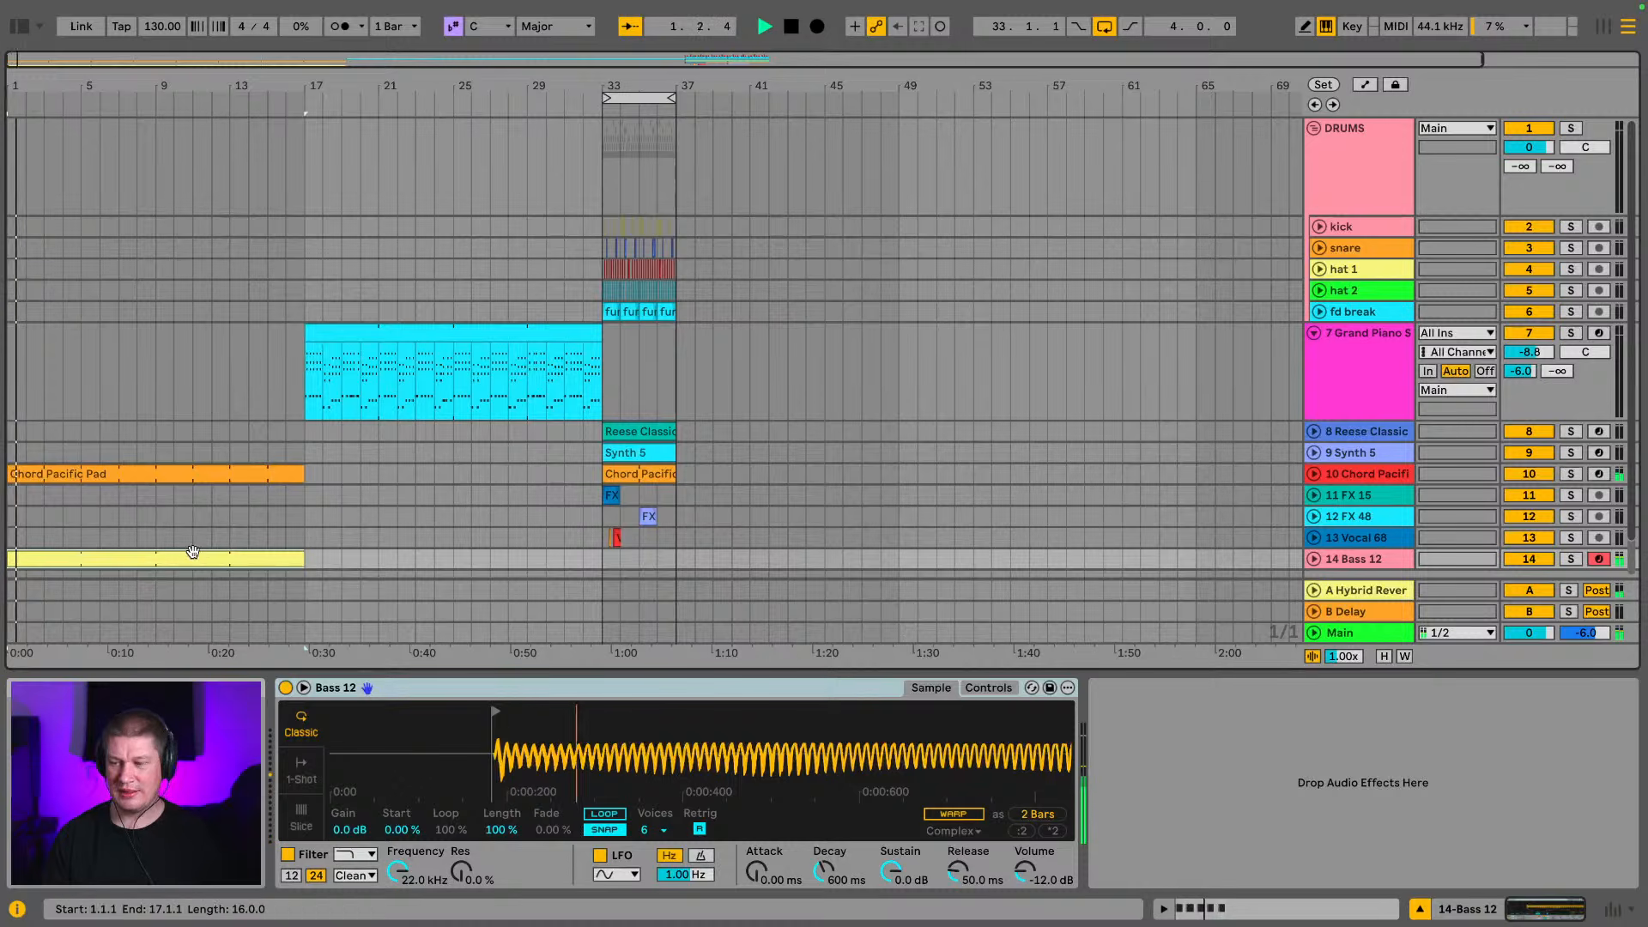
pyautogui.click(1313, 130)
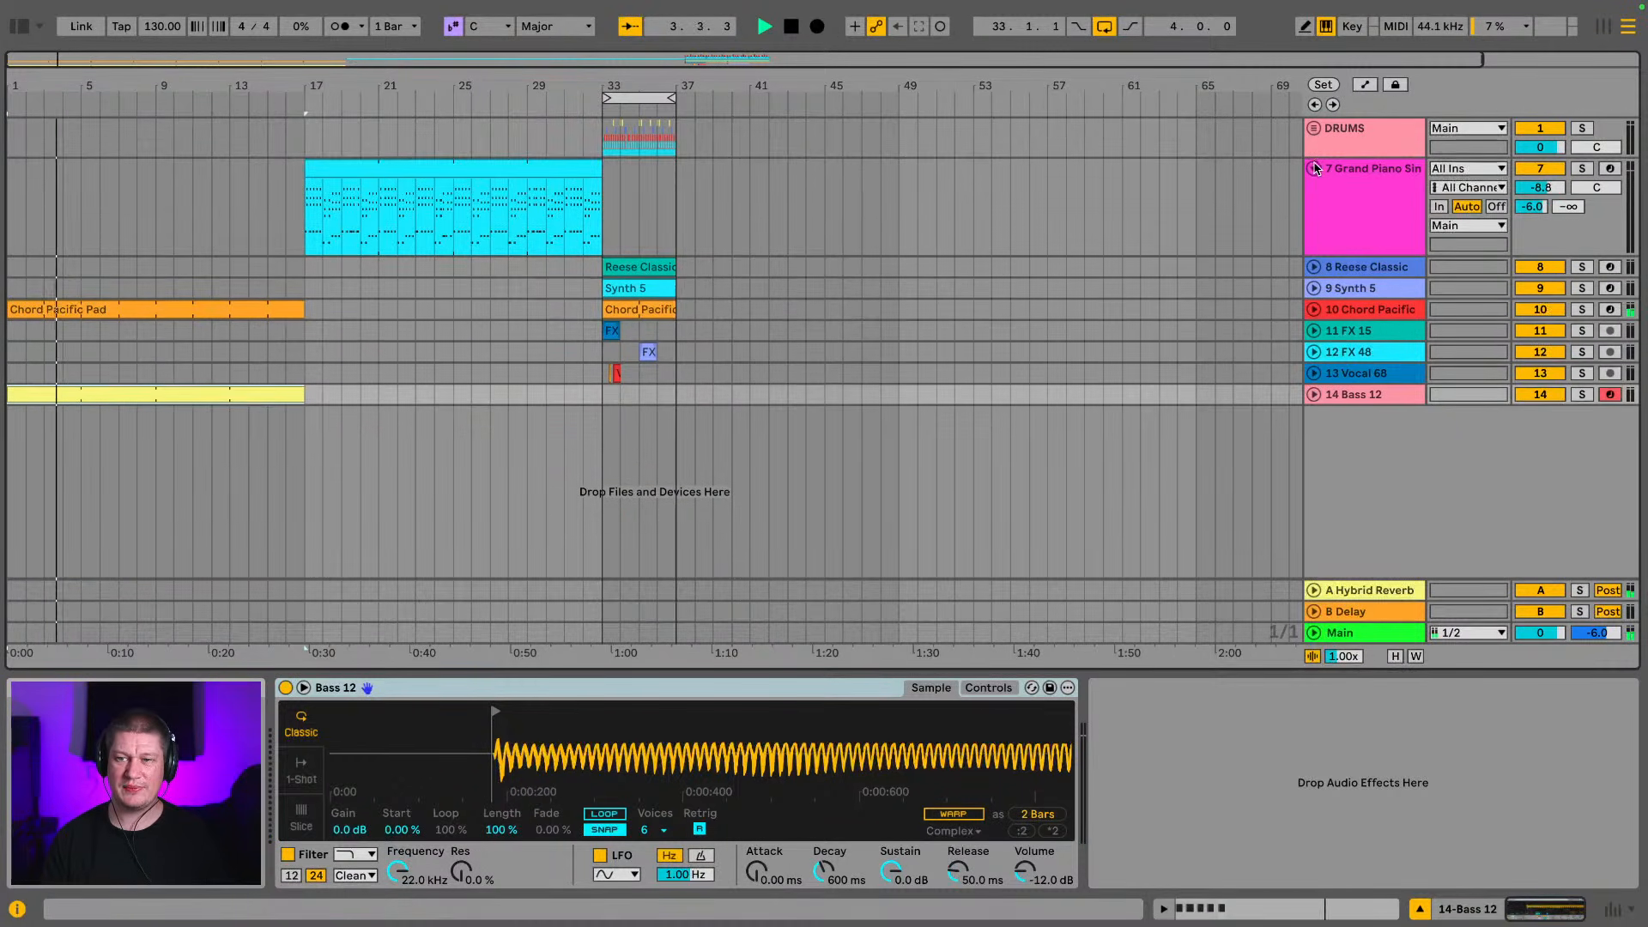
pyautogui.click(1315, 169)
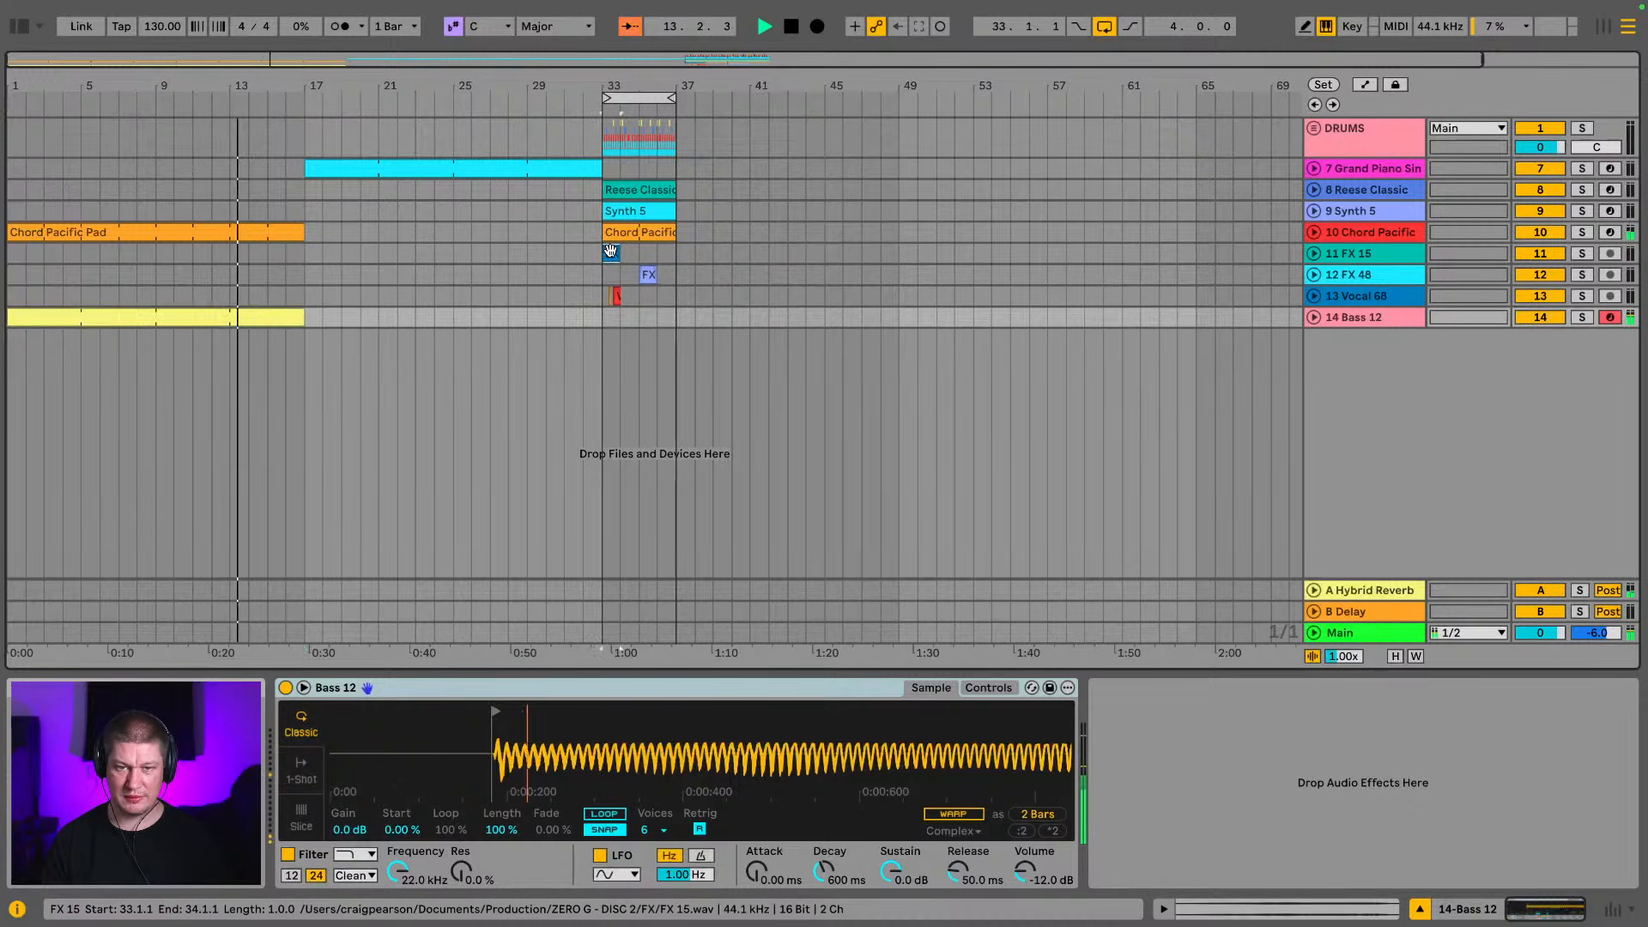
# Move the FX 15 clip to bar 1, play it in the intro and inspect its sample
pyautogui.click(31, 252)
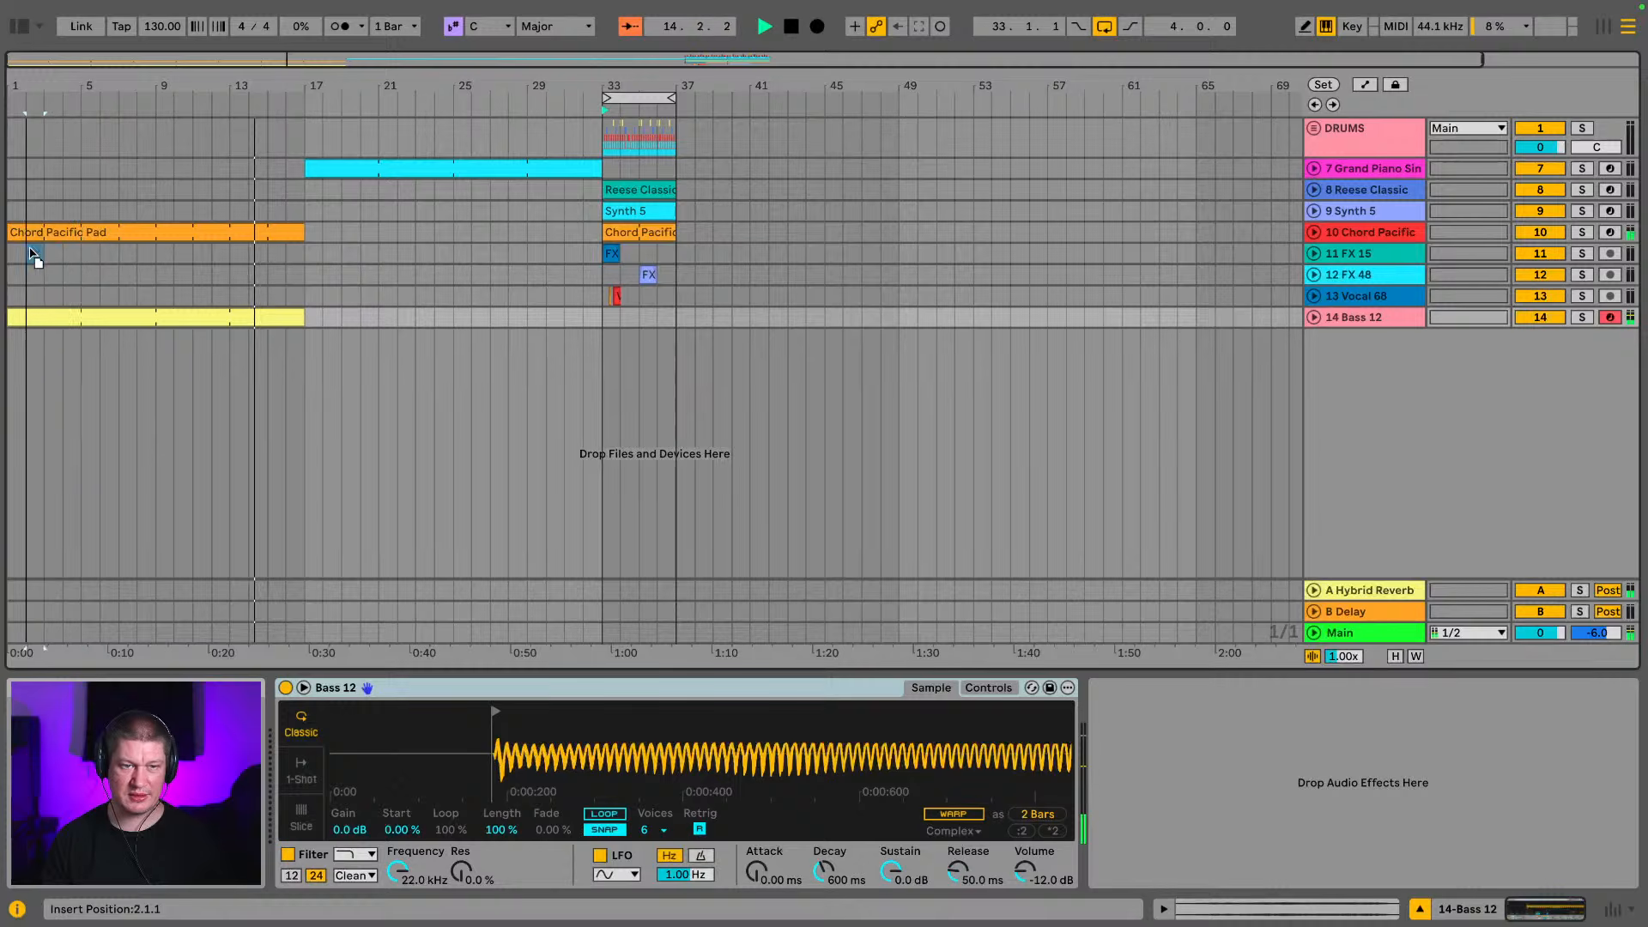
pyautogui.moveTo(31, 252); pyautogui.dragTo(19, 251)
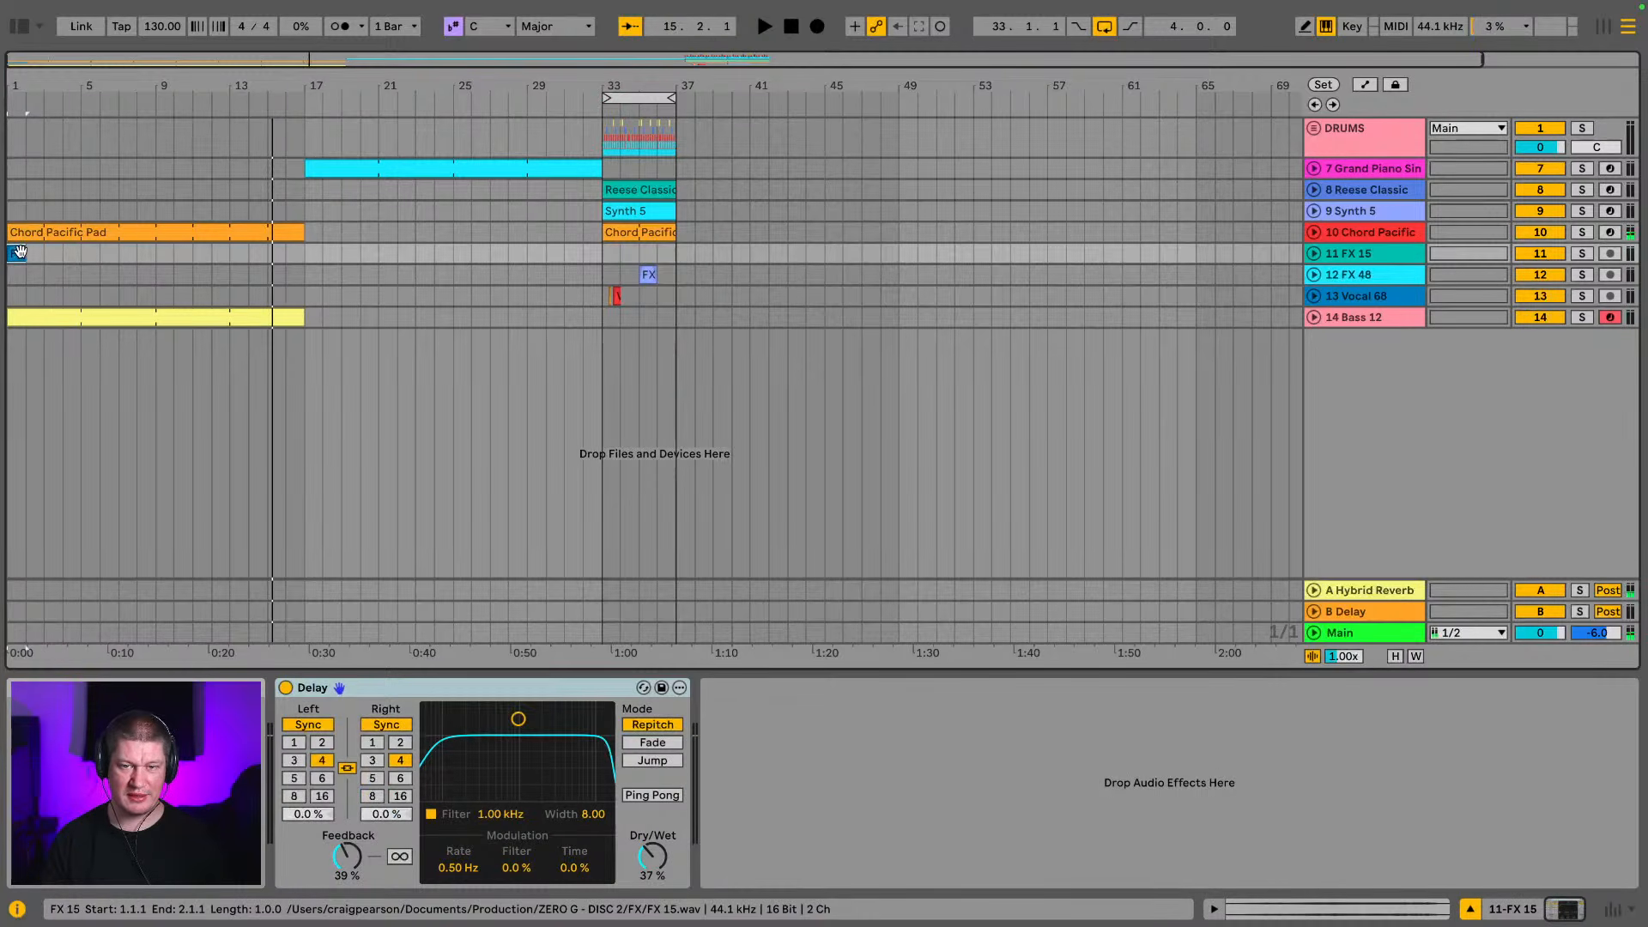
pyautogui.press('space')
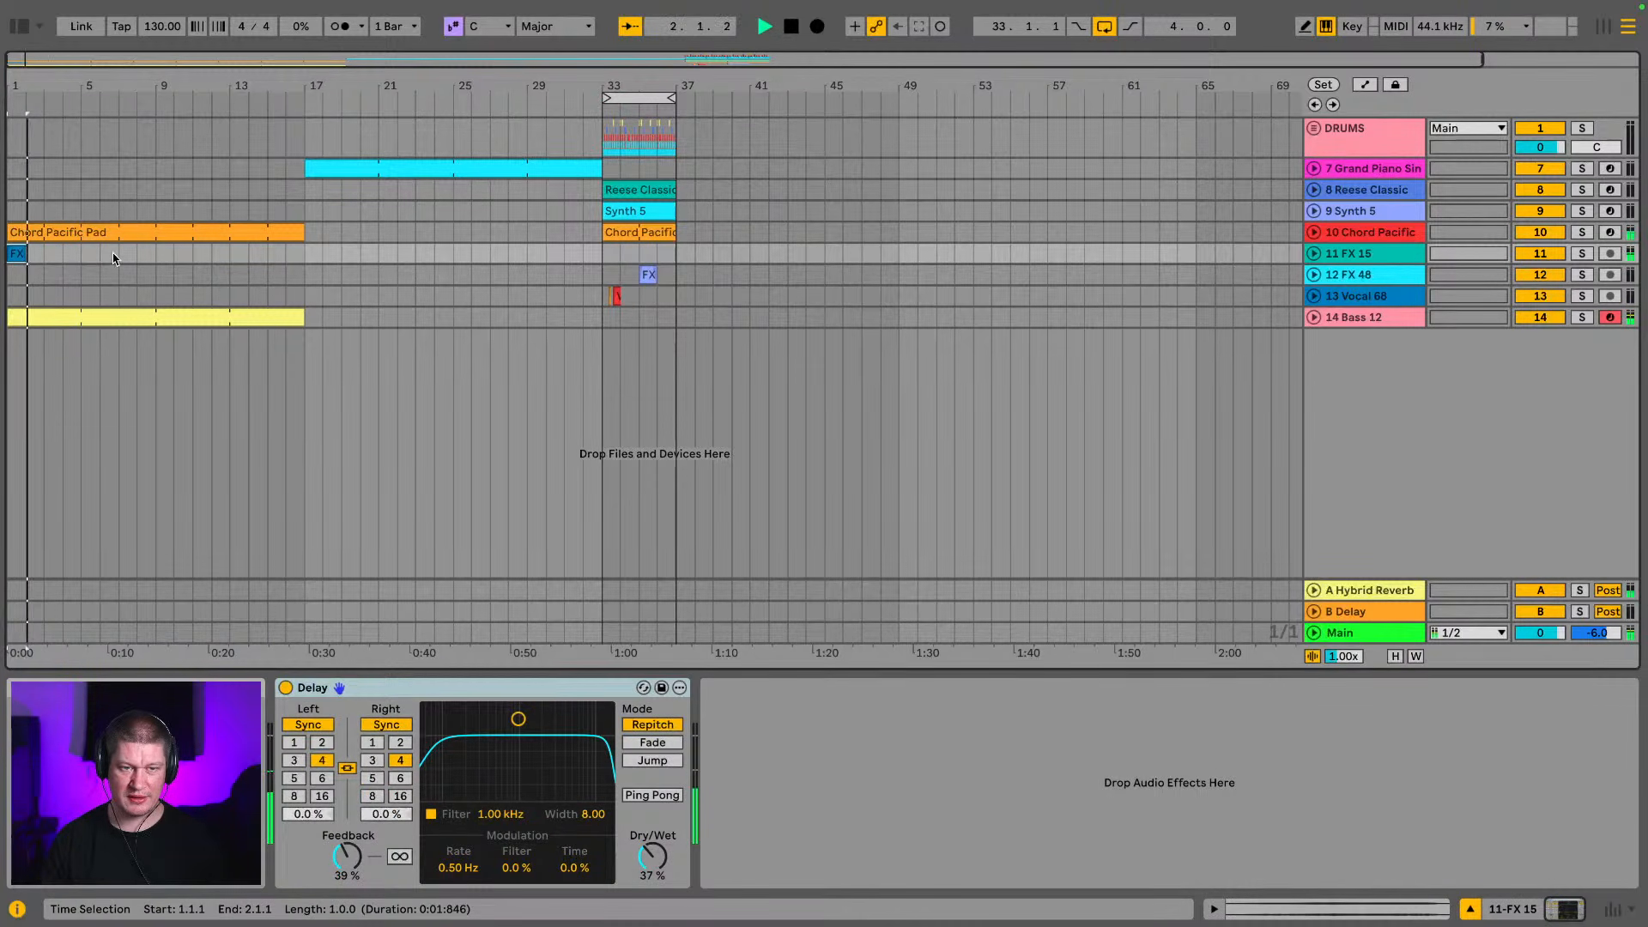
pyautogui.doubleClick(18, 254)
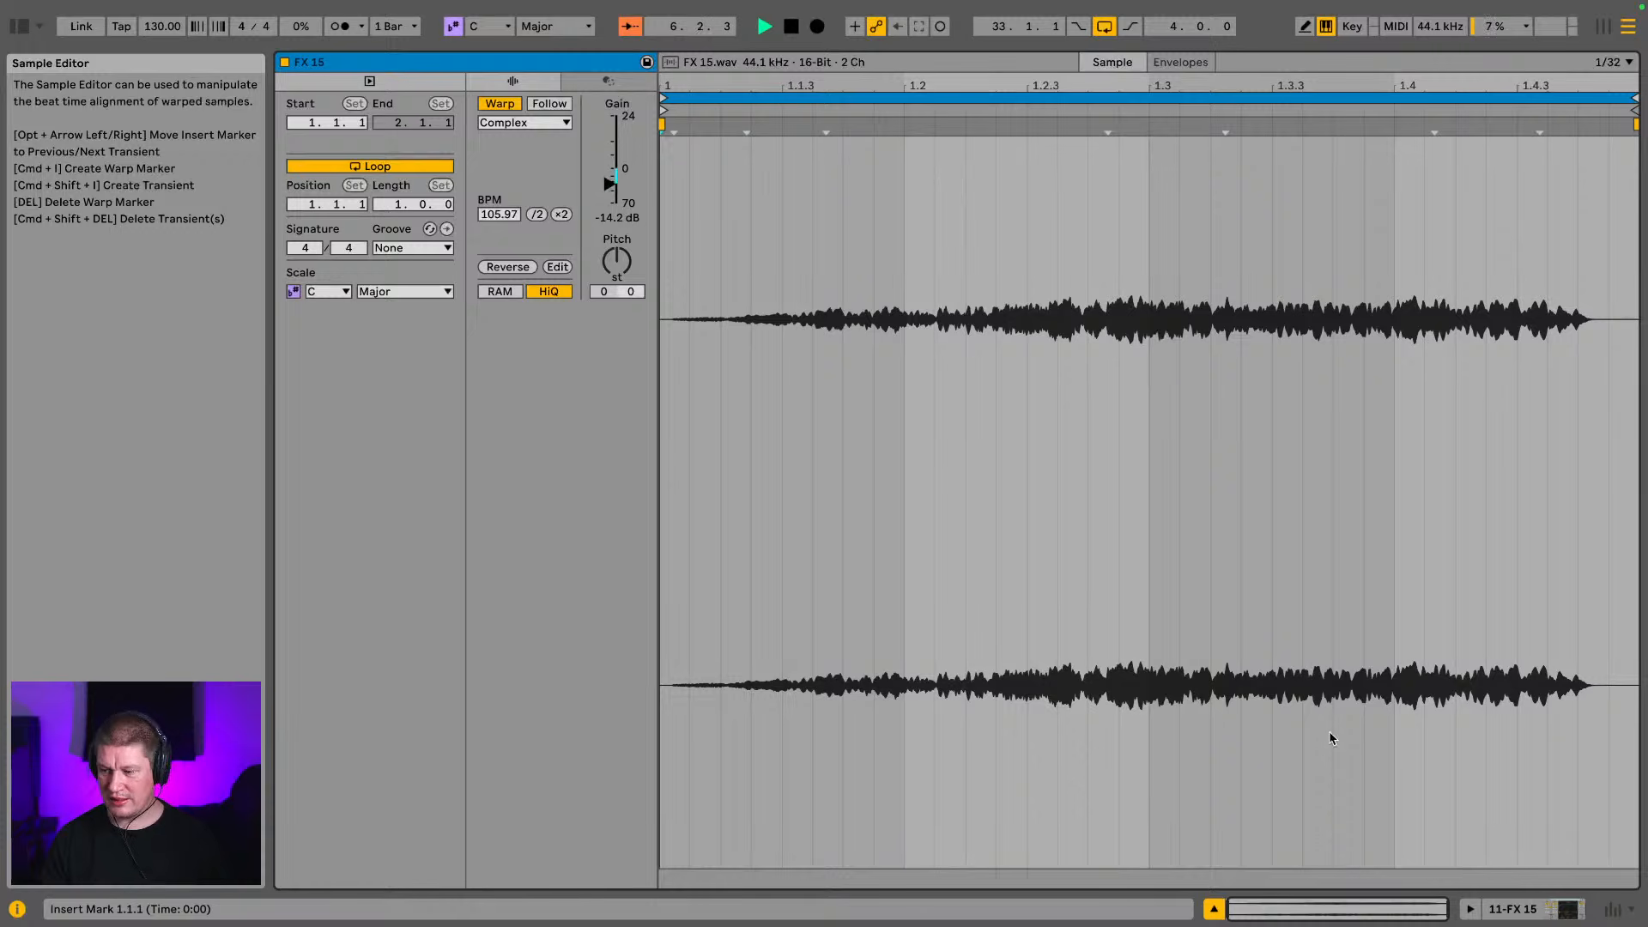
pyautogui.click(1514, 912)
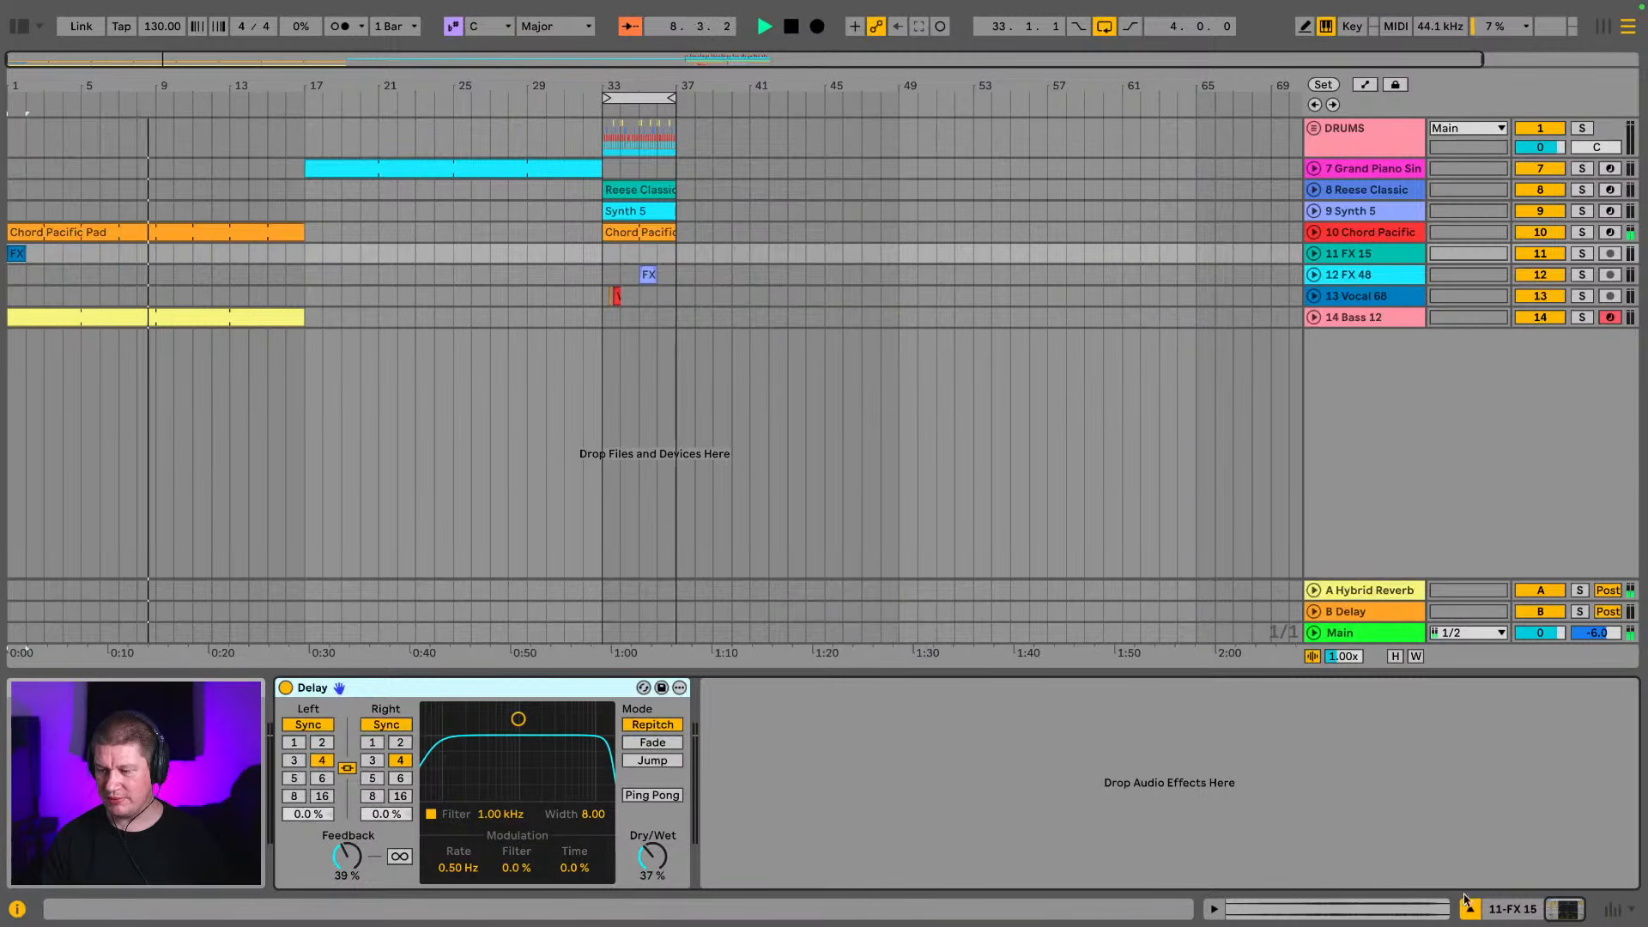
# Duplicate bars 1 to 8 of the FX 15 track to bar 9 and play from there
pyautogui.moveTo(156, 259); pyautogui.dragTo(5, 241)
pyautogui.click(136, 271)
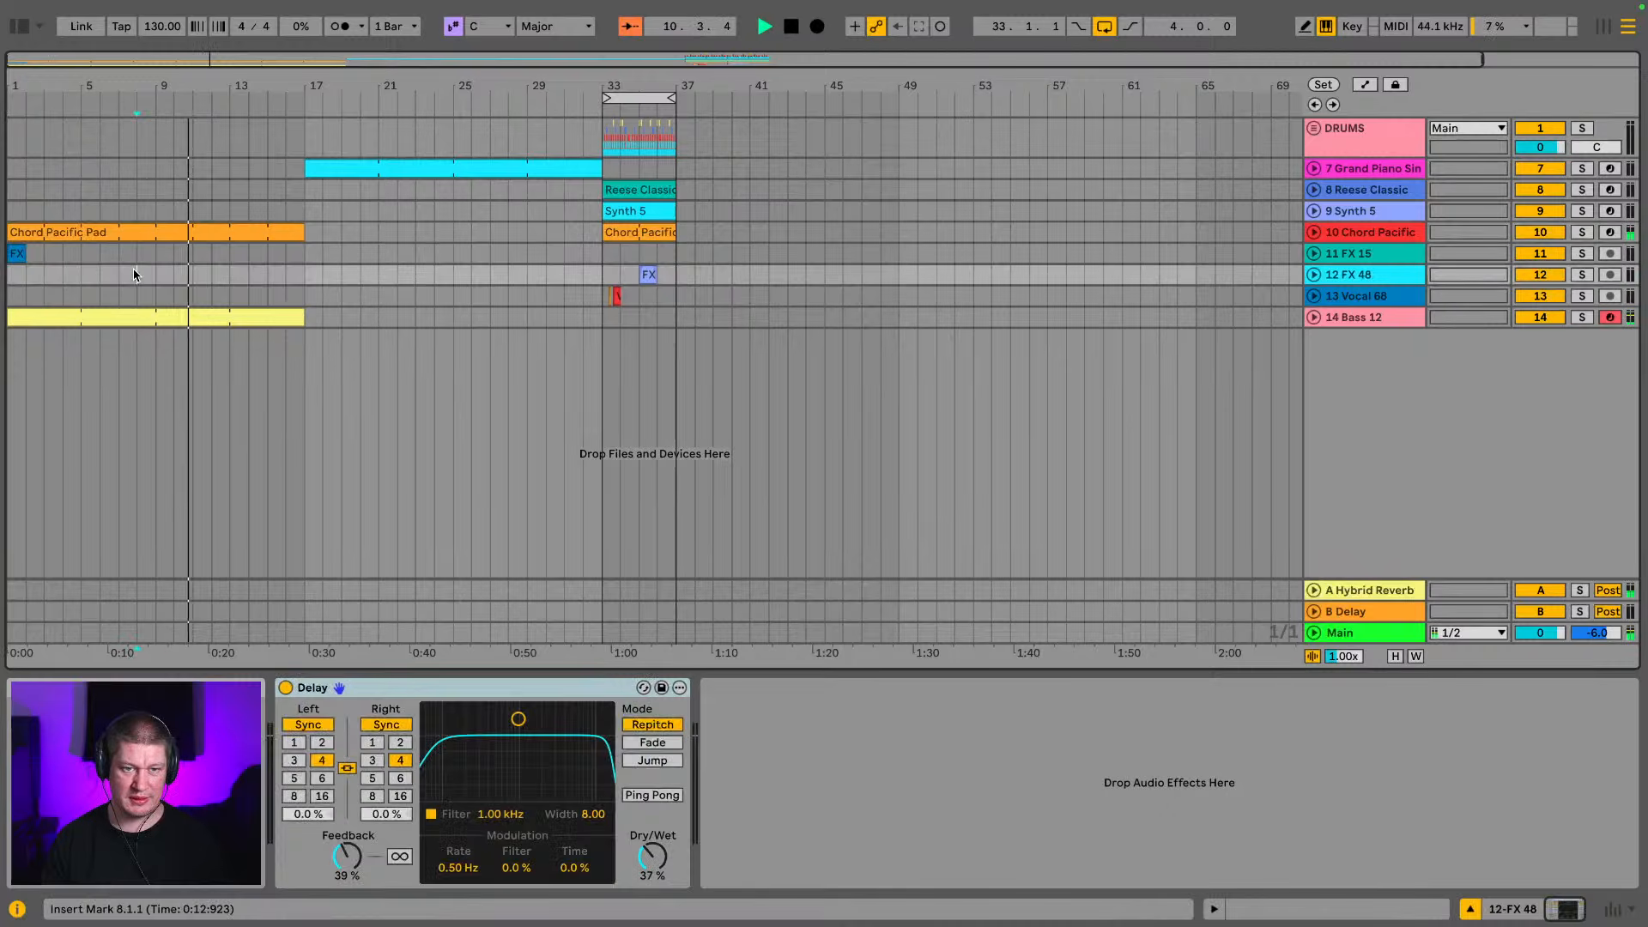
pyautogui.click(152, 260)
pyautogui.moveTo(152, 261); pyautogui.dragTo(10, 254)
pyautogui.hotkey('ctrl', 'd')
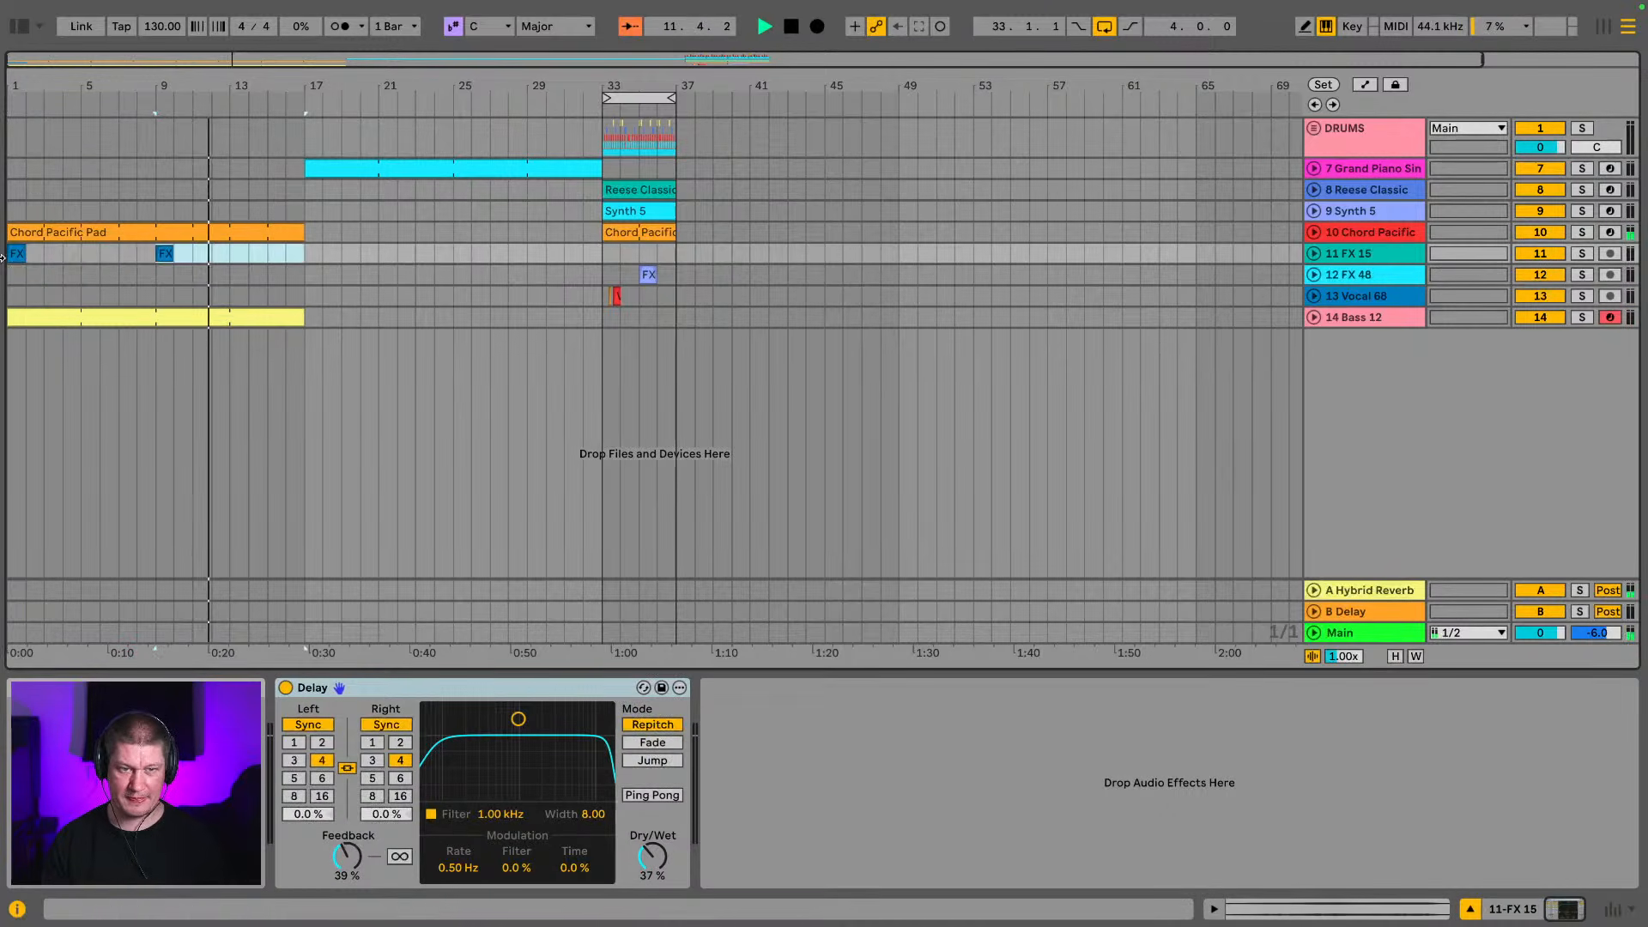
pyautogui.press('space')
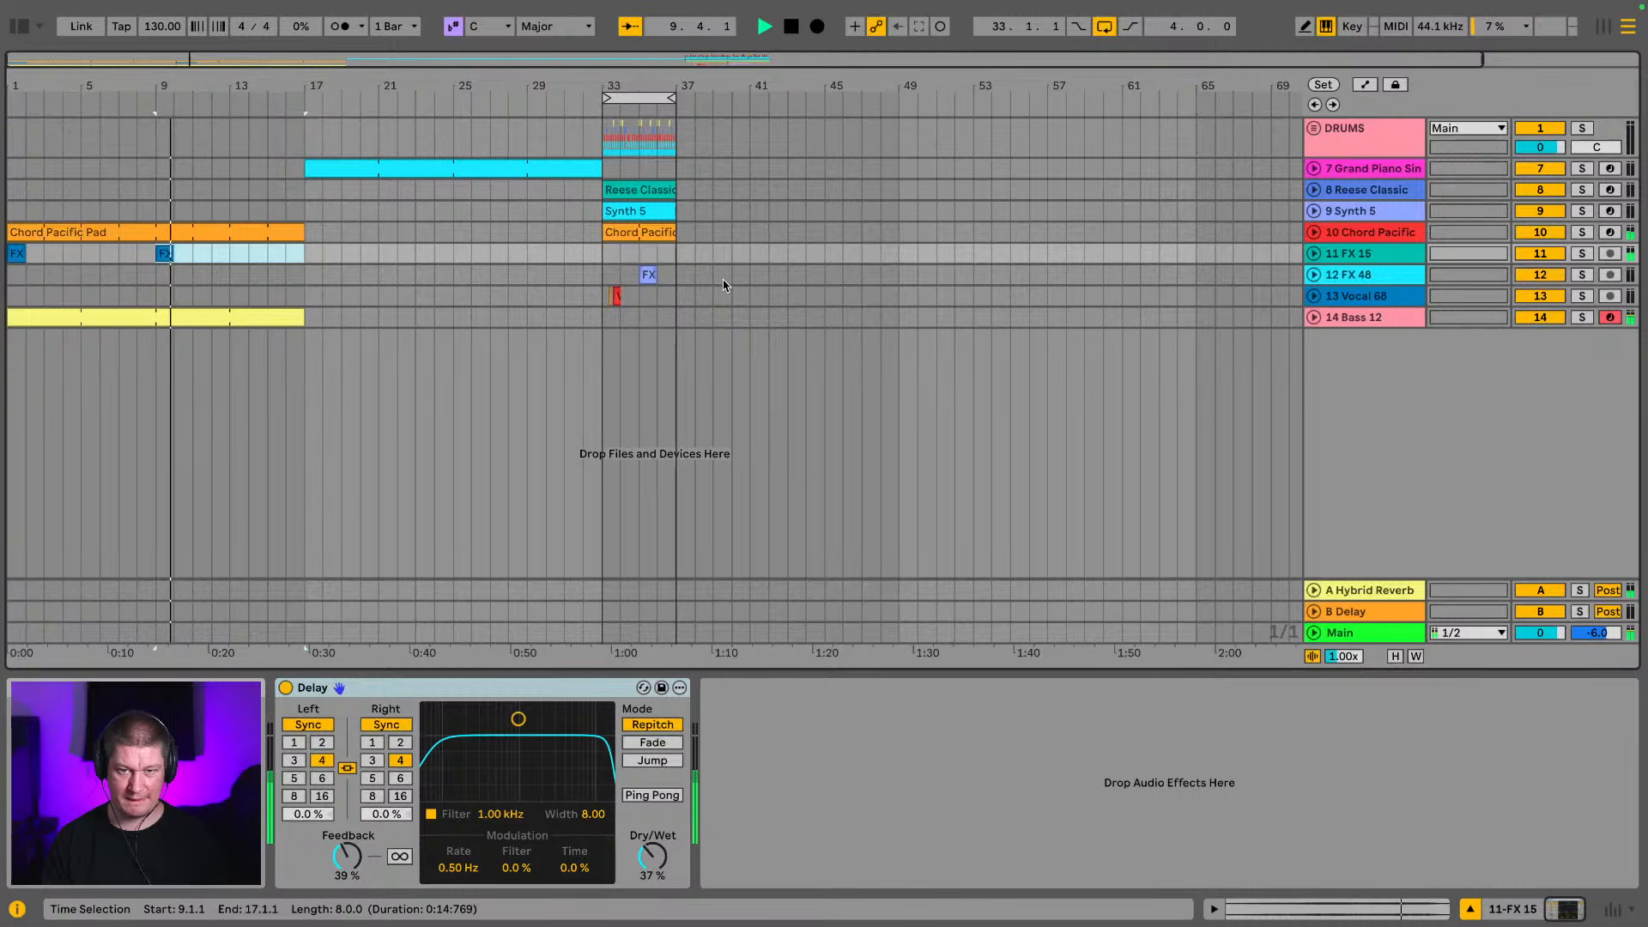
# Place the FX 48 clip from bar 35 at bars 5 and 13 and play the intro from the start
pyautogui.click(647, 275)
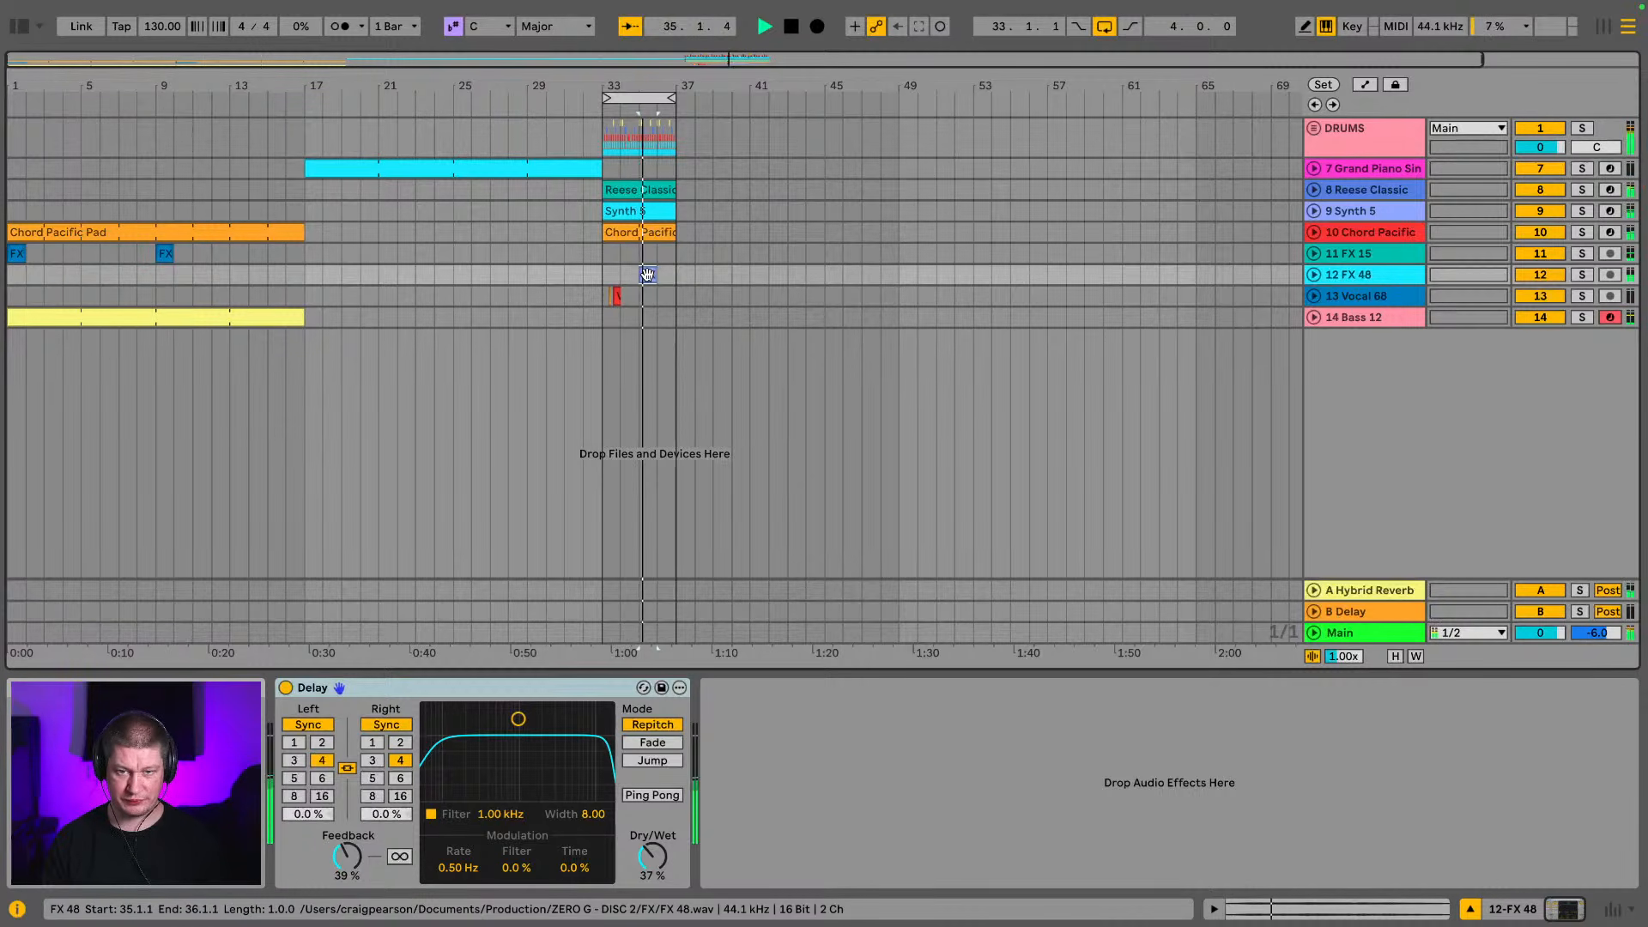
pyautogui.moveTo(648, 275); pyautogui.dragTo(240, 275)
pyautogui.click(96, 233)
pyautogui.press('space')
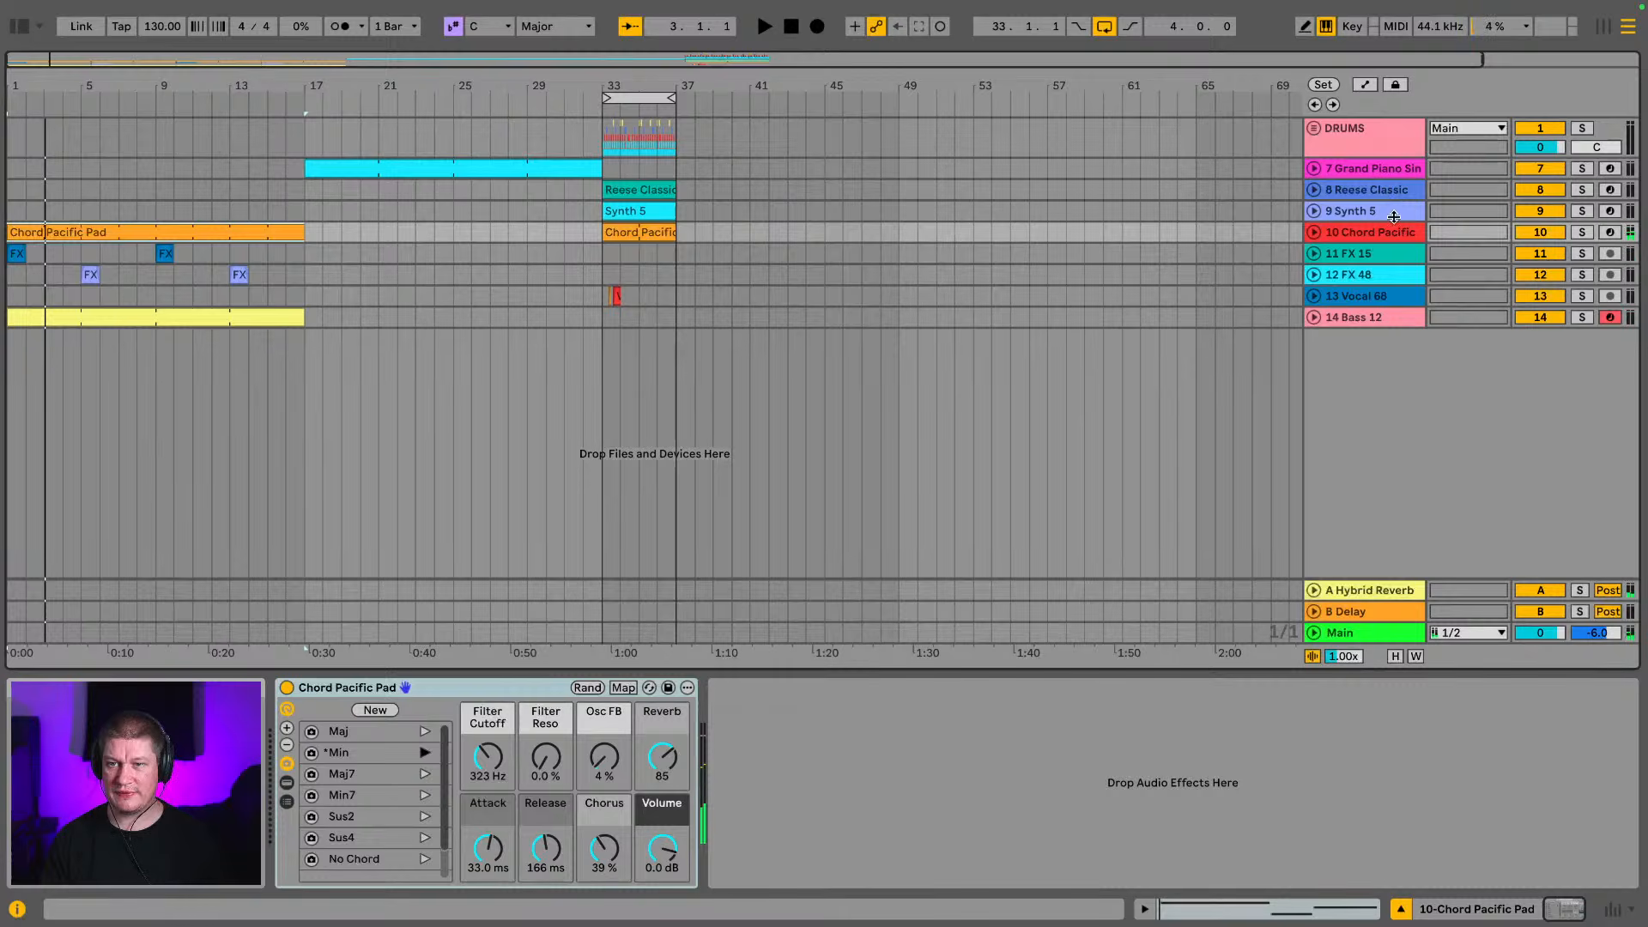
# Expand the DRUMS group and duplicate the fd break track
pyautogui.click(1316, 132)
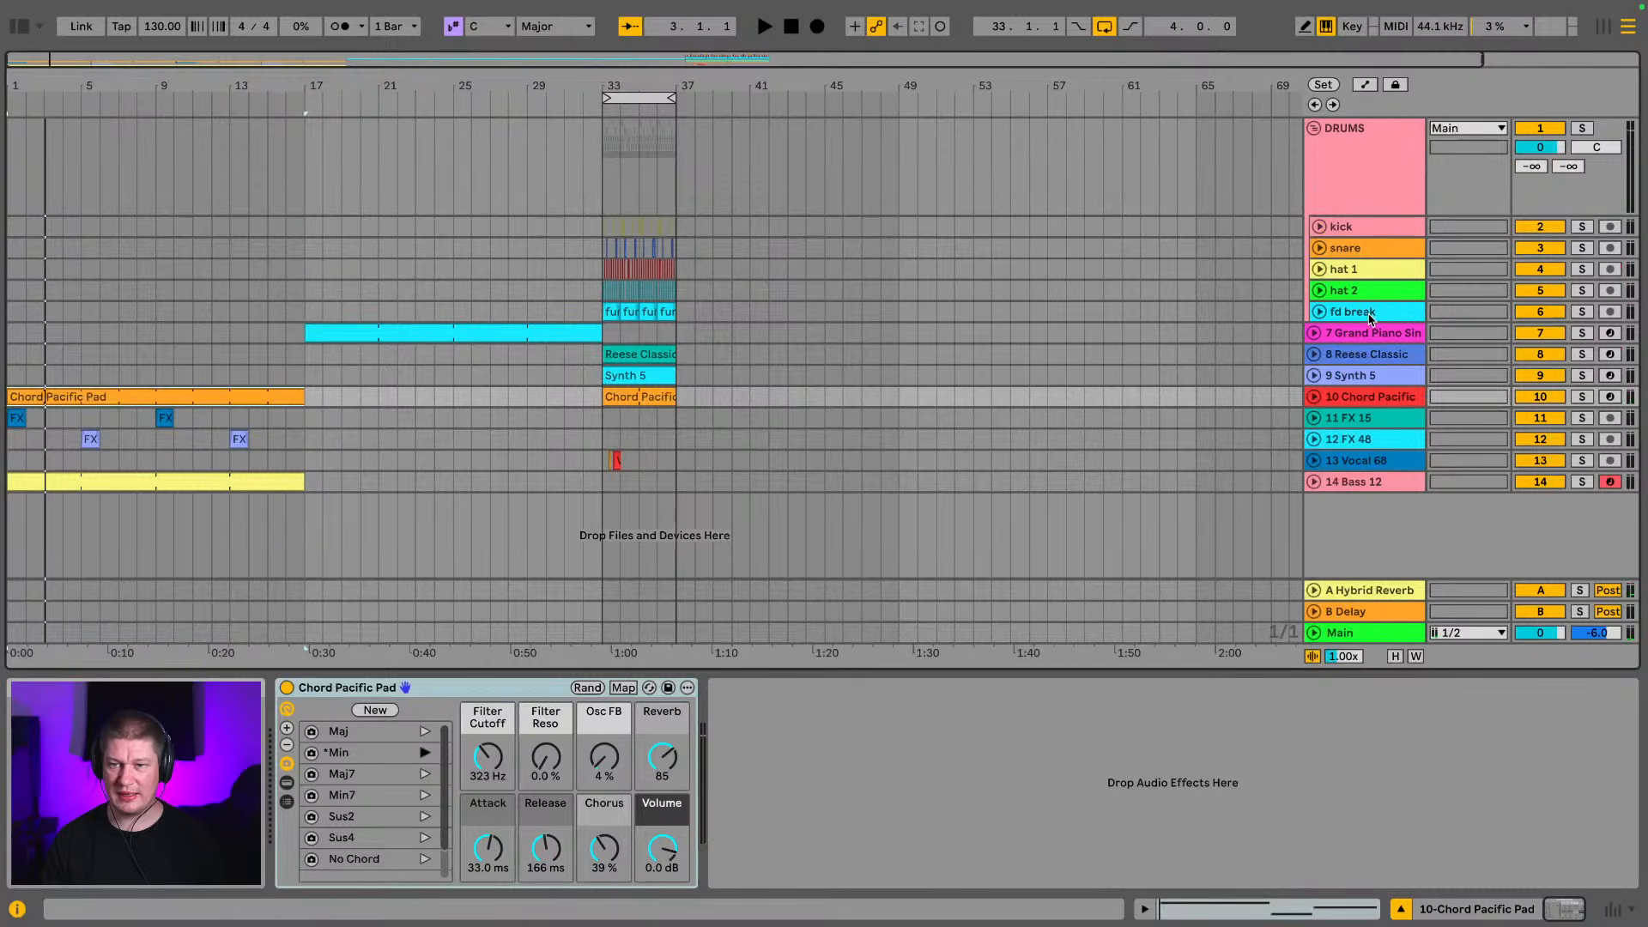
pyautogui.click(1382, 314)
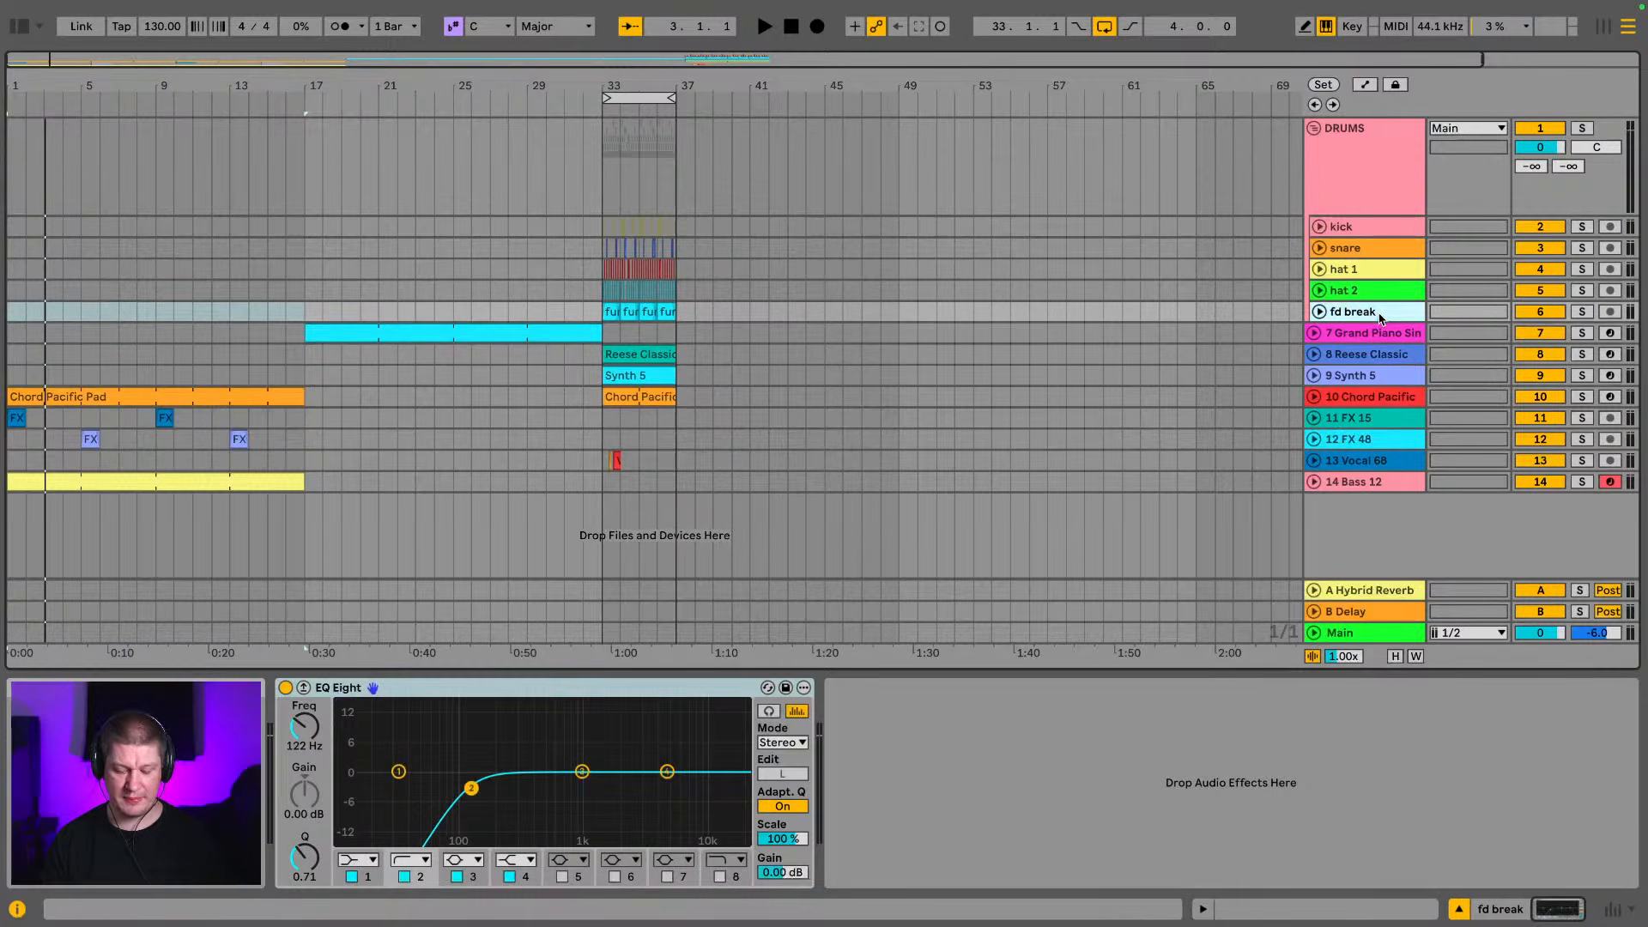
pyautogui.hotkey('ctrl', 'd')
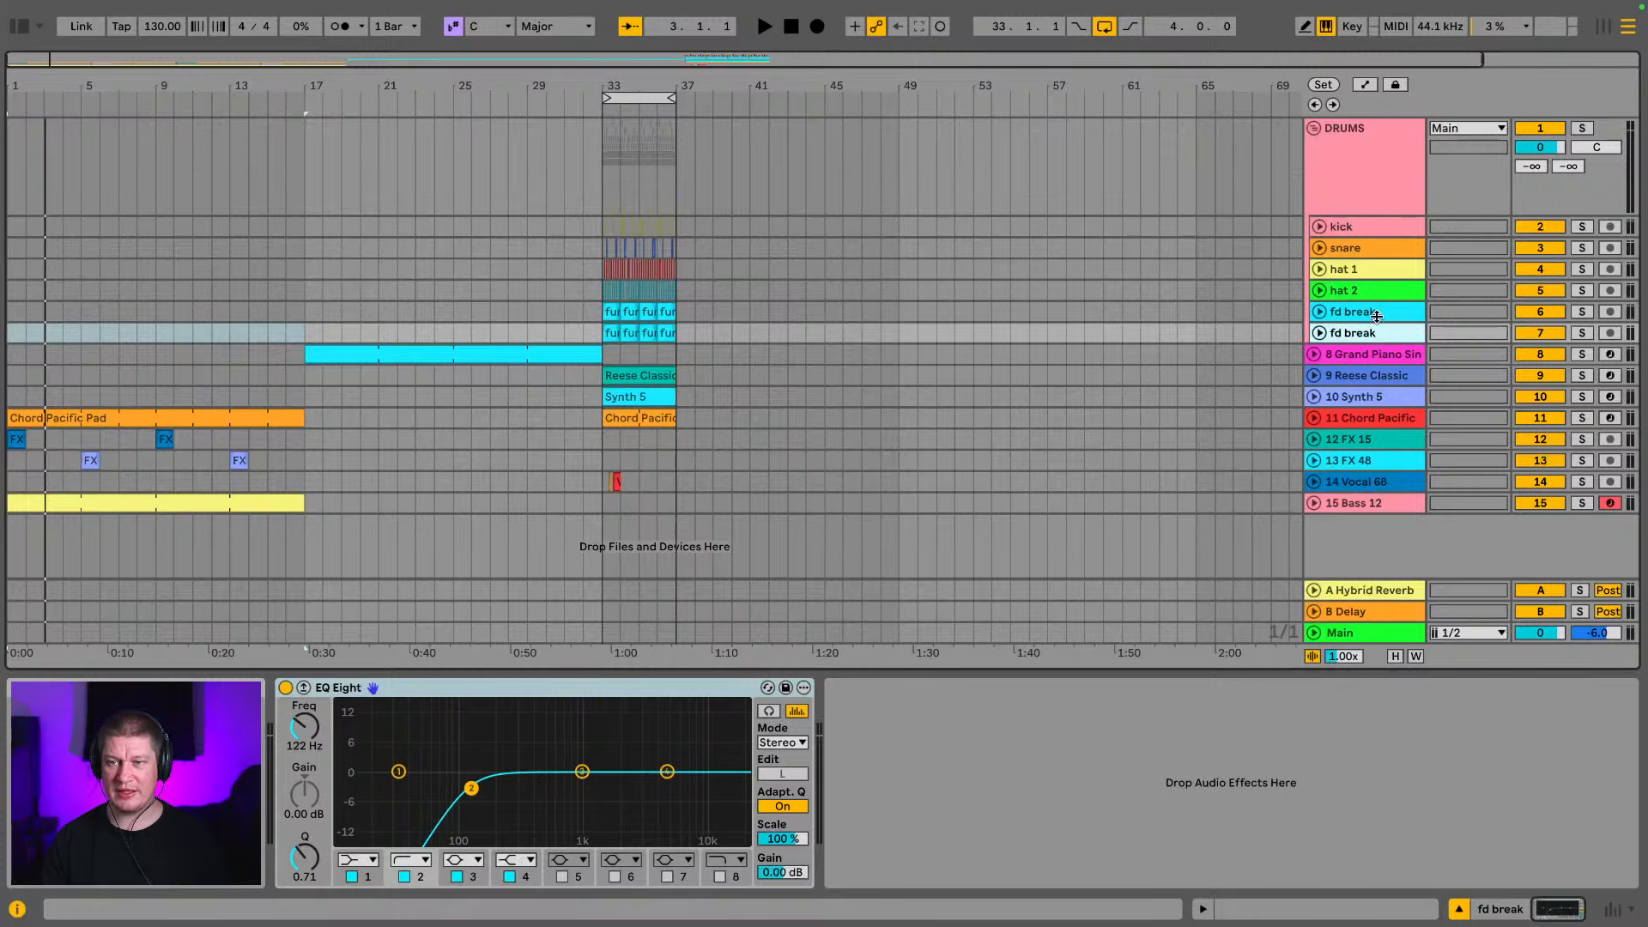
# Move the duplicated track's four break clips to bar 17 and rename the track filtered fd break
pyautogui.click(603, 333)
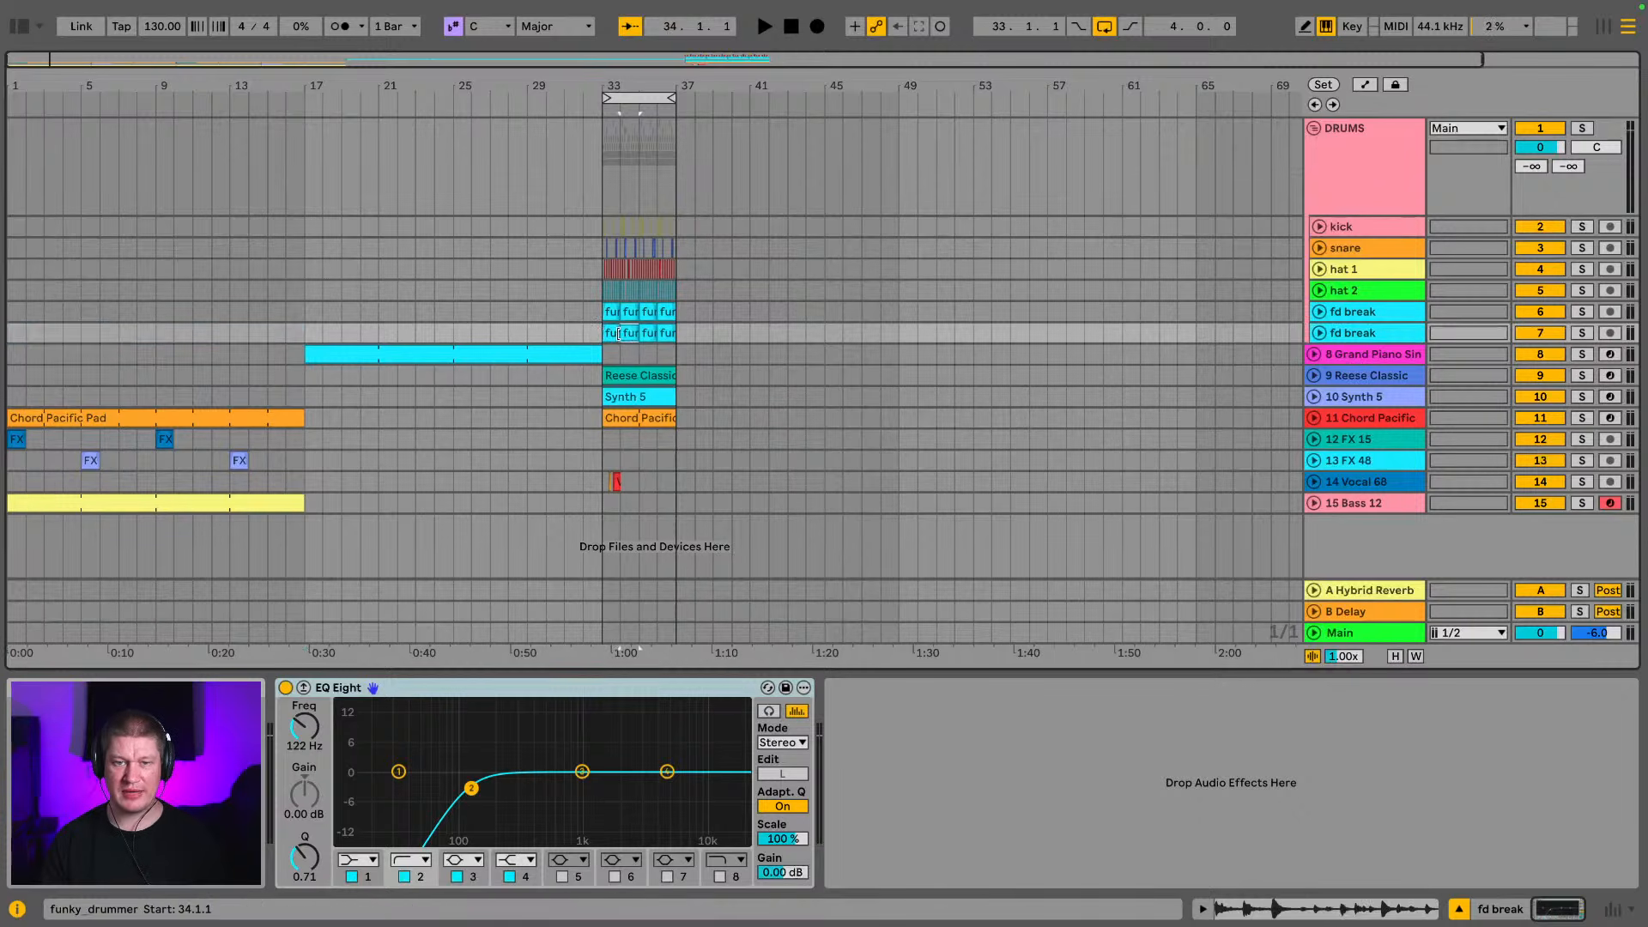
pyautogui.click(670, 333)
pyautogui.moveTo(613, 335); pyautogui.dragTo(312, 337)
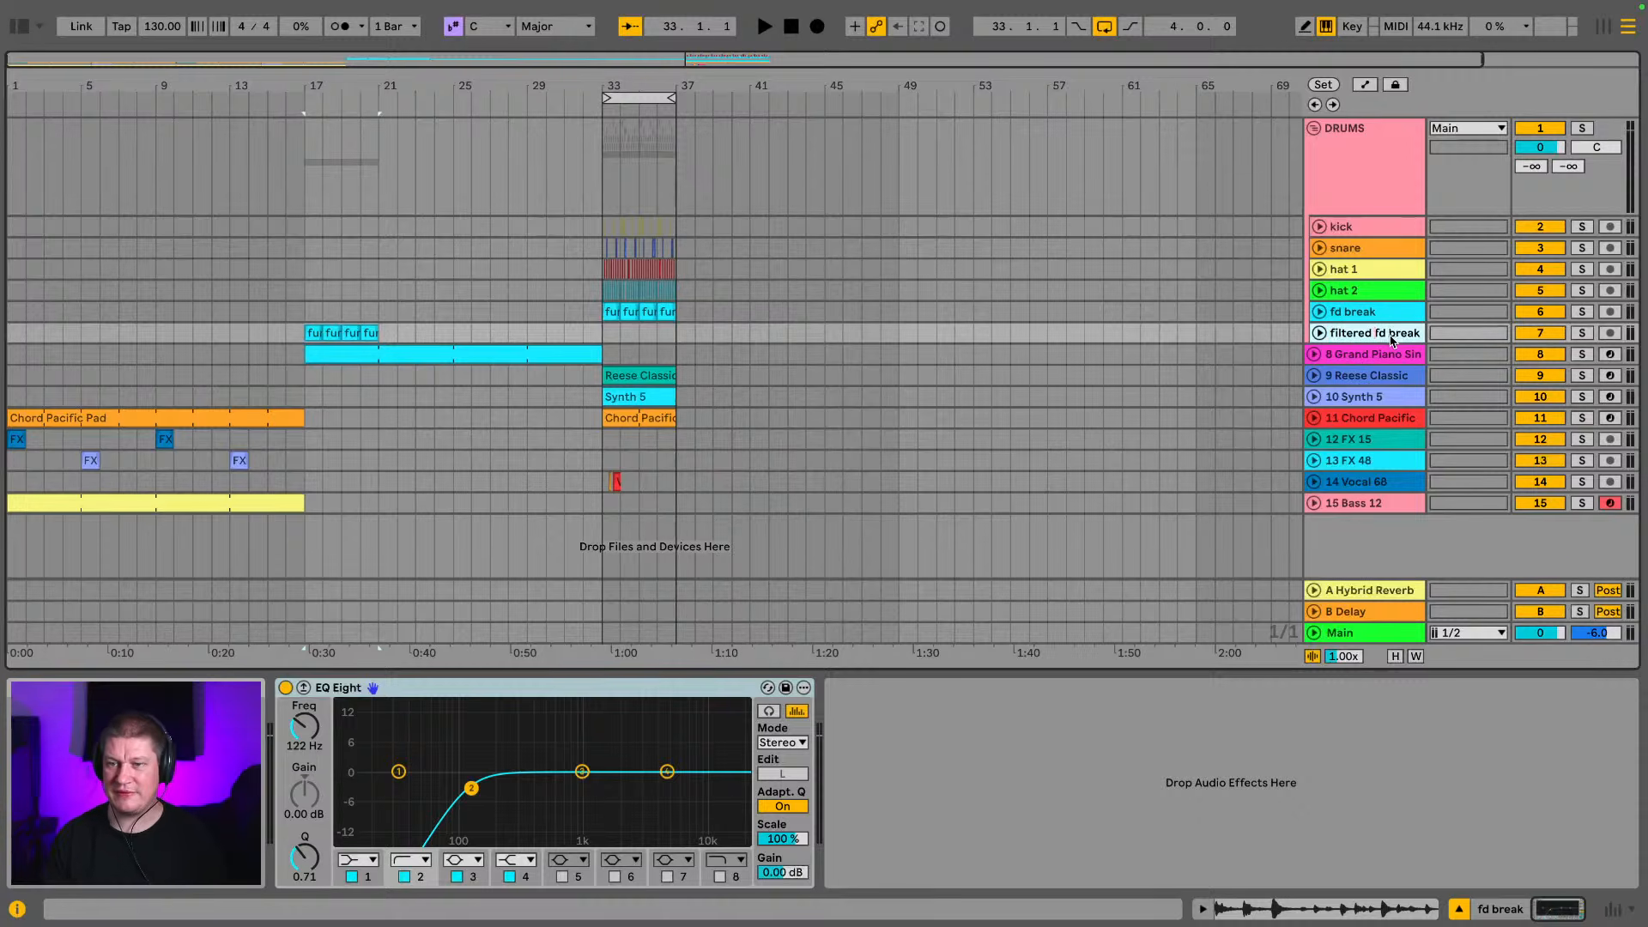
pyautogui.click(1371, 354)
pyautogui.click(1377, 334)
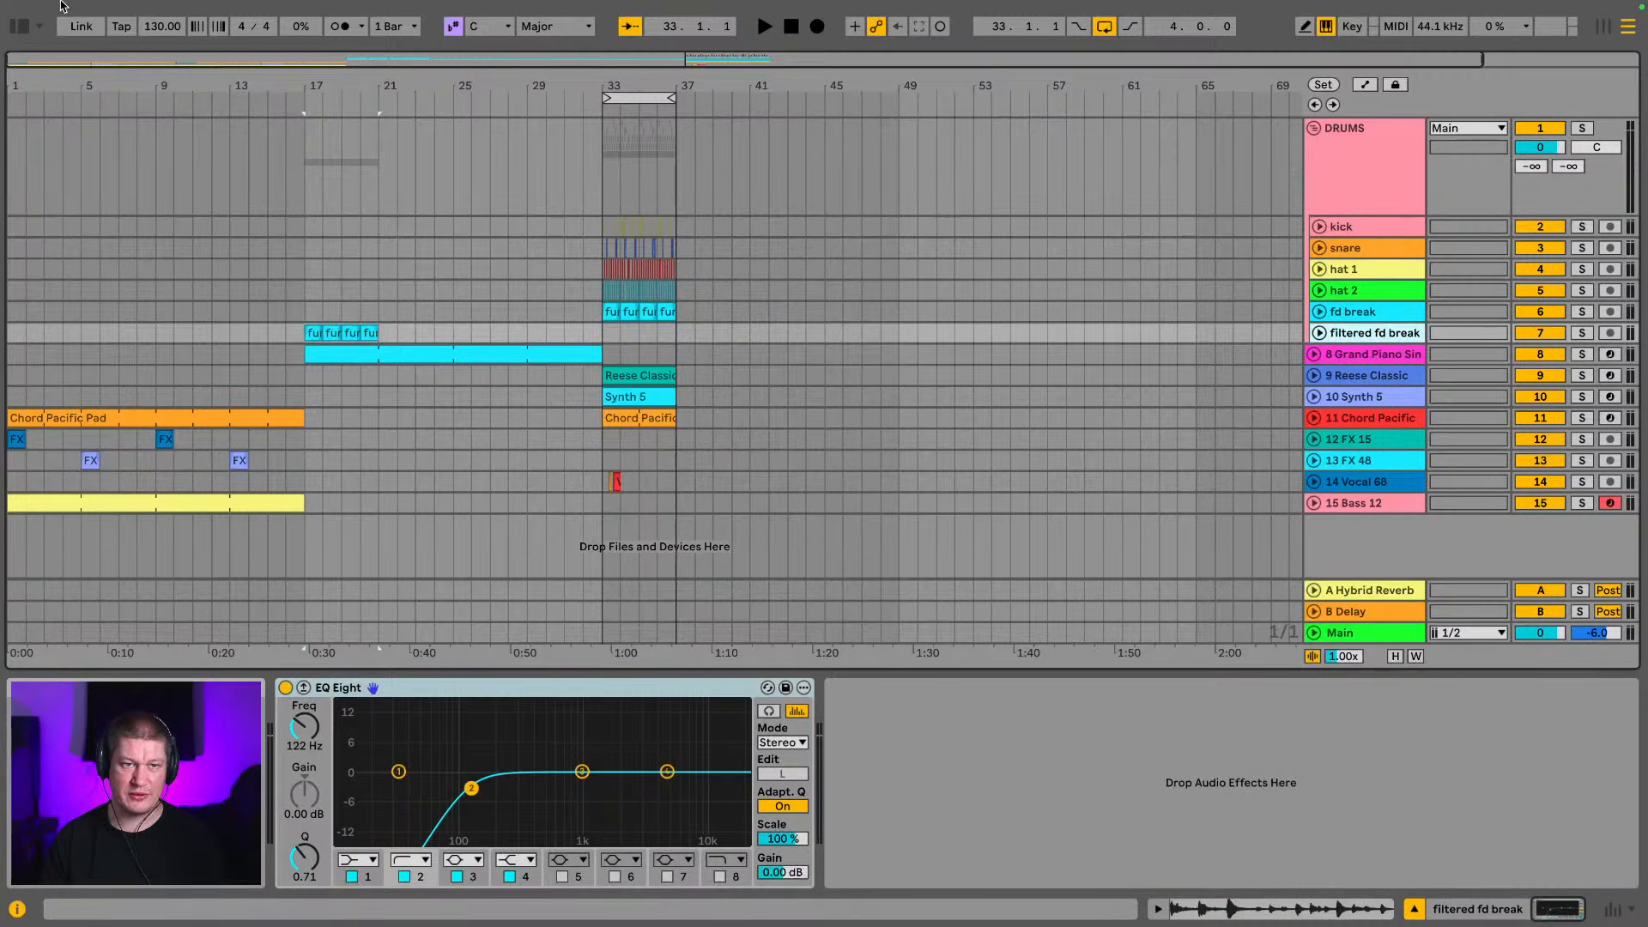
# Add an Auto Filter after the EQ Eight on the filtered fd break track and set it to band-pass
pyautogui.click(22, 27)
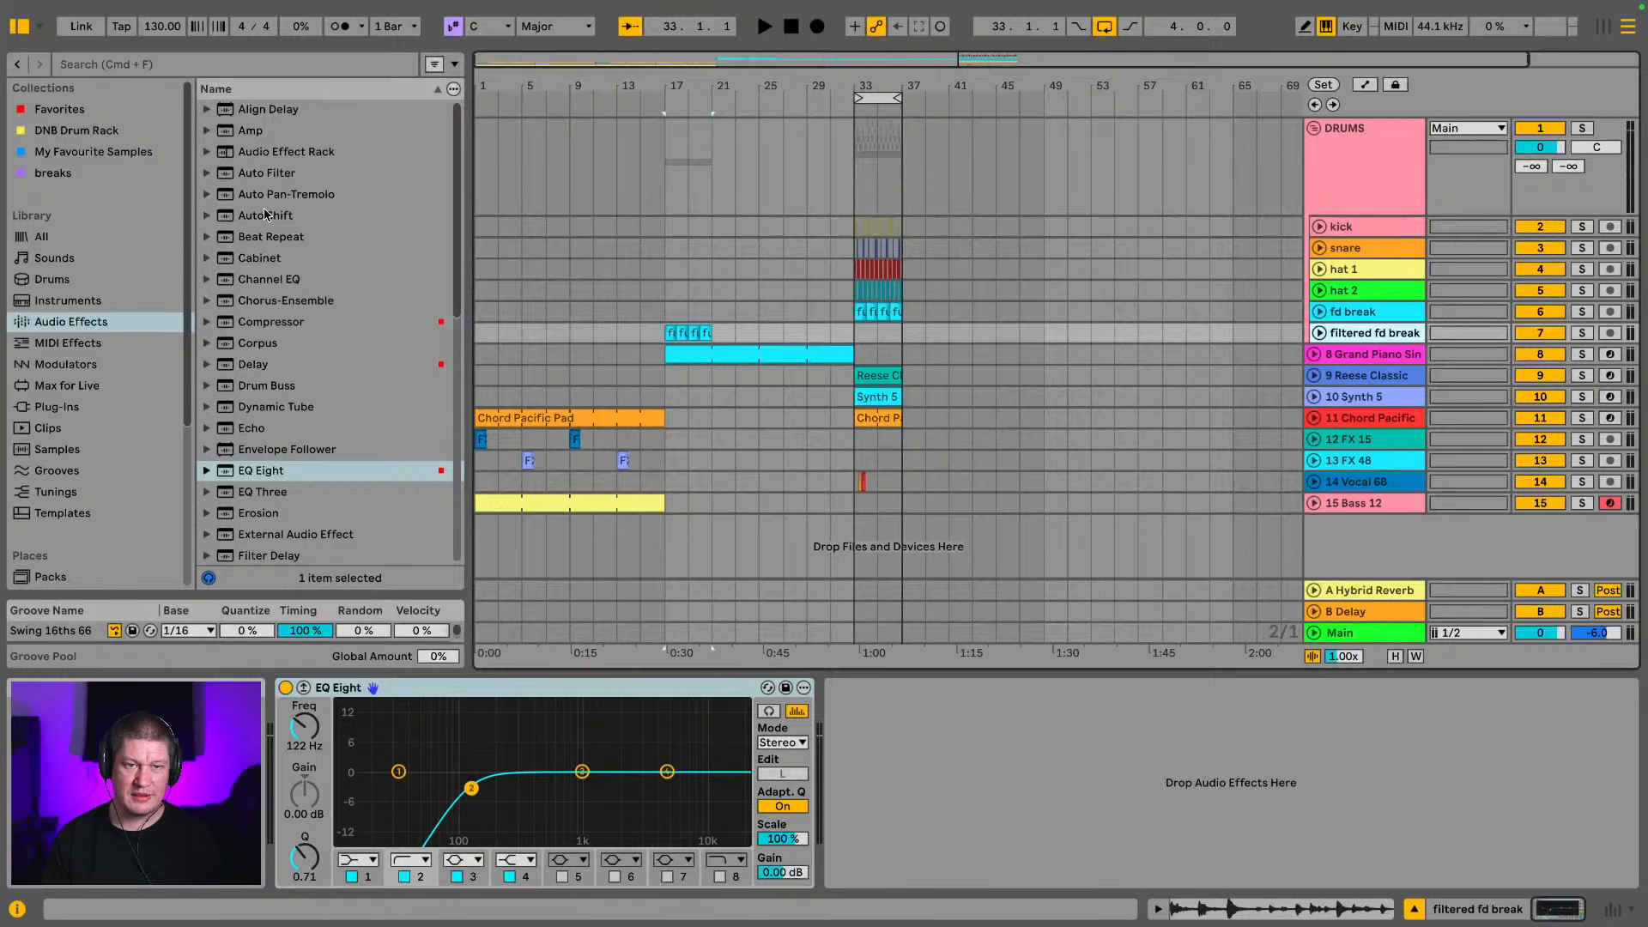
pyautogui.click(260, 171)
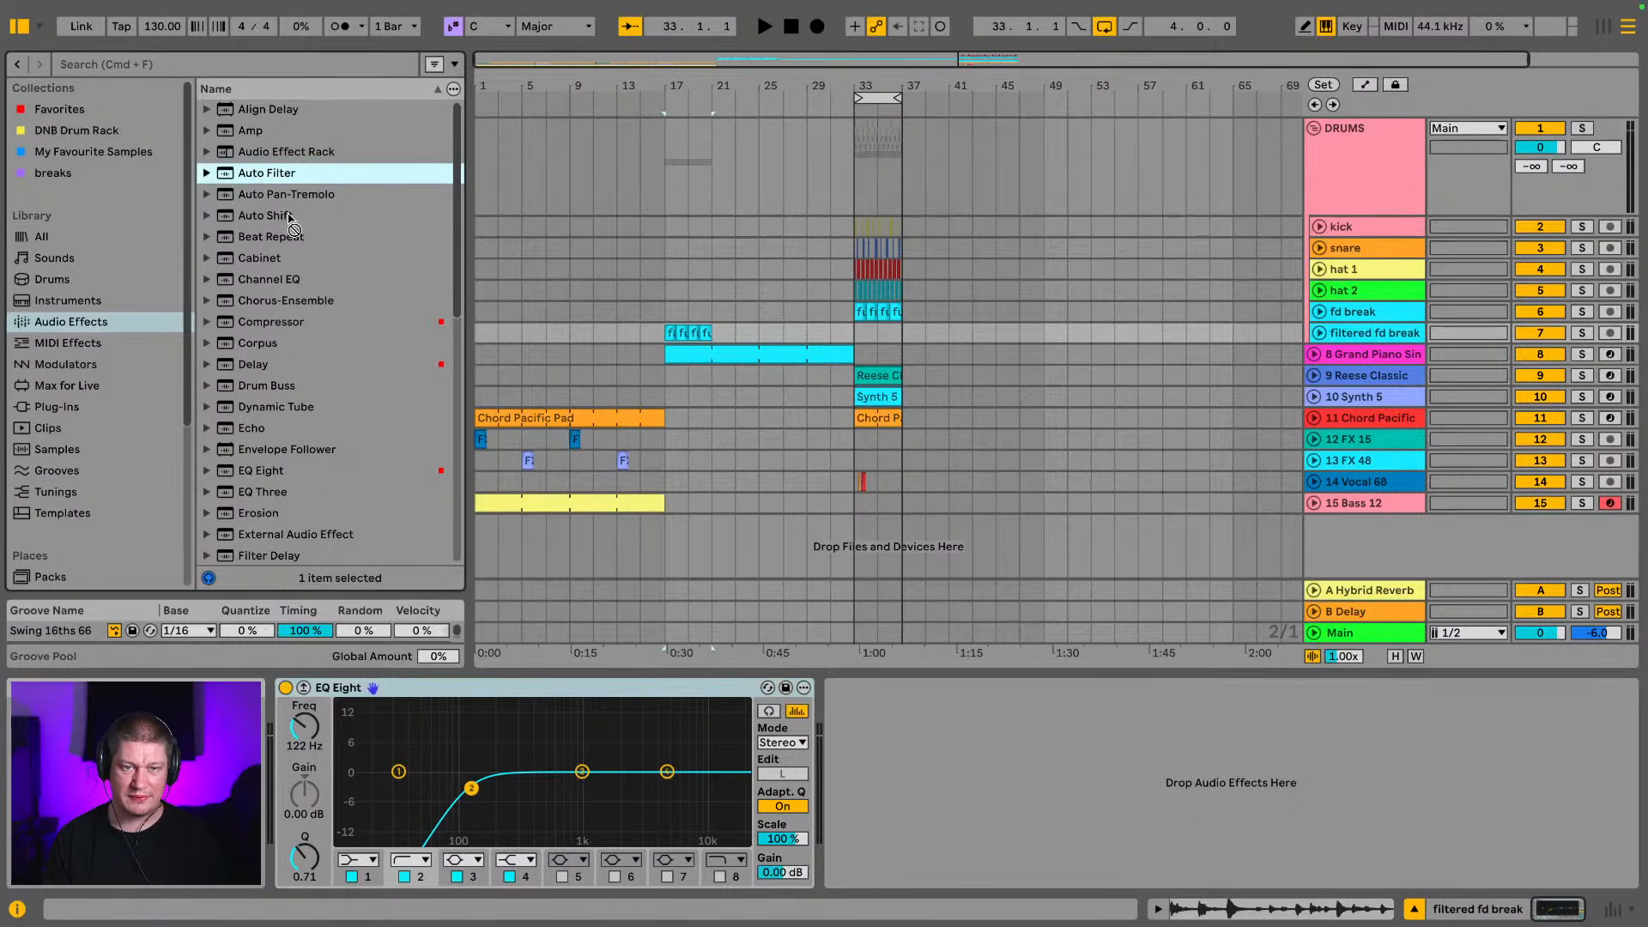
pyautogui.moveTo(807, 684); pyautogui.dragTo(843, 746)
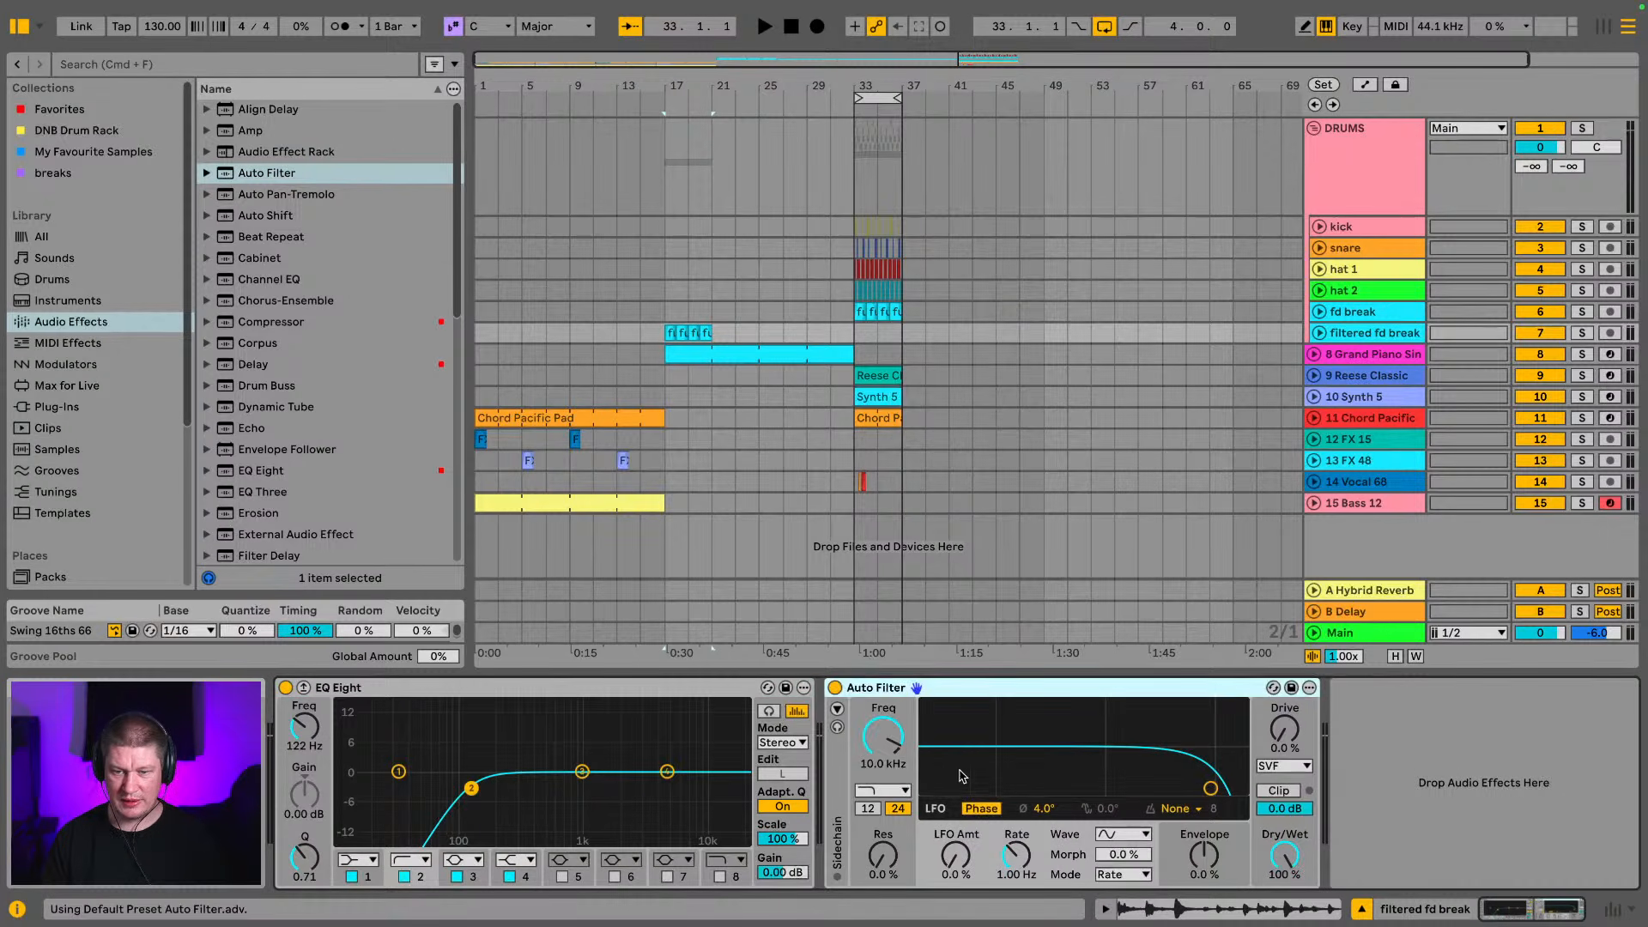
pyautogui.click(885, 791)
pyautogui.click(877, 657)
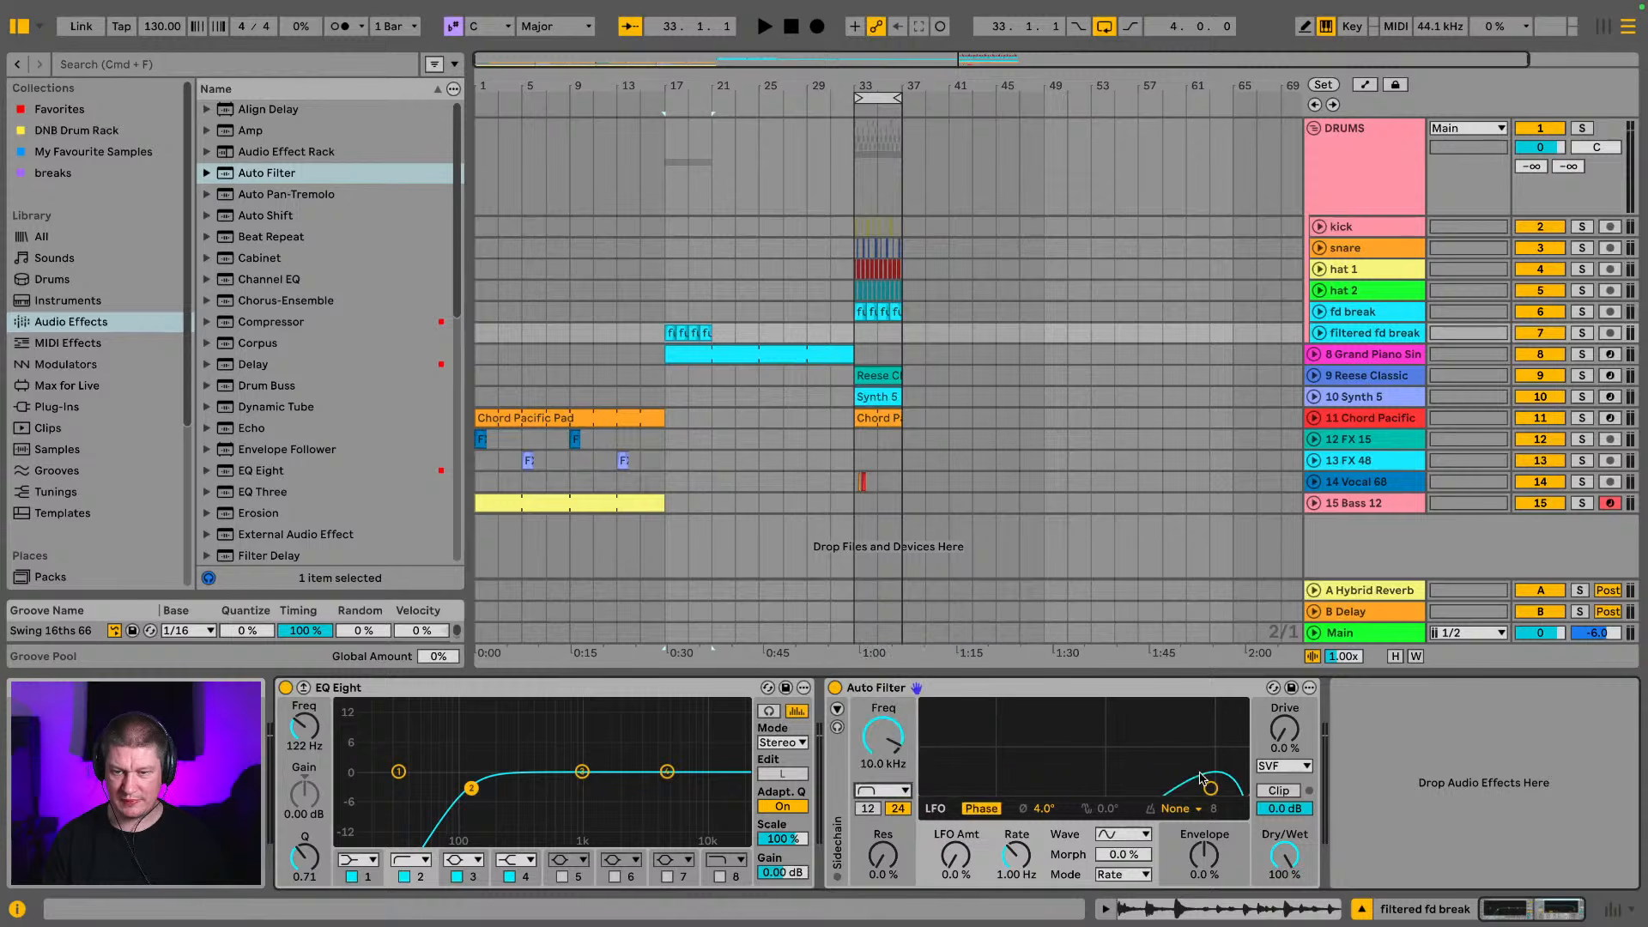
# Set the Auto Filter to 1.15 kHz with 48% resonance while playing the filtered break
pyautogui.press('space')
pyautogui.moveTo(1184, 773)
pyautogui.mouseDown()
pyautogui.moveTo(1115, 737)
pyautogui.moveTo(1074, 746)
pyautogui.moveTo(1130, 754)
pyautogui.moveTo(1086, 748)
pyautogui.moveTo(1111, 747)
pyautogui.mouseUp()
pyautogui.press('space')
# Repeat the four filtered break clips from bar 17 up to bar 33
pyautogui.click(724, 339)
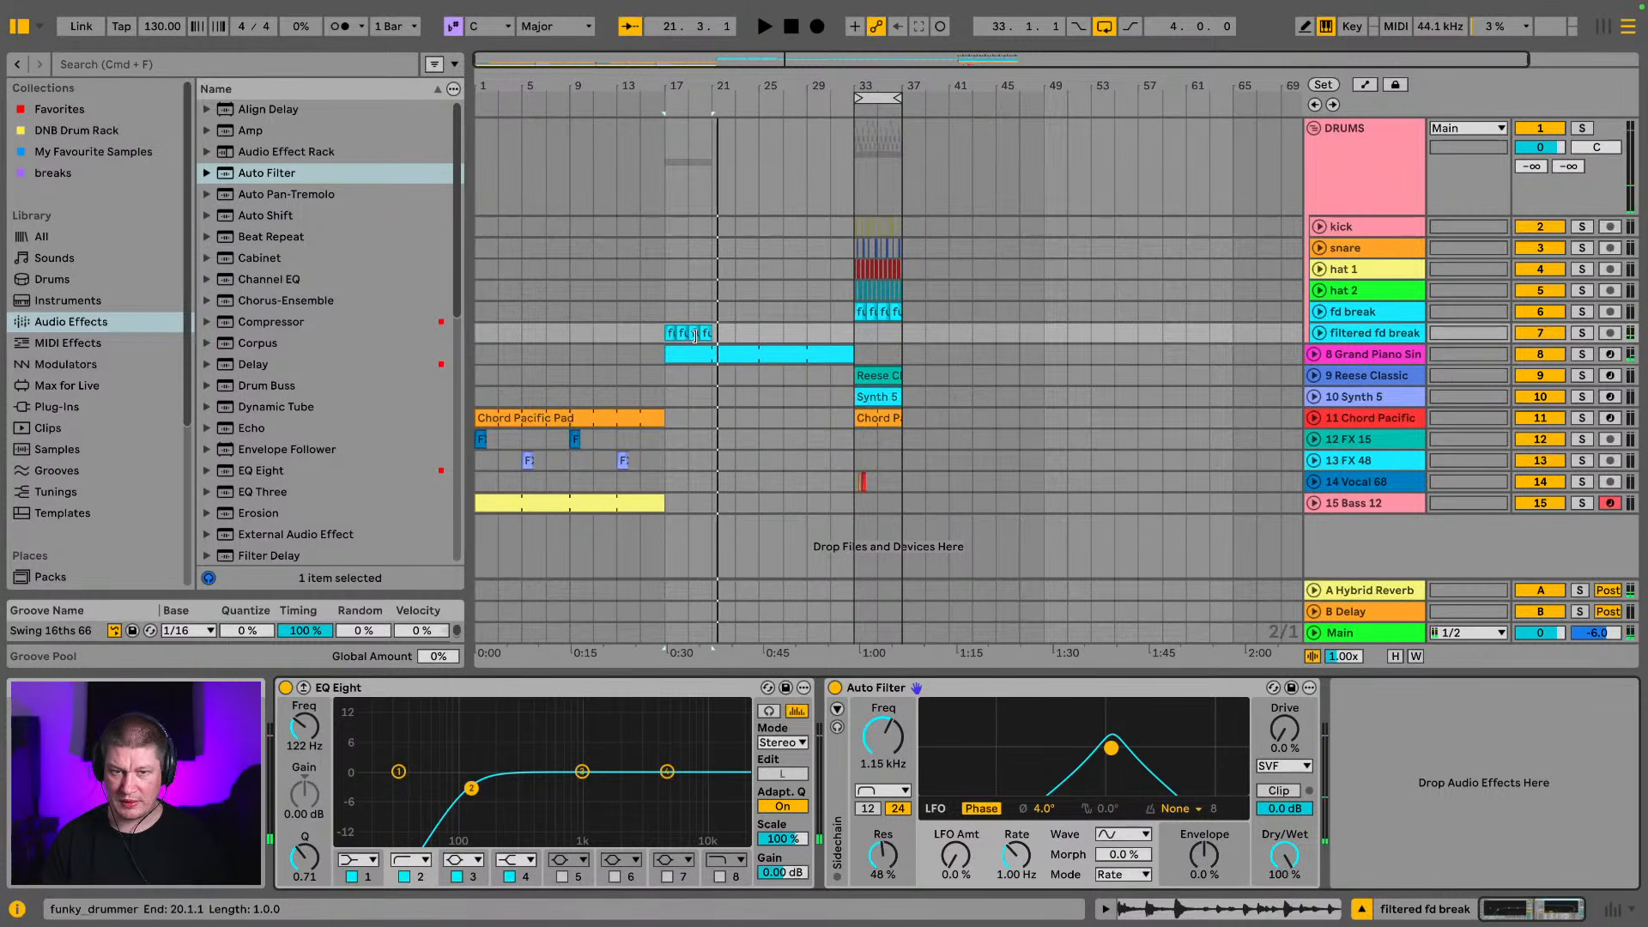
pyautogui.moveTo(720, 338); pyautogui.dragTo(647, 338)
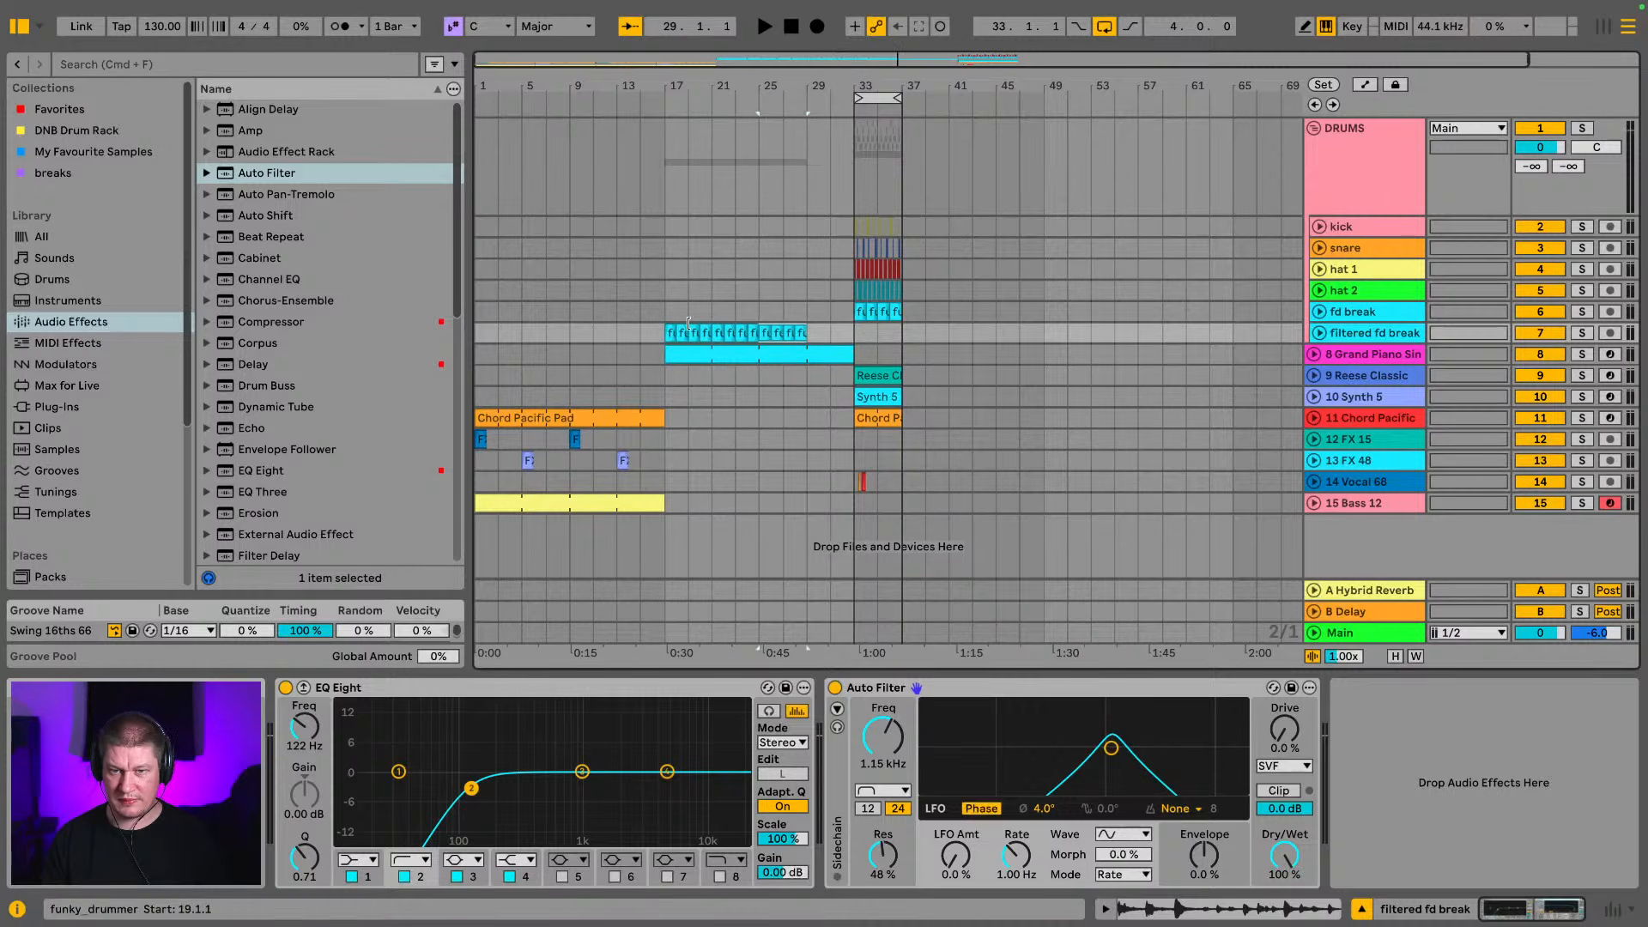
# Try clearing bars 31 and 32 of the filtered break and piano, and play from bar 29
pyautogui.moveTo(831, 312); pyautogui.dragTo(856, 353)
pyautogui.press('space')
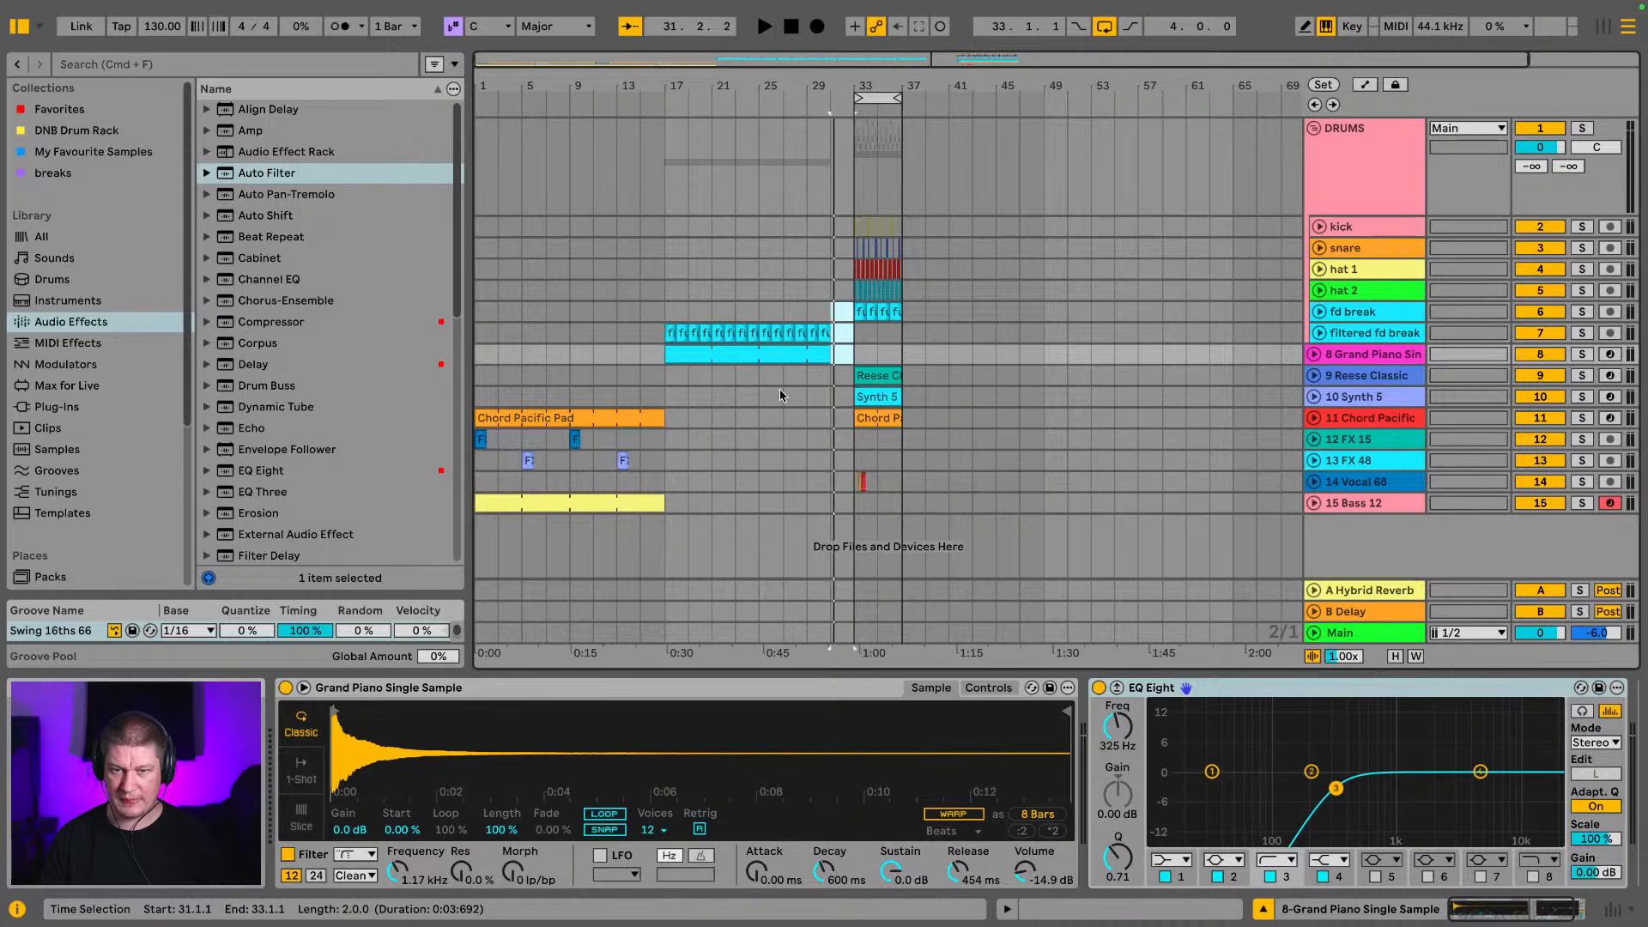
pyautogui.click(821, 369)
pyautogui.click(804, 372)
pyautogui.press('space')
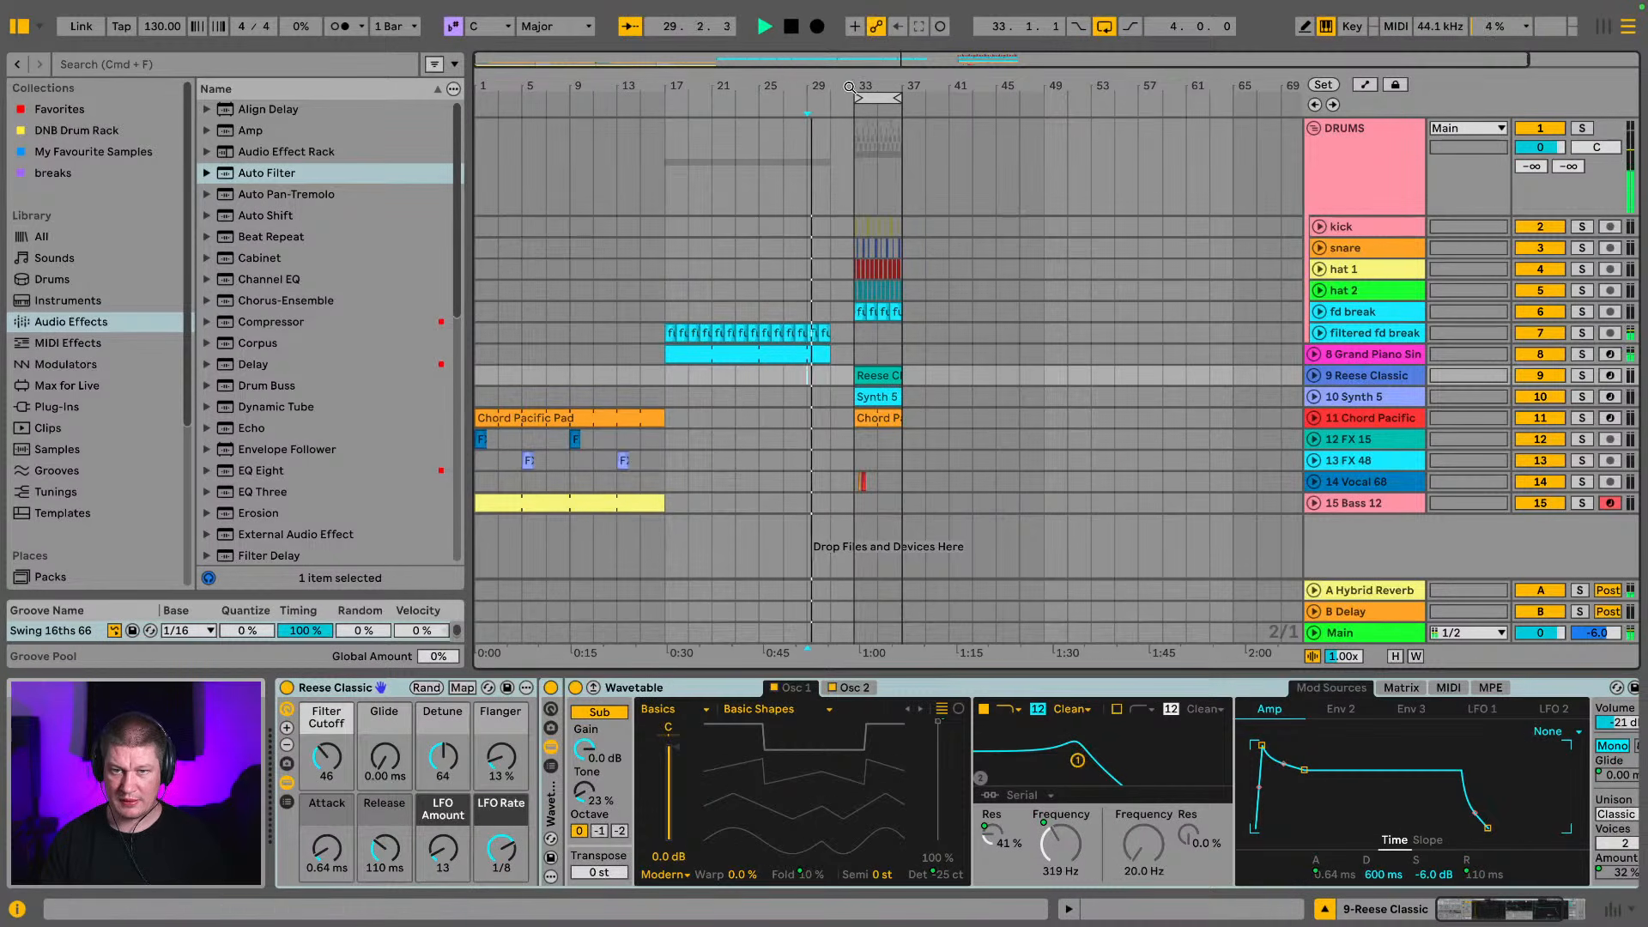
pyautogui.moveTo(850, 85); pyautogui.dragTo(852, 222)
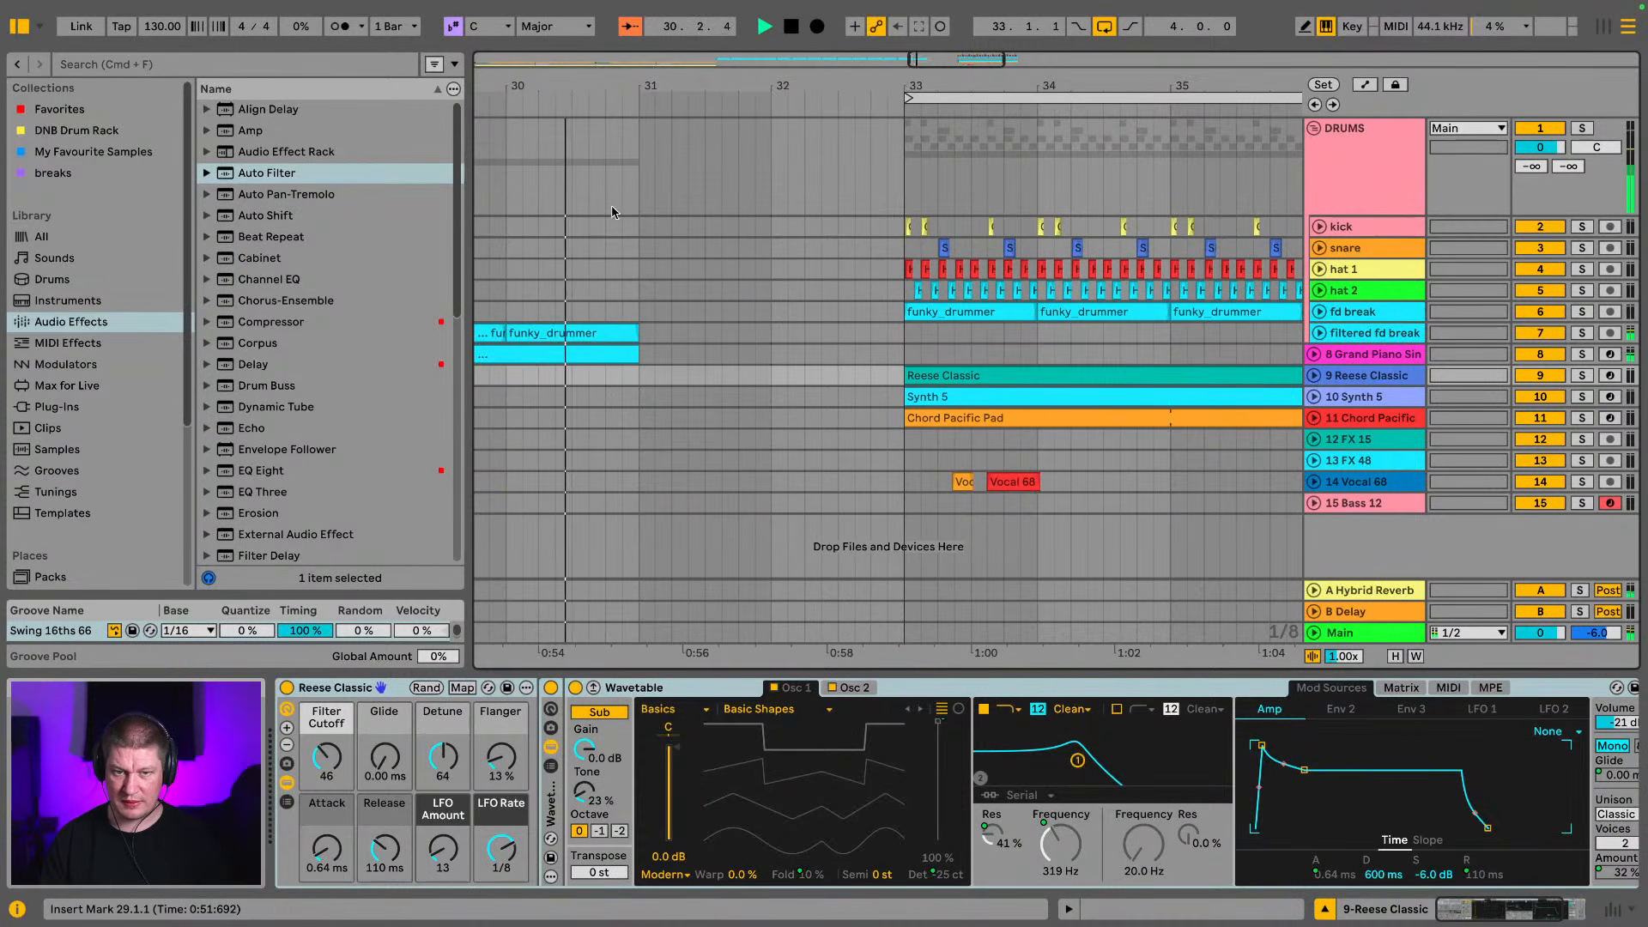
pyautogui.press('space')
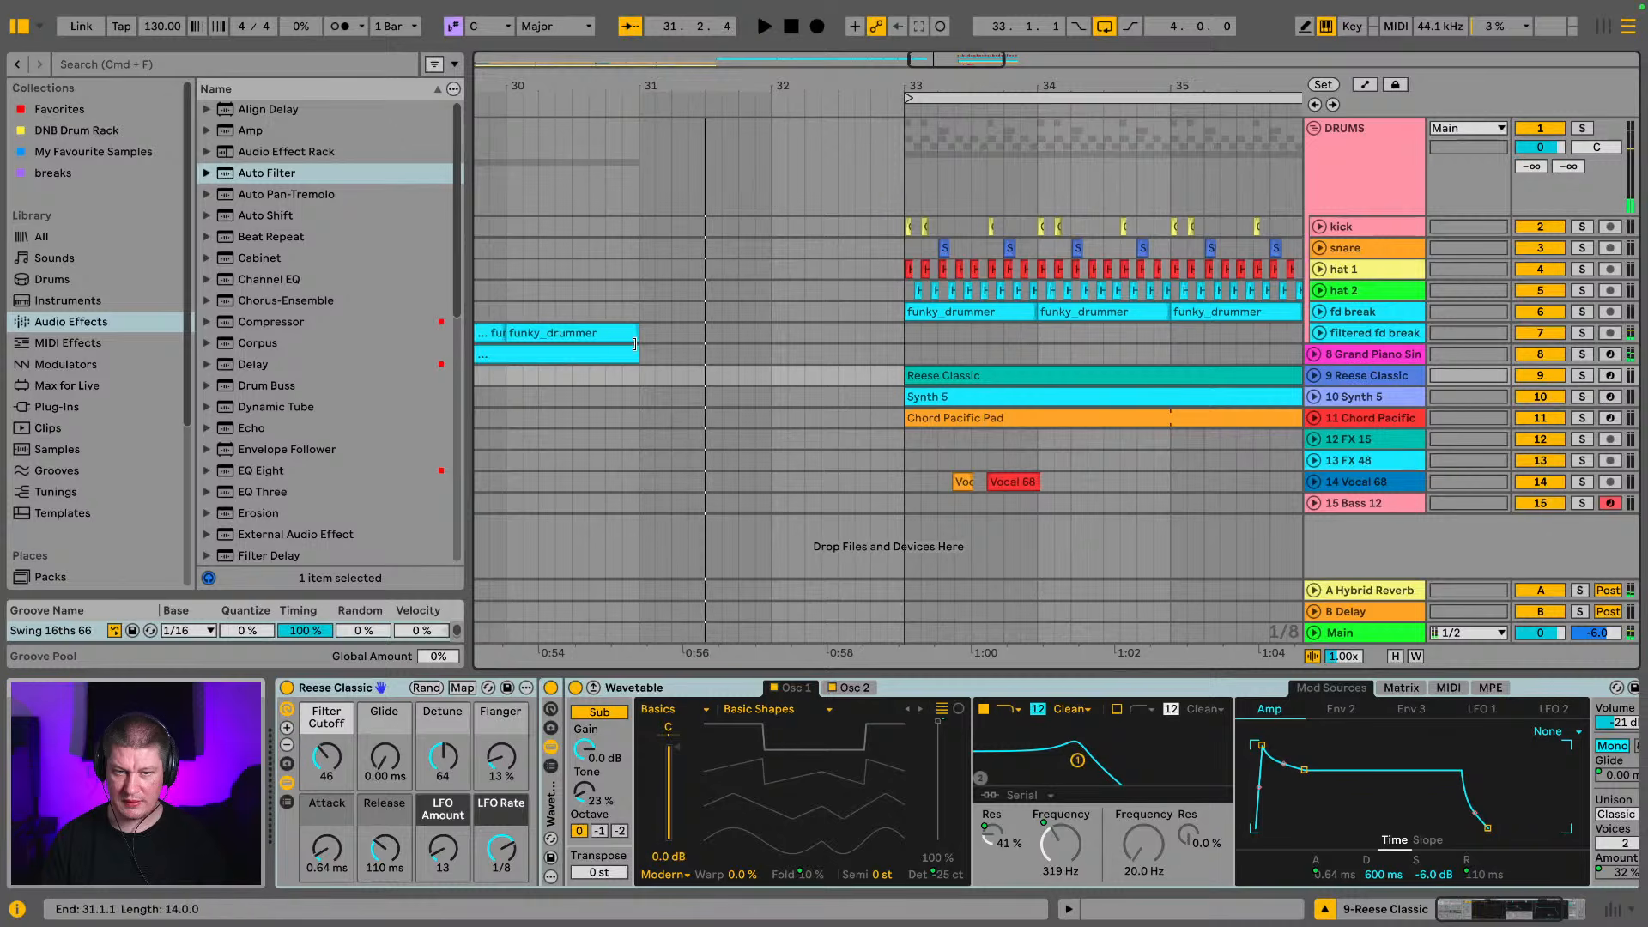
# Restore the filtered break and piano in bars 31 and 32, and play from bar 31
pyautogui.hotkey('ctrl', 'd')
pyautogui.click(639, 313)
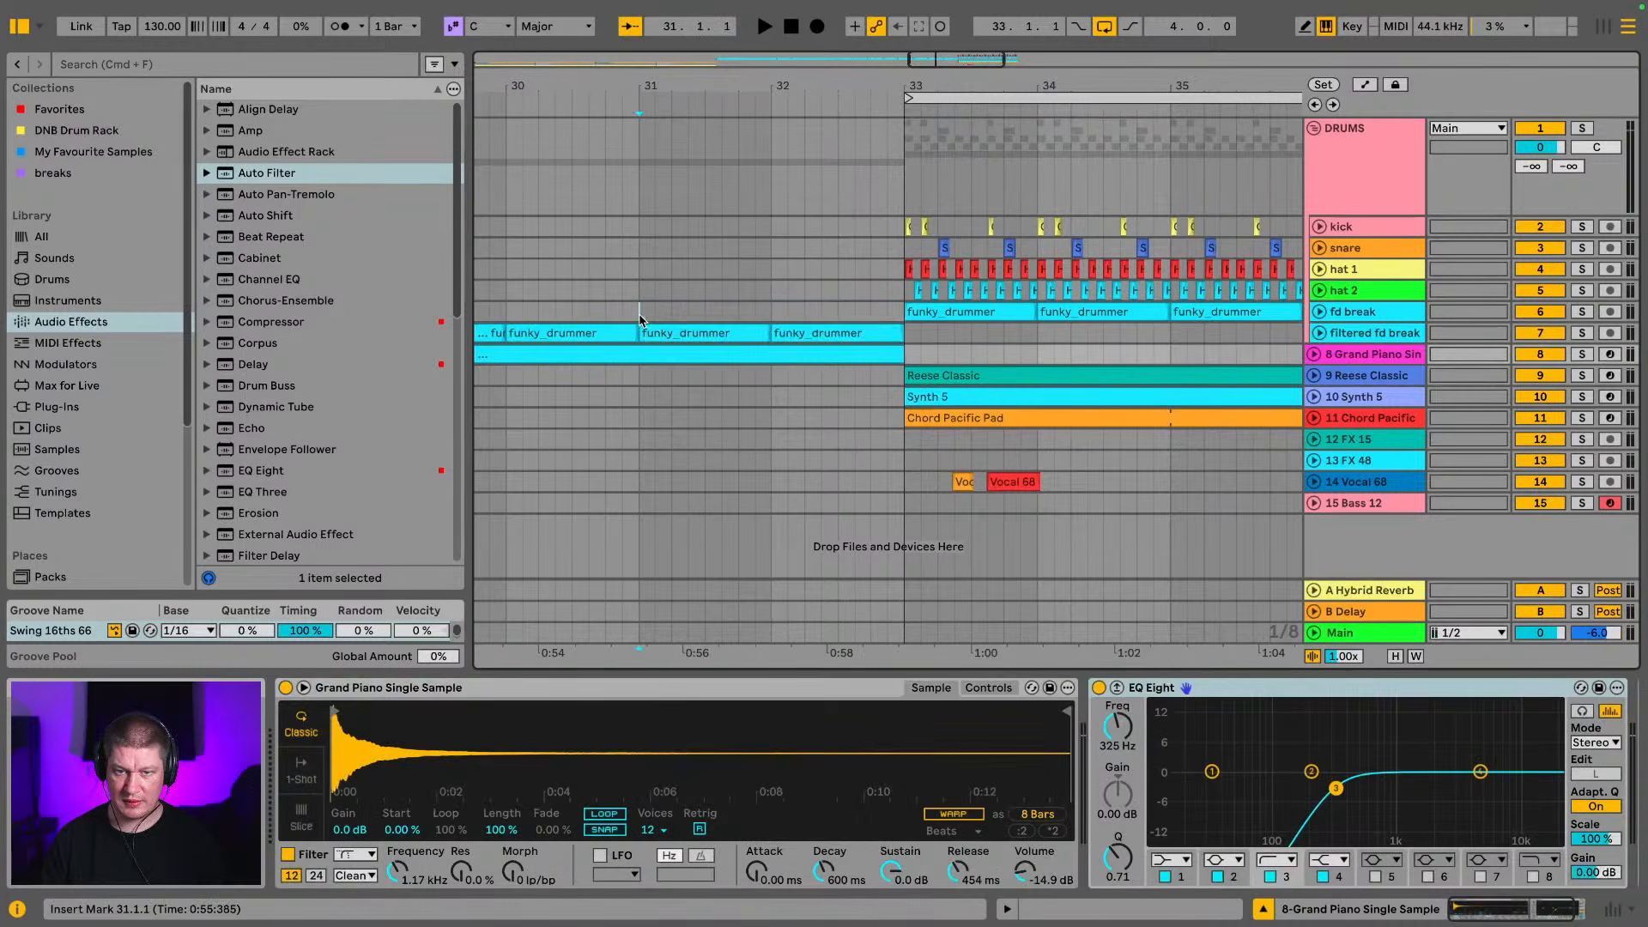
pyautogui.press('space')
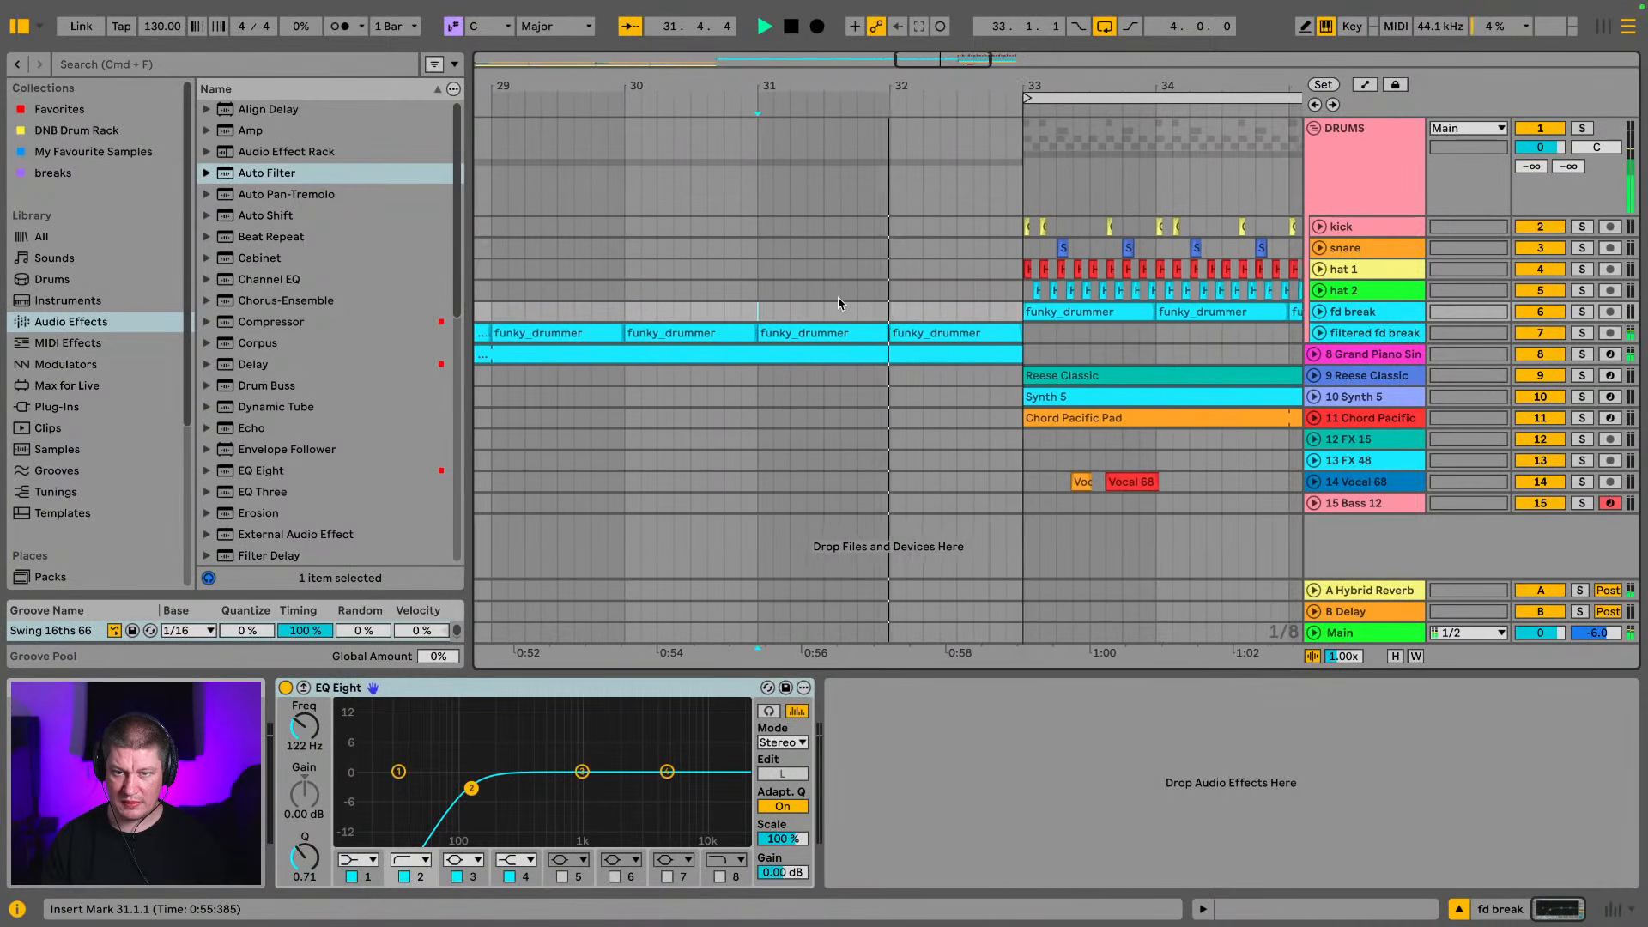
# Clear the filtered break and piano from 32.3.3 to 33.1.1 and play the transition into the main section
pyautogui.moveTo(897, 292); pyautogui.dragTo(952, 388)
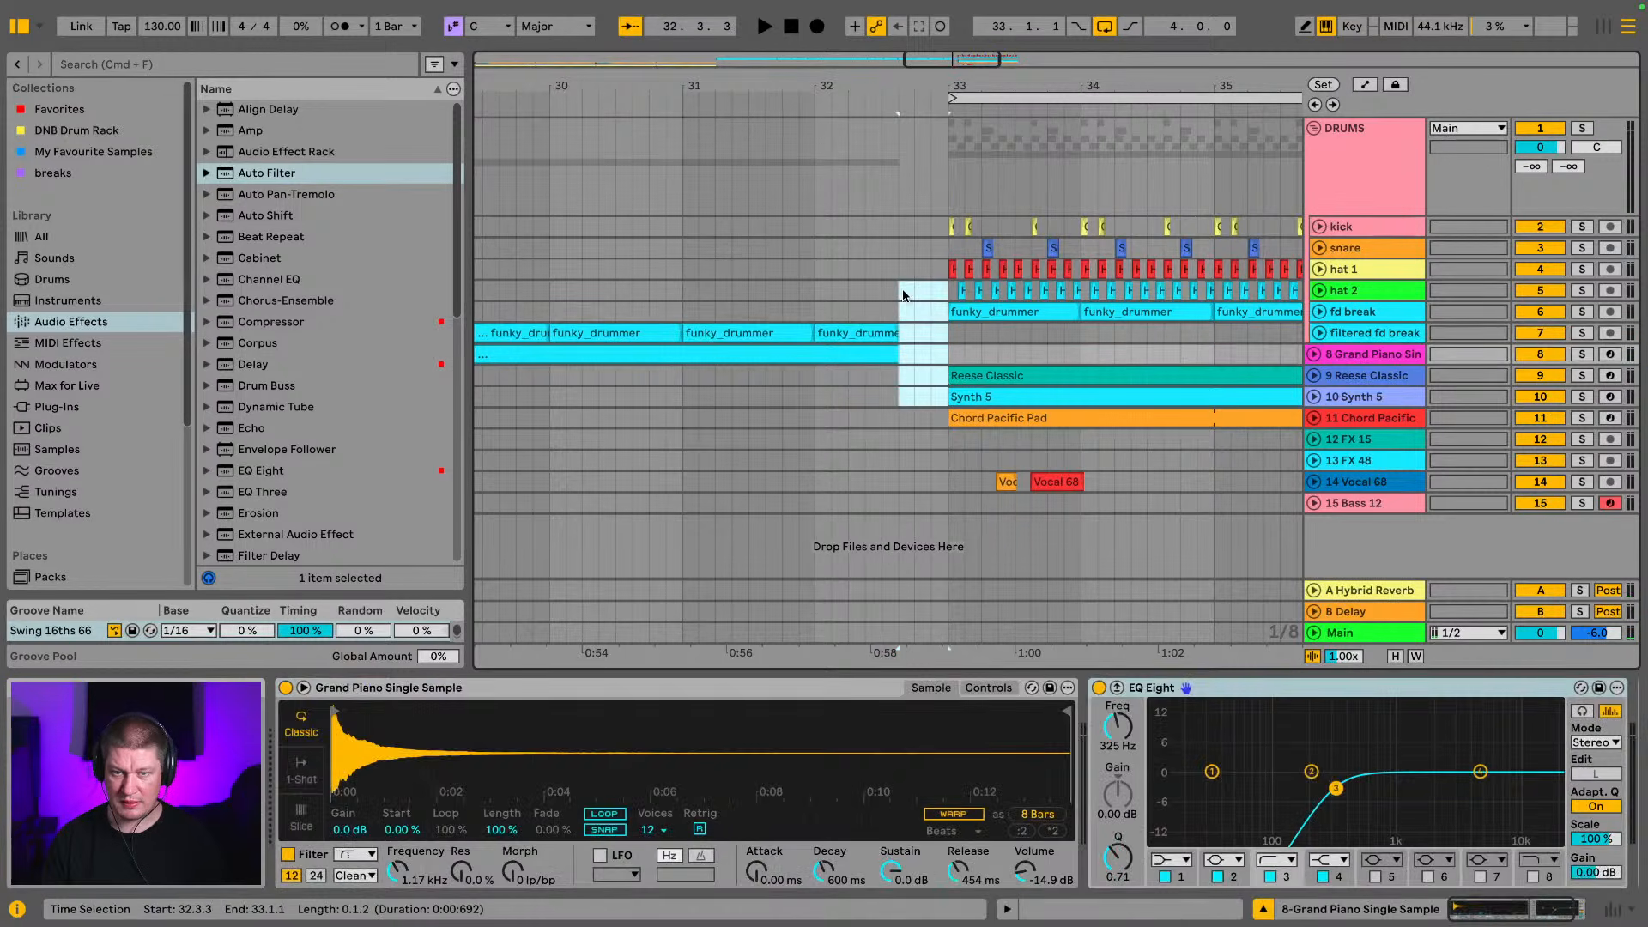
pyautogui.click(884, 312)
pyautogui.press('space')
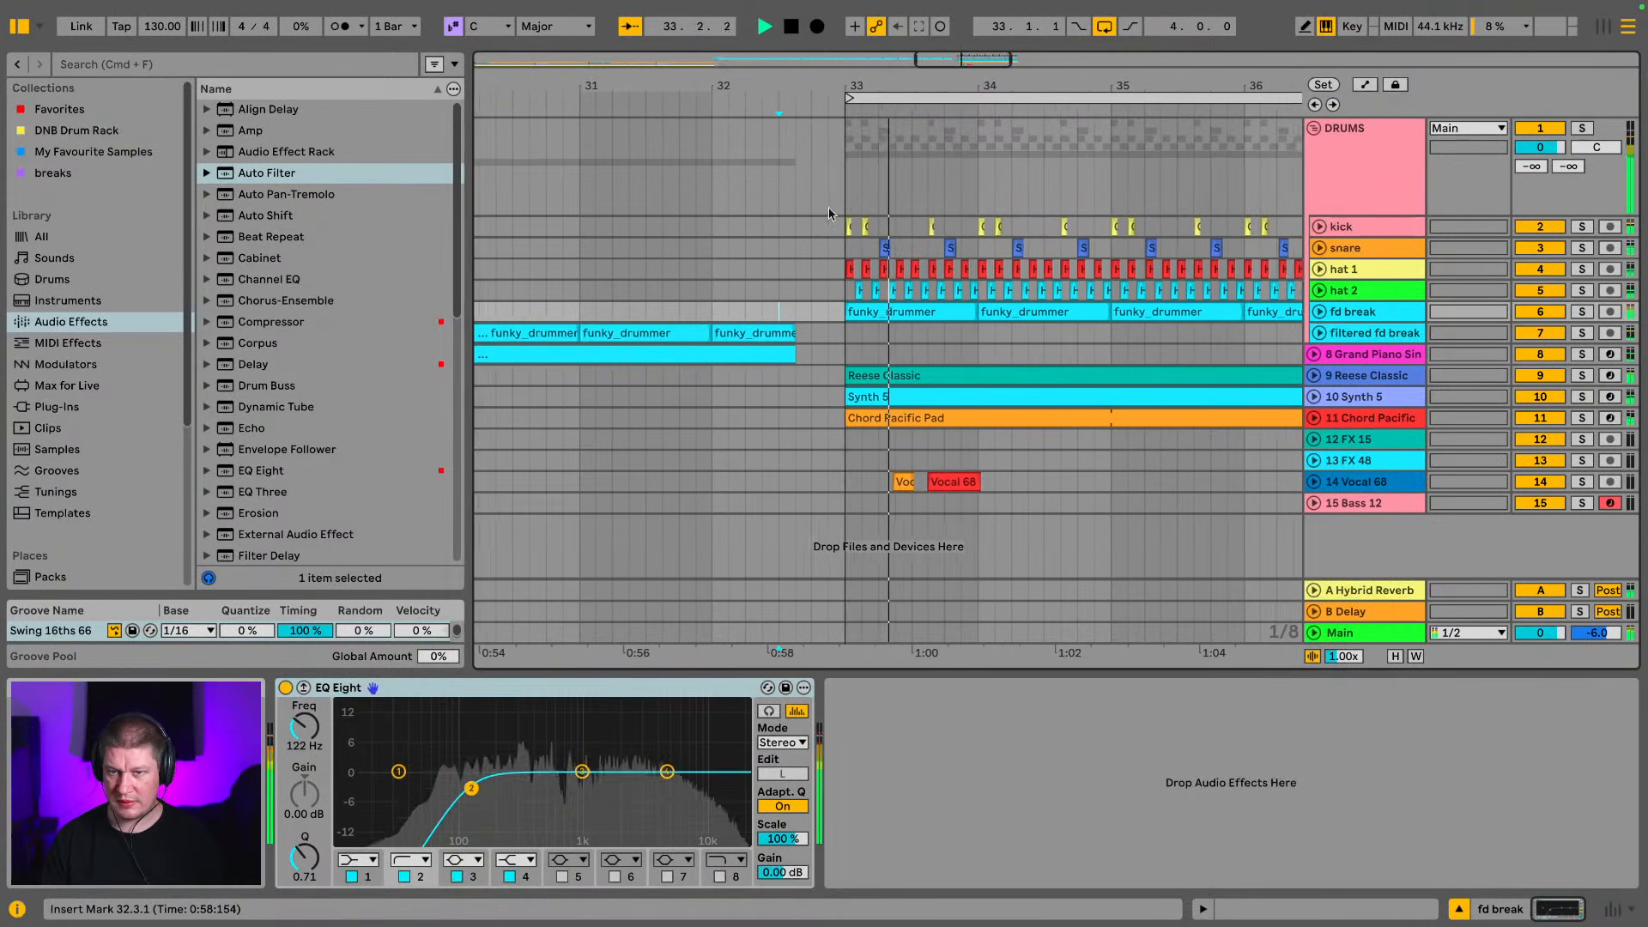
pyautogui.press('x')
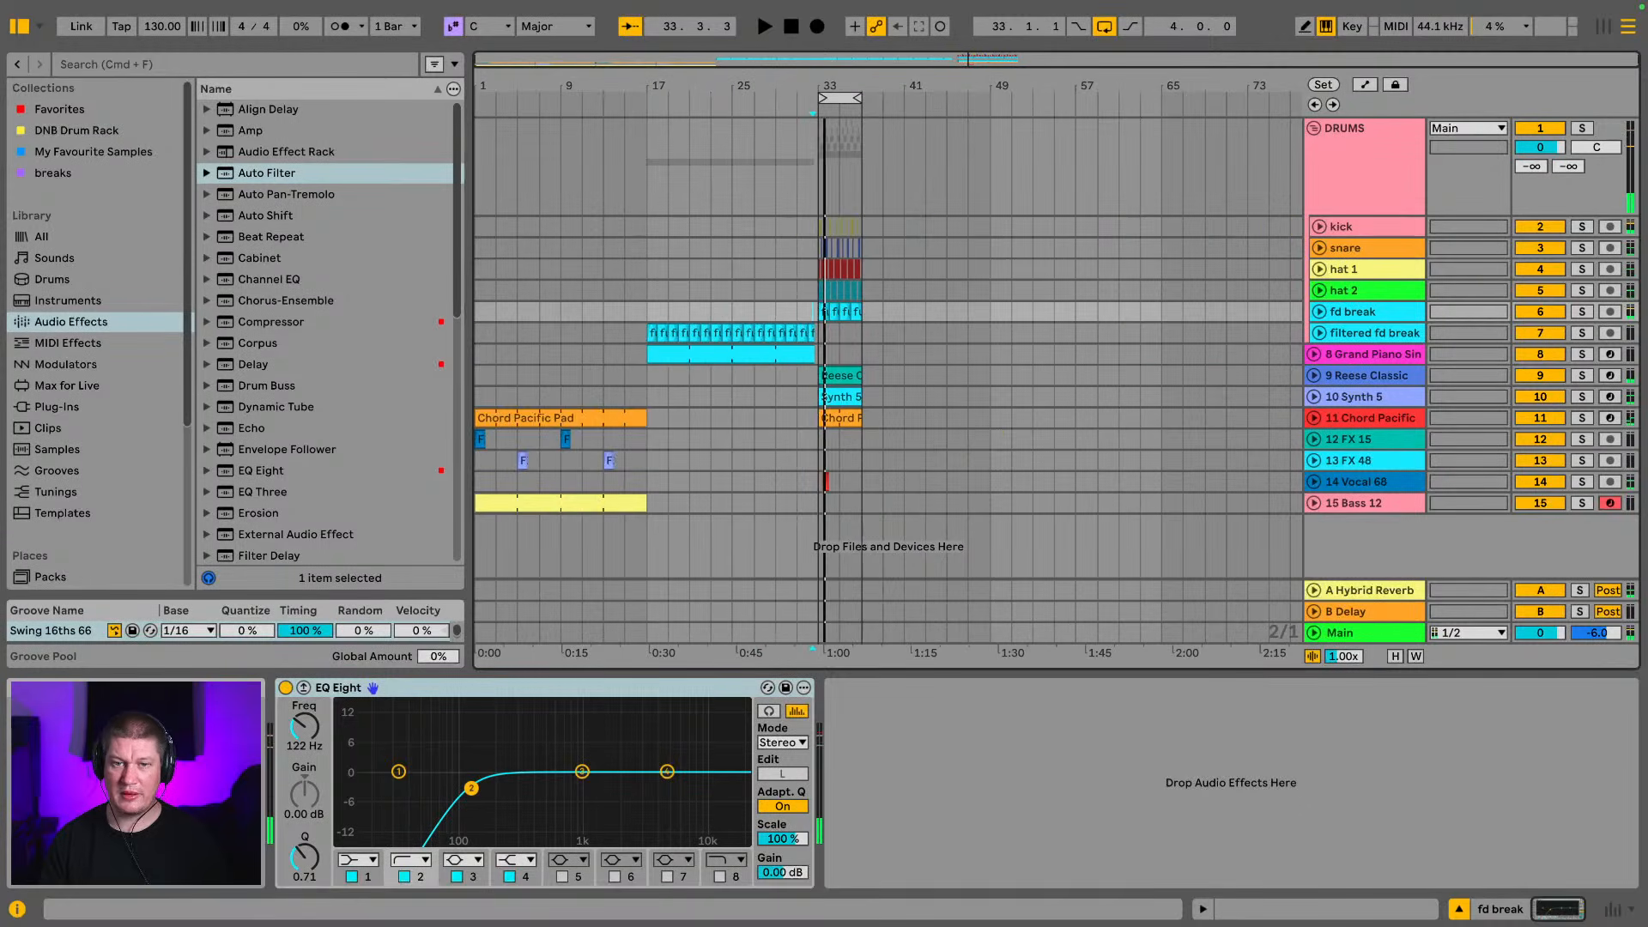
# Play the intro from bar 1, hide the browser and unfold the filtered fd break track
pyautogui.click(478, 359)
pyautogui.press('space')
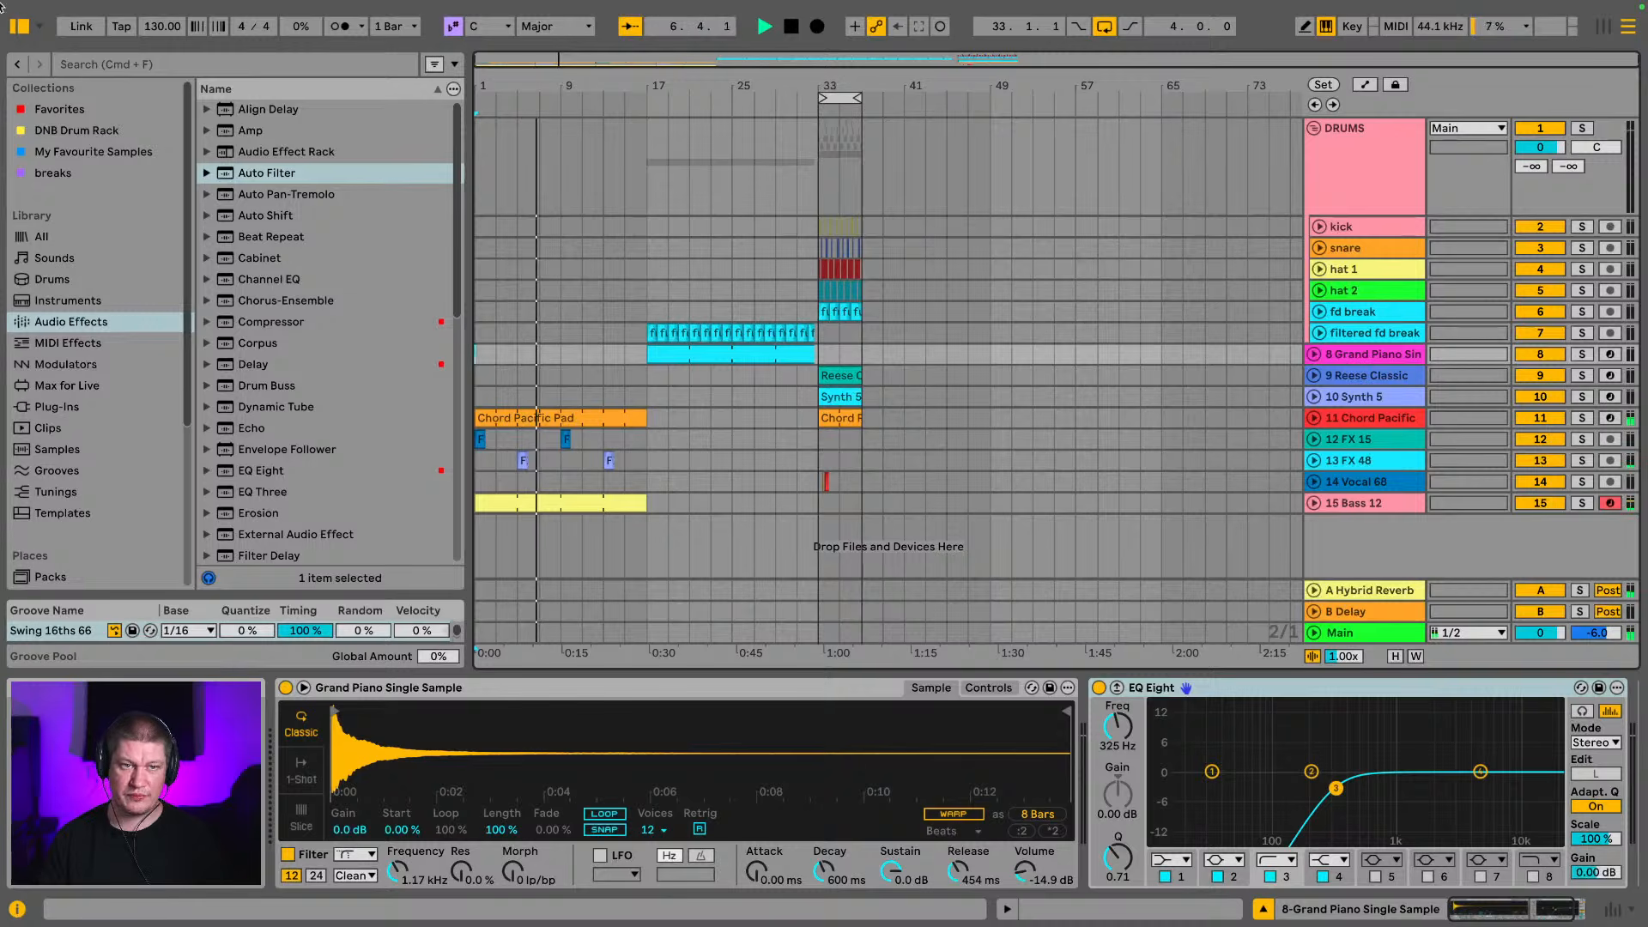
pyautogui.click(19, 26)
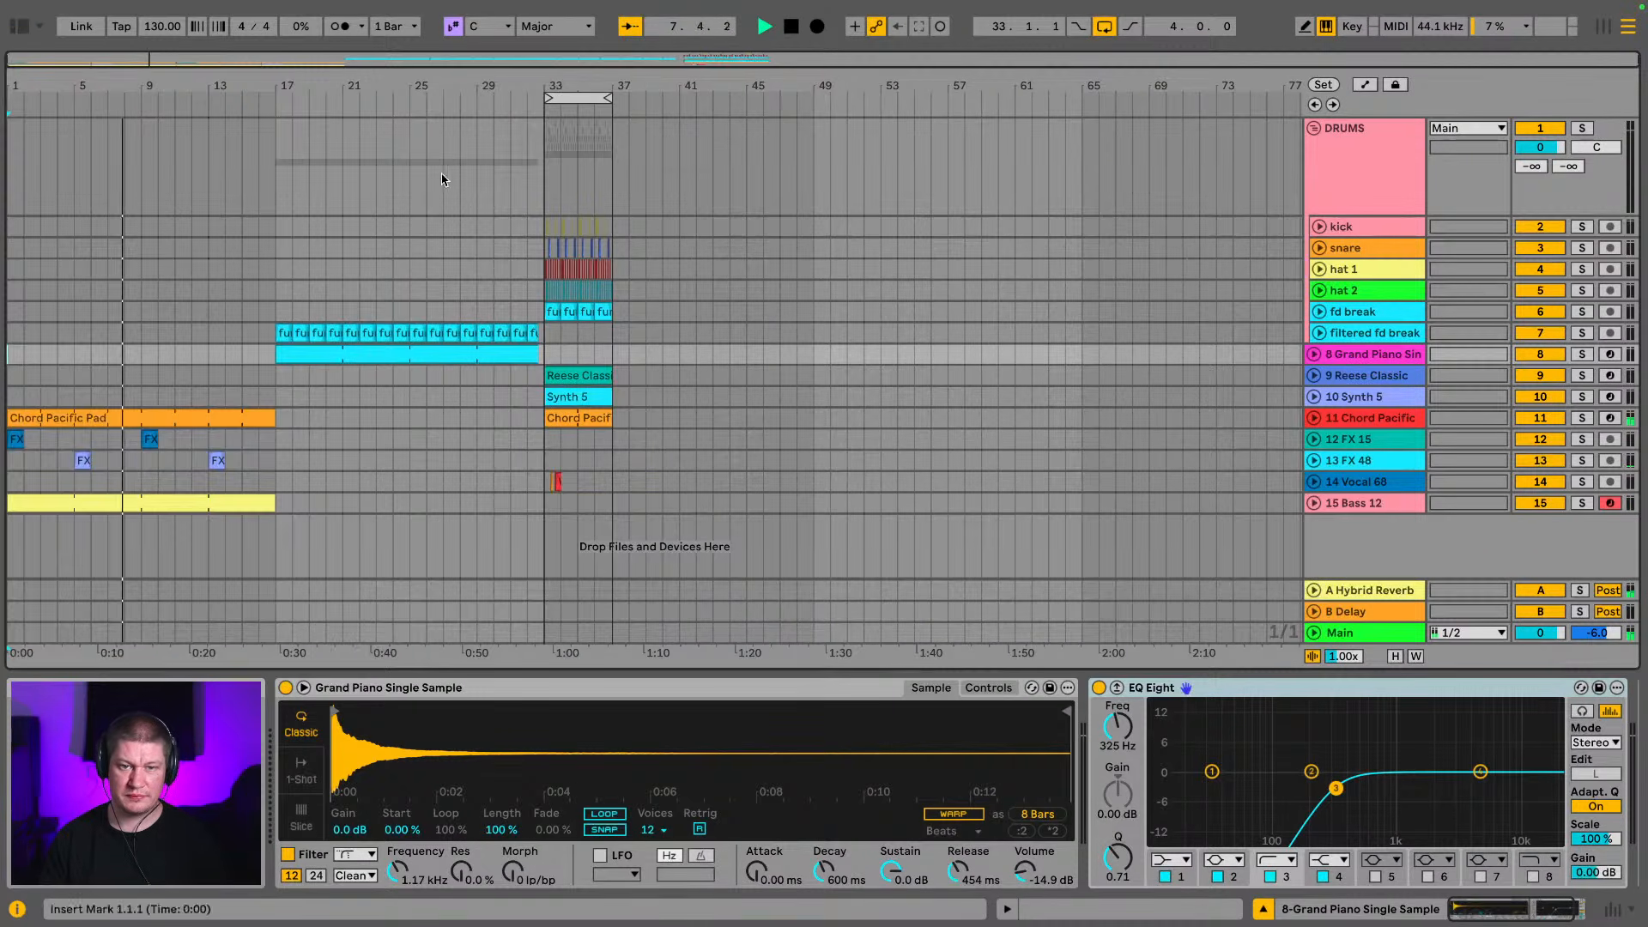
pyautogui.moveTo(44, 87); pyautogui.dragTo(83, 88)
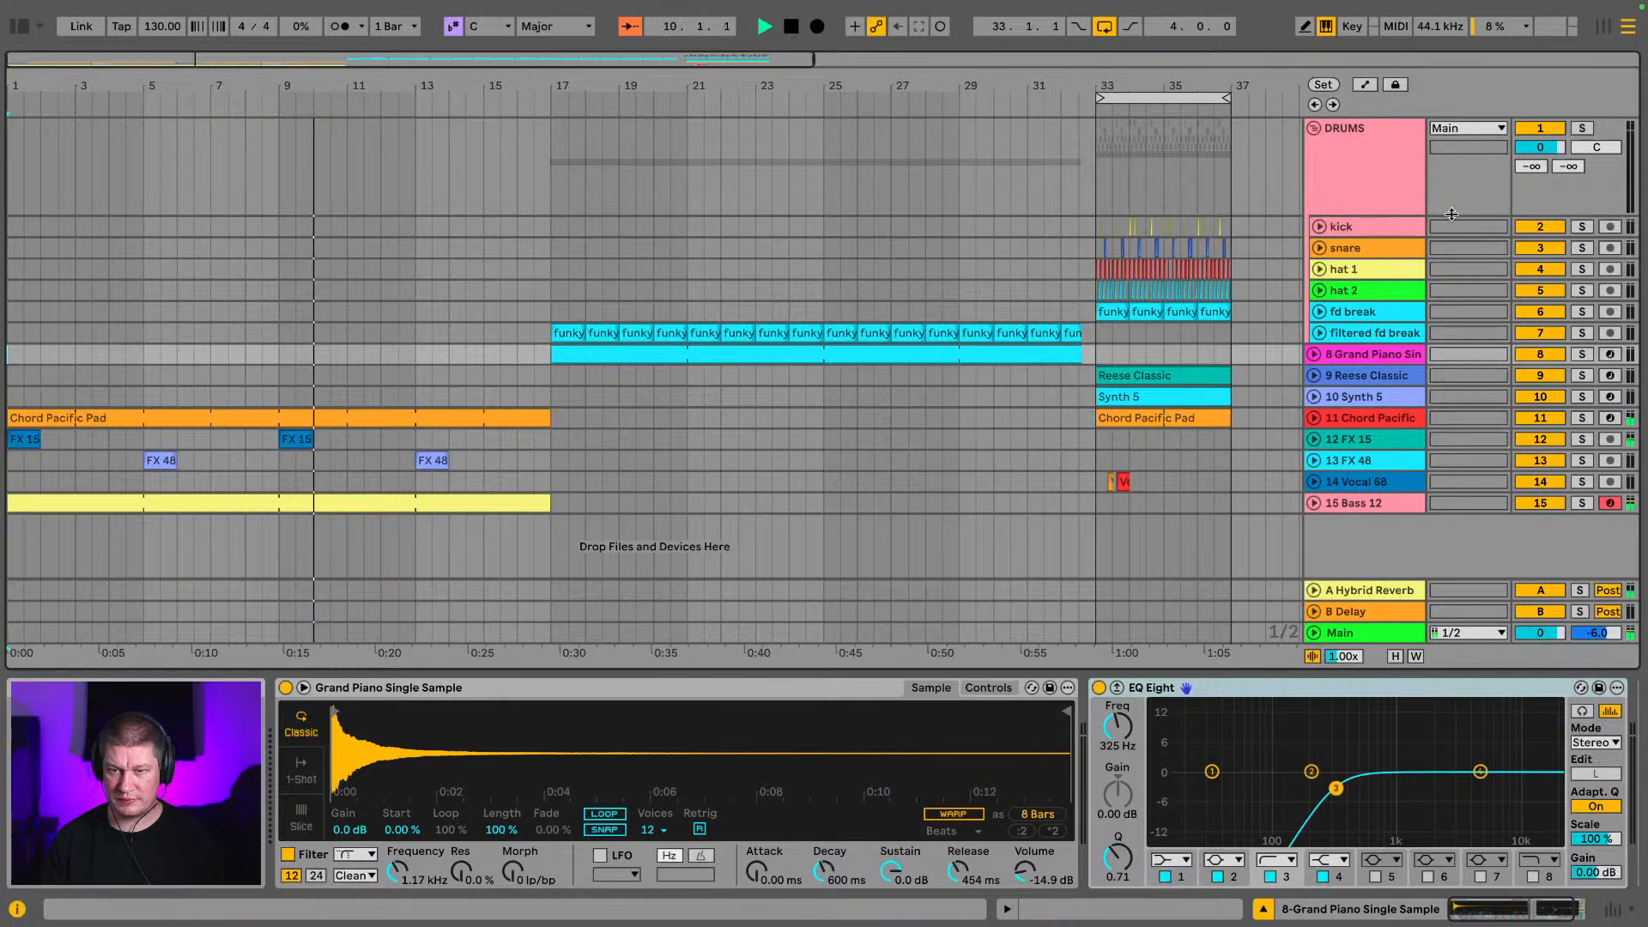
pyautogui.click(1319, 333)
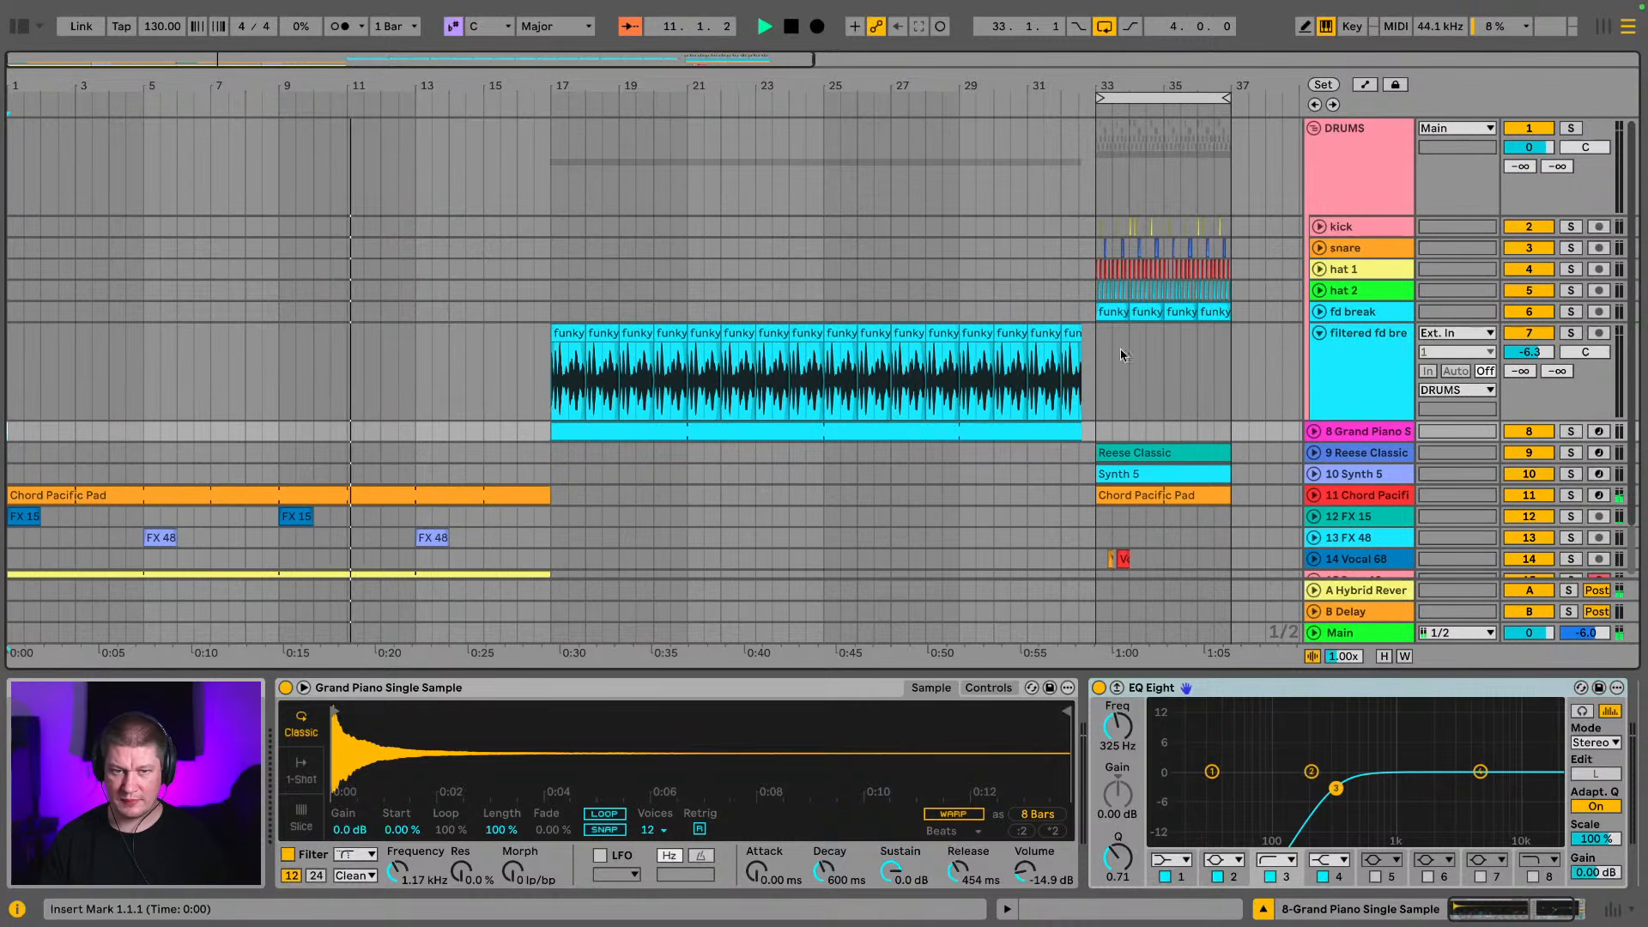
# Copy the filtered break clip at bar 17 to bar 9 on the same track
pyautogui.click(577, 329)
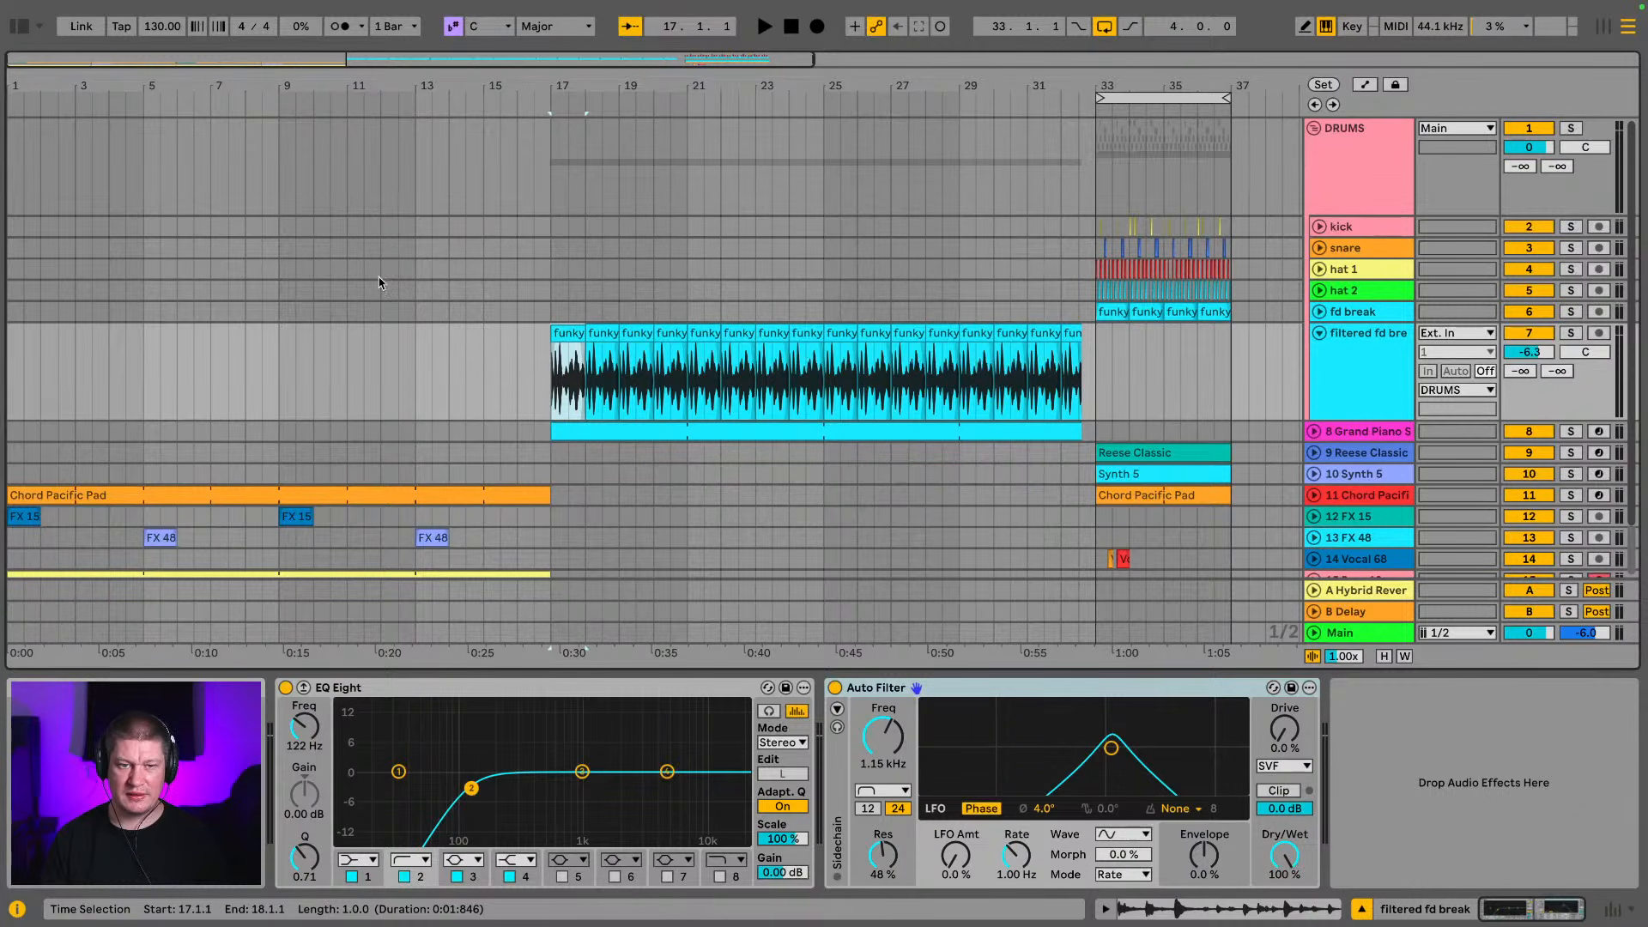
pyautogui.click(277, 360)
pyautogui.hotkey('ctrl', 'v')
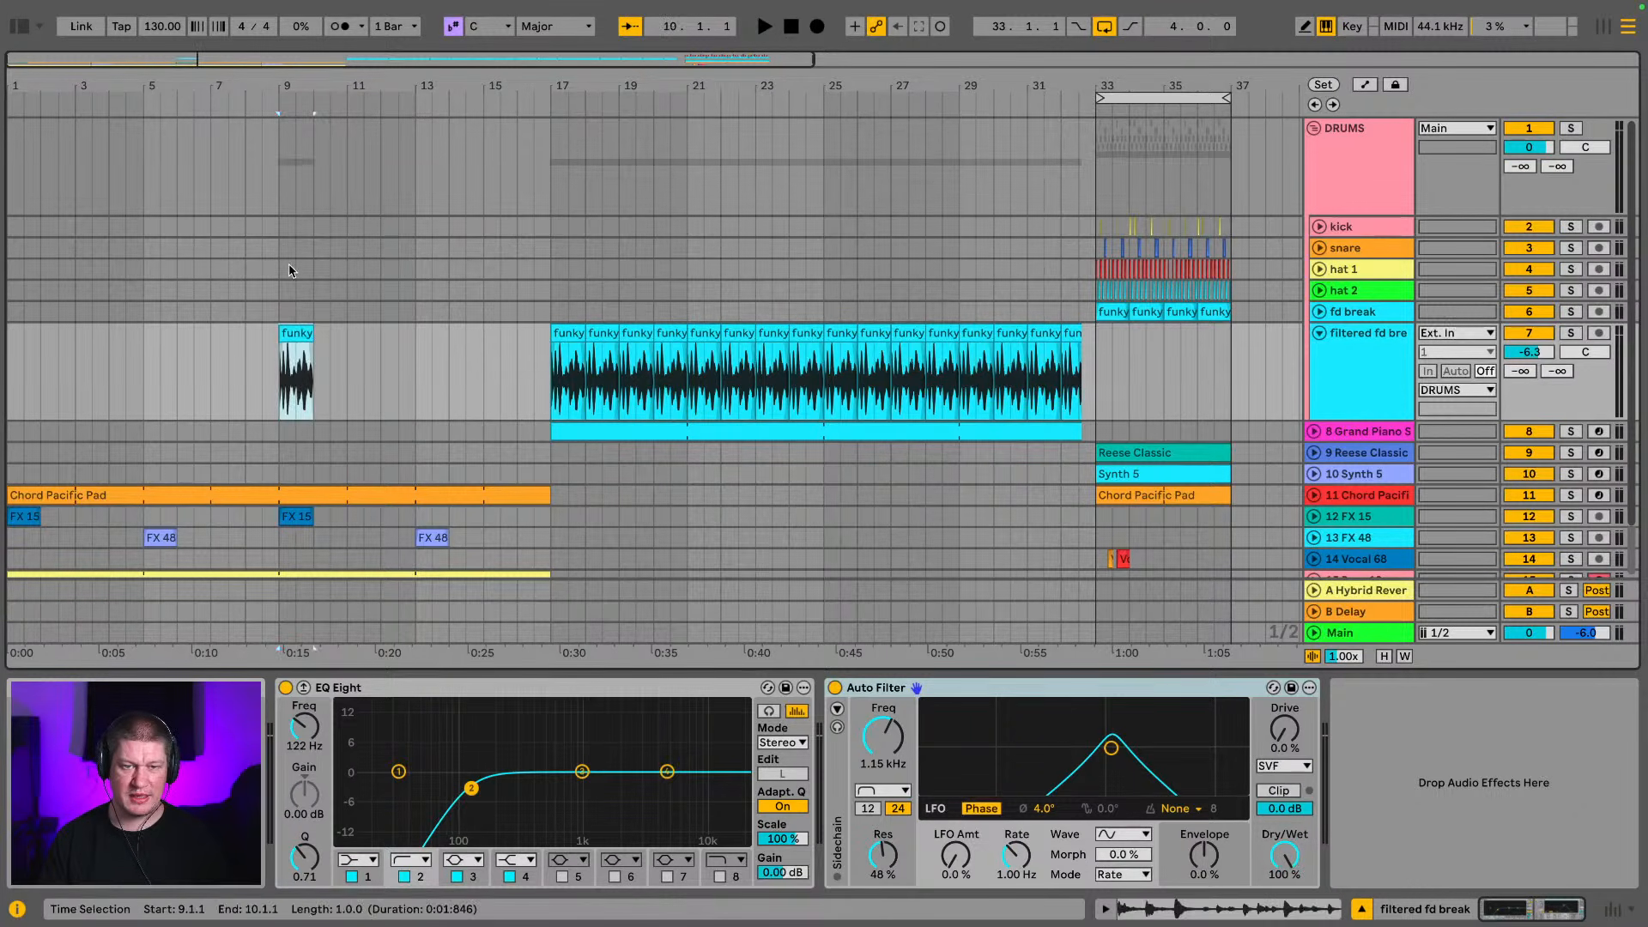
# Play the bar 9 break clip, trim its end to 9.3.2 and add a short fade-out
pyautogui.press('+')
pyautogui.moveTo(274, 85); pyautogui.dragTo(275, 223)
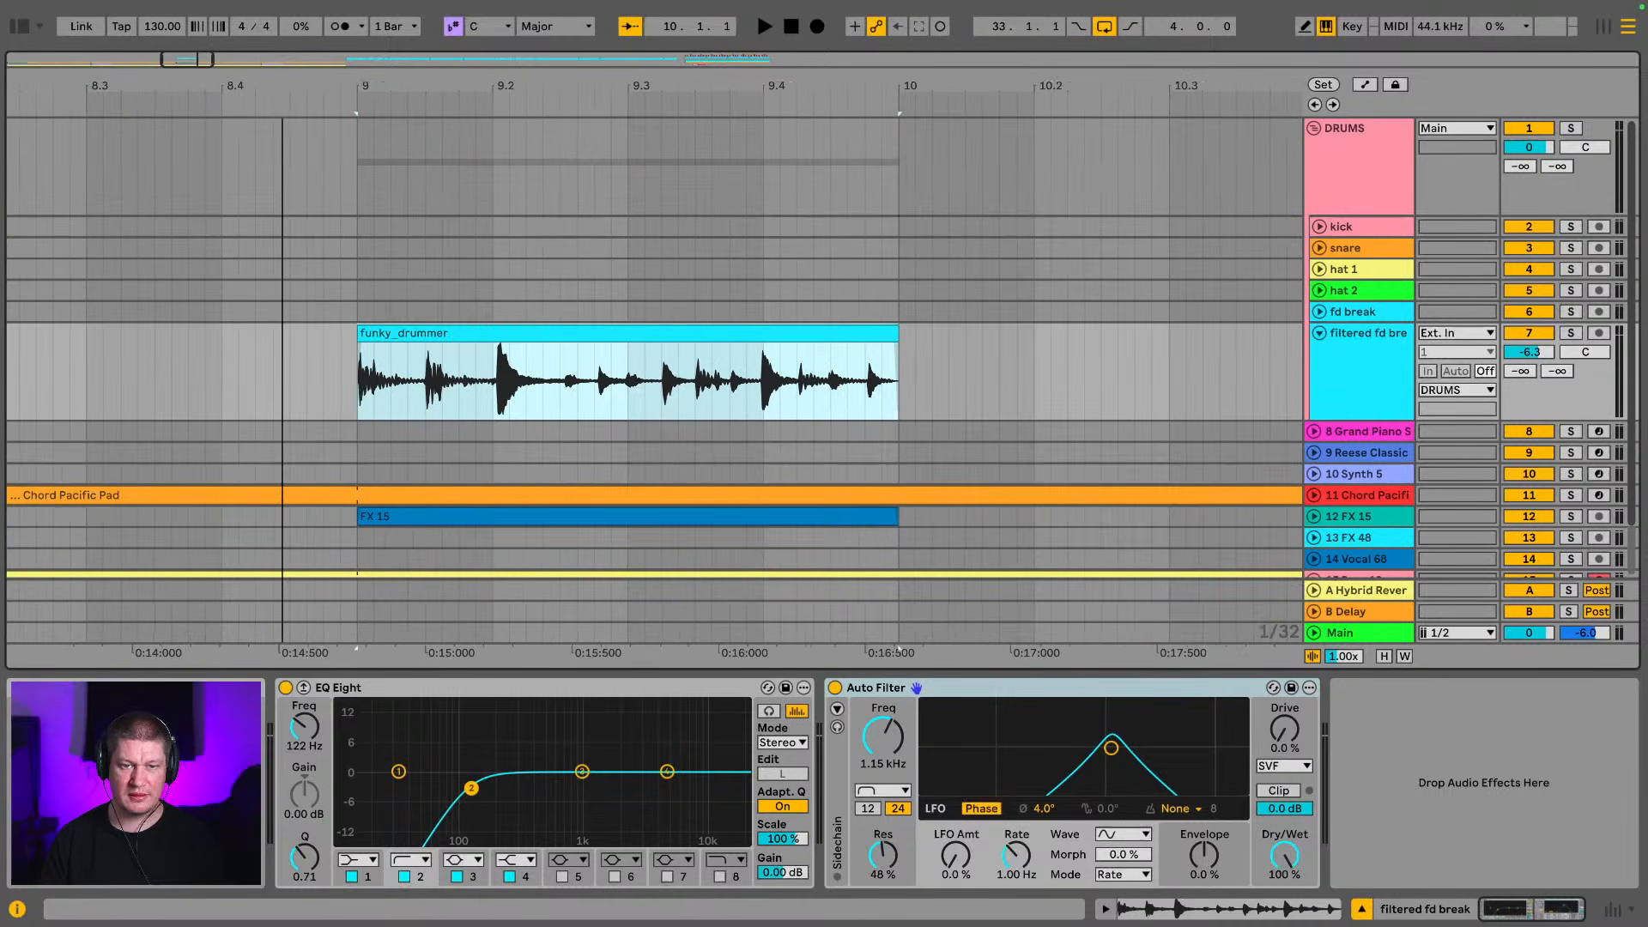
pyautogui.click(504, 333)
pyautogui.press('space')
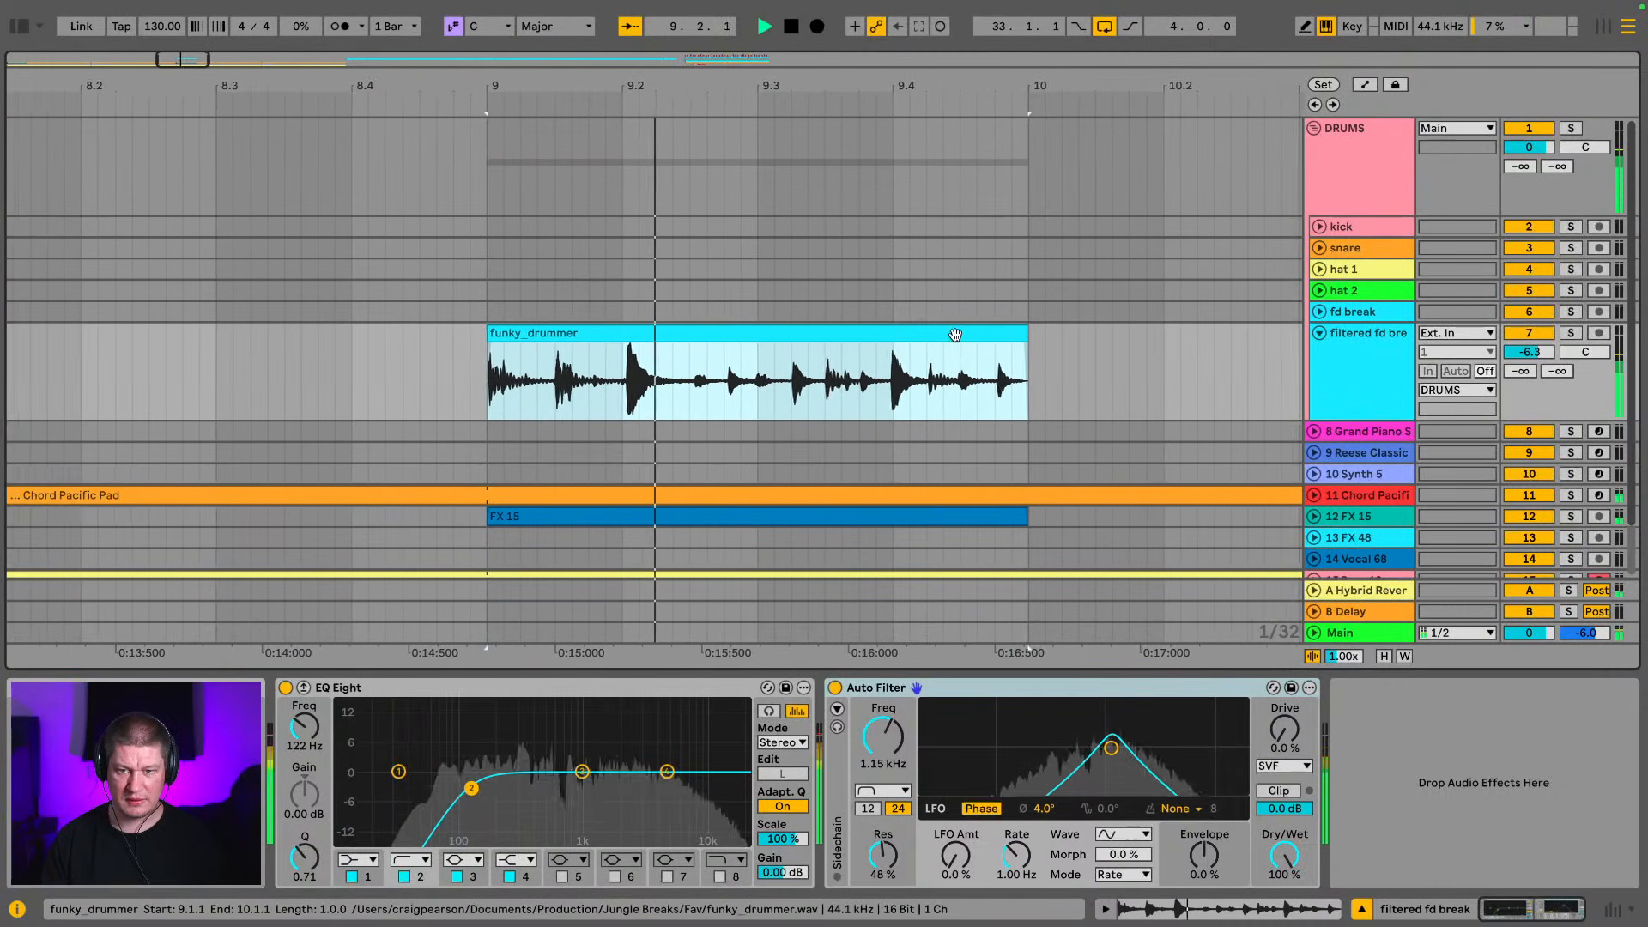
pyautogui.moveTo(882, 331); pyautogui.dragTo(649, 352)
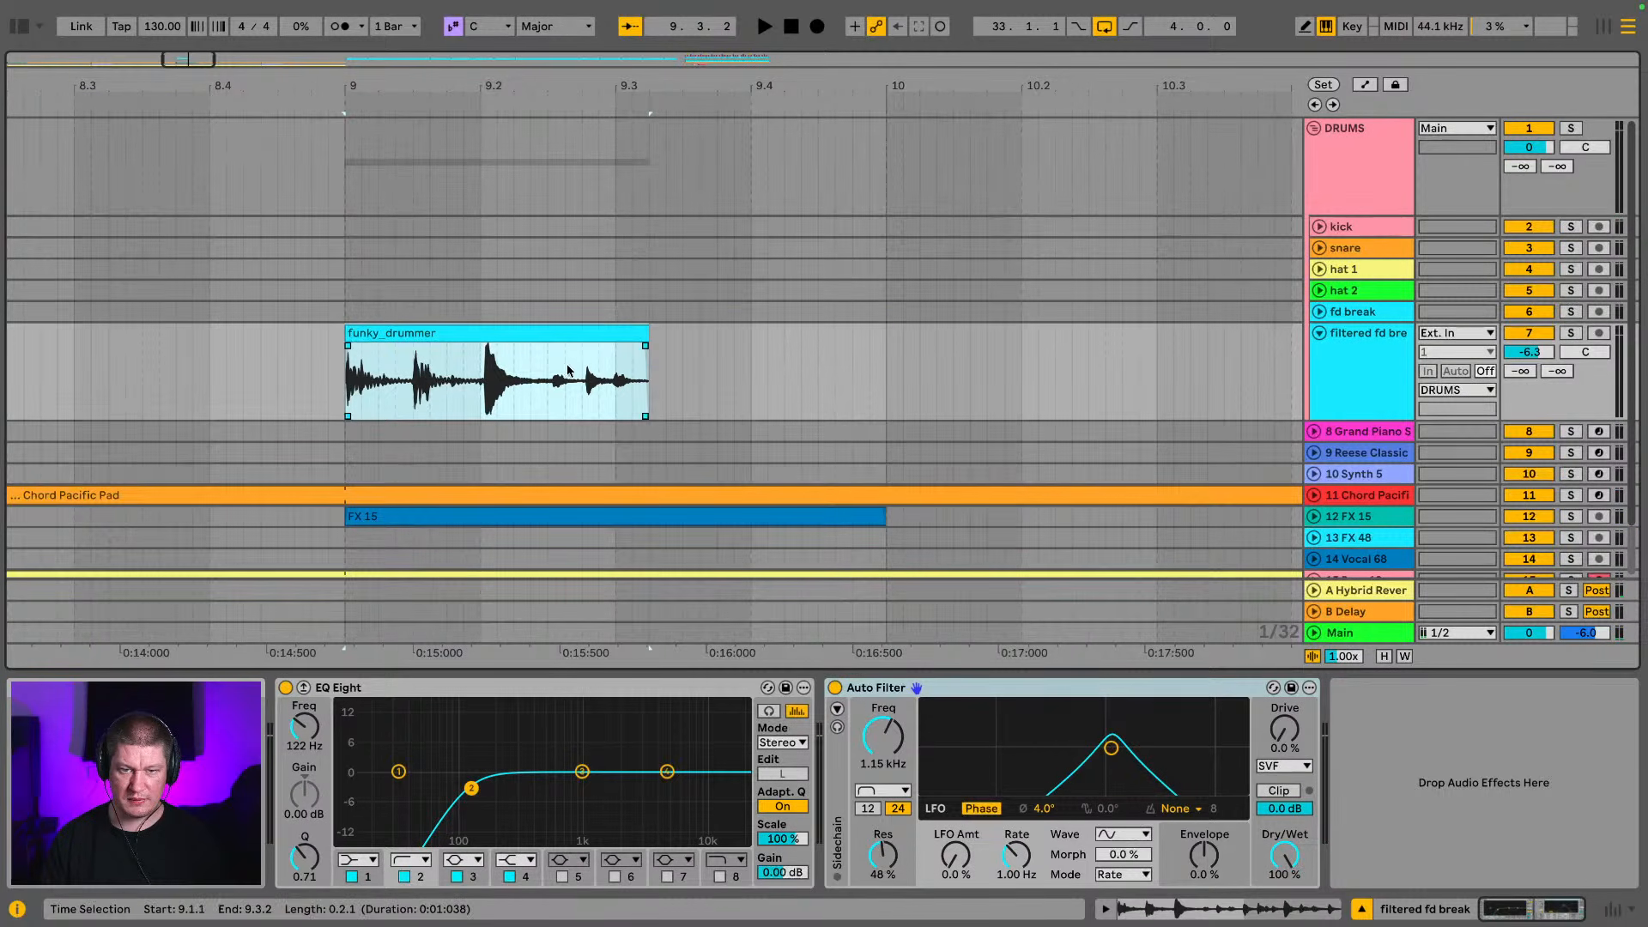
pyautogui.press('space')
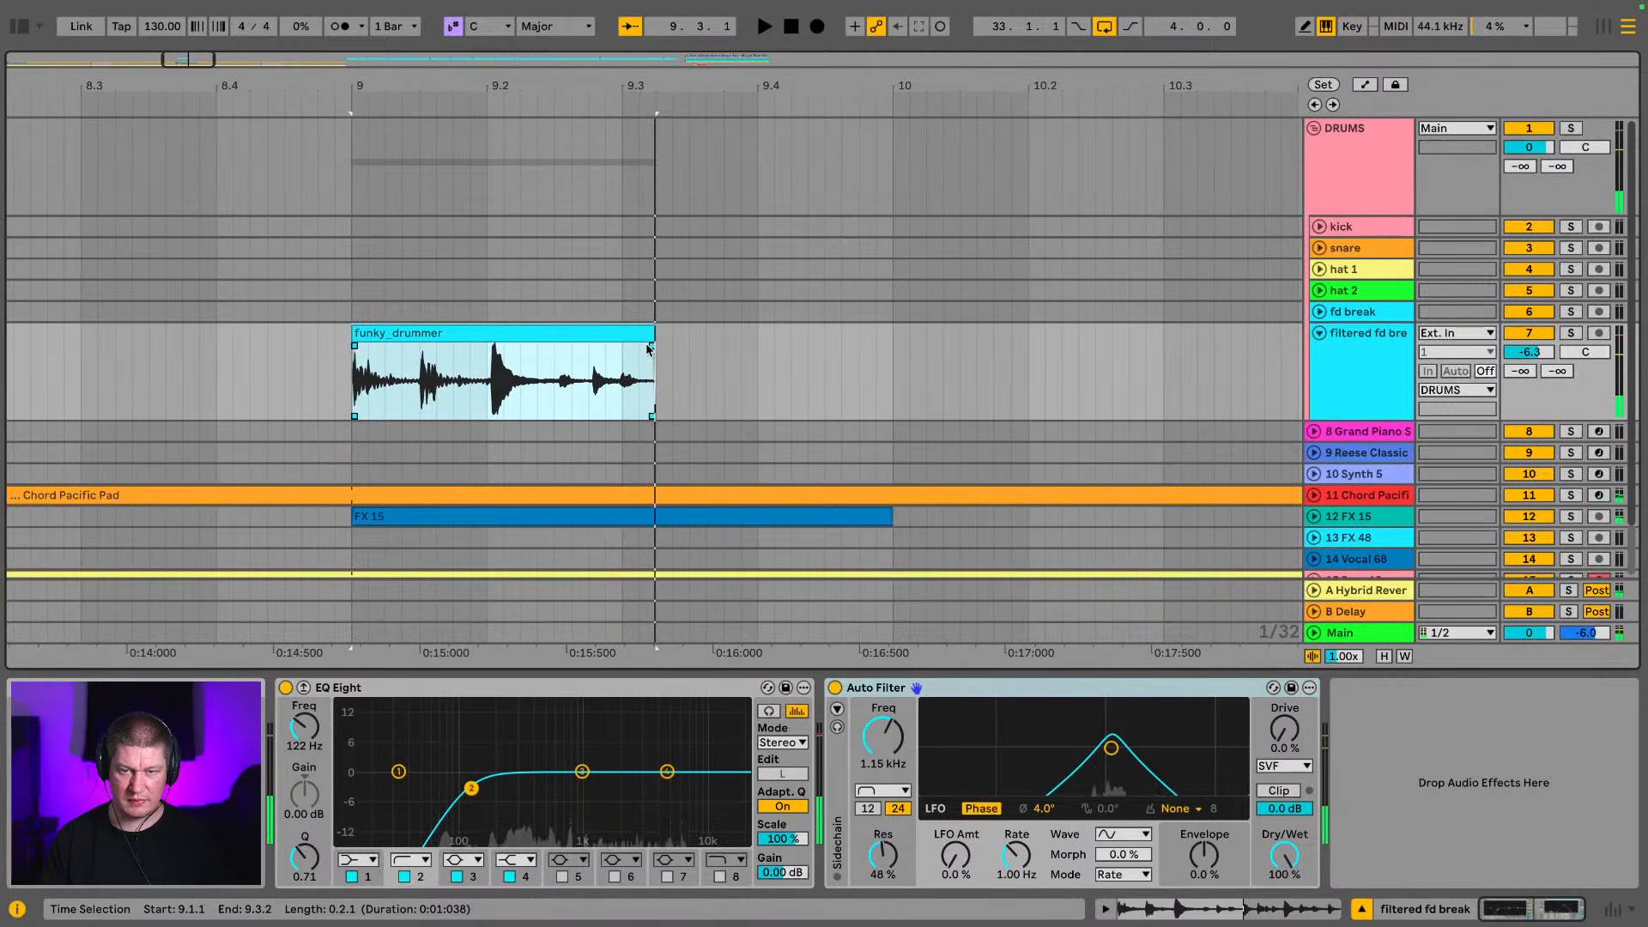
pyautogui.moveTo(651, 347); pyautogui.dragTo(618, 353)
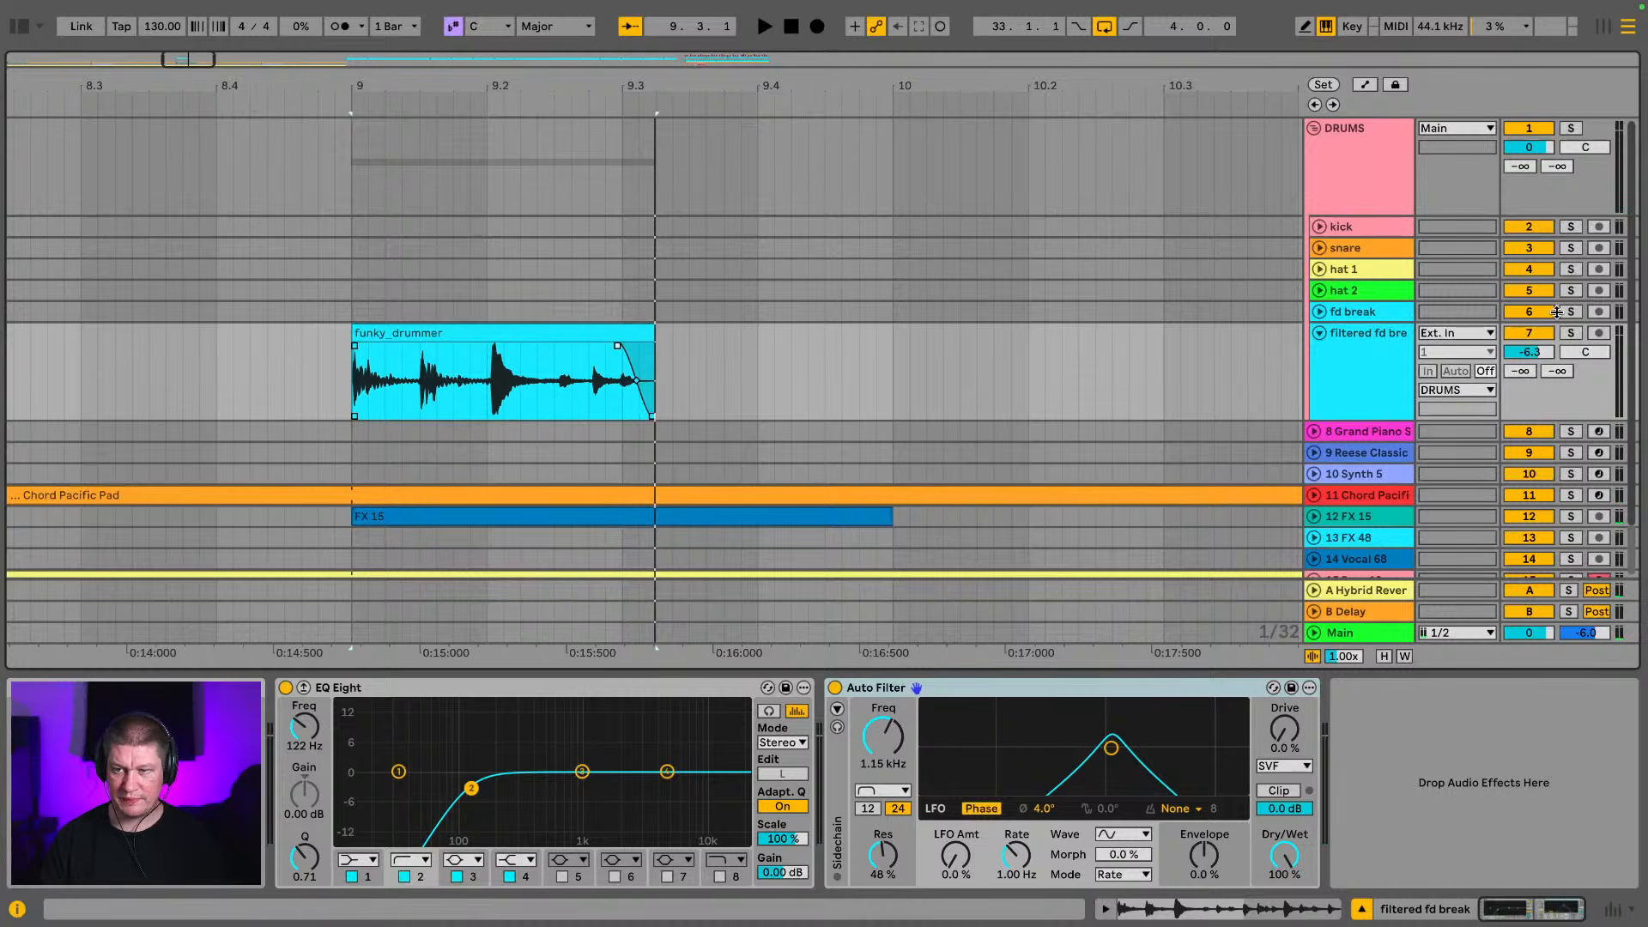
# Solo the filtered fd break track and open the B Delay return track's device
pyautogui.click(1571, 333)
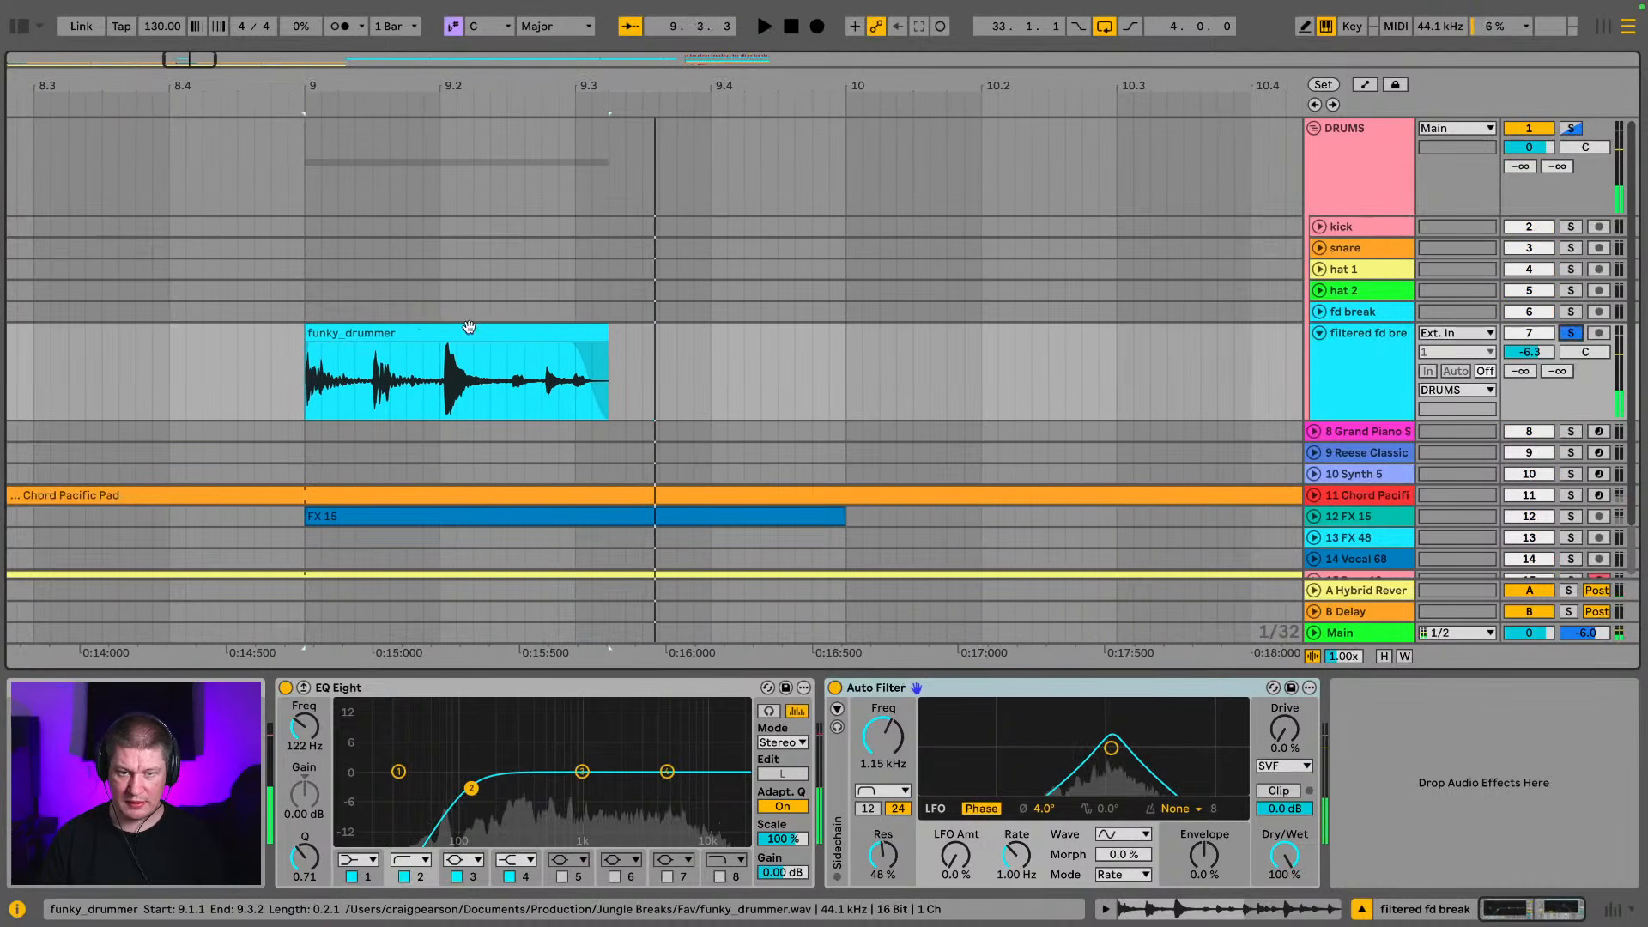
pyautogui.click(1379, 390)
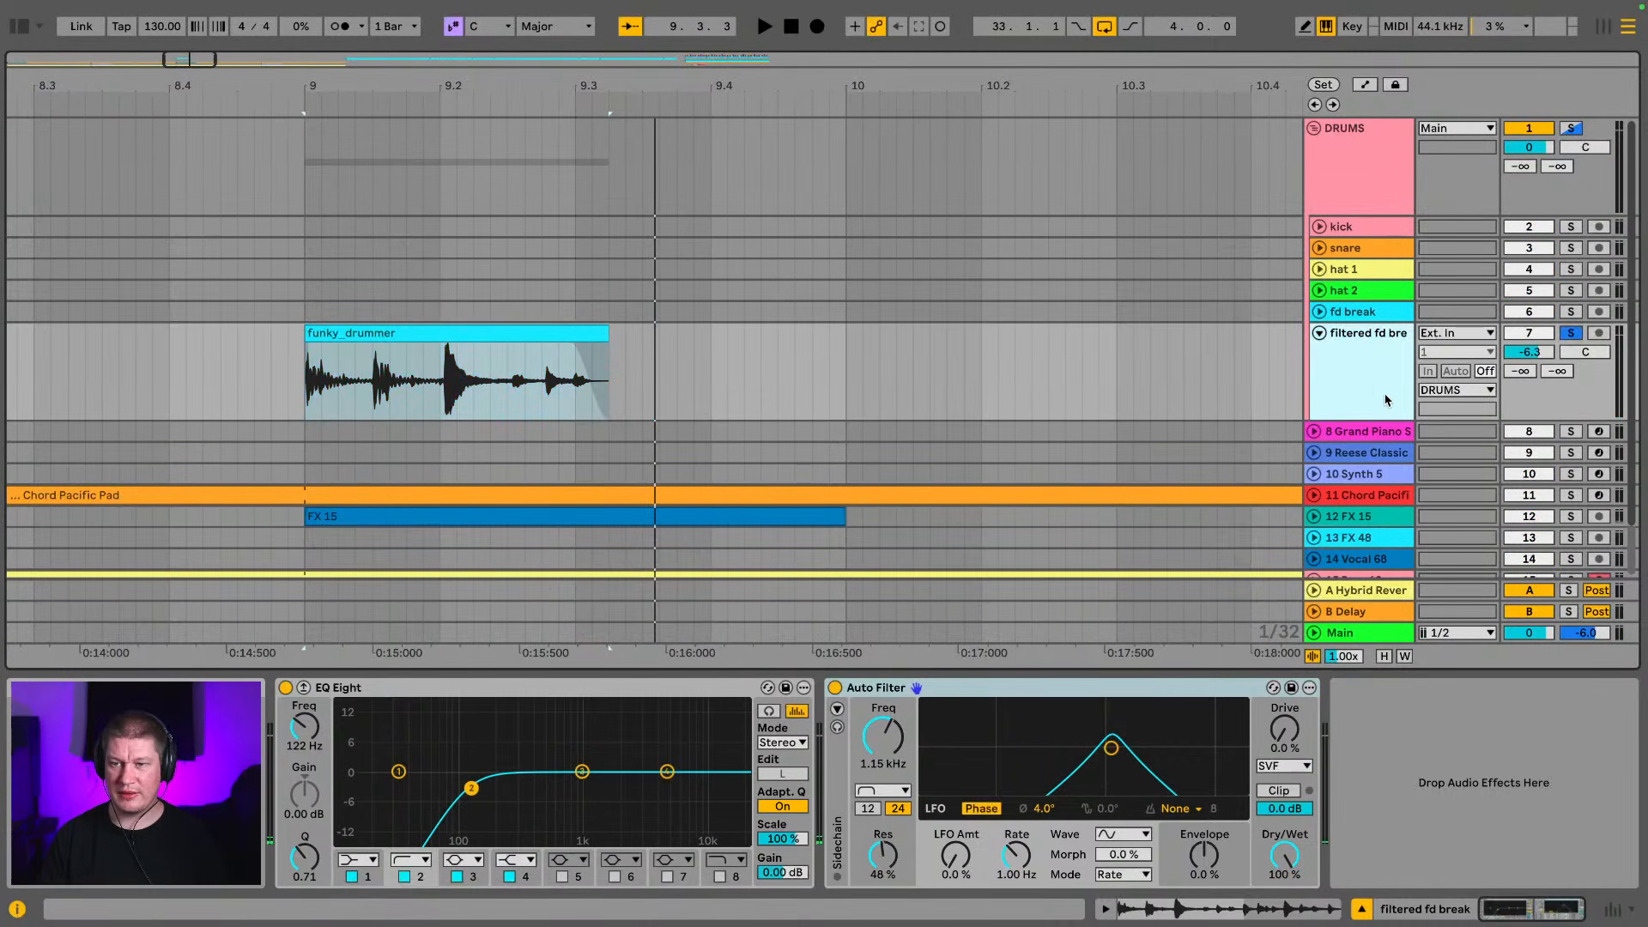
pyautogui.scroll(-1, 1356, 371)
pyautogui.click(1371, 613)
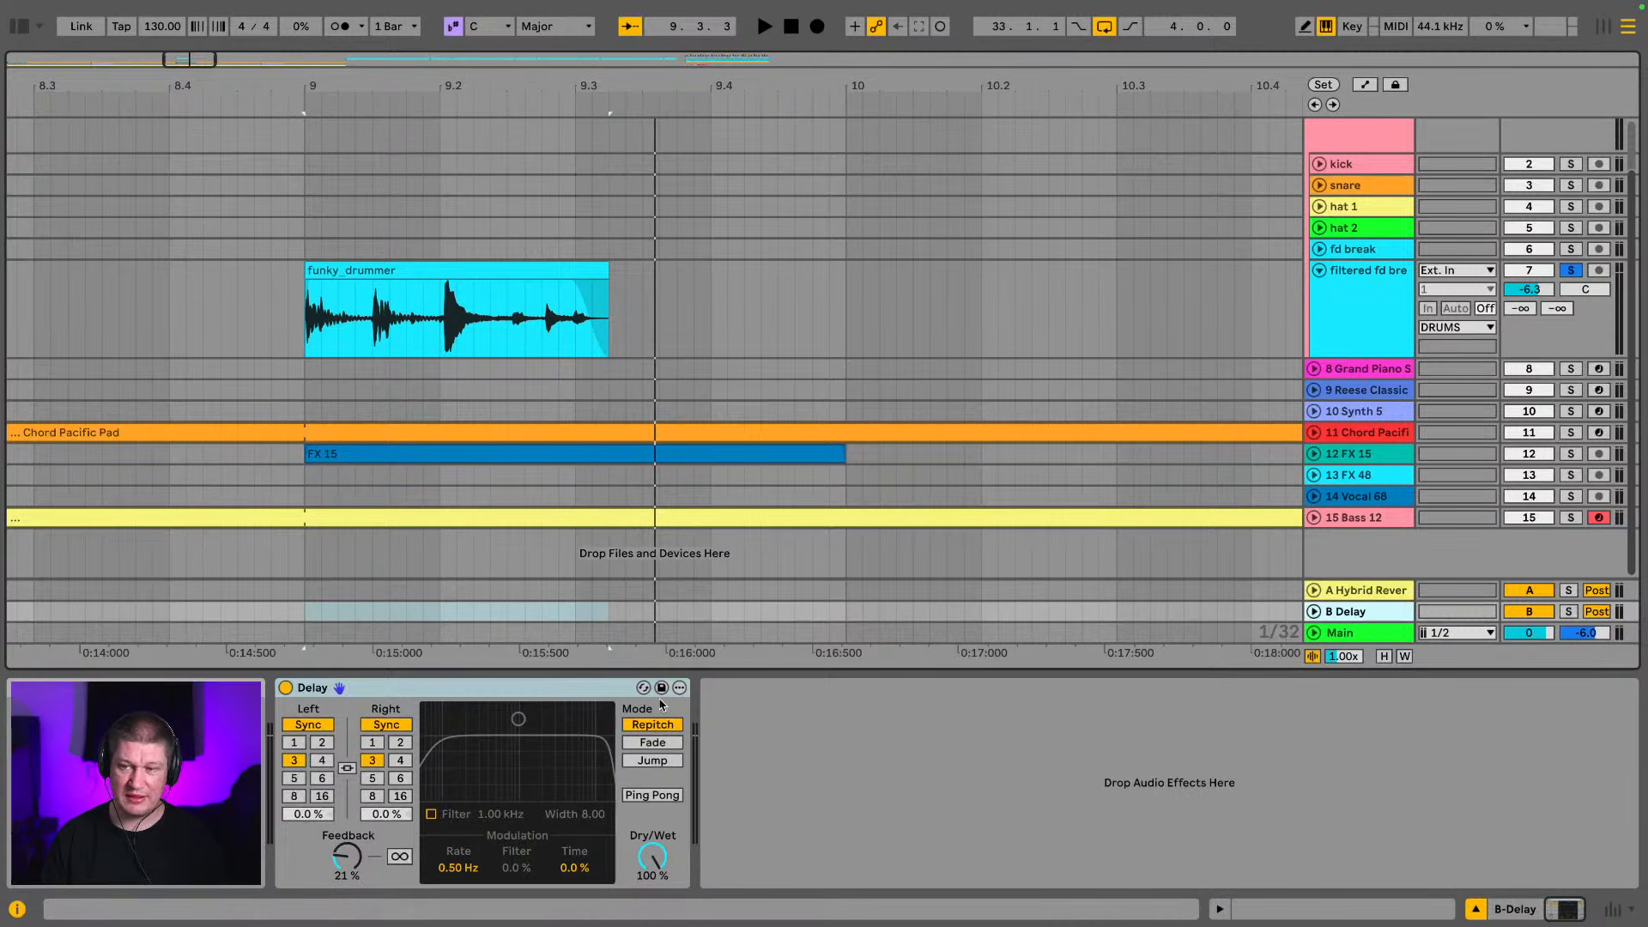
pyautogui.click(666, 862)
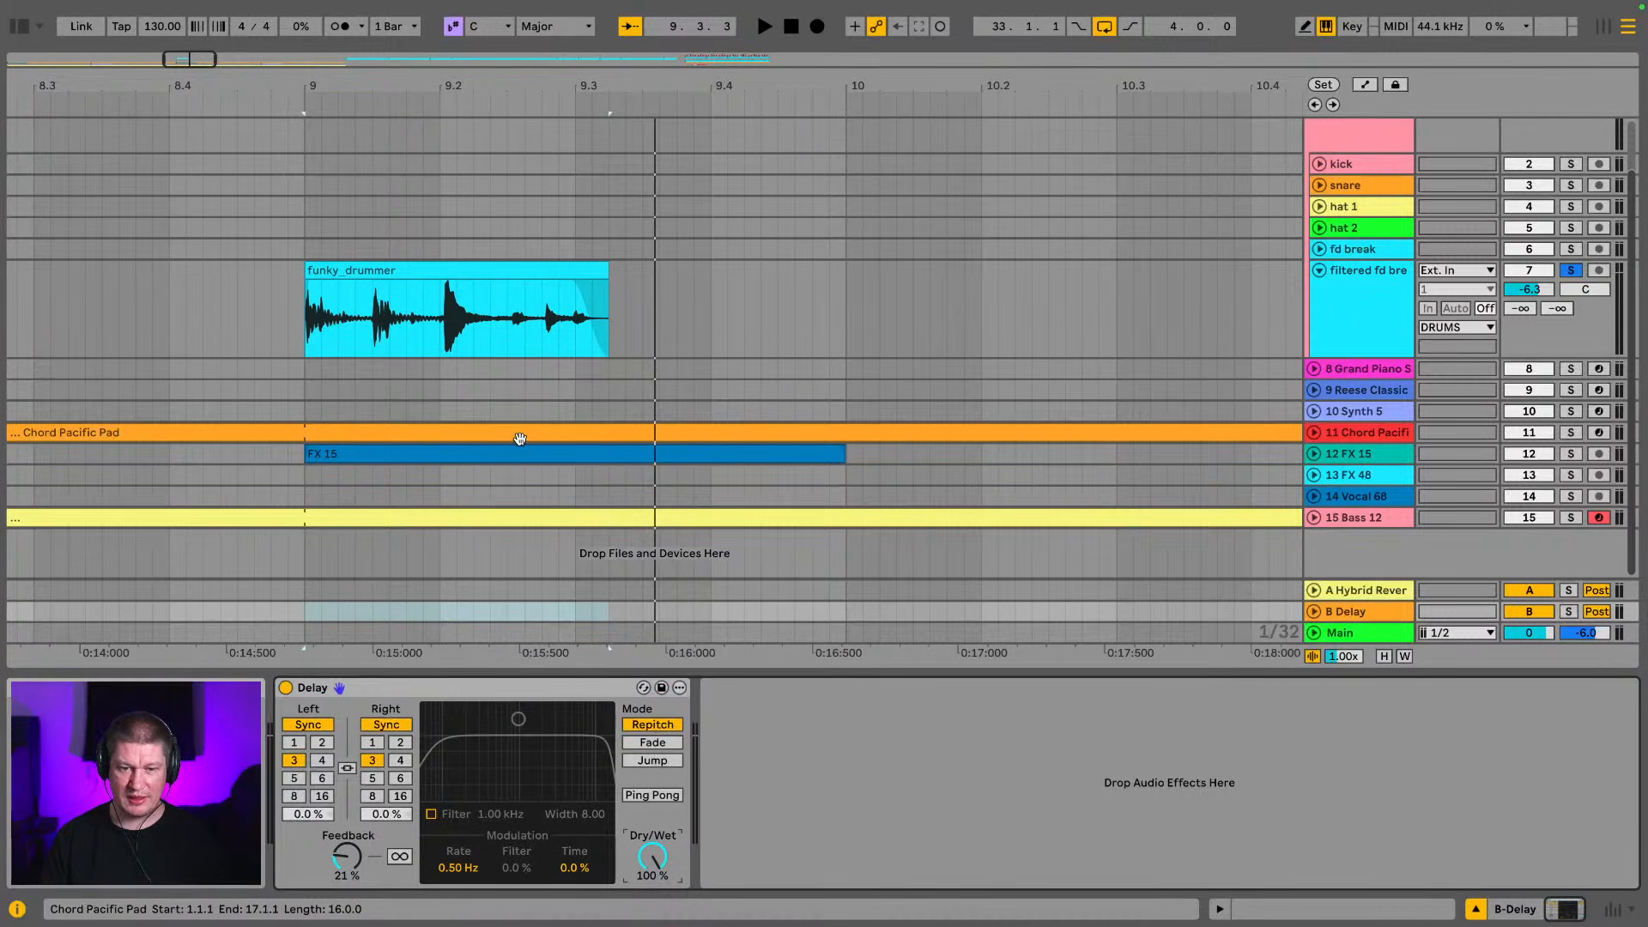
pyautogui.press('Tab')
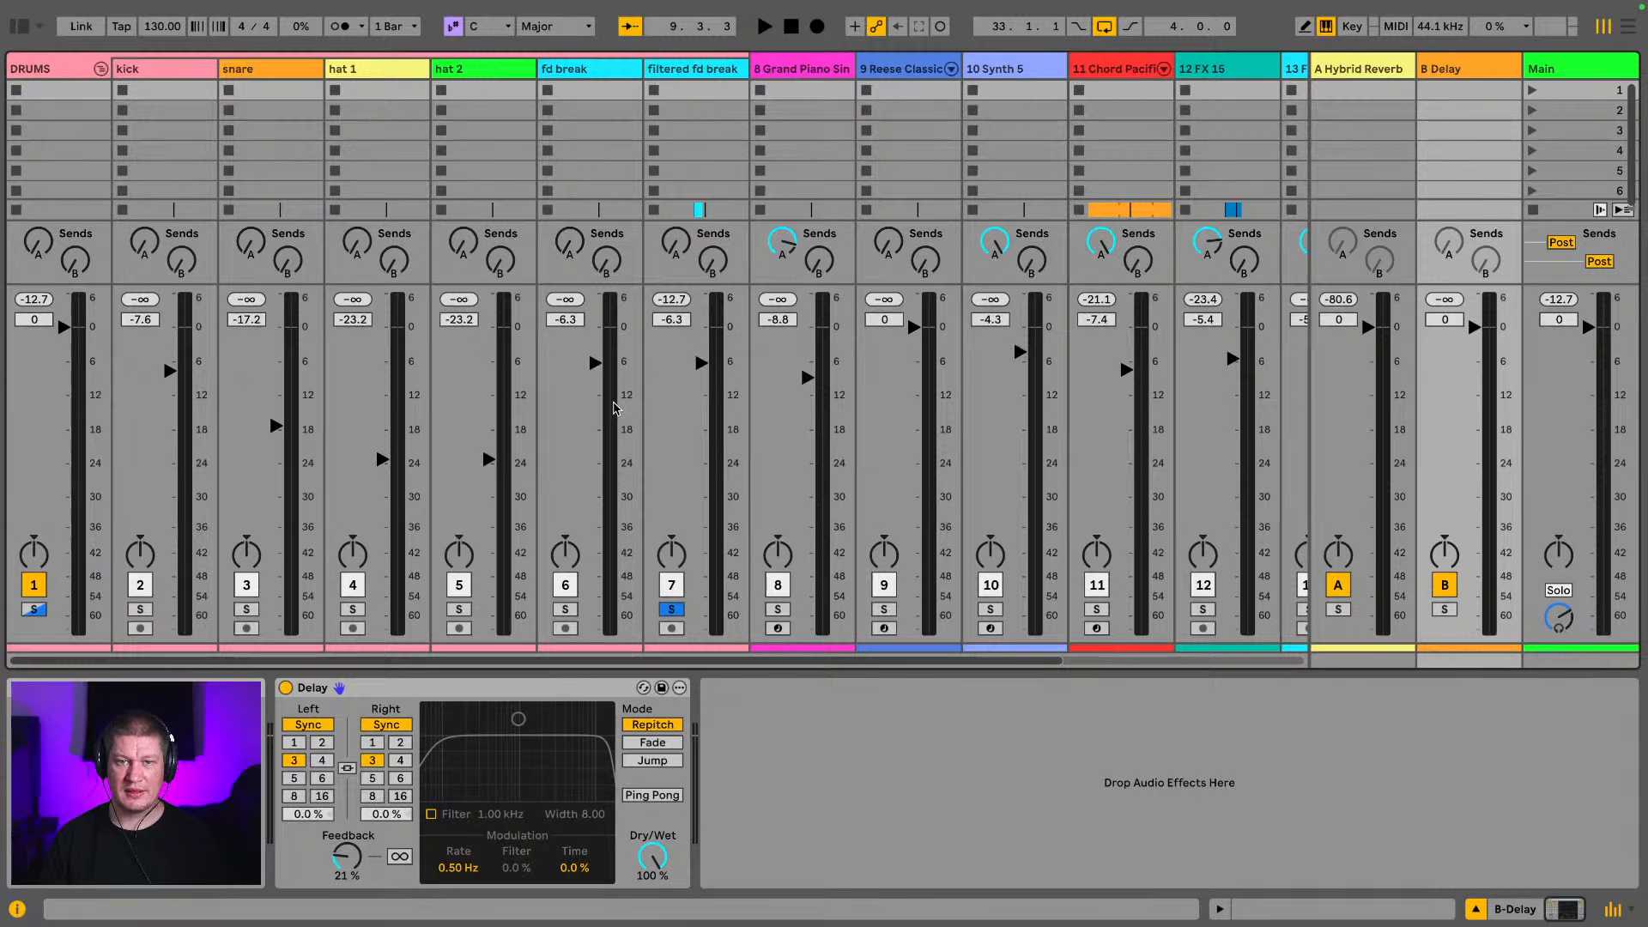
pyautogui.press('Tab')
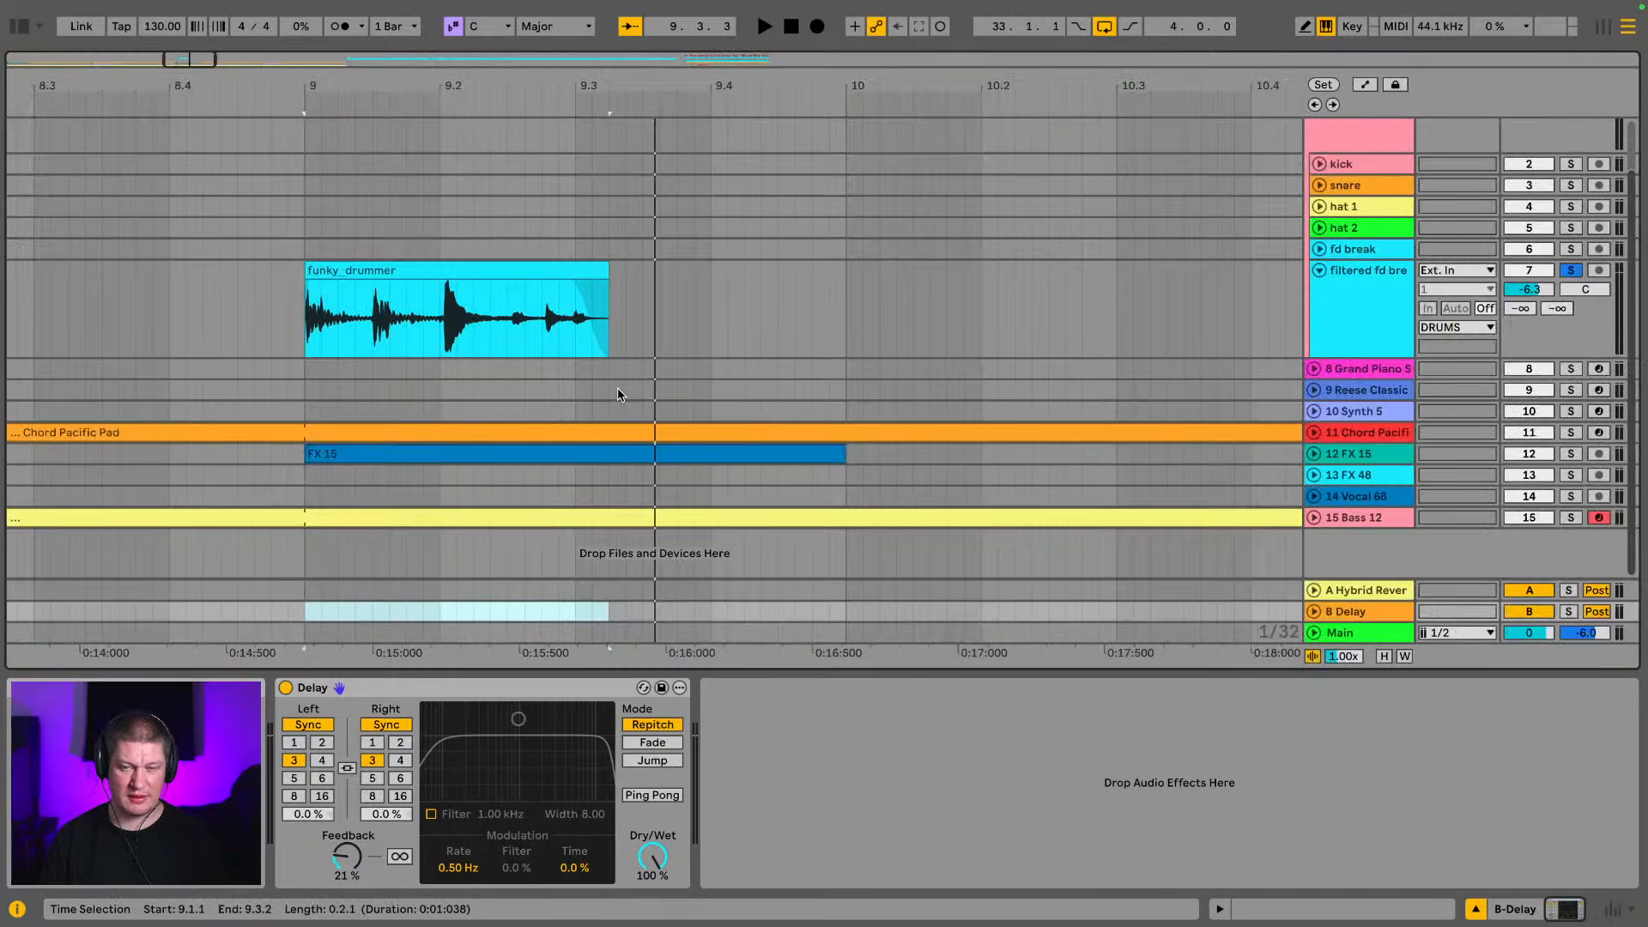
# Duplicate the filtered fd break track together with its clips and devices
pyautogui.click(1380, 273)
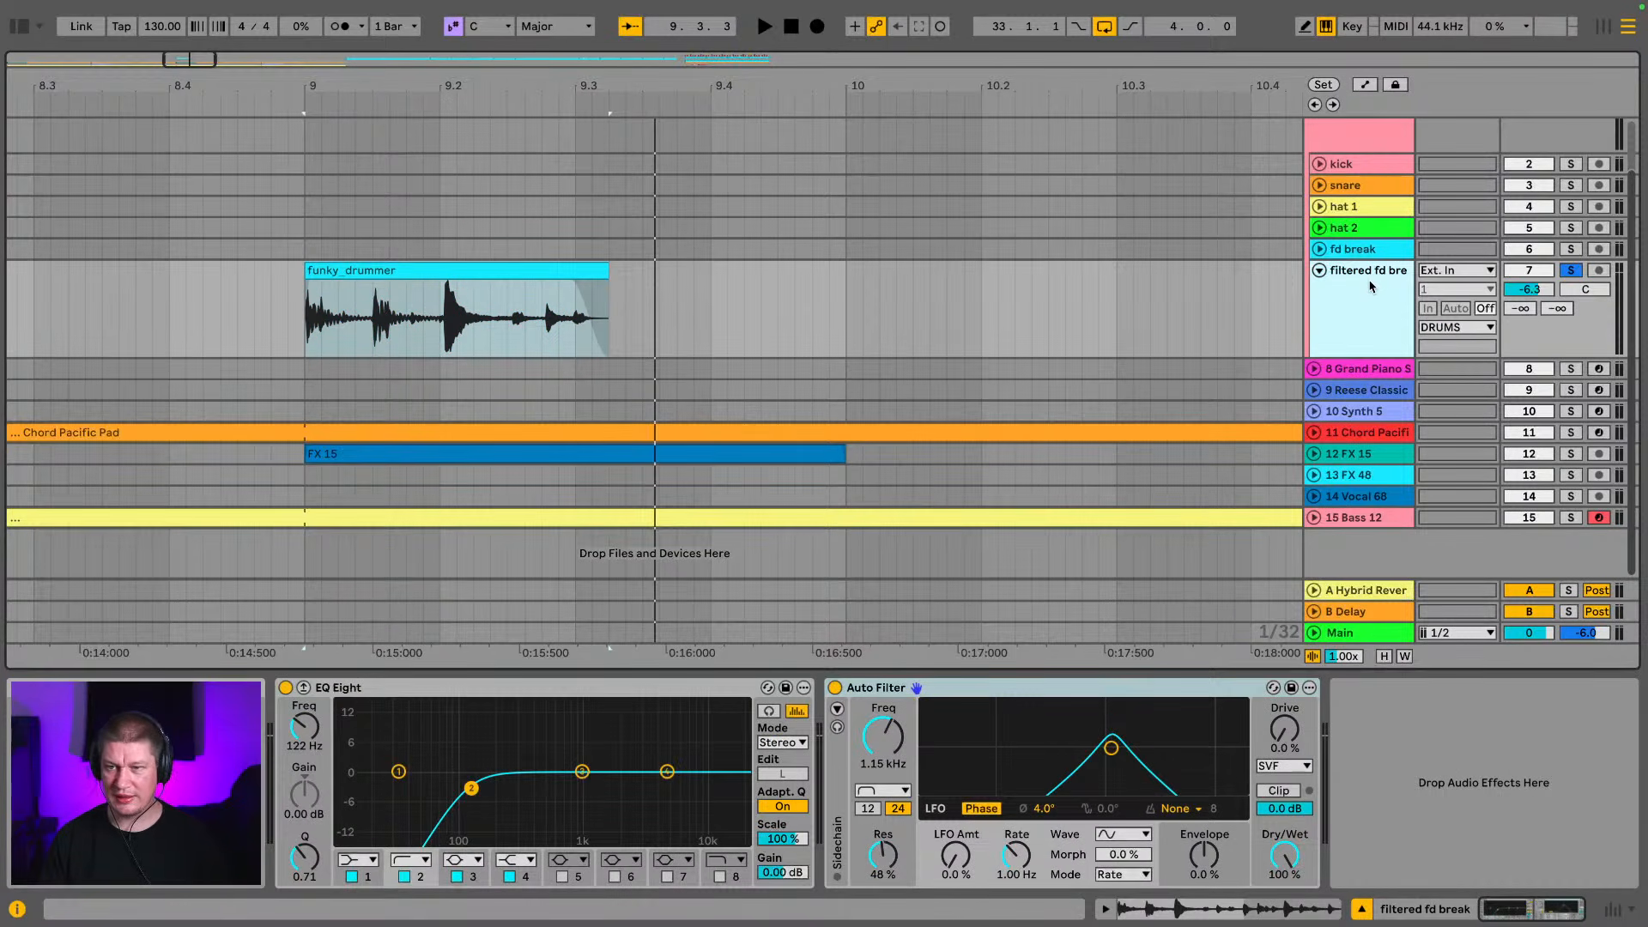
pyautogui.hotkey('ctrl', 'd')
pyautogui.click(1357, 341)
pyautogui.click(1349, 406)
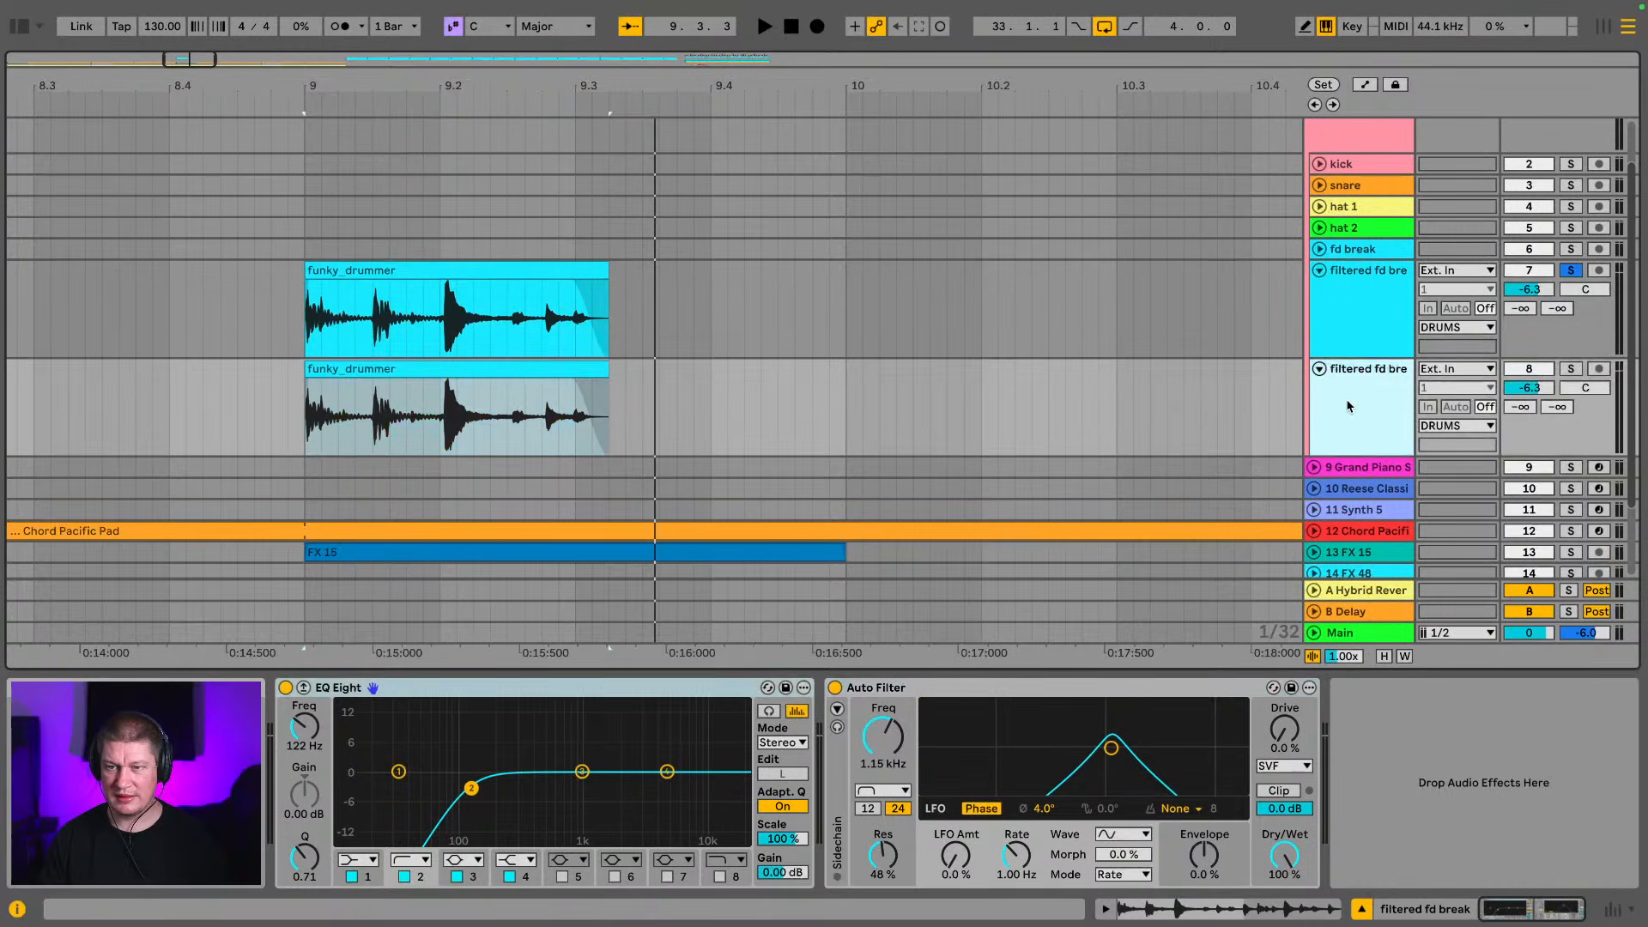
# Delete the break clips from bar 17 onward on the duplicated track and the bar 9 clip on the original track
pyautogui.moveTo(857, 91); pyautogui.dragTo(857, 13)
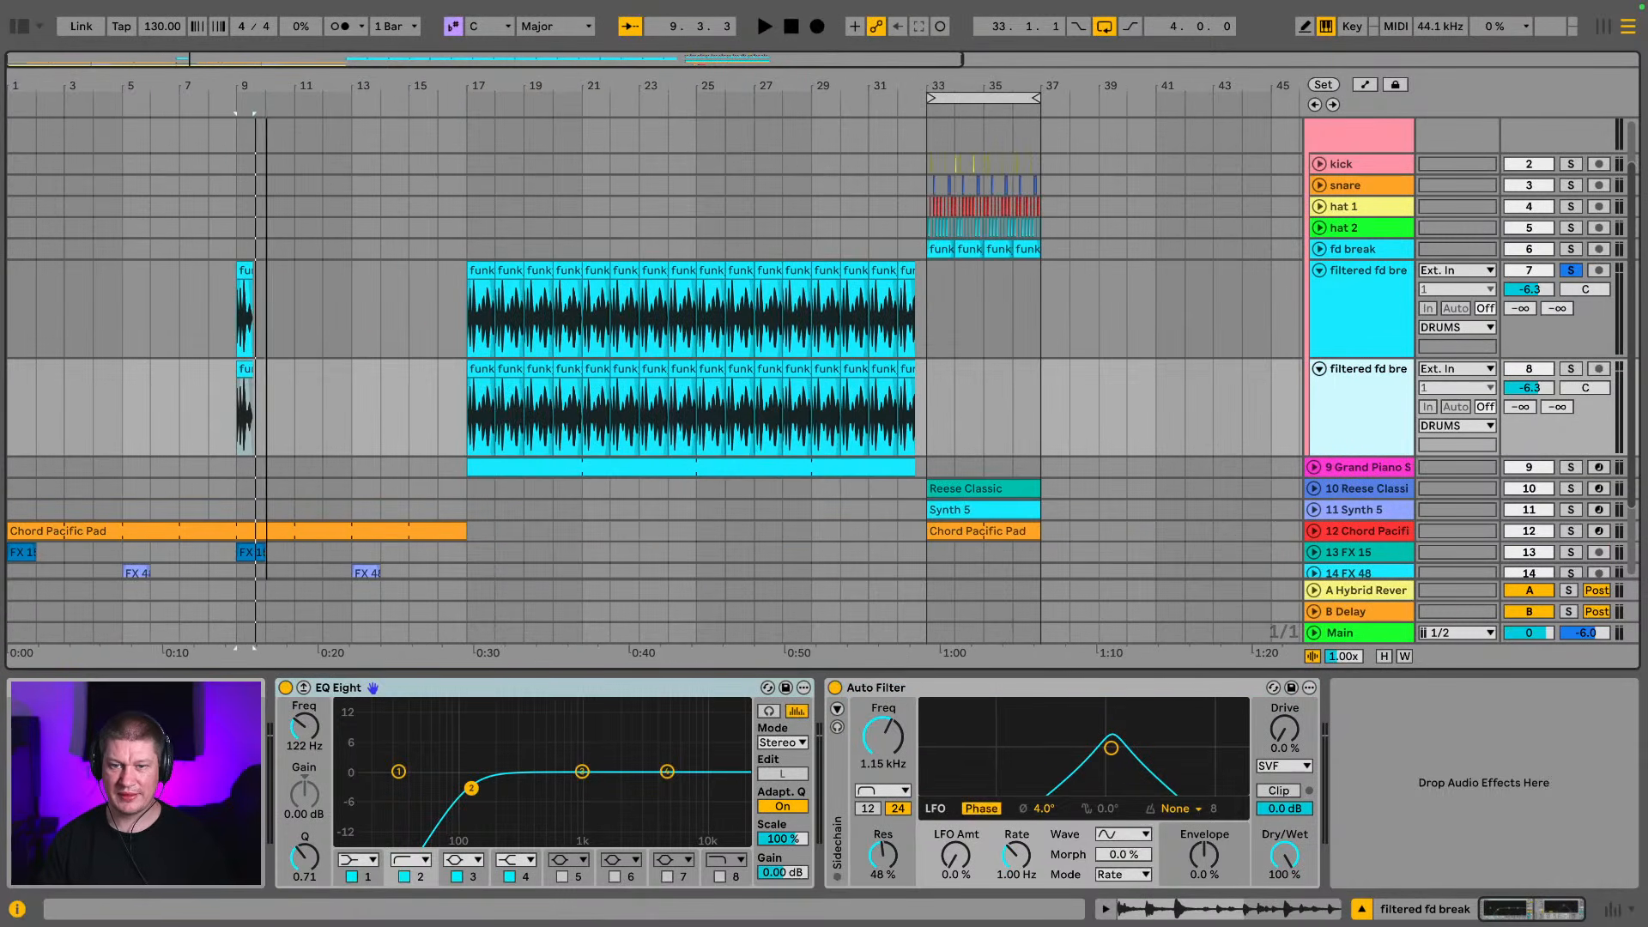
pyautogui.click(1368, 252)
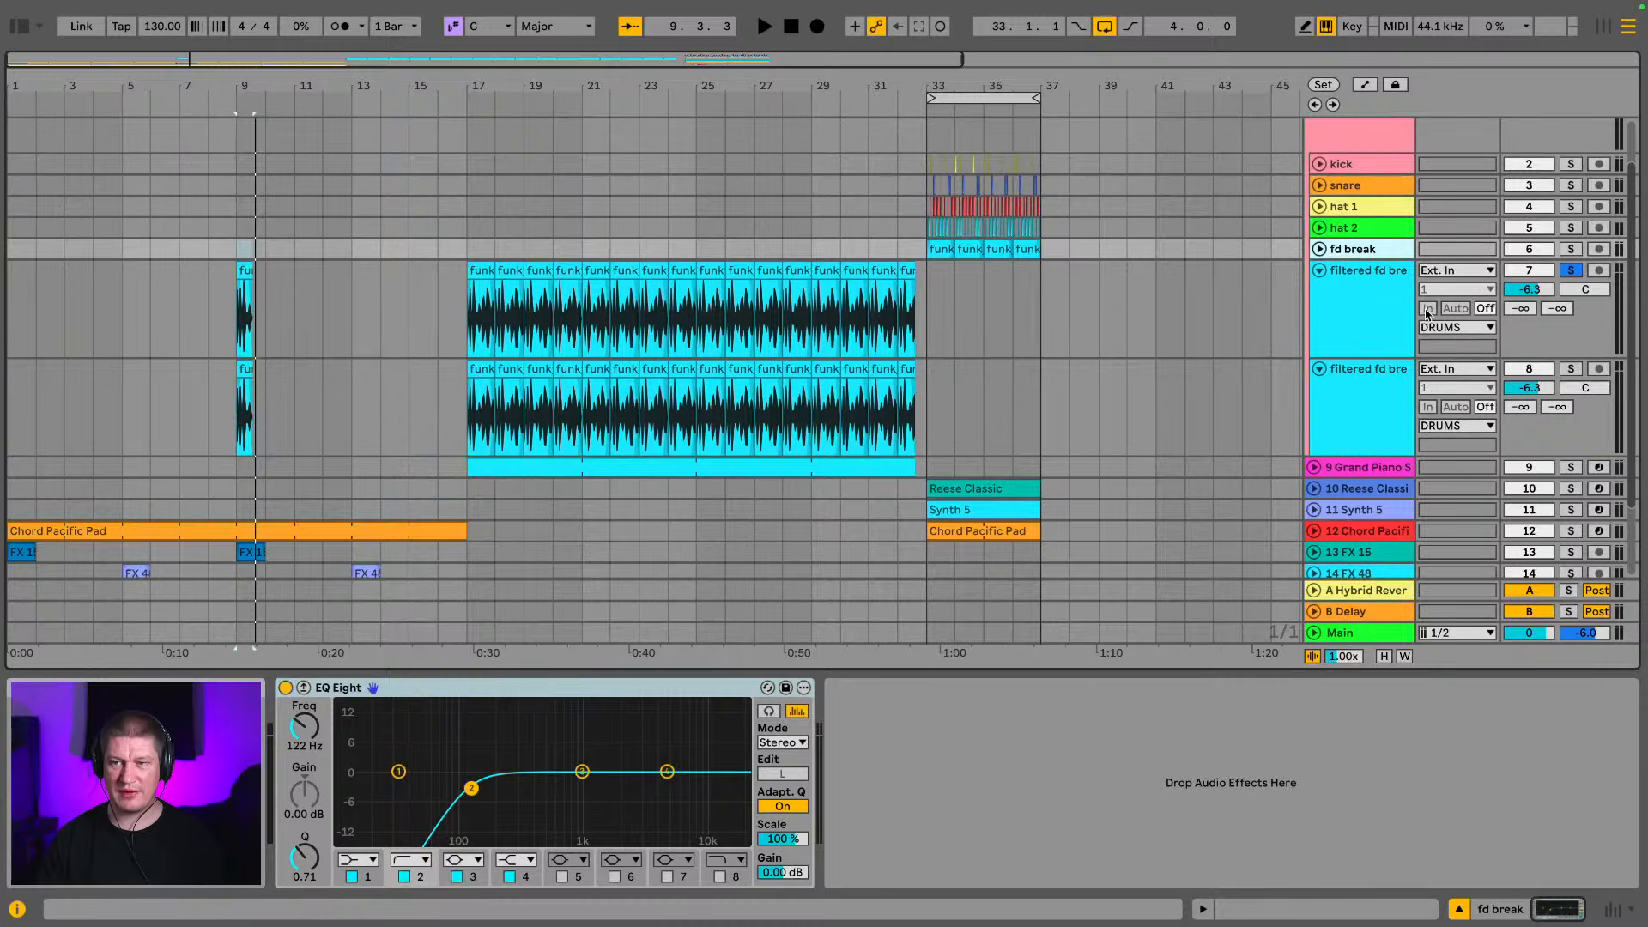
pyautogui.click(1389, 309)
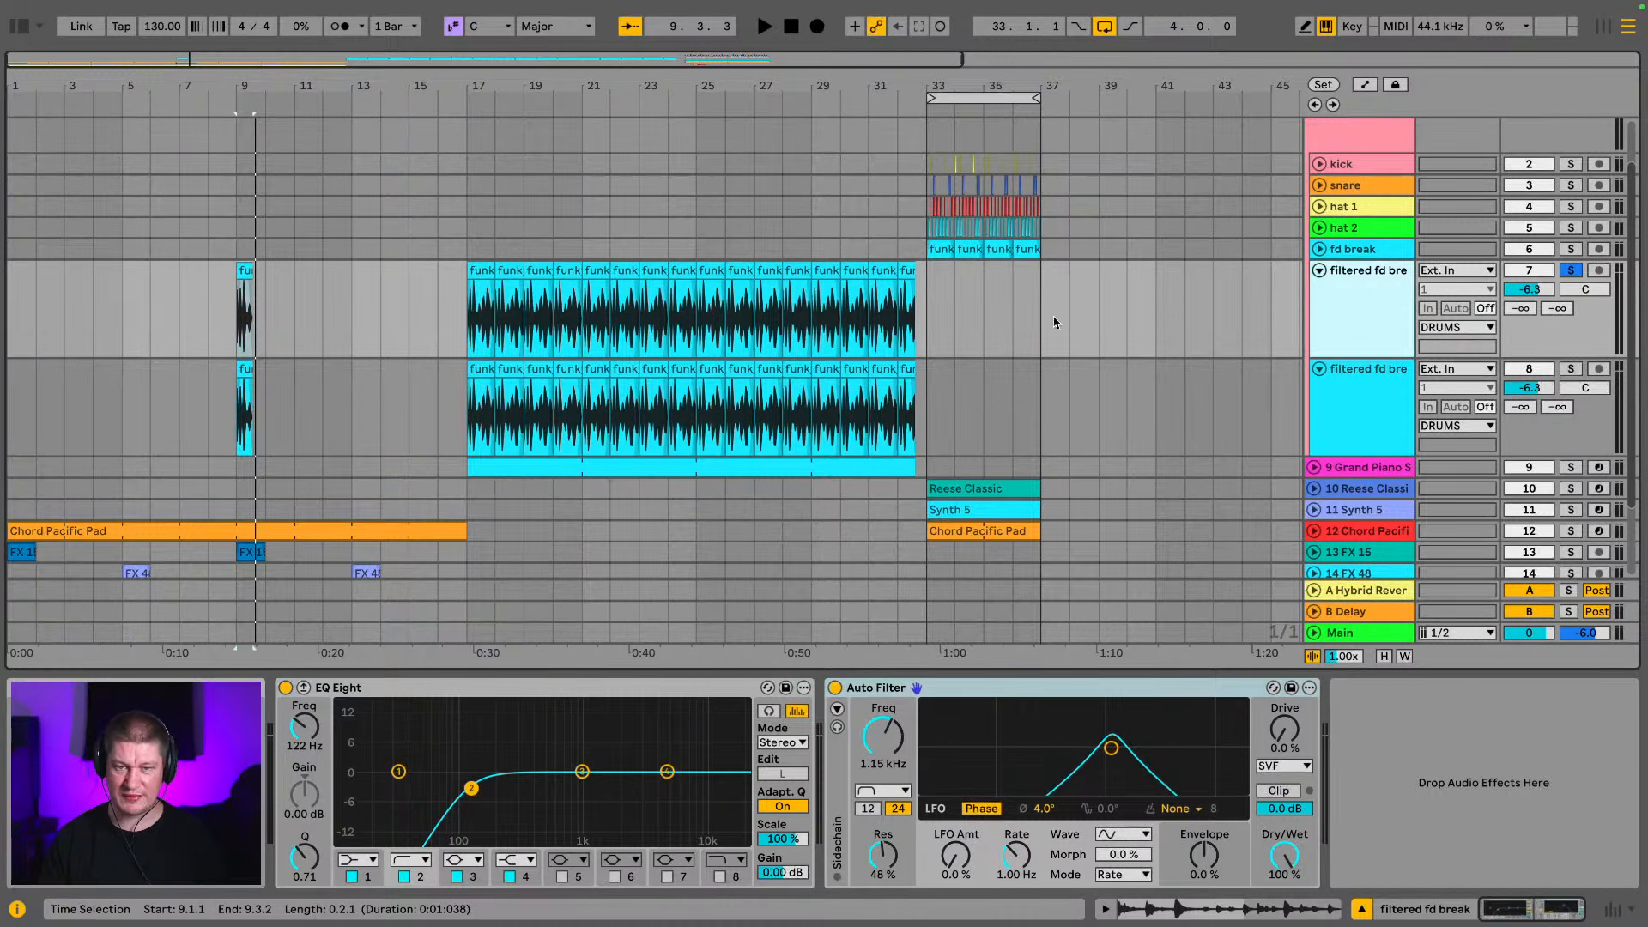
pyautogui.moveTo(415, 421); pyautogui.dragTo(1002, 429)
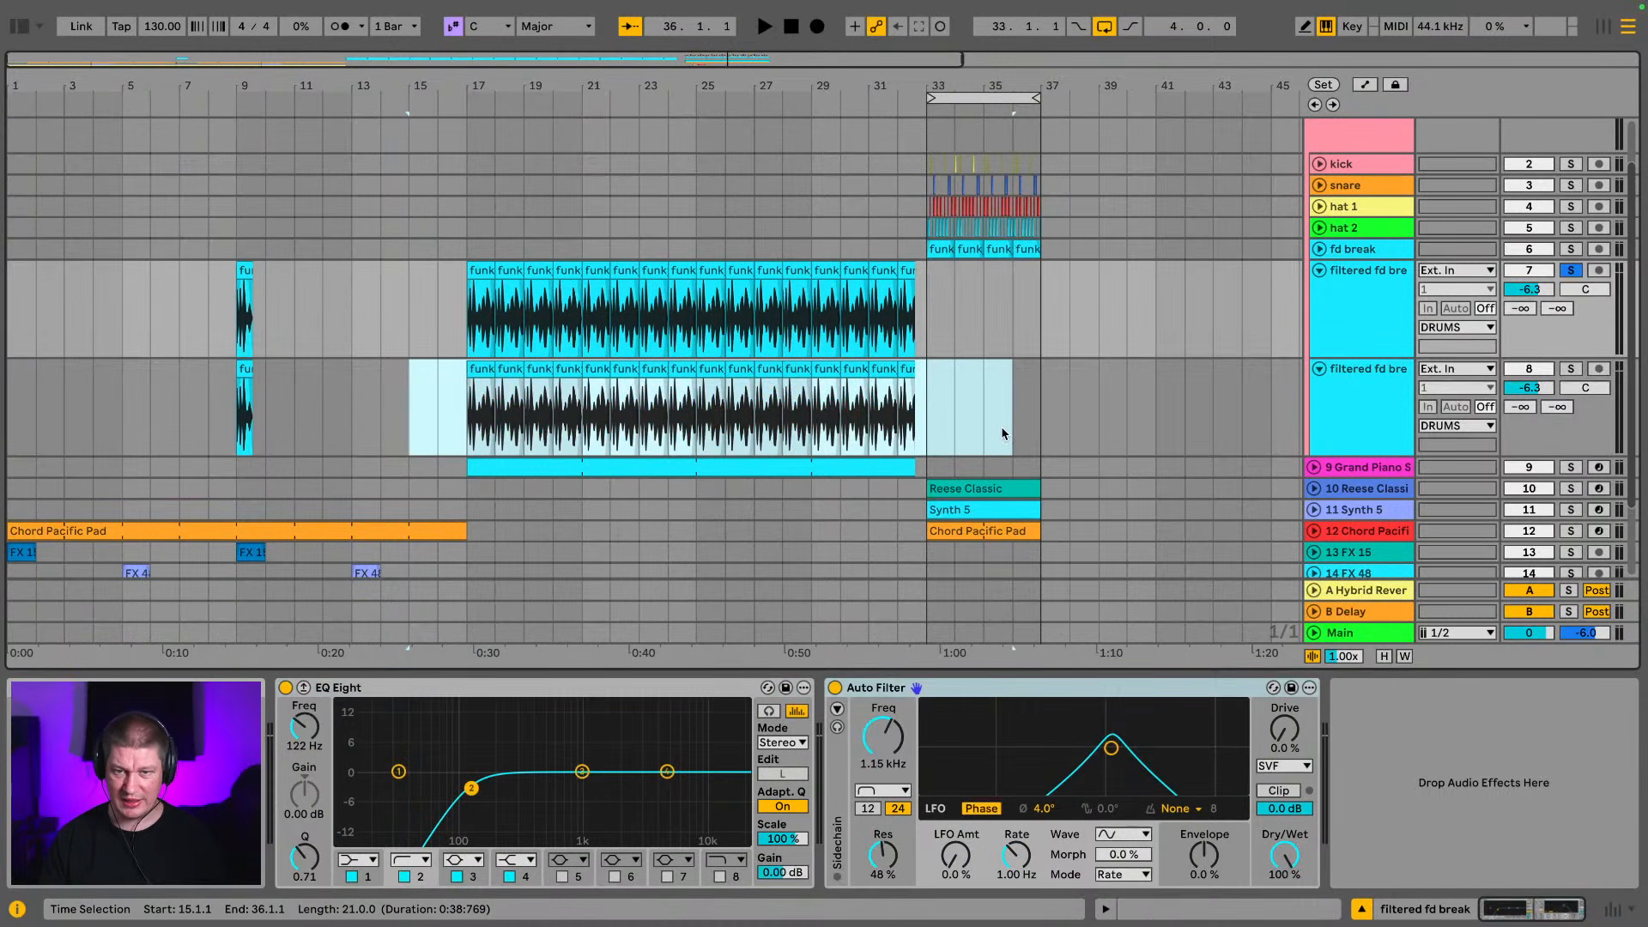
pyautogui.press('Delete')
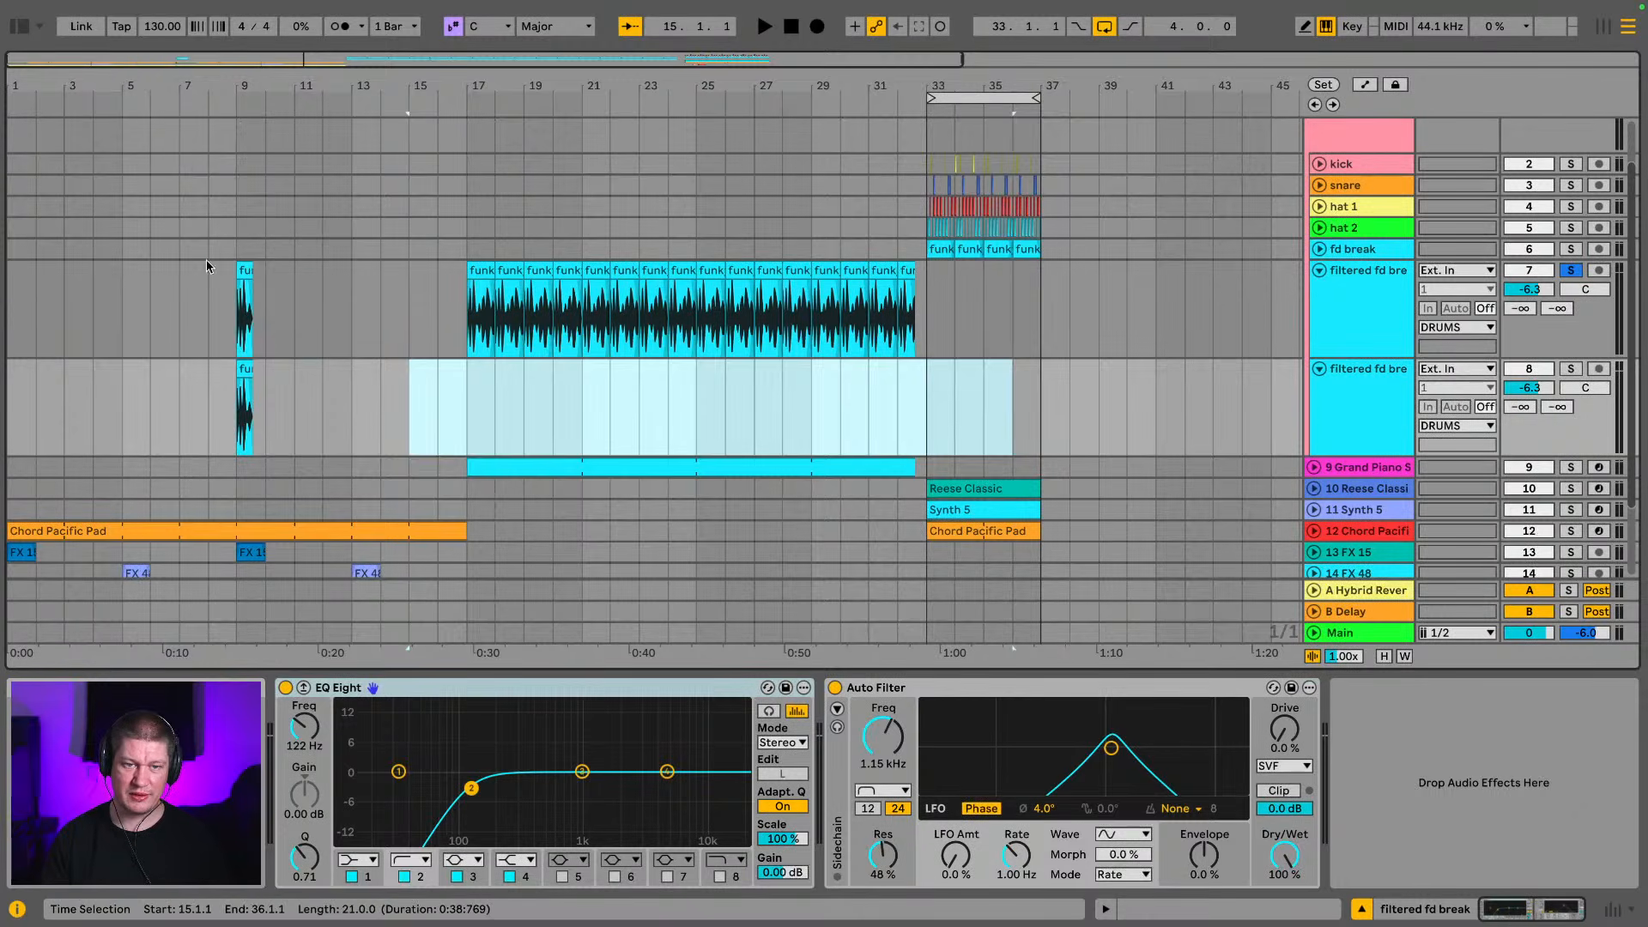
pyautogui.moveTo(209, 287); pyautogui.dragTo(324, 290)
pyautogui.press('Delete')
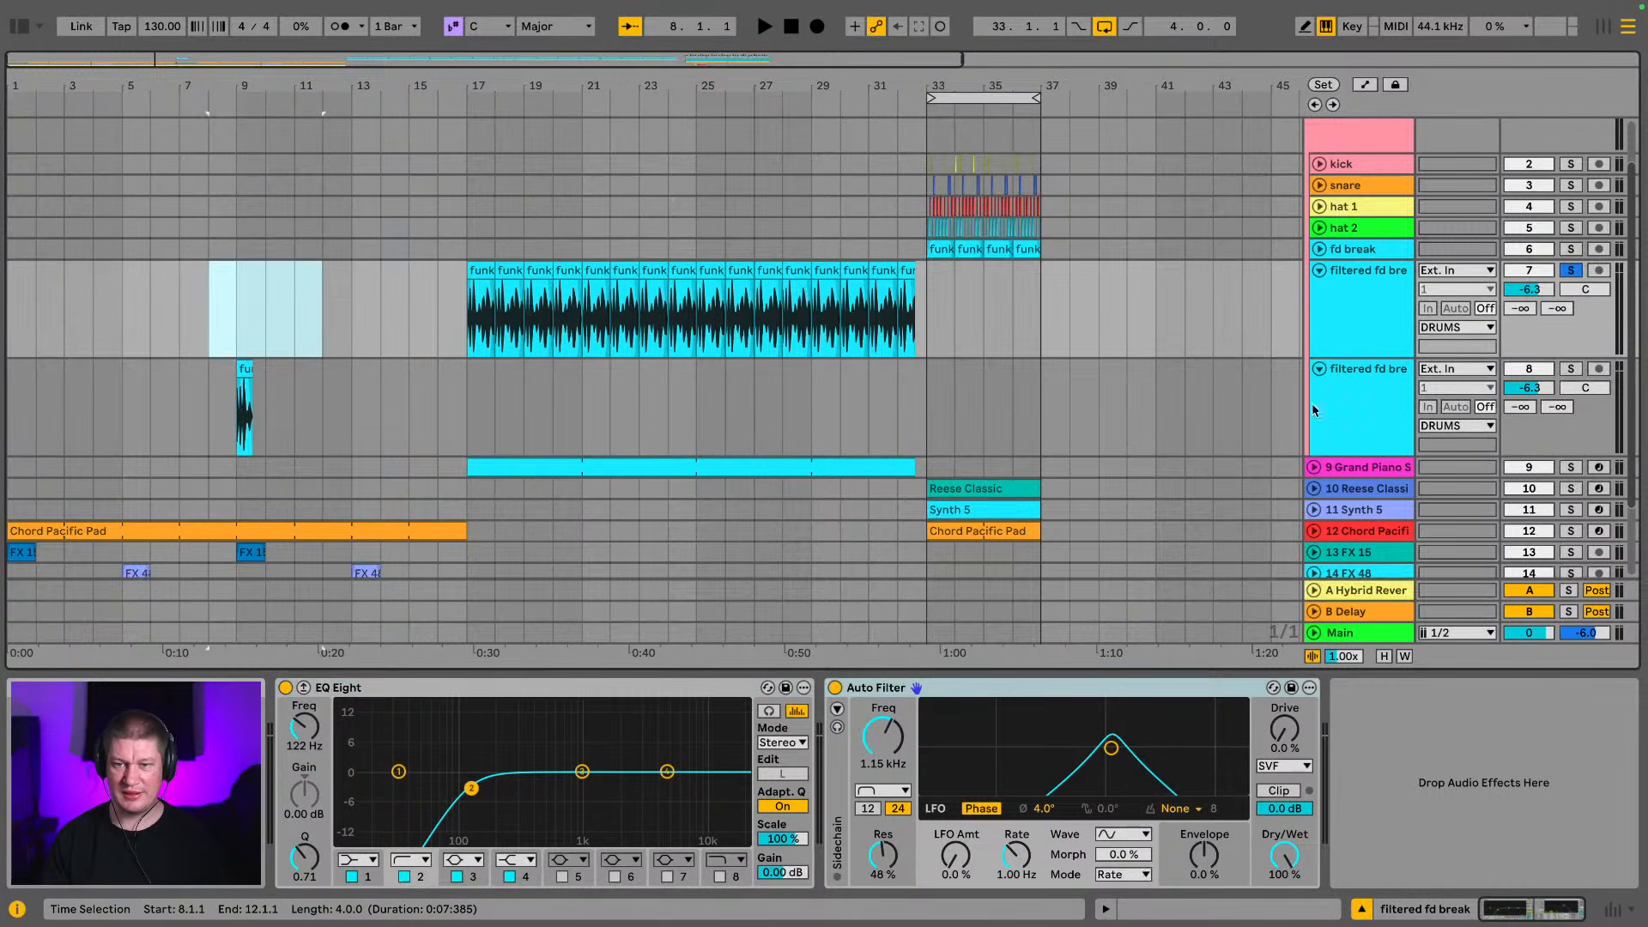
# Rename the duplicated track snippet fd and select its bar 9 break clip
pyautogui.click(1371, 389)
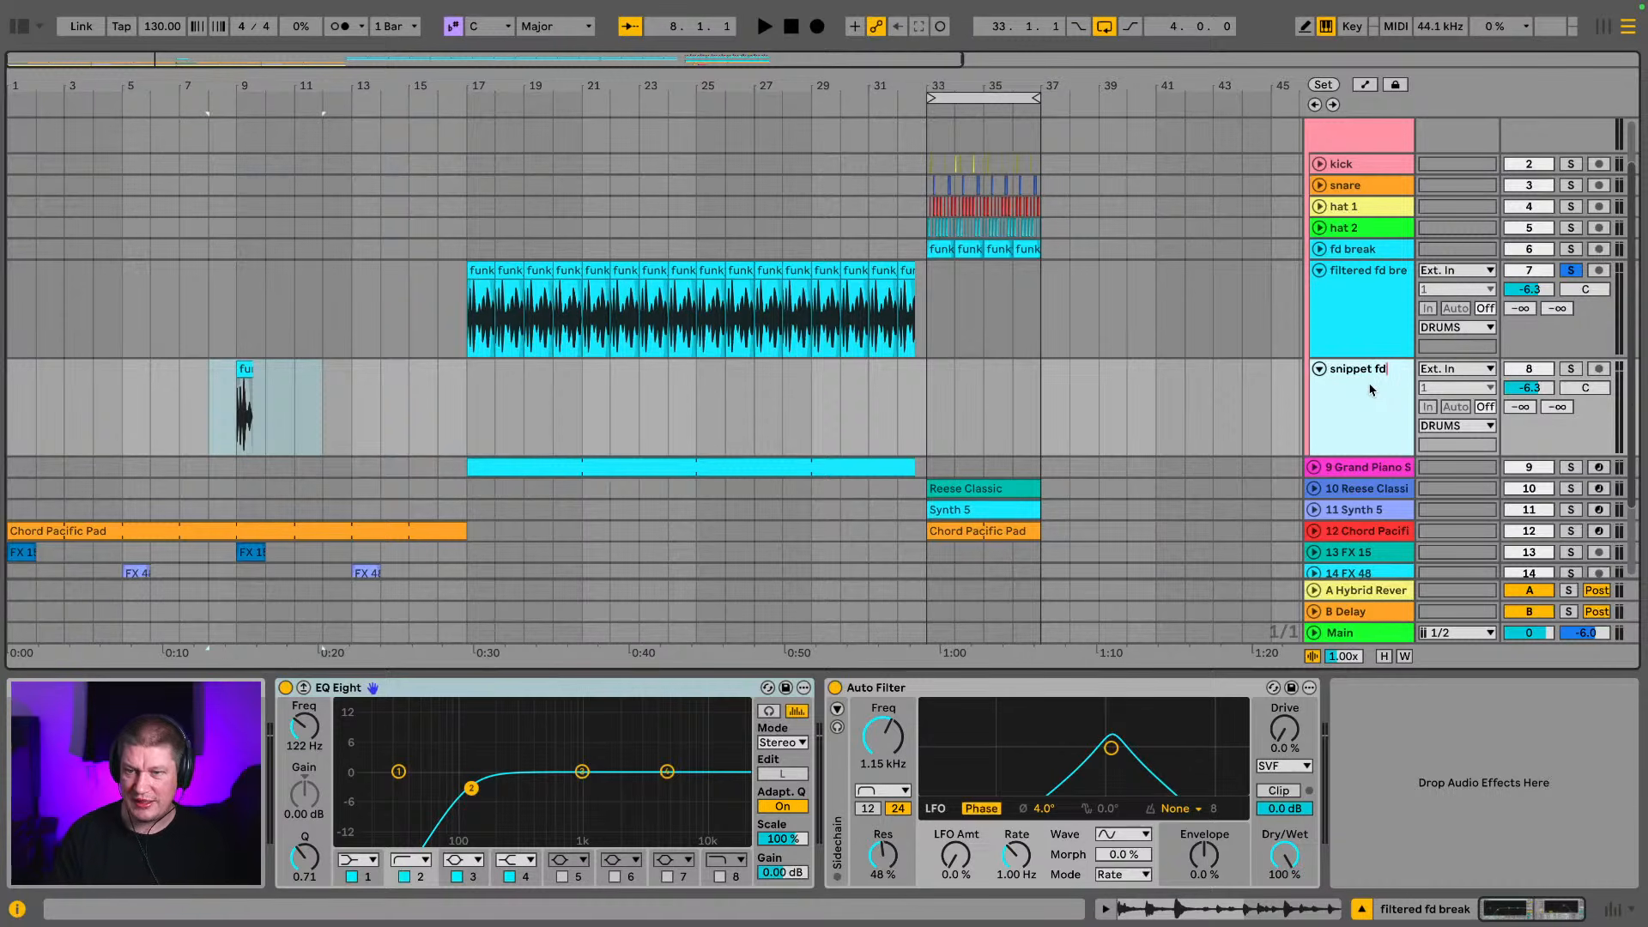
pyautogui.click(247, 384)
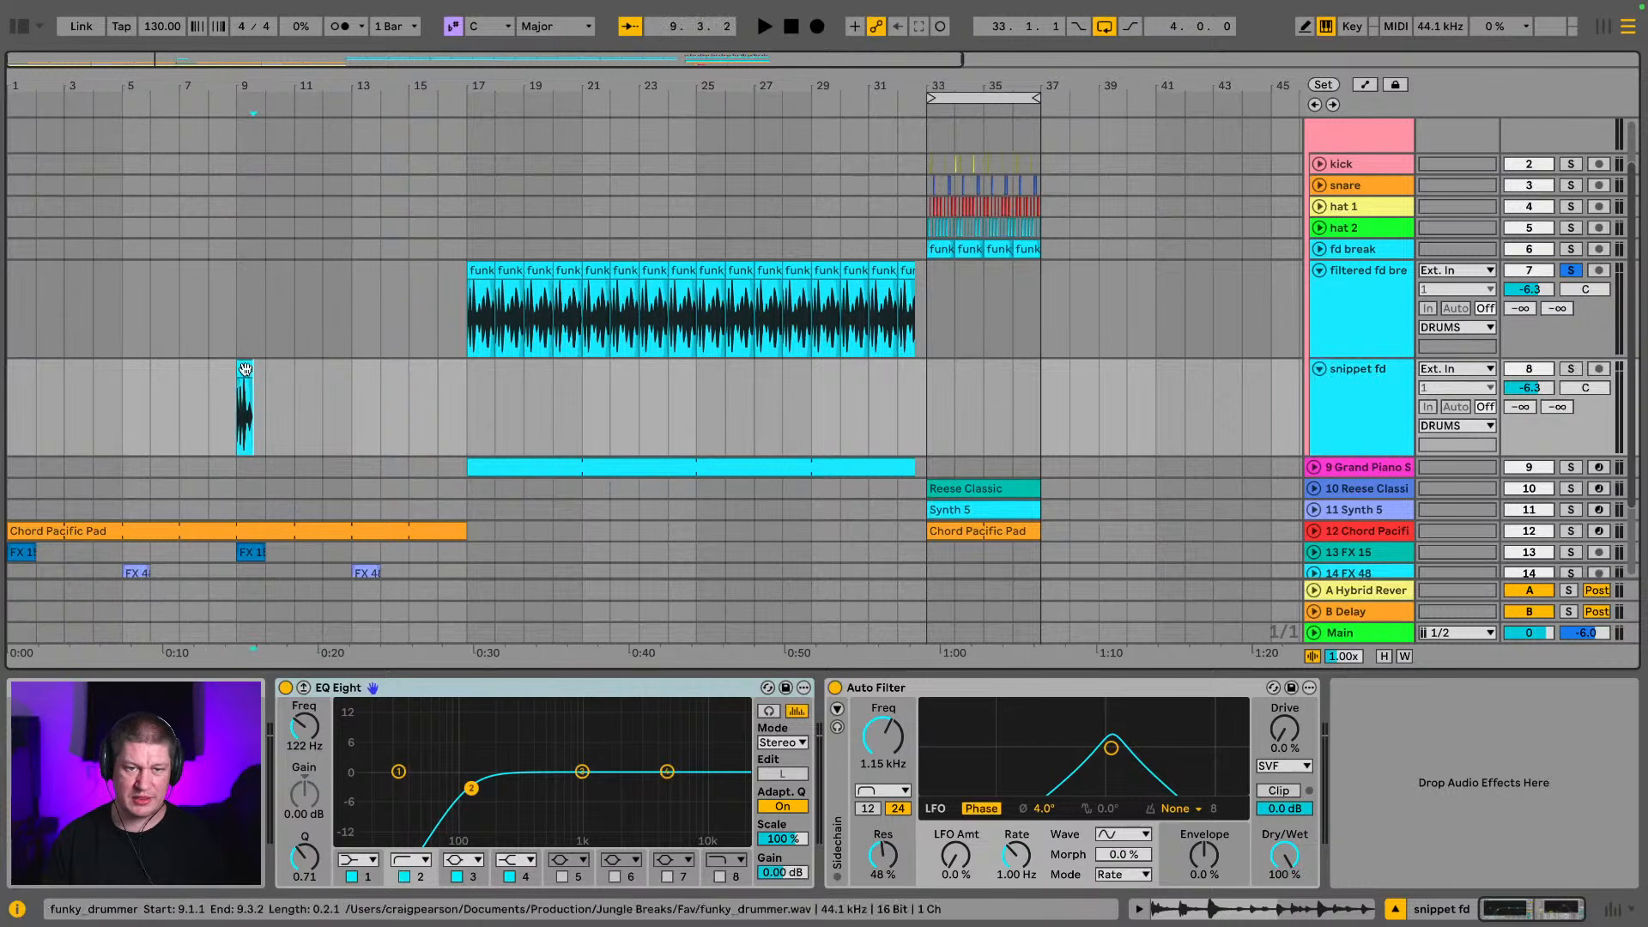
pyautogui.moveTo(266, 80); pyautogui.dragTo(1099, 133)
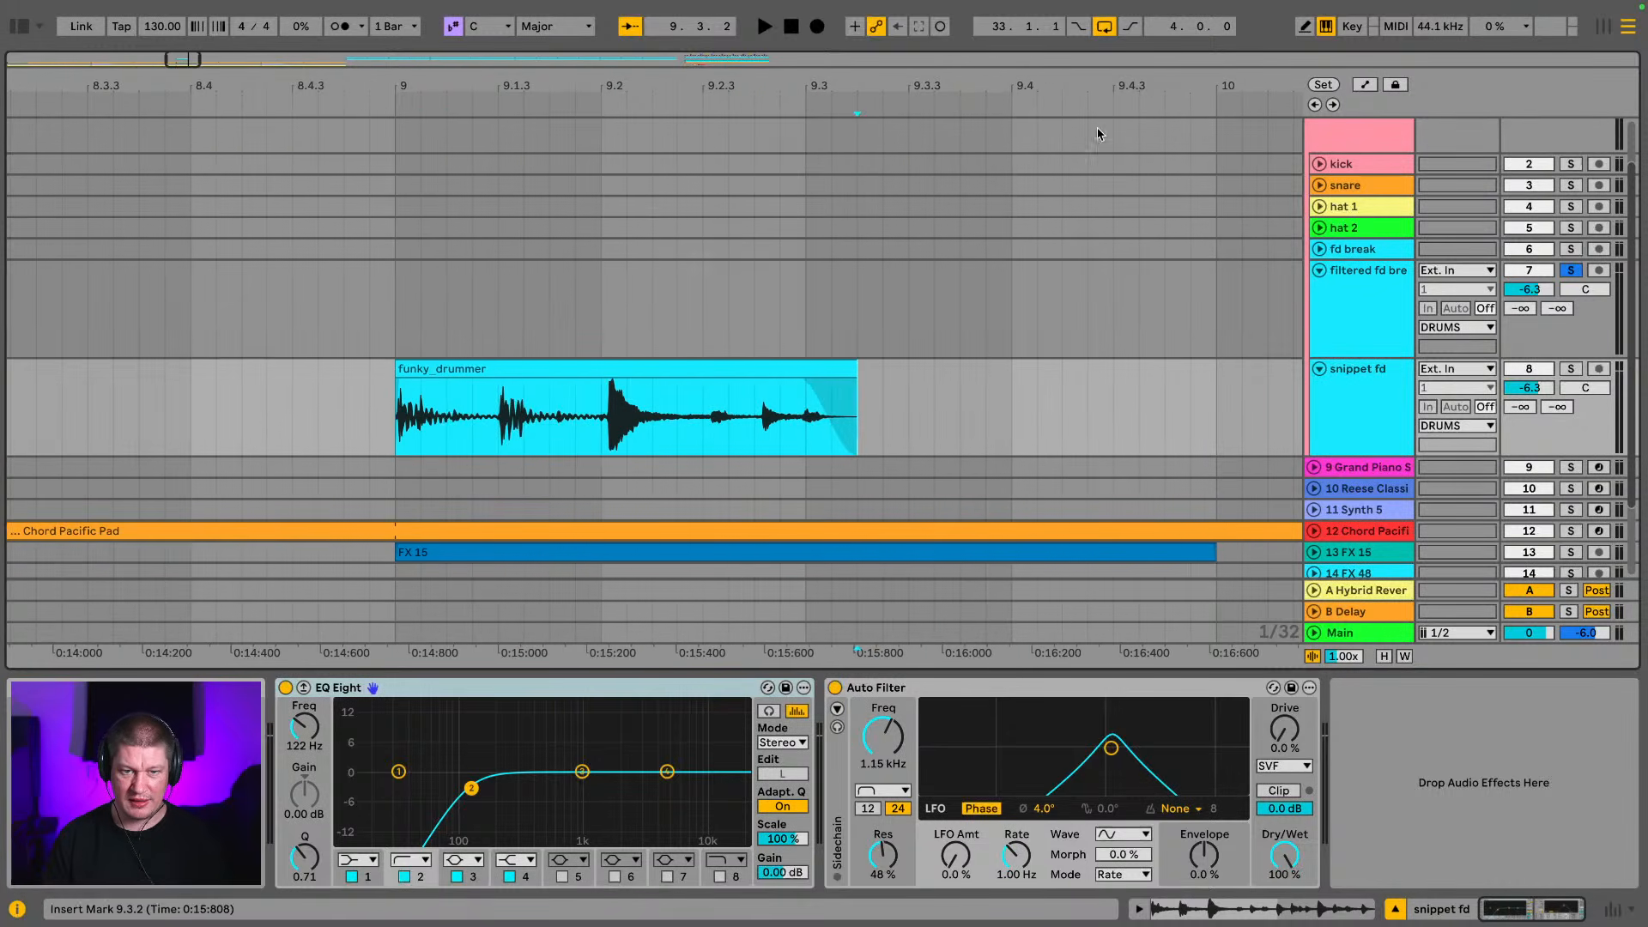
pyautogui.click(795, 369)
pyautogui.click(1355, 384)
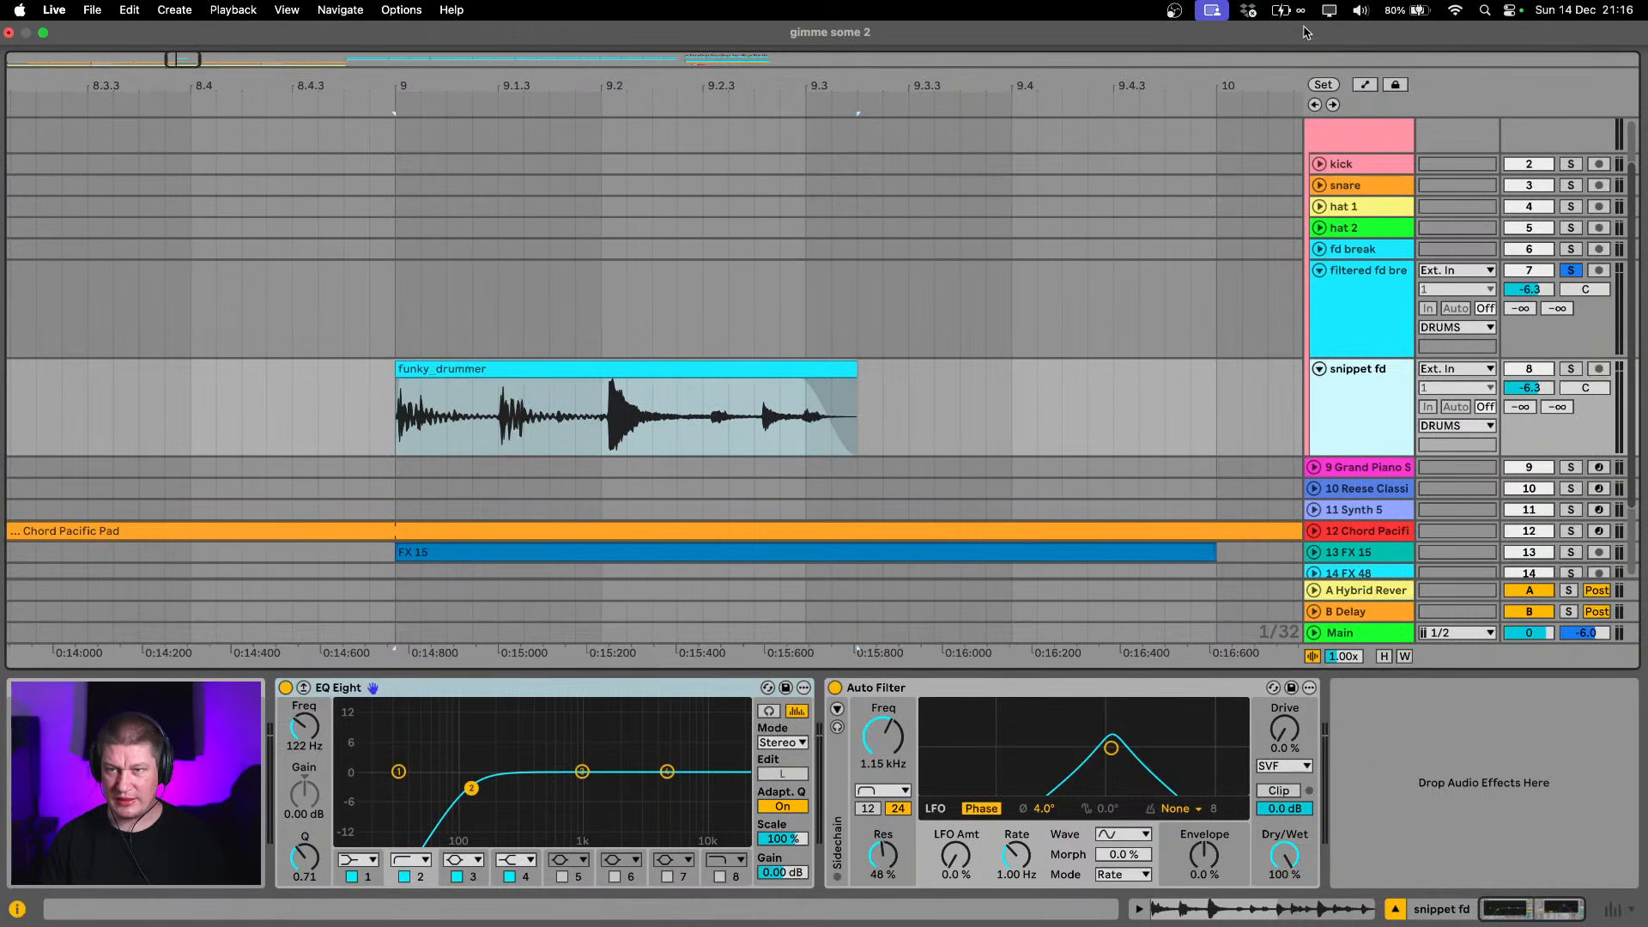
# Show automation and choose the Mixer's B-Delay send as the automated parameter on the snippet fd track
pyautogui.click(1325, 28)
pyautogui.press('a')
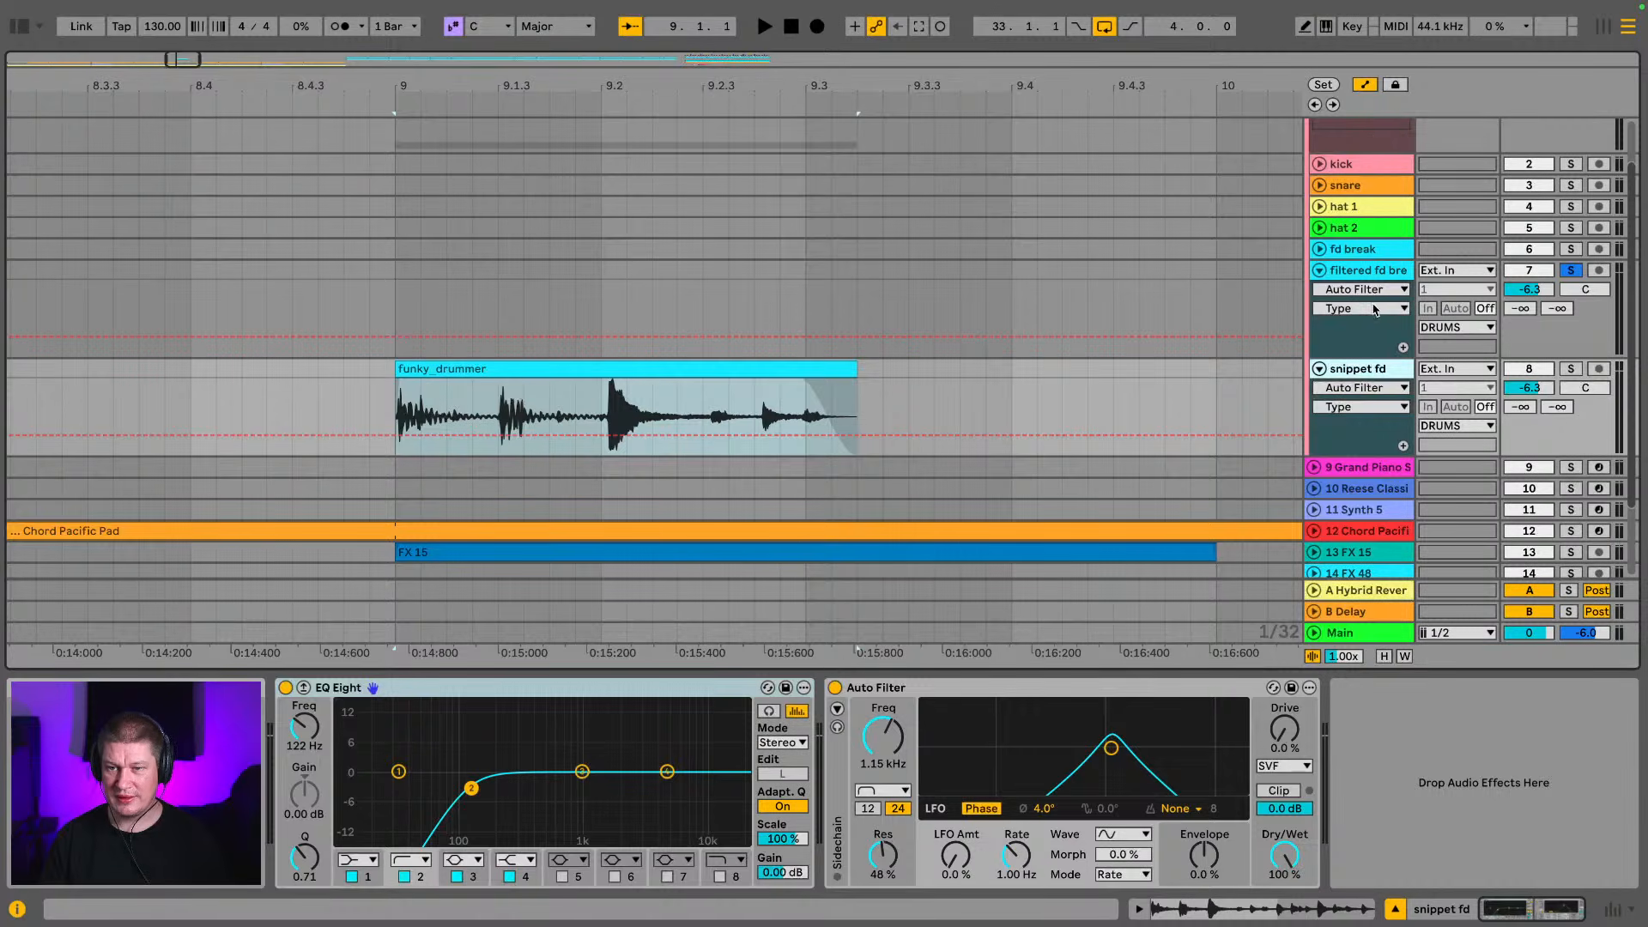
pyautogui.click(1365, 388)
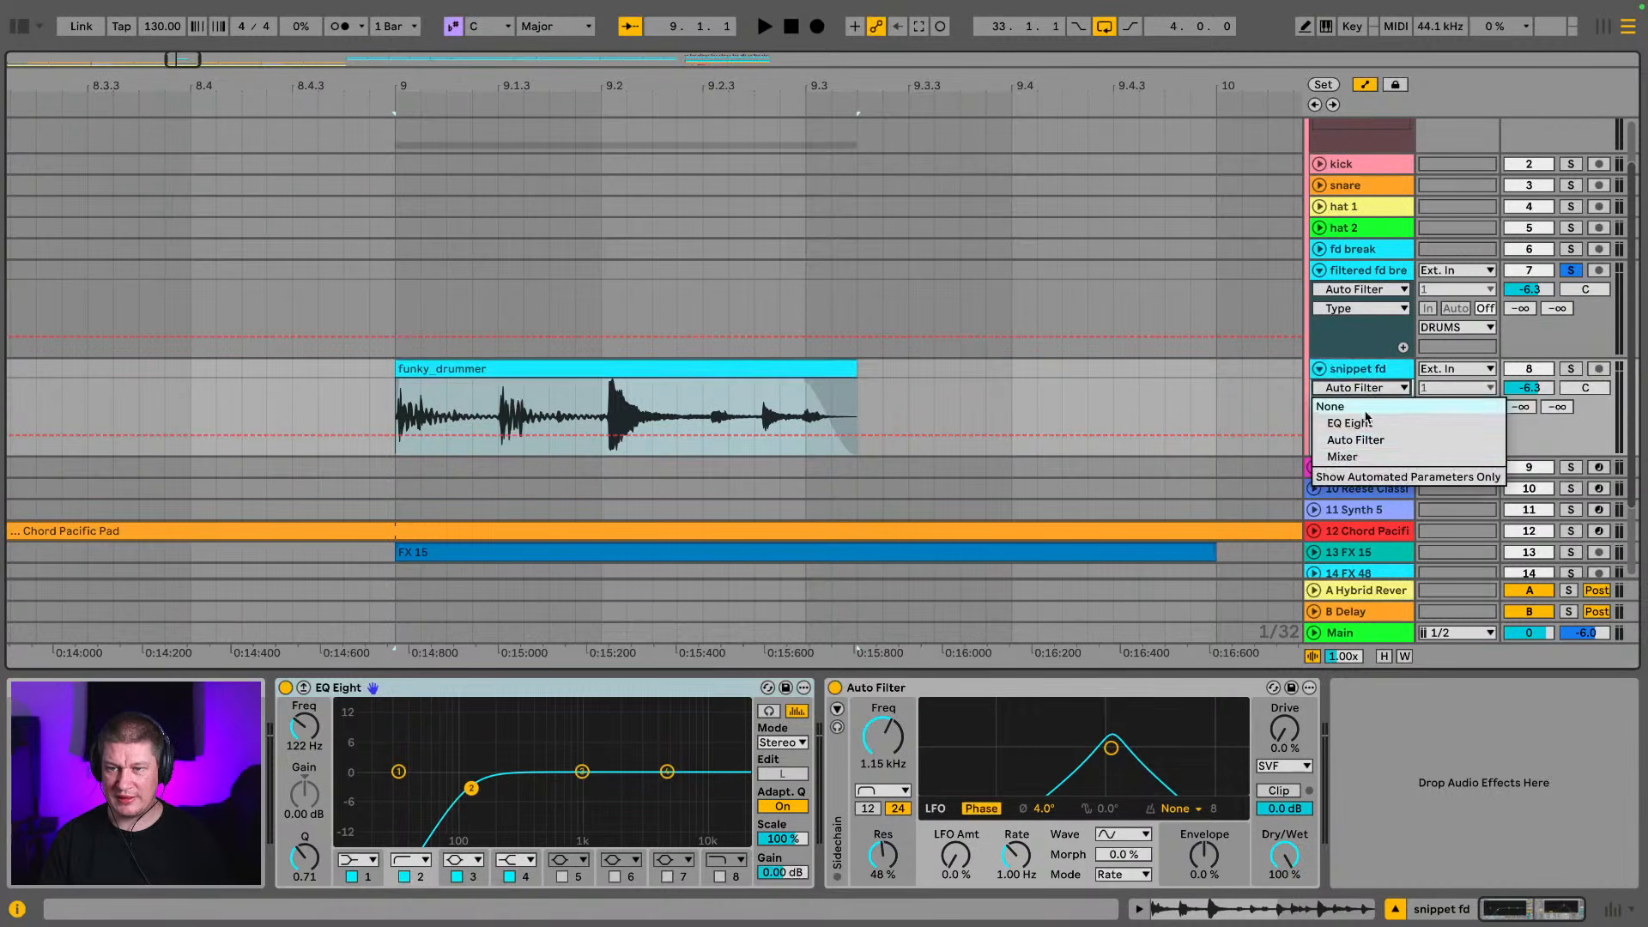
pyautogui.click(1364, 459)
pyautogui.click(1374, 409)
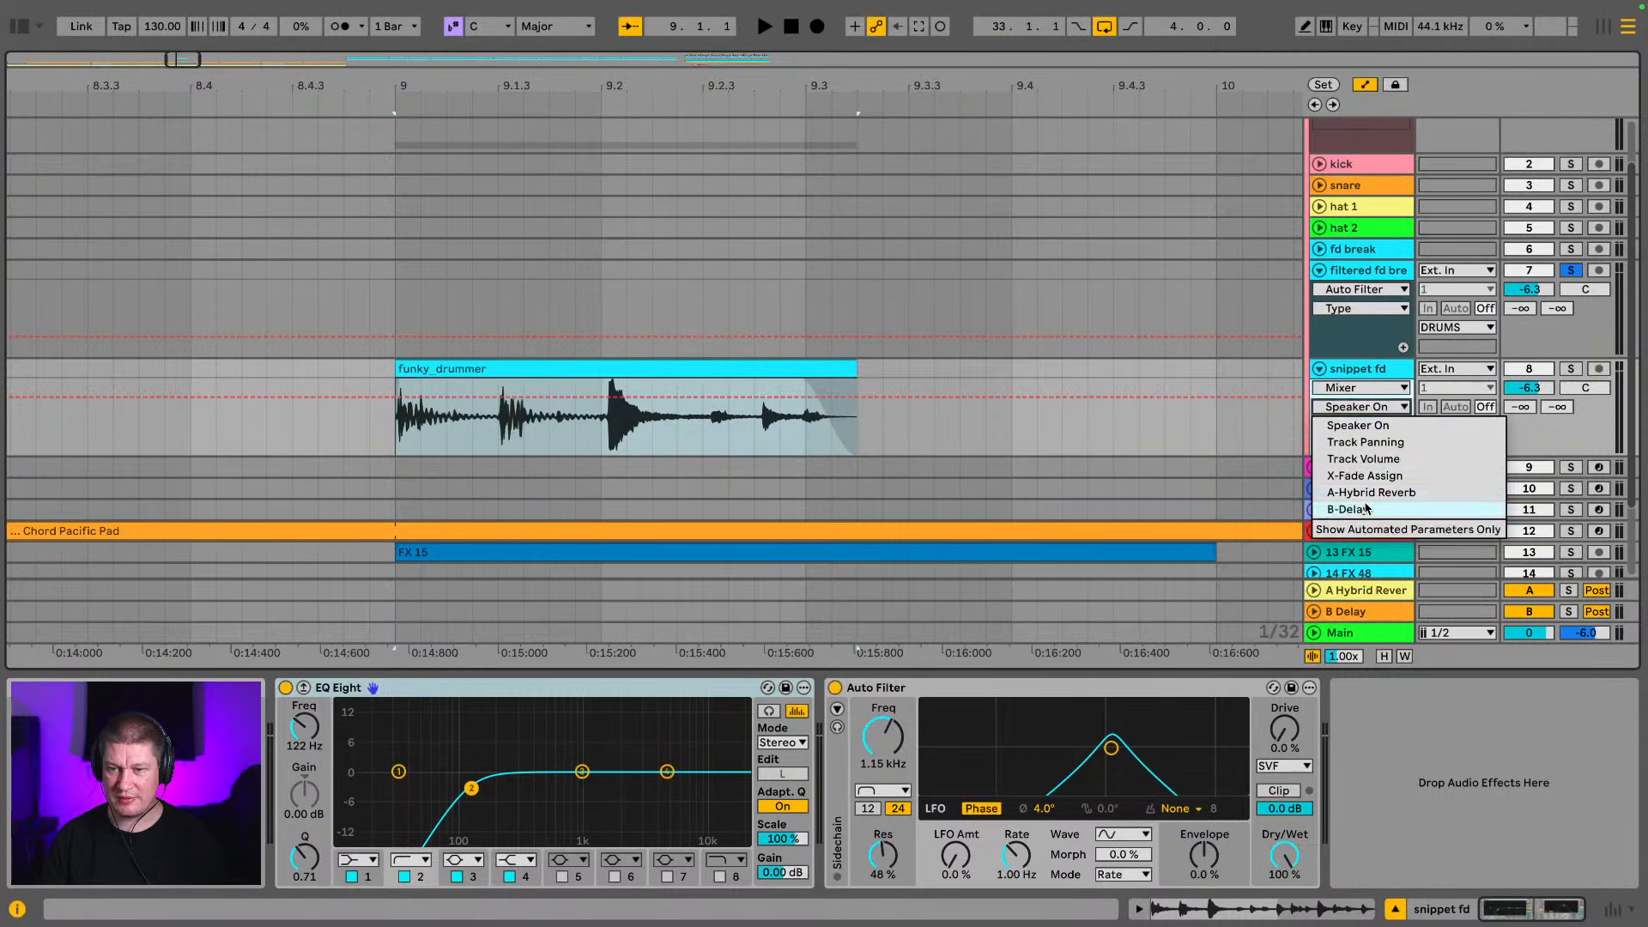
pyautogui.click(1360, 497)
# Draw B-Delay send automation at 0.0 dB from 9.2.3 to the snippet clip's end, and solo snippet fd during playback
pyautogui.click(1302, 30)
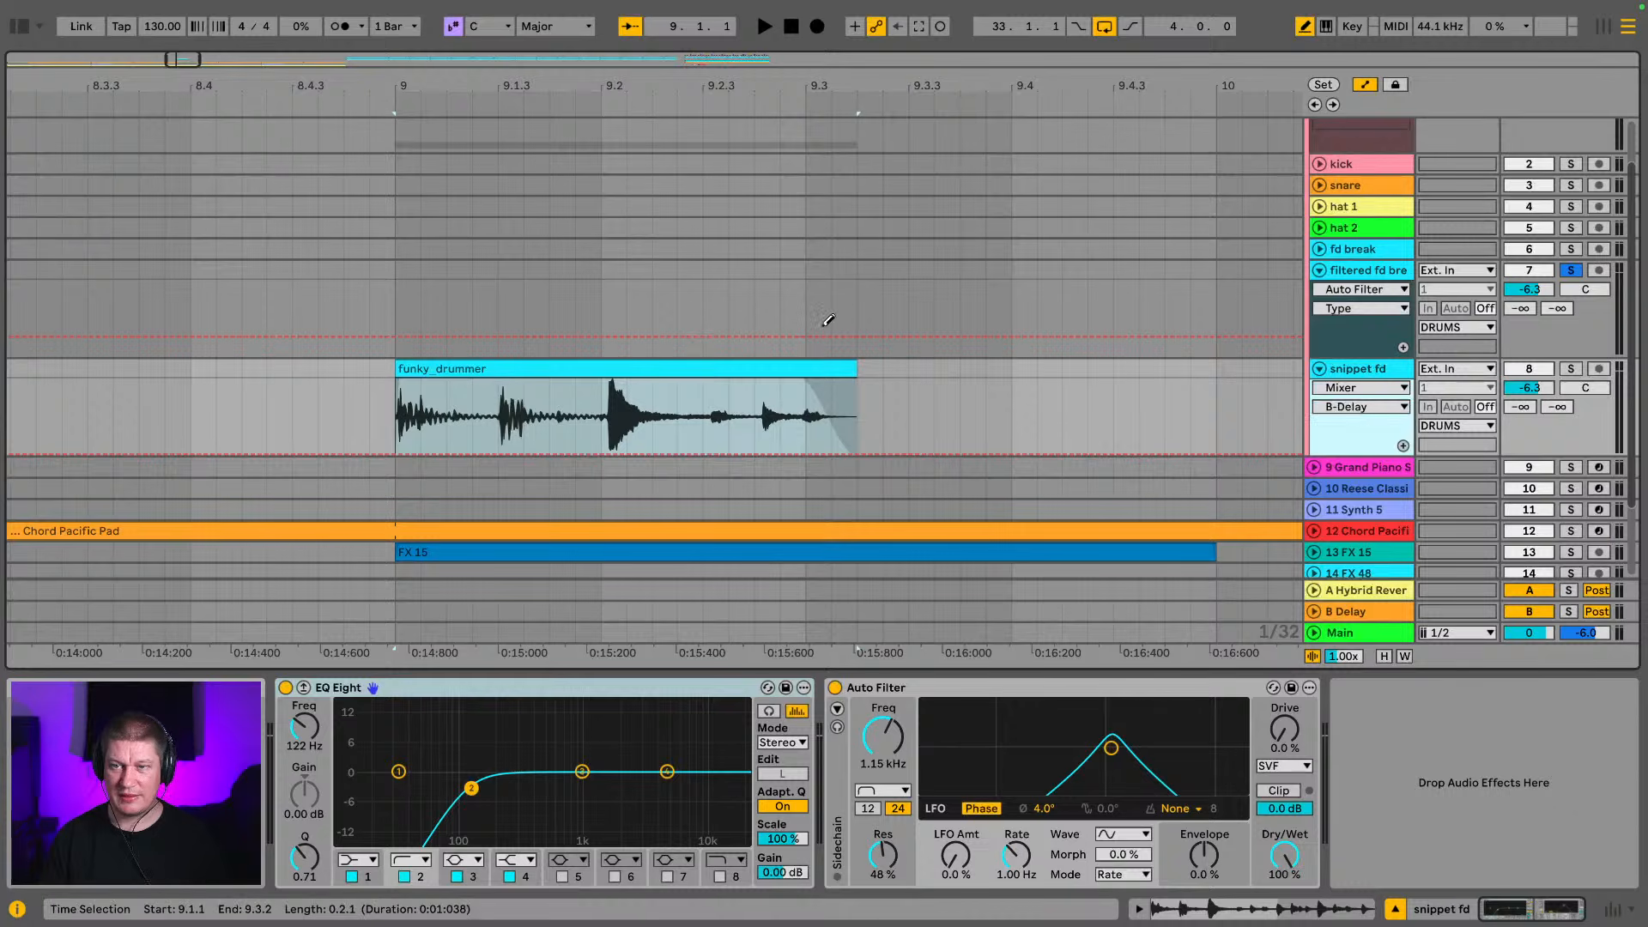
pyautogui.click(726, 377)
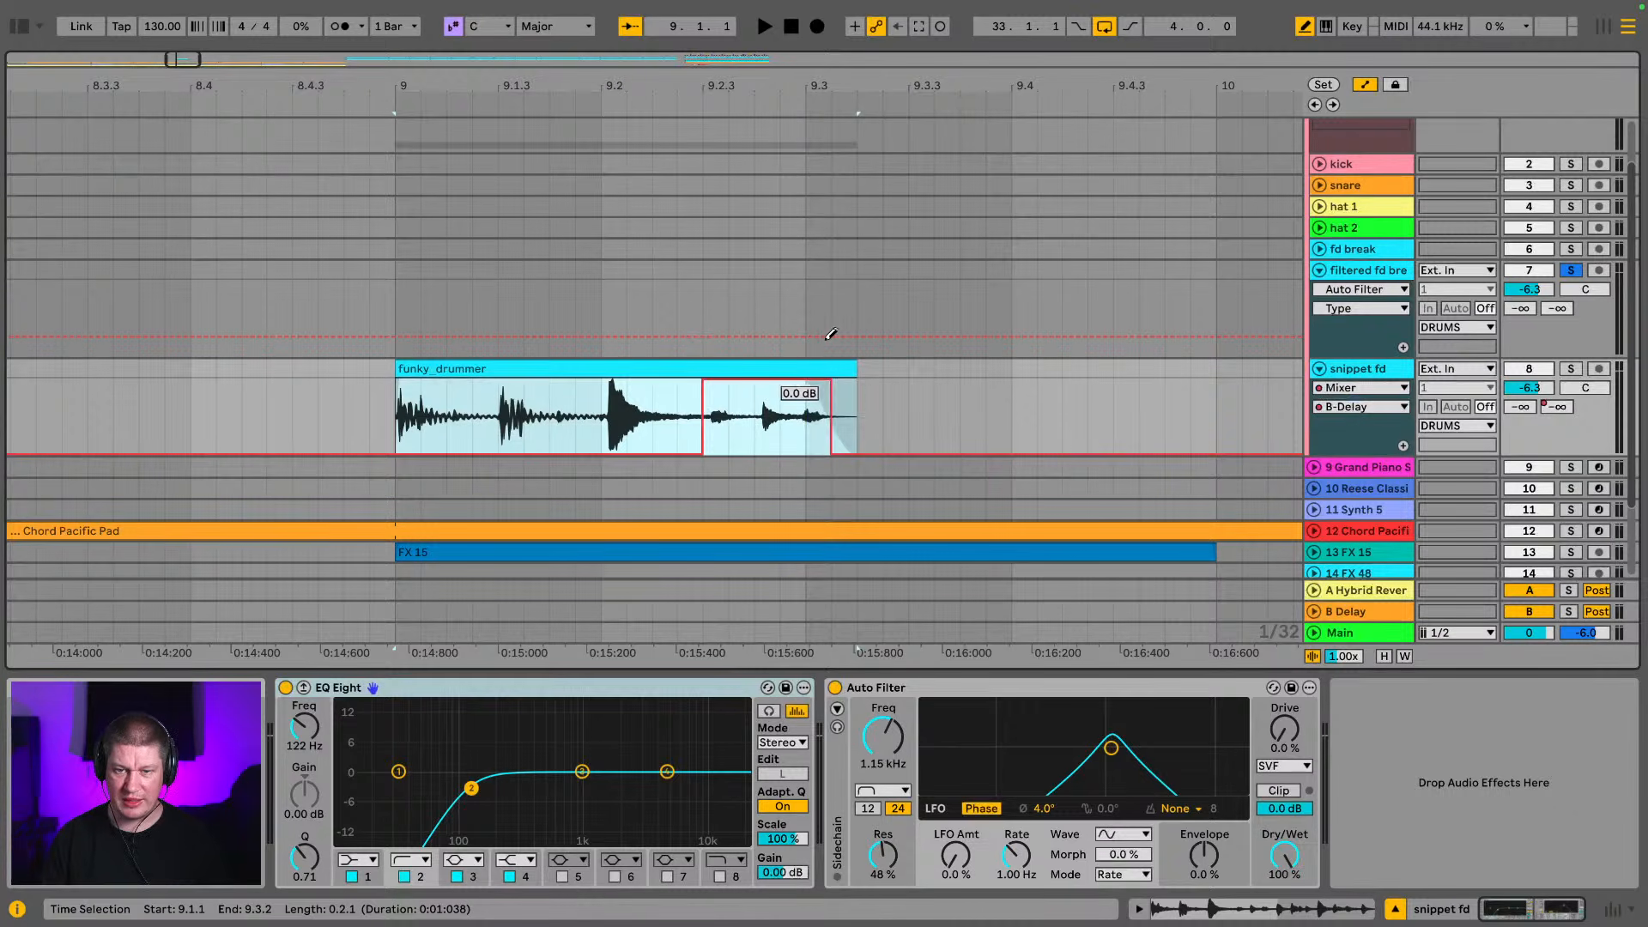
pyautogui.press('space')
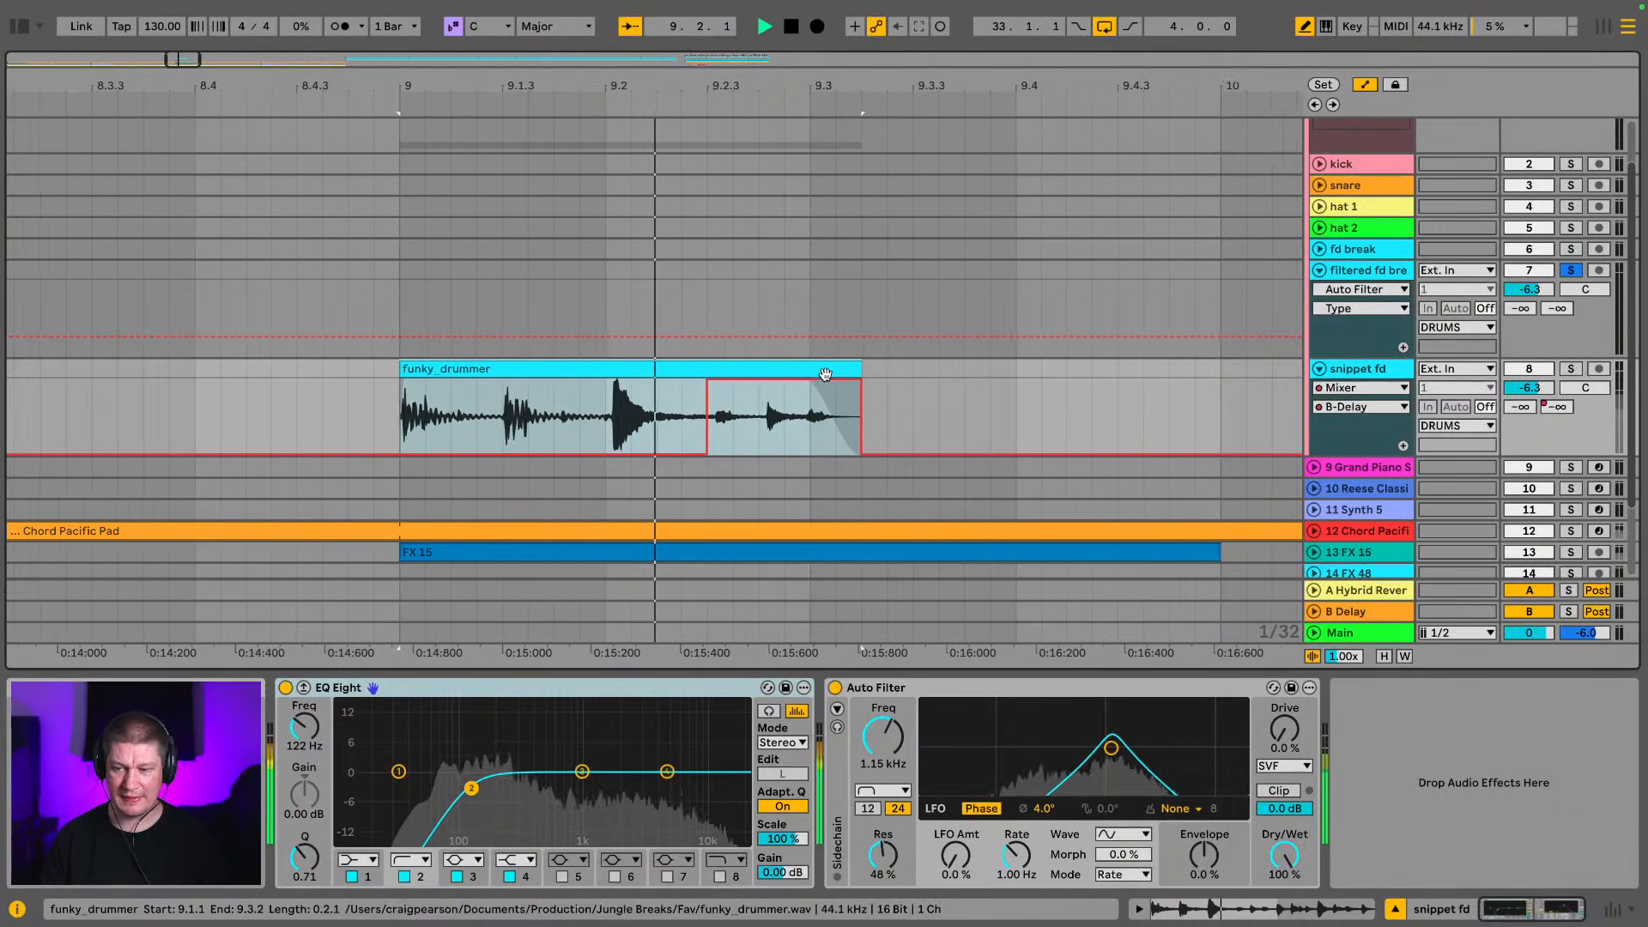
pyautogui.click(1570, 368)
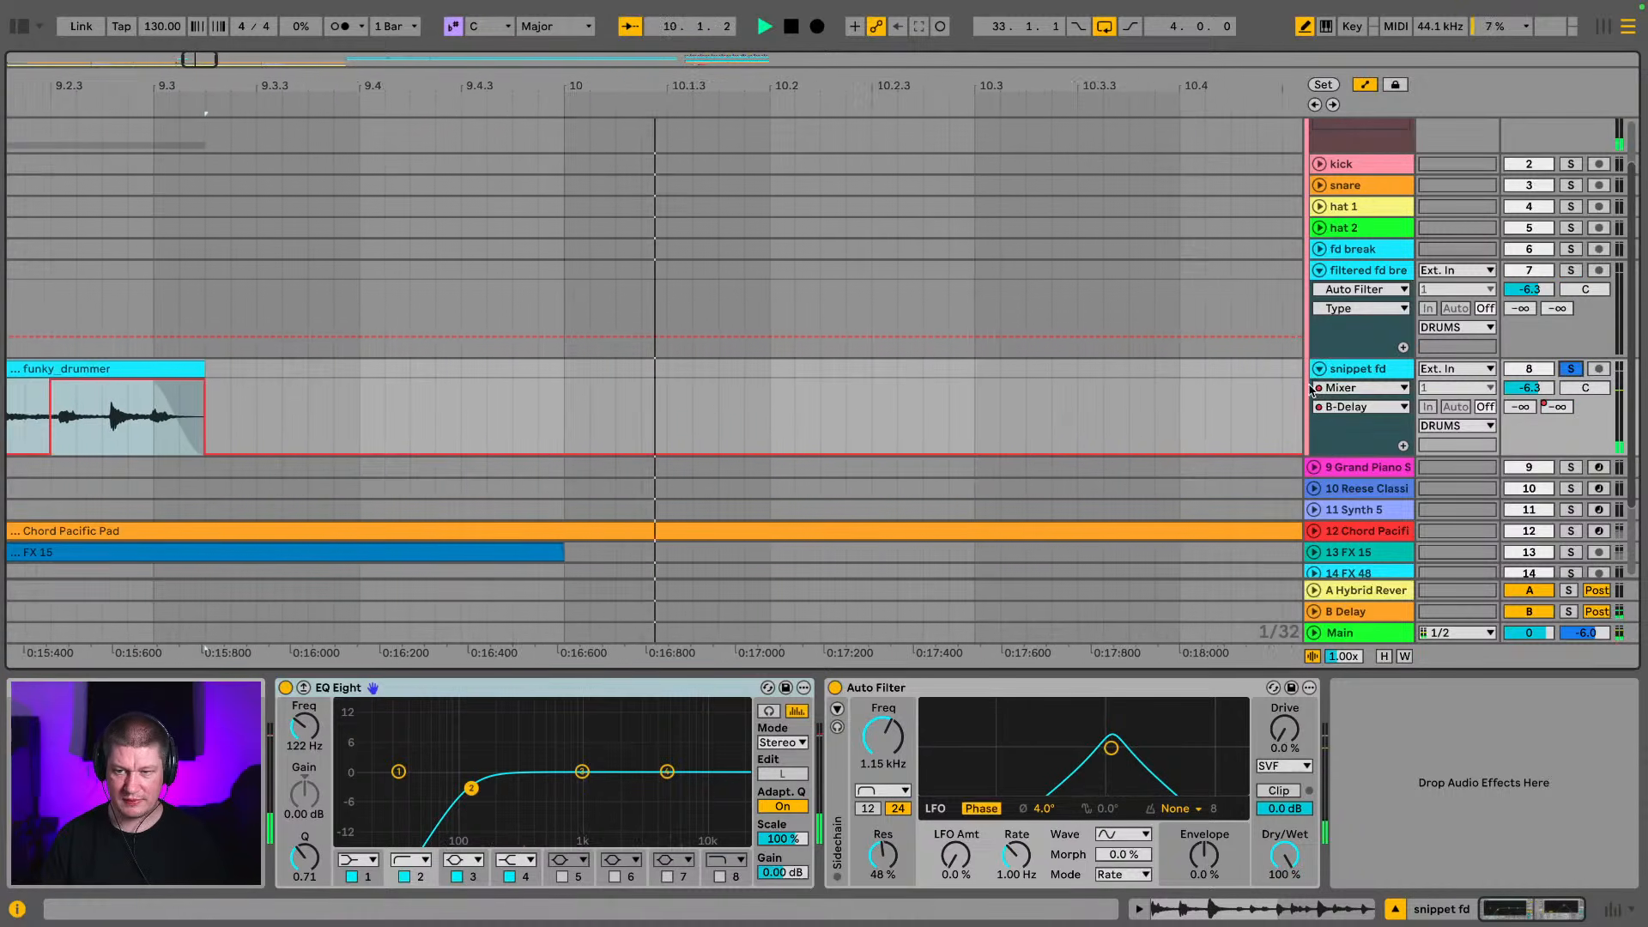
# On the B Delay return, set the left time to 4, raise feedback to 57 % and link both channels, playing the snippet
pyautogui.click(1371, 613)
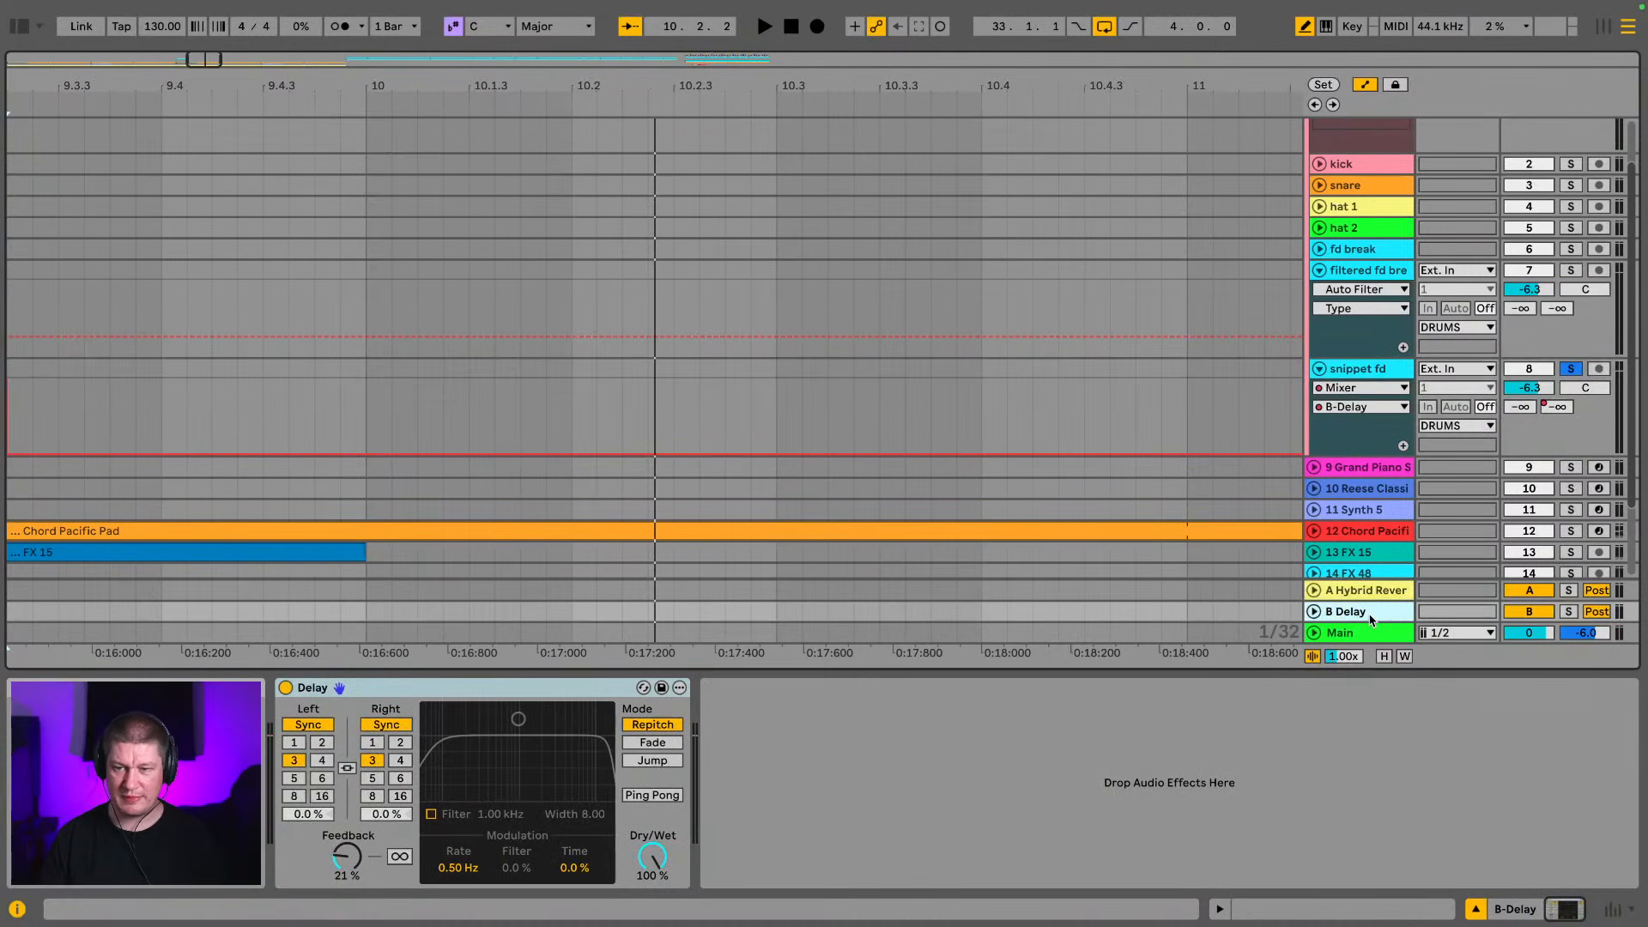
pyautogui.click(322, 761)
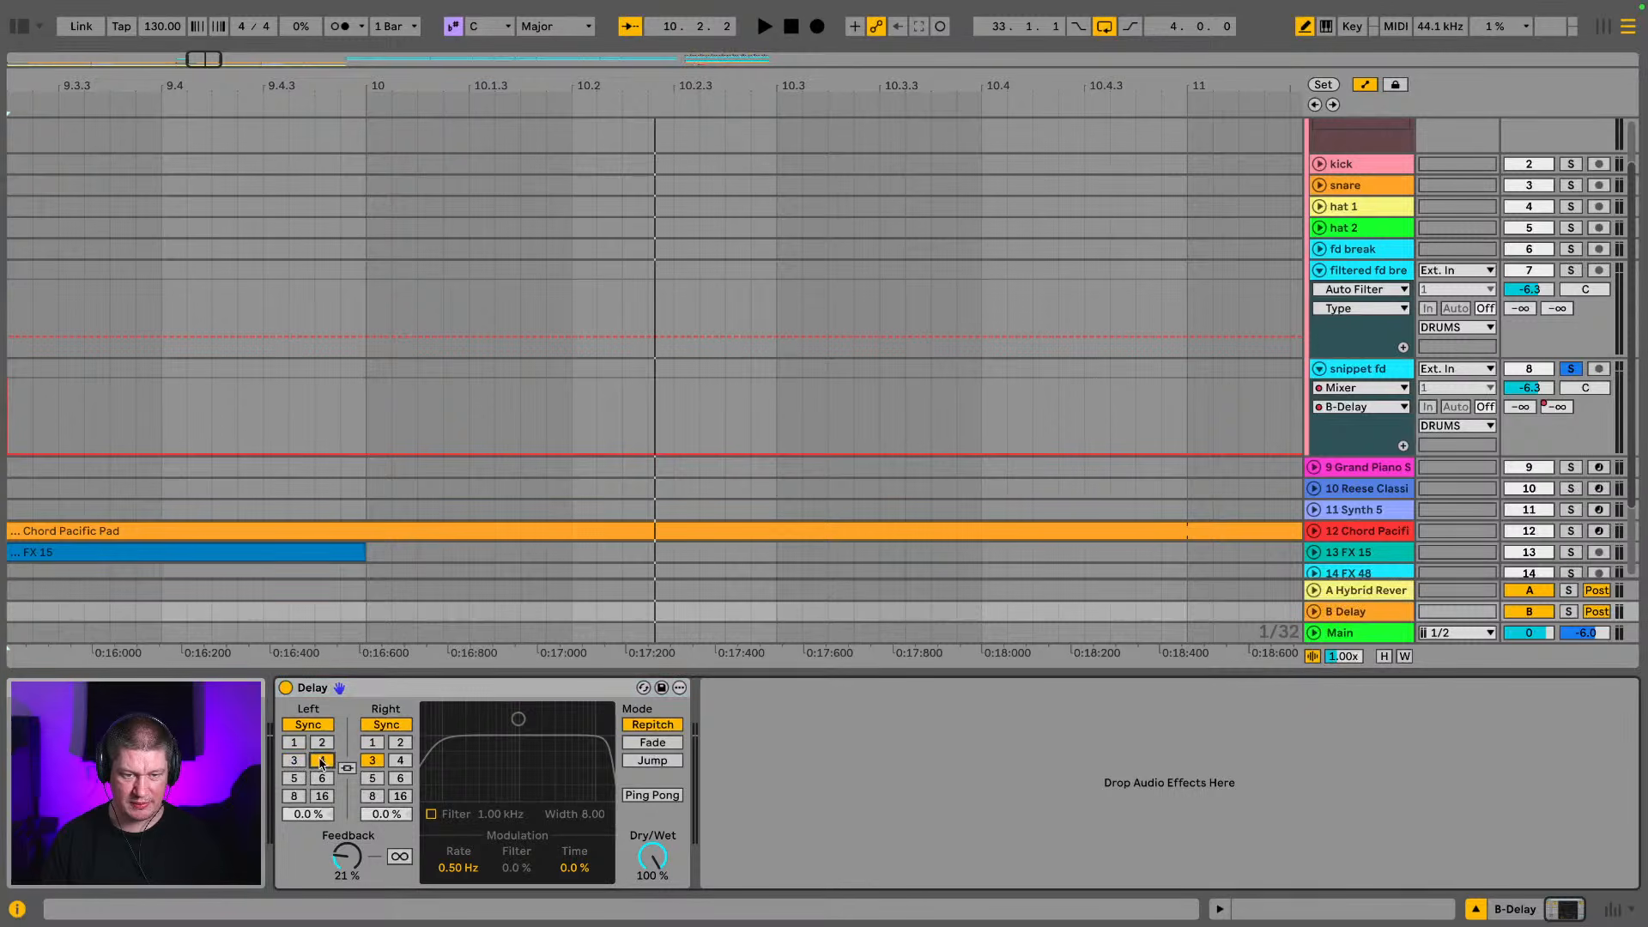
pyautogui.press('space')
pyautogui.moveTo(336, 861); pyautogui.dragTo(336, 830)
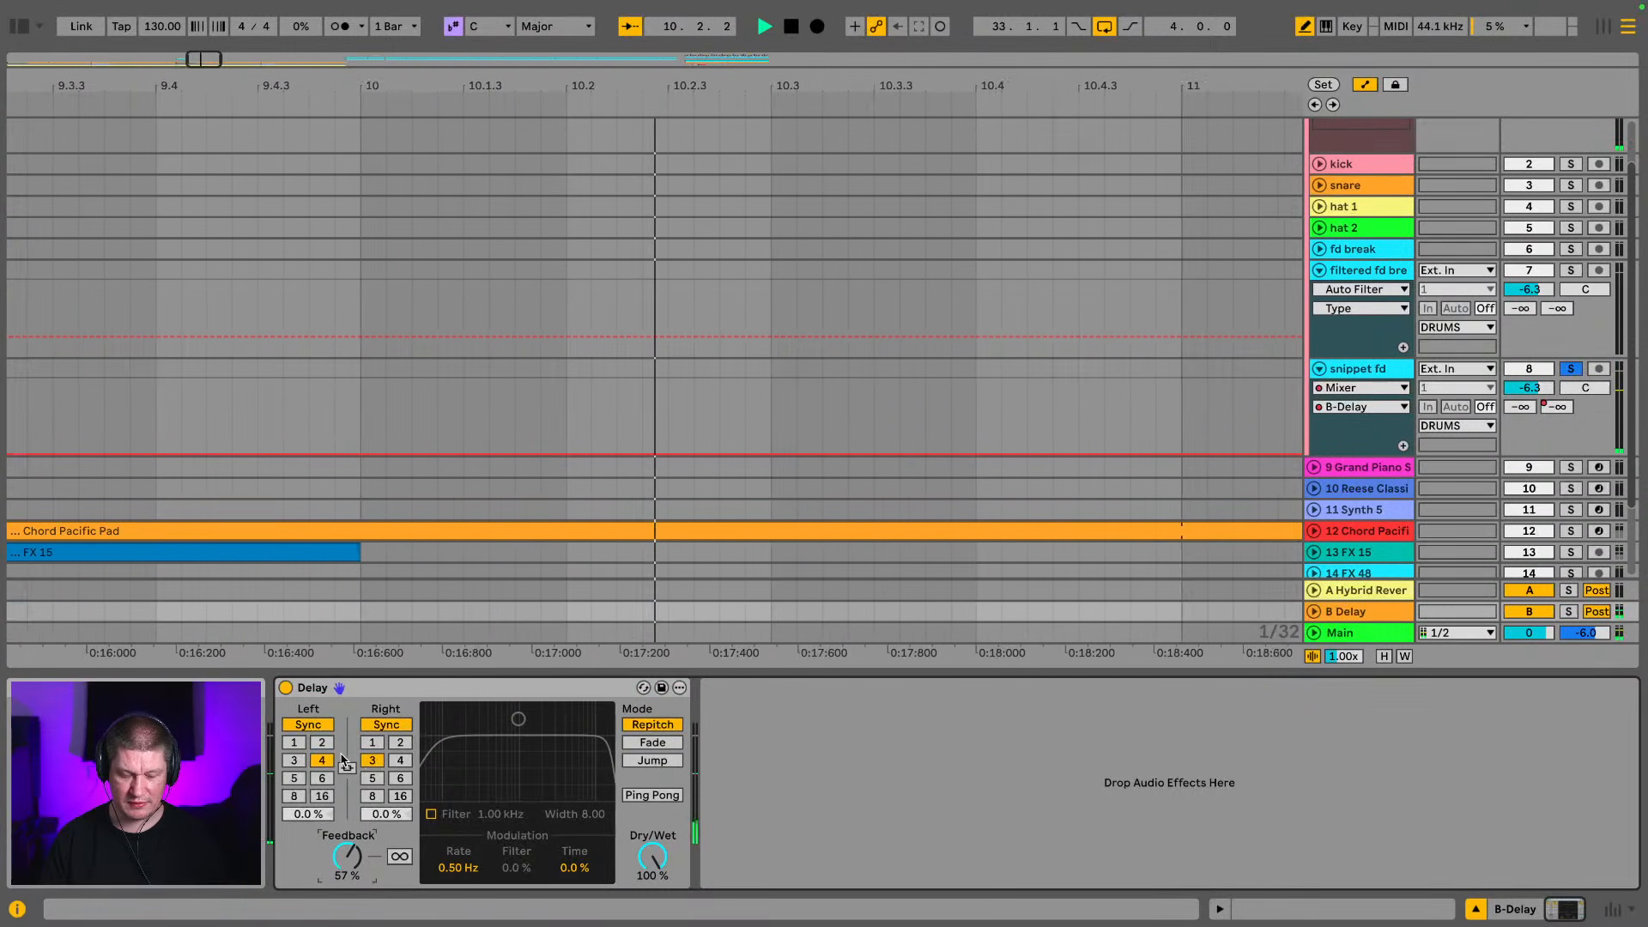
pyautogui.click(346, 767)
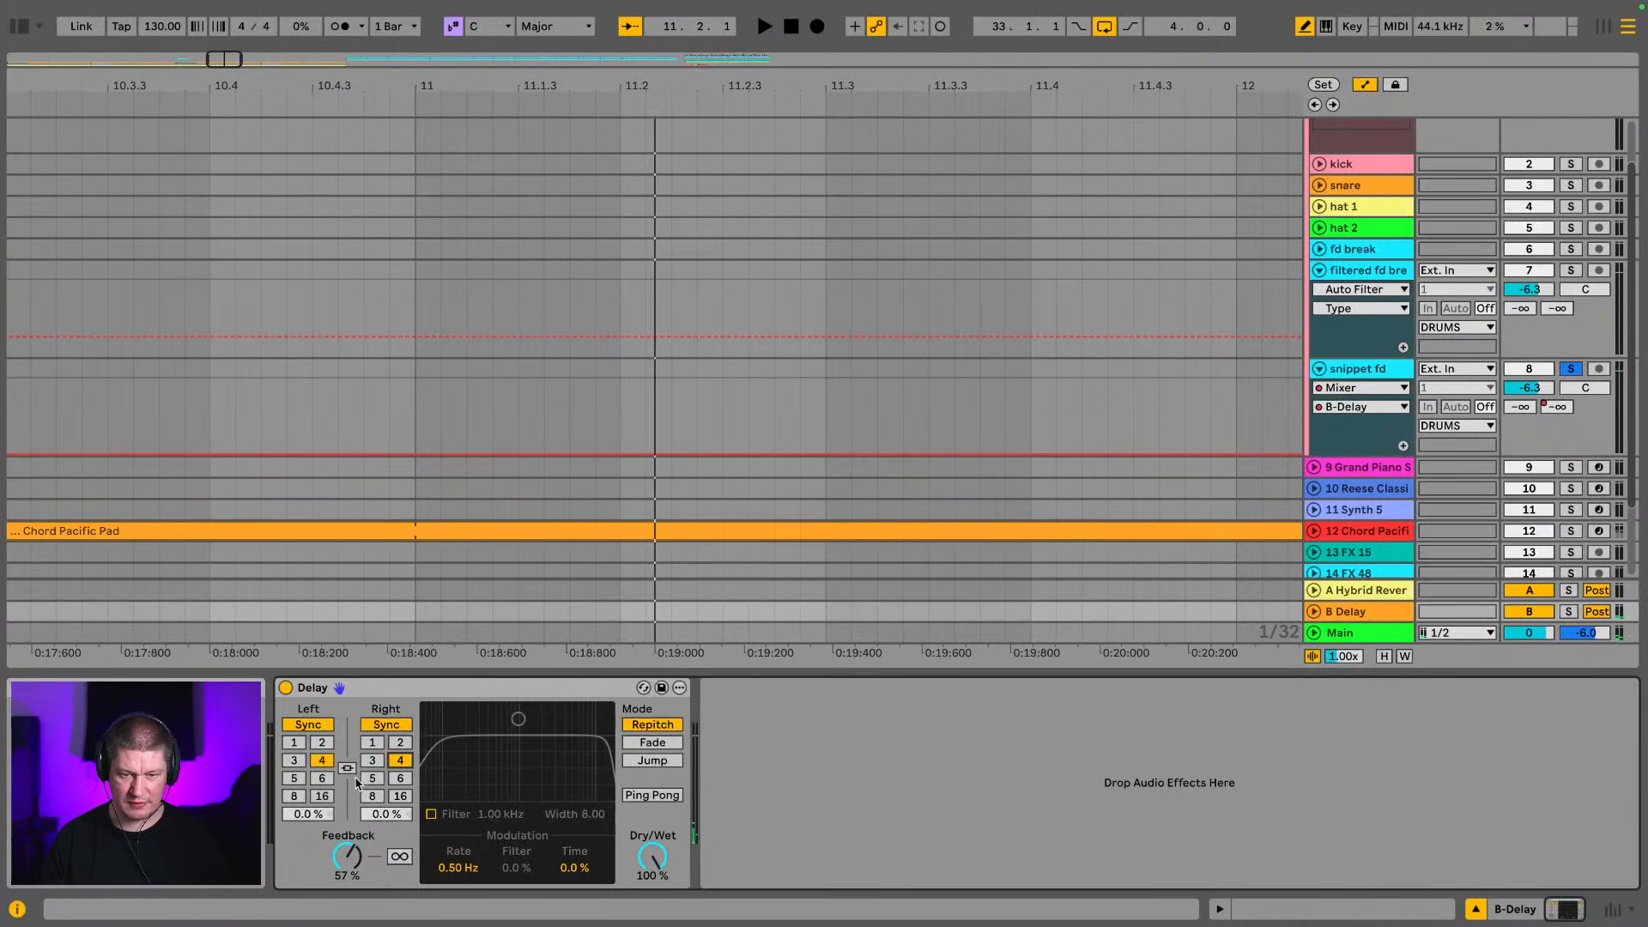
pyautogui.press('space')
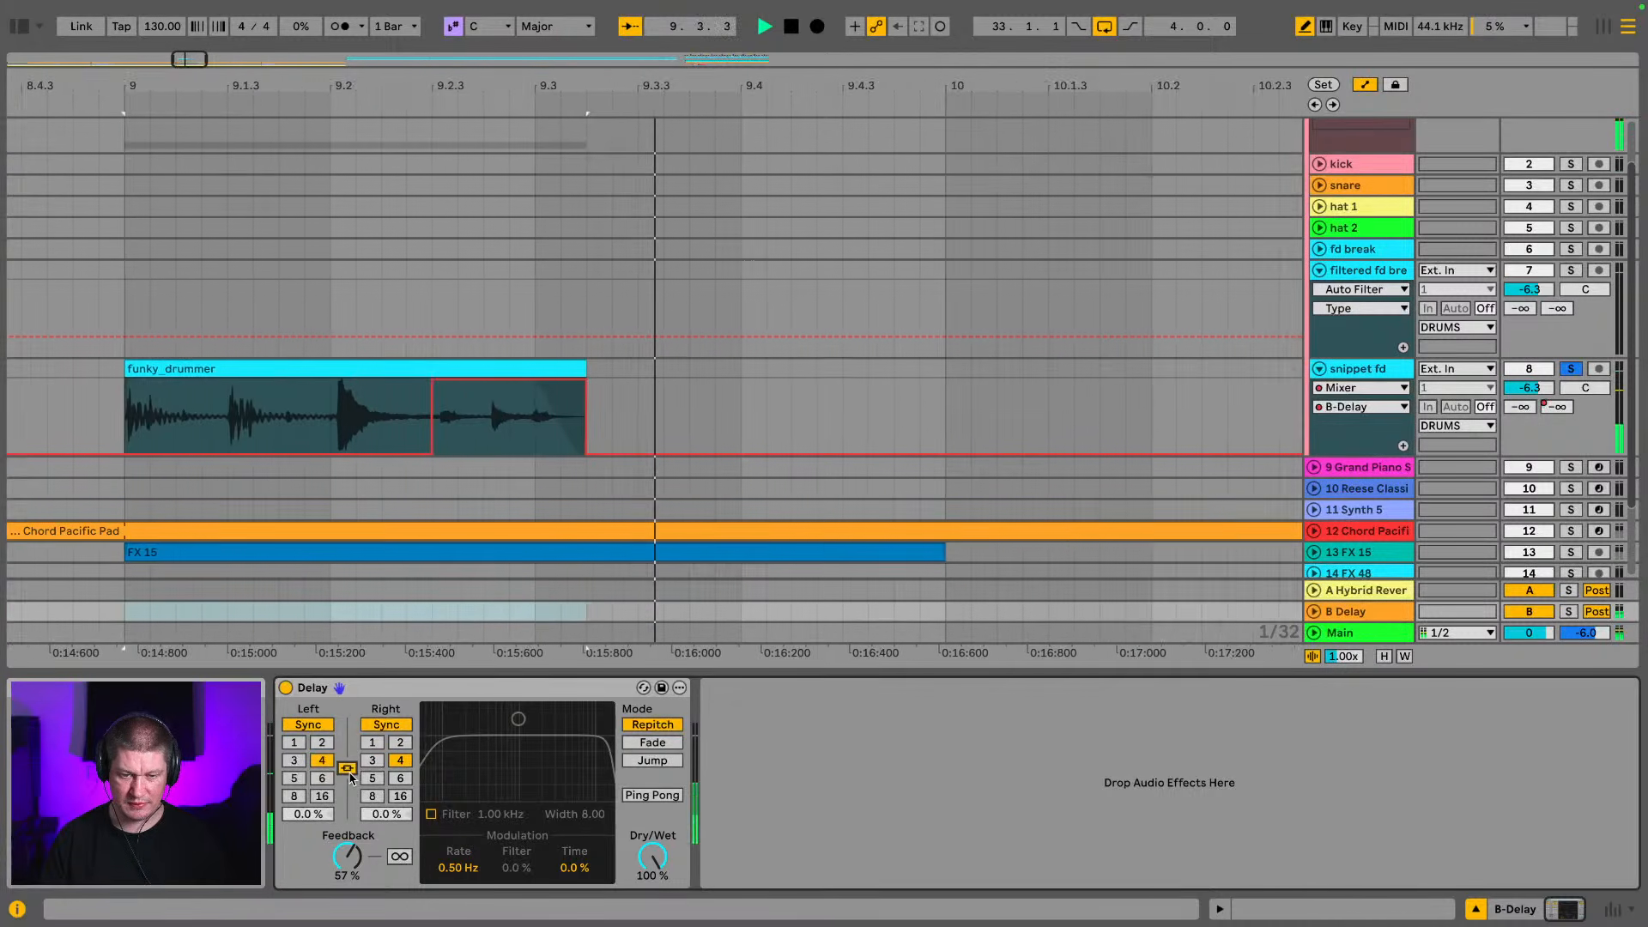
# Set the linked delay times to 2 and replay the snippet from bar 9 to hear the echoes
pyautogui.click(321, 743)
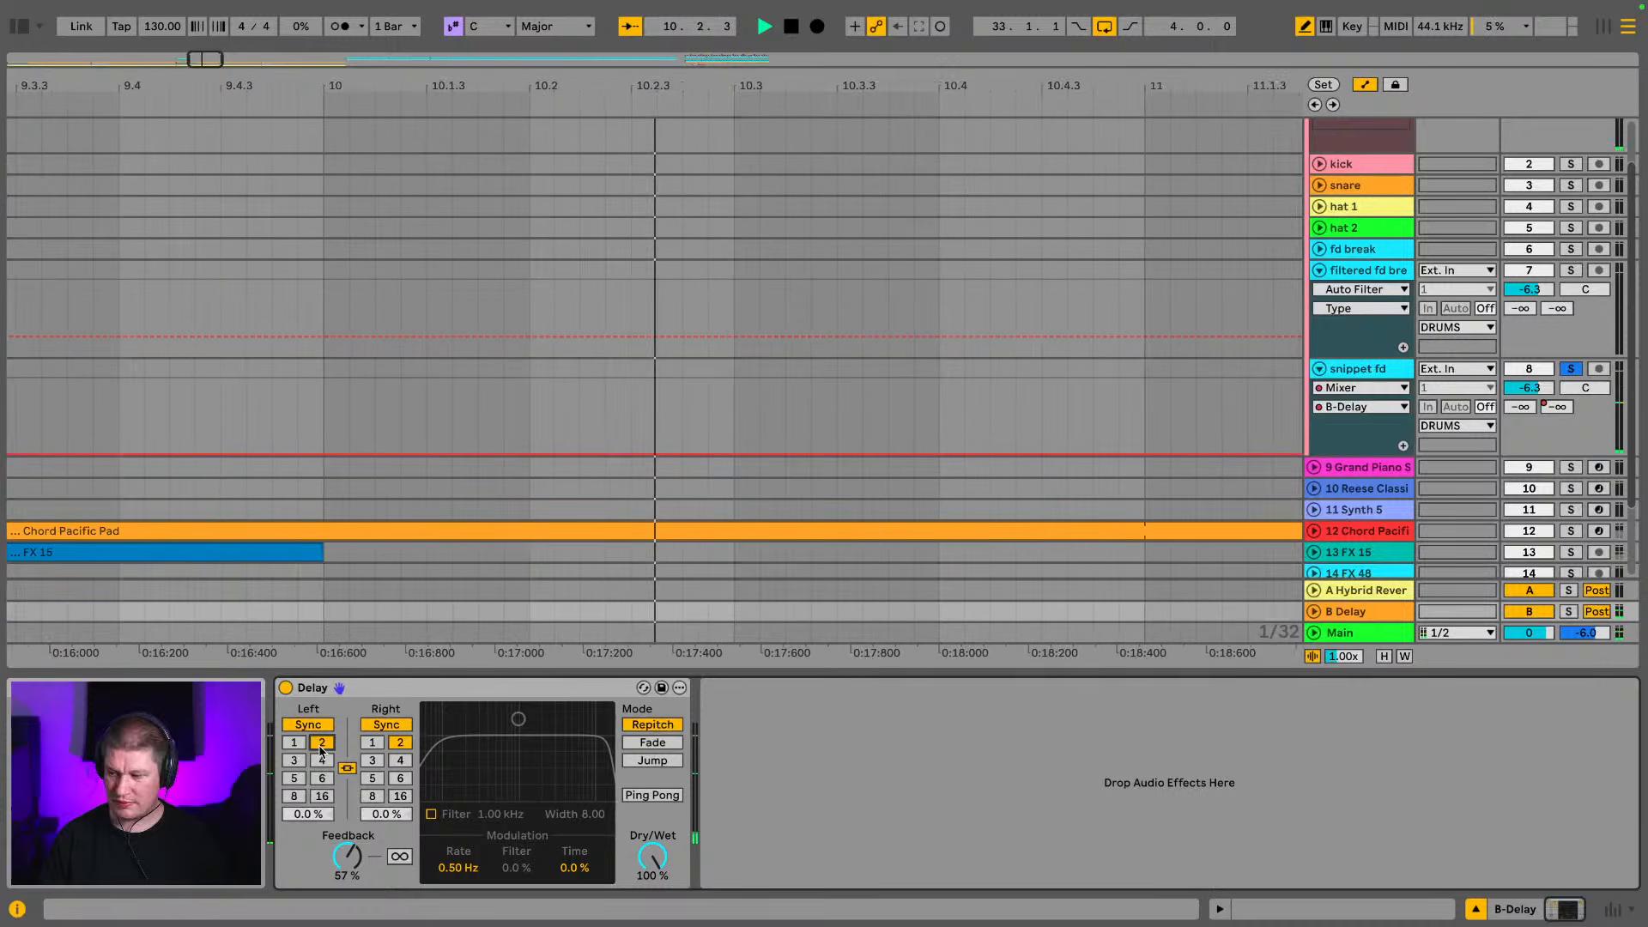
pyautogui.press('space')
pyautogui.press('space')
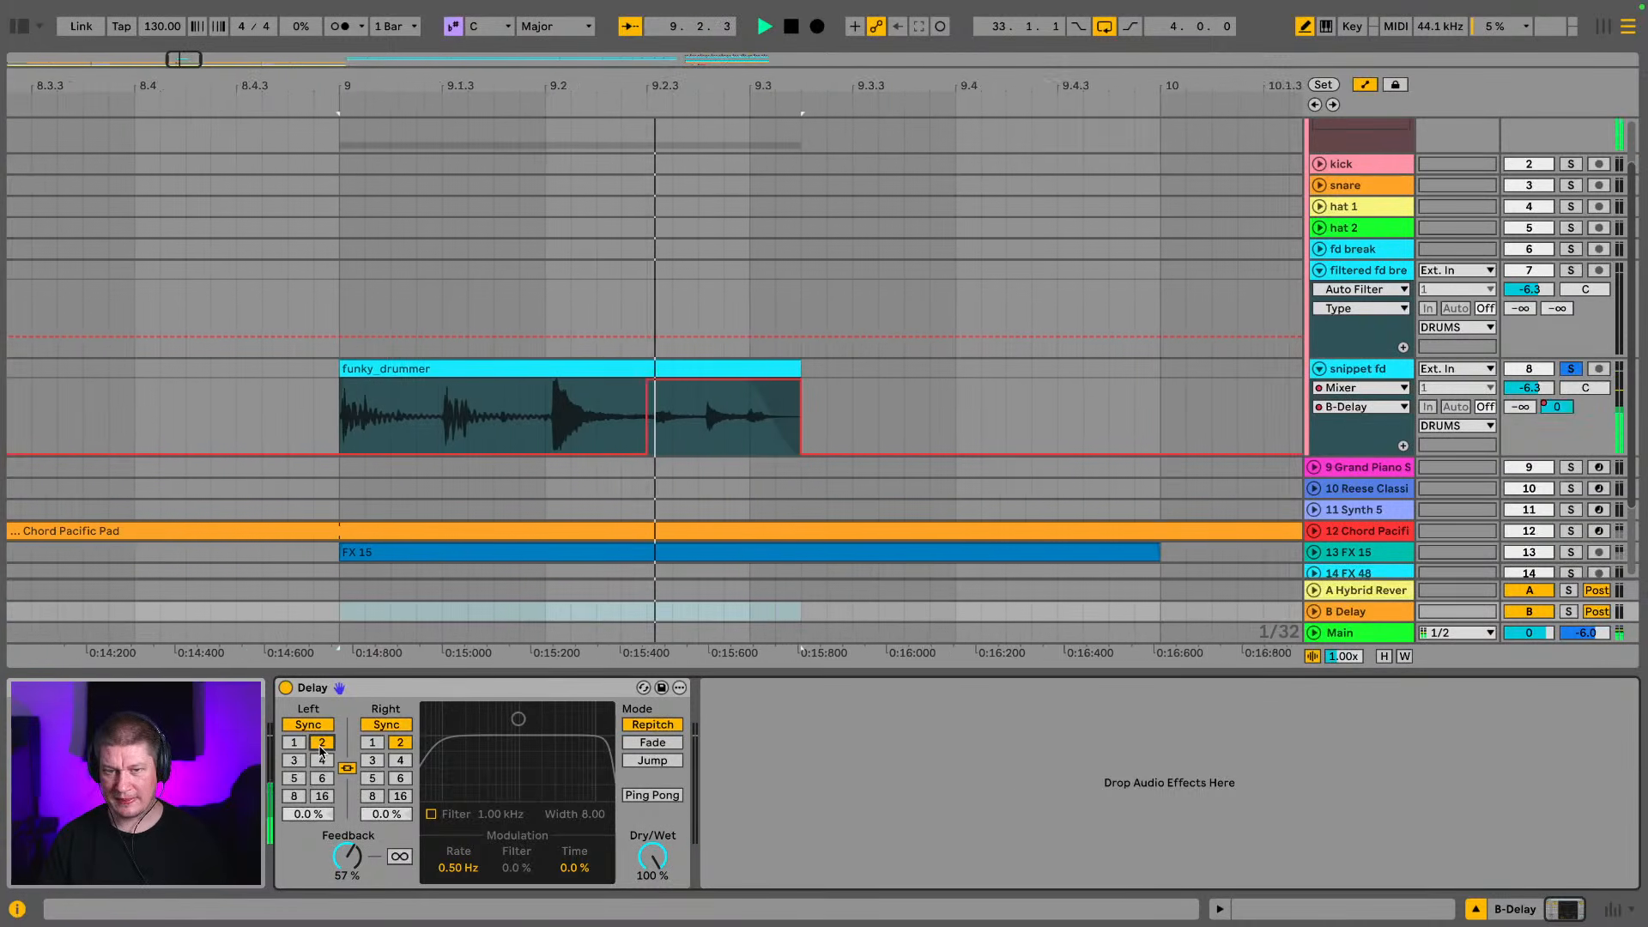
pyautogui.press('space')
pyautogui.press('space')
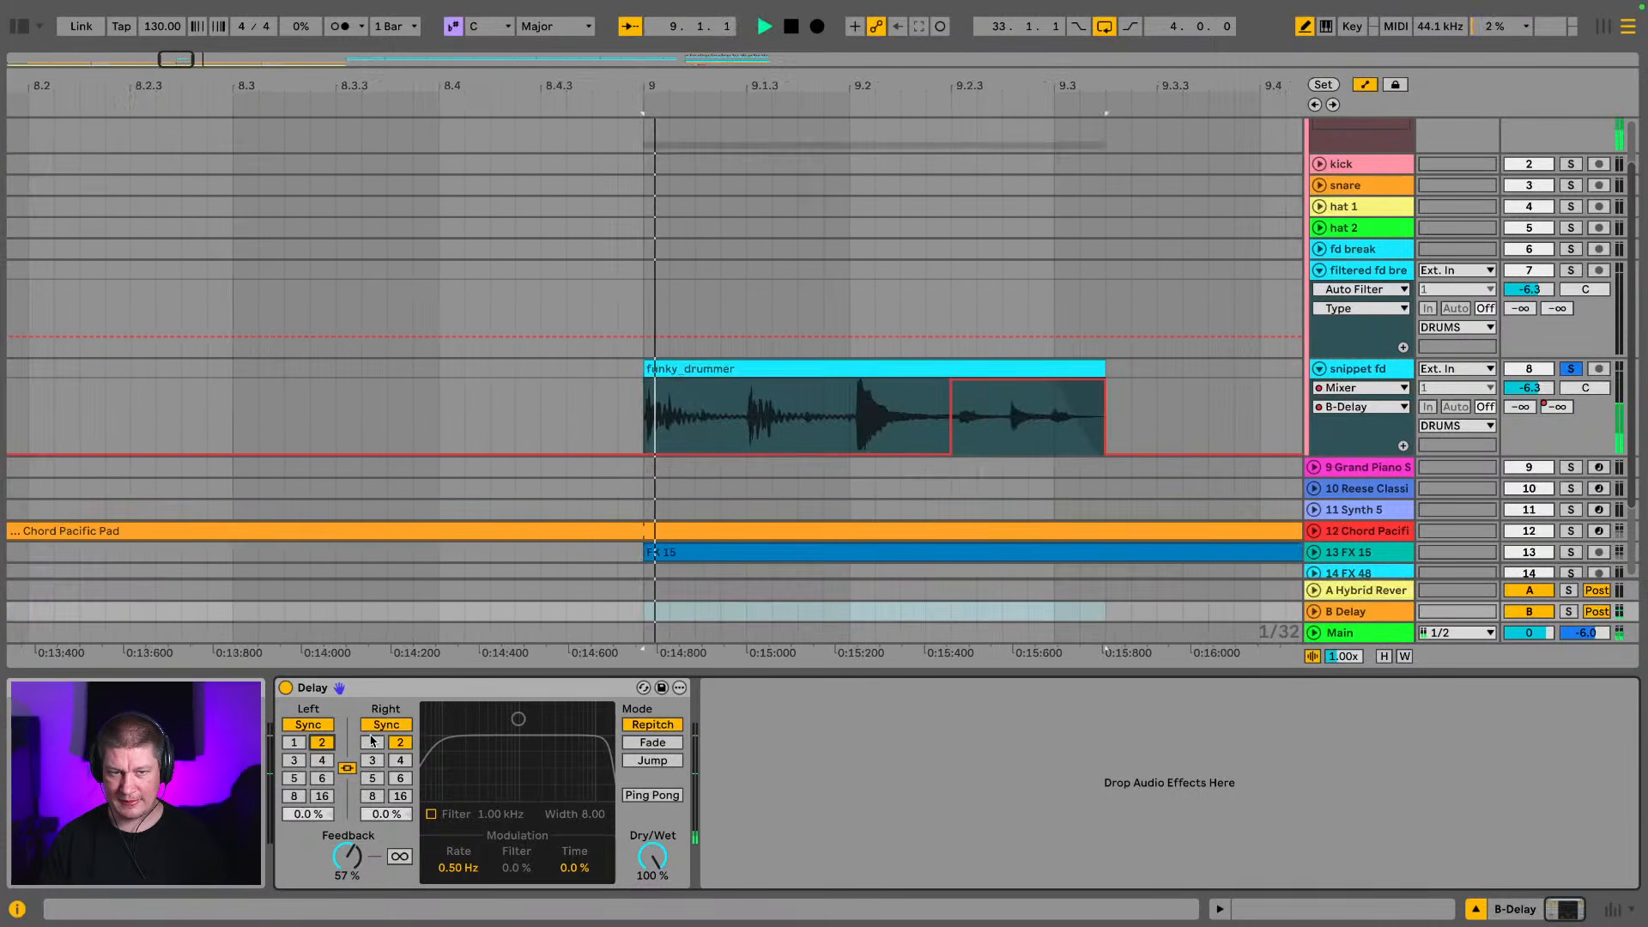
# Cut the B-Delay send automation off at 9.3, try trimming the snippet clip to 9.3.1 and undo that trim
pyautogui.moveTo(712, 451); pyautogui.dragTo(716, 477)
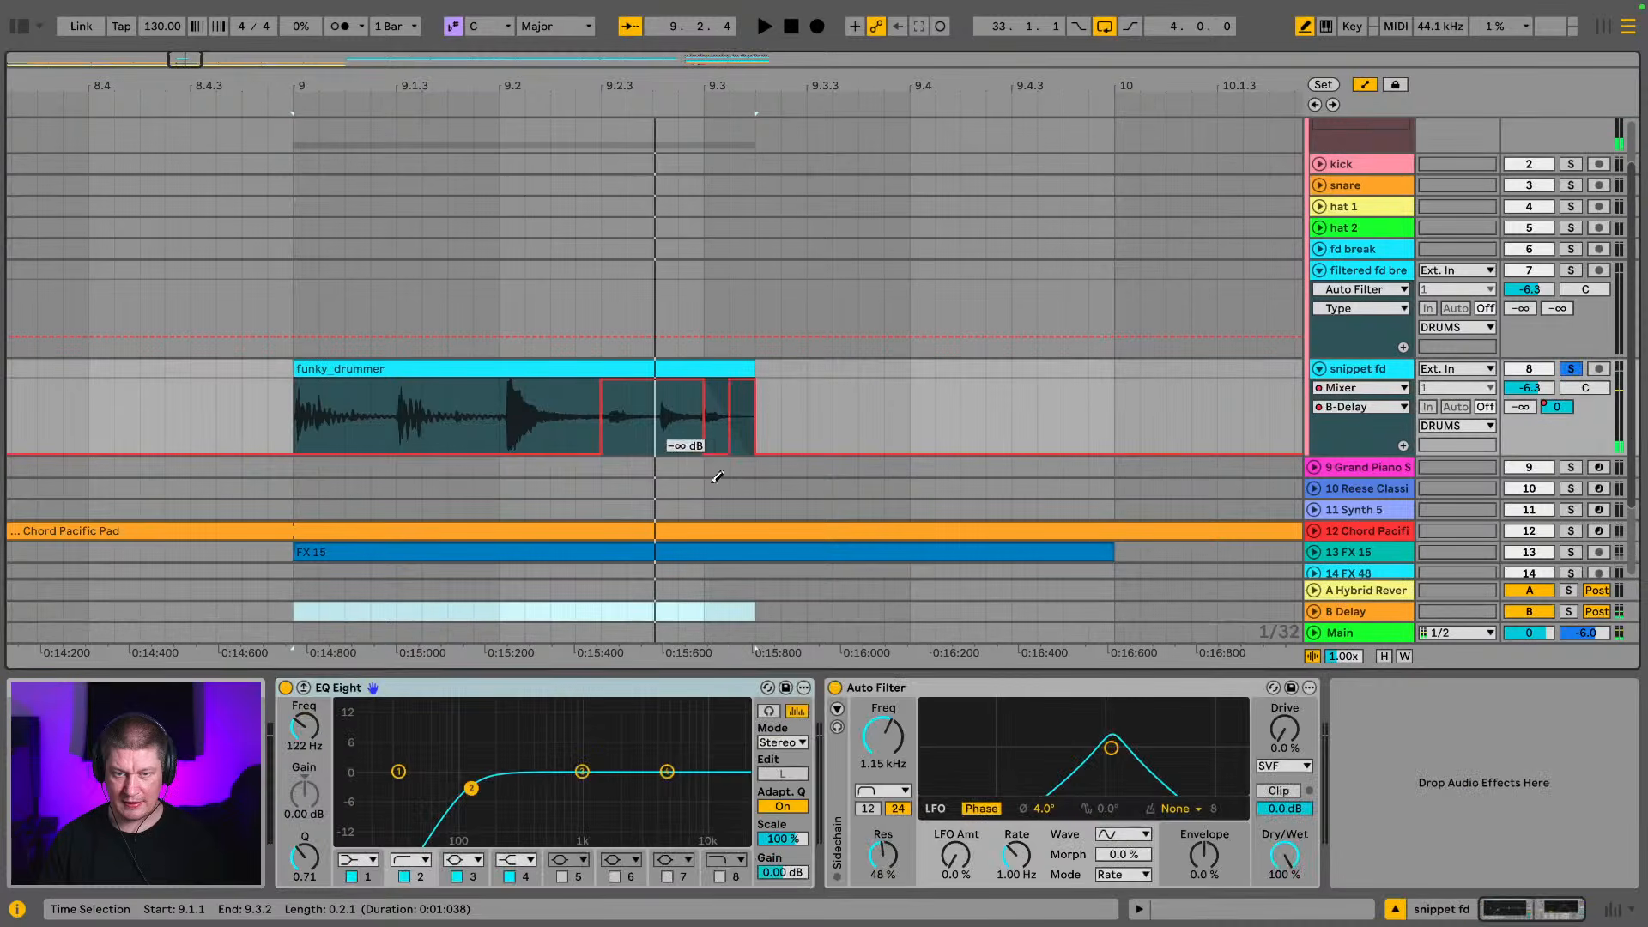
pyautogui.moveTo(746, 363); pyautogui.dragTo(713, 366)
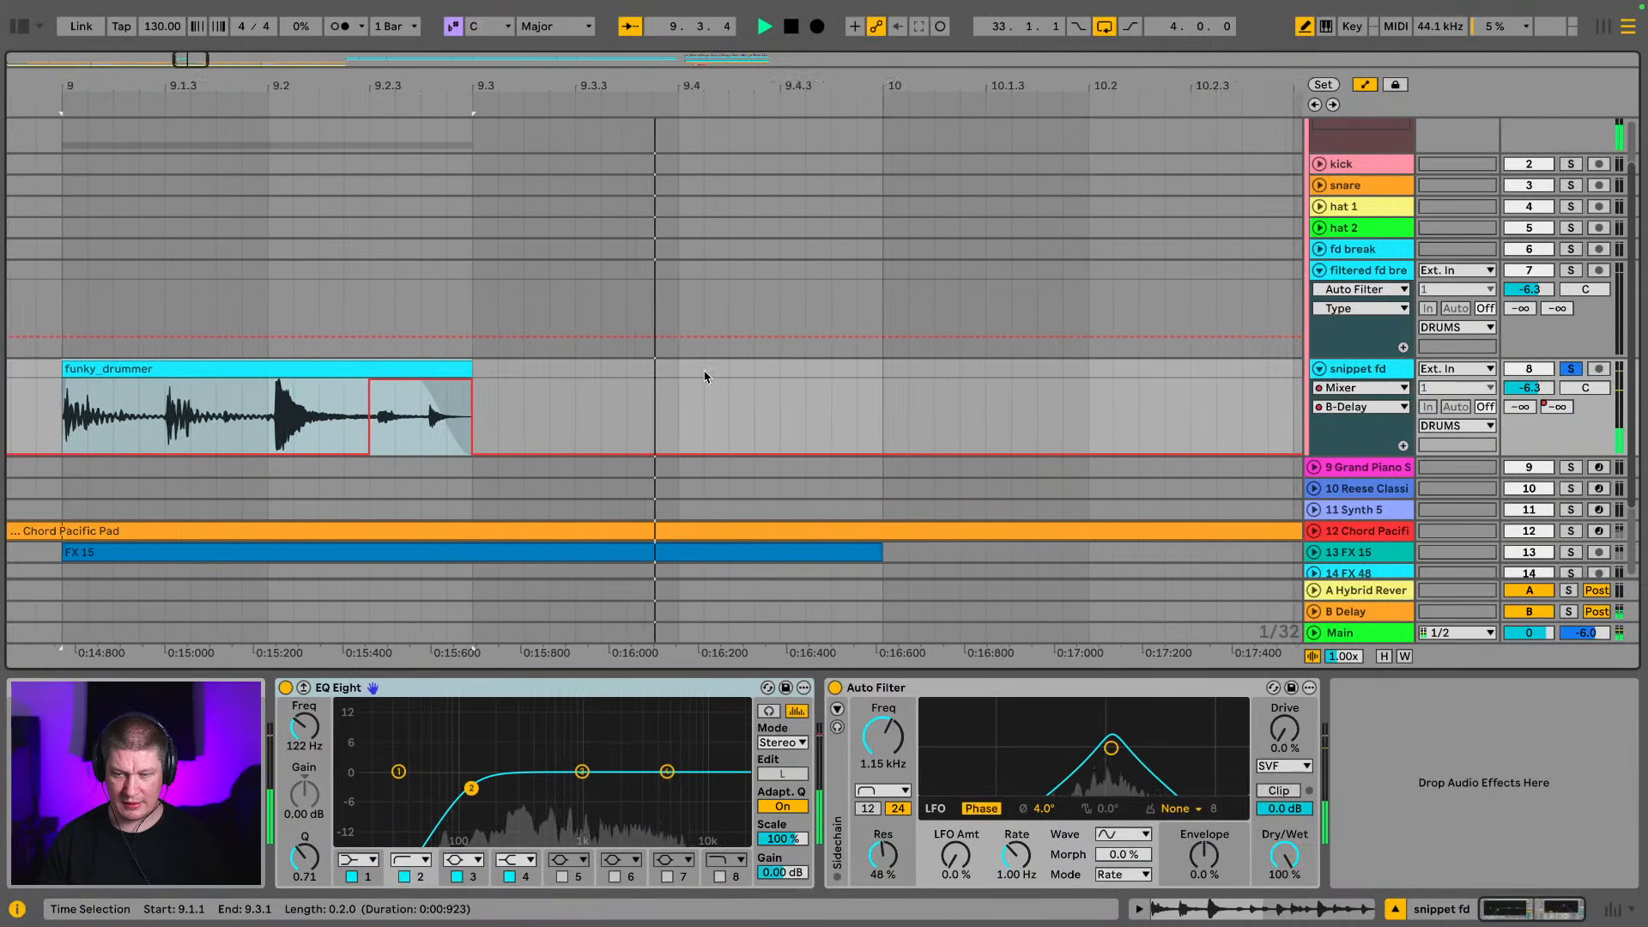
pyautogui.hotkey('ctrl', 'z')
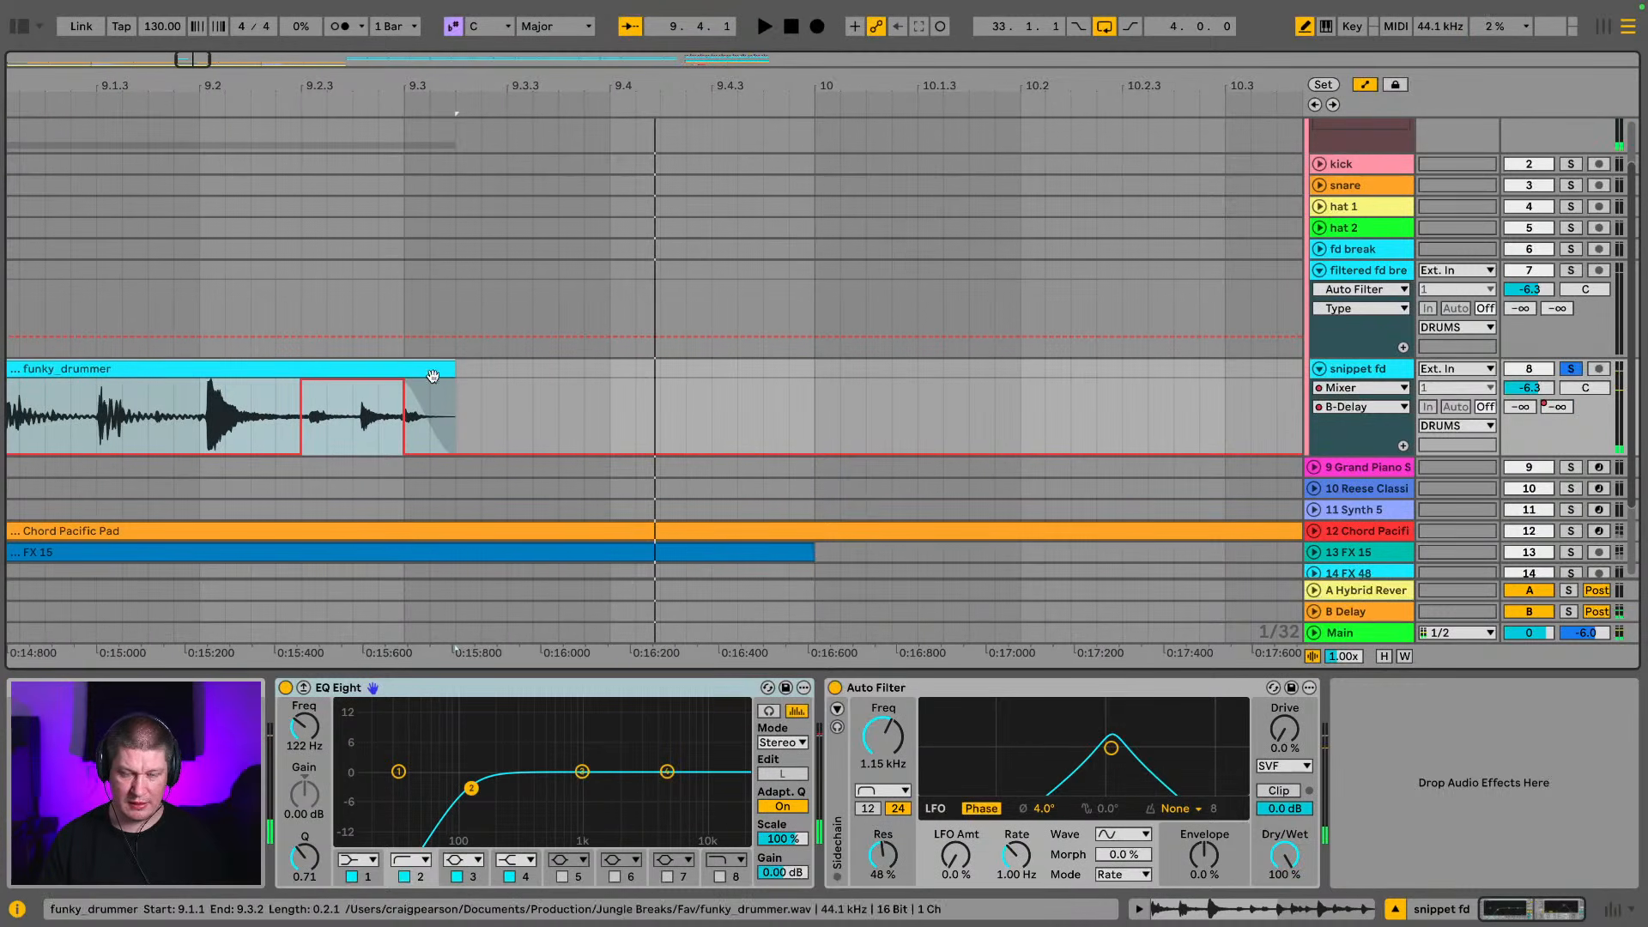
# Hide automation and trim the snippet clip's end to 9.3.1 with a very short fade-out
pyautogui.click(382, 392)
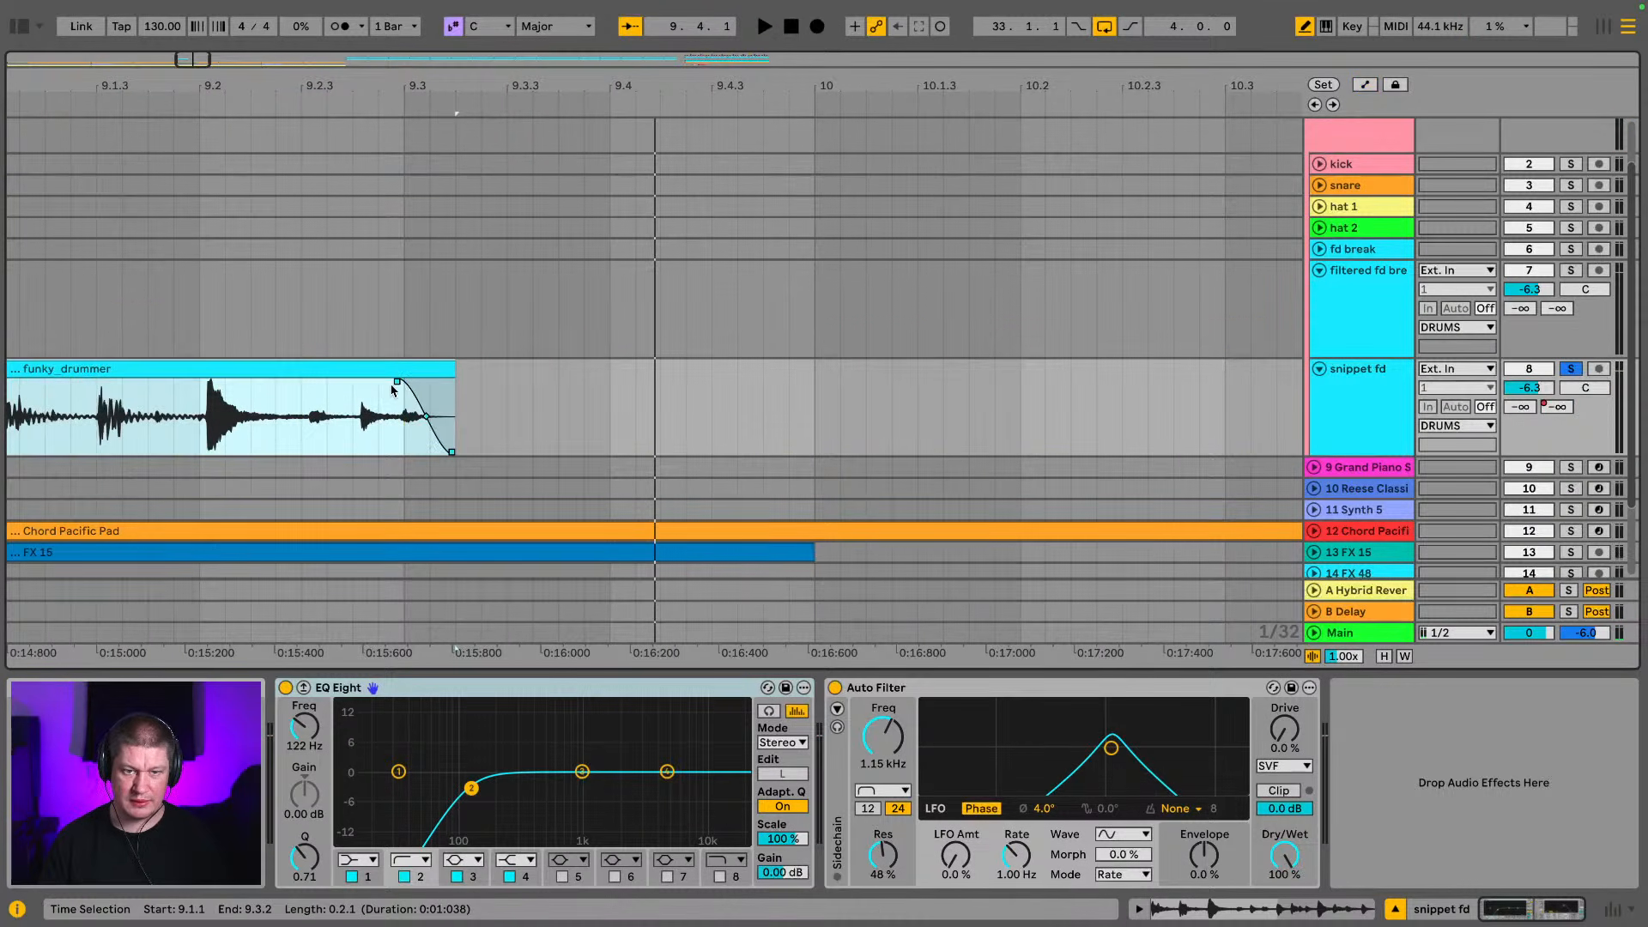
pyautogui.moveTo(395, 384)
pyautogui.mouseDown()
pyautogui.moveTo(452, 371)
pyautogui.moveTo(409, 384)
pyautogui.mouseUp()
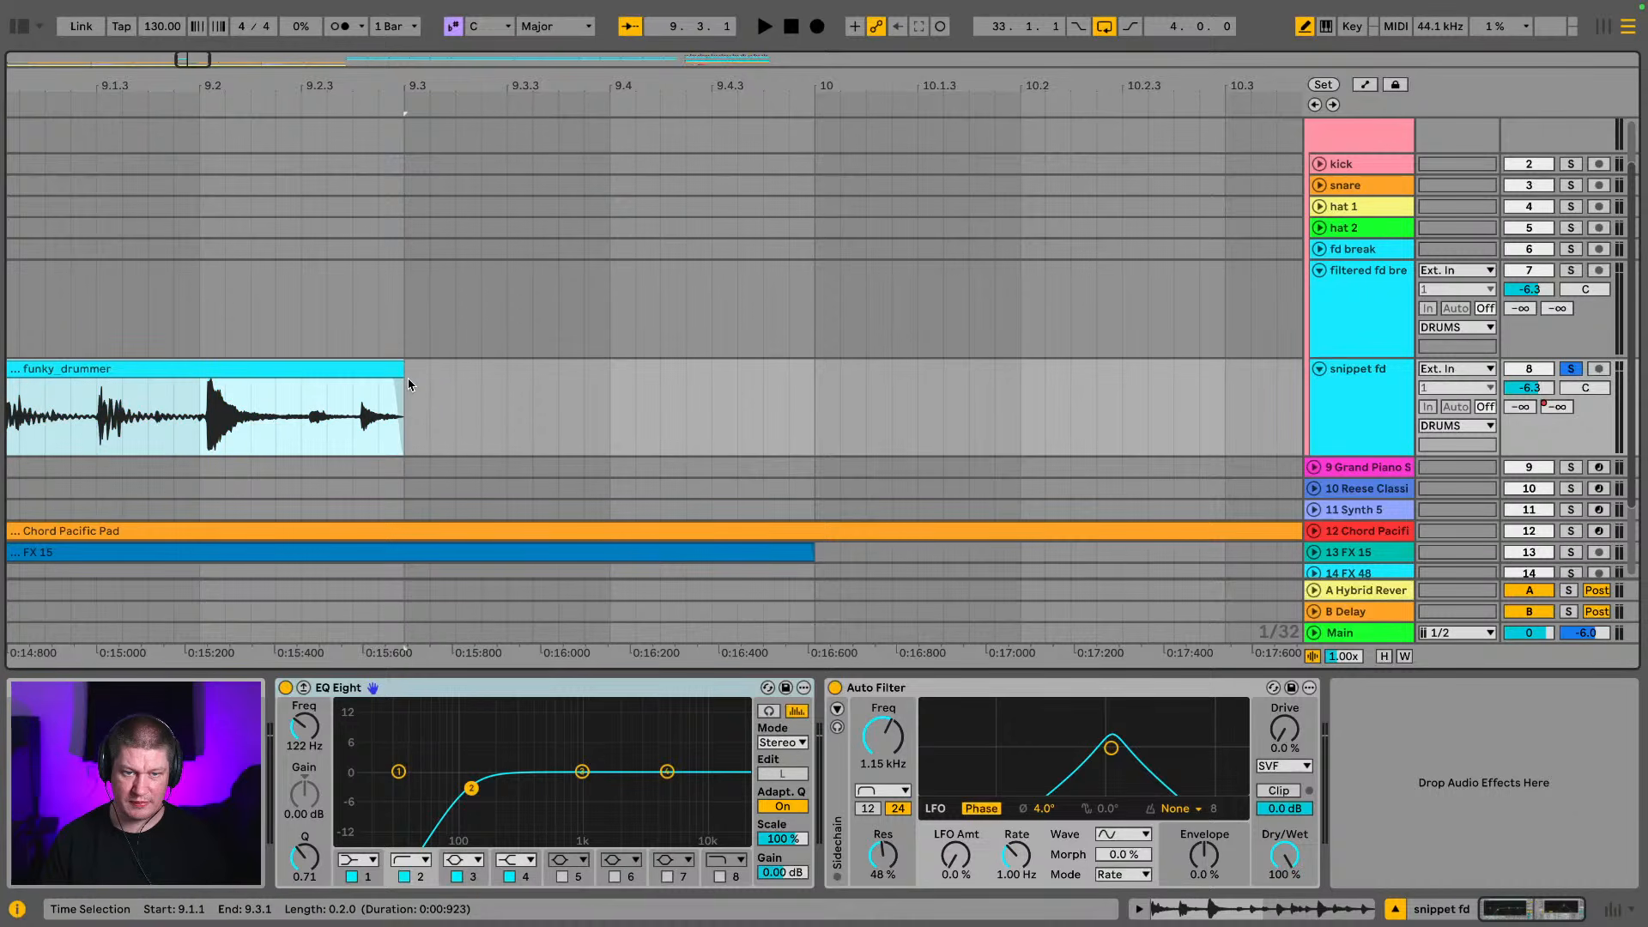
# Audition the snippet soloed from 9.2.1, unsolo its track and replay it with the other tracks from 8.4.3
pyautogui.click(209, 408)
pyautogui.press('space')
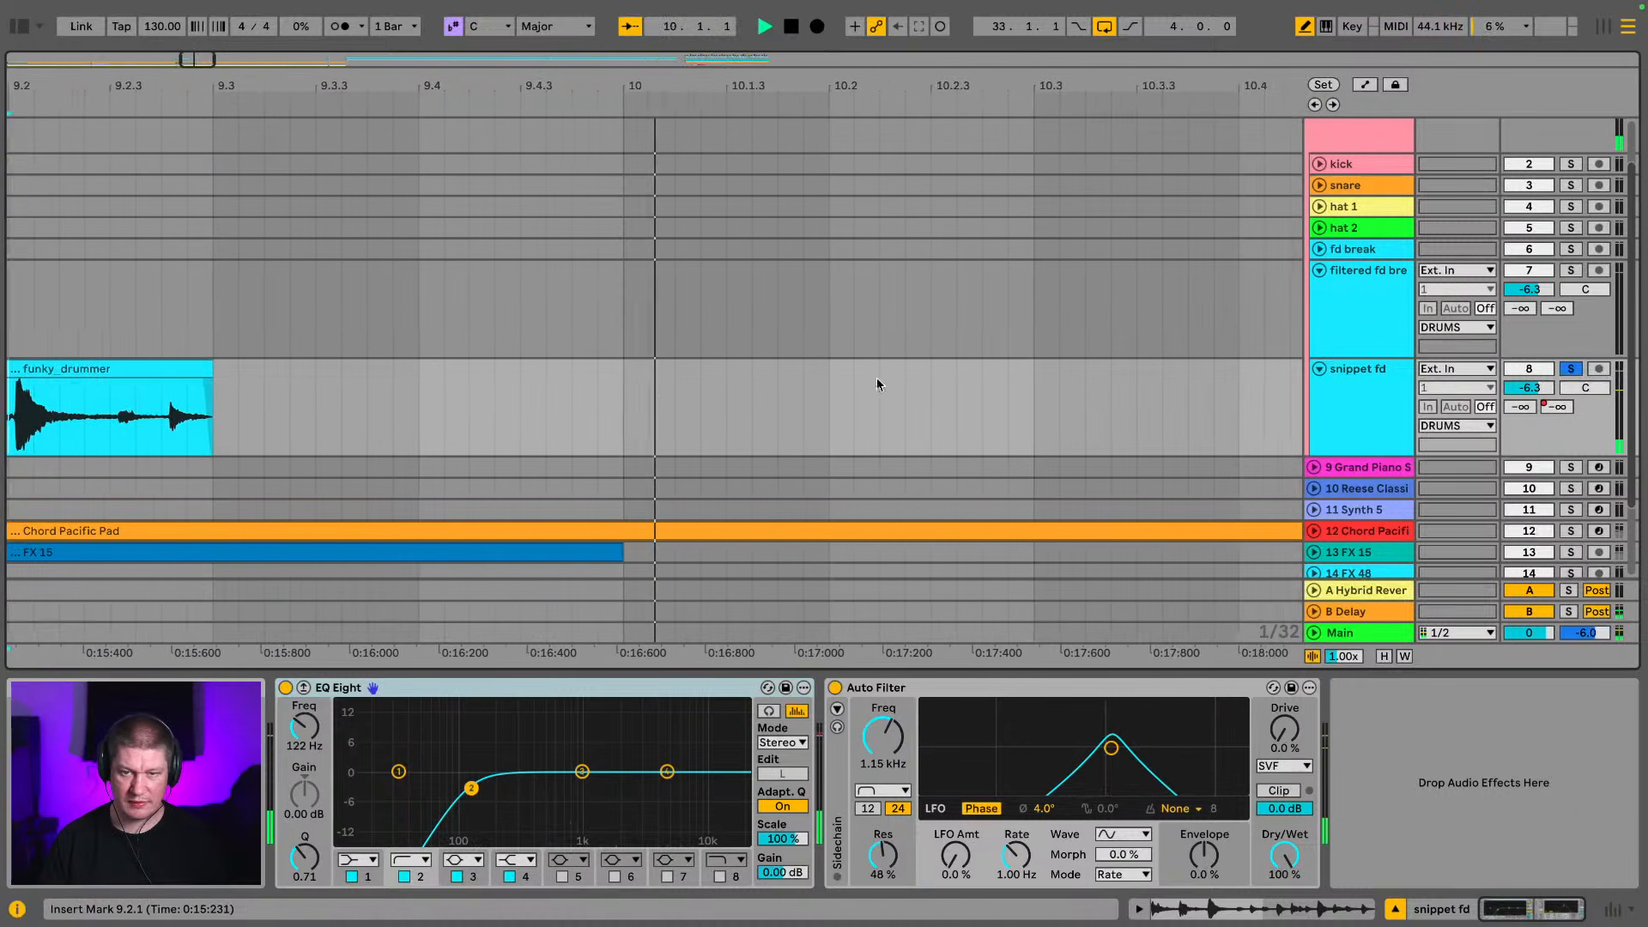
pyautogui.press('space')
pyautogui.press('space')
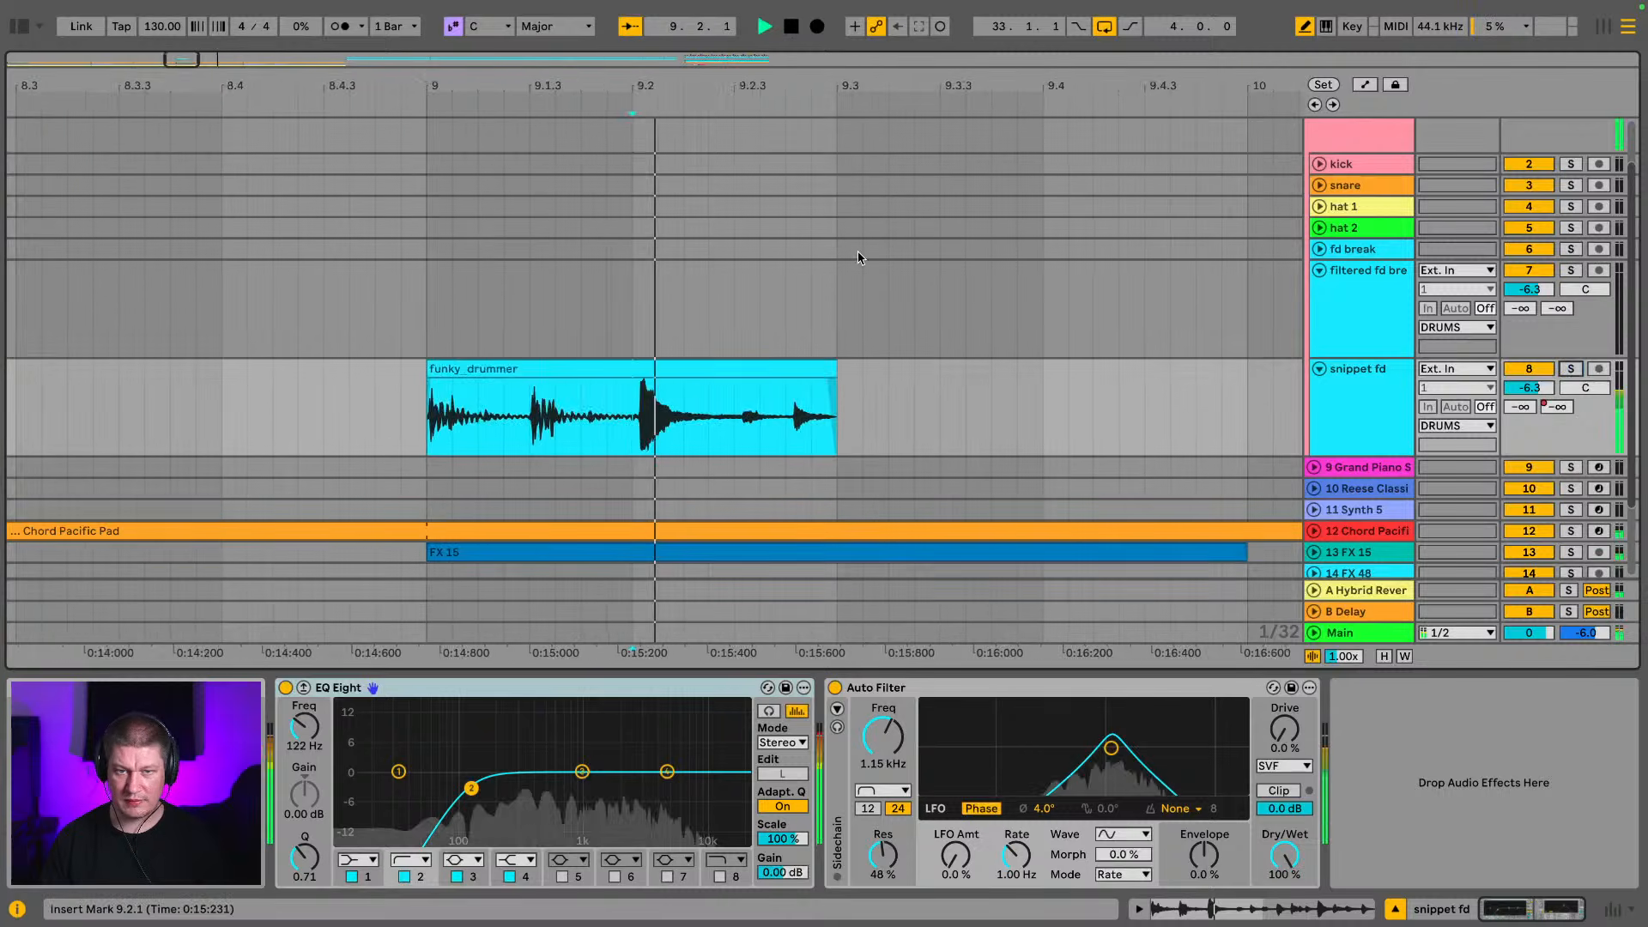
pyautogui.moveTo(592, 88); pyautogui.dragTo(785, 95)
pyautogui.click(611, 374)
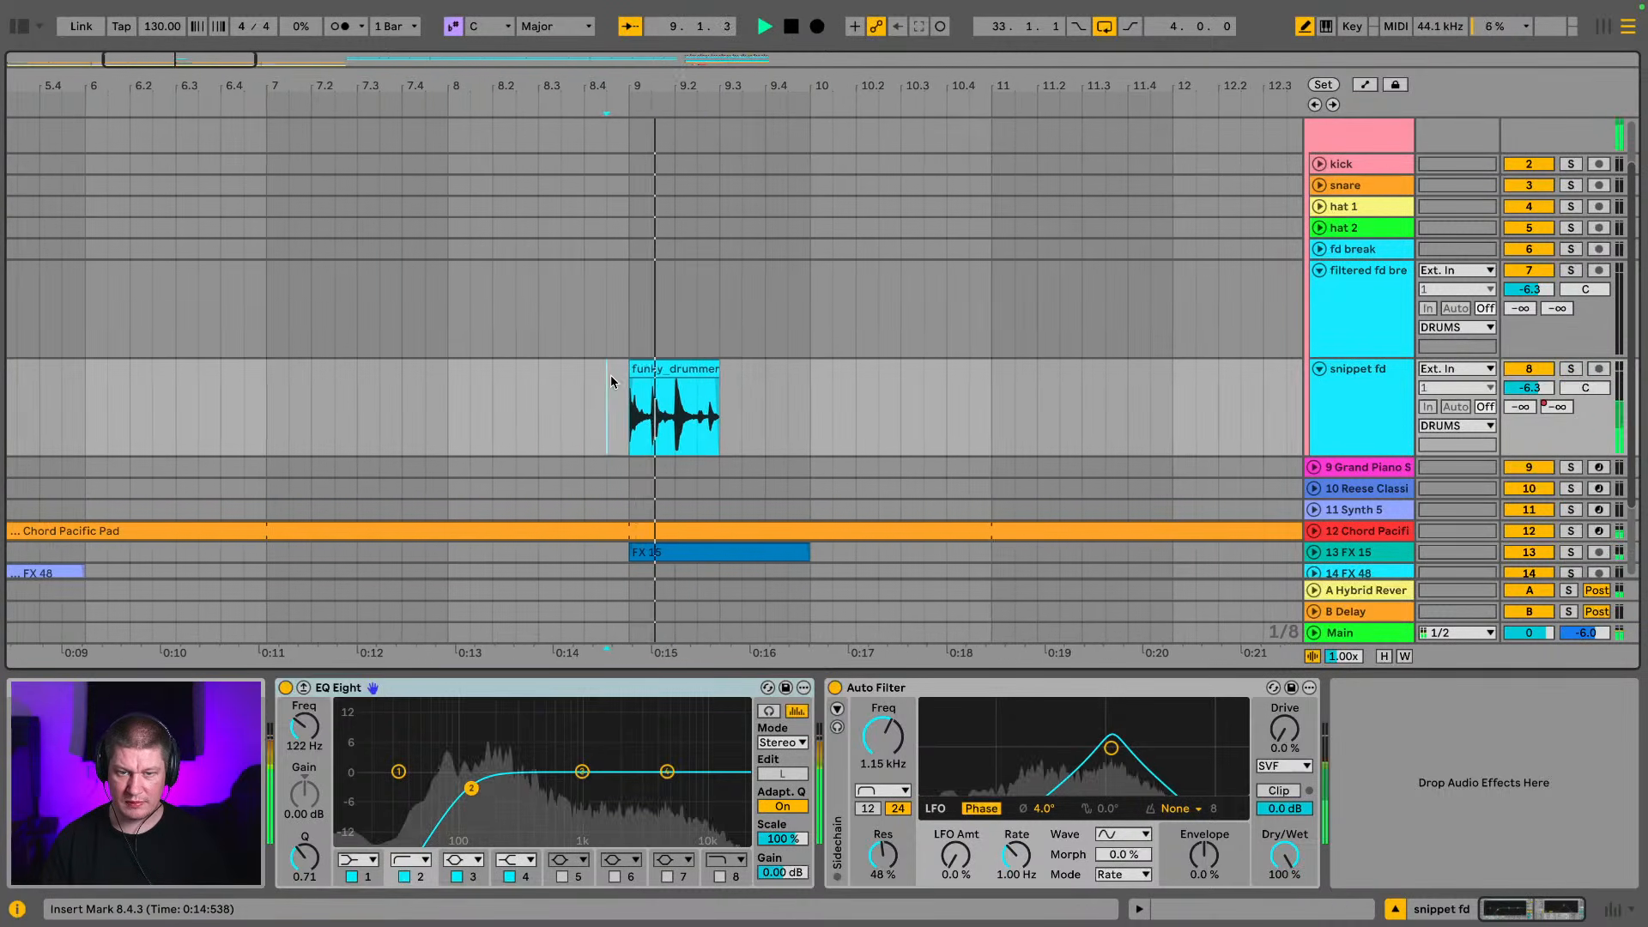
pyautogui.press('space')
# Try trimming the snippet clip's start to about 9.1.4, listen to it, and extend the start back to 9.1.1
pyautogui.click(563, 369)
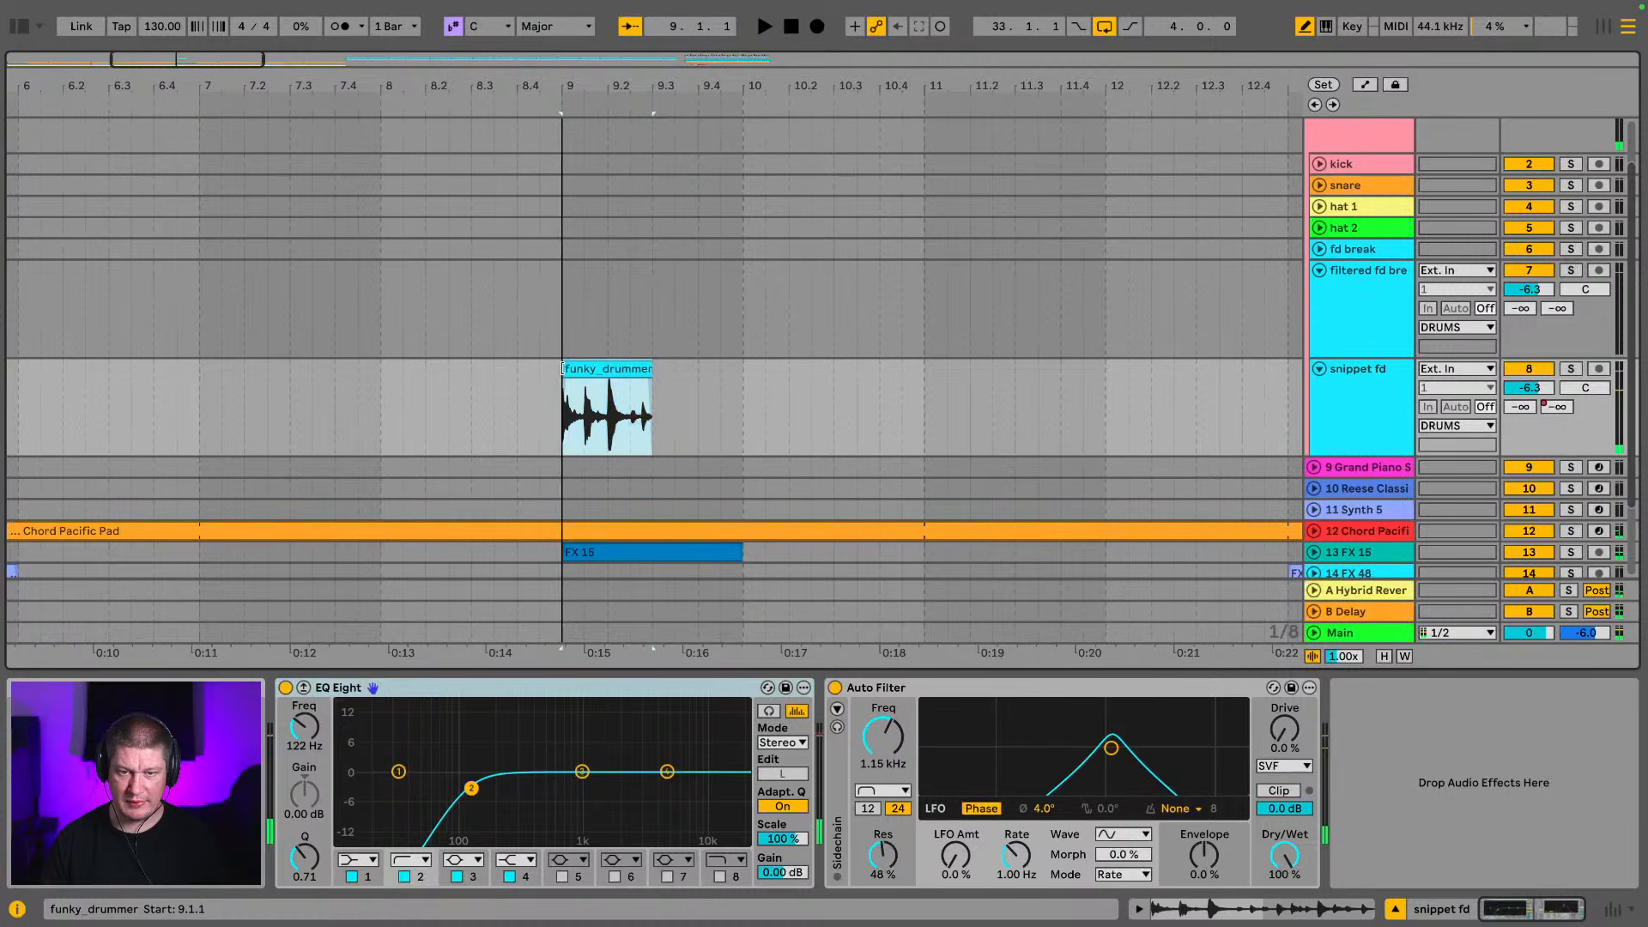
pyautogui.moveTo(564, 369); pyautogui.dragTo(602, 367)
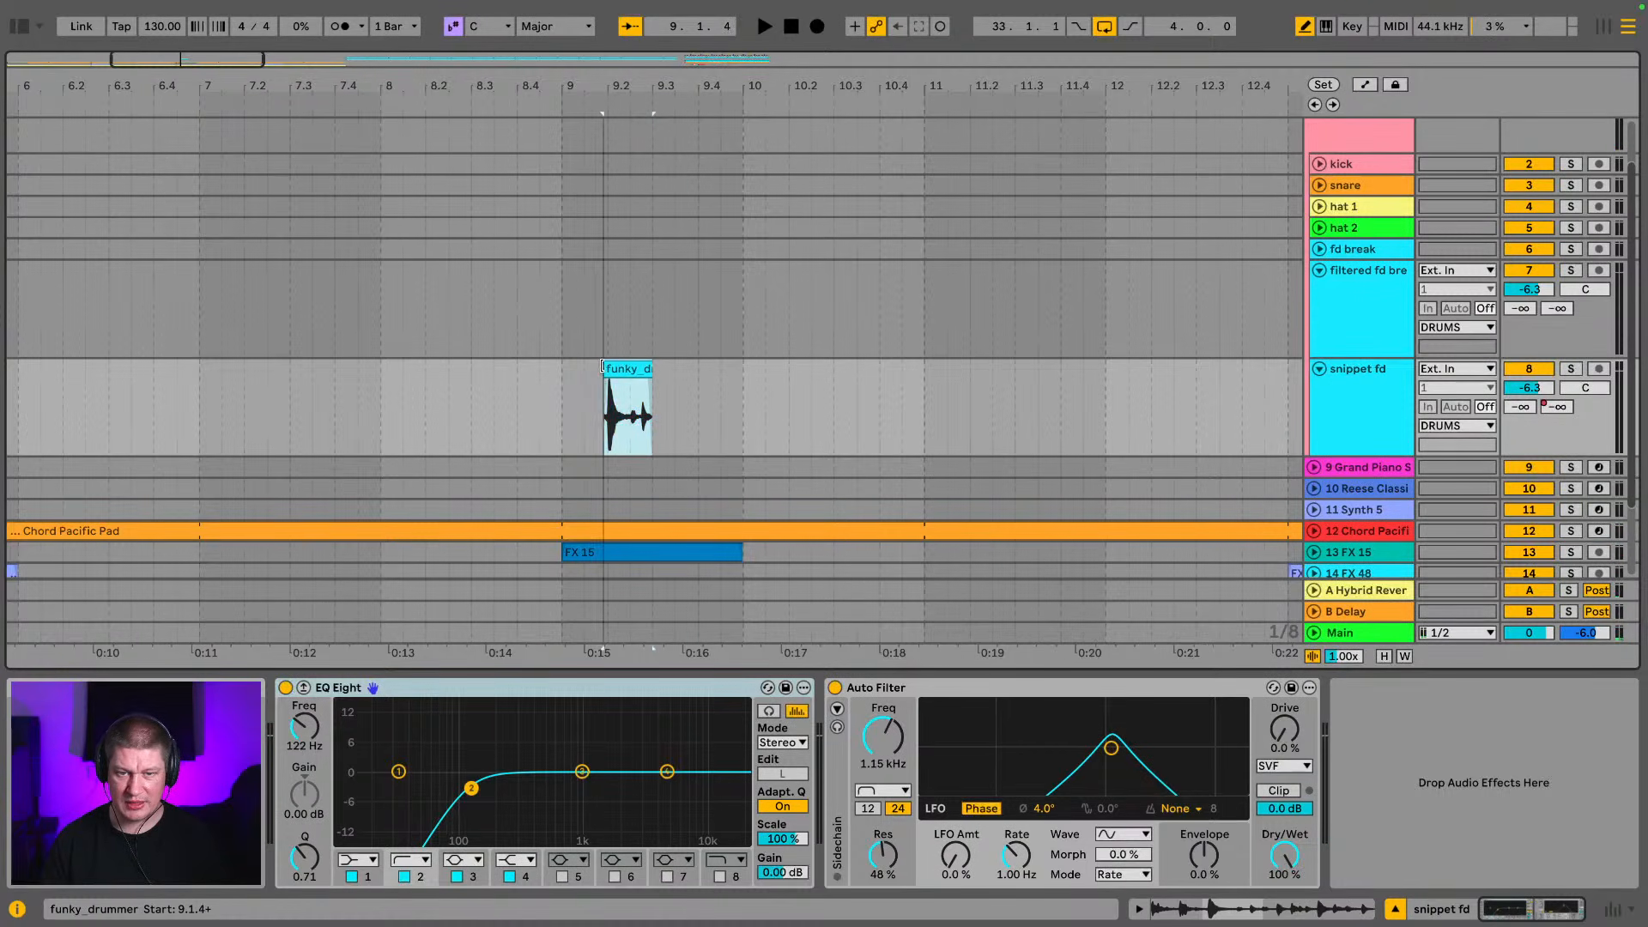
pyautogui.click(556, 380)
pyautogui.press('space')
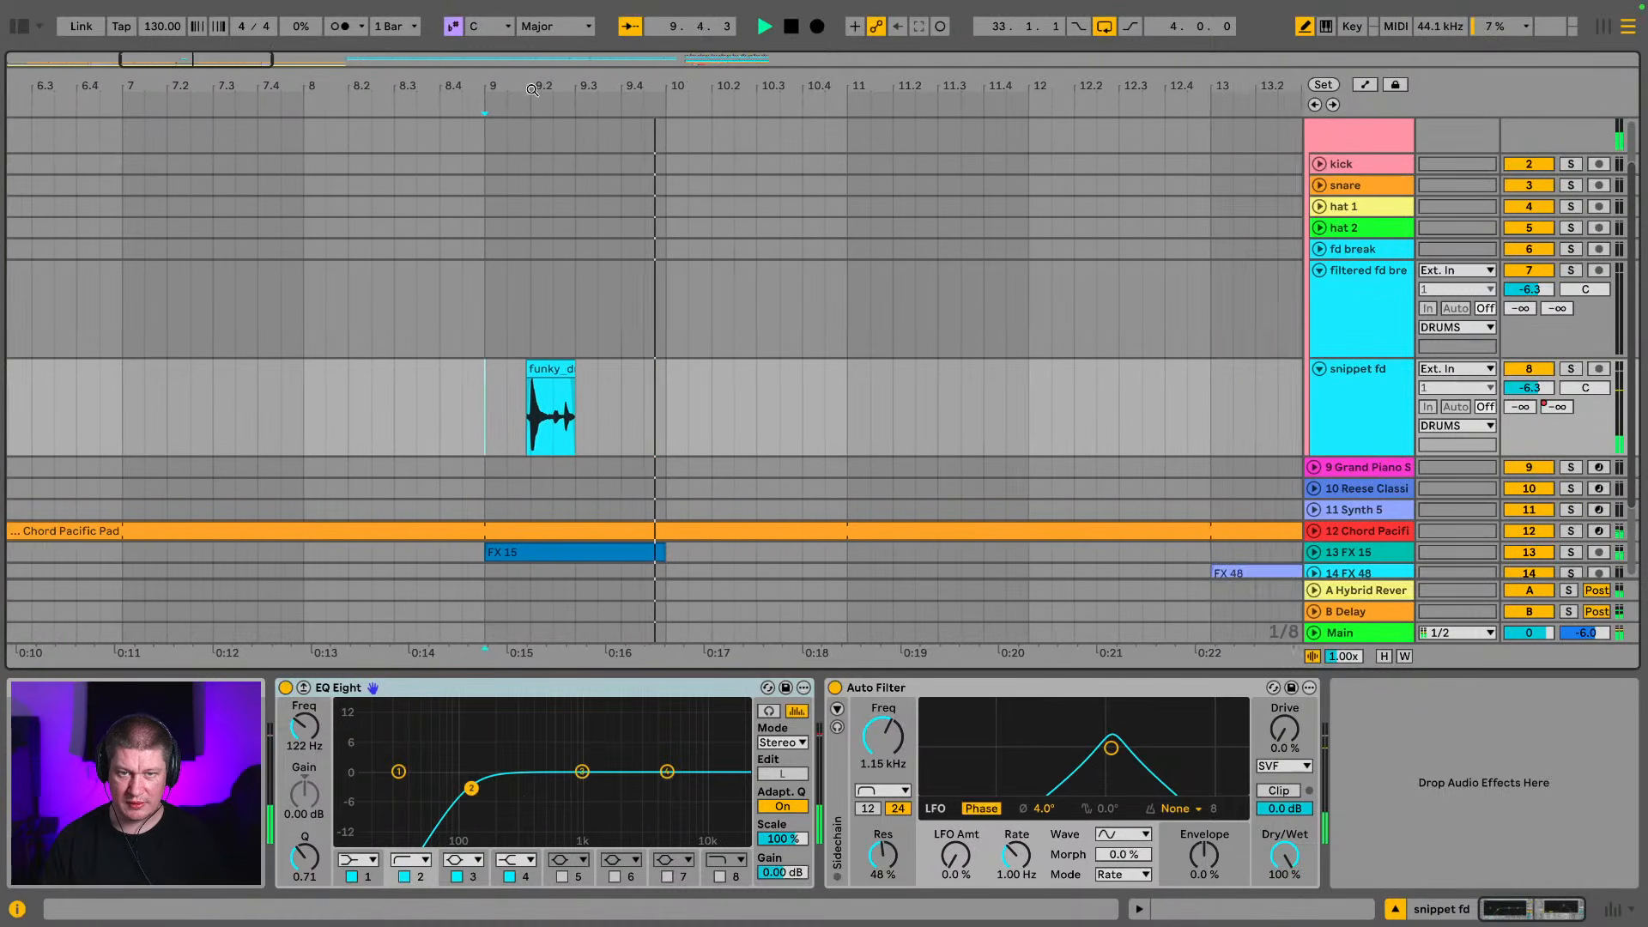
pyautogui.moveTo(532, 90); pyautogui.dragTo(792, 217)
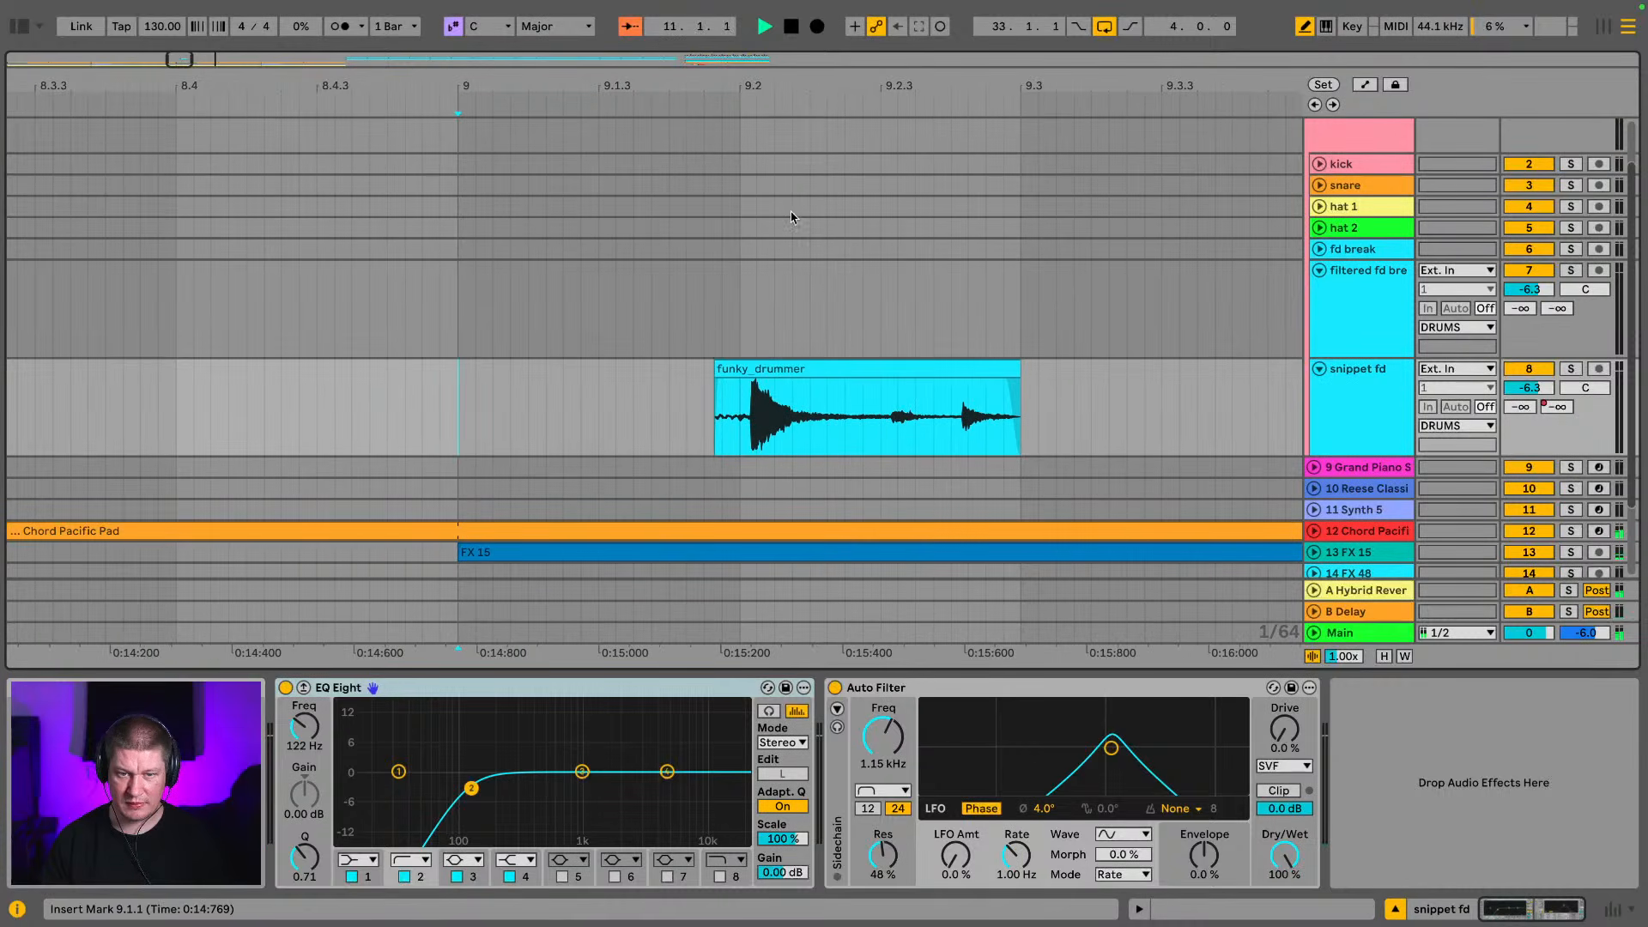
pyautogui.moveTo(715, 371); pyautogui.dragTo(447, 355)
pyautogui.press('space')
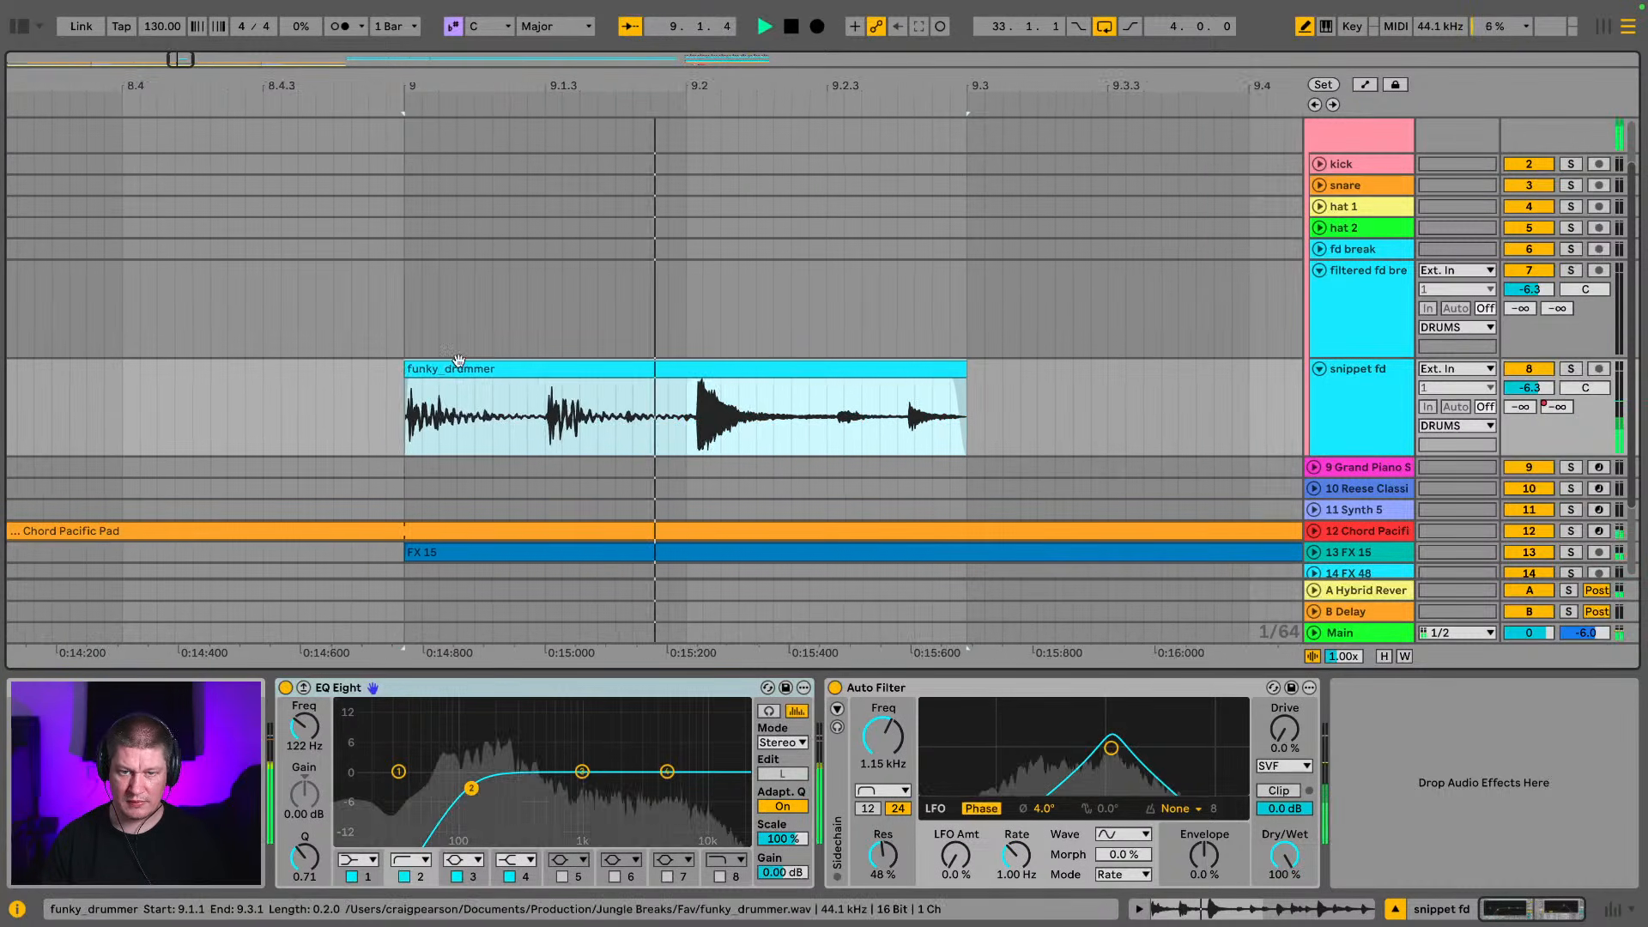
# Copy the snippet clip to bar 1, repeat it every four bars through bar 13, and collapse the filtered break and snippet tracks
pyautogui.moveTo(754, 89); pyautogui.dragTo(210, 86)
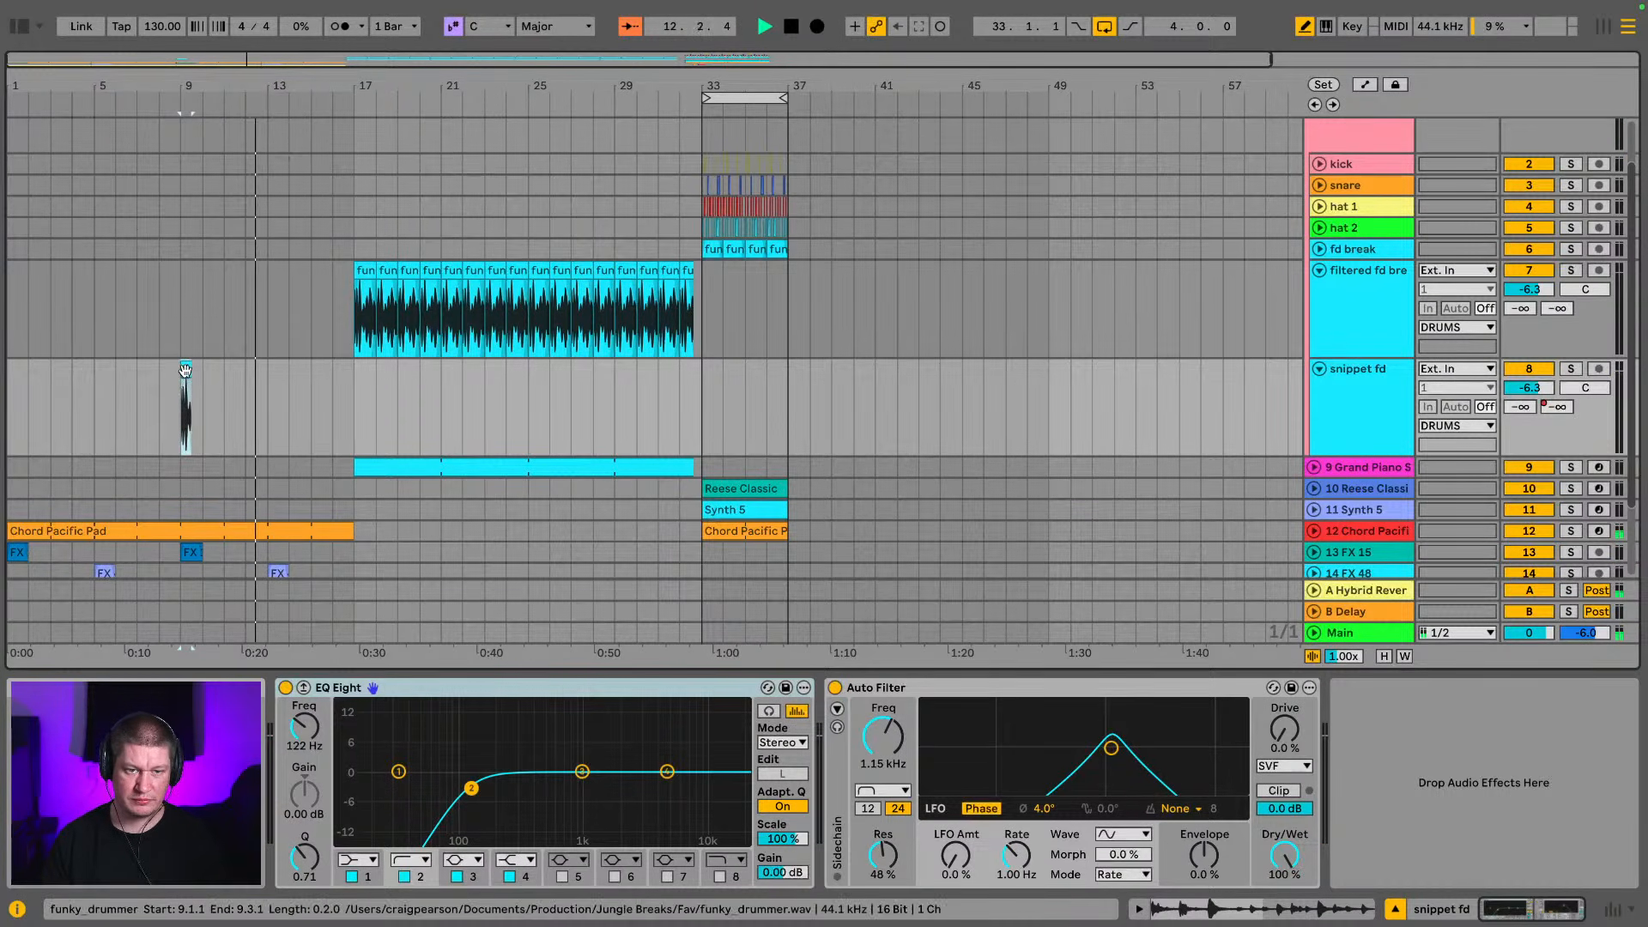
pyautogui.moveTo(185, 370); pyautogui.dragTo(2, 393)
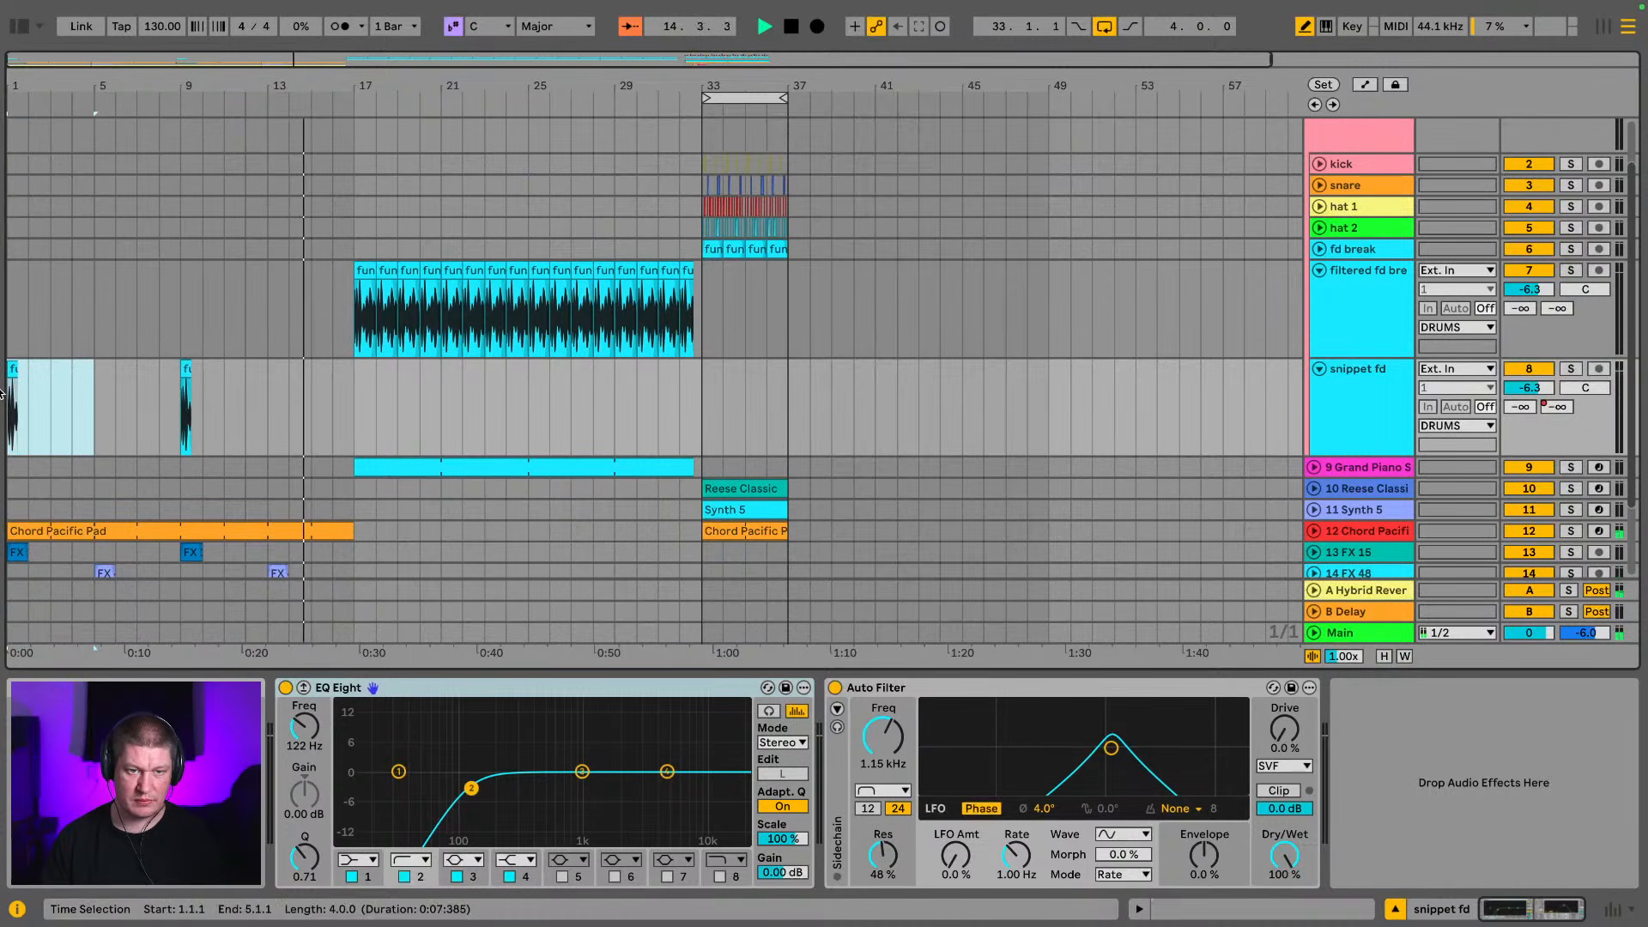
pyautogui.hotkey('ctrl', 'd')
pyautogui.hotkey('ctrl', 'd')
pyautogui.hotkey('ctrl', 'd')
pyautogui.hotkey('ctrl', 'd')
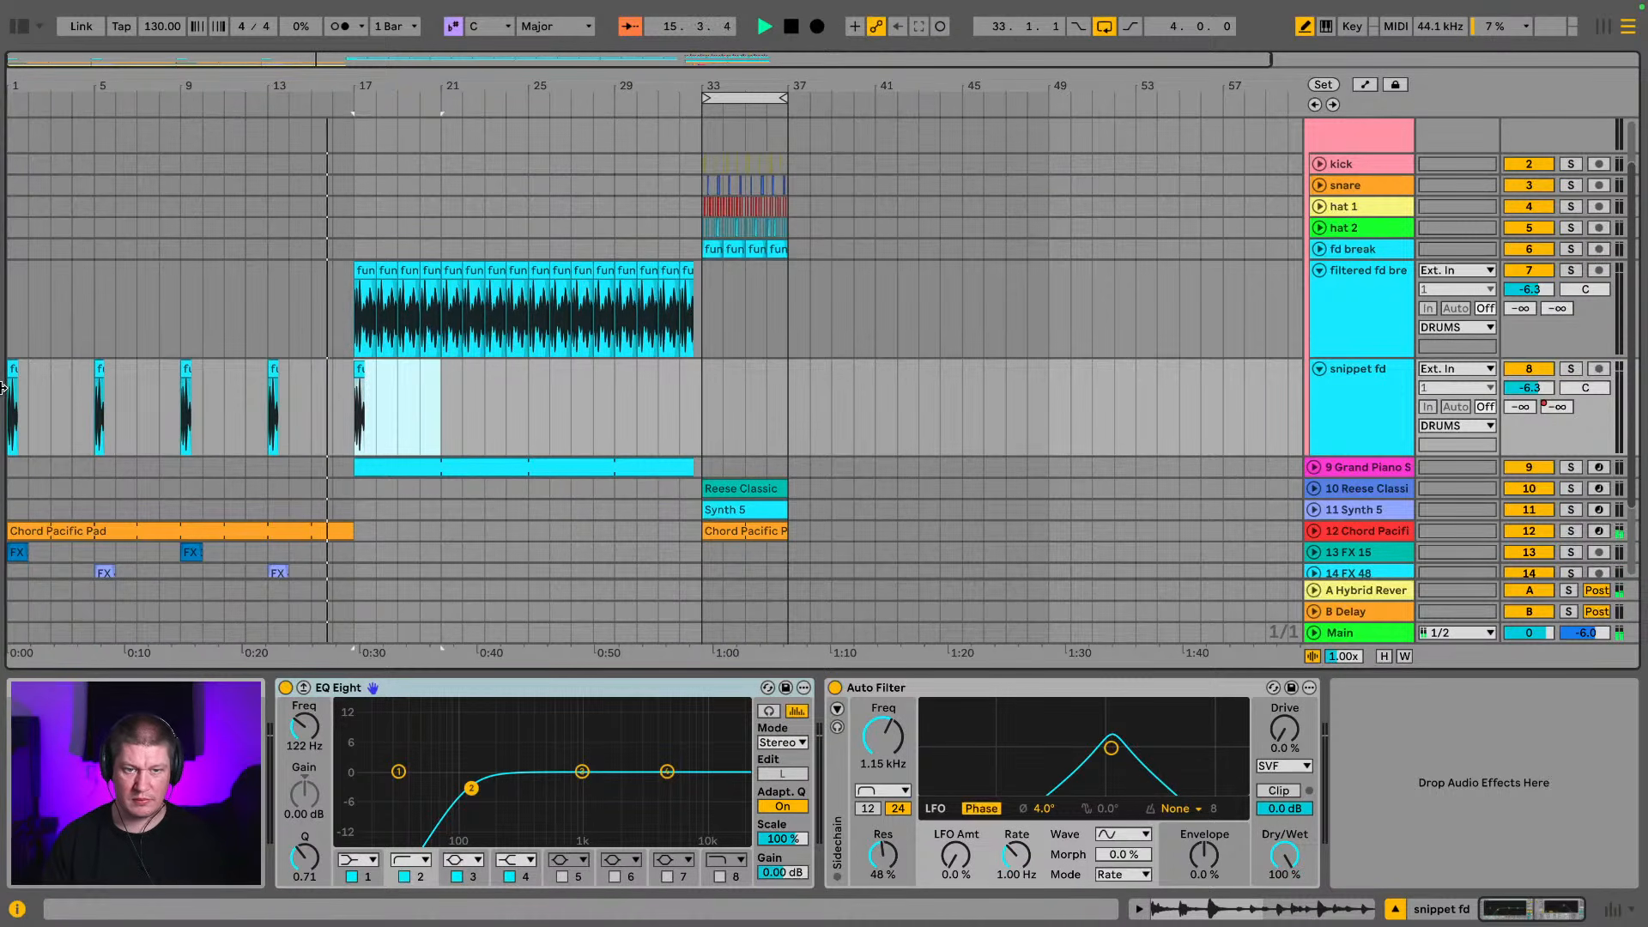
pyautogui.hotkey('ctrl', 'z')
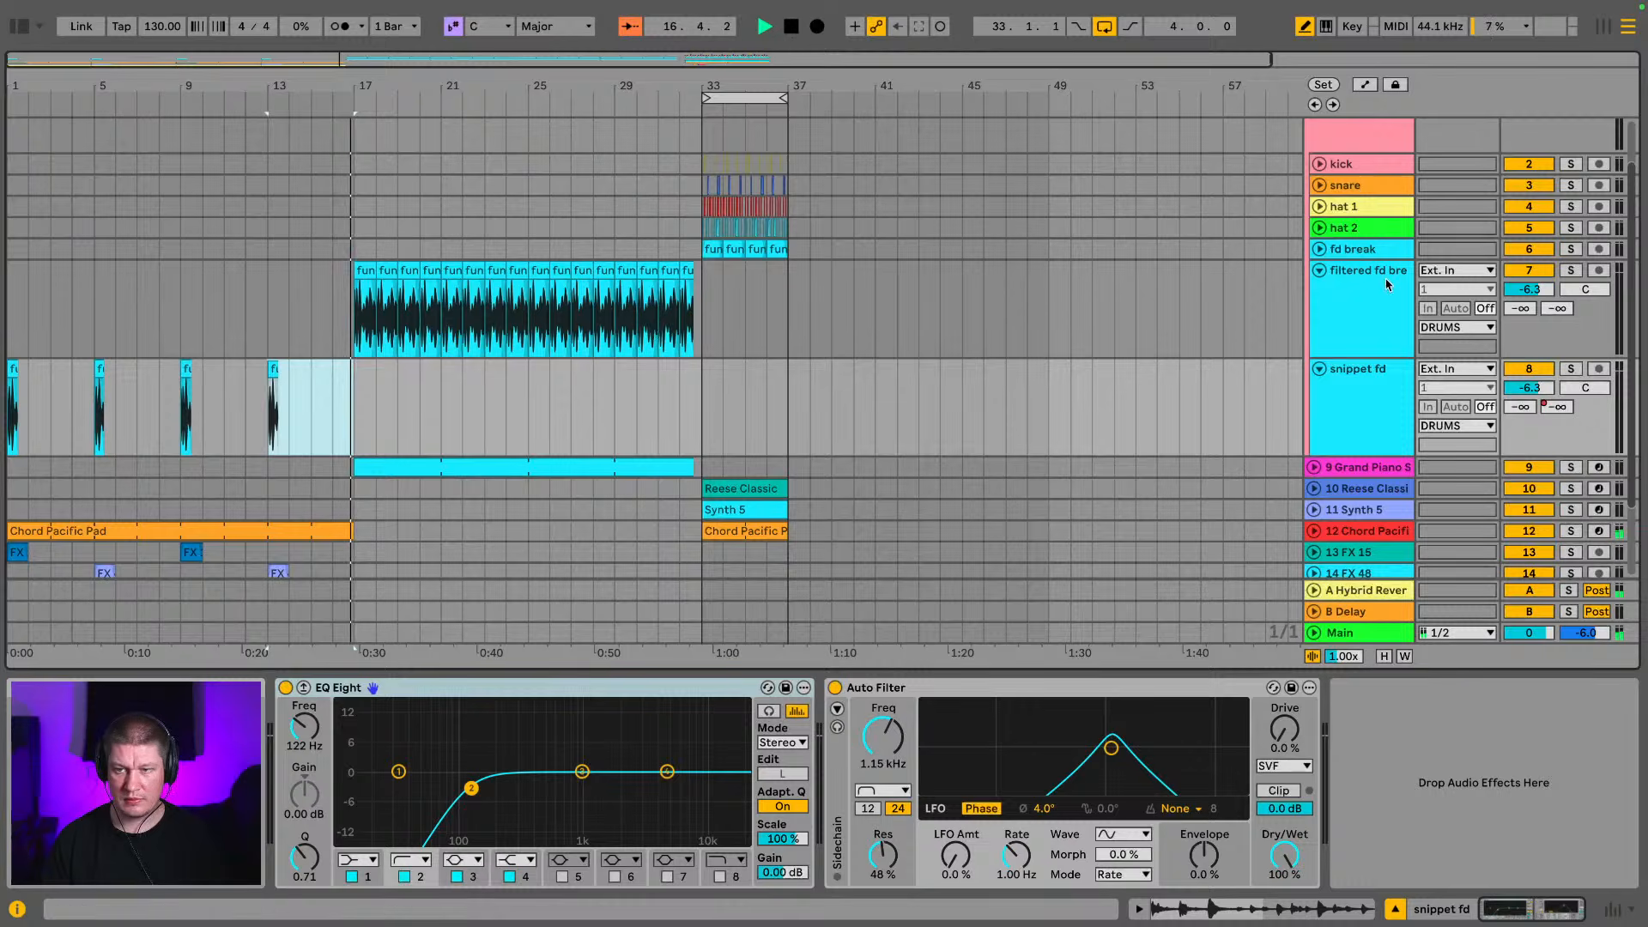
pyautogui.click(1320, 271)
pyautogui.click(1320, 292)
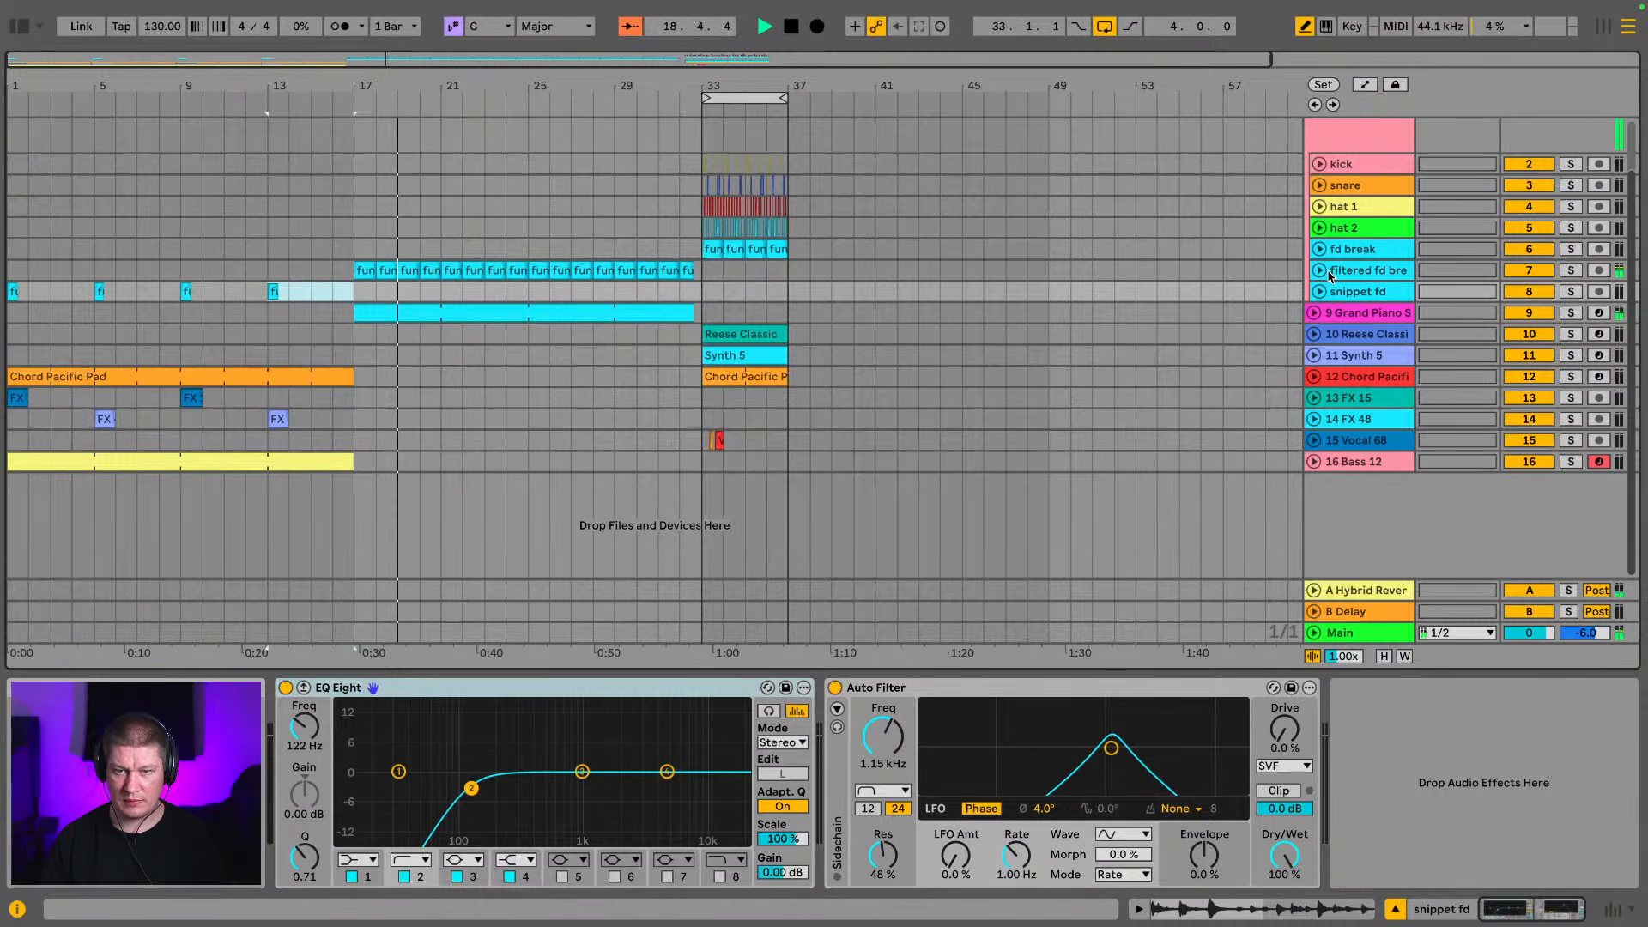
# Try transposing all notes in the Grand Piano clip up an octave, move them back down and close the clip
pyautogui.click(1358, 312)
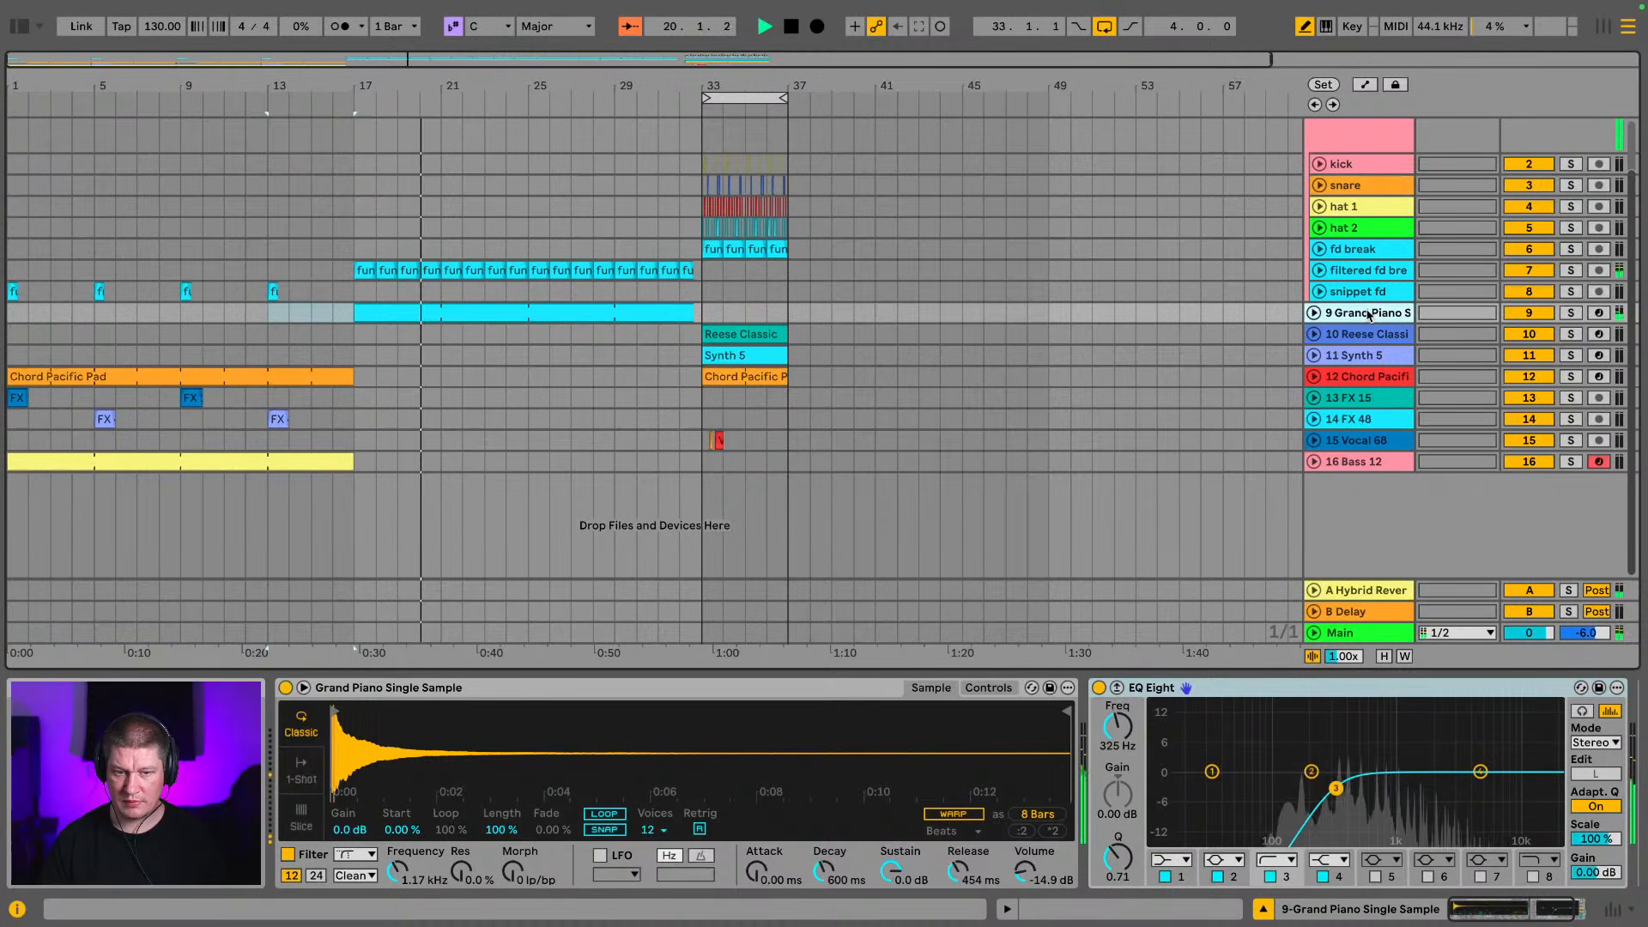
pyautogui.doubleClick(529, 315)
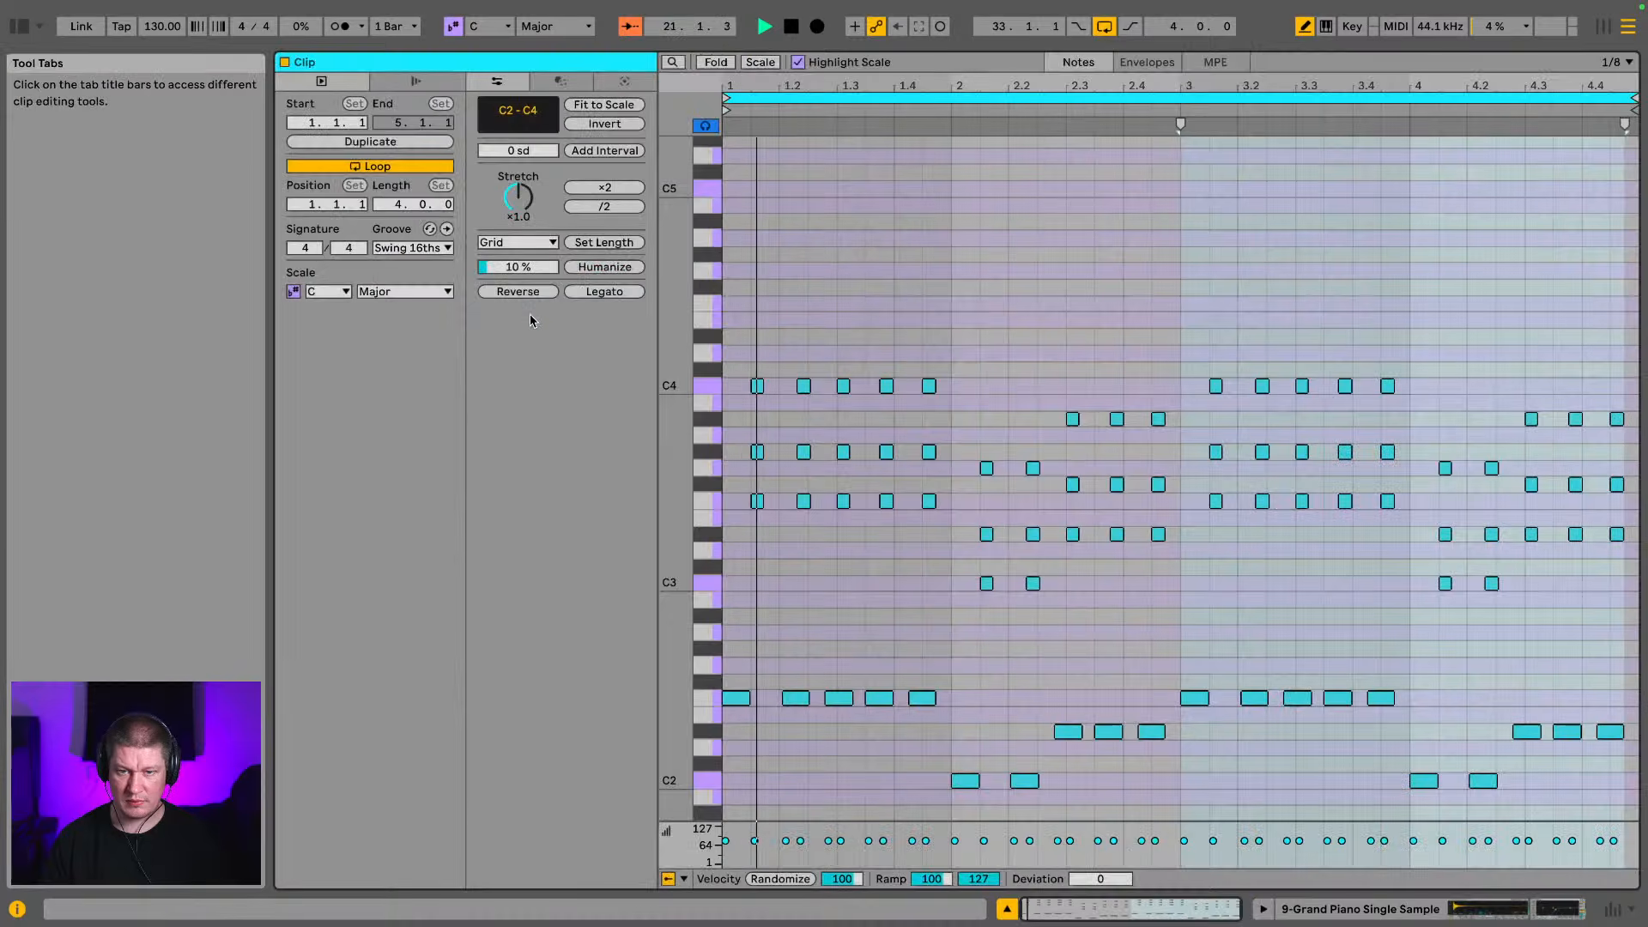
pyautogui.hotkey('ctrl', 'a')
pyautogui.hotkey('shift', 'Up')
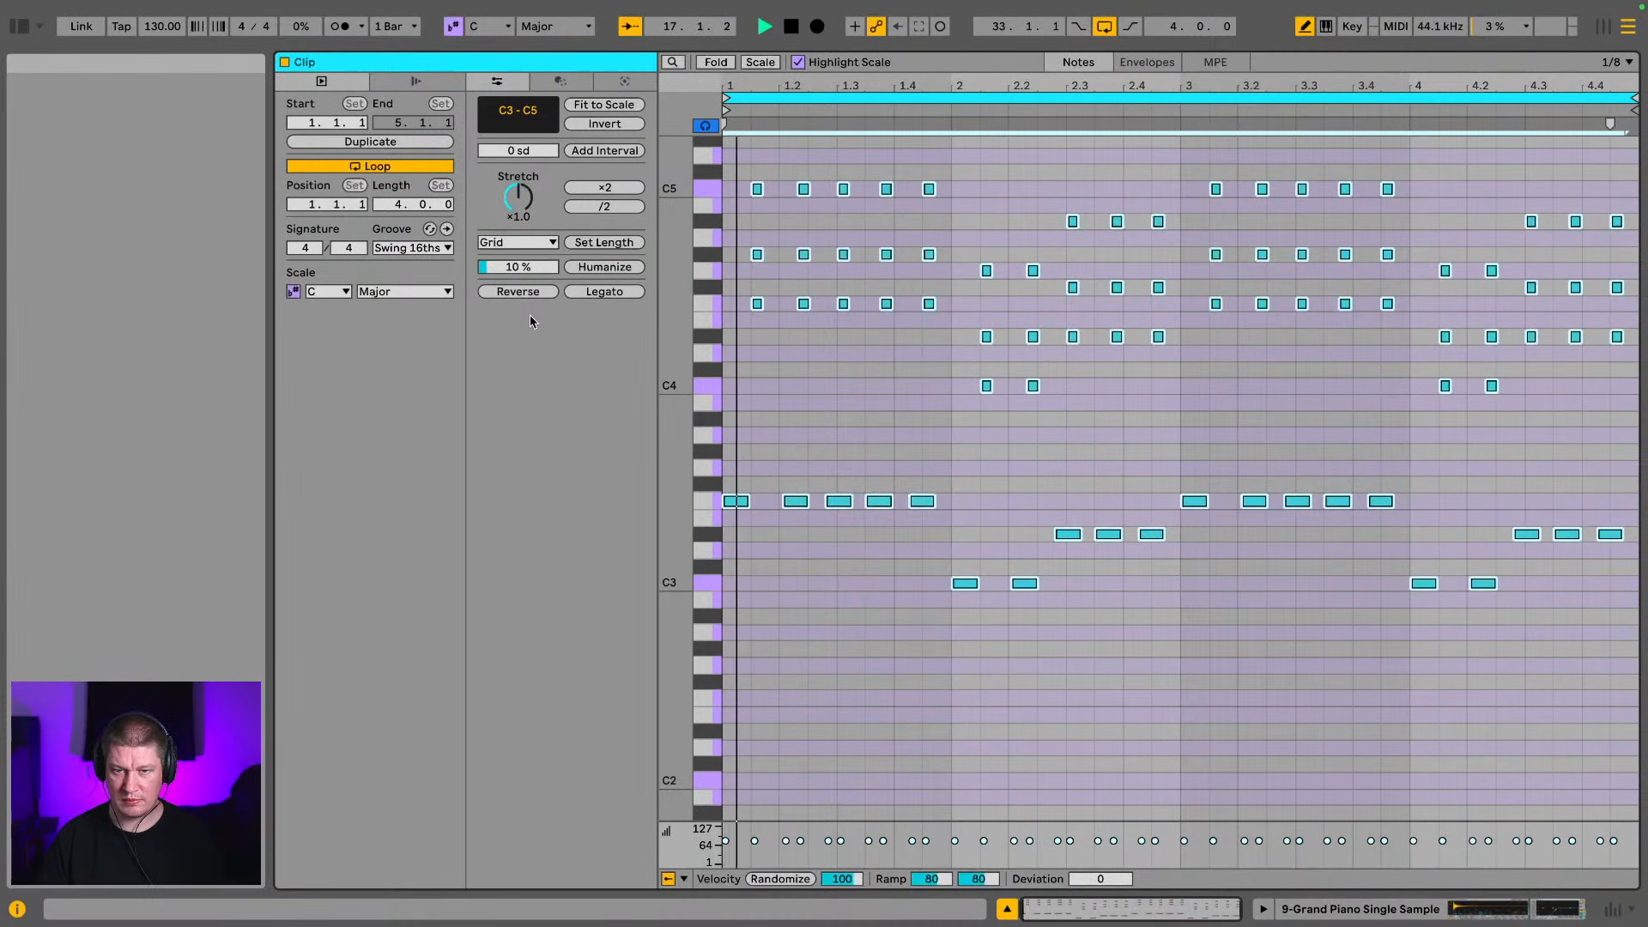
pyautogui.hotkey('shift', 'Down')
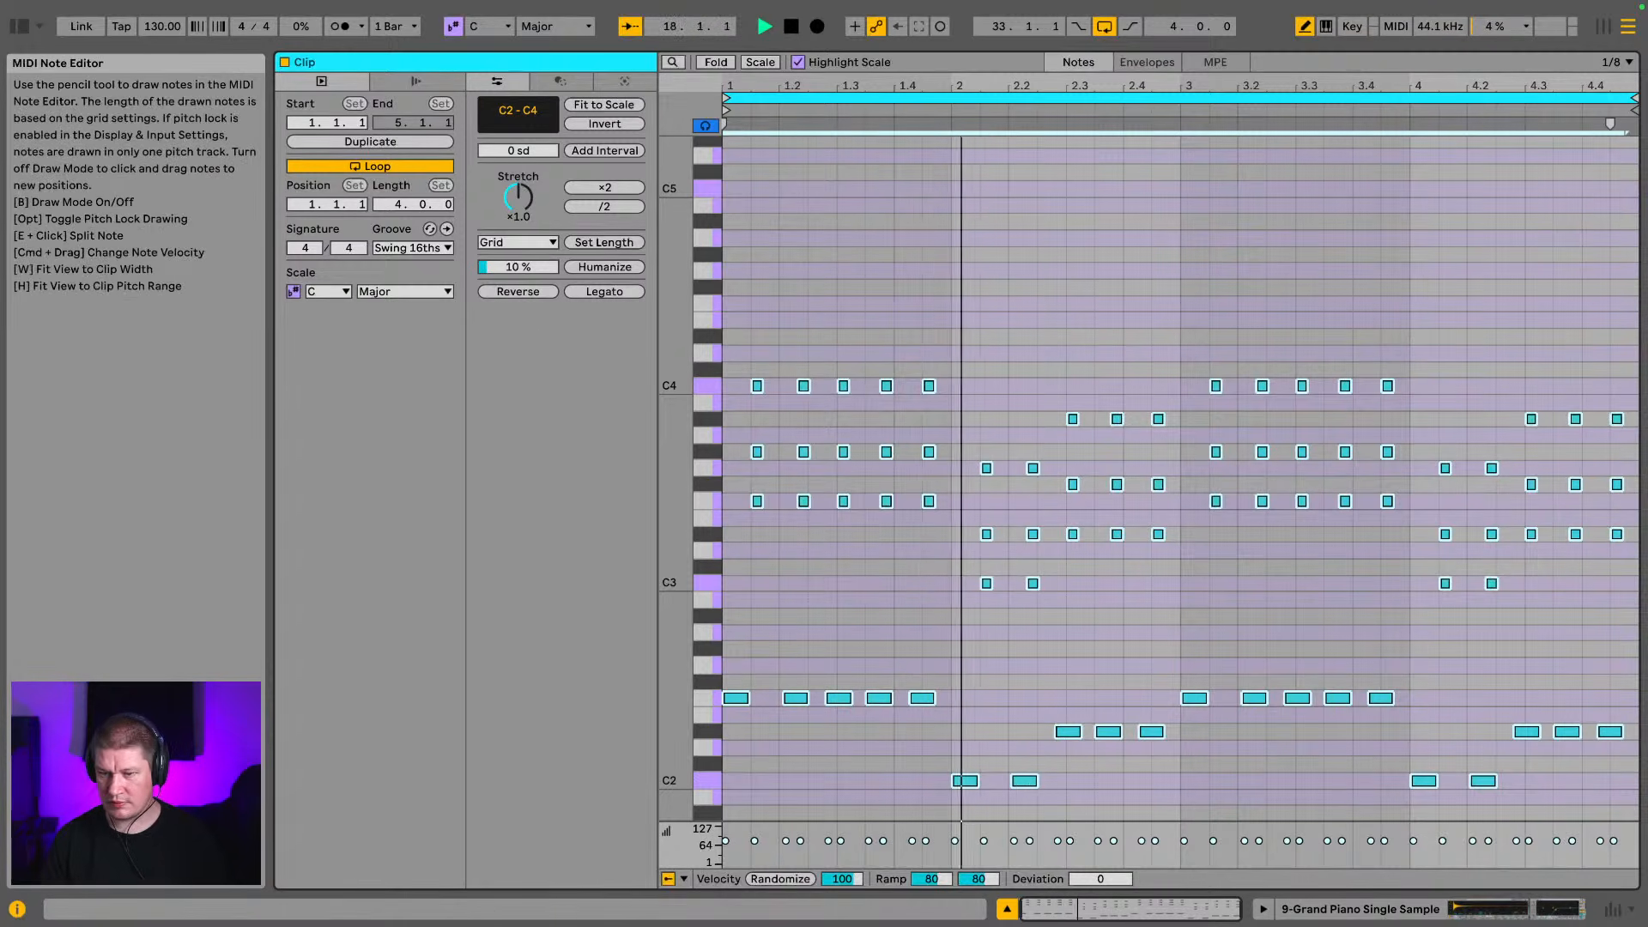
pyautogui.click(1525, 912)
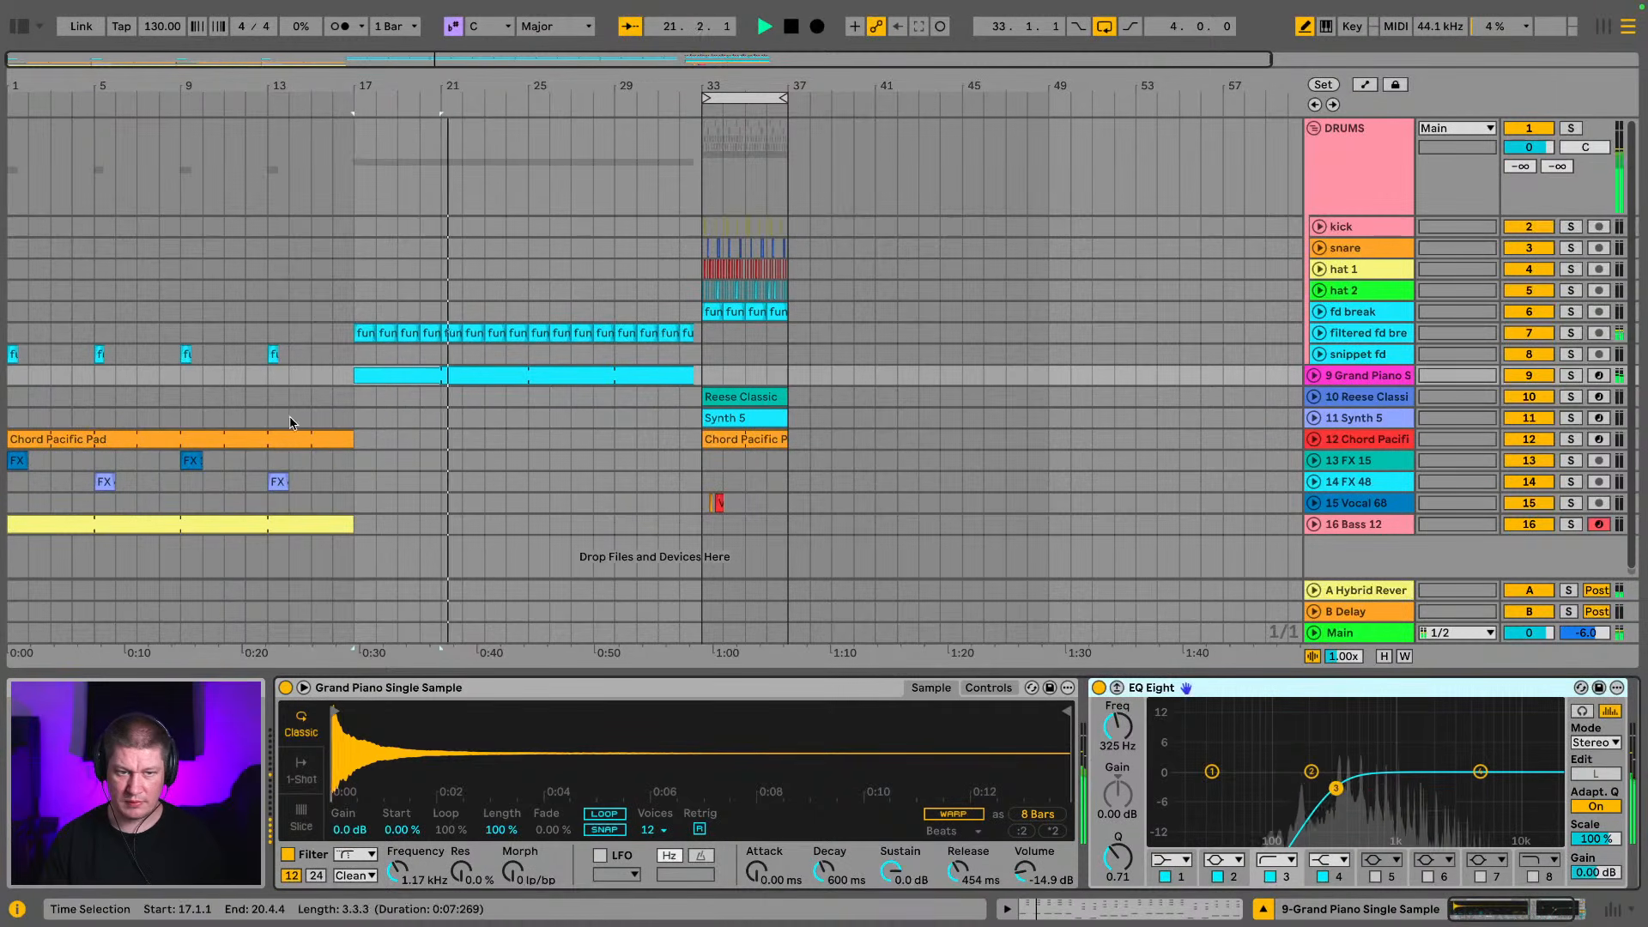
# Extend the Chord Pacific Pad clip to bar 33 and delete the separate pad clip in bars 33 to 37
pyautogui.moveTo(352, 438); pyautogui.dragTo(691, 442)
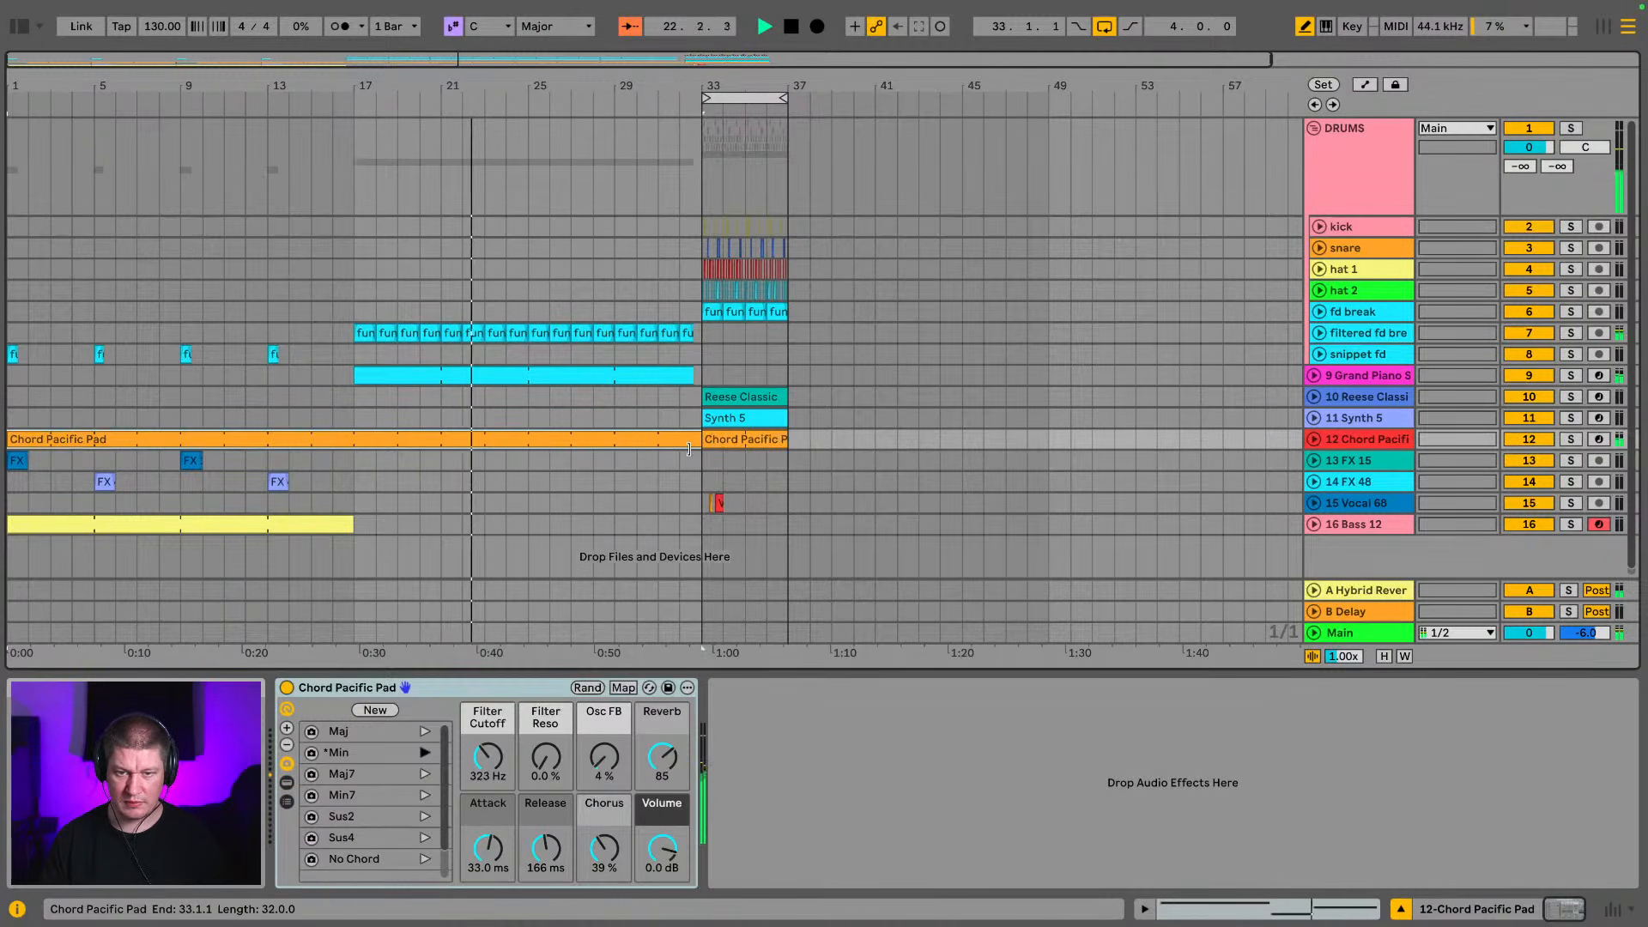
pyautogui.click(710, 444)
pyautogui.press('Delete')
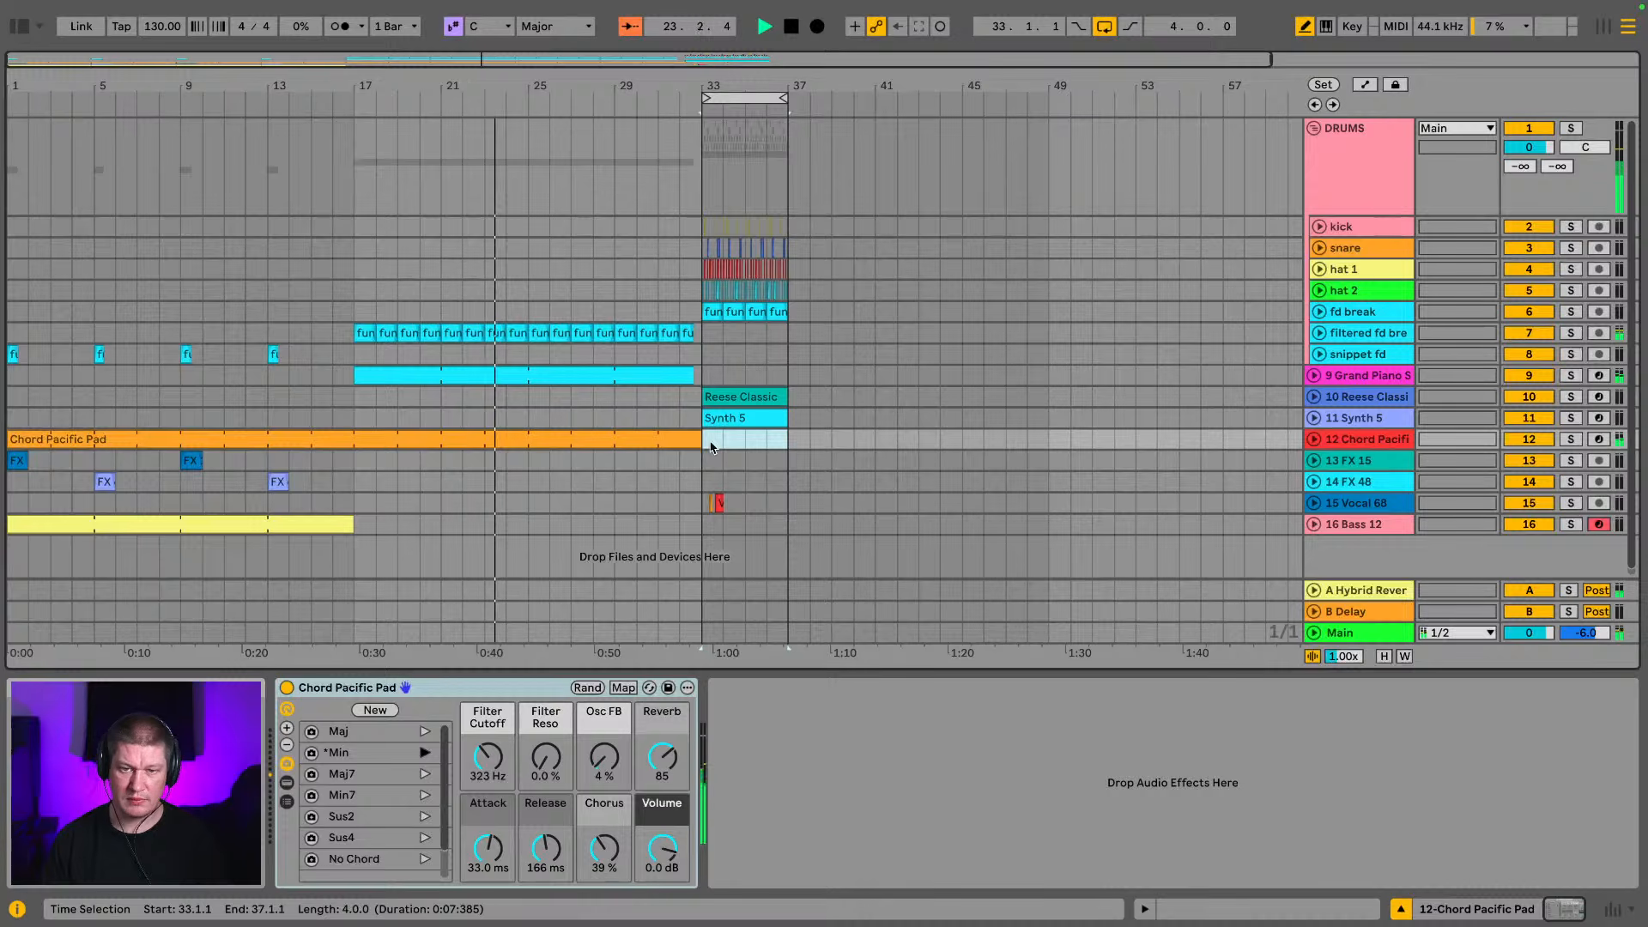
# Place the Synth 5 clip across bars 25 to 33 and cut the piano clips off at bar 25
pyautogui.click(778, 418)
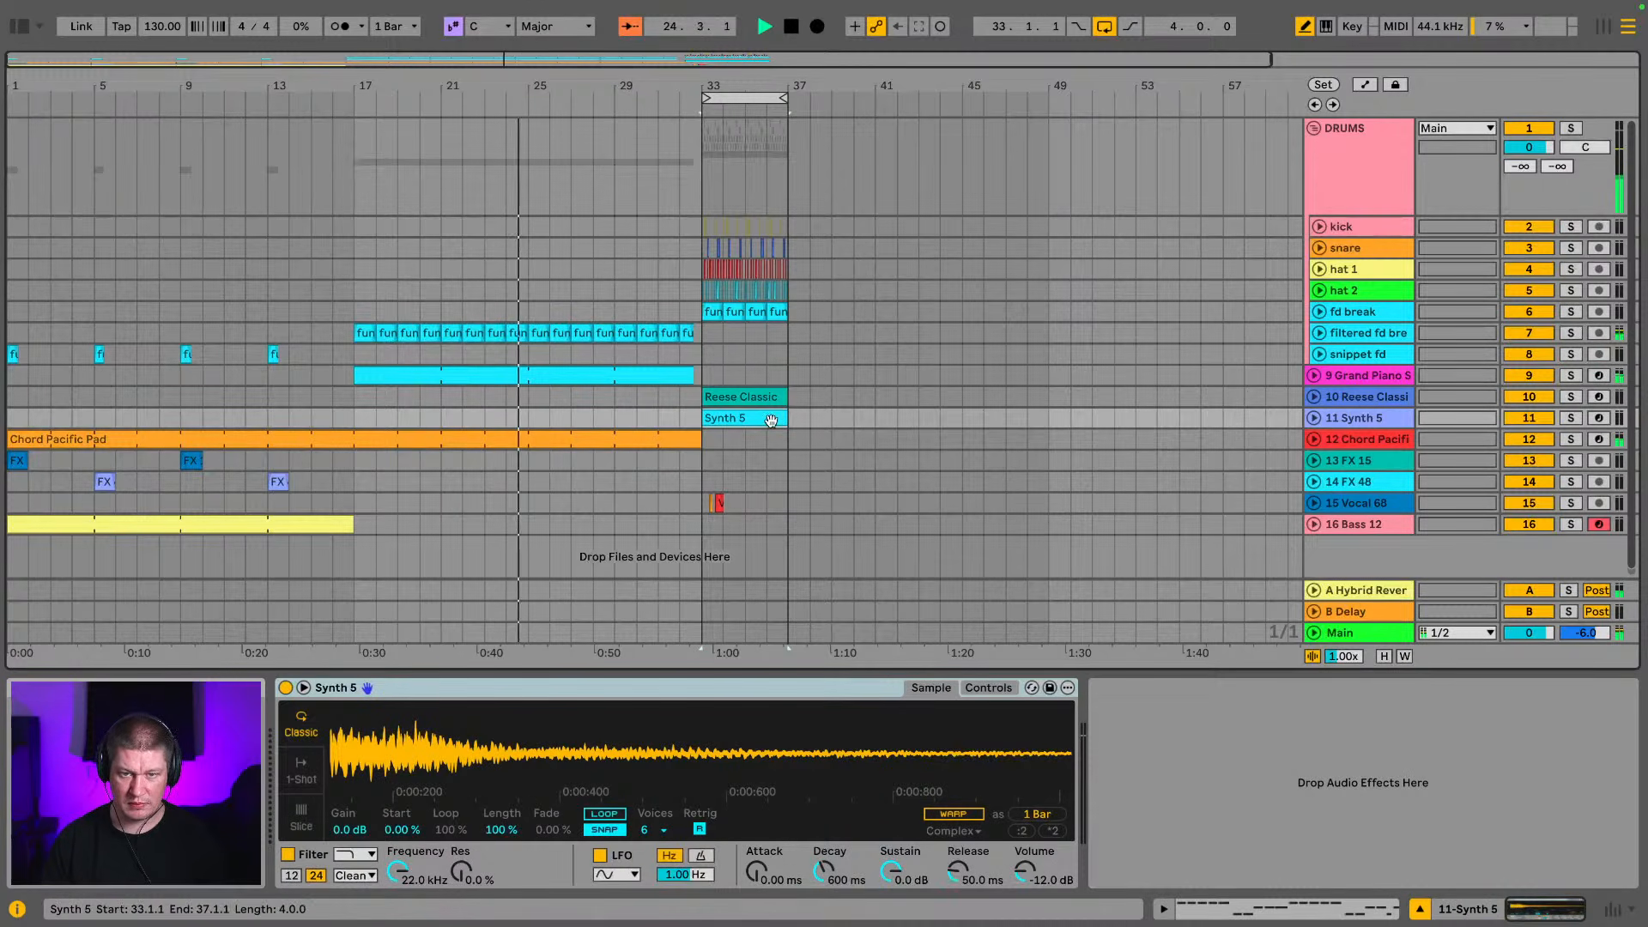
pyautogui.moveTo(778, 418); pyautogui.dragTo(698, 422)
pyautogui.press('space')
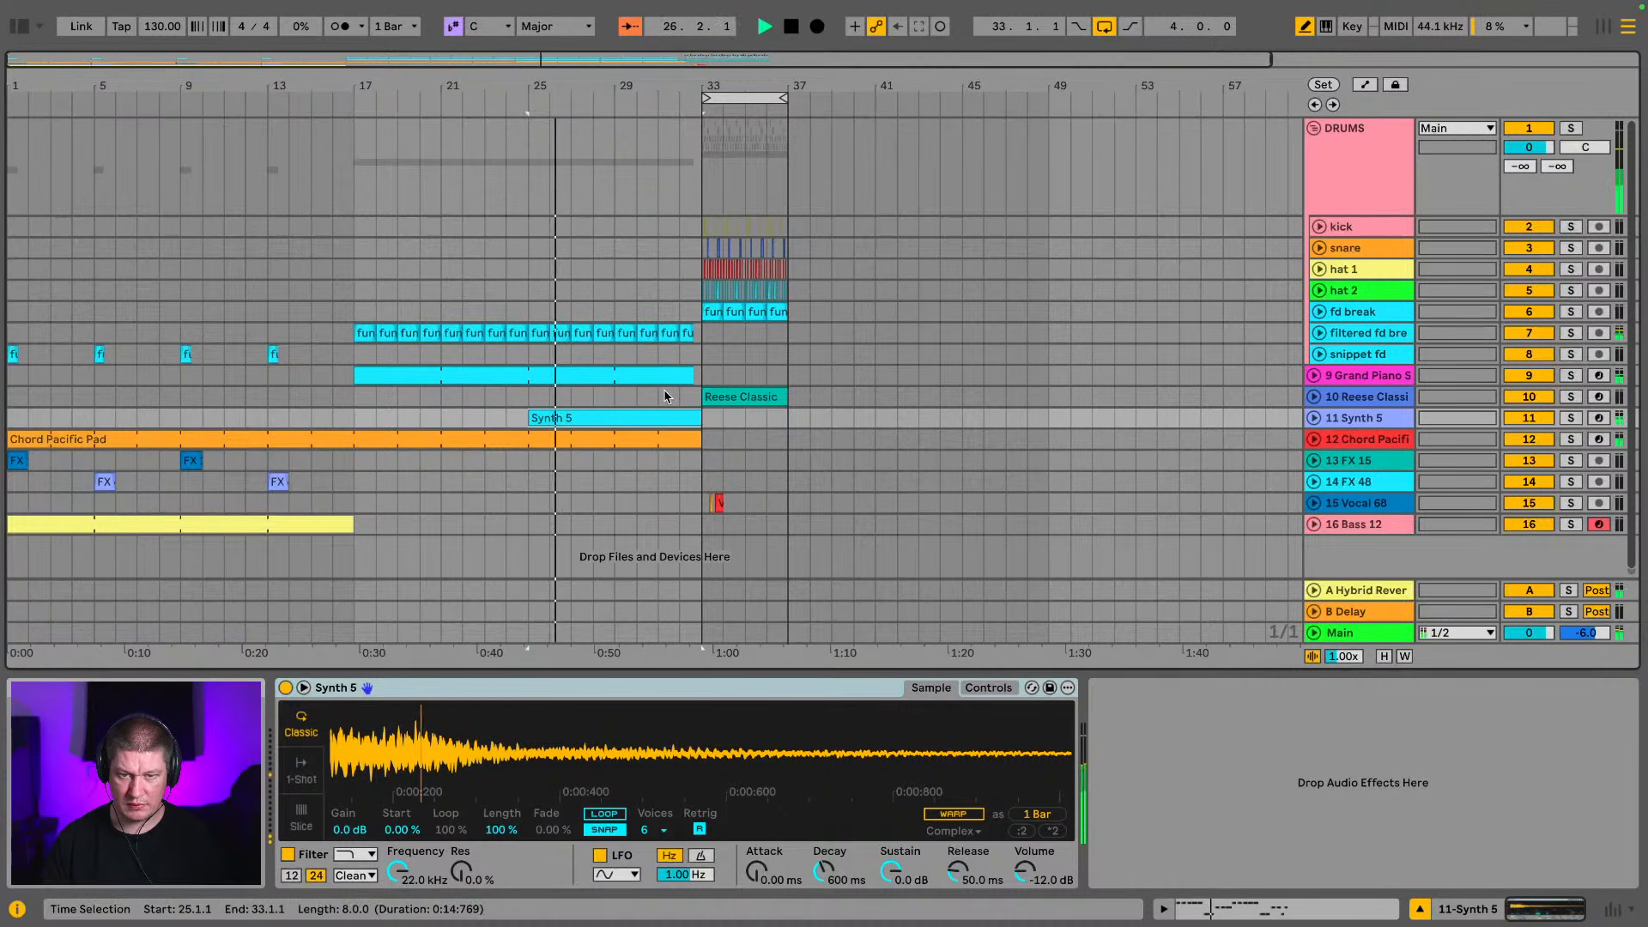
pyautogui.moveTo(688, 367); pyautogui.dragTo(528, 369)
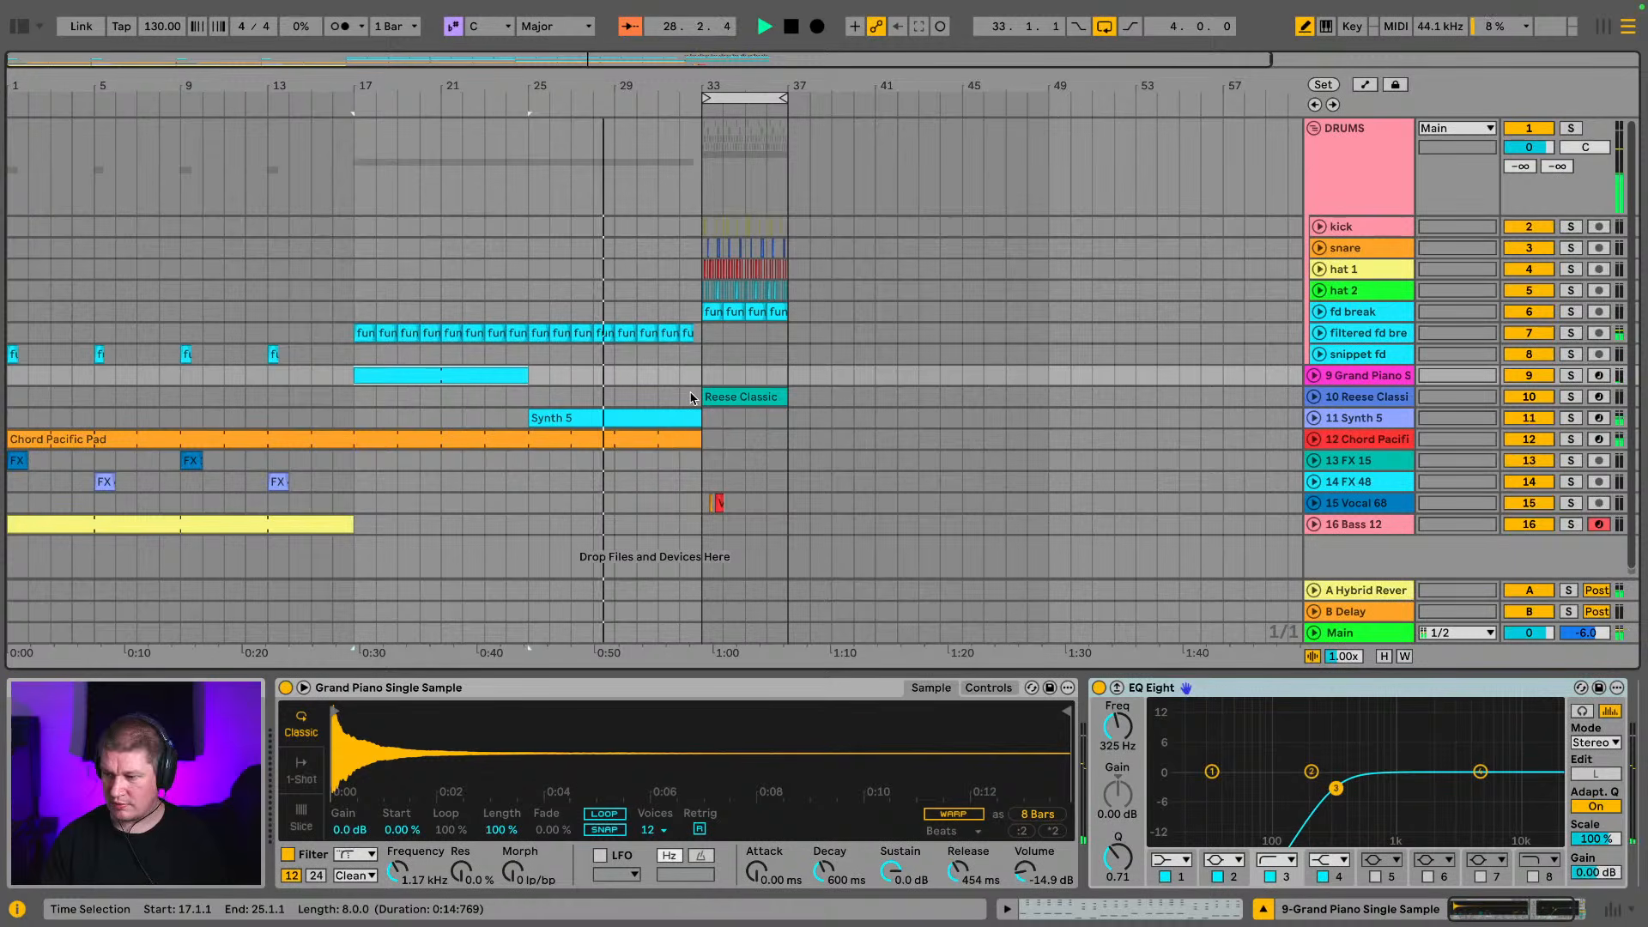
# Turn on looping for the Synth 5 clip and hide the mixer
pyautogui.click(757, 400)
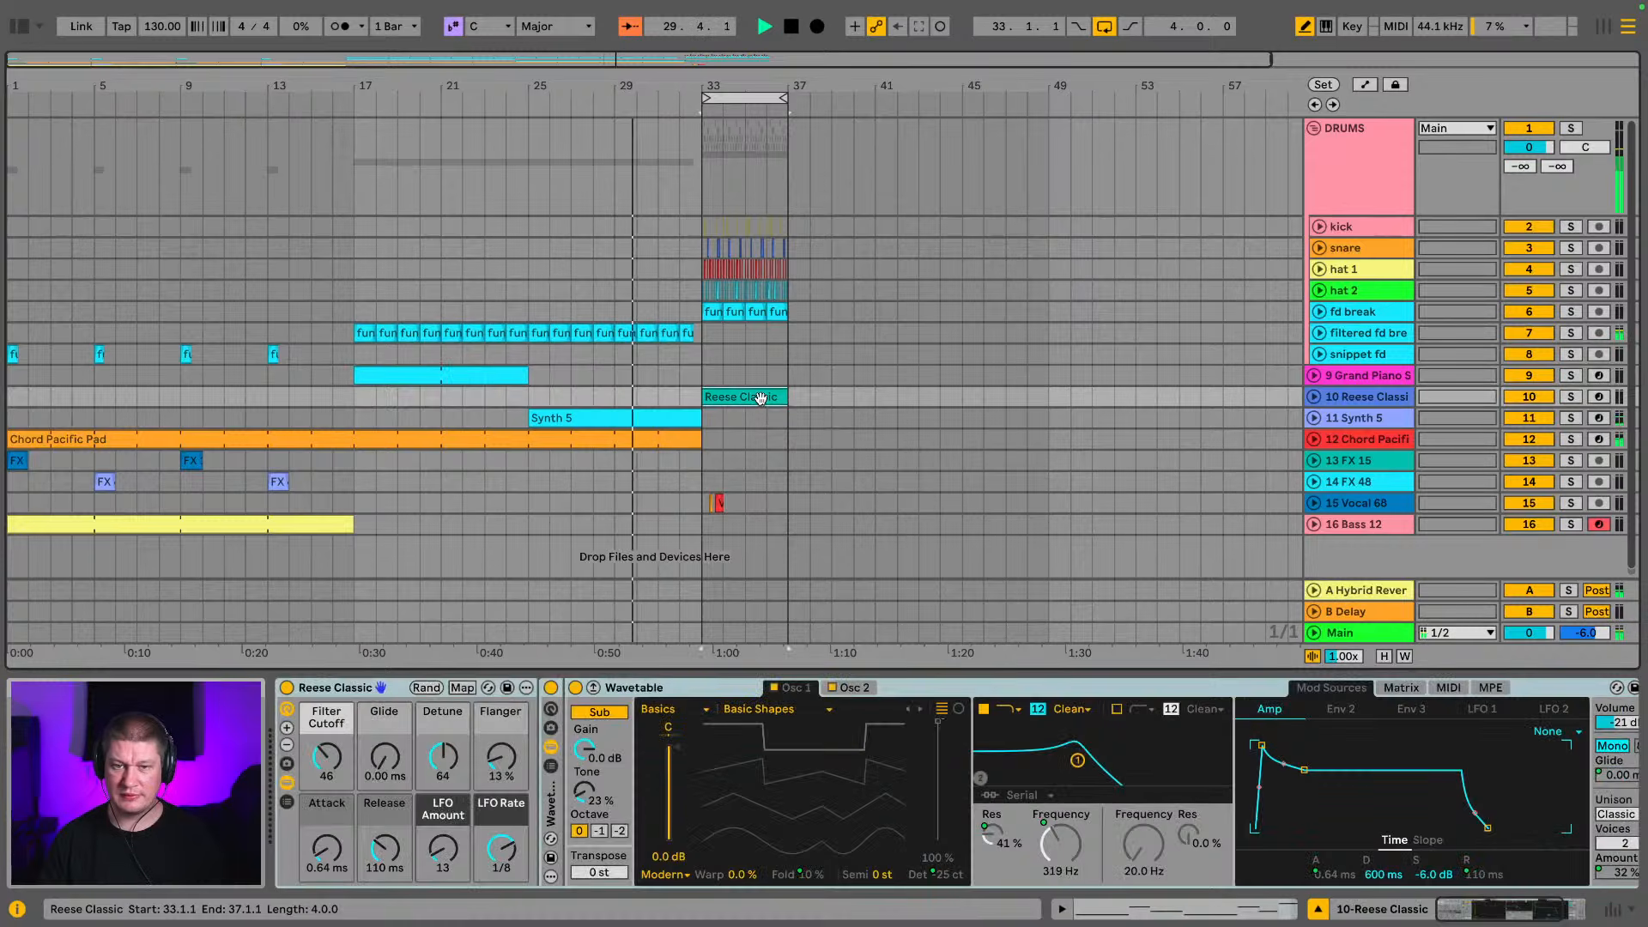
pyautogui.doubleClick(583, 422)
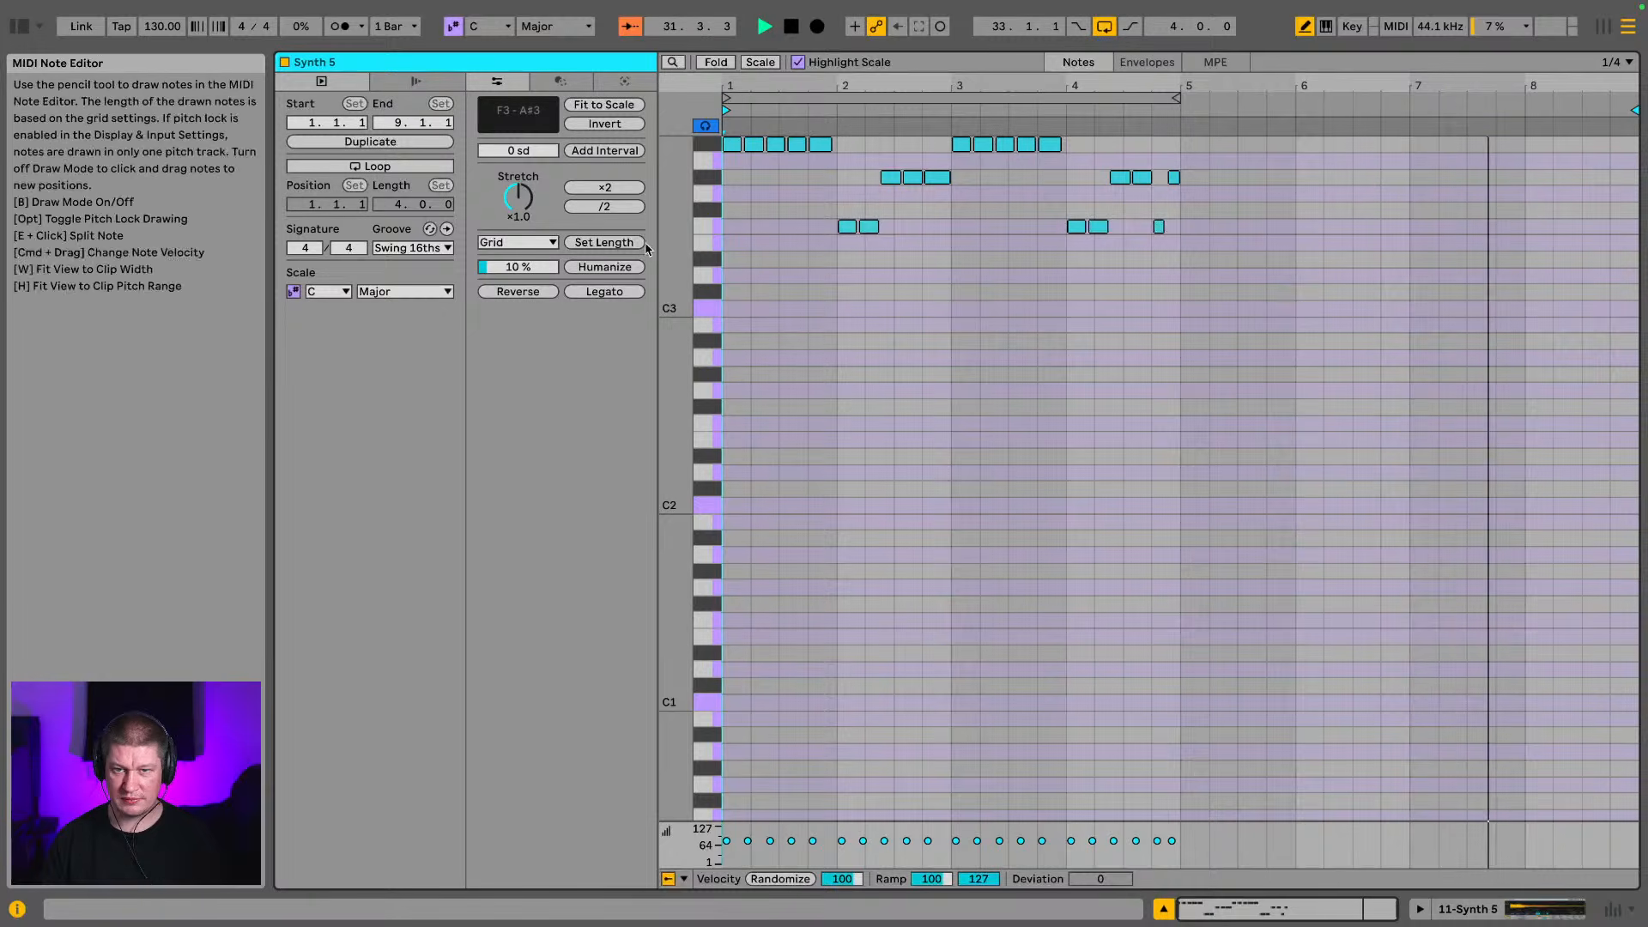
pyautogui.click(370, 166)
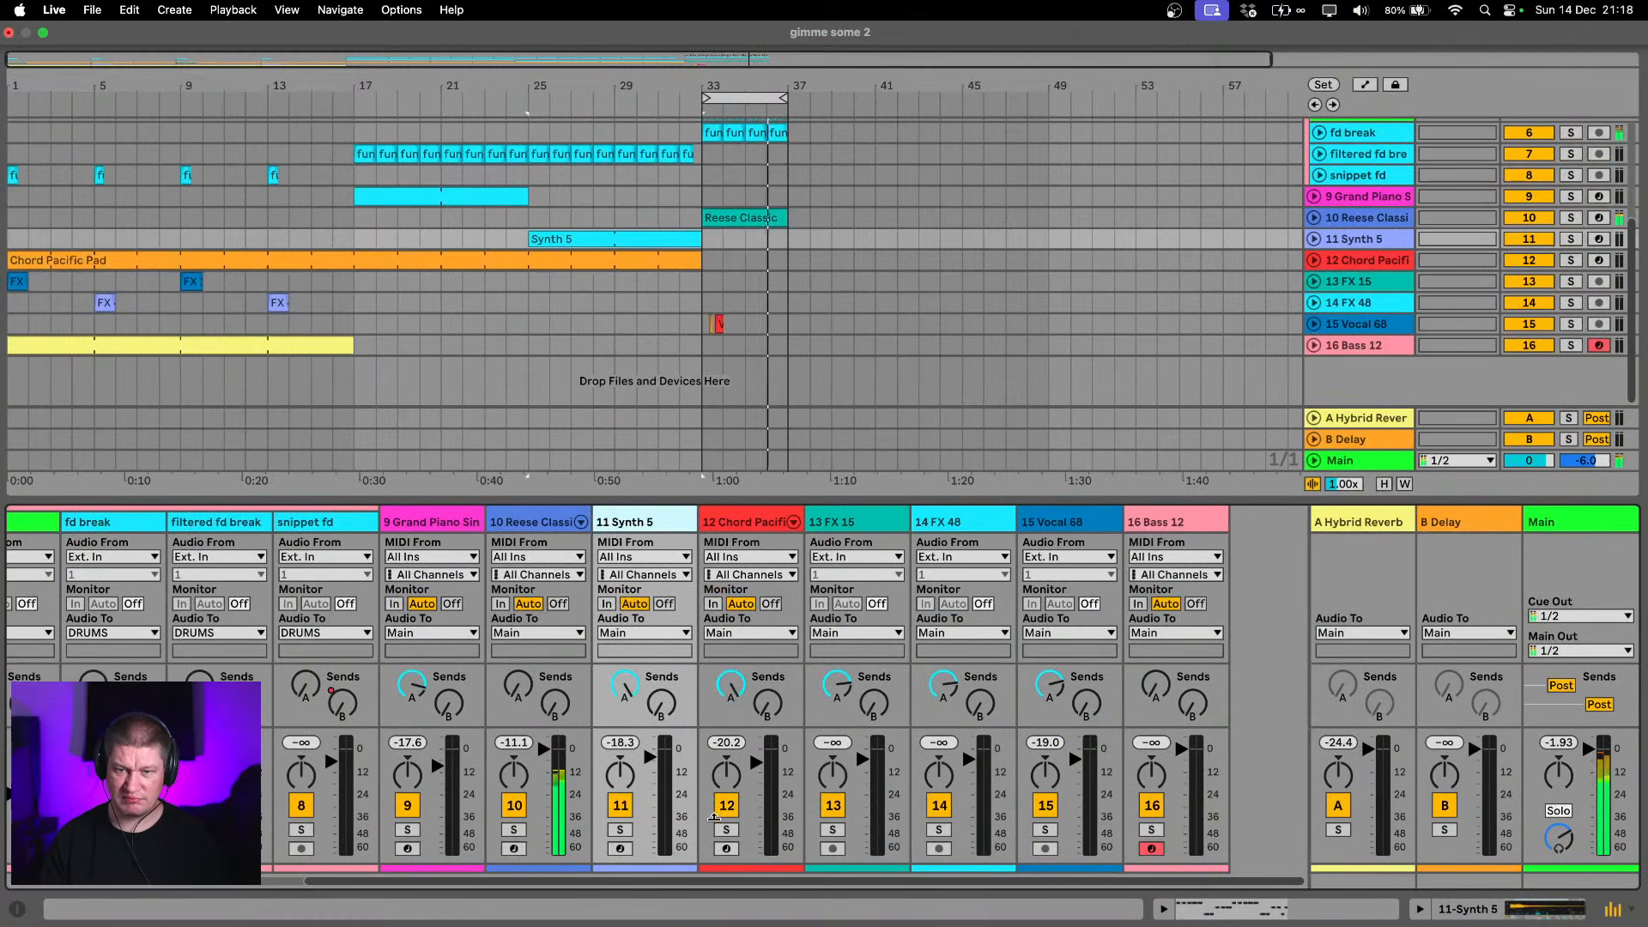
pyautogui.click(1613, 910)
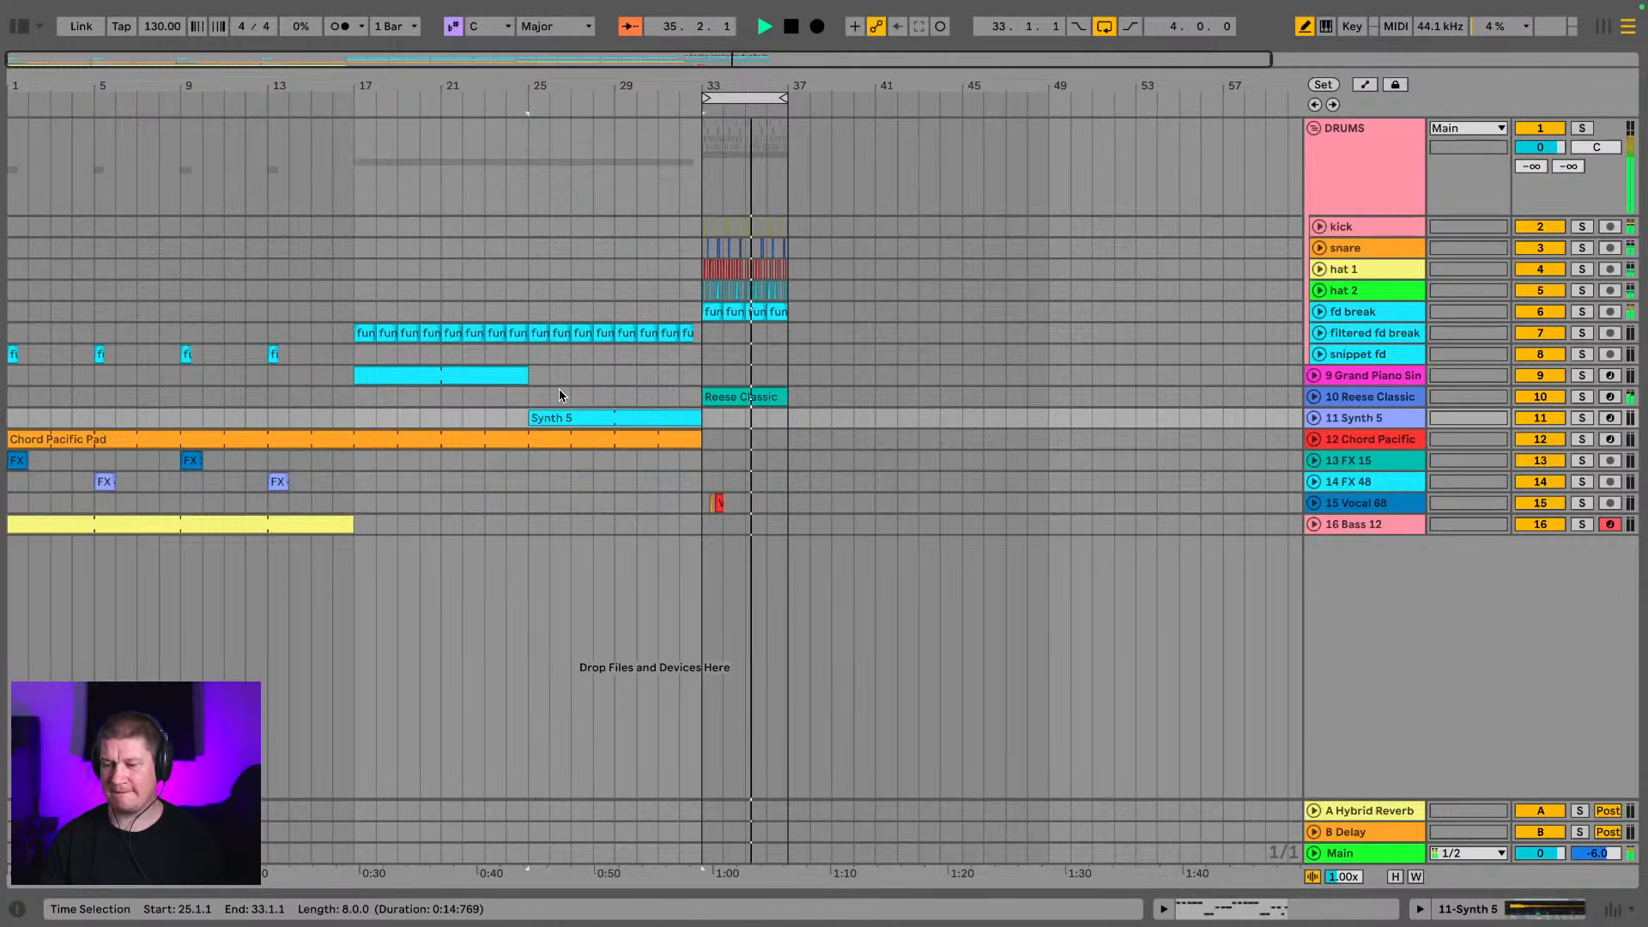
# Try extending the Synth 5 clip to bar 37 over the drop and remove the part past bar 33
pyautogui.moveTo(179, 86); pyautogui.dragTo(178, 76)
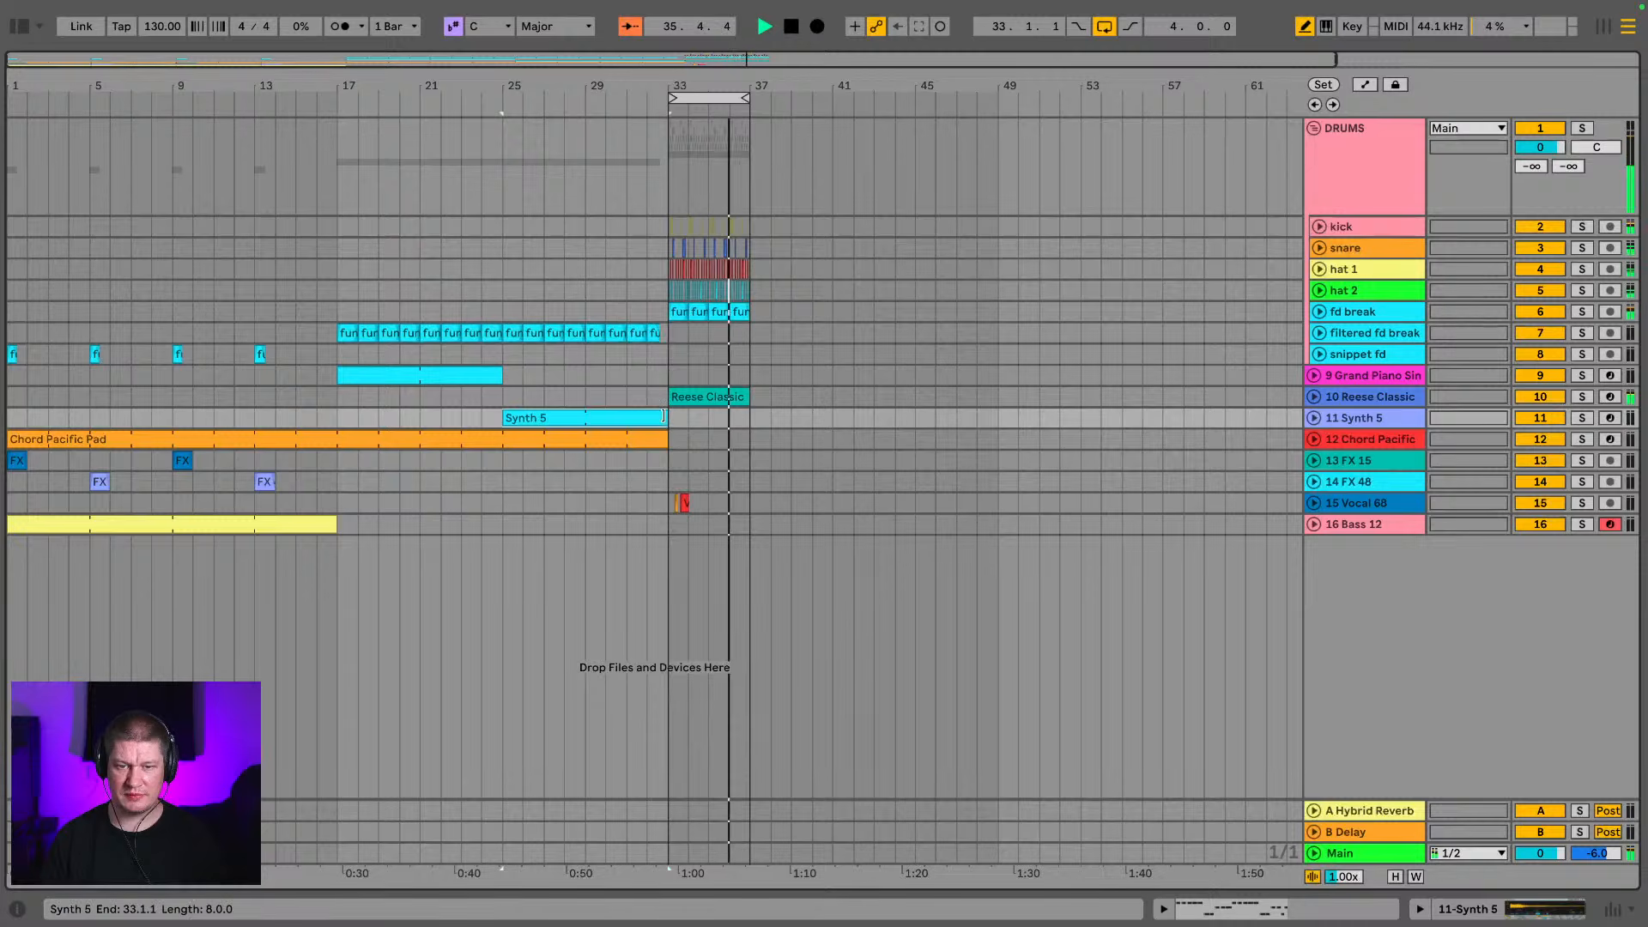
pyautogui.moveTo(664, 416); pyautogui.dragTo(756, 412)
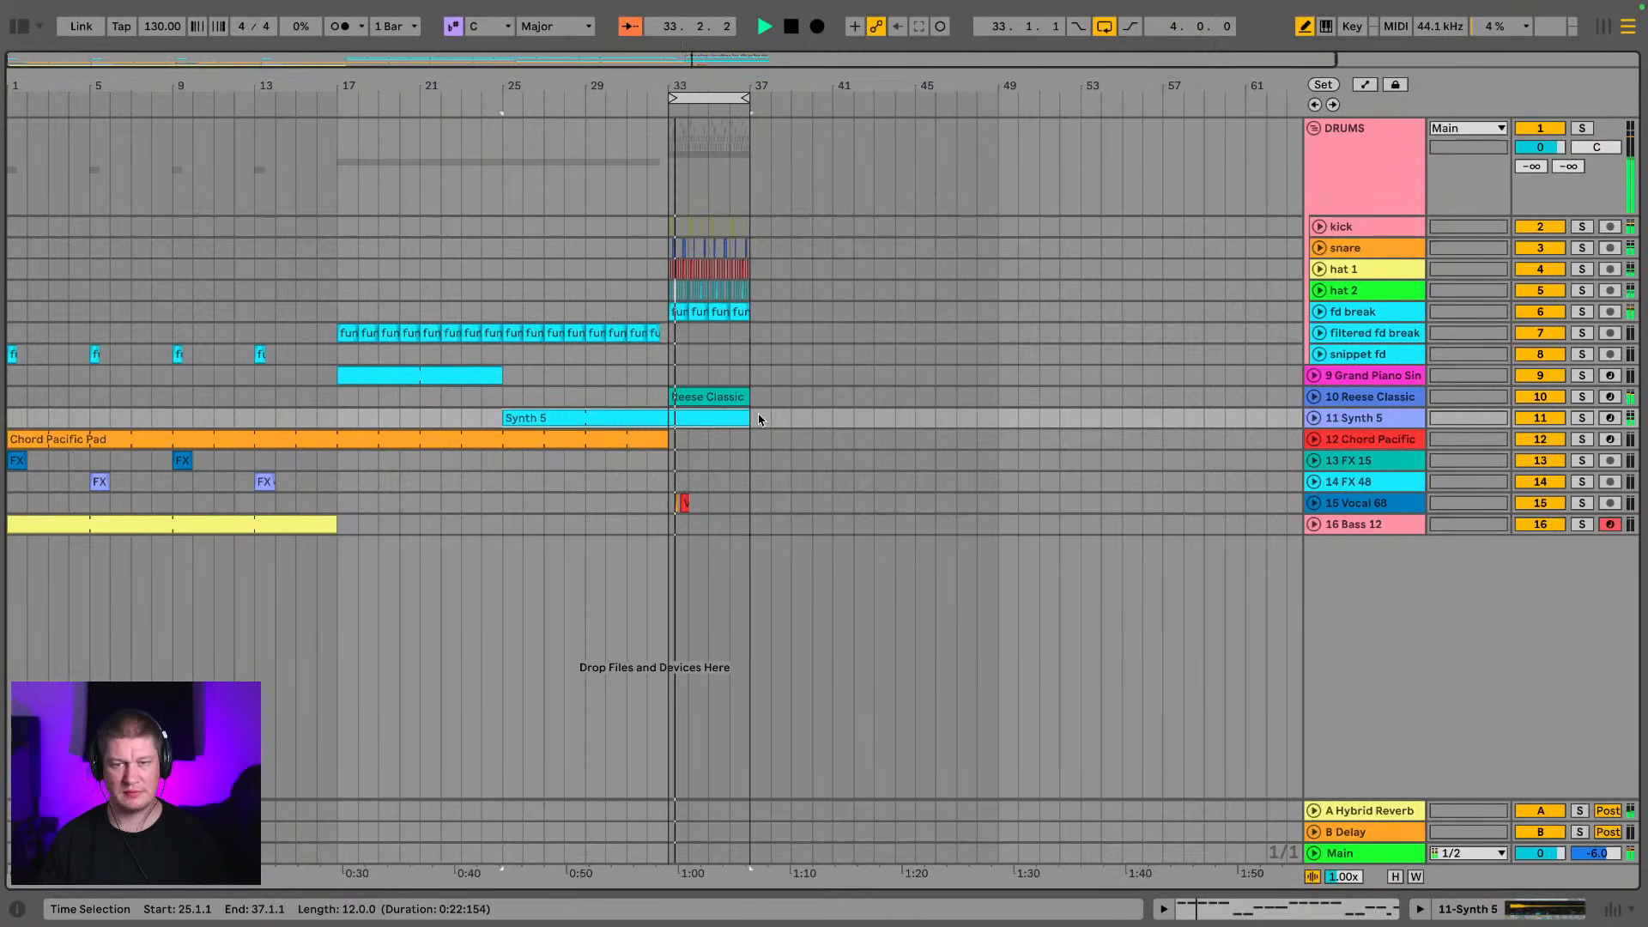
pyautogui.press('Delete')
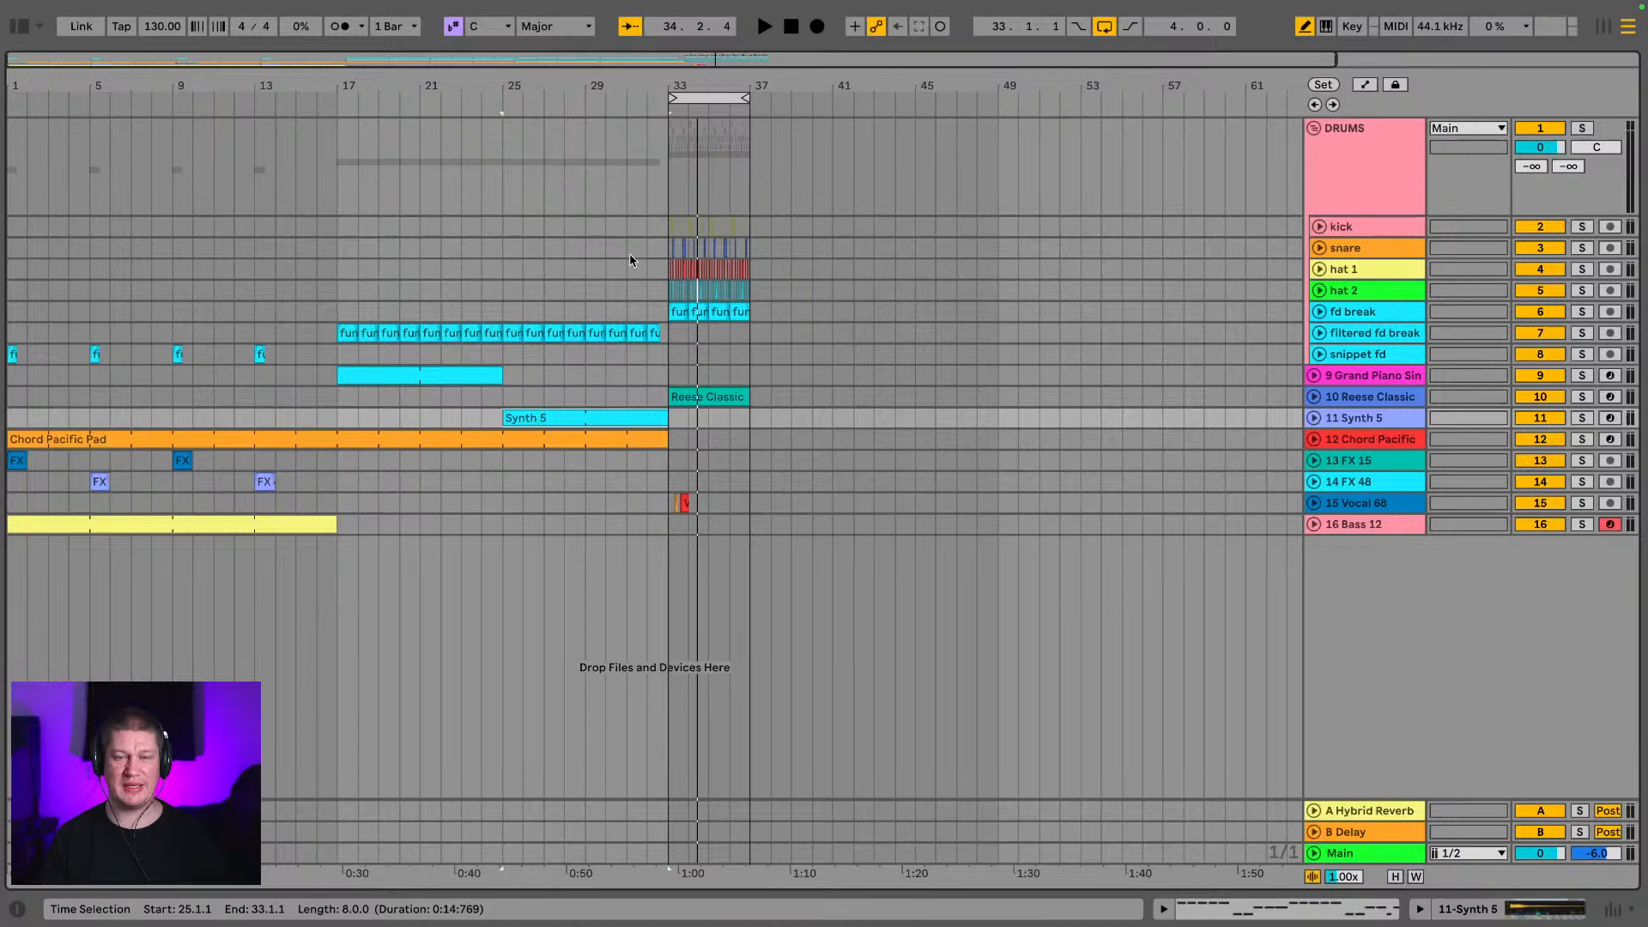
# Play the intro from bar 1, try deleting bars 9 to 17 on all tracks and undo that deletion
pyautogui.click(60, 438)
pyautogui.press('space')
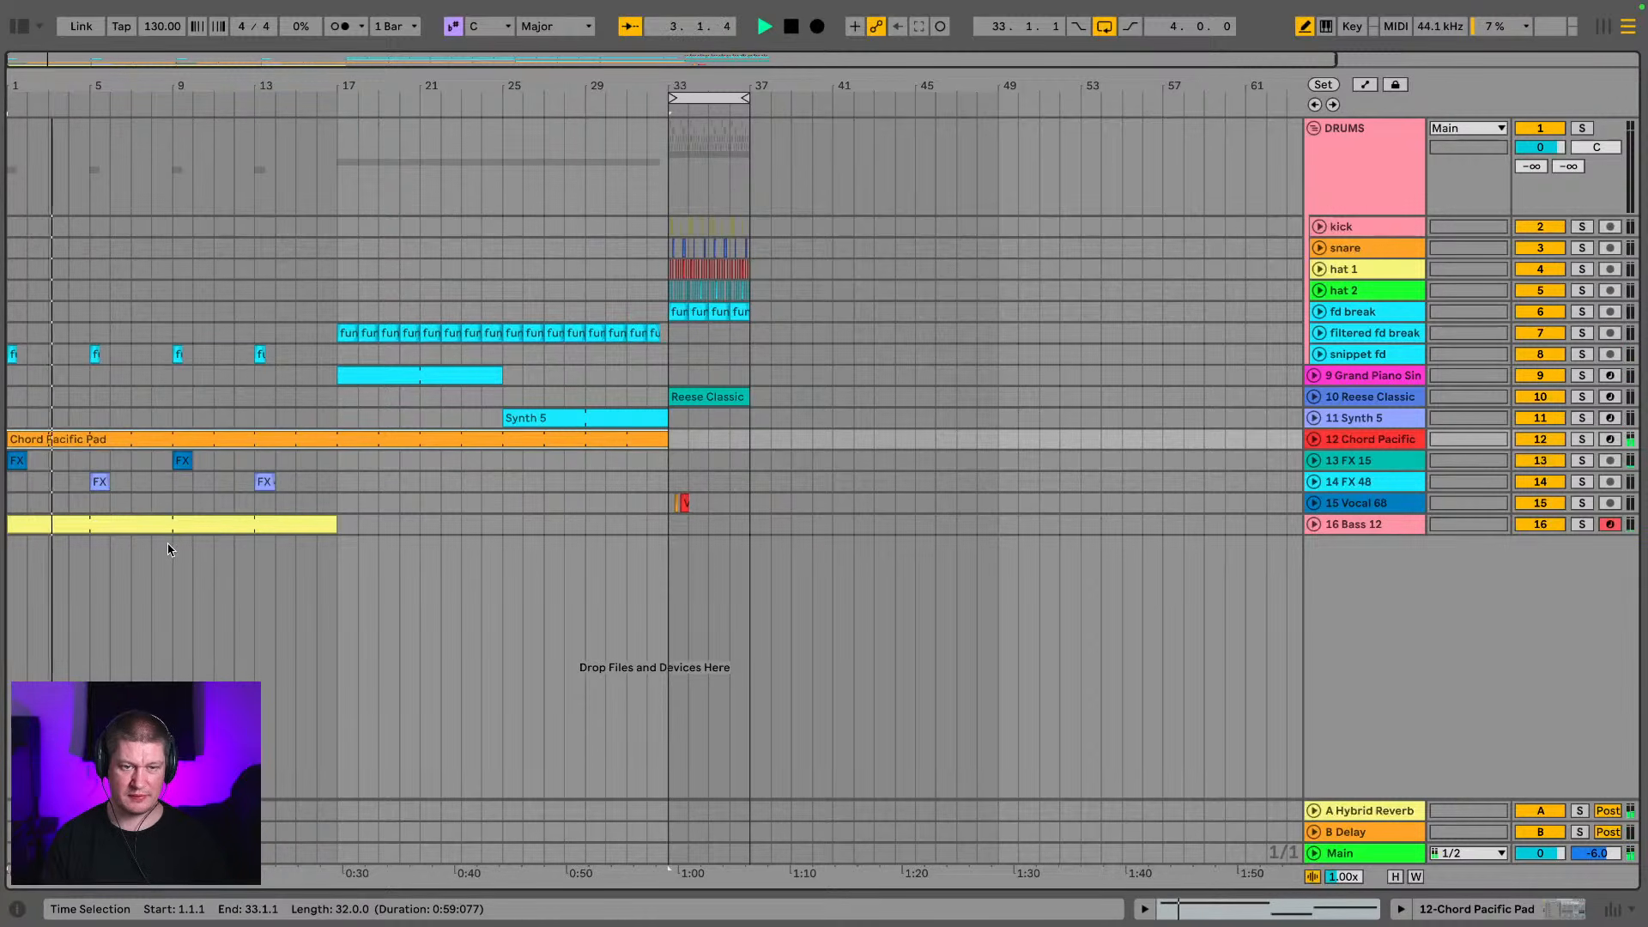
pyautogui.moveTo(172, 507); pyautogui.dragTo(338, 161)
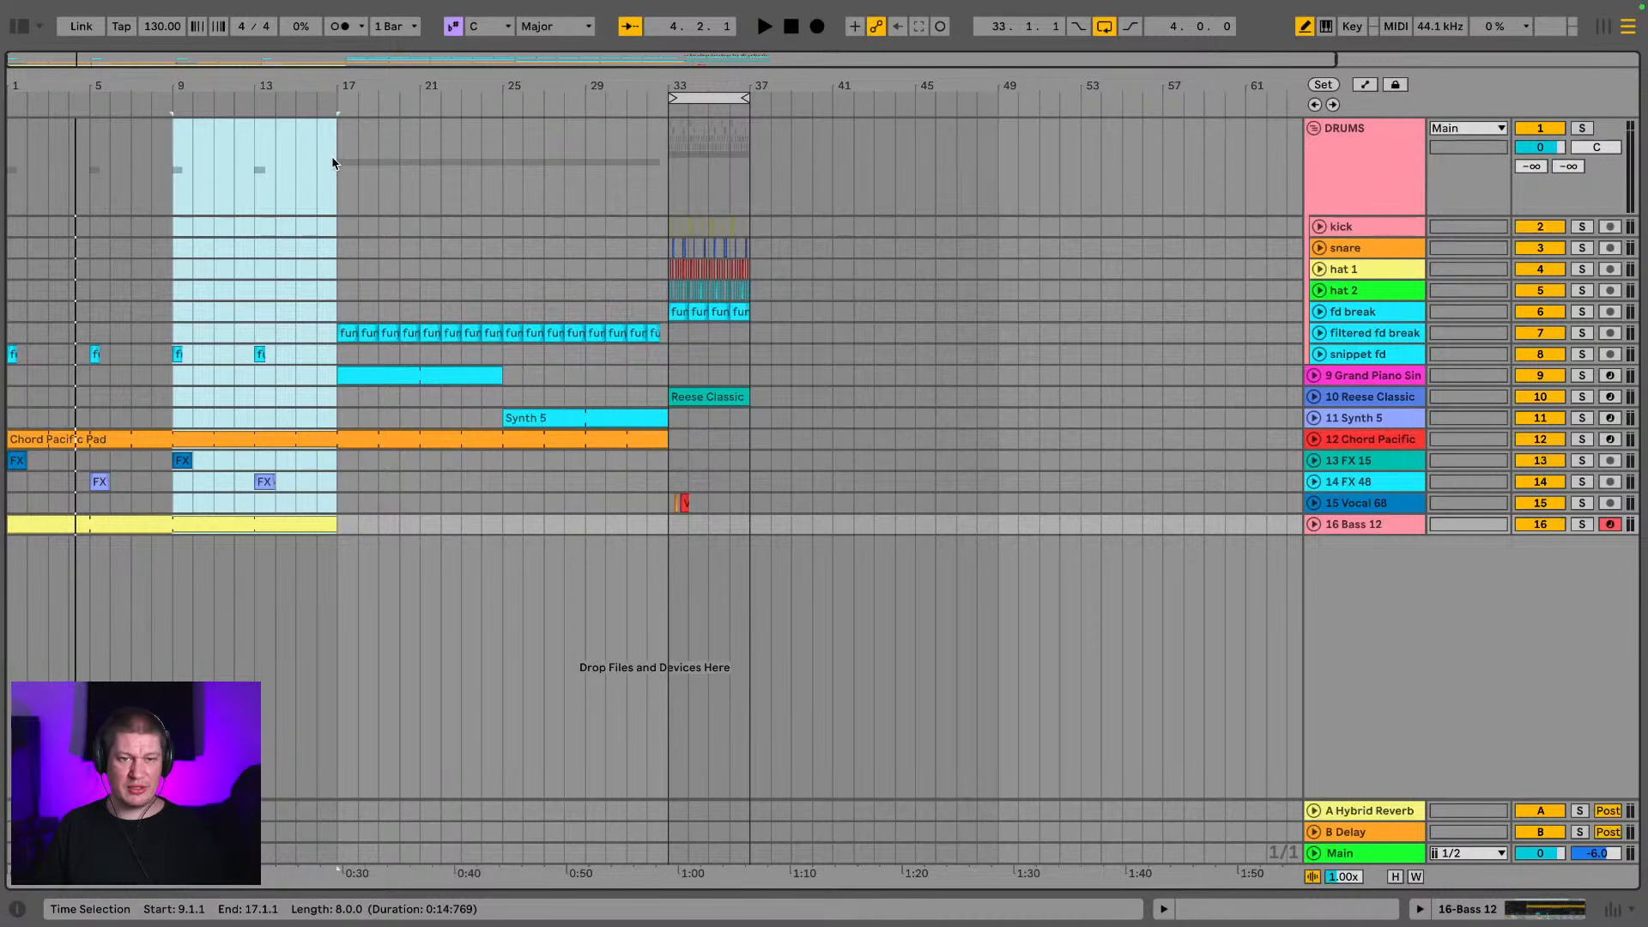
pyautogui.click(171, 566)
pyautogui.moveTo(171, 567); pyautogui.dragTo(346, 103)
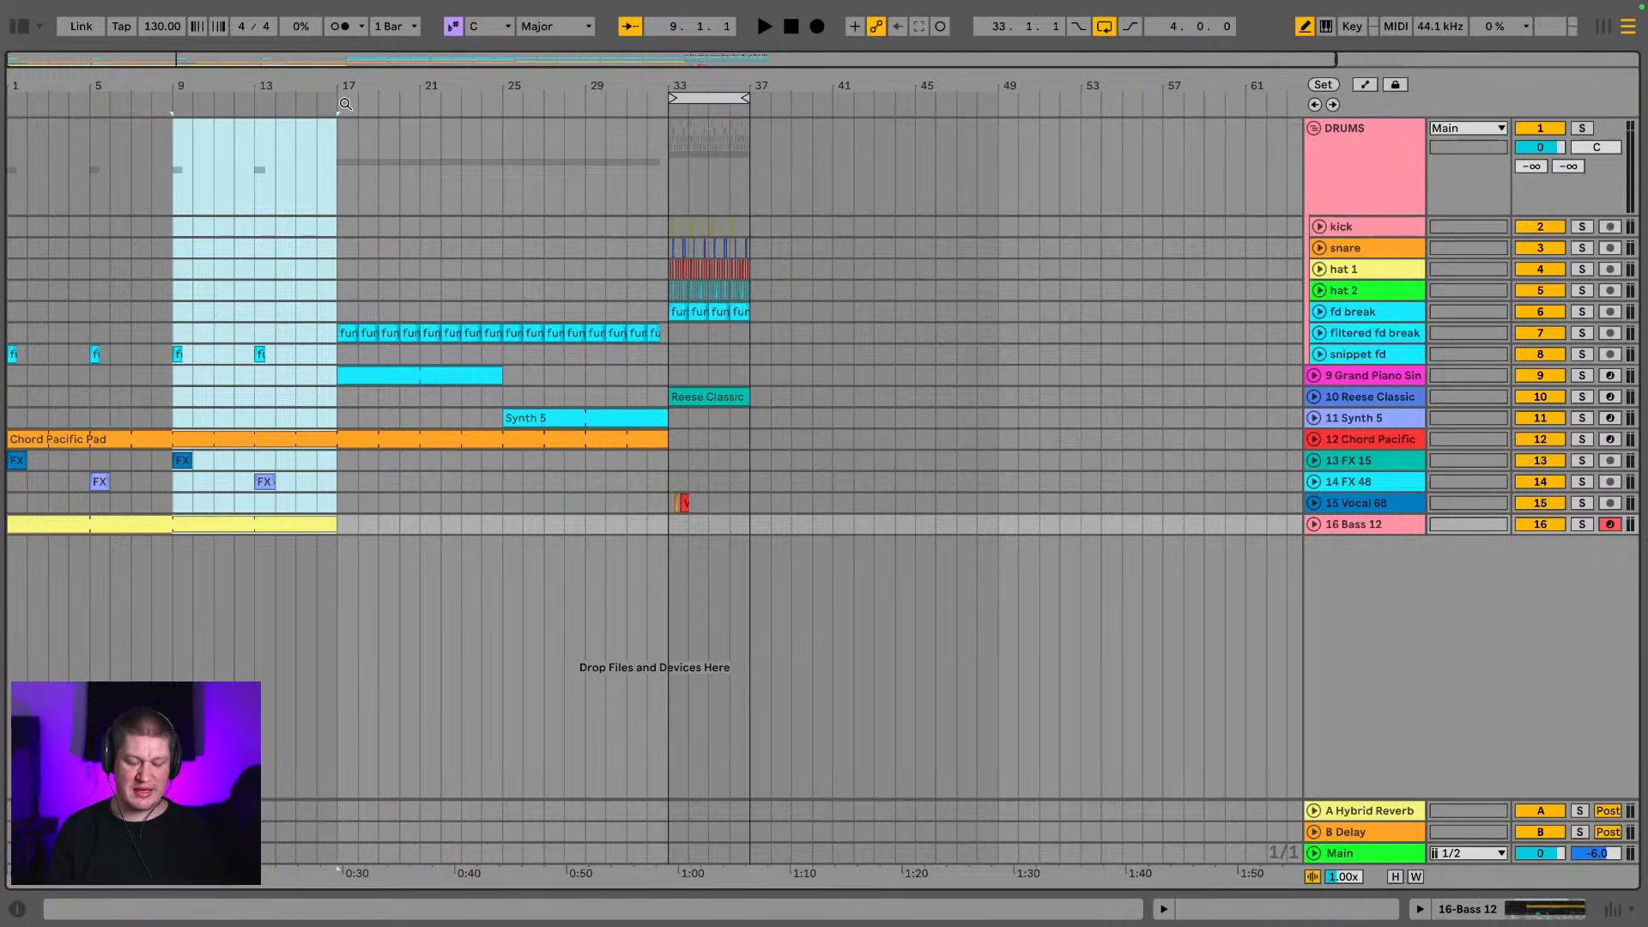
pyautogui.press('Delete')
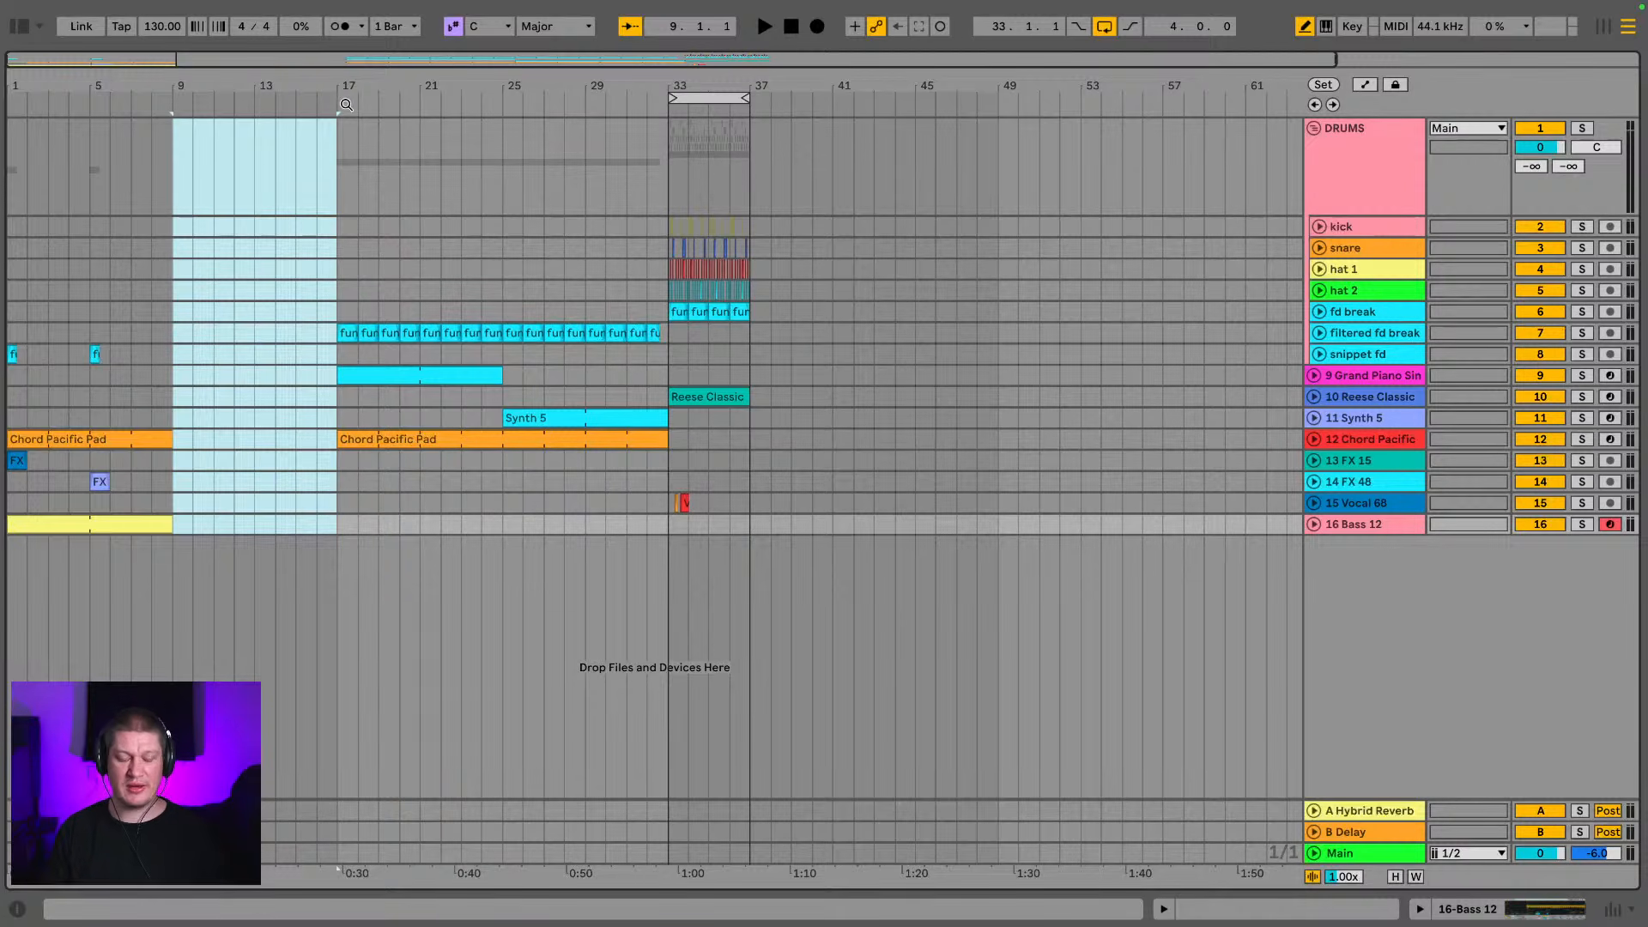
pyautogui.hotkey('ctrl', 'z')
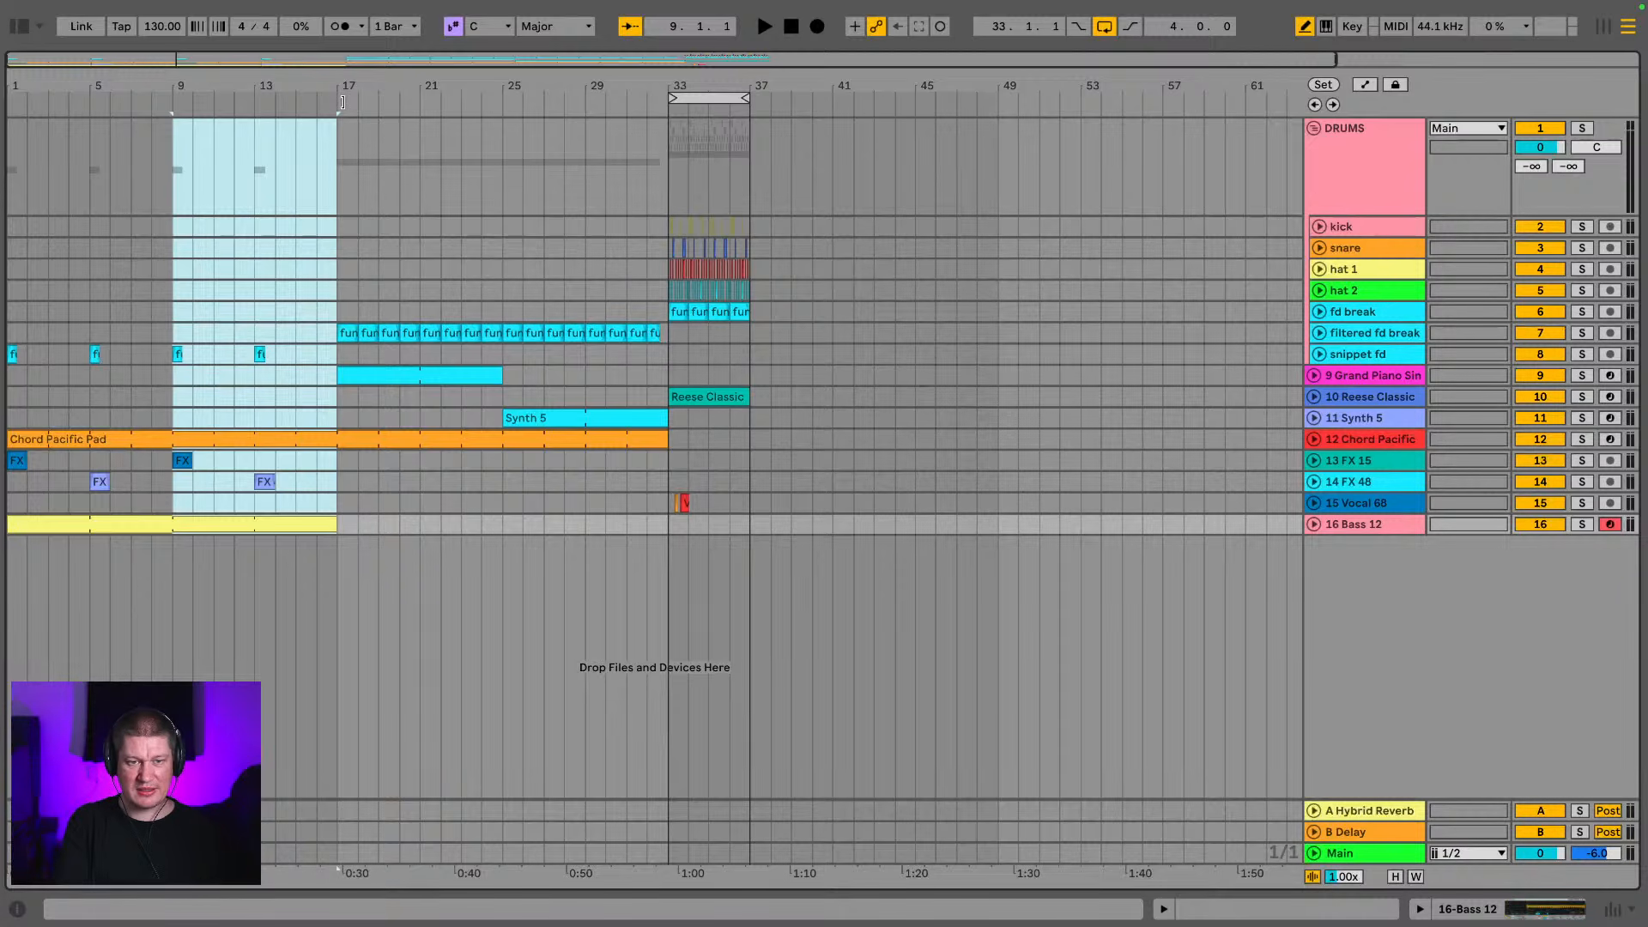
# Delete bars 9 to 17 on all tracks, and remove the eight-bar Synth 5 section directly before the drop
pyautogui.hotkey('ctrl', 'shift', 'Delete')
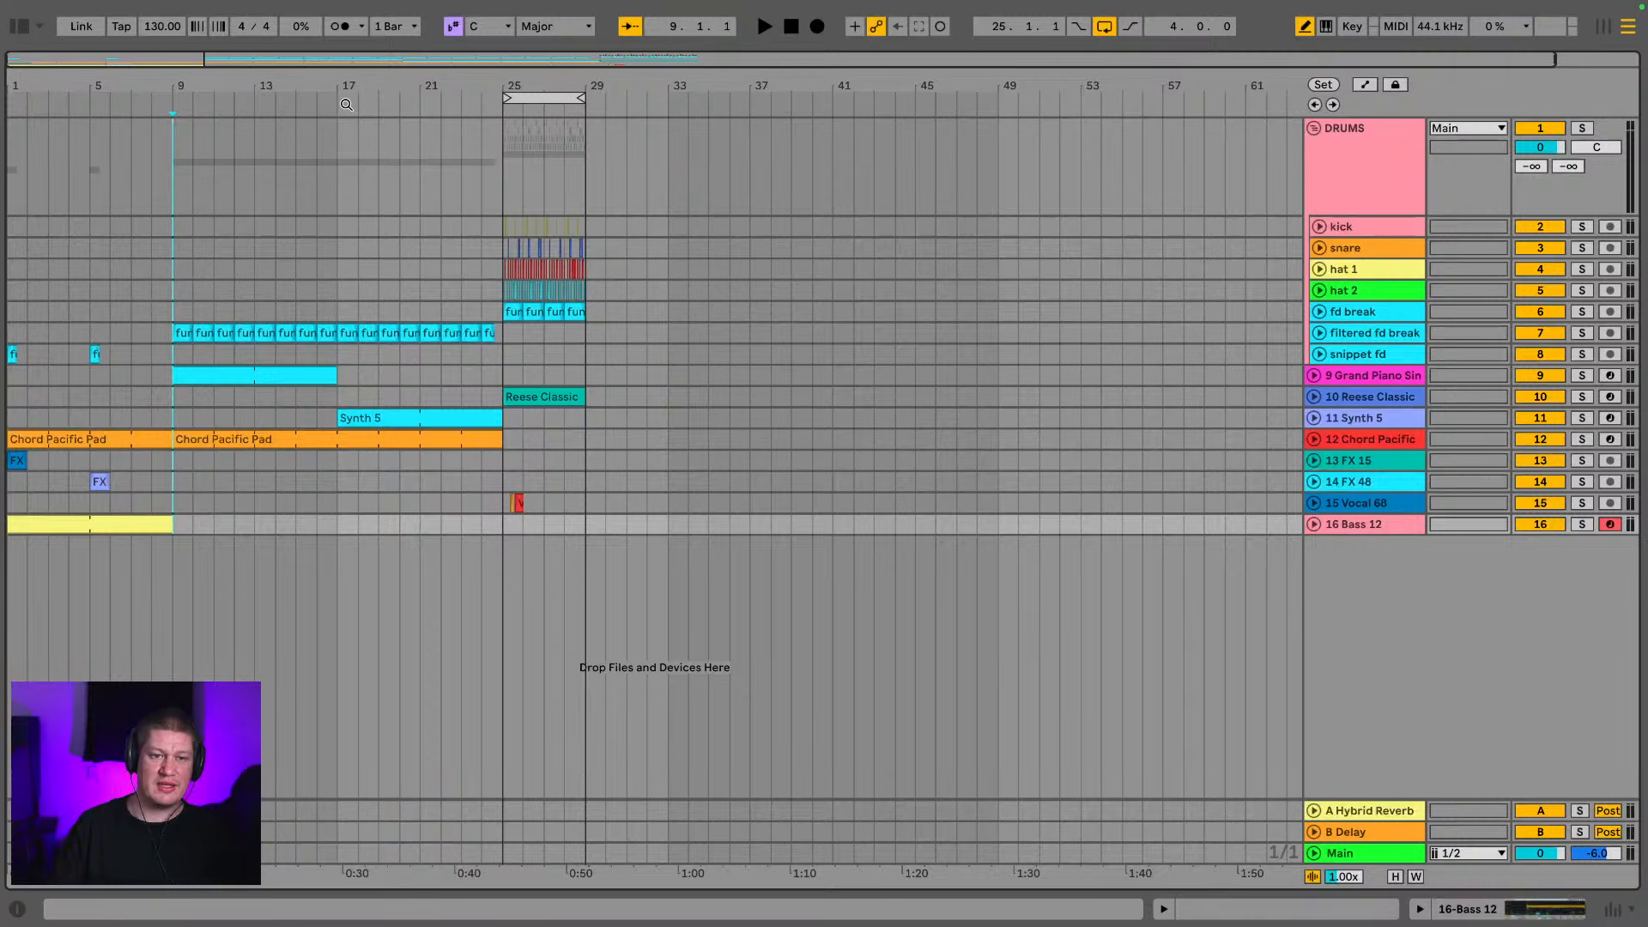
pyautogui.click(341, 533)
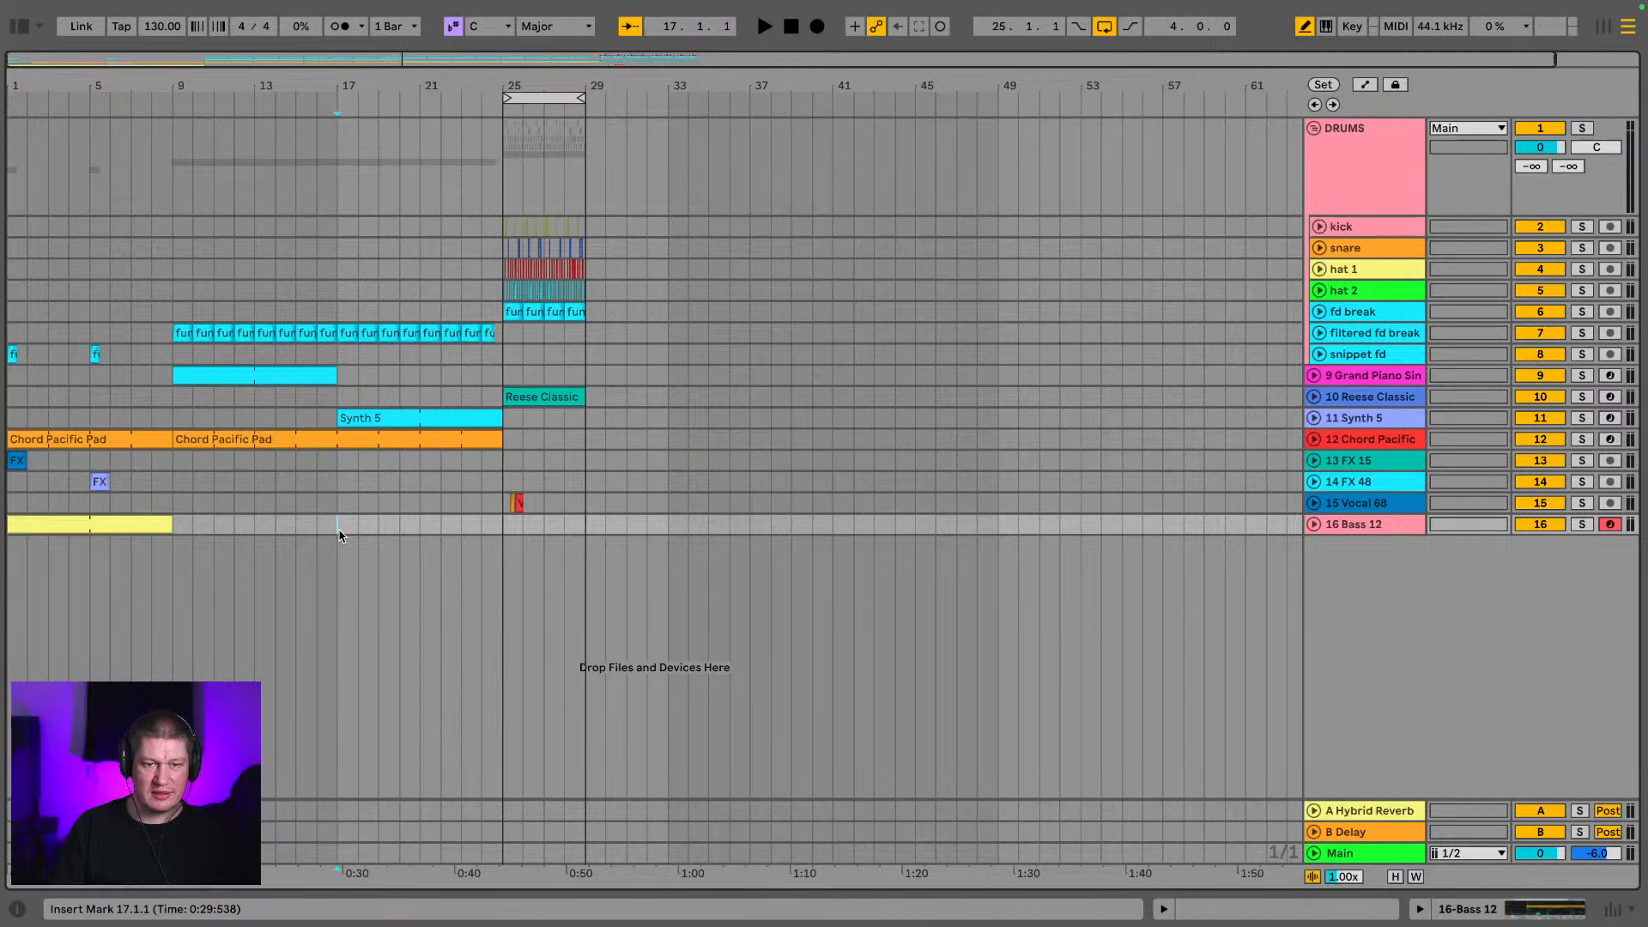
pyautogui.moveTo(341, 533); pyautogui.dragTo(502, 110)
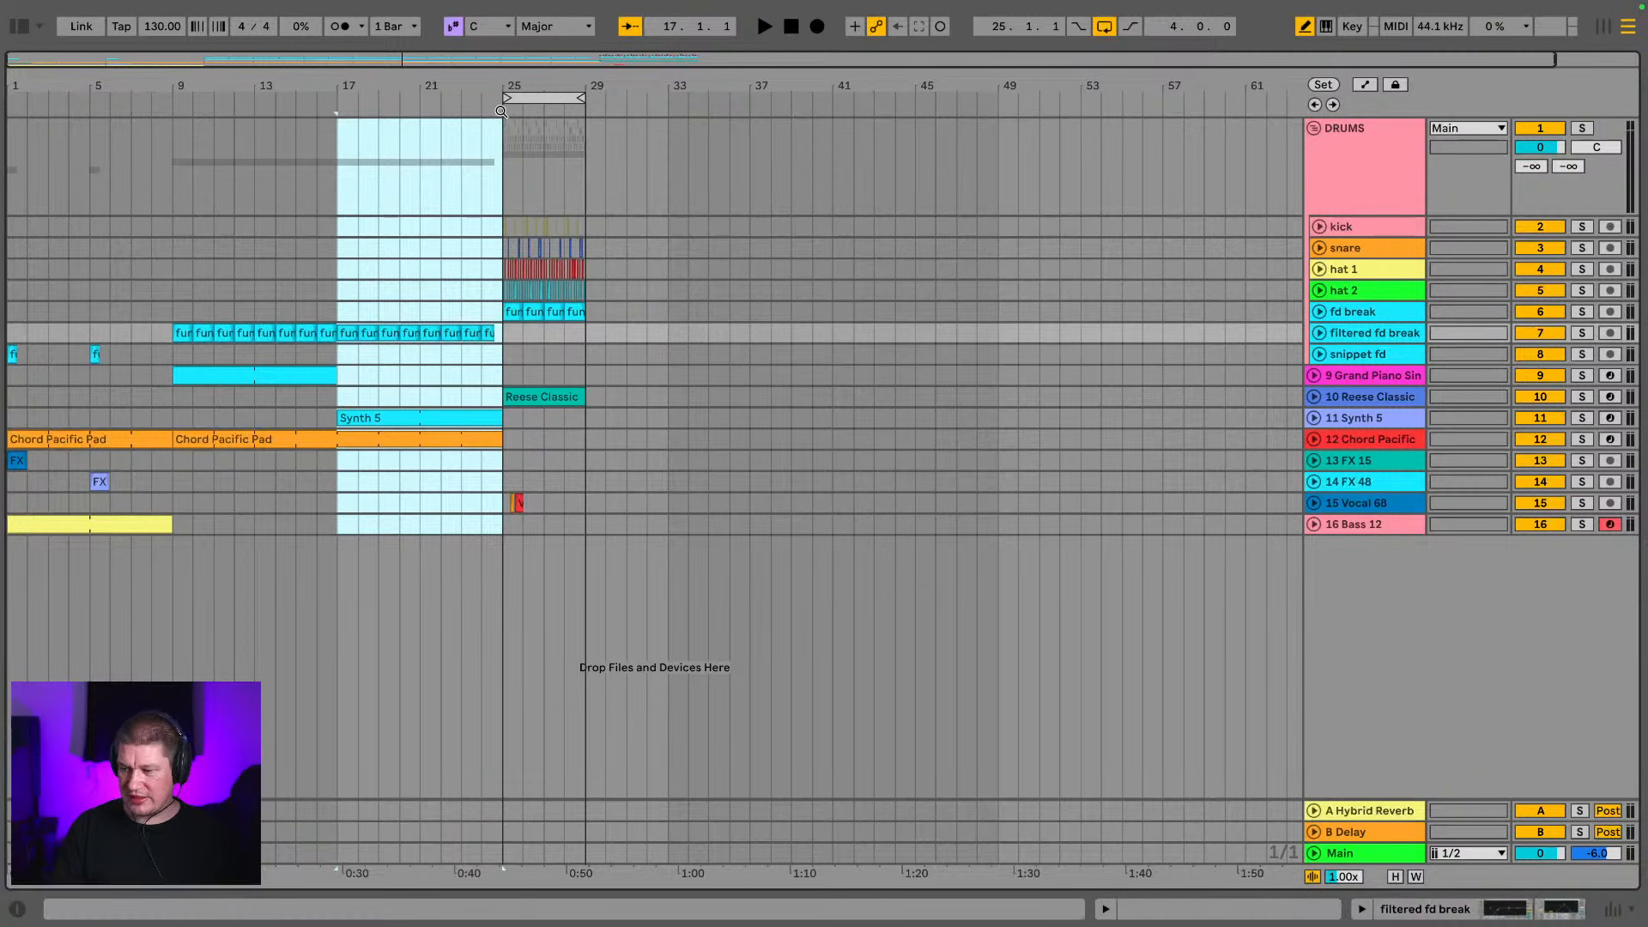
pyautogui.hotkey('ctrl', 'shift', 'Delete')
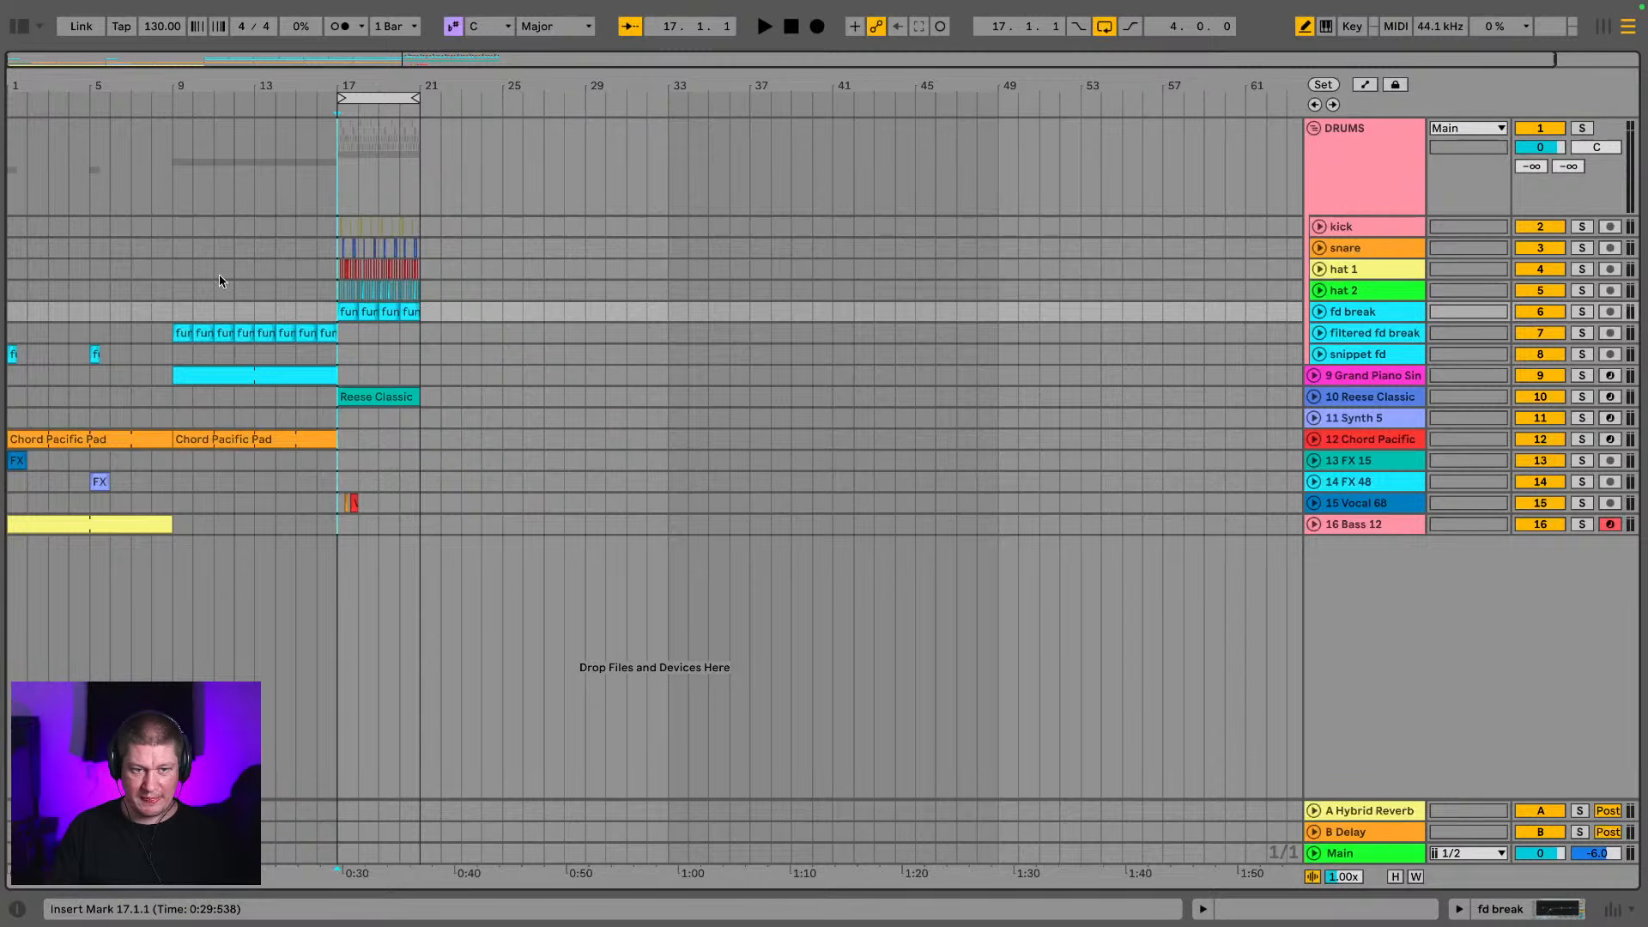
# Play the shortened intro from bar 1
pyautogui.click(18, 400)
pyautogui.press('space')
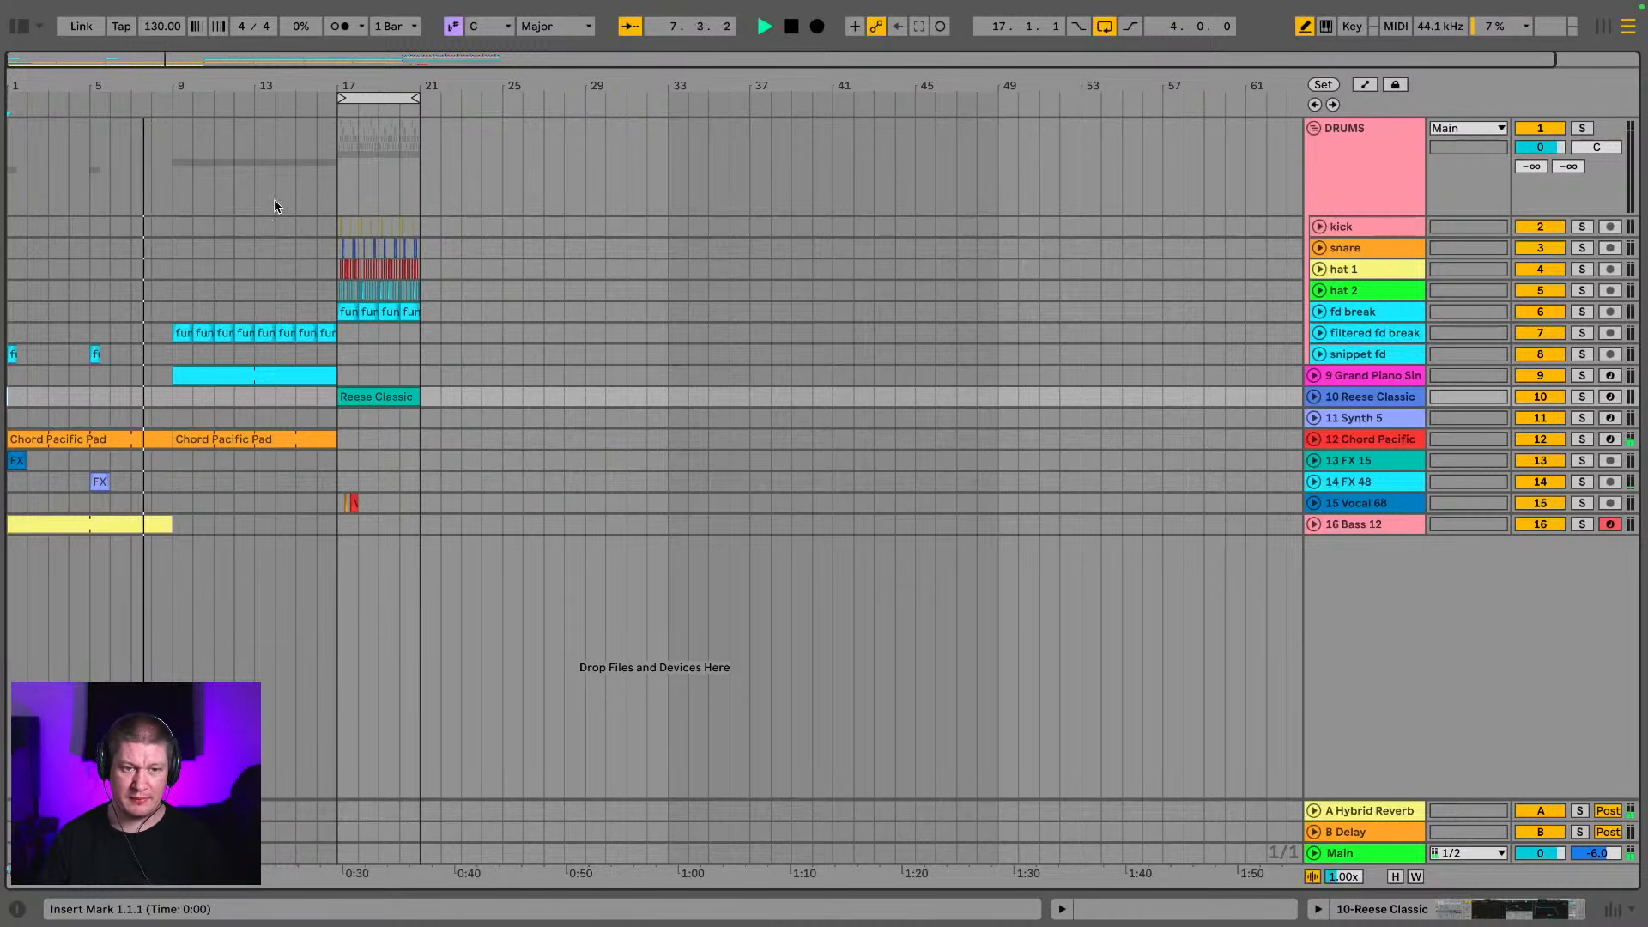
pyautogui.moveTo(63, 97); pyautogui.dragTo(287, 178)
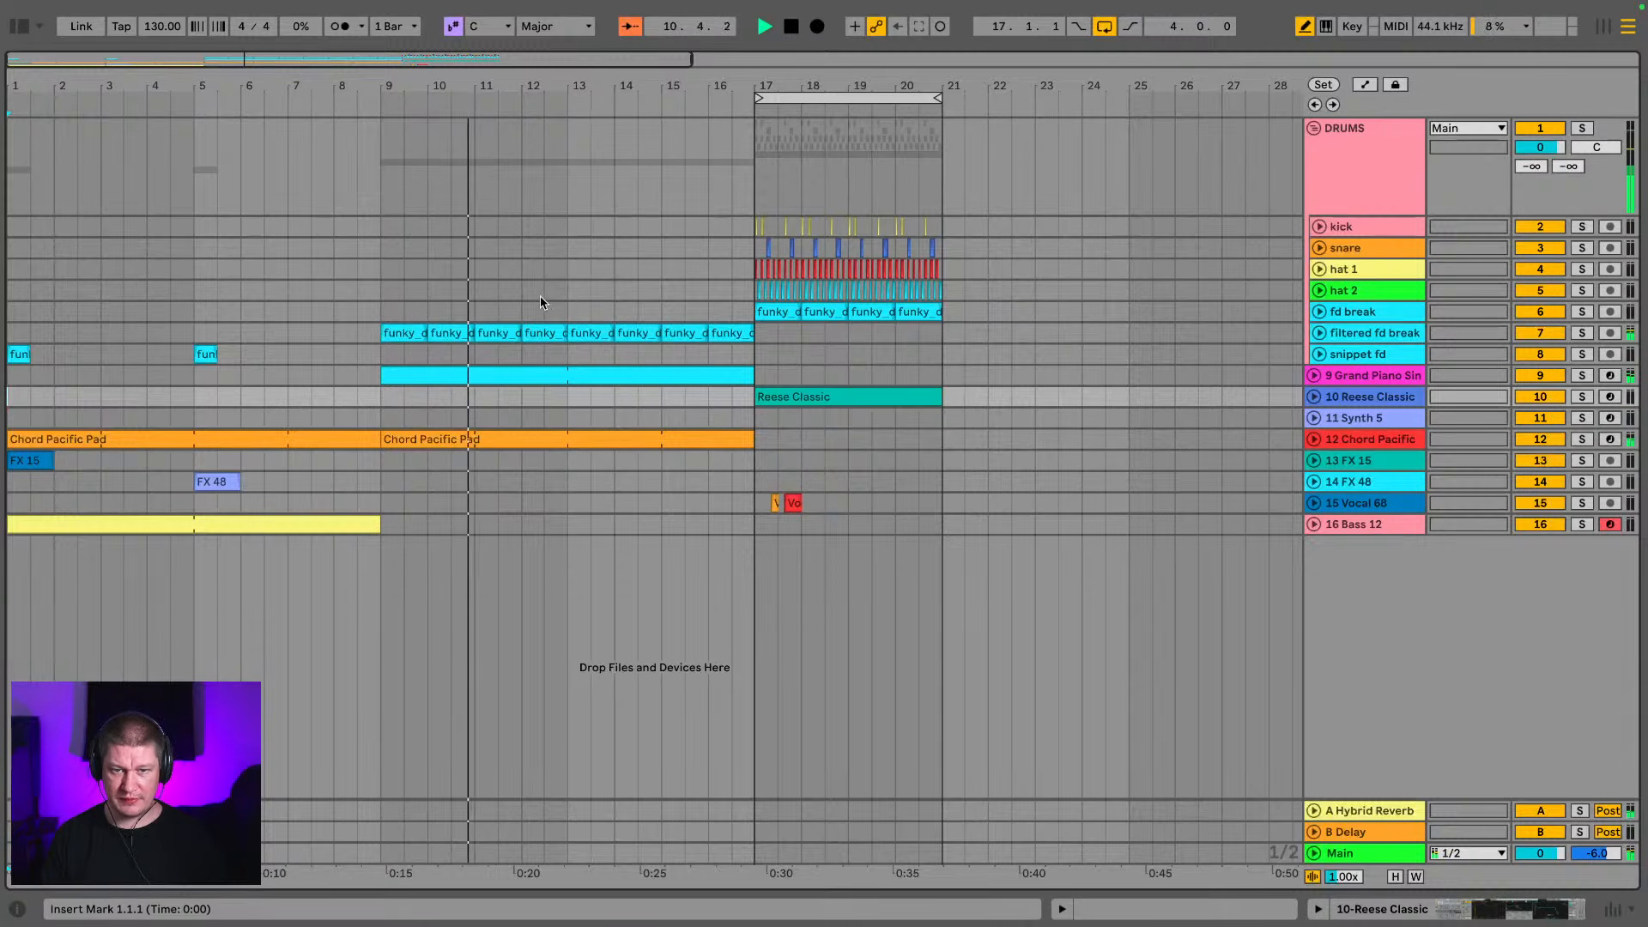
# Solo the Grand Piano track, stop playback and display the track's devices
pyautogui.click(664, 369)
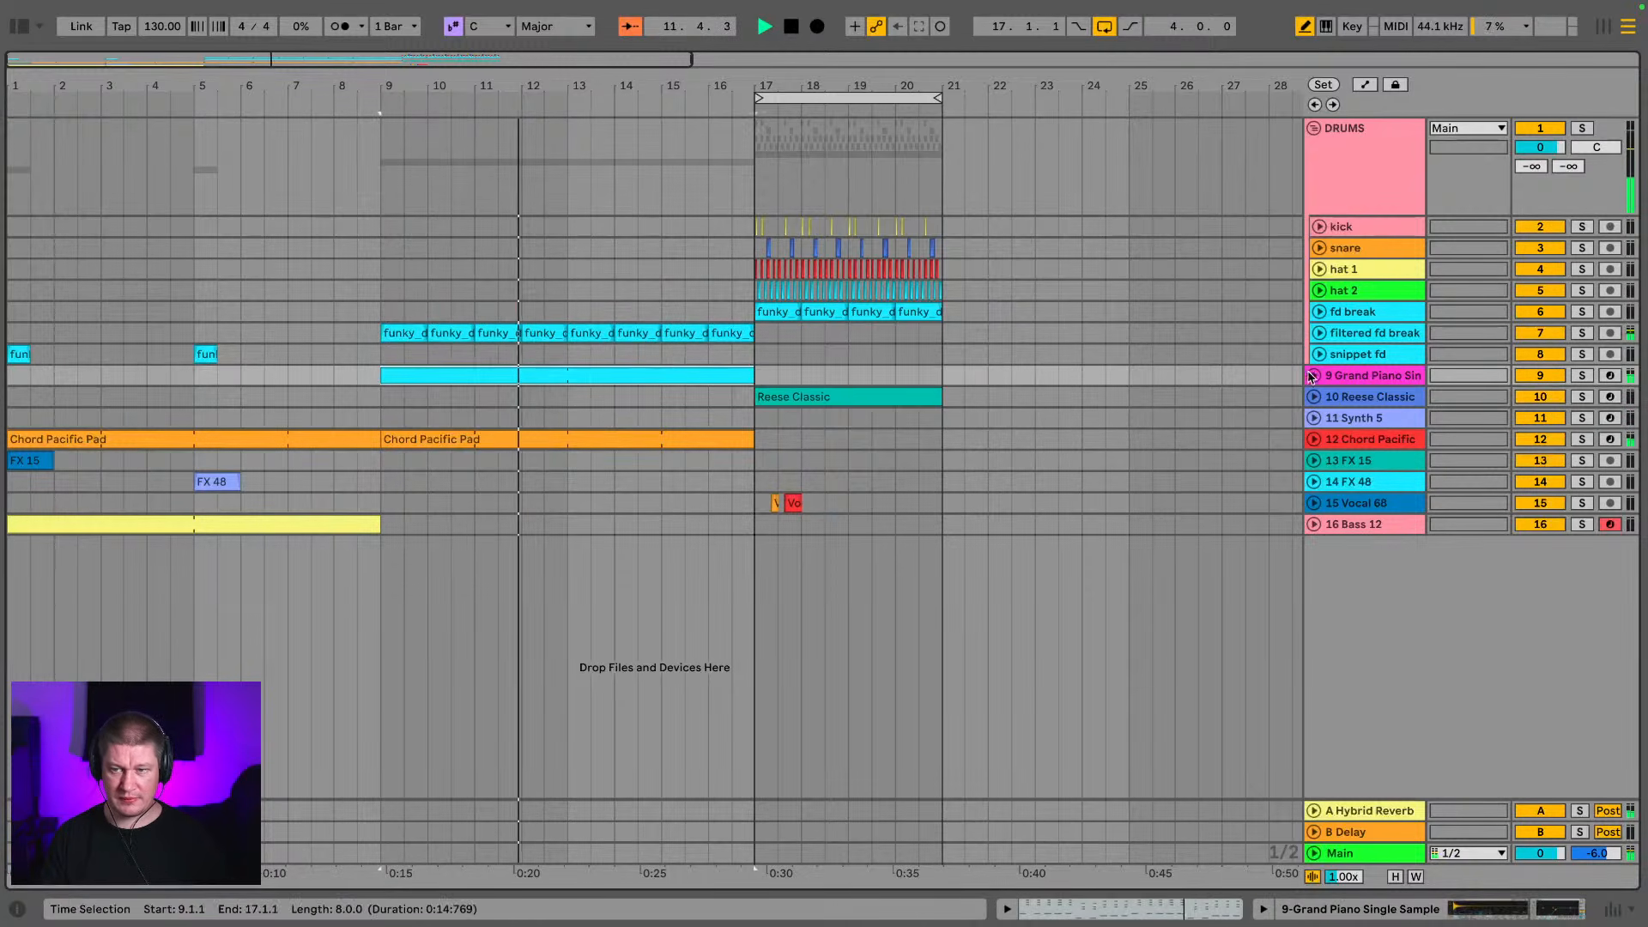
pyautogui.click(1582, 376)
pyautogui.press('space')
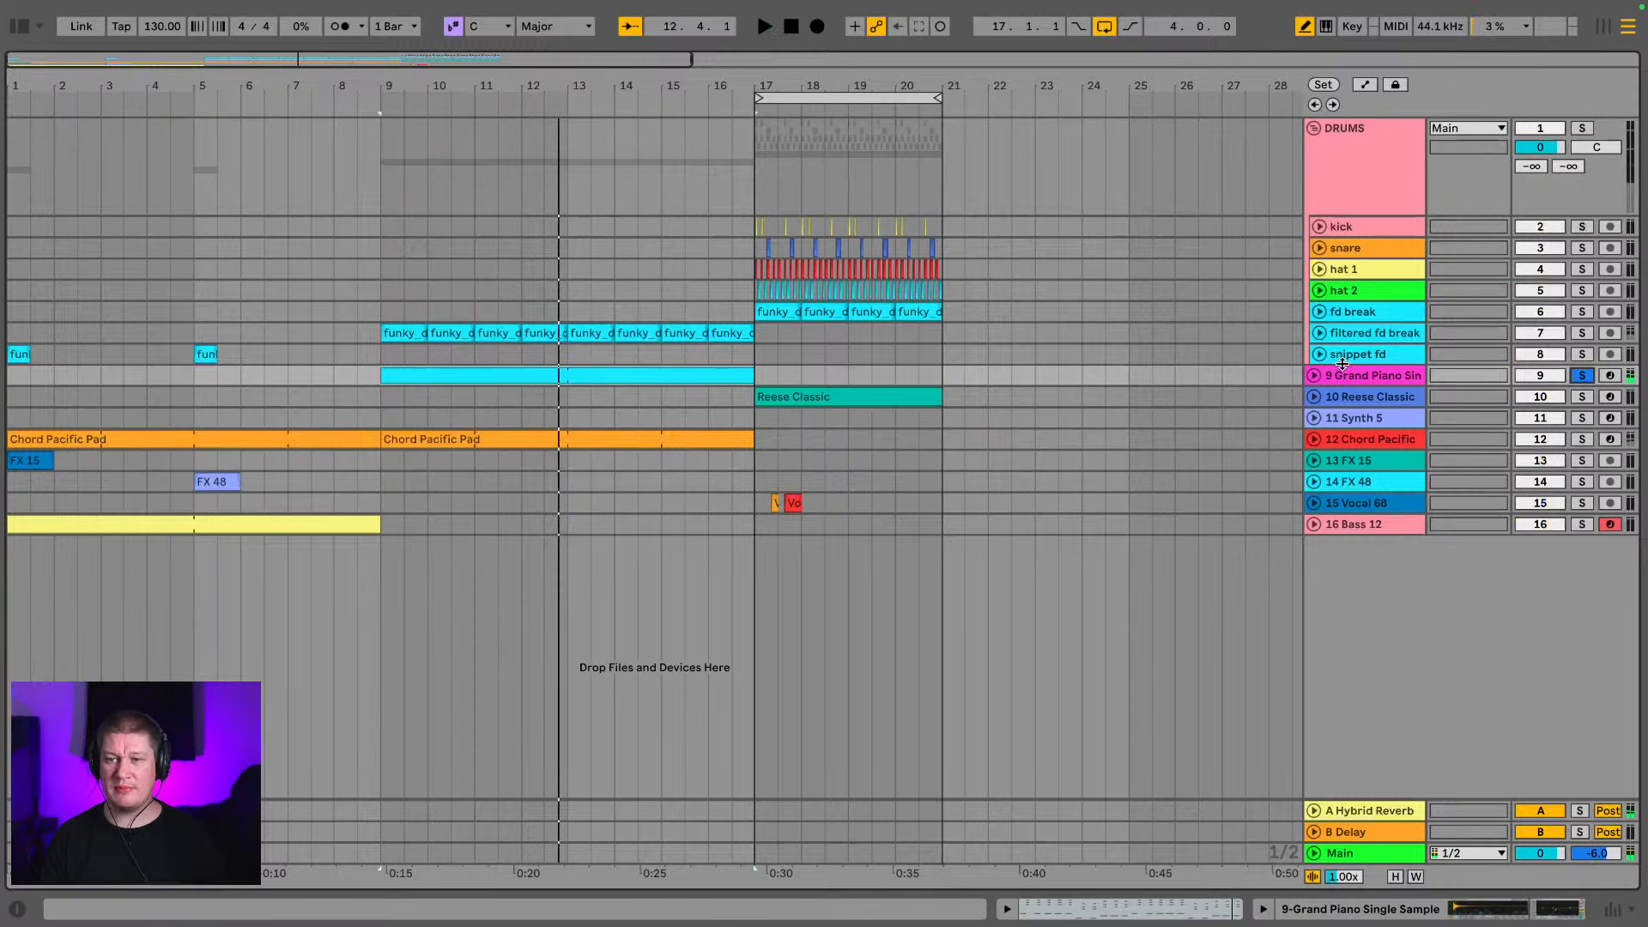
pyautogui.click(1336, 358)
pyautogui.click(1352, 372)
pyautogui.click(1445, 903)
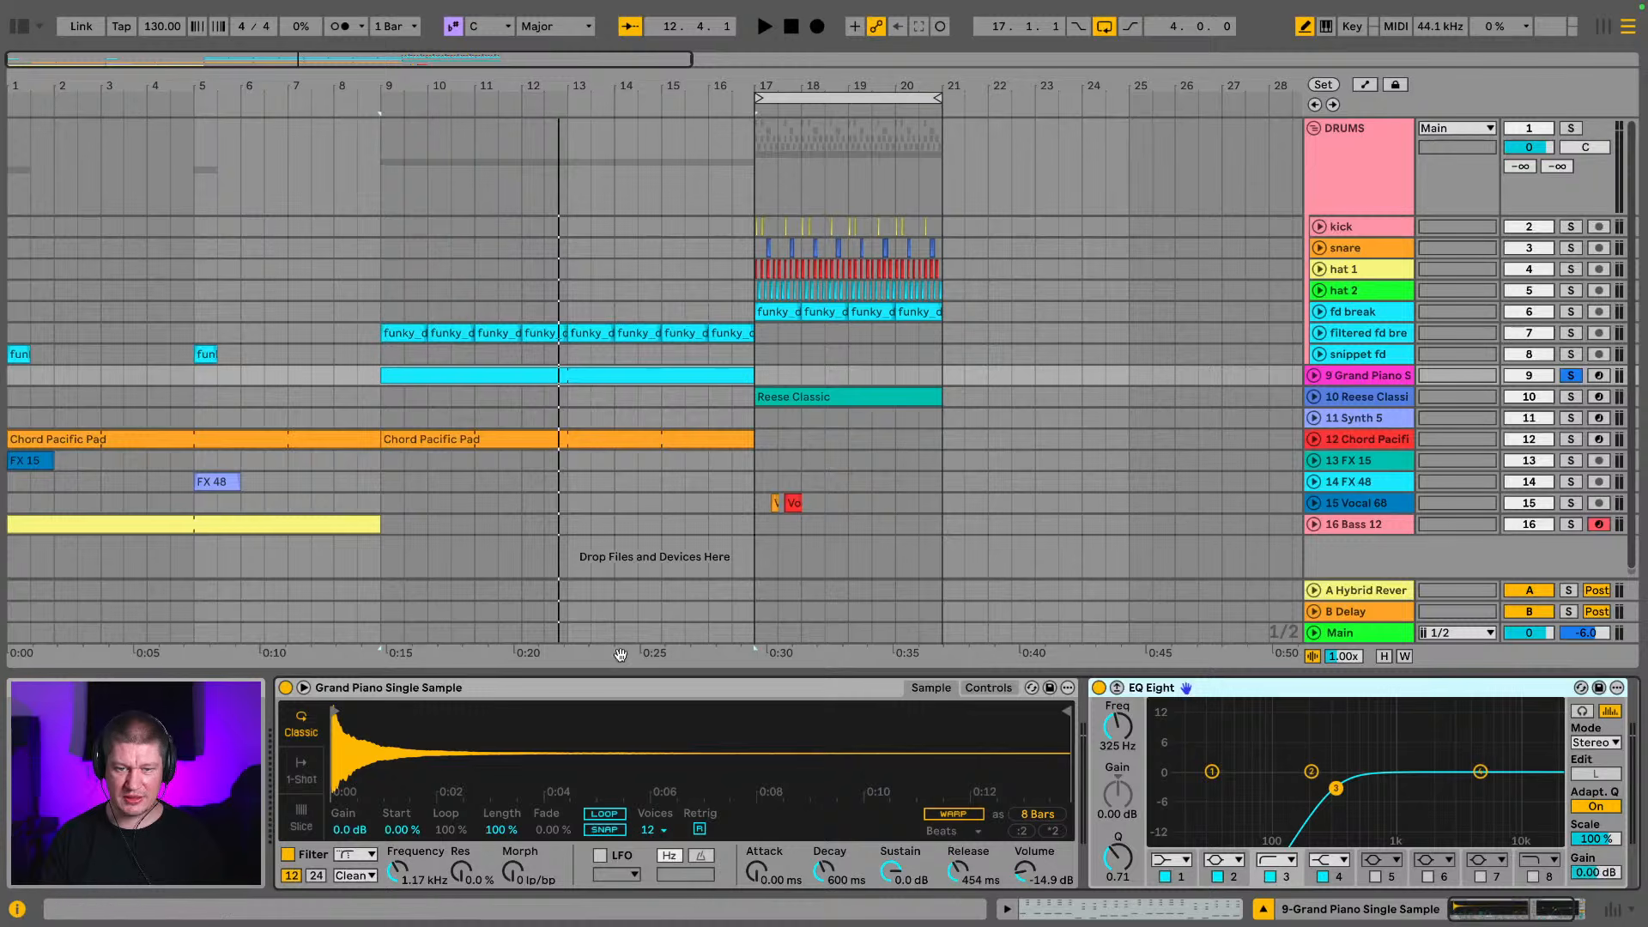
pyautogui.click(544, 689)
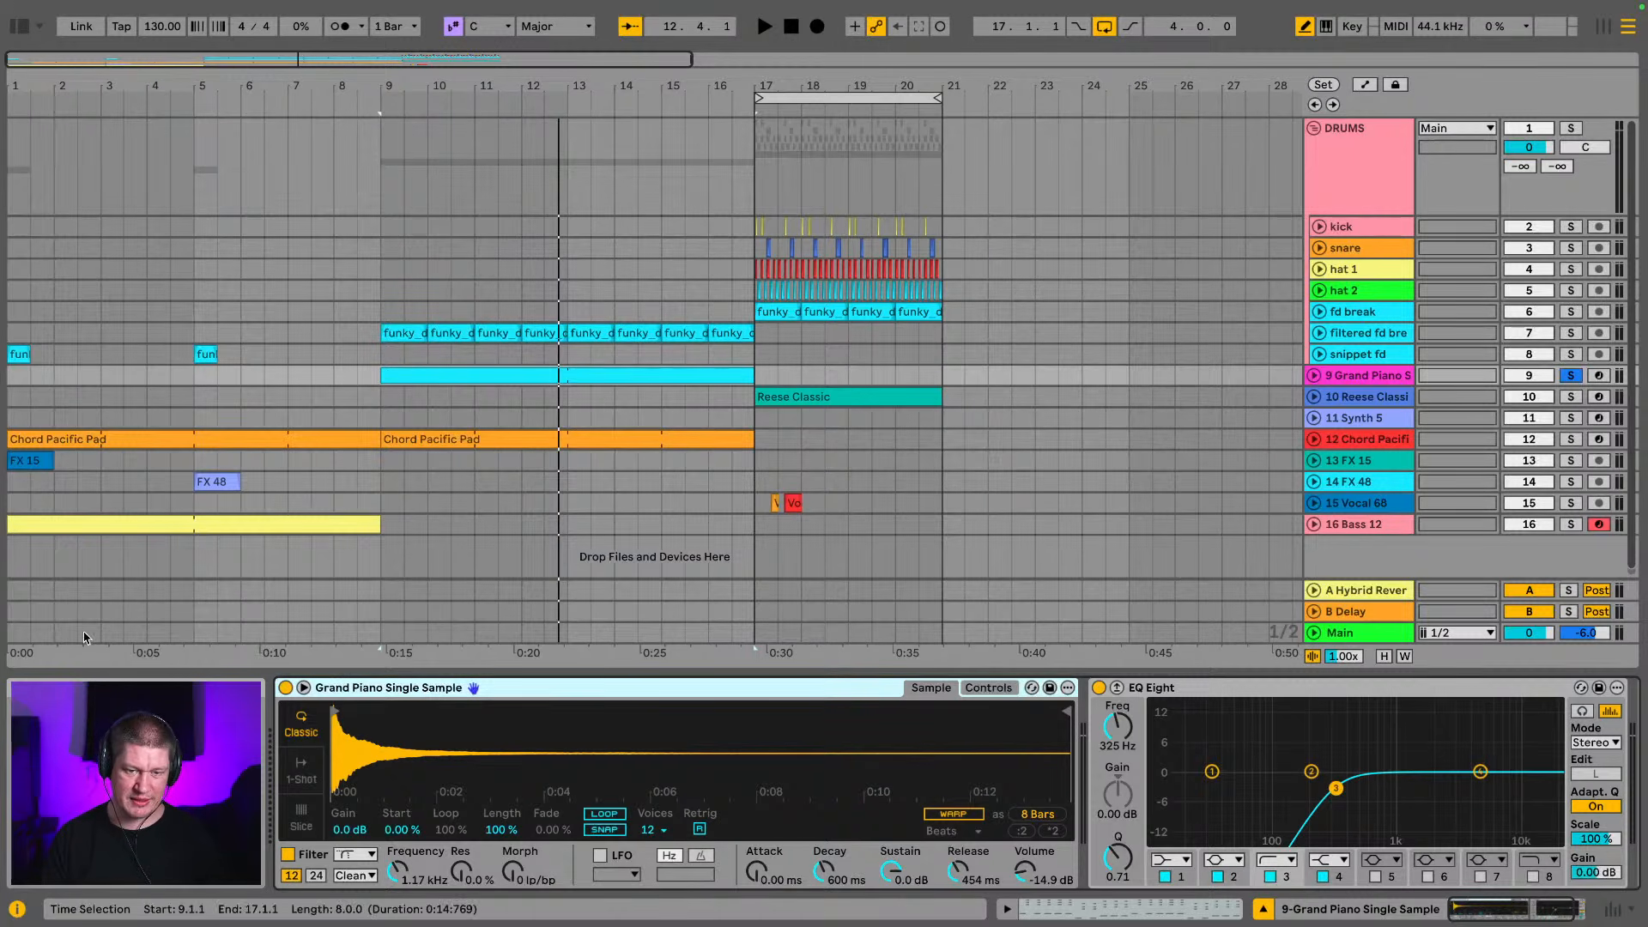
# Show the browser and search the Production folder for "rave piano"
pyautogui.click(19, 28)
pyautogui.scroll(-5, 88, 399)
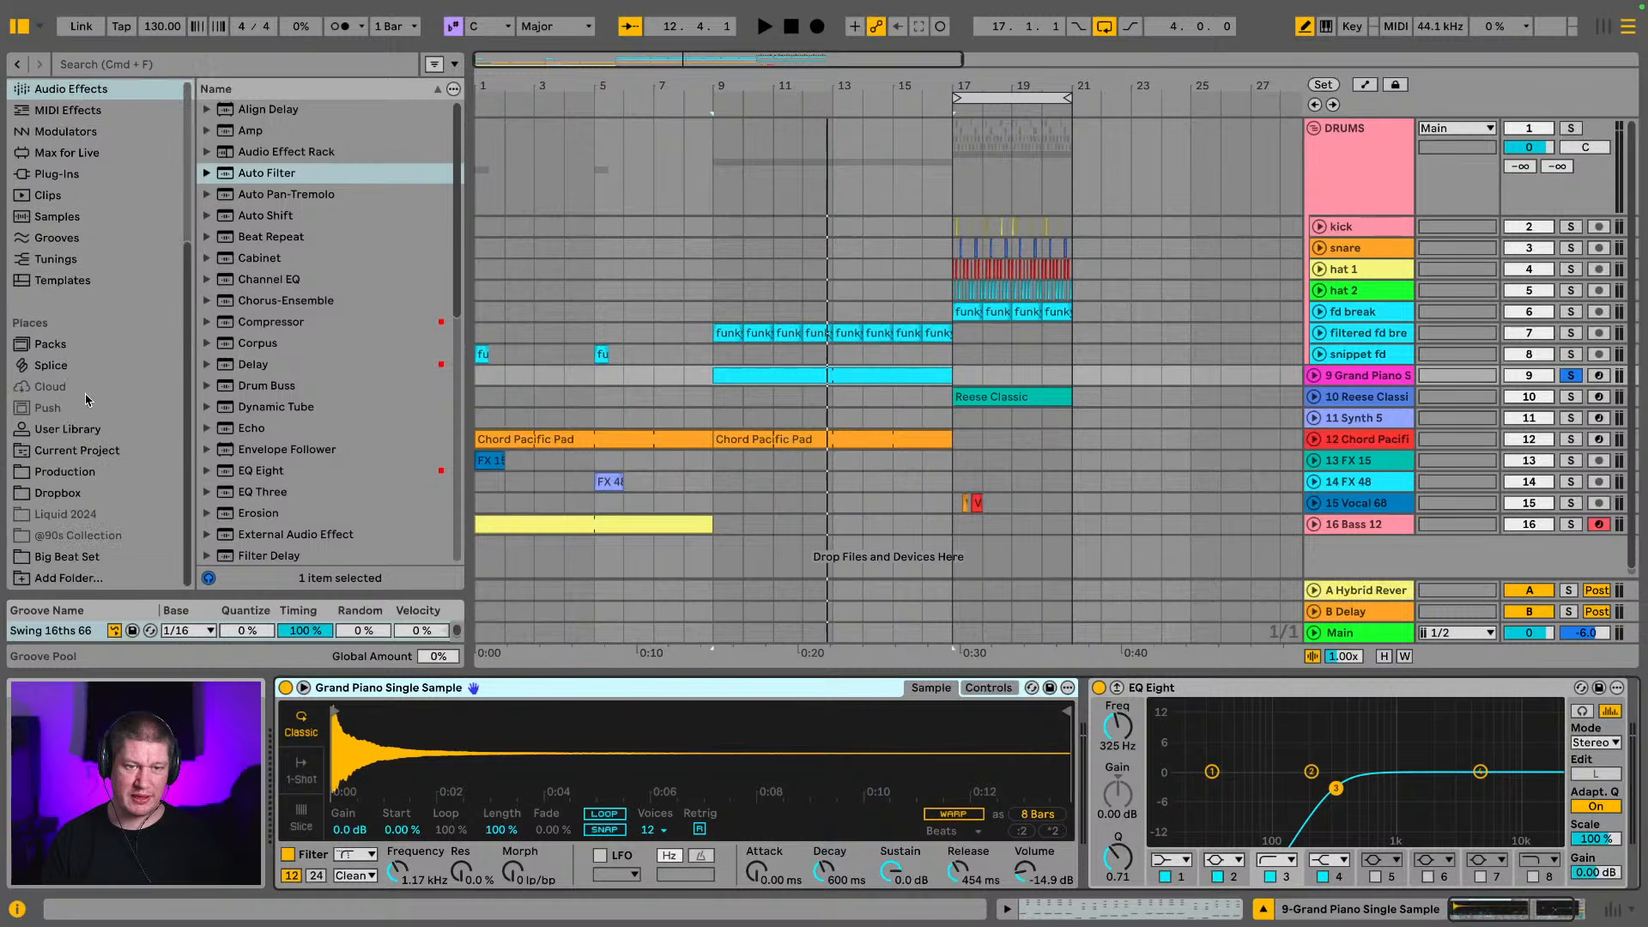
pyautogui.click(38, 473)
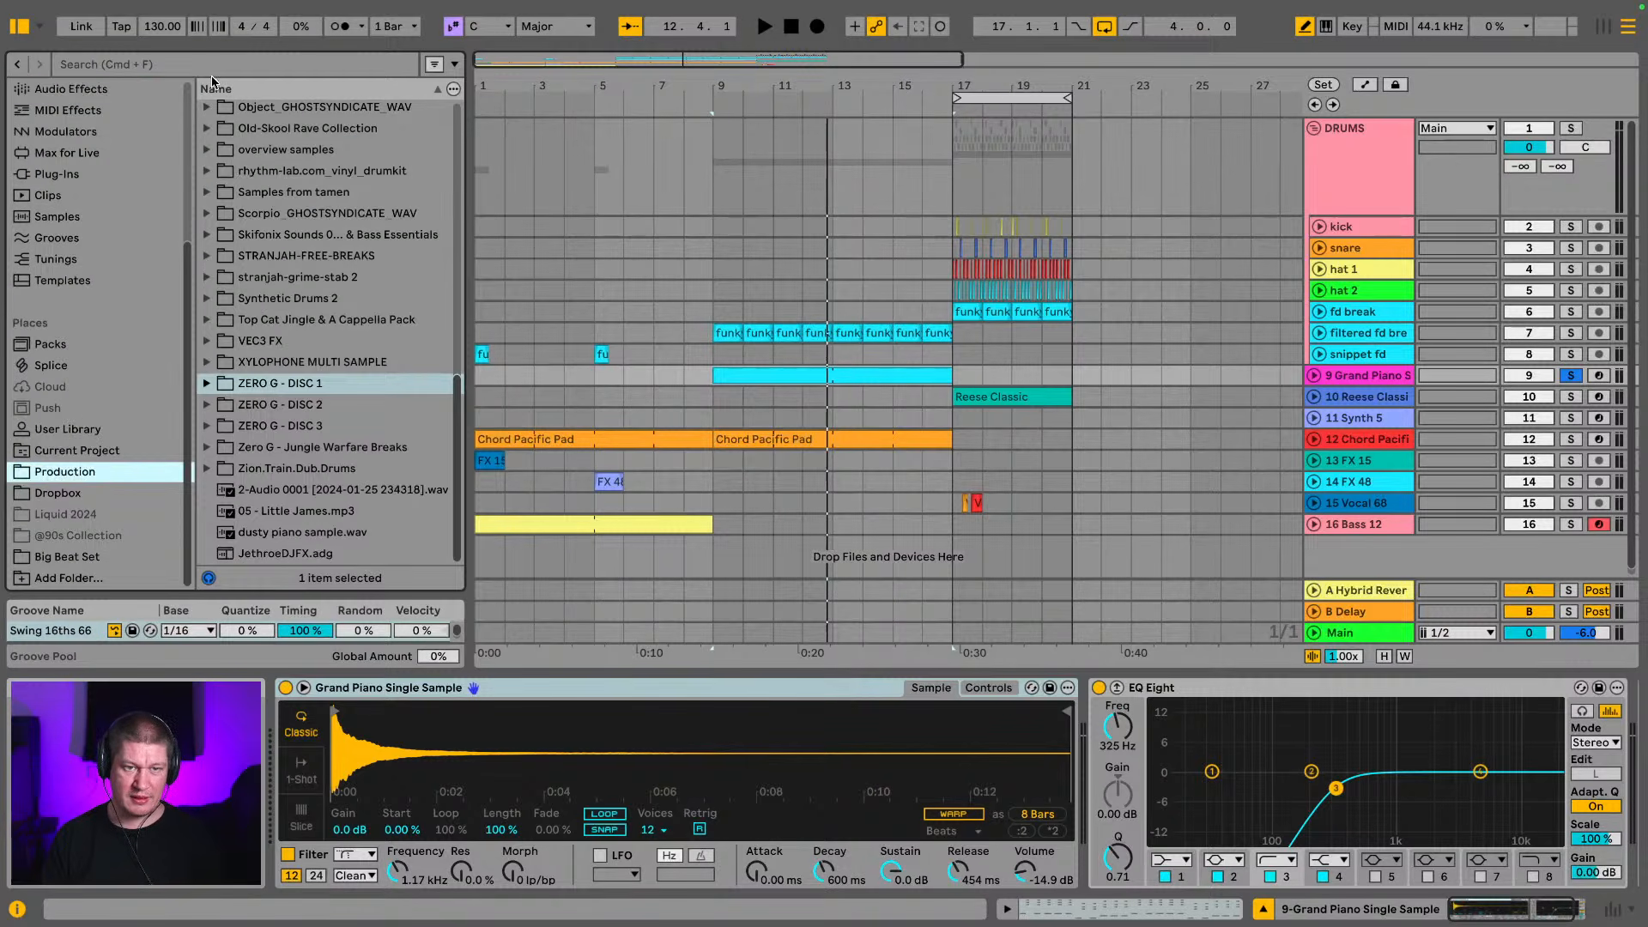
pyautogui.click(215, 73)
pyautogui.write('rave')
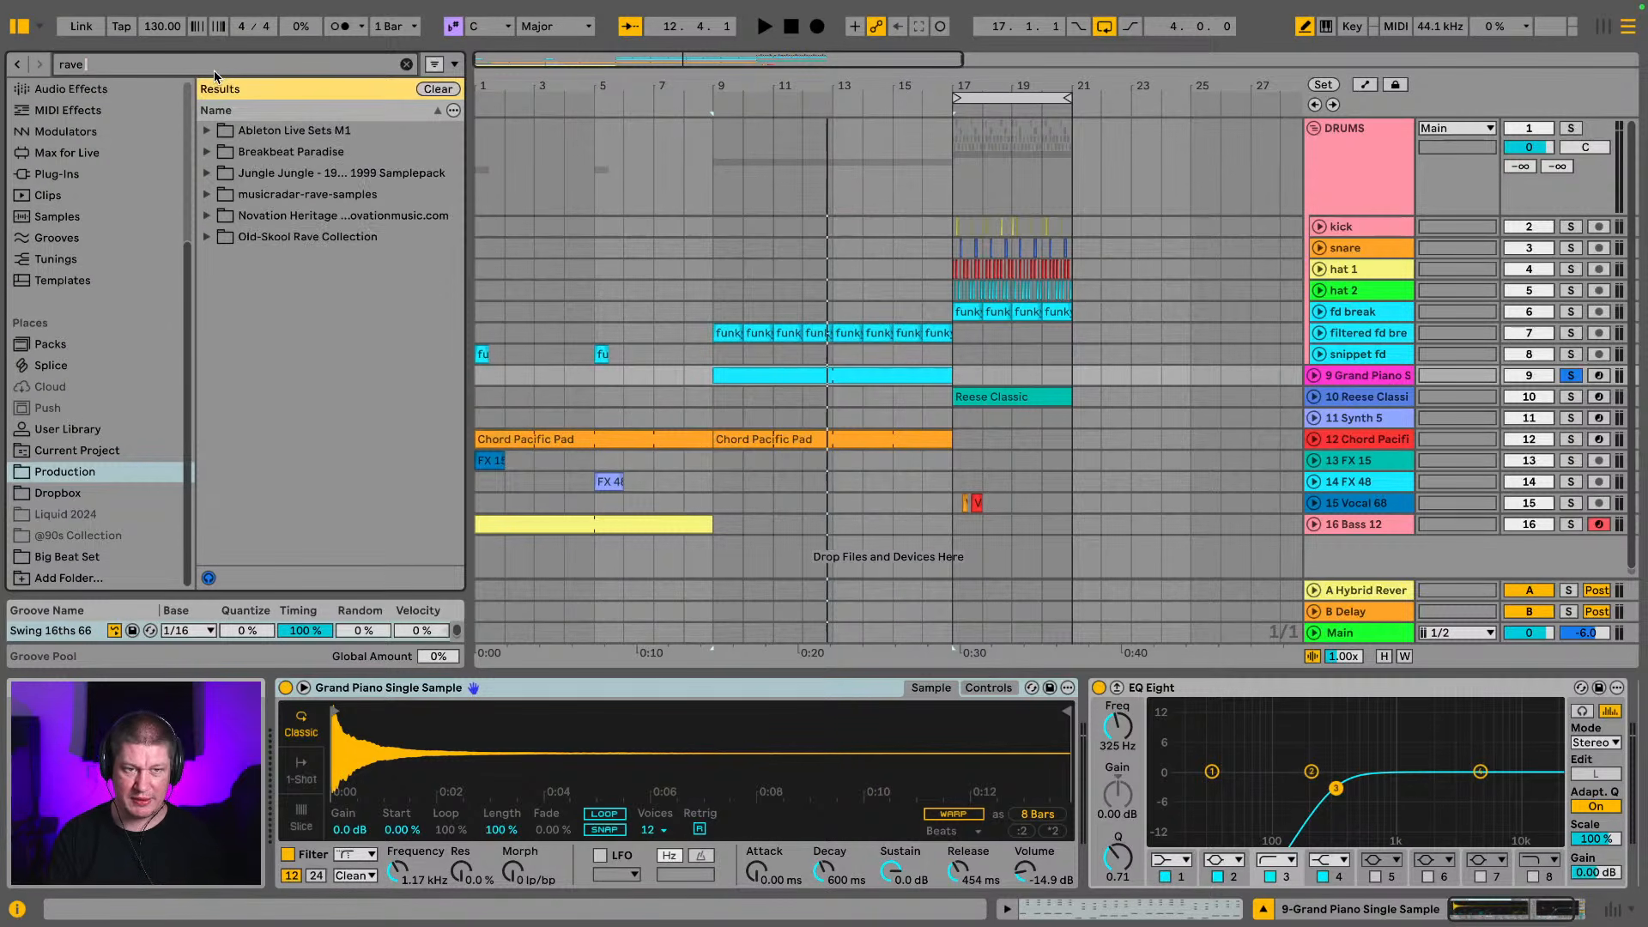
pyautogui.write(' r')
pyautogui.press('BackSpace')
pyautogui.write('piano')
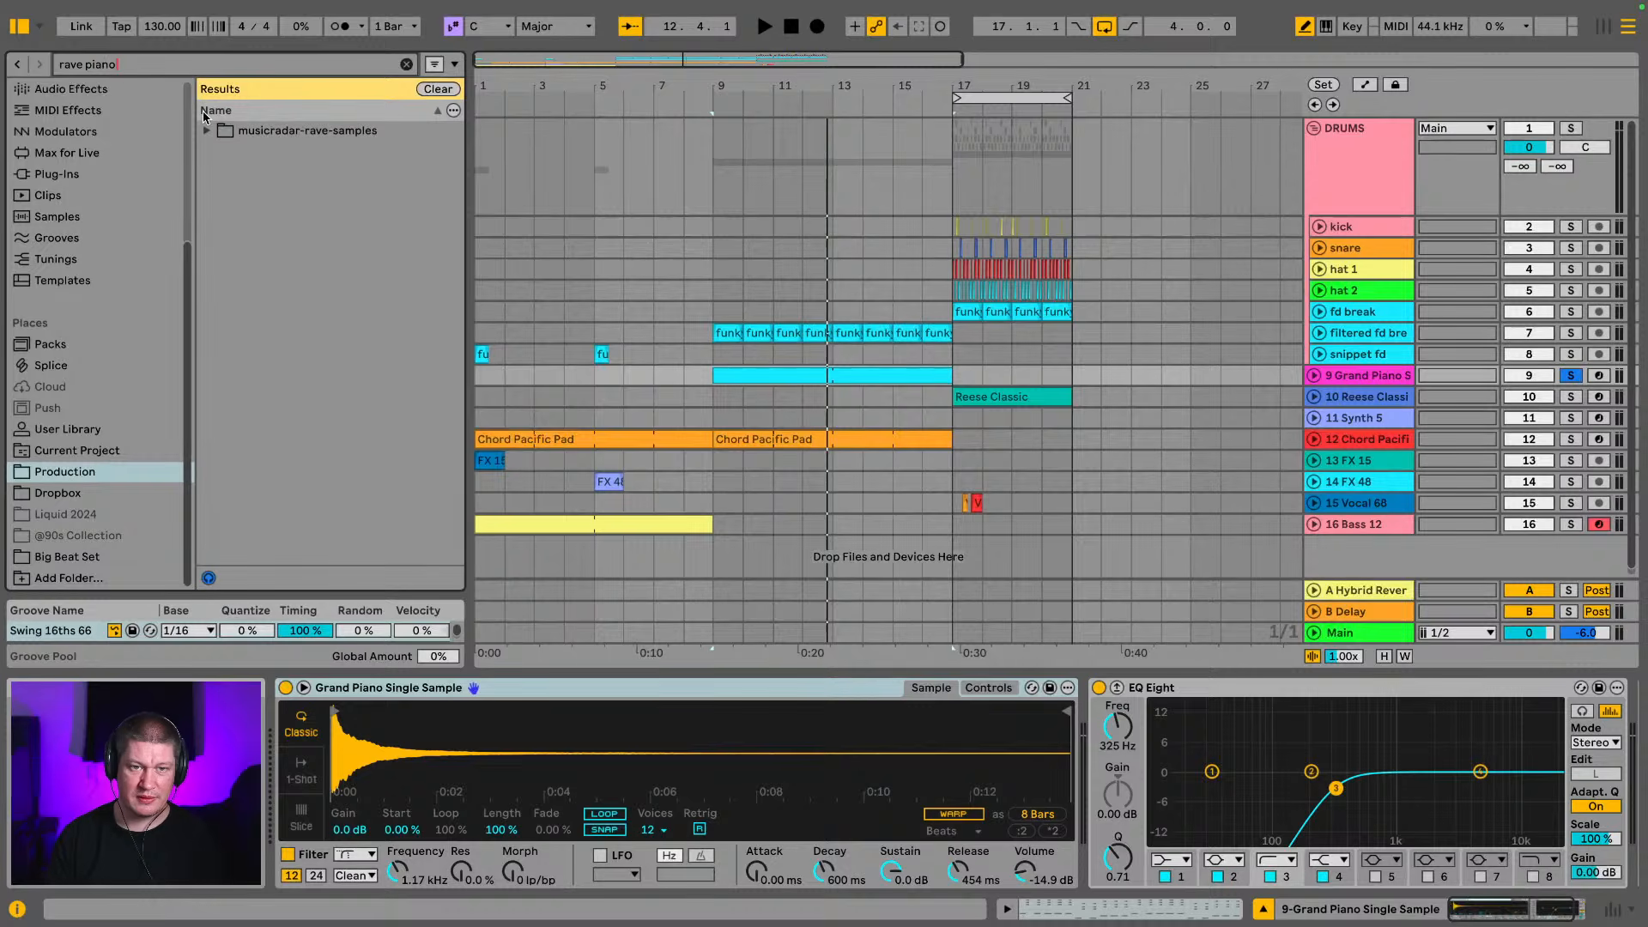
# Preview Rave_Piano.wav from the 03(135BPM) construction kit in musicradar-rave-samples
pyautogui.click(206, 130)
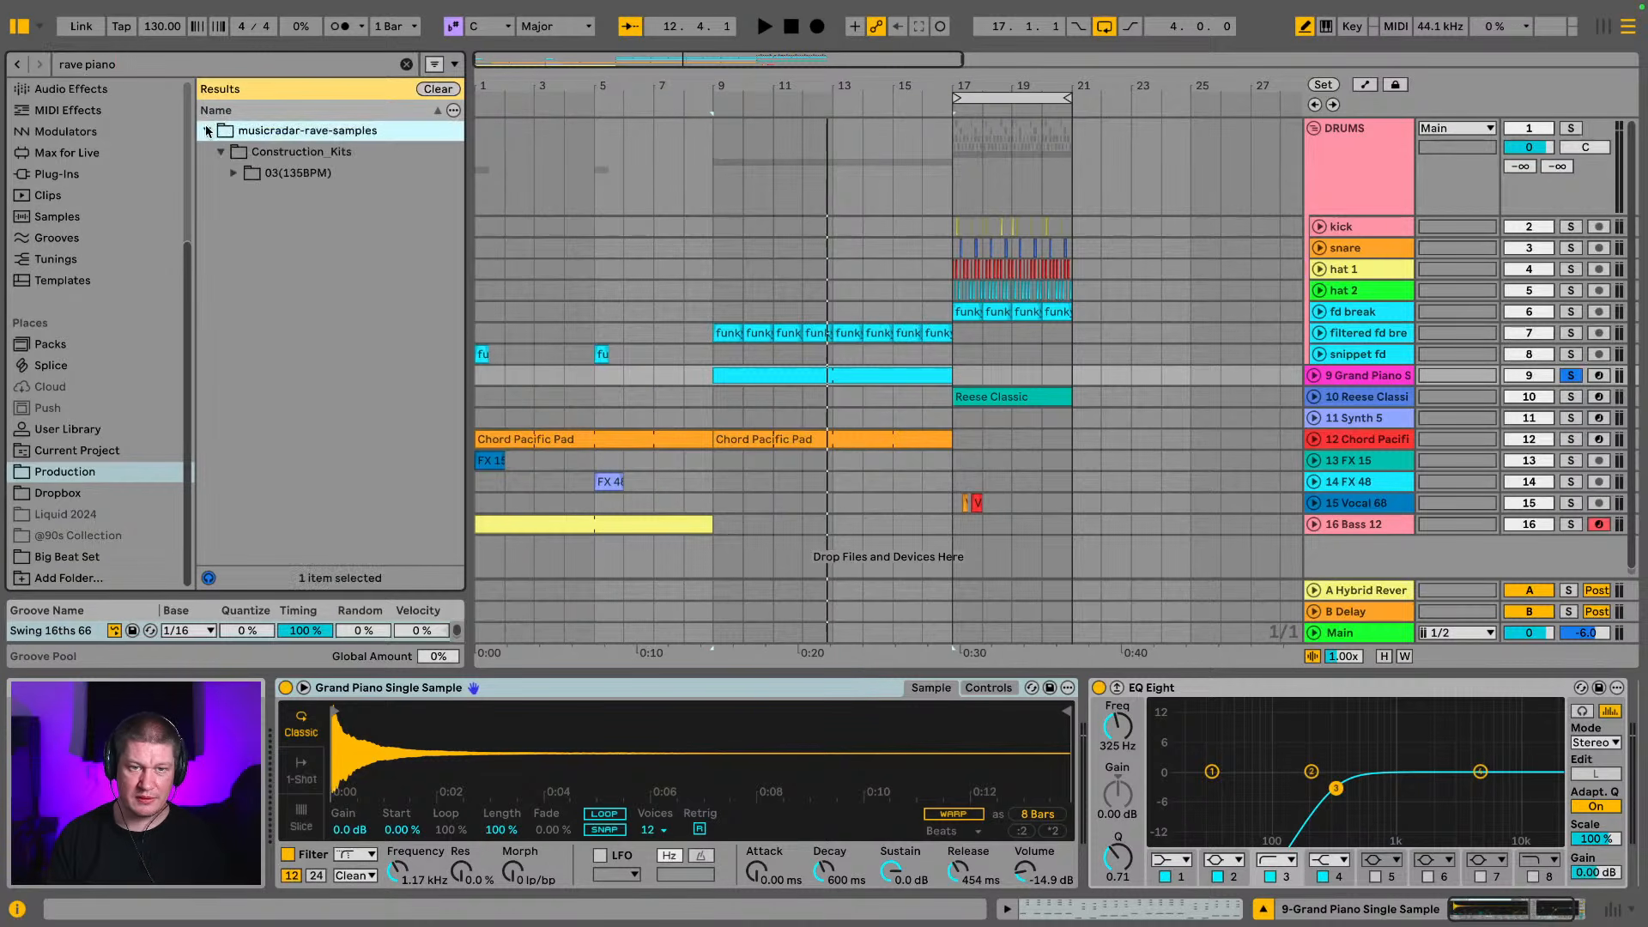
pyautogui.click(234, 176)
pyautogui.click(266, 195)
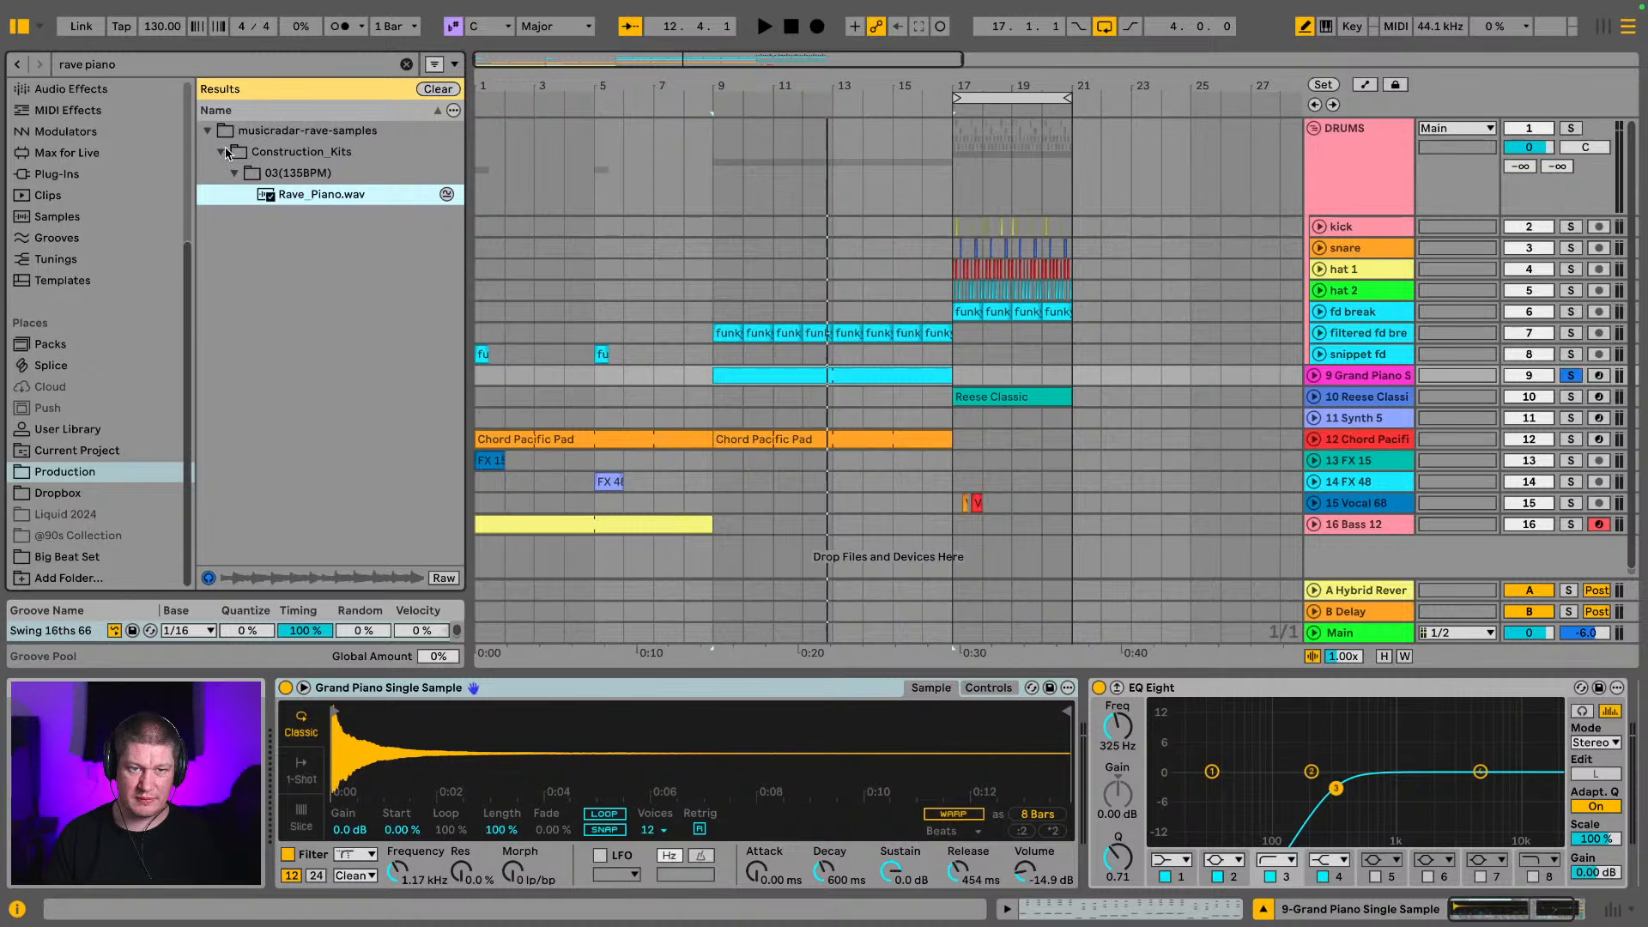
pyautogui.click(222, 152)
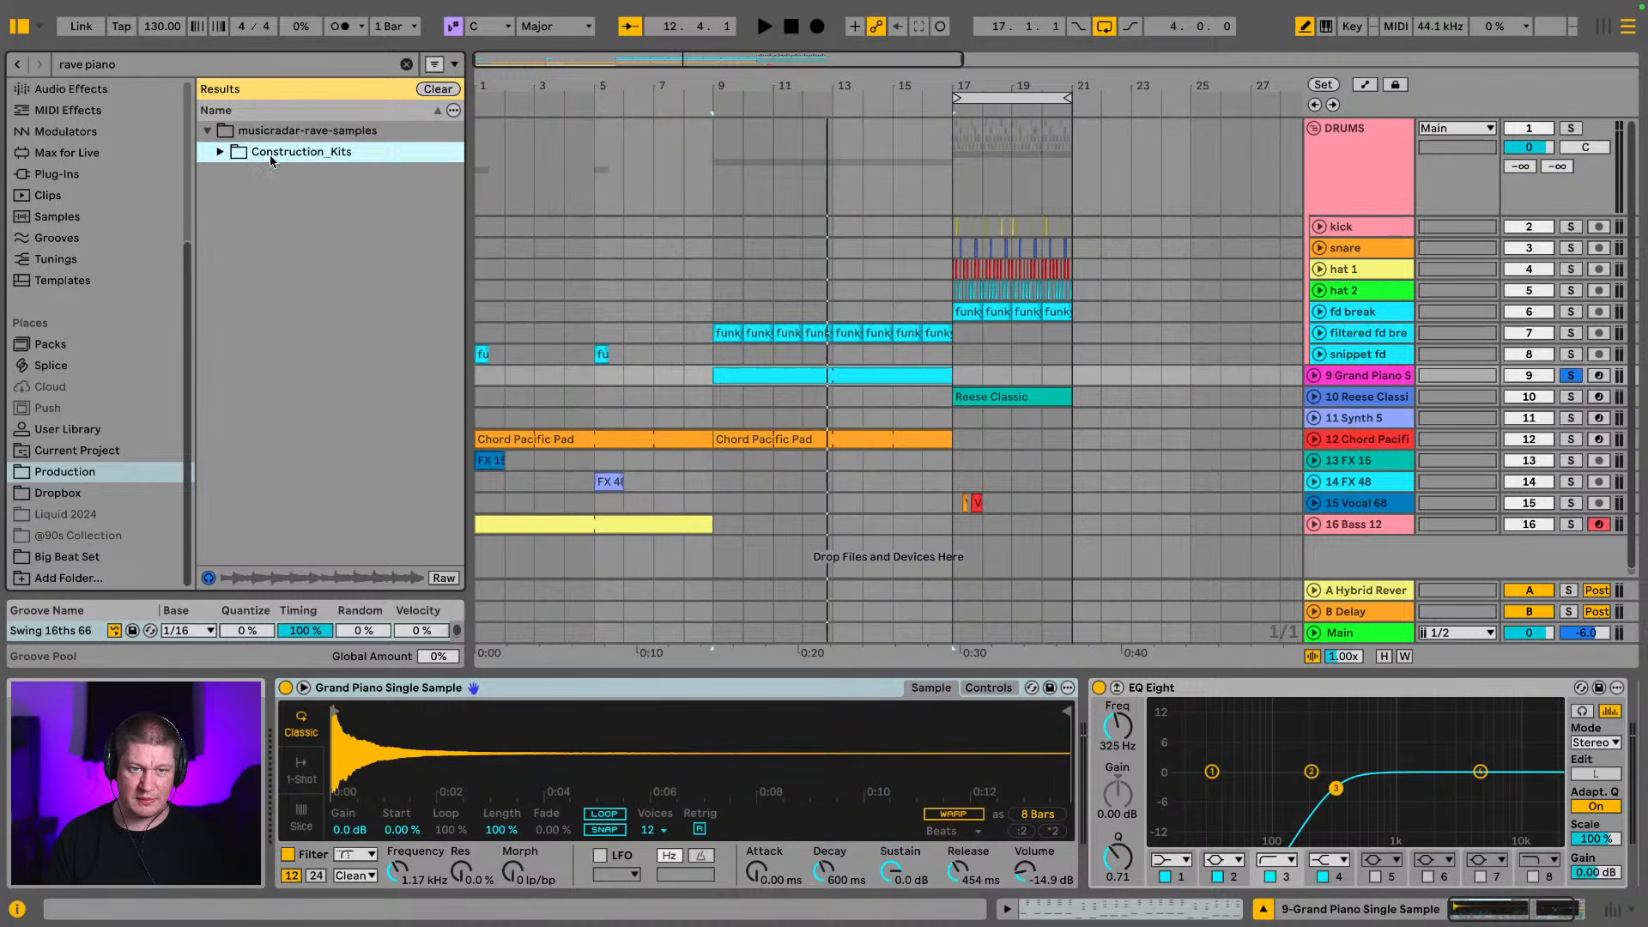
pyautogui.click(223, 152)
pyautogui.click(275, 197)
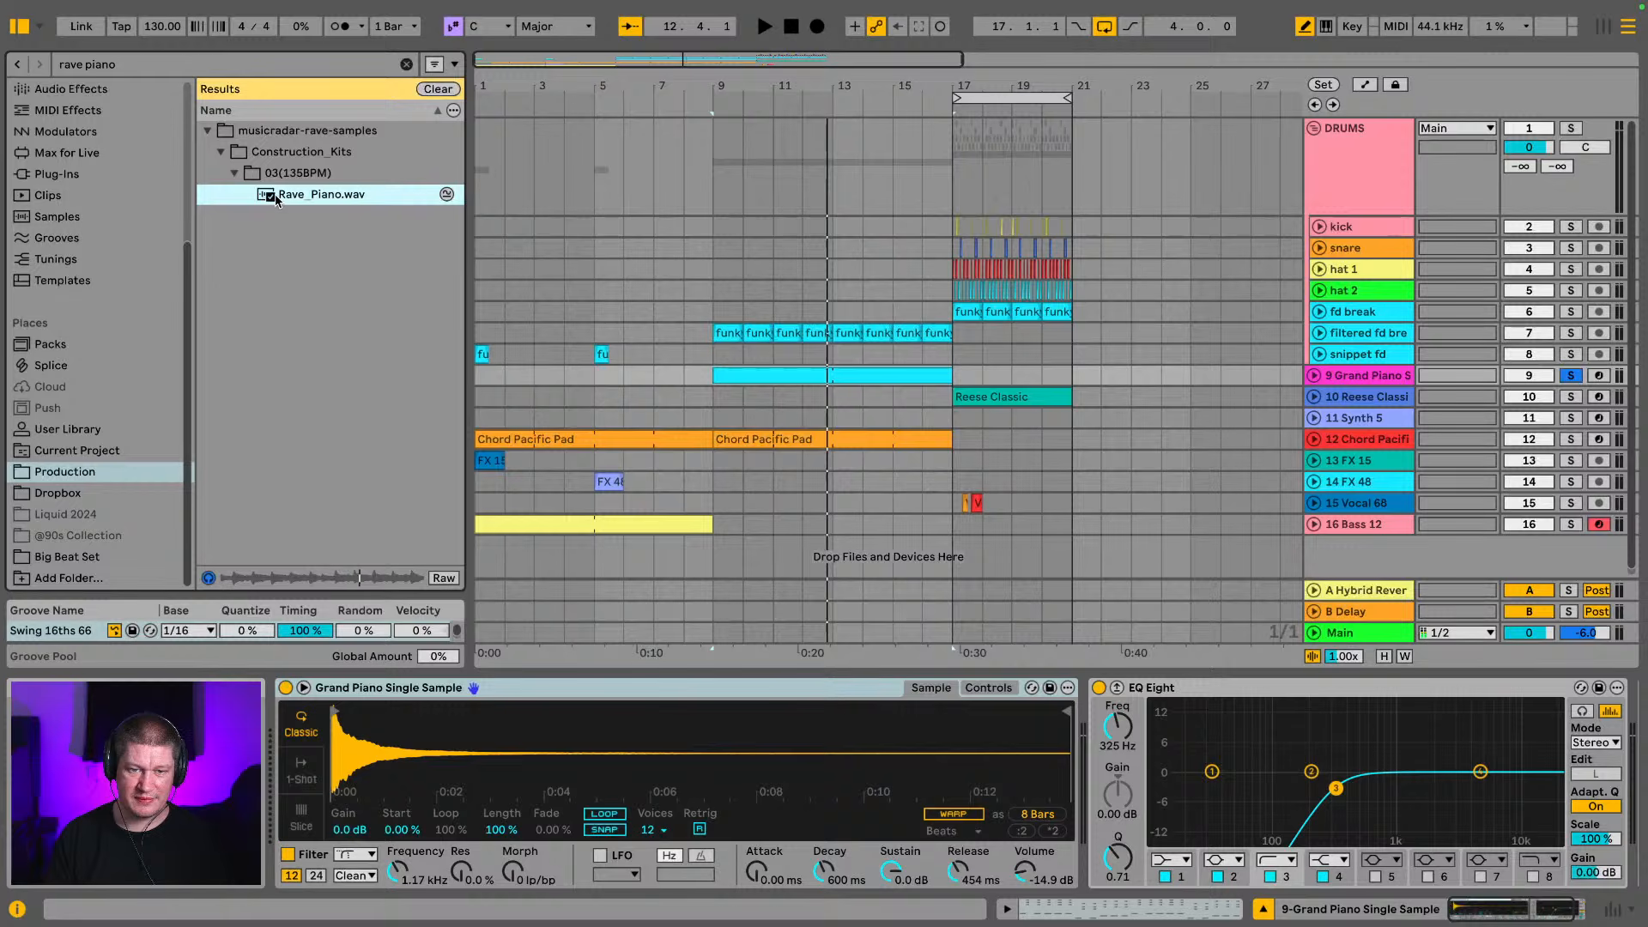
pyautogui.click(206, 131)
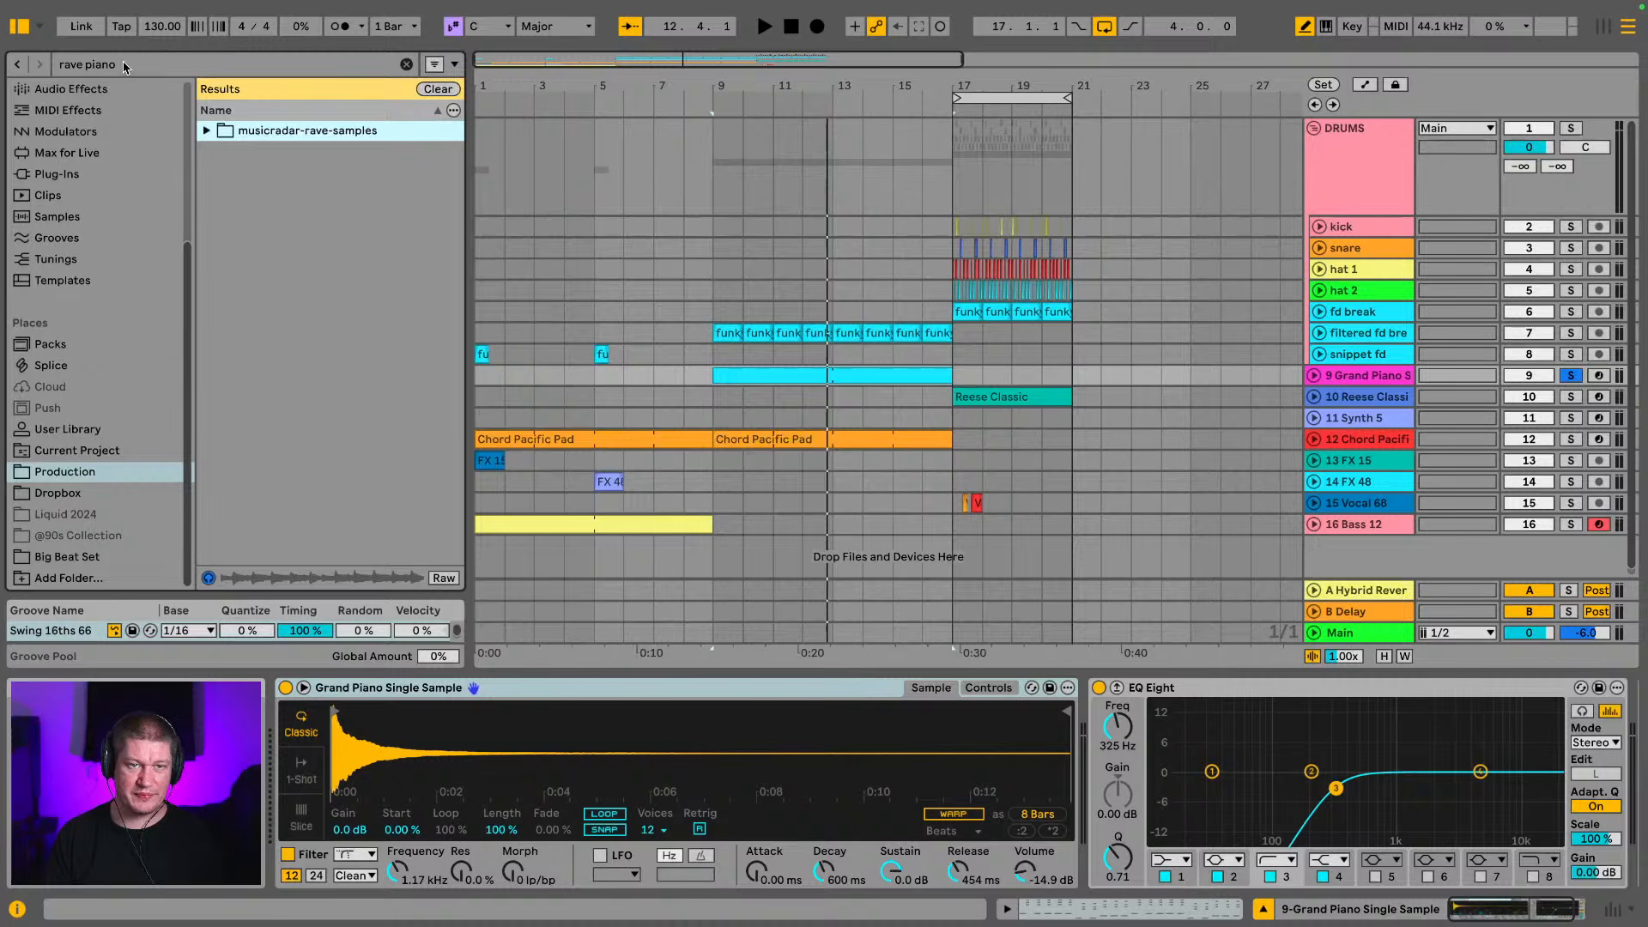
# Search the Production folder for "cheesy" and preview Cheesy_Scratch02.wav from the musicradar-rave-samples FX folder
pyautogui.moveTo(124, 67); pyautogui.dragTo(2, 67)
pyautogui.write('cheesy')
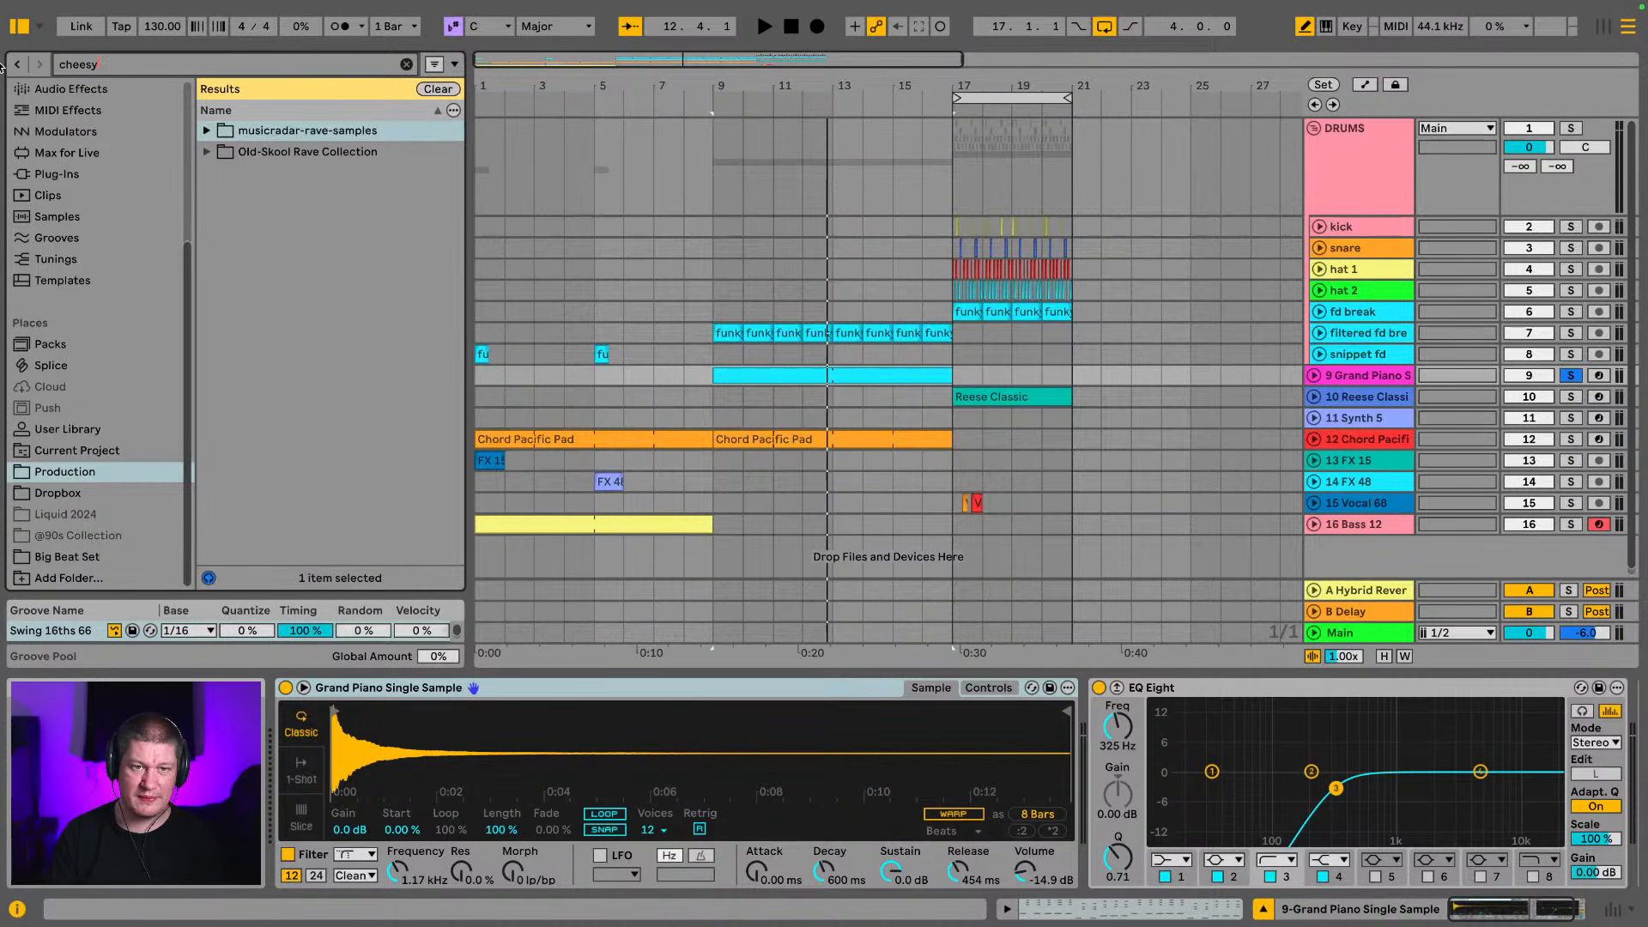
pyautogui.click(214, 135)
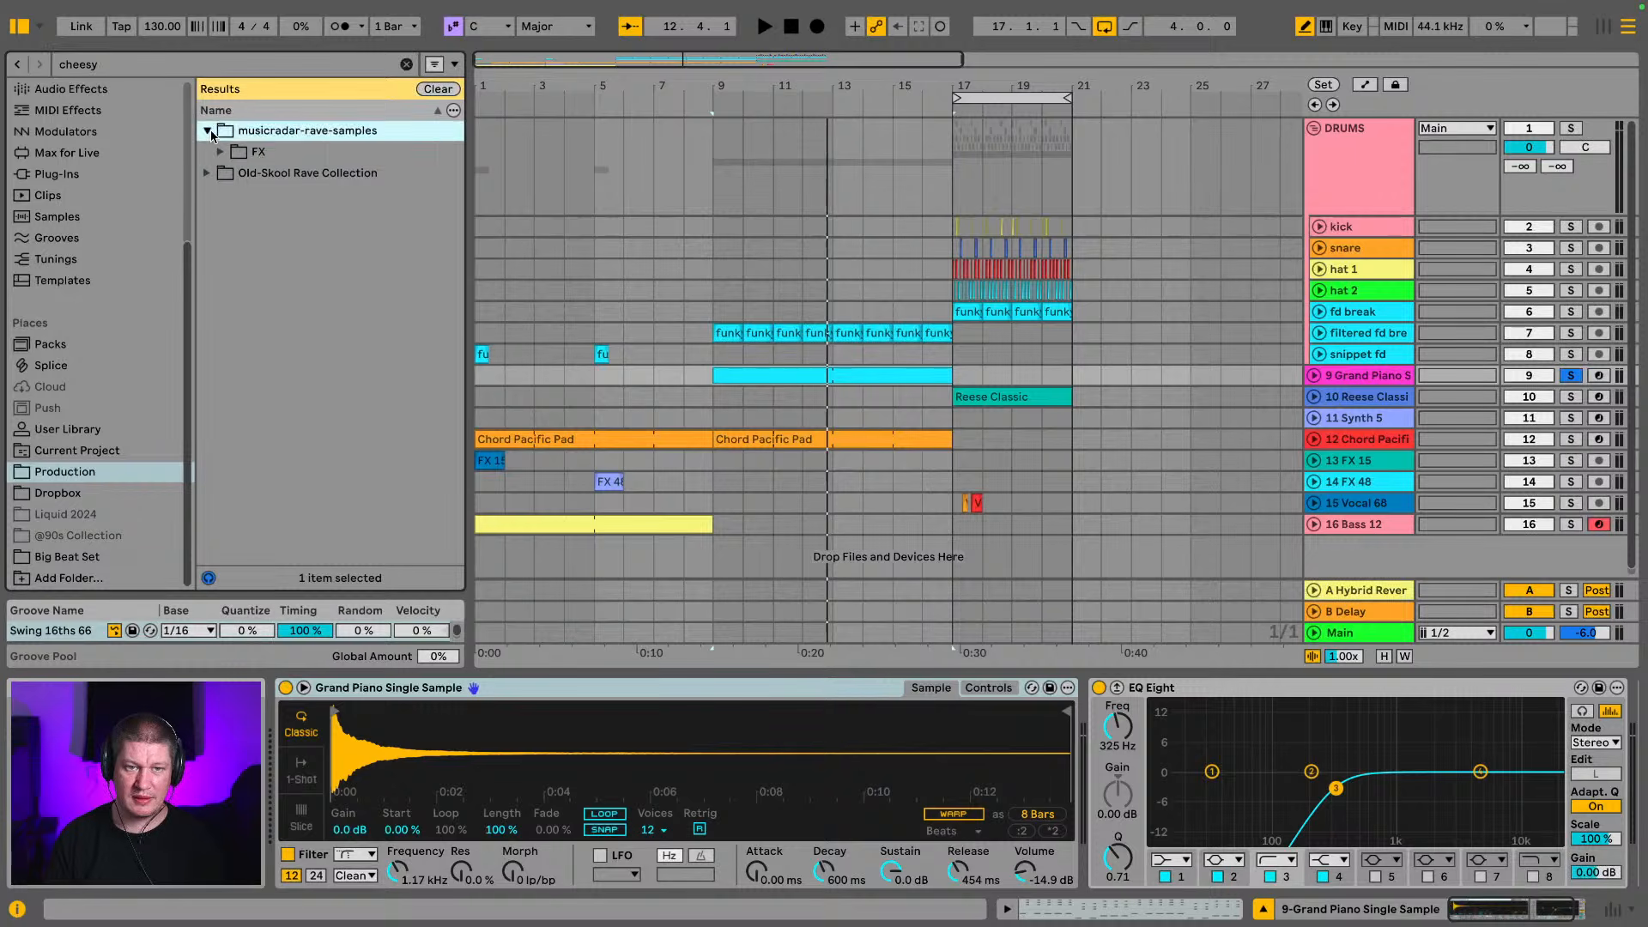
pyautogui.click(218, 153)
pyautogui.click(250, 192)
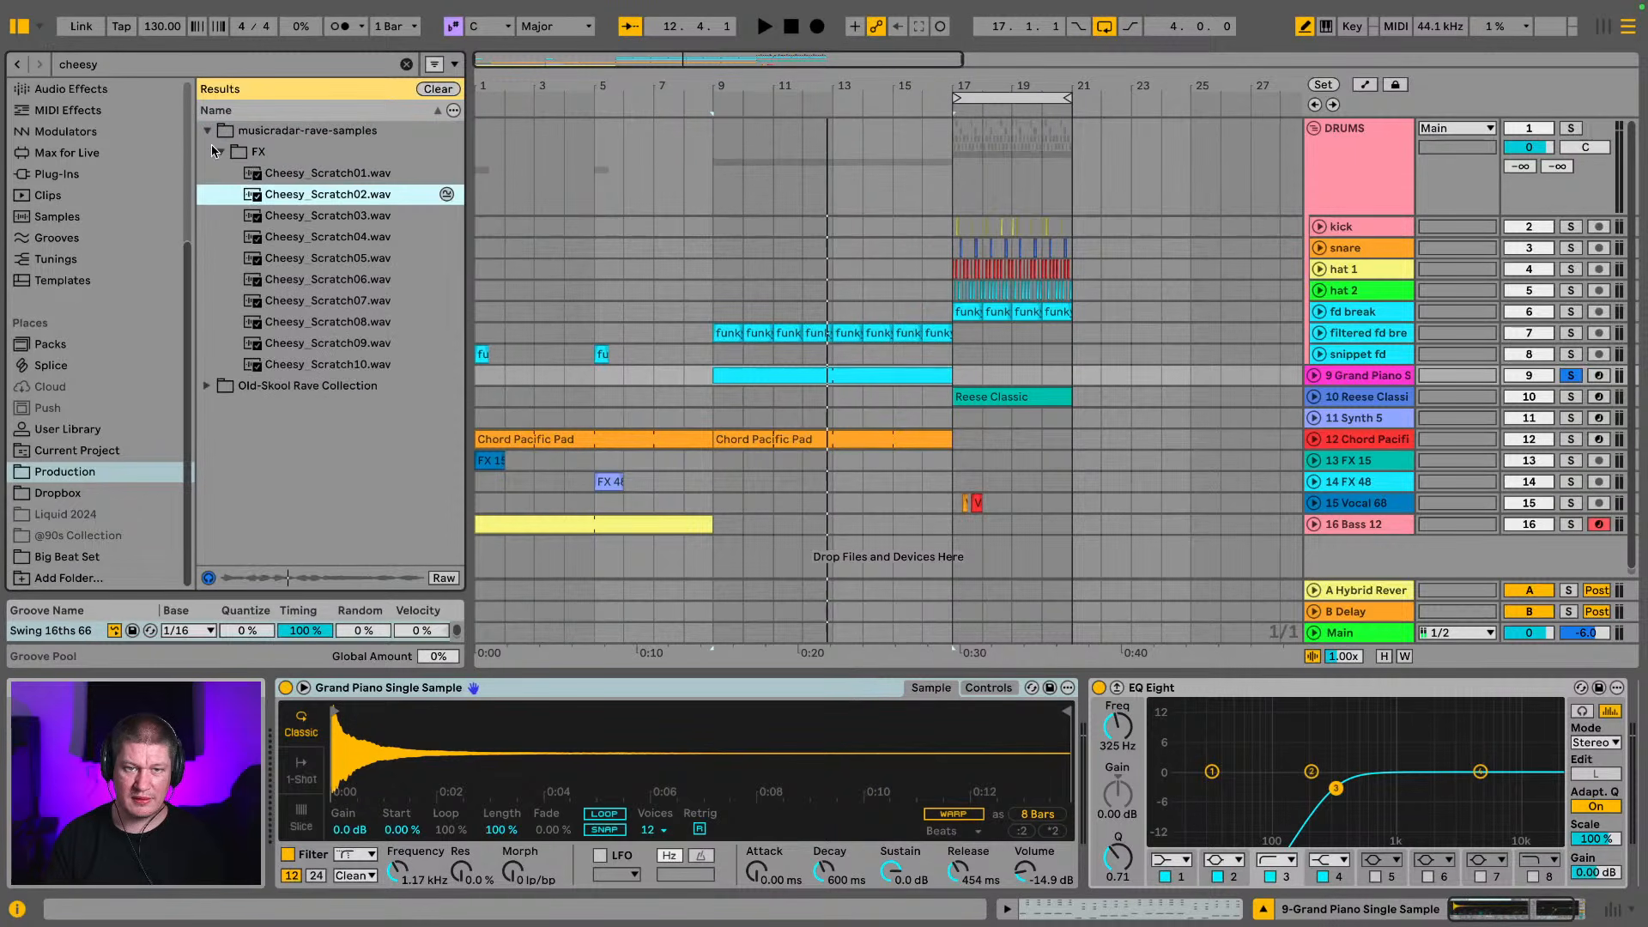
pyautogui.click(206, 132)
# Search the Production folder for "piano"
pyautogui.click(147, 65)
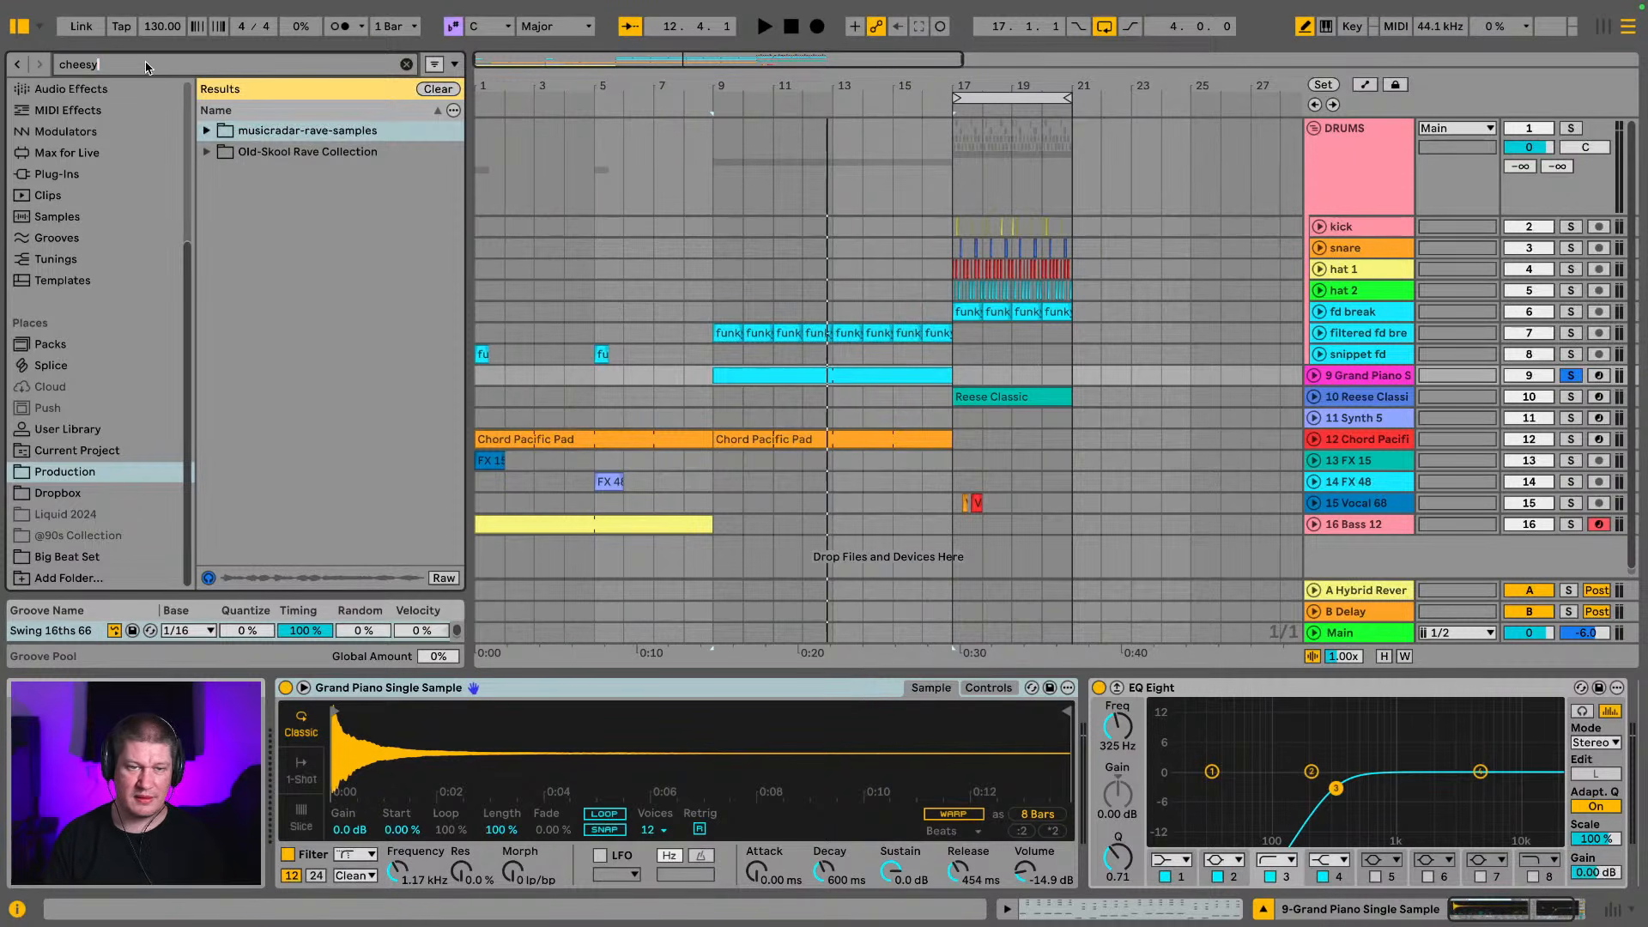
pyautogui.write('pai')
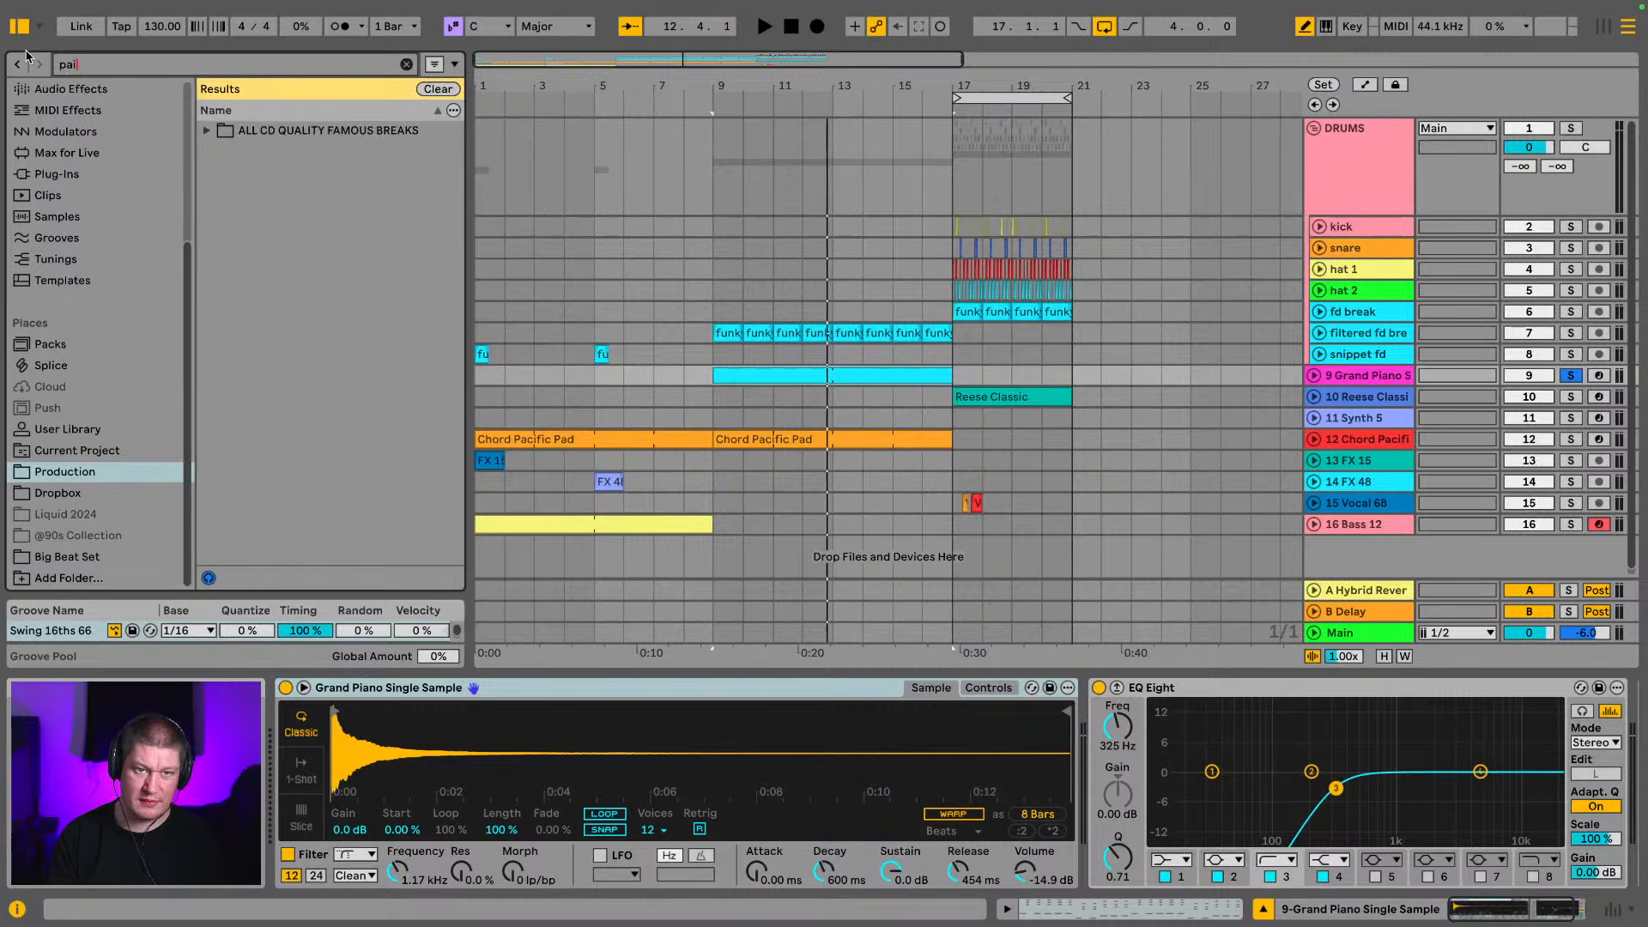
pyautogui.press('BackSpace')
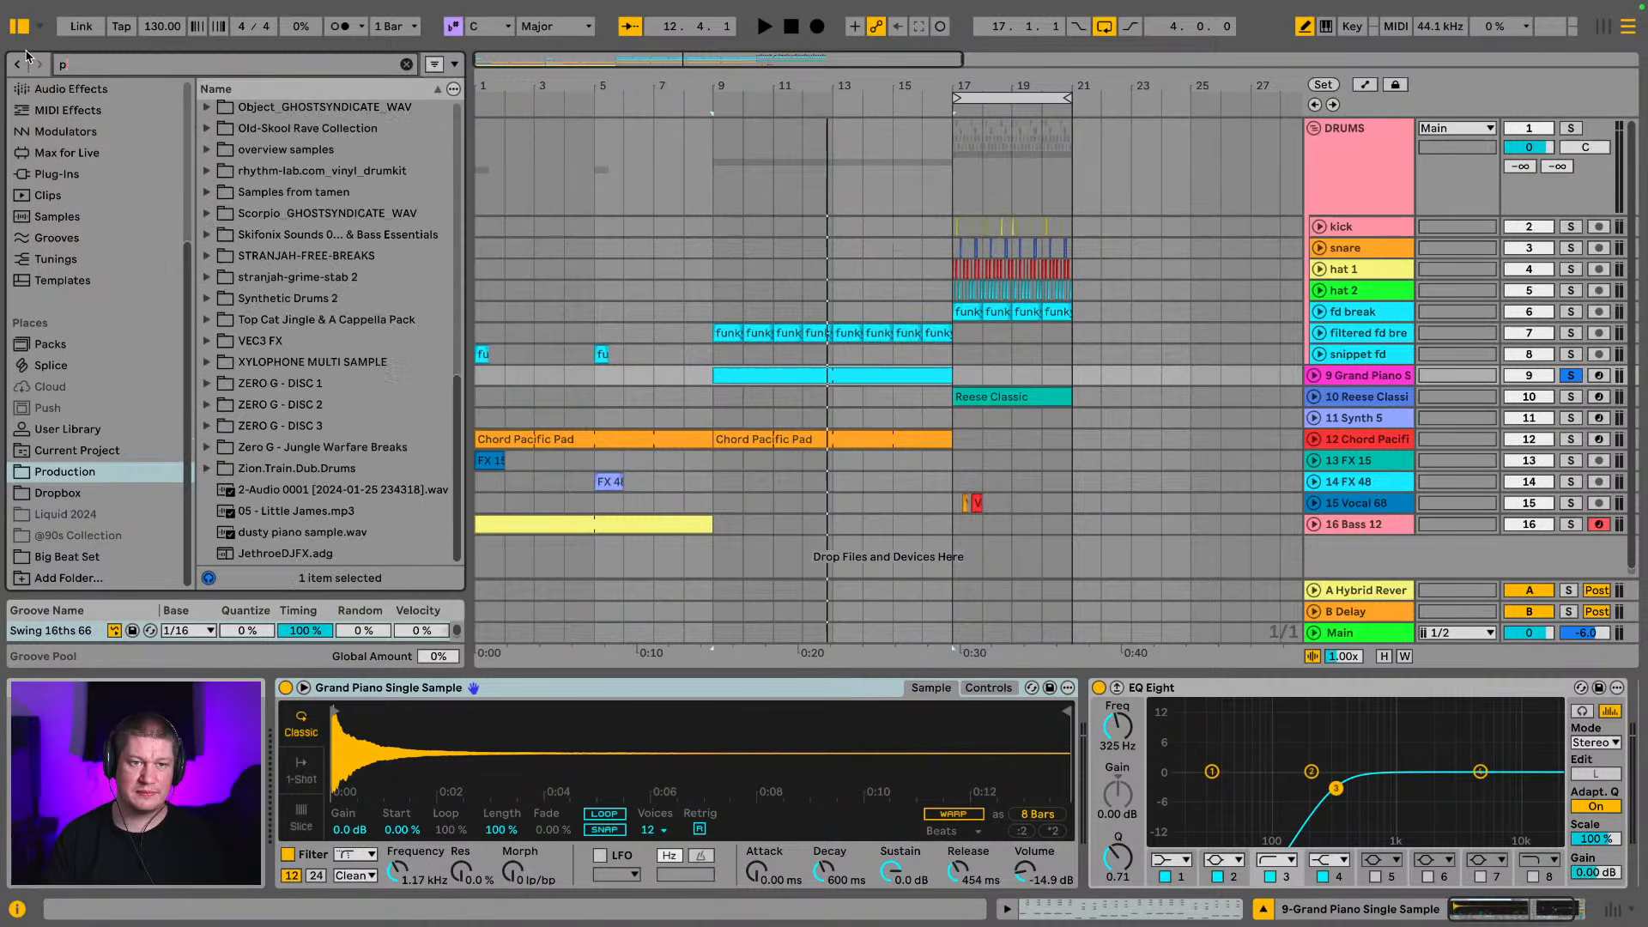
pyautogui.write('iano')
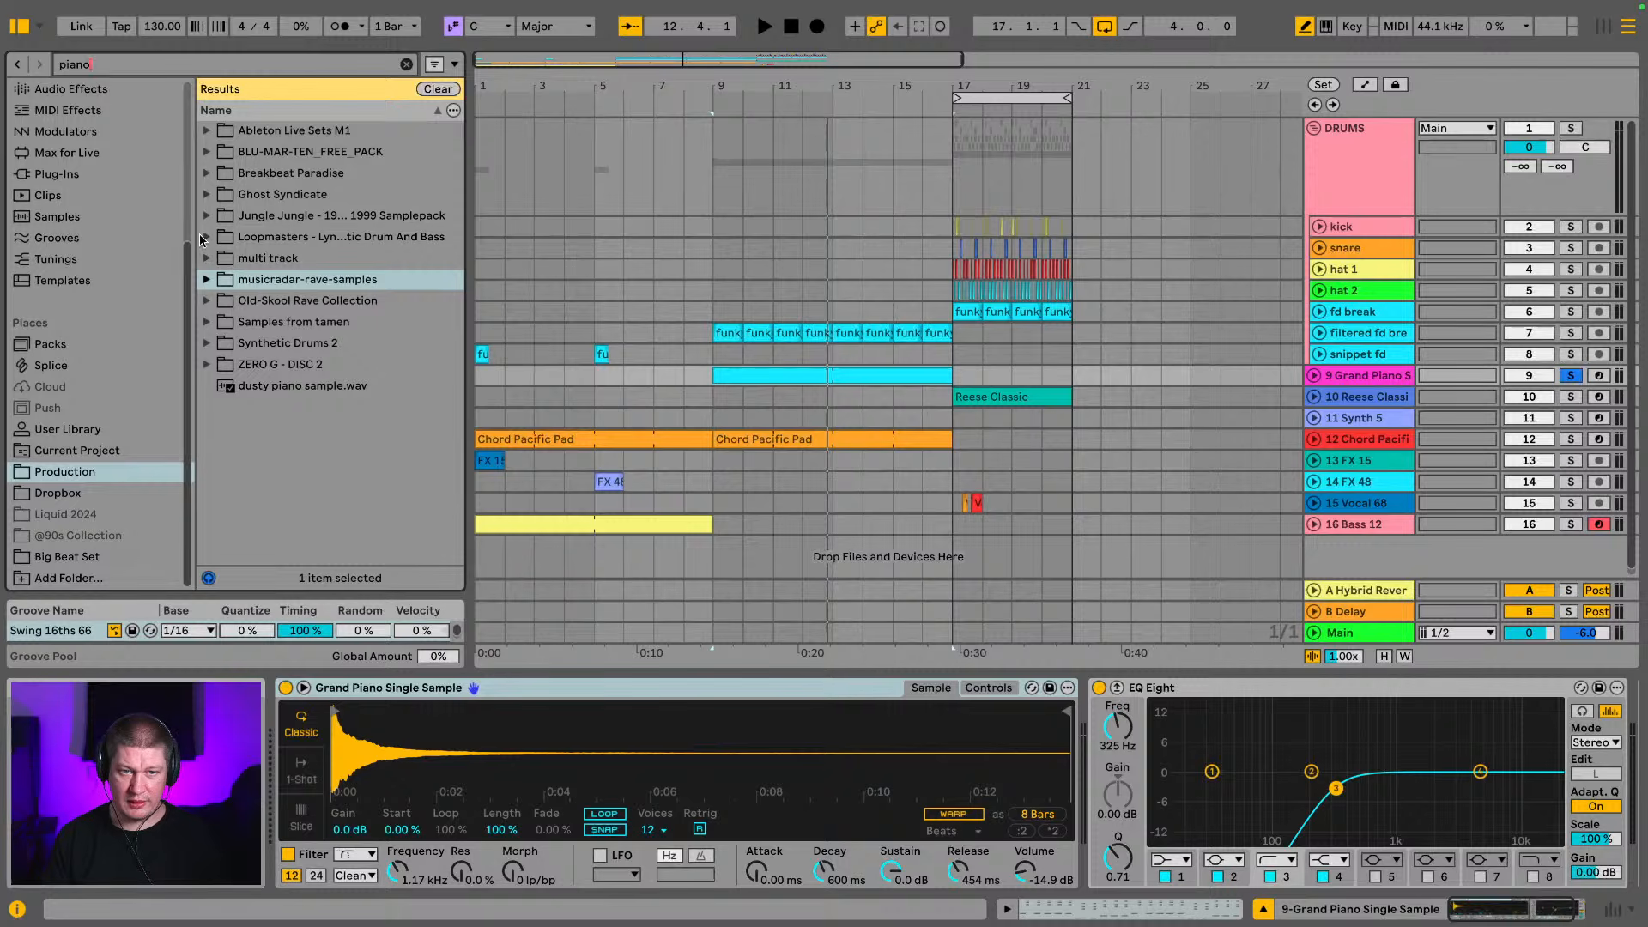
# Preview the two piano loops, 08 and 09, in the Reggae Loops folder of Breakbeat Paradise
pyautogui.click(206, 173)
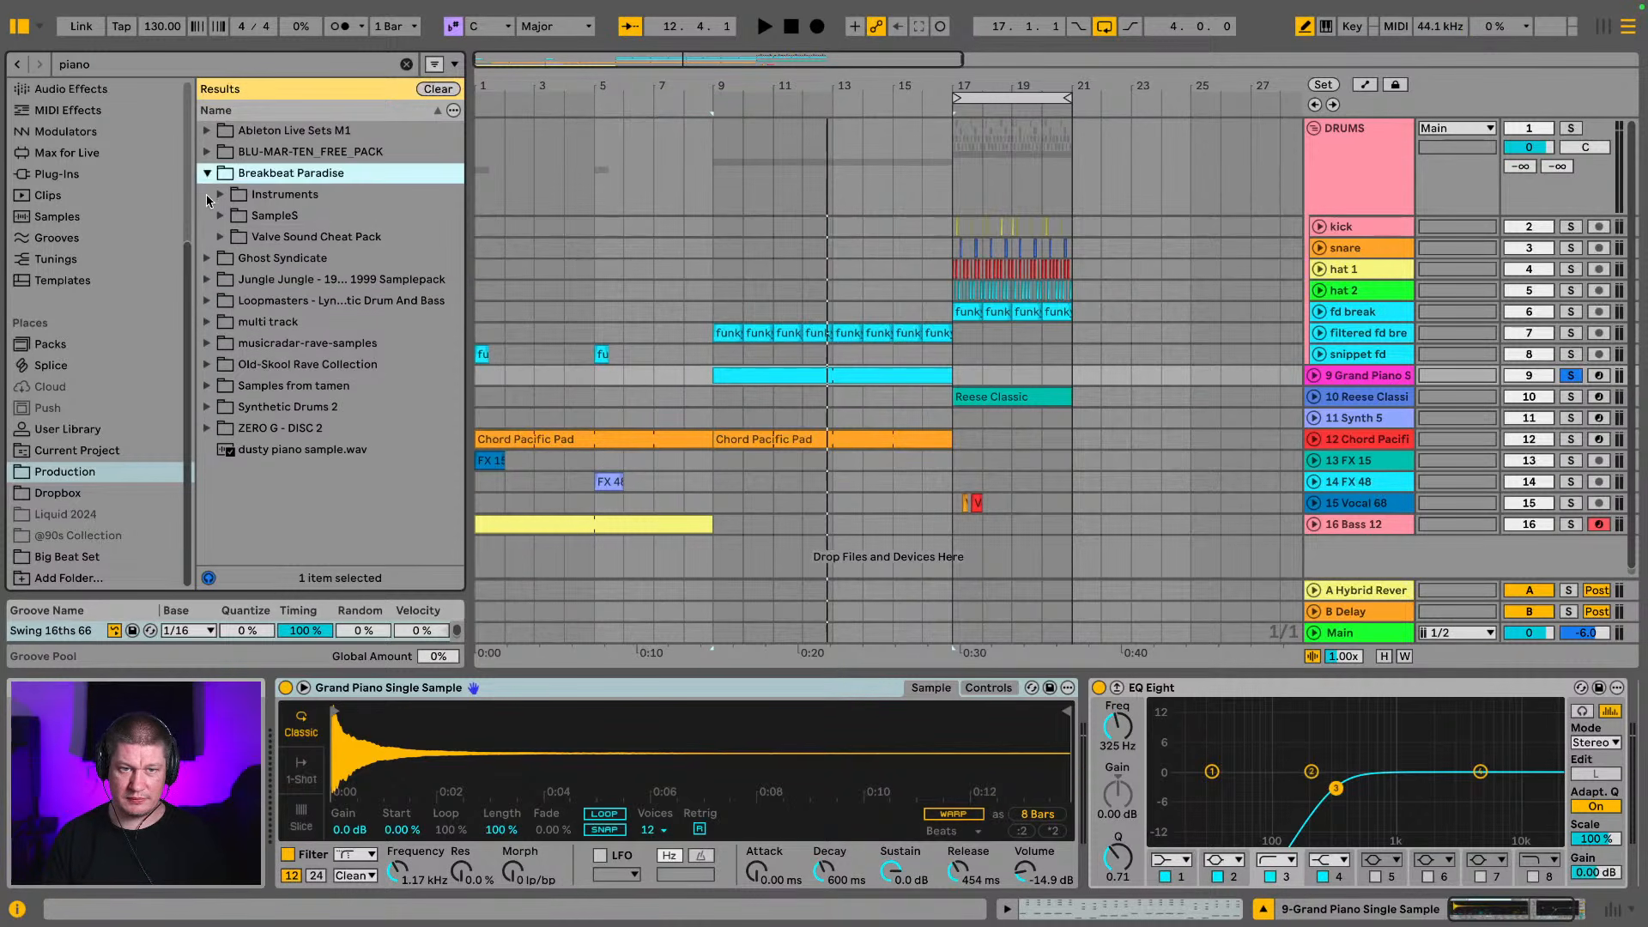
pyautogui.click(220, 194)
pyautogui.press('space')
pyautogui.click(235, 216)
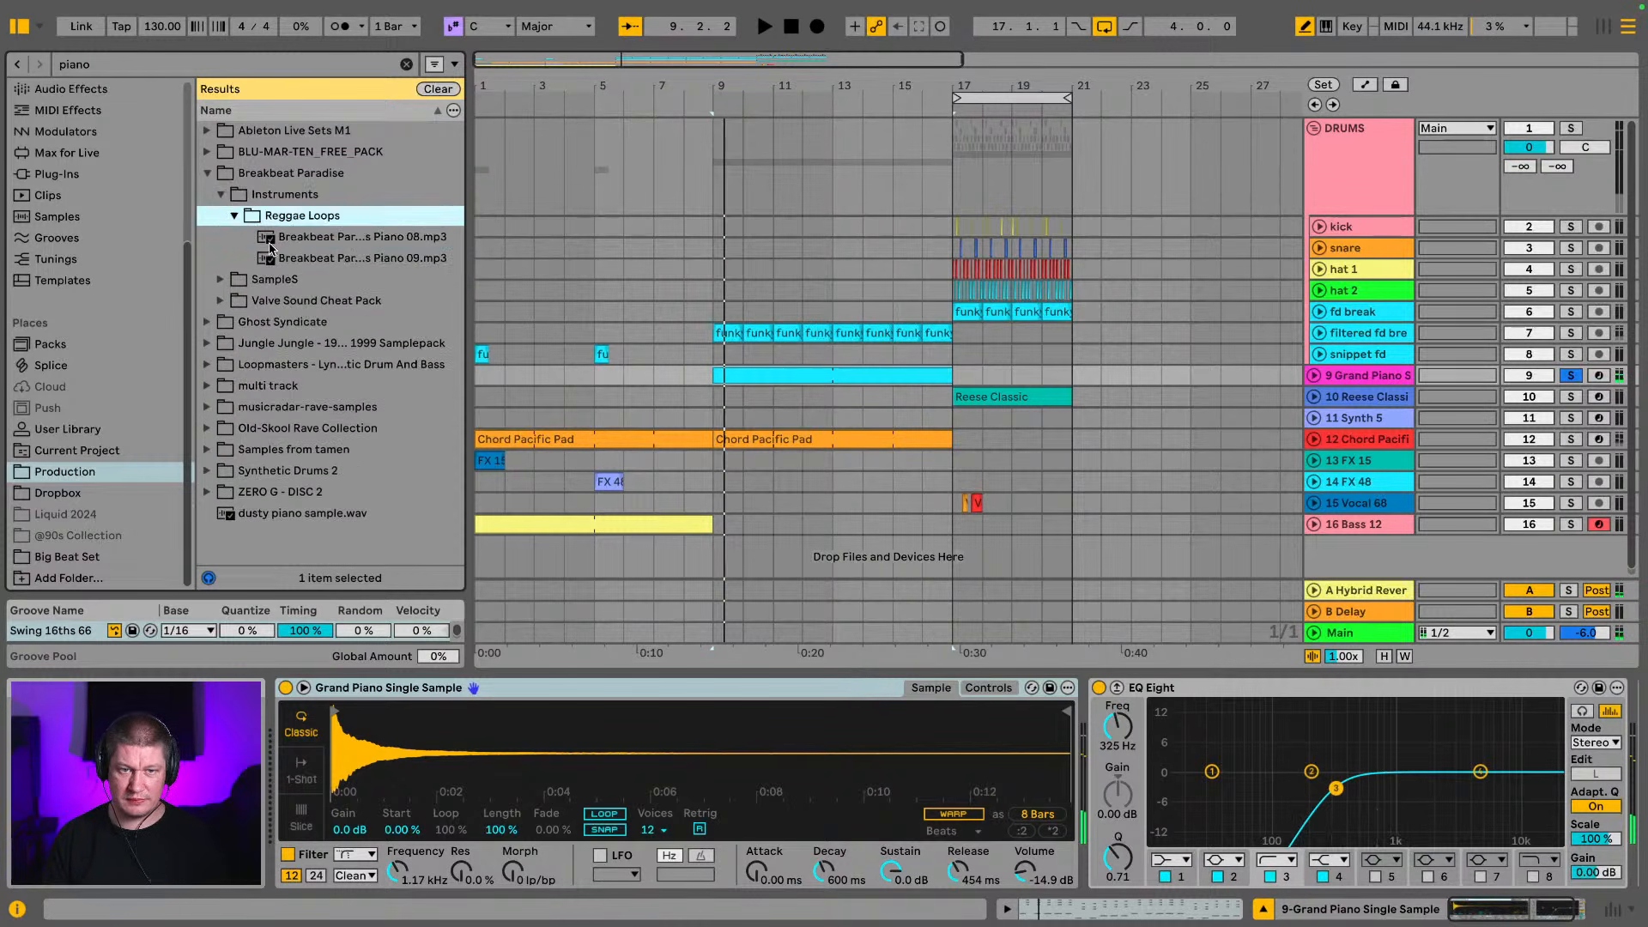
pyautogui.click(270, 243)
pyautogui.click(382, 258)
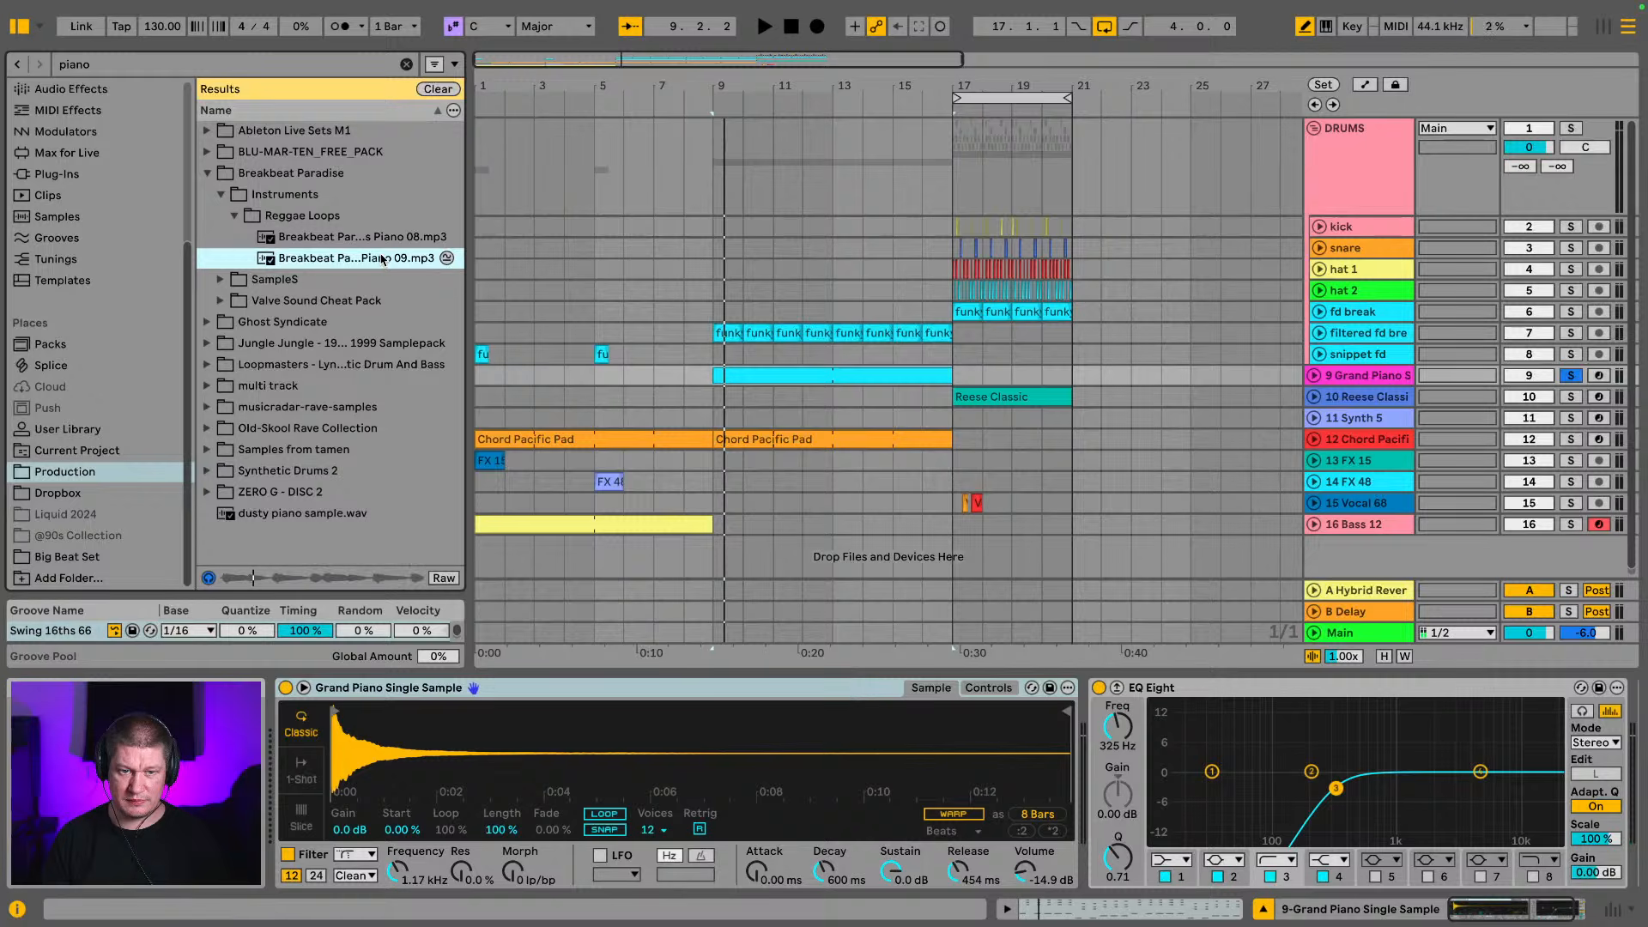
pyautogui.click(207, 175)
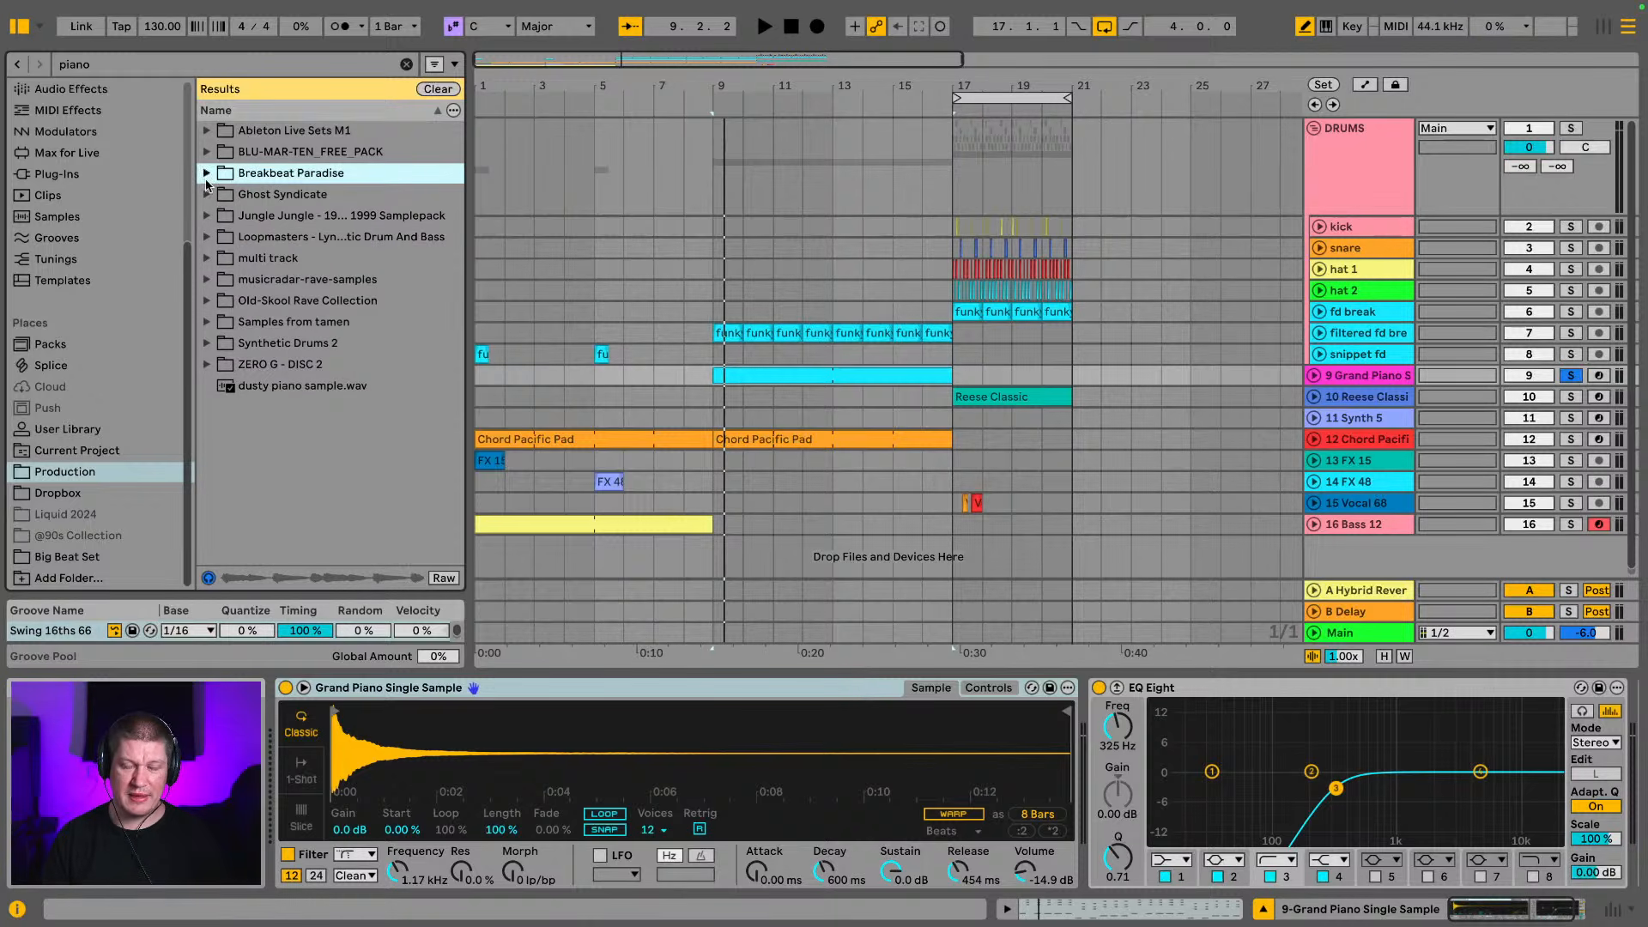
# Preview piano samples from ZERO G - DISC 2 and replace the Grand Piano track's sample with Piano 6.wav
pyautogui.click(228, 366)
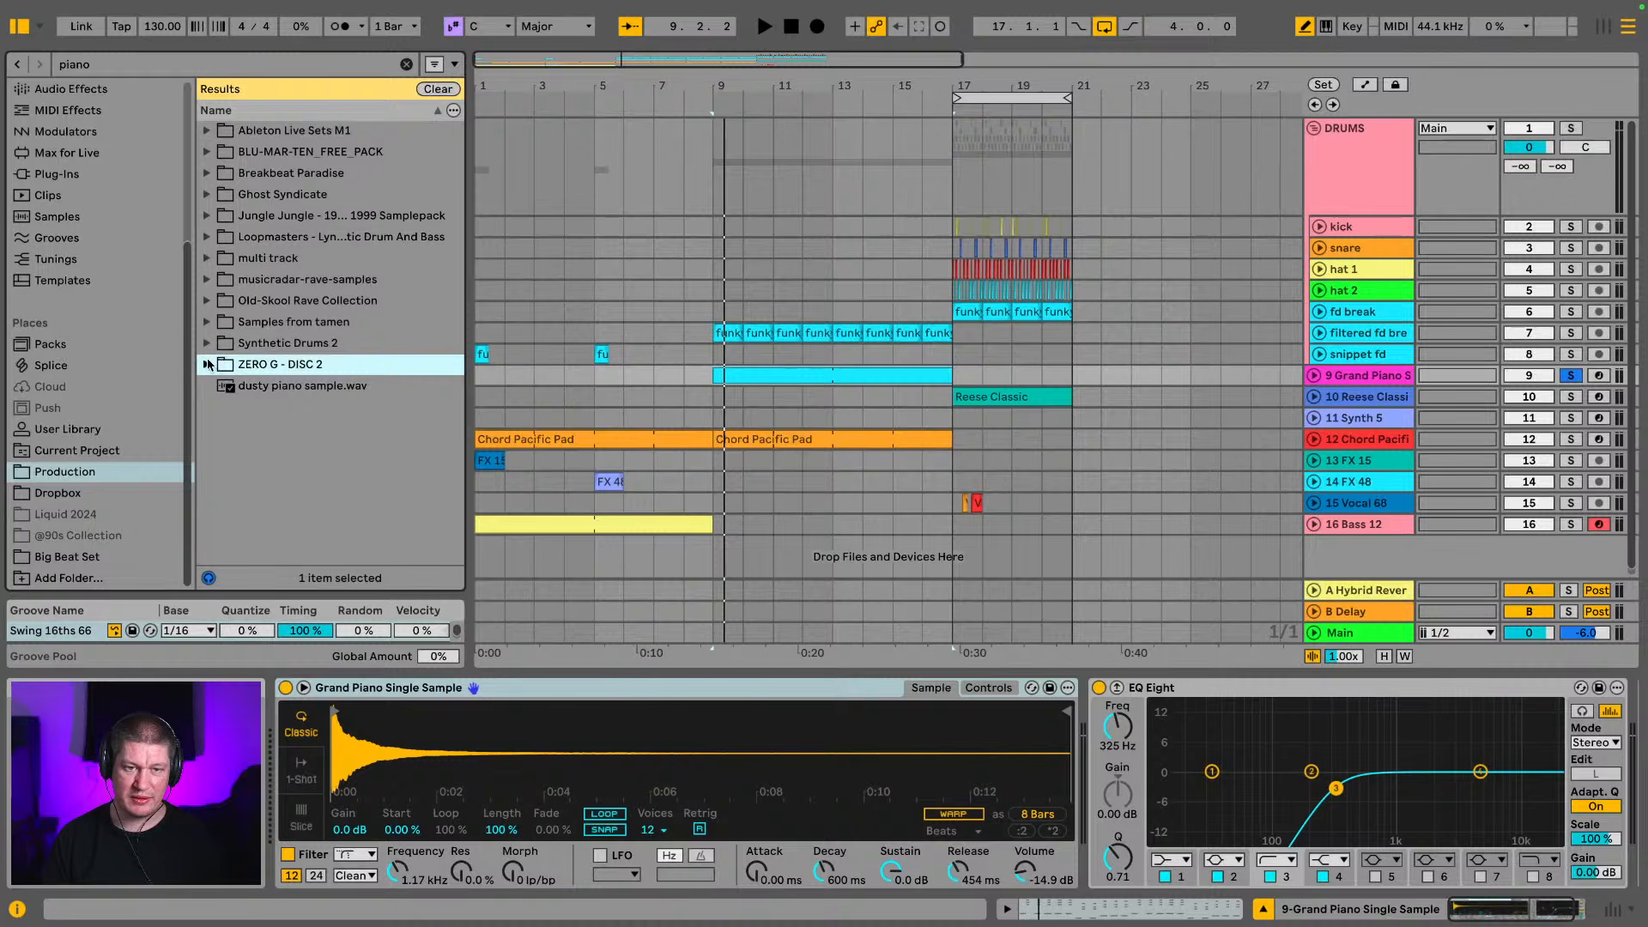
pyautogui.click(222, 384)
pyautogui.click(293, 359)
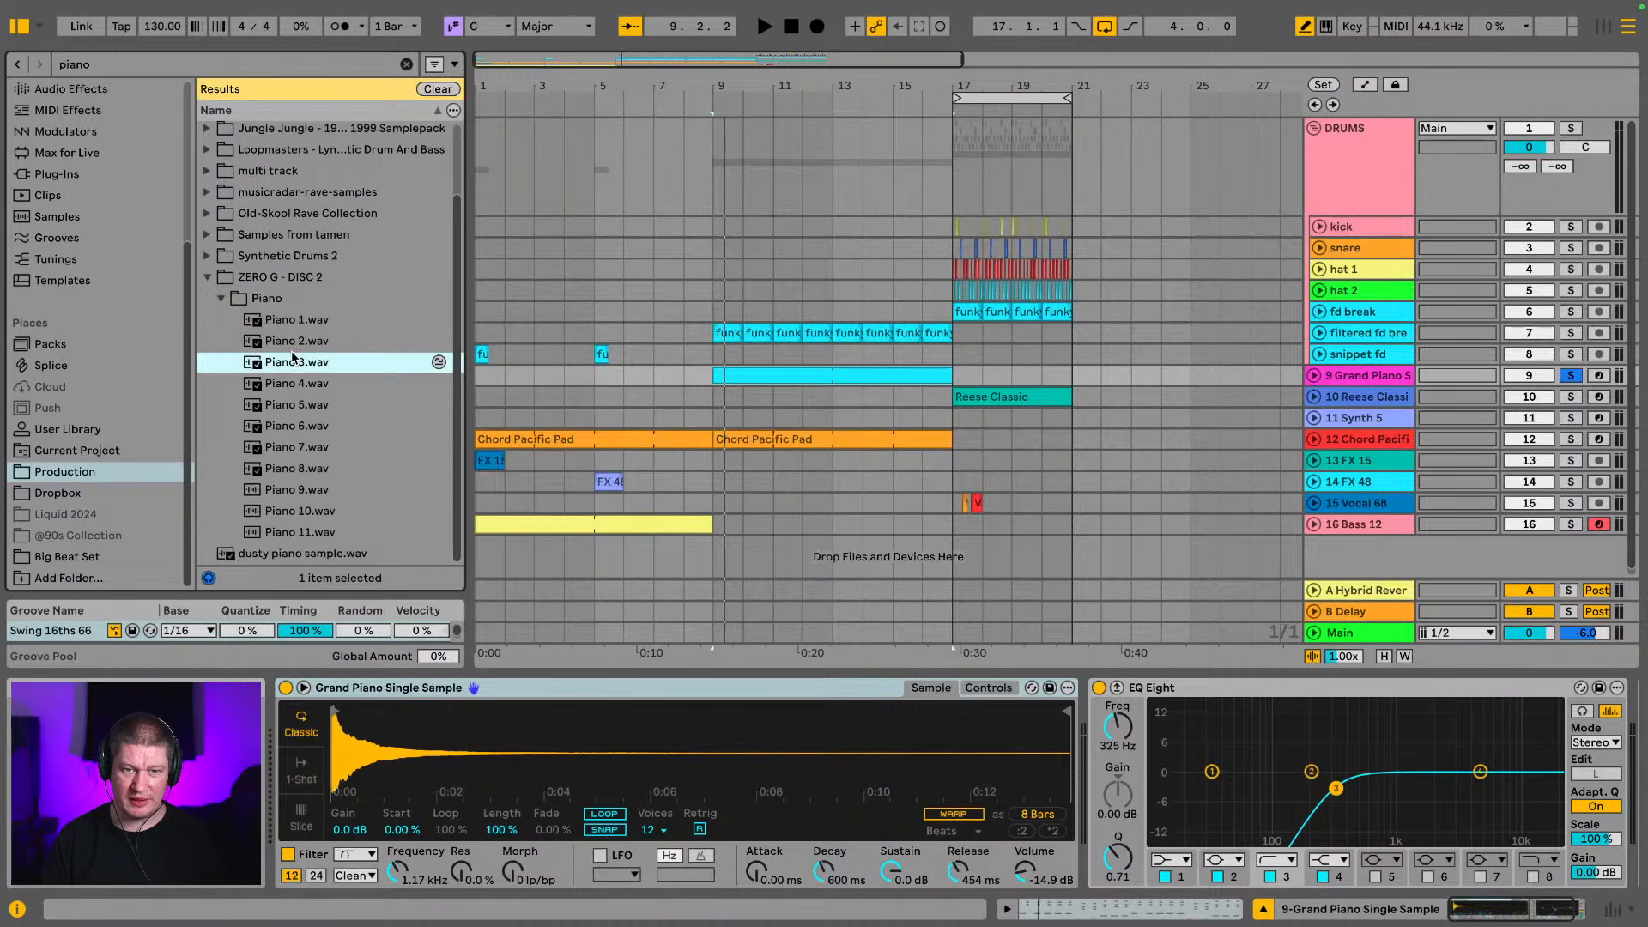
pyautogui.click(293, 384)
pyautogui.click(299, 422)
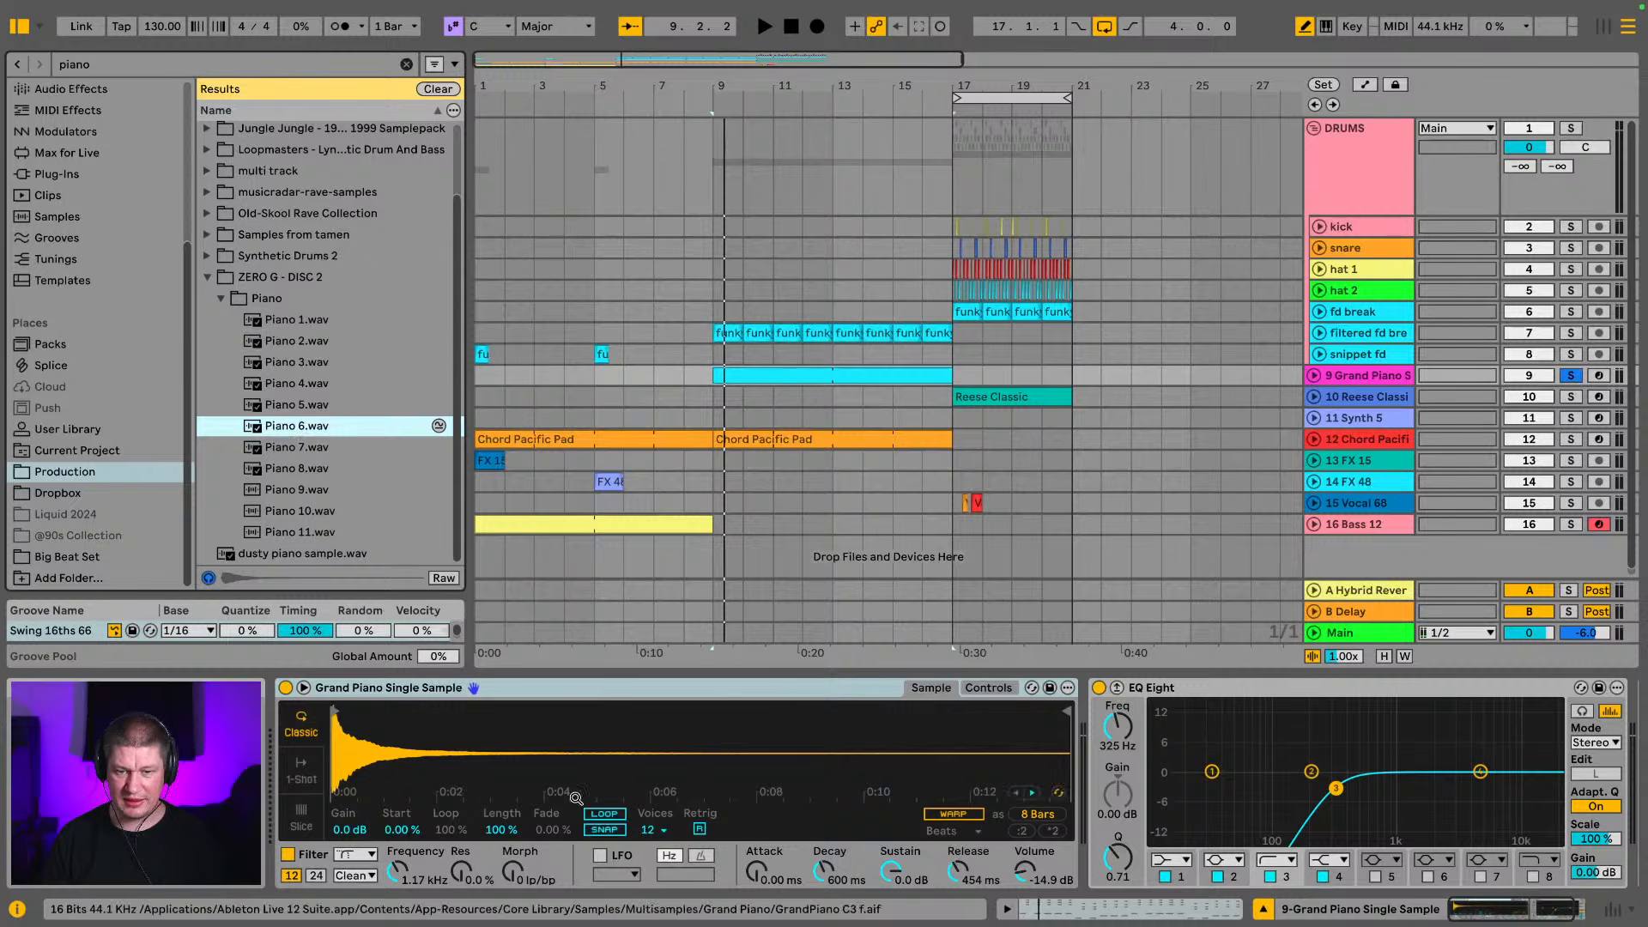
pyautogui.click(608, 697)
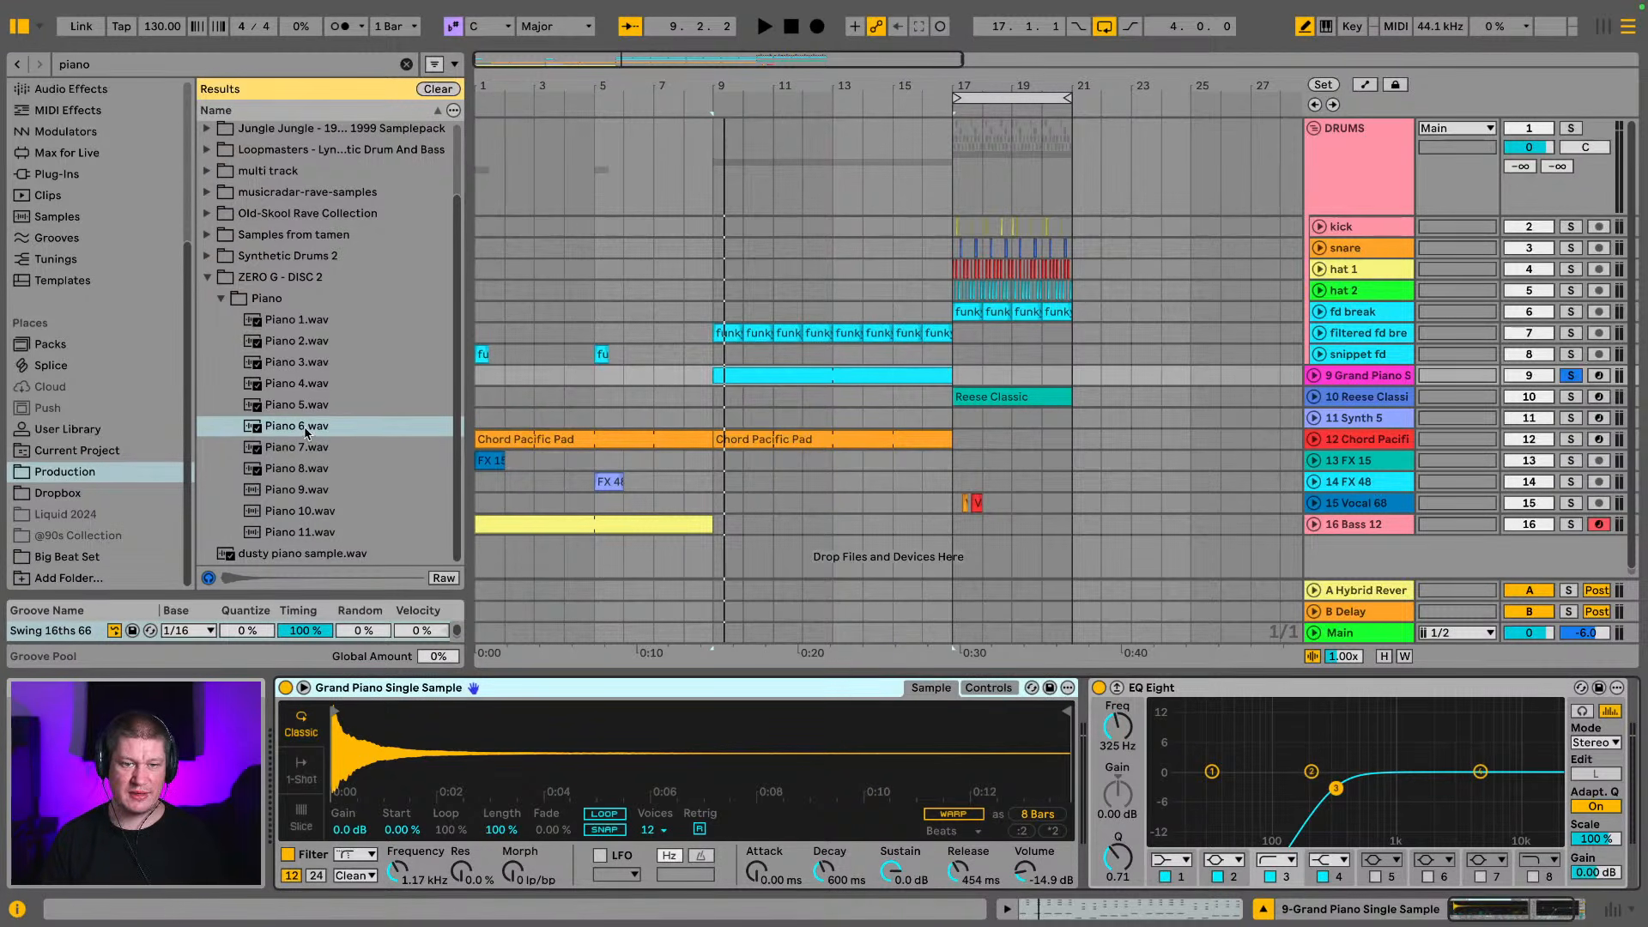
pyautogui.moveTo(307, 432); pyautogui.dragTo(410, 751)
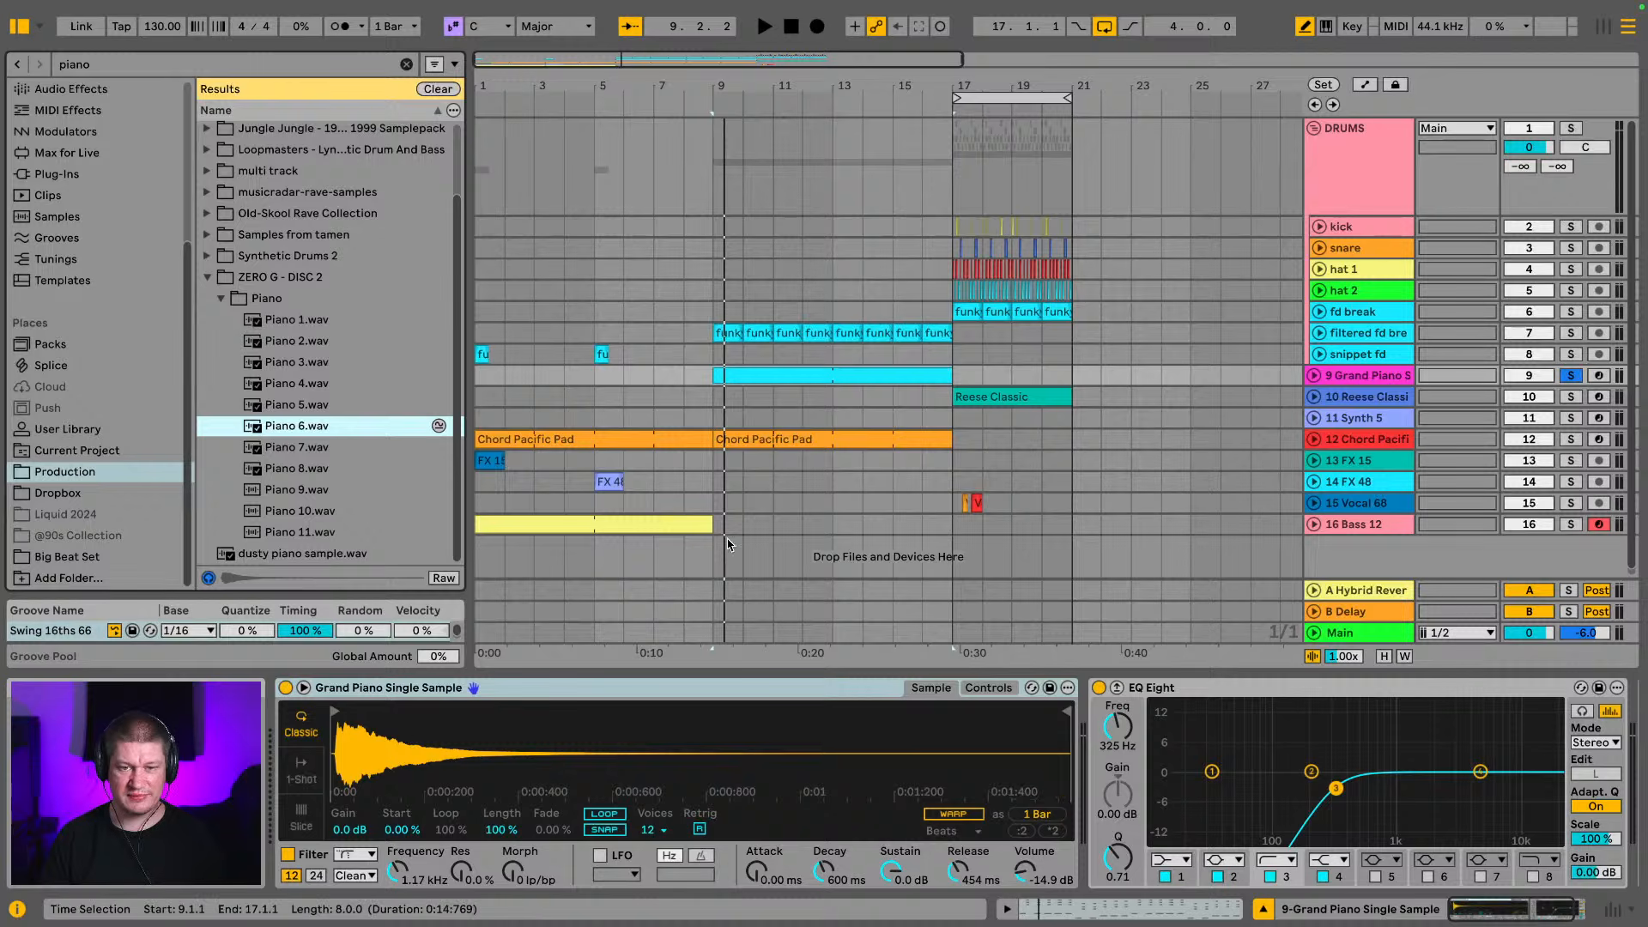
# Play the Grand Piano clip from bar 9, undo the Piano 6.wav swap, and play the original sample for comparison
pyautogui.click(1358, 383)
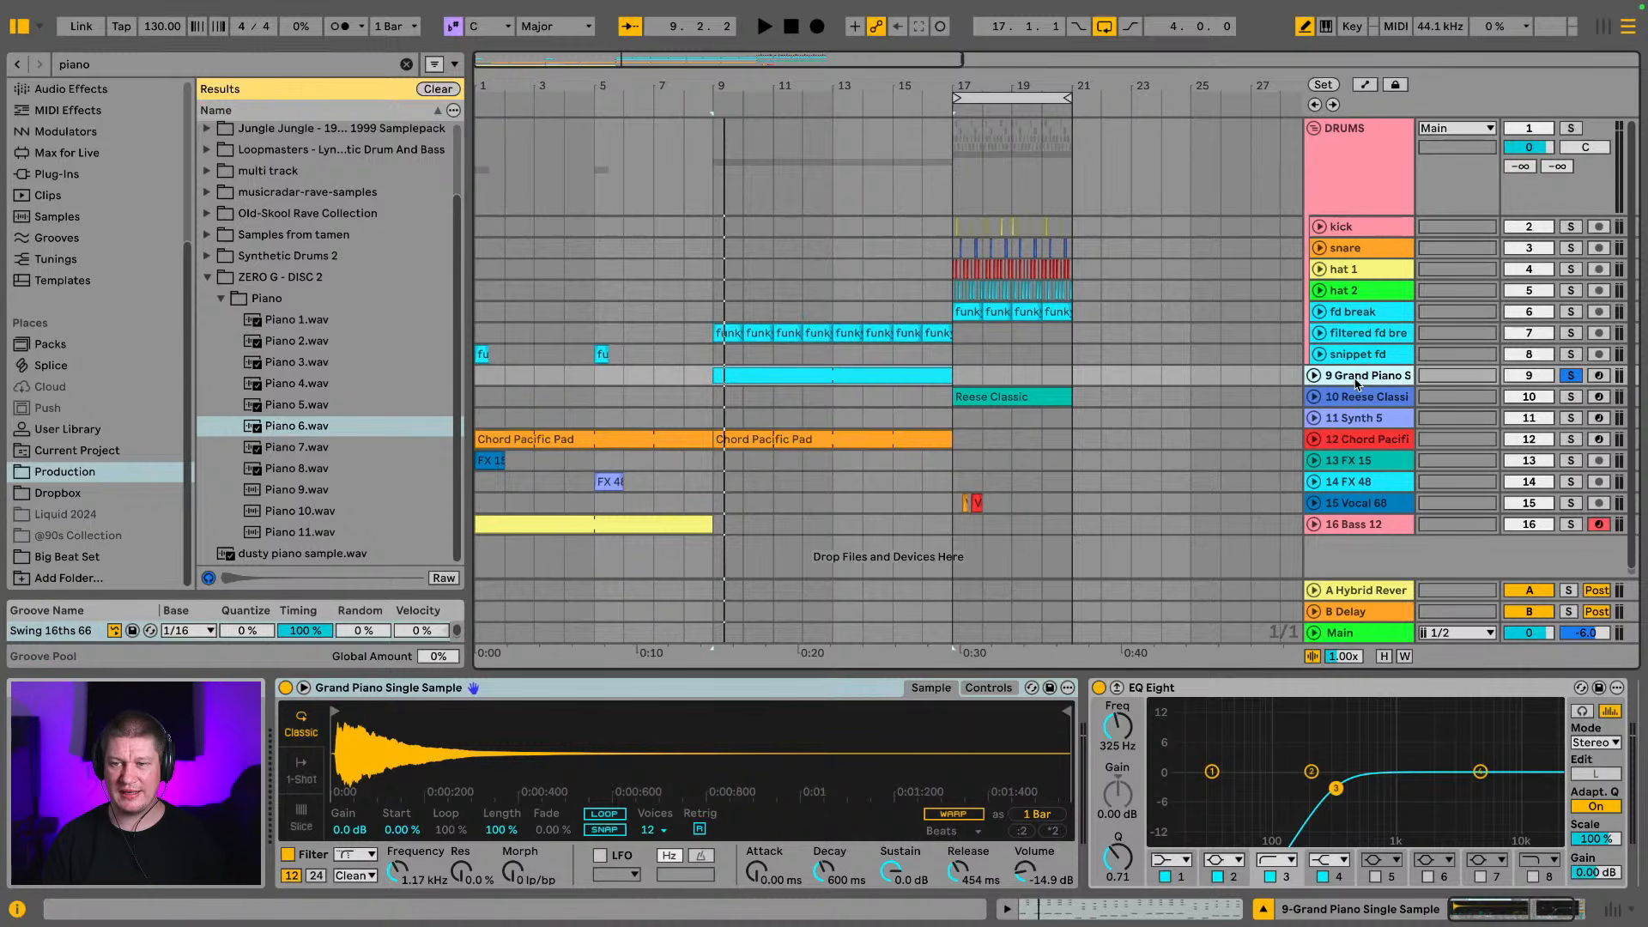
pyautogui.click(869, 376)
pyautogui.press('space')
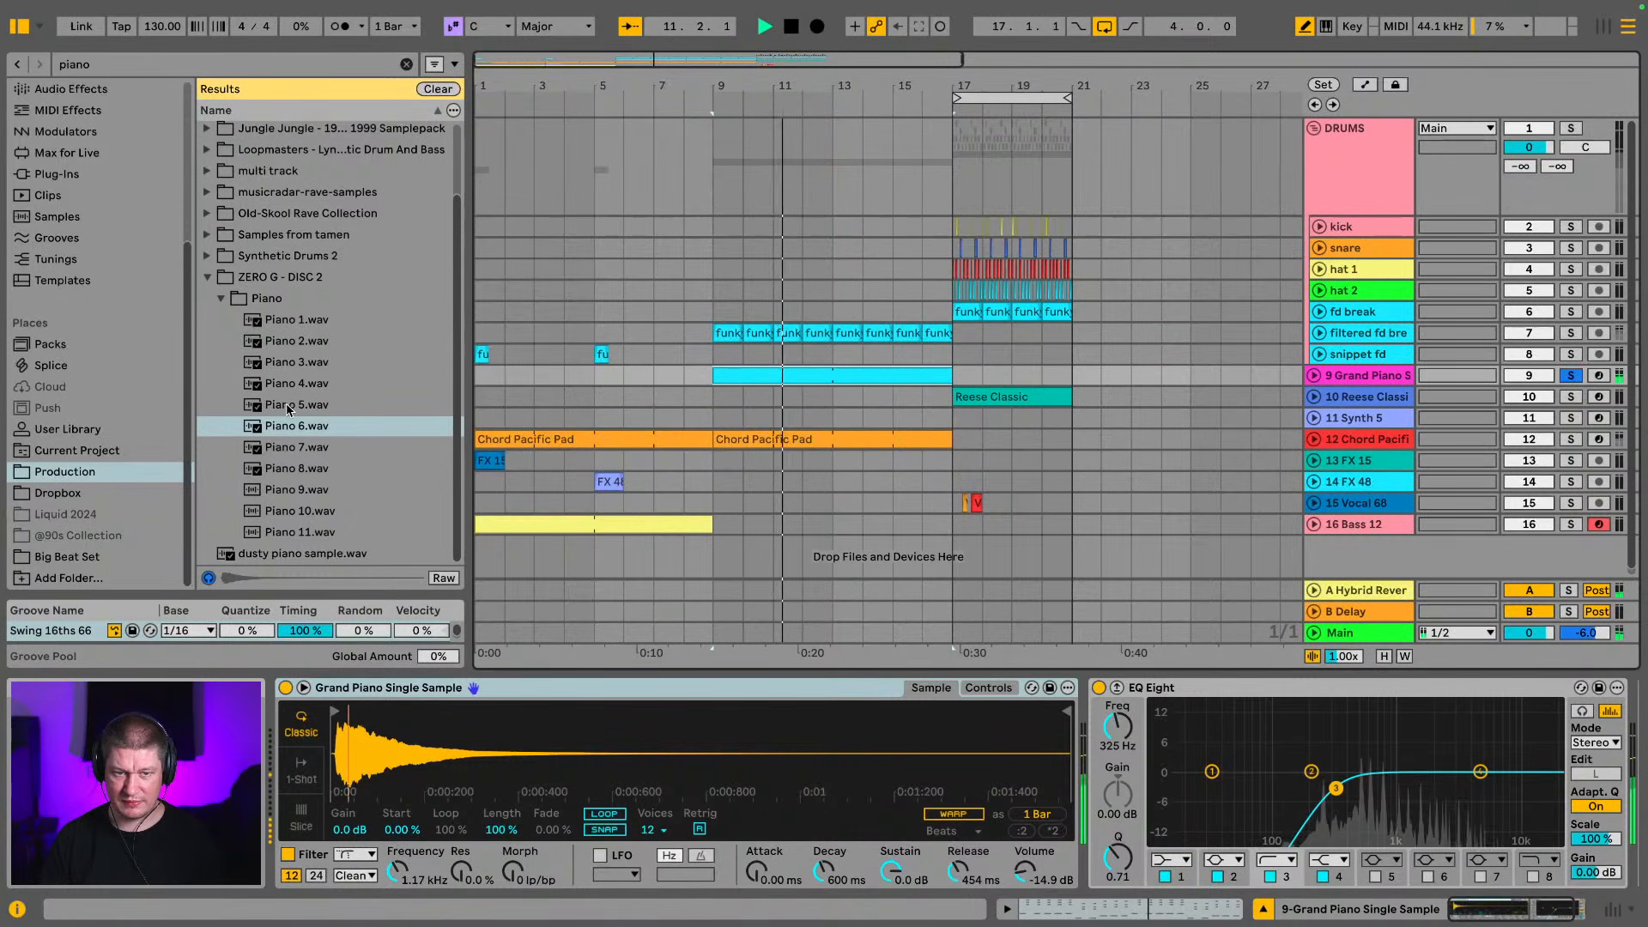
pyautogui.press('space')
pyautogui.press('super+z')
pyautogui.press('space')
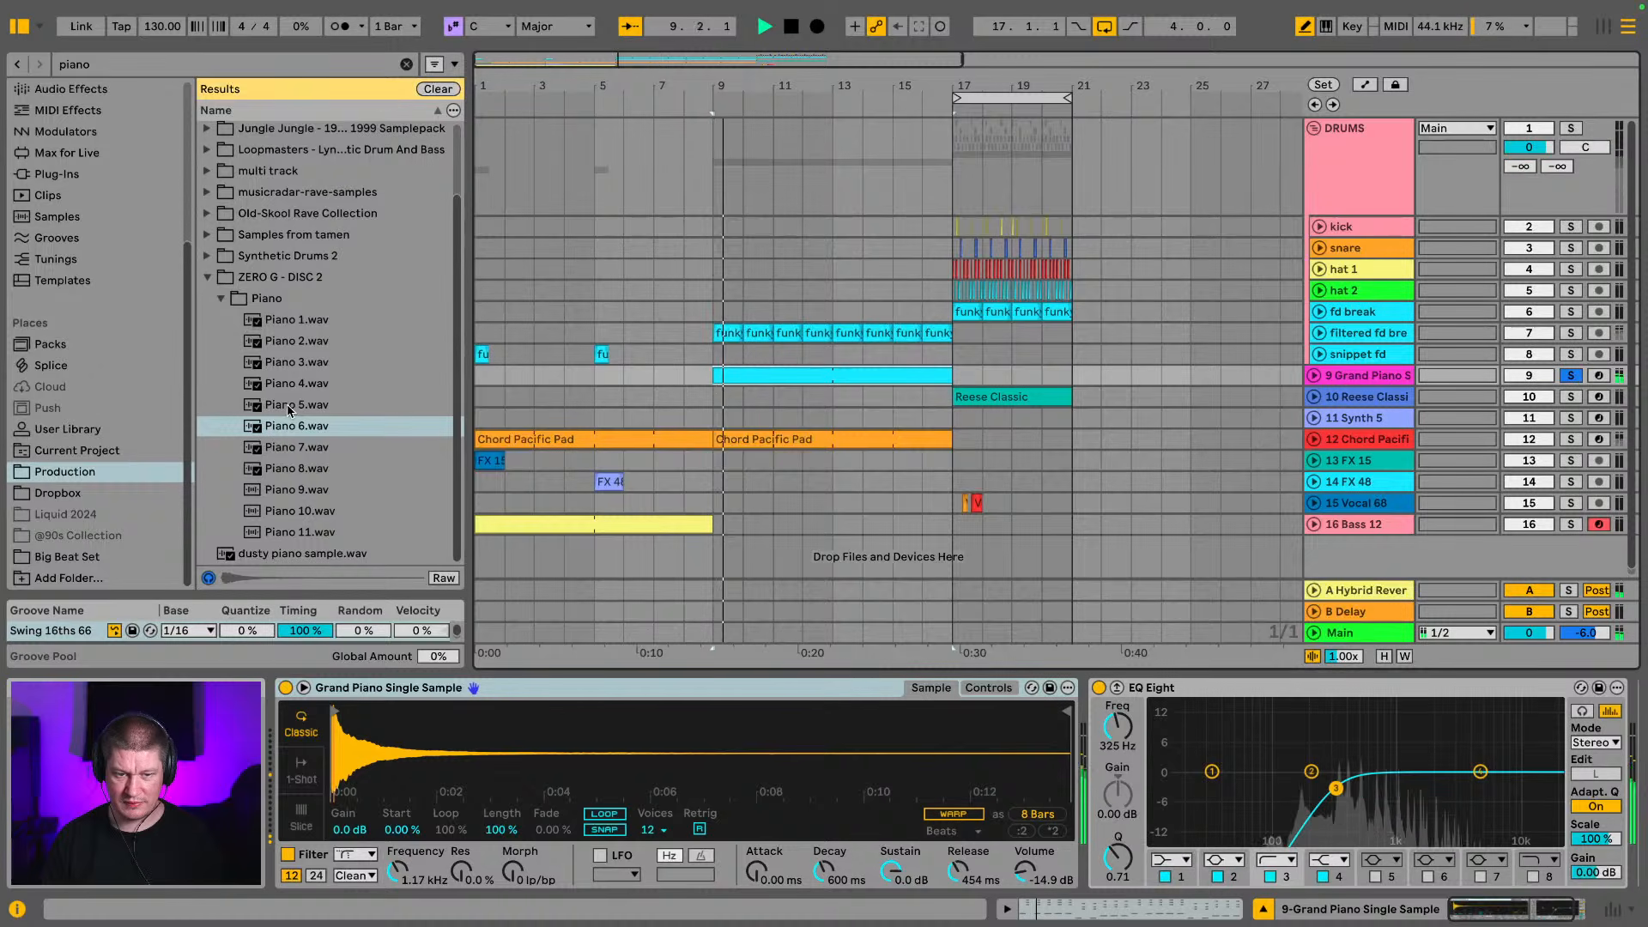
# Replace the Grand Piano sampler's sample with Piano 5.wav and move its sample start to the beginning of the attack
pyautogui.click(290, 405)
pyautogui.moveTo(289, 410); pyautogui.dragTo(368, 740)
pyautogui.press('space')
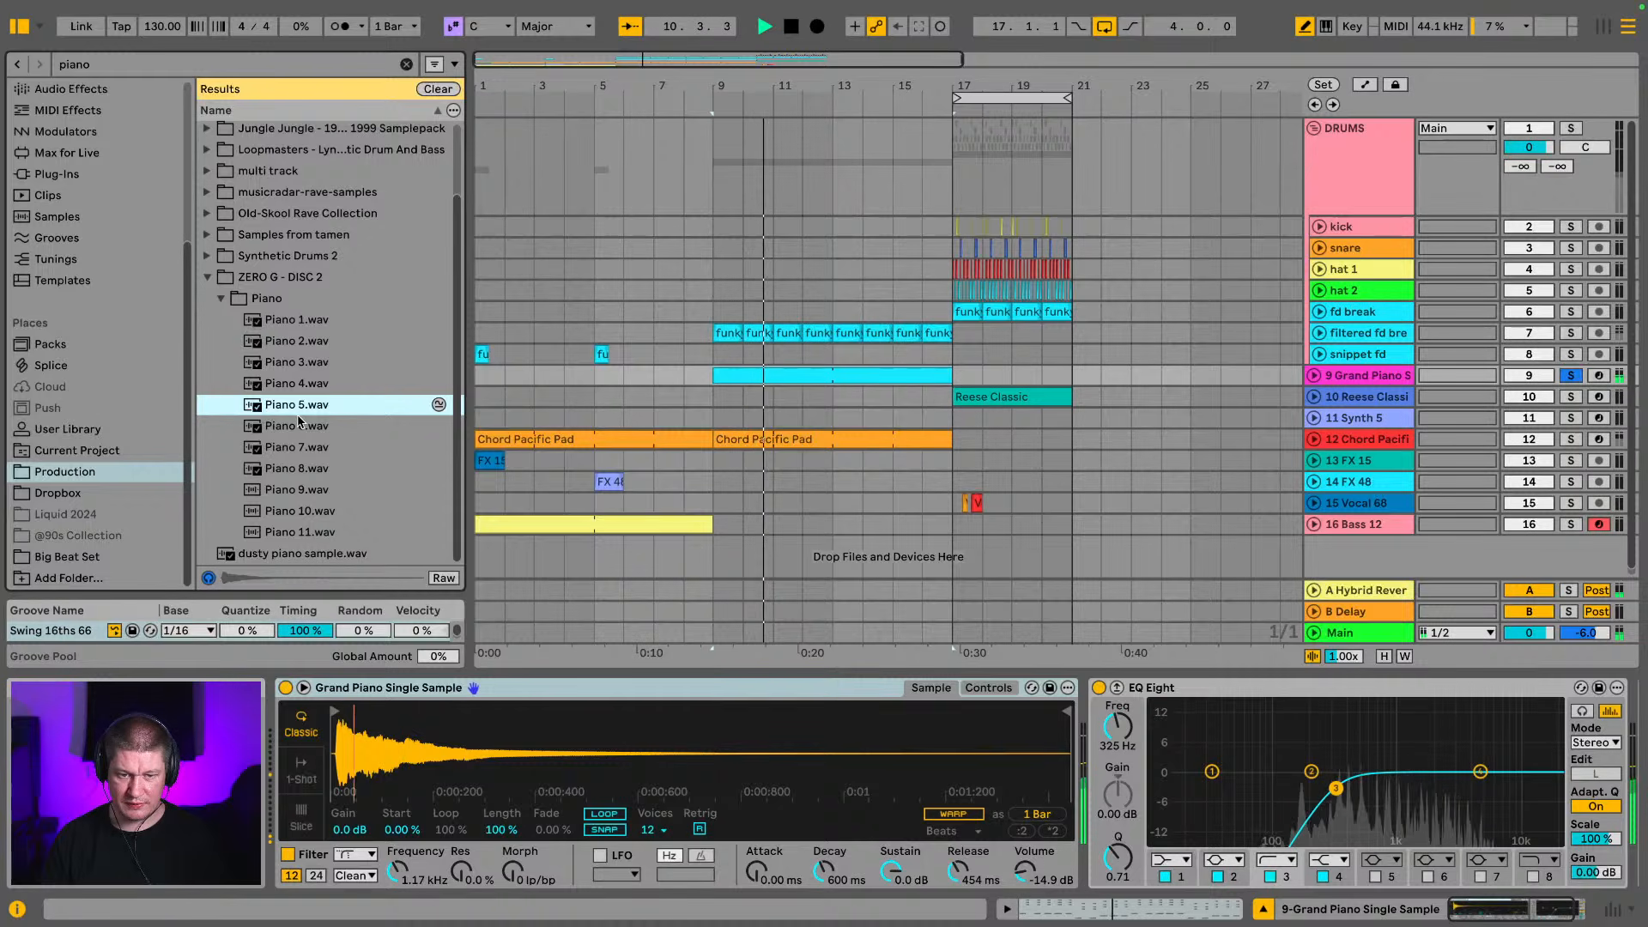
pyautogui.moveTo(352, 760); pyautogui.dragTo(350, 859)
pyautogui.moveTo(332, 711); pyautogui.dragTo(458, 711)
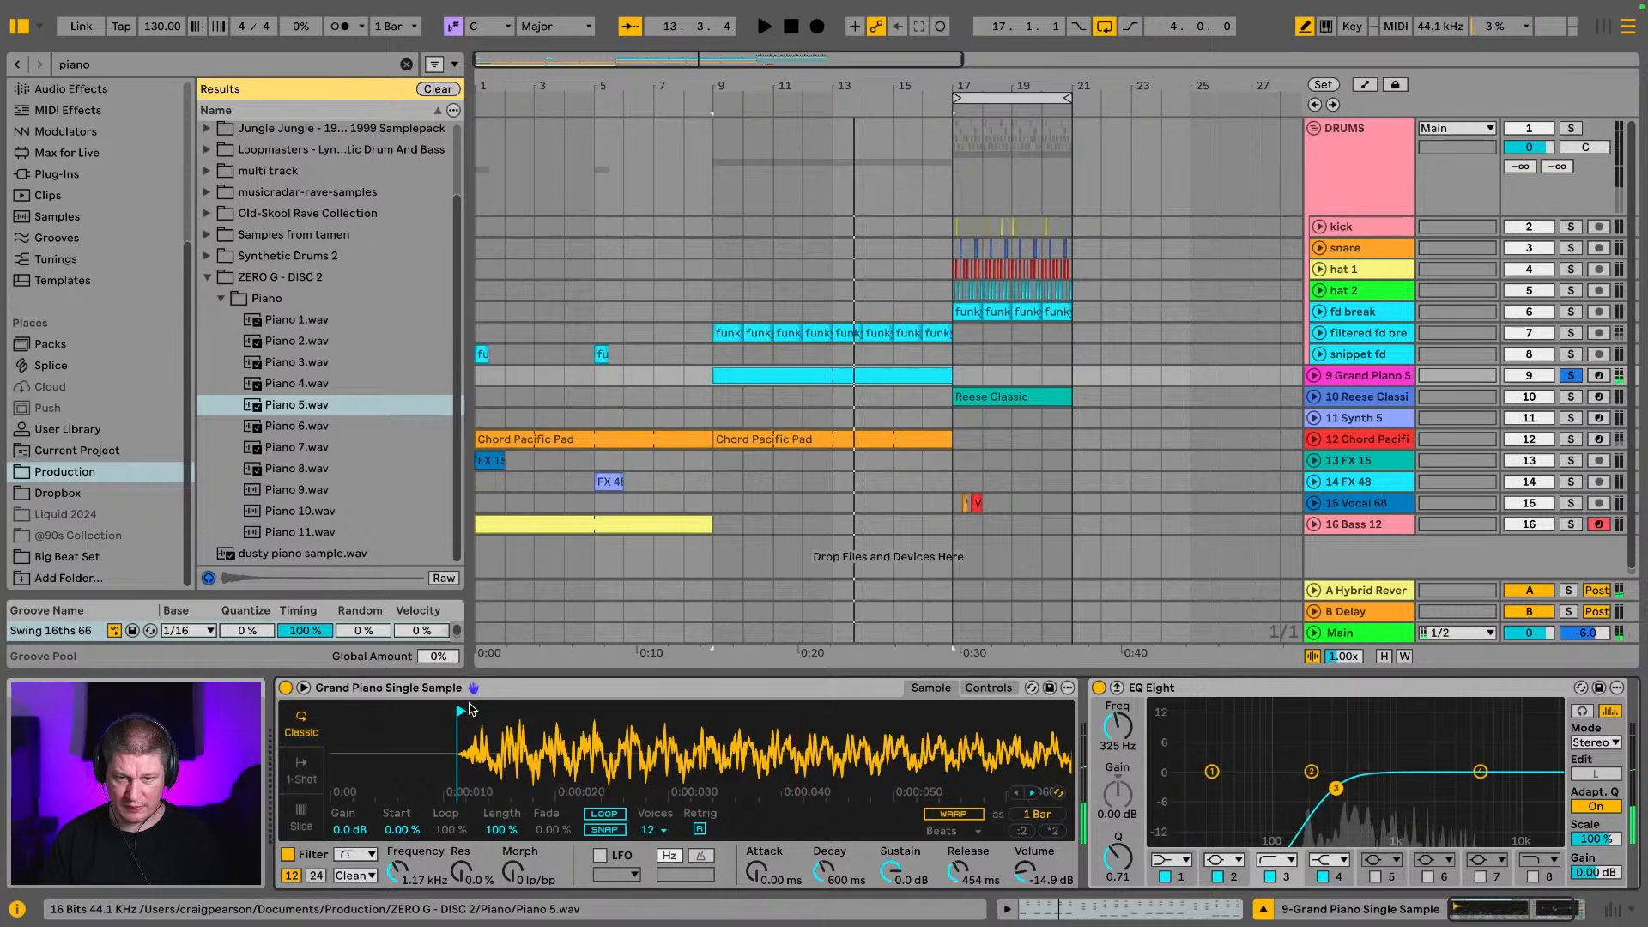
# Undo and redo the Piano 5.wav swap, comparing it with the original Grand Piano sound from bar 9
pyautogui.press('space')
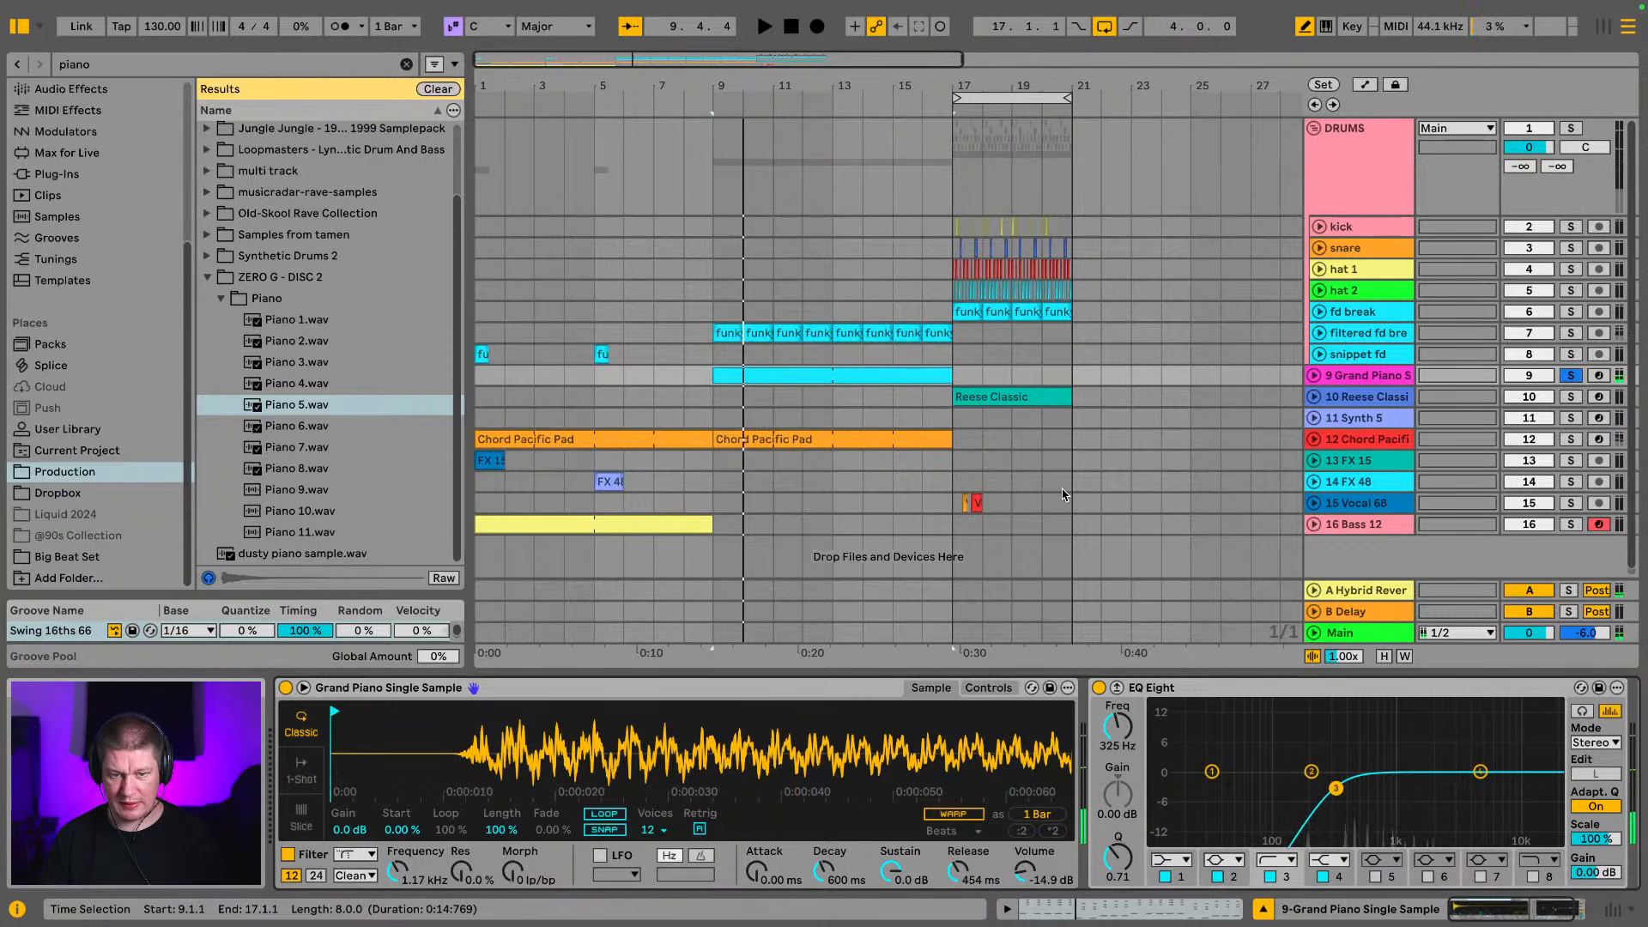
pyautogui.press('super+z')
pyautogui.press('space')
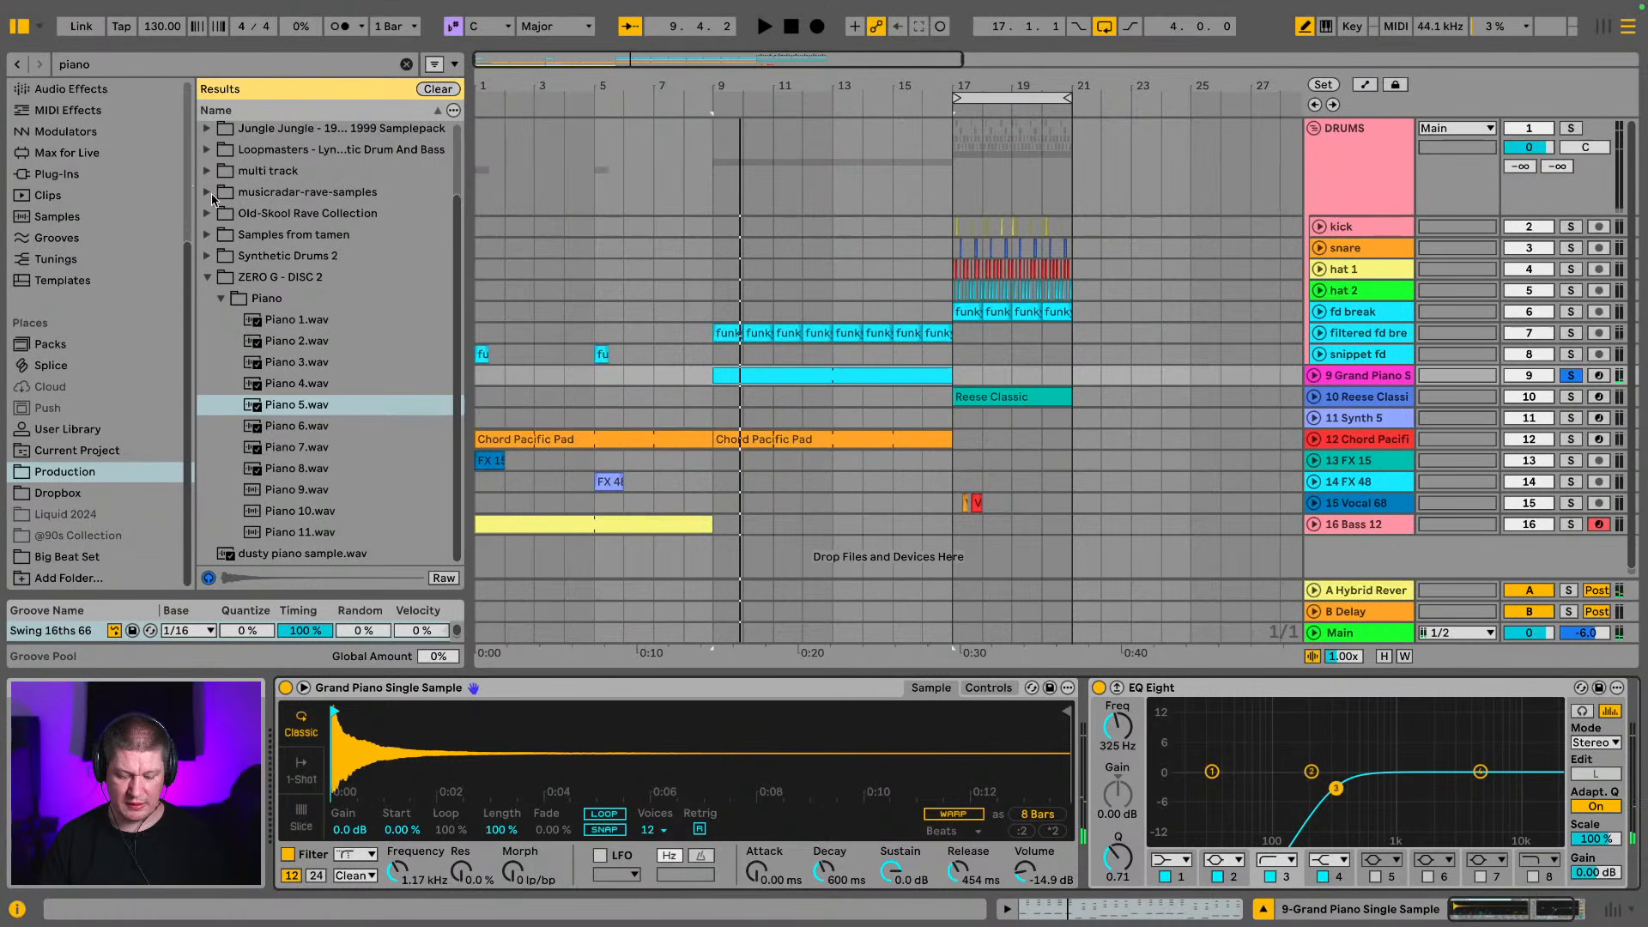
pyautogui.press('super+shift+z')
pyautogui.press('space')
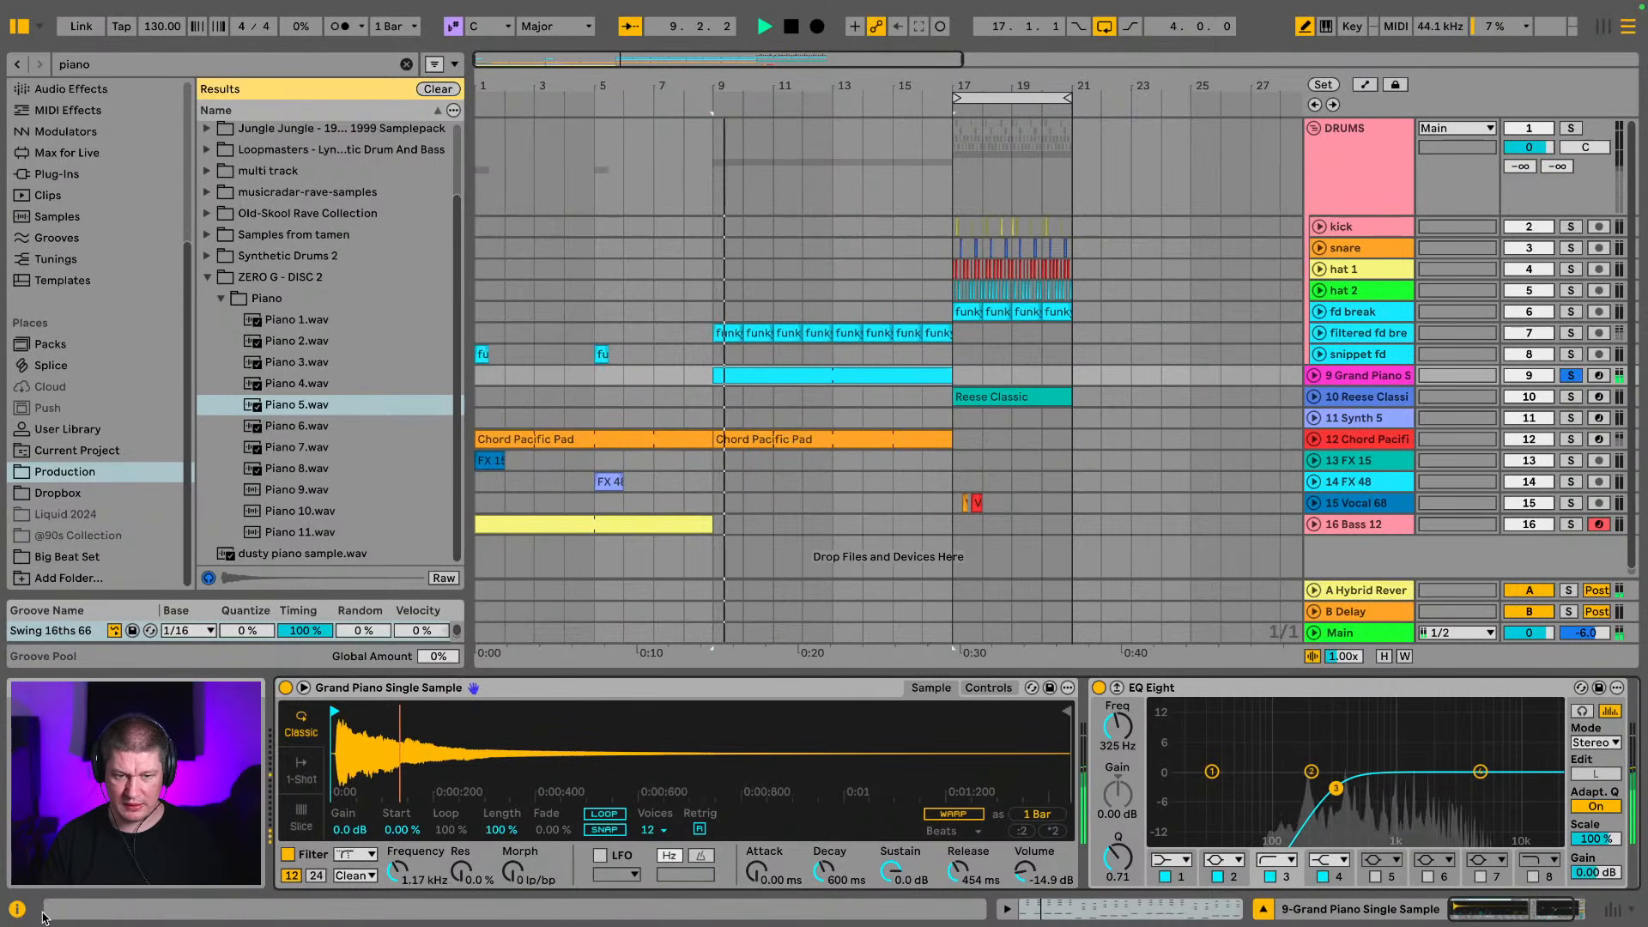
# Show the Grand Piano sampler's controls, and play the arrangement from bar 9 with the piano track unsoloed
pyautogui.click(1010, 689)
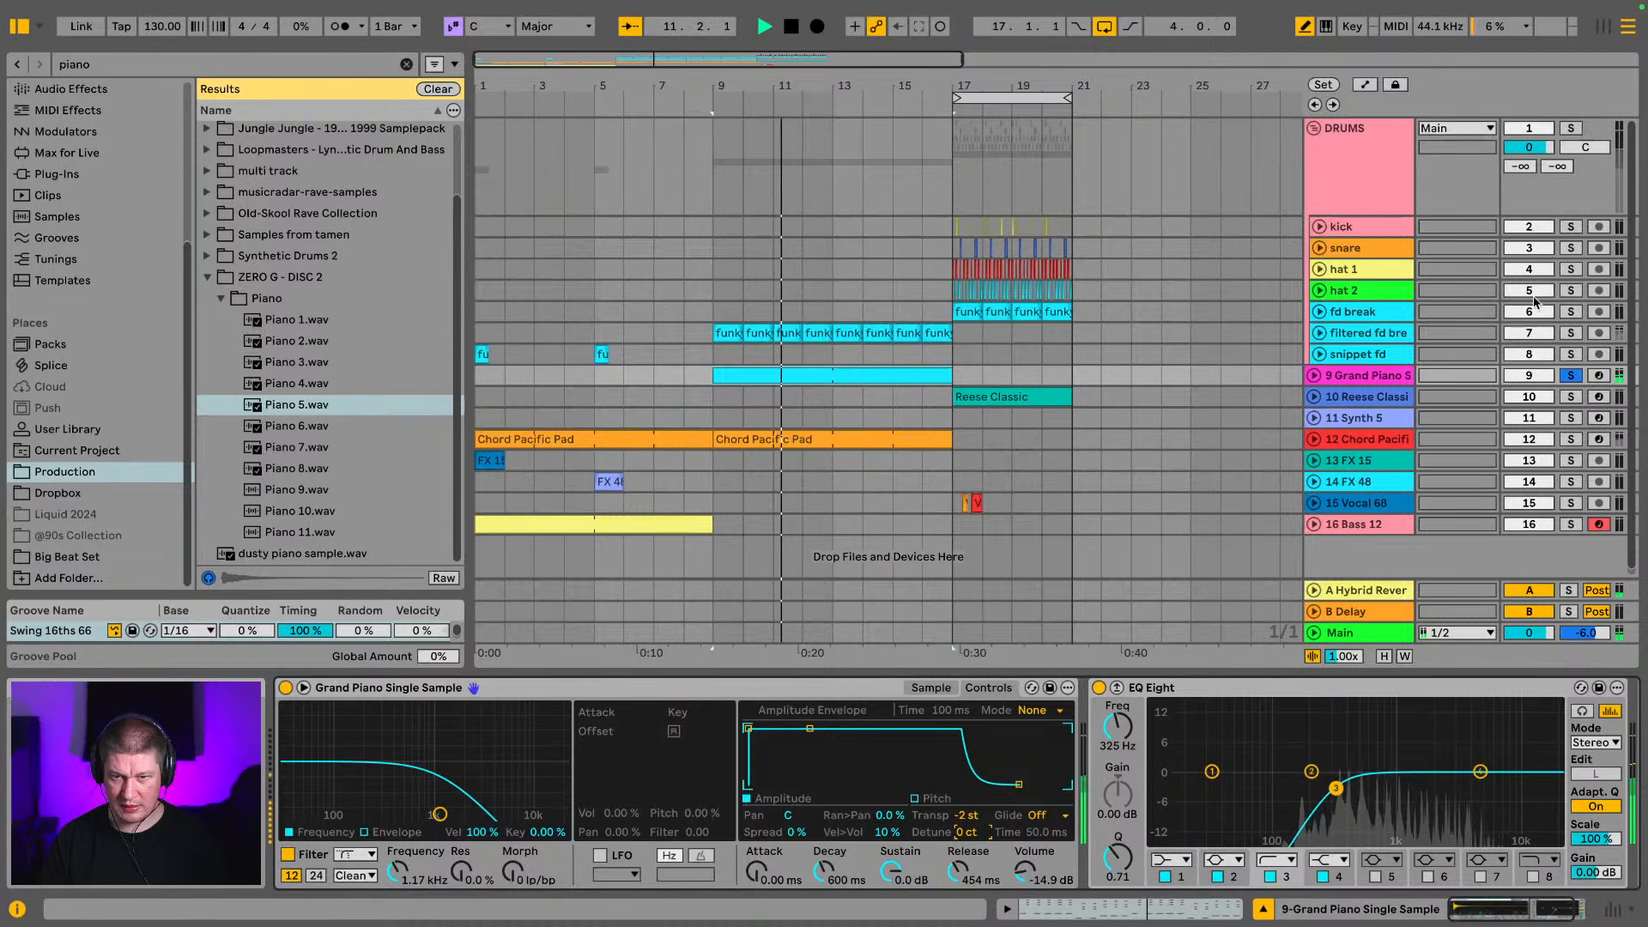
pyautogui.click(1570, 374)
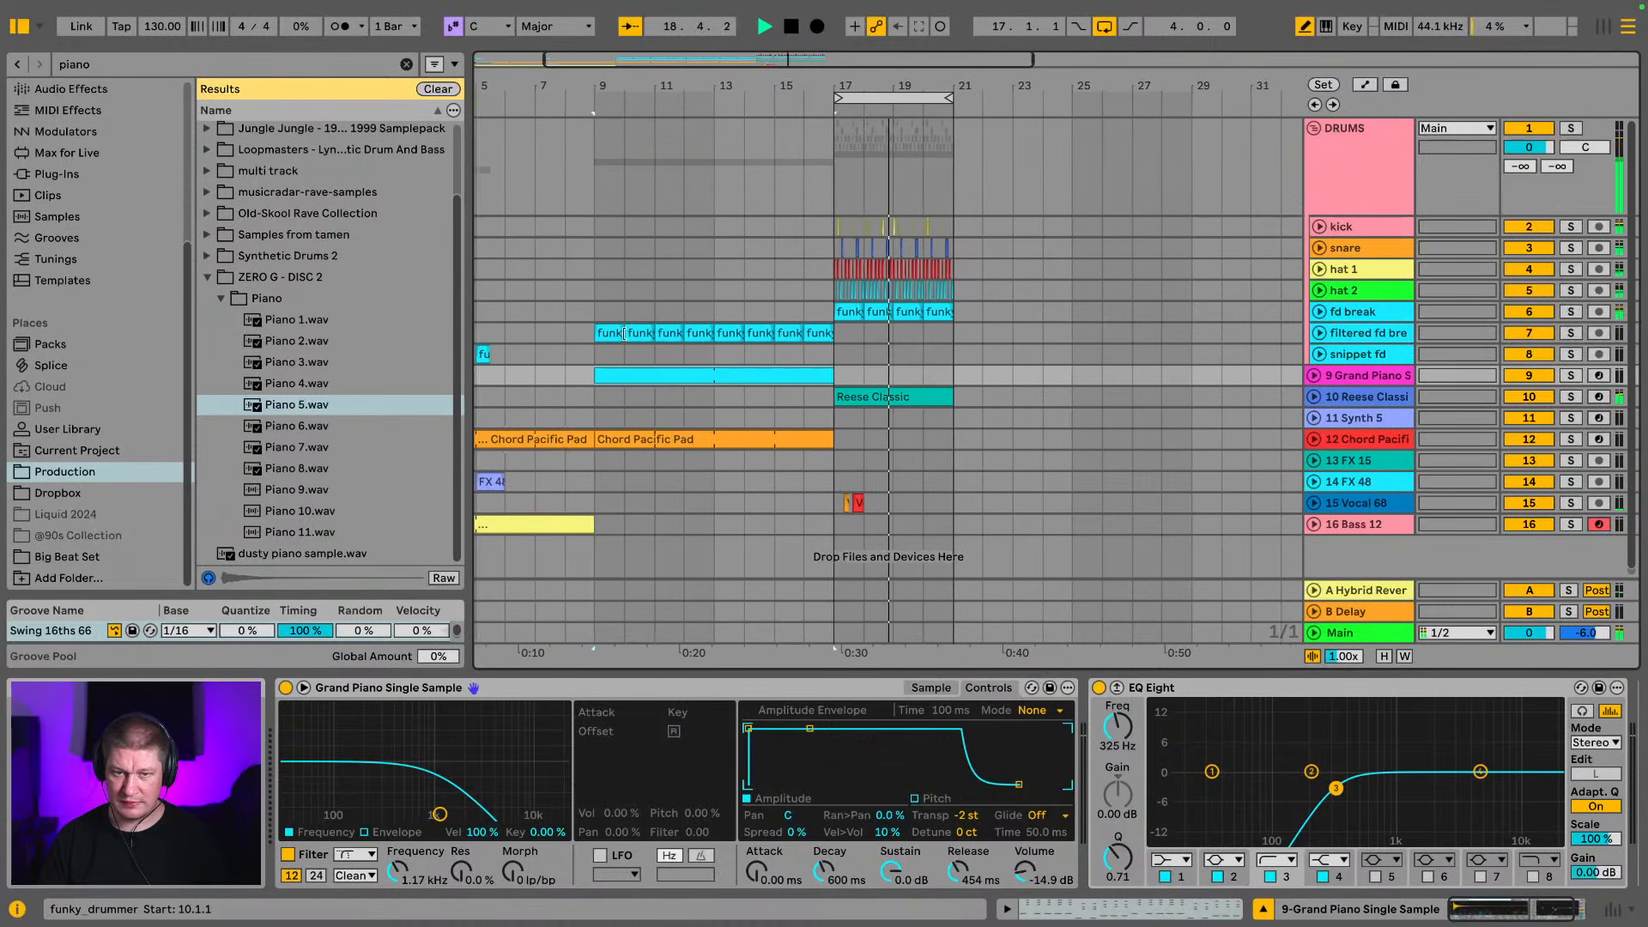
pyautogui.click(604, 335)
pyautogui.press('space')
pyautogui.press('space')
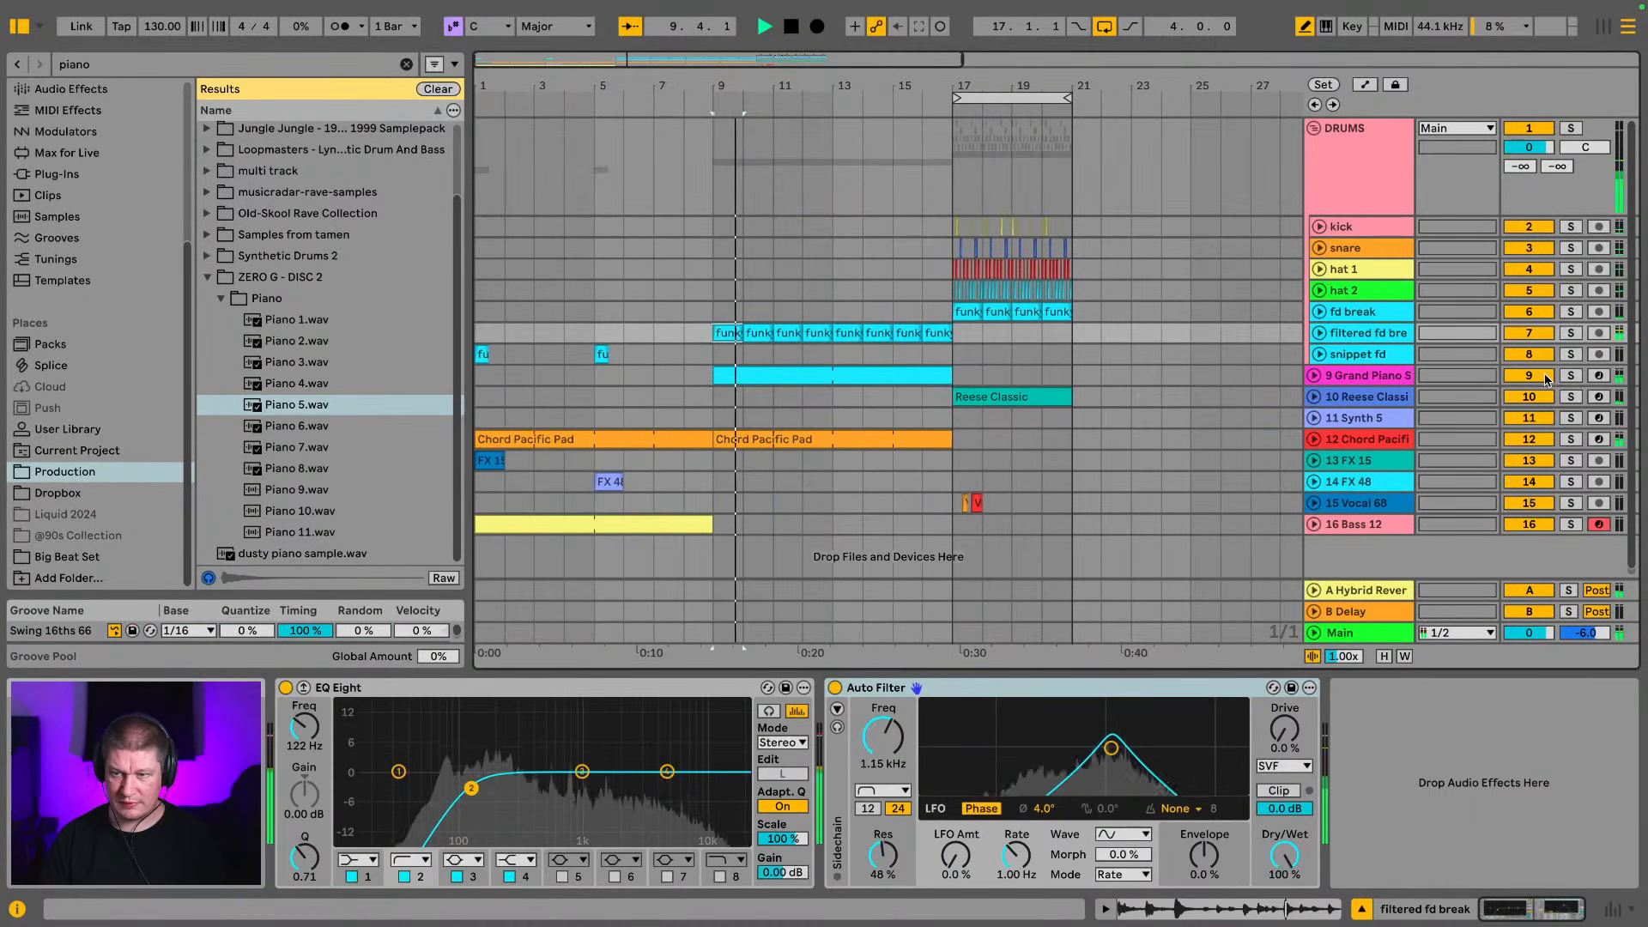
# Load Piano 6.wav into the soloed Grand Piano sampler, move its sample start to the attack, and unsolo the track
pyautogui.click(1573, 378)
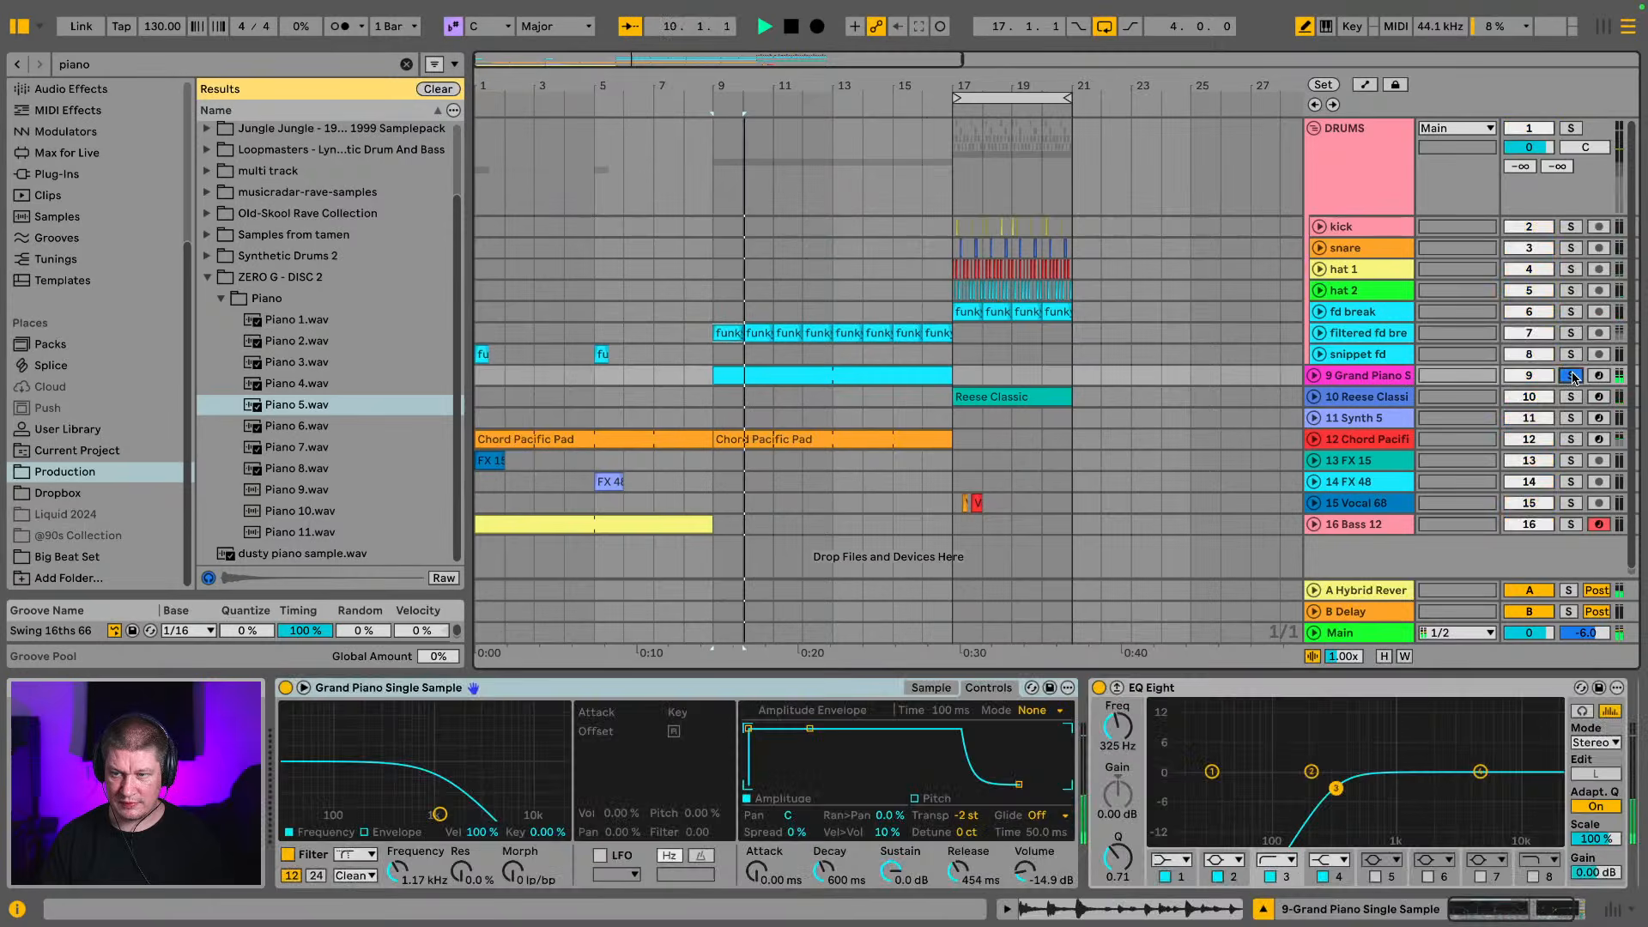
pyautogui.click(303, 429)
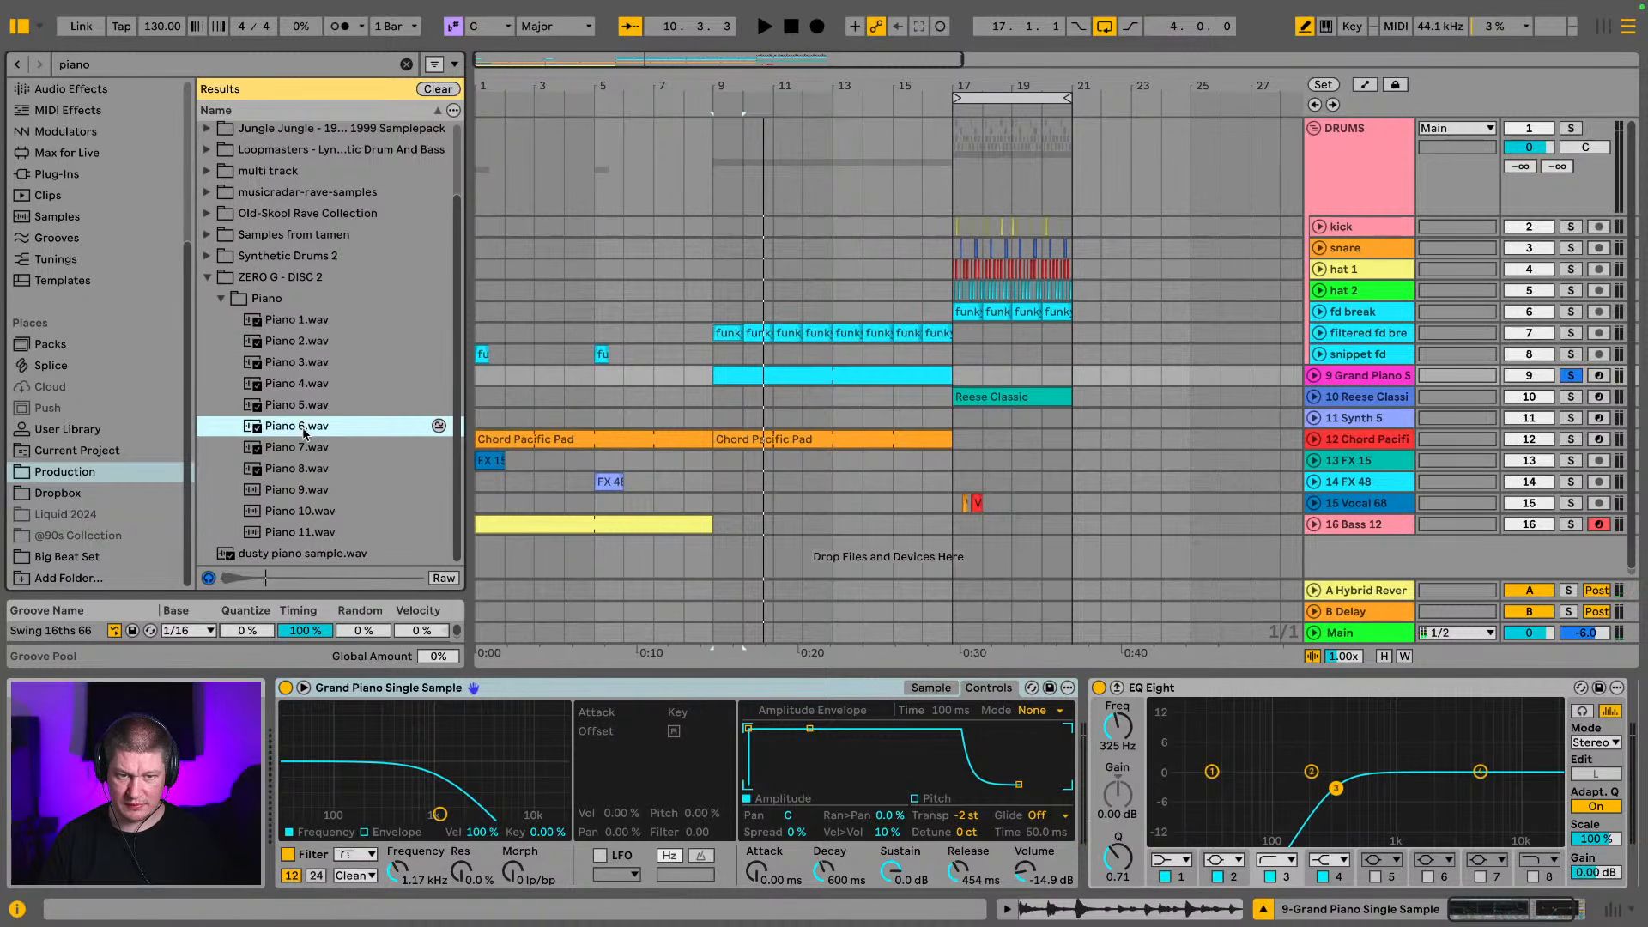
pyautogui.moveTo(303, 429); pyautogui.dragTo(500, 783)
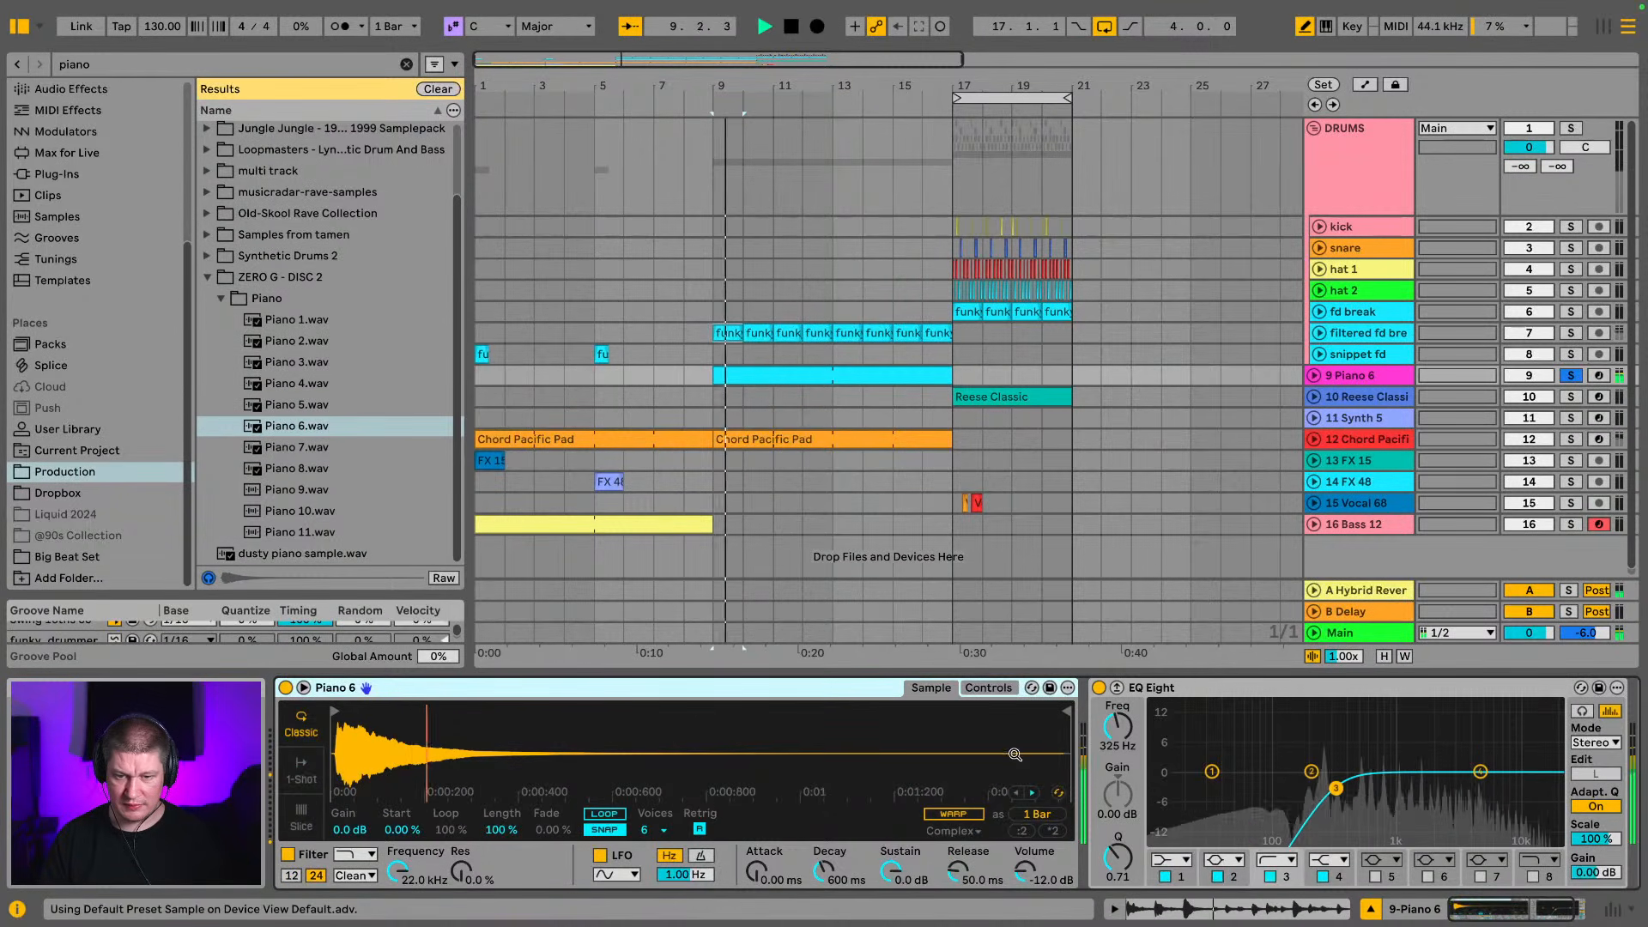
pyautogui.hotkey('ctrl', 'z')
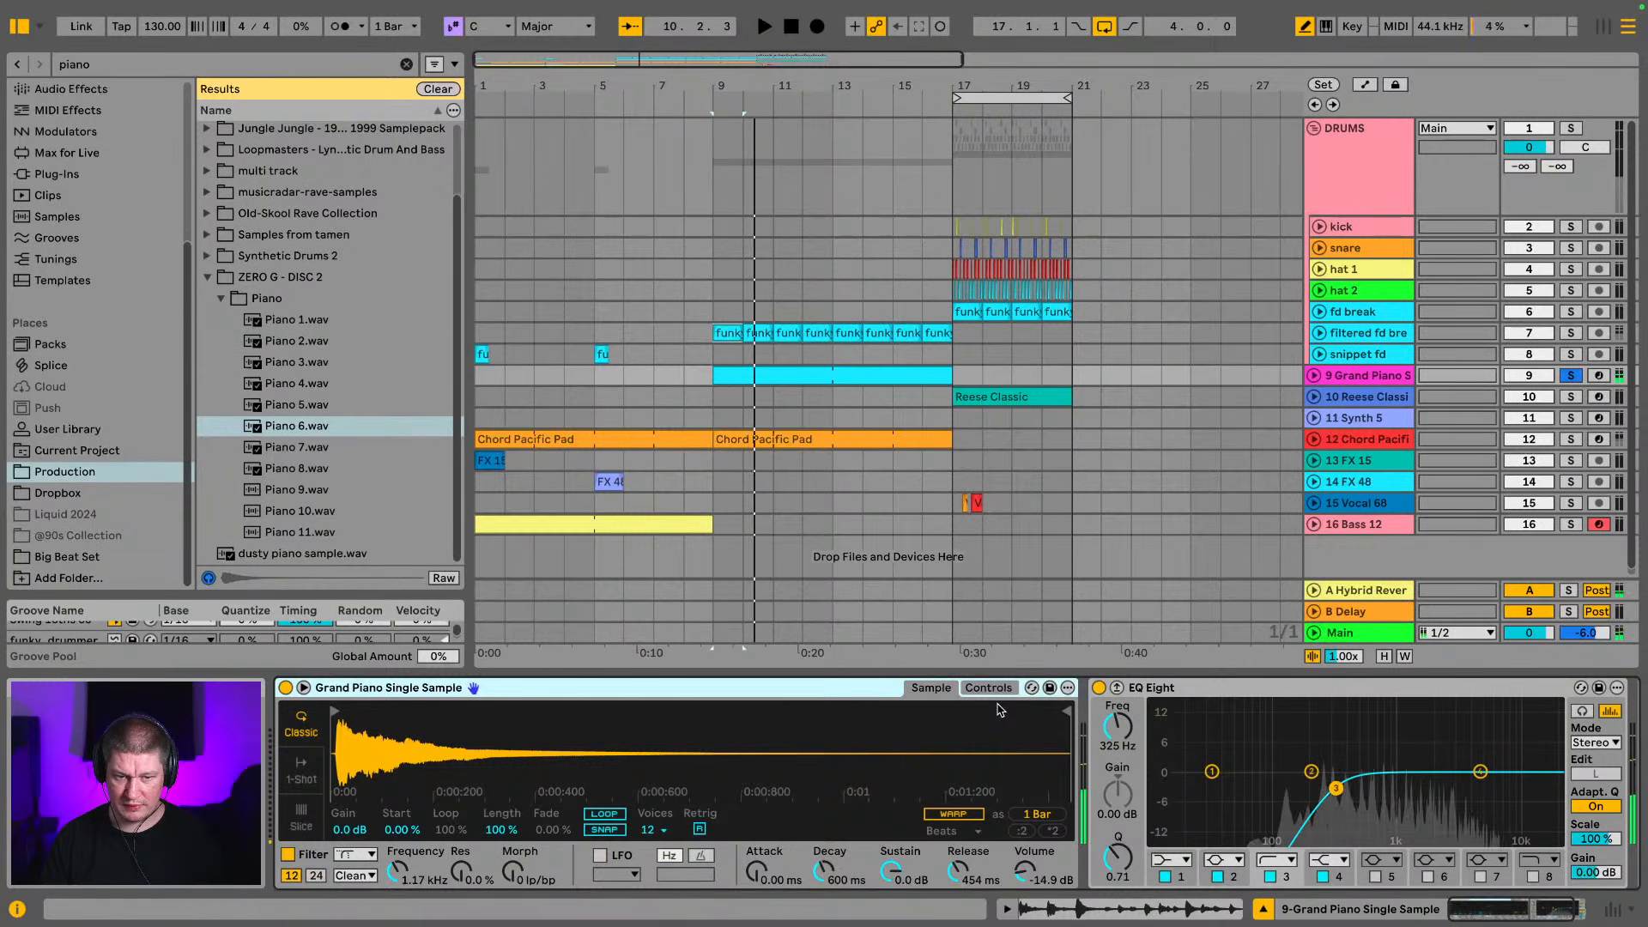
pyautogui.press('space')
pyautogui.moveTo(481, 717); pyautogui.dragTo(543, 783)
pyautogui.moveTo(335, 712); pyautogui.dragTo(449, 723)
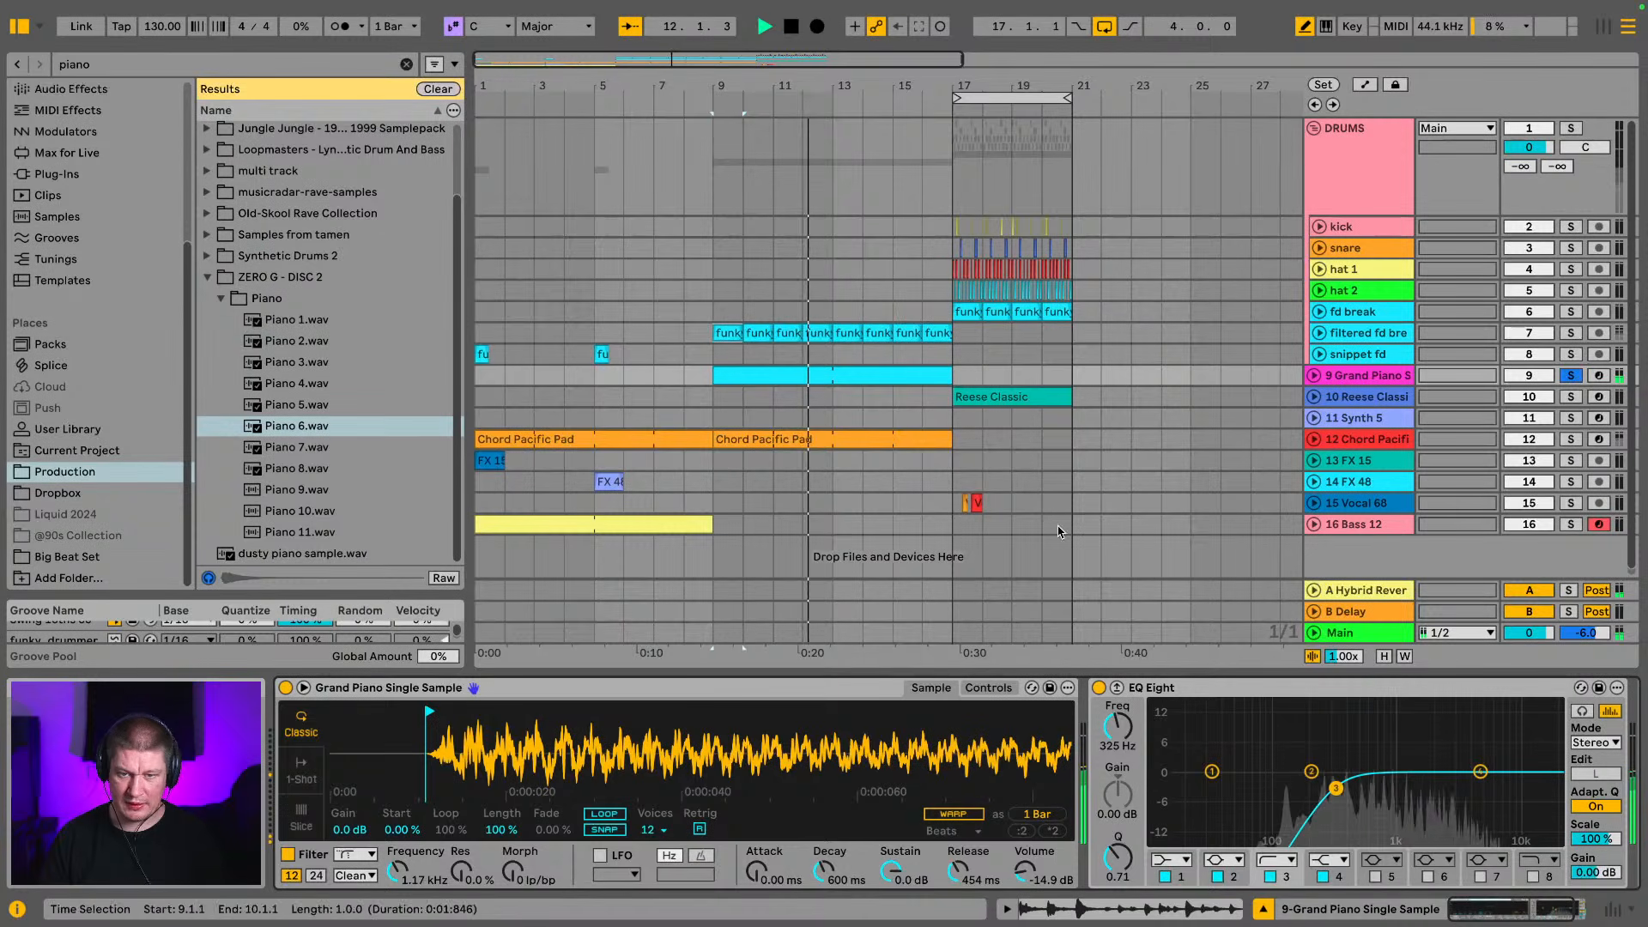
pyautogui.click(1571, 376)
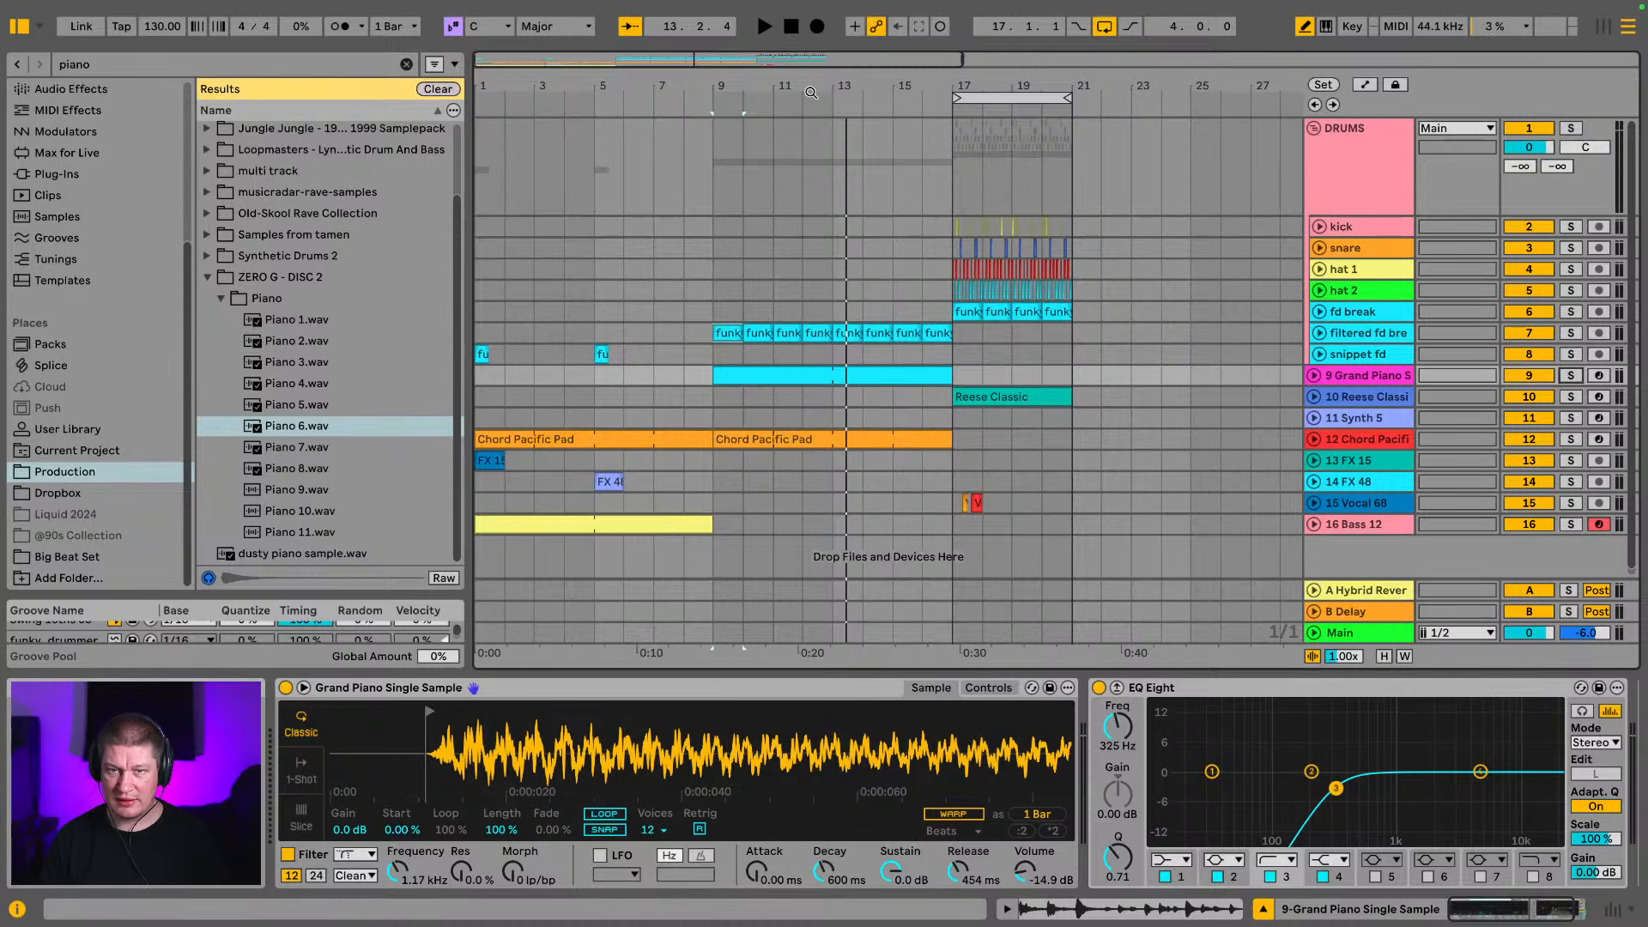
# Undo back to the arrangement that still holds the Synth 5 clip at bar 17, and move that clip to bar 30
pyautogui.moveTo(811, 92); pyautogui.dragTo(811, 51)
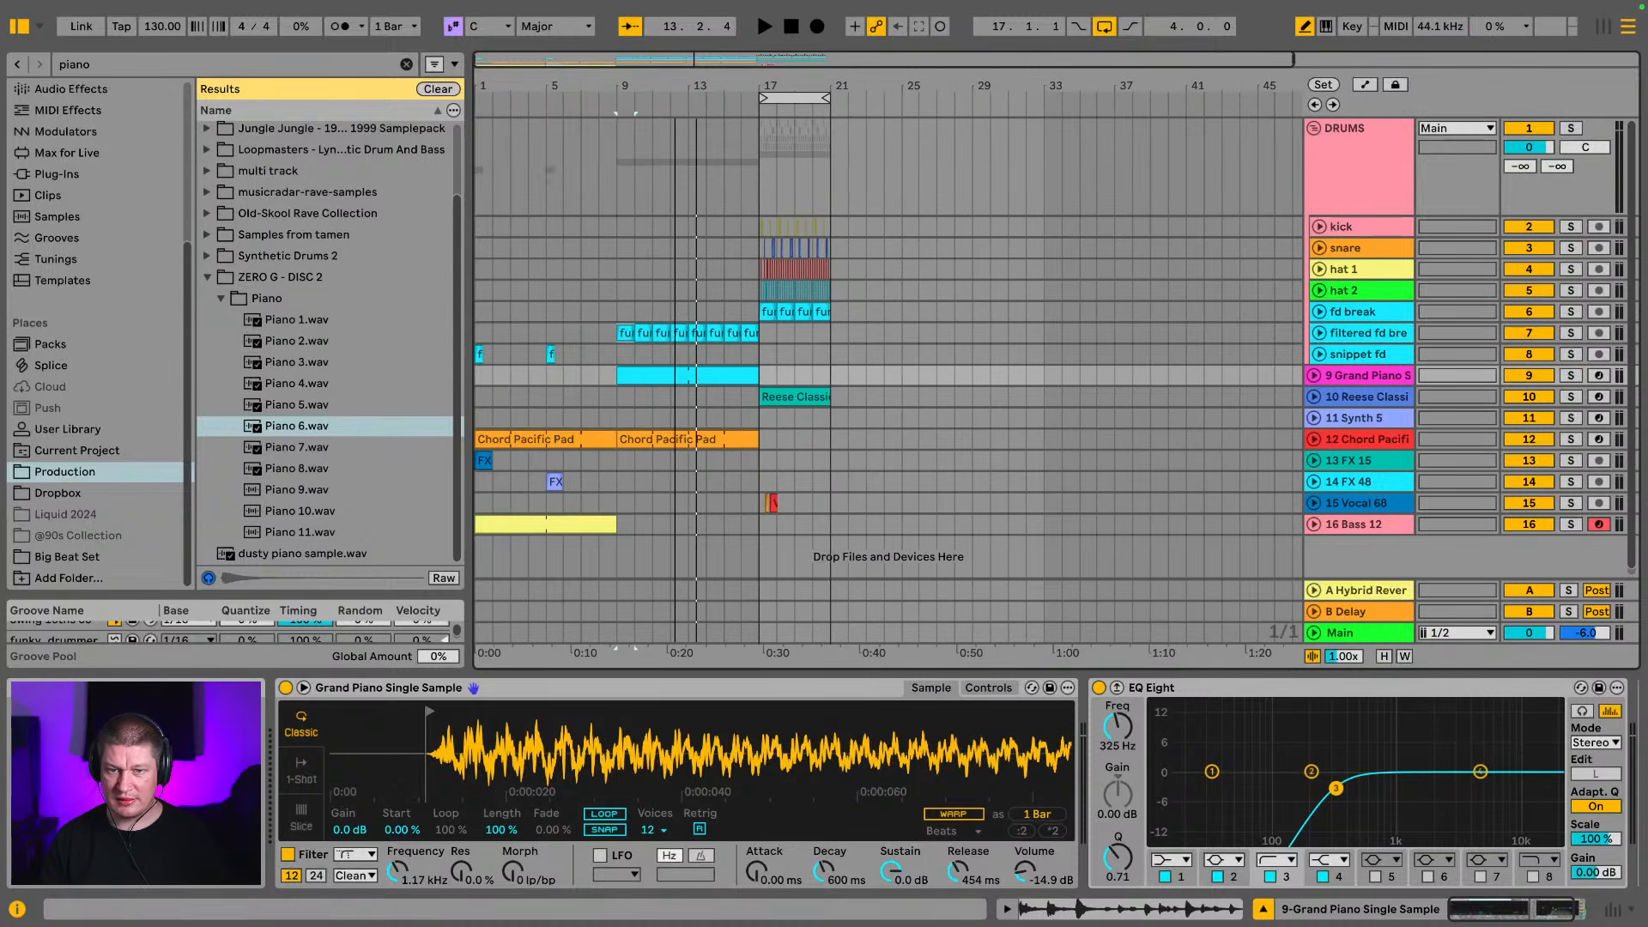
pyautogui.click(1335, 420)
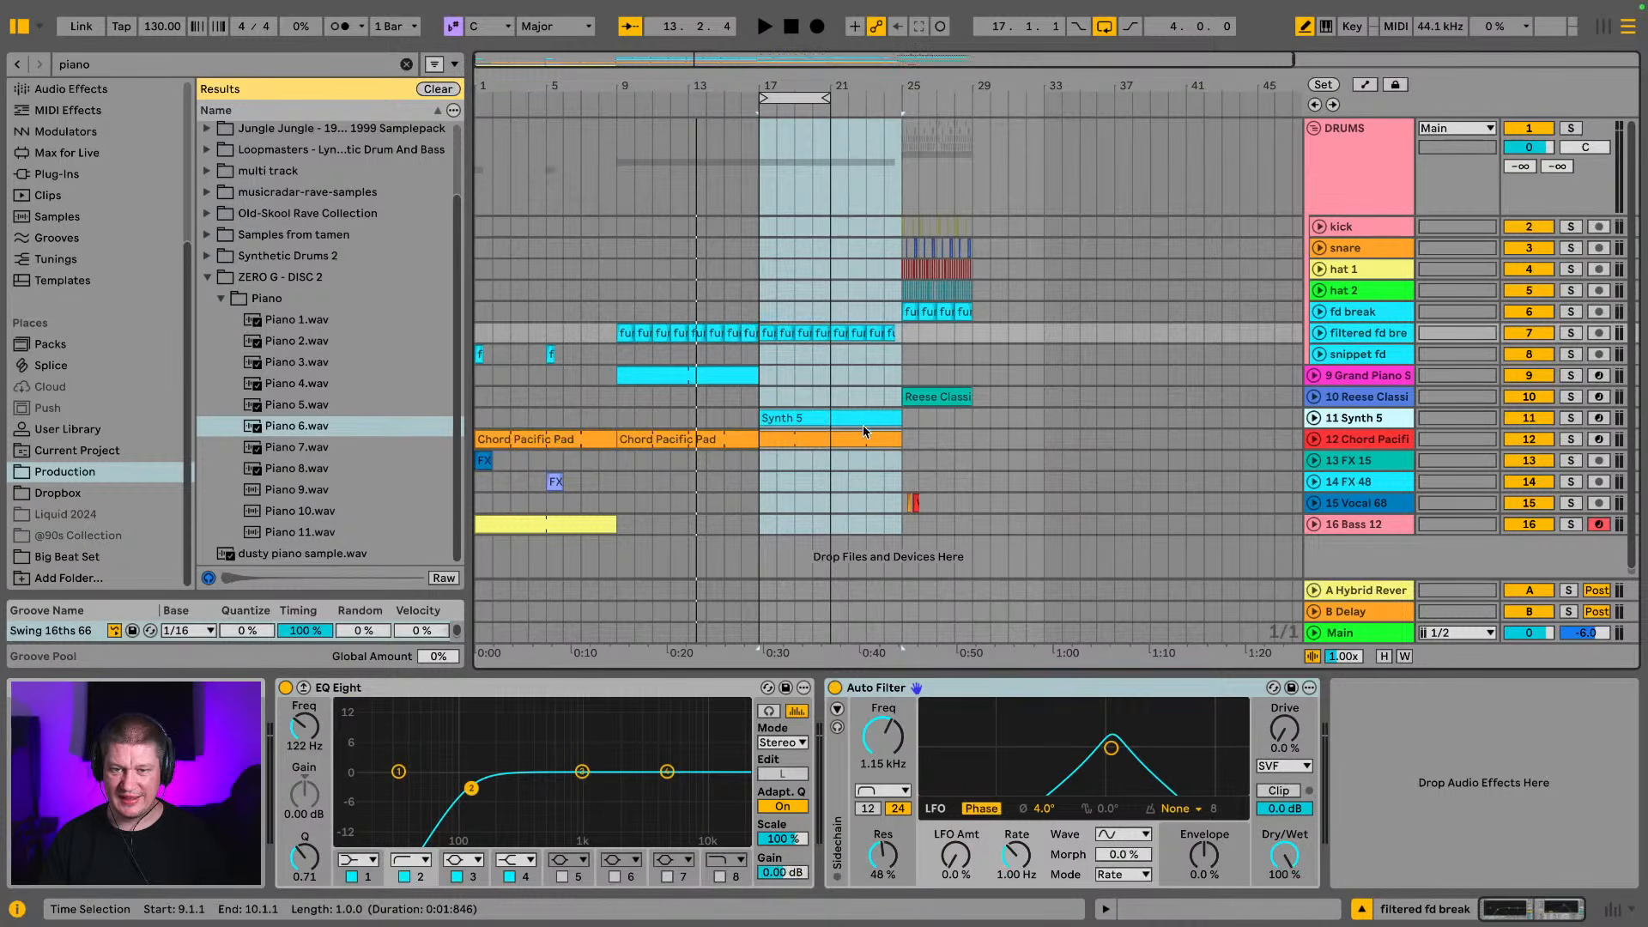
pyautogui.moveTo(871, 421); pyautogui.dragTo(1011, 419)
pyautogui.press('super+z')
pyautogui.moveTo(789, 427); pyautogui.dragTo(1030, 427)
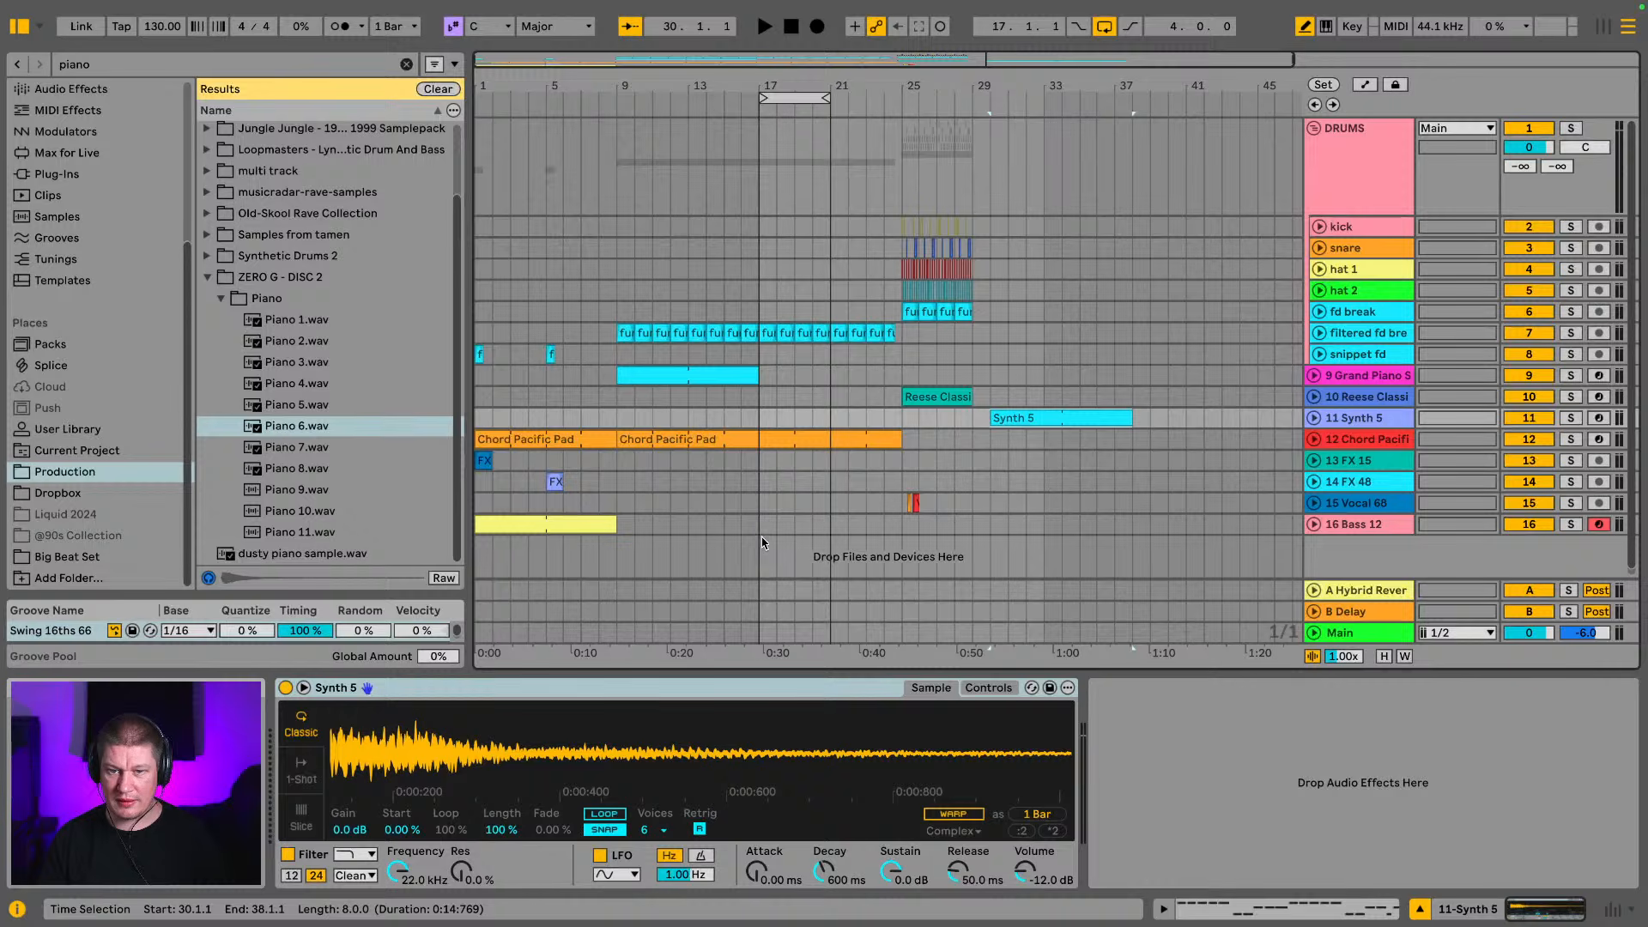
# Delete the time between bars 17 and 25 on all tracks and play the drop from bar 17
pyautogui.moveTo(762, 533); pyautogui.dragTo(902, 59)
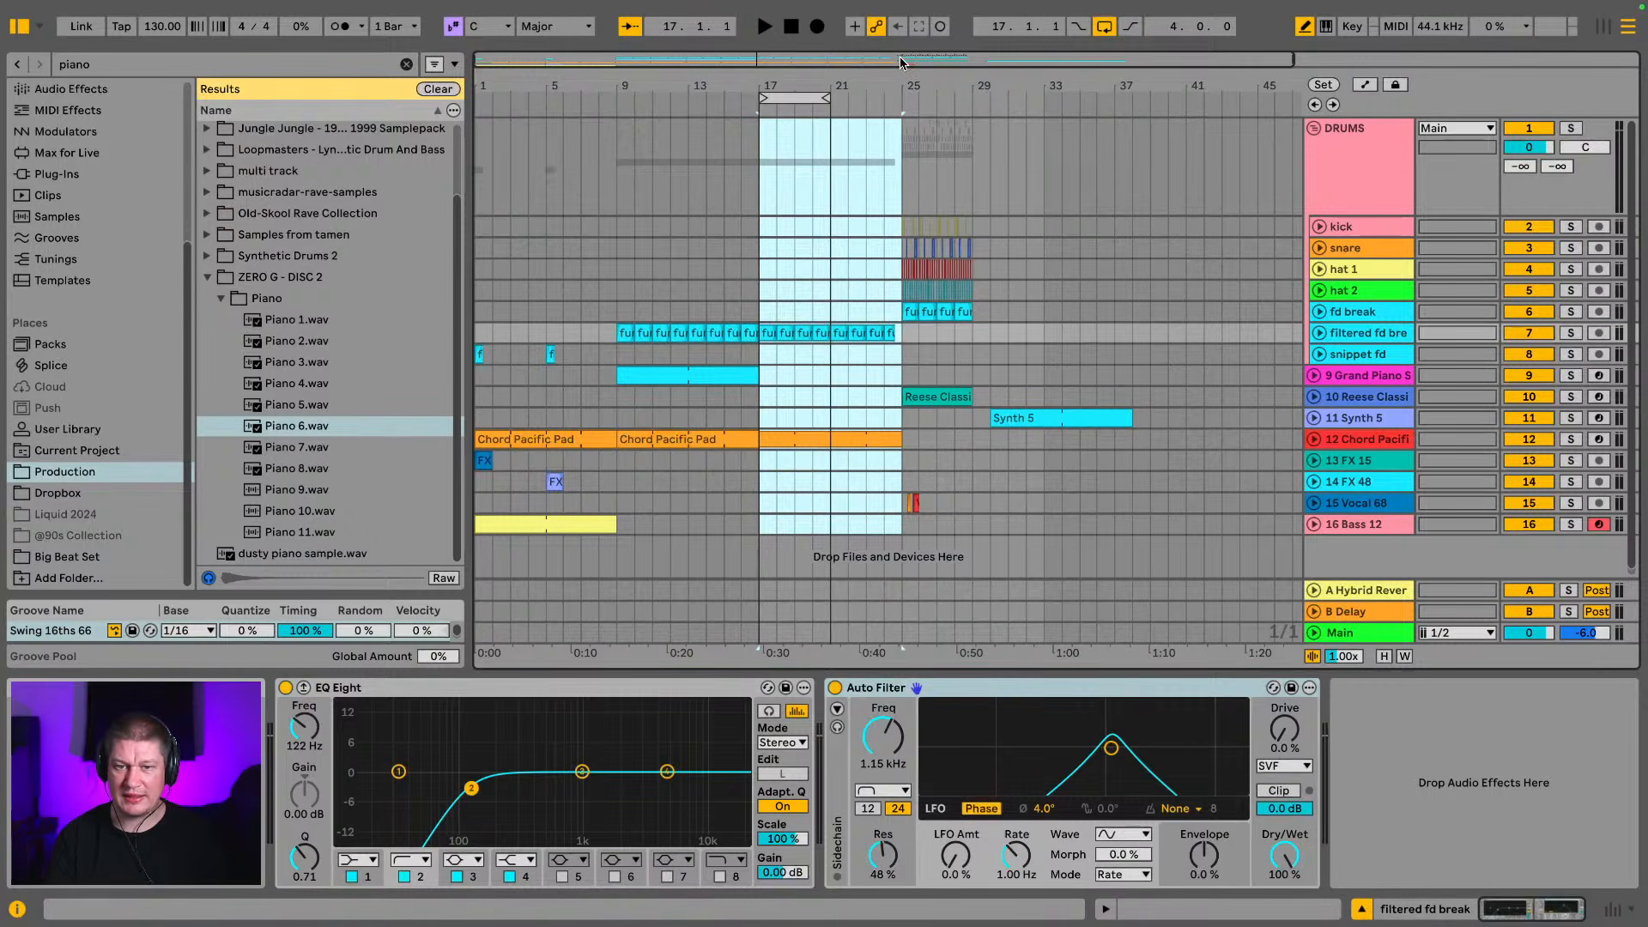
pyautogui.hotkey('ctrl', 'shift', 'Delete')
pyautogui.press('space')
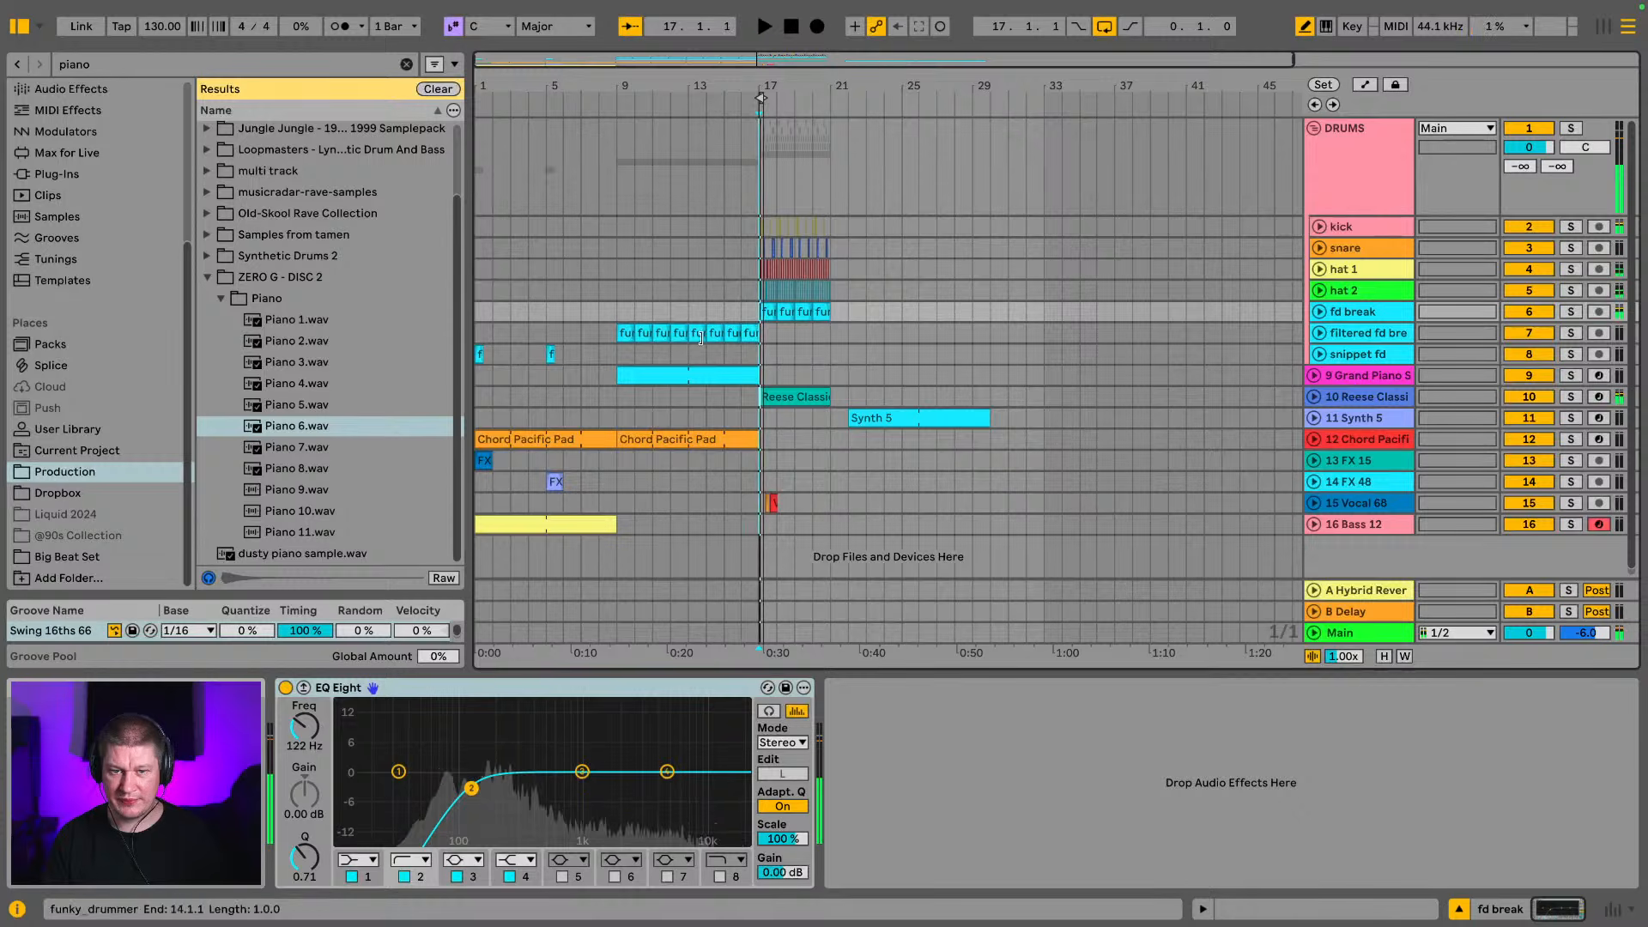
# Move the Synth 5 clip to bar 9 and the Grand Piano clip out to bar 25, and play from bar 9
pyautogui.moveTo(930, 412); pyautogui.dragTo(697, 415)
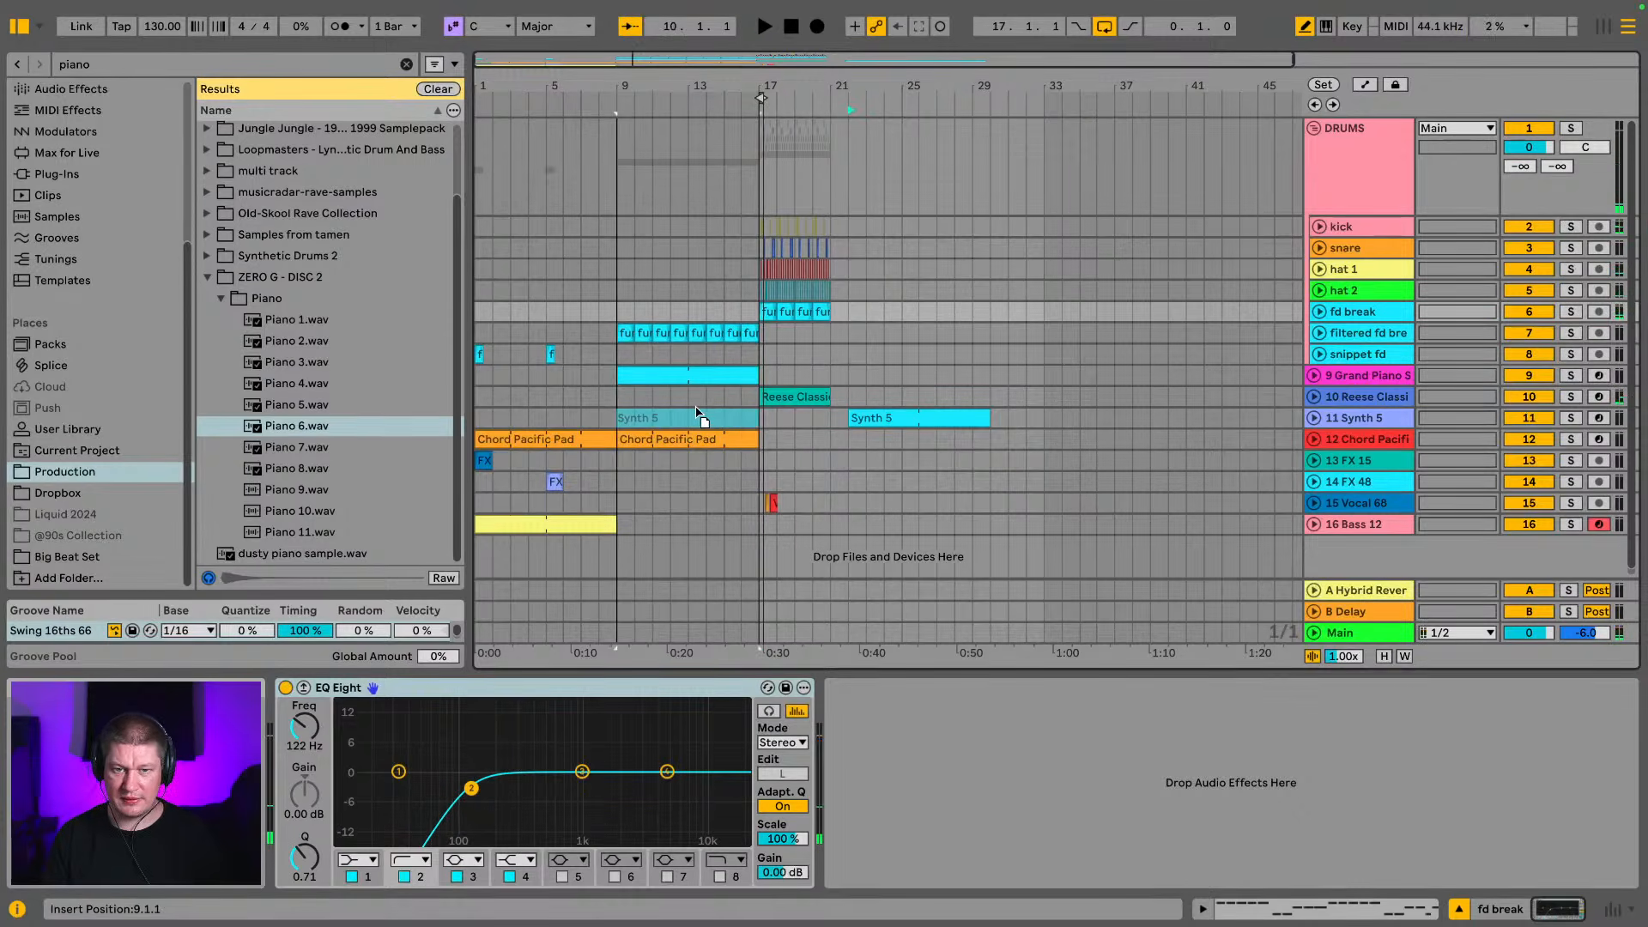
pyautogui.click(699, 374)
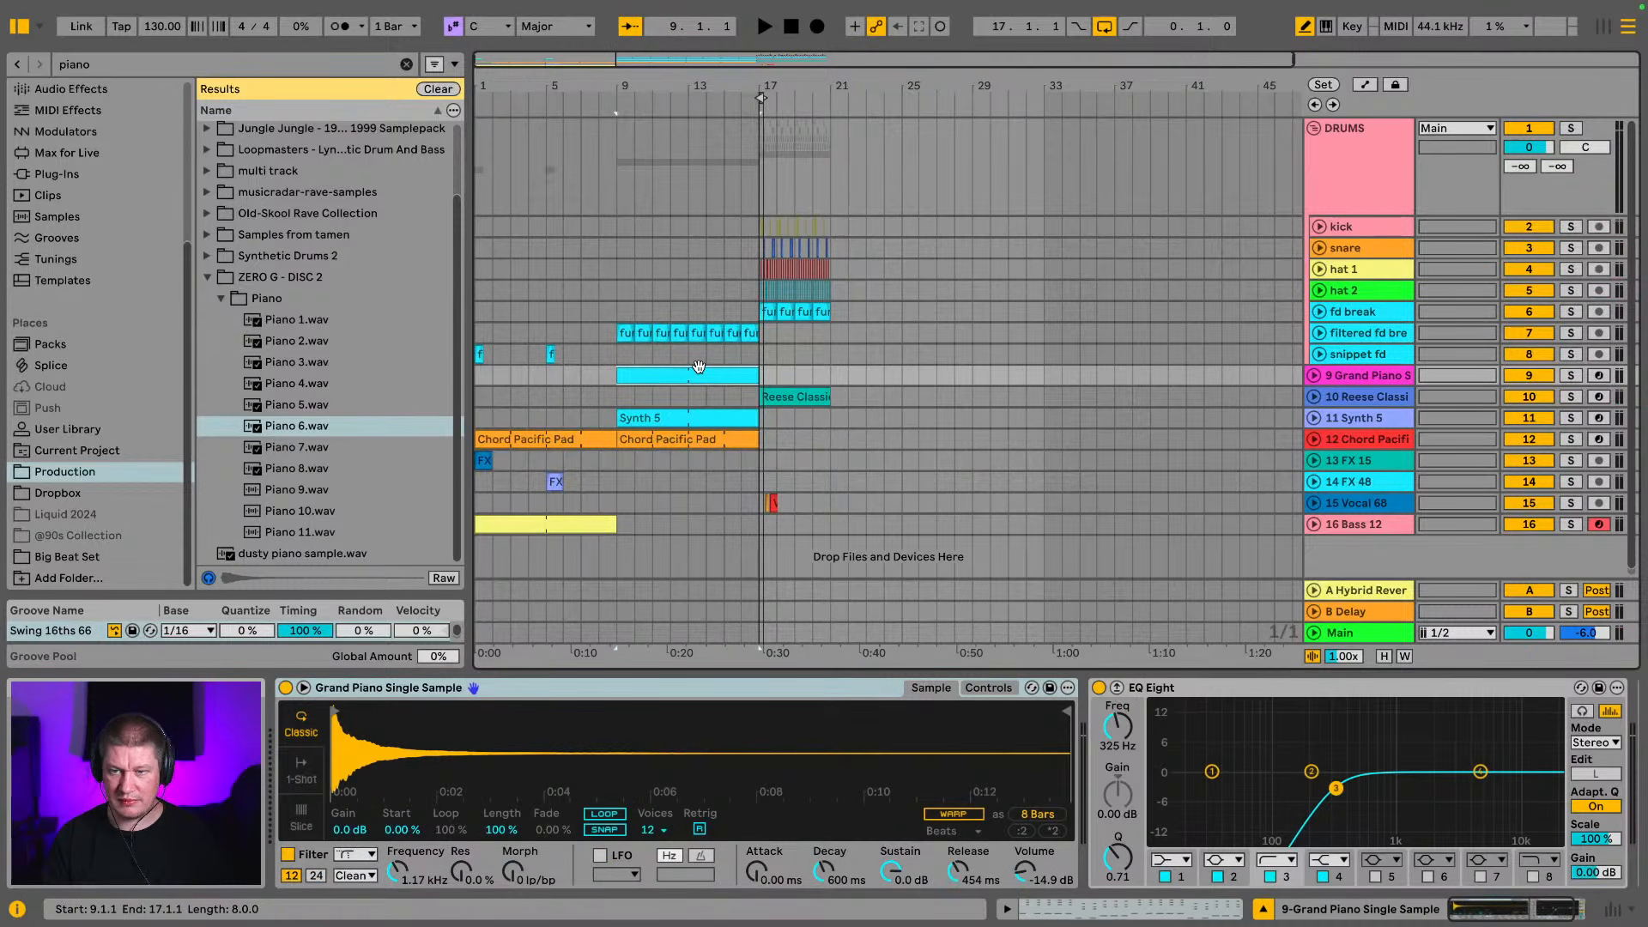
pyautogui.moveTo(694, 382); pyautogui.dragTo(979, 377)
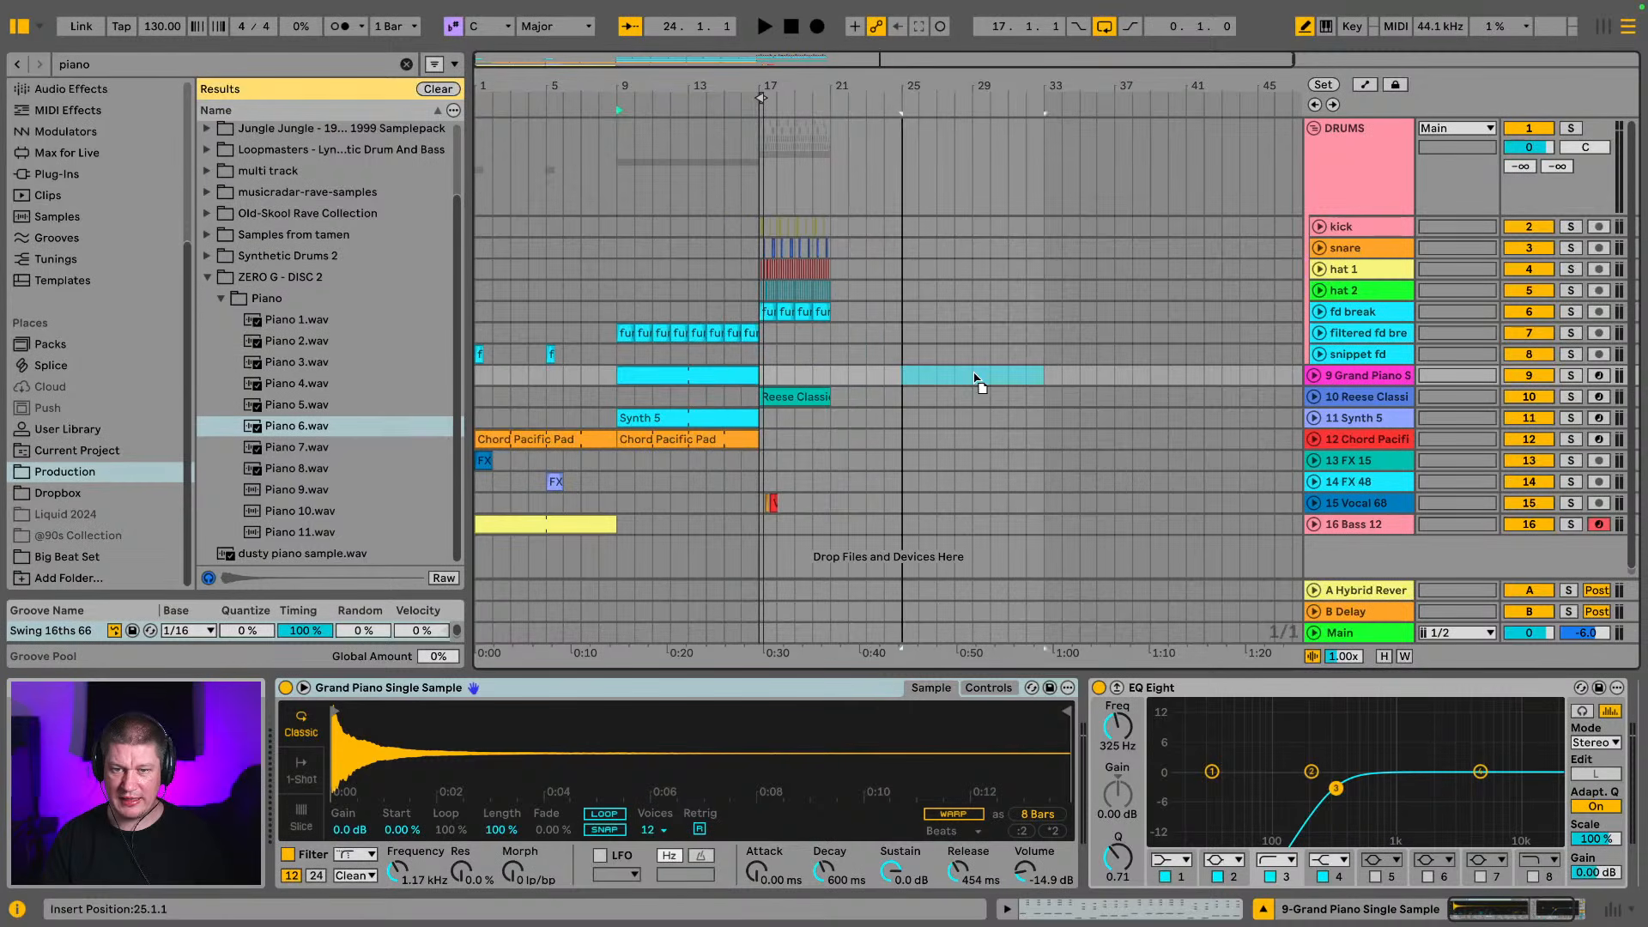
pyautogui.click(616, 421)
pyautogui.press('space')
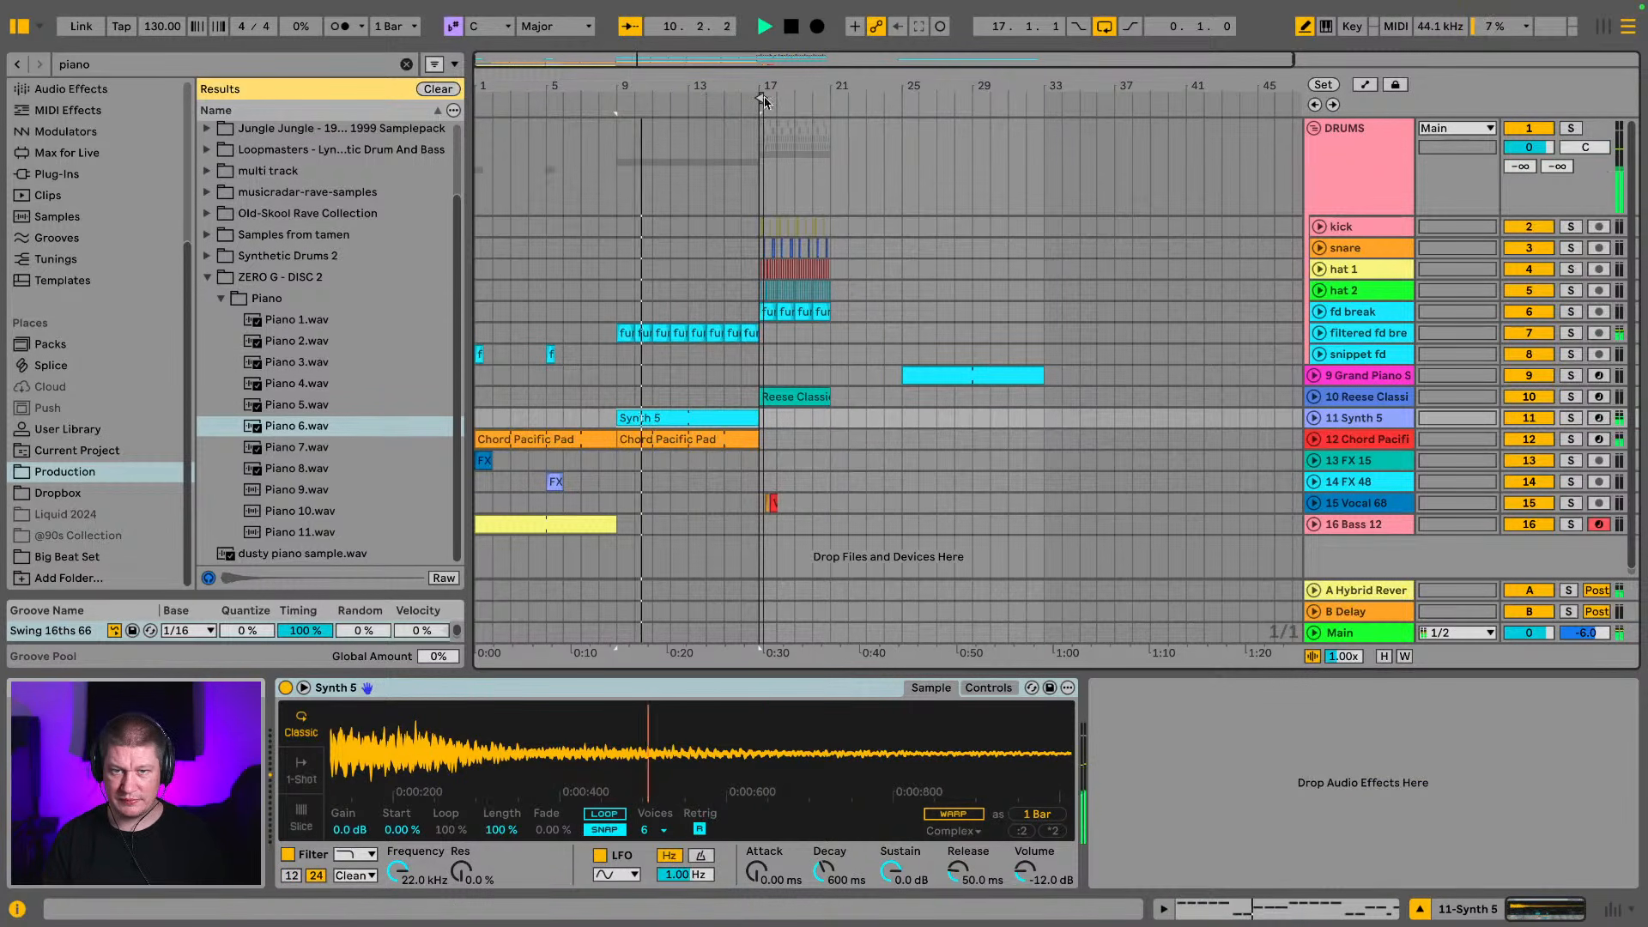
# Extend the loop region to cover the drop from bar 17 to 21, and hide the browser
pyautogui.moveTo(796, 81); pyautogui.dragTo(673, 97)
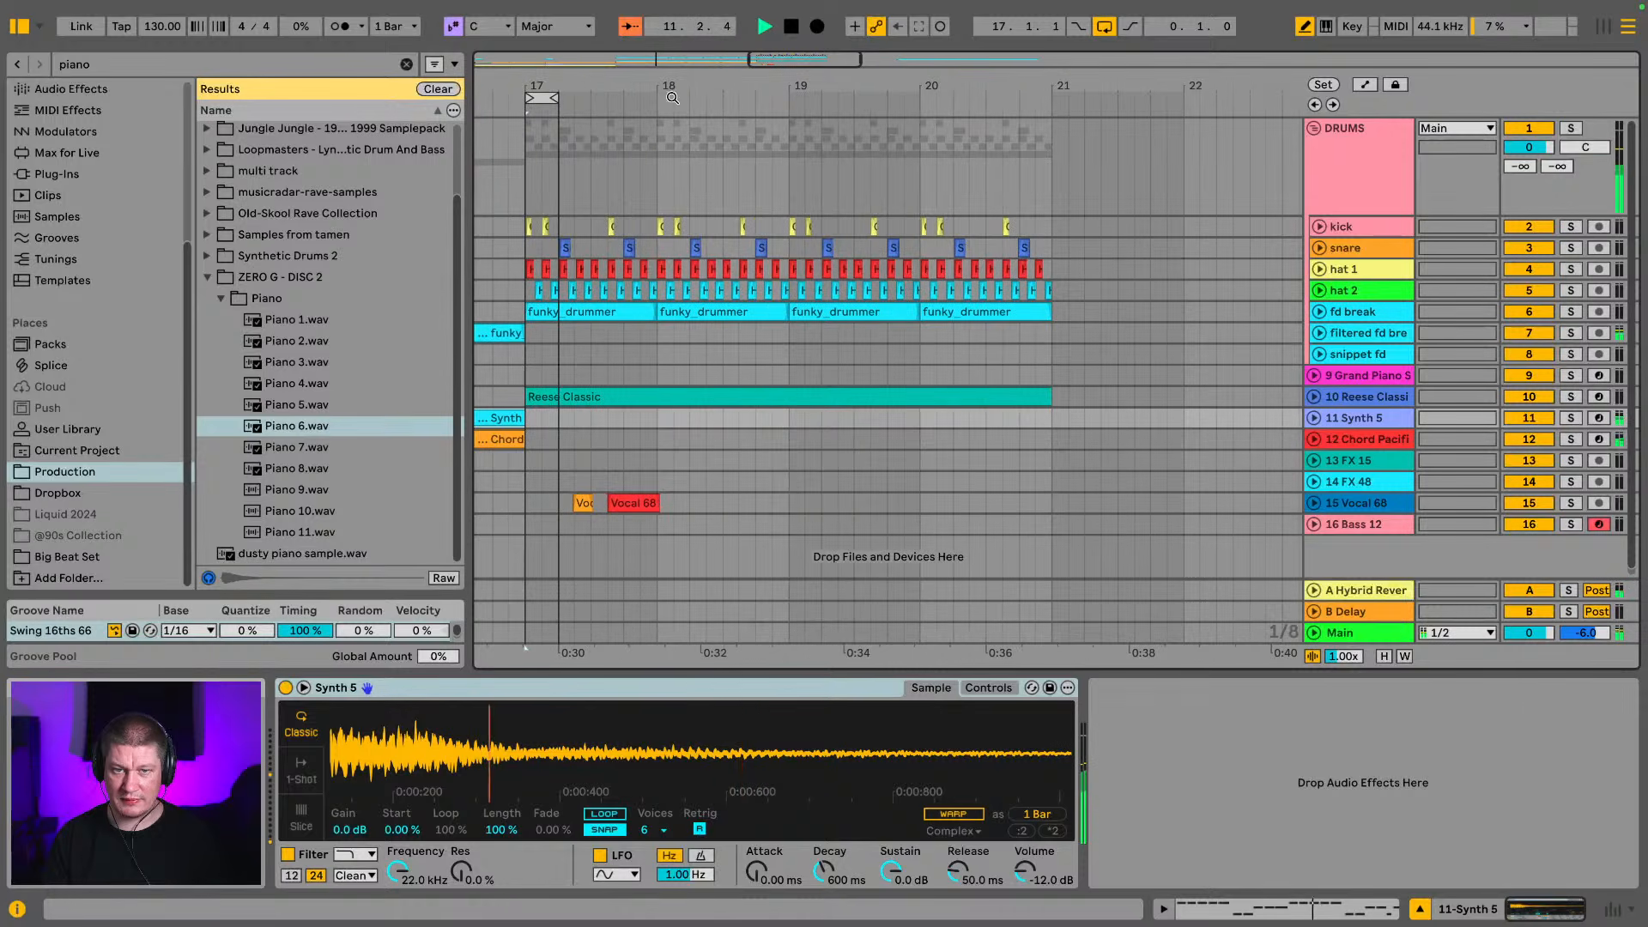
pyautogui.moveTo(550, 97); pyautogui.dragTo(1049, 97)
pyautogui.click(26, 28)
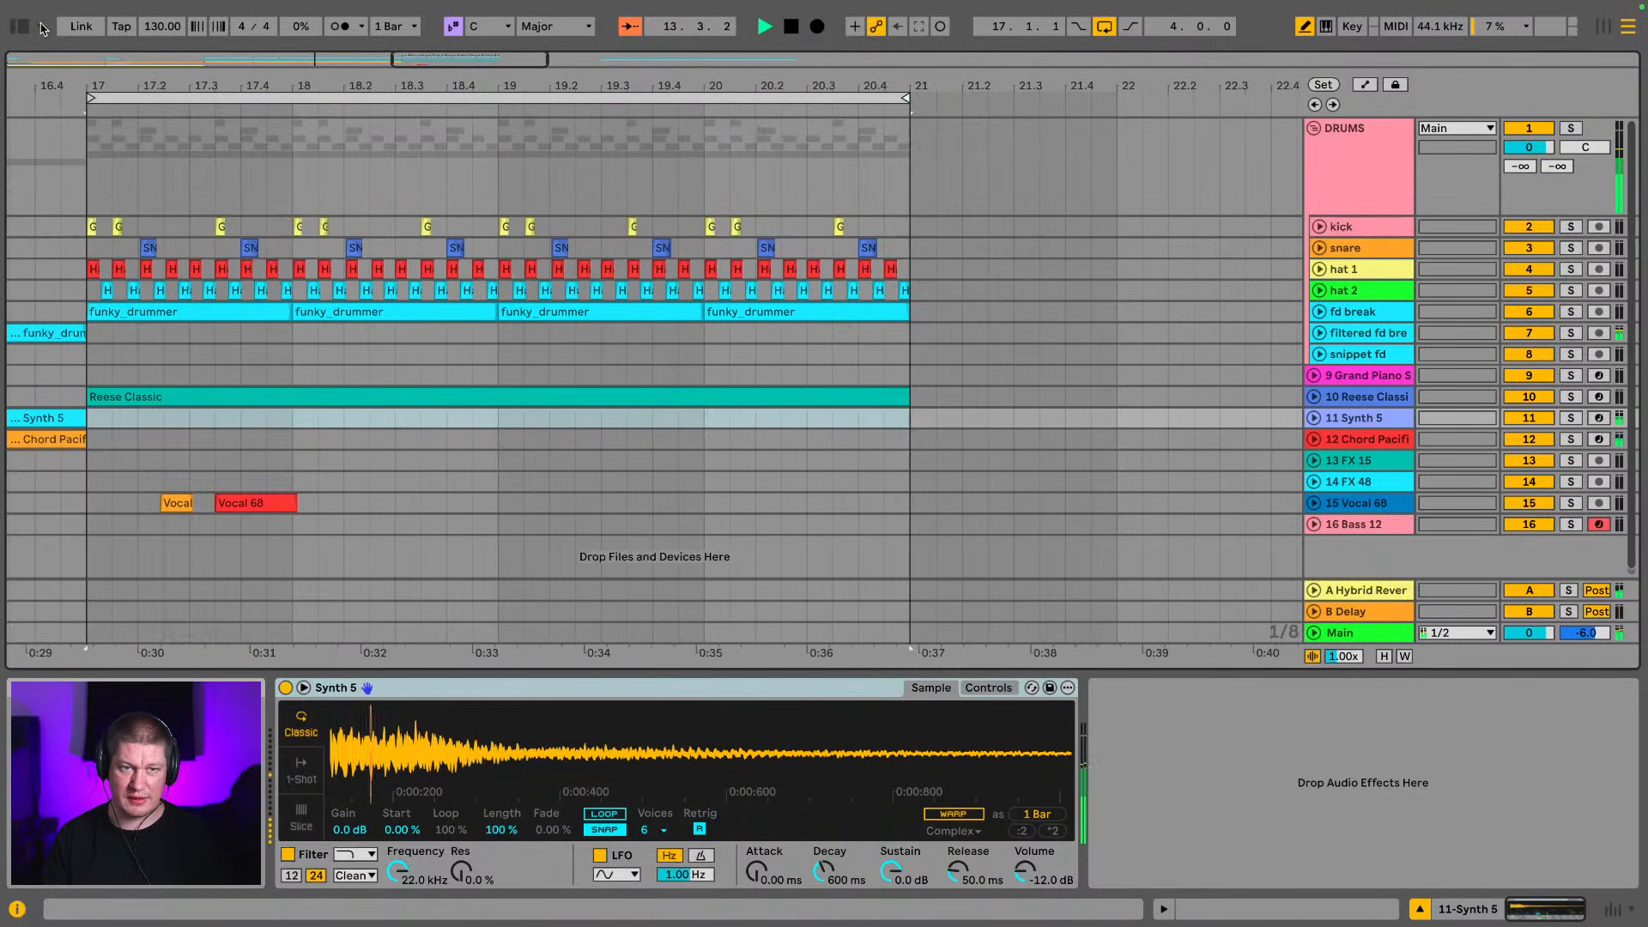
# Stop playback of the bar 9 section and unfold the fd break and Synth 5 tracks
pyautogui.moveTo(92, 75); pyautogui.dragTo(1041, 69)
pyautogui.click(657, 415)
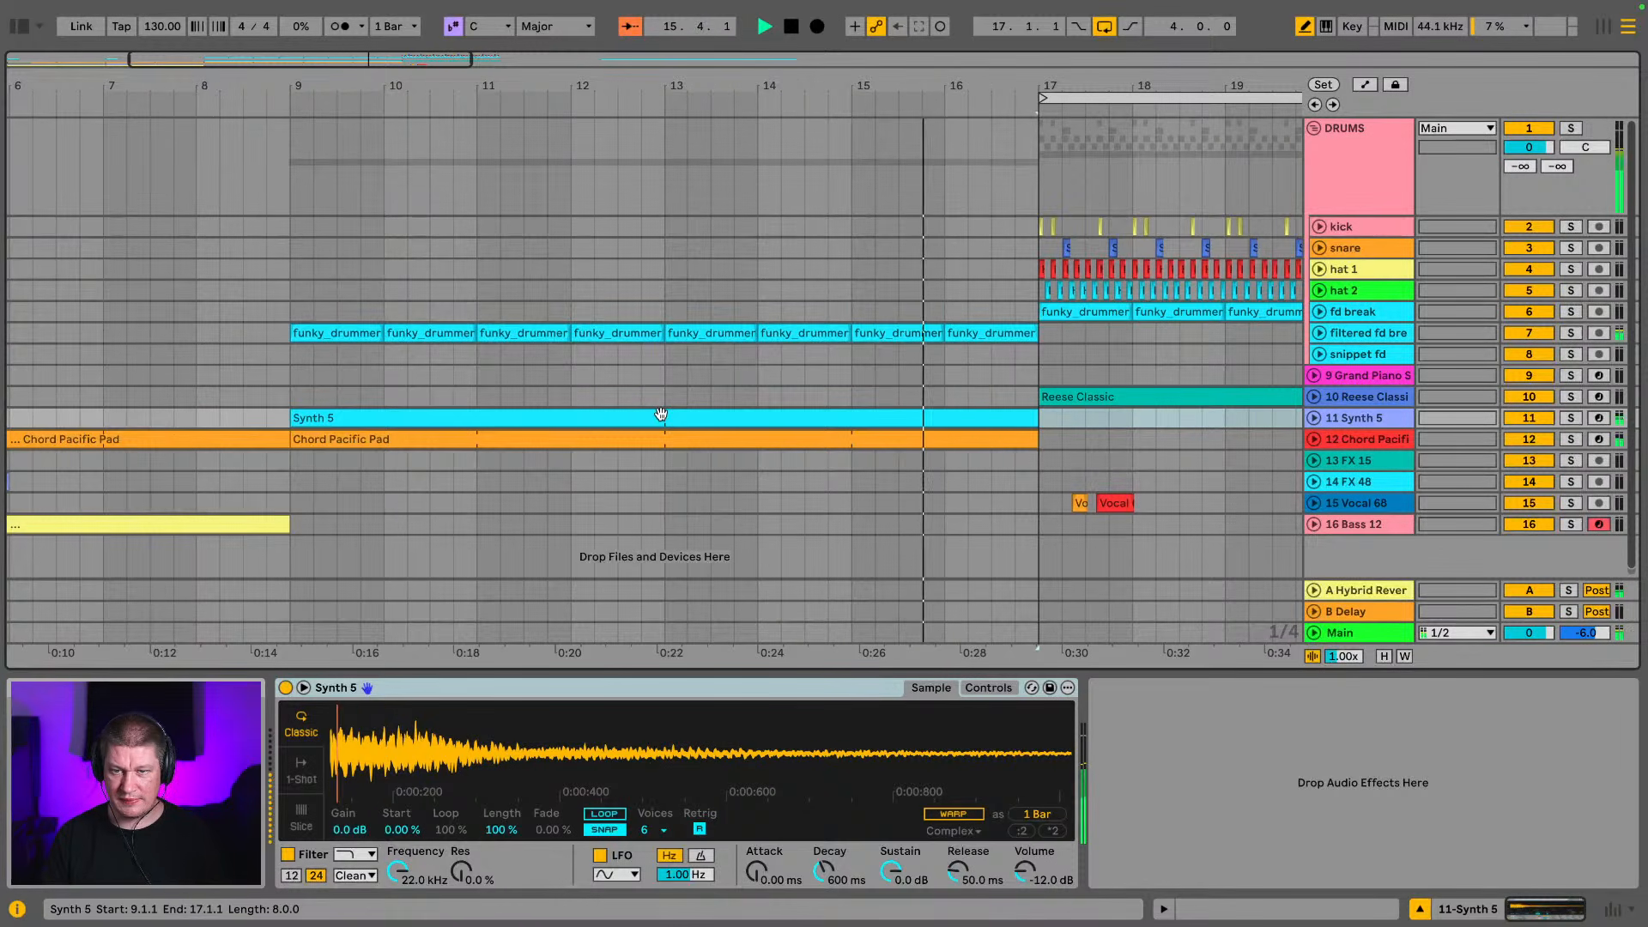
pyautogui.press('space')
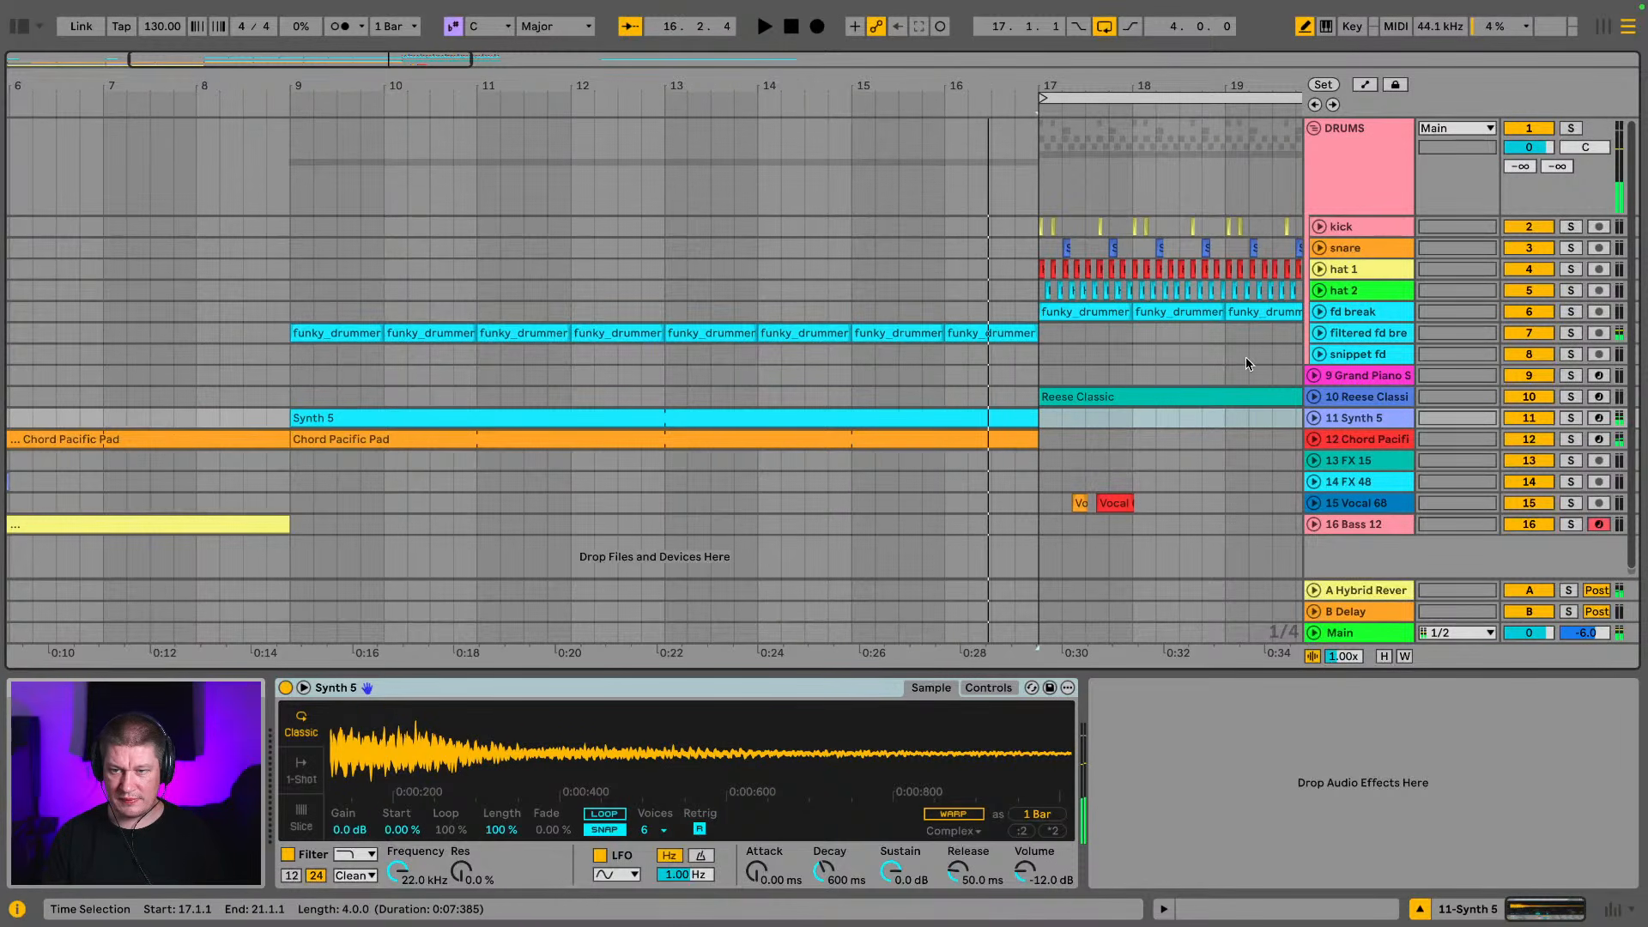
pyautogui.click(1320, 314)
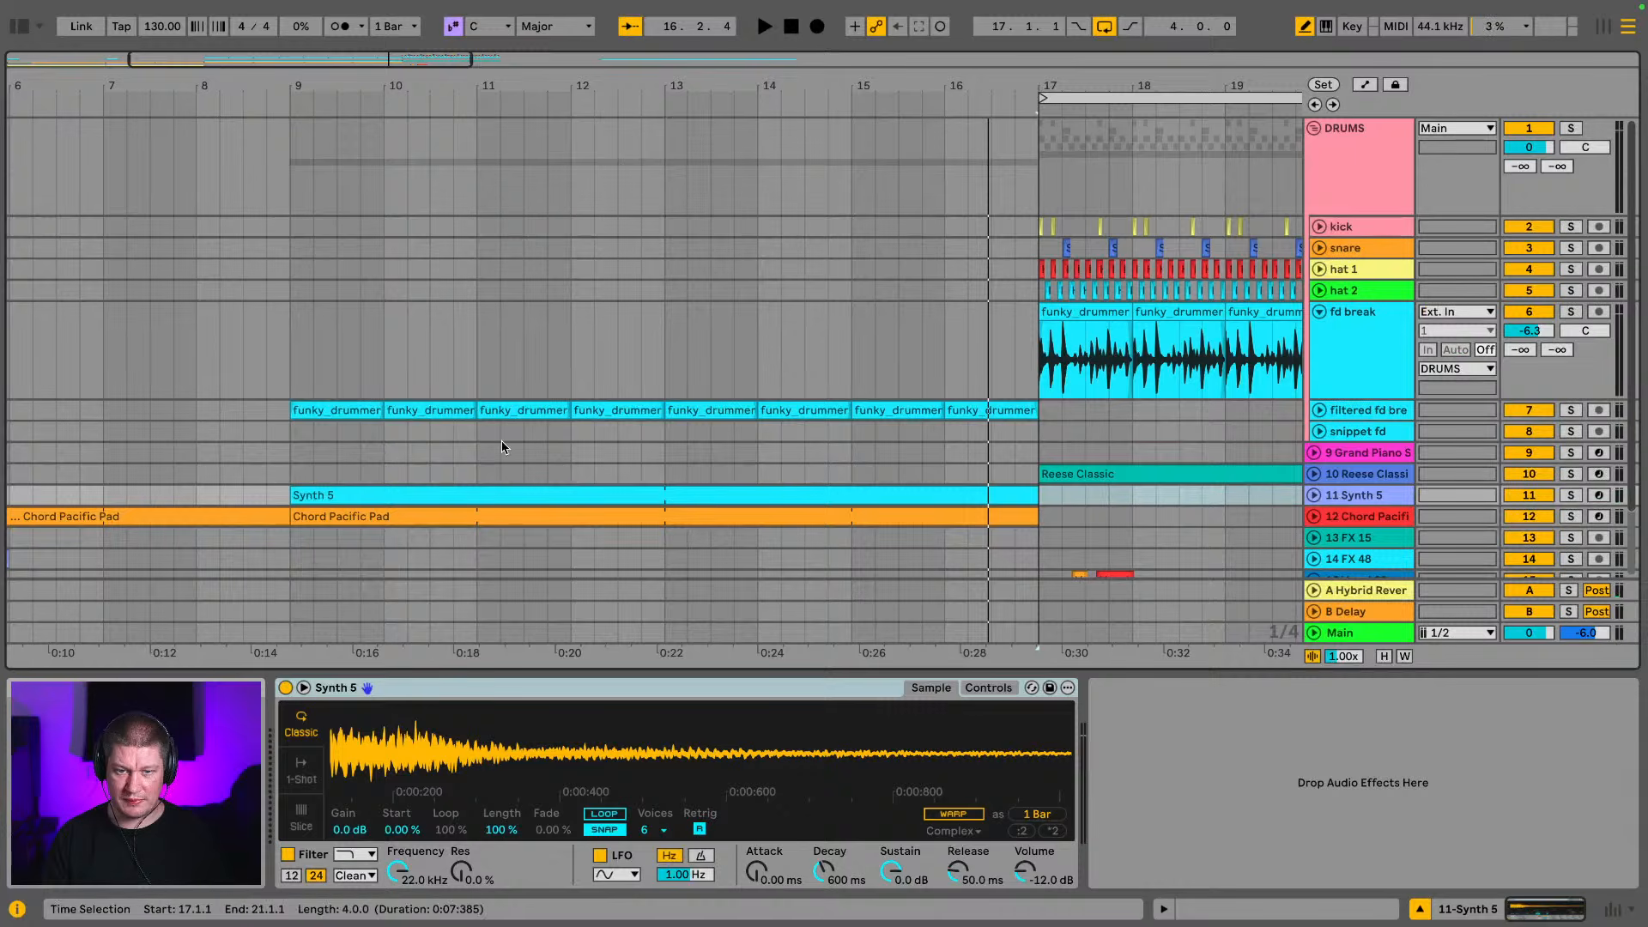
pyautogui.click(1314, 496)
# Examine the Synth 5 clip's notes in an enlarged piano roll while playing from bar 9, selecting all notes before shrinking the editor
pyautogui.click(420, 319)
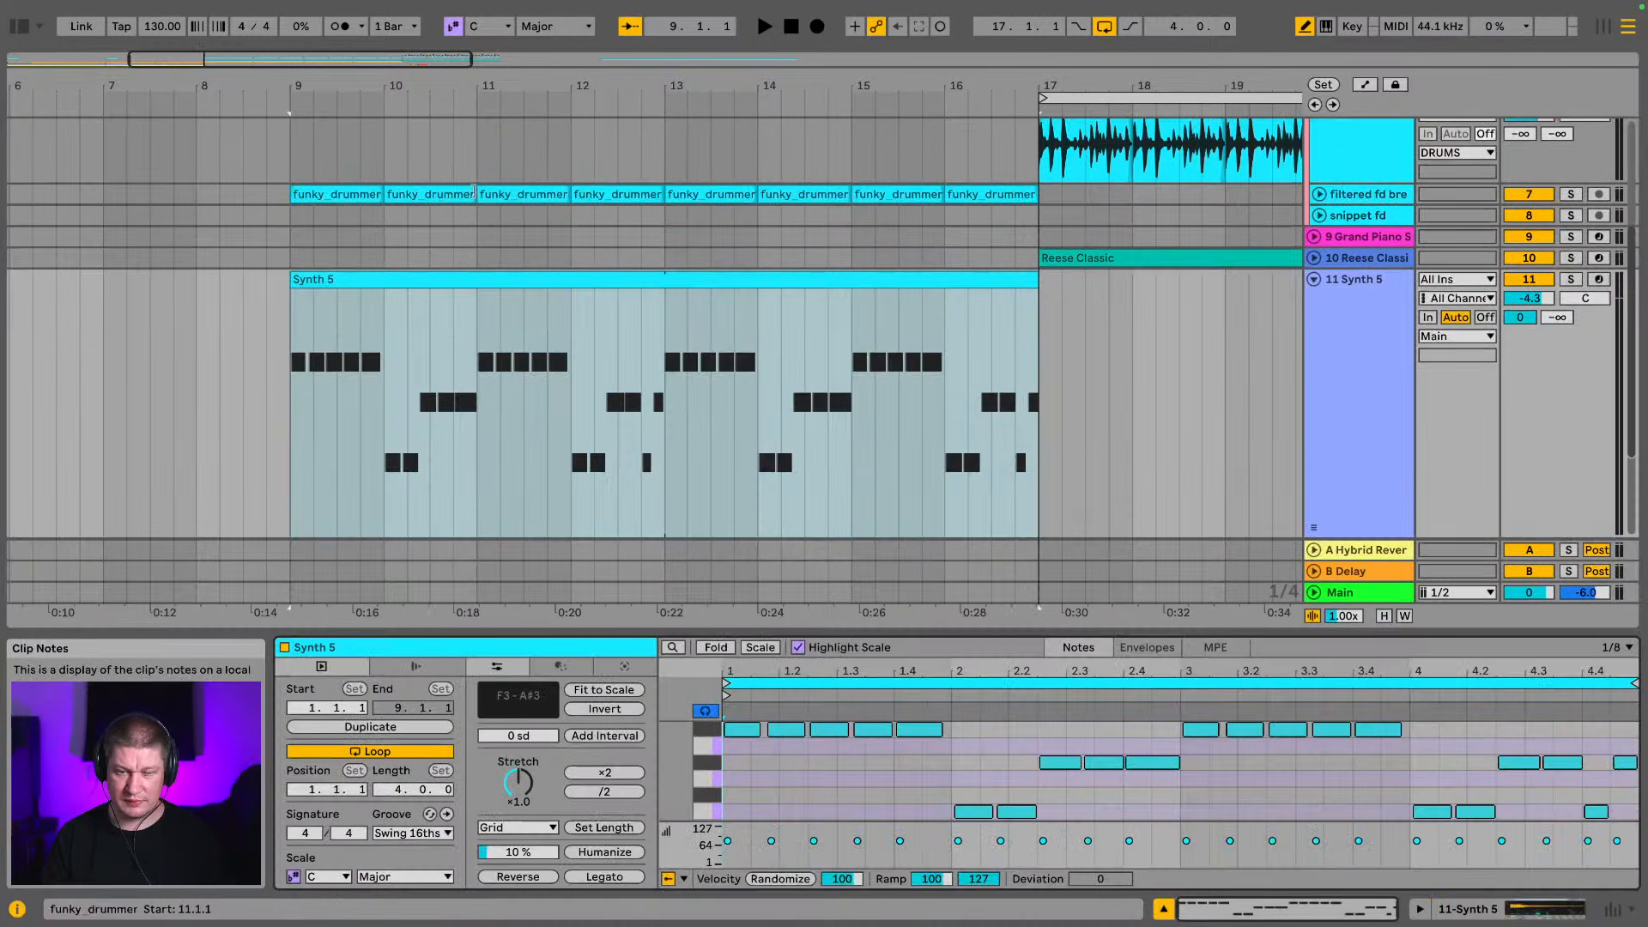
pyautogui.moveTo(913, 631); pyautogui.dragTo(914, 155)
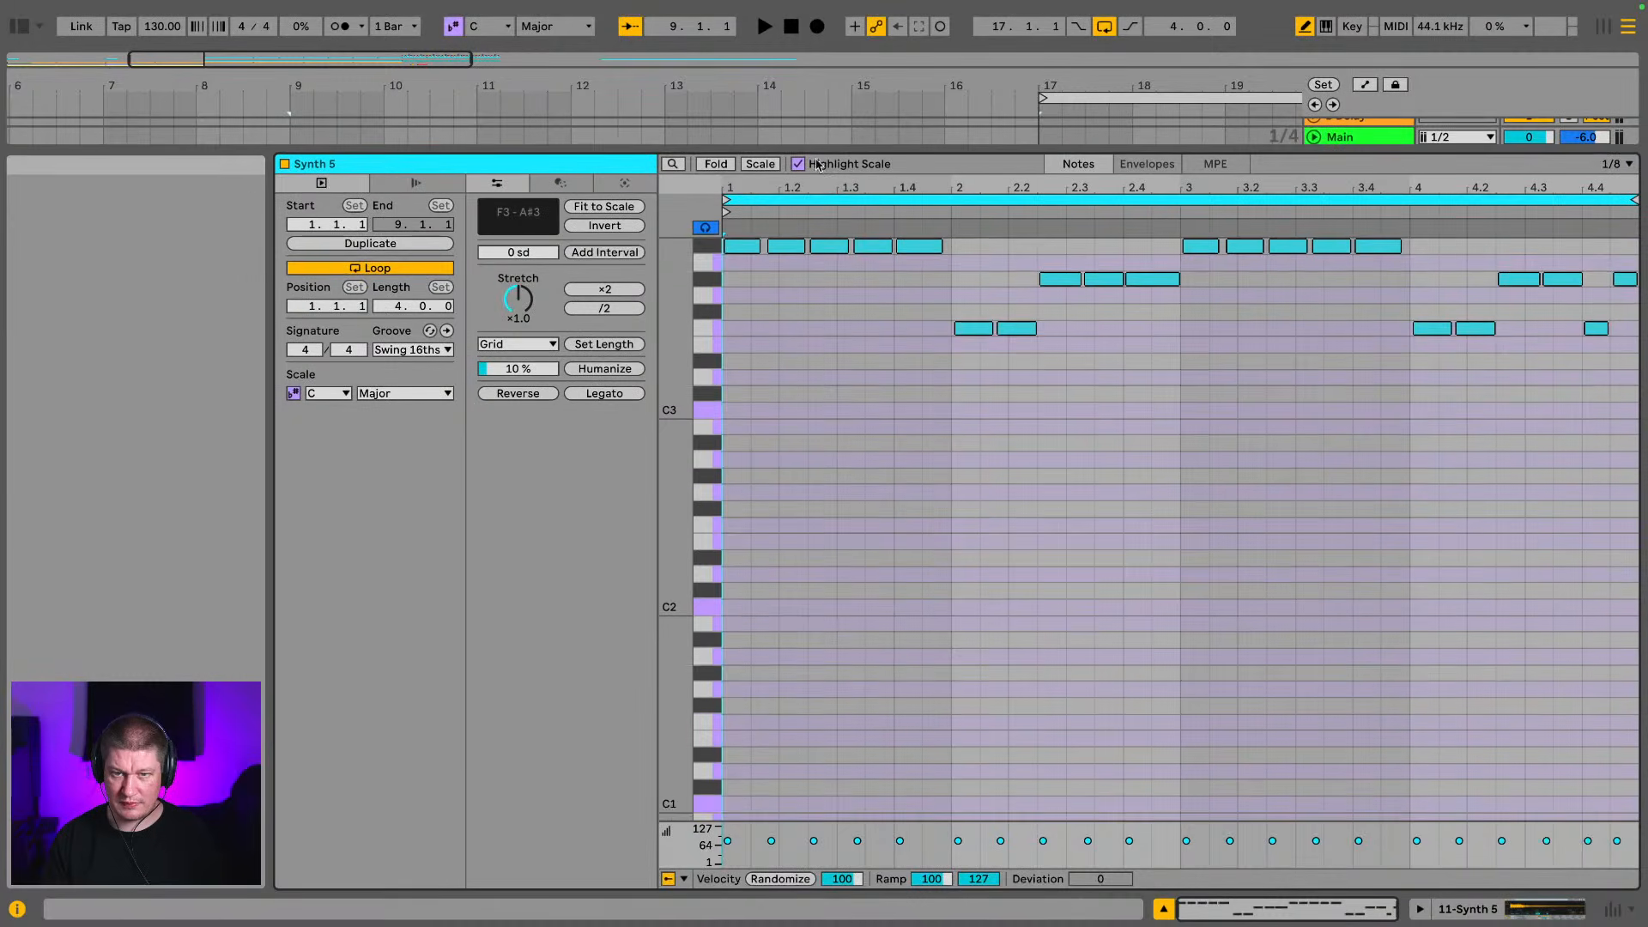
pyautogui.scroll(10, 850, 431)
pyautogui.press('space')
pyautogui.scroll(-10, 850, 432)
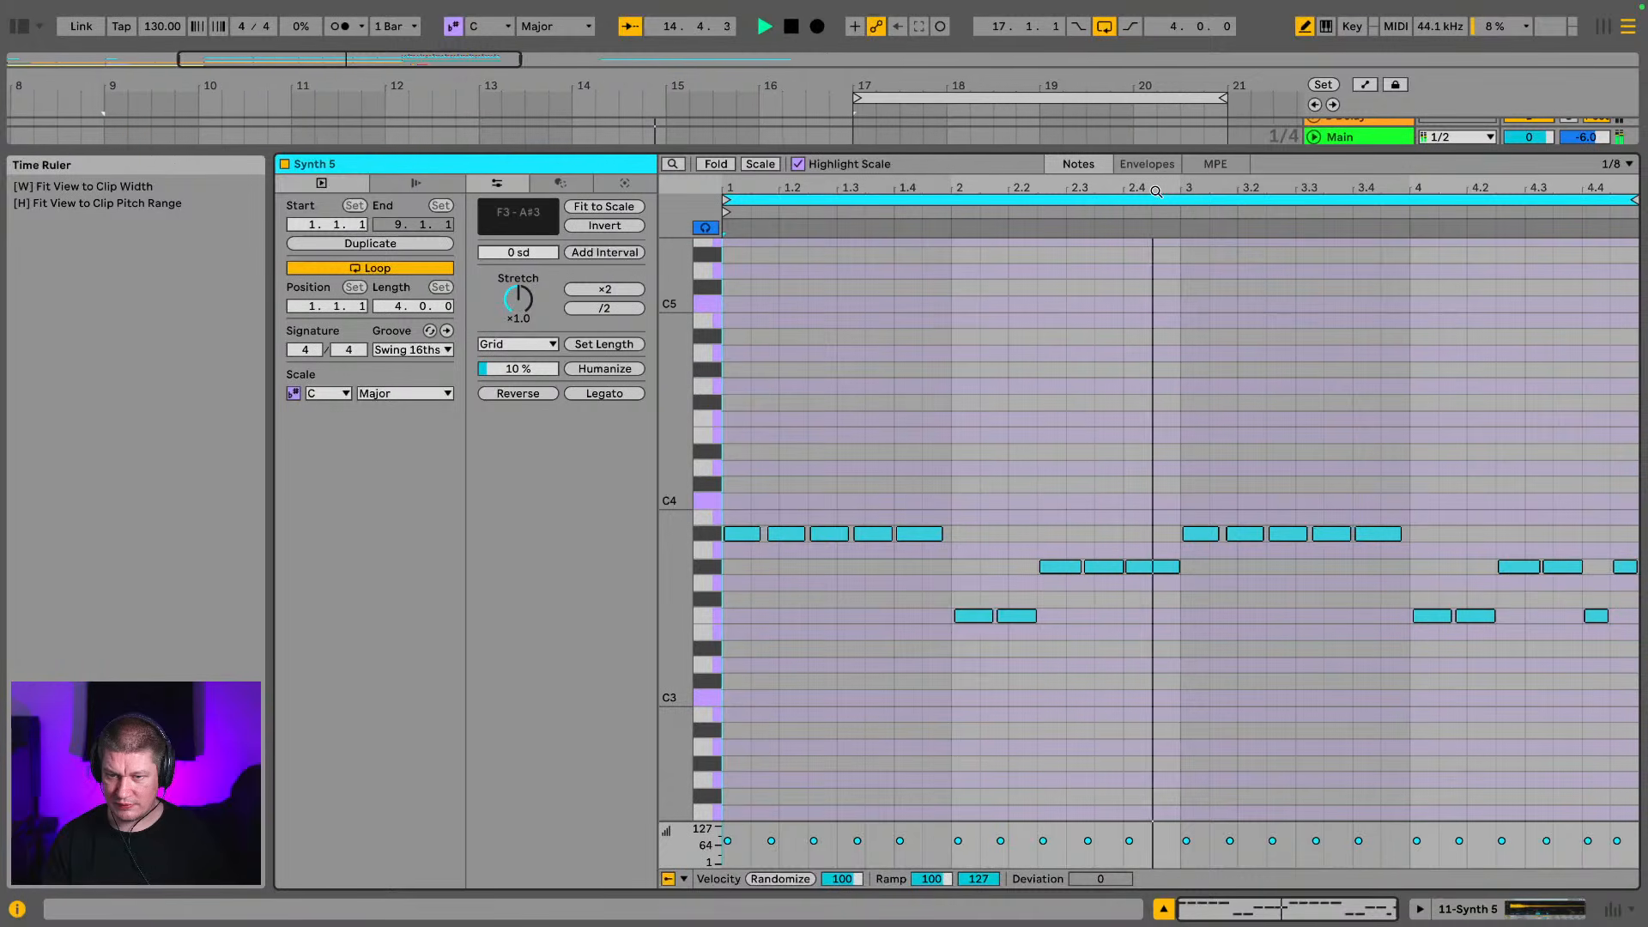
pyautogui.hotkey('ctrl', 'a')
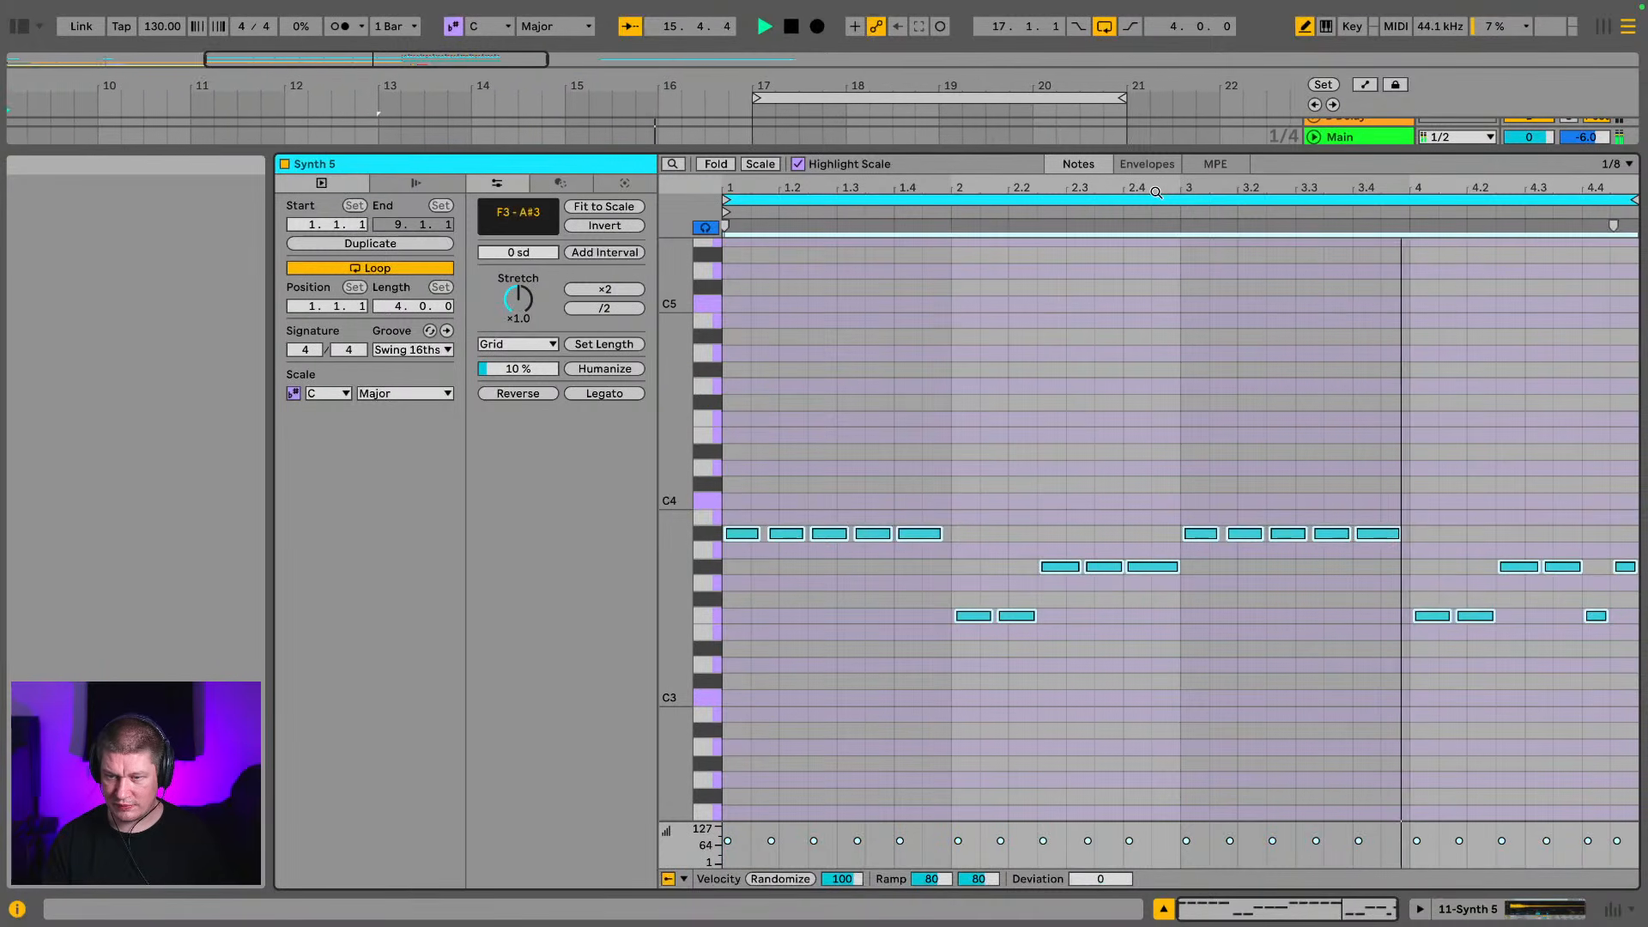
pyautogui.moveTo(1178, 151); pyautogui.dragTo(1116, 875)
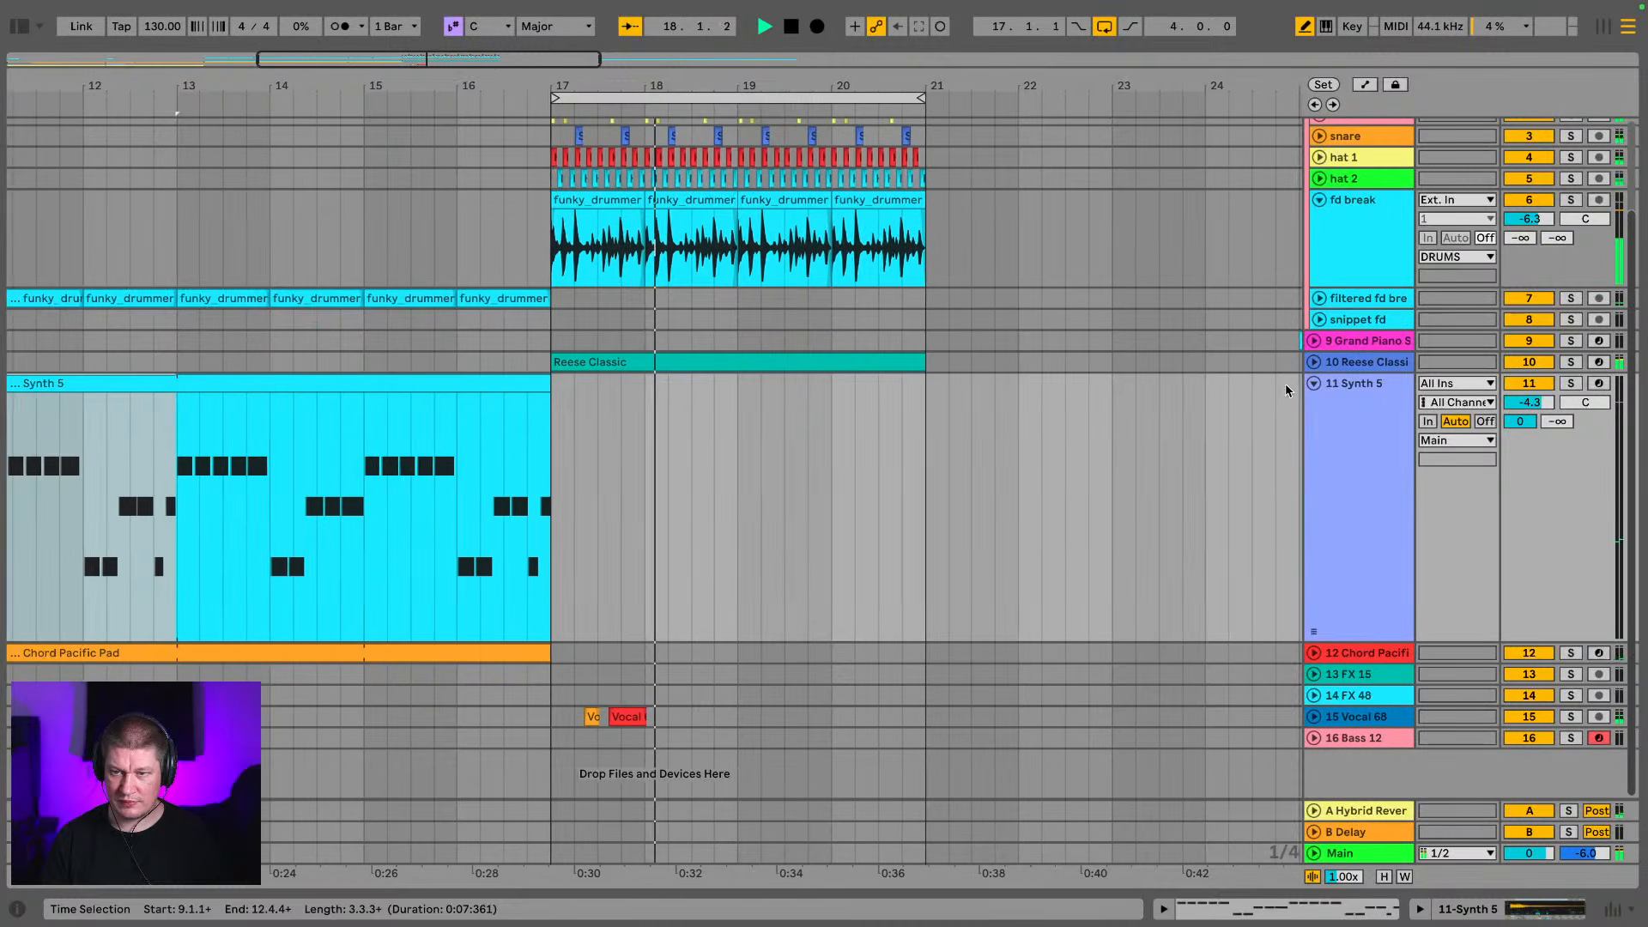
# Fold the fd break and Synth 5 tracks and move the Grand Piano clip onto the Reese Classic track at bar 43
pyautogui.click(1320, 199)
pyautogui.scroll(3, 1323, 335)
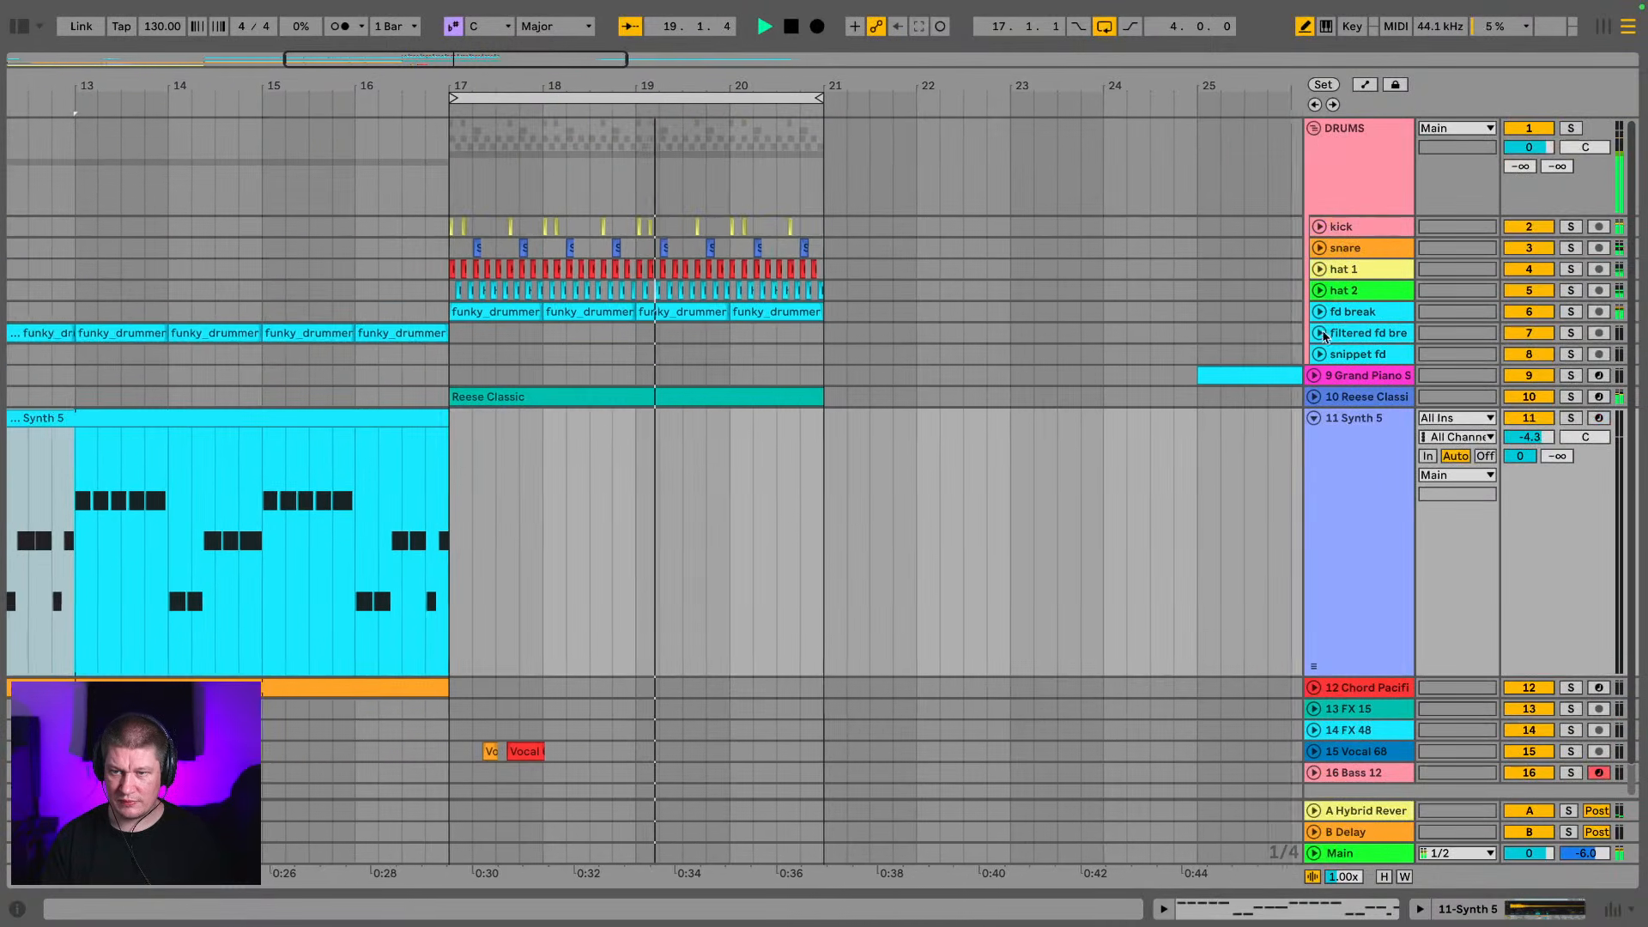
pyautogui.click(1314, 418)
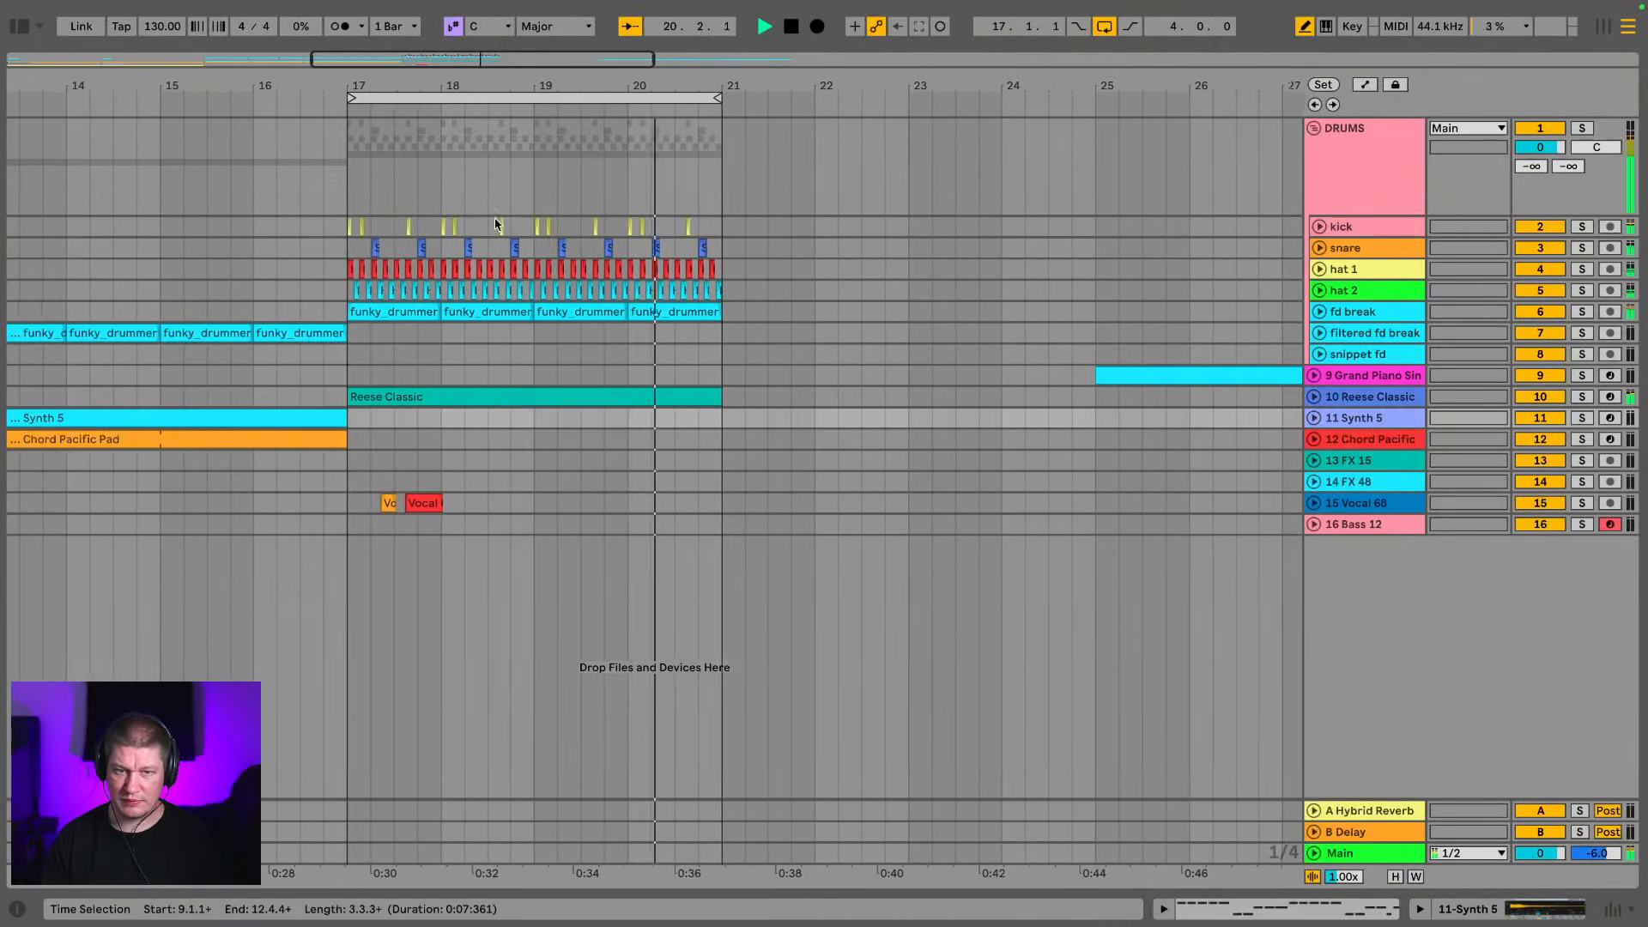
pyautogui.scroll(-8, 514, 215)
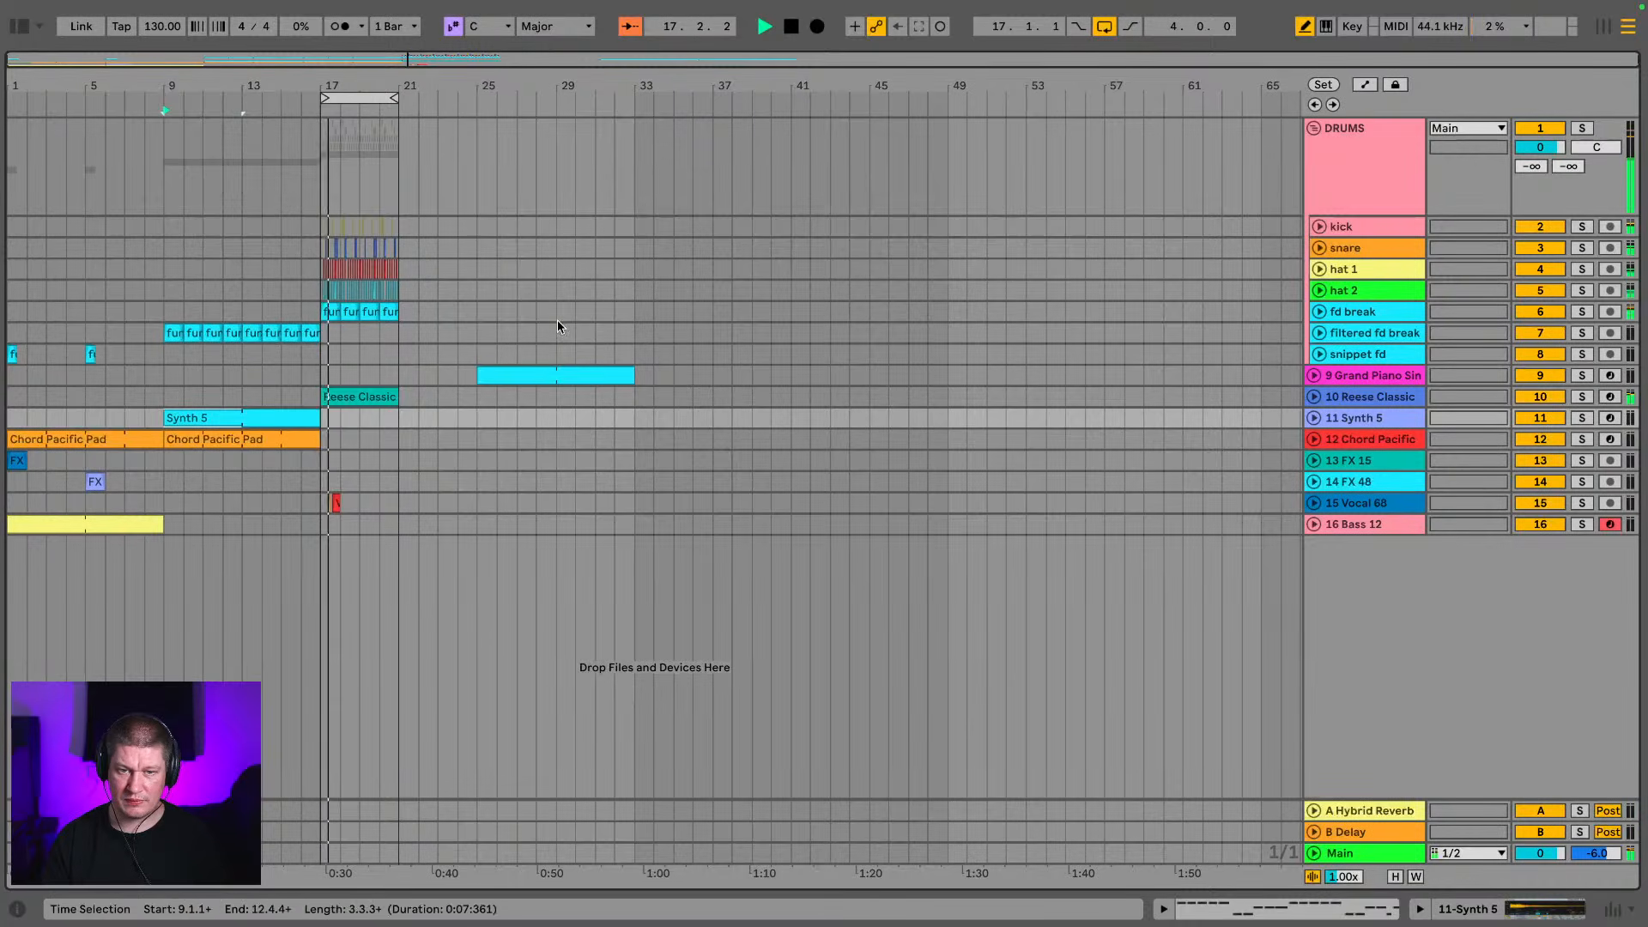
pyautogui.moveTo(552, 379); pyautogui.dragTo(903, 390)
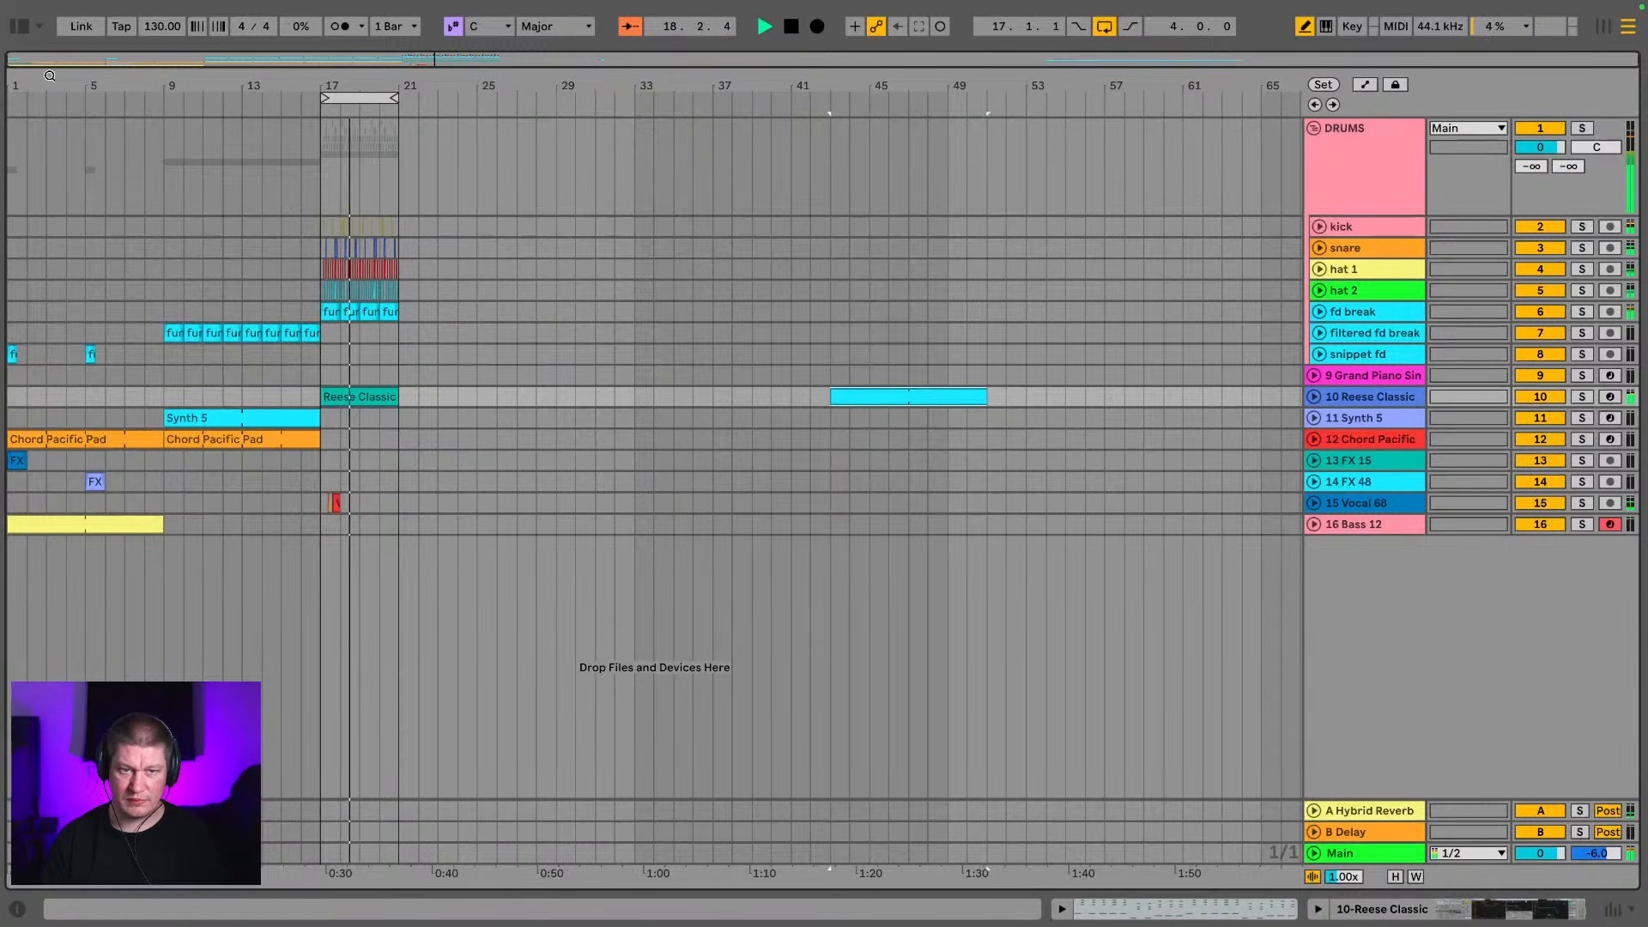
# Duplicate the drop section from bar 17 to 21 on all tracks three times and extend the loop end to bar 33
pyautogui.moveTo(323, 526); pyautogui.dragTo(387, 421)
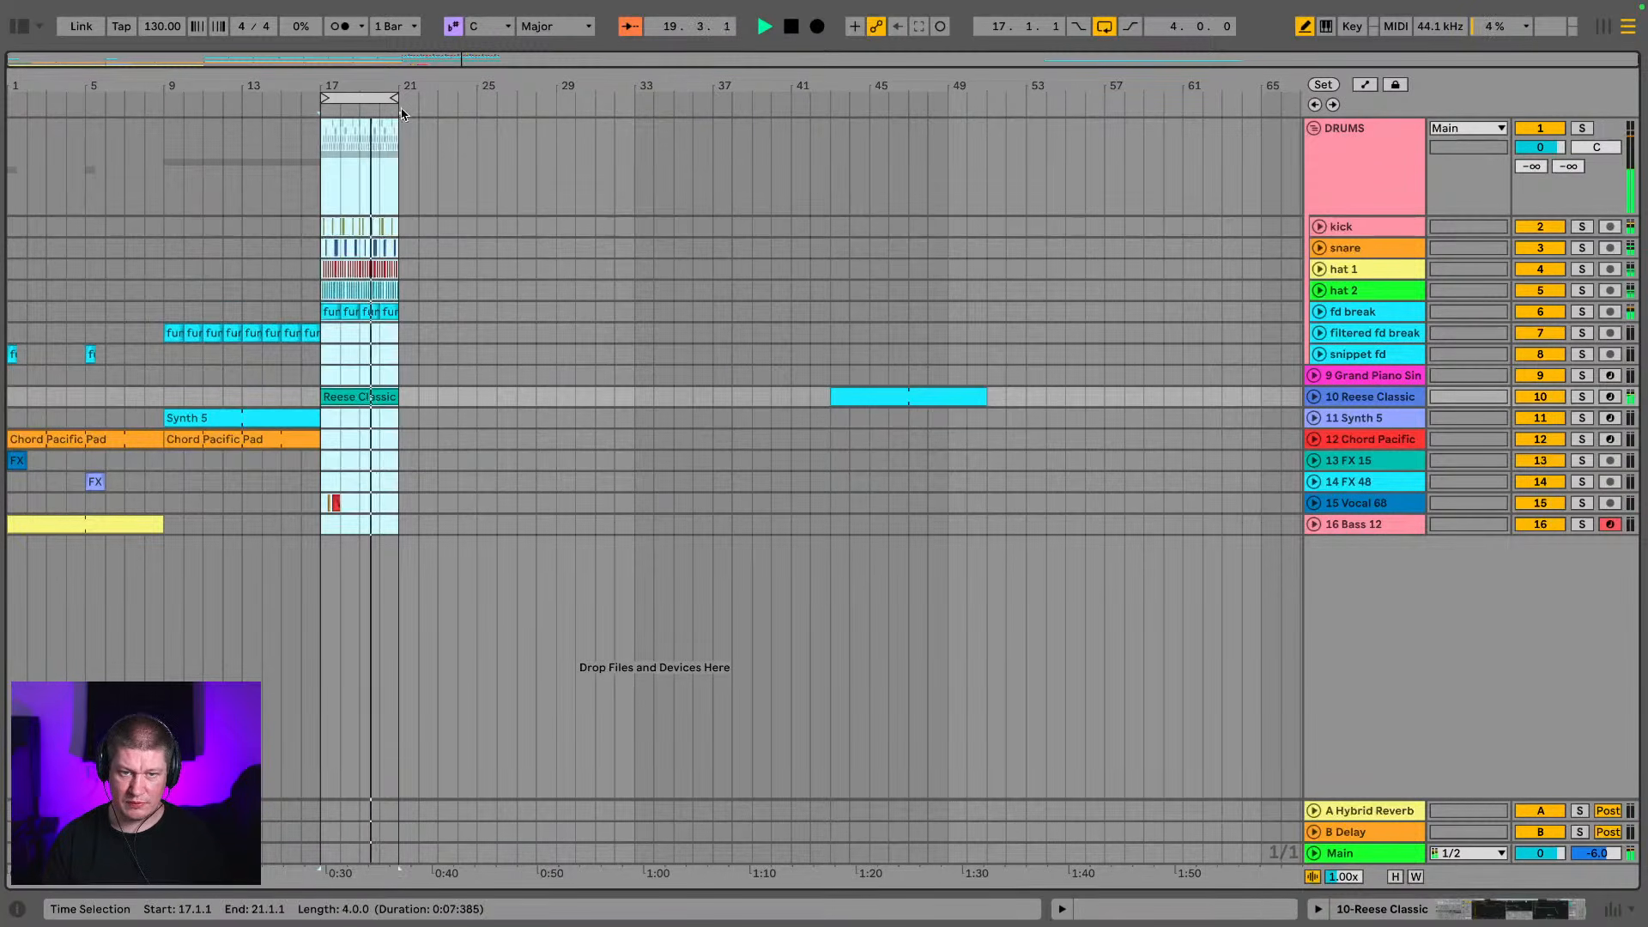
pyautogui.hotkey('ctrl', 'd')
pyautogui.hotkey('ctrl', 'd')
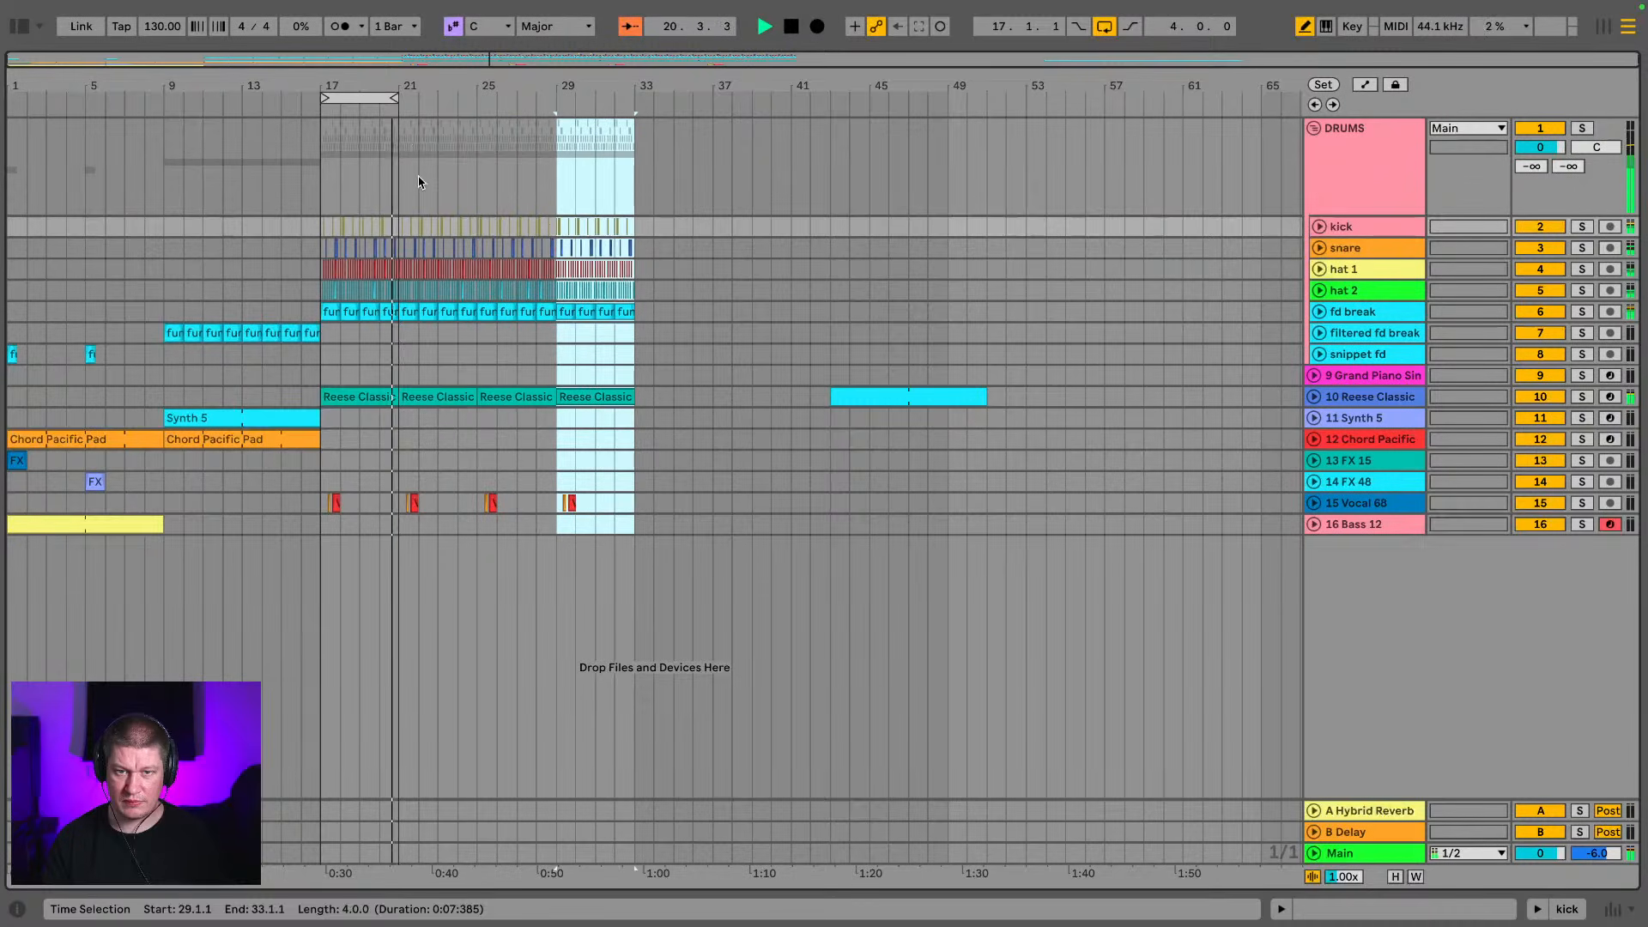
pyautogui.moveTo(395, 98); pyautogui.dragTo(631, 101)
# Copy the Synth 5 and Chord Pacific Pad clips from bar 9 to bar 25 within the drop
pyautogui.moveTo(236, 419); pyautogui.dragTo(546, 434)
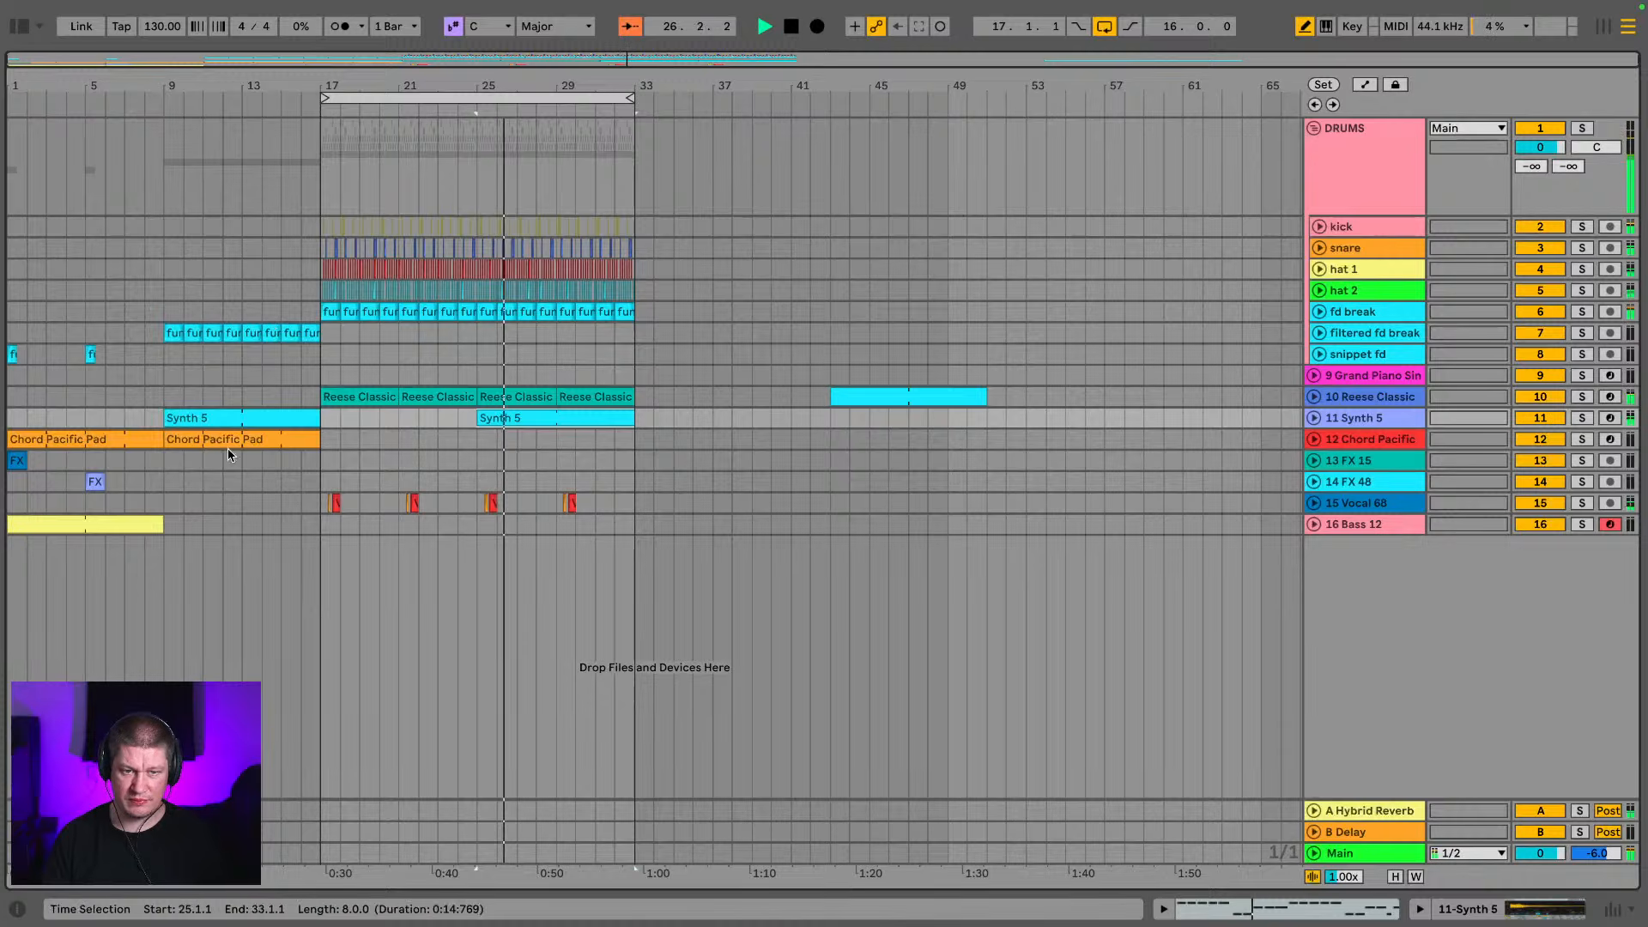
pyautogui.moveTo(227, 442); pyautogui.dragTo(547, 445)
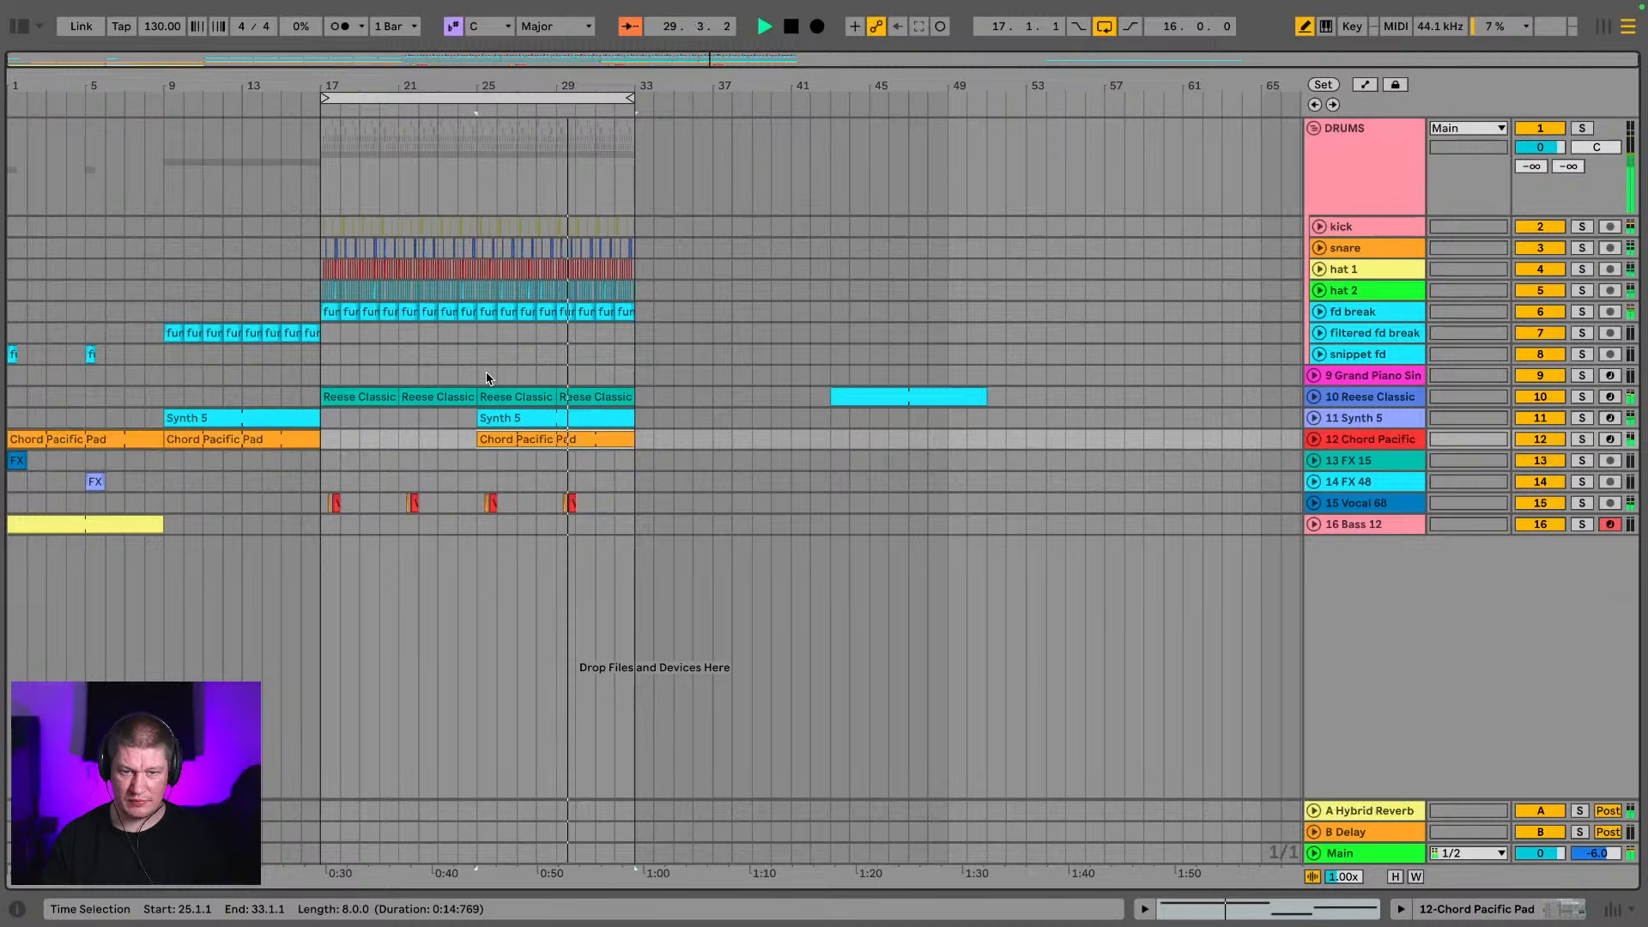
# Check the track levels in the mixer during playback and lower the Chord Pacific Pad's filter cutoff to 292 Hz
pyautogui.press('Tab')
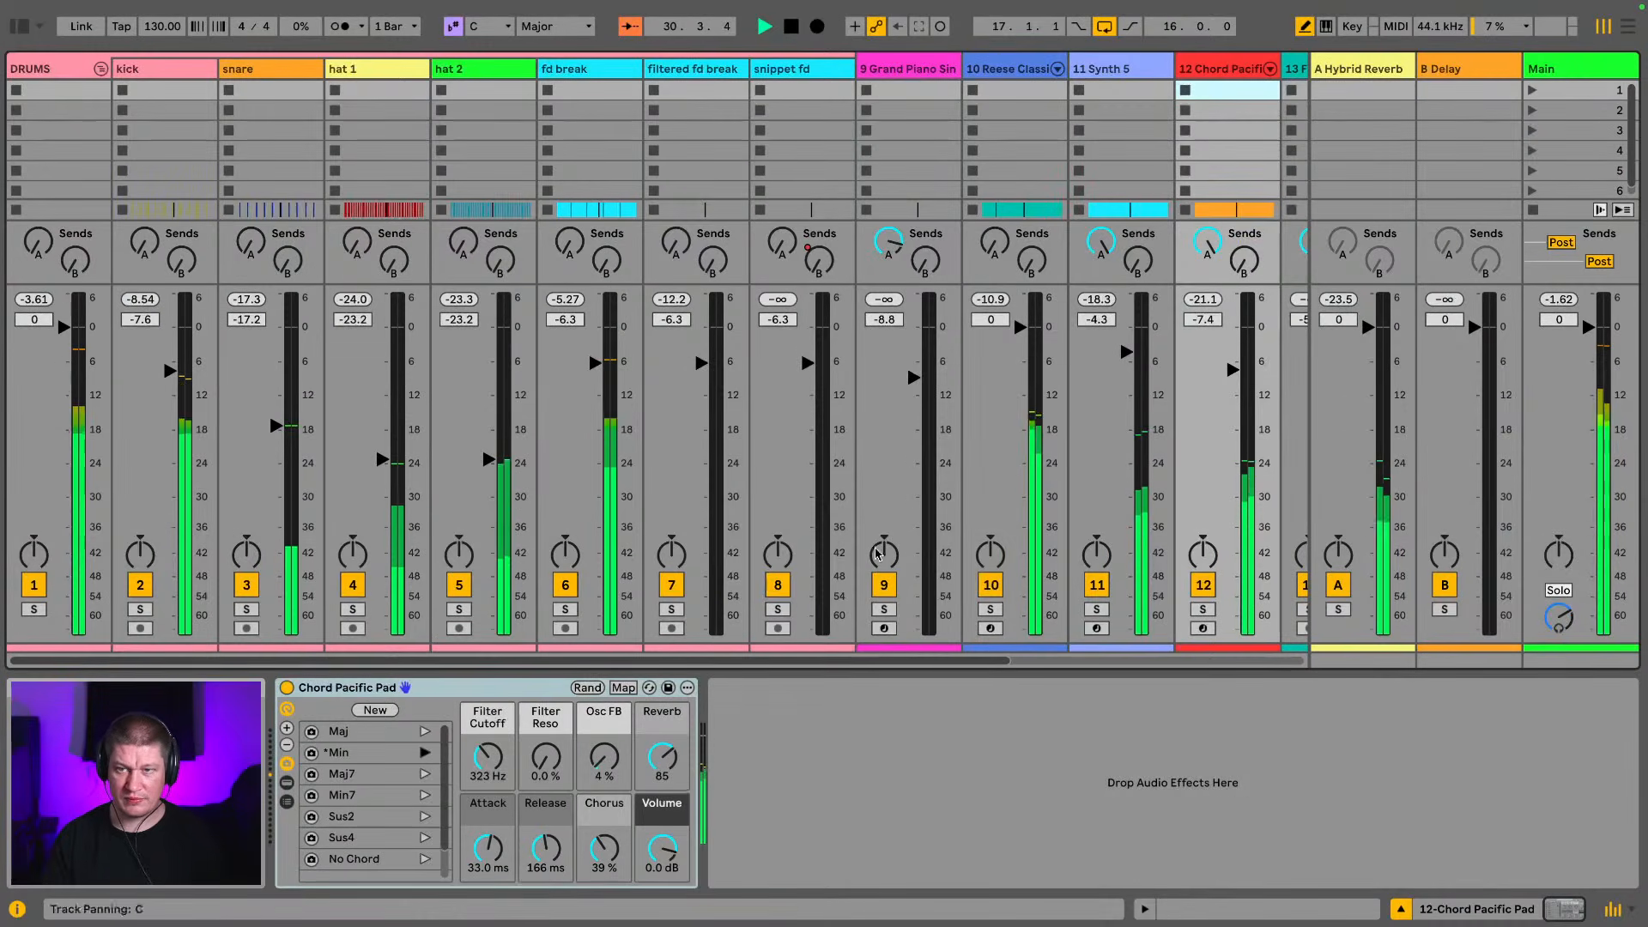
pyautogui.moveTo(858, 661); pyautogui.dragTo(1051, 662)
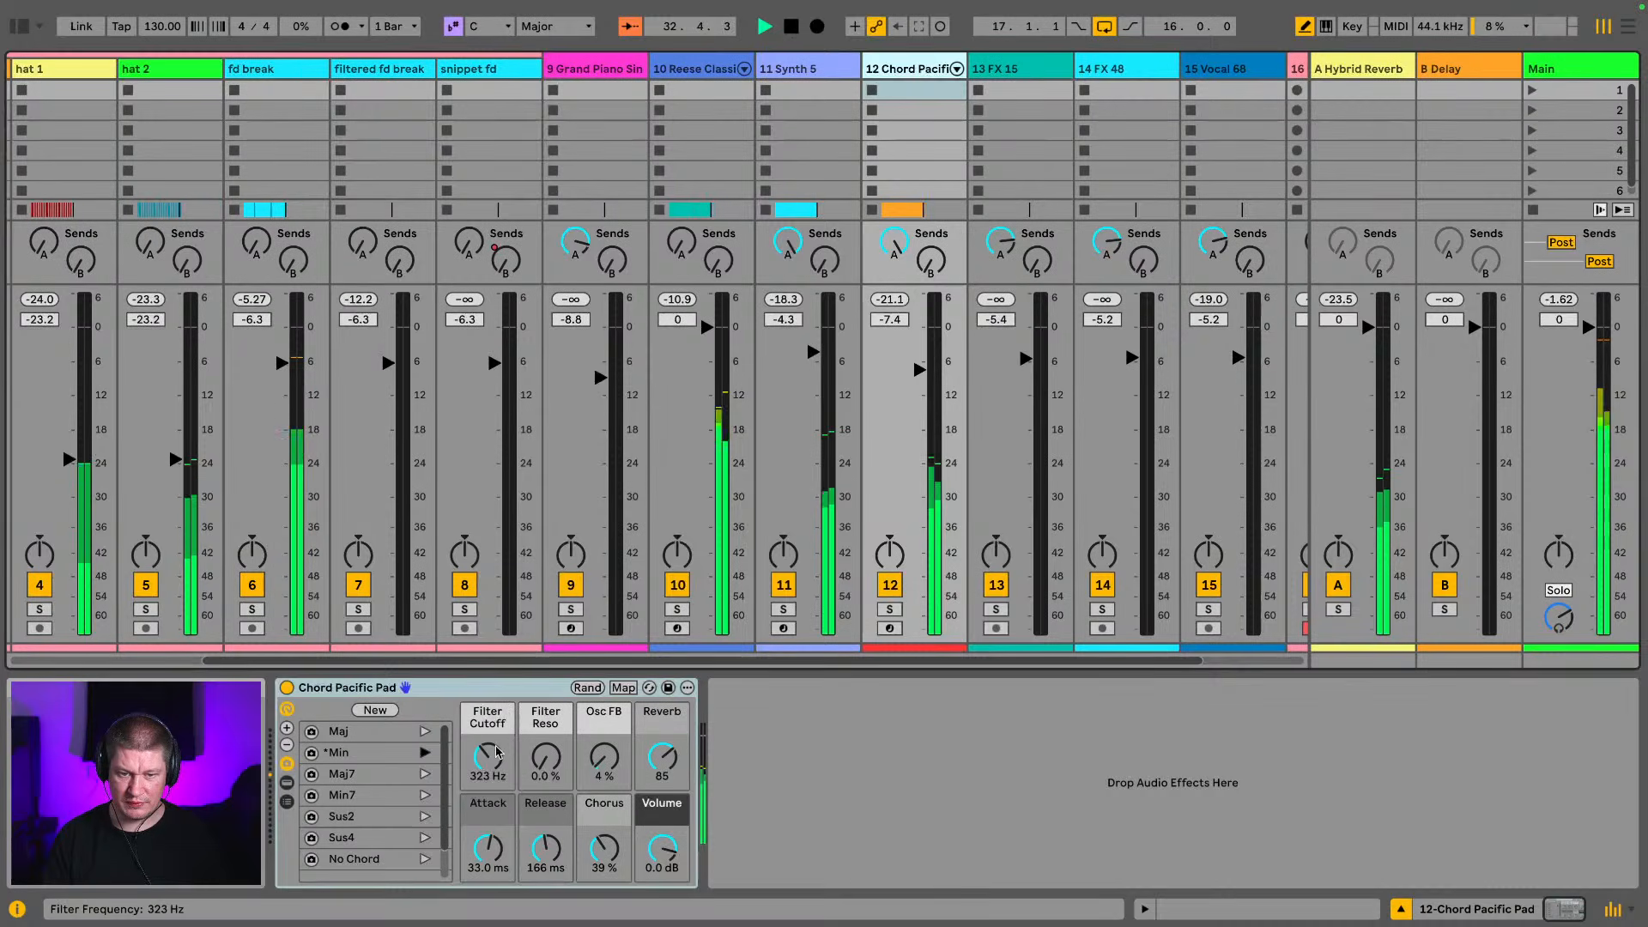
pyautogui.moveTo(491, 755); pyautogui.dragTo(491, 760)
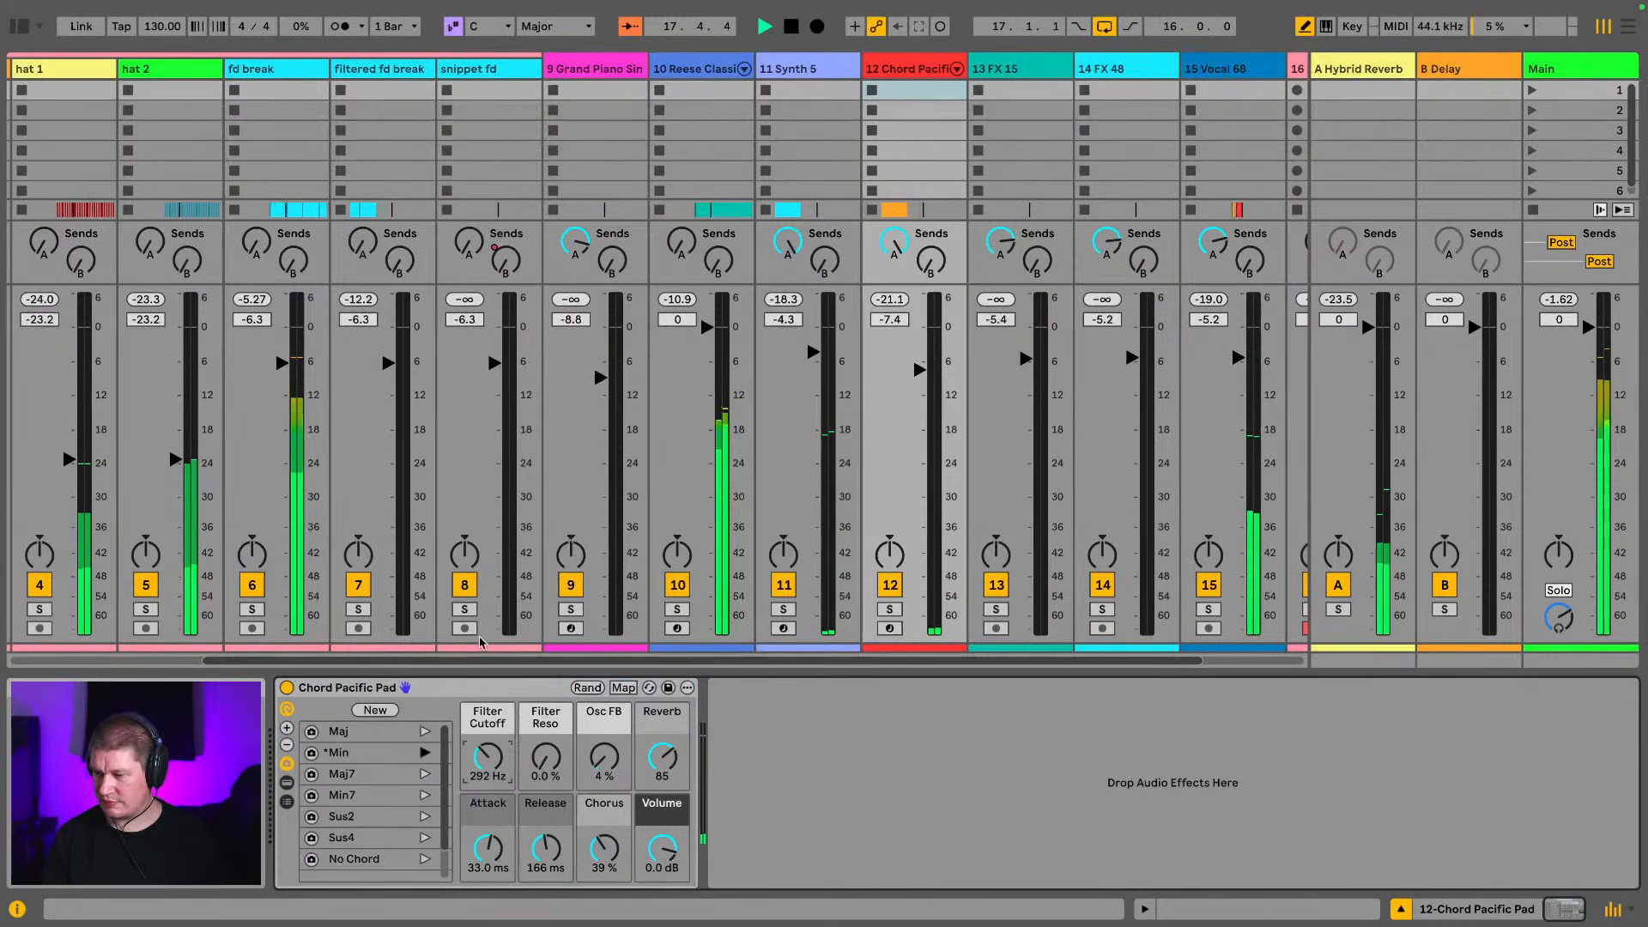
pyautogui.press('Tab')
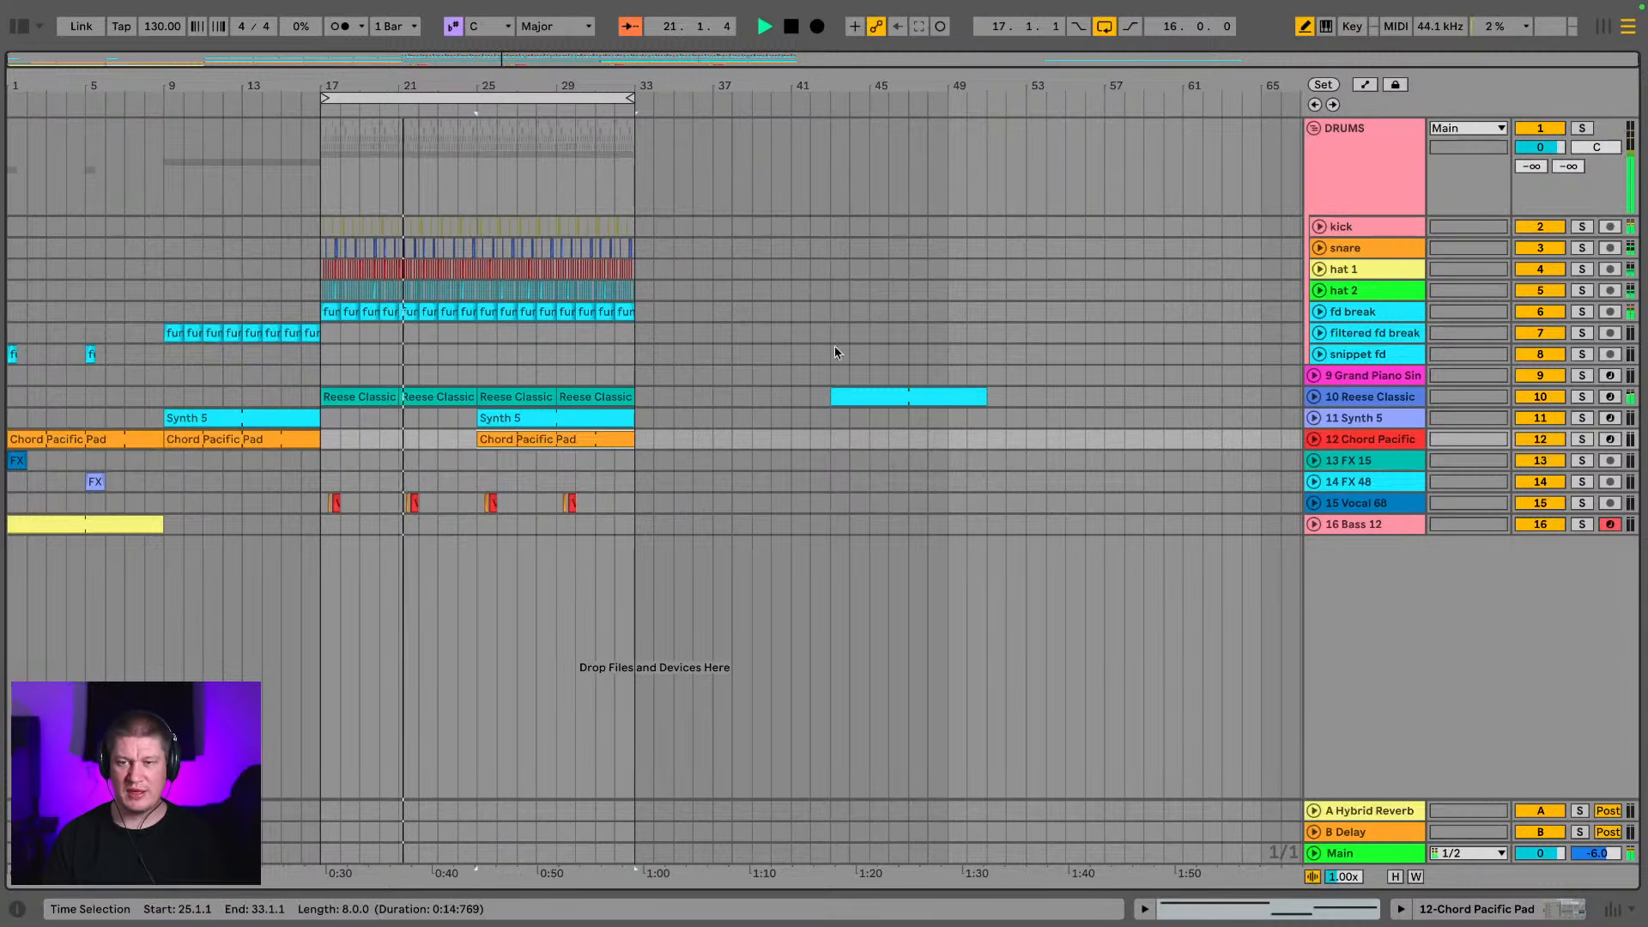
# Delete the Grand Piano track
pyautogui.click(1345, 378)
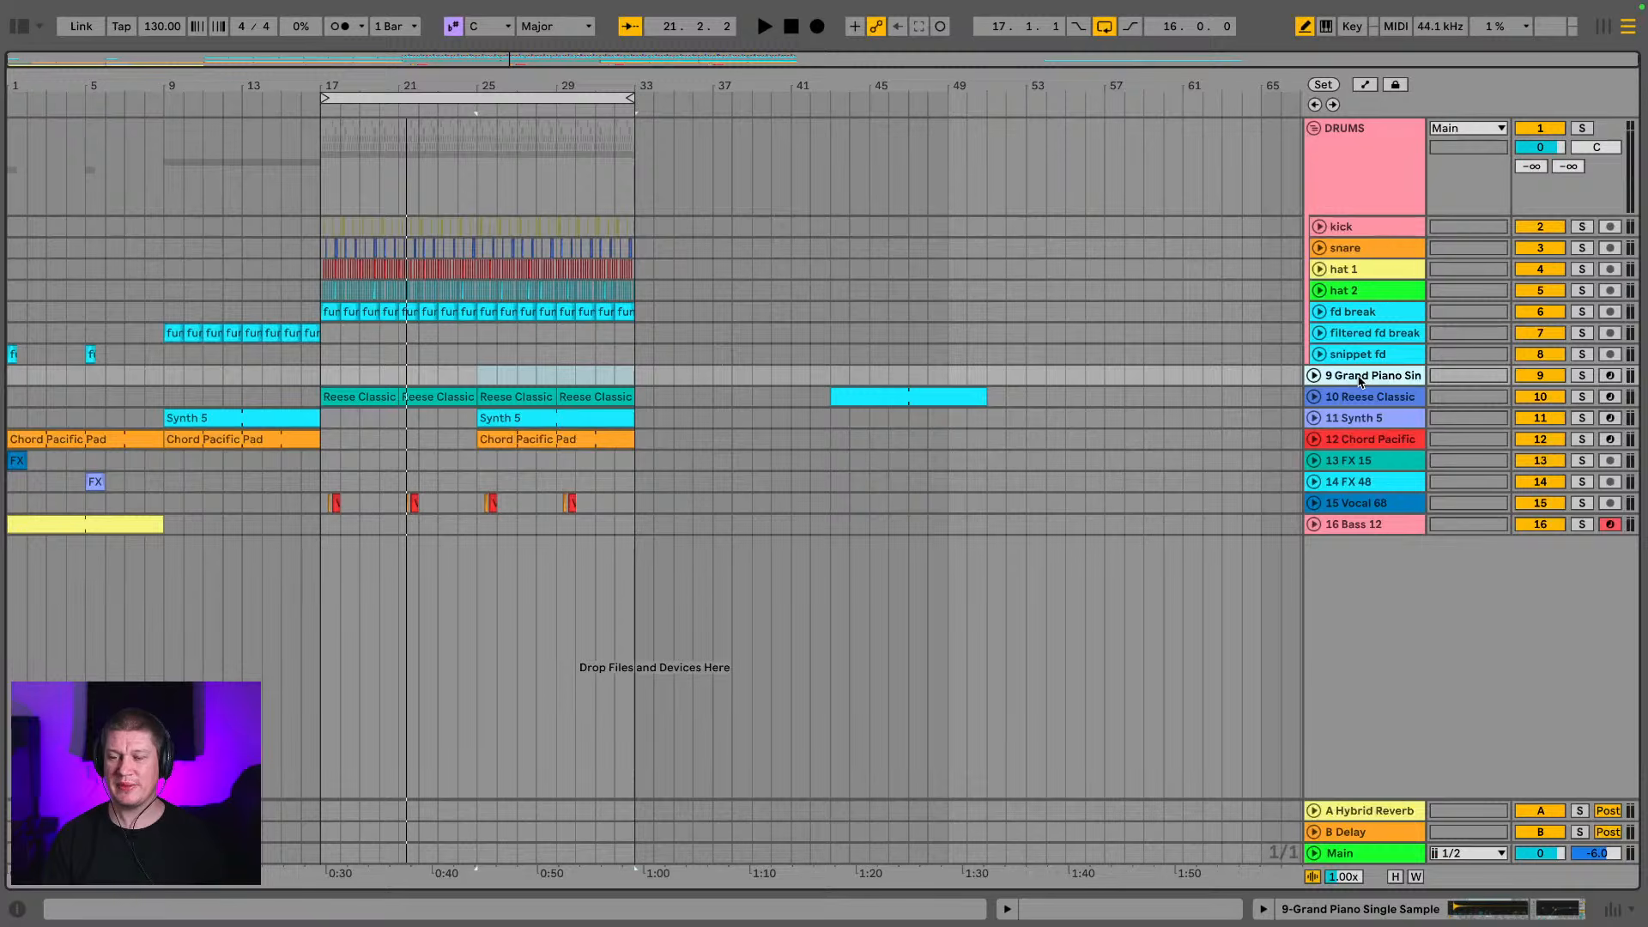
pyautogui.press('Delete')
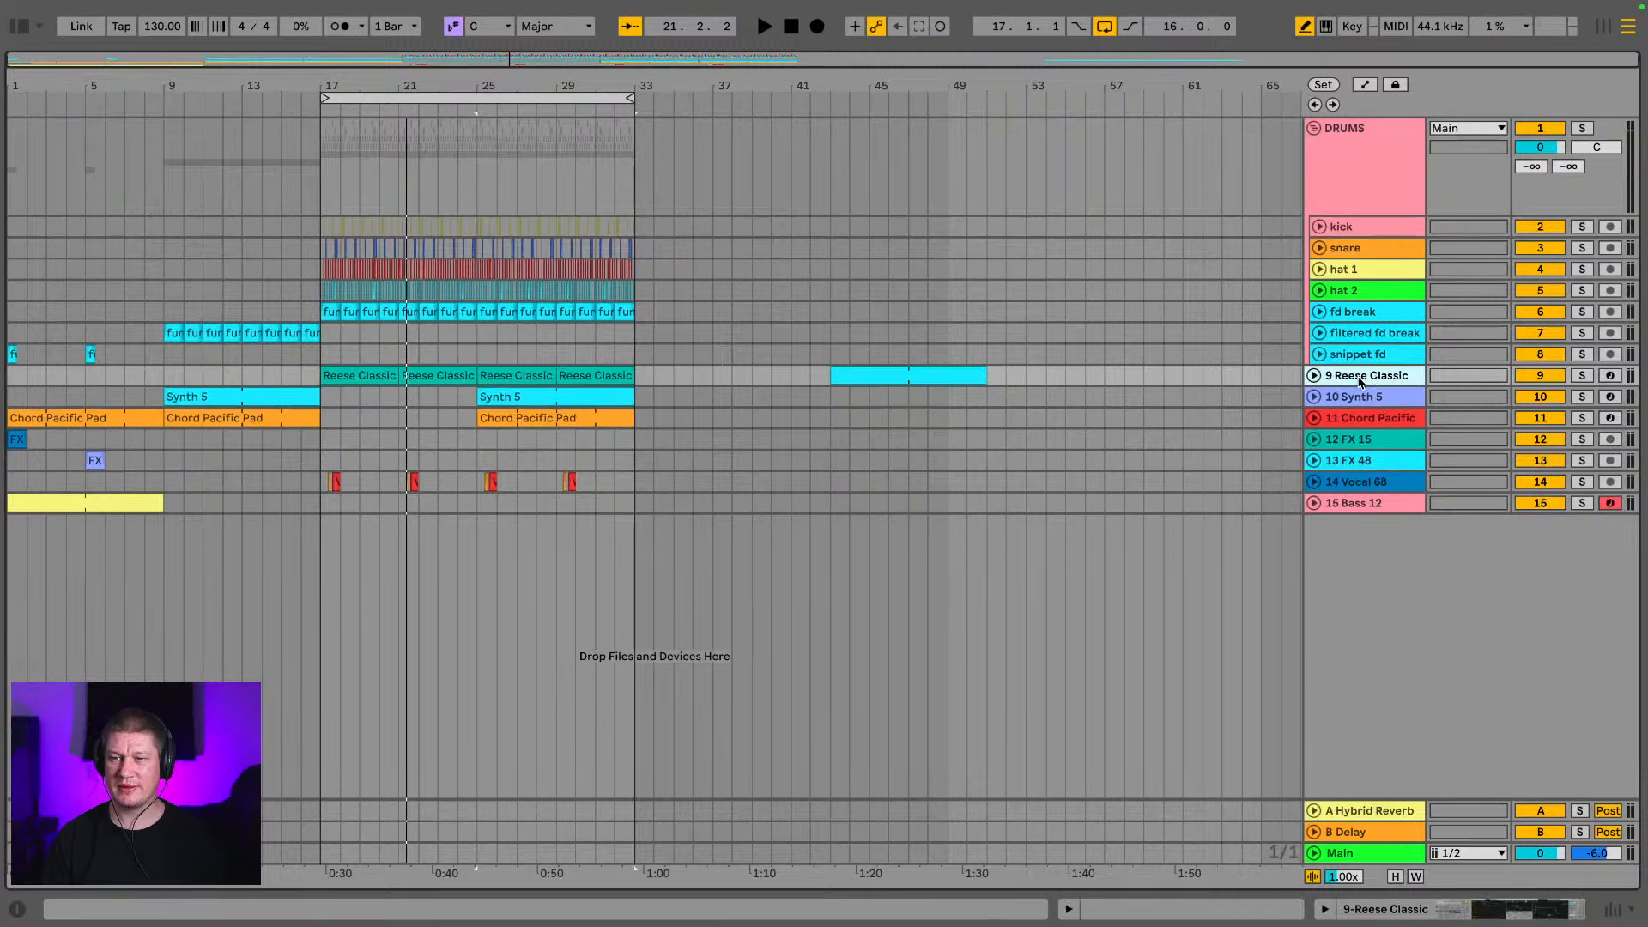
# Collapse the DRUMS group and extend the loop start back to bar 1 to cover the whole arrangement
pyautogui.click(1314, 129)
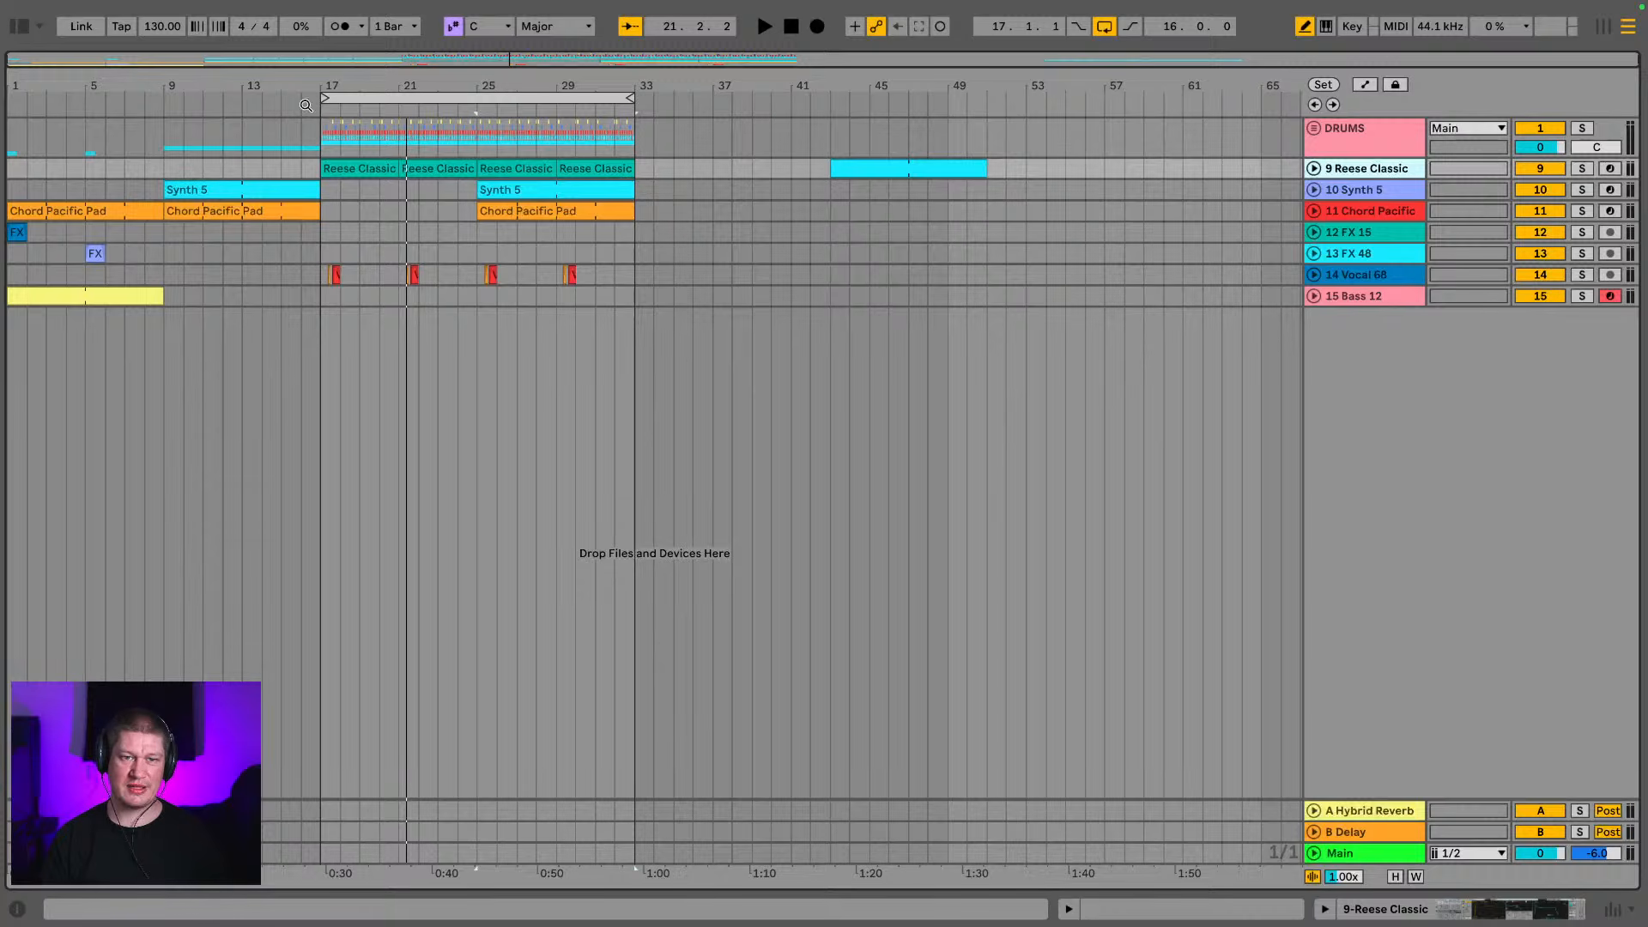
pyautogui.moveTo(325, 97); pyautogui.dragTo(3, 101)
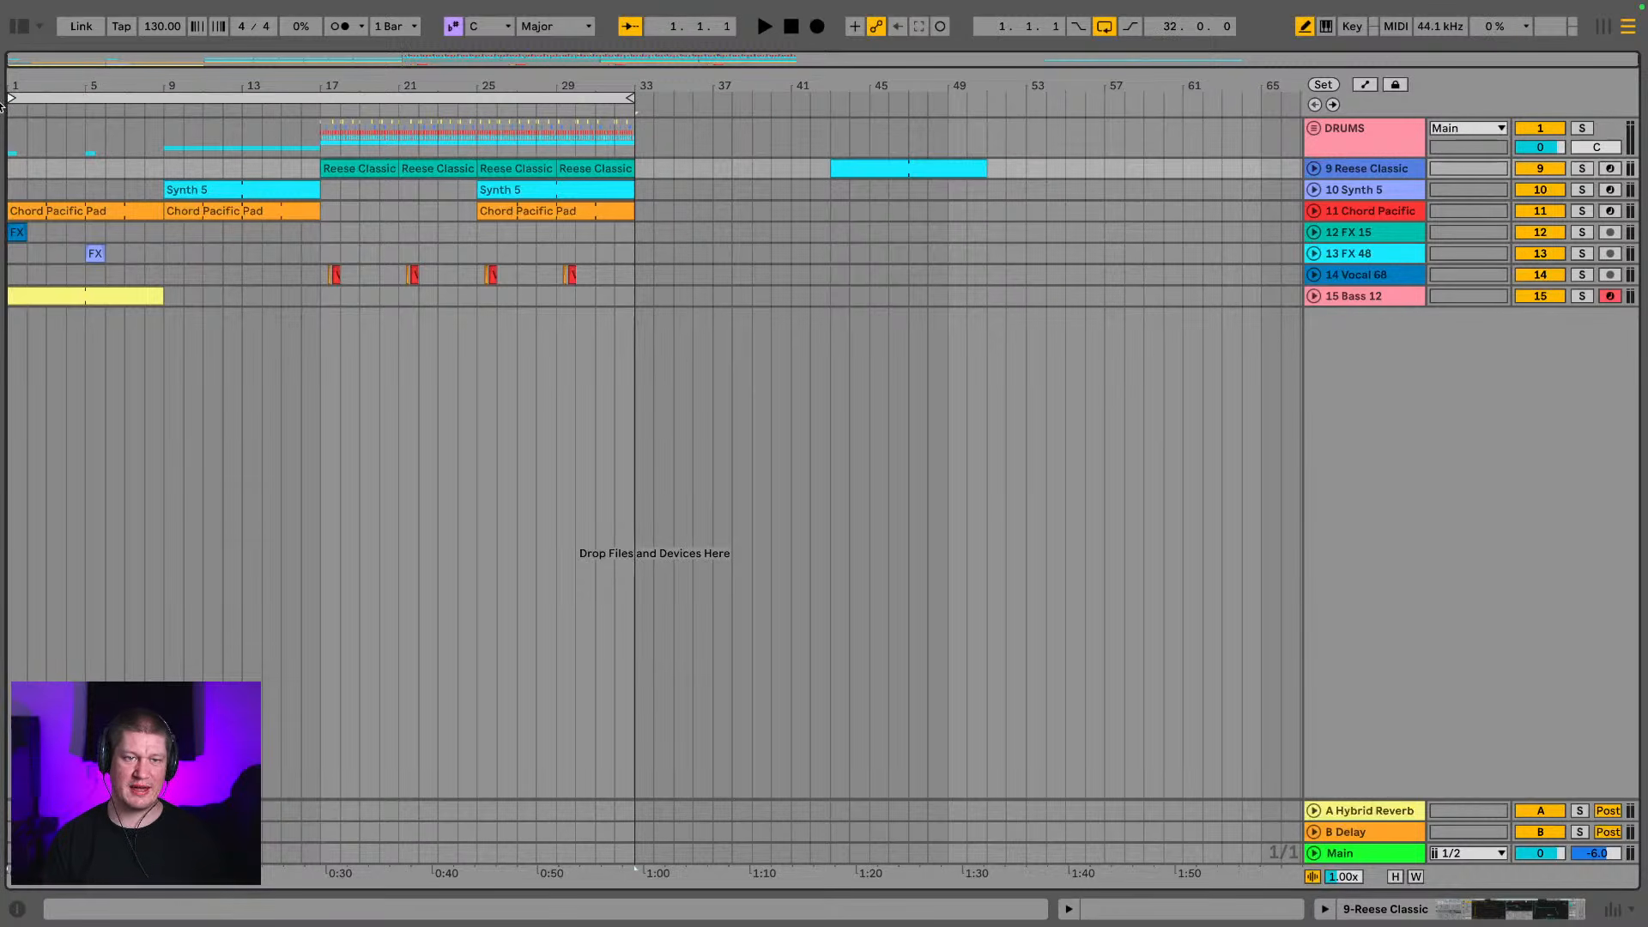
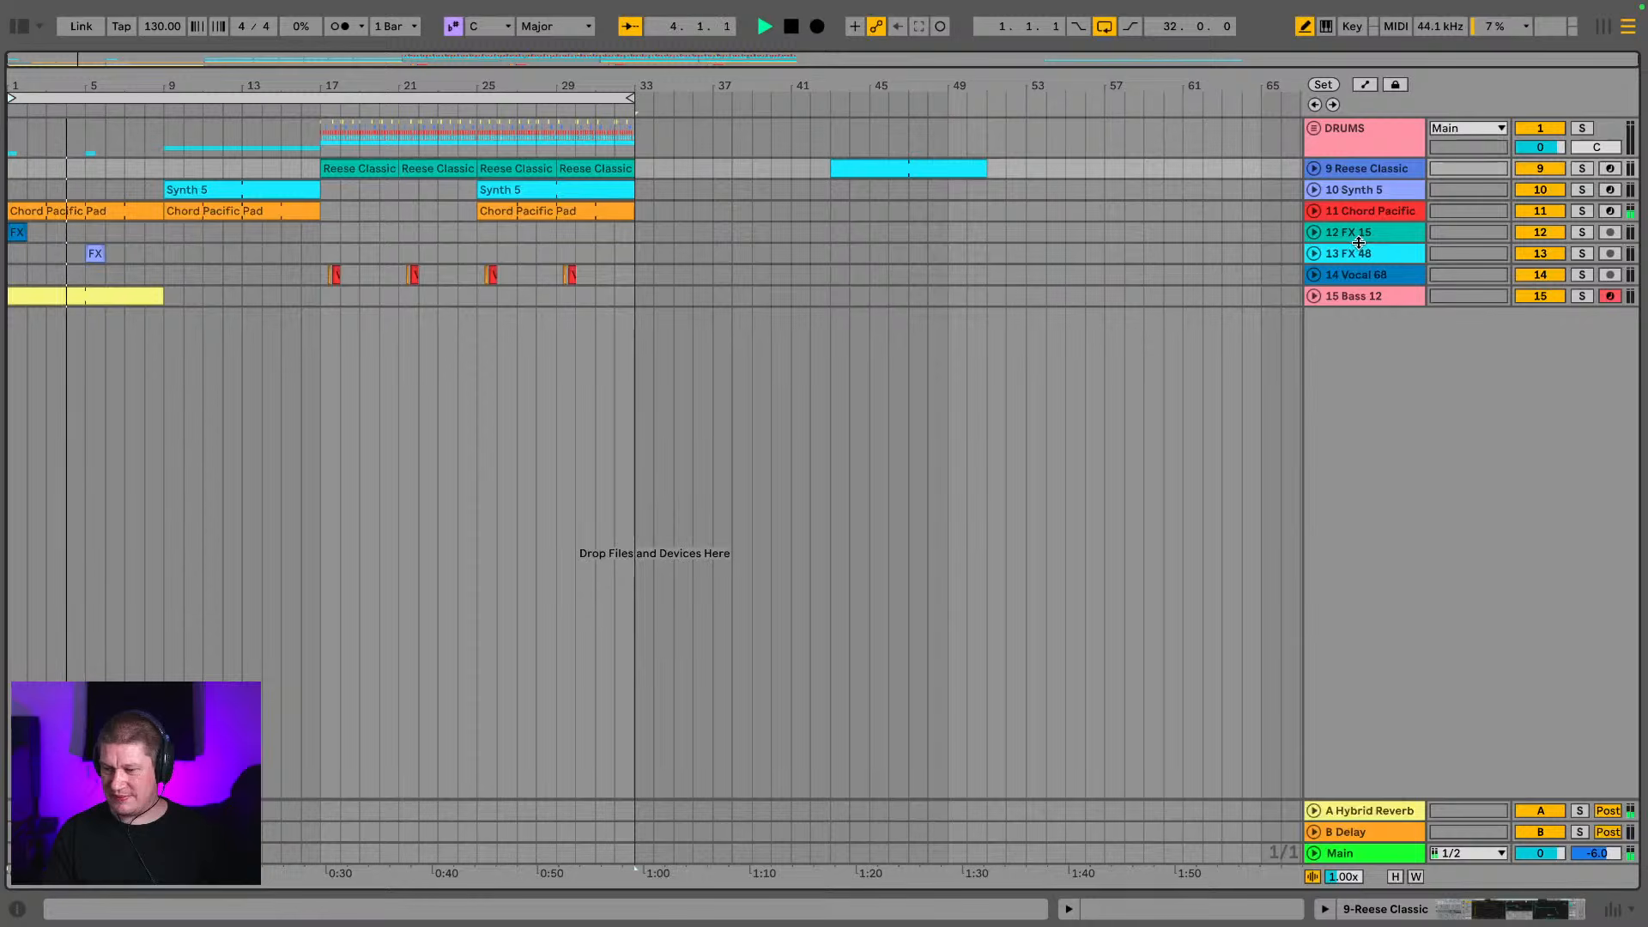
# Play through the arrangement while checking the DRUMS group's tracks, the transition into bar 17 and the Bass 12 part
pyautogui.click(1316, 128)
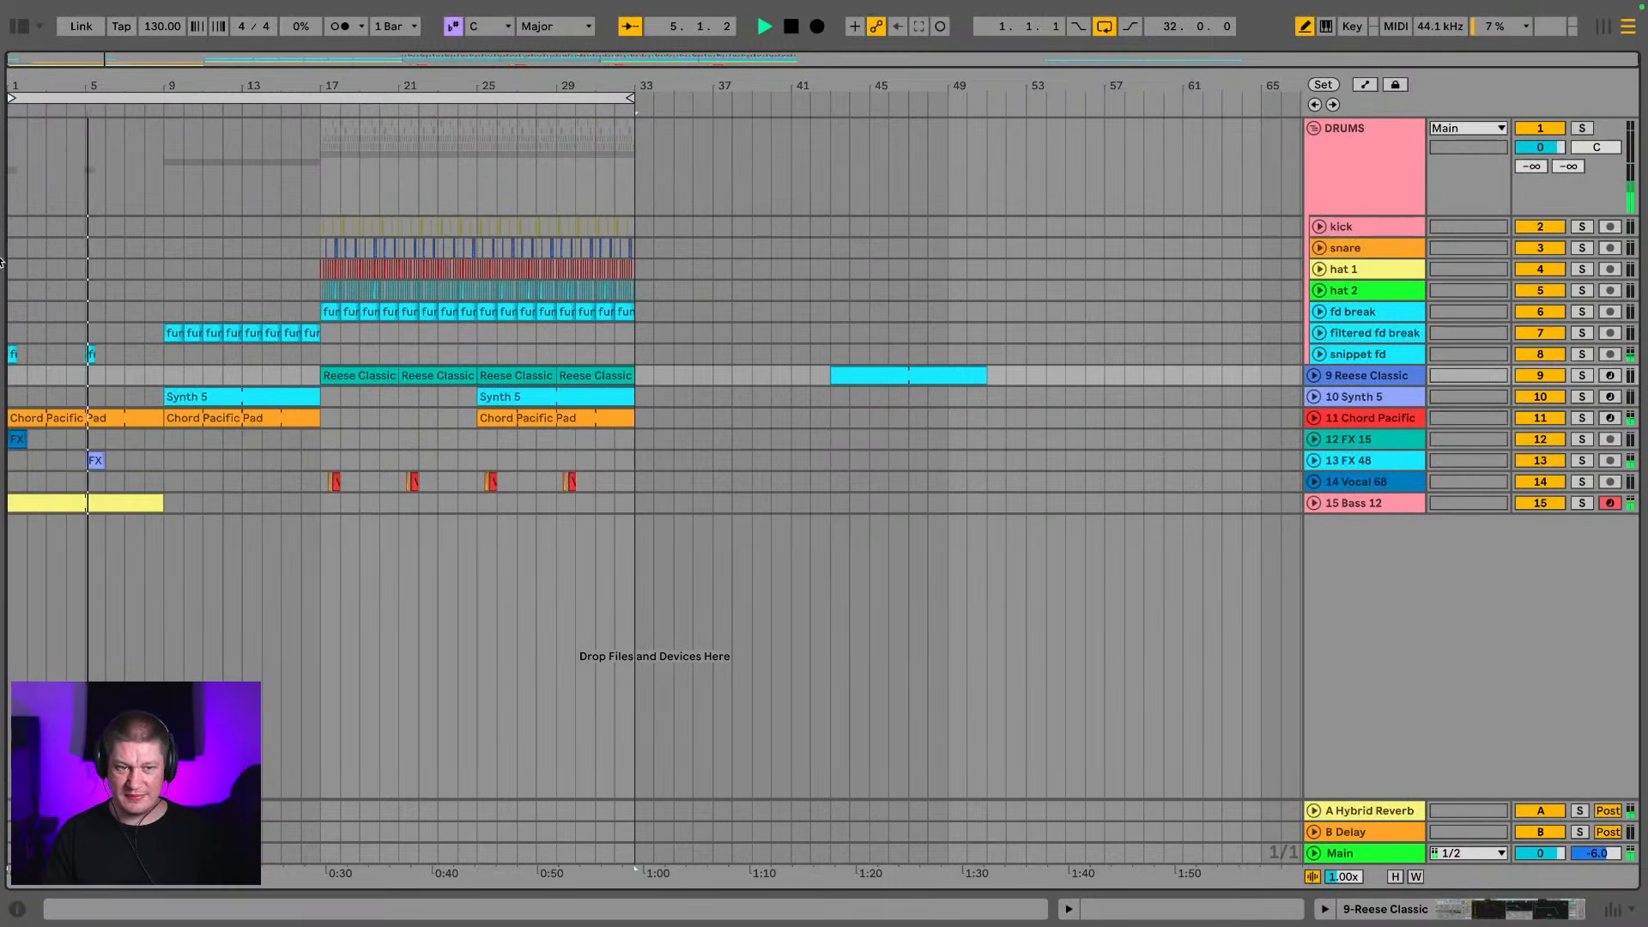
pyautogui.click(159, 355)
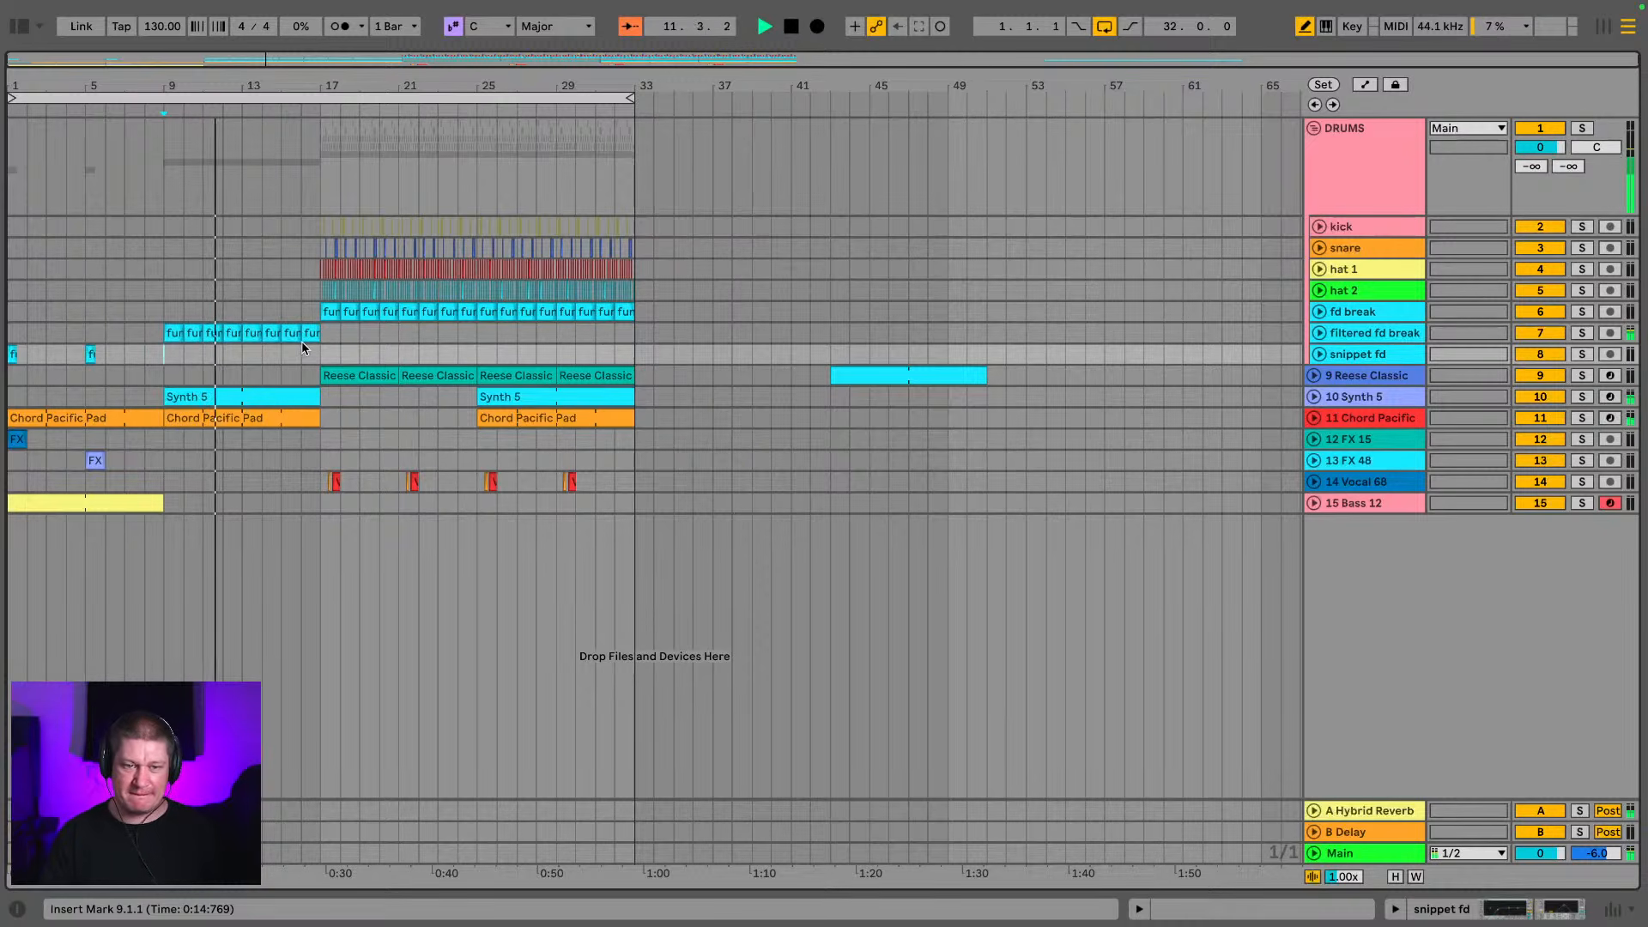
pyautogui.click(1313, 130)
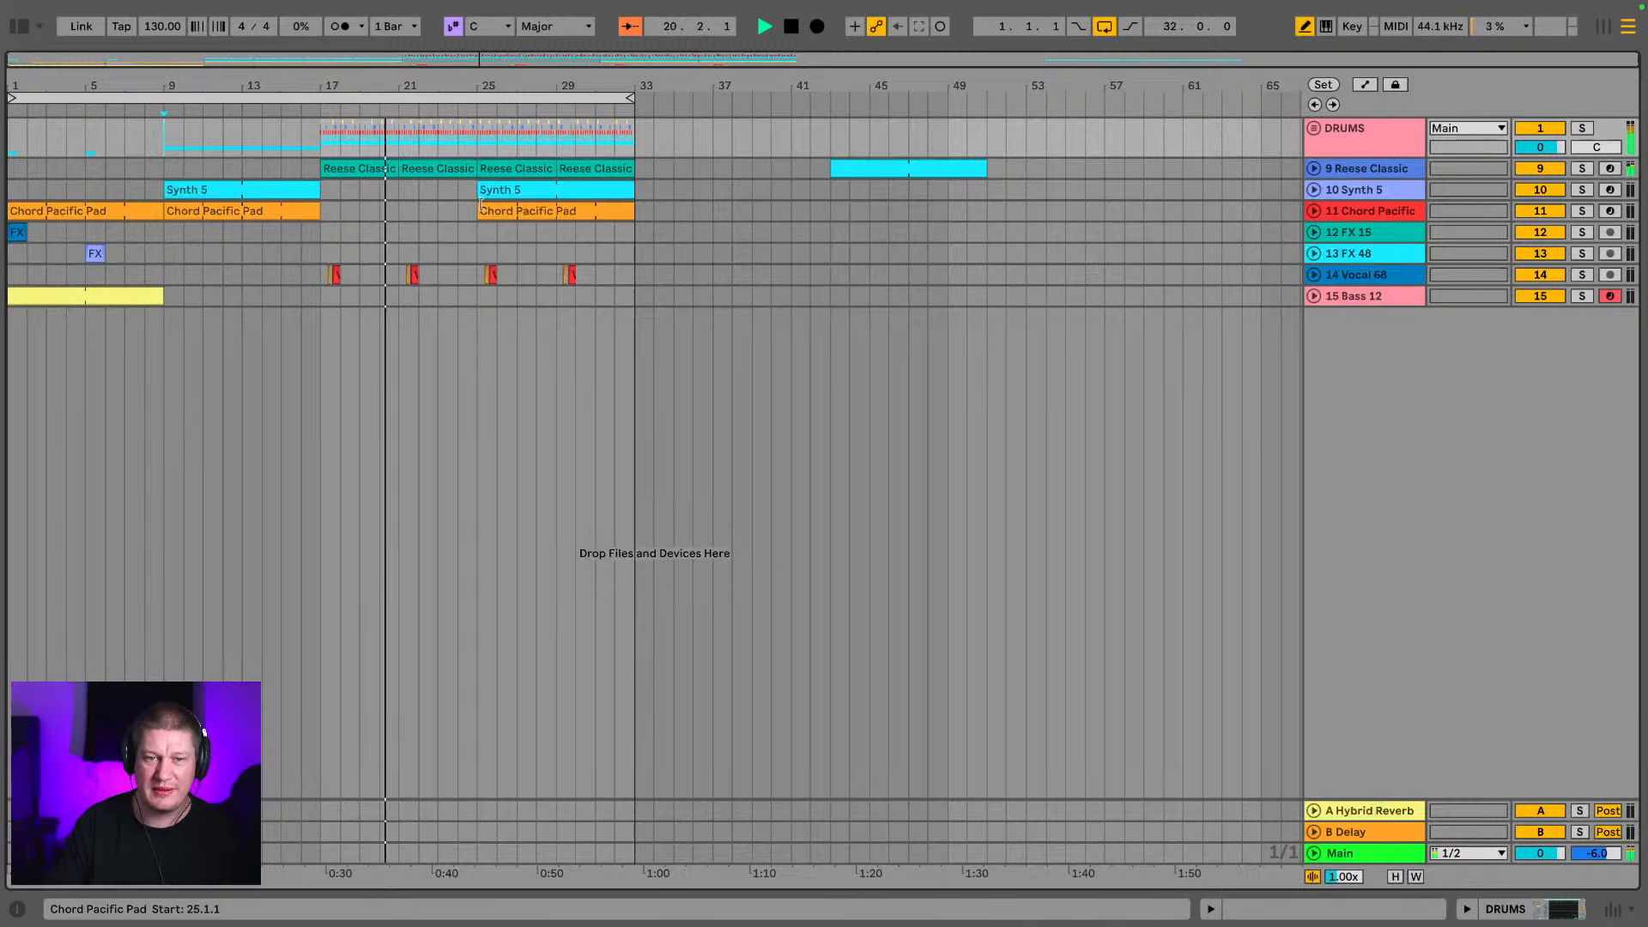
pyautogui.moveTo(112, 86); pyautogui.dragTo(157, 121)
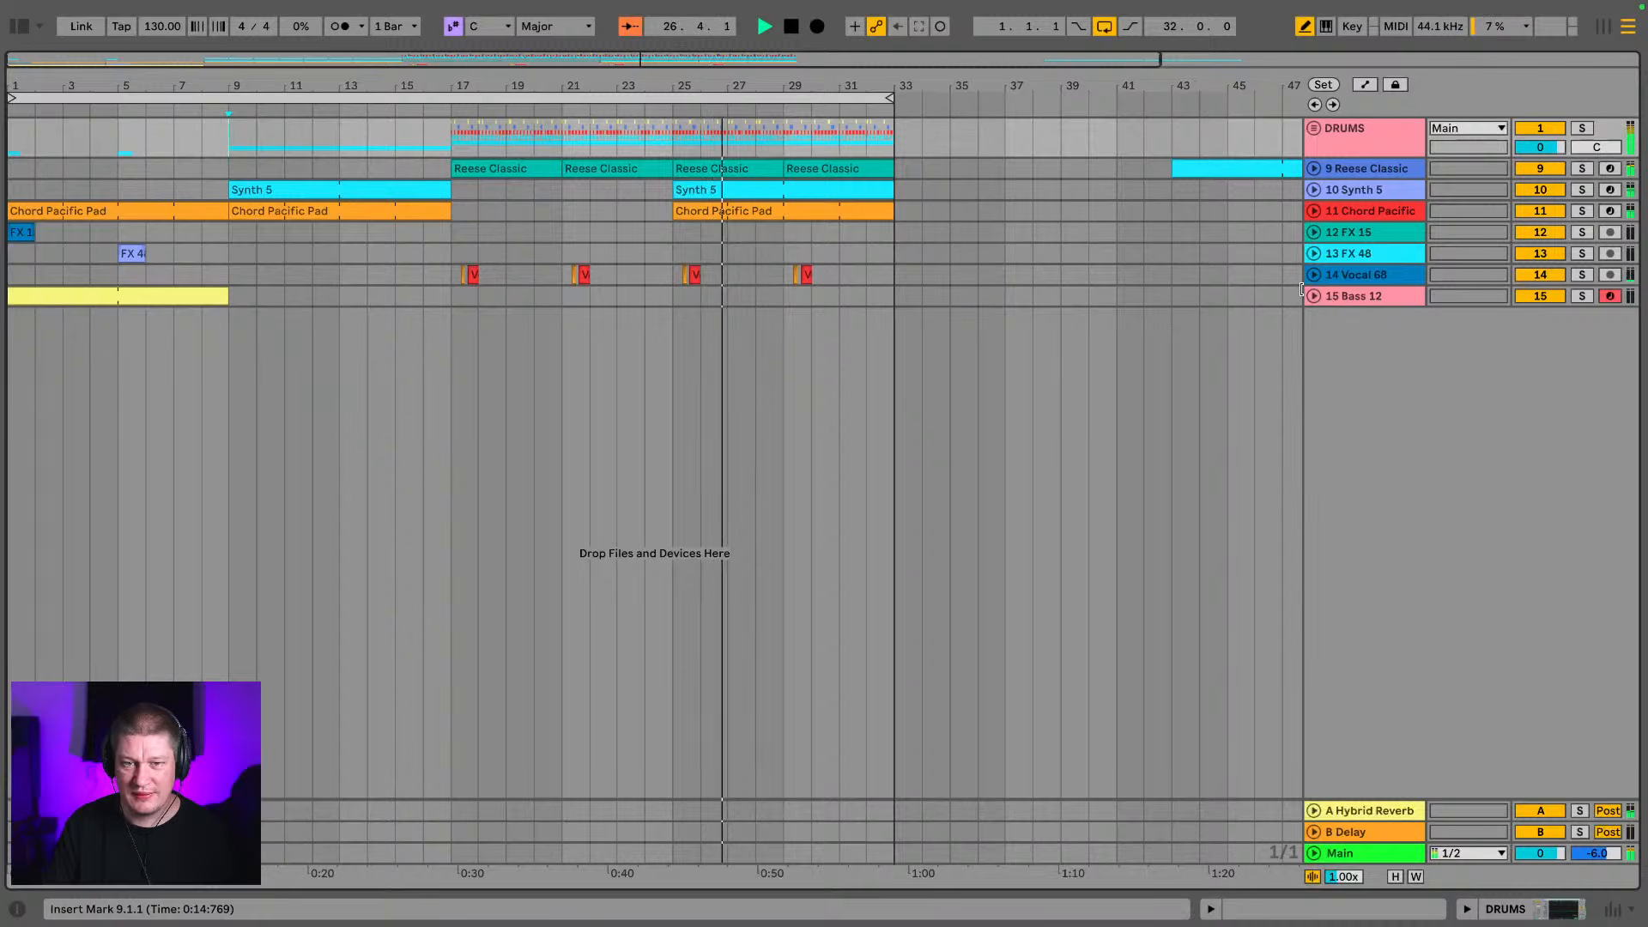
pyautogui.click(1354, 297)
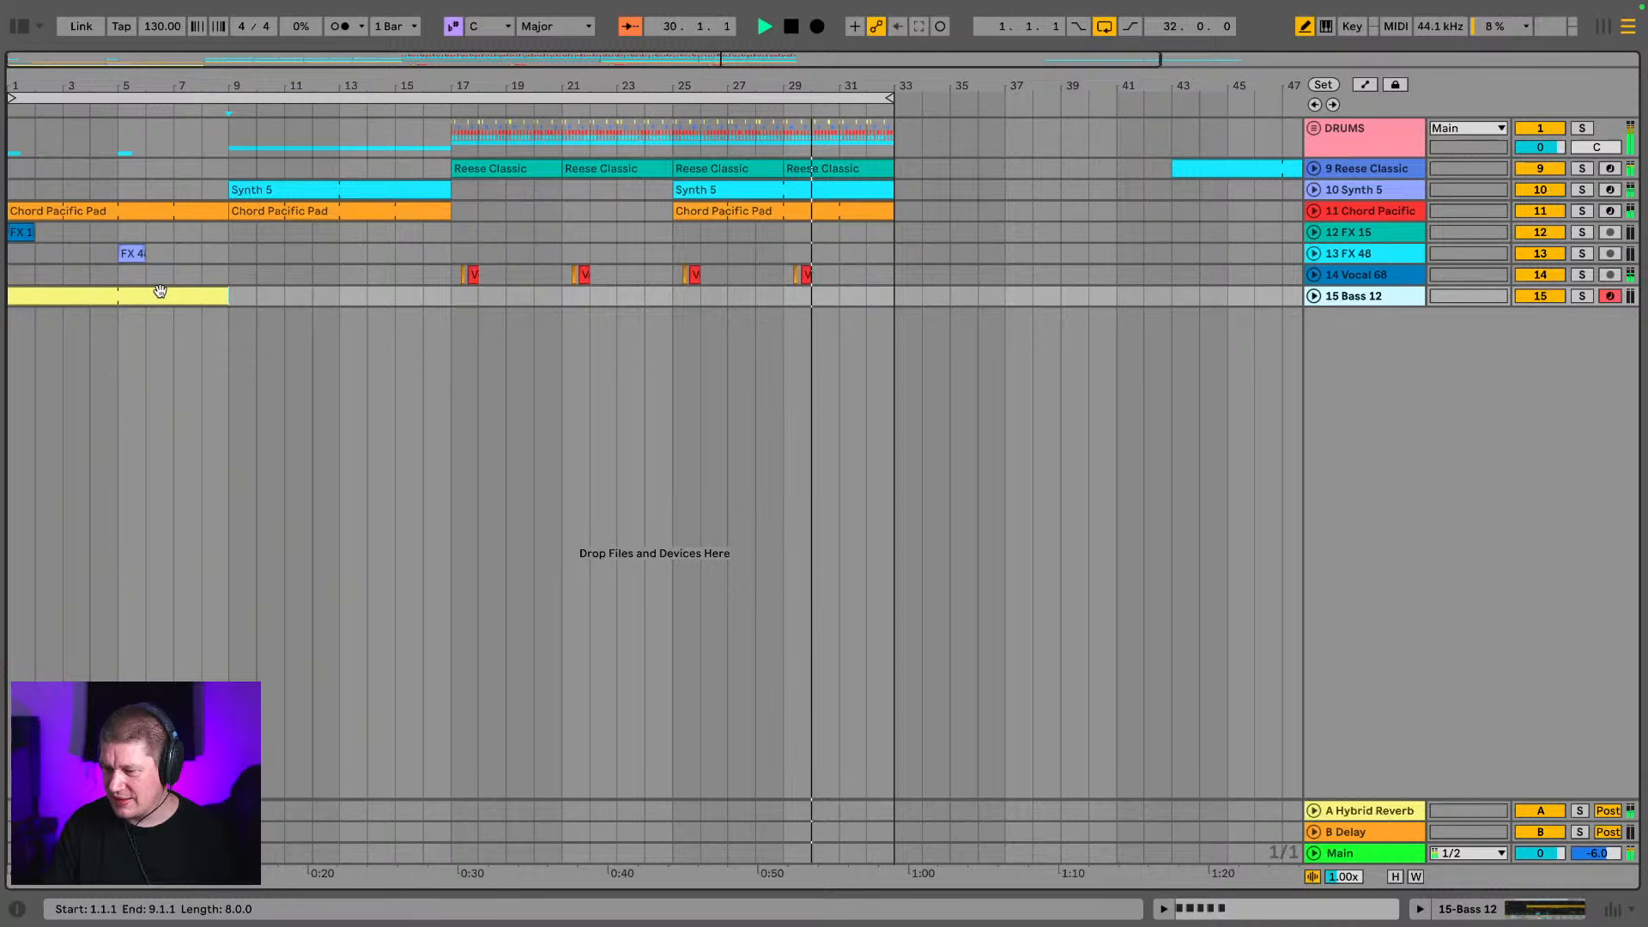
pyautogui.press('space')
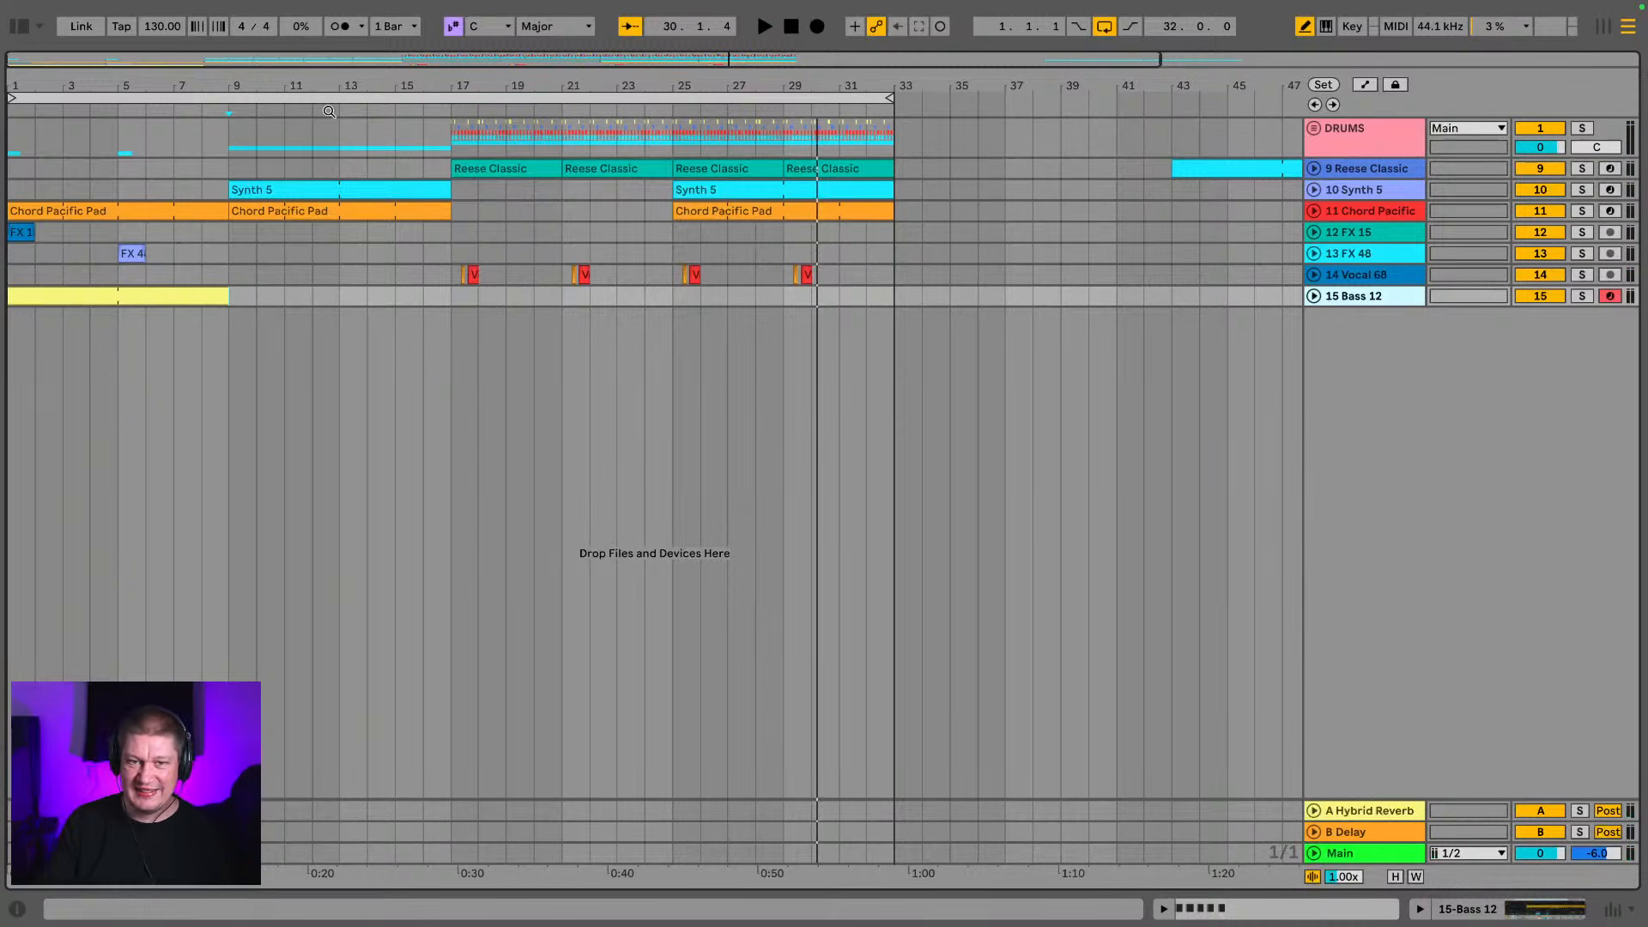
# Play the intro from bar 1 and extend the Bass 12 clip from bar 9 to bar 17
pyautogui.click(322, 96)
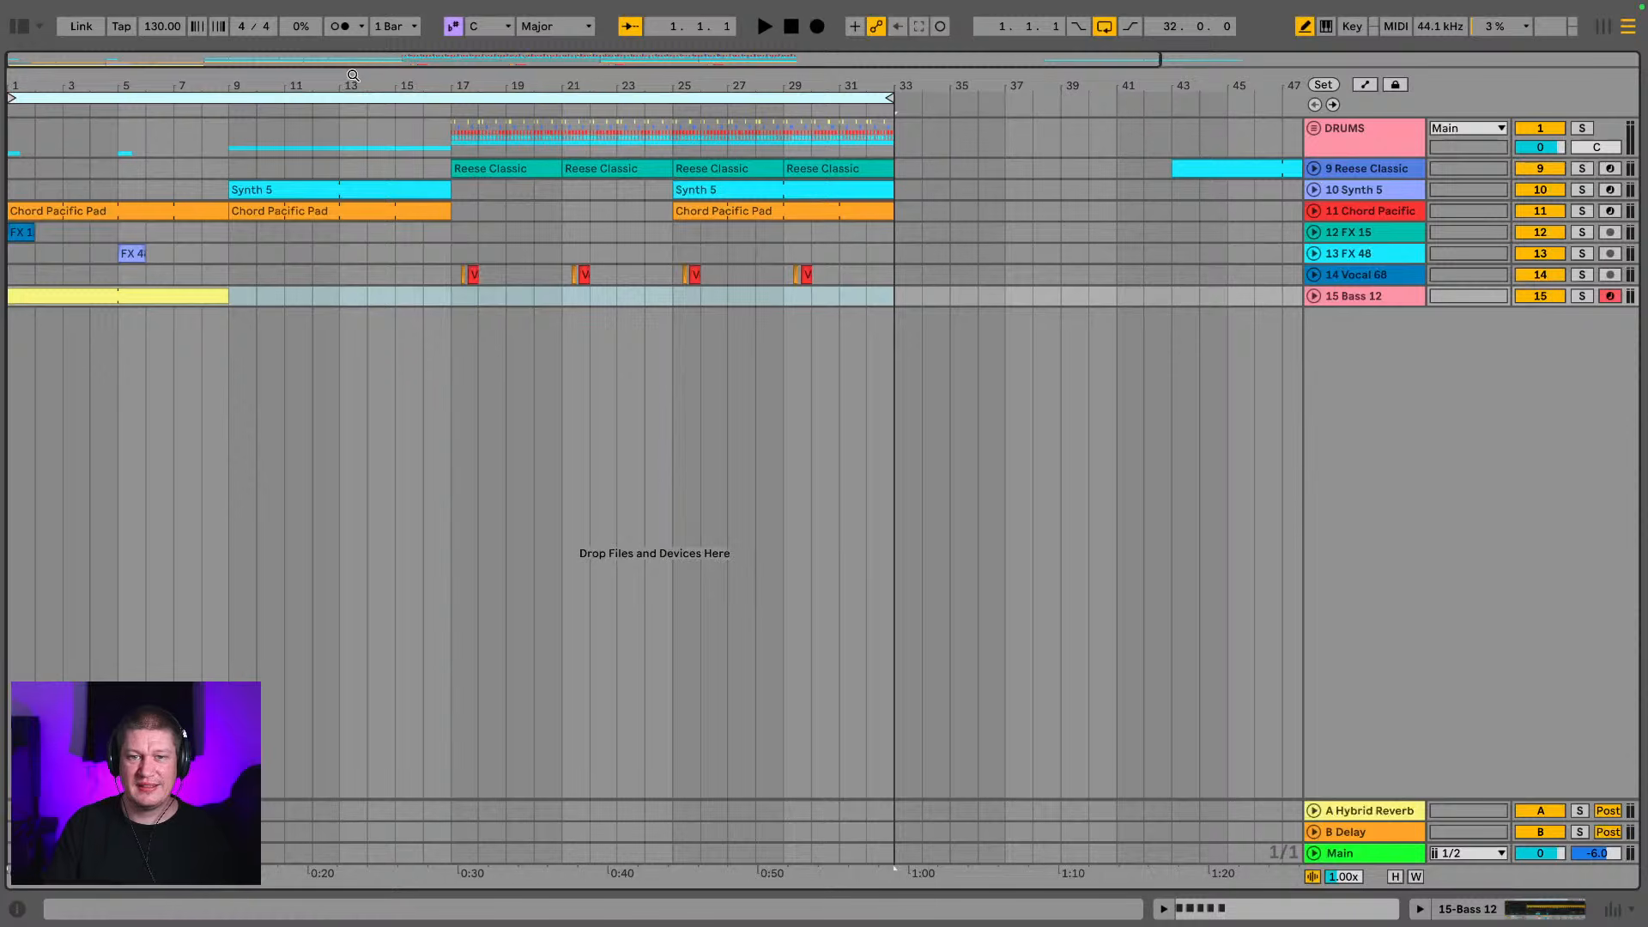
pyautogui.moveTo(352, 76); pyautogui.dragTo(252, 60)
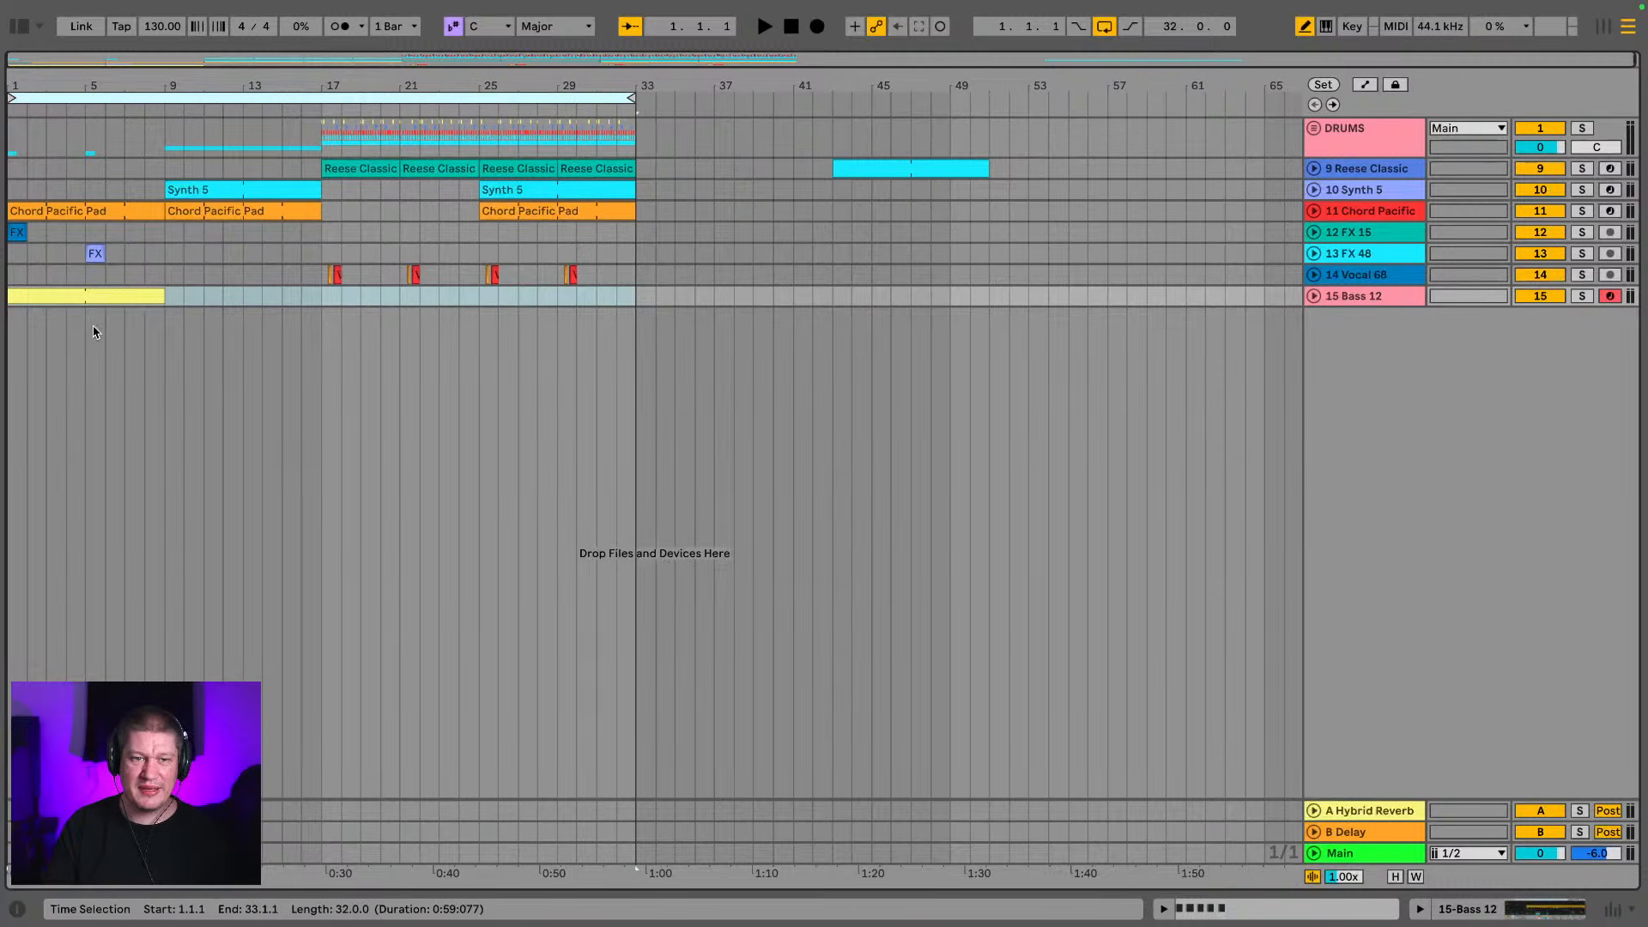
pyautogui.click(93, 301)
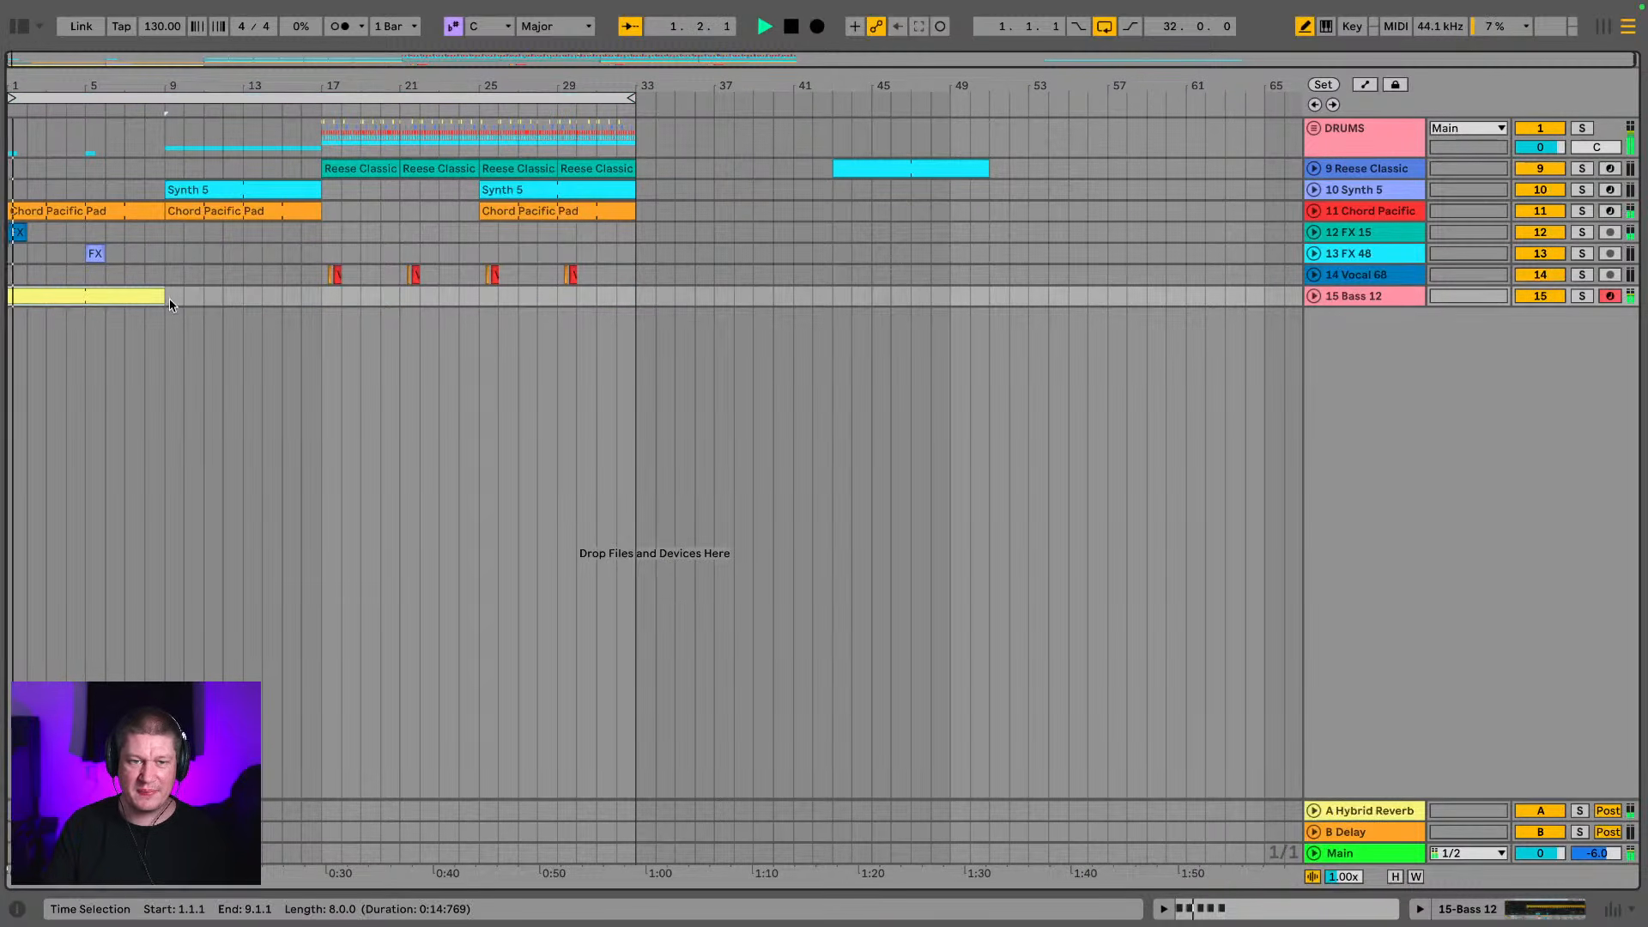
pyautogui.moveTo(164, 297); pyautogui.dragTo(316, 304)
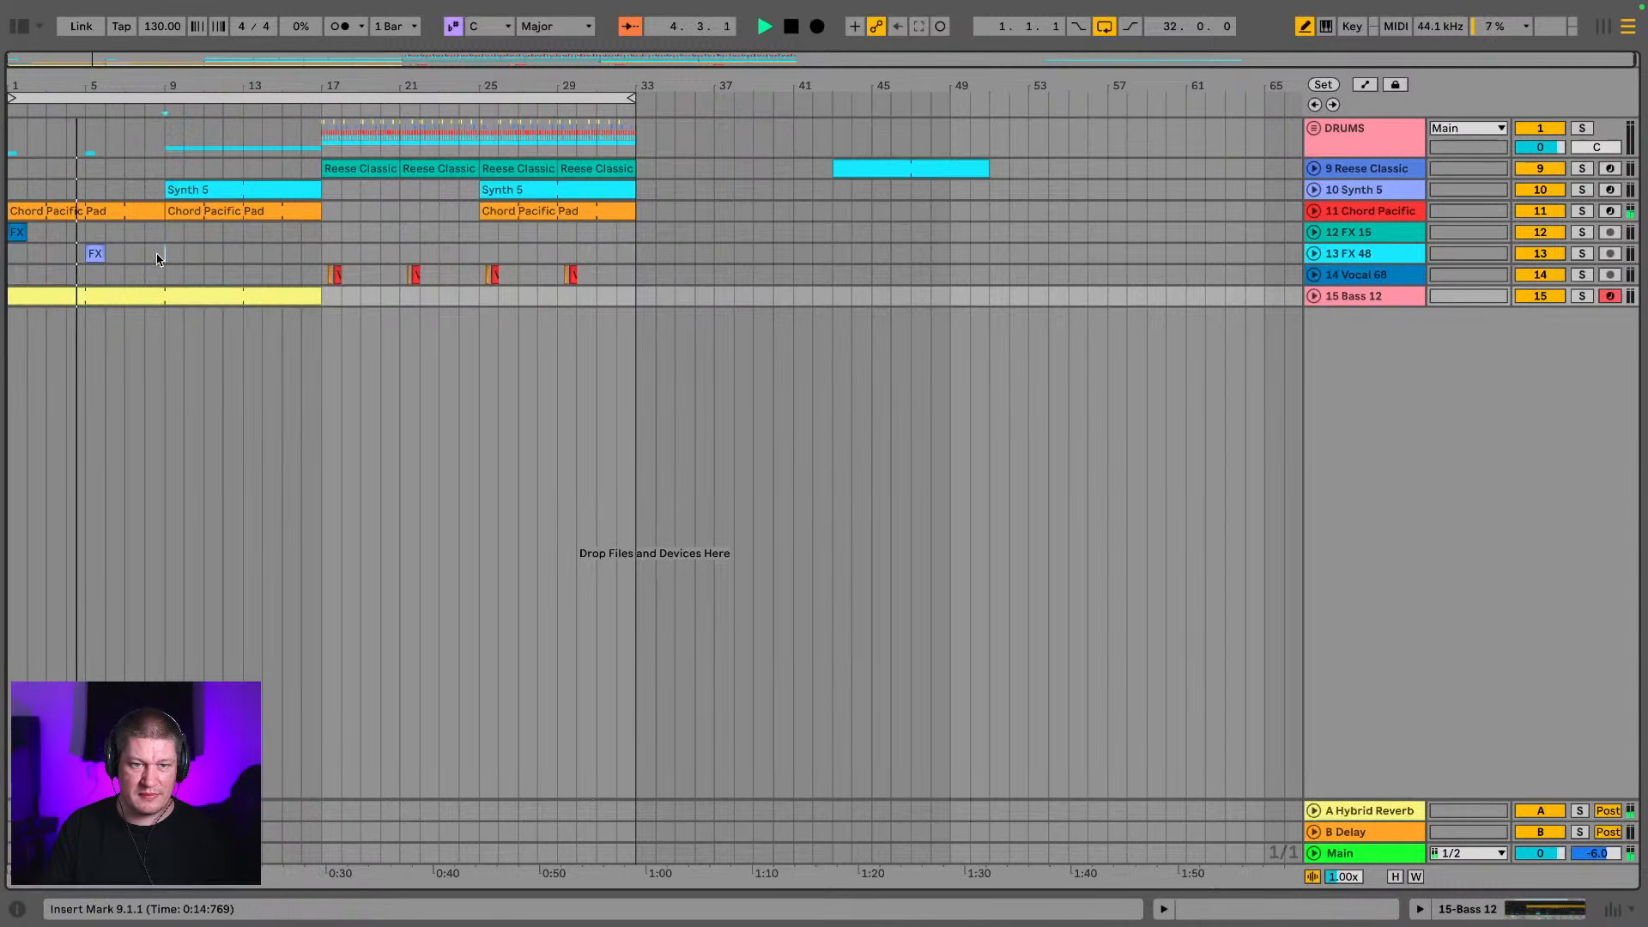
# Duplicate the first eight bars of the FX 15 and FX 48 tracks so the effects repeat from bar 9
pyautogui.moveTo(160, 251); pyautogui.dragTo(2, 242)
pyautogui.hotkey('ctrl', 'd')
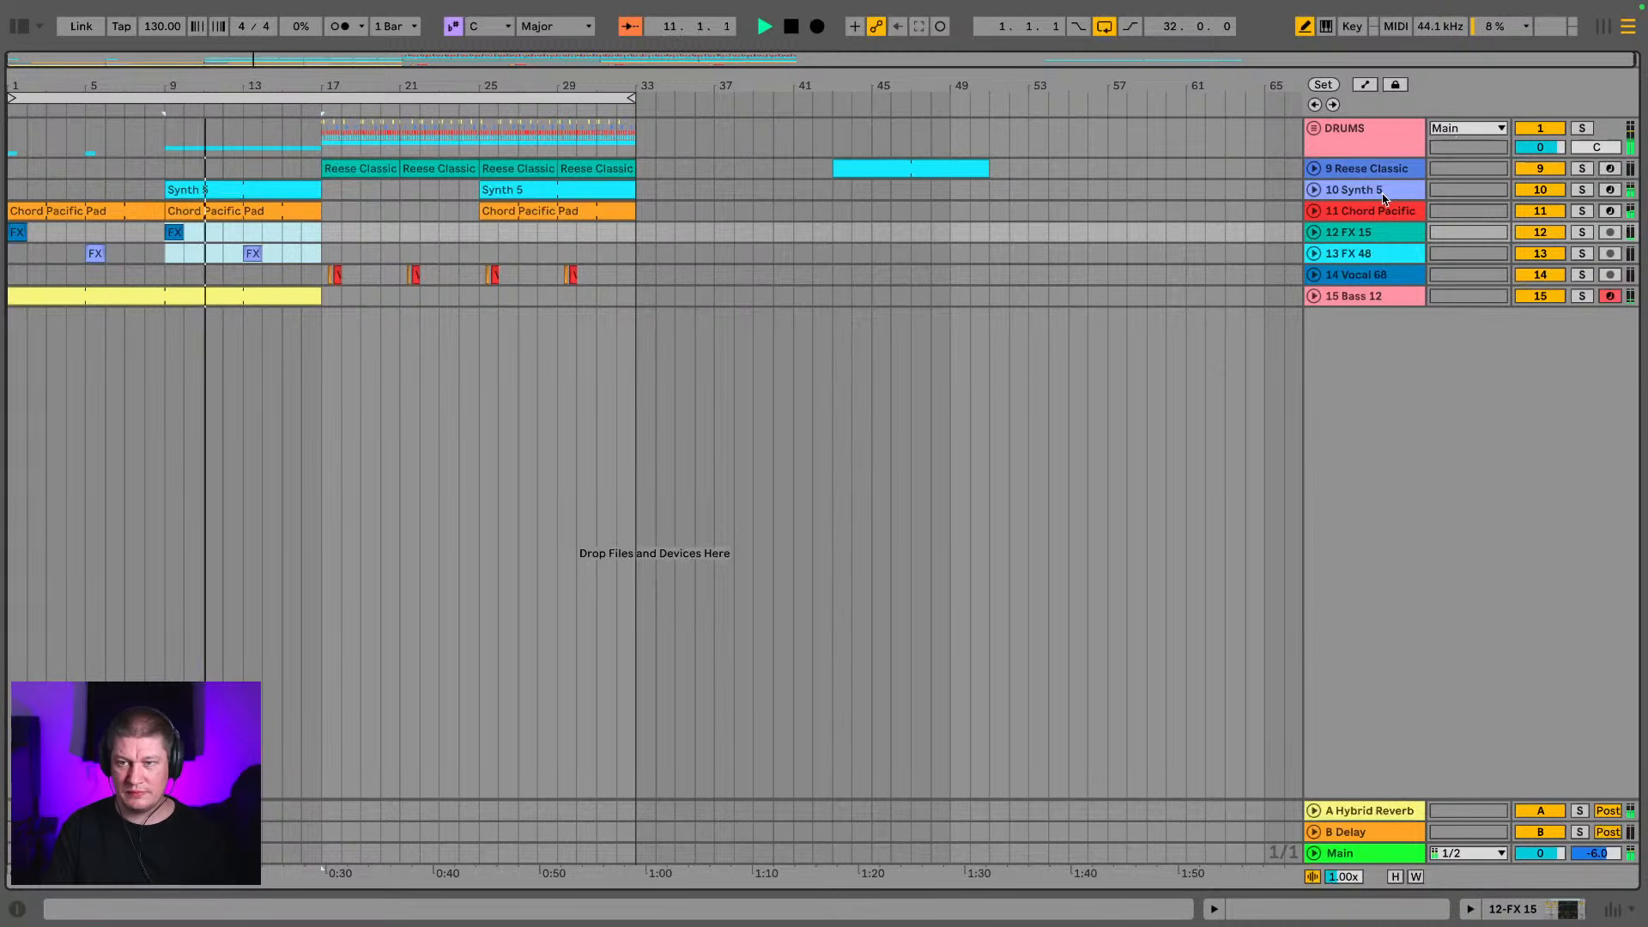
# Trim the end of the intro's Synth 5 clip to about 16.3.2, leaving a gap before the drop
pyautogui.click(1384, 199)
pyautogui.doubleClick(284, 194)
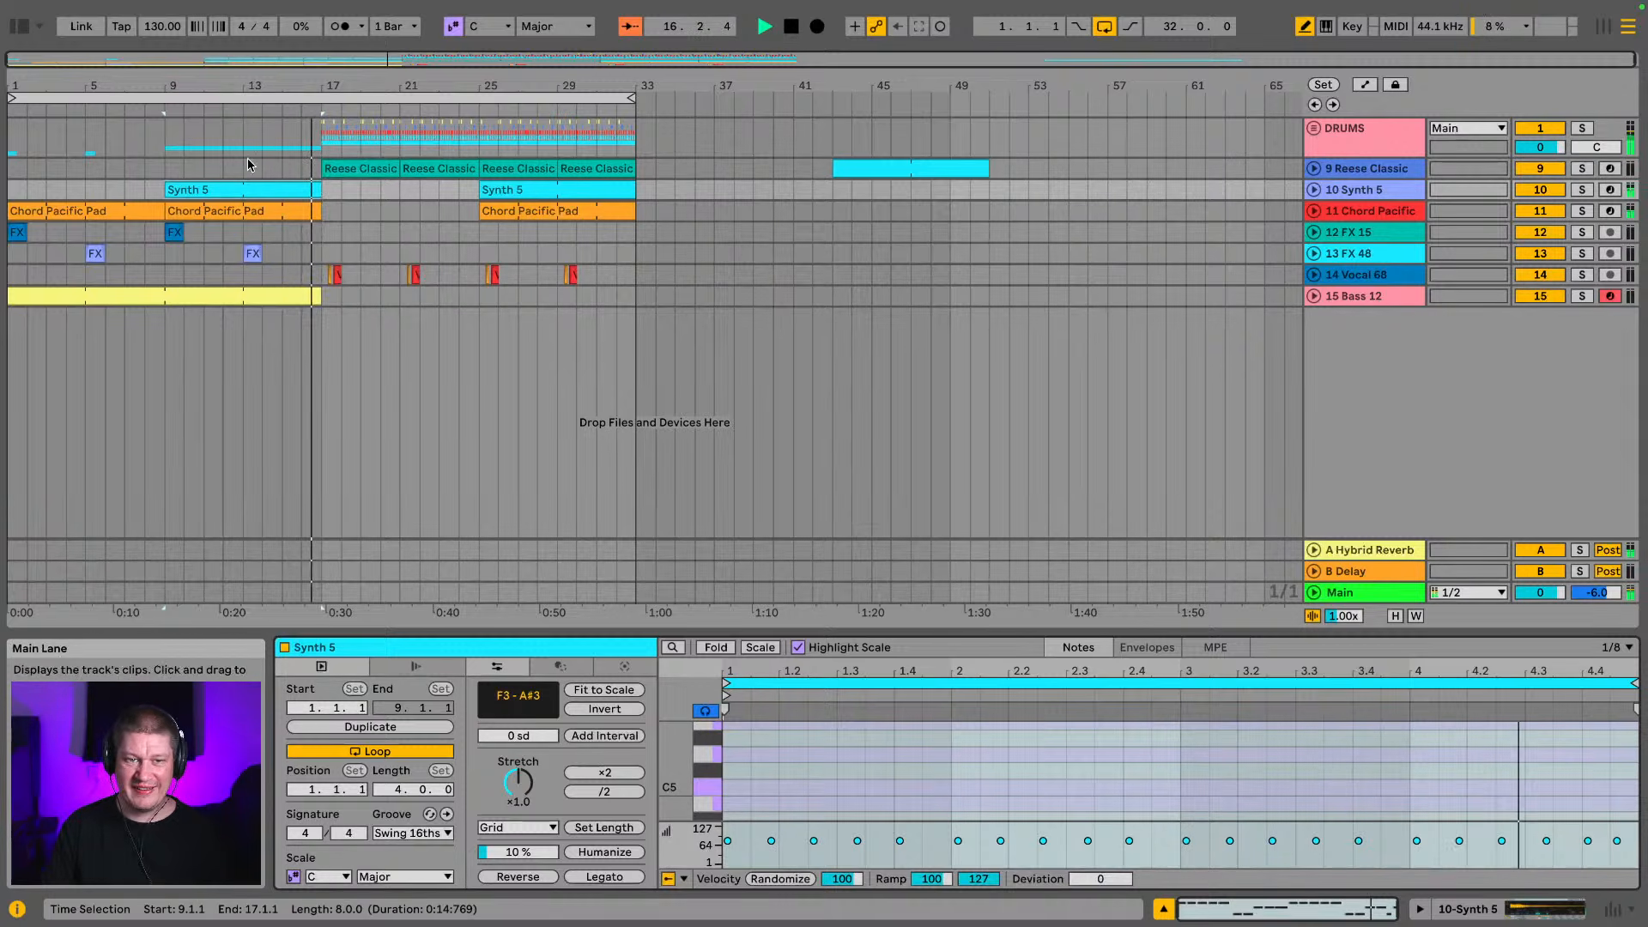
pyautogui.moveTo(313, 86); pyautogui.dragTo(486, 135)
pyautogui.click(433, 258)
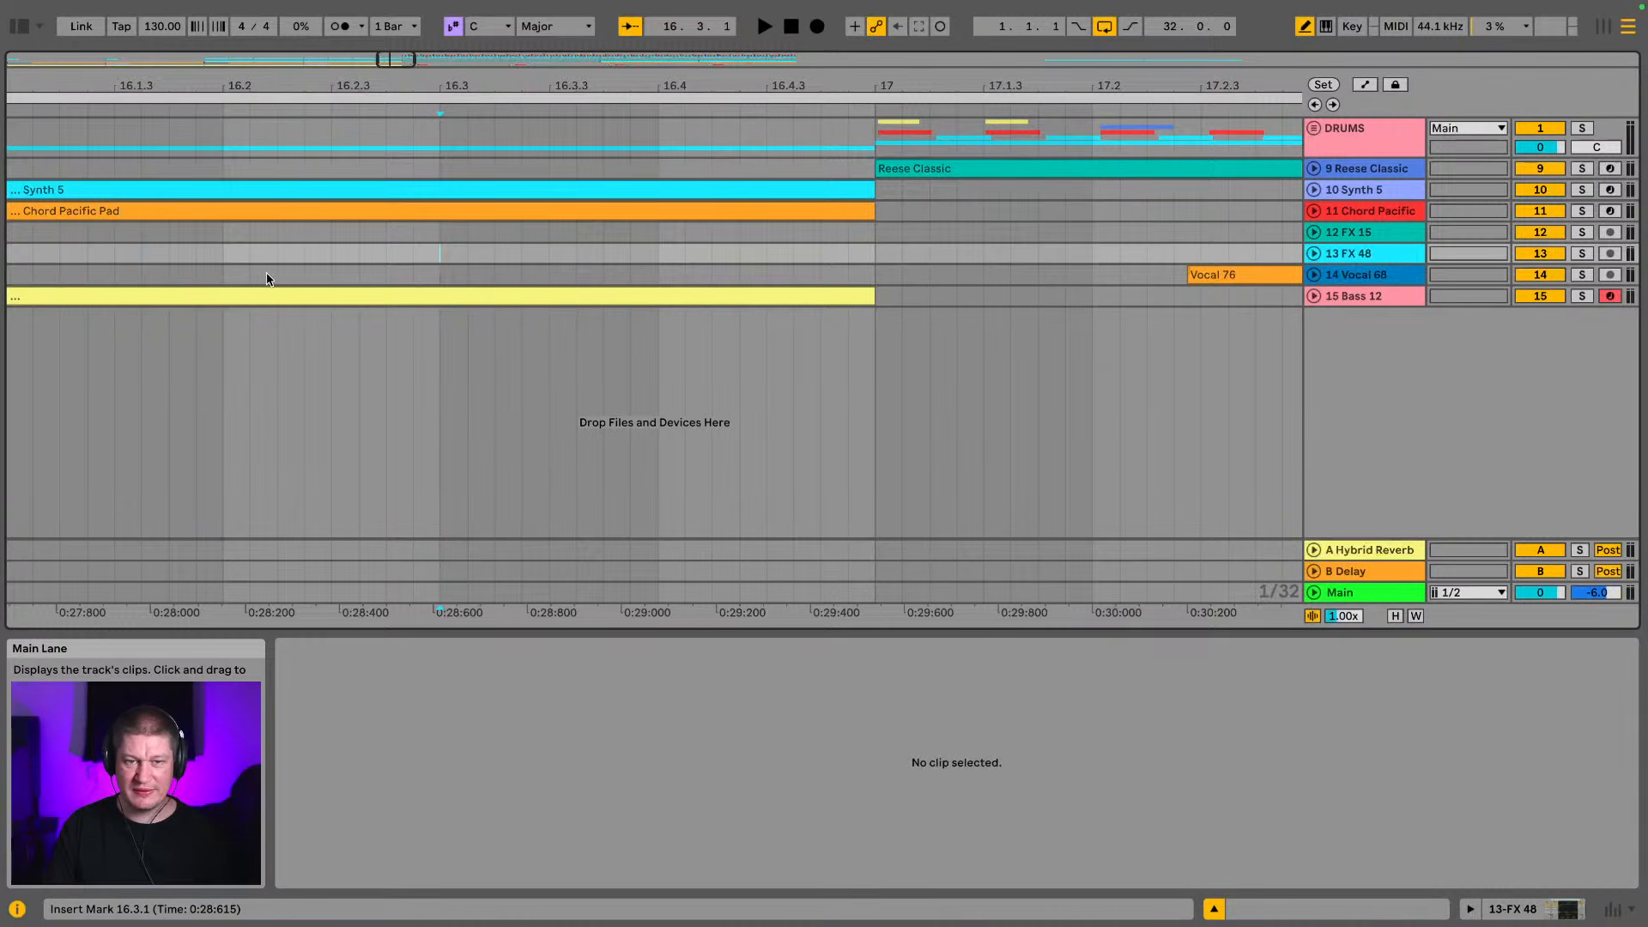
pyautogui.click(226, 254)
pyautogui.press('space')
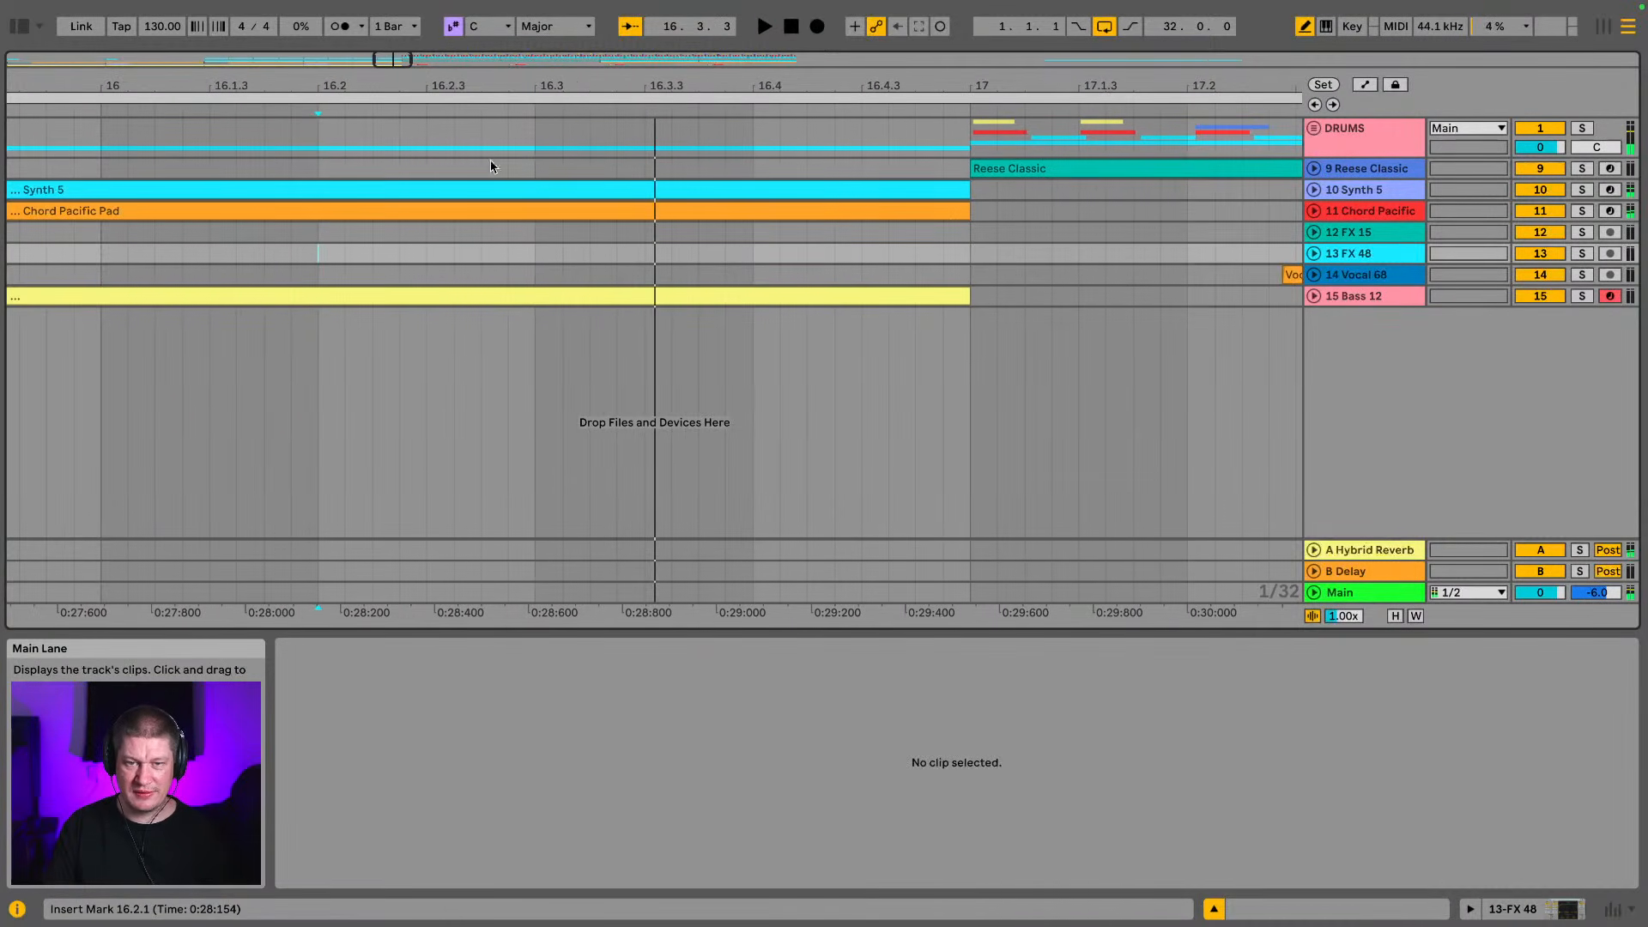
pyautogui.click(1314, 190)
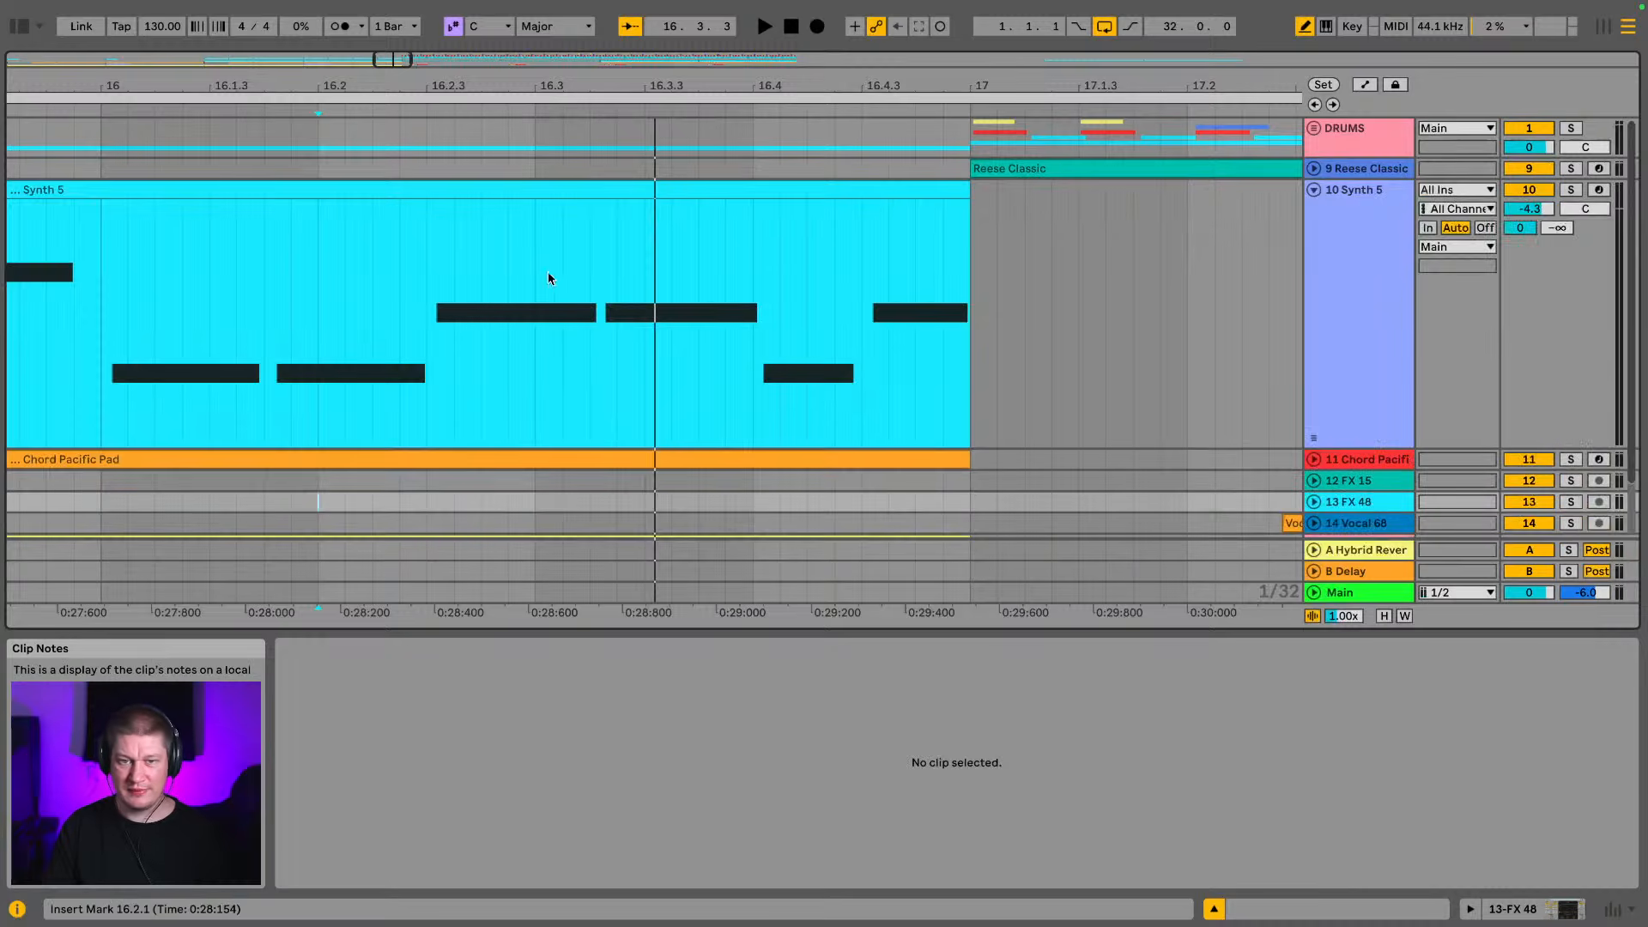
pyautogui.click(138, 258)
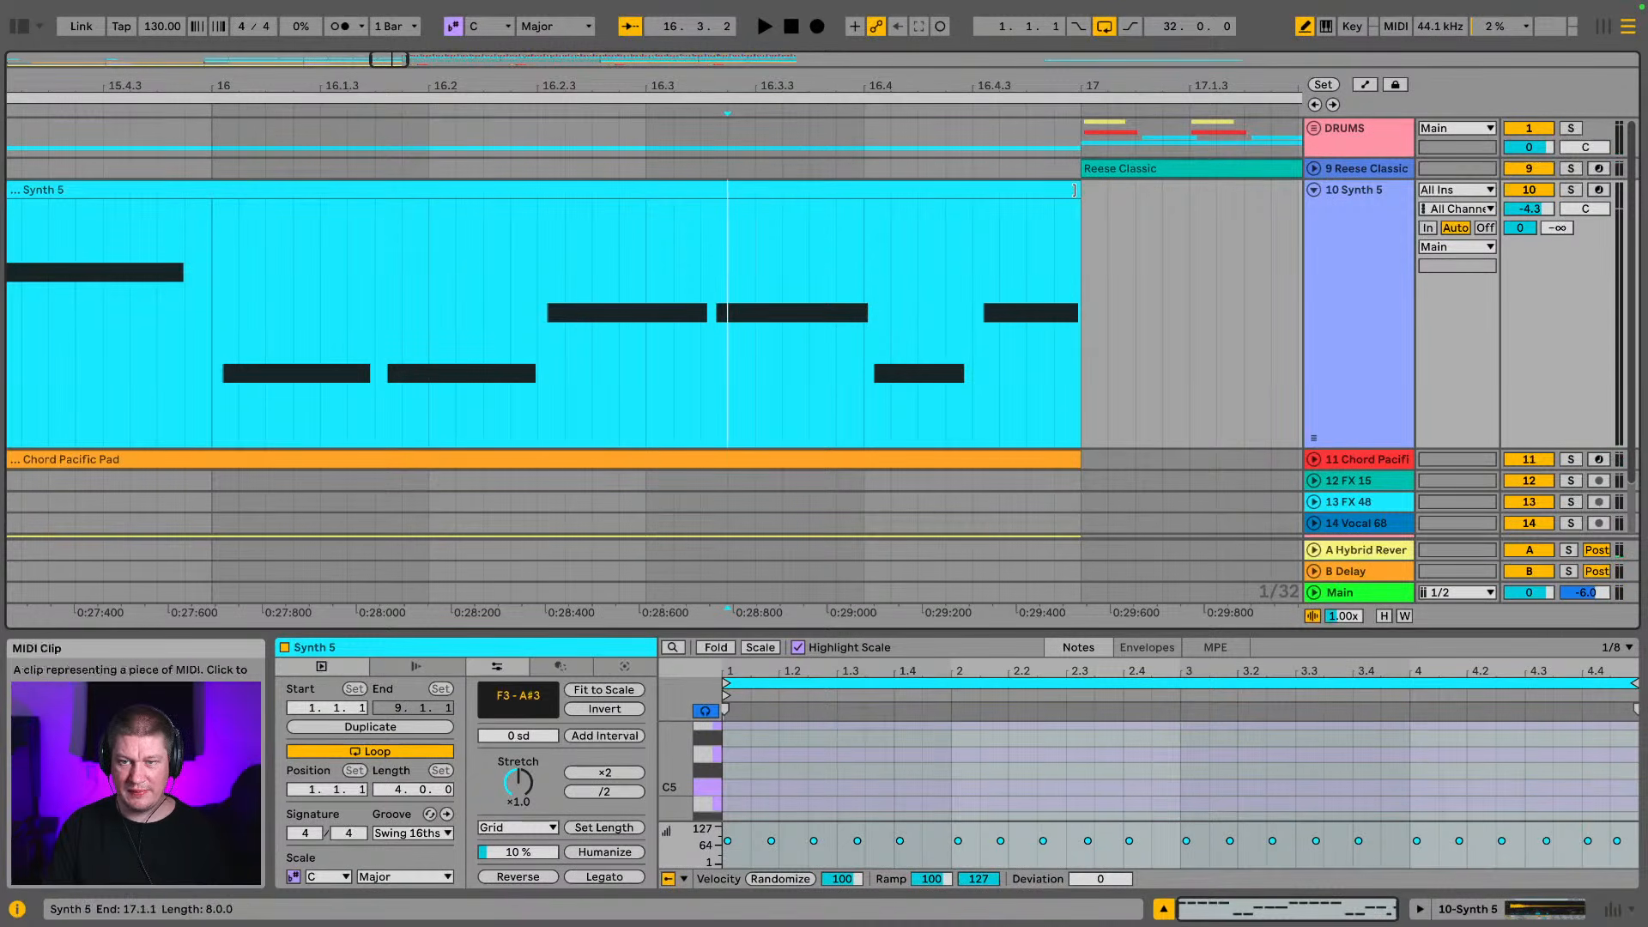
pyautogui.moveTo(1074, 190); pyautogui.dragTo(716, 217)
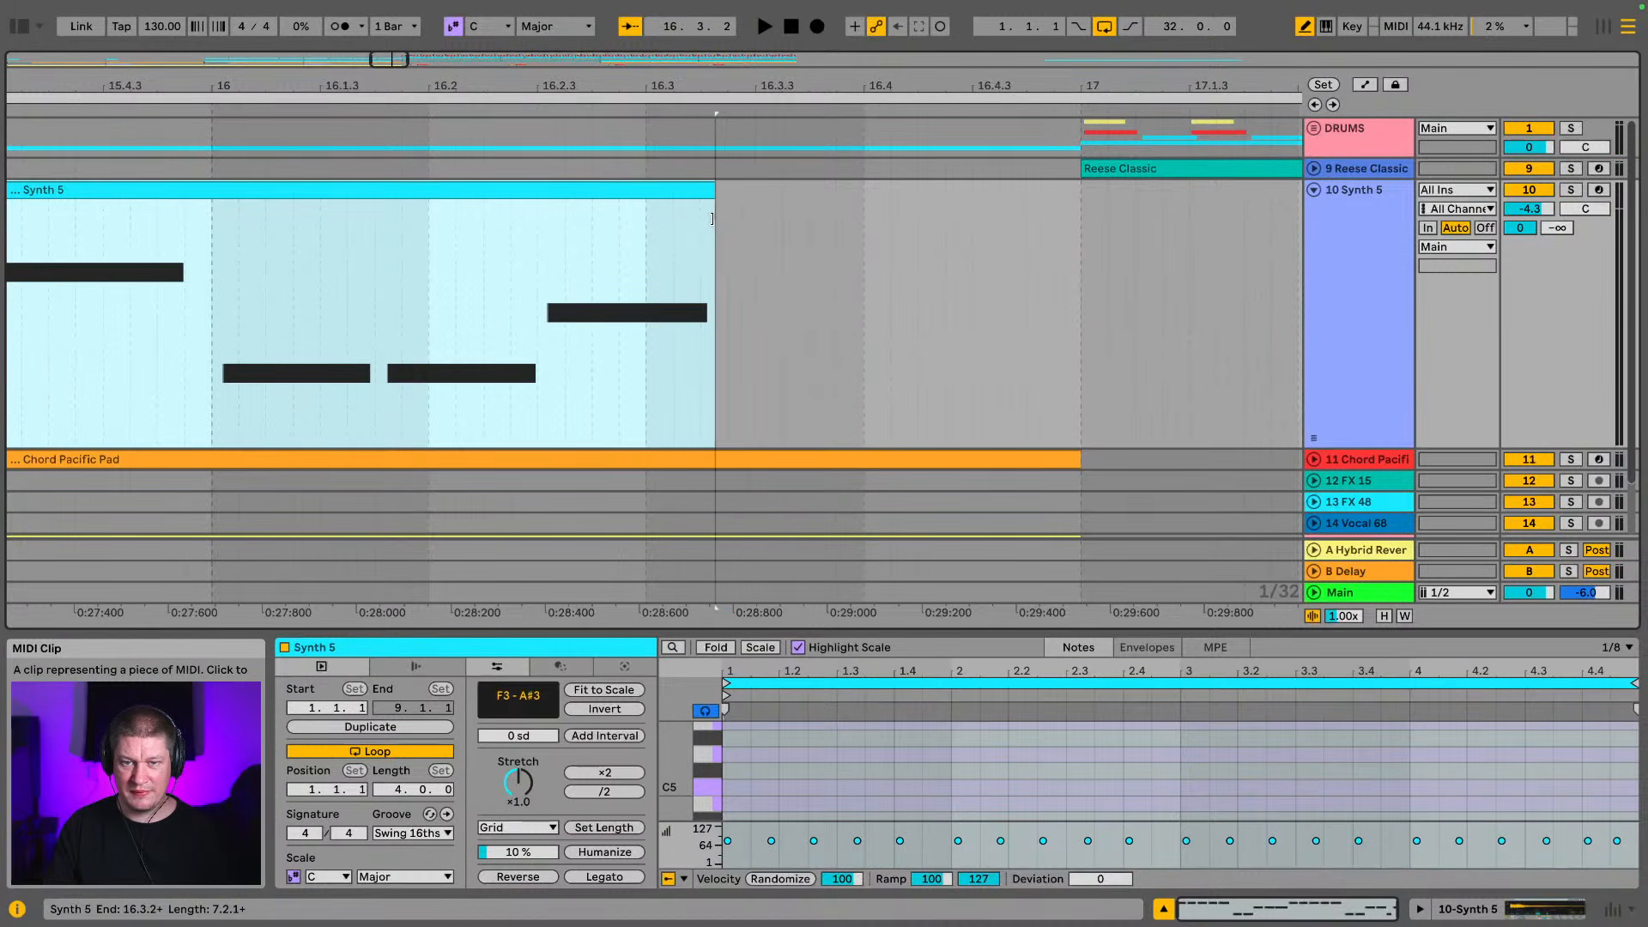
pyautogui.press('space')
pyautogui.press('space')
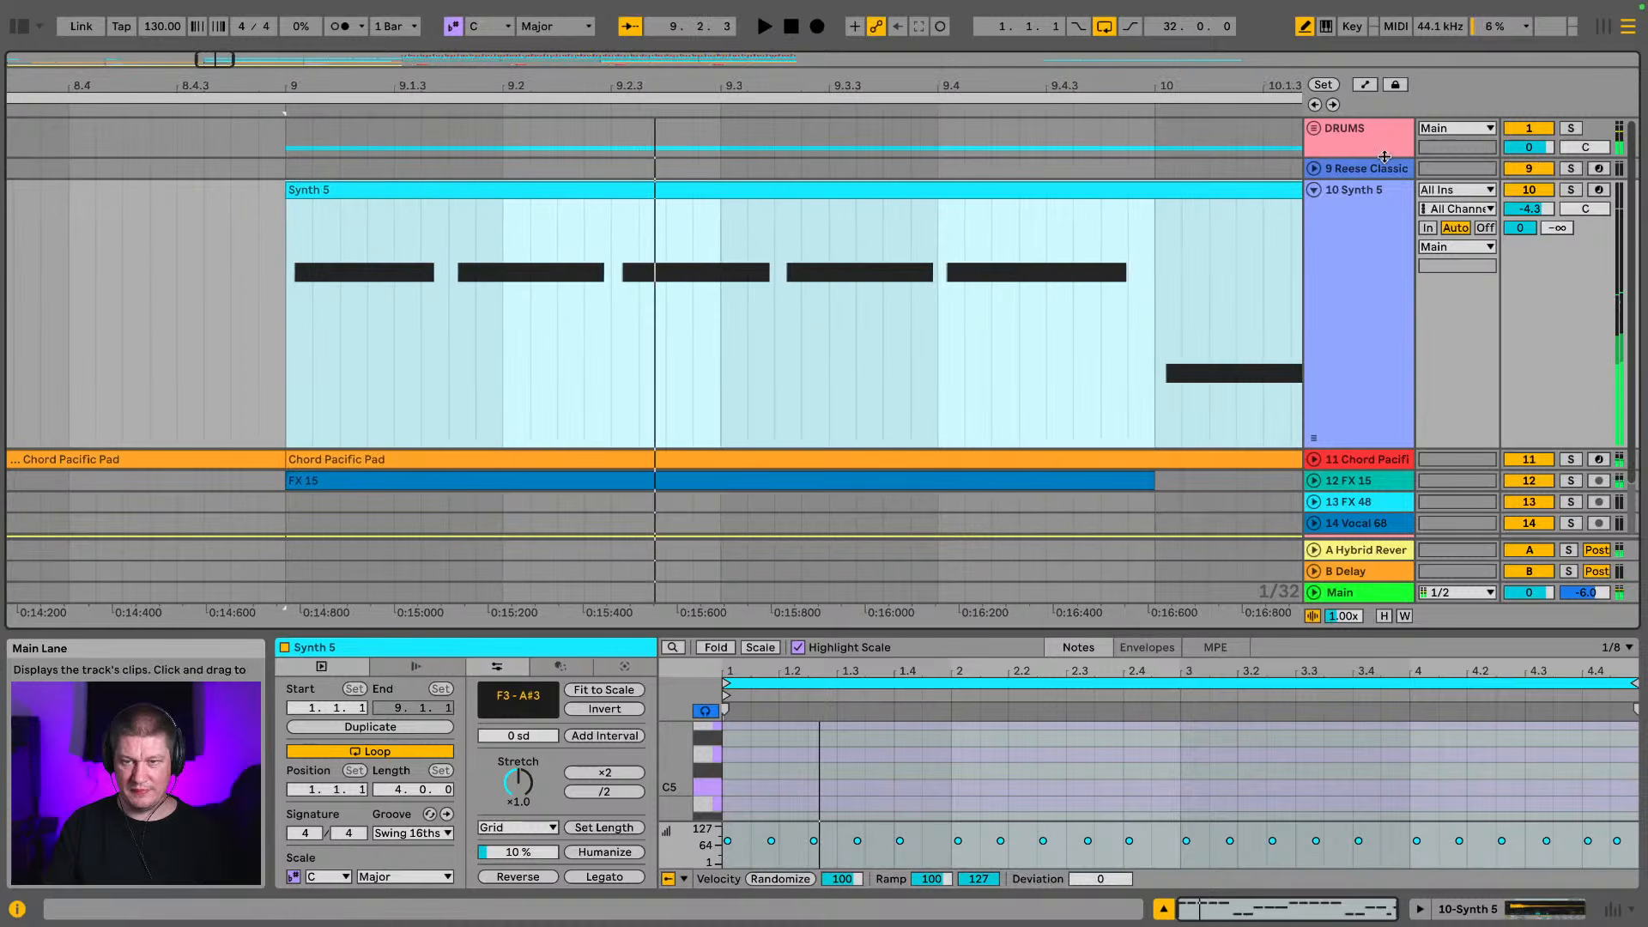
# Expand the Chord Pacific Pad track and trim its intro clip to end with the Synth 5 clip at about 16.3.2
pyautogui.moveTo(1276, 60); pyautogui.dragTo(1104, 430)
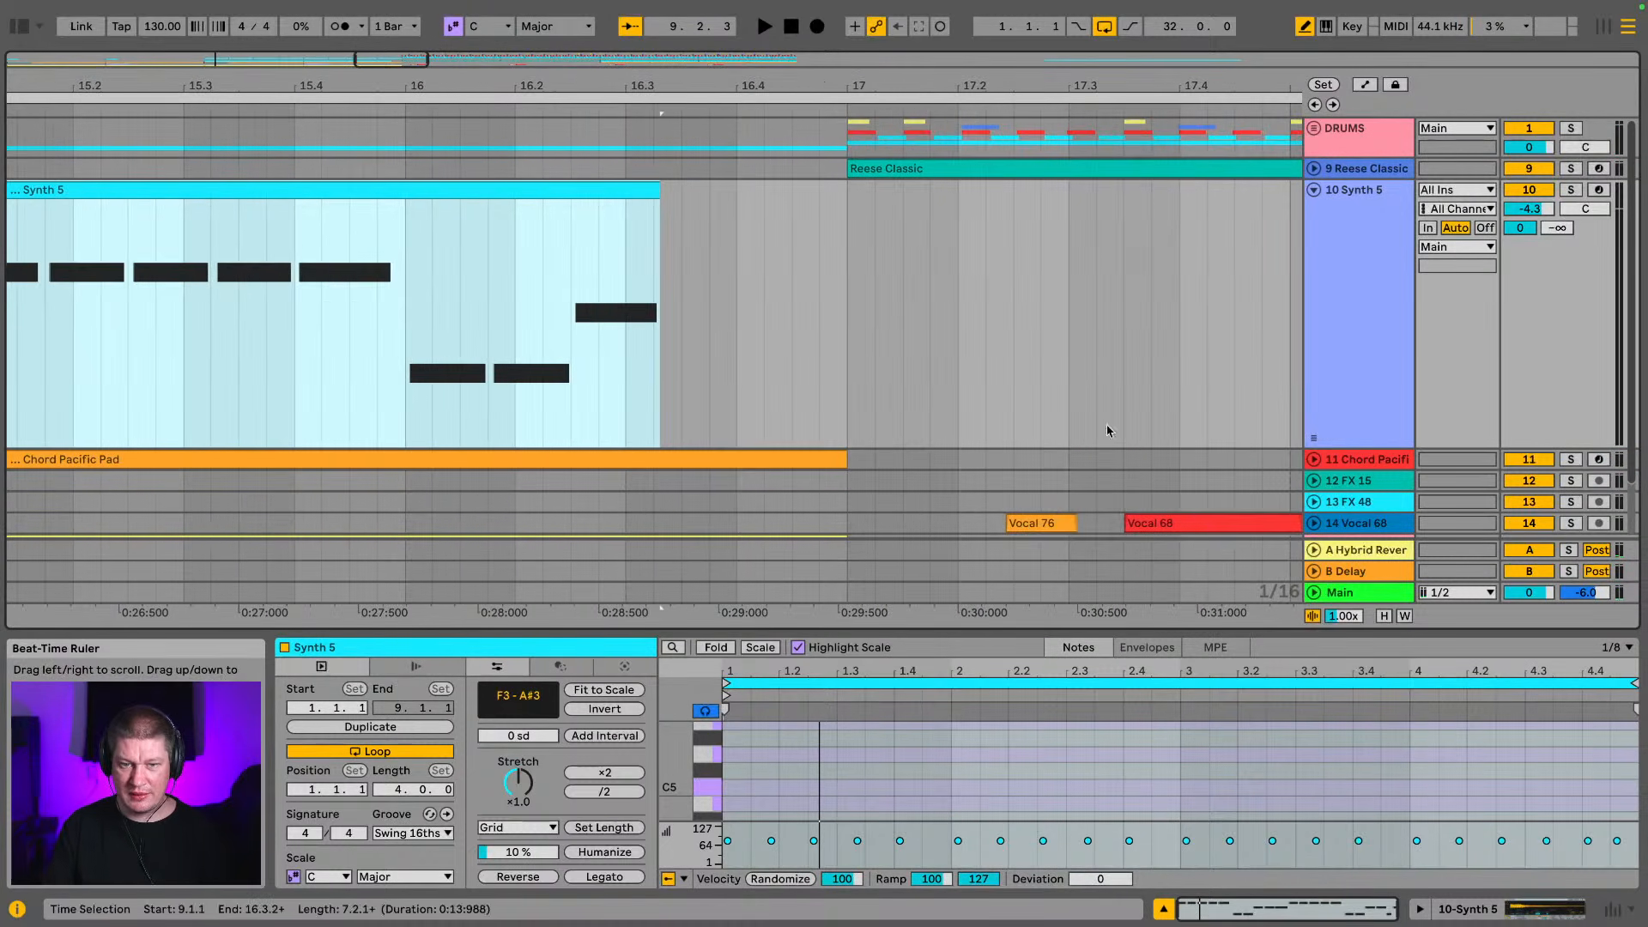
pyautogui.click(1313, 460)
pyautogui.scroll(-3, 824, 378)
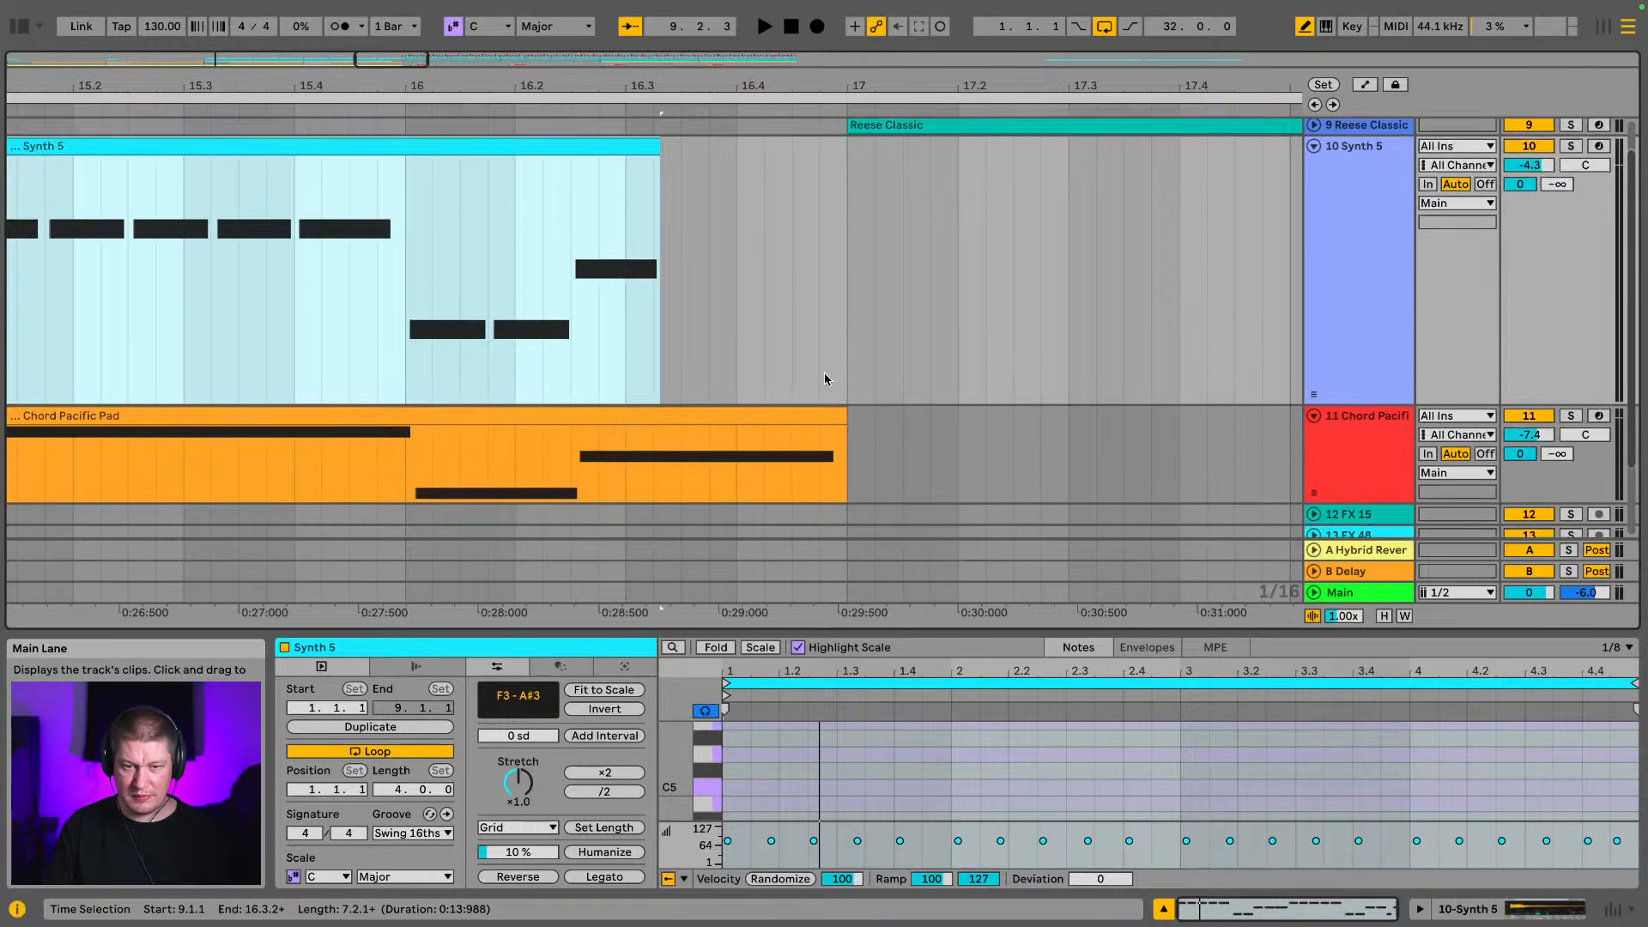
pyautogui.click(406, 360)
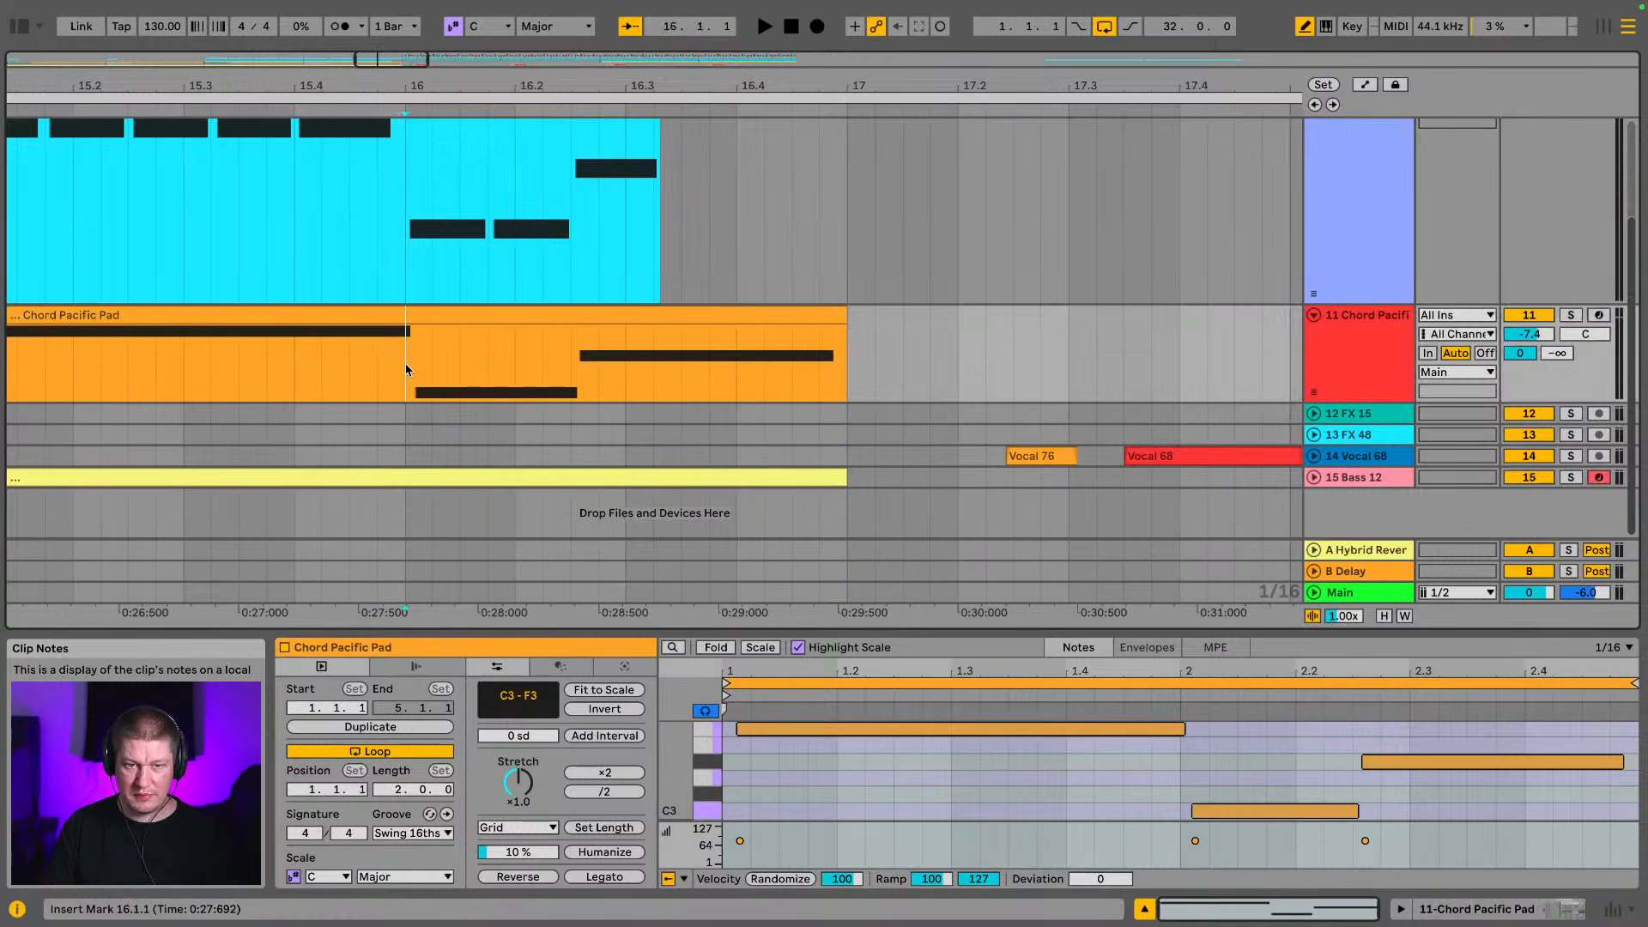
pyautogui.press('space')
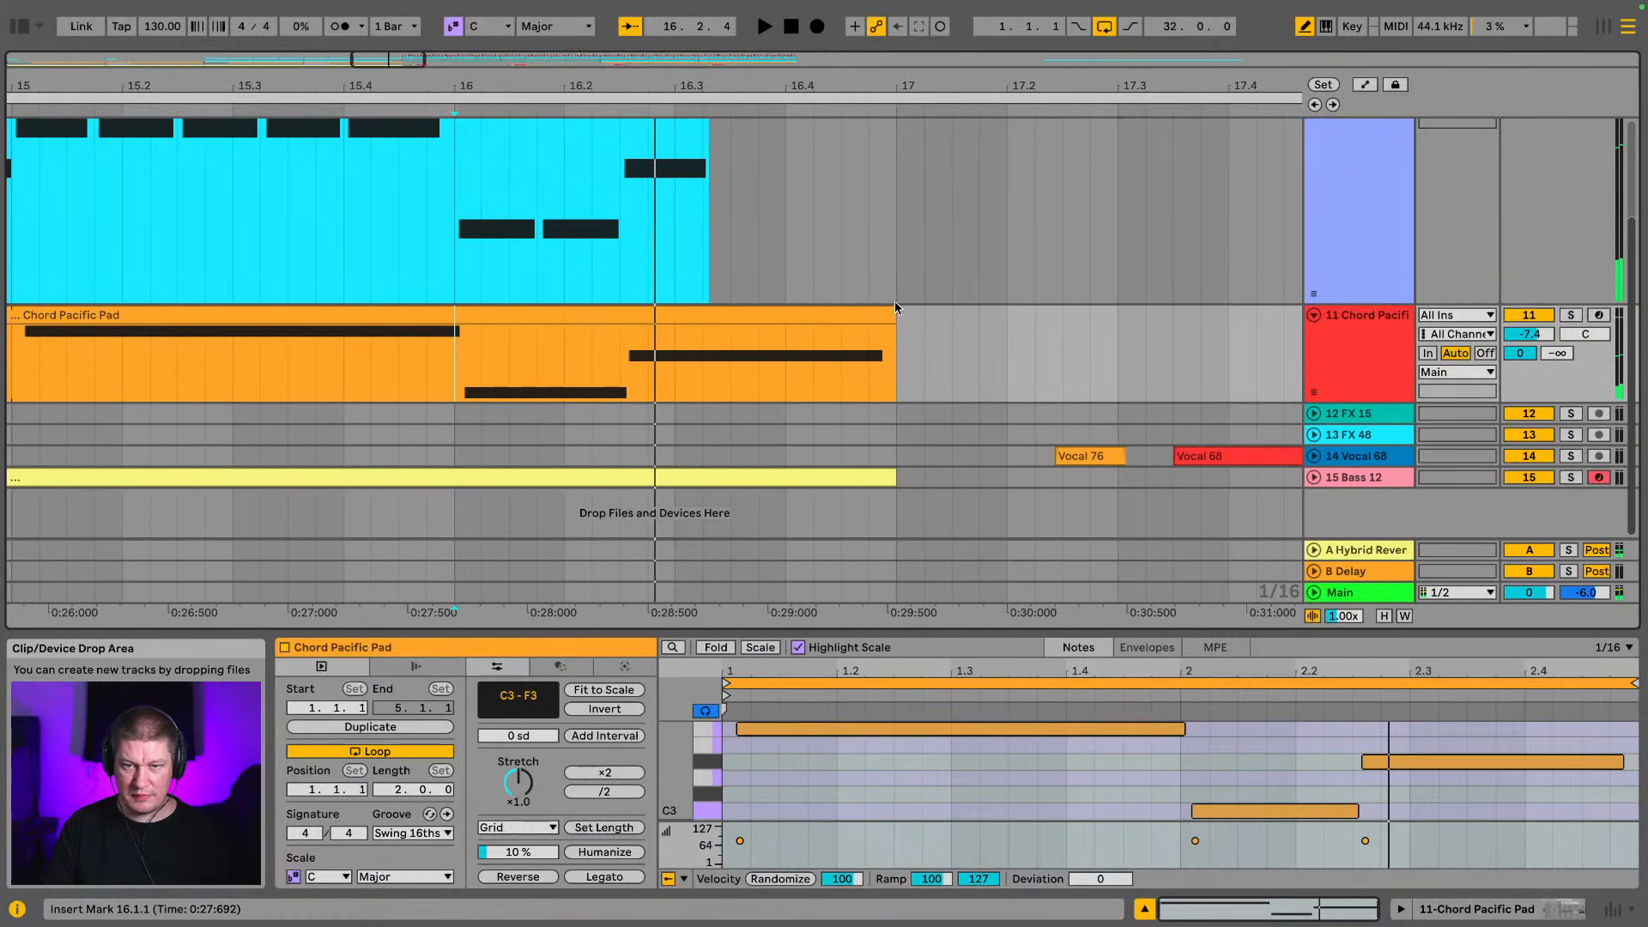
pyautogui.moveTo(900, 314); pyautogui.dragTo(711, 333)
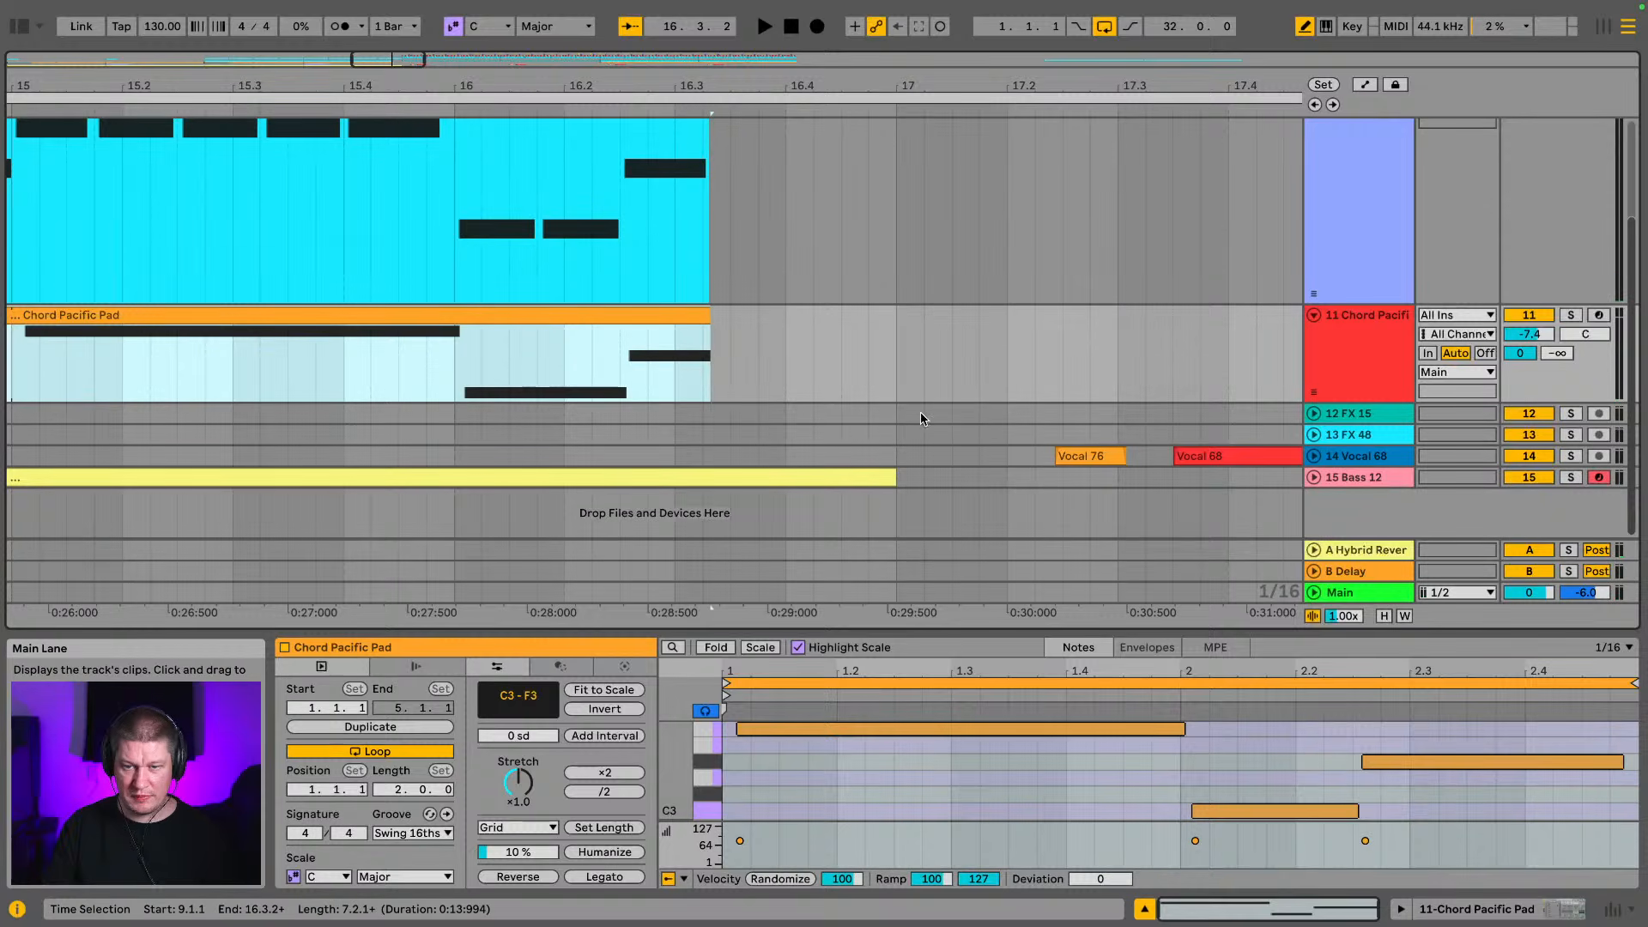
# Expand the Bass 12 track, trim its clip to end at about 16.3.2, and play back the transition from 15.4.4
pyautogui.click(1314, 477)
pyautogui.scroll(-2, 932, 392)
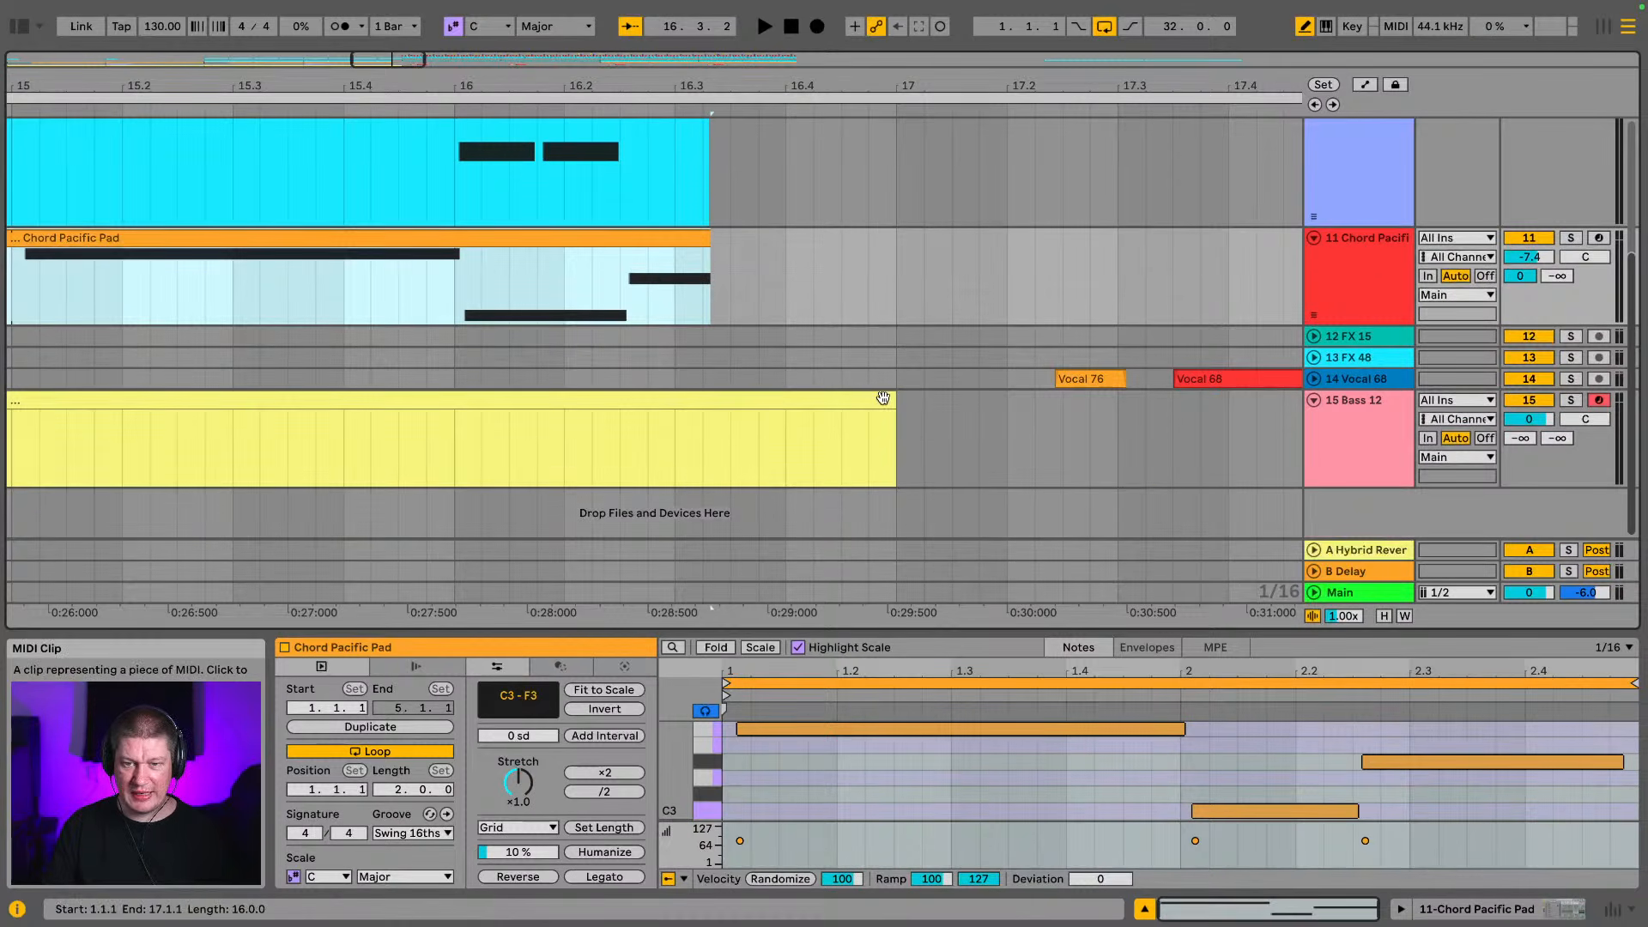
pyautogui.click(883, 397)
pyautogui.moveTo(890, 398); pyautogui.dragTo(737, 407)
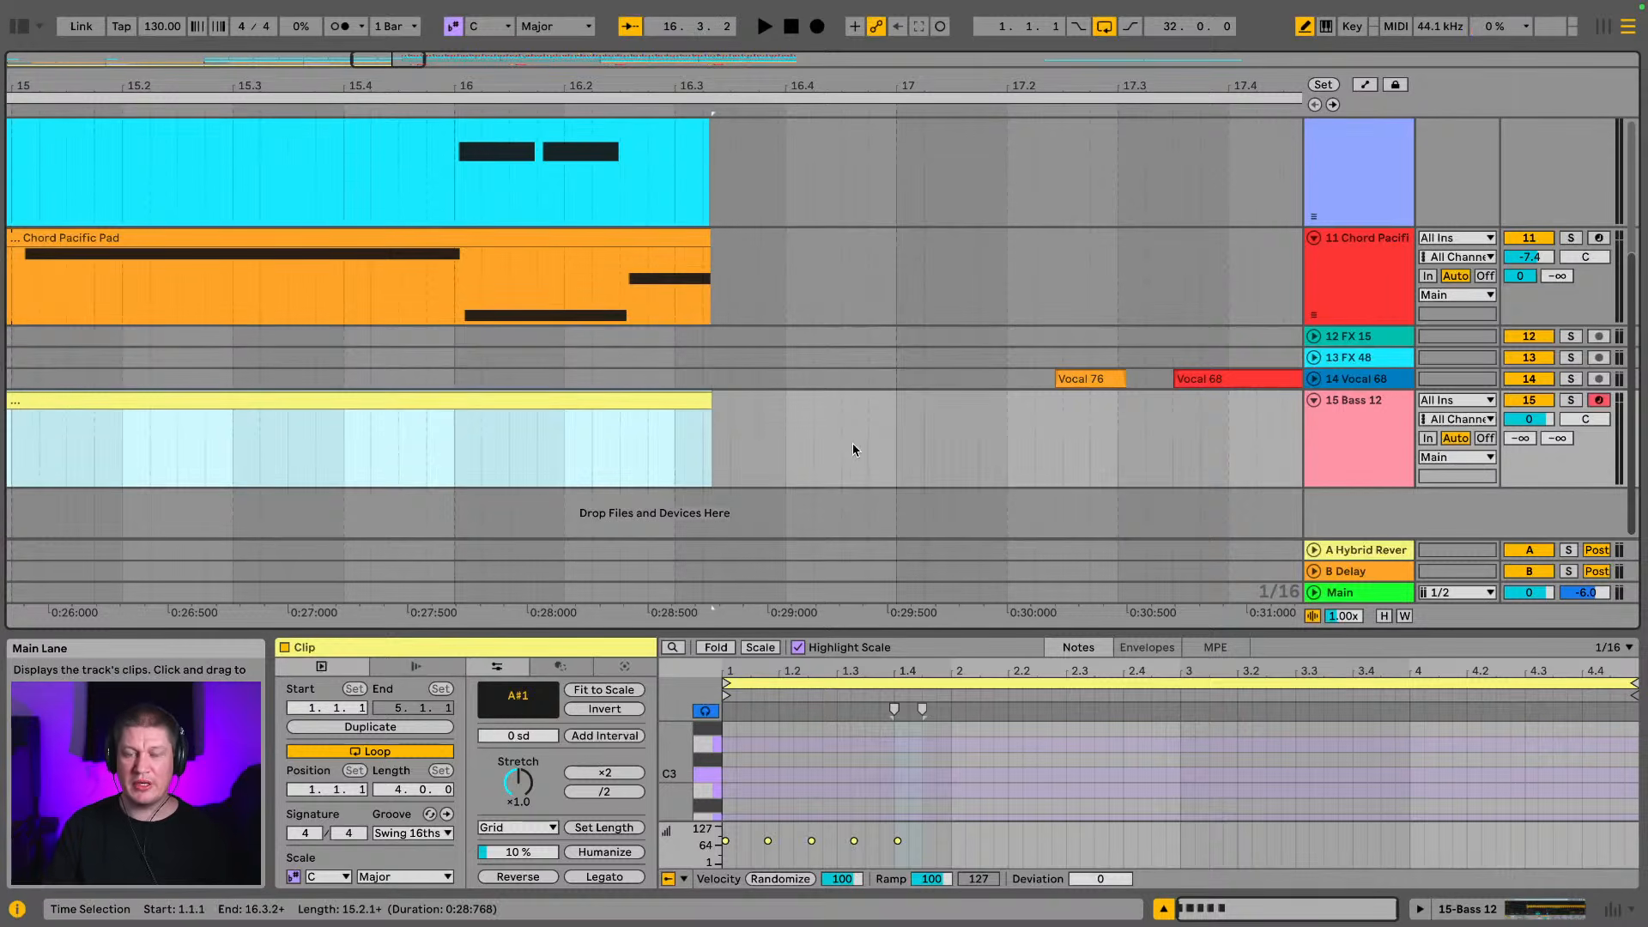
pyautogui.scroll(3, 826, 309)
pyautogui.click(425, 274)
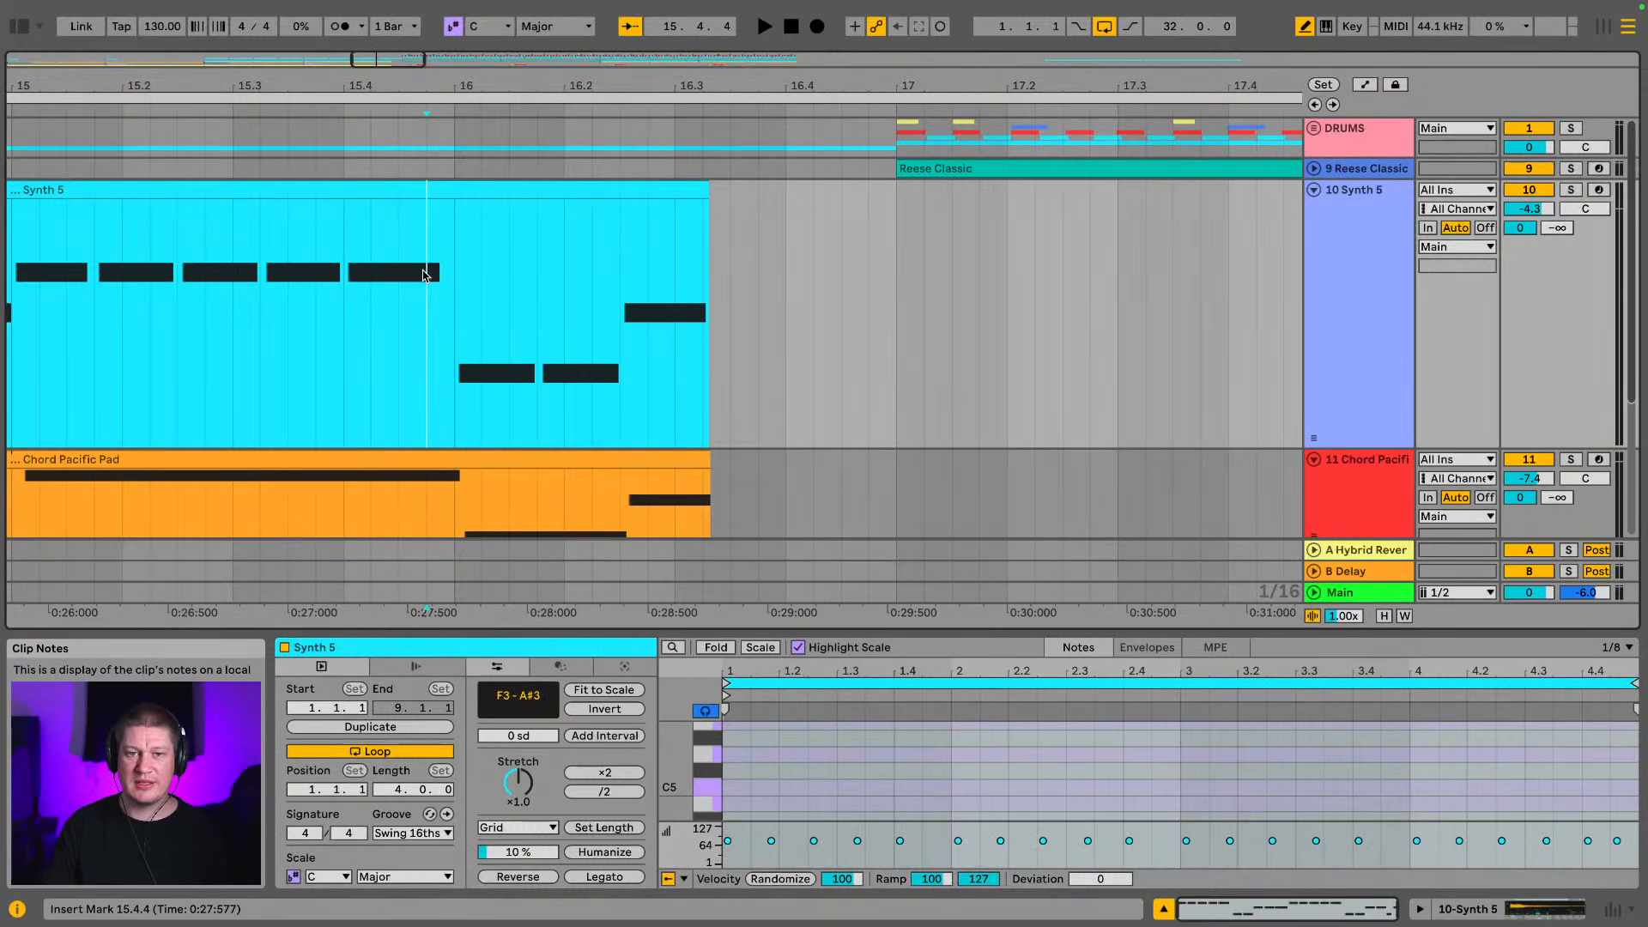
pyautogui.press('space')
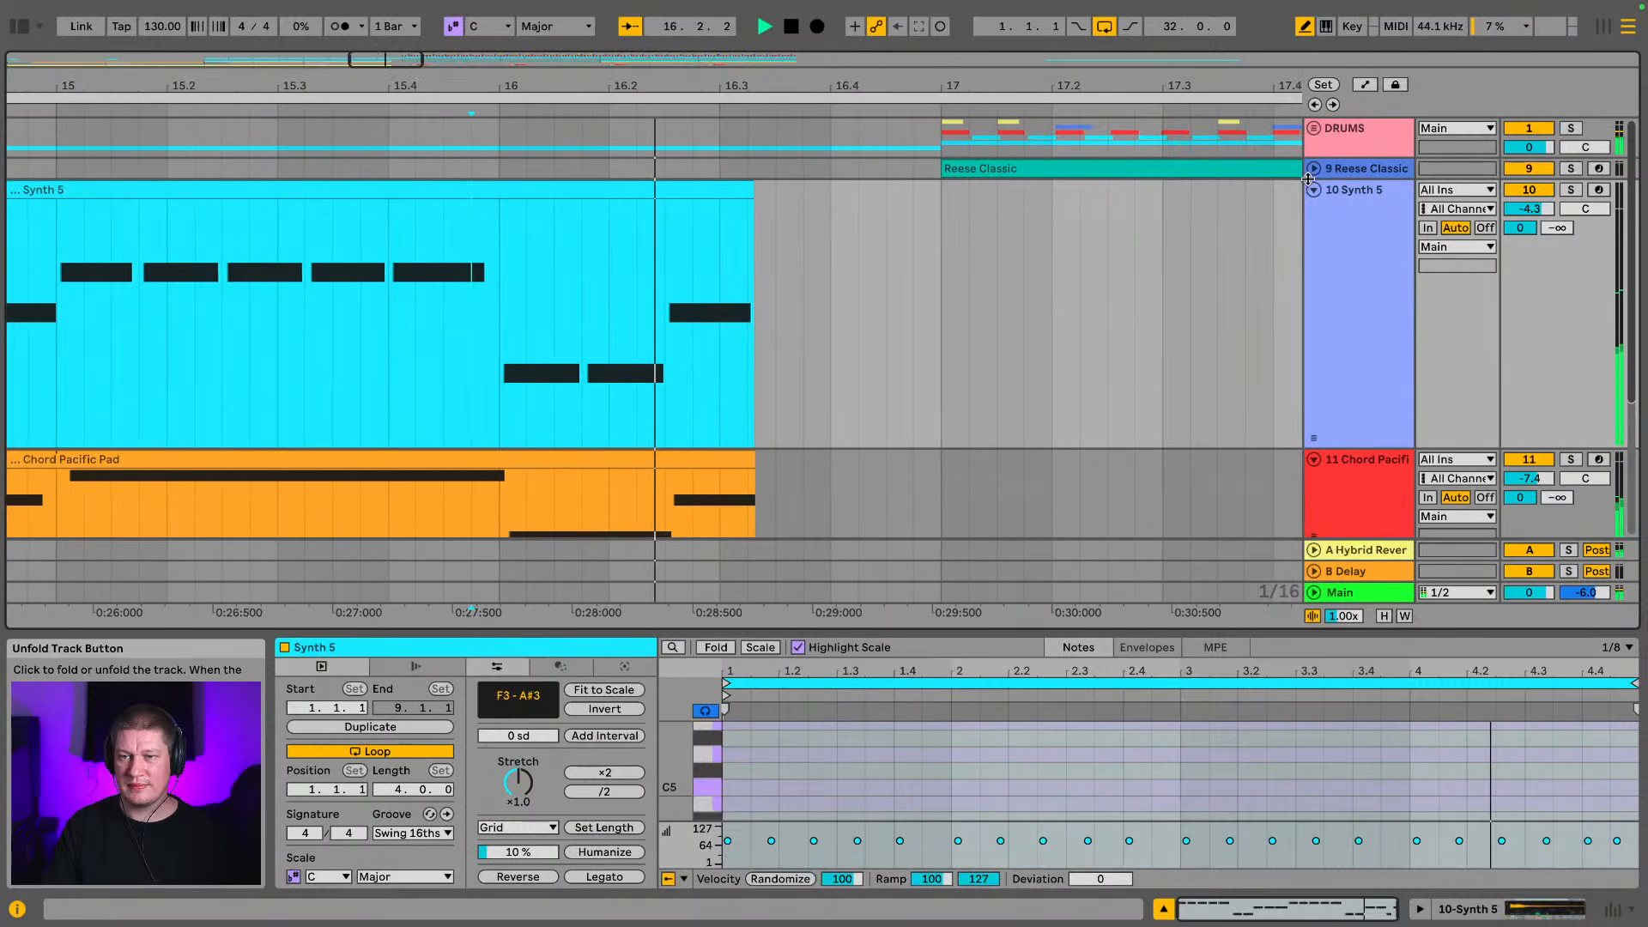
# Trim the last funky_drummer clip on the filtered fd break track to end at about 16.2.3 and play the transition
pyautogui.click(1313, 131)
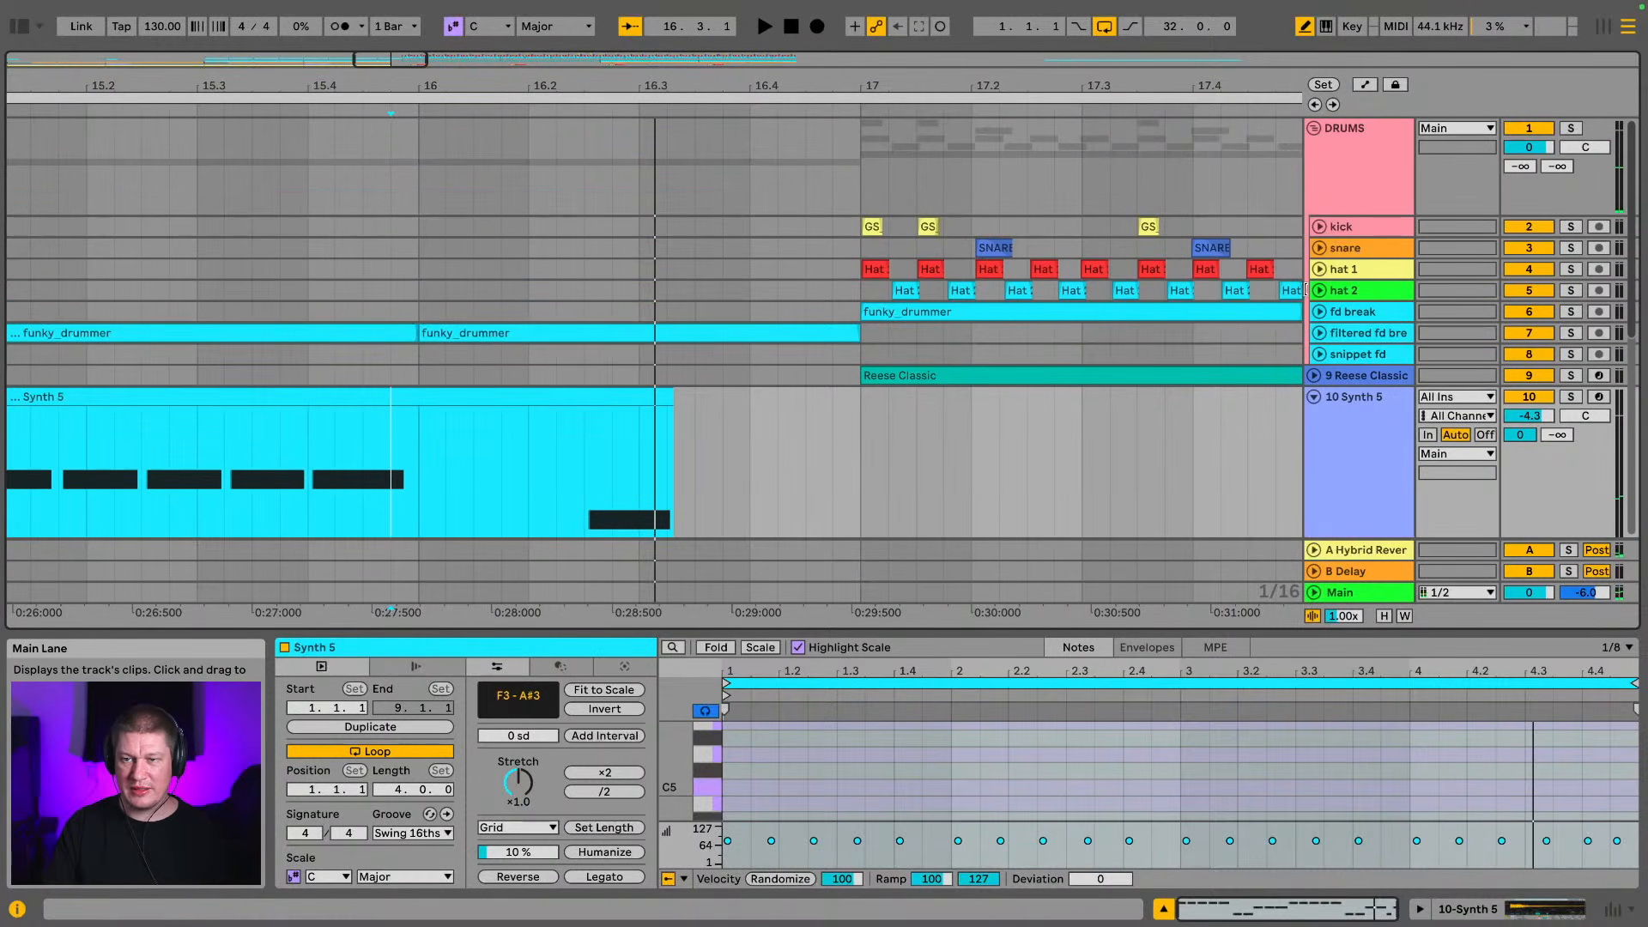
pyautogui.click(1320, 312)
pyautogui.scroll(-5, 1320, 310)
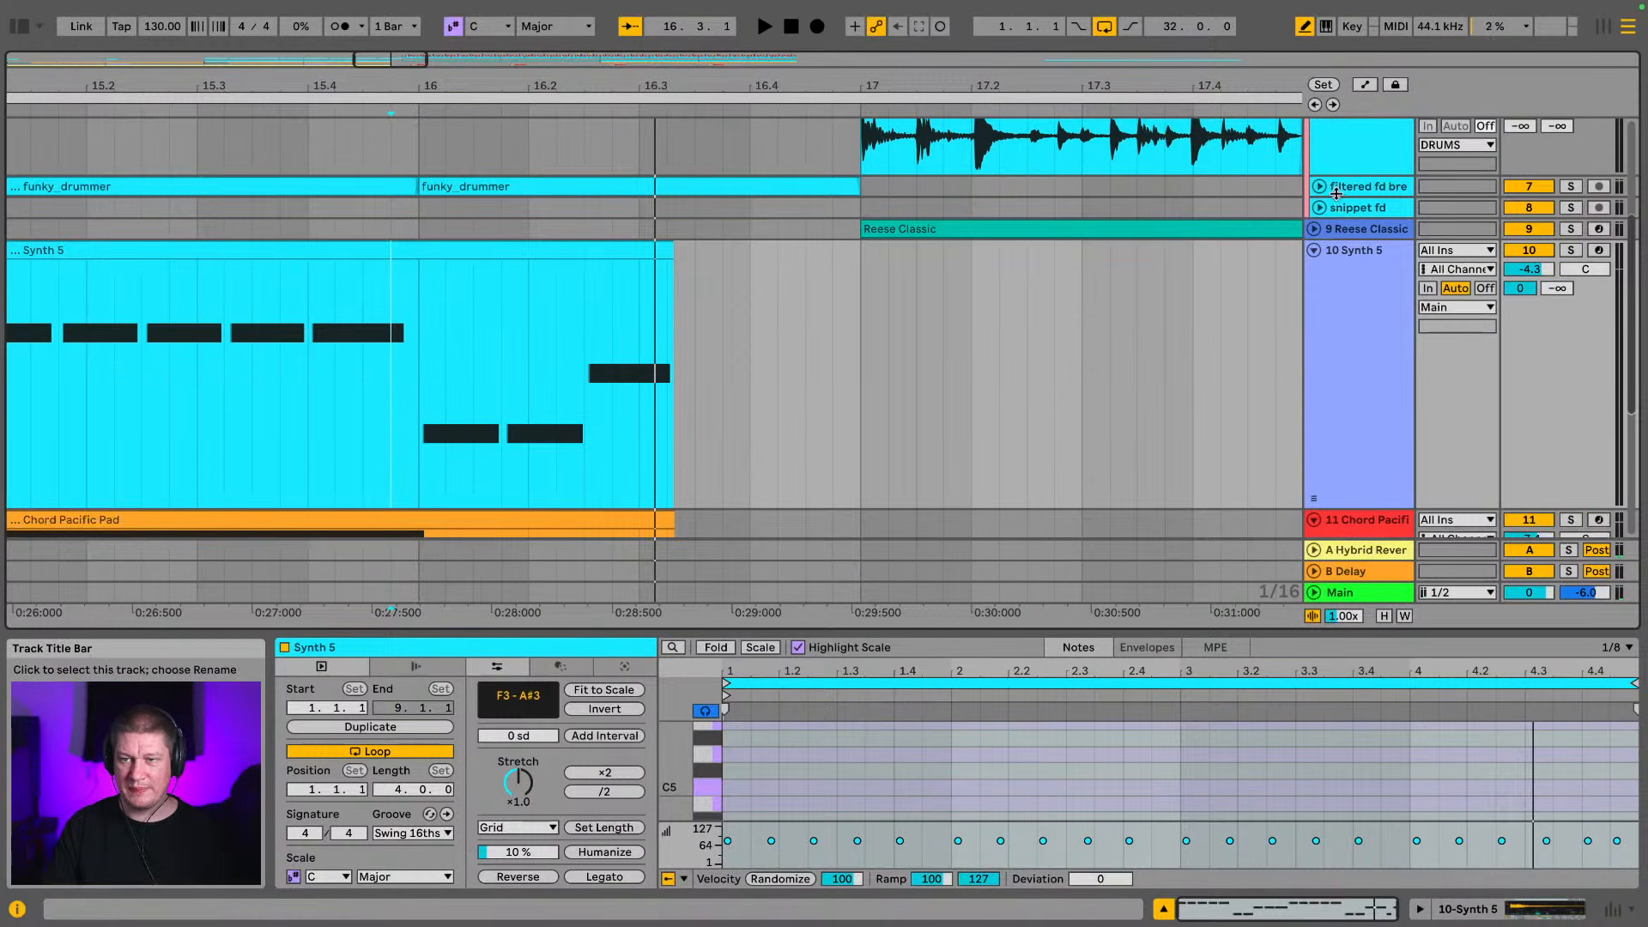
pyautogui.click(1320, 188)
pyautogui.scroll(-2, 571, 186)
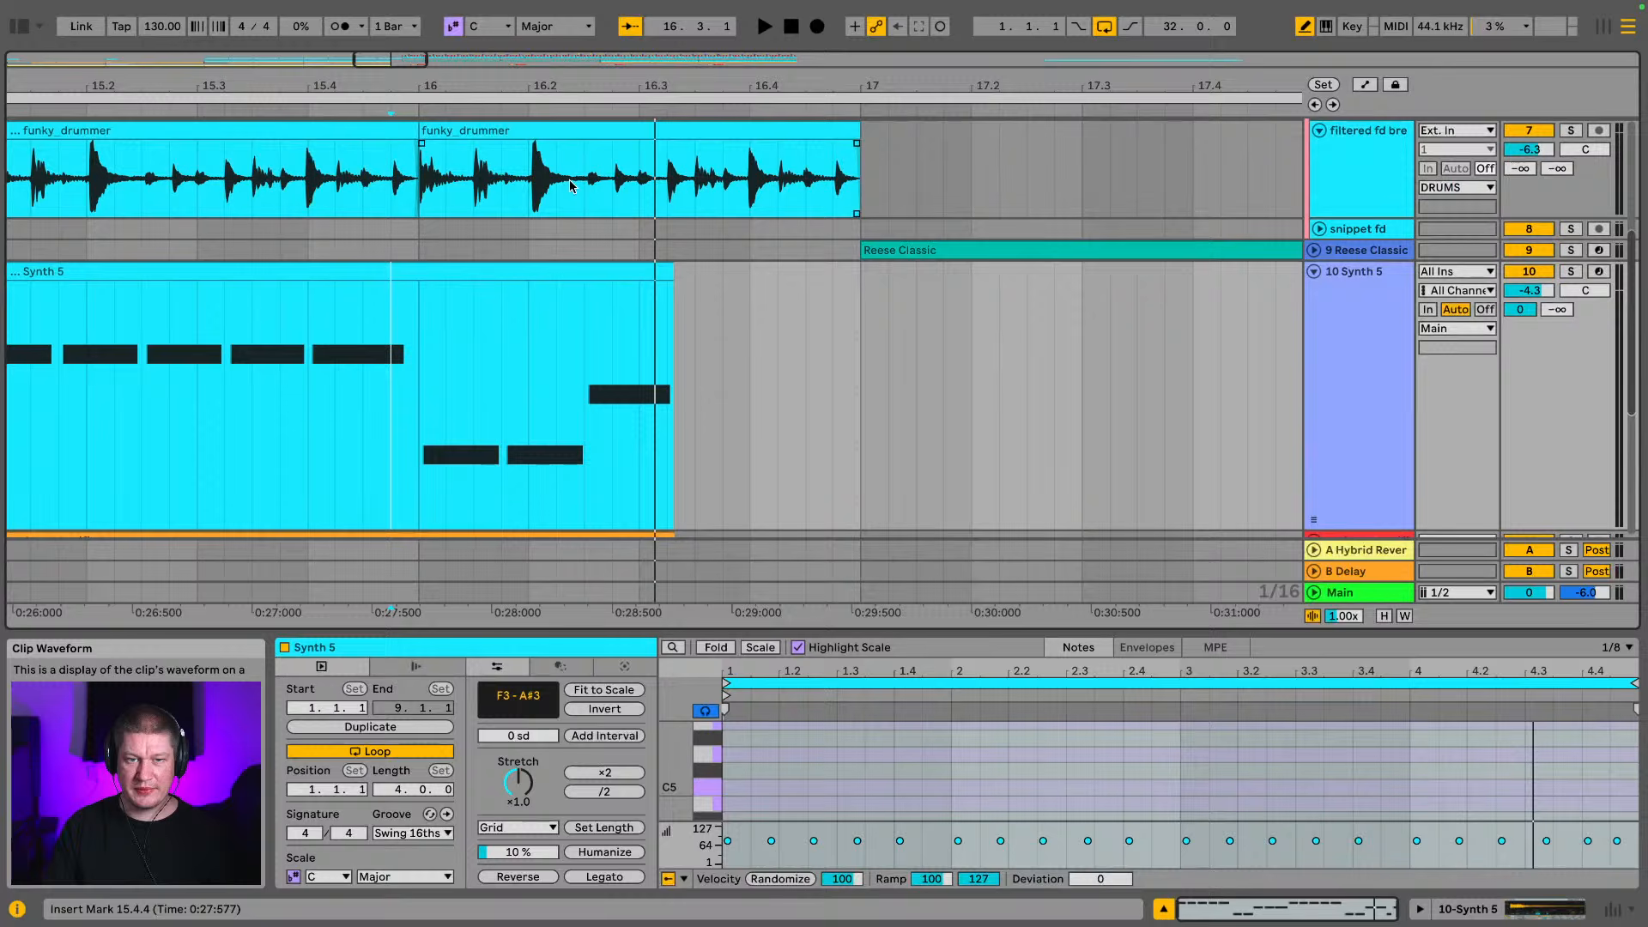
pyautogui.click(485, 121)
pyautogui.hscroll(-3, 515, 129)
pyautogui.hscroll(4, 515, 128)
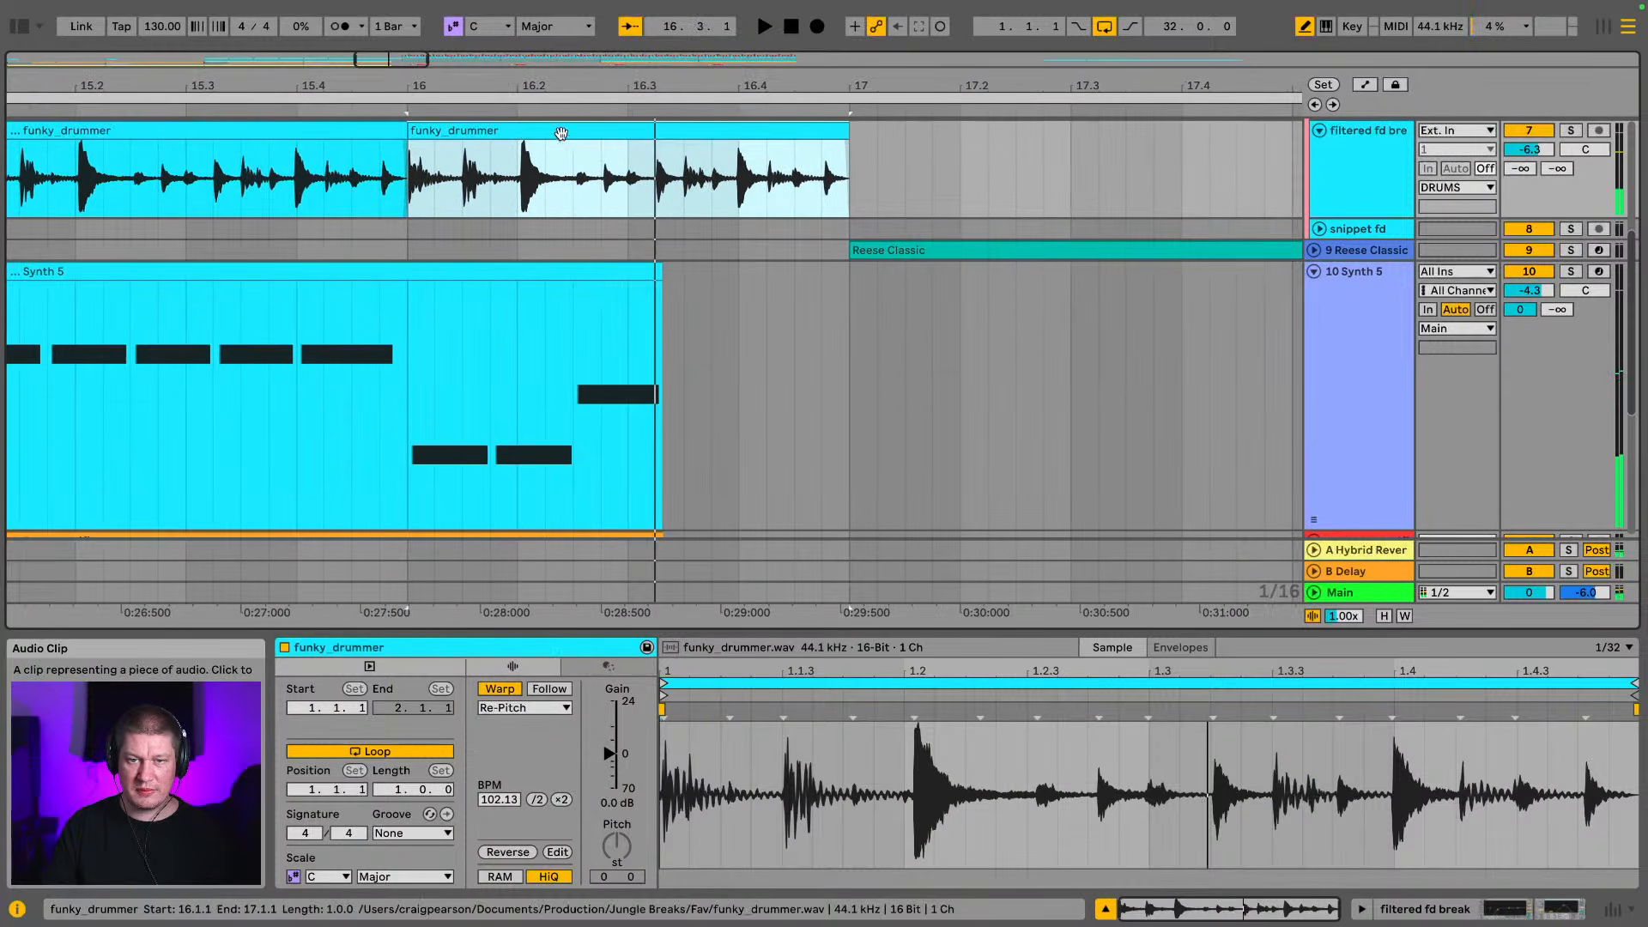
pyautogui.moveTo(849, 142); pyautogui.dragTo(560, 132)
pyautogui.press('space')
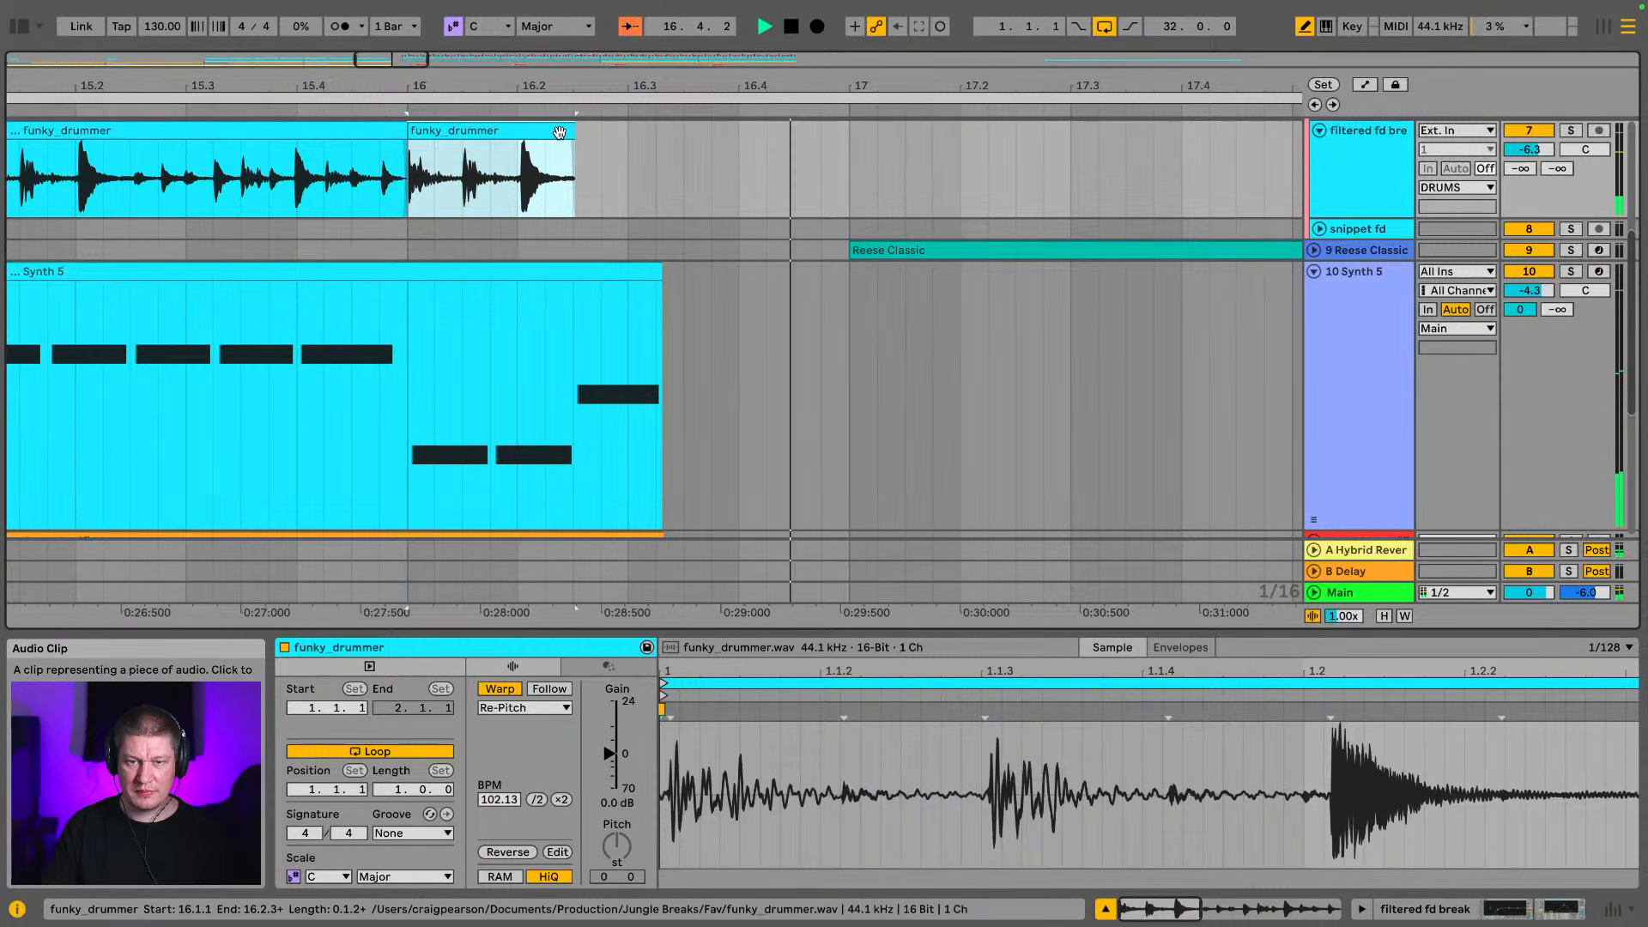
# Collapse the DRUMS group and the Synth 5, Chord Pacific and Bass 12 tracks, and show the whole arrangement
pyautogui.scroll(5, 1363, 225)
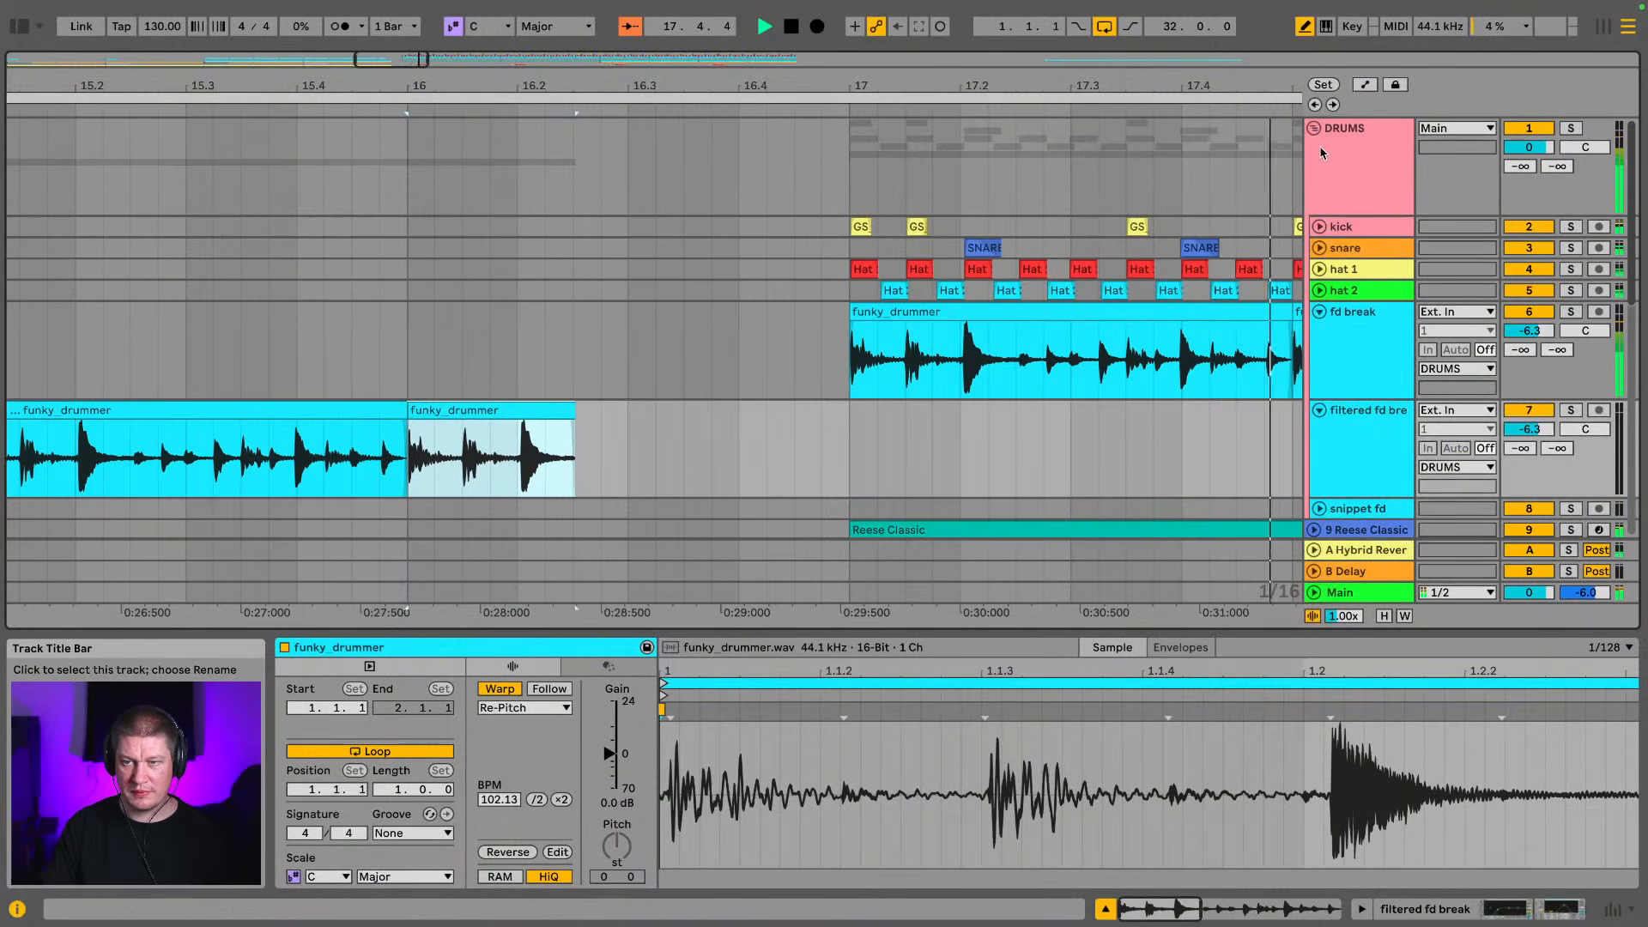
pyautogui.click(1314, 129)
pyautogui.click(1314, 191)
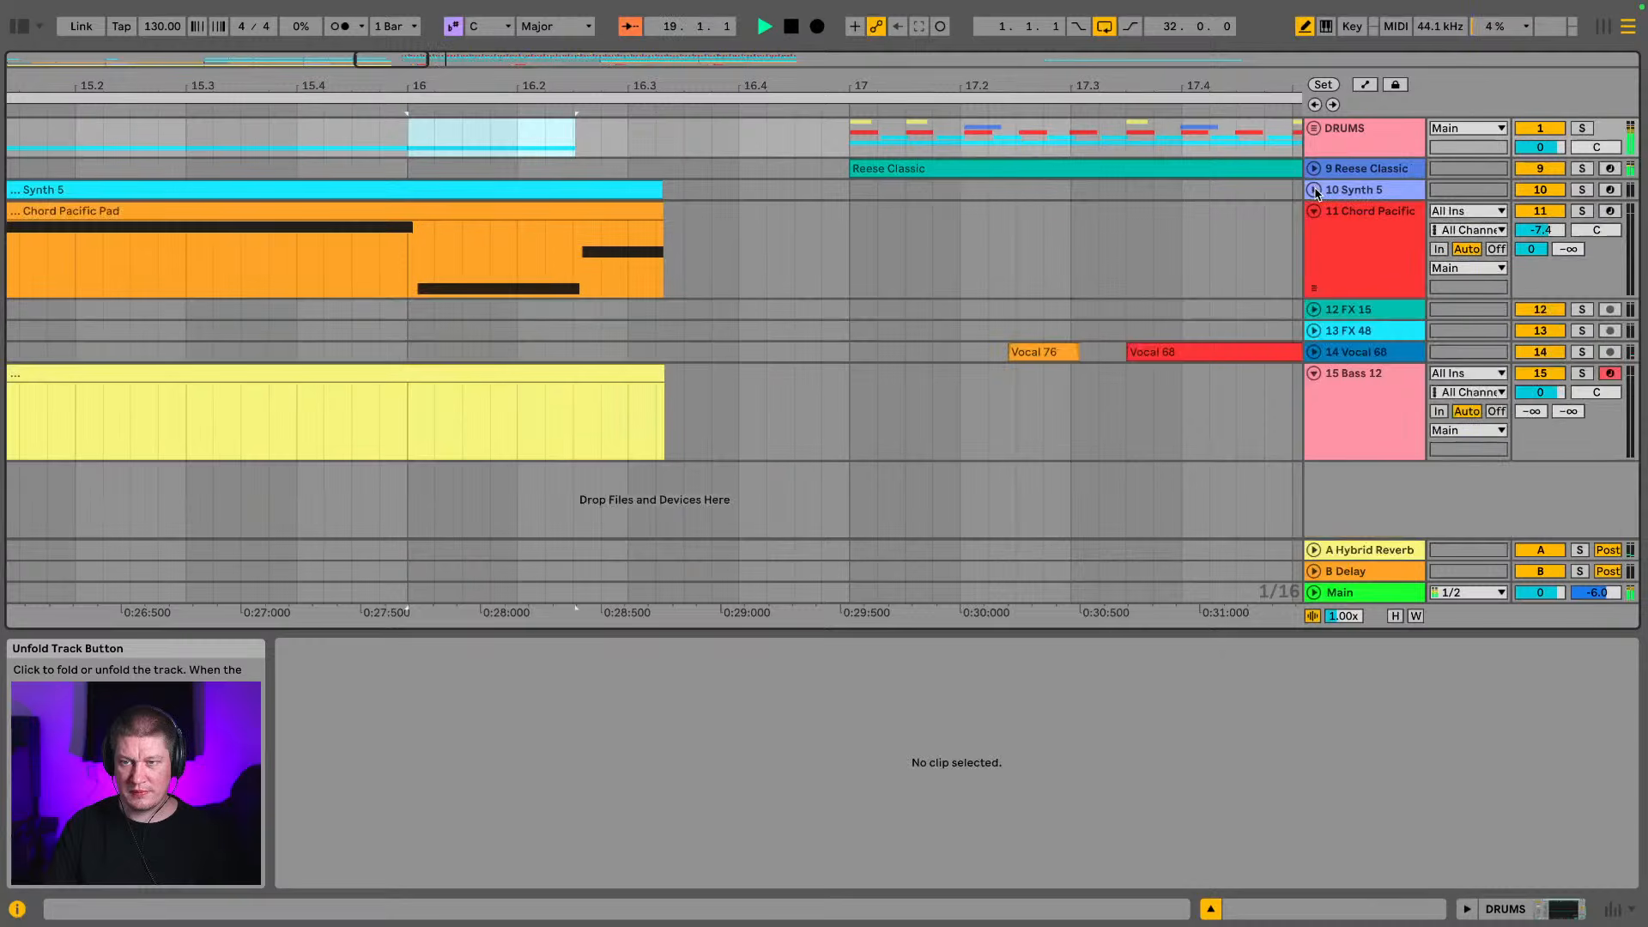
pyautogui.click(1314, 212)
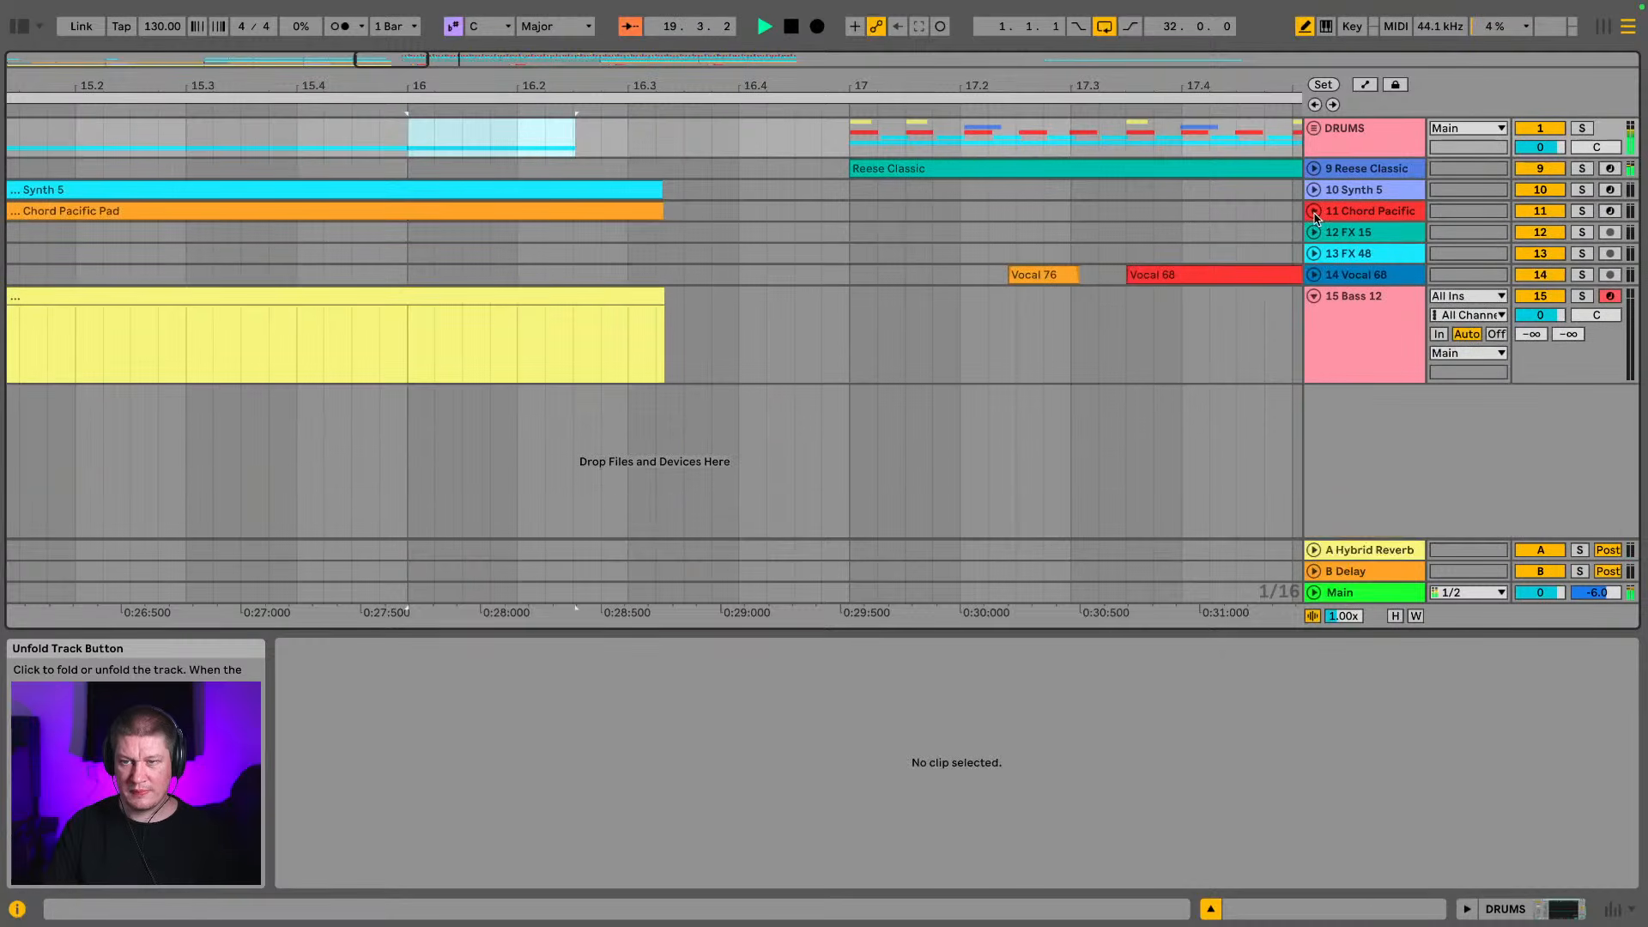
pyautogui.click(1315, 297)
pyautogui.click(1055, 95)
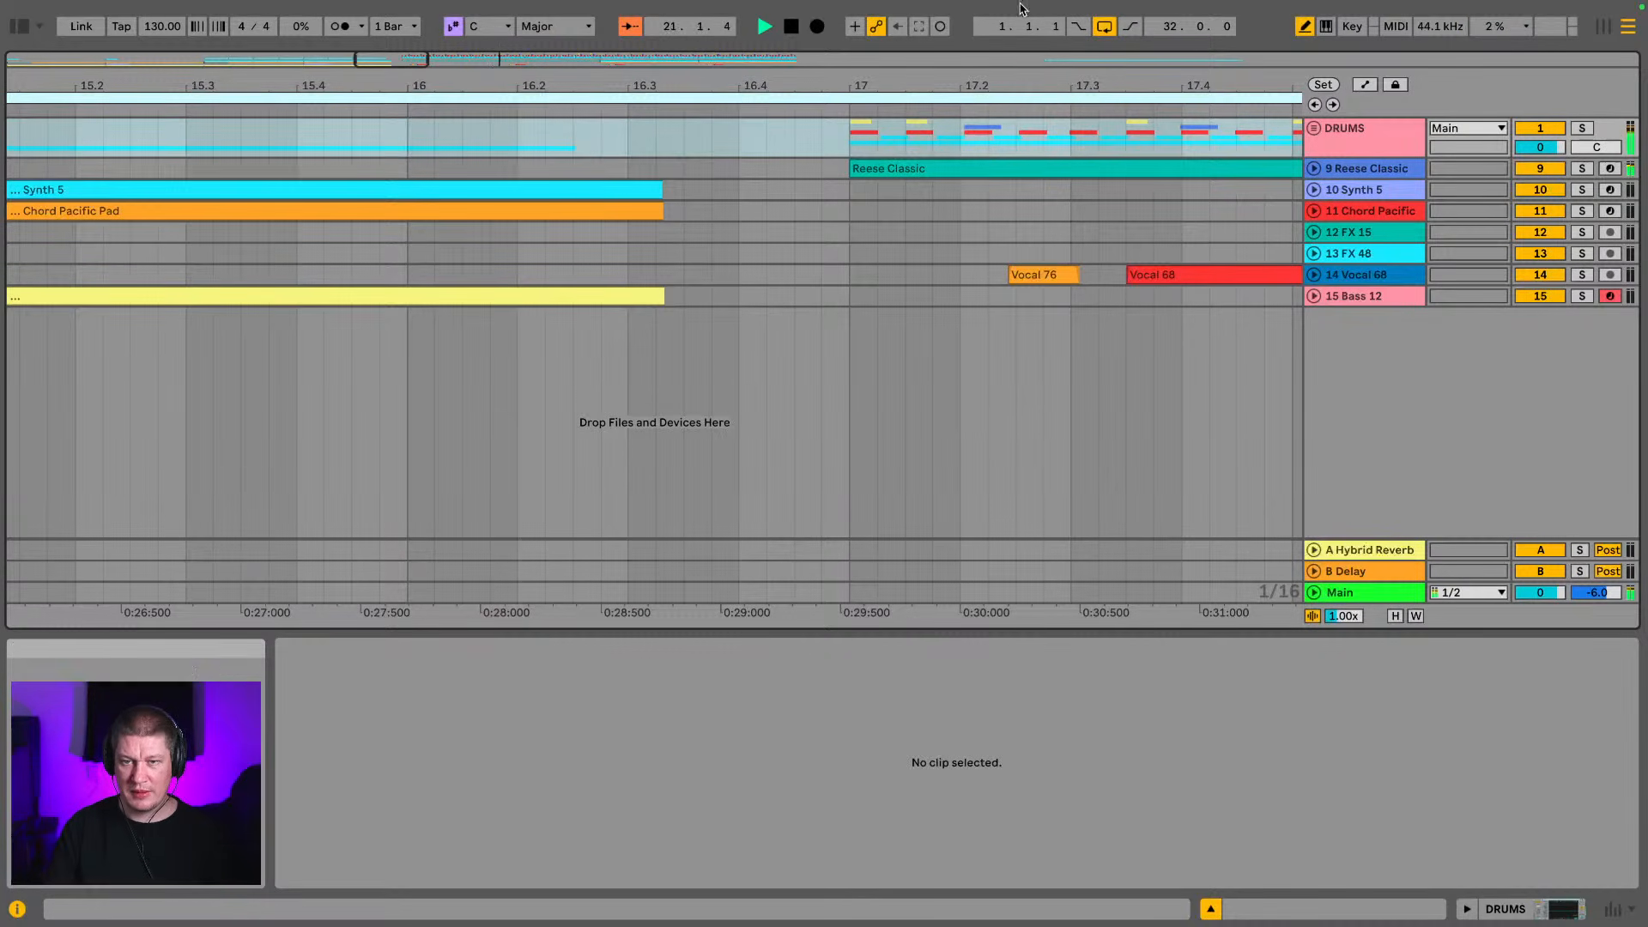
pyautogui.moveTo(993, 88); pyautogui.dragTo(354, 22)
# Copy the FX 15 clip from bar 1 to bar 17 and play the transition from bar 16
pyautogui.click(21, 232)
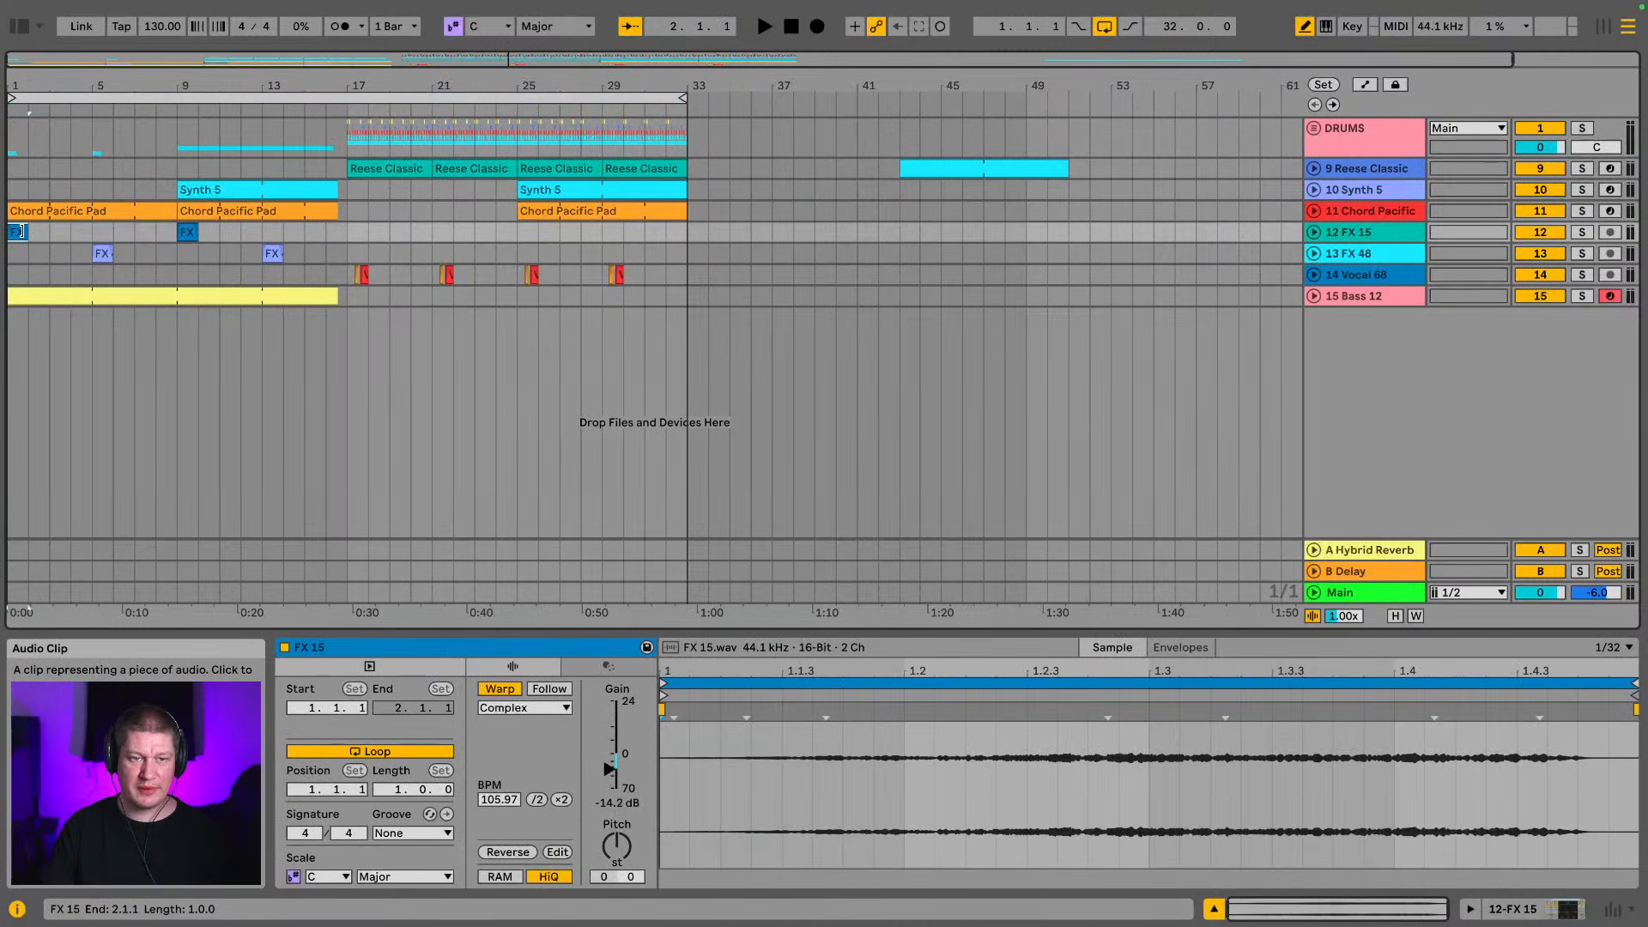
pyautogui.click(367, 234)
pyautogui.hotkey('ctrl', 'v')
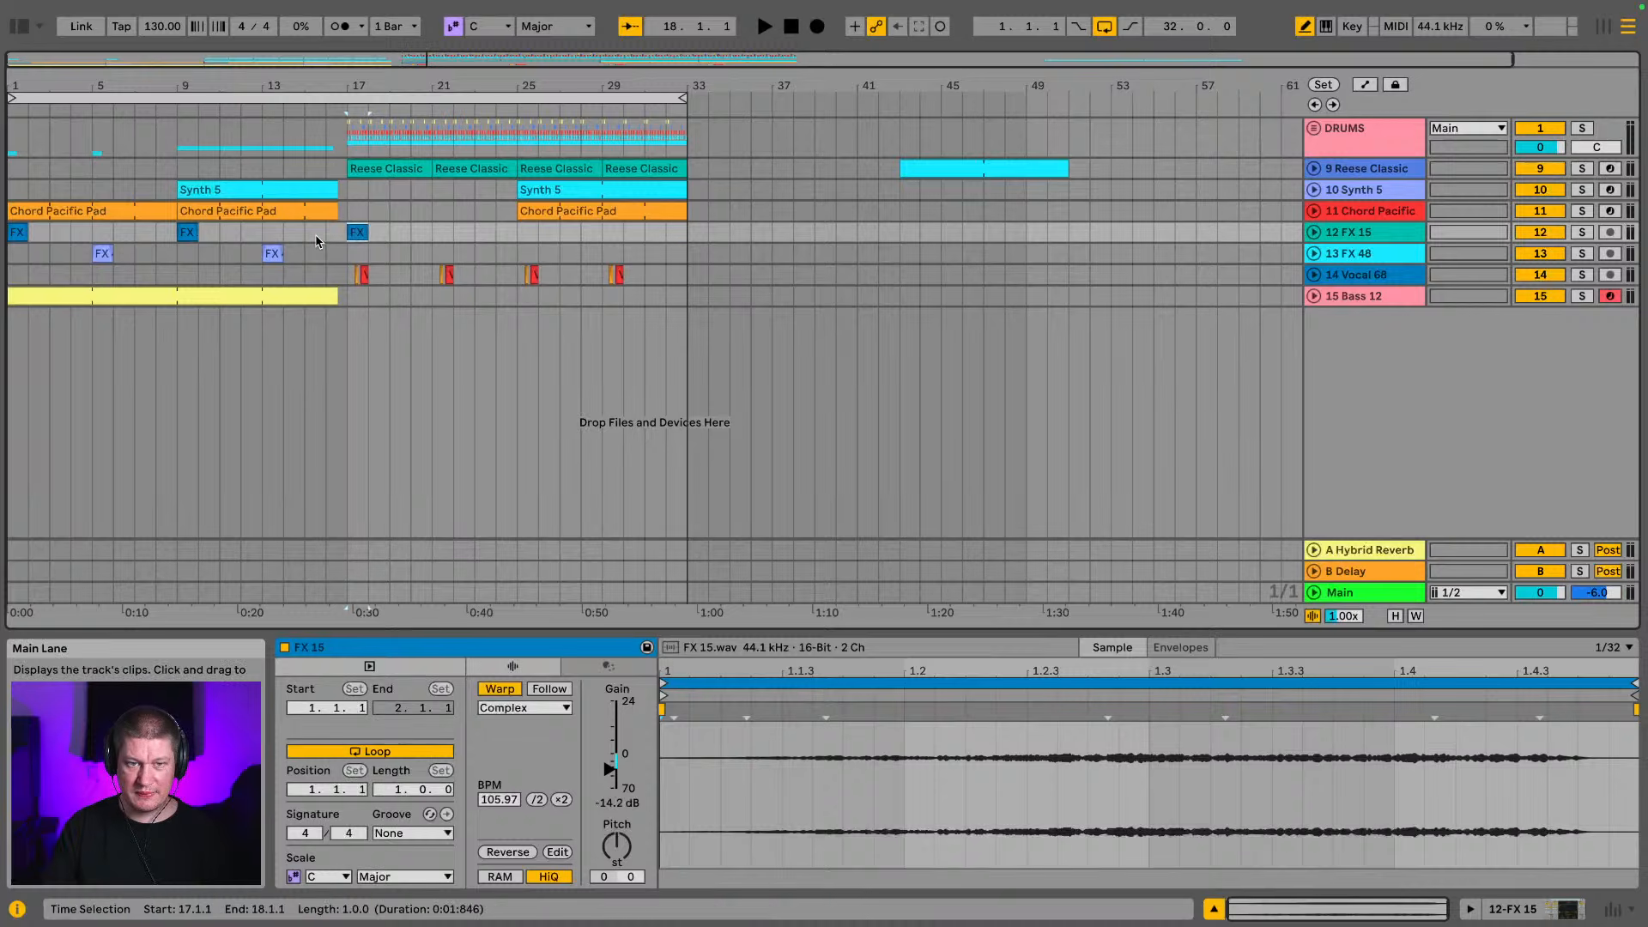
pyautogui.click(317, 242)
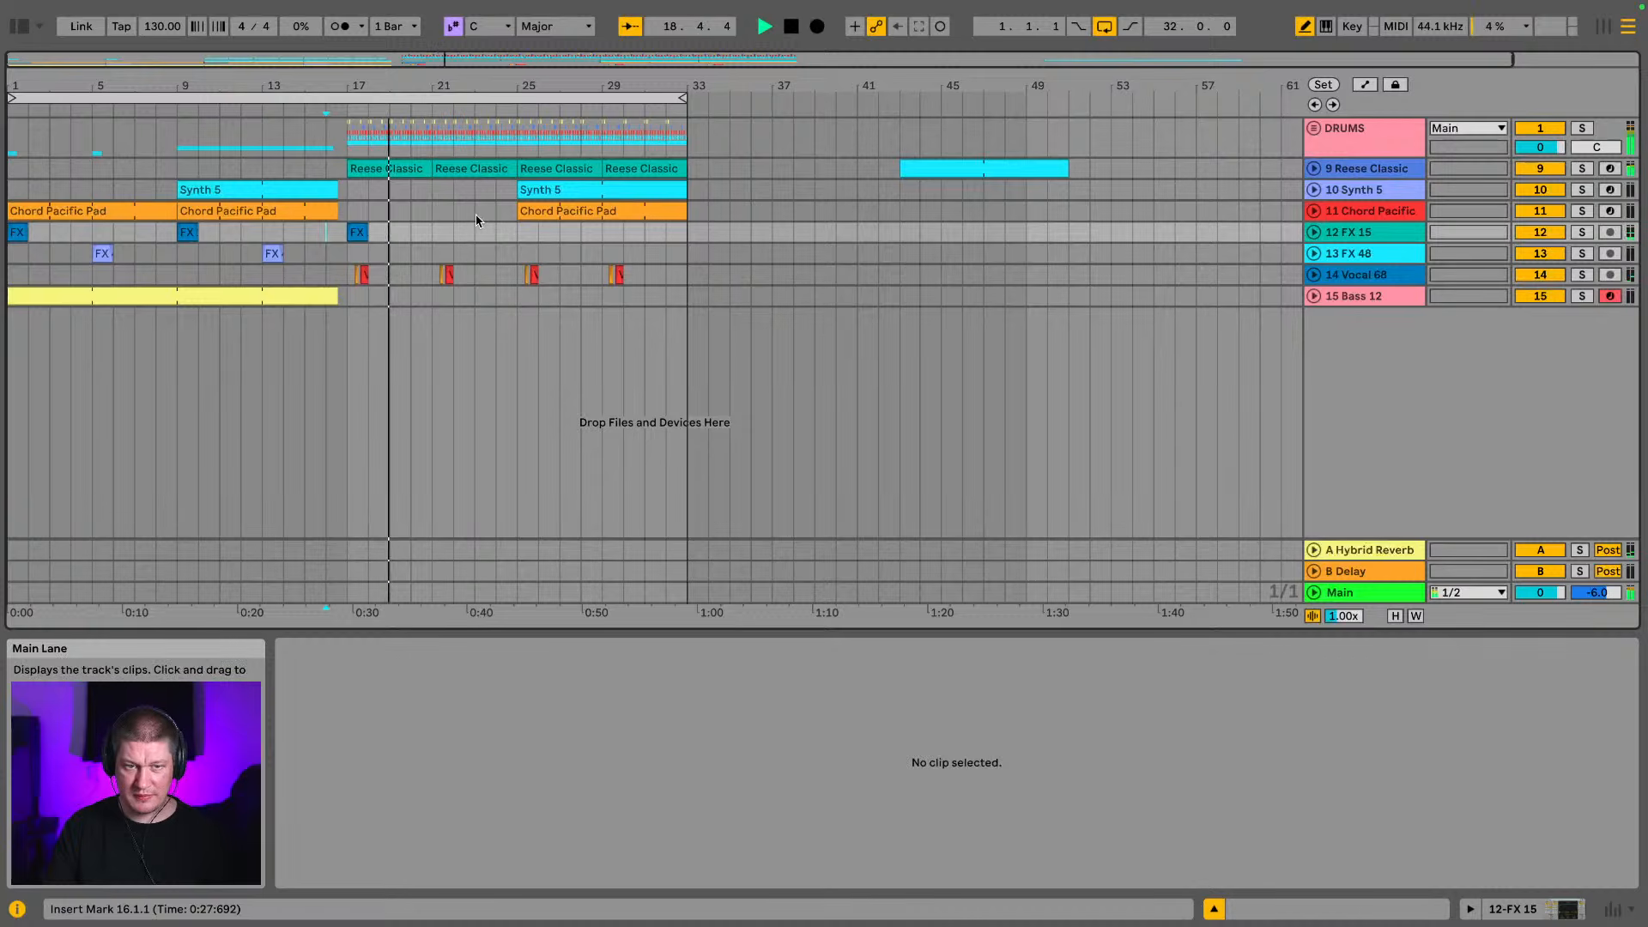
# Expand the FX 15 track and select its bars 17 to 25 while the drop plays
pyautogui.moveTo(347, 90); pyautogui.dragTo(359, 275)
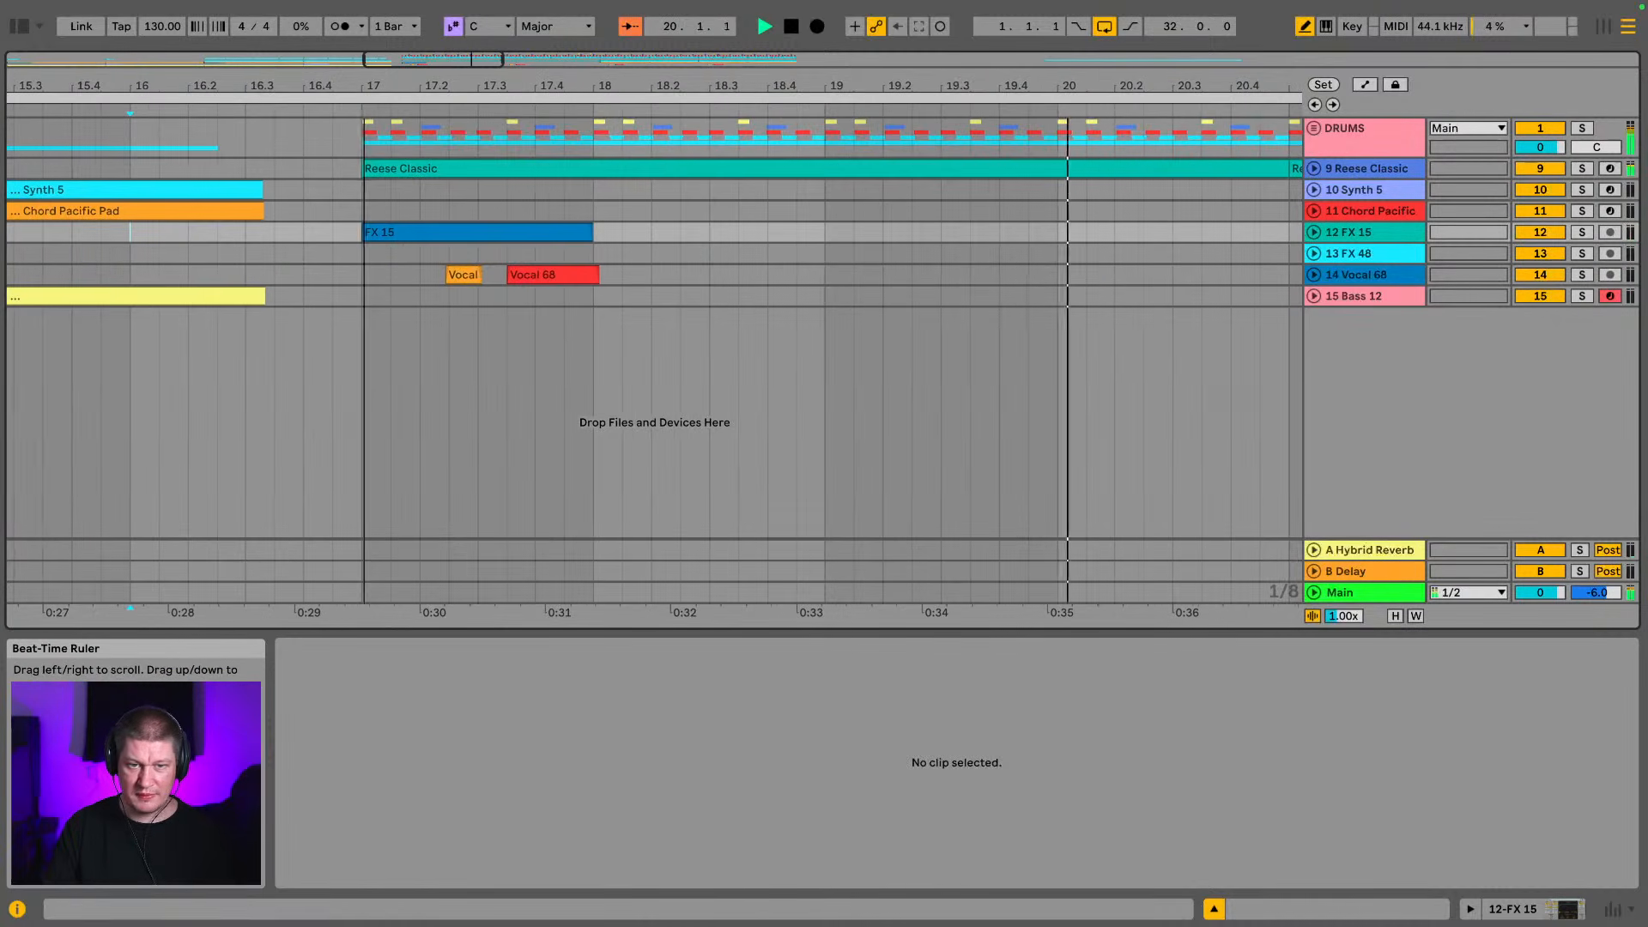
pyautogui.click(1314, 232)
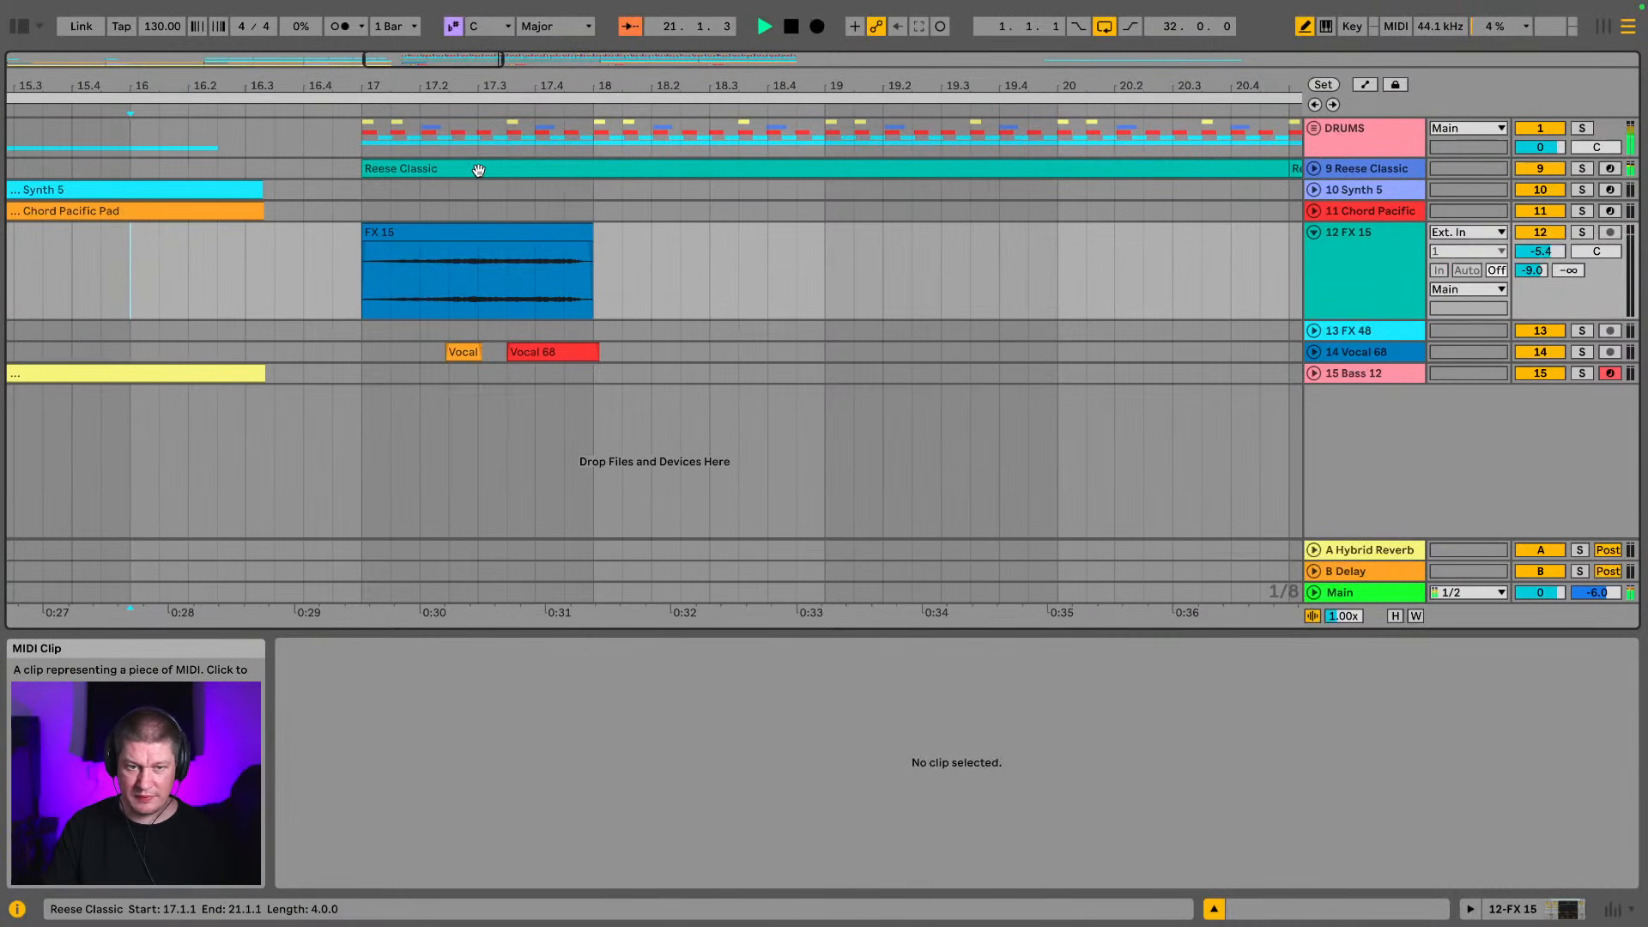
pyautogui.moveTo(457, 82); pyautogui.dragTo(457, 39)
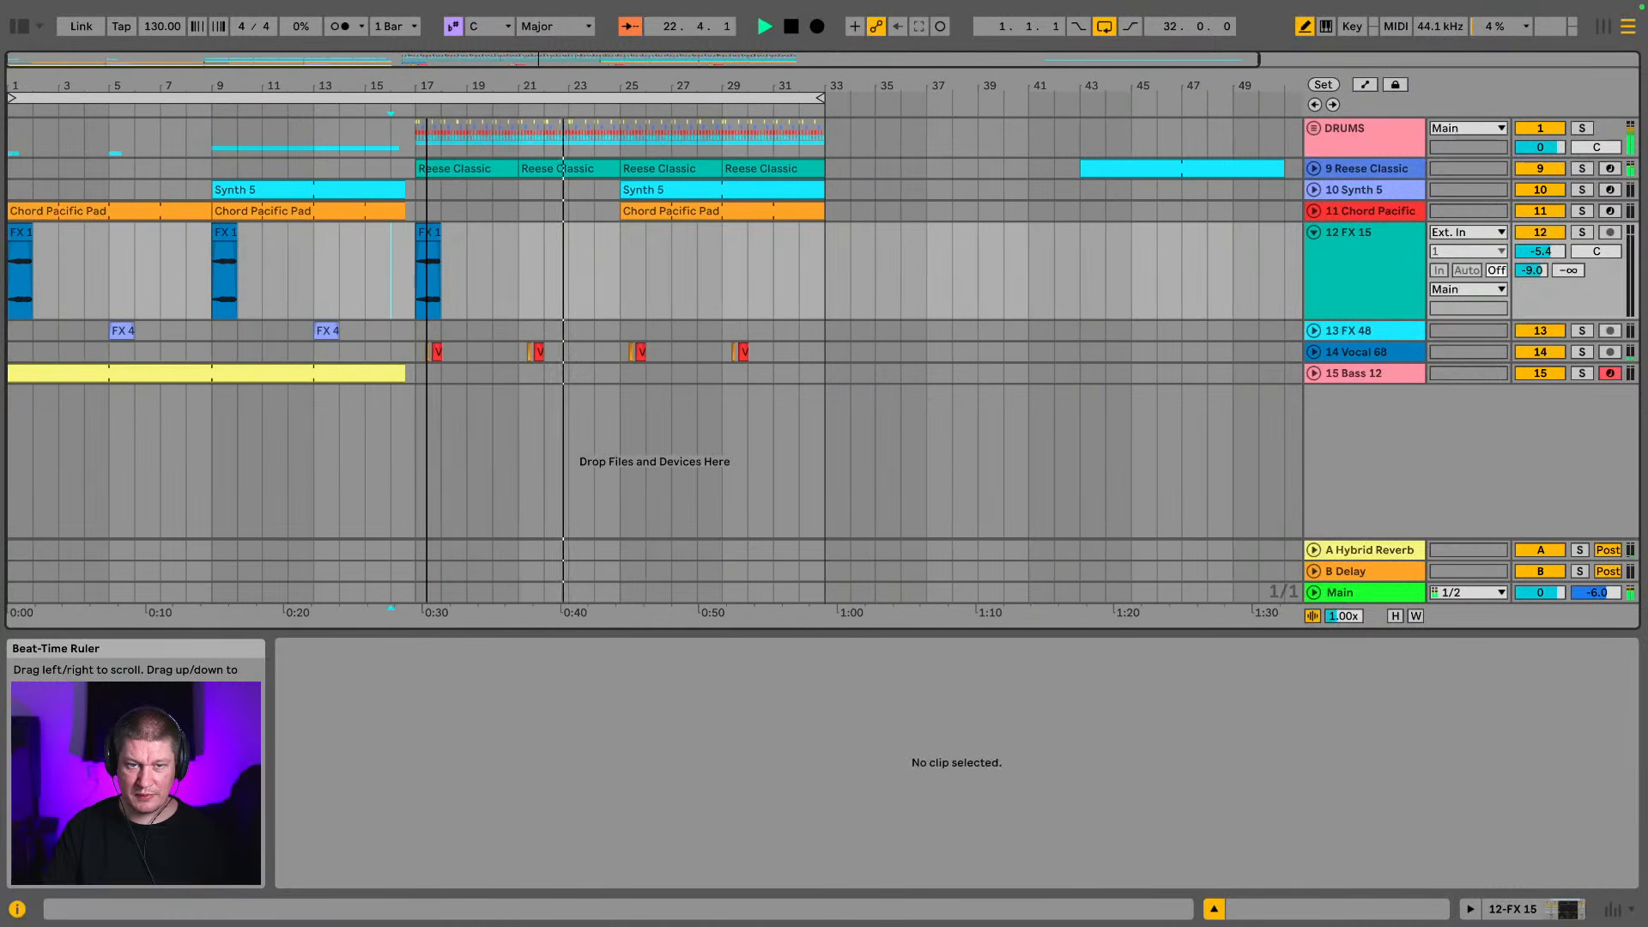
pyautogui.click(613, 277)
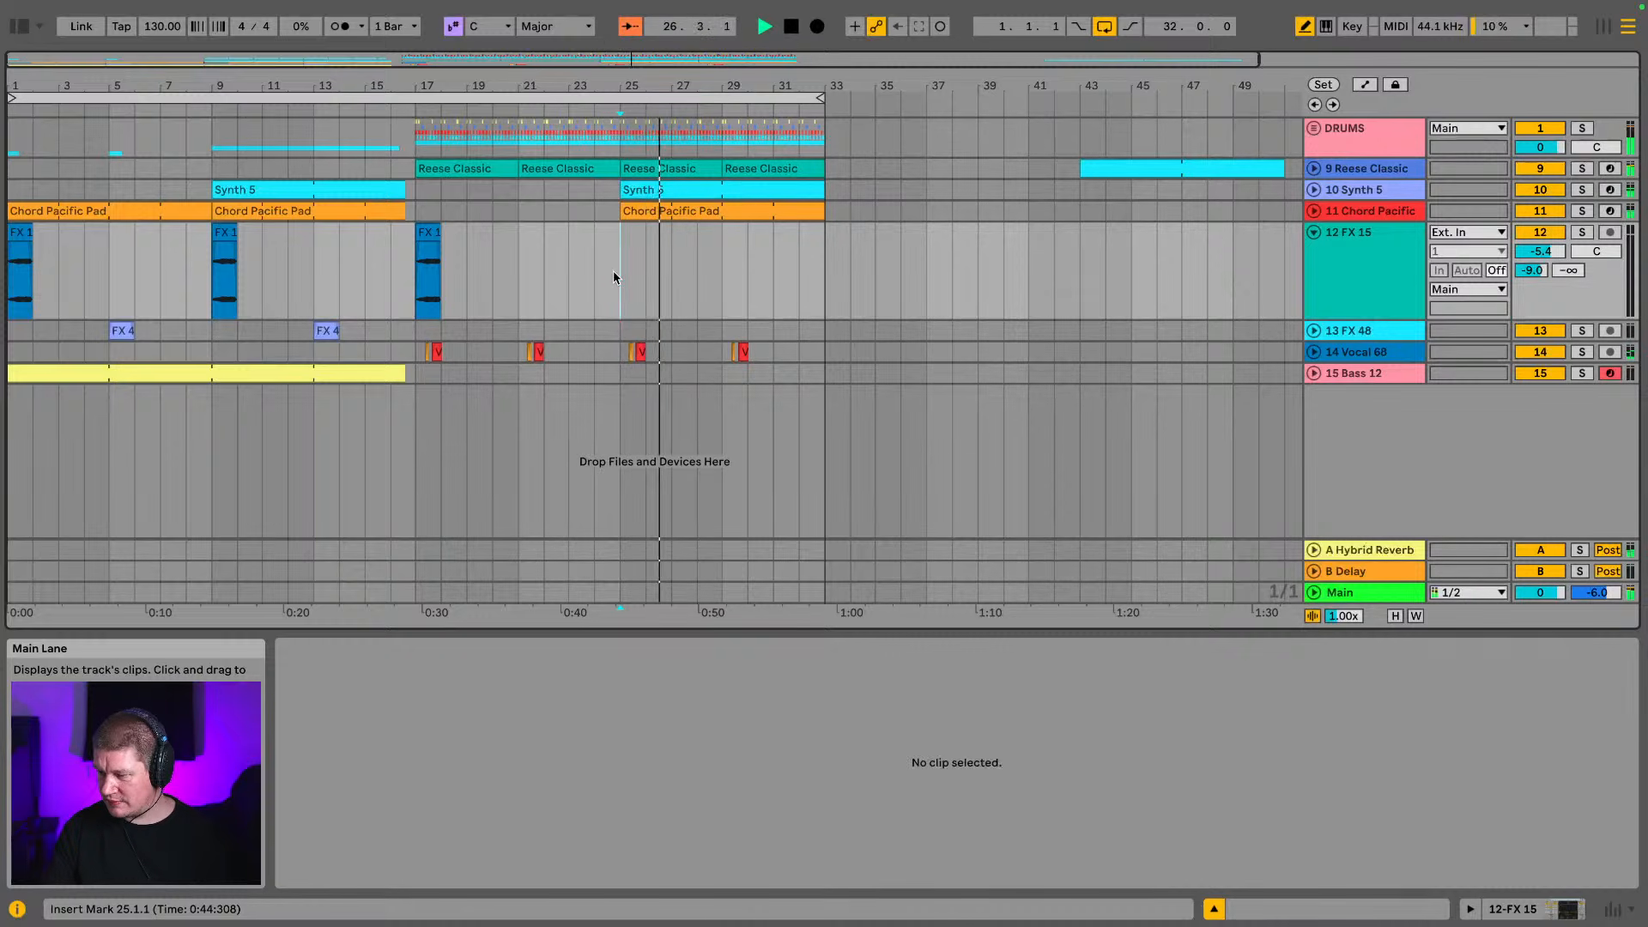
pyautogui.moveTo(613, 276); pyautogui.dragTo(417, 277)
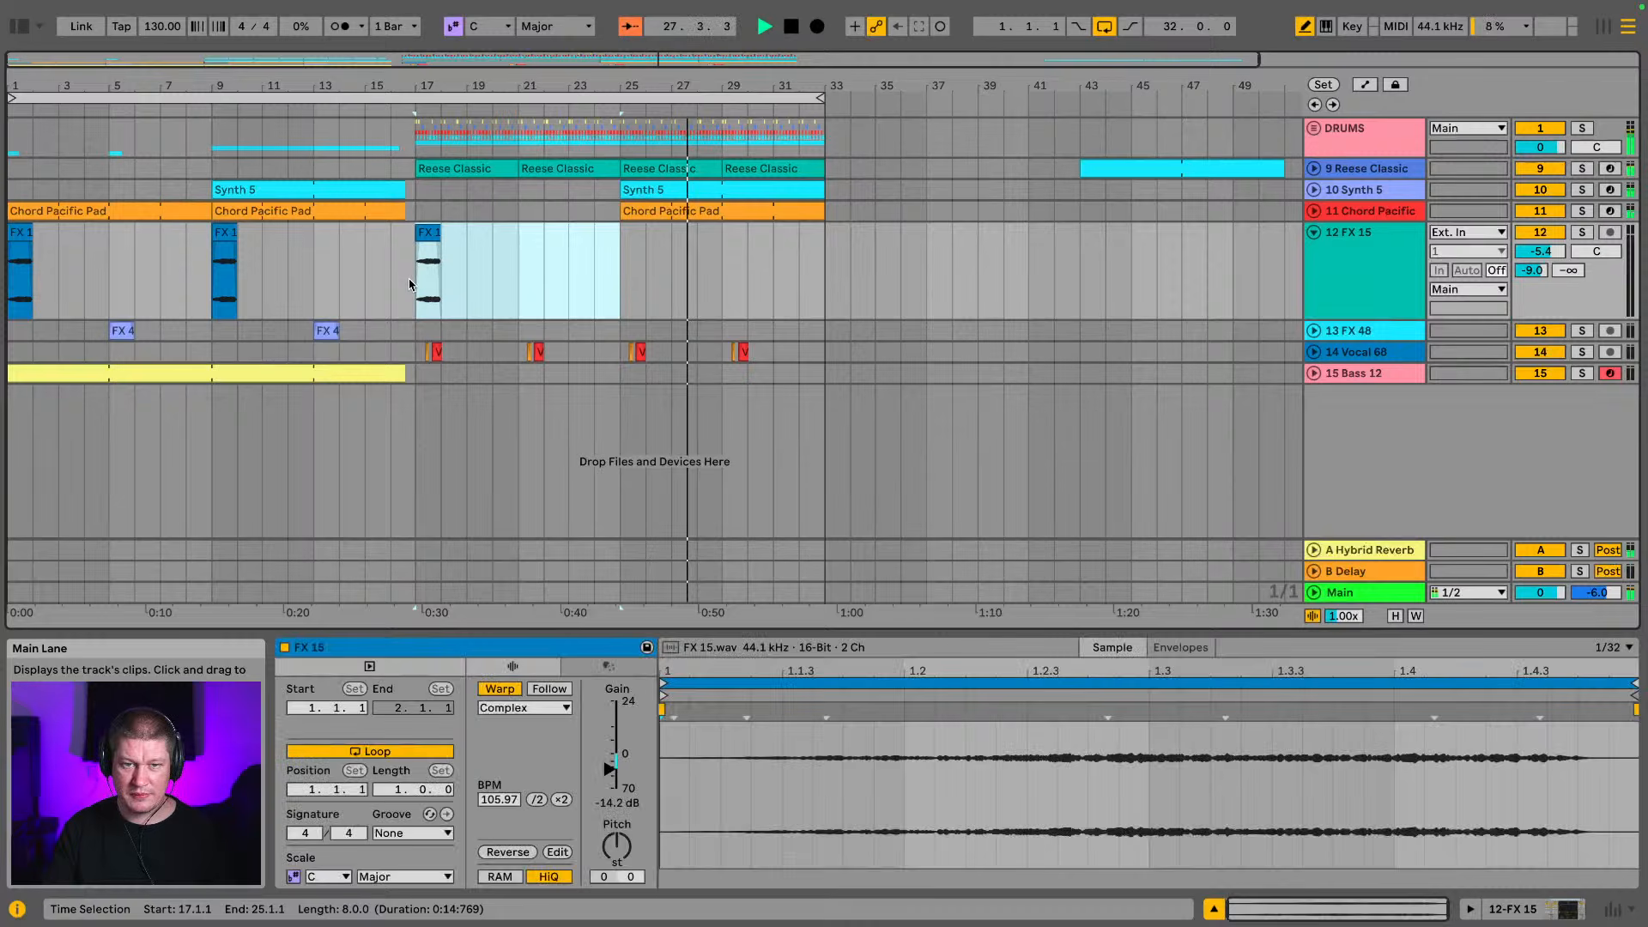
# Duplicate the first 16 bars of the FX 48 track into bars 17 to 33 and play from the copied clip at bar 21
pyautogui.moveTo(45, 340); pyautogui.dragTo(414, 342)
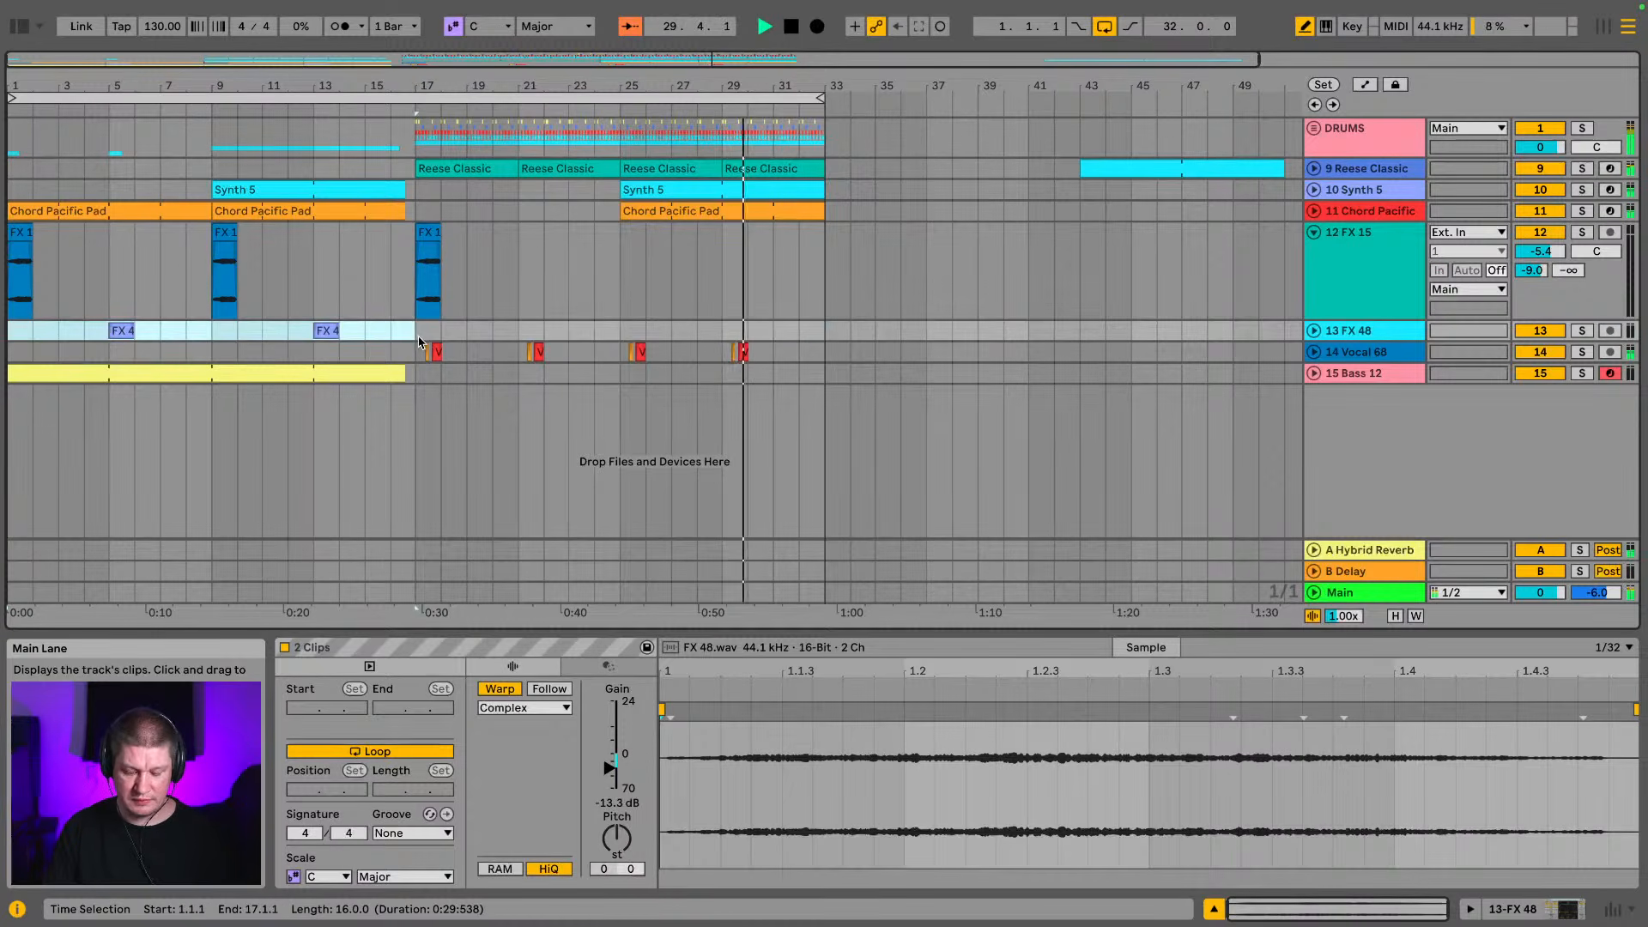
pyautogui.hotkey('ctrl', 'd')
pyautogui.click(527, 330)
pyautogui.press('space')
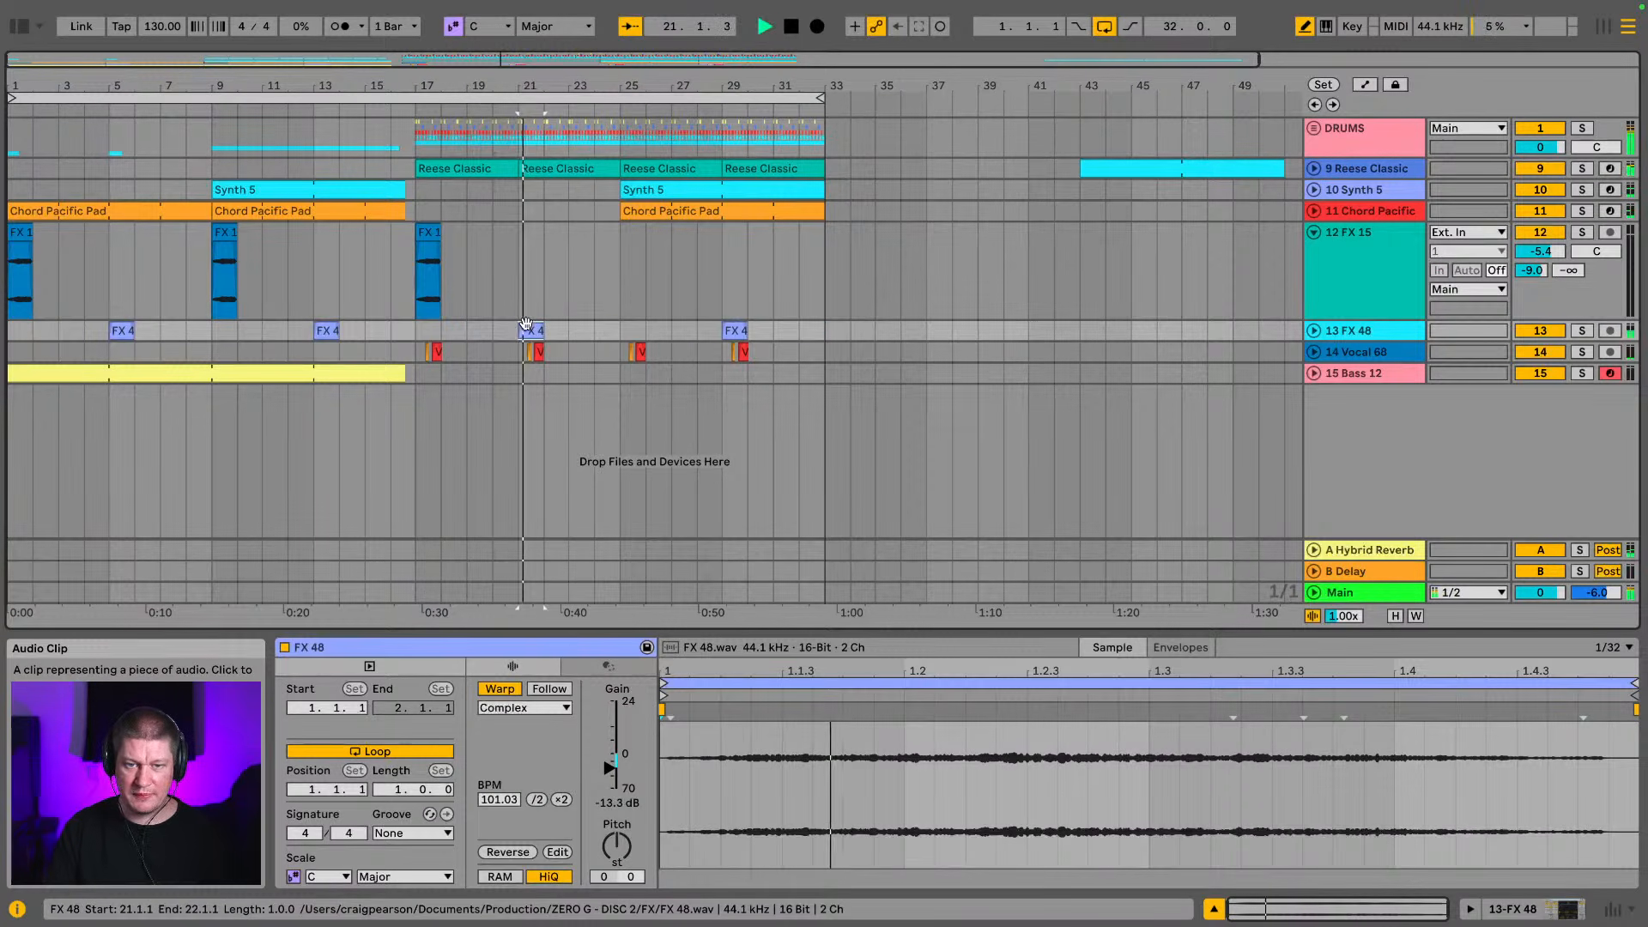
pyautogui.press('space')
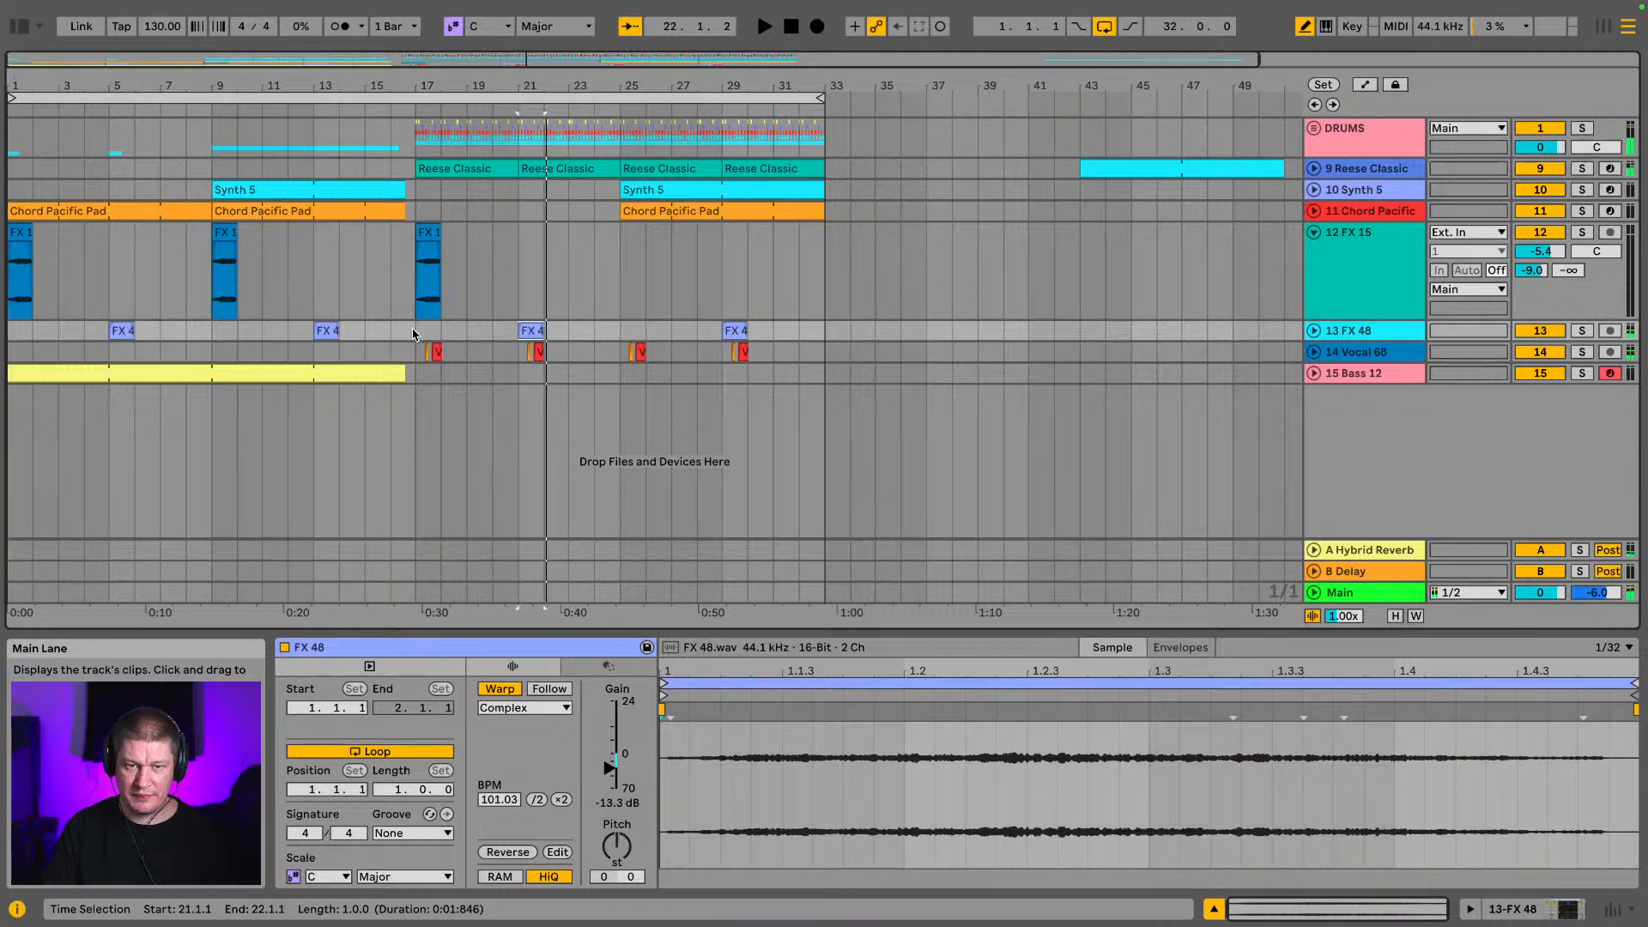
# Play the drop from bar 17 and move its two FX 48 clips two bars earlier, to bars 19 and 27
pyautogui.moveTo(416, 335); pyautogui.dragTo(692, 335)
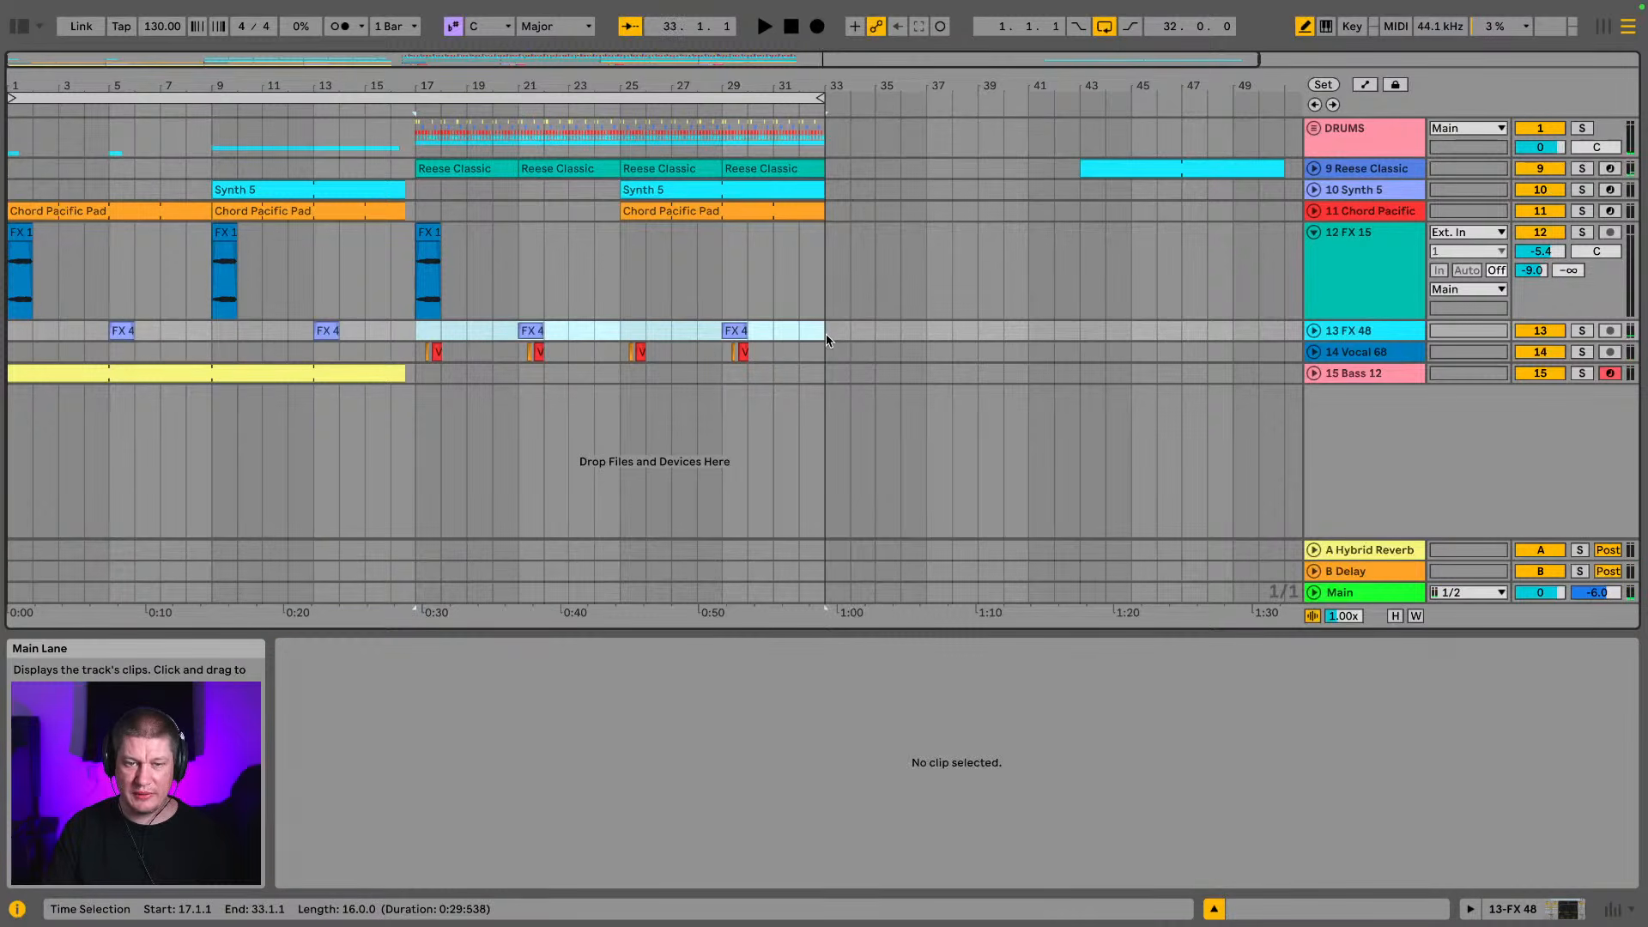
pyautogui.moveTo(827, 335); pyautogui.dragTo(826, 335)
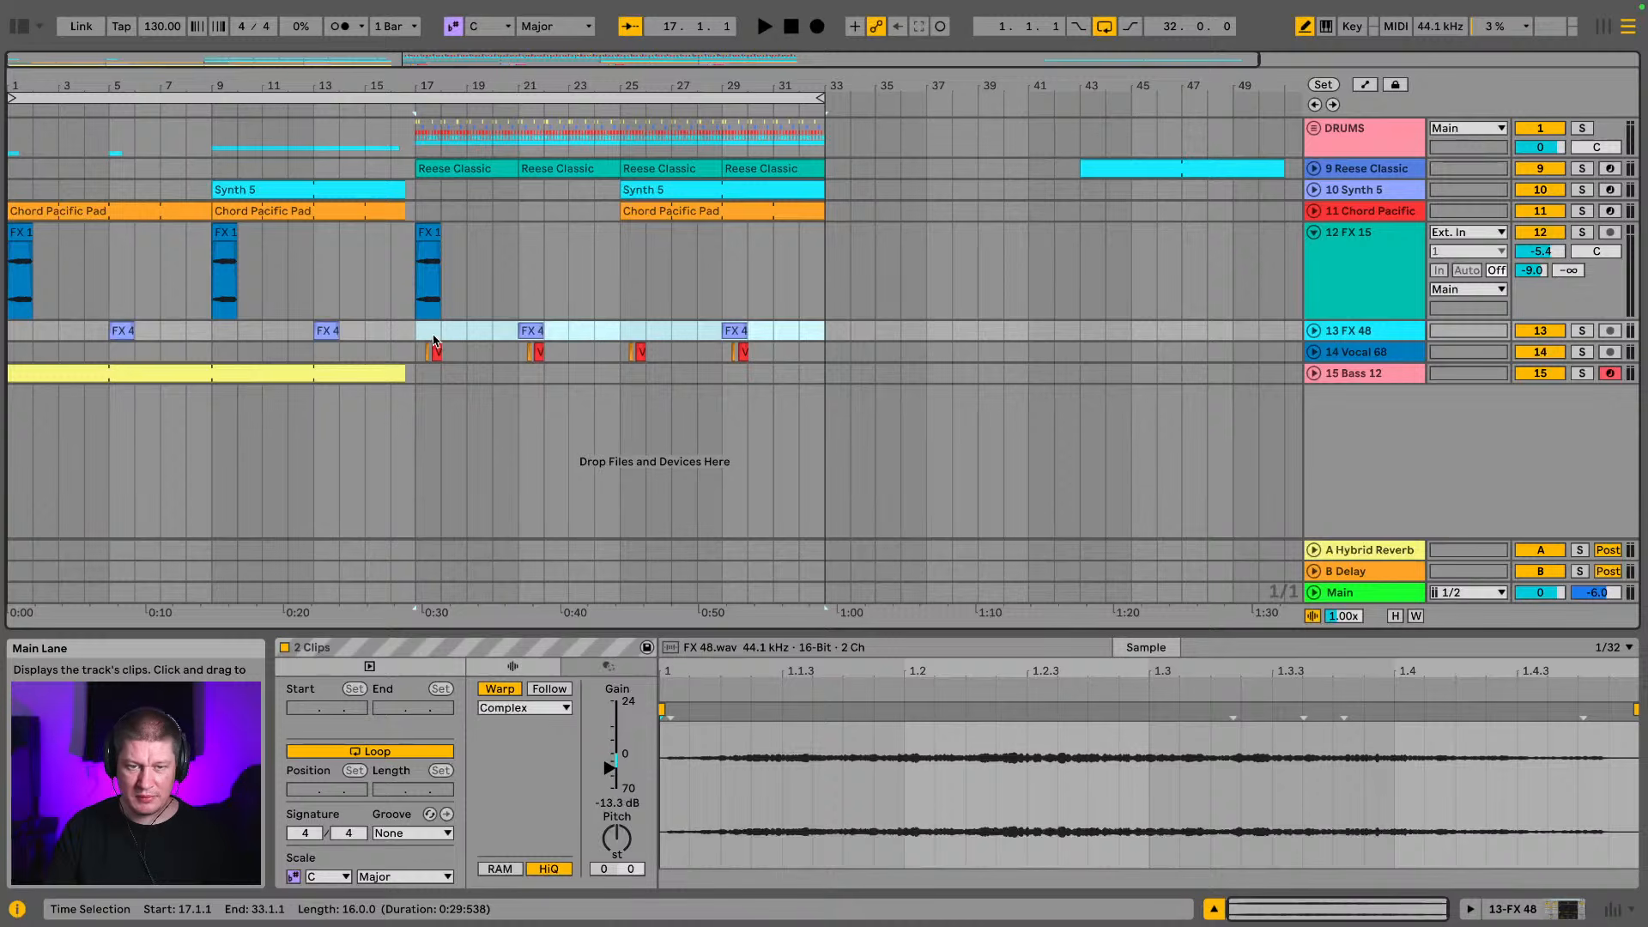
pyautogui.click(434, 341)
pyautogui.press('space')
pyautogui.click(532, 329)
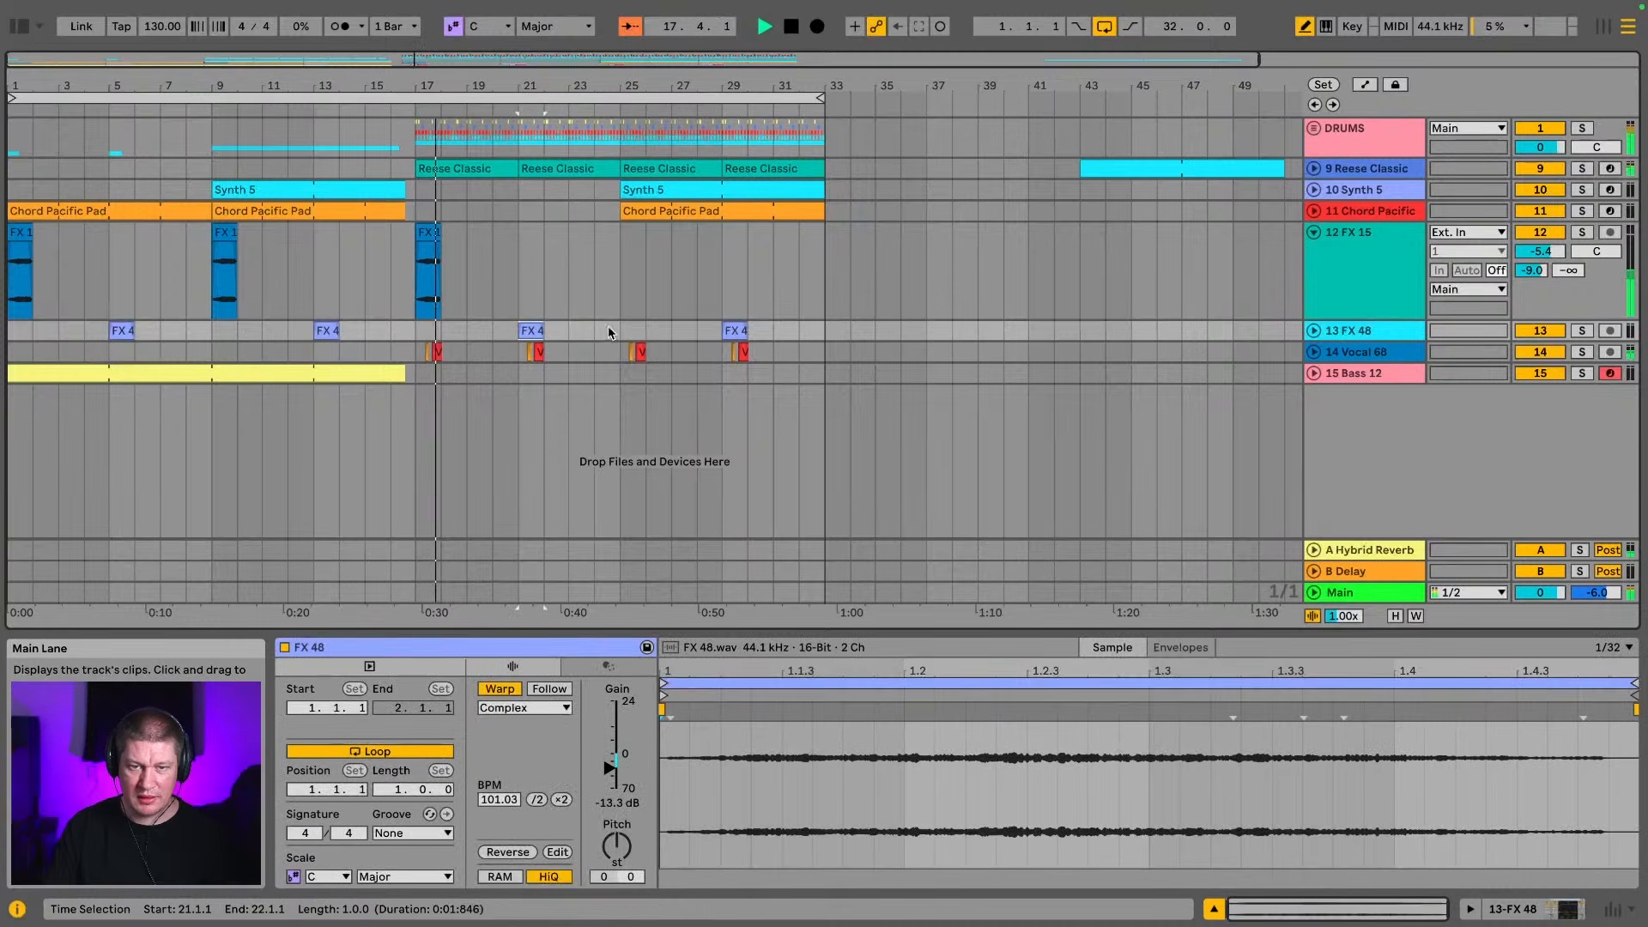
pyautogui.keyDown('shift'); pyautogui.click(736, 330); pyautogui.keyUp('shift')
pyautogui.moveTo(535, 330); pyautogui.dragTo(495, 334)
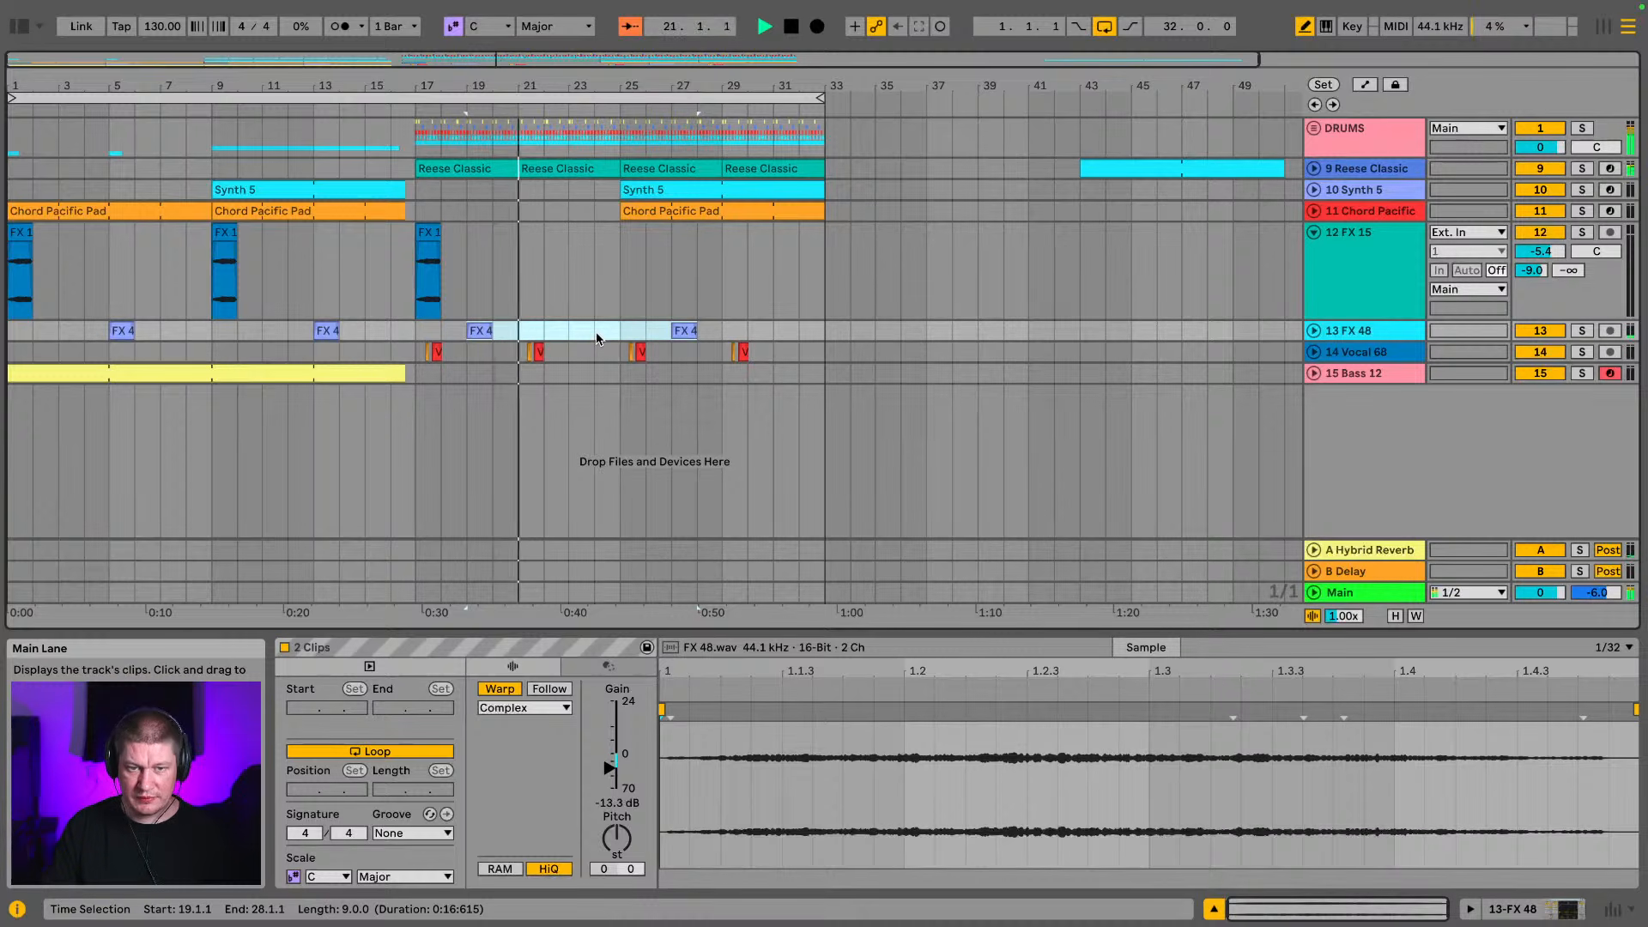
# Duplicate the FX 48 clips at bars 19 and 27 so that copies fall in bars 23 and 31
pyautogui.click(530, 334)
pyautogui.moveTo(514, 332); pyautogui.dragTo(412, 333)
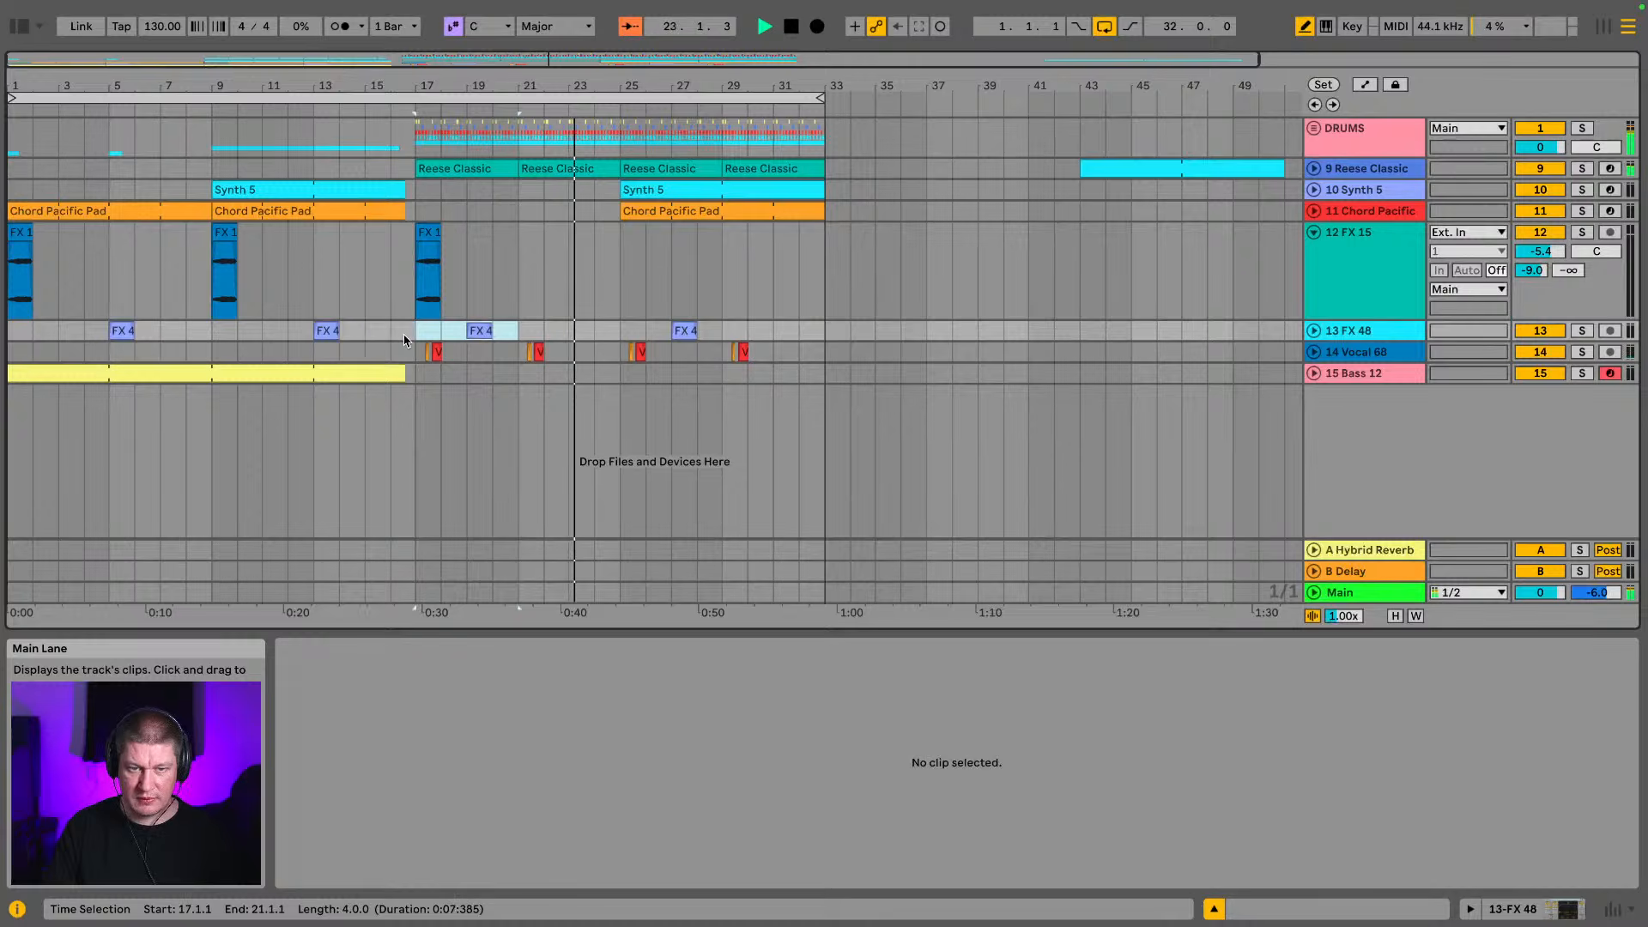
pyautogui.hotkey('ctrl', 'd')
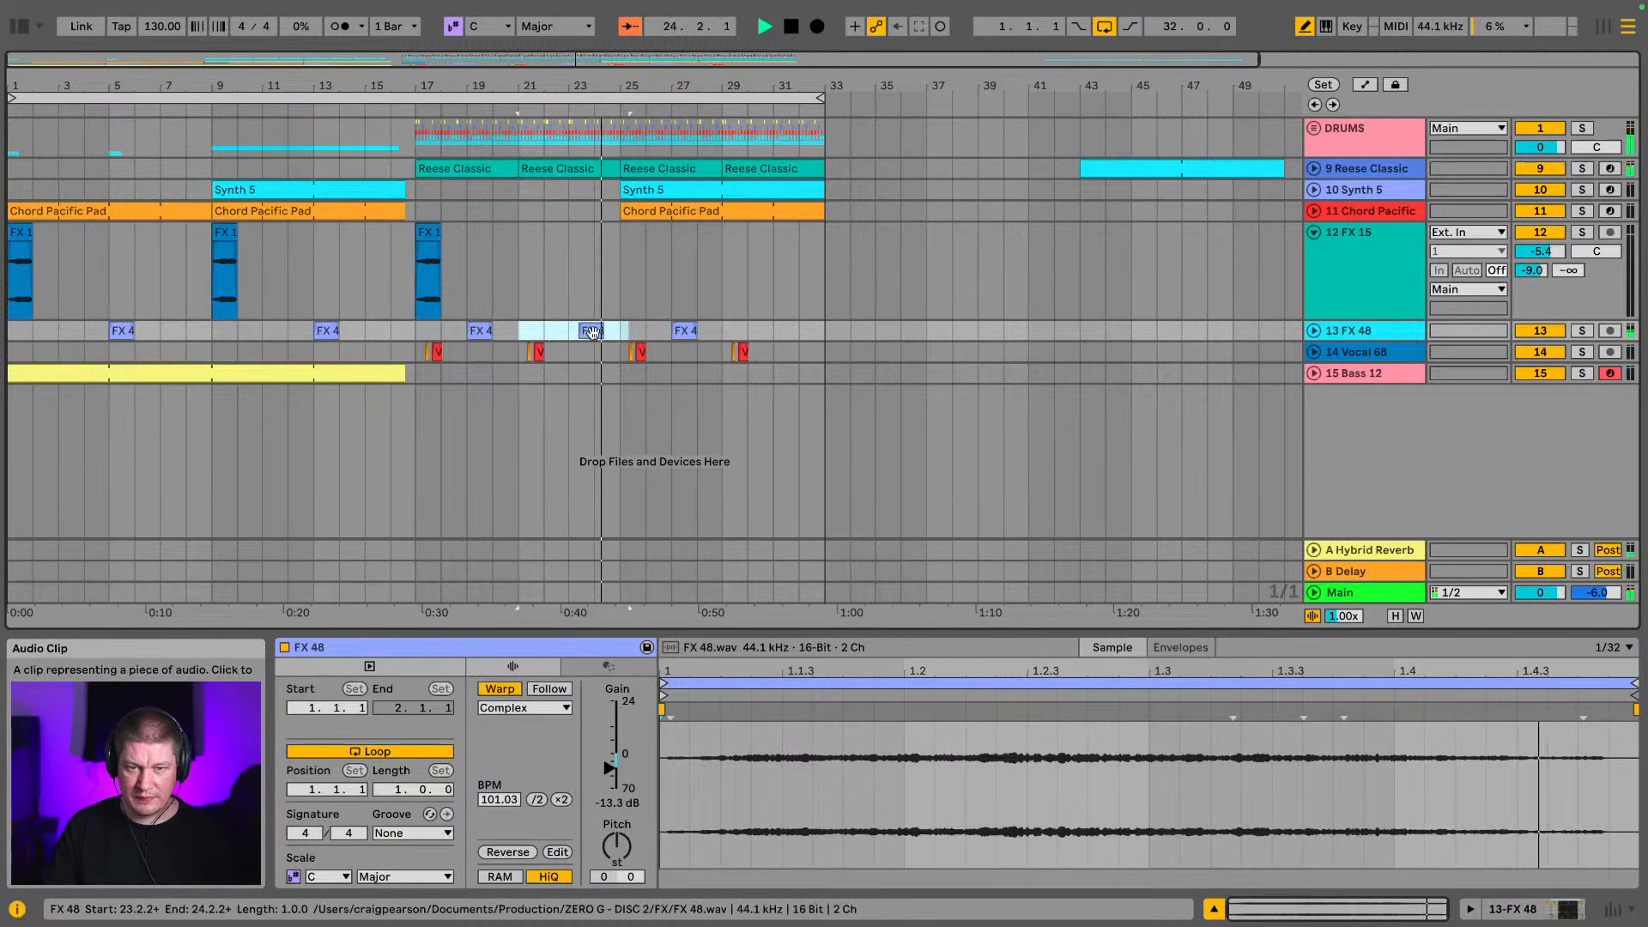
pyautogui.moveTo(620, 333); pyautogui.dragTo(728, 339)
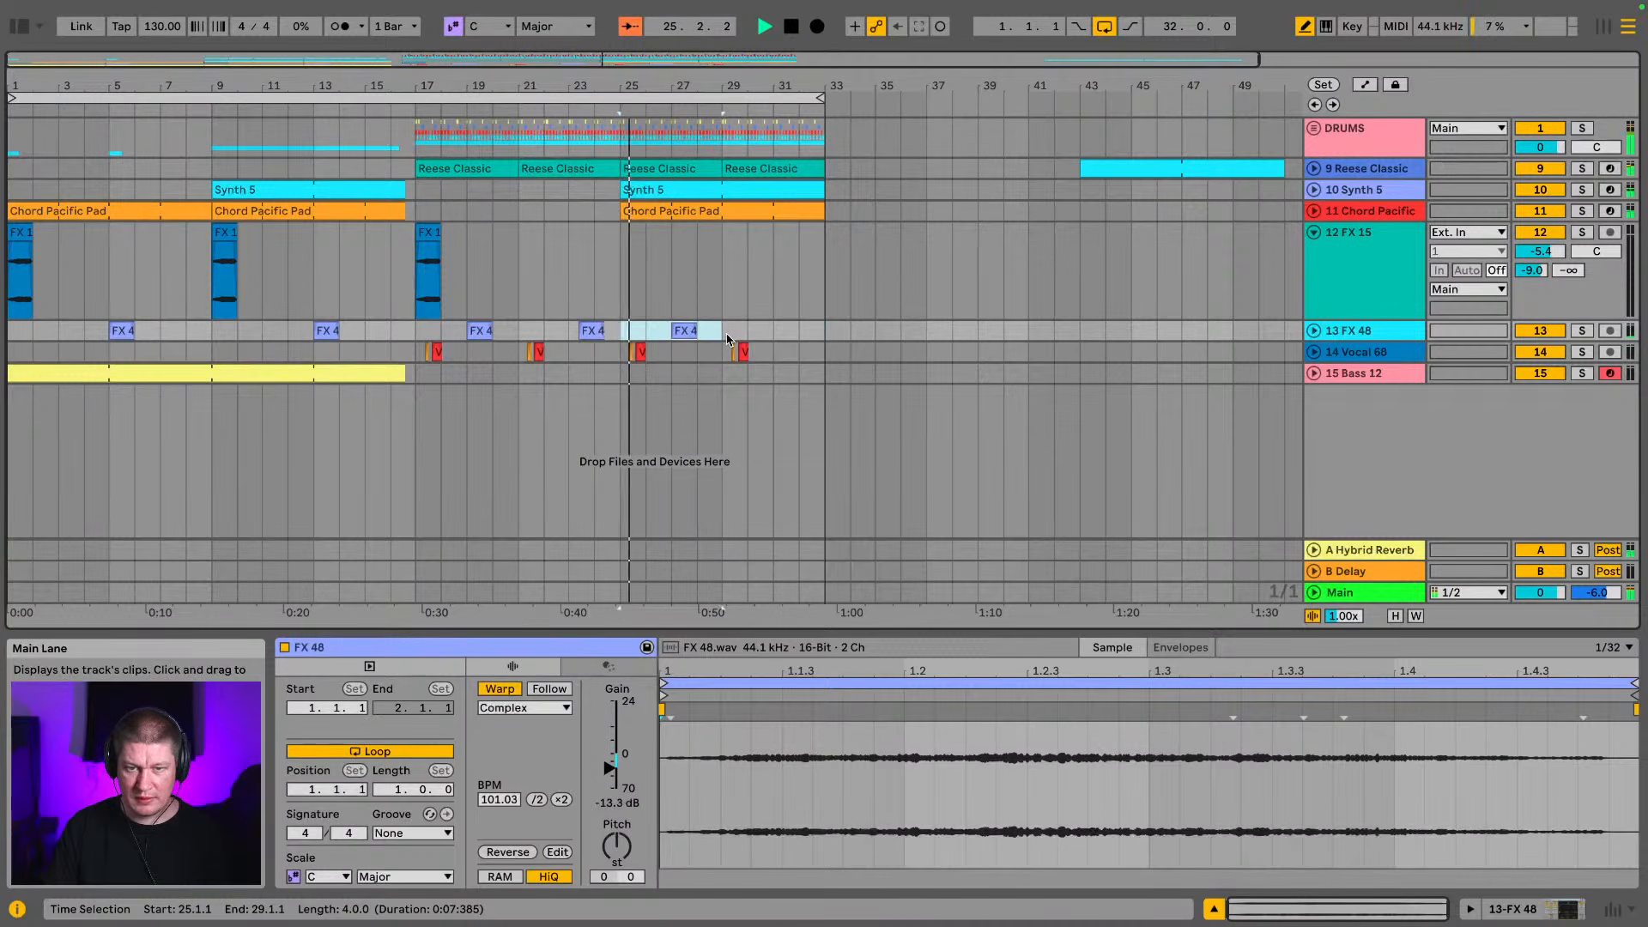
pyautogui.hotkey('ctrl', 'd')
# Solo the FX 15 track and play its clip at bar 17
pyautogui.click(1321, 284)
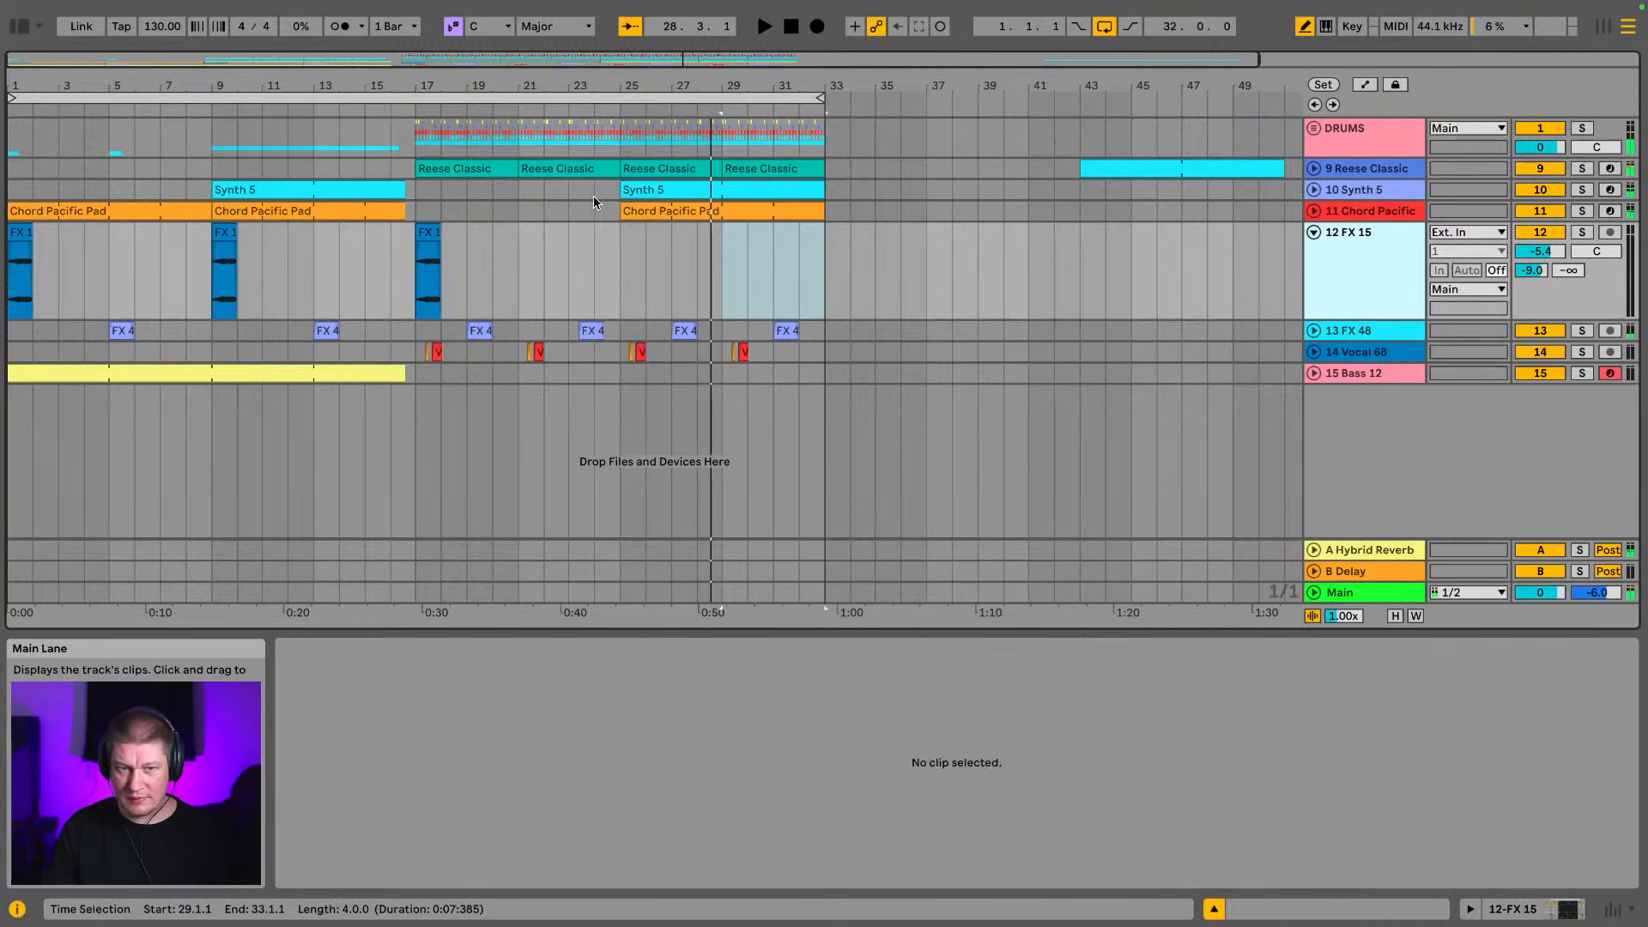
pyautogui.press('space')
pyautogui.click(433, 234)
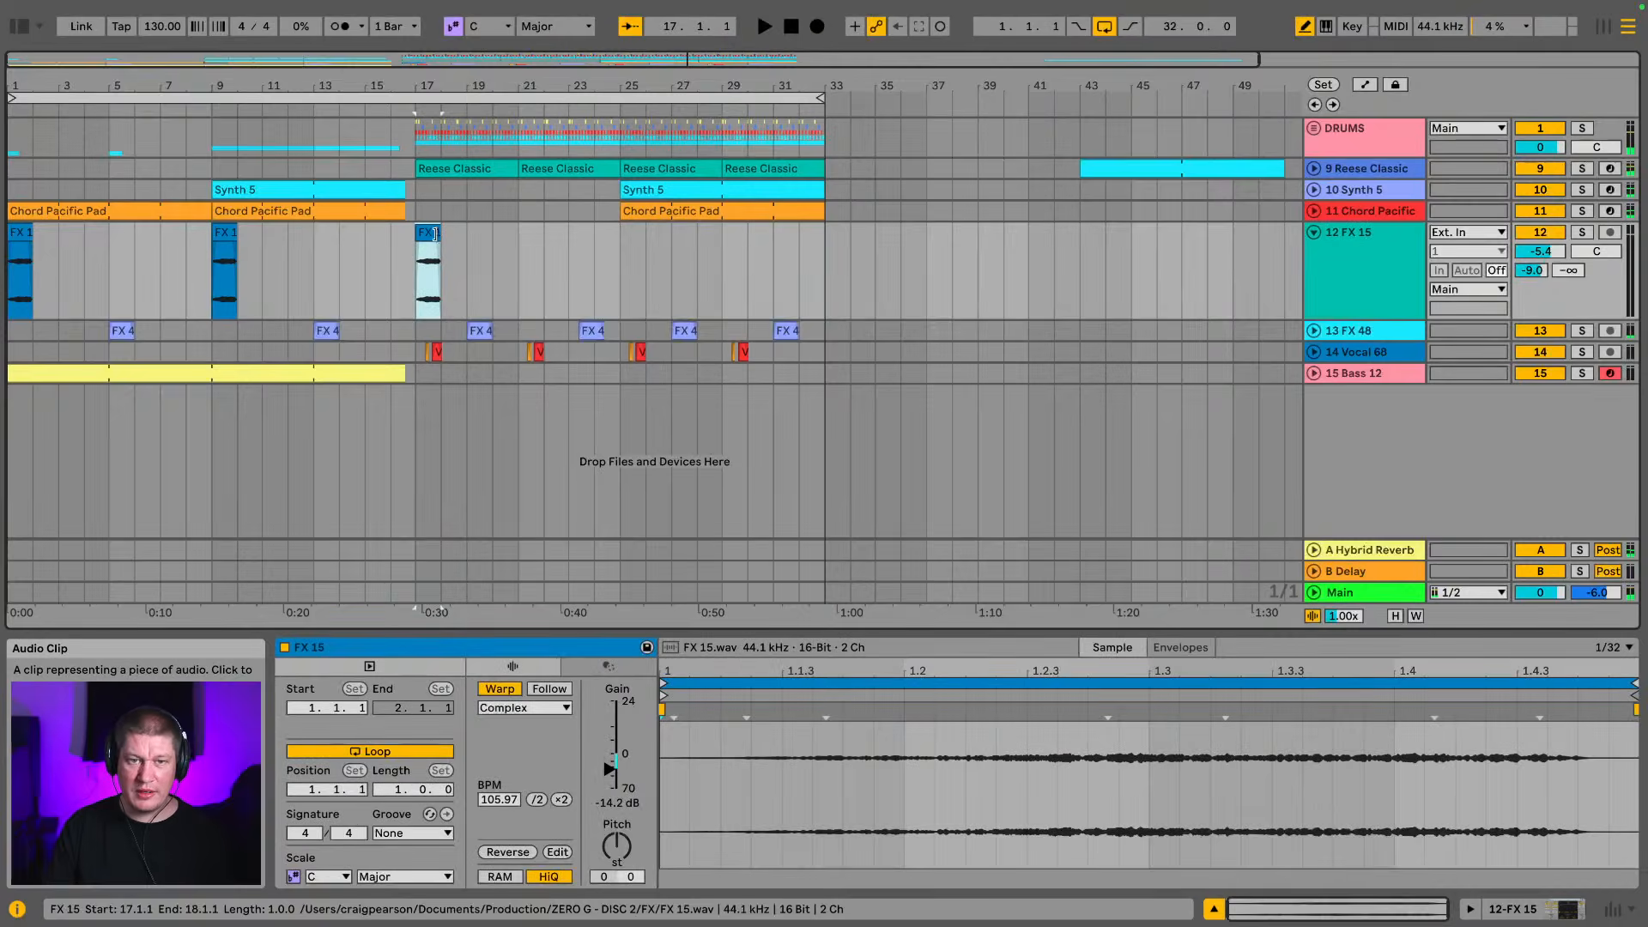
pyautogui.click(1582, 233)
pyautogui.press('space')
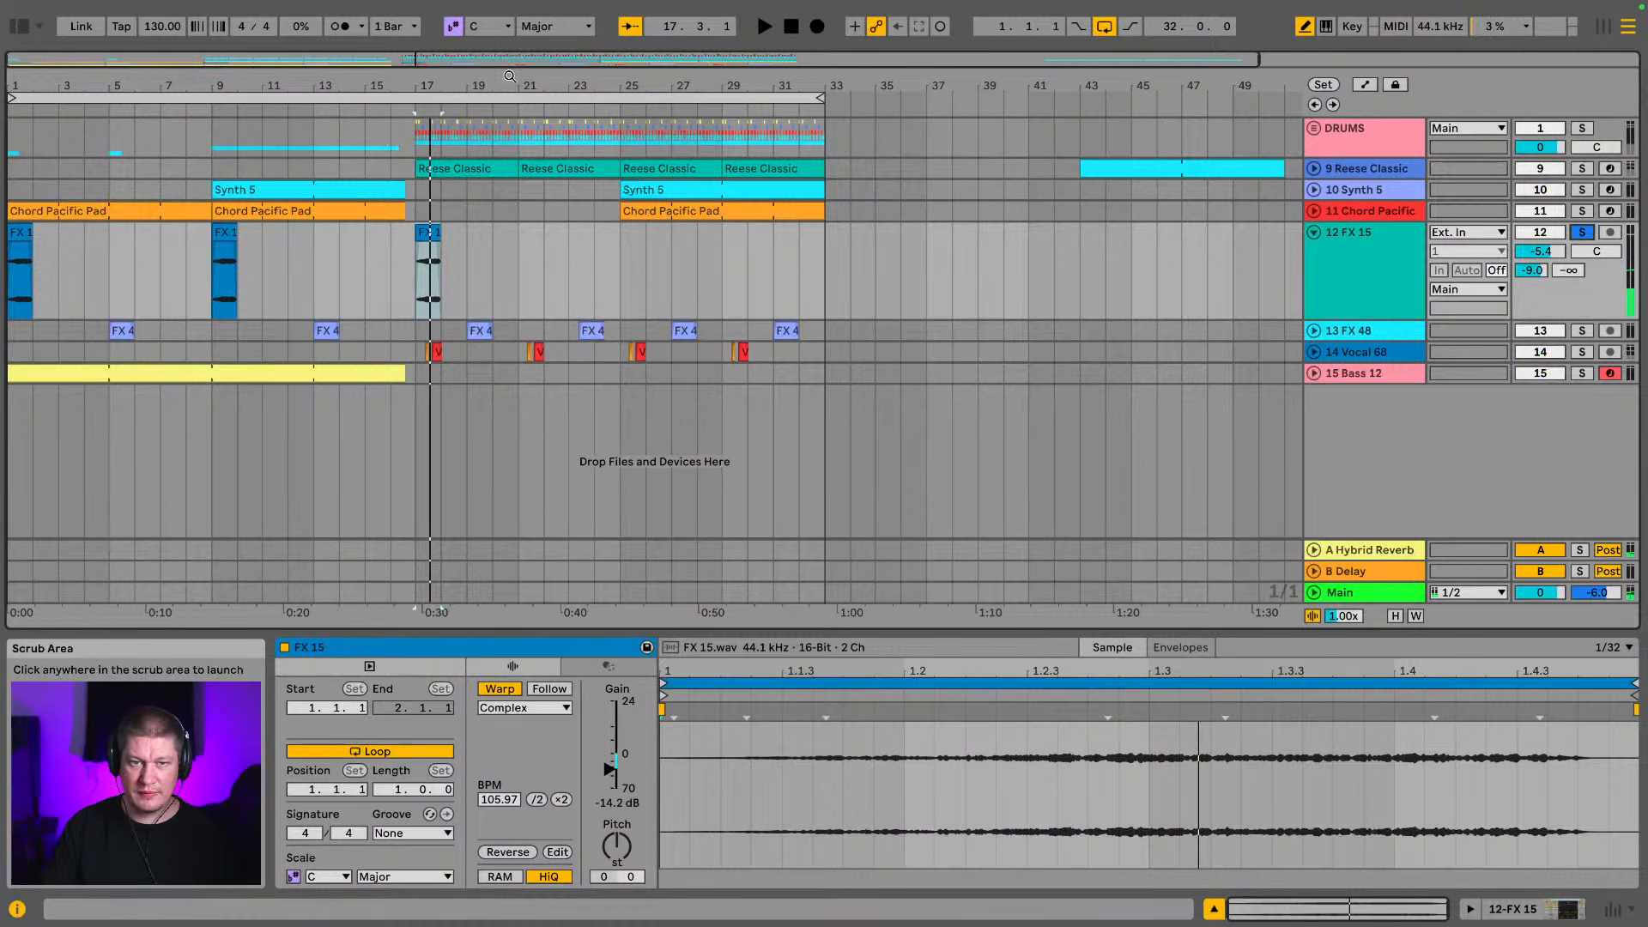
# Trim the bar 17 FX 15 clip to end at 17.3.1, and unsolo its track to play it with the drop
pyautogui.moveTo(432, 88); pyautogui.dragTo(683, 249)
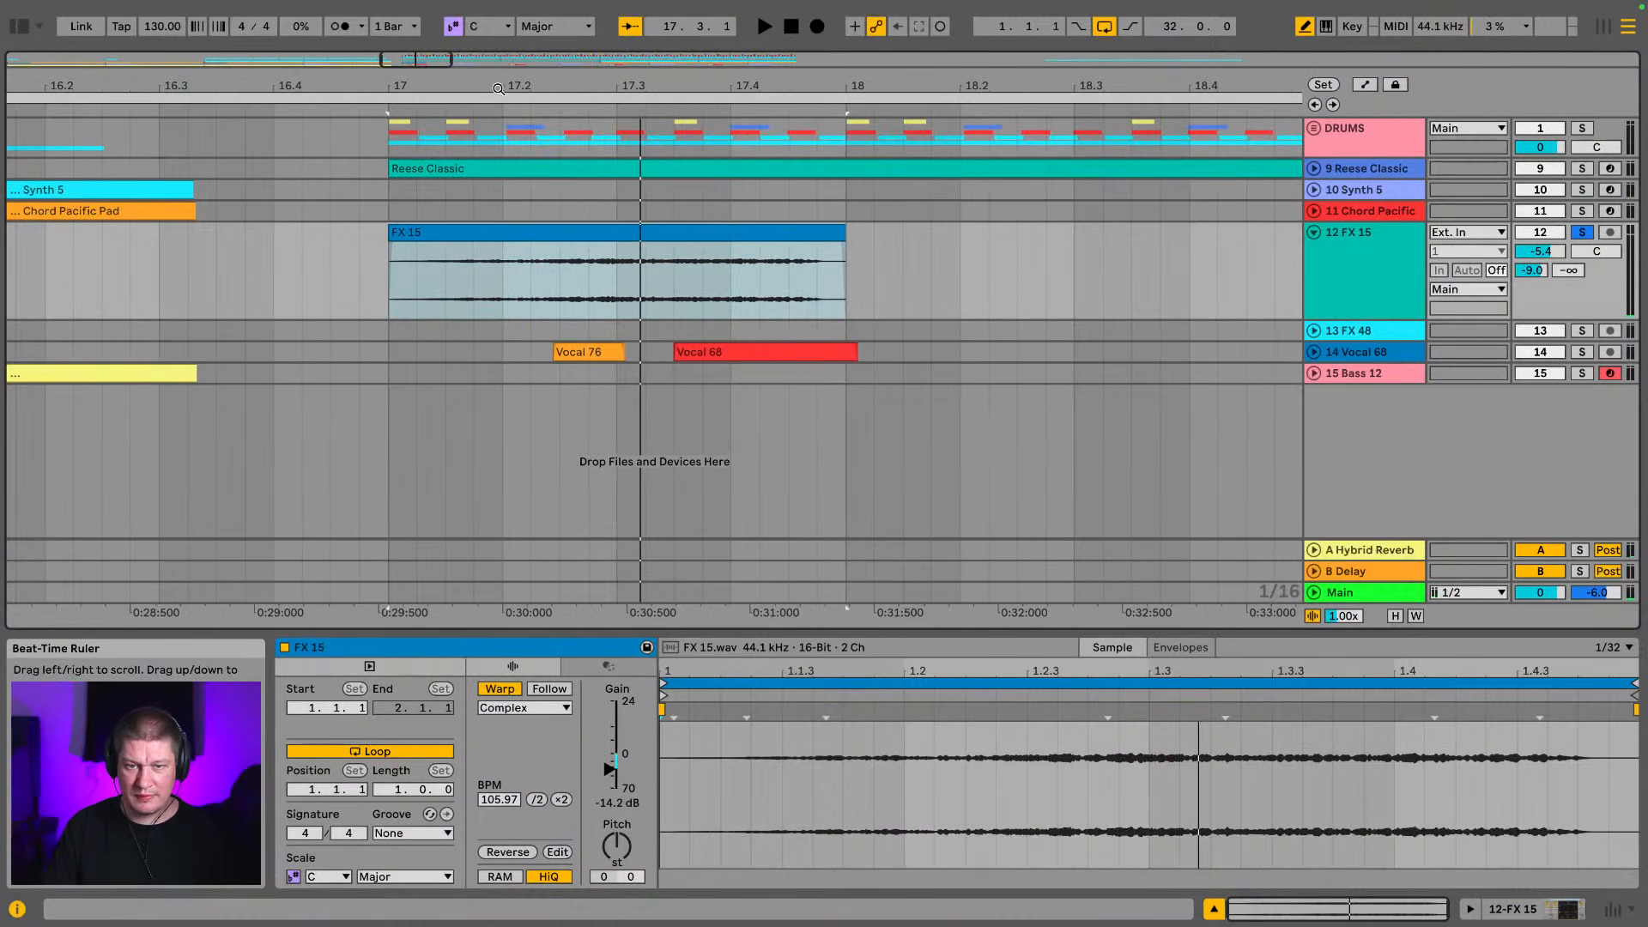
pyautogui.moveTo(844, 275); pyautogui.dragTo(616, 275)
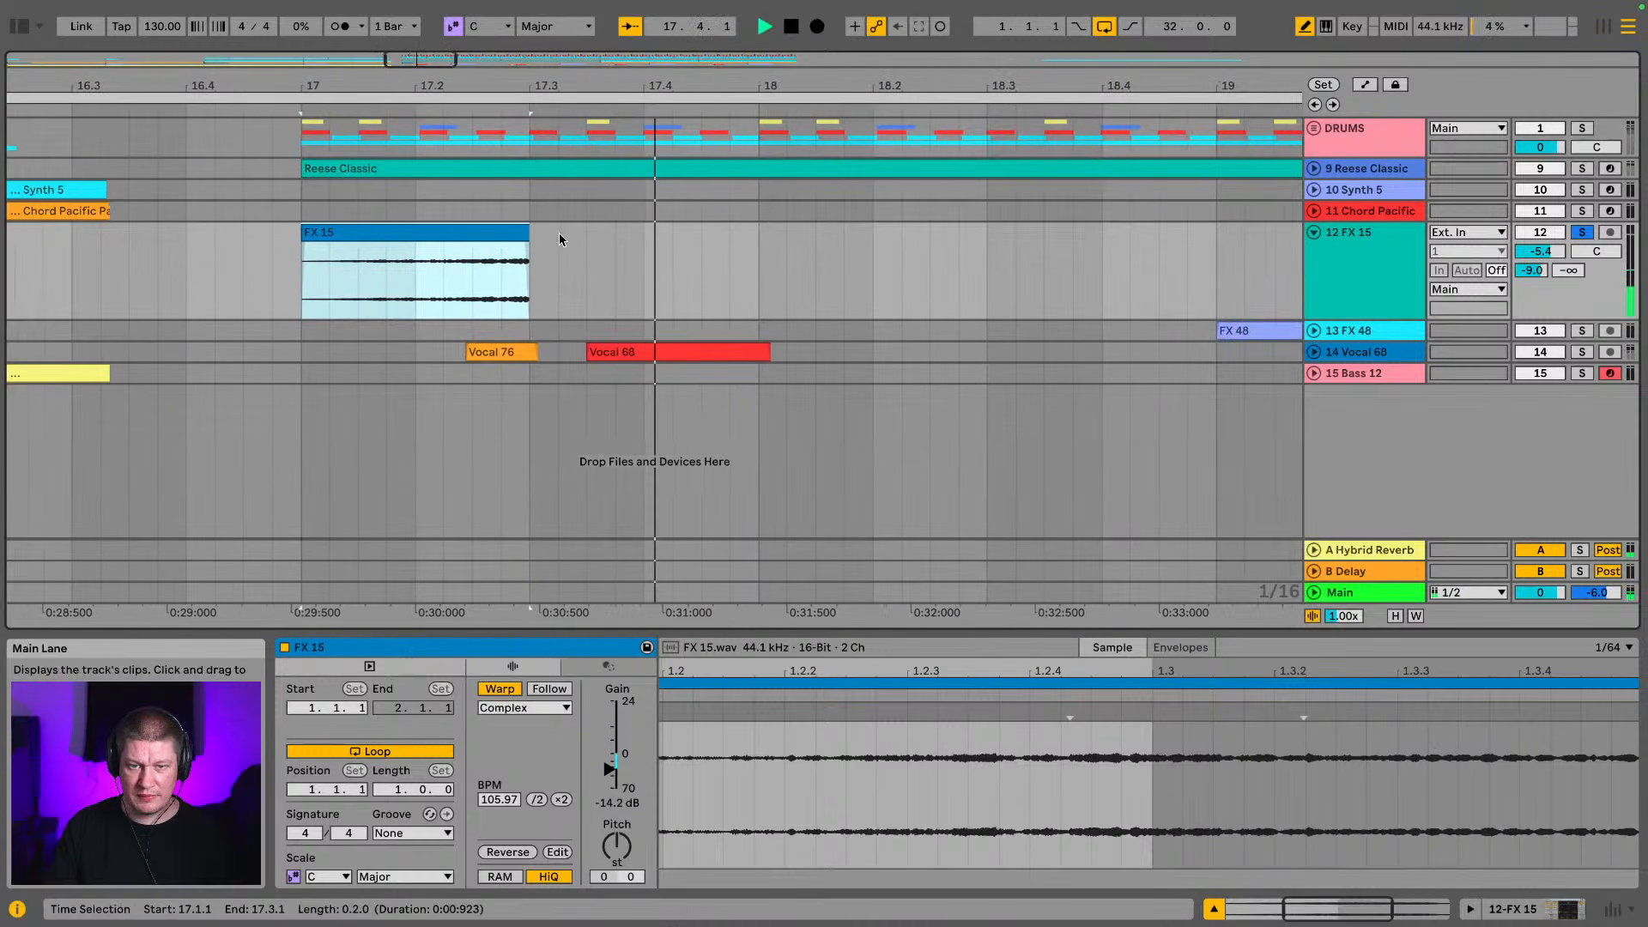
pyautogui.click(1582, 232)
pyautogui.press('space')
# Extend the end of the bar 17 FX 15 clip to about 17.3.4 and play back the drop
pyautogui.press('space')
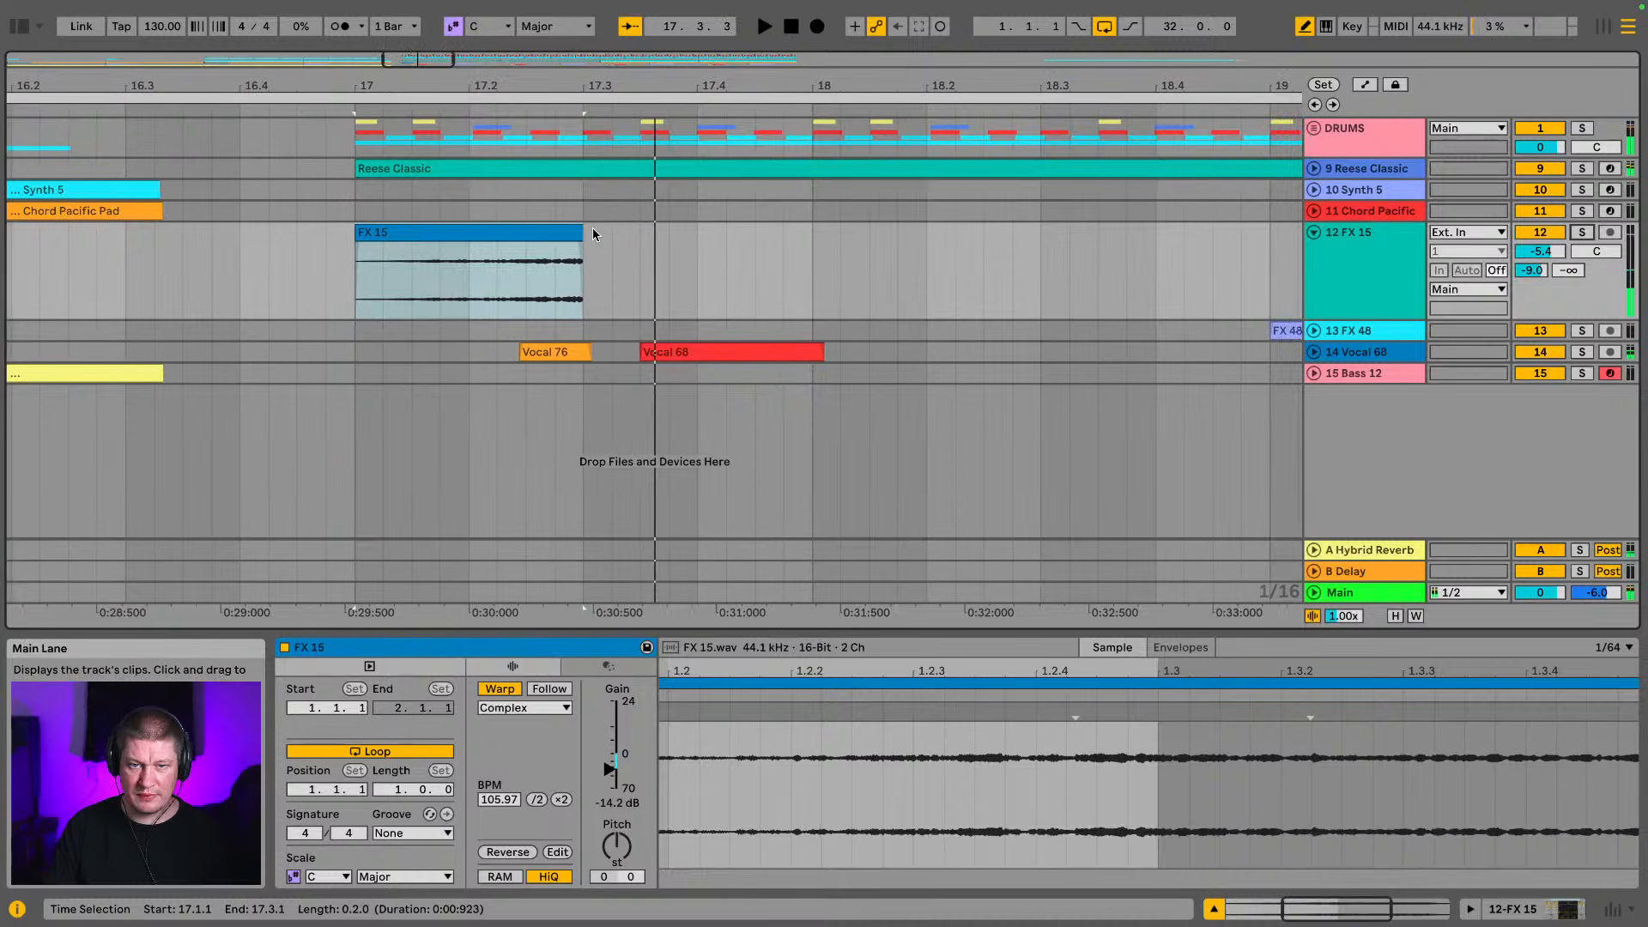
pyautogui.moveTo(583, 240); pyautogui.dragTo(668, 244)
pyautogui.press('space')
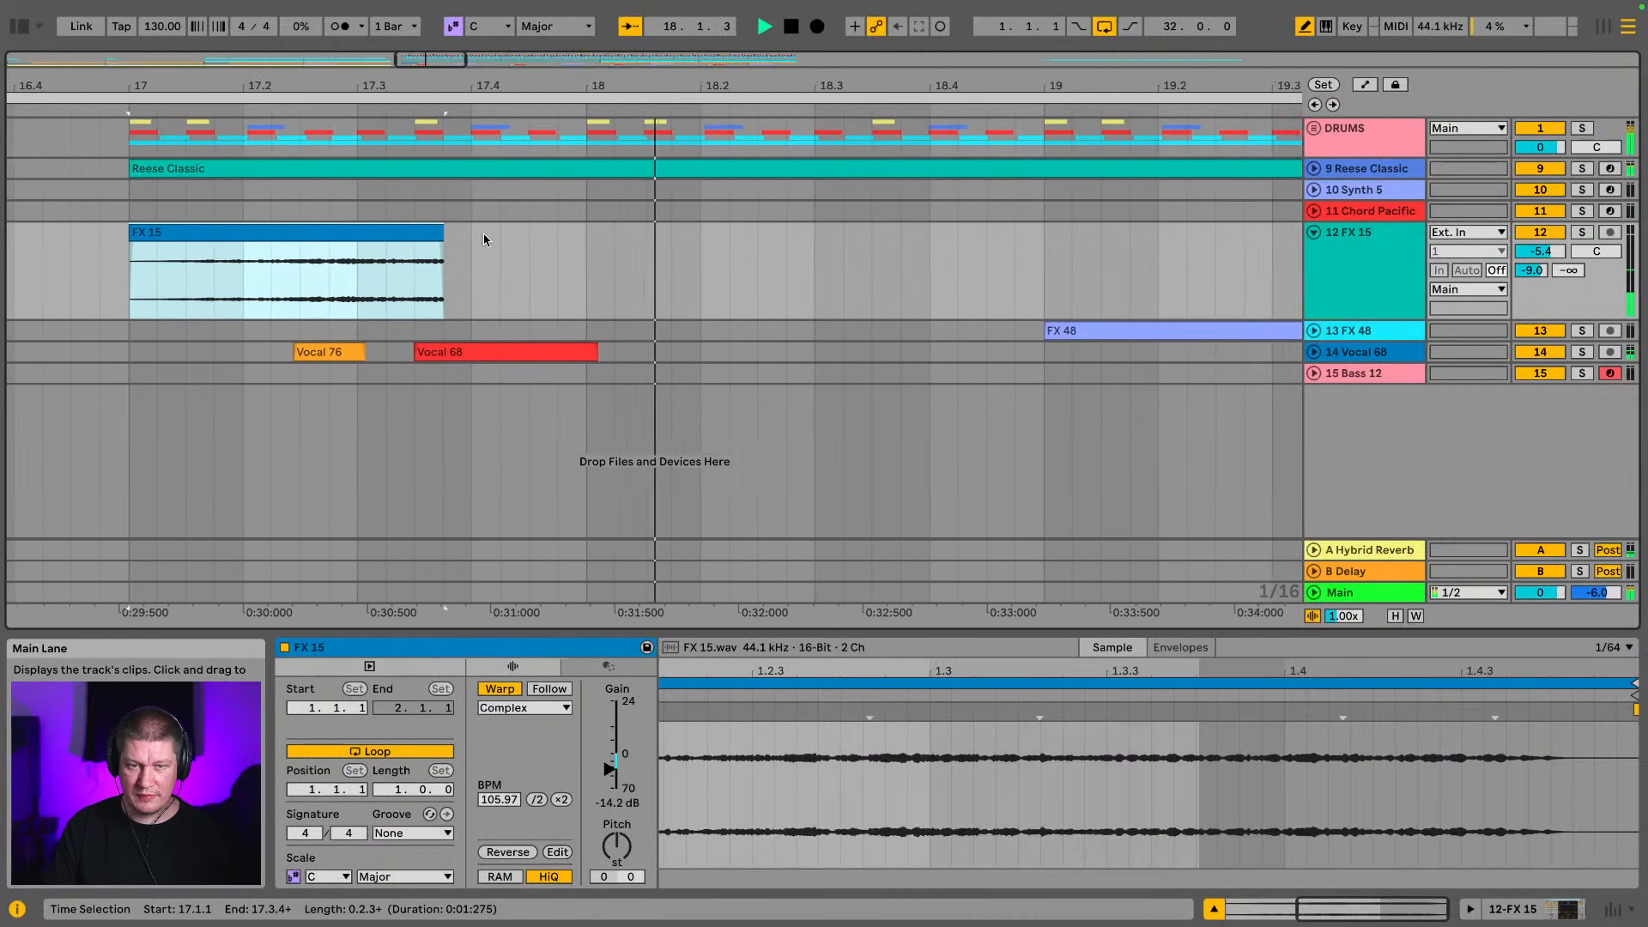
pyautogui.moveTo(1057, 85); pyautogui.dragTo(378, 85)
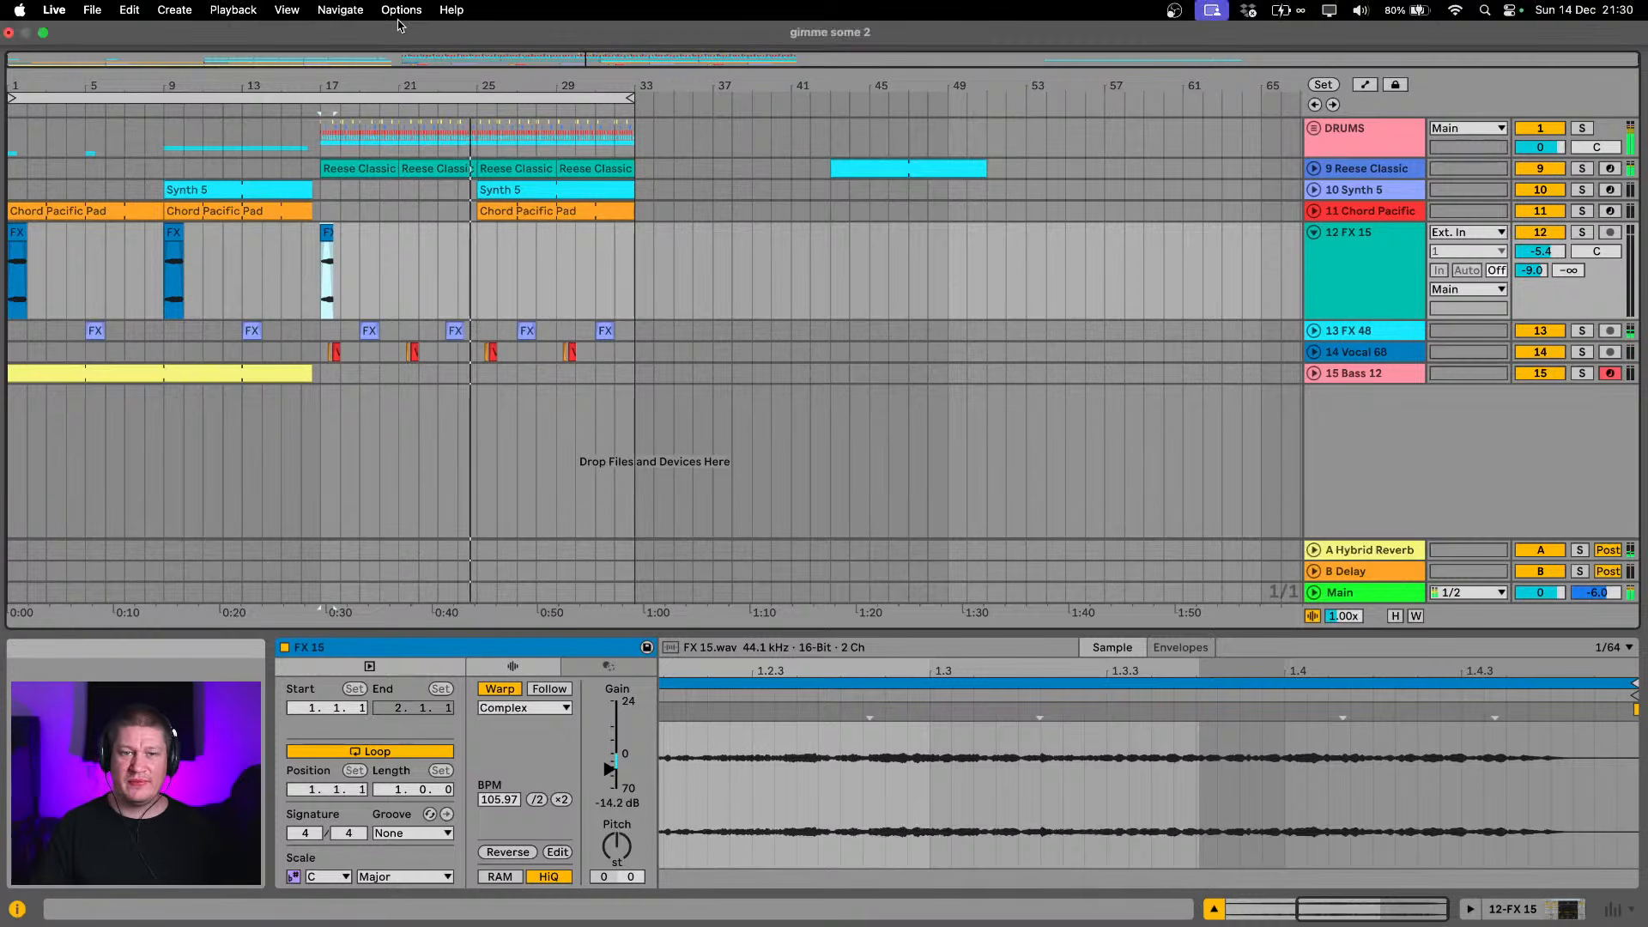
pyautogui.moveTo(383, 85); pyautogui.dragTo(382, 86)
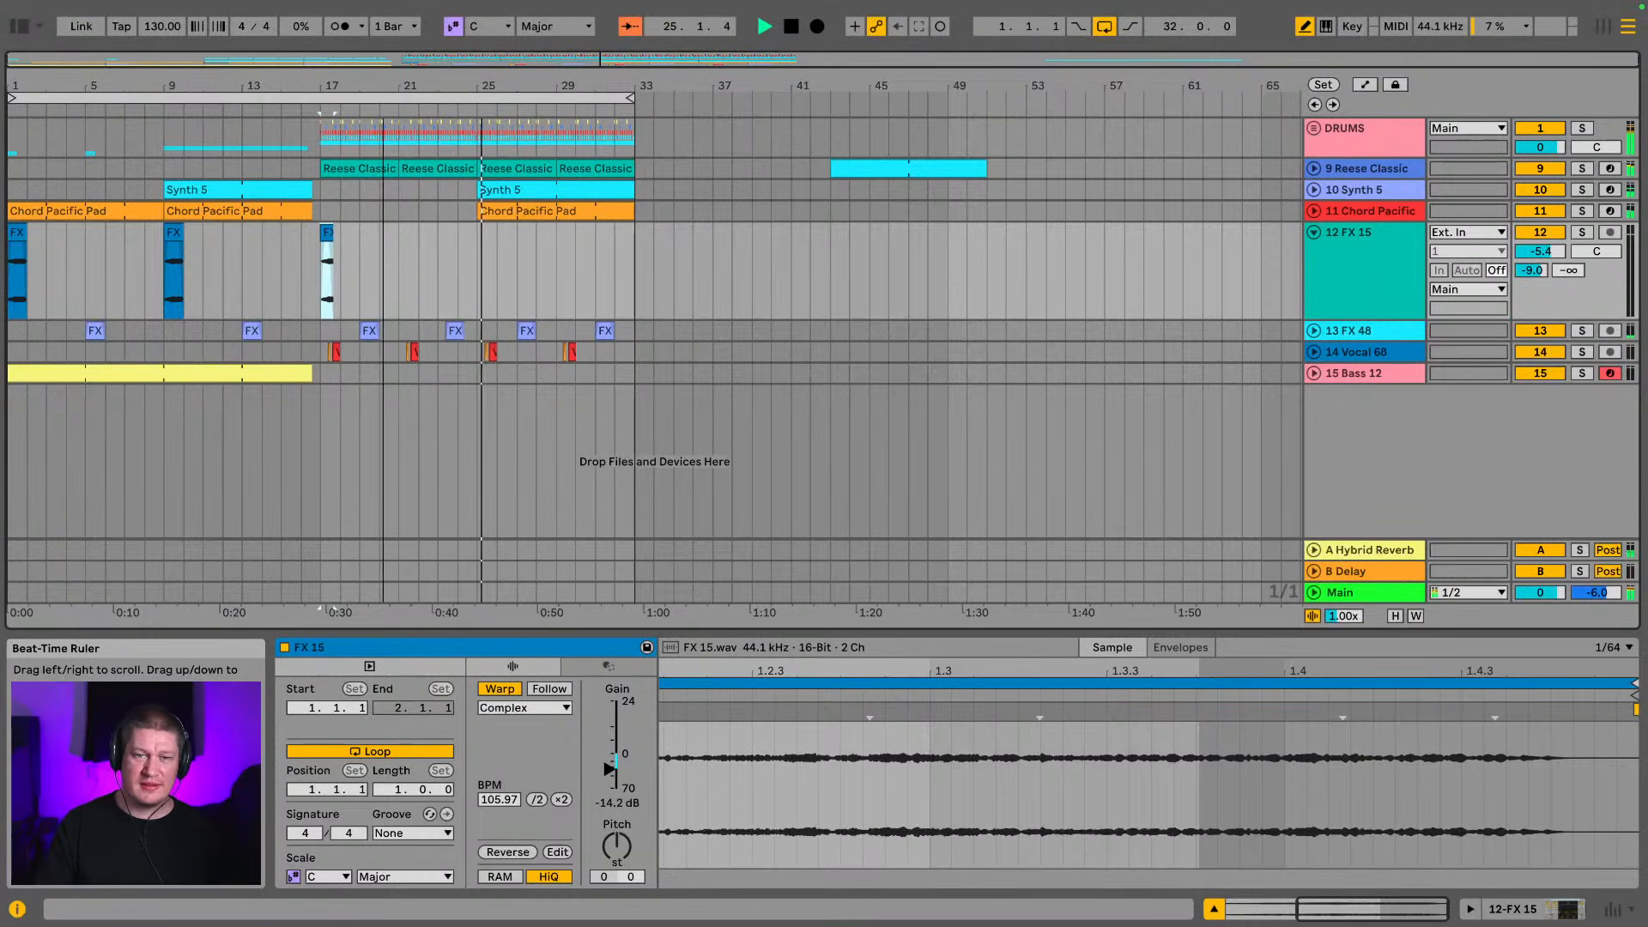
# Select all material in bars 1 to 33 and unfold the DRUMS group, collapsing the FX 15, fd break and filtered fd break tracks
pyautogui.click(1314, 232)
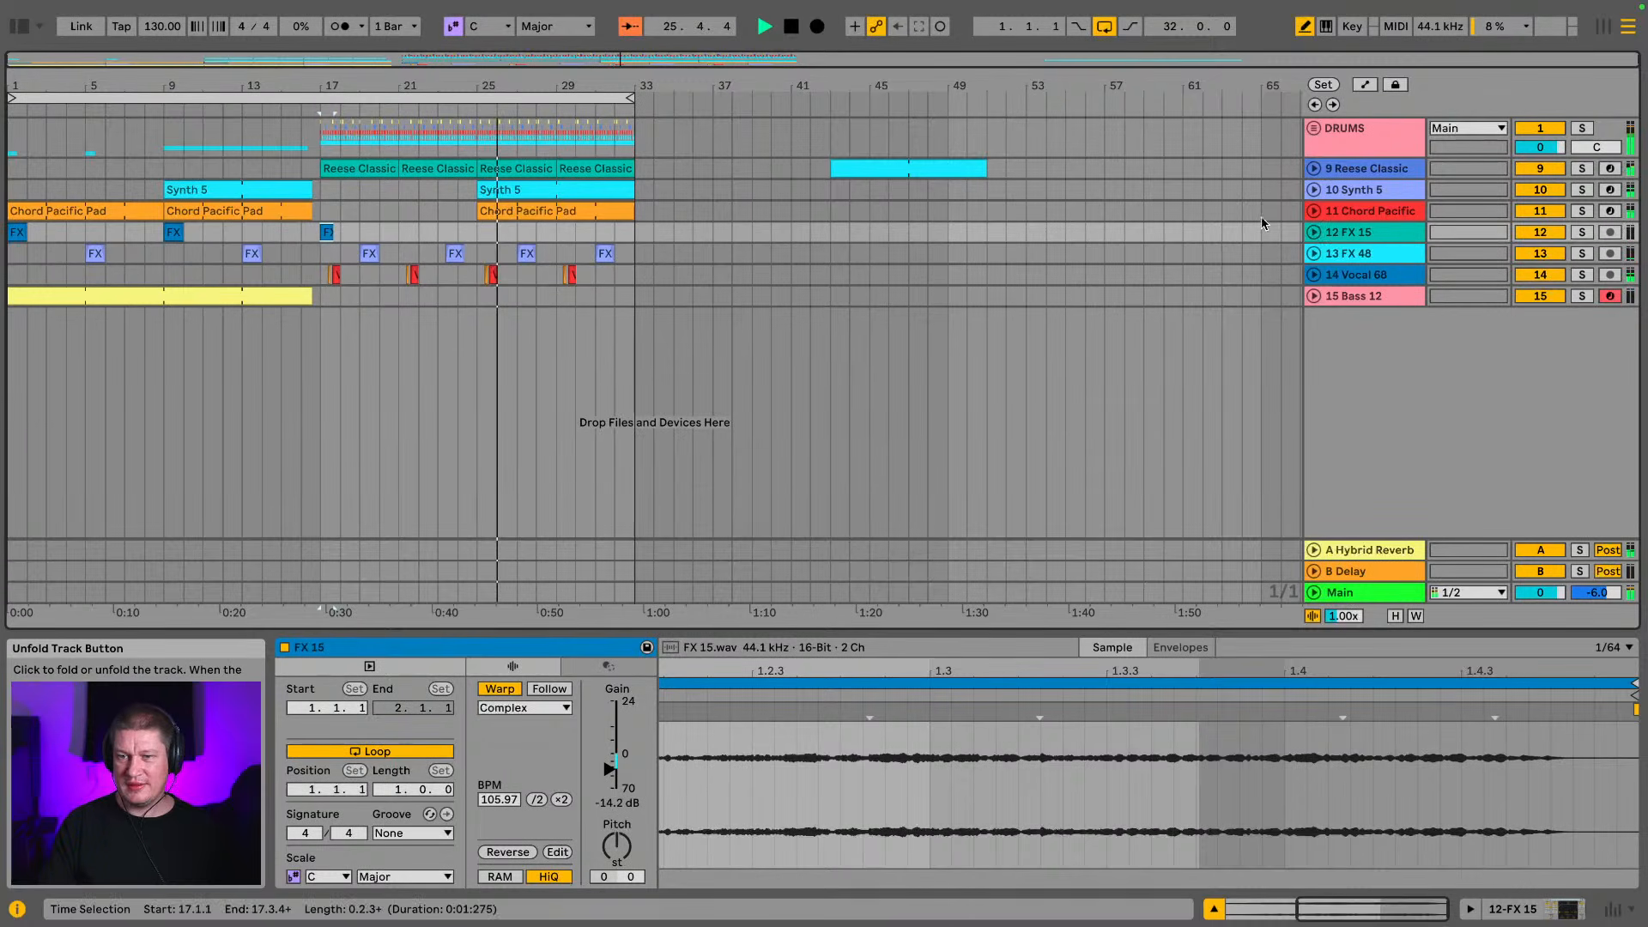
pyautogui.click(76, 93)
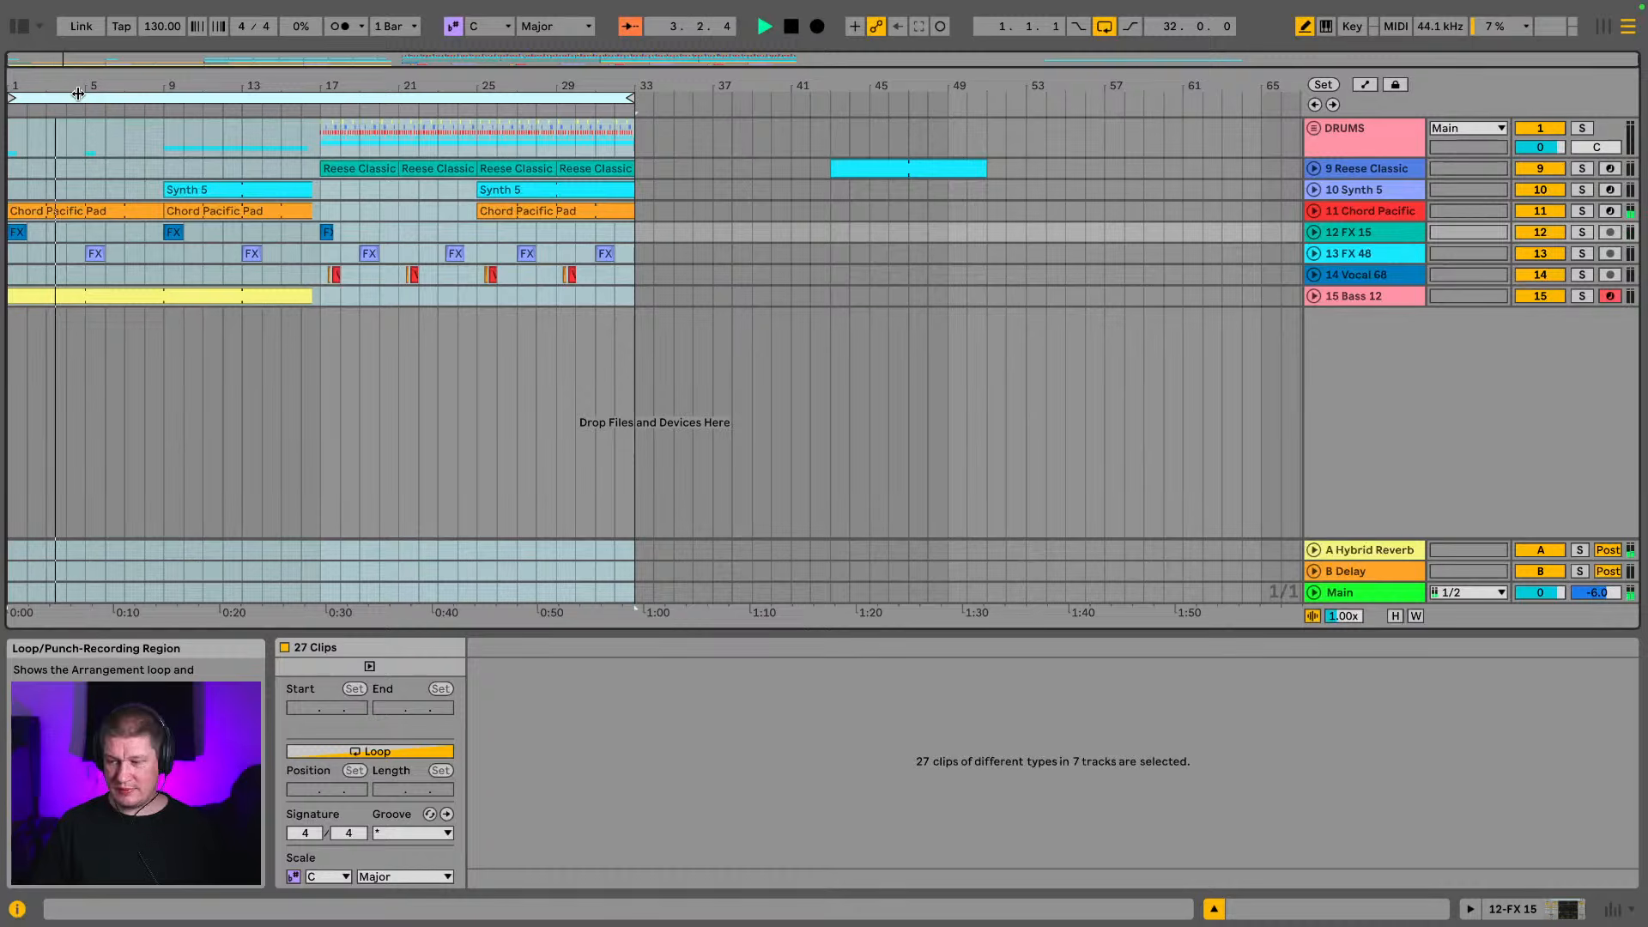
pyautogui.click(1315, 128)
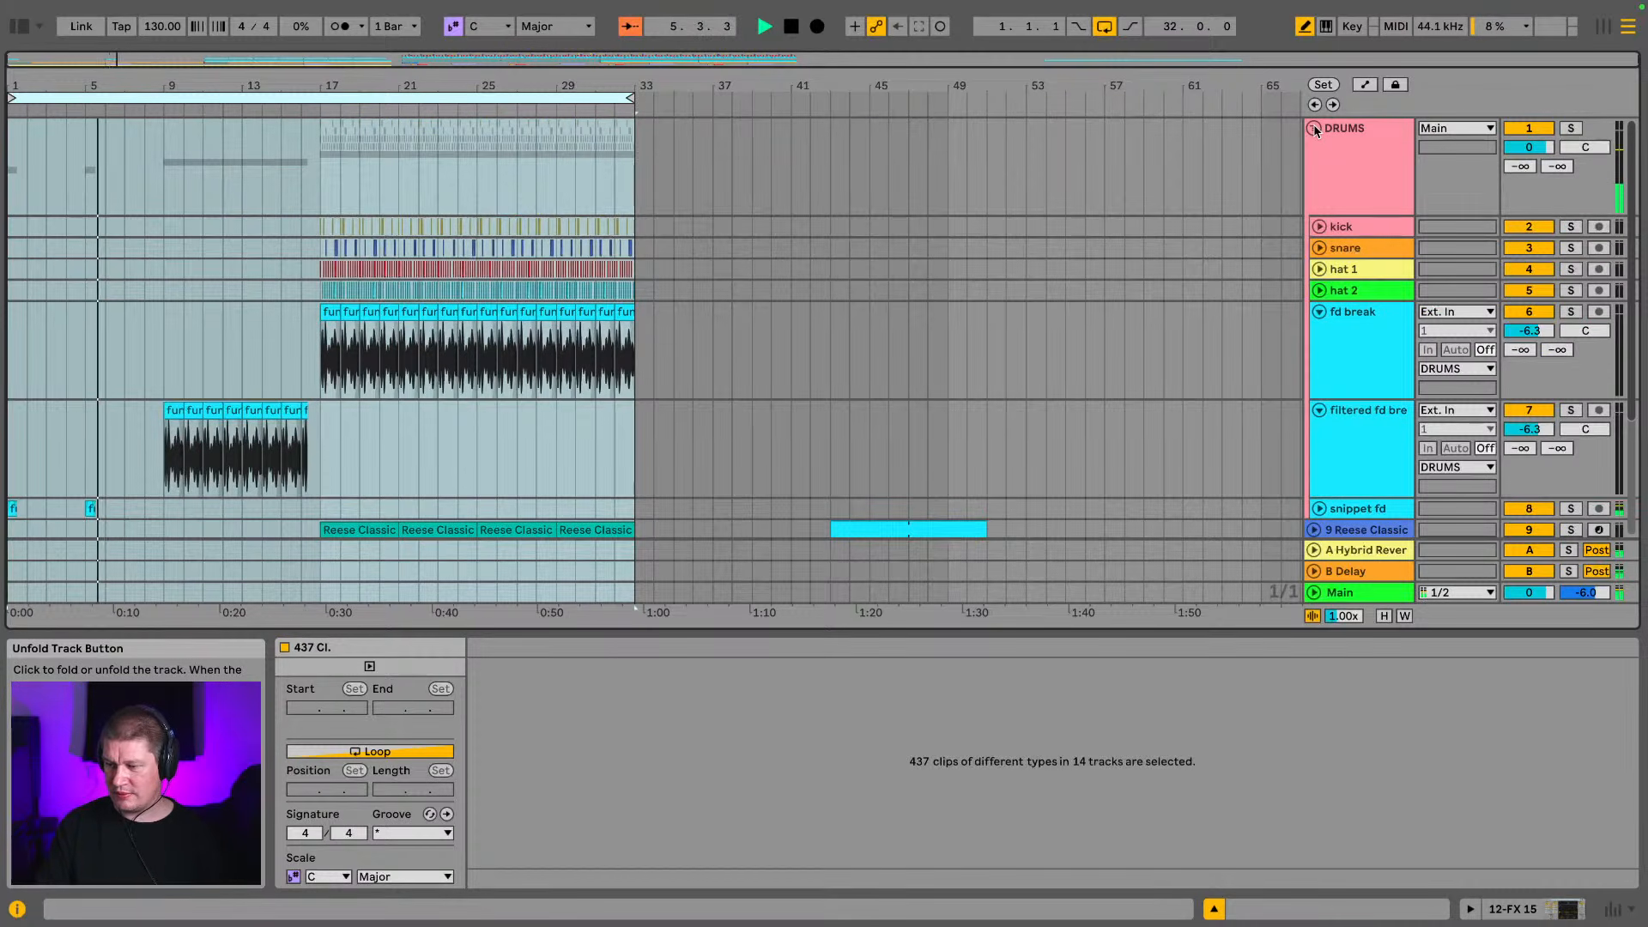
pyautogui.click(1319, 312)
pyautogui.click(1319, 333)
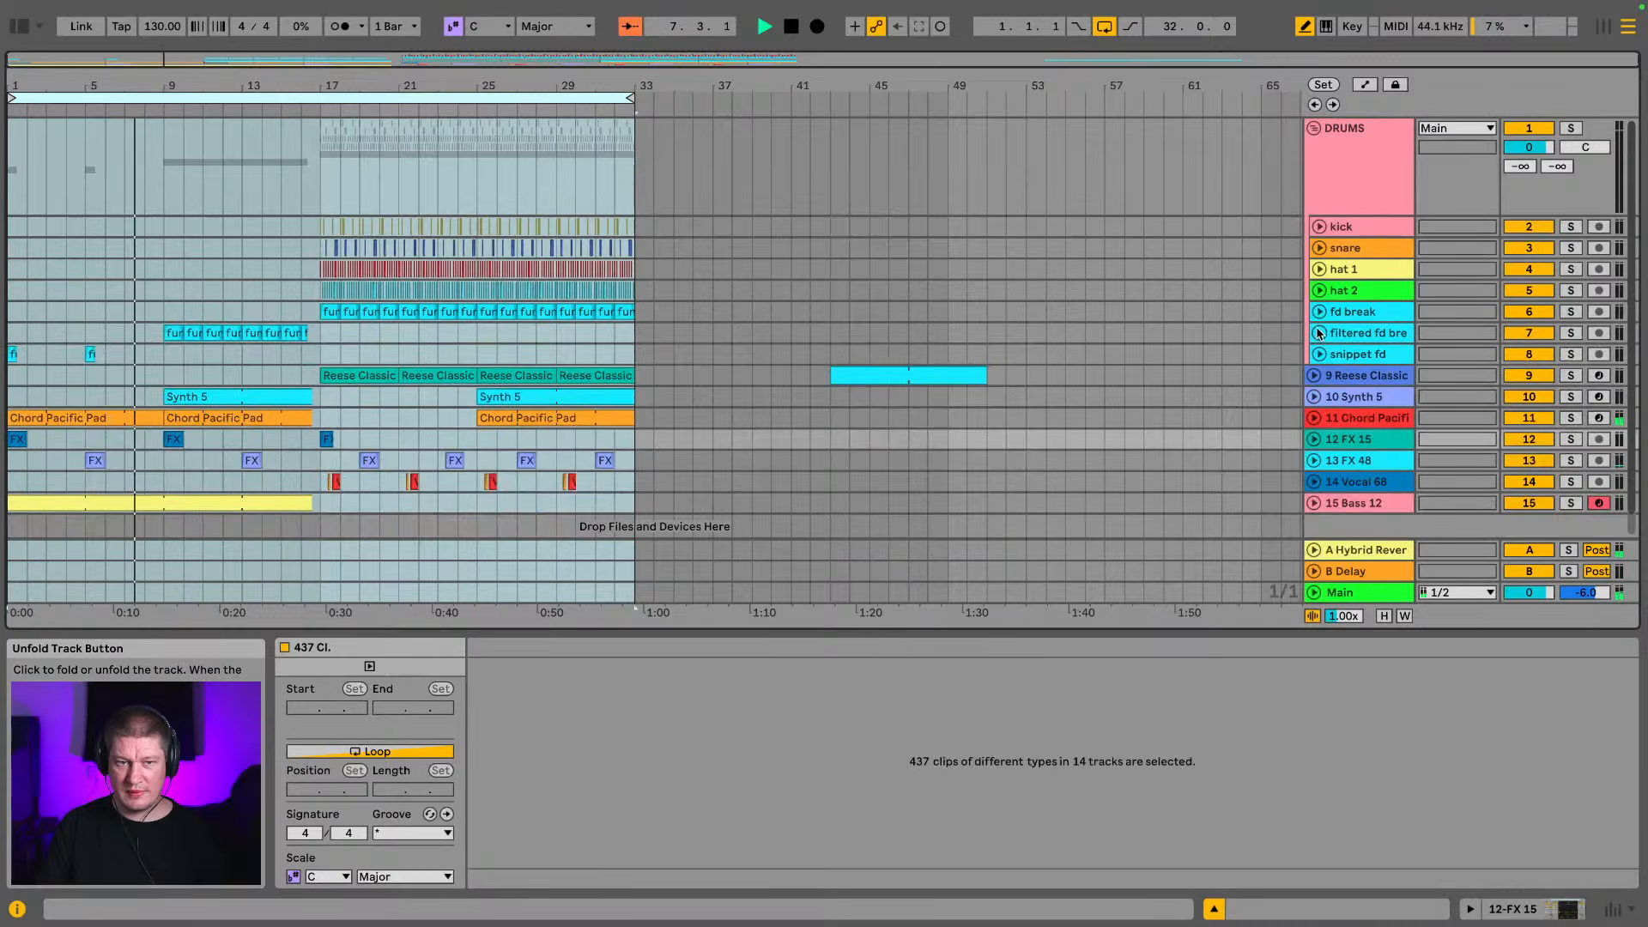
# Add an Auto Filter from the audio effects after the instrument on the Synth 5 track
pyautogui.click(1365, 397)
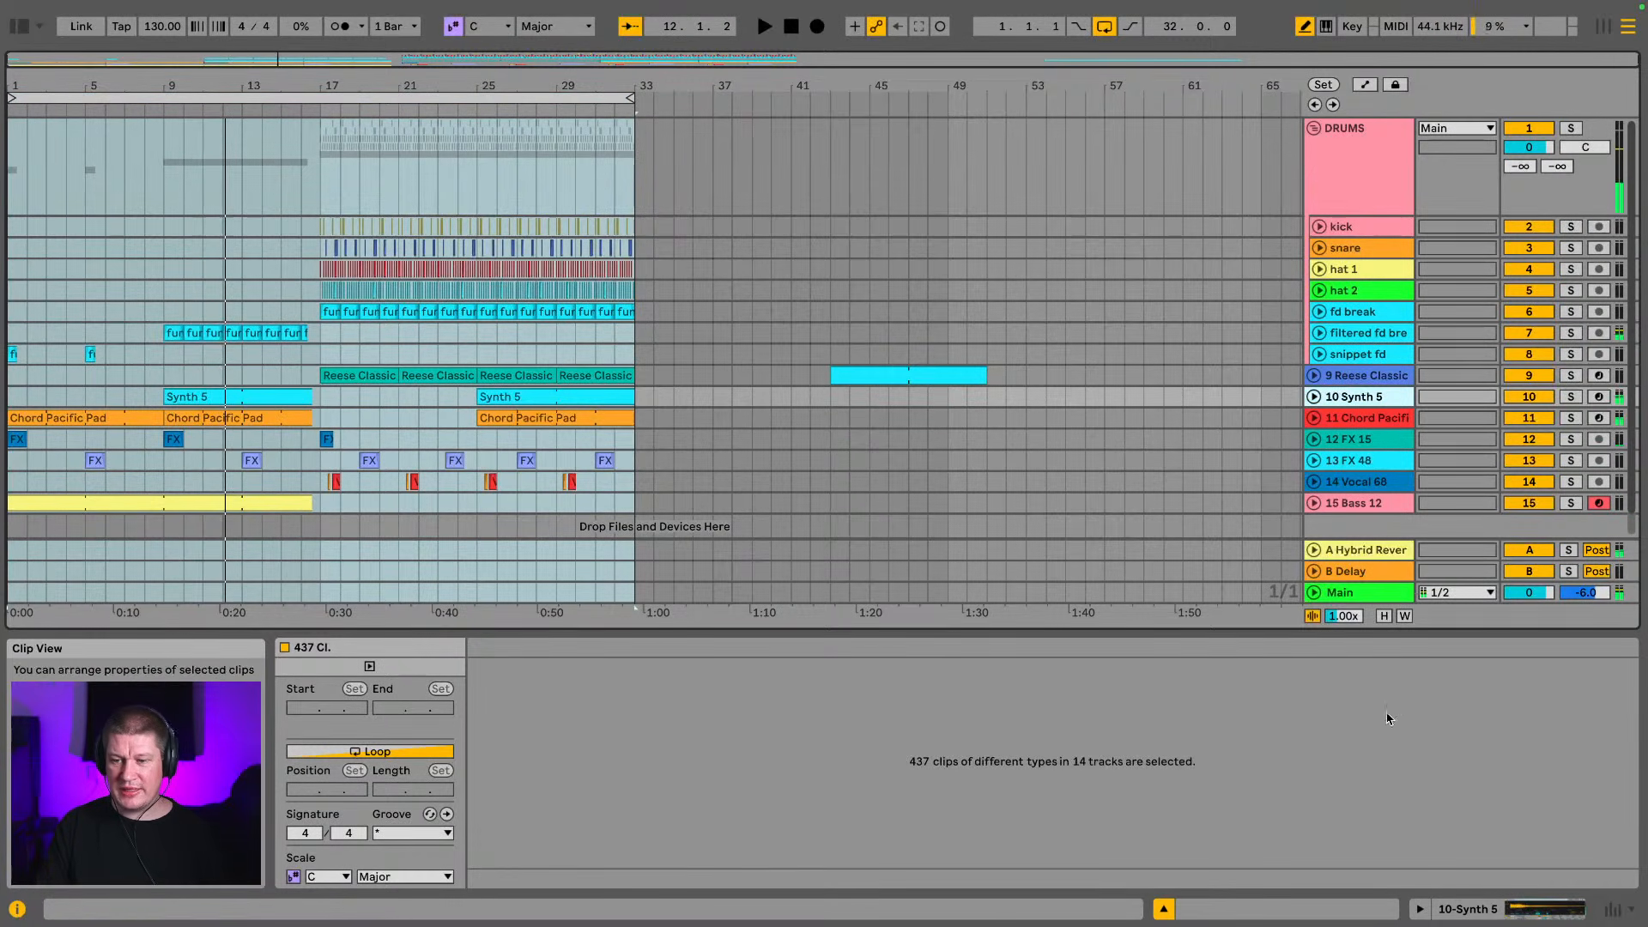
pyautogui.click(1465, 909)
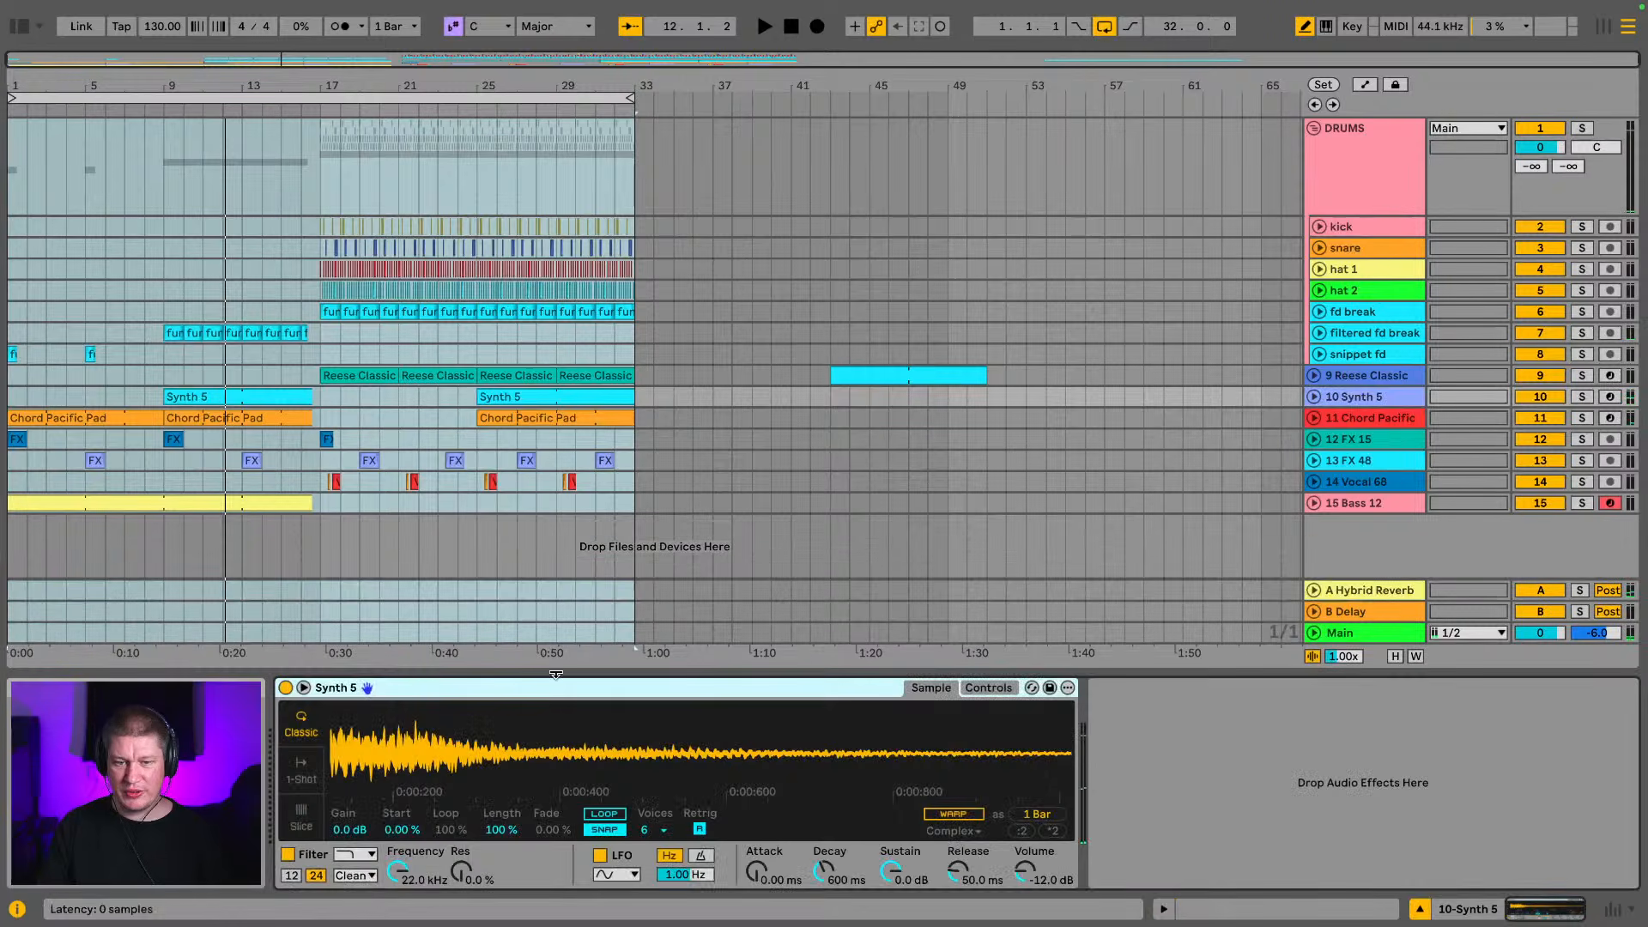
pyautogui.click(22, 29)
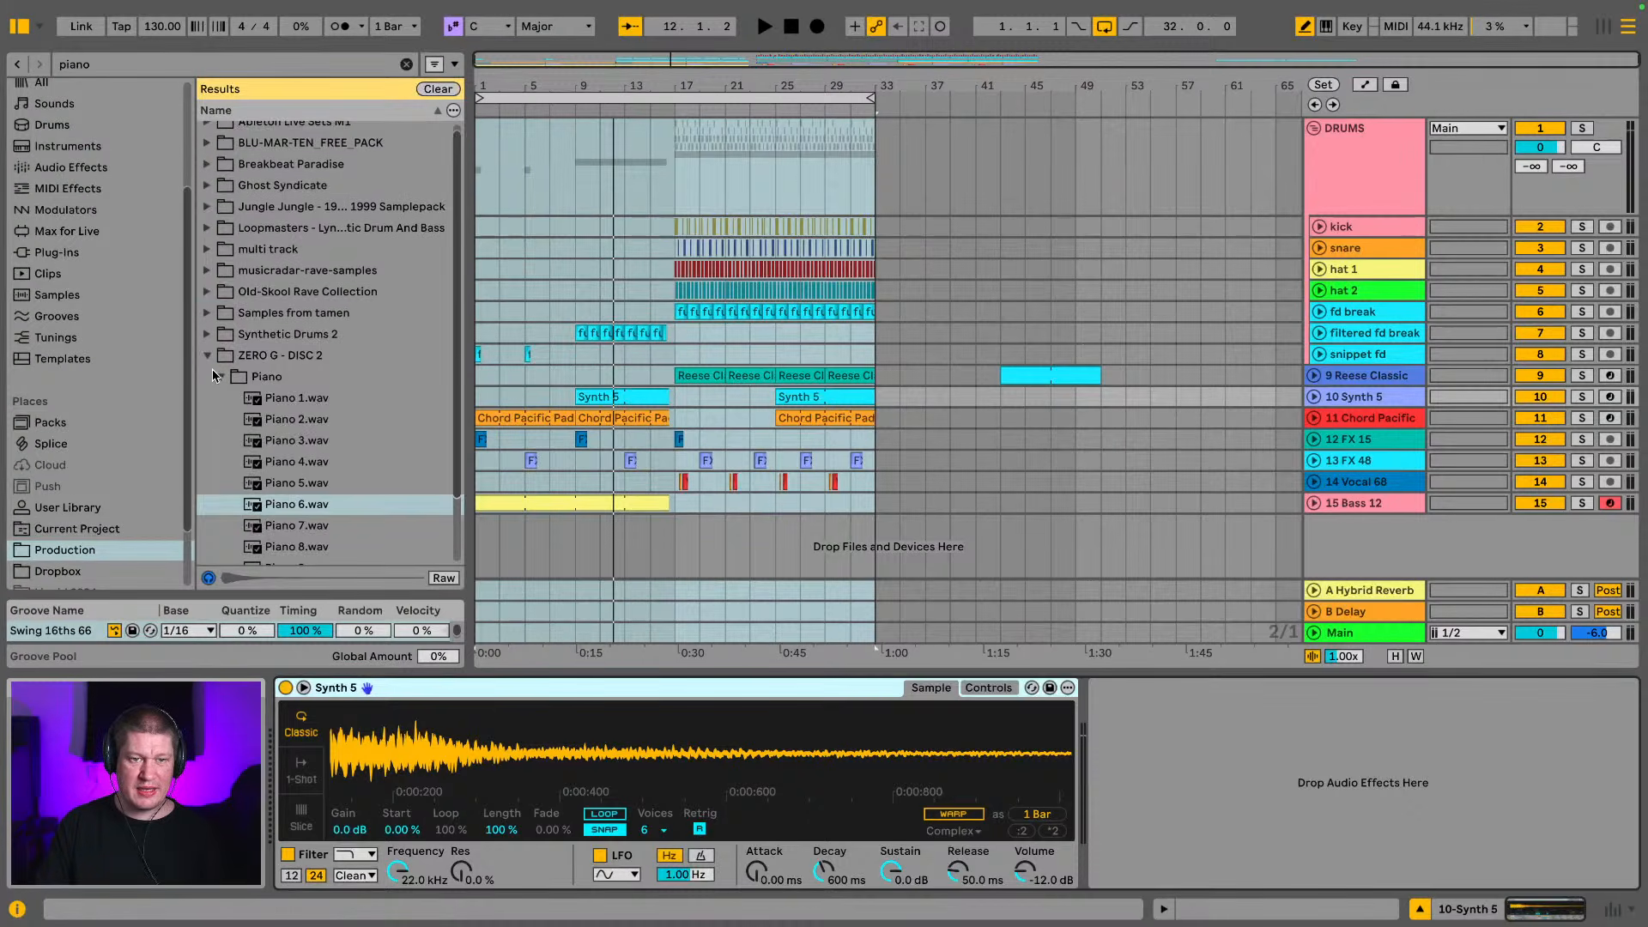
pyautogui.click(208, 356)
pyautogui.click(53, 168)
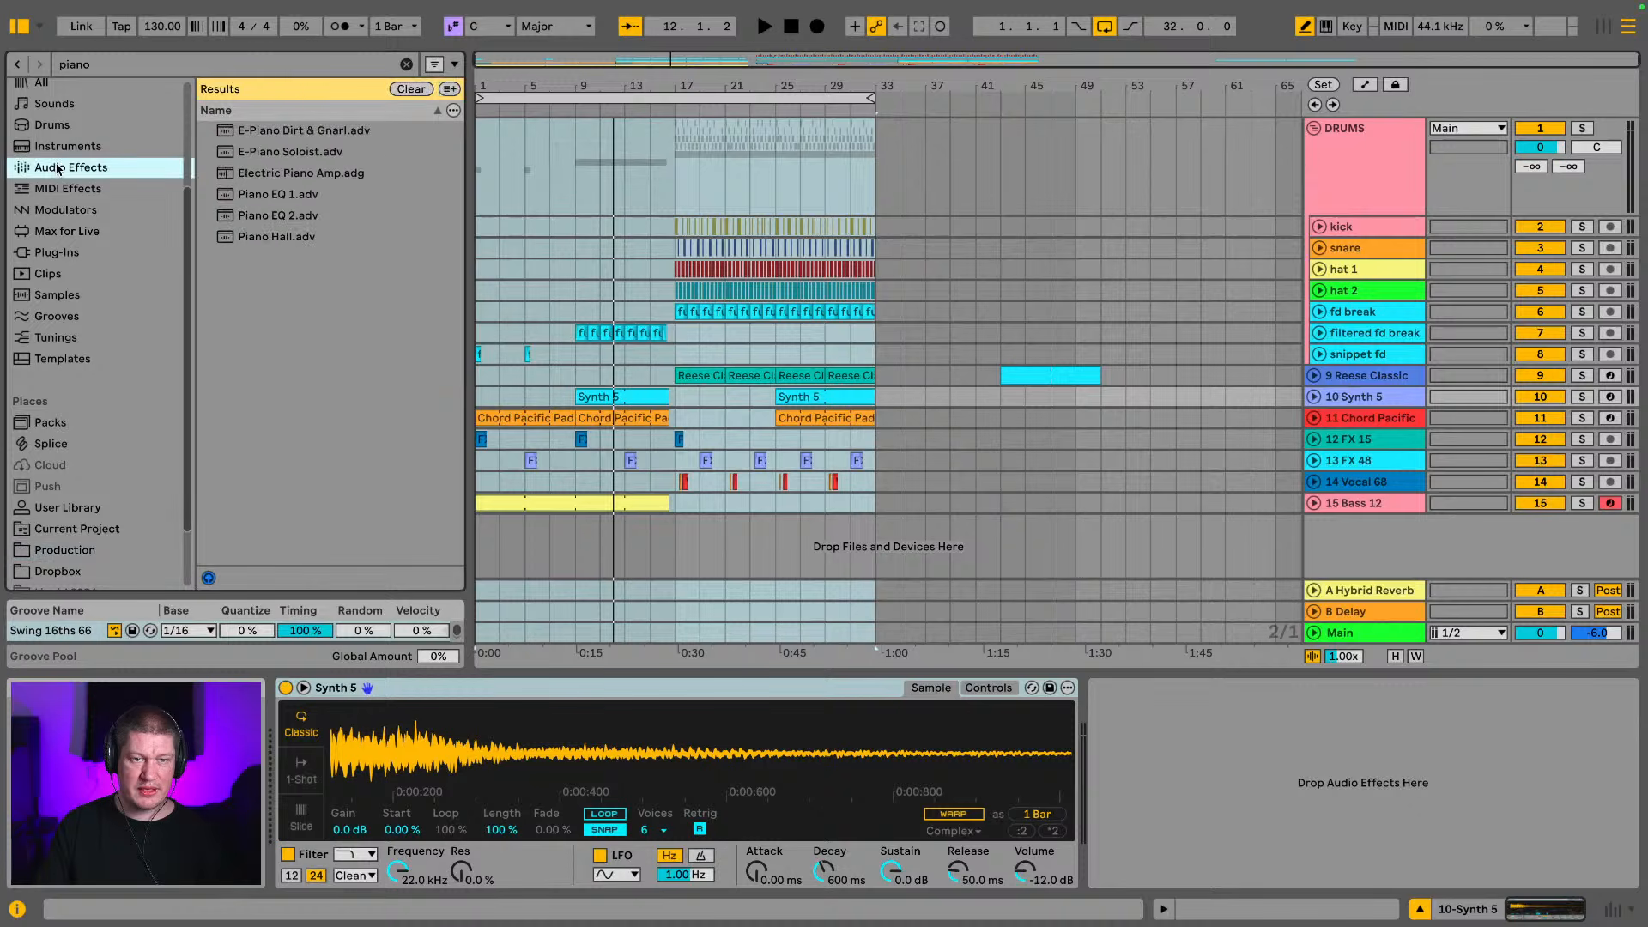
pyautogui.click(410, 89)
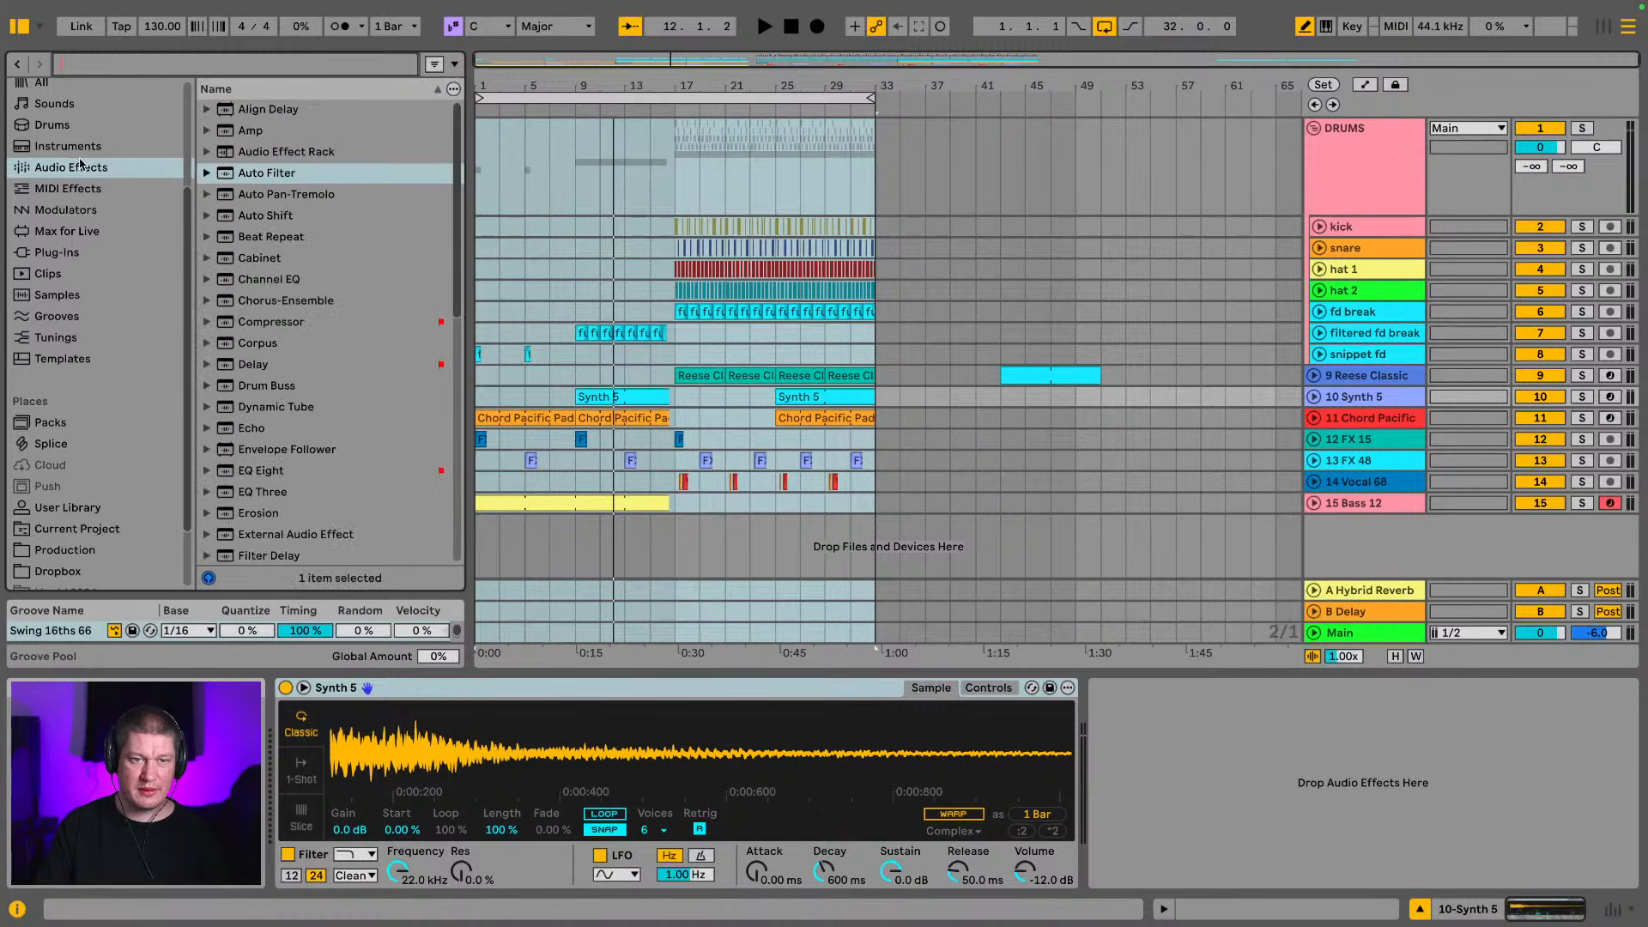
pyautogui.moveTo(279, 176); pyautogui.dragTo(1158, 799)
# Play the Synth 5 clip from bar 9 and raise its Auto Filter frequency to 2.49 kHz
pyautogui.press('space')
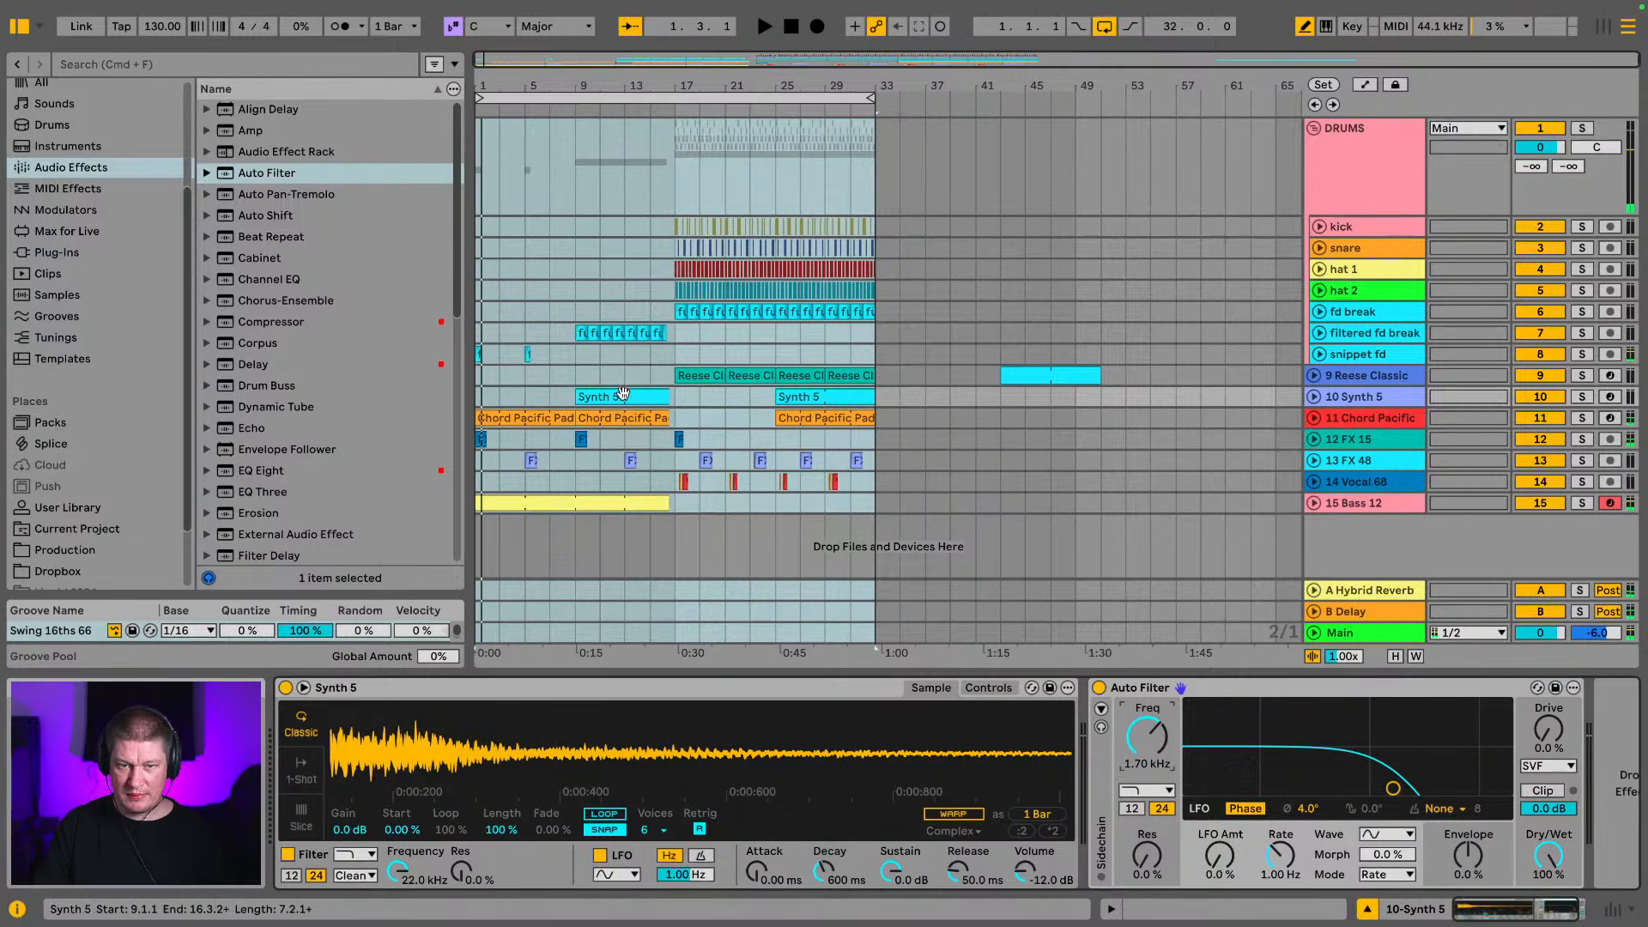
pyautogui.click(622, 395)
pyautogui.press('space')
pyautogui.moveTo(1179, 743)
pyautogui.mouseDown()
pyautogui.moveTo(1178, 713)
pyautogui.moveTo(1179, 729)
pyautogui.mouseUp()
pyautogui.press('space')
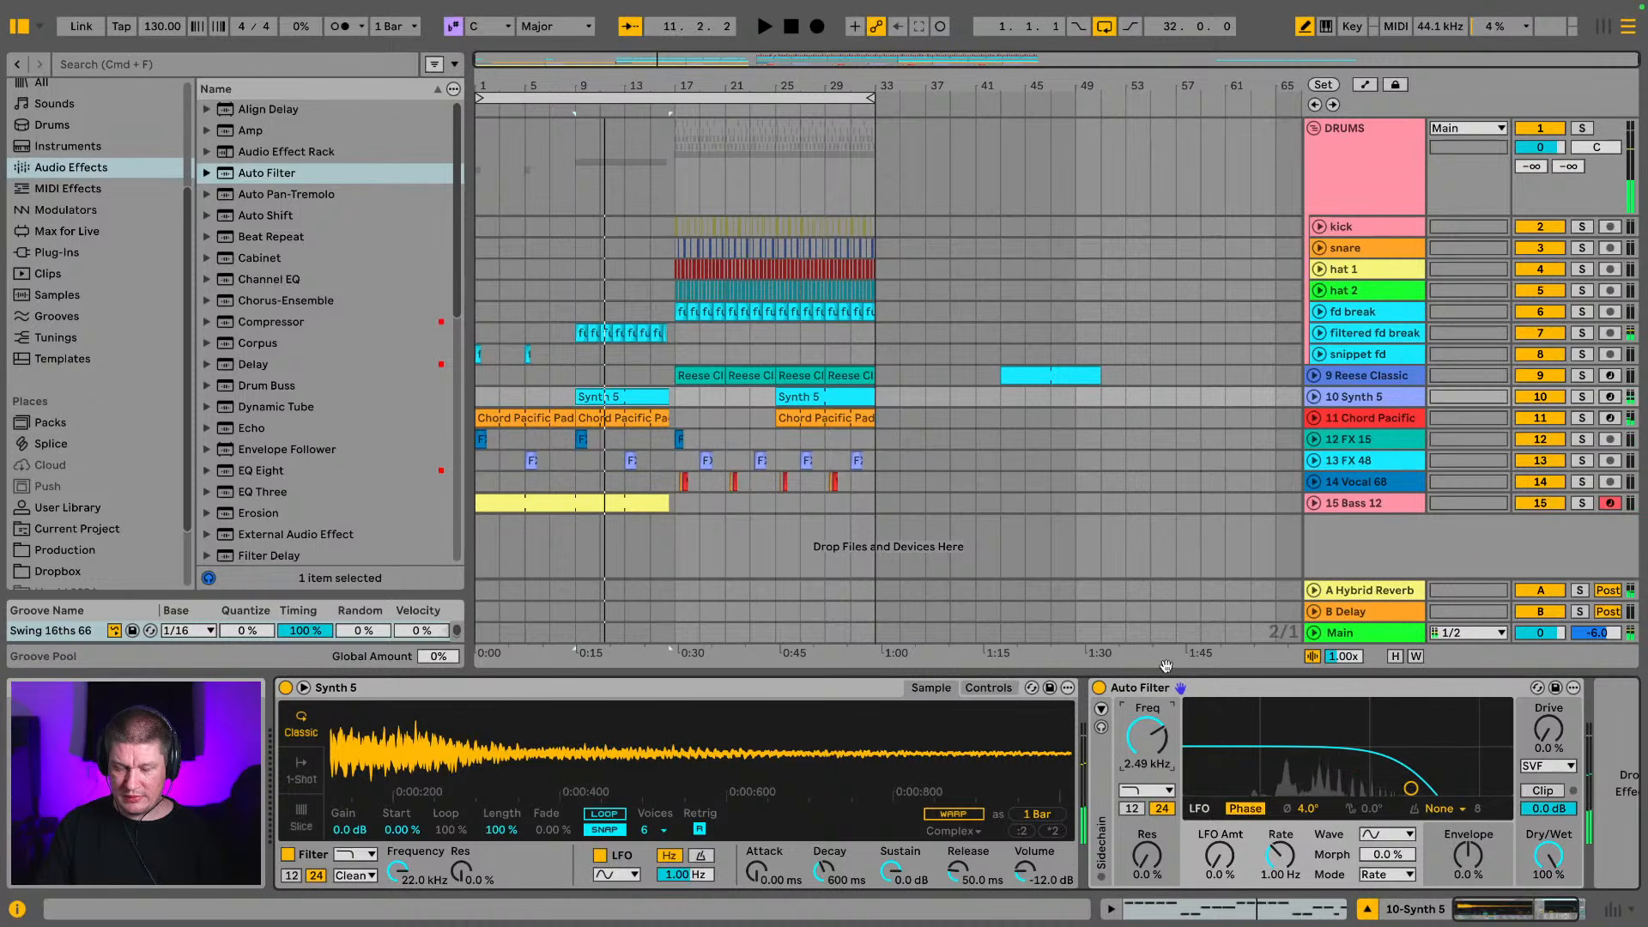
# Turn on automation display and view the Synth 5 track's filter frequency lane around bars 9 to 17, leaving the track folded
pyautogui.click(1315, 399)
pyautogui.moveTo(603, 84); pyautogui.dragTo(701, 184)
pyautogui.press('a')
pyautogui.press('q')
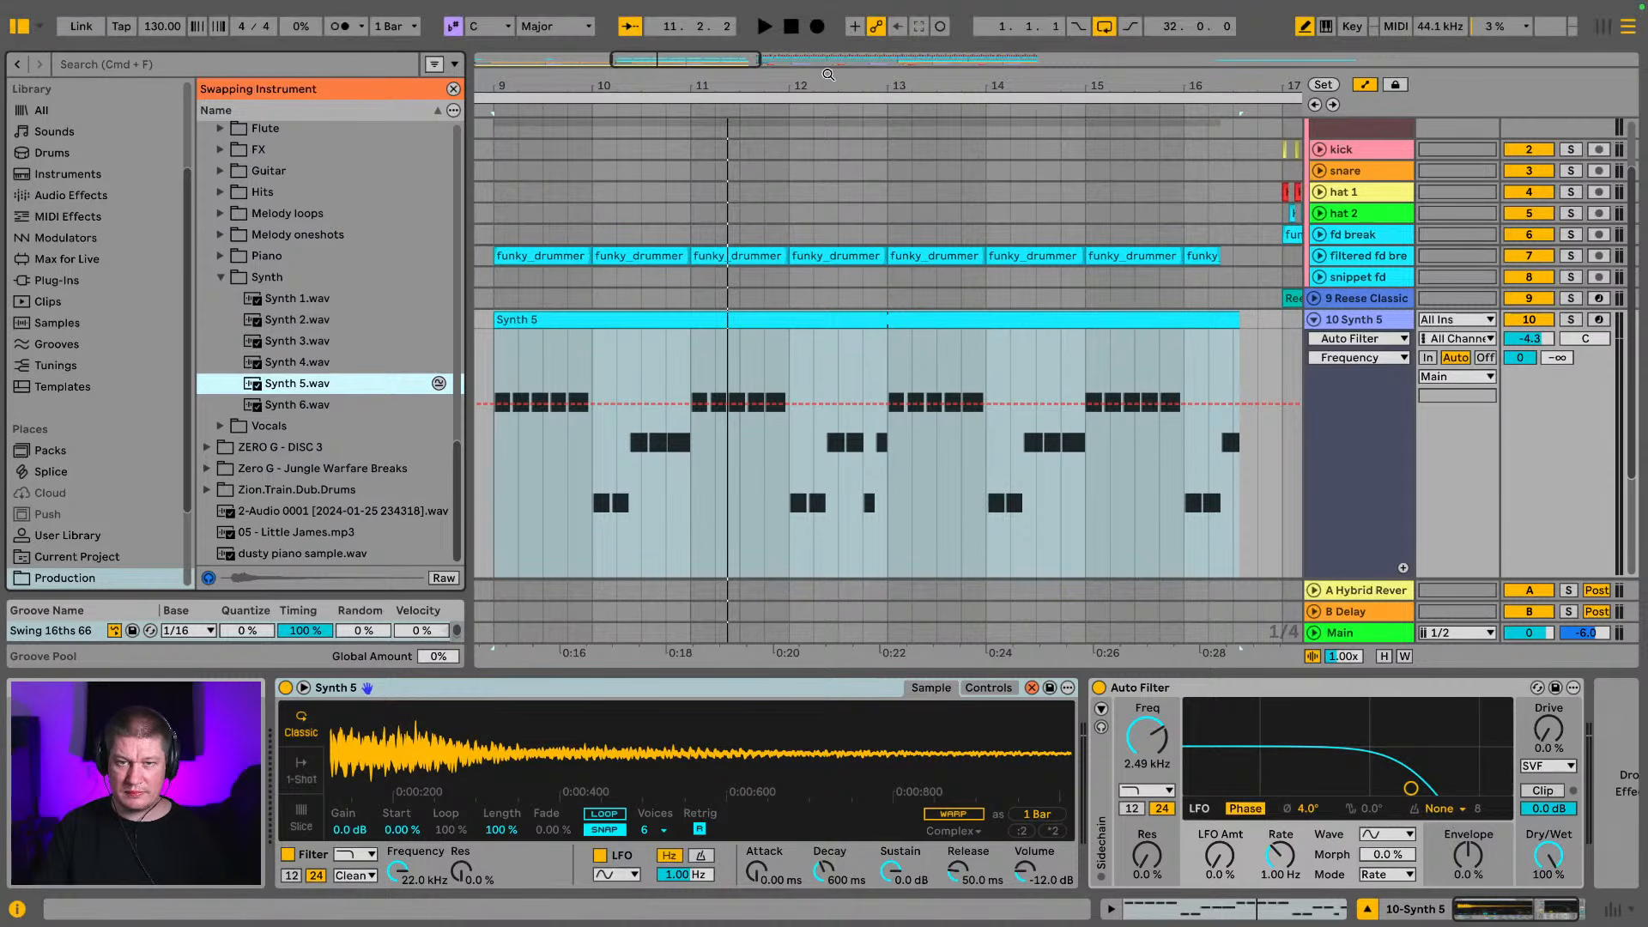
pyautogui.press('q')
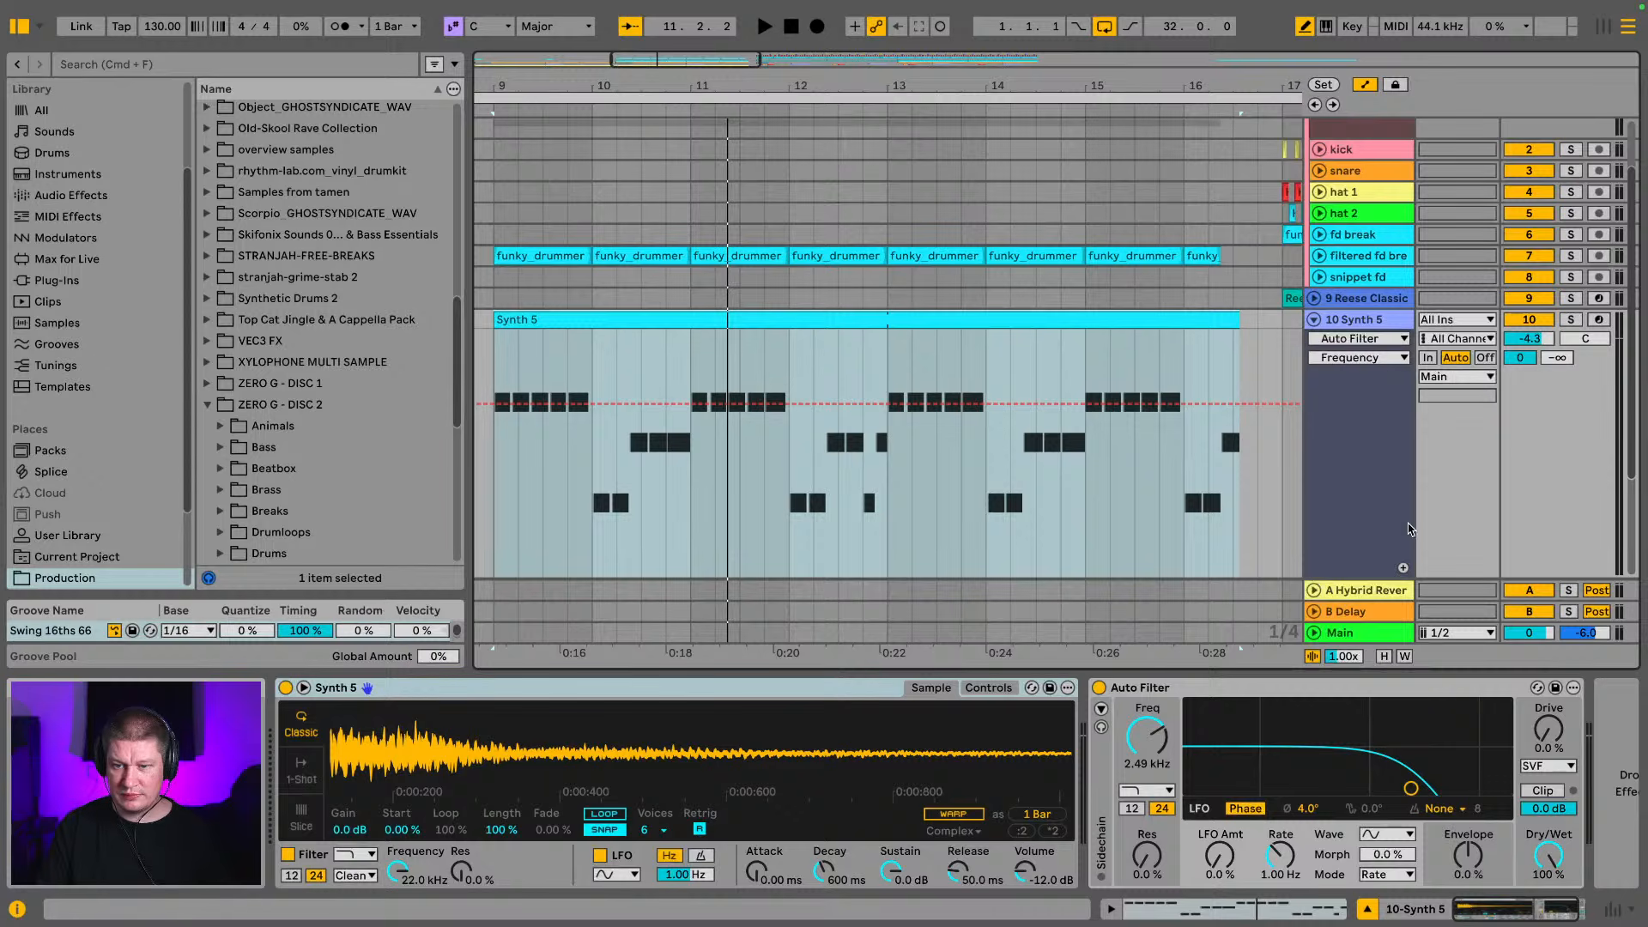
pyautogui.scroll(3, 1477, 327)
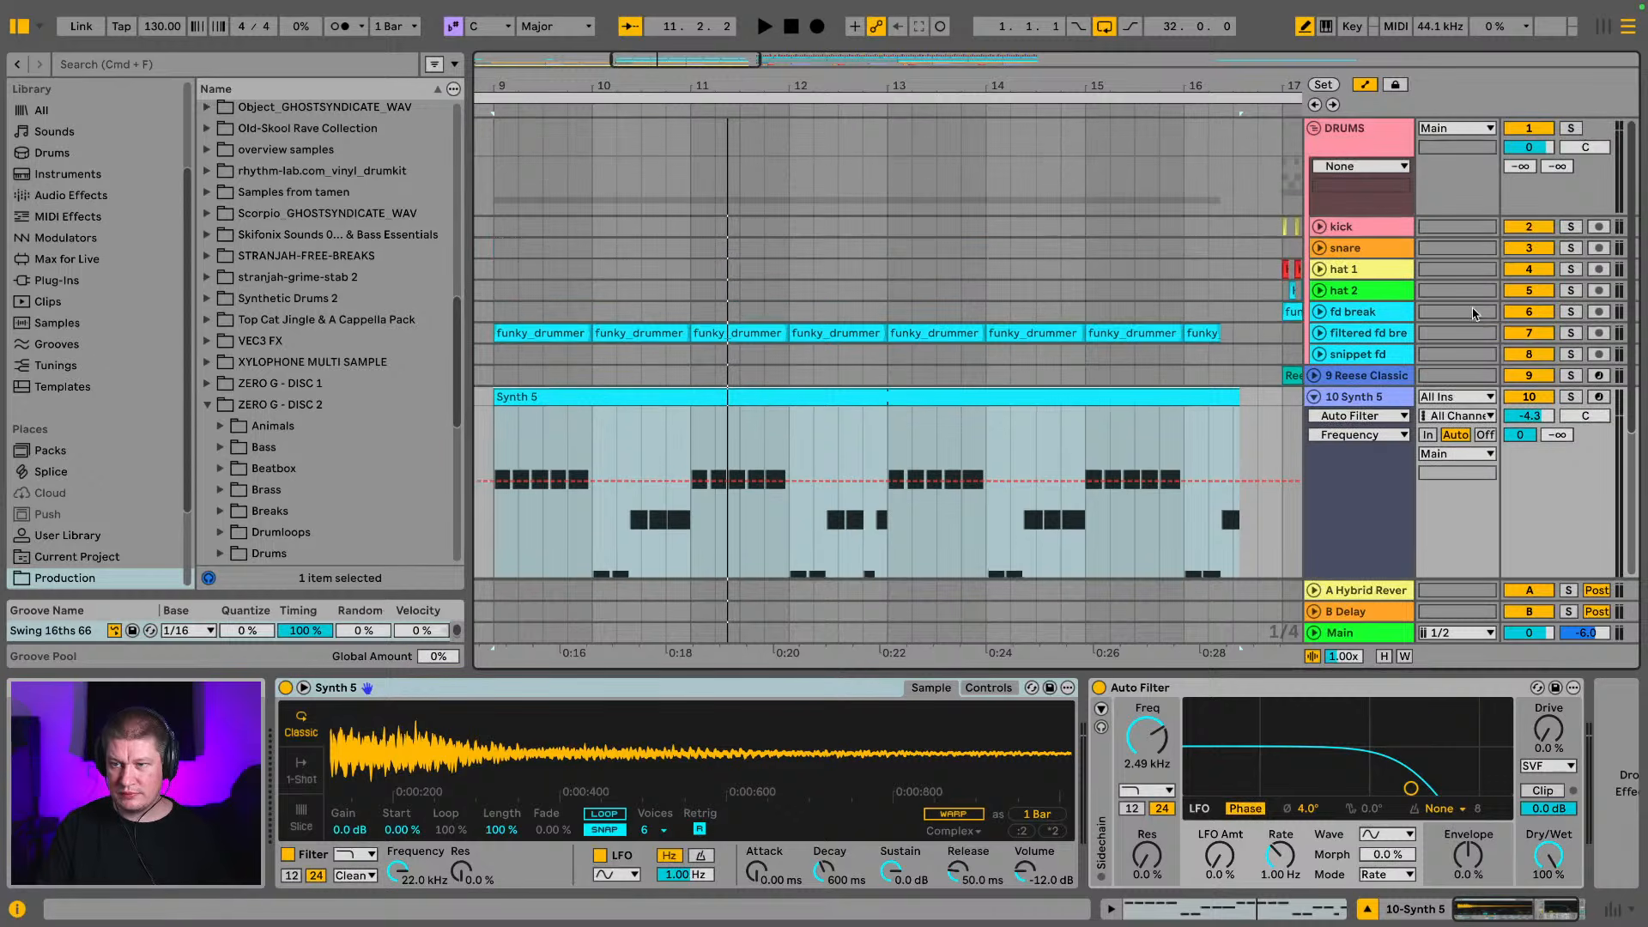
pyautogui.click(1315, 396)
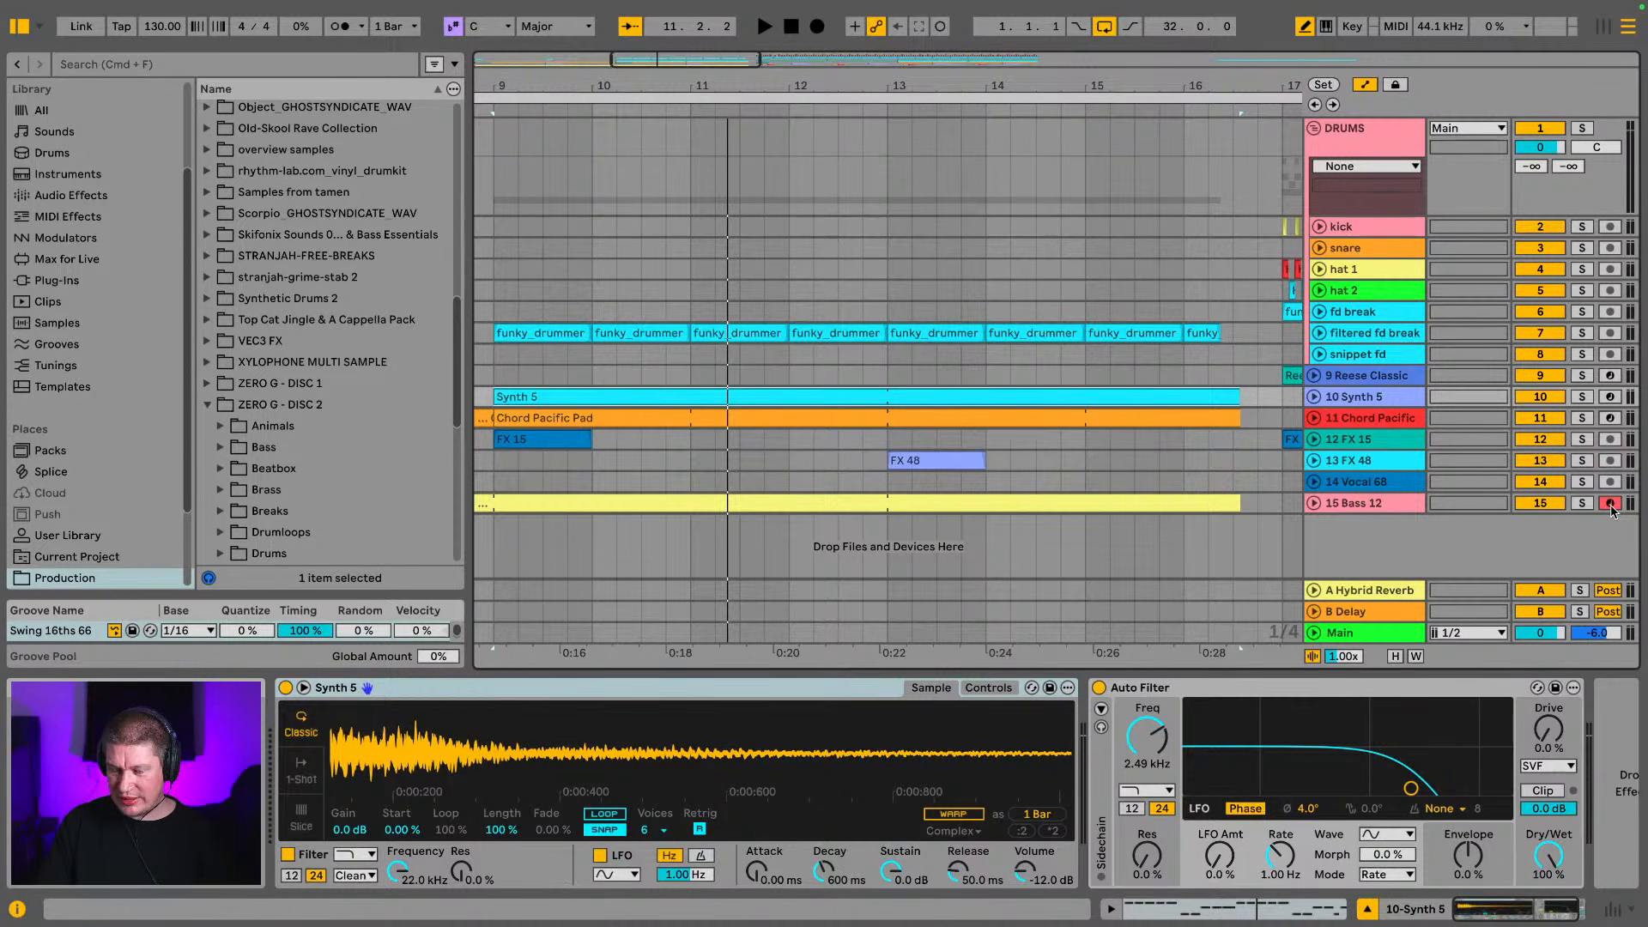
# Disarm the Bass 12 track and collapse the DRUMS group, hiding the browser
pyautogui.click(1611, 504)
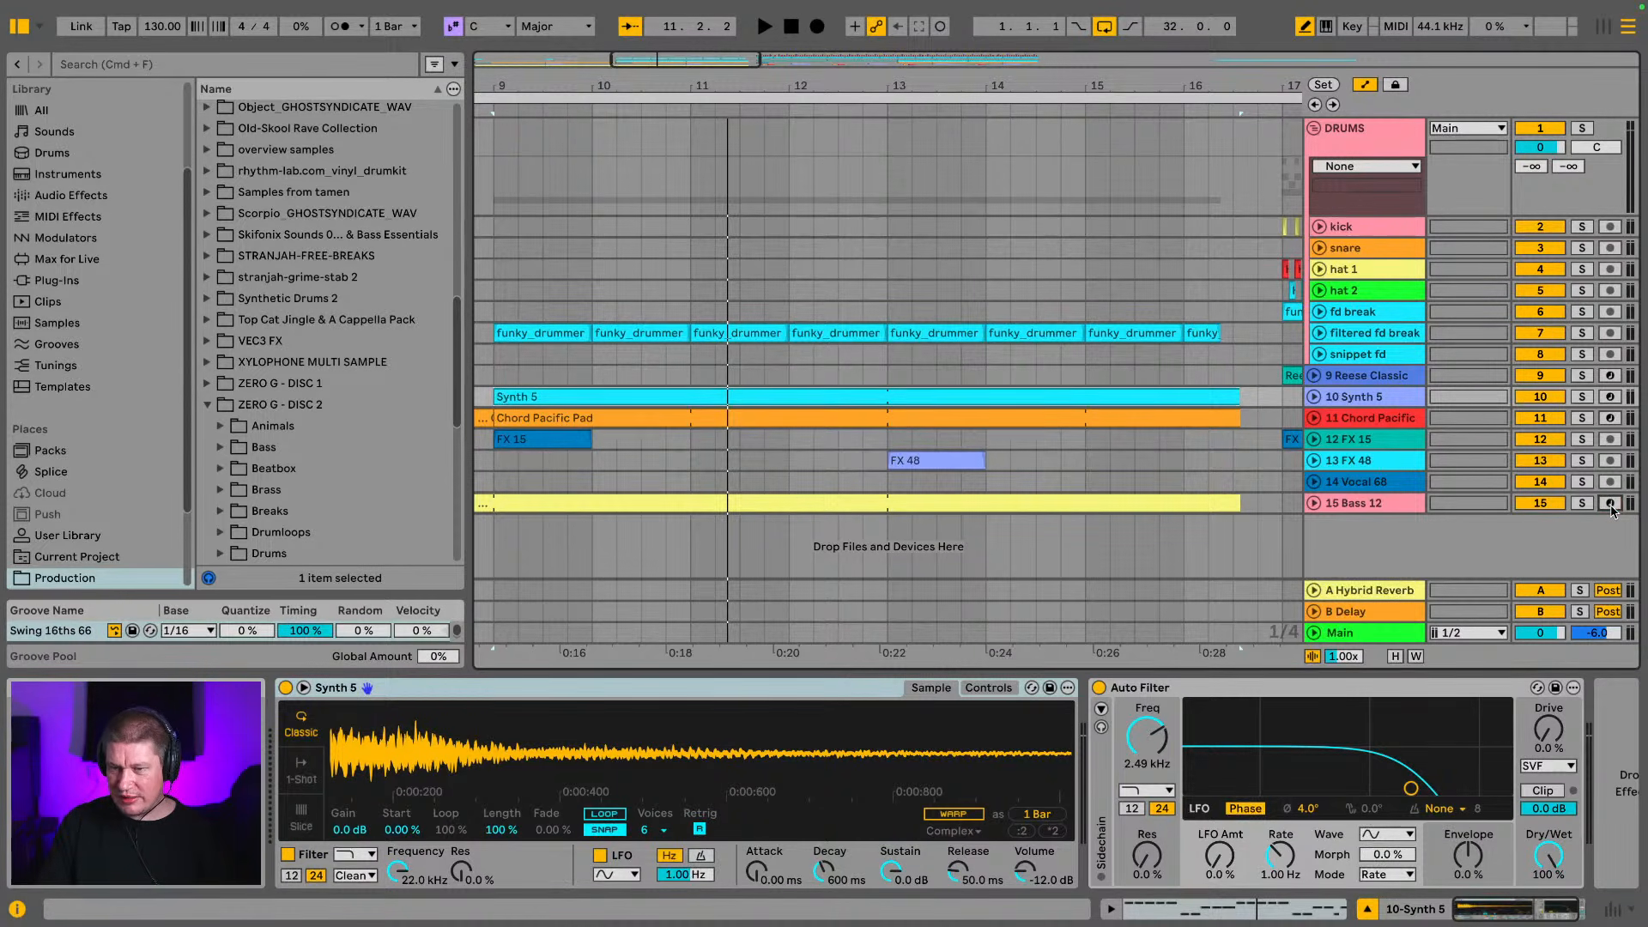
pyautogui.click(1315, 128)
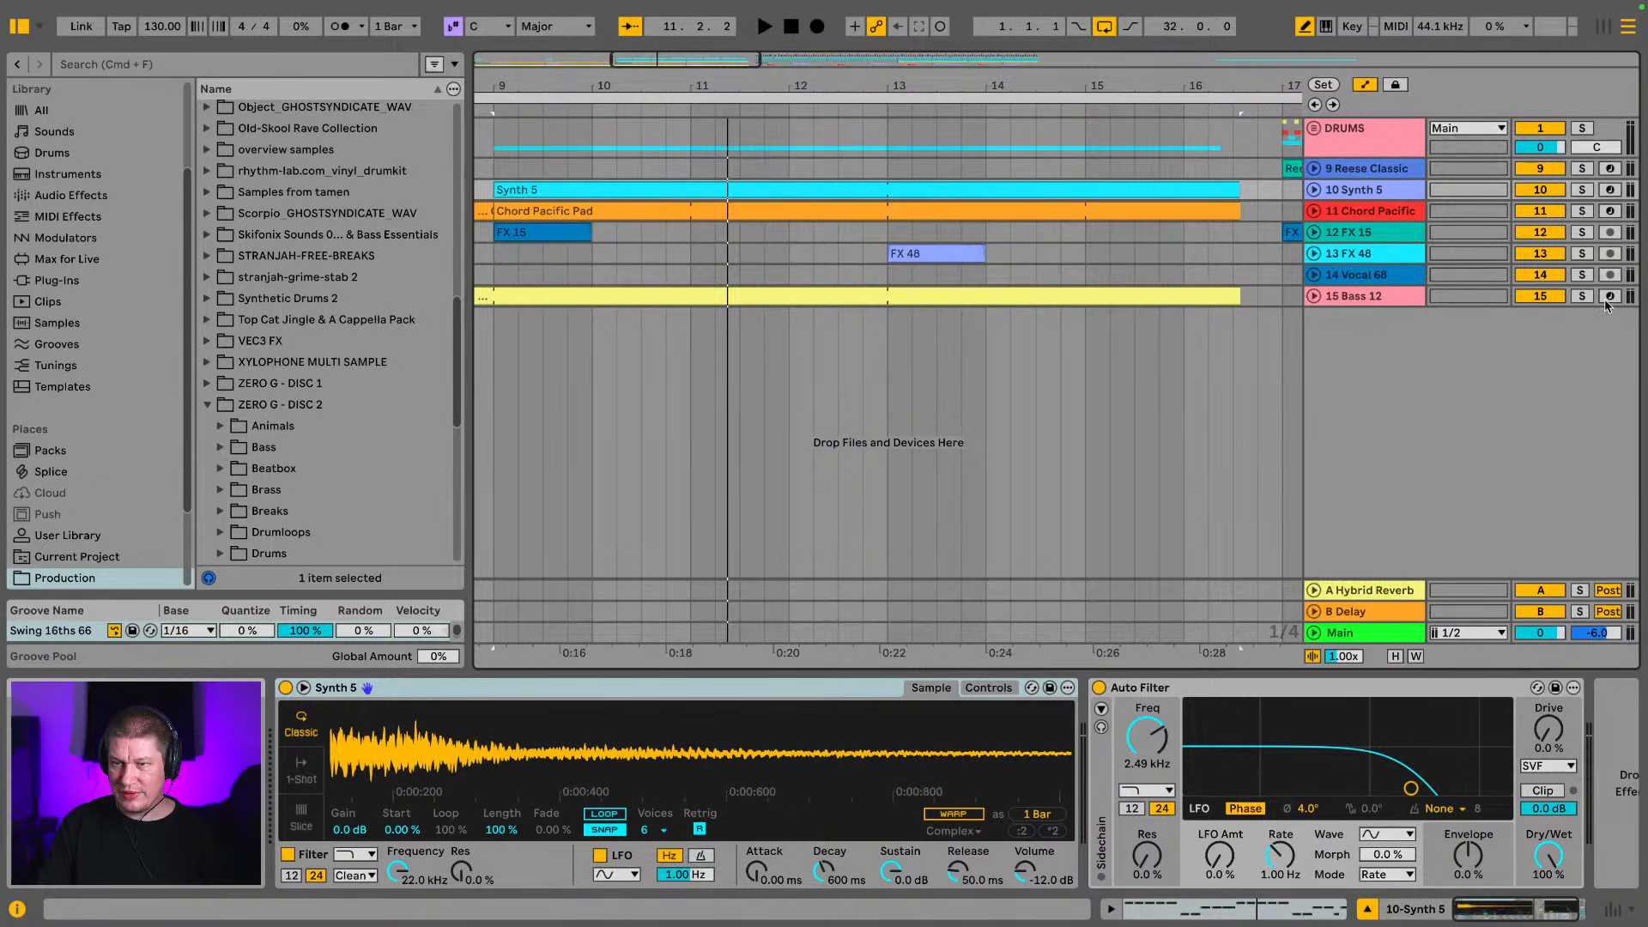
pyautogui.click(16, 26)
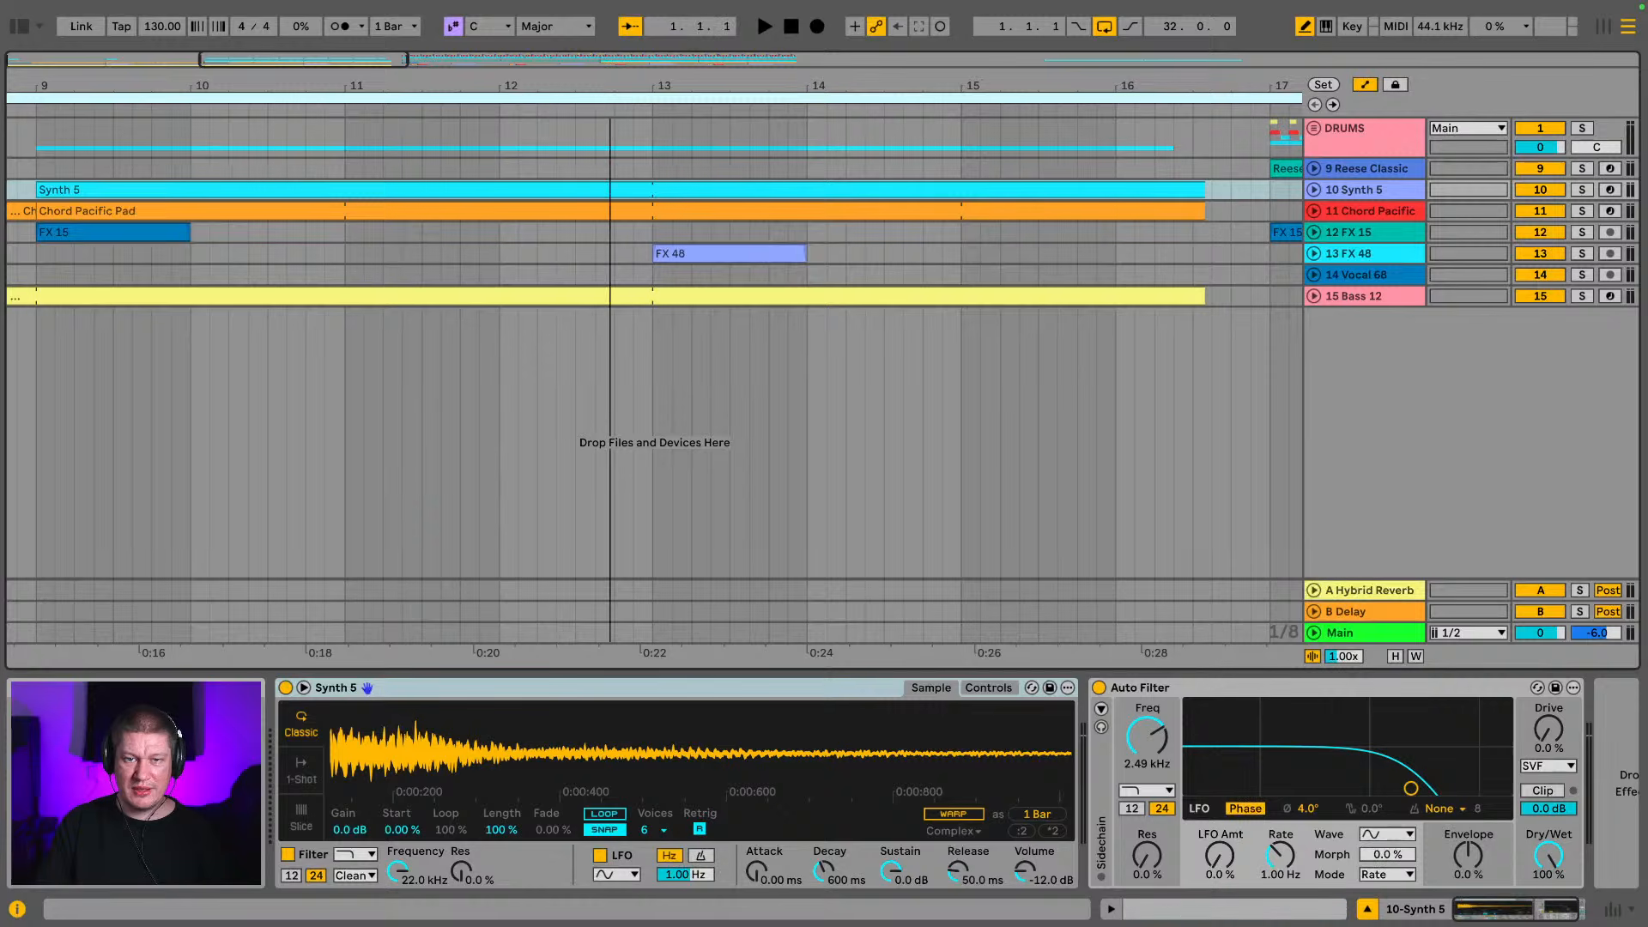
pyautogui.moveTo(610, 86); pyautogui.dragTo(610, 72)
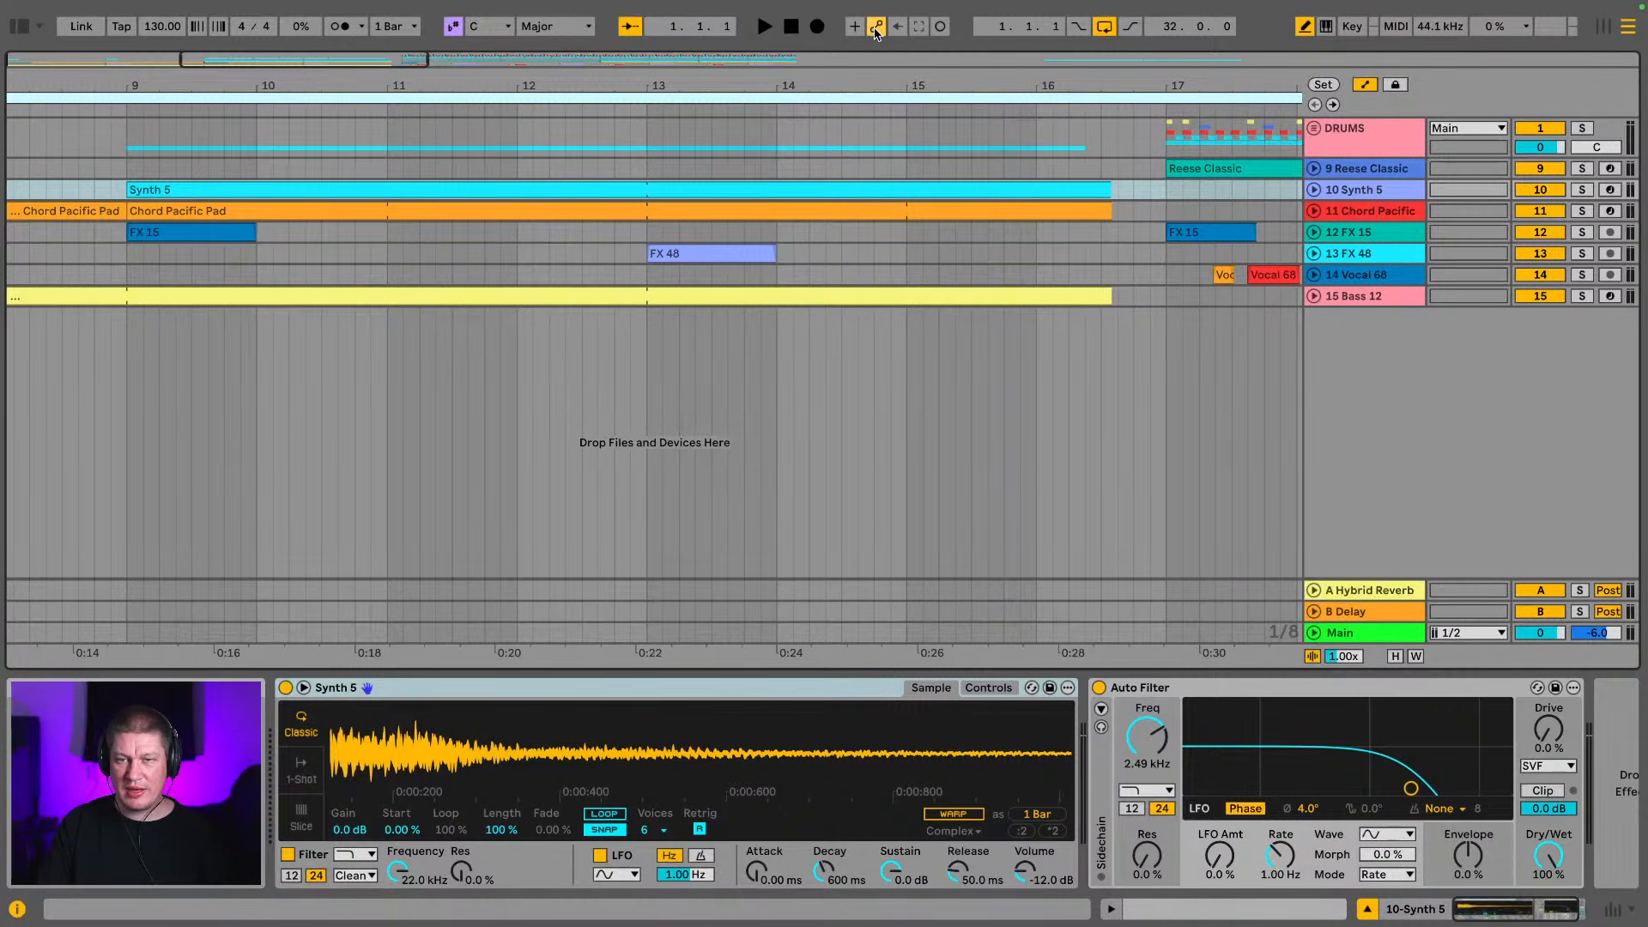
# Unfold the Synth 5 track and set its Auto Filter frequency to 2.11 kHz
pyautogui.click(1315, 189)
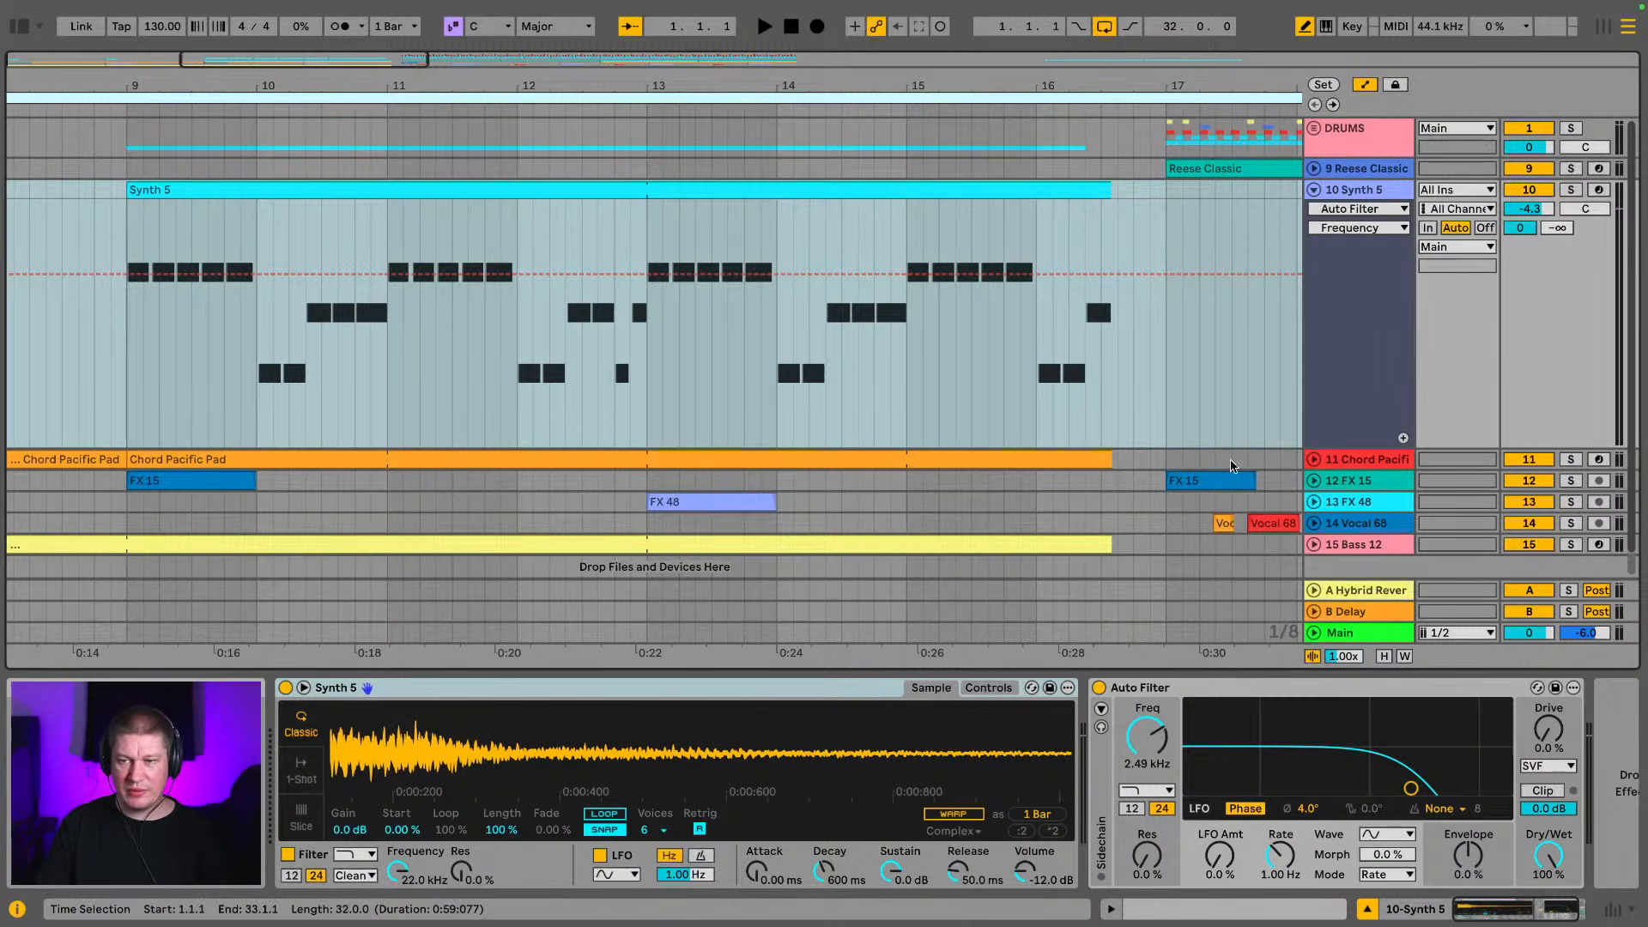
pyautogui.moveTo(1142, 742)
pyautogui.mouseDown()
pyautogui.moveTo(1141, 777)
pyautogui.moveTo(1142, 744)
pyautogui.mouseUp()
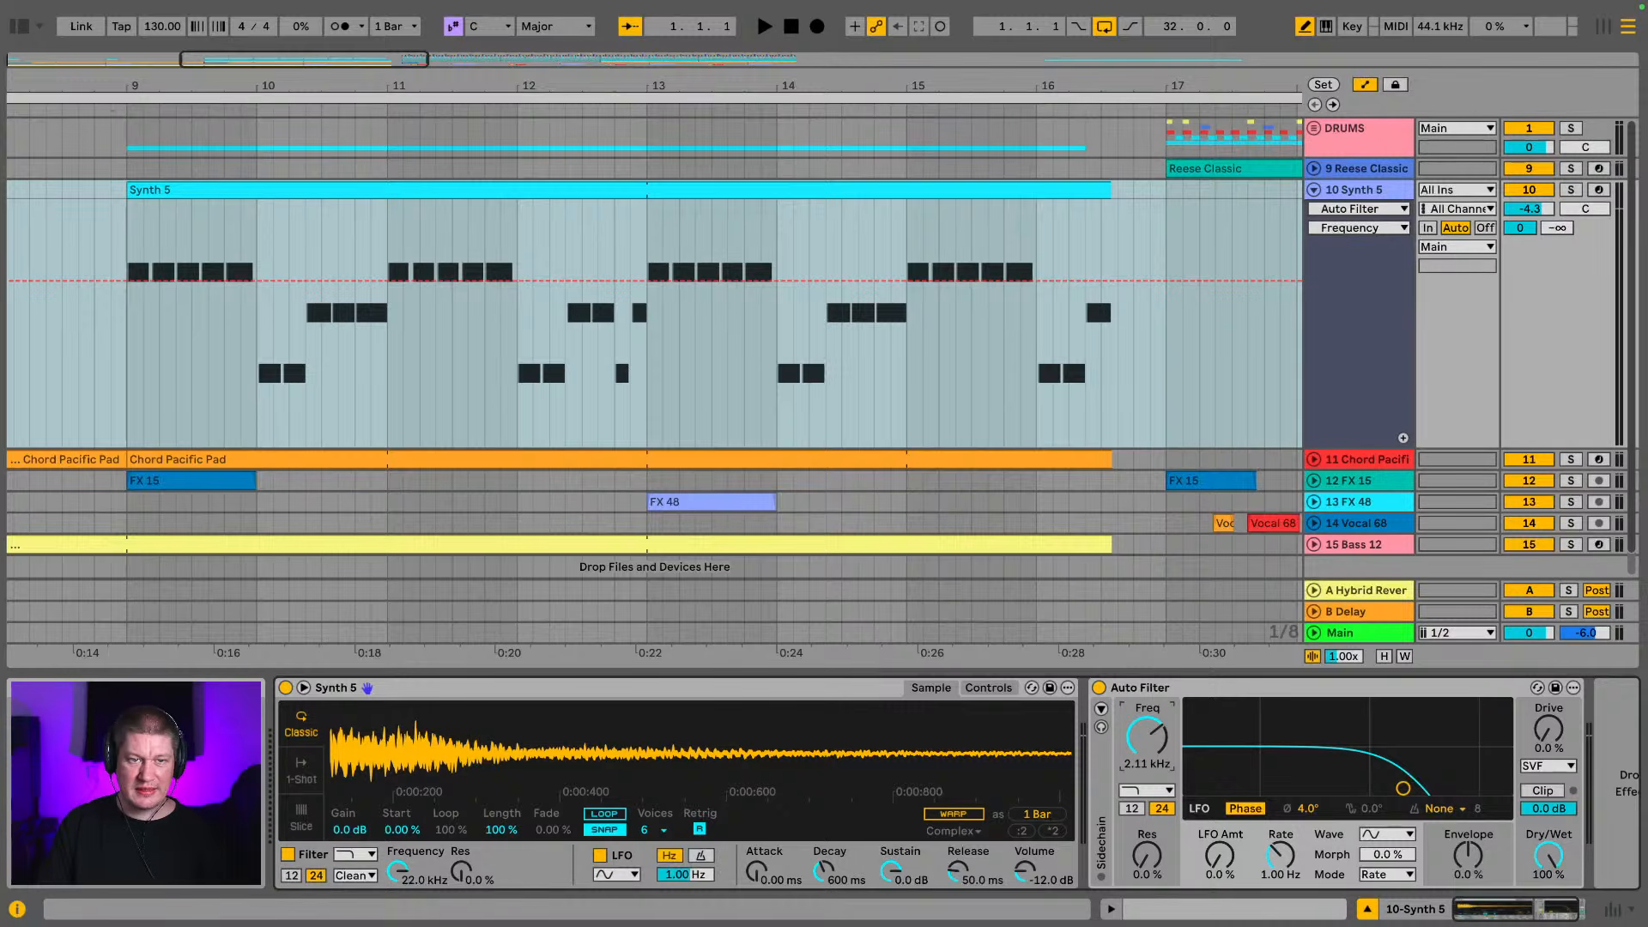
pyautogui.moveTo(147, 86); pyautogui.dragTo(327, 85)
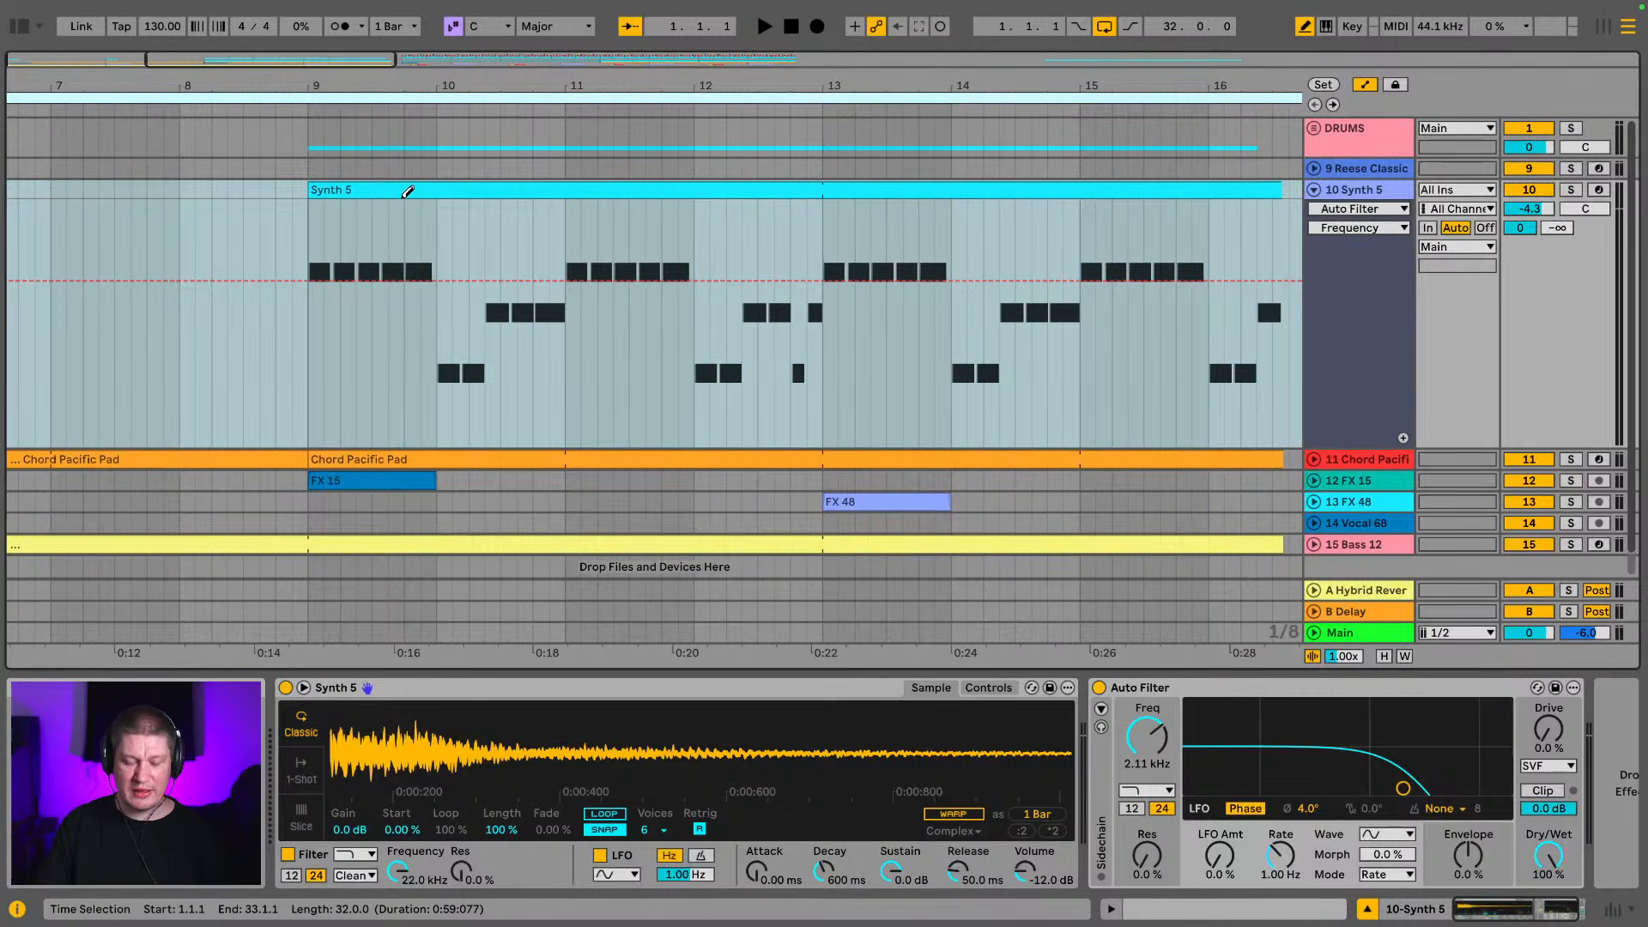
# With draw mode off, record Auto Filter frequency automation over the Synth 5 clip from bar 9, opening the filter to 20 kHz before bar 17
pyautogui.press('b')
pyautogui.click(406, 191)
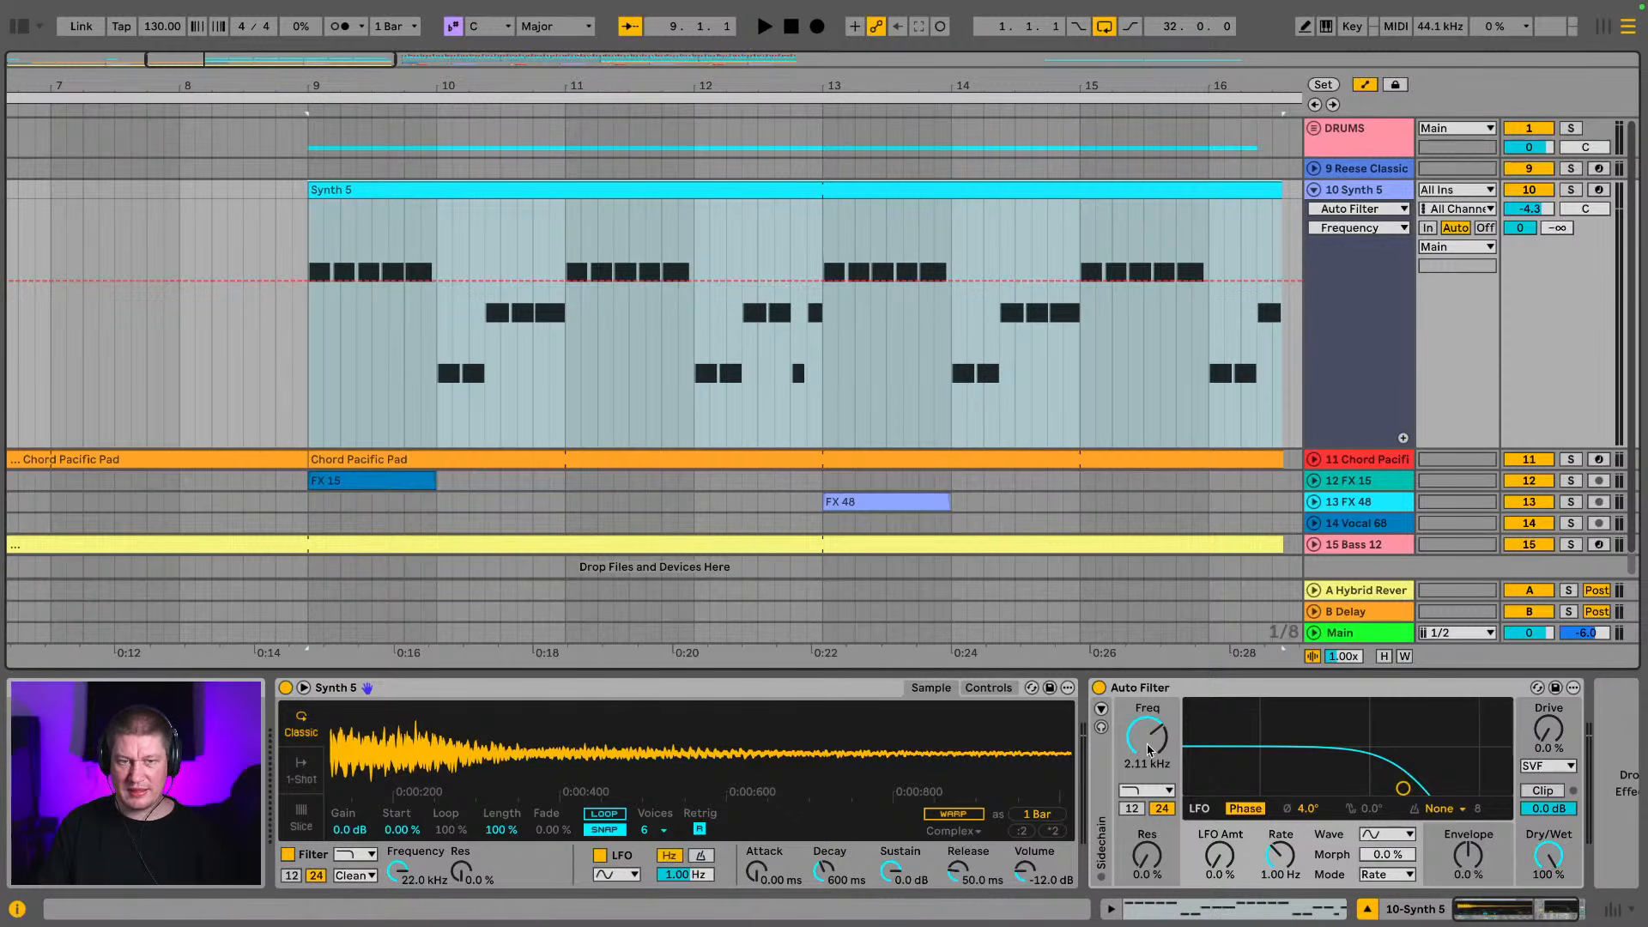
pyautogui.click(817, 26)
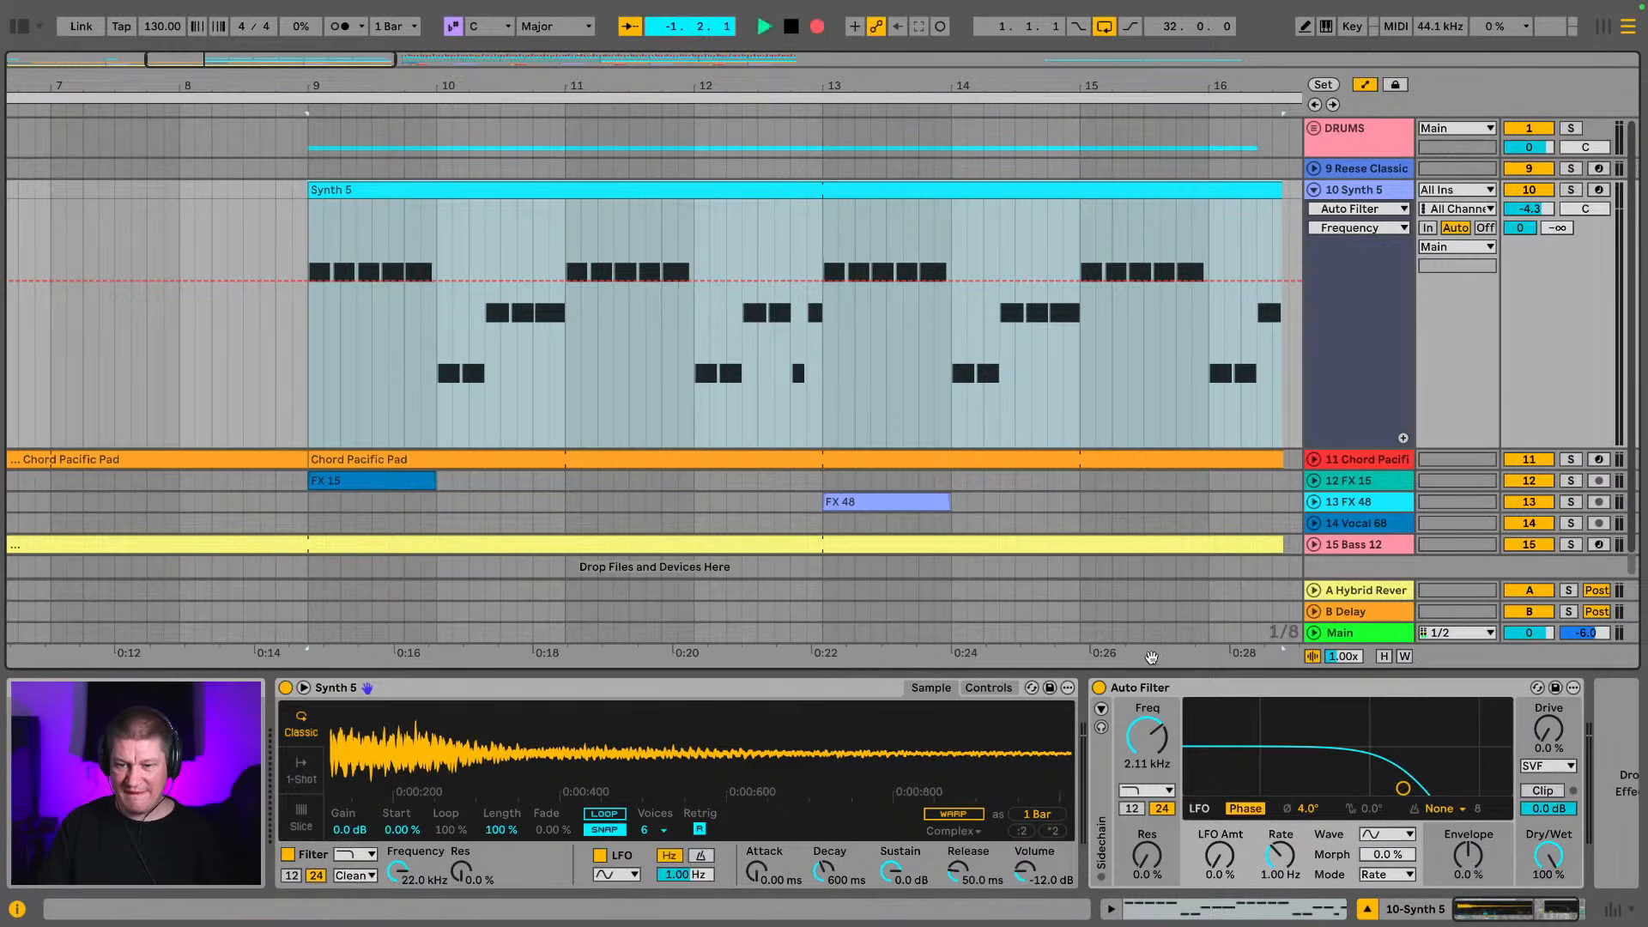
pyautogui.moveTo(1139, 725)
pyautogui.mouseDown()
pyautogui.moveTo(1139, 745)
pyautogui.moveTo(1139, 678)
pyautogui.moveTo(1145, 734)
pyautogui.mouseUp()
pyautogui.press('space')
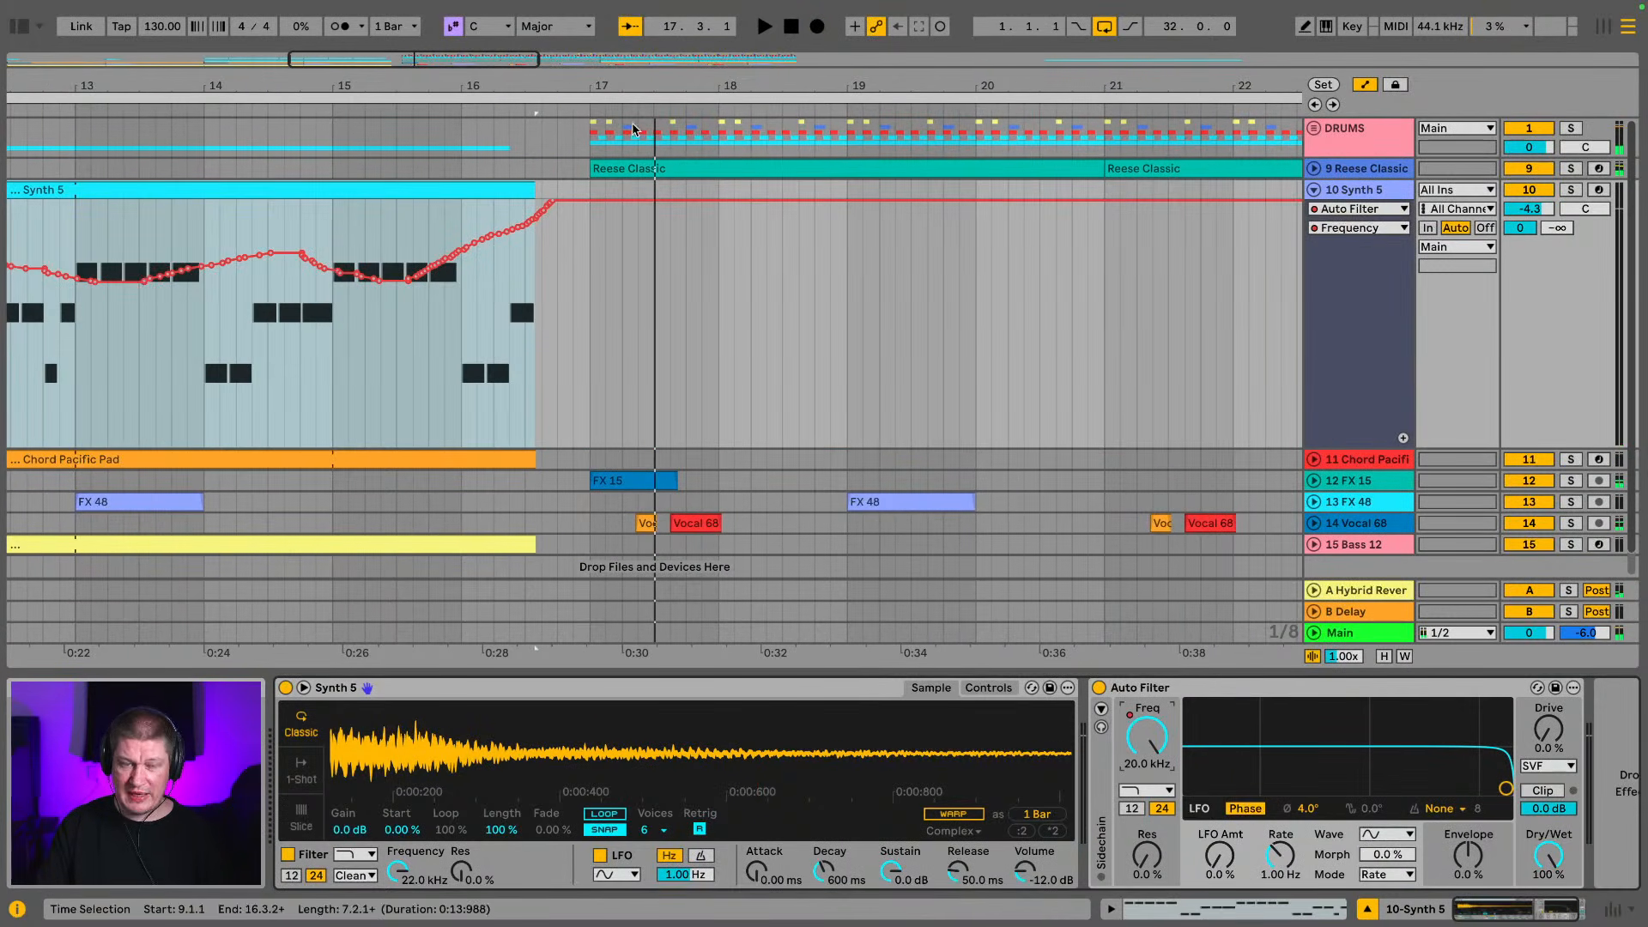
# Examine the recorded filter frequency breakpoints up close around bar 15 of the Synth 5 clip
pyautogui.moveTo(399, 78); pyautogui.dragTo(438, 141)
pyautogui.moveTo(1063, 86); pyautogui.dragTo(1063, 61)
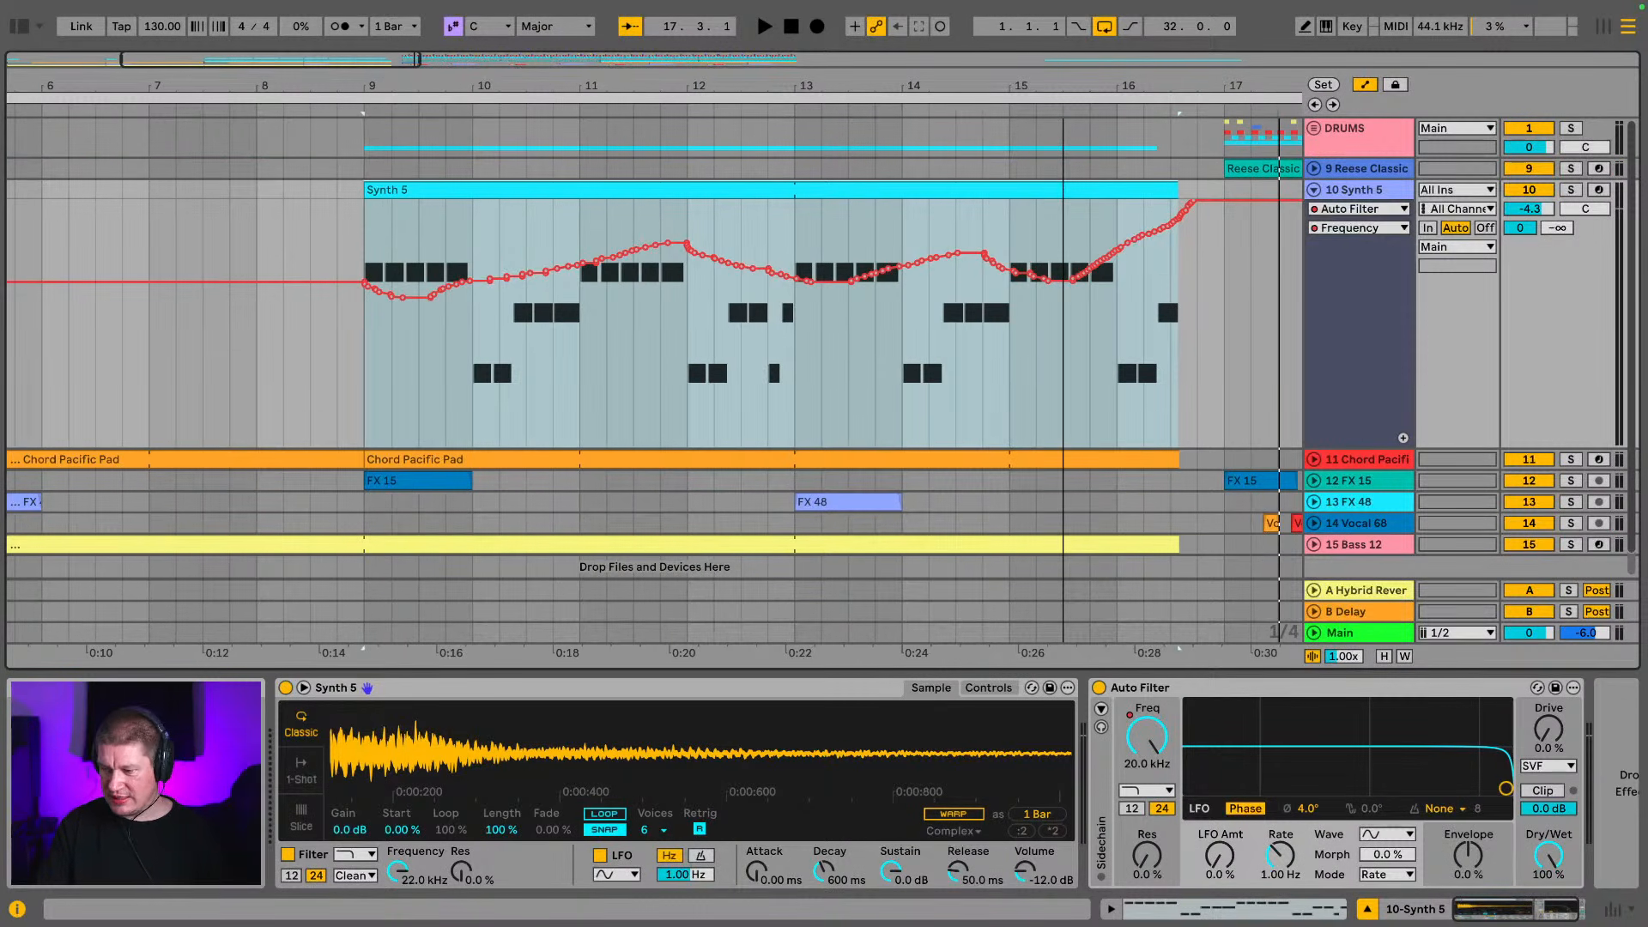
pyautogui.moveTo(1063, 61); pyautogui.dragTo(1063, 142)
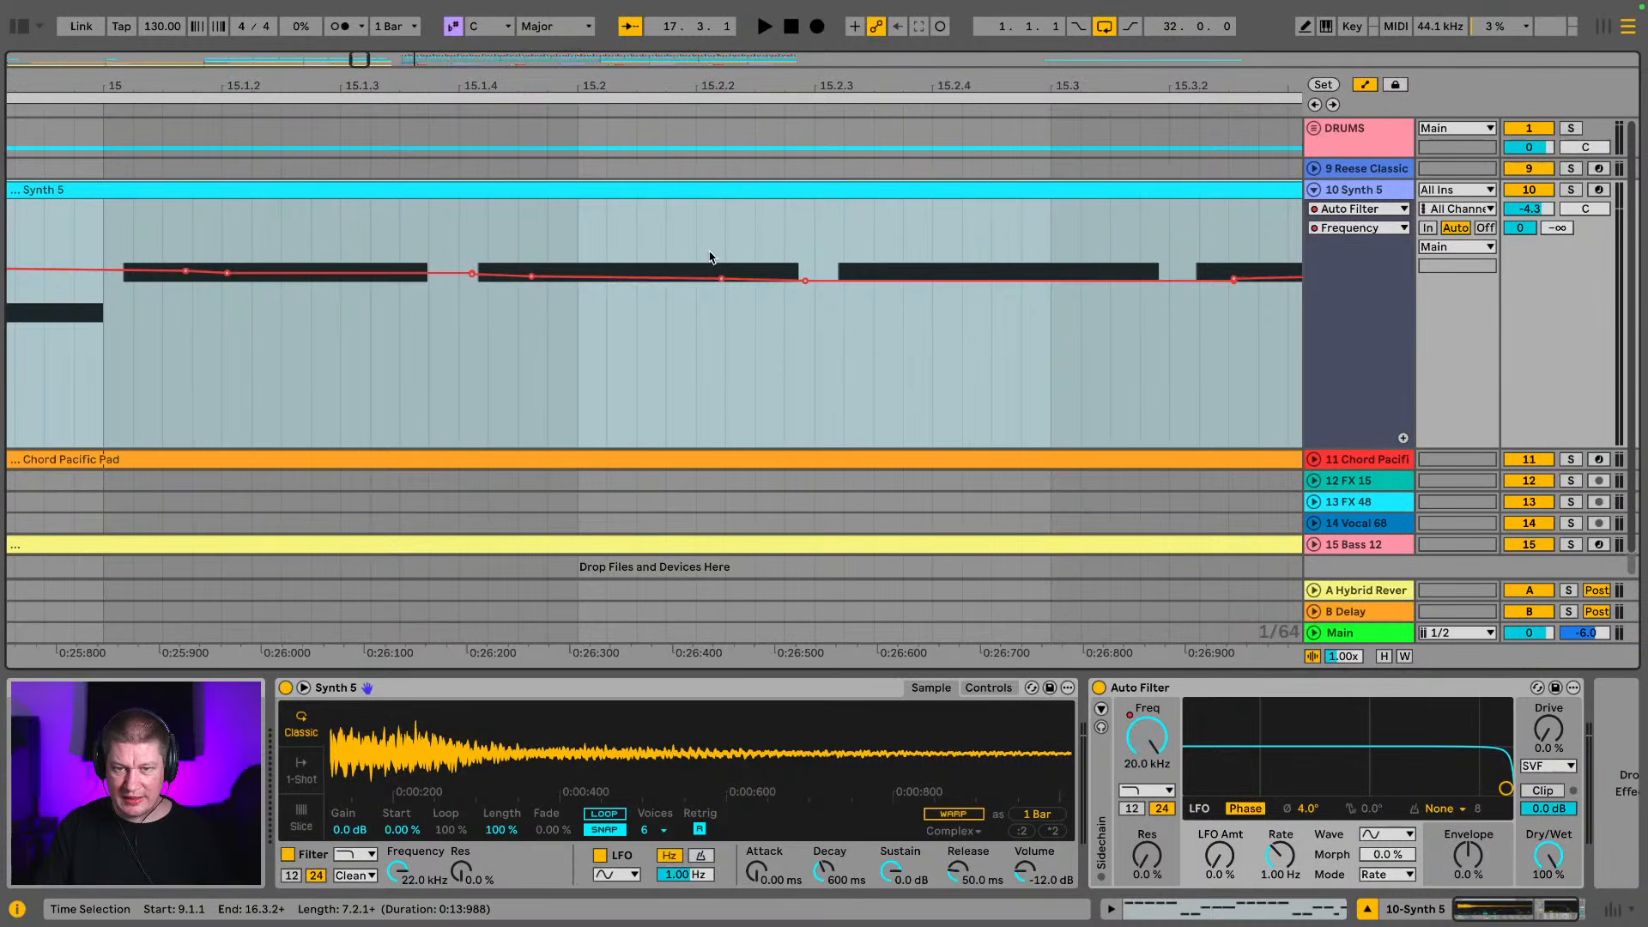
pyautogui.click(719, 279)
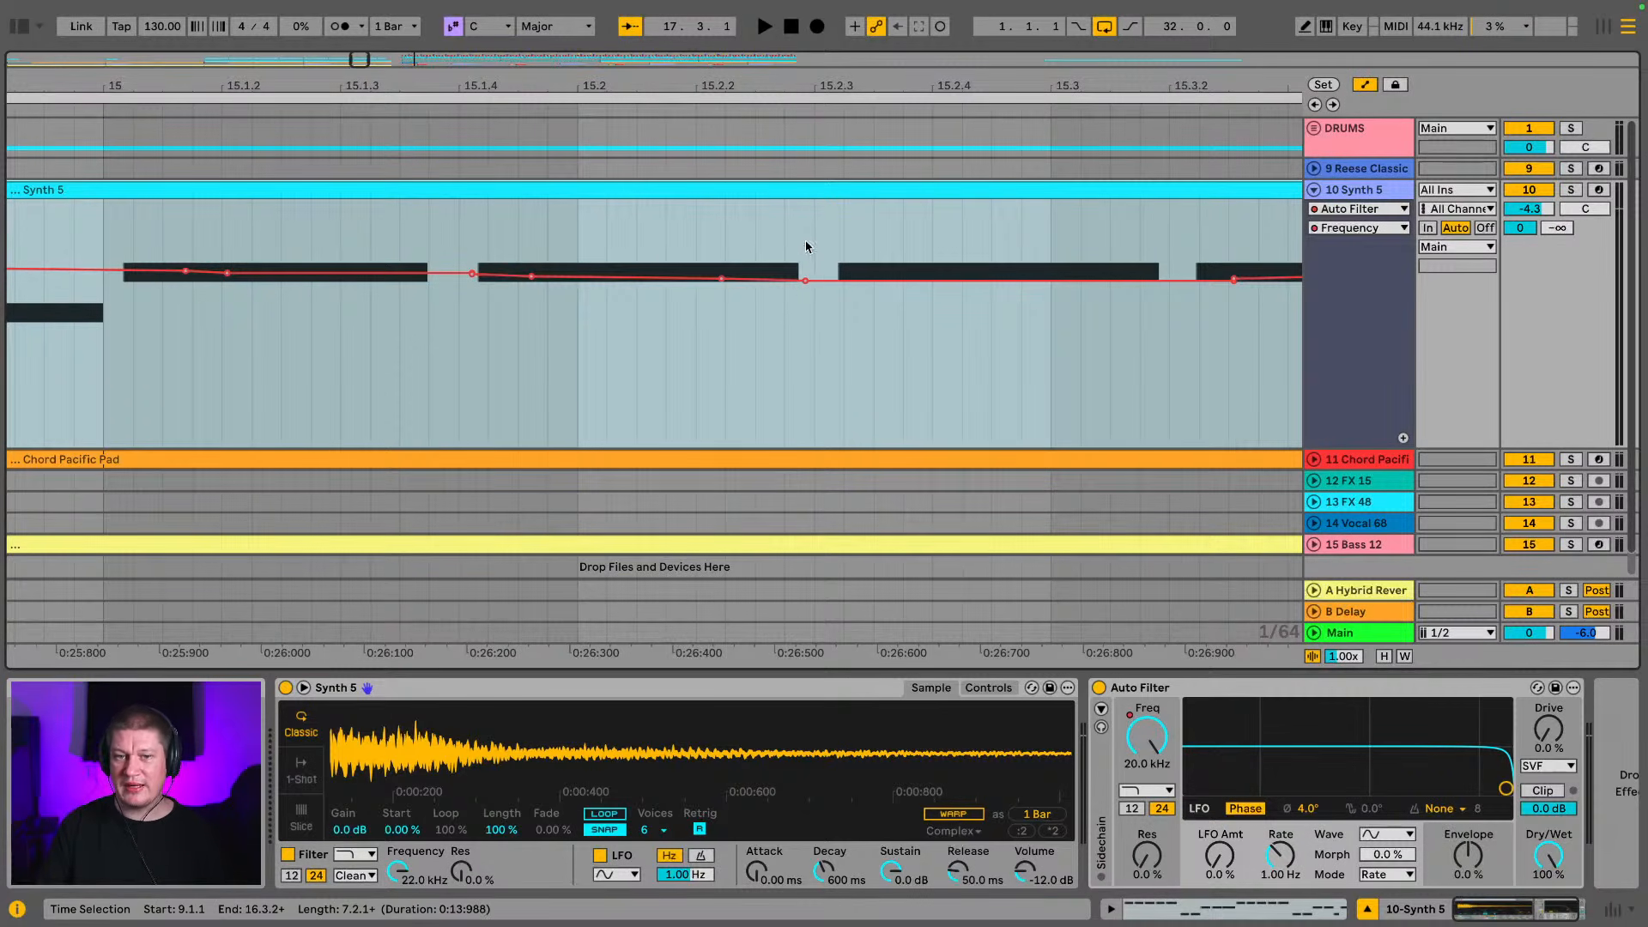
pyautogui.moveTo(794, 89); pyautogui.dragTo(832, 10)
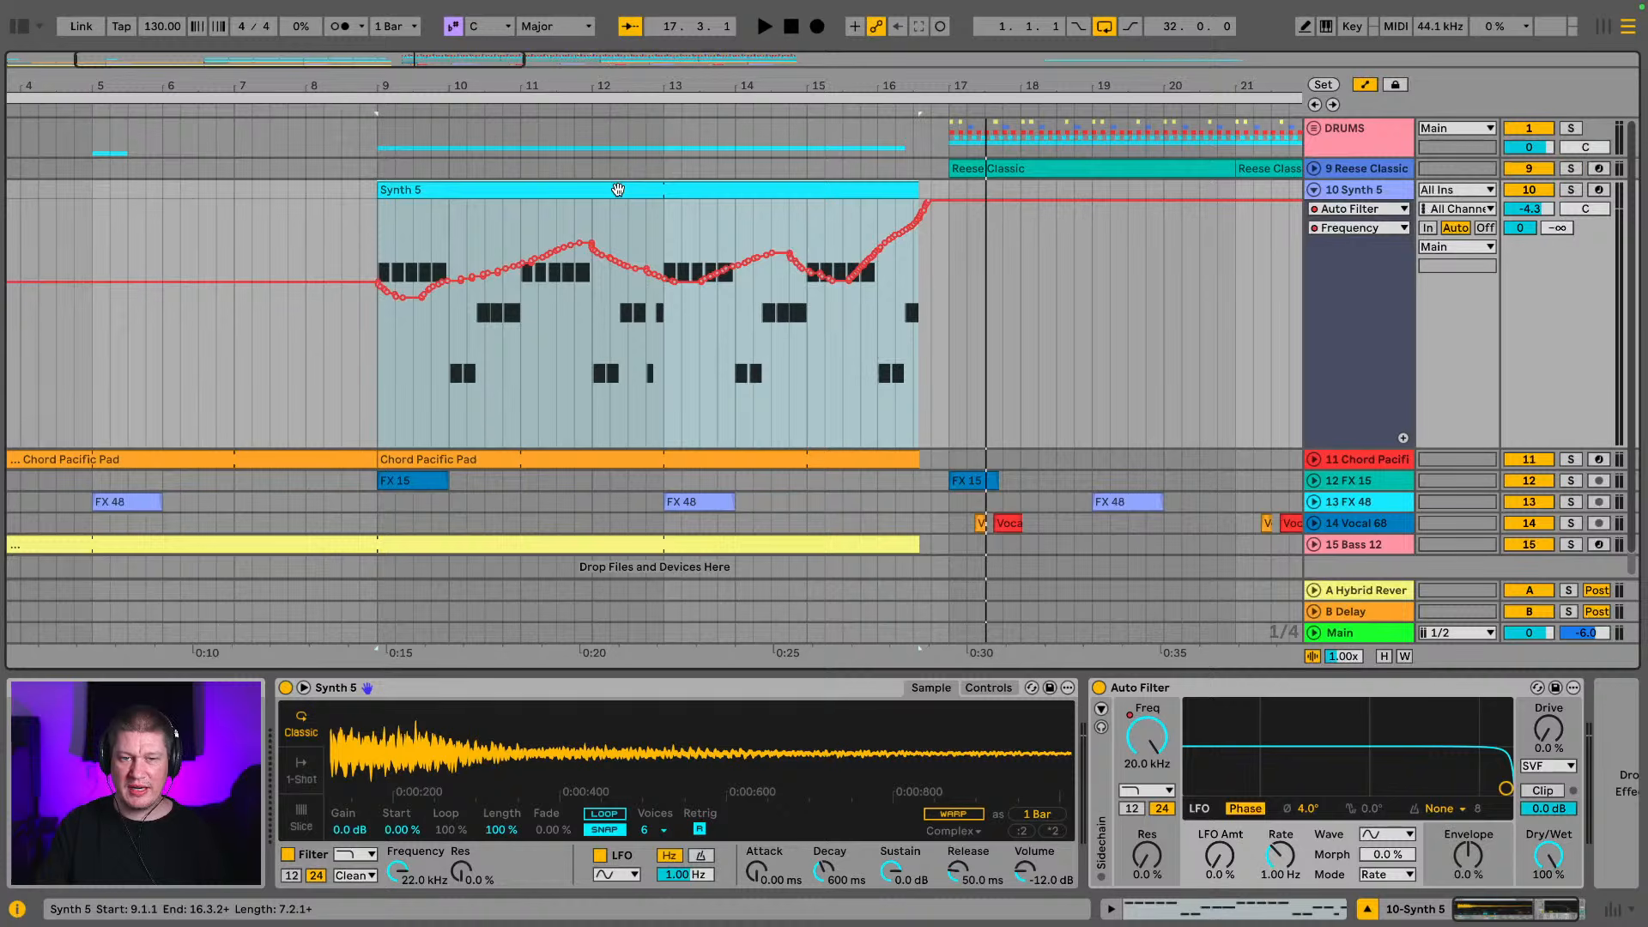
# Play back the Synth 5 clip from bar 9 towards the drop to check the recorded filter sweep
pyautogui.click(618, 189)
pyautogui.press('space')
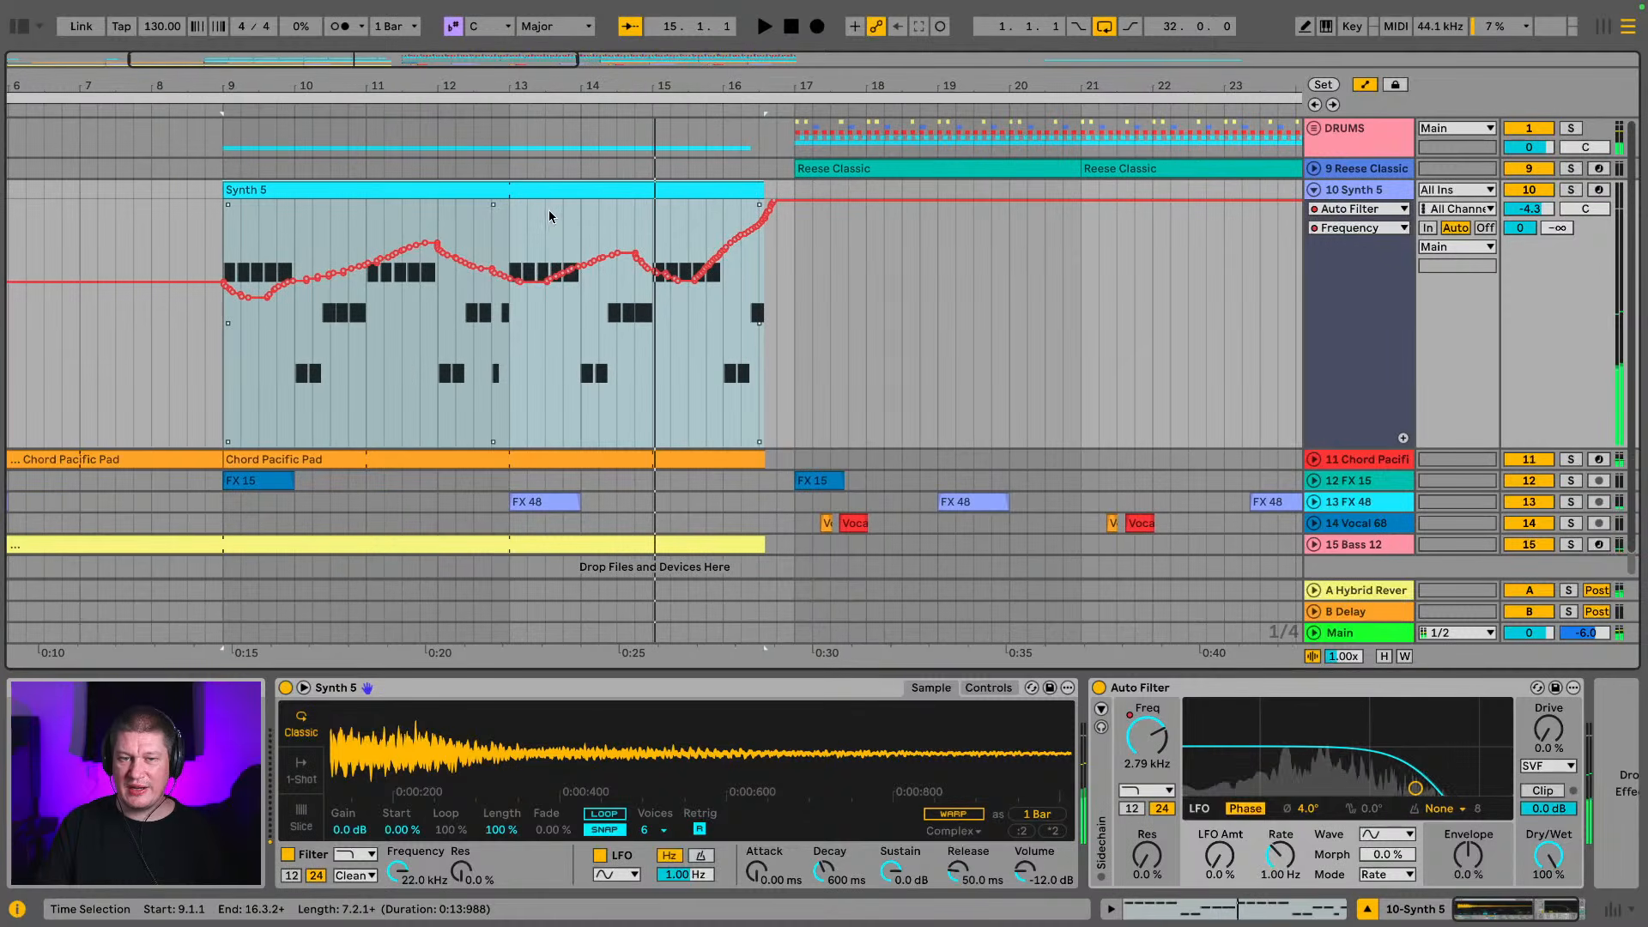
pyautogui.press('space')
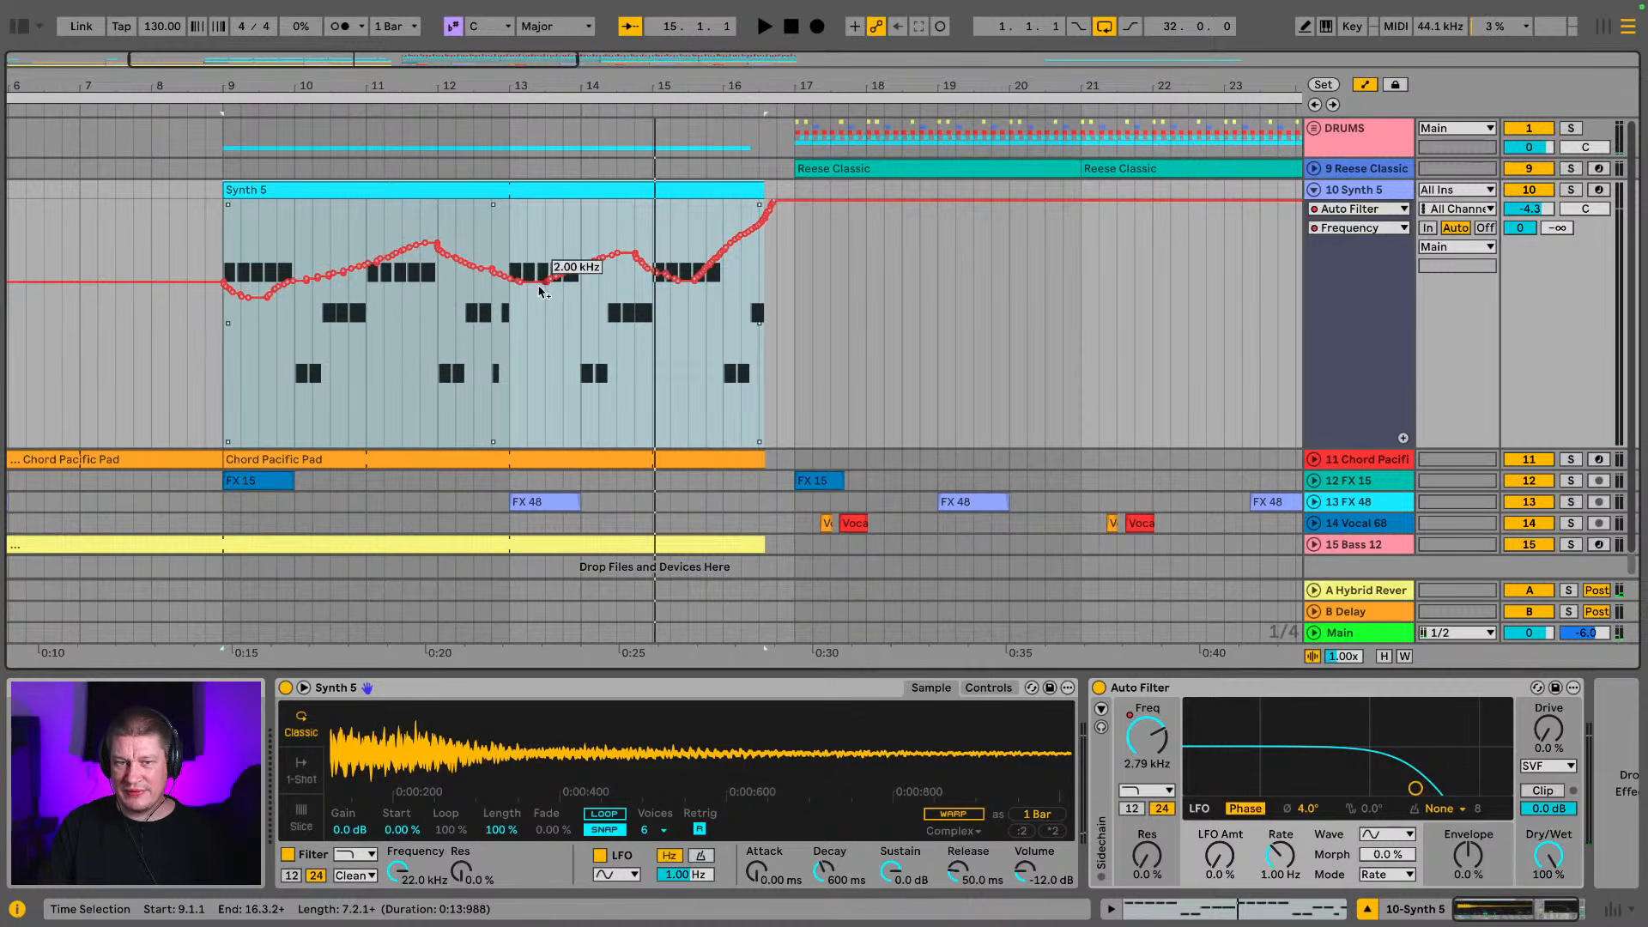
pyautogui.click(546, 503)
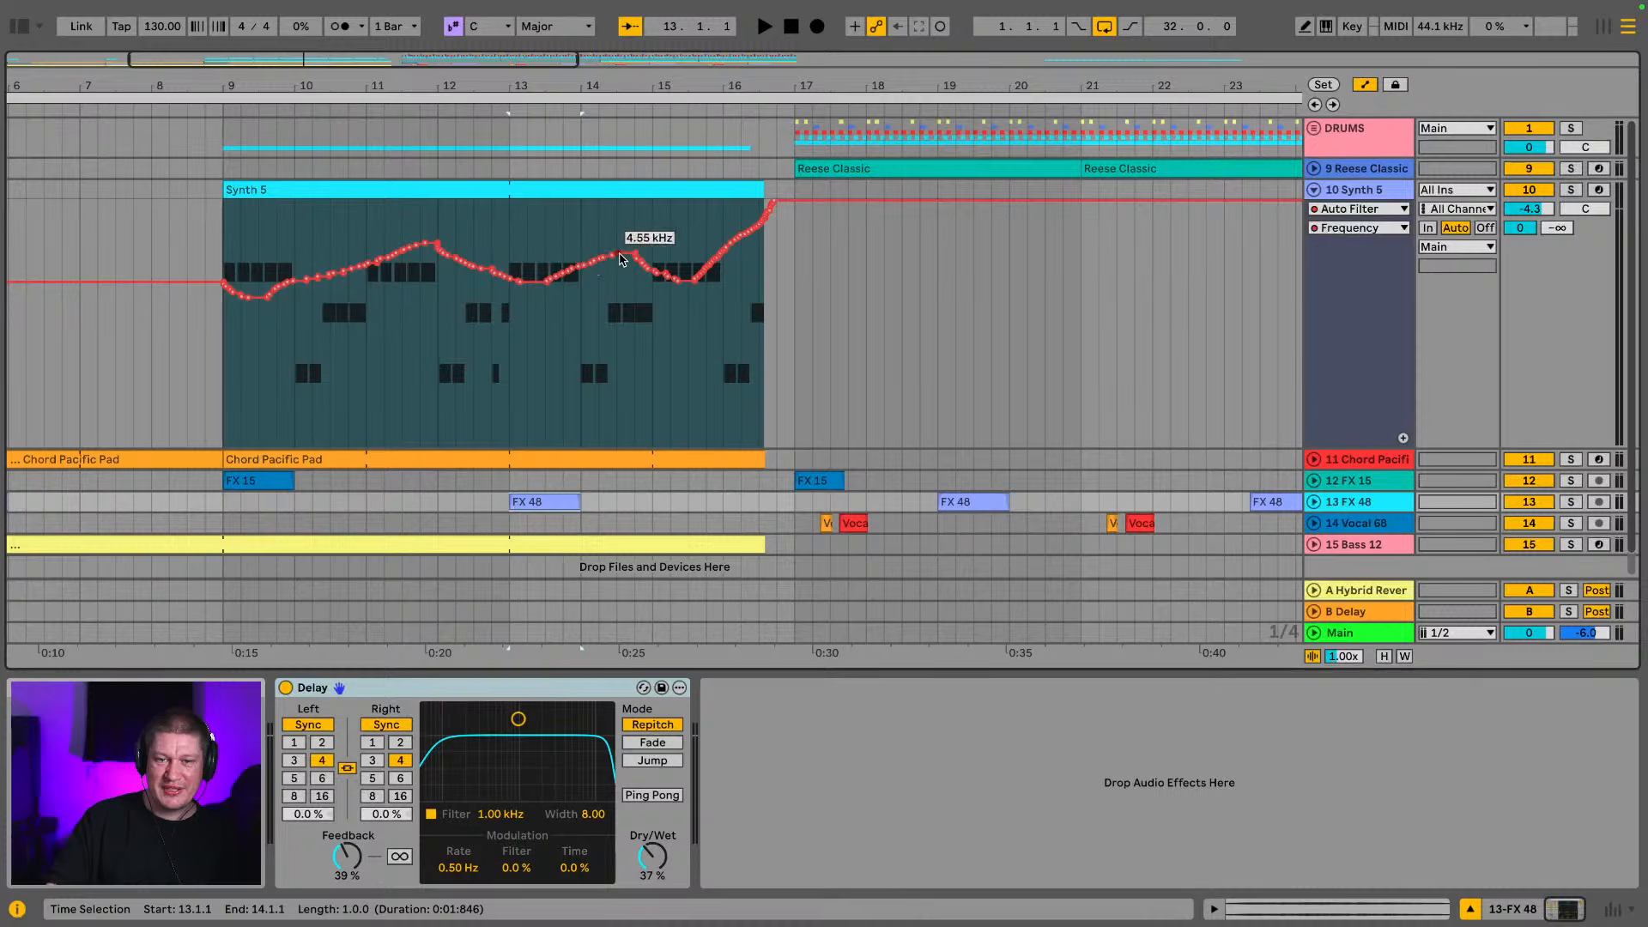
pyautogui.click(594, 190)
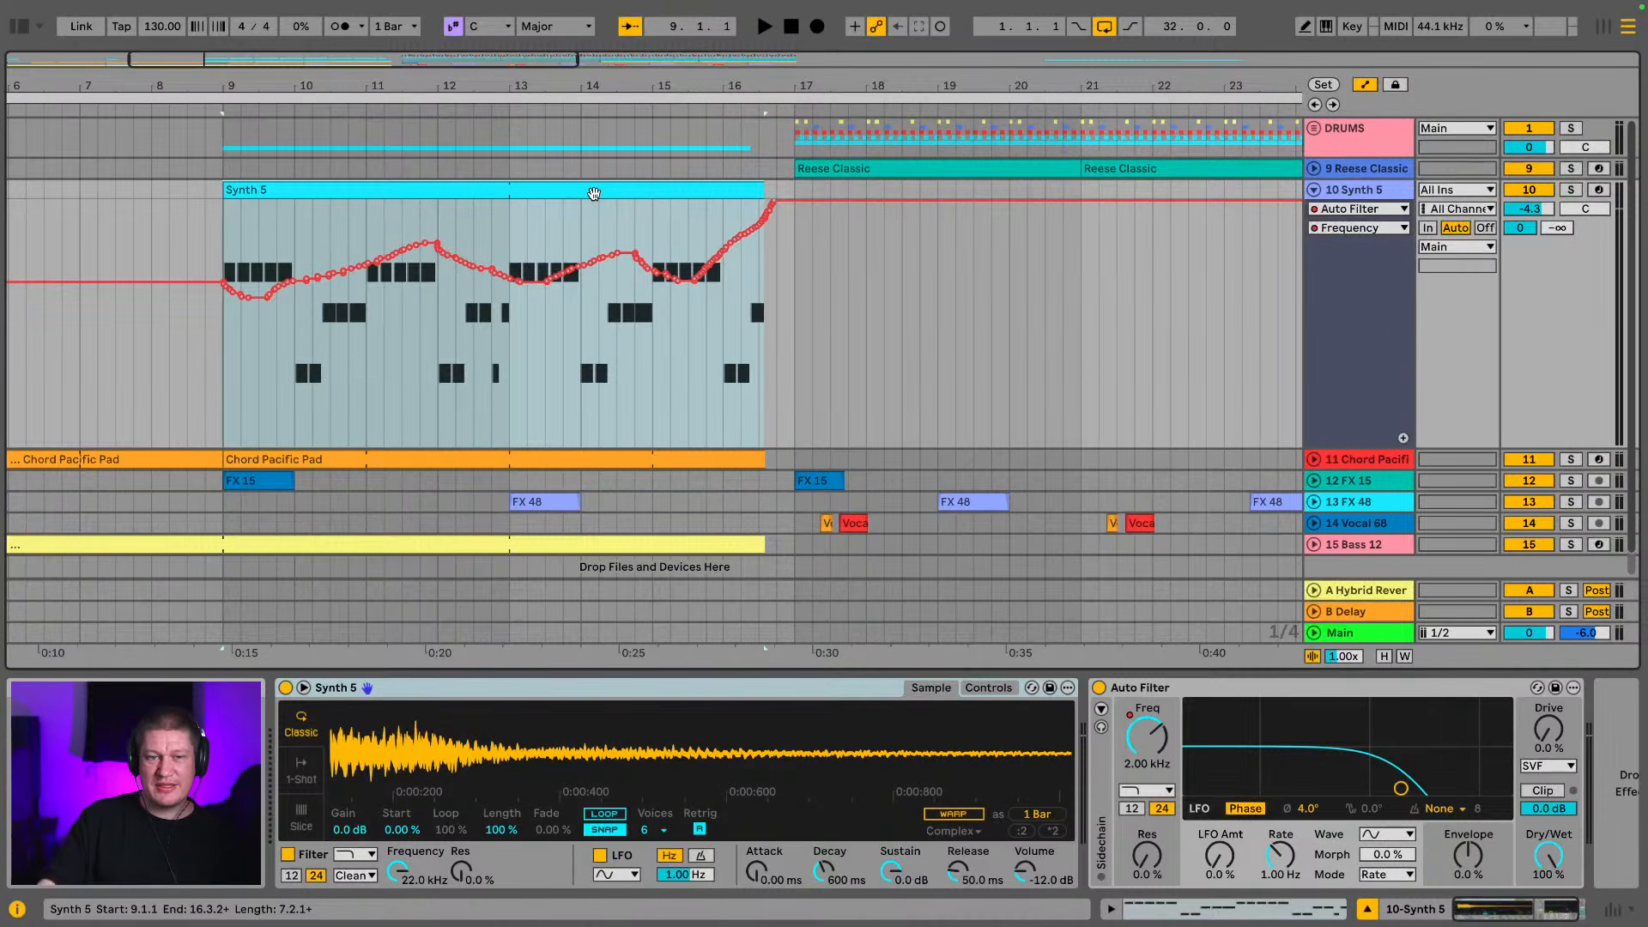
pyautogui.press('space')
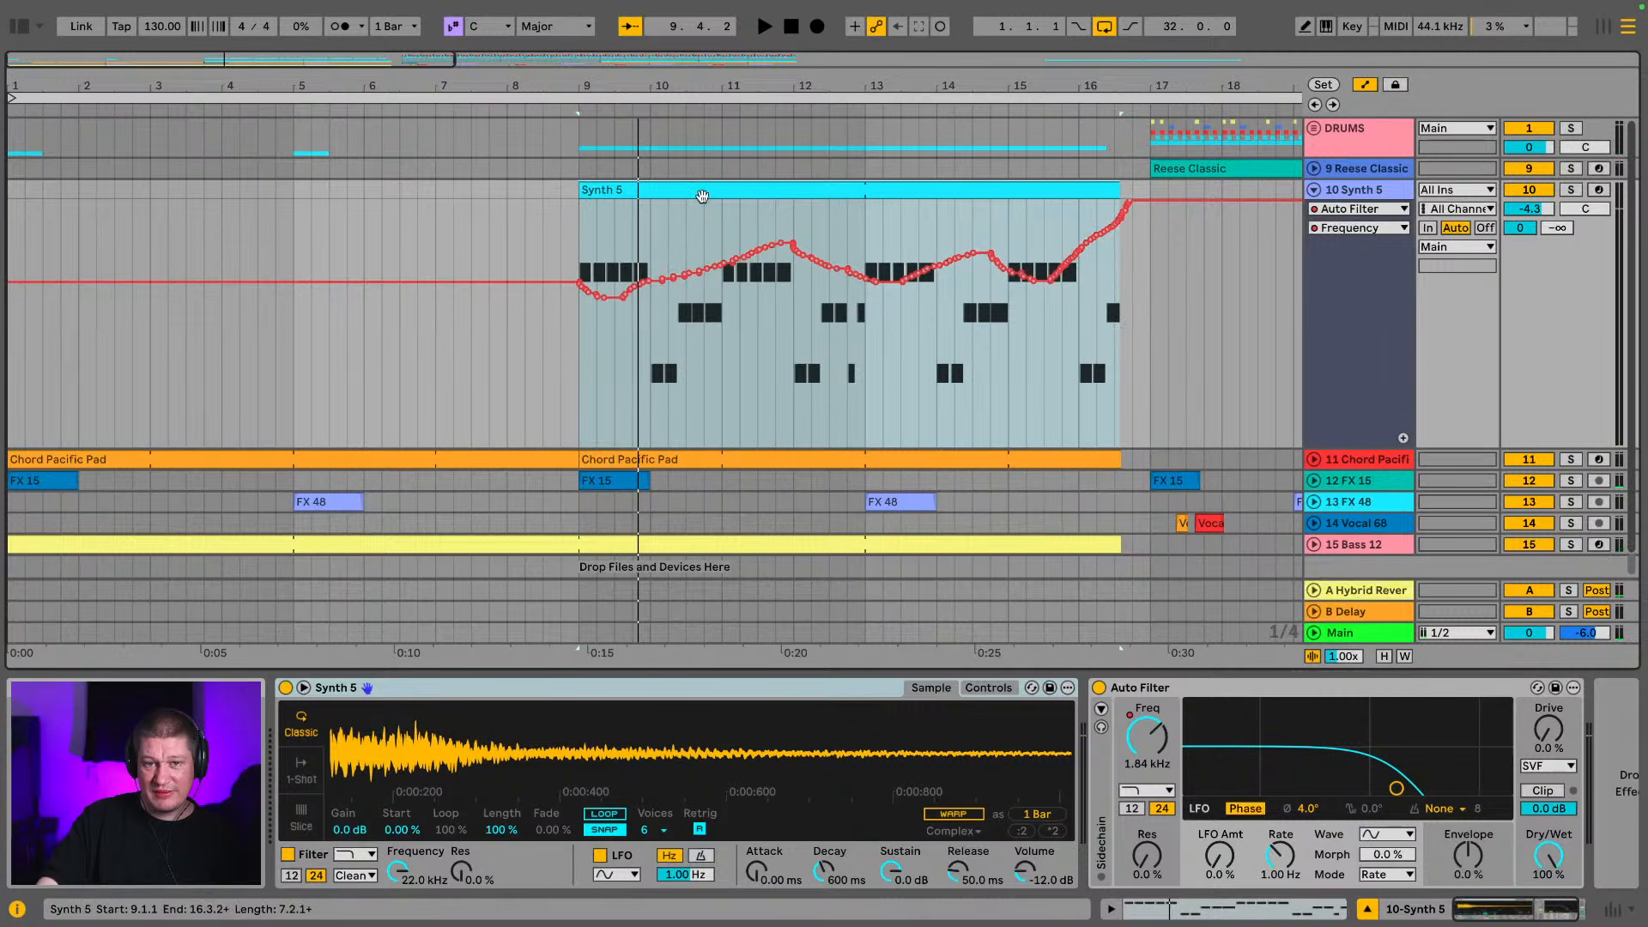
pyautogui.press('space')
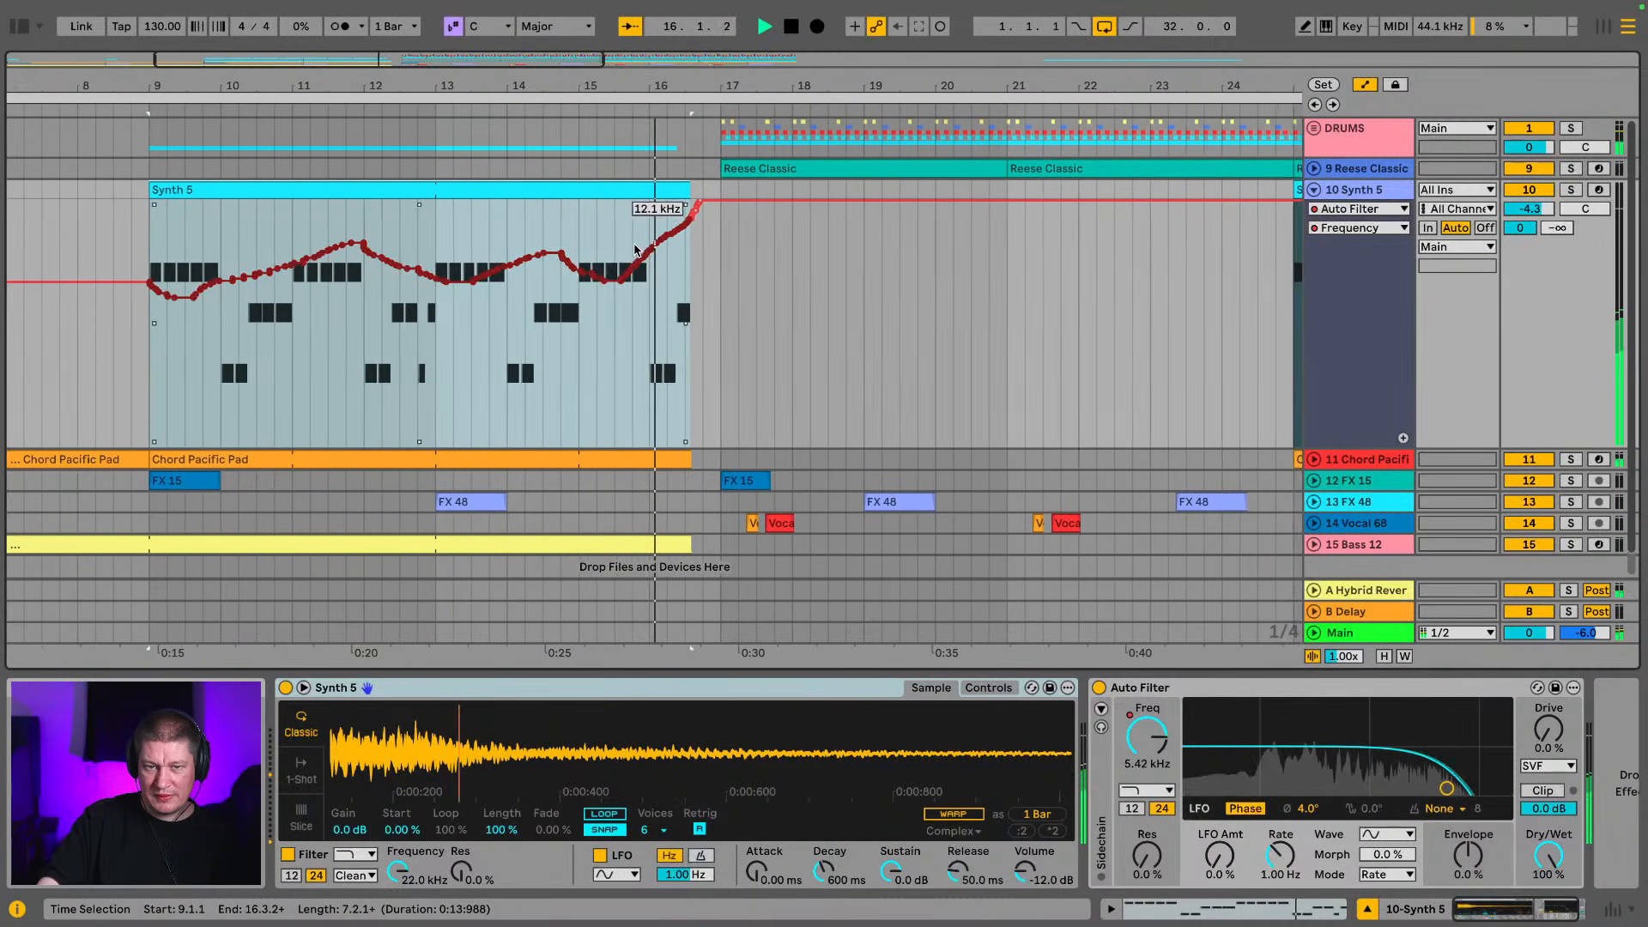
pyautogui.press('space')
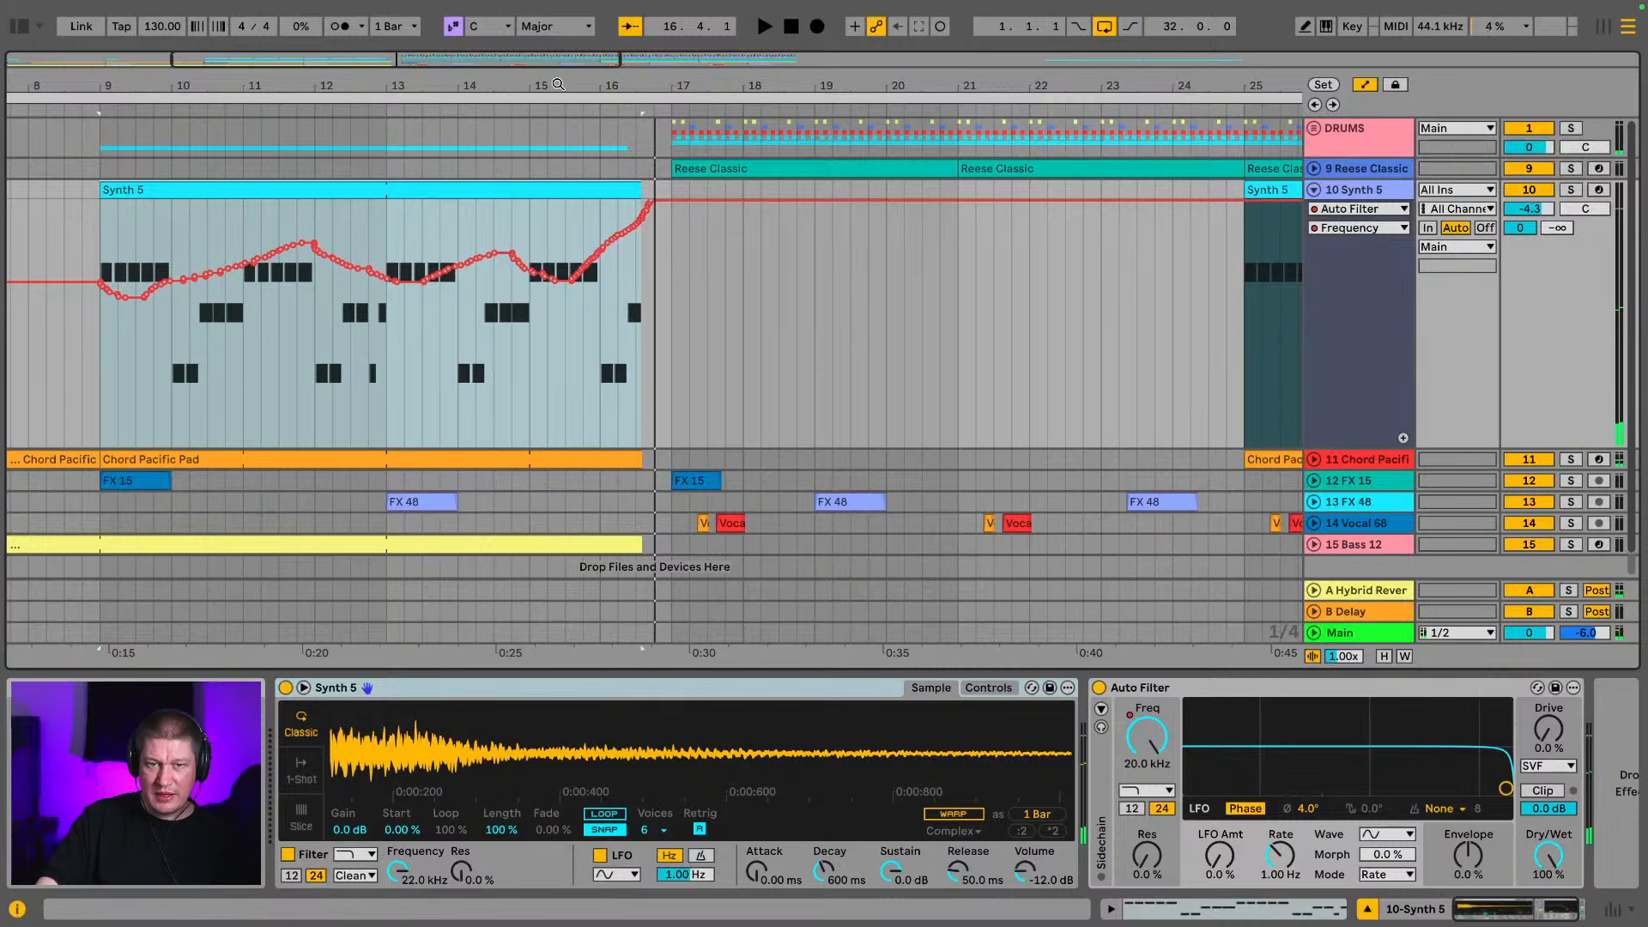
# Delete the lowest breakpoints in the Synth 5 filter frequency dip within bar 15
pyautogui.moveTo(559, 85); pyautogui.dragTo(559, 146)
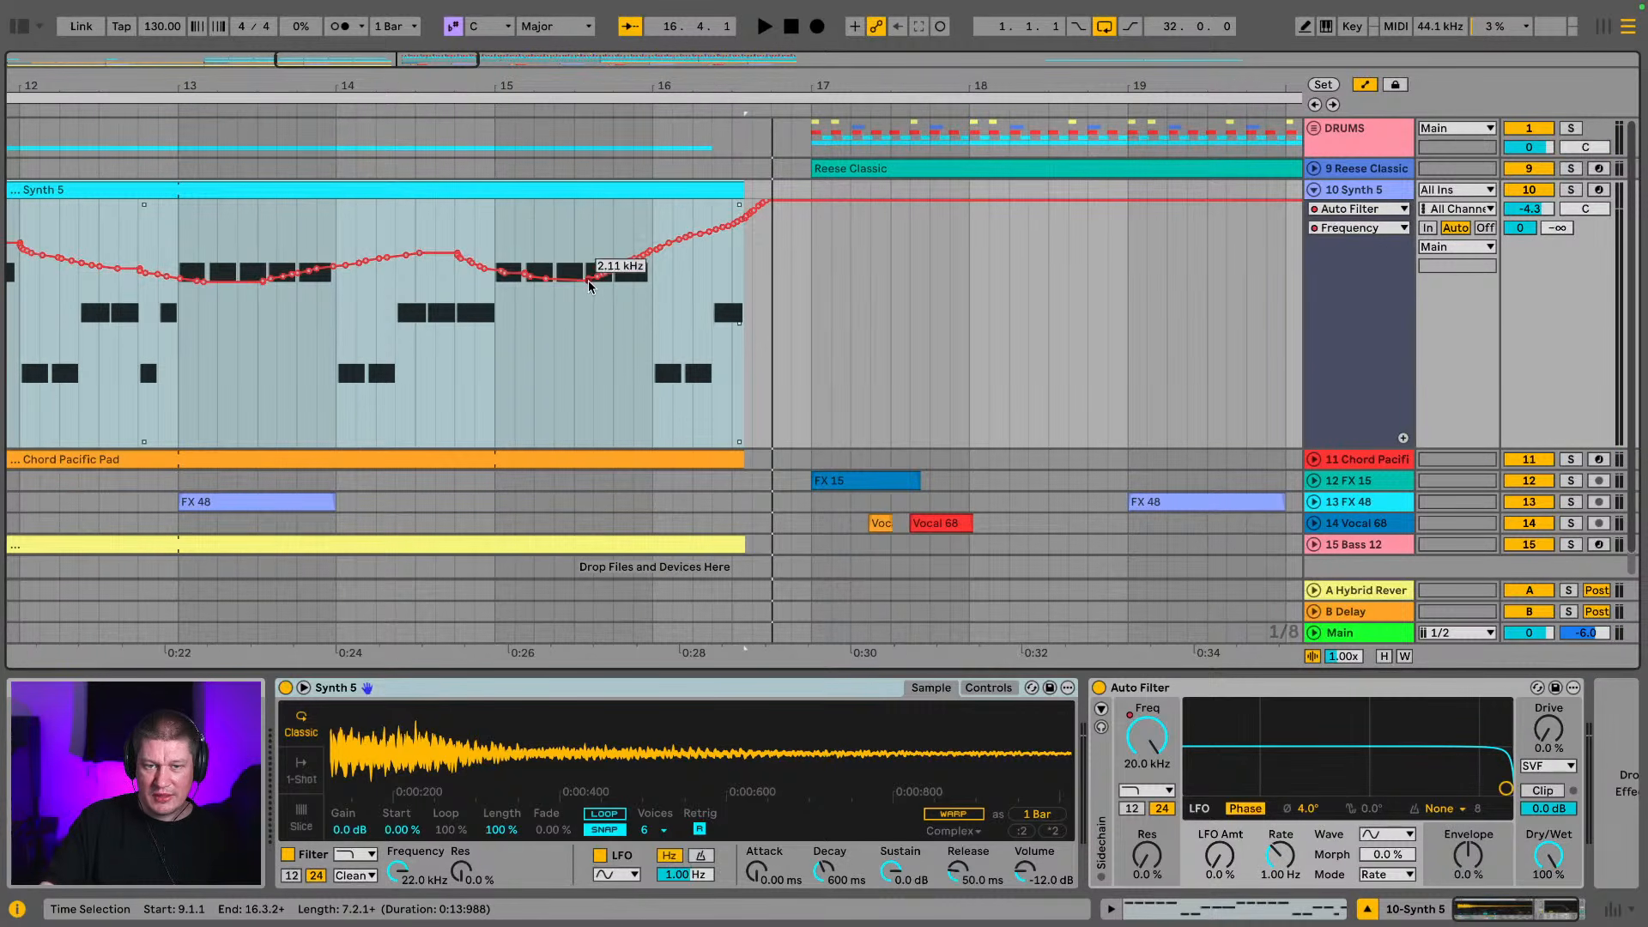
pyautogui.click(547, 279)
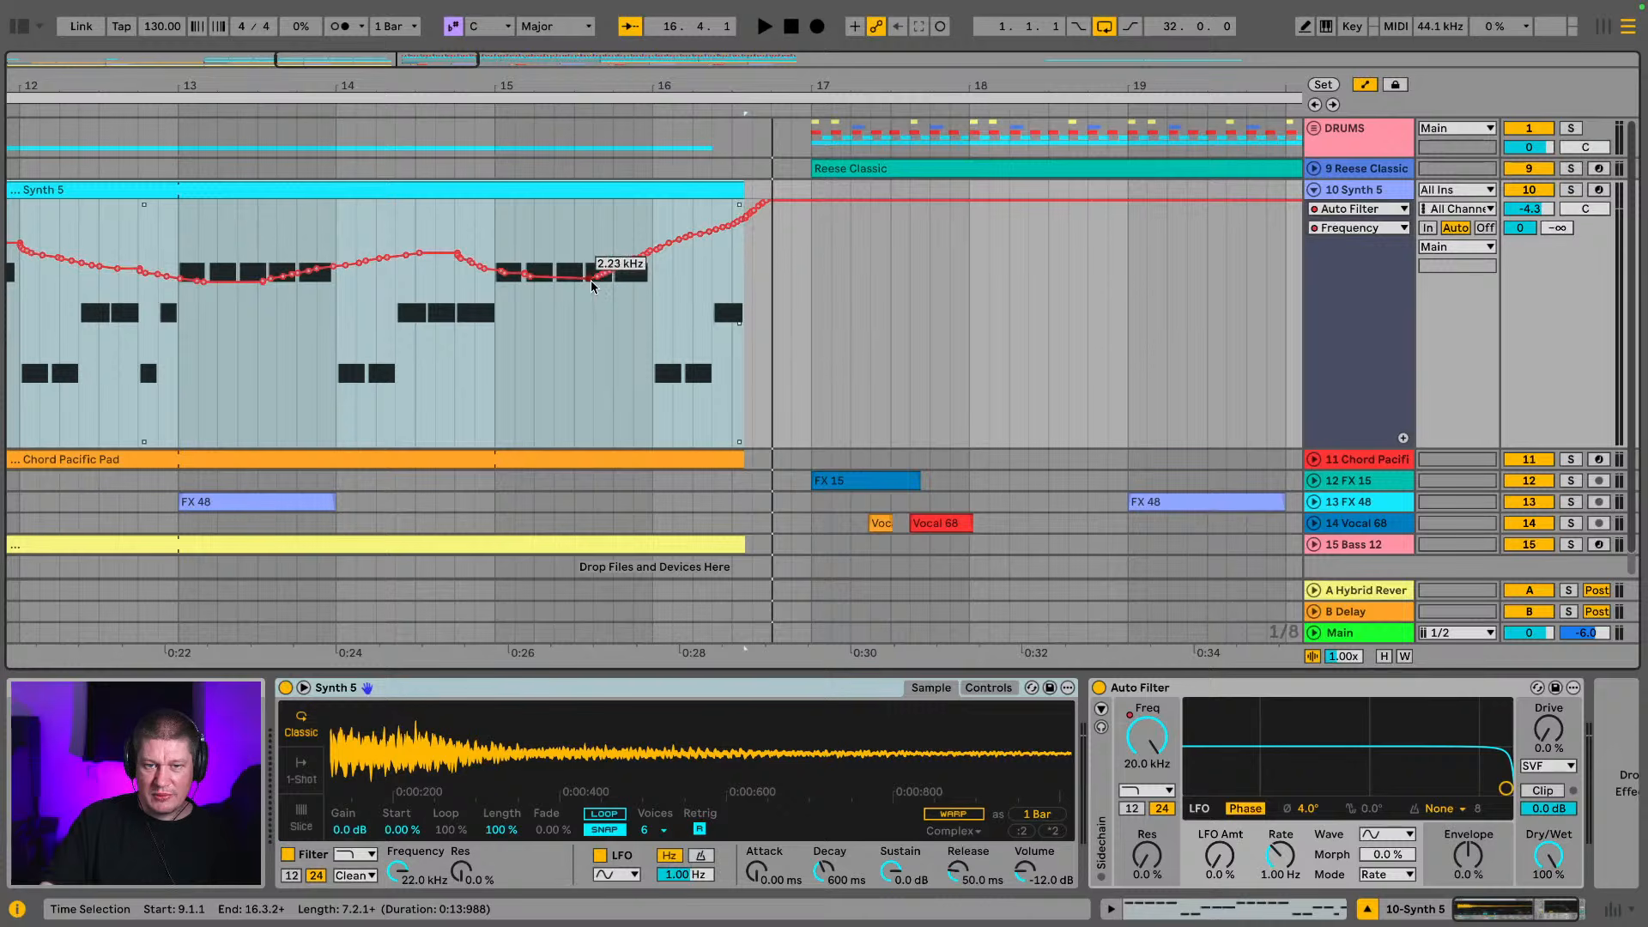
pyautogui.click(590, 279)
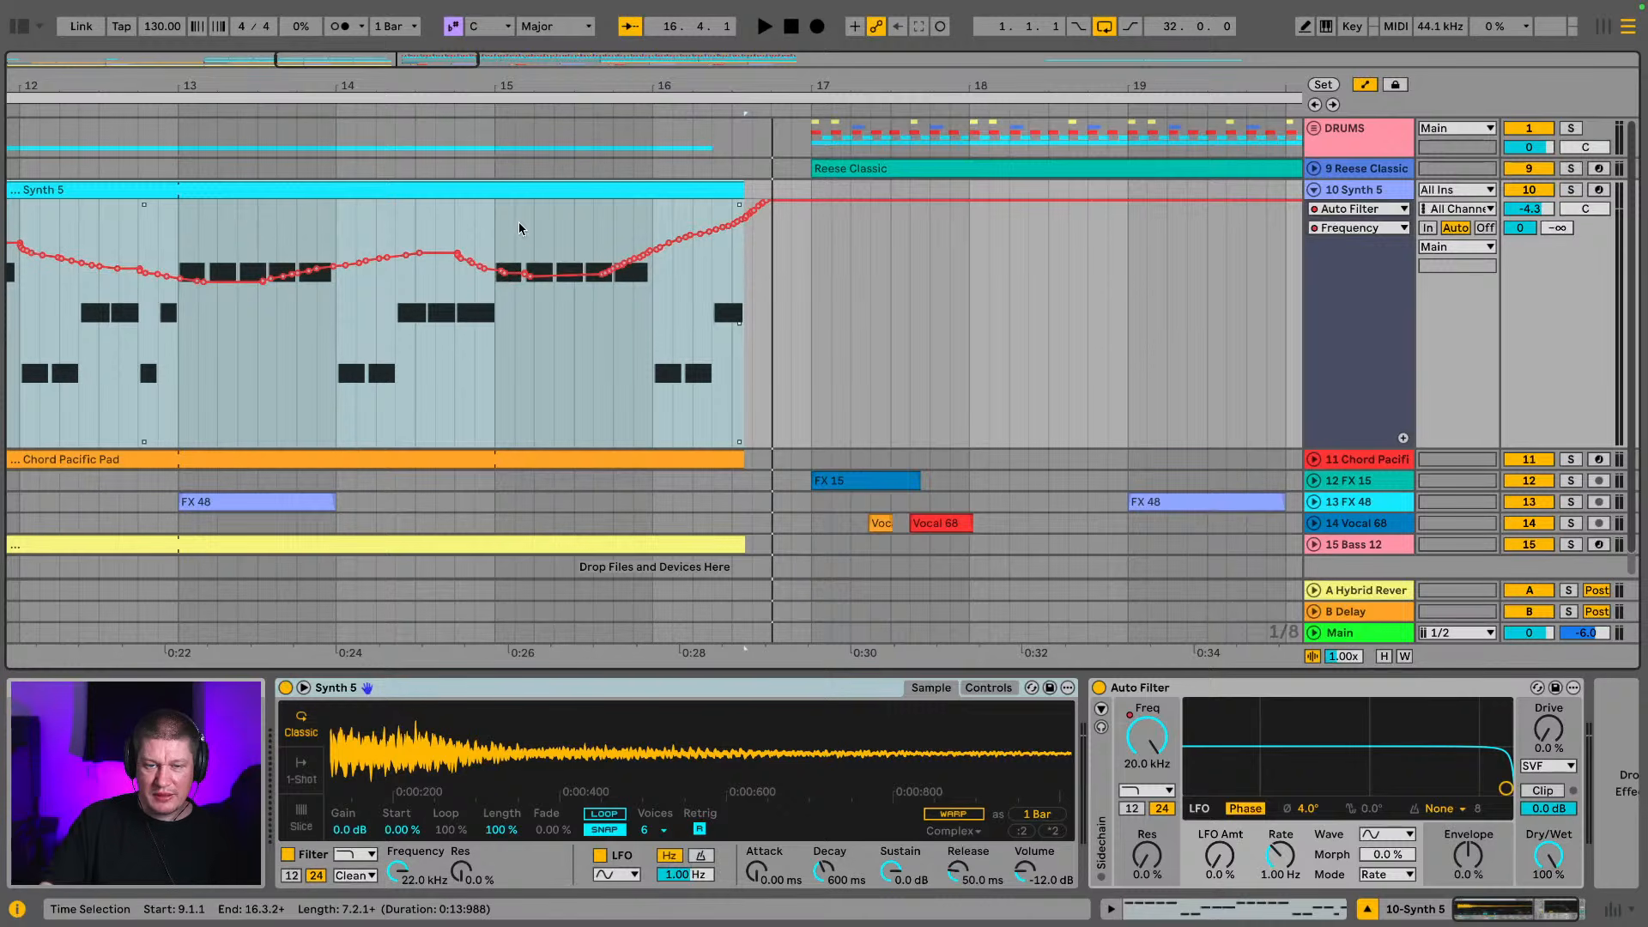
# Turn off grid snapping and enable draw mode for freehand editing of the Synth 5 filter frequency automation near bar 16
pyautogui.moveTo(596, 81); pyautogui.dragTo(715, 129)
pyautogui.rightClick(1075, 276)
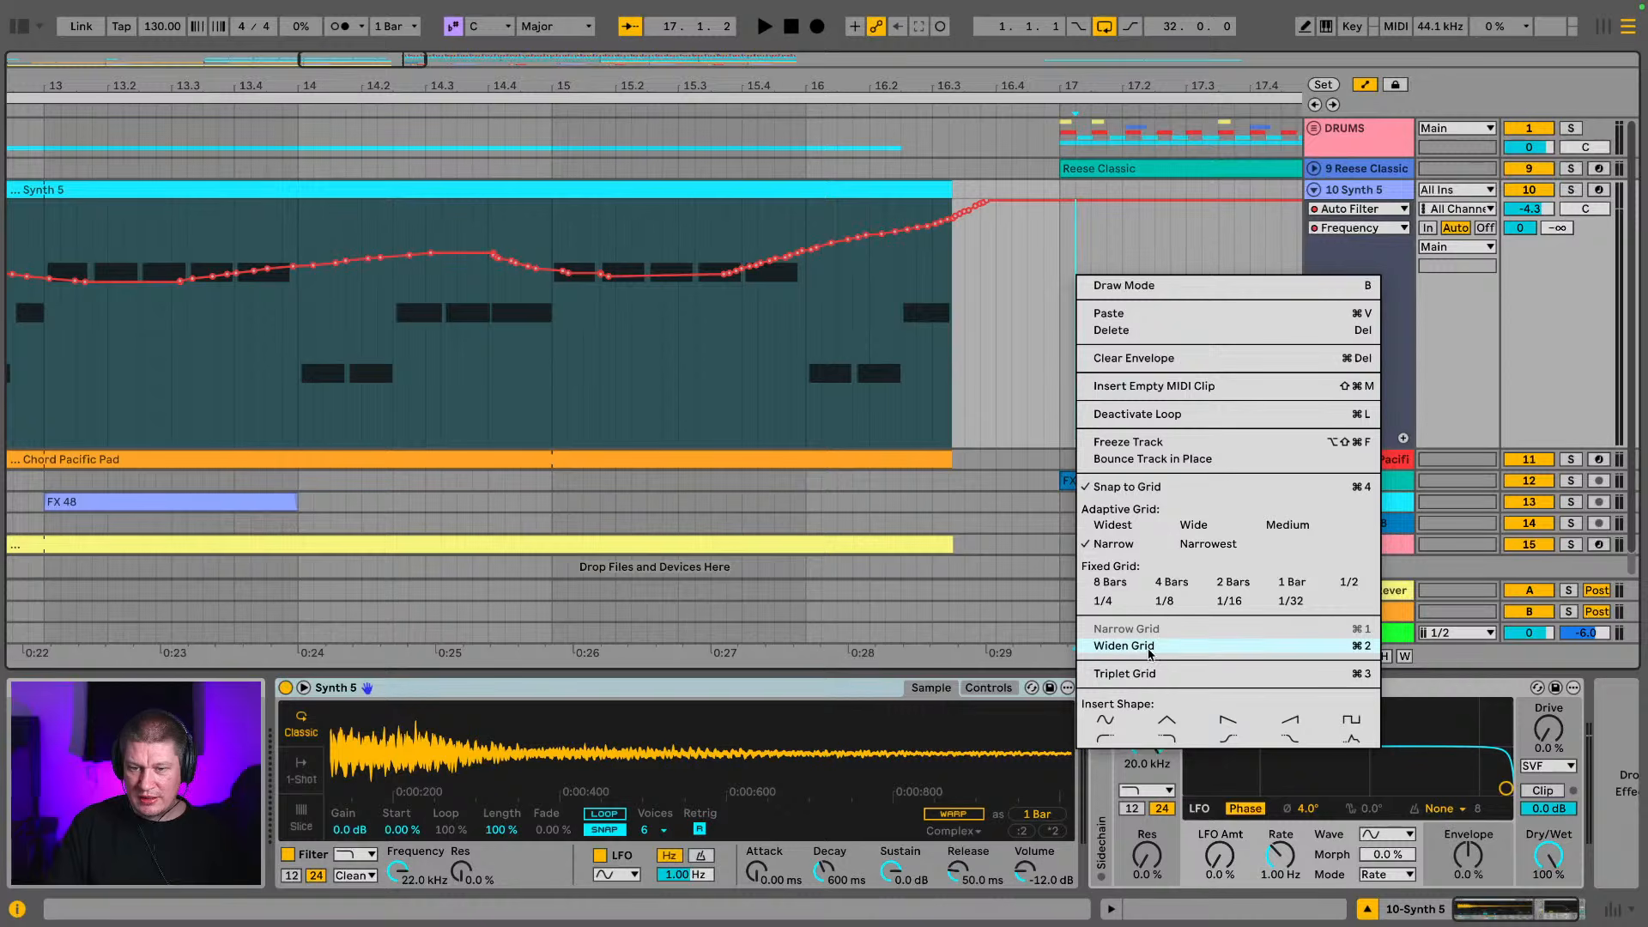
pyautogui.click(1172, 487)
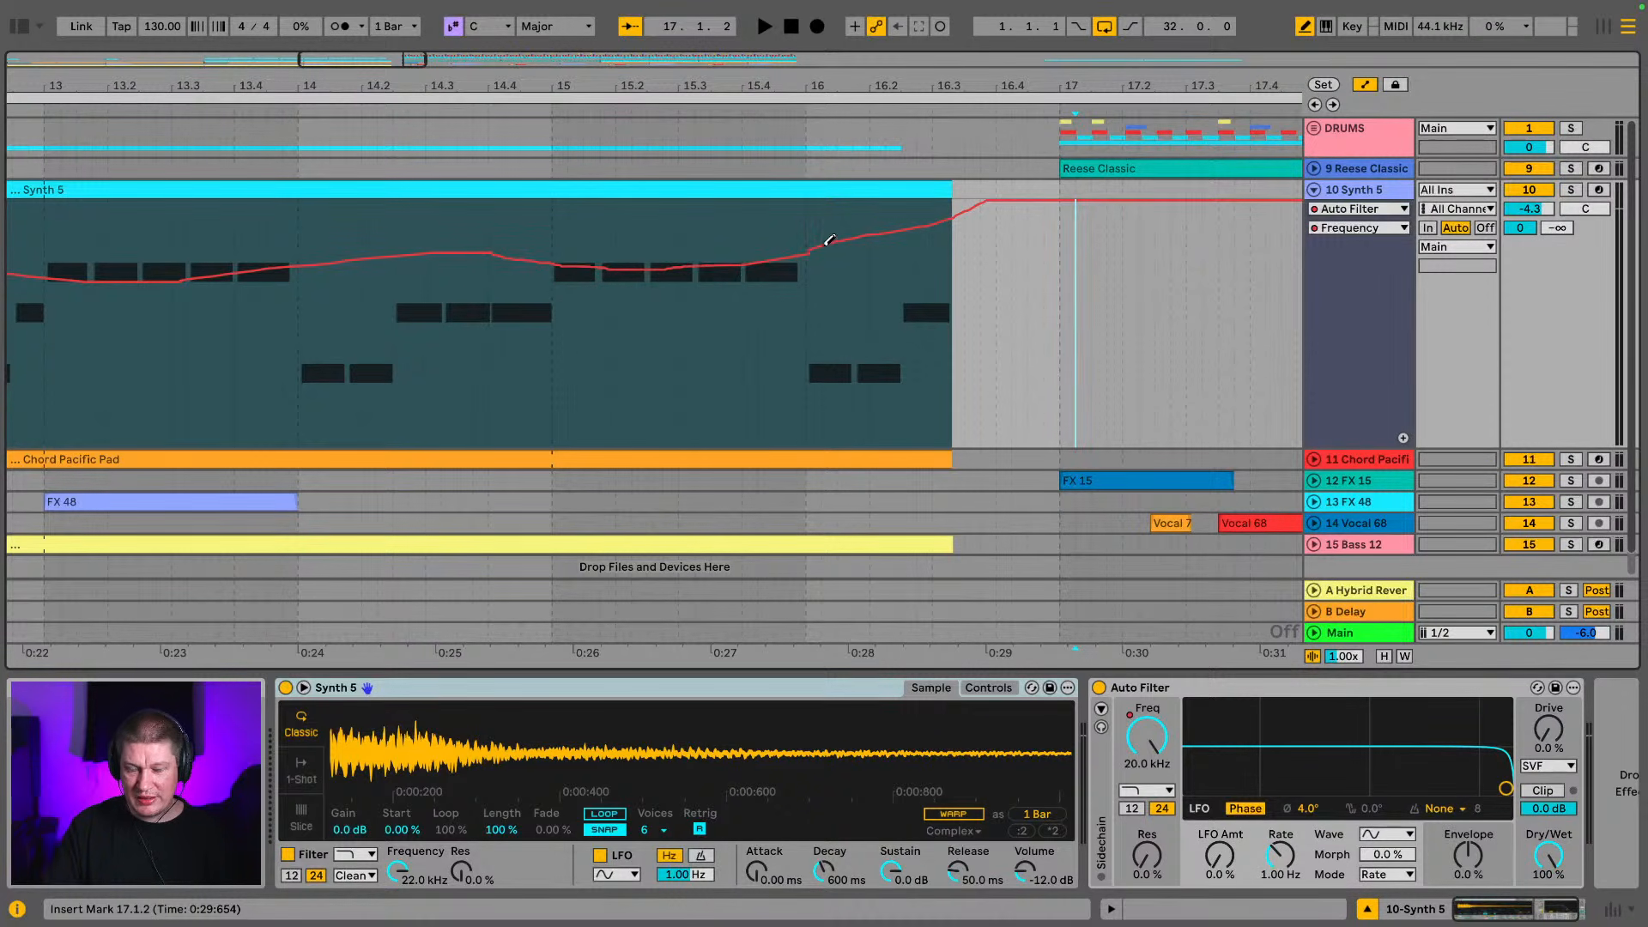
pyautogui.moveTo(565, 81); pyautogui.dragTo(844, 82)
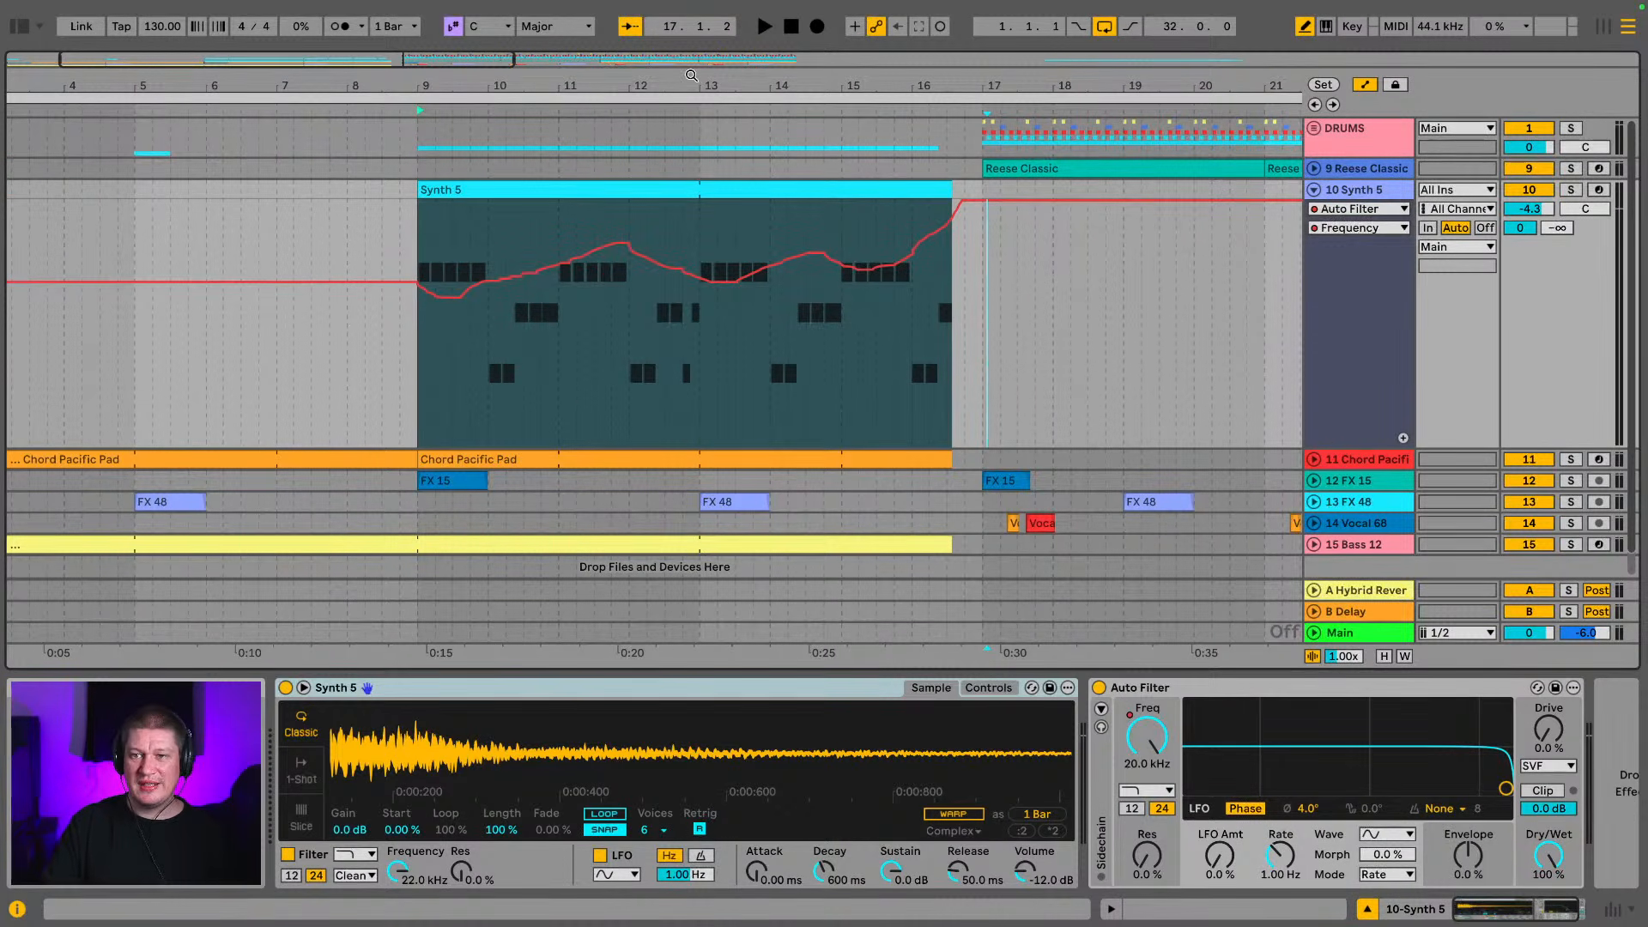
# Redraw the Synth 5 filter frequency peak around bar 12 freehand as a smoother curve falling towards bar 13
pyautogui.moveTo(629, 88); pyautogui.dragTo(546, 171)
pyautogui.rightClick(150, 335)
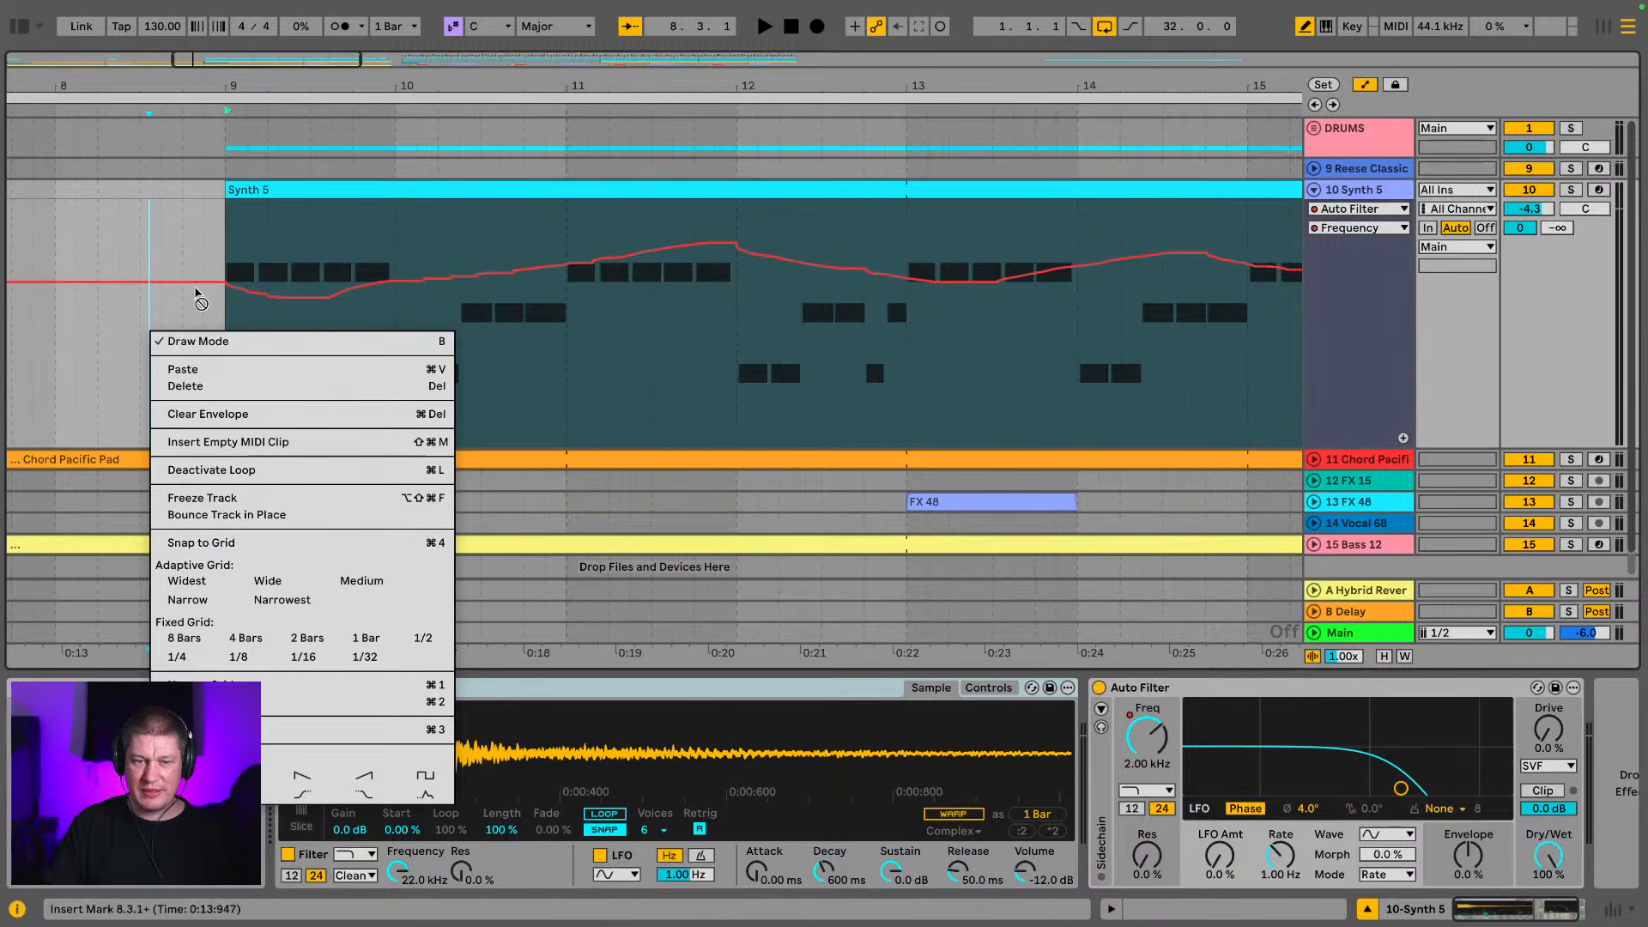
pyautogui.click(768, 85)
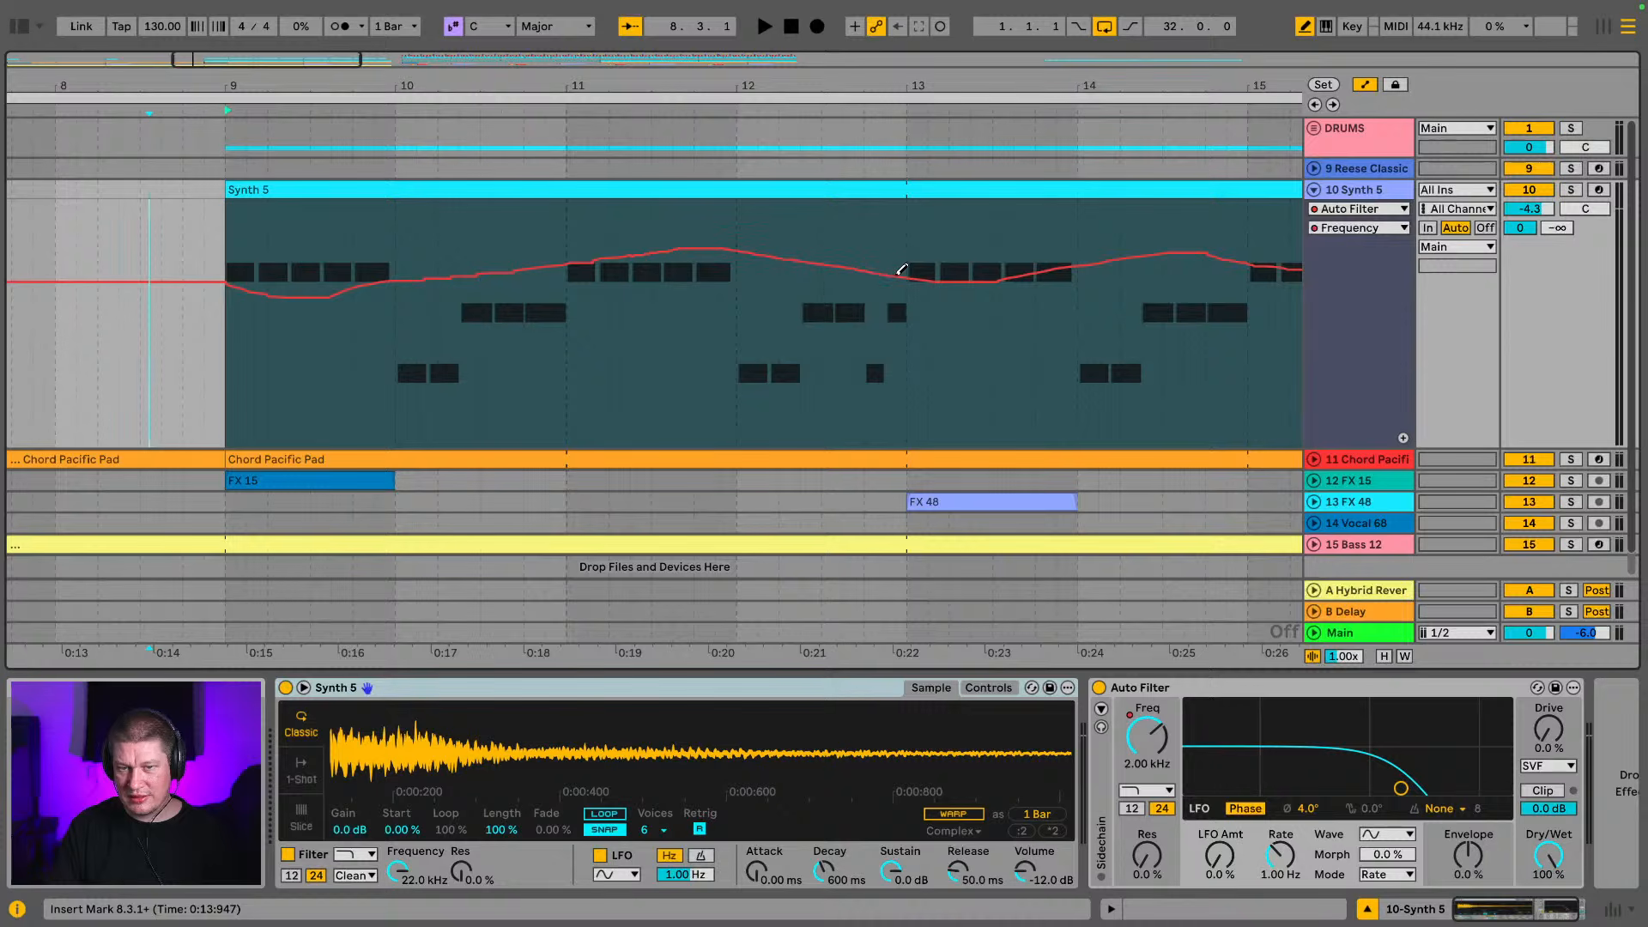
pyautogui.moveTo(617, 79); pyautogui.dragTo(485, 42)
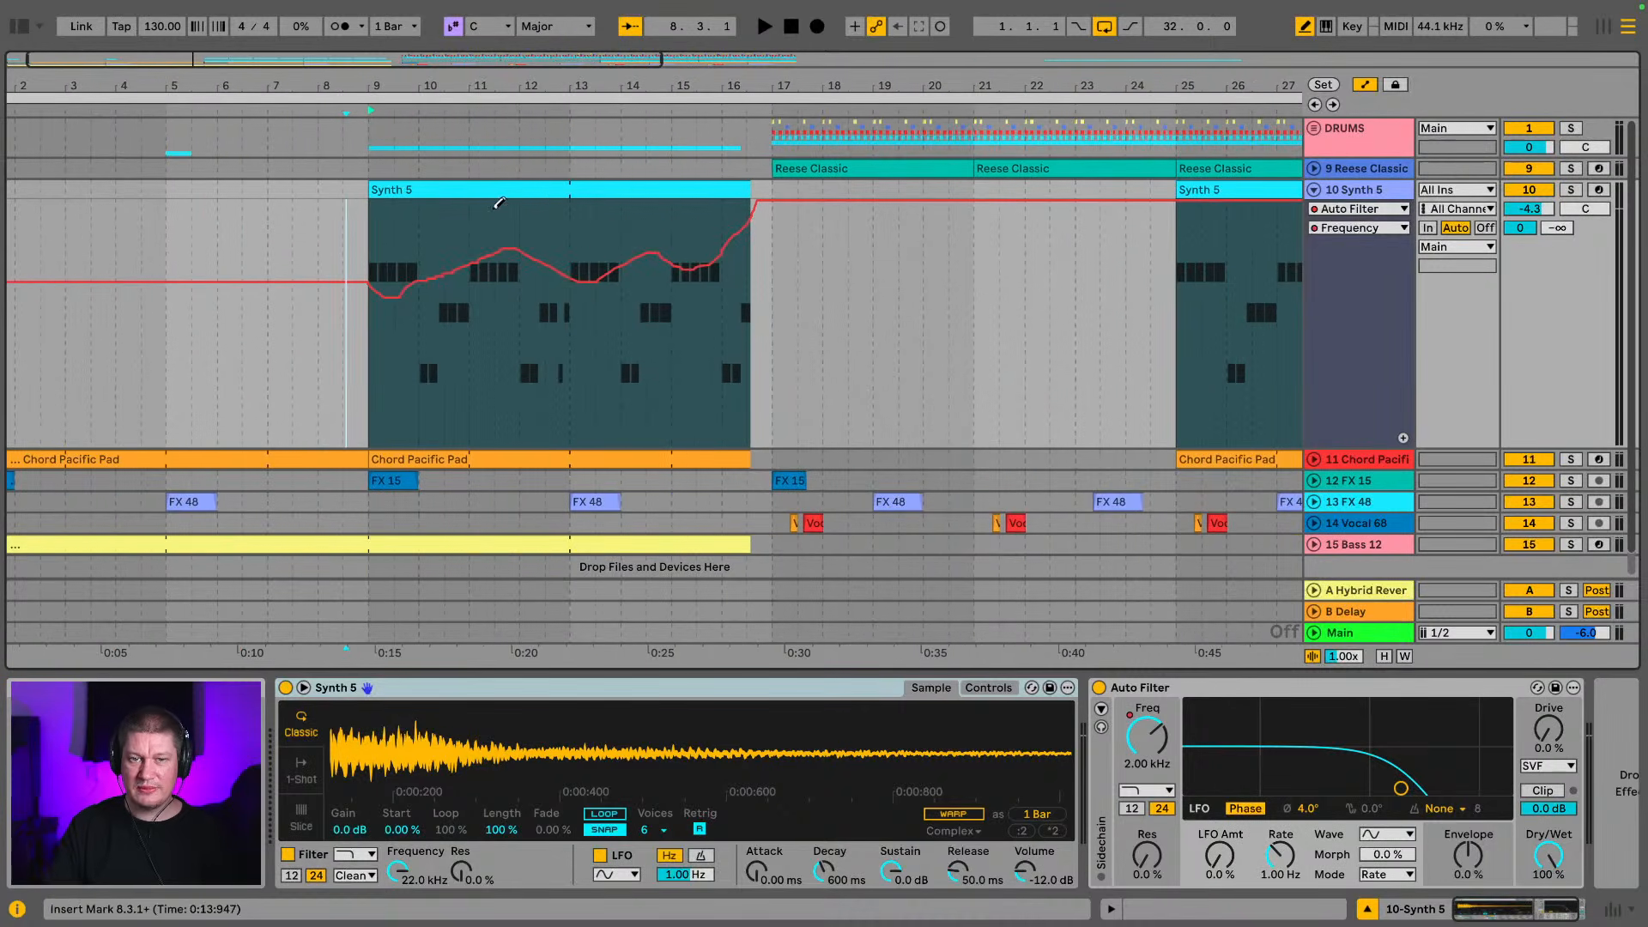
# Start playback from the Synth 5 clip at bar 9 and turn draw mode off
pyautogui.click(526, 198)
pyautogui.press('space')
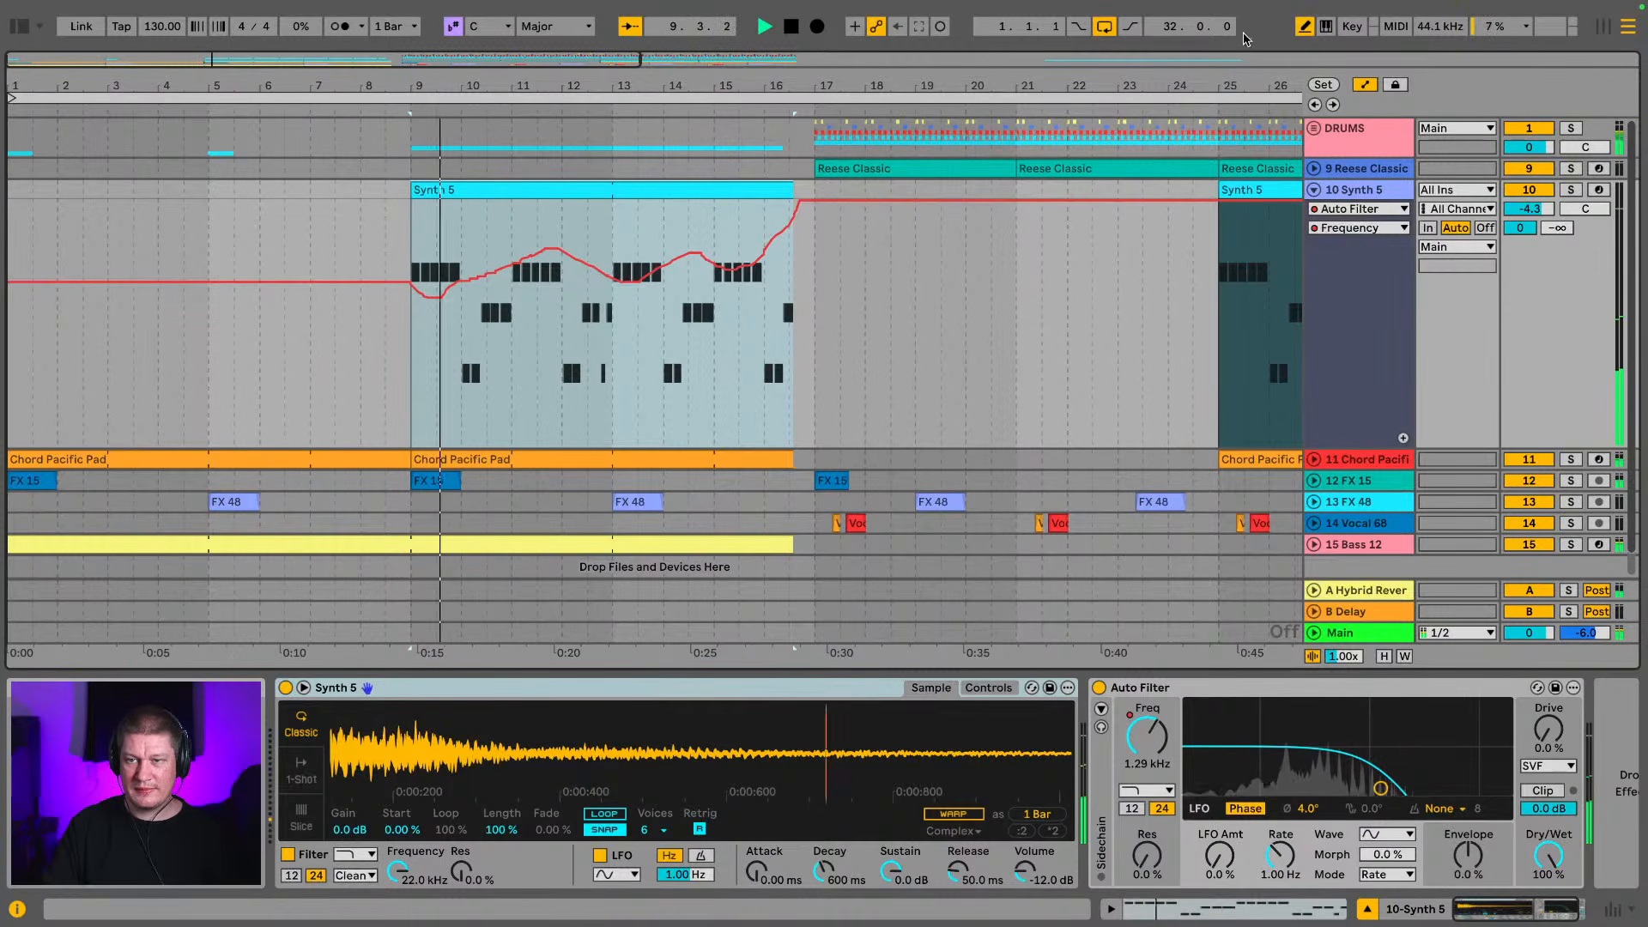
pyautogui.click(1303, 26)
pyautogui.moveTo(1124, 84); pyautogui.dragTo(1124, 48)
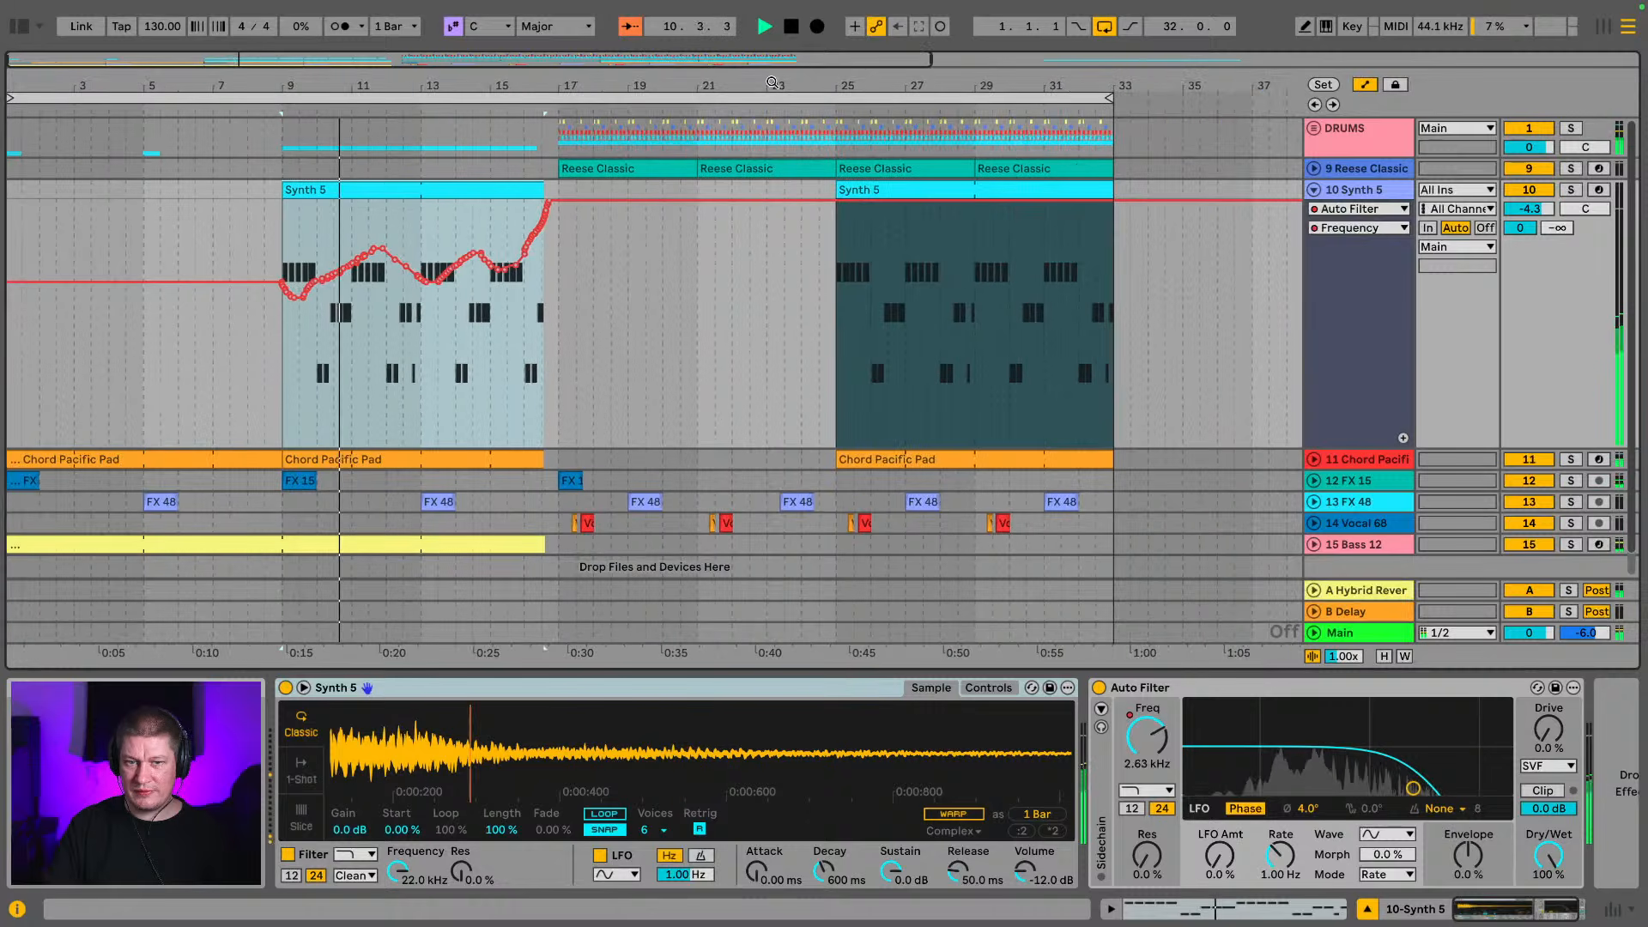
# Fold the Synth 5 track and set the arrangement to a fixed grid of 4 bars
pyautogui.click(1313, 190)
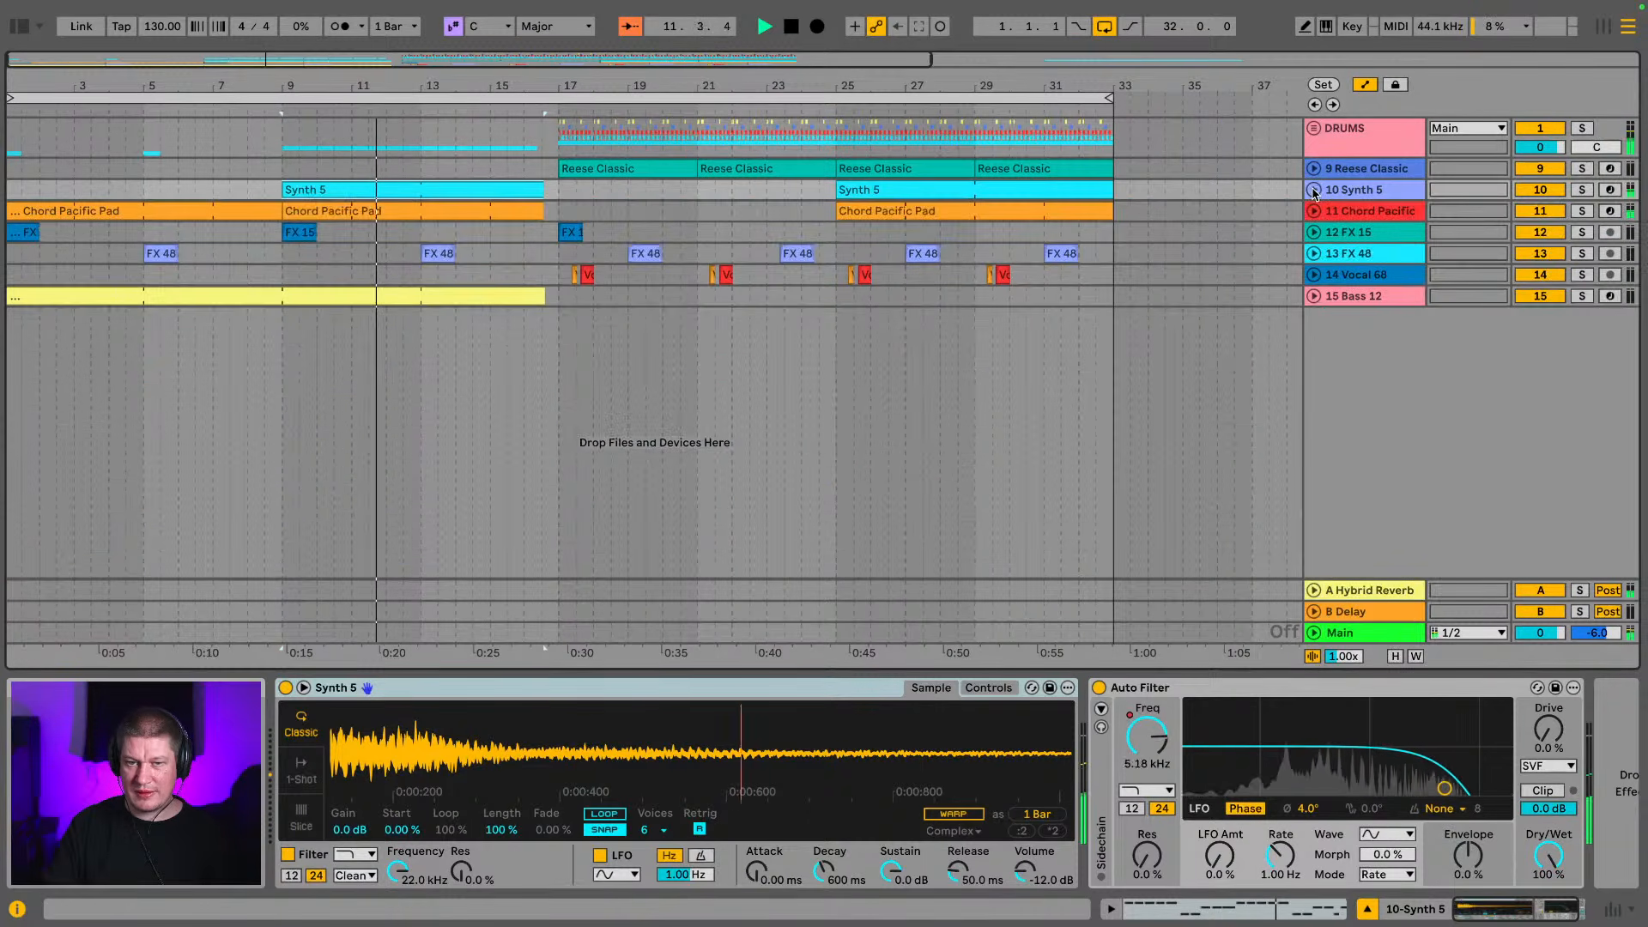
pyautogui.moveTo(600, 86); pyautogui.dragTo(600, 53)
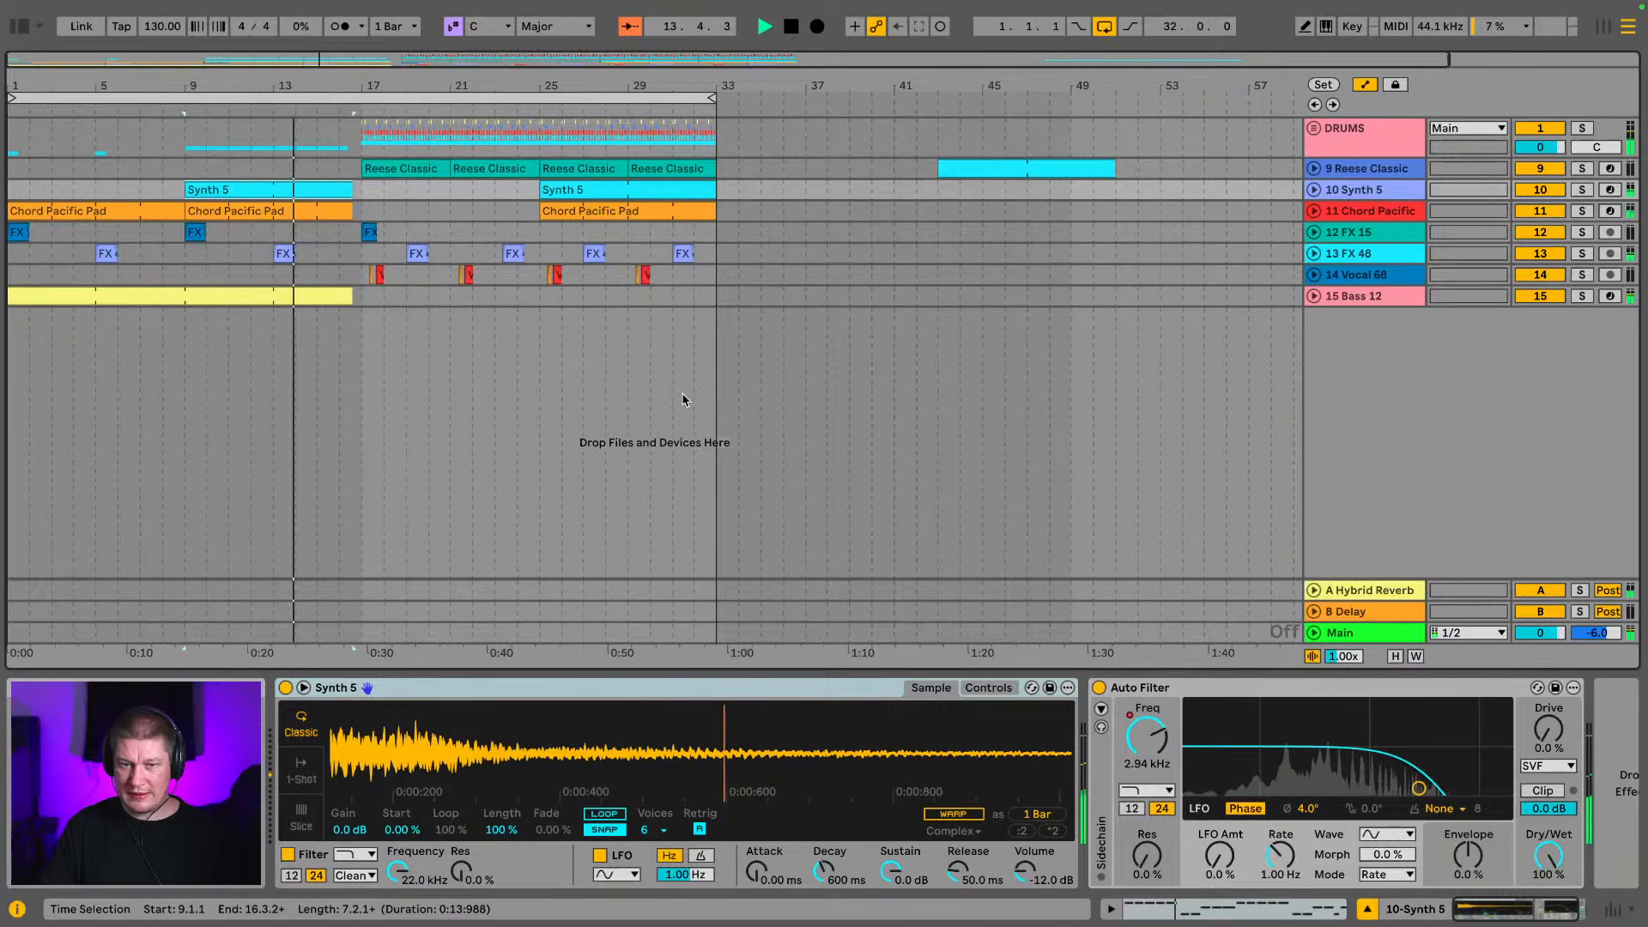
pyautogui.rightClick(719, 413)
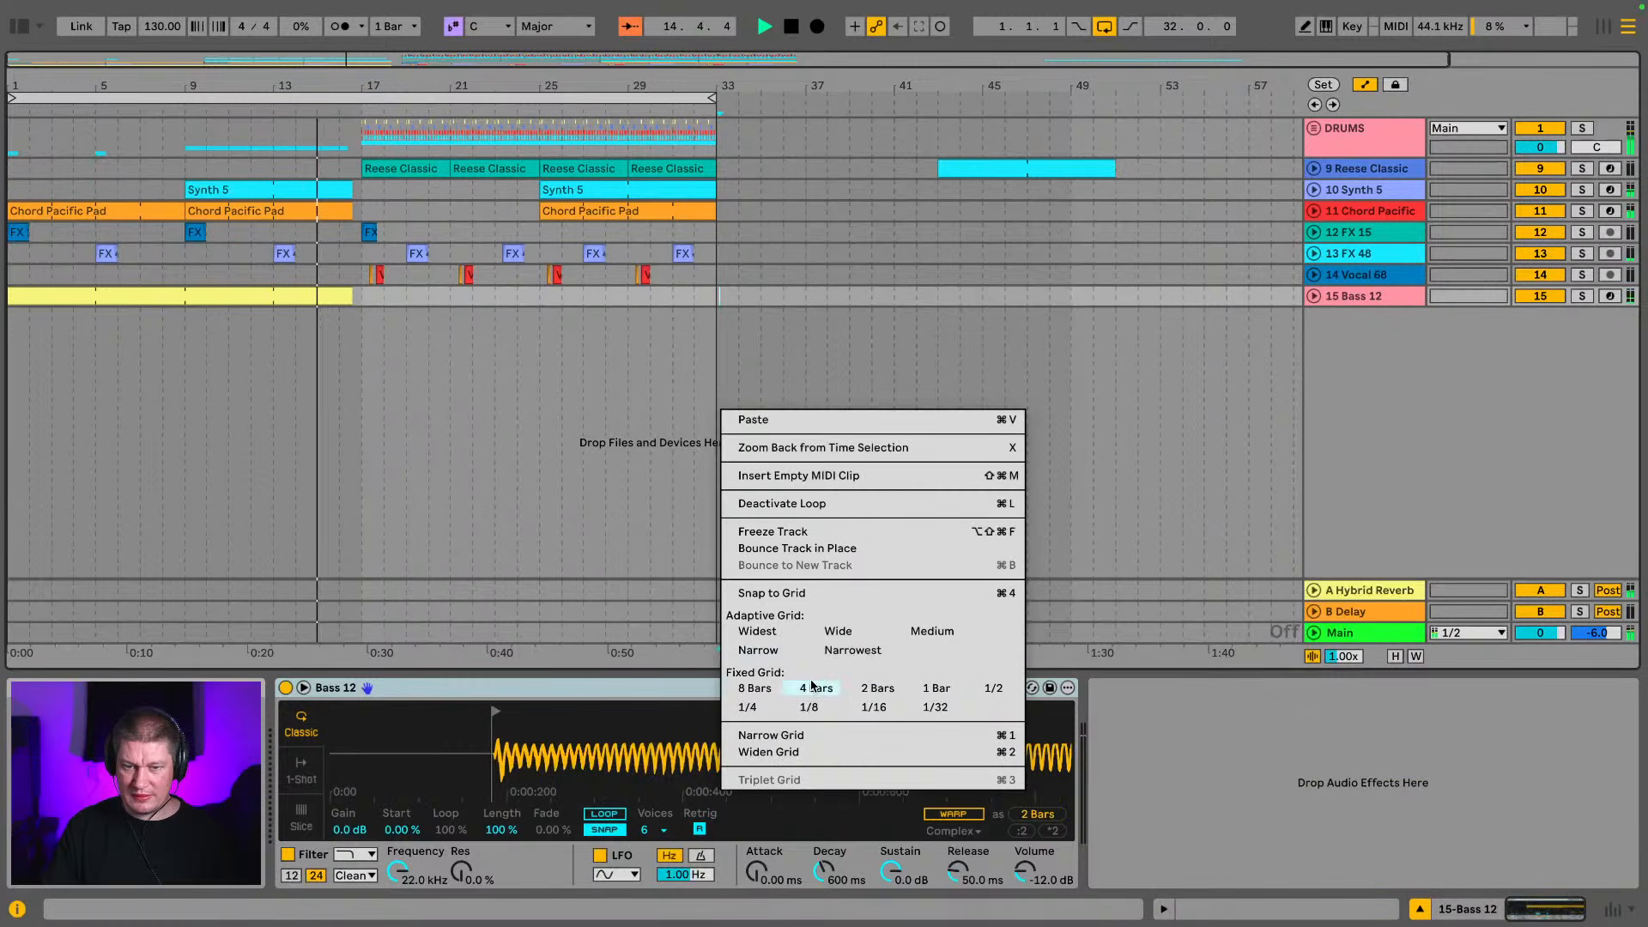
pyautogui.press('Escape')
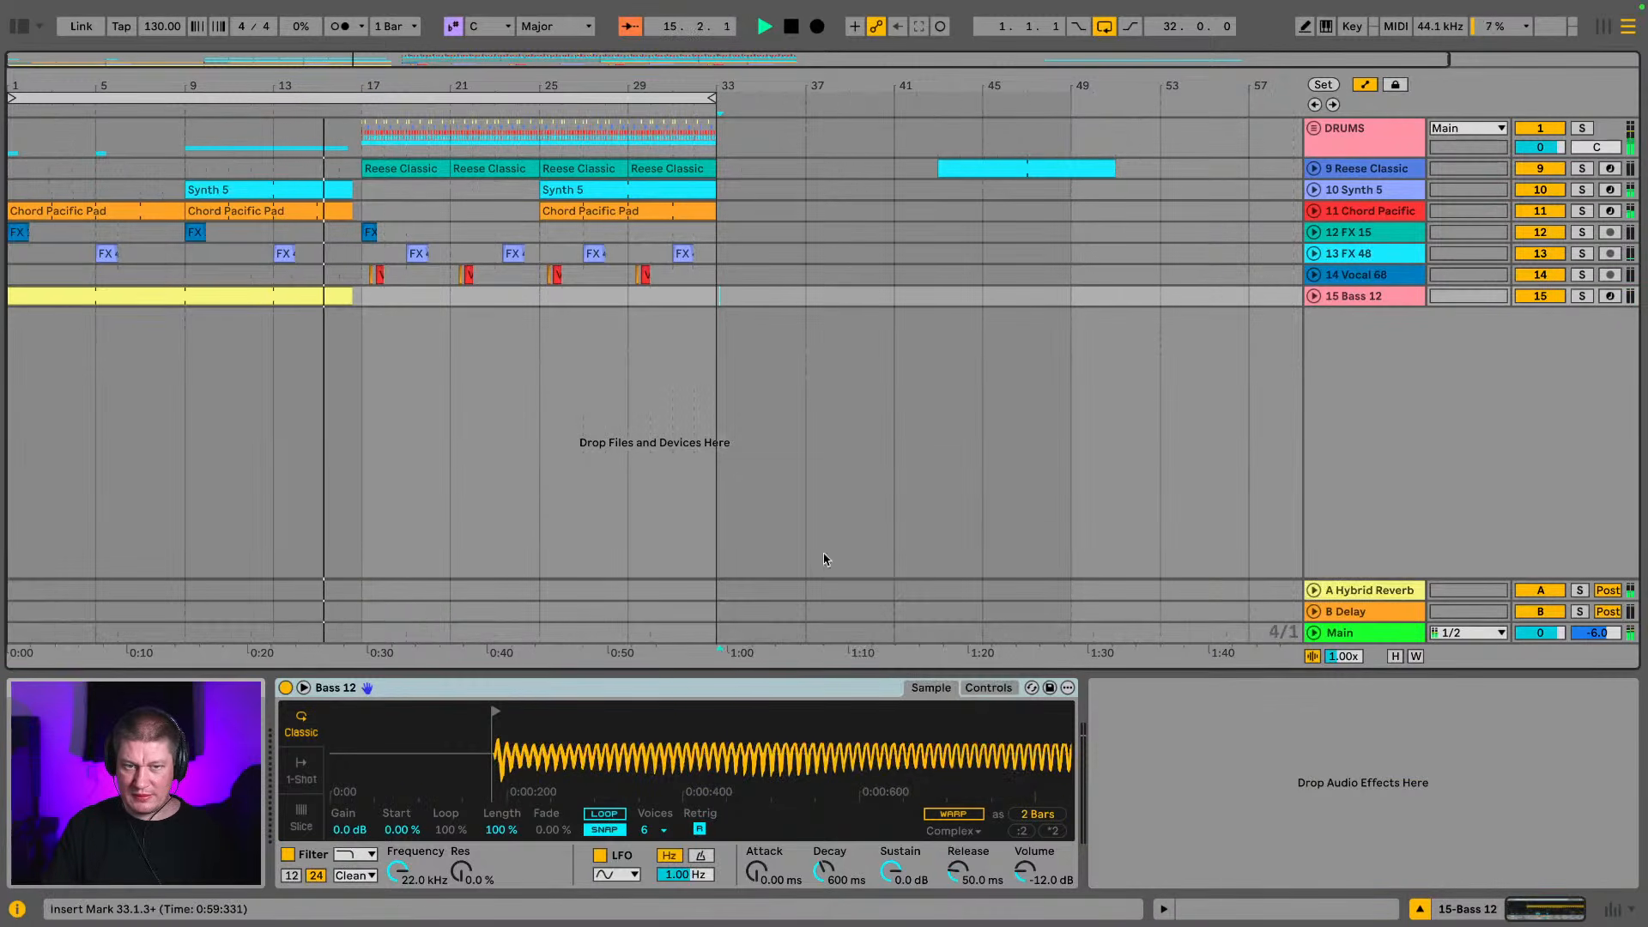
# Listen through the drop to bar 32 while viewing the devices on the DRUMS group and Vocal 68 track
pyautogui.click(1356, 152)
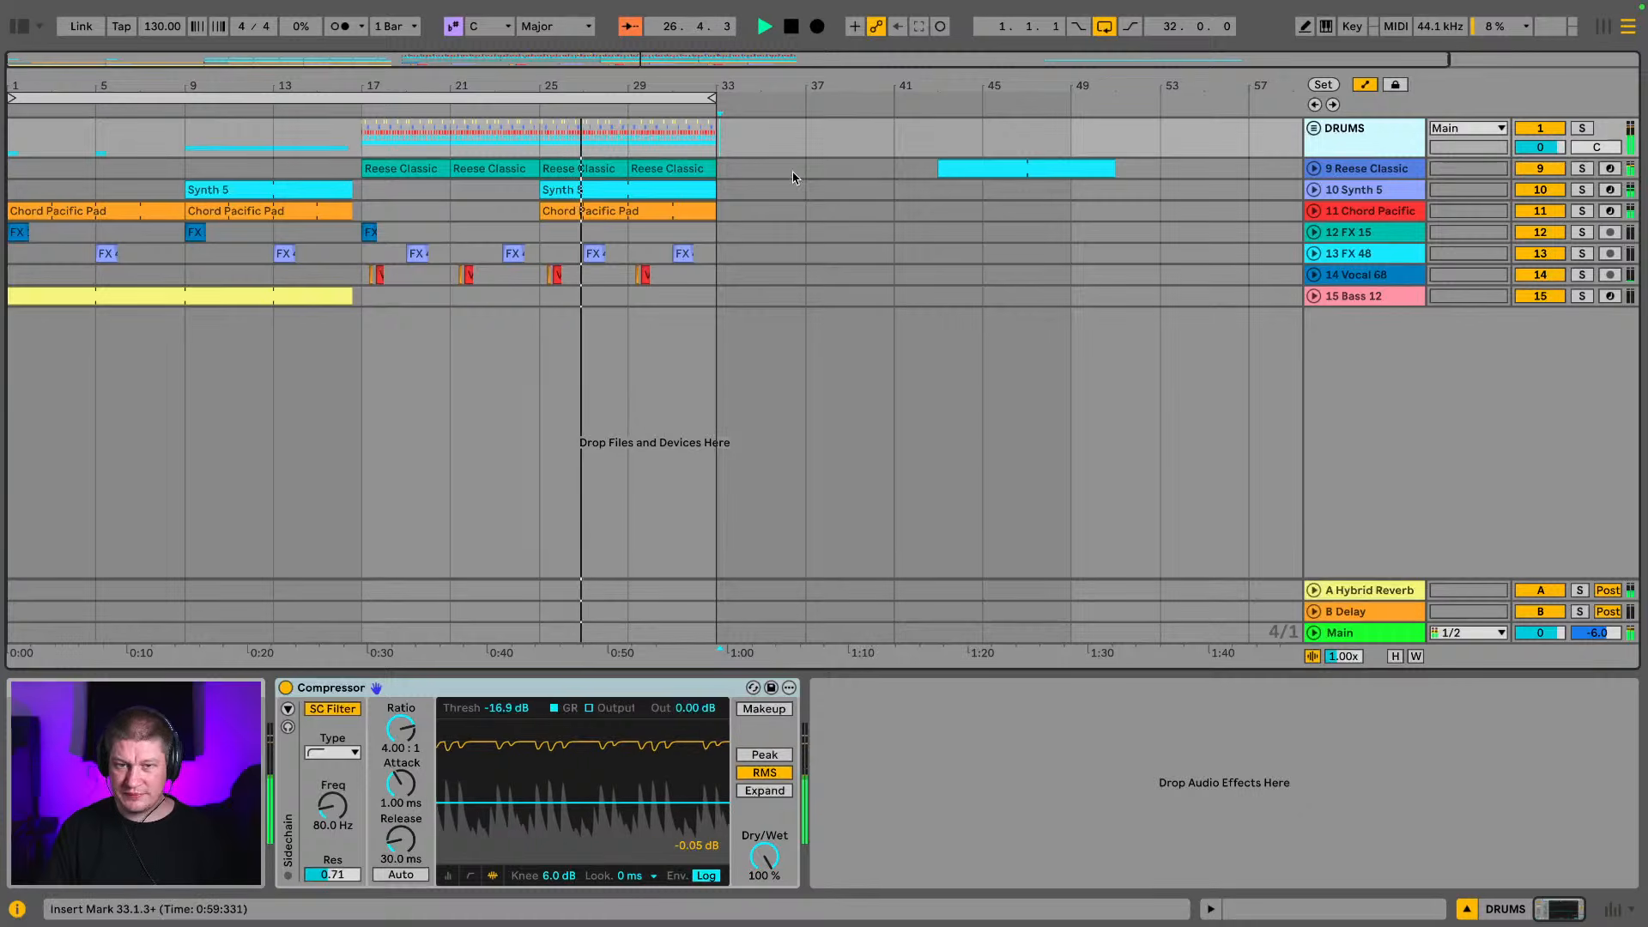
pyautogui.click(806, 276)
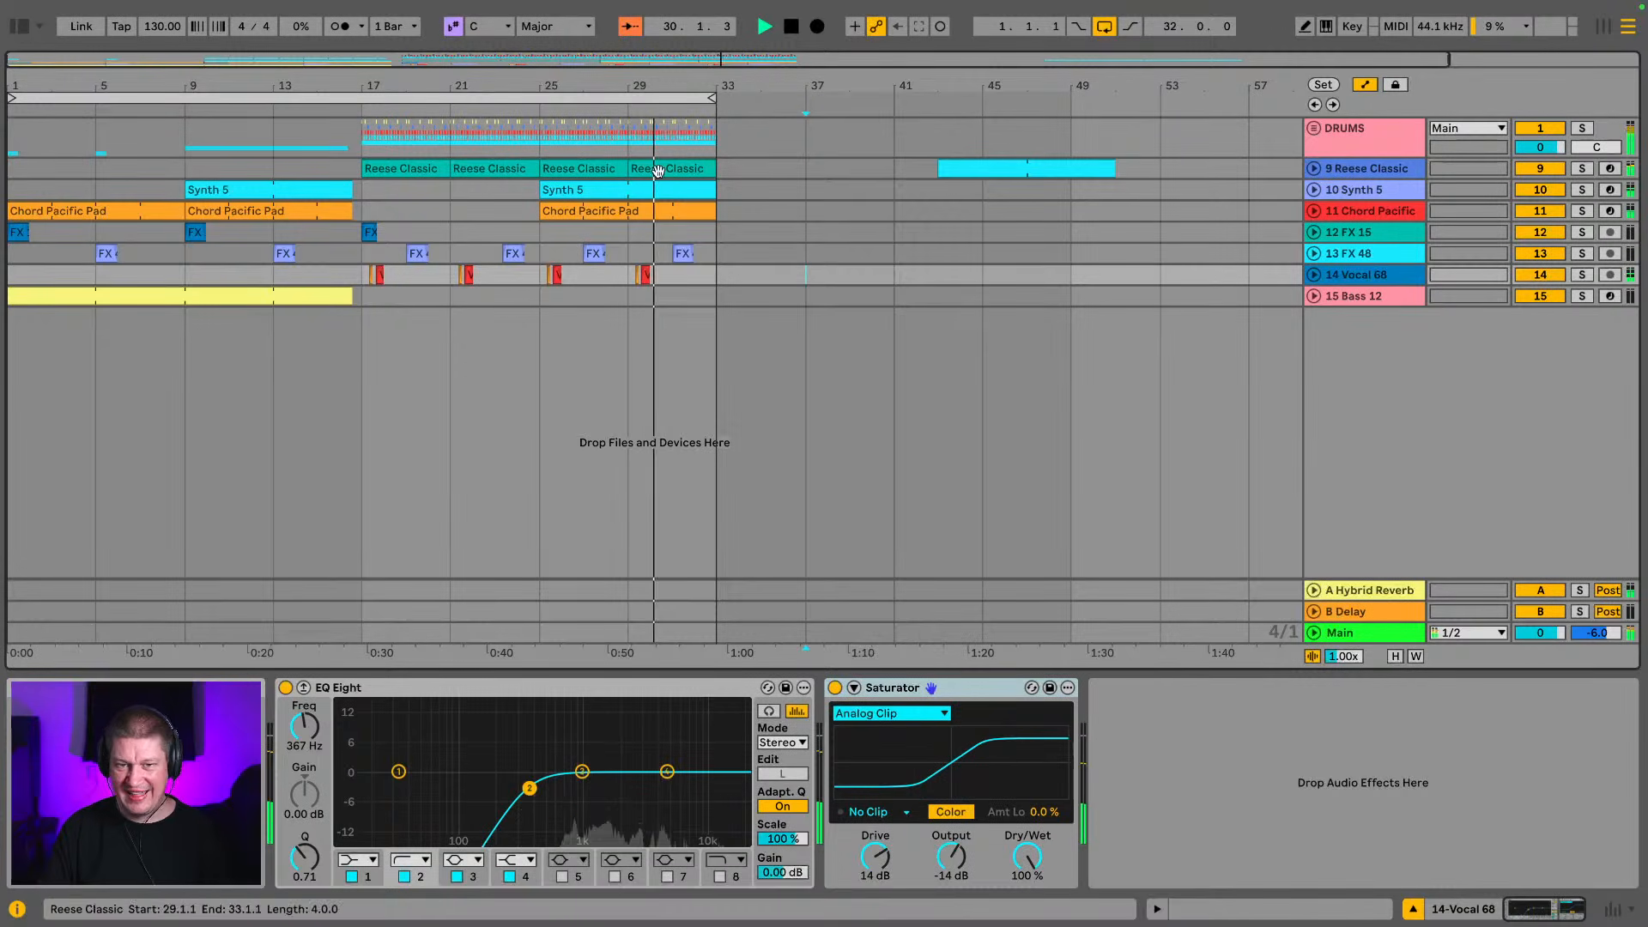
pyautogui.moveTo(529, 96); pyautogui.dragTo(528, 91)
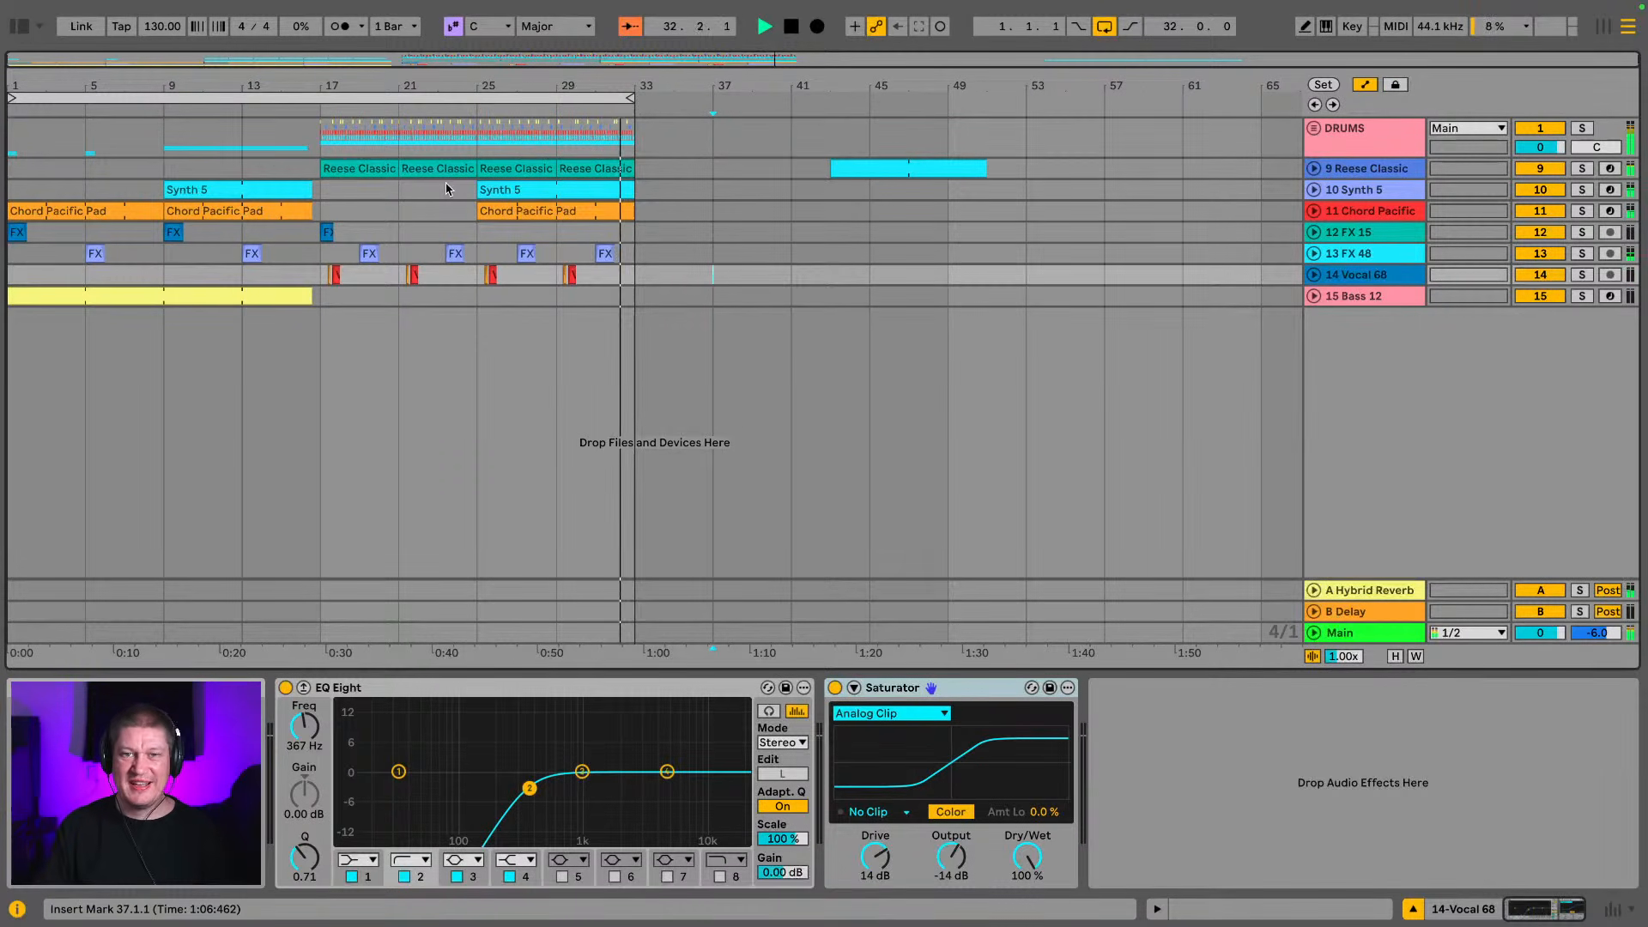
pyautogui.press('space')
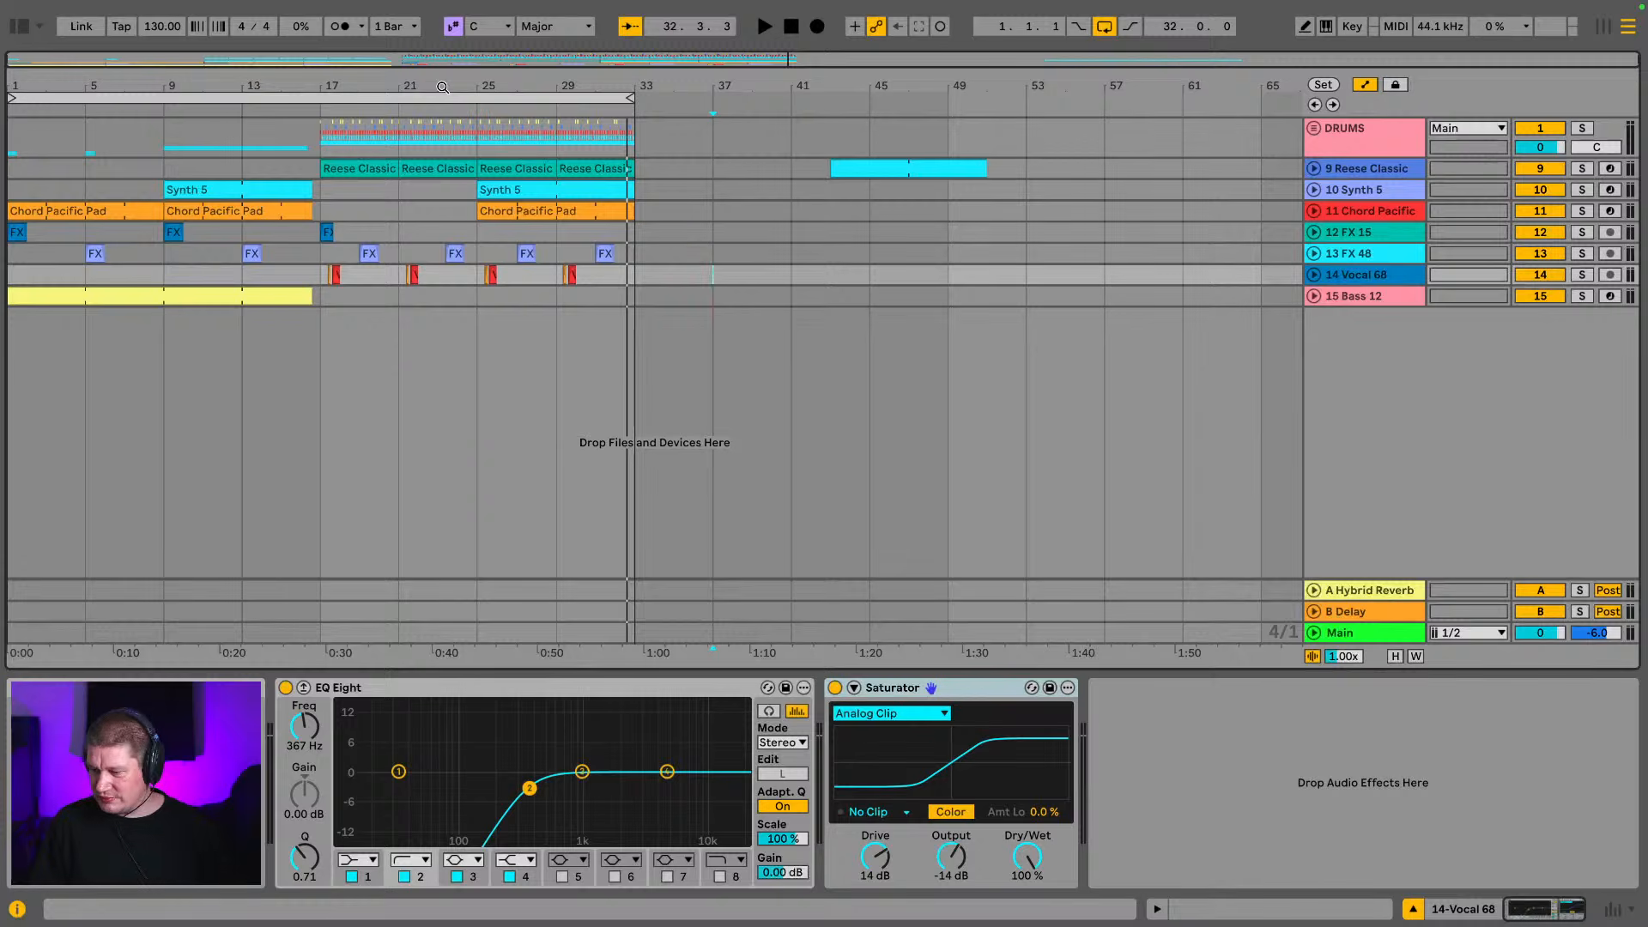
# Select the loop range from bar 1 to bar 33 and play back the opening bars of the intro
pyautogui.click(162, 94)
pyautogui.press('space')
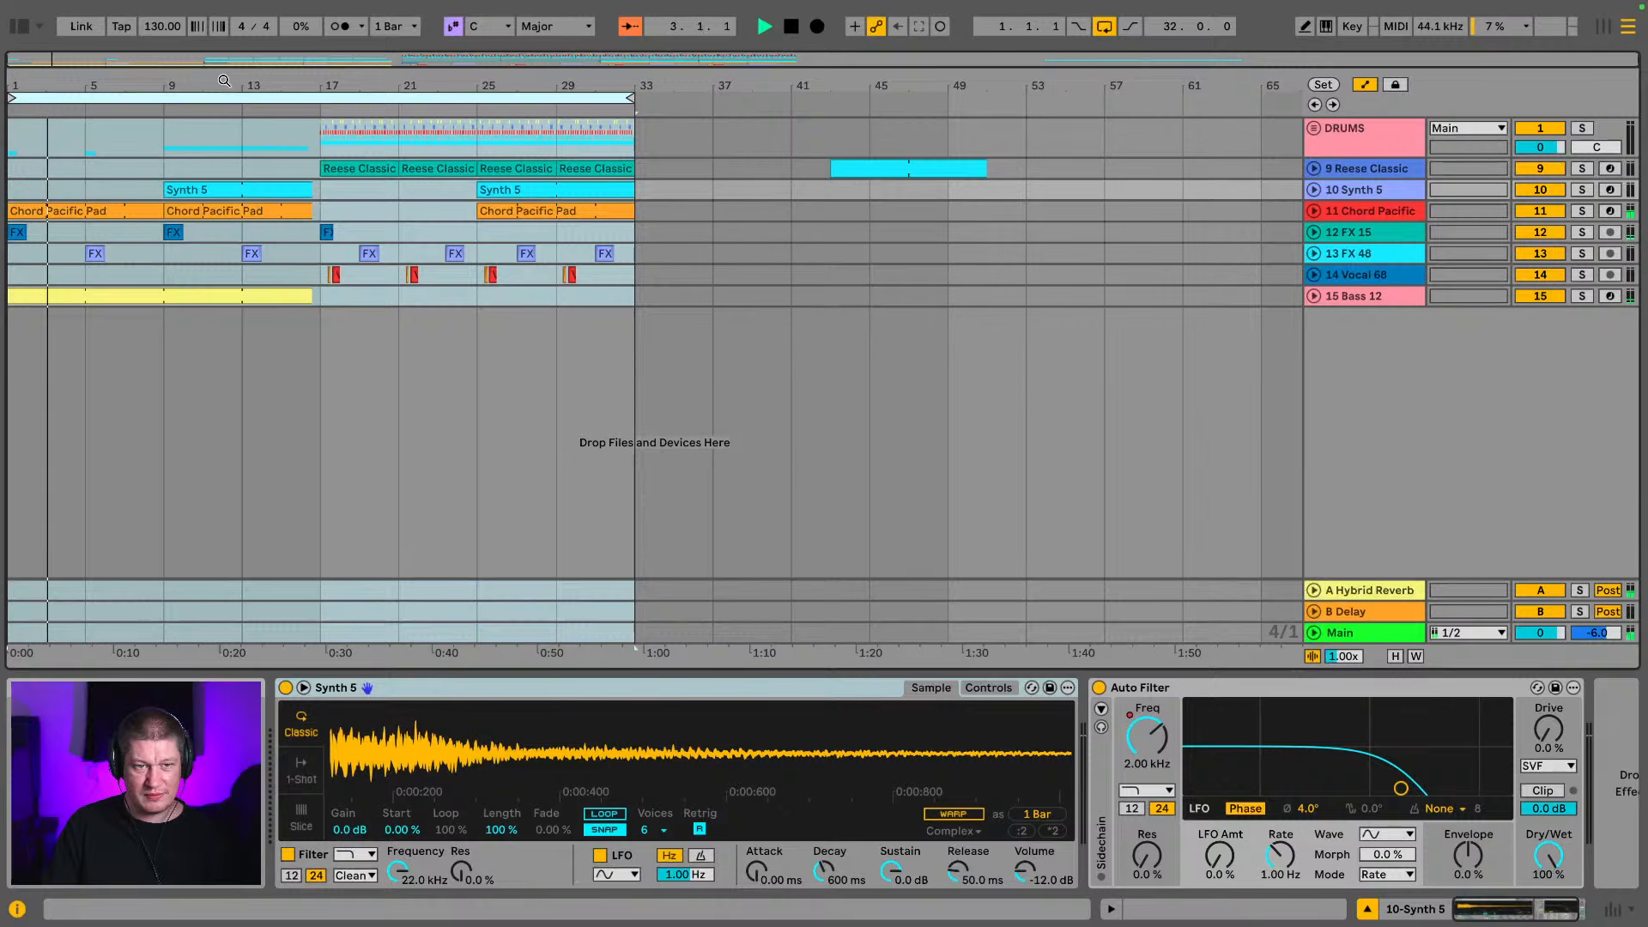
pyautogui.press('space')
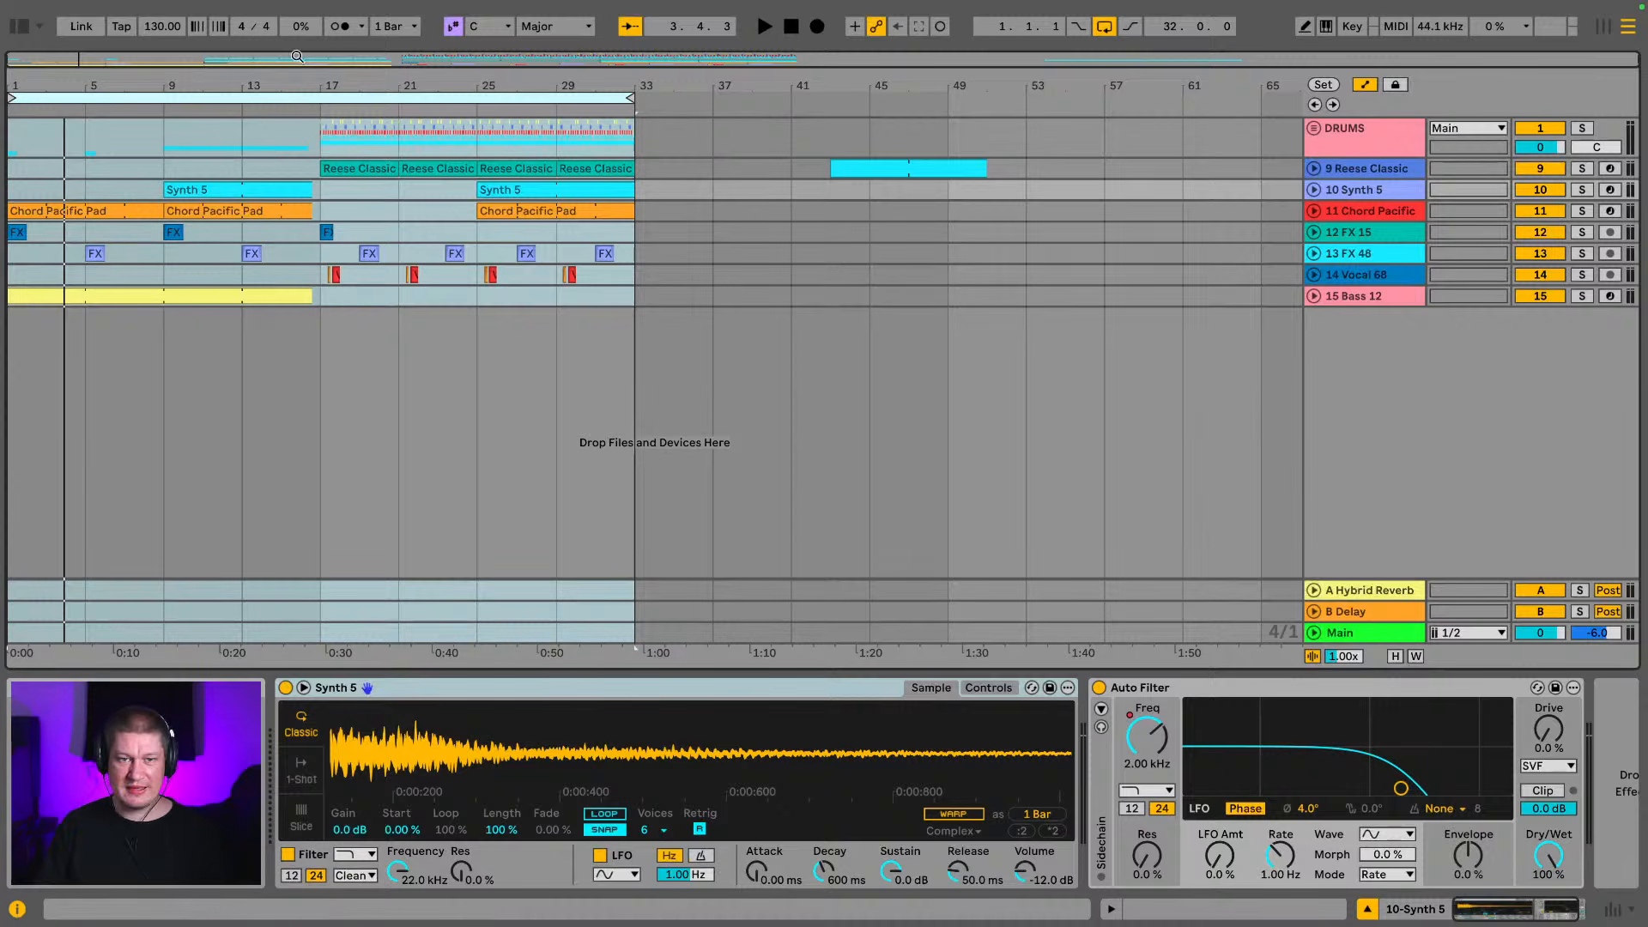
pyautogui.press('space')
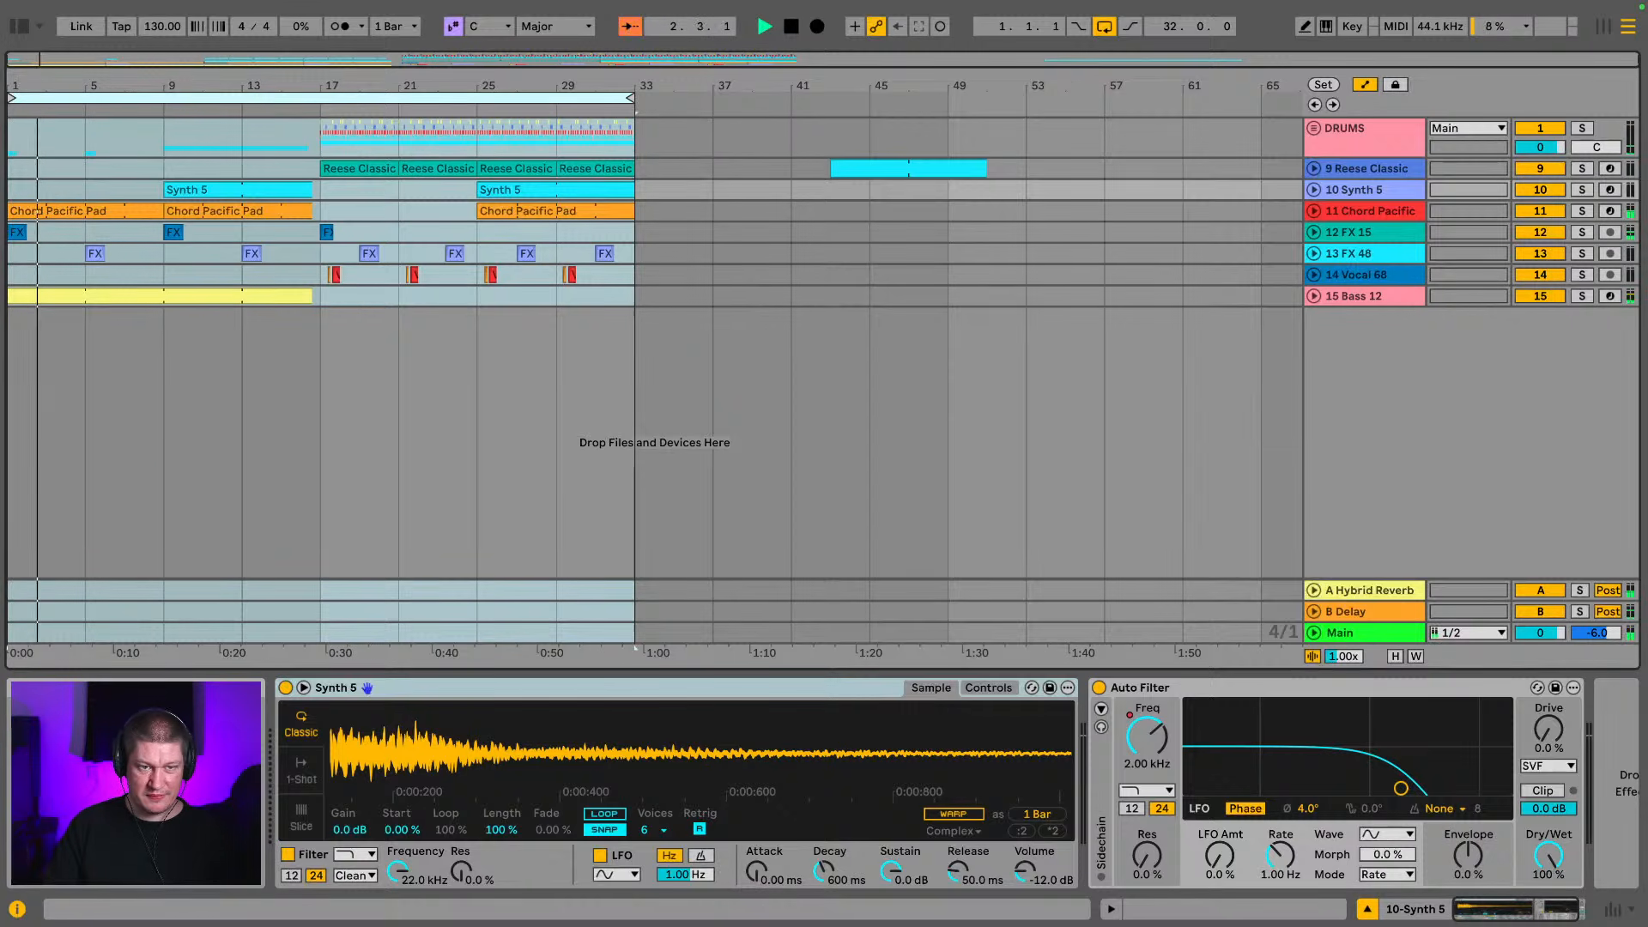
pyautogui.moveTo(242, 111); pyautogui.dragTo(248, 182)
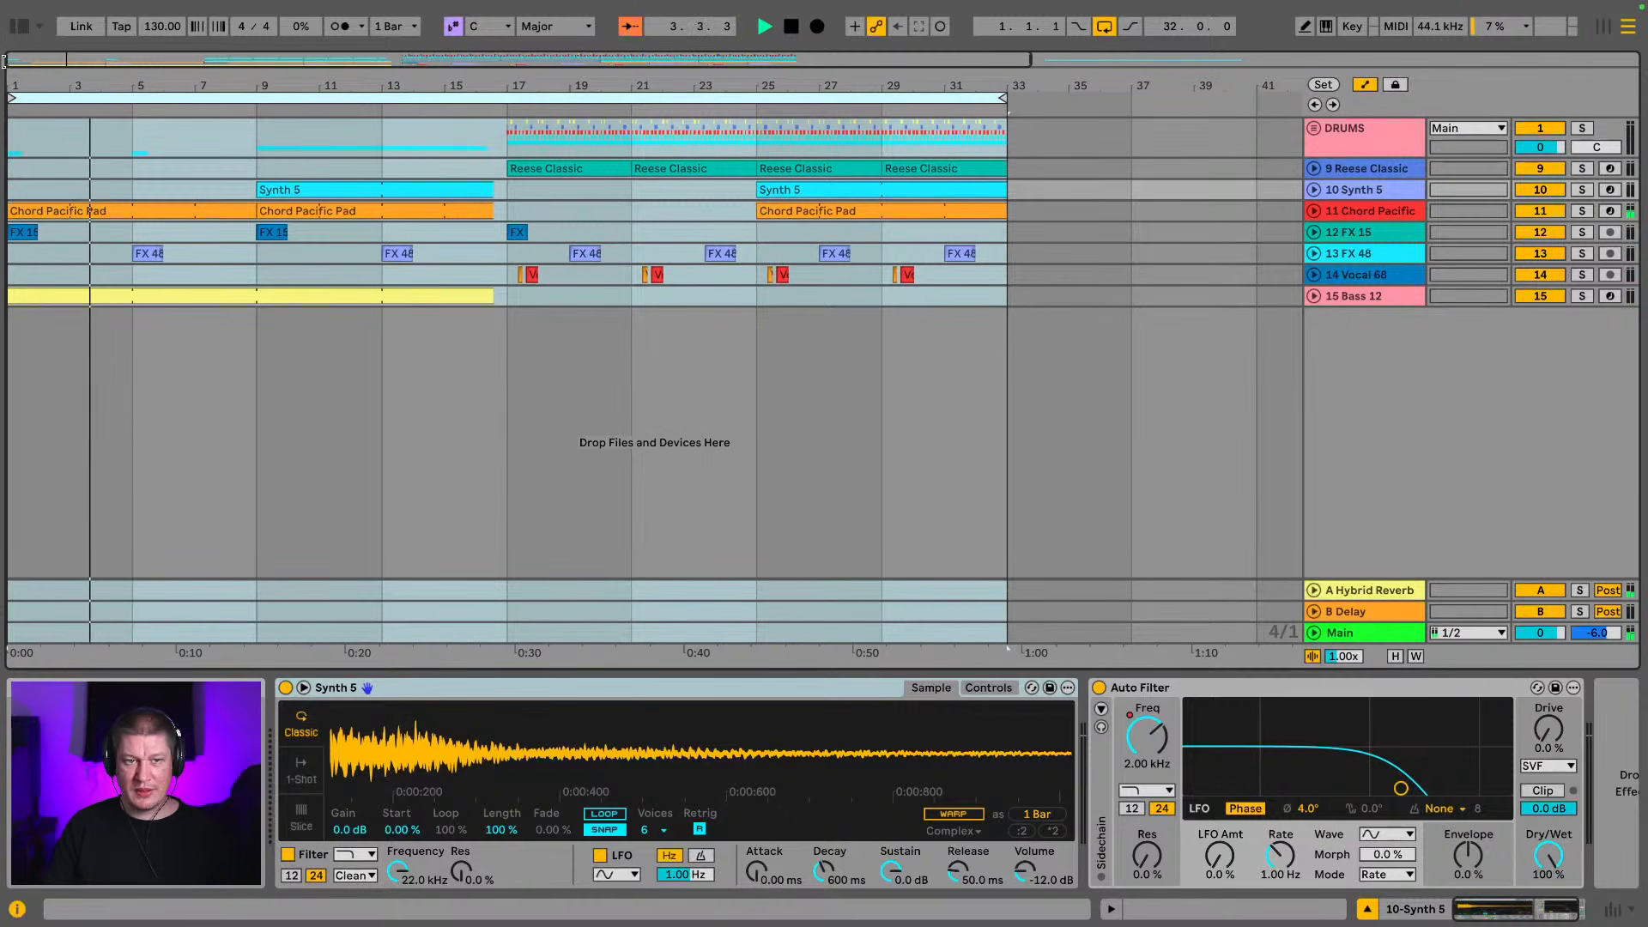
pyautogui.press('space')
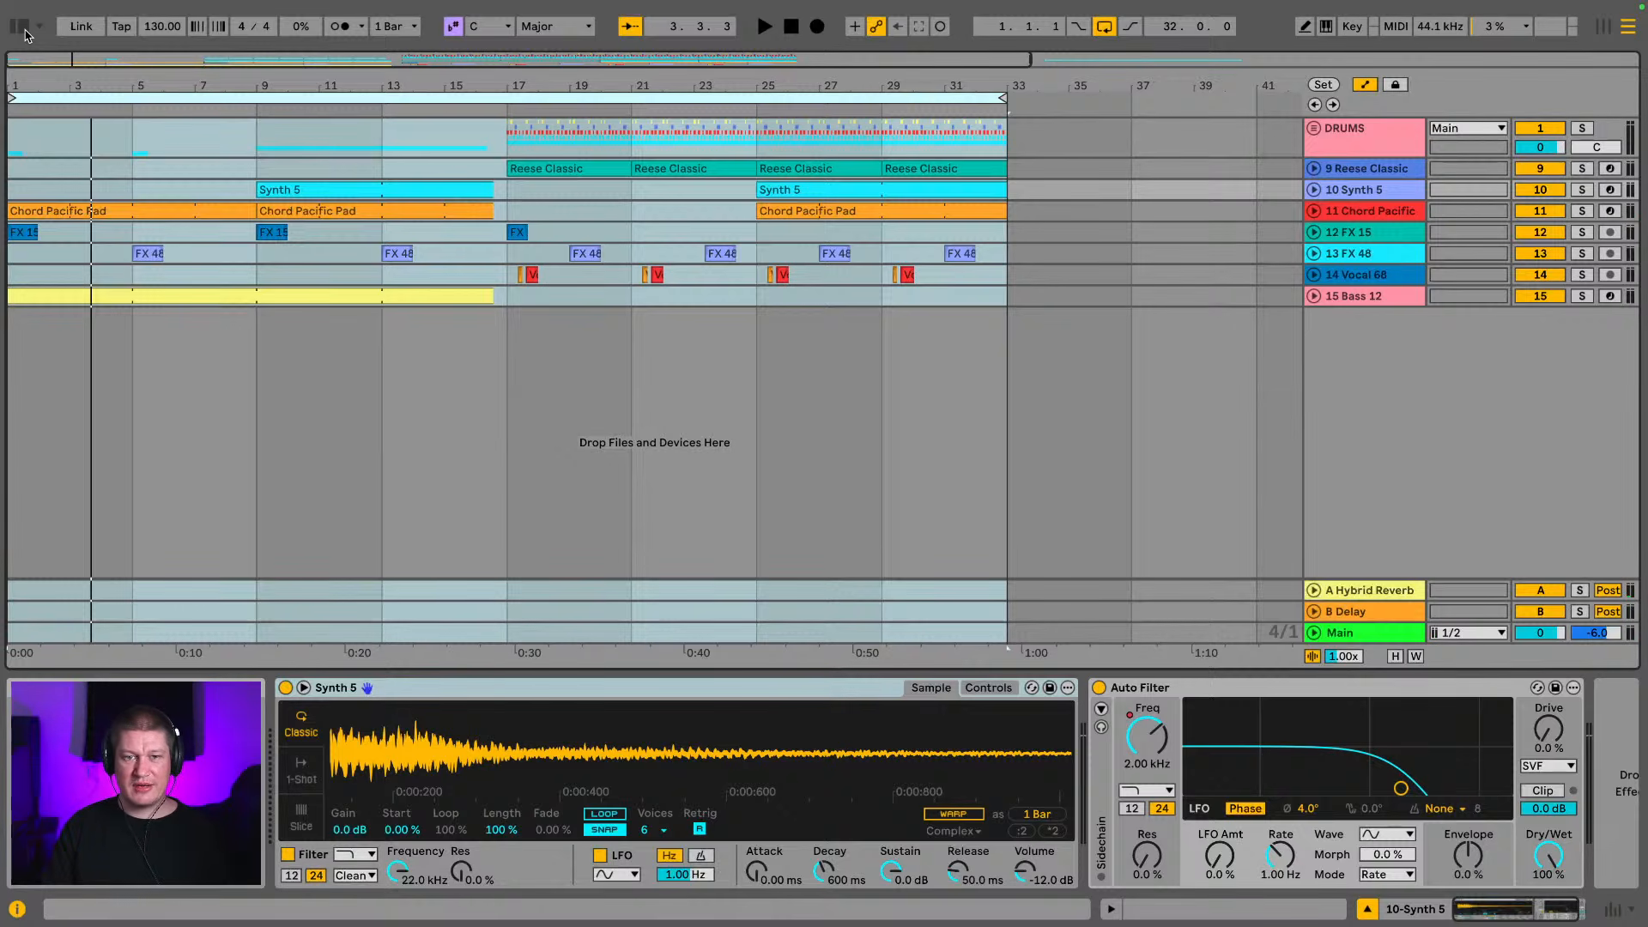
# Search the Production folder for "white noise" and expand the White Noise folder of the Ambient DnB pack
pyautogui.click(21, 29)
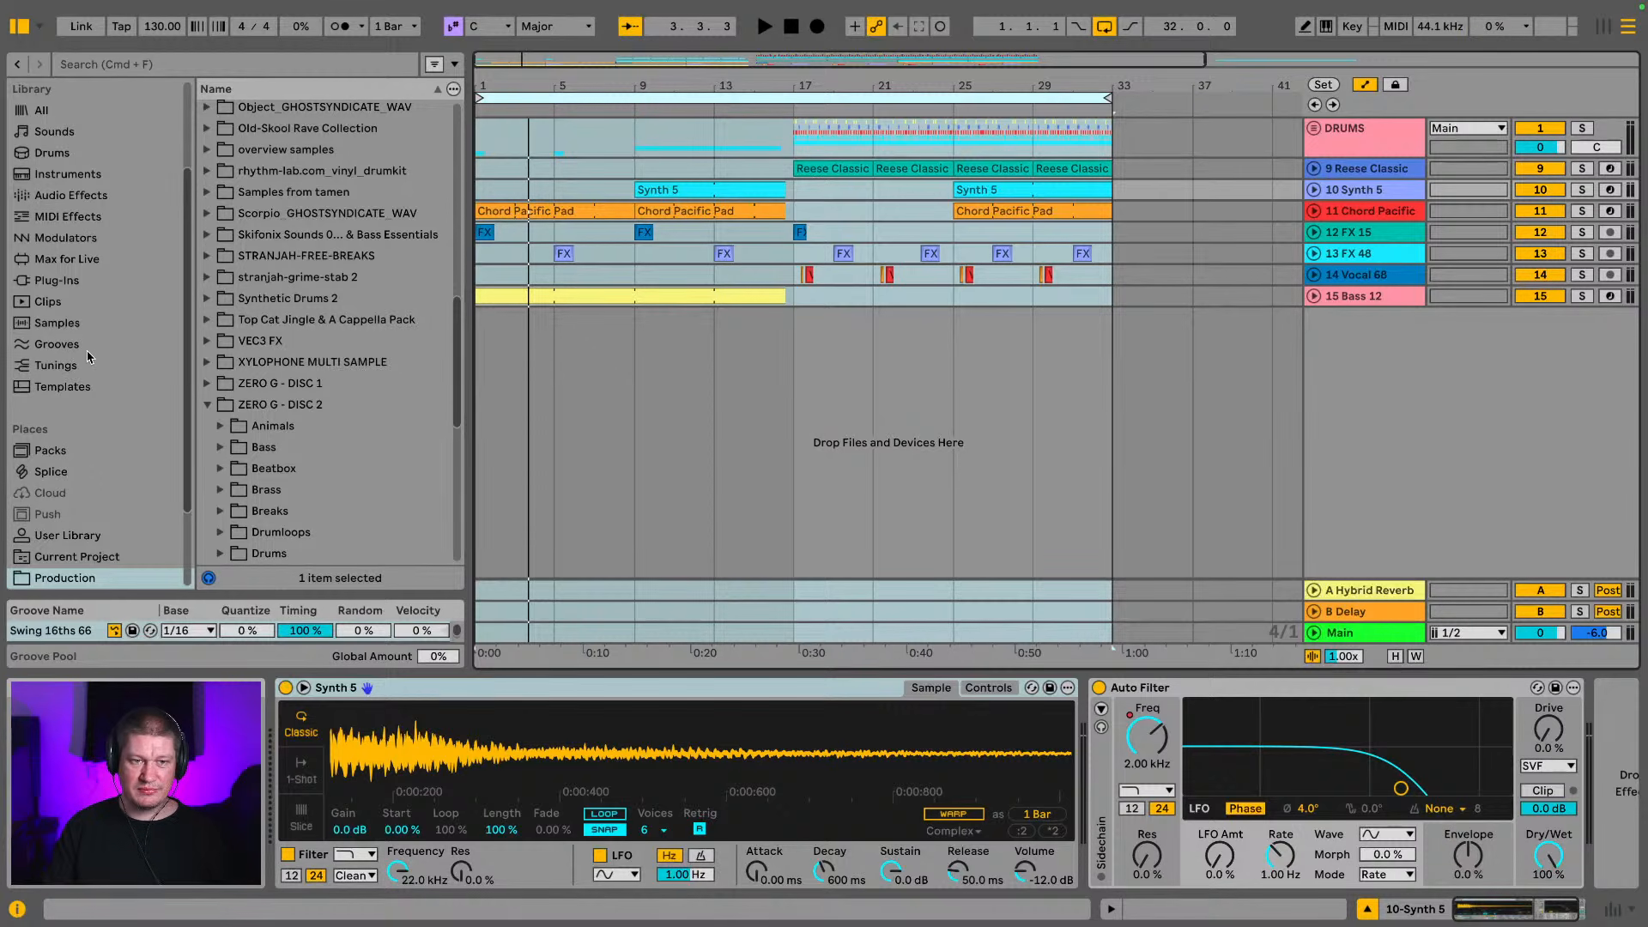
pyautogui.scroll(3, 85, 360)
pyautogui.click(152, 67)
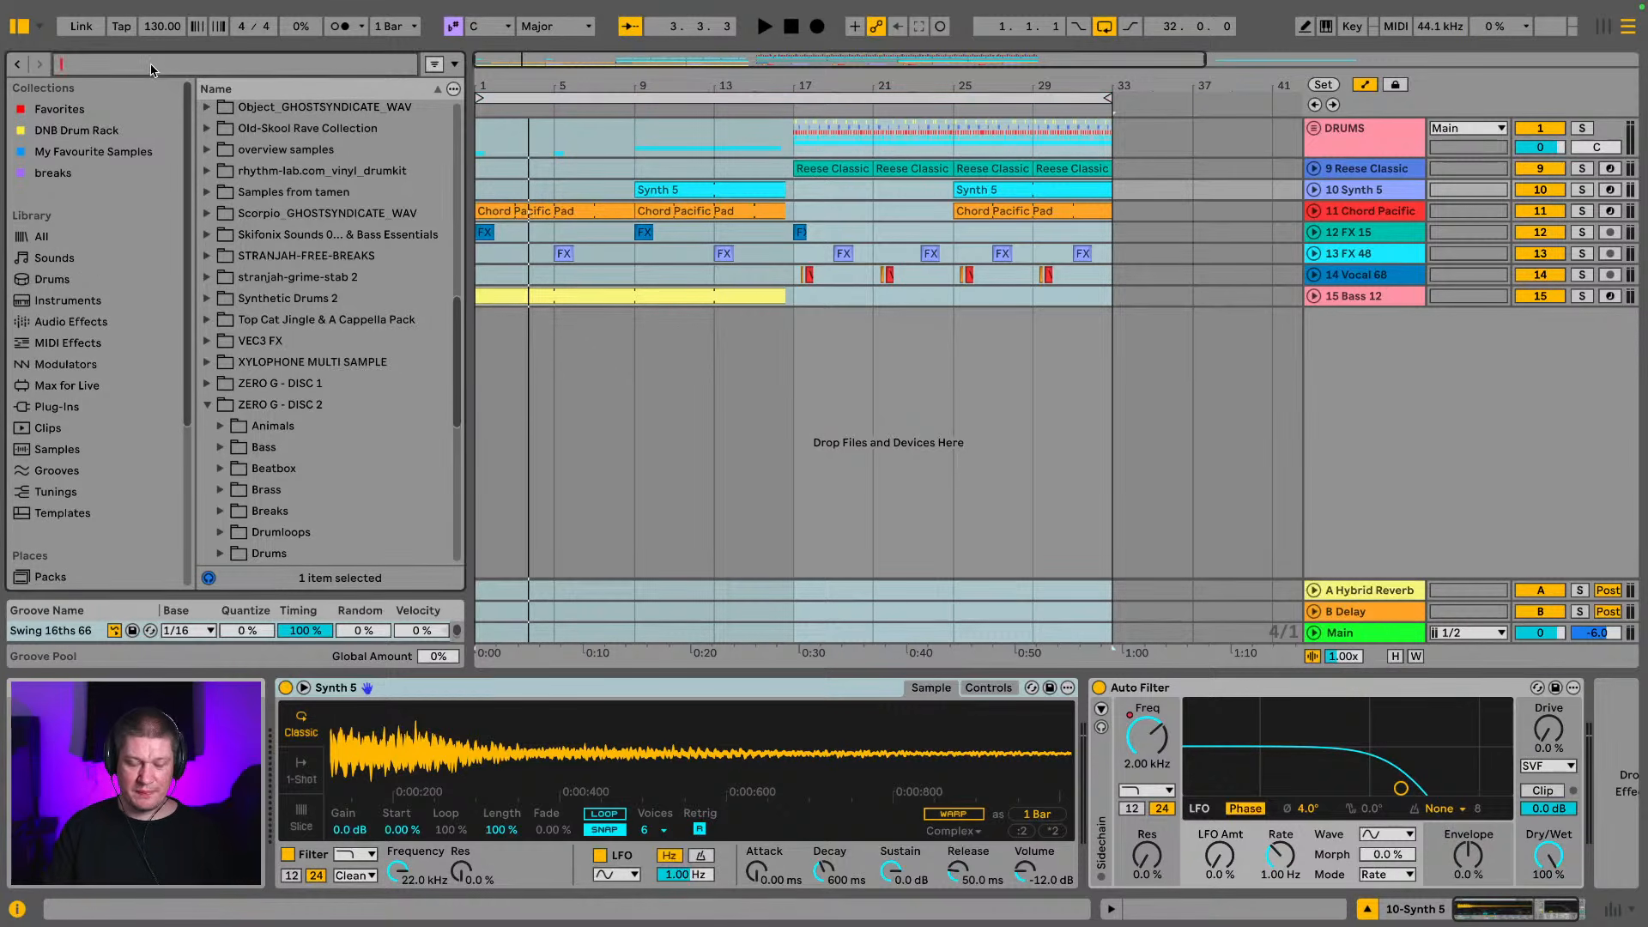
pyautogui.write('white')
pyautogui.scroll(-5, 86, 386)
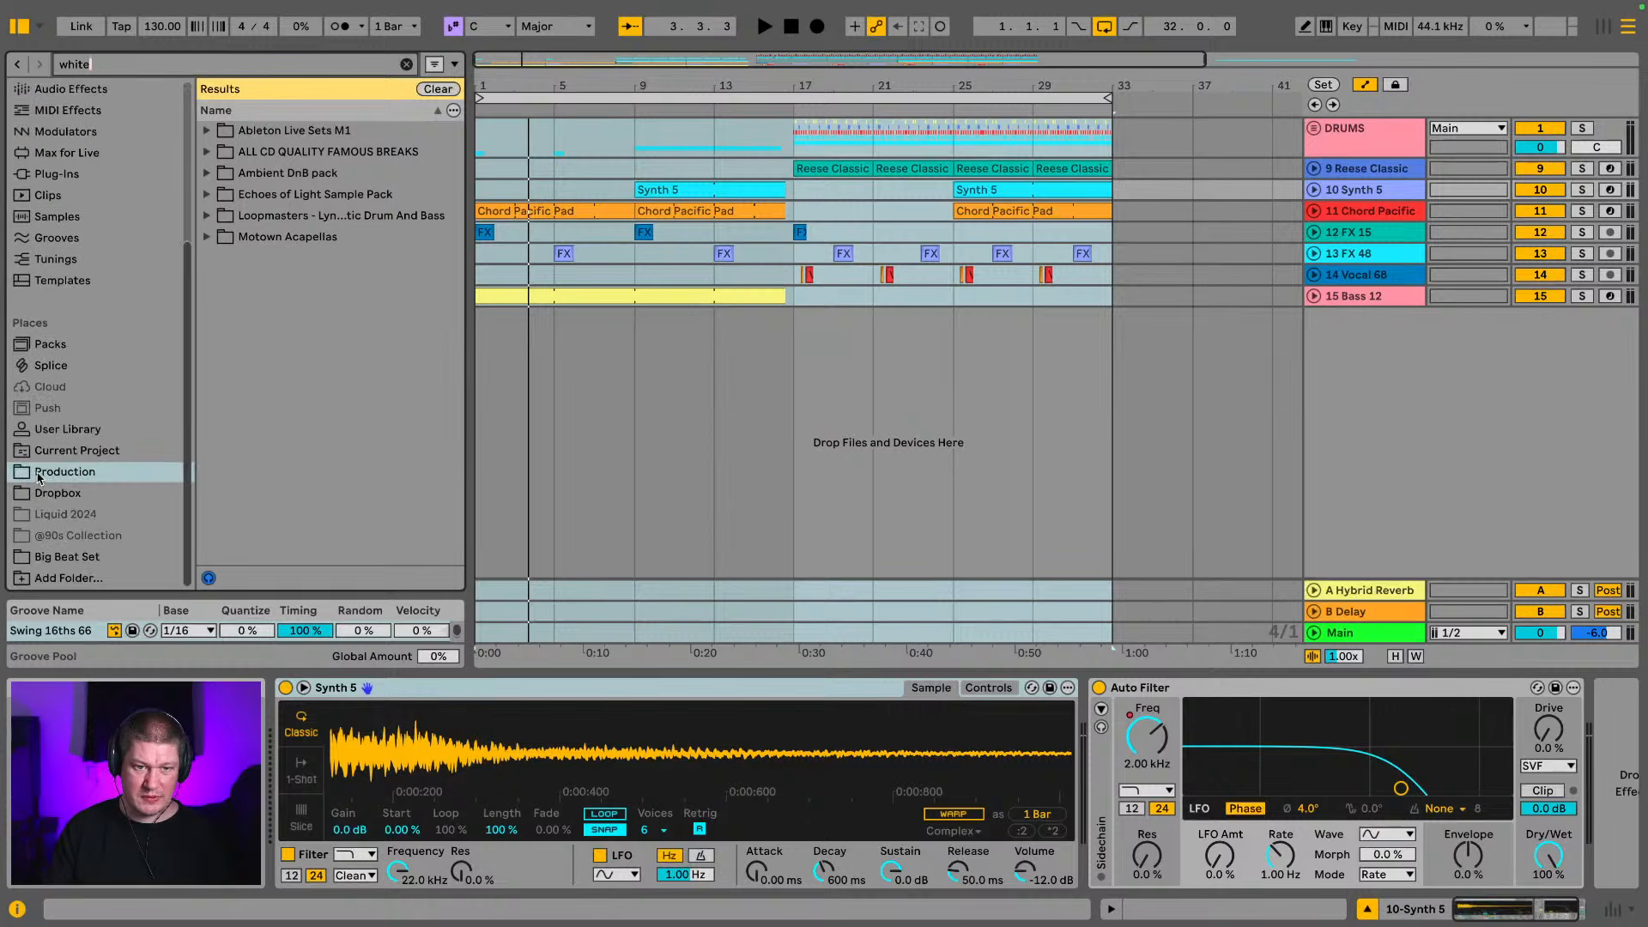
pyautogui.click(72, 474)
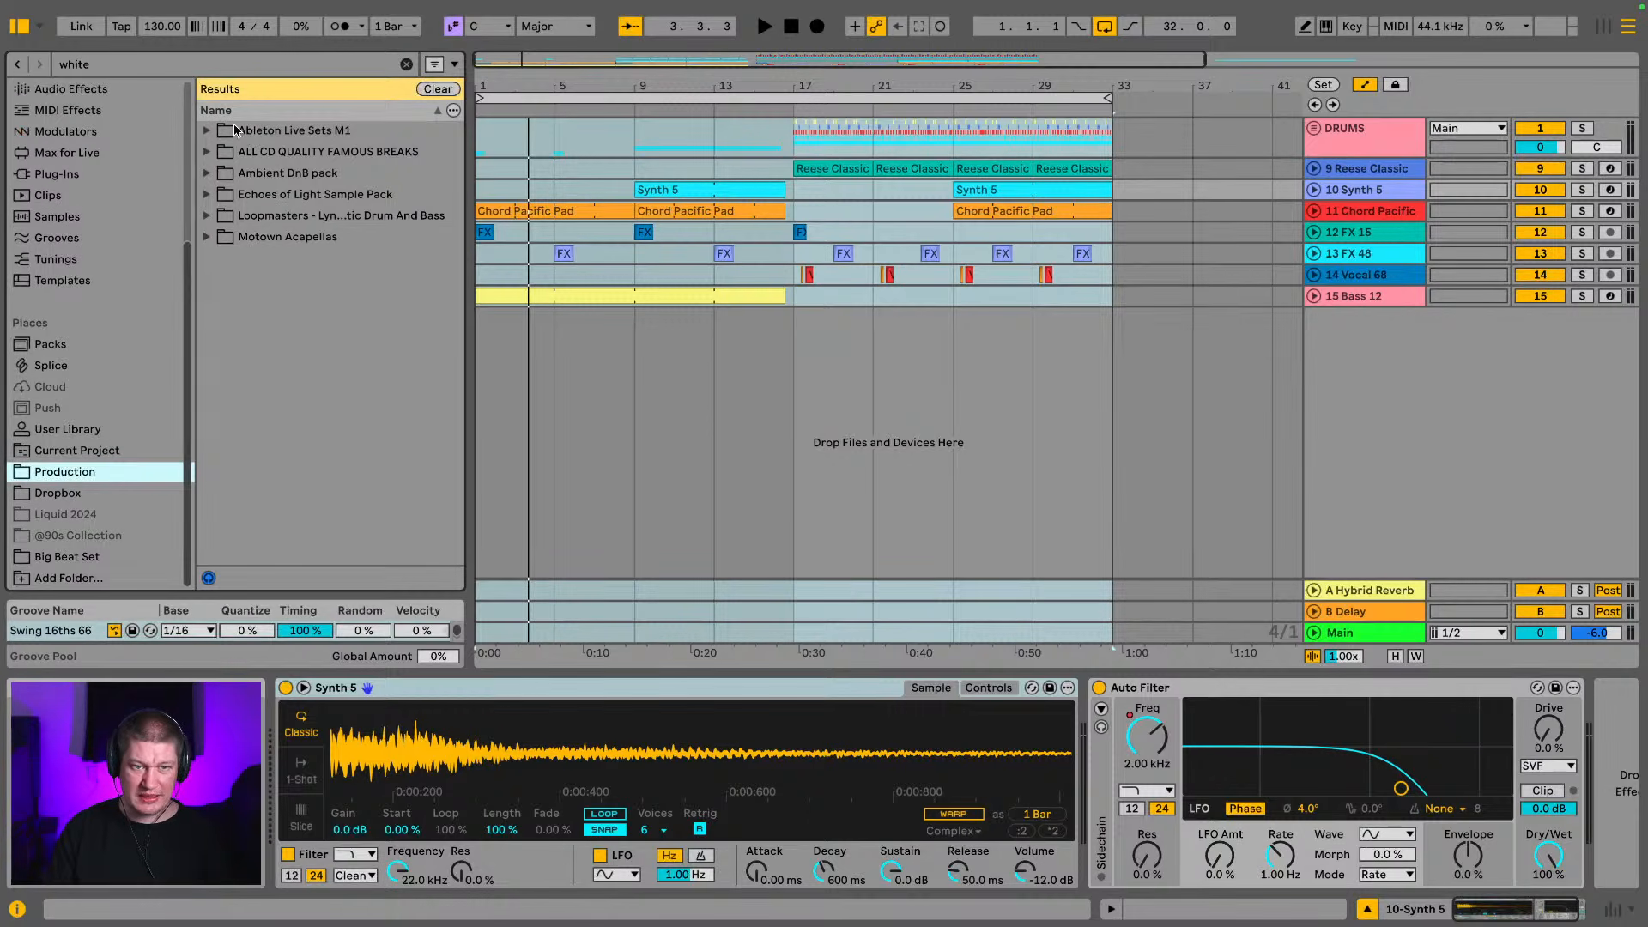
pyautogui.click(190, 68)
pyautogui.write('noise')
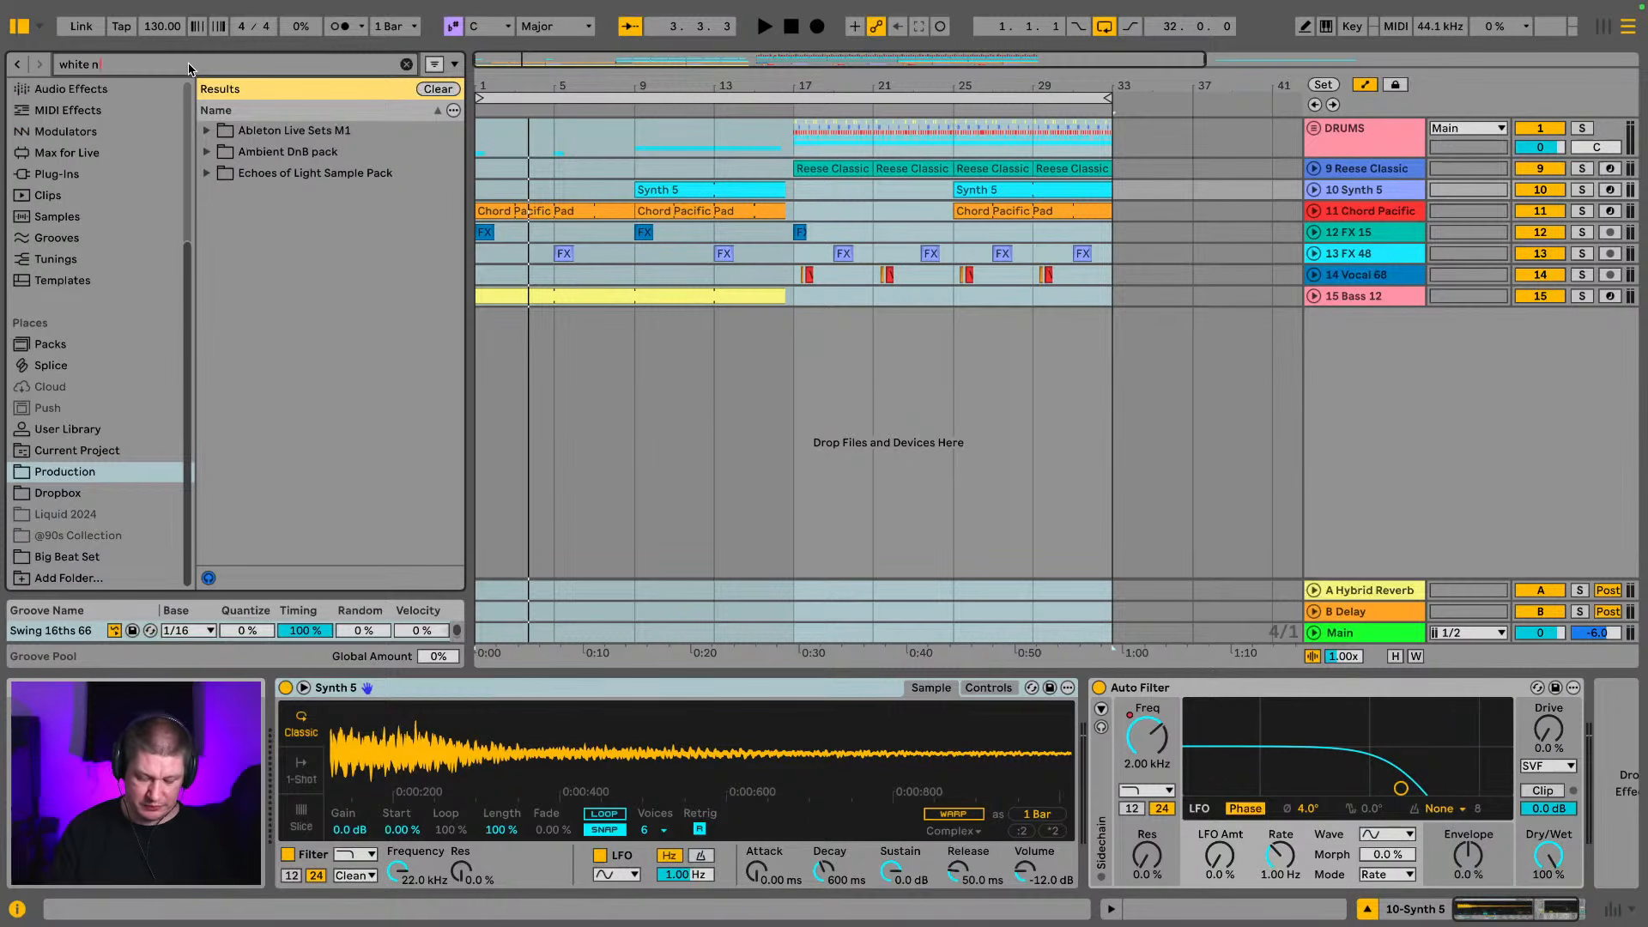
pyautogui.click(206, 152)
pyautogui.click(221, 174)
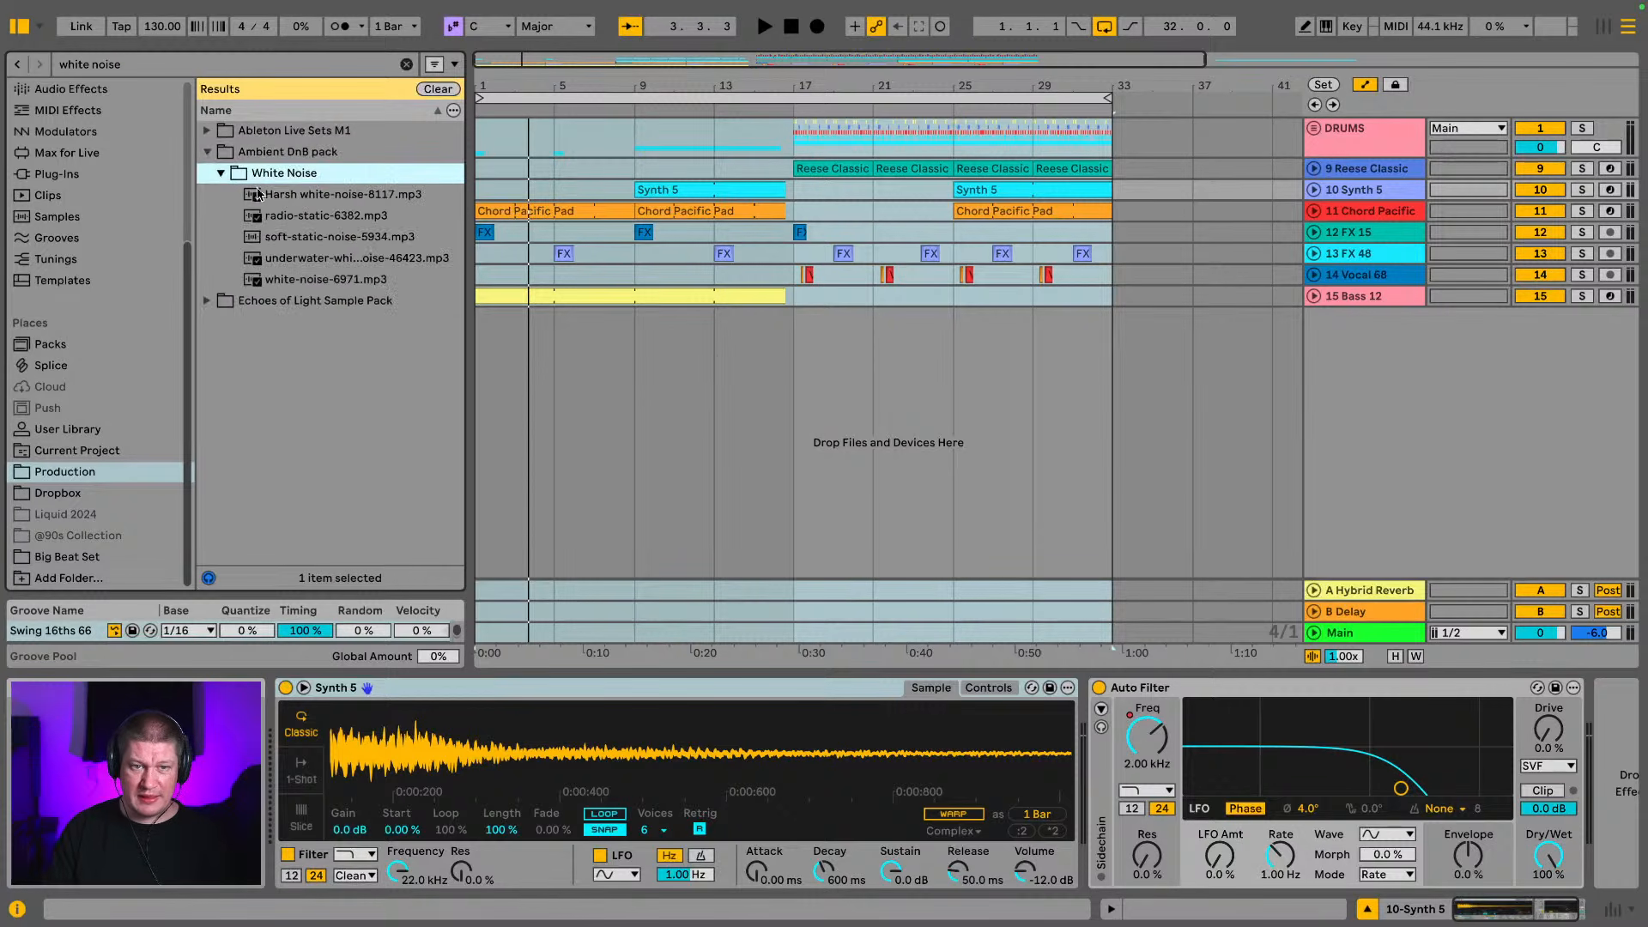
# Place Harsh white-noise-8117.mp3 on a new audio track from bar 13 to bar 17 and hide the browser
pyautogui.moveTo(292, 194); pyautogui.dragTo(698, 396)
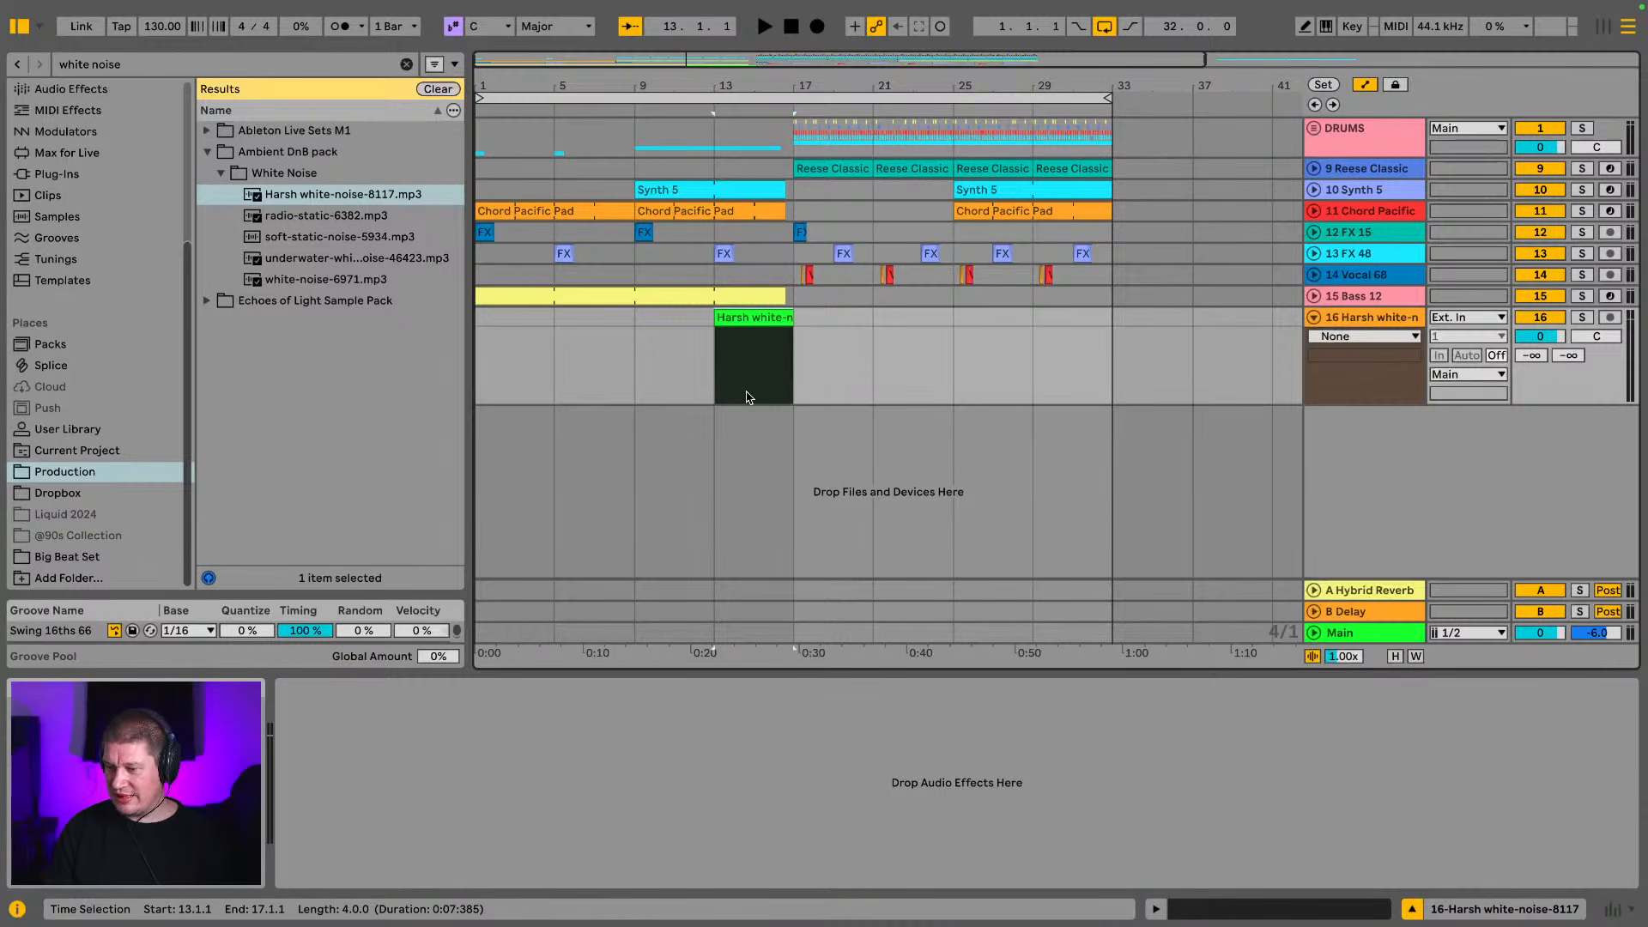
pyautogui.moveTo(762, 81); pyautogui.dragTo(907, 221)
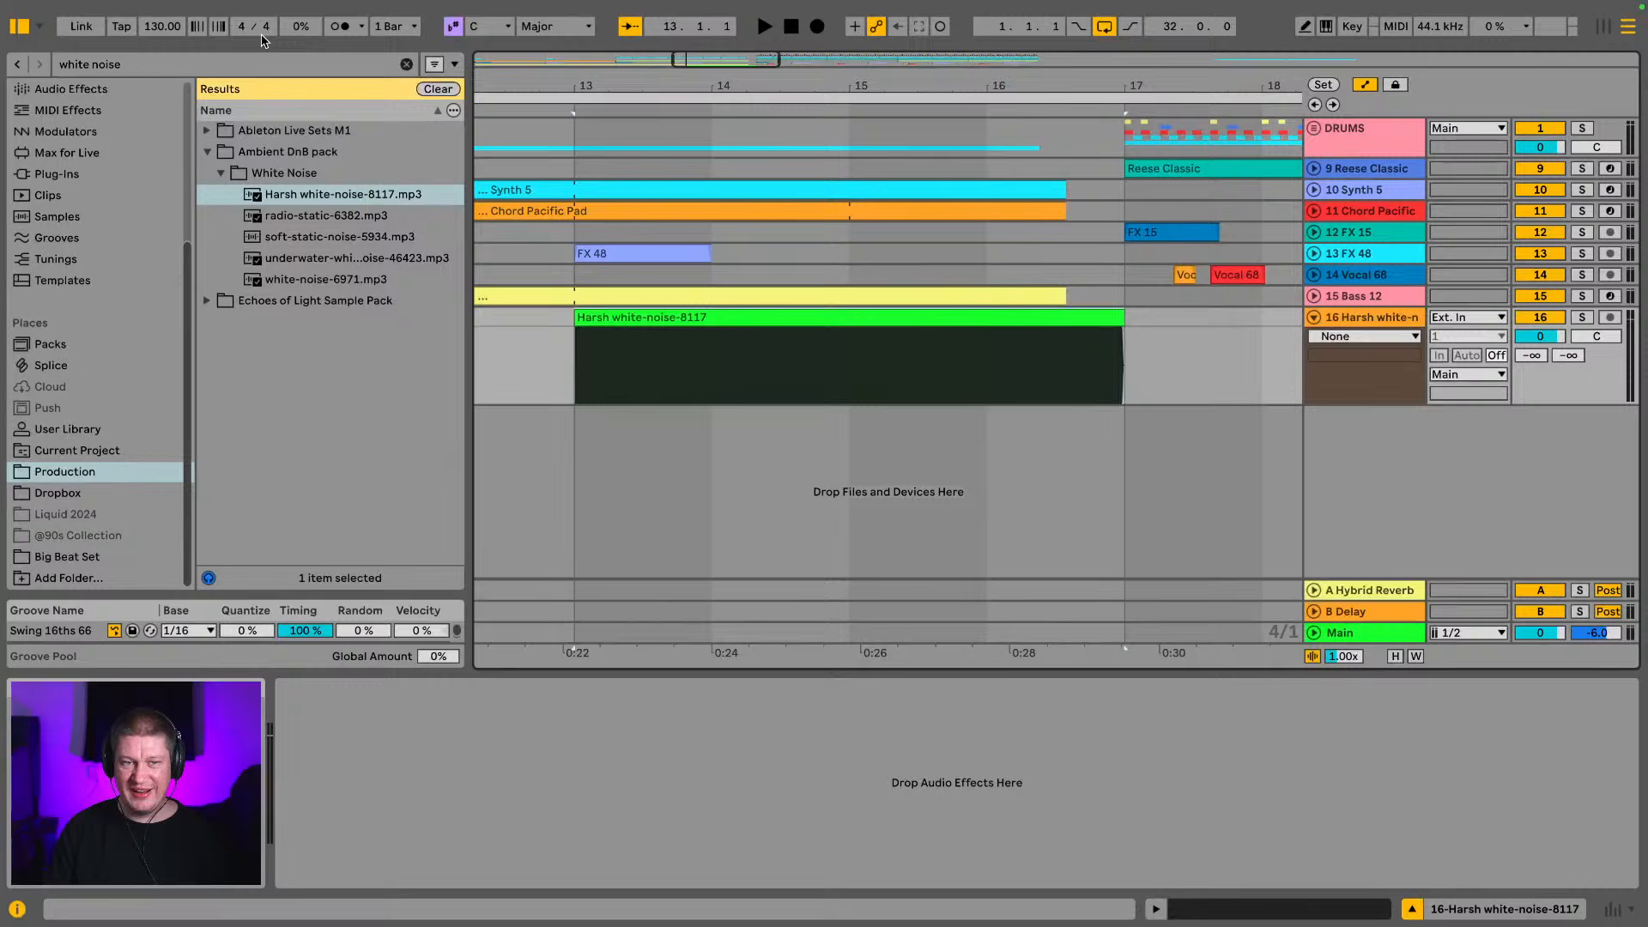
pyautogui.click(19, 26)
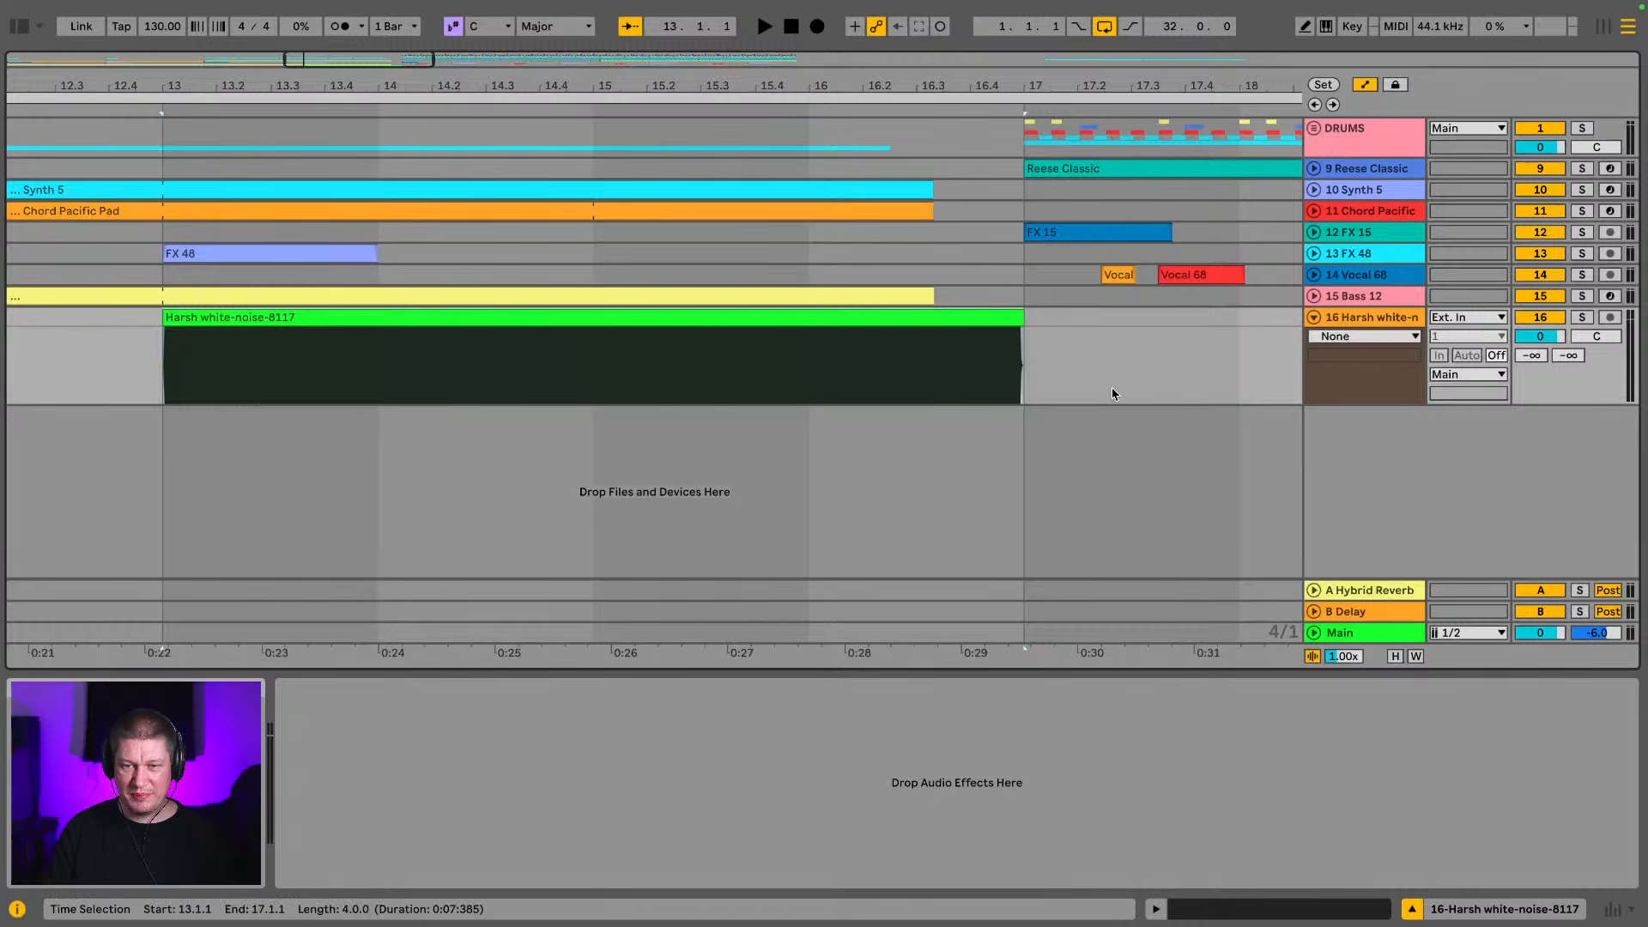
# Lower the gain of the Harsh white-noise-8117 clip to -11.8 dB
pyautogui.doubleClick(497, 322)
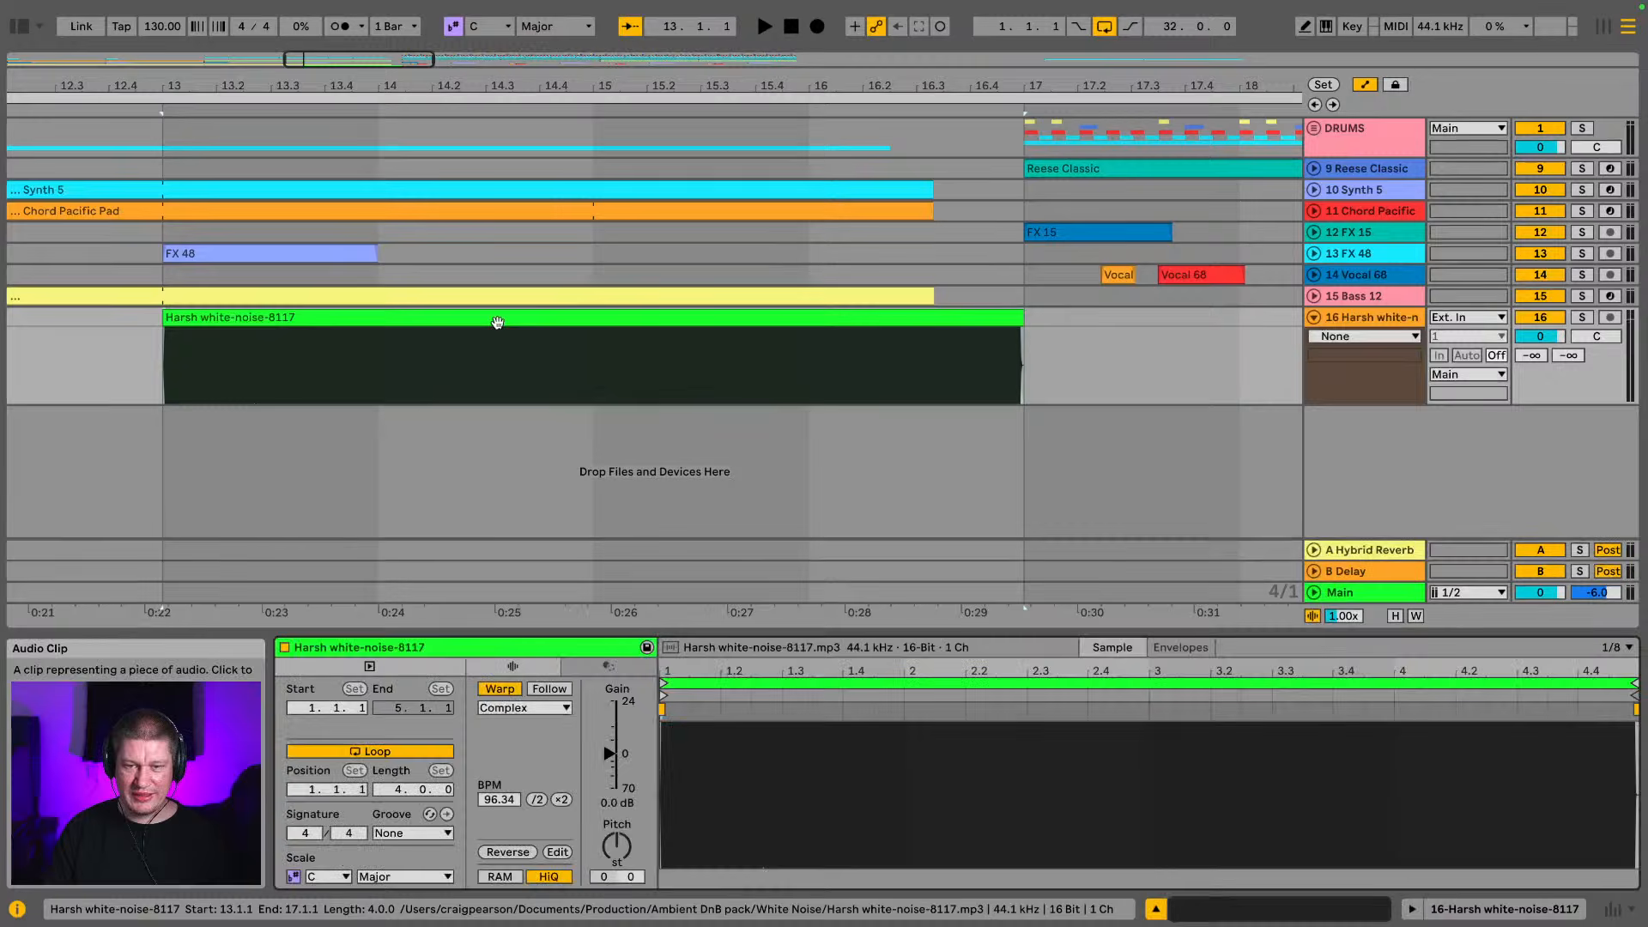
pyautogui.moveTo(609, 754); pyautogui.dragTo(611, 770)
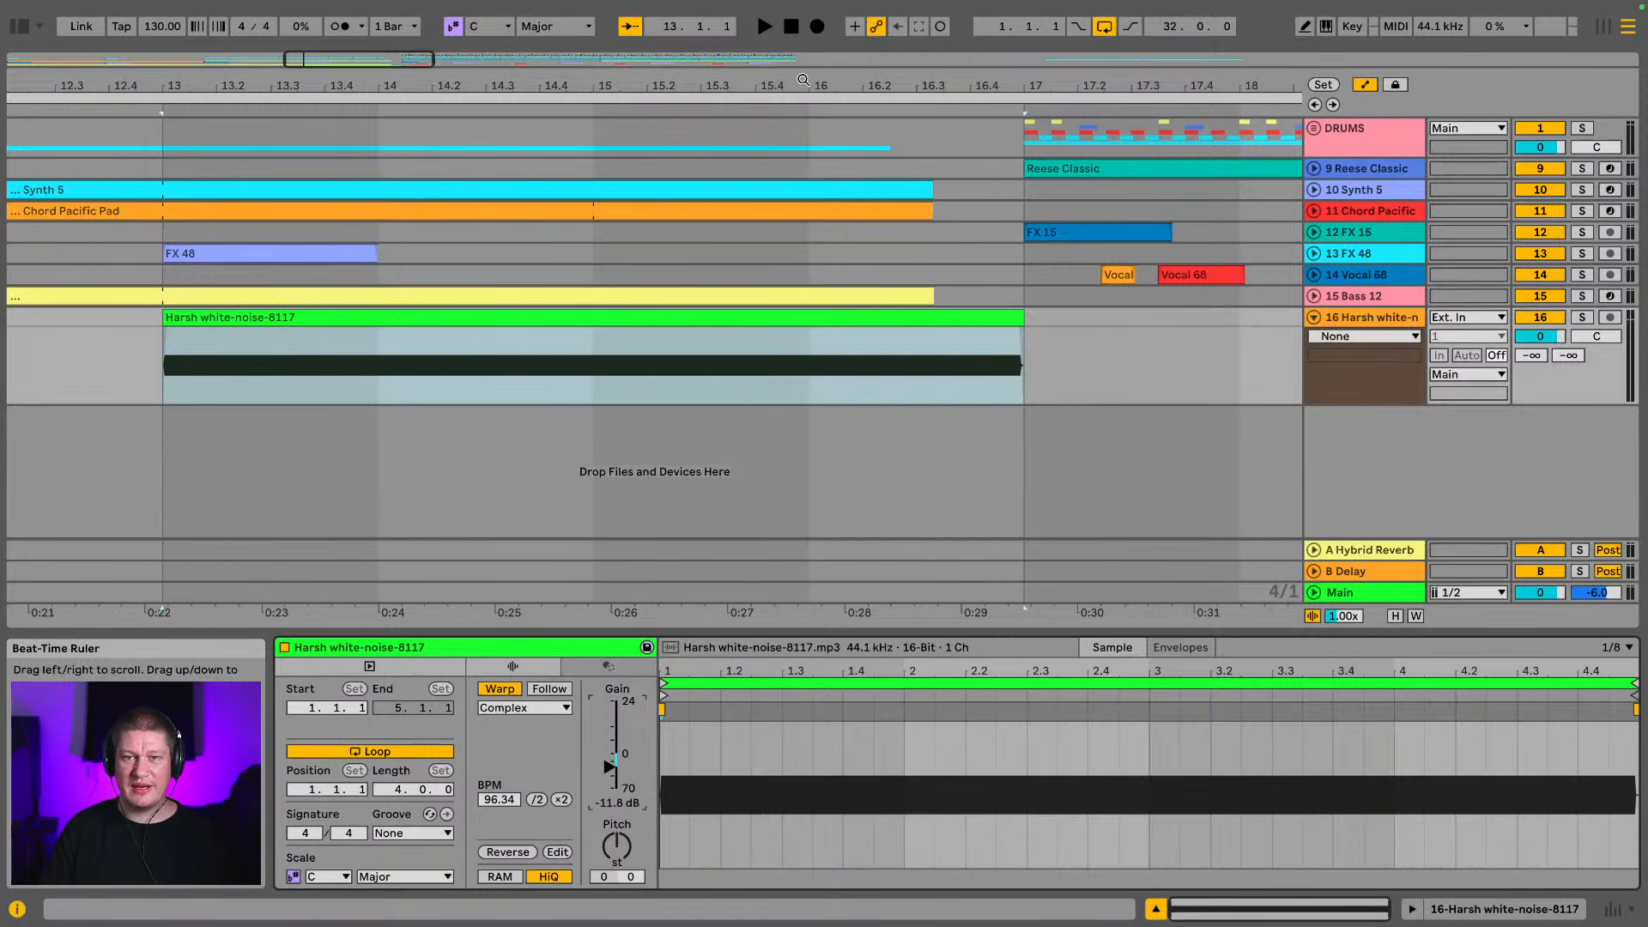
# Select the Harsh white-noise track, reopen the browser and clear the "white noise" search
pyautogui.moveTo(803, 82); pyautogui.dragTo(756, 17)
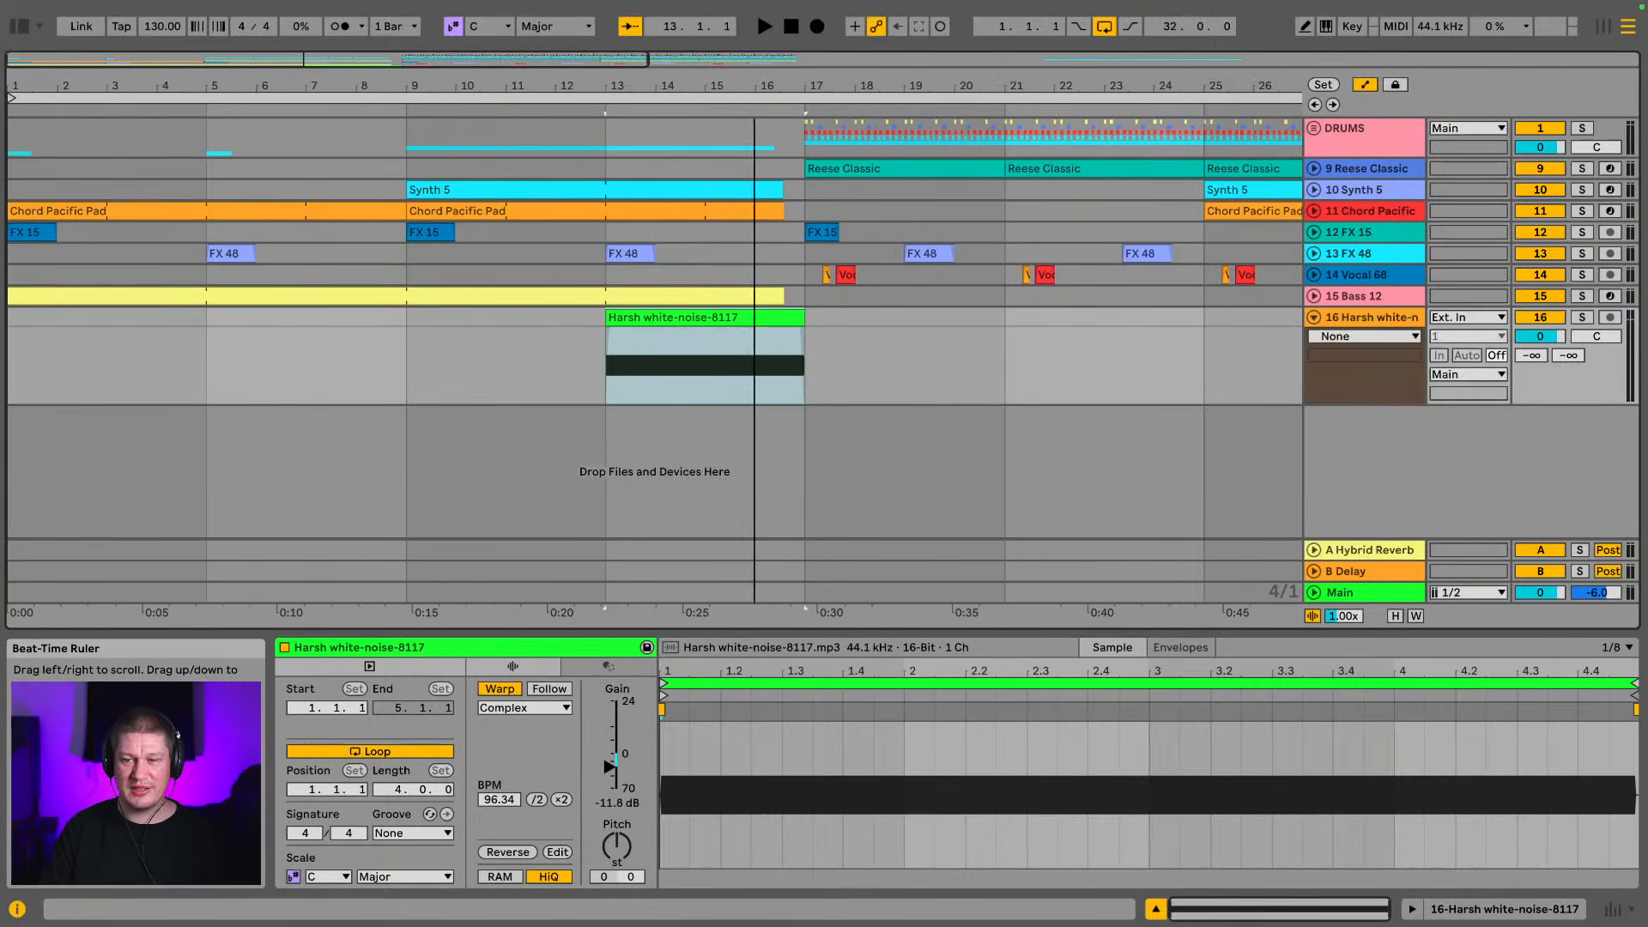
pyautogui.click(1403, 317)
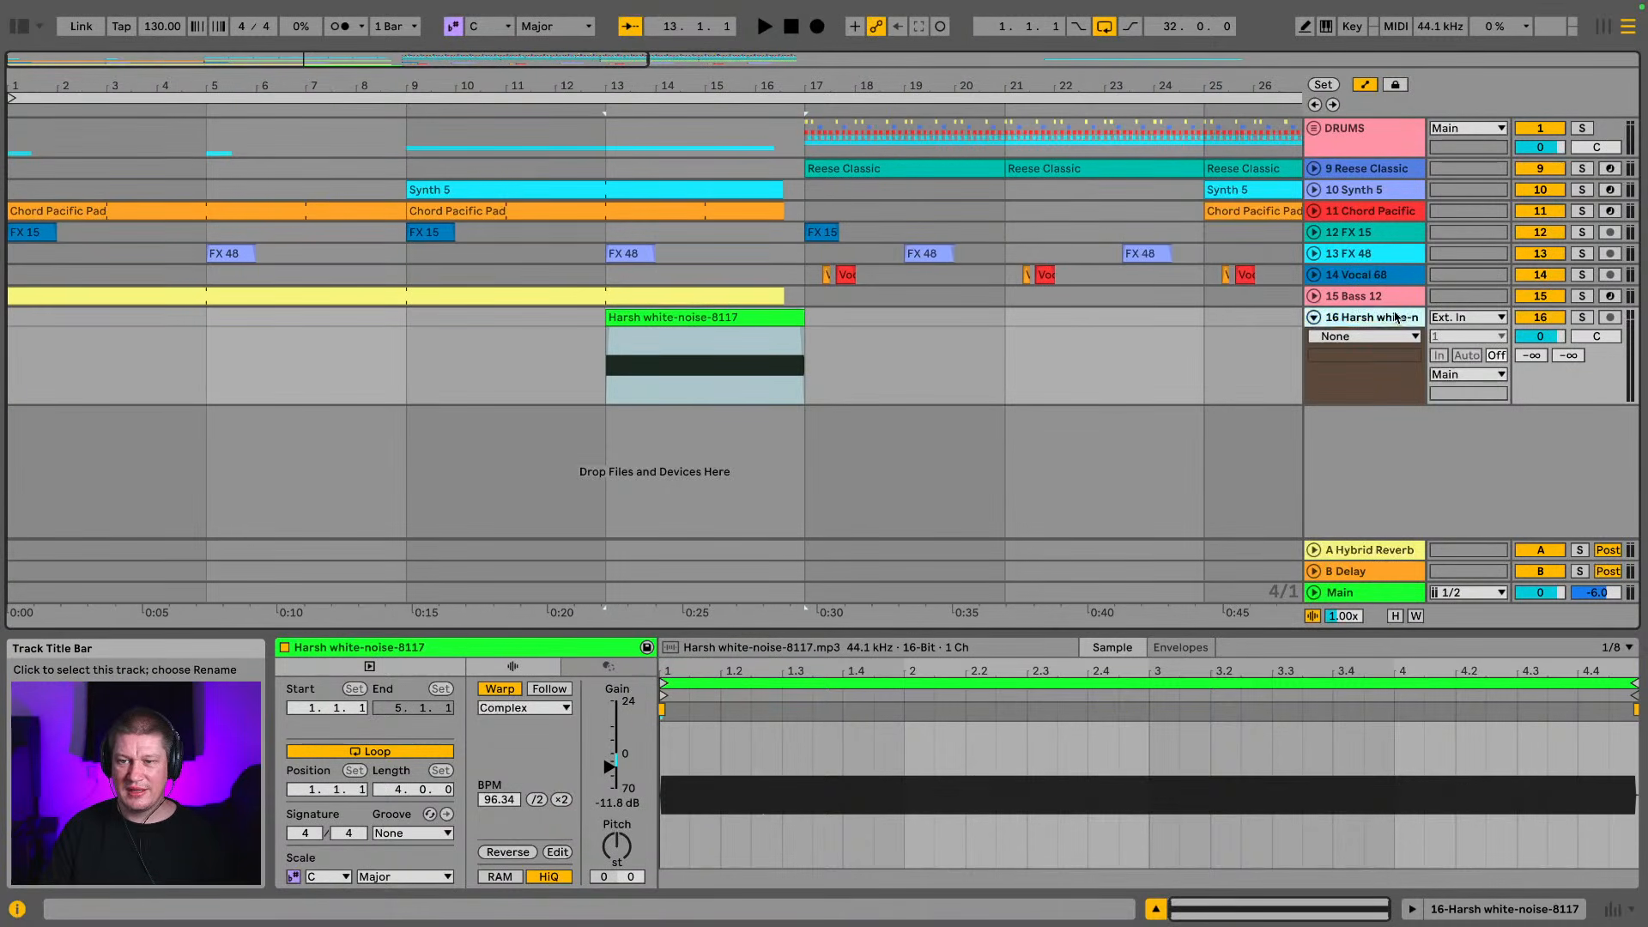
pyautogui.click(18, 29)
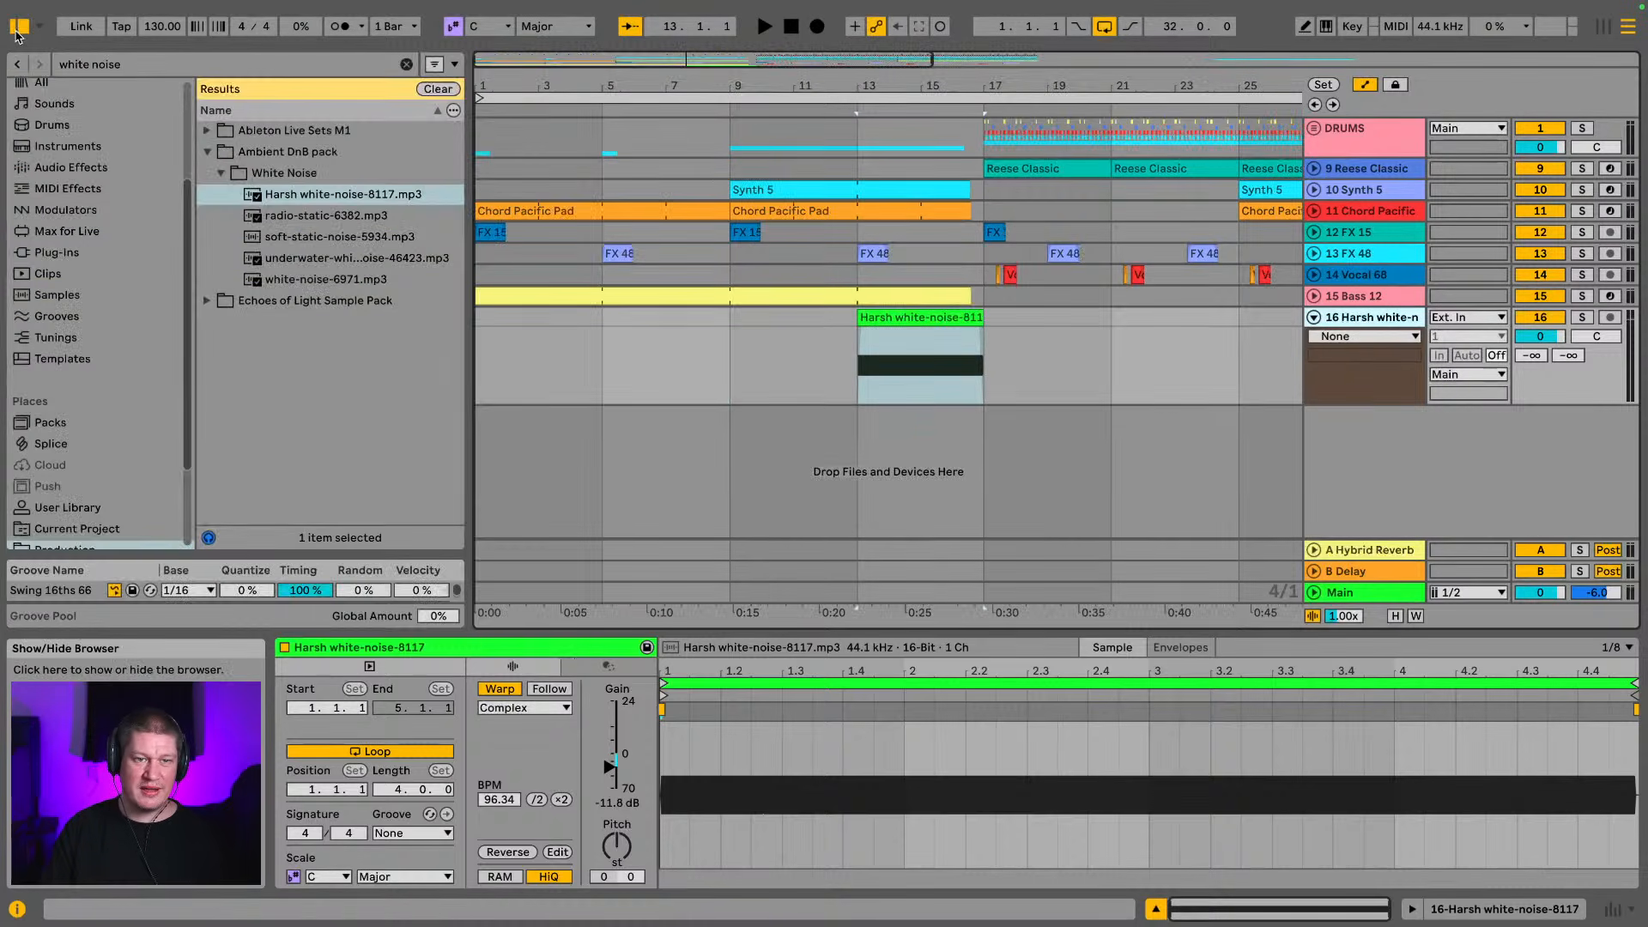
pyautogui.click(207, 152)
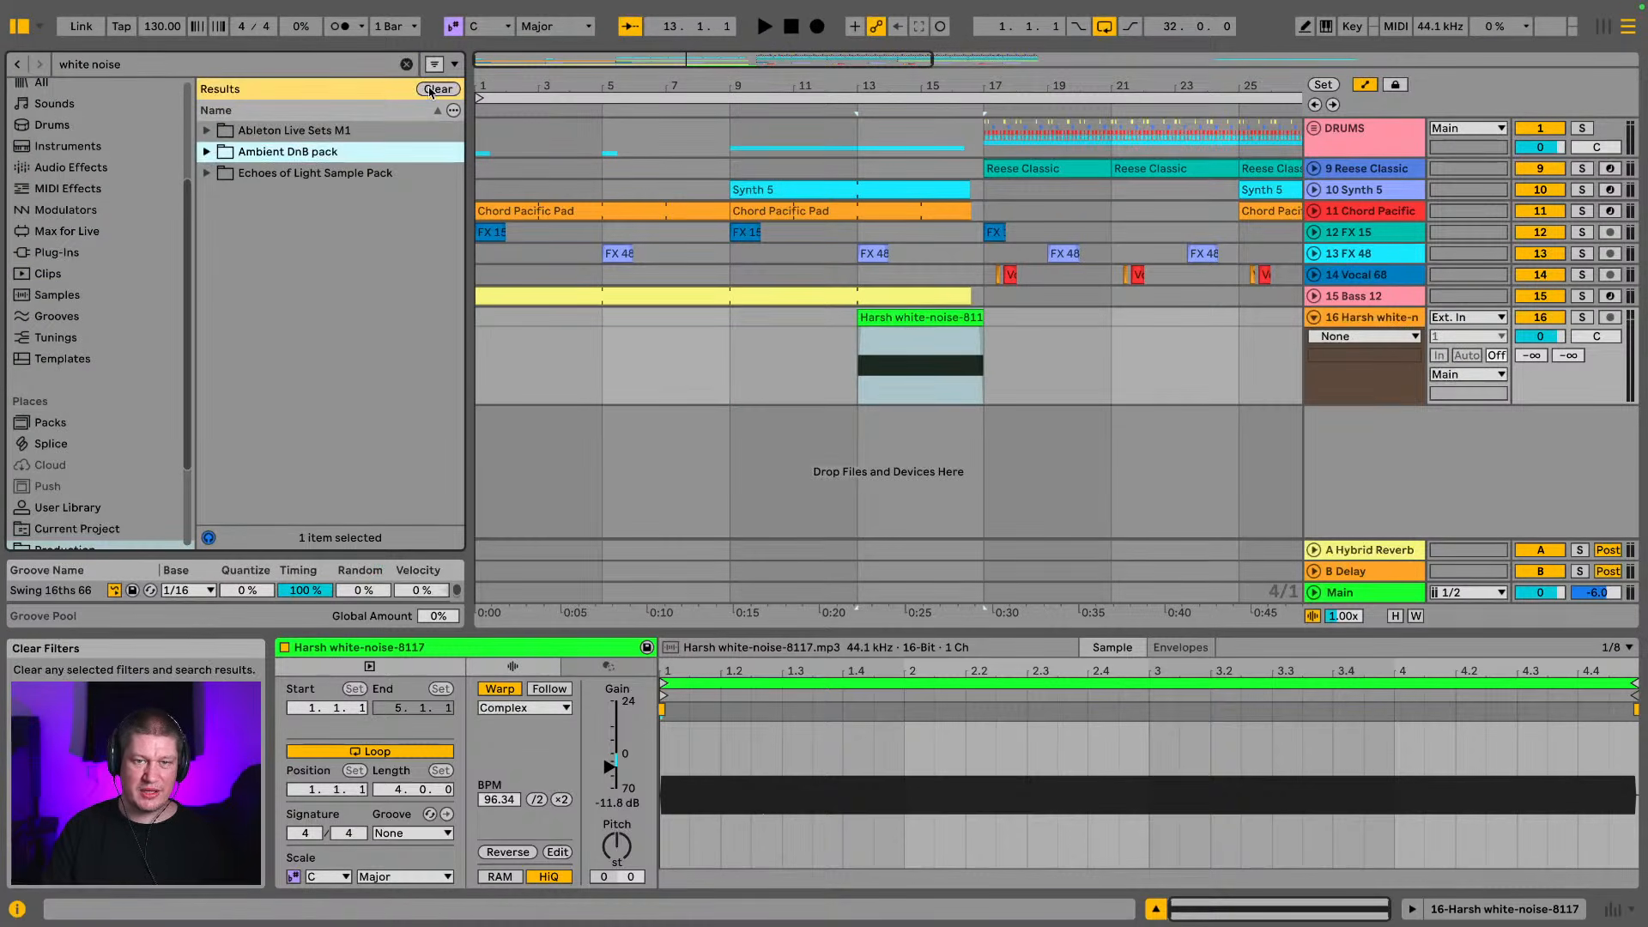
pyautogui.click(407, 64)
# Add the Hybrid Reverb audio effect to the Harsh white-noise track
pyautogui.click(103, 146)
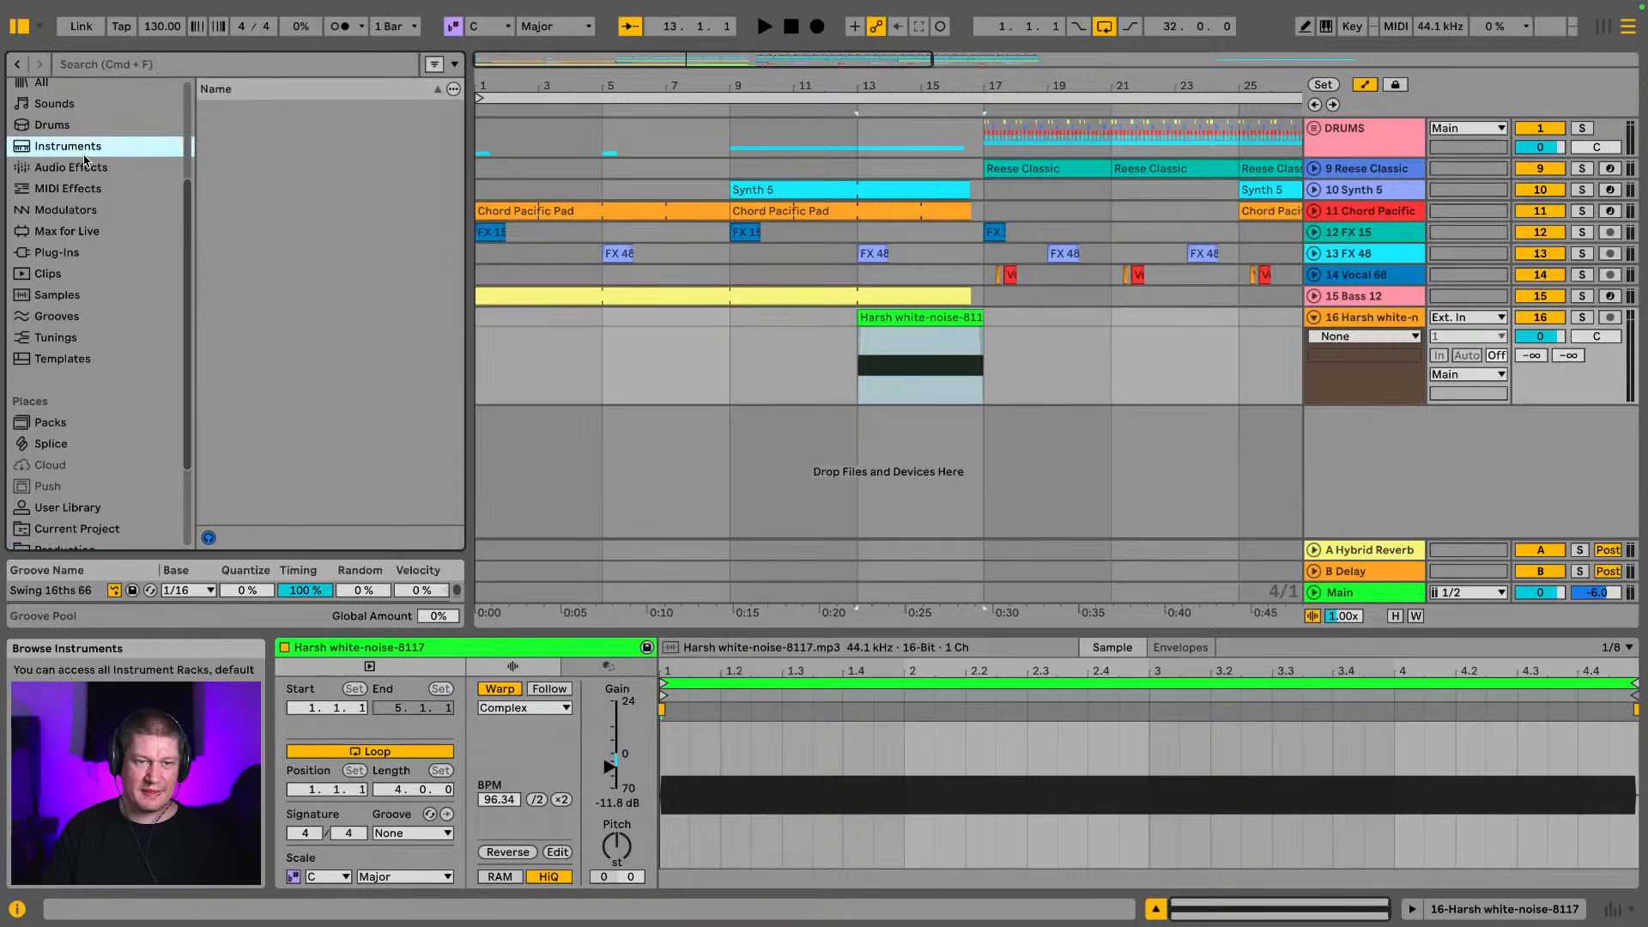
pyautogui.click(103, 167)
pyautogui.scroll(-5, 270, 325)
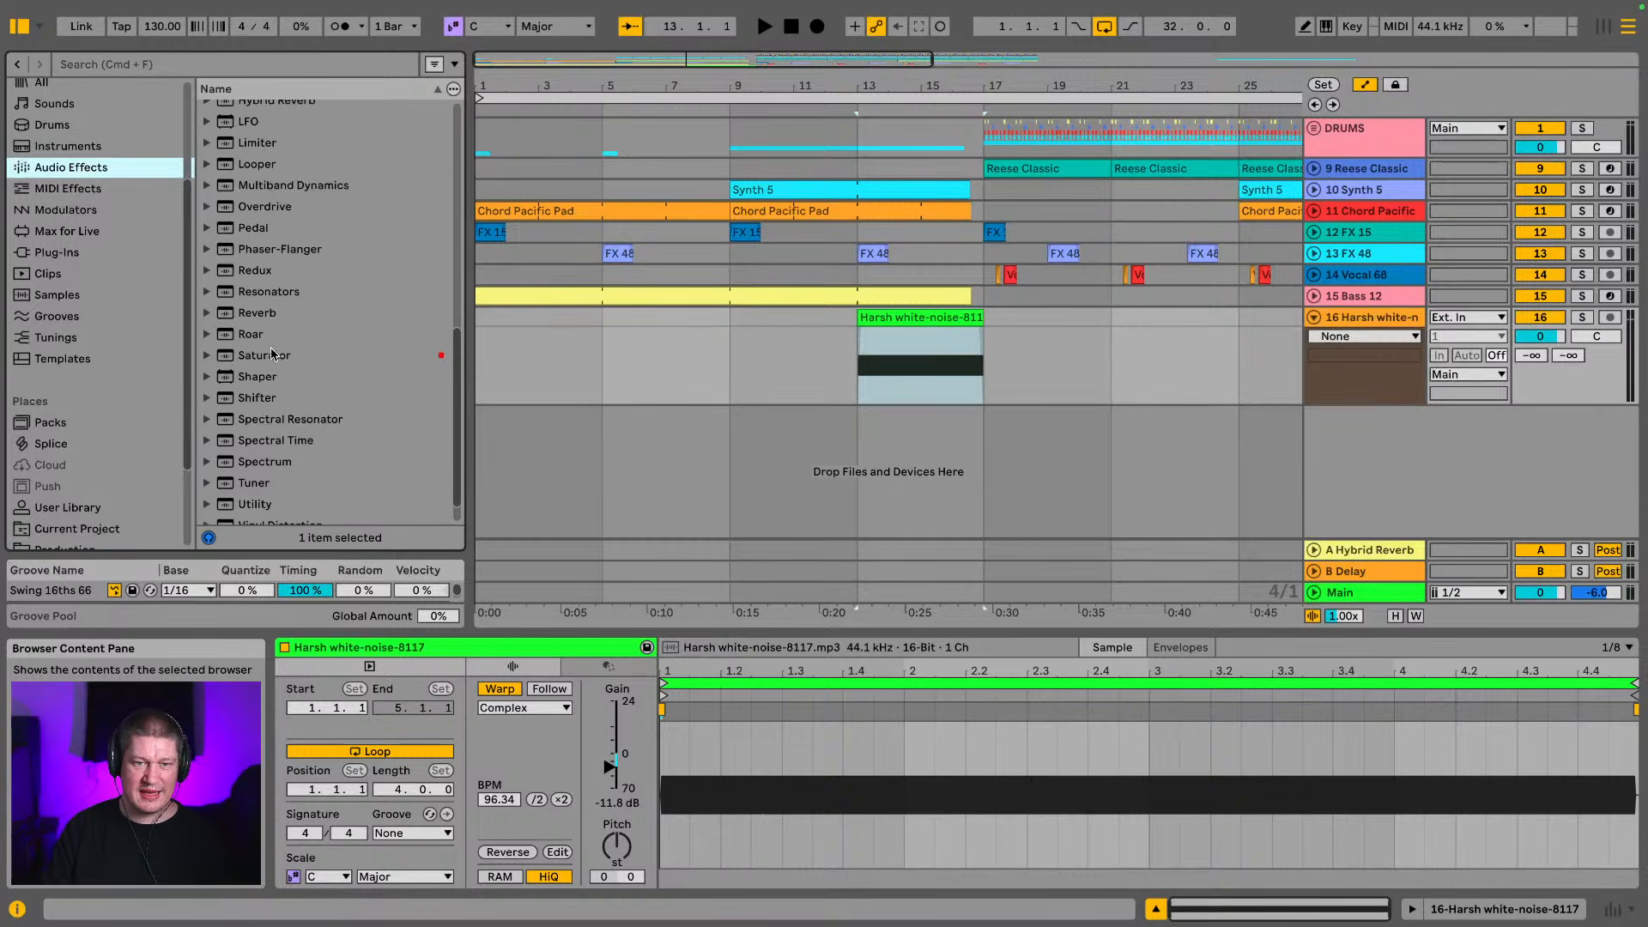
pyautogui.scroll(3, 270, 355)
pyautogui.click(300, 277)
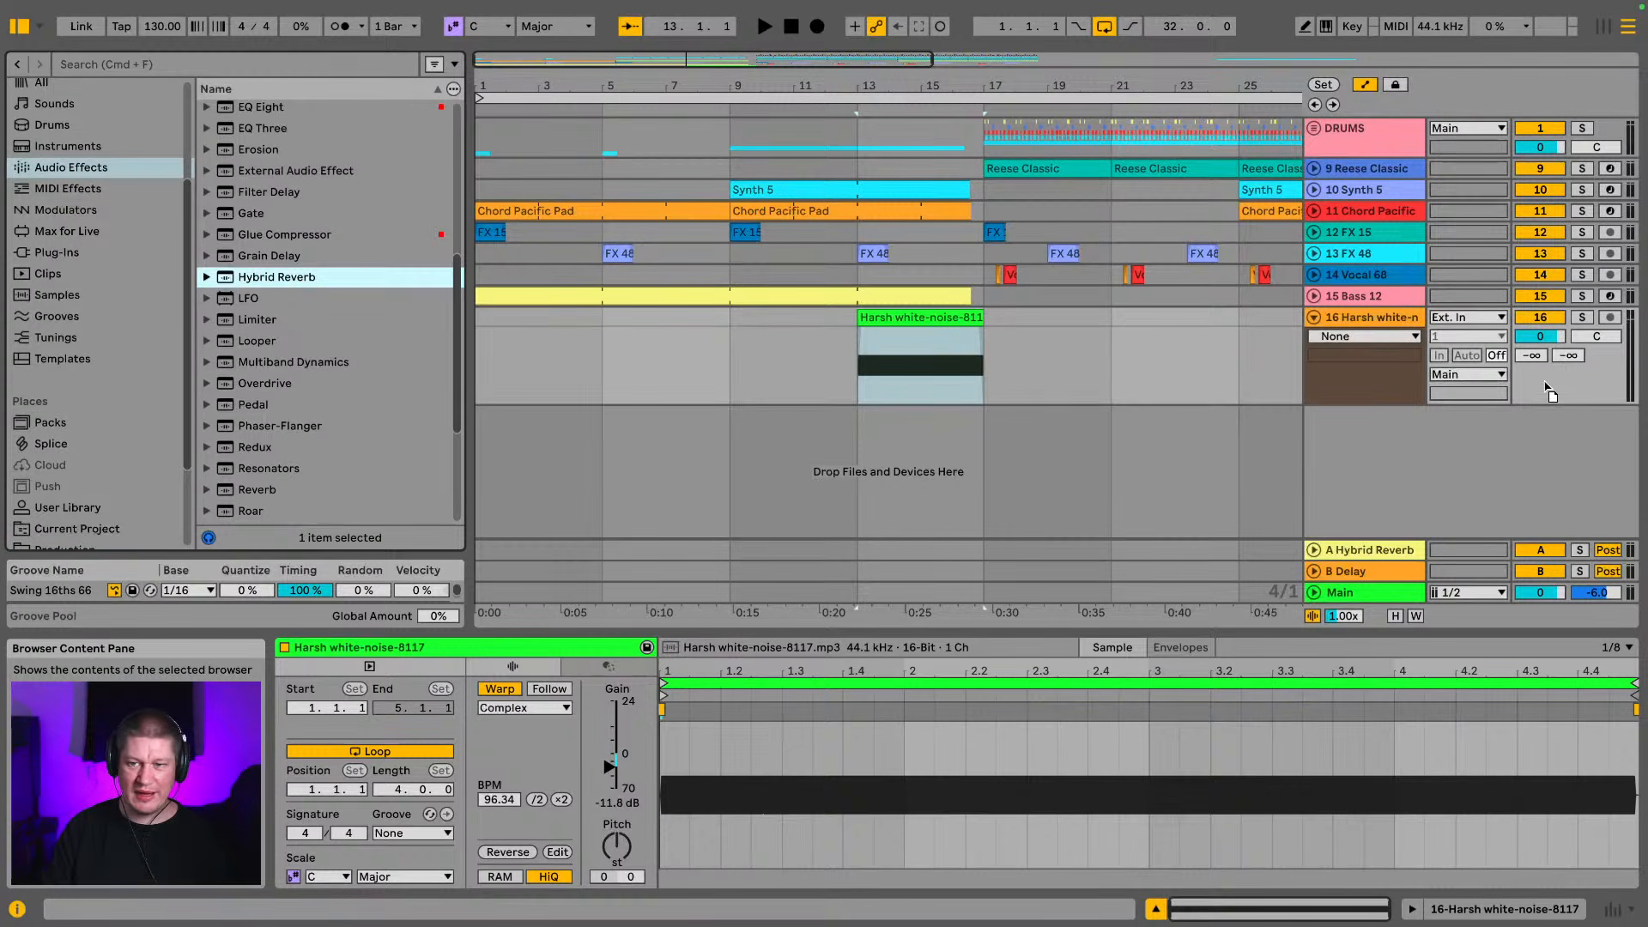
pyautogui.moveTo(1551, 393); pyautogui.dragTo(1408, 325)
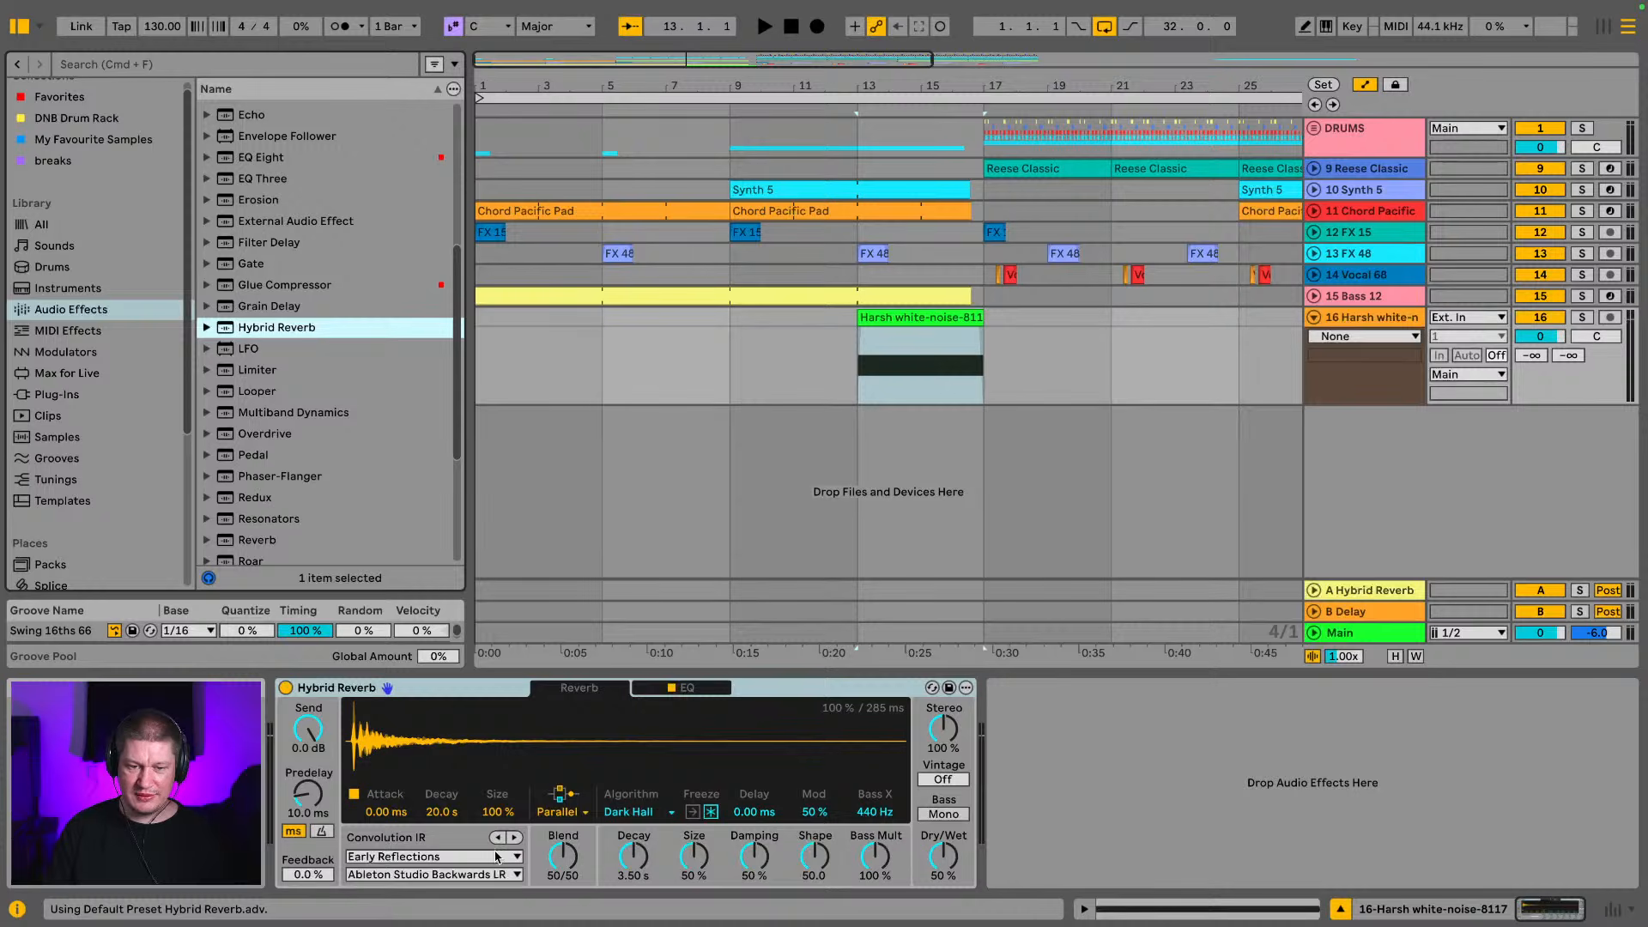
# Set the Hybrid Reverb's convolution category to Springs and its Dry/Wet to 44%
pyautogui.click(453, 859)
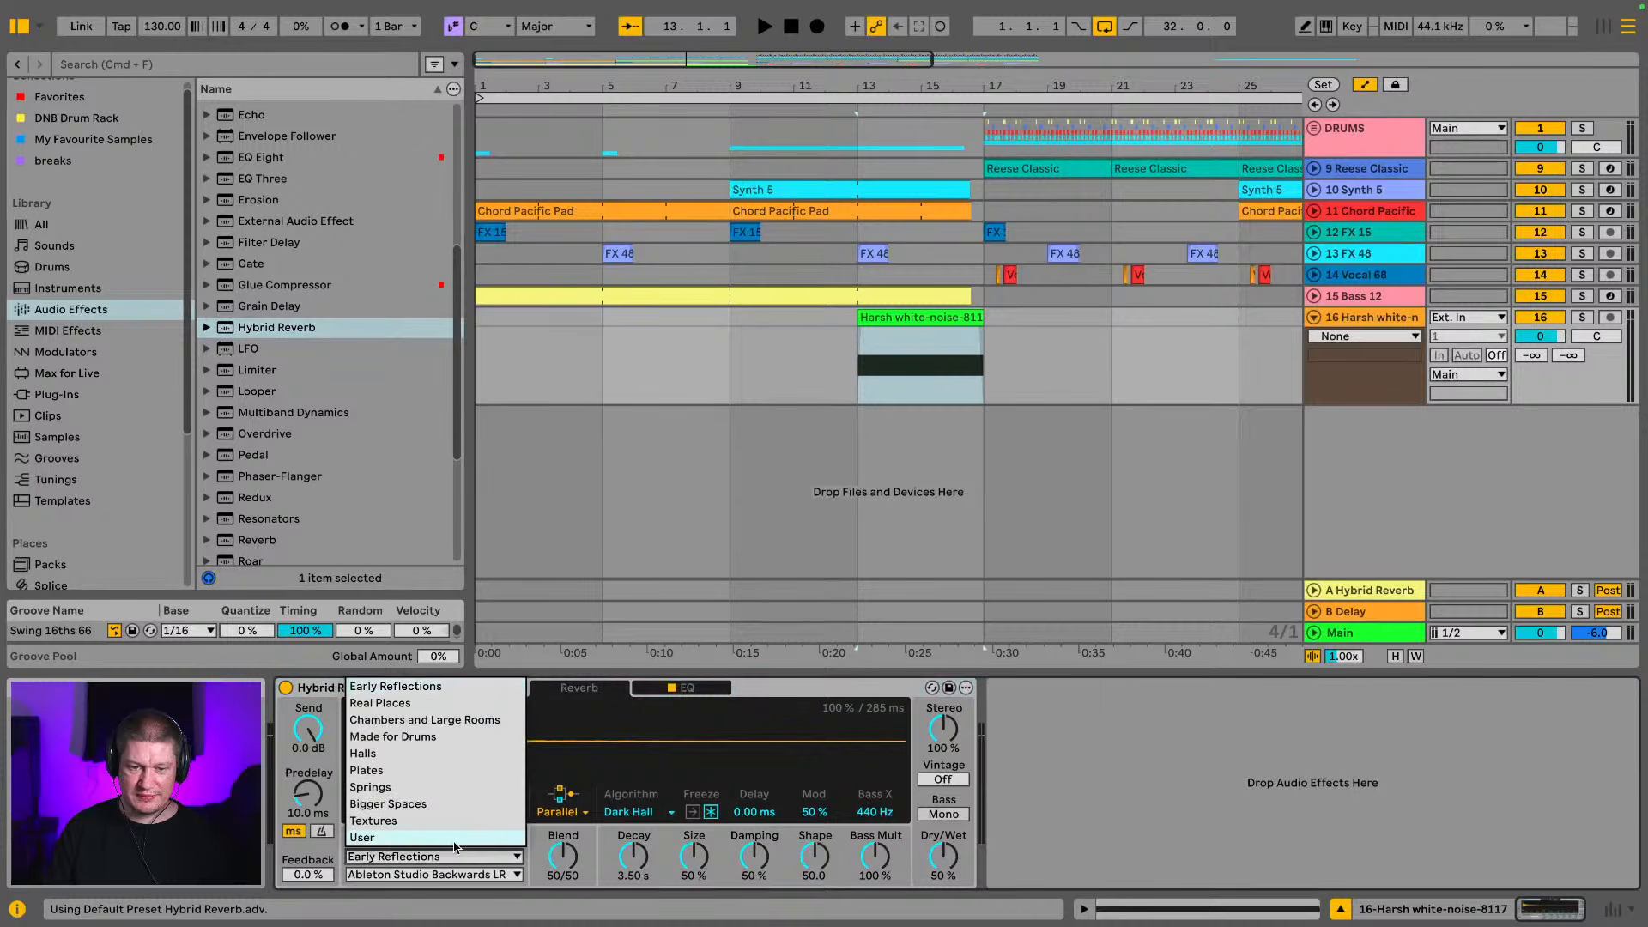
pyautogui.click(434, 786)
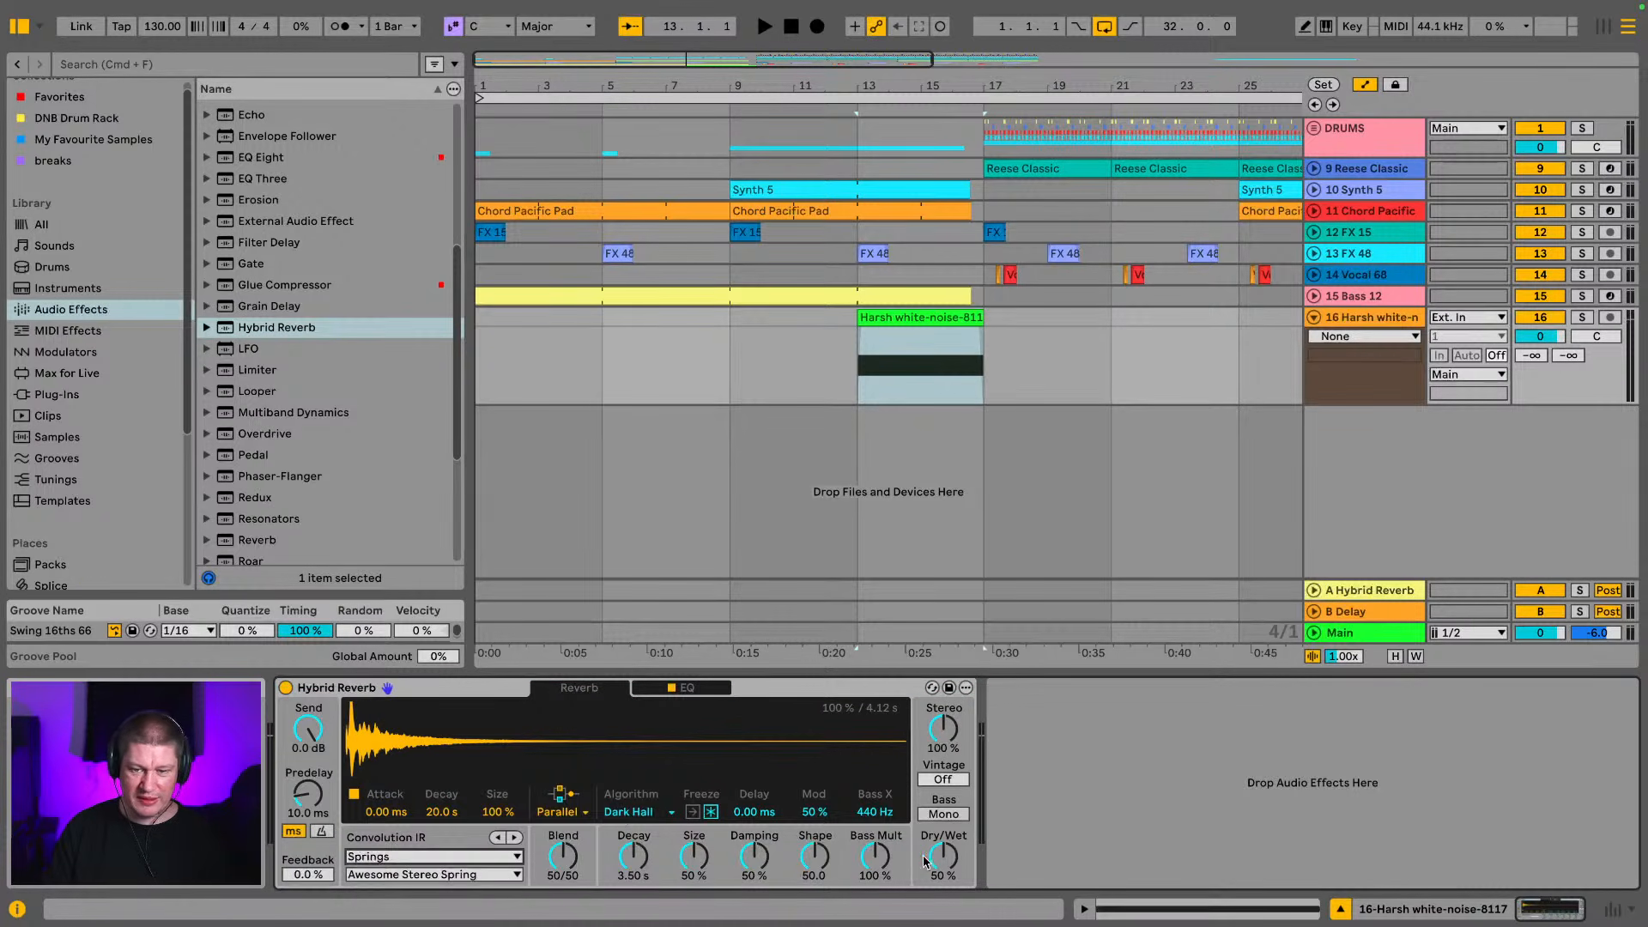
pyautogui.moveTo(948, 863); pyautogui.dragTo(949, 869)
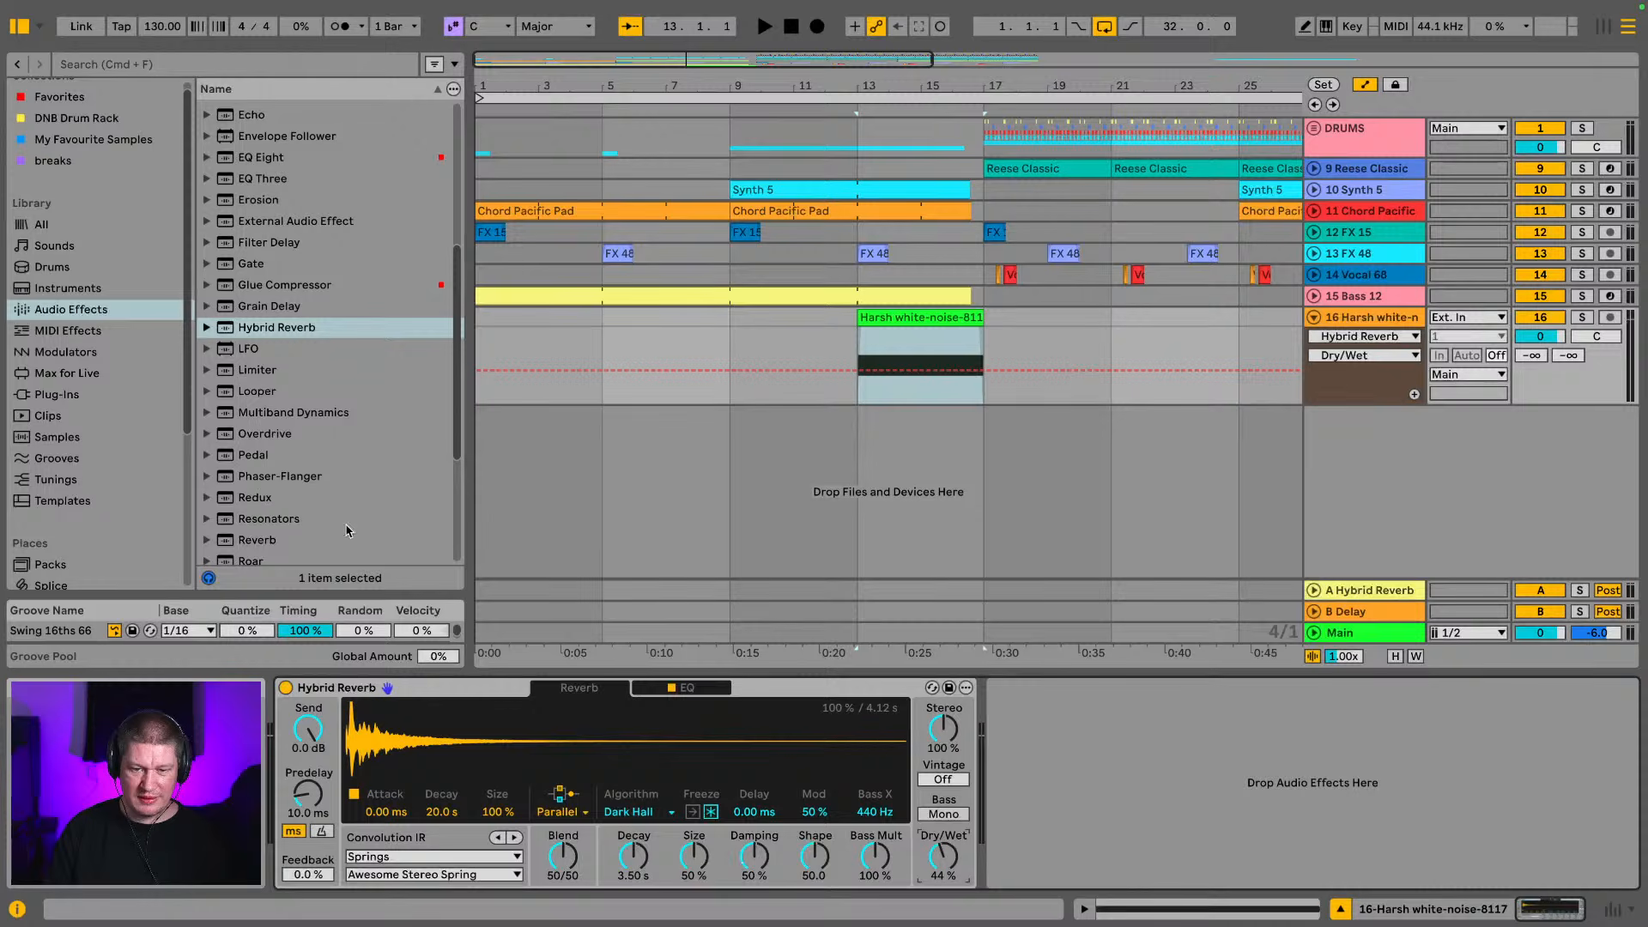
# Insert a Delay effect ahead of the Hybrid Reverb on the white noise track
pyautogui.scroll(1, 320, 341)
pyautogui.scroll(4, 319, 341)
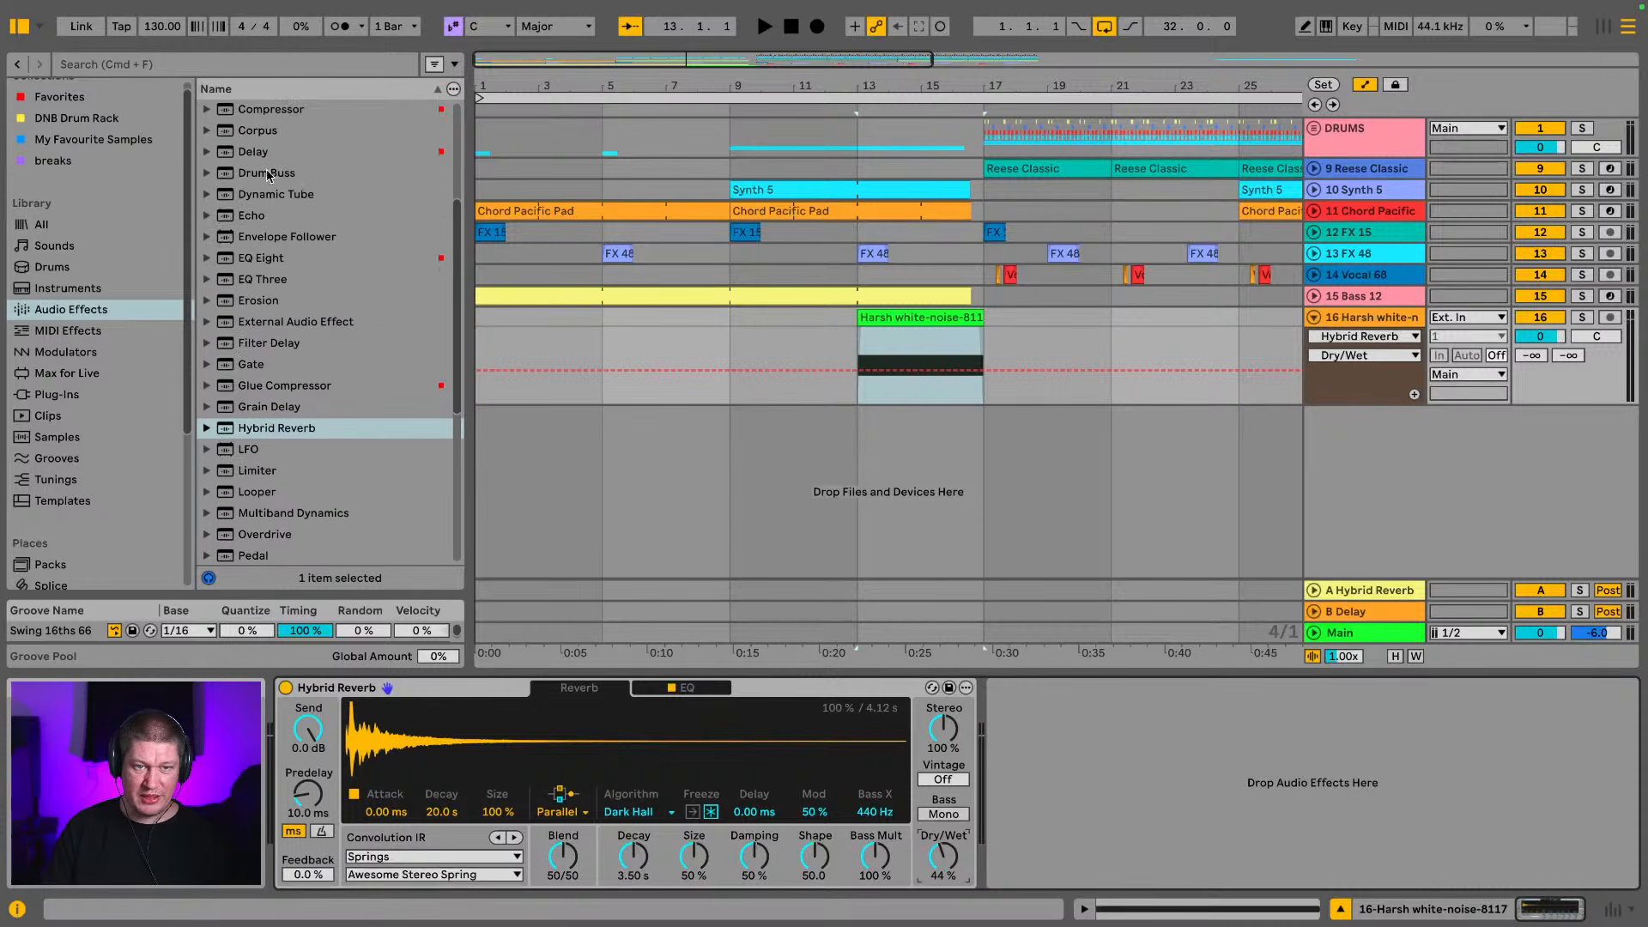
pyautogui.click(269, 153)
pyautogui.moveTo(268, 153); pyautogui.dragTo(304, 700)
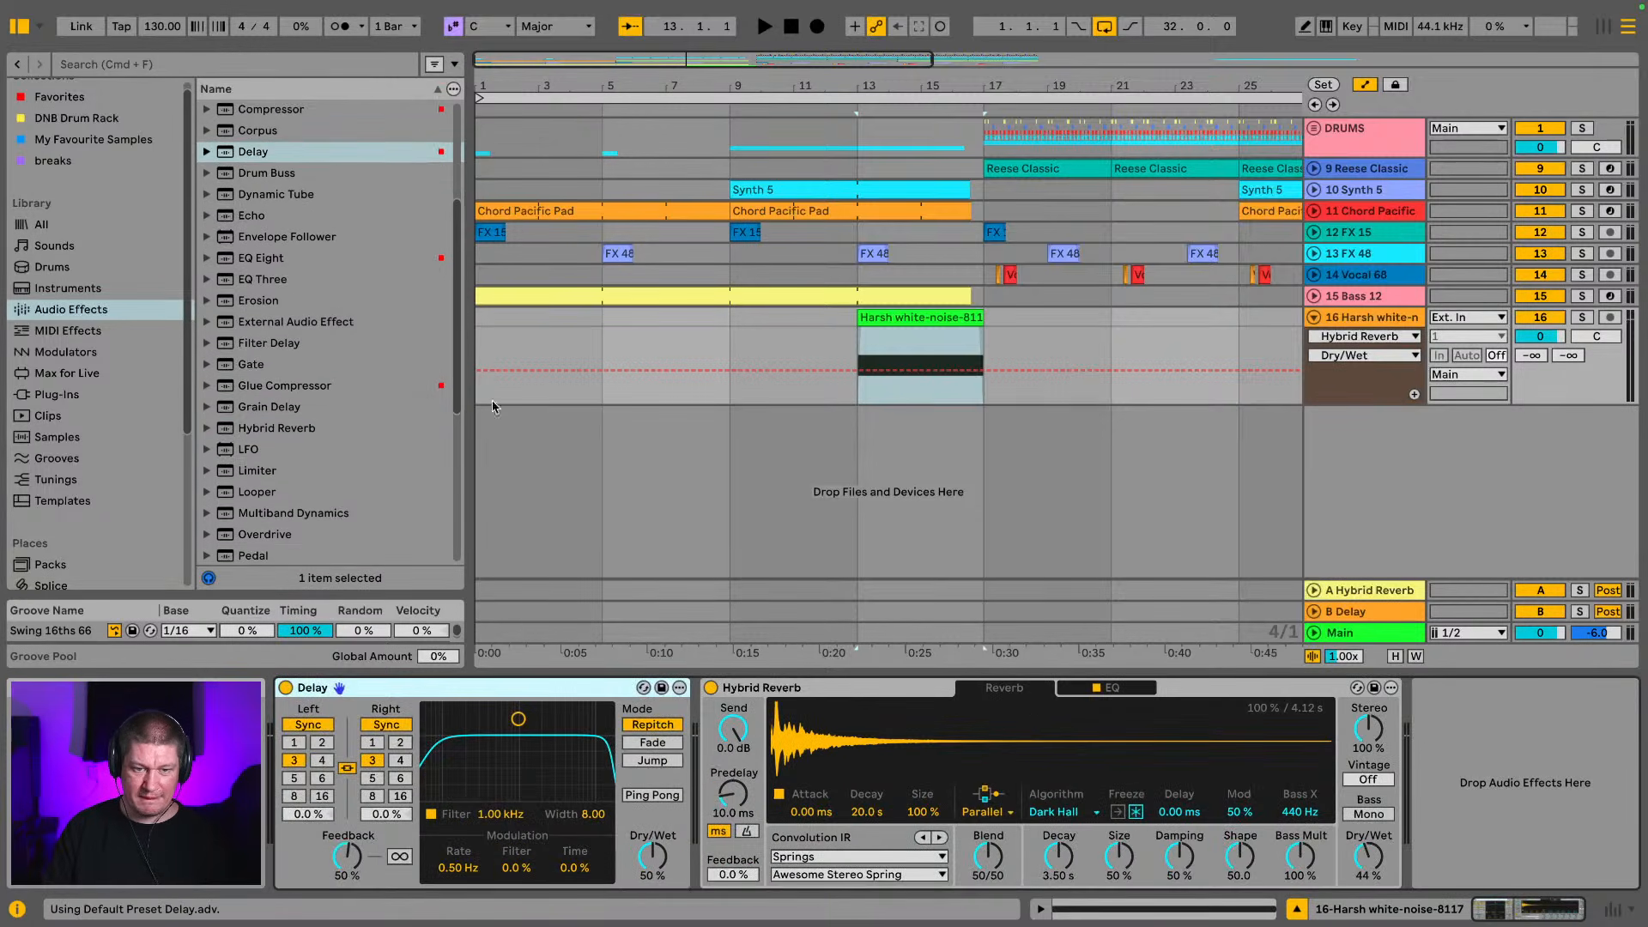
# Insert EQ Eight ahead of the Delay and make band 2 a low cut at 240 Hz
pyautogui.scroll(1, 333, 251)
pyautogui.moveTo(273, 287); pyautogui.dragTo(309, 758)
pyautogui.click(410, 859)
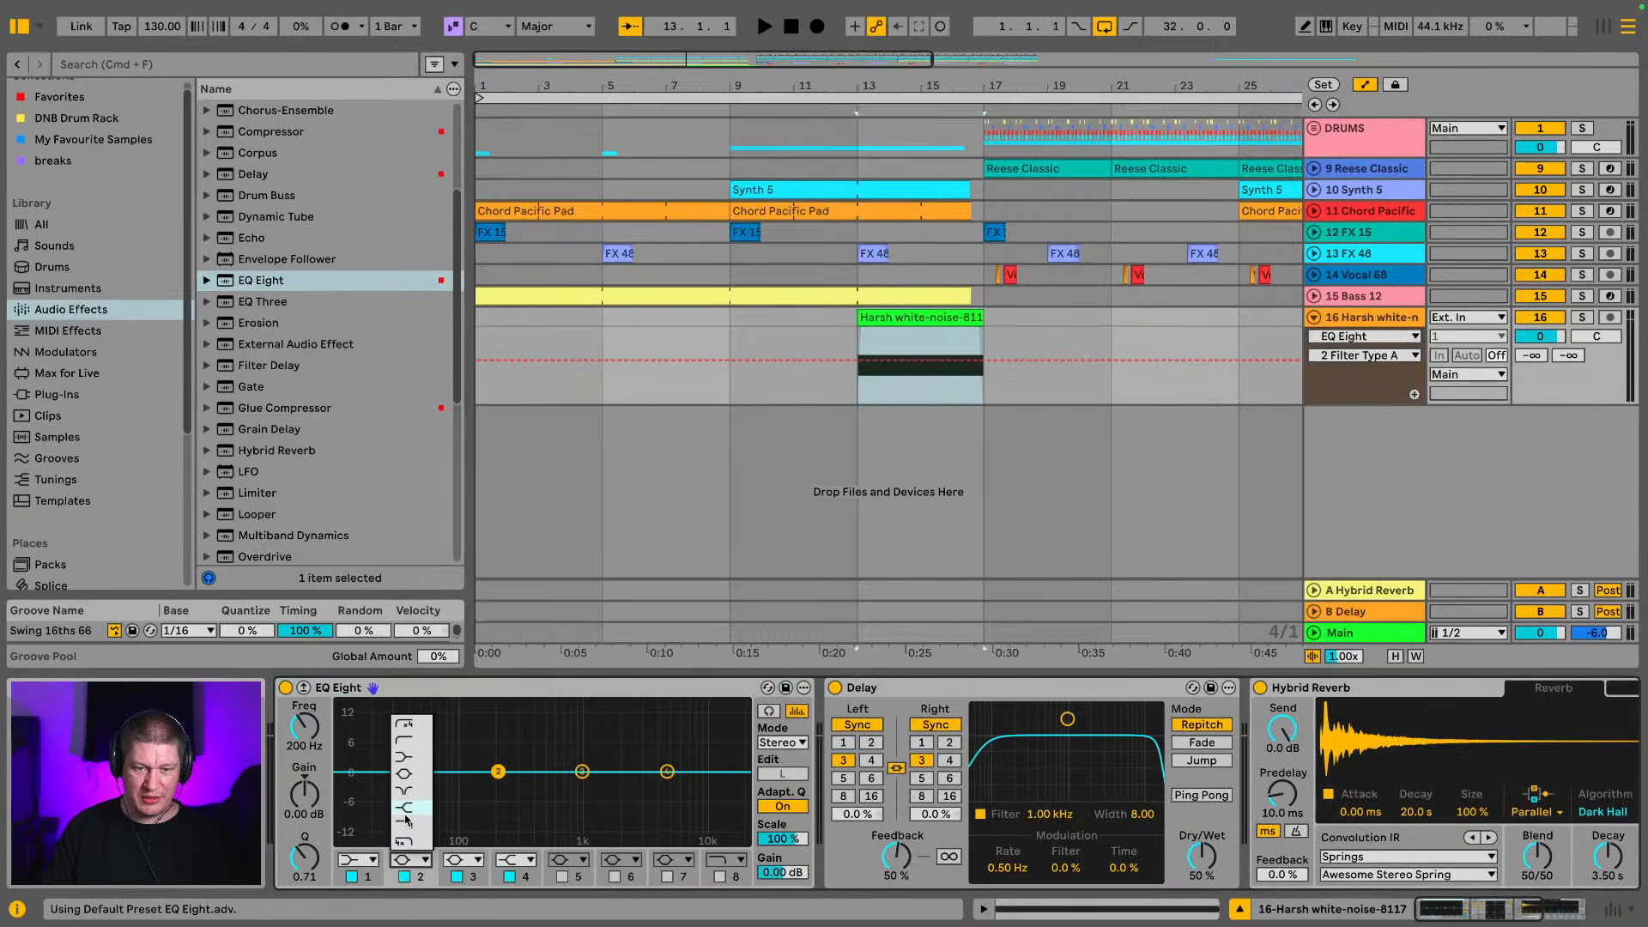
pyautogui.click(415, 744)
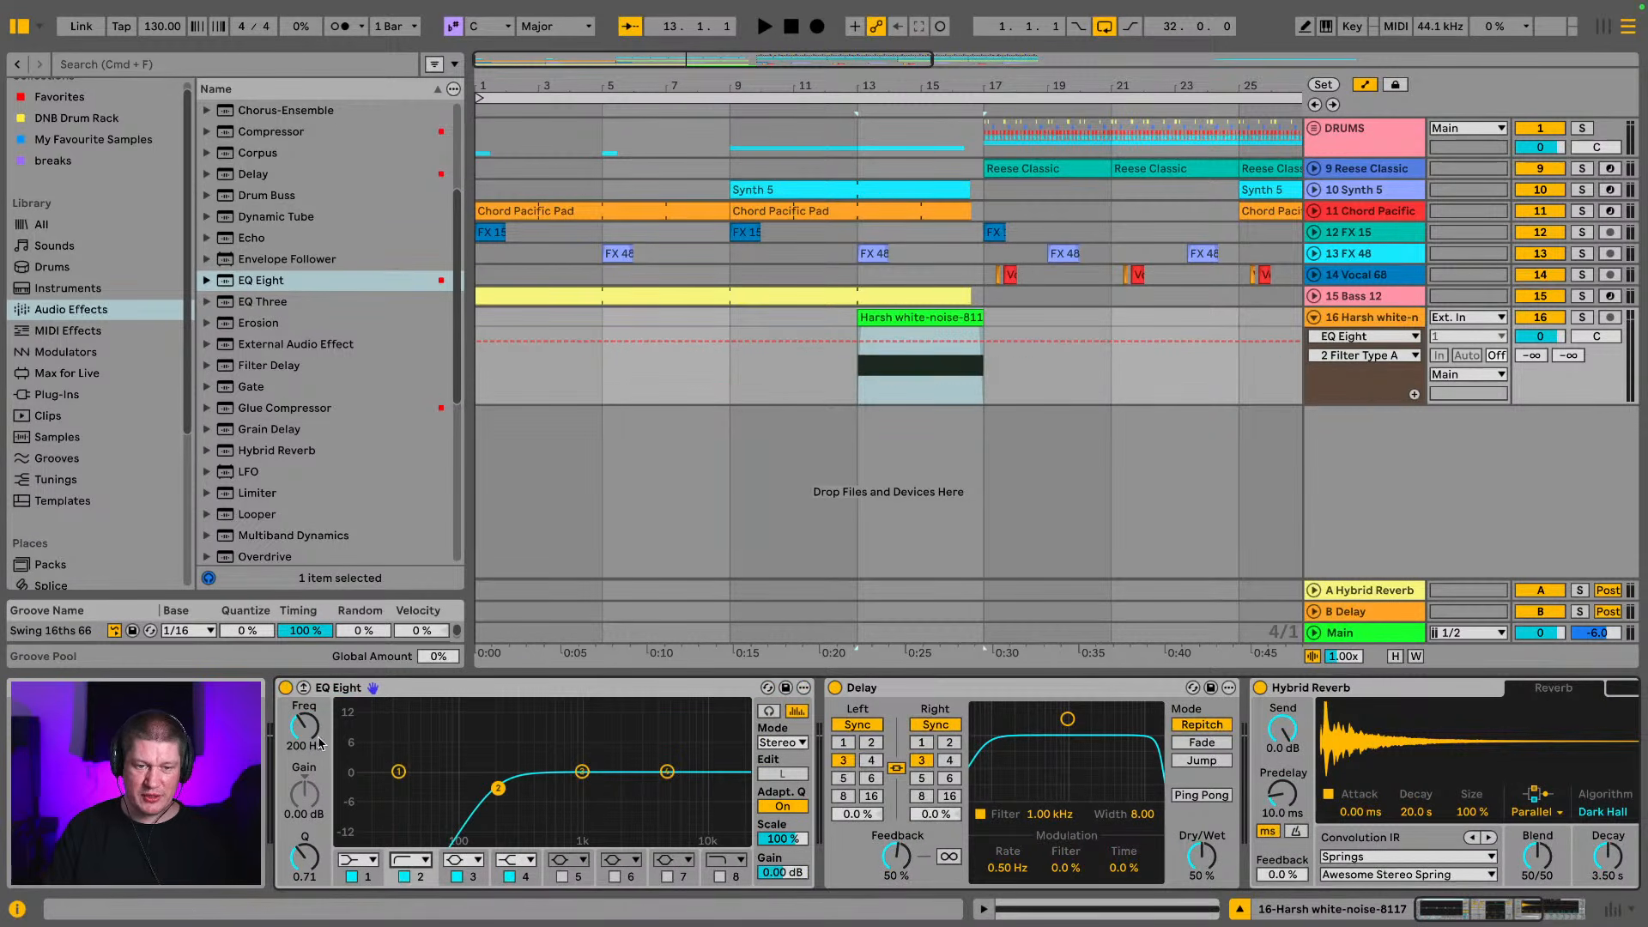
pyautogui.moveTo(304, 740); pyautogui.dragTo(304, 730)
# Insert Auto Filter between EQ Eight and Delay as a band-pass at 2.70 kHz with 44% resonance
pyautogui.scroll(5, 215, 249)
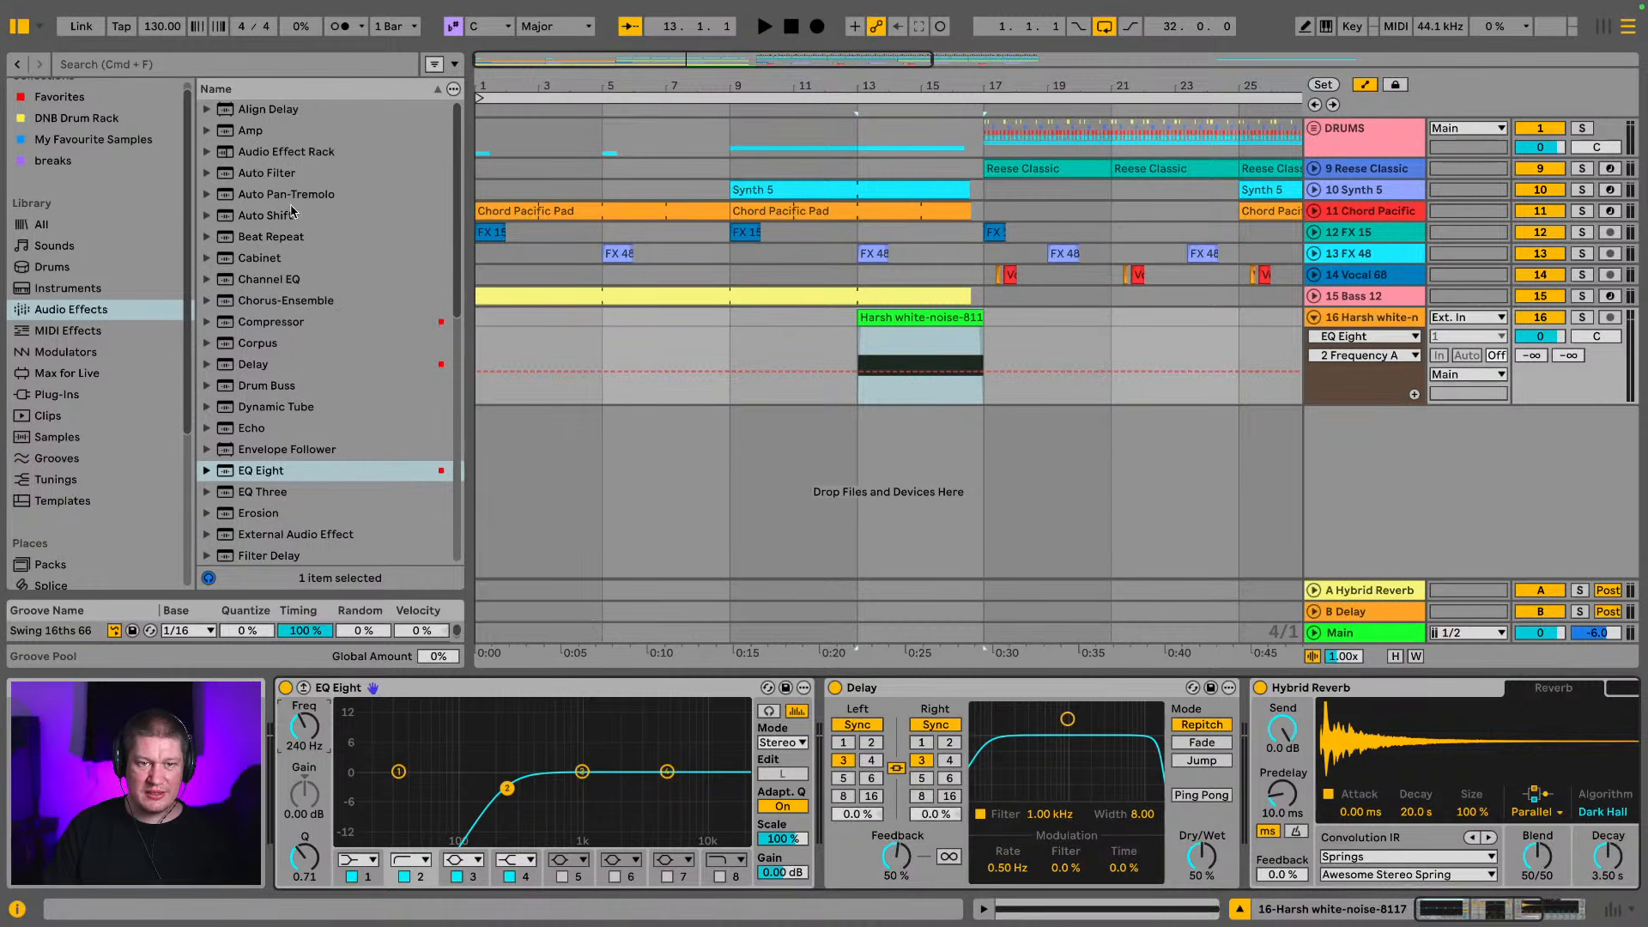
pyautogui.click(292, 174)
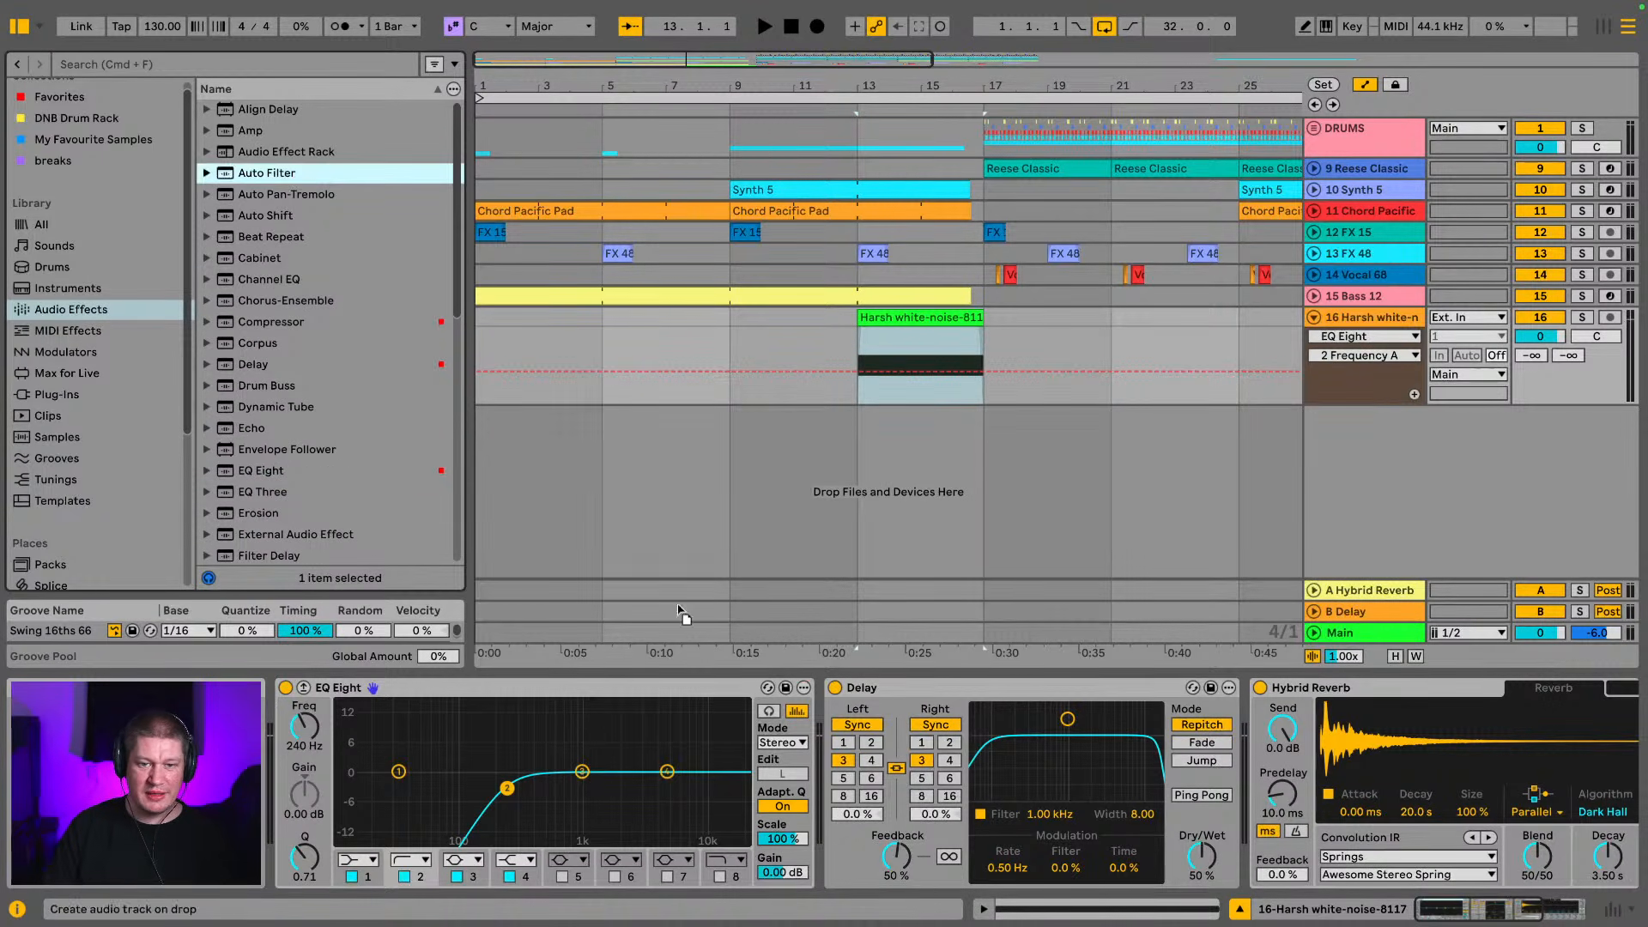
pyautogui.moveTo(764, 672); pyautogui.dragTo(695, 772)
pyautogui.click(880, 790)
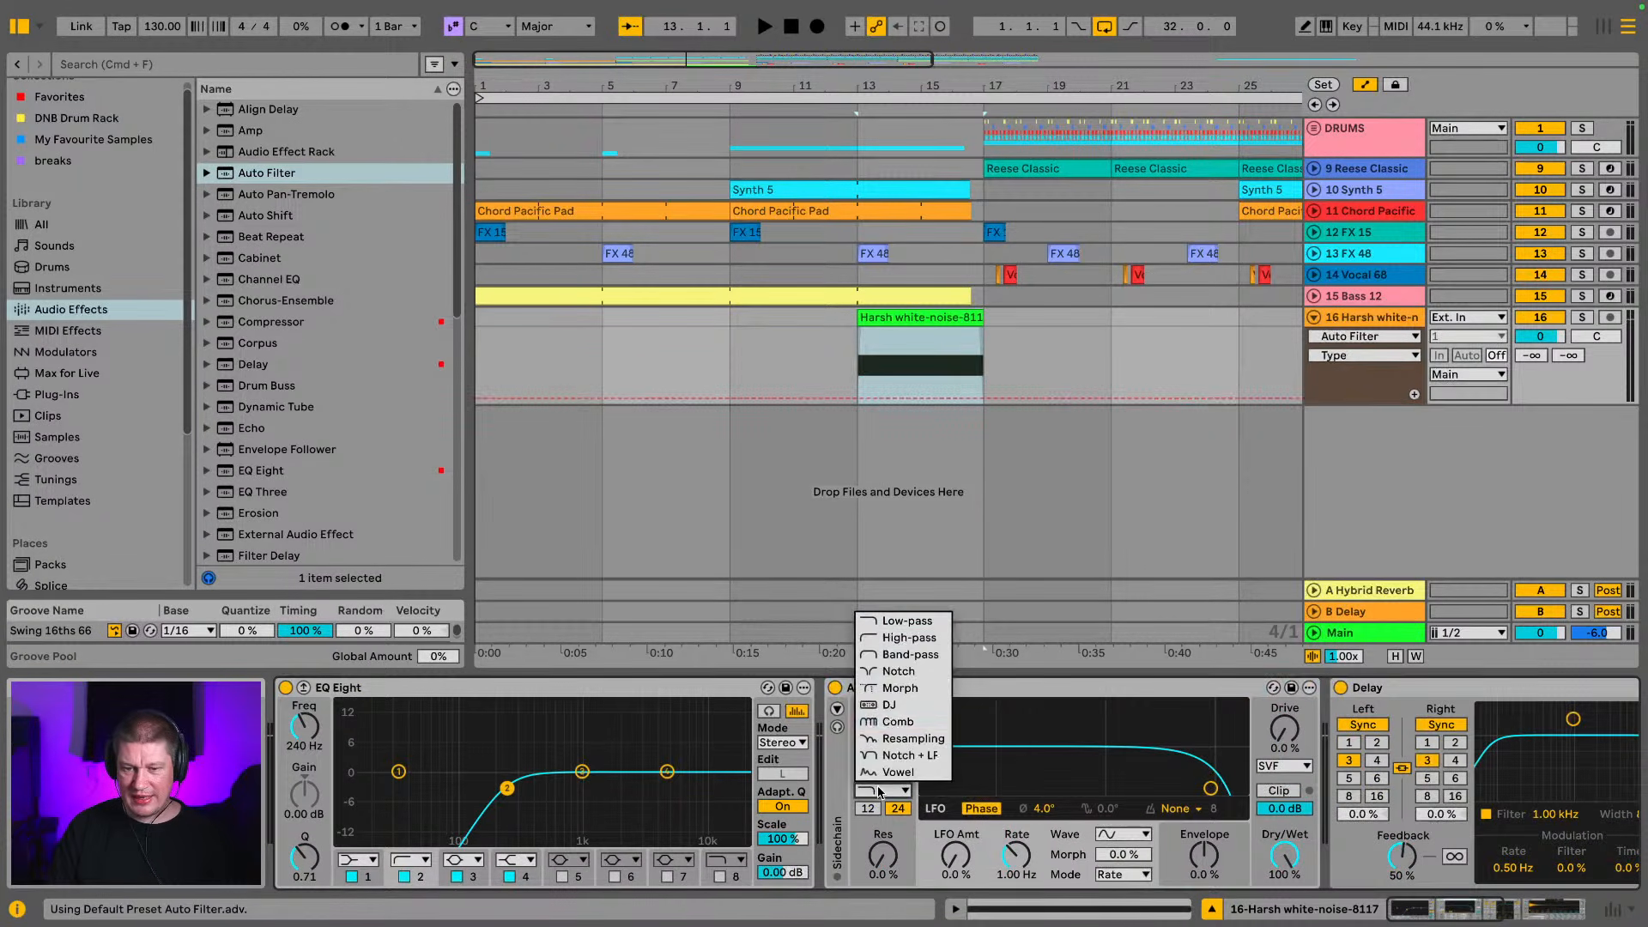
pyautogui.click(908, 654)
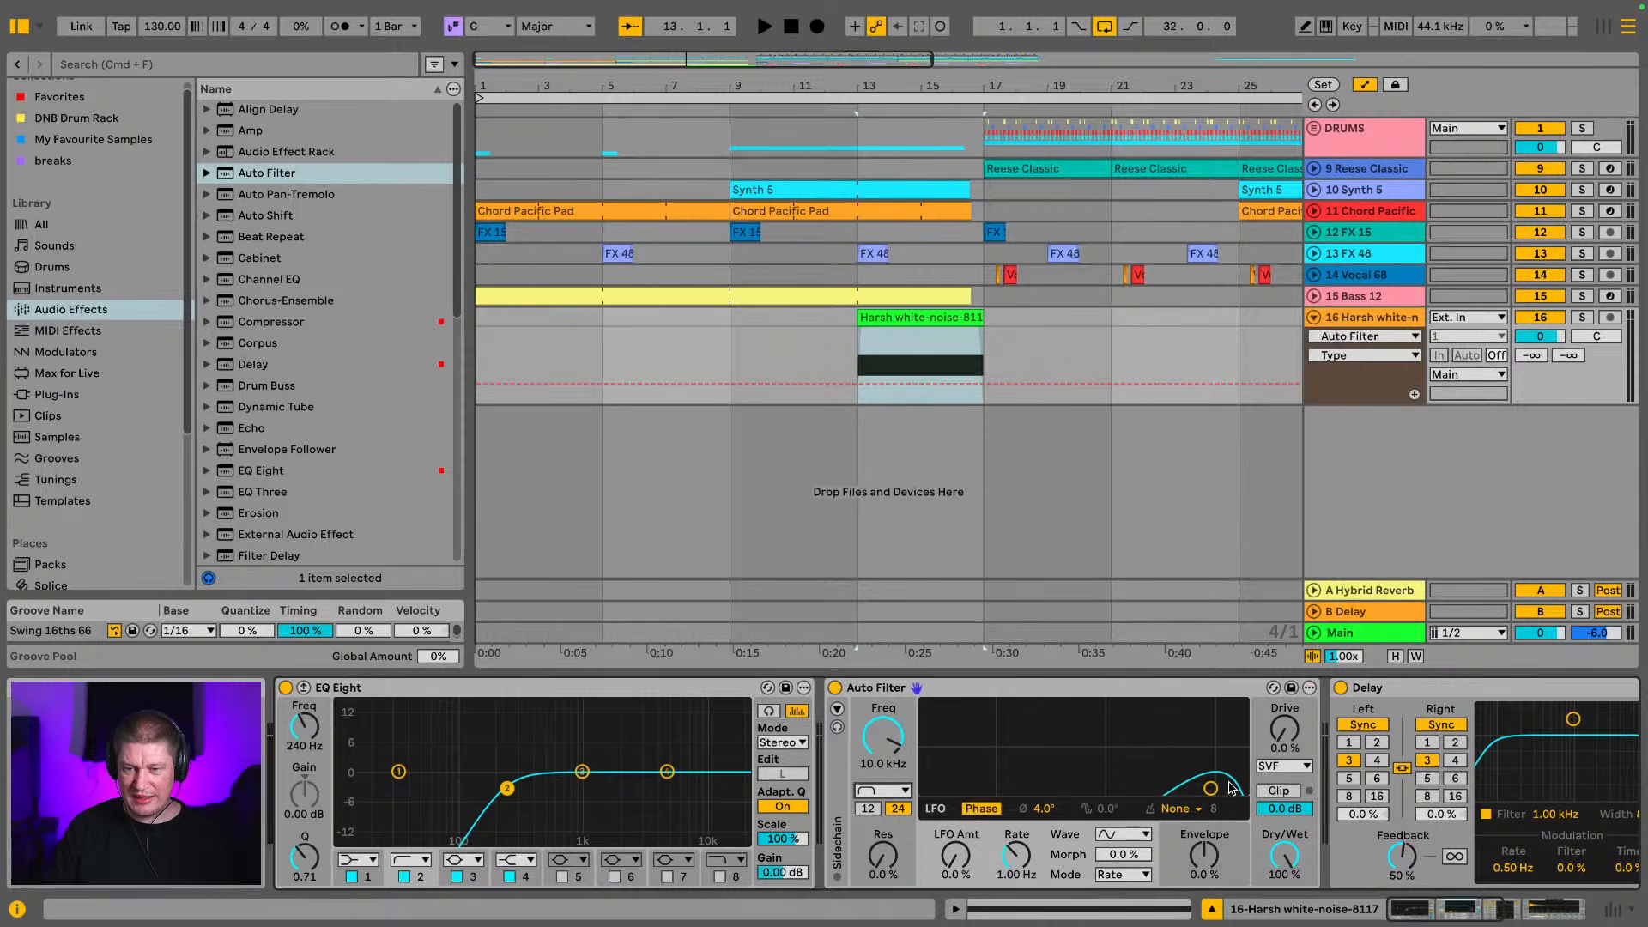
pyautogui.moveTo(1212, 788); pyautogui.dragTo(1150, 751)
# Play back the white noise build and lower the Harsh white-noise-8117 clip's gain to -20.2 dB
pyautogui.press('space')
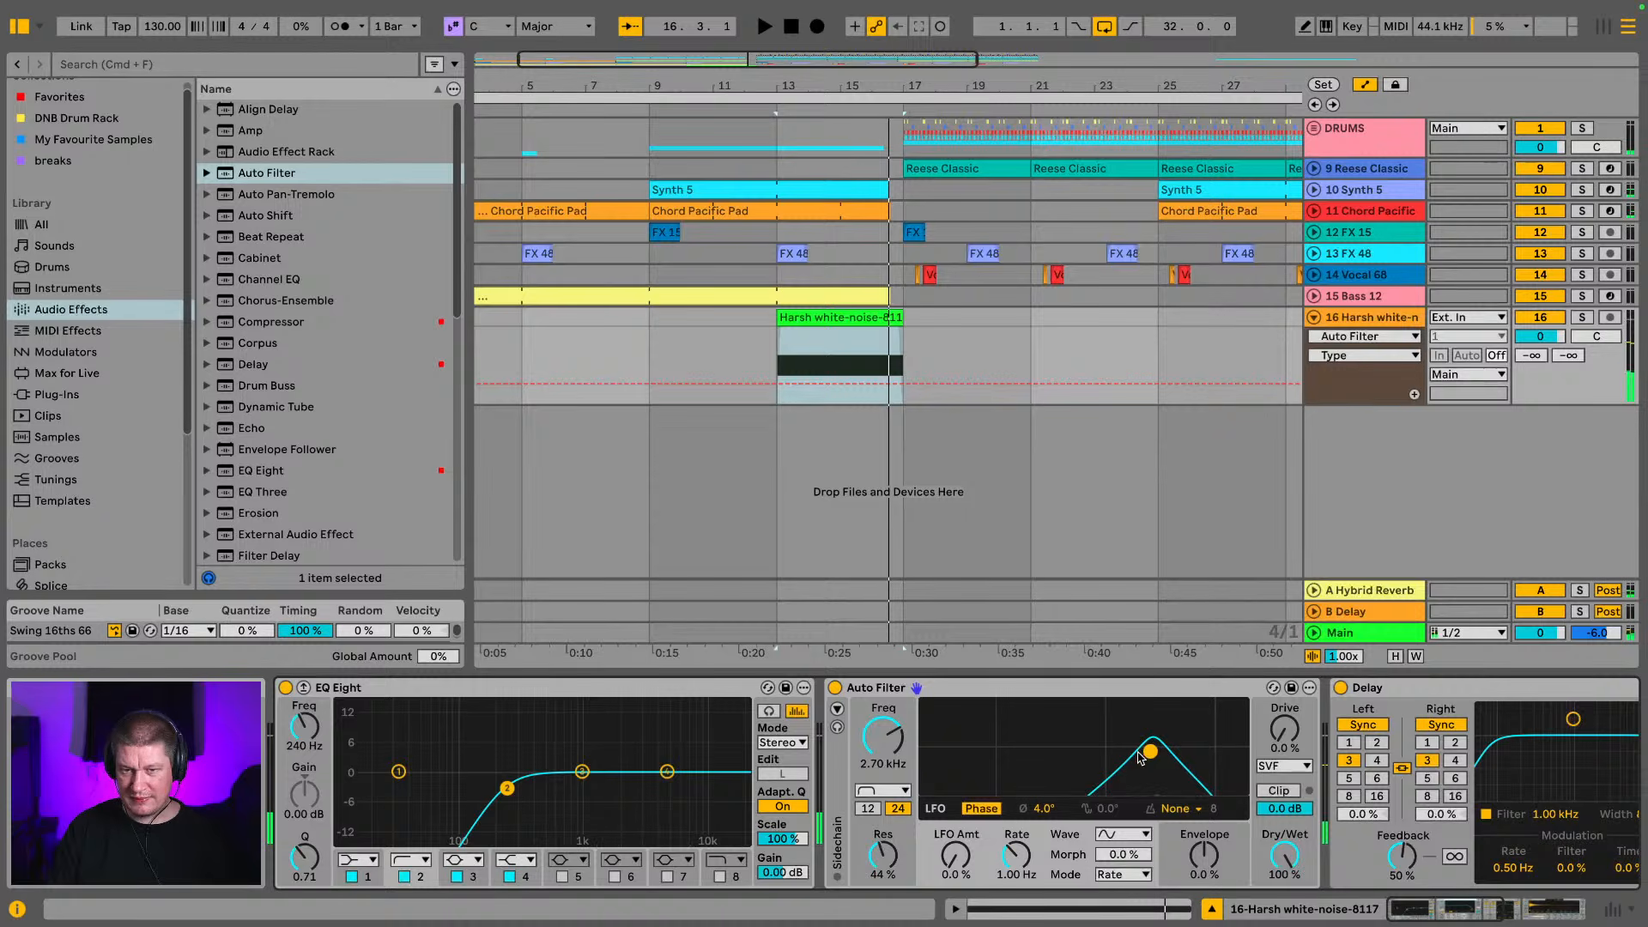
pyautogui.doubleClick(824, 317)
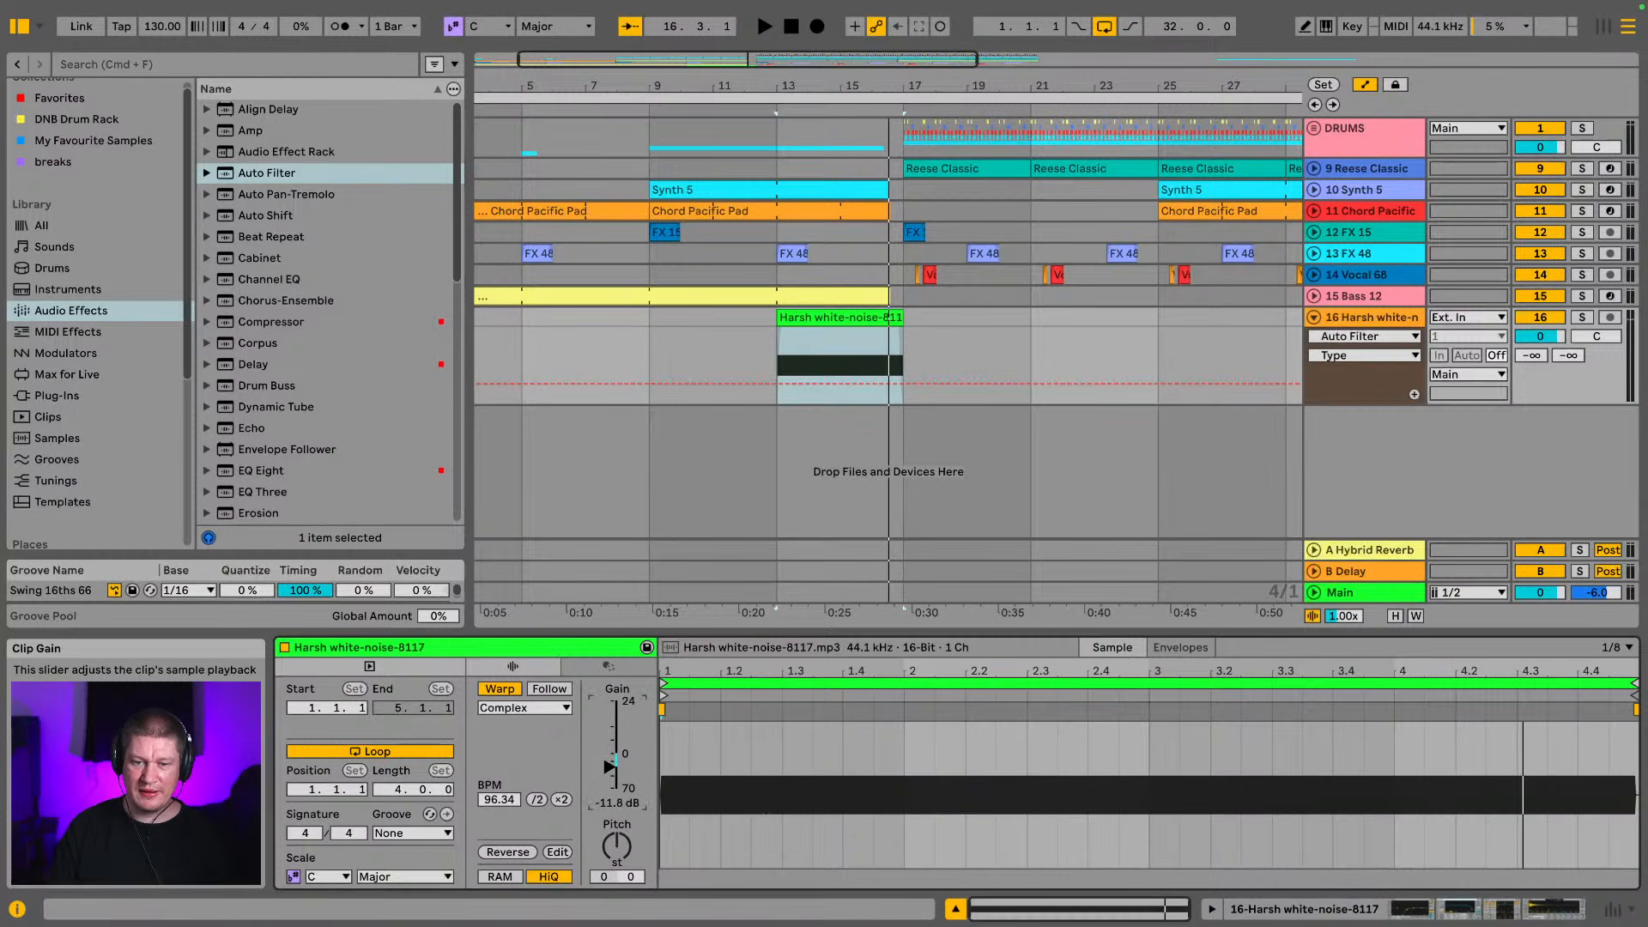
pyautogui.moveTo(611, 766); pyautogui.dragTo(612, 776)
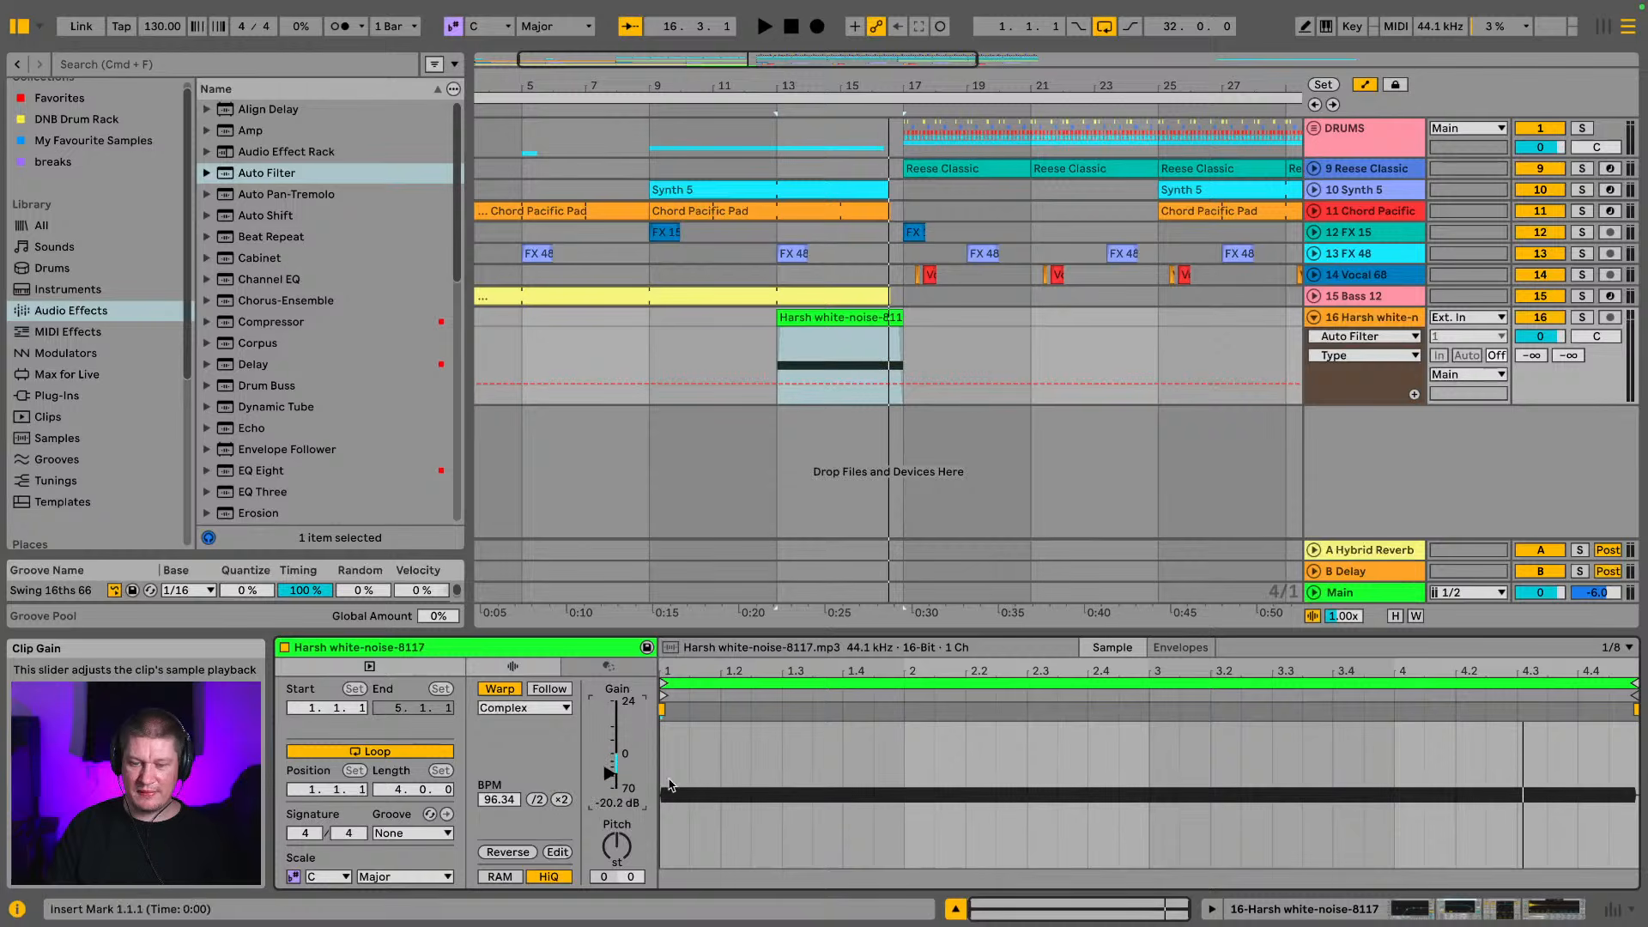
# Lower the white noise track's Auto Filter frequency to 366 Hz and play back the result
pyautogui.click(1423, 908)
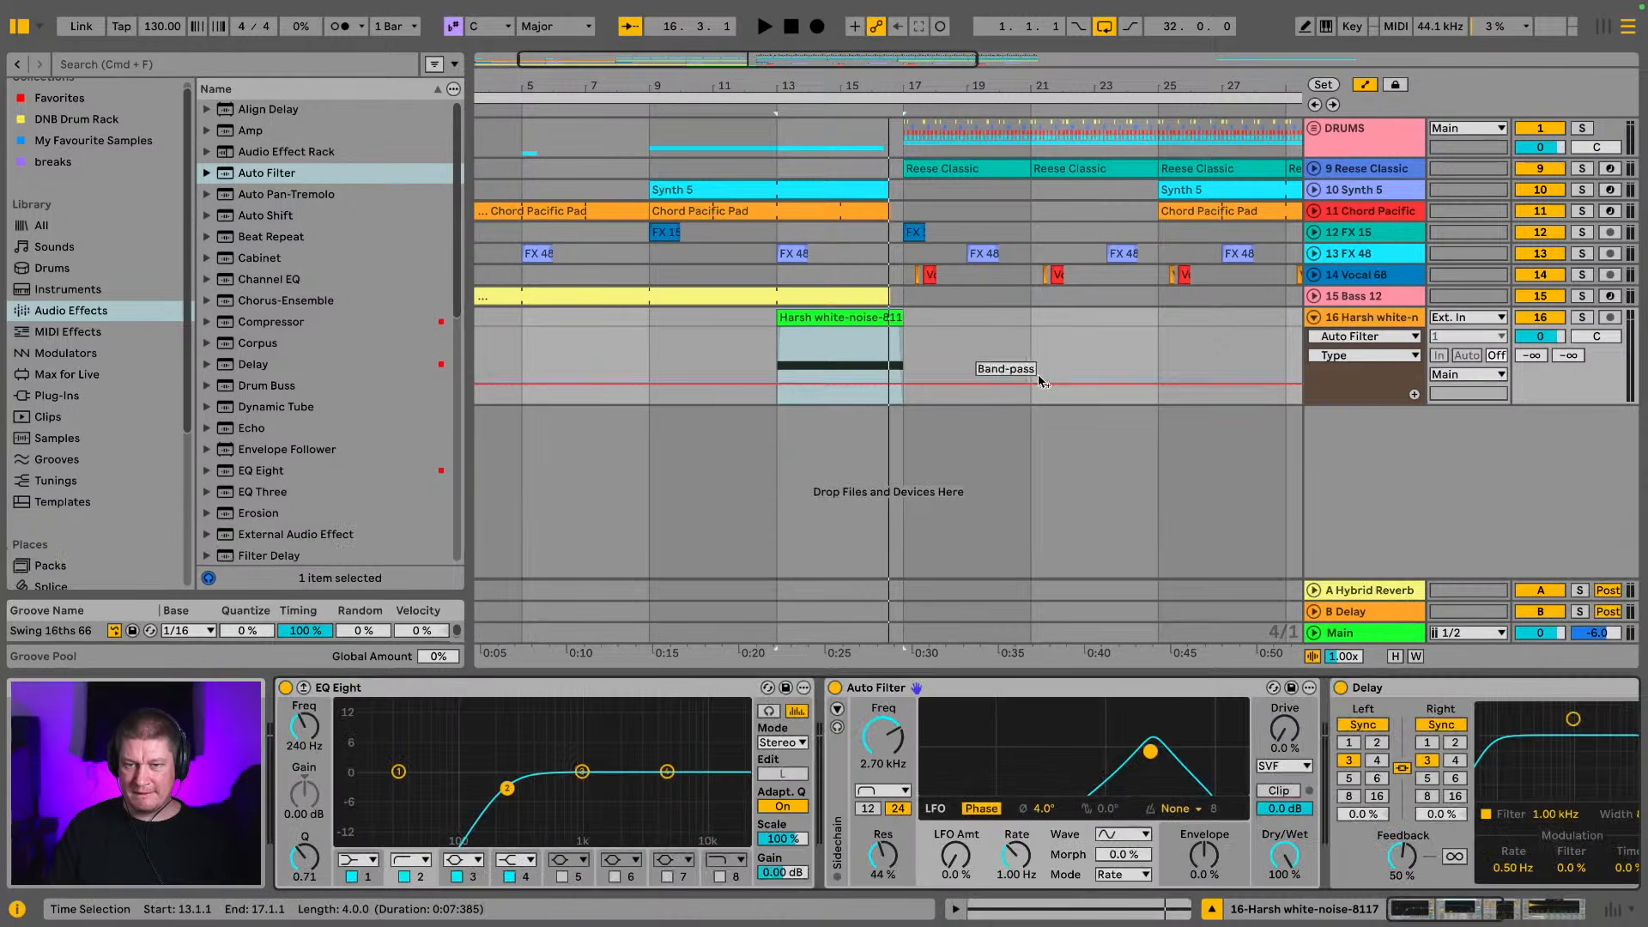
pyautogui.click(889, 745)
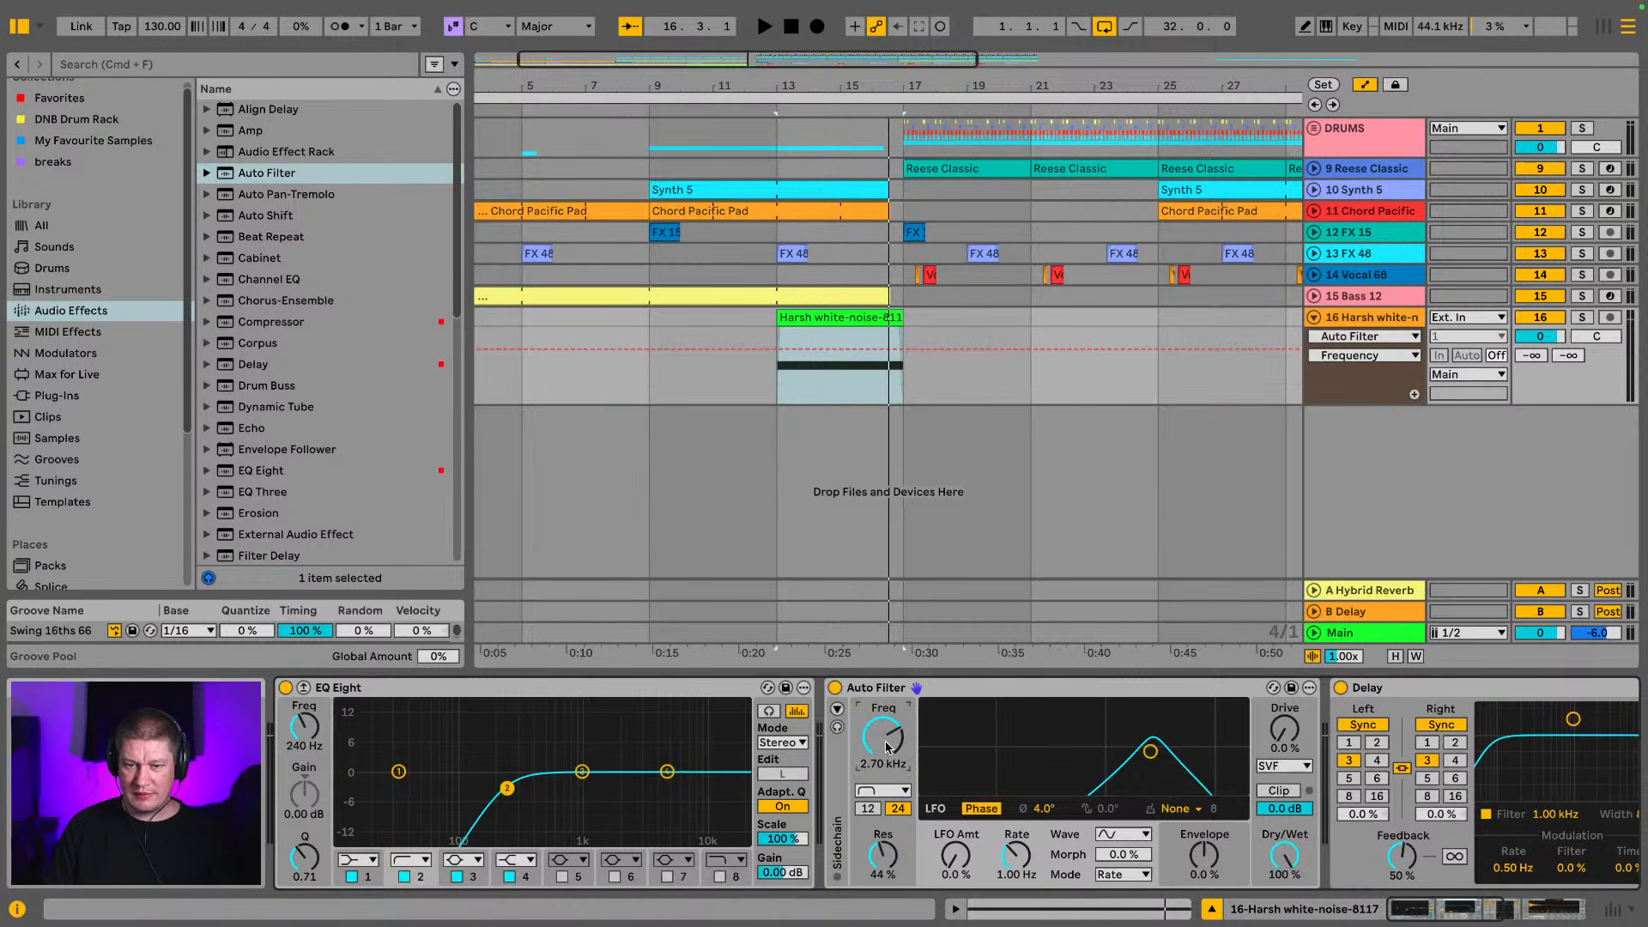
pyautogui.moveTo(889, 745); pyautogui.dragTo(889, 800)
pyautogui.press('space')
# Automate the Auto Filter frequency to rise from 366 Hz at bar 13 to 20.0 kHz at bar 17, and play it back
pyautogui.click(859, 376)
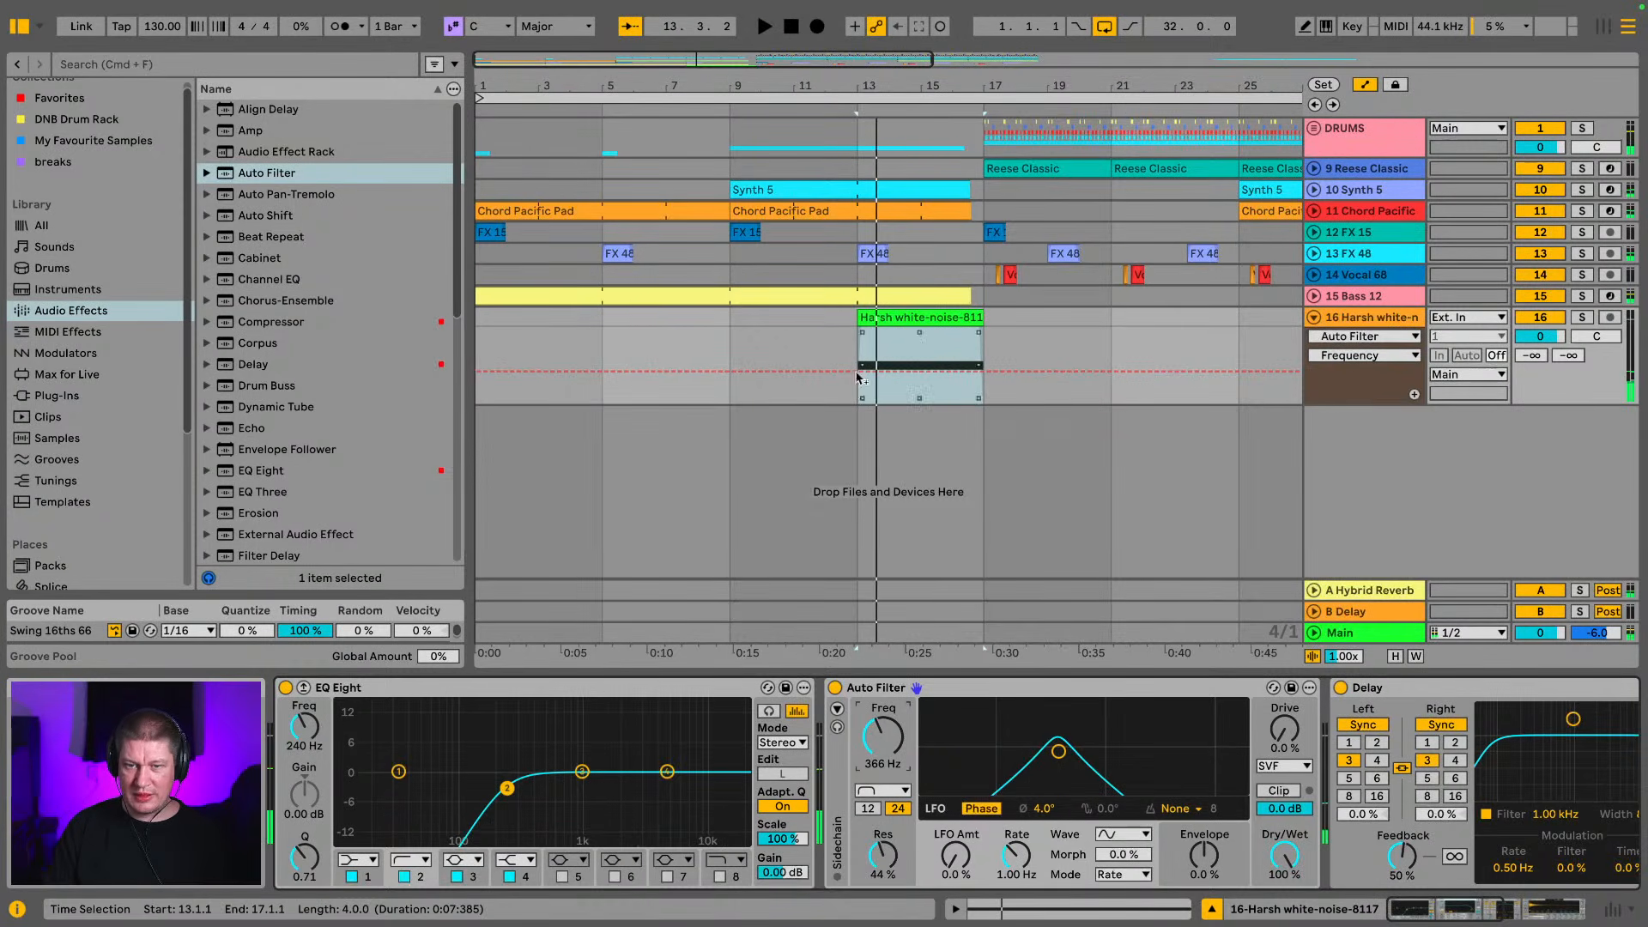
pyautogui.moveTo(943, 86); pyautogui.dragTo(903, 137)
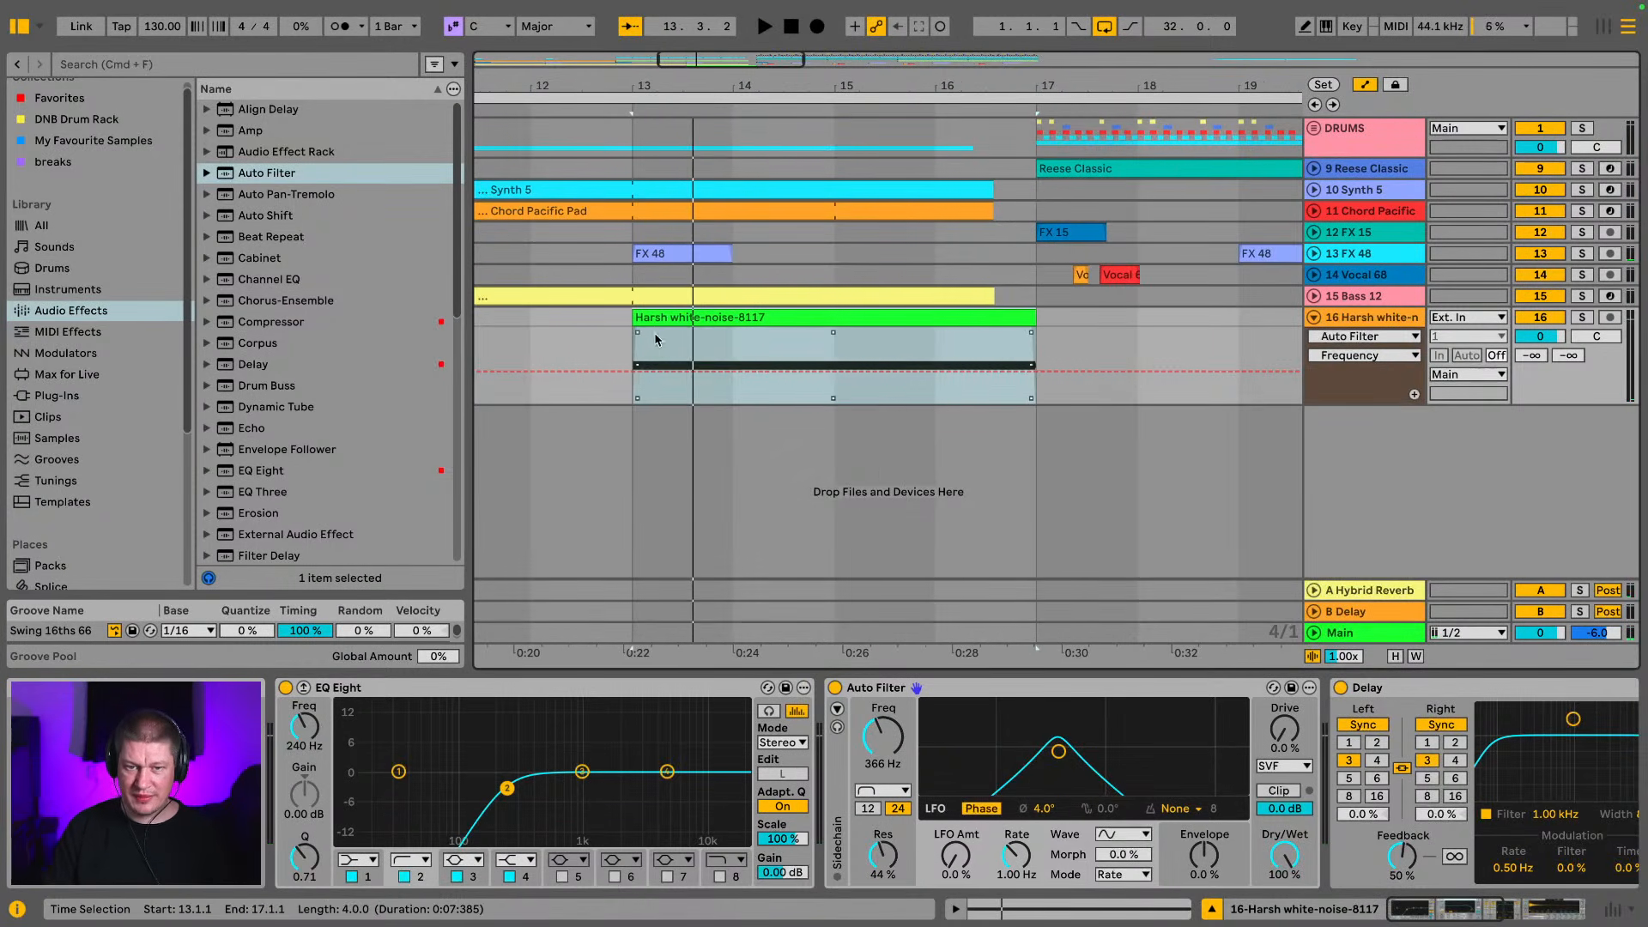
pyautogui.click(640, 375)
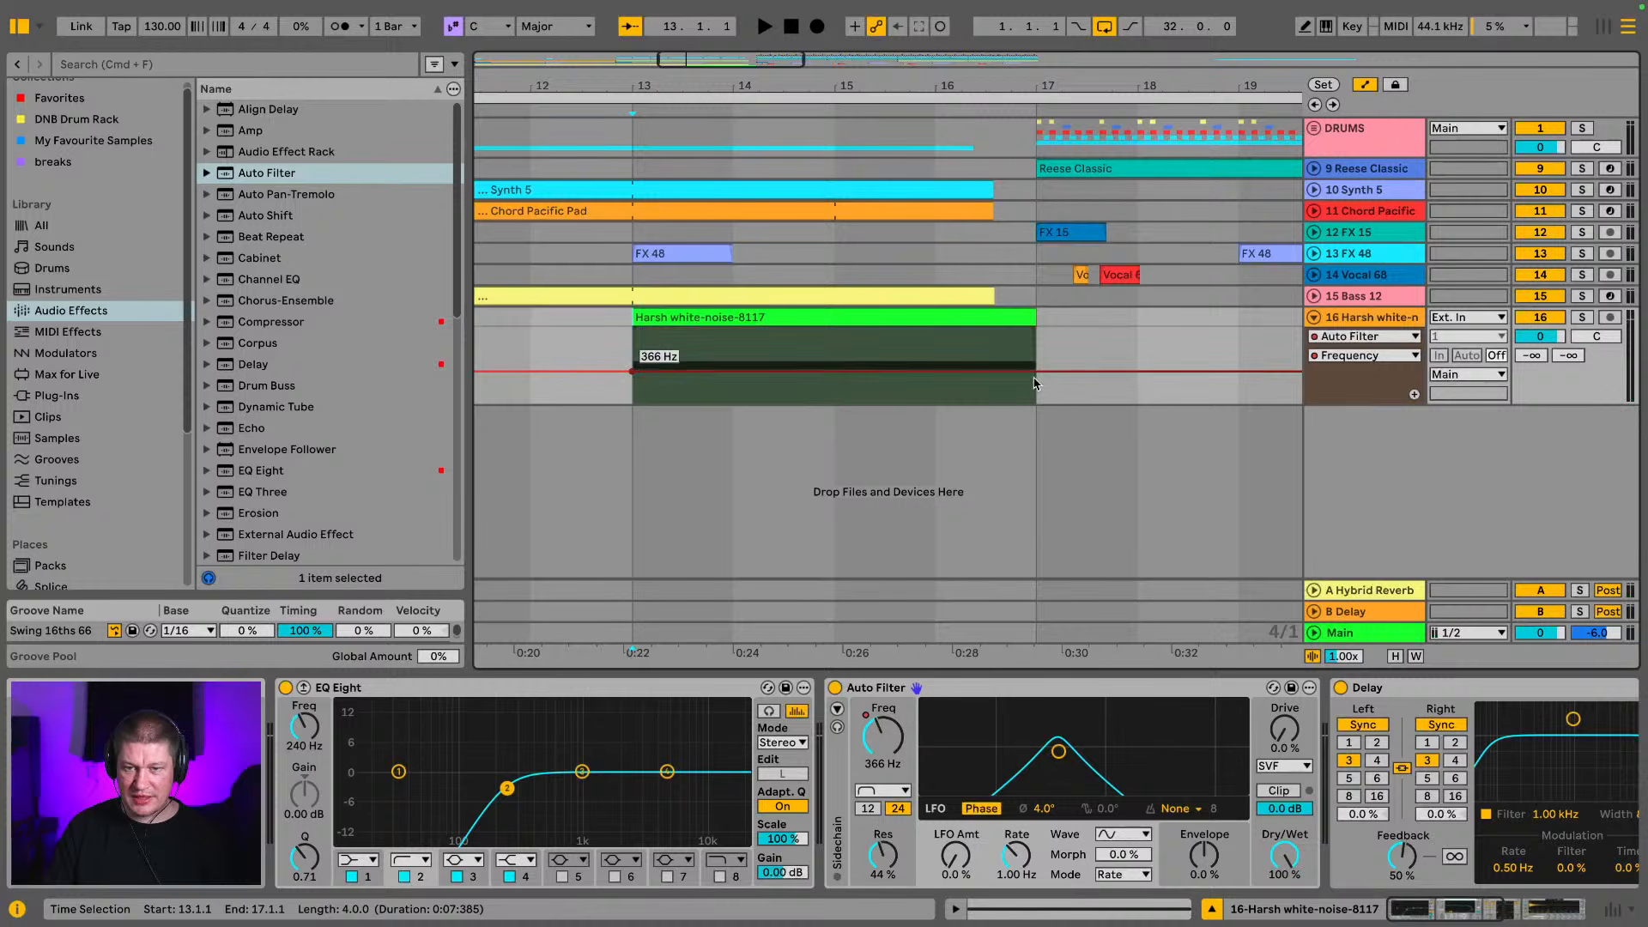
pyautogui.moveTo(1036, 372); pyautogui.dragTo(1037, 333)
pyautogui.click(993, 319)
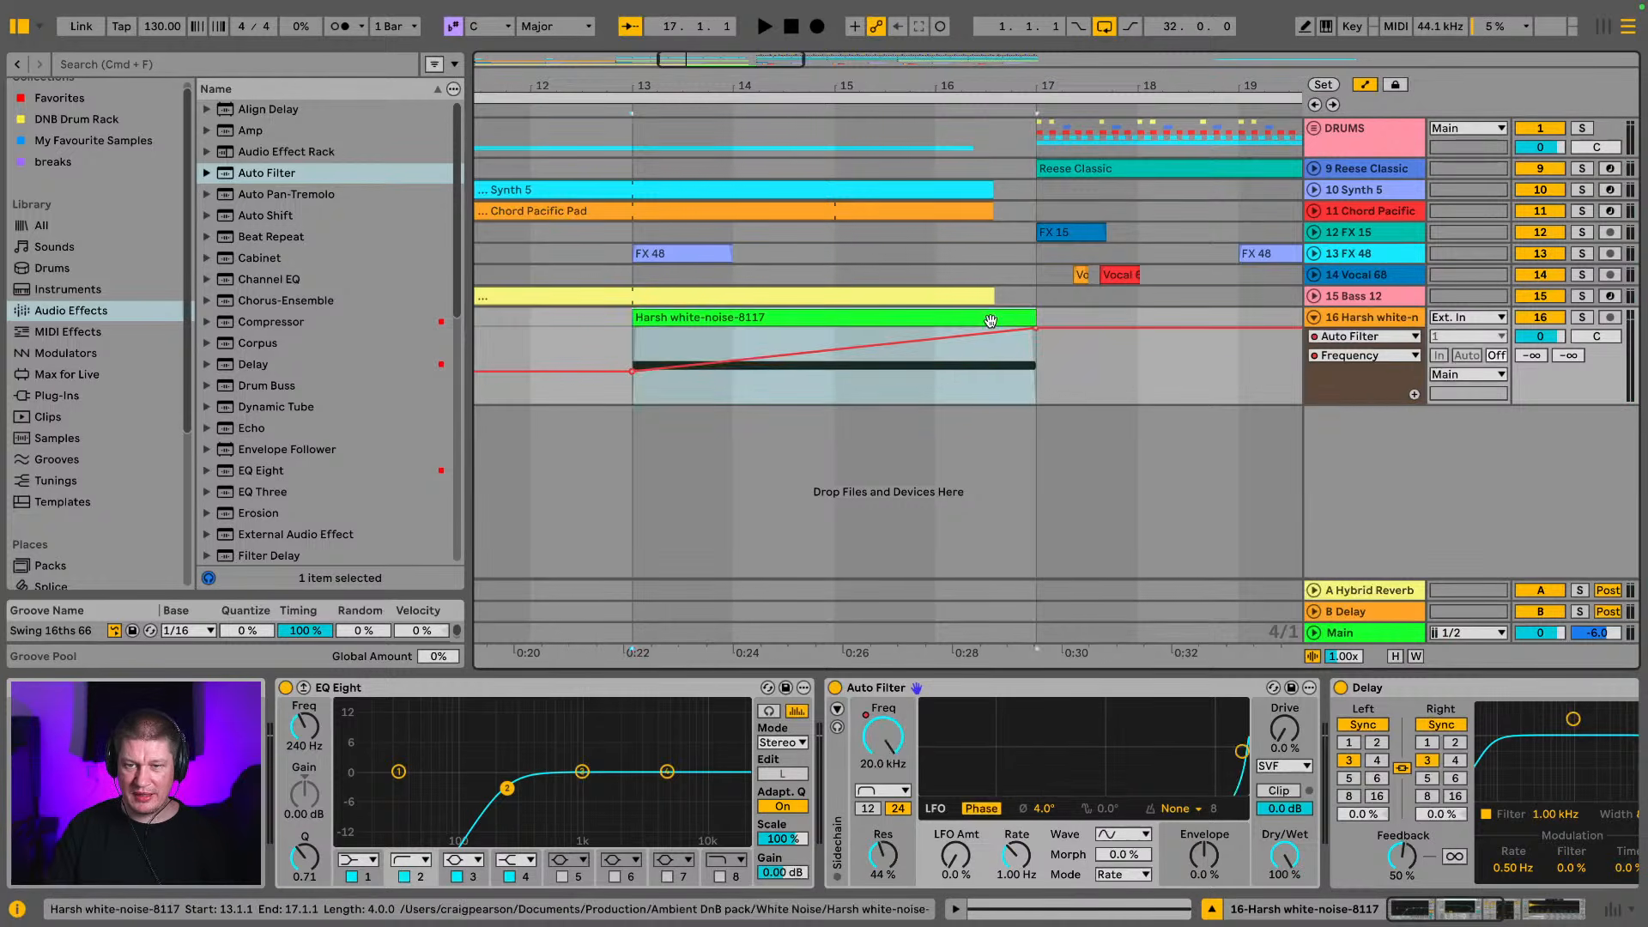
pyautogui.press('space')
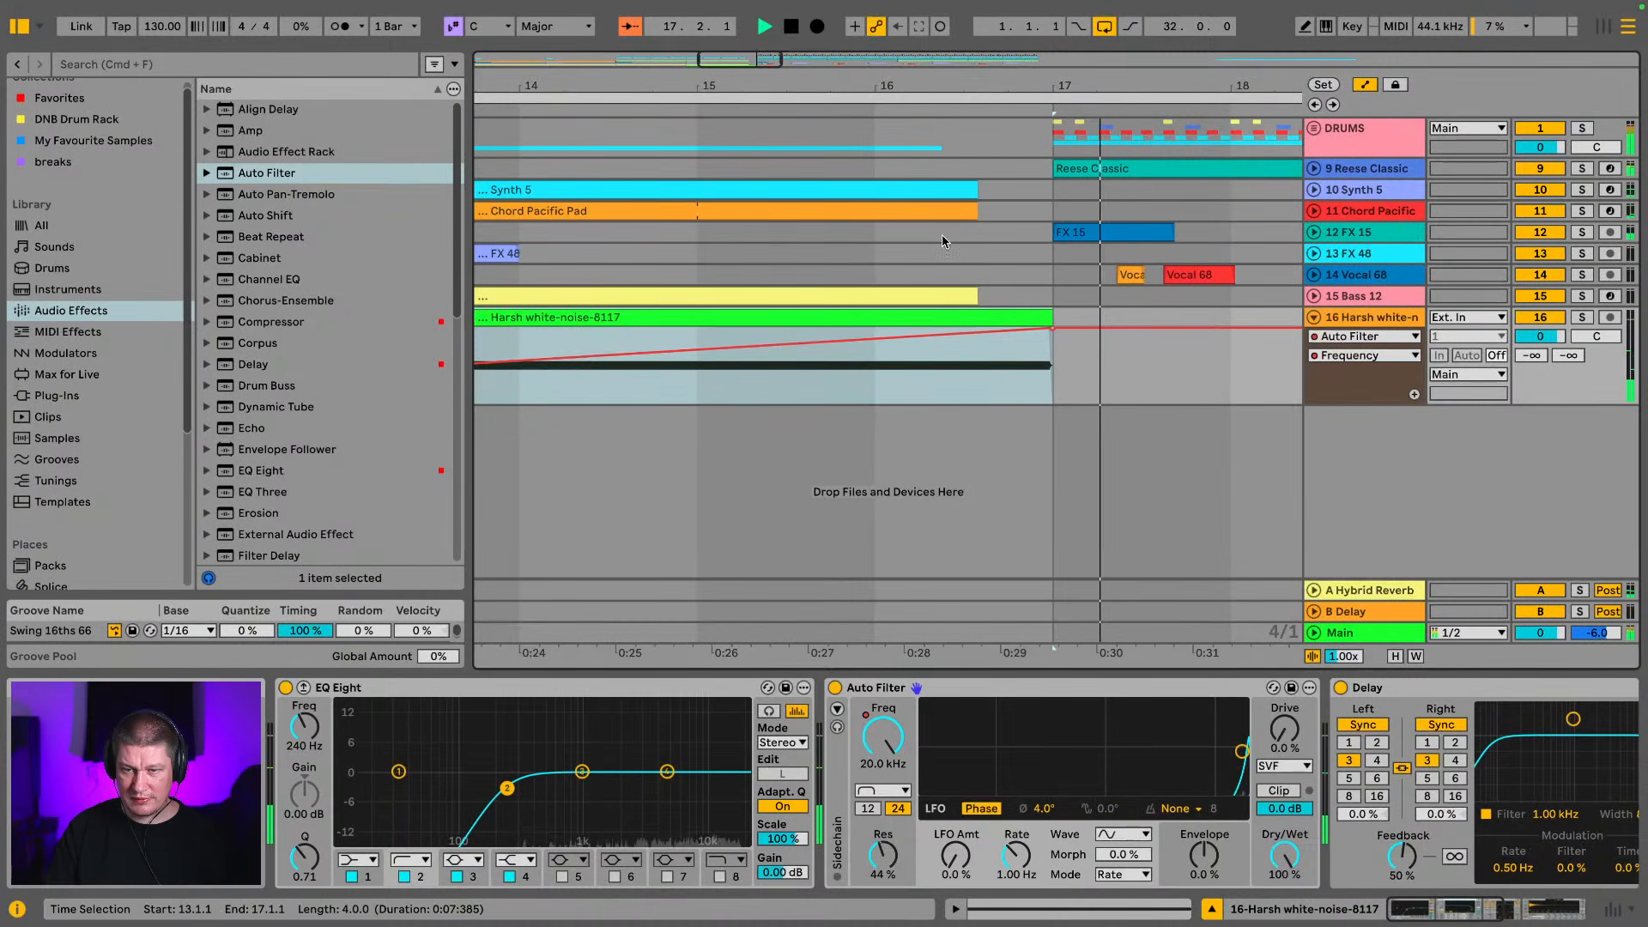
# Set the fixed grid to 1/2, shorten the white noise clip to end at 16.3.1, and play the transition into the drop
pyautogui.rightClick(1109, 405)
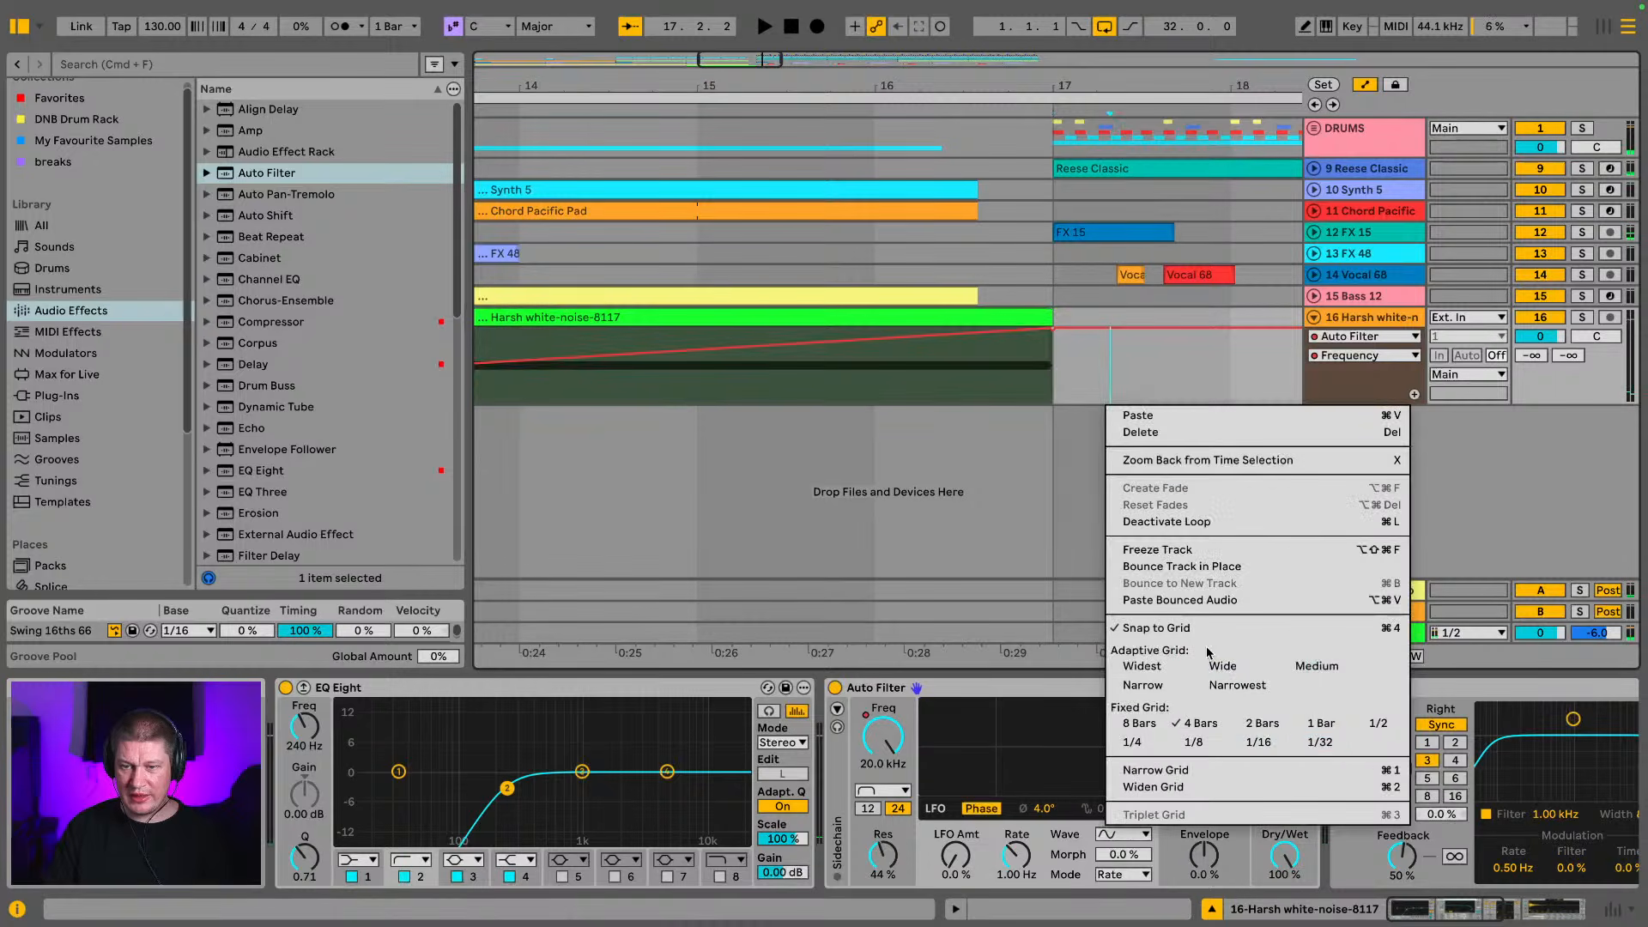
pyautogui.click(1387, 726)
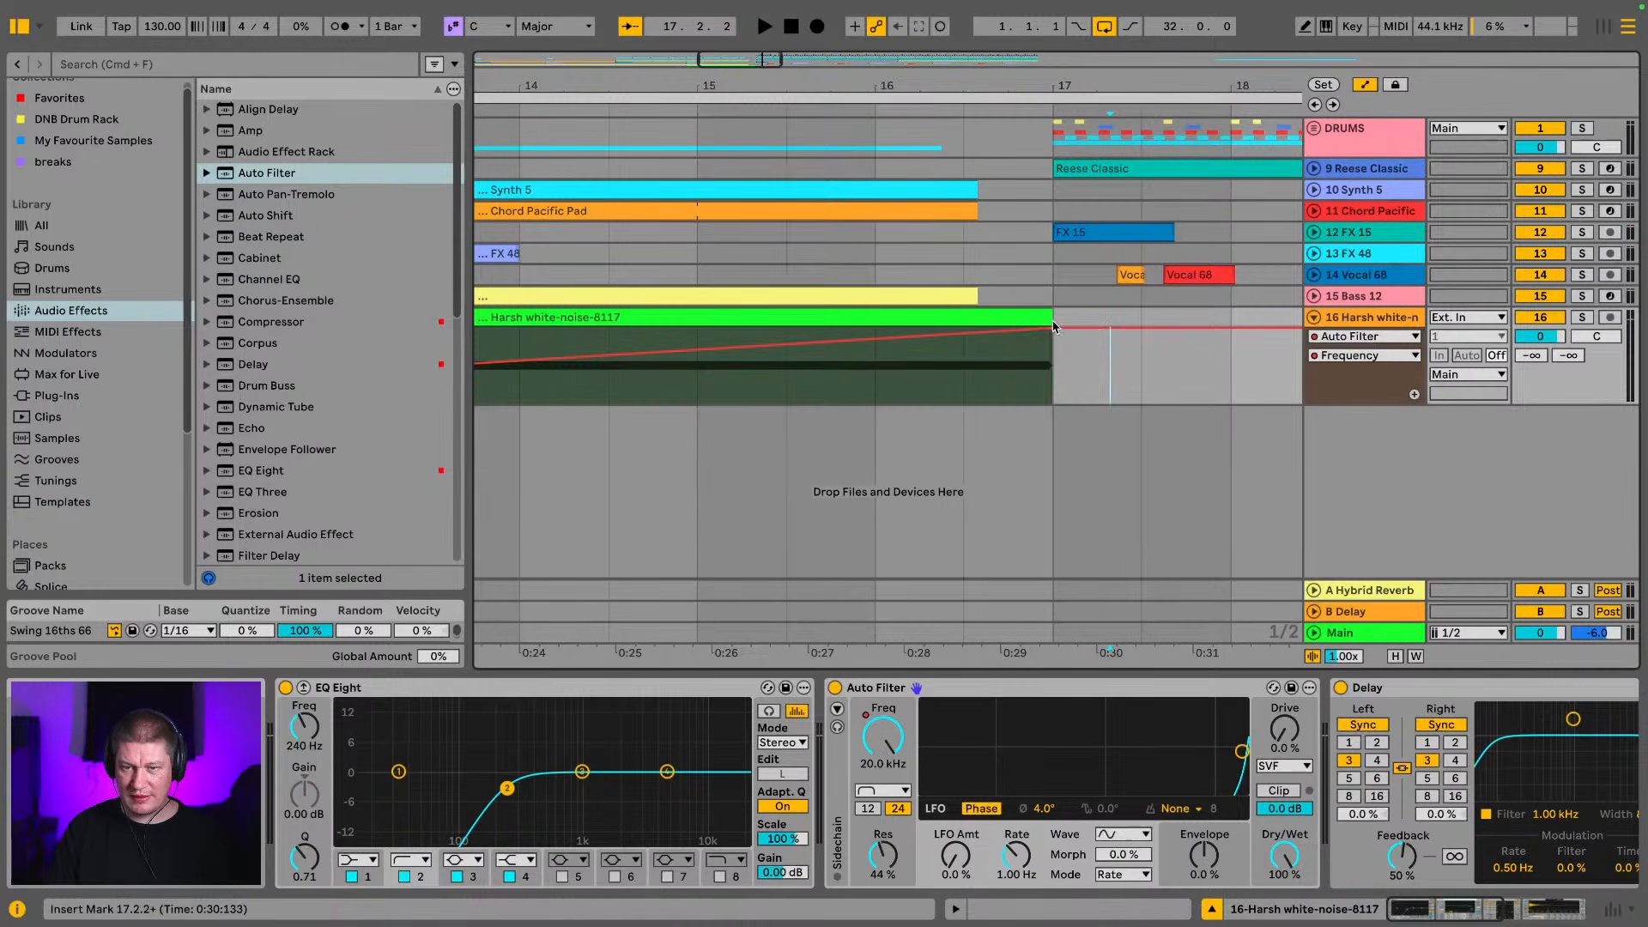
pyautogui.moveTo(1055, 328); pyautogui.dragTo(961, 329)
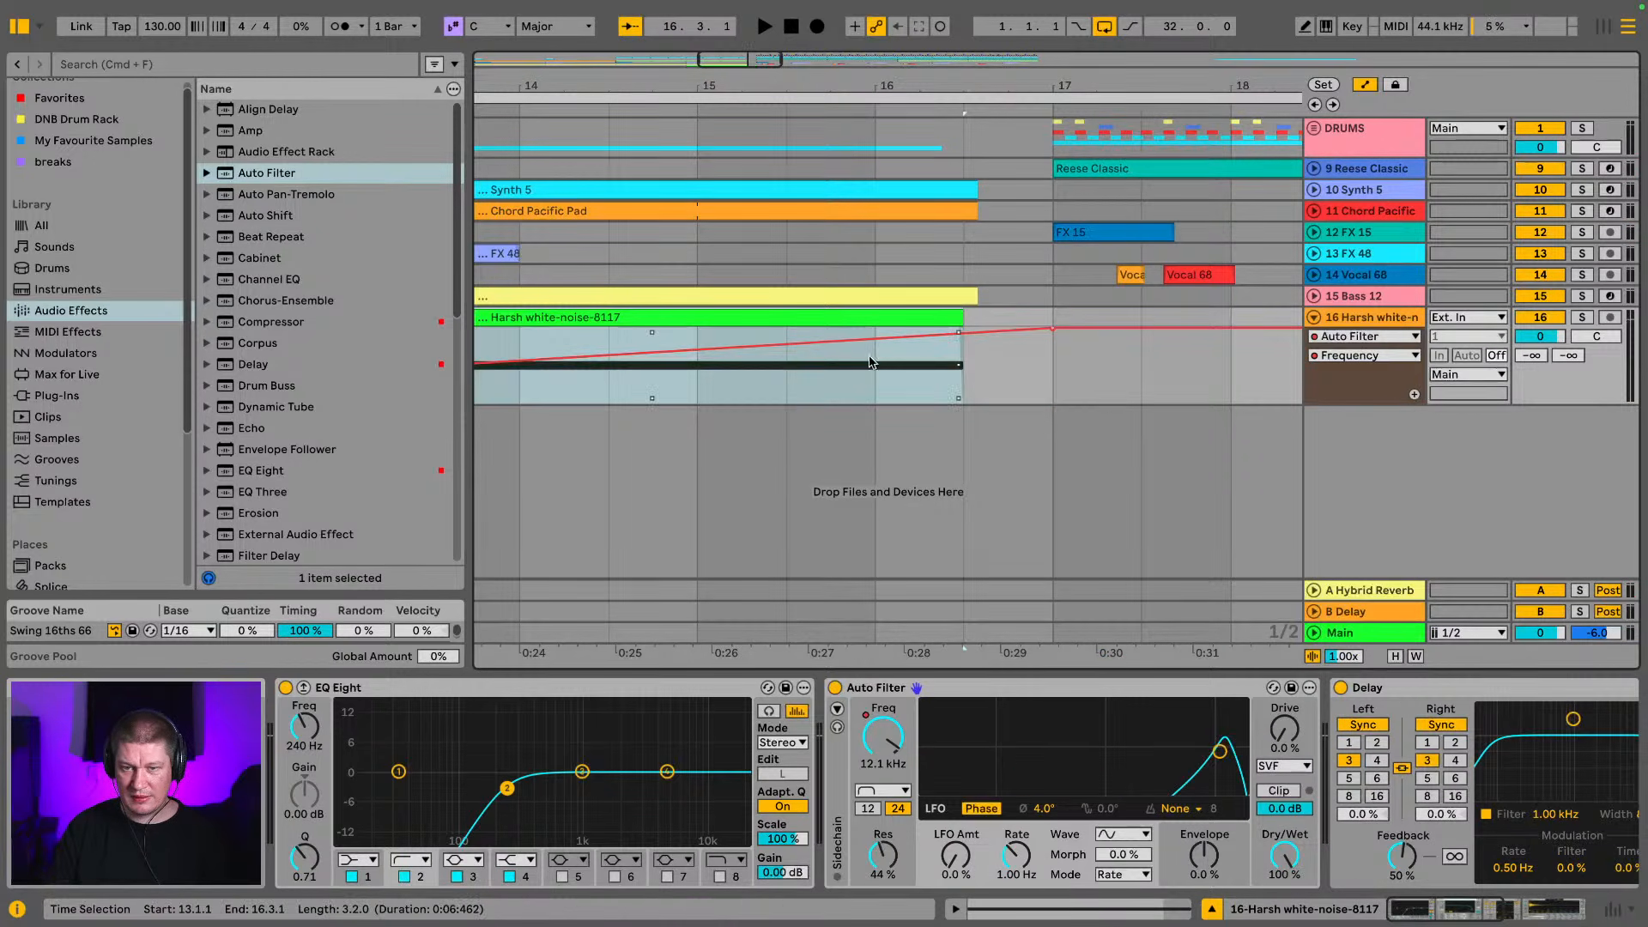
pyautogui.click(785, 390)
pyautogui.press('space')
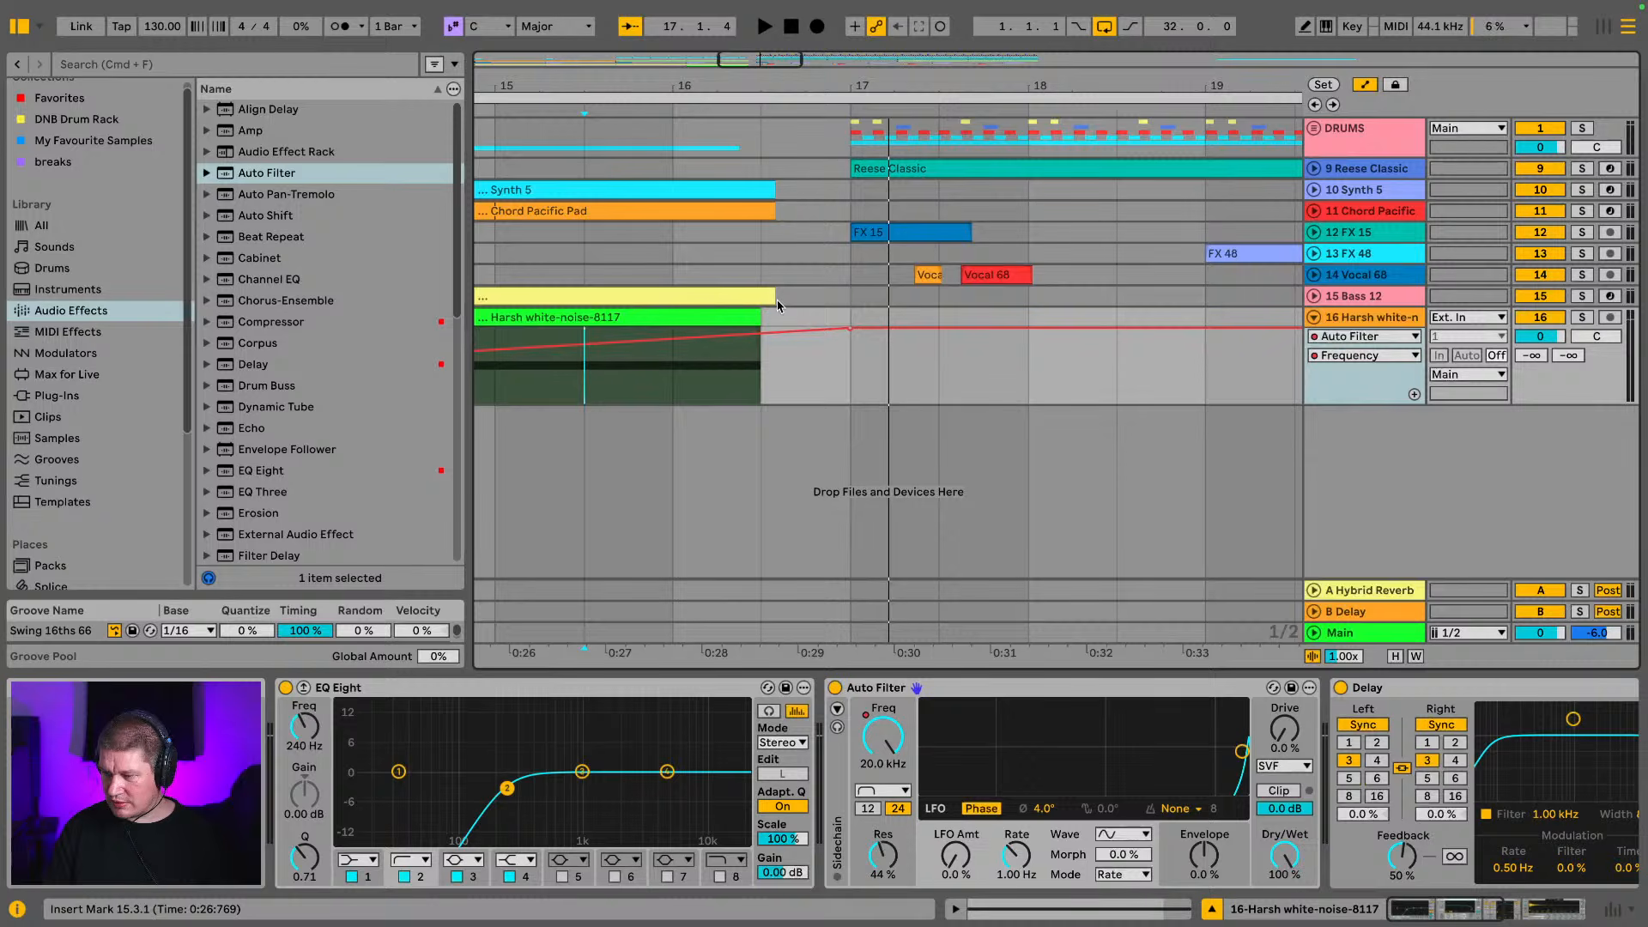
# In the mixer, set the Harsh white-noise track's volume to -8.0 dB and its Hybrid Reverb send to -13.0 dB
pyautogui.press('Tab')
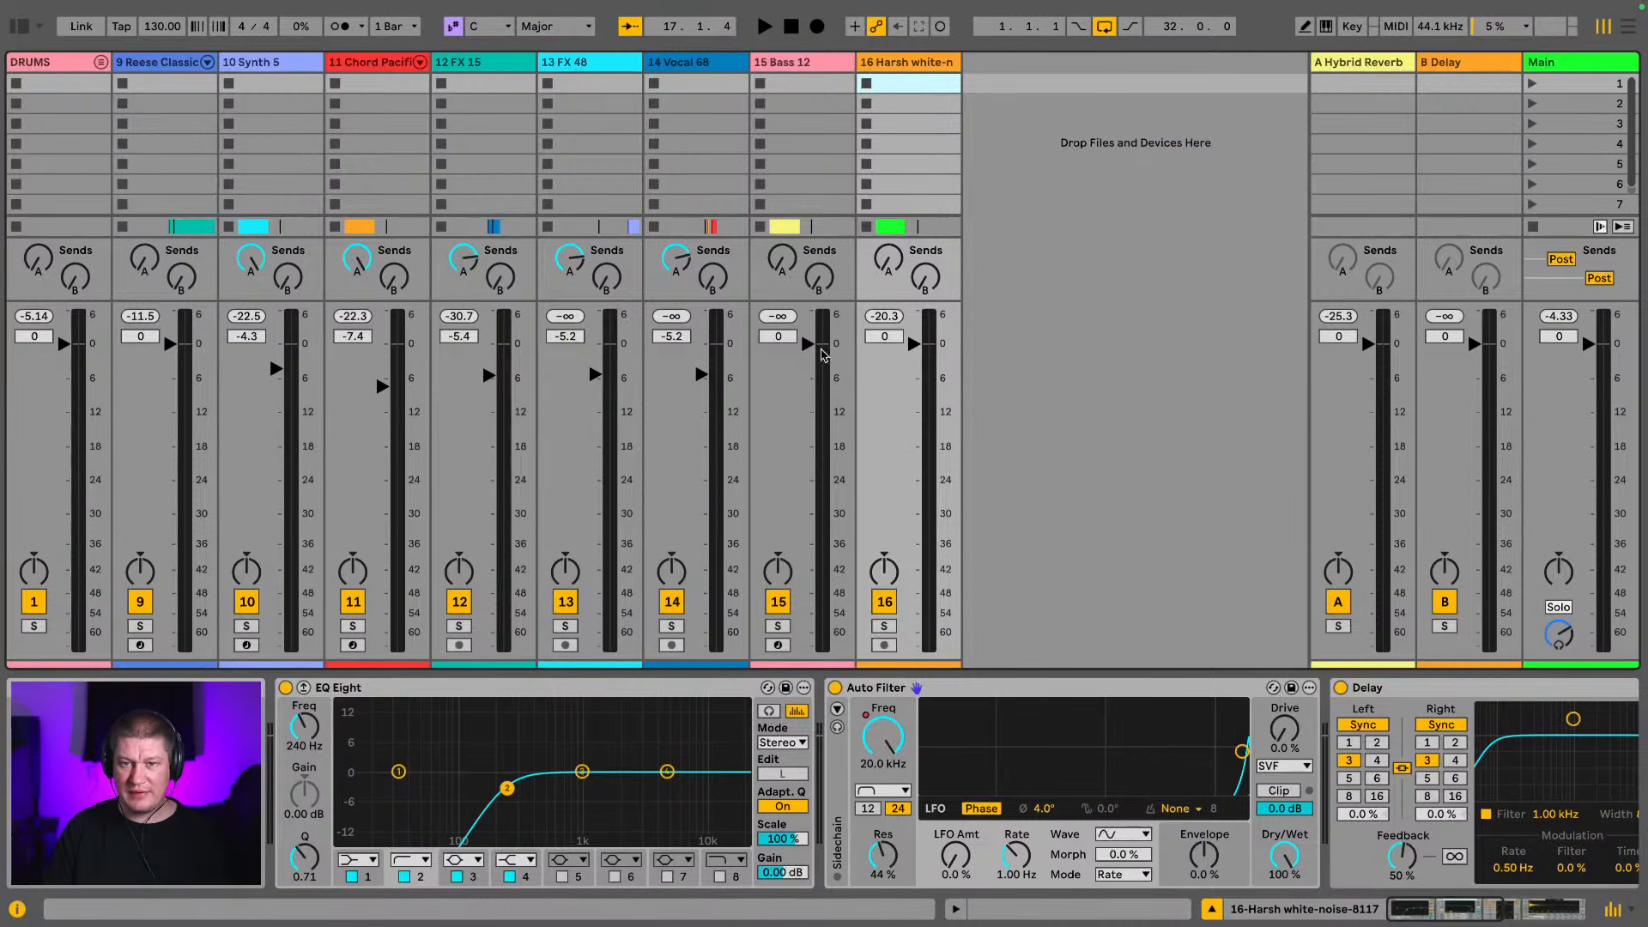
pyautogui.click(884, 336)
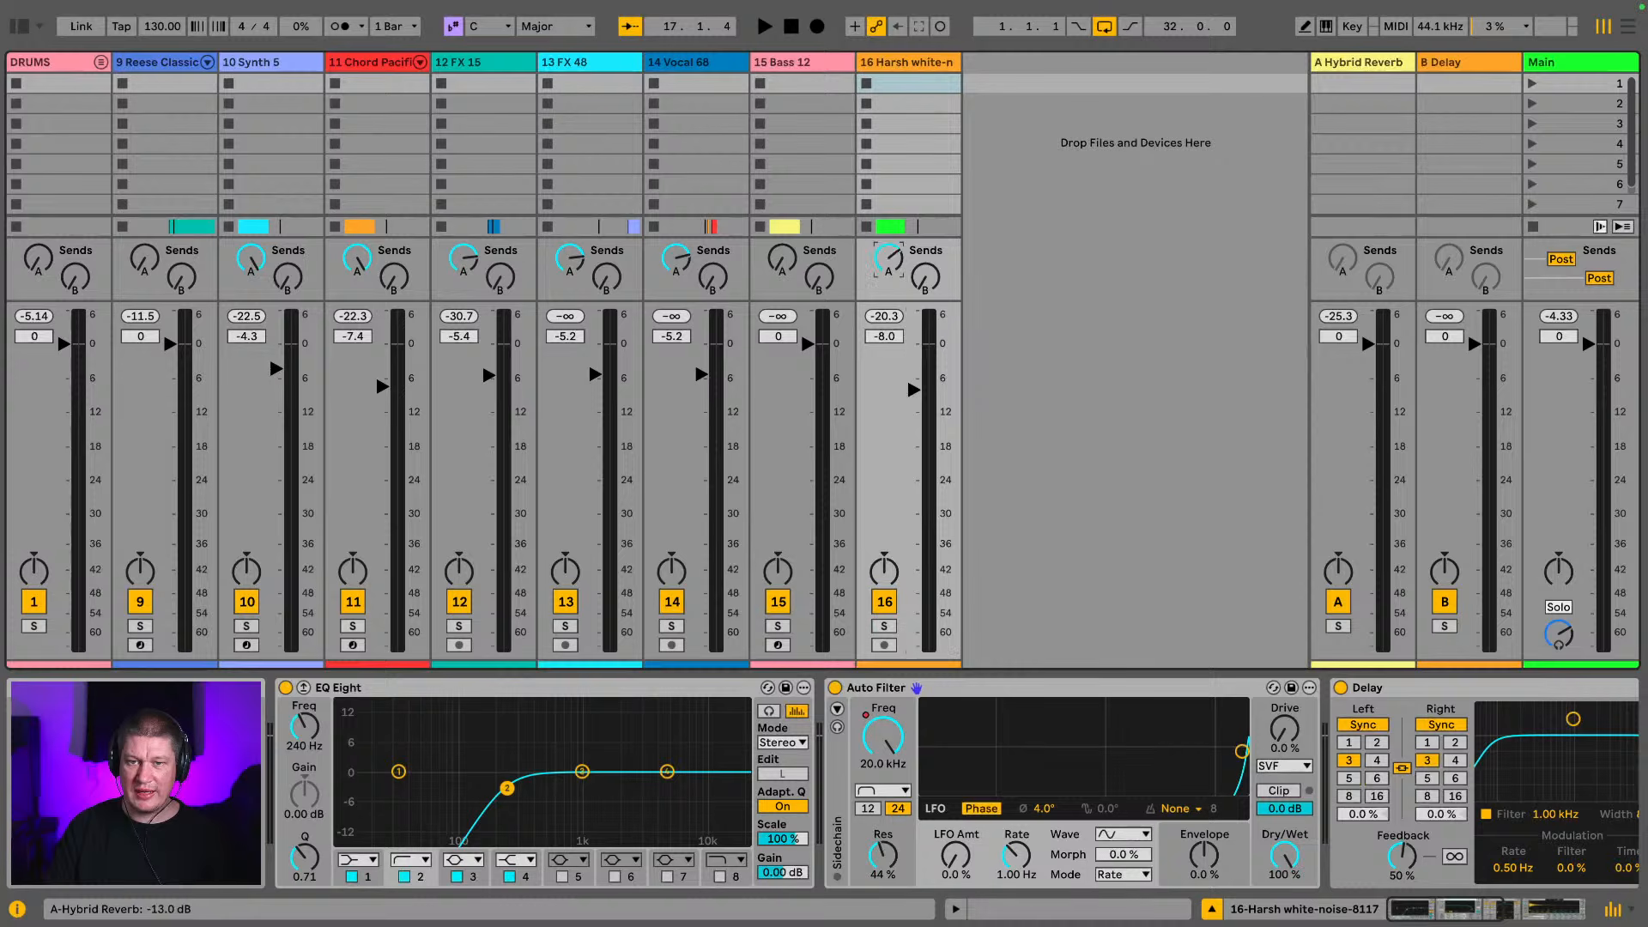
# Return to the arrangement with the browser hidden, show the whole song, and fold the Harsh white-noise track
pyautogui.press('space')
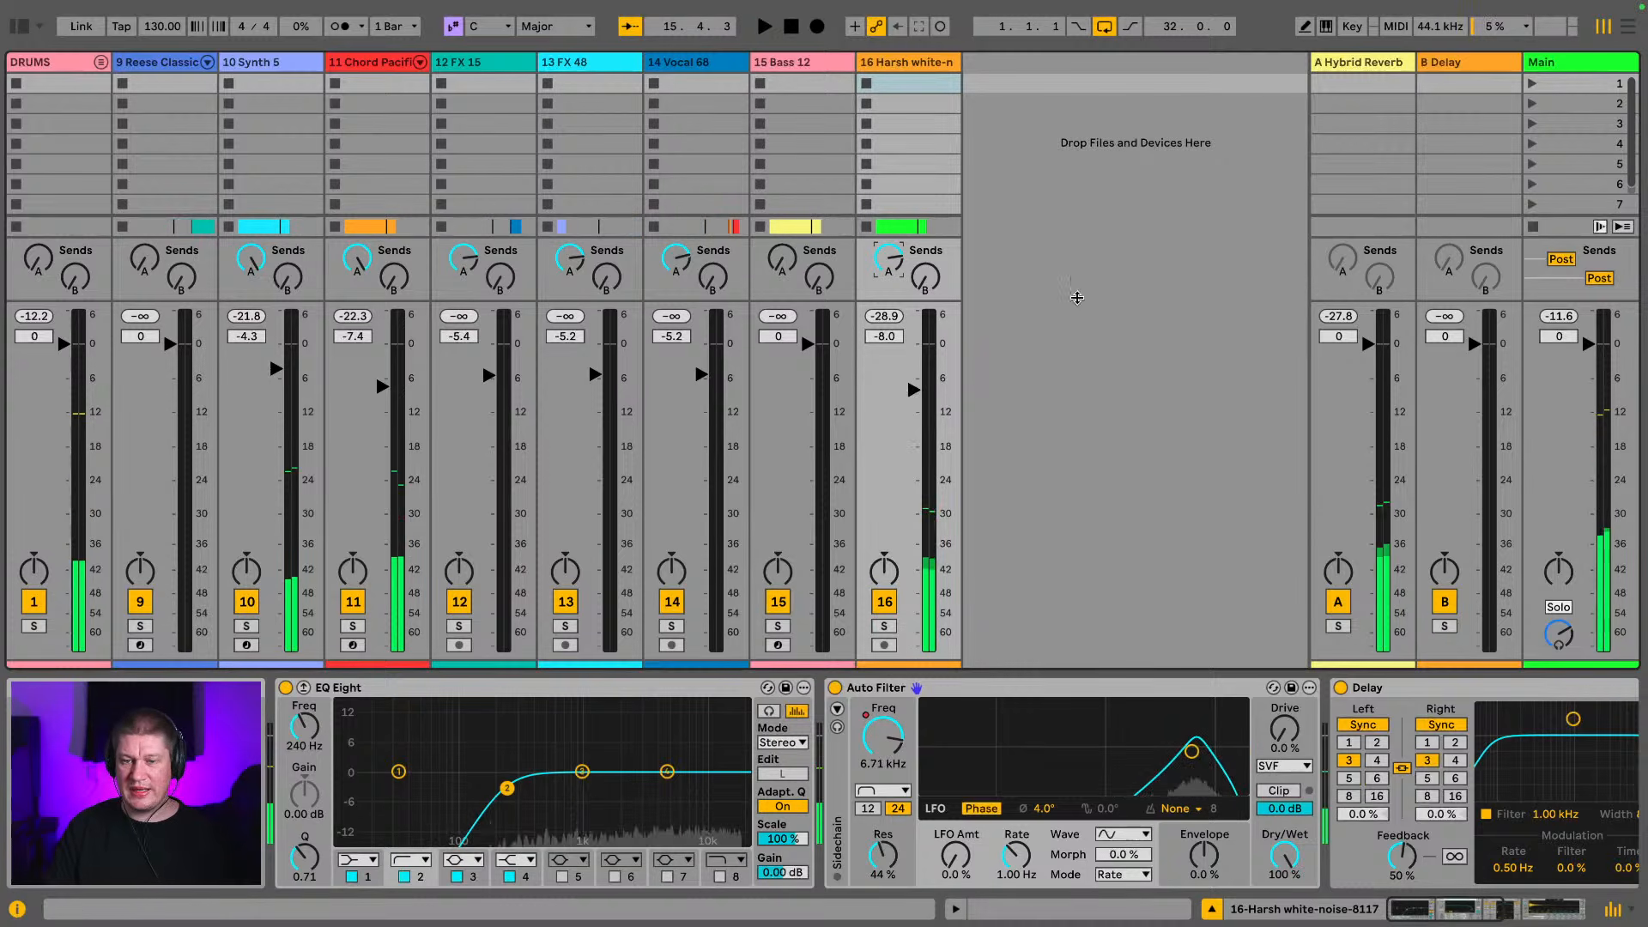
pyautogui.click(1625, 33)
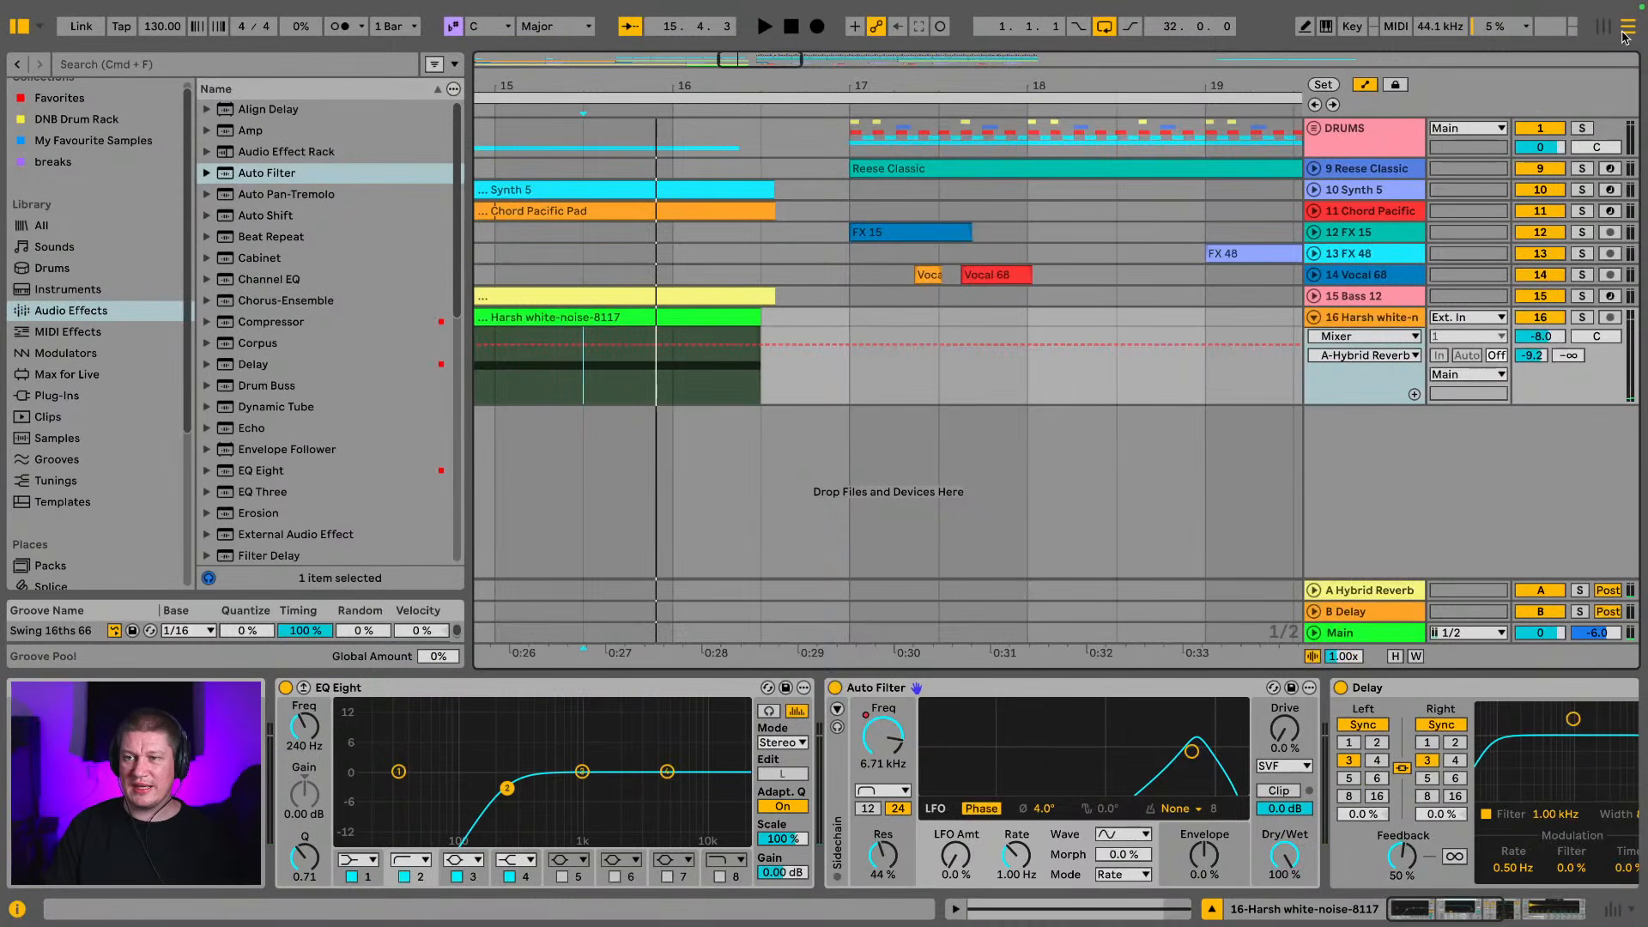
pyautogui.click(15, 28)
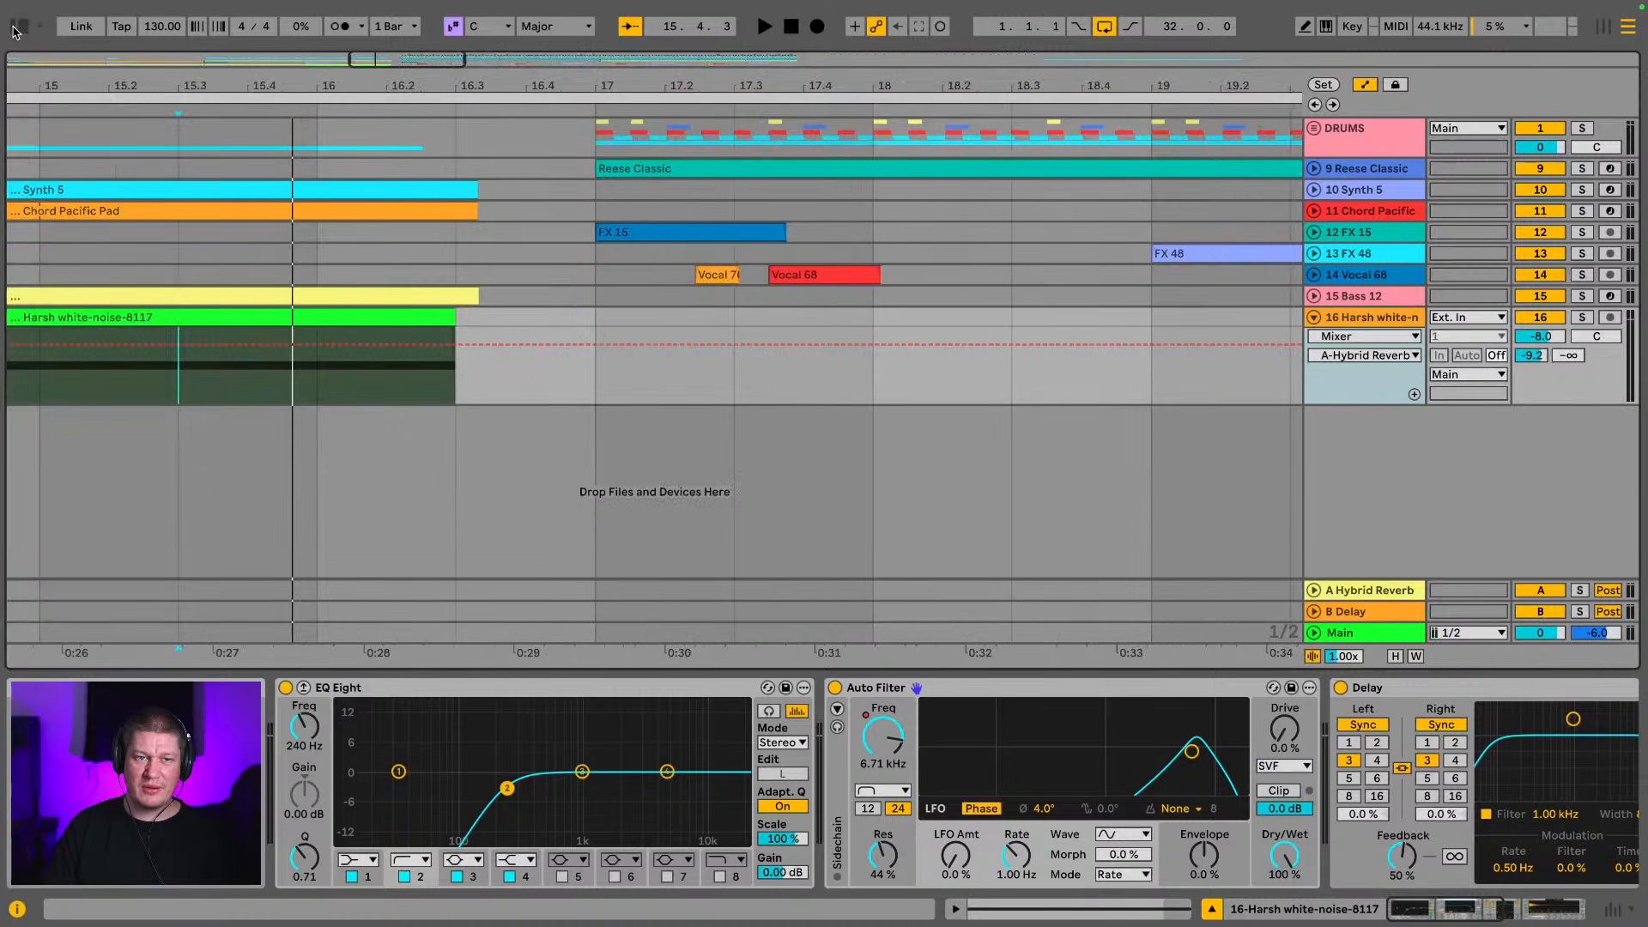
pyautogui.moveTo(67, 89); pyautogui.dragTo(452, 11)
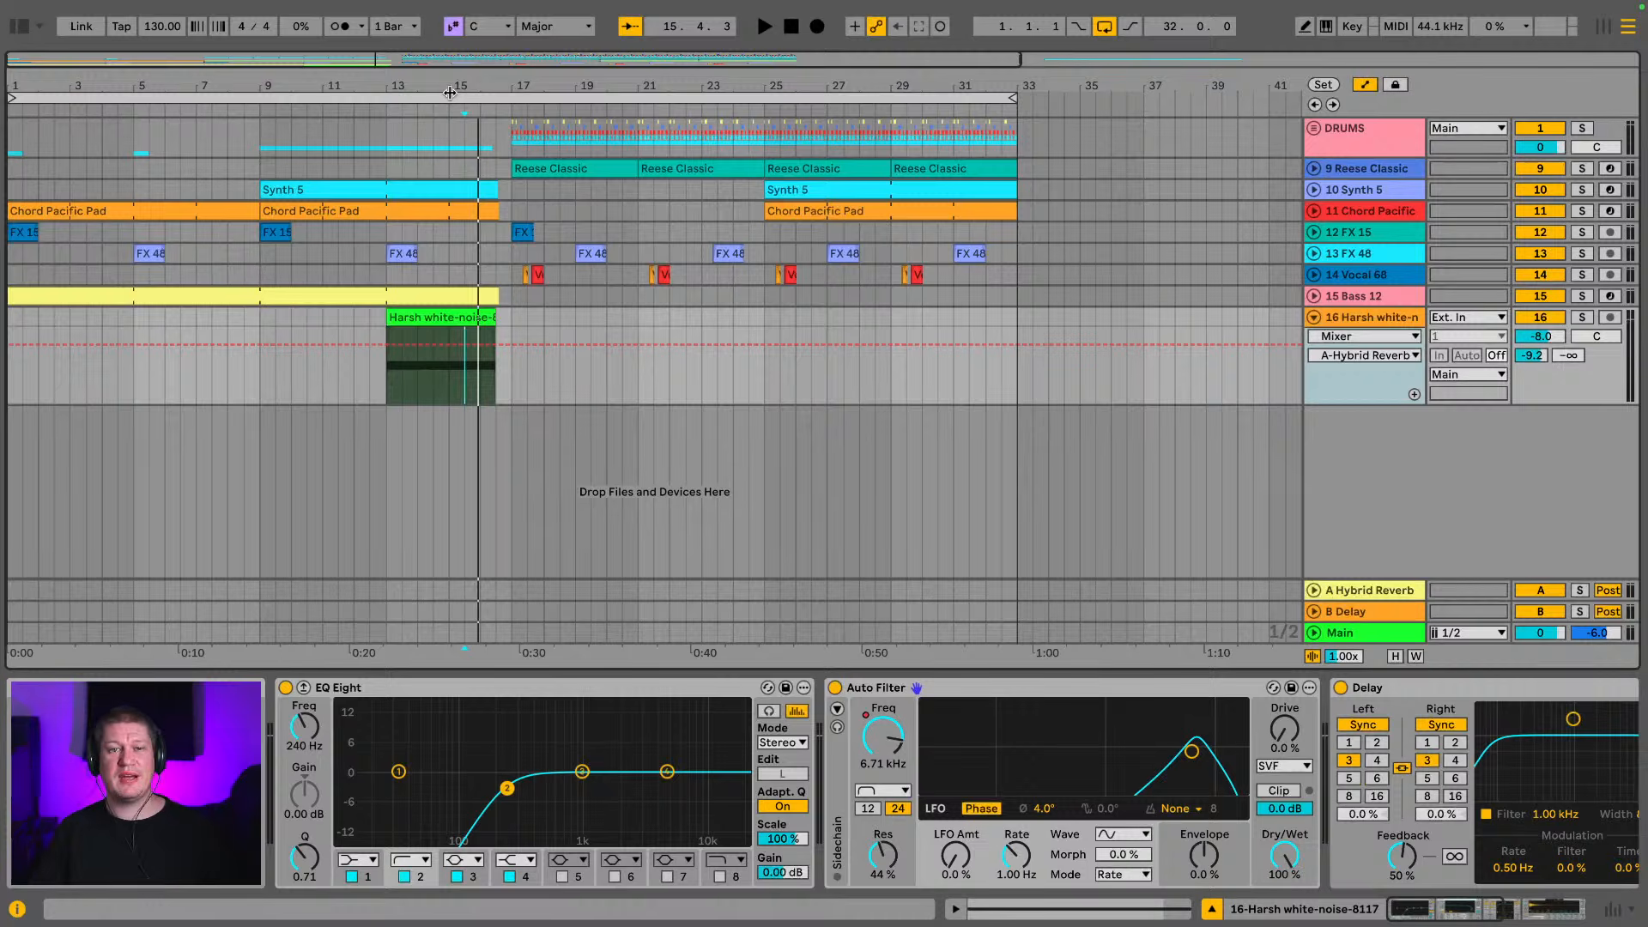
pyautogui.click(447, 317)
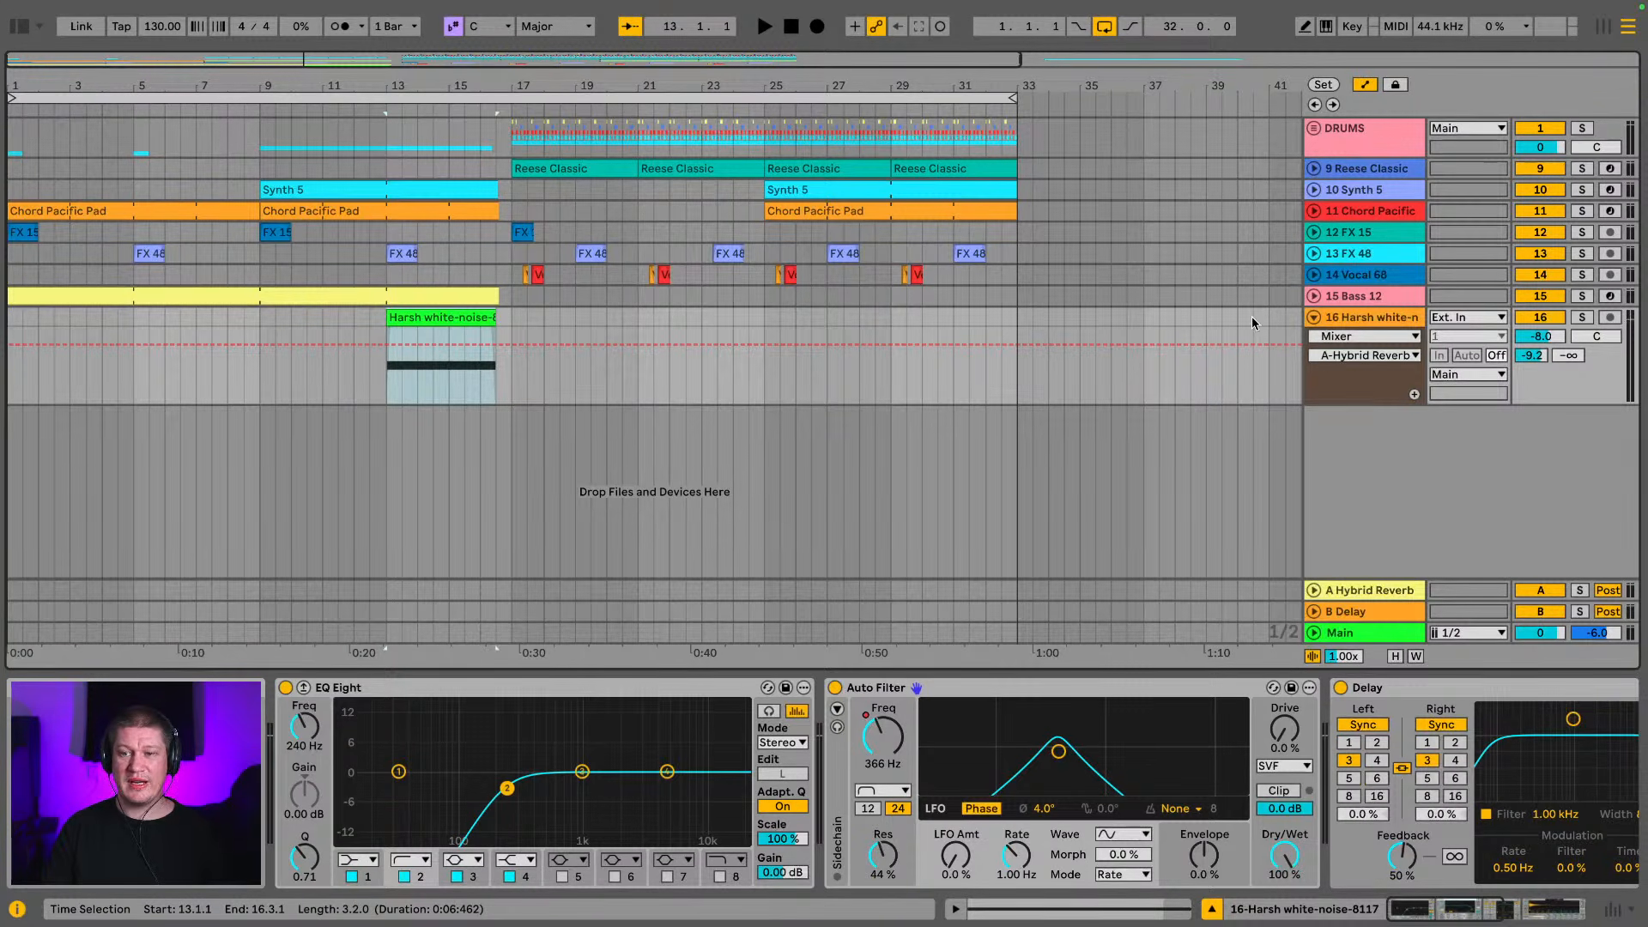
pyautogui.click(1314, 318)
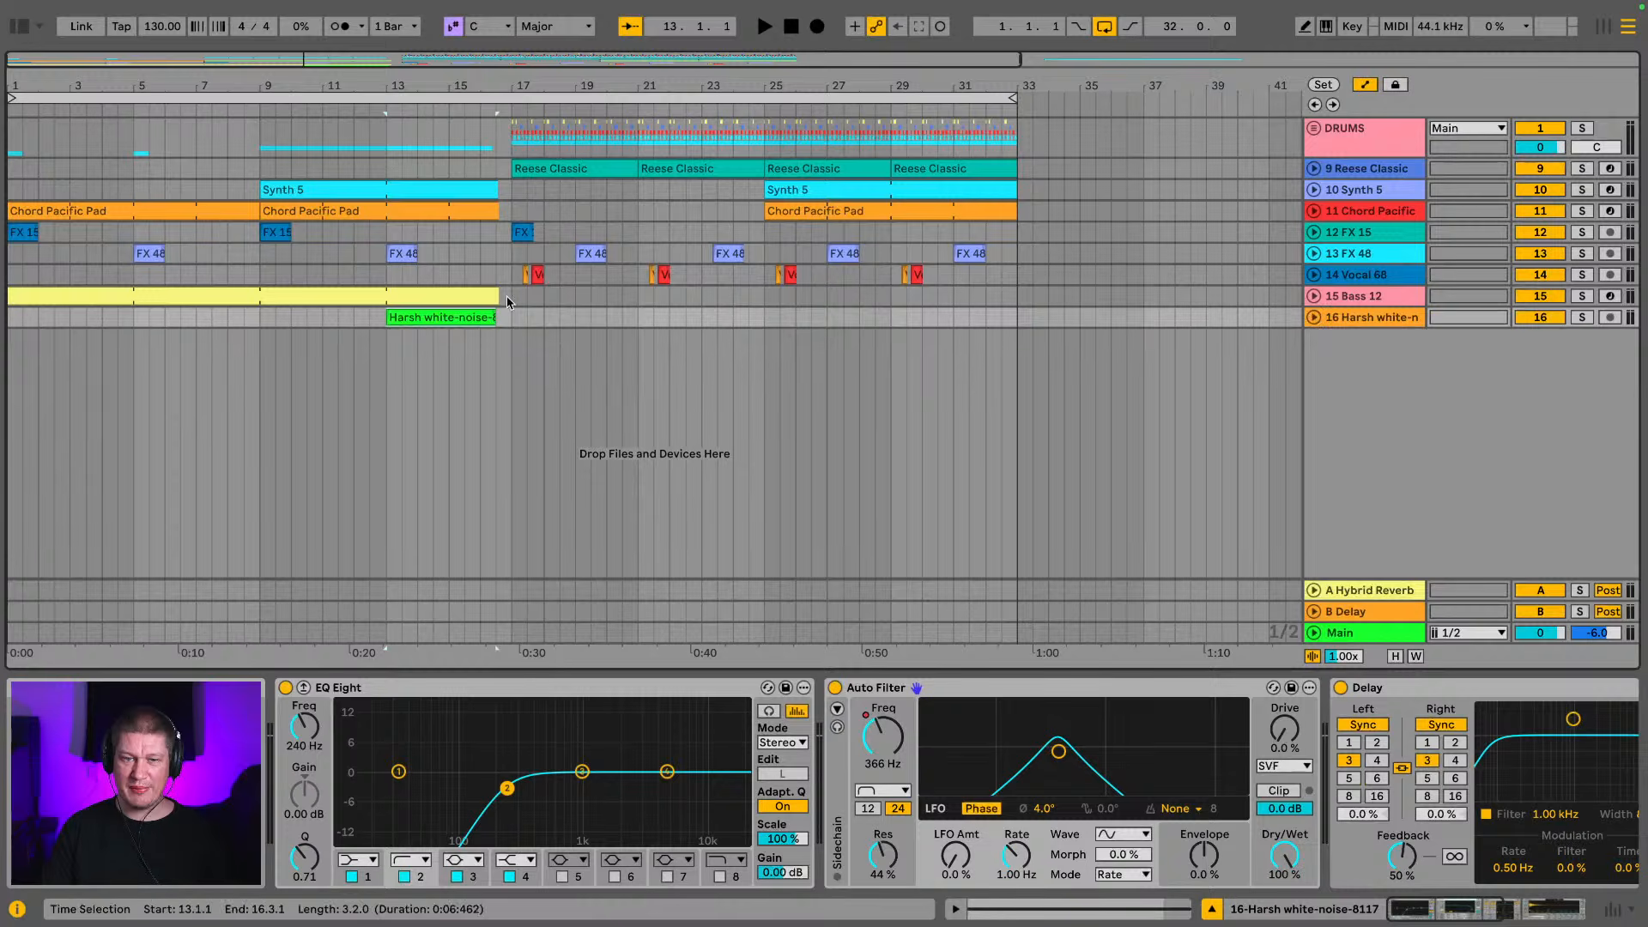
# Play the white noise build from bar 13 and lower the Harsh white-noise track's volume to -12.4 dB
pyautogui.press('Tab')
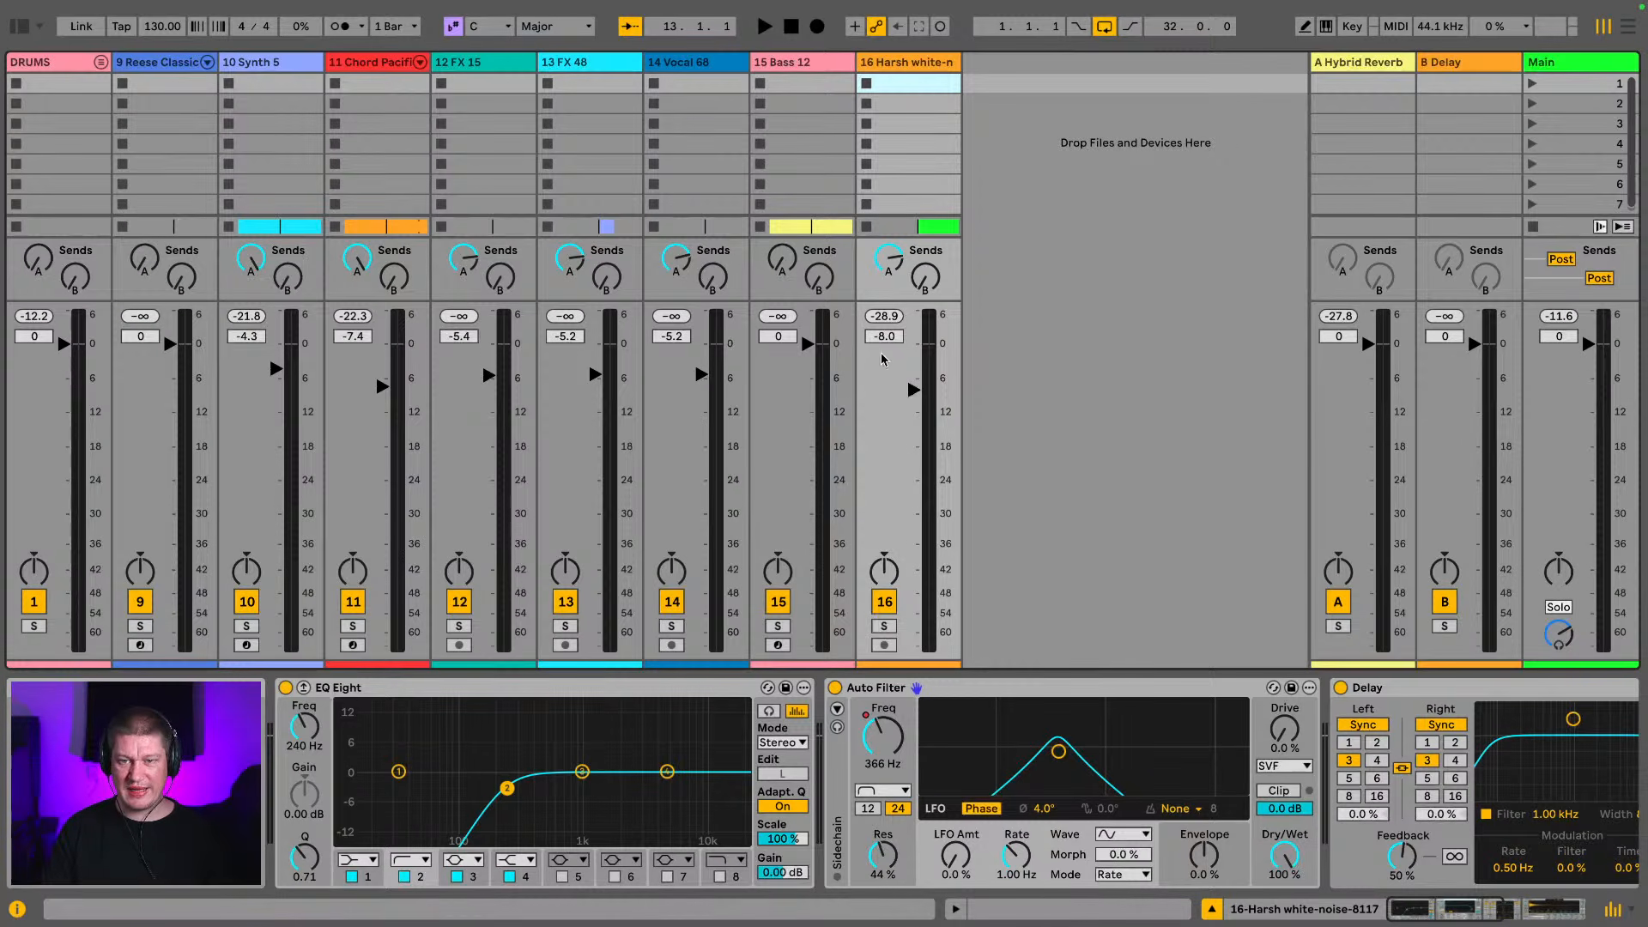
pyautogui.click(911, 389)
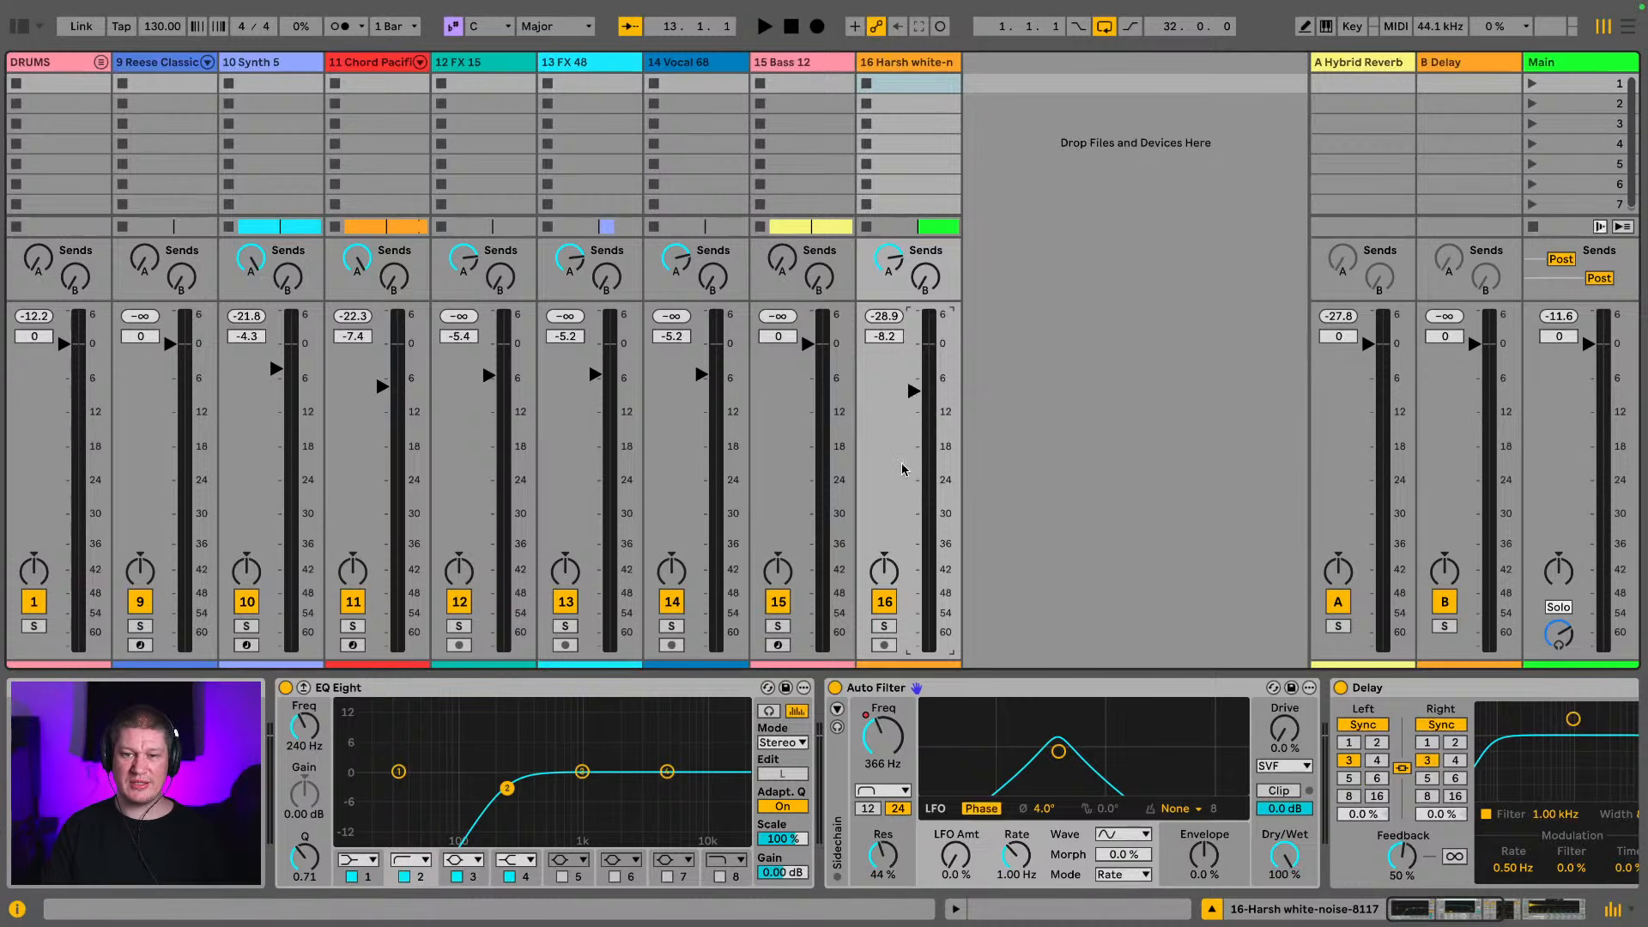
pyautogui.press('Tab')
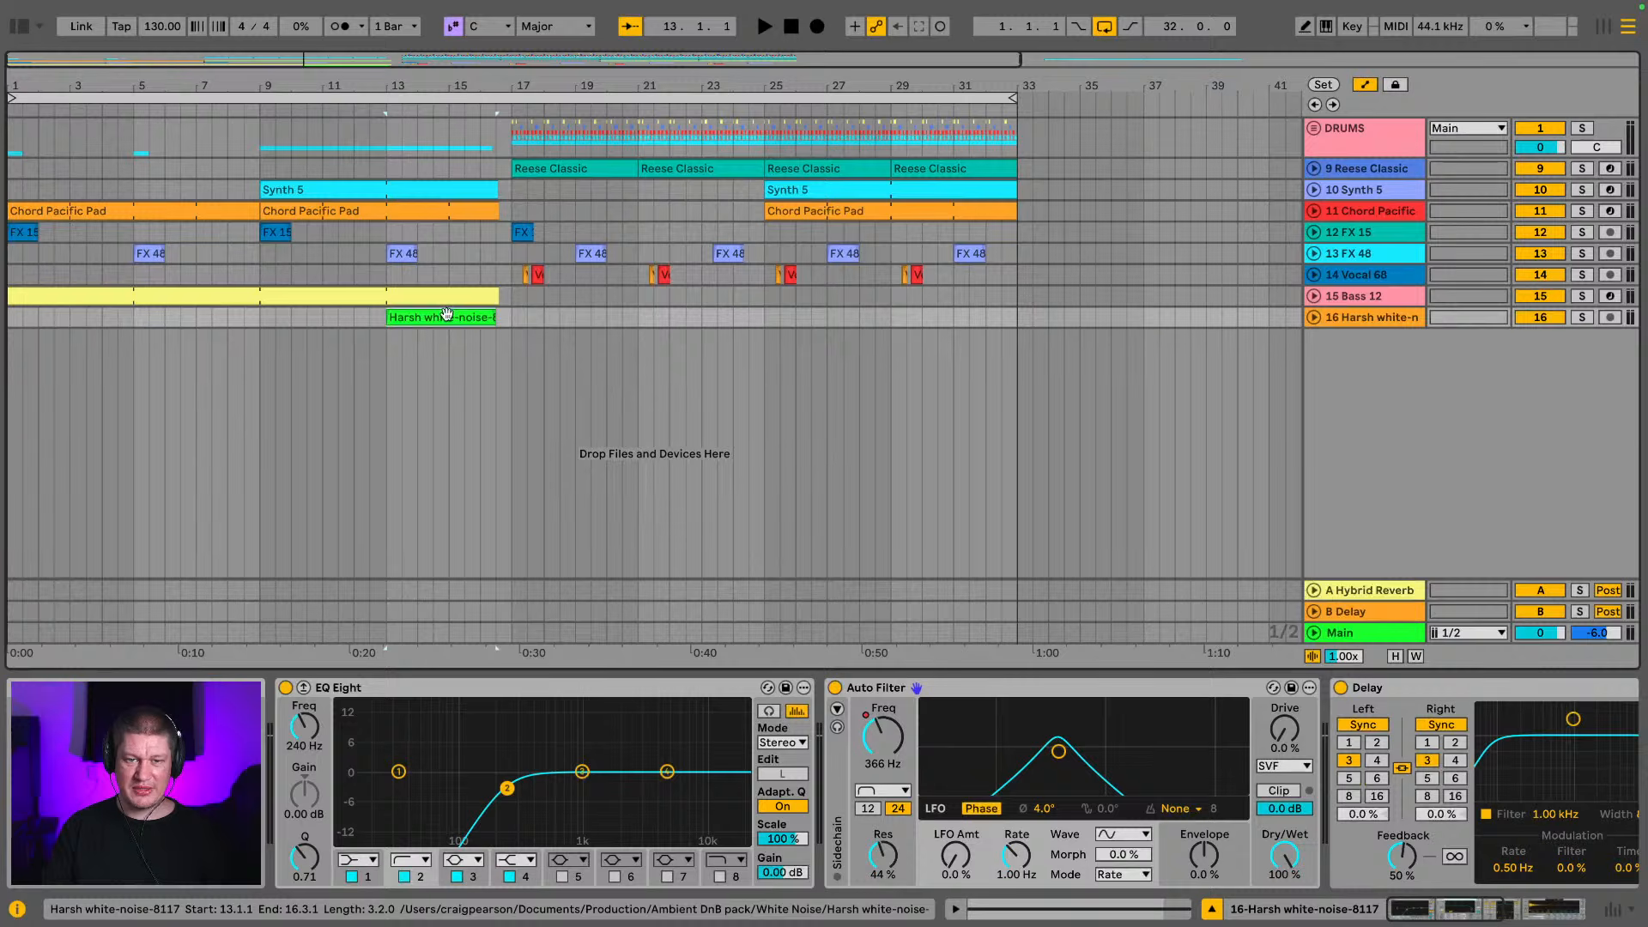
pyautogui.press('space')
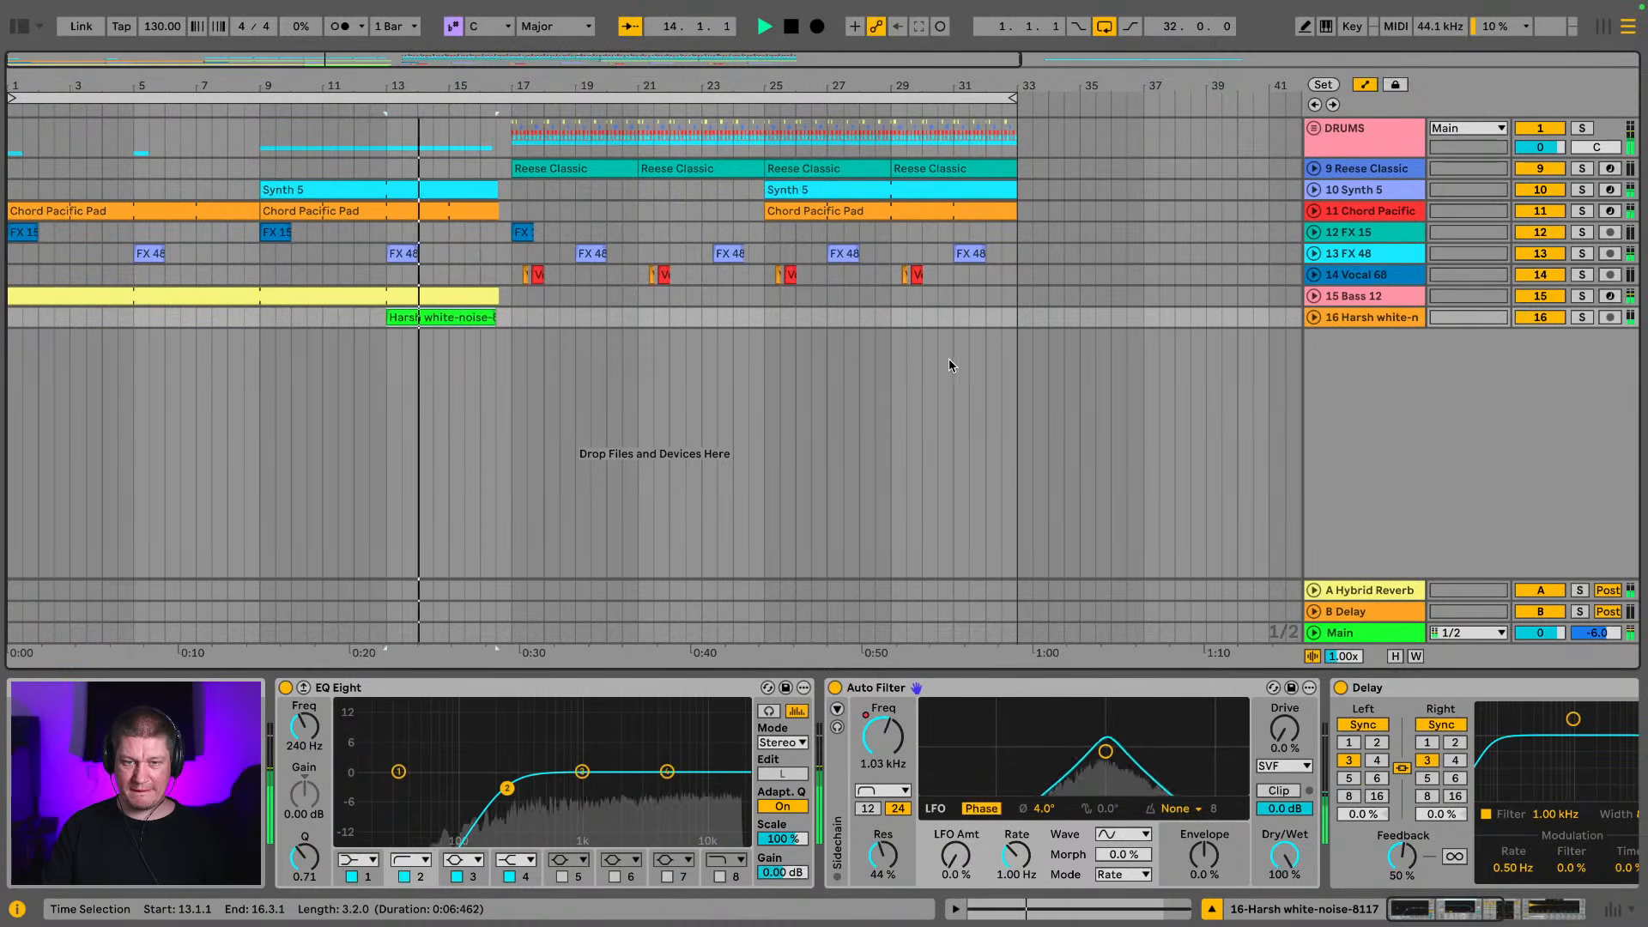
pyautogui.click(1406, 318)
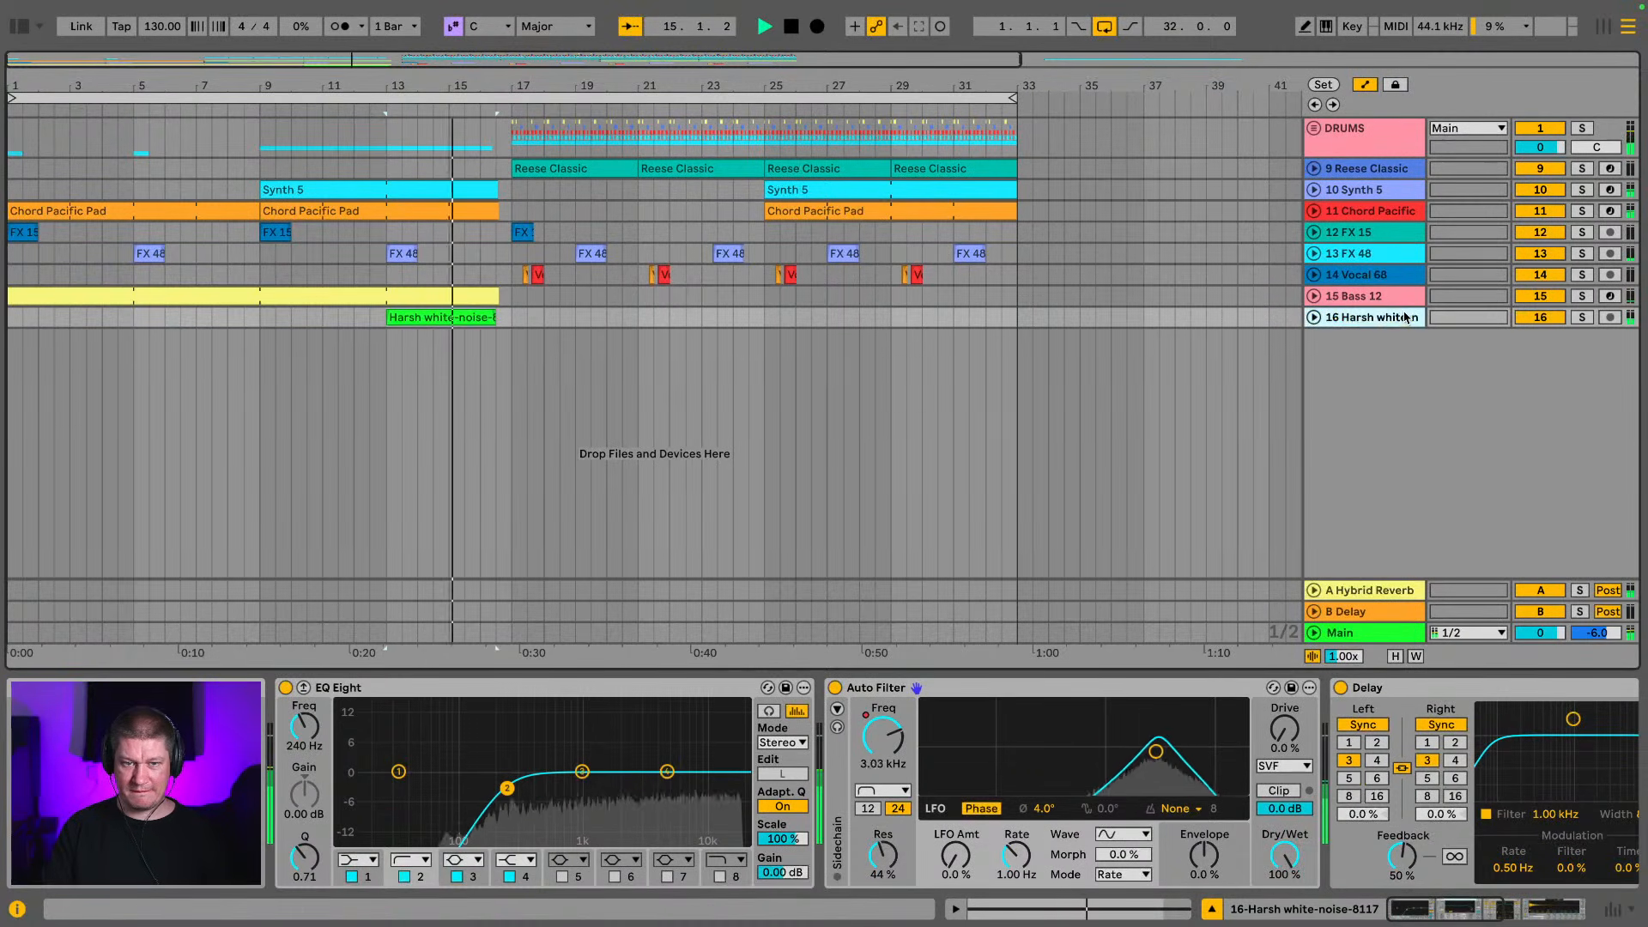
pyautogui.press('Tab')
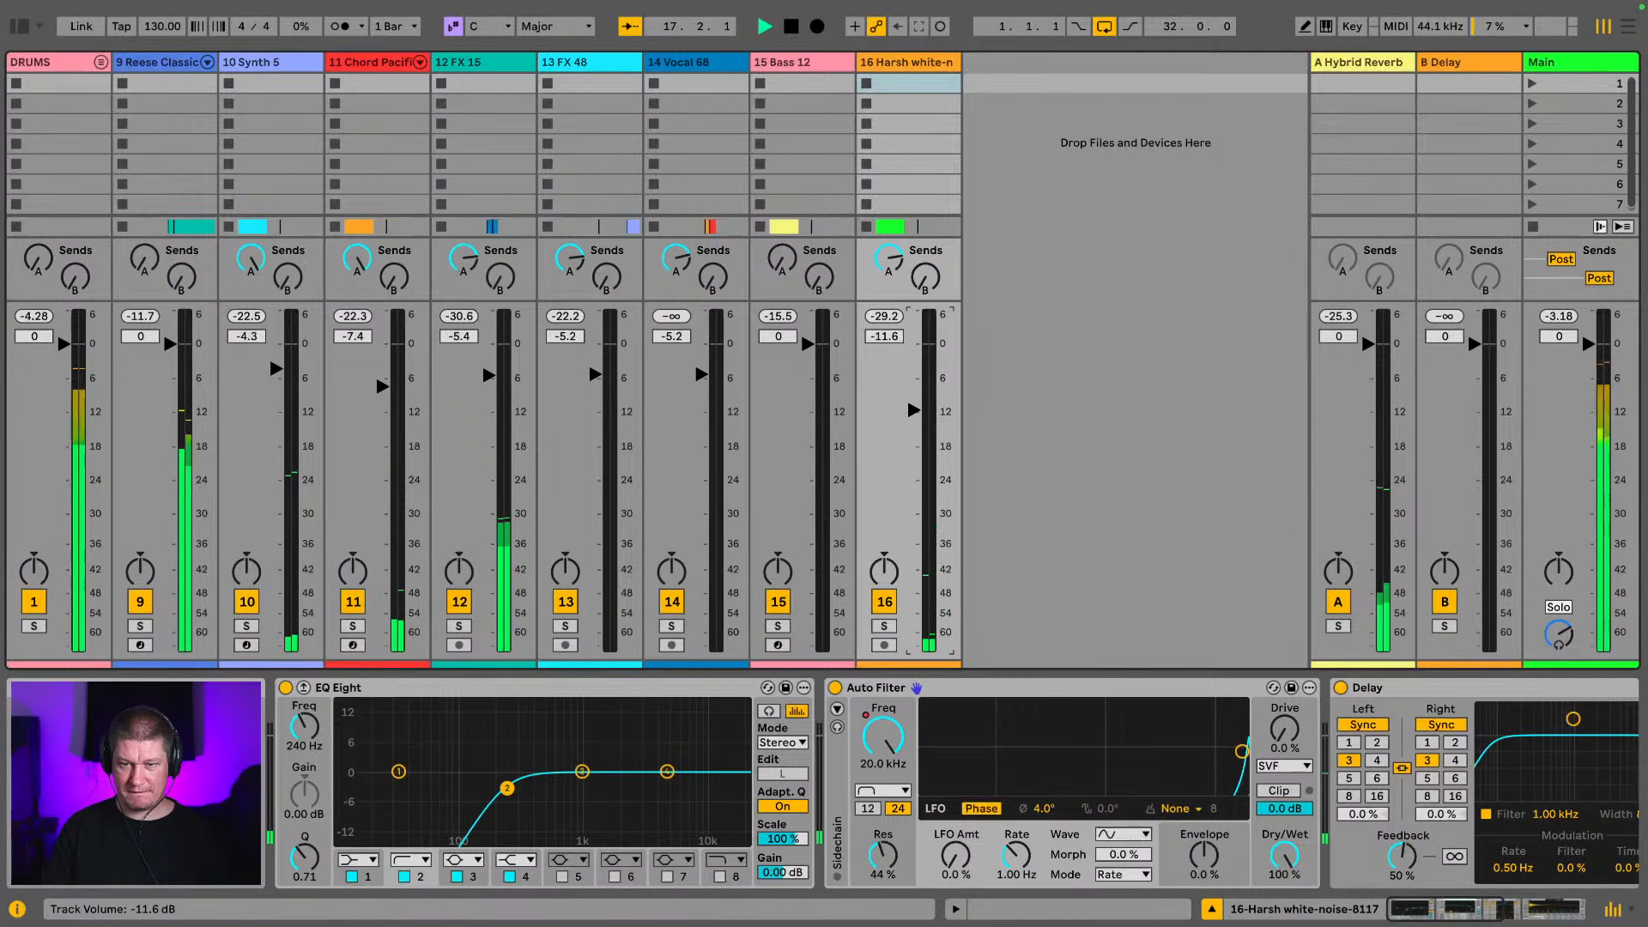
pyautogui.moveTo(915, 410); pyautogui.dragTo(914, 415)
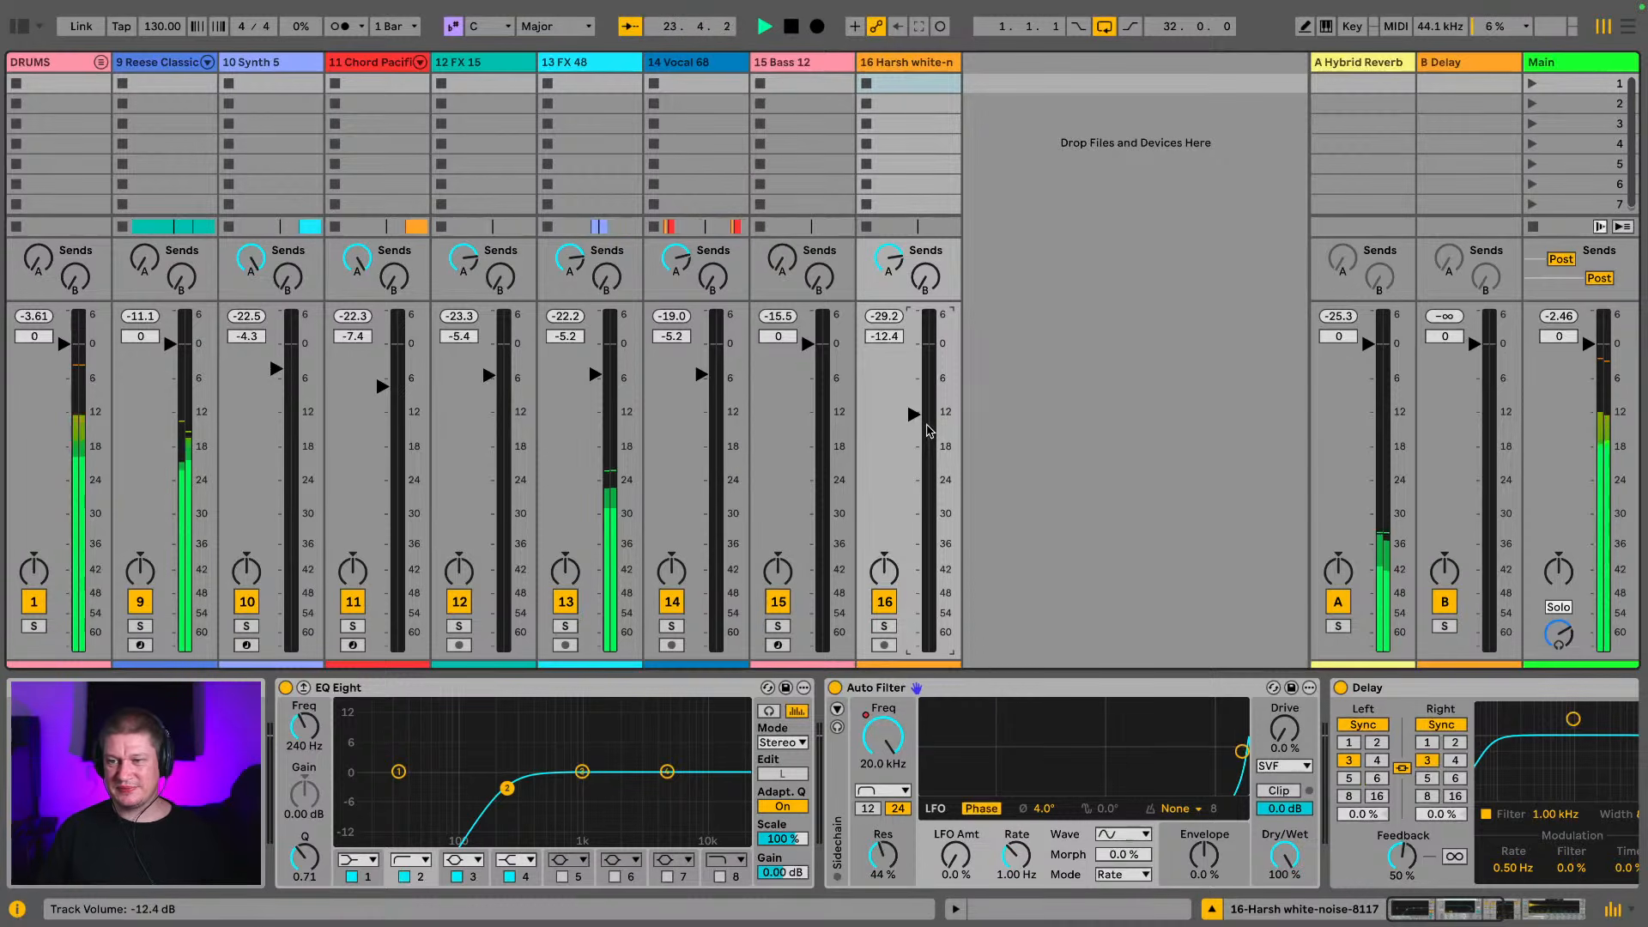
pyautogui.press('Tab')
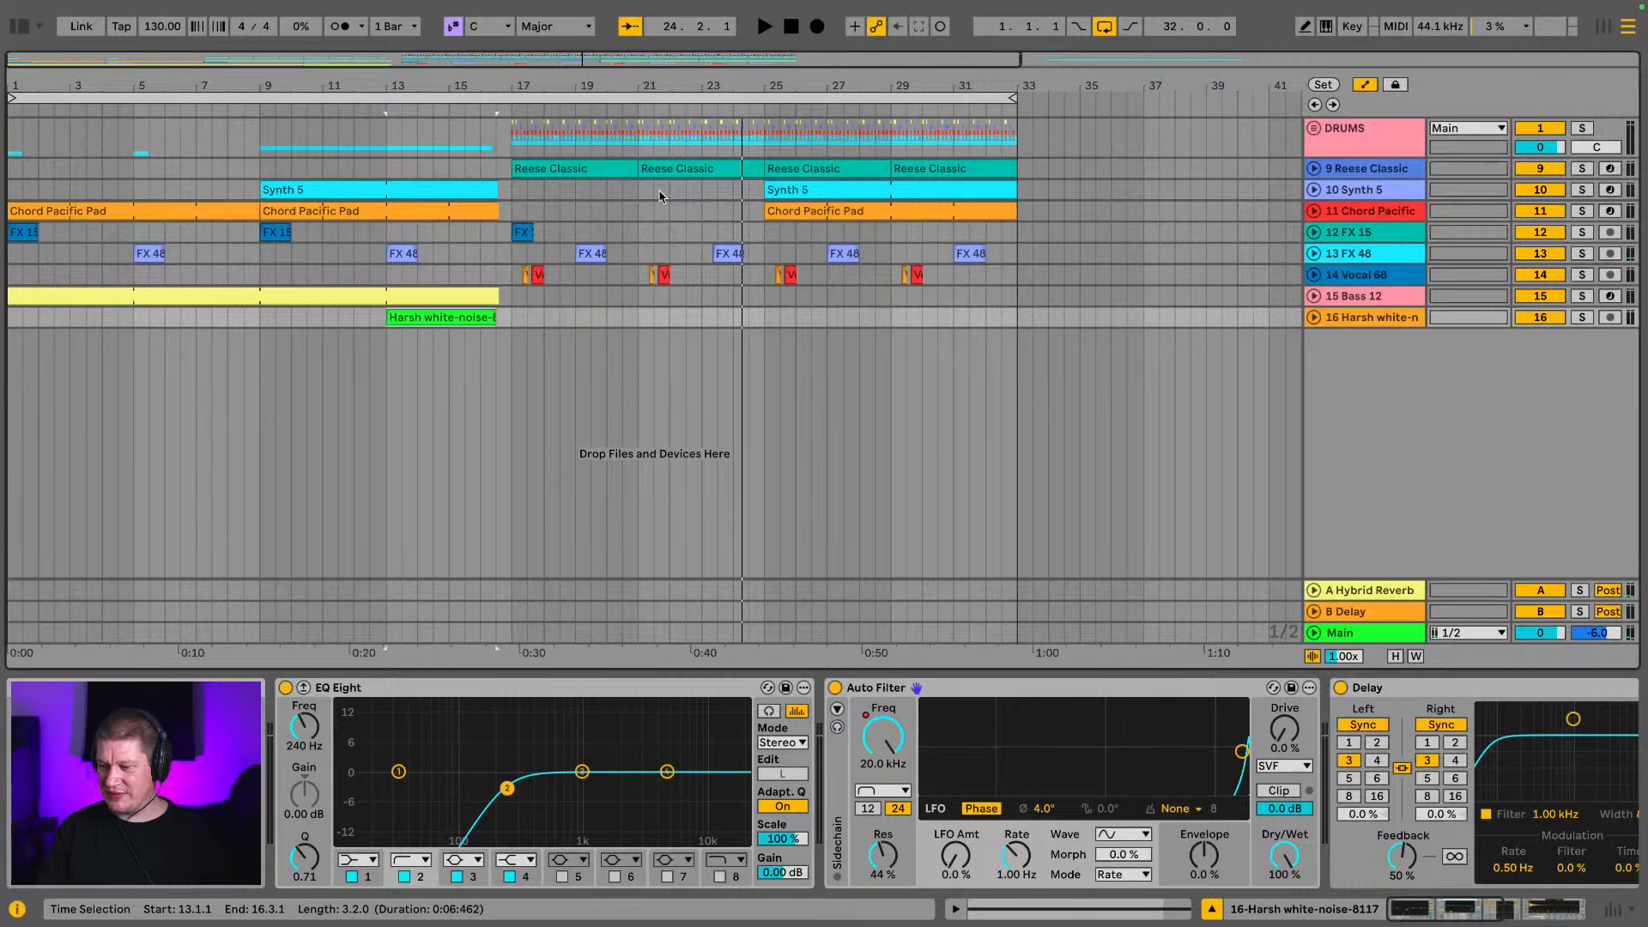
# Select the full 32-bar loop and play the arrangement from bar 1 through the intro into the drop
pyautogui.click(631, 101)
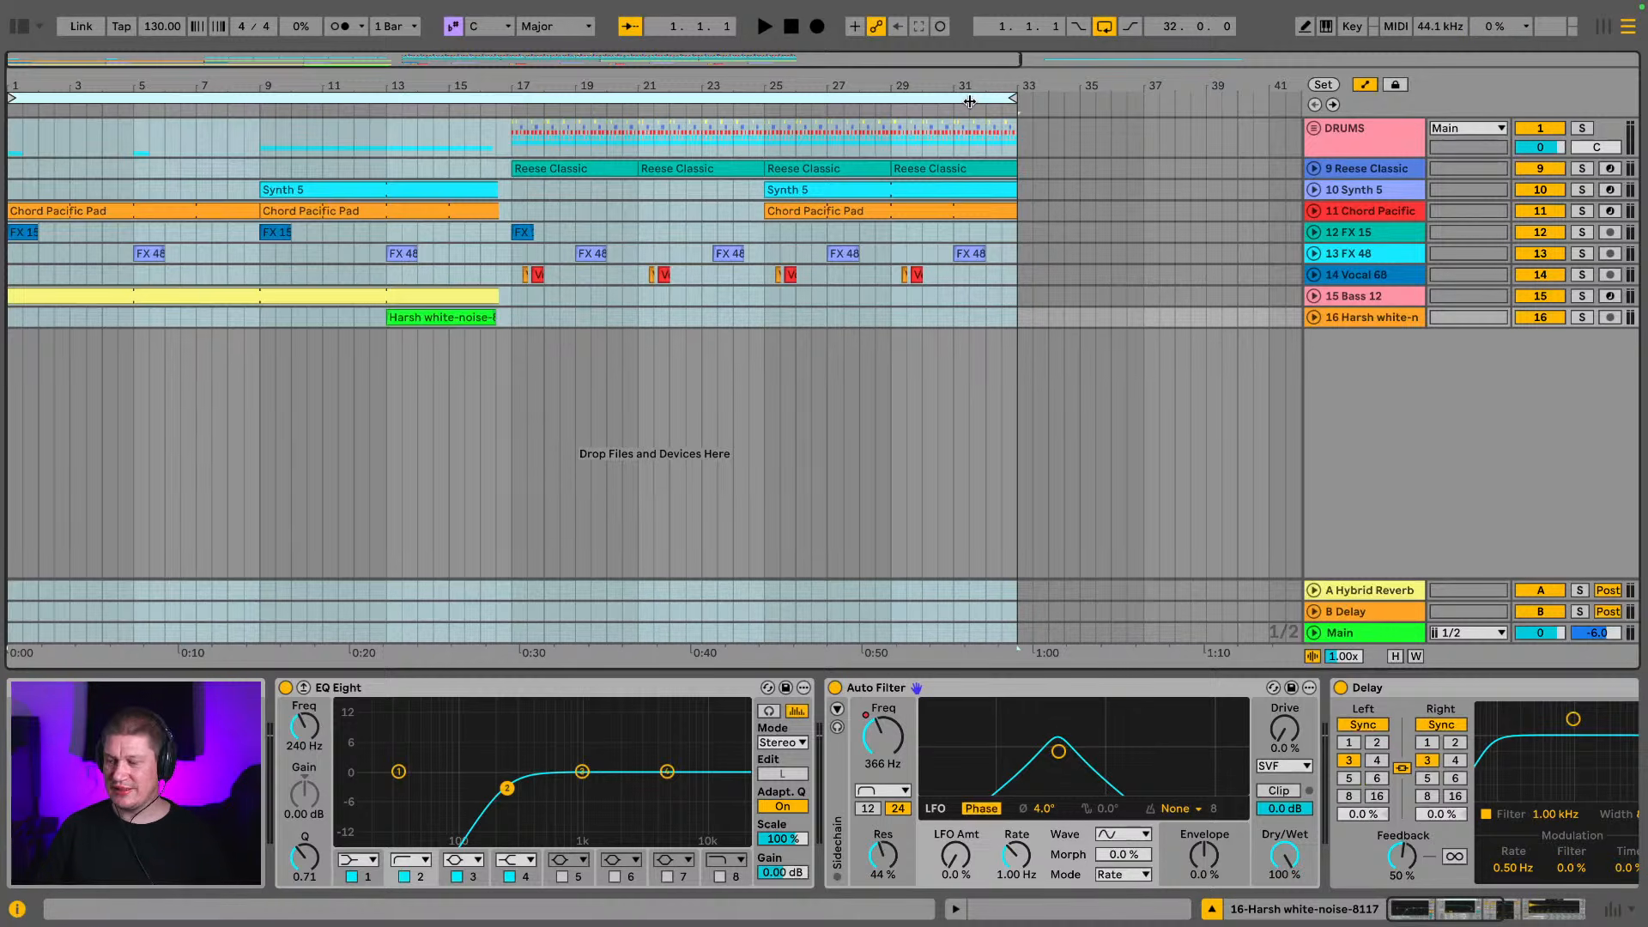
pyautogui.press('space')
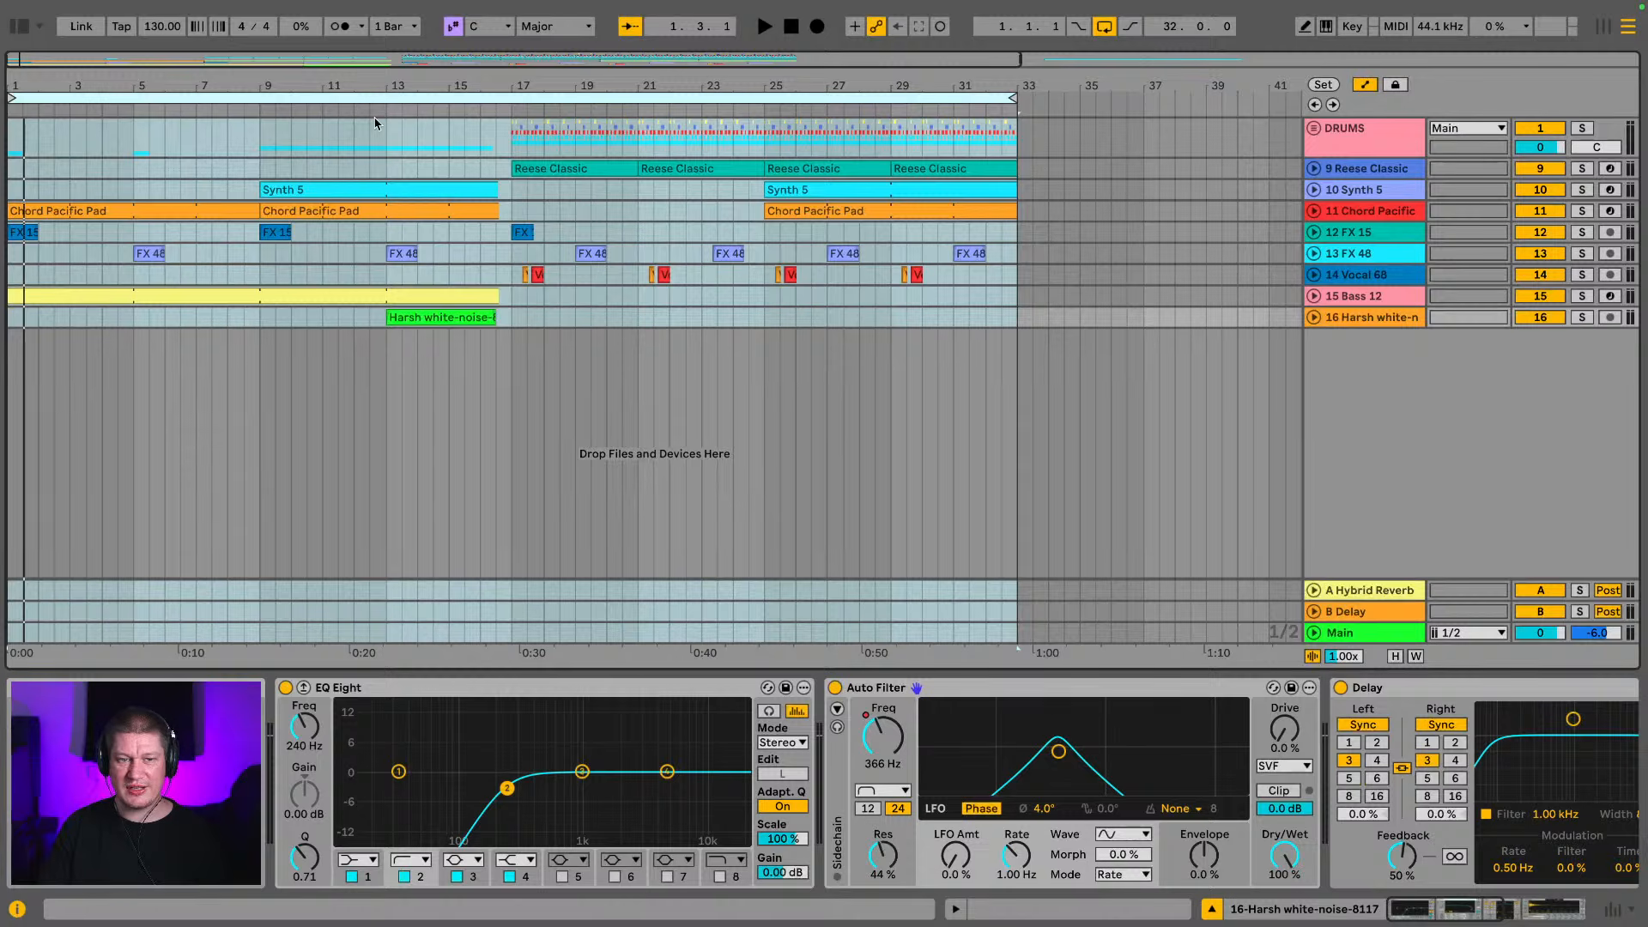
pyautogui.press('space')
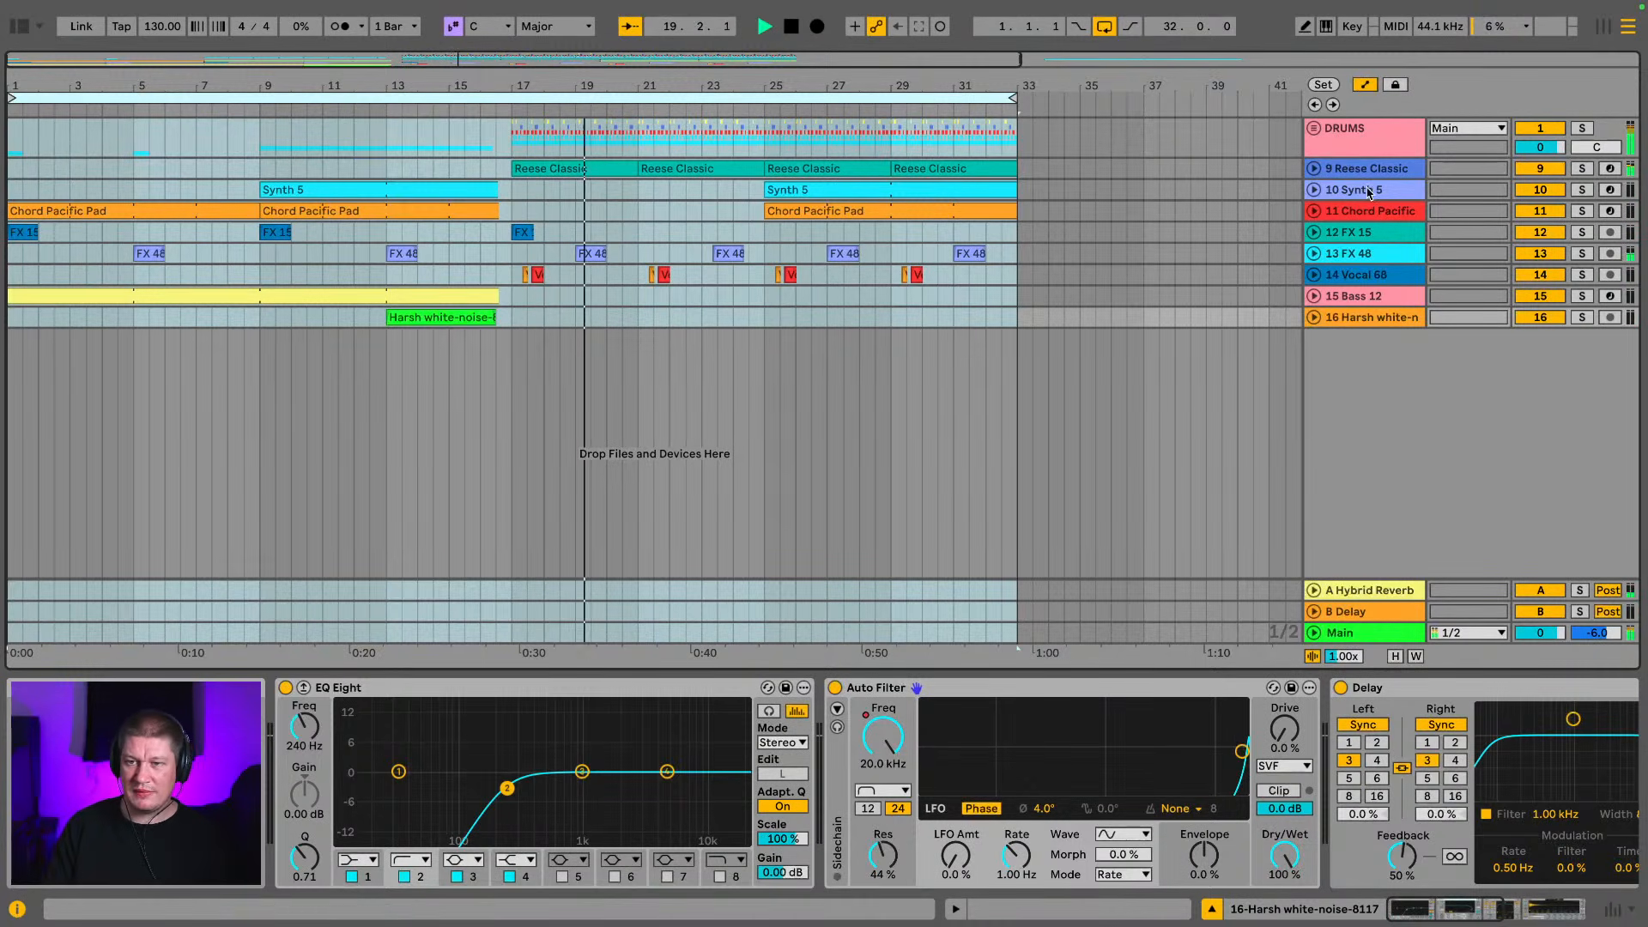
# Unfold the Reese Classic track to show the automation lane for its Filter Cutoff macro
pyautogui.click(1333, 172)
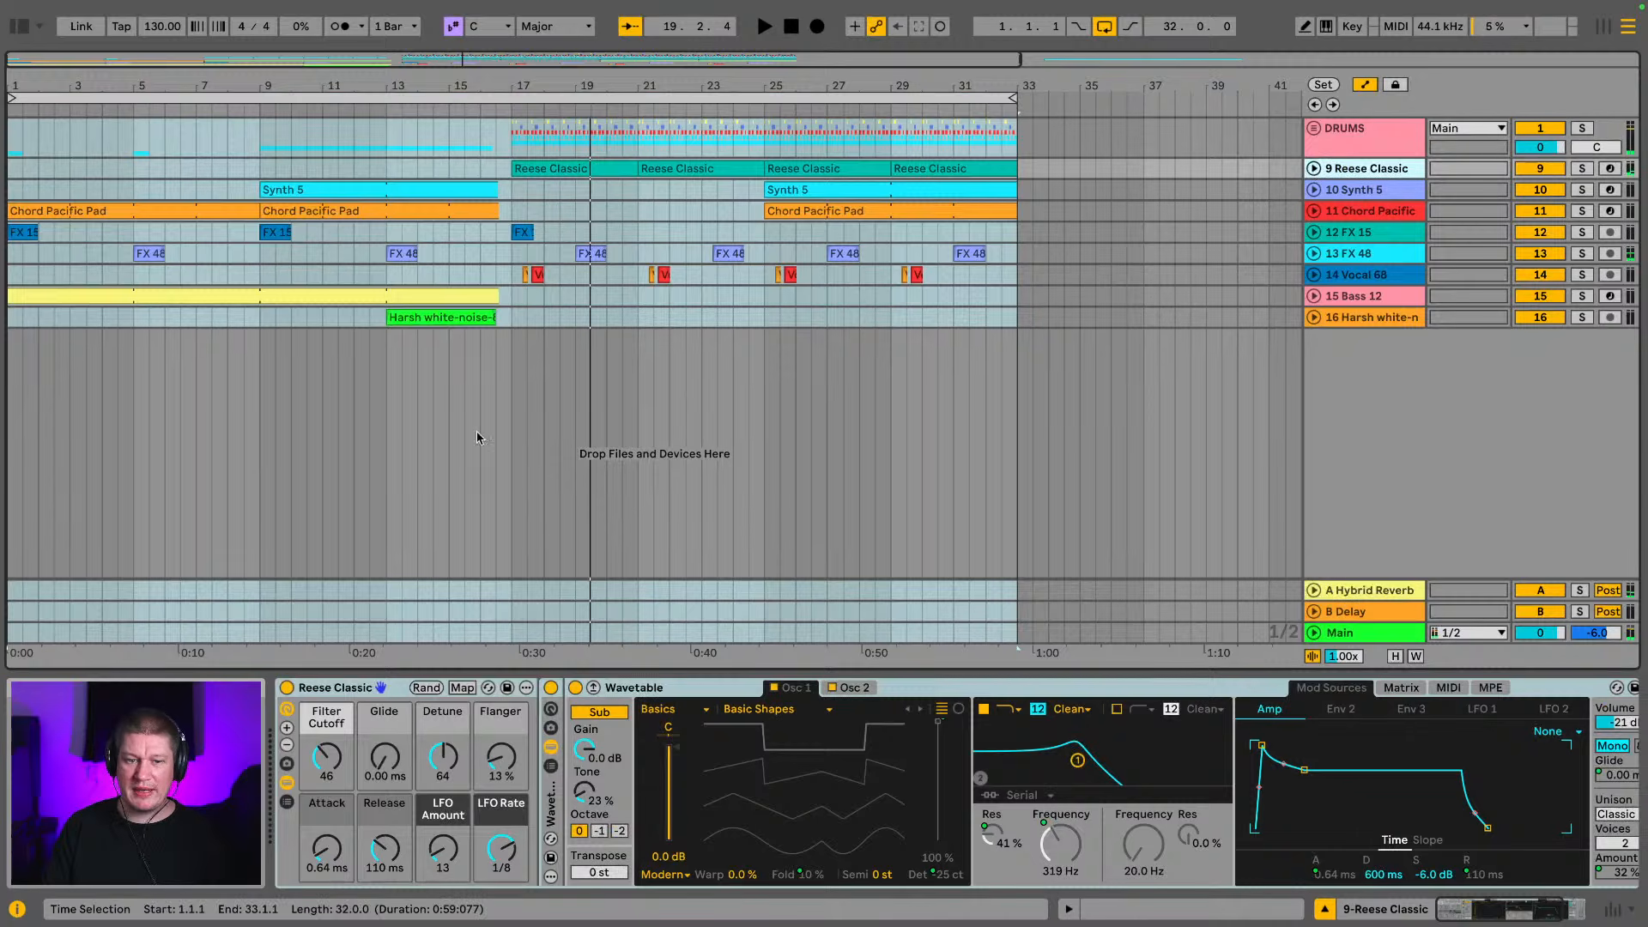
pyautogui.click(325, 763)
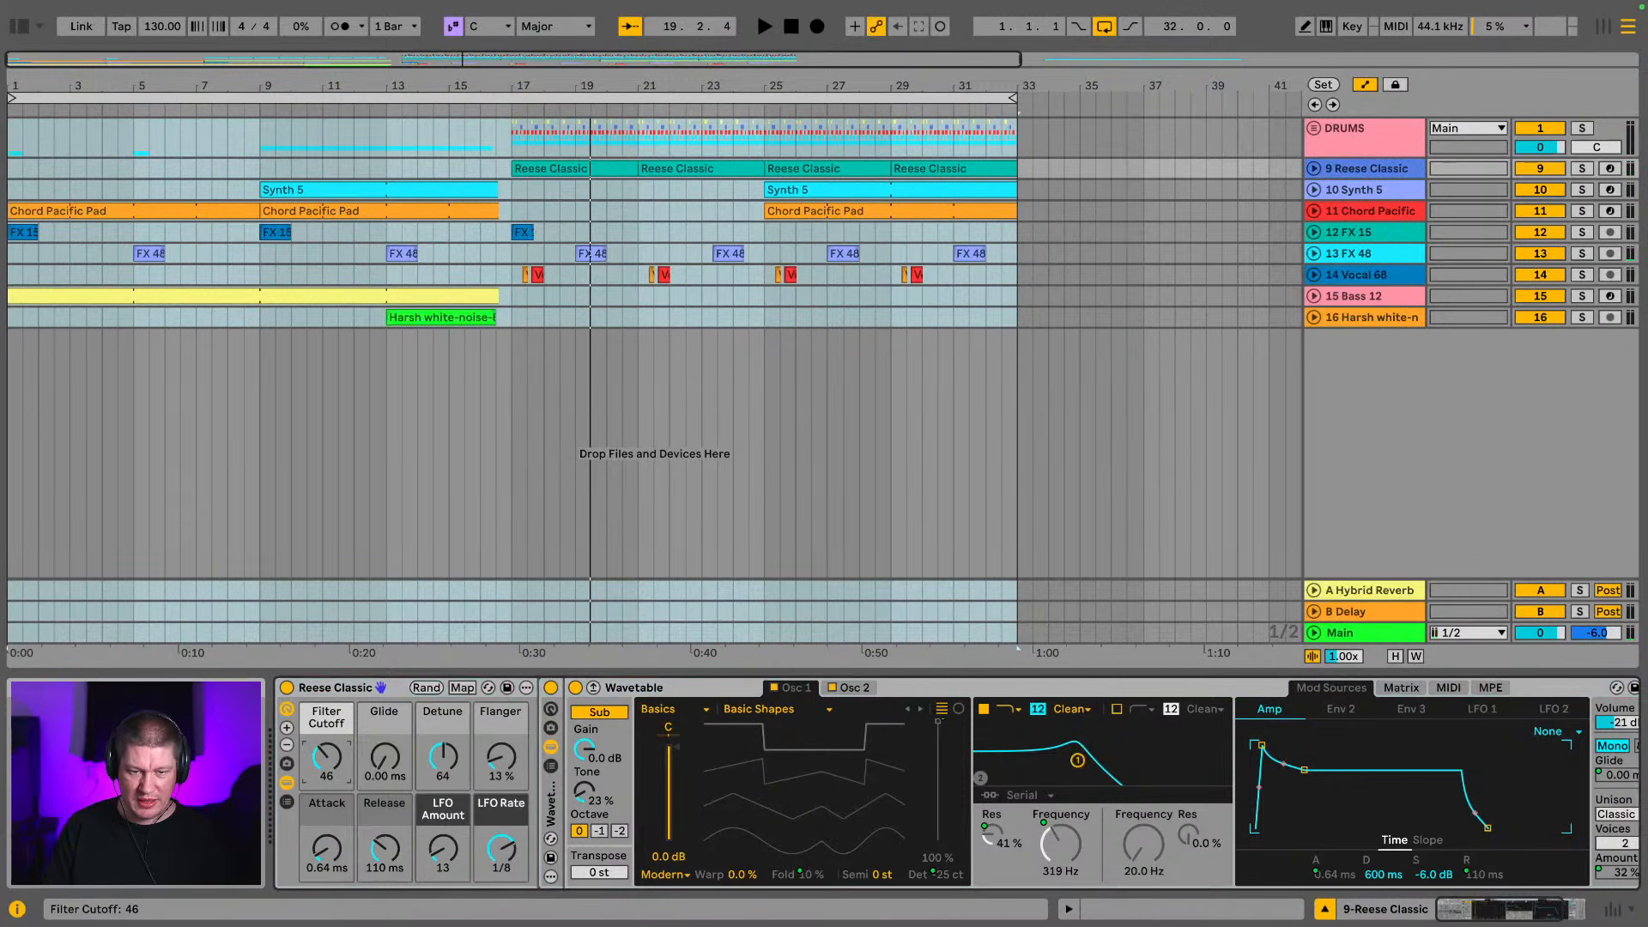
pyautogui.click(1316, 169)
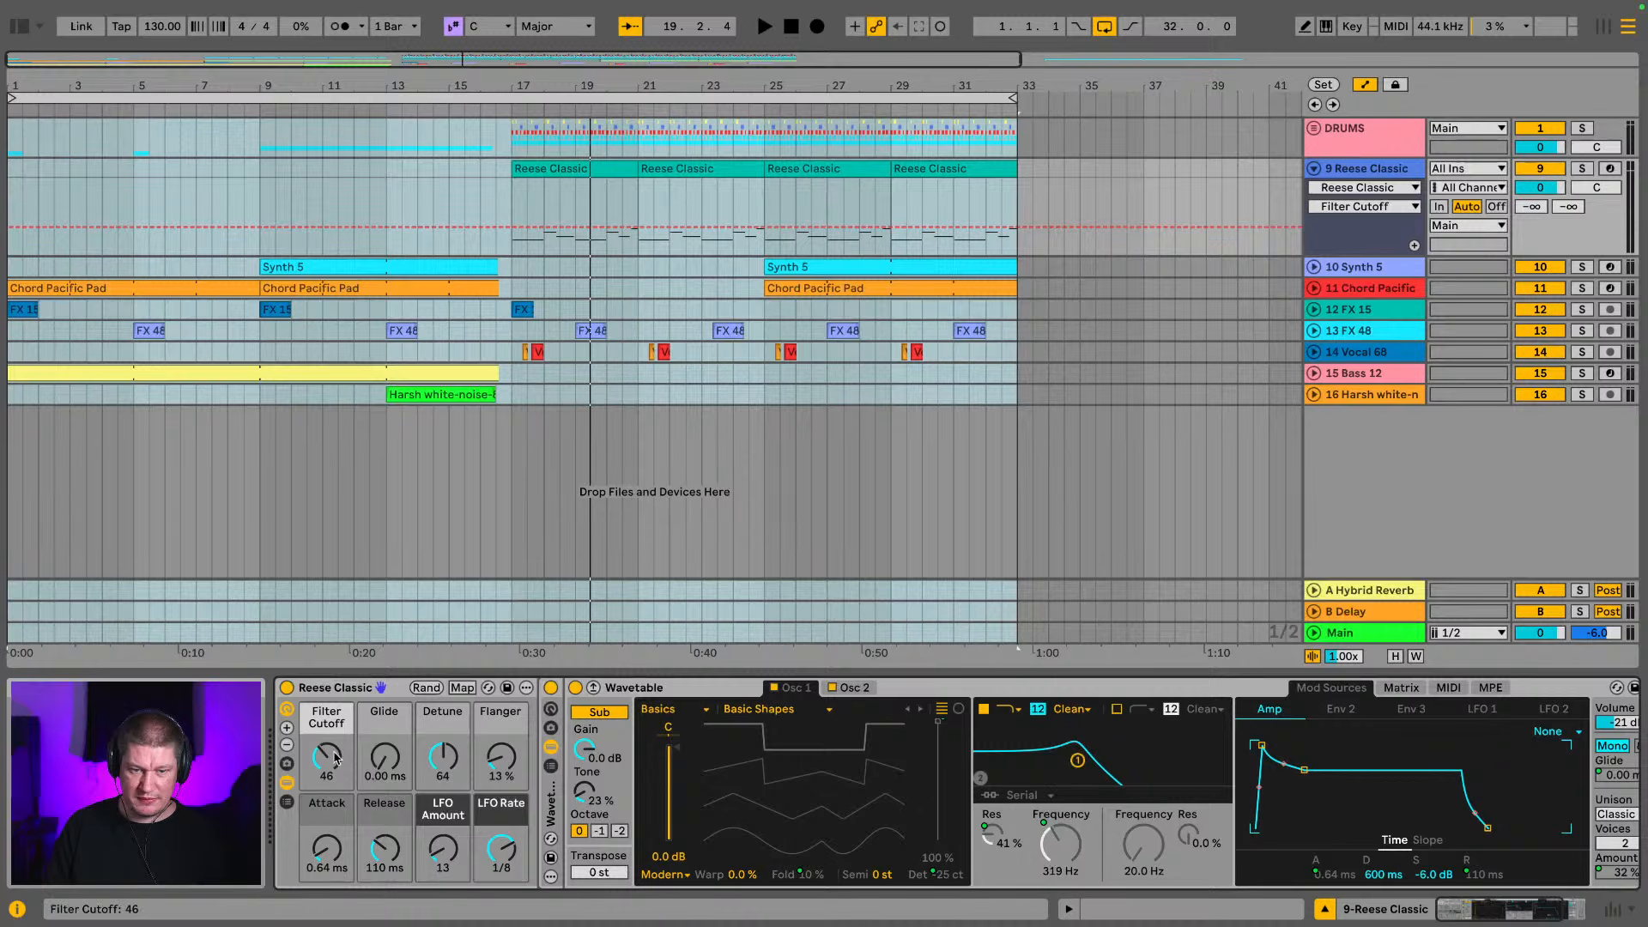
# Audition the Reese Classic track in solo from bar 17, set its Filter Cutoff to 40, and turn solo off
pyautogui.press('space')
pyautogui.press('space')
pyautogui.click(583, 164)
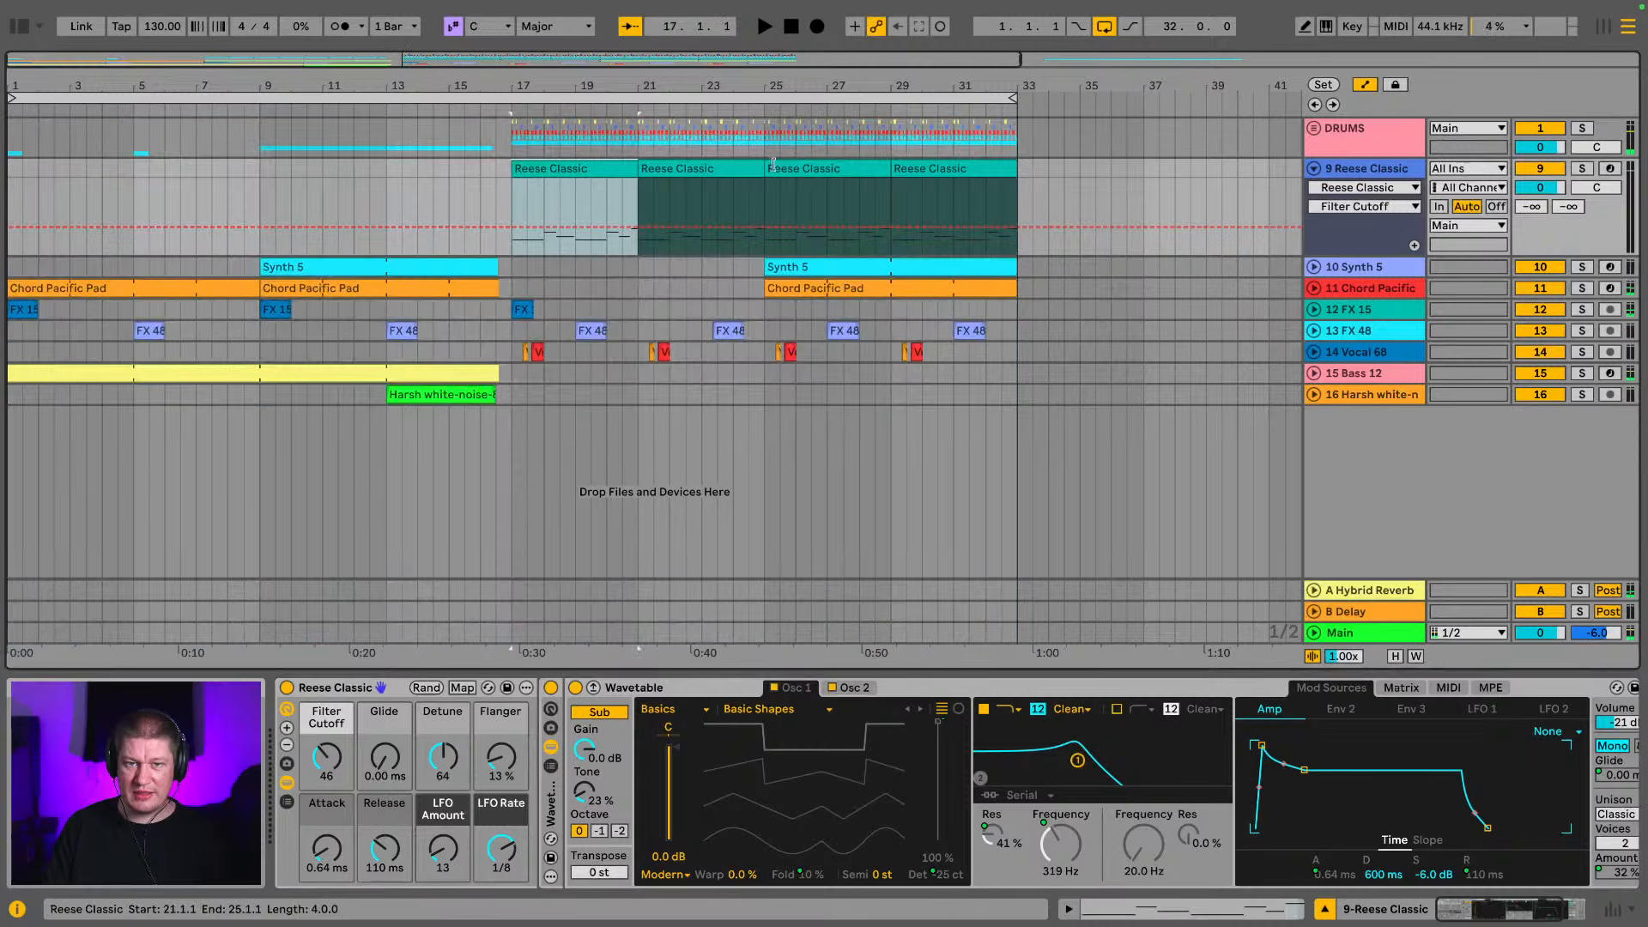
pyautogui.press('s')
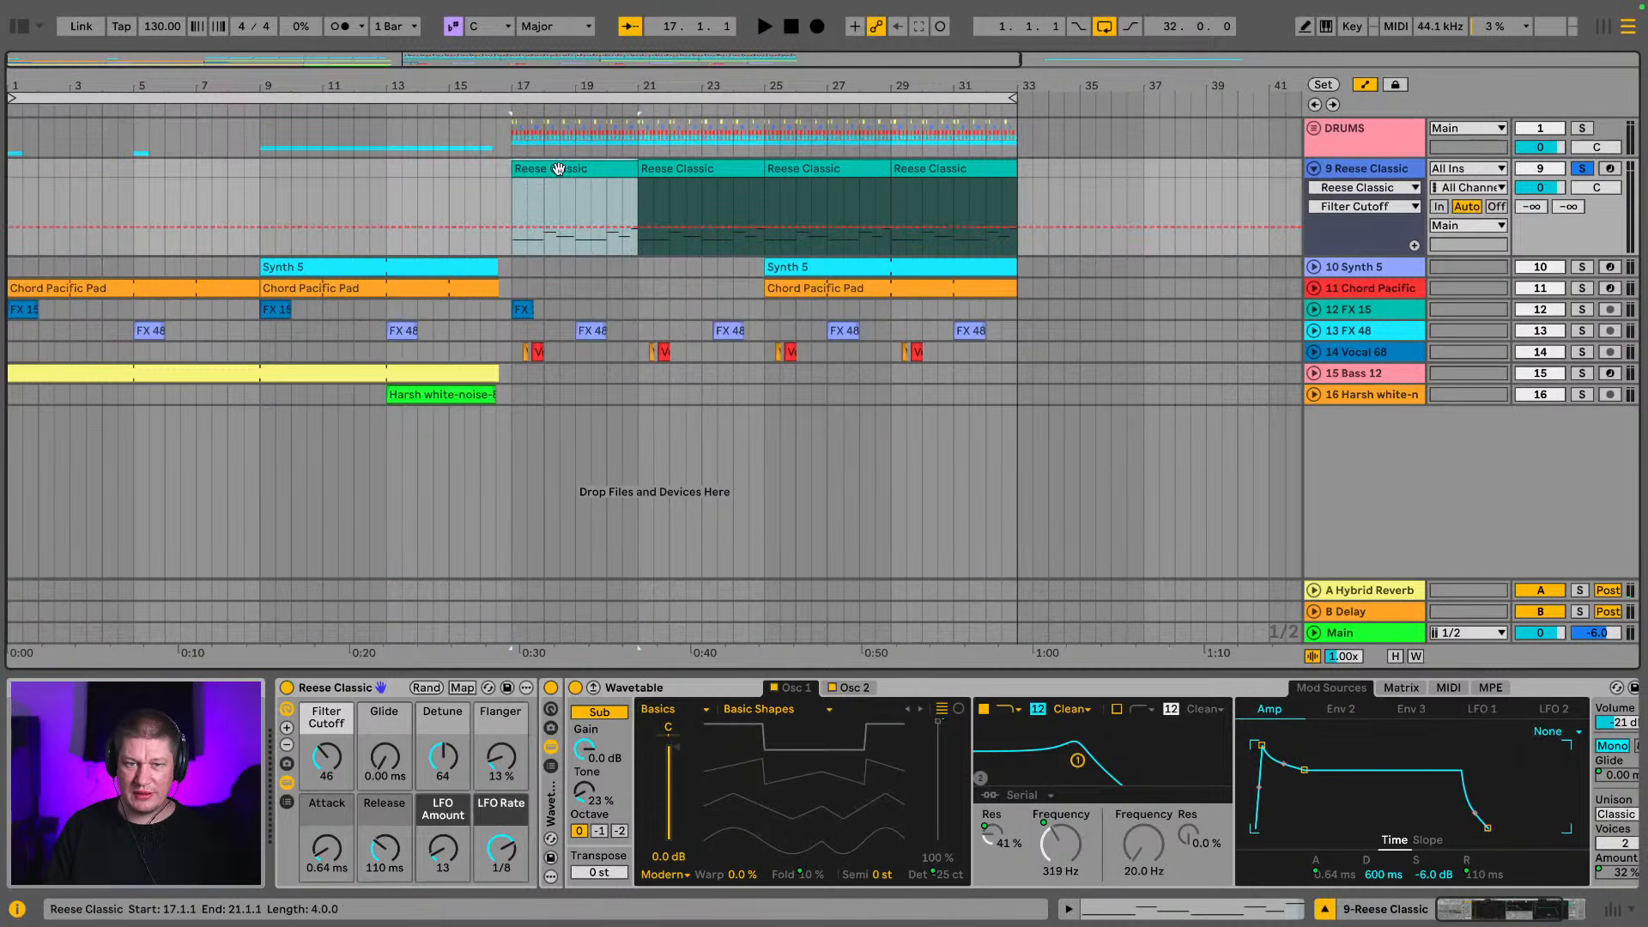
pyautogui.press('space')
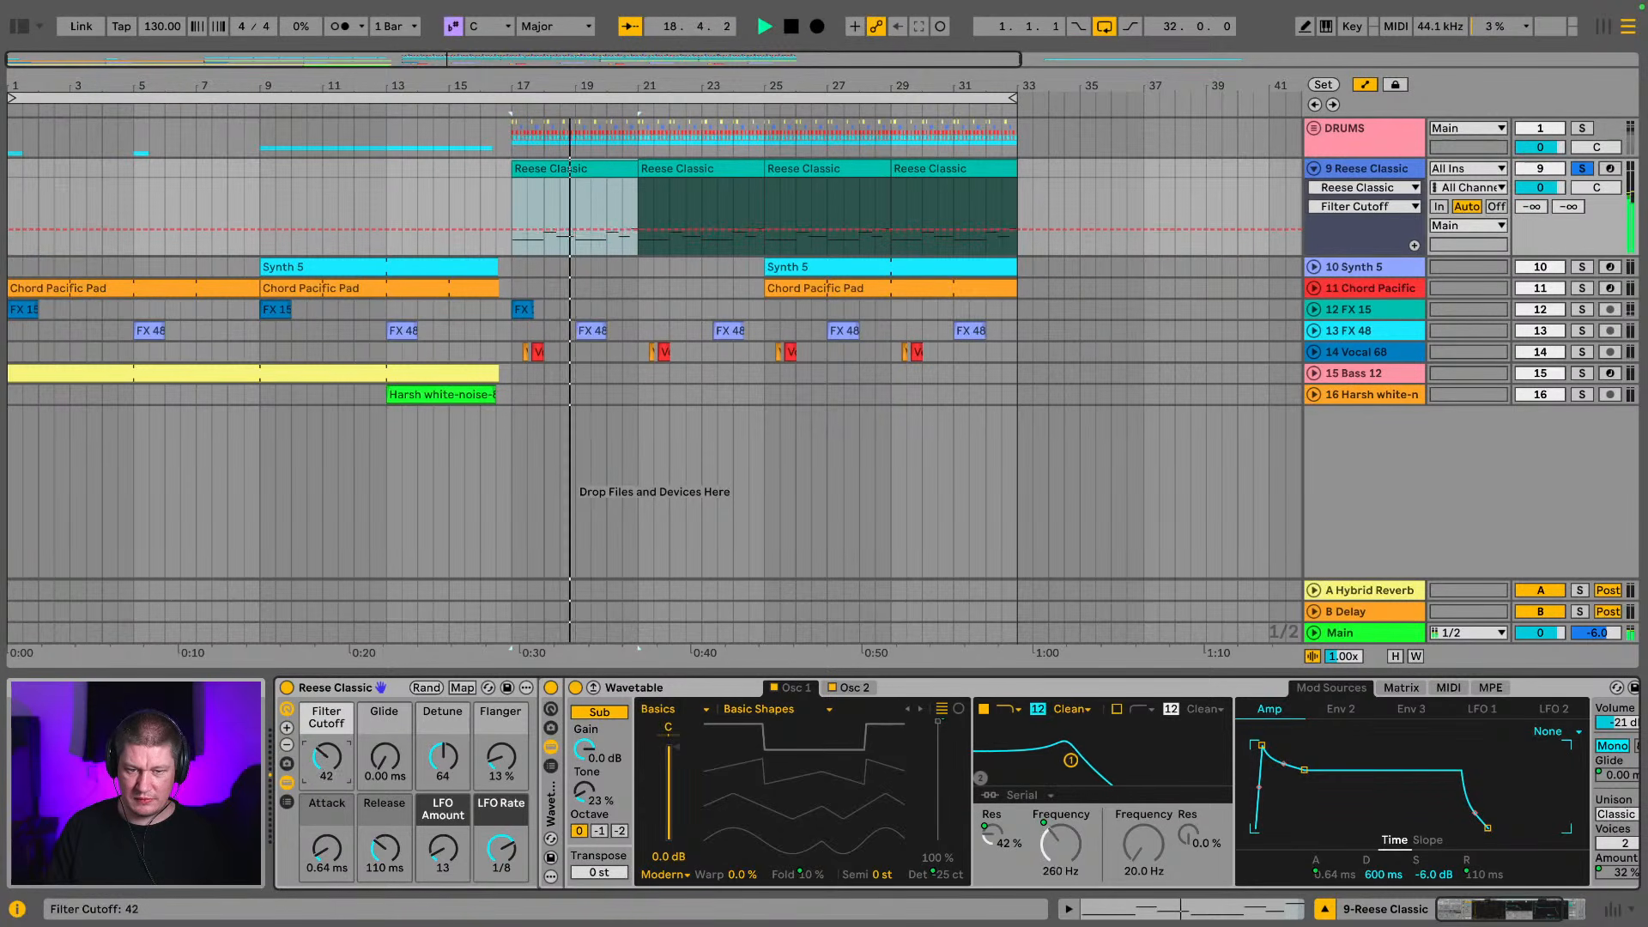
pyautogui.moveTo(324, 758); pyautogui.dragTo(325, 750)
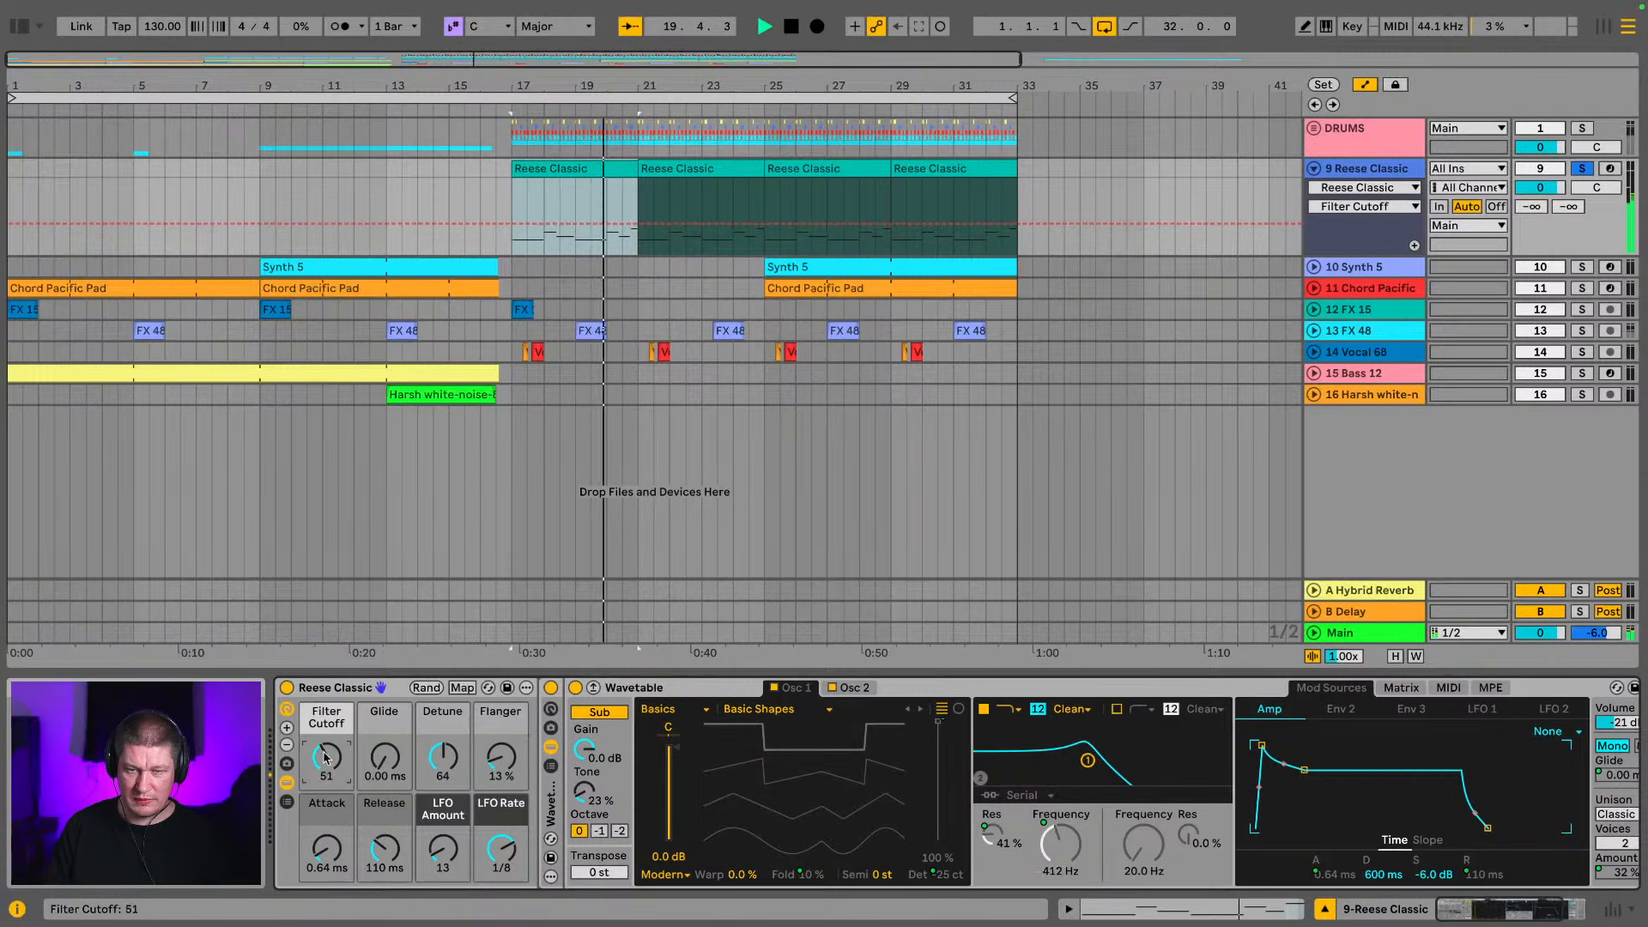
pyautogui.press('space')
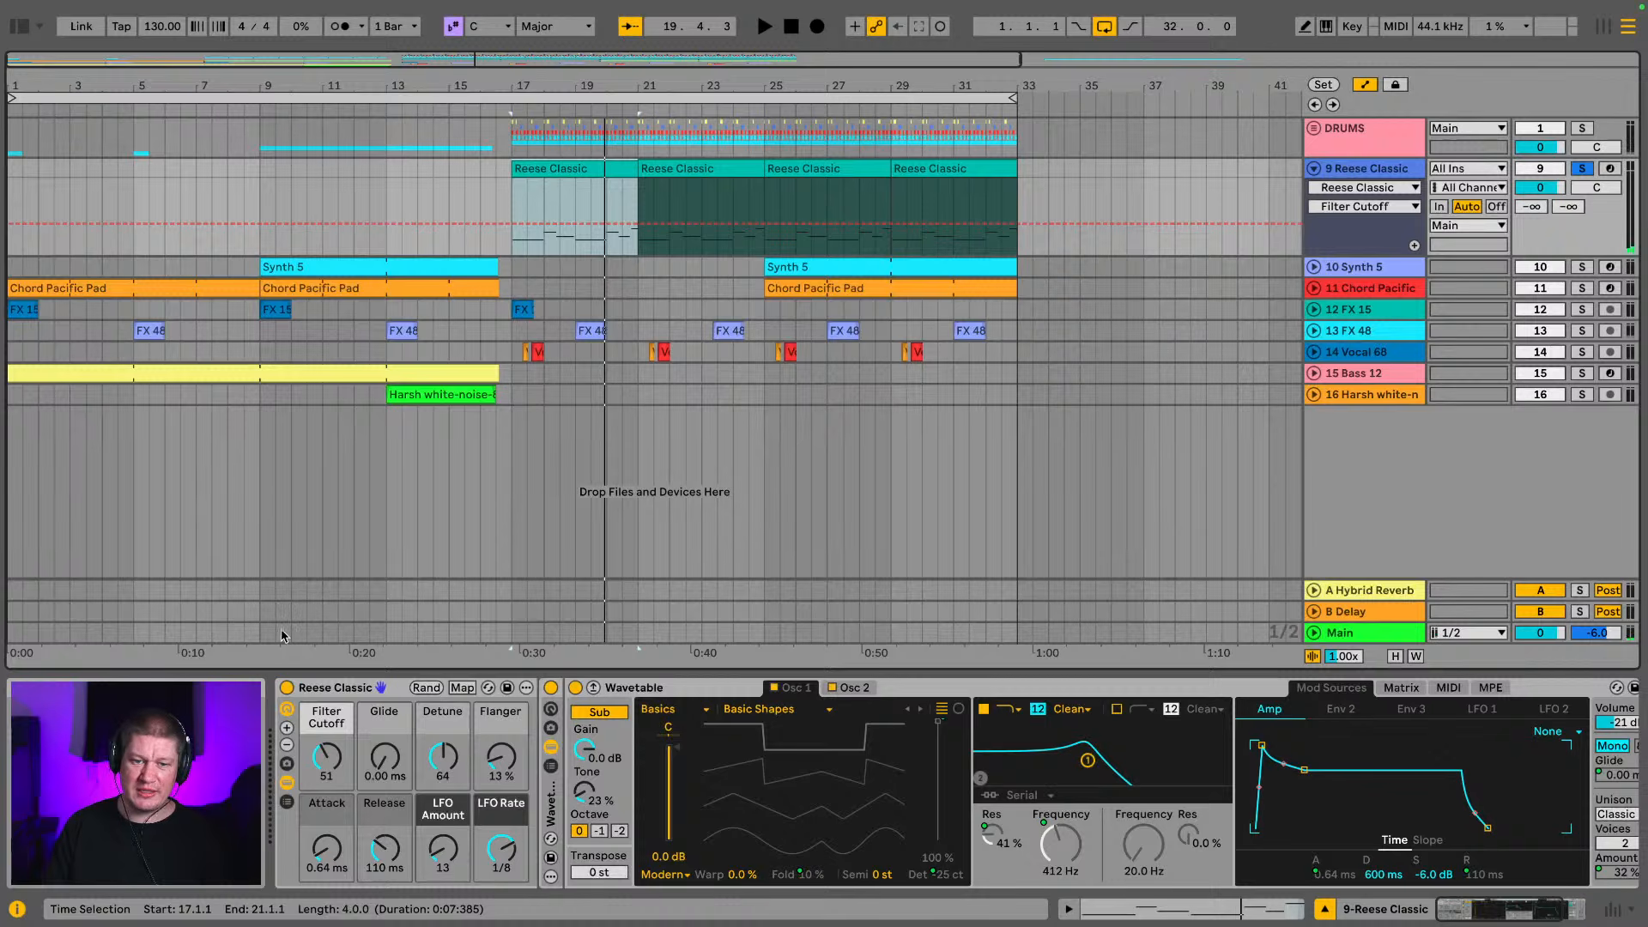
pyautogui.moveTo(328, 756); pyautogui.dragTo(328, 755)
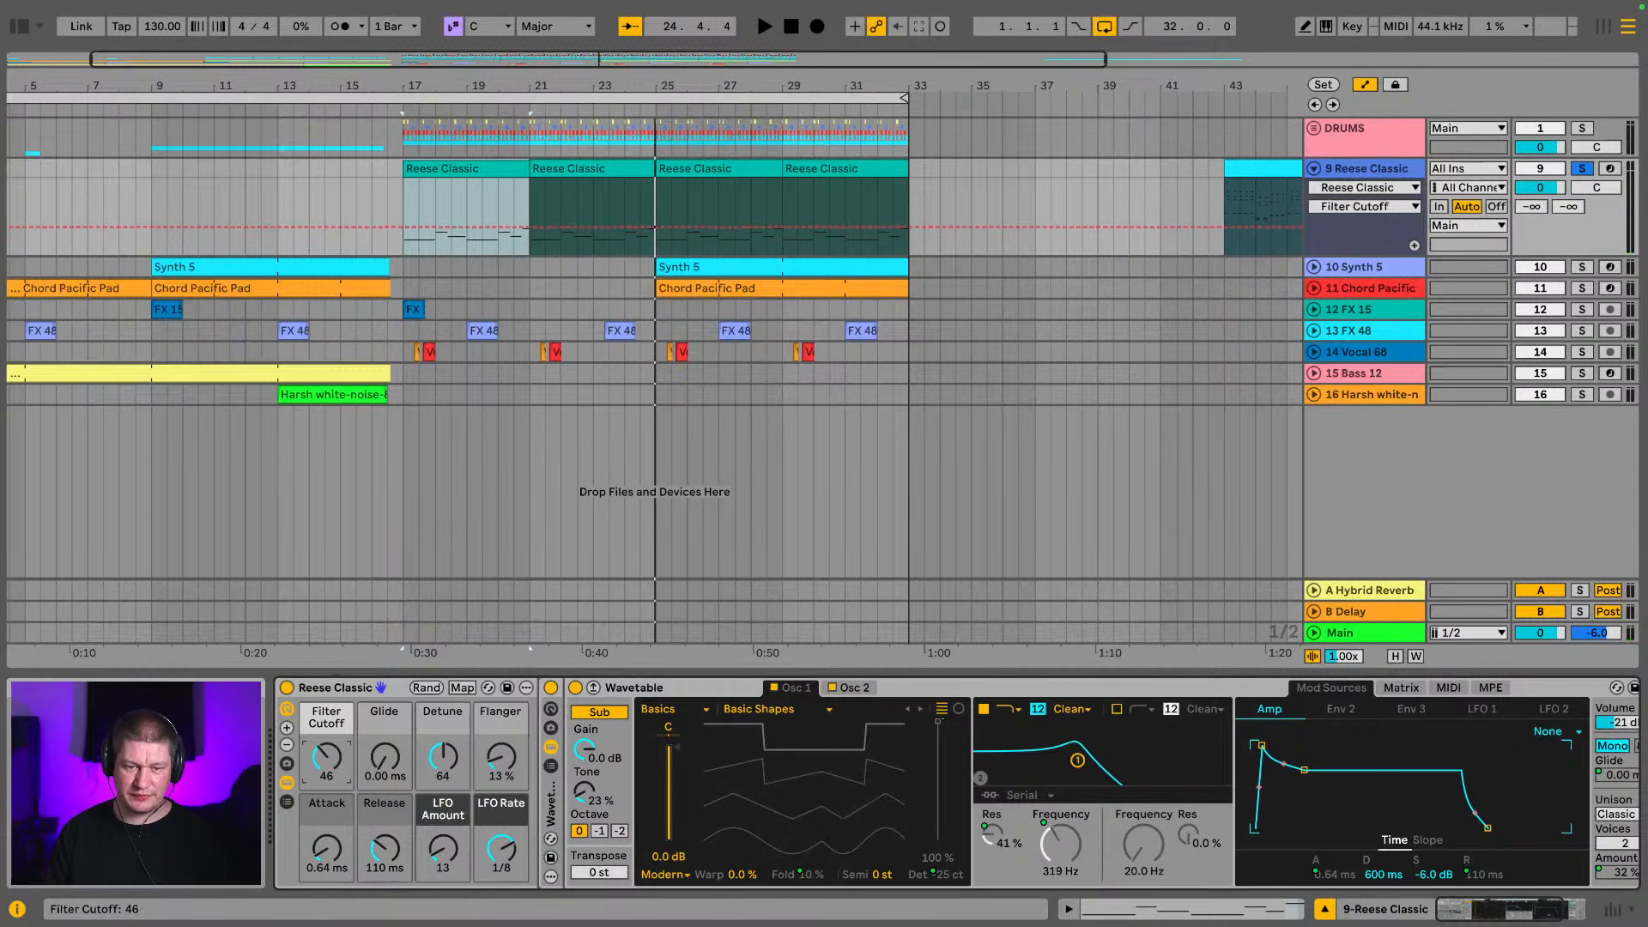
pyautogui.press('space')
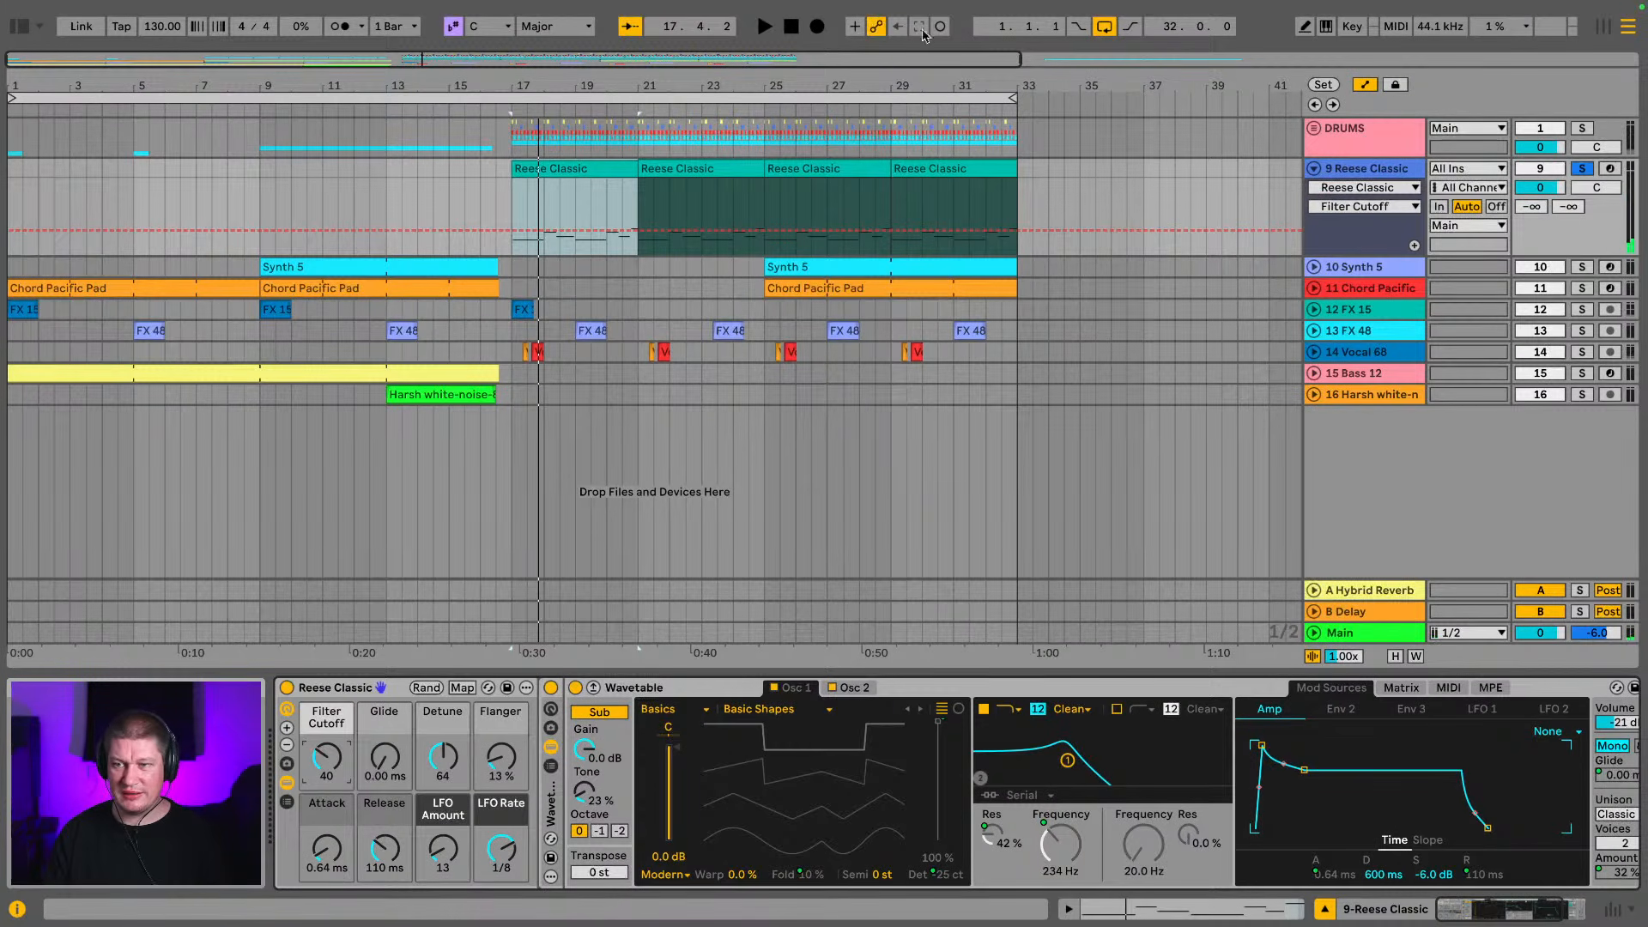
pyautogui.click(1590, 169)
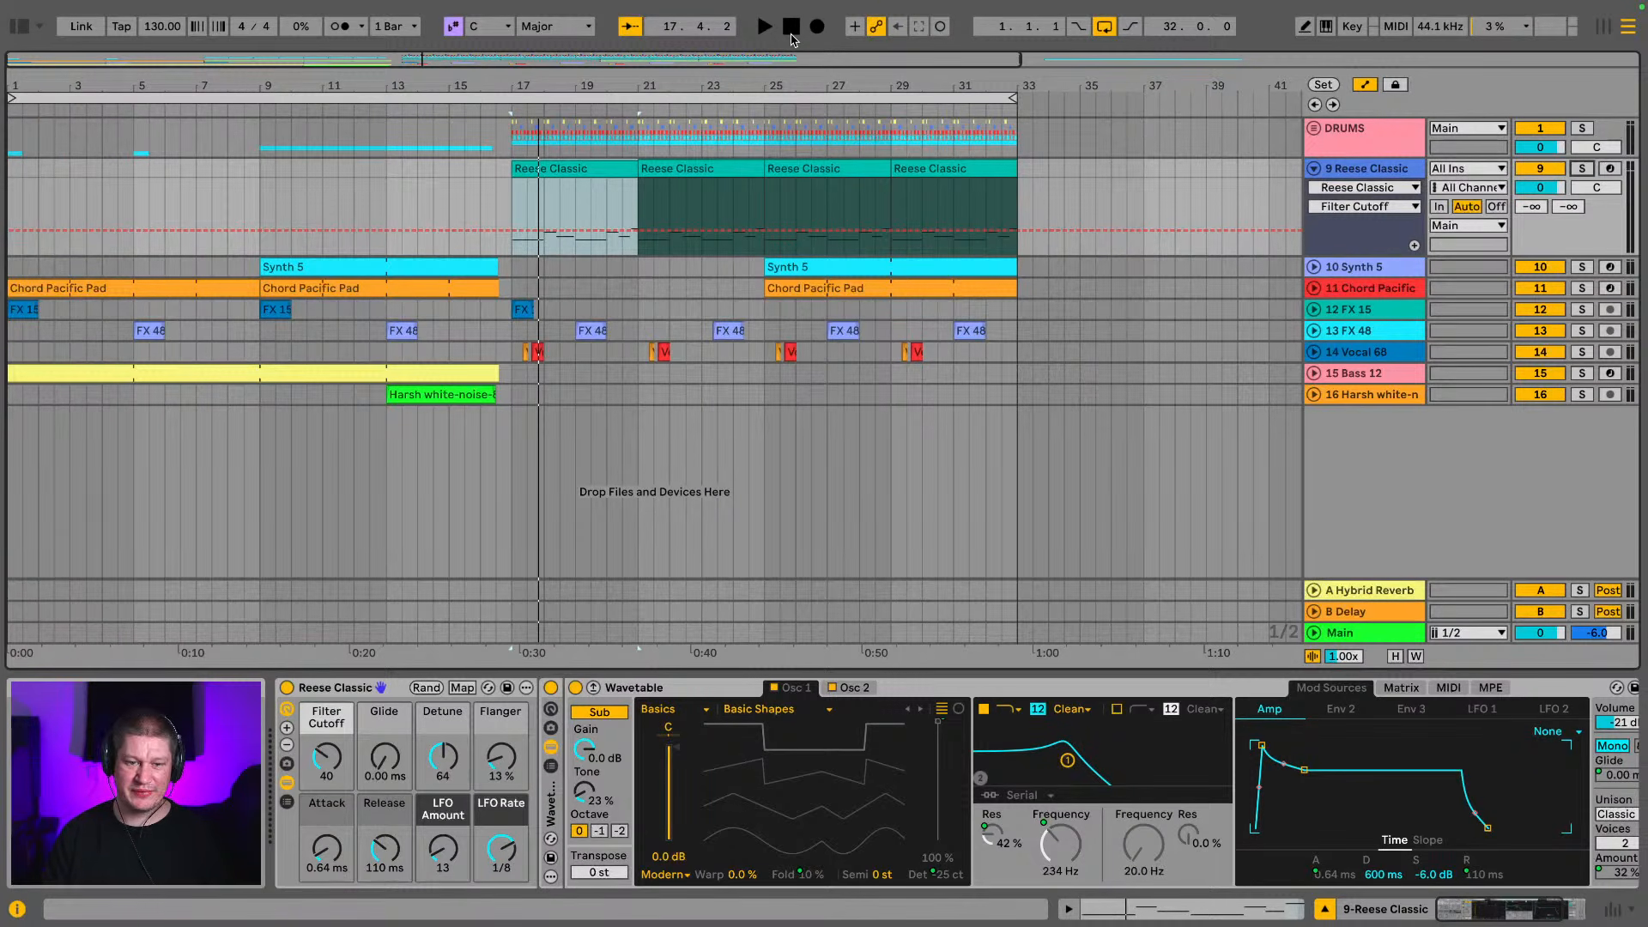
# Record Filter Cutoff automation from bar 15, sweeping the Reese bass up and down across bars 17 to 25 and ending at 72
pyautogui.click(449, 181)
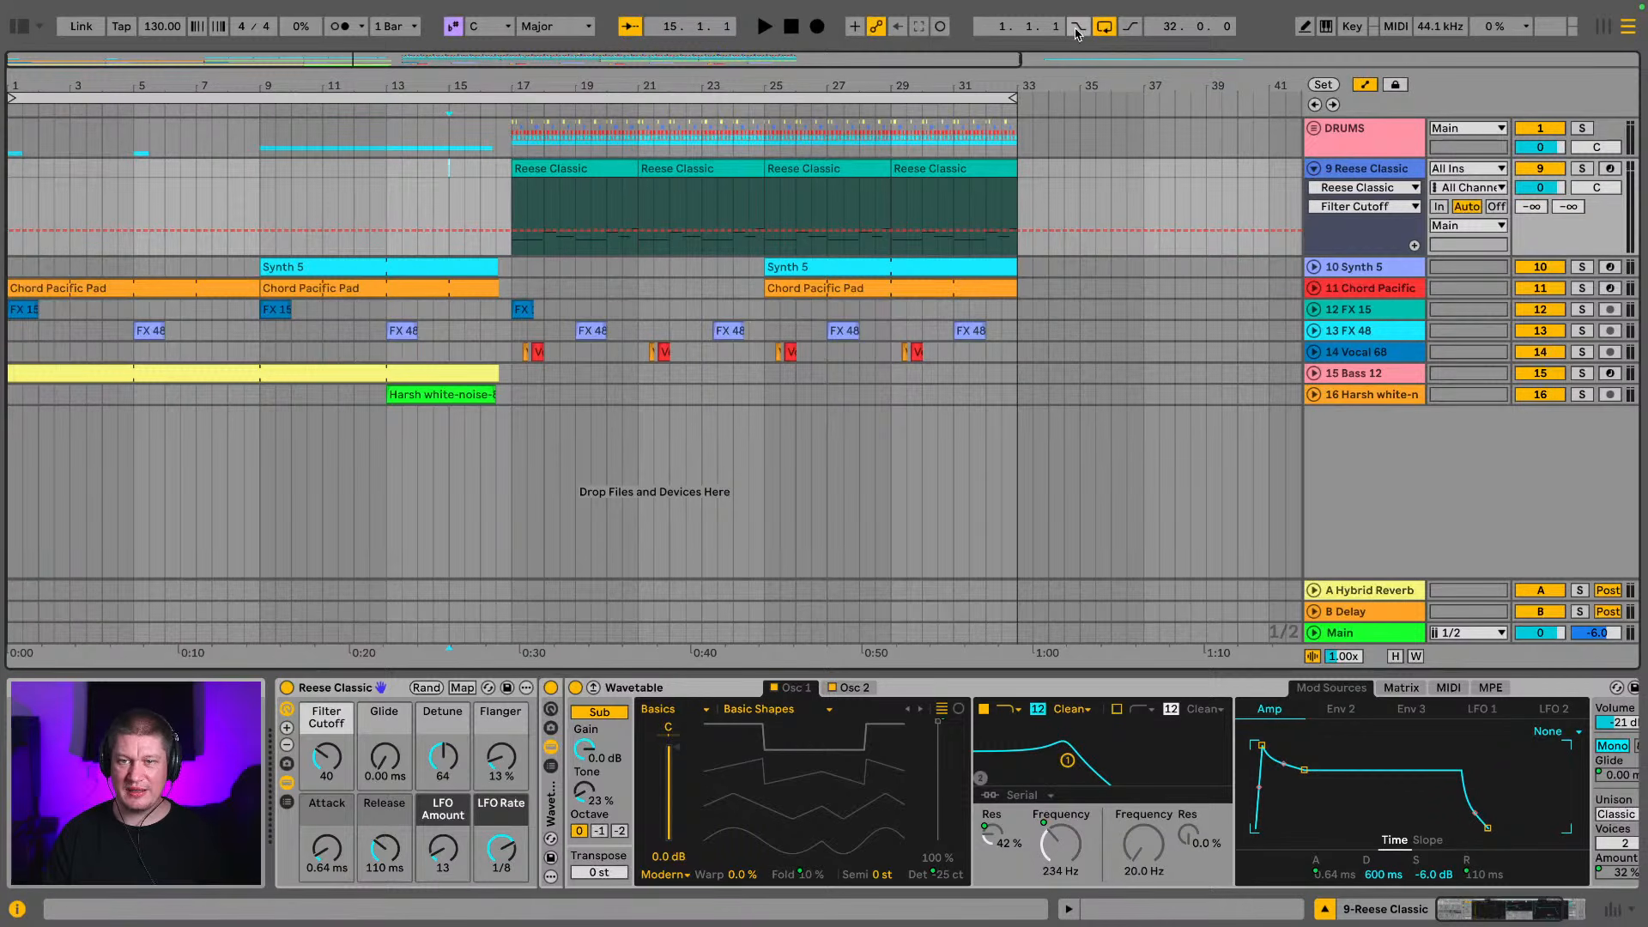
pyautogui.click(817, 26)
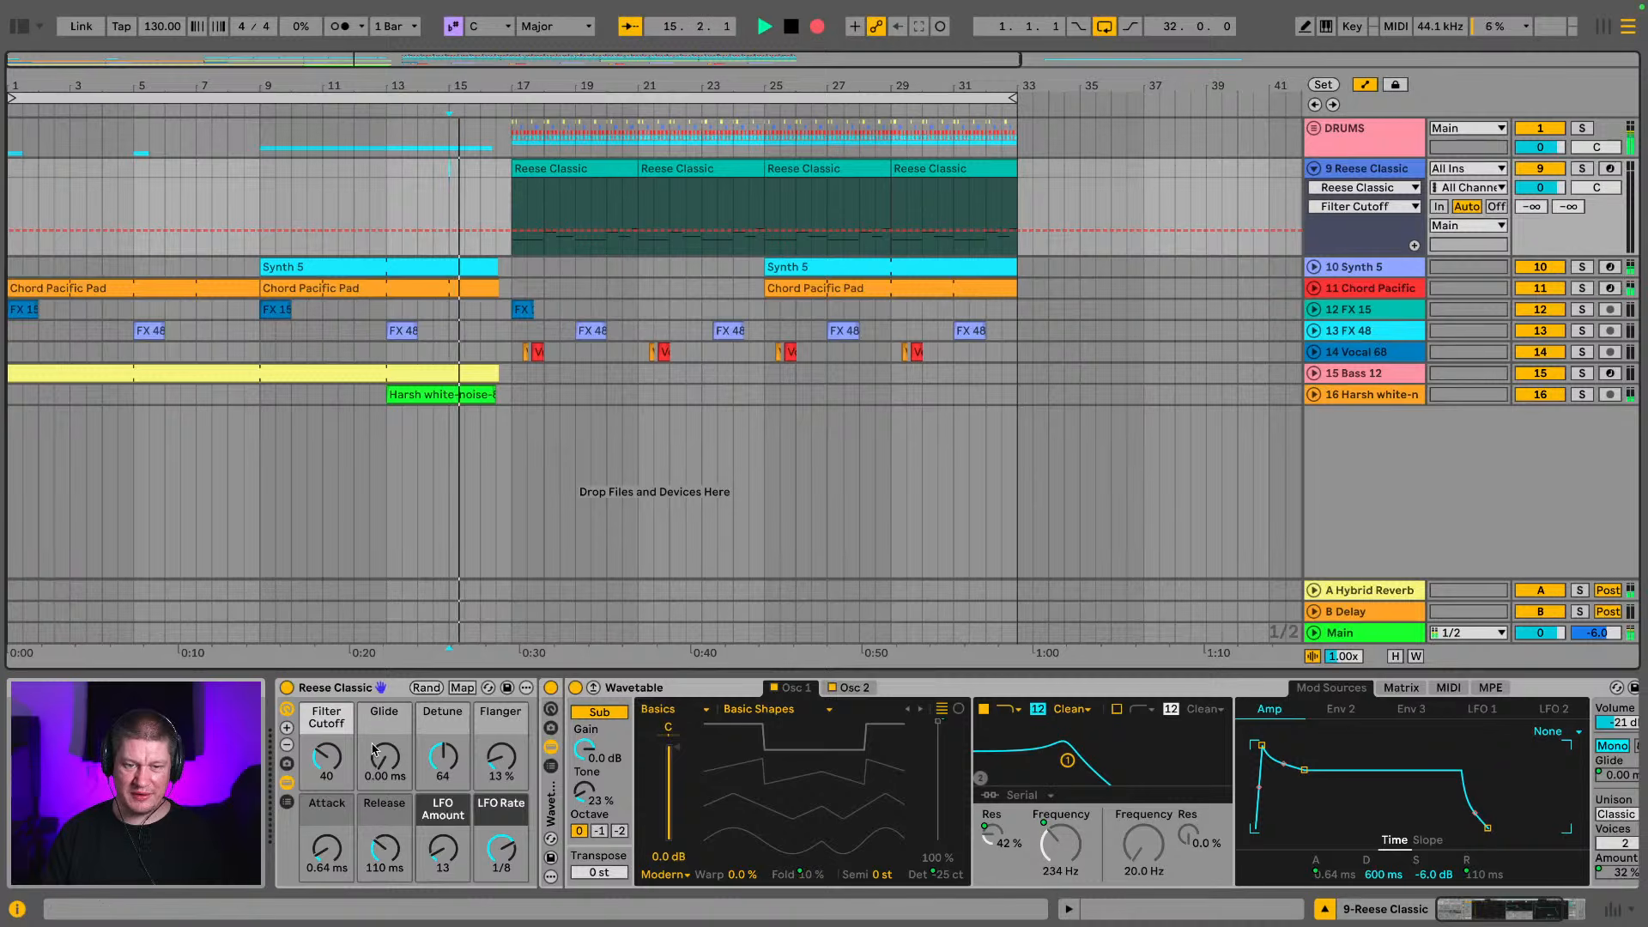
pyautogui.click(331, 762)
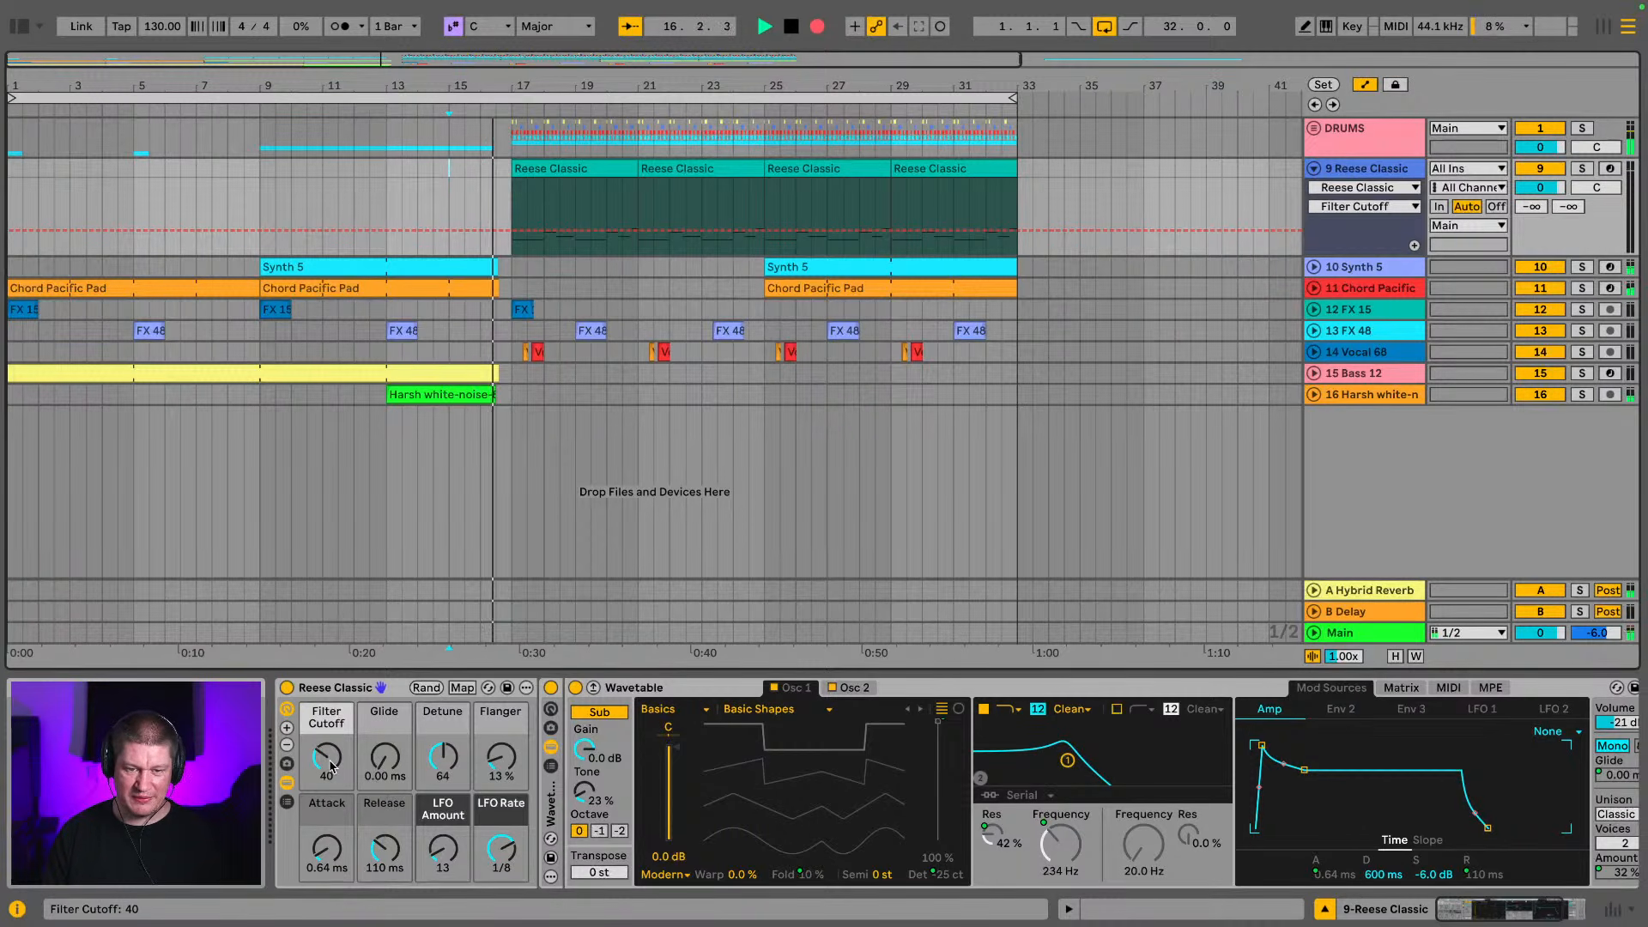
pyautogui.moveTo(331, 762); pyautogui.dragTo(331, 707)
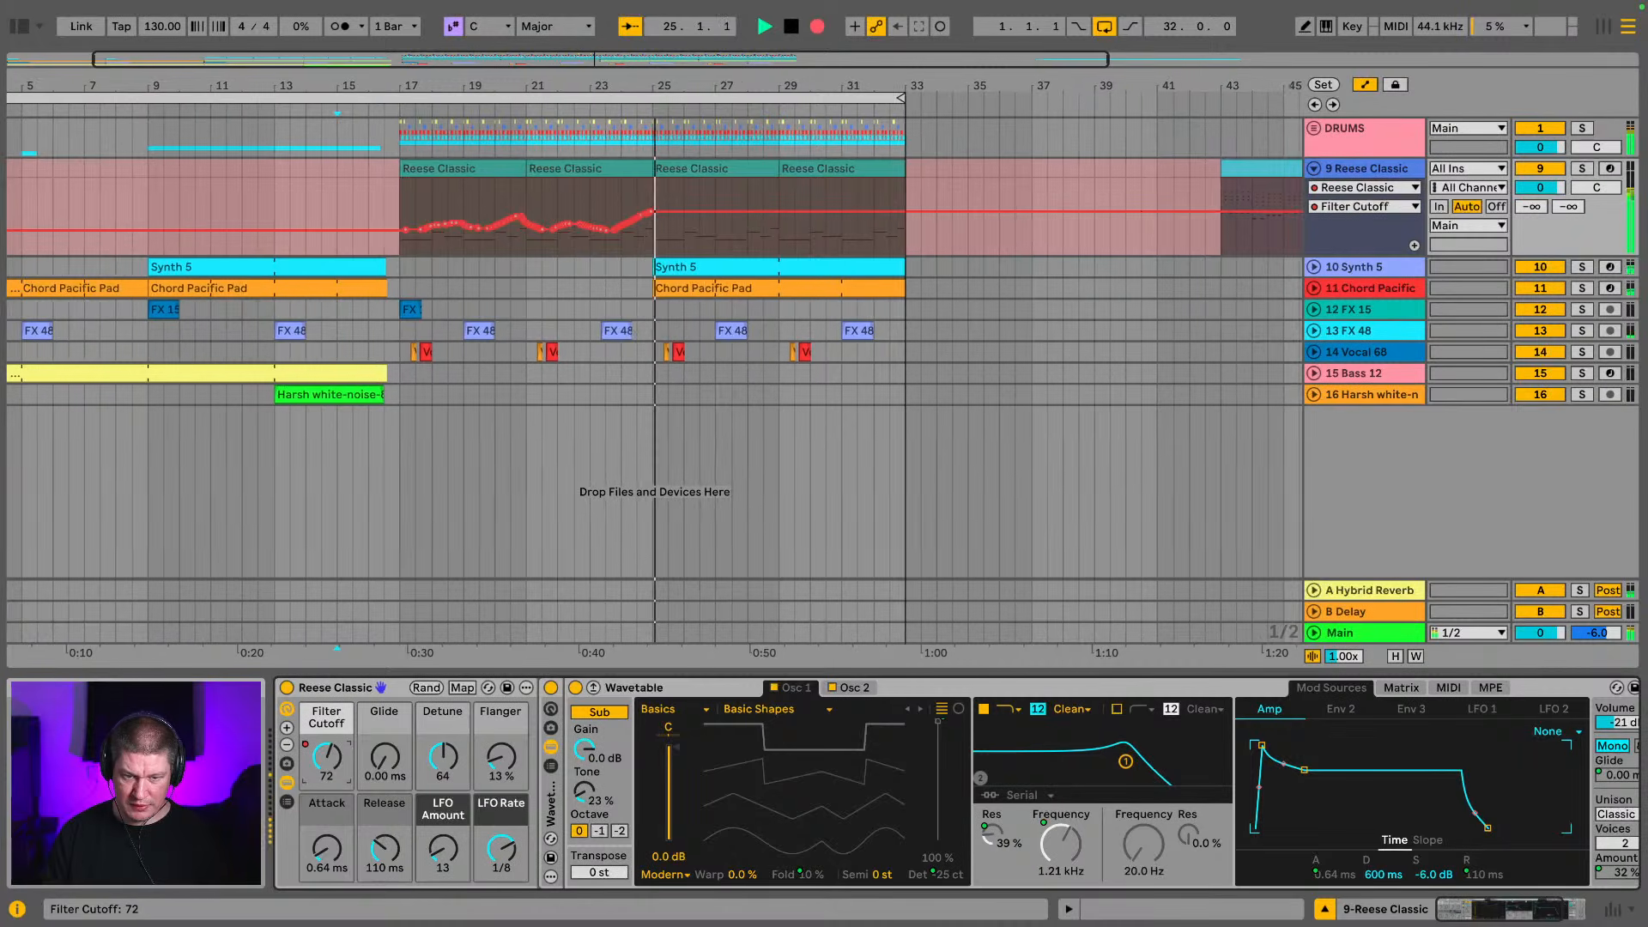
pyautogui.press('space')
# Duplicate the two automated Reese Classic clips from bars 17–25 onto bars 25–33, and play the drop from bar 17
pyautogui.click(485, 169)
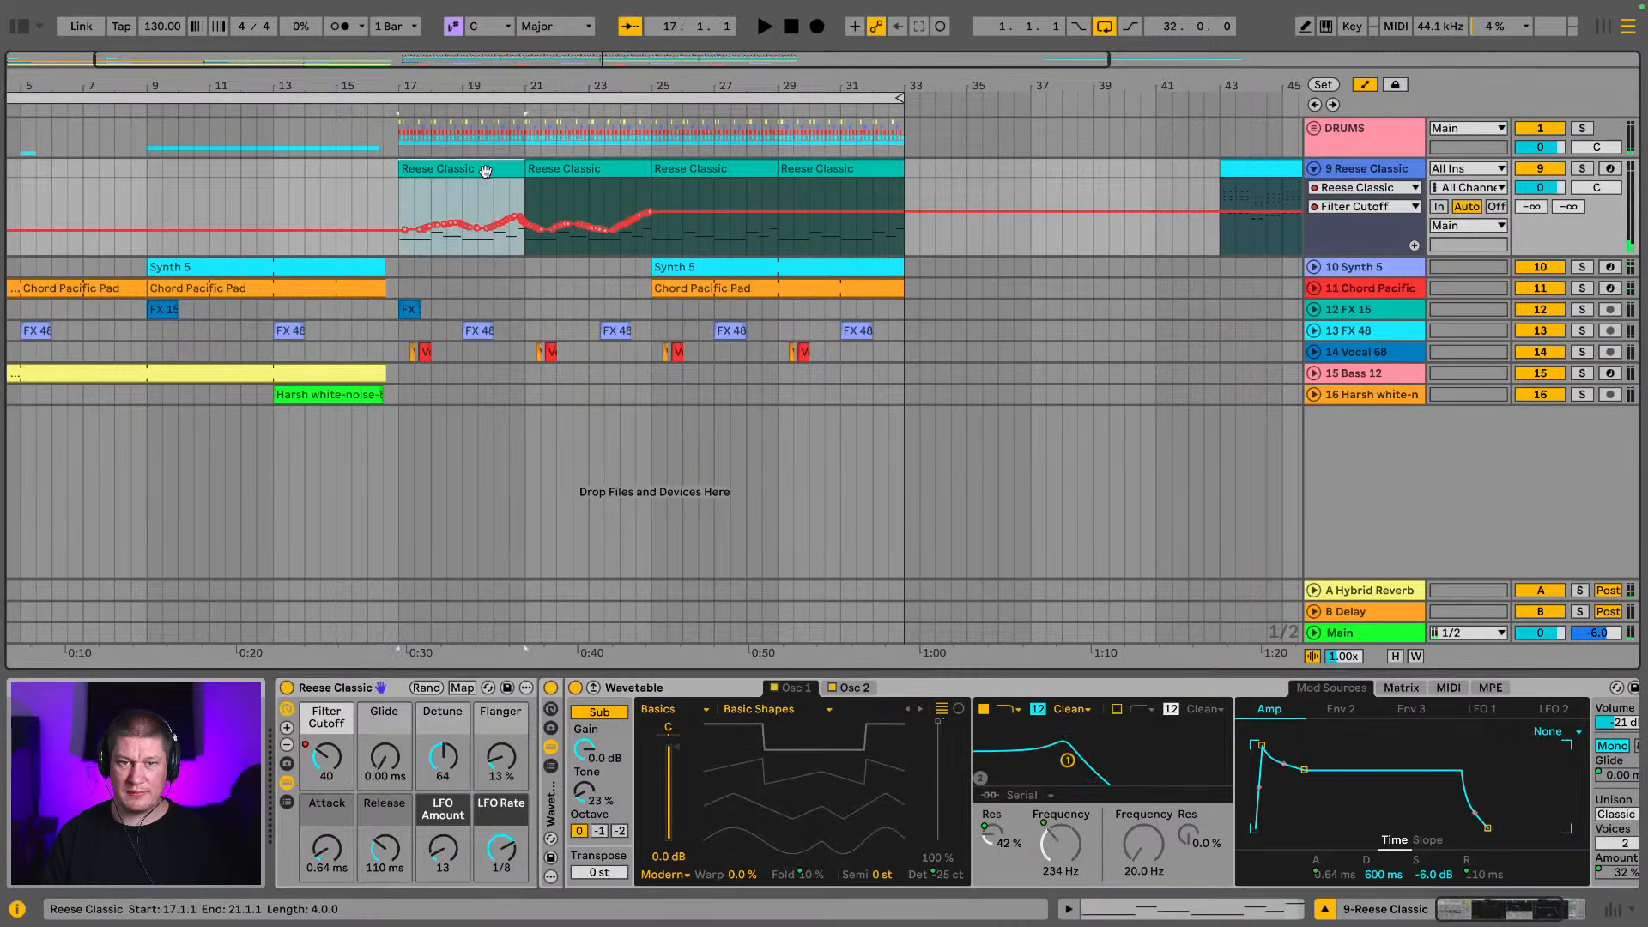
pyautogui.keyDown('shift'); pyautogui.click(560, 172); pyautogui.keyUp('shift')
pyautogui.hotkey('ctrl', 'd')
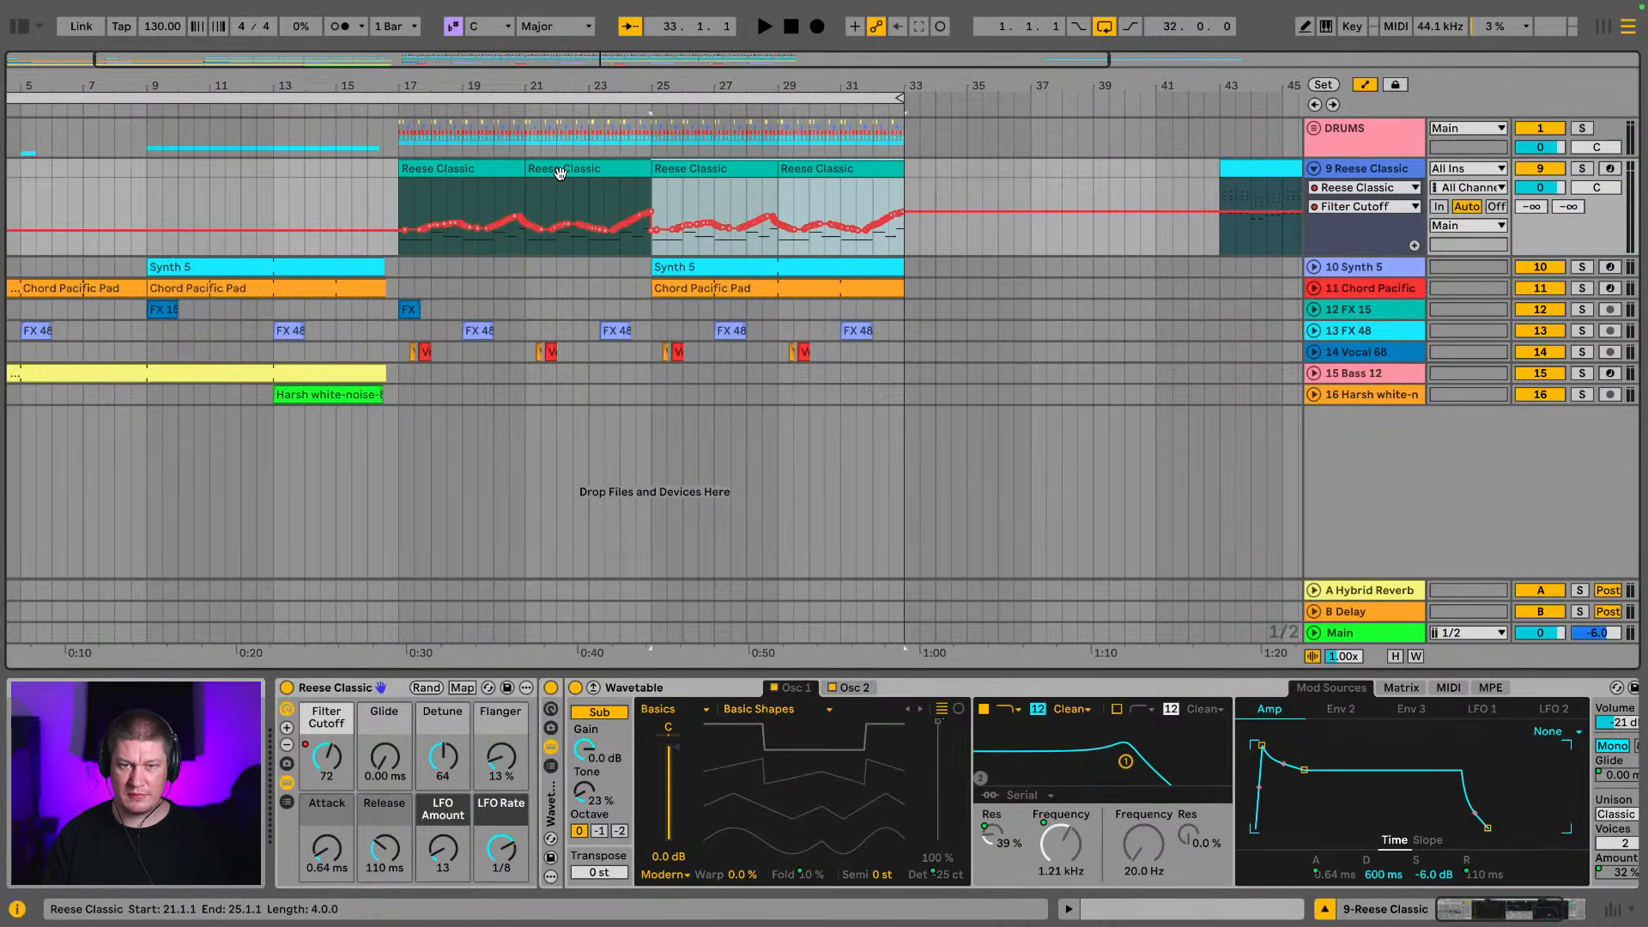
pyautogui.click(500, 171)
pyautogui.press('space')
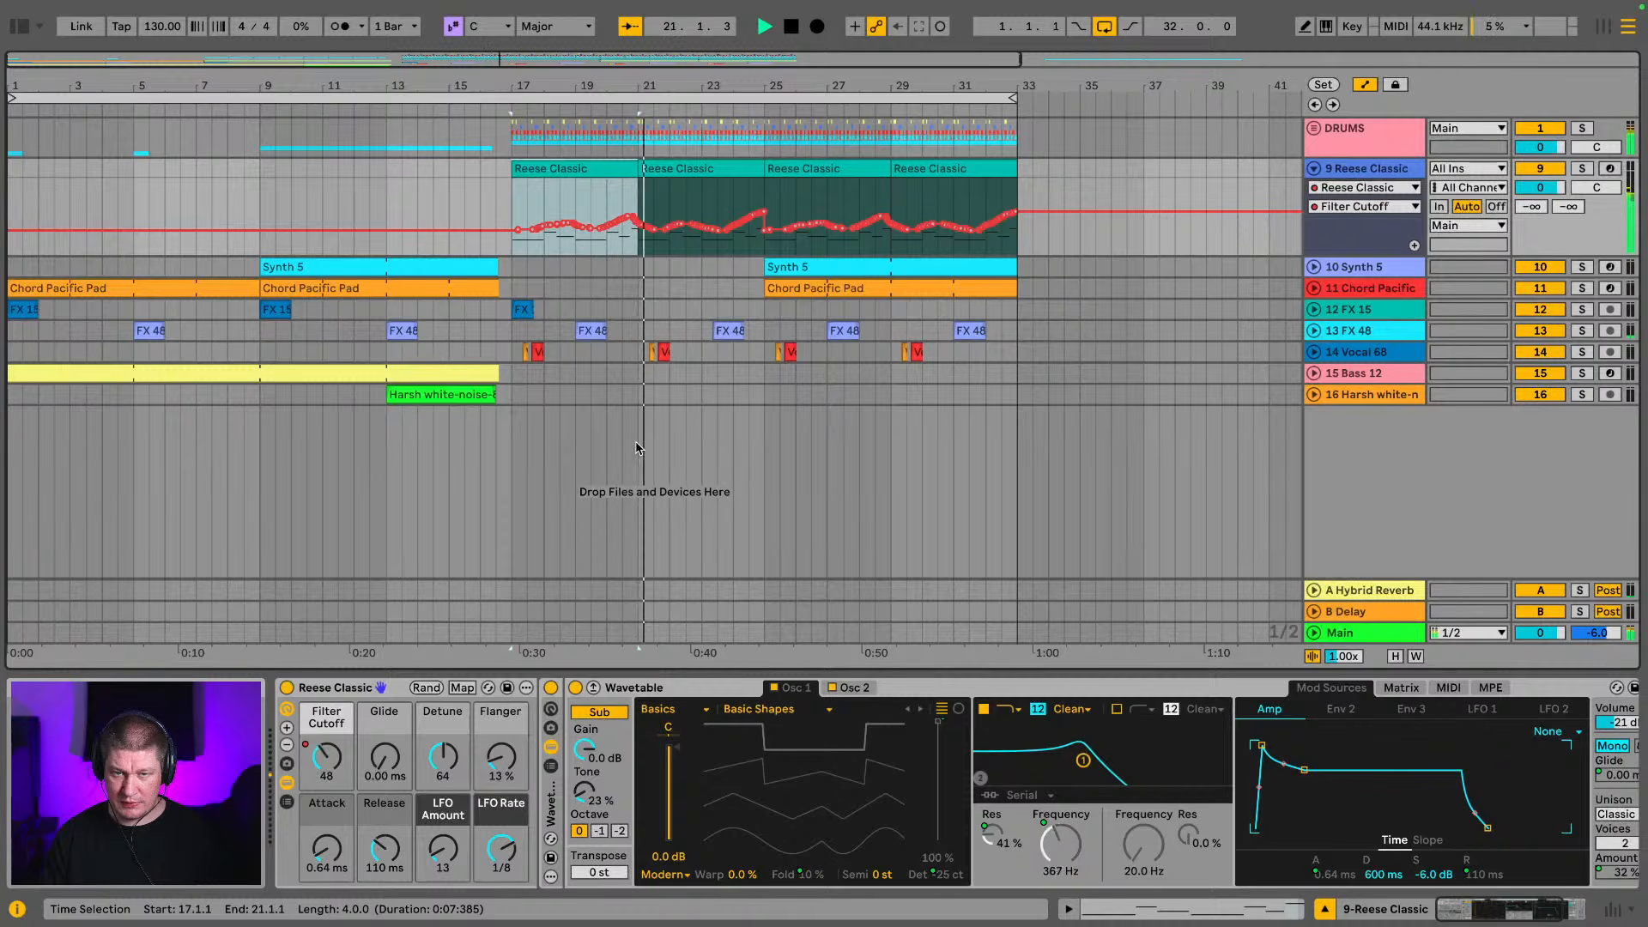
# Record Filter Cutoff automation on the Reese Classic track from bar 15, raising it from 40 to 52 by bar 17
pyautogui.press('space')
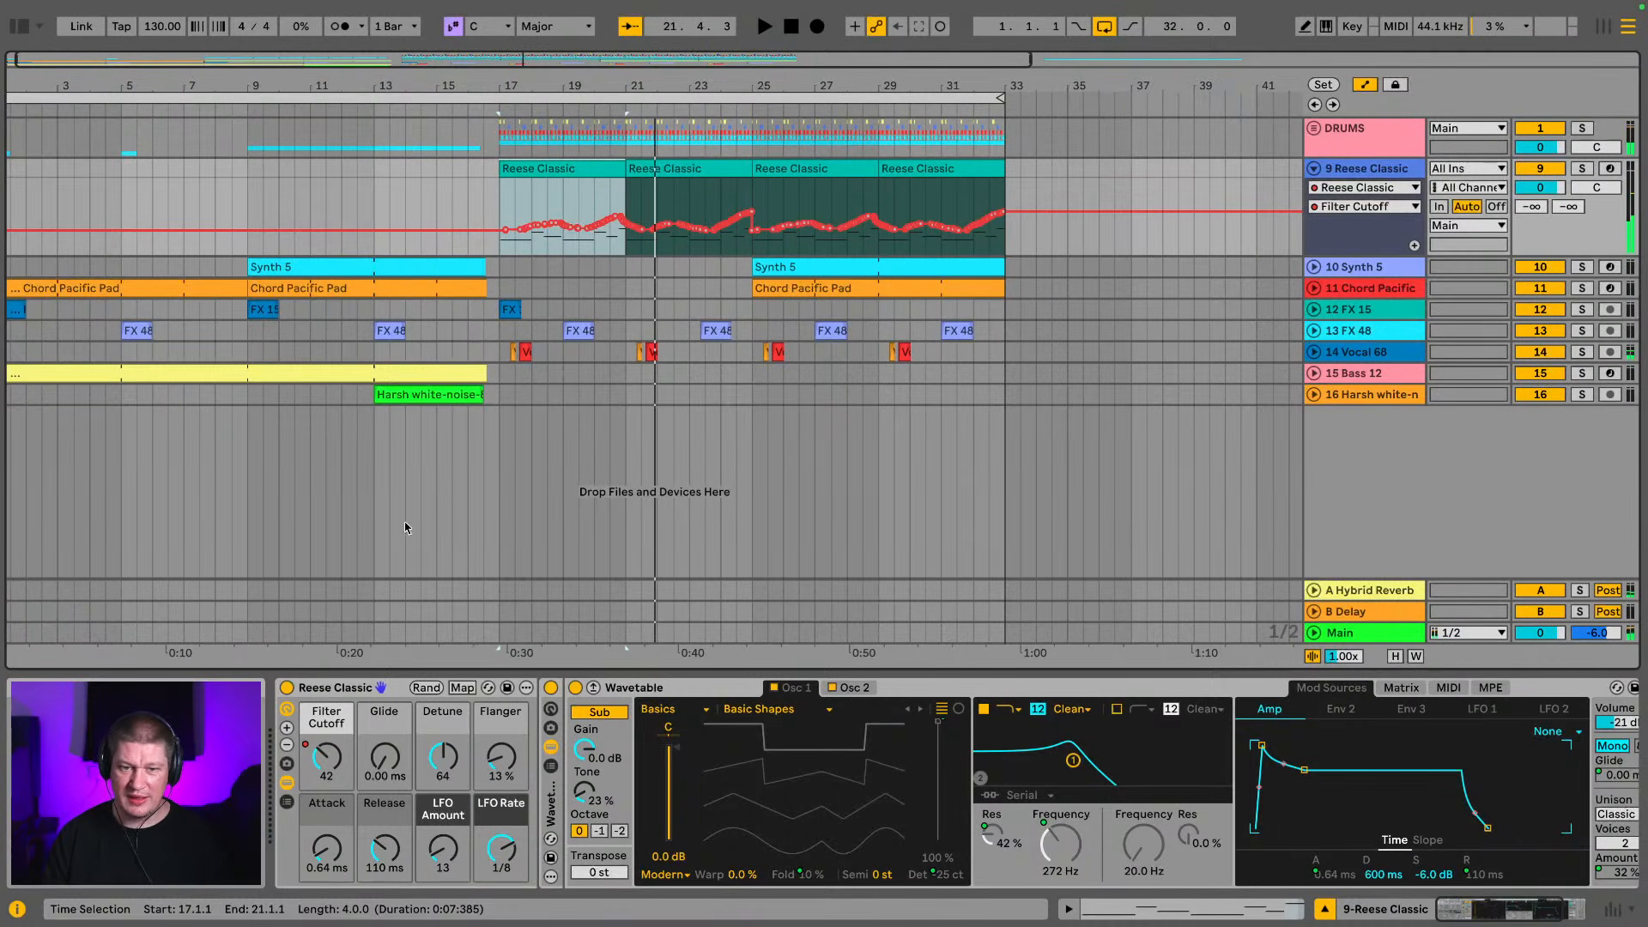
pyautogui.click(431, 196)
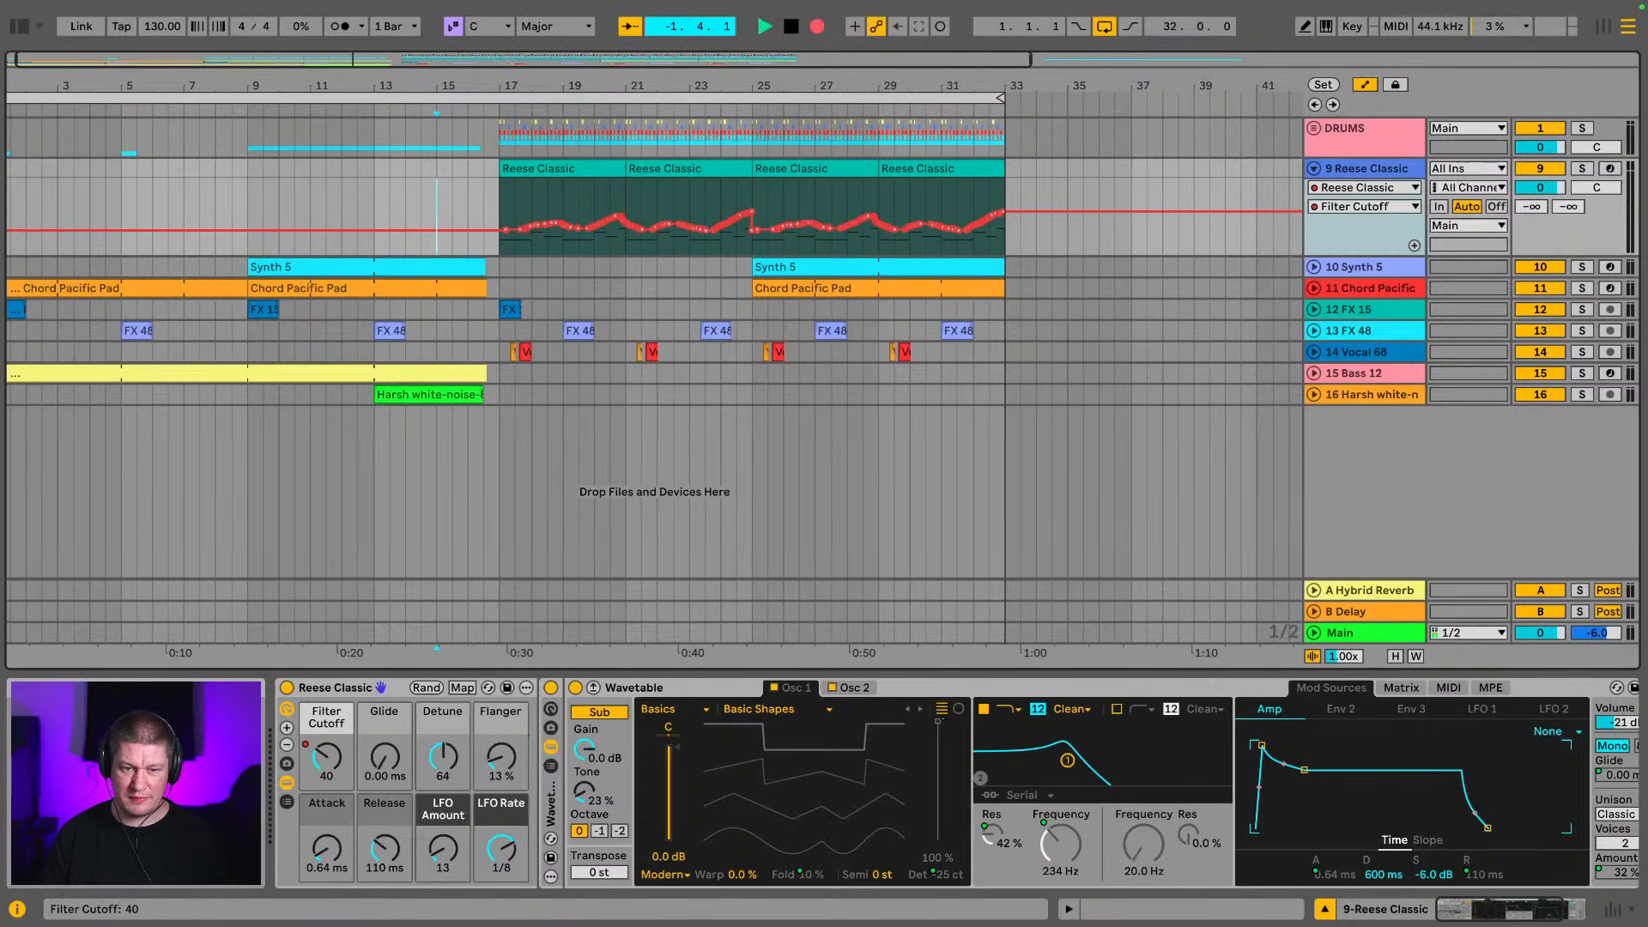
pyautogui.moveTo(326, 757); pyautogui.dragTo(326, 755)
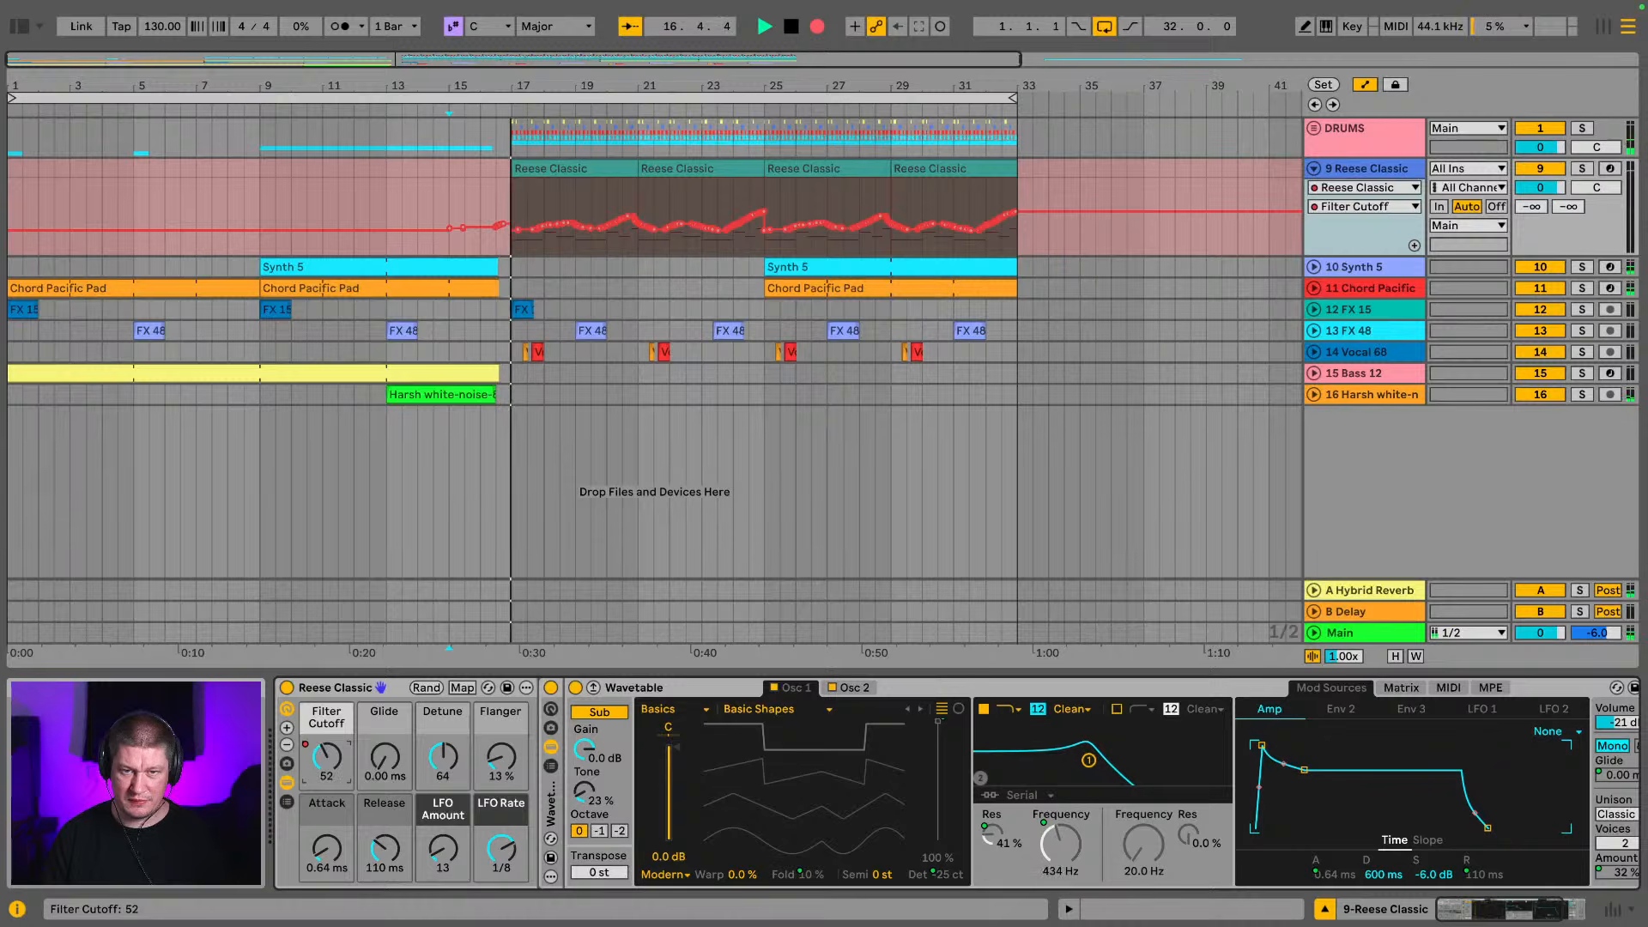
pyautogui.moveTo(327, 757); pyautogui.dragTo(324, 761)
pyautogui.press('space')
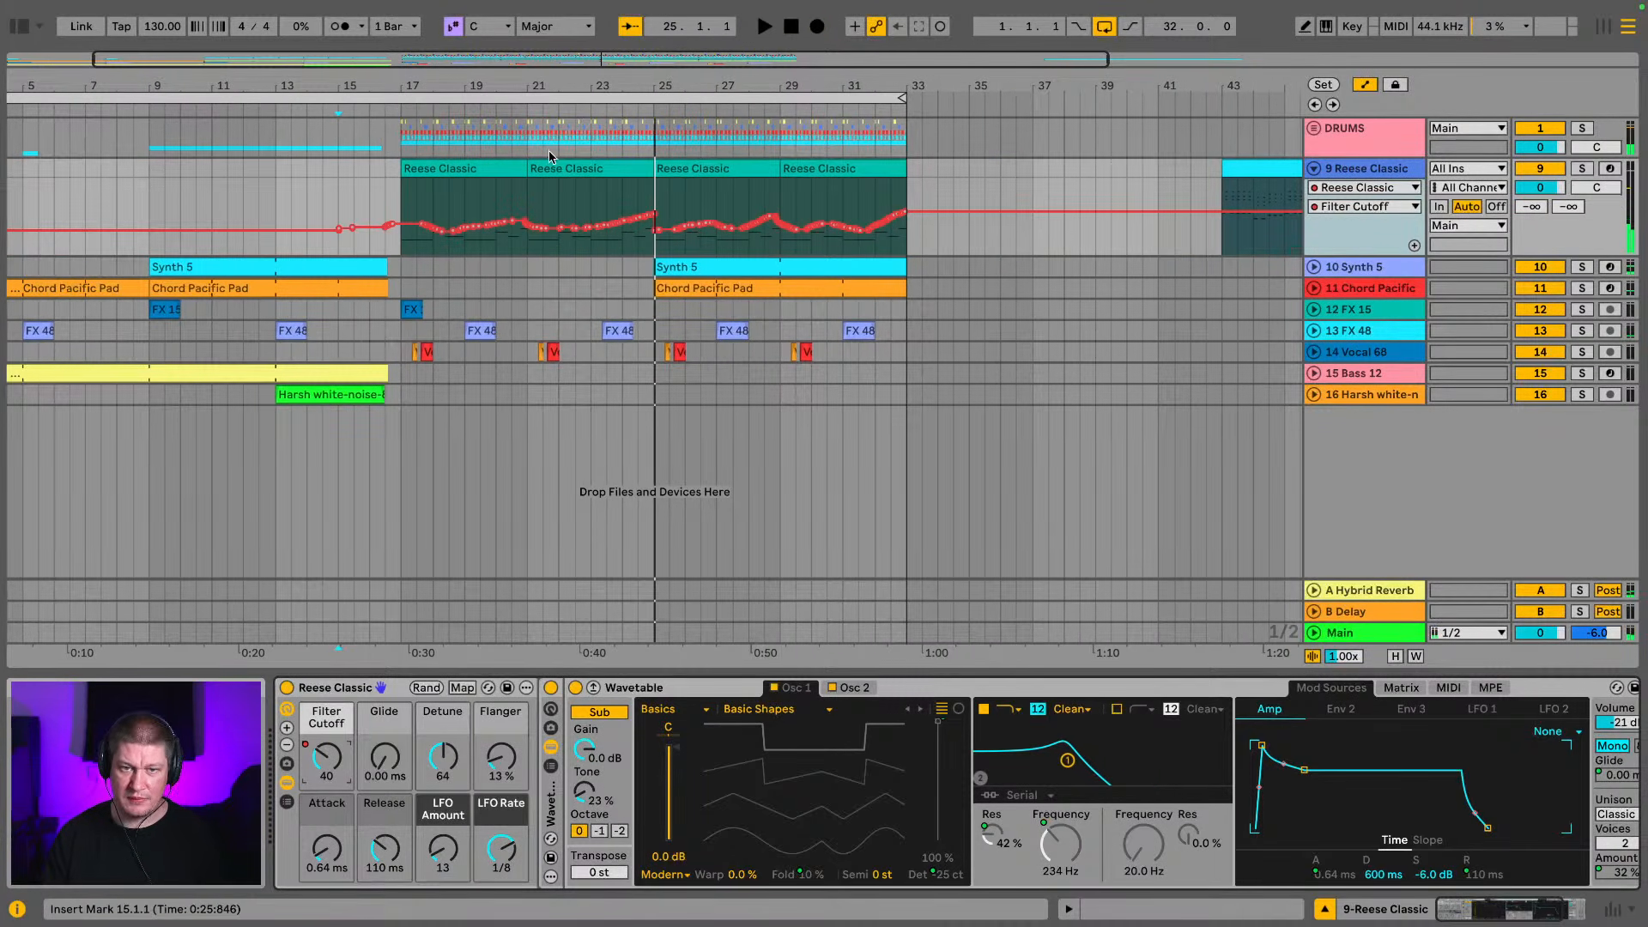
# Duplicate the two Reese Classic clips from bars 17–25 over bars 25–33 again and audition the transition into bar 25
pyautogui.click(548, 169)
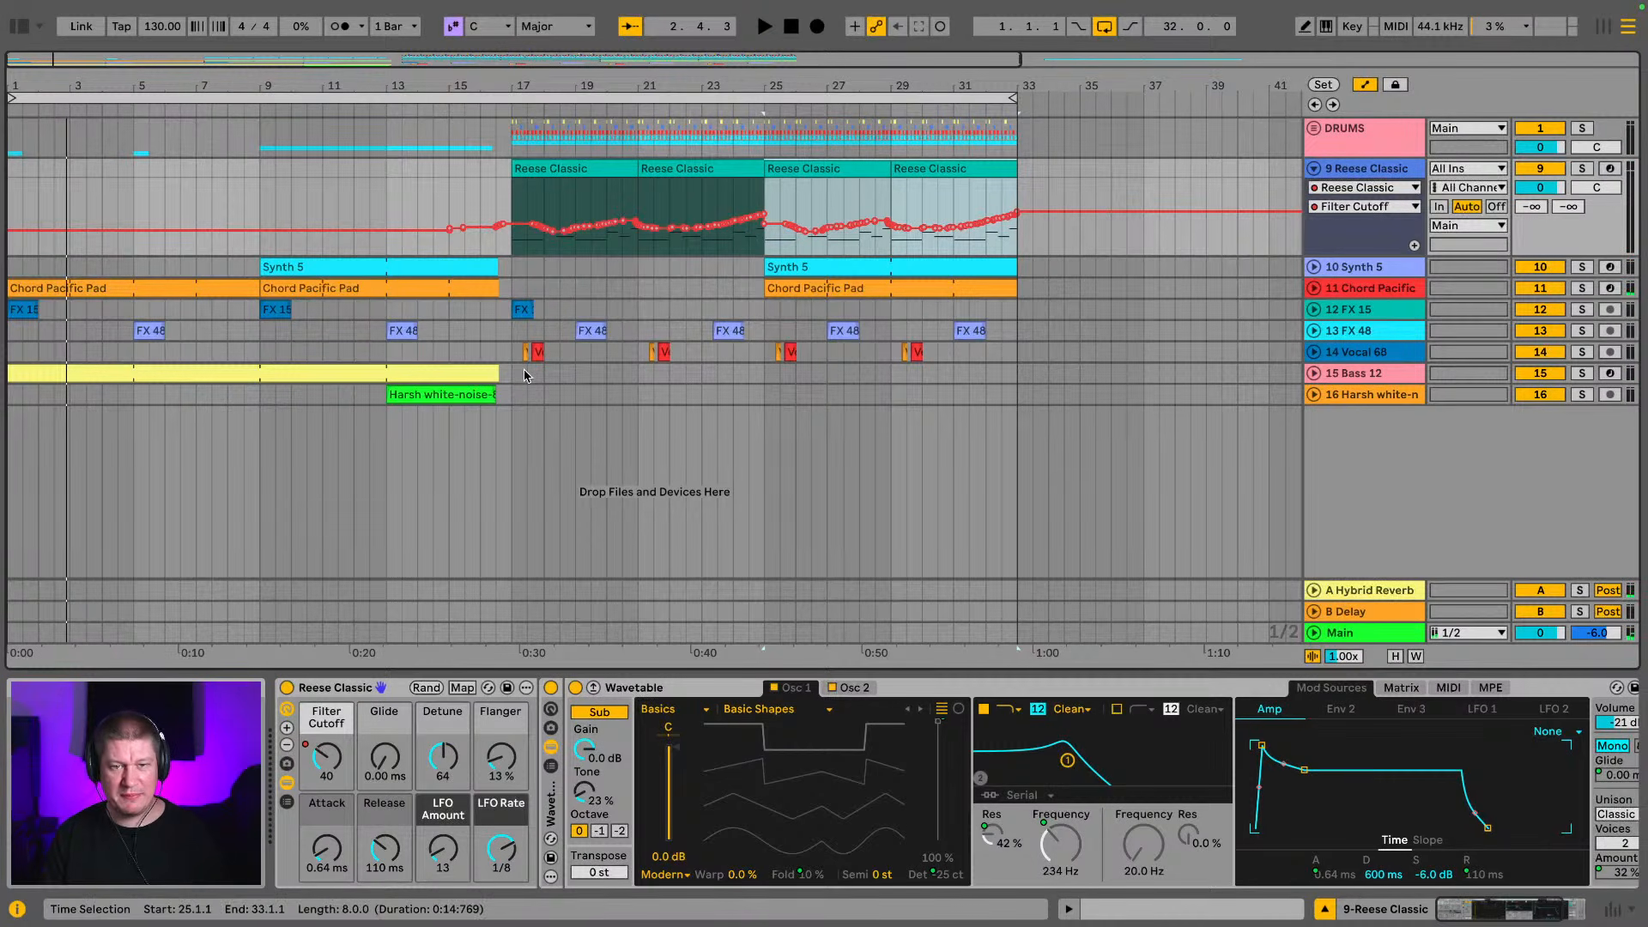
pyautogui.press('space')
pyautogui.press('space')
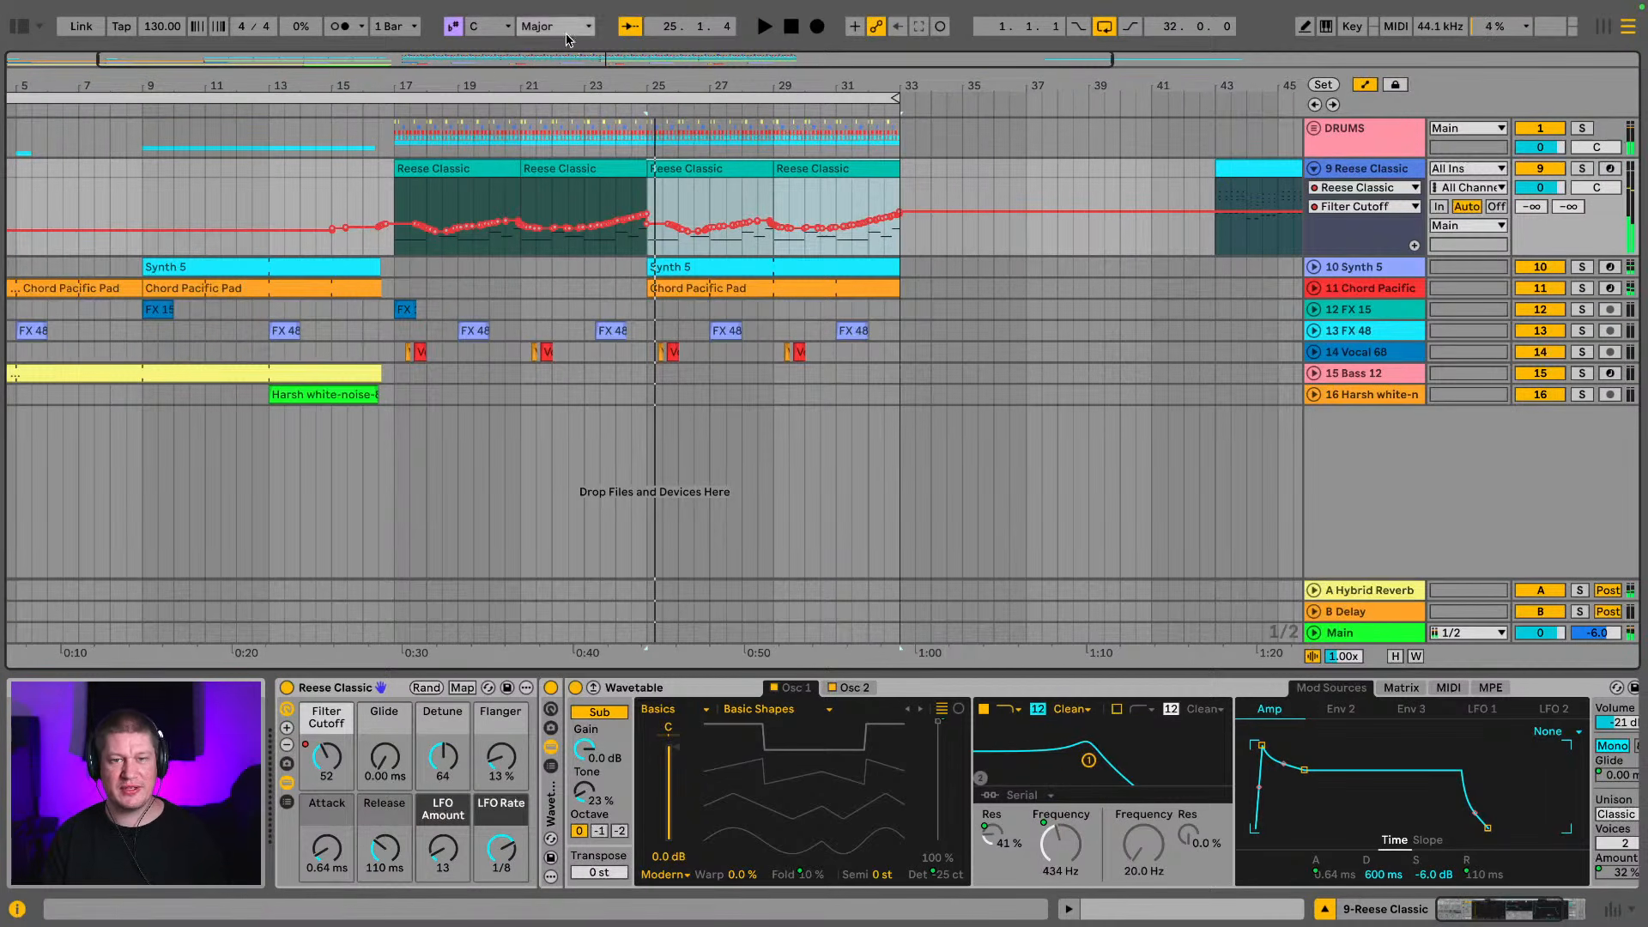
# Play the full bars 1–33 arrangement from the start and fold the Reese Classic track to hide its automation lane
pyautogui.moveTo(501, 84); pyautogui.dragTo(619, 84)
pyautogui.click(588, 98)
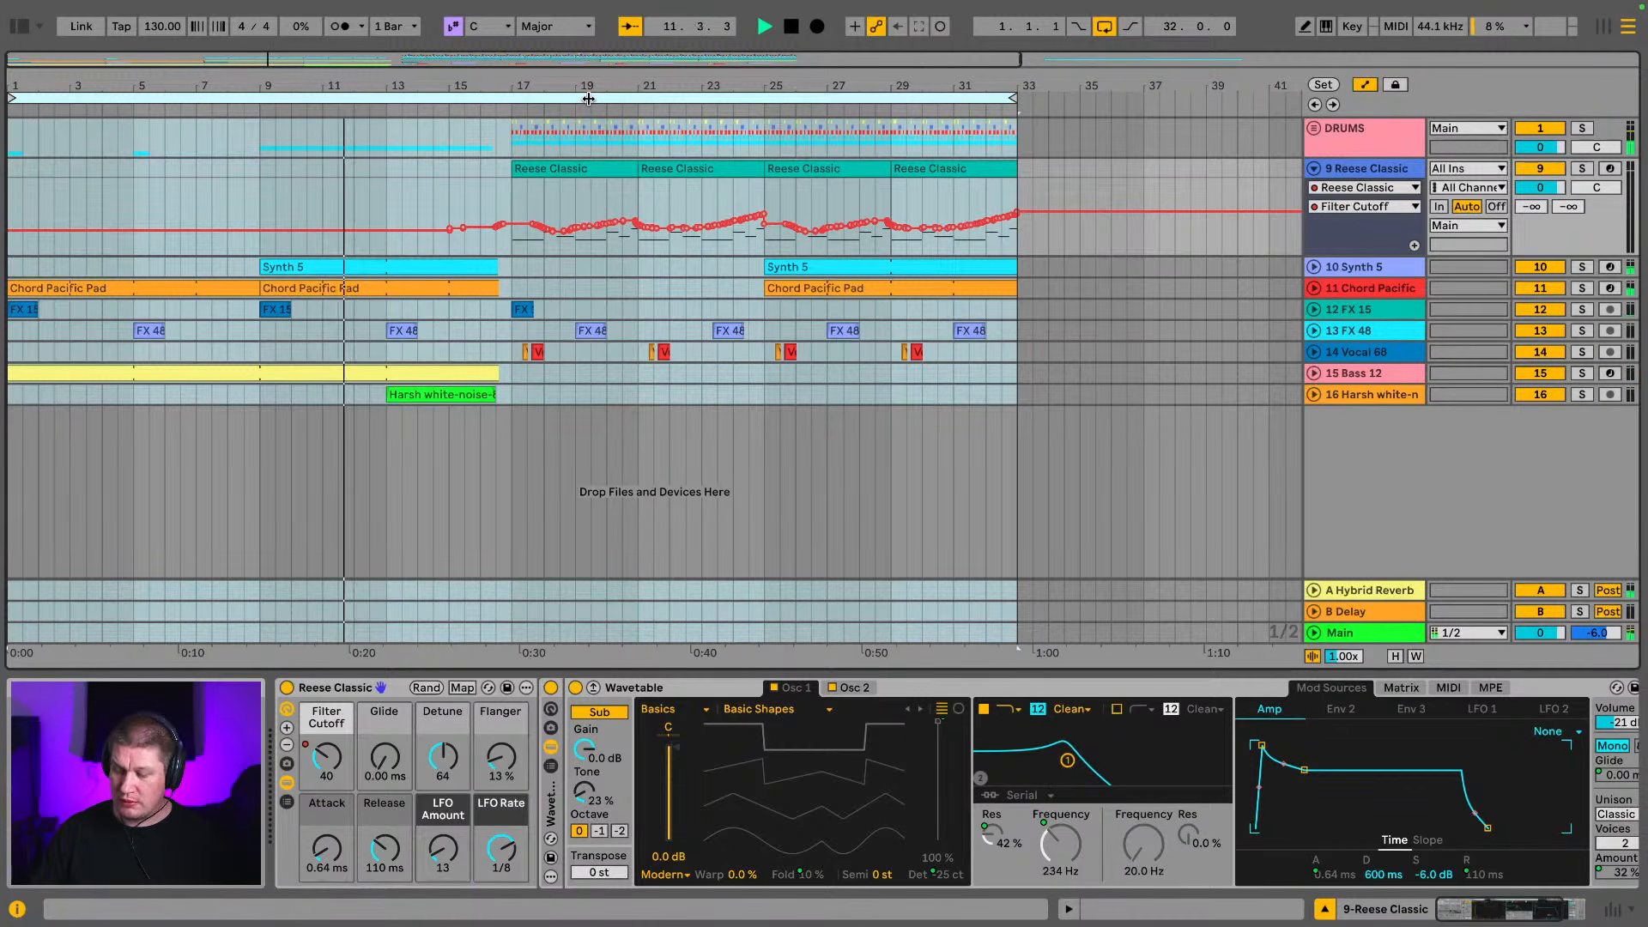
pyautogui.click(1319, 169)
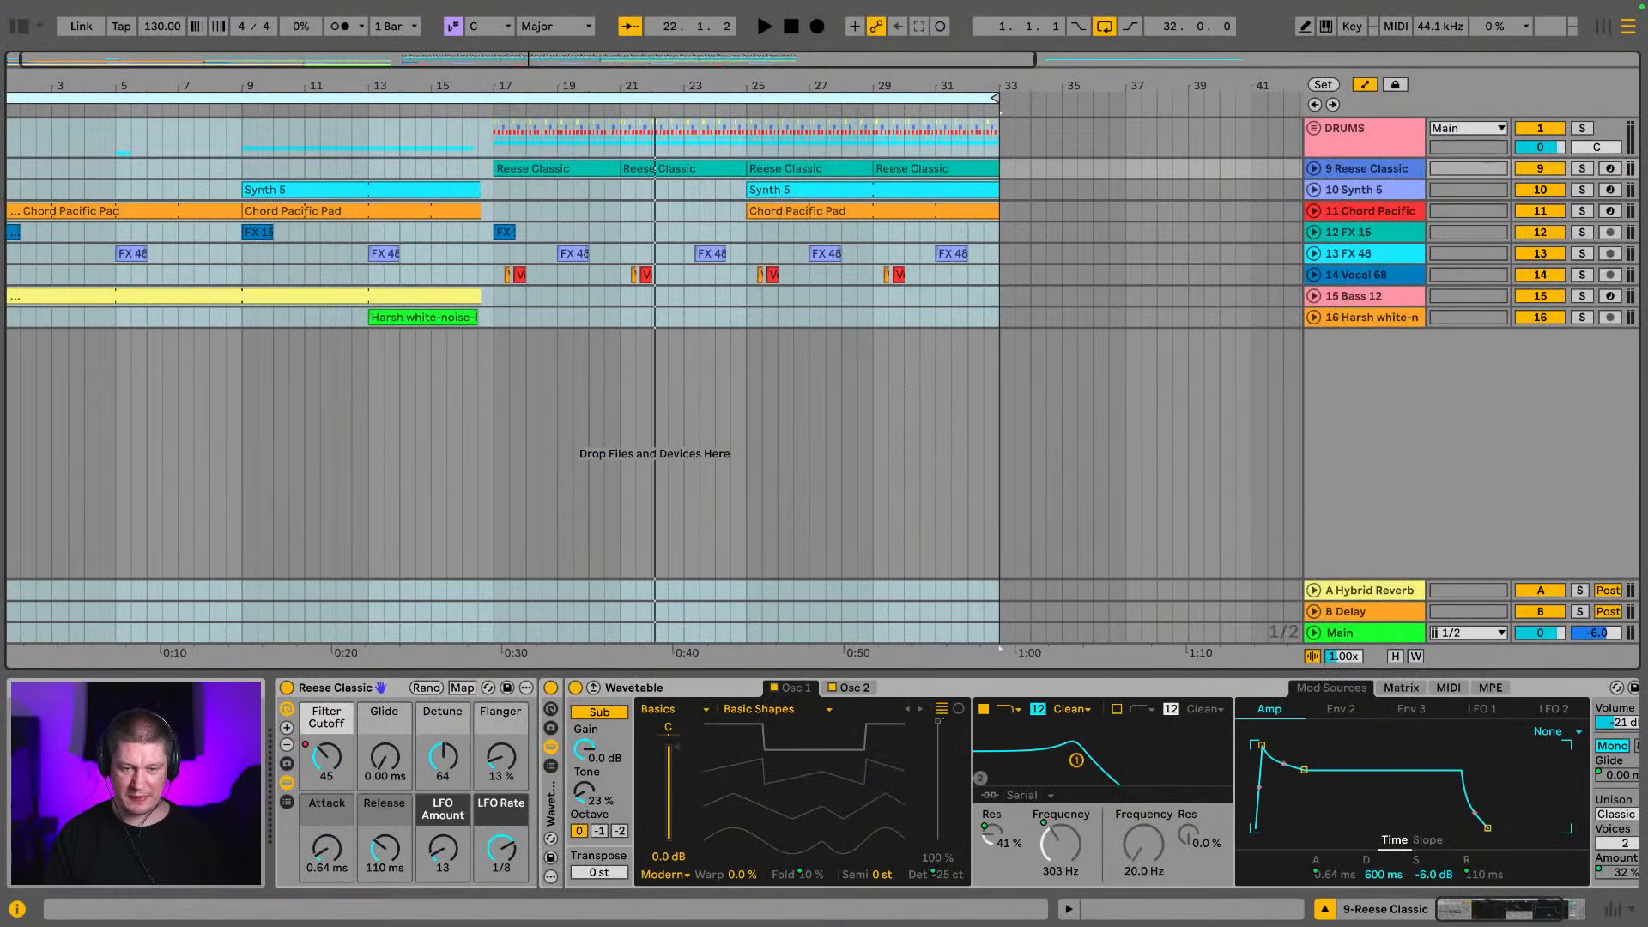
# Play the arrangement from bar 1 and unfold the DRUMS group to review its individual tracks, folding it again when done
pyautogui.press('space')
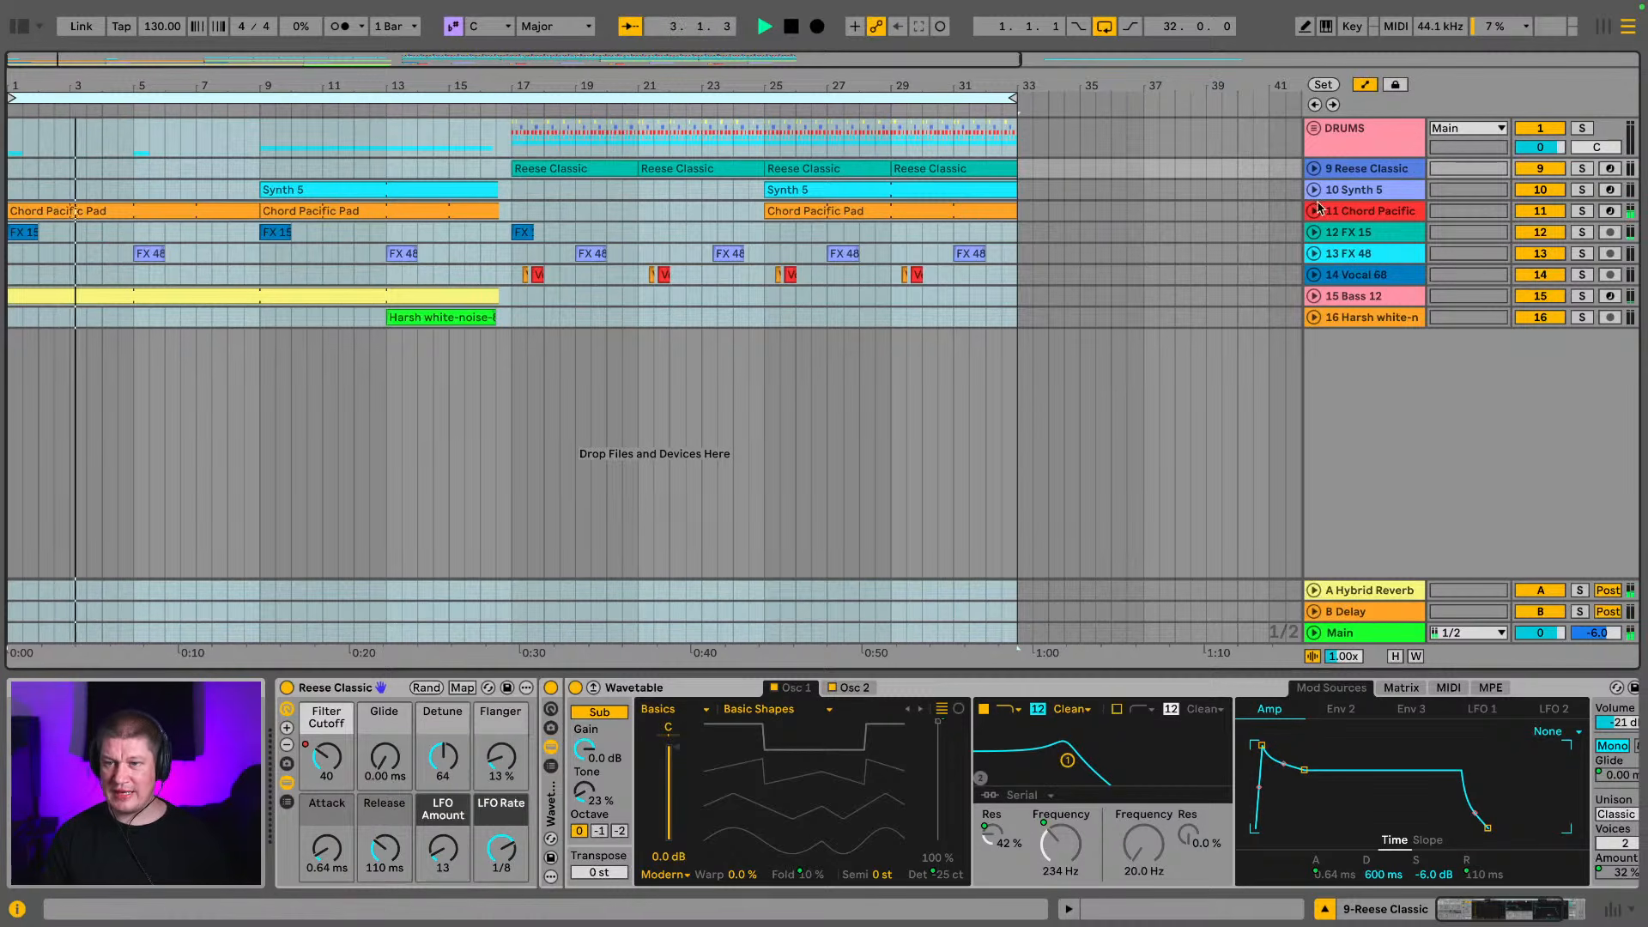
pyautogui.click(1340, 138)
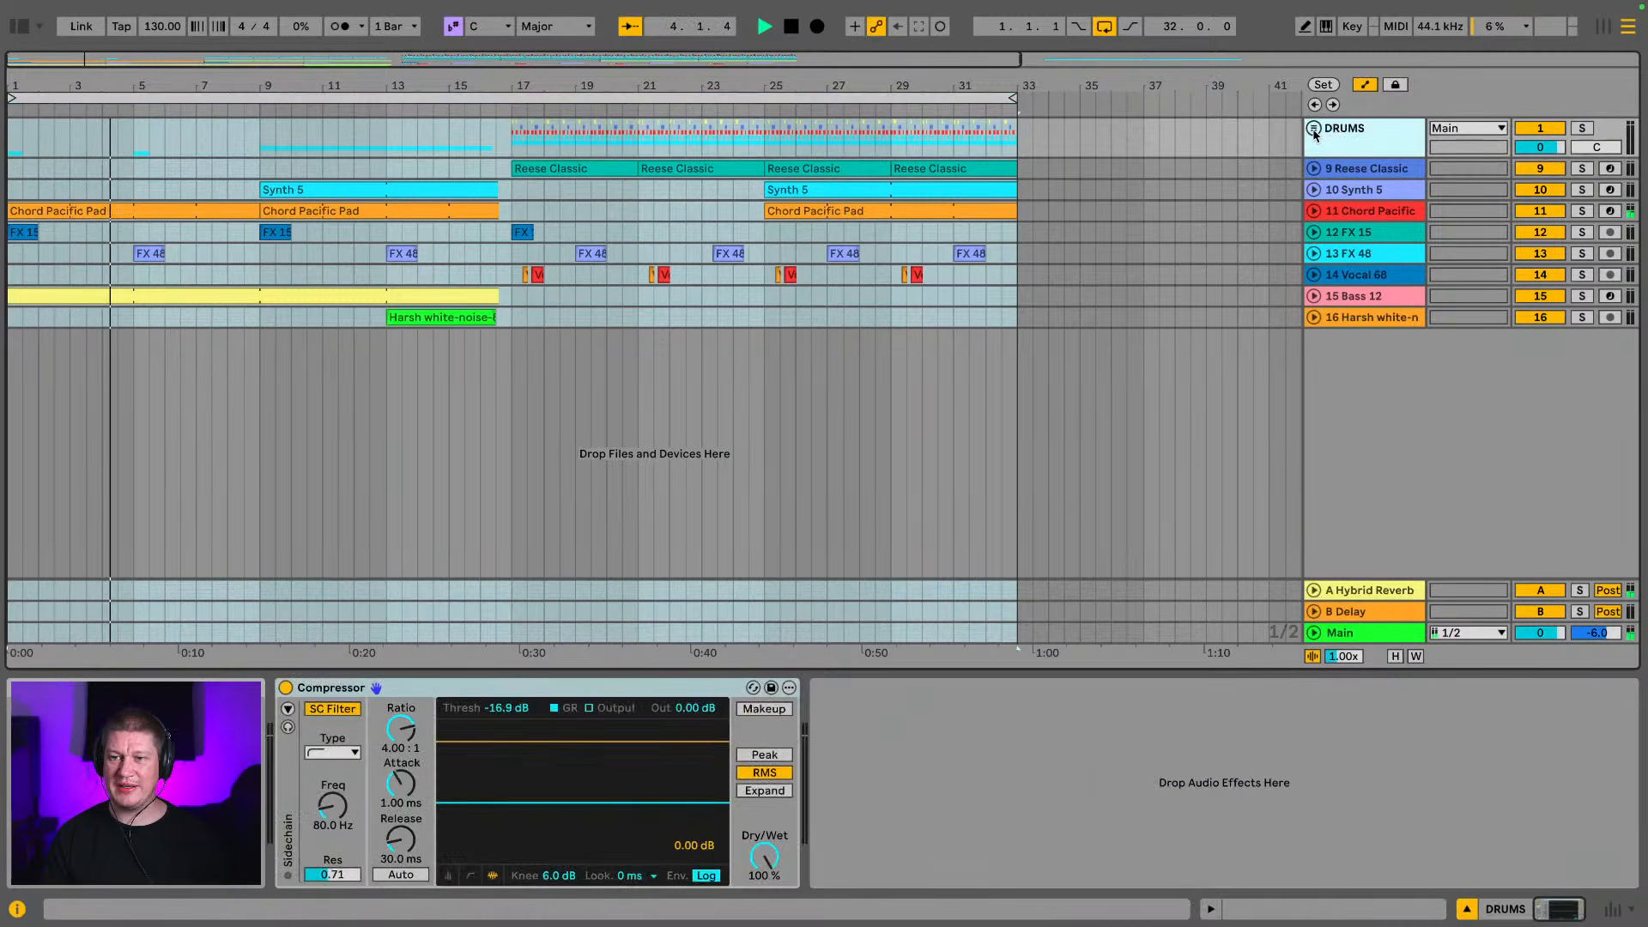
pyautogui.click(1314, 129)
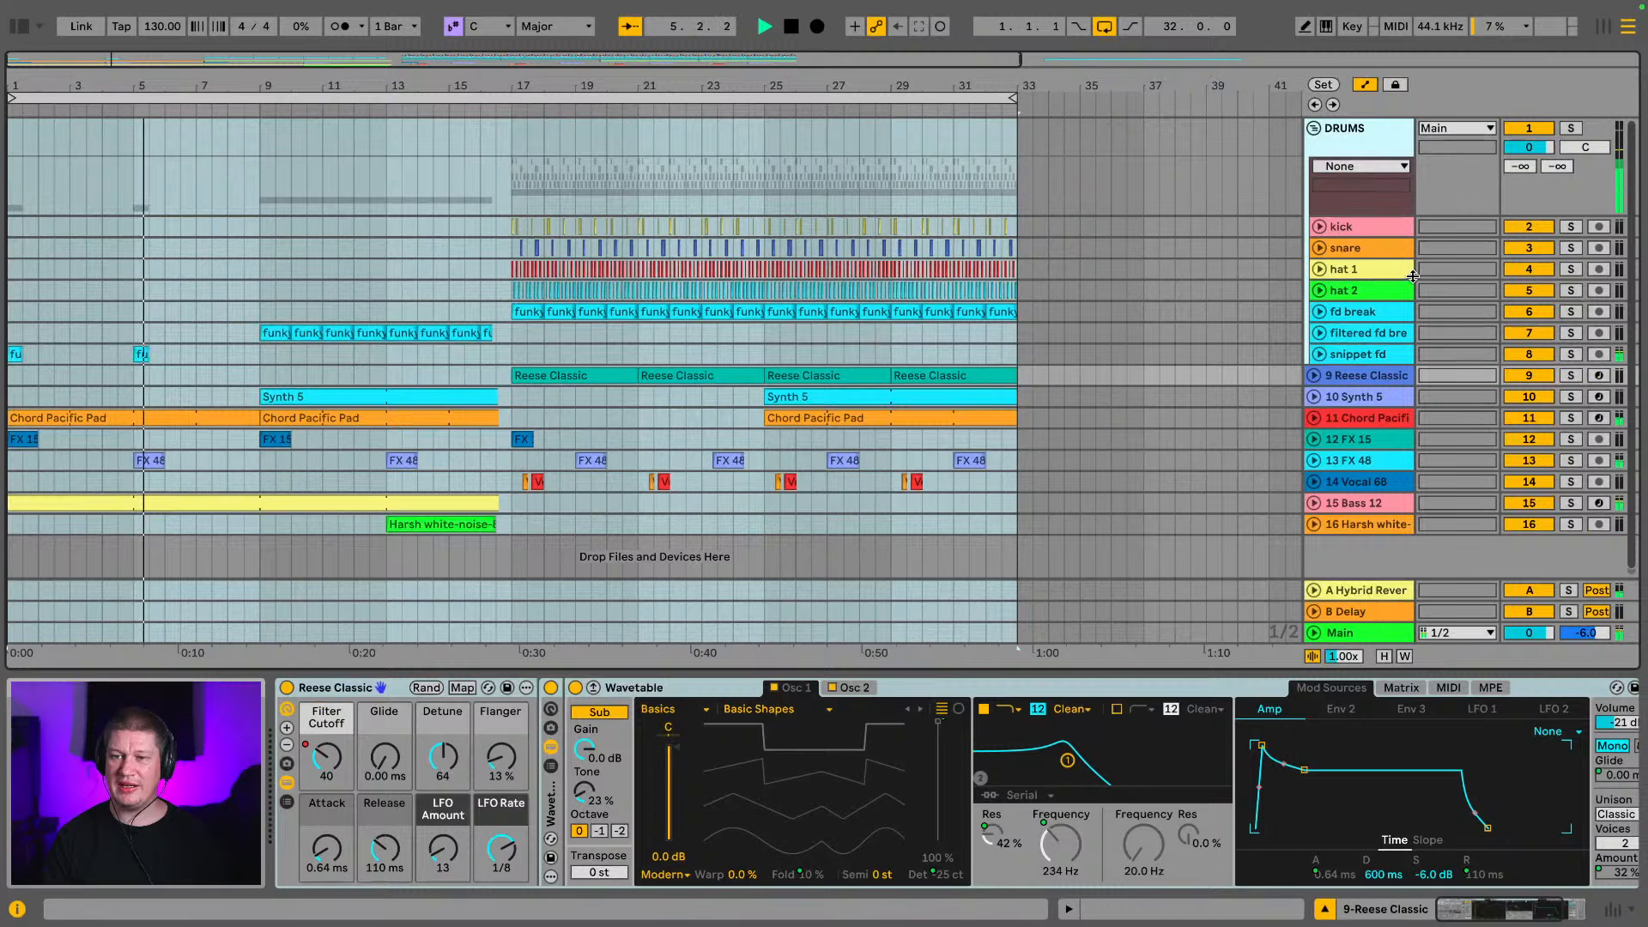
pyautogui.scroll(-1, 1382, 211)
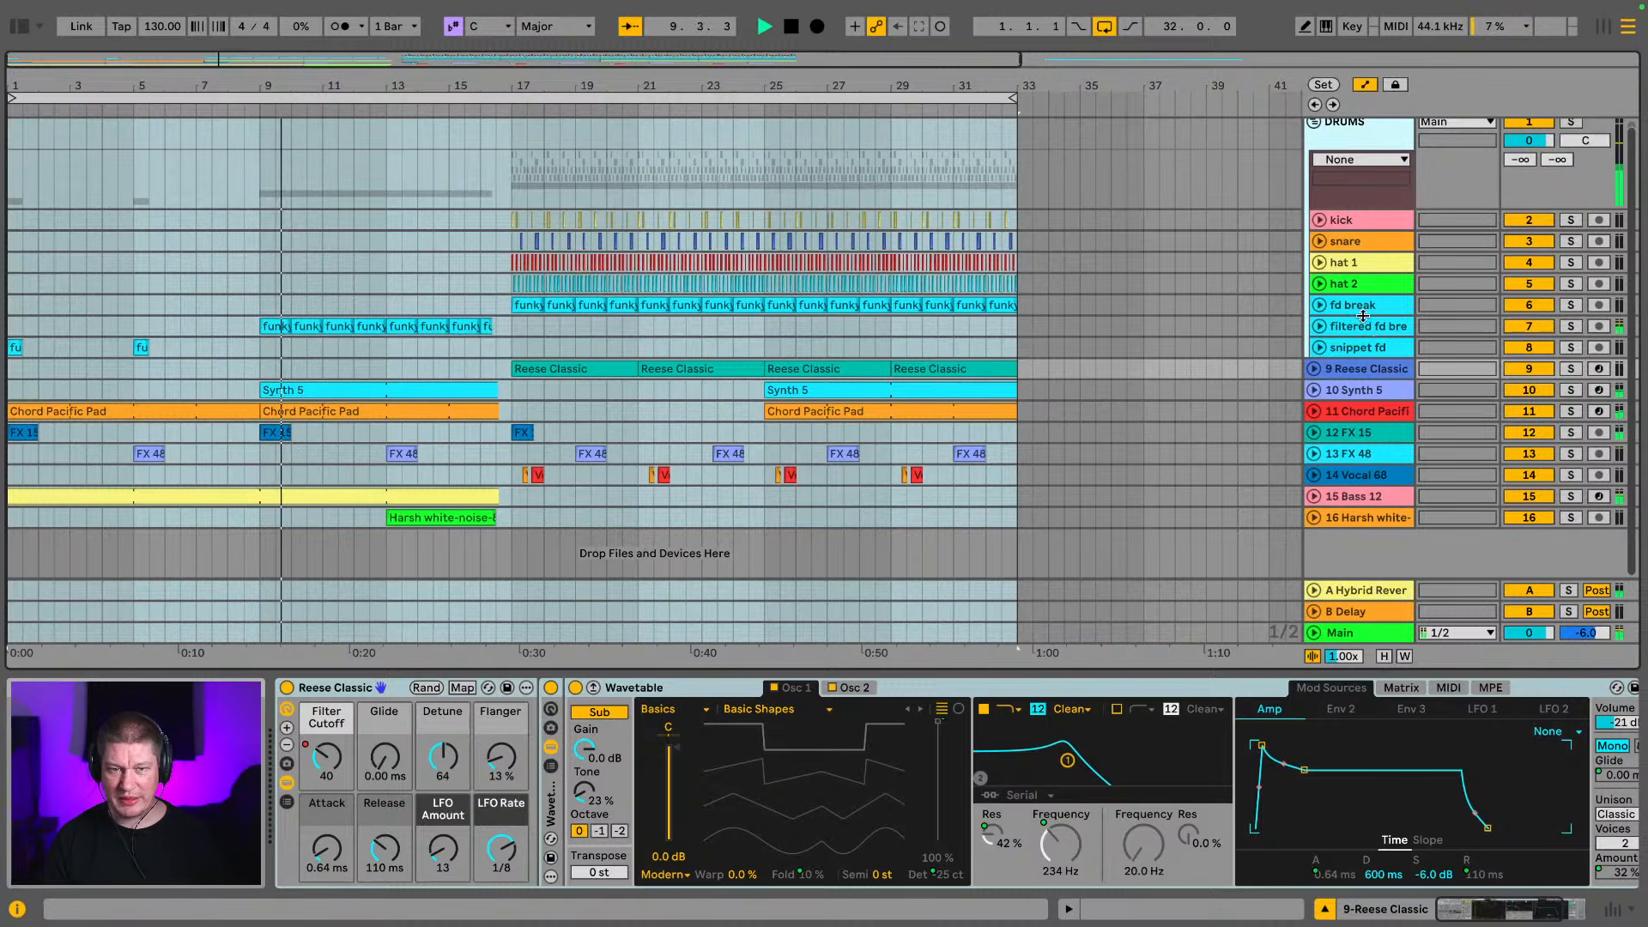
pyautogui.click(1314, 124)
# Briefly solo the Reese Classic track and arm it for recording
pyautogui.click(1338, 168)
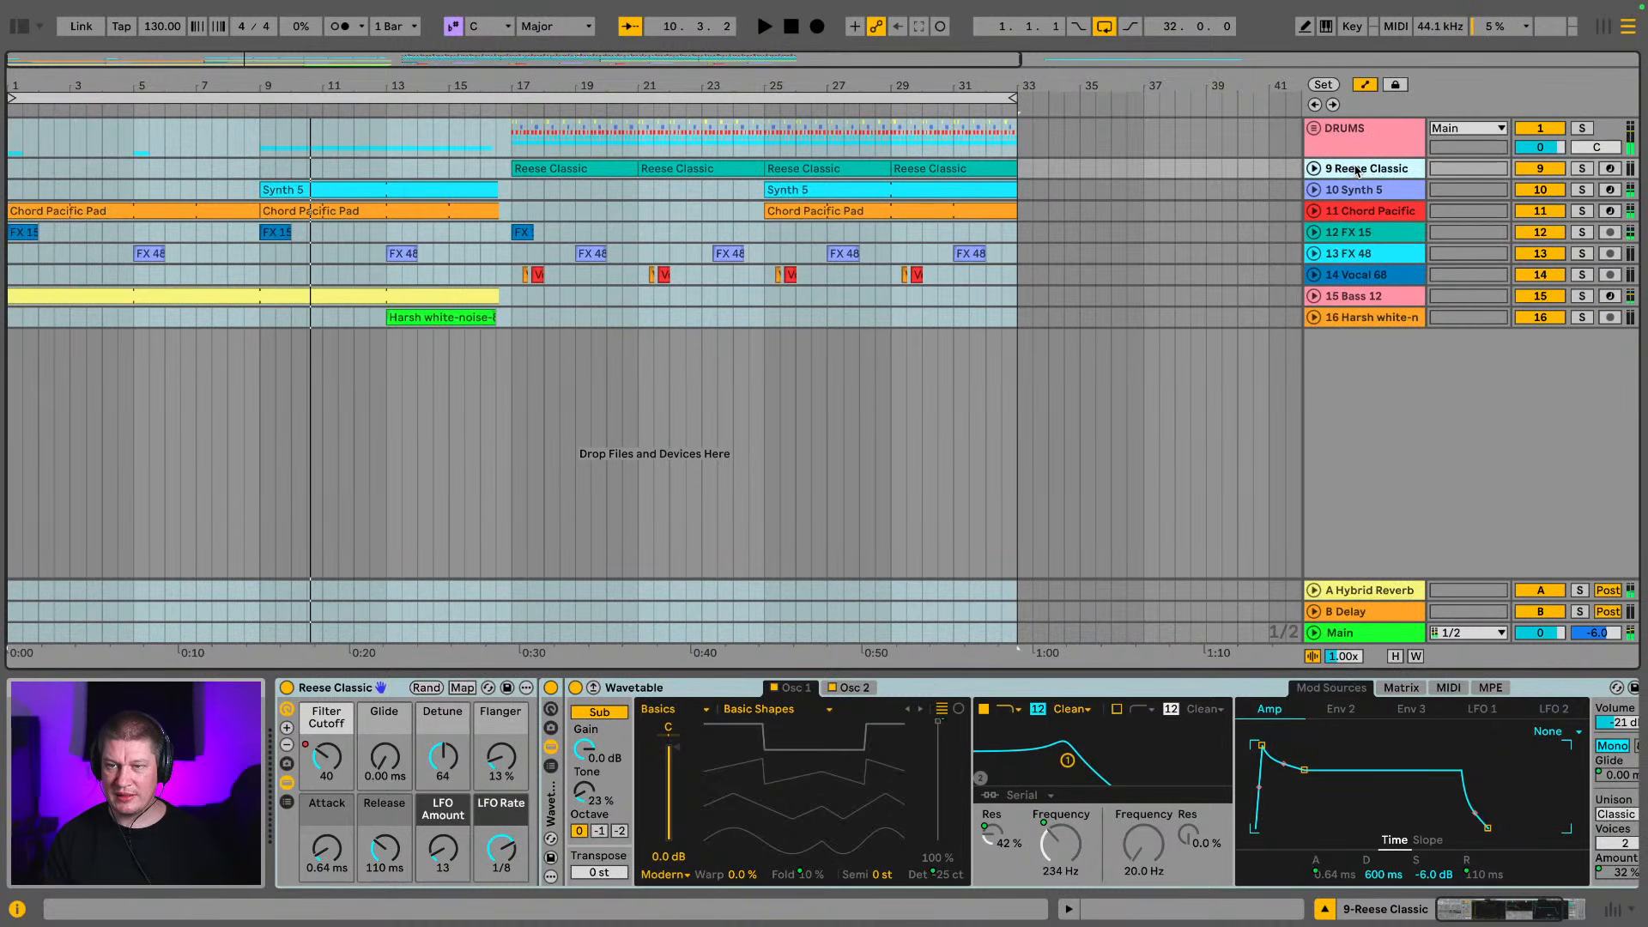
pyautogui.click(1583, 169)
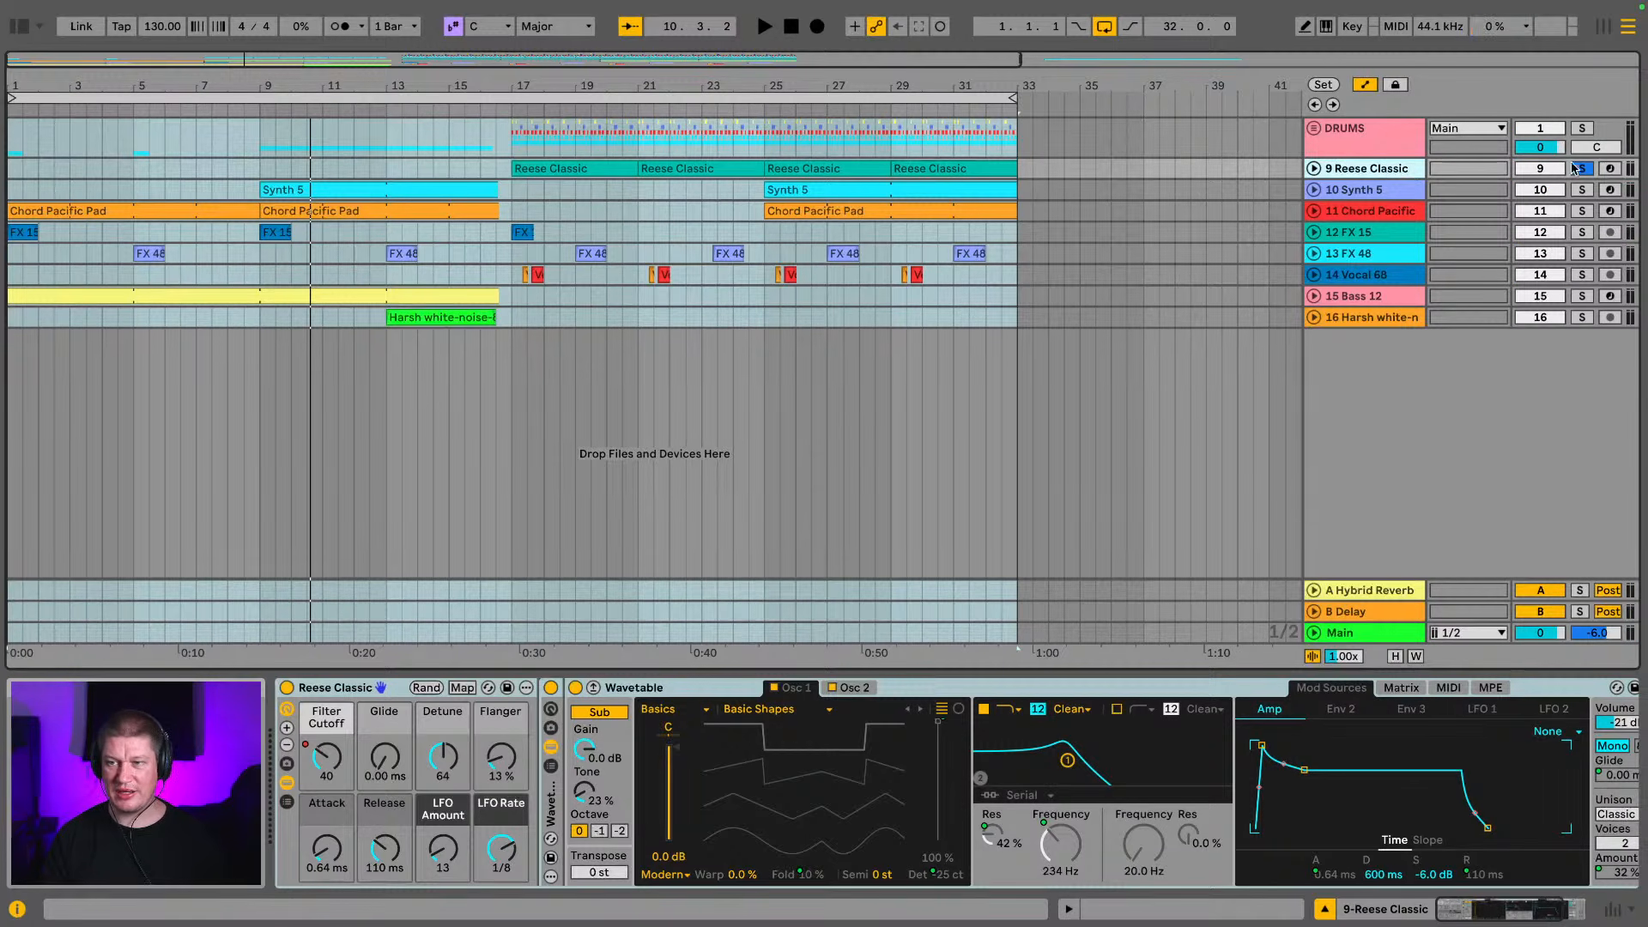
pyautogui.click(1611, 168)
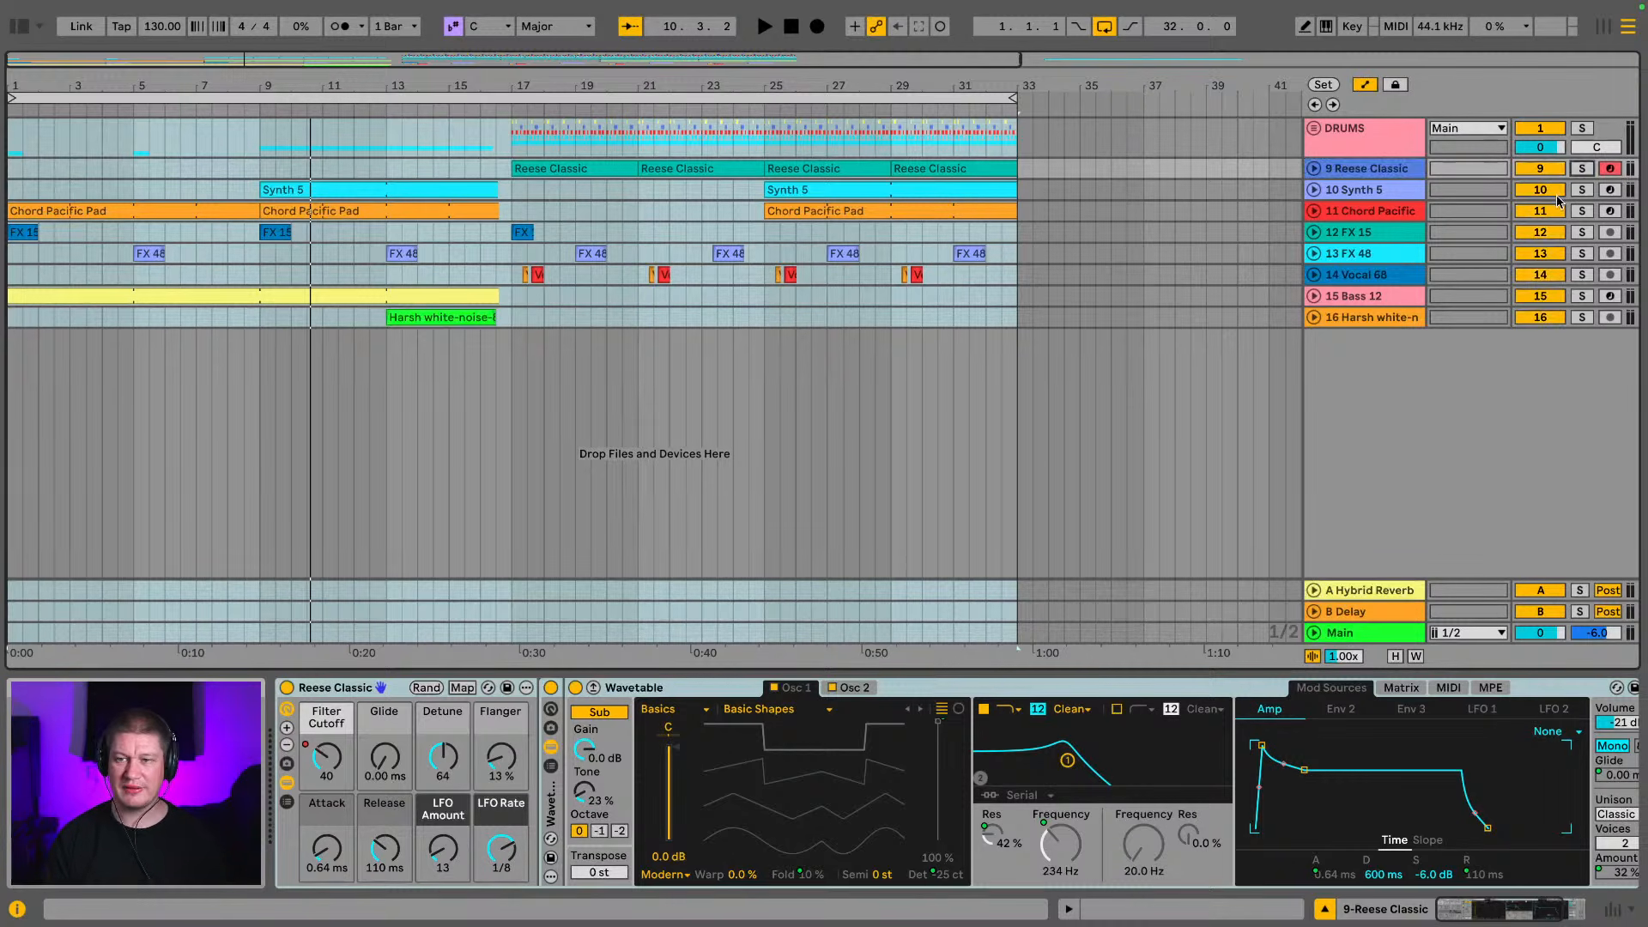
# Solo the Synth 5 track and audition its clip from bar 9
pyautogui.click(1584, 192)
pyautogui.press('space')
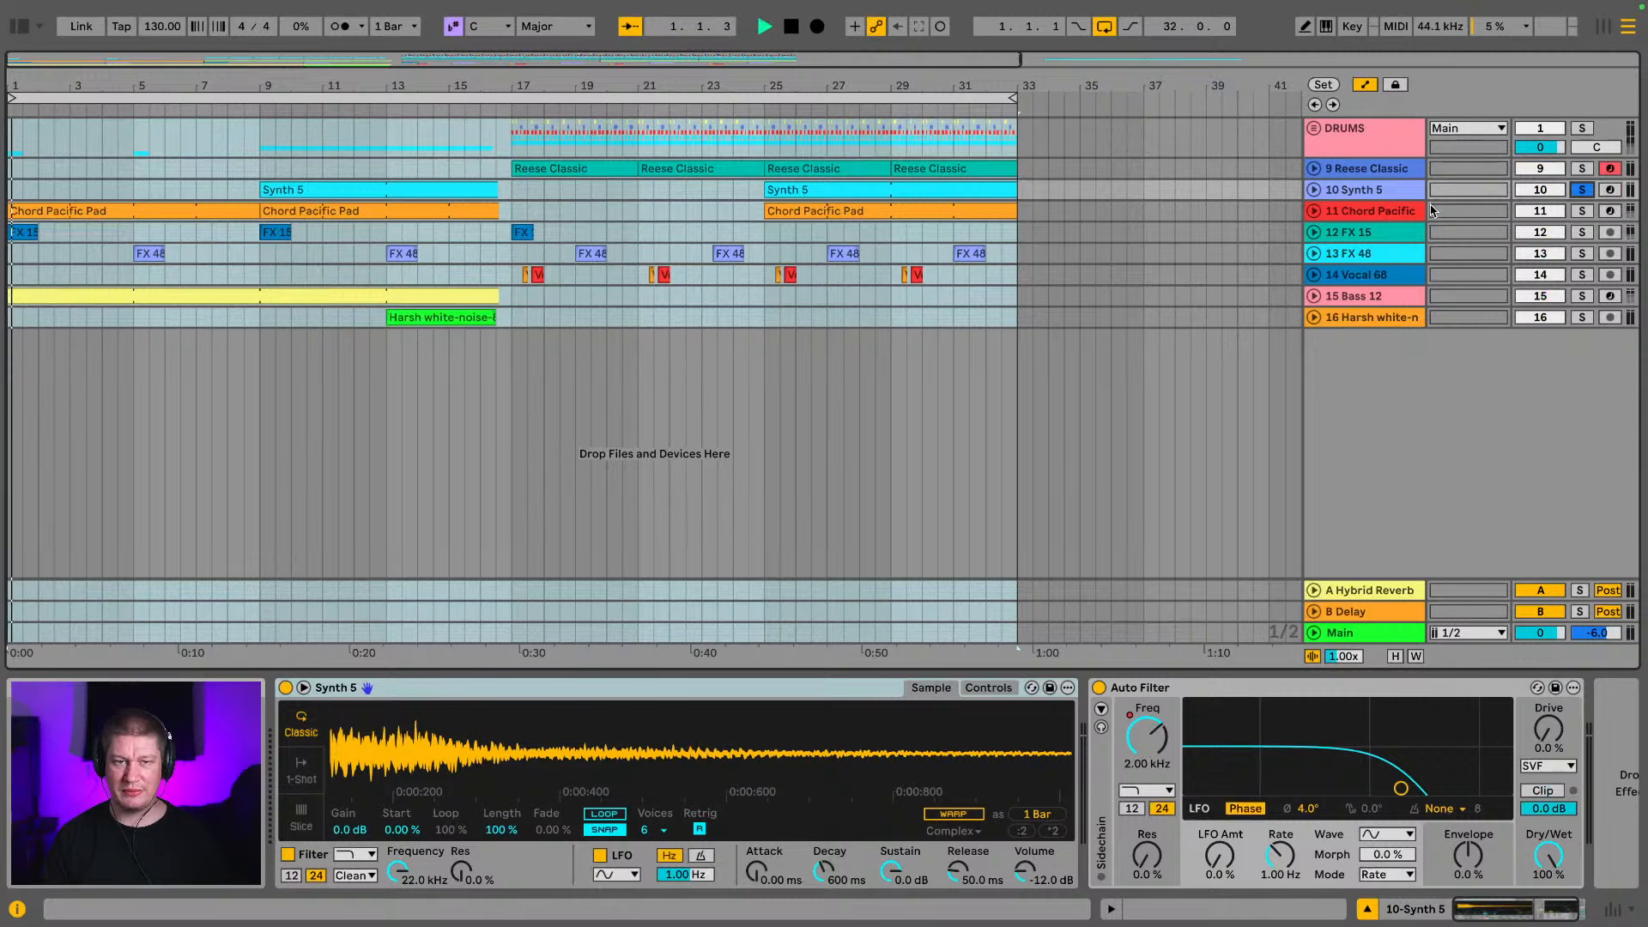
pyautogui.press('space')
pyautogui.click(428, 186)
pyautogui.press('space')
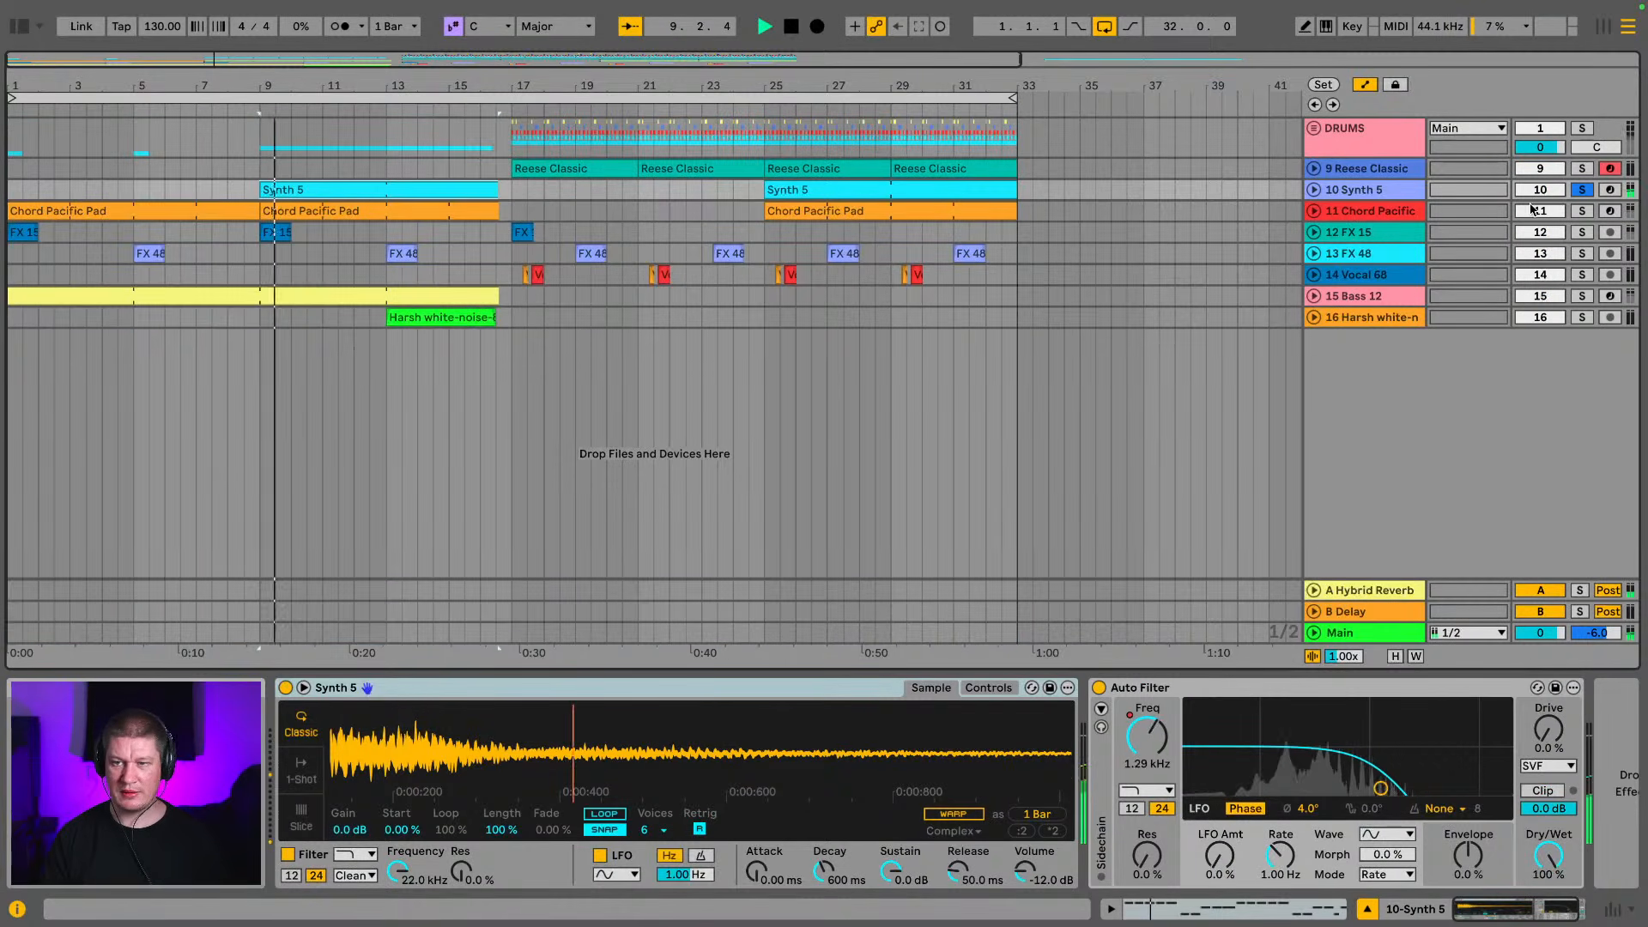
# Solo the Chord Pacific Pad track and examine the devices inside its rack, closing the device view and ending the solo when done
pyautogui.click(1356, 213)
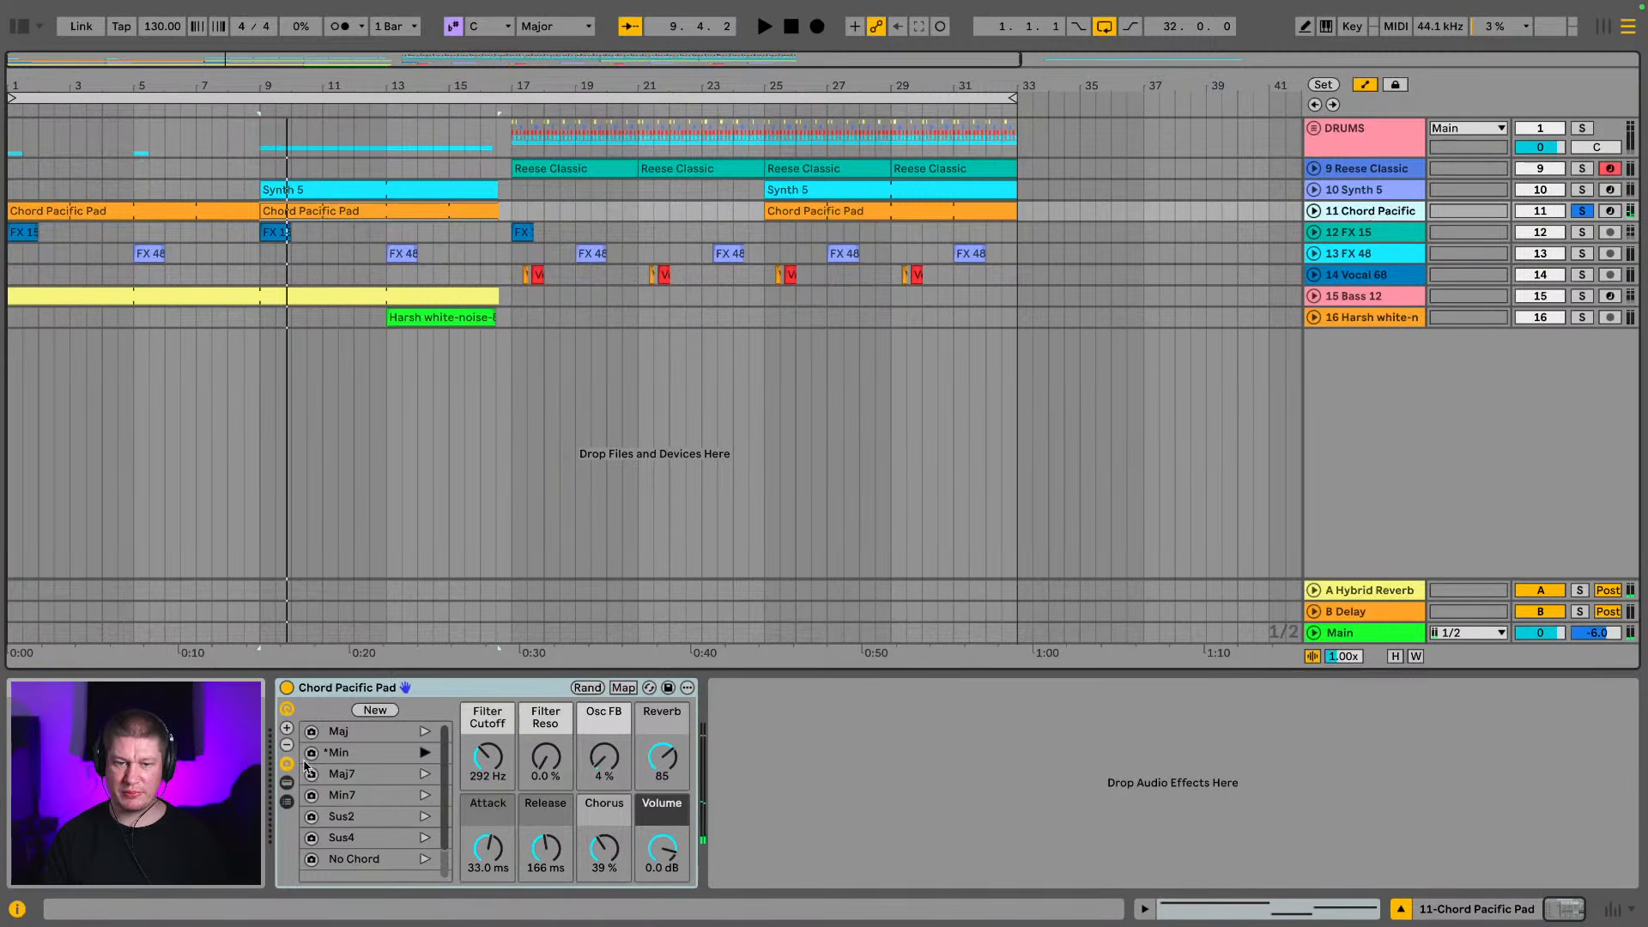
pyautogui.click(286, 783)
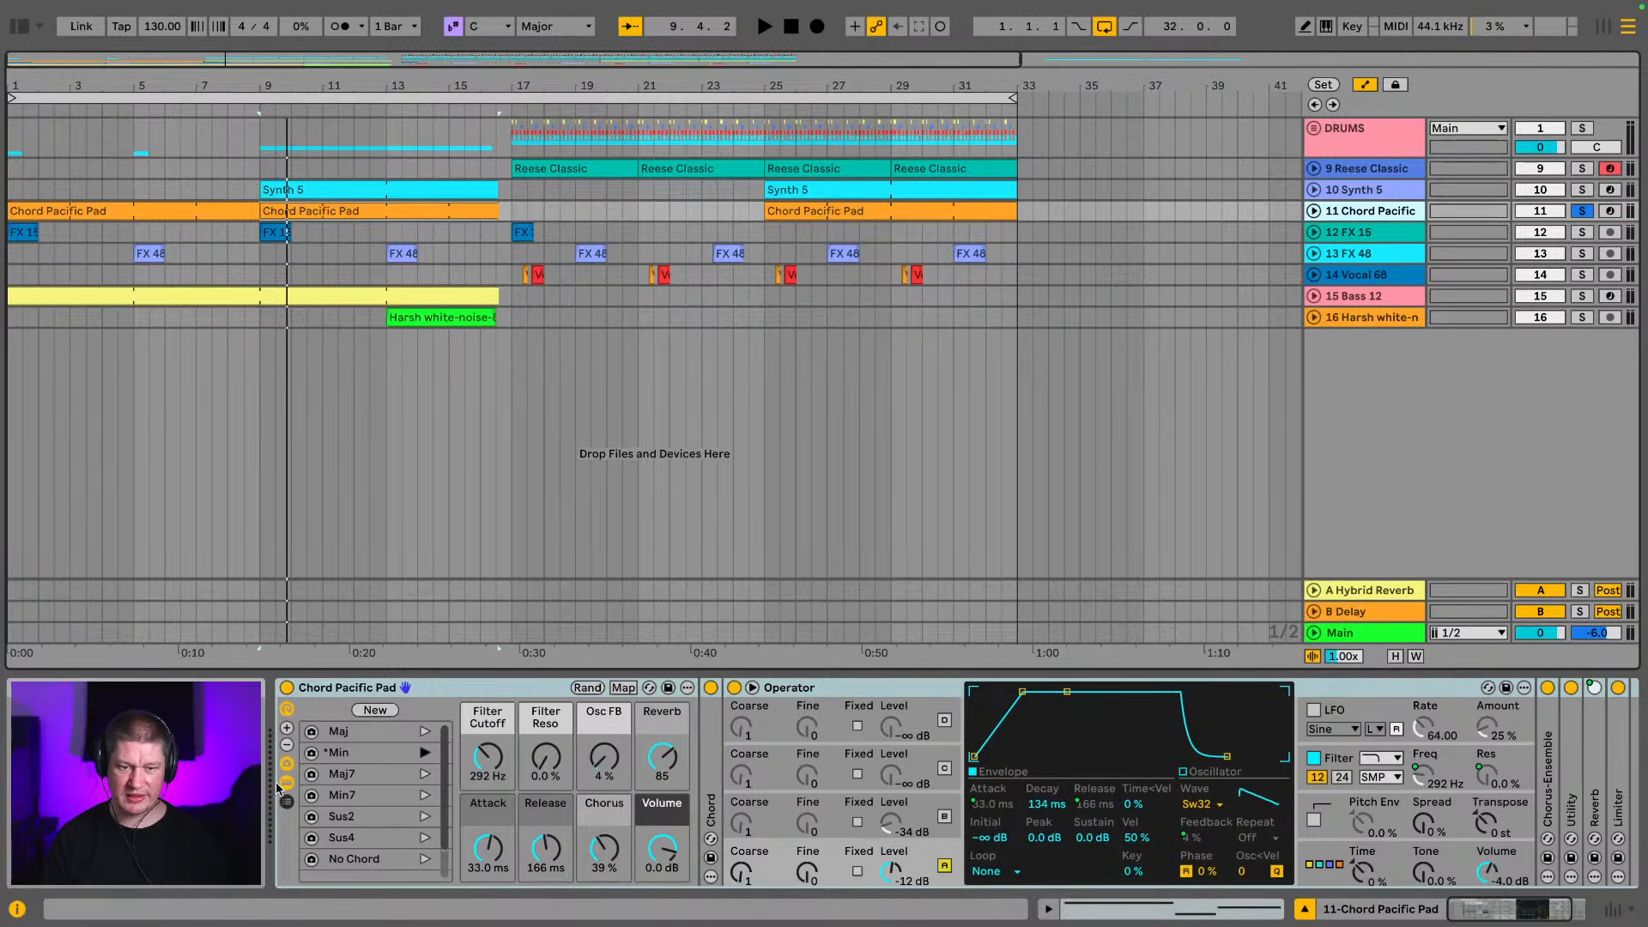
pyautogui.click(286, 785)
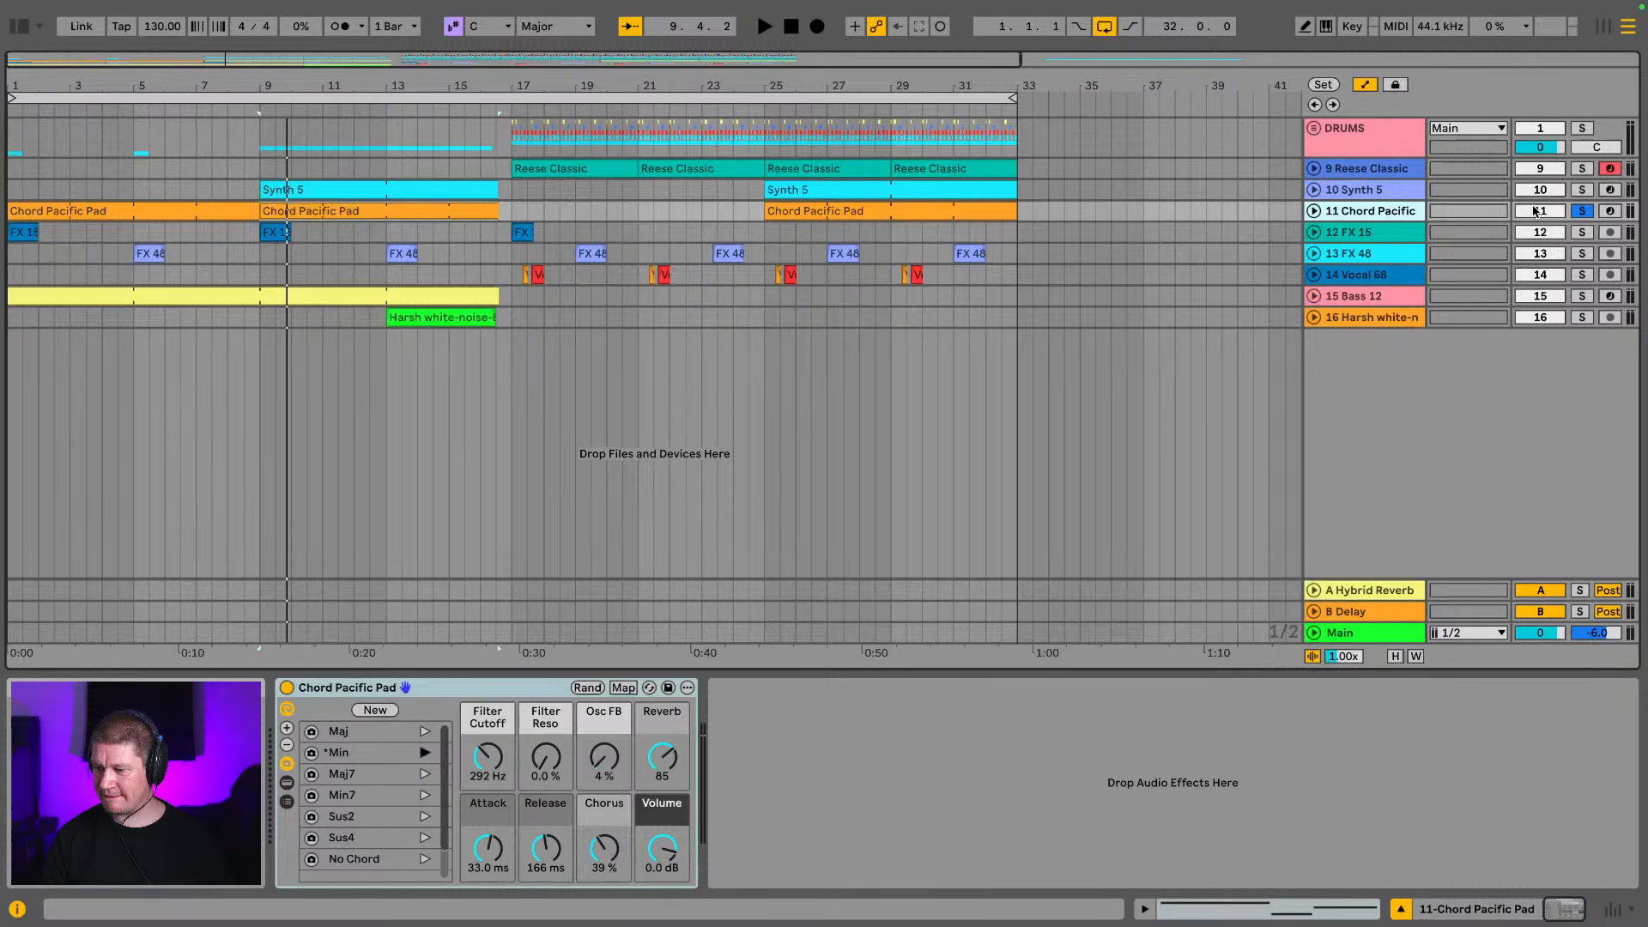
pyautogui.click(1588, 210)
# Play the build into the drop and lower the Harsh white-noise track's volume to -14.3 dB in the mixer
pyautogui.press('space')
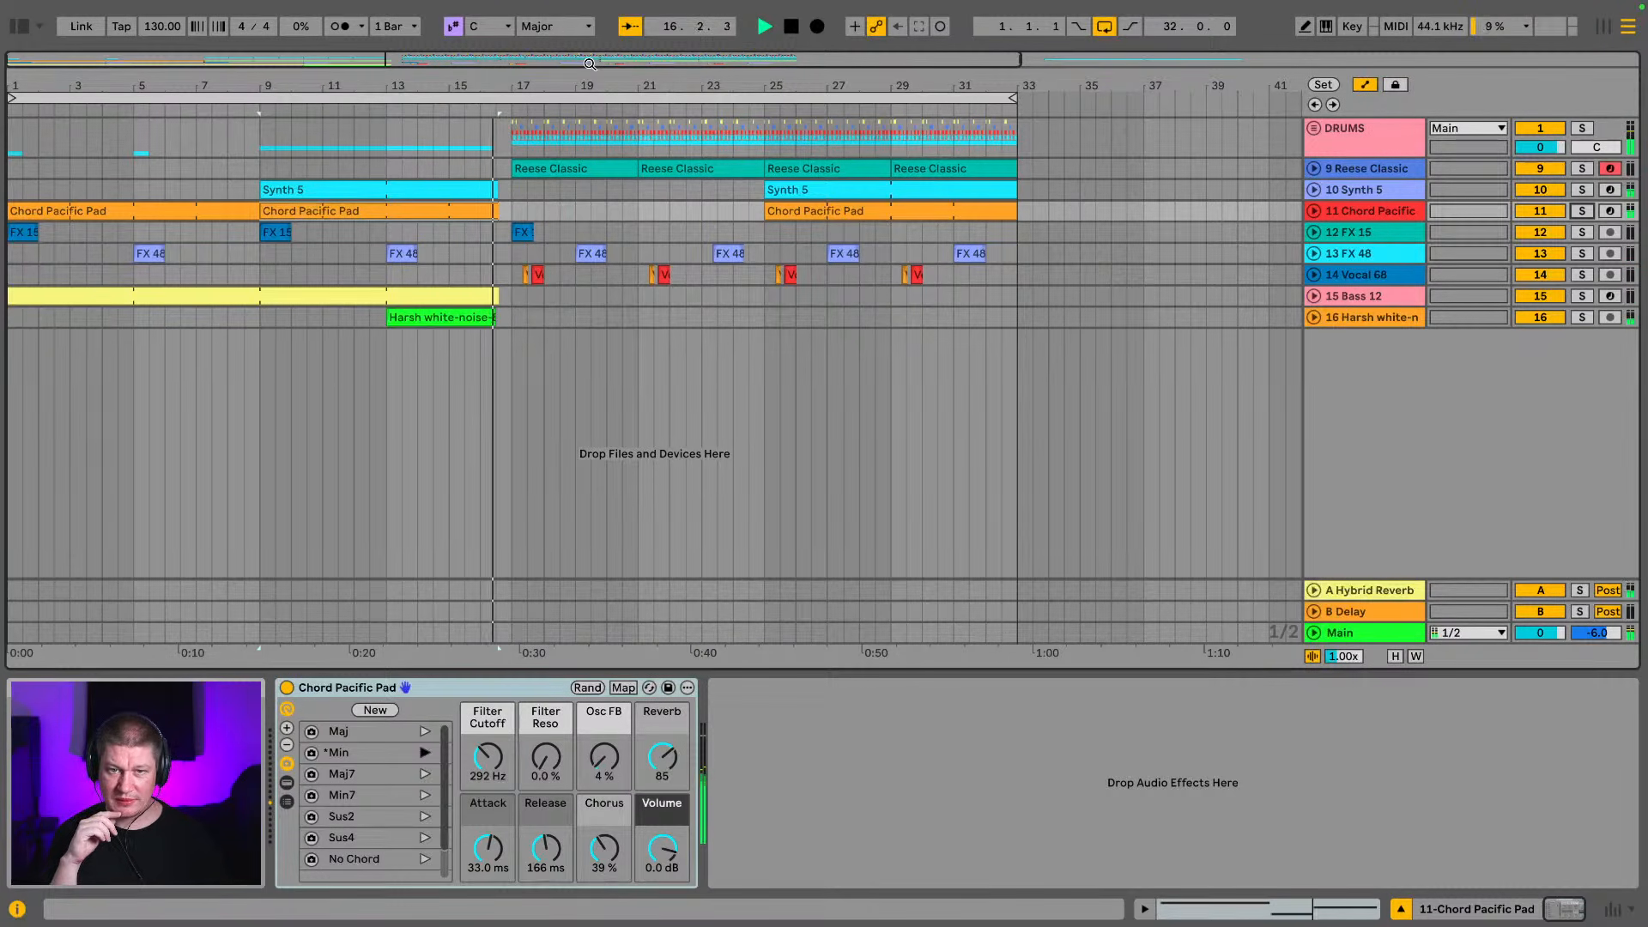
pyautogui.press('Tab')
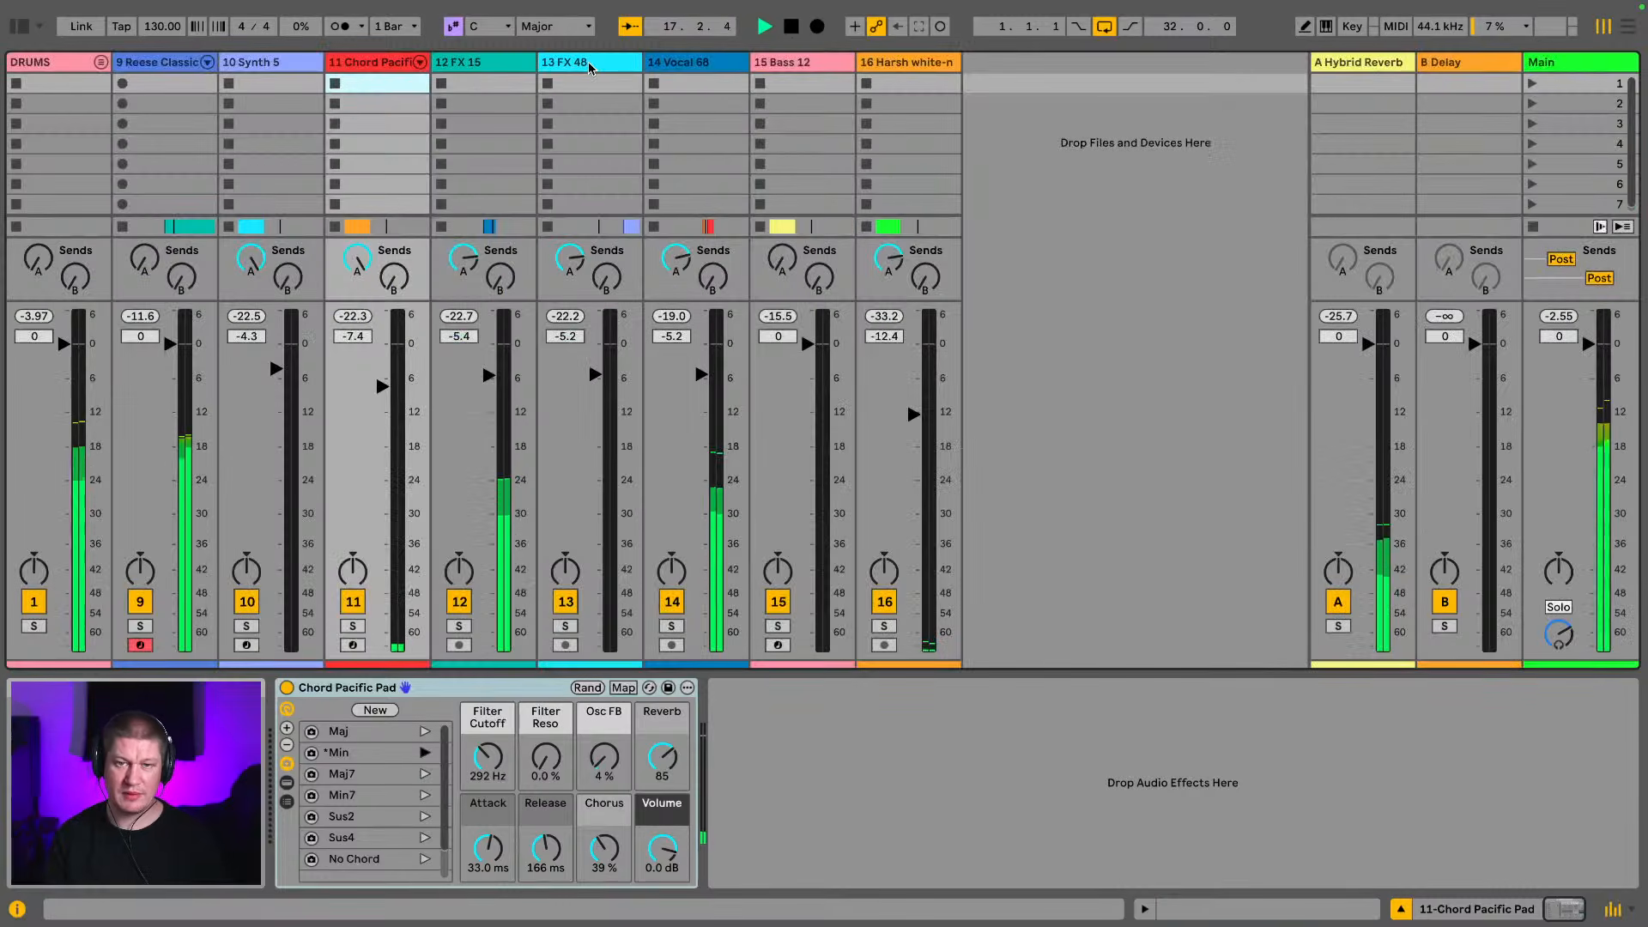
pyautogui.moveTo(913, 414); pyautogui.dragTo(913, 426)
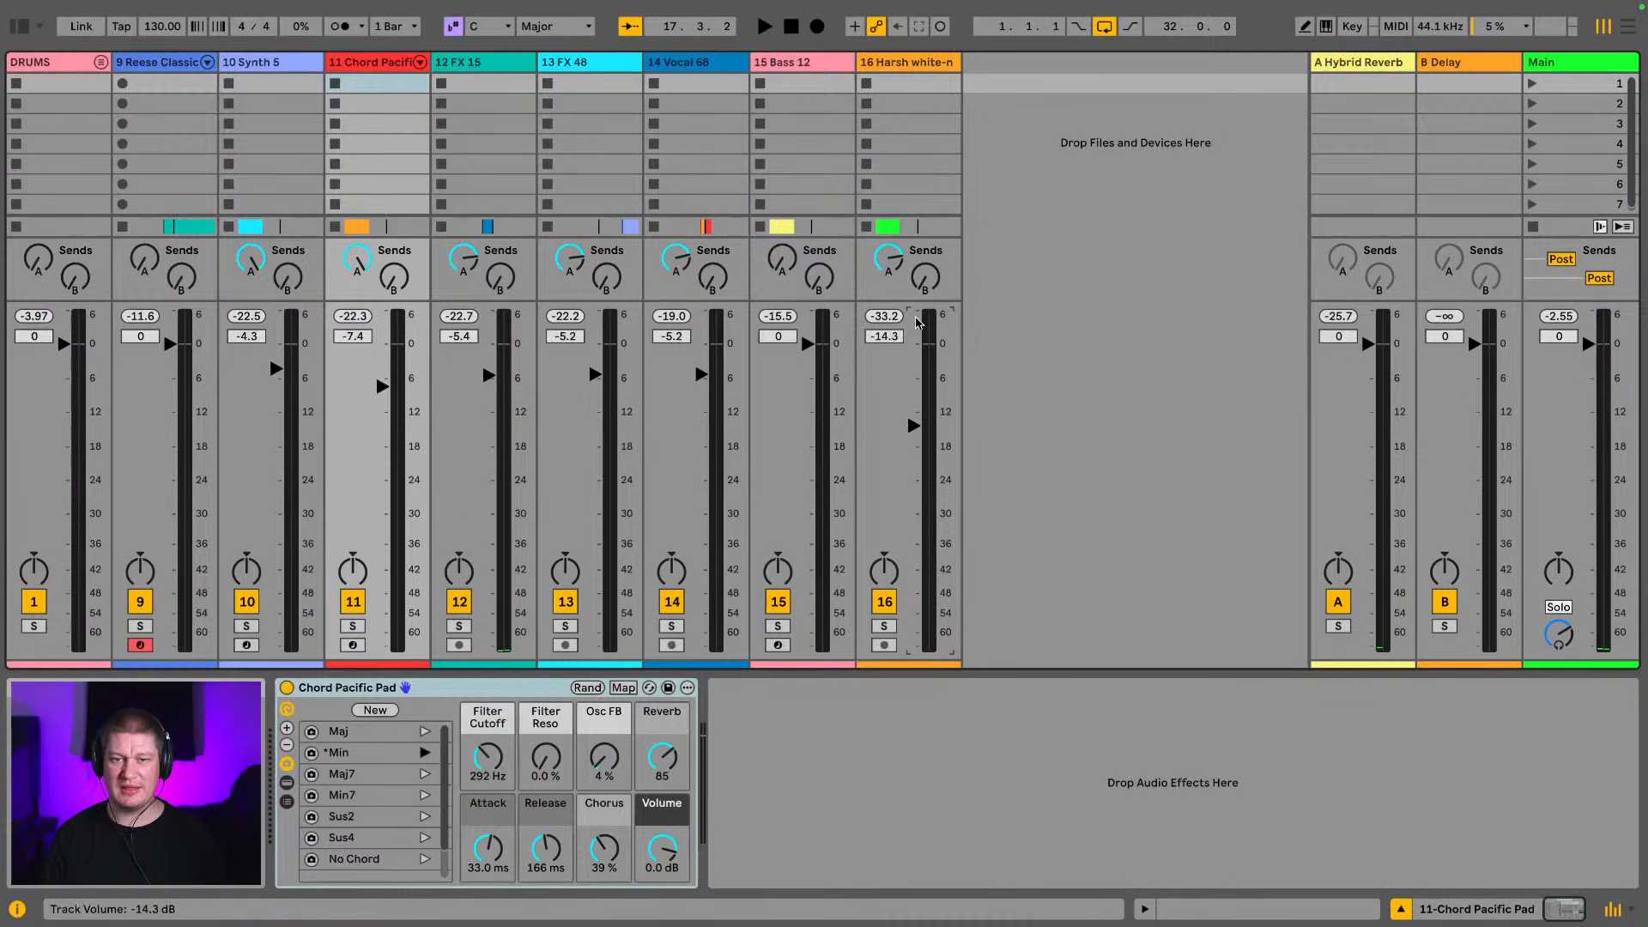
pyautogui.press('Tab')
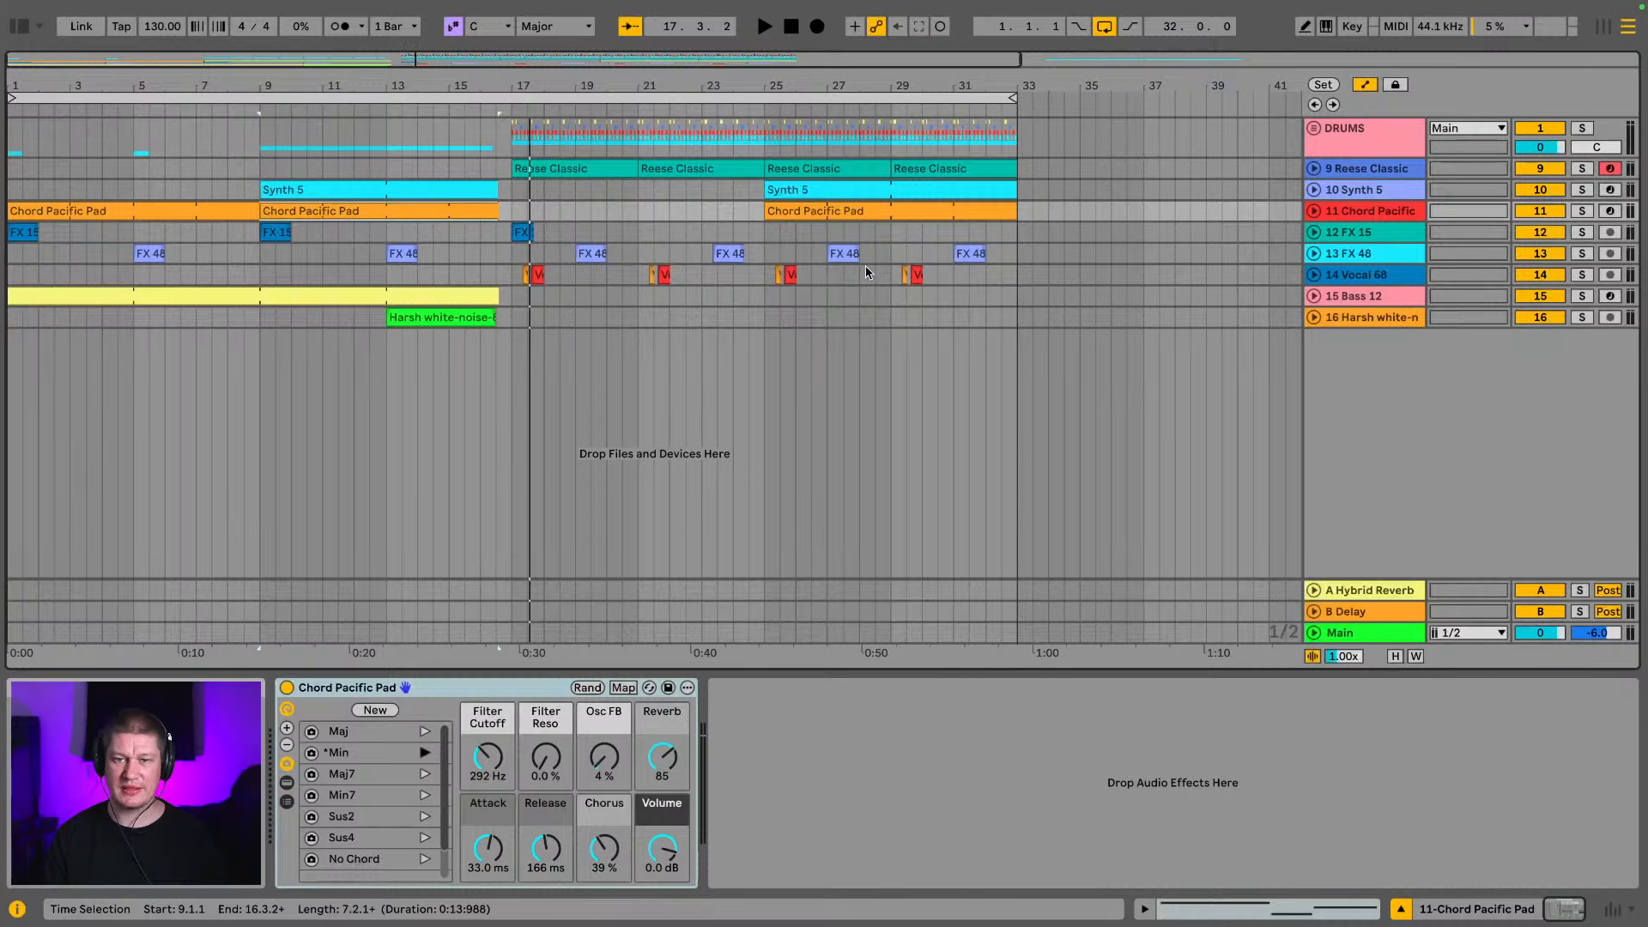
# Move the Bass 12 track directly below the DRUMS group, above Reese Classic, and play its bass part from bar 1
pyautogui.click(1363, 170)
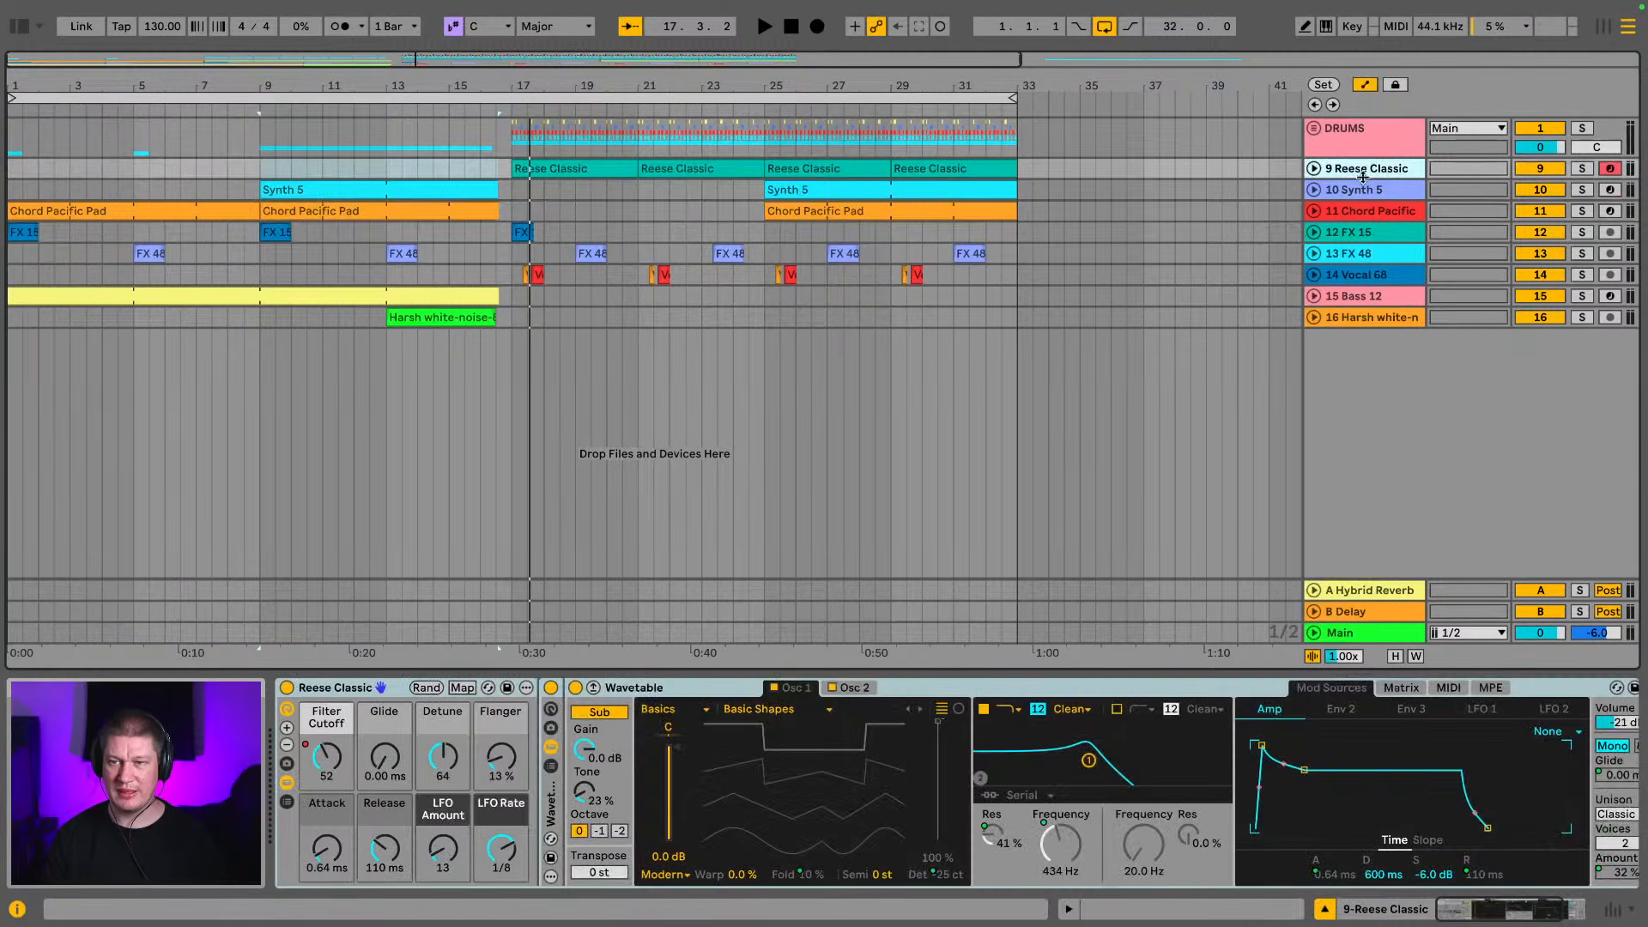
pyautogui.click(1361, 297)
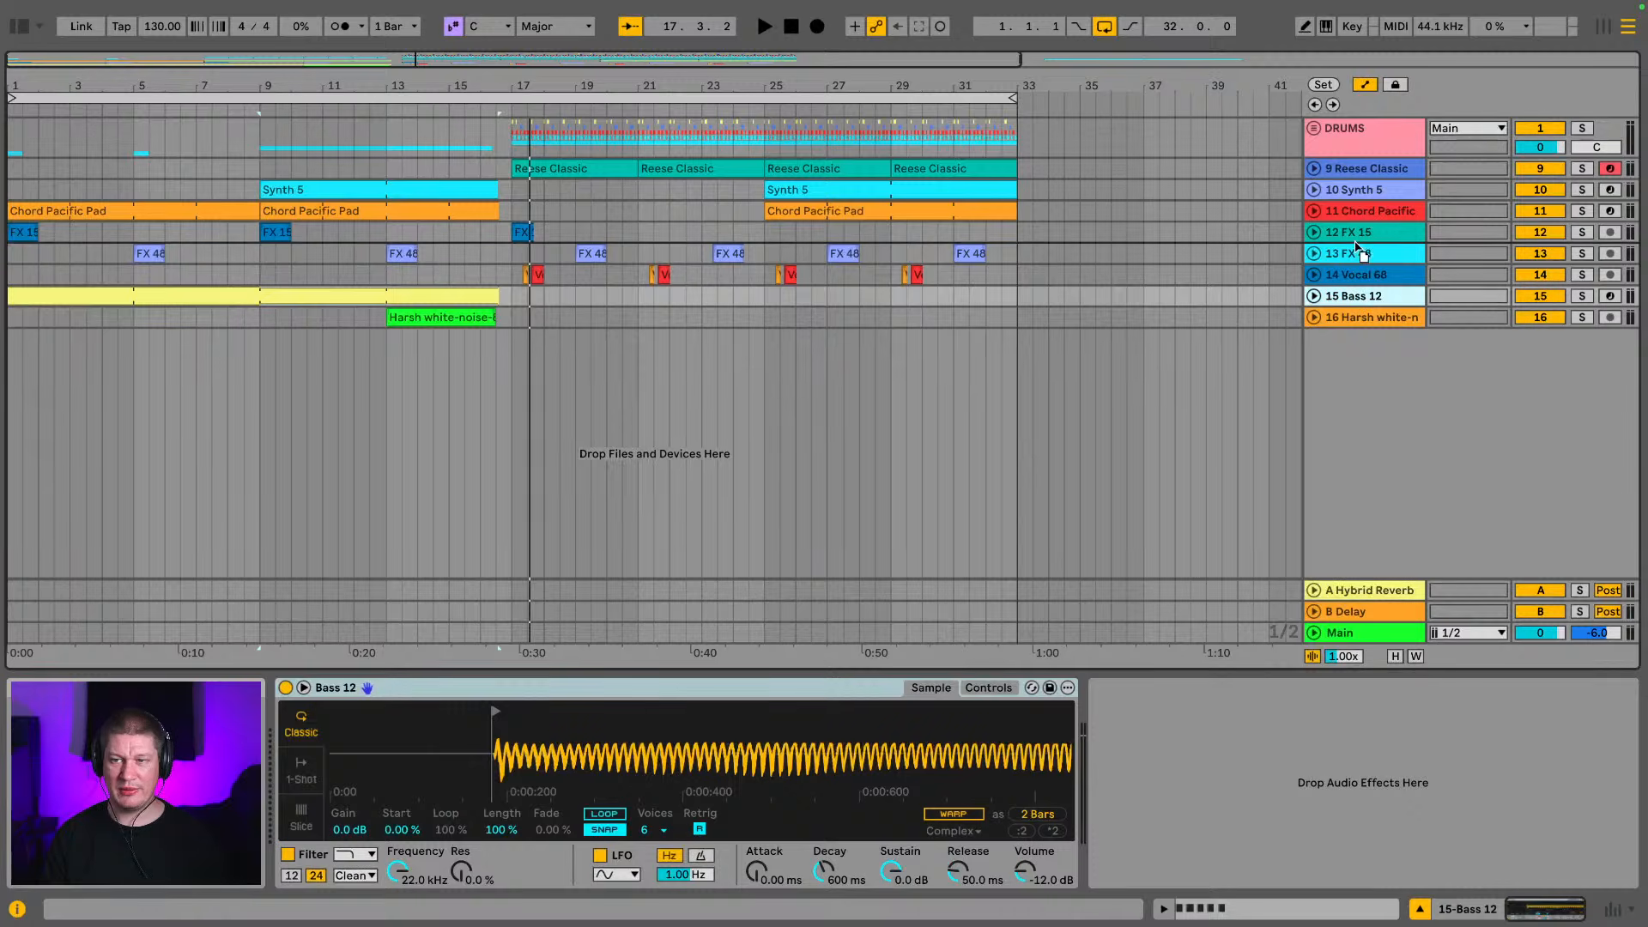
pyautogui.moveTo(1353, 168); pyautogui.dragTo(1353, 166)
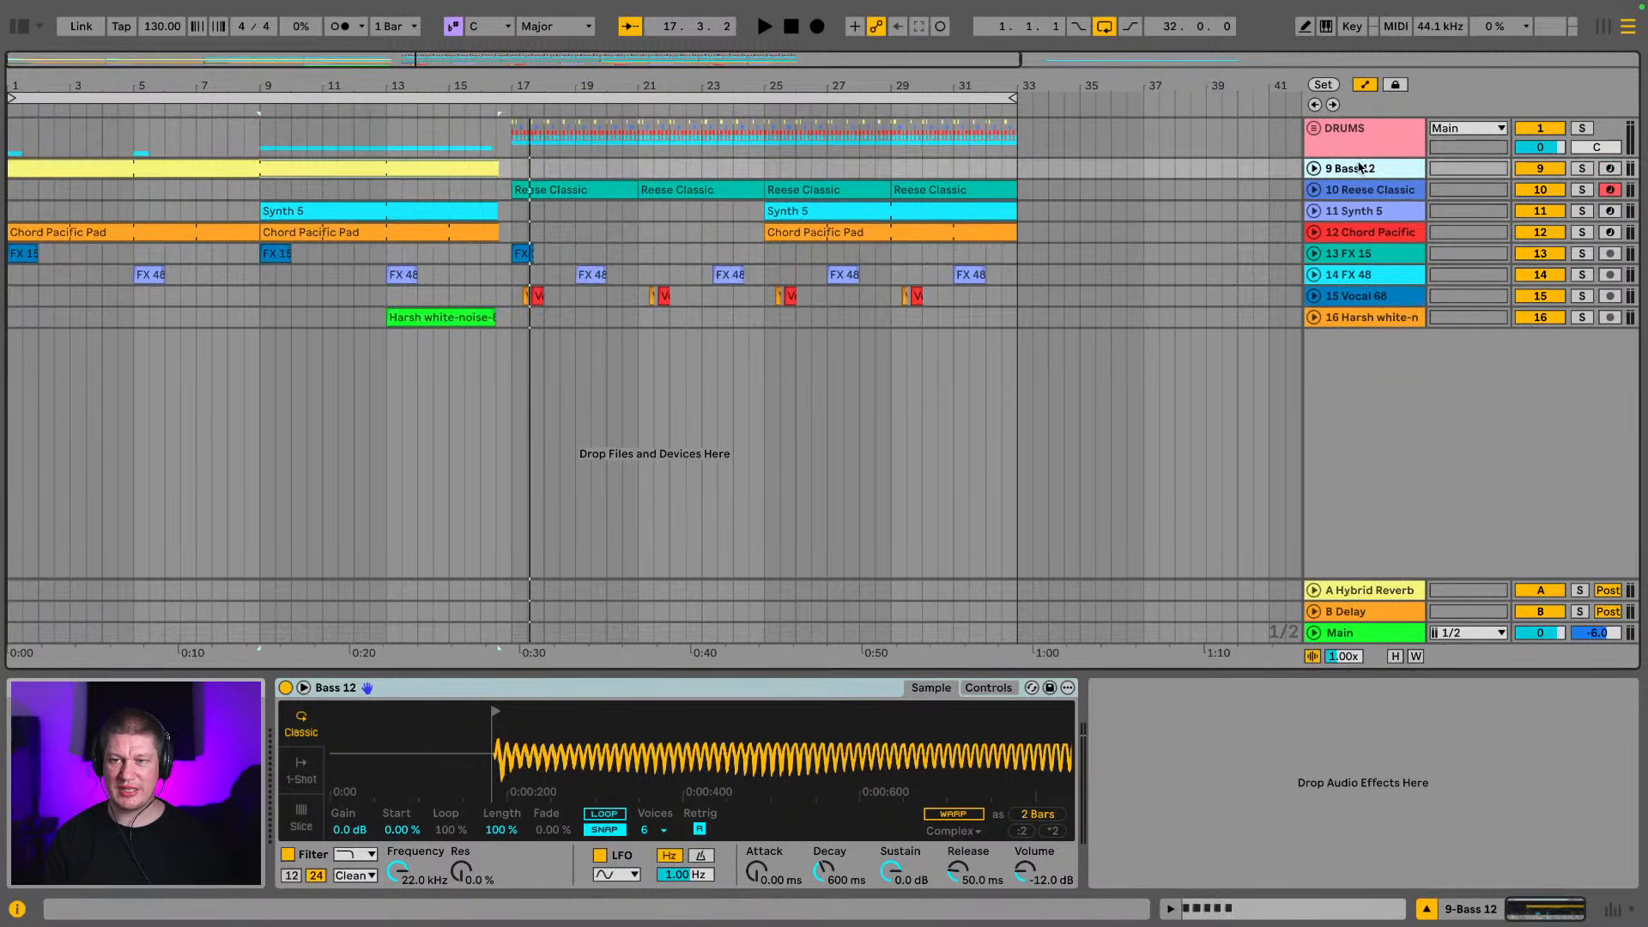
pyautogui.click(354, 172)
pyautogui.press('space')
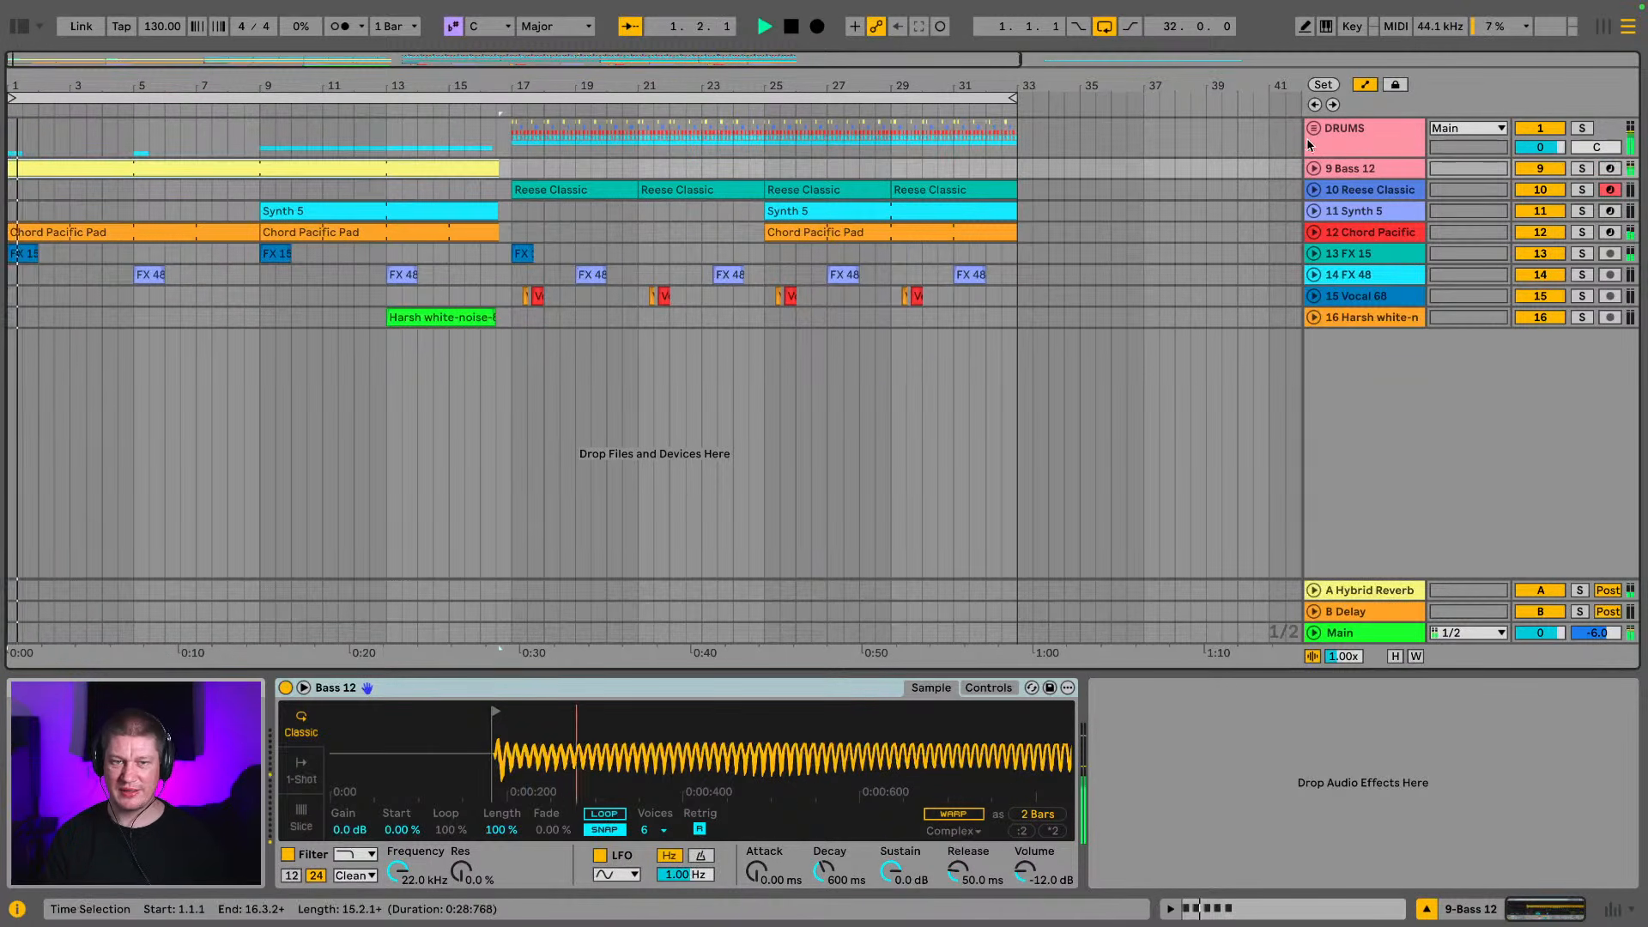
# Group the Bass 12 and Reese Classic tracks and name the group BASS
pyautogui.click(1384, 174)
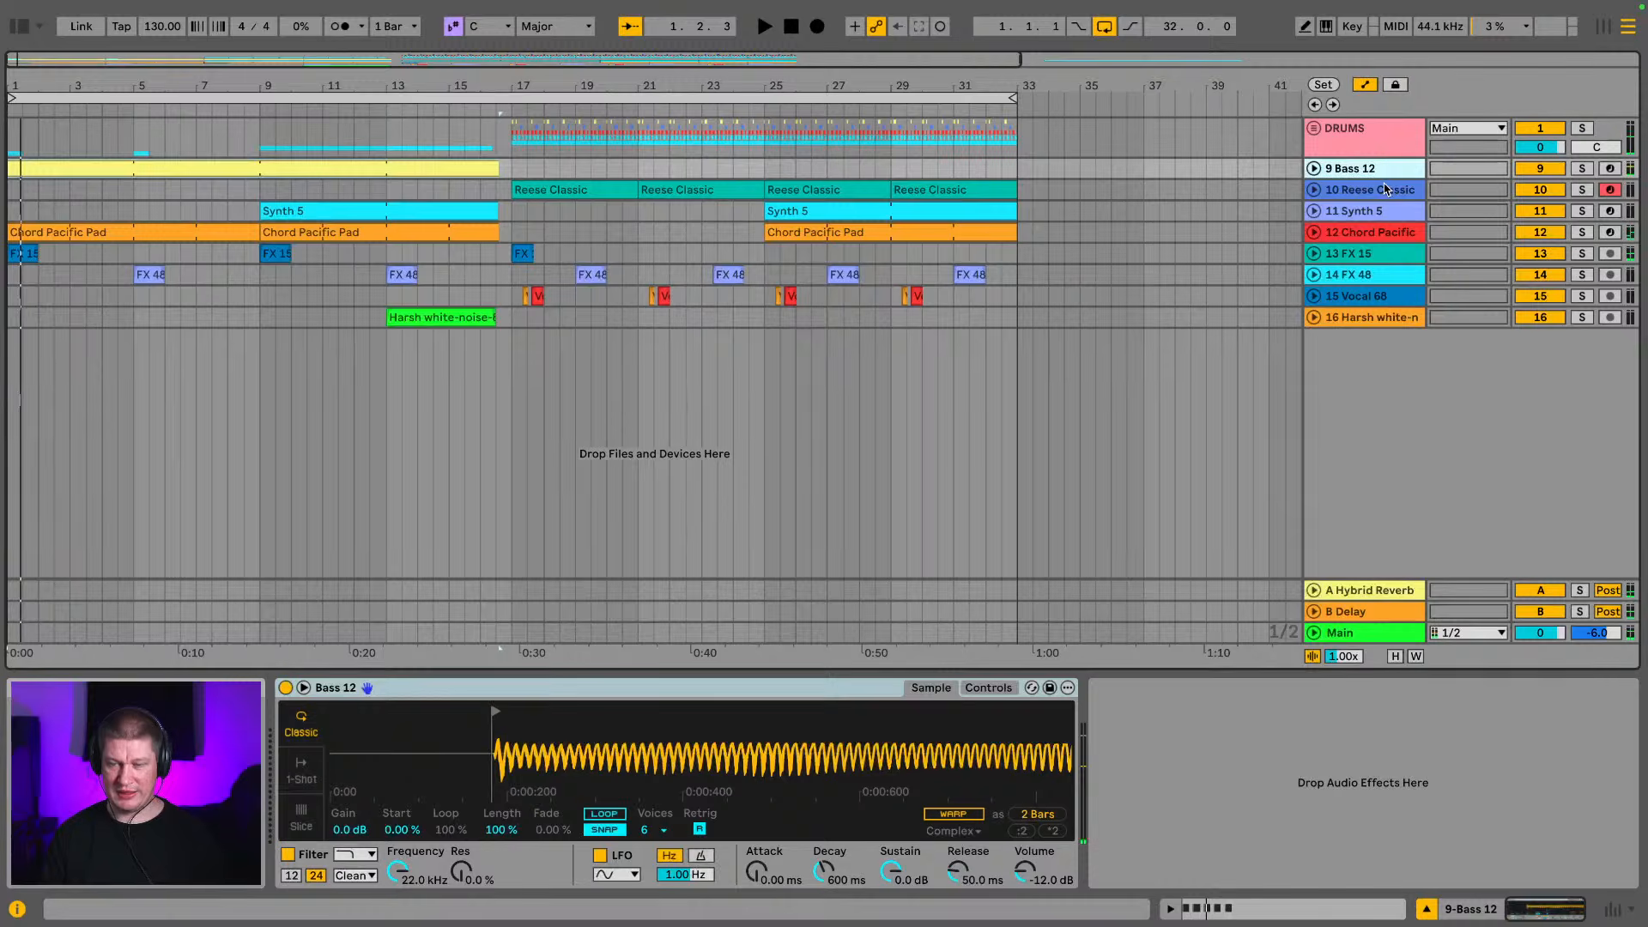
pyautogui.click(1385, 190)
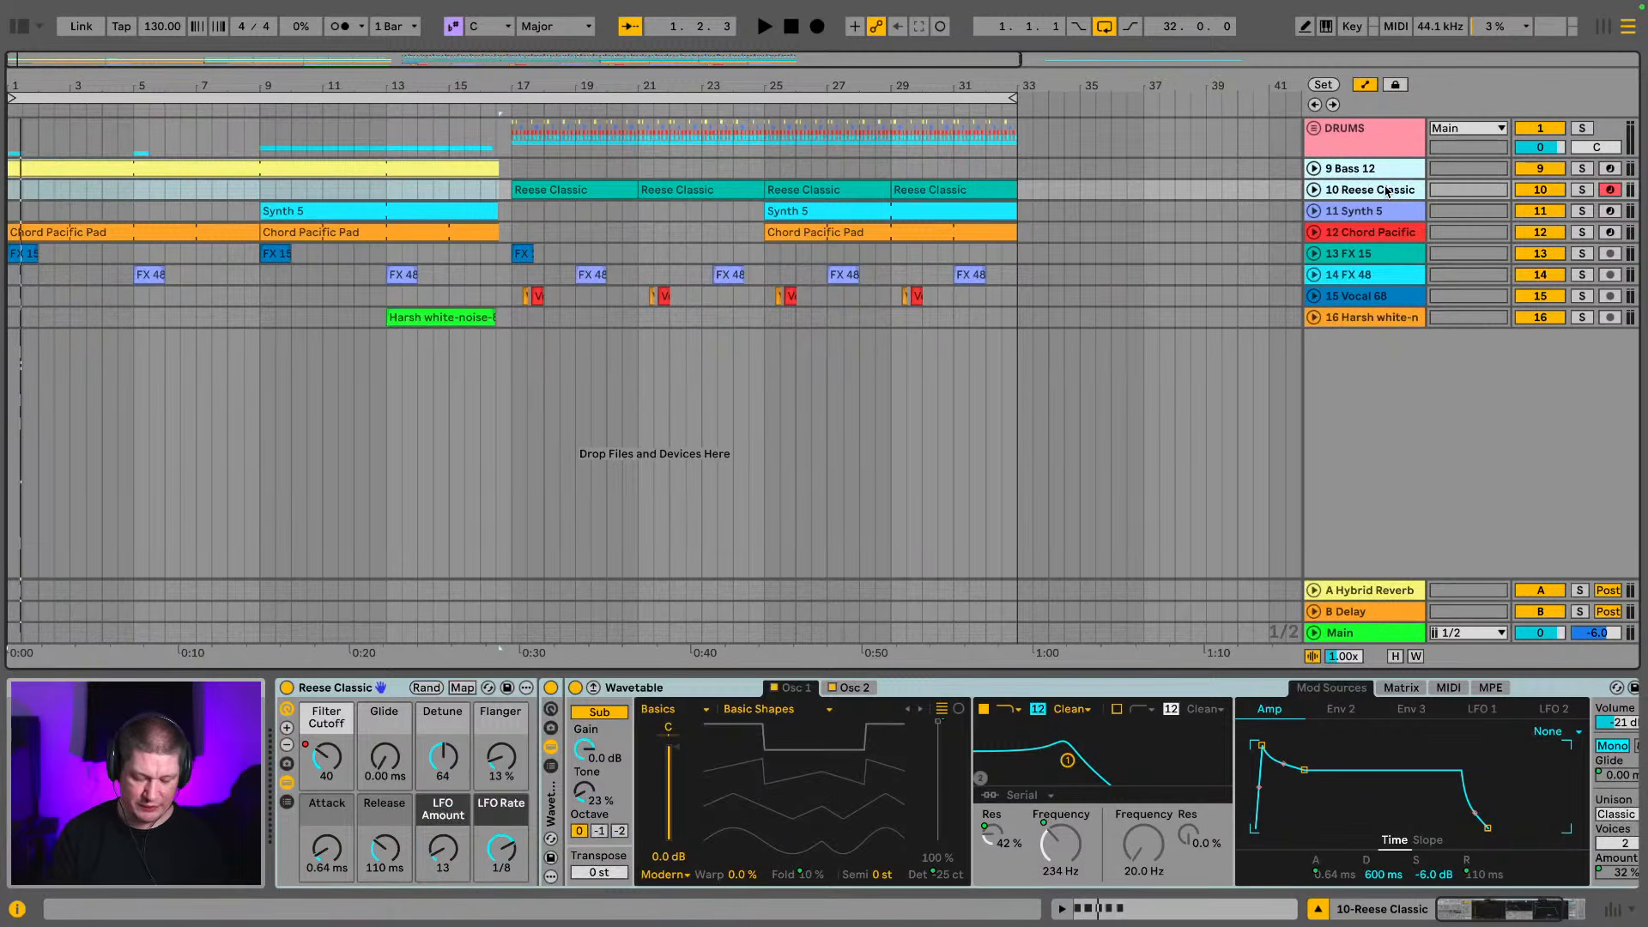
pyautogui.hotkey('ctrl', 'g')
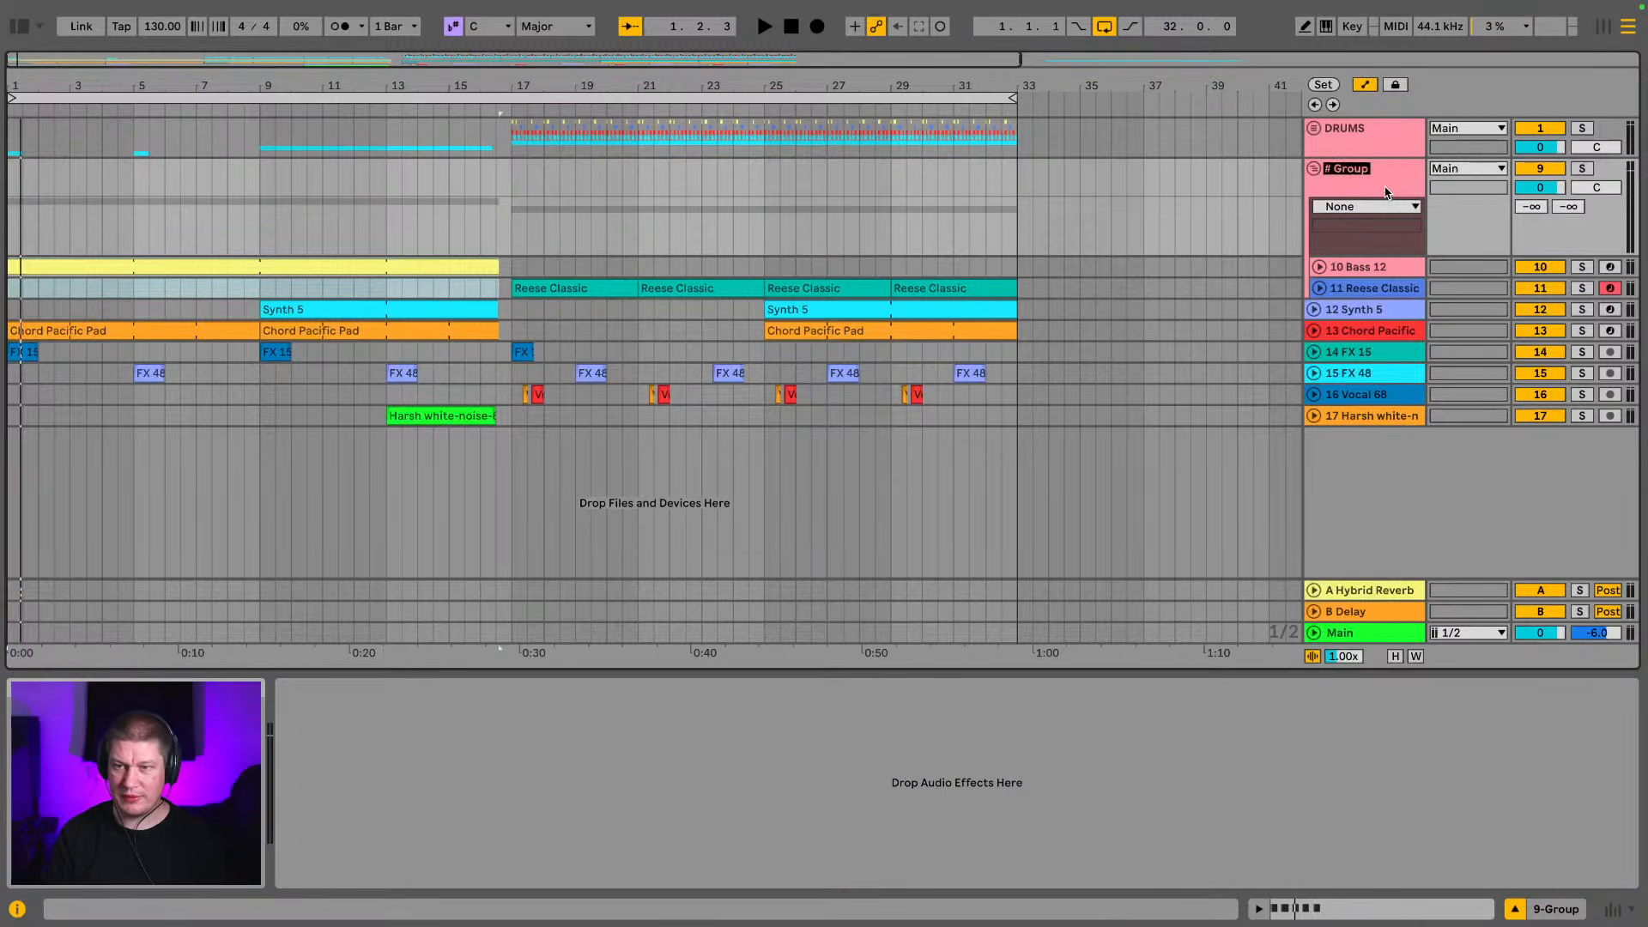
pyautogui.write('BA')
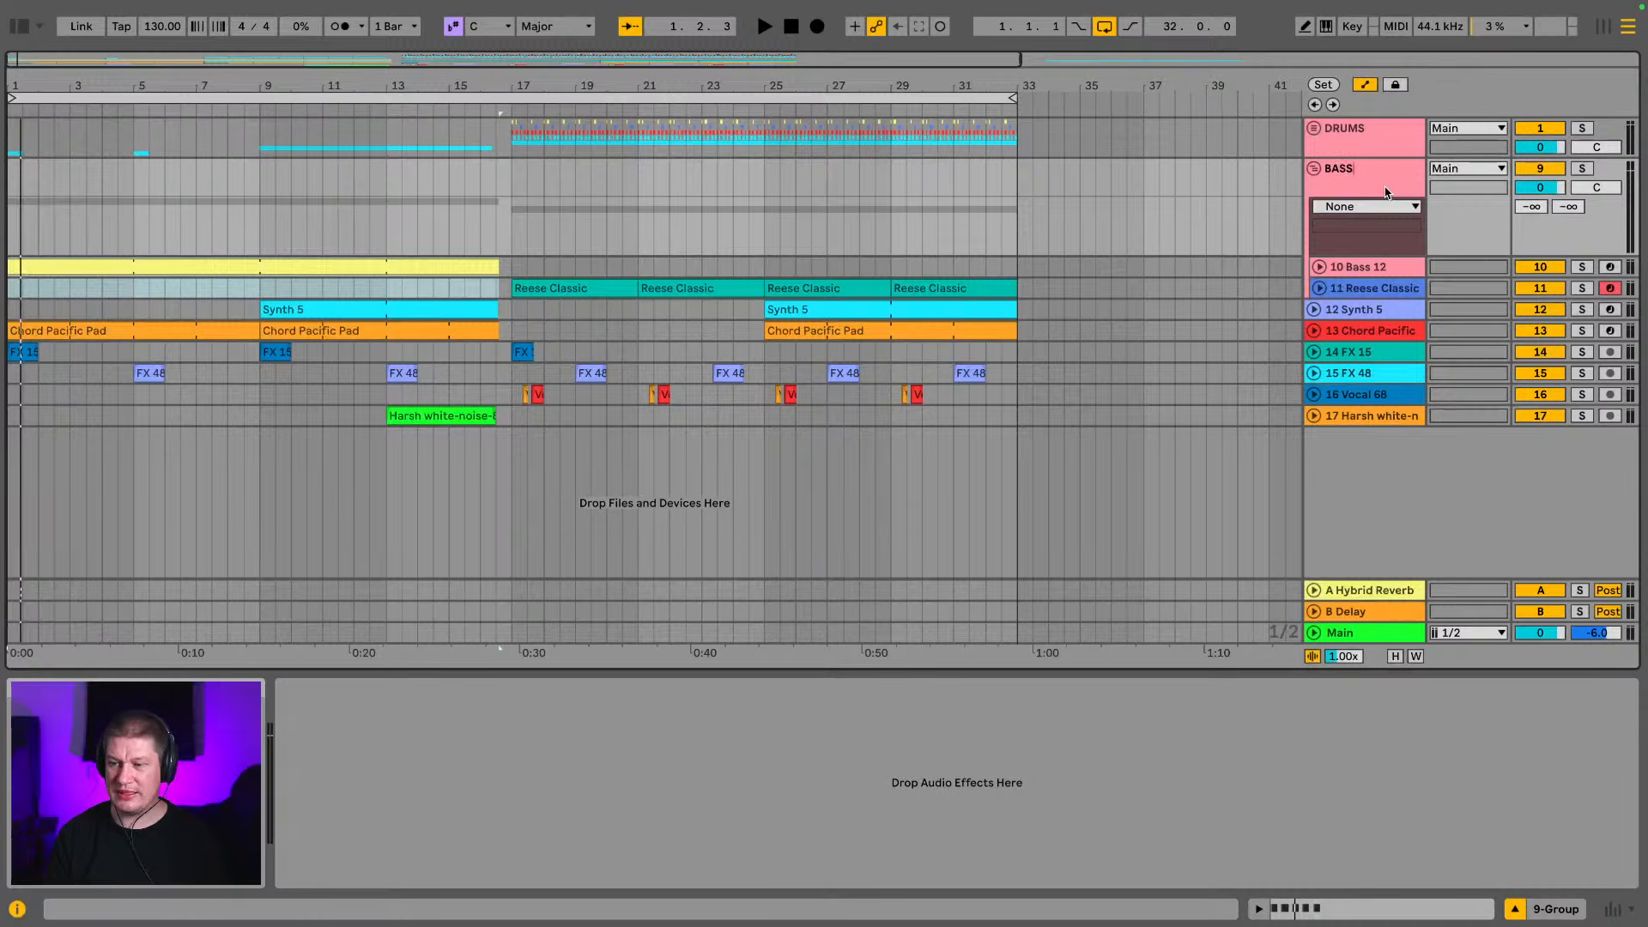
pyautogui.write('SS')
pyautogui.press('Return')
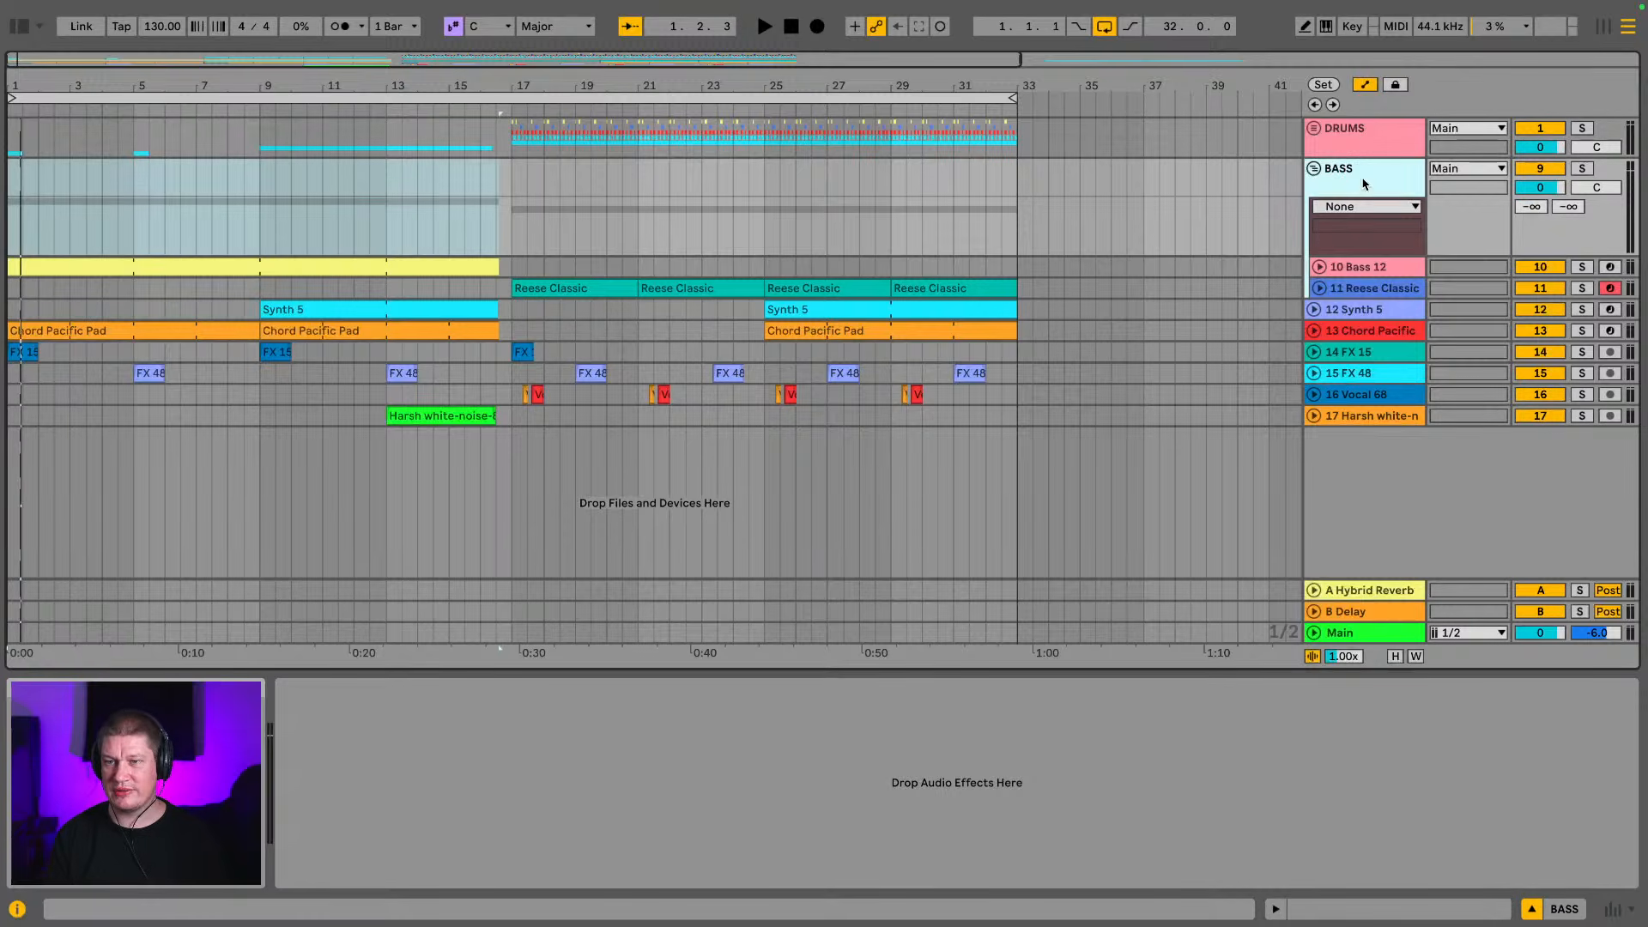
# Fold the BASS group and check the device chains on the DRUMS and BASS groups
pyautogui.click(1314, 170)
pyautogui.click(1375, 138)
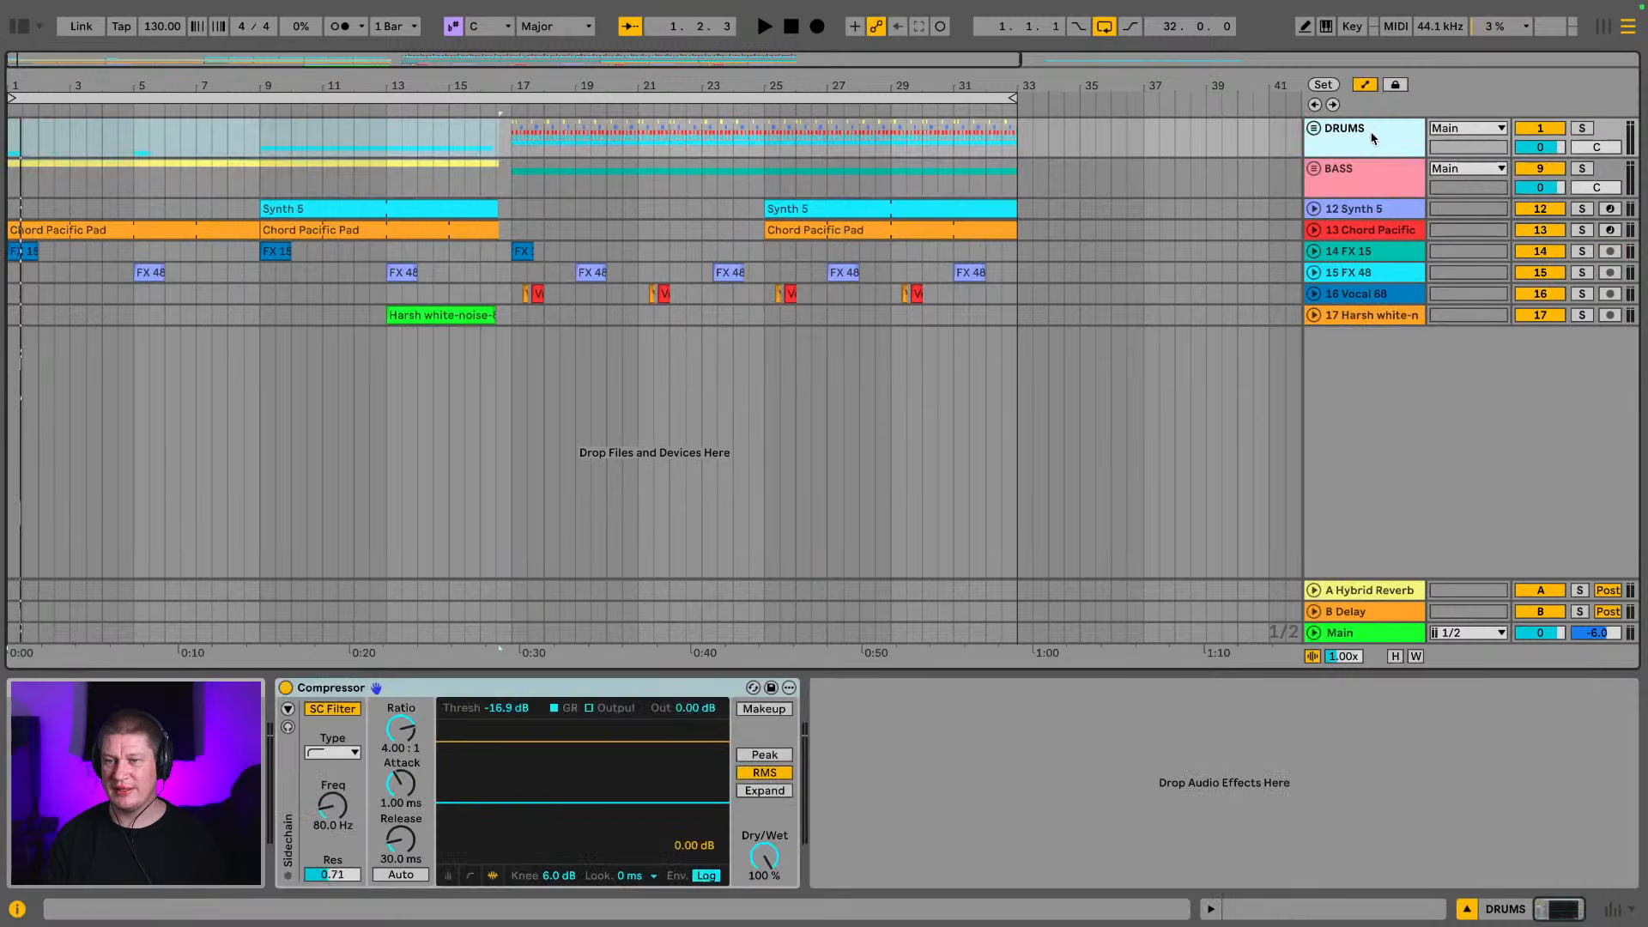
pyautogui.click(1399, 180)
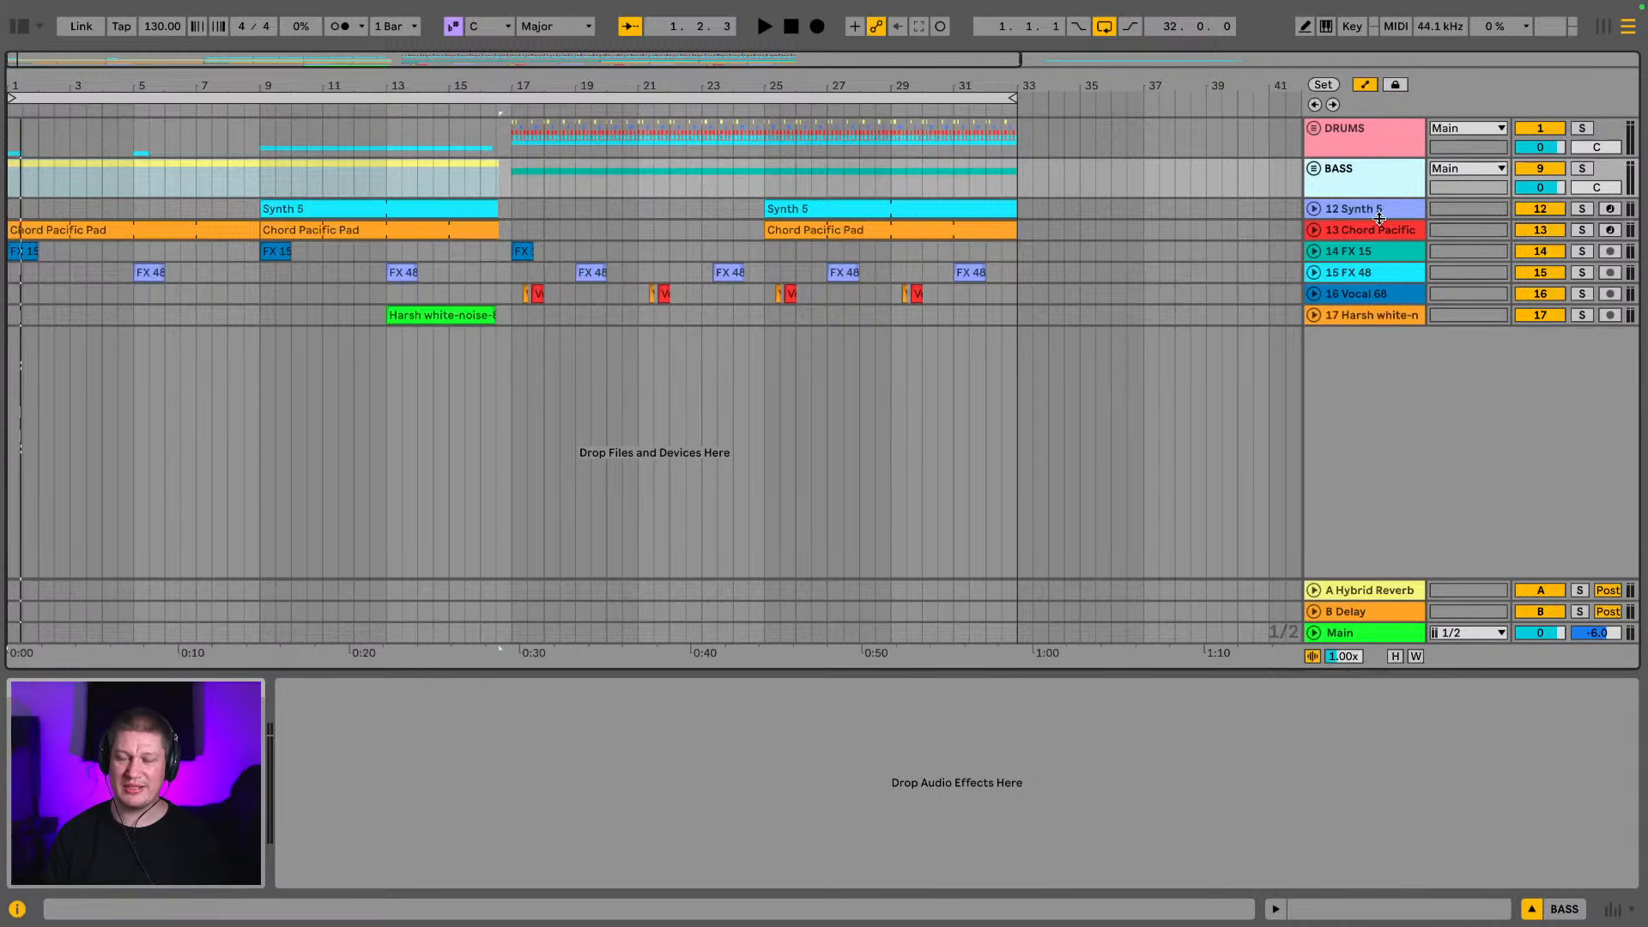
# Rename the Synth 5 track to "rave synth" and the Chord Pacific Pad track to "pad"
pyautogui.click(1380, 214)
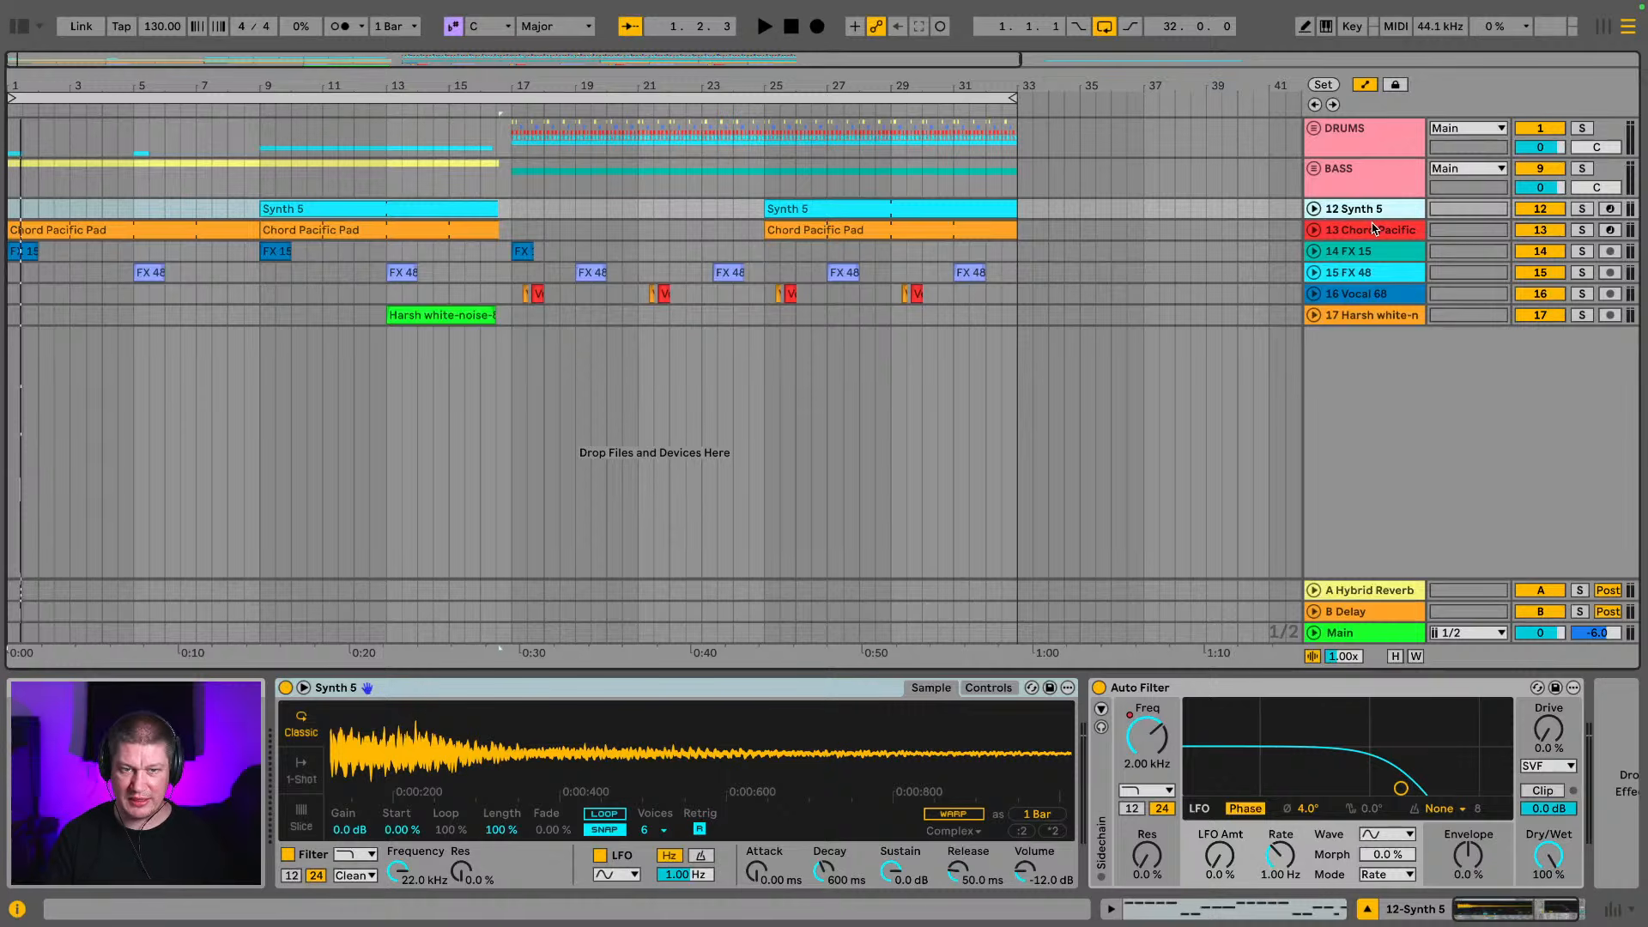
pyautogui.hotkey('ctrl', 'r')
pyautogui.write('ra')
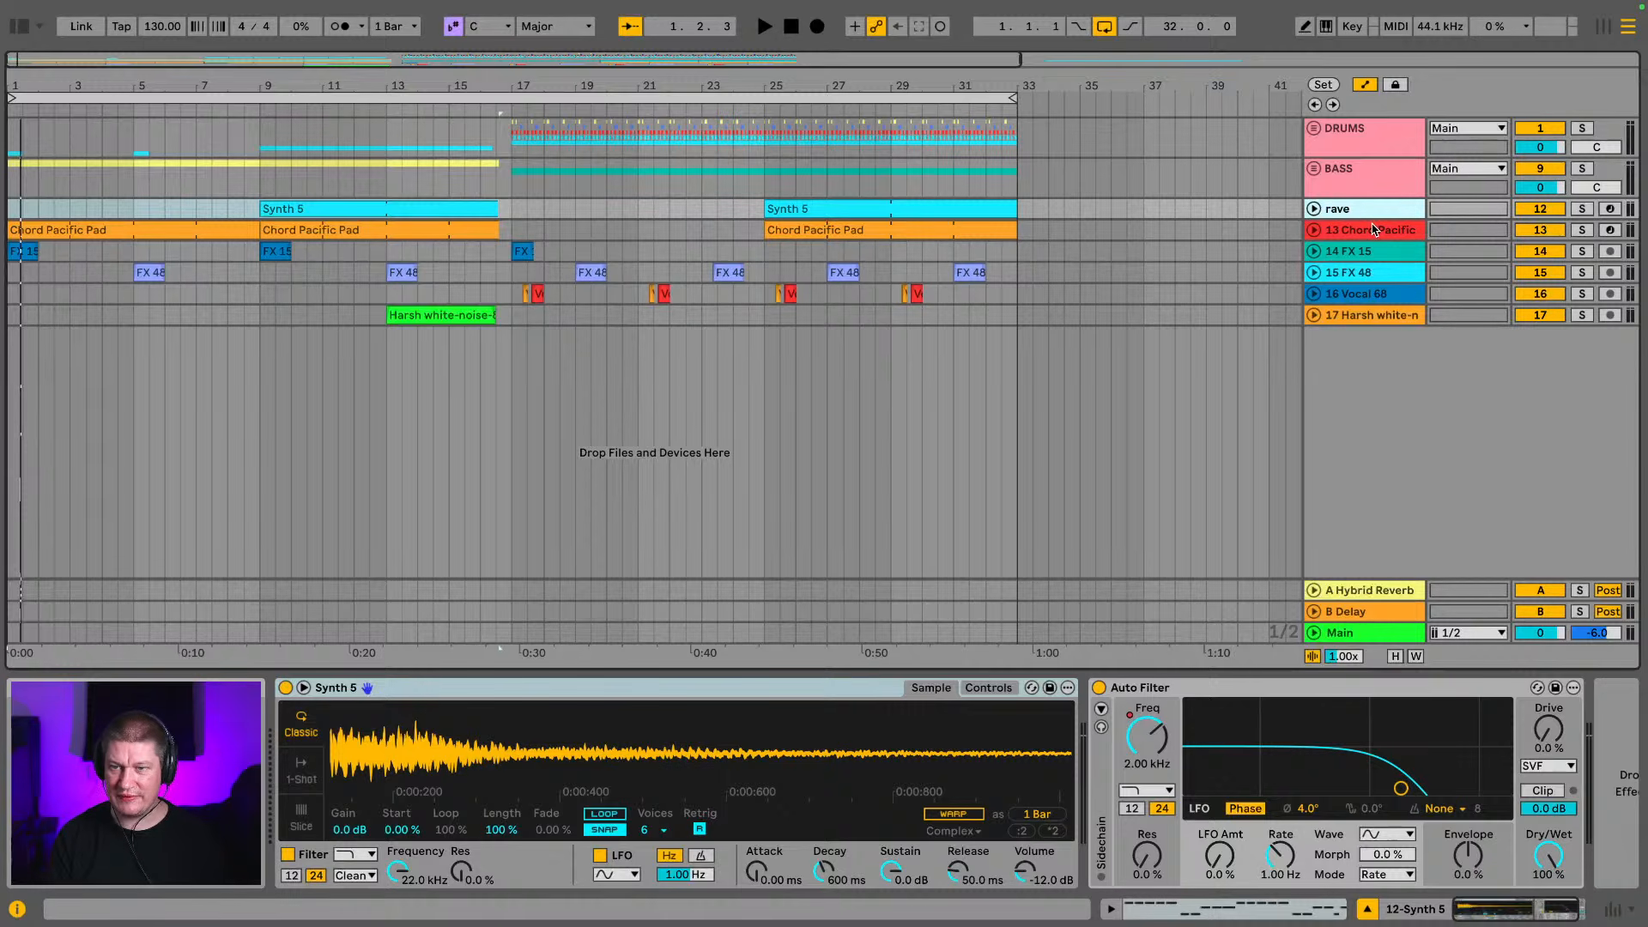
pyautogui.write('ve synth')
pyautogui.press('Tab')
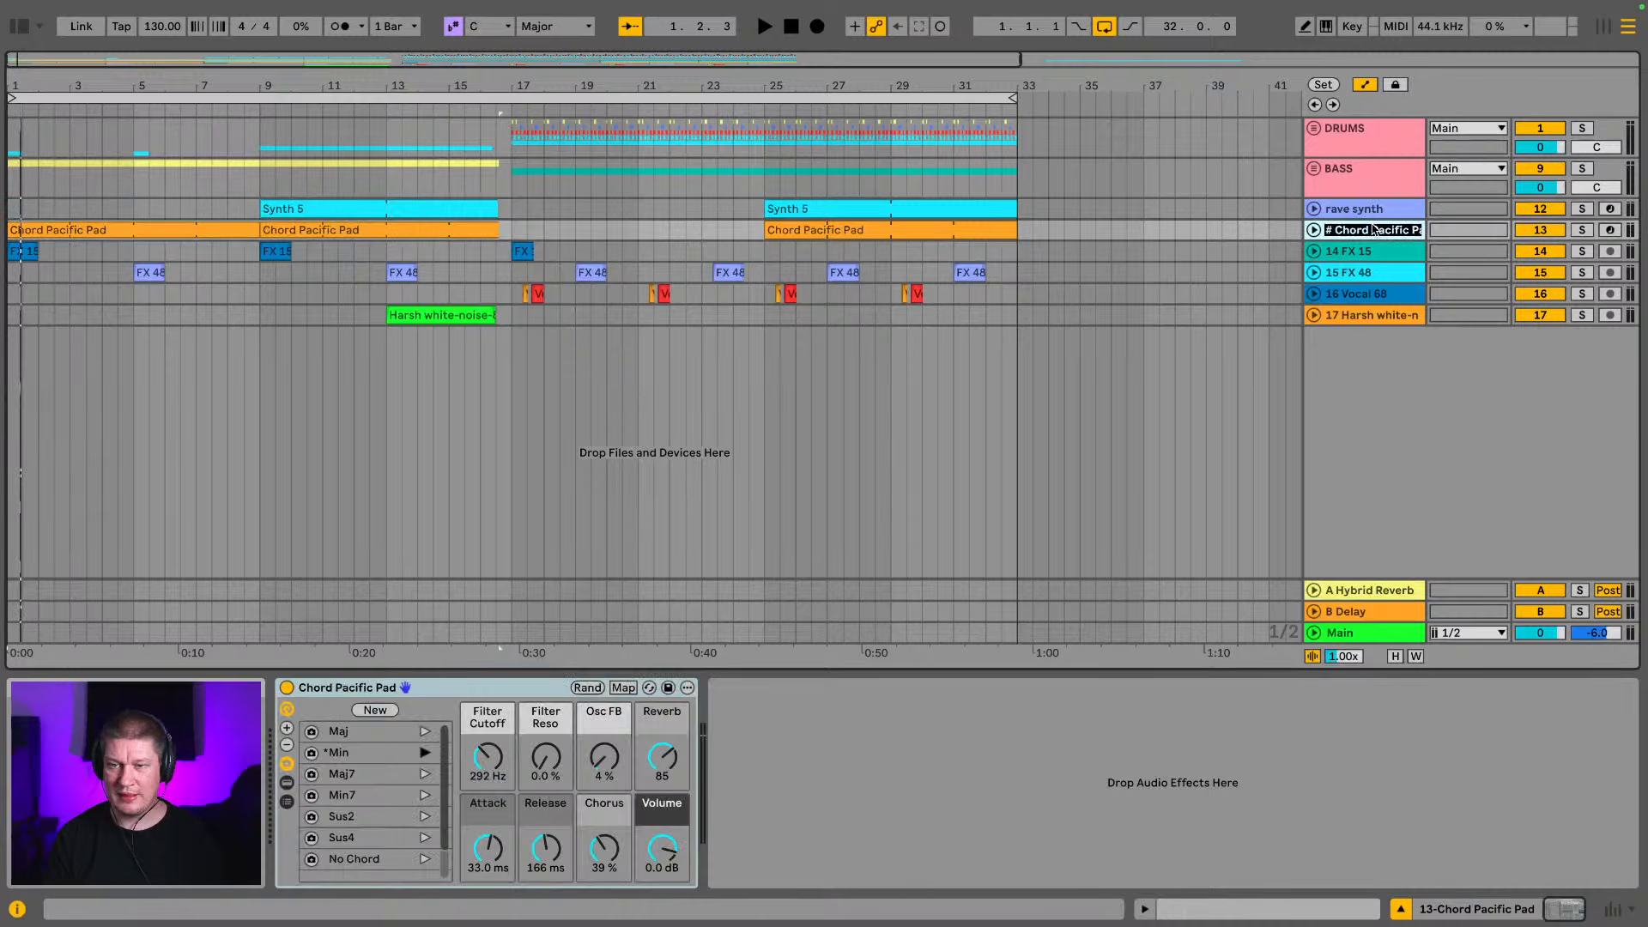
pyautogui.write('pad')
pyautogui.press('Tab')
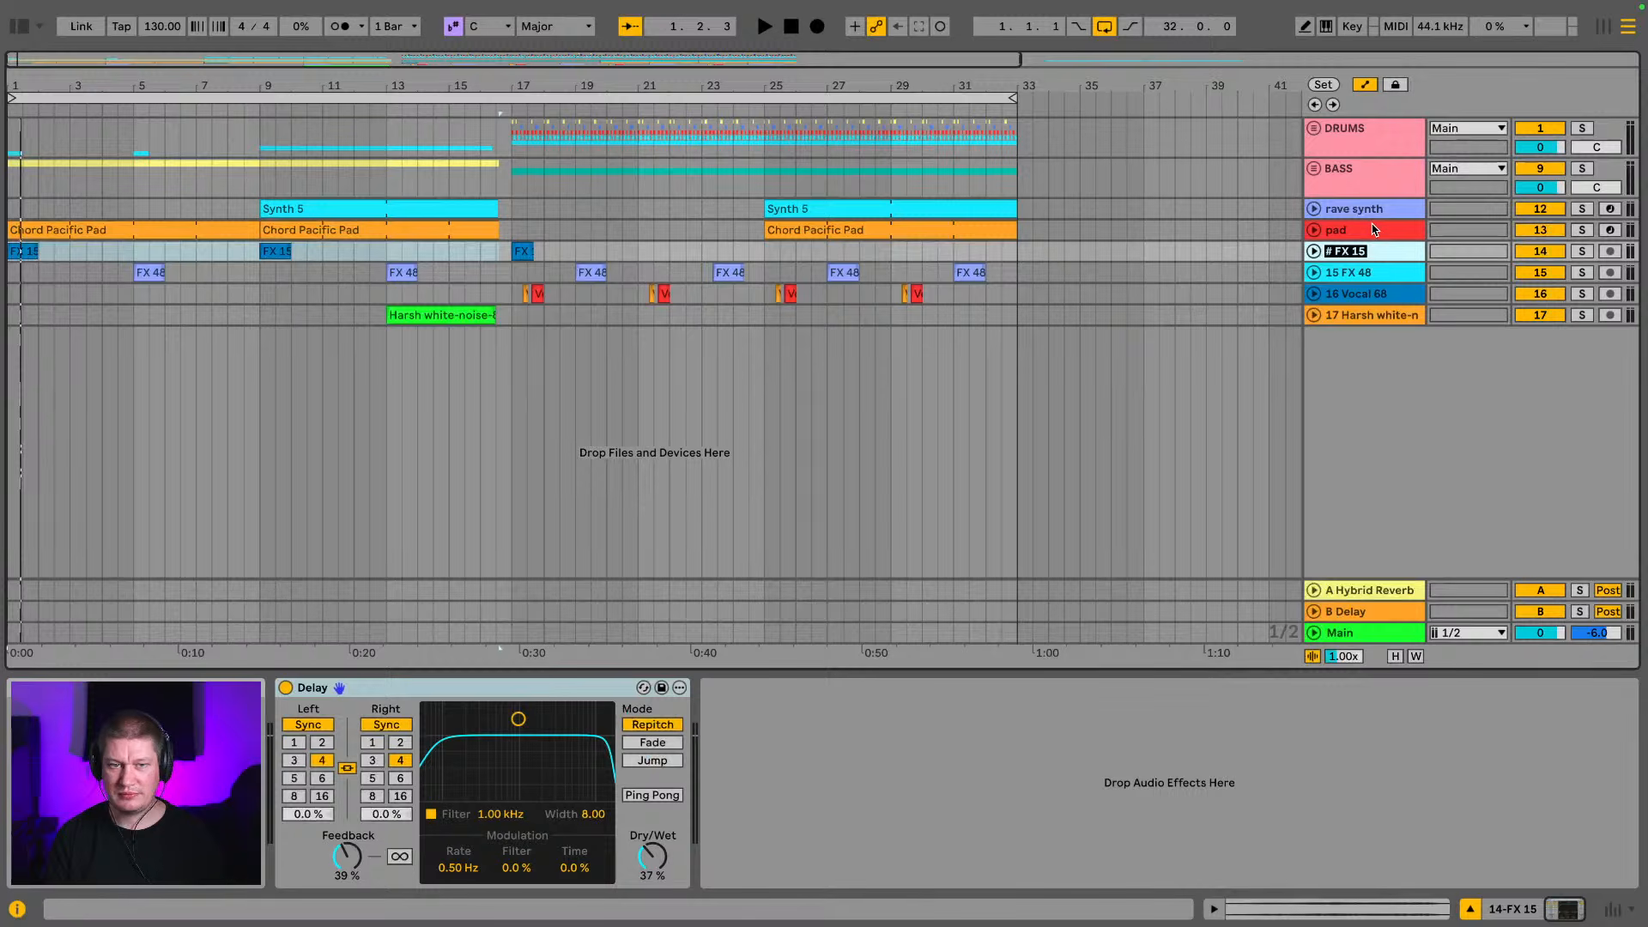
# Rename the FX 15 track to "police" and the FX 48 track to "other FX"
pyautogui.write('police')
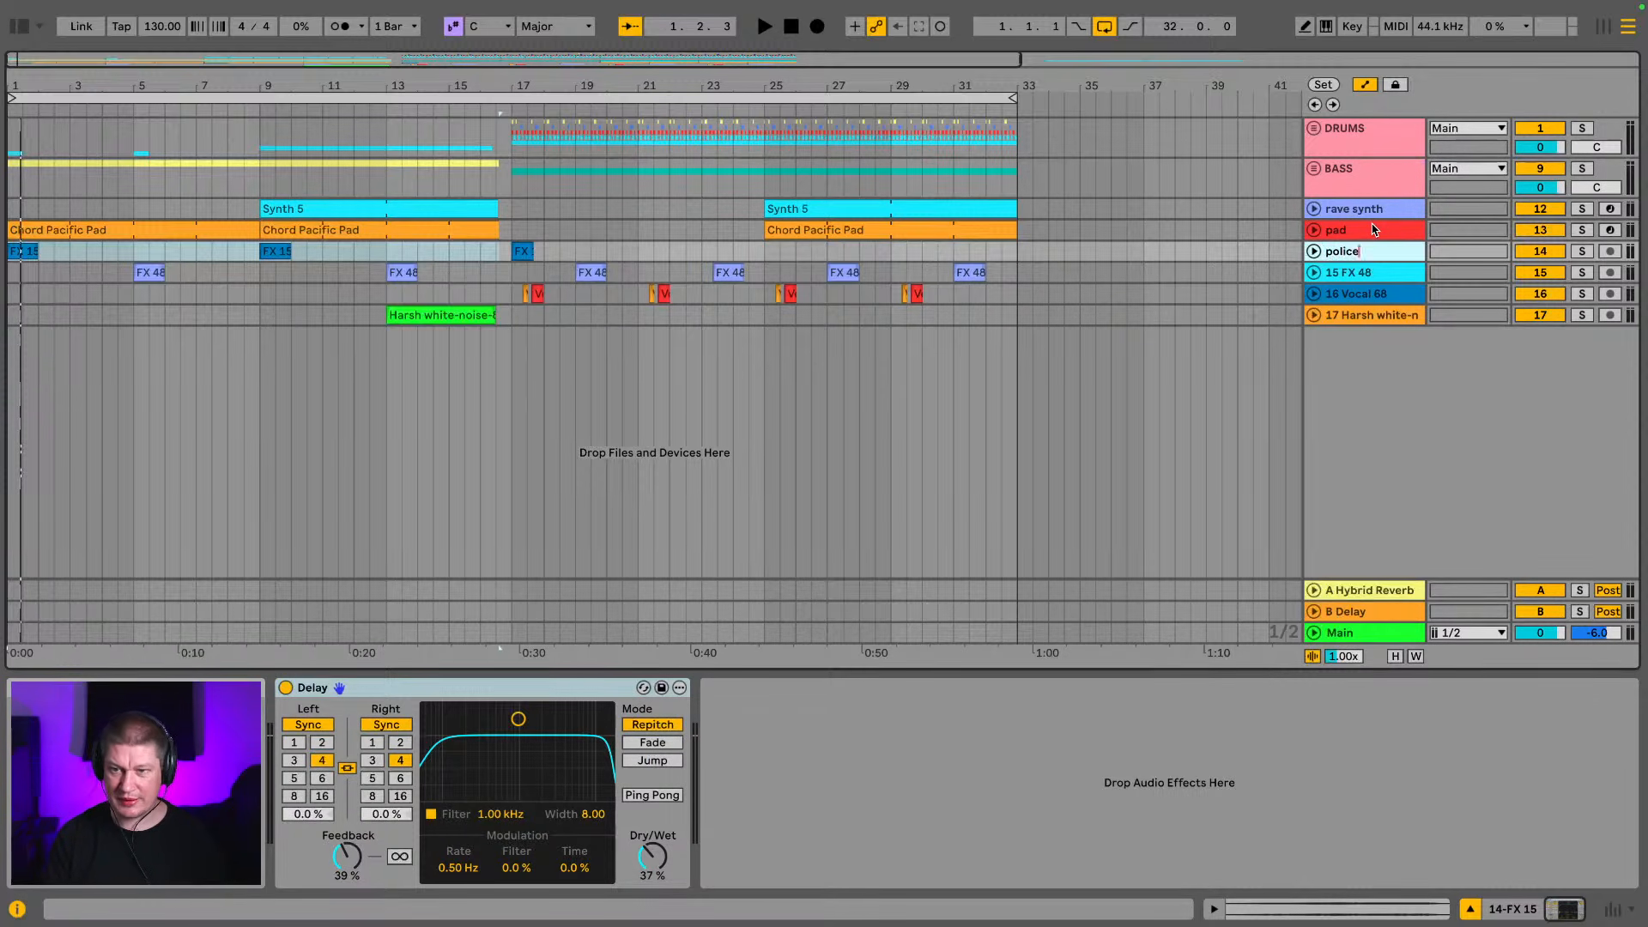
pyautogui.press('Tab')
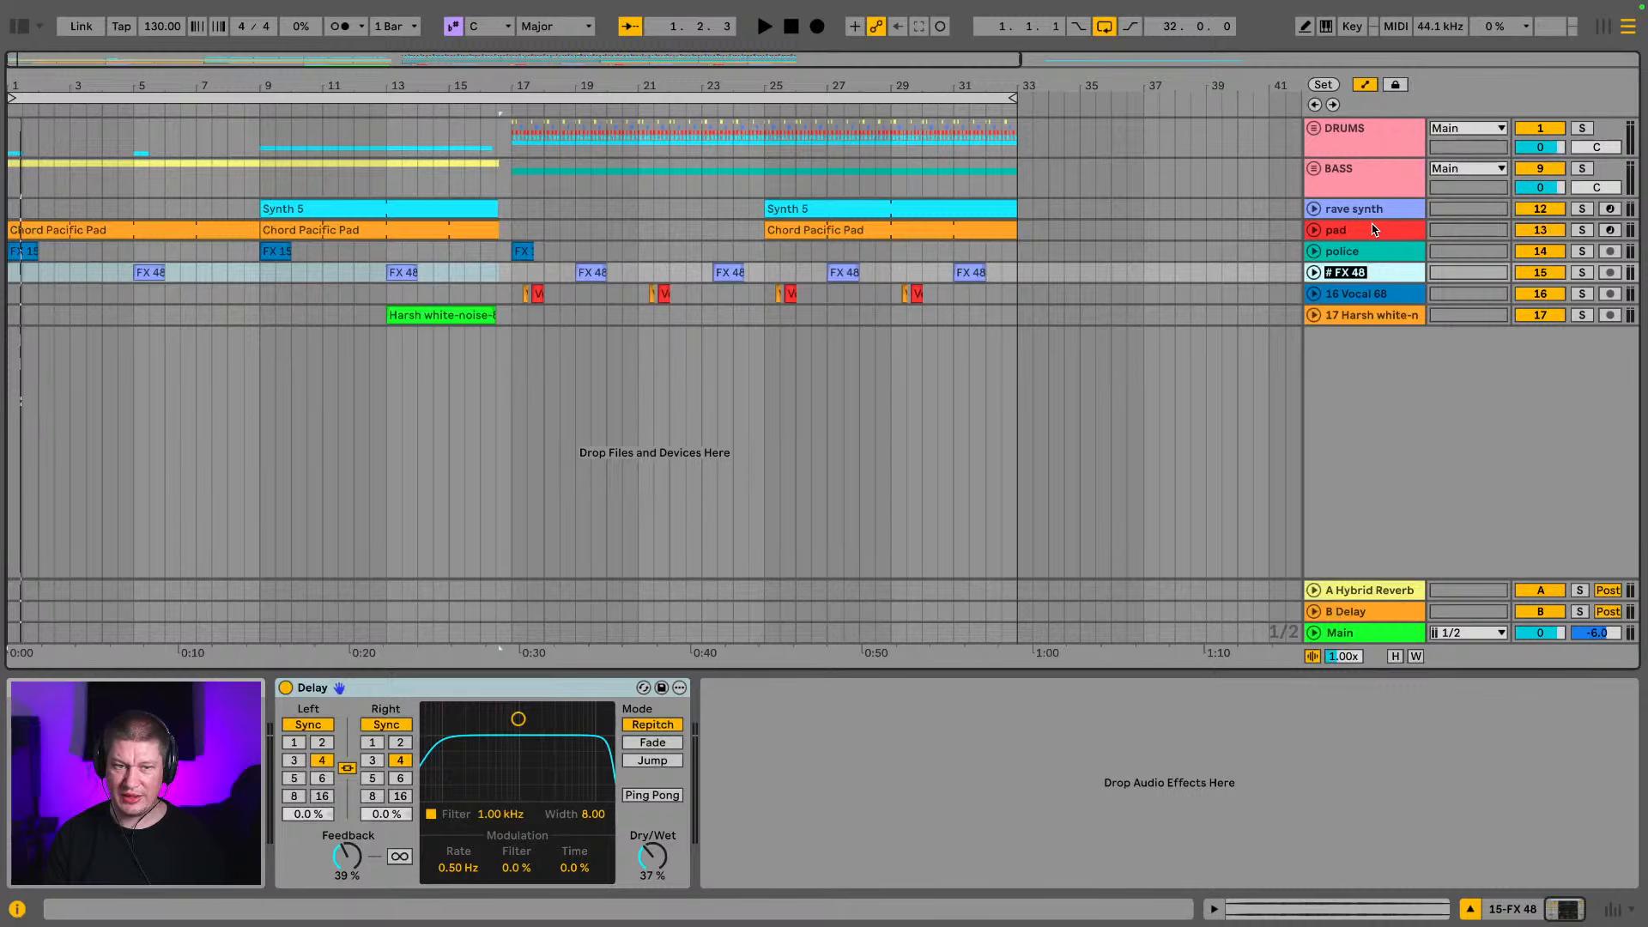
pyautogui.write('other FX')
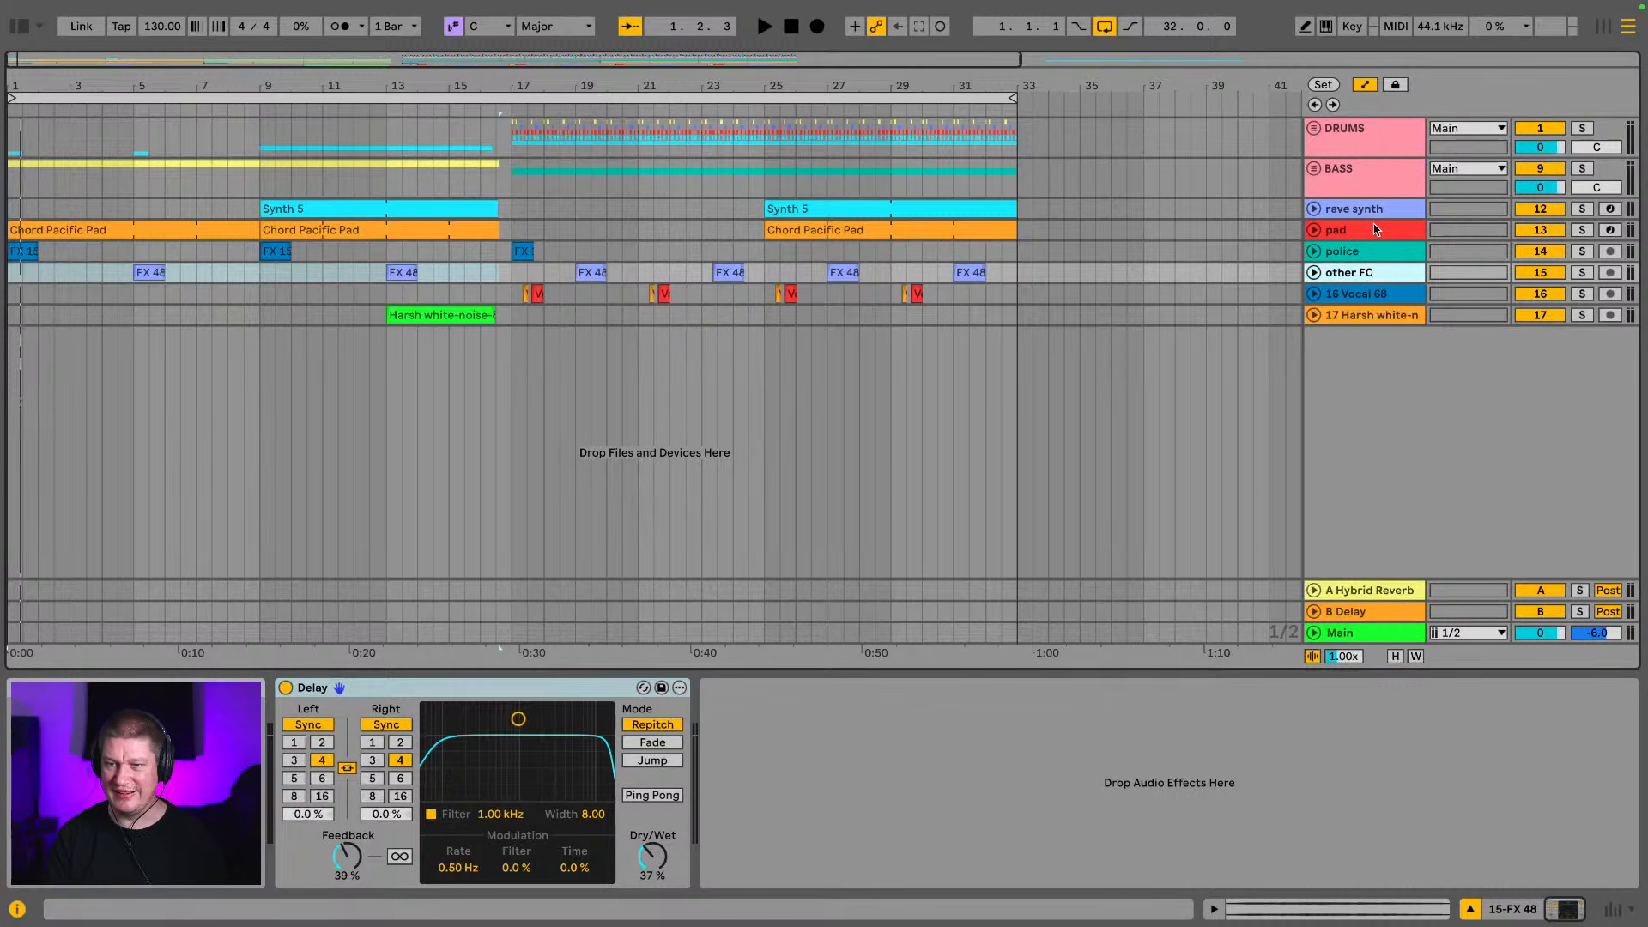
pyautogui.press('Tab')
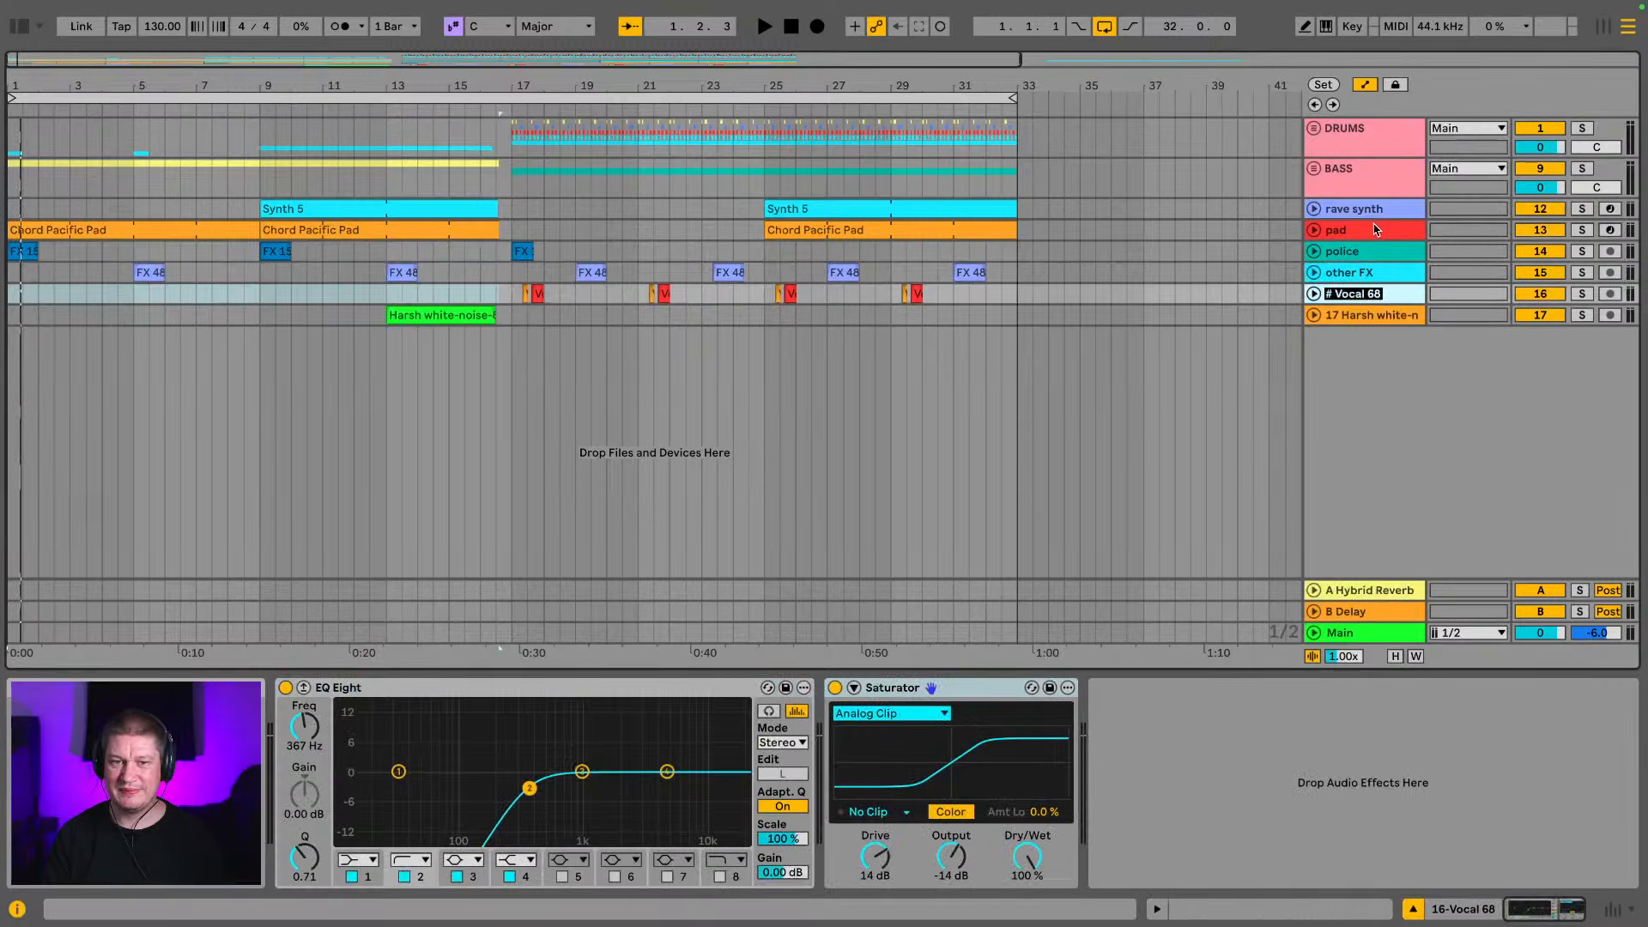
# Rename the Vocal 68 track to "James Brown" and the Harsh white-noise track to "white noise"
pyautogui.write('James')
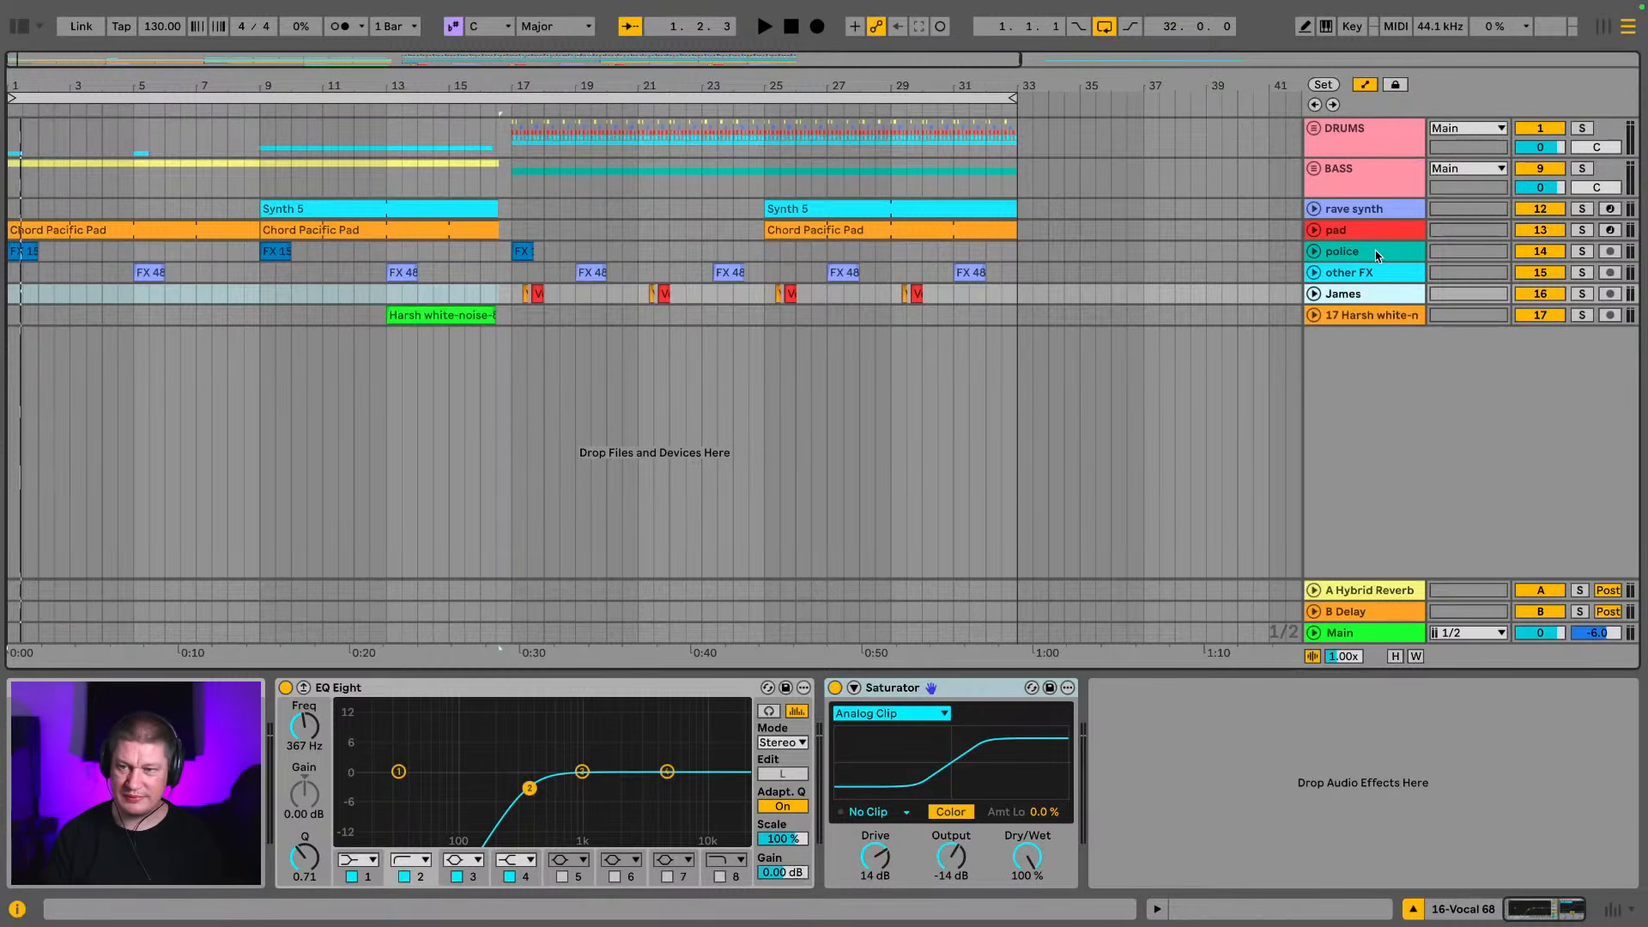
pyautogui.write(' Brown')
pyautogui.press('Tab')
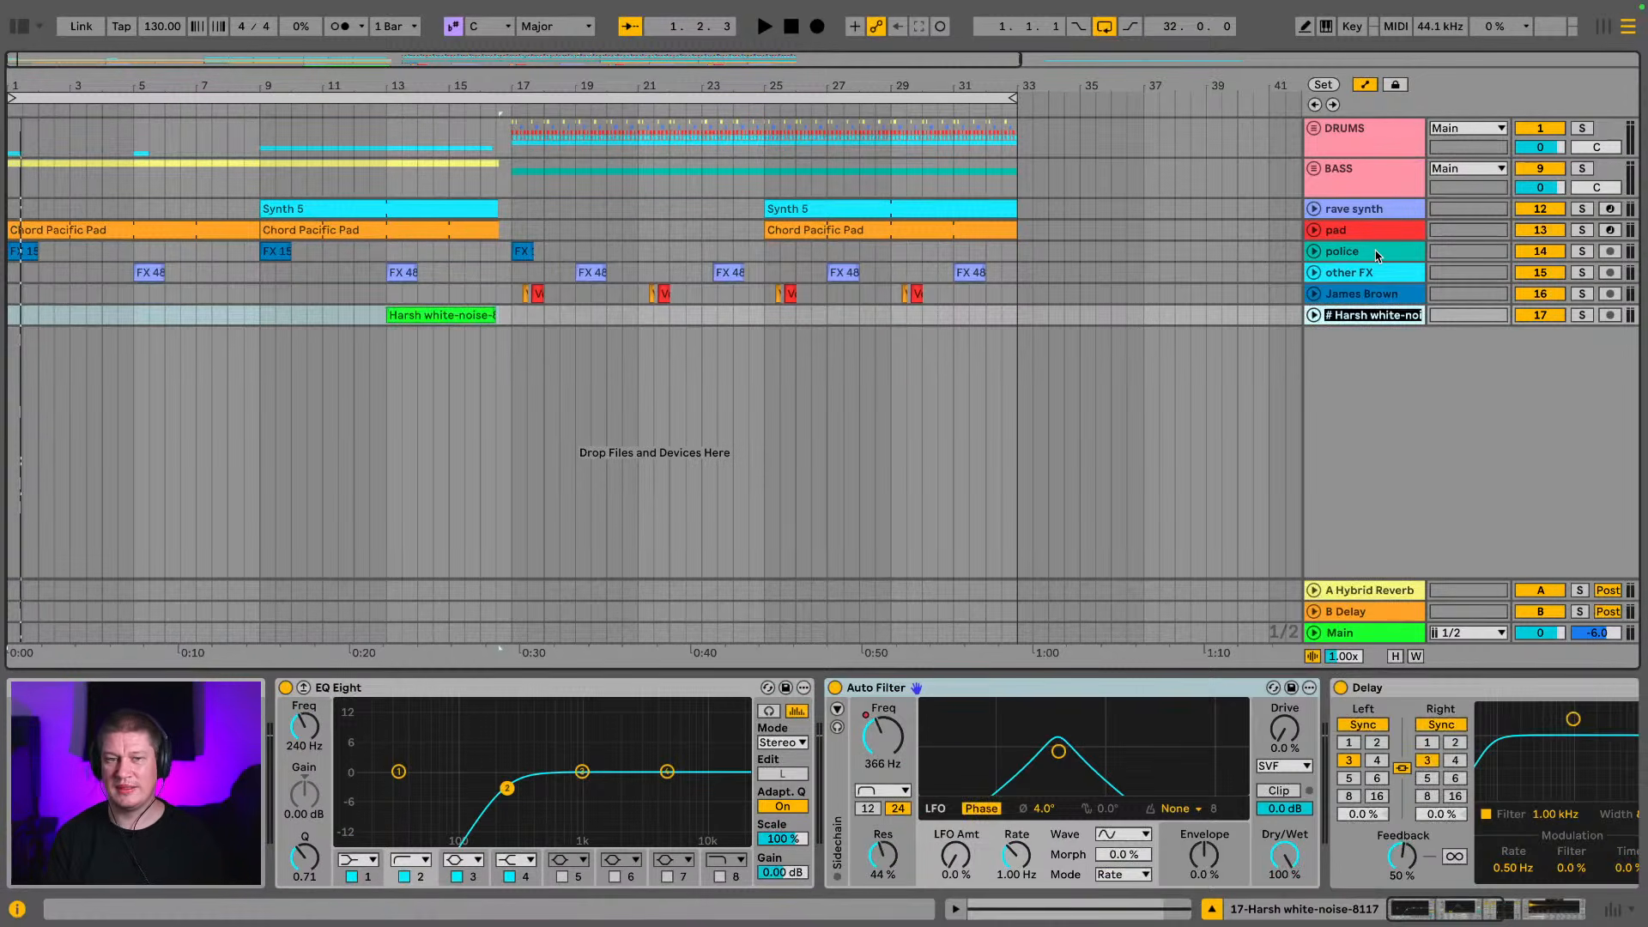
pyautogui.write('white noise')
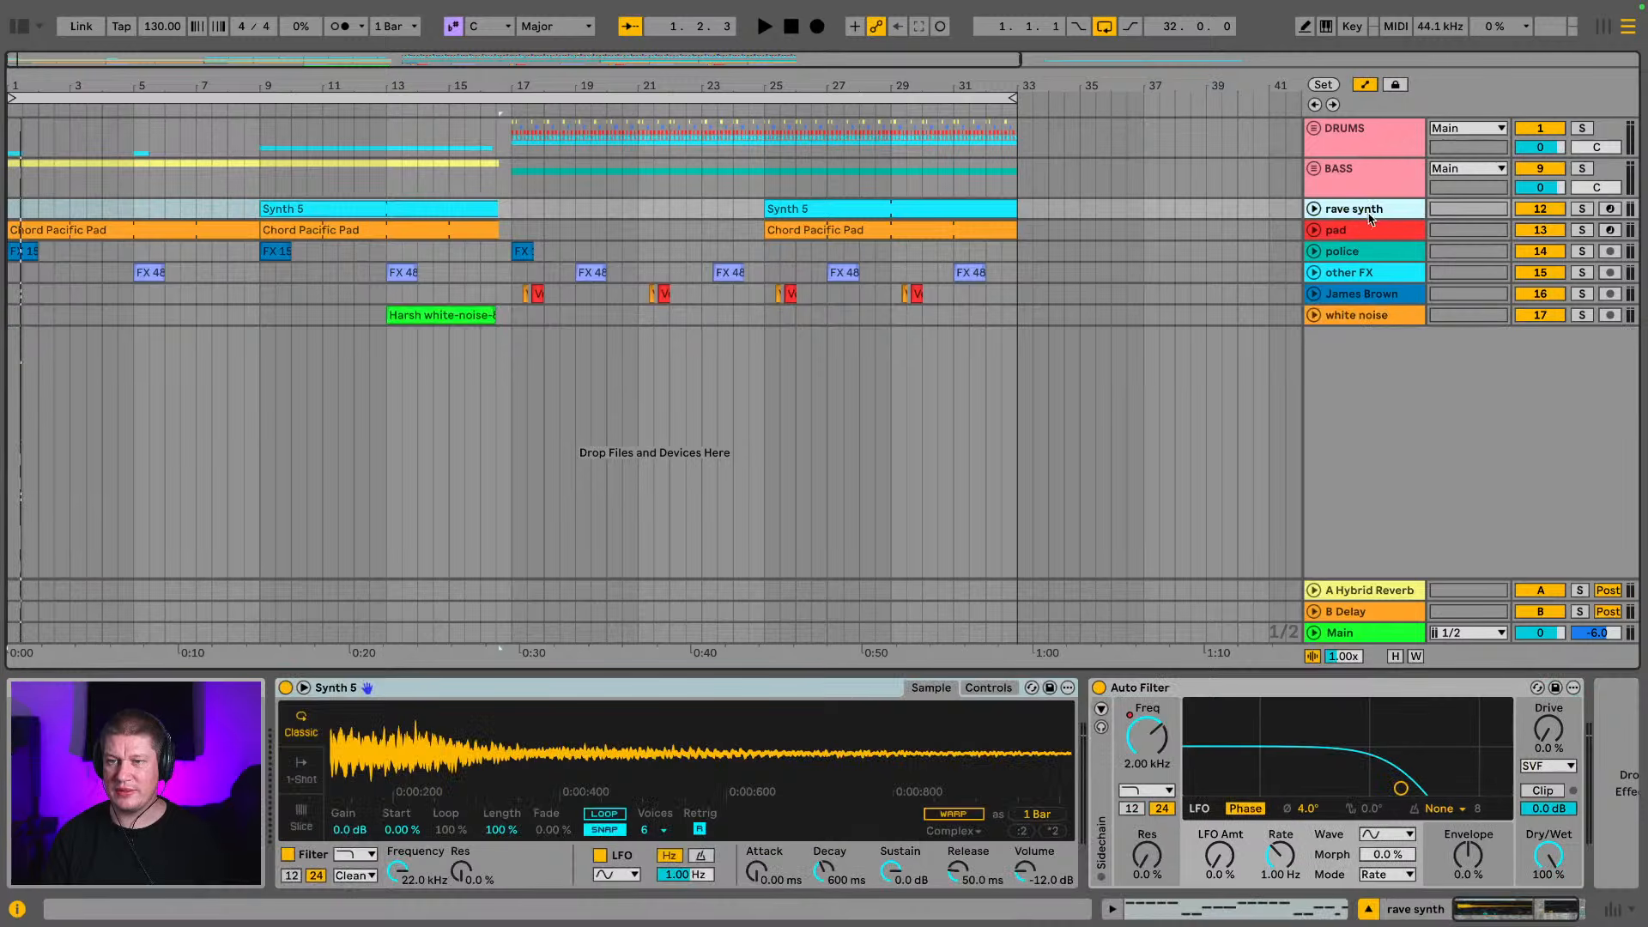
# Move the James Brown vocal track below the white noise track
pyautogui.click(1374, 213)
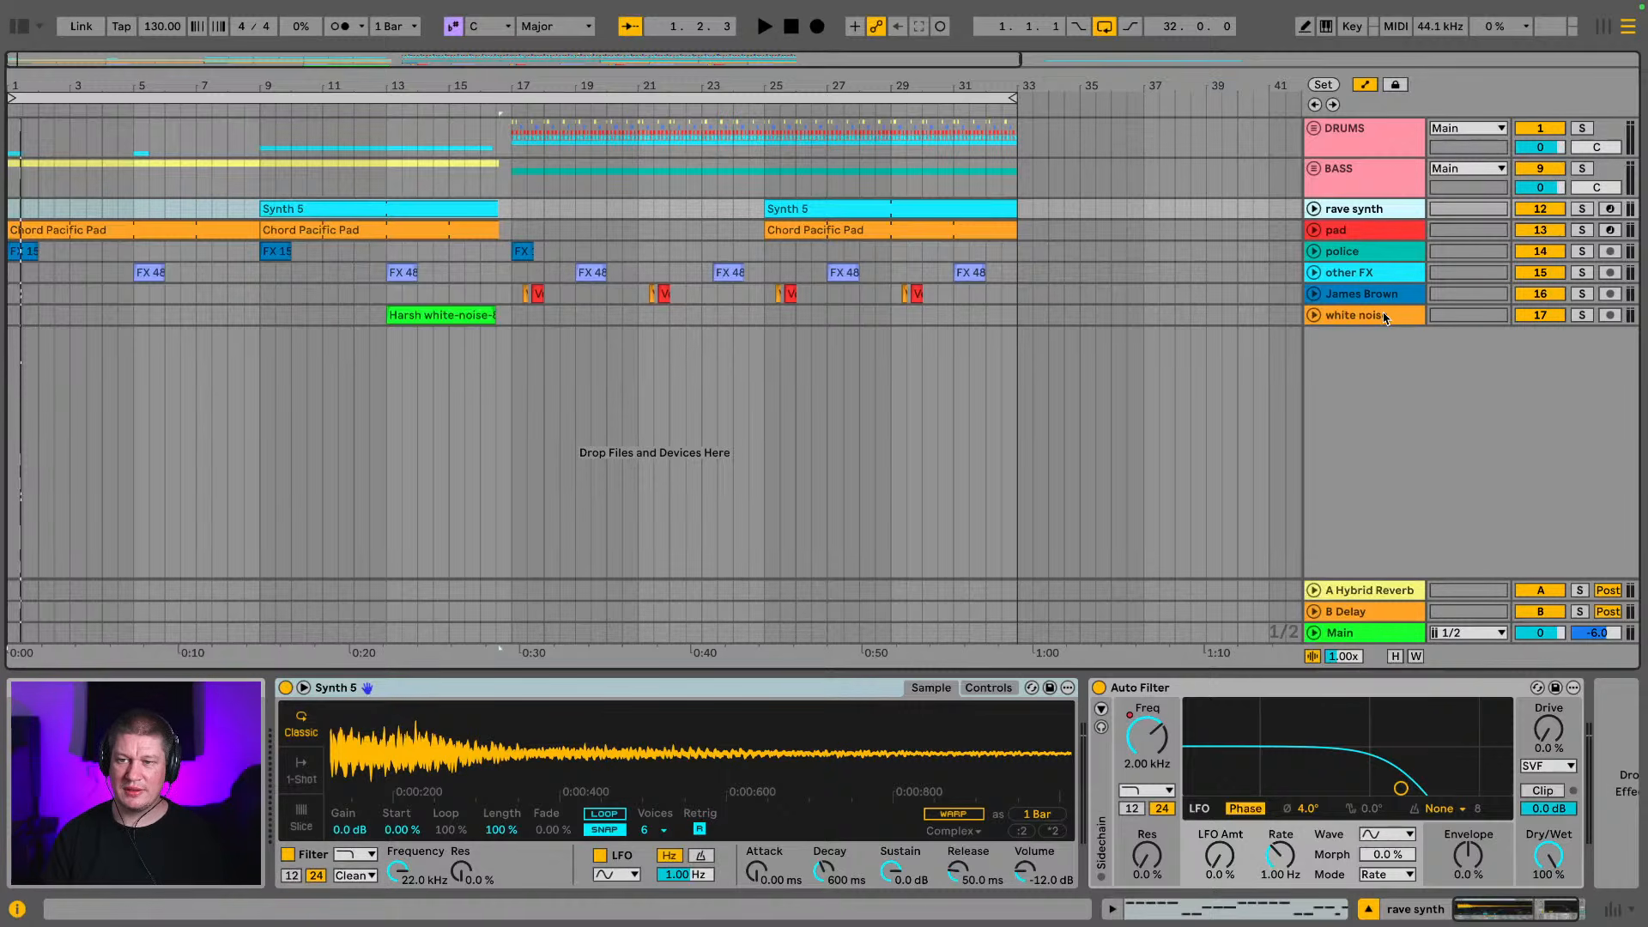
pyautogui.click(1381, 295)
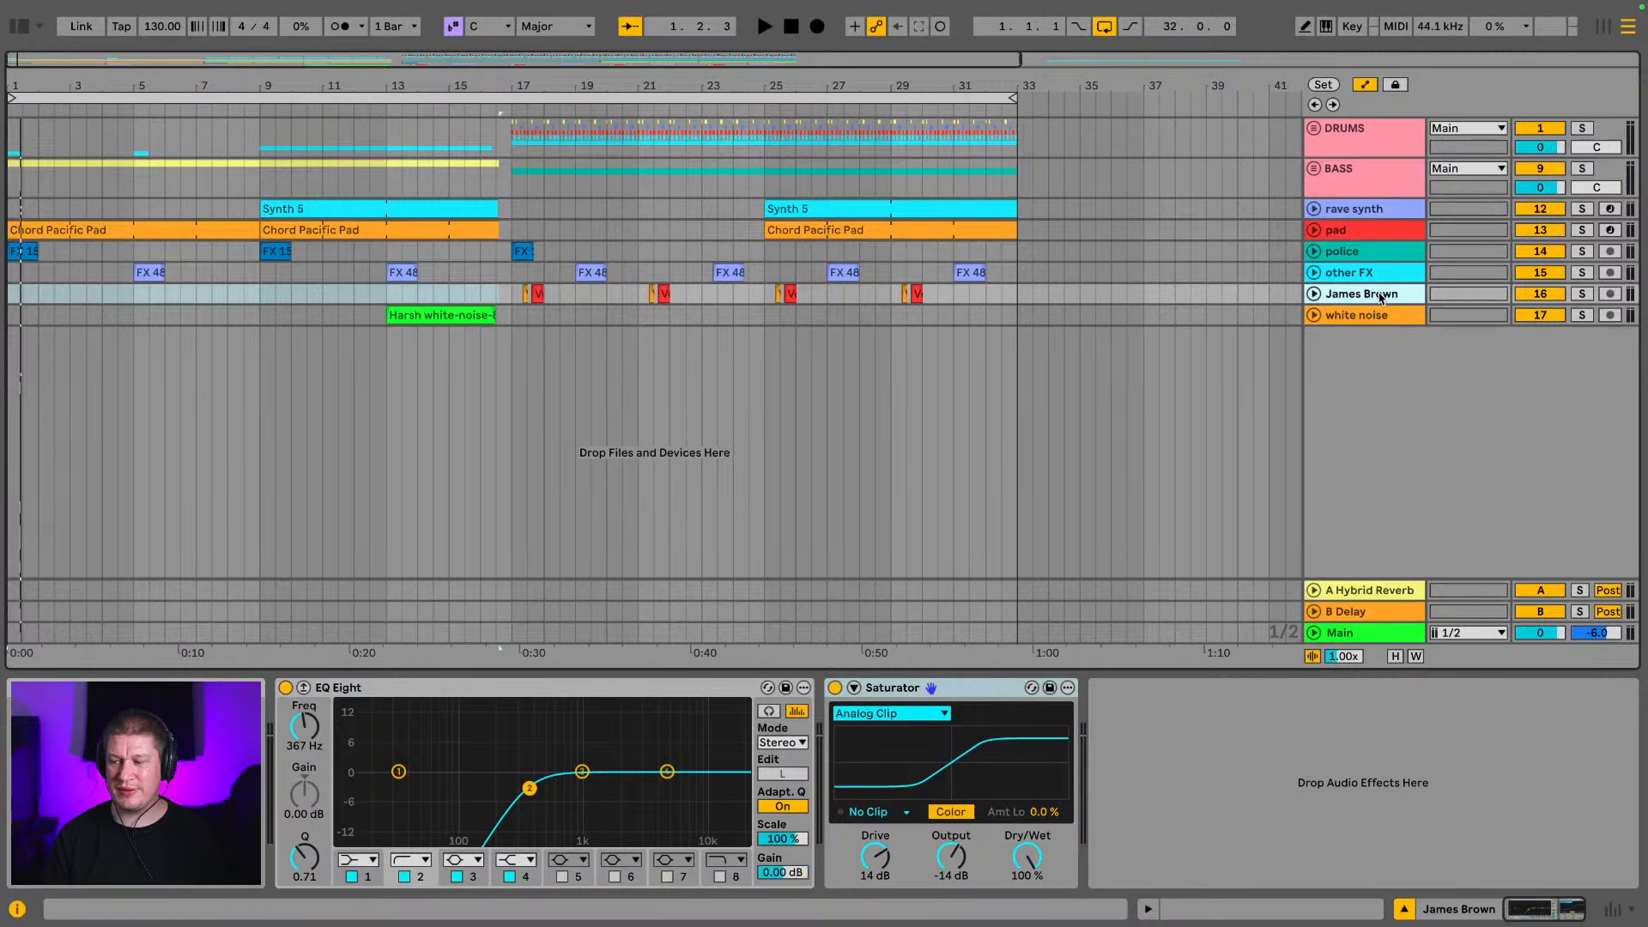
pyautogui.moveTo(1382, 298); pyautogui.dragTo(1379, 330)
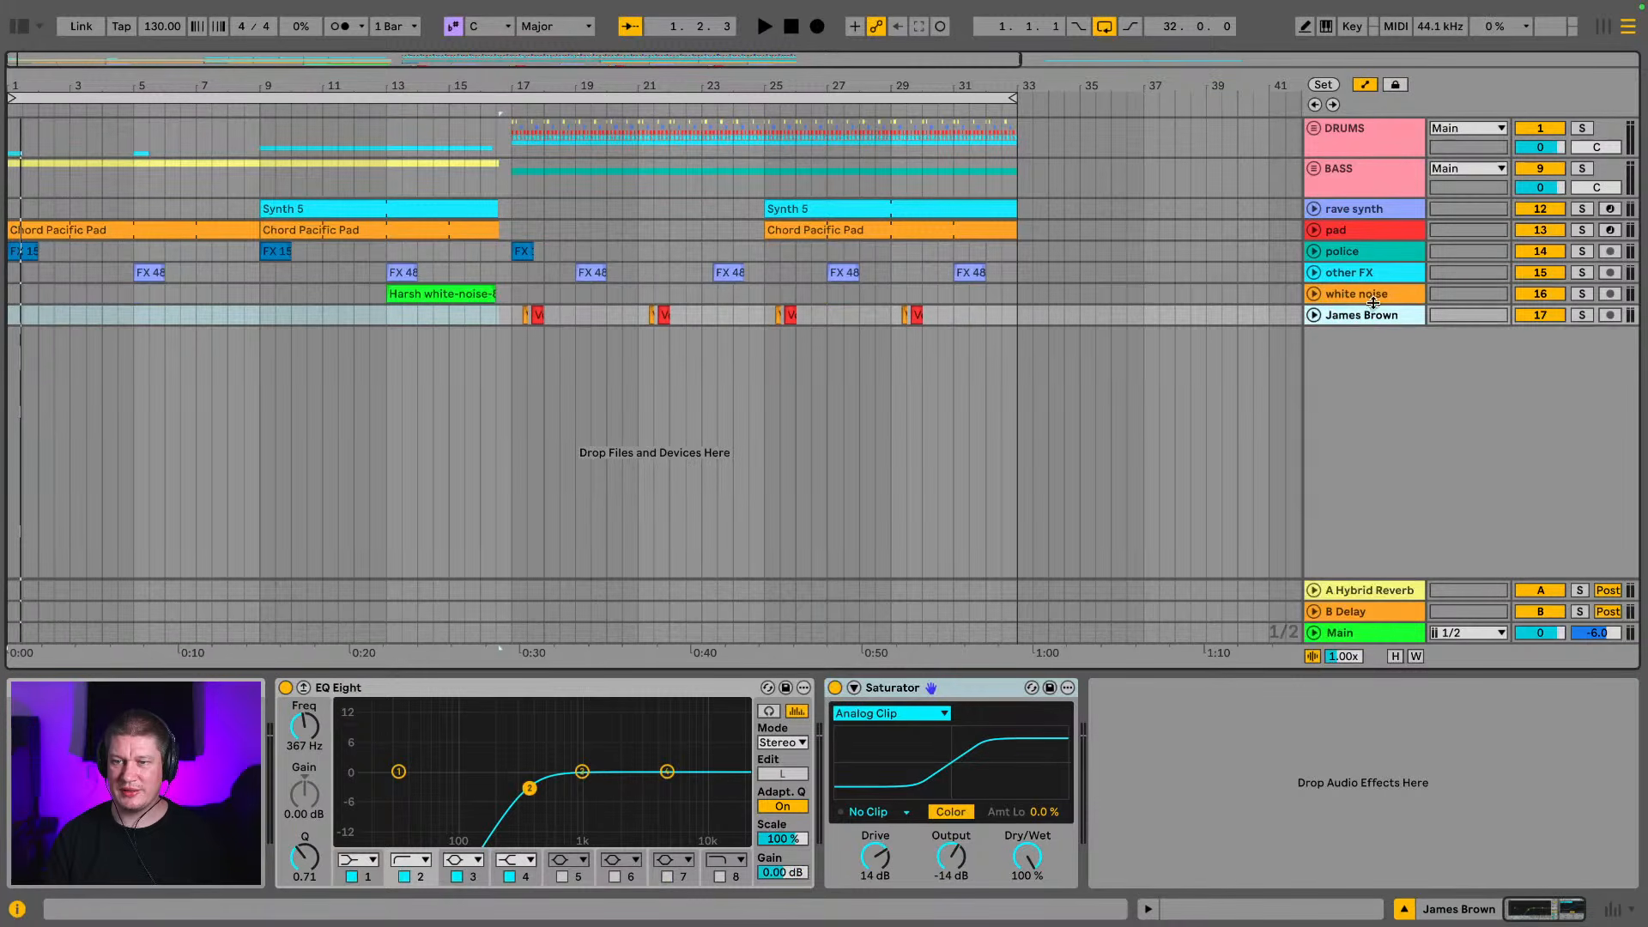
# Group the tracks from rave synth through white noise, name the group INSTRUM and fold it
pyautogui.click(1374, 298)
pyautogui.keyDown('shift'); pyautogui.click(1371, 215); pyautogui.keyUp('shift')
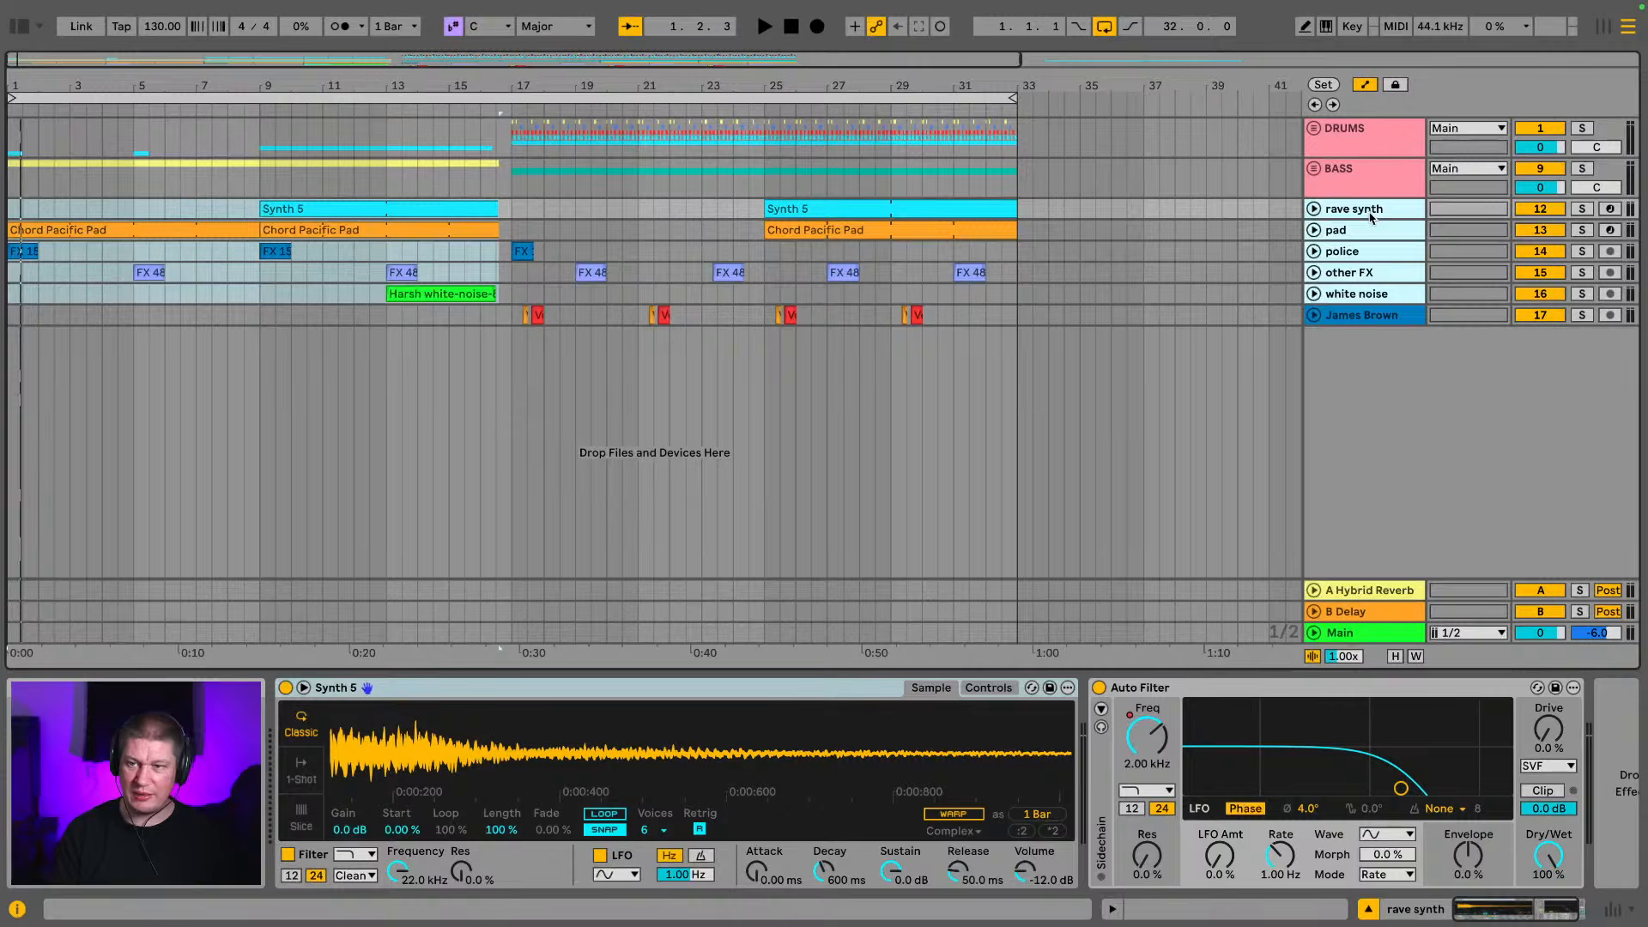
pyautogui.hotkey('ctrl', 'g')
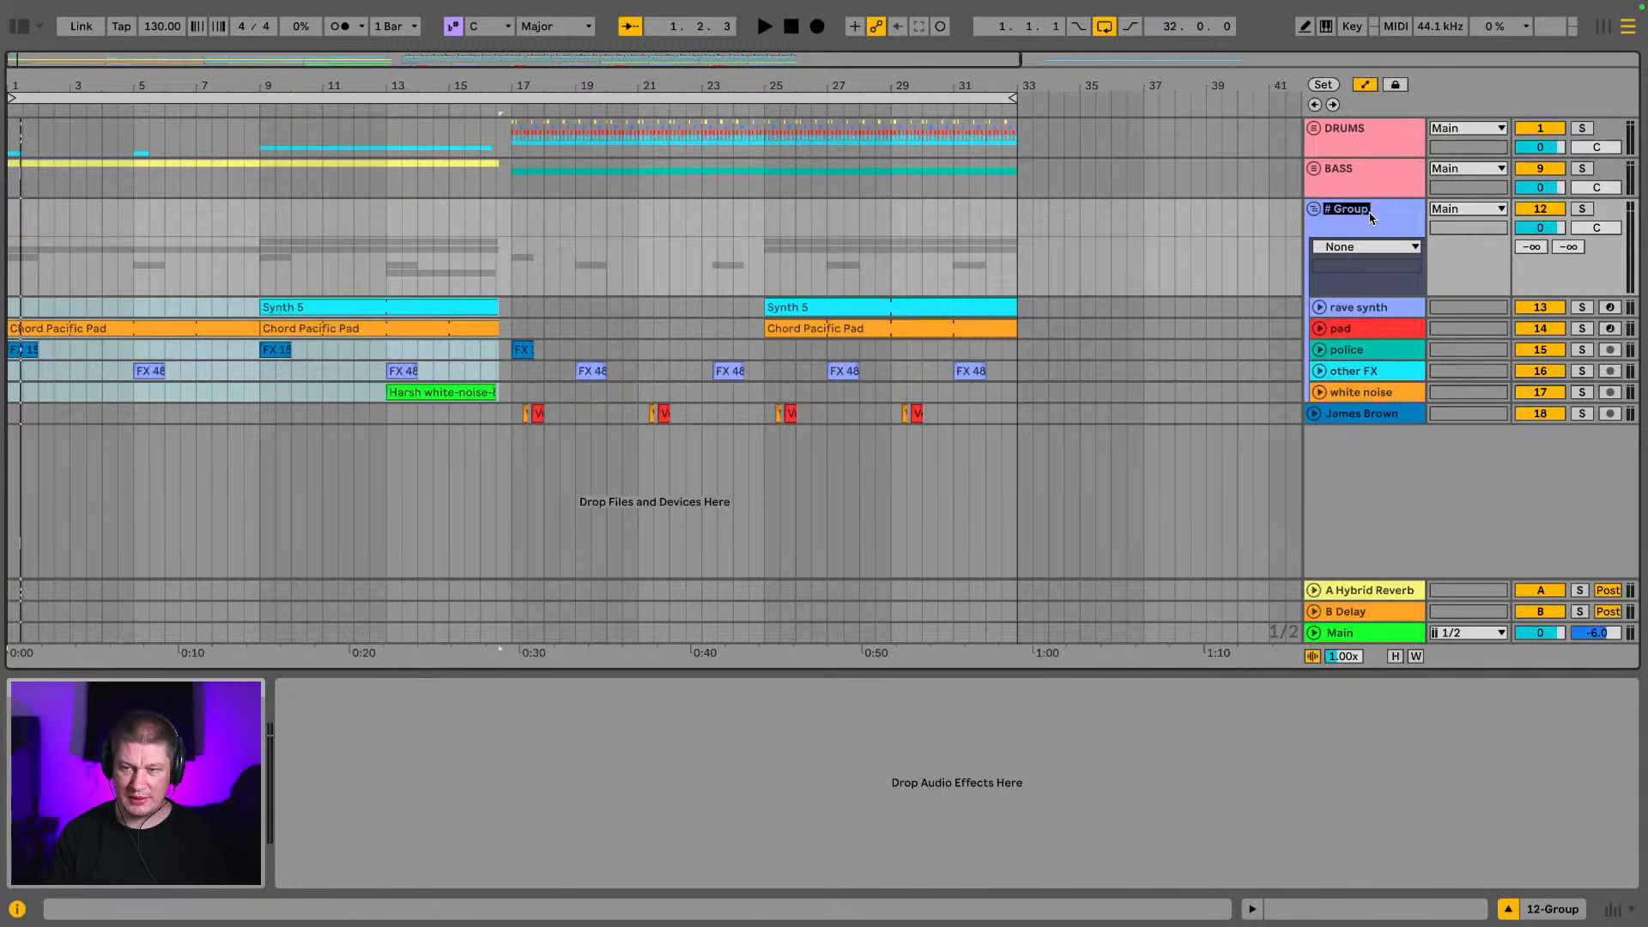
pyautogui.write('INSTRUM')
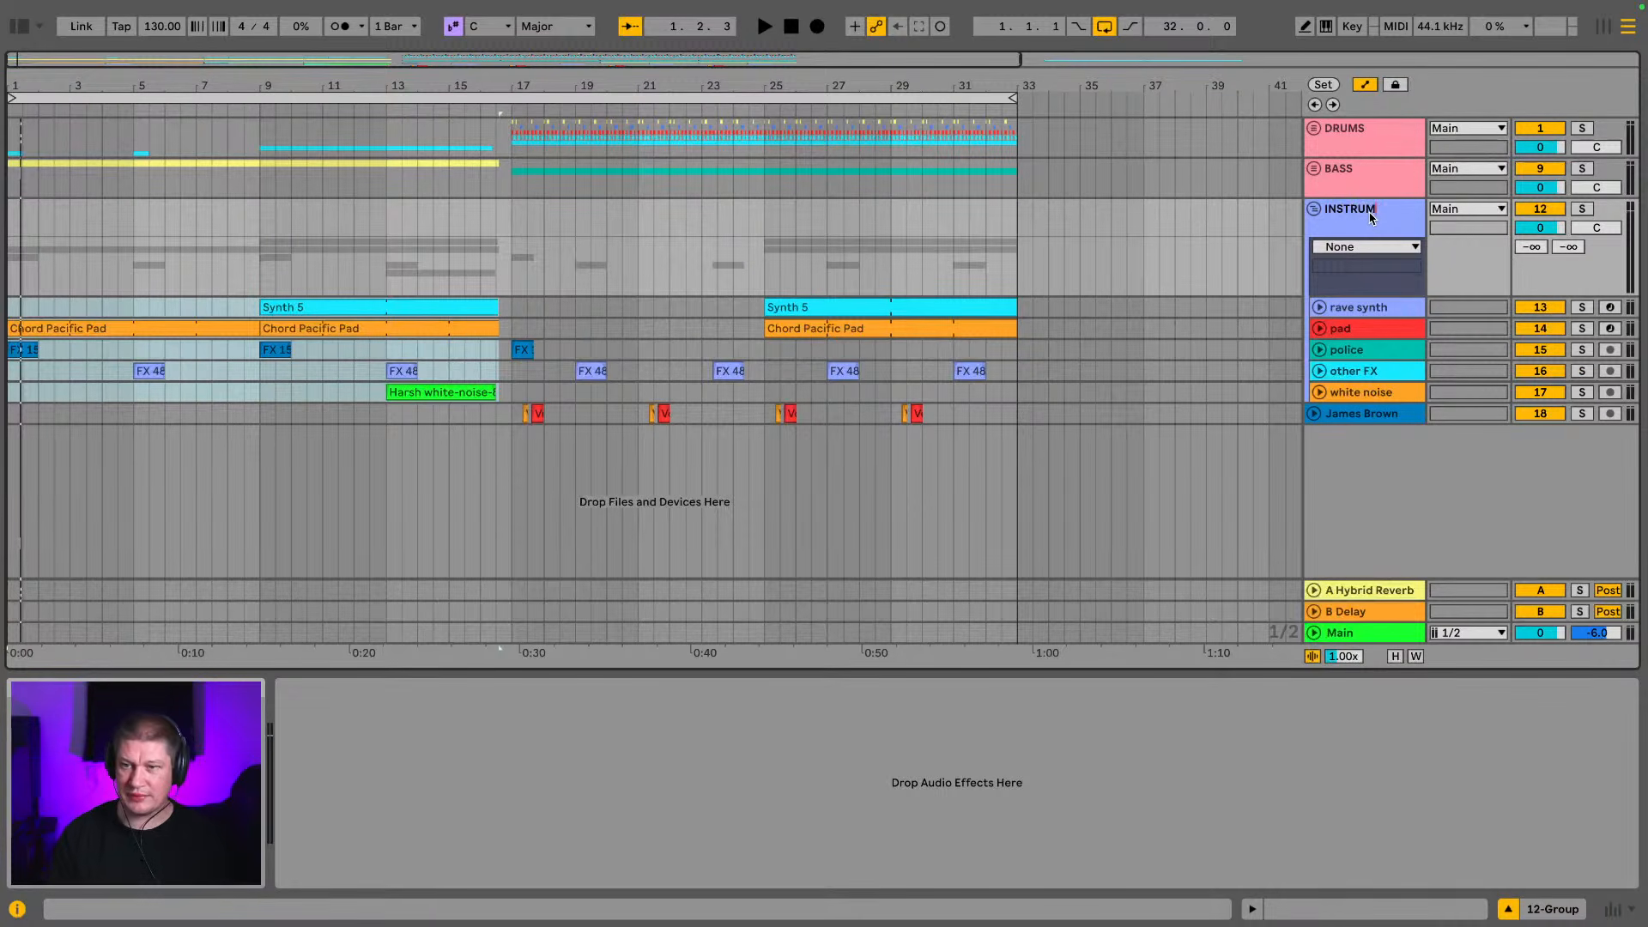
pyautogui.press('Return')
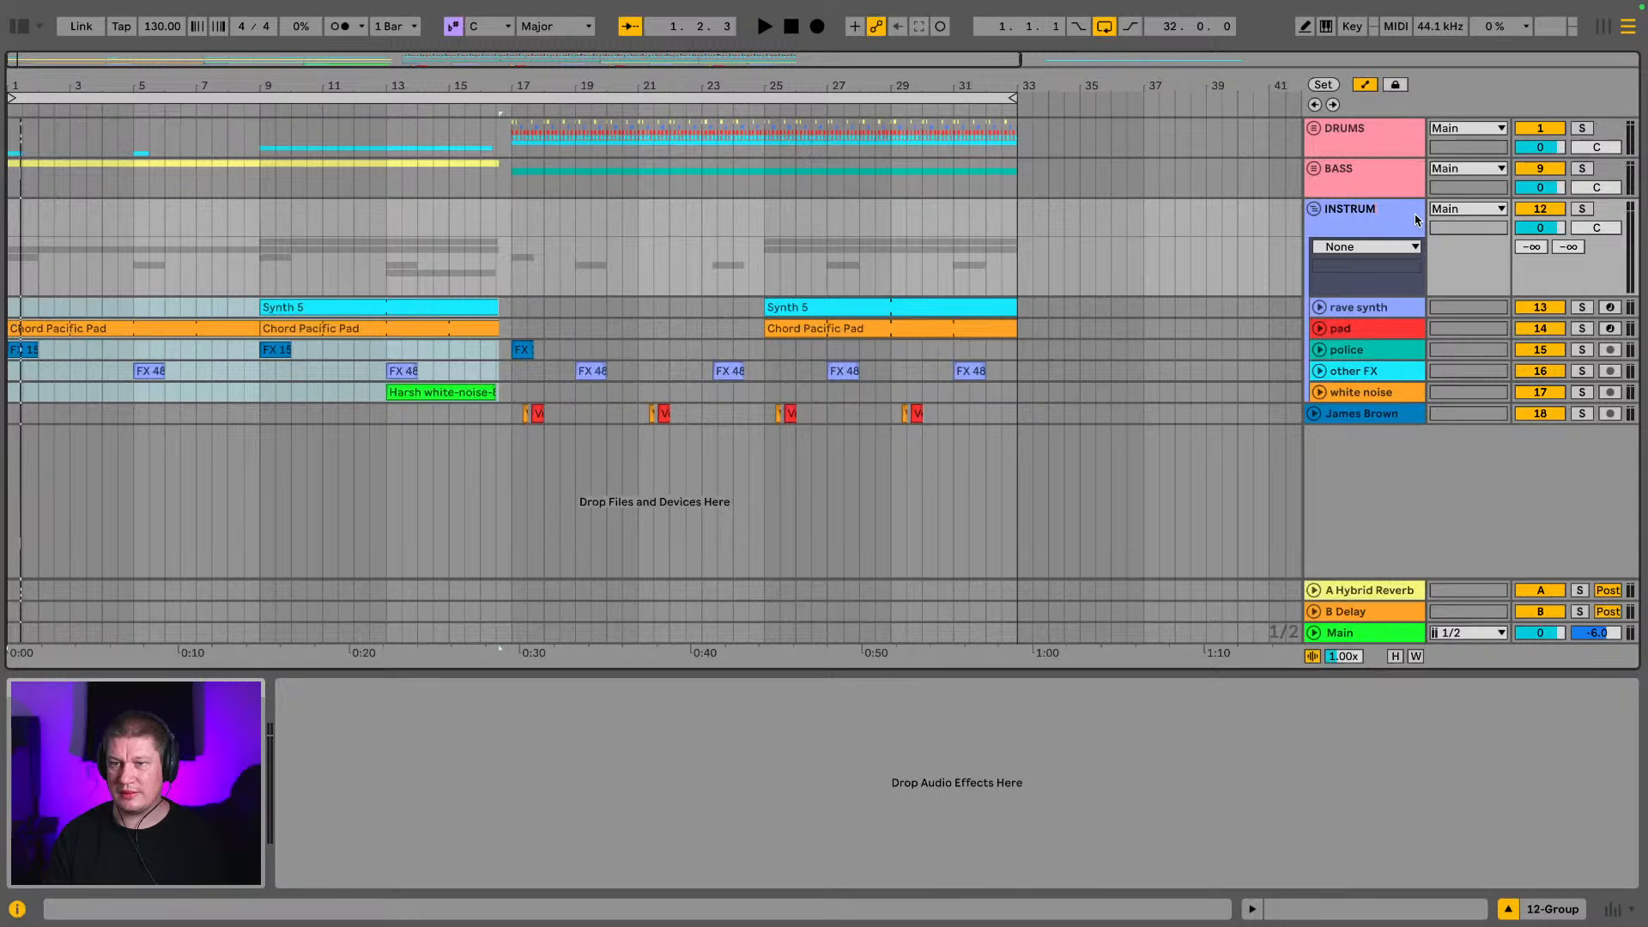
pyautogui.click(1313, 209)
pyautogui.click(1360, 219)
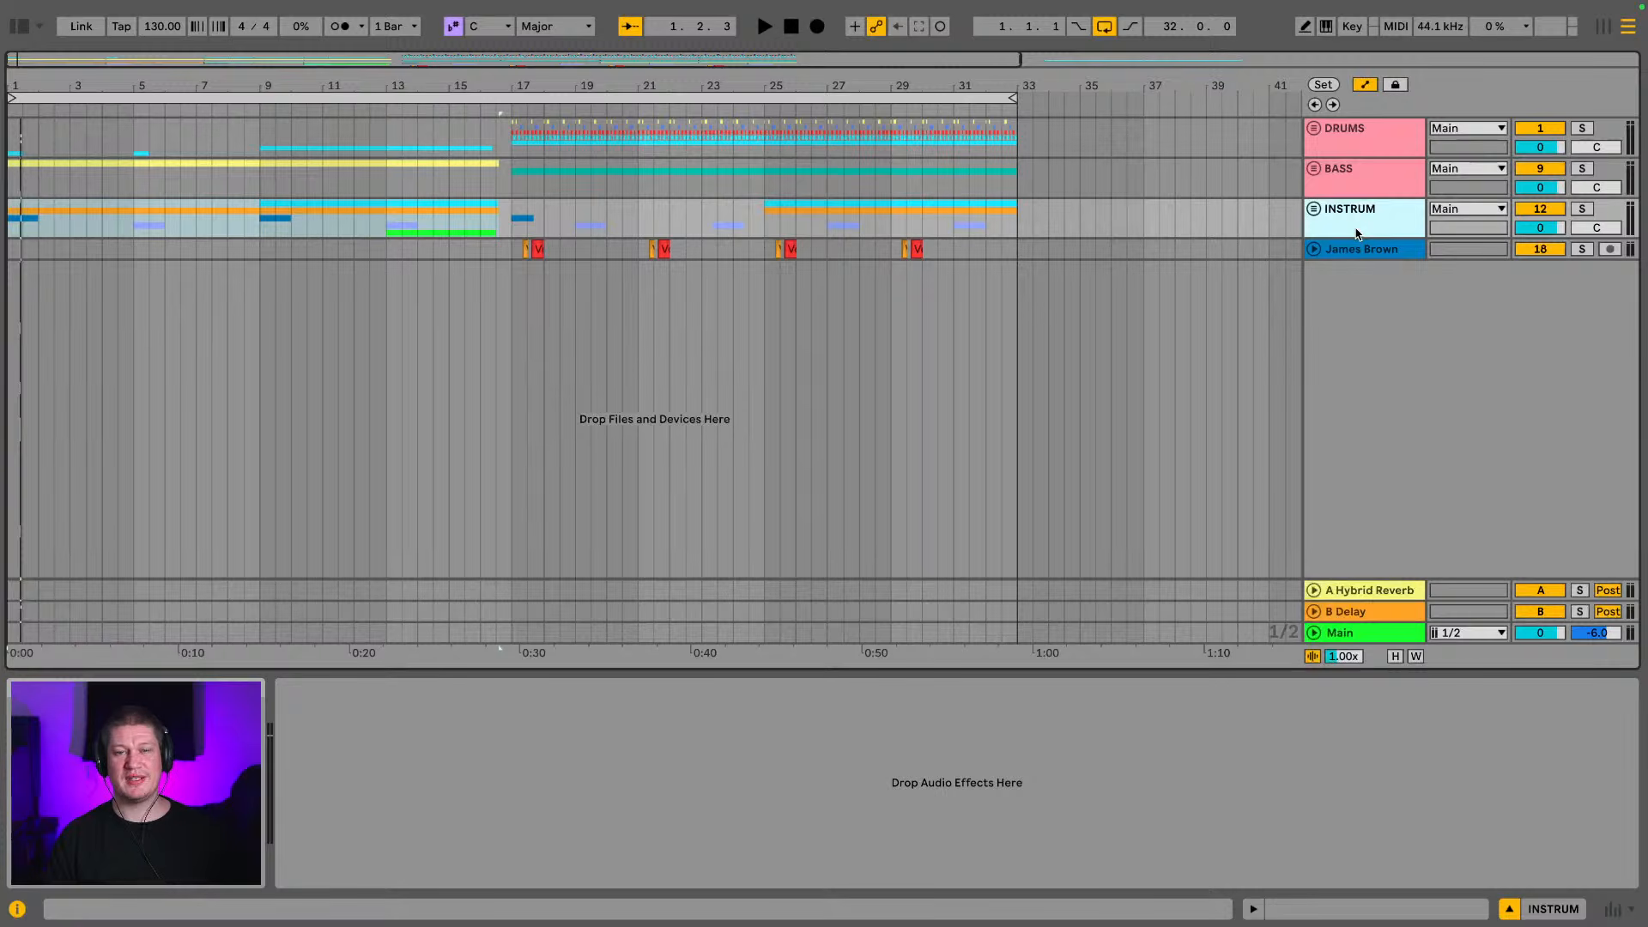
# Put the James Brown track into its own group named VOCAL and fold the group
pyautogui.click(1369, 248)
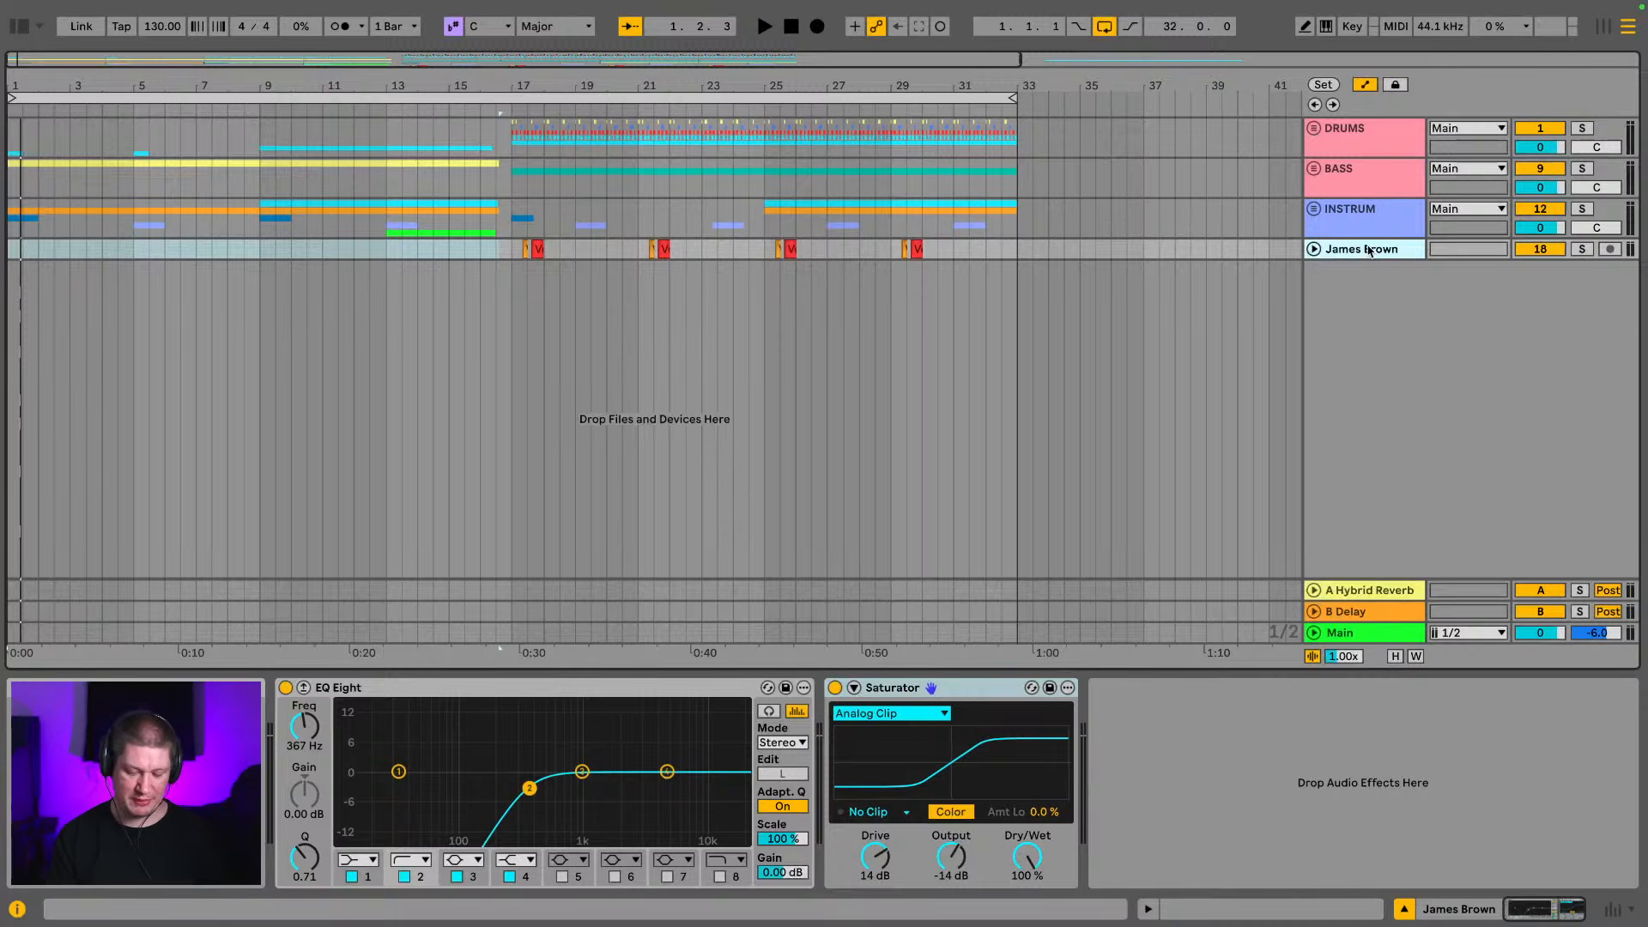
pyautogui.hotkey('ctrl', 'g')
pyautogui.hotkey('ctrl', 'r')
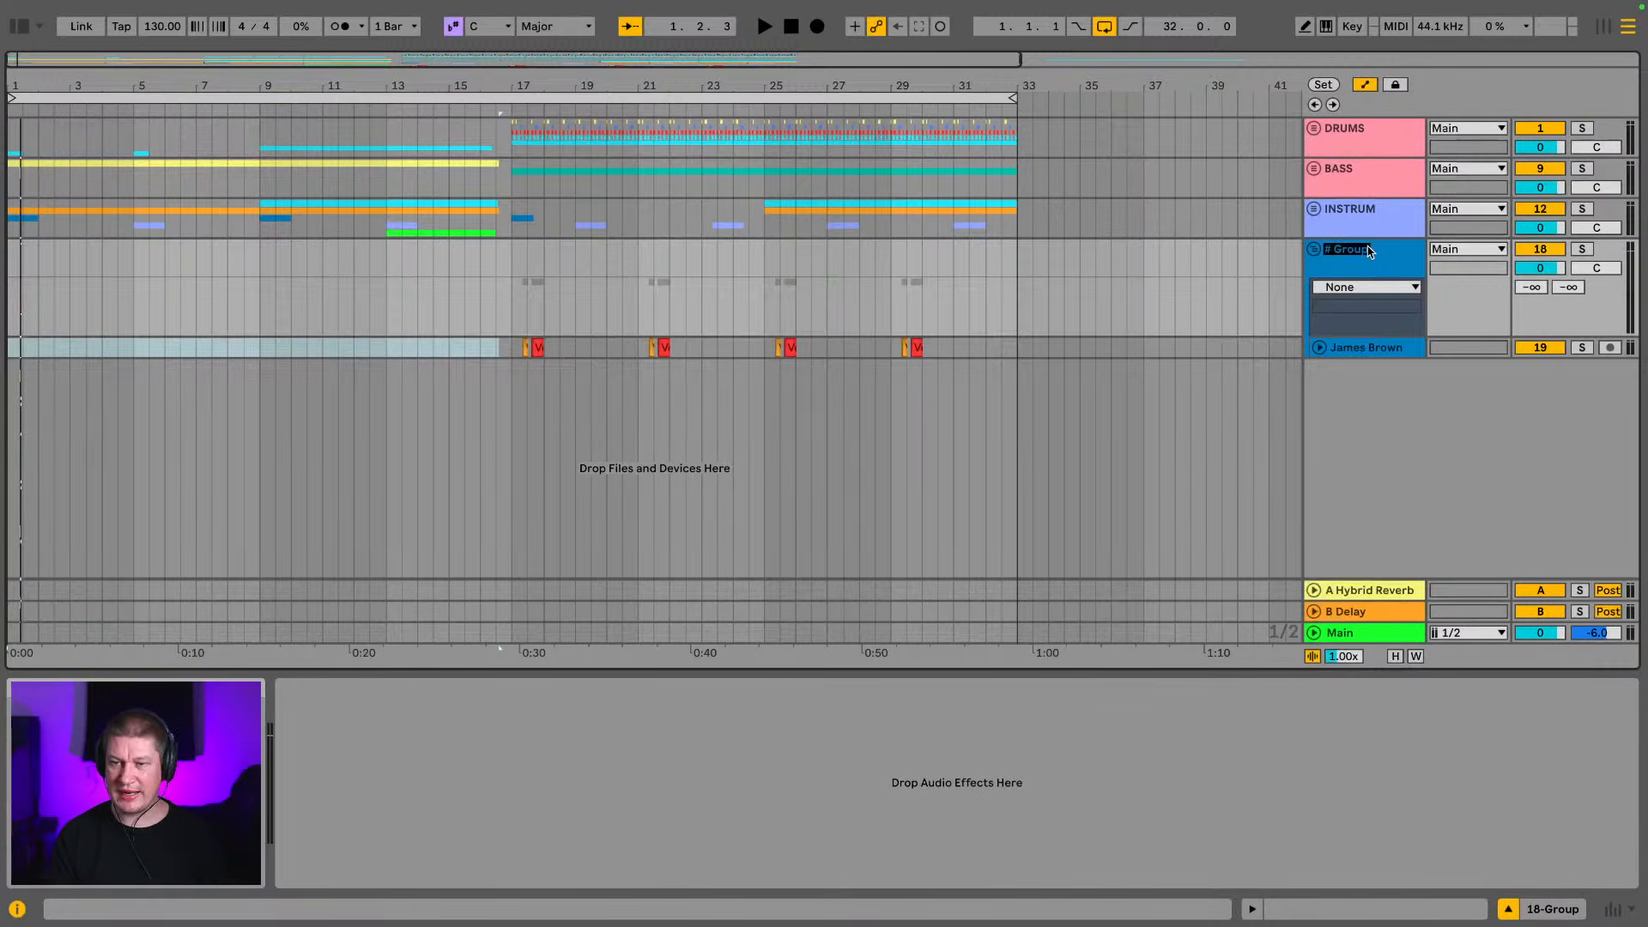
pyautogui.write('VOCAL')
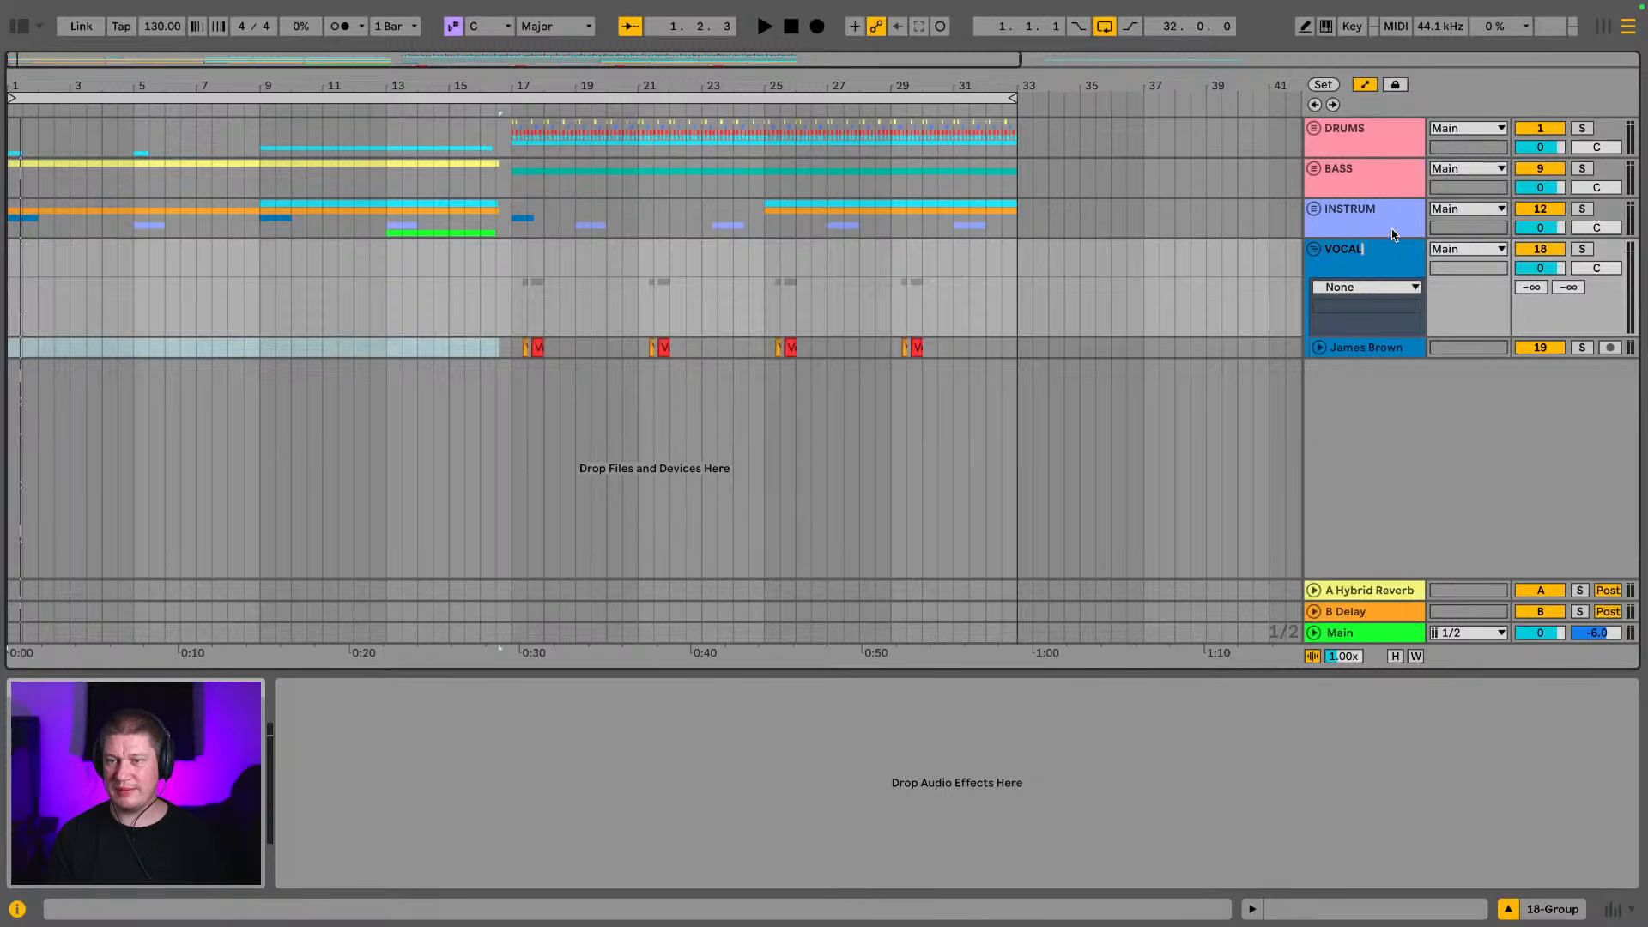
pyautogui.click(1401, 221)
pyautogui.click(1315, 250)
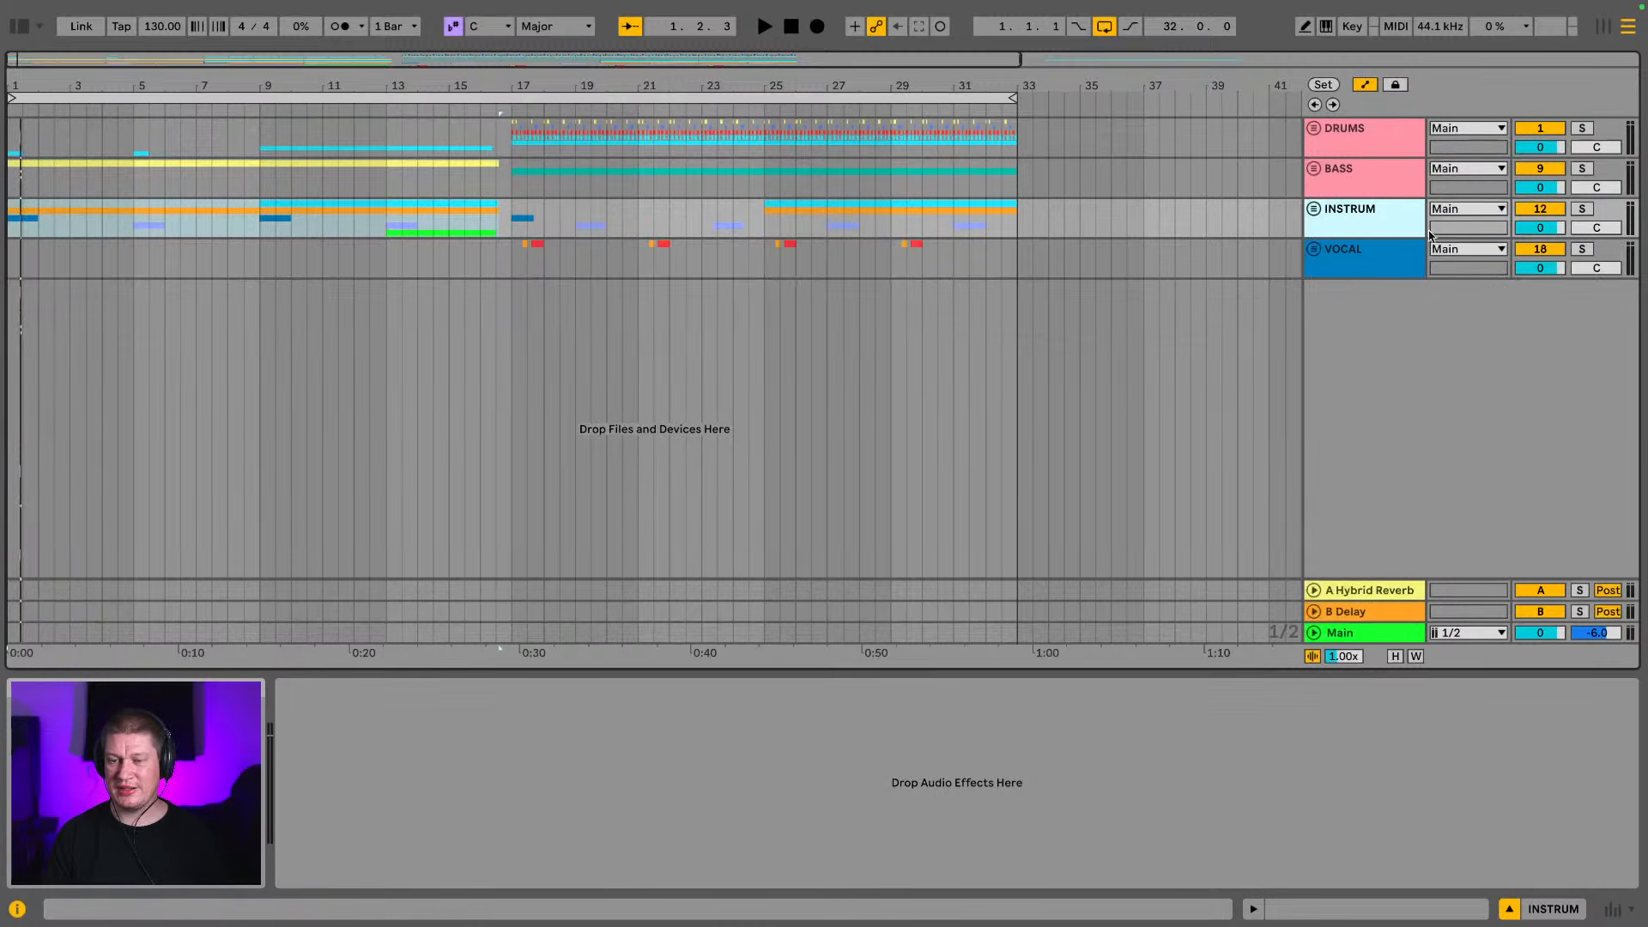
# Check the device chains on the VOCAL and DRUMS groups
pyautogui.click(1380, 142)
pyautogui.click(1389, 253)
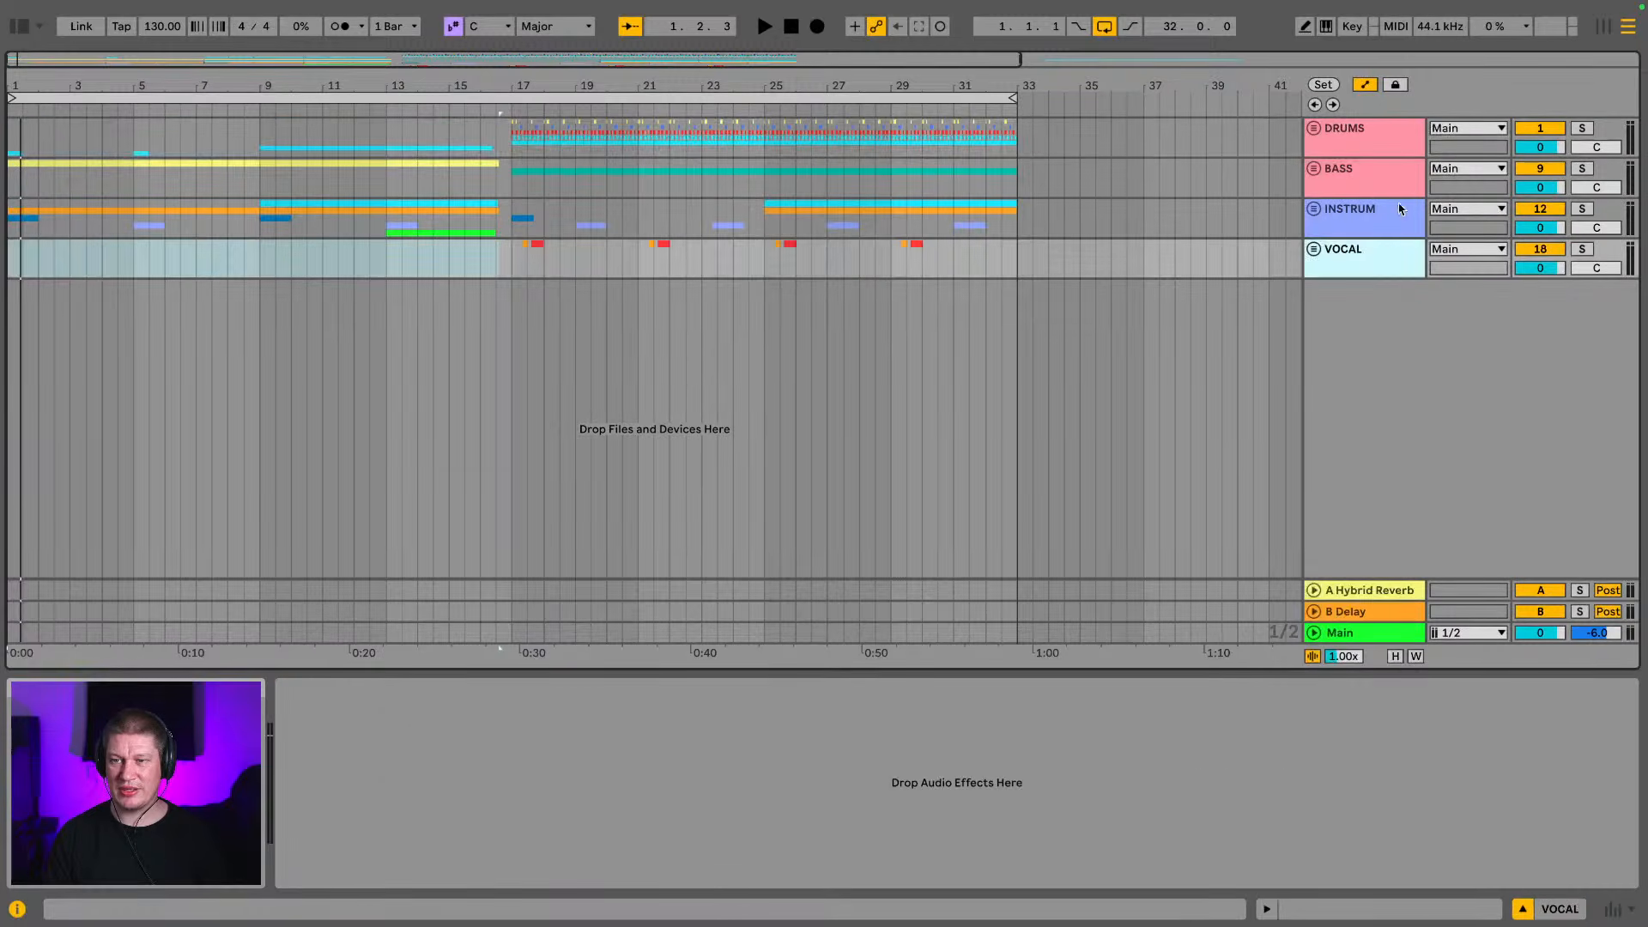
pyautogui.click(1390, 141)
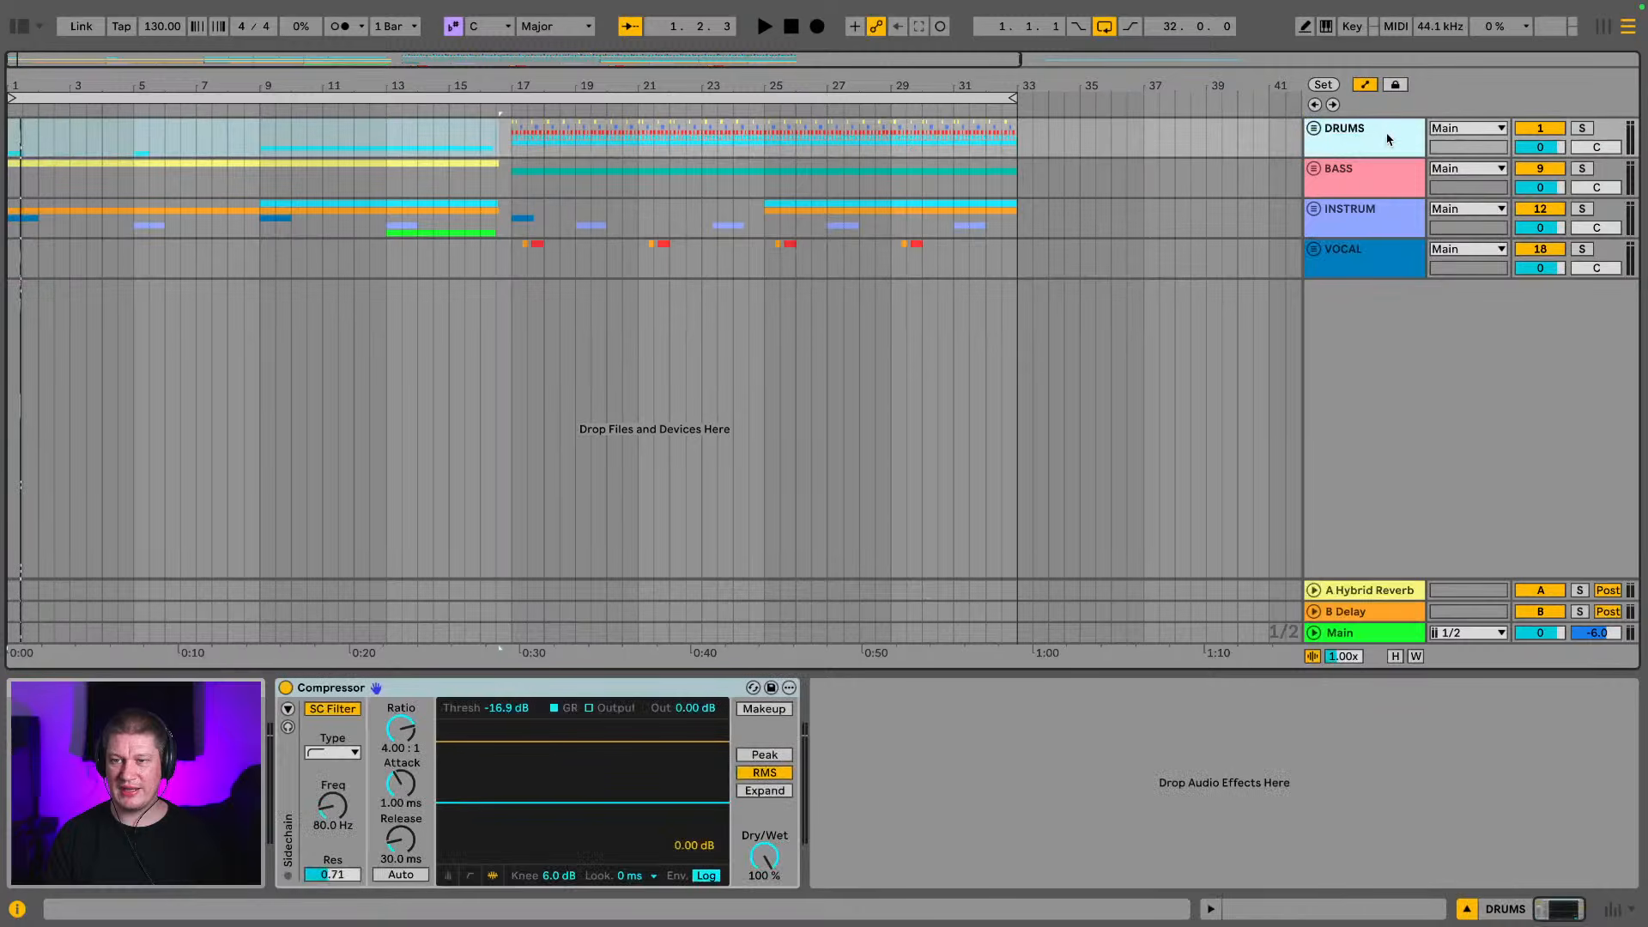
# Solo the DRUMS, BASS, INSTRUM and VOCAL groups one after another, and finish with all solos off
pyautogui.click(1584, 128)
pyautogui.hotkey('ctrl', 'a')
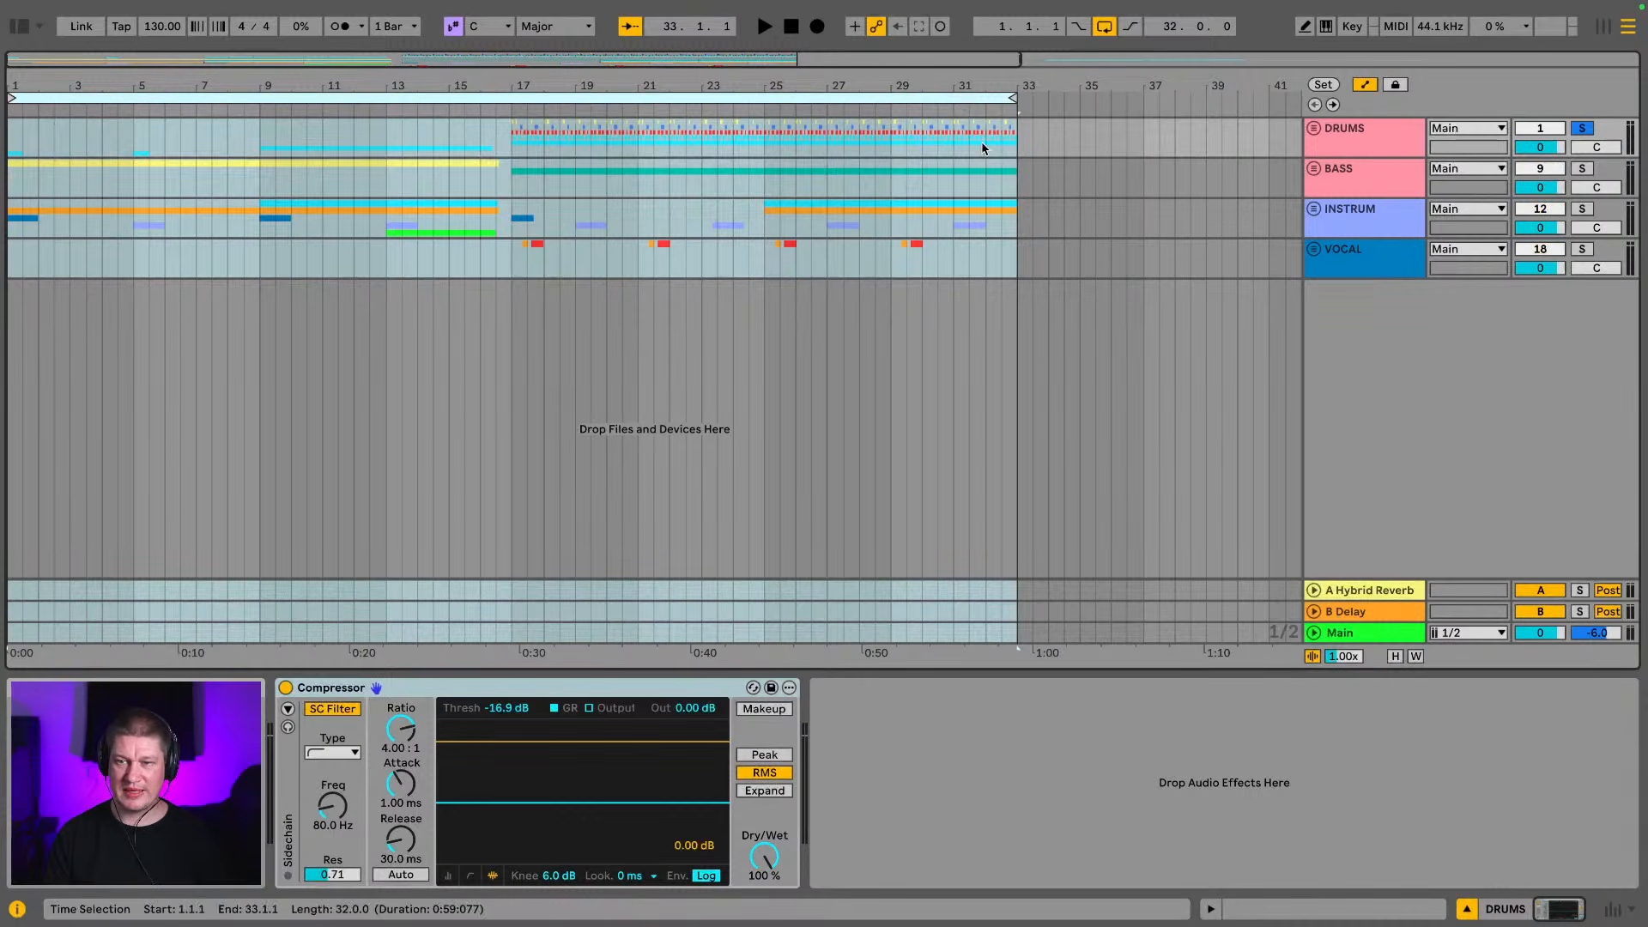
pyautogui.click(1582, 168)
pyautogui.click(1582, 209)
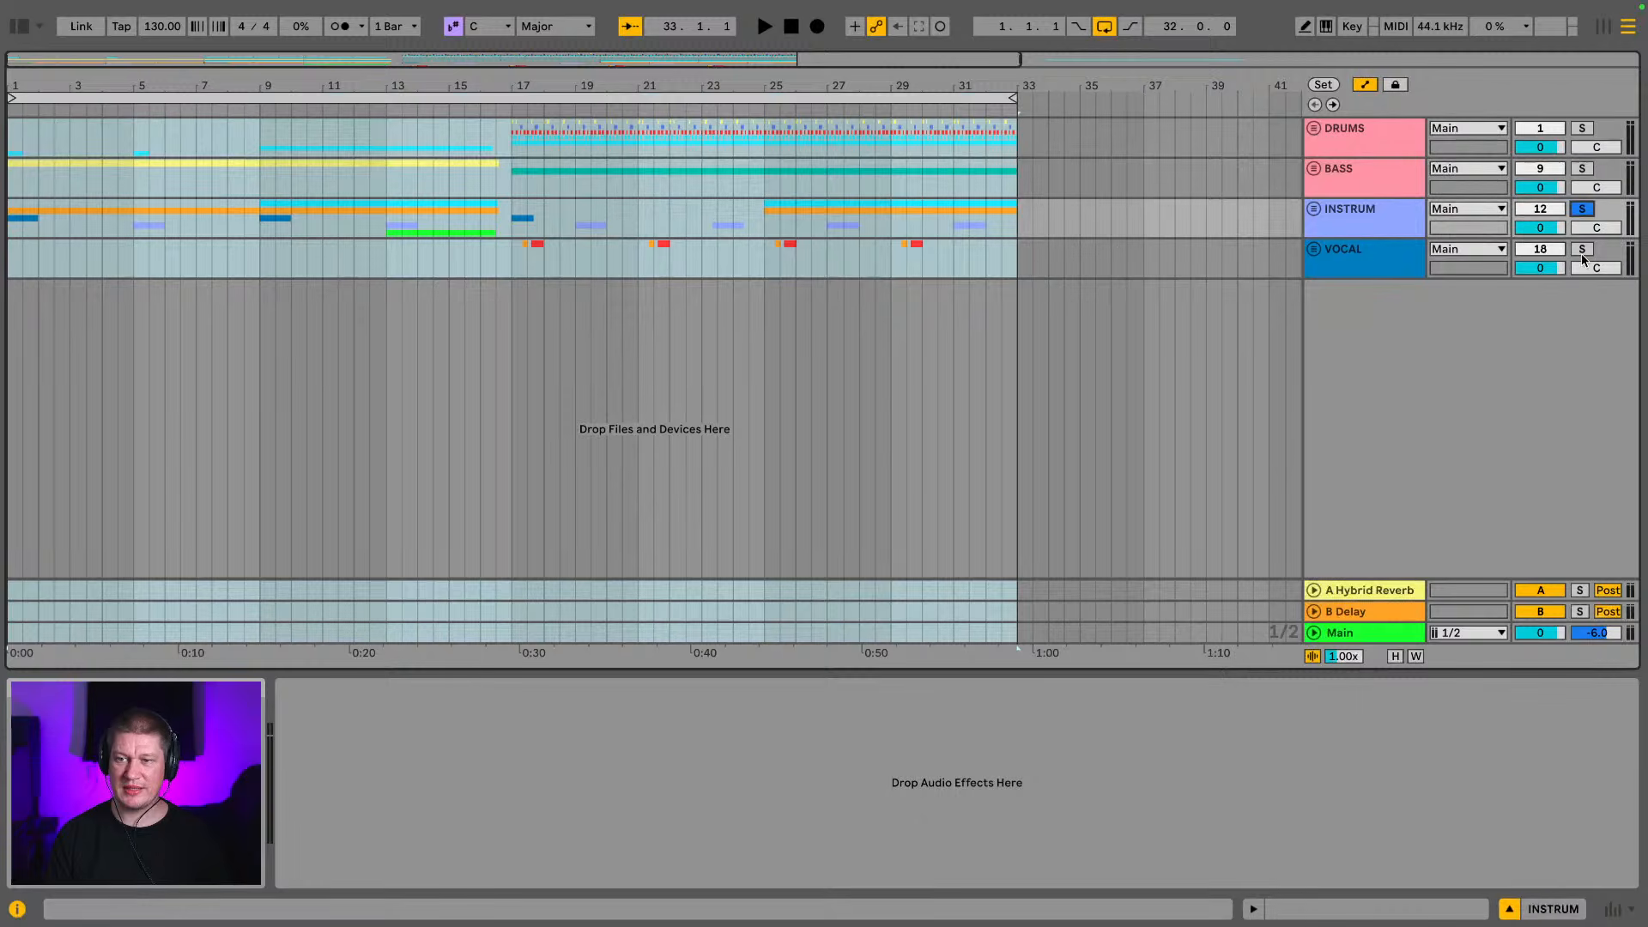
pyautogui.click(1582, 249)
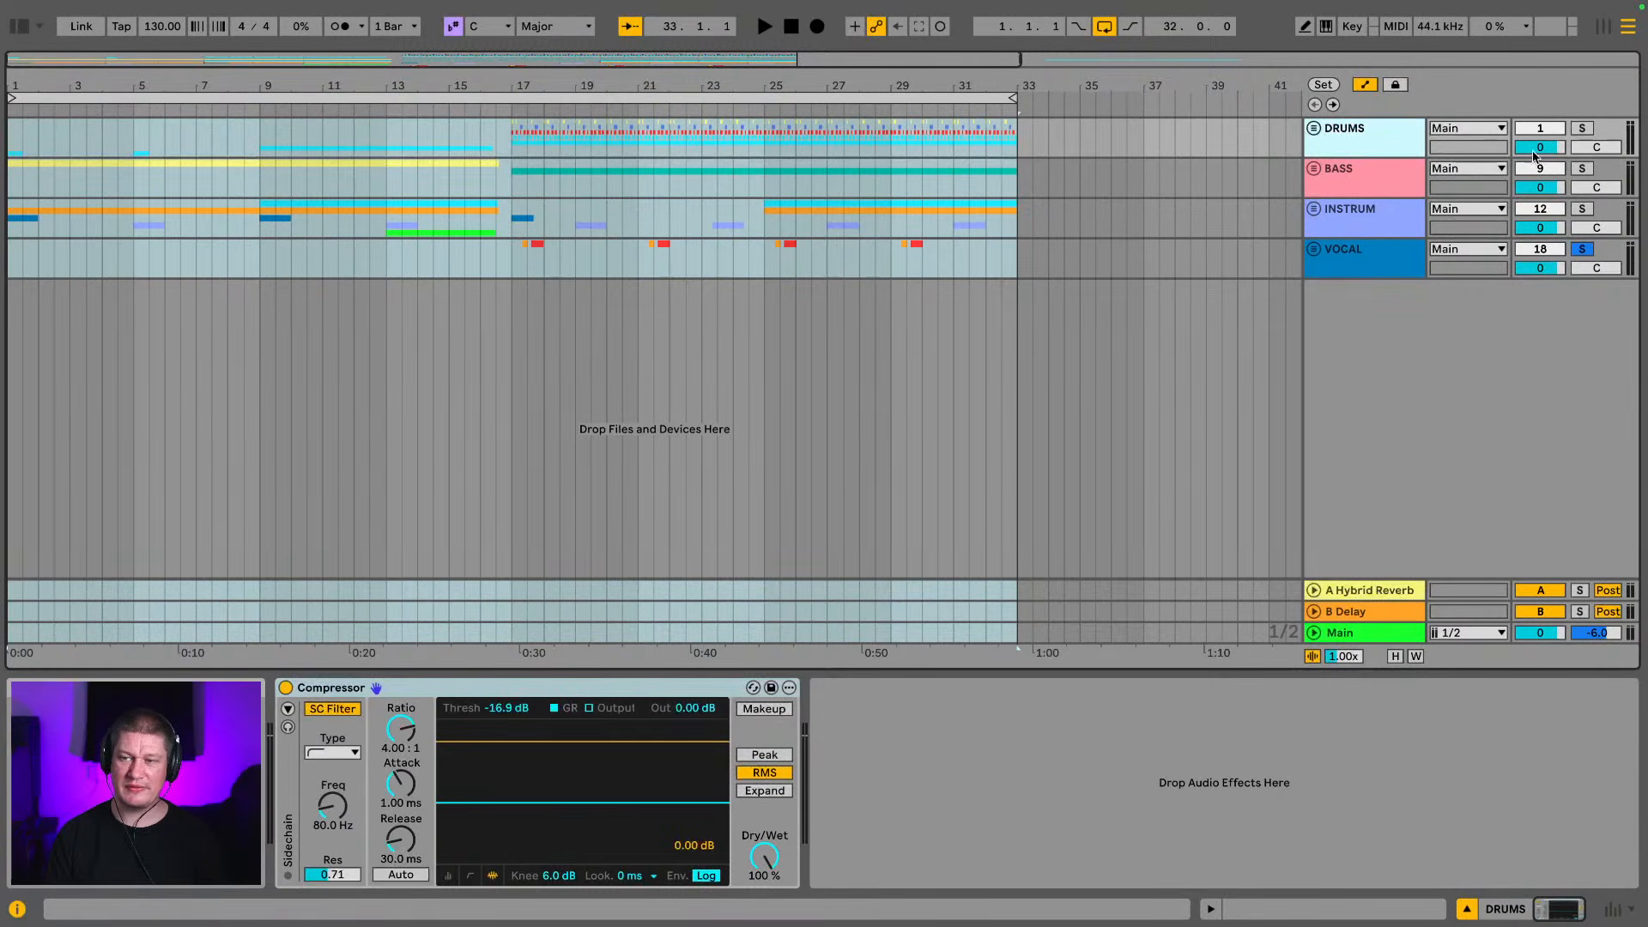
pyautogui.click(1580, 128)
pyautogui.click(1583, 128)
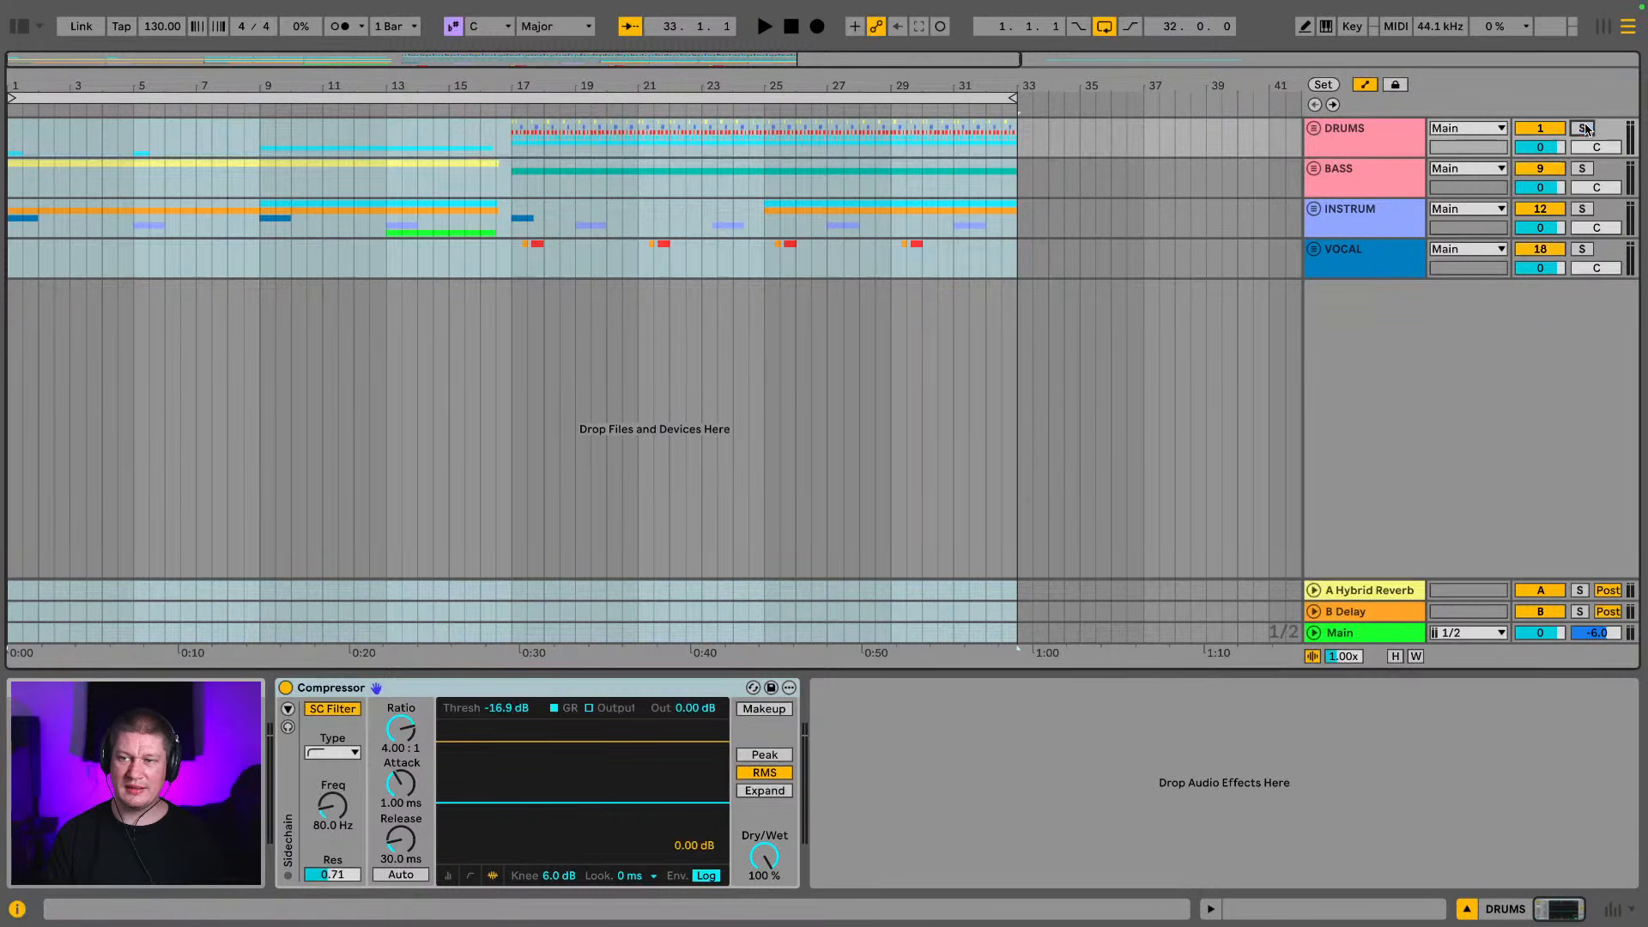
# Save the set and play the whole arrangement from bar 1
pyautogui.click(739, 94)
pyautogui.moveTo(740, 87); pyautogui.dragTo(576, 87)
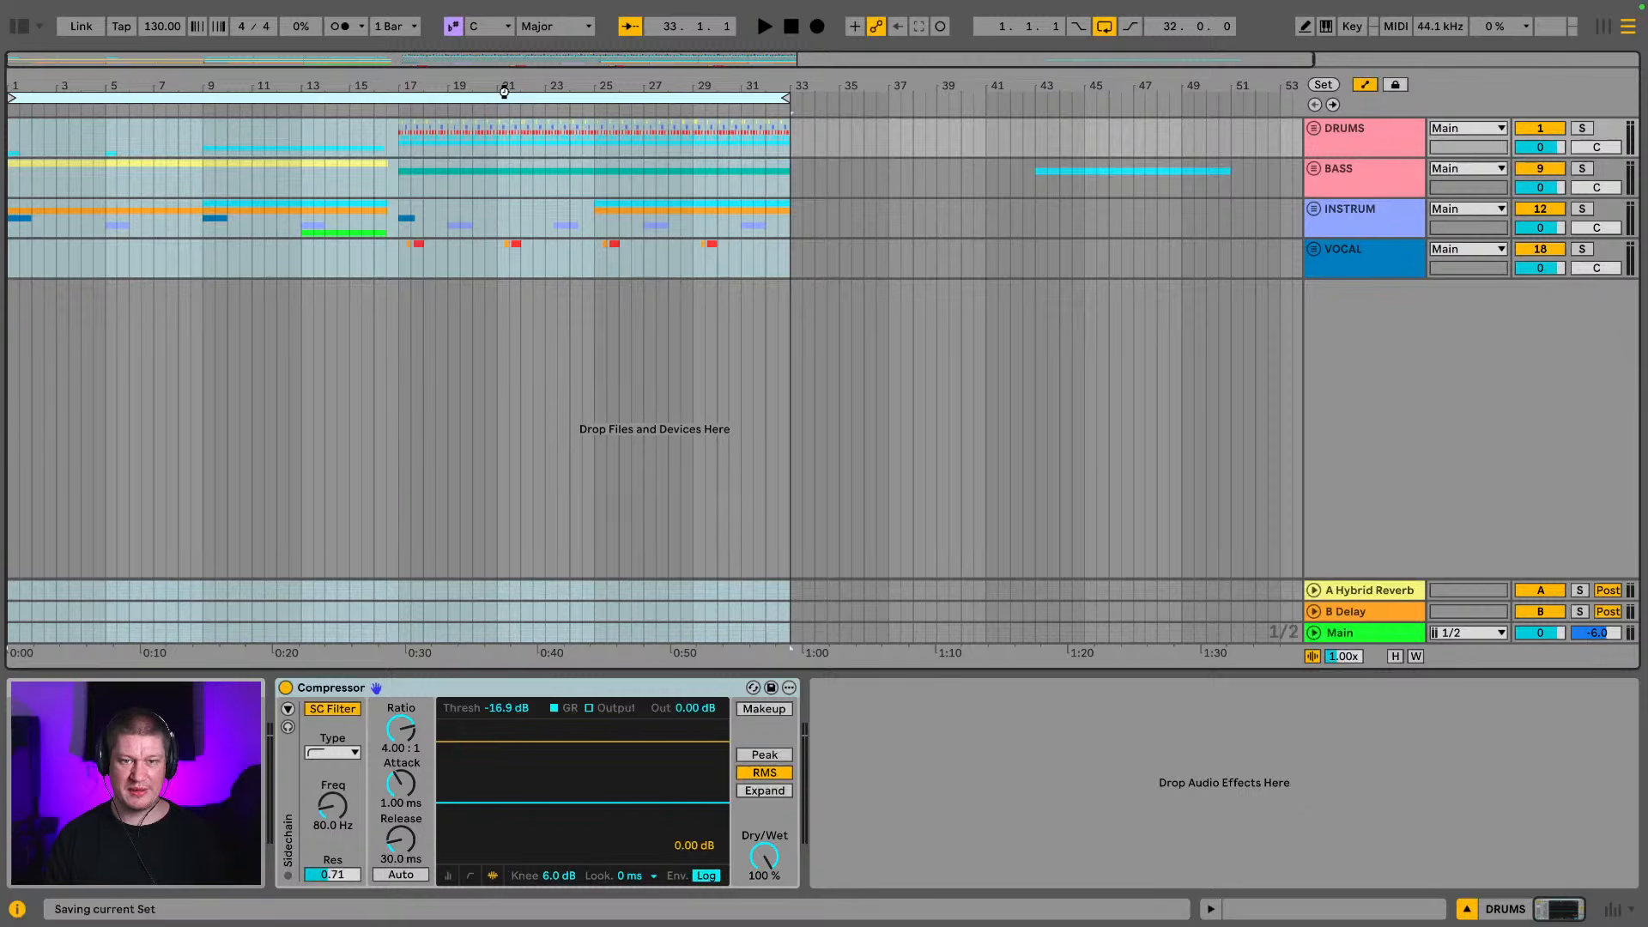
pyautogui.moveTo(179, 5)
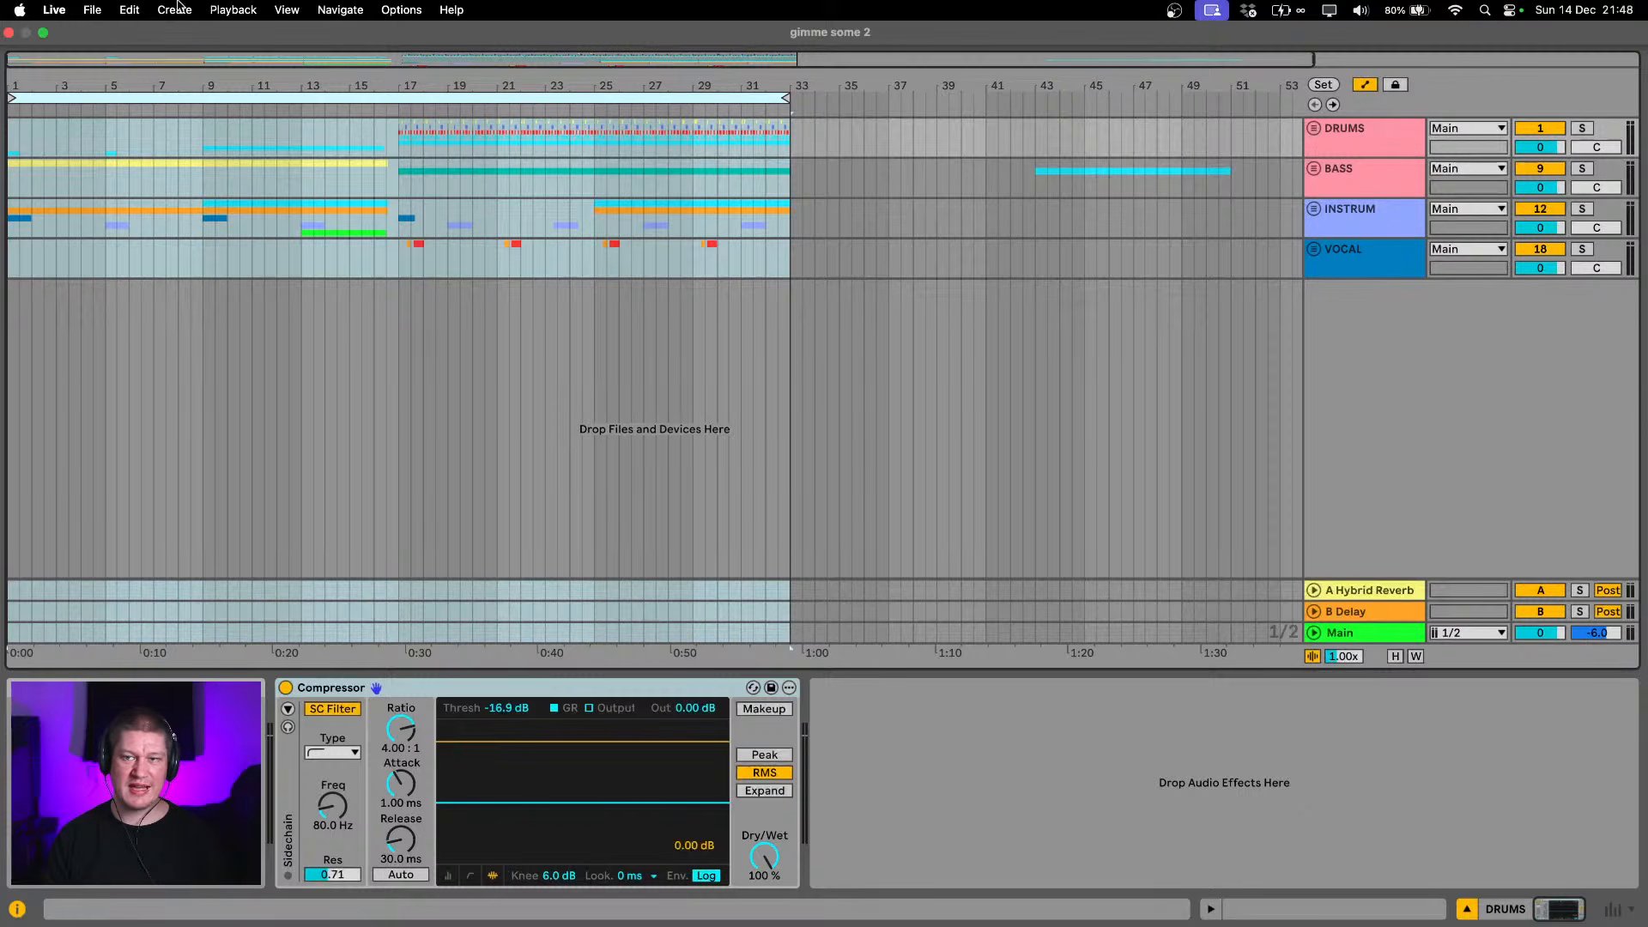
pyautogui.click(230, 111)
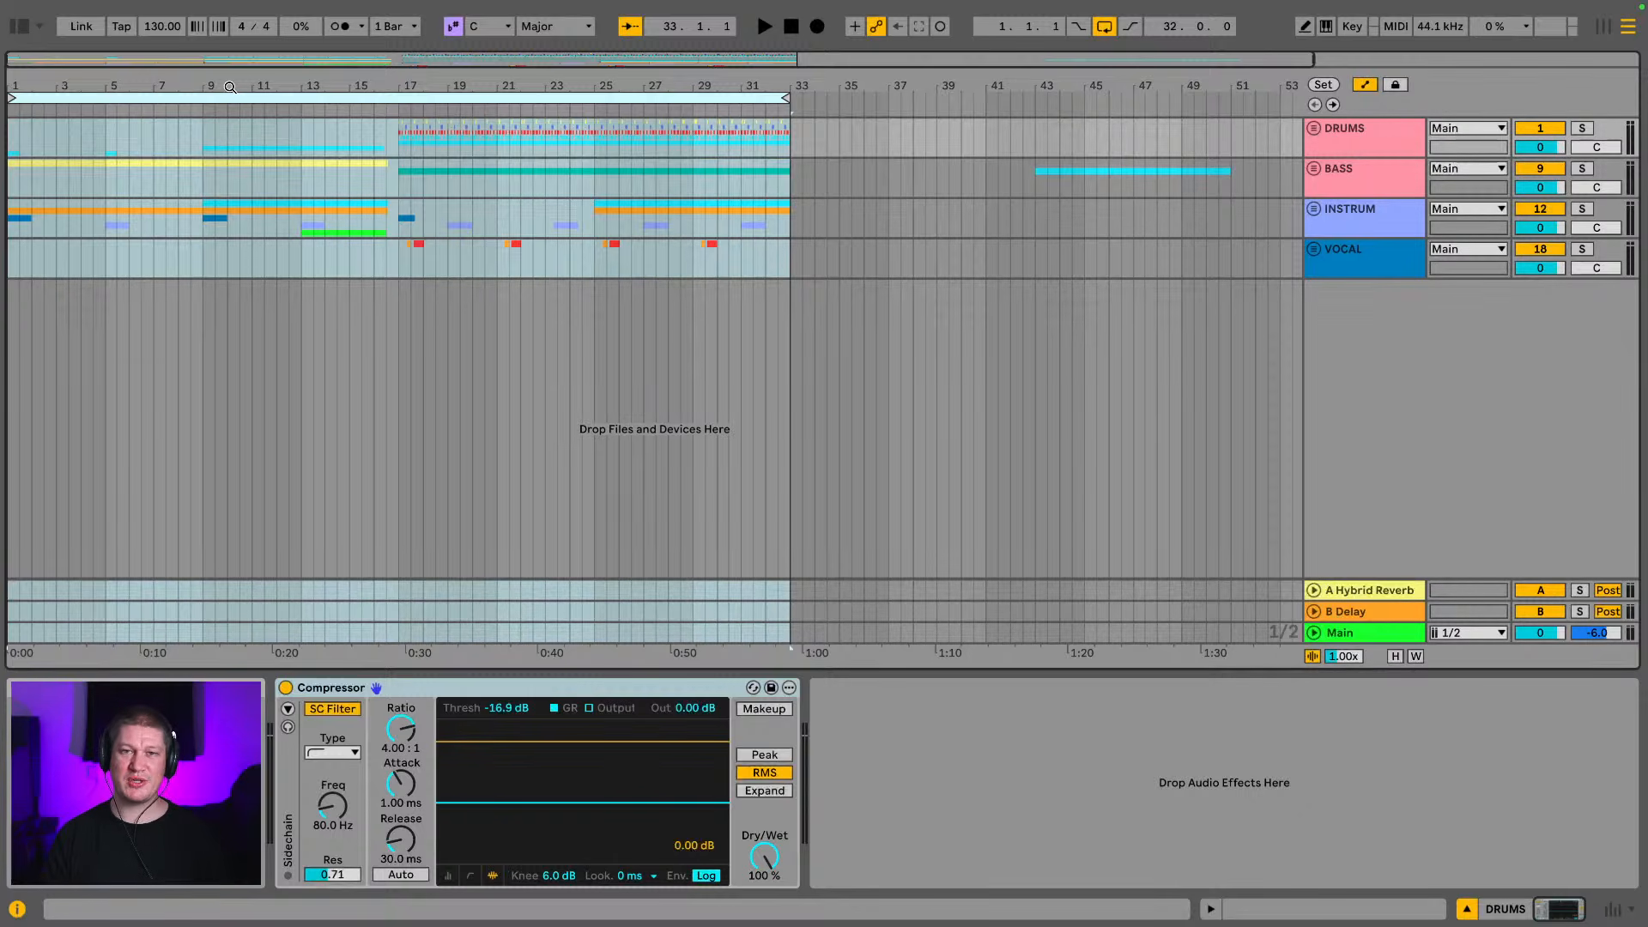
pyautogui.press('space')
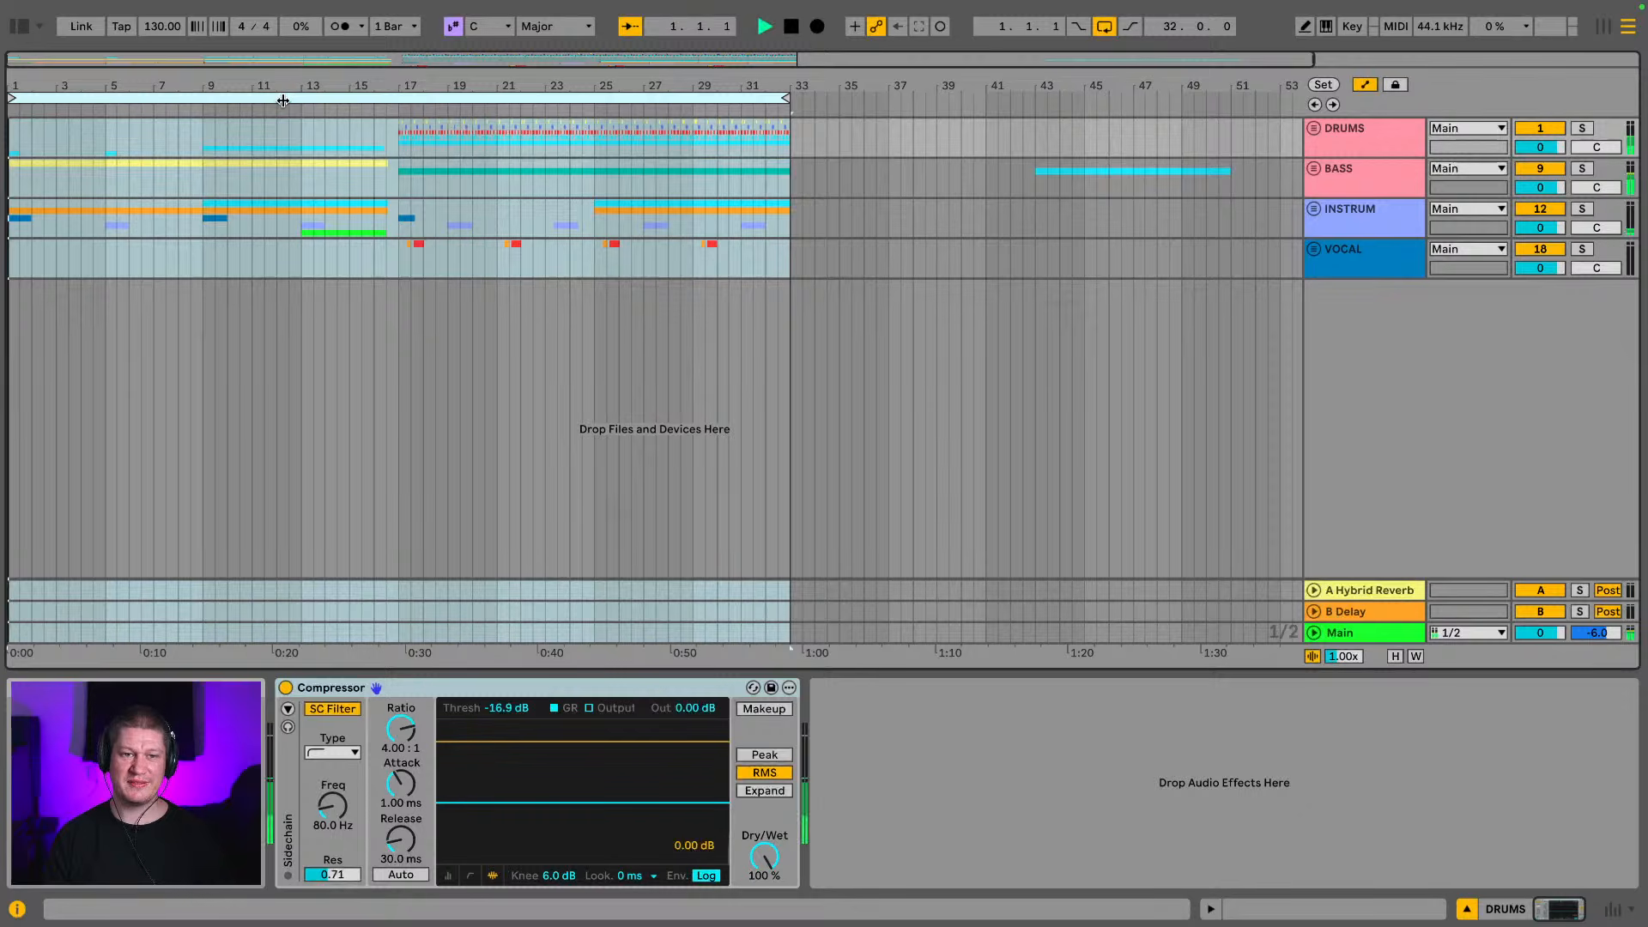
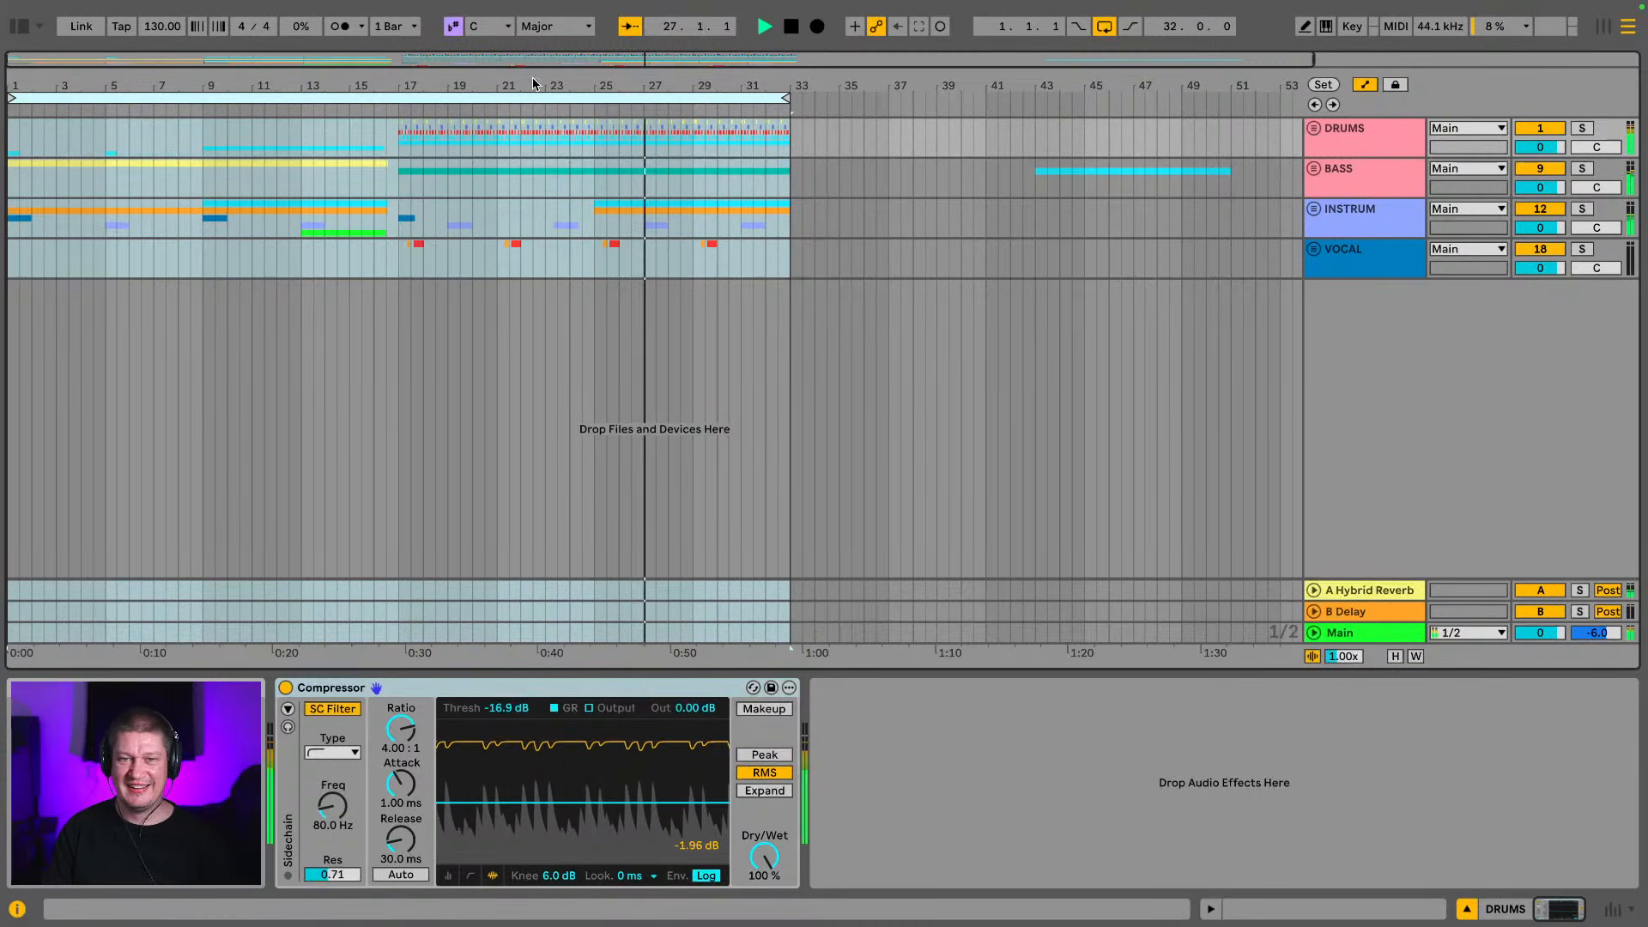
# Check the tracks inside the INSTRUM group, fold it again and set the insert marker at bar 17
pyautogui.scroll(-3, 716, 215)
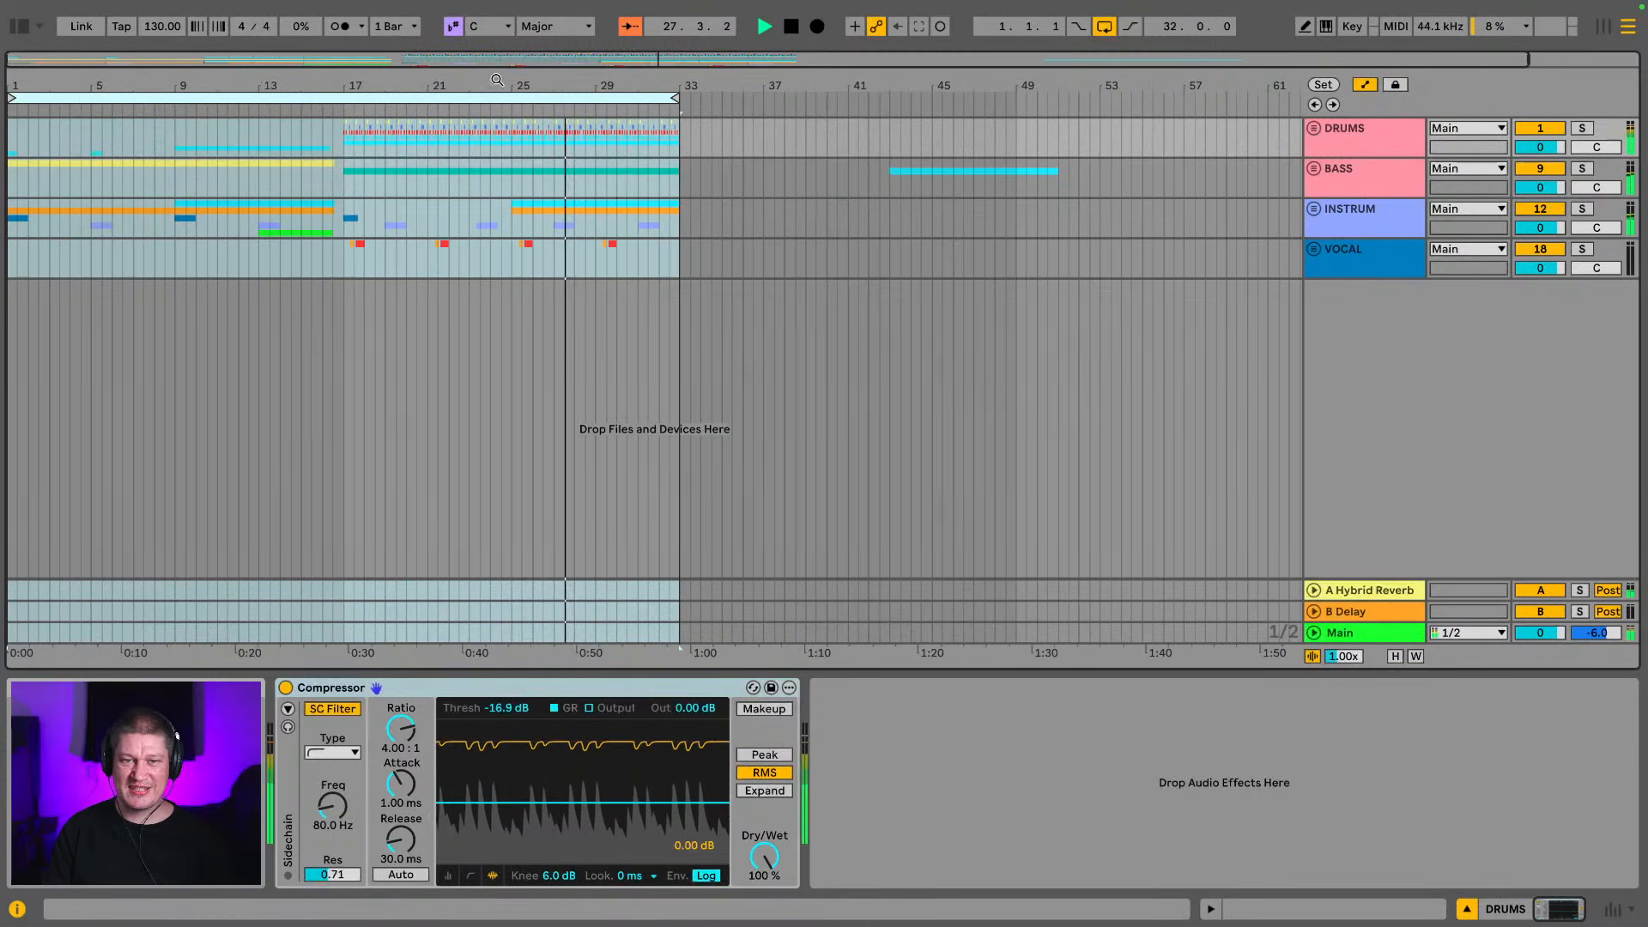
pyautogui.click(1314, 210)
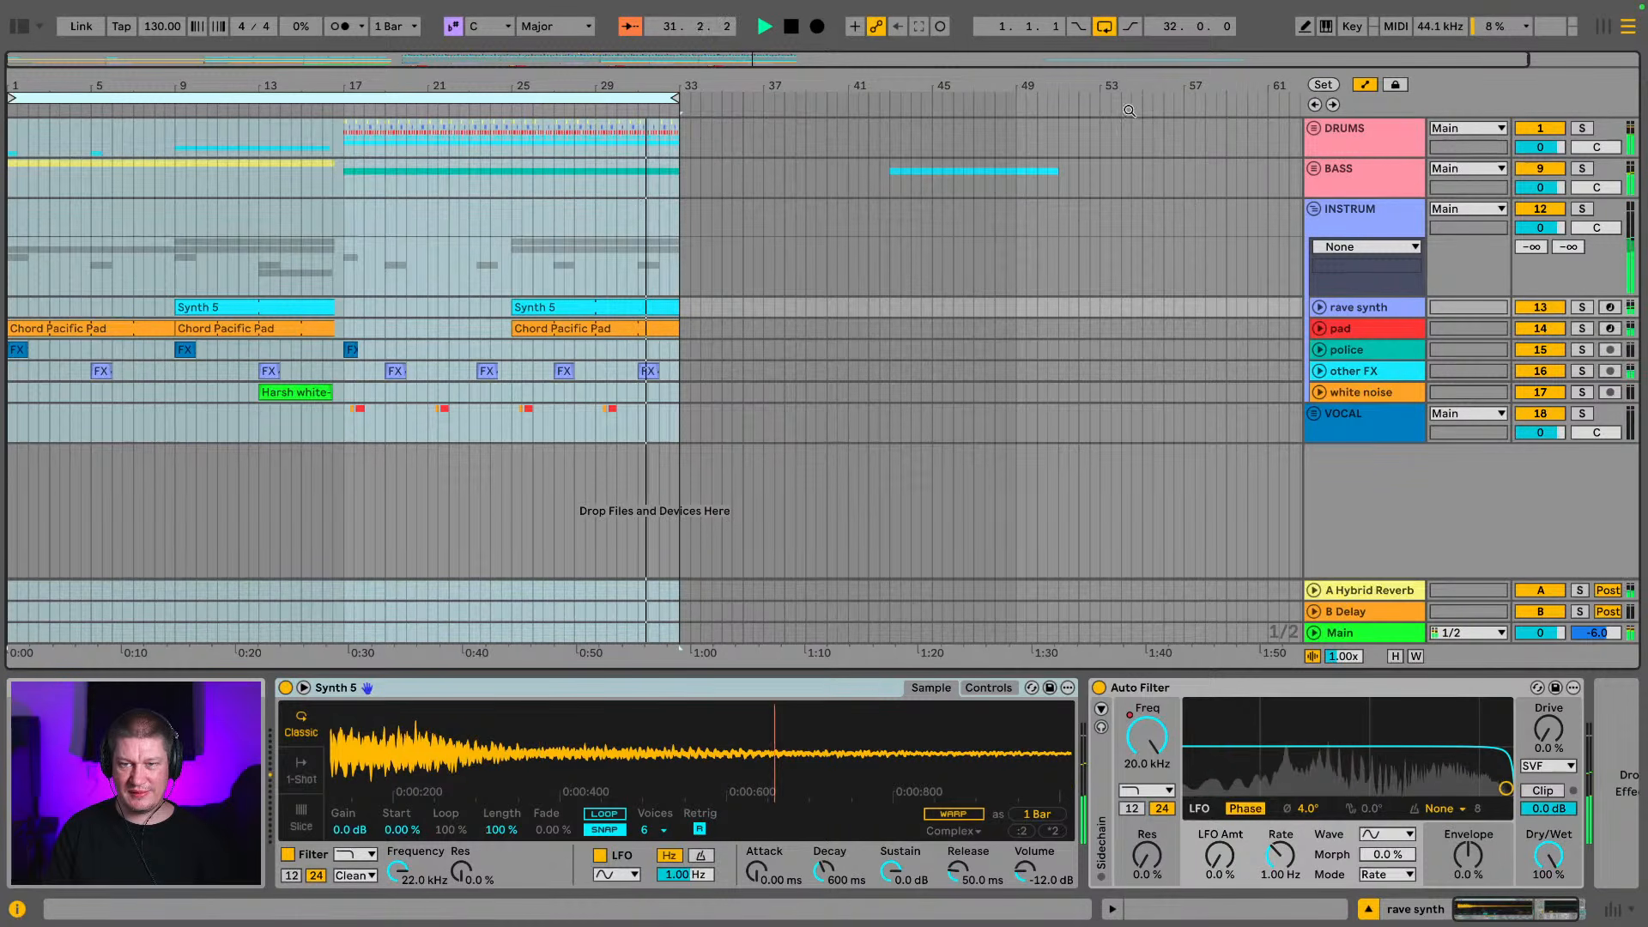
pyautogui.moveTo(1038, 86); pyautogui.dragTo(1038, 77)
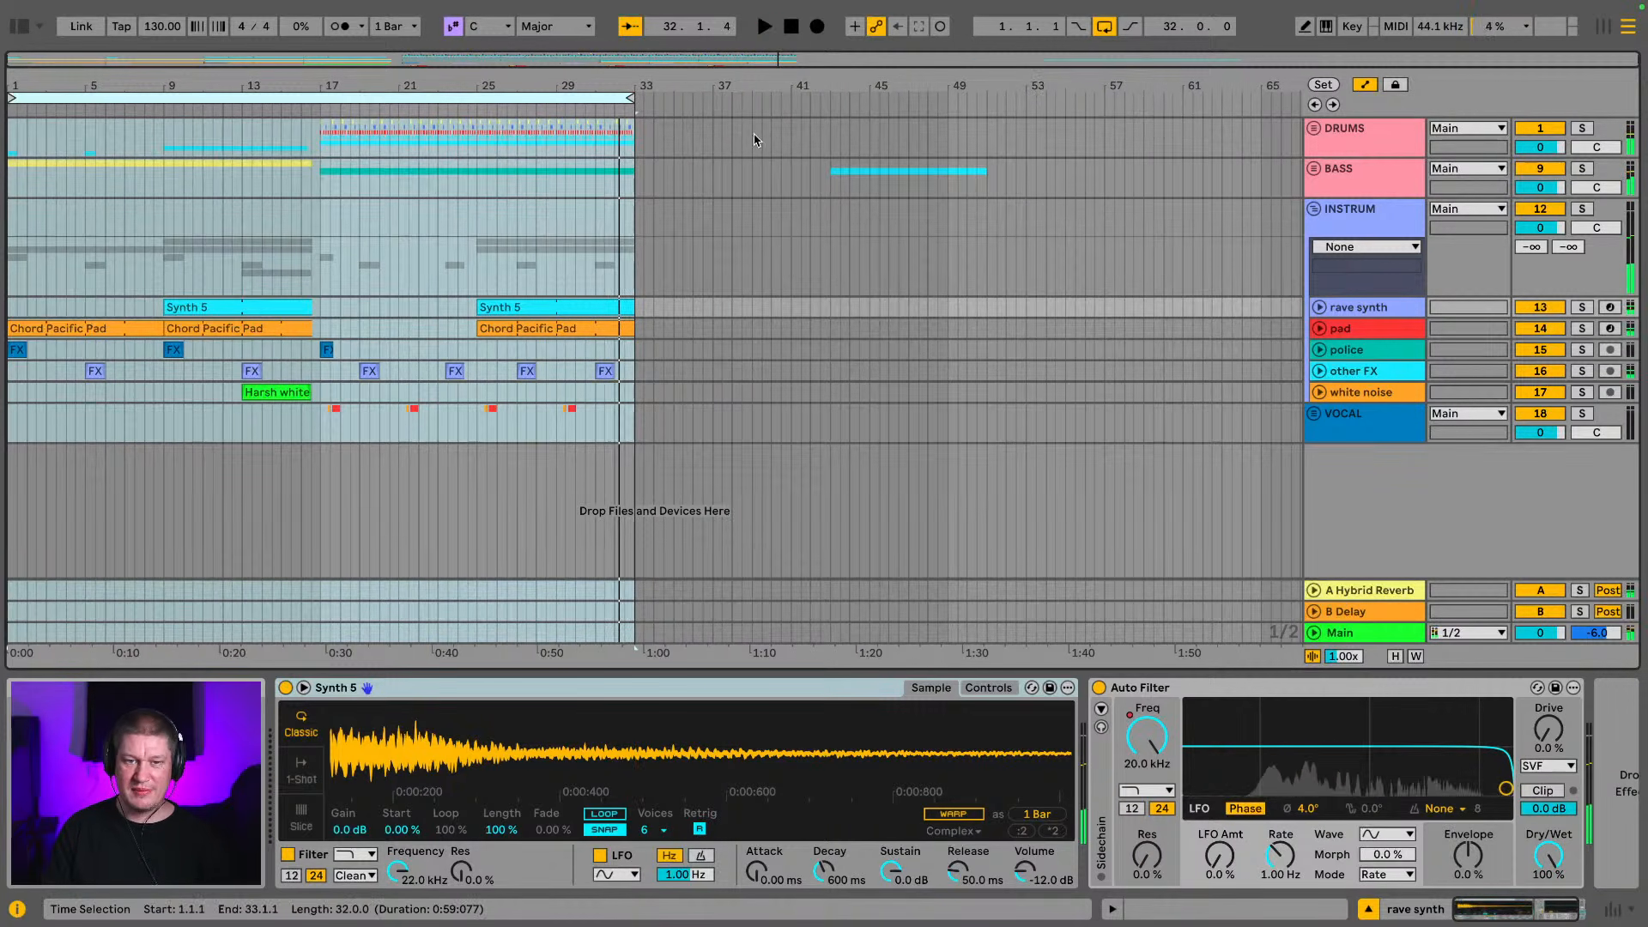
pyautogui.click(1313, 209)
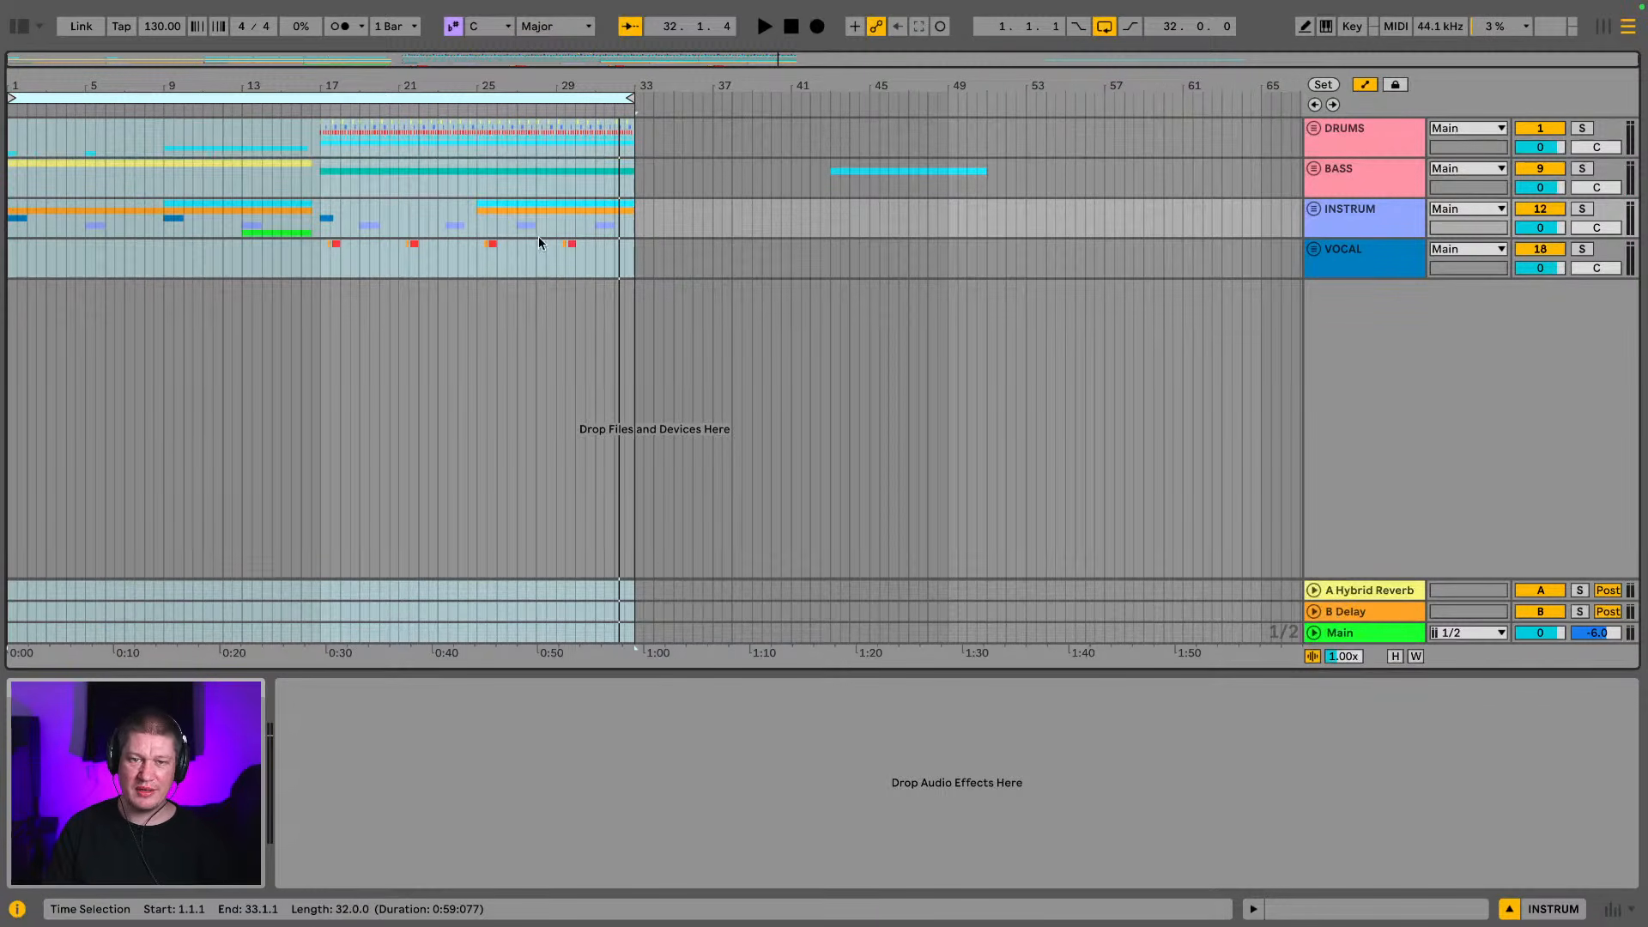
pyautogui.press('super+shift+l')
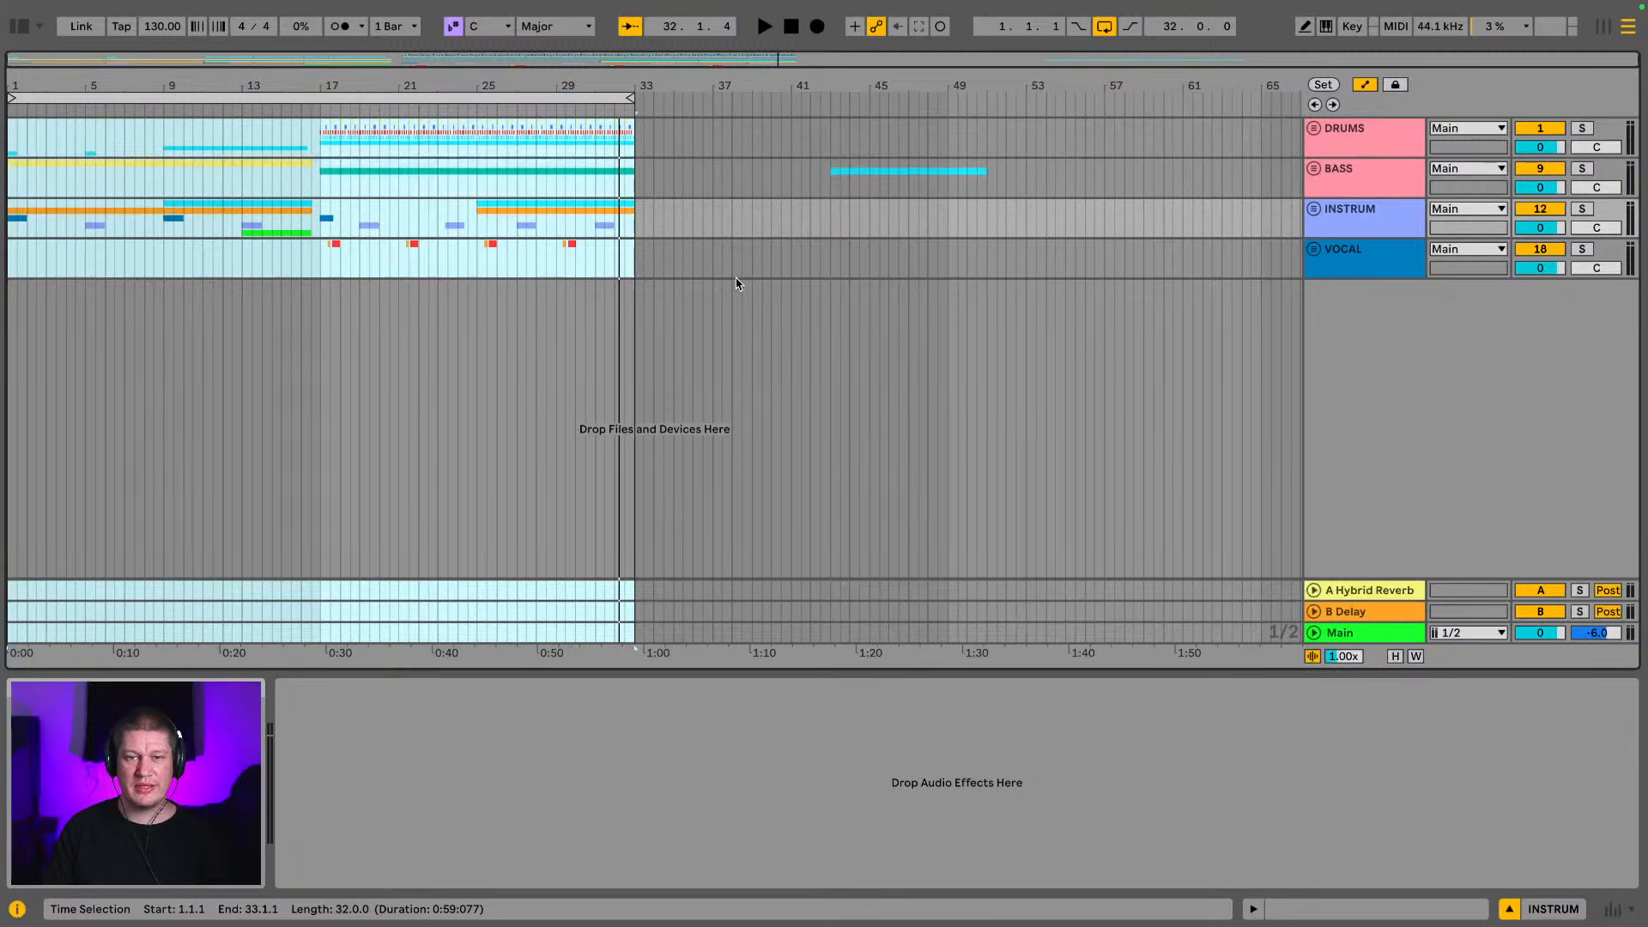
pyautogui.click(321, 273)
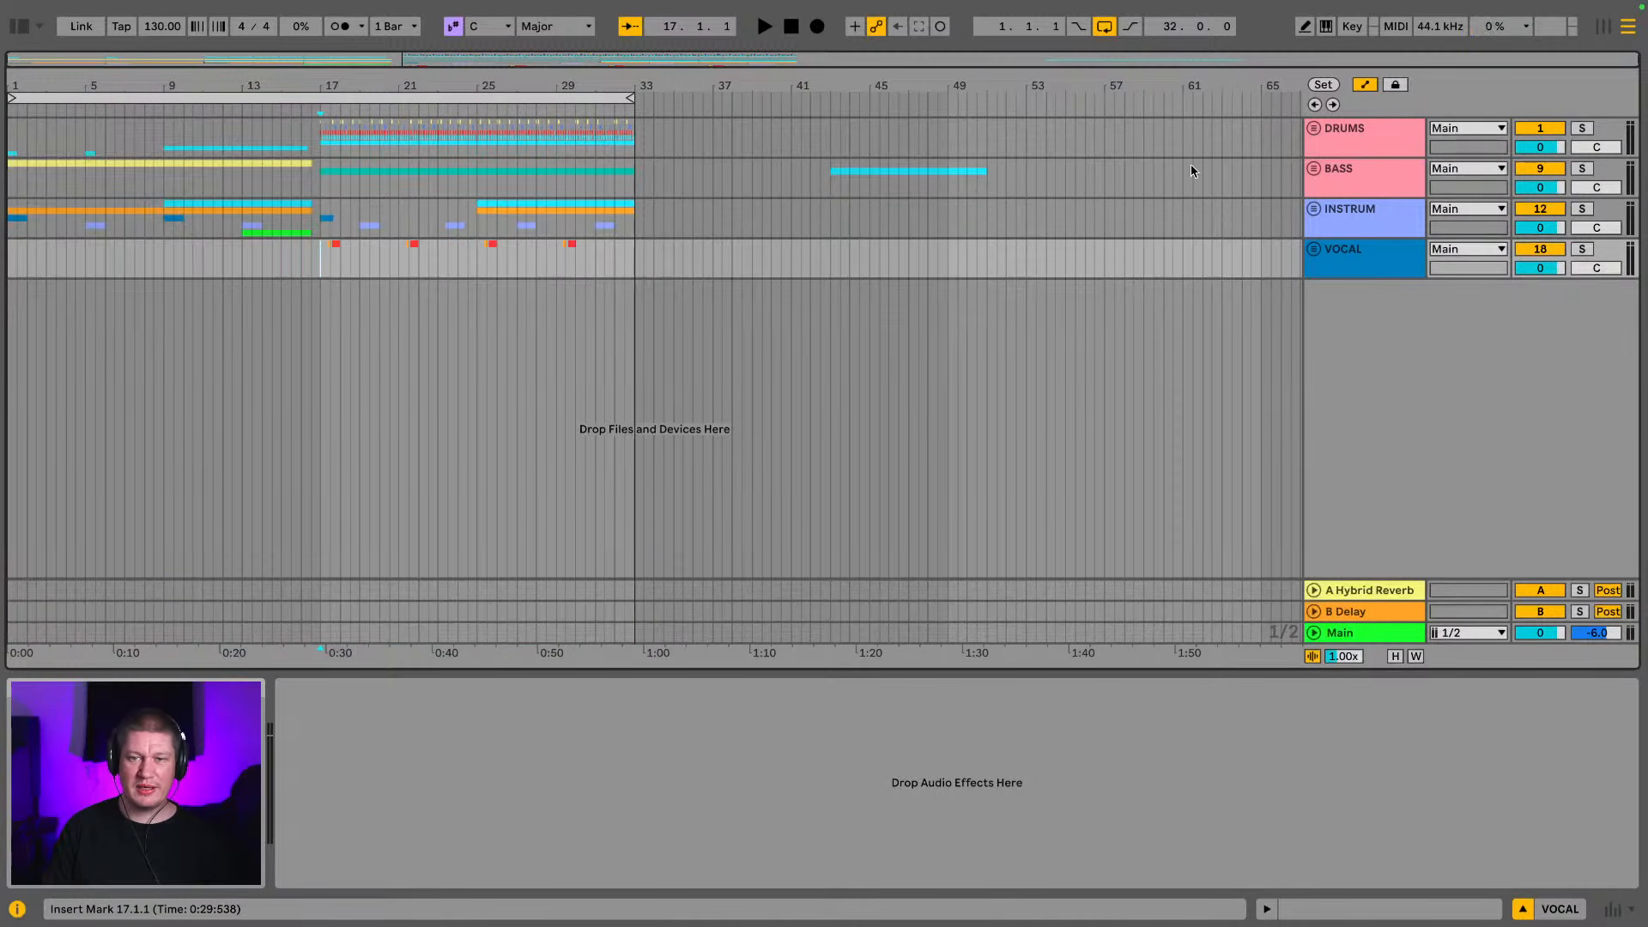
# Unfold the BASS group, solo the Reese Classic track and play its first clip from bar 17
pyautogui.click(1336, 171)
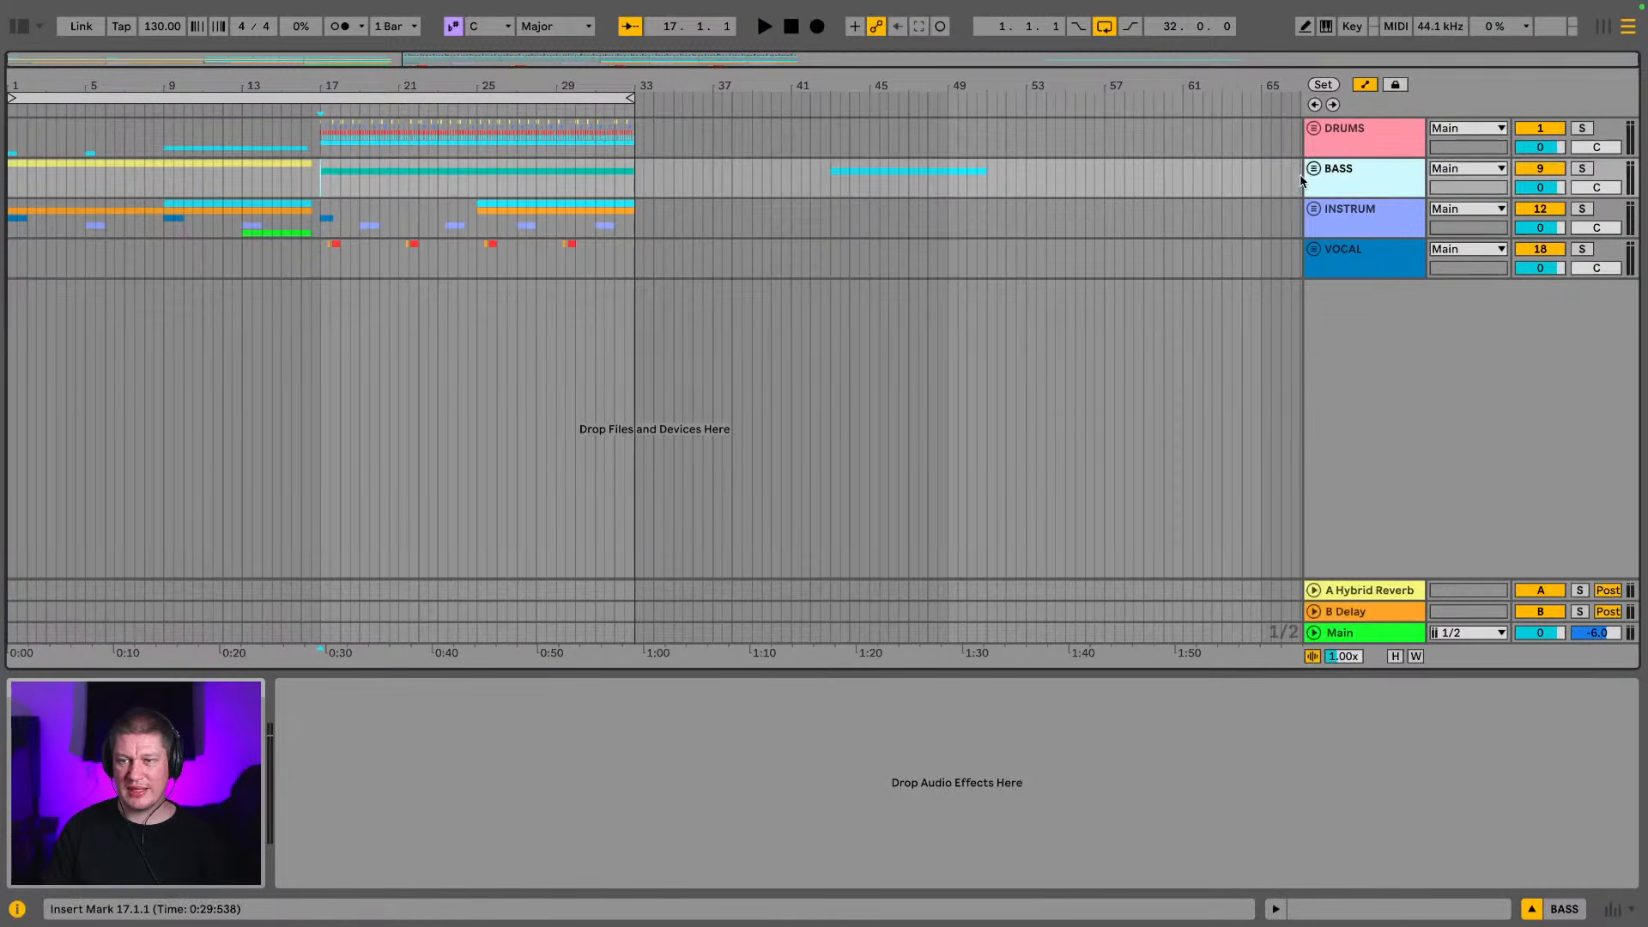
pyautogui.click(1307, 171)
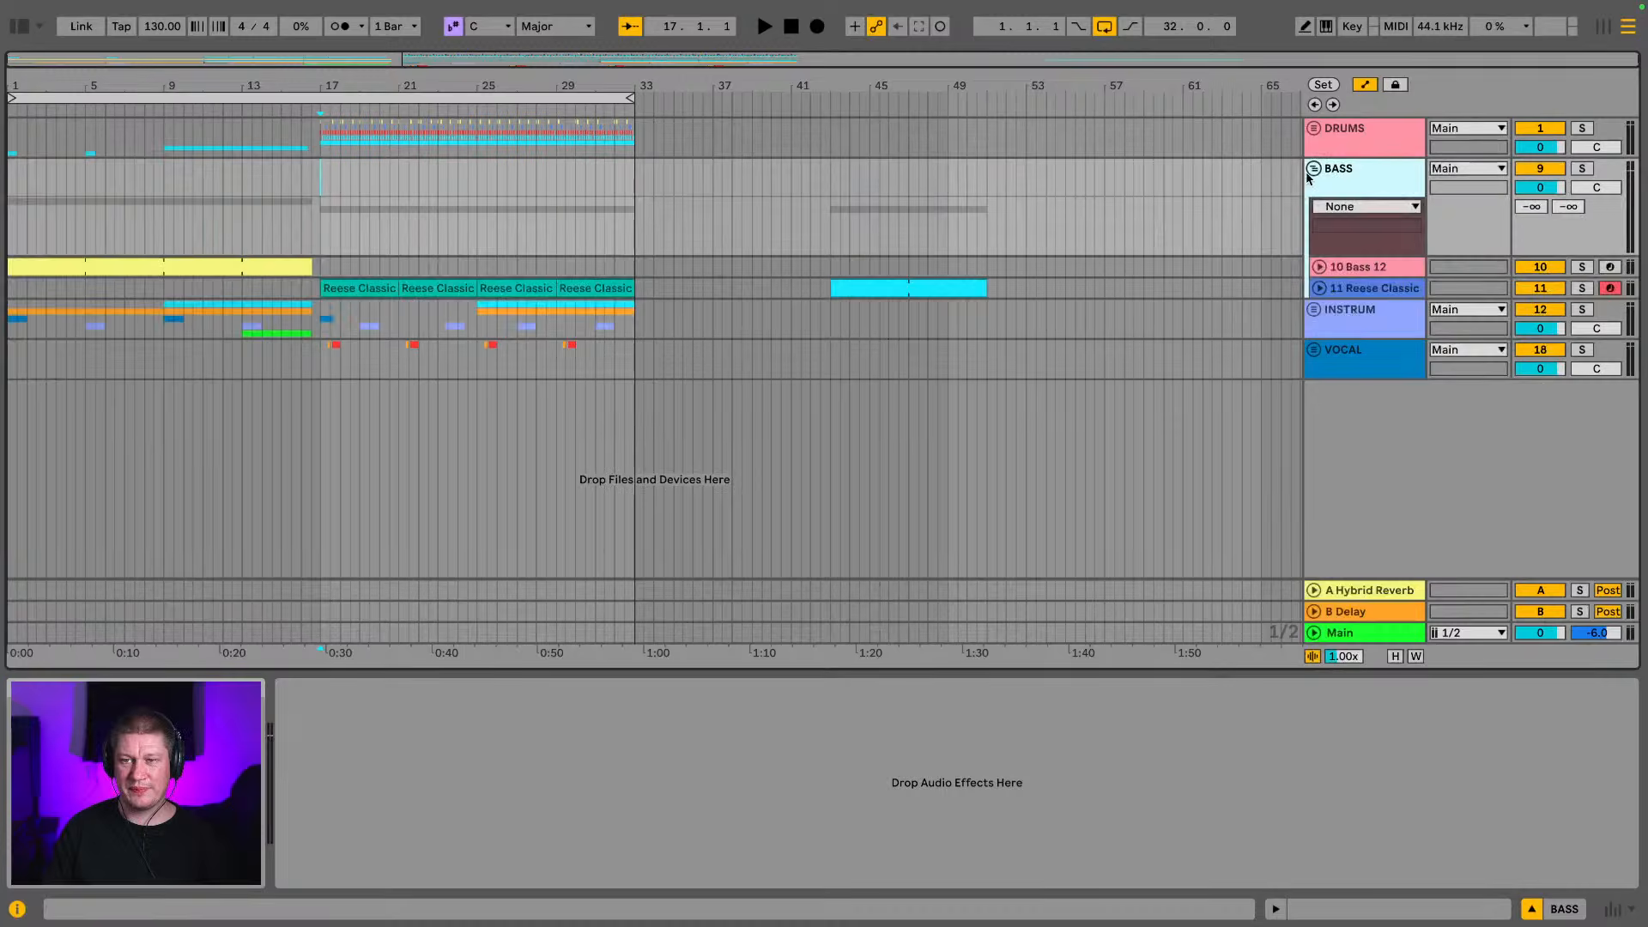
pyautogui.click(356, 287)
pyautogui.press('space')
pyautogui.click(1582, 288)
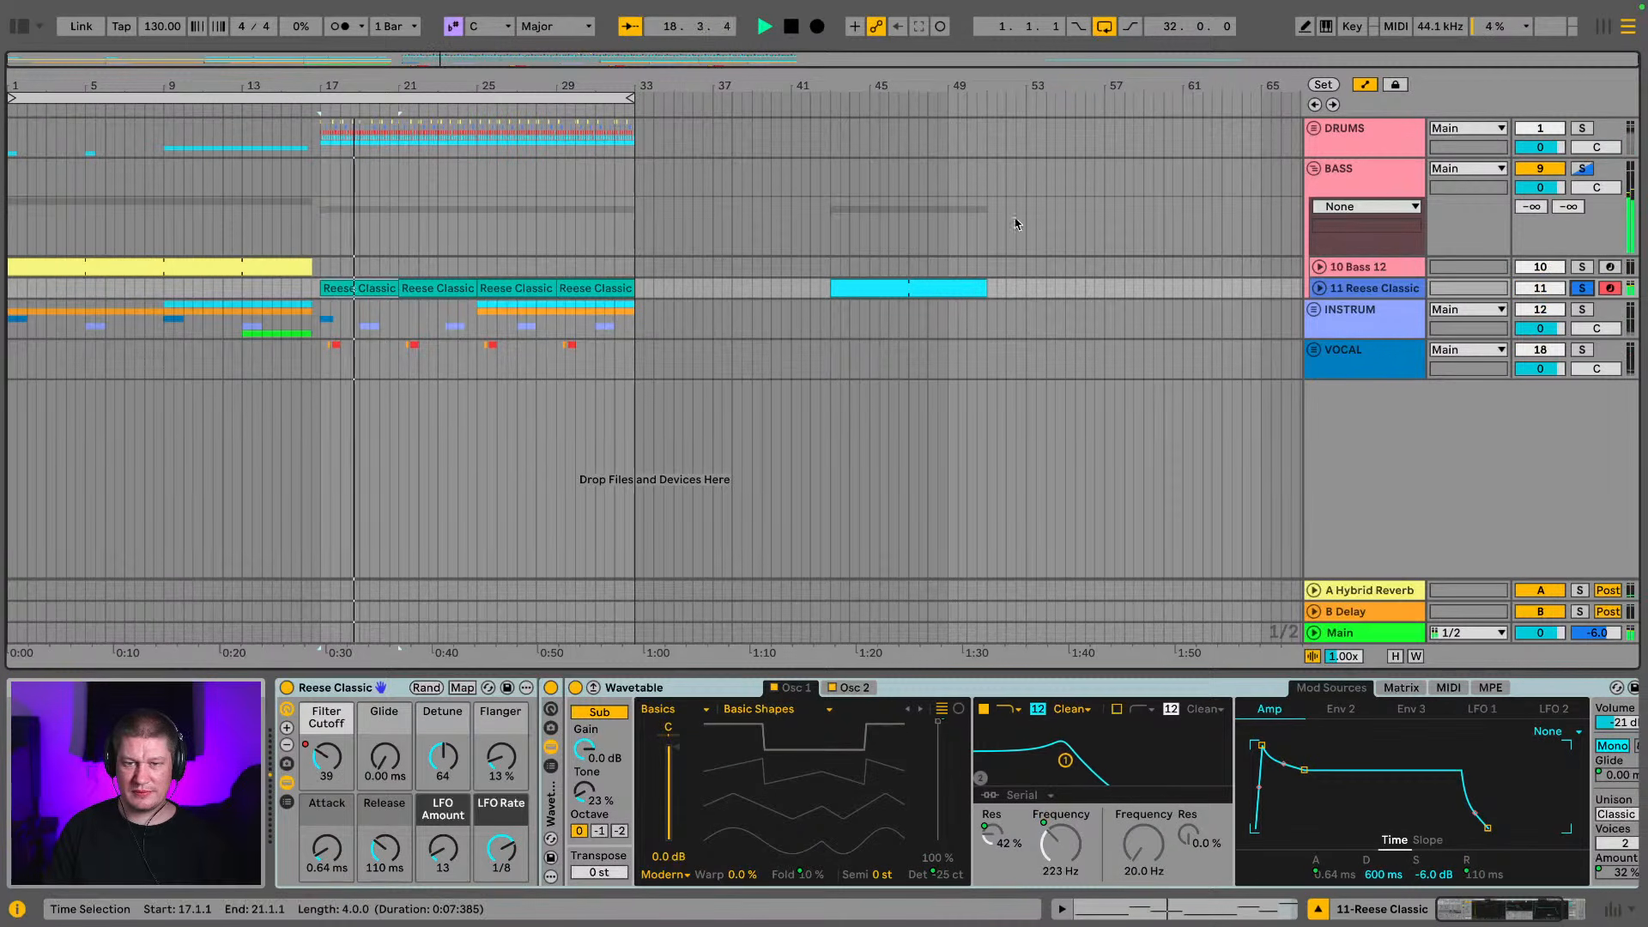
# Expand the Reese Classic track and audition the spare eight-bar clip at bar 43
pyautogui.click(913, 286)
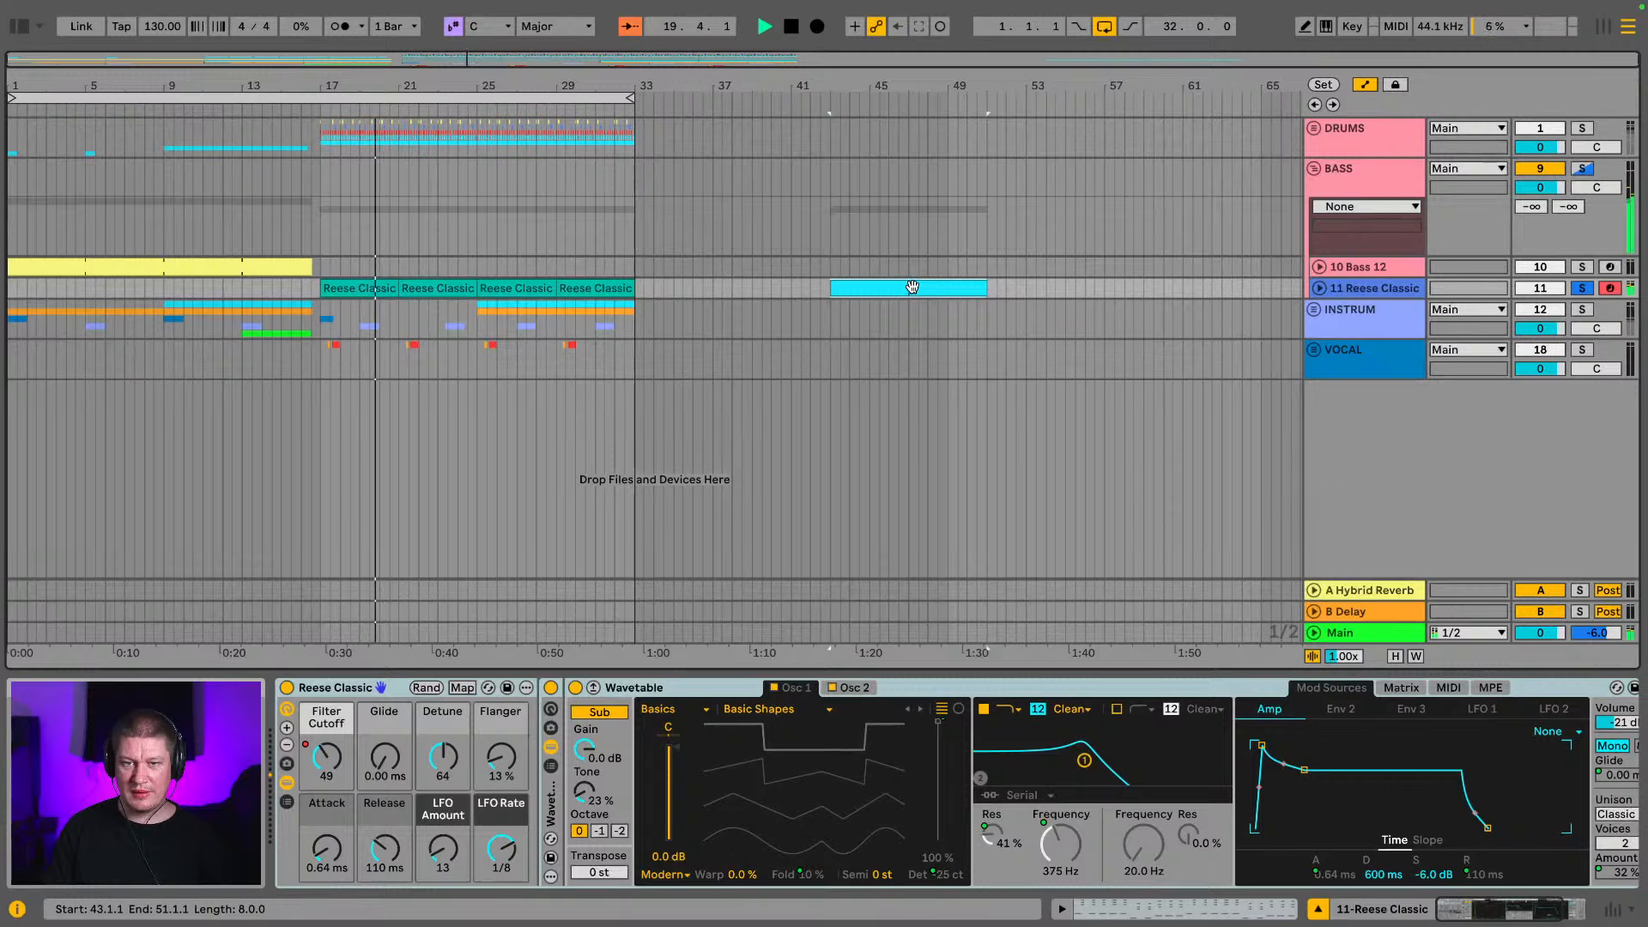
pyautogui.click(1318, 289)
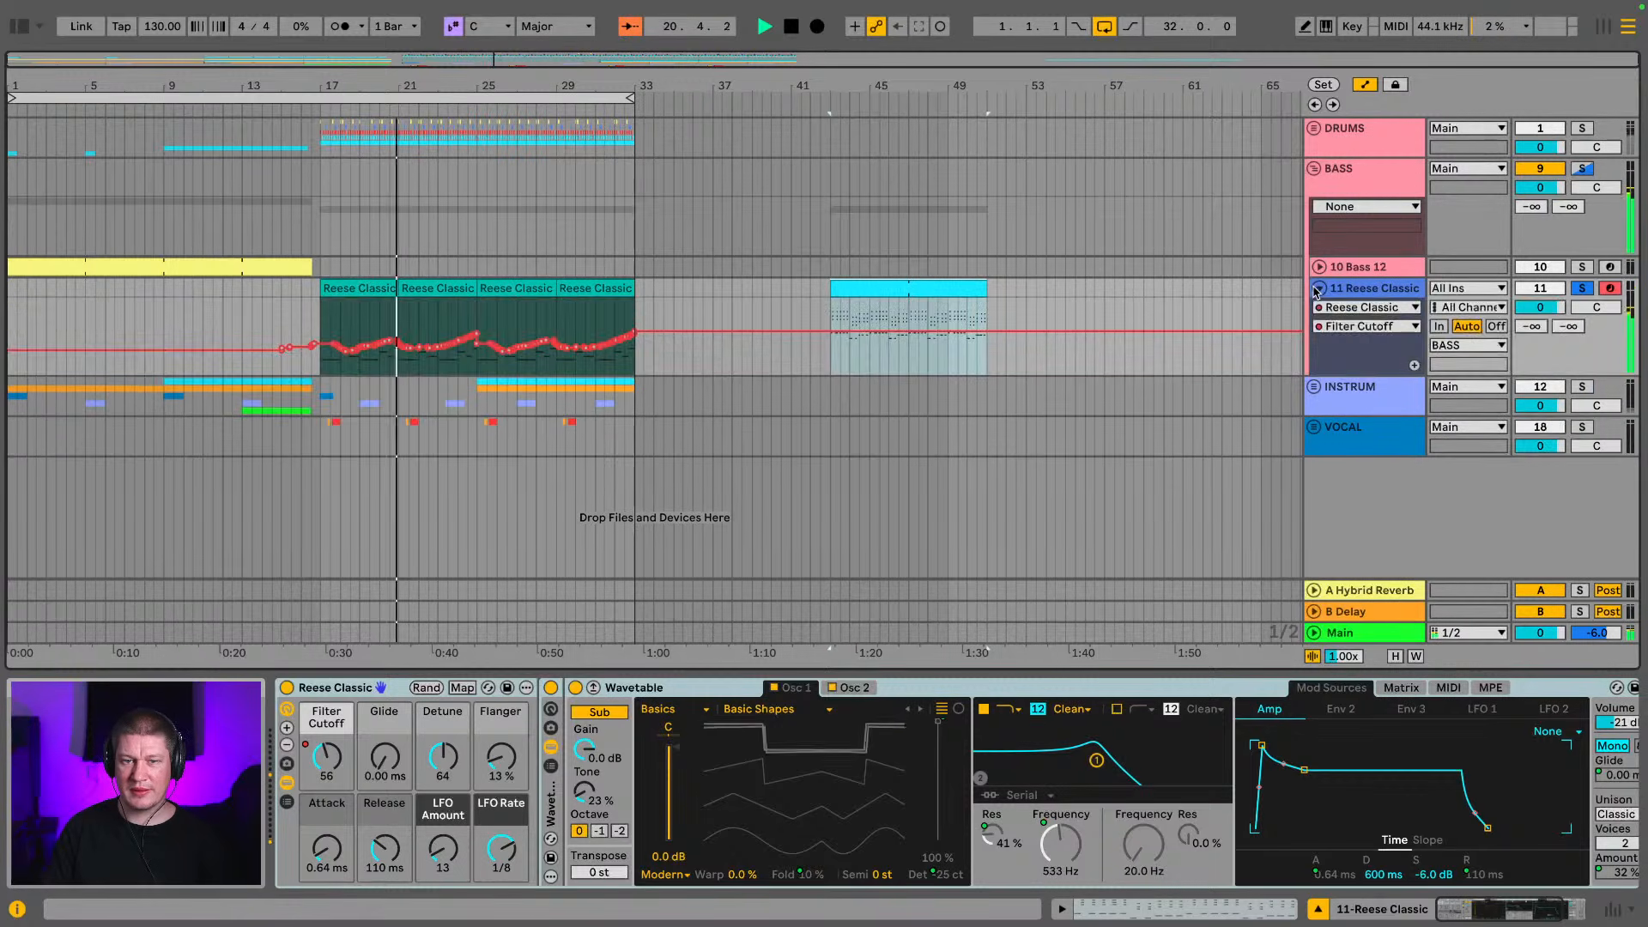
pyautogui.click(1319, 289)
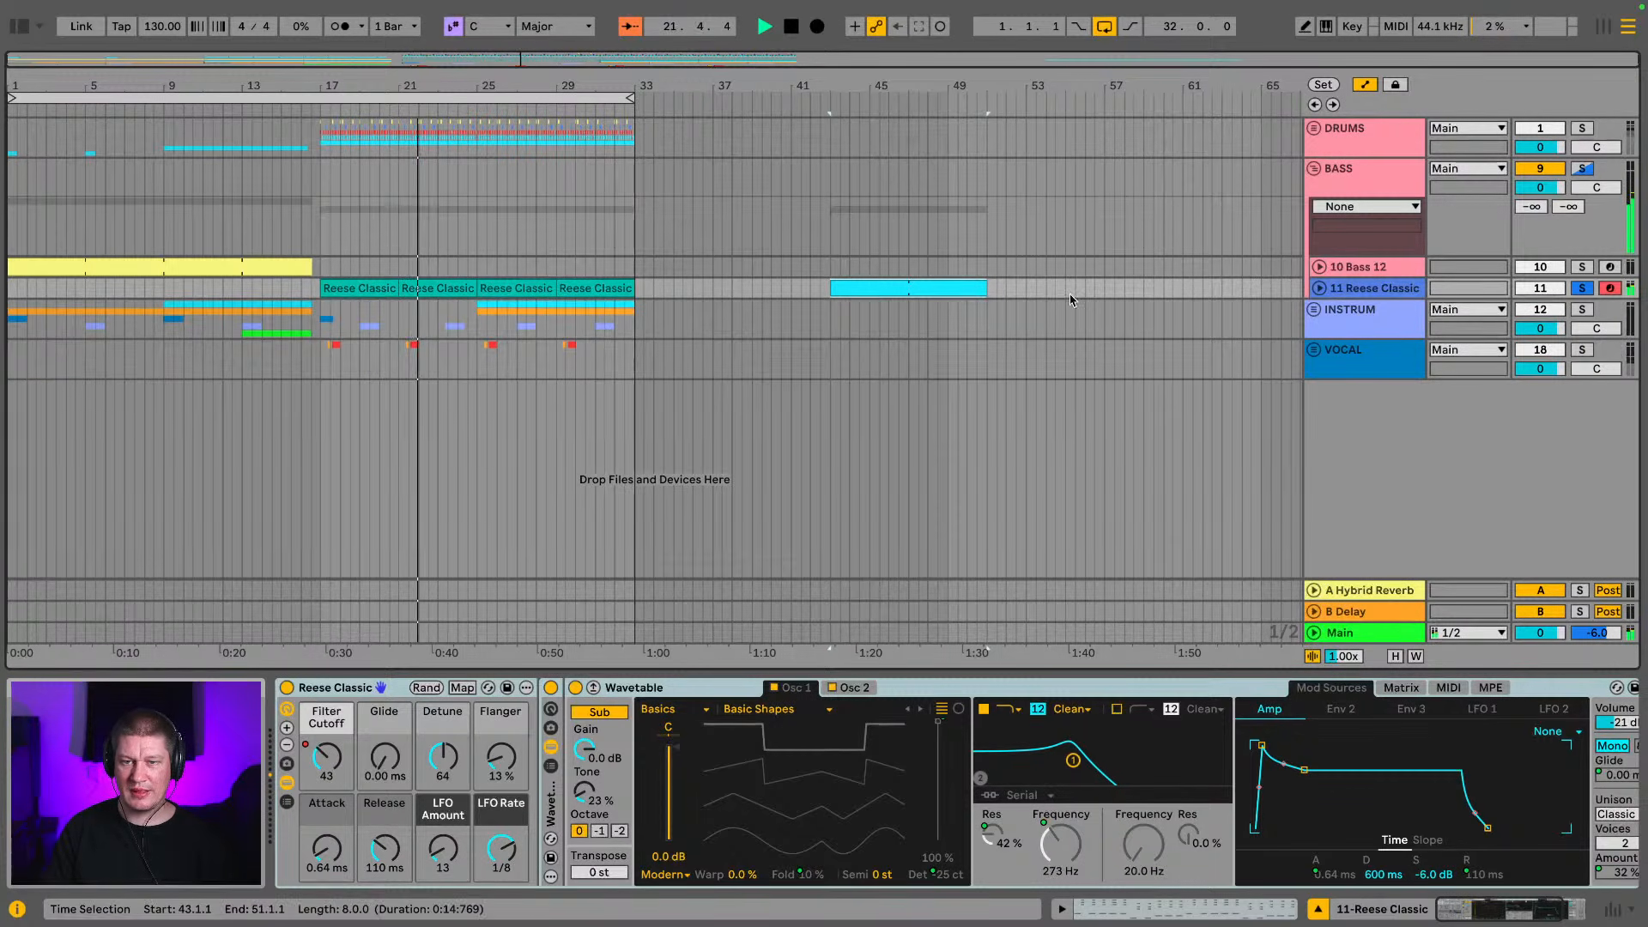
pyautogui.click(1319, 289)
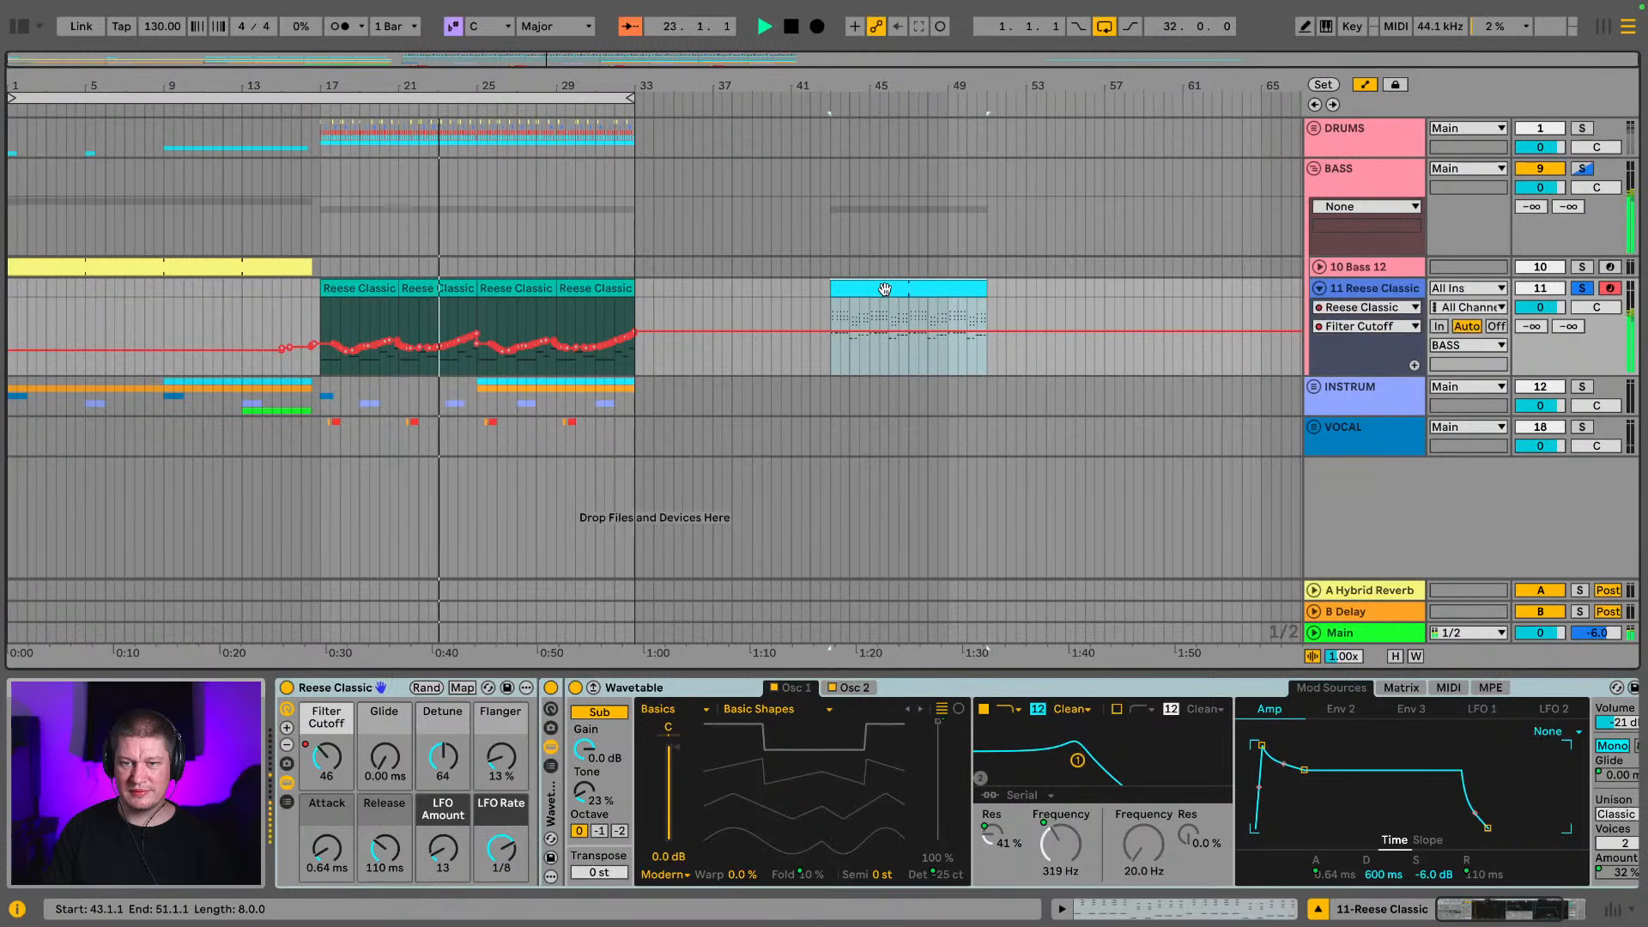
pyautogui.press('space')
pyautogui.press('space')
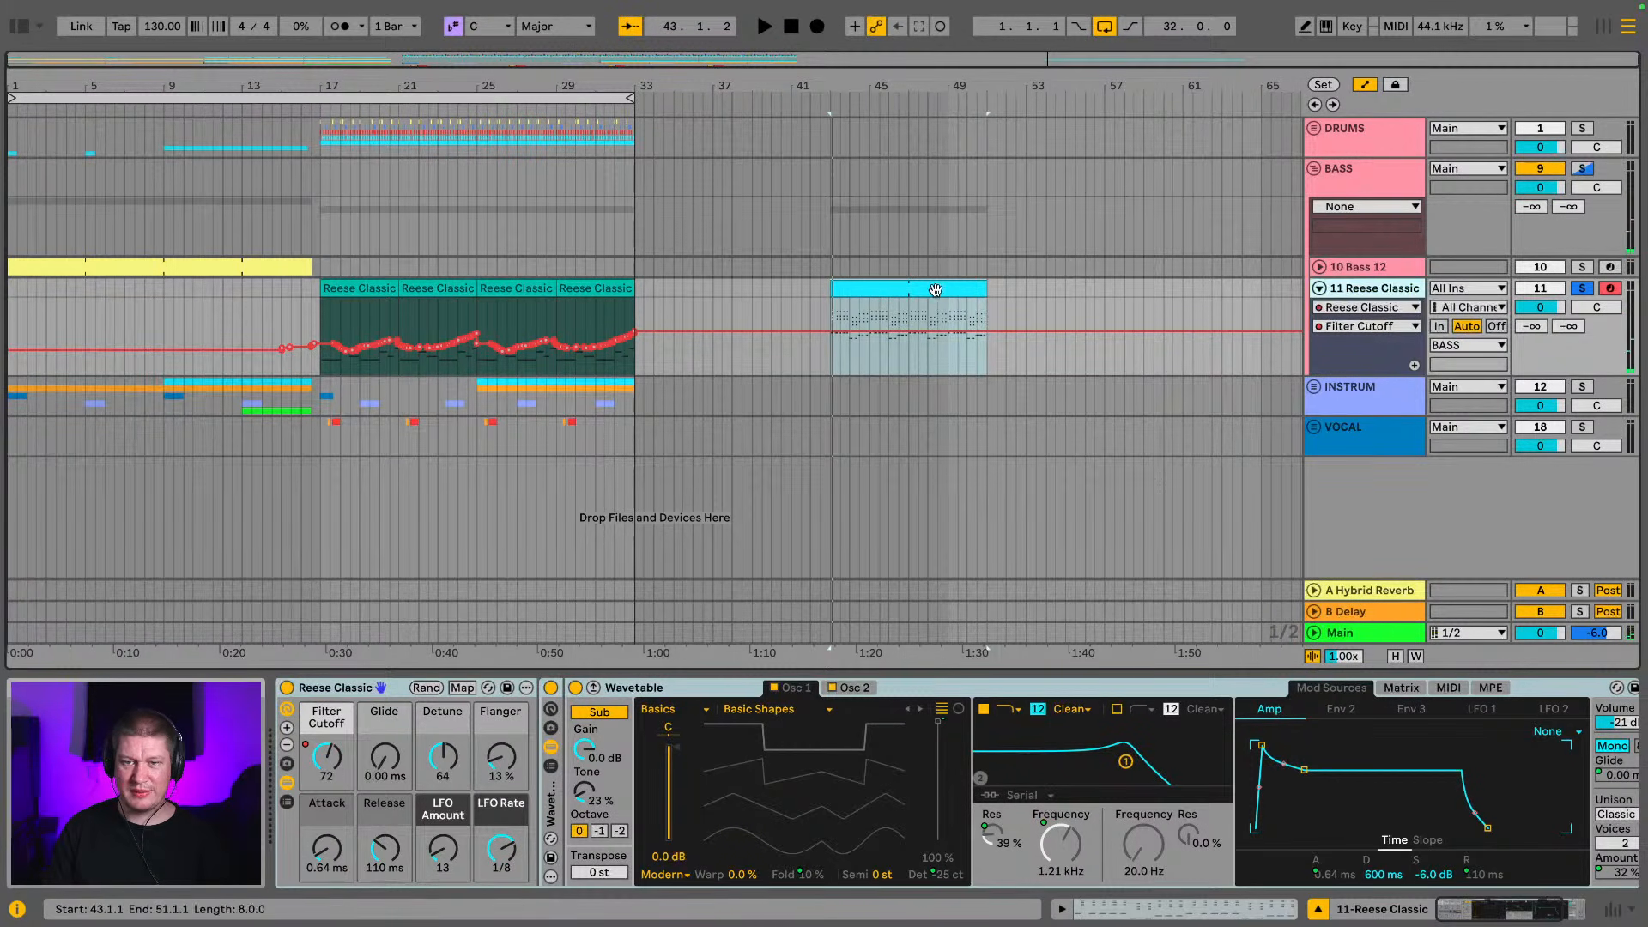
# Search the instrument presets for "piano" and load E-Piano Cheap onto a new track below the VOCAL group
pyautogui.click(1371, 445)
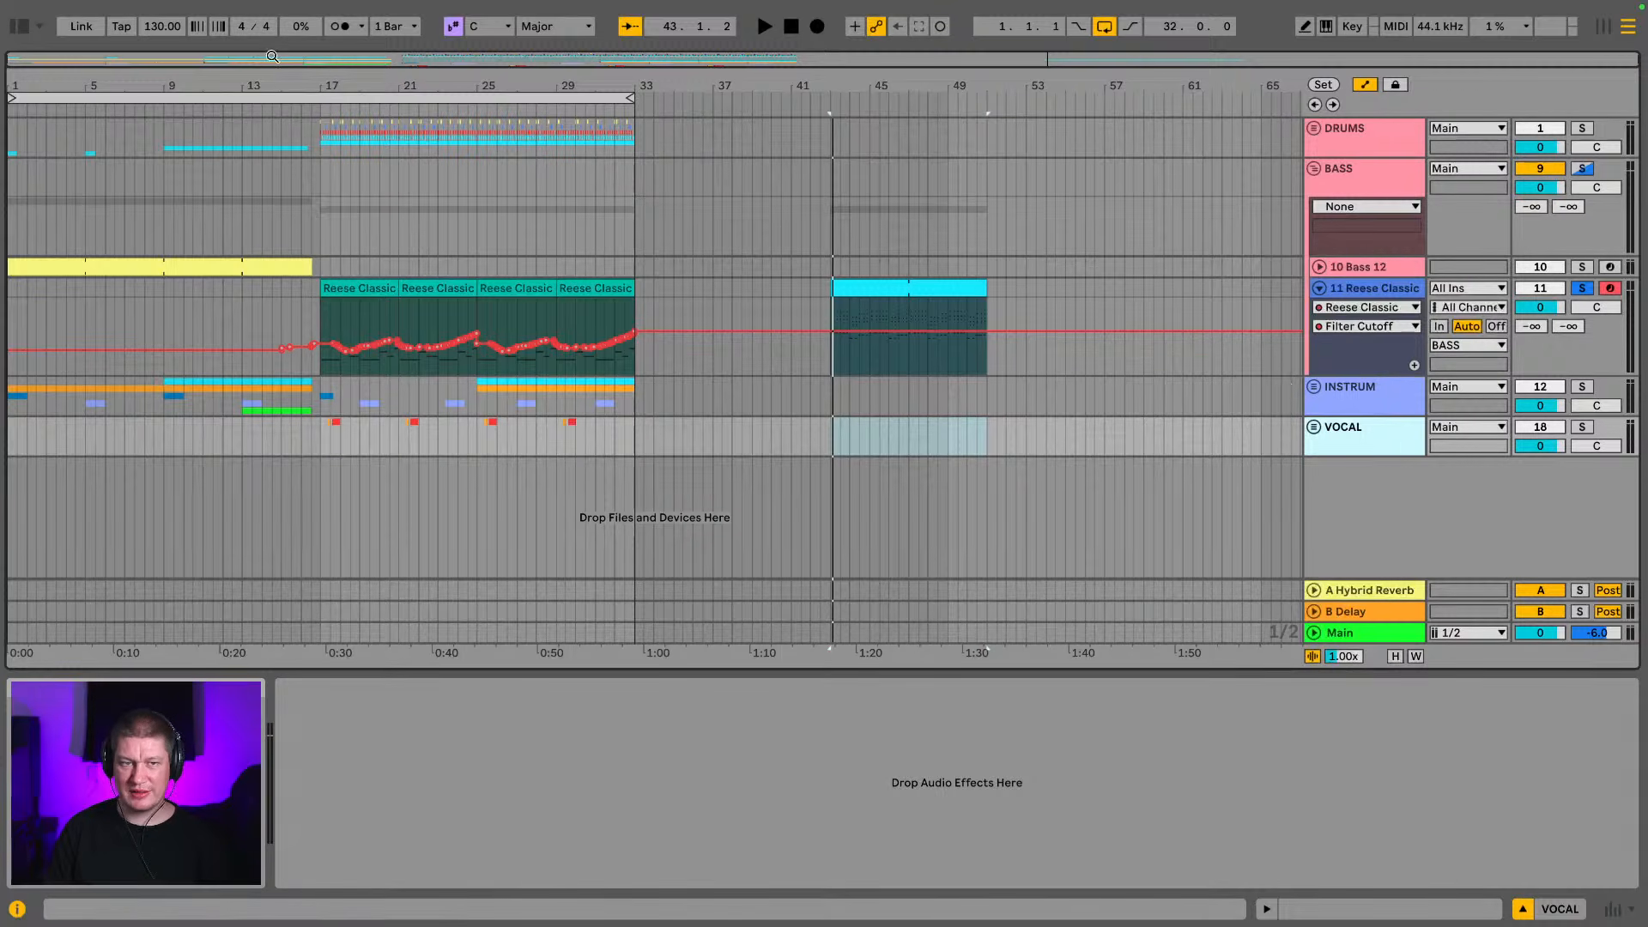
pyautogui.click(20, 28)
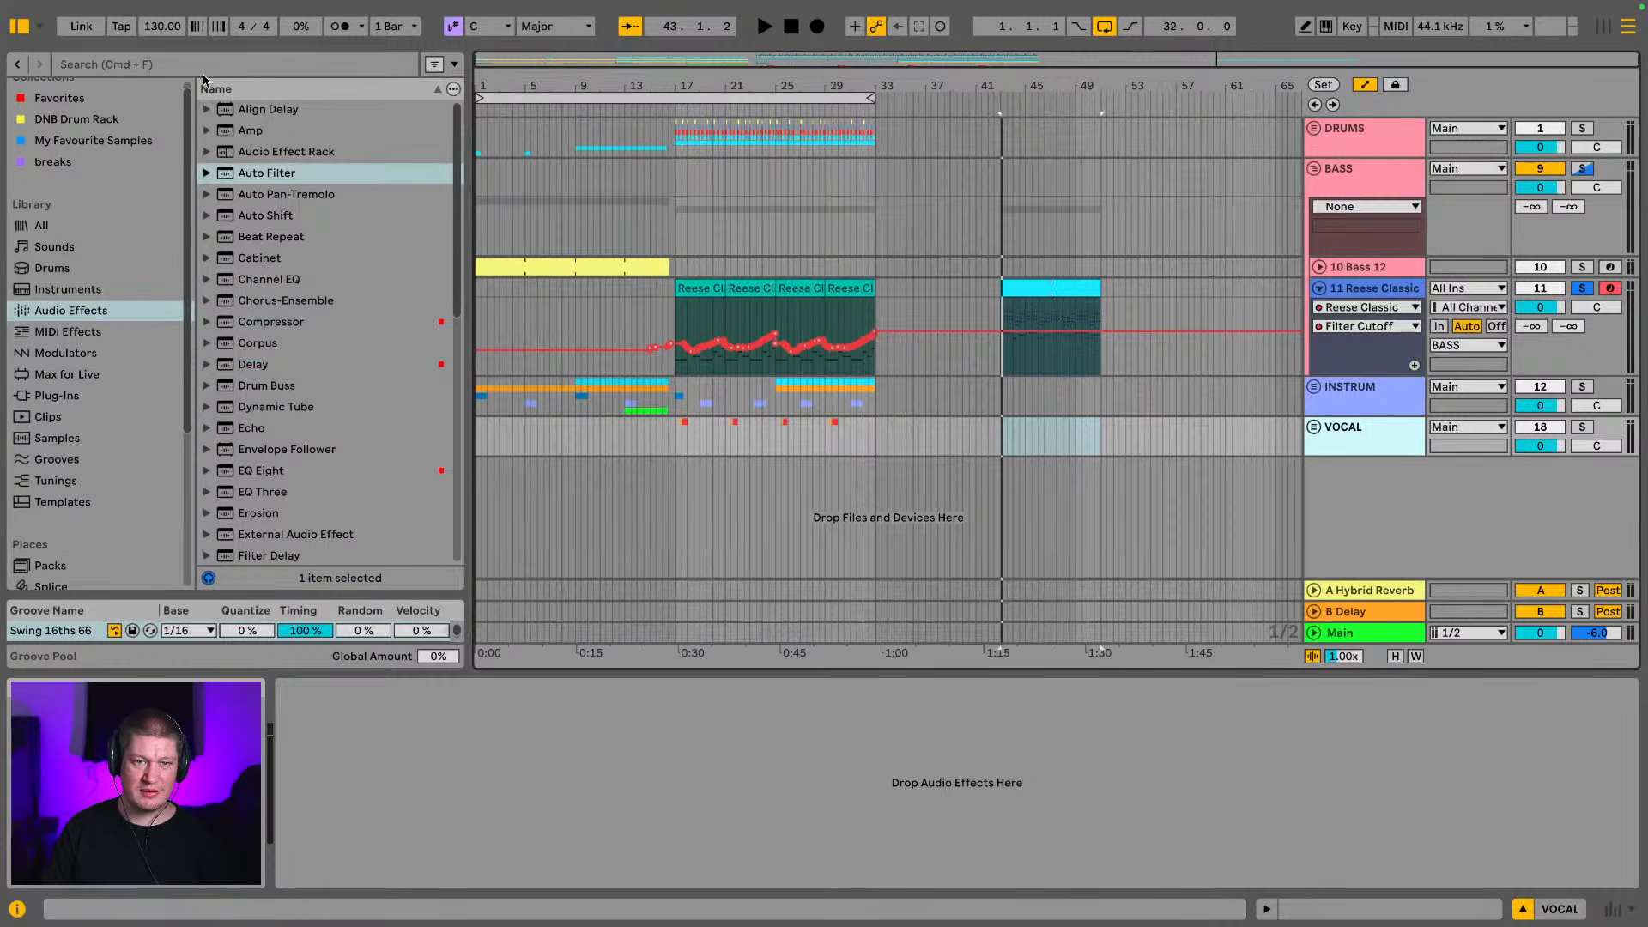
pyautogui.click(198, 66)
pyautogui.write('piano')
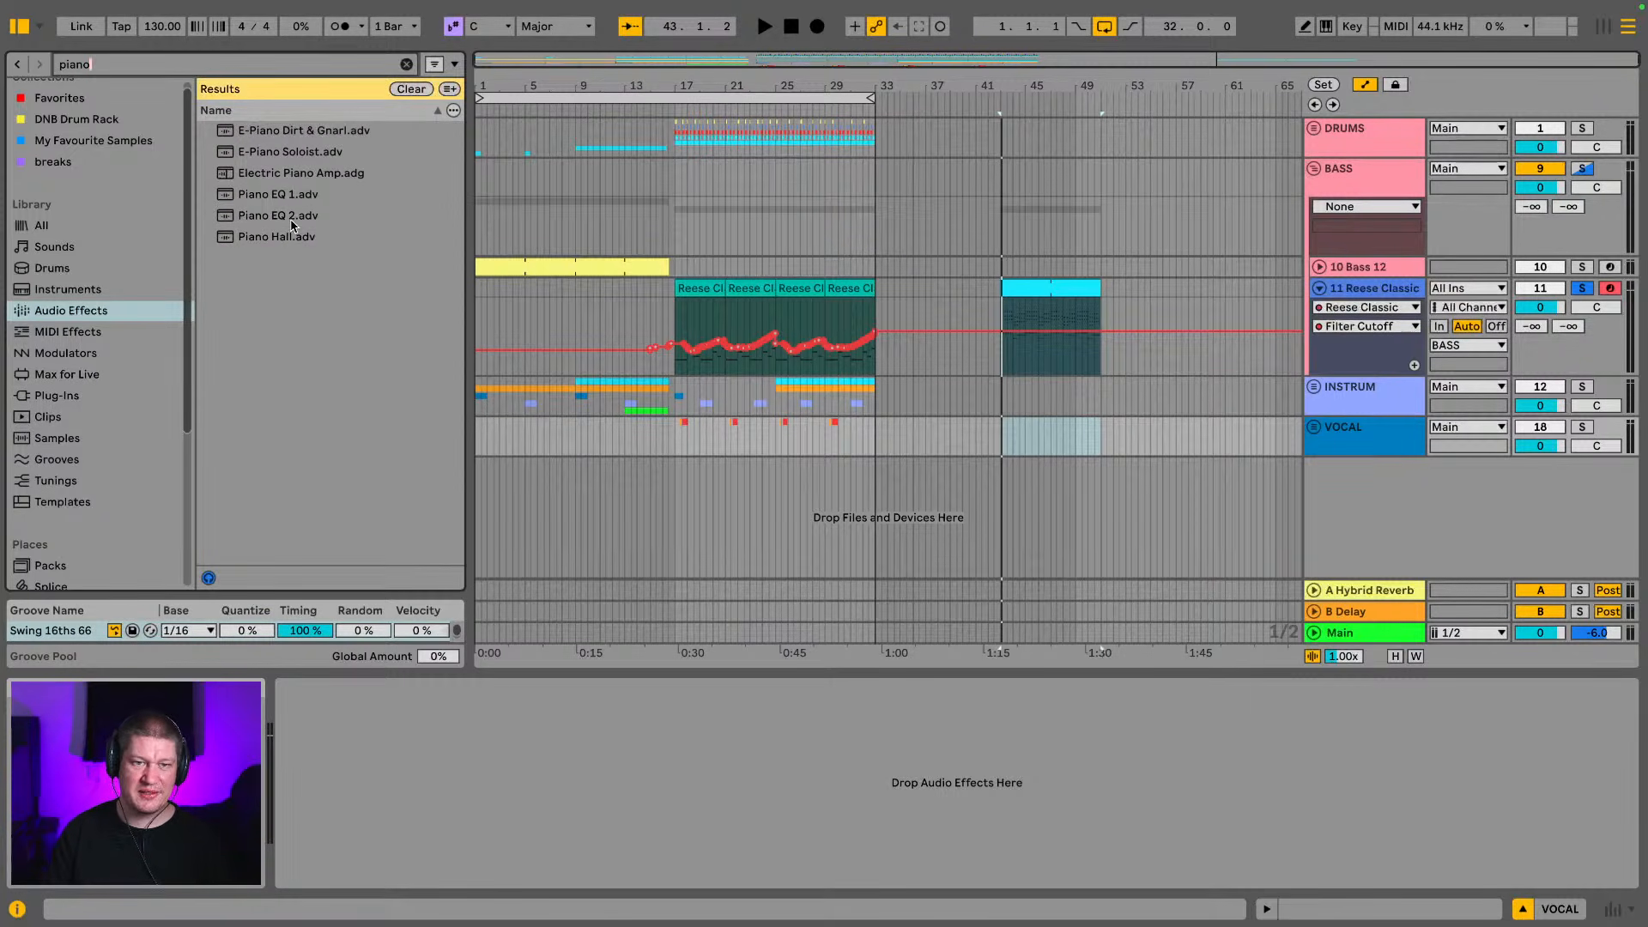
pyautogui.click(278, 171)
pyautogui.click(277, 152)
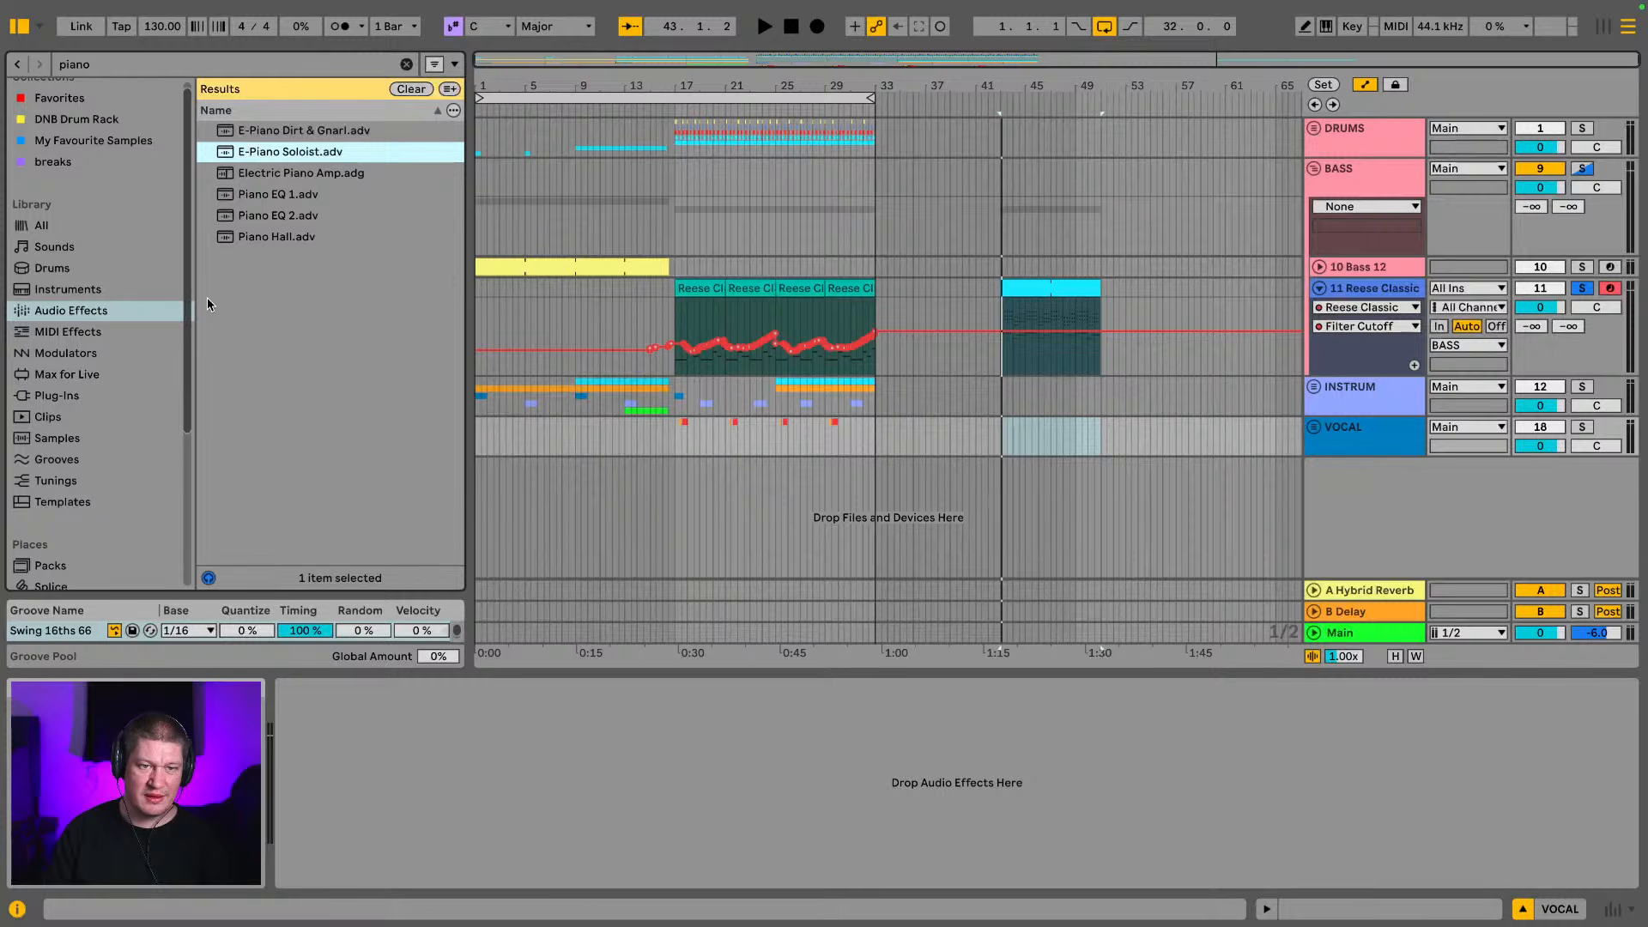
pyautogui.click(77, 290)
pyautogui.click(310, 261)
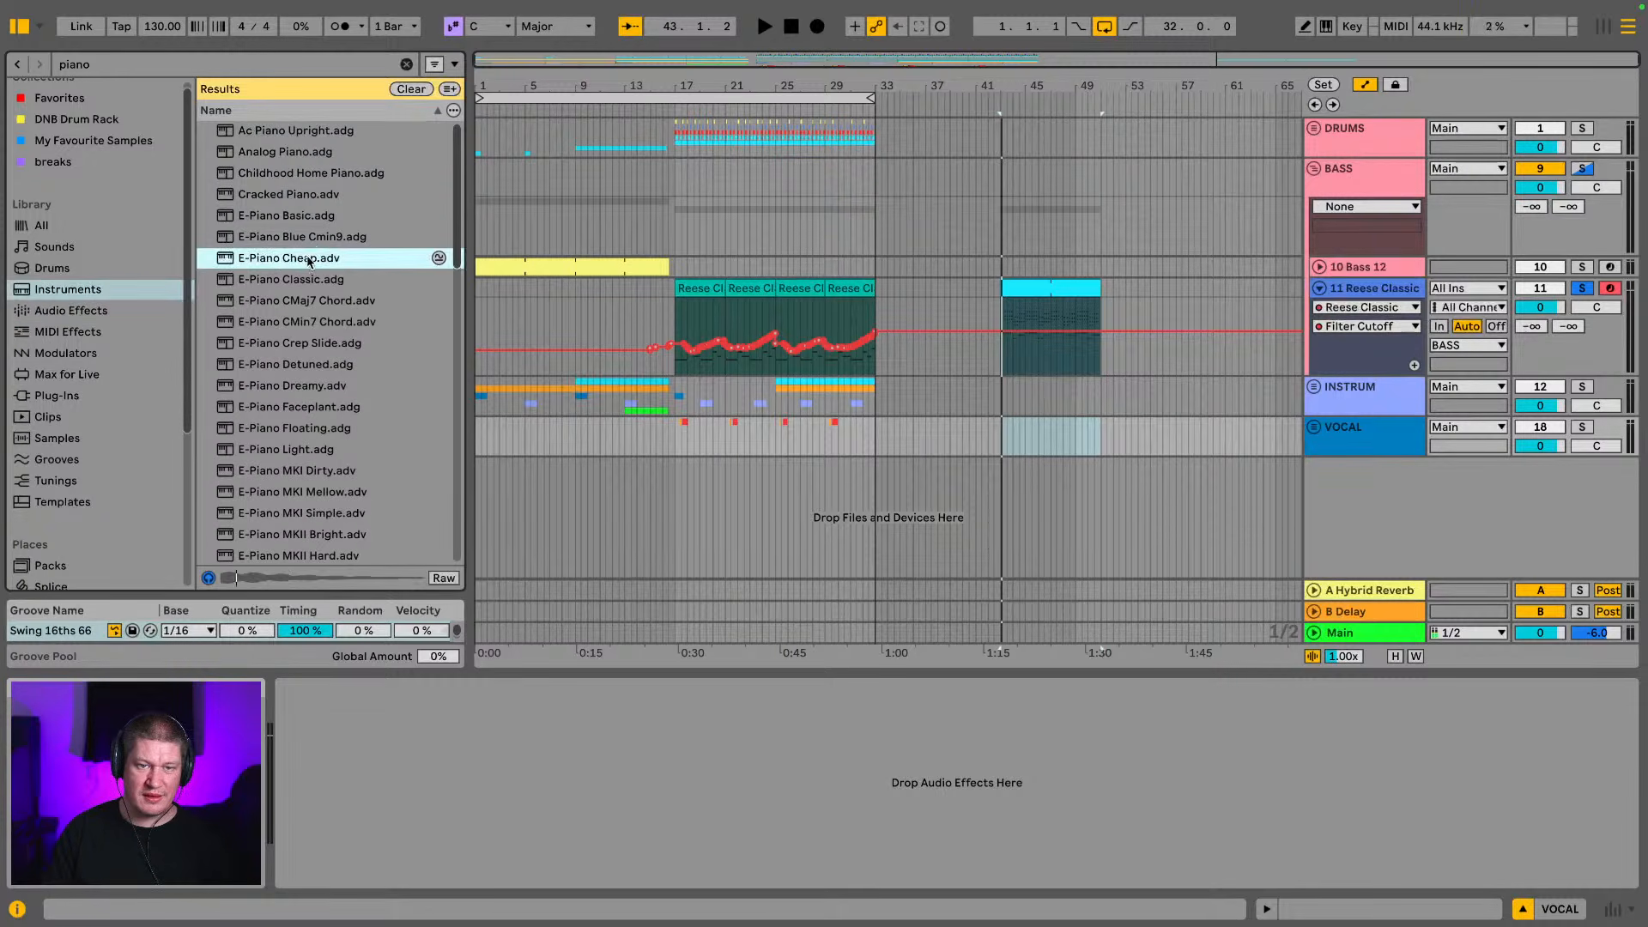
pyautogui.moveTo(768, 524); pyautogui.dragTo(770, 526)
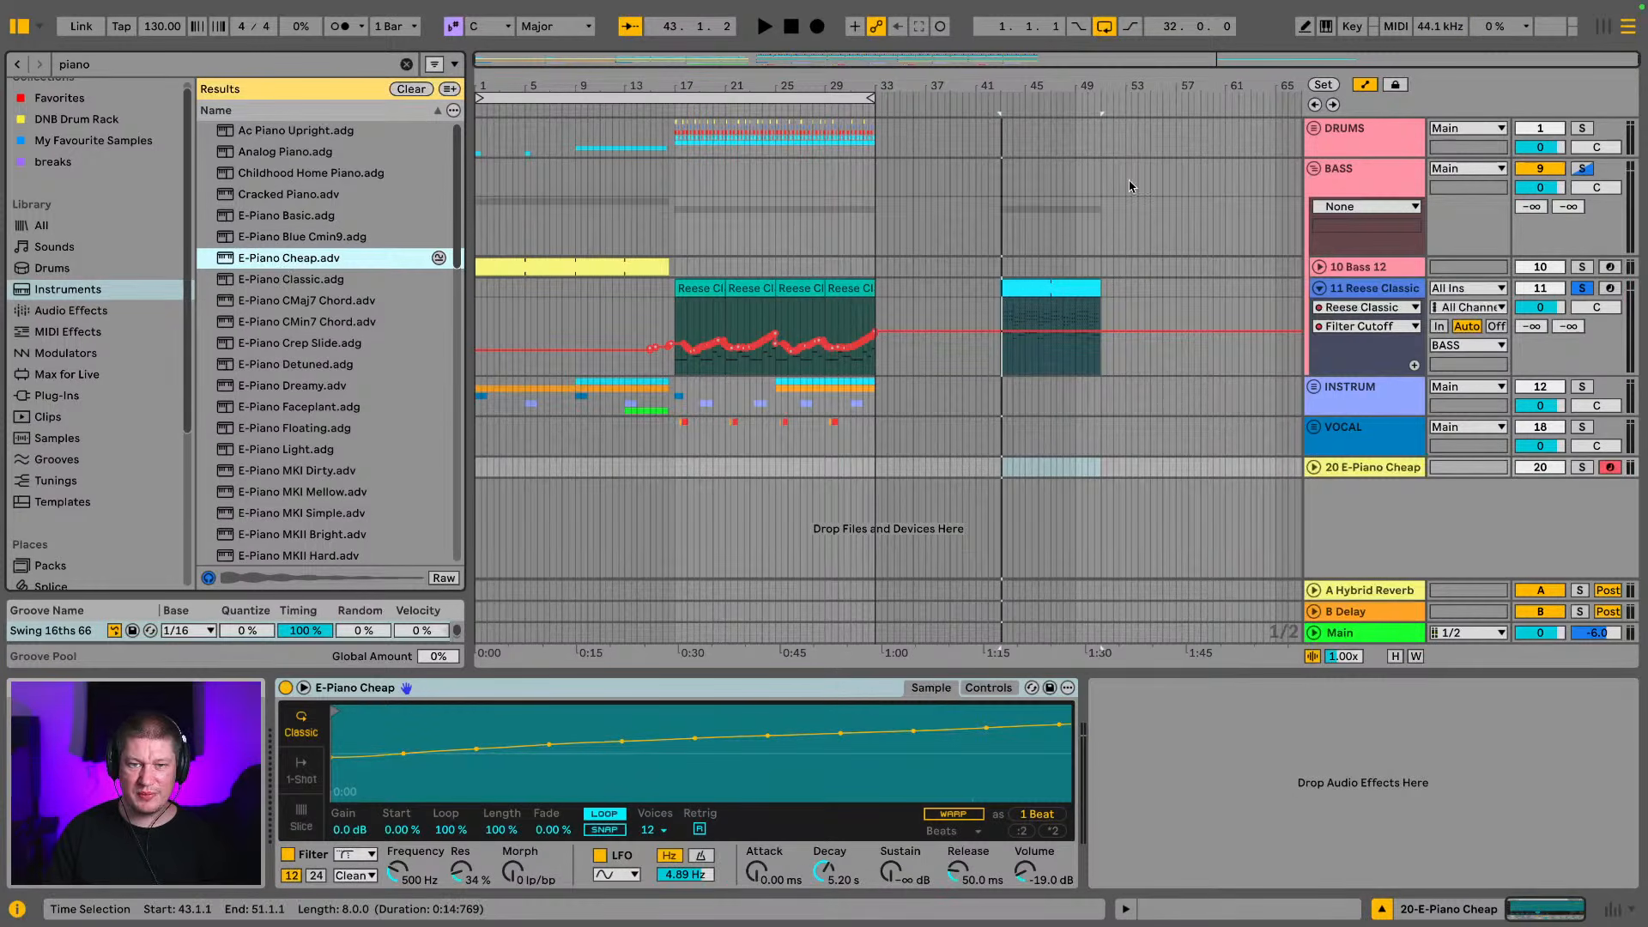
# Move the spare Reese Classic clip to bar 33 on the E-Piano Cheap track and play it soloed
pyautogui.moveTo(1080, 278); pyautogui.dragTo(920, 483)
pyautogui.press('space')
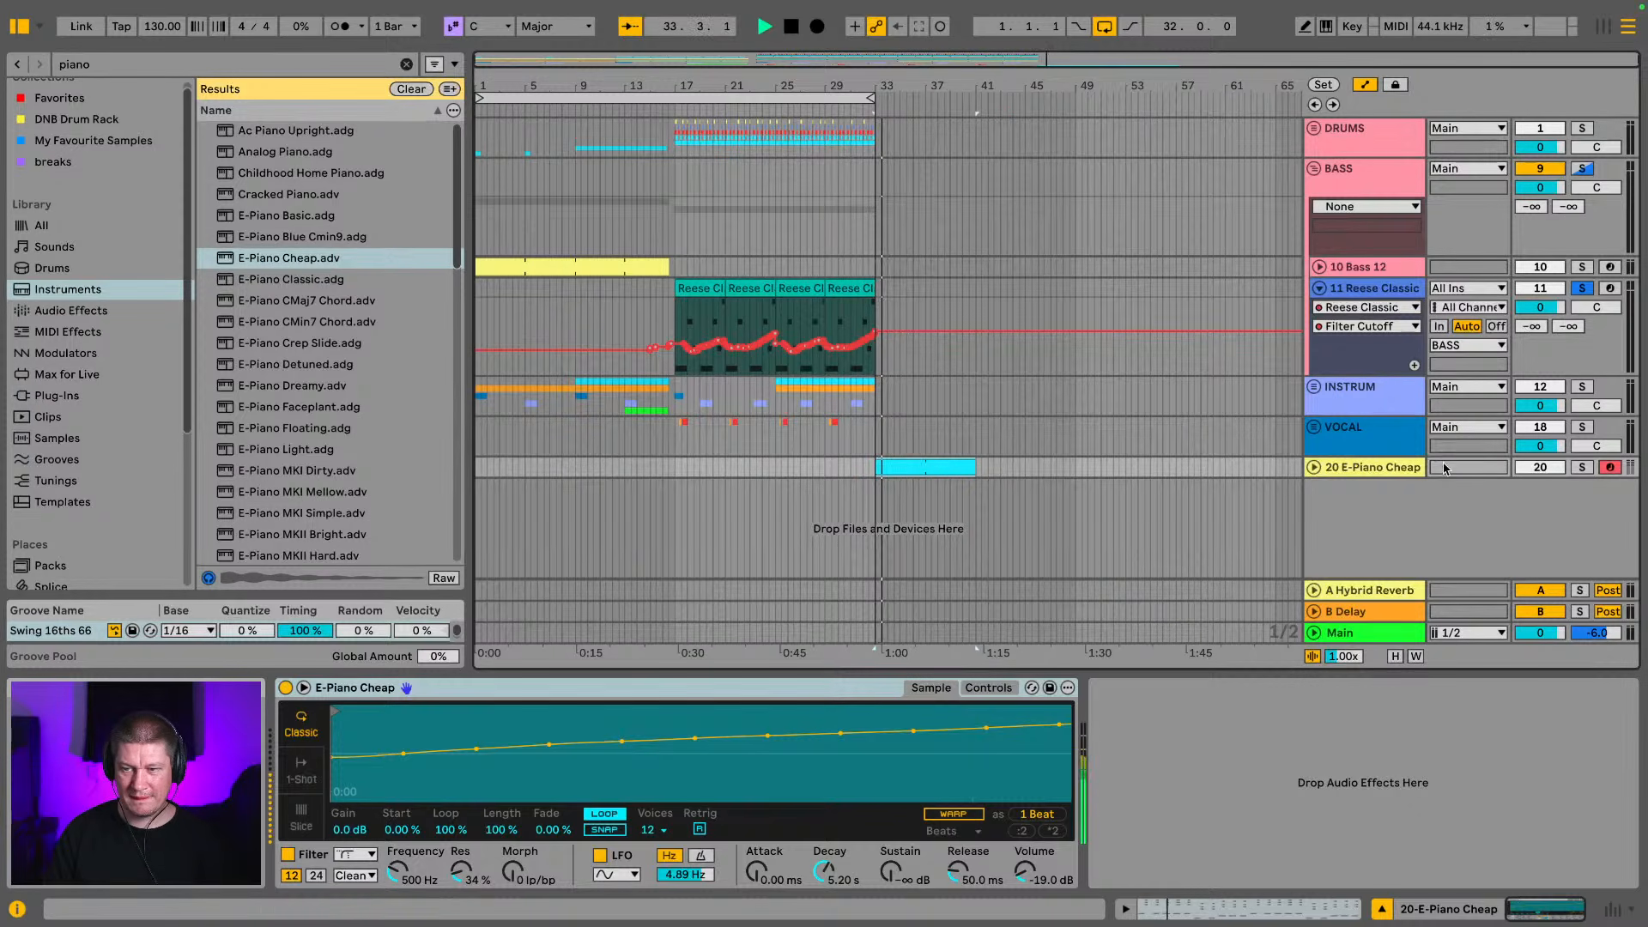
pyautogui.click(1579, 469)
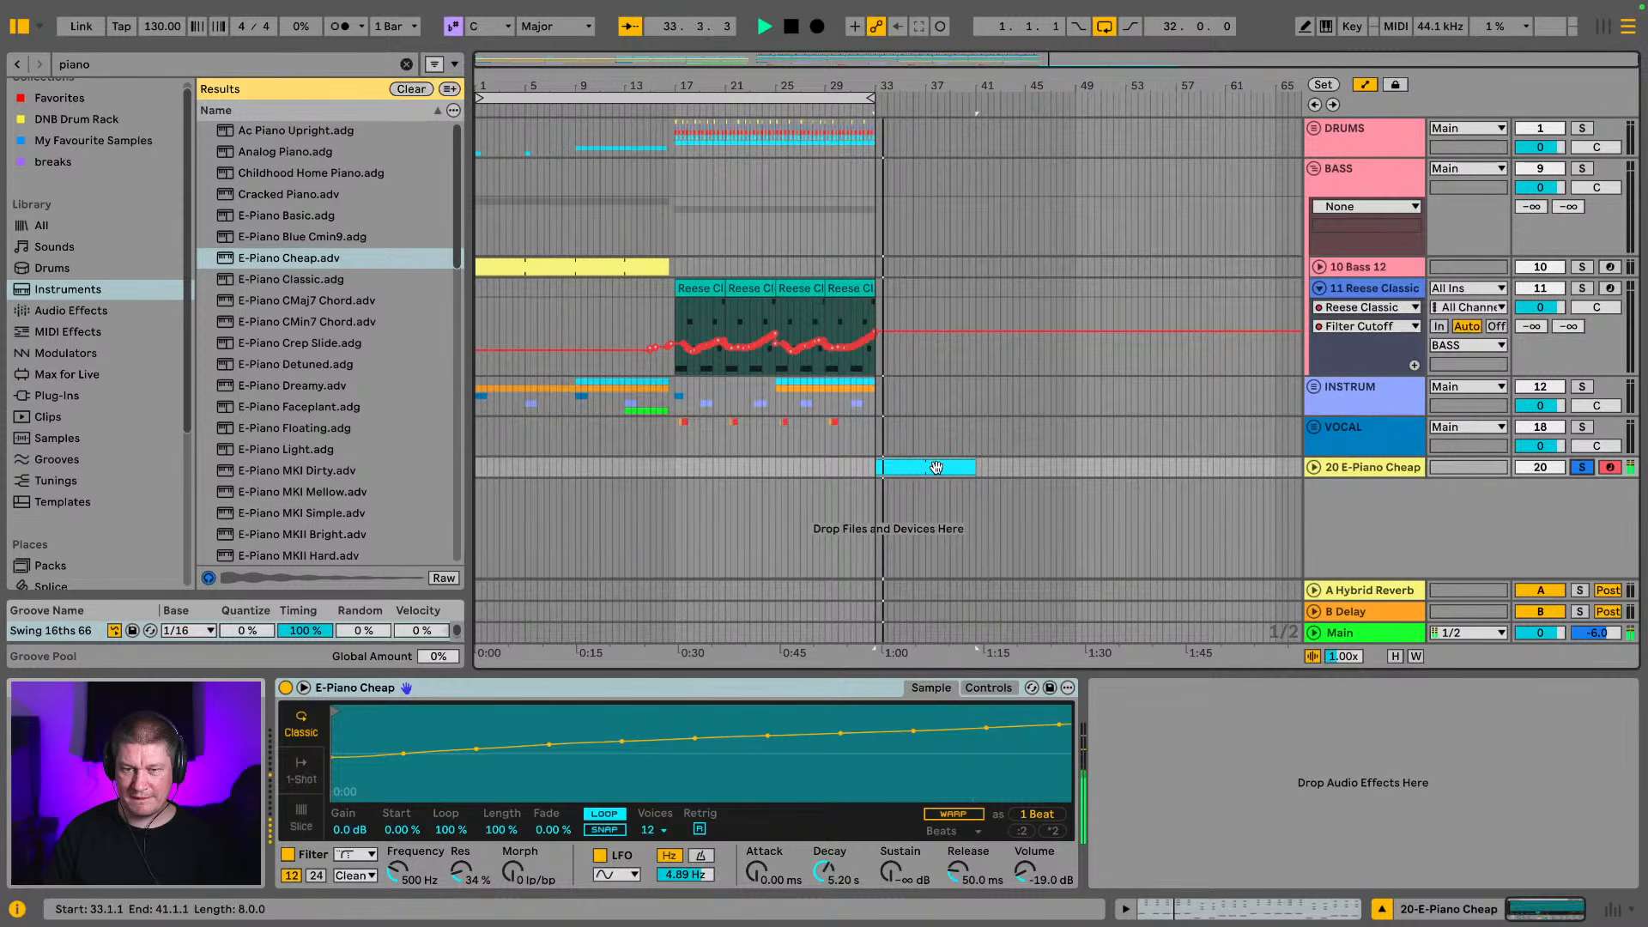
# Preview other piano presets, replace E-Piano Cheap with Ac Piano Upright and play the clip from bar 33
pyautogui.click(294, 171)
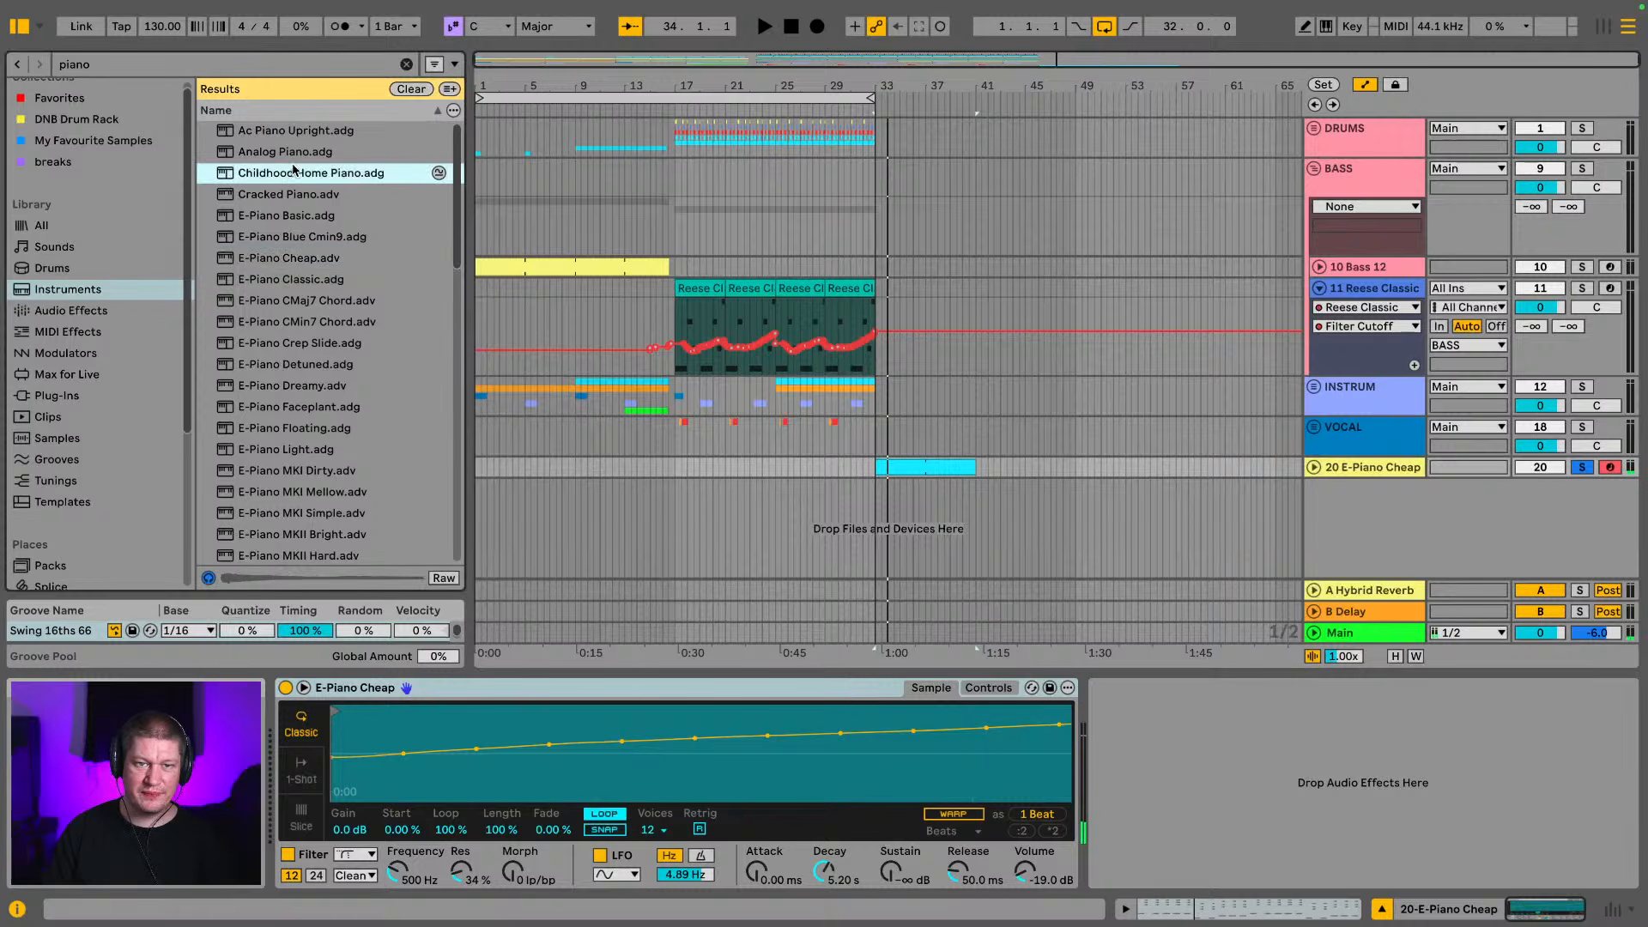
pyautogui.click(292, 152)
pyautogui.click(294, 140)
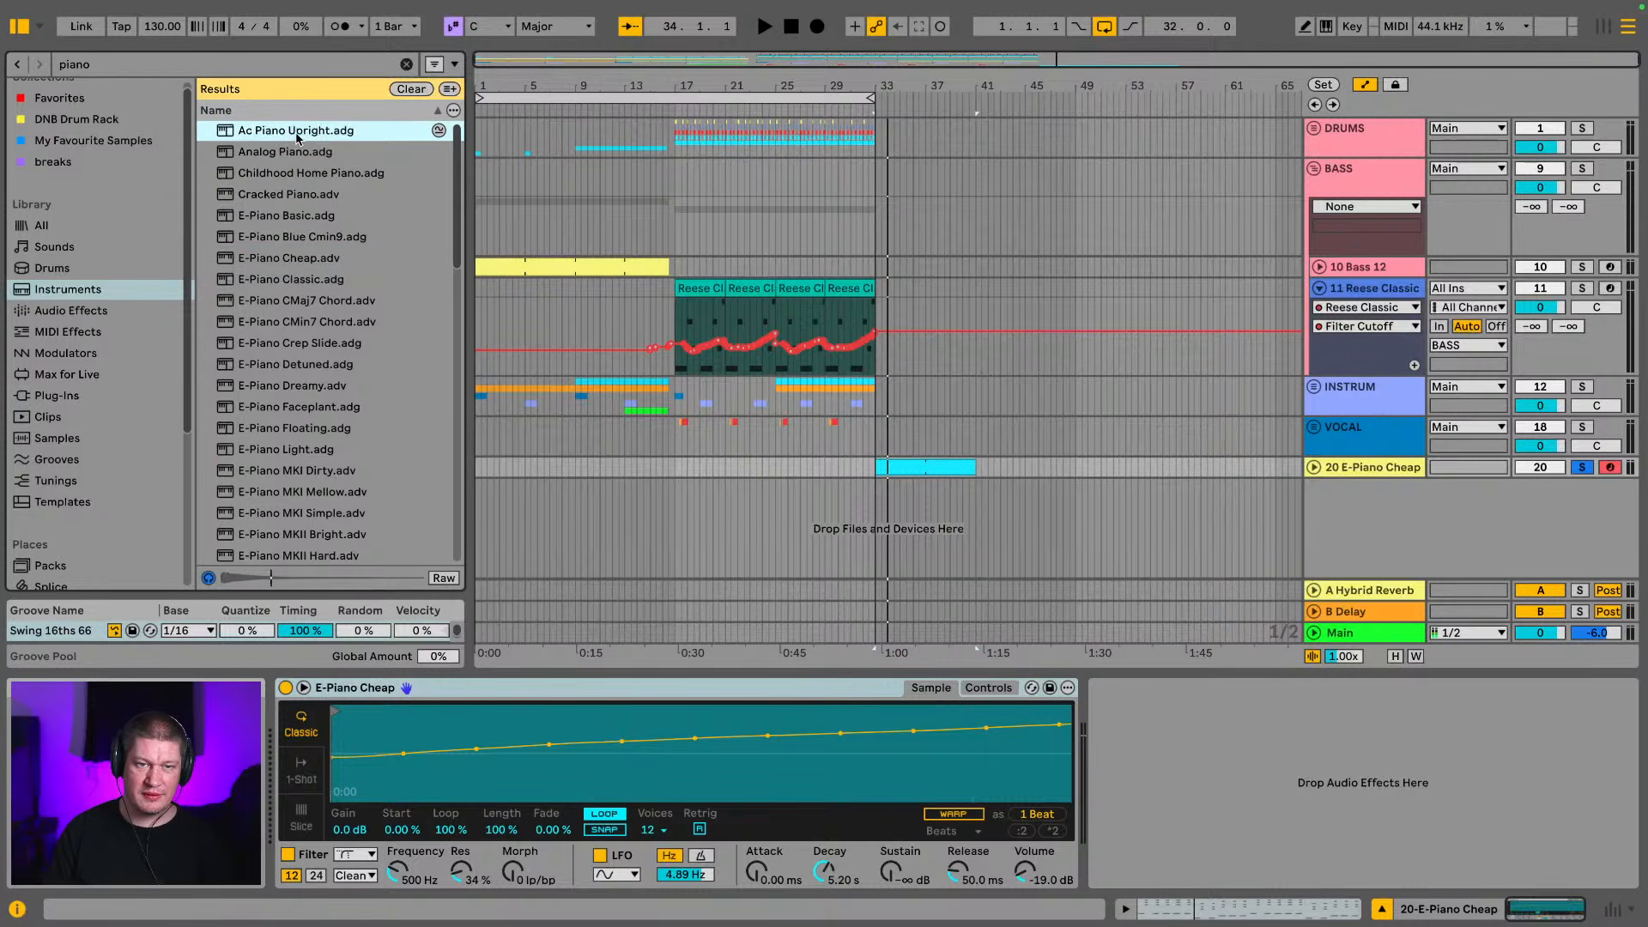
pyautogui.press('Return')
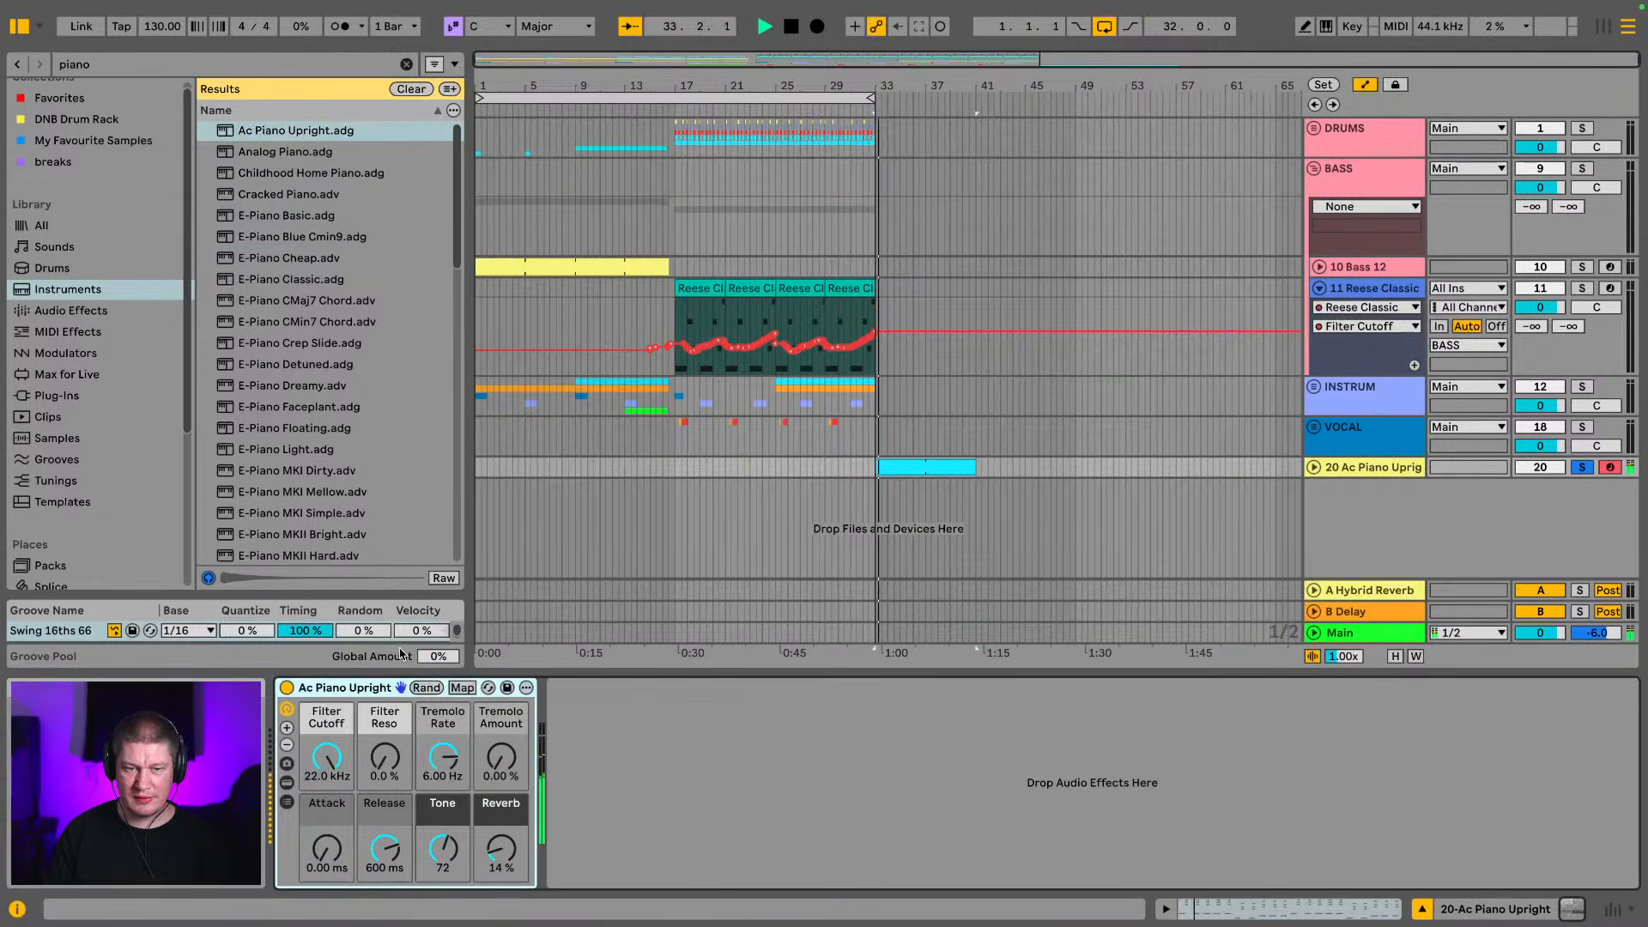
# Browse further down the piano presets and preview FM Piano Decay, Prepared Piano Ambient and Prepared Piano Harmonics
pyautogui.scroll(-6, 259, 395)
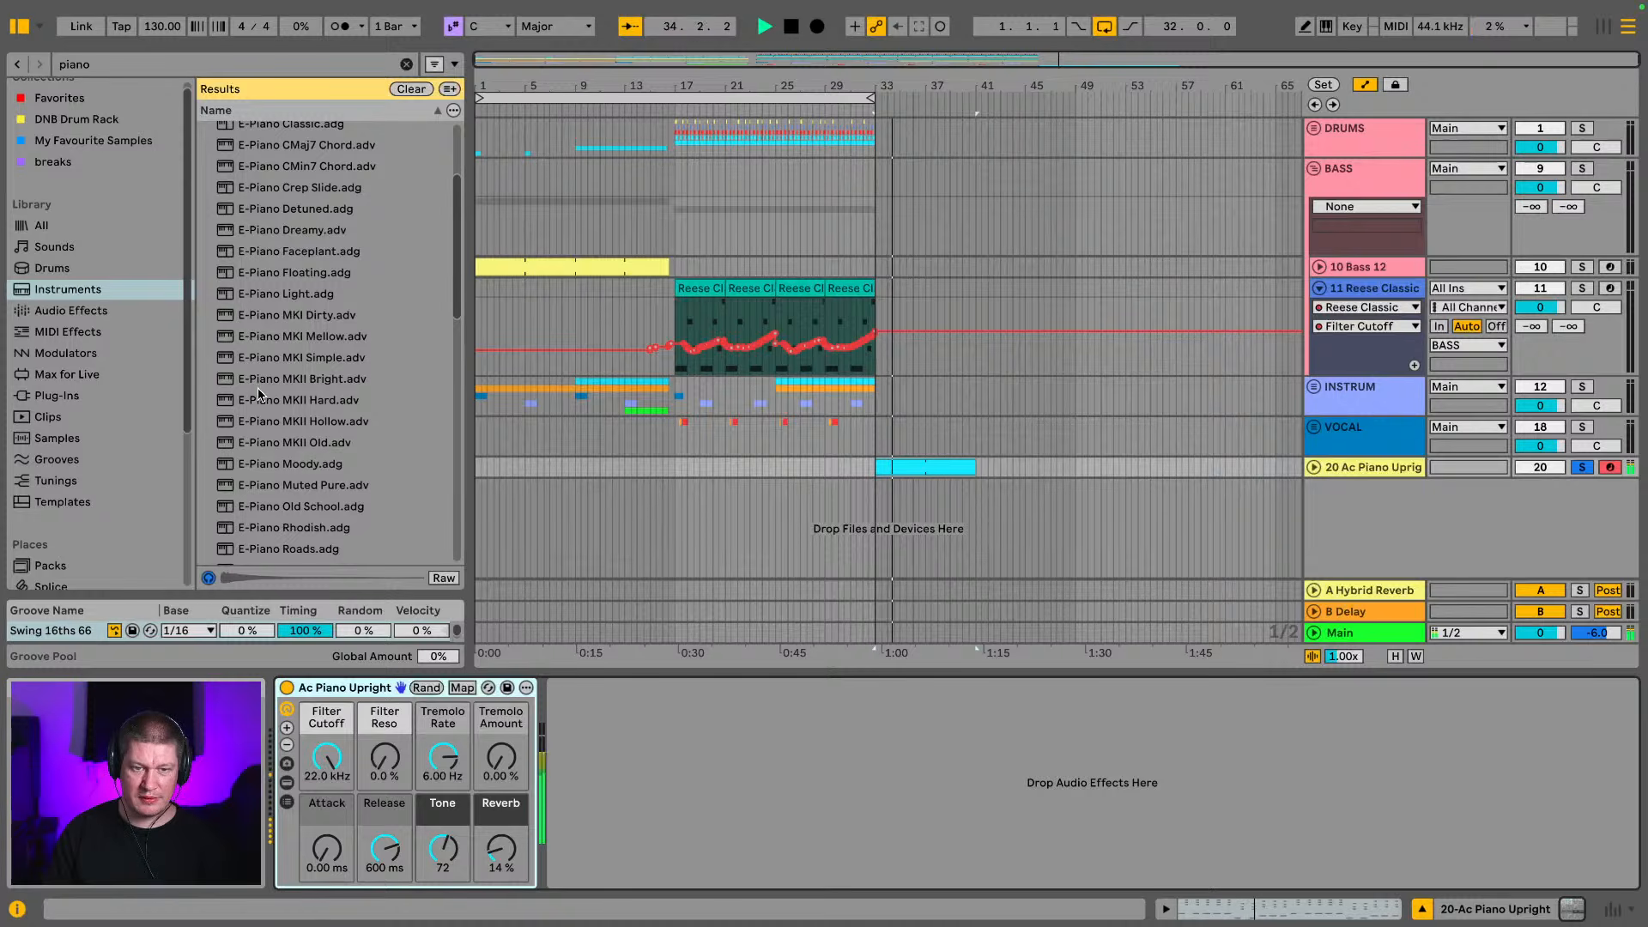
pyautogui.scroll(-10, 259, 395)
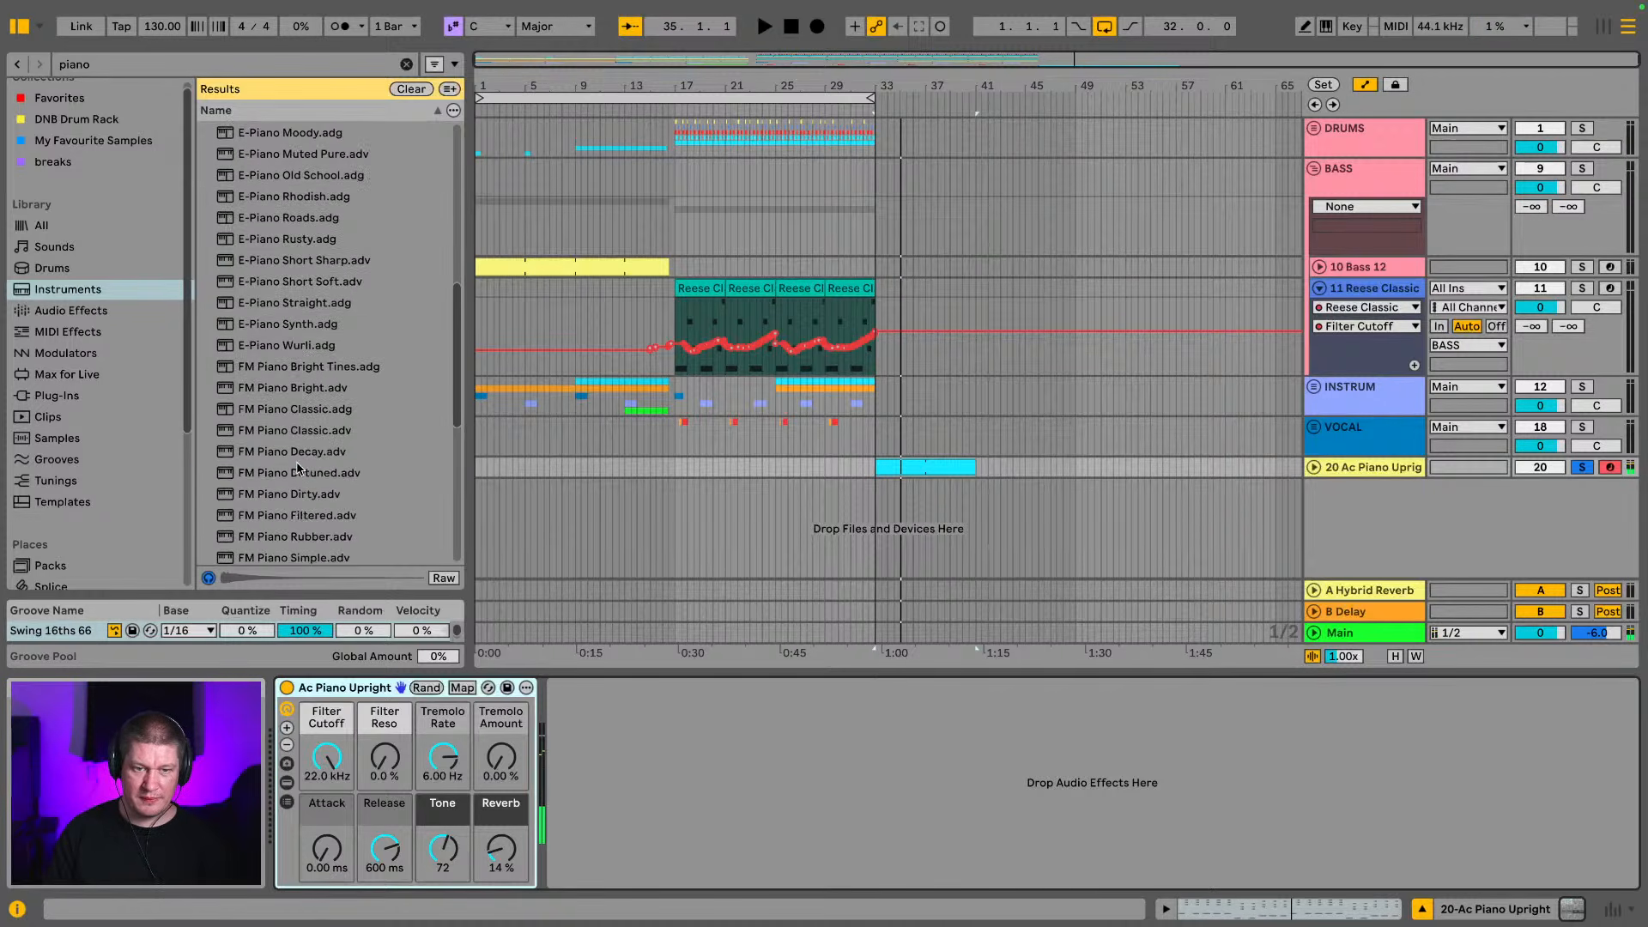
pyautogui.click(298, 467)
pyautogui.click(294, 453)
pyautogui.scroll(-10, 279, 422)
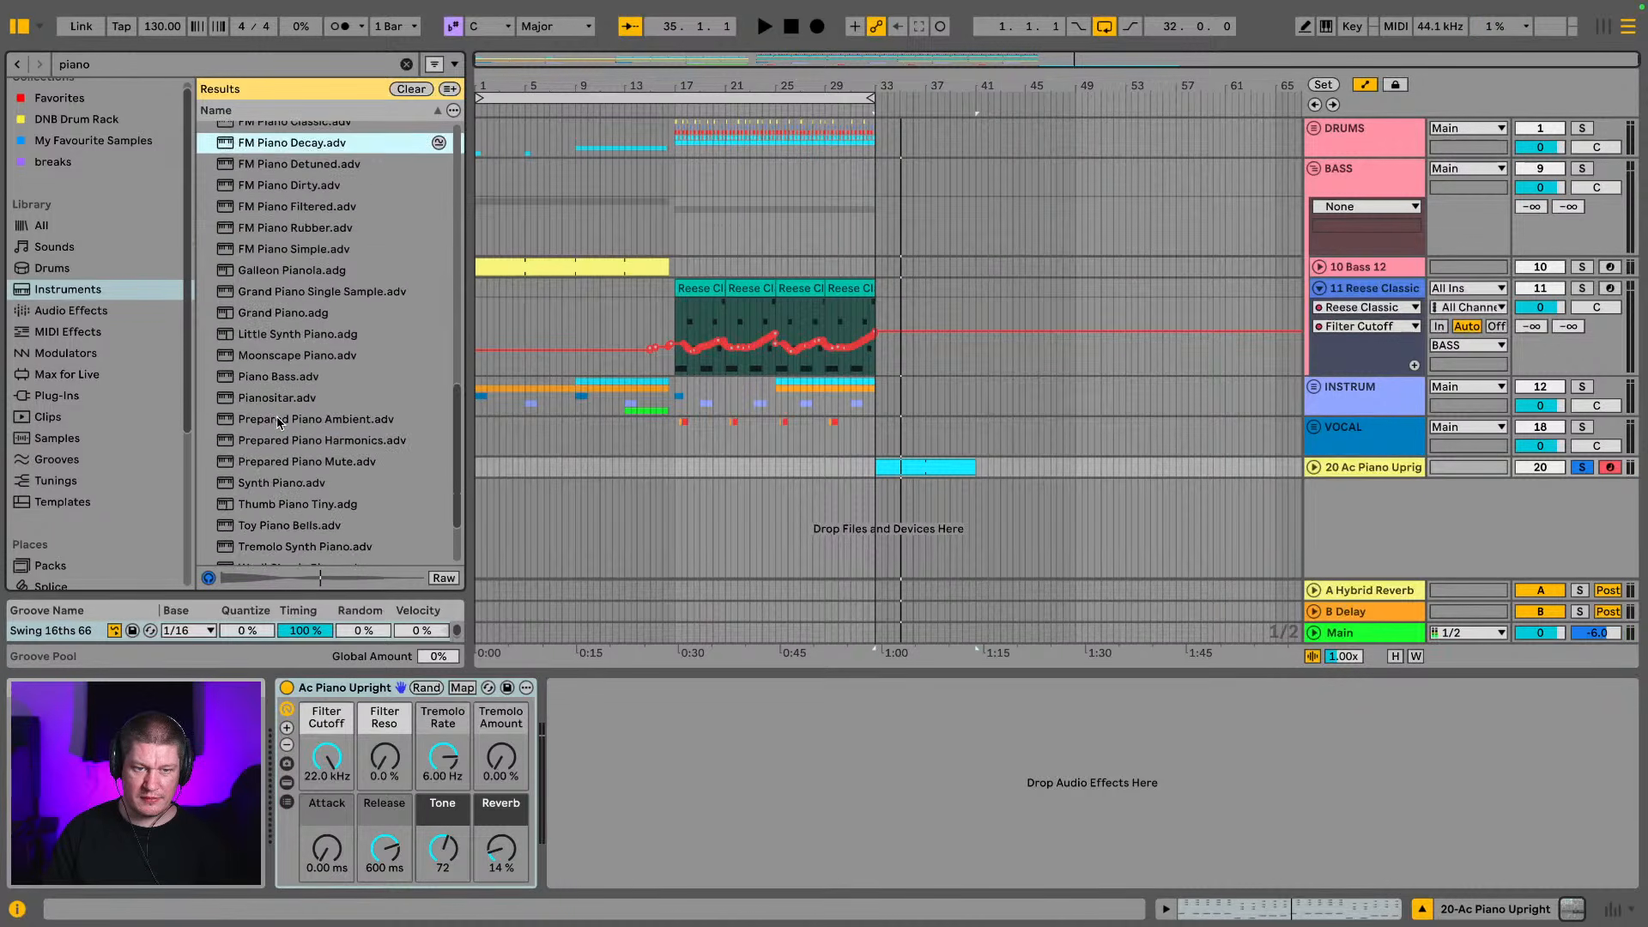
pyautogui.click(277, 420)
pyautogui.scroll(-2, 361, 394)
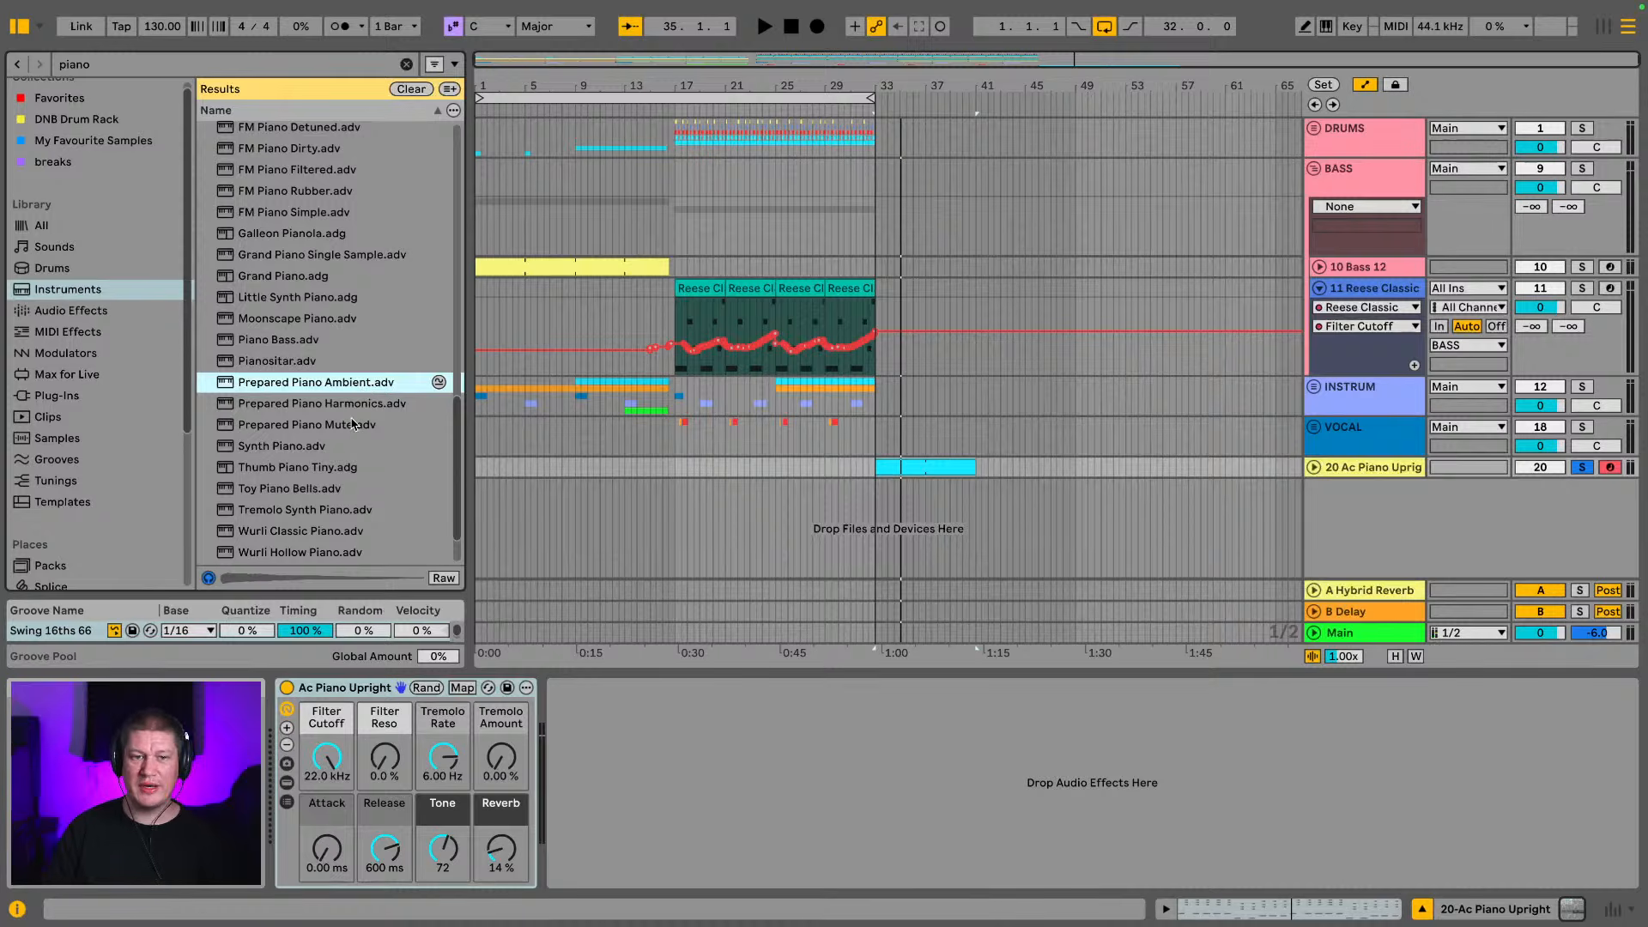
pyautogui.click(294, 425)
pyautogui.click(297, 404)
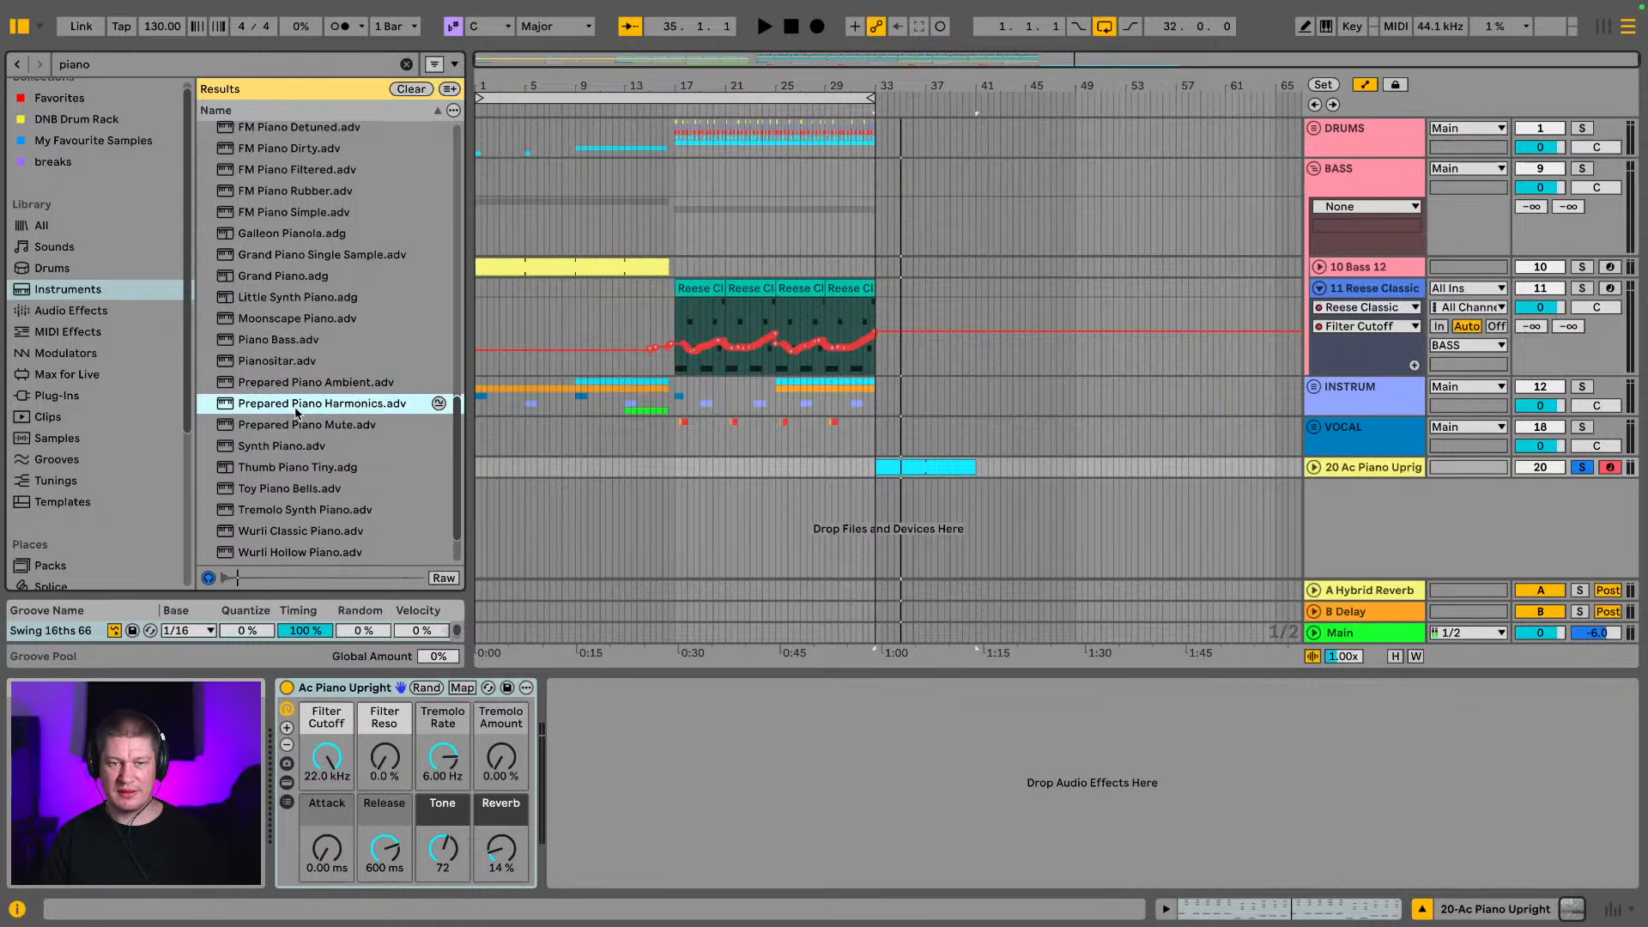
pyautogui.click(304, 419)
pyautogui.click(306, 413)
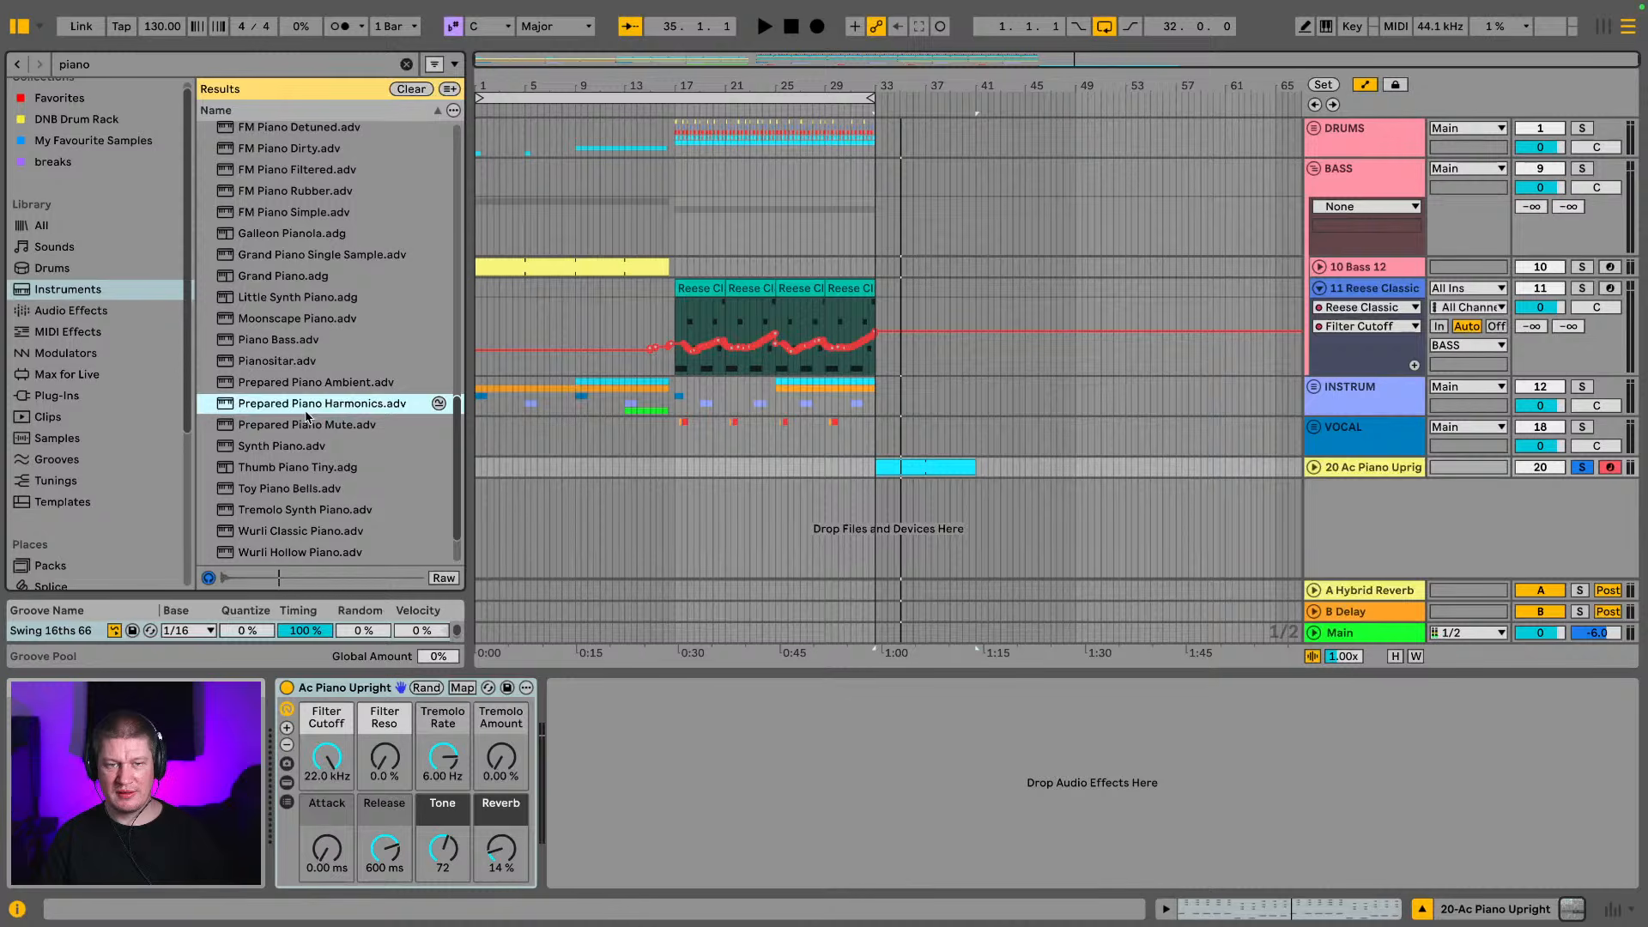
# Replace Ac Piano Upright with Prepared Piano Harmonics and play the clip from bar 33
pyautogui.moveTo(376, 703); pyautogui.dragTo(356, 689)
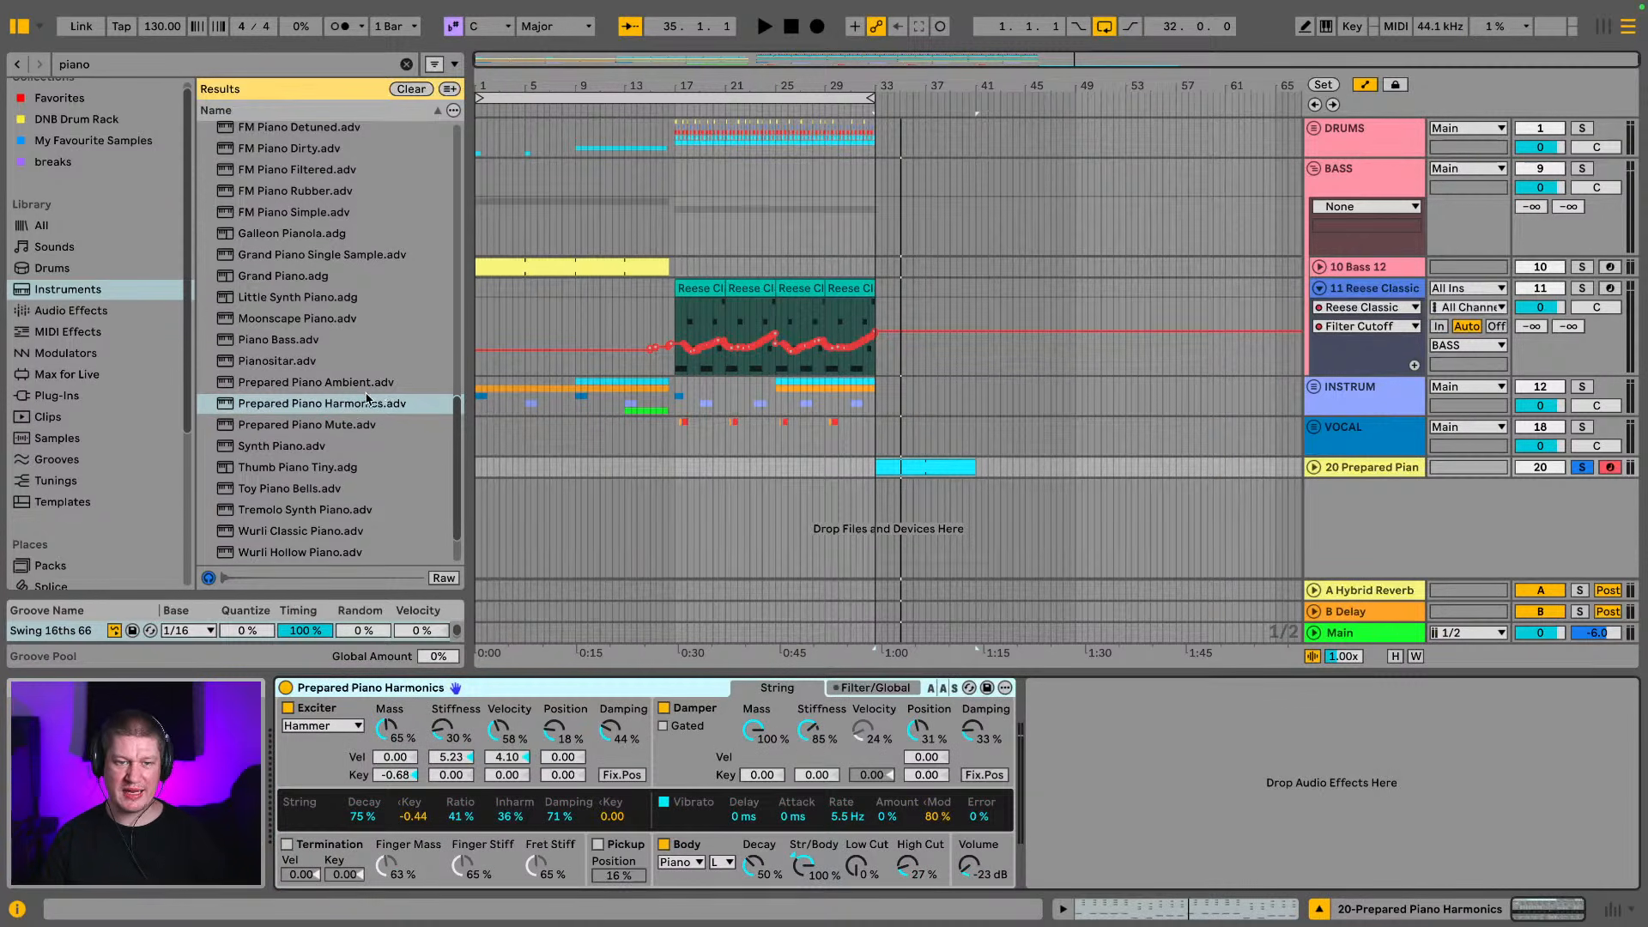
pyautogui.scroll(-1, 356, 401)
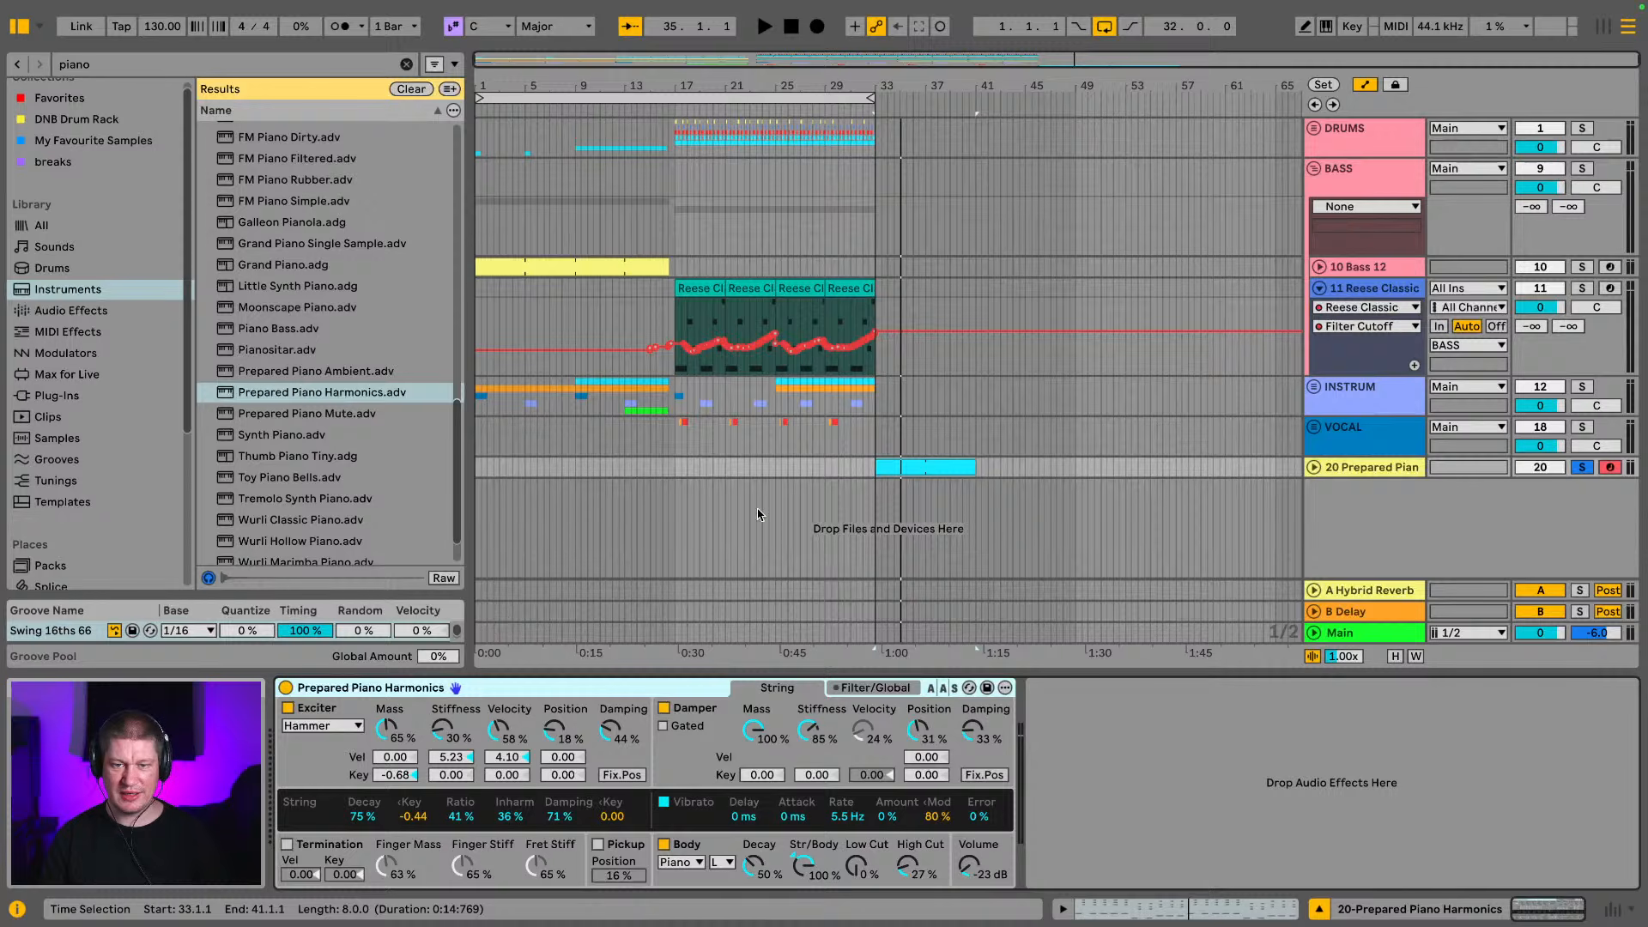
pyautogui.press('space')
# Replace the piano track's instrument with Toy Piano Bells and play the clip from bar 33
pyautogui.scroll(-3, 351, 327)
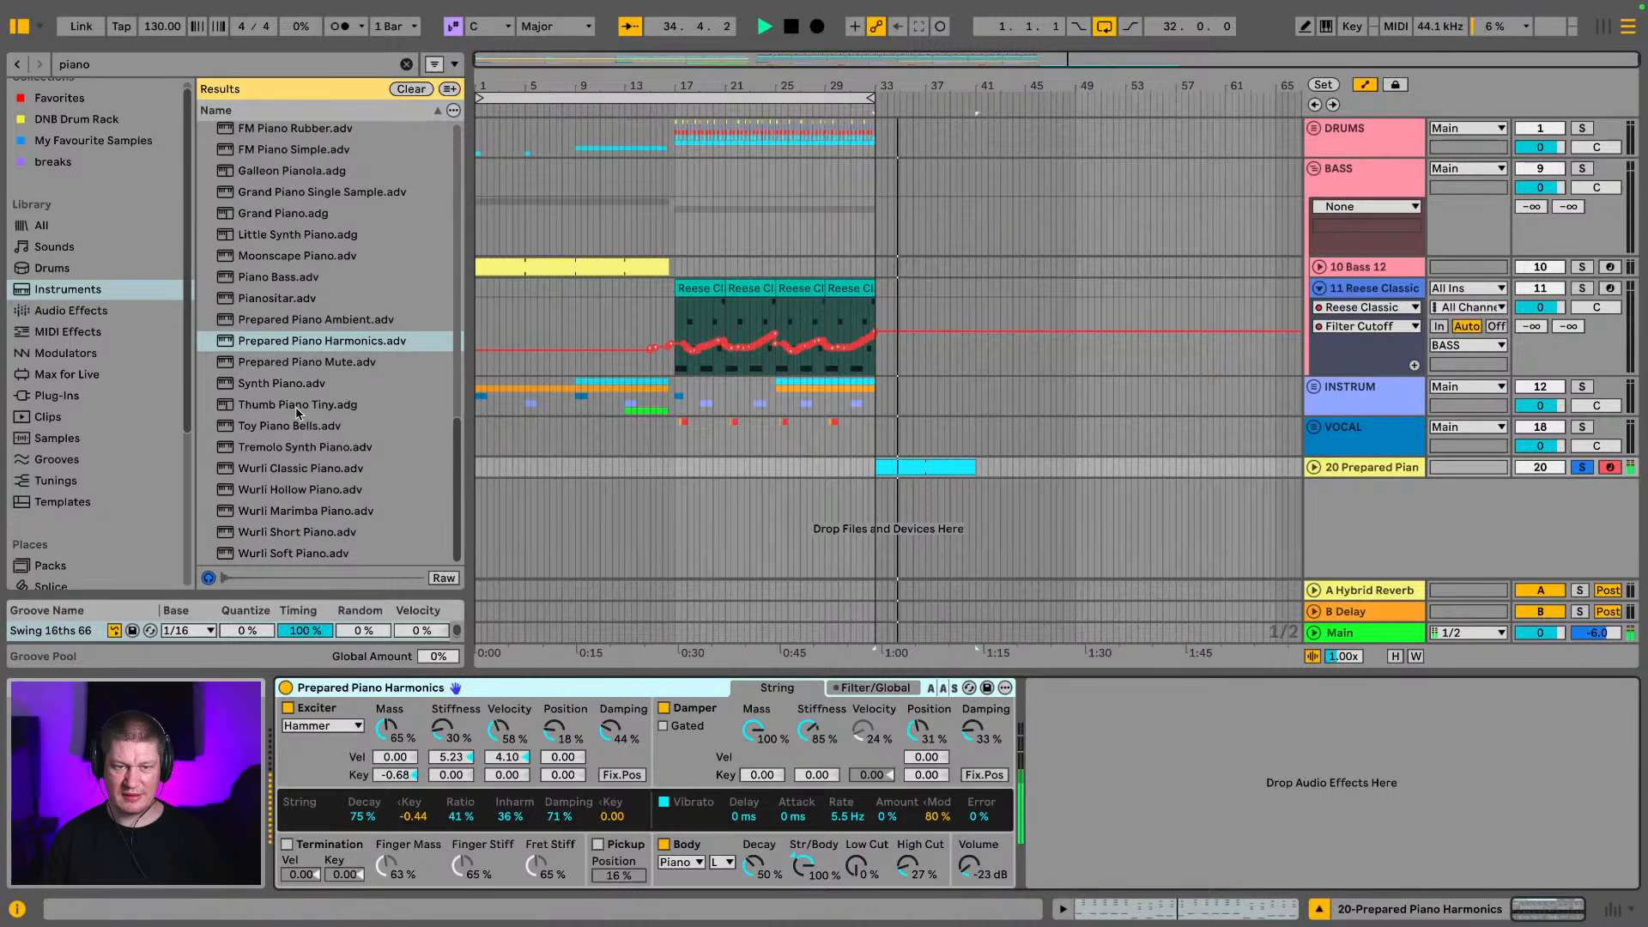
pyautogui.moveTo(277, 434); pyautogui.dragTo(448, 693)
pyautogui.press('space')
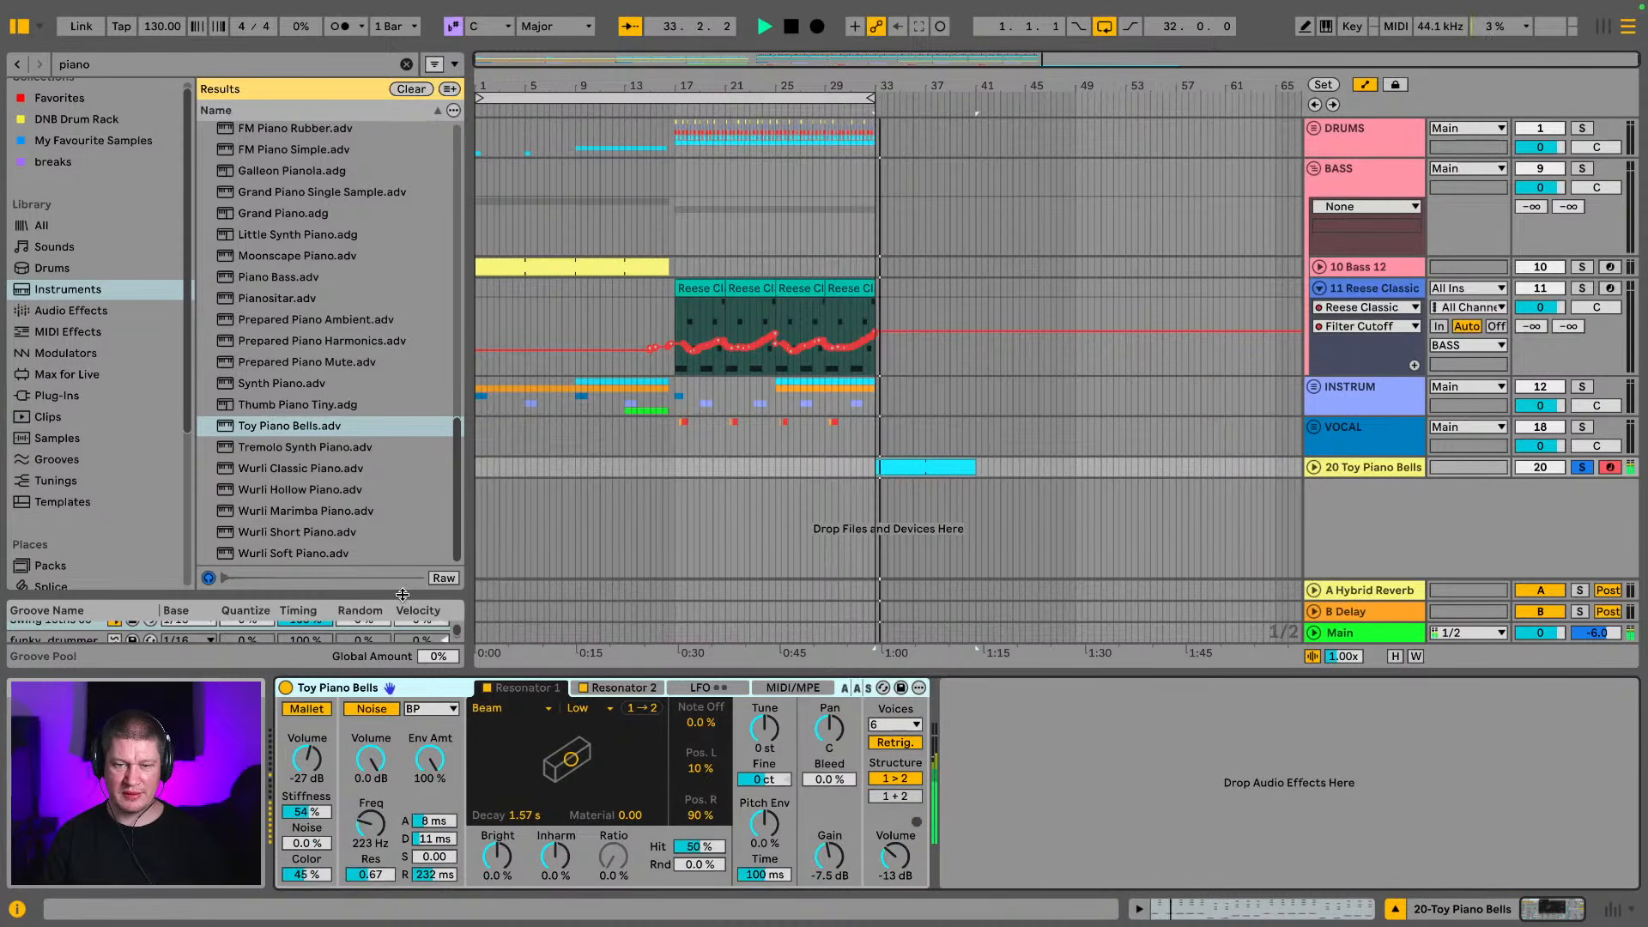
# Preview Piano Bass and Moonscape Piano, replace the piano track's instrument with Moonscape Piano and play the clip from bar 33
pyautogui.moveTo(271, 271); pyautogui.dragTo(278, 297)
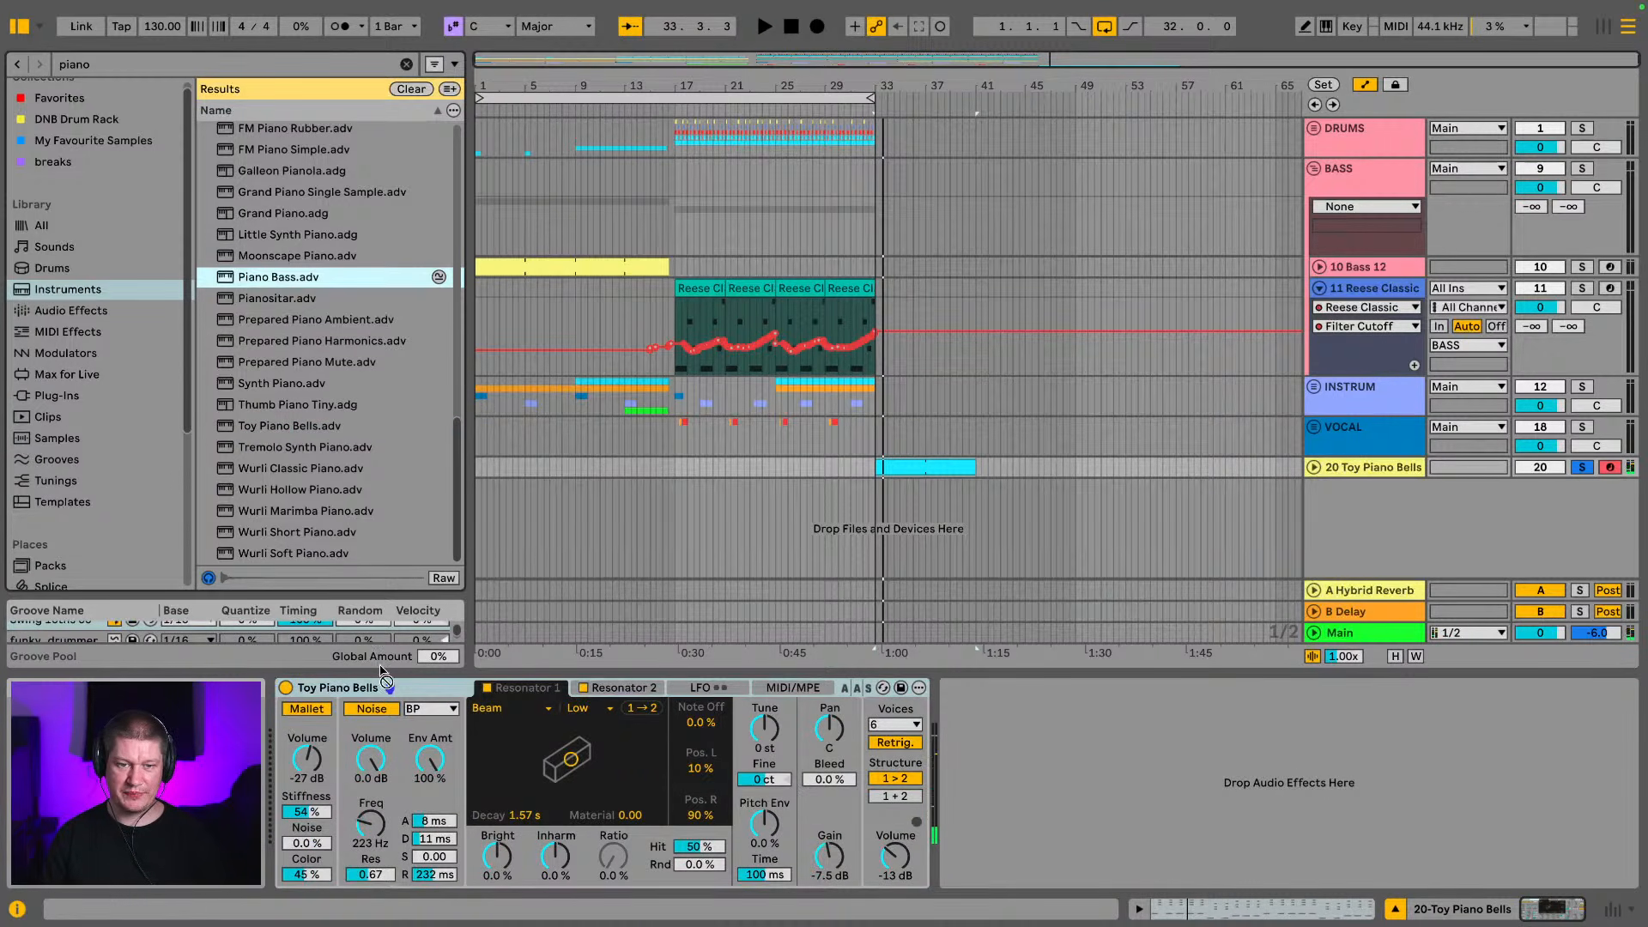
pyautogui.click(298, 256)
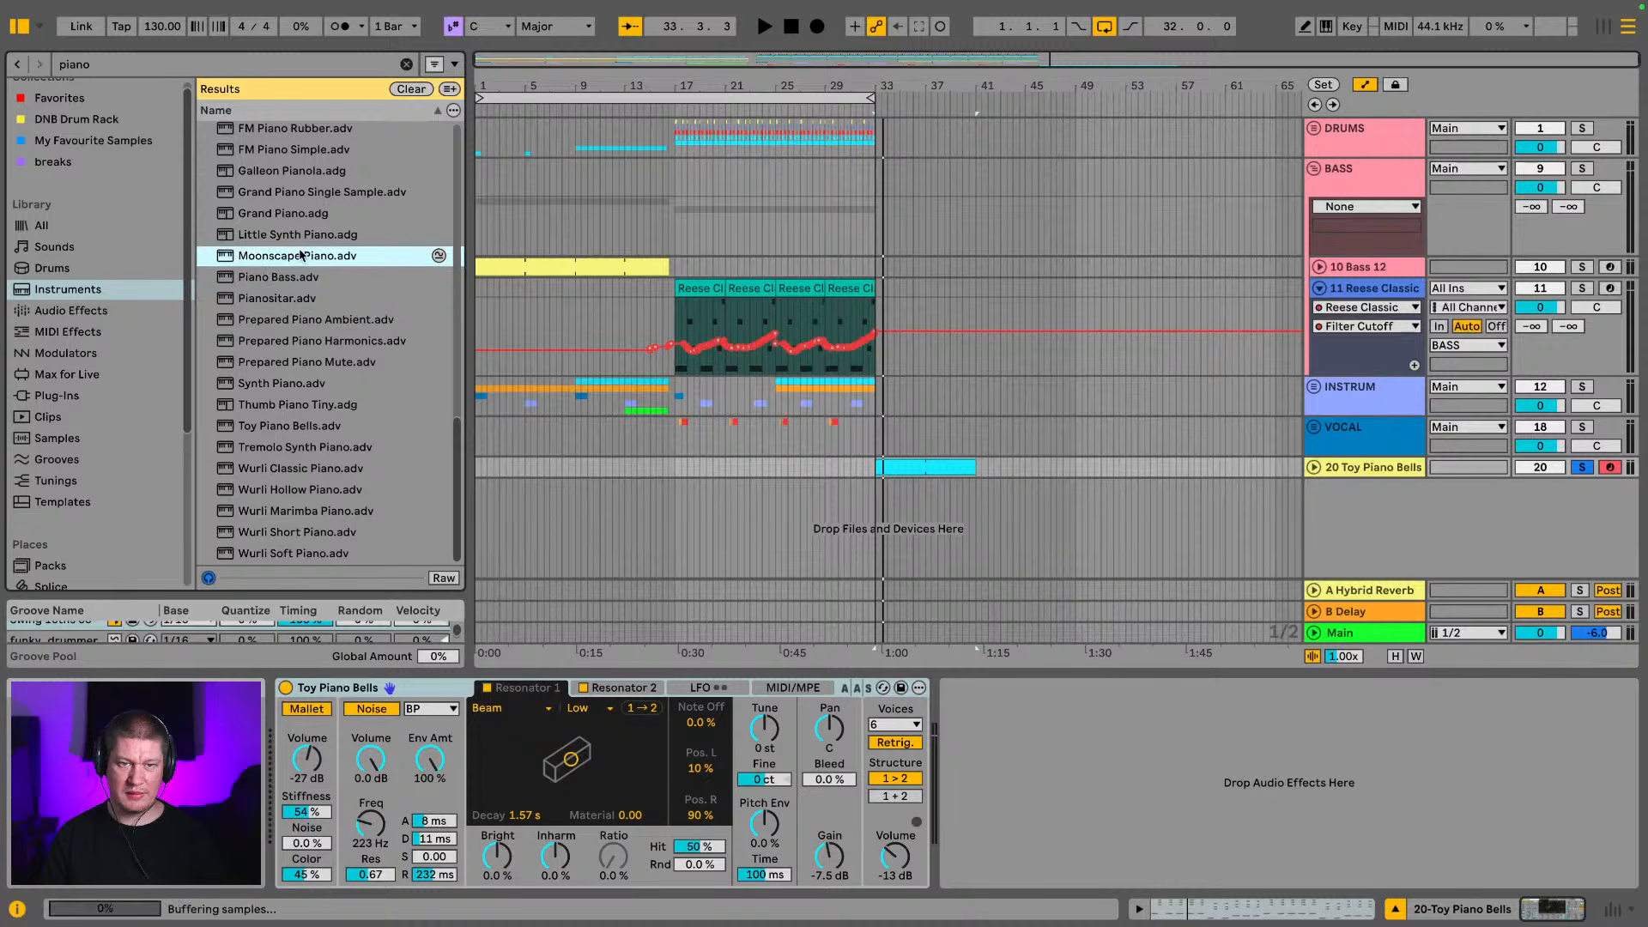
pyautogui.moveTo(391, 678); pyautogui.dragTo(407, 688)
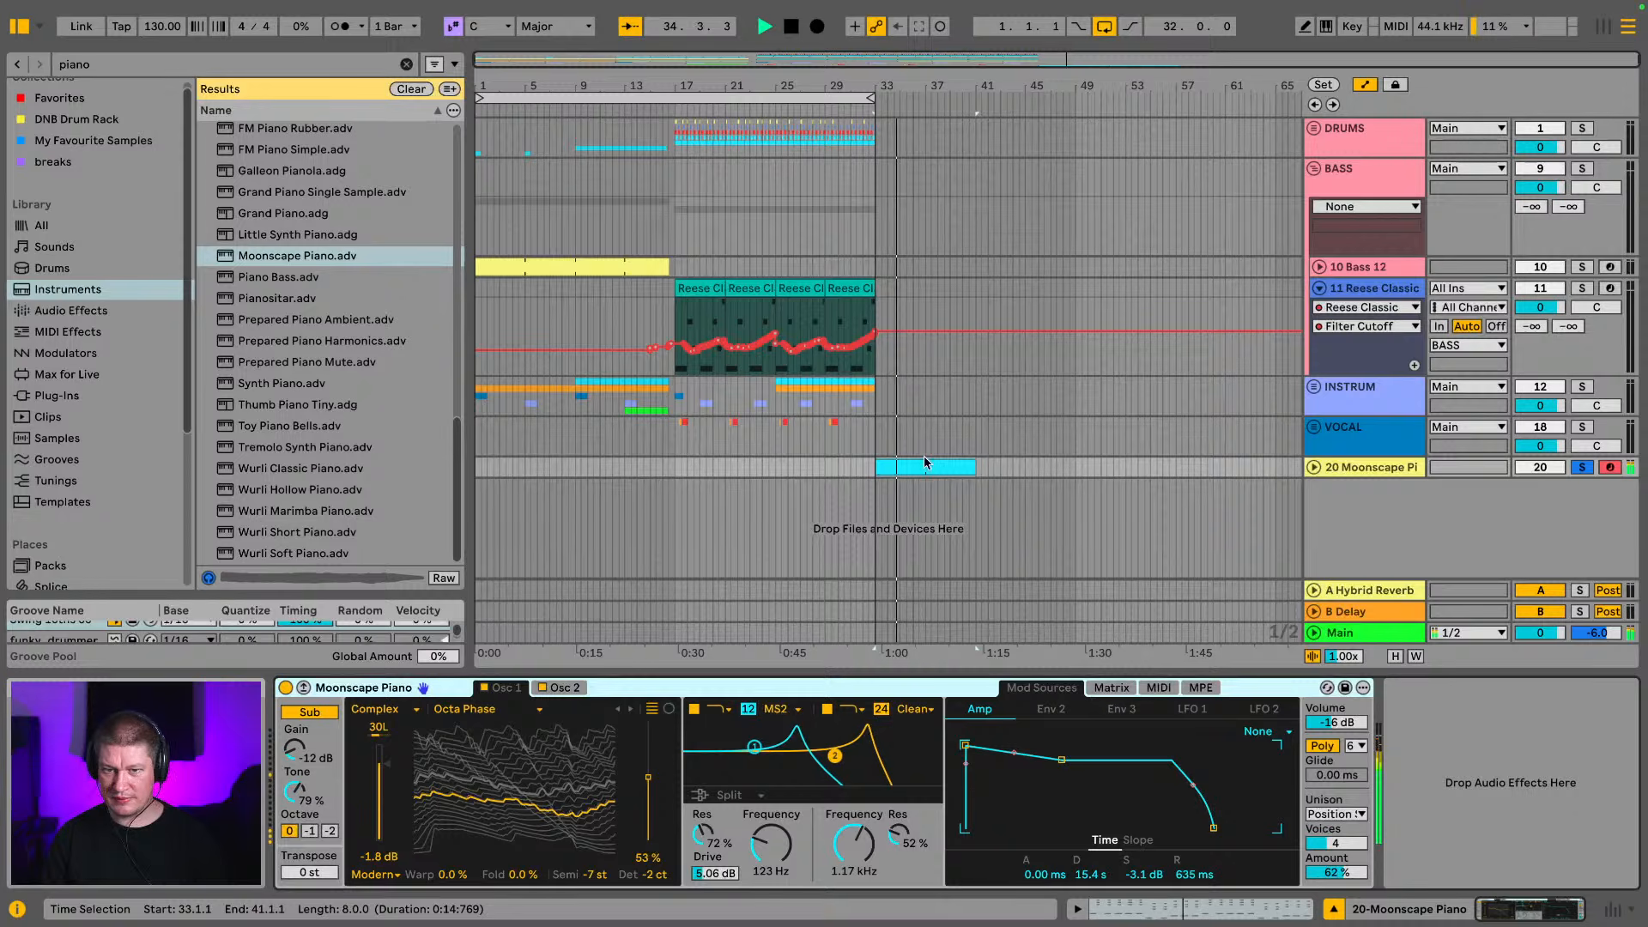
pyautogui.press('space')
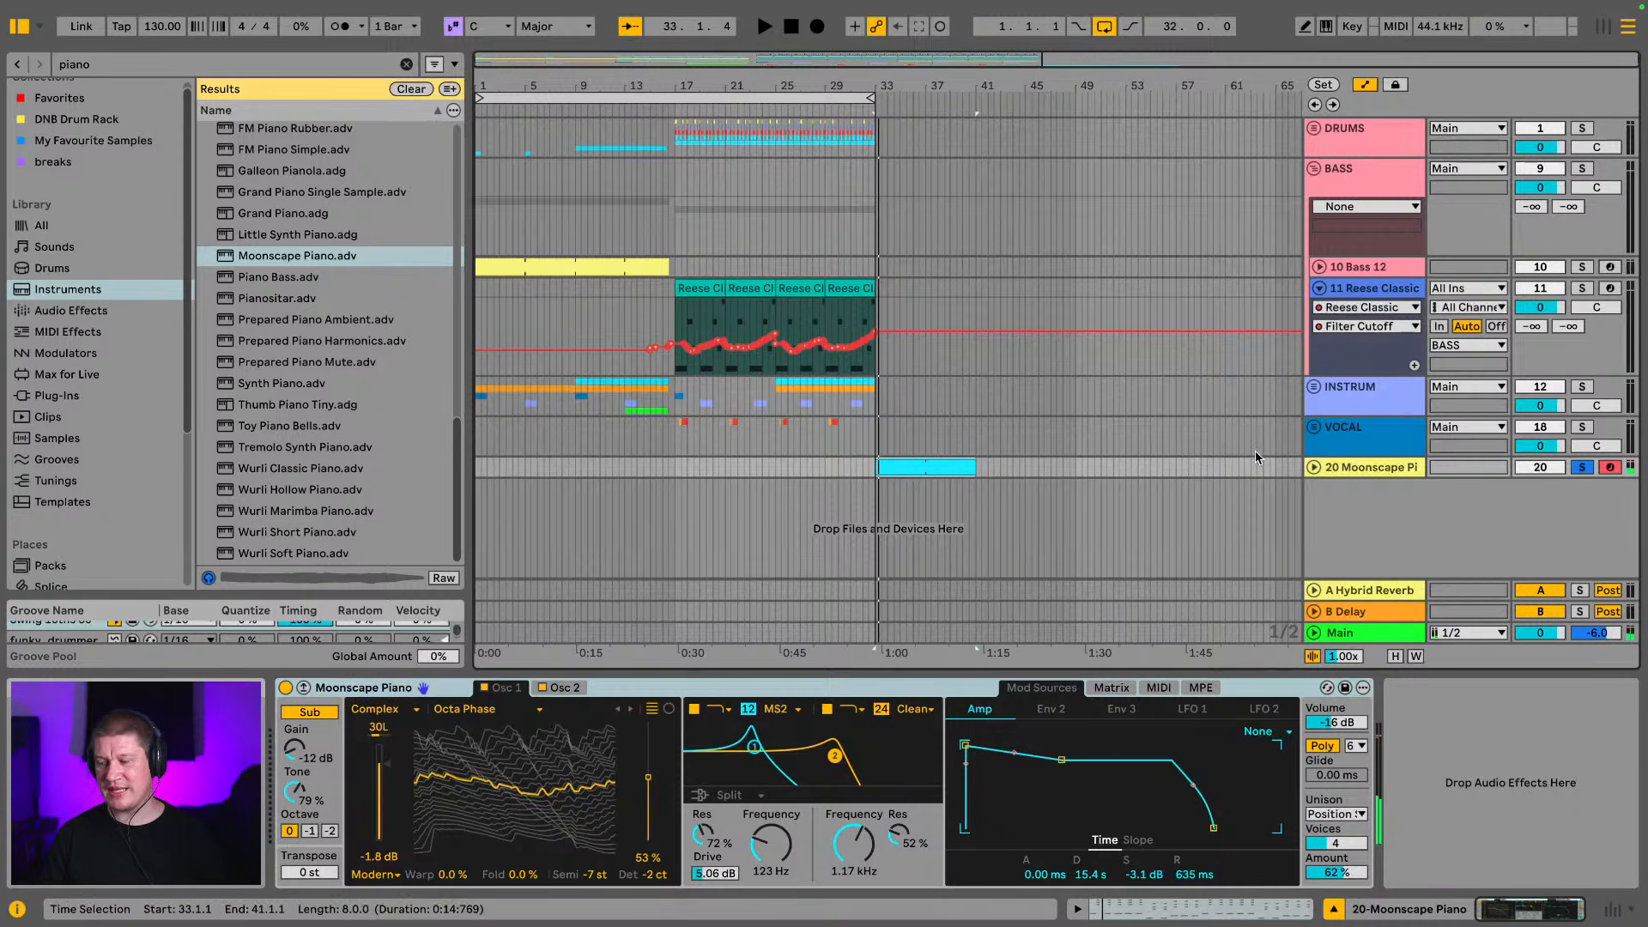
# Open the piano clip's notes in an enlarged editor and transpose all of them up one octave during playback
pyautogui.doubleClick(918, 470)
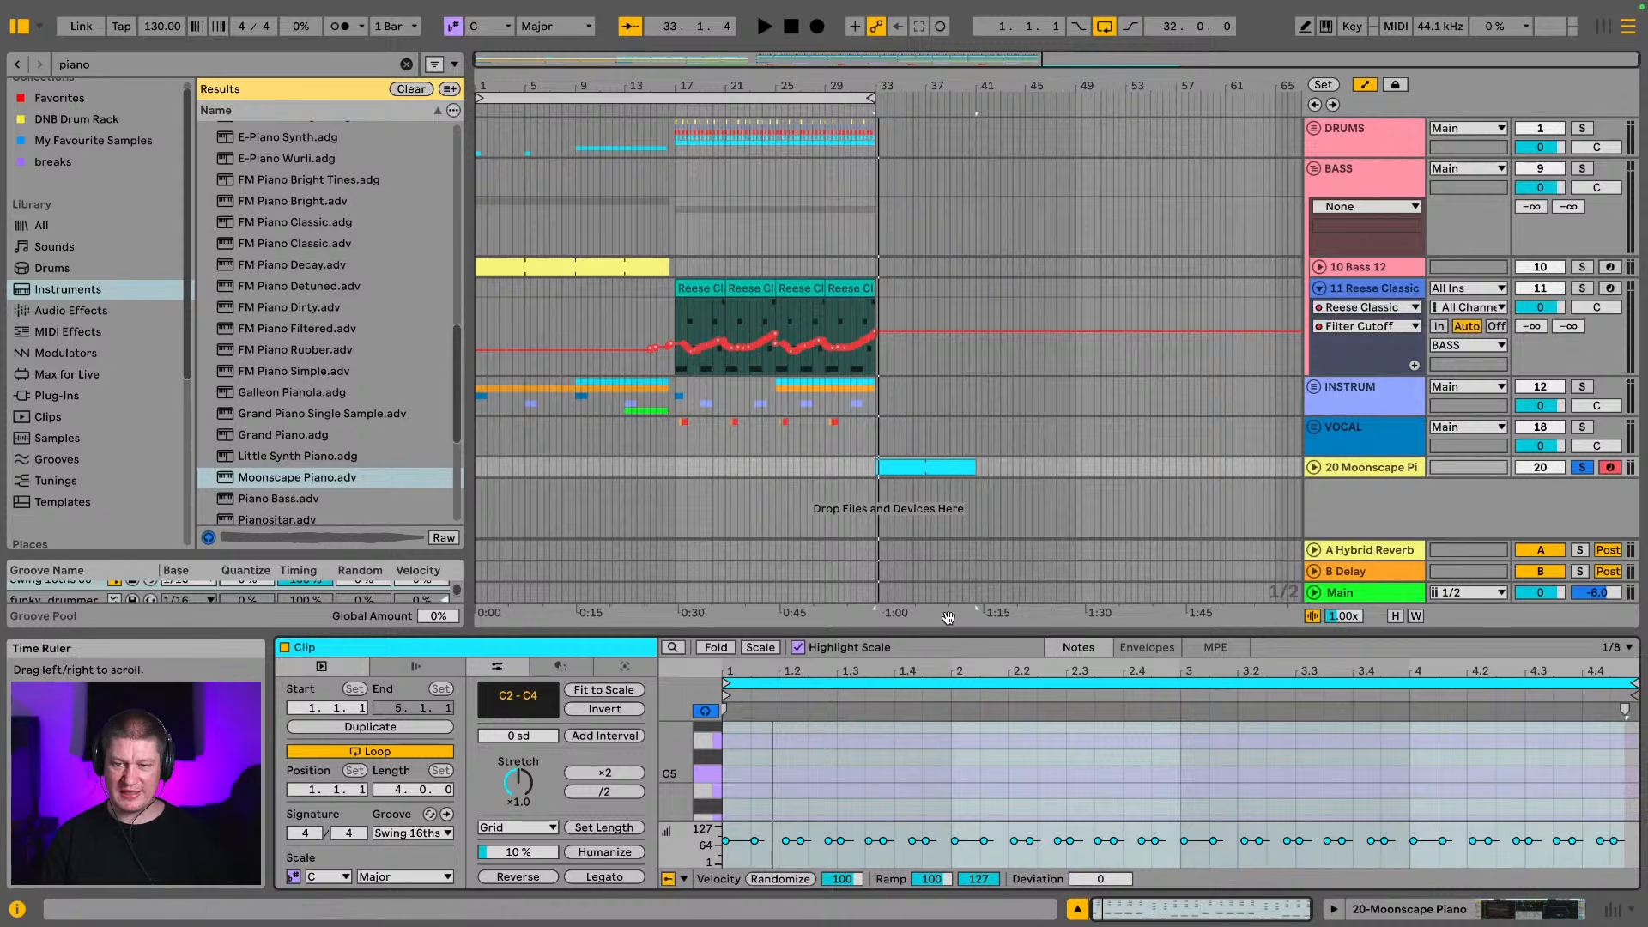
pyautogui.moveTo(948, 629); pyautogui.dragTo(1007, 500)
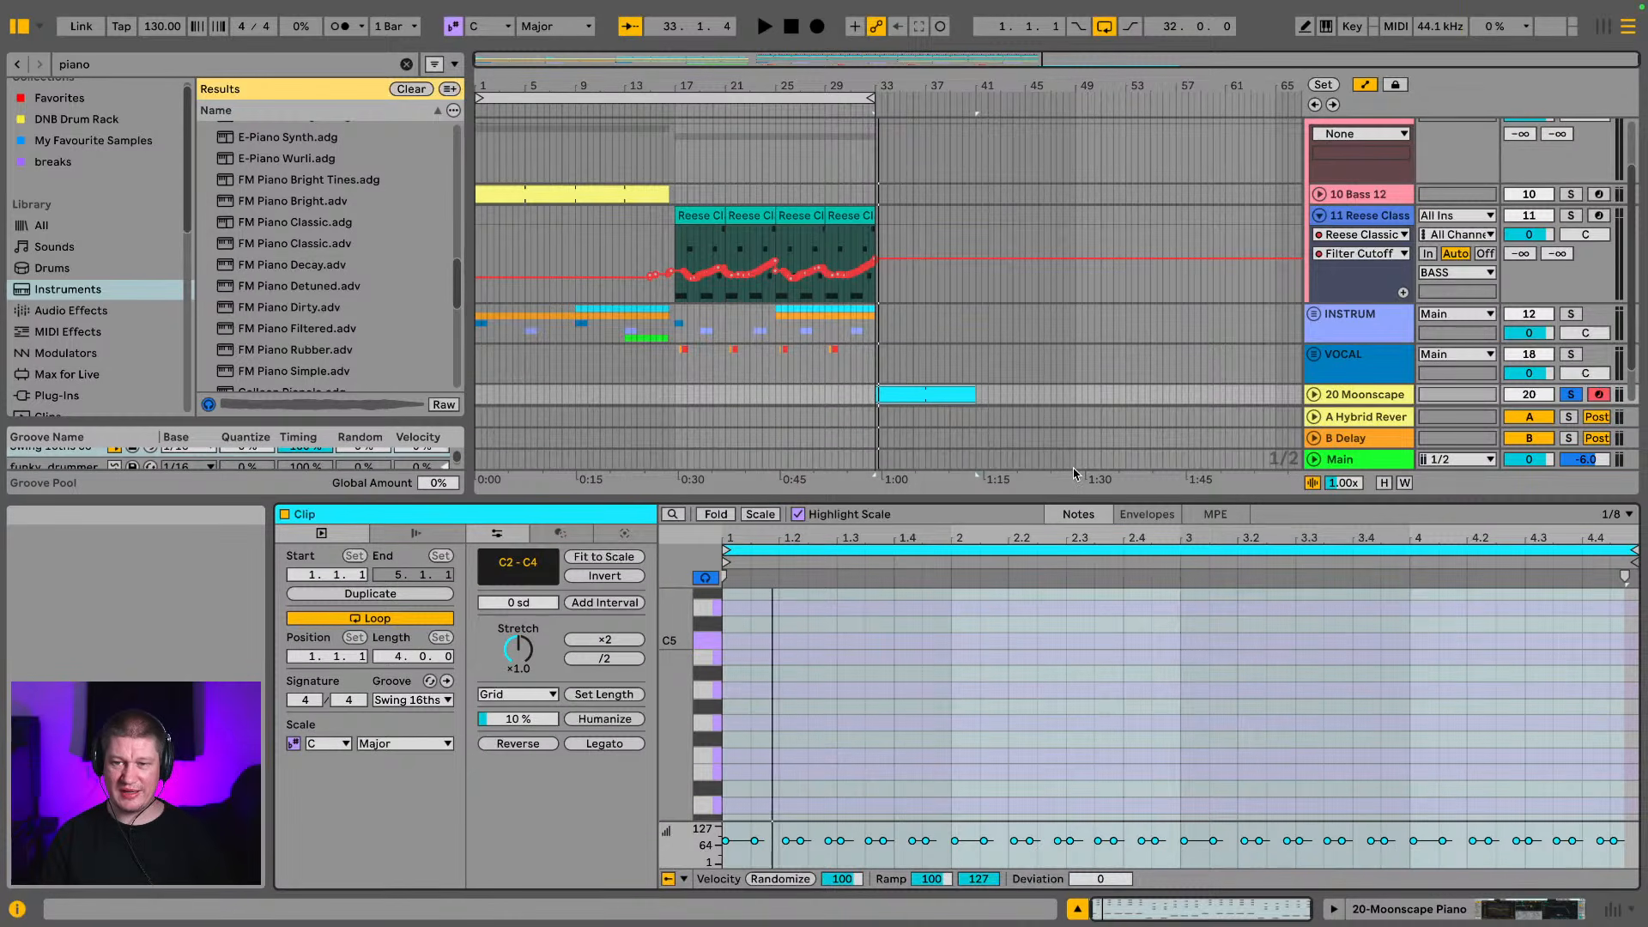
pyautogui.press('space')
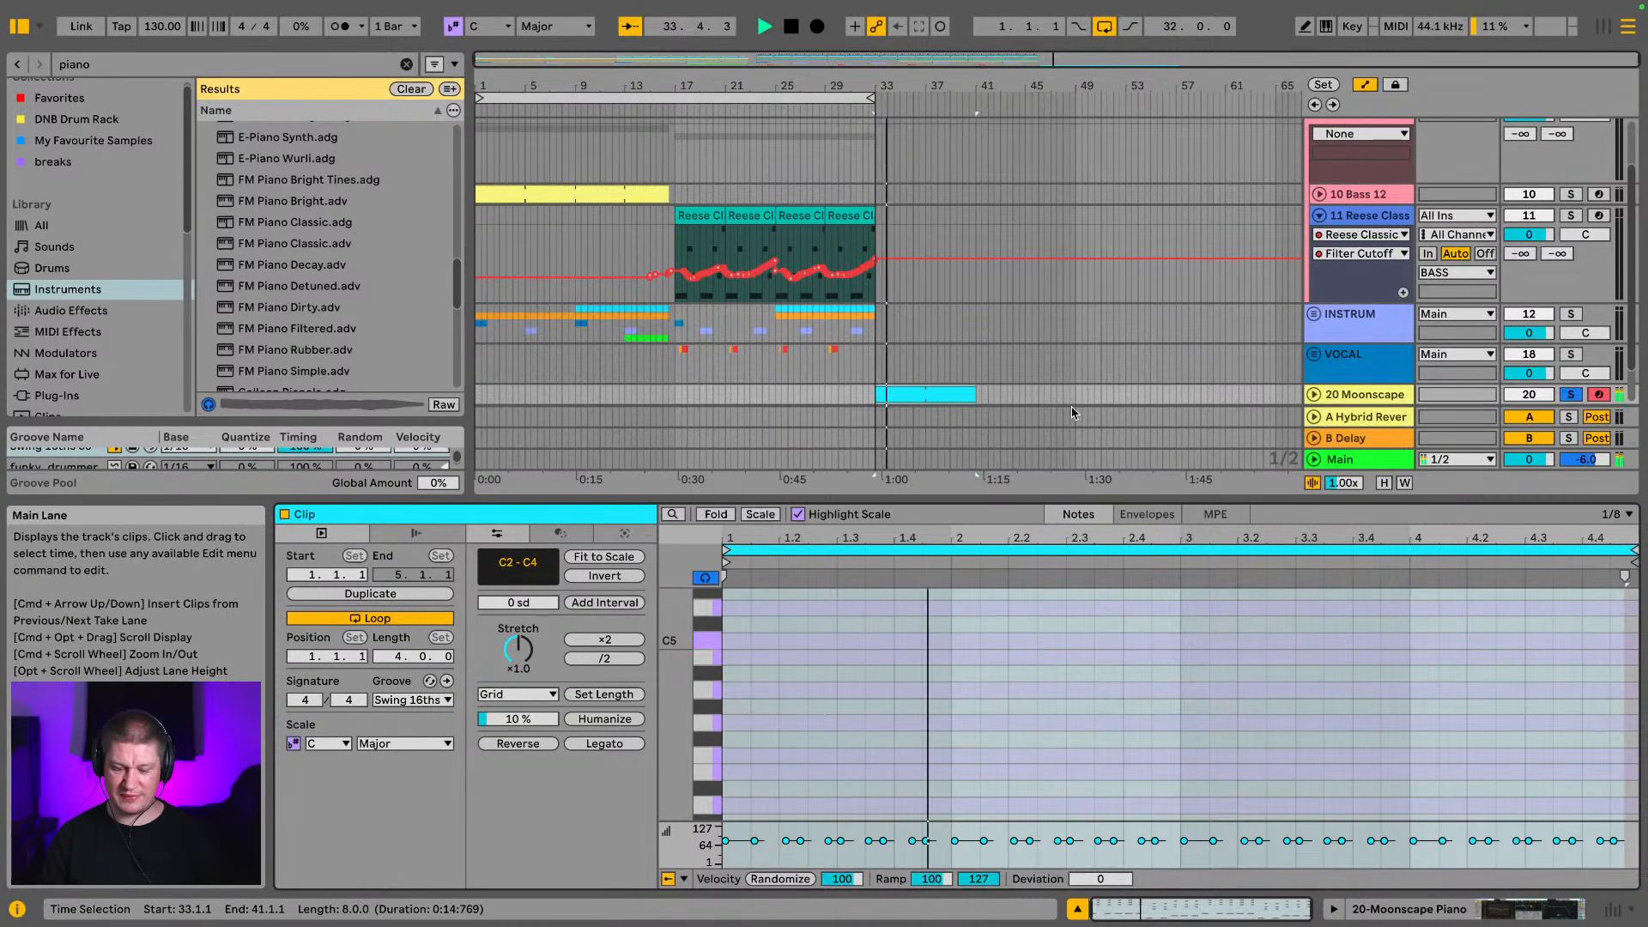
pyautogui.press('super+a')
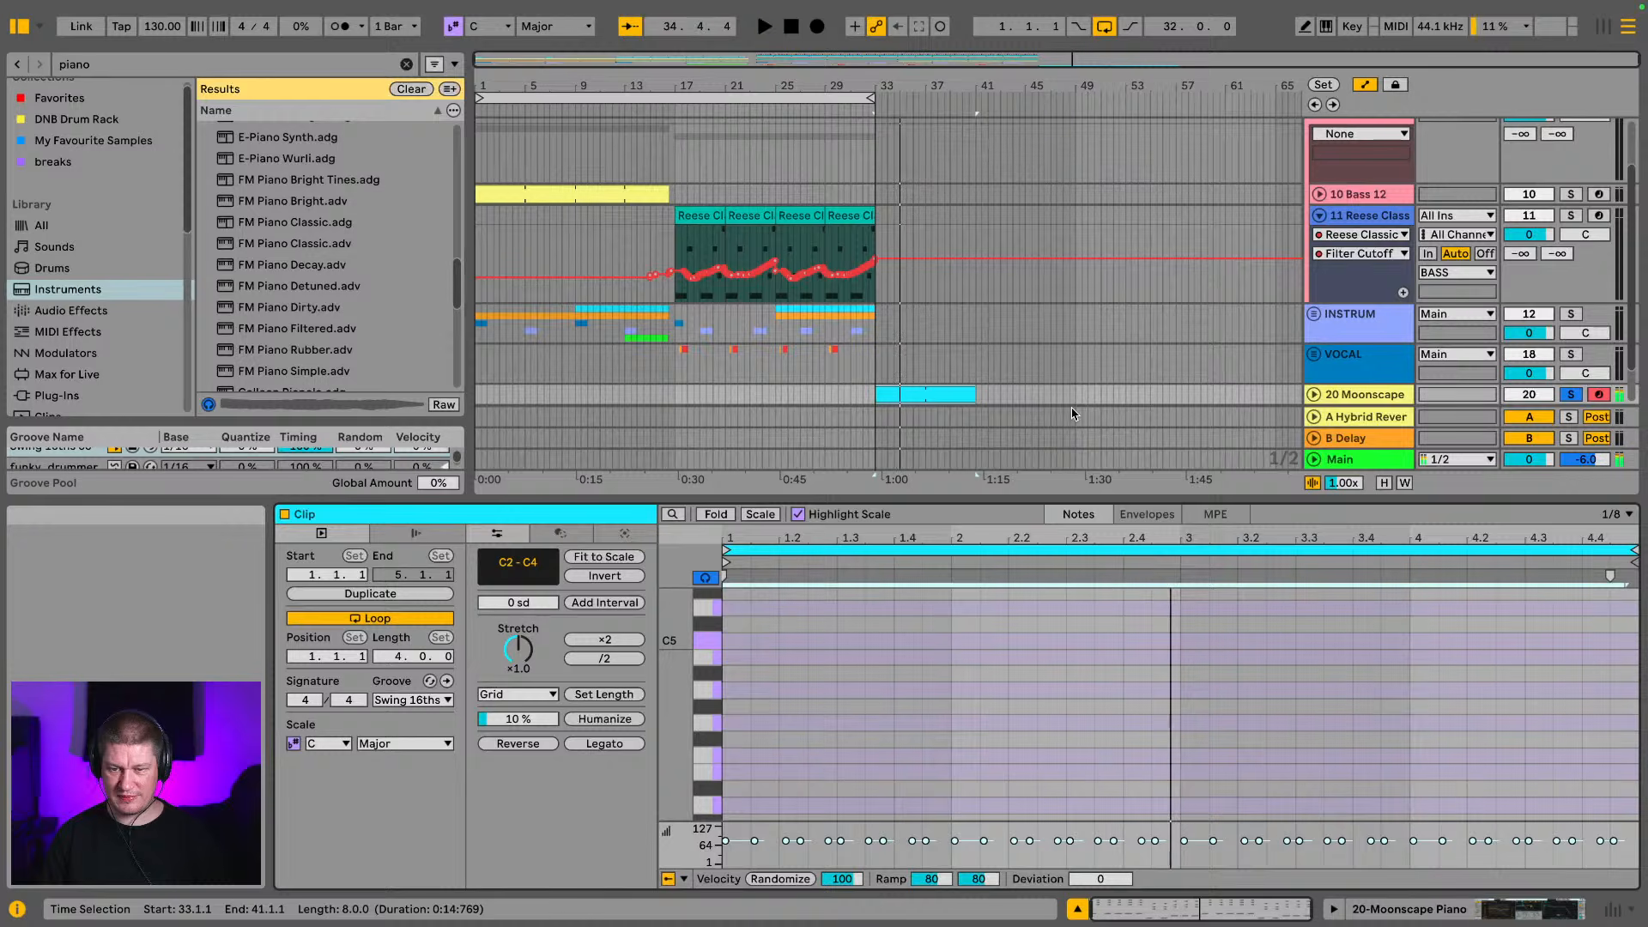
pyautogui.hotkey('shift', 'Up')
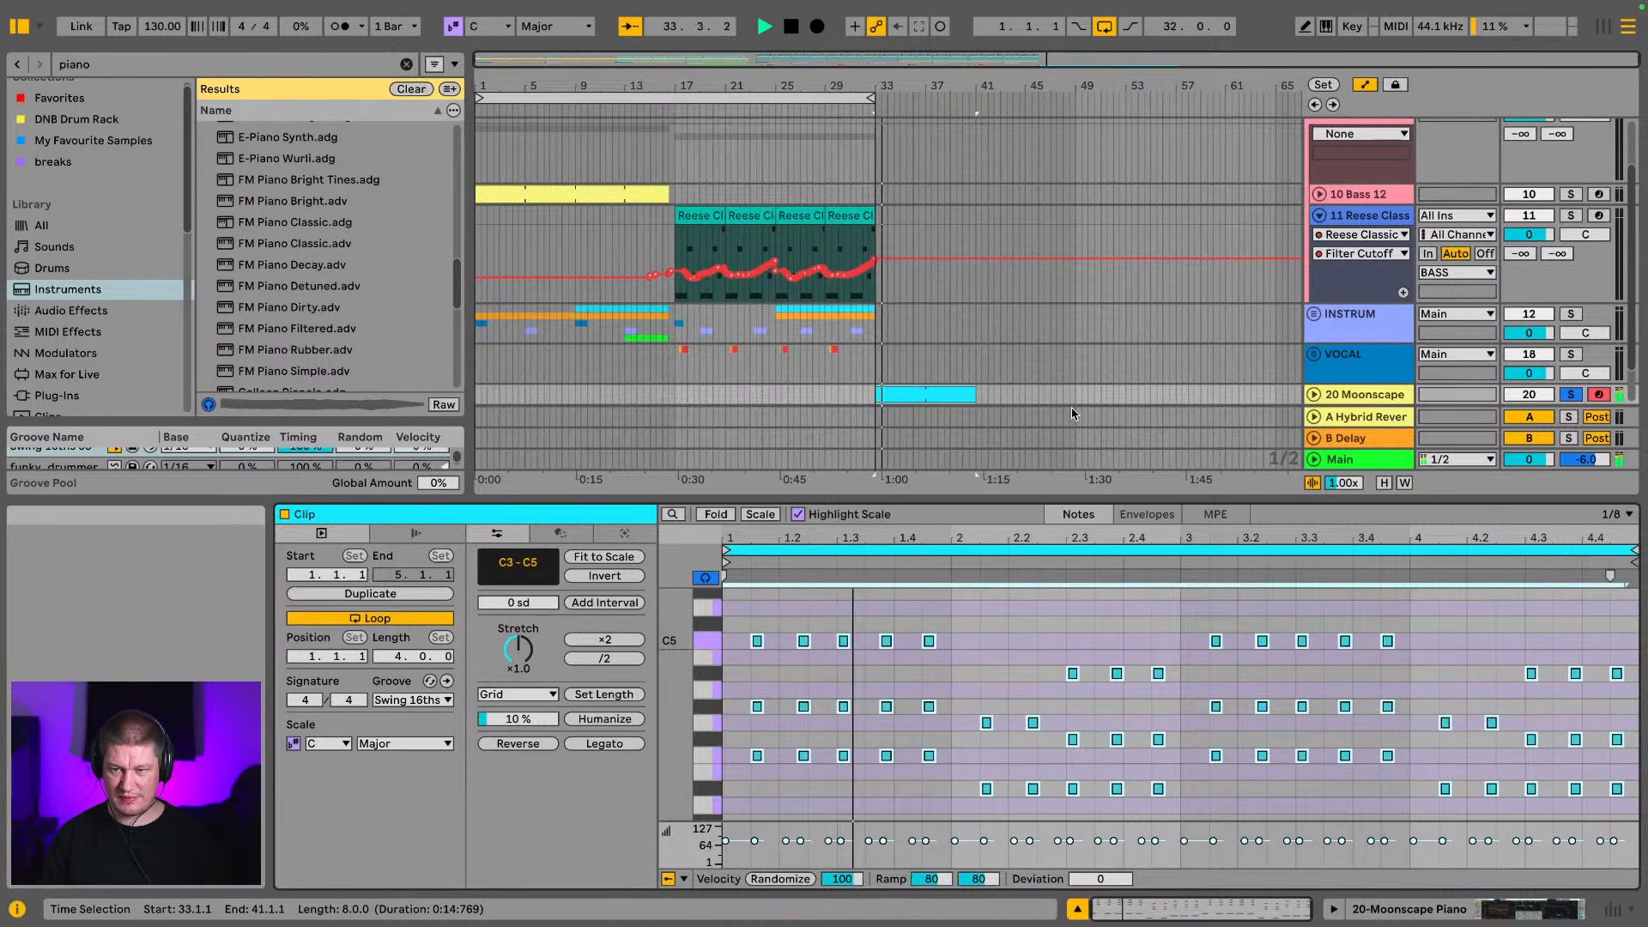
# Take the piano track out of solo
pyautogui.scroll(-3, 1229, 285)
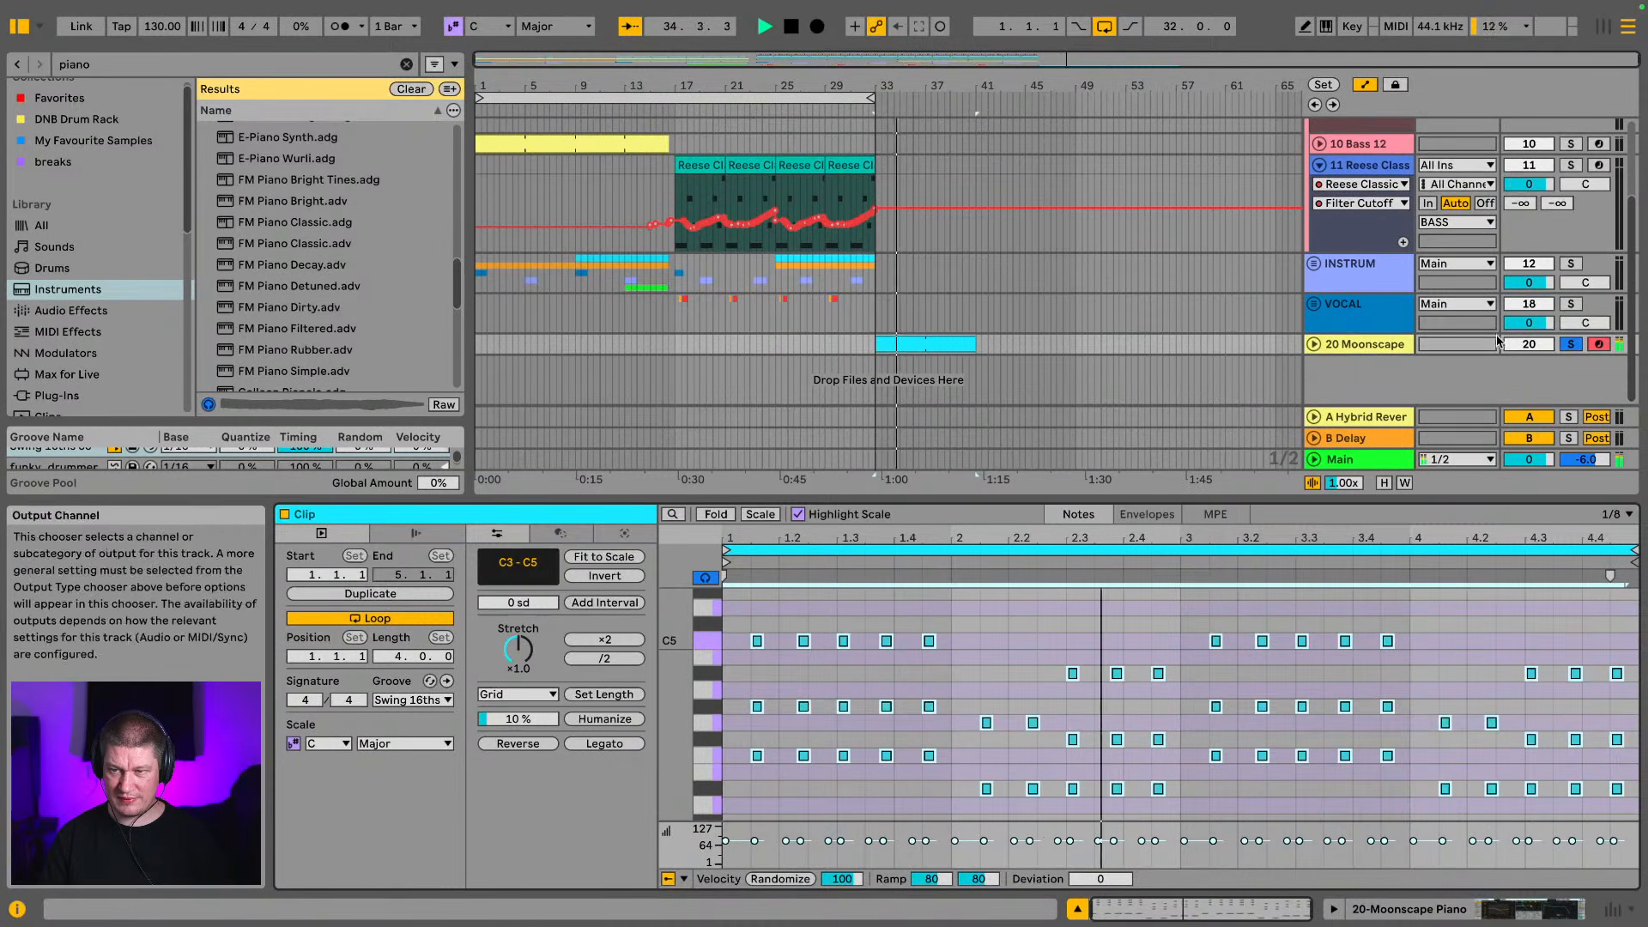
pyautogui.click(1582, 344)
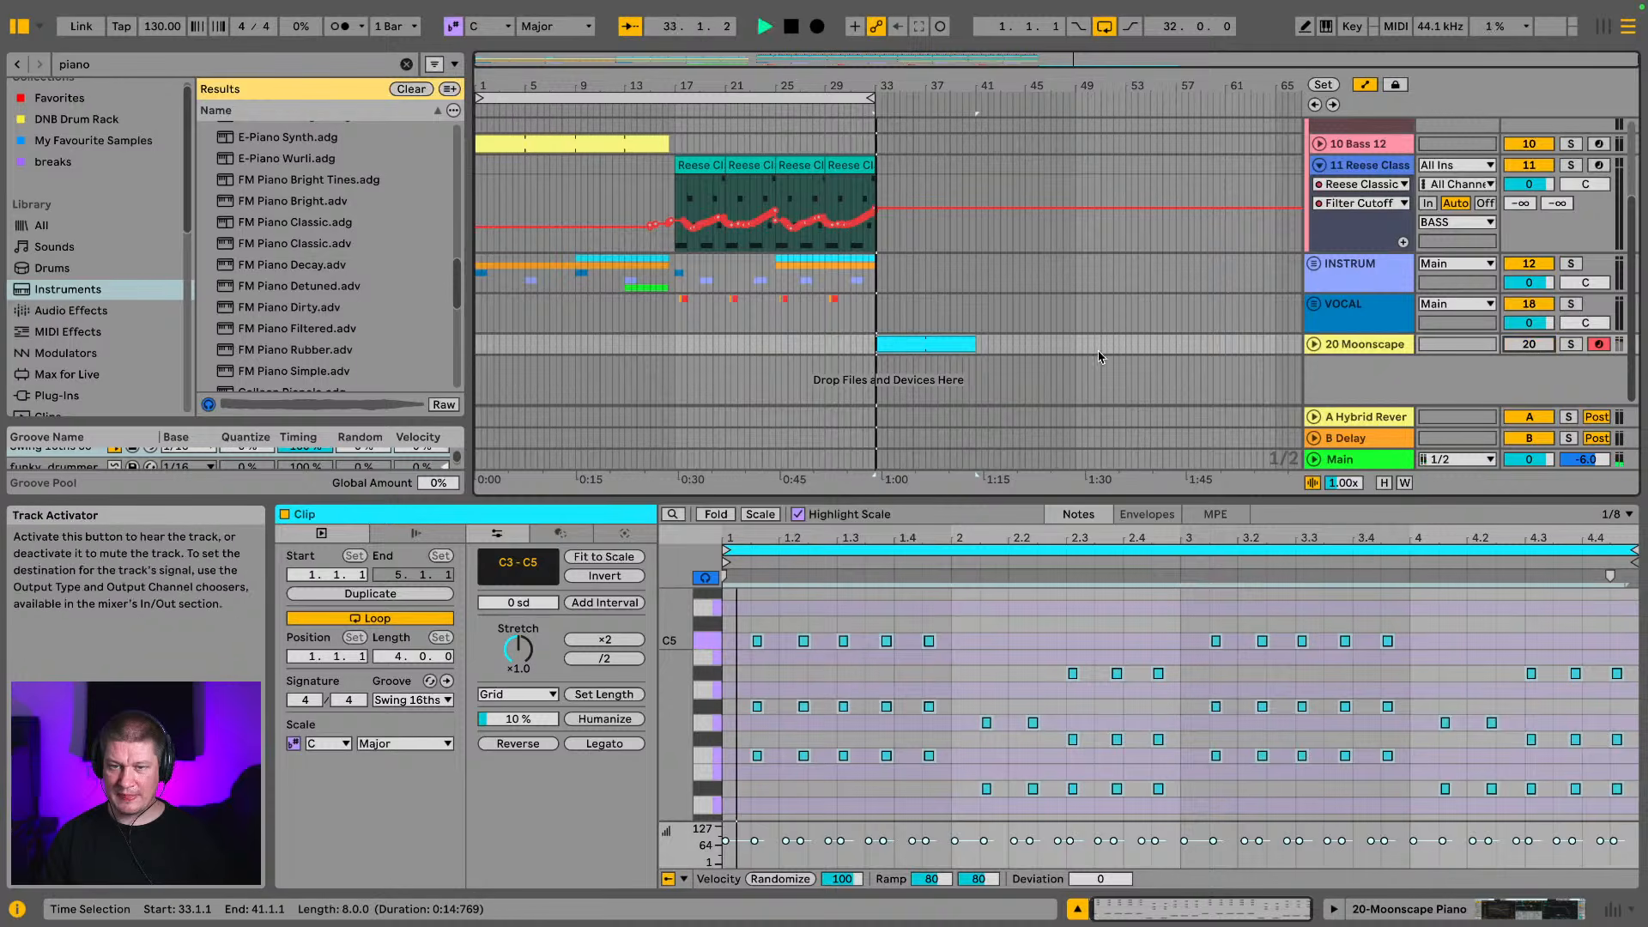
pyautogui.scroll(1, 548, 228)
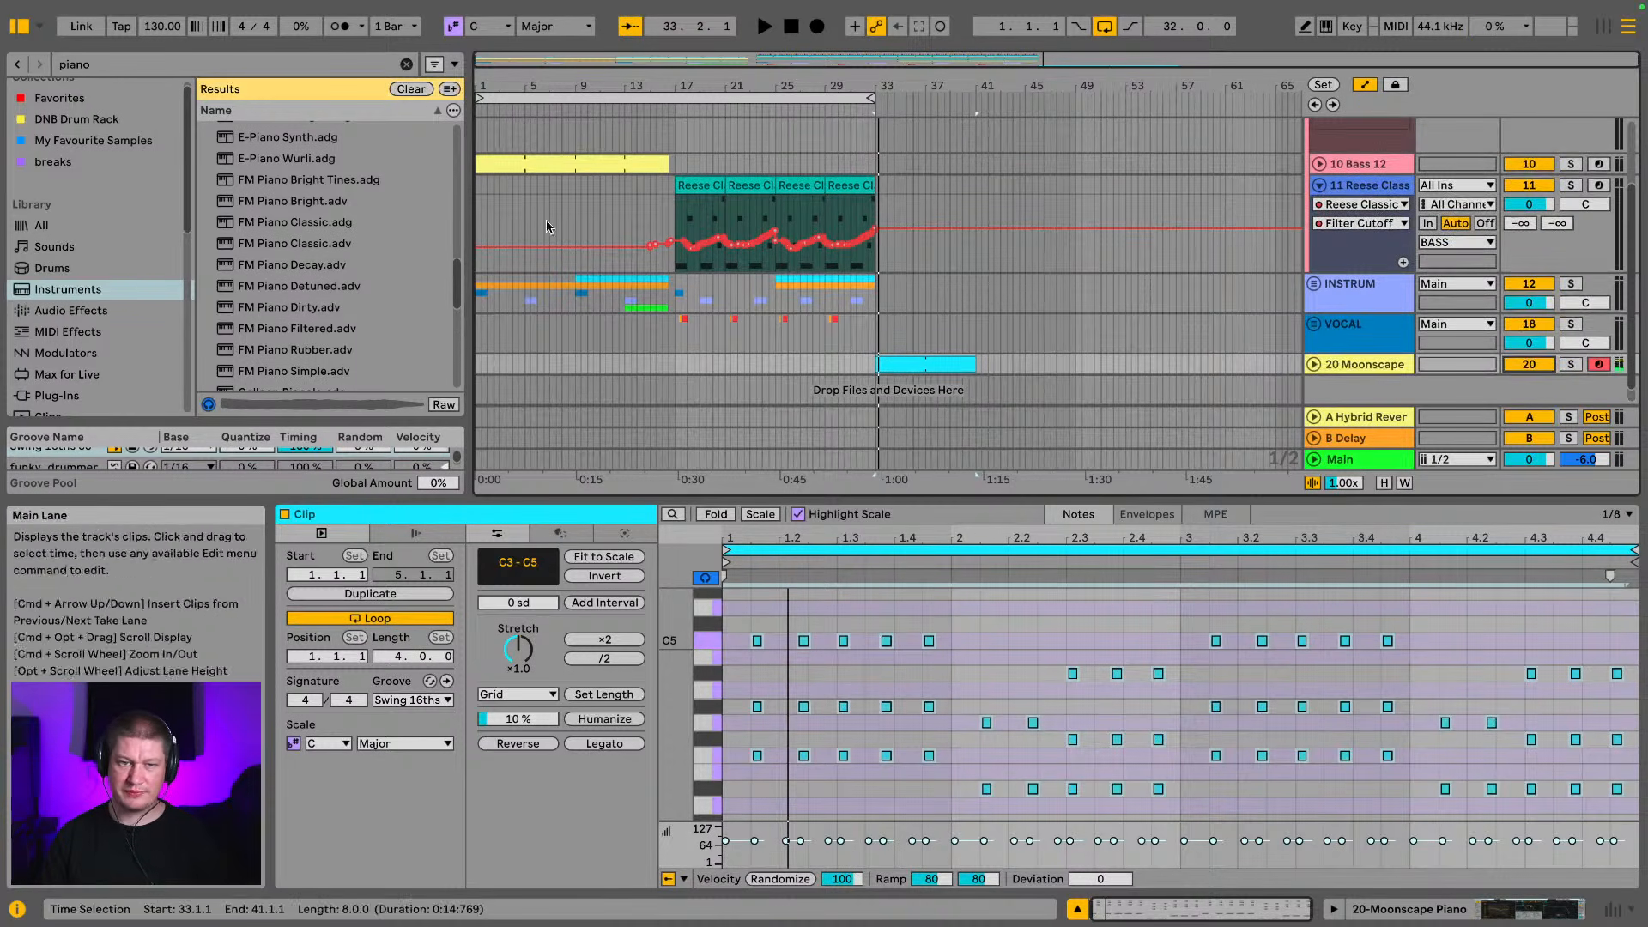
# Browse the piano presets again, preview E-Piano Classic and check the Production folder for piano sounds
pyautogui.scroll(10, 298, 273)
pyautogui.scroll(3, 298, 273)
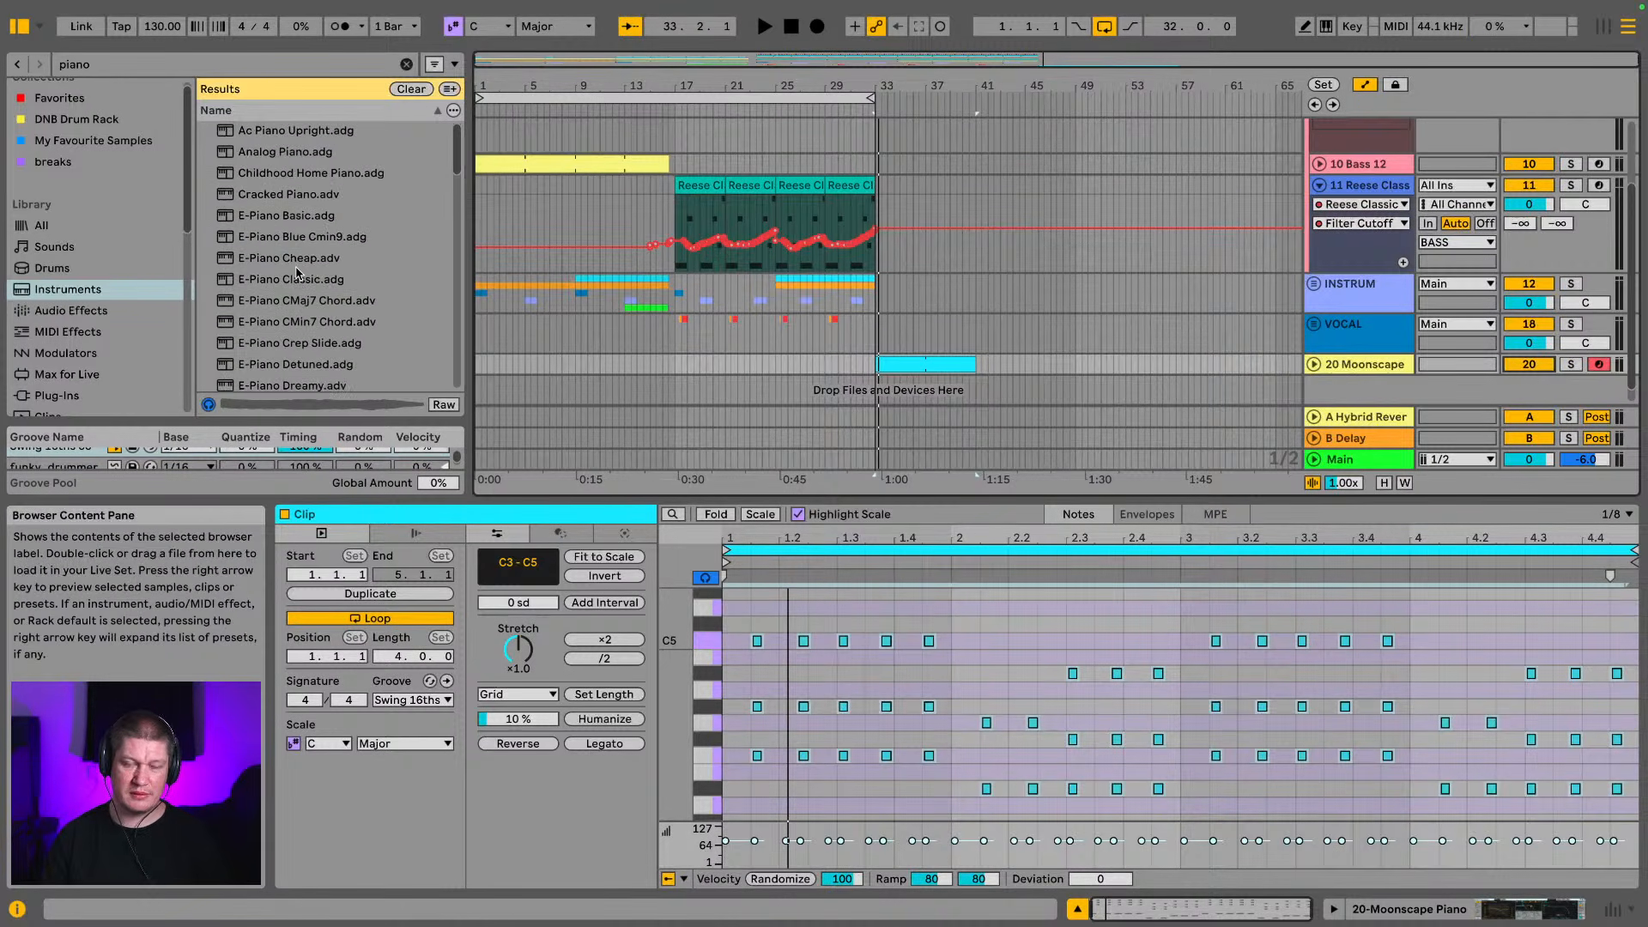
pyautogui.click(314, 279)
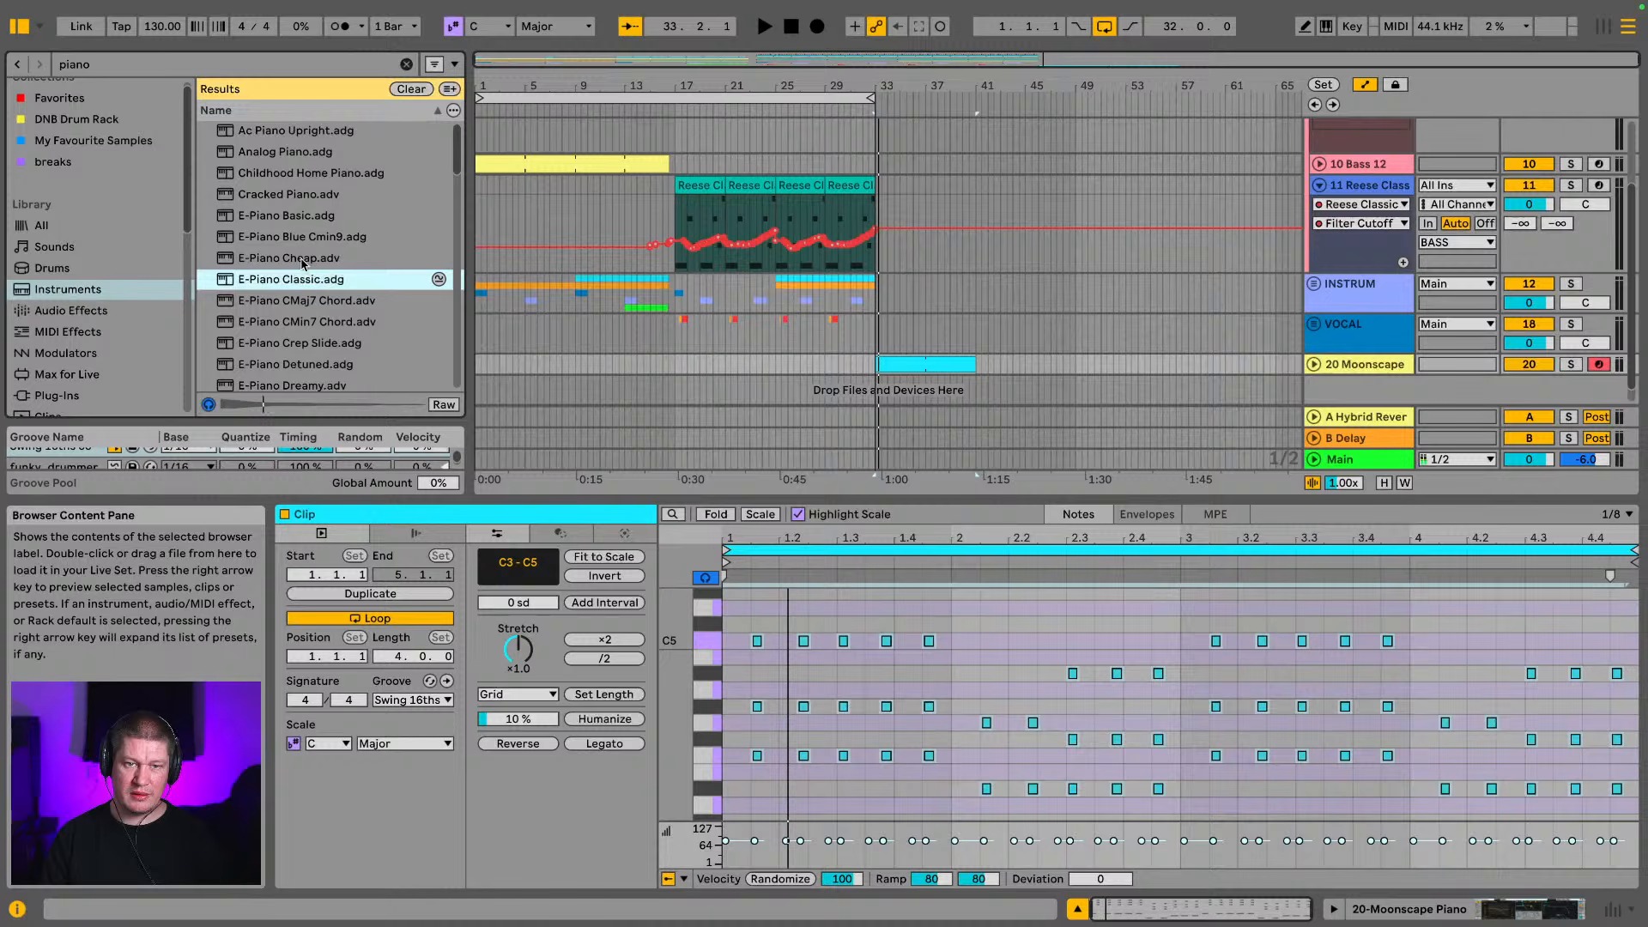
pyautogui.scroll(-2, 293, 284)
pyautogui.scroll(2, 294, 267)
pyautogui.scroll(-10, 298, 197)
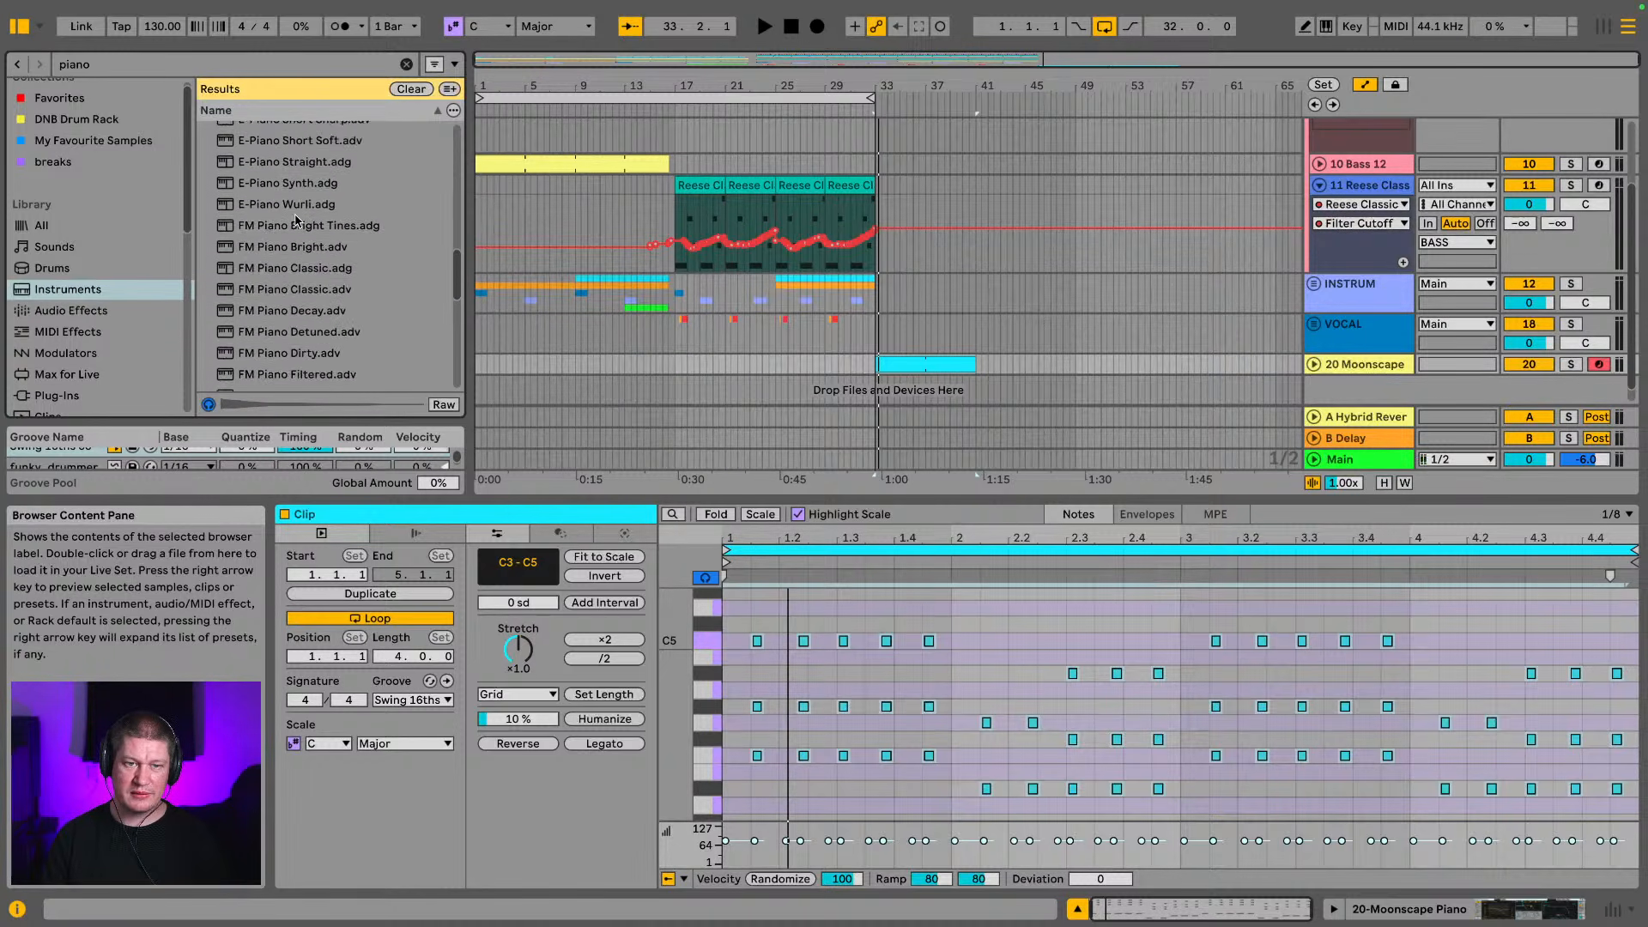
pyautogui.scroll(-8, 296, 227)
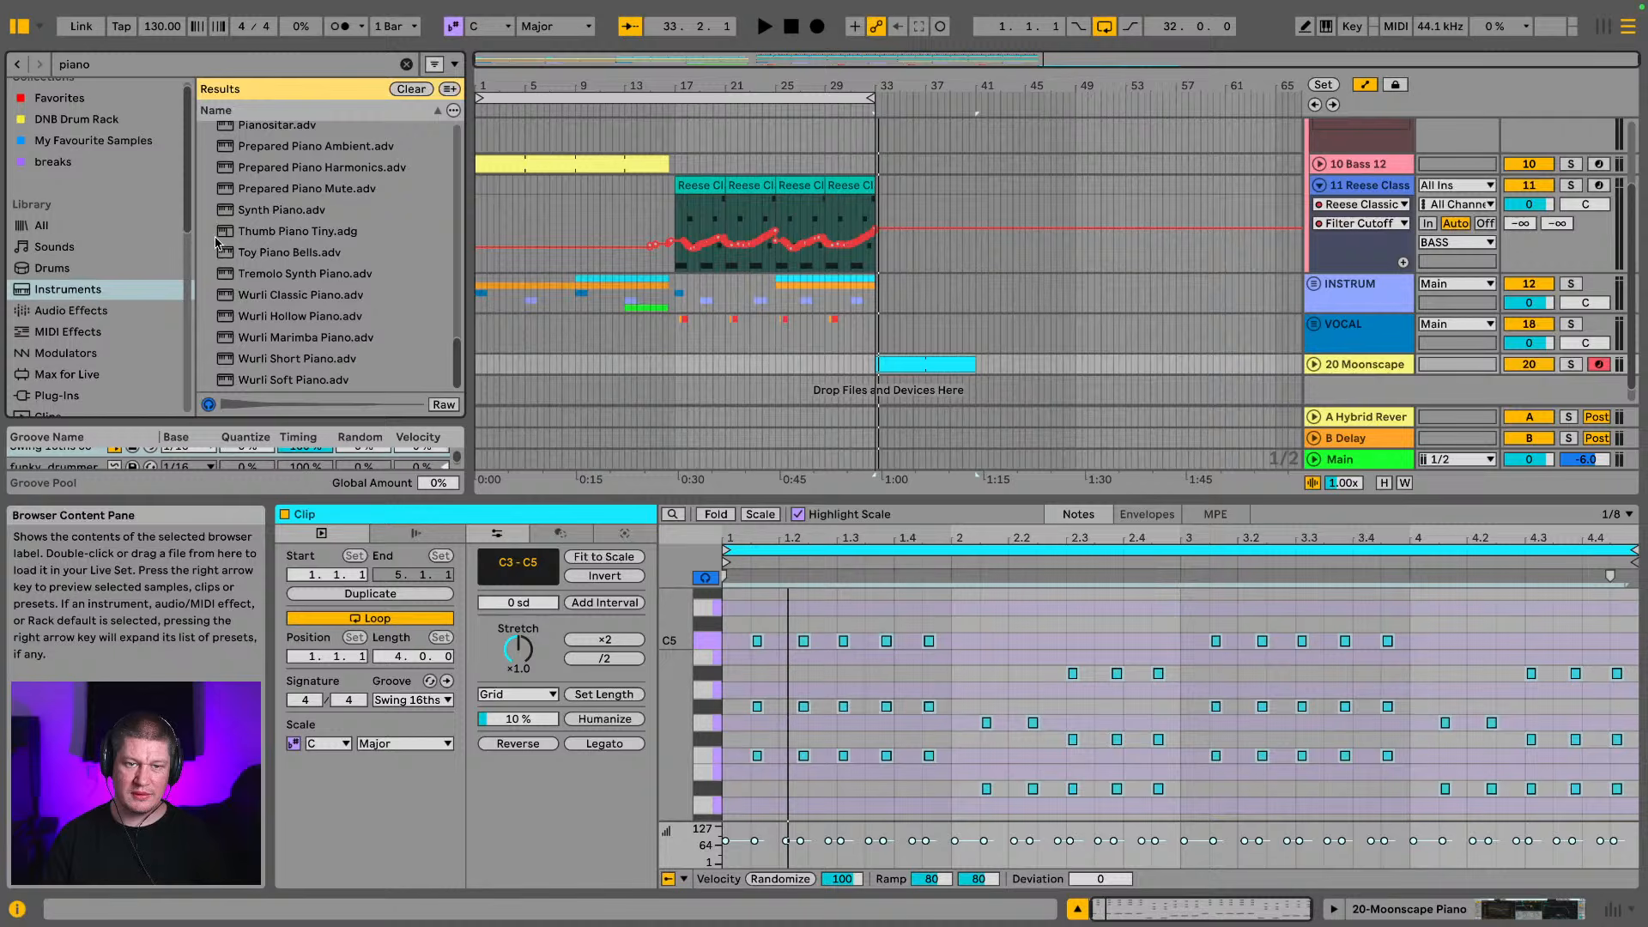
pyautogui.scroll(-6, 86, 292)
pyautogui.click(85, 337)
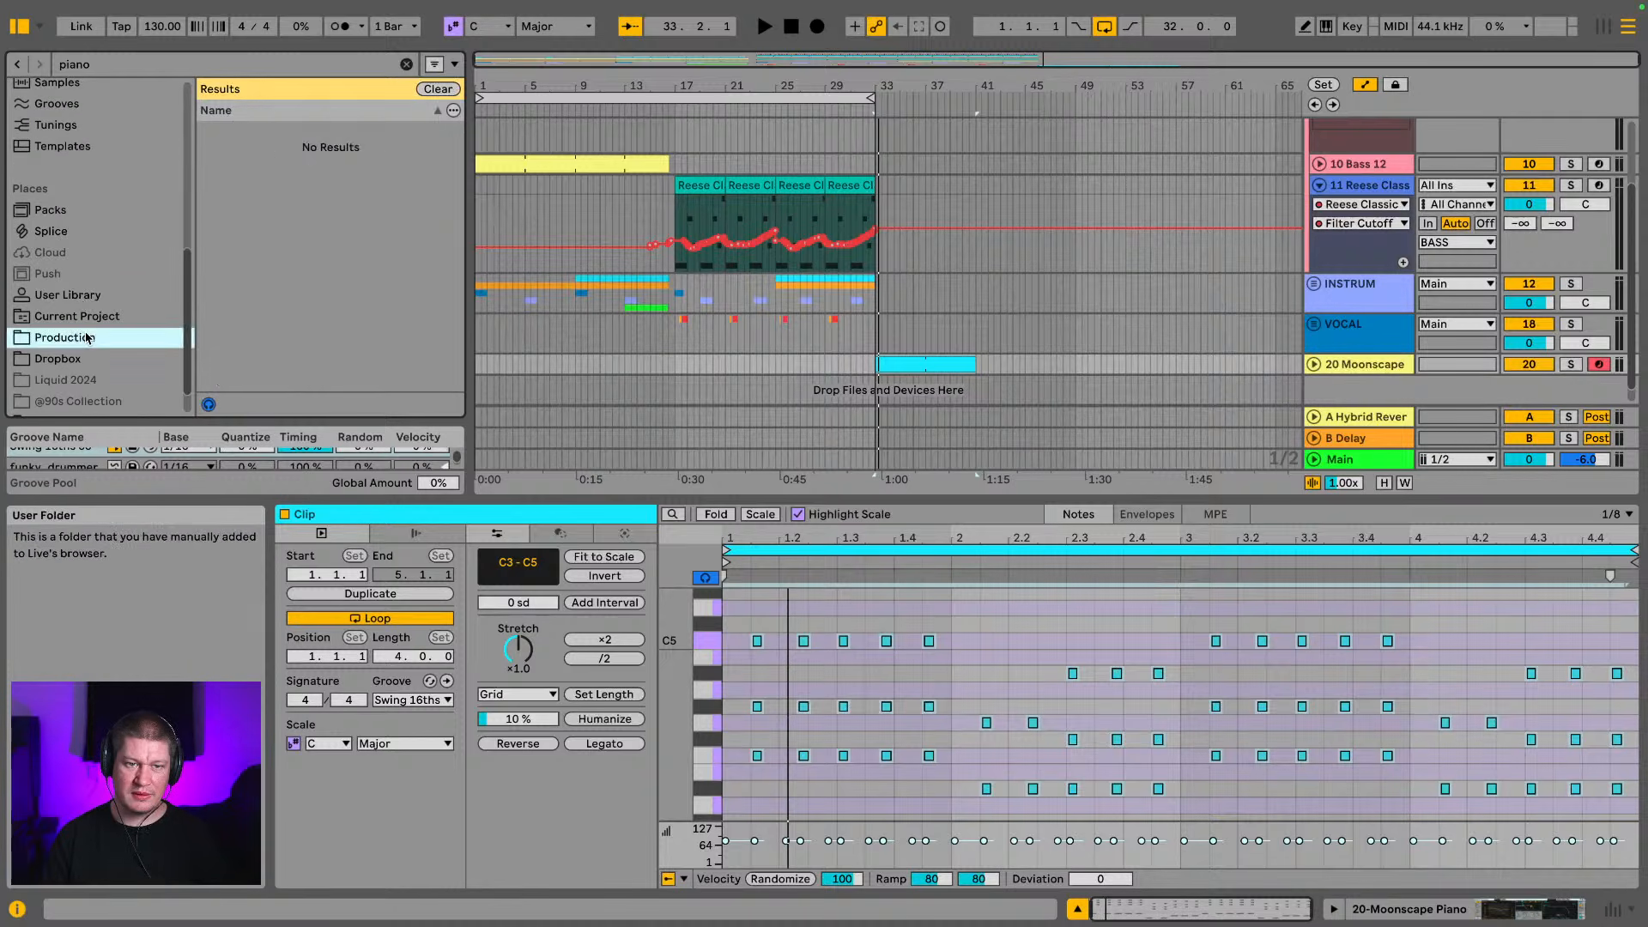
# Clear the piano search and load the Native Instruments plug-in Kontakt 7 onto the piano track
pyautogui.scroll(8, 77, 275)
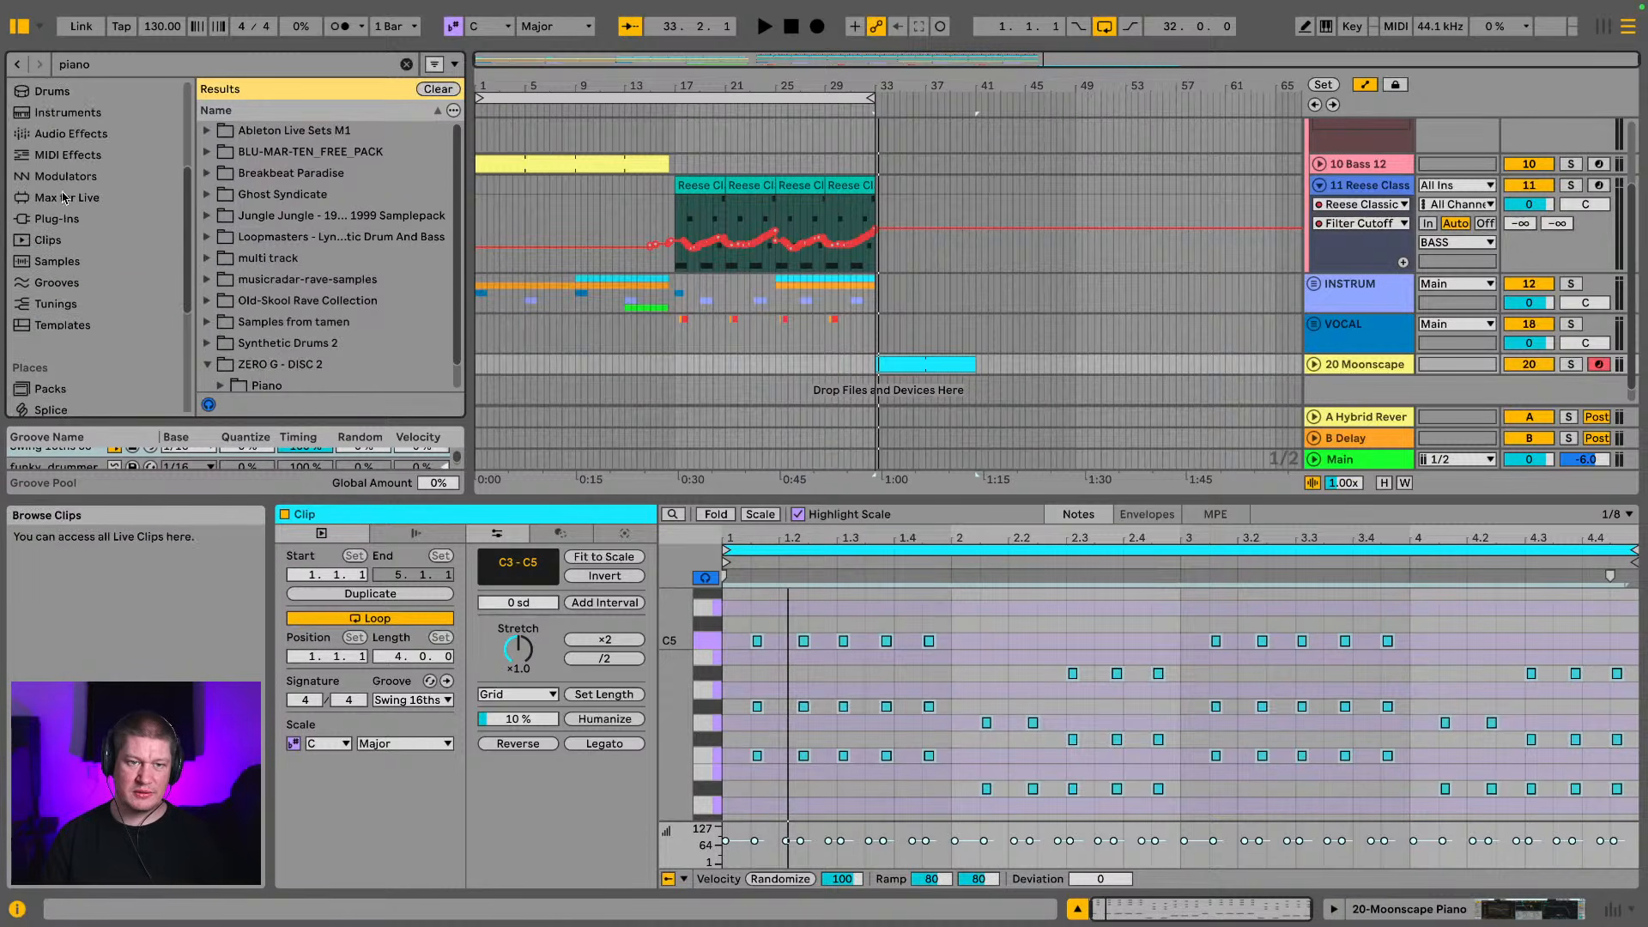
pyautogui.click(65, 225)
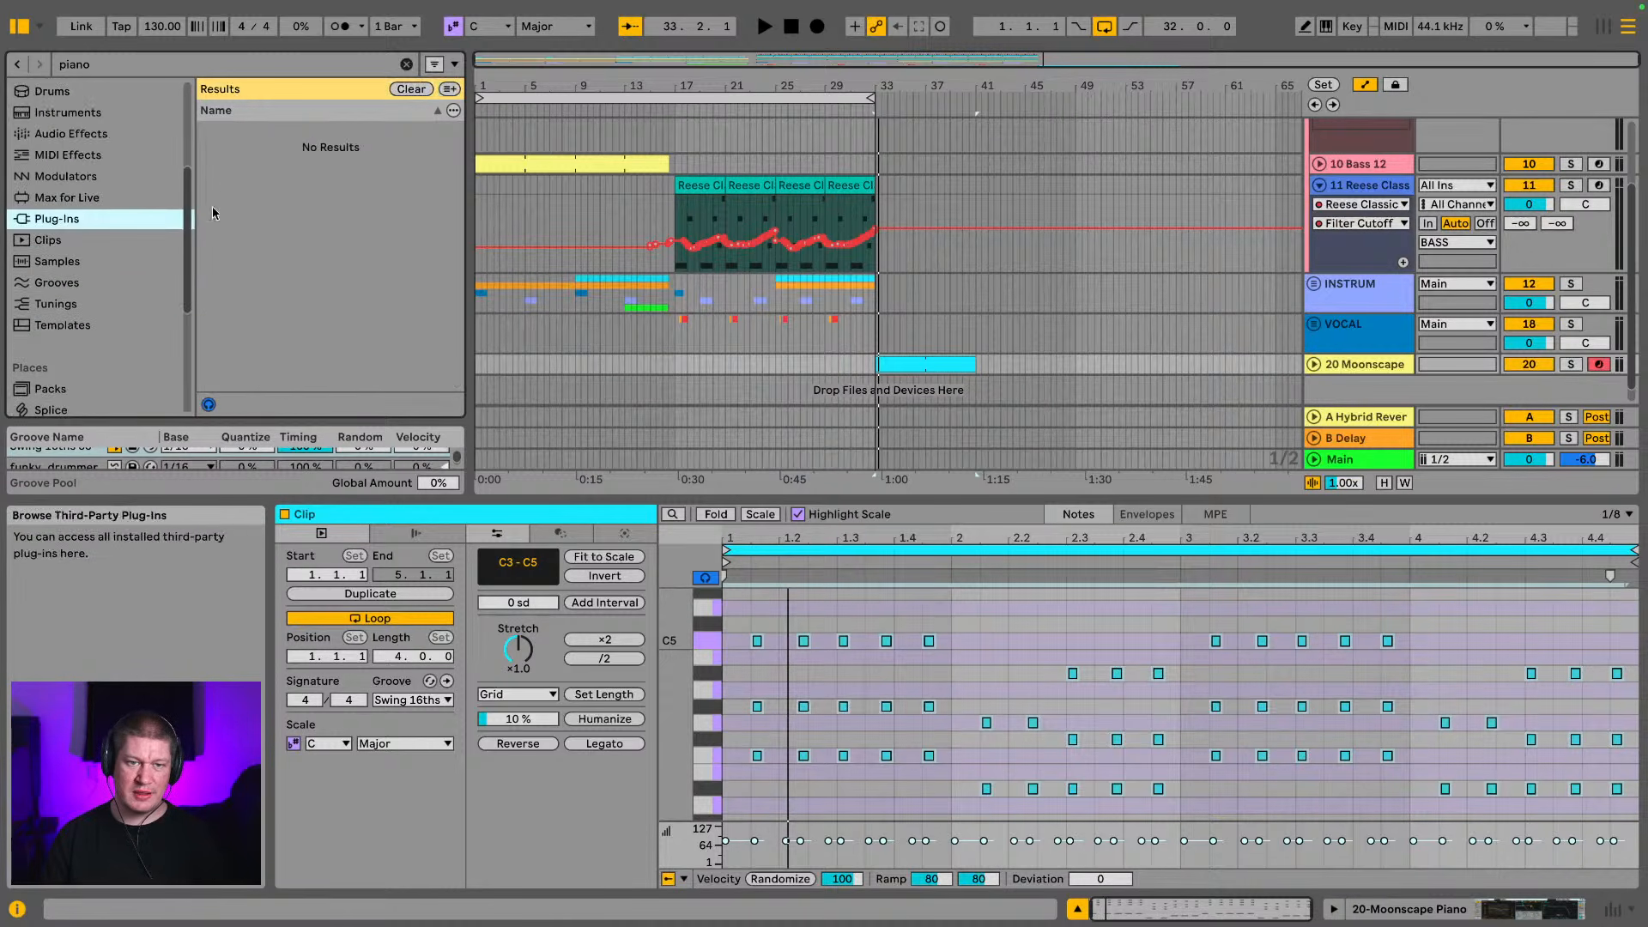
pyautogui.click(406, 64)
pyautogui.scroll(-3, 289, 193)
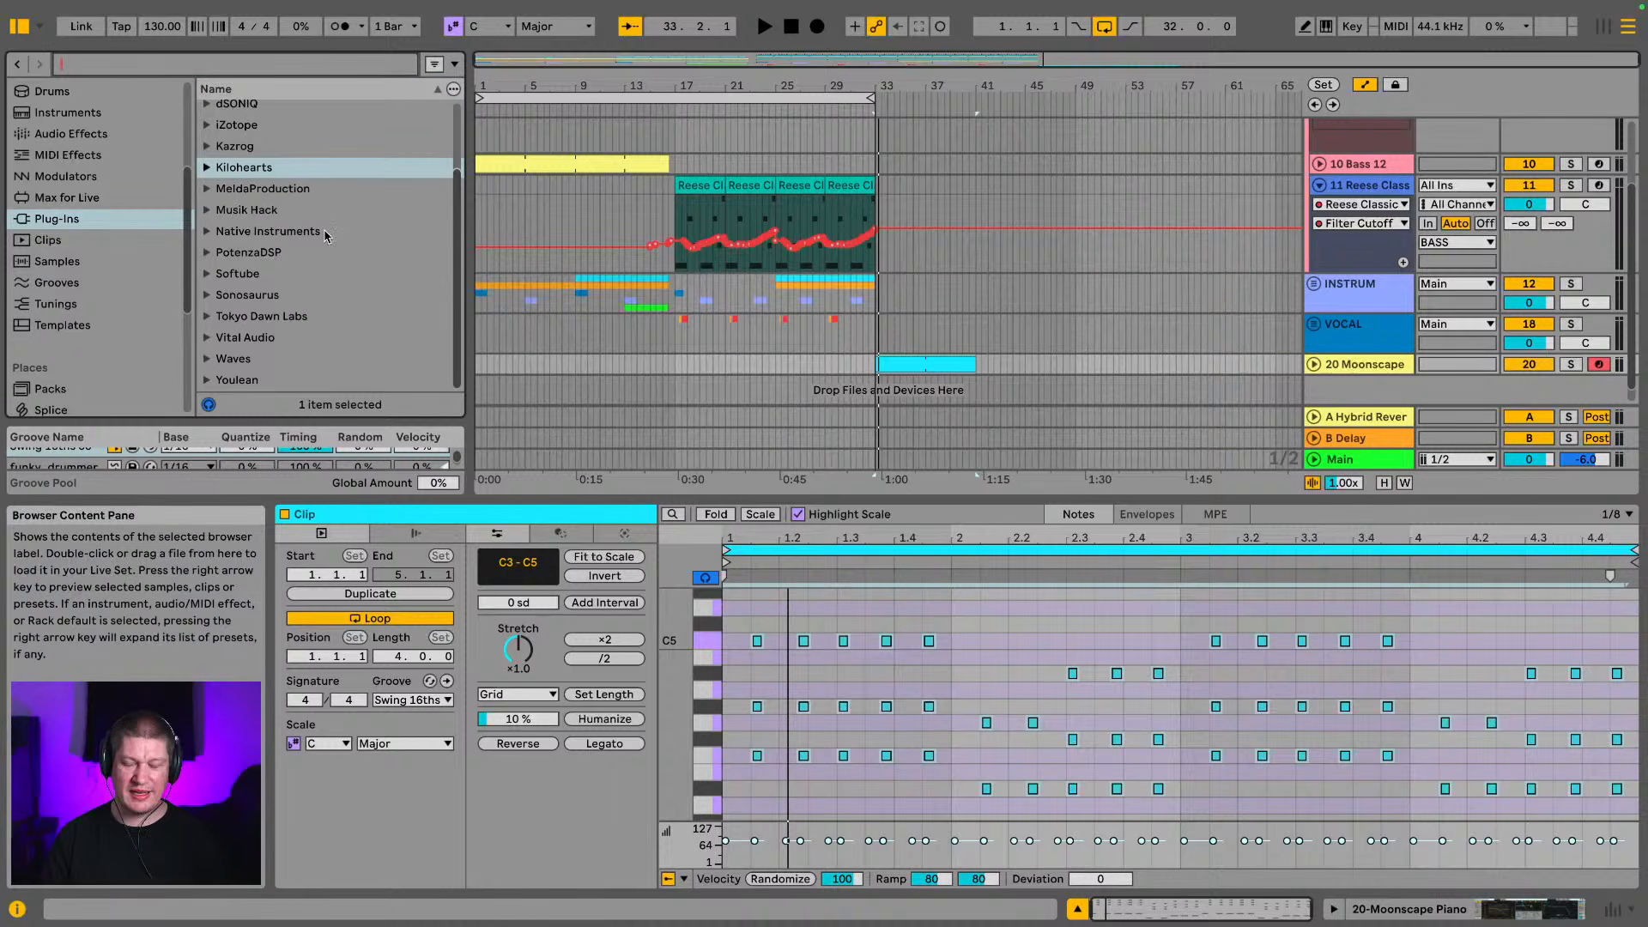
pyautogui.scroll(3, 360, 270)
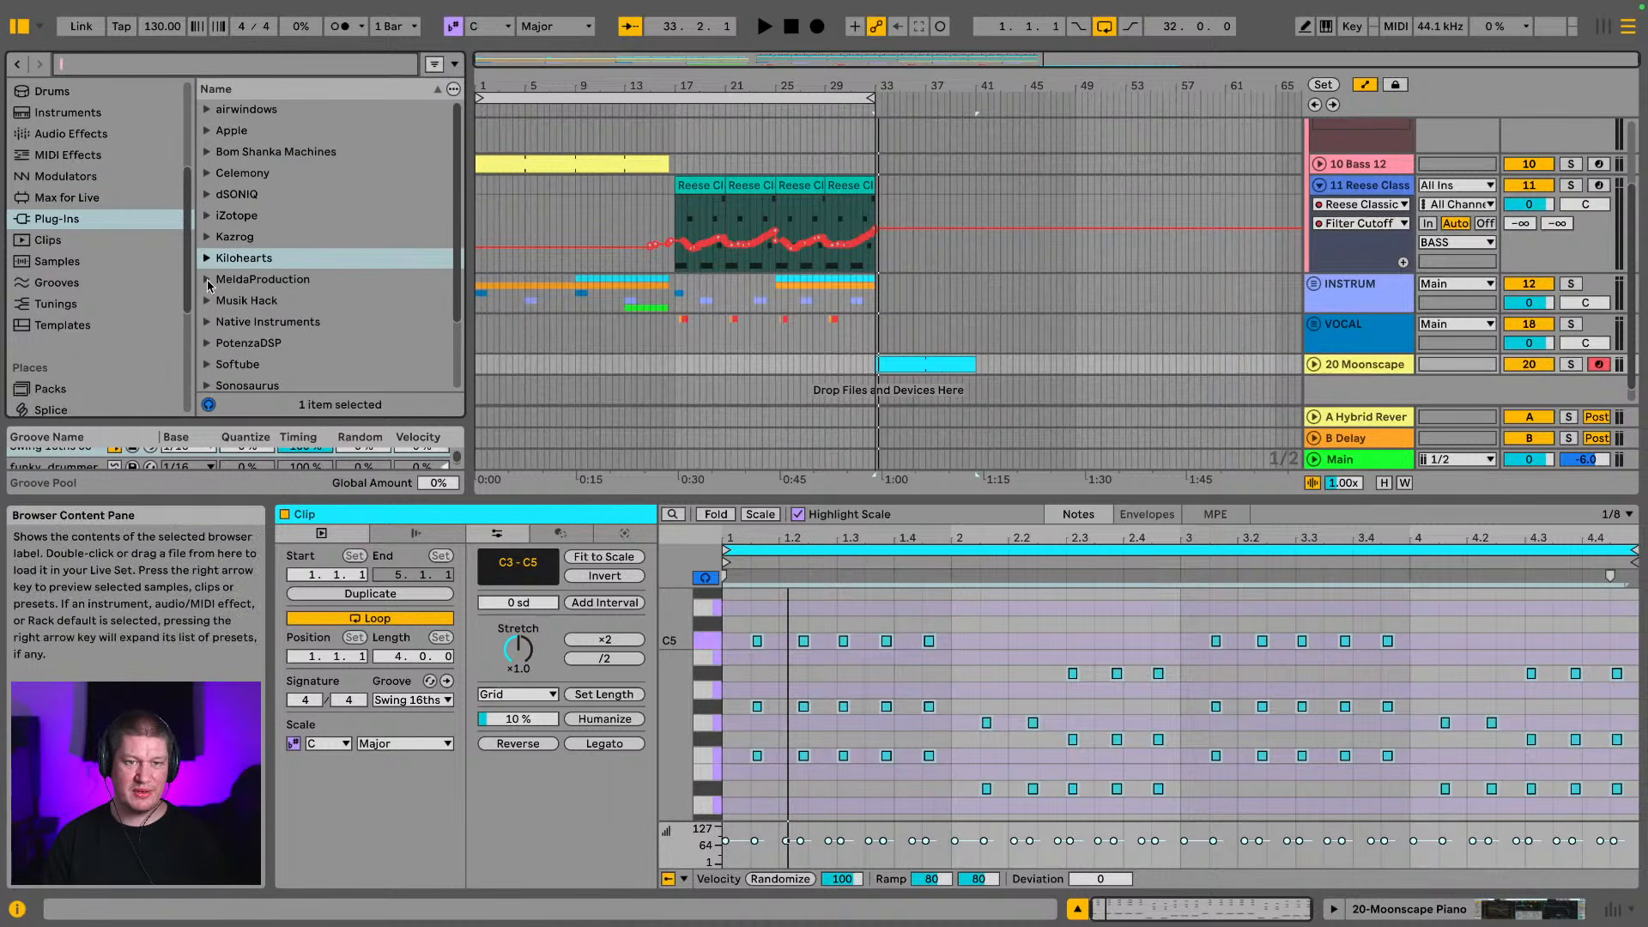
pyautogui.scroll(-3, 261, 260)
pyautogui.scroll(1, 262, 260)
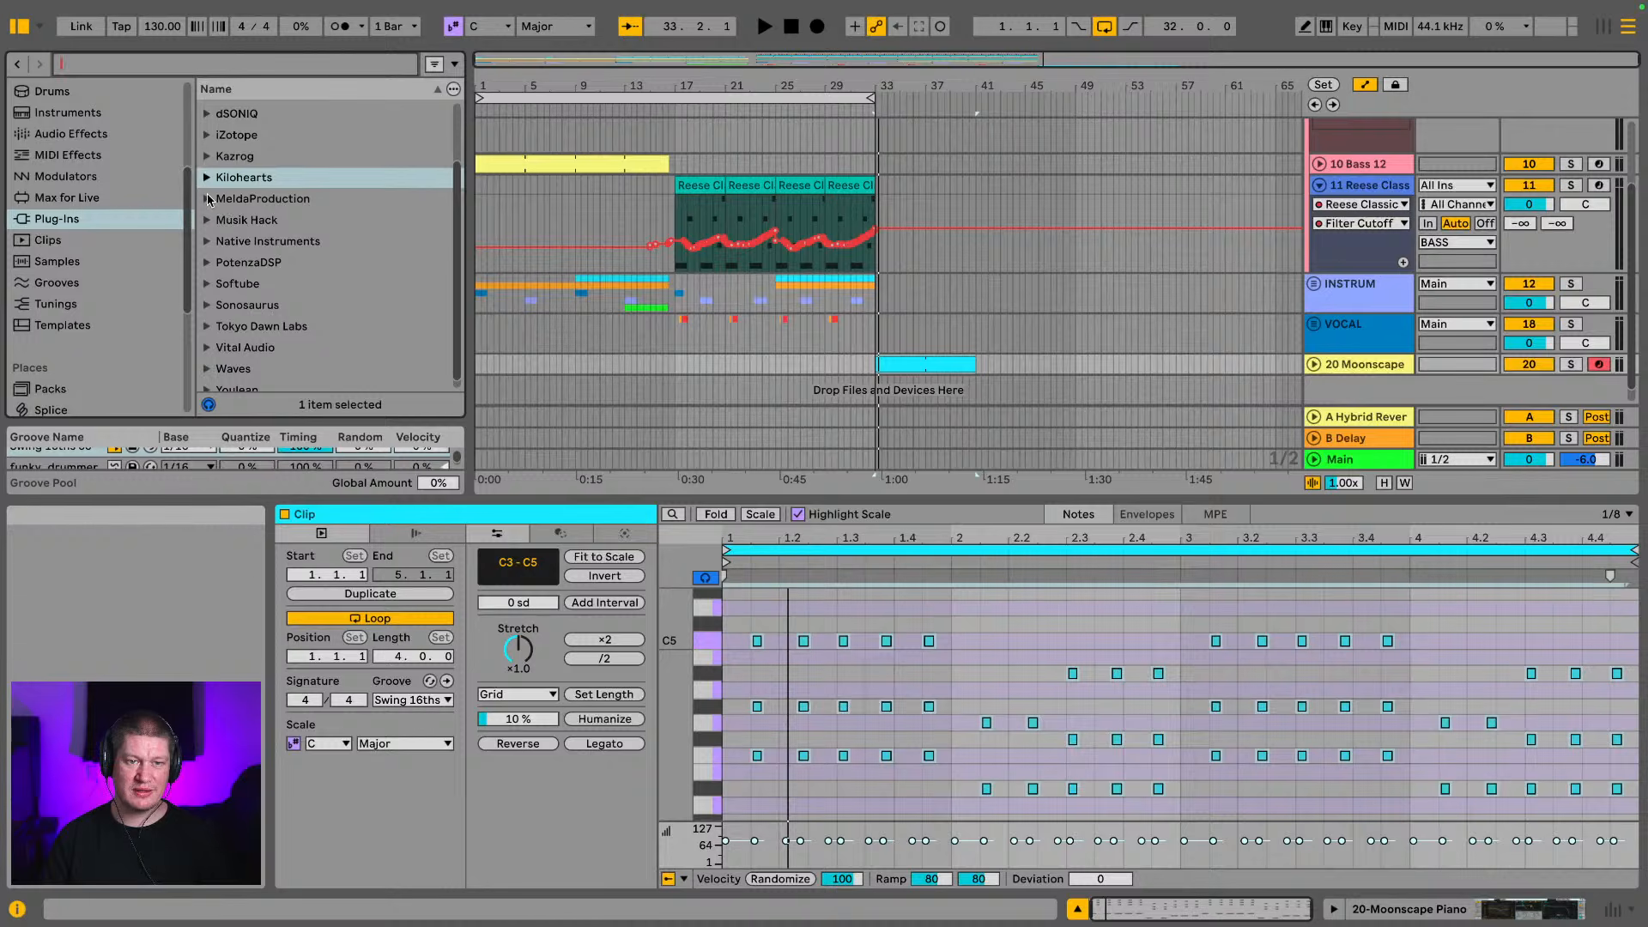
pyautogui.click(206, 241)
pyautogui.scroll(-3, 213, 249)
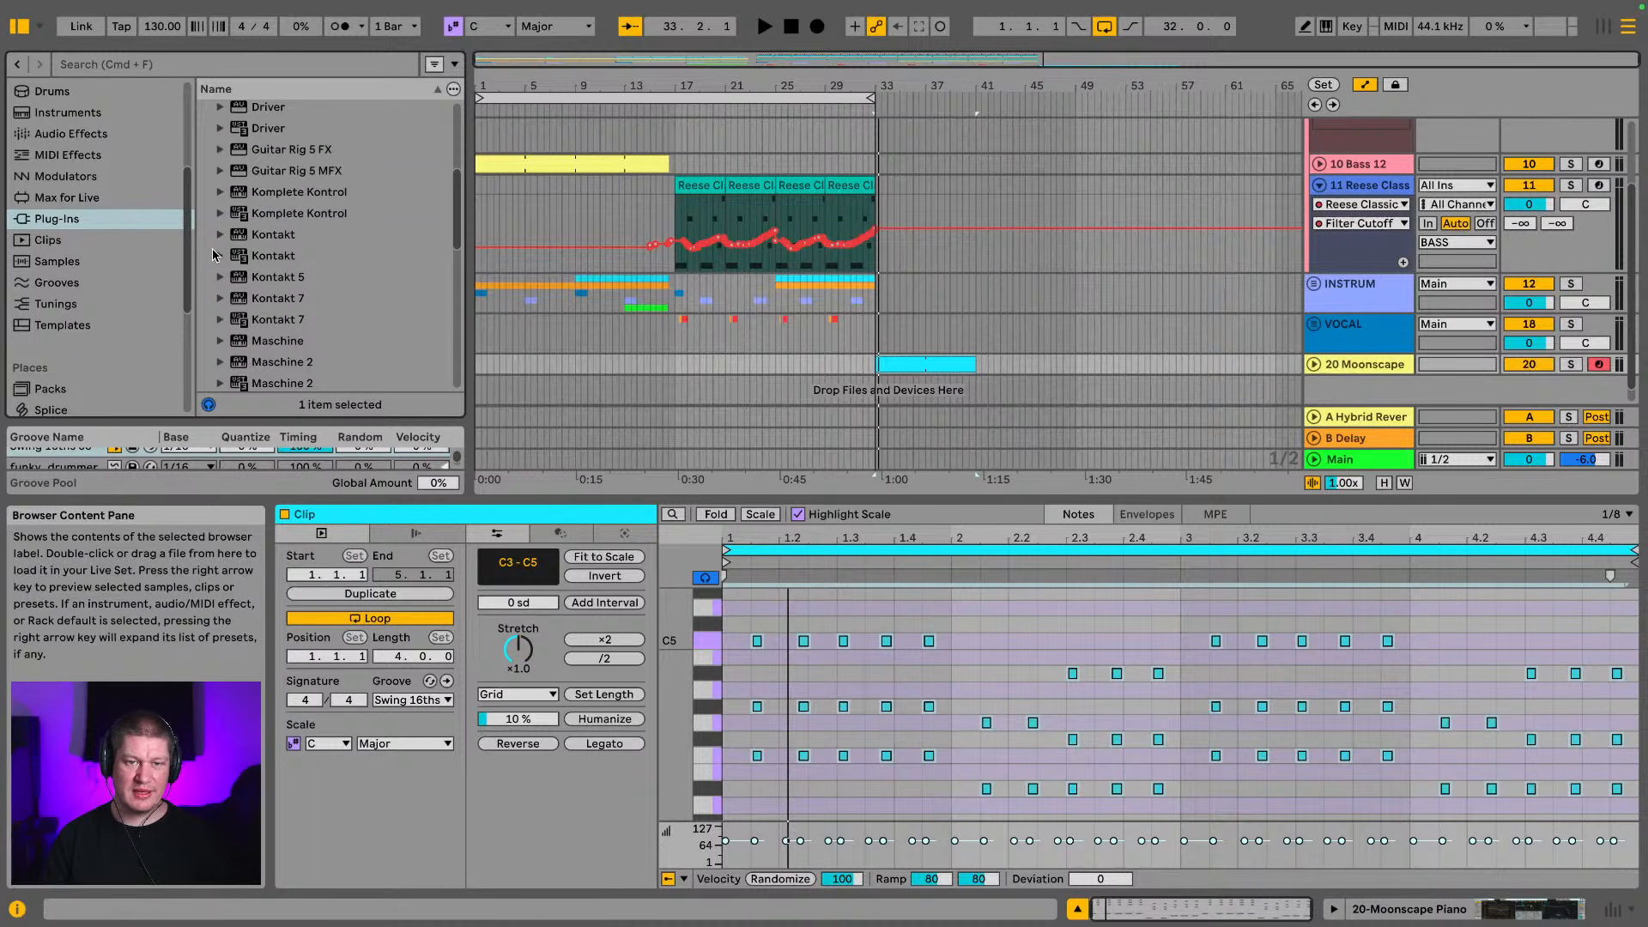
pyautogui.click(279, 319)
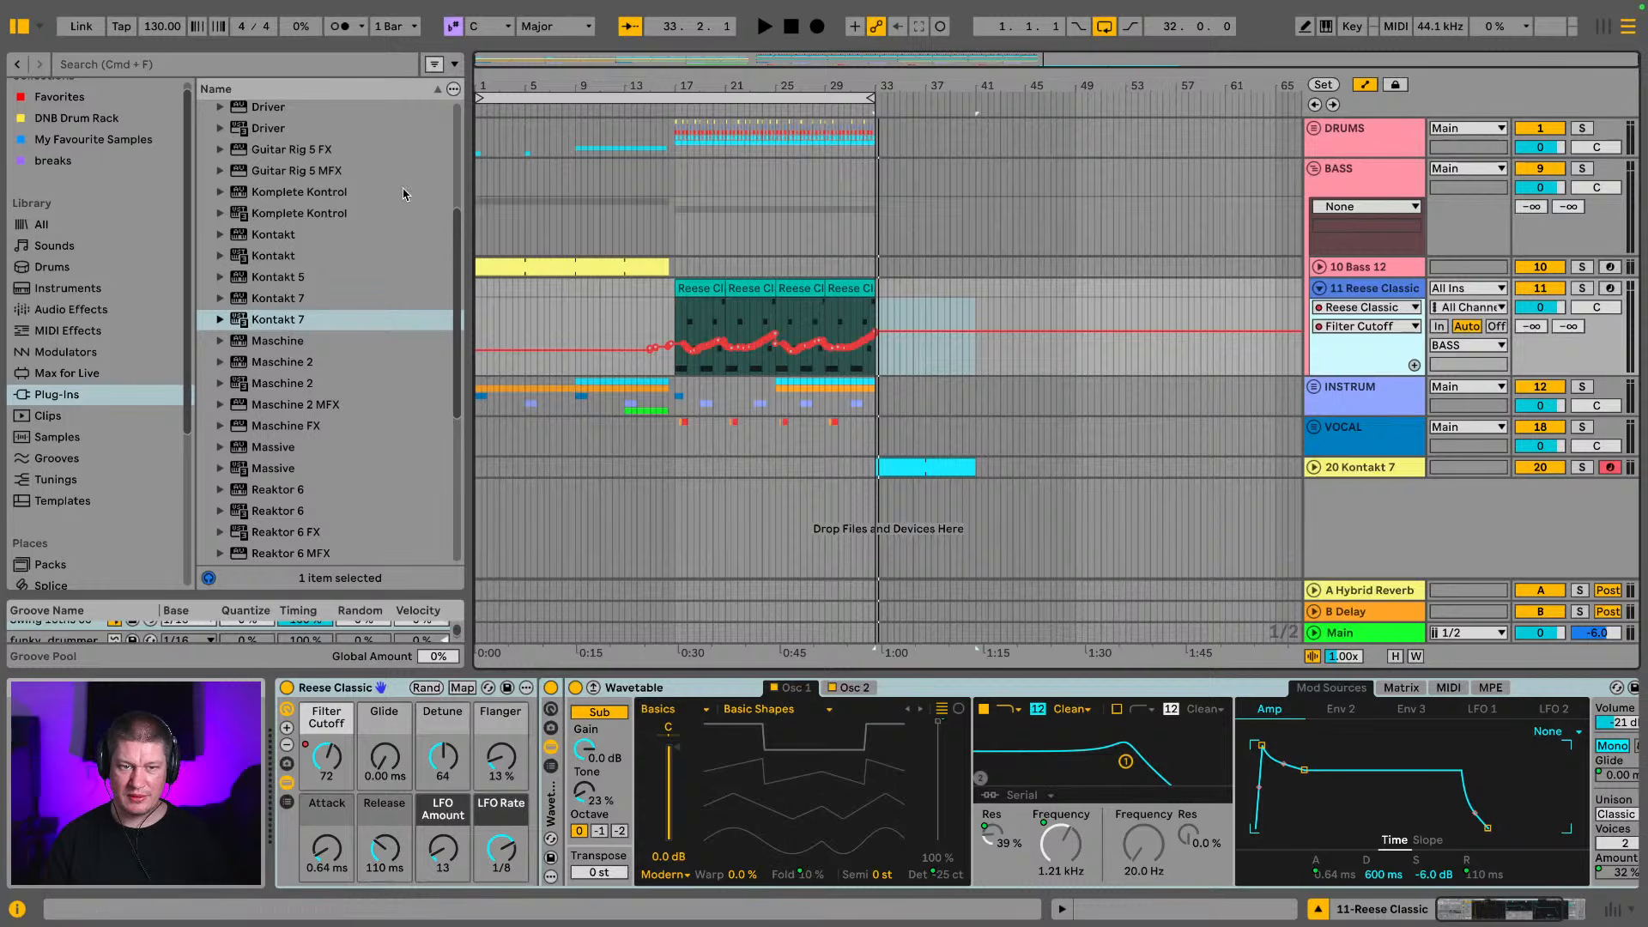
# Load The Gentleman piano in Kontakt 7, play the clip from bar 33 and close the plug-in window
pyautogui.click(1373, 469)
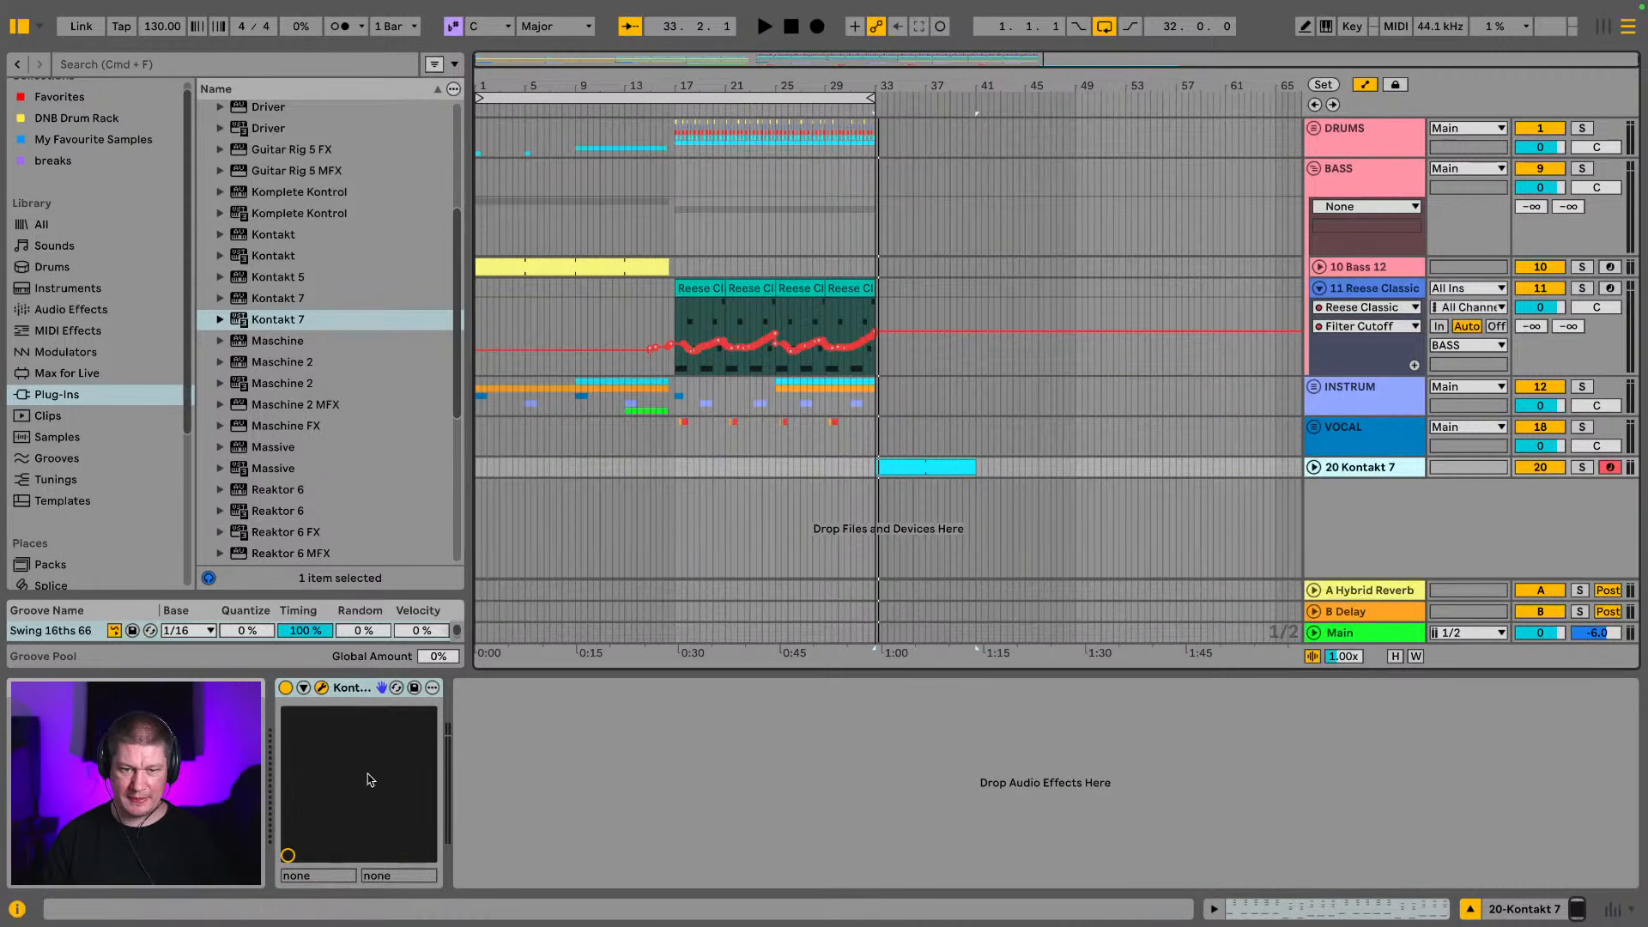
pyautogui.moveTo(657, 390); pyautogui.dragTo(421, 31)
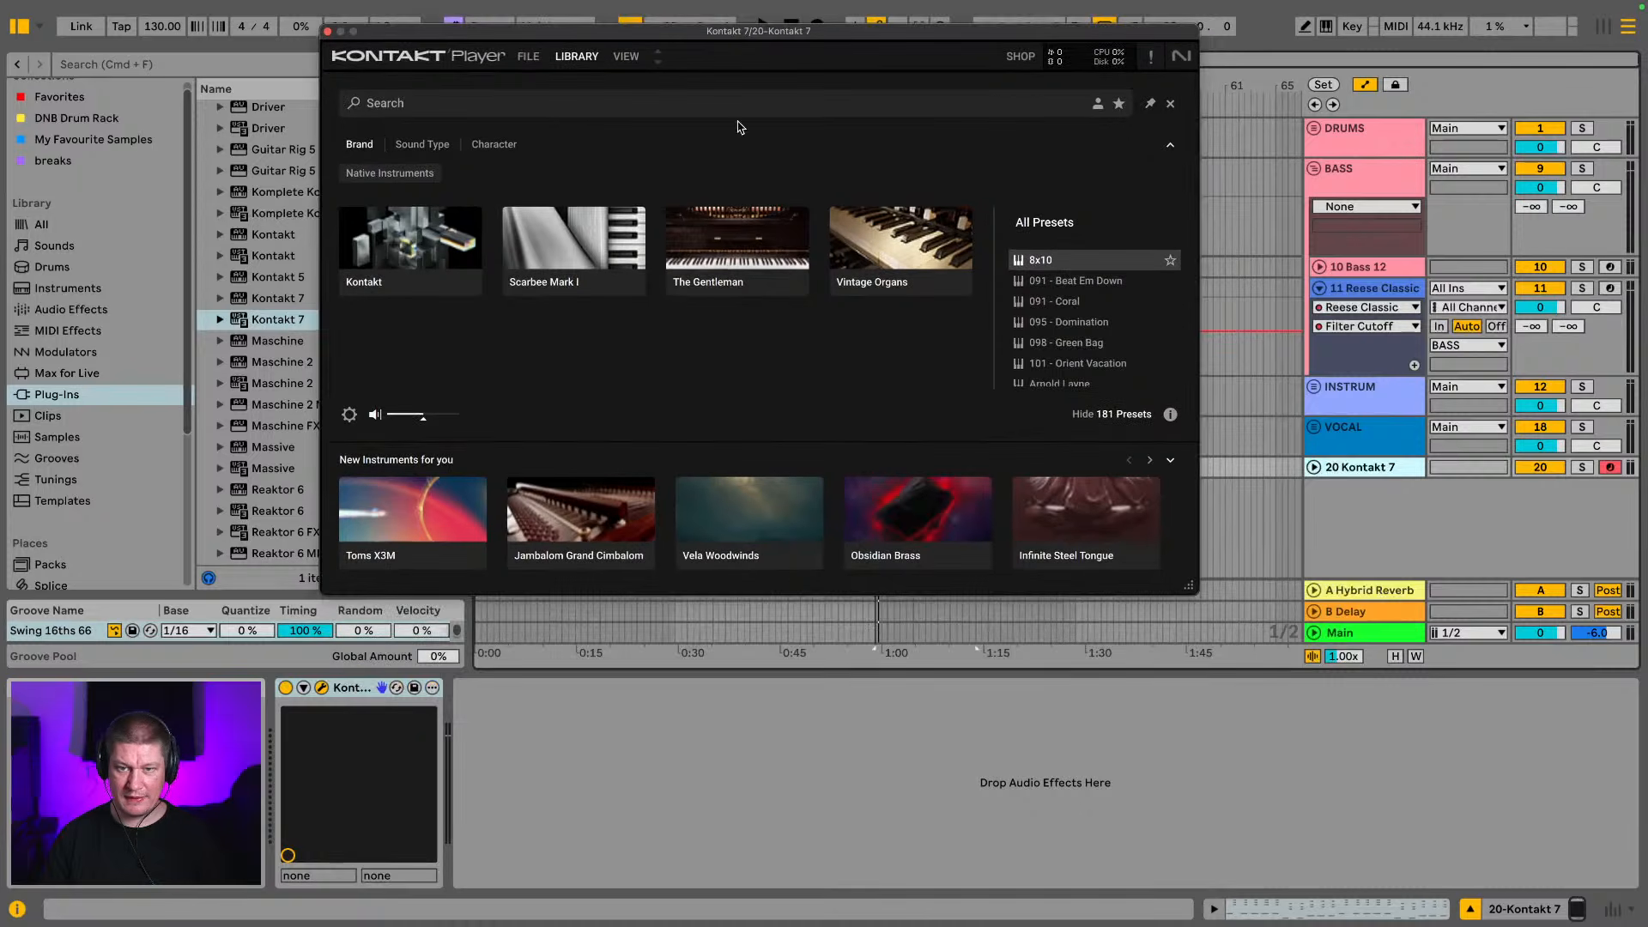
pyautogui.click(713, 231)
pyautogui.scroll(-2, 1073, 309)
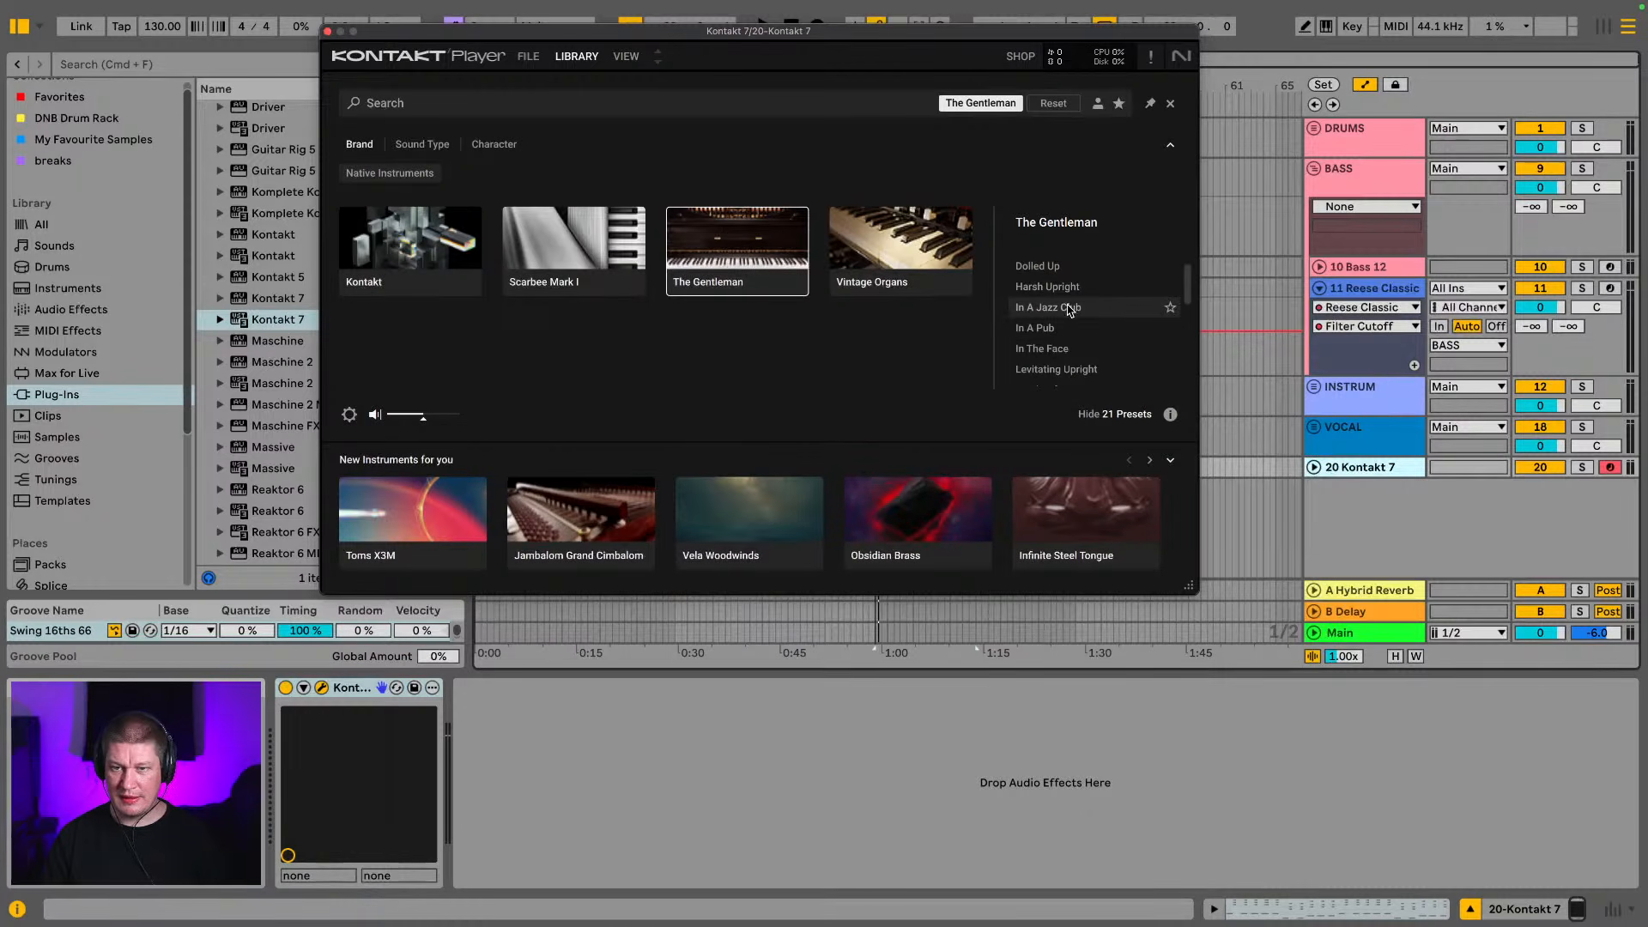
pyautogui.doubleClick(1055, 329)
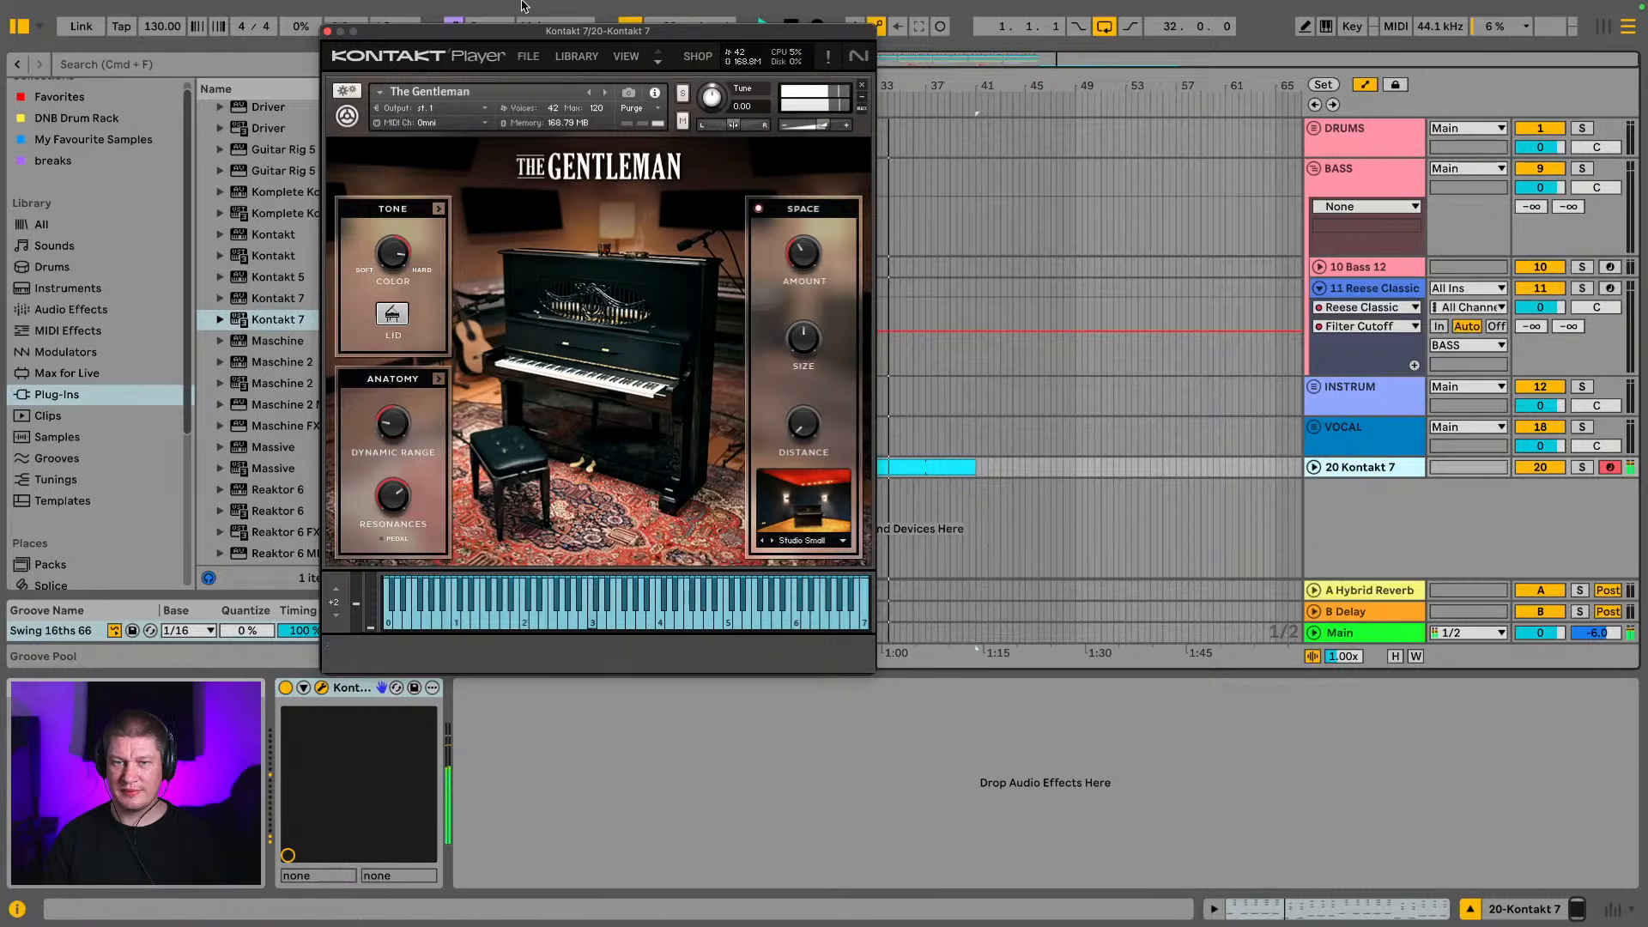
pyautogui.click(328, 31)
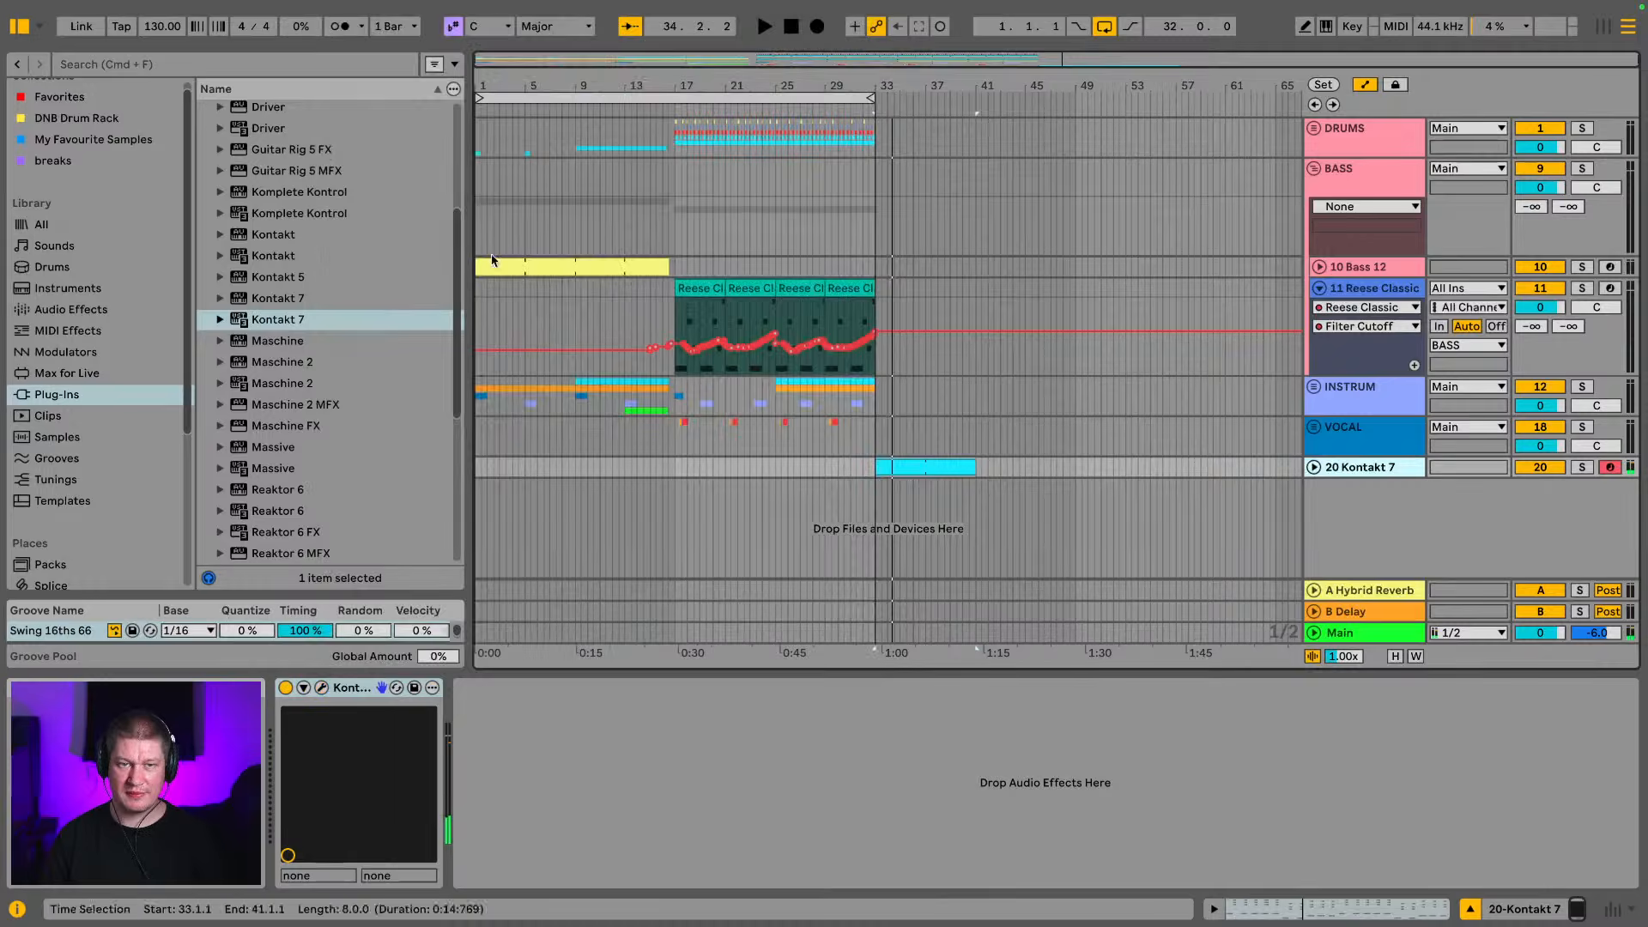
# Lower the Kontakt 7 track's volume to -13.7 dB and raise its send to the Hybrid Reverb return
pyautogui.press('Tab')
pyautogui.moveTo(702, 343); pyautogui.dragTo(701, 393)
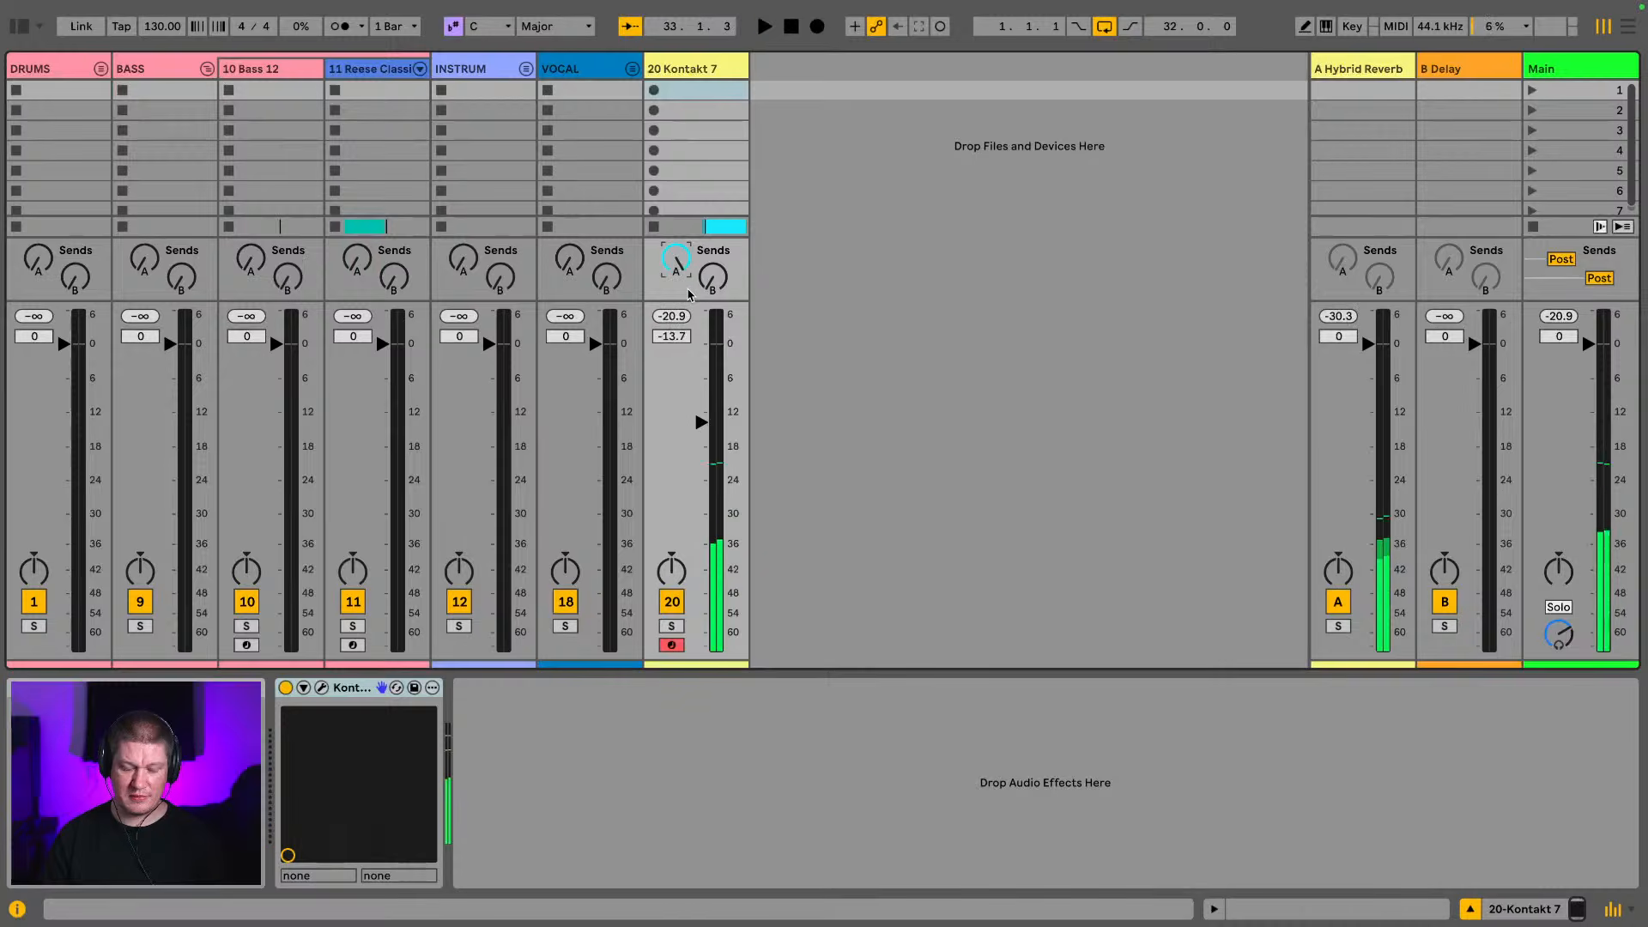
pyautogui.press('Tab')
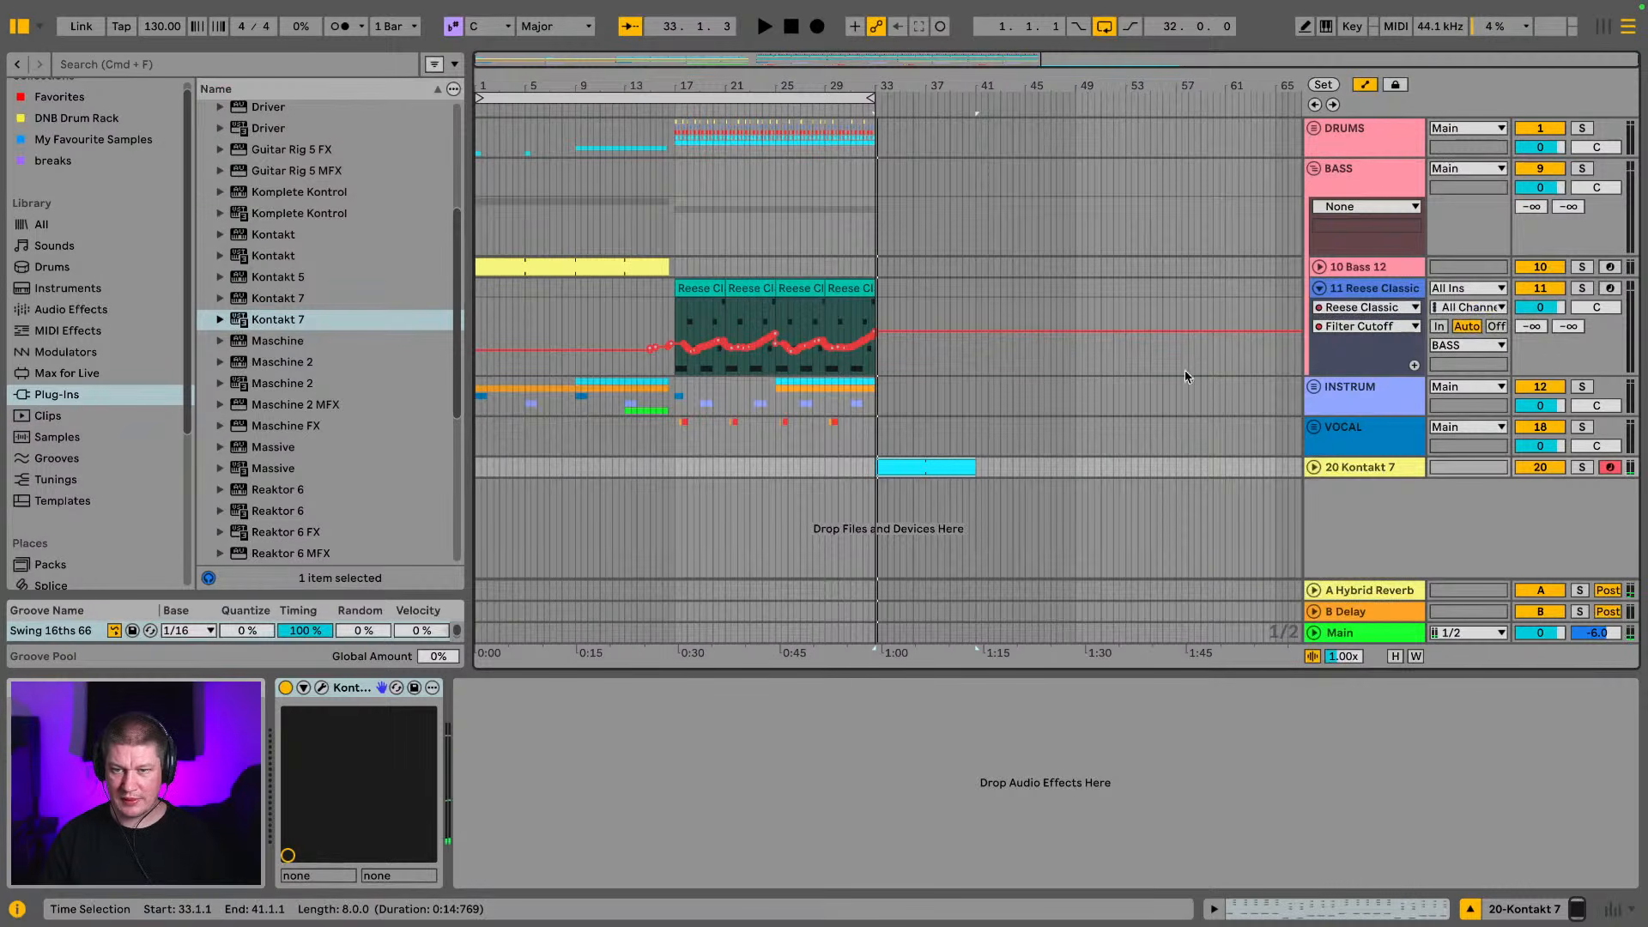
# Unfold the INSTRUM group and set the arrangement grid to 8 bars
pyautogui.click(1313, 387)
pyautogui.click(809, 485)
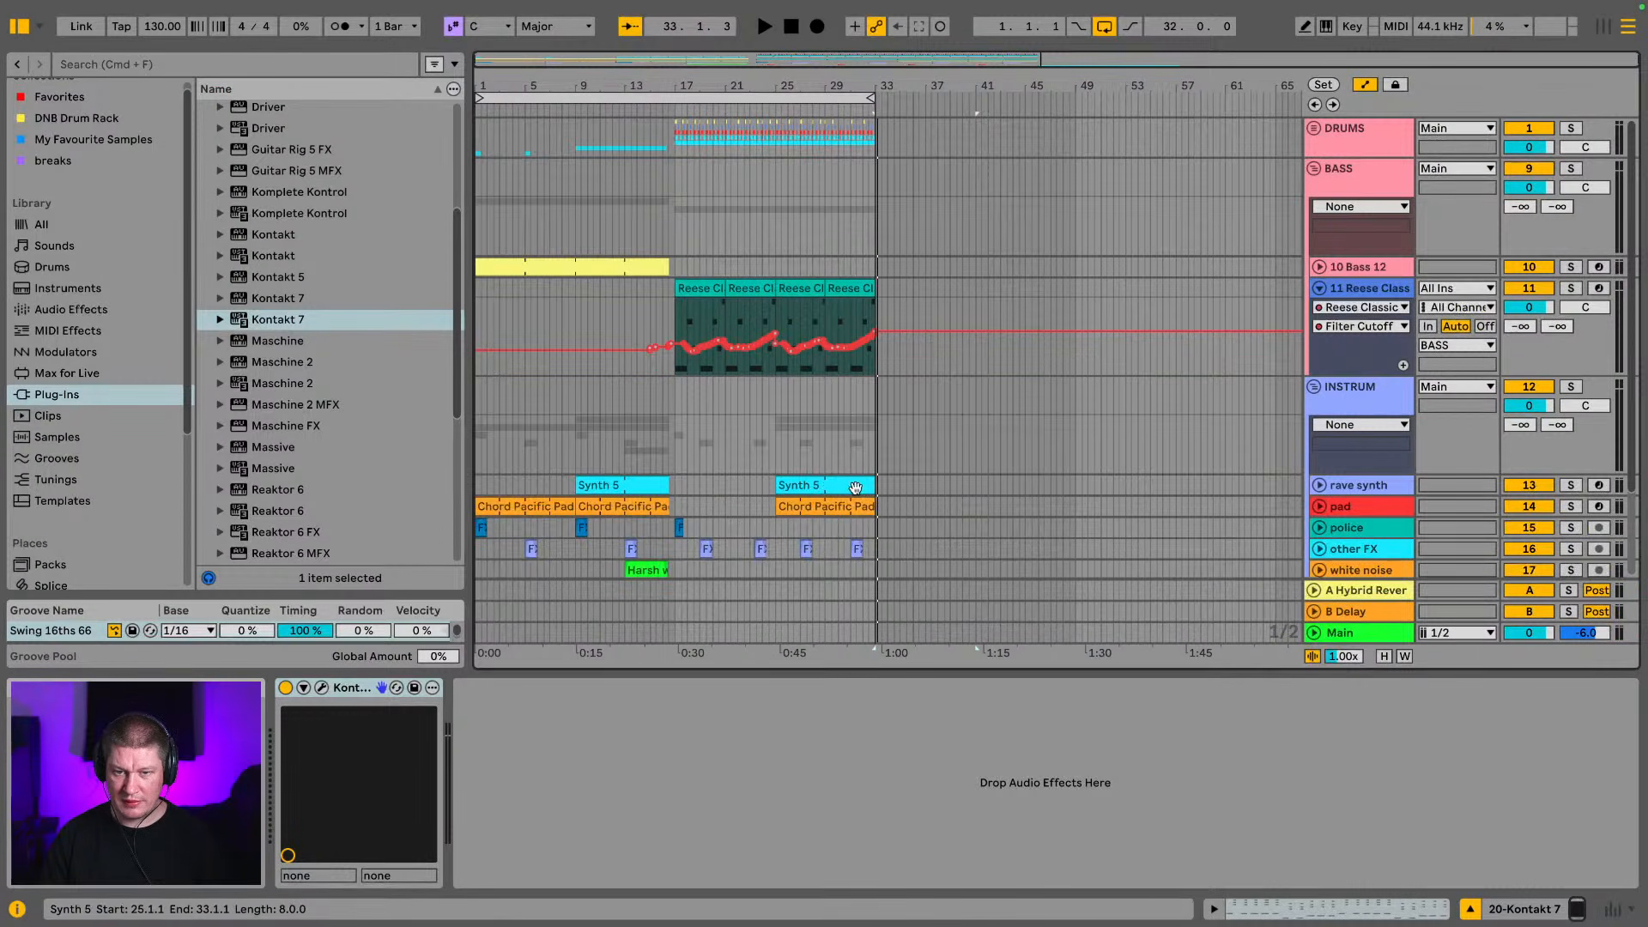
pyautogui.rightClick(982, 485)
pyautogui.click(1022, 743)
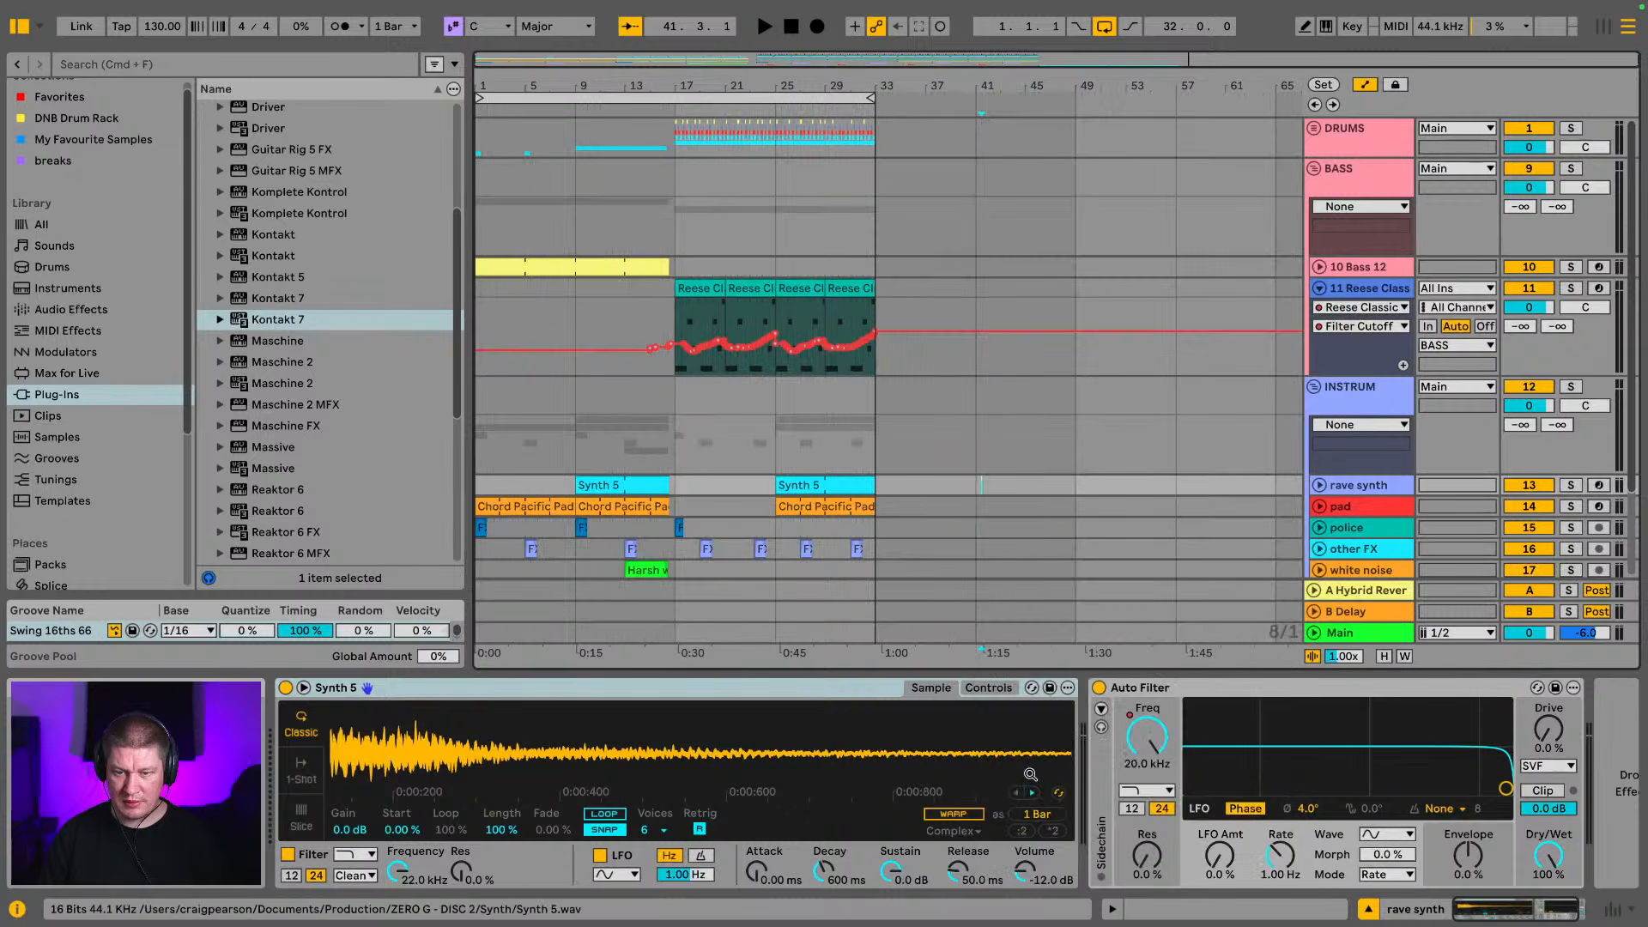
# Extend the last Synth 5 clip and the last Chord Pacific Pad clip from bar 33 to bar 41
pyautogui.moveTo(873, 480); pyautogui.dragTo(976, 483)
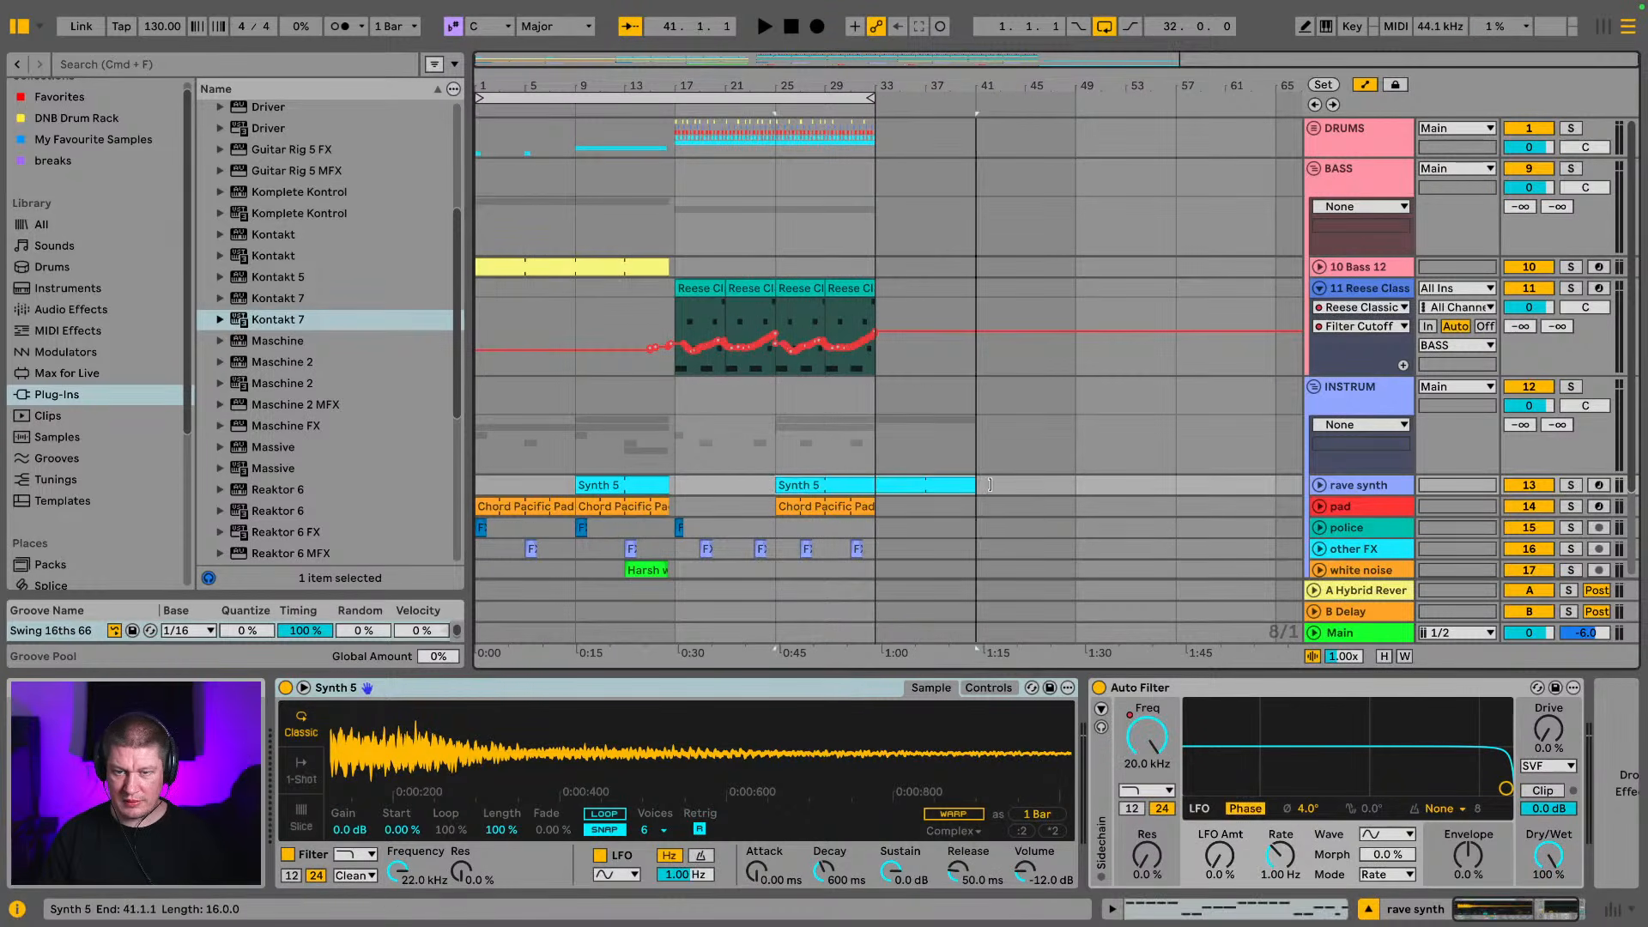
pyautogui.moveTo(869, 502); pyautogui.dragTo(976, 504)
pyautogui.click(950, 488)
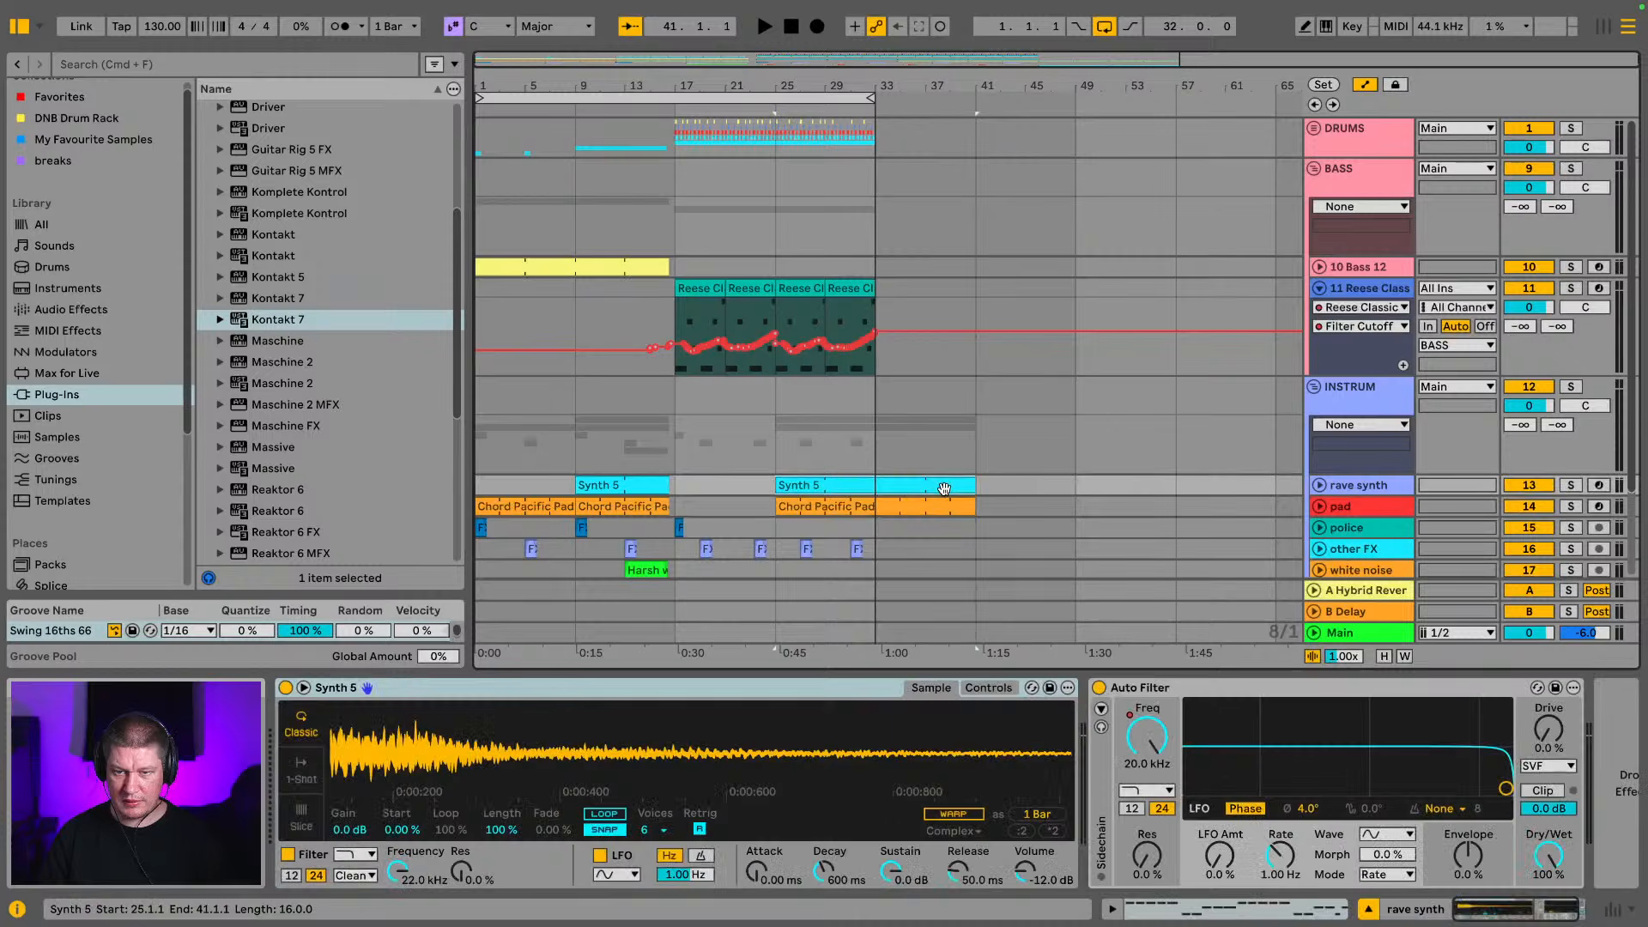
# Play the arrangement from bar 33 and raise the Kontakt 7 track's volume to -10.0 dB
pyautogui.press('space')
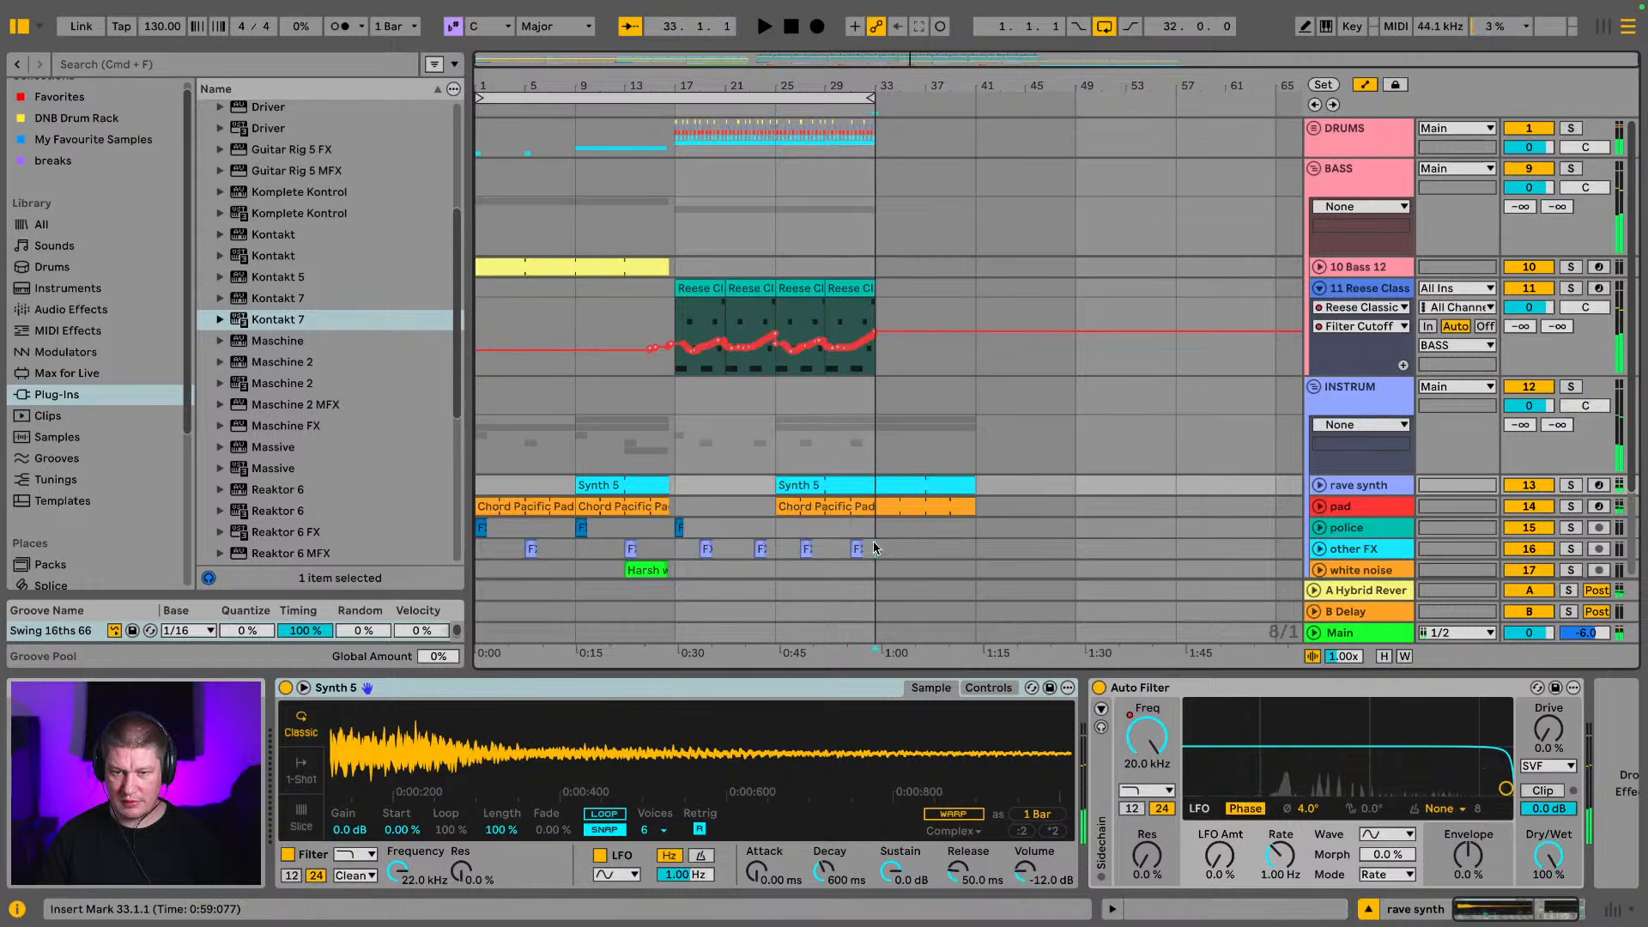
pyautogui.click(880, 548)
pyautogui.press('Tab')
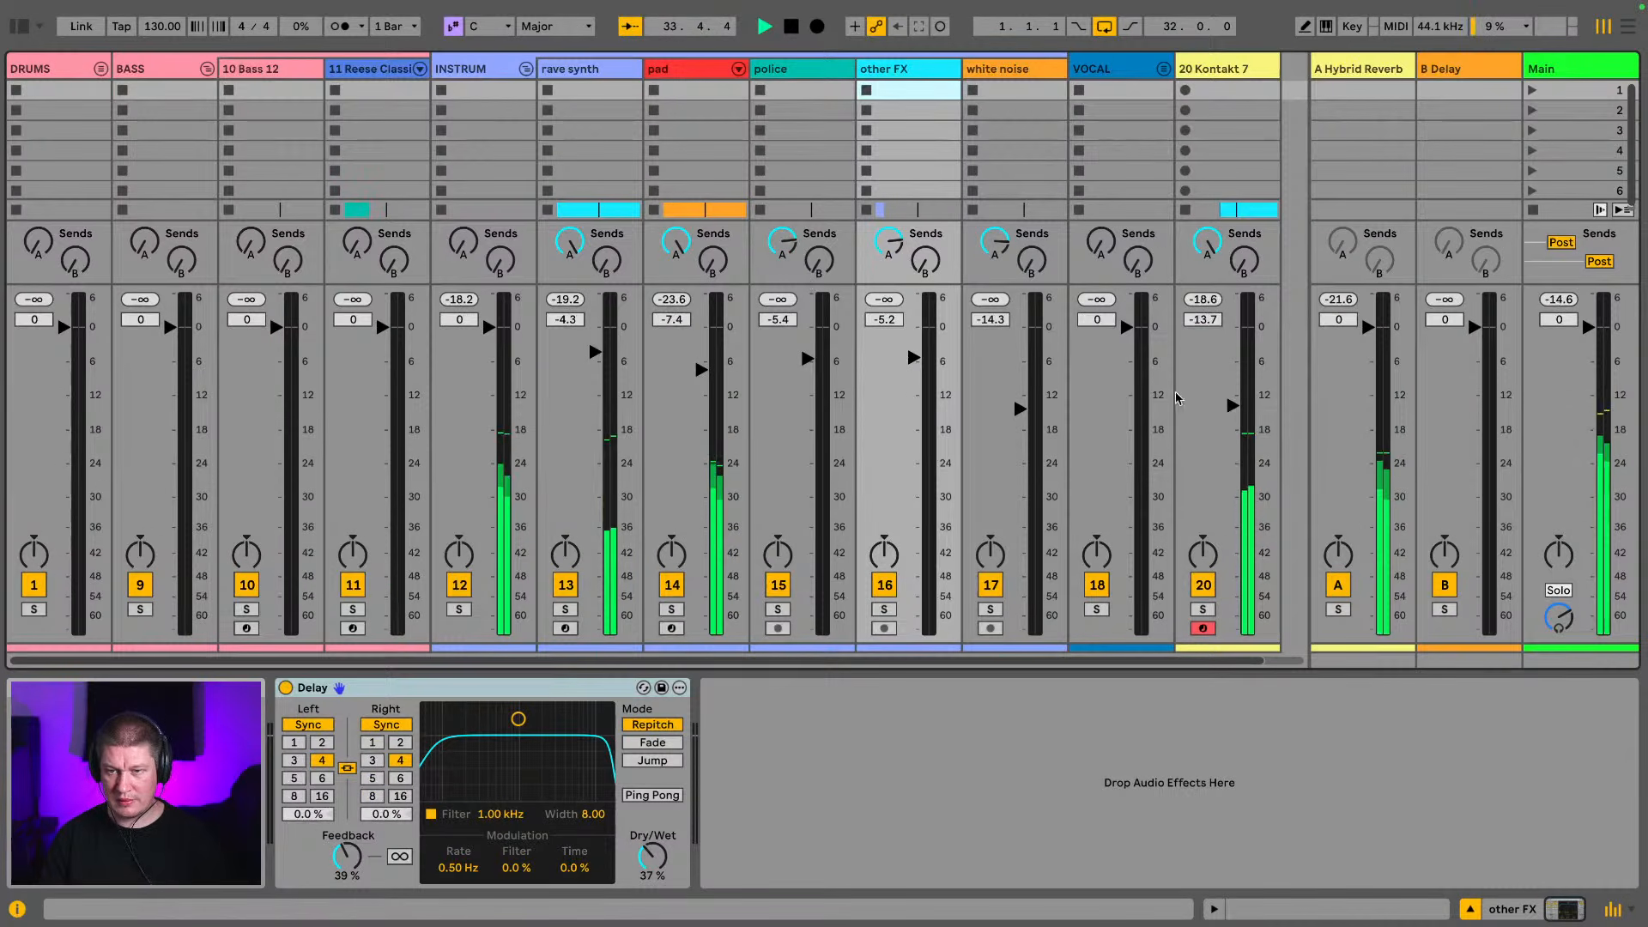
pyautogui.moveTo(1232, 405); pyautogui.dragTo(1233, 386)
pyautogui.press('space')
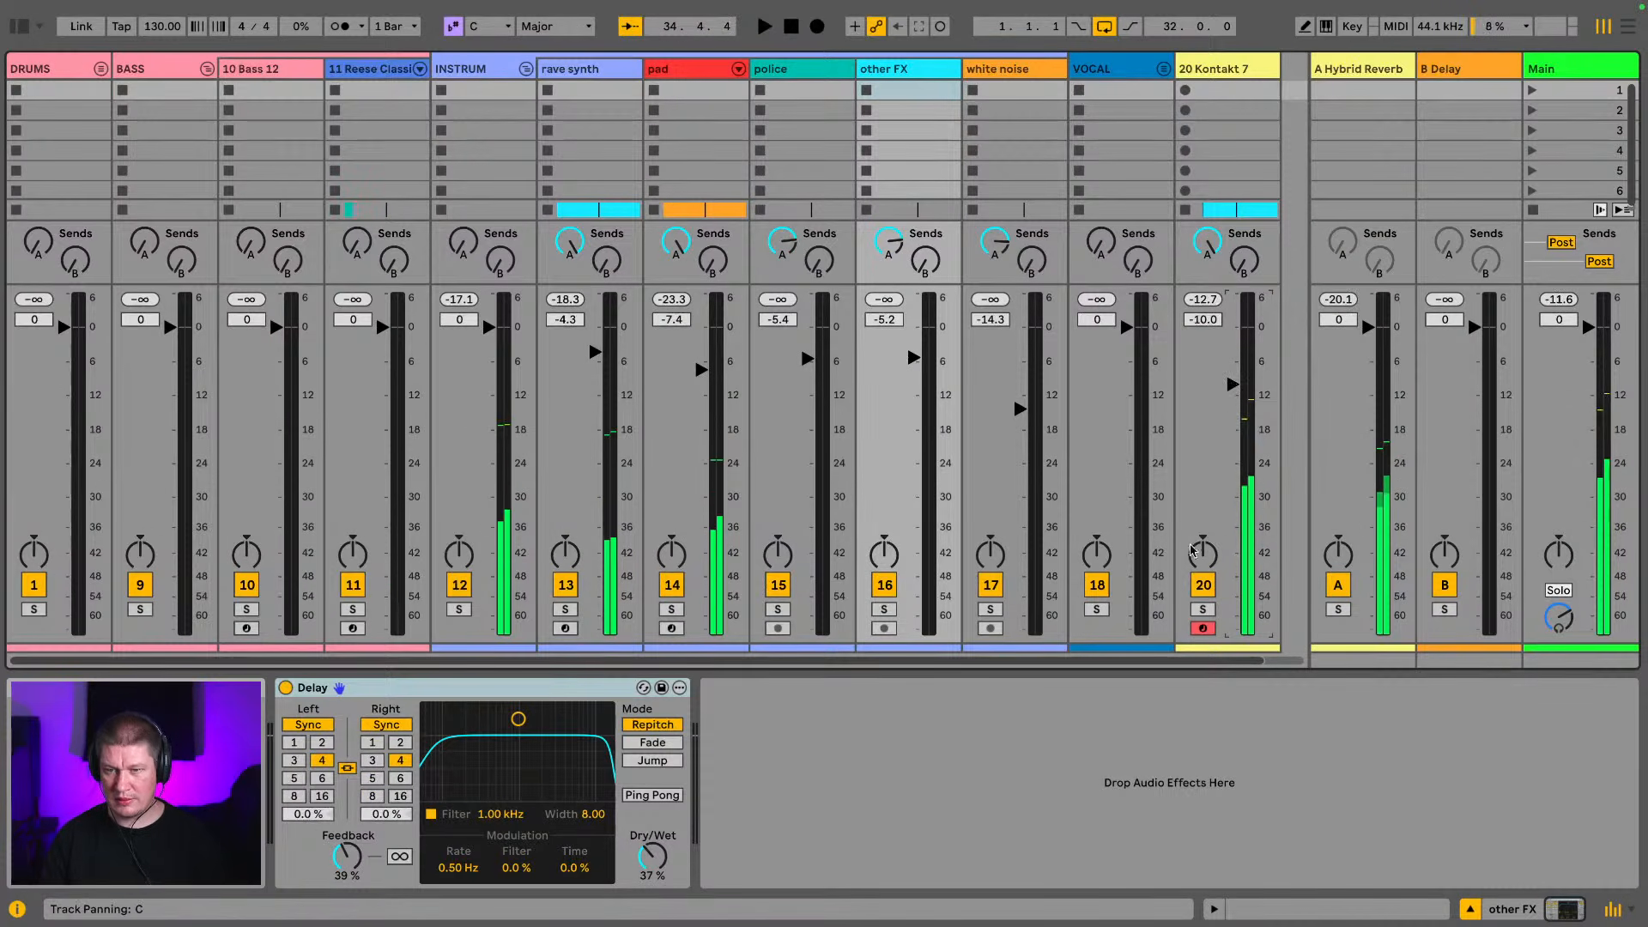
pyautogui.press('Tab')
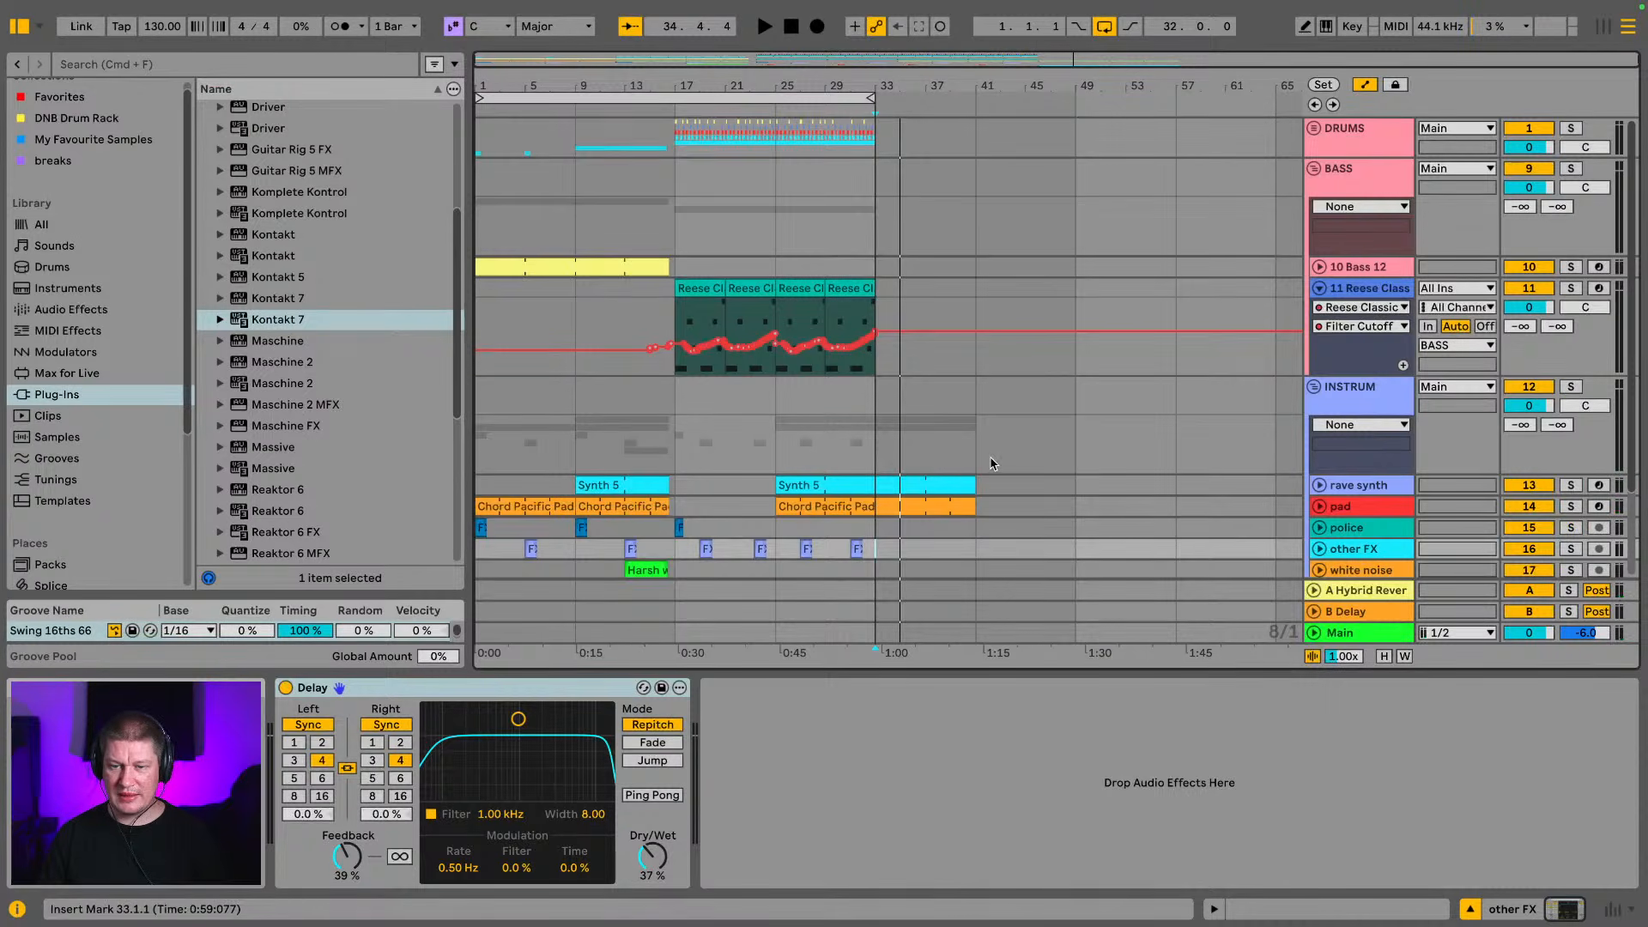
# Load The Gentleman's Dolled Up preset in the Kontakt 7 track's instrument and play it from bar 33
pyautogui.scroll(-3, 991, 464)
pyautogui.press('space')
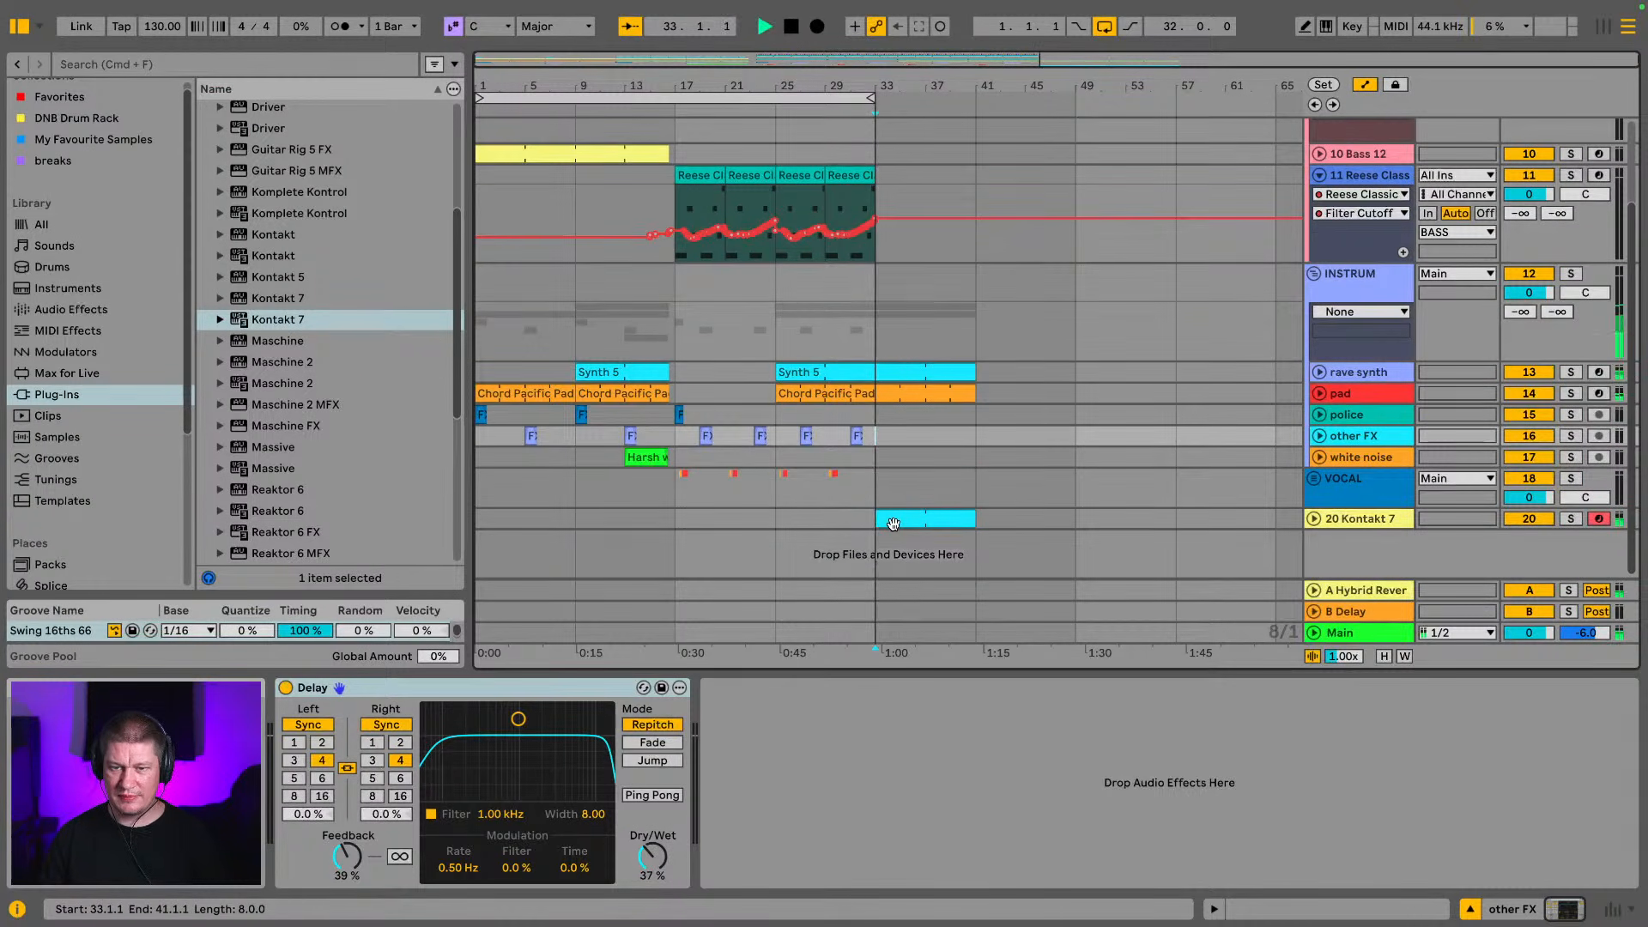
pyautogui.press('space')
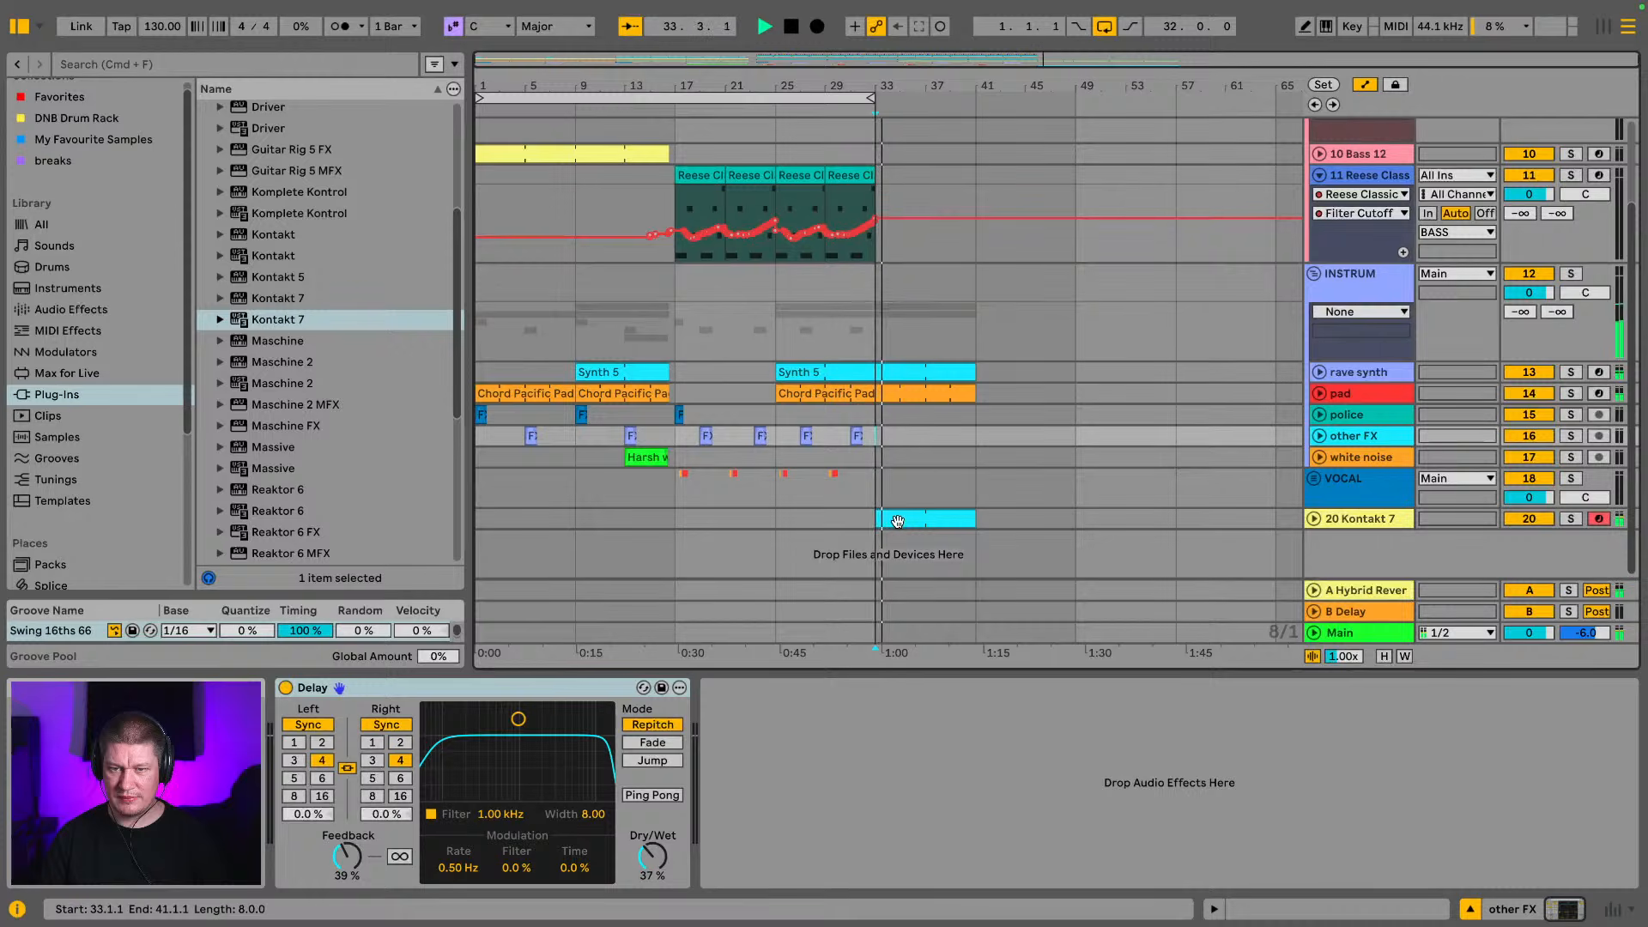
pyautogui.click(933, 522)
pyautogui.press('space')
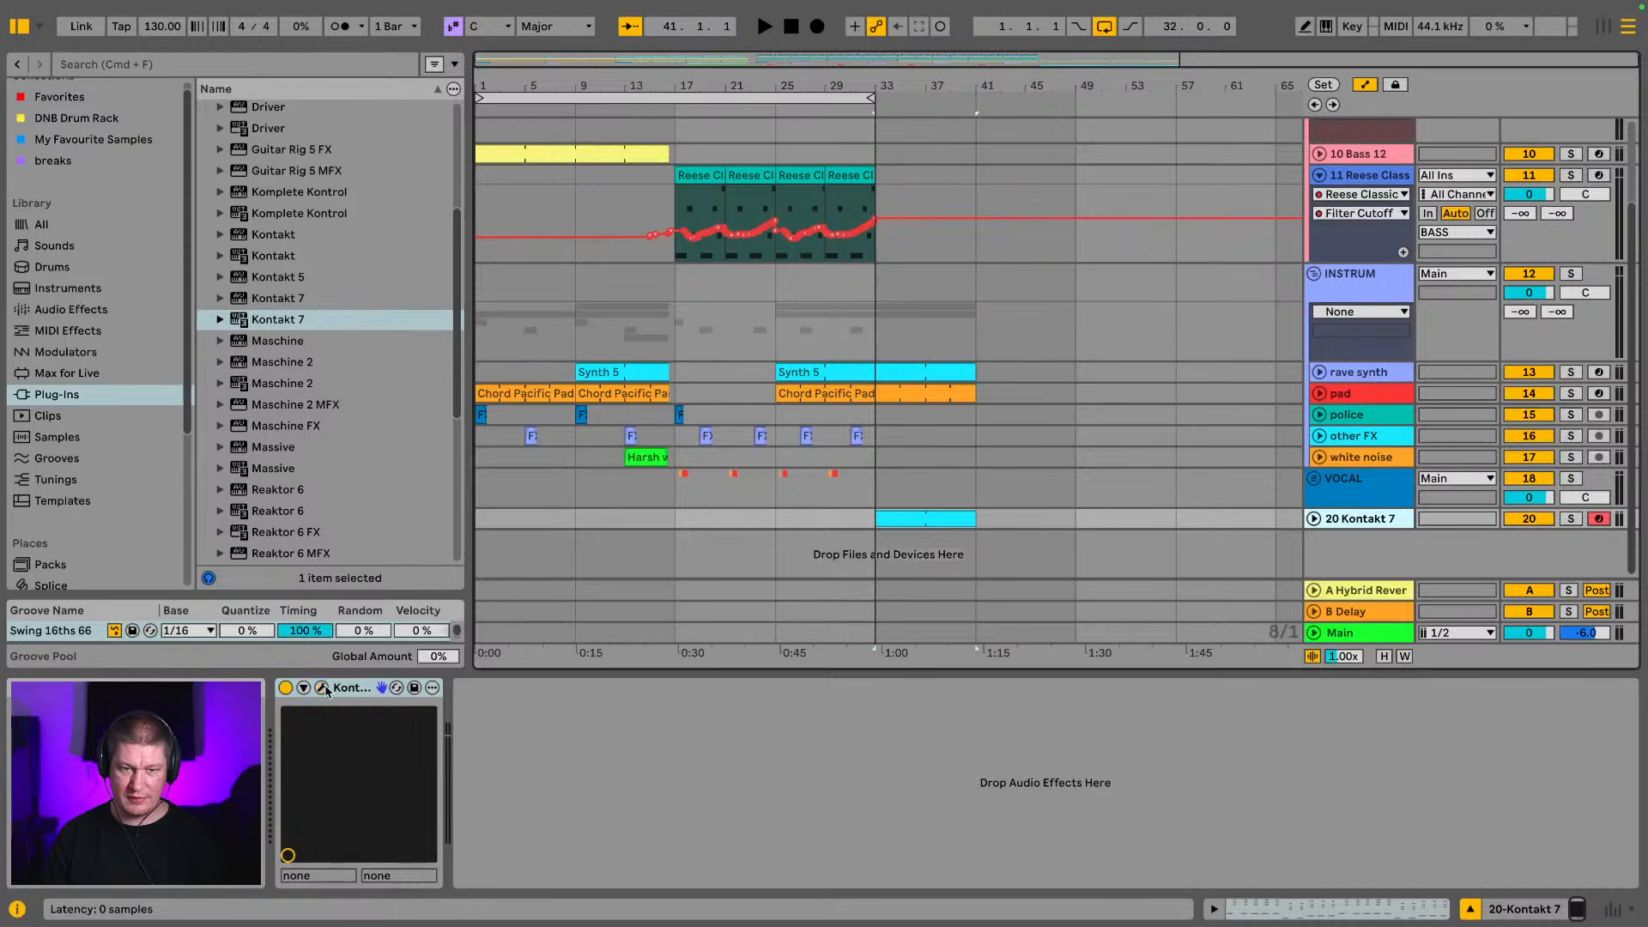
pyautogui.moveTo(1288, 926); pyautogui.dragTo(687, 89)
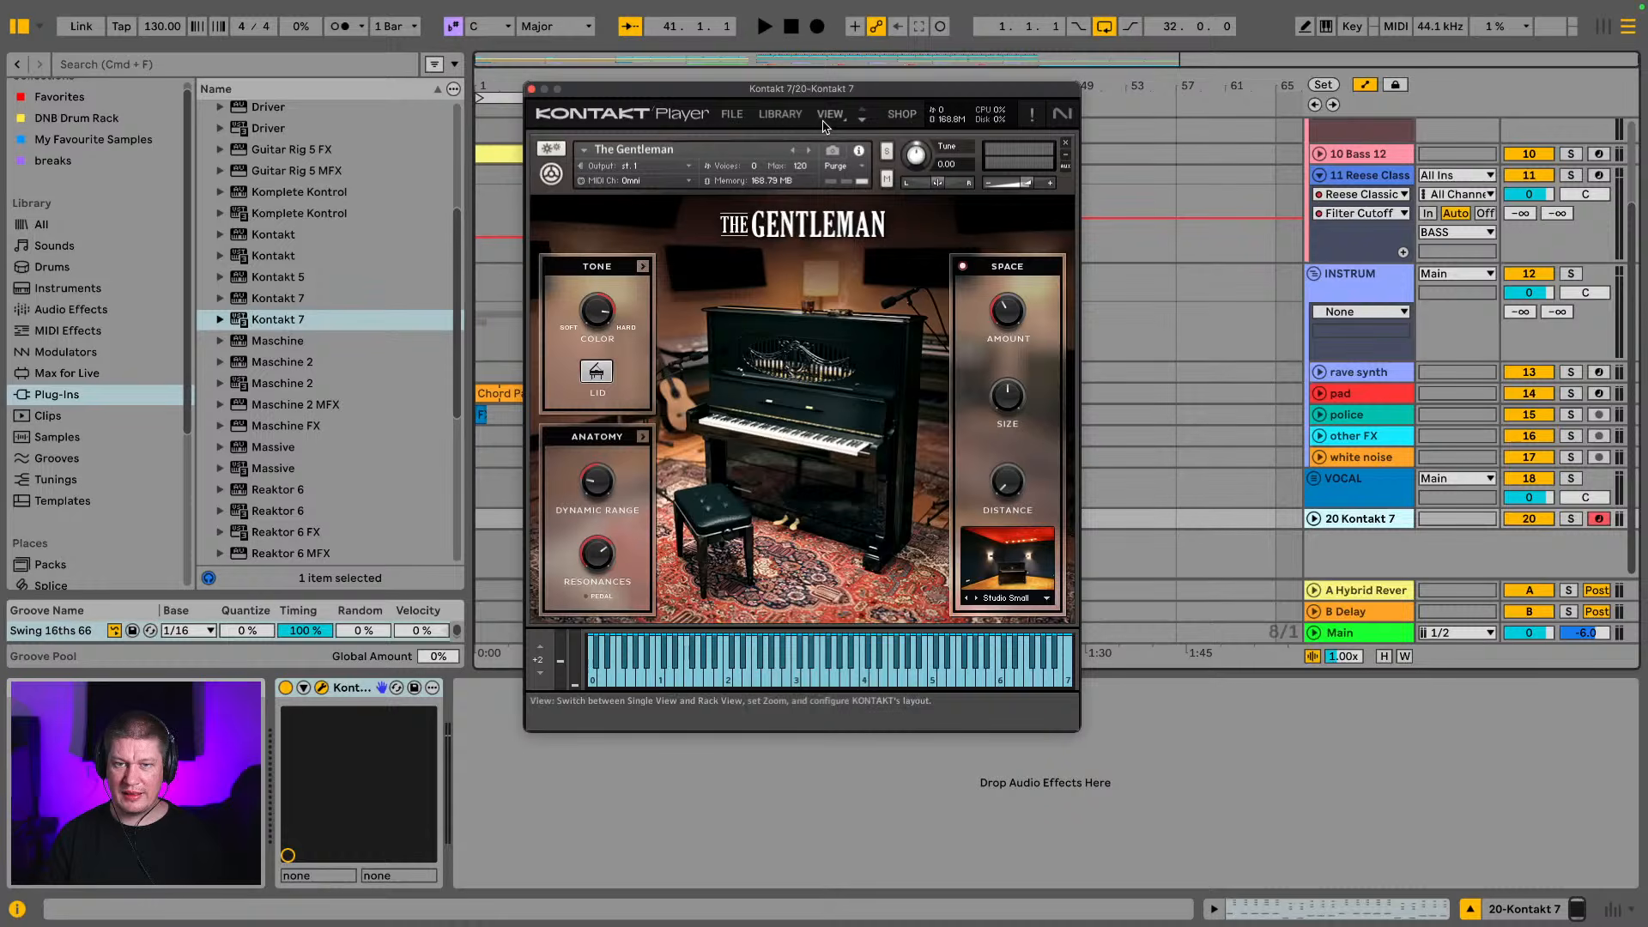
pyautogui.click(780, 113)
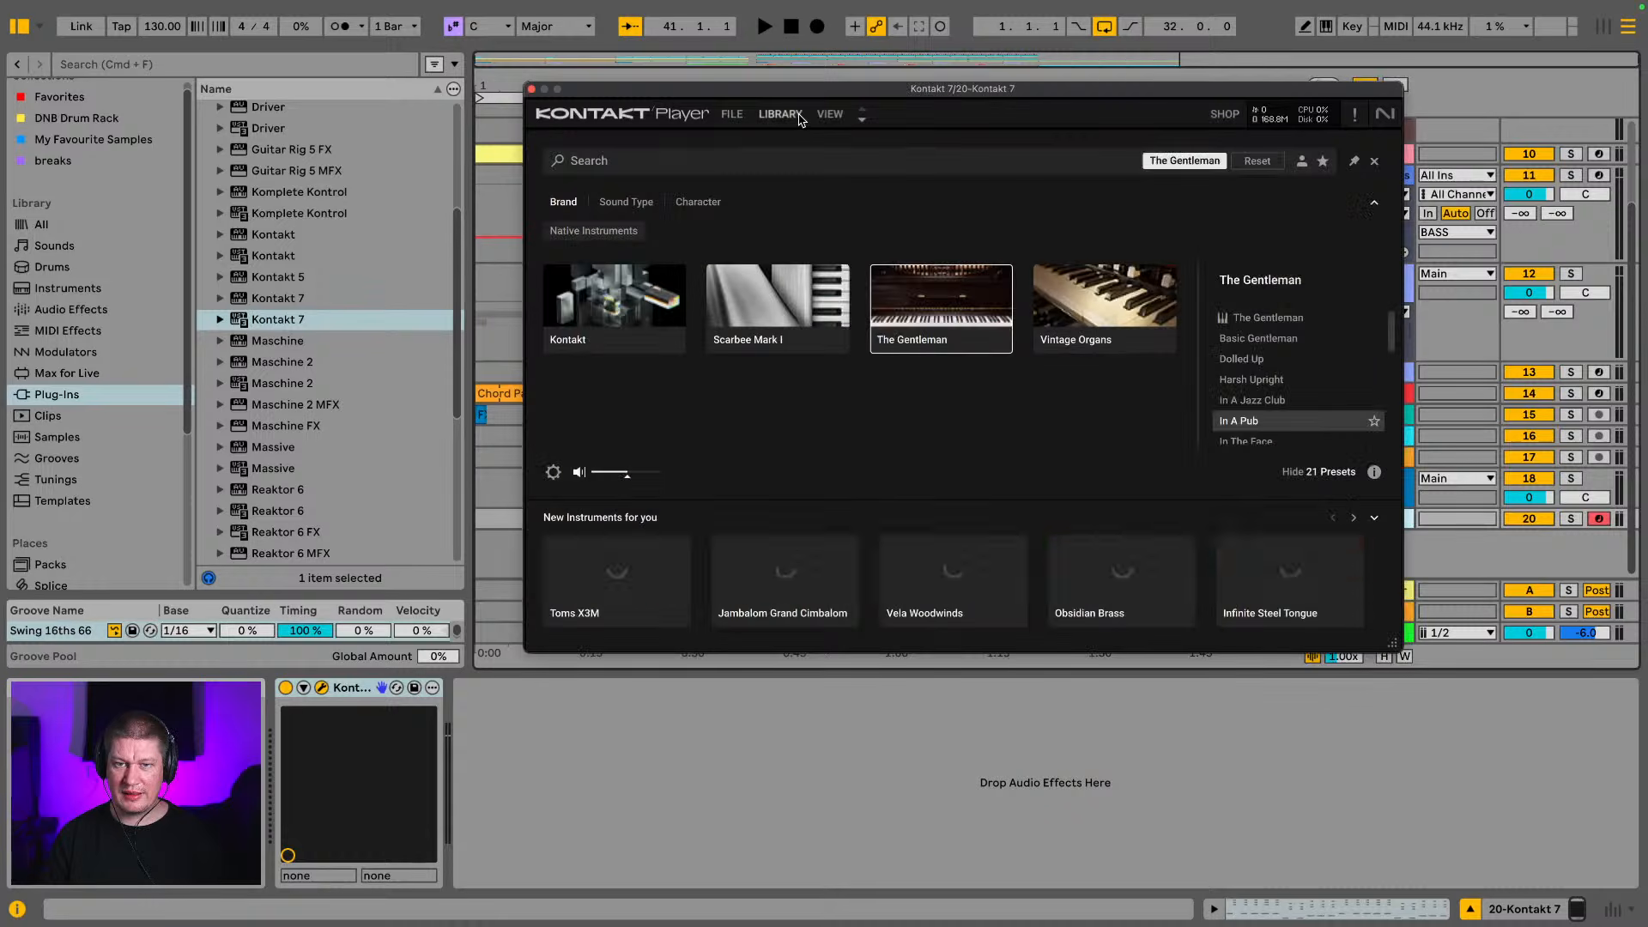
pyautogui.click(1248, 360)
pyautogui.press('space')
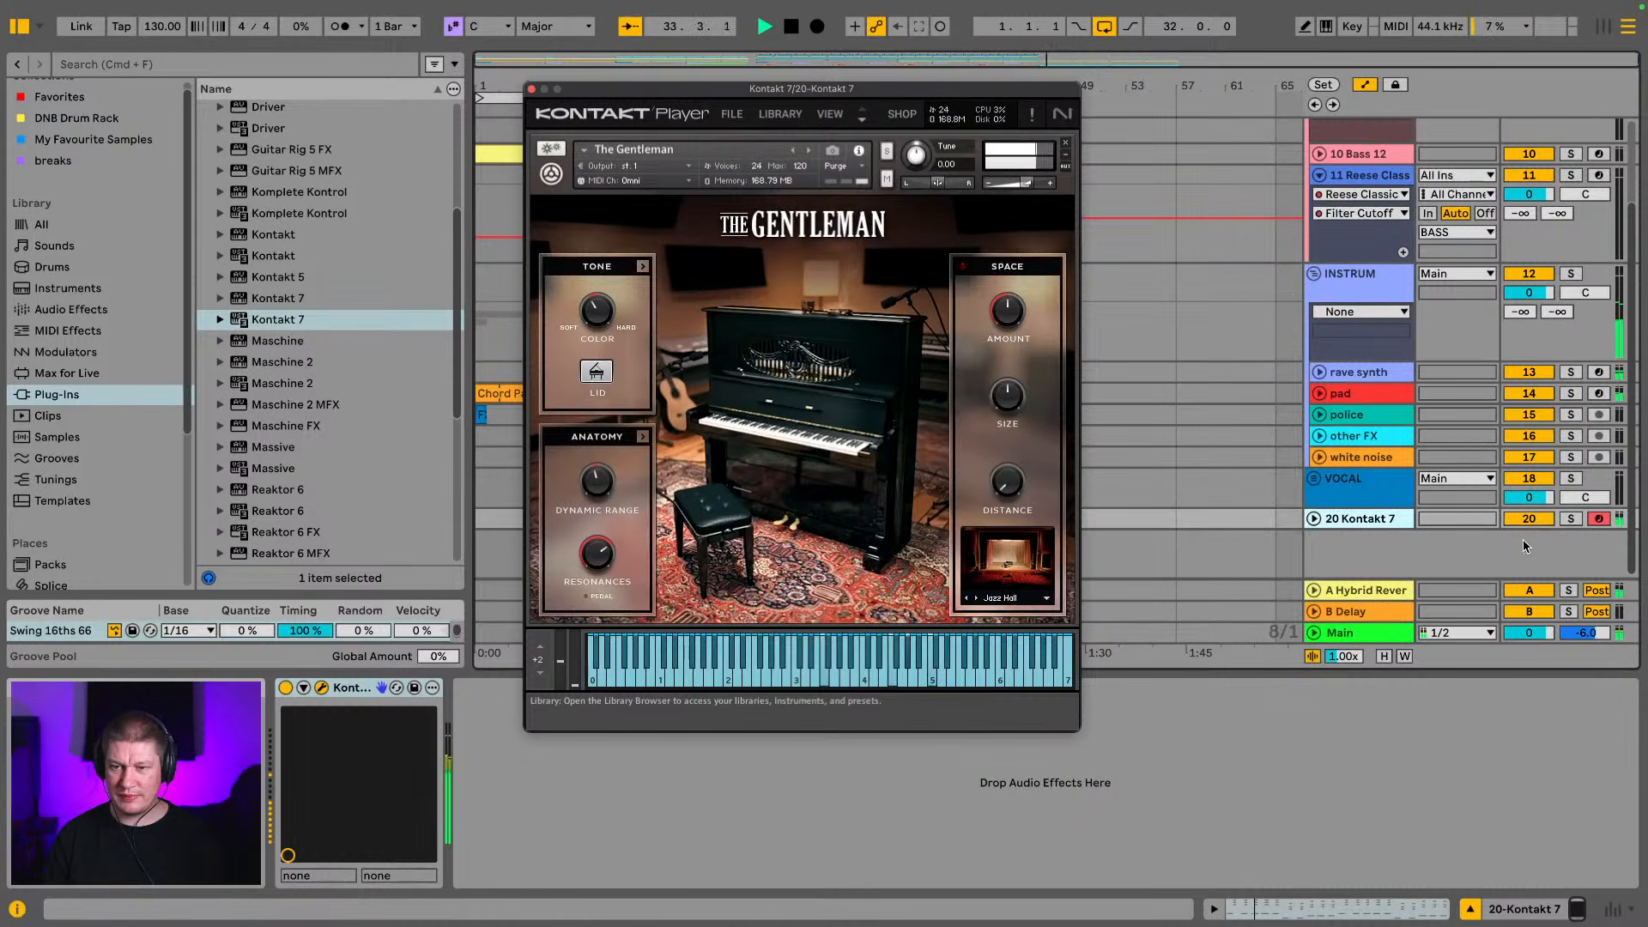
# Audition the Kontakt 7 and pad tracks soloed with the plug-in window closed, and loop bars 33 to 41
pyautogui.click(1570, 520)
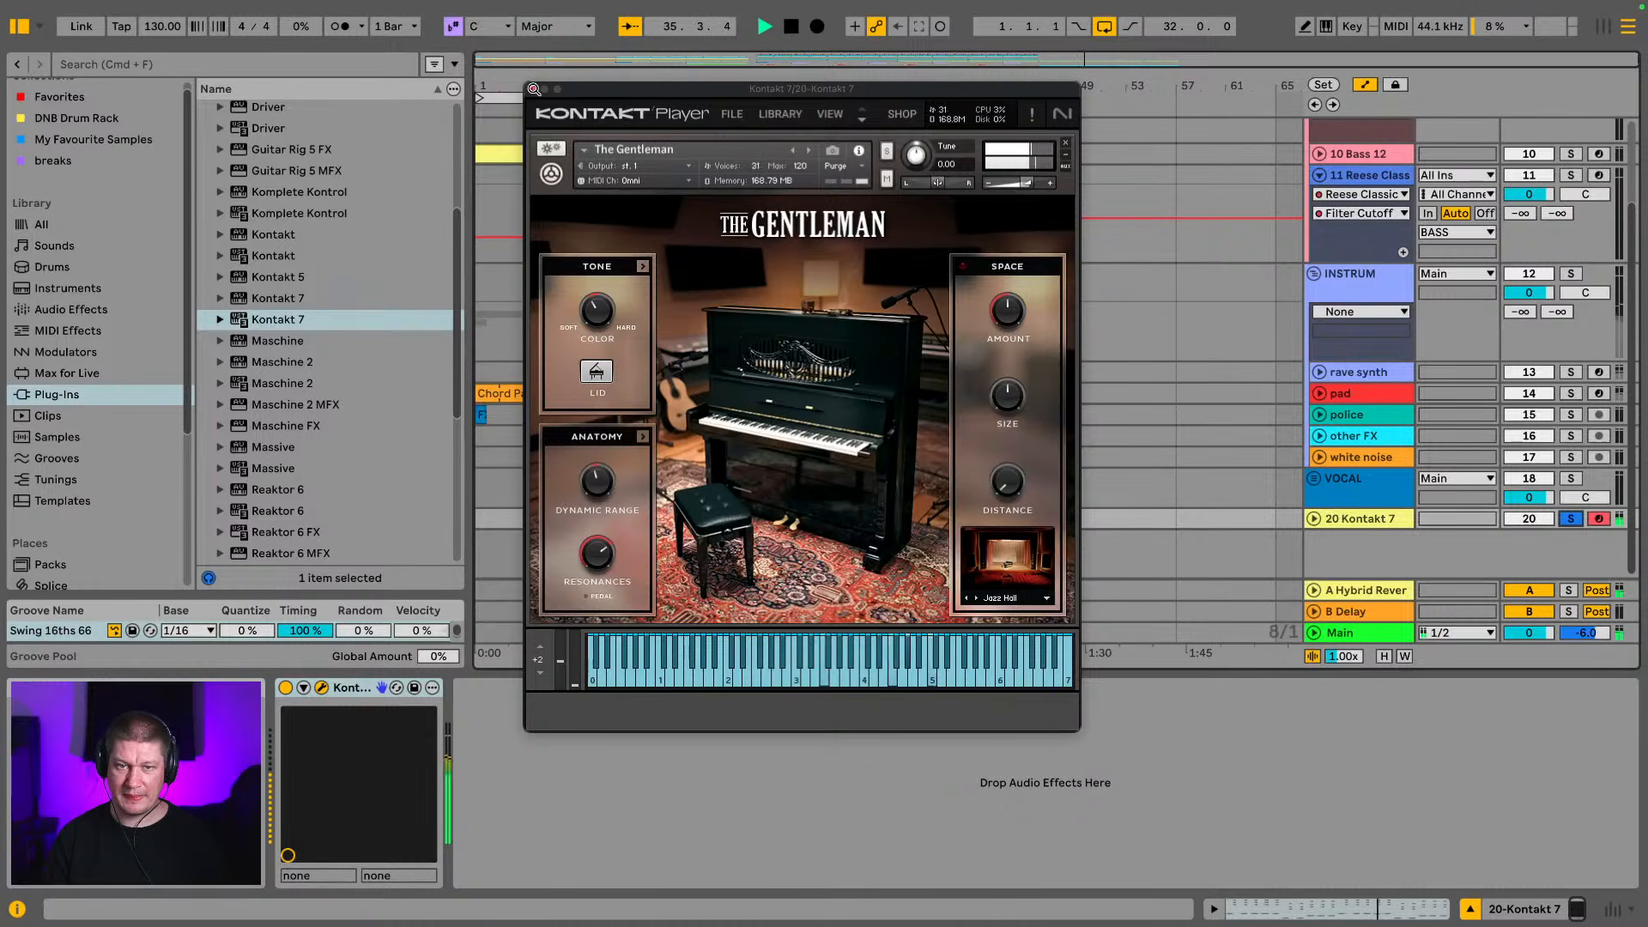
pyautogui.click(534, 88)
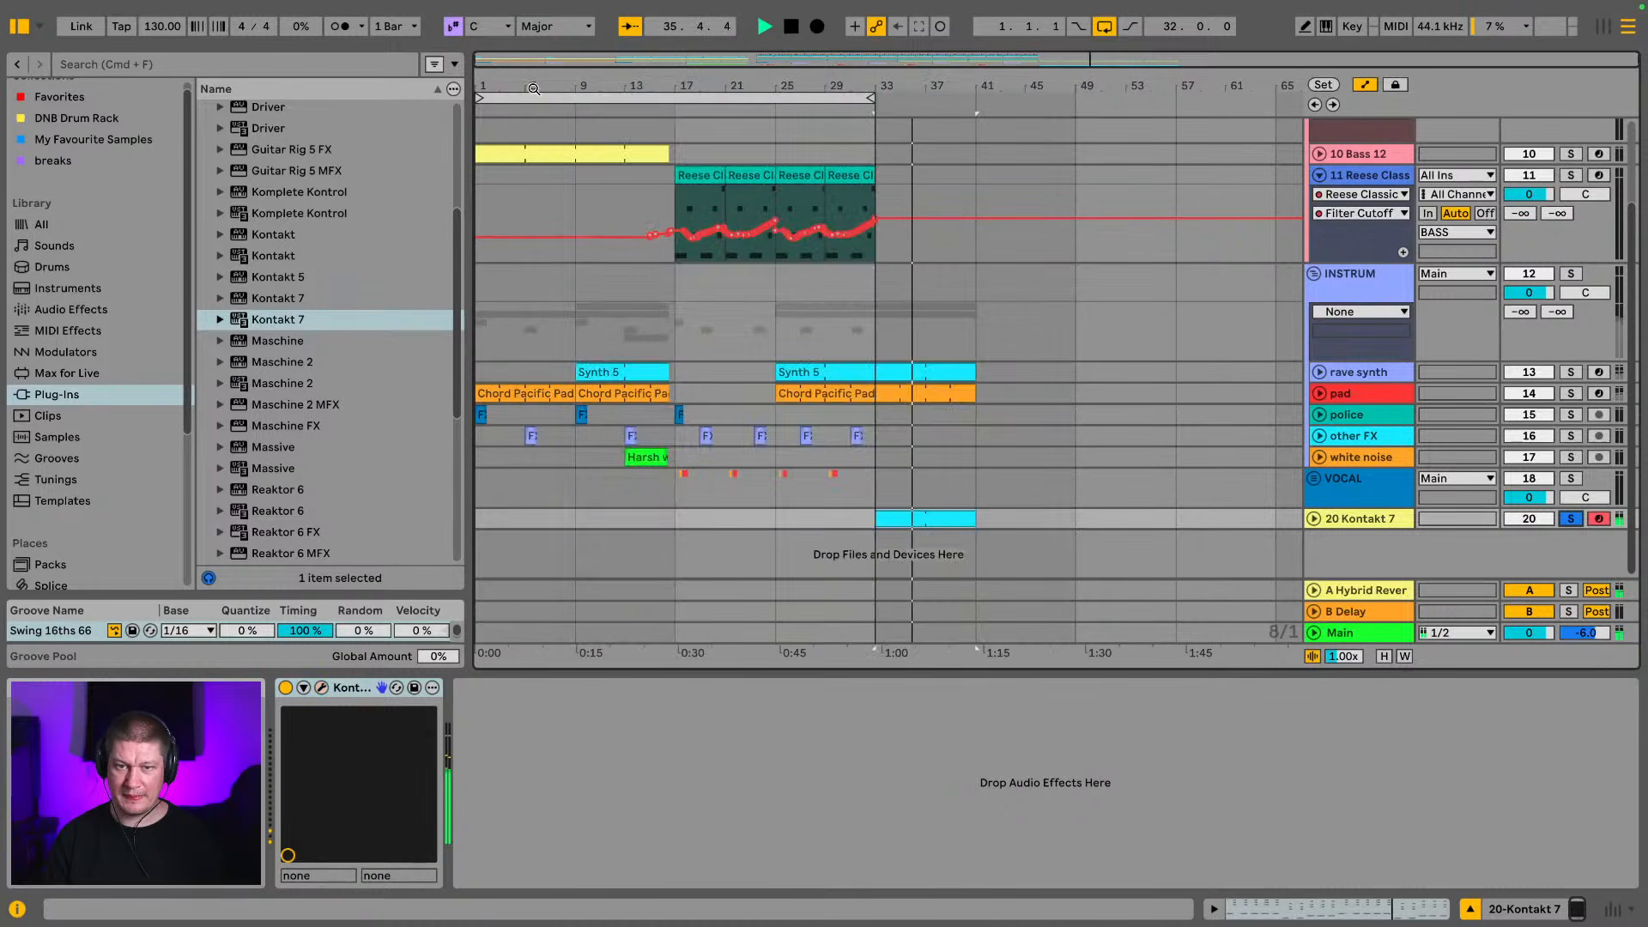
pyautogui.click(1571, 393)
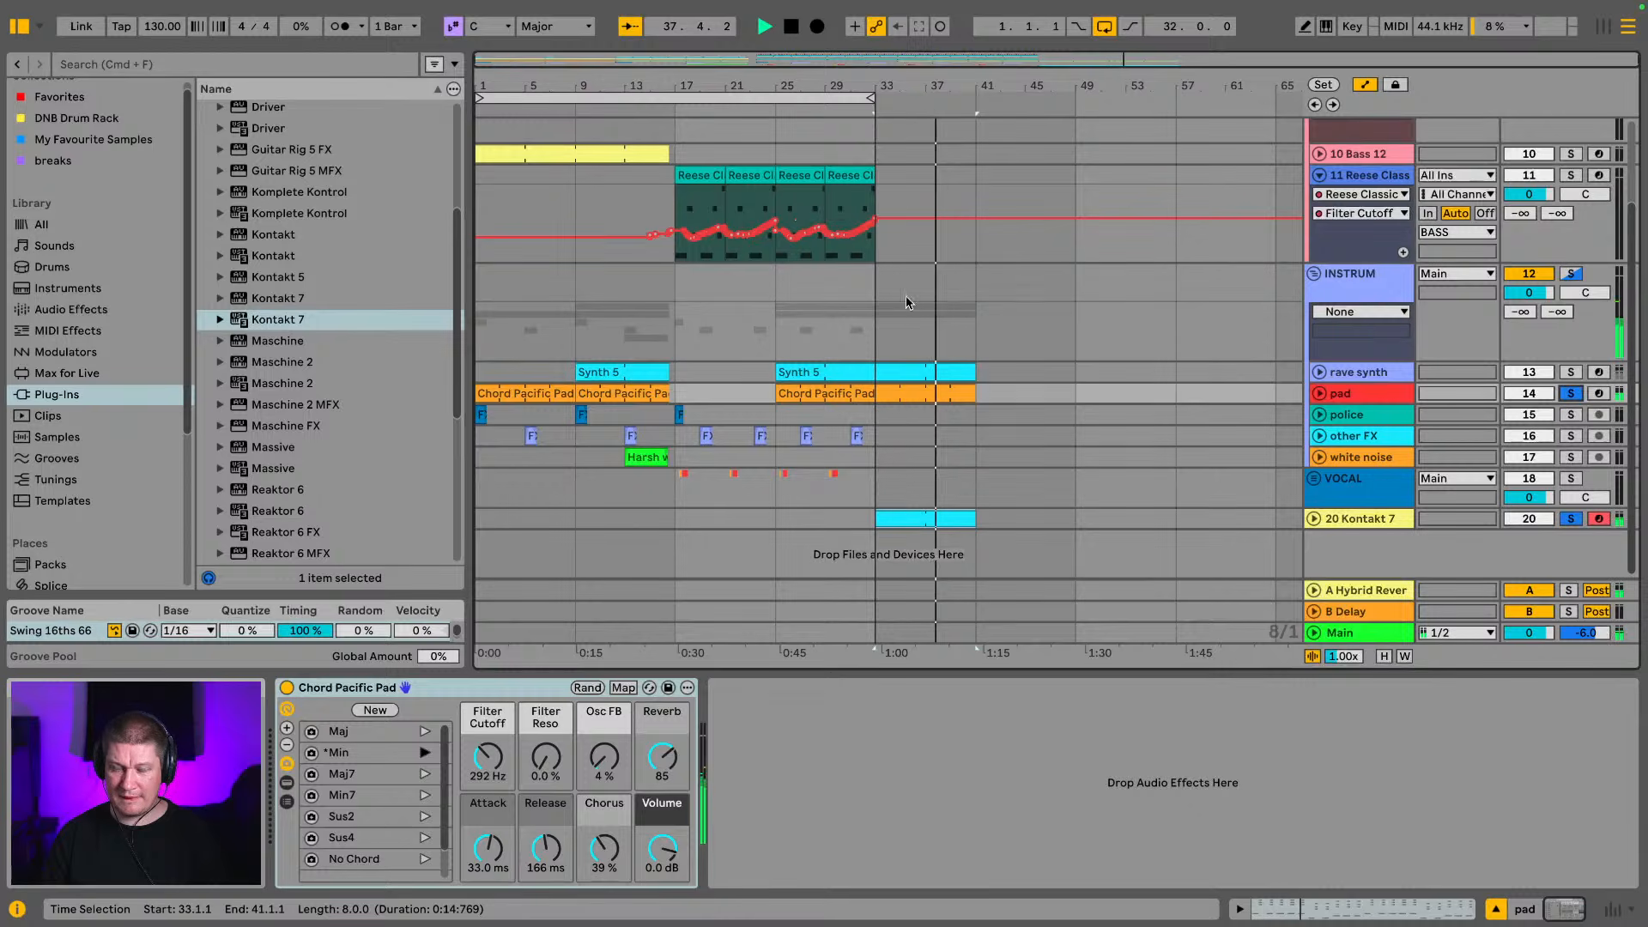
pyautogui.moveTo(880, 351); pyautogui.dragTo(951, 336)
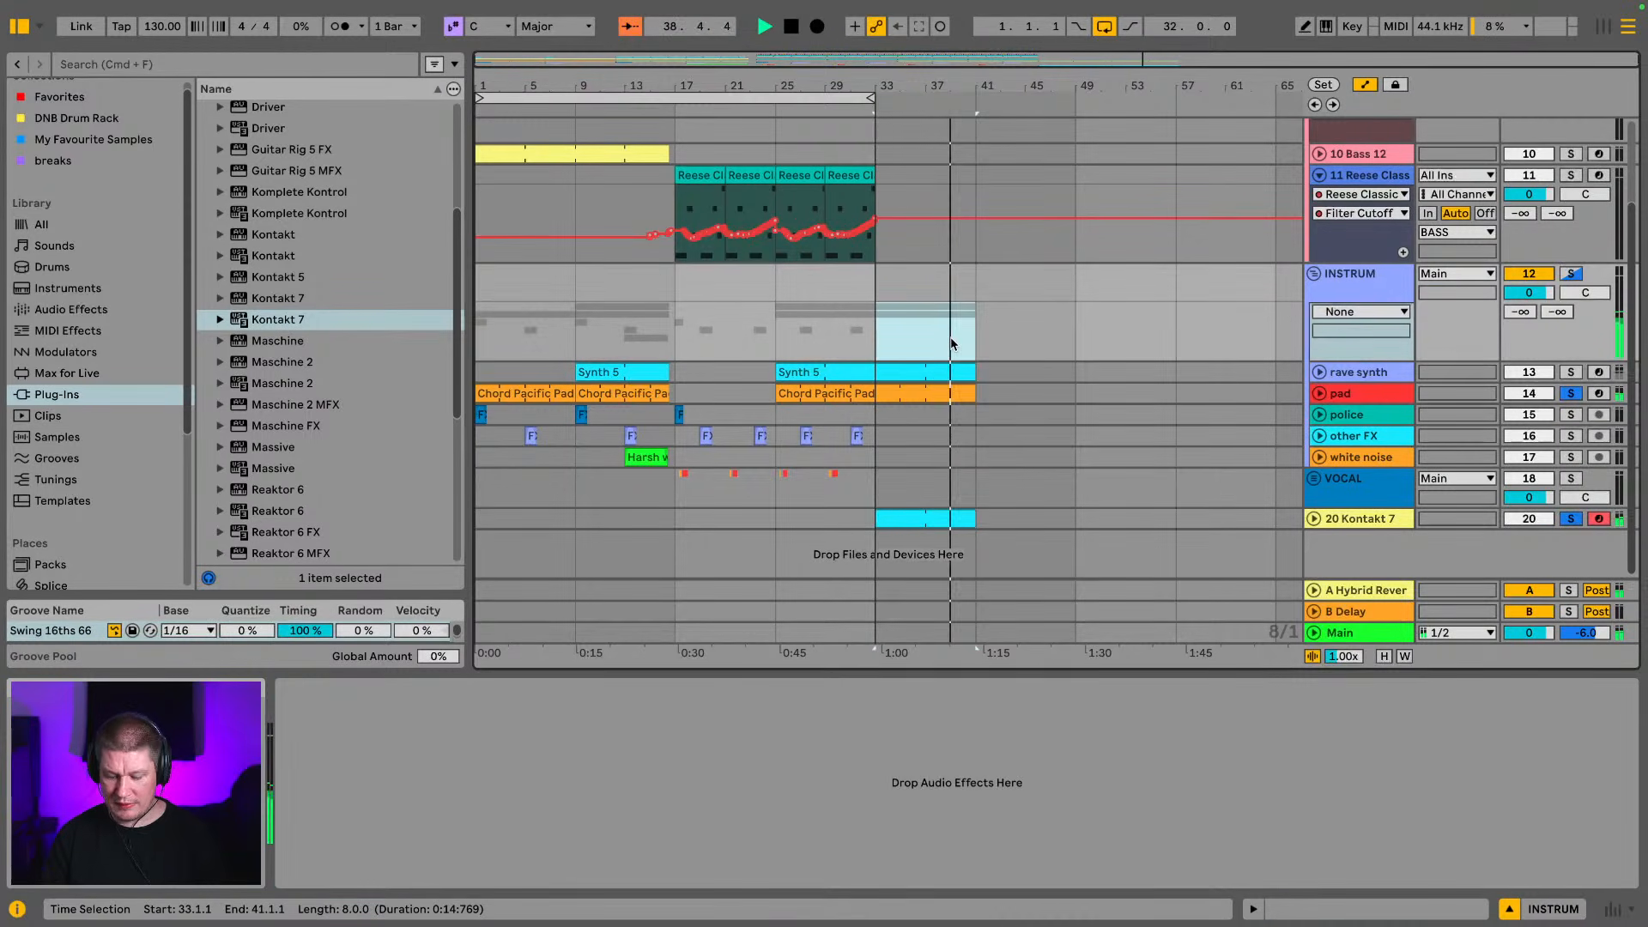
pyautogui.press('super+l')
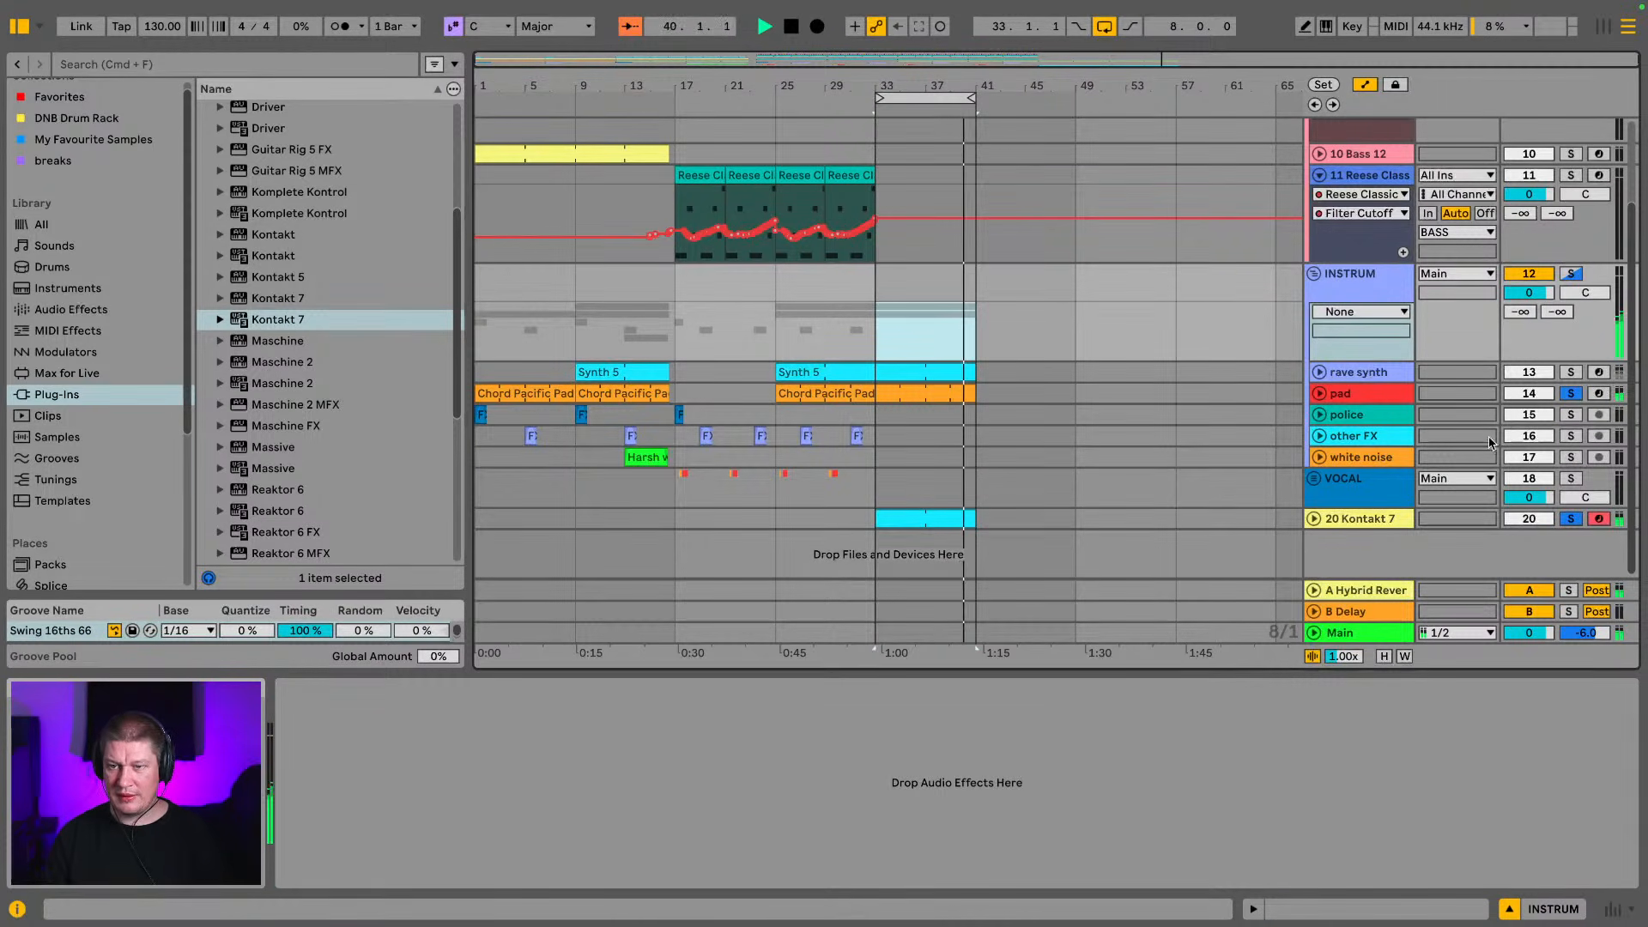
pyautogui.click(1571, 393)
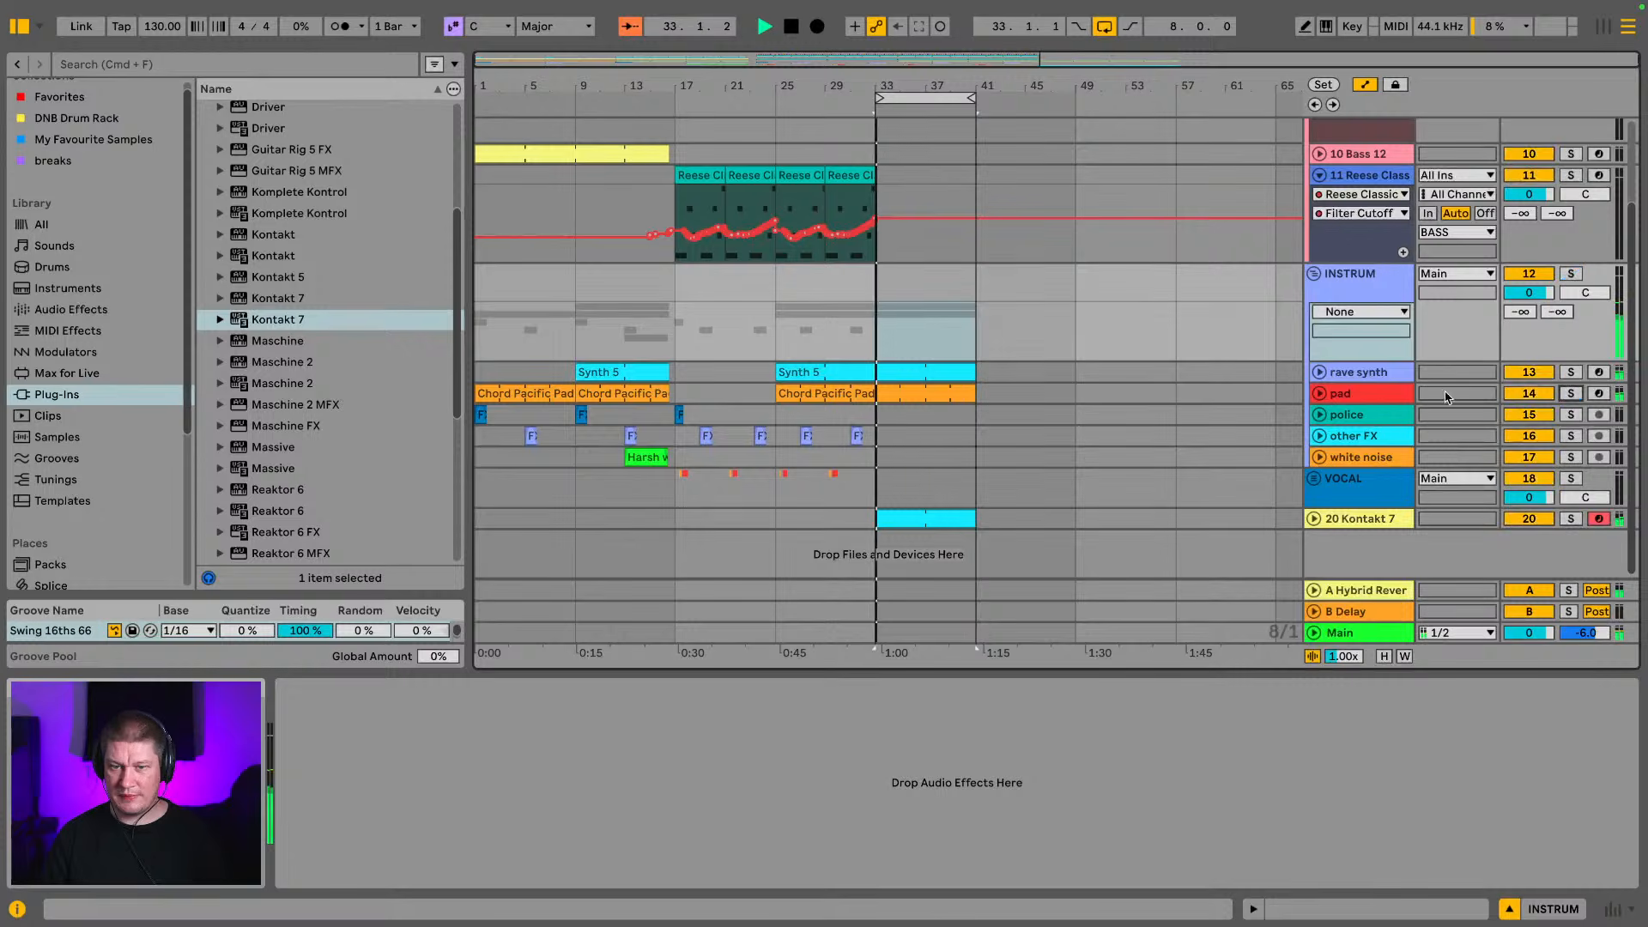
# Shorten the last Synth 5 clip to end at bar 33 and duplicate the DRUMS group's bars 17 to 33 directly after
pyautogui.click(868, 371)
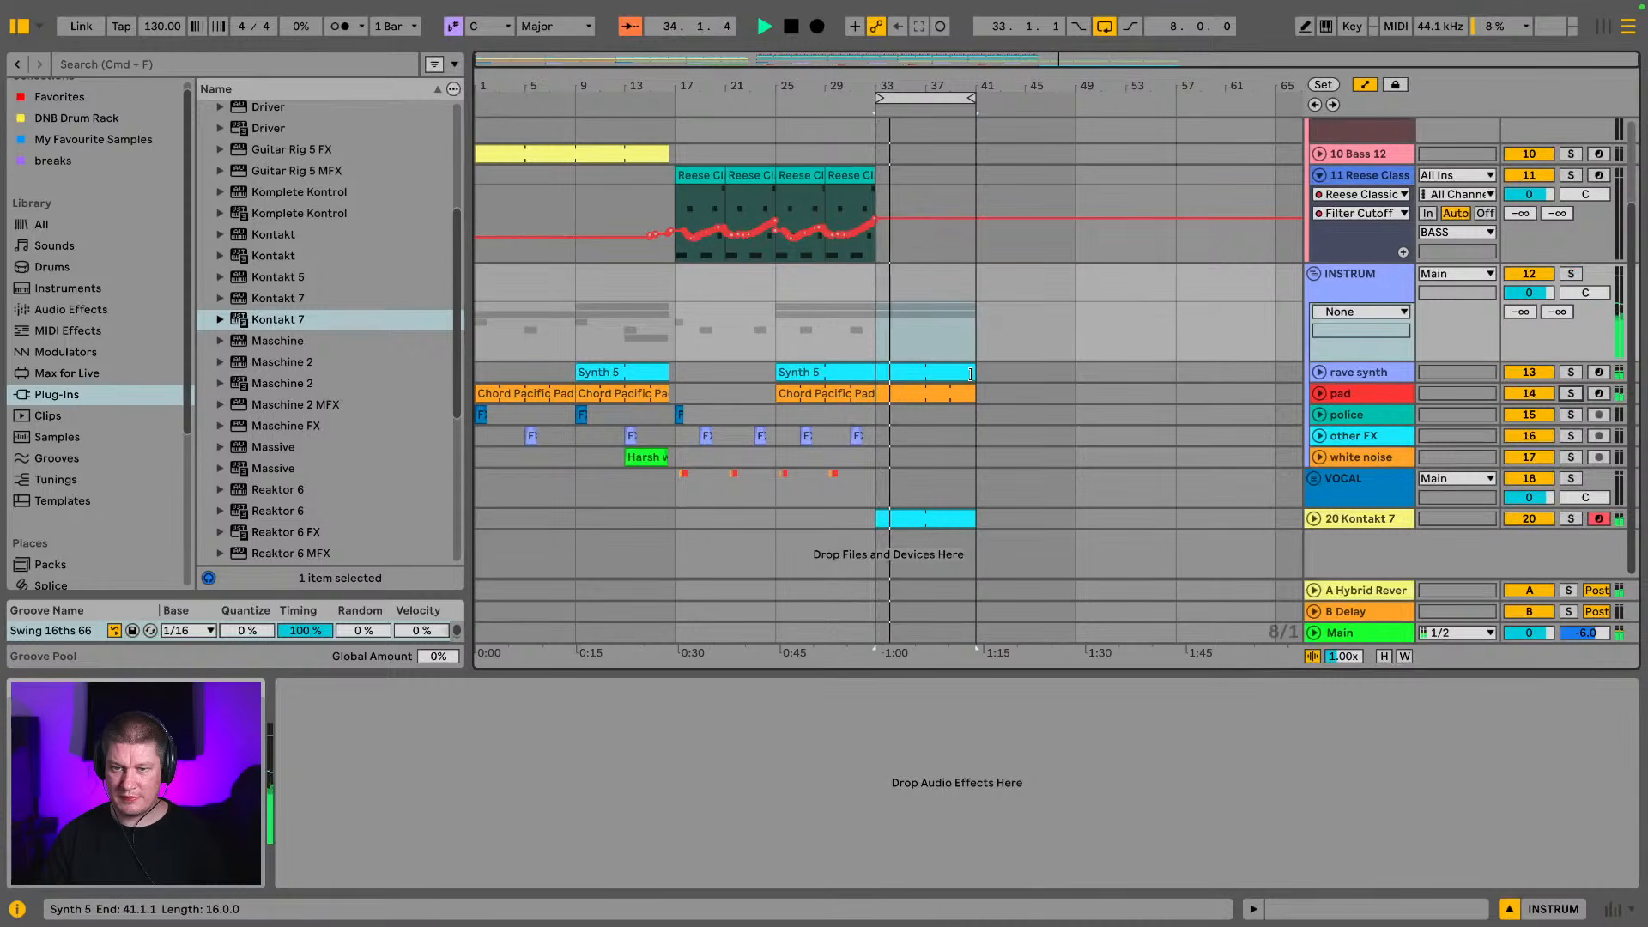
pyautogui.scroll(3, 805, 189)
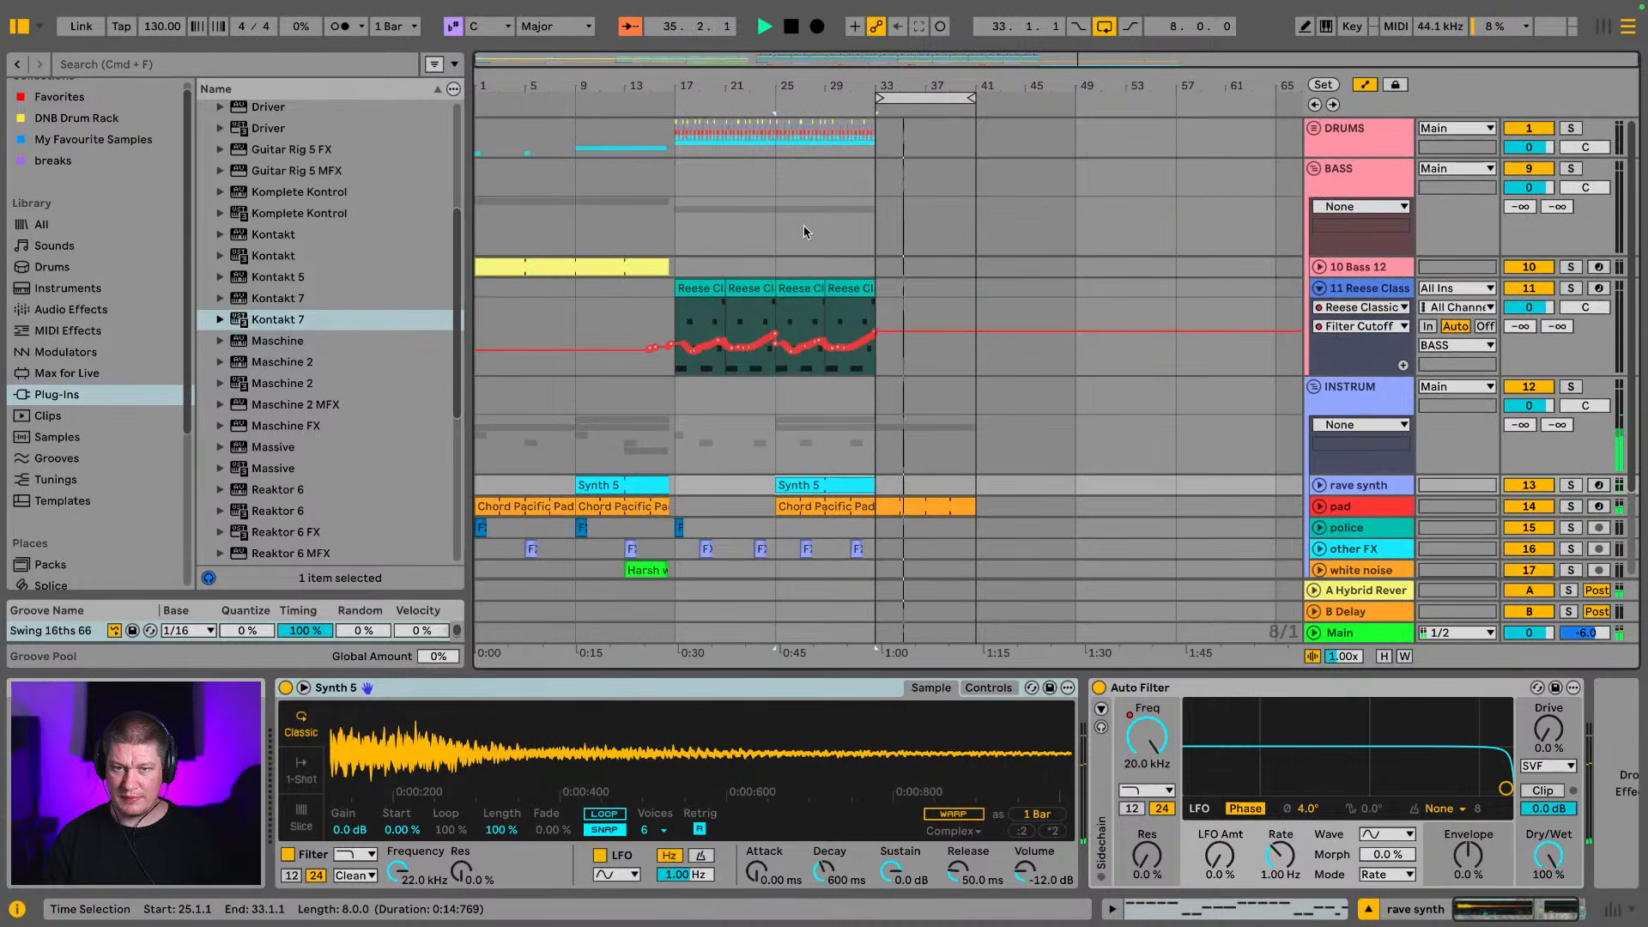
pyautogui.moveTo(678, 142); pyautogui.dragTo(852, 141)
pyautogui.press('super+d')
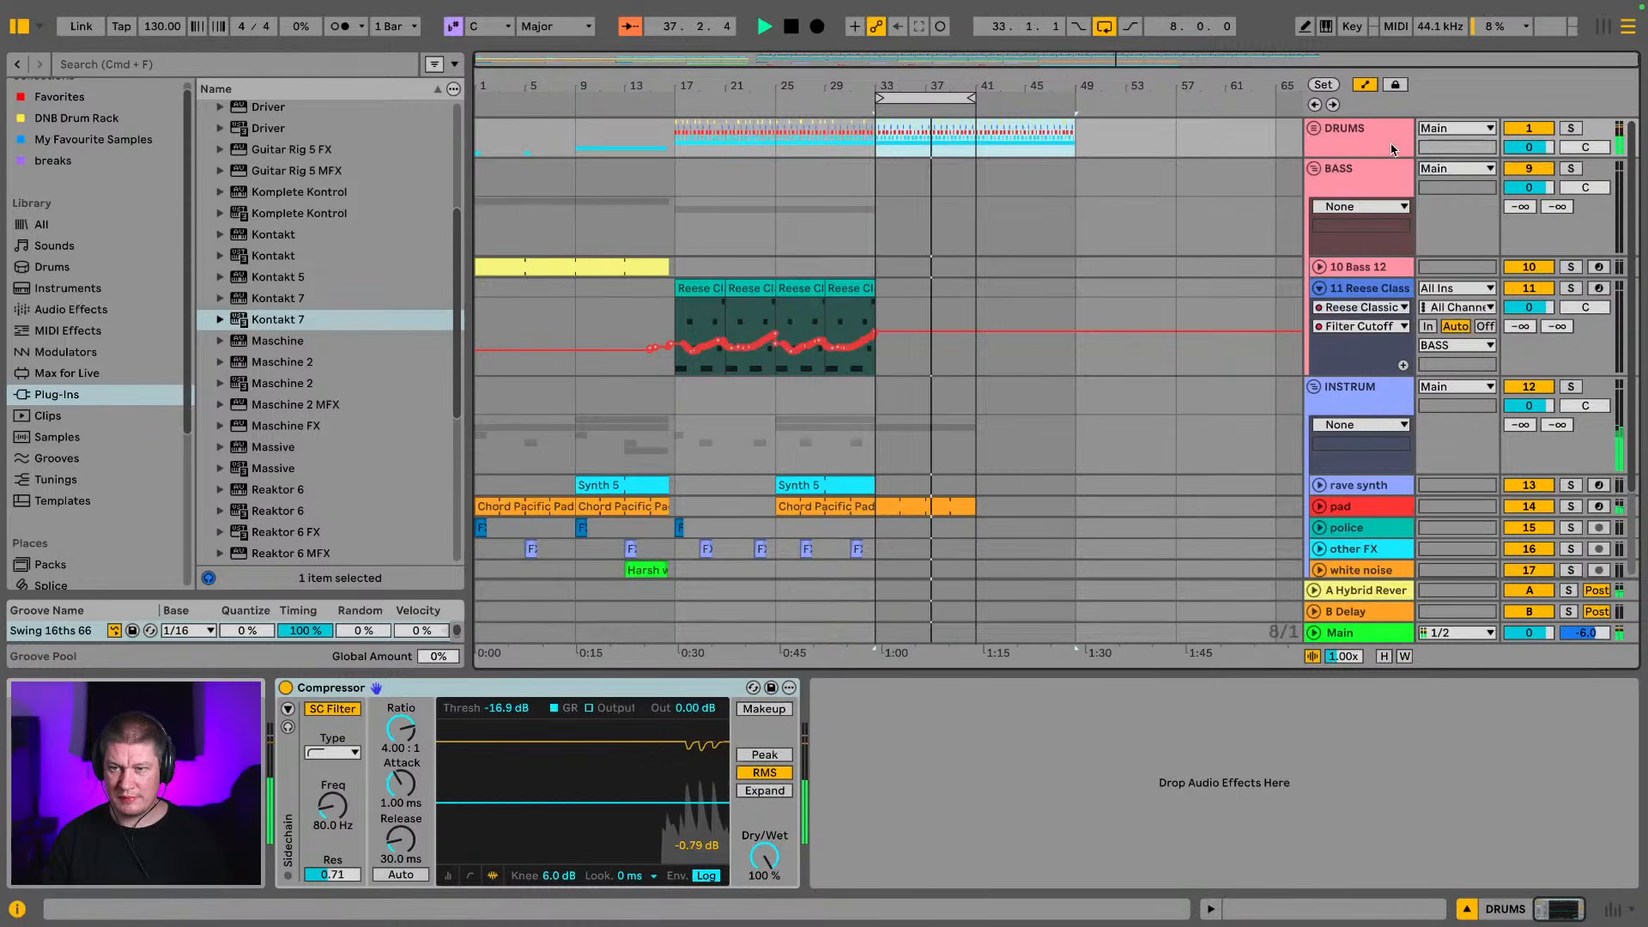
# Extend the Kontakt 7 clip, the last Chord Pacific Pad clip and the arrangement loop to bar 49
pyautogui.click(1313, 168)
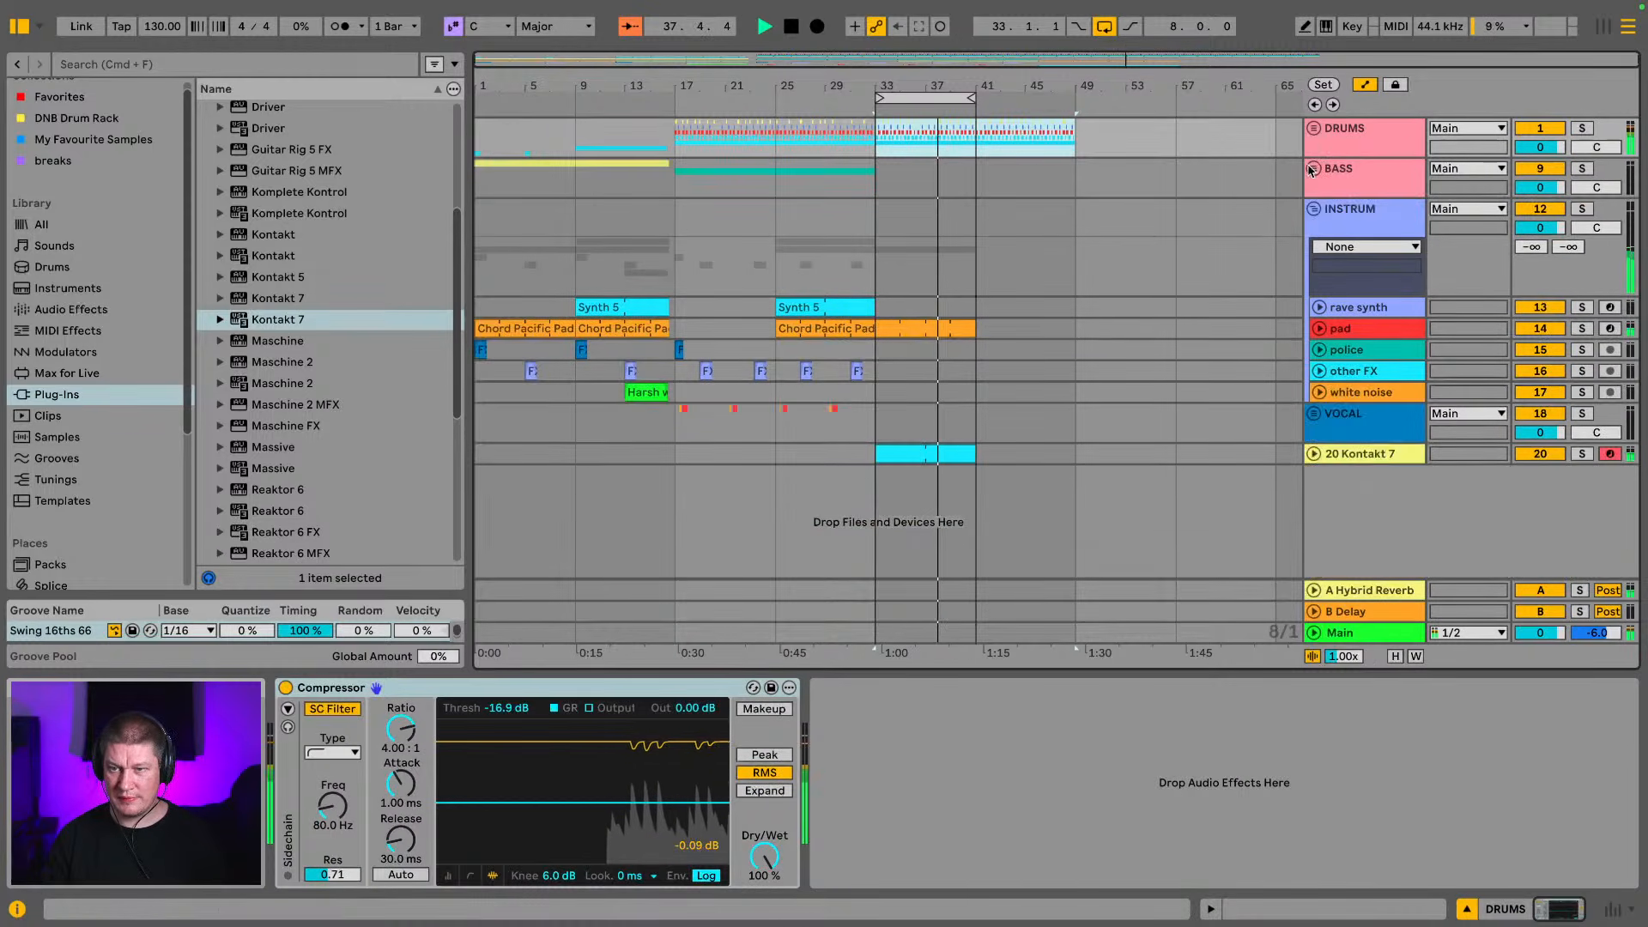
pyautogui.click(1313, 210)
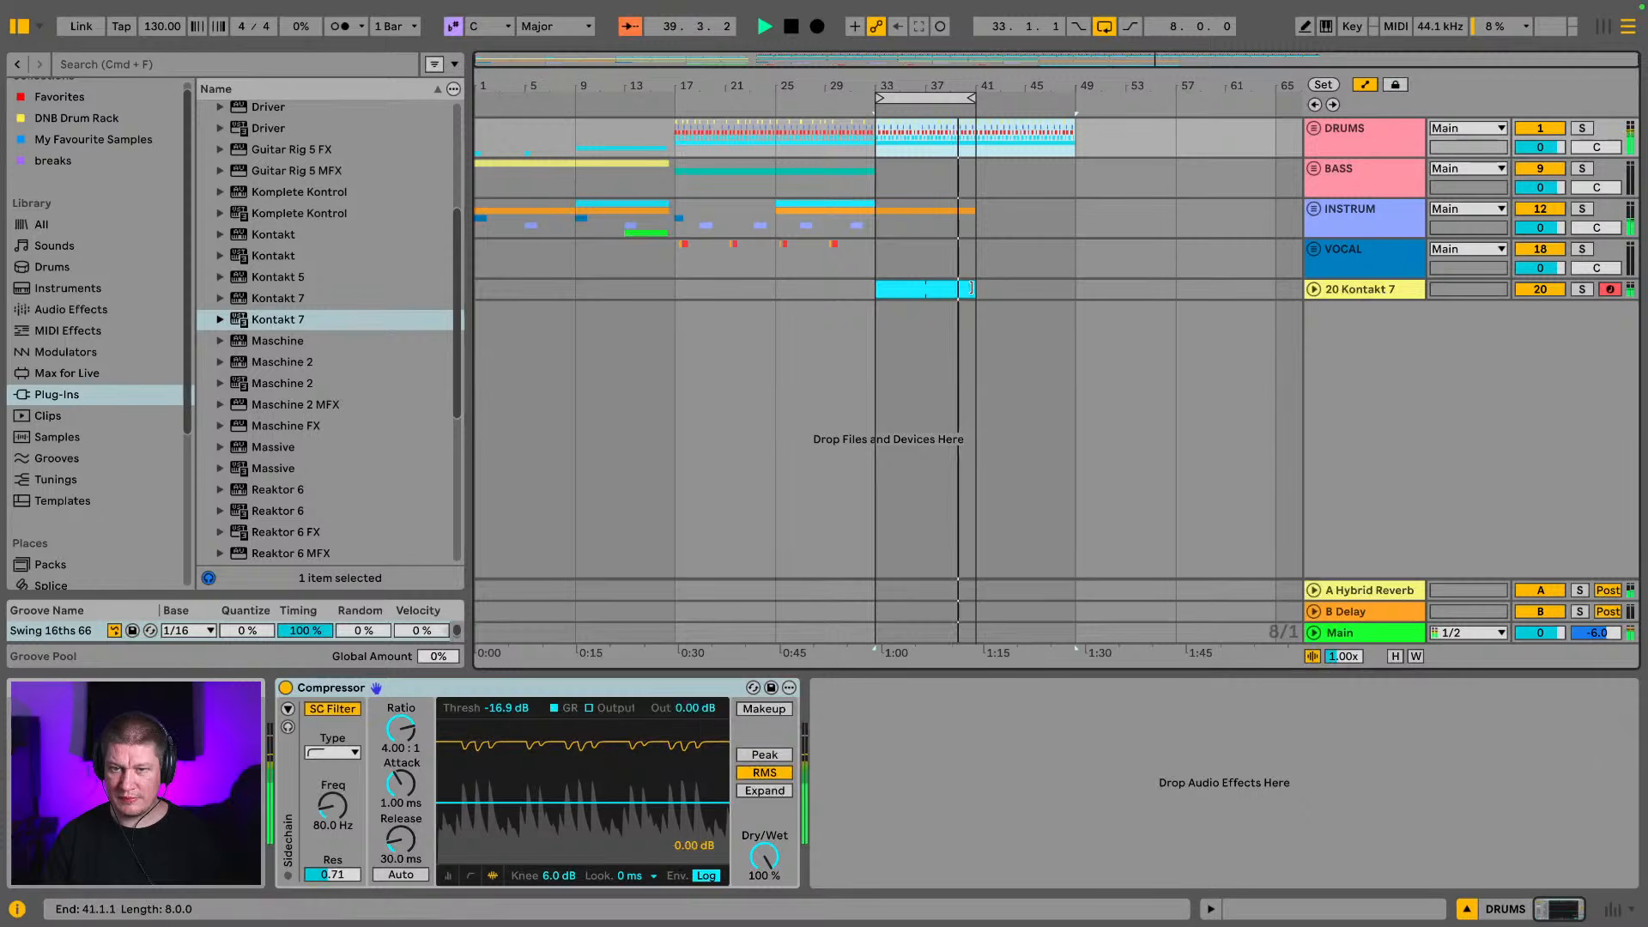
pyautogui.moveTo(975, 289); pyautogui.dragTo(1058, 288)
pyautogui.click(1313, 210)
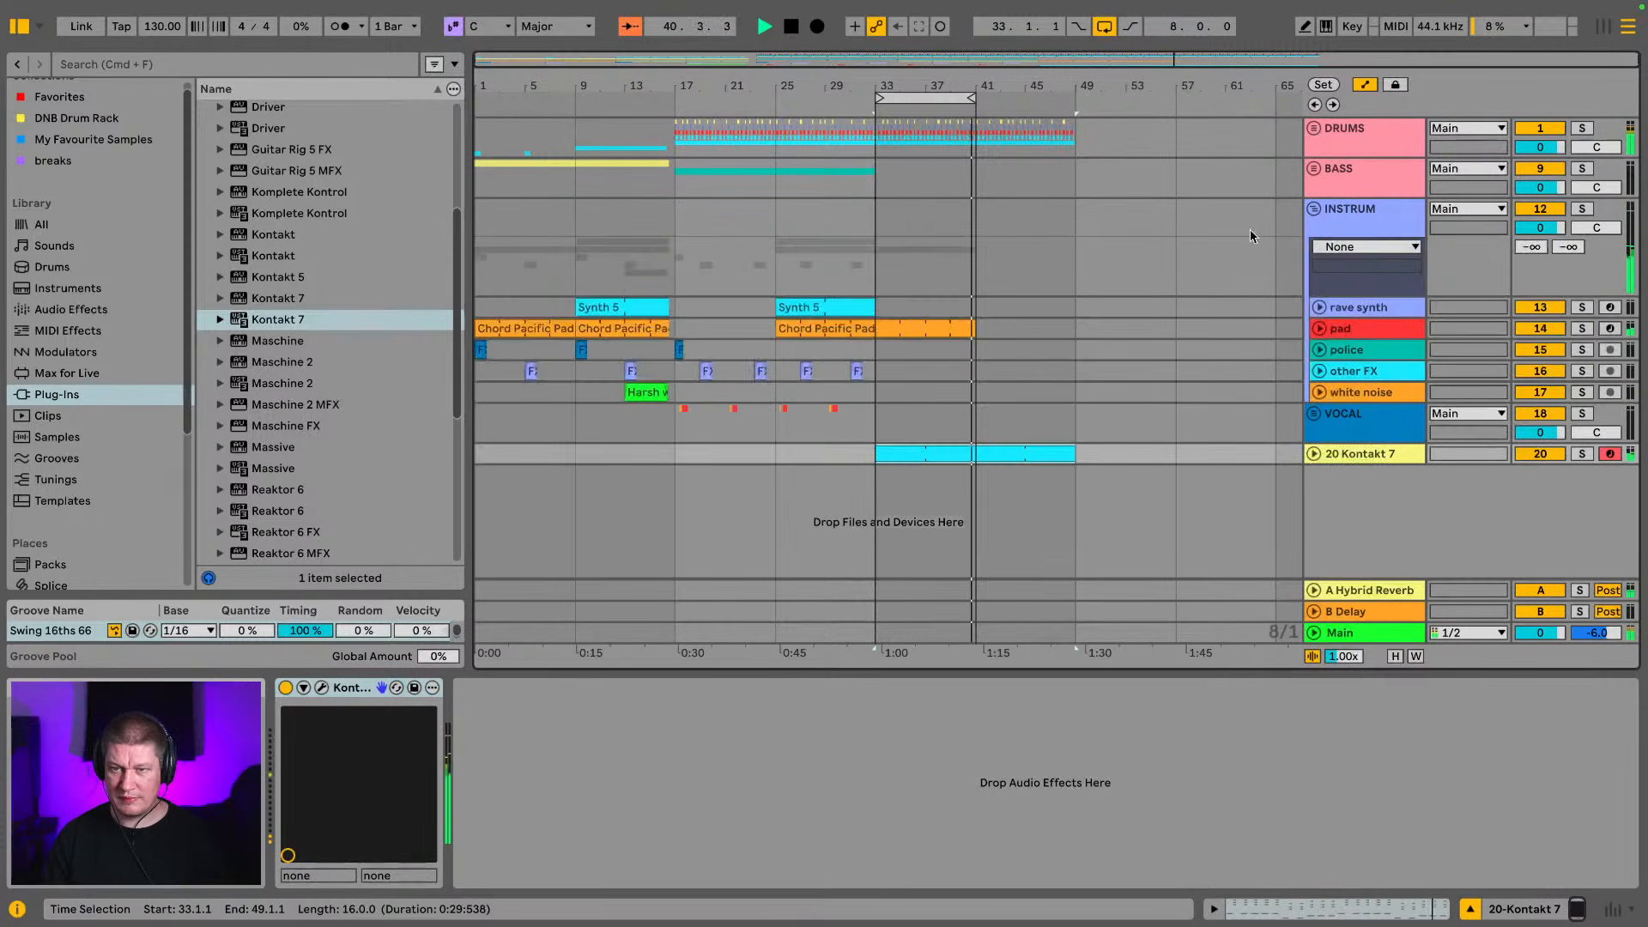
pyautogui.moveTo(973, 328); pyautogui.dragTo(1075, 328)
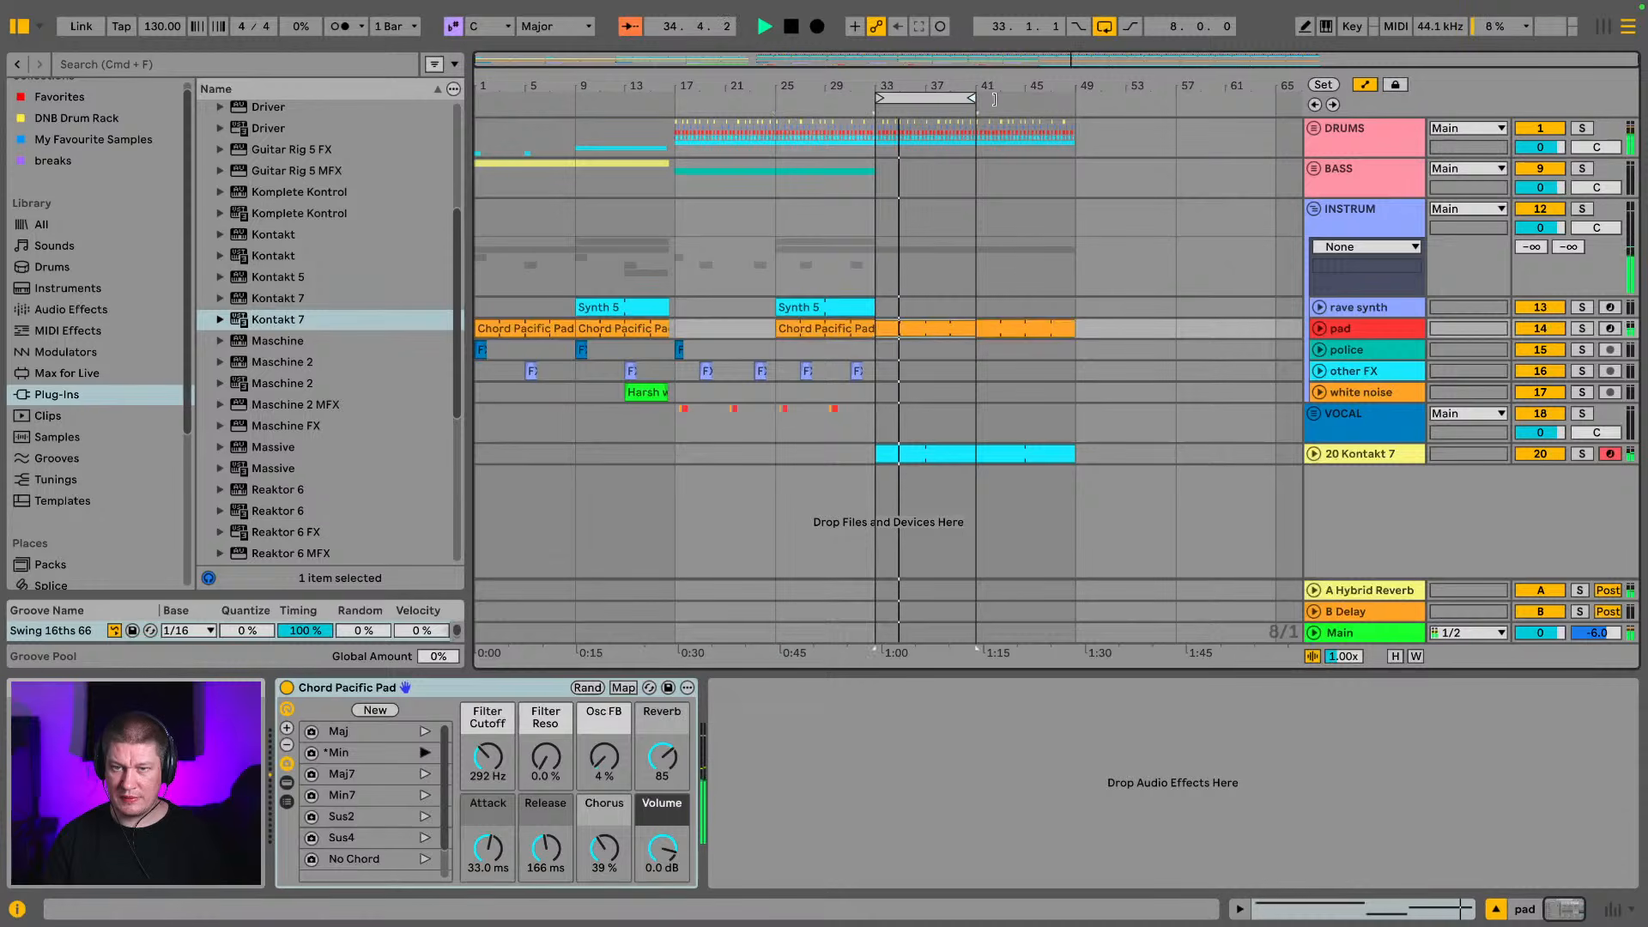
pyautogui.moveTo(976, 98); pyautogui.dragTo(1073, 97)
# Duplicate the four Reese Classic clips in the BASS group into bars 33 to 49, with BASS and INSTRUM left folded
pyautogui.click(1314, 209)
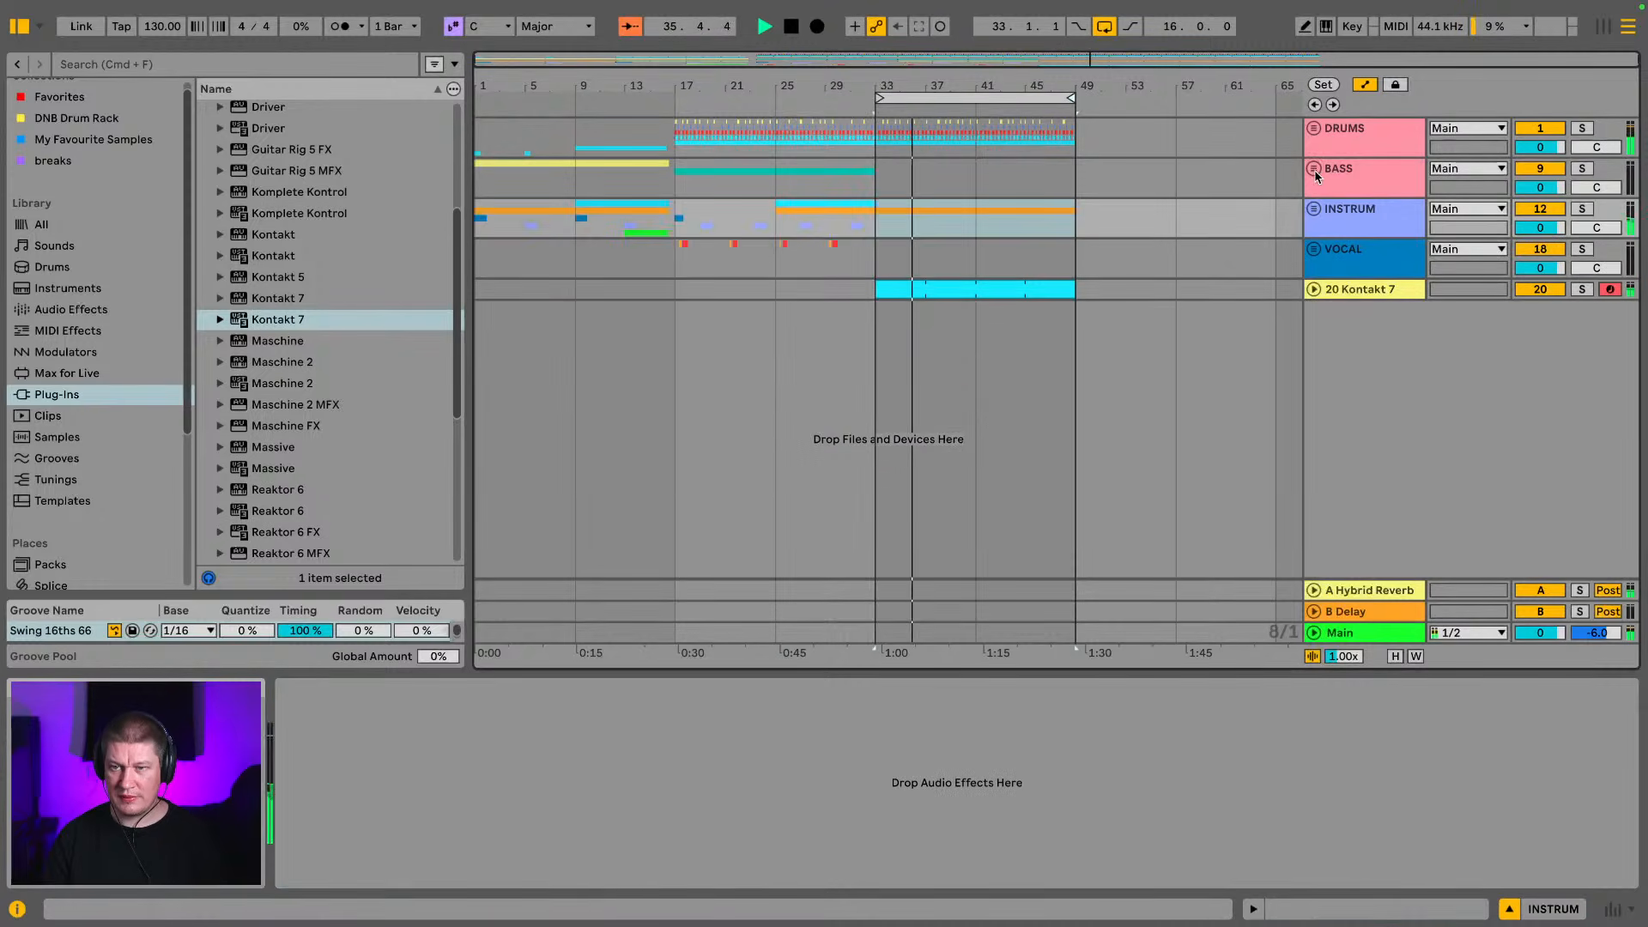
pyautogui.click(1314, 169)
pyautogui.click(704, 288)
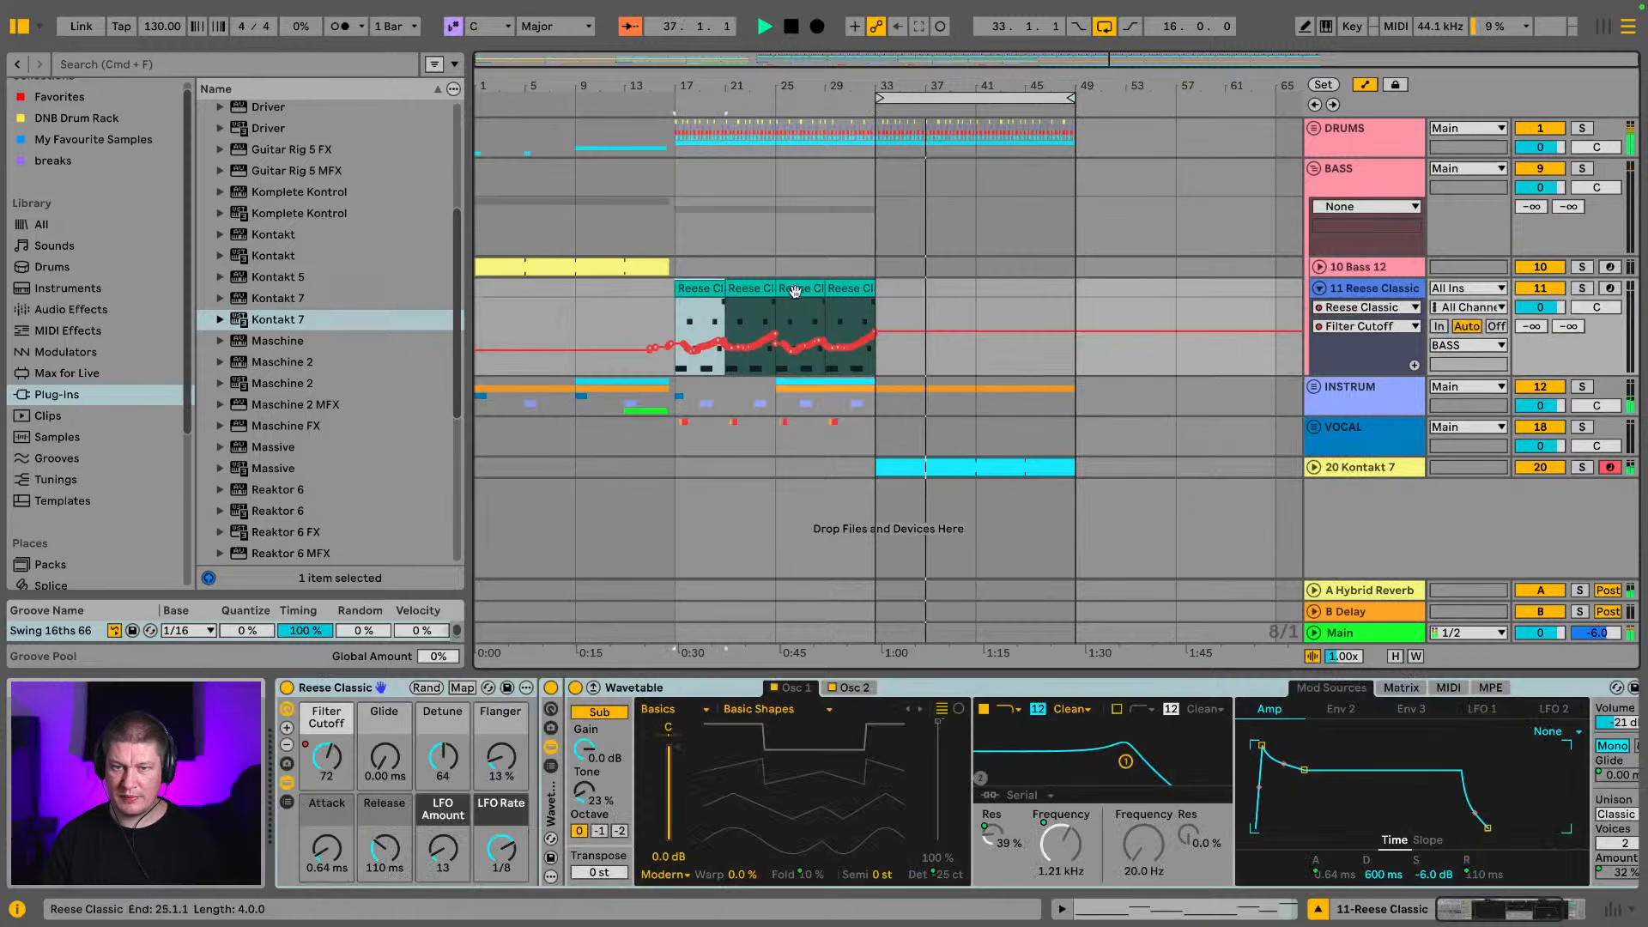
pyautogui.keyDown('shift'); pyautogui.click(857, 290); pyautogui.keyUp('shift')
pyautogui.press('super+d')
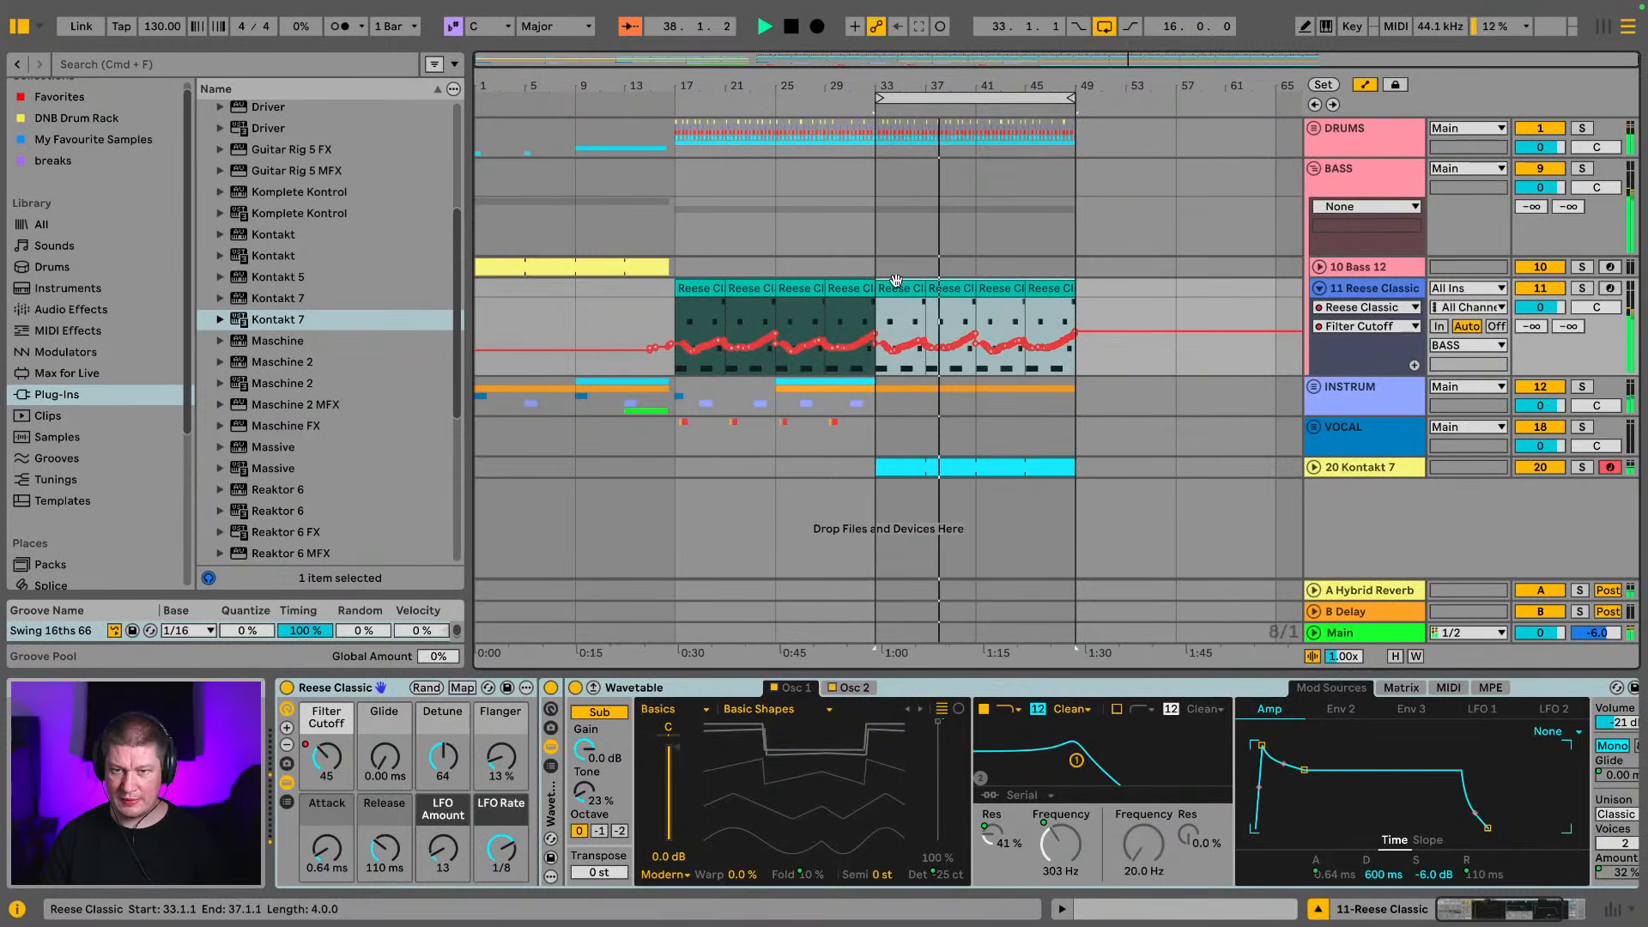
pyautogui.click(1315, 169)
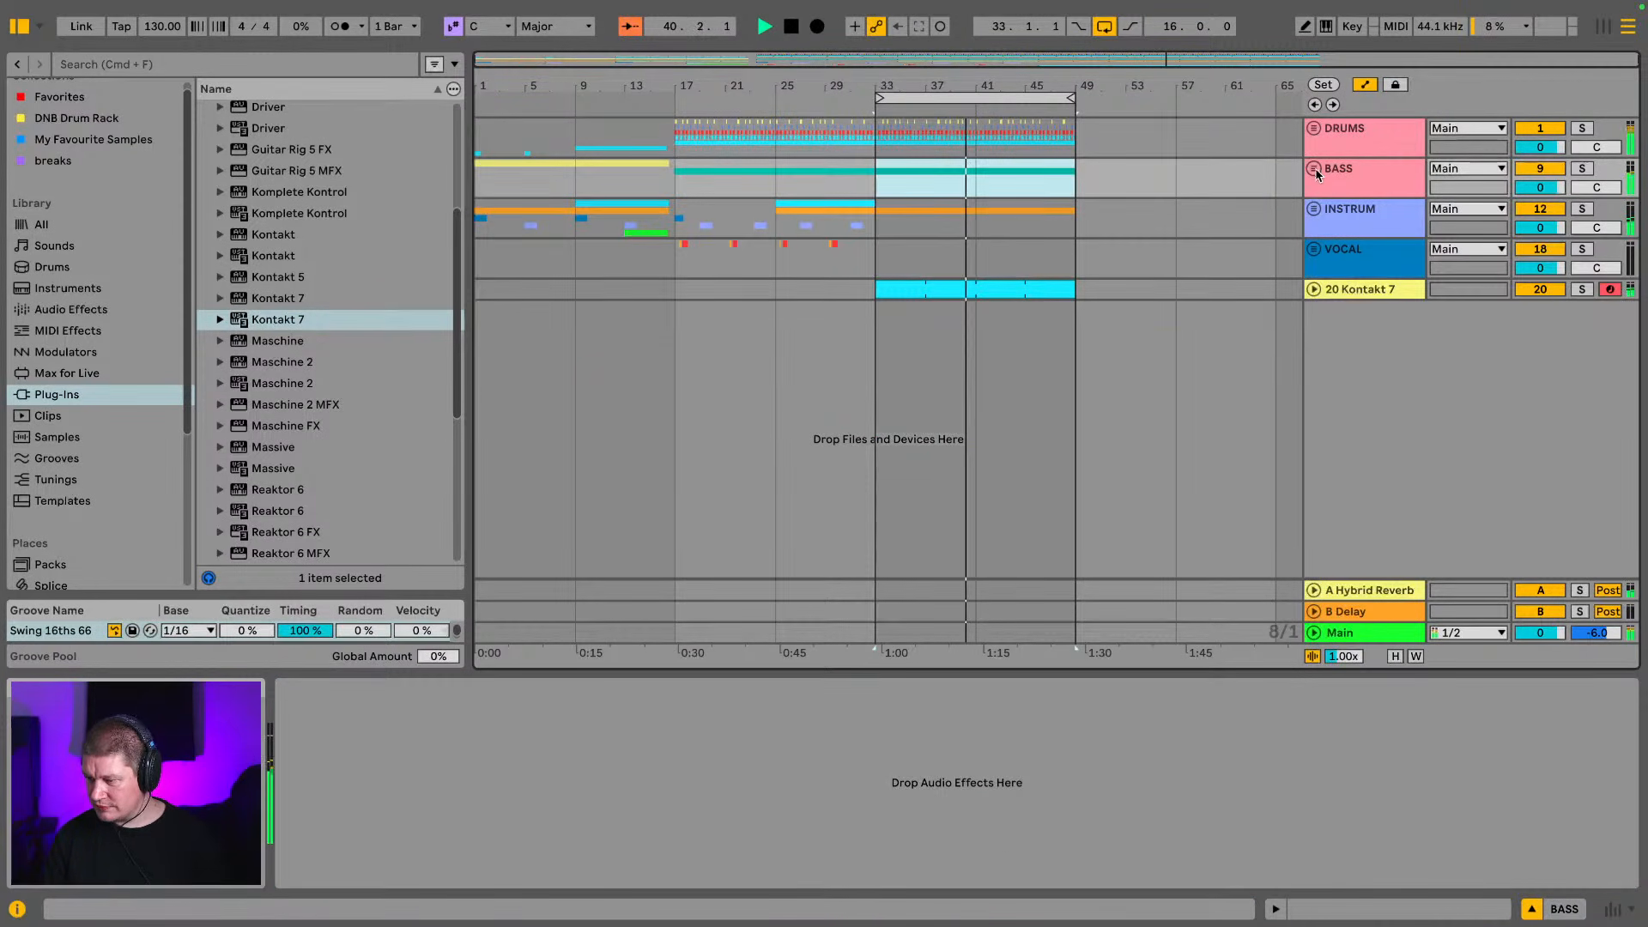
# Reset the Kontakt 7 track's send to the Hybrid Reverb return to -∞ dB and audition the track soloed
pyautogui.click(1364, 290)
pyautogui.press('Tab')
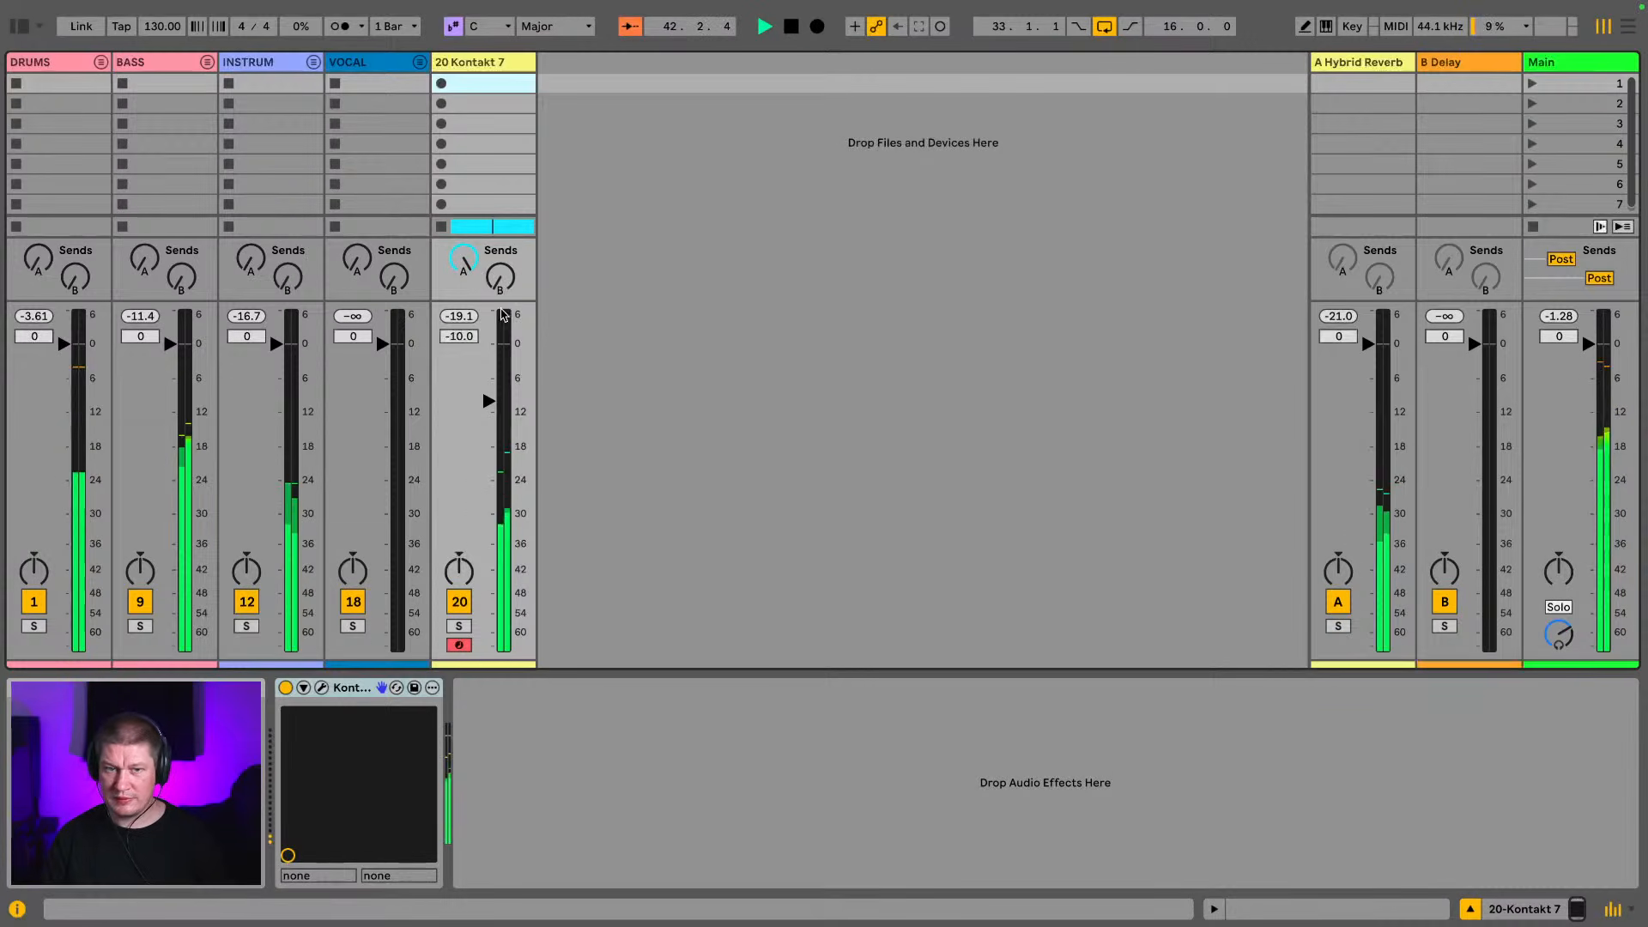
pyautogui.click(463, 258)
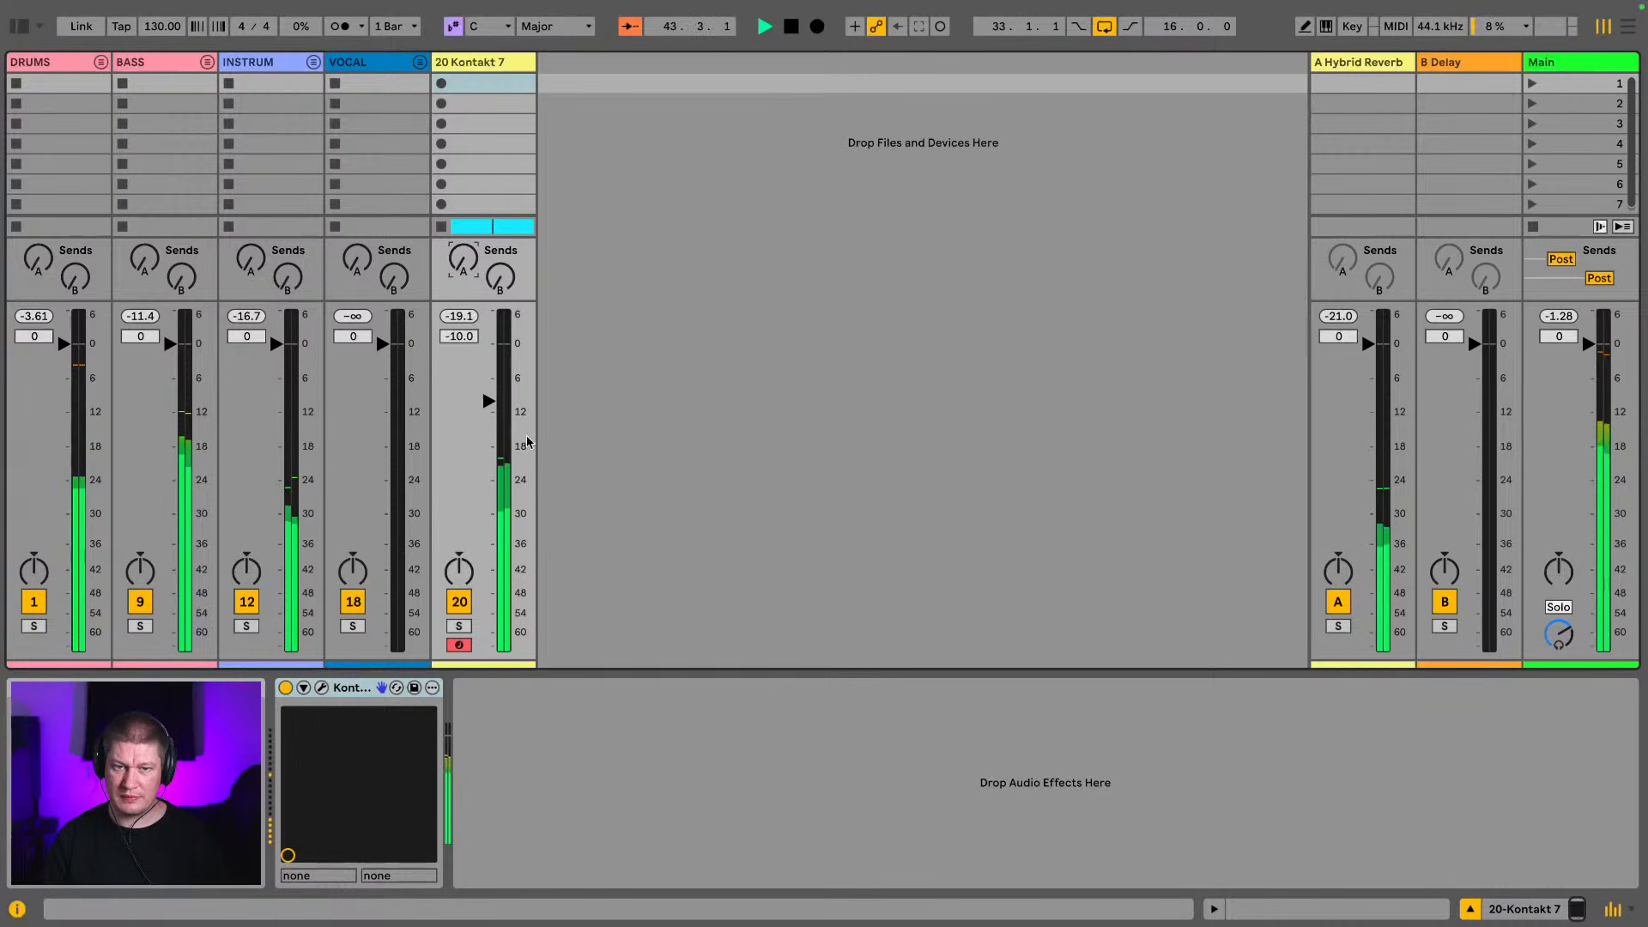
pyautogui.click(461, 625)
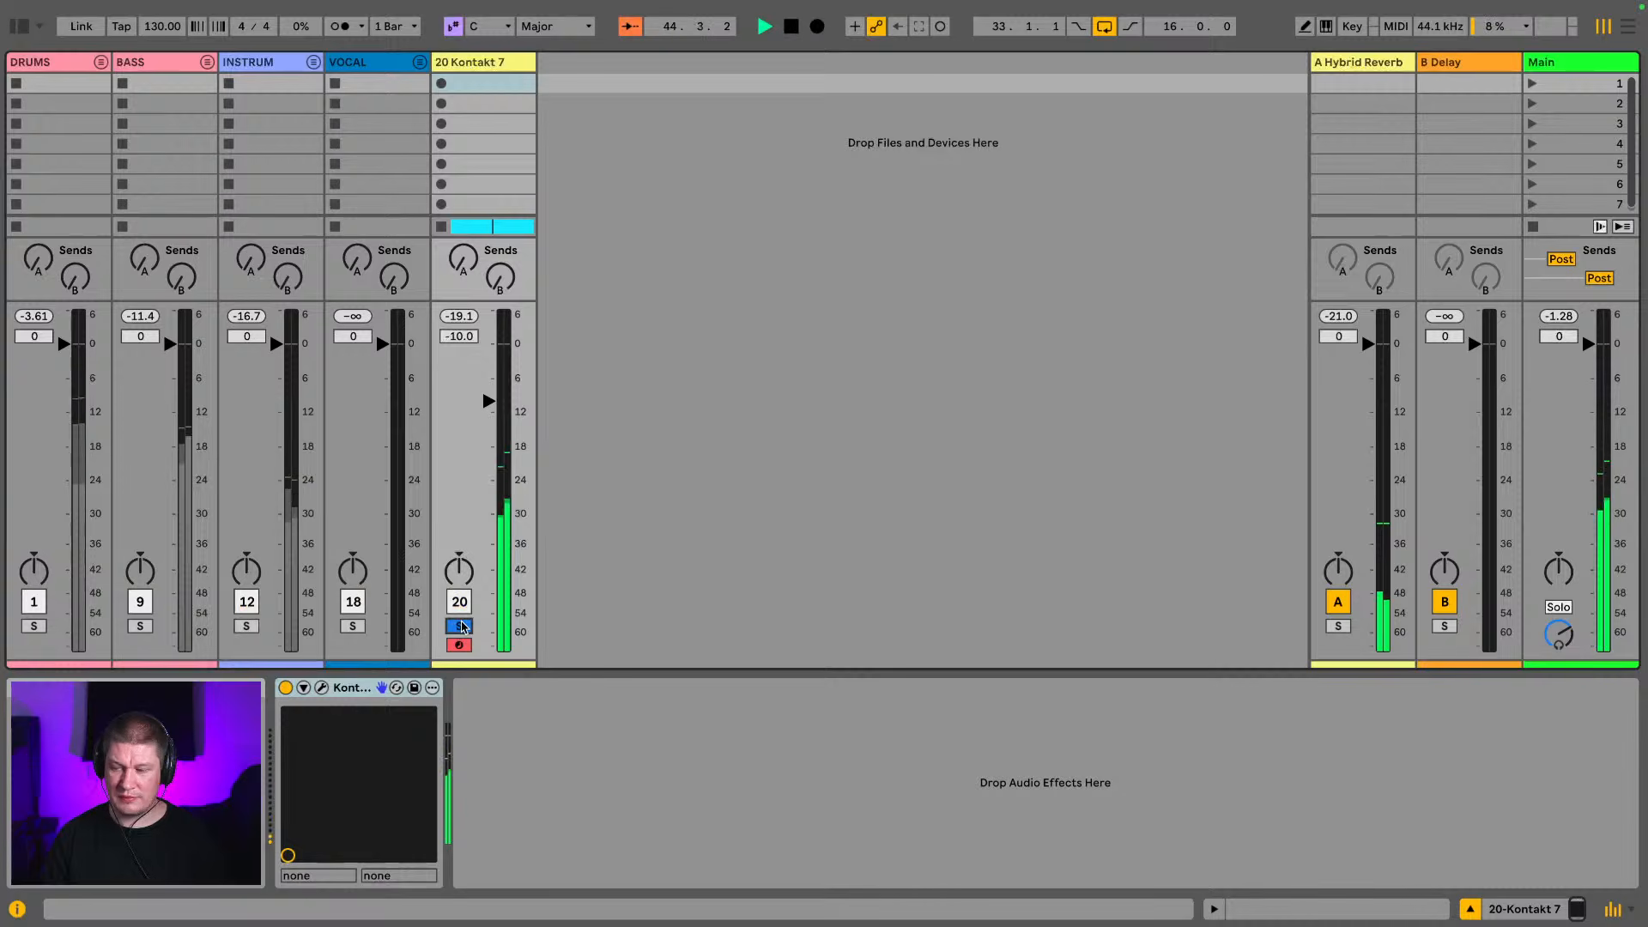
pyautogui.click(461, 626)
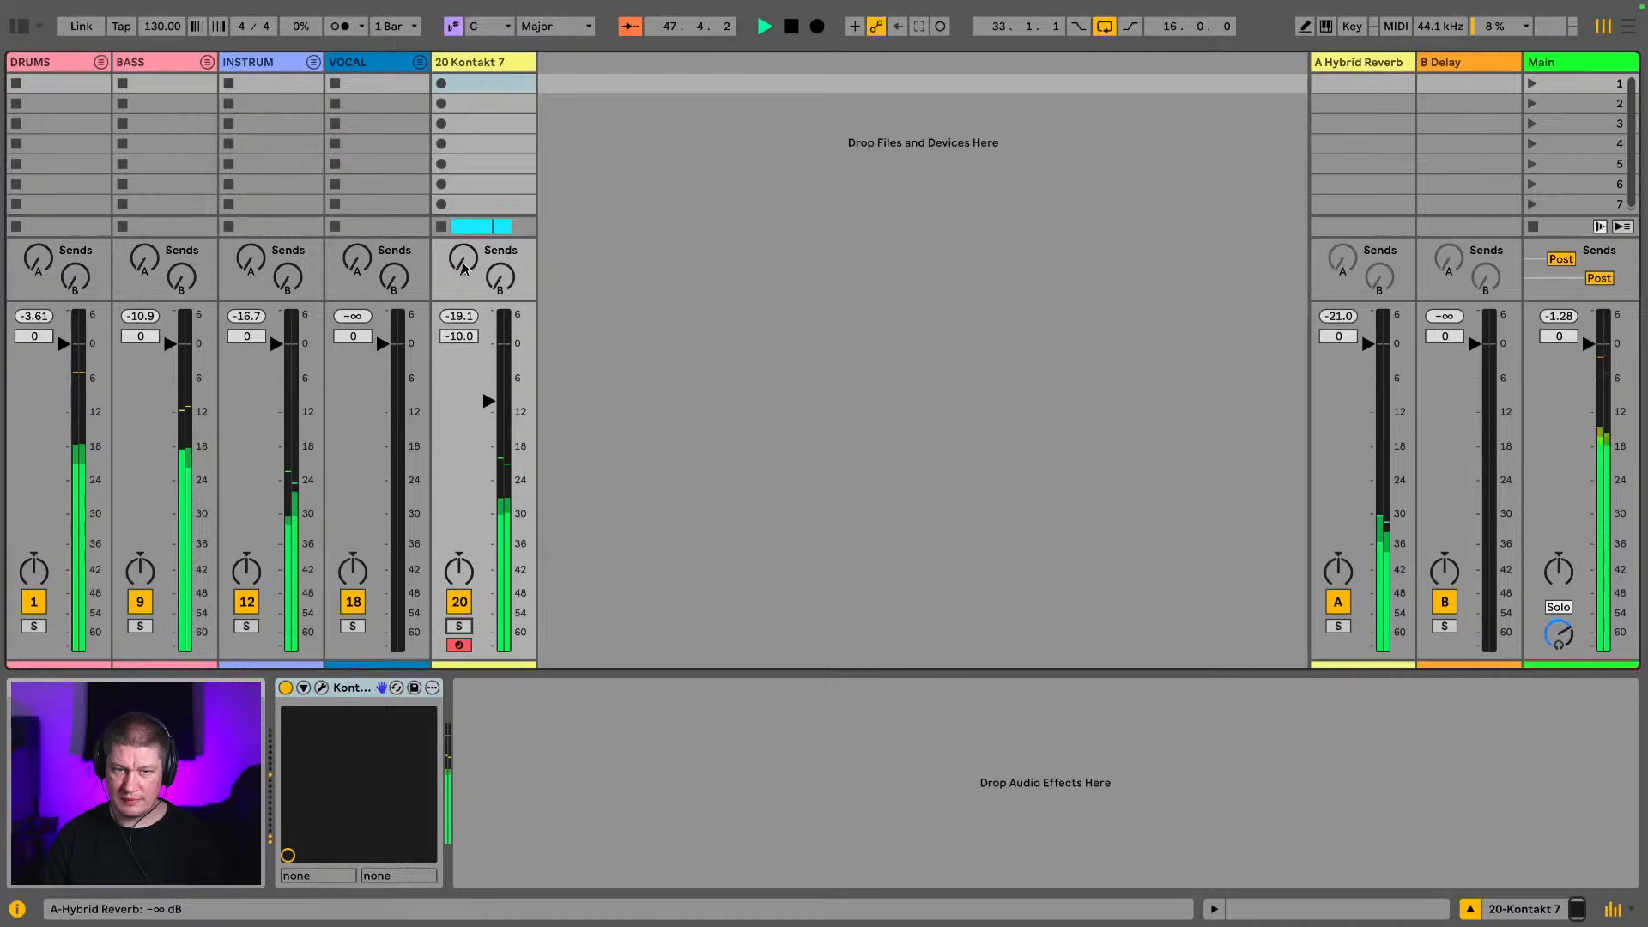
pyautogui.press('Tab')
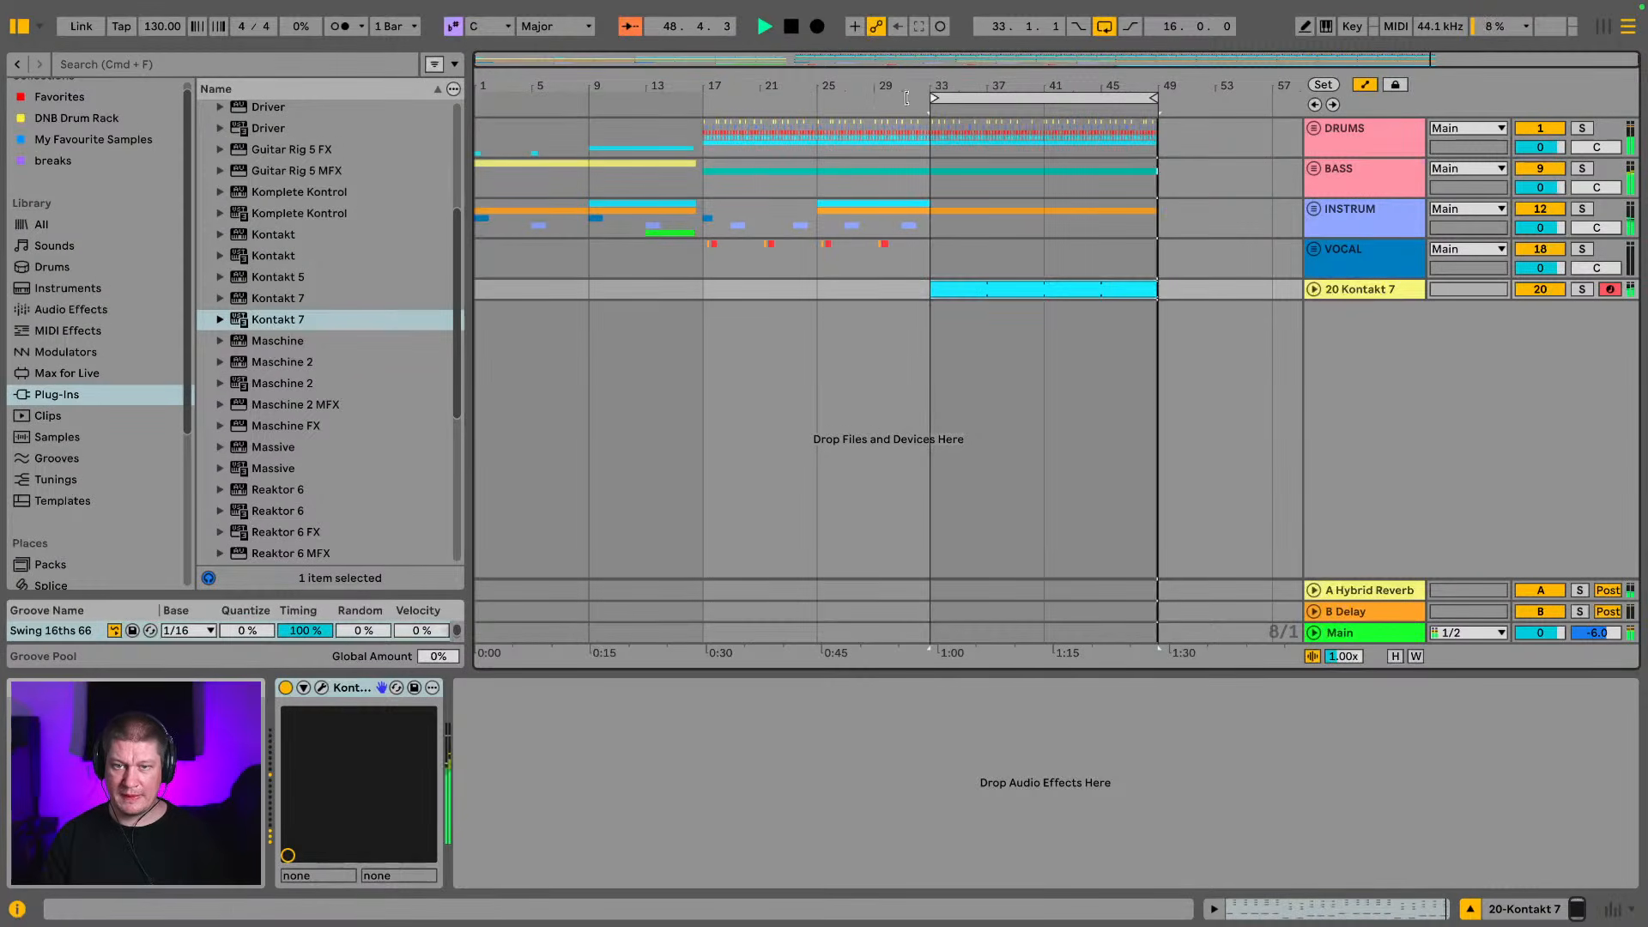
# Extend the arrangement loop back to bar 1 and hide the browser
pyautogui.moveTo(932, 98); pyautogui.dragTo(479, 98)
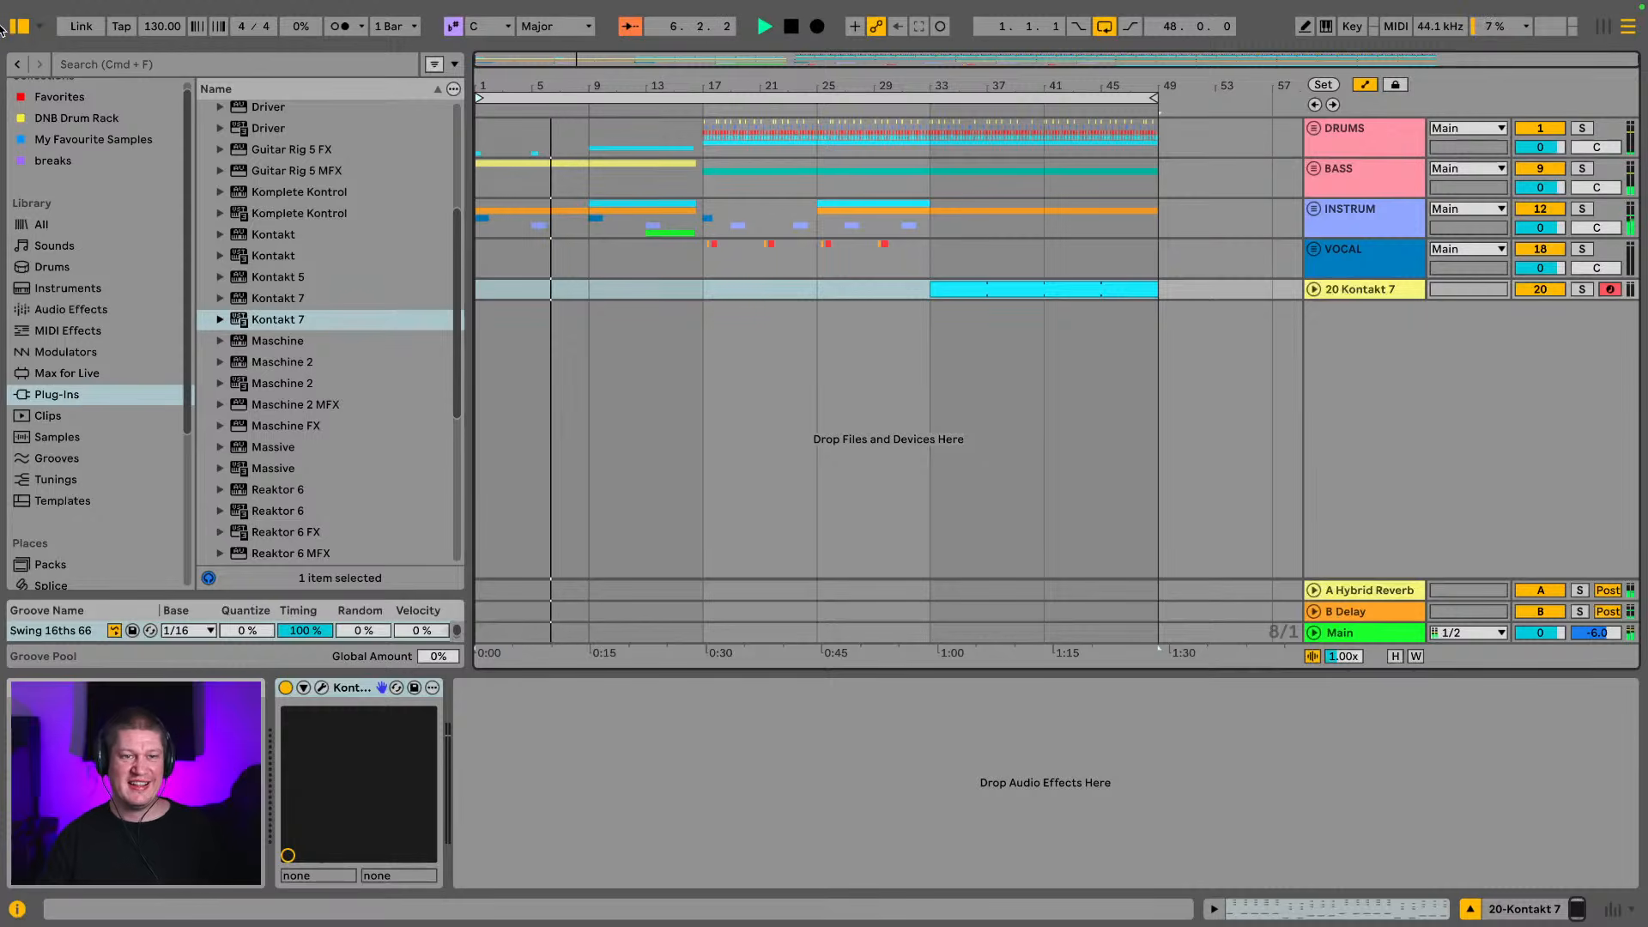
pyautogui.press('super+alt+b')
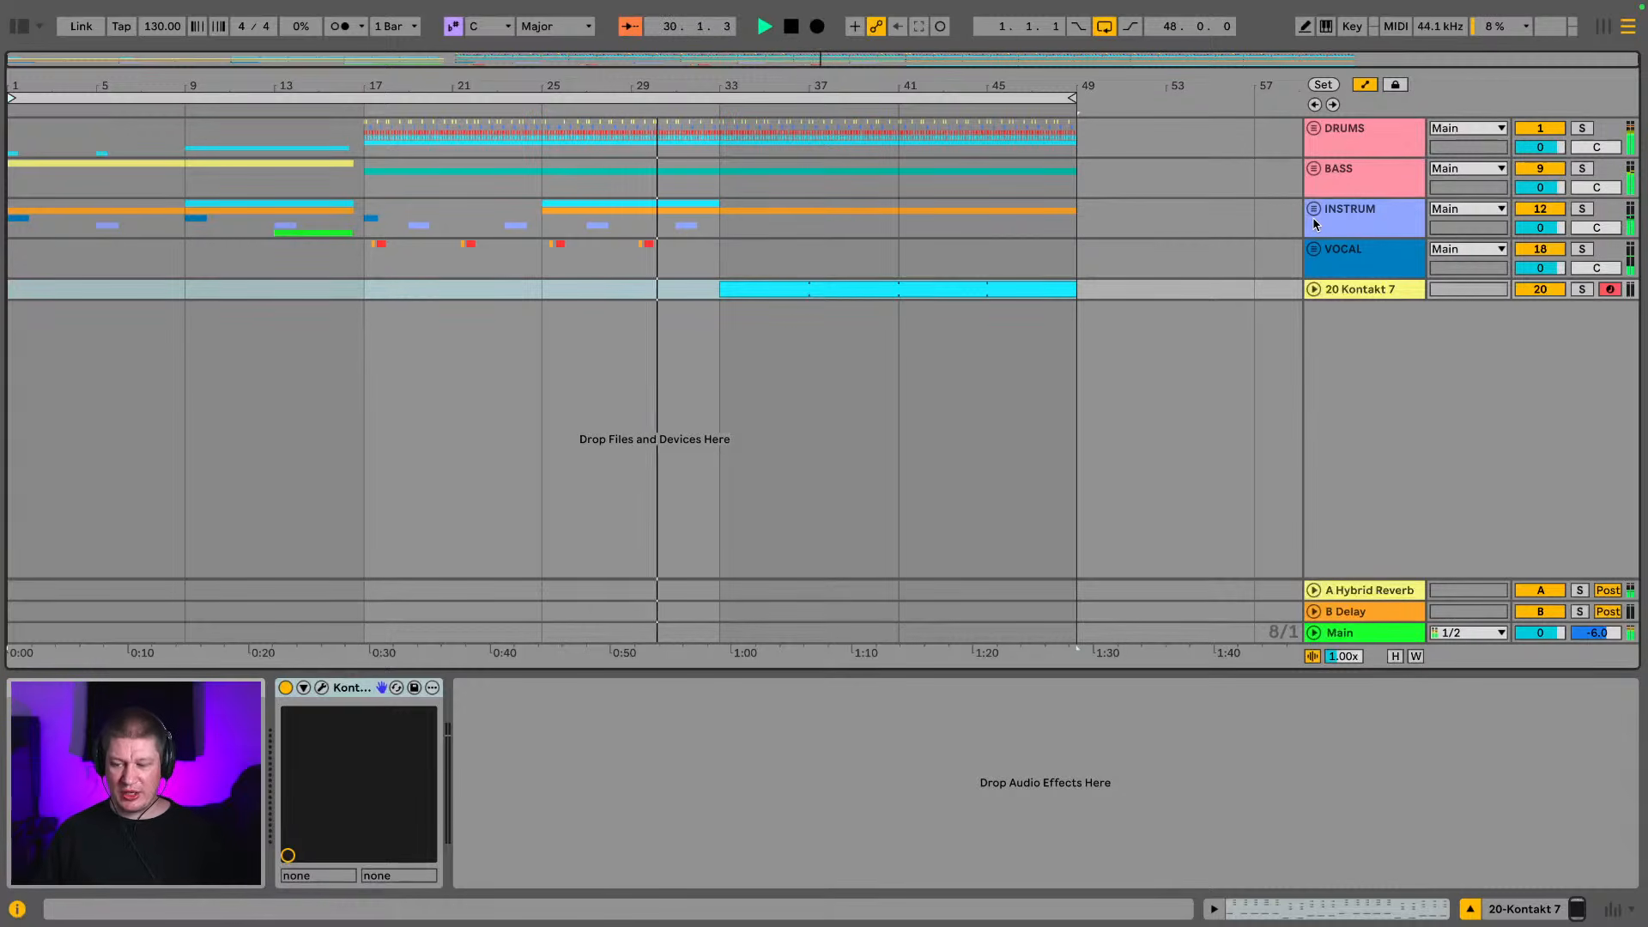
# Lower the Main track's volume to -5.6 dB, reset it to 0 dB and return to the arrangement
pyautogui.press('Tab')
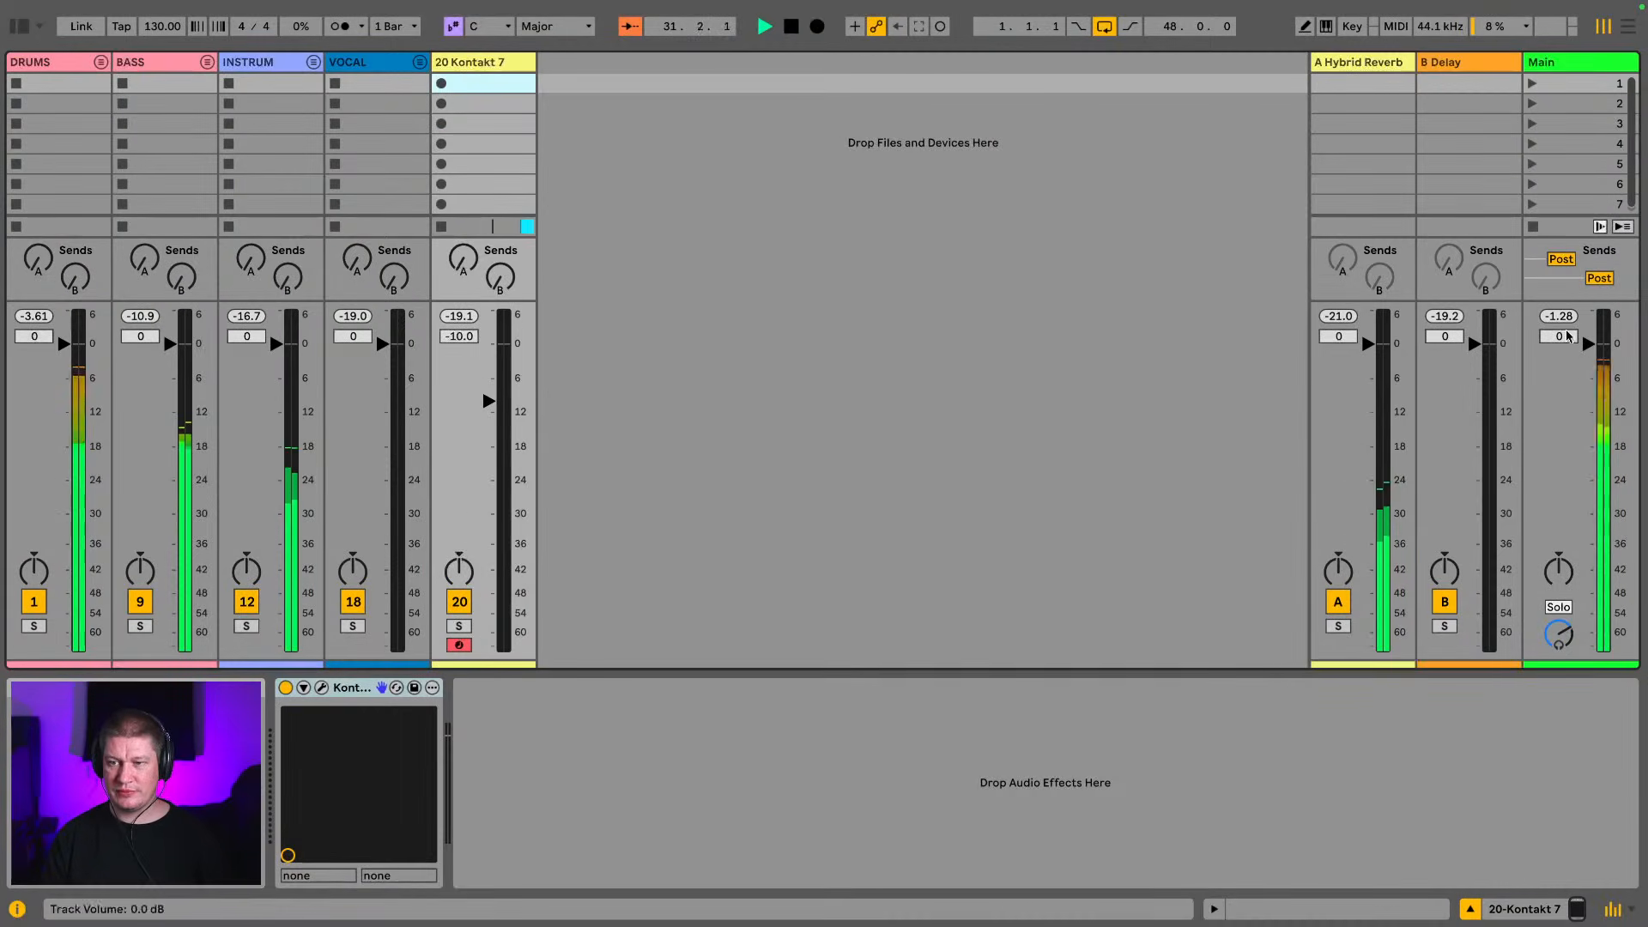
pyautogui.moveTo(1593, 352); pyautogui.dragTo(1593, 392)
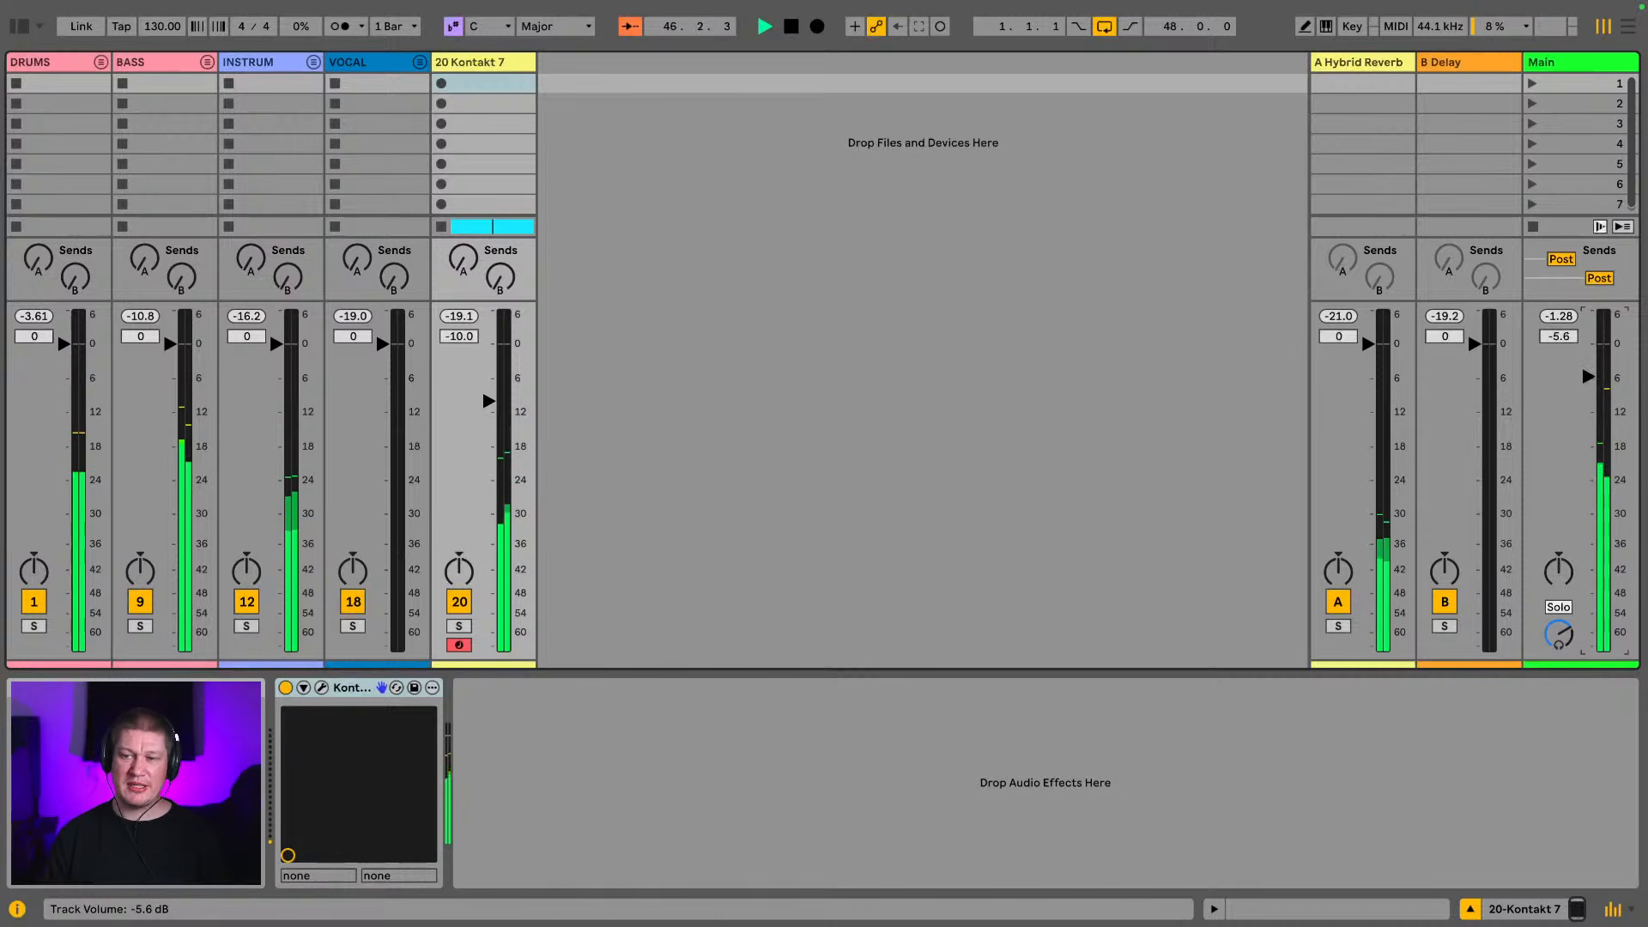
pyautogui.doubleClick(1589, 381)
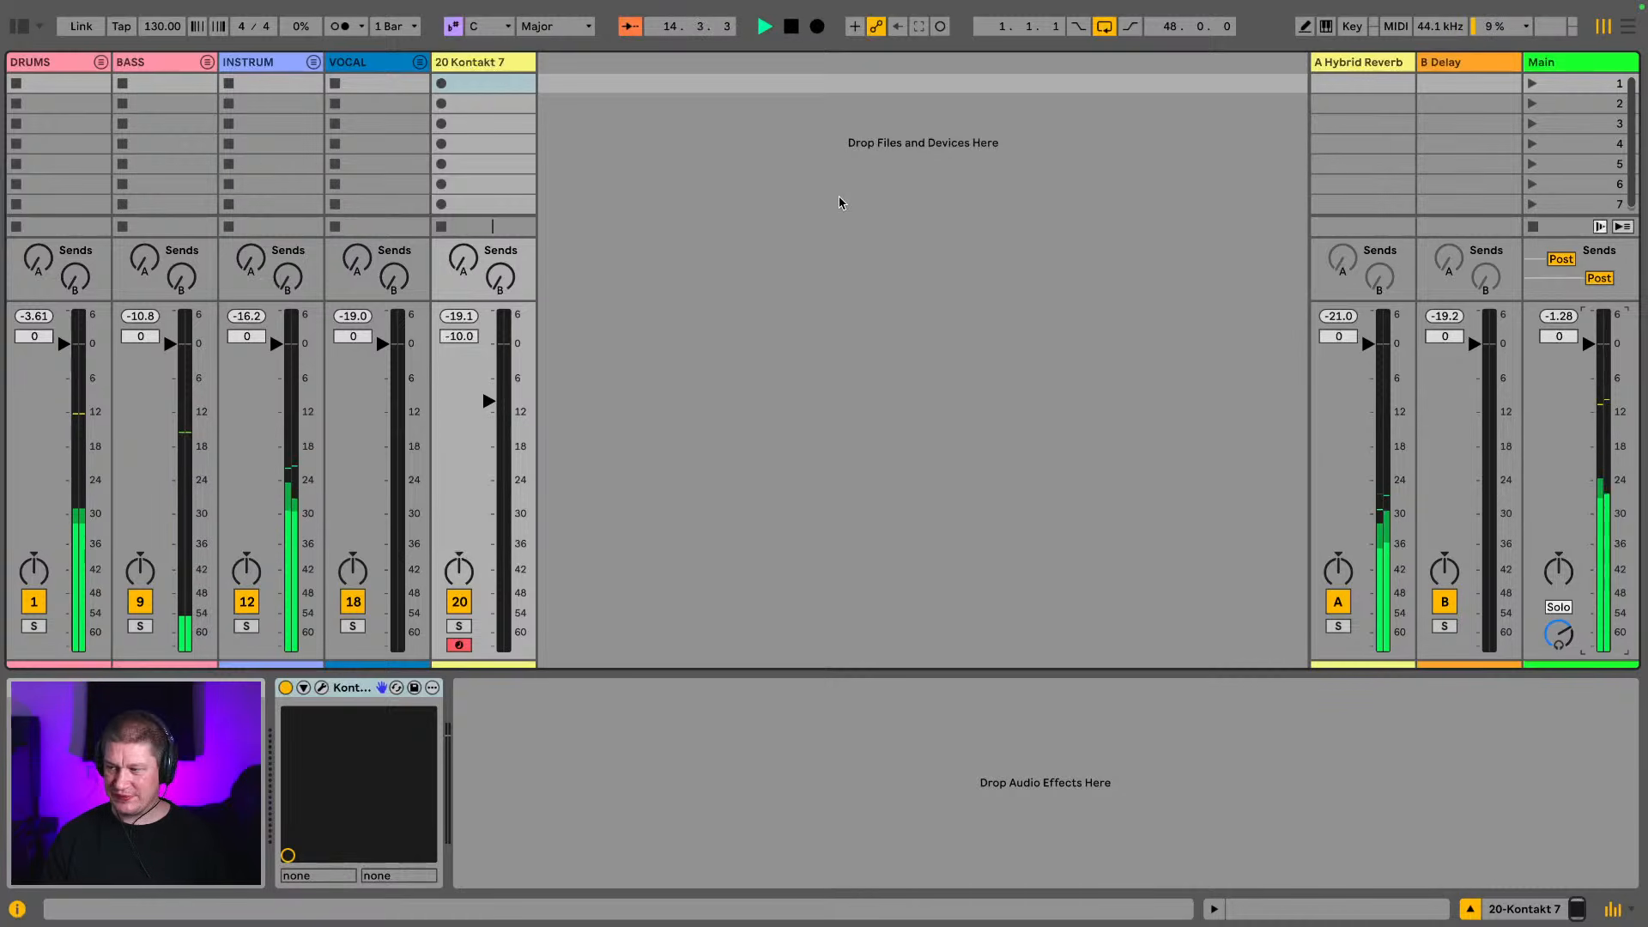
pyautogui.press('Tab')
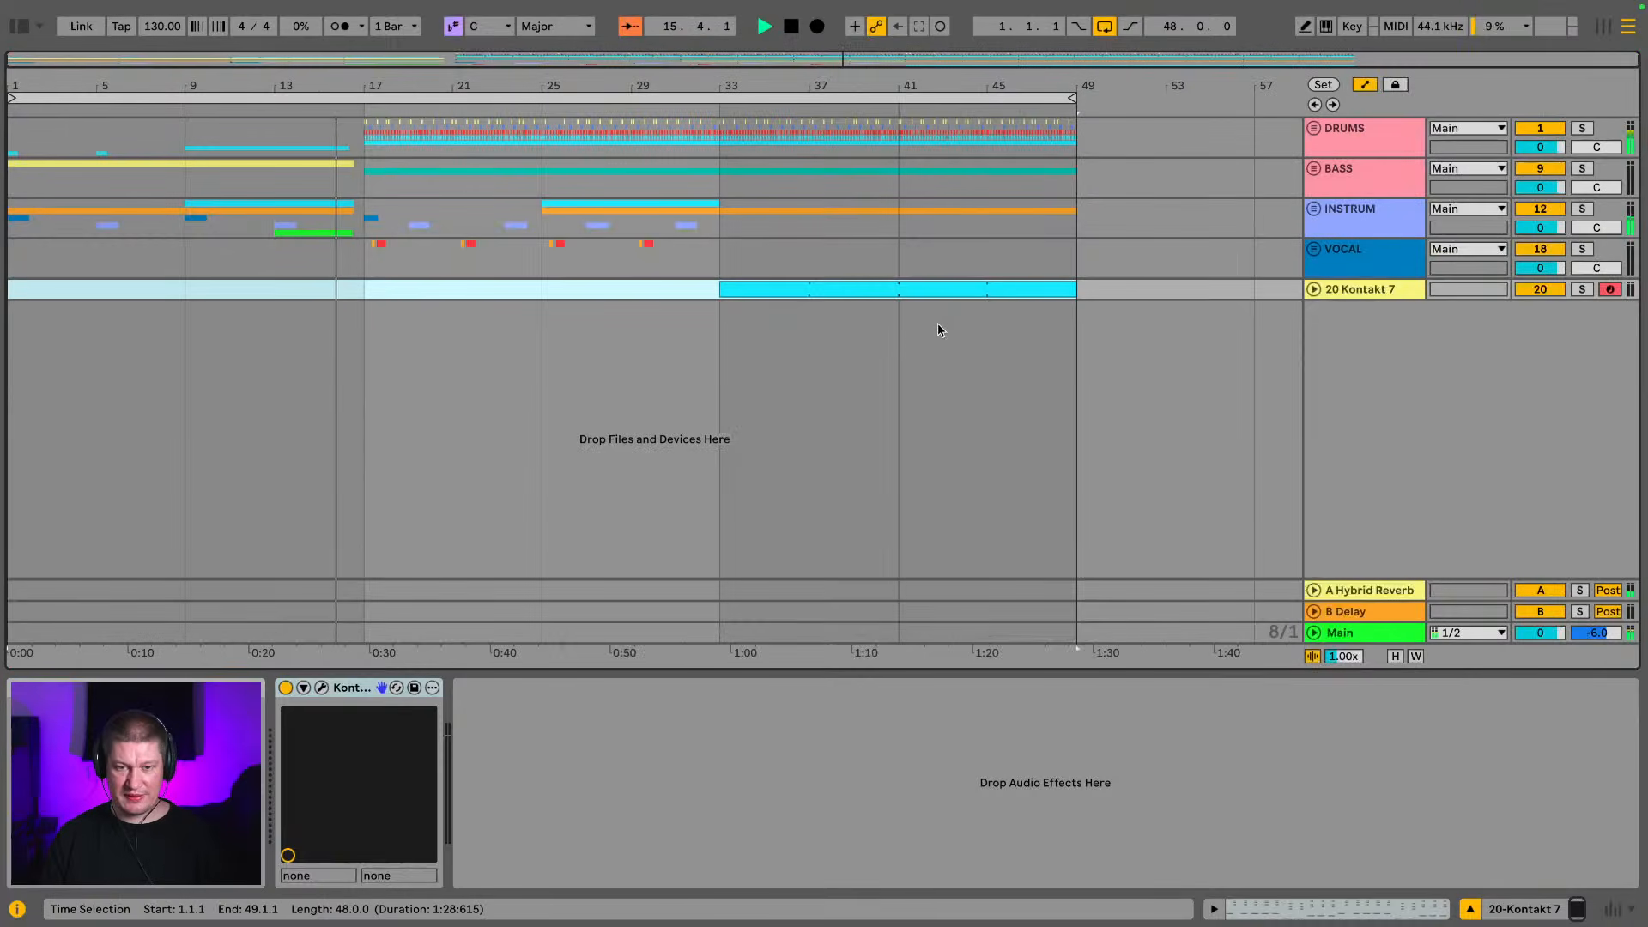